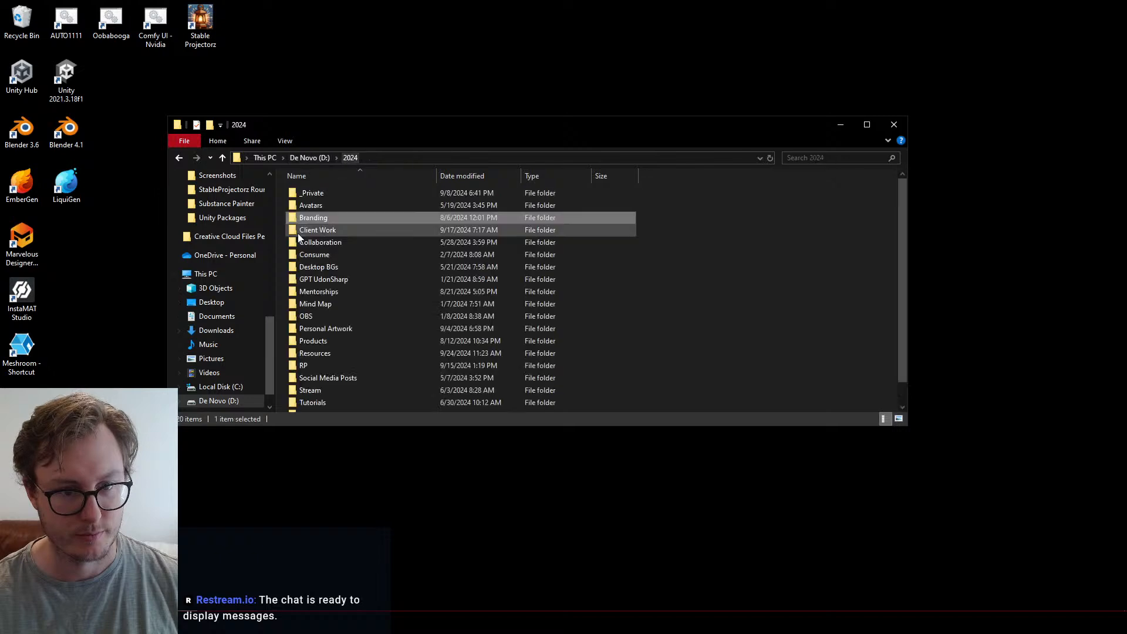
# Step: Open the garment project from the drive-download folder in Client Work > LordPepsi > Contract Work
pyautogui.doubleClick(317, 230)
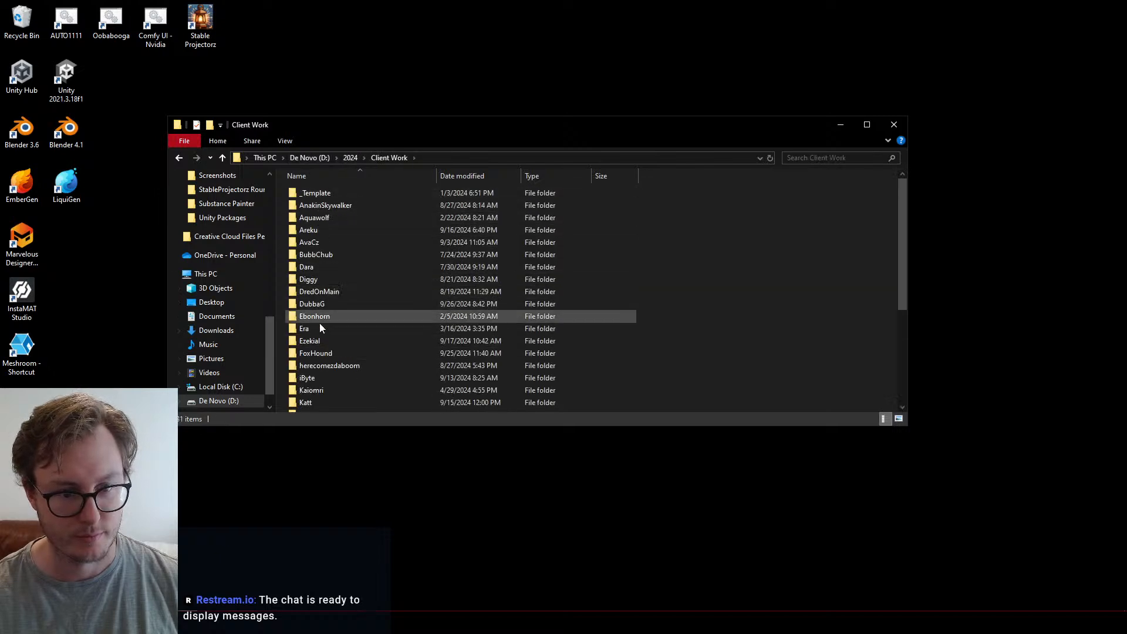
pyautogui.scroll(-4, 322, 329)
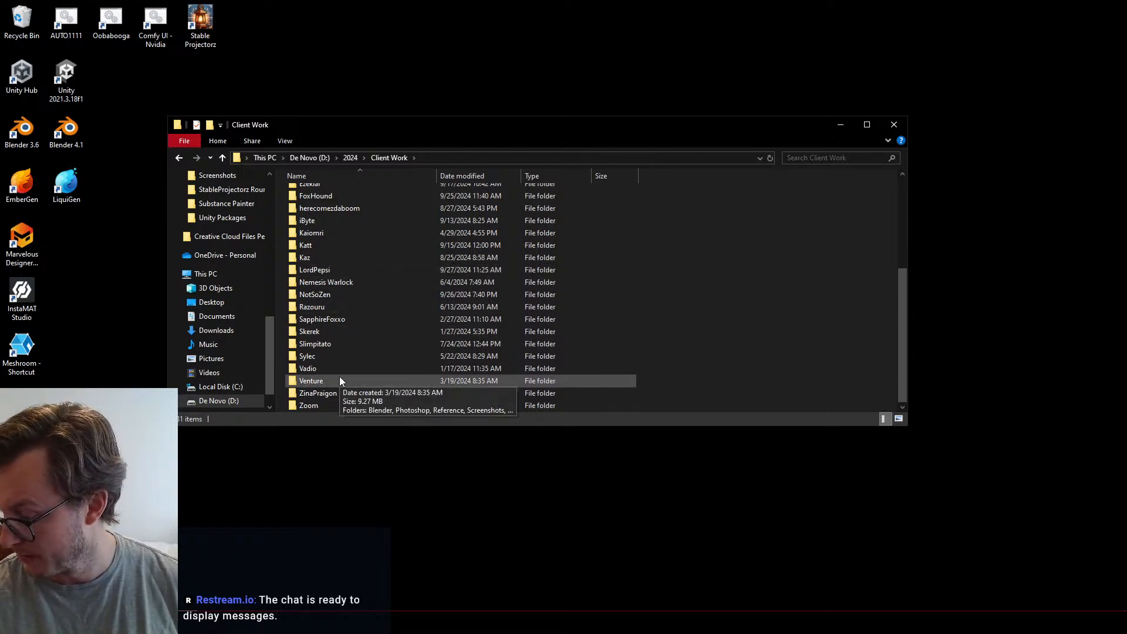
pyautogui.click(317, 271)
pyautogui.doubleClick(316, 270)
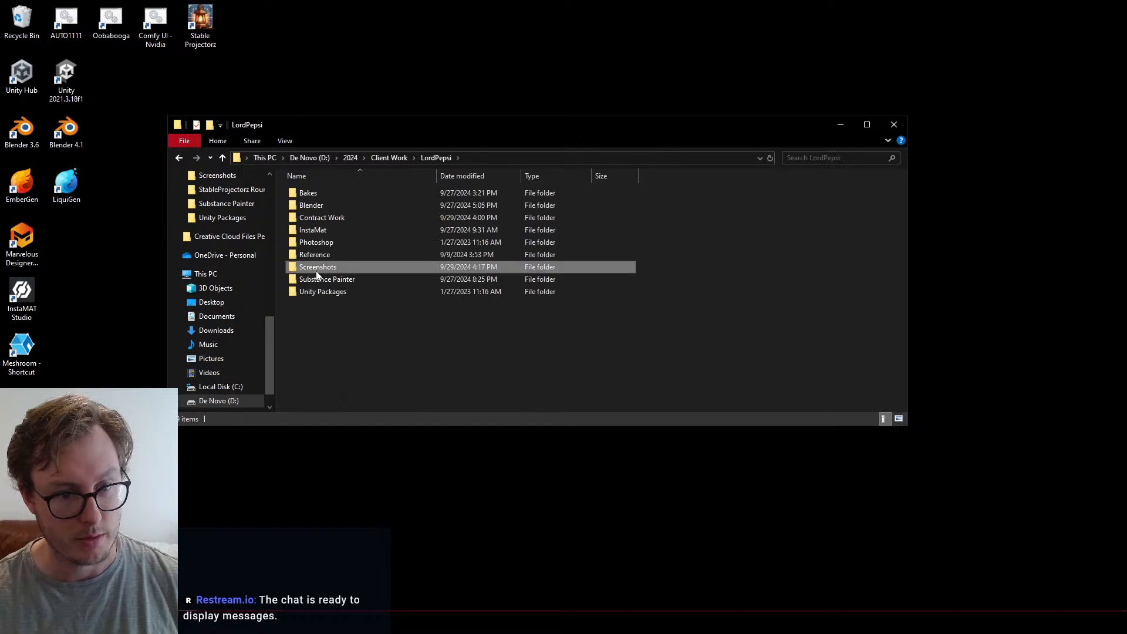
pyautogui.doubleClick(321, 217)
pyautogui.doubleClick(319, 193)
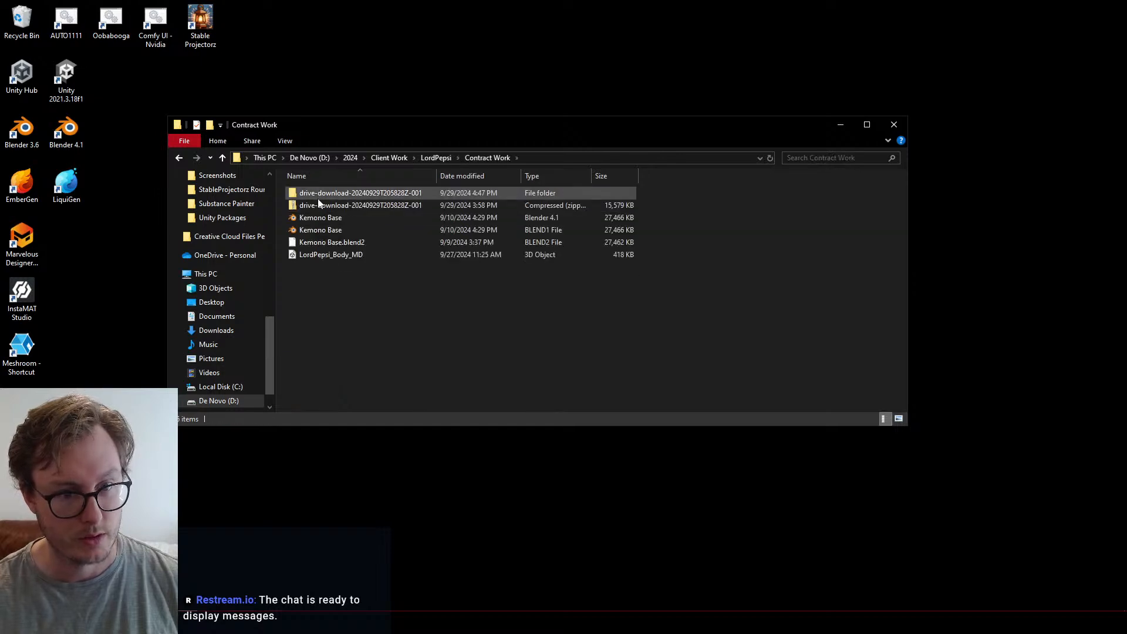
pyautogui.click(329, 232)
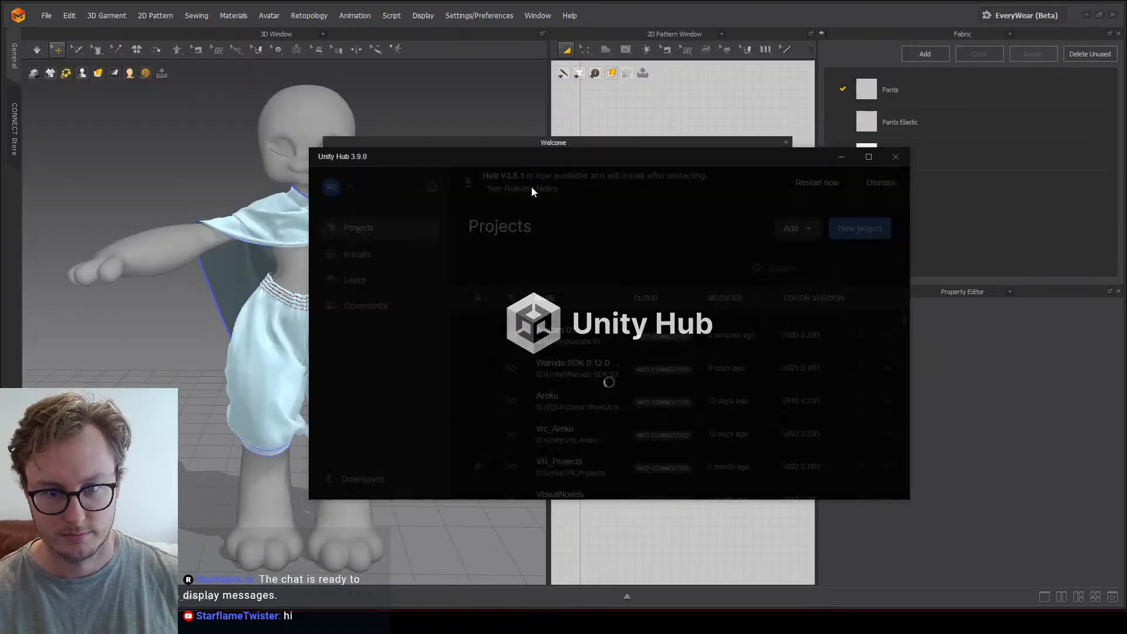
# Step: Close the Welcome notice window in Marvelous Designer
pyautogui.click(455, 51)
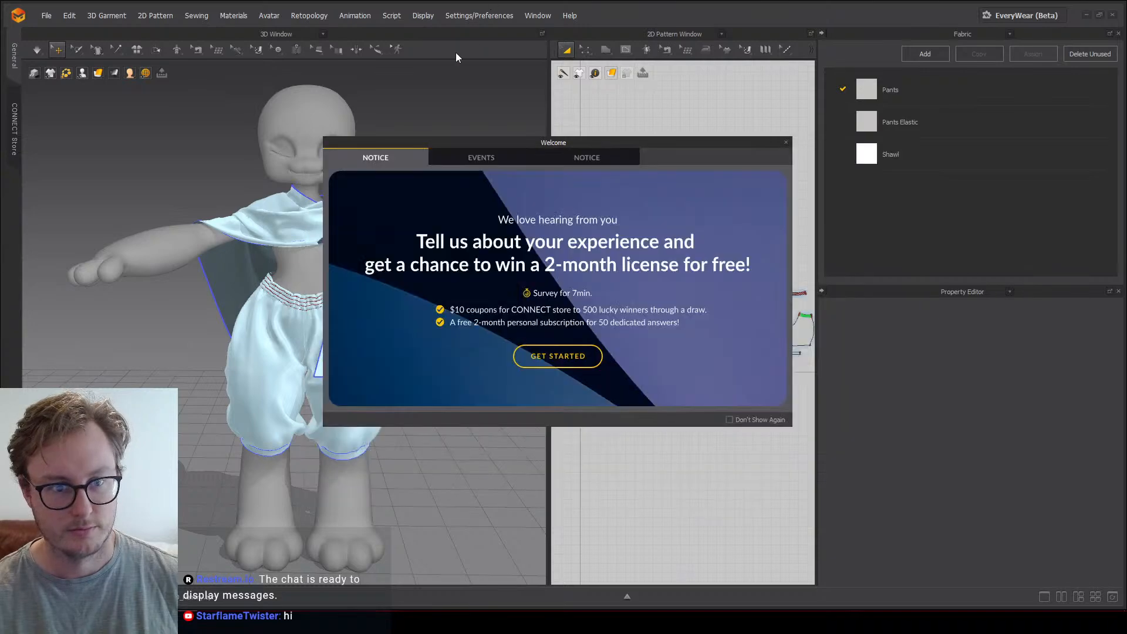
pyautogui.click(788, 143)
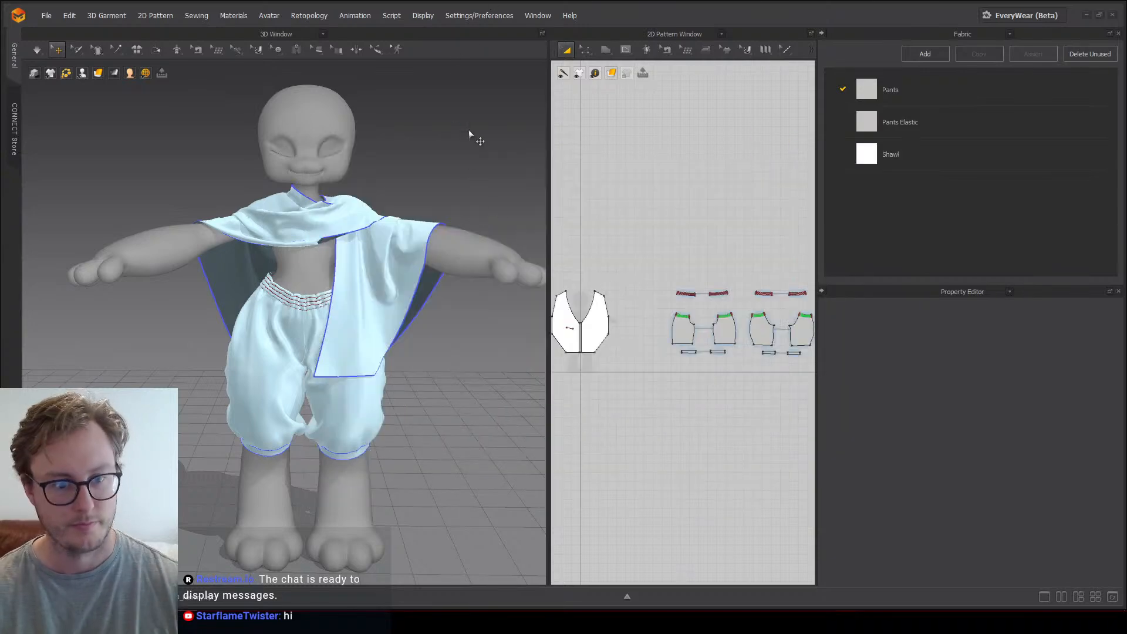
pyautogui.moveTo(395, 194)
pyautogui.mouseDown(button='right')
pyautogui.moveTo(223, 237)
pyautogui.moveTo(411, 201)
pyautogui.mouseUp(button='right')
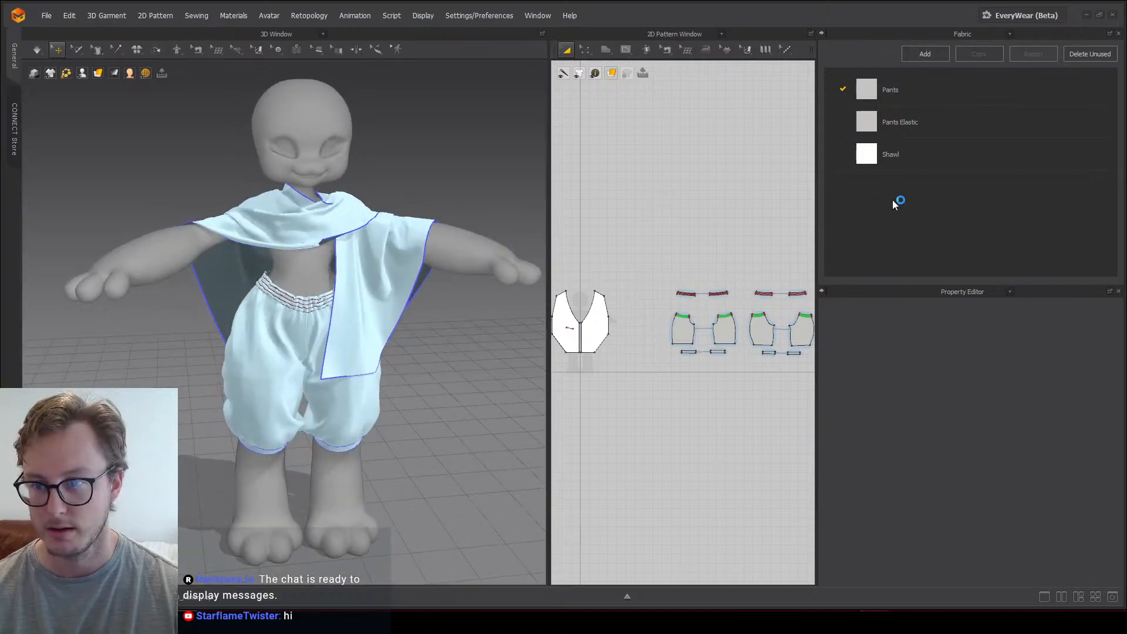
# Step: Set the avatar mesh's Smooth Avatar Division Level to 2
pyautogui.moveTo(421, 403); pyautogui.dragTo(411, 302, button='right')
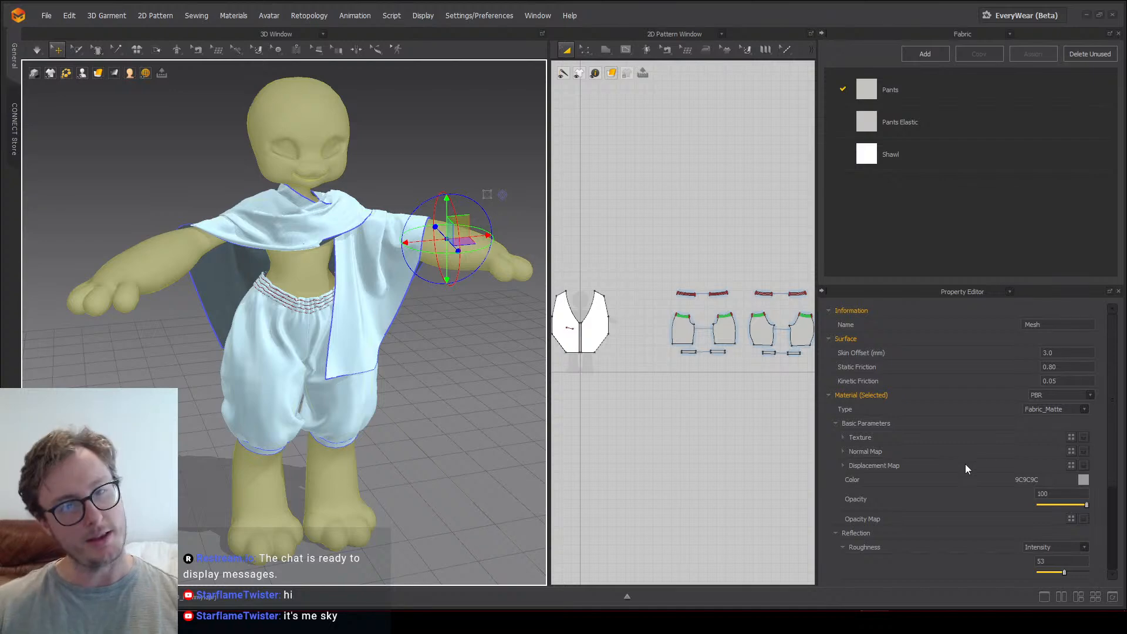
pyautogui.scroll(-3, 930, 527)
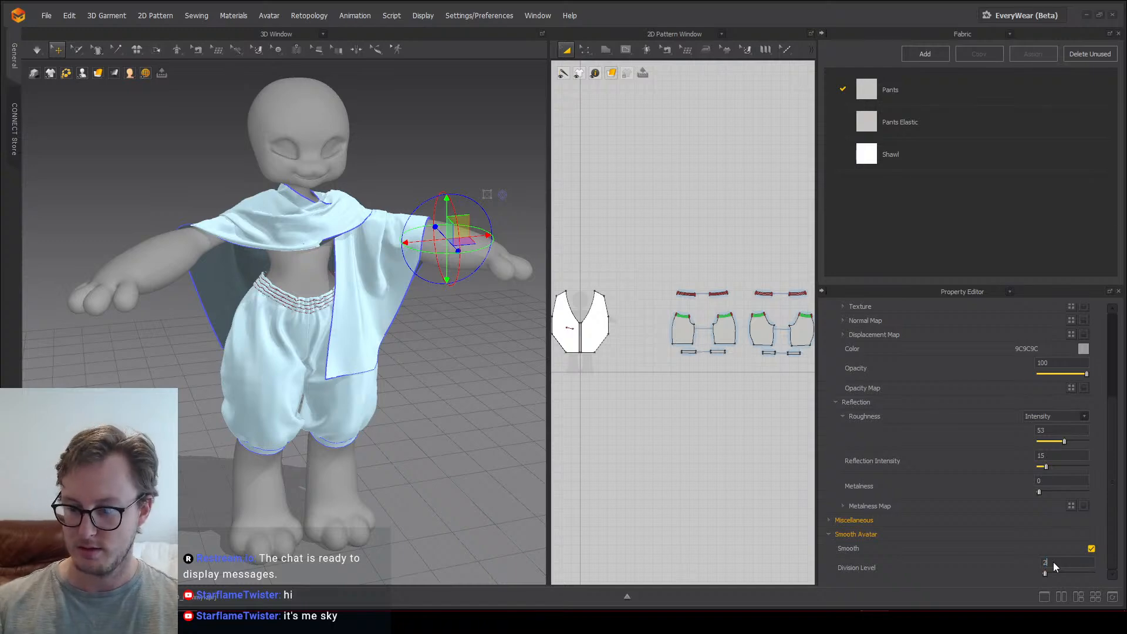
pyautogui.write('2')
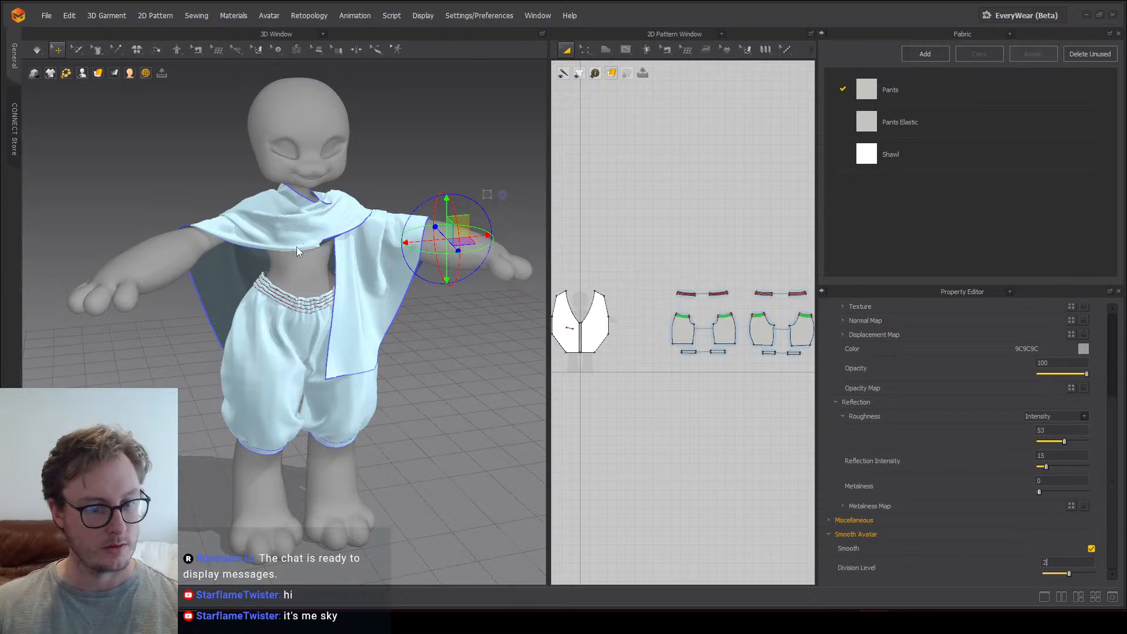
# Step: Examine the shawl, the pants and the smoothed avatar from the sides, back and front
pyautogui.moveTo(297, 252); pyautogui.dragTo(259, 239, button='right')
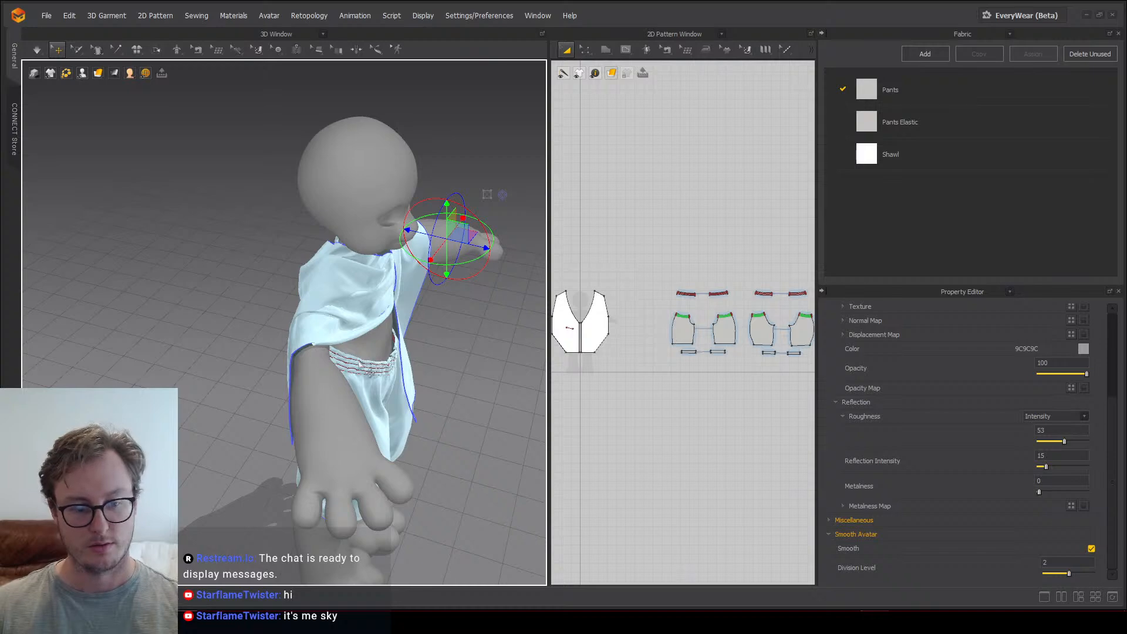
pyautogui.click(365, 380)
pyautogui.moveTo(309, 382); pyautogui.dragTo(421, 219, button='right')
pyautogui.rightClick(279, 314)
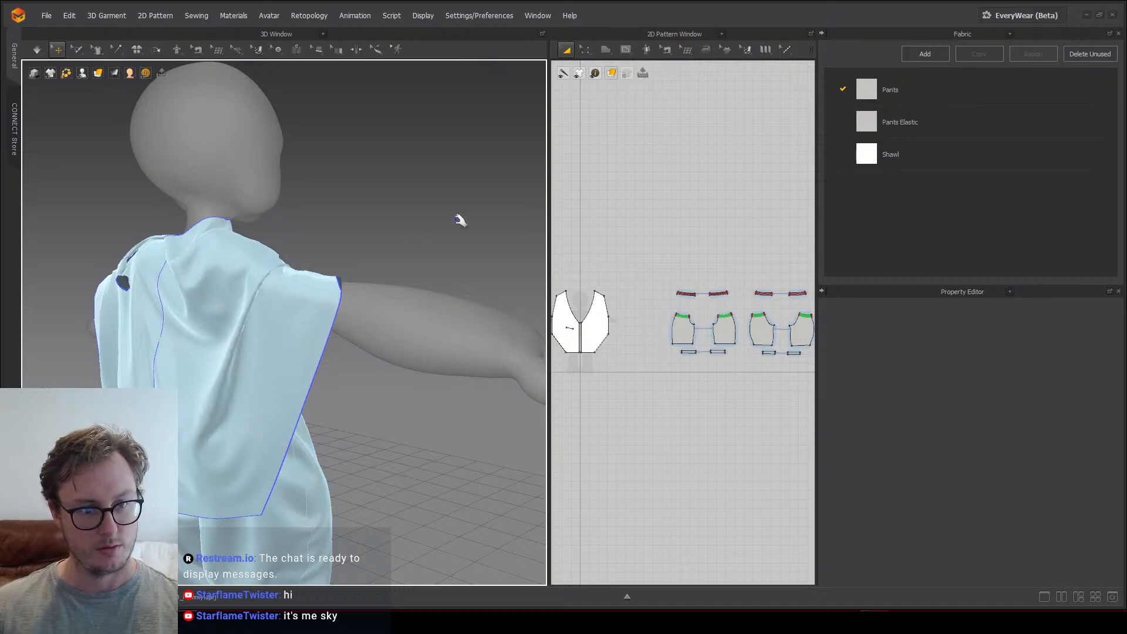
pyautogui.moveTo(476, 264); pyautogui.dragTo(284, 294, button='right')
pyautogui.moveTo(262, 344); pyautogui.dragTo(287, 126, button='middle')
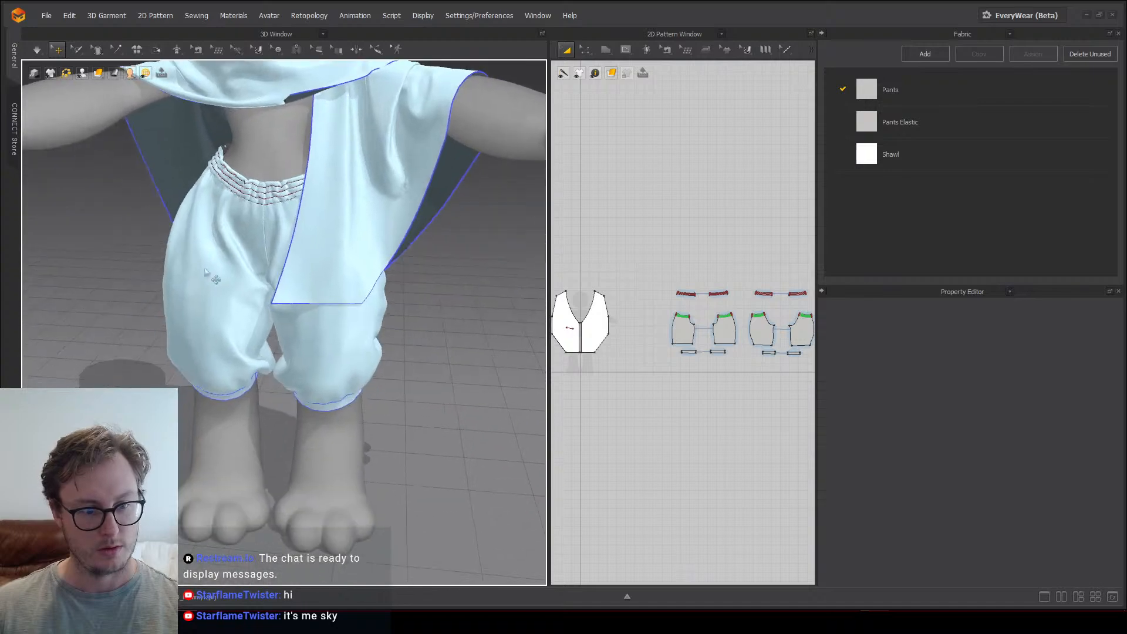
pyautogui.moveTo(211, 277); pyautogui.dragTo(263, 268, button='right')
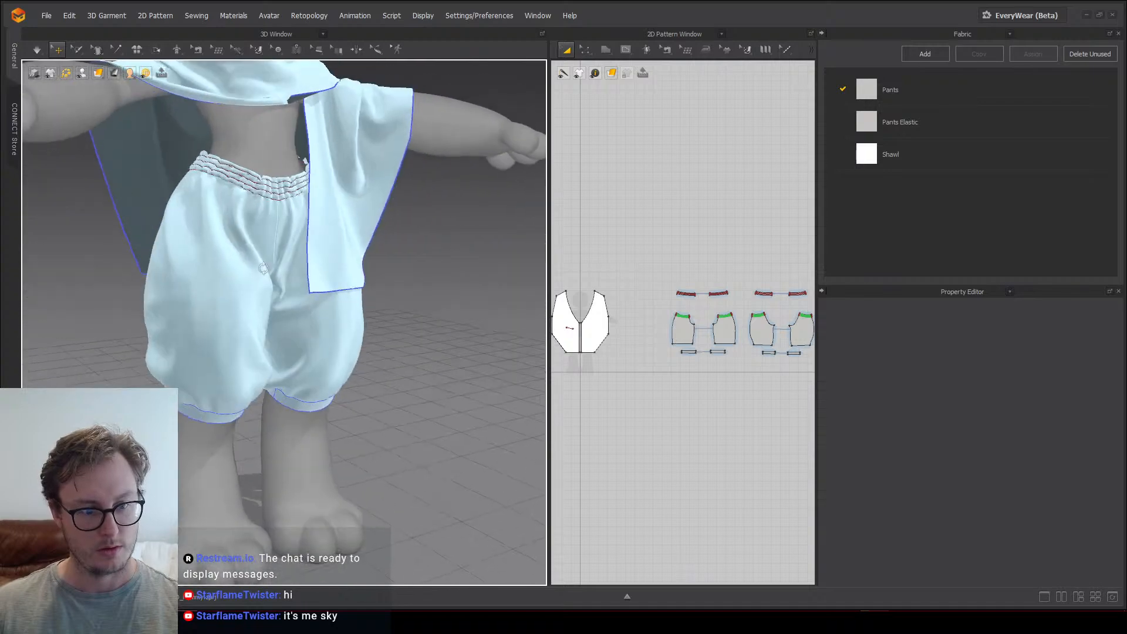
pyautogui.click(290, 457)
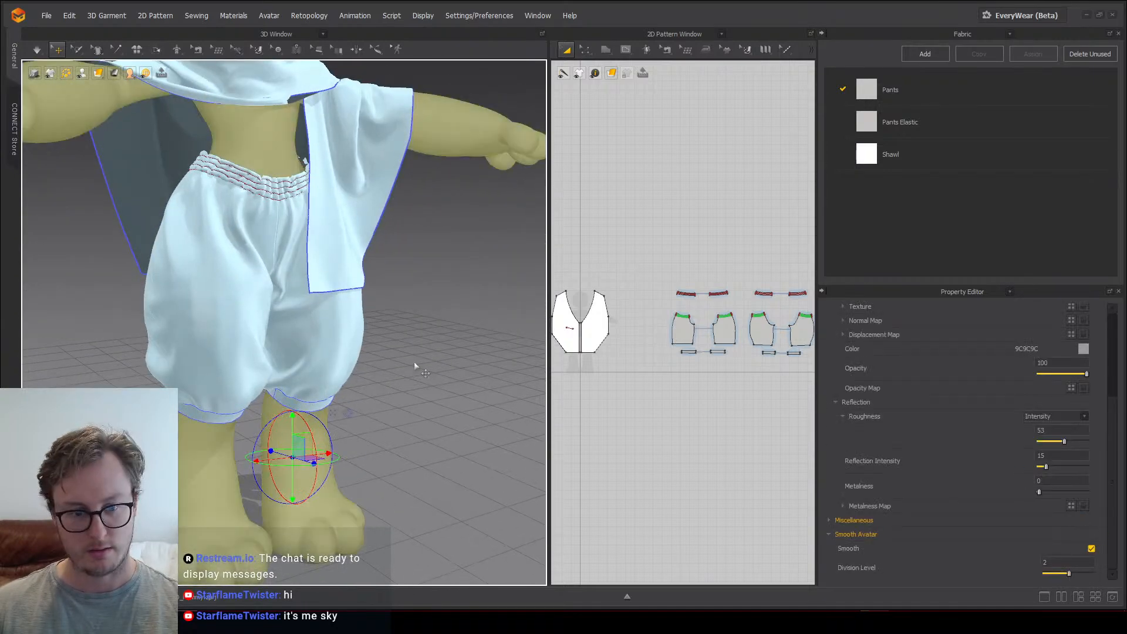
pyautogui.click(437, 355)
# Step: Run the cloth simulation briefly to test the frozen garments, and stop it
pyautogui.moveTo(438, 354); pyautogui.dragTo(449, 330, button='right')
pyautogui.press('space')
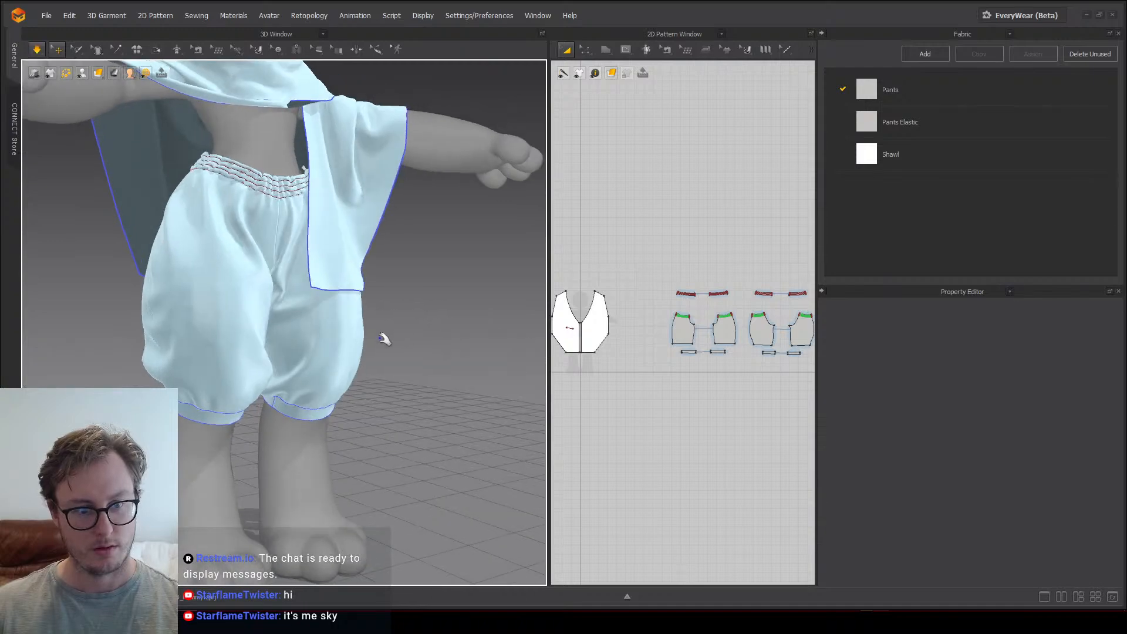
pyautogui.press('space')
# Step: Unfreeze all shawl and pants patterns together and clear the selection
pyautogui.click(226, 296)
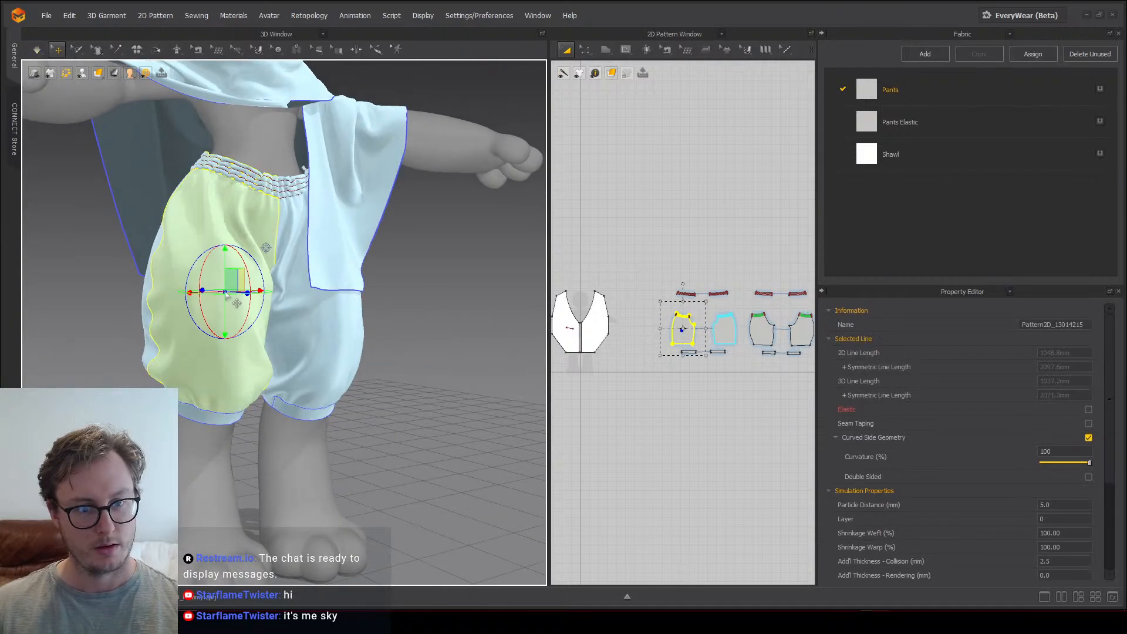
pyautogui.click(330, 257)
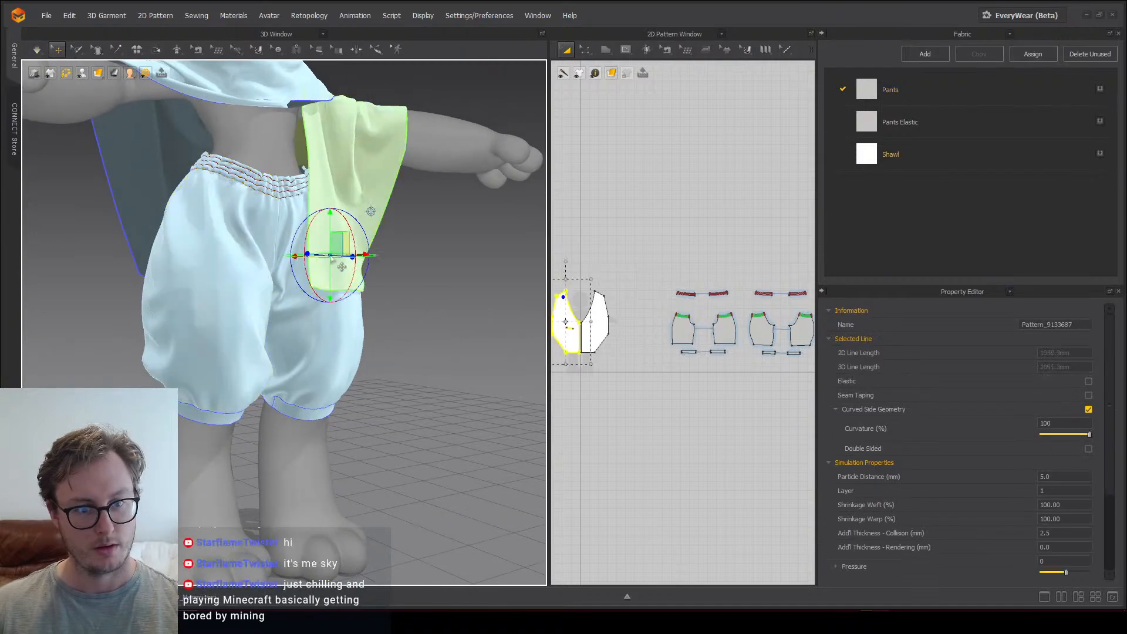
pyautogui.keyDown('shift'); pyautogui.click(227, 315); pyautogui.keyUp('shift')
pyautogui.rightClick(323, 317)
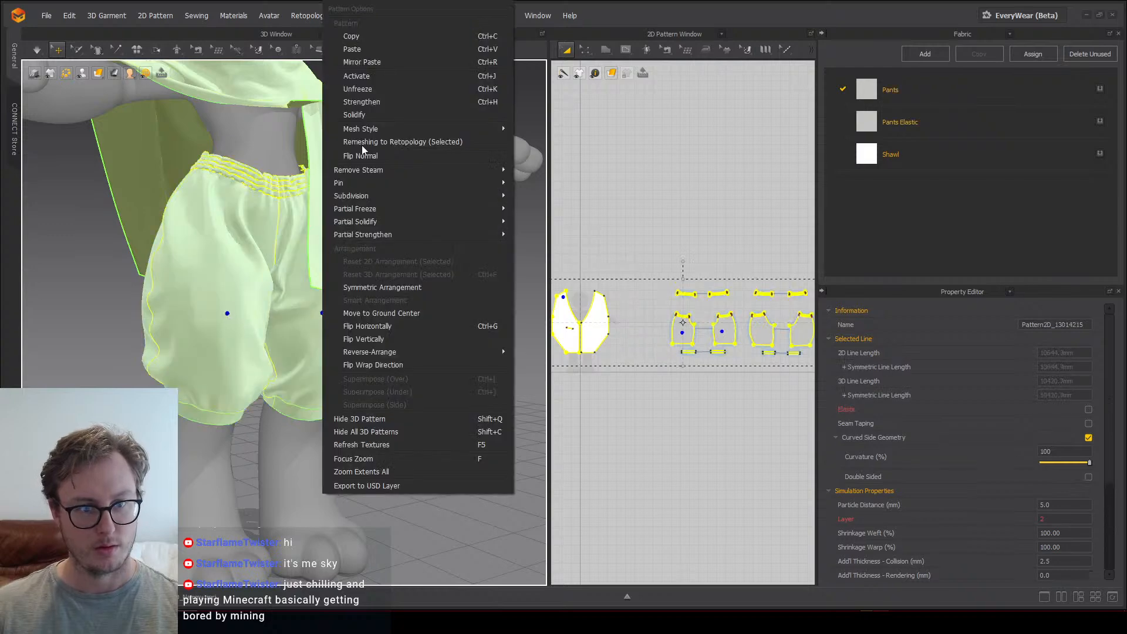
pyautogui.click(378, 88)
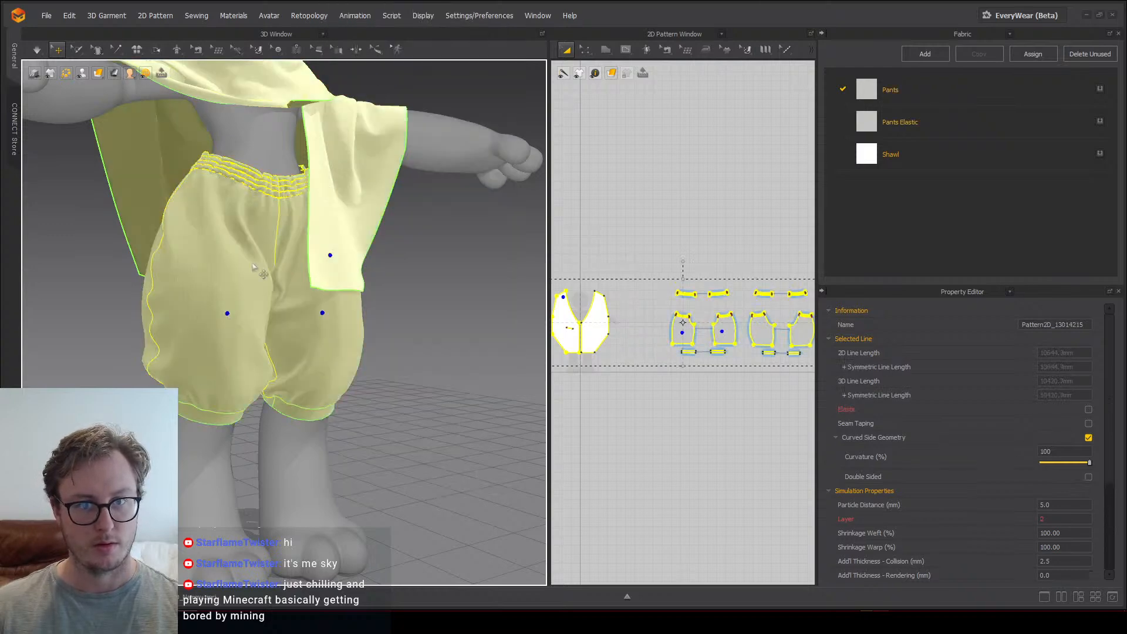
pyautogui.click(440, 349)
pyautogui.click(362, 217)
pyautogui.rightClick(359, 213)
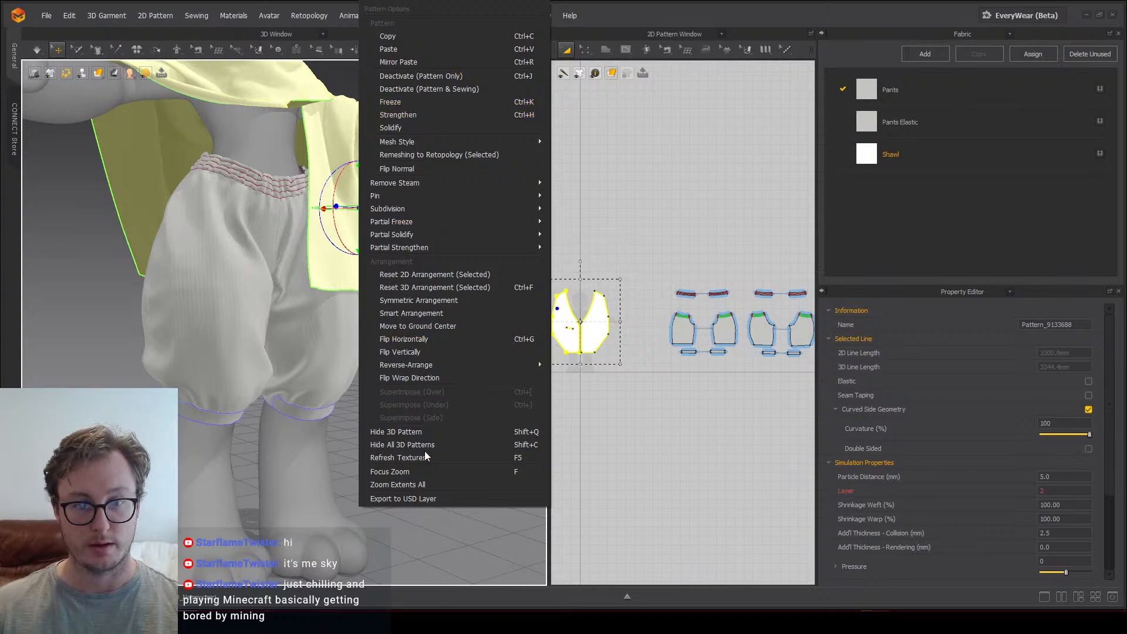
pyautogui.click(434, 562)
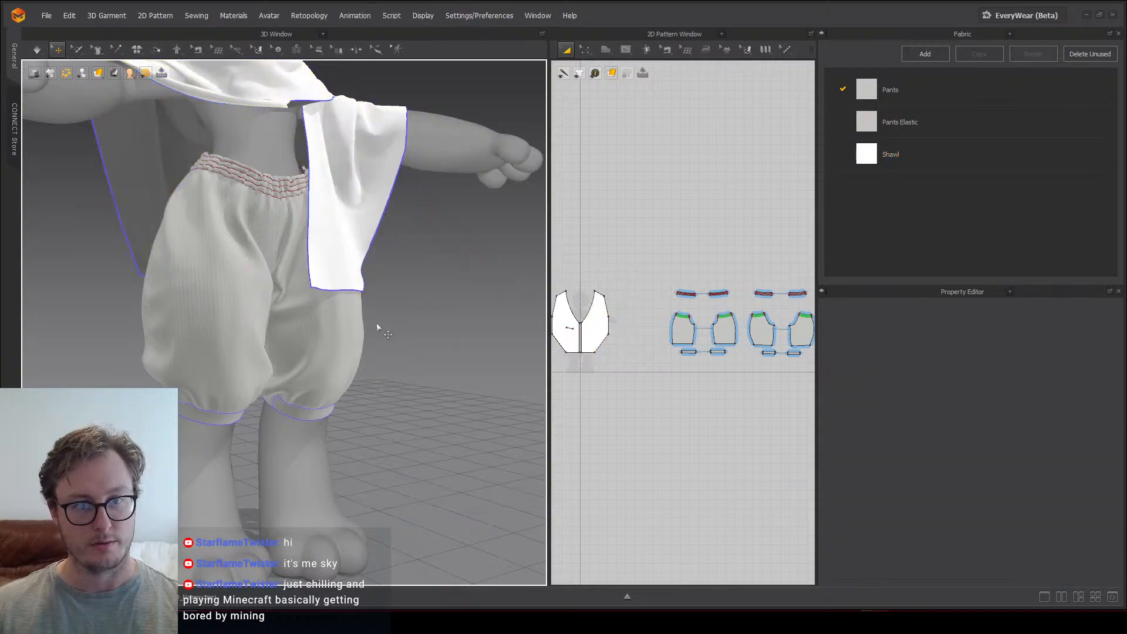
# Step: Run the simulation briefly on the unfrozen shawl and pants, and stop it
pyautogui.press('space')
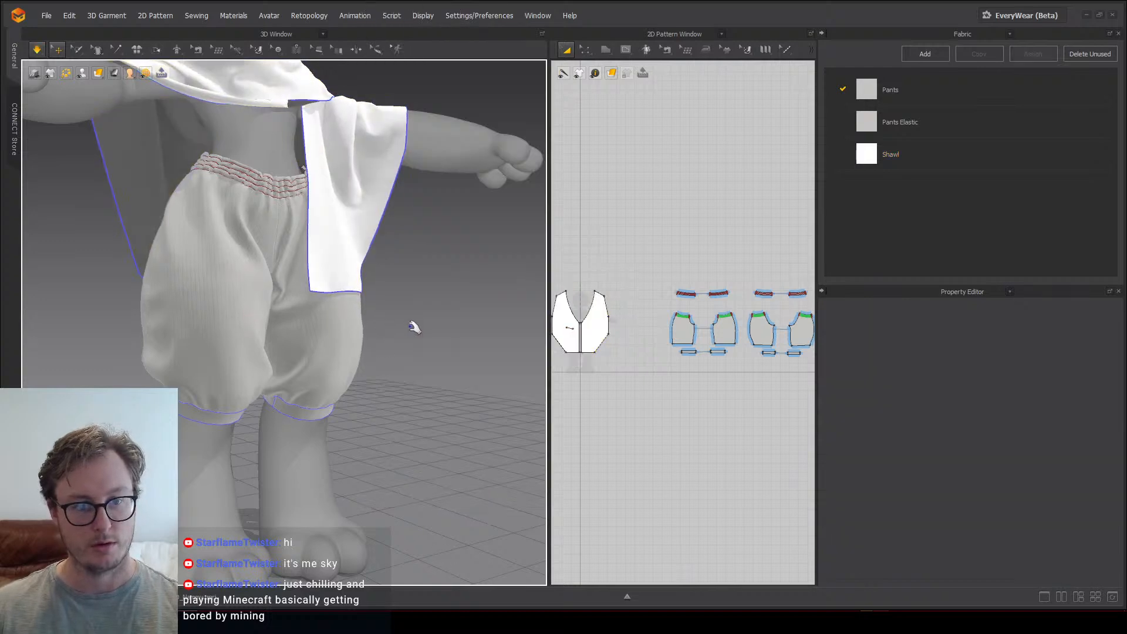
pyautogui.press('space')
pyautogui.moveTo(410, 327); pyautogui.dragTo(383, 362, button='right')
# Step: Examine the pants' fabric texture up close and the whole outfit's drape from the front
pyautogui.scroll(10, 382, 362)
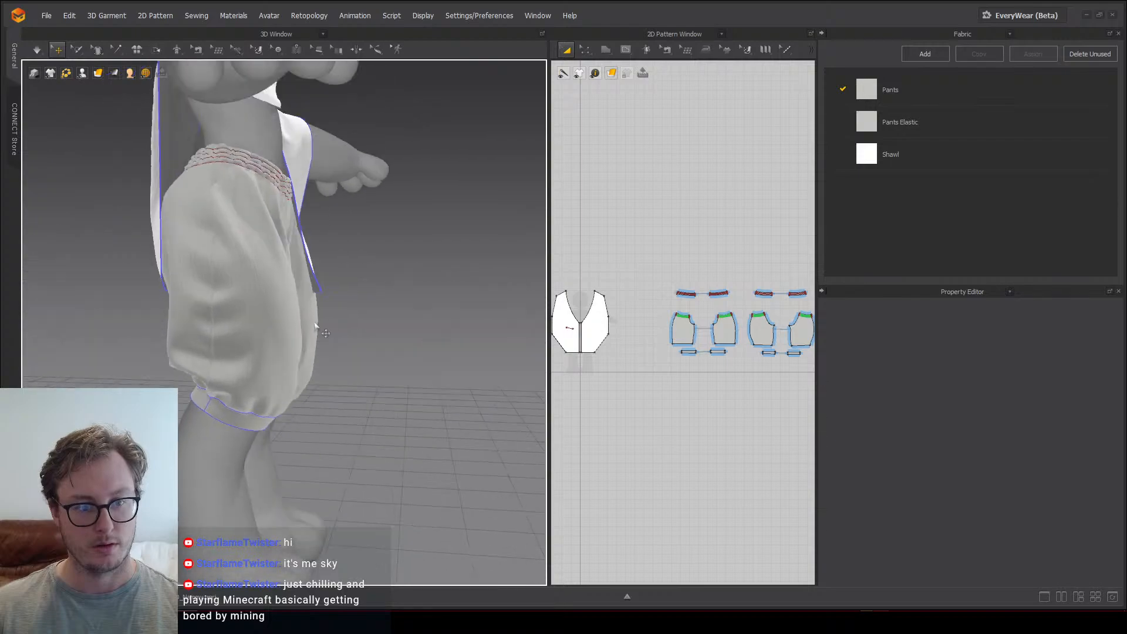
pyautogui.scroll(-10, 352, 326)
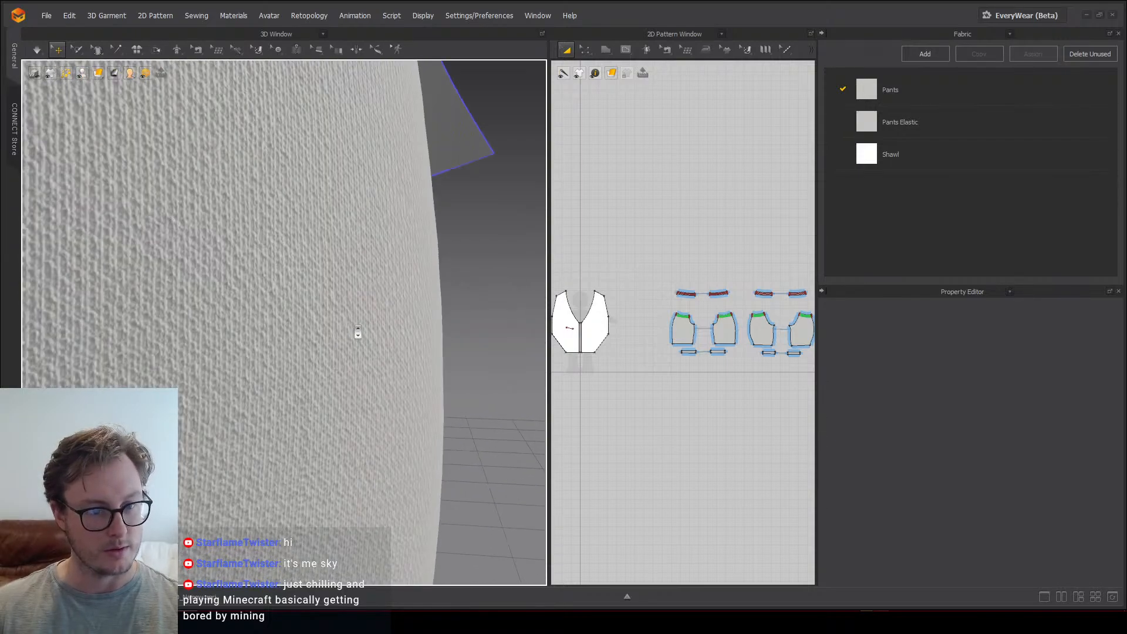
pyautogui.scroll(-3, 348, 287)
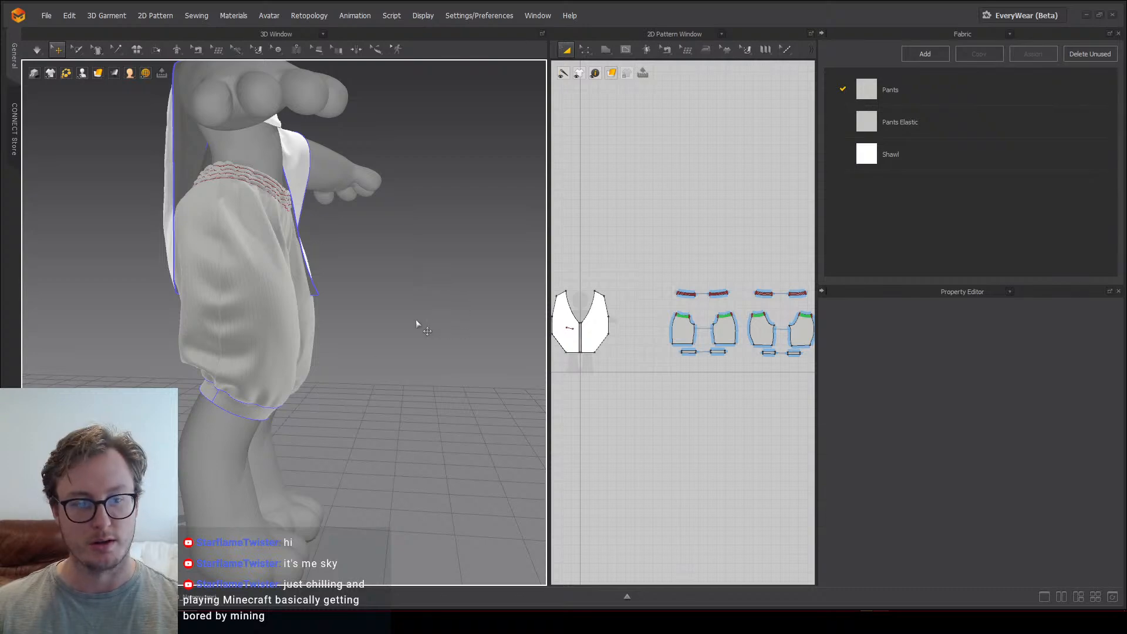
pyautogui.moveTo(417, 322); pyautogui.dragTo(277, 271, button='right')
pyautogui.scroll(6, 257, 310)
pyautogui.scroll(-4, 309, 279)
pyautogui.scroll(-5, 282, 281)
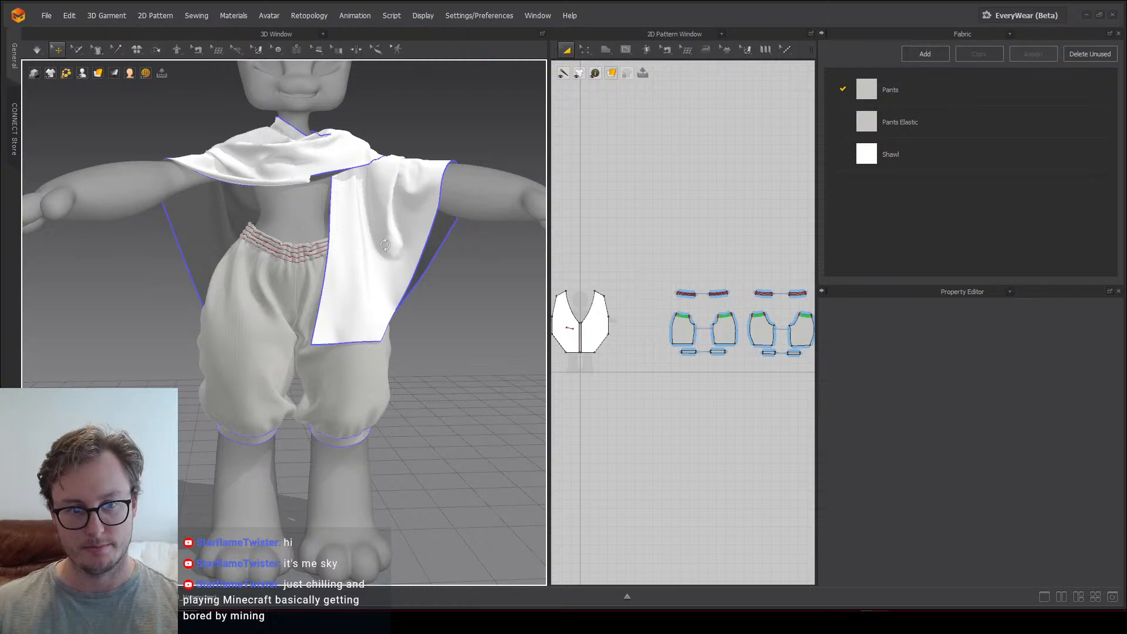
# Step: Simulate the shawl while pulling its folded lower edge at the chest, and stop the simulation
pyautogui.moveTo(385, 245); pyautogui.dragTo(194, 312, button='right')
pyautogui.scroll(5, 356, 313)
pyautogui.press('space')
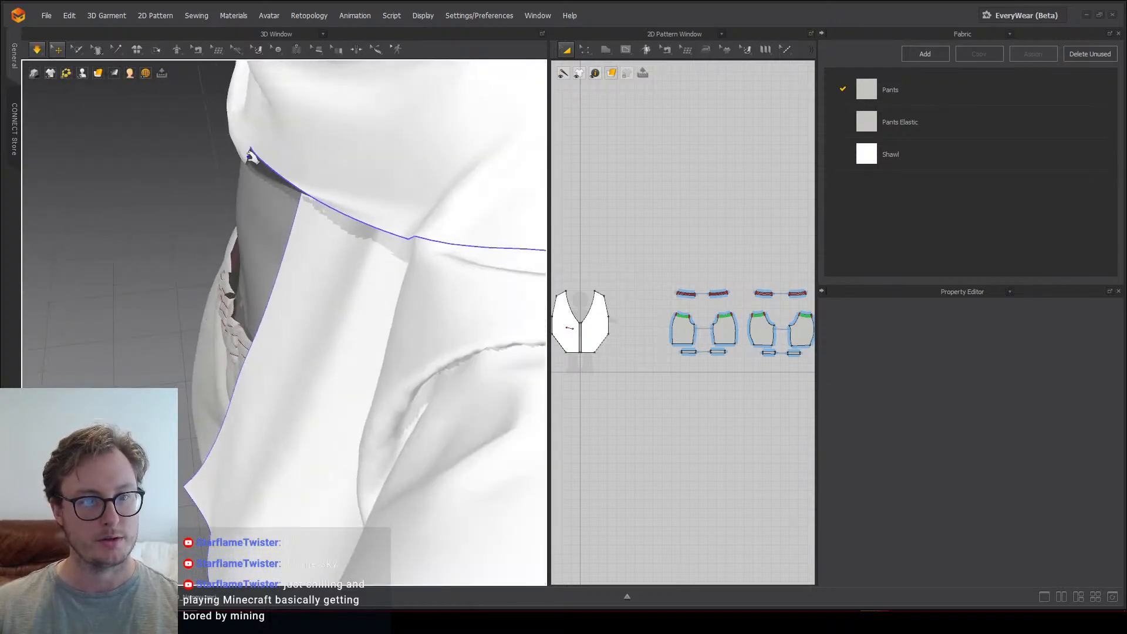
pyautogui.click(253, 157)
pyautogui.moveTo(241, 202); pyautogui.dragTo(288, 208, button='right')
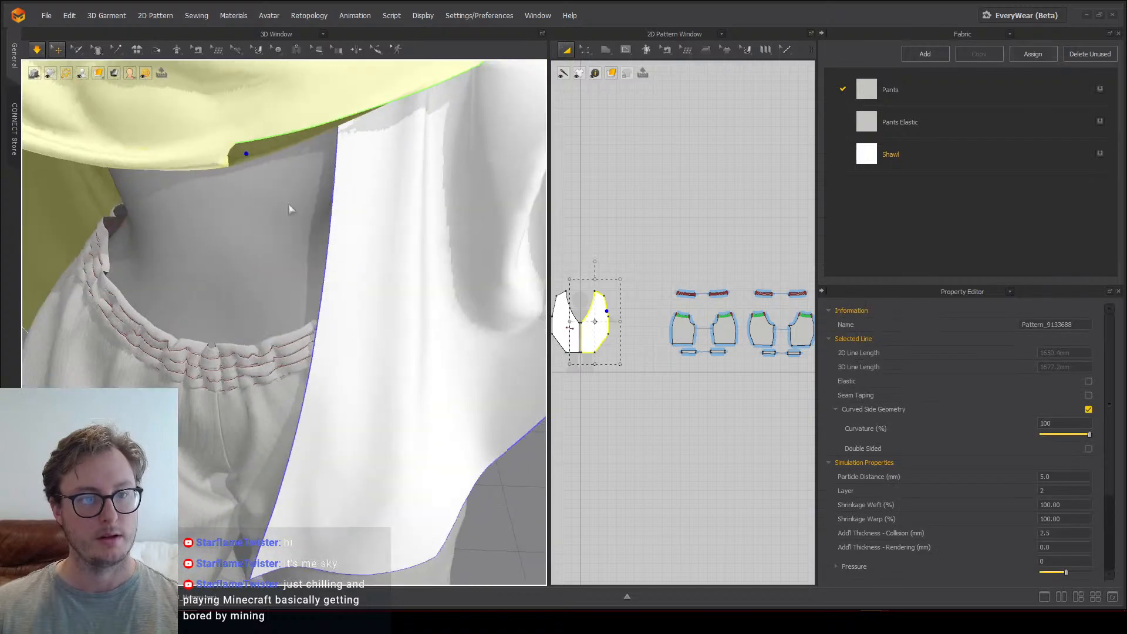
pyautogui.scroll(-5, 270, 215)
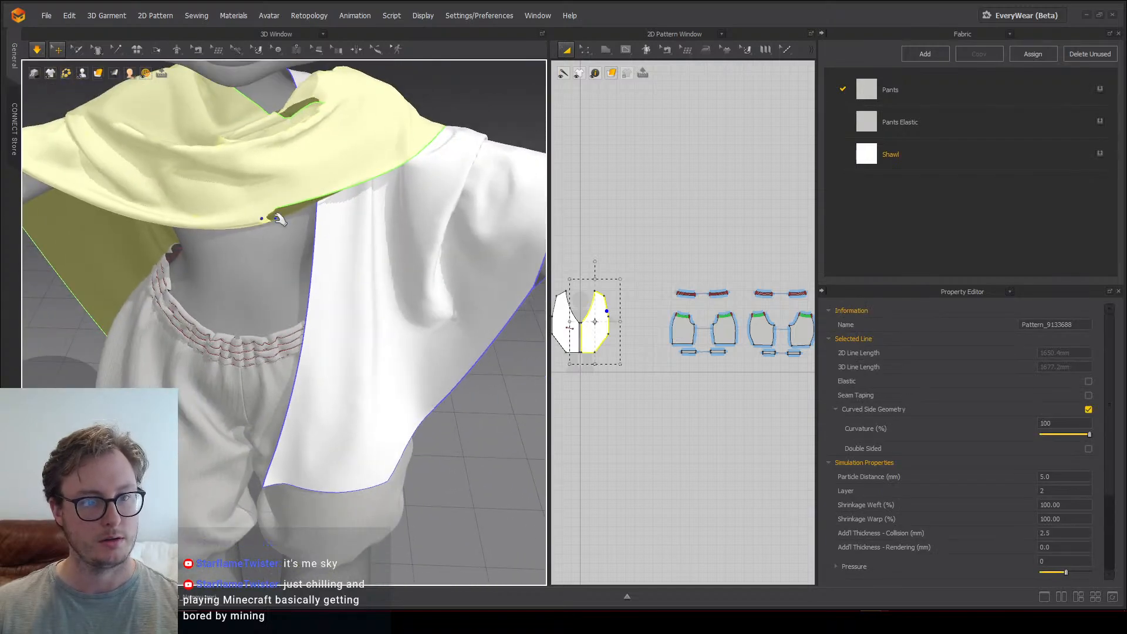
pyautogui.press('space')
# Step: Simulate the shawl while pulling the end piece draped over the shoulder near the neck, and stop the simulation
pyautogui.moveTo(316, 129); pyautogui.dragTo(118, 160, button='right')
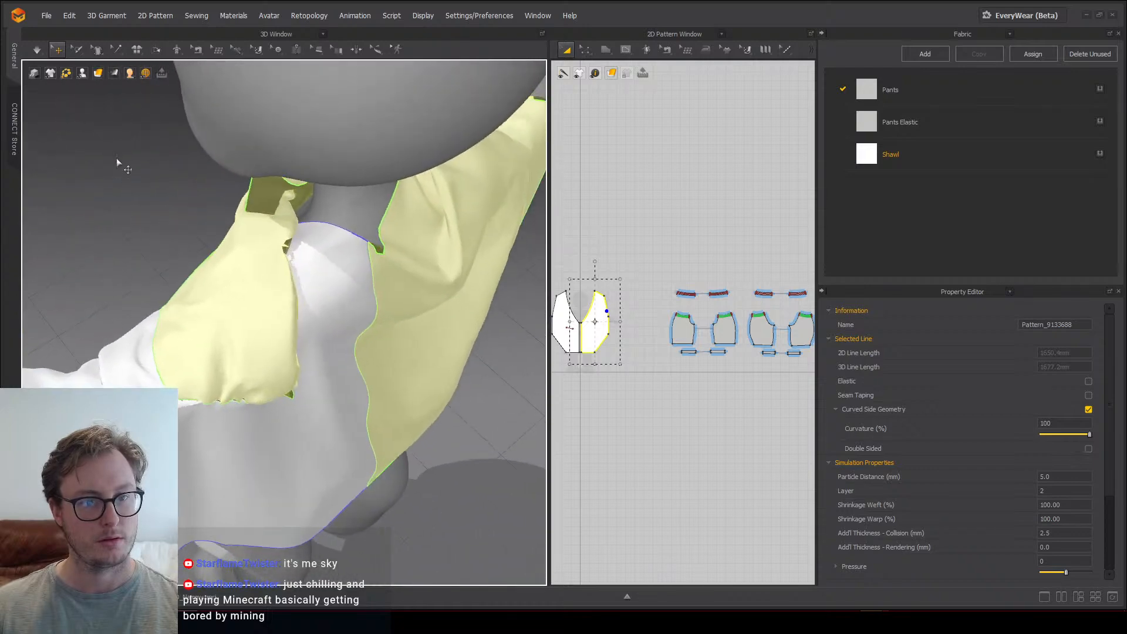
pyautogui.press('space')
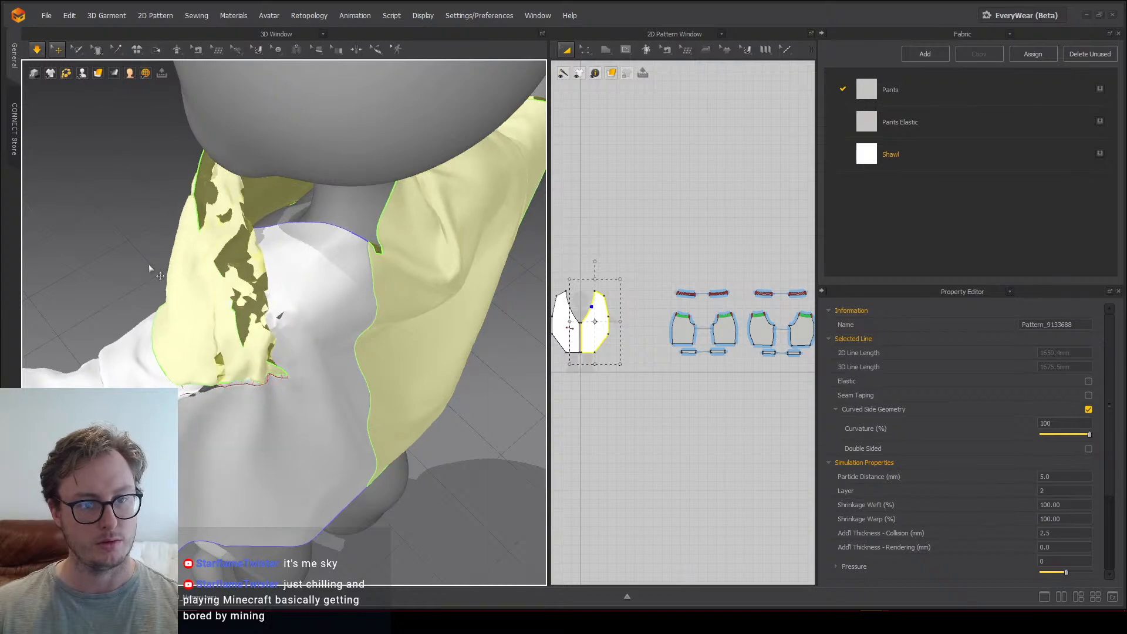
pyautogui.press('space')
# Step: Briefly simulate the shawl's draped front section across the chest, and stop the simulation
pyautogui.moveTo(151, 267); pyautogui.dragTo(332, 258, button='right')
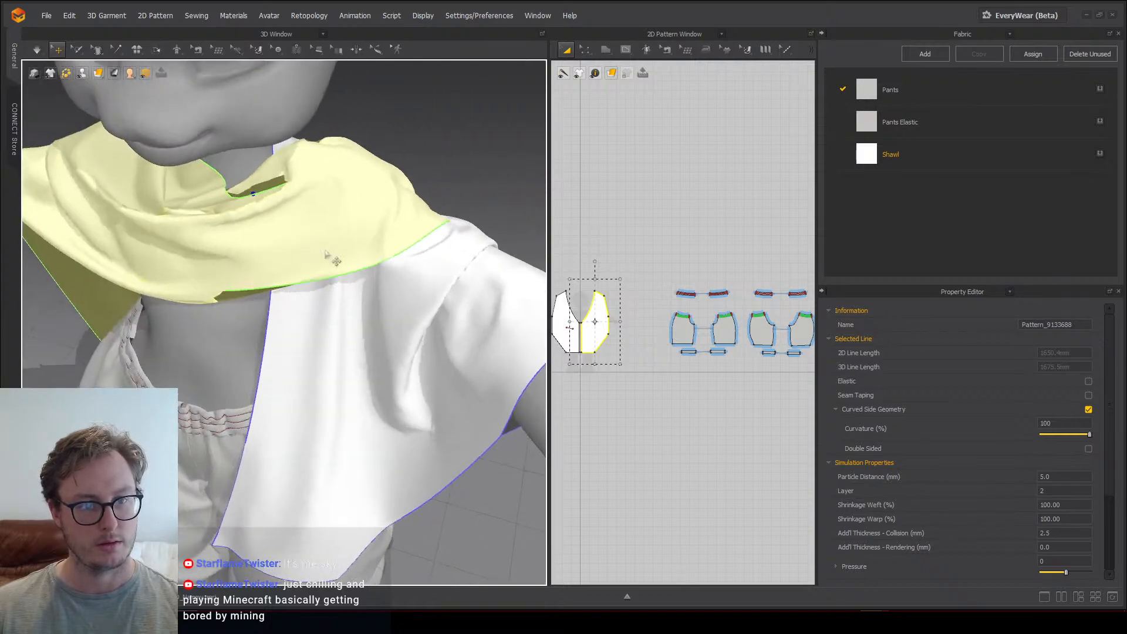
pyautogui.press('space')
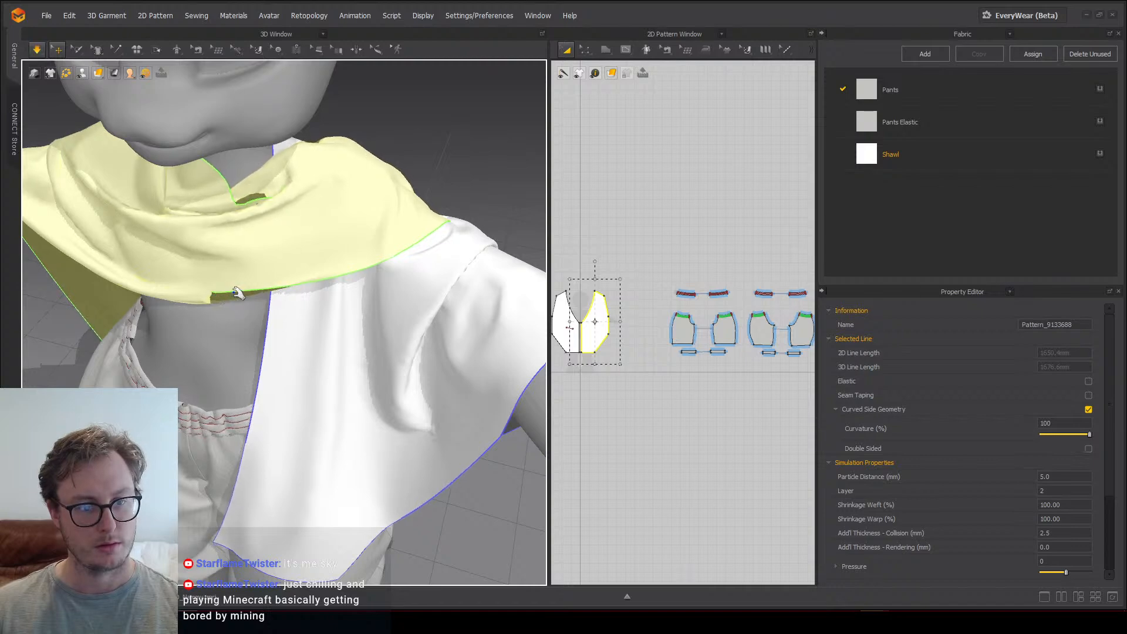
pyautogui.press('space')
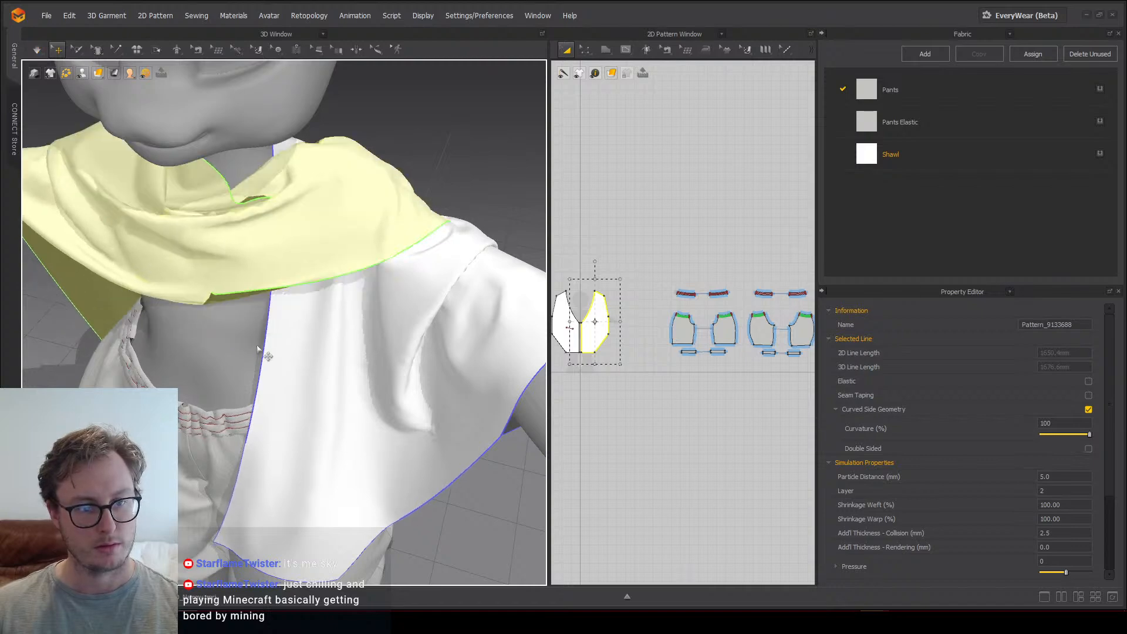
# Step: Simulate the shawl while pulling its edge up over the outstretched upper arm, and stop the simulation
pyautogui.press('space')
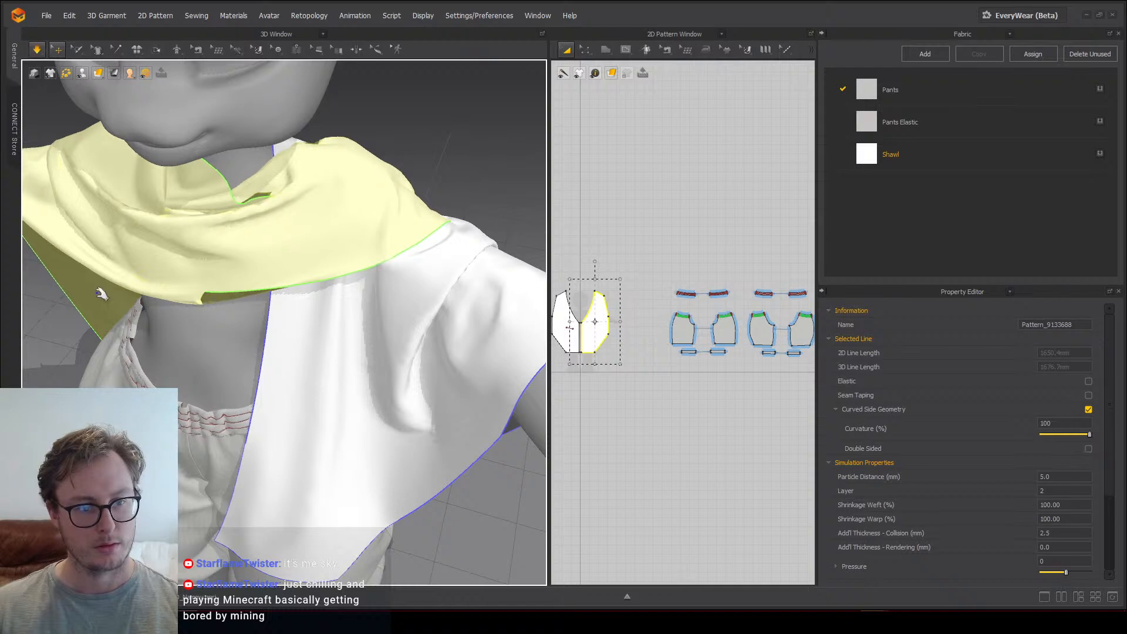
pyautogui.moveTo(108, 276); pyautogui.dragTo(128, 263, button='right')
pyautogui.moveTo(124, 277); pyautogui.dragTo(318, 282, button='middle')
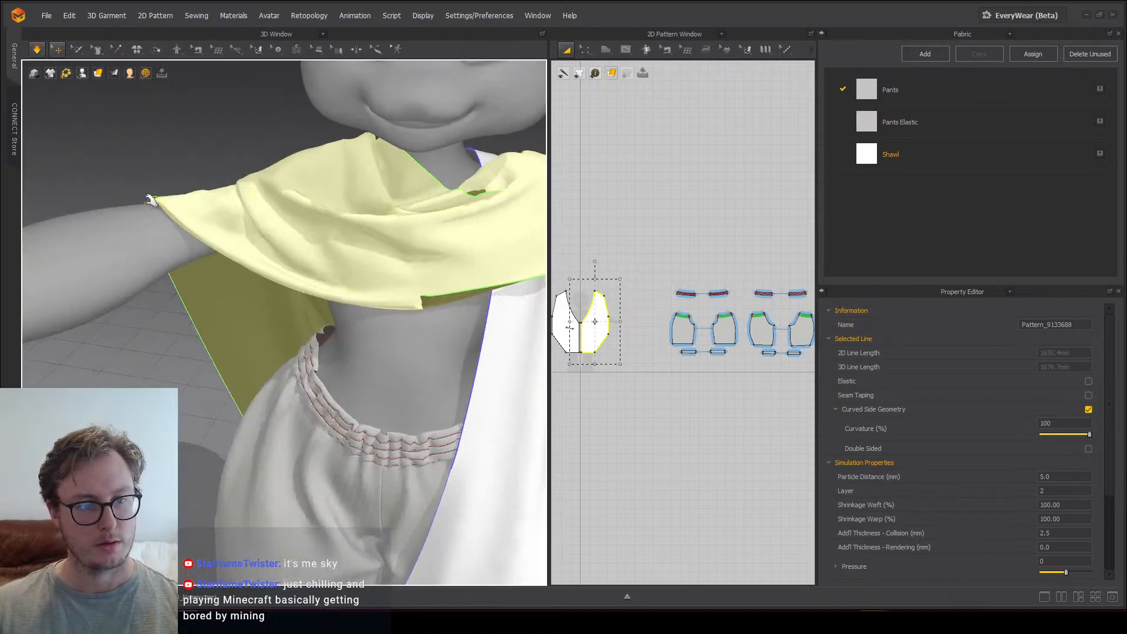
pyautogui.moveTo(149, 199); pyautogui.dragTo(175, 171)
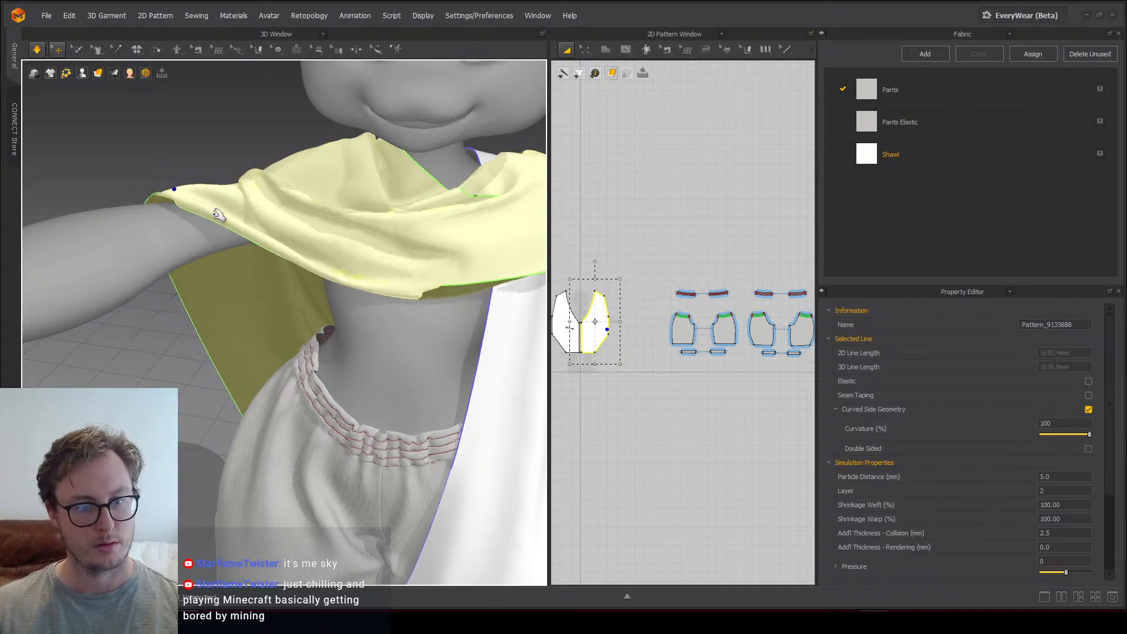
pyautogui.moveTo(161, 270); pyautogui.dragTo(359, 235, button='right')
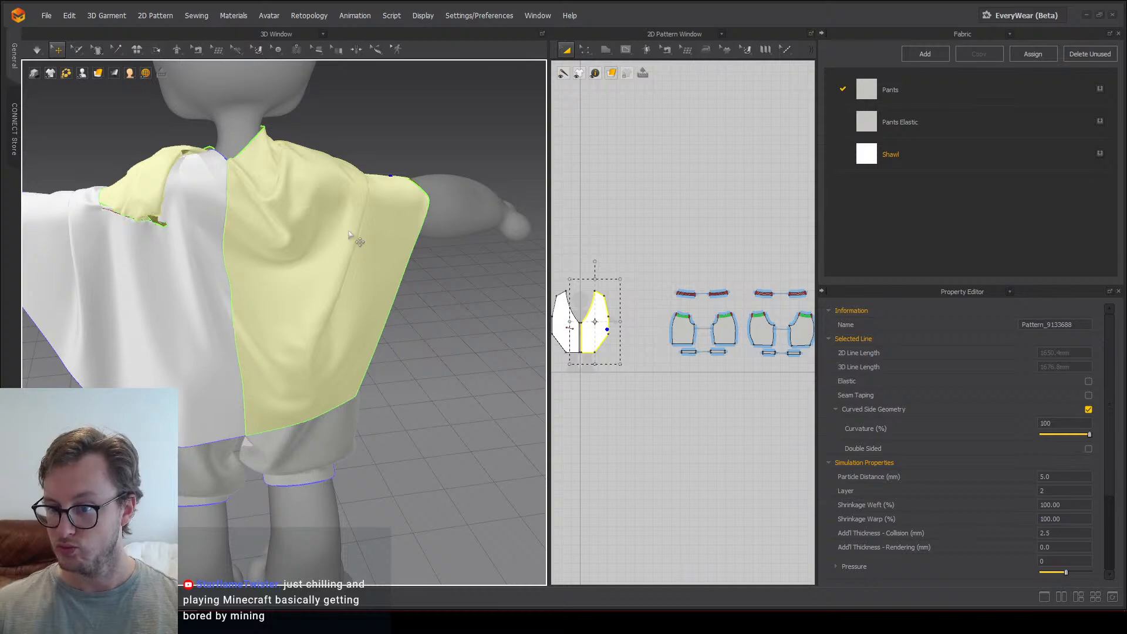
# Step: Select all shawl and pants patterns and start an OBJ export of the selection
pyautogui.keyDown('shift'); pyautogui.click(176, 310); pyautogui.keyUp('shift')
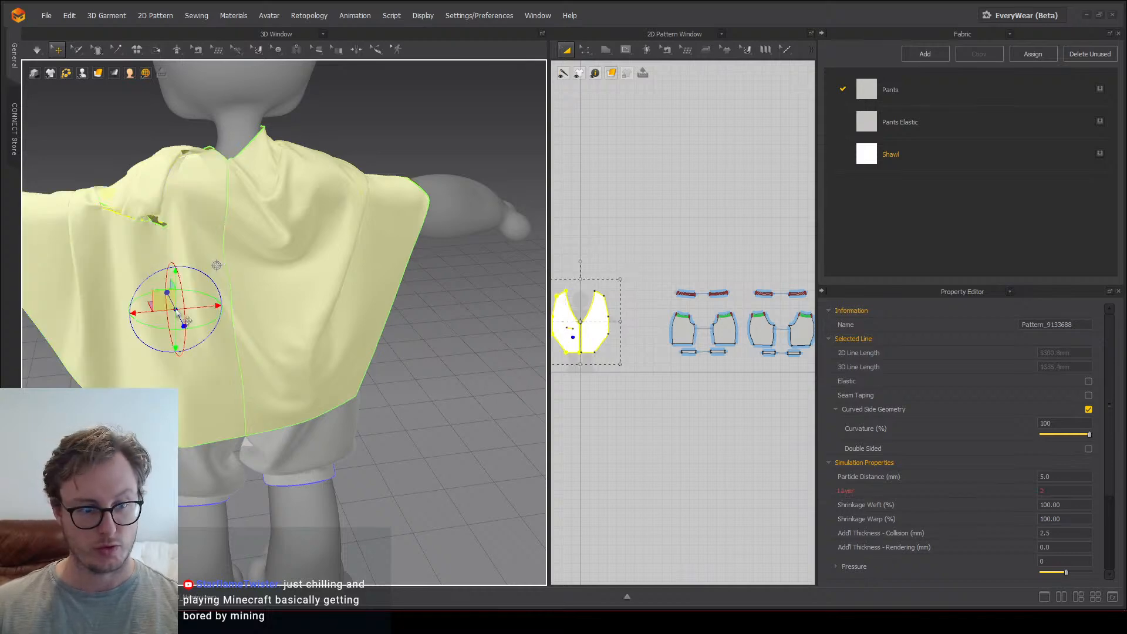
pyautogui.keyDown('shift'); pyautogui.click(303, 435); pyautogui.keyUp('shift')
pyautogui.hotkey('ctrl', 'a')
pyautogui.scroll(-4, 179, 369)
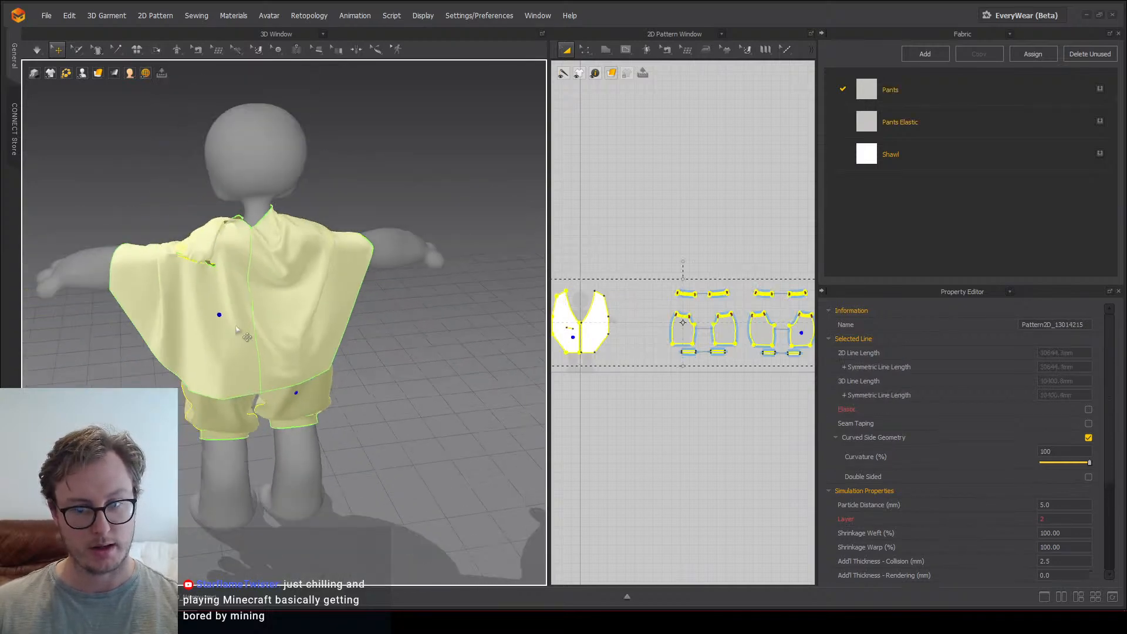
pyautogui.click(55, 16)
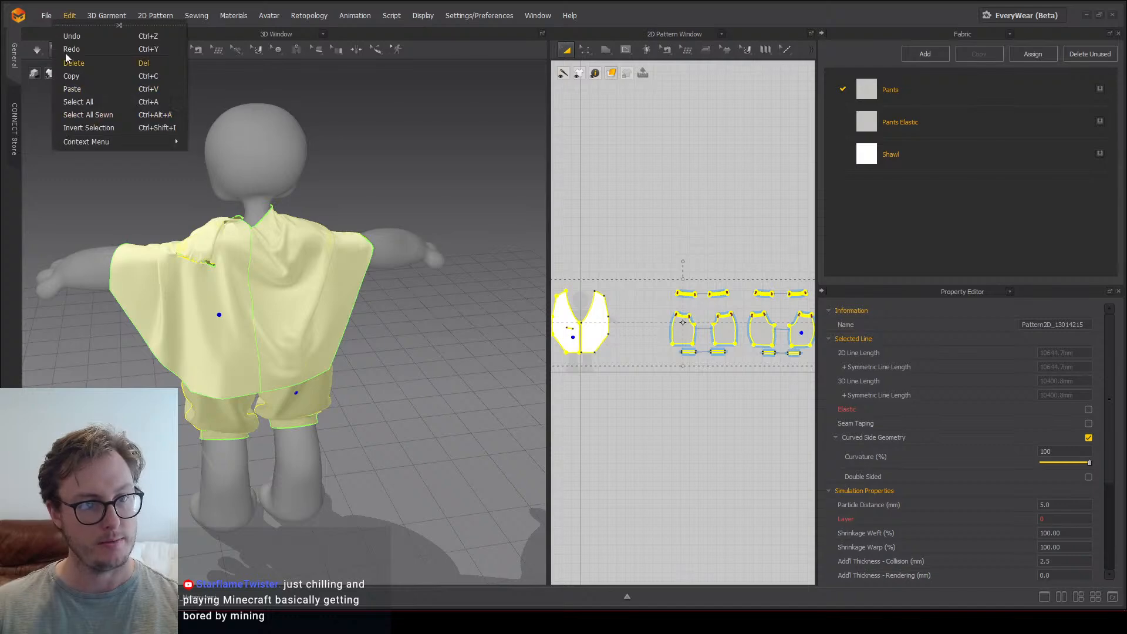
pyautogui.click(45, 18)
pyautogui.moveTo(145, 157)
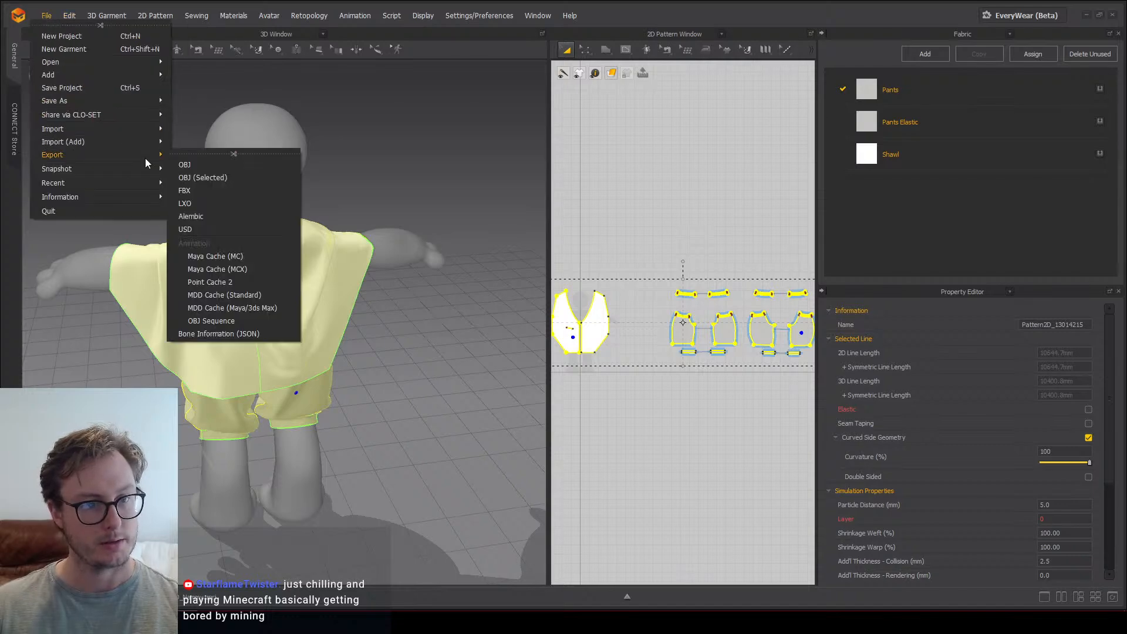
pyautogui.click(212, 177)
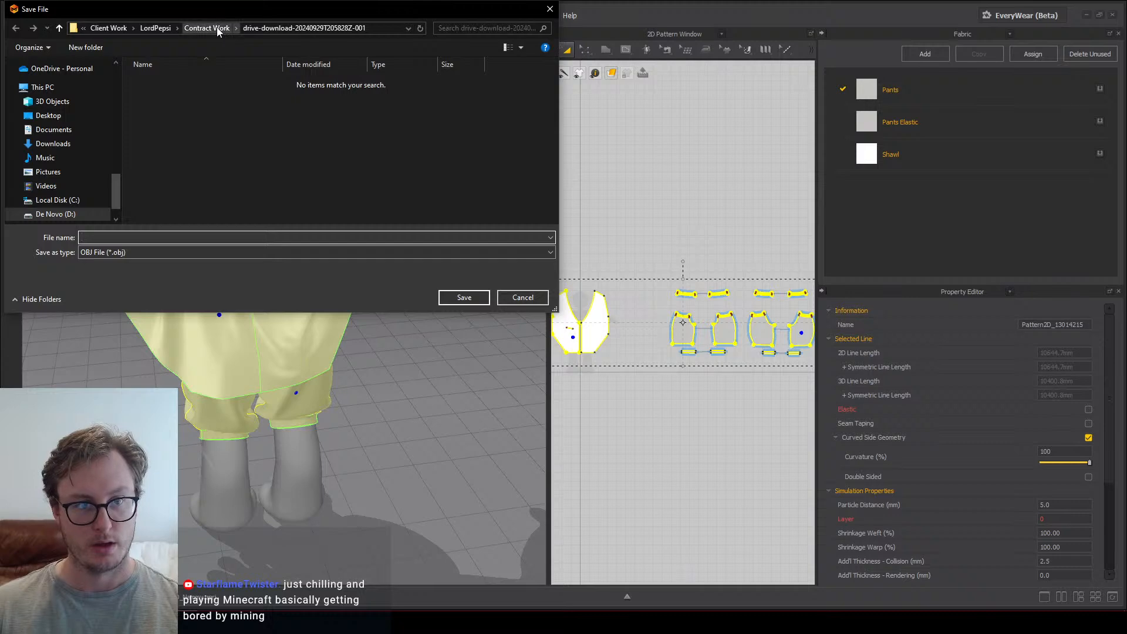
# Step: Save the OBJ export as LordPepsi_MD_01 in the Contract Work folder, accepting the current export options
pyautogui.click(217, 28)
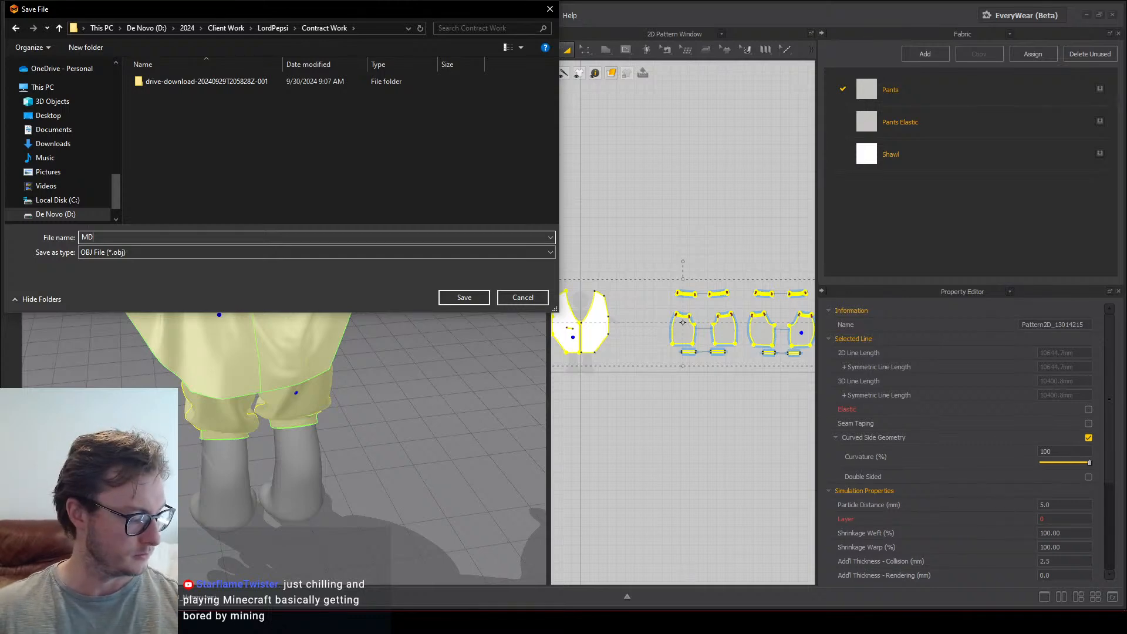
pyautogui.press('BackSpace')
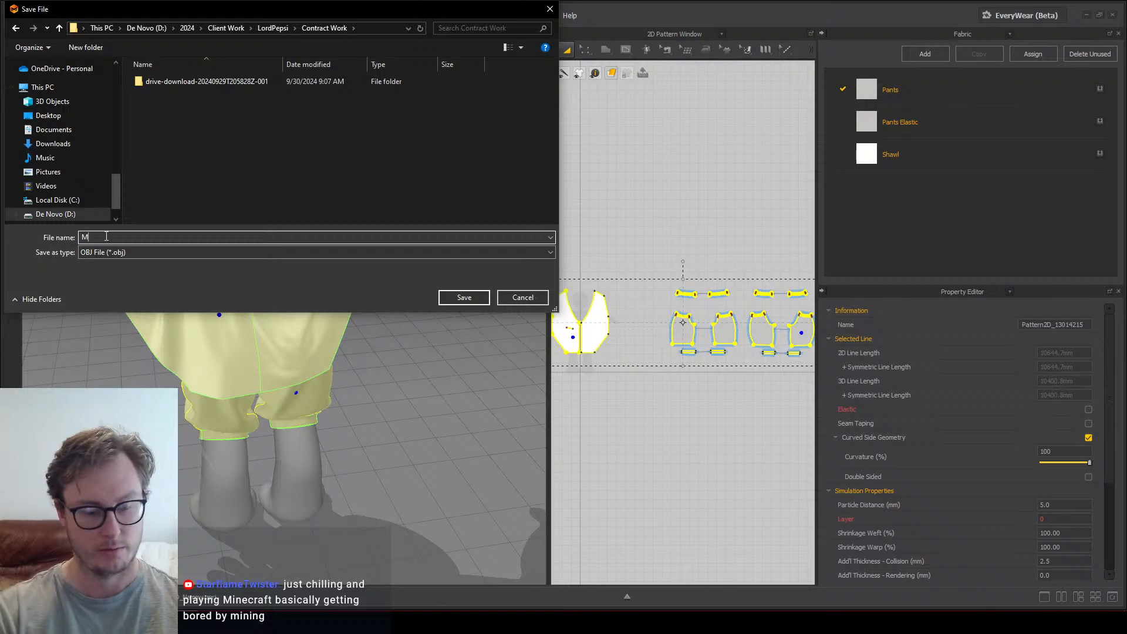
pyautogui.write('LordPepsi')
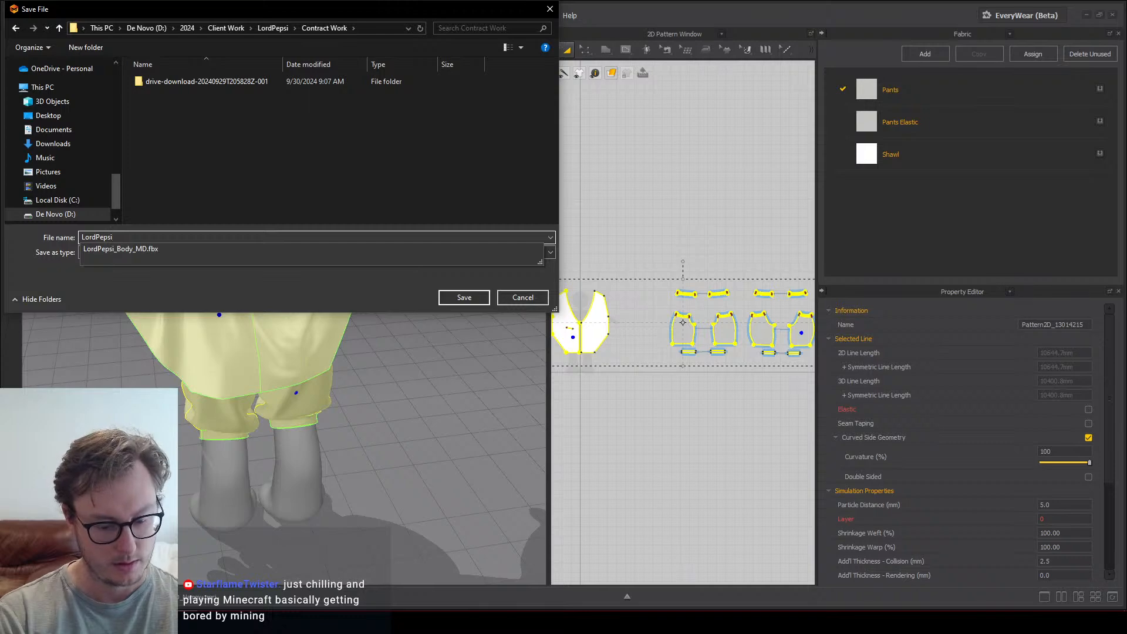
pyautogui.write('_MD_')
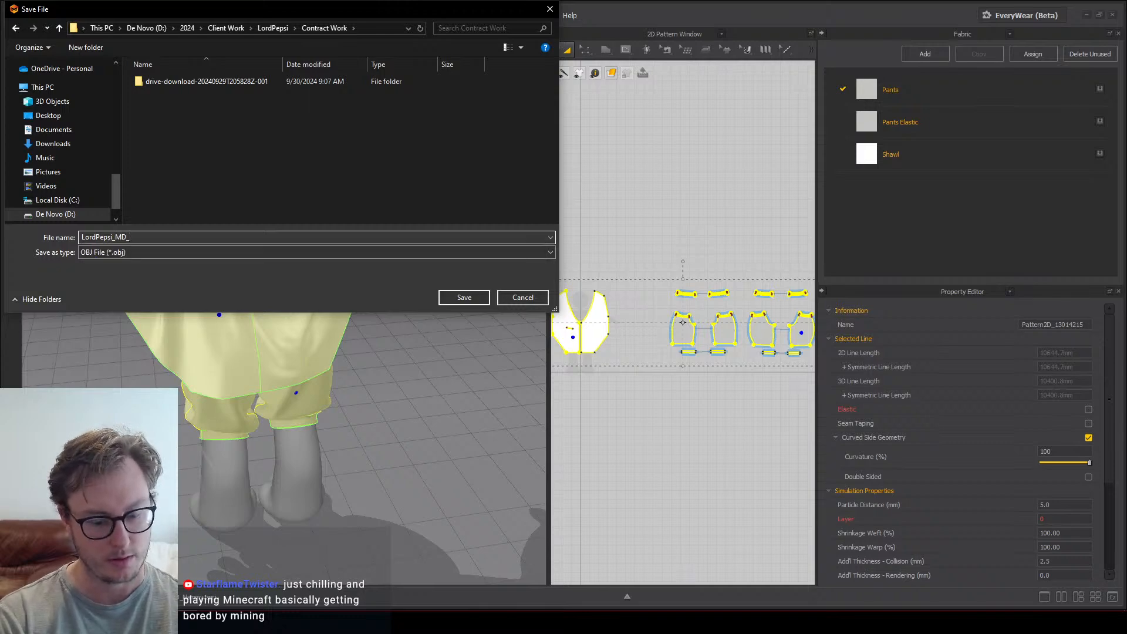
pyautogui.write('01')
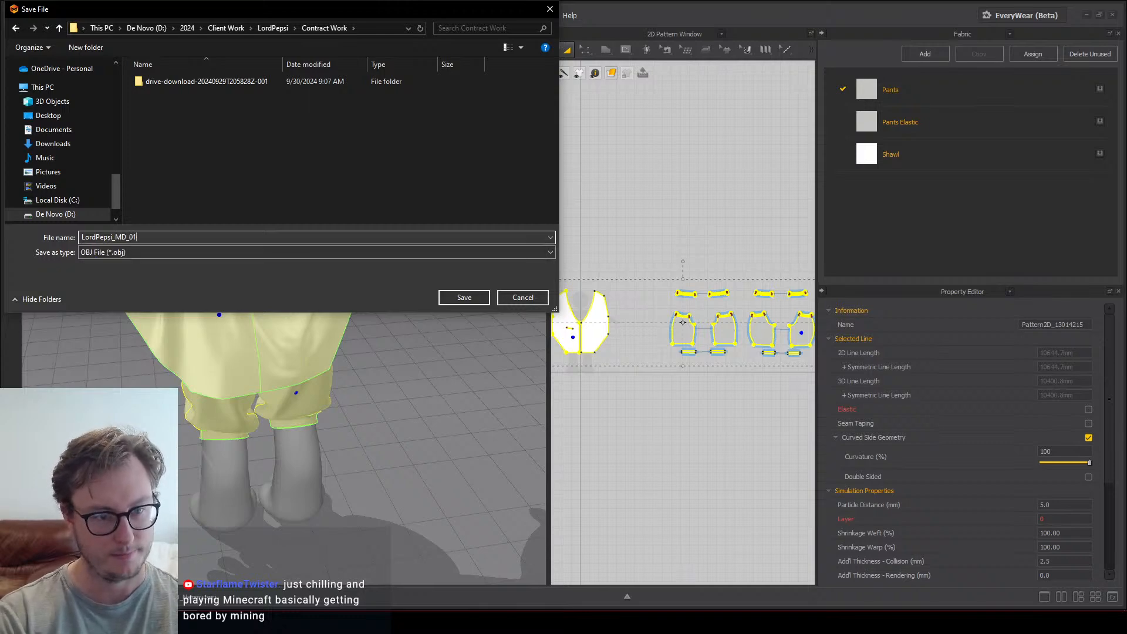
pyautogui.click(442, 299)
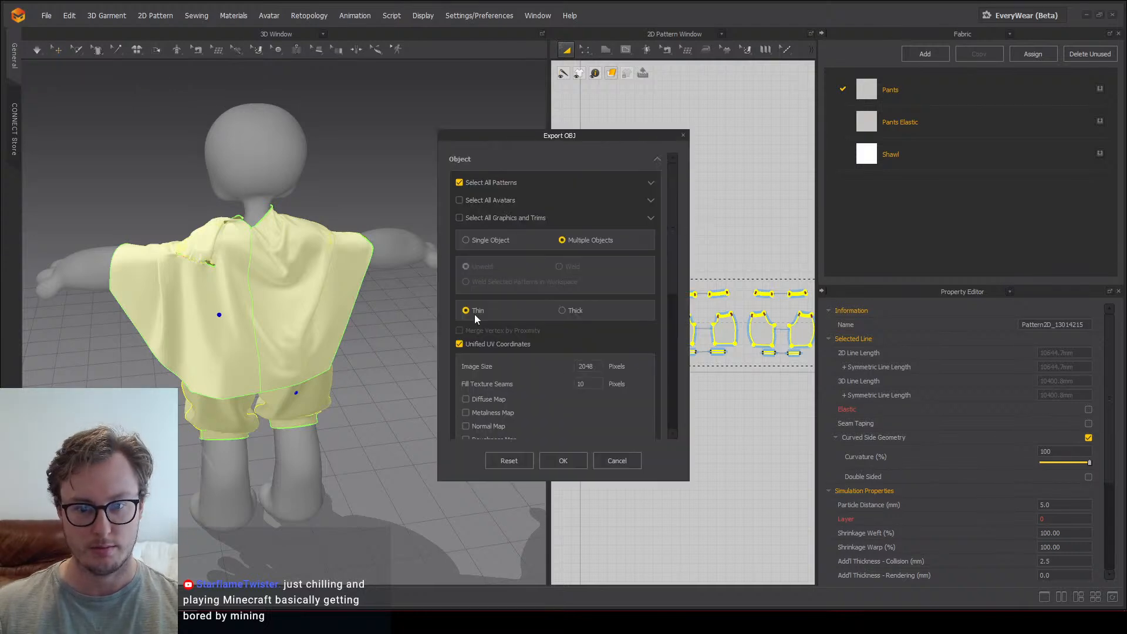
pyautogui.scroll(-10, 654, 332)
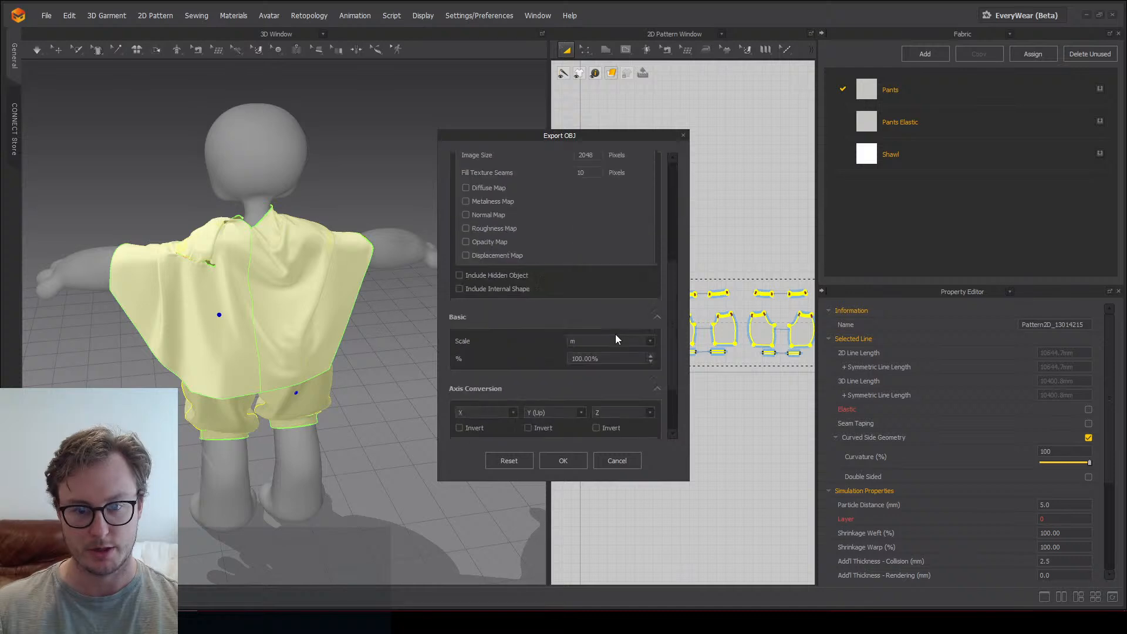
pyautogui.click(560, 461)
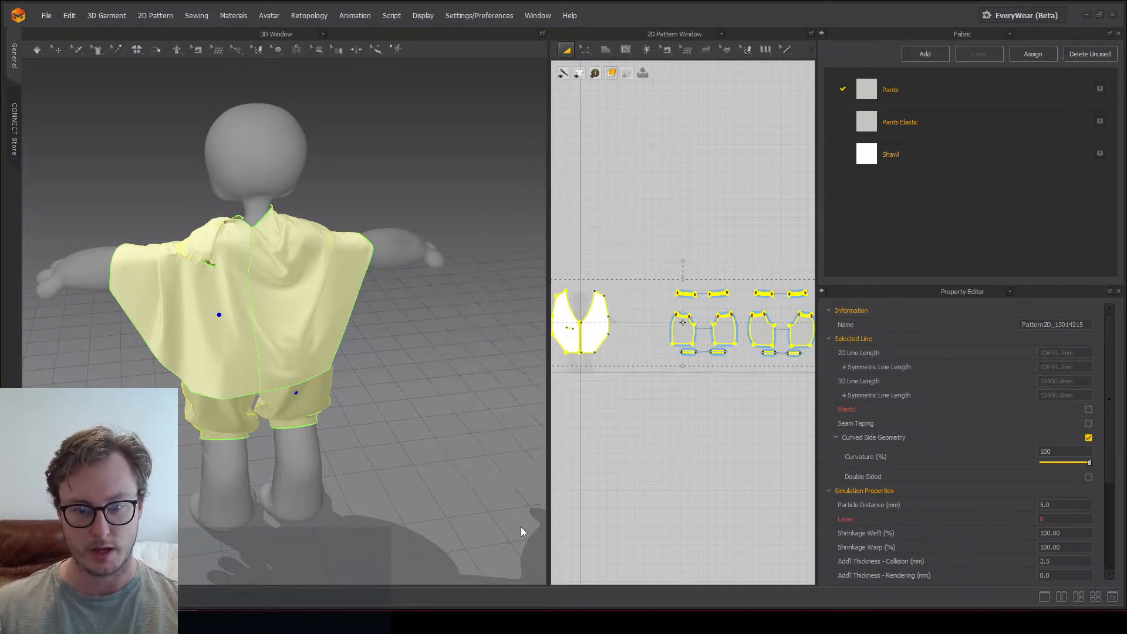
# Step: Switch to Unity and open the LordPepsi scene stored in the LordPepsi Avi project folder
pyautogui.click(424, 352)
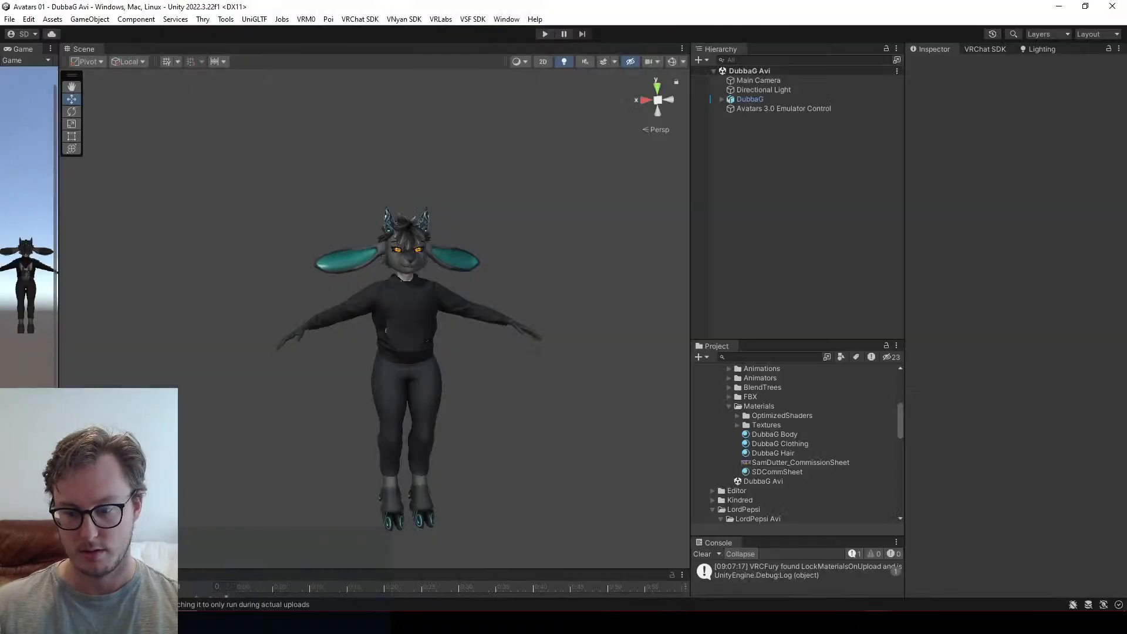
pyautogui.scroll(3, 763, 439)
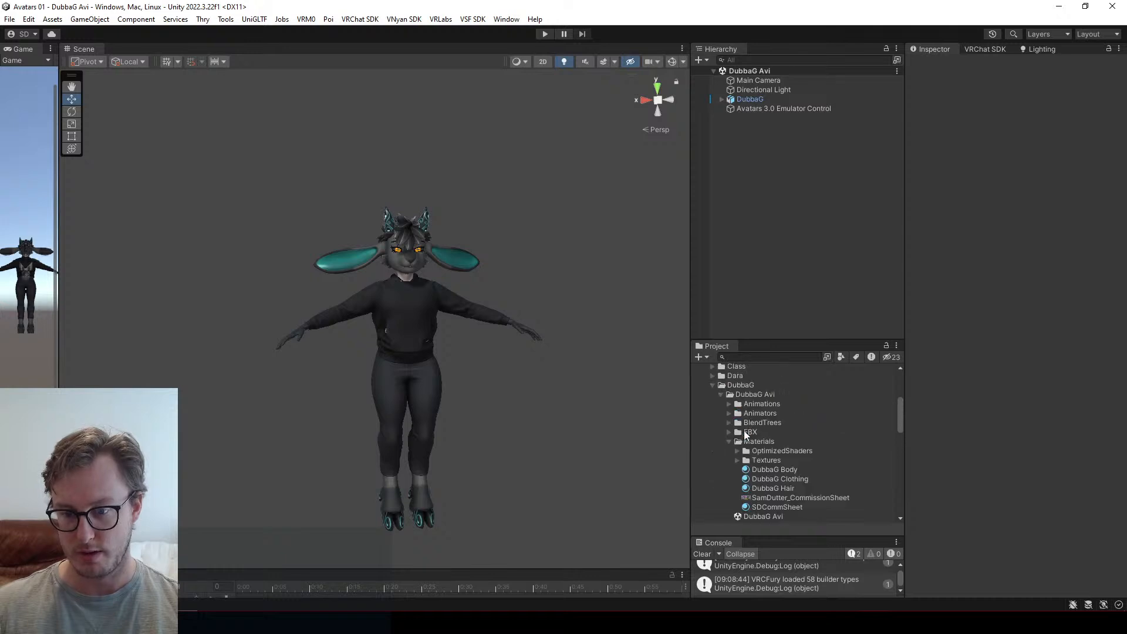
pyautogui.click(729, 433)
pyautogui.click(713, 377)
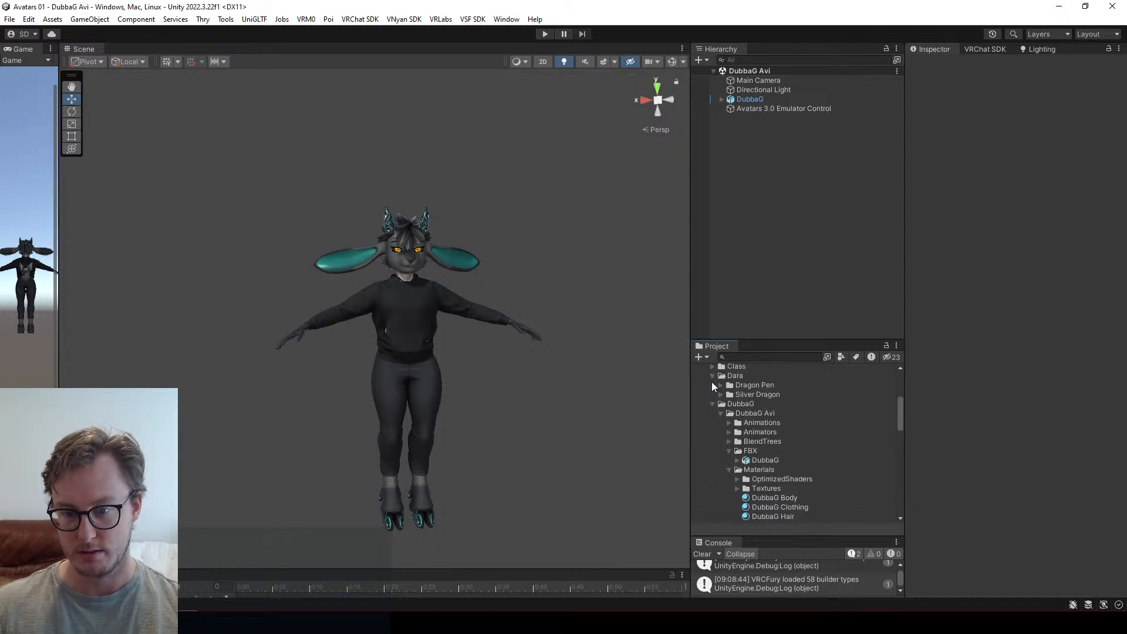
pyautogui.click(713, 376)
pyautogui.click(712, 385)
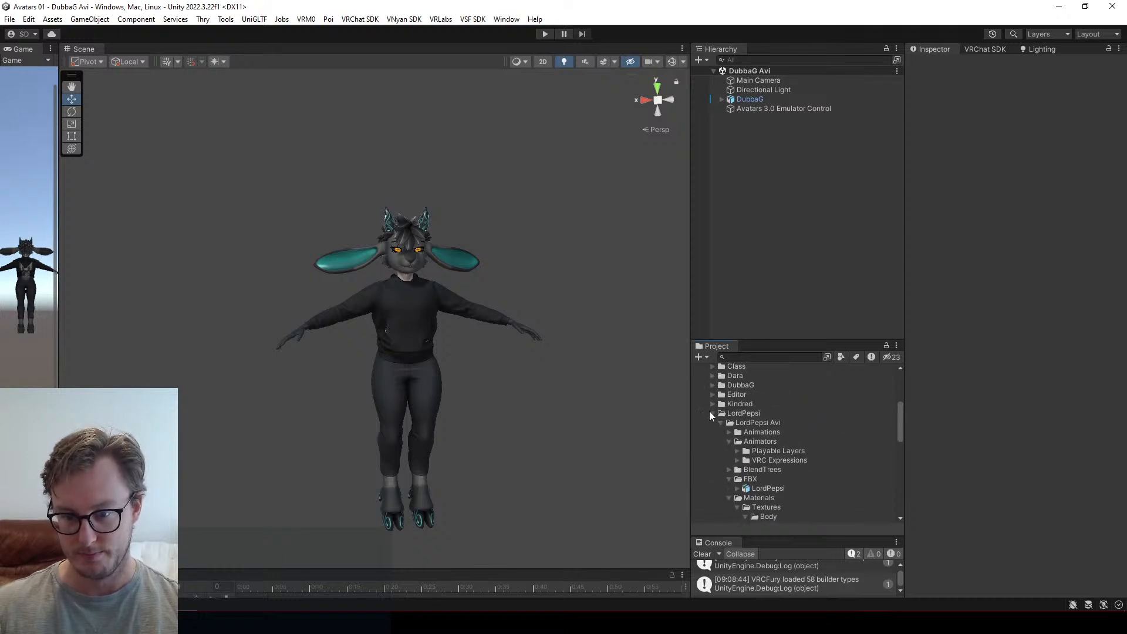
pyautogui.scroll(-4, 750, 447)
pyautogui.scroll(2, 732, 395)
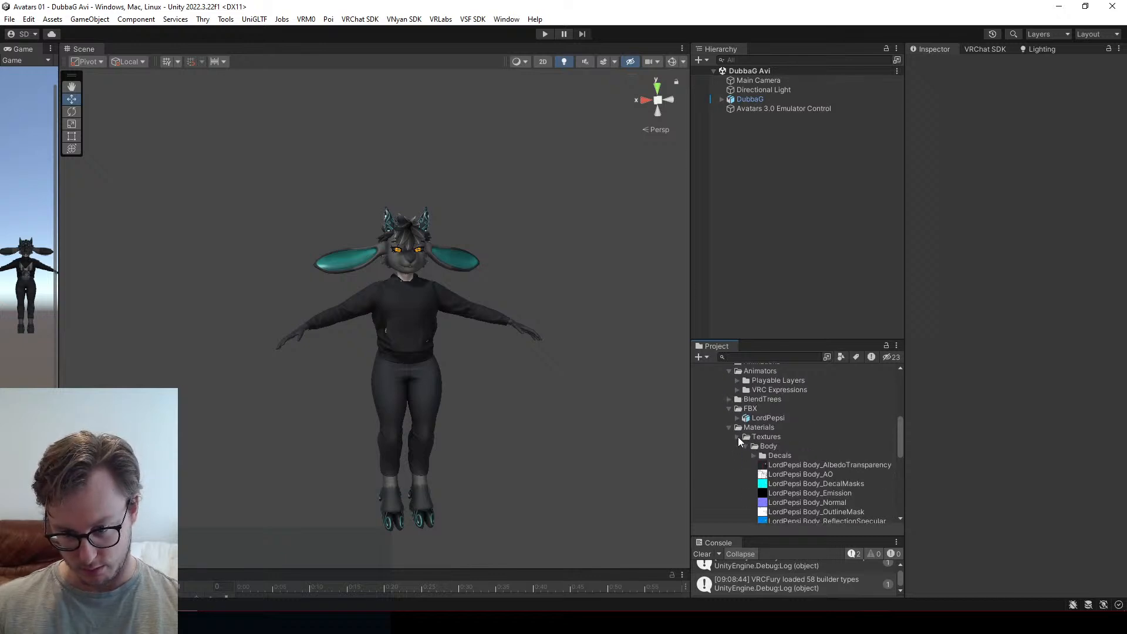
pyautogui.click(738, 437)
pyautogui.doubleClick(760, 474)
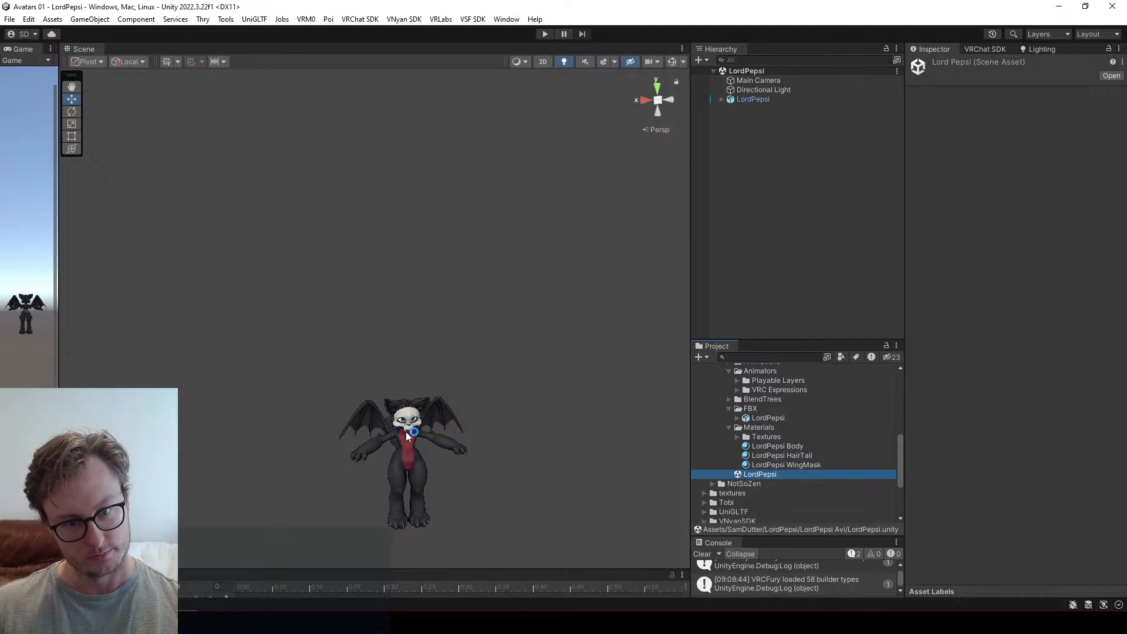
# Step: Frame the LordPepsi avatar in the scene and examine its body, head and wings from several angles
pyautogui.click(801, 99)
pyautogui.press('f')
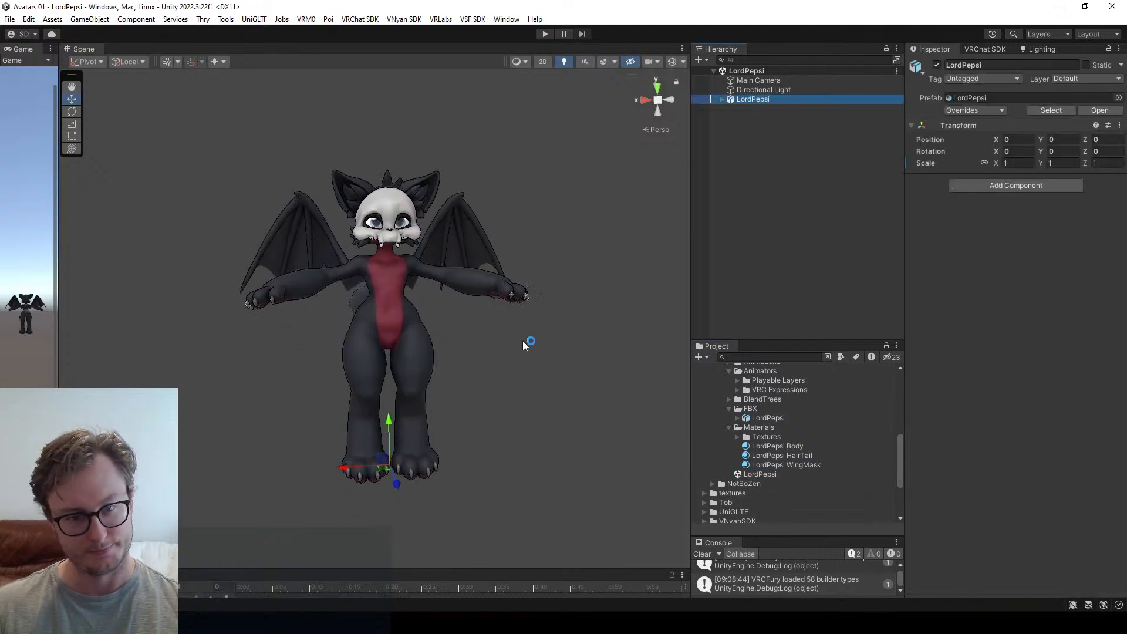
pyautogui.keyDown('alt'); pyautogui.moveTo(545, 337); pyautogui.dragTo(524, 298); pyautogui.keyUp('alt')
pyautogui.scroll(5, 516, 299)
pyautogui.keyDown('alt'); pyautogui.moveTo(376, 299); pyautogui.dragTo(485, 270); pyautogui.keyUp('alt')
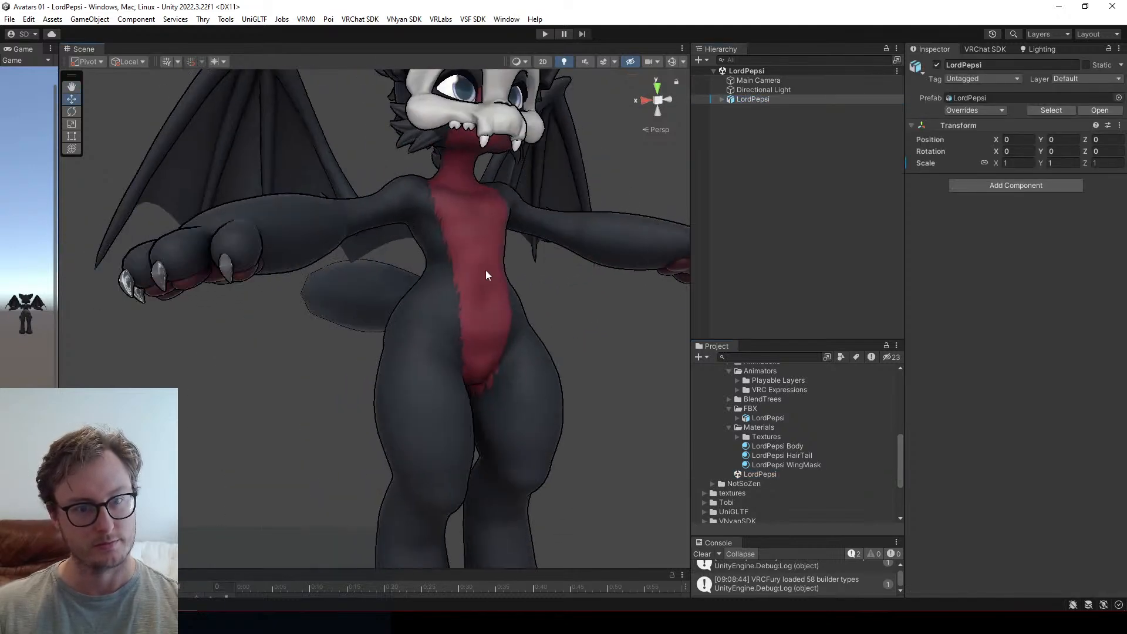
pyautogui.moveTo(485, 270); pyautogui.dragTo(339, 289, button='middle')
pyautogui.keyDown('alt'); pyautogui.moveTo(339, 288); pyautogui.dragTo(403, 264); pyautogui.keyUp('alt')
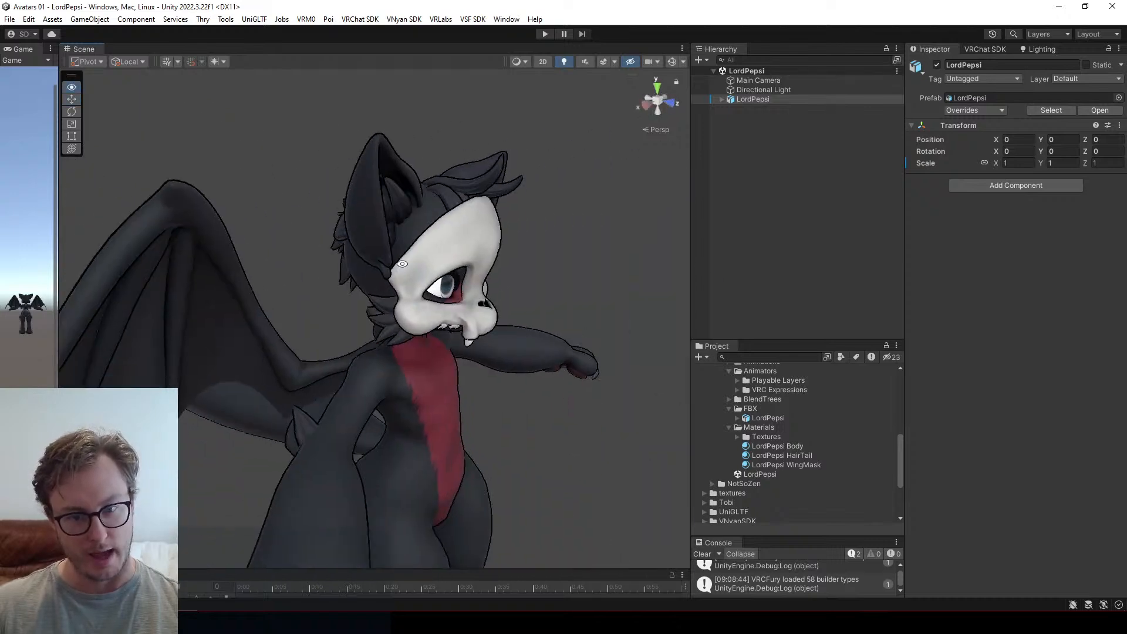
pyautogui.scroll(2, 414, 281)
pyautogui.keyDown('alt'); pyautogui.moveTo(563, 278); pyautogui.dragTo(396, 270); pyautogui.keyUp('alt')
pyautogui.scroll(-2, 395, 270)
pyautogui.moveTo(392, 375); pyautogui.dragTo(475, 180, button='middle')
pyautogui.scroll(-4, 474, 180)
pyautogui.keyDown('alt'); pyautogui.moveTo(475, 180); pyautogui.dragTo(545, 339); pyautogui.keyUp('alt')
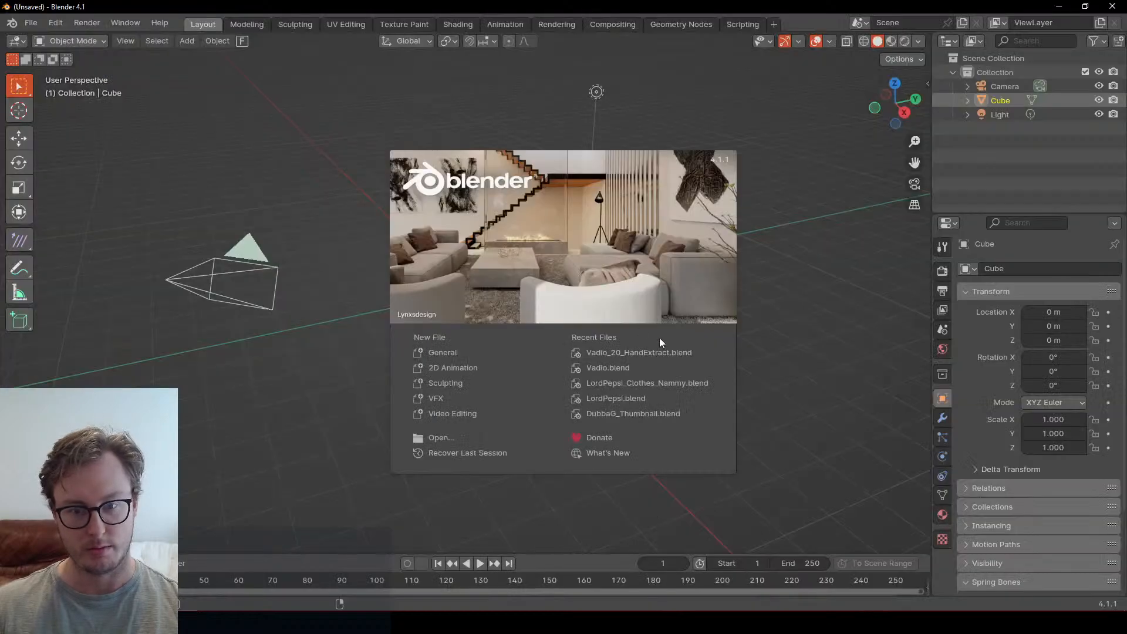
# Step: Switch to Blender, open the recent file LordPepsi.blend, and bring its window to the front
pyautogui.click(632, 397)
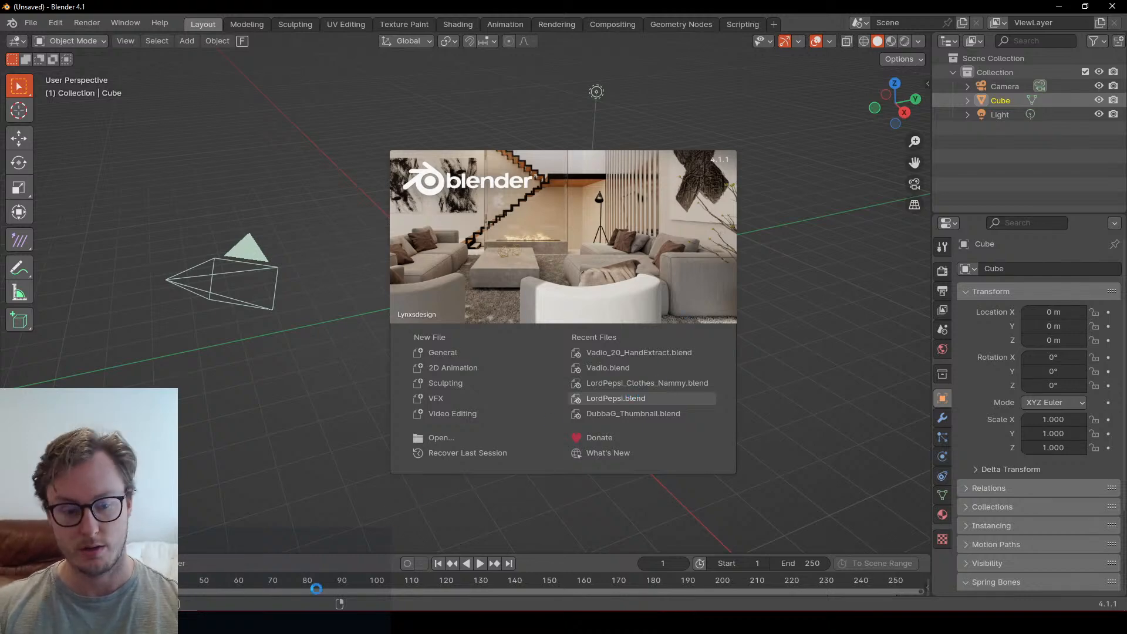
pyautogui.click(282, 621)
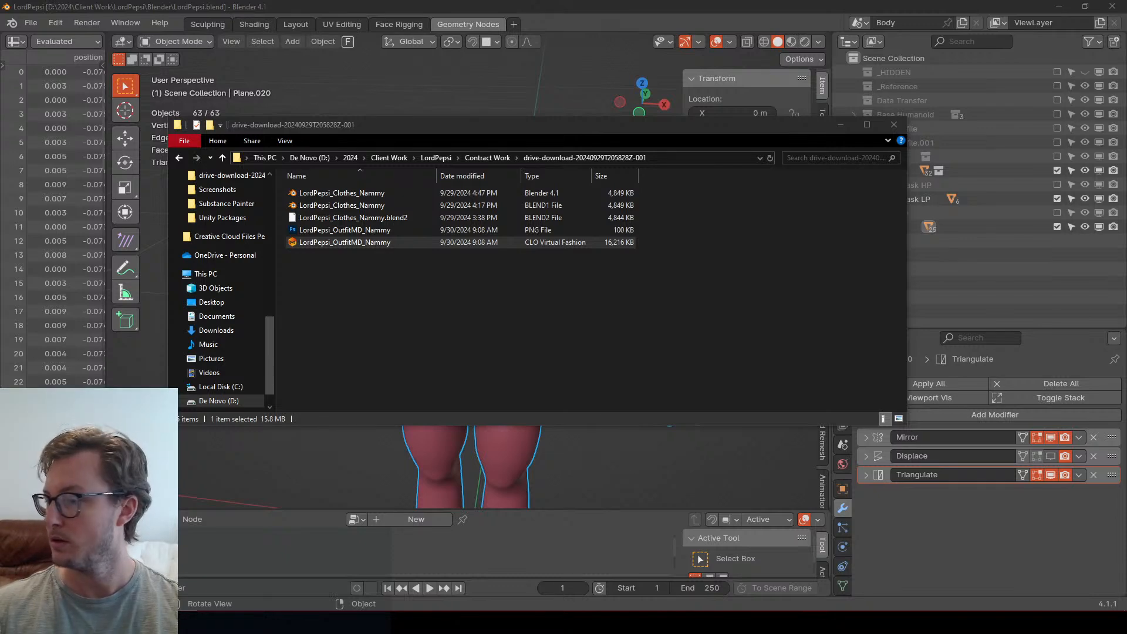
pyautogui.click(411, 292)
pyautogui.click(454, 2)
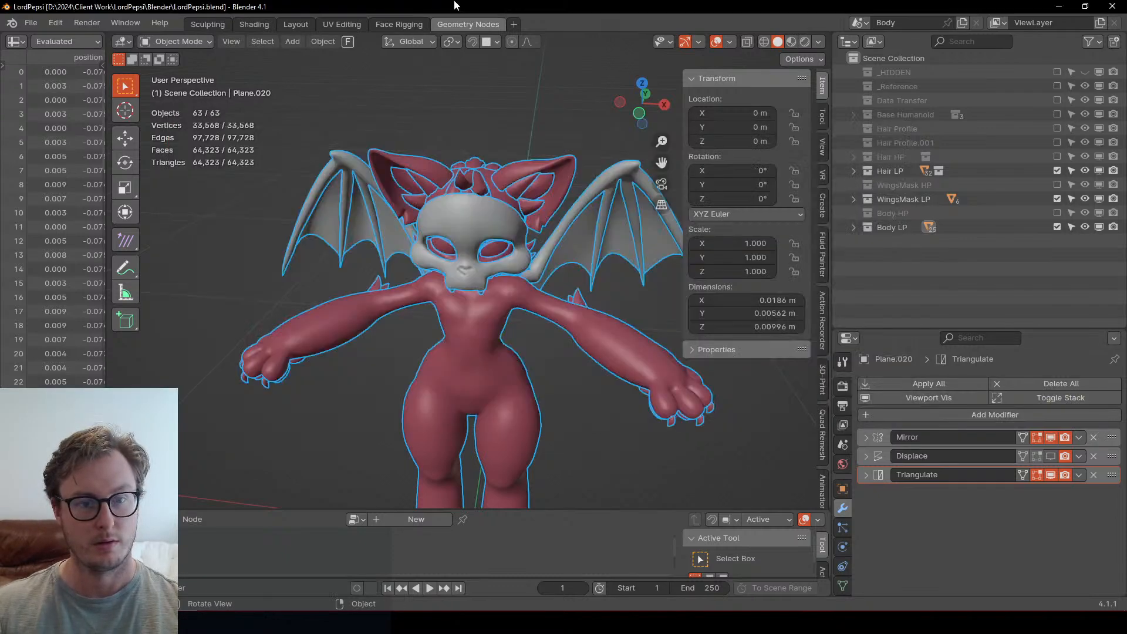
# Step: Add a new scene collection named Clothing HP and save the file
pyautogui.moveTo(471, 345); pyautogui.dragTo(528, 340, button='middle')
pyautogui.rightClick(842, 274)
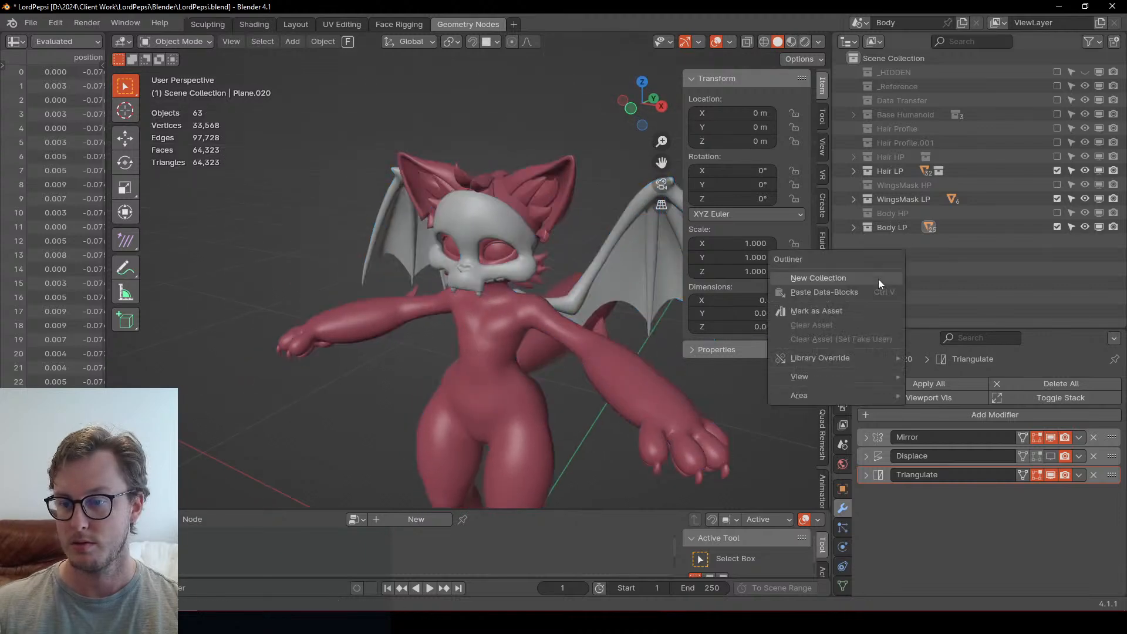
pyautogui.click(878, 280)
pyautogui.doubleClick(908, 241)
pyautogui.write('Clo')
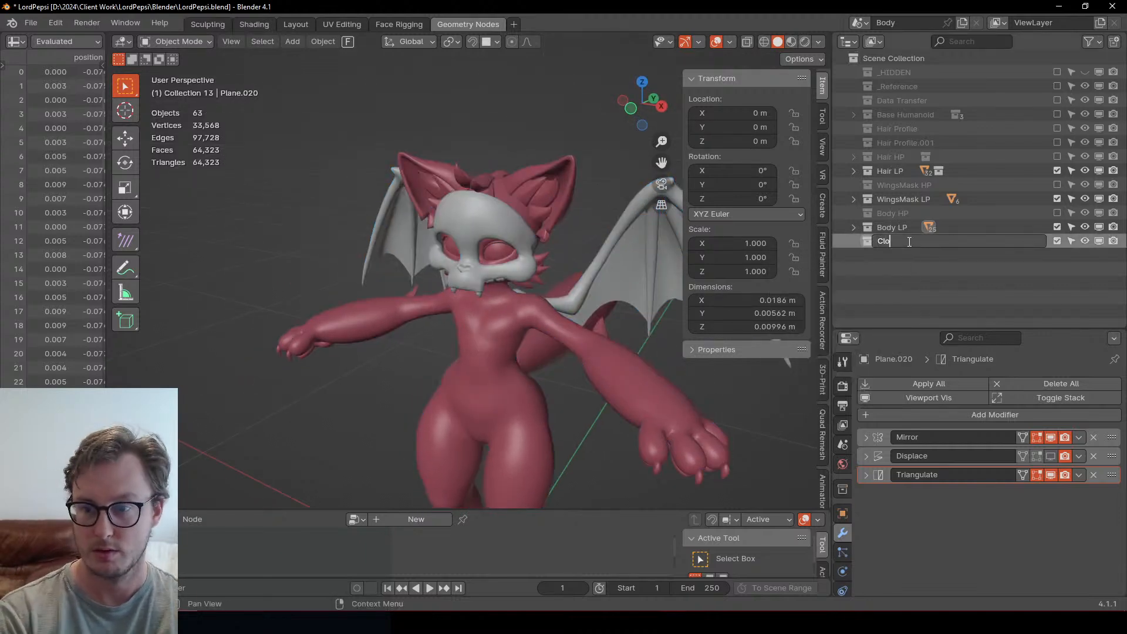
pyautogui.write('thgi')
pyautogui.press('BackSpace')
pyautogui.press('BackSpace')
pyautogui.write('in')
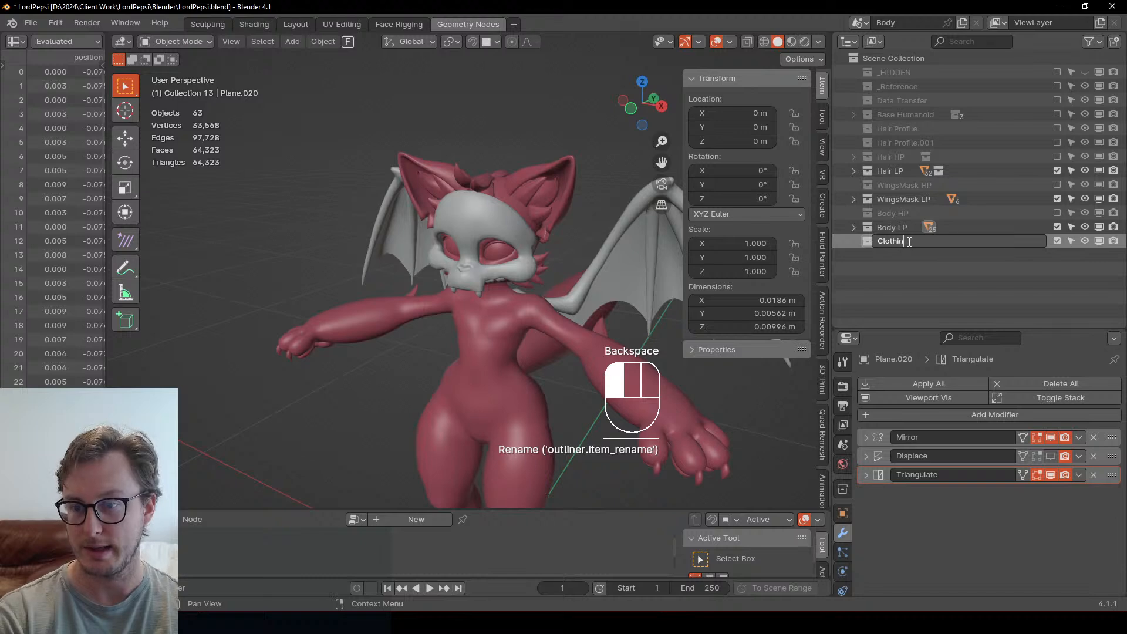
pyautogui.write('g HP')
pyautogui.press('Return')
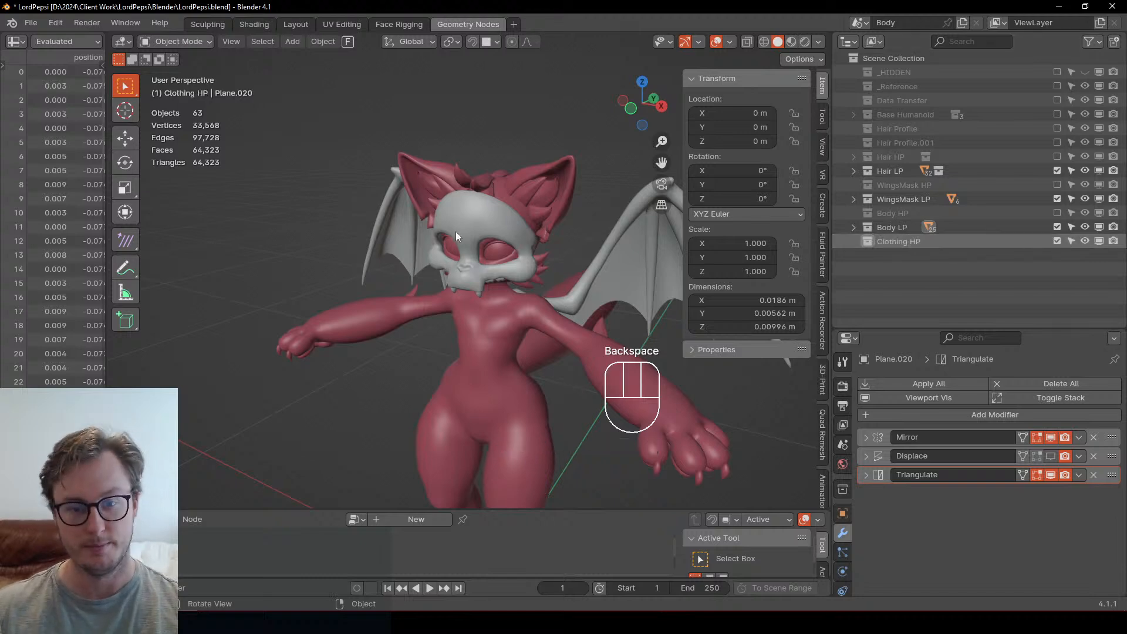
pyautogui.hotkey('ctrl', 's')
# Step: Check the Contract Work folder in File Explorer for the exported clothing files and return to Blender
pyautogui.hotkey('alt', 'Tab')
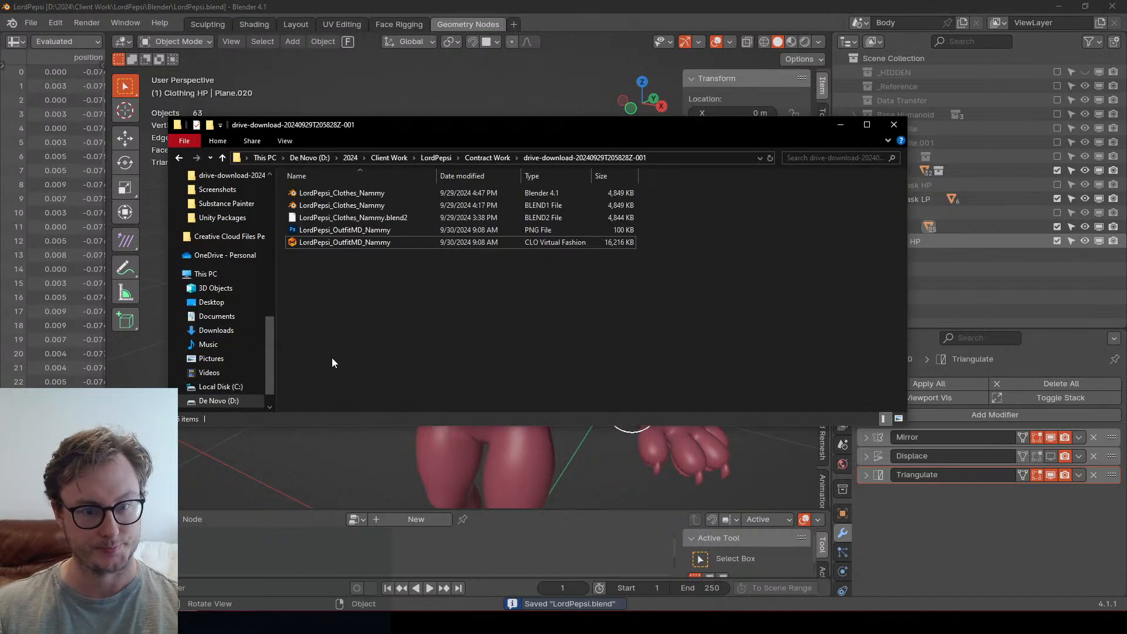
pyautogui.click(487, 157)
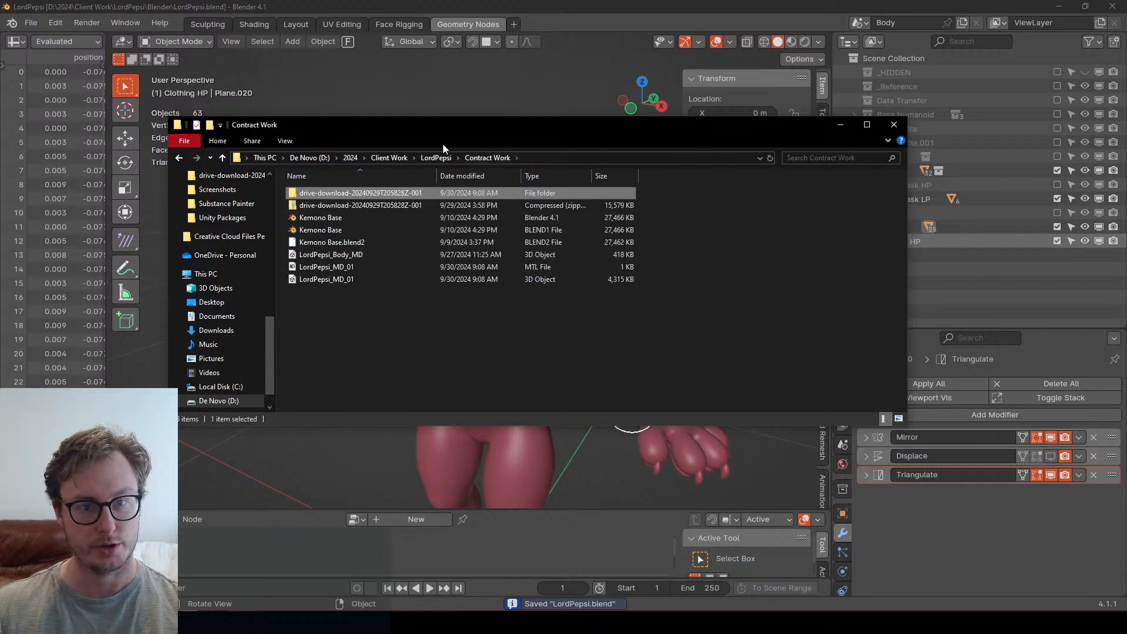
pyautogui.click(141, 7)
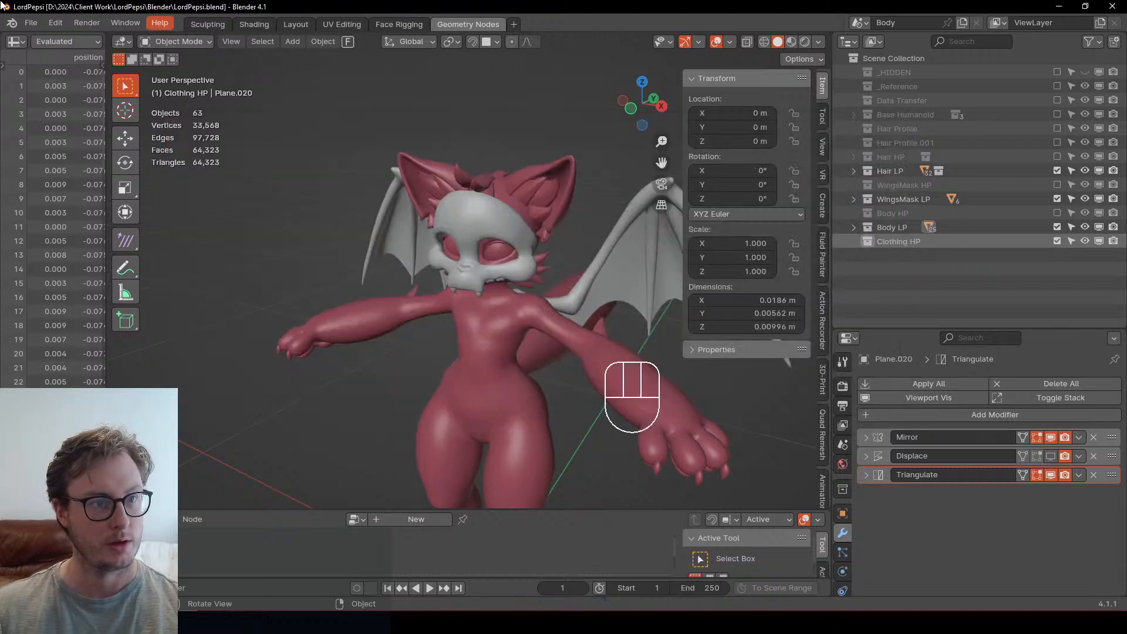
# Step: Import LordPepsi_MD_01.obj from the Contract Work folder into the Clothing HP collection, keeping Split By Object enabled
pyautogui.click(31, 22)
pyautogui.moveTo(65, 223)
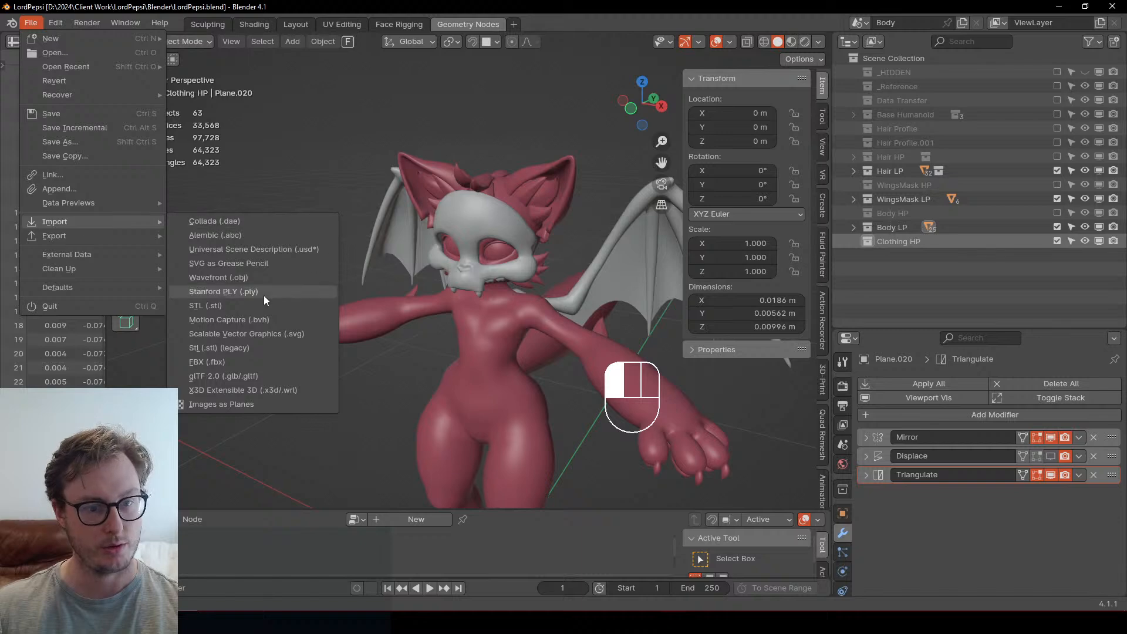
pyautogui.click(240, 277)
pyautogui.click(390, 86)
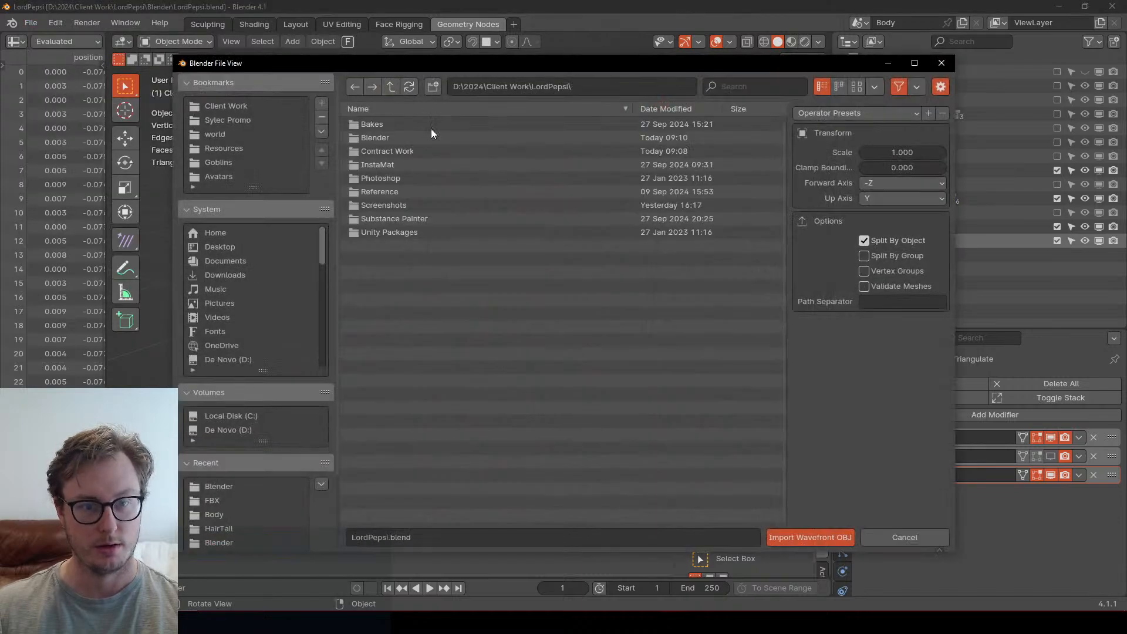
pyautogui.doubleClick(392, 153)
pyautogui.click(401, 151)
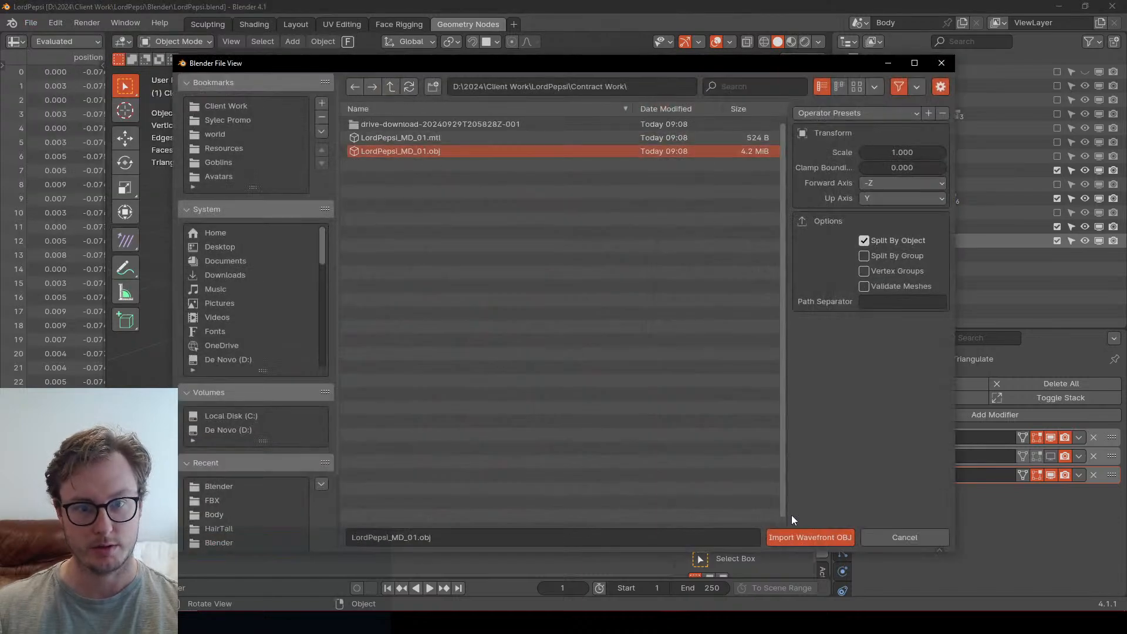
pyautogui.click(813, 531)
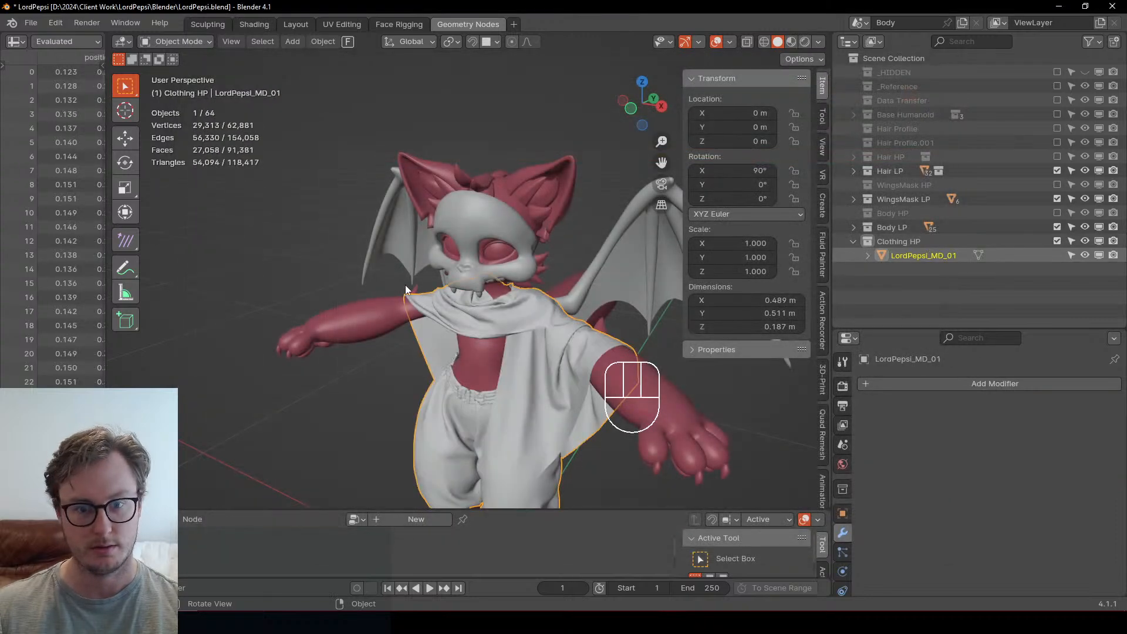
# Step: Inspect the imported shawl and pants on the avatar and save the file
pyautogui.scroll(-4, 401, 316)
pyautogui.moveTo(401, 315); pyautogui.dragTo(561, 341, button='middle')
pyautogui.scroll(3, 562, 344)
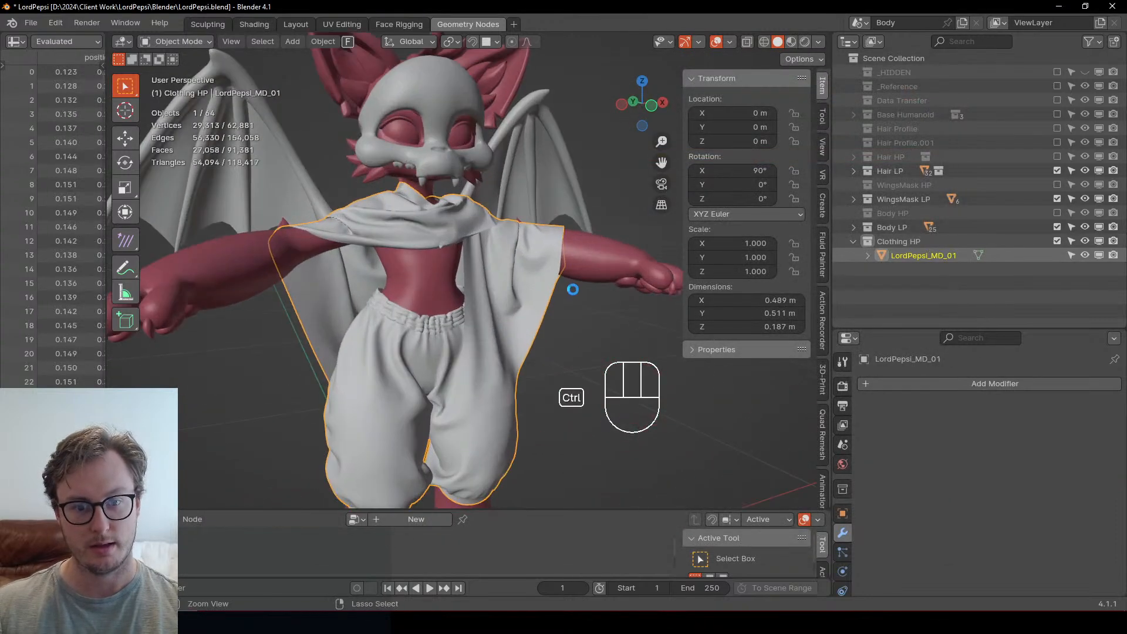
pyautogui.hotkey('ctrl', 's')
pyautogui.moveTo(574, 291); pyautogui.dragTo(472, 274, button='middle')
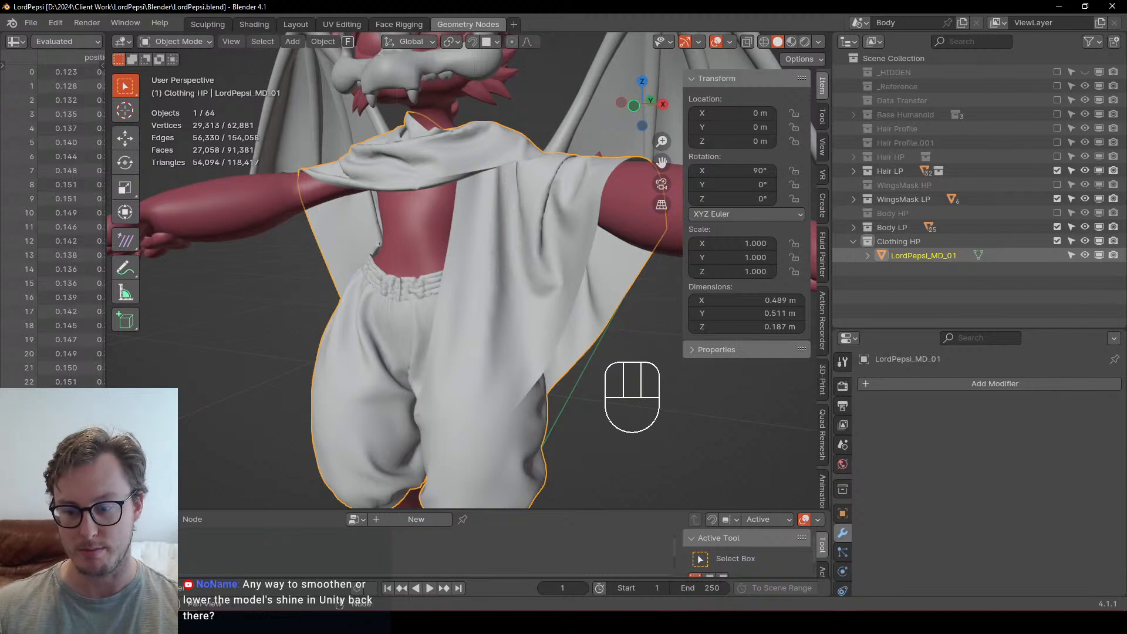
# Step: Switch to Unity and examine the shading of the avatar's head, torso, arms and legs from several angles
pyautogui.click(499, 622)
pyautogui.keyDown('alt'); pyautogui.moveTo(491, 234); pyautogui.dragTo(292, 241); pyautogui.keyUp('alt')
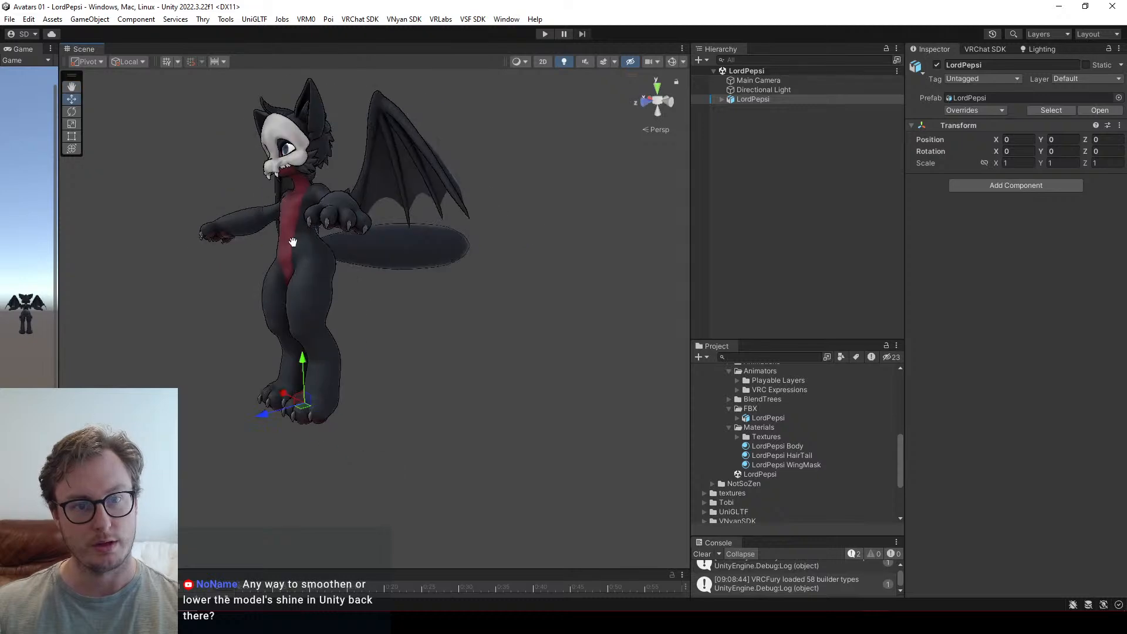
pyautogui.scroll(6, 361, 277)
pyautogui.keyDown('alt'); pyautogui.moveTo(361, 277); pyautogui.dragTo(453, 221); pyautogui.keyUp('alt')
pyautogui.moveTo(349, 137); pyautogui.dragTo(404, 260, button='middle')
pyautogui.keyDown('alt'); pyautogui.moveTo(405, 260); pyautogui.dragTo(522, 229); pyautogui.keyUp('alt')
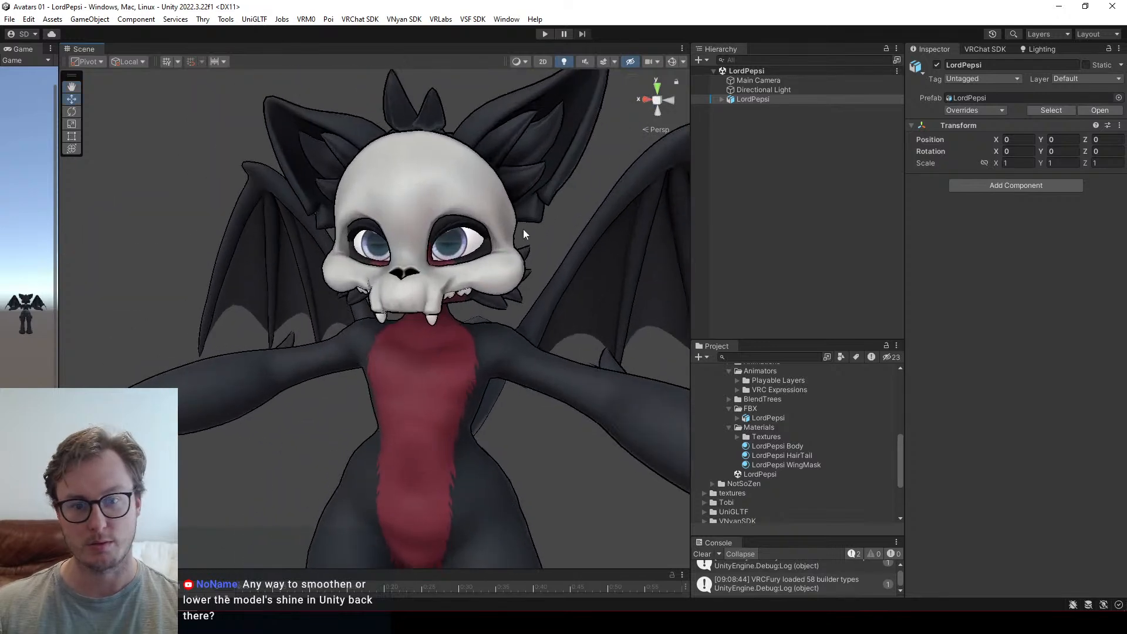
pyautogui.scroll(-3, 523, 229)
pyautogui.keyDown('alt'); pyautogui.moveTo(453, 329); pyautogui.dragTo(522, 325); pyautogui.keyUp('alt')
pyautogui.moveTo(522, 325); pyautogui.dragTo(457, 230, button='middle')
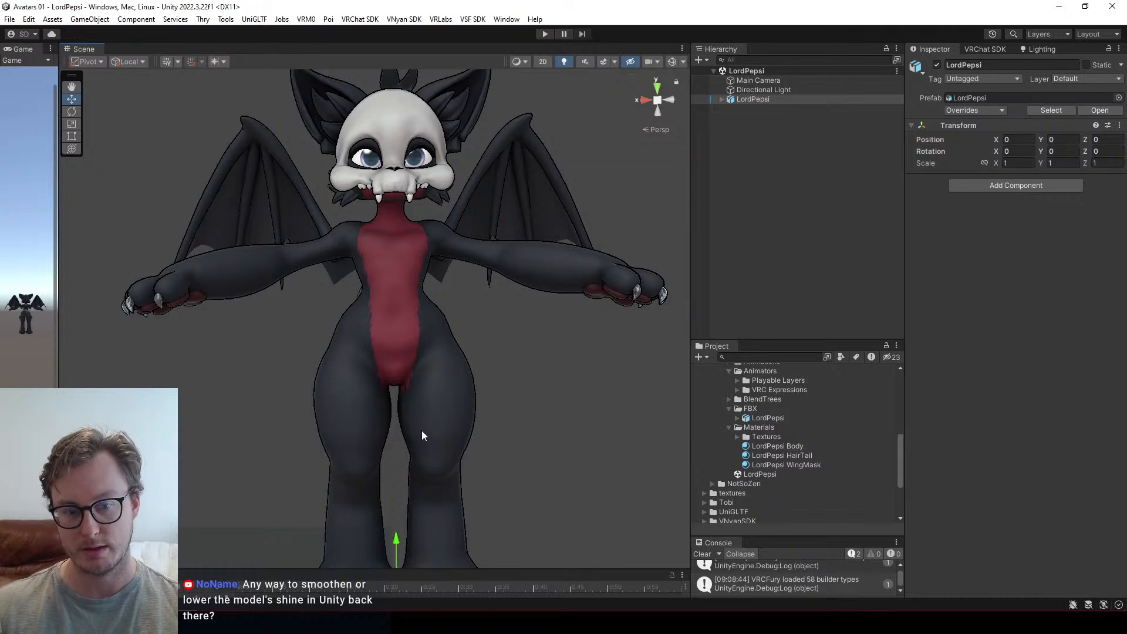
pyautogui.keyDown('alt'); pyautogui.moveTo(300, 324); pyautogui.dragTo(311, 297); pyautogui.keyUp('alt')
pyautogui.scroll(4, 337, 289)
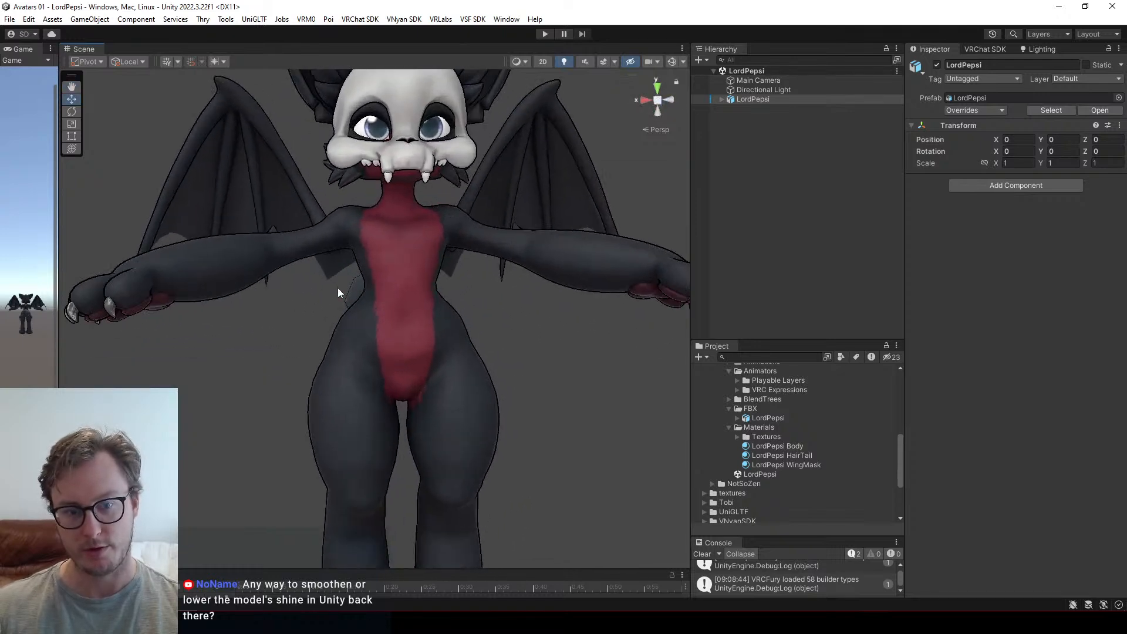
pyautogui.keyDown('alt'); pyautogui.moveTo(436, 275); pyautogui.dragTo(424, 289); pyautogui.keyUp('alt')
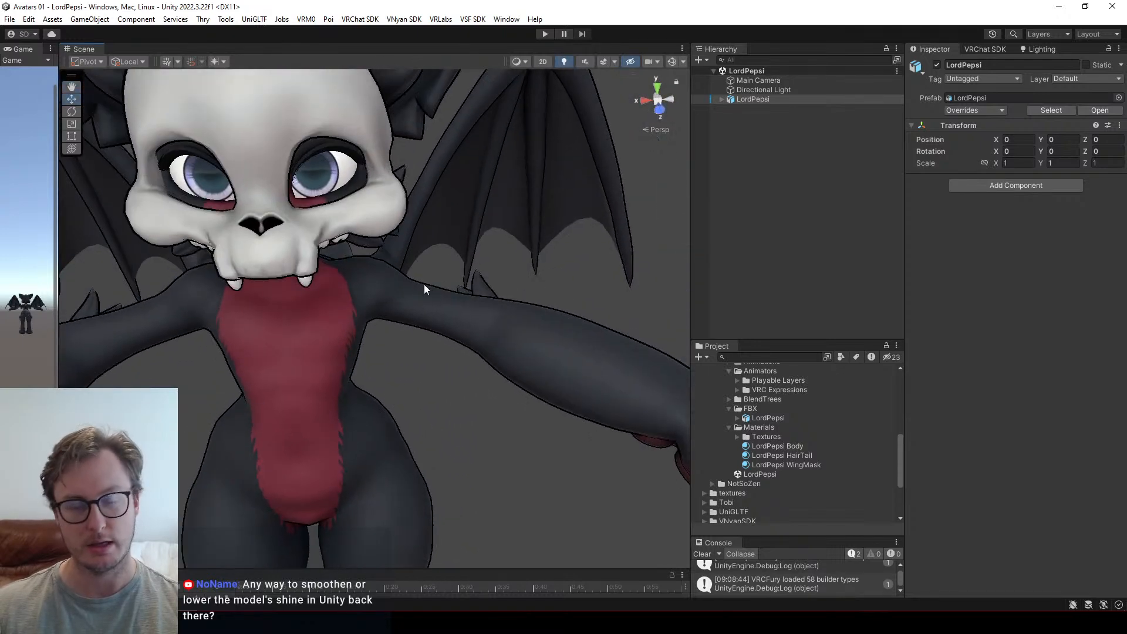
# Step: Switch to Blender, hide the 3D viewport's toolbar and sidebar, and examine the clothing on the avatar
pyautogui.hotkey('alt', 'Tab')
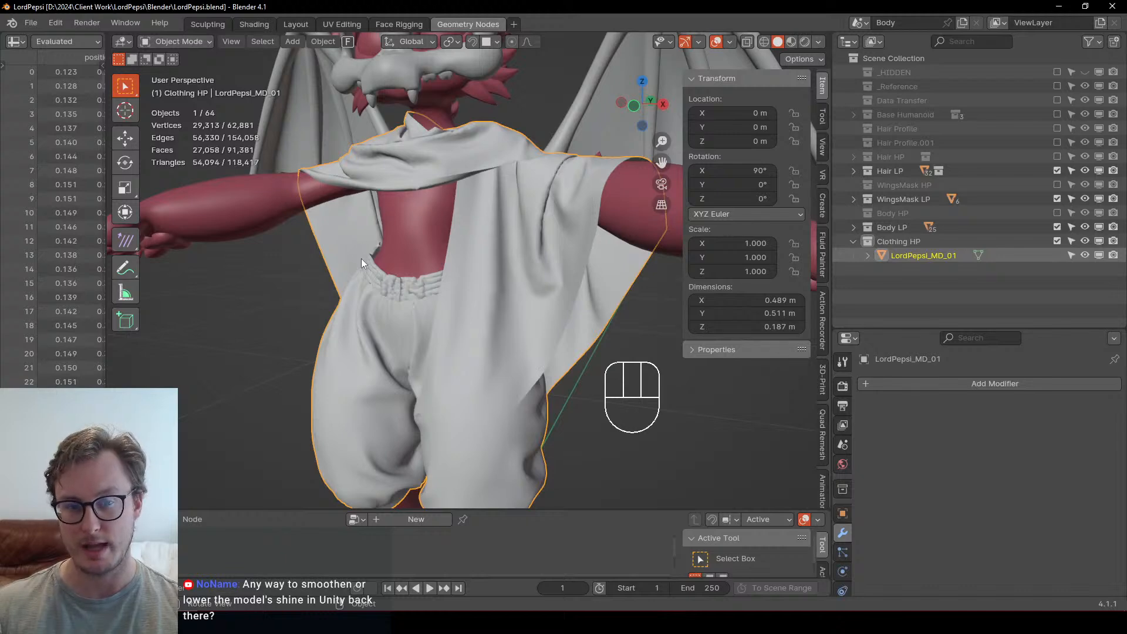
pyautogui.moveTo(361, 258); pyautogui.dragTo(450, 283, button='middle')
pyautogui.scroll(-5, 437, 281)
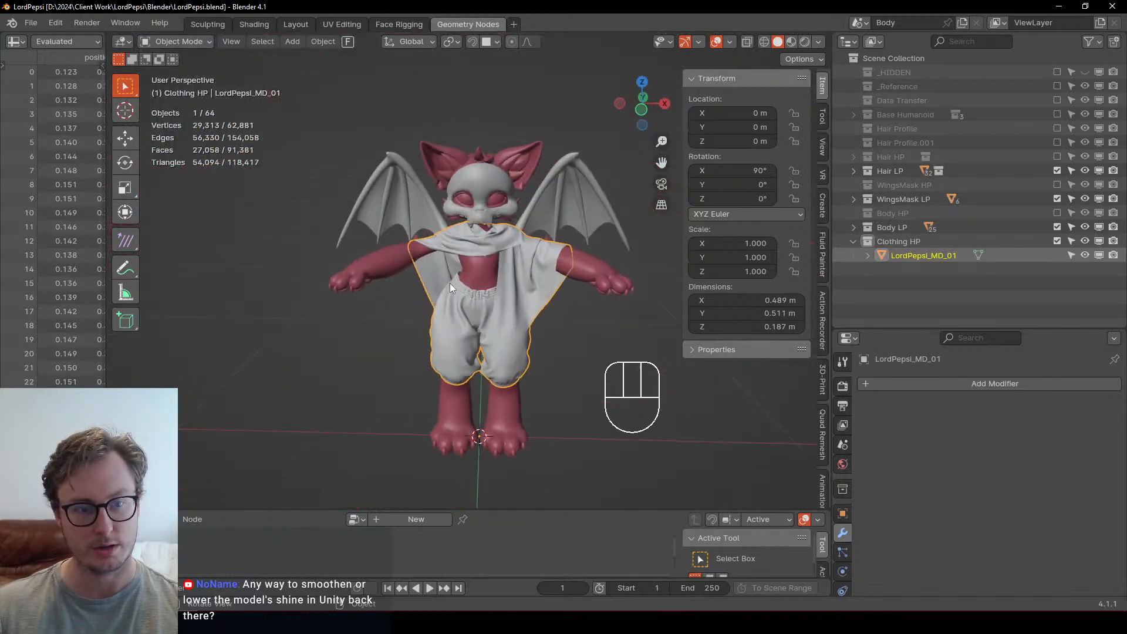
pyautogui.press('t')
pyautogui.press('n')
pyautogui.scroll(2, 459, 204)
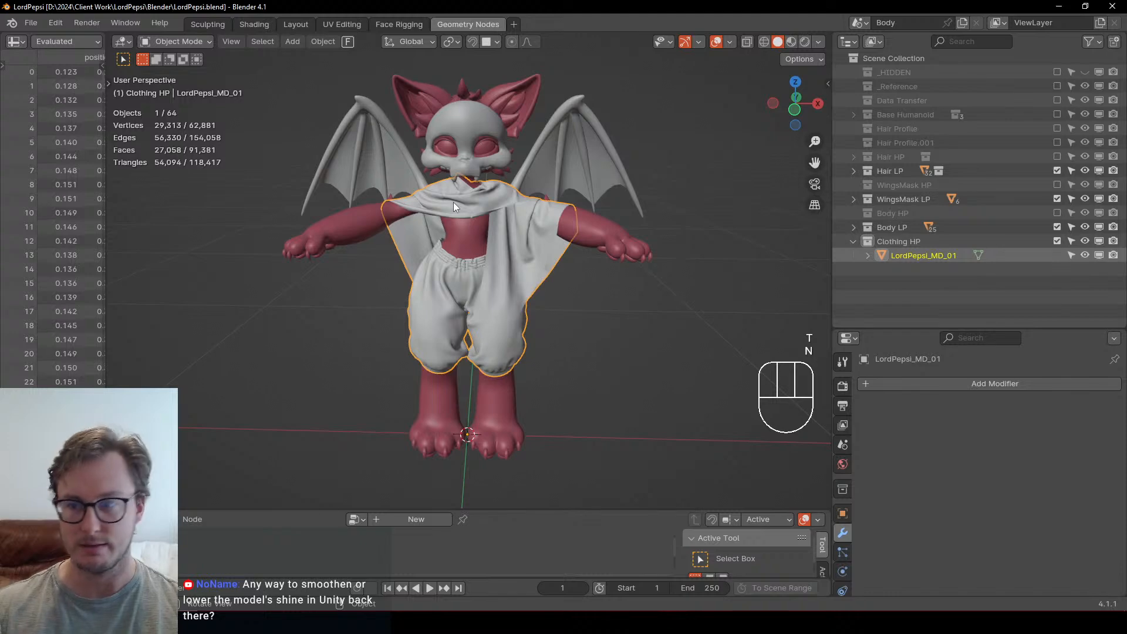
pyautogui.moveTo(453, 206); pyautogui.dragTo(477, 279, button='middle')
pyautogui.scroll(4, 360, 262)
# Step: Return to Unity and compare the avatar's textured body from a full view and up close
pyautogui.hotkey('alt', 'Tab')
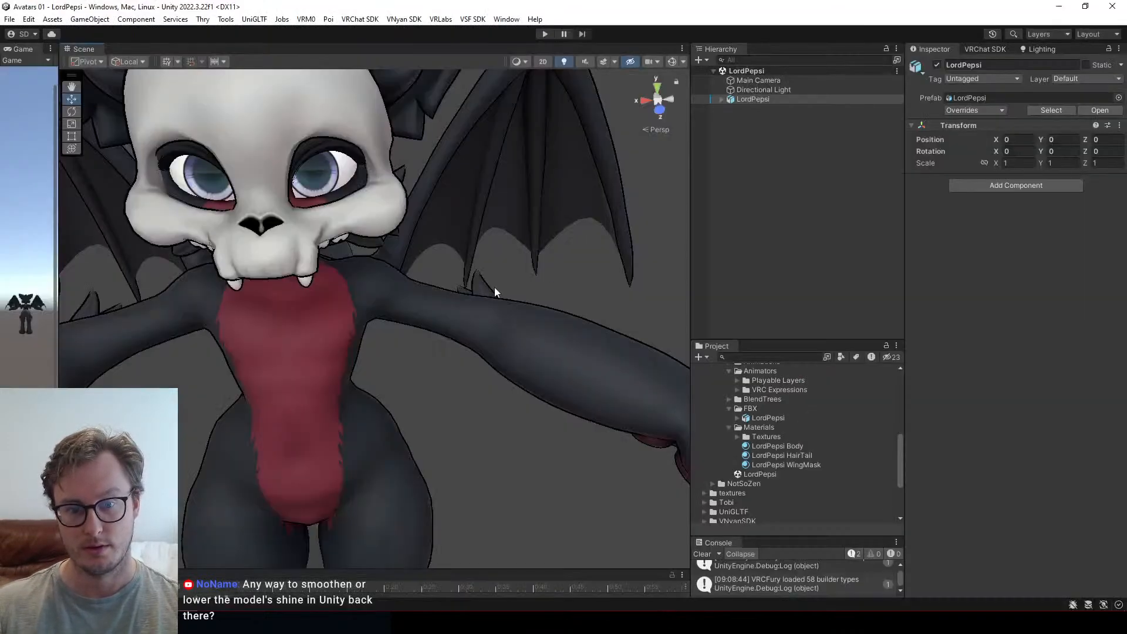
pyautogui.scroll(-6, 495, 287)
pyautogui.keyDown('alt'); pyautogui.moveTo(332, 323); pyautogui.dragTo(455, 231); pyautogui.keyUp('alt')
pyautogui.scroll(3, 318, 217)
# Step: Inspect the lower pants in Blender and open Chrome with the personal profile
pyautogui.hotkey('alt', 'Tab')
pyautogui.moveTo(638, 318); pyautogui.dragTo(399, 223, button='middle')
pyautogui.moveTo(399, 223); pyautogui.dragTo(568, 248, button='middle')
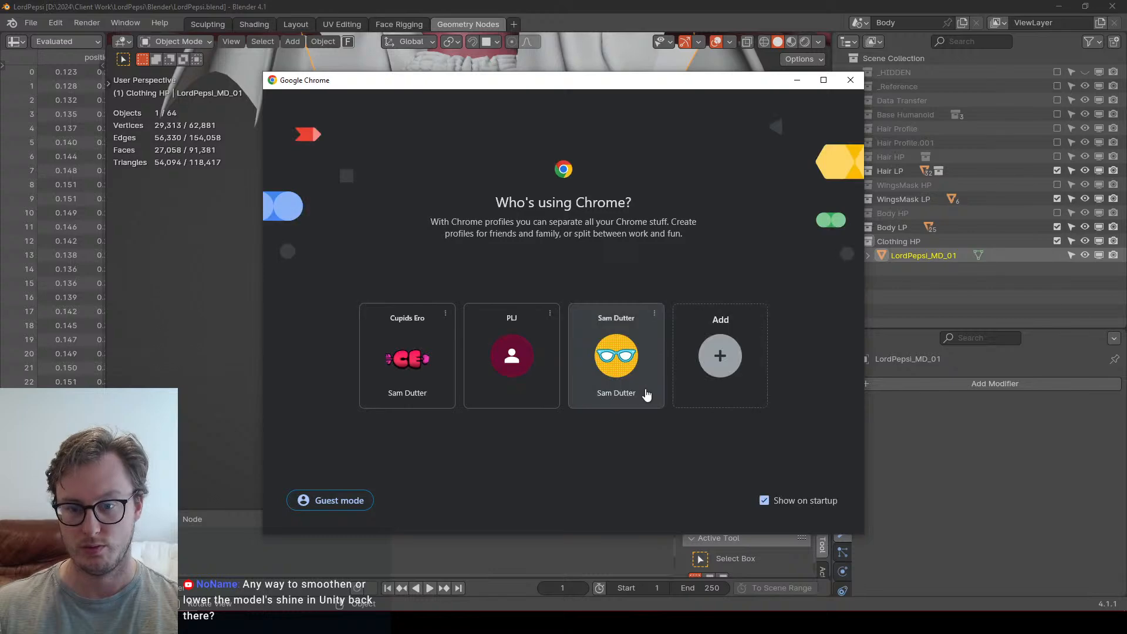
pyautogui.click(644, 392)
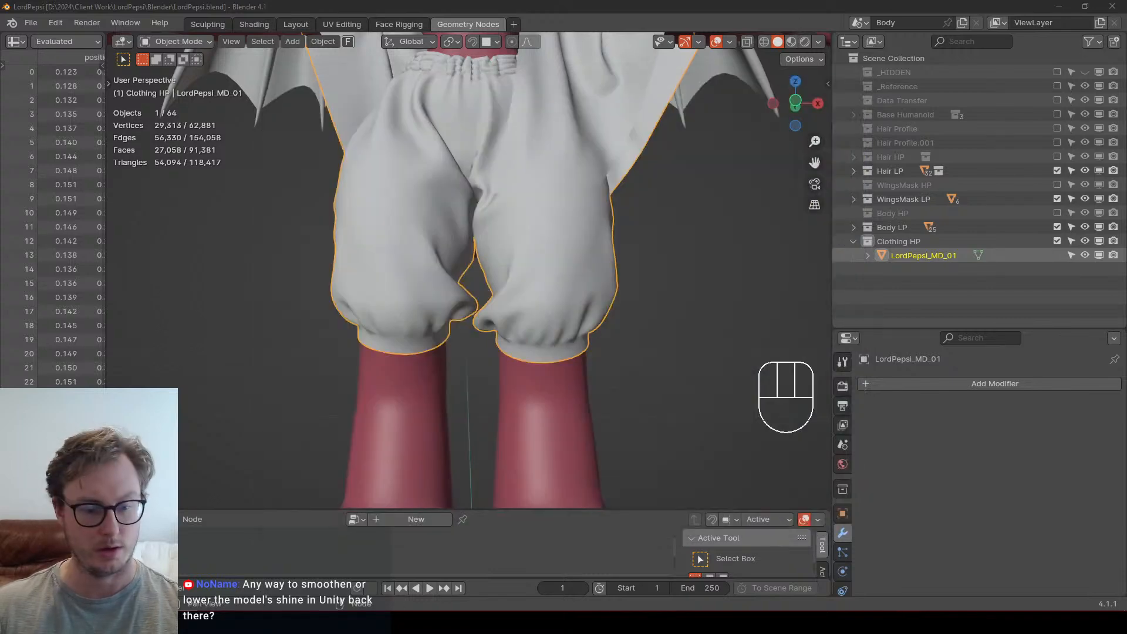
# Step: Open the LordPepsi project's Reference folder in File Explorer and select the pants reference image IMG_8020
pyautogui.click(499, 622)
pyautogui.click(501, 394)
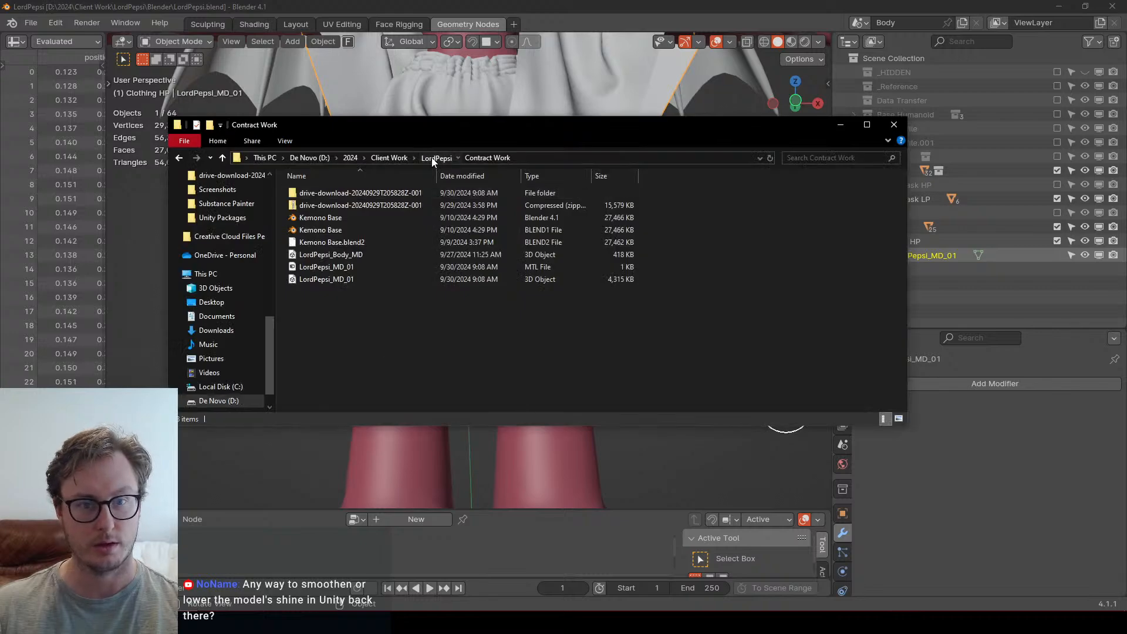
pyautogui.click(434, 158)
pyautogui.click(314, 255)
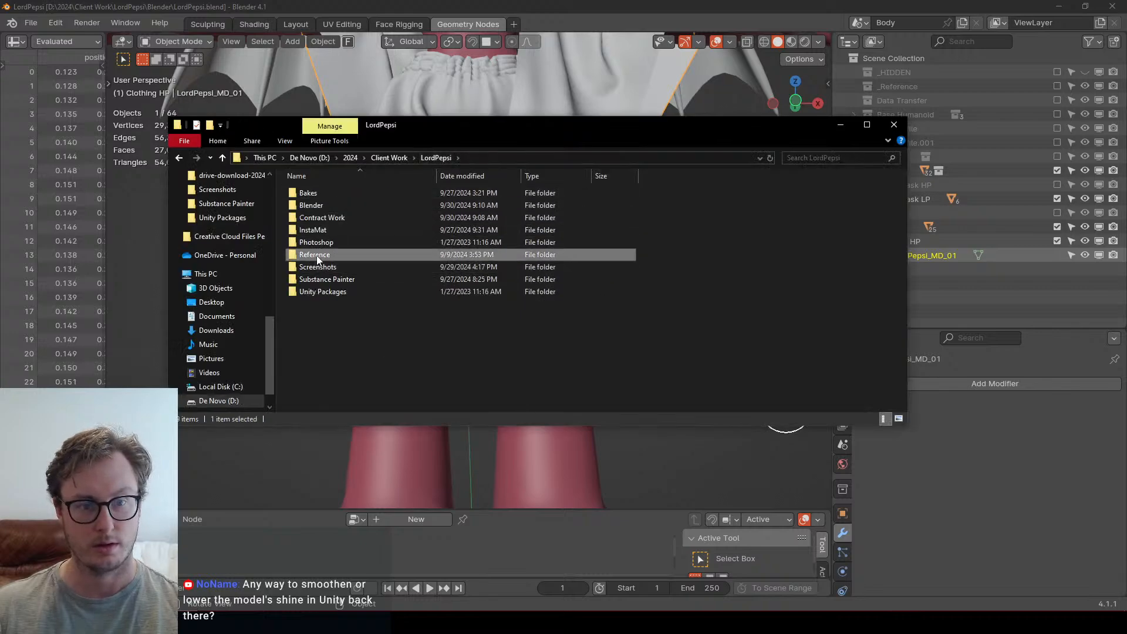
pyautogui.doubleClick(317, 255)
pyautogui.click(592, 290)
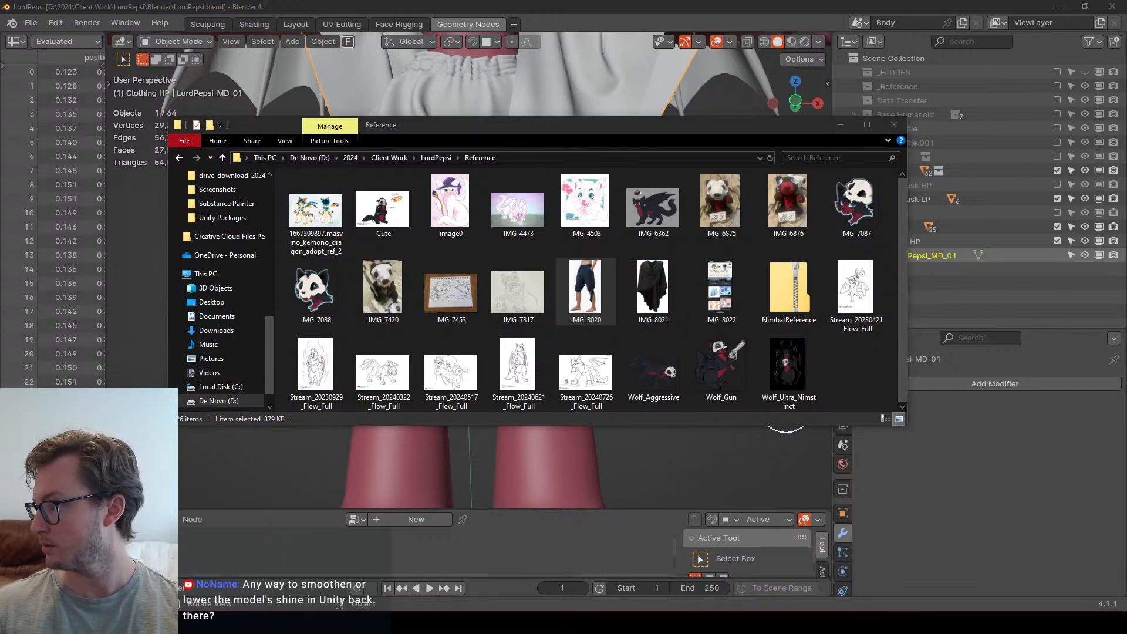
# Step: Back in Blender, deselect the clothing mesh, make the Clothing HP collection active, and save the file
pyautogui.click(600, 5)
pyautogui.moveTo(405, 379); pyautogui.dragTo(455, 332, button='middle')
pyautogui.scroll(-4, 516, 325)
pyautogui.moveTo(593, 320); pyautogui.dragTo(534, 329, button='middle')
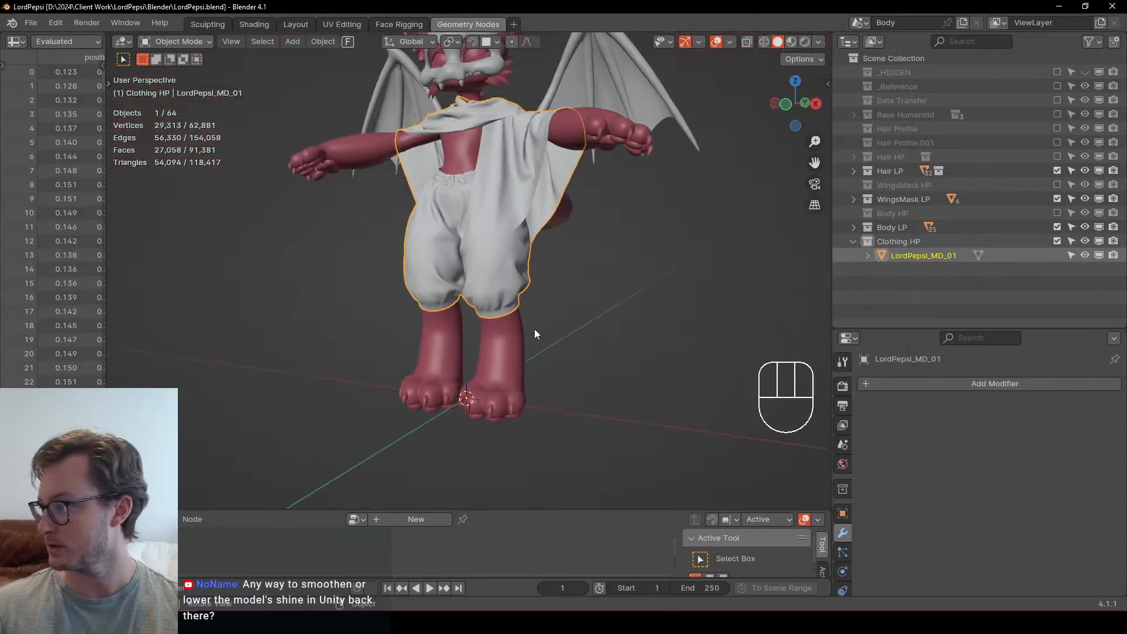
pyautogui.click(625, 312)
pyautogui.moveTo(619, 312); pyautogui.dragTo(541, 316, button='middle')
pyautogui.hotkey('ctrl', 's')
pyautogui.click(899, 244)
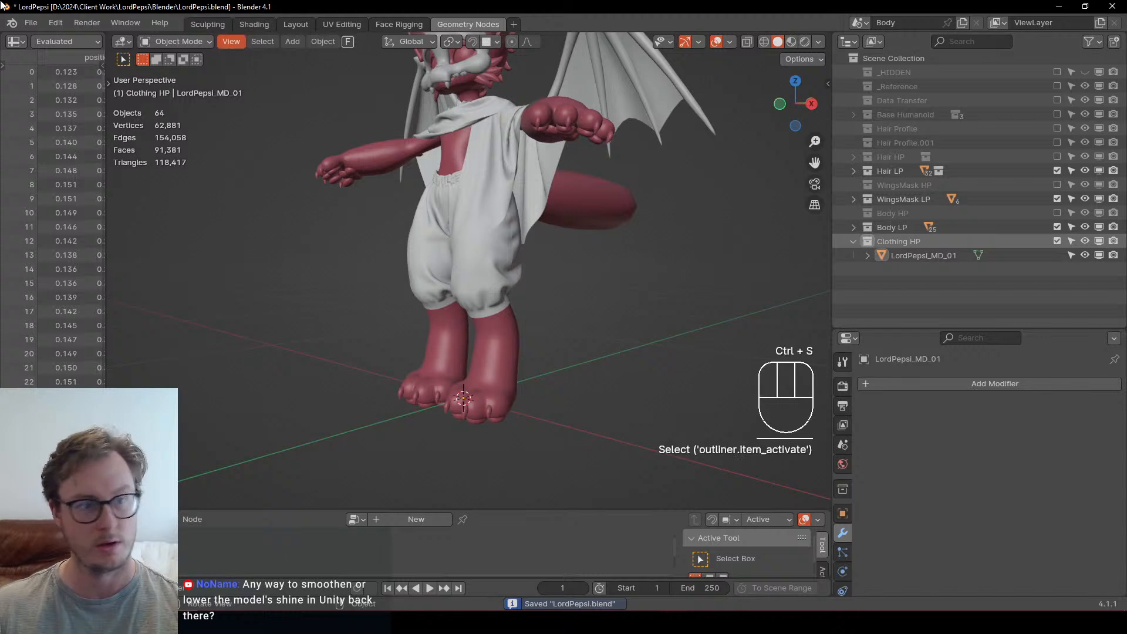
pyautogui.hotkey('ctrl', 's')
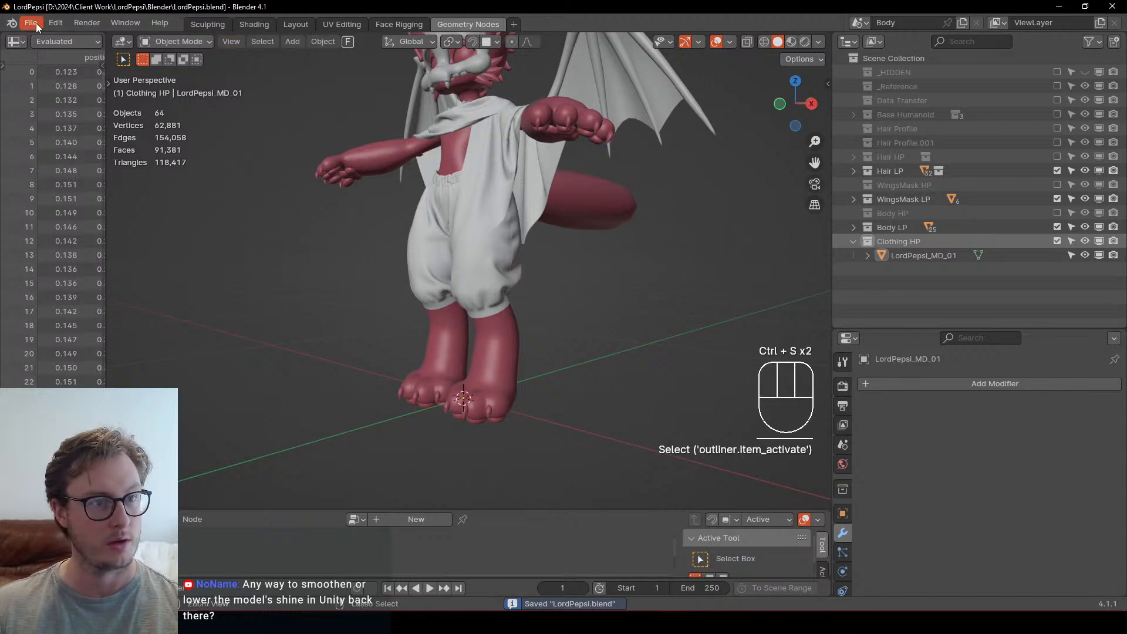
# Step: Open the recent file LordPepsi_Clothes_Nammy.blend
pyautogui.click(36, 23)
pyautogui.moveTo(59, 67)
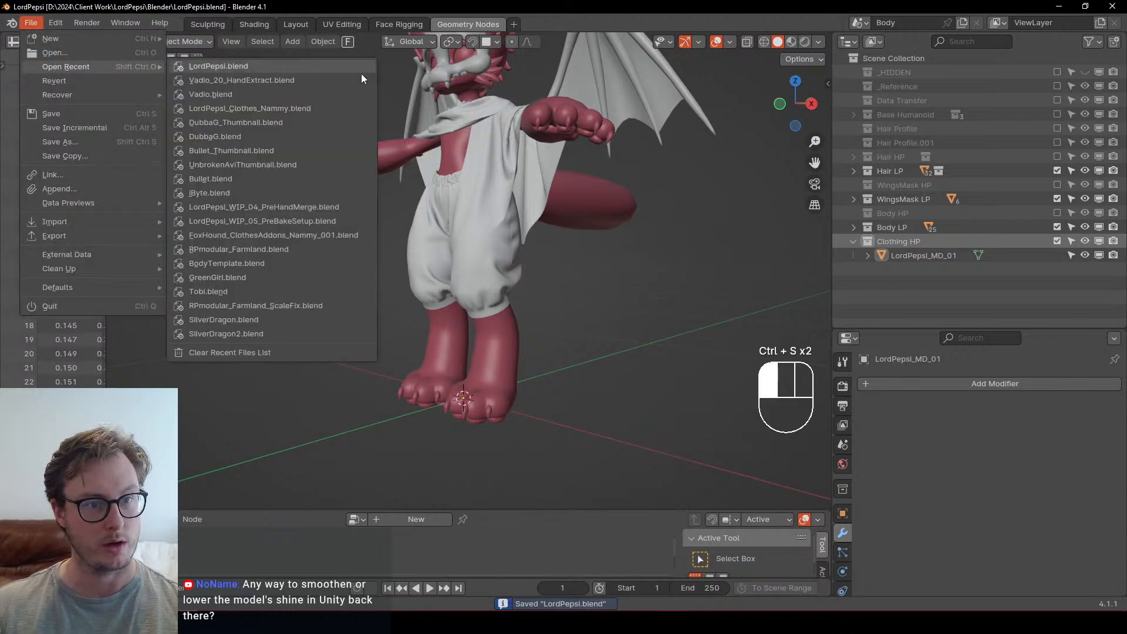
pyautogui.click(248, 108)
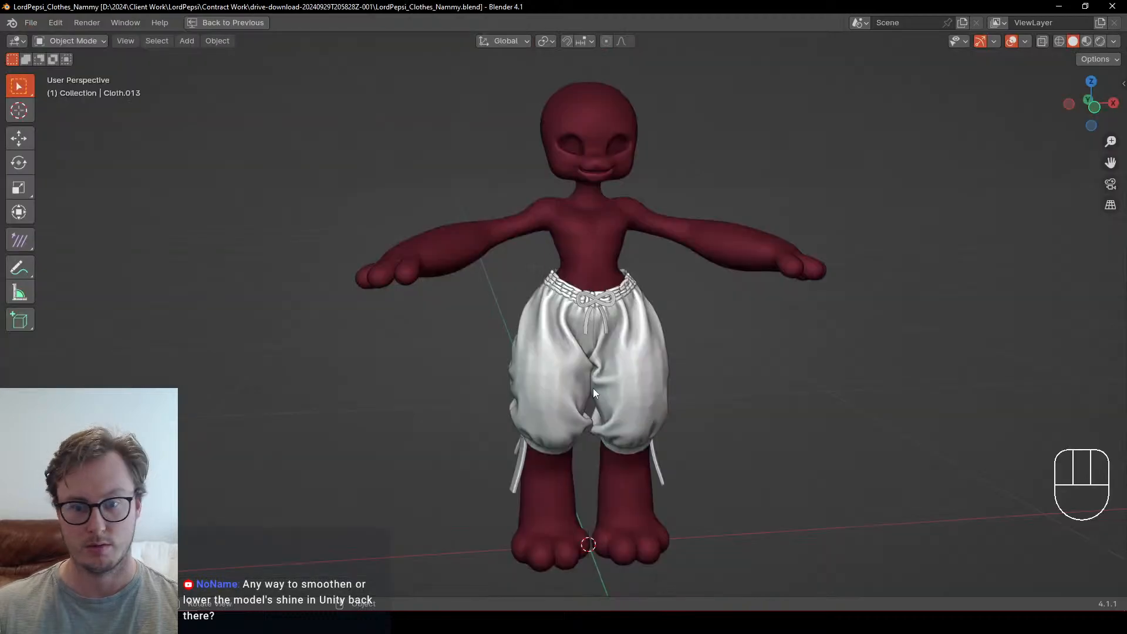
# Step: Select the waist bow laces and the leg laces on the pants, copy them, and save the file
pyautogui.moveTo(645, 416); pyautogui.dragTo(682, 417, button='middle')
pyautogui.scroll(4, 680, 411)
pyautogui.click(542, 215)
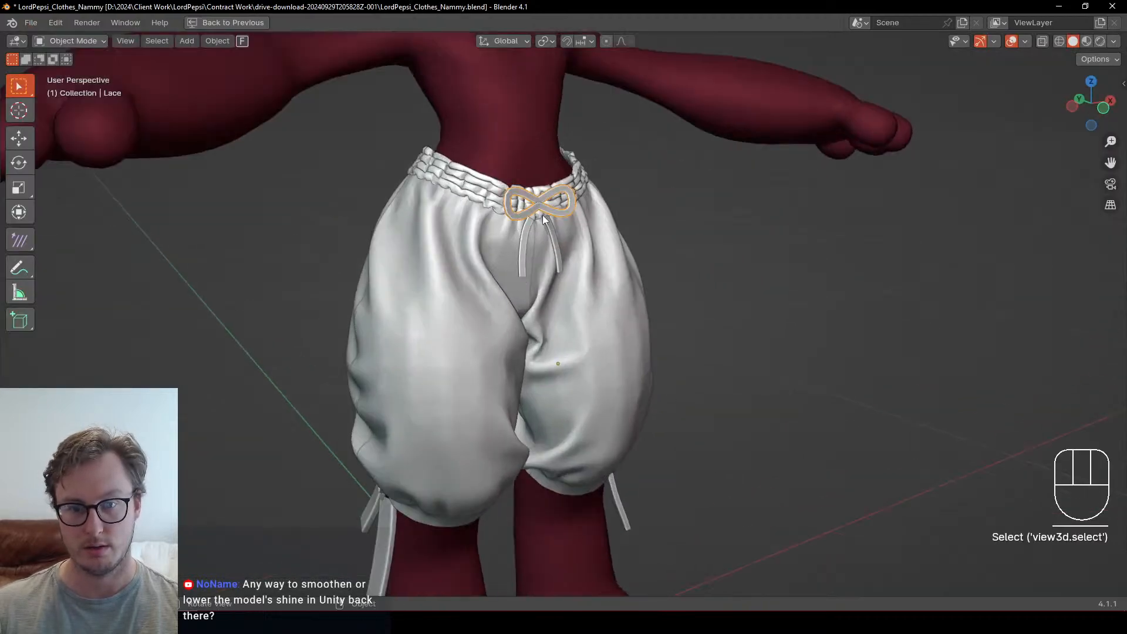
pyautogui.moveTo(628, 334); pyautogui.dragTo(484, 191, button='middle')
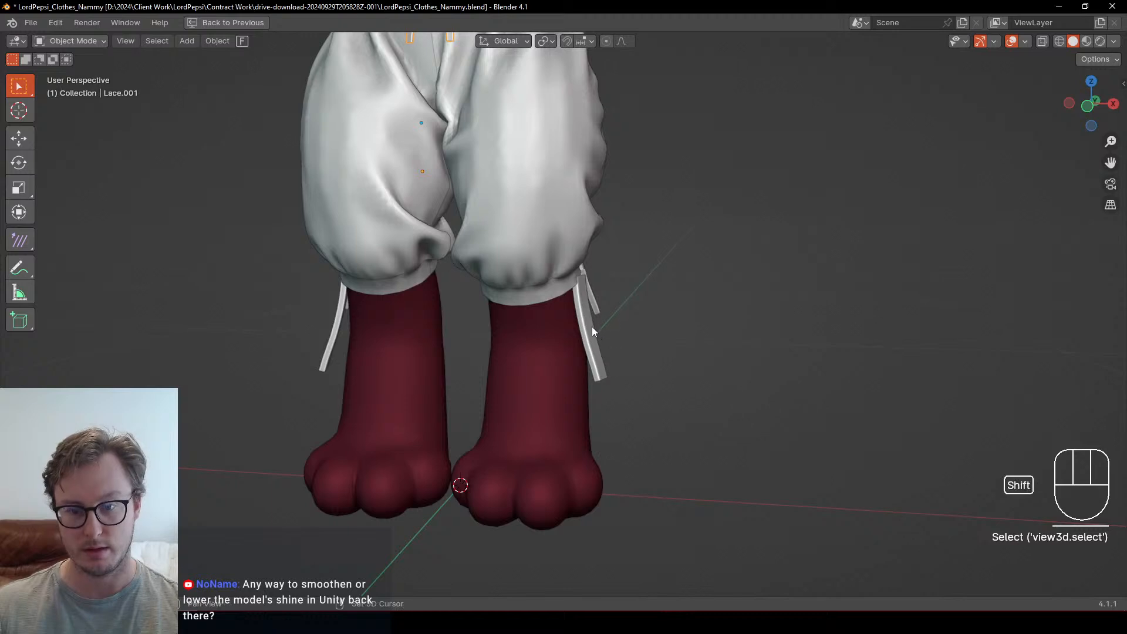
pyautogui.moveTo(591, 326); pyautogui.dragTo(450, 315, button='middle')
pyautogui.keyDown('ctrl'); pyautogui.click(717, 318); pyautogui.keyUp('ctrl')
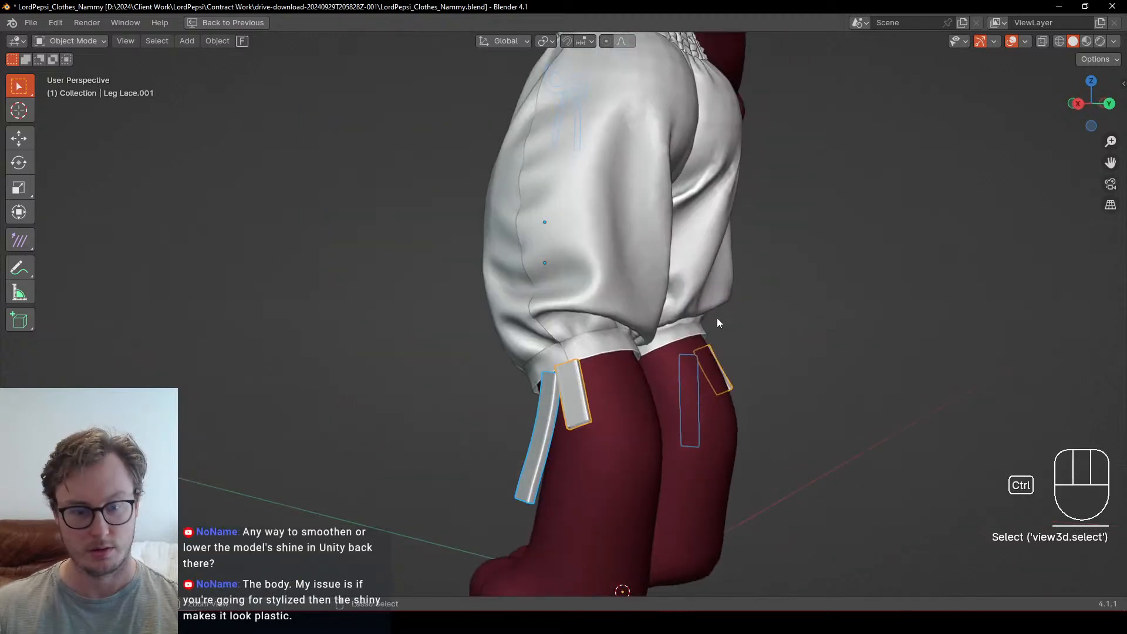
pyautogui.hotkey('ctrl', 'c')
pyautogui.hotkey('ctrl', 's')
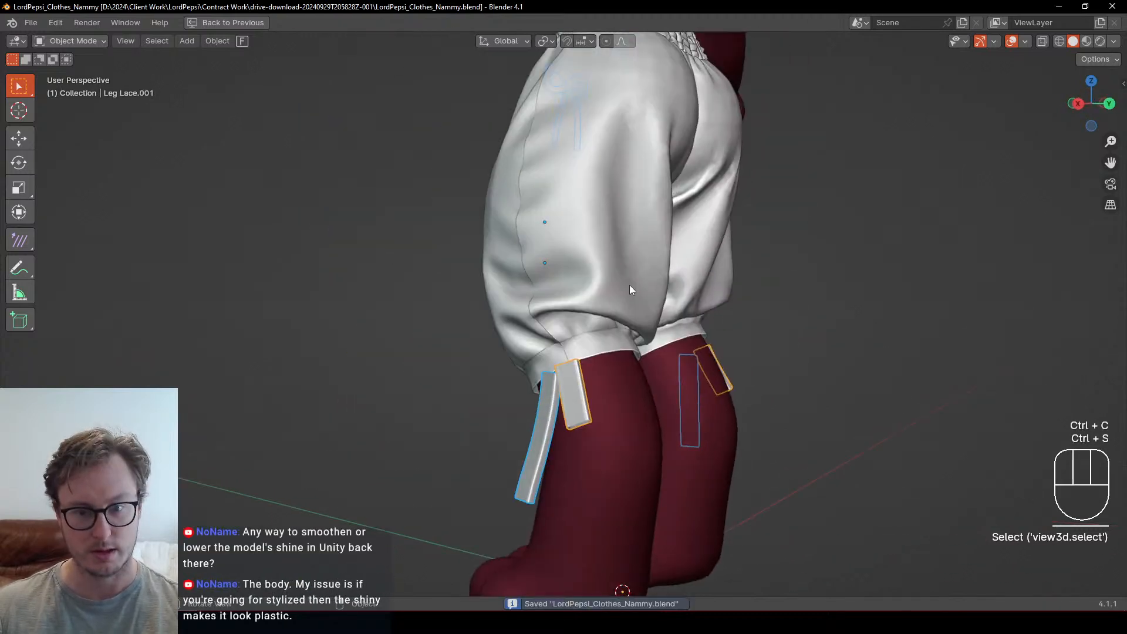
# Step: Open the recent file LordPepsi.blend and paste the copied laces into the Clothing HP collection
pyautogui.click(30, 22)
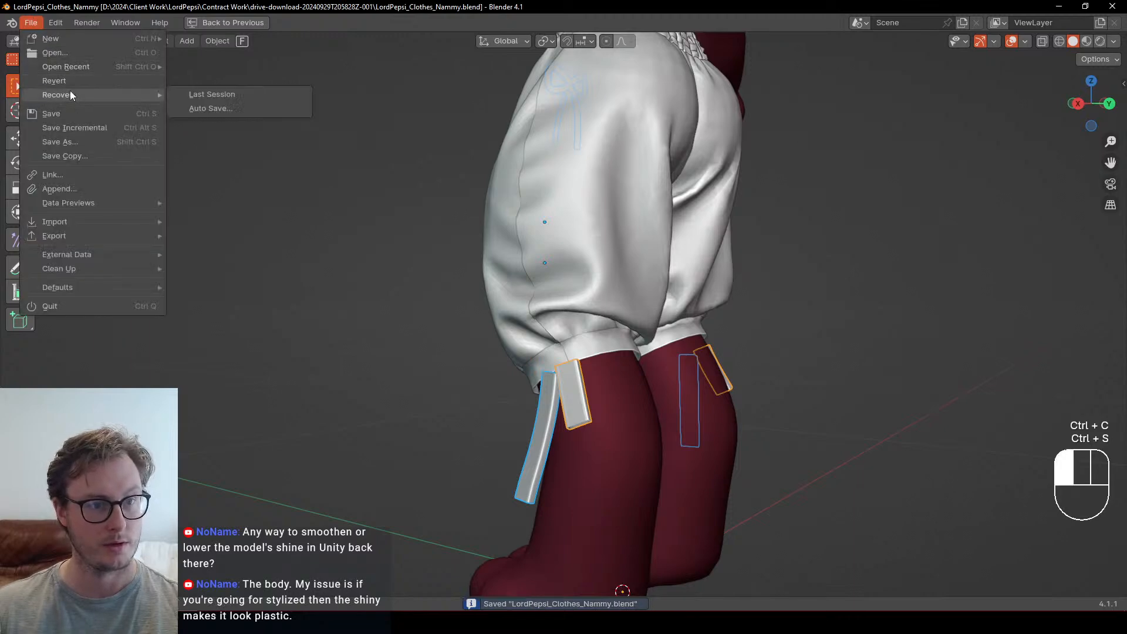
pyautogui.moveTo(156, 66)
pyautogui.click(223, 79)
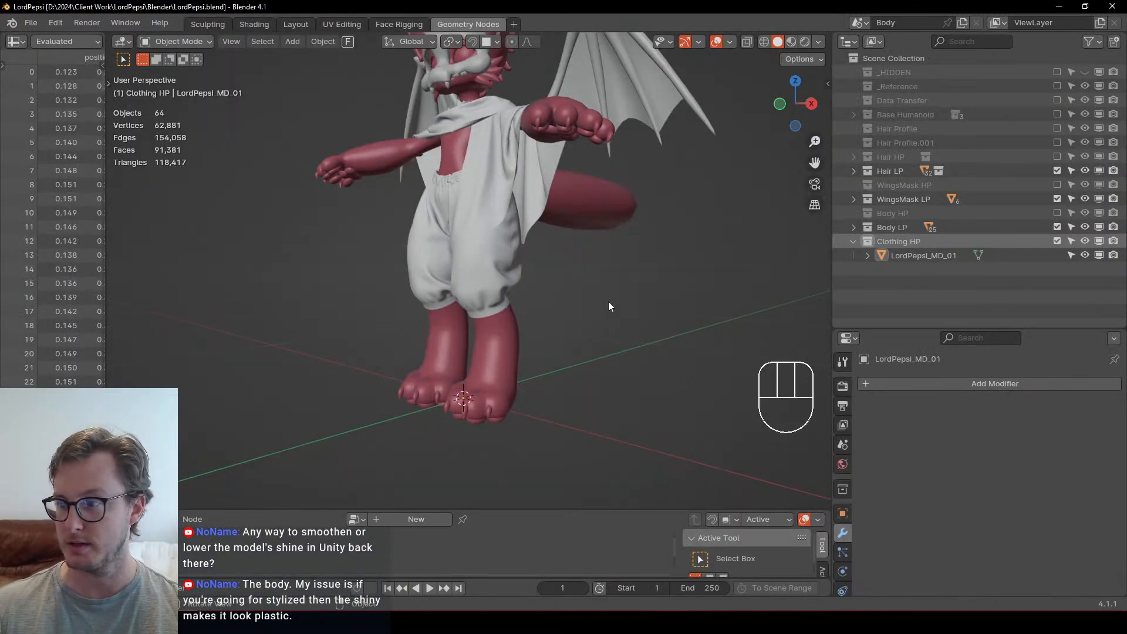
pyautogui.moveTo(608, 301); pyautogui.dragTo(618, 309, button='middle')
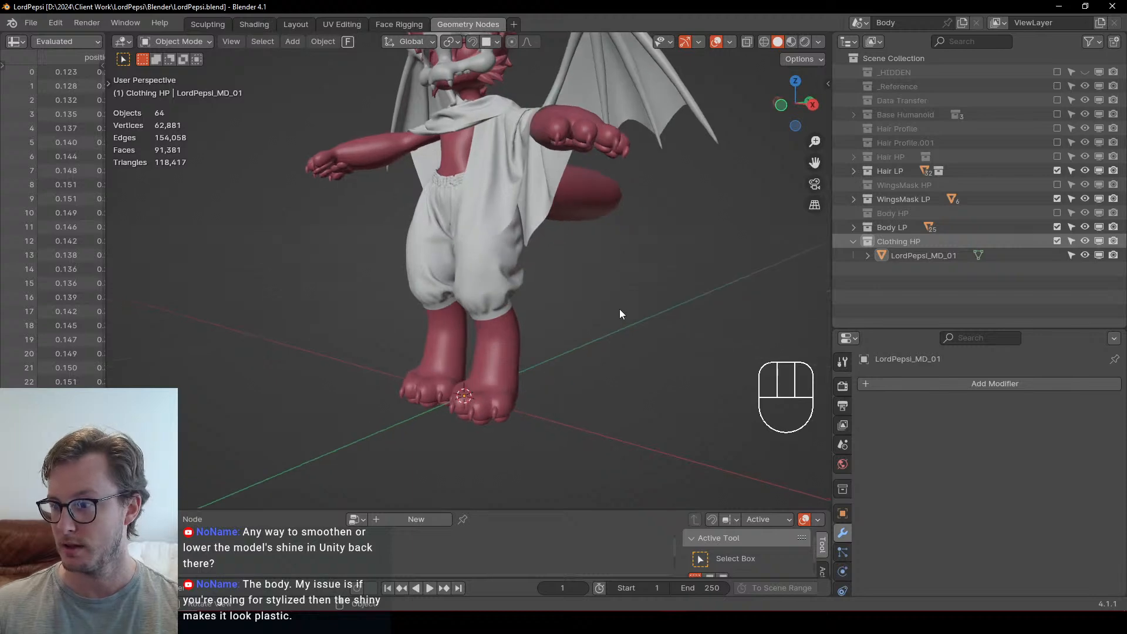
pyautogui.hotkey('ctrl', 'v')
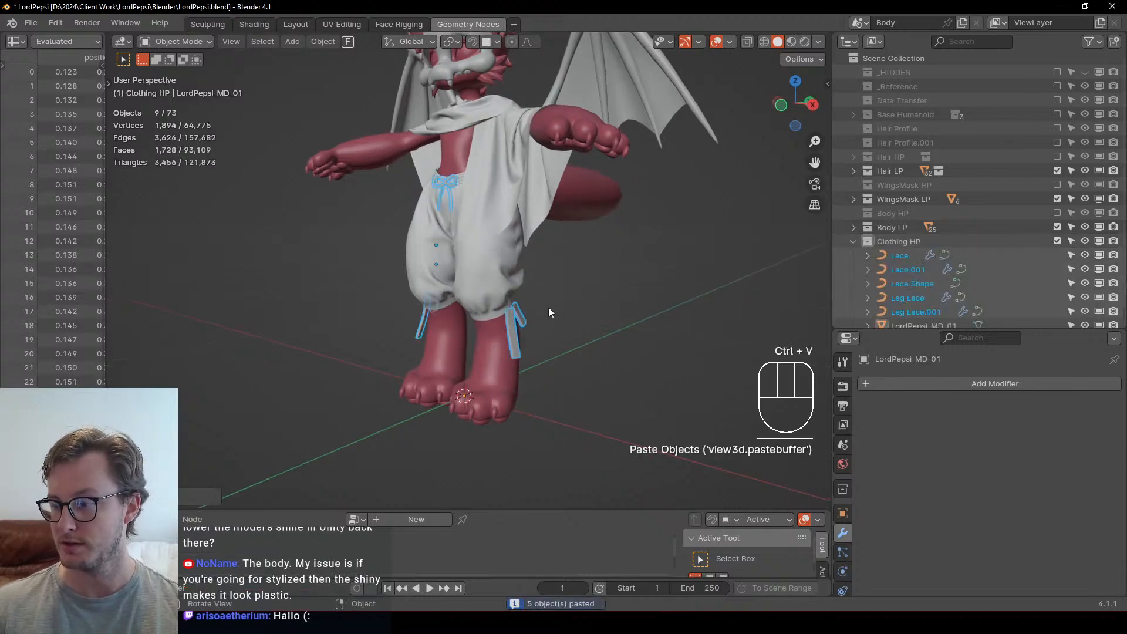
# Step: Select the Leg Lace curve at the pants cuff and collapse its Mirror modifier
pyautogui.moveTo(548, 308); pyautogui.dragTo(470, 290, button='middle')
pyautogui.scroll(4, 602, 327)
pyautogui.click(564, 277)
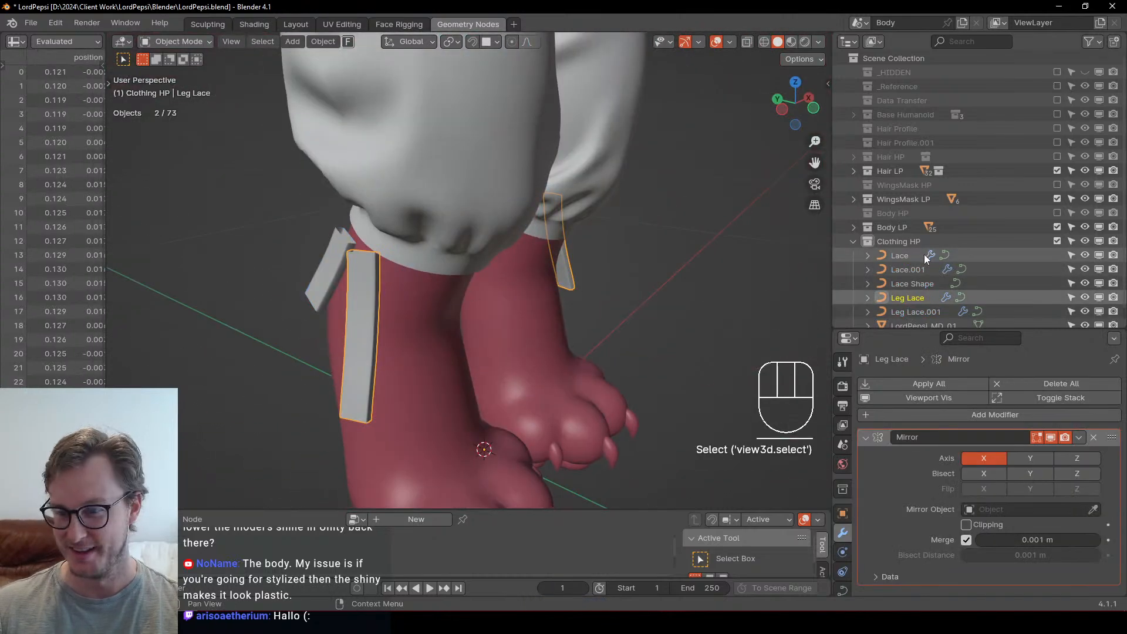
pyautogui.scroll(-2, 997, 257)
pyautogui.click(867, 438)
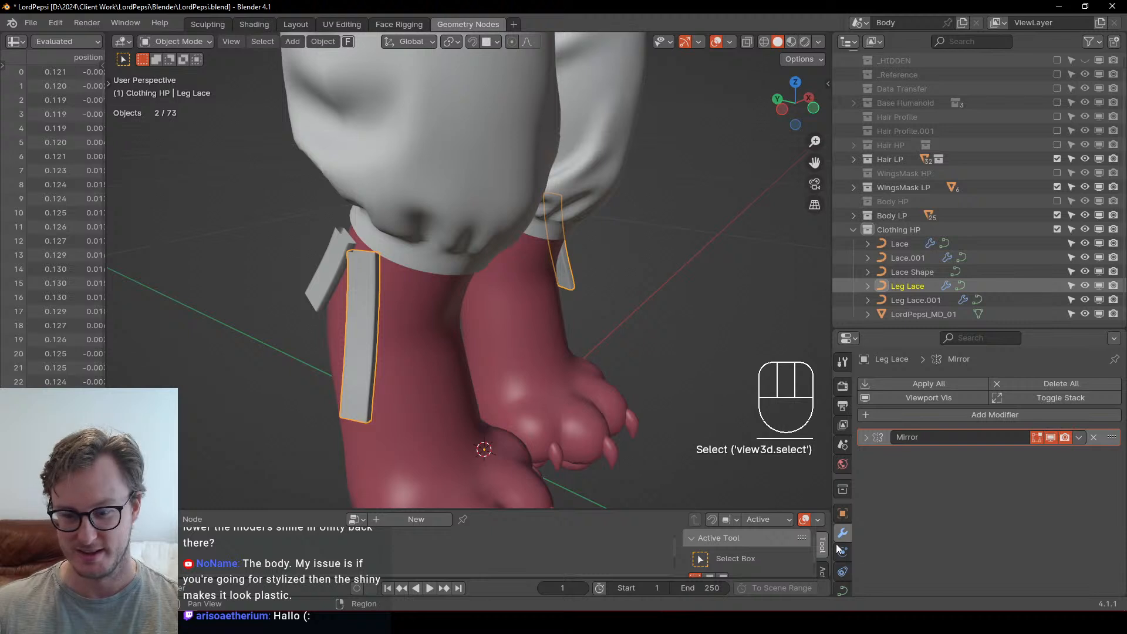
pyautogui.moveTo(520, 246); pyautogui.dragTo(700, 337, button='middle')
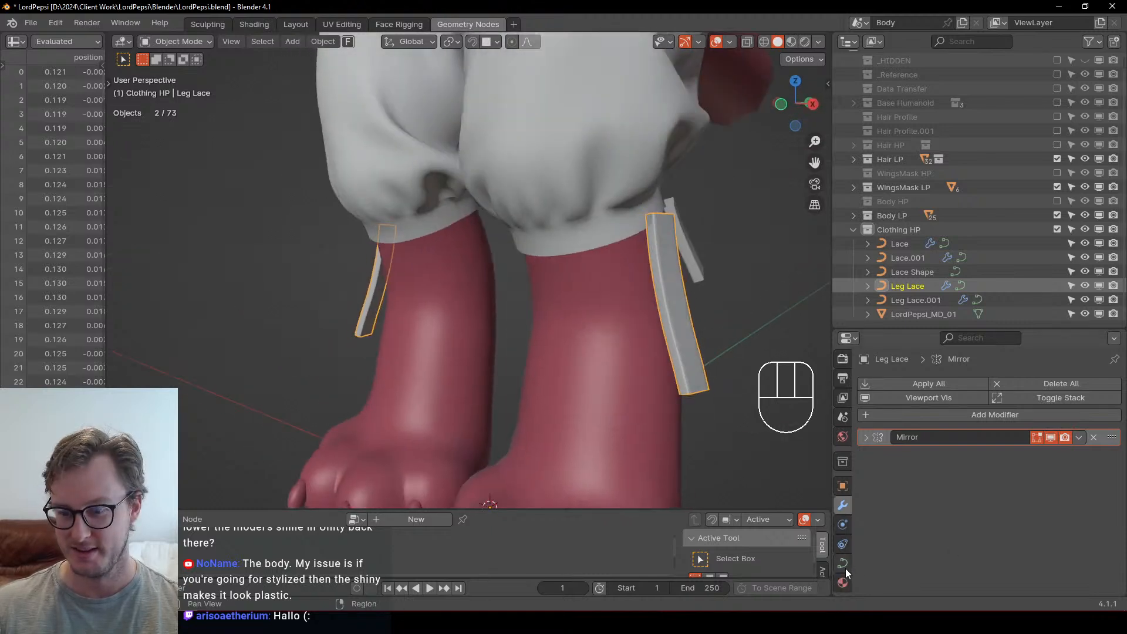
# Step: Examine the Leg Lace's curve data, expanding Geometry and Bevel to find which object shapes its profile
pyautogui.click(842, 589)
pyautogui.keyDown('shift'); pyautogui.moveTo(1013, 445); pyautogui.dragTo(1030, 445); pyautogui.keyUp('shift')
pyautogui.hotkey('ctrl', 'z')
pyautogui.scroll(-6, 1011, 520)
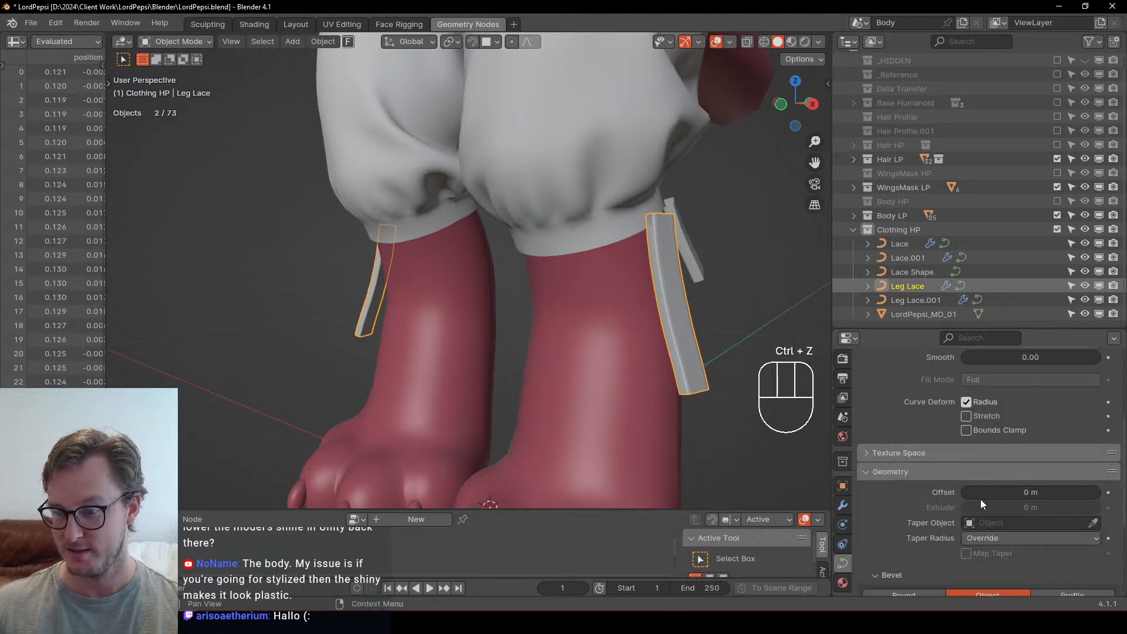
pyautogui.scroll(-2, 1040, 499)
pyautogui.scroll(-2, 1051, 493)
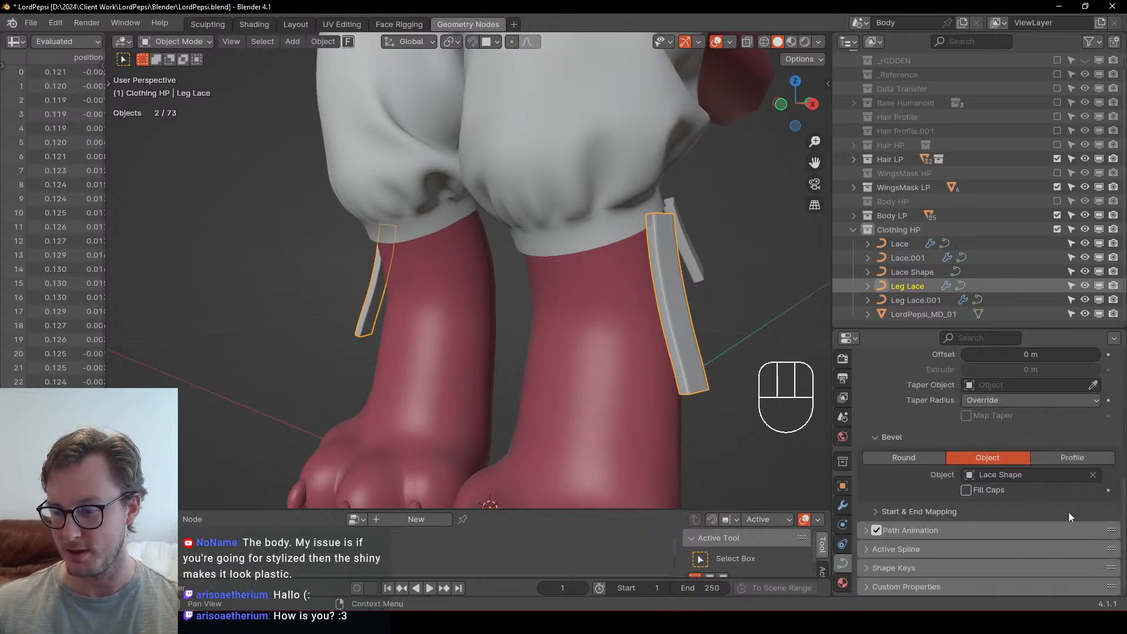
pyautogui.scroll(1, 998, 516)
pyautogui.click(889, 467)
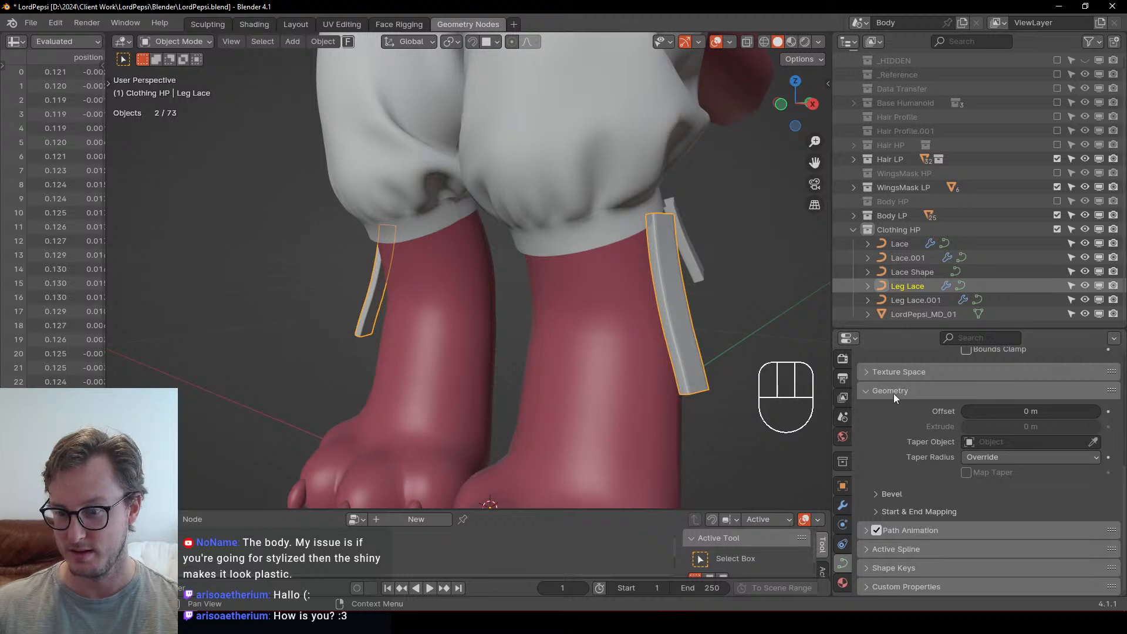
pyautogui.click(894, 392)
pyautogui.scroll(2, 956, 467)
pyautogui.click(904, 364)
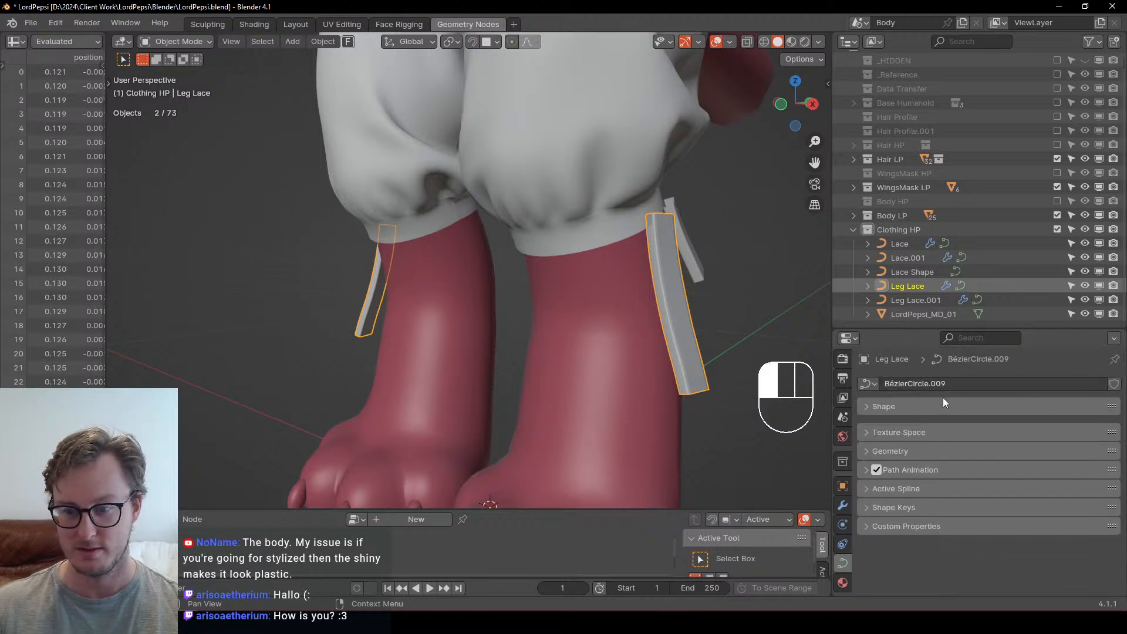
pyautogui.click(916, 443)
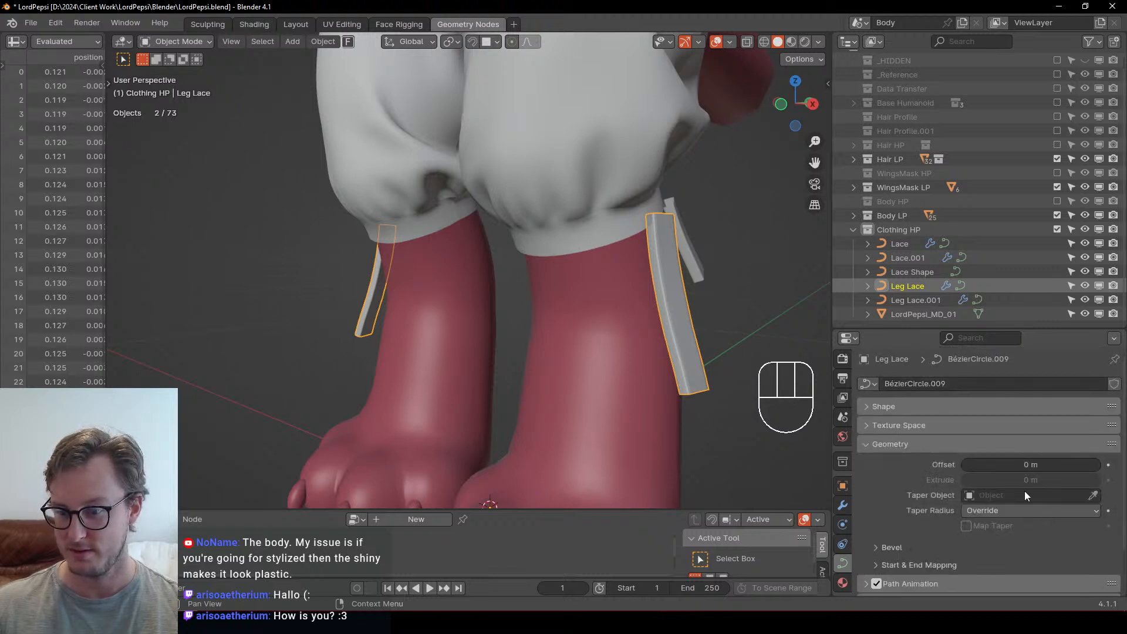
pyautogui.click(883, 547)
pyautogui.scroll(-4, 939, 510)
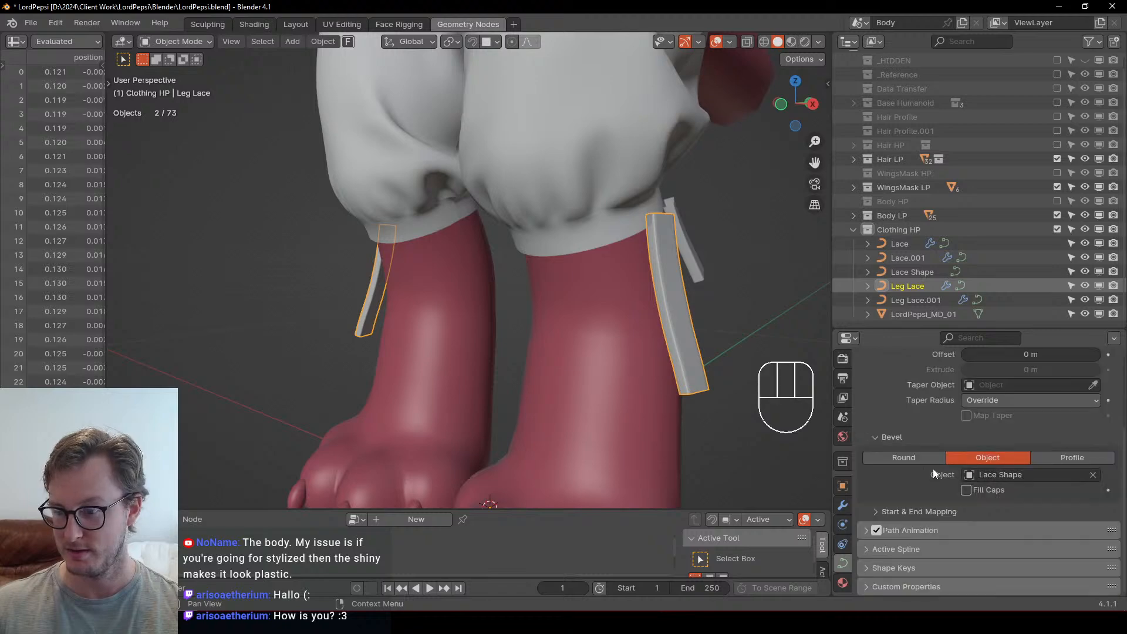
pyautogui.scroll(-7, 656, 293)
# Step: Select the Lace Shape profile curve floating above the character's head
pyautogui.keyDown('shift'); pyautogui.moveTo(612, 234); pyautogui.dragTo(539, 410, button='middle'); pyautogui.keyUp('shift')
pyautogui.moveTo(517, 200); pyautogui.dragTo(499, 282, button='middle')
pyautogui.keyDown('shift'); pyautogui.moveTo(464, 252); pyautogui.dragTo(487, 340, button='middle'); pyautogui.keyUp('shift')
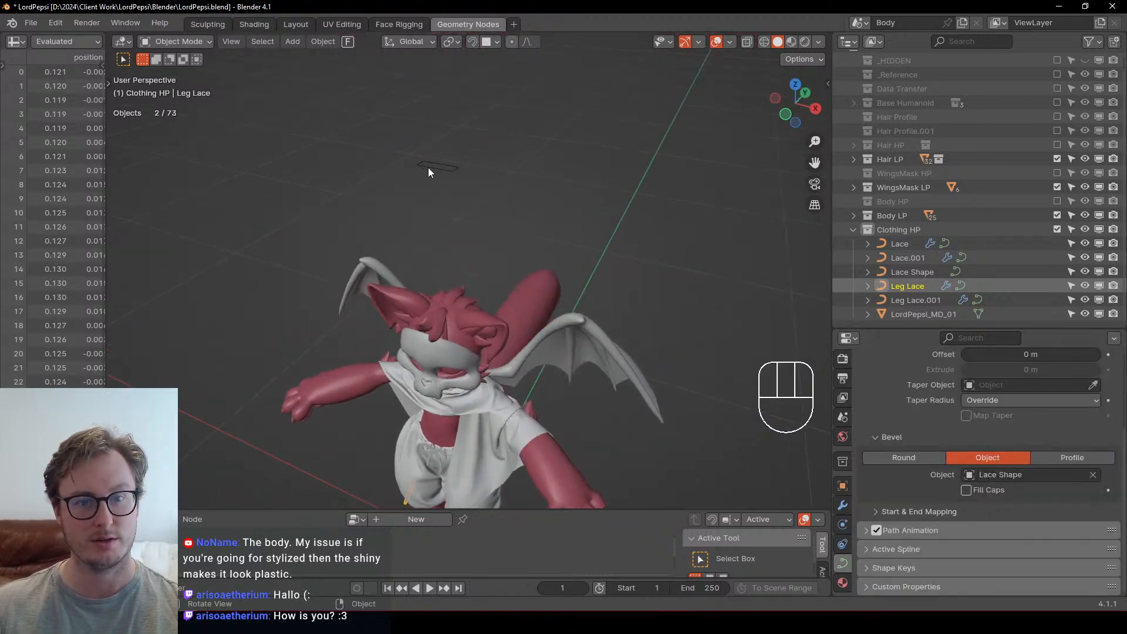
pyautogui.click(428, 167)
pyautogui.moveTo(428, 168); pyautogui.dragTo(543, 209, button='middle')
pyautogui.scroll(-2, 544, 209)
pyautogui.scroll(3, 539, 223)
pyautogui.press('Tab')
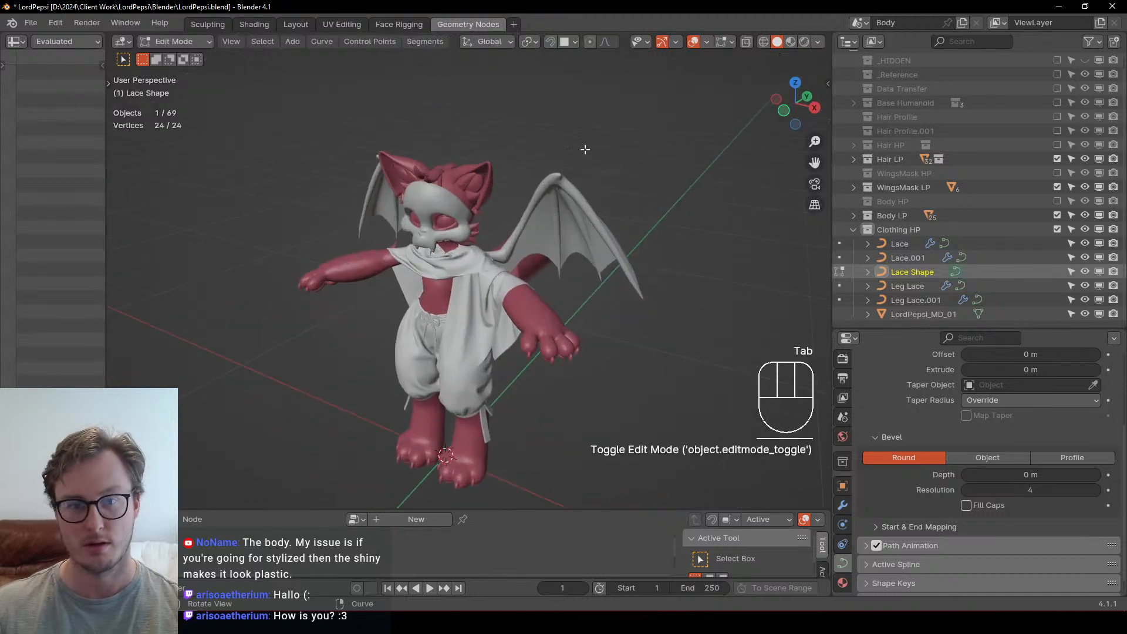
pyautogui.moveTo(586, 146); pyautogui.dragTo(568, 182, button='middle')
pyautogui.scroll(-2, 568, 181)
pyautogui.press('a')
pyautogui.press('s')
pyautogui.press('y')
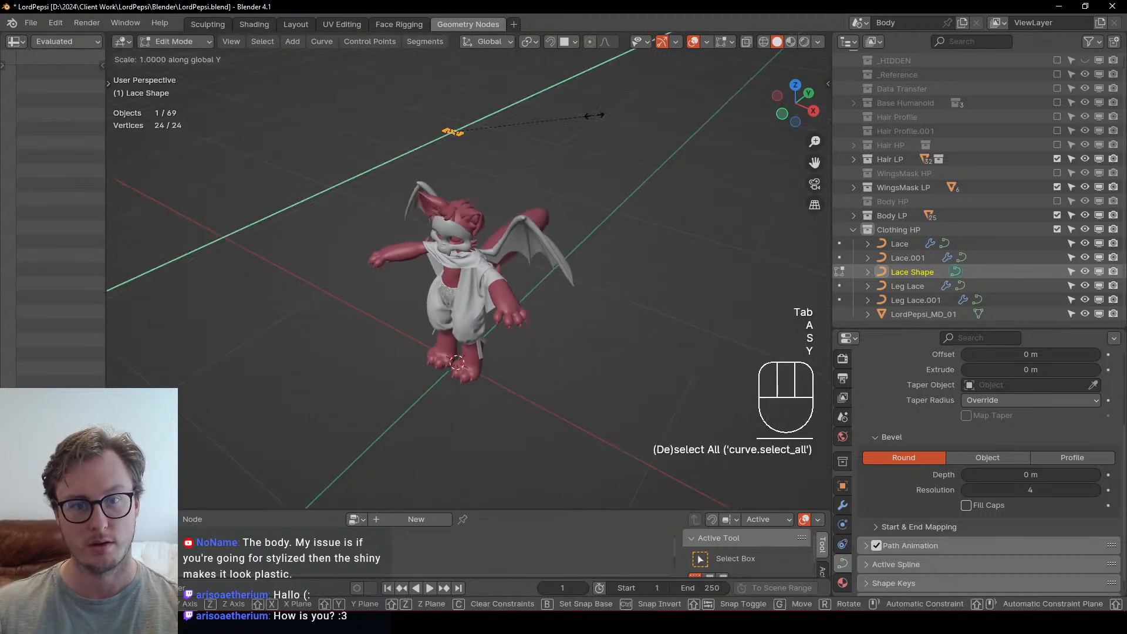
pyautogui.press('Escape')
pyautogui.moveTo(490, 228); pyautogui.dragTo(542, 44, button='middle')
pyautogui.scroll(4, 530, 194)
pyautogui.press('Tab')
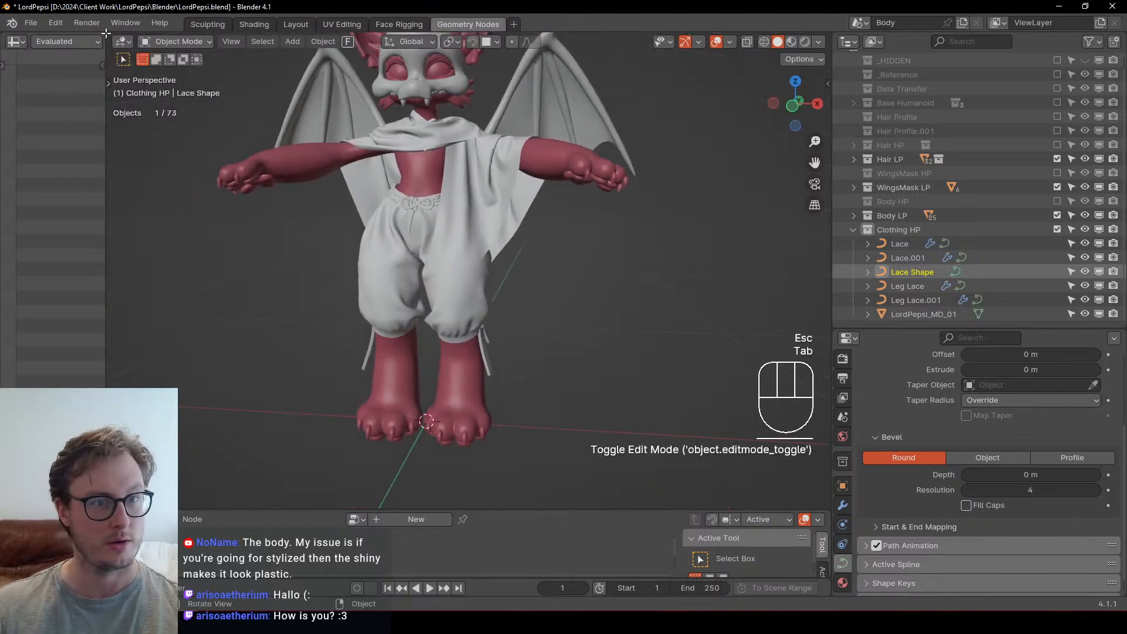
# Step: Switch to the Layout workspace and split the 3D viewport vertically into two views
pyautogui.click(296, 24)
pyautogui.scroll(-3, 325, 270)
pyautogui.moveTo(326, 270); pyautogui.dragTo(362, 509, button='middle')
pyautogui.rightClick(287, 578)
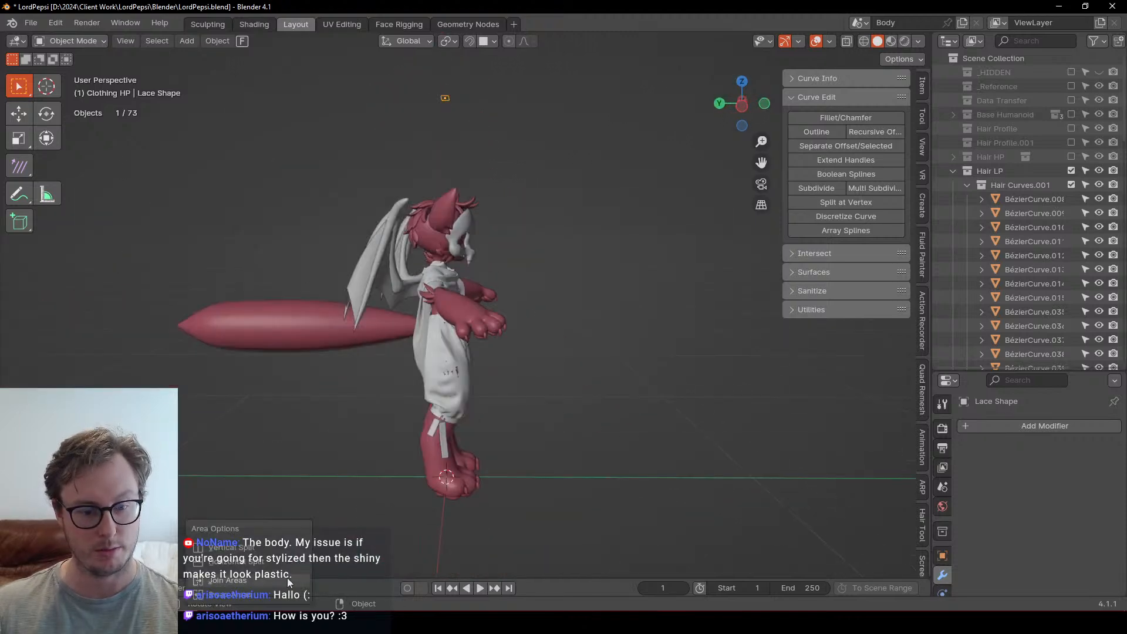
pyautogui.click(283, 548)
pyautogui.click(336, 451)
# Step: Set up one viewport as a close-up of the selected Leg Lace, with its toolbar and sidebar hidden
pyautogui.scroll(5, 144, 327)
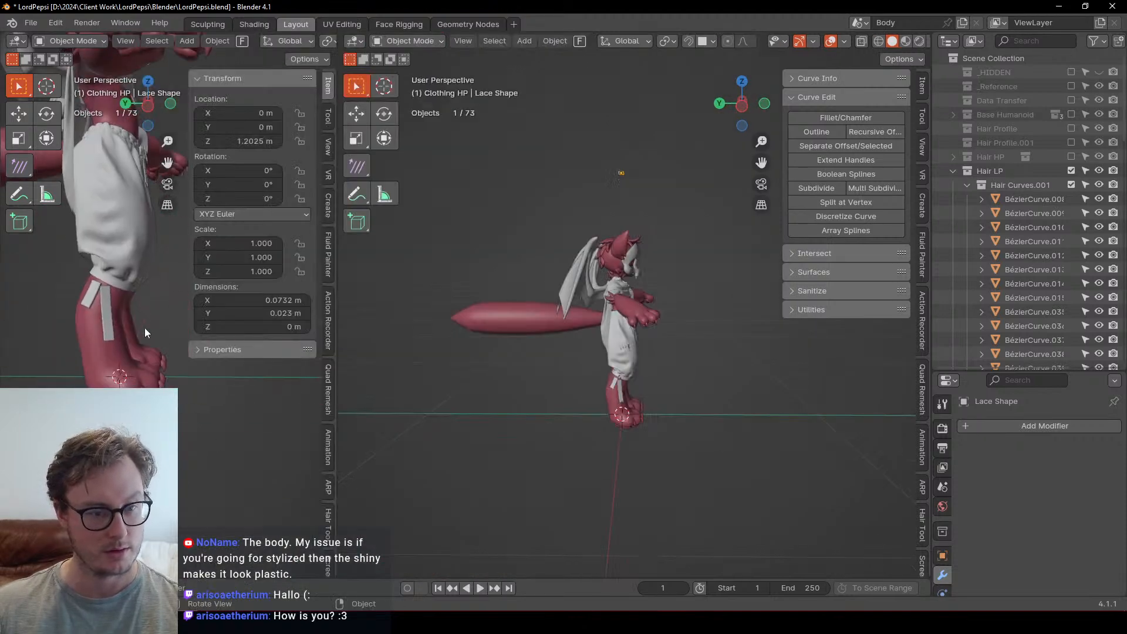
pyautogui.keyDown('shift'); pyautogui.click(111, 322); pyautogui.keyUp('shift')
pyautogui.scroll(8, 111, 322)
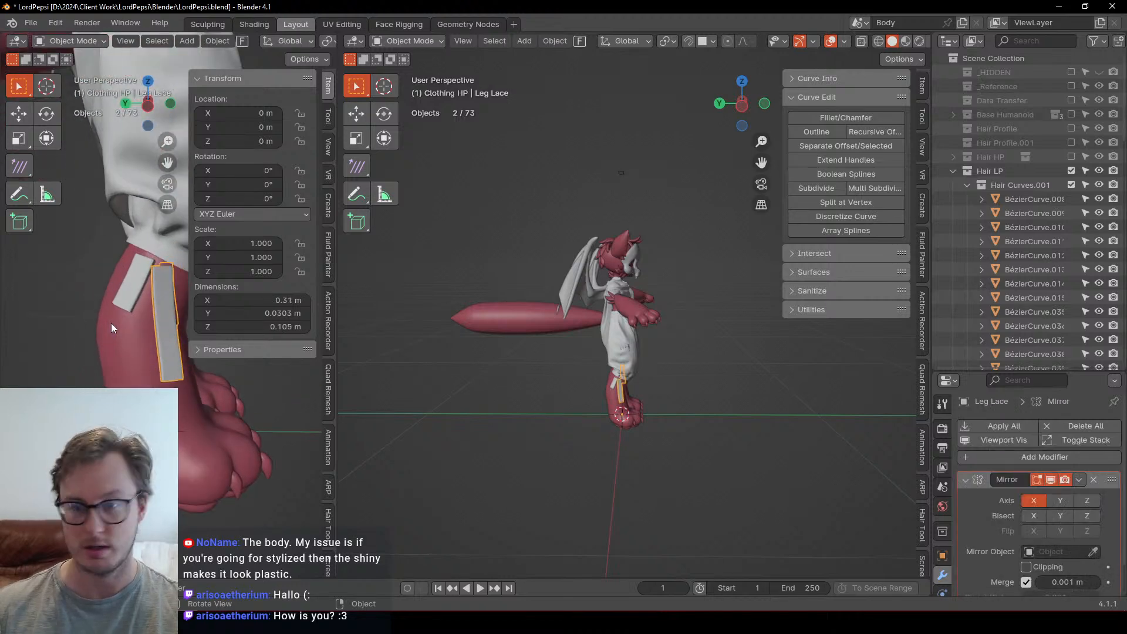
pyautogui.moveTo(104, 368); pyautogui.dragTo(155, 344, button='middle')
pyautogui.scroll(1, 115, 349)
pyautogui.press('t')
pyautogui.press('n')
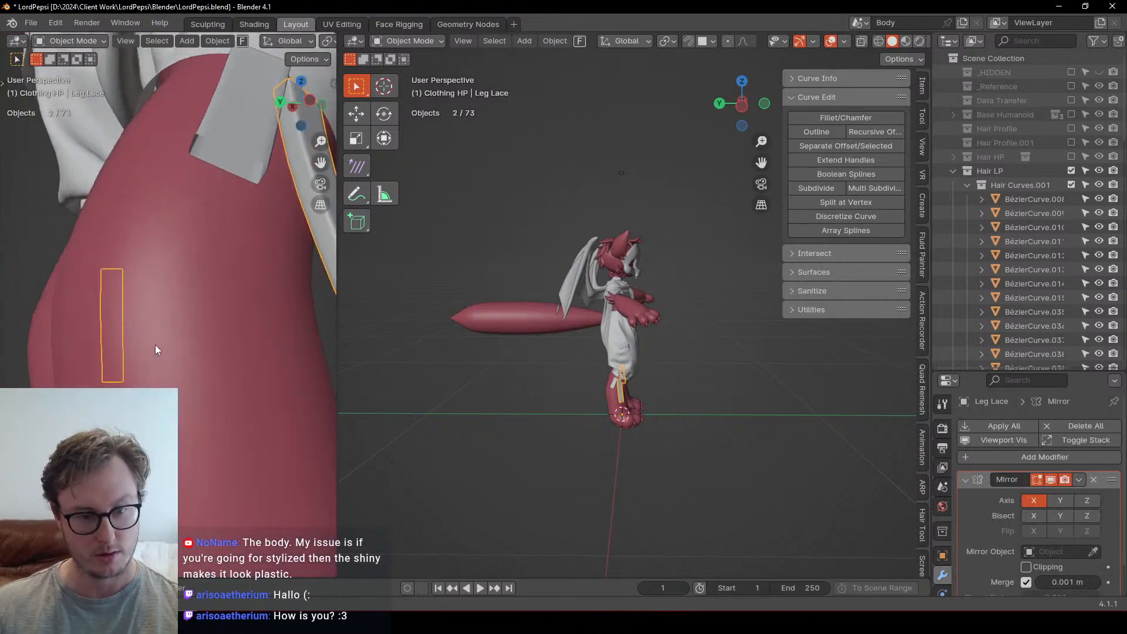
pyautogui.keyDown('shift'); pyautogui.moveTo(226, 335); pyautogui.dragTo(177, 302, button='middle'); pyautogui.keyUp('shift')
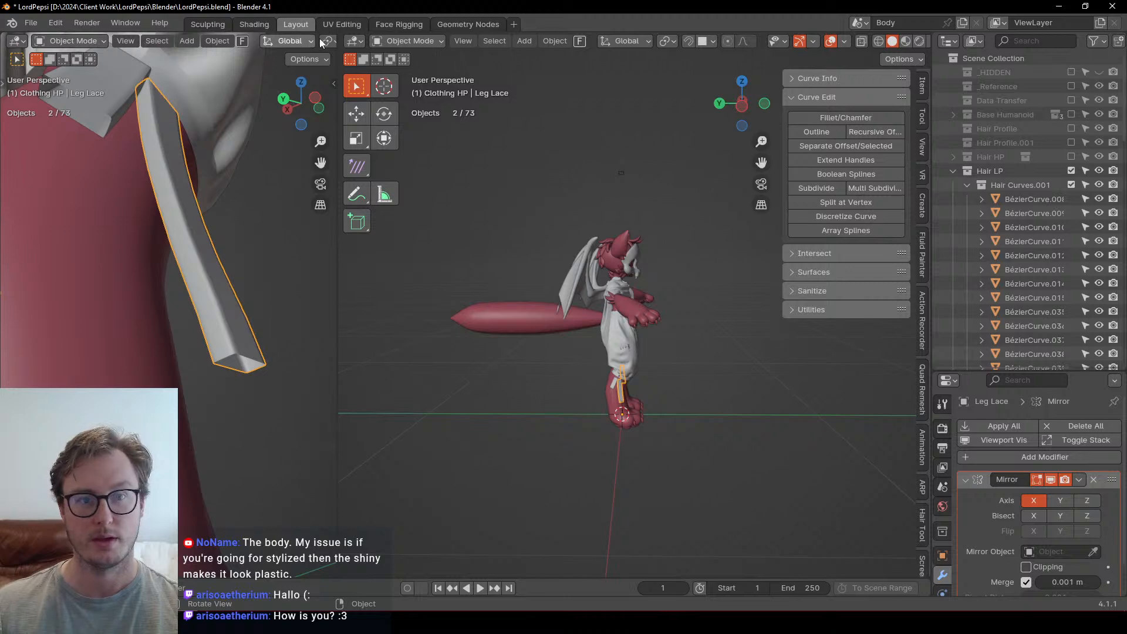
# Step: In the other viewport, scale the Lace Shape curve's points down along Y to thin the laces, and save the file
pyautogui.moveTo(681, 276); pyautogui.dragTo(594, 237, button='middle')
pyautogui.click(600, 218)
pyautogui.press('KP_Decimal')
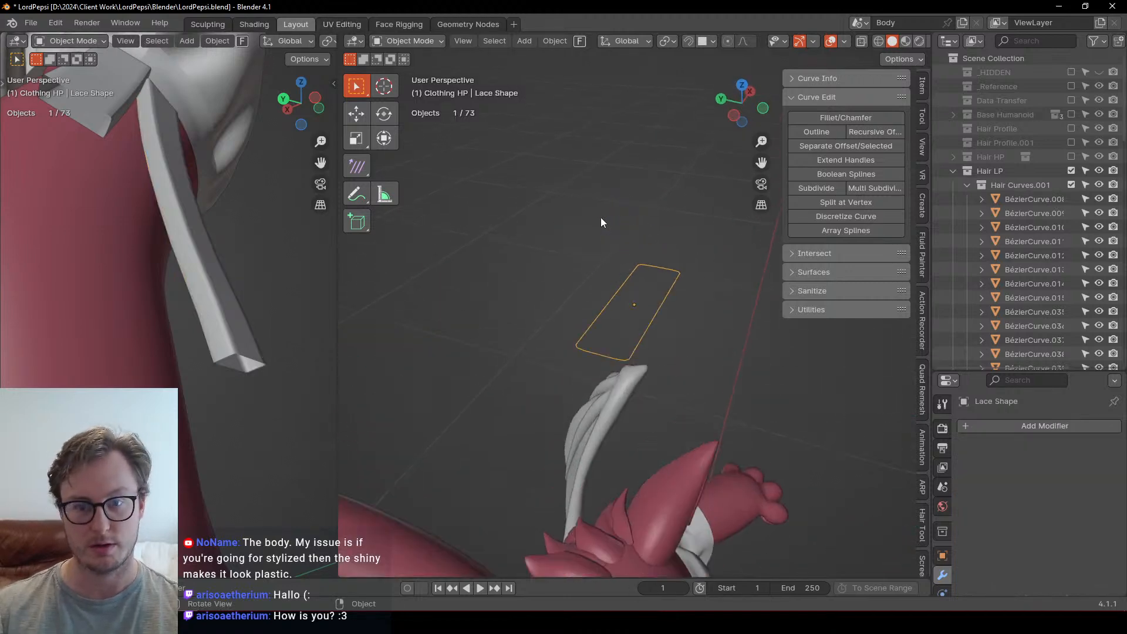
pyautogui.press('Tab')
pyautogui.press('s')
pyautogui.press('y')
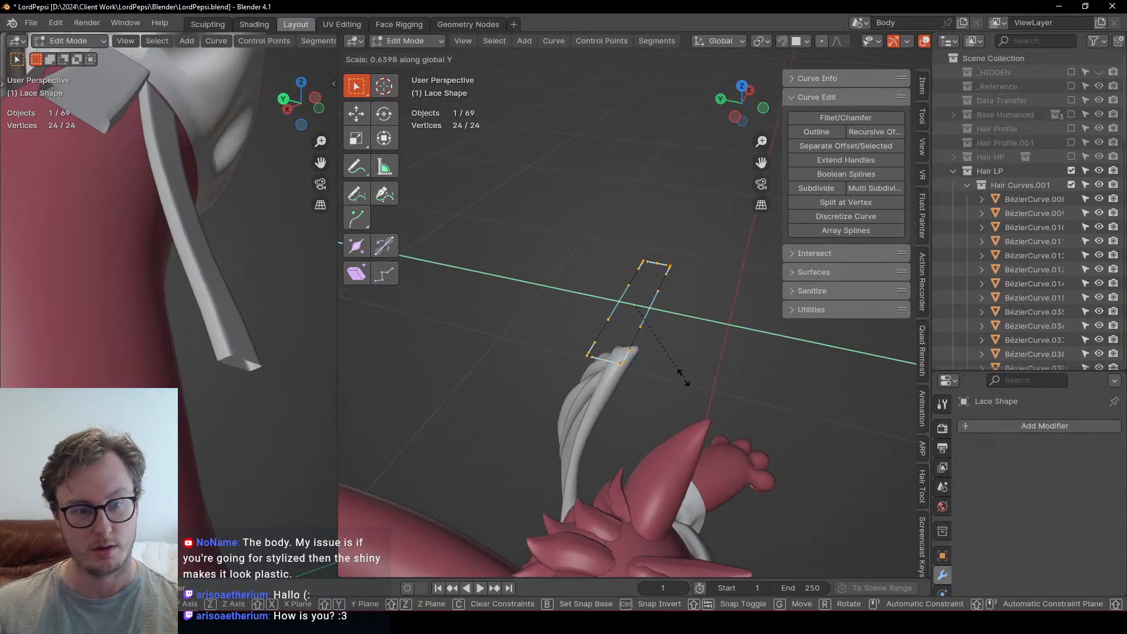
pyautogui.click(657, 344)
pyautogui.moveTo(656, 347); pyautogui.dragTo(478, 327, button='middle')
pyautogui.press('Tab')
pyautogui.scroll(-12, 675, 371)
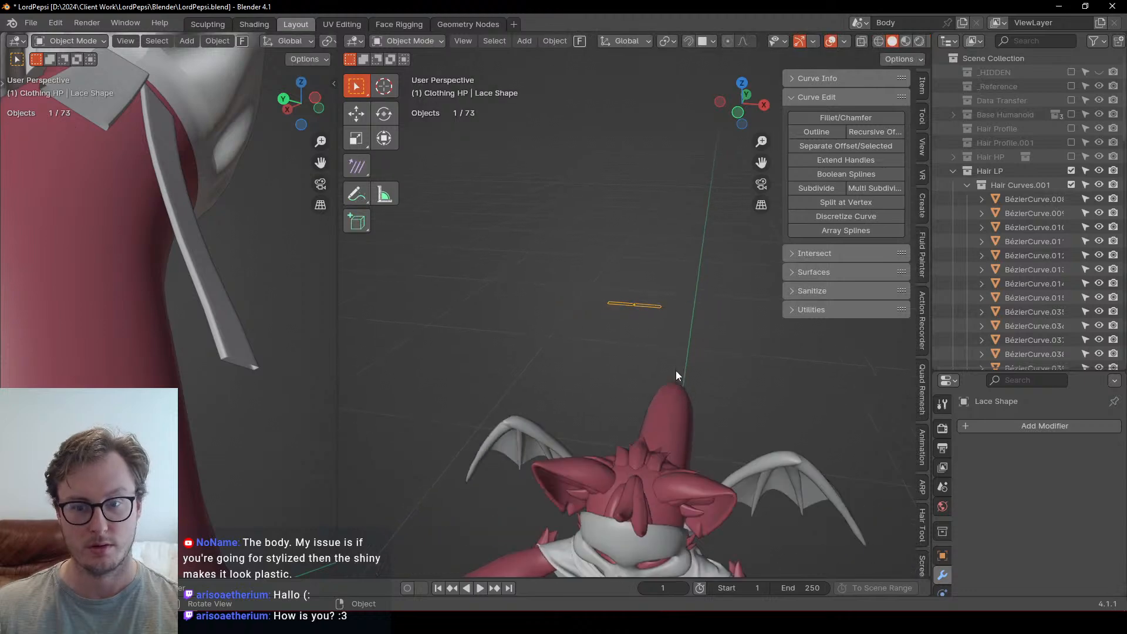
pyautogui.hotkey('ctrl', 's')
# Step: Widen the close-up viewport and frame both lower pant legs with their laces
pyautogui.moveTo(675, 424); pyautogui.dragTo(442, 337, button='middle')
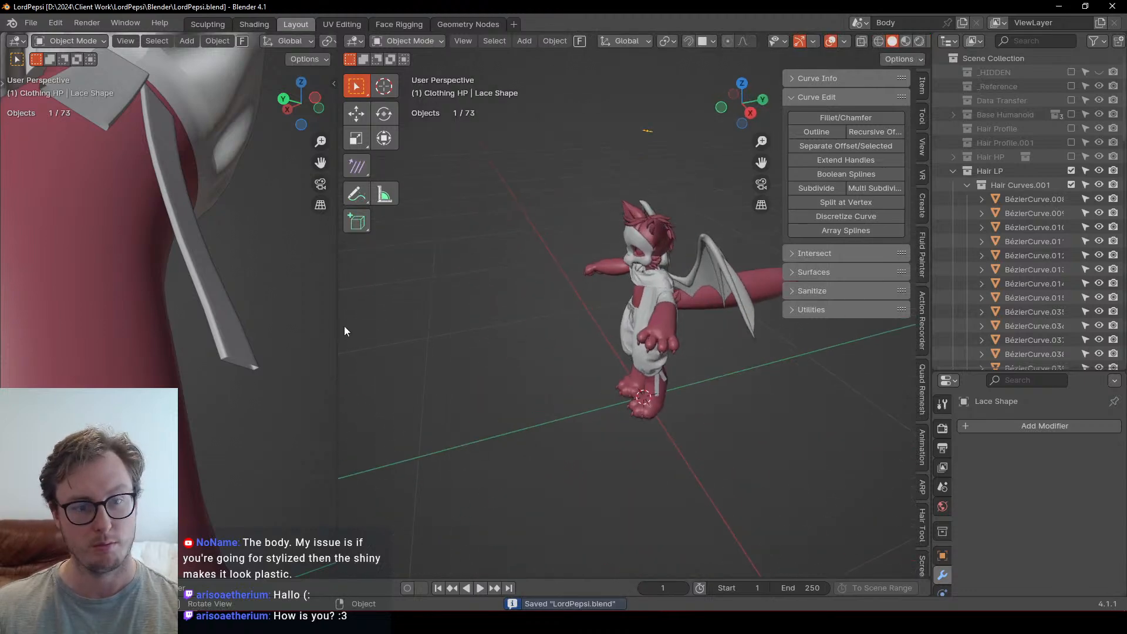
pyautogui.moveTo(345, 324); pyautogui.dragTo(437, 311)
pyautogui.moveTo(169, 280); pyautogui.dragTo(365, 315, button='middle')
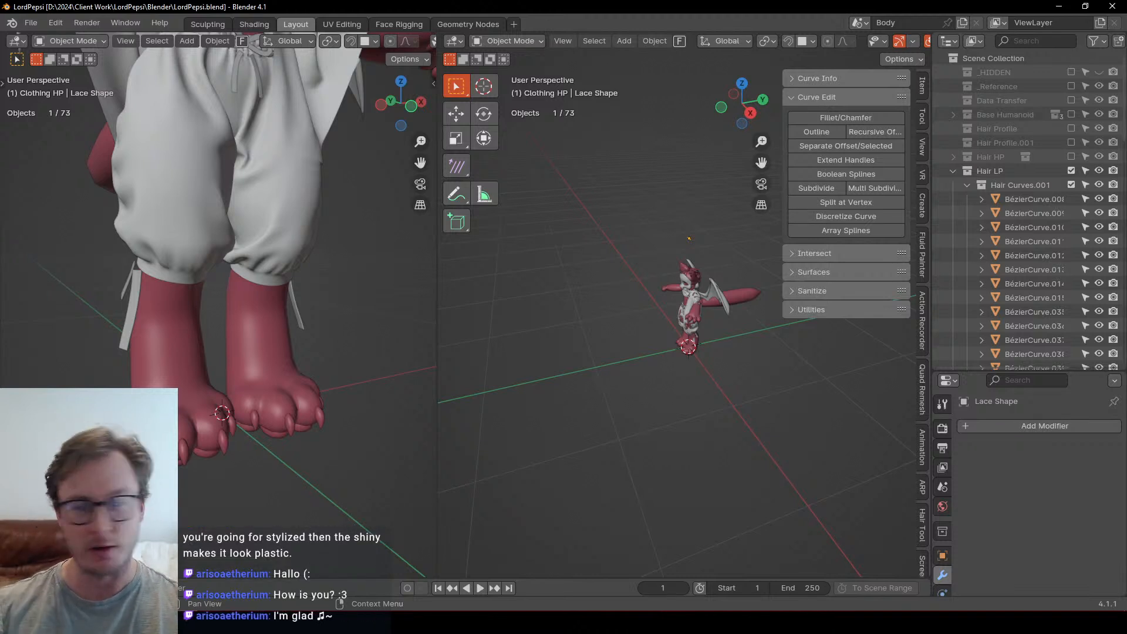
pyautogui.scroll(6, 190, 239)
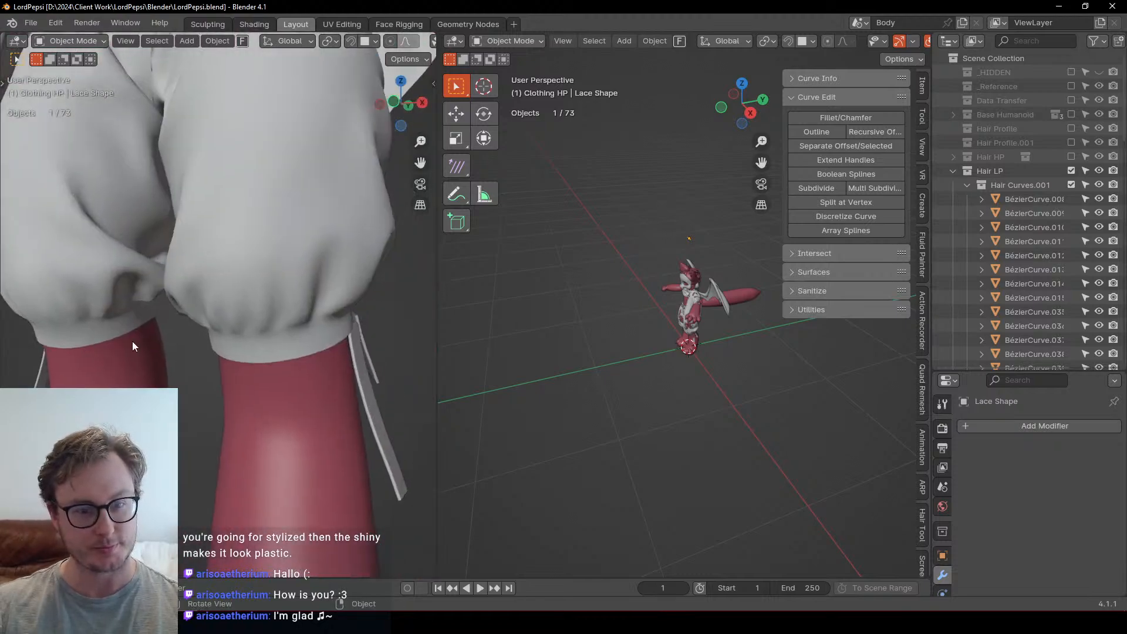
# Step: Enter Edit Mode on the LordPepsi_MD_01 clothing mesh and select the linked geometry of one pants cuff
pyautogui.click(248, 343)
pyautogui.moveTo(249, 344); pyautogui.dragTo(300, 357, button='middle')
pyautogui.scroll(3, 237, 322)
pyautogui.press('Tab')
pyautogui.press('a')
pyautogui.scroll(-2, 276, 305)
pyautogui.click(283, 300)
pyautogui.press('l')
pyautogui.scroll(-6, 283, 299)
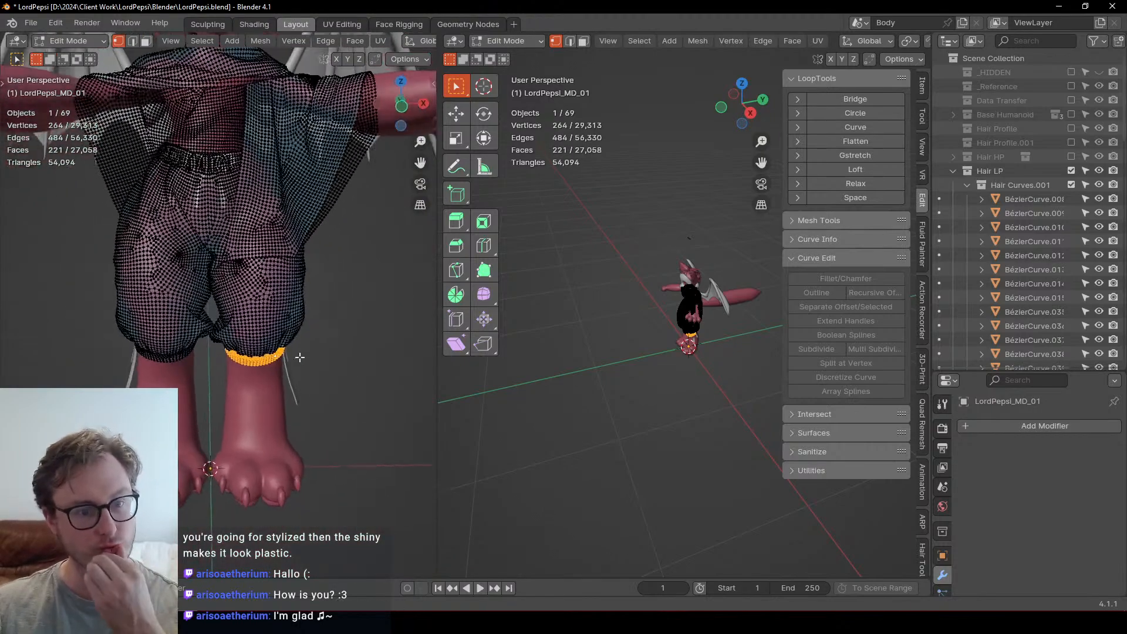
# Step: Examine the pants' mesh topology, return to Object Mode, and inspect the gathered waistband beside the bow
pyautogui.scroll(6, 300, 358)
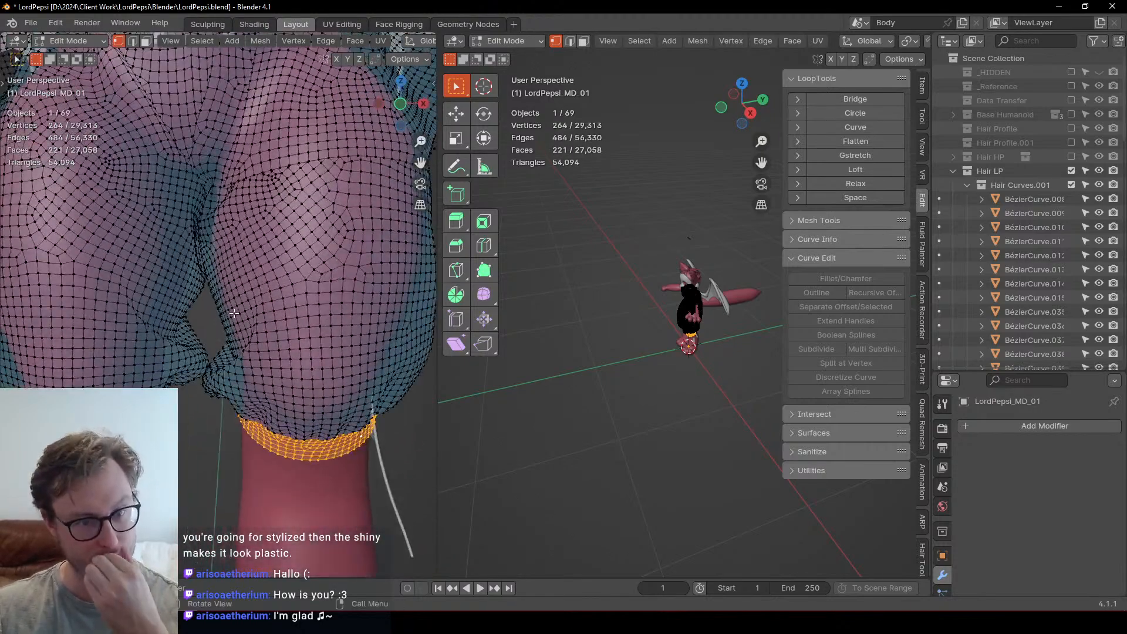
pyautogui.scroll(-4, 233, 313)
pyautogui.keyDown('shift'); pyautogui.moveTo(188, 218); pyautogui.dragTo(189, 286, button='middle'); pyautogui.keyUp('shift')
pyautogui.moveTo(190, 286); pyautogui.dragTo(249, 358, button='middle')
pyautogui.press('Tab')
pyautogui.scroll(3, 252, 306)
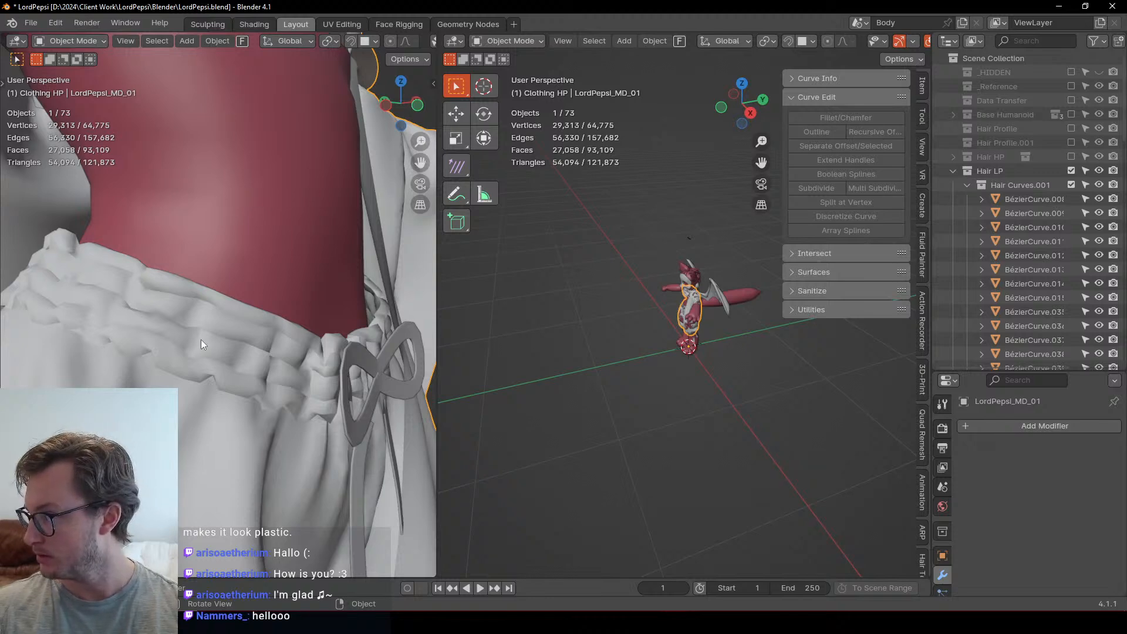
# Step: In Edit Mode, select the adjoining face loops across the front of the pants' gathered waistband
pyautogui.moveTo(268, 367); pyautogui.dragTo(247, 347, button='middle')
pyautogui.press('Tab')
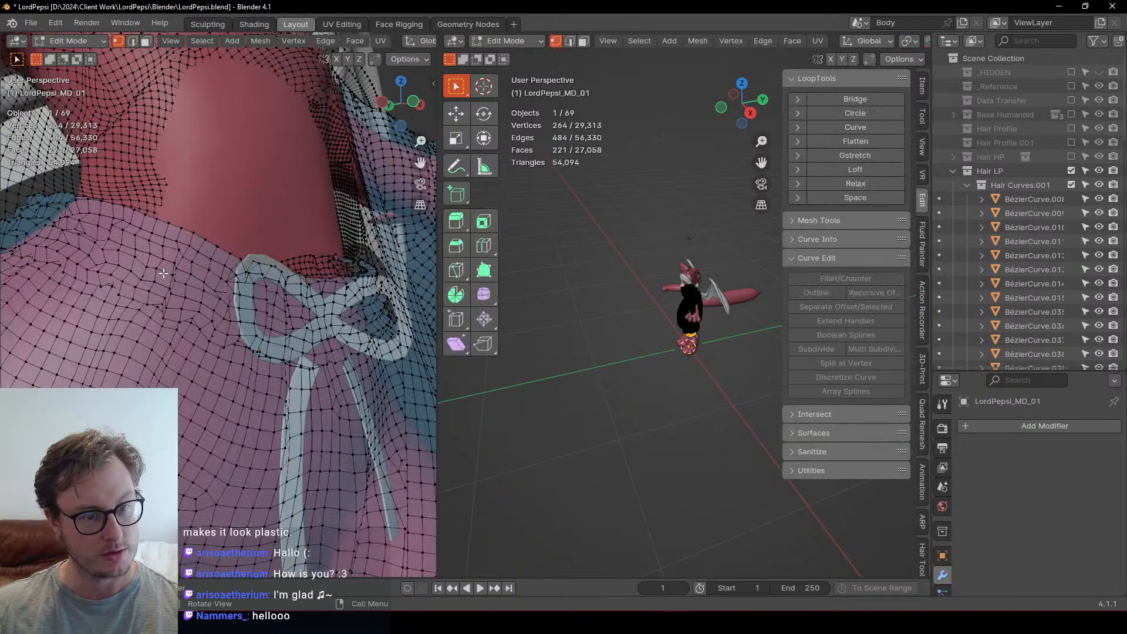
pyautogui.keyDown('alt'); pyautogui.click(153, 245); pyautogui.keyUp('alt')
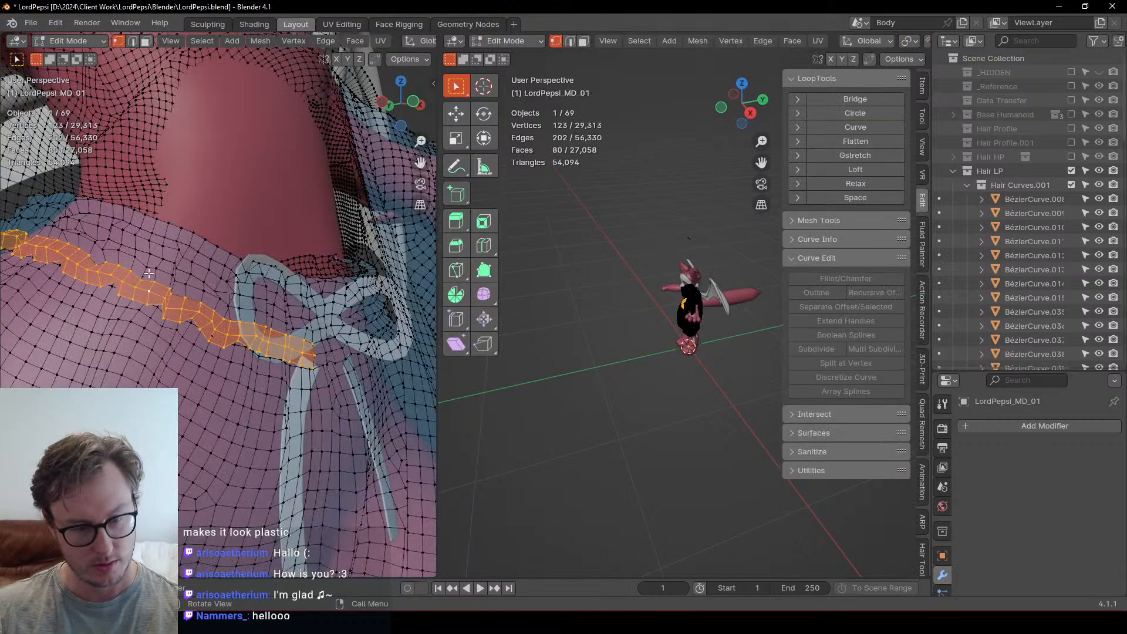
pyautogui.keyDown('alt'); pyautogui.keyDown('shift'); pyautogui.click(156, 237); pyautogui.keyUp('shift'); pyautogui.keyUp('alt')
pyautogui.keyDown('alt'); pyautogui.keyDown('shift'); pyautogui.click(157, 226); pyautogui.keyUp('shift'); pyautogui.keyUp('alt')
pyautogui.scroll(-6, 159, 226)
pyautogui.moveTo(246, 328); pyautogui.dragTo(216, 346, button='middle')
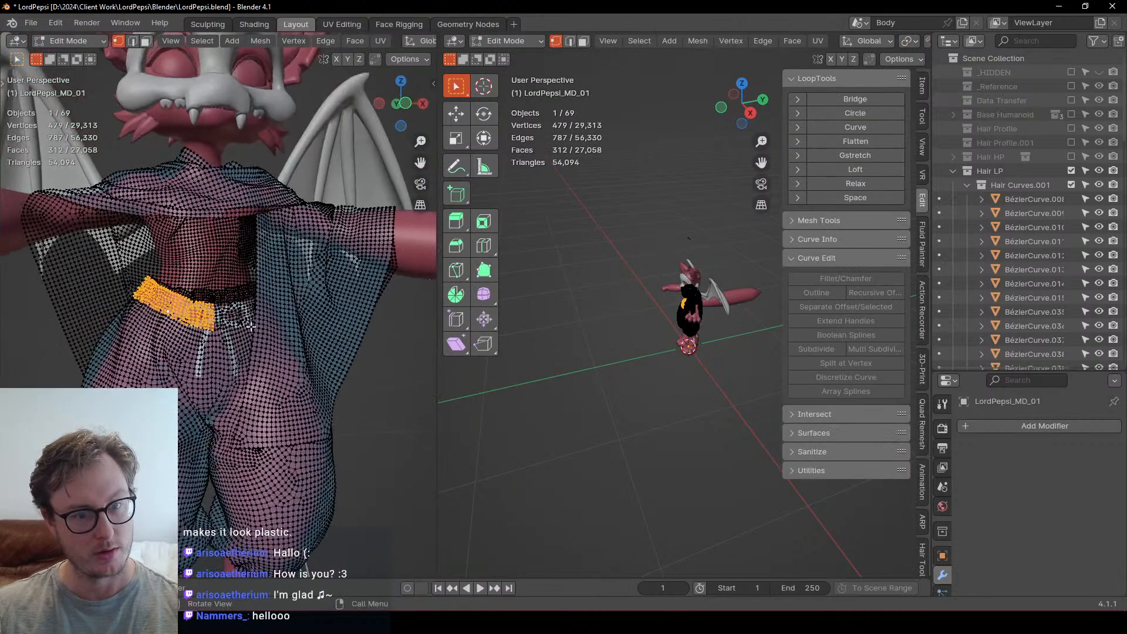
# Step: Return to Object Mode, save the file, and frame the lower leg with its pants cuff and laces
pyautogui.press('Tab')
pyautogui.keyDown('shift'); pyautogui.moveTo(215, 405); pyautogui.dragTo(216, 207, button='middle'); pyautogui.keyUp('shift')
pyautogui.hotkey('ctrl', 's')
pyautogui.moveTo(174, 296); pyautogui.dragTo(332, 229, button='middle')
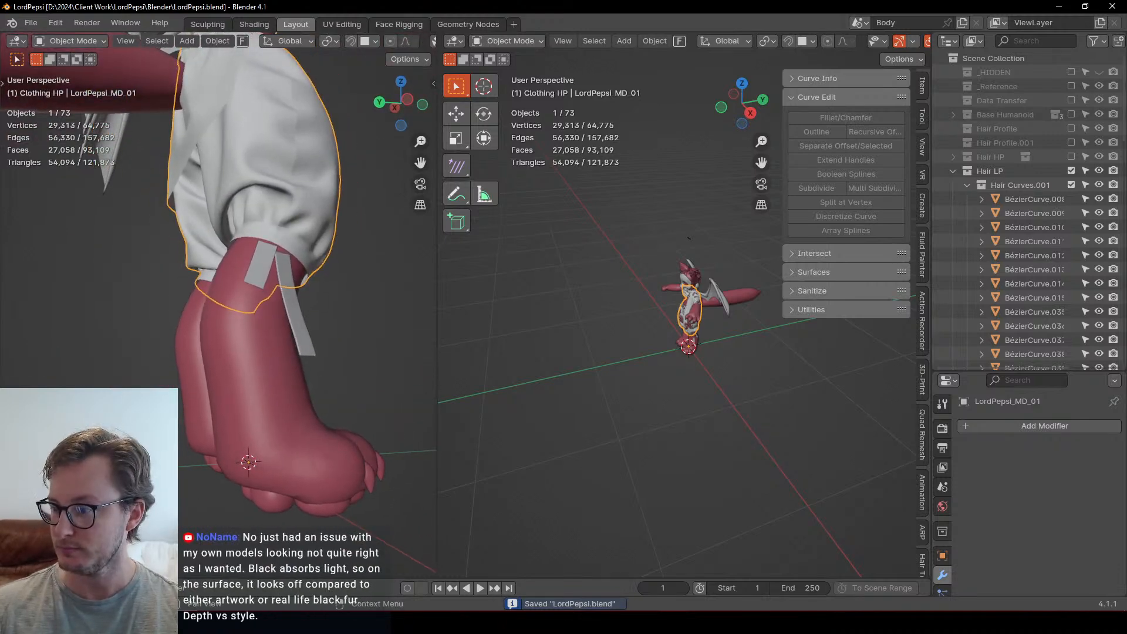
# Step: Switch to the browser and examine the cuffs and ties in the IMG_8020.jpg pants reference, and return to Blender
pyautogui.hotkey('alt', 'Tab')
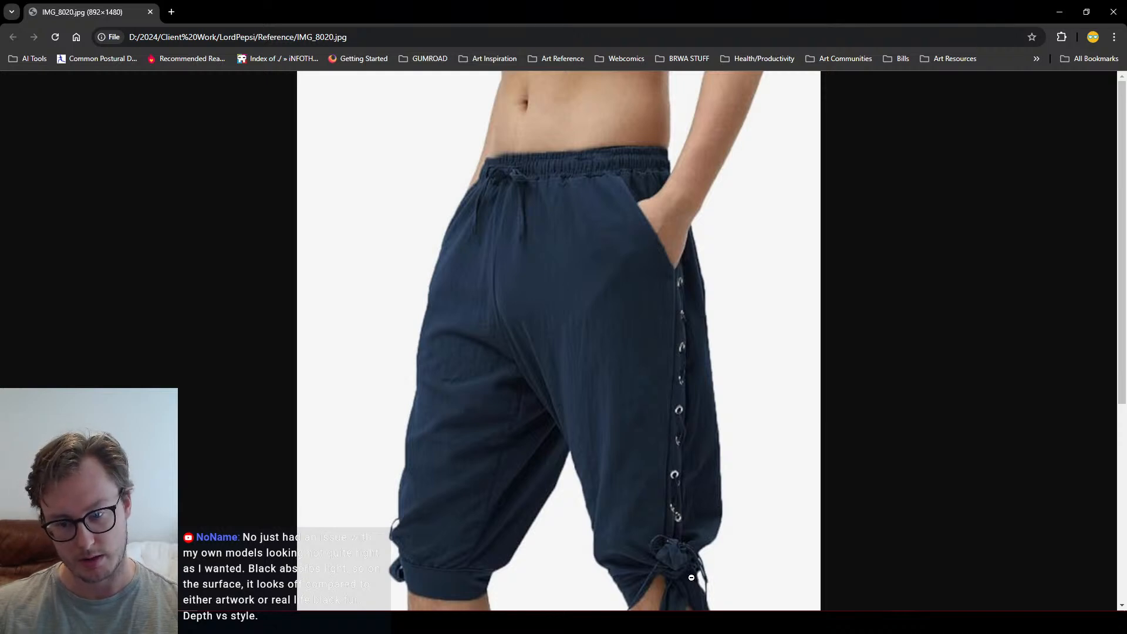
pyautogui.scroll(-5, 807, 351)
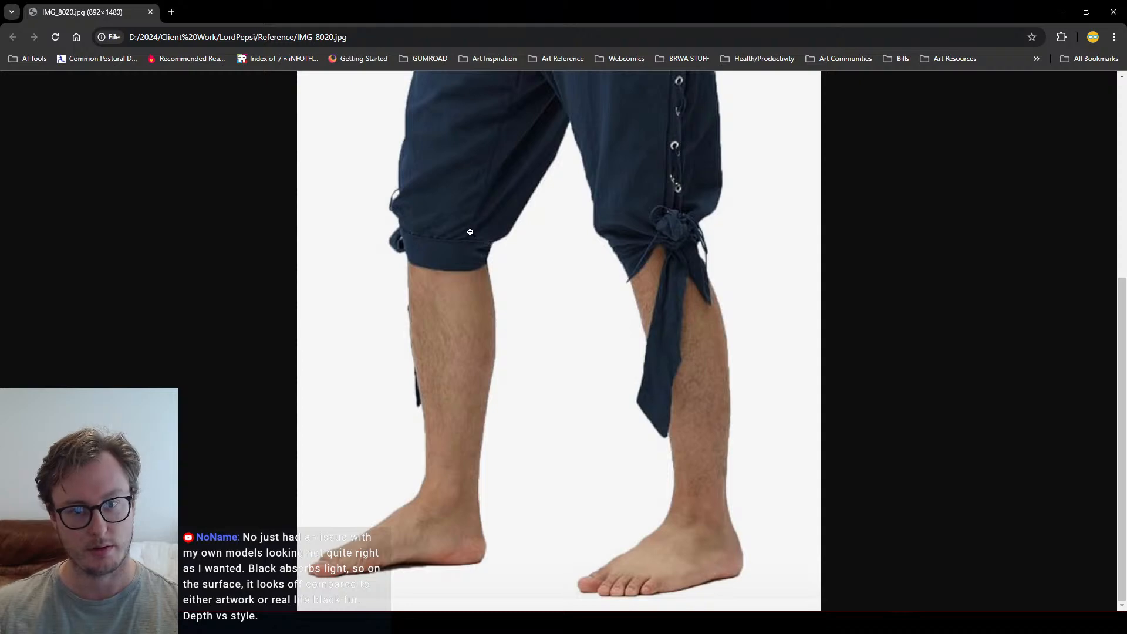
pyautogui.moveTo(99, 7); pyautogui.dragTo(375, 633)
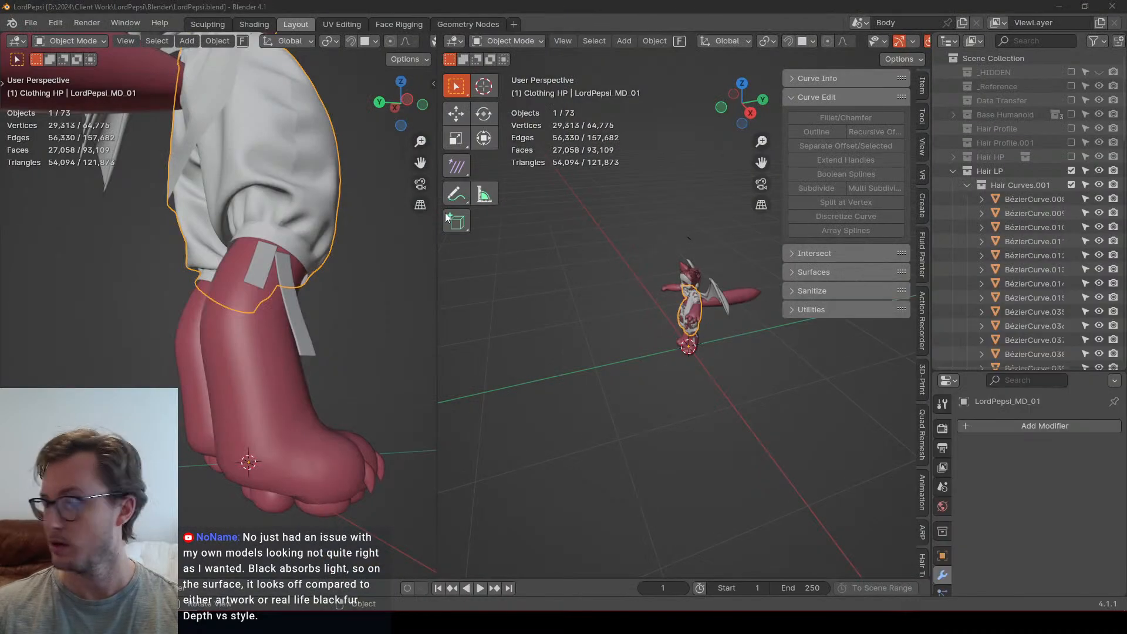
pyautogui.moveTo(309, 215); pyautogui.dragTo(253, 217, button='middle')
pyautogui.keyDown('shift'); pyautogui.moveTo(299, 215); pyautogui.dragTo(206, 360, button='middle'); pyautogui.keyUp('shift')
pyautogui.scroll(-1, 294, 367)
pyautogui.scroll(2, 213, 391)
pyautogui.press('Tab')
pyautogui.hotkey('alt', 'a')
pyautogui.press('l')
pyautogui.press('l')
pyautogui.moveTo(351, 352); pyautogui.dragTo(288, 301, button='middle')
pyautogui.press('l')
pyautogui.press('Tab')
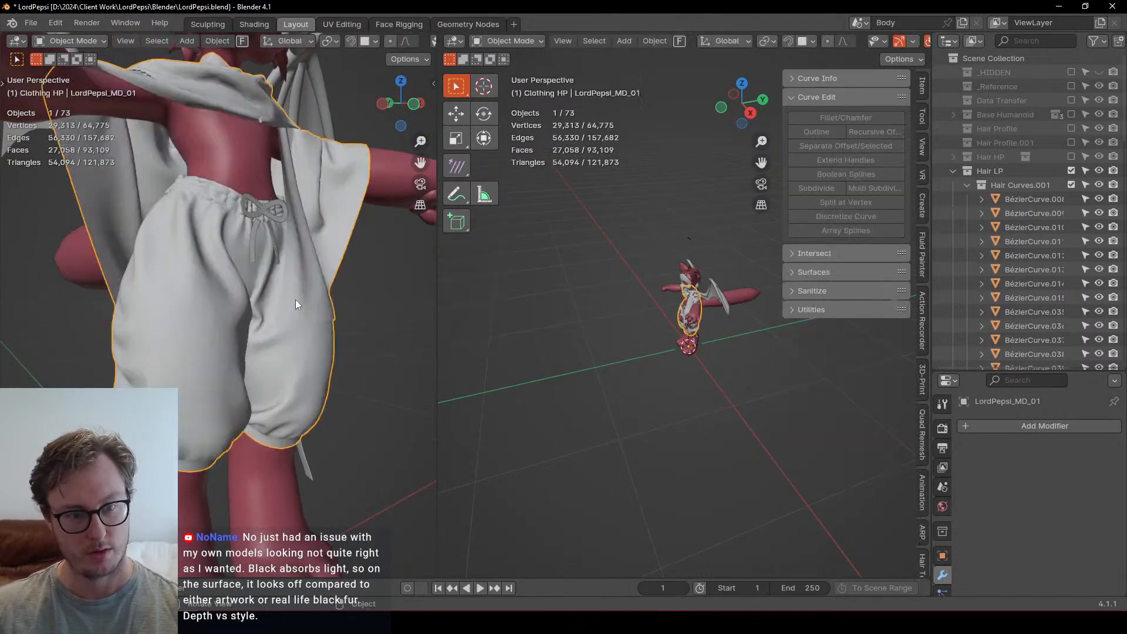
# Step: In Edit Mode, select the shawl's linked geometry and separate it from the pants into its own object
pyautogui.press('Tab')
pyautogui.hotkey('alt', 'a')
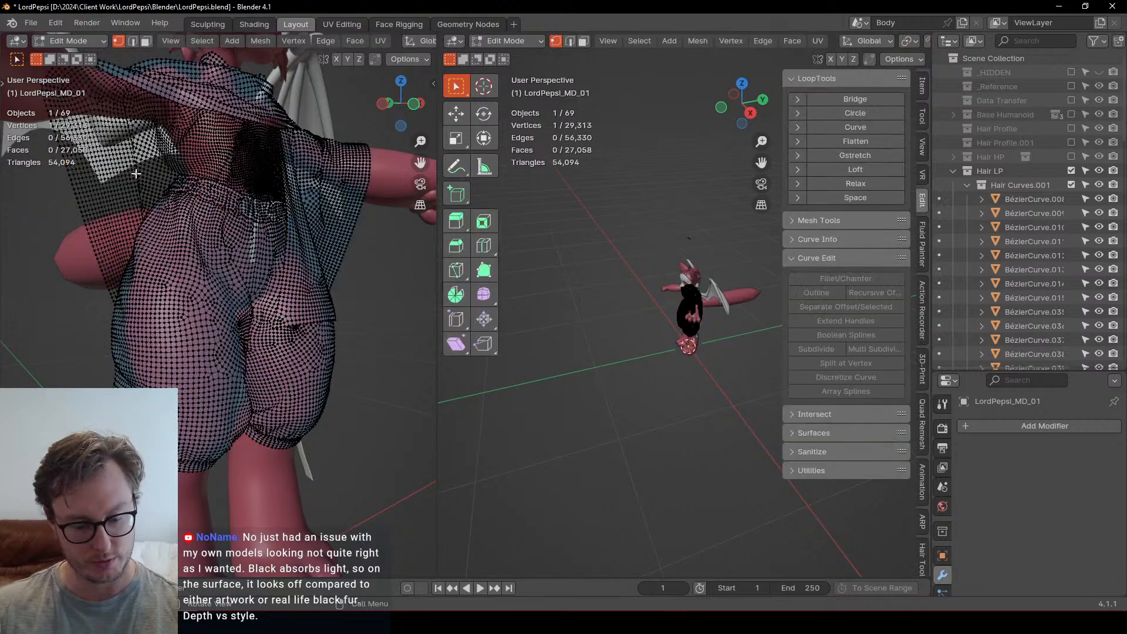
pyautogui.press('l')
pyautogui.press('l')
pyautogui.moveTo(273, 159); pyautogui.dragTo(304, 250, button='middle')
pyautogui.press('p')
pyautogui.click(156, 280)
pyautogui.press('Tab')
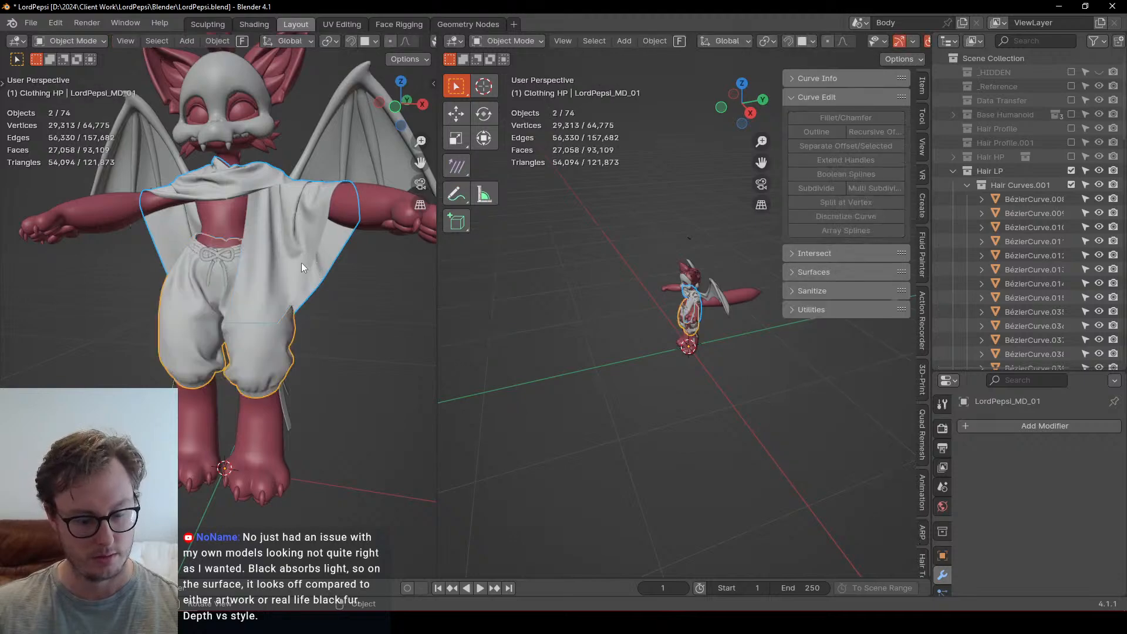
# Step: Hide the shawl object and isolate the pants in Local View
pyautogui.click(301, 263)
pyautogui.press('h')
pyautogui.click(262, 327)
pyautogui.press('KP_Divide')
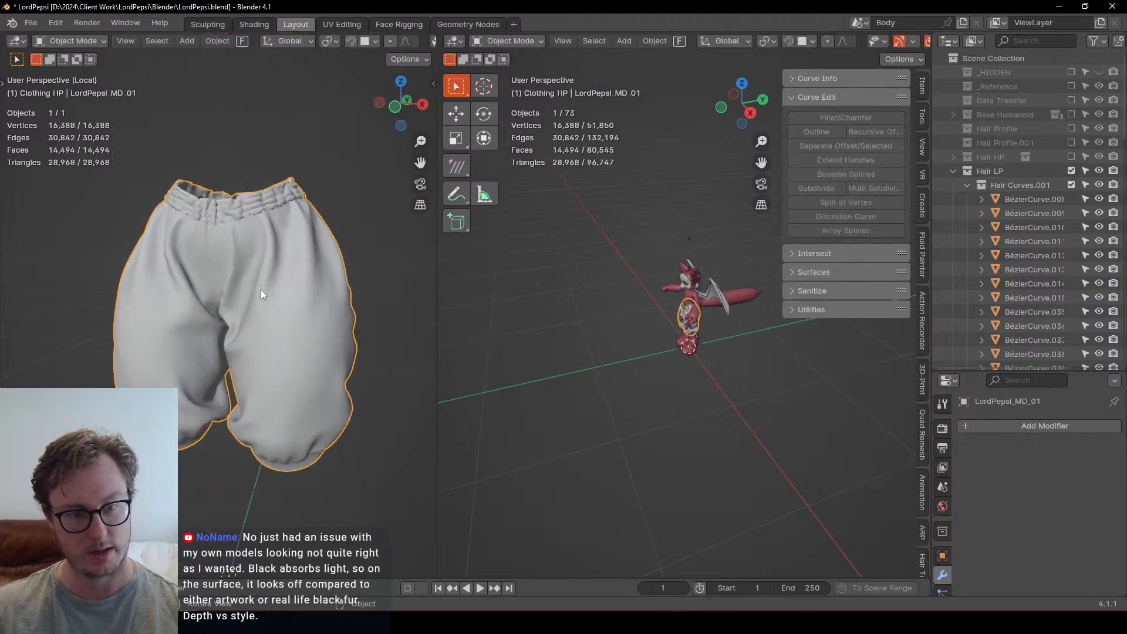
# Step: Select the linked geometry of the main pant-leg panels and separate them from the cuffs and waistband
pyautogui.press('Tab')
pyautogui.moveTo(264, 293); pyautogui.dragTo(376, 311, button='middle')
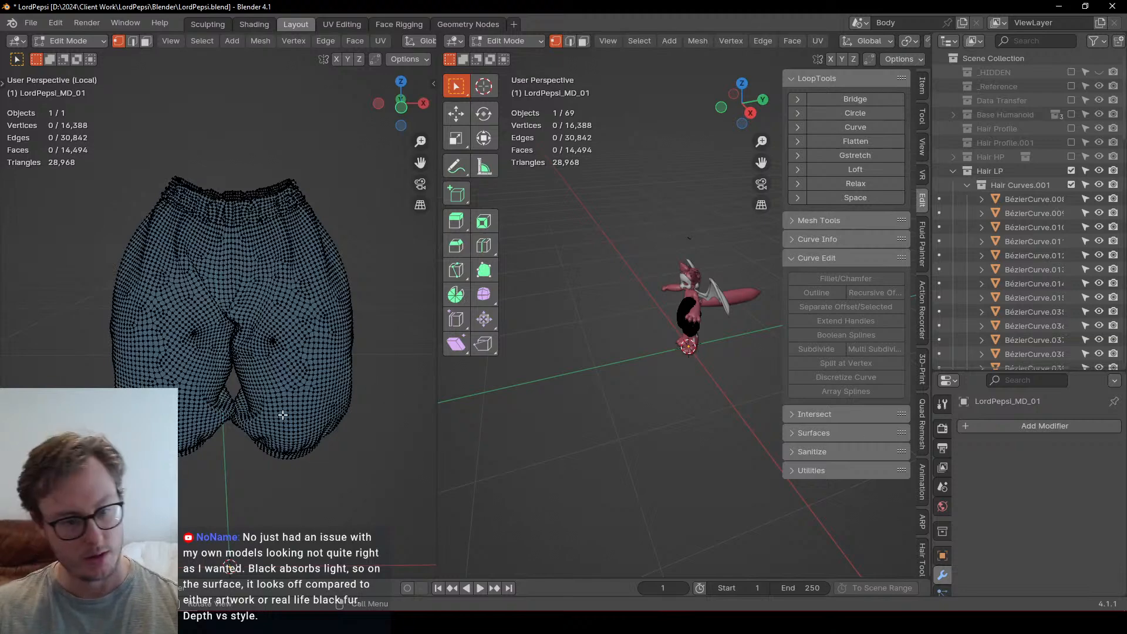
pyautogui.moveTo(226, 469); pyautogui.dragTo(219, 354, button='middle')
pyautogui.press('l')
pyautogui.press('l')
pyautogui.moveTo(138, 329); pyautogui.dragTo(299, 298, button='middle')
pyautogui.press('l')
pyautogui.press('l')
pyautogui.press('p')
pyautogui.click(252, 352)
pyautogui.press('Tab')
# Step: Enter Edit Mode on the separated pant-leg object and select the inner-leg seam edge loop above the cuff
pyautogui.click(236, 327)
pyautogui.scroll(6, 273, 330)
pyautogui.press('Tab')
pyautogui.moveTo(259, 349)
pyautogui.mouseDown(button='middle')
pyautogui.moveTo(268, 320)
pyautogui.moveTo(277, 332)
pyautogui.moveTo(160, 349)
pyautogui.moveTo(226, 342)
pyautogui.moveTo(212, 325)
pyautogui.mouseUp(button='middle')
pyautogui.press('z')
pyautogui.press('z')
pyautogui.click(220, 355)
pyautogui.scroll(5, 212, 332)
pyautogui.keyDown('alt'); pyautogui.click(212, 316); pyautogui.keyUp('alt')
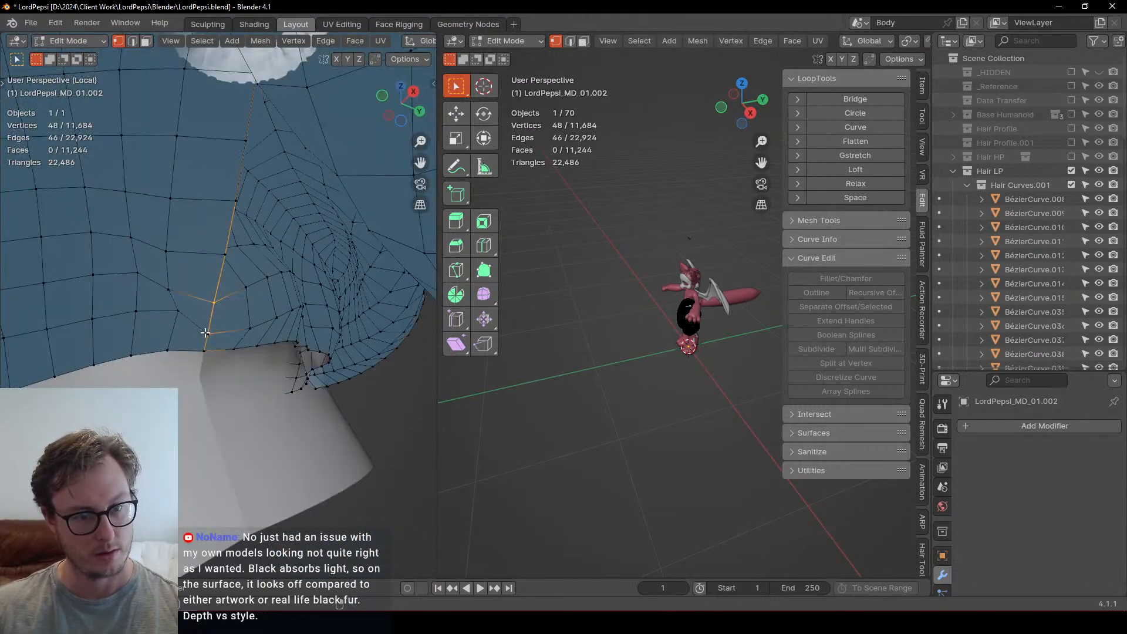
pyautogui.hotkey('ctrl', 'z')
pyautogui.keyDown('alt'); pyautogui.click(209, 326); pyautogui.keyUp('alt')
pyautogui.scroll(4, 206, 338)
pyautogui.press('z')
pyautogui.click(113, 317)
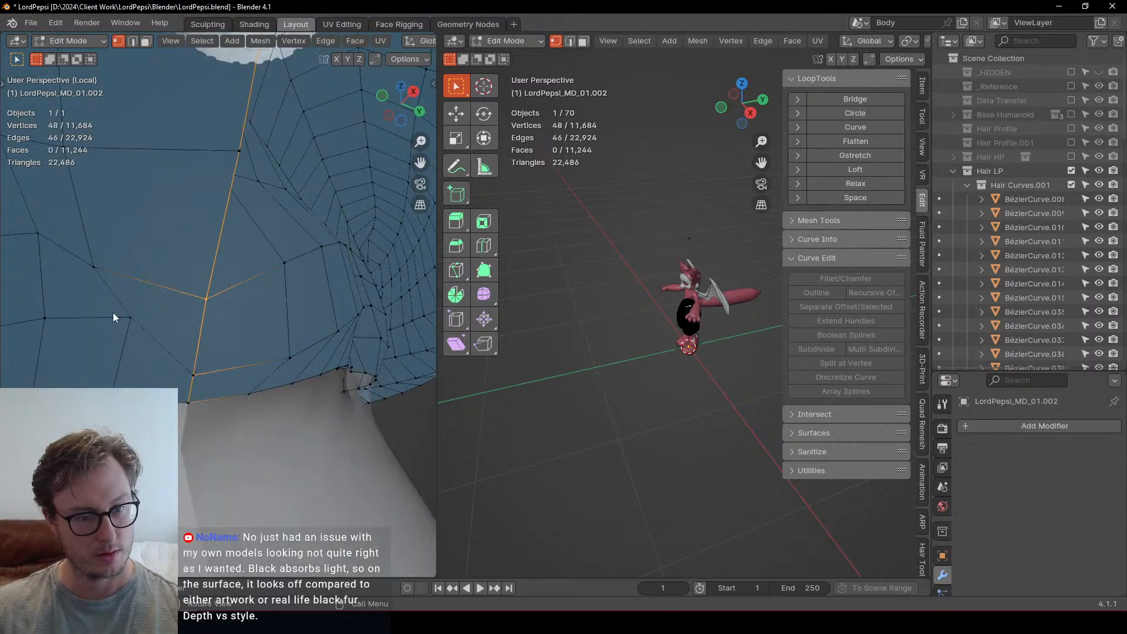
# Step: Extend the selection to the matching inner-leg seam edges on both pant legs
pyautogui.moveTo(230, 181); pyautogui.dragTo(259, 292, button='middle')
pyautogui.scroll(5, 202, 264)
pyautogui.moveTo(202, 264); pyautogui.dragTo(236, 301, button='middle')
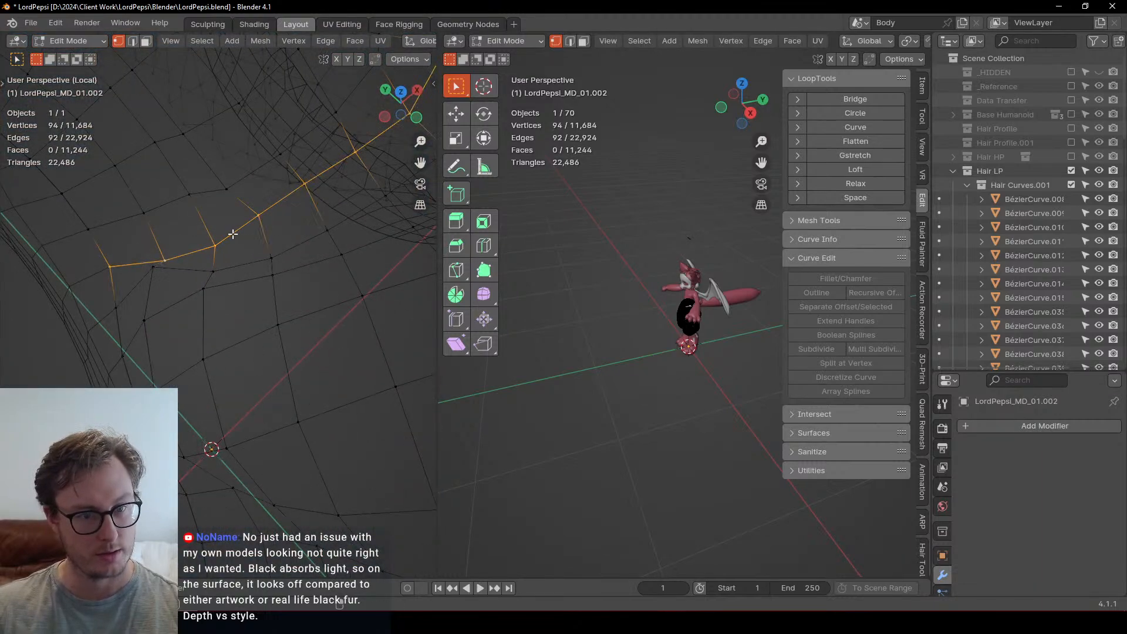
pyautogui.scroll(-5, 233, 234)
pyautogui.moveTo(233, 234); pyautogui.dragTo(259, 276, button='middle')
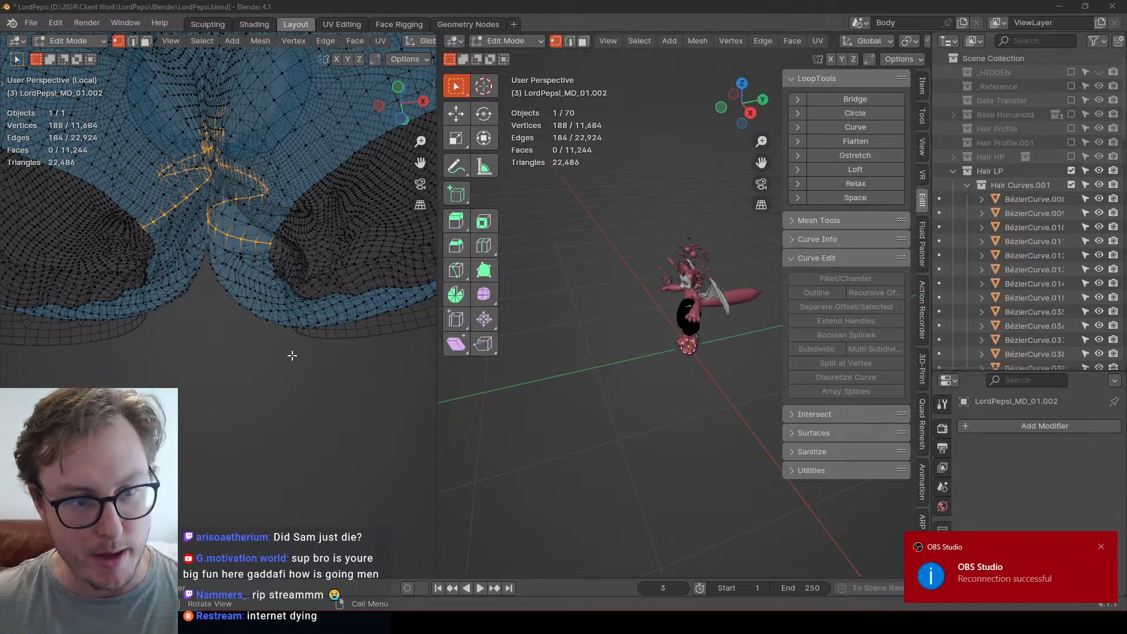
# Step: Examine the selected seam edges from the cuffs up to the waist opening
pyautogui.scroll(-8, 239, 325)
pyautogui.moveTo(238, 327); pyautogui.dragTo(227, 357, button='middle')
pyautogui.scroll(8, 211, 294)
pyautogui.moveTo(206, 289); pyautogui.dragTo(229, 294, button='middle')
pyautogui.scroll(-8, 272, 333)
pyautogui.scroll(5, 253, 323)
pyautogui.scroll(-2, 258, 288)
pyautogui.scroll(6, 258, 288)
pyautogui.scroll(2, 318, 270)
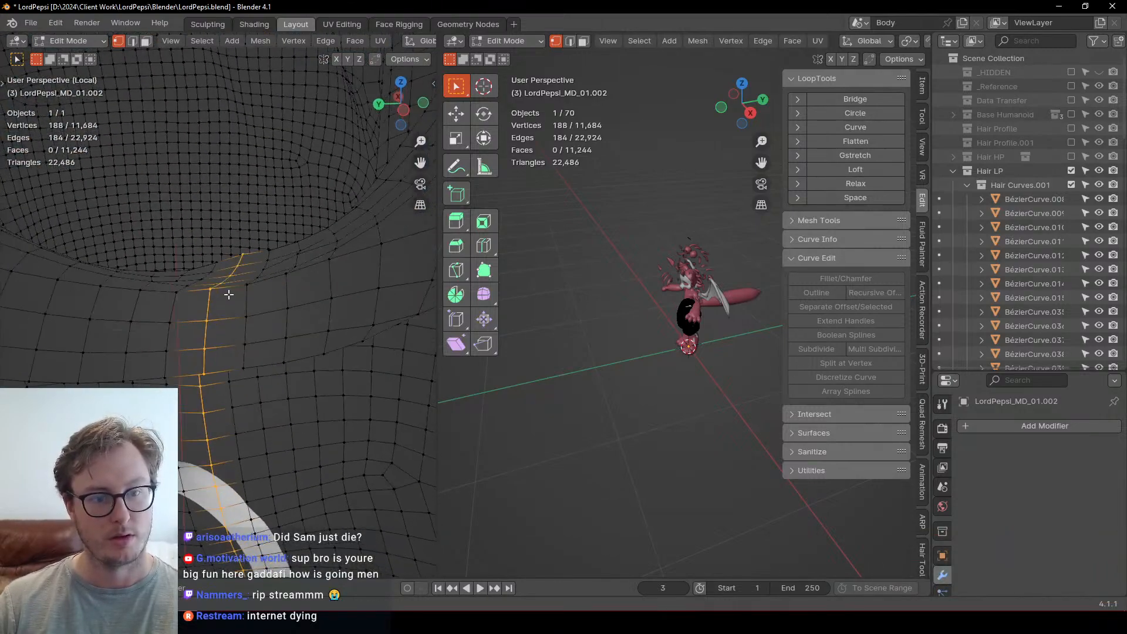
pyautogui.moveTo(258, 387); pyautogui.dragTo(160, 177, button='middle')
# Step: Try to join the selected inner-leg seam edges using Bridge Edge Loops with merging enabled, and undo it
pyautogui.hotkey('ctrl', 'e')
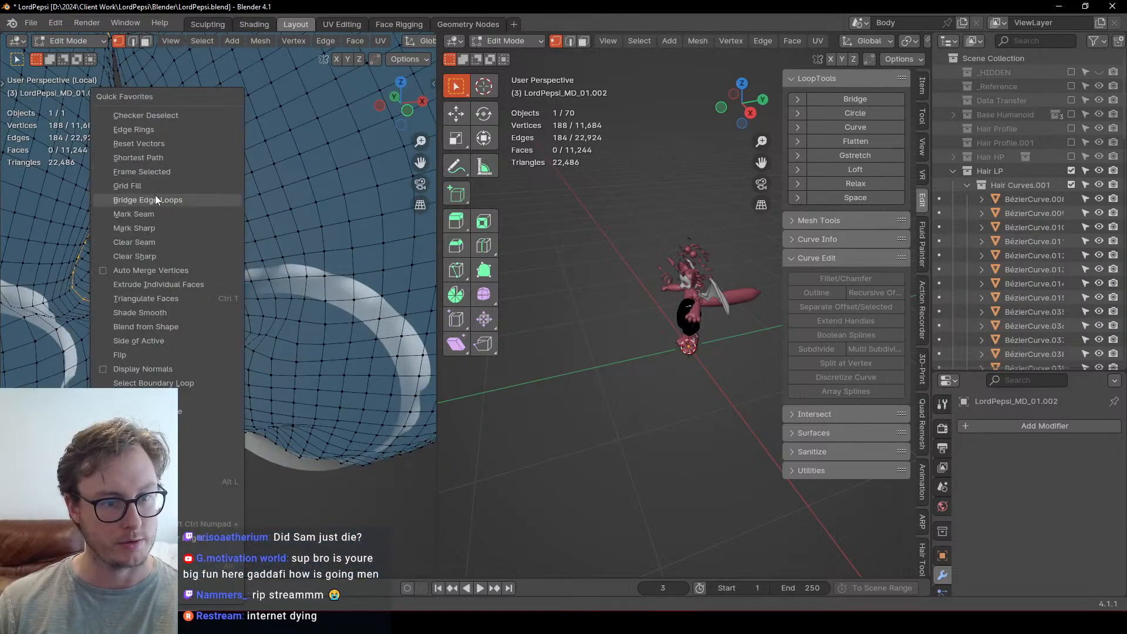
pyautogui.click(155, 197)
pyautogui.click(93, 455)
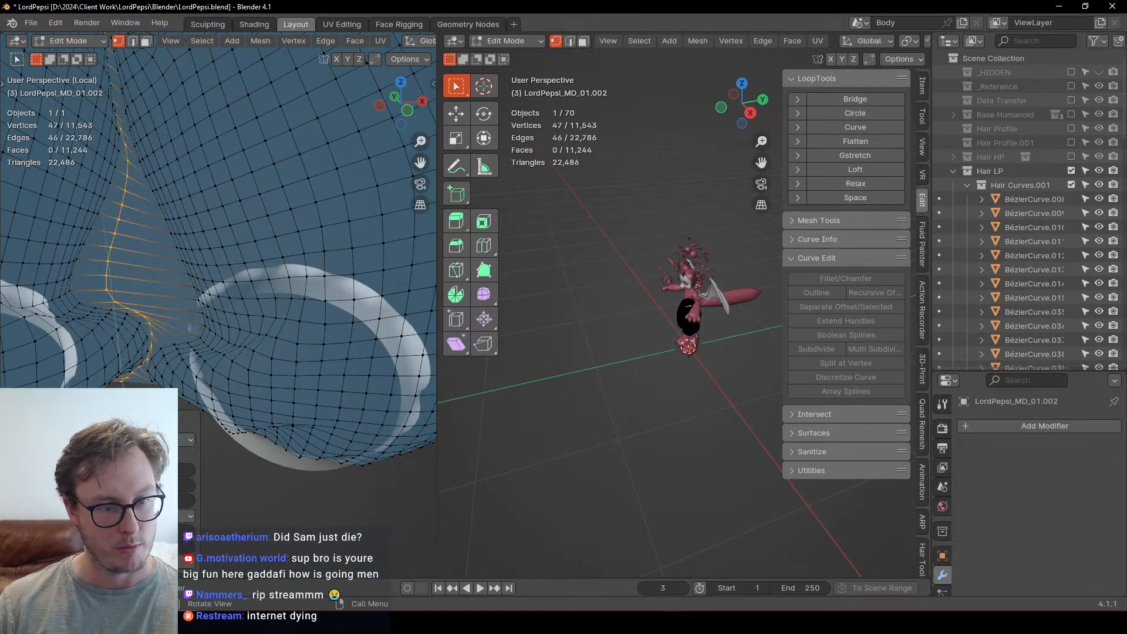
pyautogui.moveTo(217, 285); pyautogui.dragTo(206, 275, button='middle')
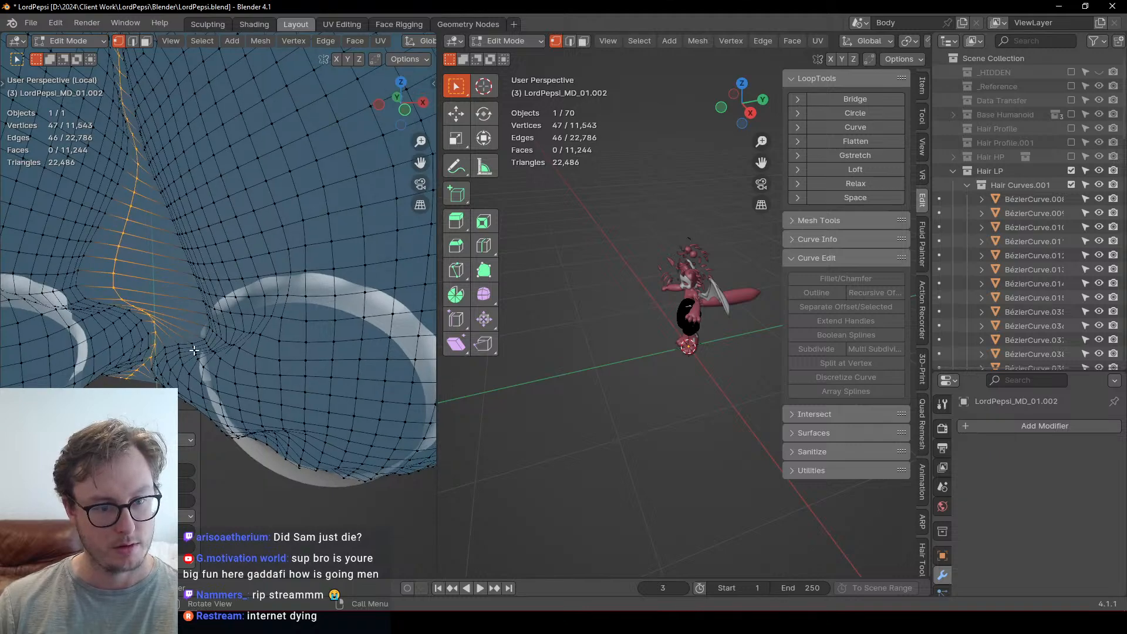
pyautogui.moveTo(194, 351); pyautogui.dragTo(260, 156, button='middle')
pyautogui.hotkey('ctrl', 'z')
# Step: Merge the selected inner-leg seam vertices by distance to weld the panels
pyautogui.press('q')
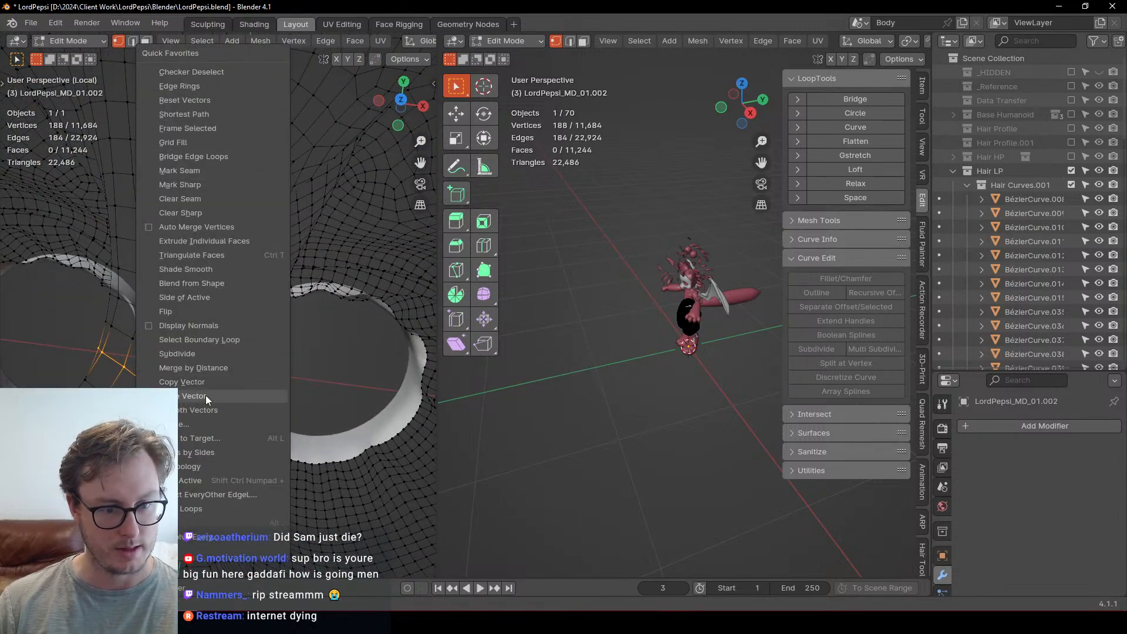
pyautogui.click(253, 370)
pyautogui.moveTo(279, 377); pyautogui.dragTo(208, 277, button='middle')
pyautogui.scroll(-4, 256, 213)
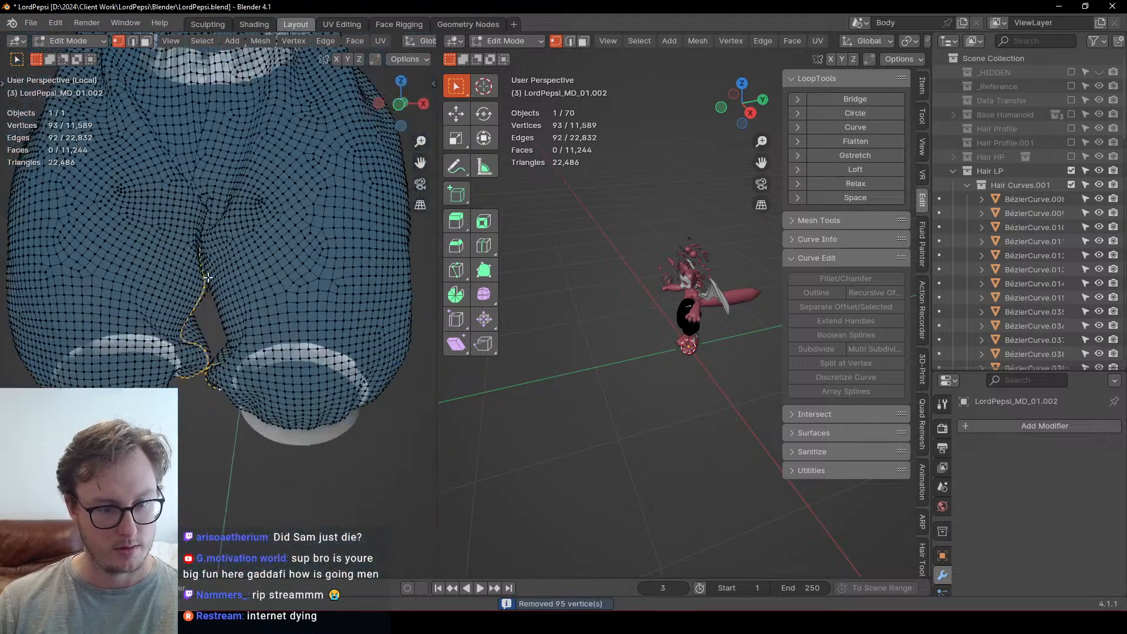
pyautogui.scroll(5, 208, 277)
pyautogui.press('g')
pyautogui.rightClick(220, 399)
pyautogui.moveTo(220, 399); pyautogui.dragTo(287, 307, button='middle')
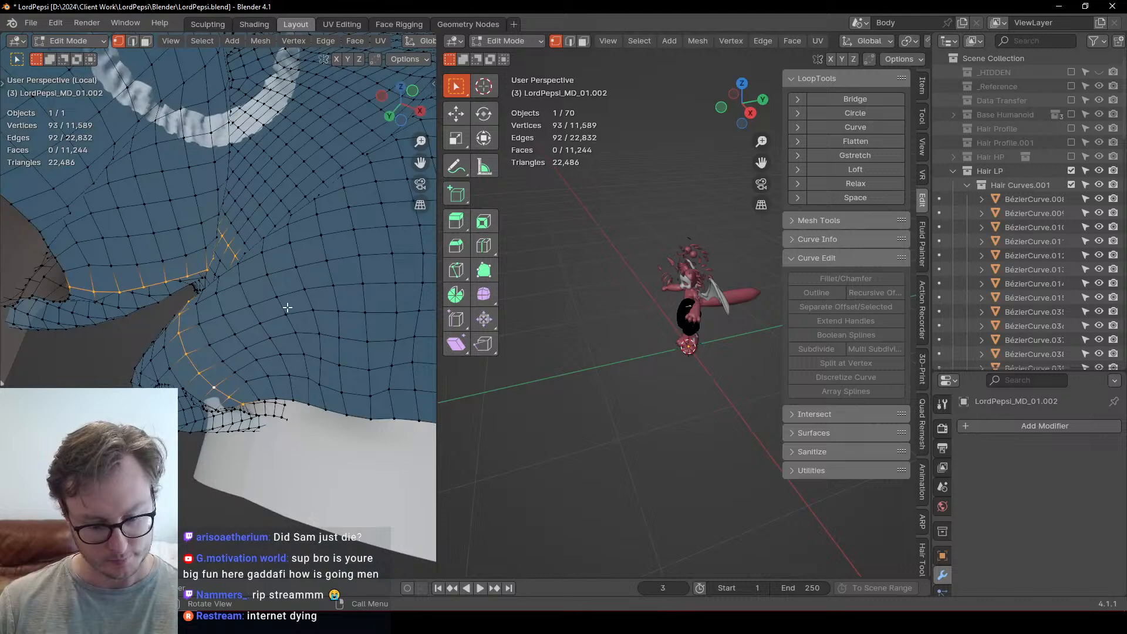
# Step: Turn off the face orientation colouring and join the two 3D viewports into one large viewport
pyautogui.press('q')
pyautogui.click(201, 445)
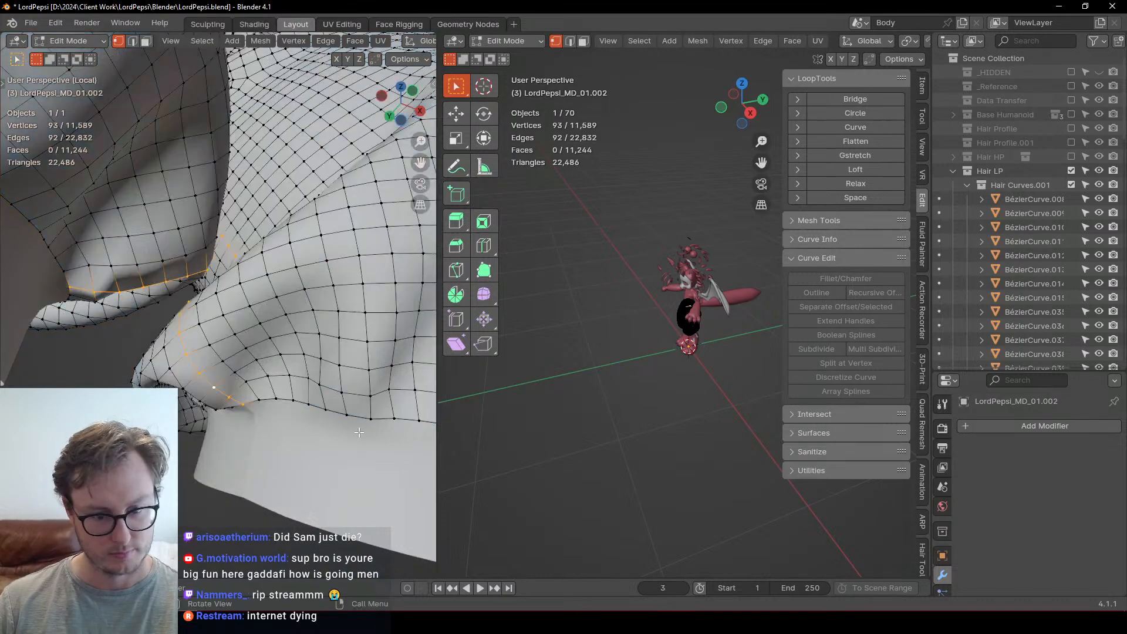
pyautogui.rightClick(438, 472)
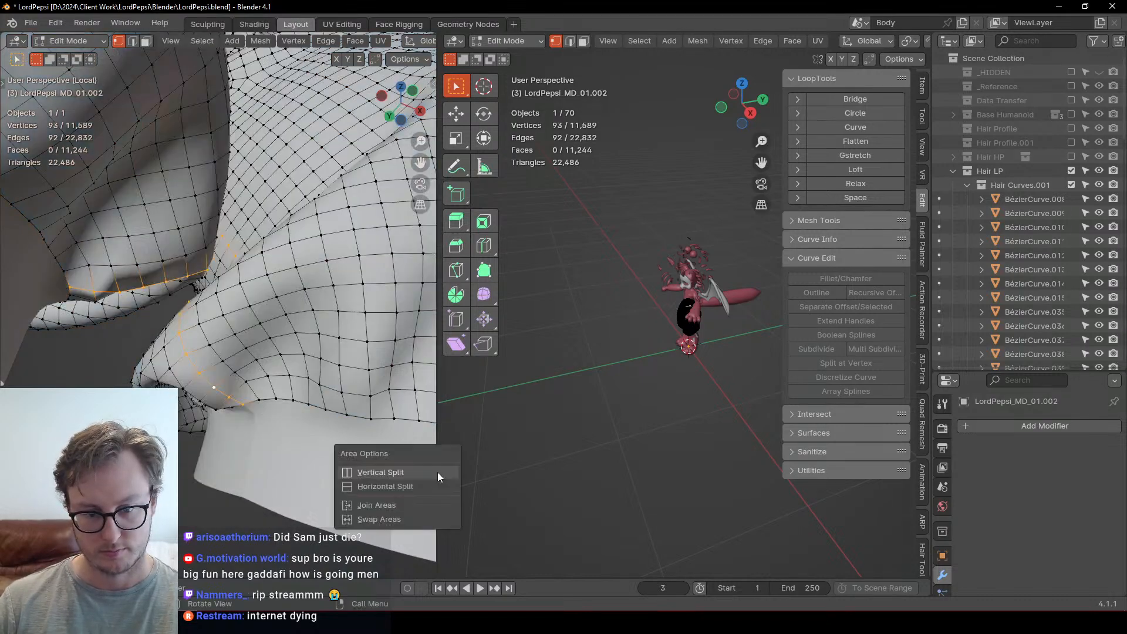
pyautogui.click(414, 499)
pyautogui.click(583, 461)
pyautogui.scroll(-6, 269, 244)
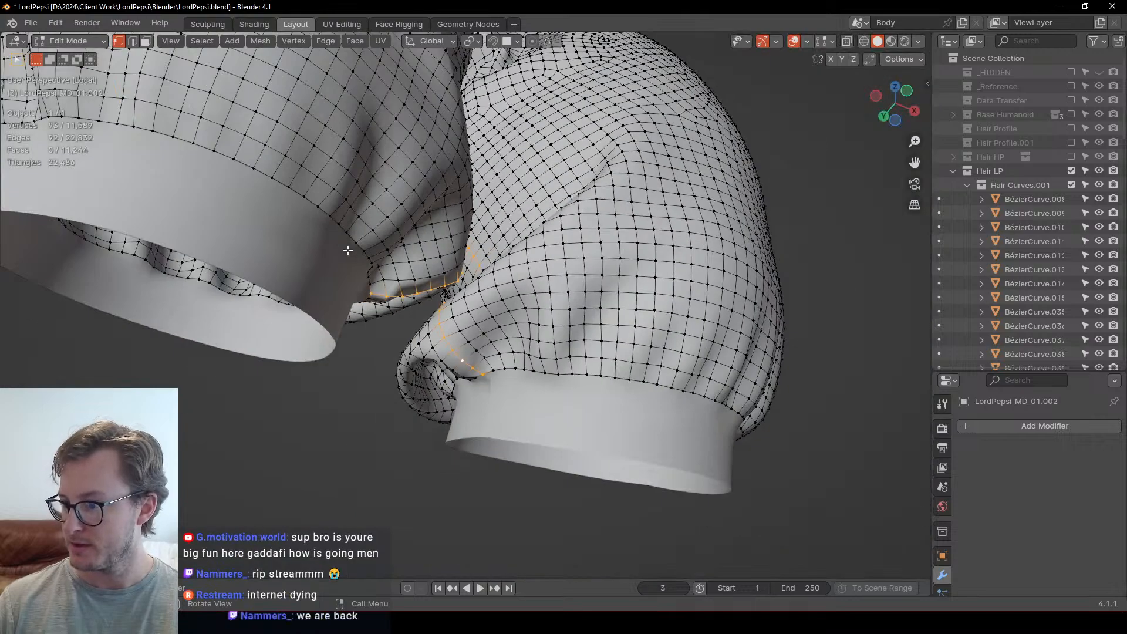
# Step: Bevel the merged seam edges of the pants with a width of about 0.00046 m and 4 segments
pyautogui.moveTo(347, 249); pyautogui.dragTo(356, 317, button='middle')
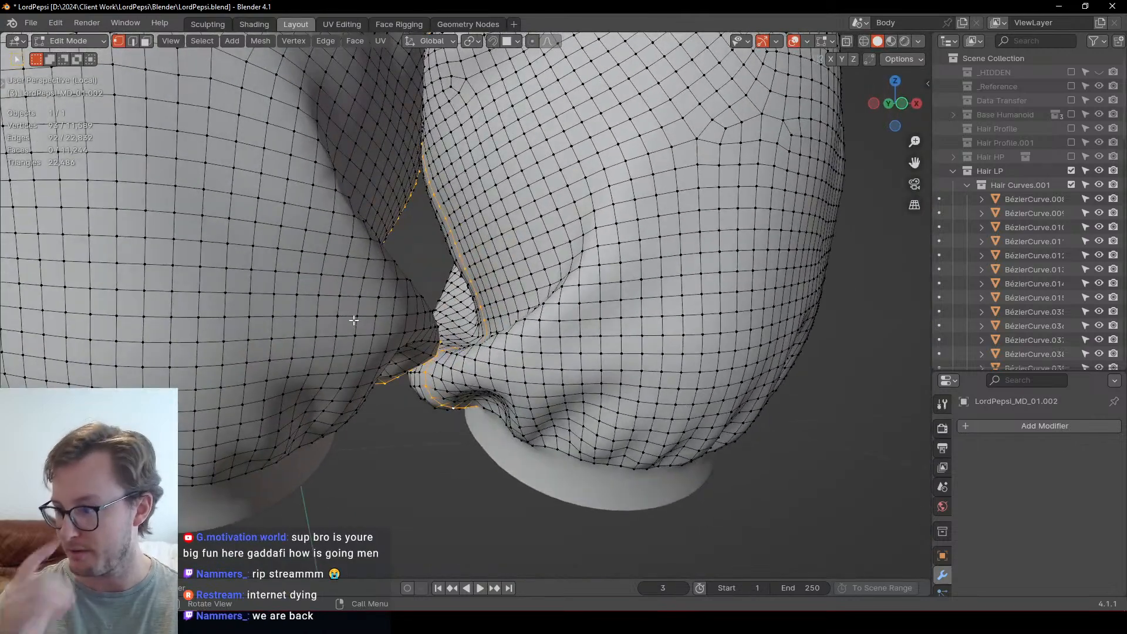
pyautogui.scroll(-5, 345, 326)
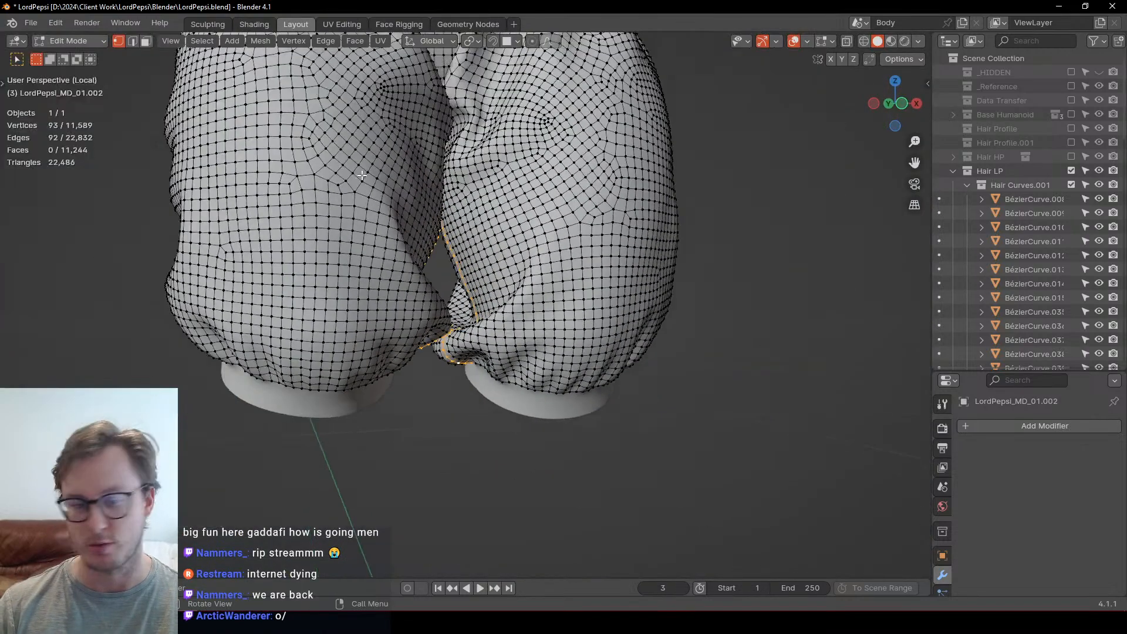
pyautogui.moveTo(345, 327); pyautogui.dragTo(484, 354, button='middle')
pyautogui.scroll(6, 428, 253)
pyautogui.scroll(3, 390, 314)
pyautogui.scroll(2, 449, 328)
pyautogui.scroll(-4, 484, 353)
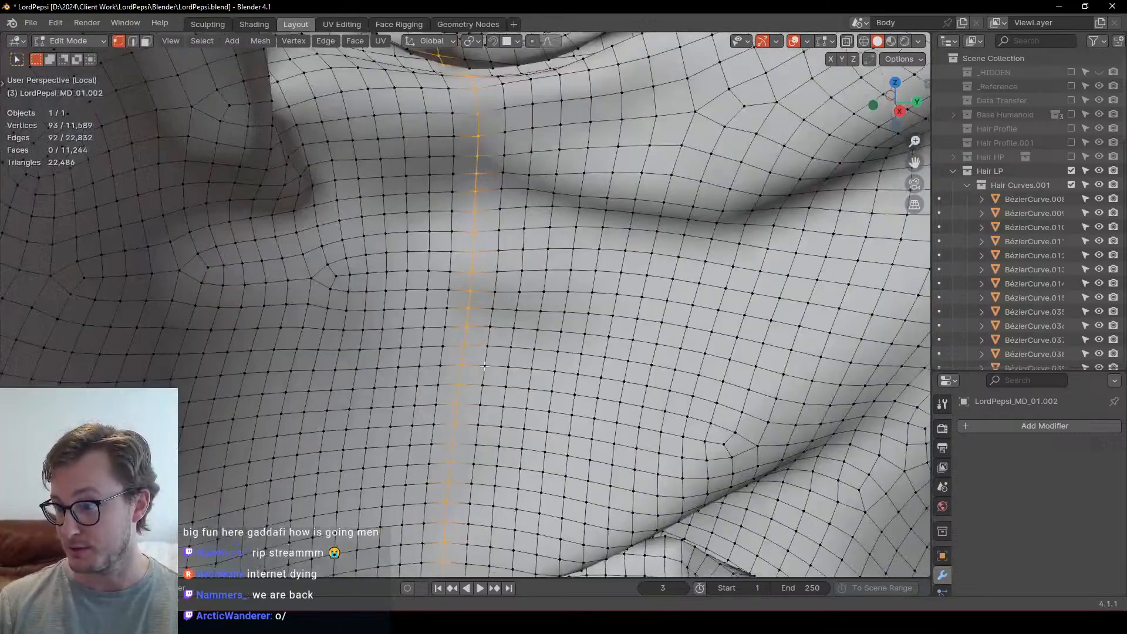
pyautogui.scroll(3, 499, 170)
pyautogui.moveTo(516, 182); pyautogui.dragTo(546, 352, button='middle')
pyautogui.hotkey('ctrl', 'b')
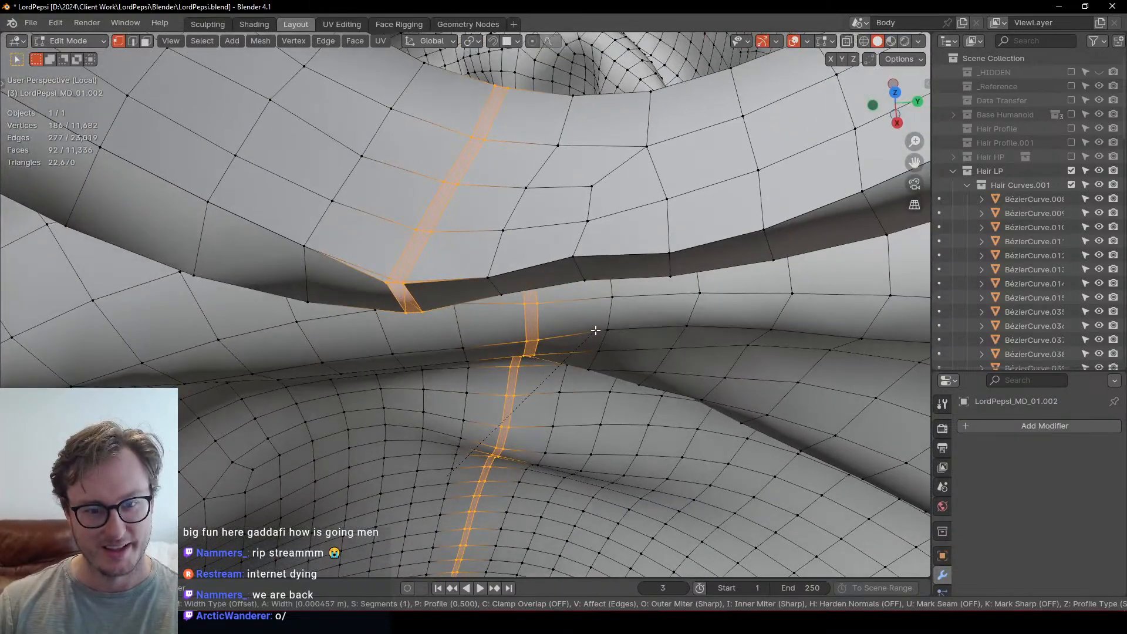
pyautogui.click(595, 331)
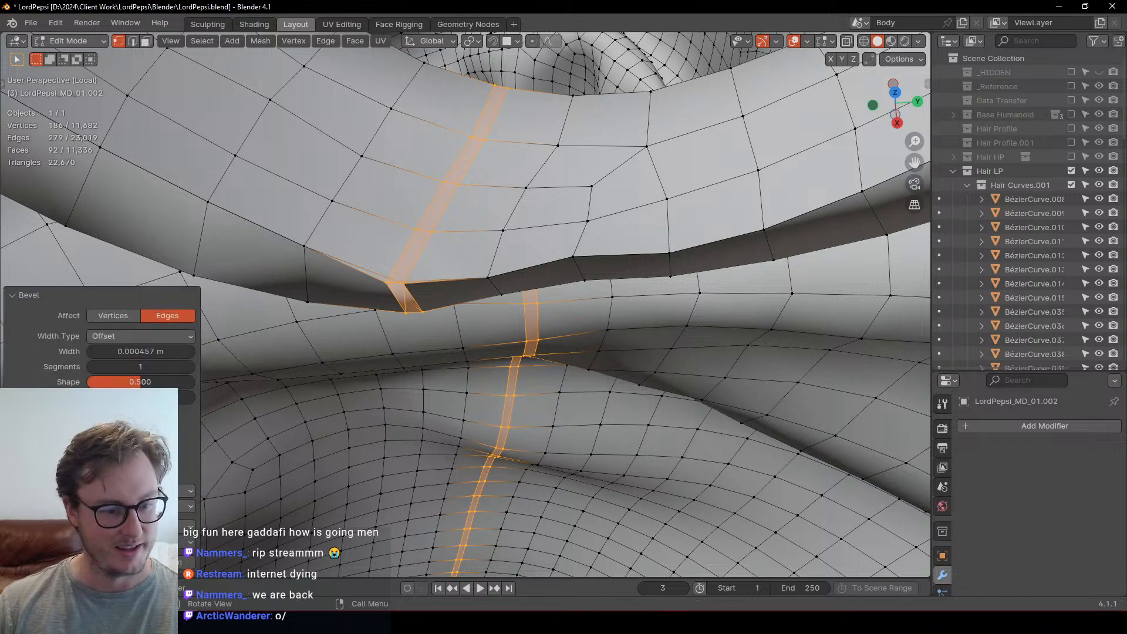
pyautogui.click(191, 367)
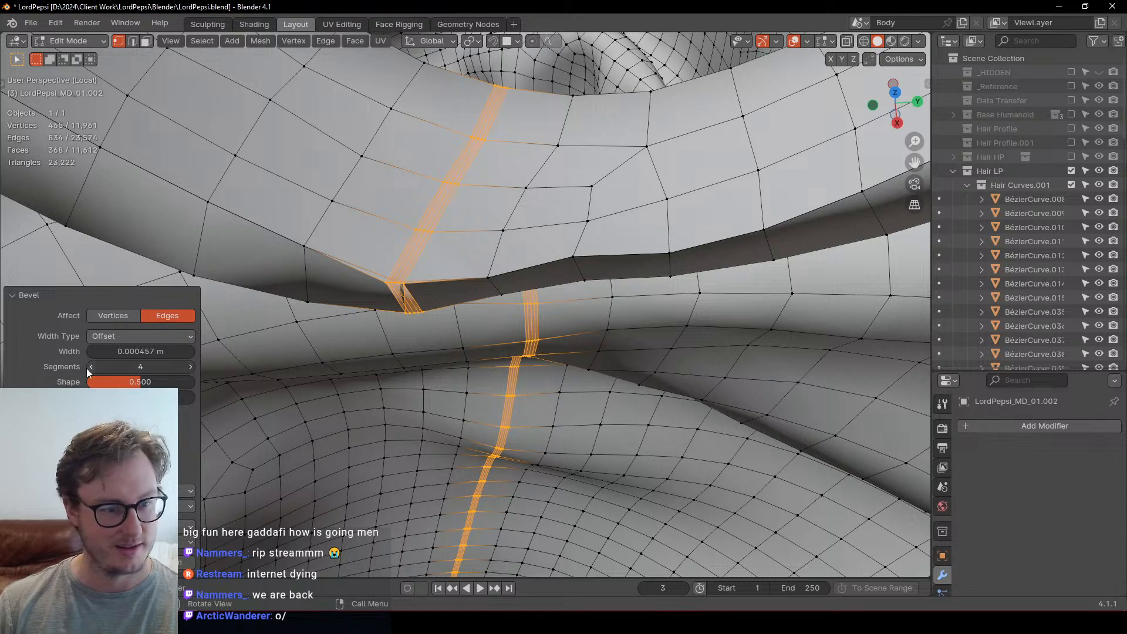
# Step: Try the Percent width type on the seam bevel and switch it back to Offset
pyautogui.click(146, 335)
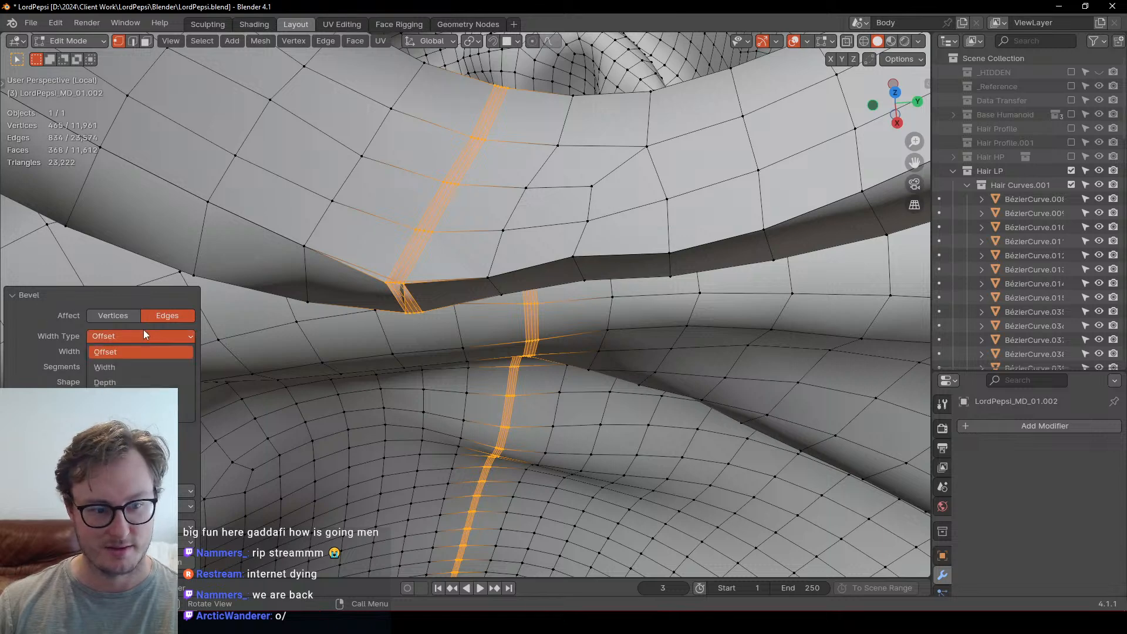
pyautogui.click(141, 398)
pyautogui.click(136, 341)
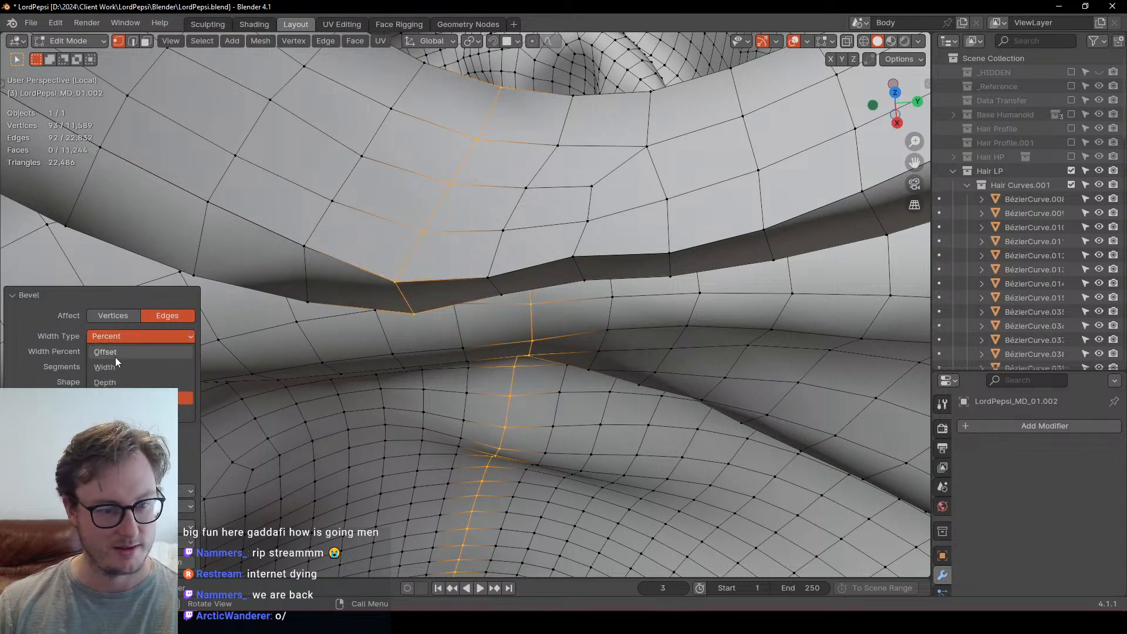
pyautogui.click(114, 355)
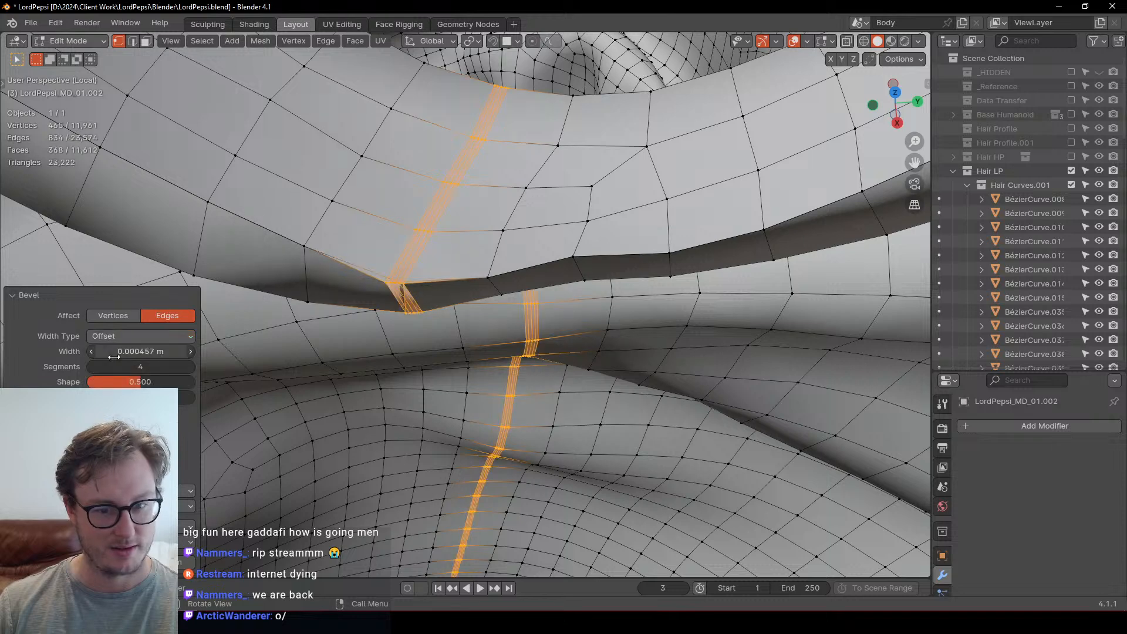
# Step: Compare the Percent width type with a wider Offset width of 0.00146 m on the seam bevel
pyautogui.moveTo(141, 351); pyautogui.dragTo(92, 341)
pyautogui.click(142, 338)
pyautogui.click(128, 398)
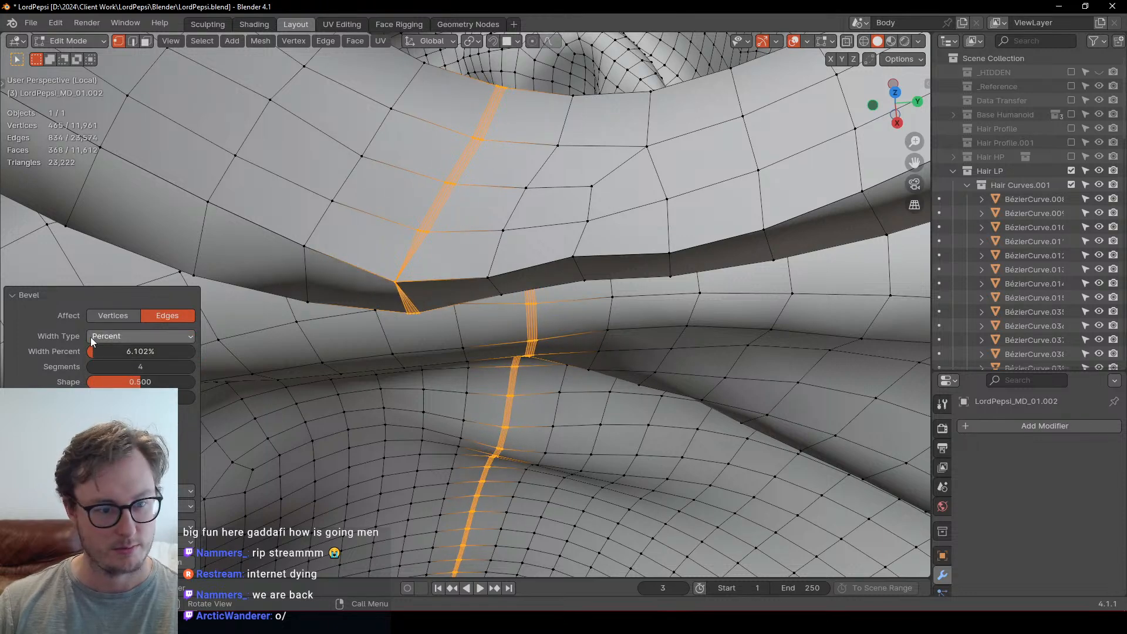
pyautogui.click(92, 341)
pyautogui.click(115, 354)
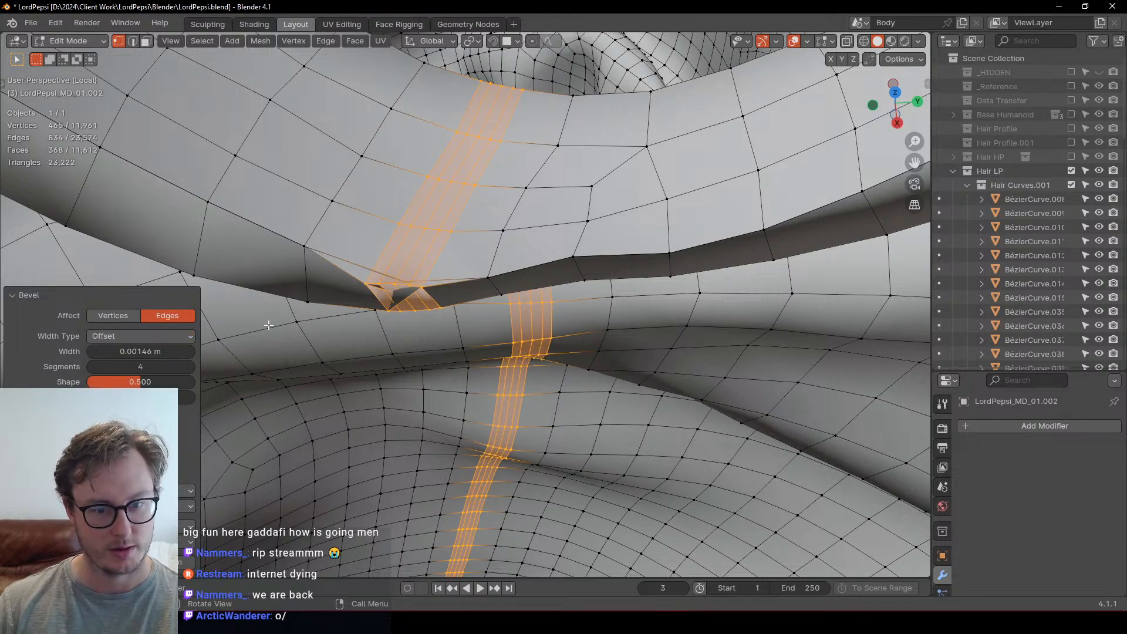
# Step: Set the seam bevel's width to 0.000257 m and reduce the selection to the seam's centre edge line
pyautogui.moveTo(127, 351)
pyautogui.mouseDown()
pyautogui.moveTo(114, 351)
pyautogui.moveTo(141, 351)
pyautogui.moveTo(114, 351)
pyautogui.mouseUp()
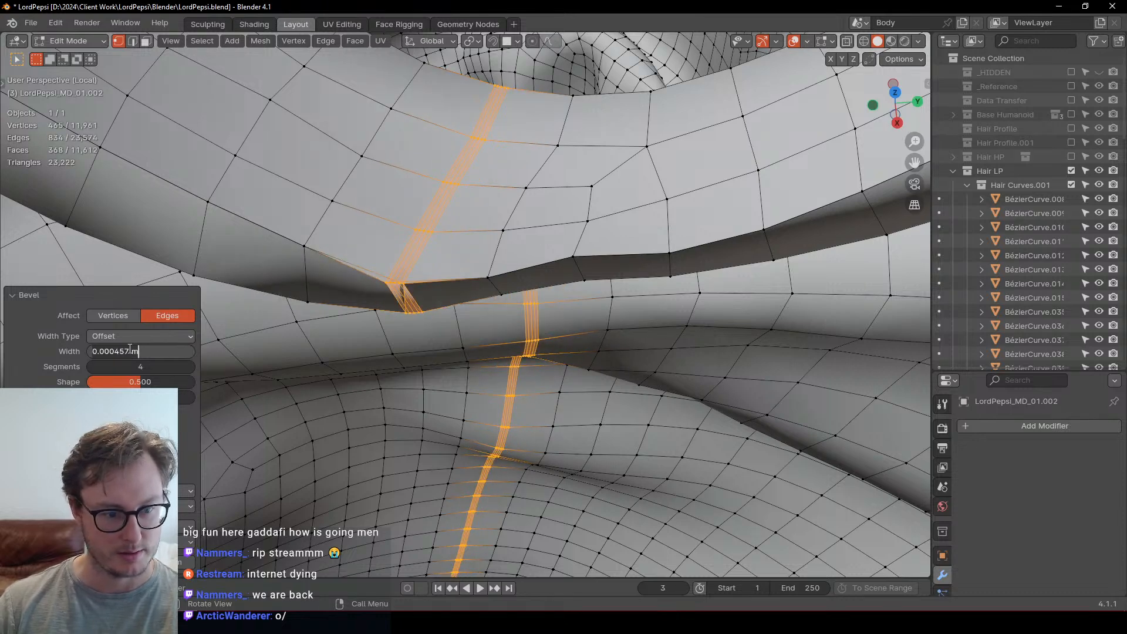
pyautogui.press('Return')
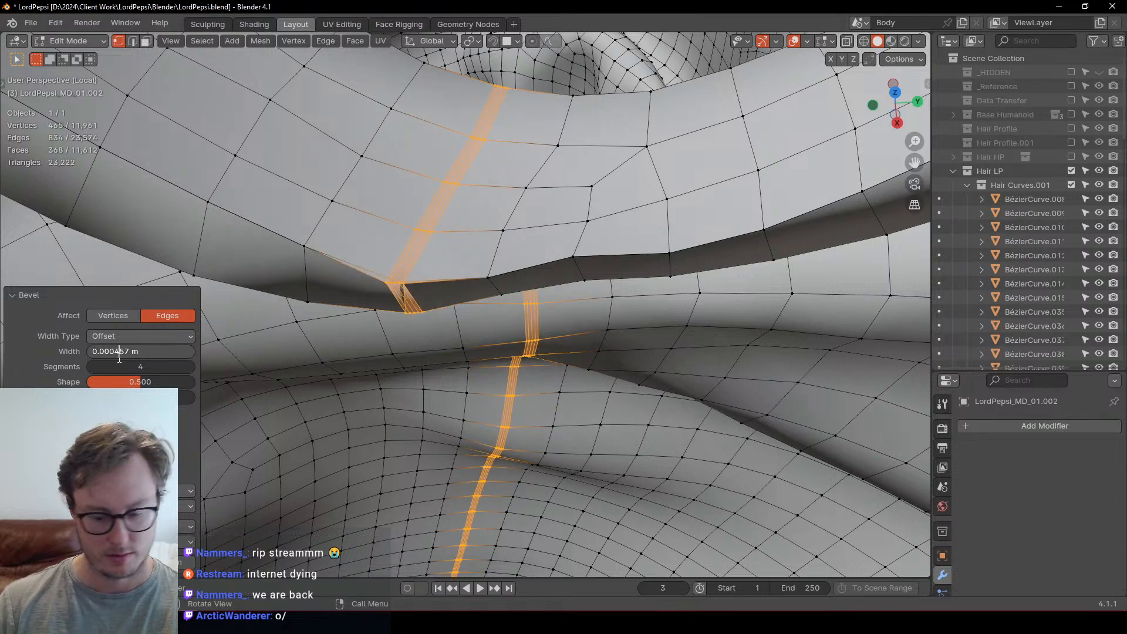
pyautogui.write('2')
pyautogui.press('Return')
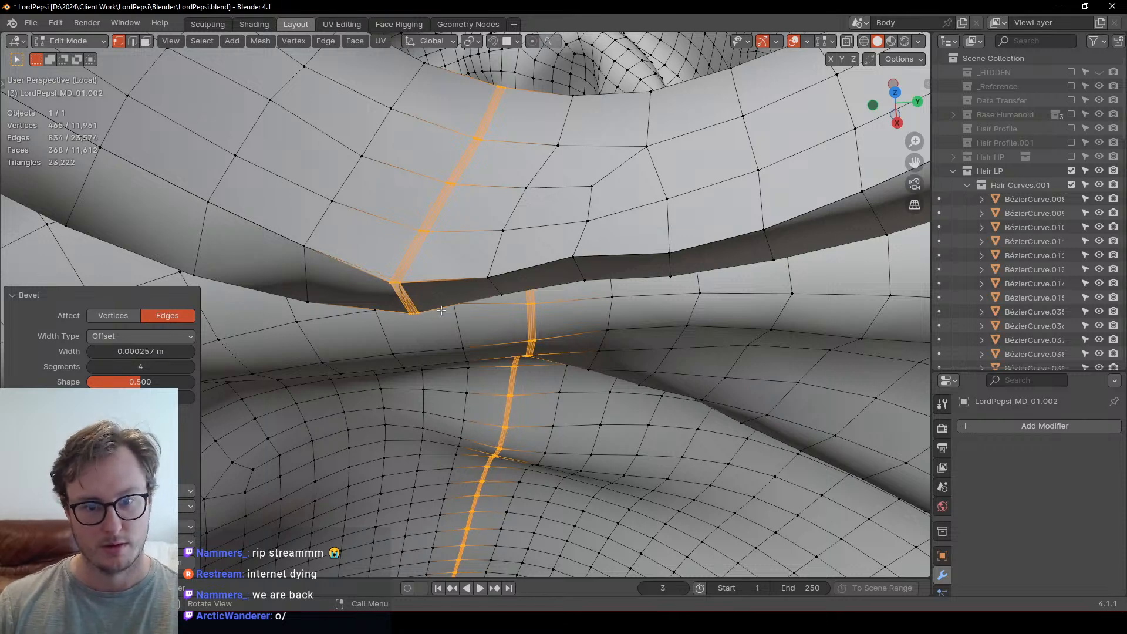
pyautogui.press('ctrl+KP_Subtract')
pyautogui.press('ctrl+KP_Subtract')
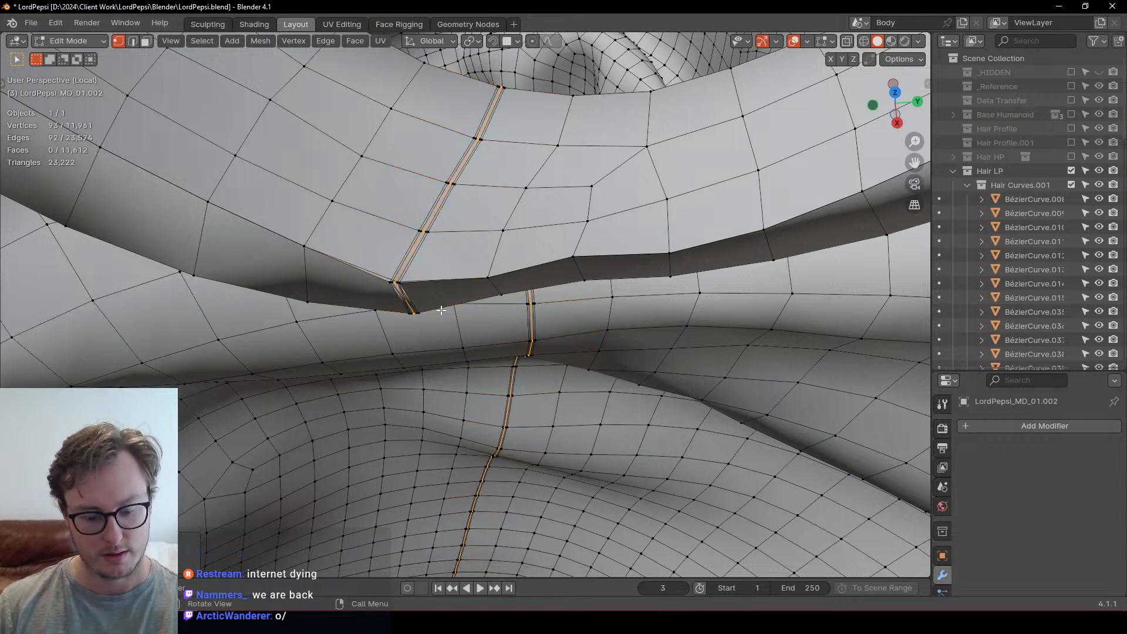
# Step: Try shrinking the seam's centre line inward with connected-only proportional editing and Sharp falloff
pyautogui.click(554, 42)
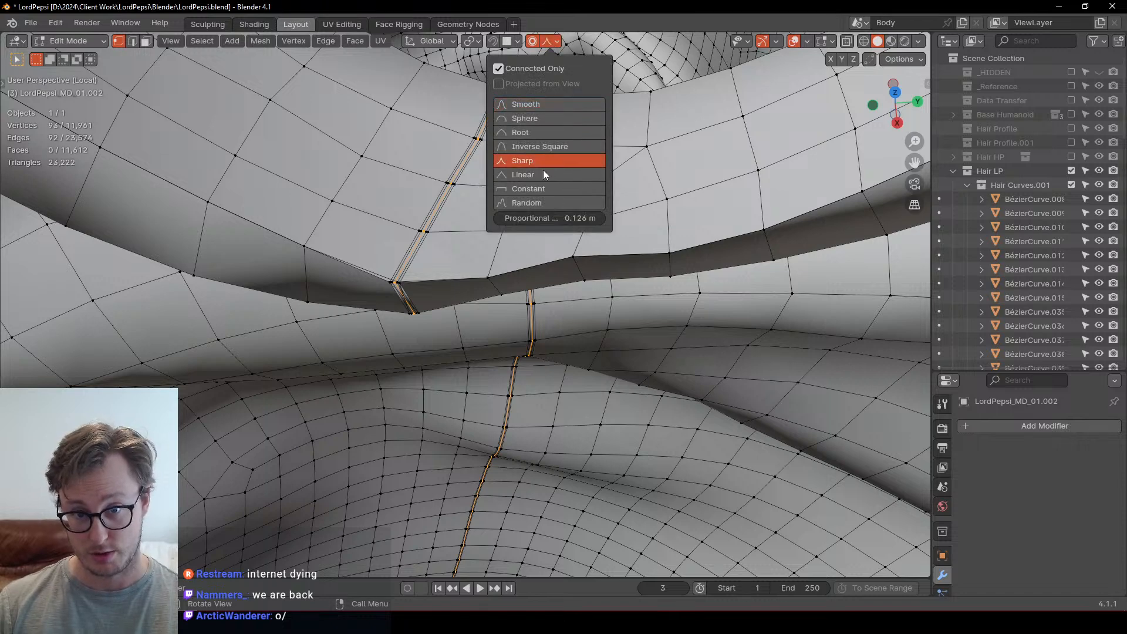
pyautogui.click(531, 156)
pyautogui.moveTo(531, 156); pyautogui.dragTo(568, 110, button='middle')
pyautogui.hotkey('alt', 's')
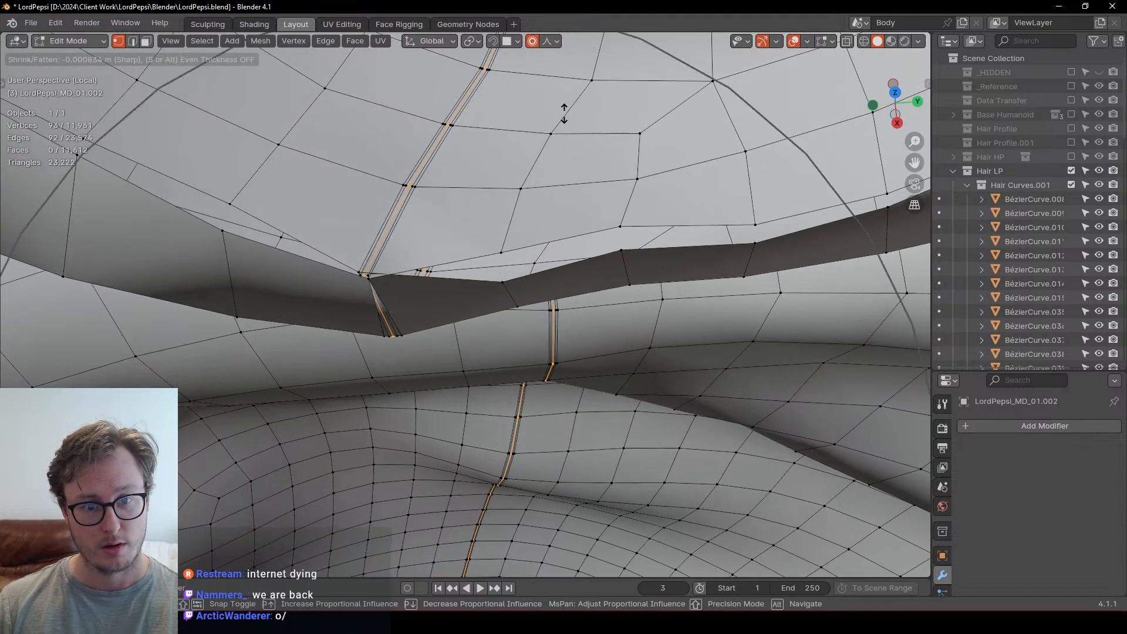
pyautogui.scroll(15, 557, 119)
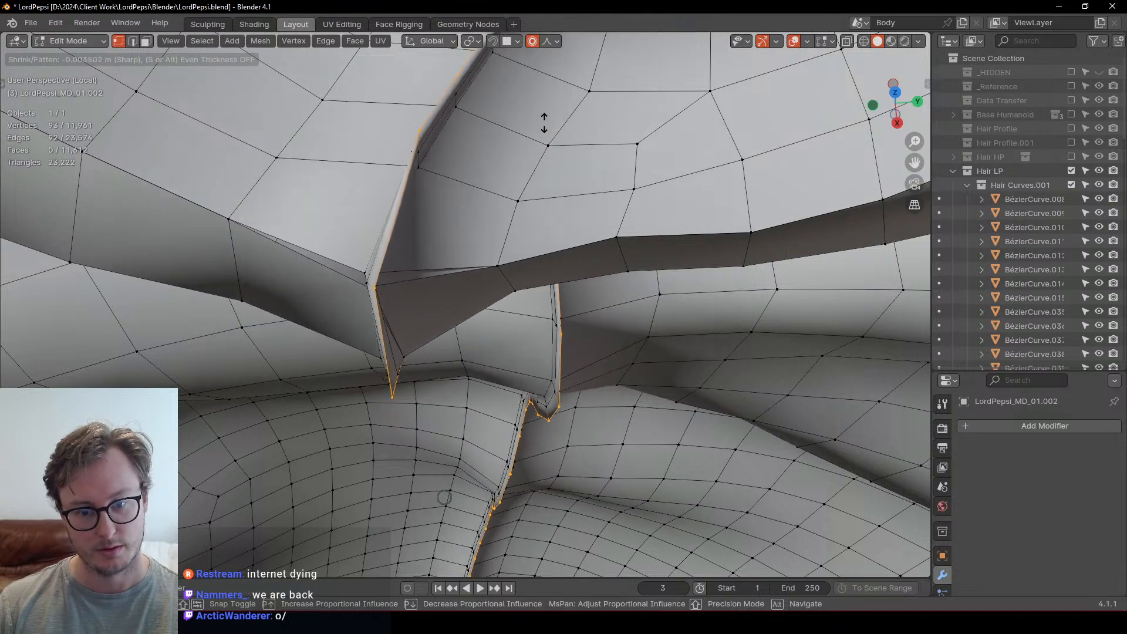
pyautogui.click(543, 124)
# Step: Inspect the seam in Object Mode, retry Shrink/Fatten on its centre line from the other side, and undo it
pyautogui.scroll(-8, 463, 217)
pyautogui.press('Tab')
pyautogui.moveTo(384, 303); pyautogui.dragTo(442, 121, button='middle')
pyautogui.scroll(-6, 453, 273)
pyautogui.scroll(8, 454, 313)
pyautogui.press('Tab')
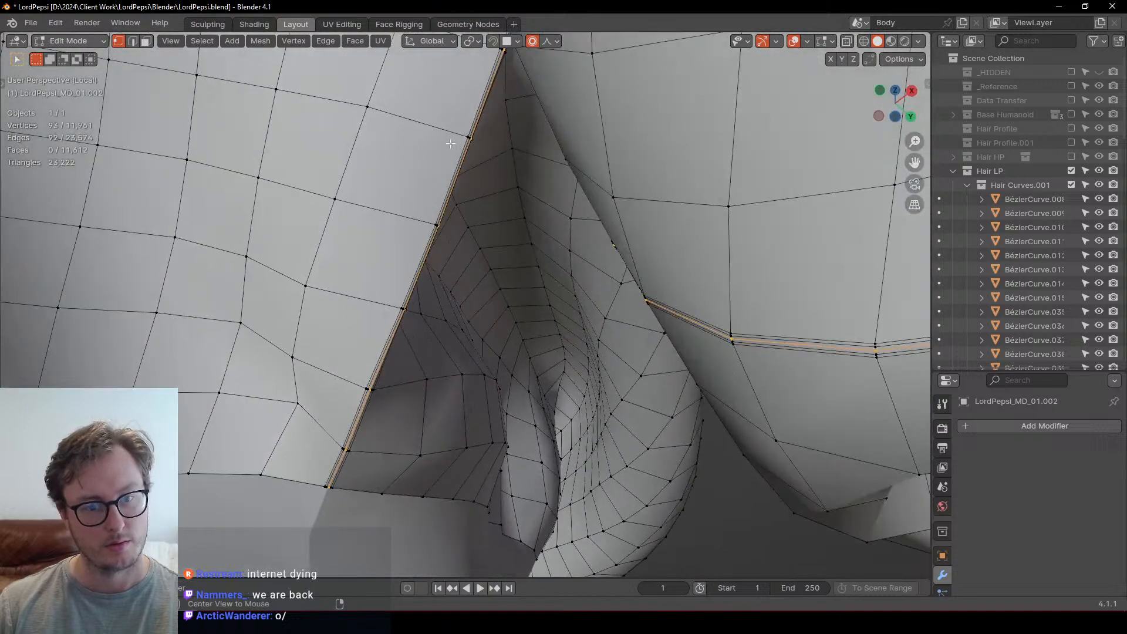
pyautogui.hotkey('alt', 's')
pyautogui.click(413, 197)
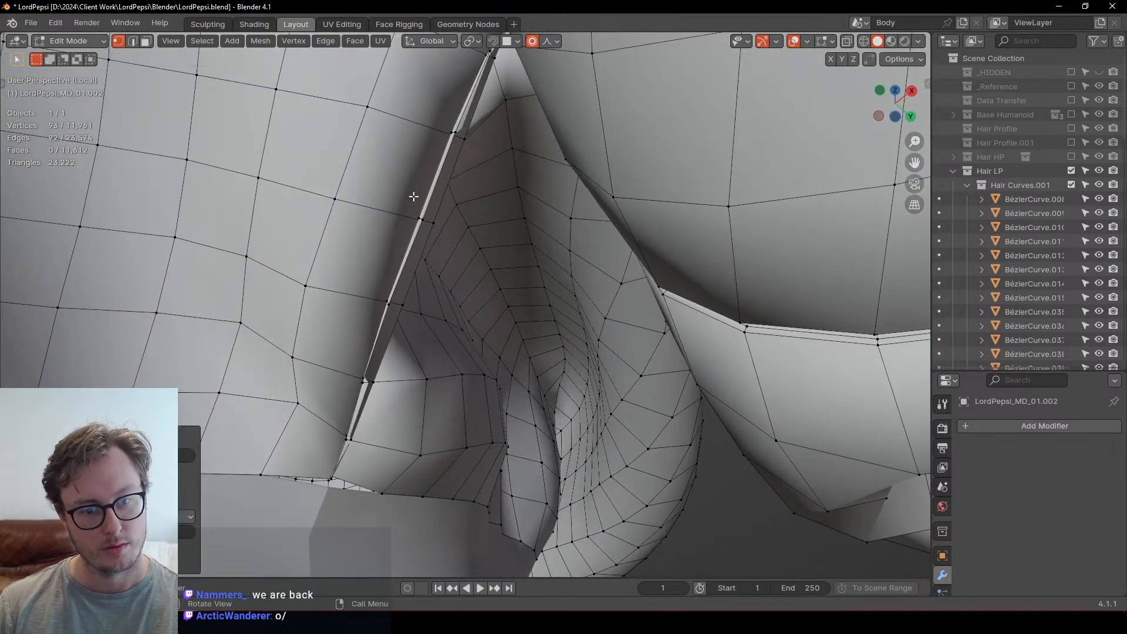
pyautogui.hotkey('ctrl', 'z')
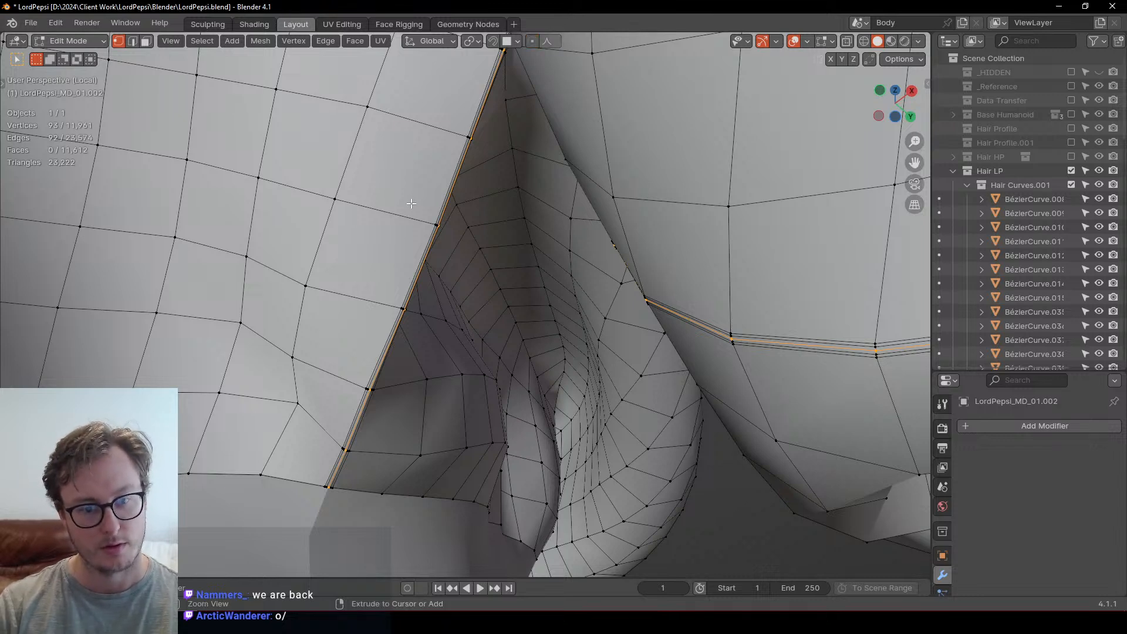
# Step: Widen the selection to the seam's three middle edge lines and sink them slightly into the surface with Shrink/Fatten
pyautogui.press('ctrl+KP_Add')
pyautogui.press('ctrl+KP_Add')
pyautogui.press('ctrl+KP_Subtract')
pyautogui.hotkey('alt', 's')
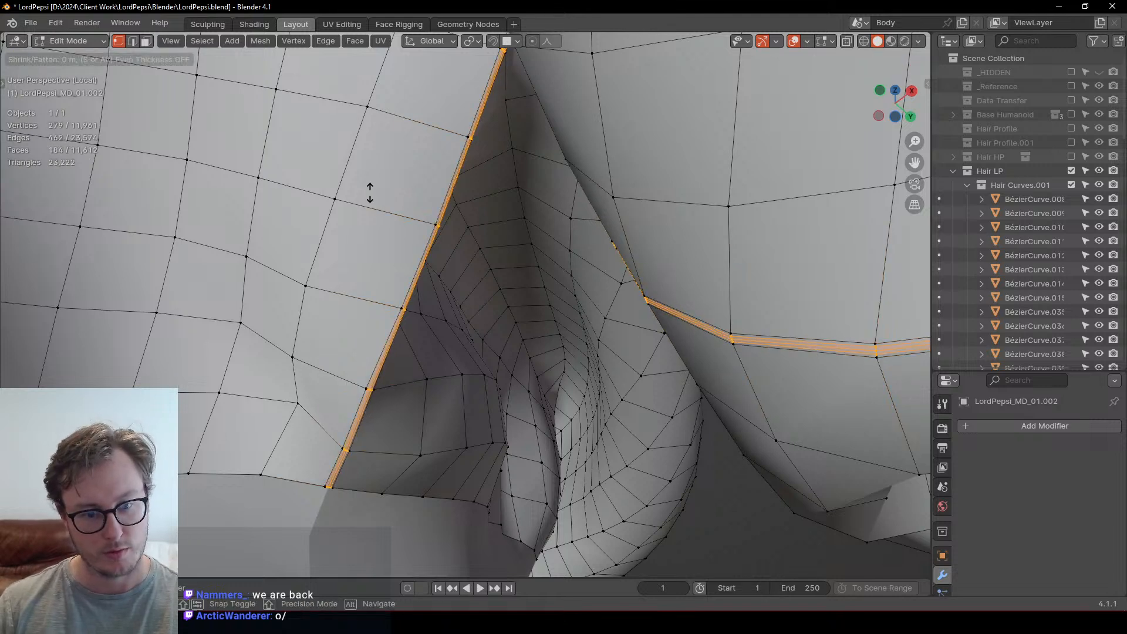
pyautogui.click(368, 199)
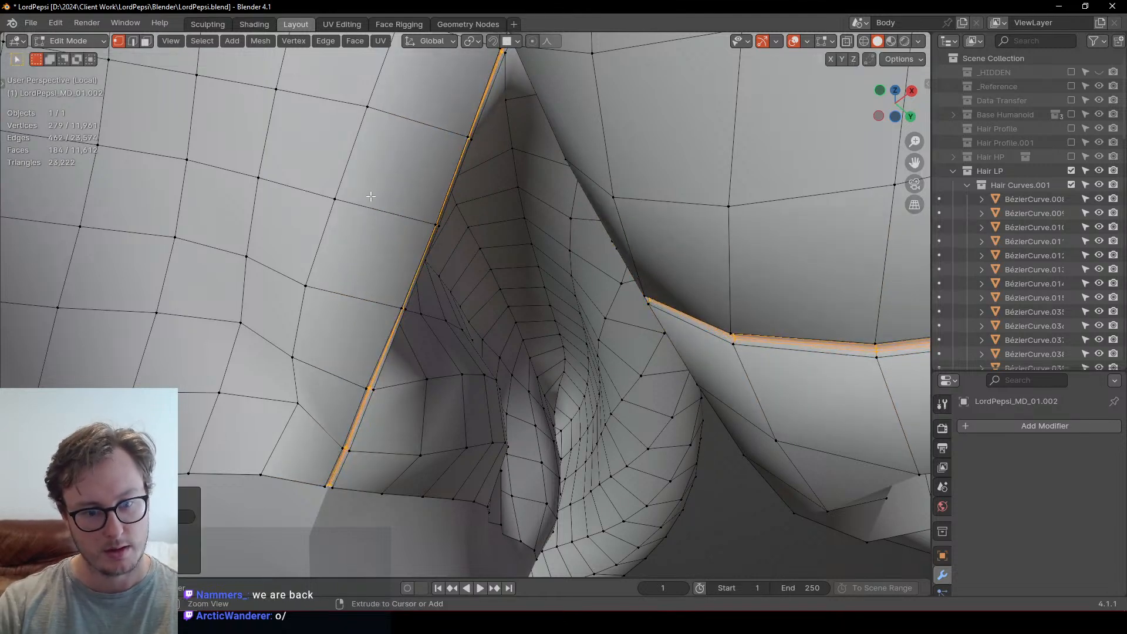
# Step: Narrow the selection to the seam's centre line and sink it further with Shrink/Fatten
pyautogui.press('ctrl+KP_Subtract')
pyautogui.hotkey('alt', 's')
pyautogui.click(372, 206)
pyautogui.press('Tab')
pyautogui.scroll(-2, 373, 197)
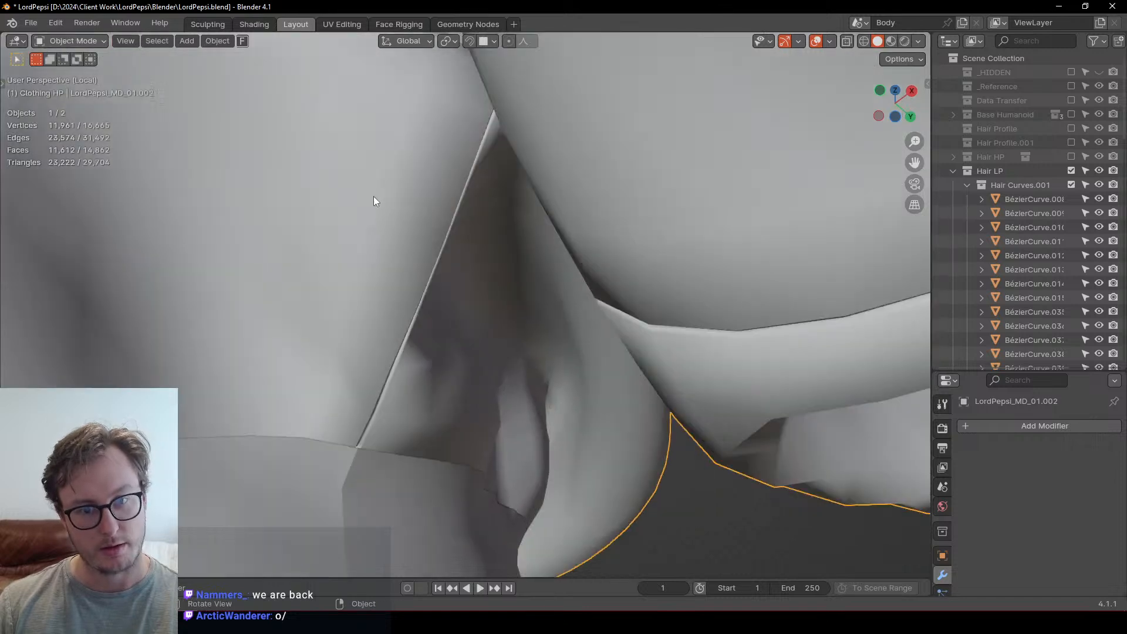
# Step: Add one centred loop cut in the face strips on each side of the bevelled seam
pyautogui.moveTo(373, 197); pyautogui.dragTo(370, 333, button='middle')
pyautogui.press('Tab')
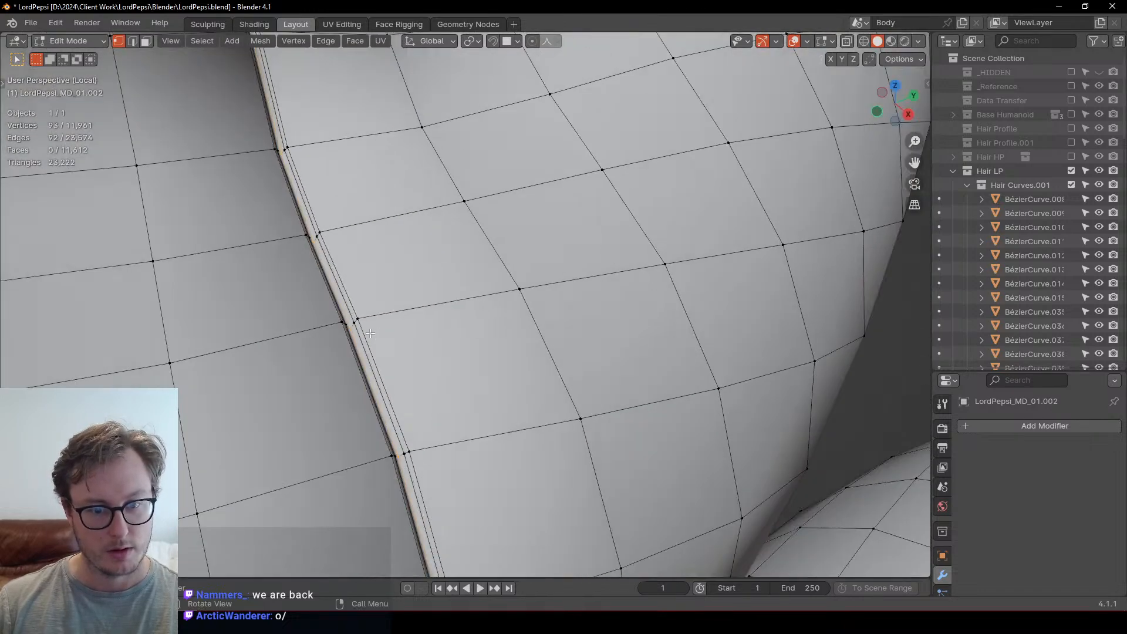
pyautogui.click(342, 324)
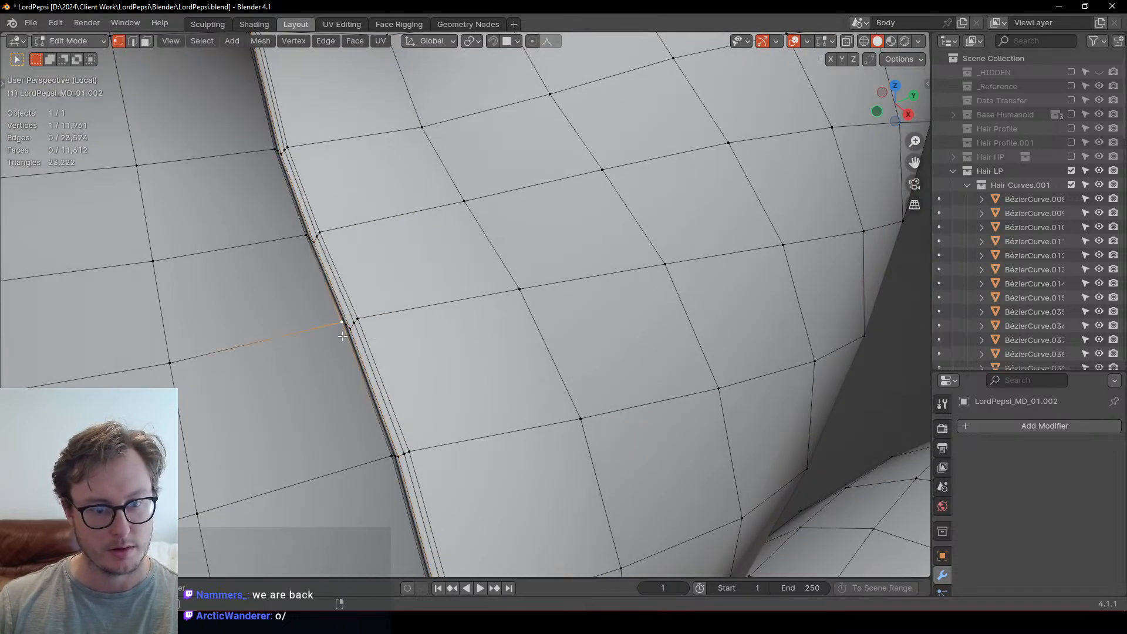
pyautogui.keyDown('alt'); pyautogui.click(359, 323); pyautogui.keyUp('alt')
pyautogui.rightClick(289, 296)
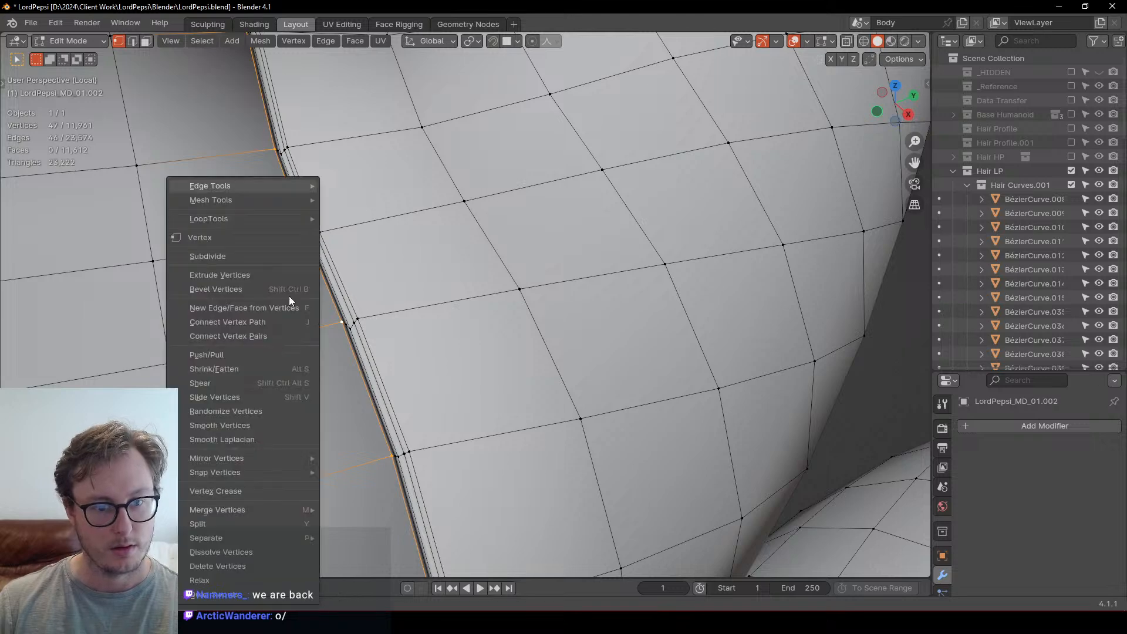
pyautogui.press('Escape')
pyautogui.hotkey('ctrl', 'r')
pyautogui.click(259, 229)
pyautogui.rightClick(259, 229)
pyautogui.hotkey('ctrl', 'r')
pyautogui.click(354, 222)
pyautogui.rightClick(355, 221)
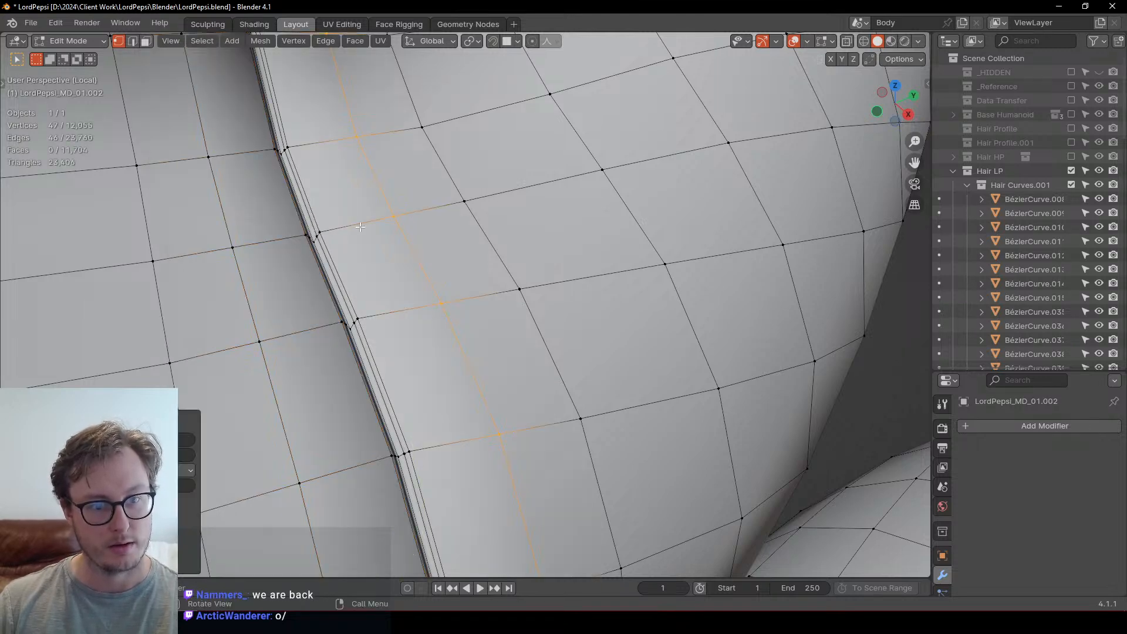
# Step: Add a Subdivision Surface modifier to the pants object
pyautogui.press('Tab')
pyautogui.scroll(-4, 356, 222)
pyautogui.moveTo(356, 221); pyautogui.dragTo(425, 250, button='middle')
pyautogui.click(1011, 424)
pyautogui.moveTo(973, 474)
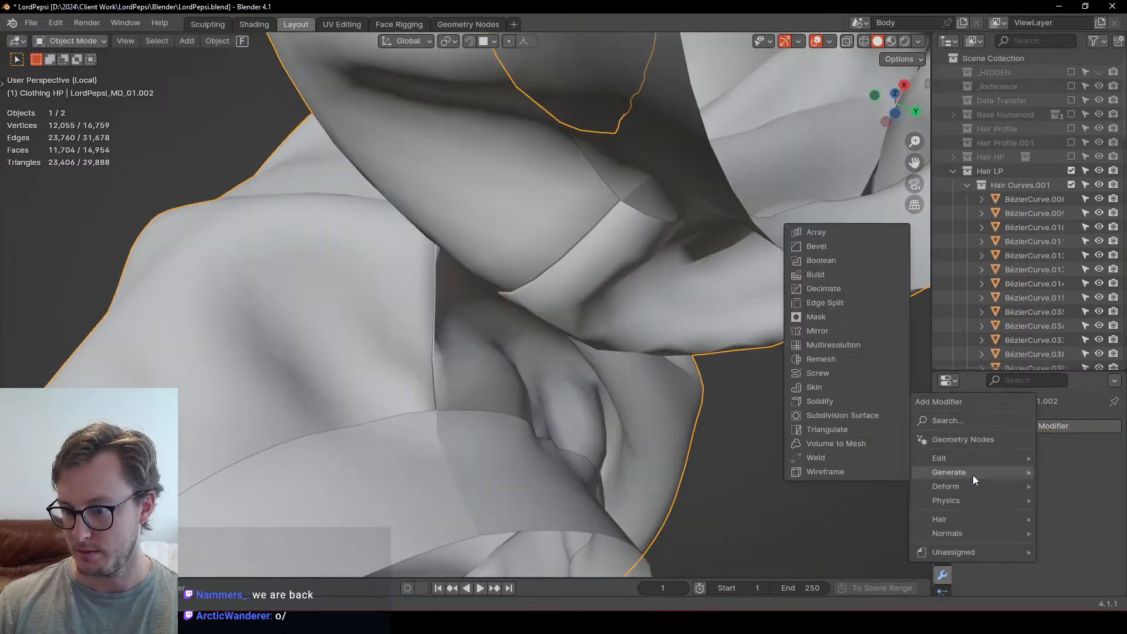
pyautogui.click(841, 419)
# Step: Examine the subdivided pants from several sides and check the open windows for the shorts reference photo
pyautogui.moveTo(368, 315); pyautogui.dragTo(534, 330, button='middle')
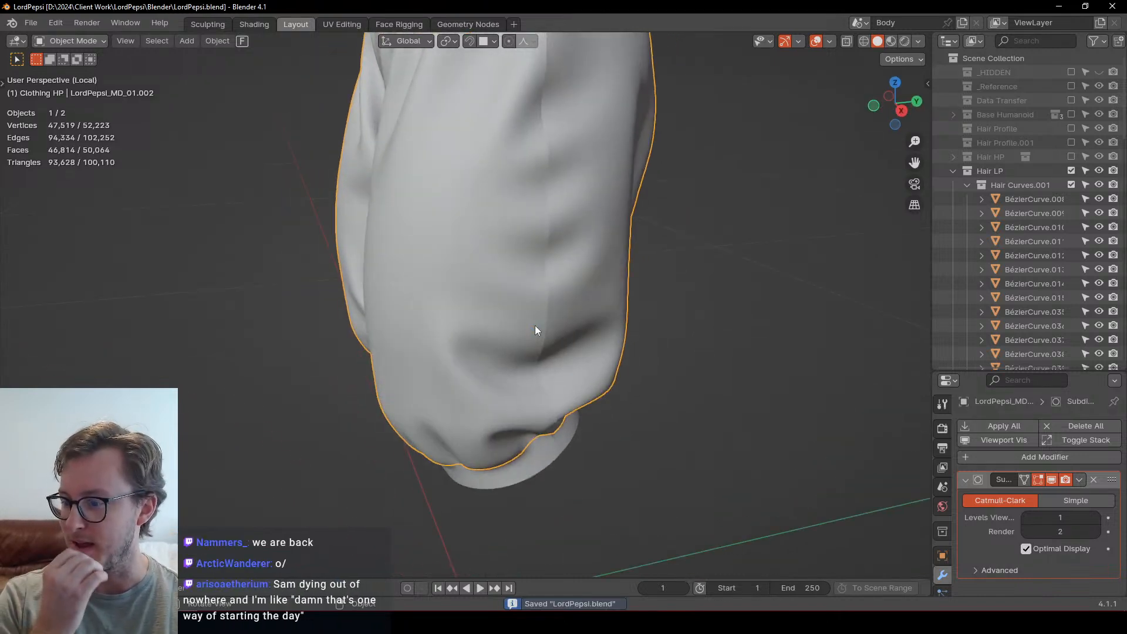
pyautogui.scroll(-6, 534, 325)
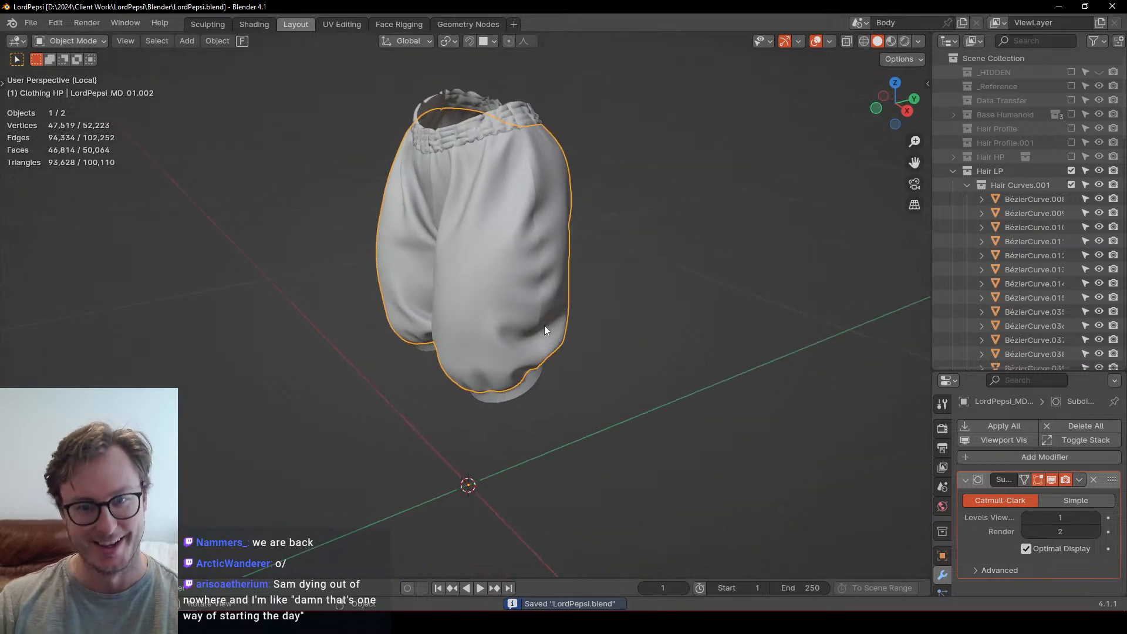
pyautogui.hotkey('alt', 'Tab')
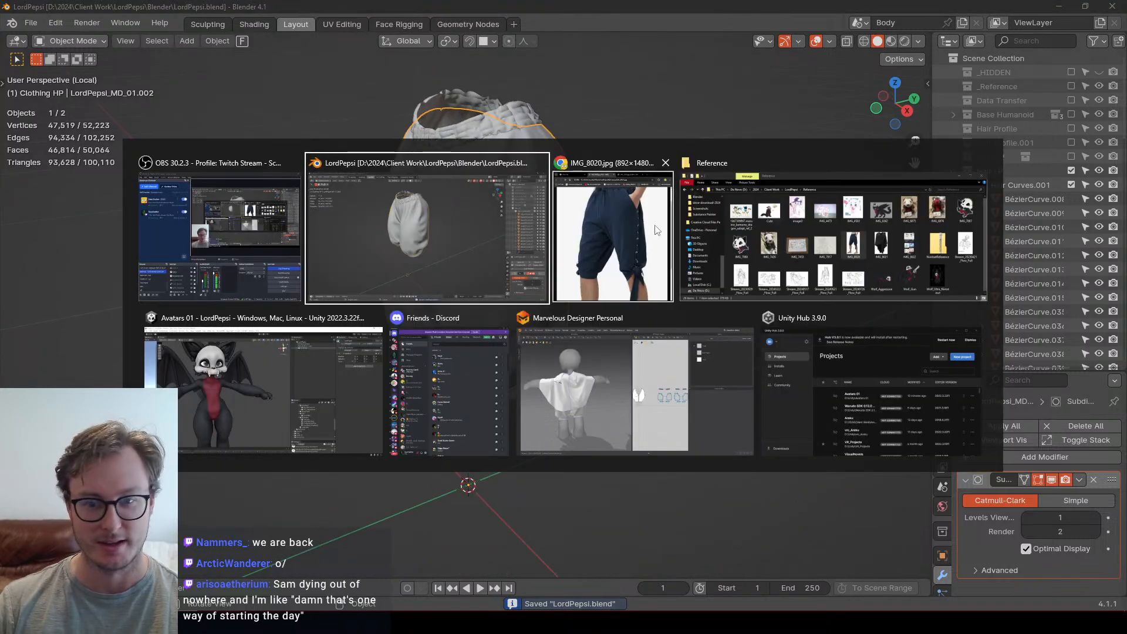
pyautogui.scroll(5, 574, 247)
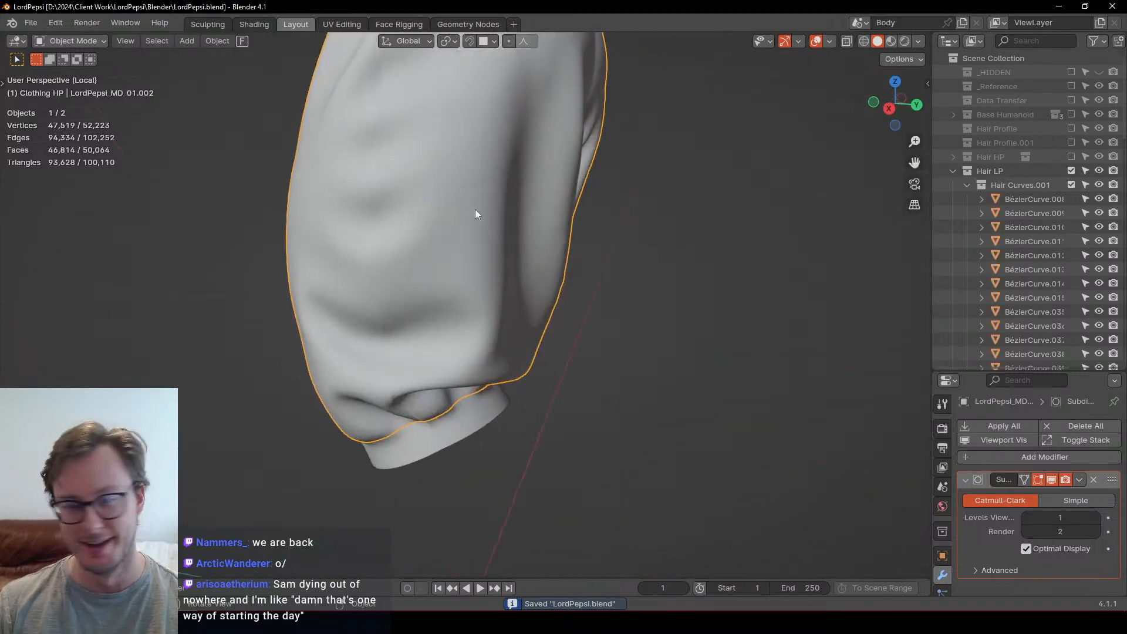
# Step: Select the vertical face loops along the pants' side seams and expand the selection by one ring of faces
pyautogui.press('Tab')
pyautogui.moveTo(564, 224); pyautogui.dragTo(551, 262, button='middle')
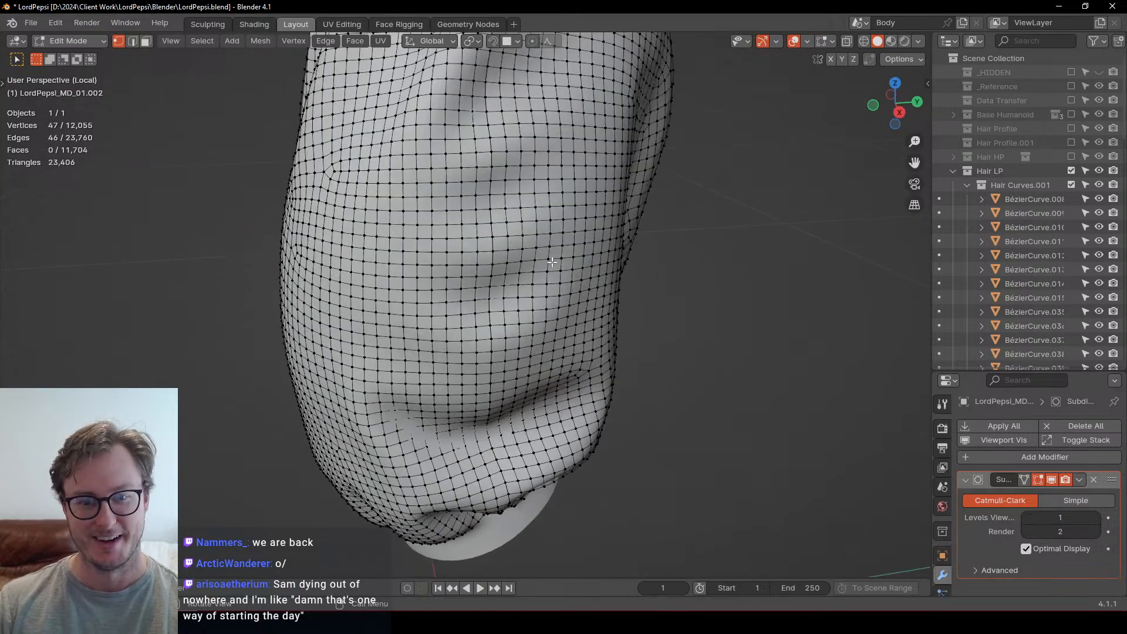
pyautogui.scroll(3, 489, 330)
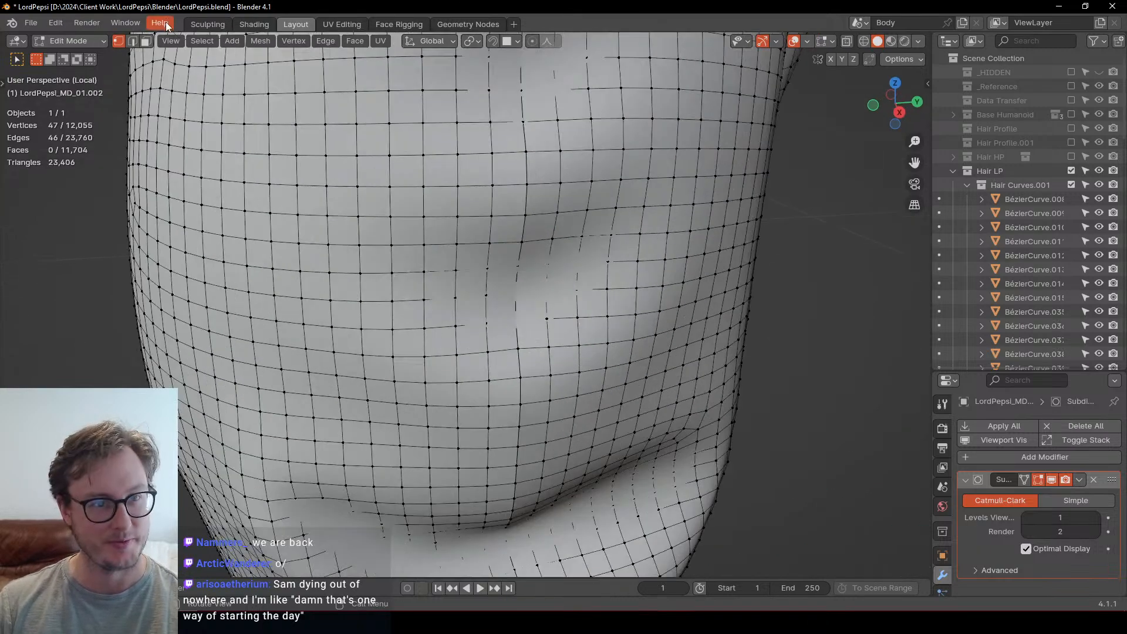
pyautogui.press('3')
pyautogui.keyDown('alt'); pyautogui.click(499, 319); pyautogui.keyUp('alt')
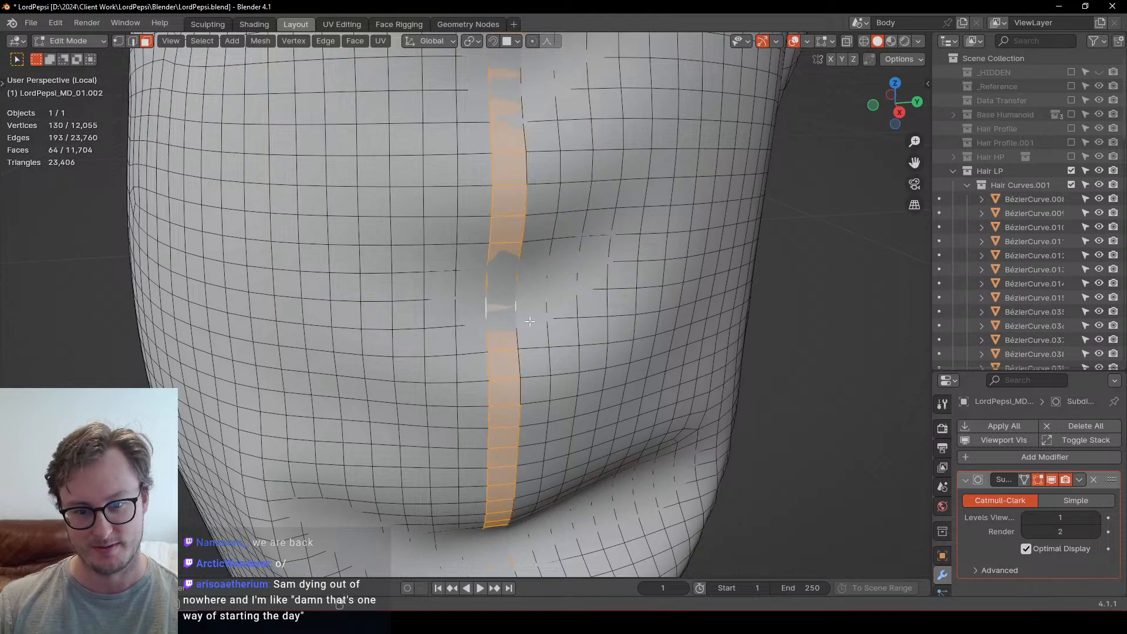
pyautogui.scroll(-5, 499, 319)
pyautogui.moveTo(499, 318); pyautogui.dragTo(376, 289, button='middle')
pyautogui.scroll(4, 567, 273)
pyautogui.keyDown('alt'); pyautogui.keyDown('shift'); pyautogui.click(602, 277); pyautogui.keyUp('shift'); pyautogui.keyUp('alt')
pyautogui.keyDown('alt'); pyautogui.keyDown('shift'); pyautogui.click(613, 287); pyautogui.keyUp('shift'); pyautogui.keyUp('alt')
pyautogui.scroll(-4, 613, 288)
pyautogui.scroll(2, 581, 322)
pyautogui.press('ctrl+KP_Add')
# Step: Duplicate the selected face strips in place, separate them into their own object and select it
pyautogui.hotkey('shift', 'd')
pyautogui.rightClick(376, 289)
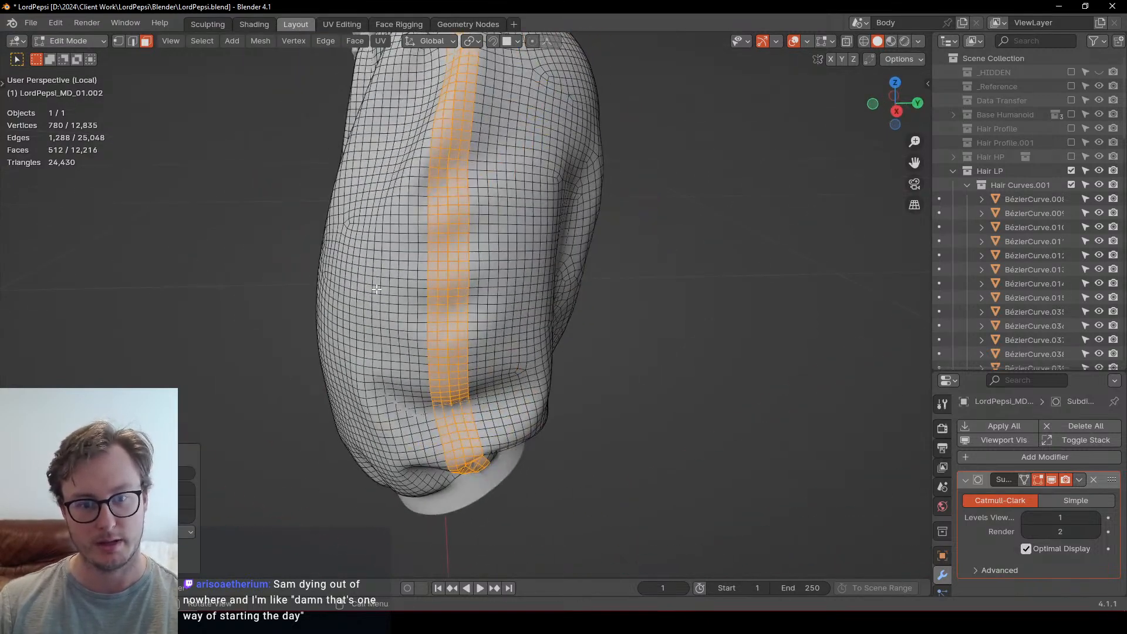
pyautogui.press('p')
pyautogui.click(378, 288)
pyautogui.press('Tab')
pyautogui.click(440, 285)
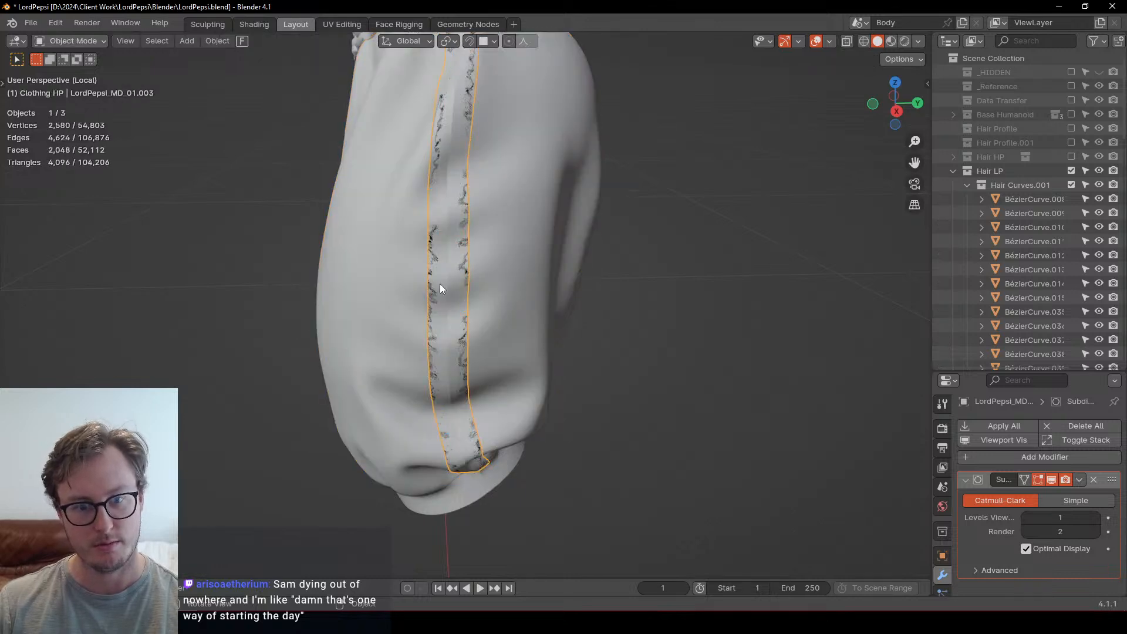
# Step: Add a Solidify modifier to the separated side strips and set its offset to 1
pyautogui.click(973, 460)
pyautogui.moveTo(973, 459)
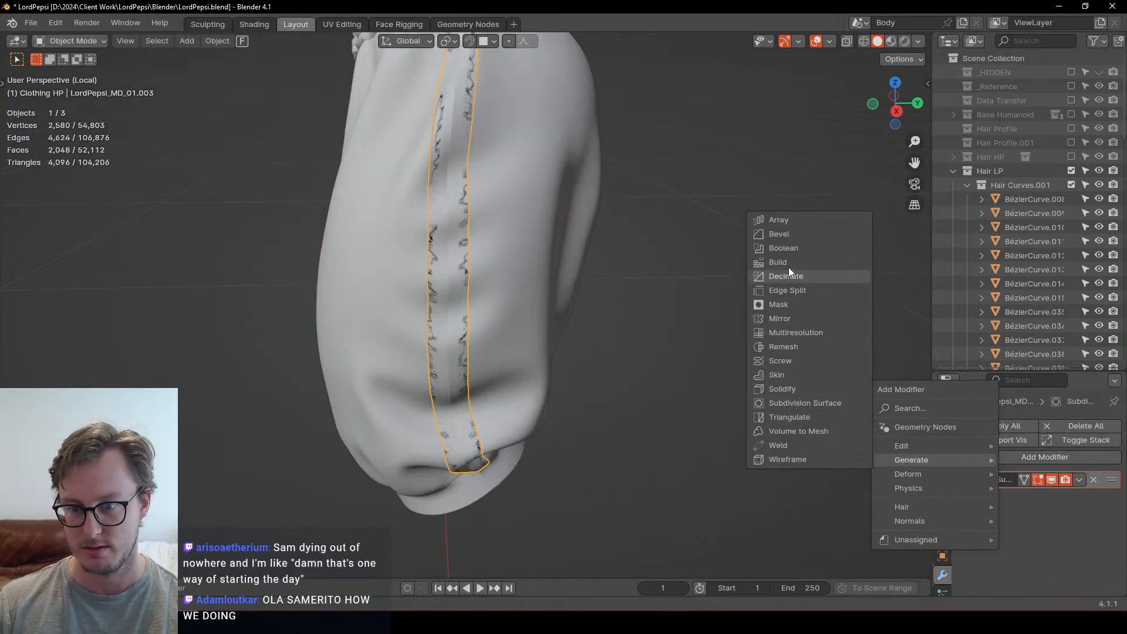
pyautogui.moveTo(442, 325); pyautogui.dragTo(453, 326, button='middle')
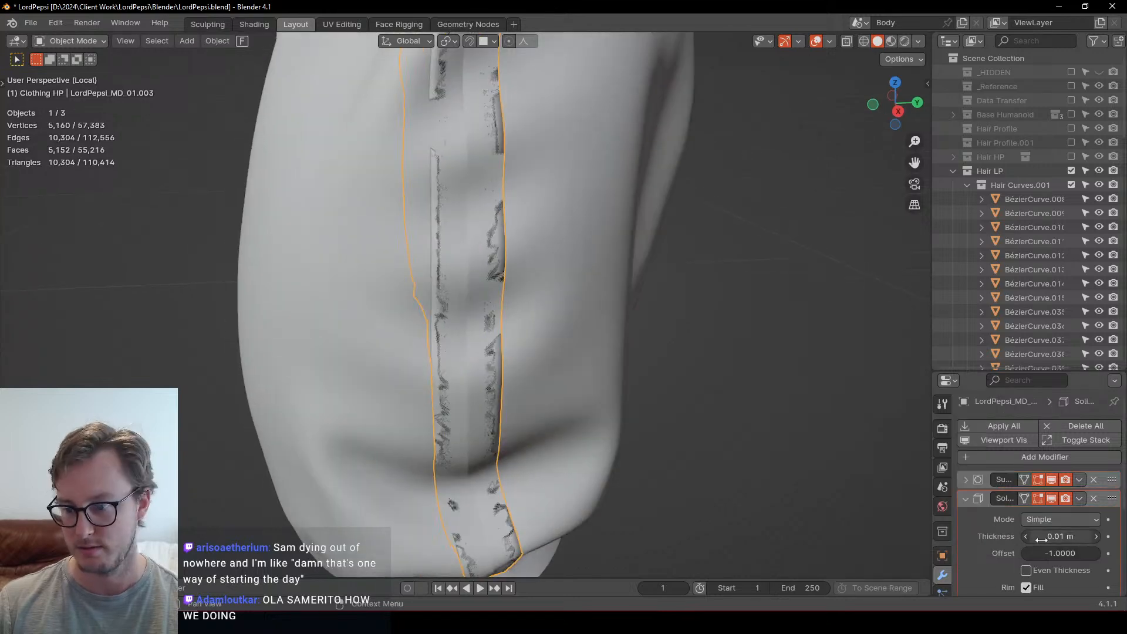
pyautogui.moveTo(1060, 554); pyautogui.dragTo(1093, 554)
pyautogui.moveTo(557, 424); pyautogui.dragTo(602, 402, button='middle')
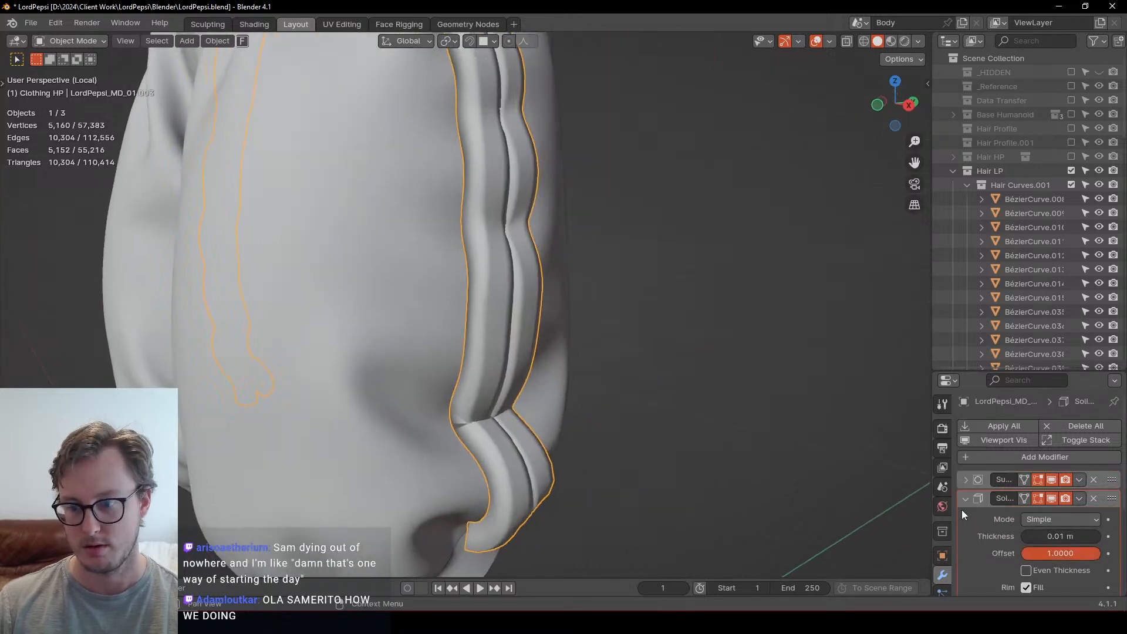
# Step: Set the side strips' Solidify thickness to 0.001 m
pyautogui.moveTo(1054, 533); pyautogui.dragTo(1046, 532)
pyautogui.scroll(3, 651, 368)
pyautogui.click(1027, 537)
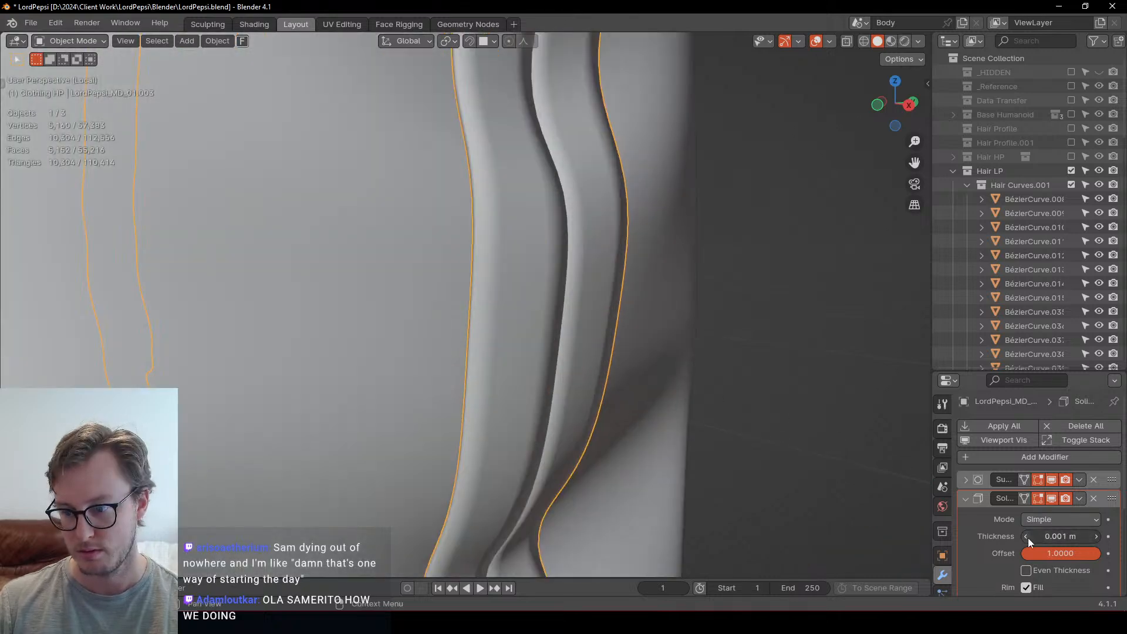
pyautogui.click(1050, 536)
pyautogui.write('.001')
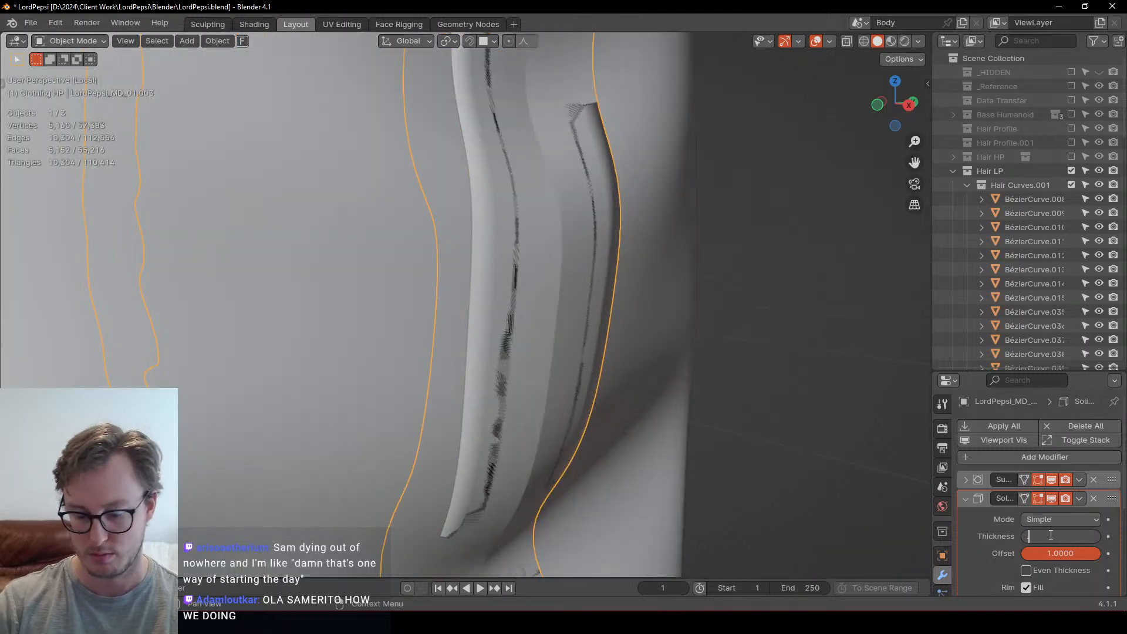
pyautogui.press('Return')
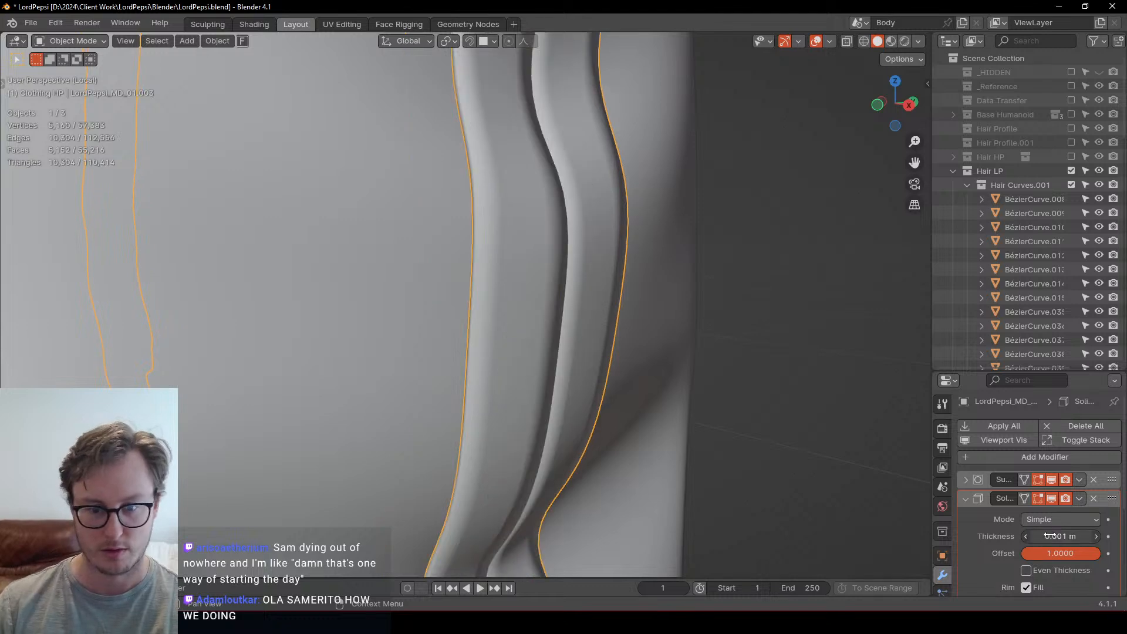
# Step: Add a Bevel modifier to the side strips and set its limit method to Weight
pyautogui.click(984, 497)
pyautogui.click(977, 459)
pyautogui.moveTo(974, 460)
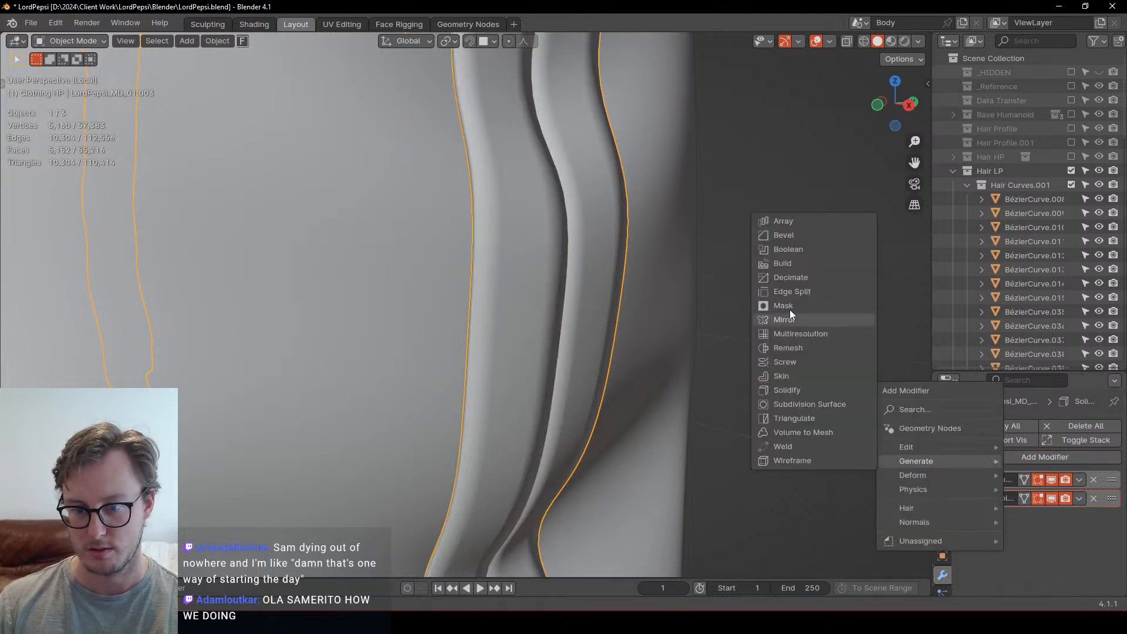
pyautogui.click(778, 236)
pyautogui.scroll(-5, 658, 301)
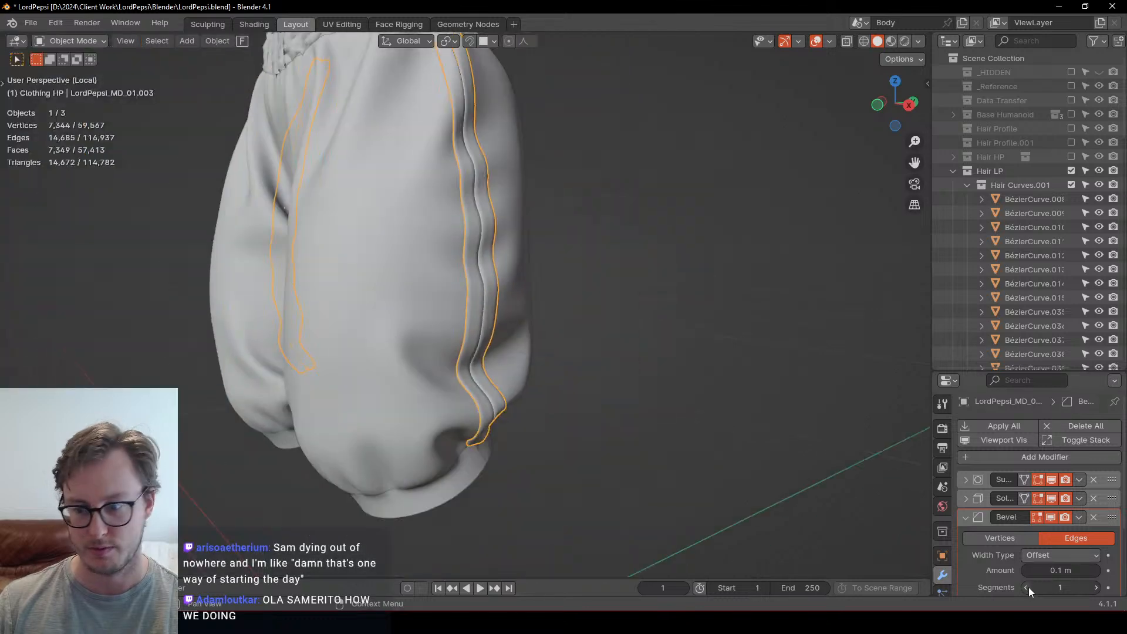
pyautogui.scroll(-4, 1045, 575)
pyautogui.click(1059, 515)
pyautogui.click(1065, 560)
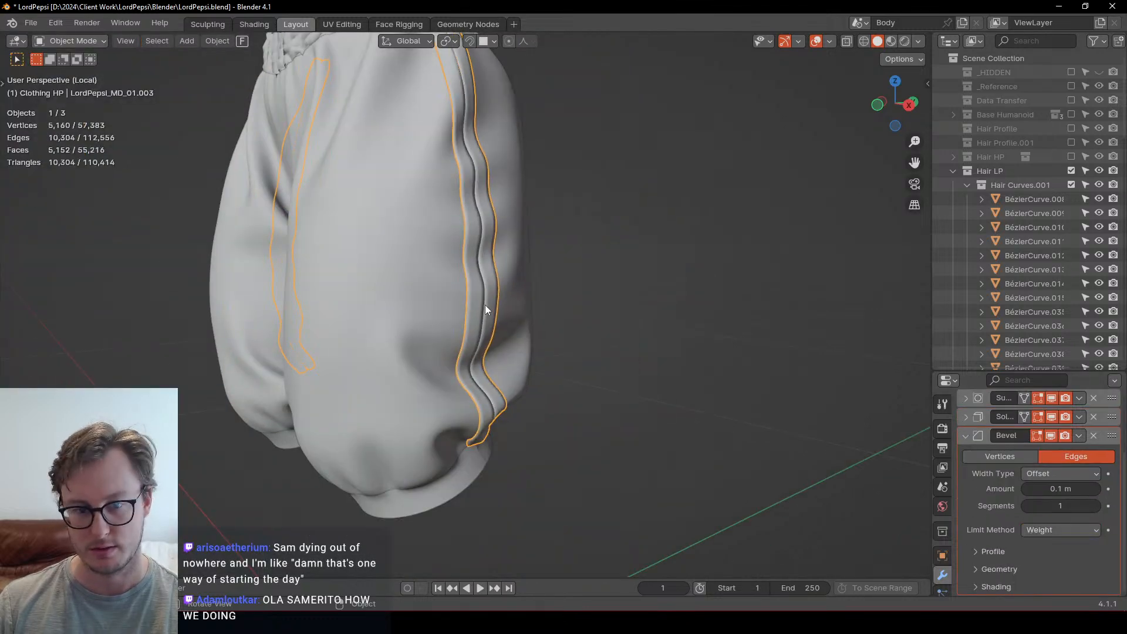
# Step: Select the side strips' boundary loops and set their mean edge bevel weight to 1
pyautogui.press('Tab')
pyautogui.press('q')
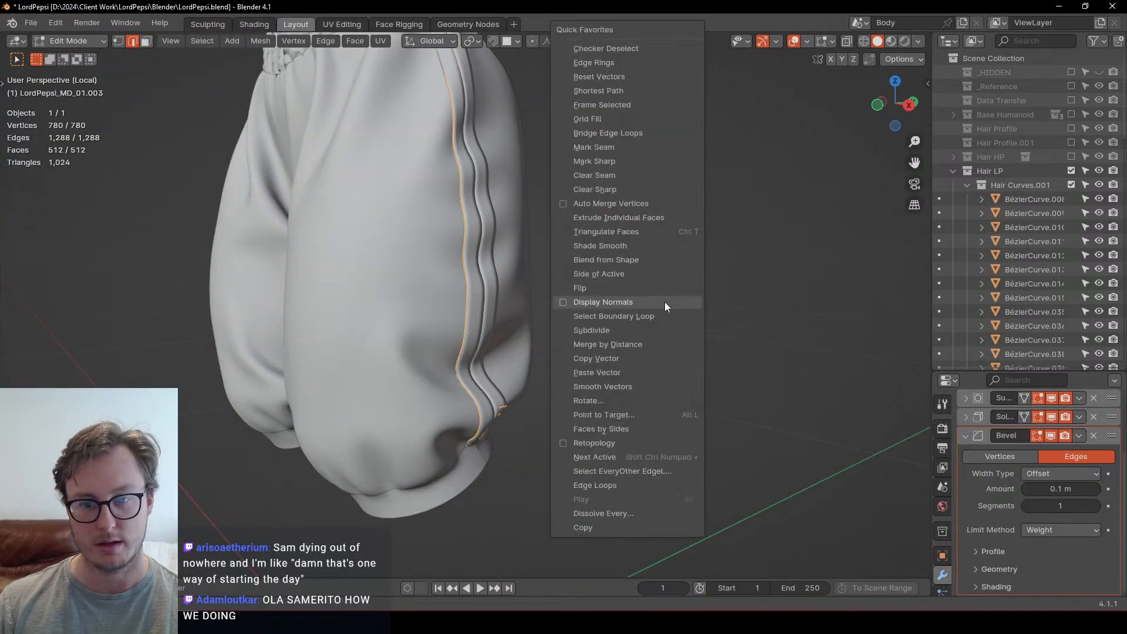
pyautogui.click(666, 317)
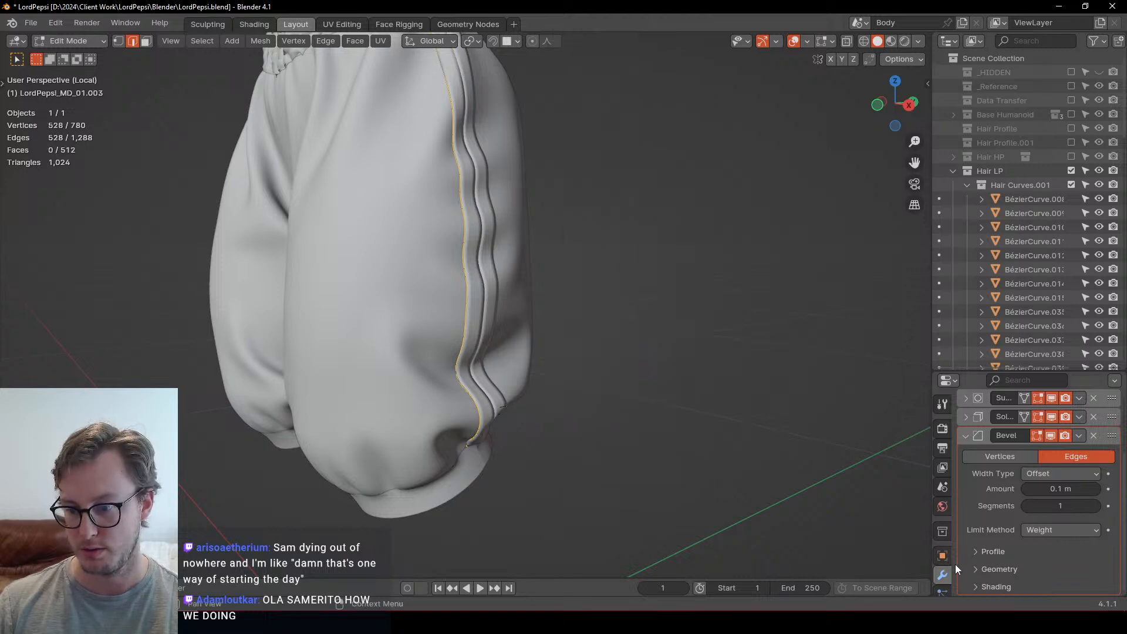
pyautogui.press('n')
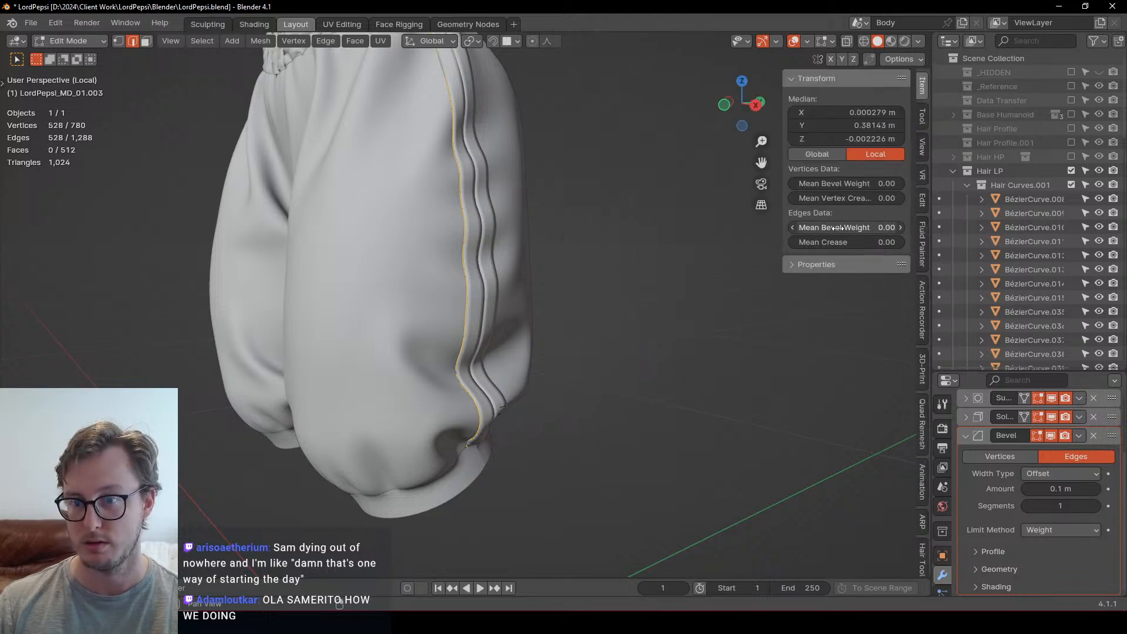
pyautogui.moveTo(843, 227); pyautogui.dragTo(904, 227)
pyautogui.press('Tab')
pyautogui.scroll(5, 498, 372)
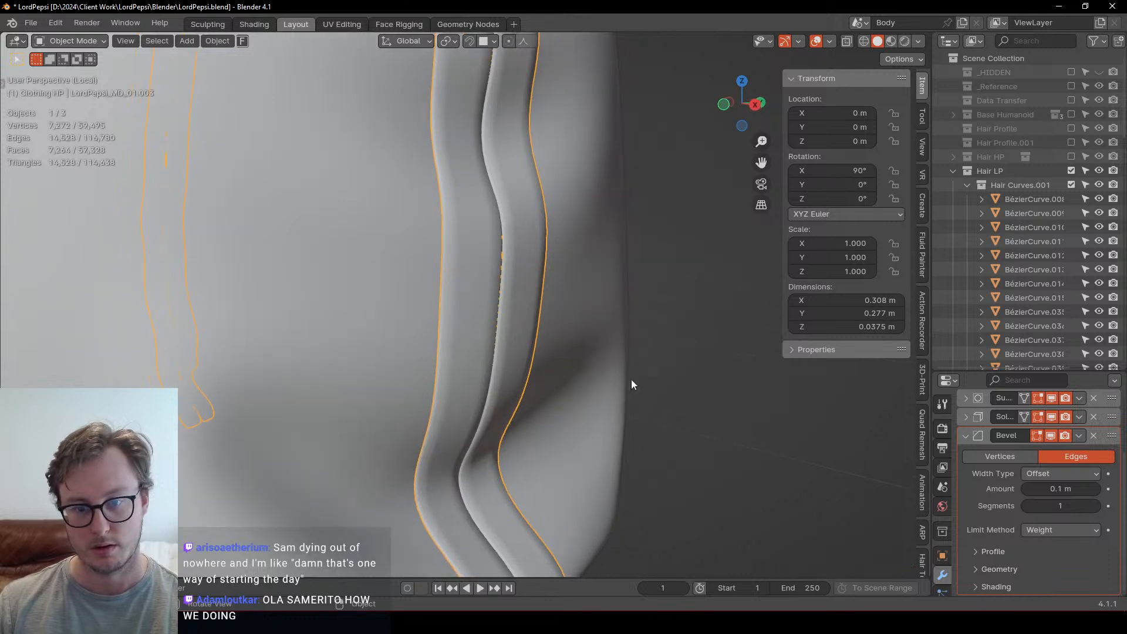
# Step: Set the Bevel modifier's width type to Percent with 2 segments and a width of 10.57%
pyautogui.click(1082, 474)
pyautogui.scroll(2, 653, 409)
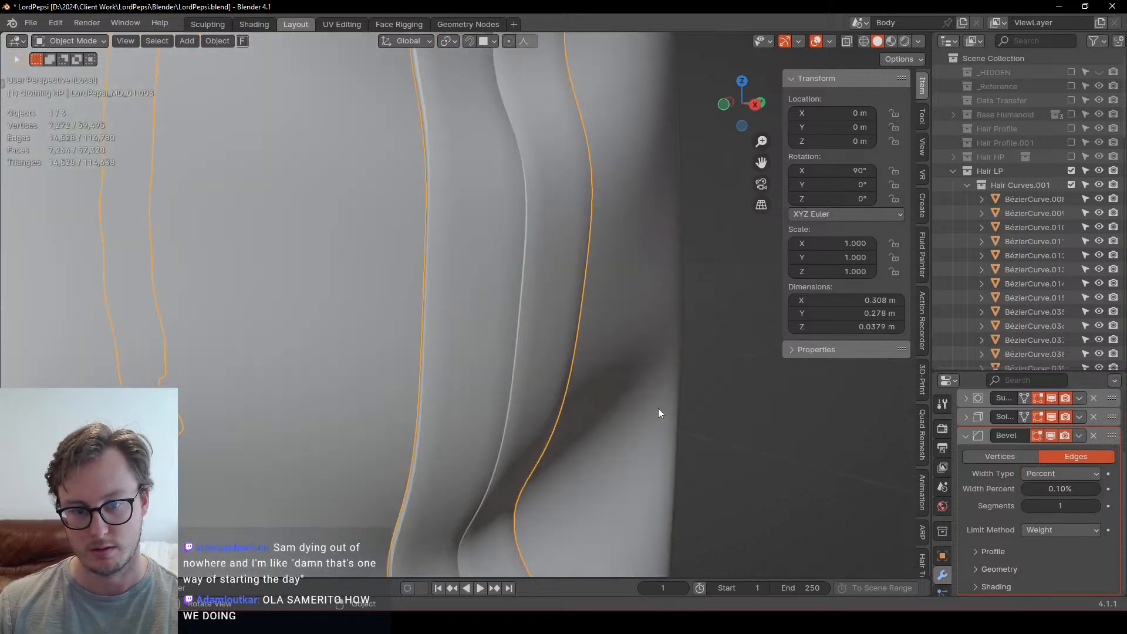
pyautogui.click(1096, 504)
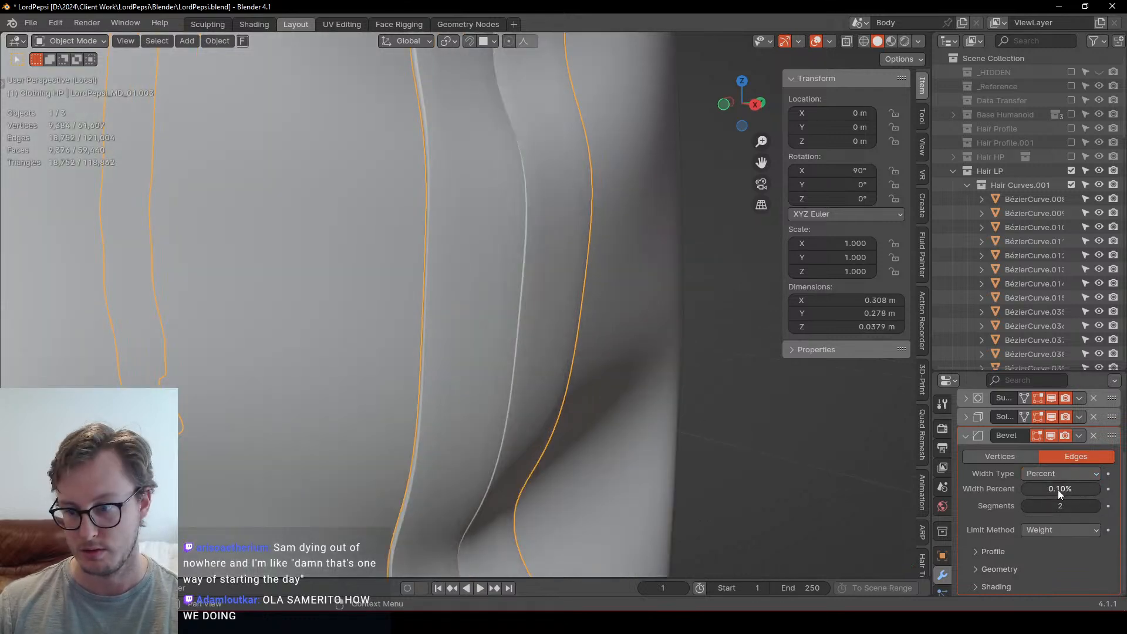
pyautogui.moveTo(1059, 491); pyautogui.dragTo(1071, 491)
pyautogui.scroll(-5, 653, 404)
pyautogui.moveTo(653, 403); pyautogui.dragTo(346, 252, button='middle')
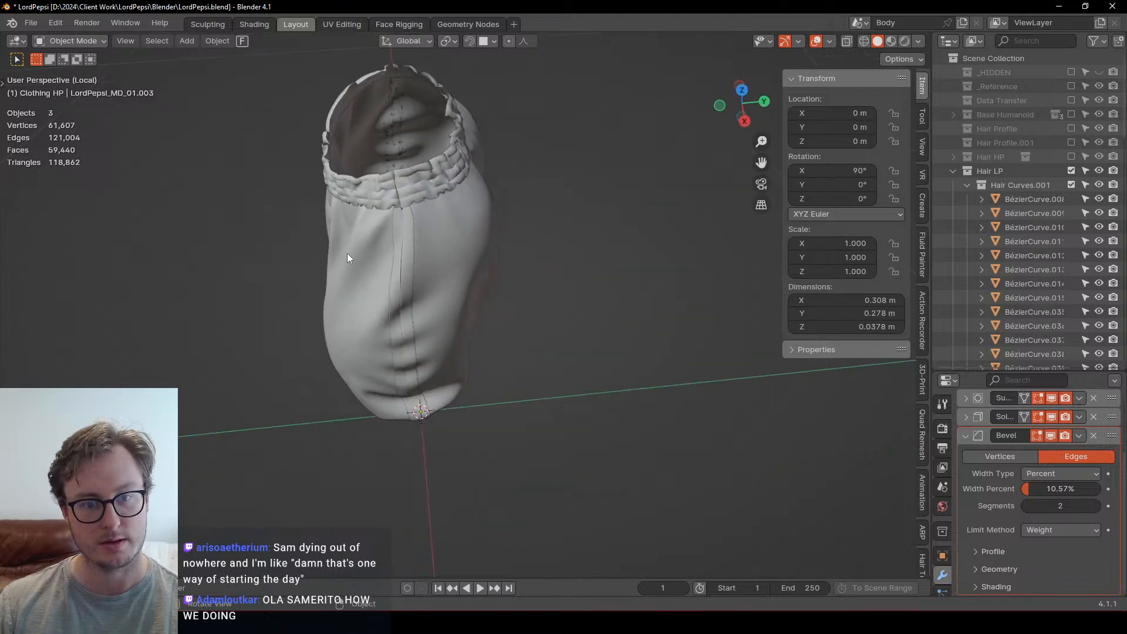
# Step: Switch to wireframe shading and raise the mean crease of the side strips' selected boundary edges
pyautogui.scroll(4, 382, 270)
pyautogui.click(412, 267)
pyautogui.press('Tab')
pyautogui.press('z')
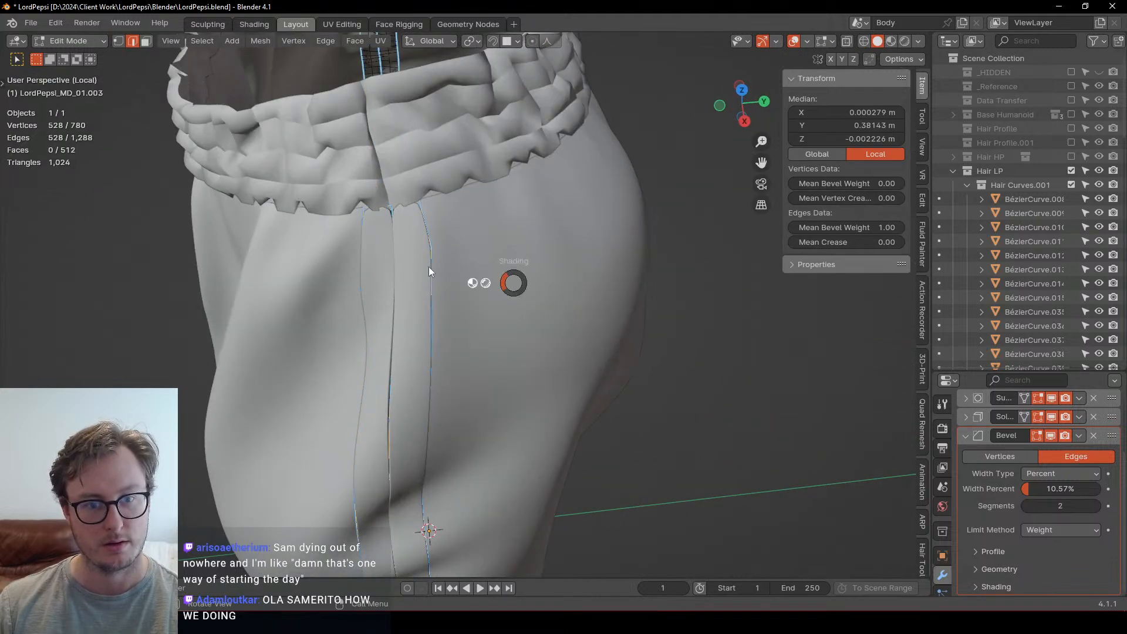
pyautogui.click(965, 417)
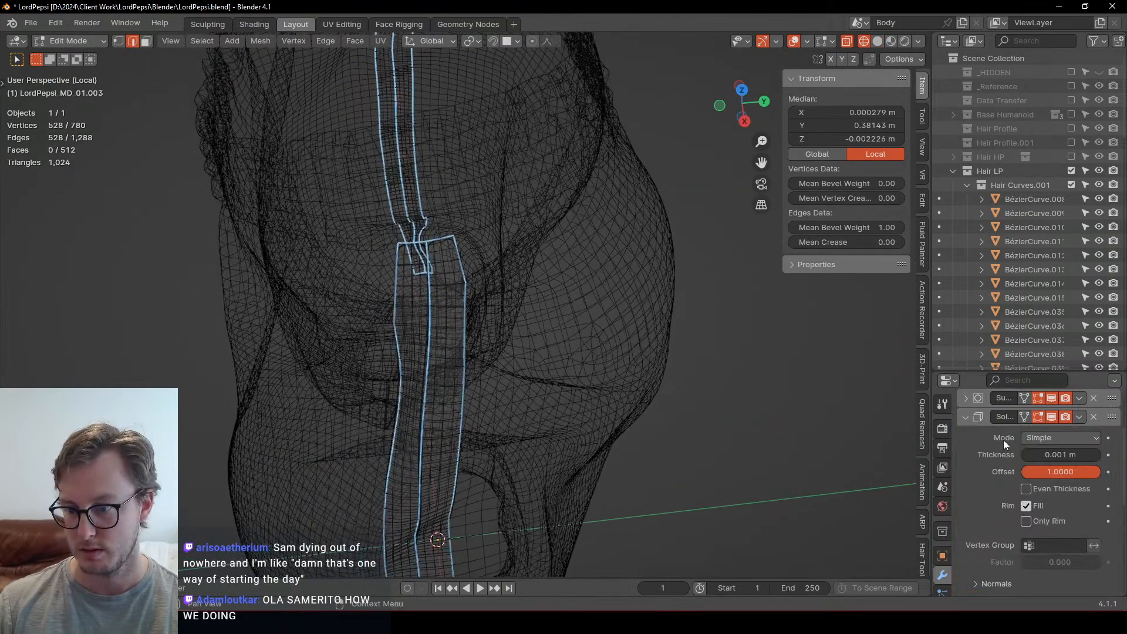
pyautogui.moveTo(849, 241); pyautogui.dragTo(951, 242)
pyautogui.press('Tab')
# Step: Deselect the side strips and return the viewport to solid shading
pyautogui.scroll(-6, 483, 353)
pyautogui.moveTo(482, 353)
pyautogui.mouseDown(button='middle')
pyautogui.moveTo(548, 334)
pyautogui.moveTo(488, 339)
pyautogui.mouseUp(button='middle')
pyautogui.click(548, 335)
pyautogui.press('z')
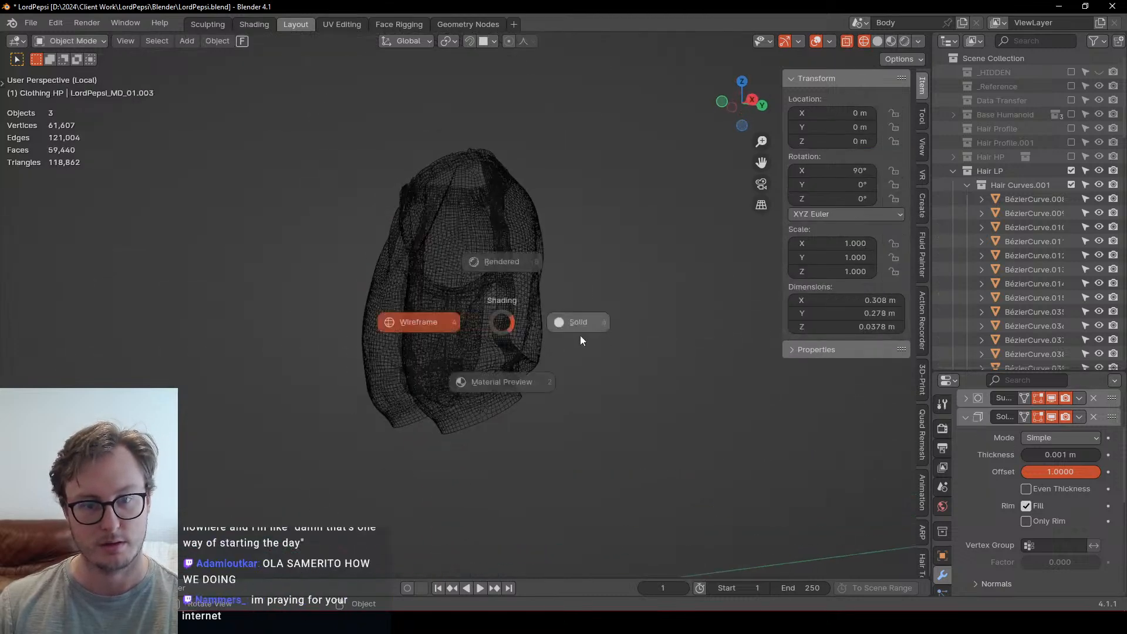
pyautogui.click(580, 336)
pyautogui.moveTo(579, 335); pyautogui.dragTo(561, 368, button='middle')
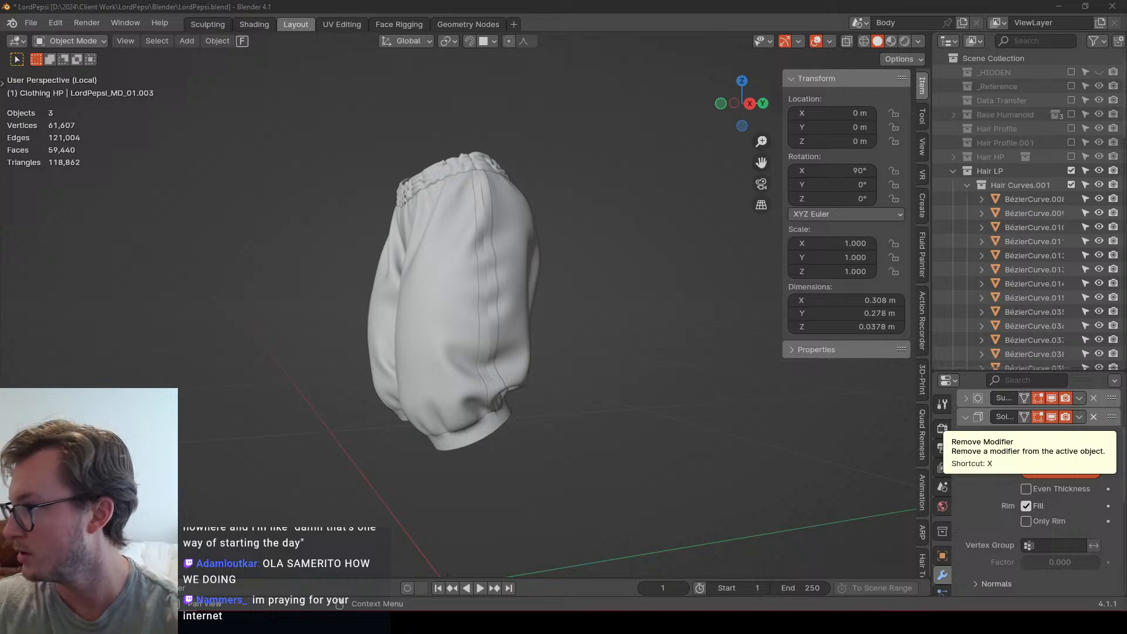
# Step: Select all linked geometry of both ankle cuffs in the clothing trim object
pyautogui.click(512, 281)
pyautogui.scroll(5, 507, 293)
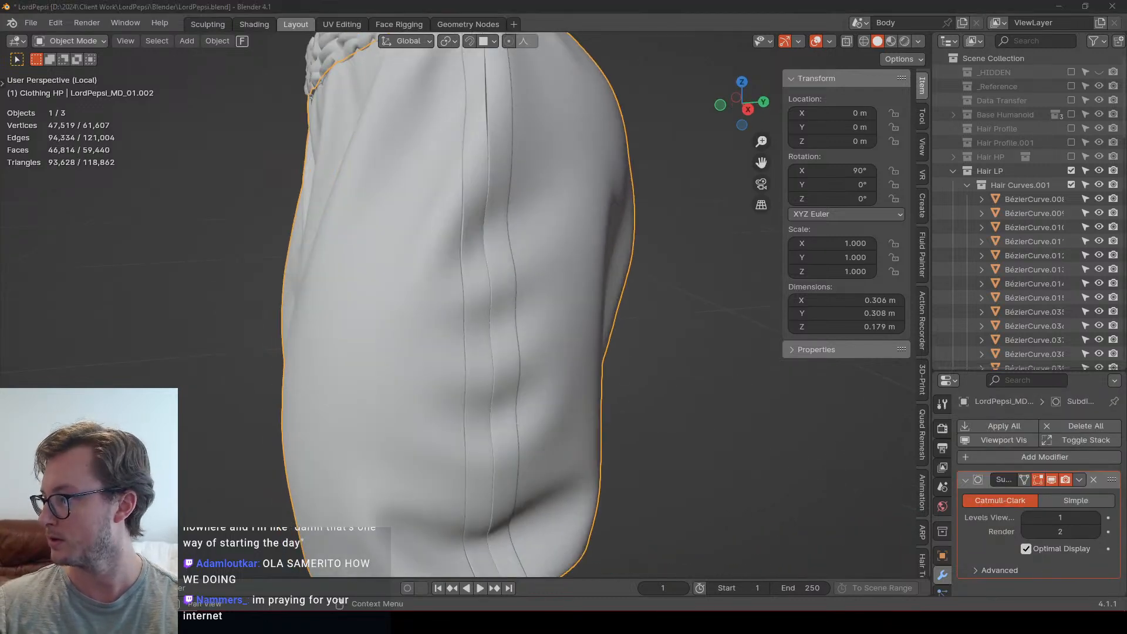
pyautogui.scroll(-4, 330, 335)
pyautogui.moveTo(365, 248); pyautogui.dragTo(512, 220, button='middle')
pyautogui.scroll(3, 497, 251)
pyautogui.scroll(2, 473, 288)
pyautogui.click(473, 288)
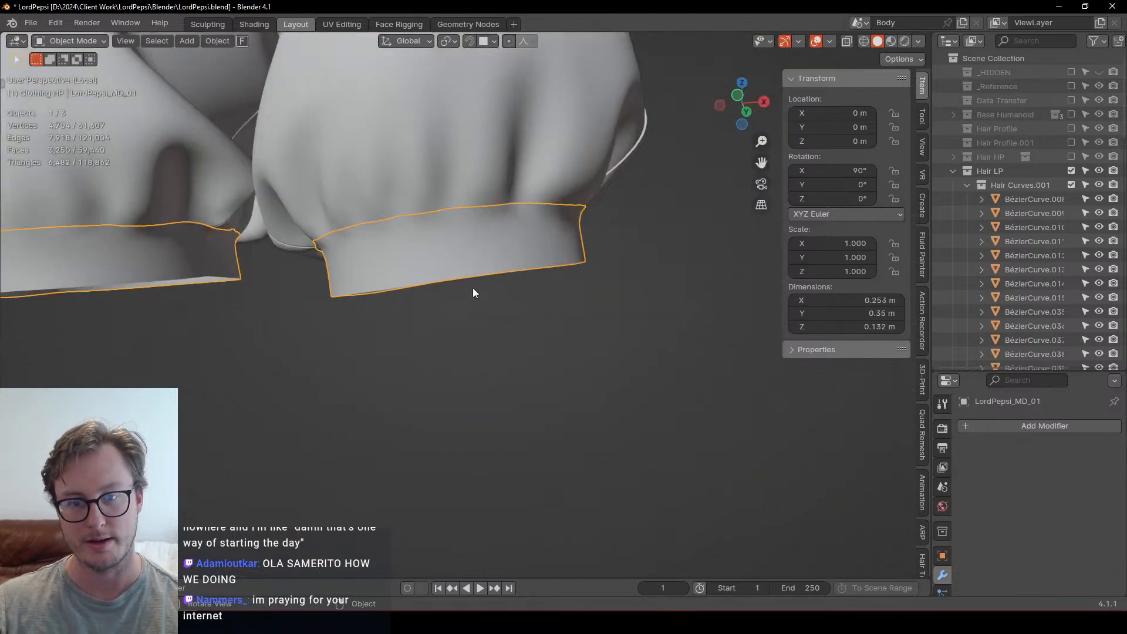
pyautogui.press('Tab')
pyautogui.click(455, 276)
pyautogui.press('l')
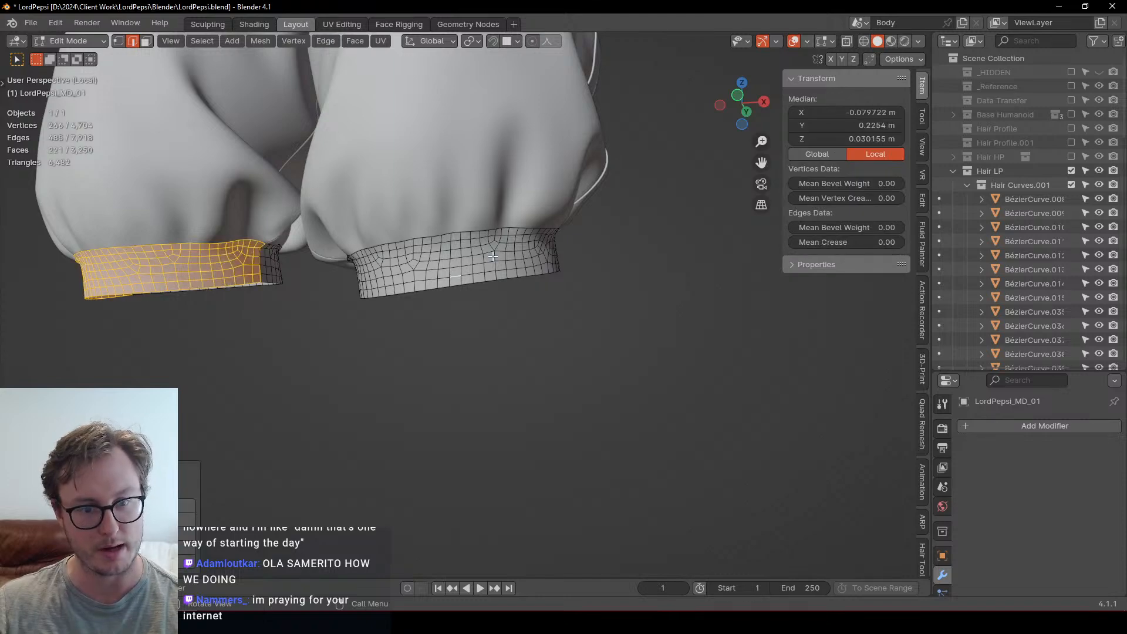
pyautogui.press('l')
# Step: Separate the selected ankle cuffs into their own object and select that object
pyautogui.moveTo(539, 282); pyautogui.dragTo(566, 307, button='middle')
pyautogui.press('p')
pyautogui.click(457, 305)
pyautogui.press('Tab')
pyautogui.scroll(1, 566, 306)
pyautogui.click(385, 279)
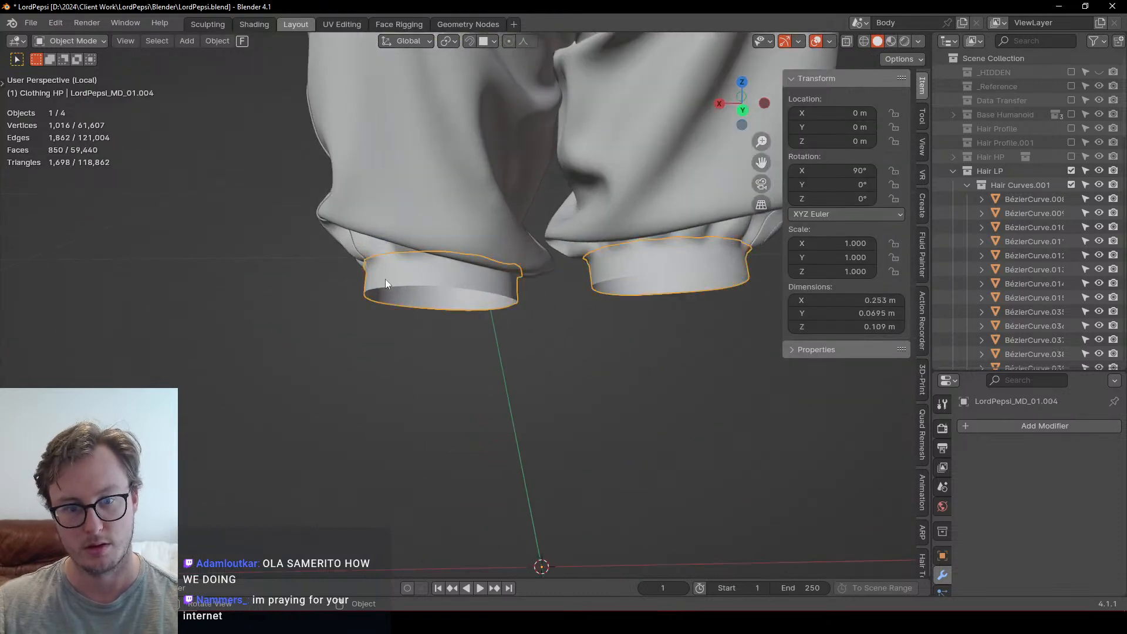
# Step: Try to select the upper boundary edge loops of both ankle cuffs
pyautogui.moveTo(385, 279); pyautogui.dragTo(519, 219, button='middle')
pyautogui.press('Tab')
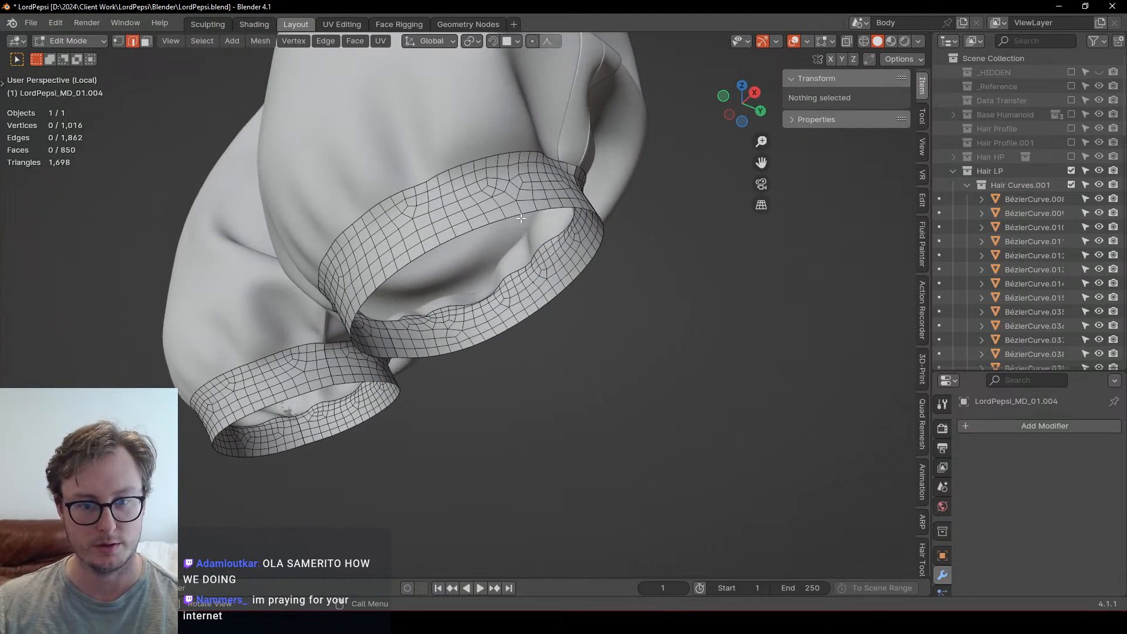
pyautogui.press('Tab')
pyautogui.press('Tab')
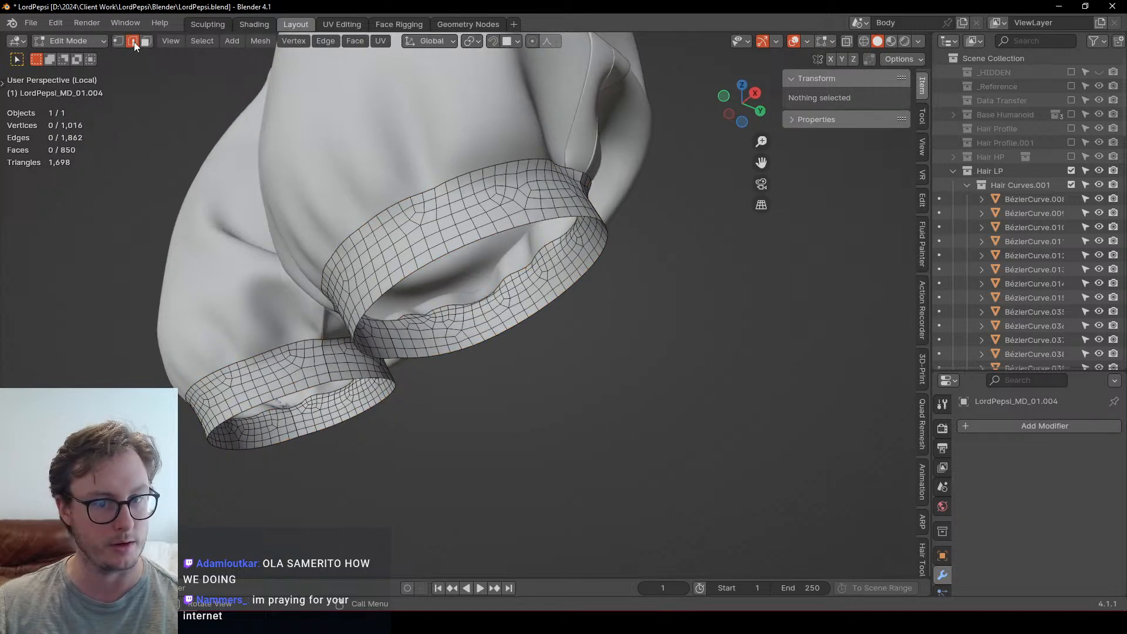
pyautogui.click(376, 218)
pyautogui.hotkey('alt', 'a')
pyautogui.keyDown('alt'); pyautogui.click(375, 218); pyautogui.keyUp('alt')
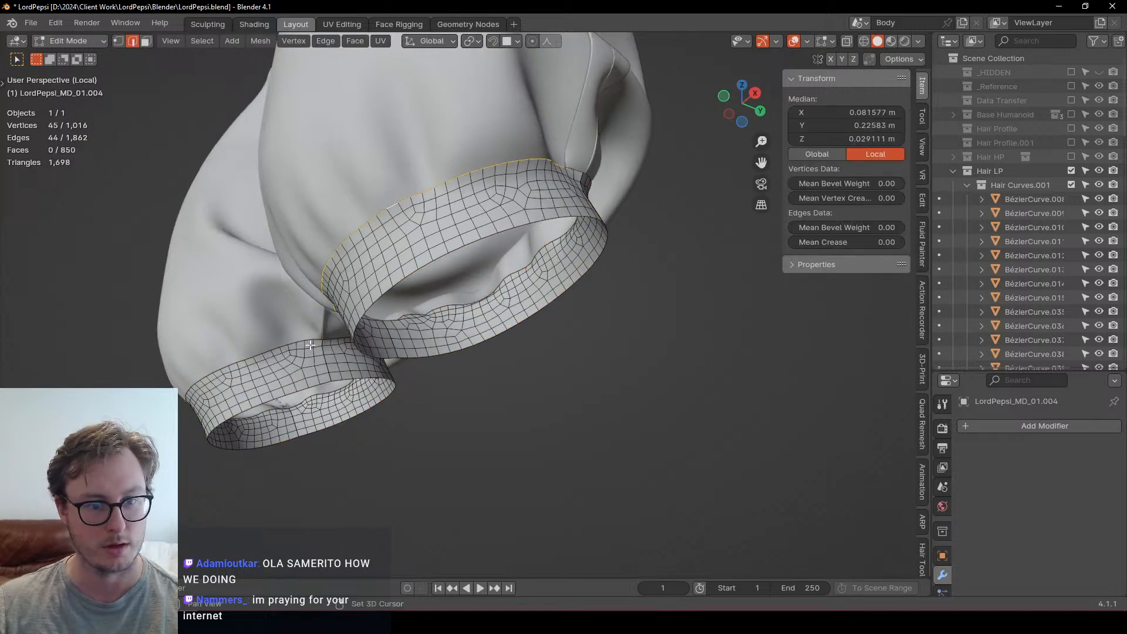
pyautogui.keyDown('alt'); pyautogui.keyDown('shift'); pyautogui.click(308, 338); pyautogui.keyUp('shift'); pyautogui.keyUp('alt')
pyautogui.keyDown('alt'); pyautogui.keyDown('shift'); pyautogui.click(327, 333); pyautogui.keyUp('shift'); pyautogui.keyUp('alt')
pyautogui.moveTo(327, 332); pyautogui.dragTo(435, 330, button='middle')
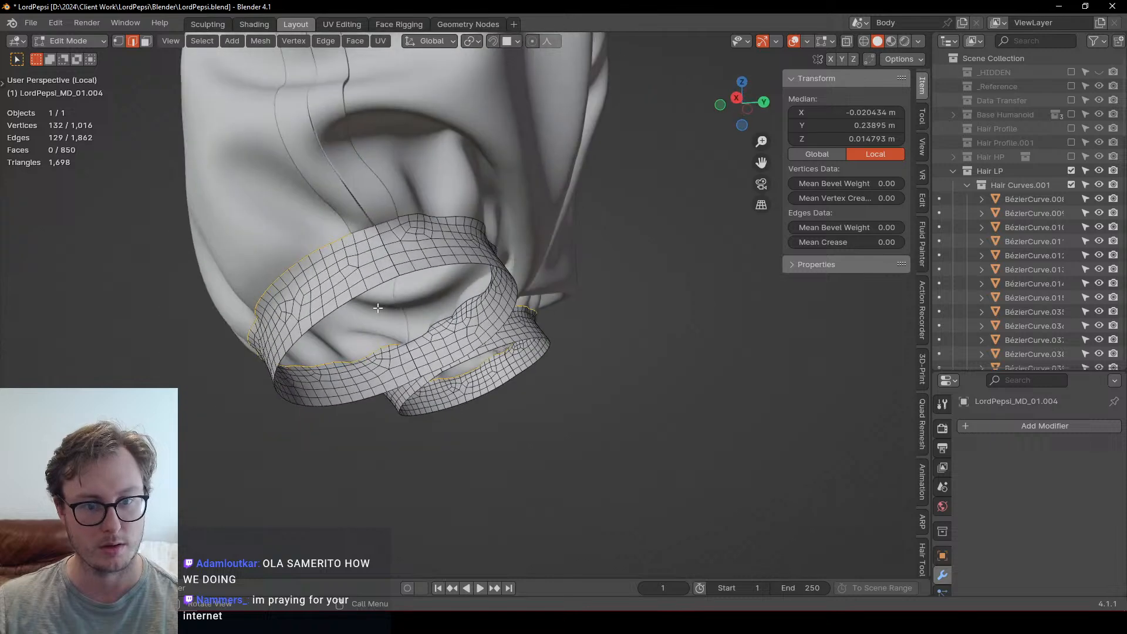
# Step: Weld the outer and inner vertical seams of the first ankle cuff with Merge by Distance
pyautogui.moveTo(377, 307); pyautogui.dragTo(285, 241, button='middle')
pyautogui.click(410, 384)
pyautogui.keyDown('ctrl'); pyautogui.click(408, 374); pyautogui.keyUp('ctrl')
pyautogui.keyDown('shift'); pyautogui.moveTo(340, 287); pyautogui.dragTo(468, 236, button='middle'); pyautogui.keyUp('shift')
pyautogui.press('q')
pyautogui.click(456, 135)
pyautogui.scroll(4, 499, 276)
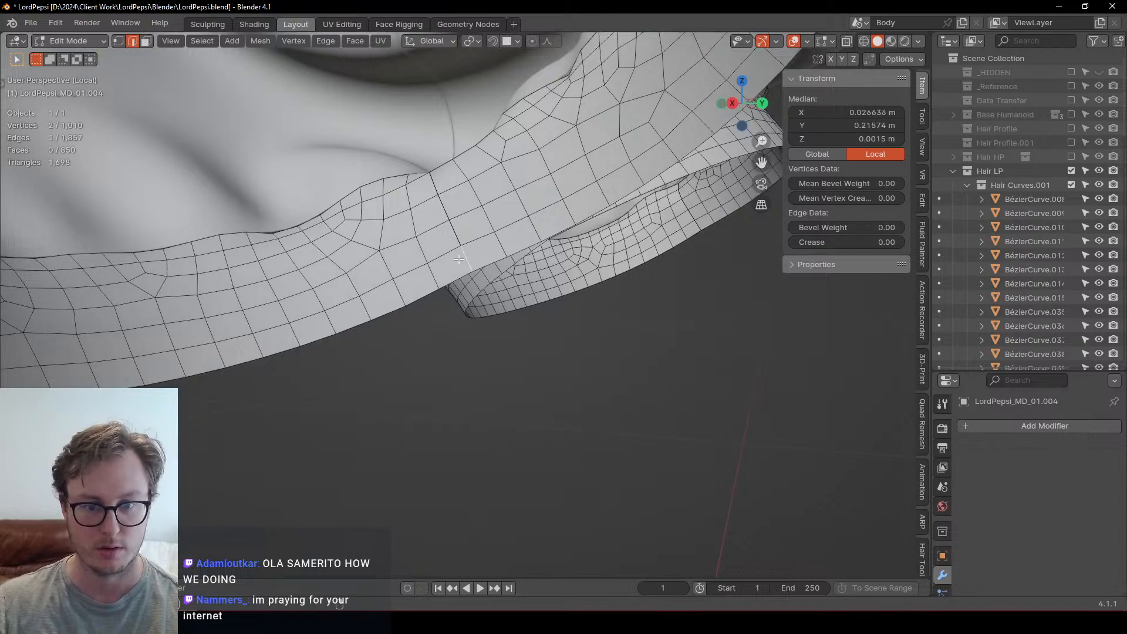
pyautogui.keyDown('alt'); pyautogui.keyDown('shift'); pyautogui.click(466, 234); pyautogui.keyUp('shift'); pyautogui.keyUp('alt')
pyautogui.press('q')
pyautogui.click(531, 169)
# Step: Weld the inner and outer vertical seams of the other ankle cuff with Merge by Distance
pyautogui.scroll(-4, 563, 264)
pyautogui.moveTo(575, 277); pyautogui.dragTo(338, 277, button='middle')
pyautogui.keyDown('shift'); pyautogui.moveTo(410, 302); pyautogui.dragTo(479, 317, button='middle'); pyautogui.keyUp('shift')
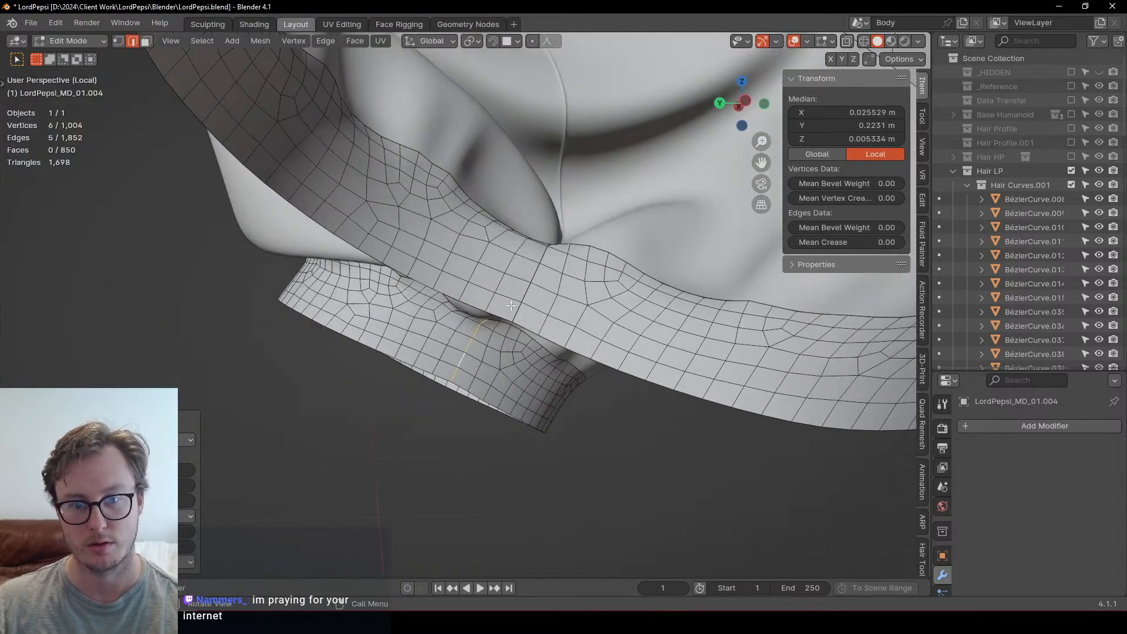
pyautogui.doubleClick(532, 284)
pyautogui.scroll(-4, 533, 281)
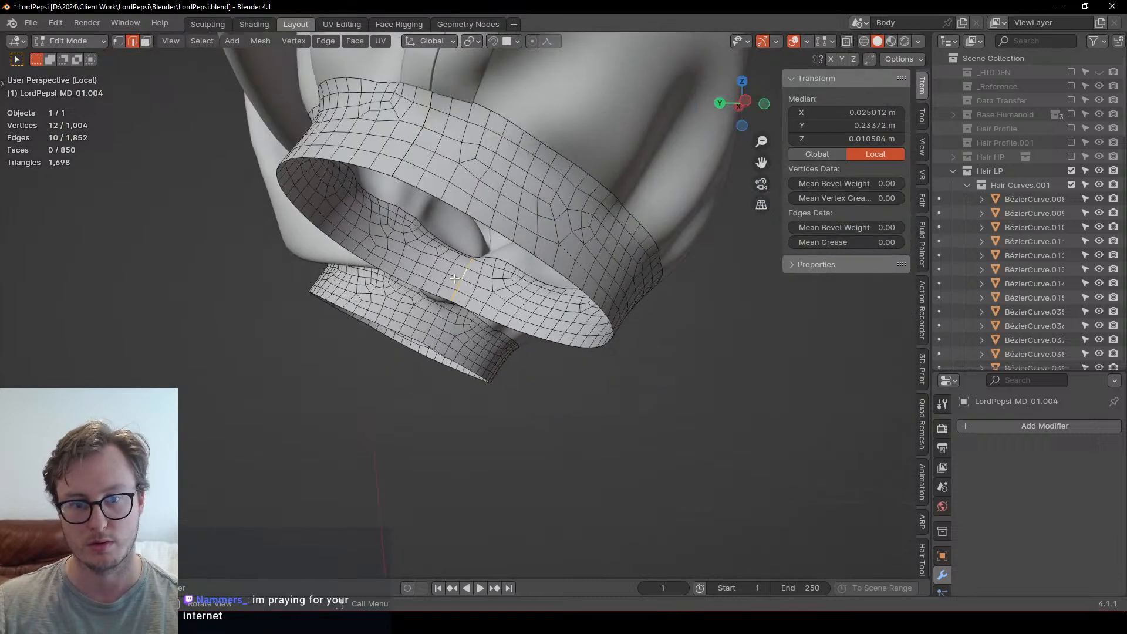
pyautogui.press('q')
pyautogui.click(387, 200)
pyautogui.scroll(2, 435, 251)
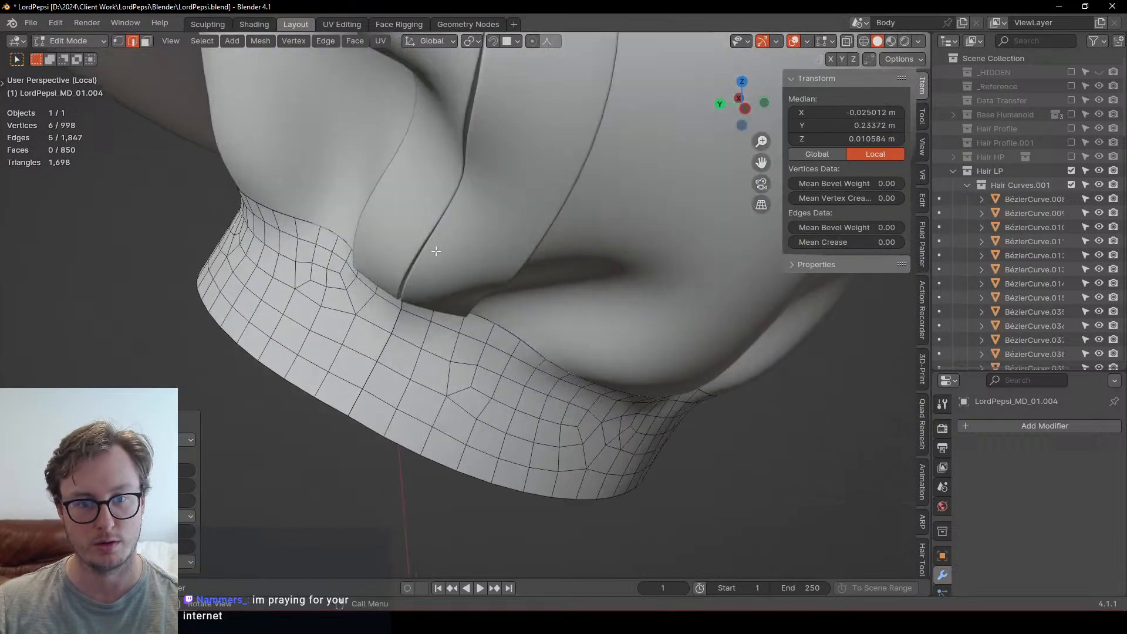
pyautogui.doubleClick(374, 378)
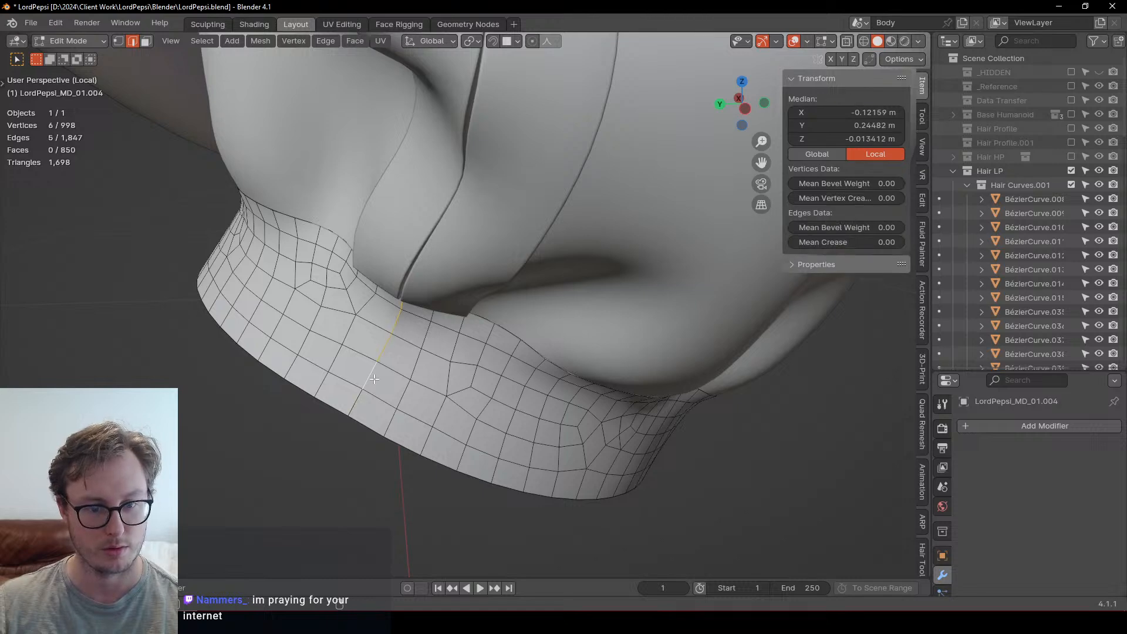
pyautogui.press('q')
pyautogui.click(410, 199)
# Step: Select the upper edge loops of both ankle cuffs and expand the selection to one ring of faces
pyautogui.scroll(-4, 406, 223)
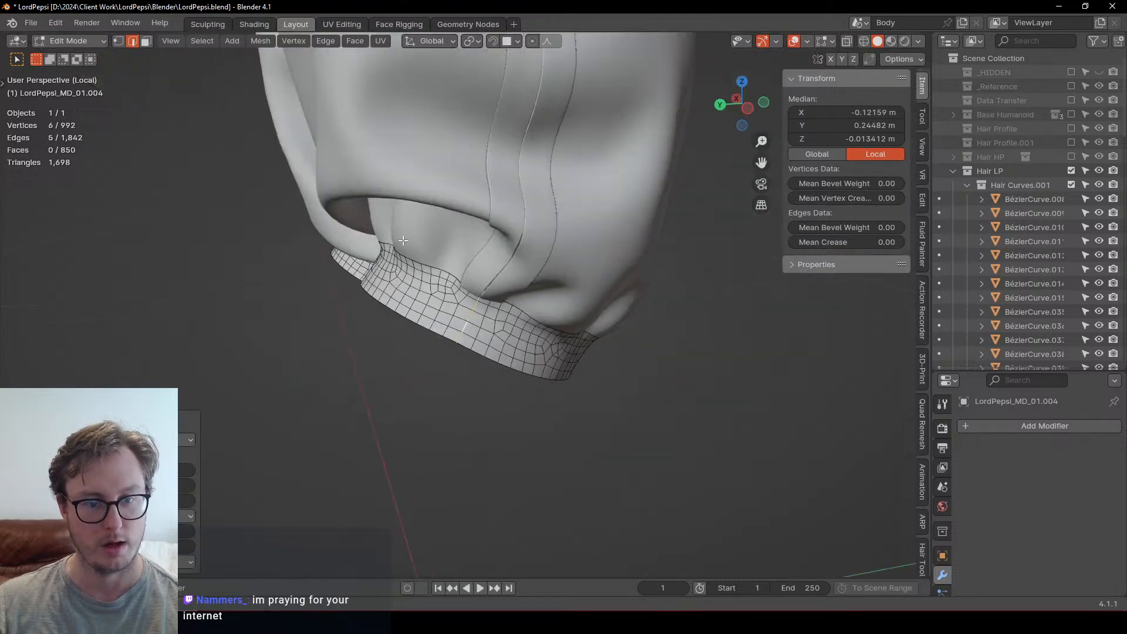
pyautogui.moveTo(402, 247)
pyautogui.mouseDown(button='middle')
pyautogui.moveTo(523, 245)
pyautogui.moveTo(349, 183)
pyautogui.moveTo(408, 258)
pyautogui.moveTo(388, 239)
pyautogui.mouseUp(button='middle')
pyautogui.click(479, 255)
pyautogui.hotkey('alt', 'a')
pyautogui.keyDown('alt'); pyautogui.click(441, 247); pyautogui.keyUp('alt')
pyautogui.keyDown('alt'); pyautogui.keyDown('shift'); pyautogui.click(347, 187); pyautogui.keyUp('shift'); pyautogui.keyUp('alt')
pyautogui.press('ctrl+KP_Add')
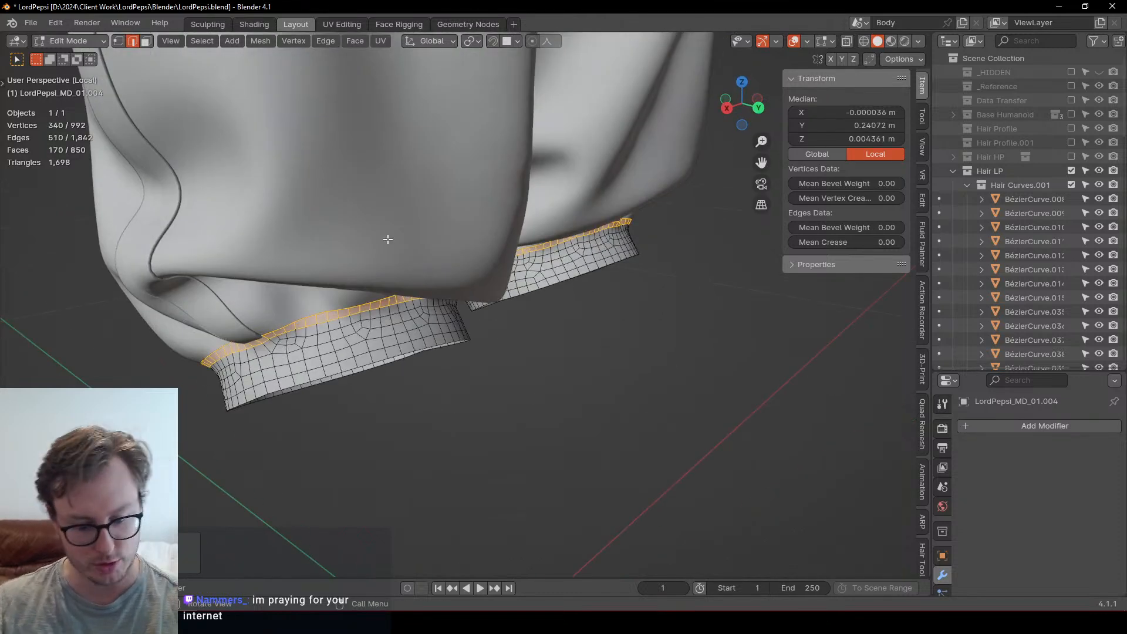
# Step: Duplicate the selected cuff face rings in place, separate them into their own object and select it
pyautogui.hotkey('shift', 'd')
pyautogui.click(387, 239)
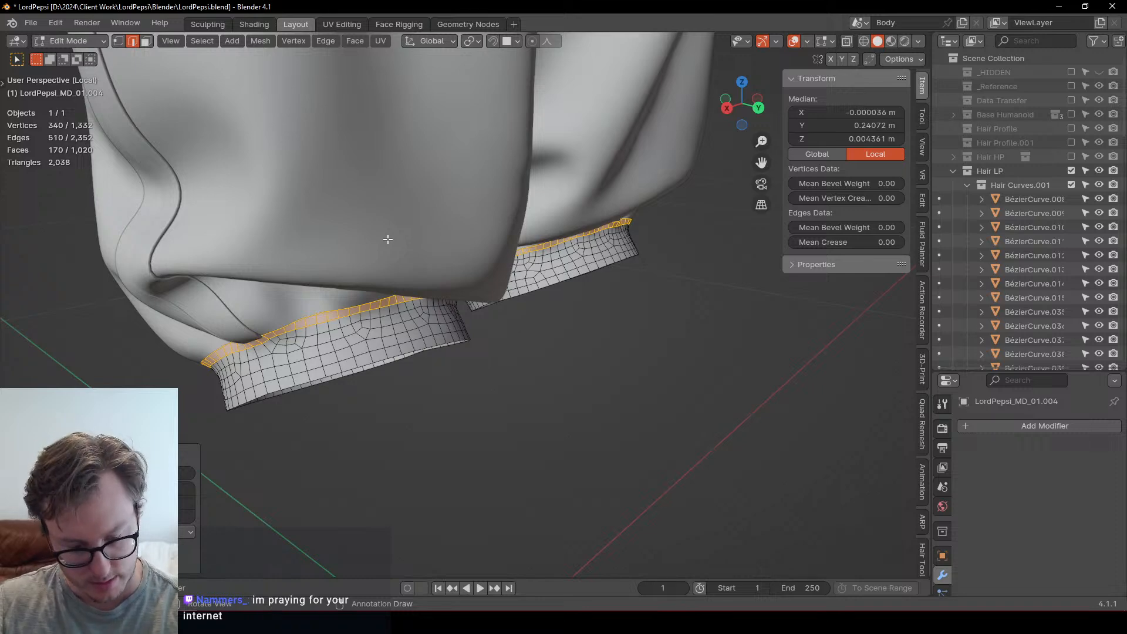
pyautogui.press('p')
pyautogui.click(387, 239)
pyautogui.press('Tab')
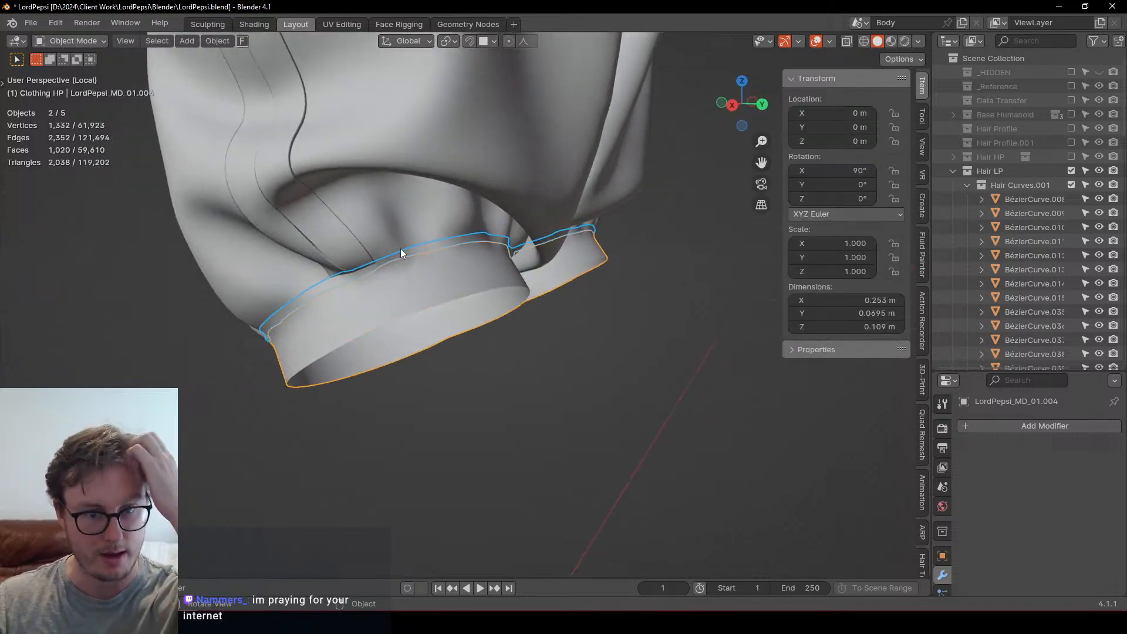
pyautogui.click(417, 265)
pyautogui.scroll(3, 467, 298)
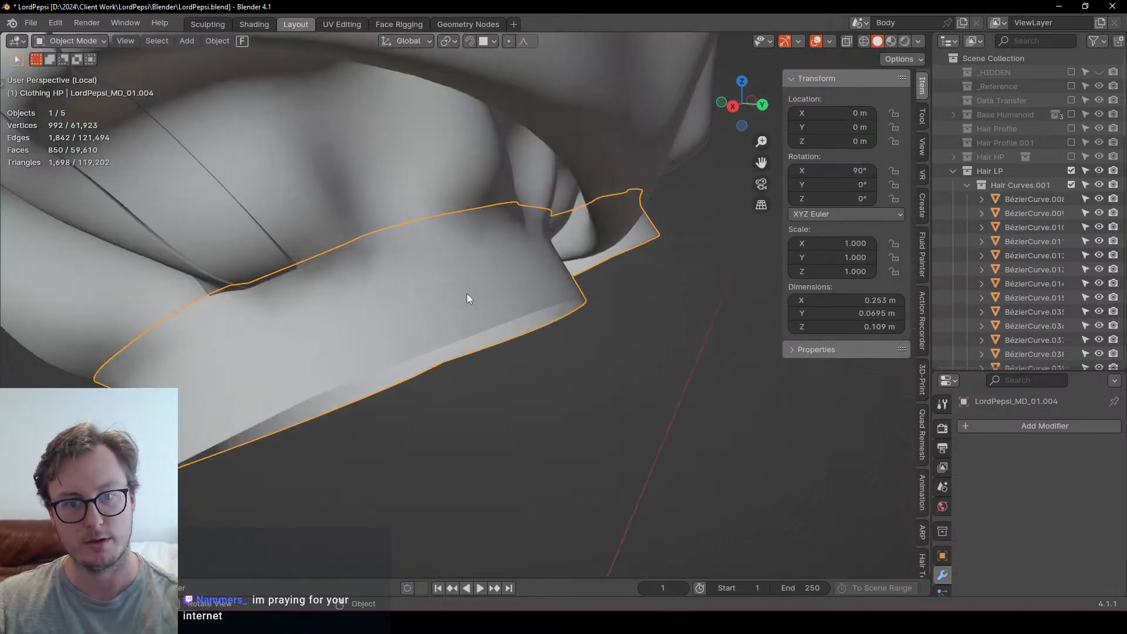
pyautogui.click(449, 230)
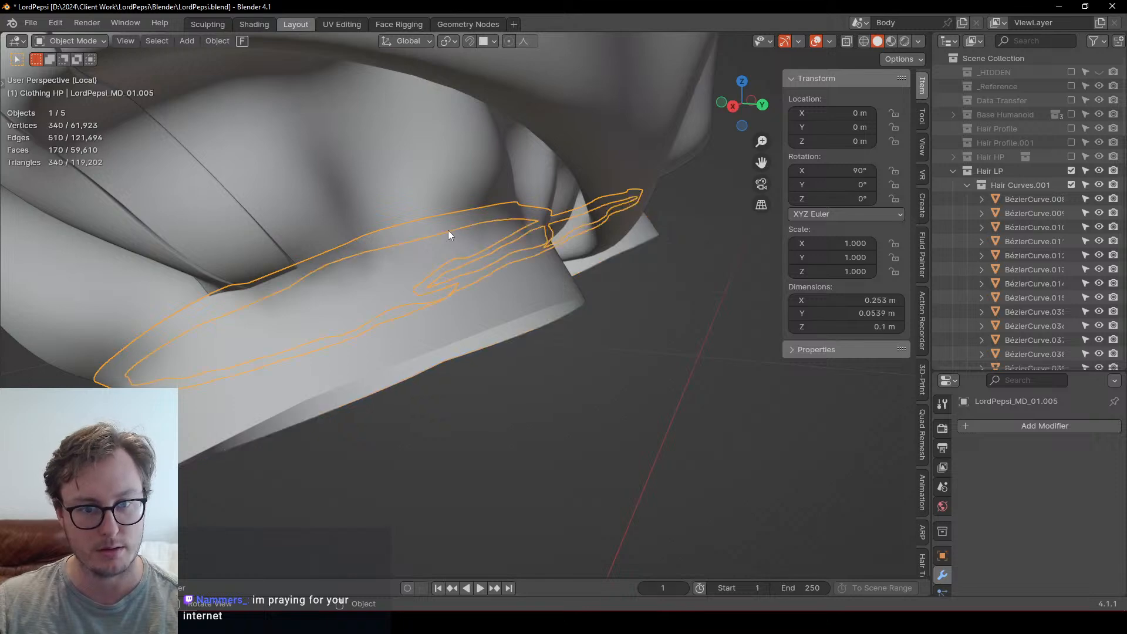
# Step: Add a Solidify modifier to the separated cuff band with offset 1 and thickness 0.002 m
pyautogui.click(995, 427)
pyautogui.moveTo(996, 428)
pyautogui.click(819, 361)
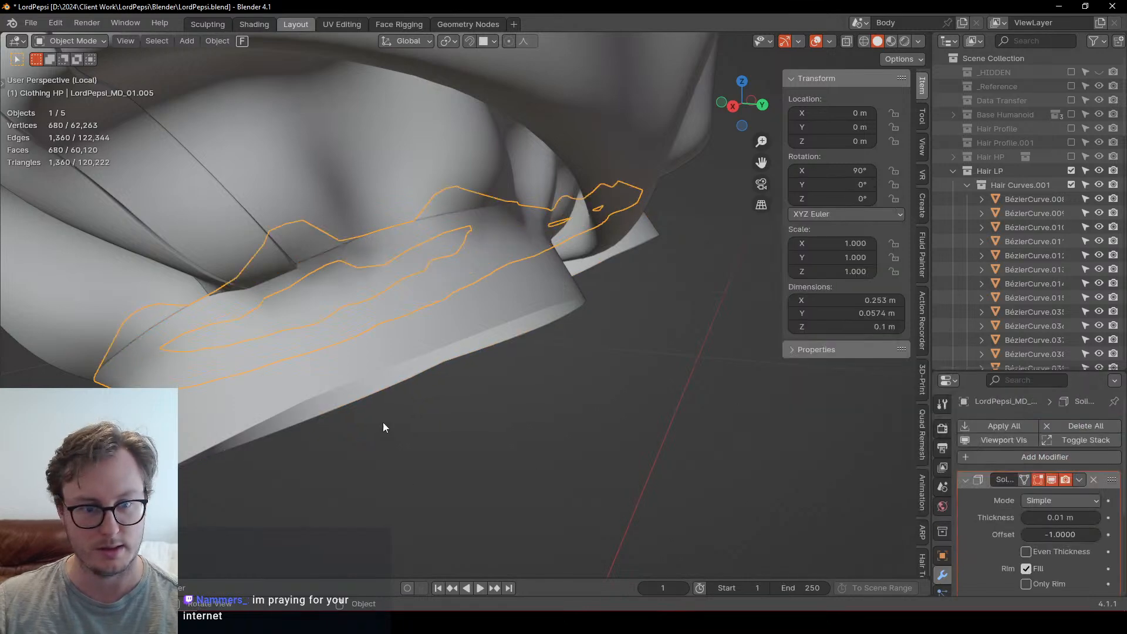
pyautogui.moveTo(383, 422); pyautogui.dragTo(539, 407, button='middle')
pyautogui.press('-')
pyautogui.click(1055, 518)
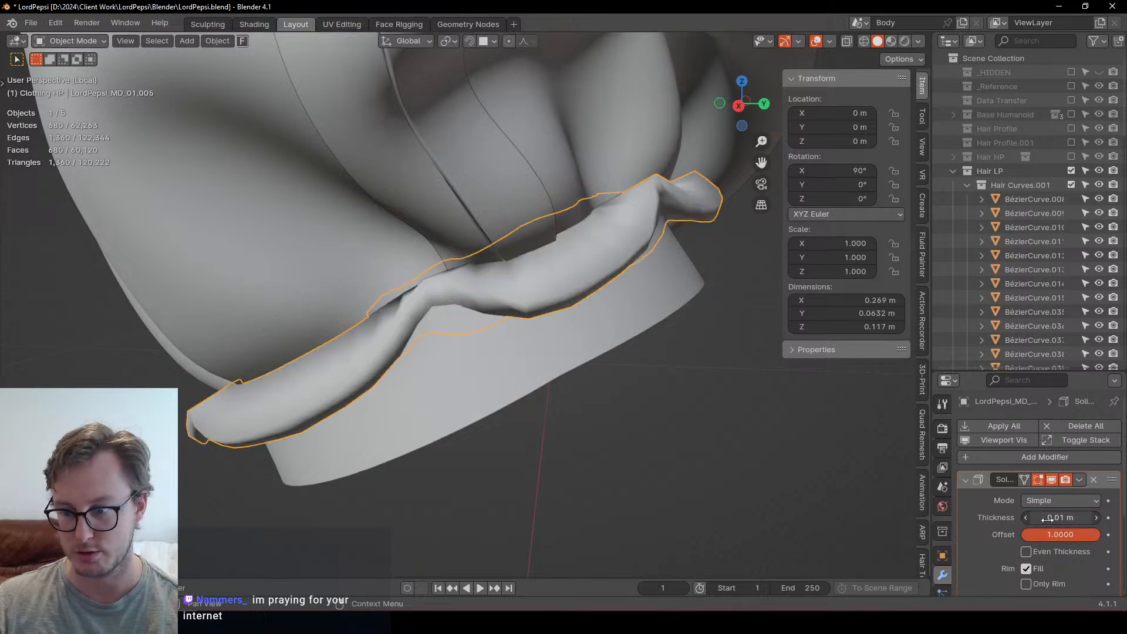
pyautogui.write('.002')
pyautogui.press('Return')
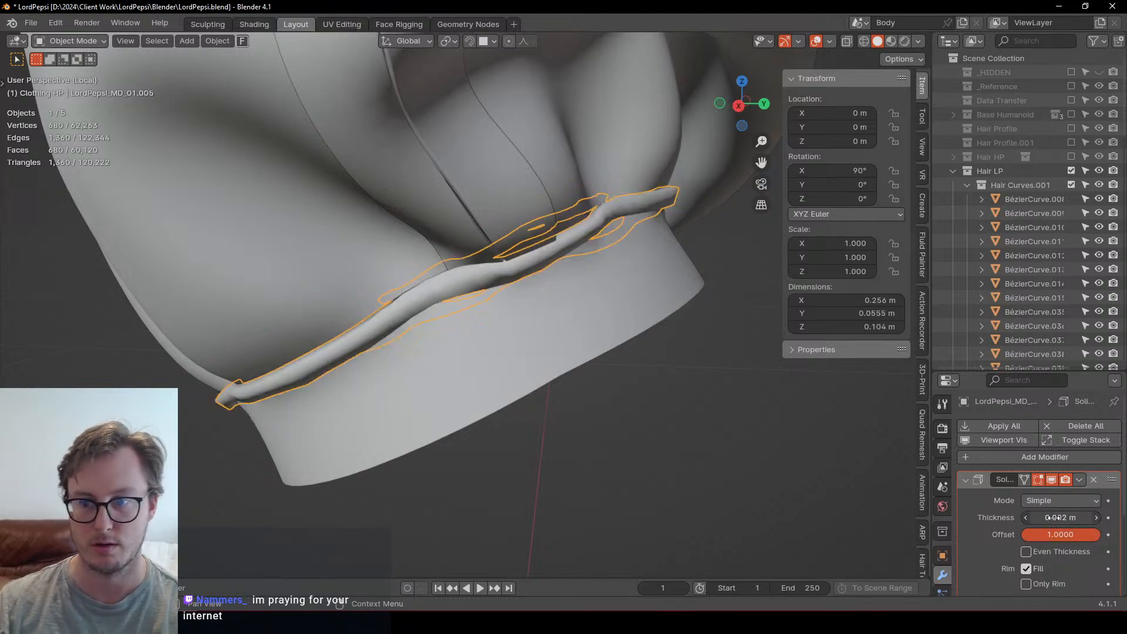
# Step: Select all the clothing objects and apply their rotation
pyautogui.rightClick(436, 357)
pyautogui.scroll(-10, 582, 230)
pyautogui.scroll(-3, 583, 230)
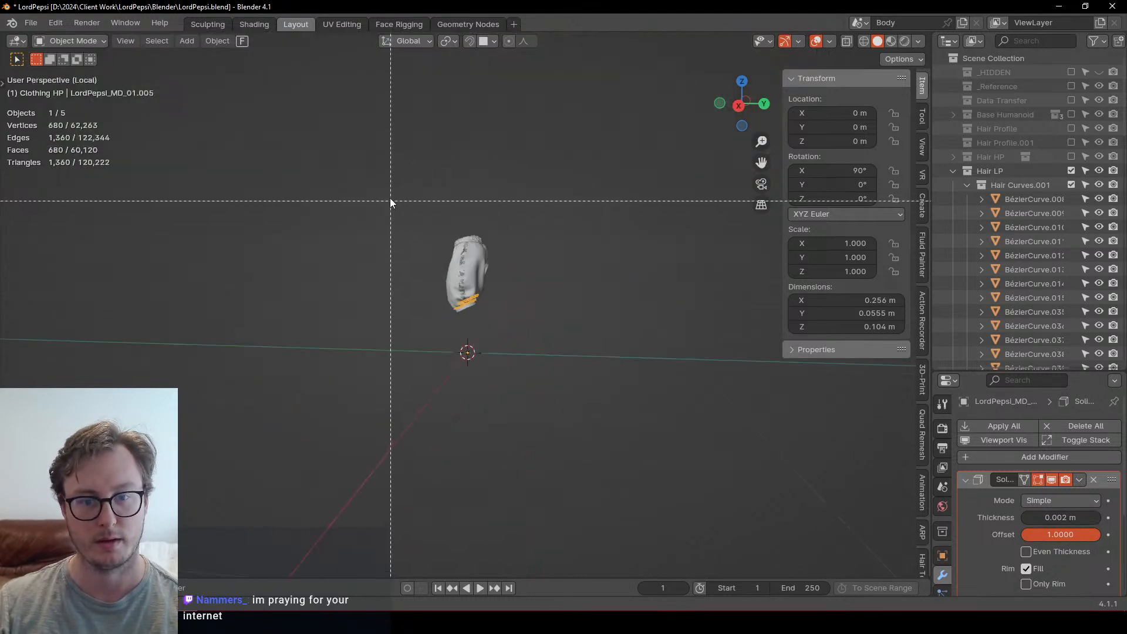
pyautogui.press('a')
pyautogui.hotkey('ctrl', 'a')
pyautogui.click(520, 438)
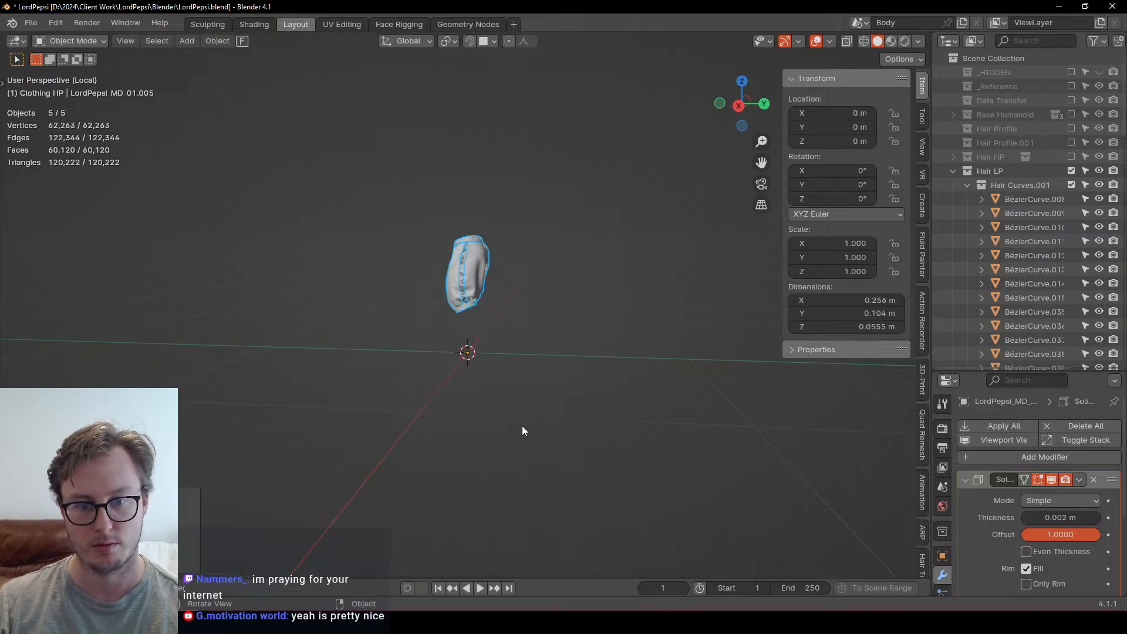
pyautogui.hotkey('ctrl', 'a')
pyautogui.click(485, 410)
pyautogui.scroll(12, 530, 265)
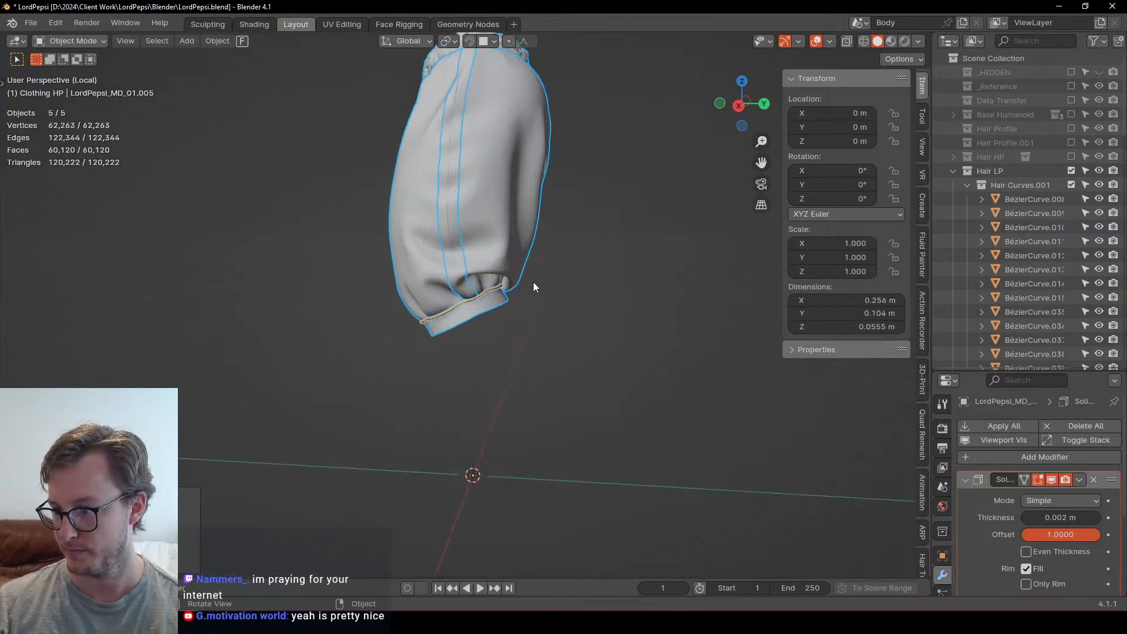
pyautogui.moveTo(540, 284); pyautogui.dragTo(435, 278, button='middle')
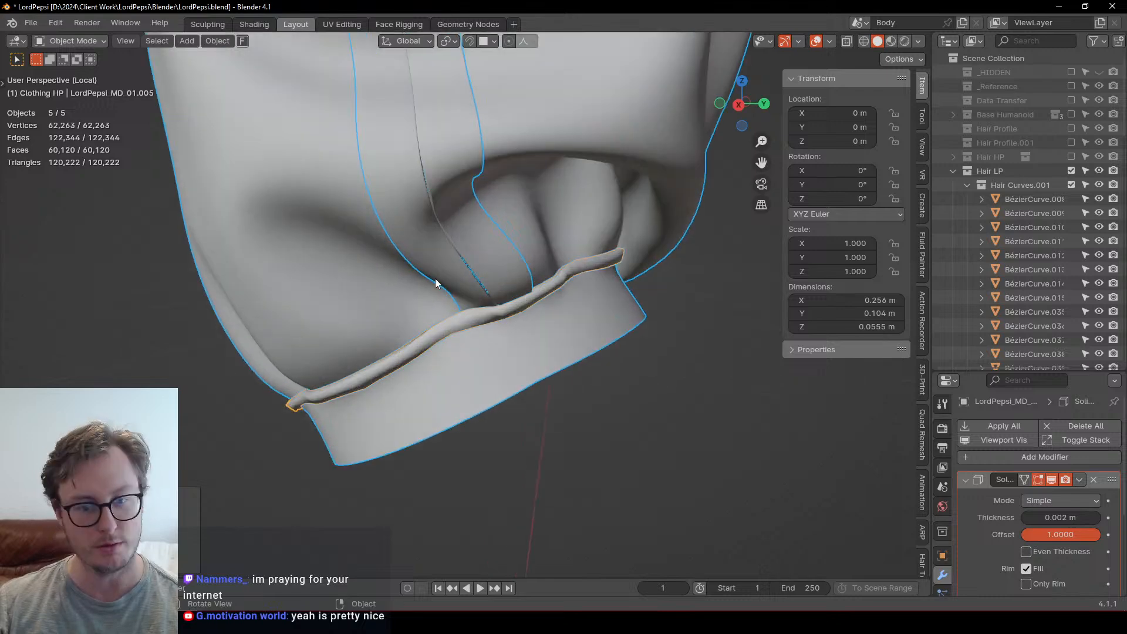
# Step: Select only the cuff band and reduce its Solidify thickness to 0.001 m
pyautogui.click(453, 318)
pyautogui.press('KP_Decimal')
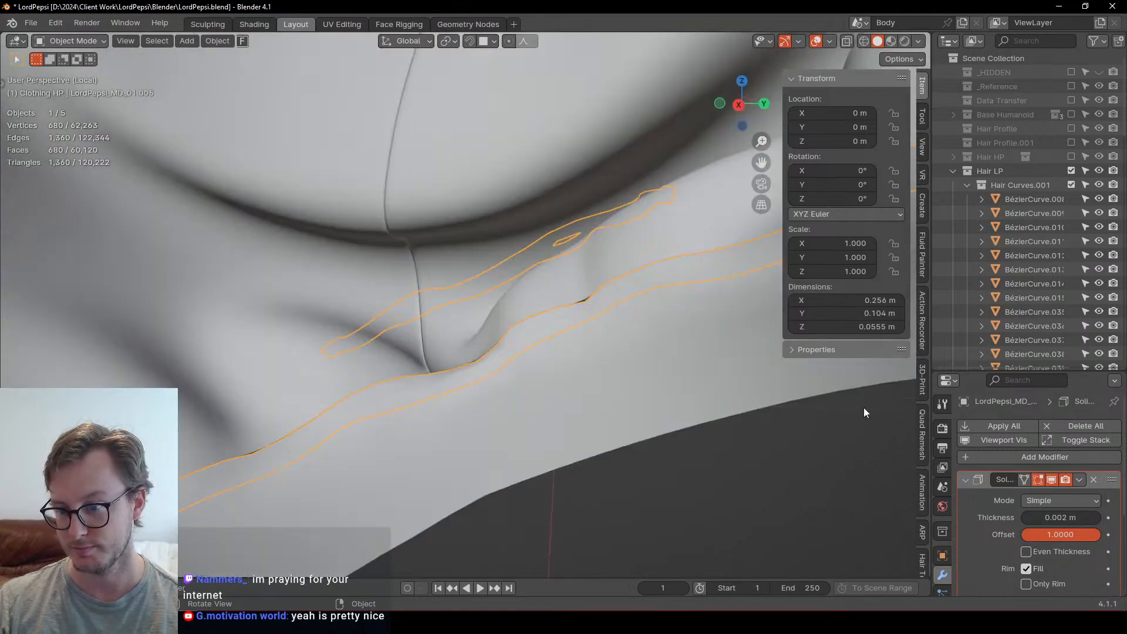
pyautogui.moveTo(864, 407); pyautogui.dragTo(675, 381, button='middle')
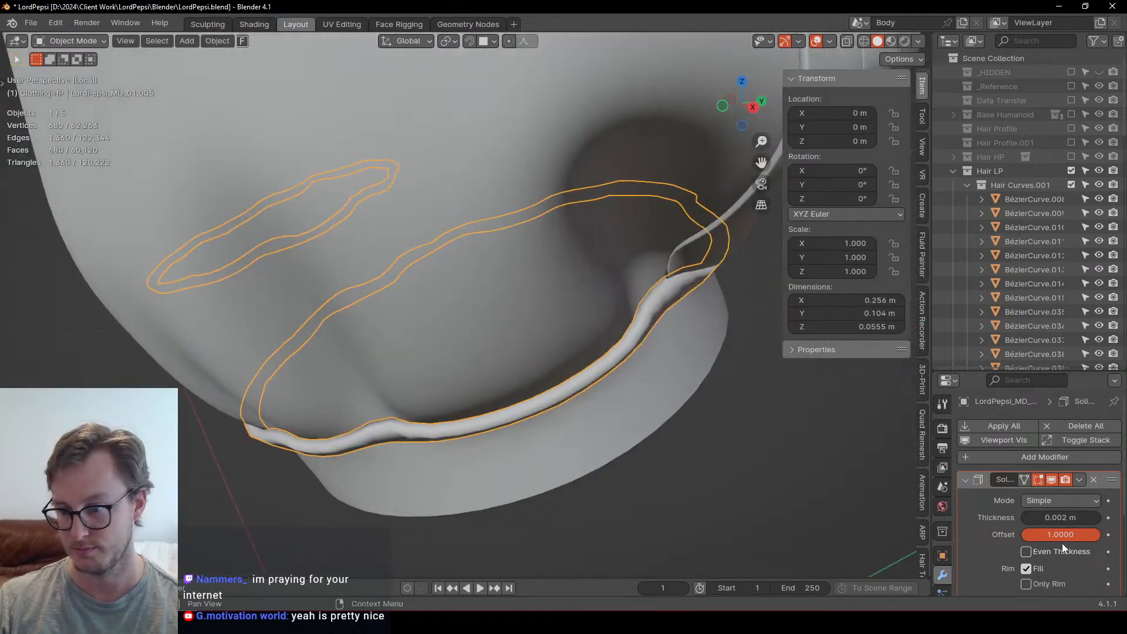
pyautogui.click(1044, 518)
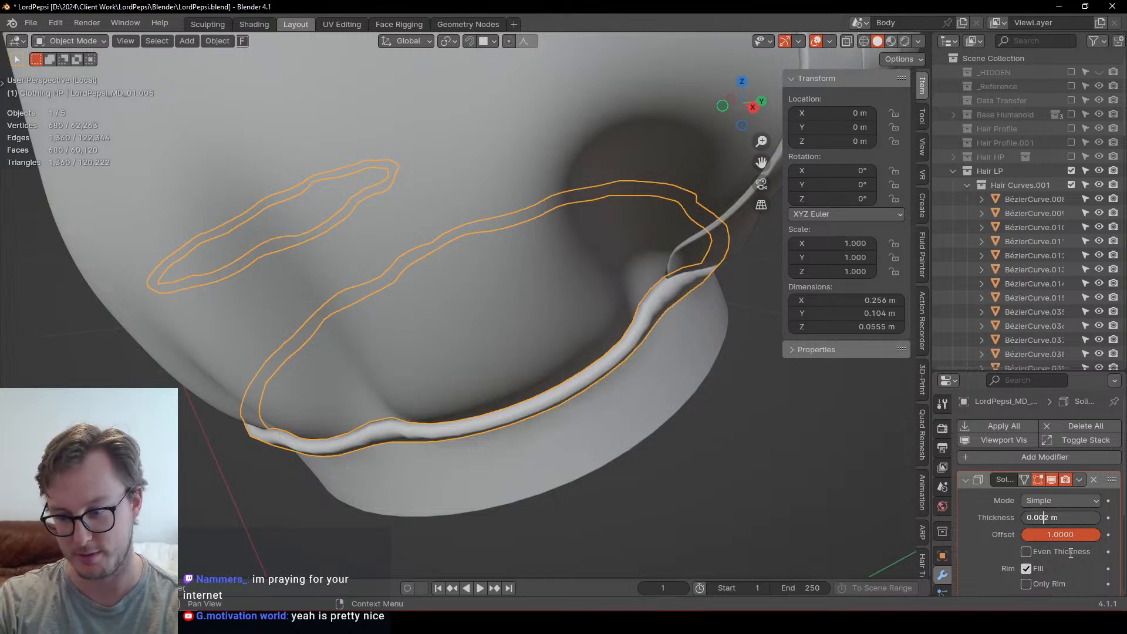
pyautogui.write('1')
pyautogui.press('Return')
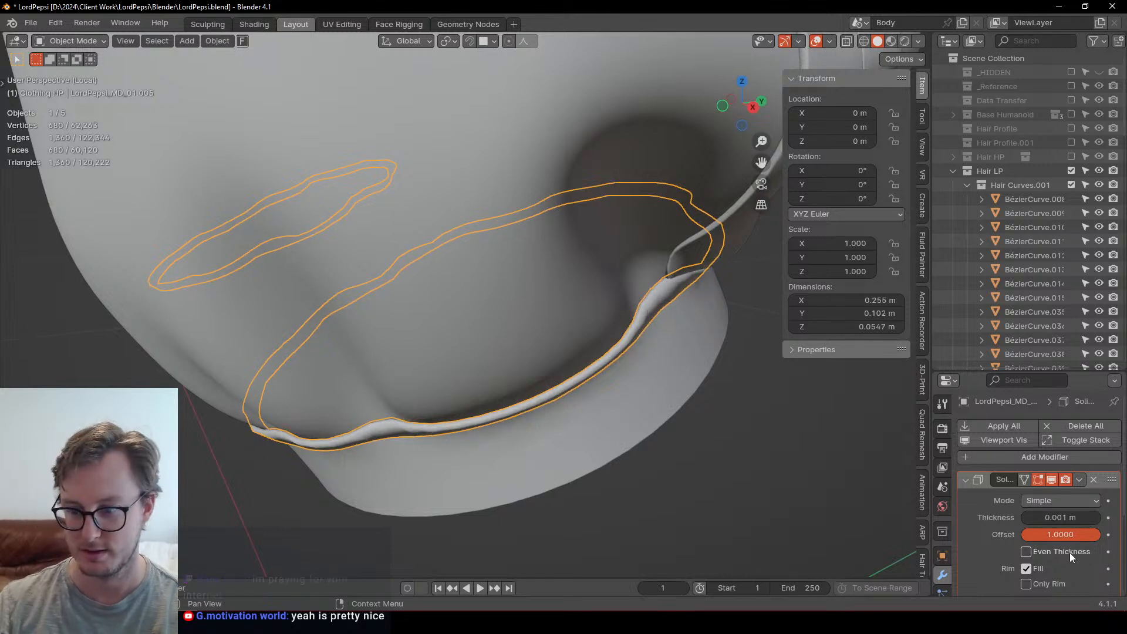
# Step: Add a Subdivision Surface modifier to the cuff band with 2 viewport levels, then deselect the band
pyautogui.moveTo(723, 239); pyautogui.dragTo(921, 476, button='middle')
pyautogui.click(972, 481)
pyautogui.press('q')
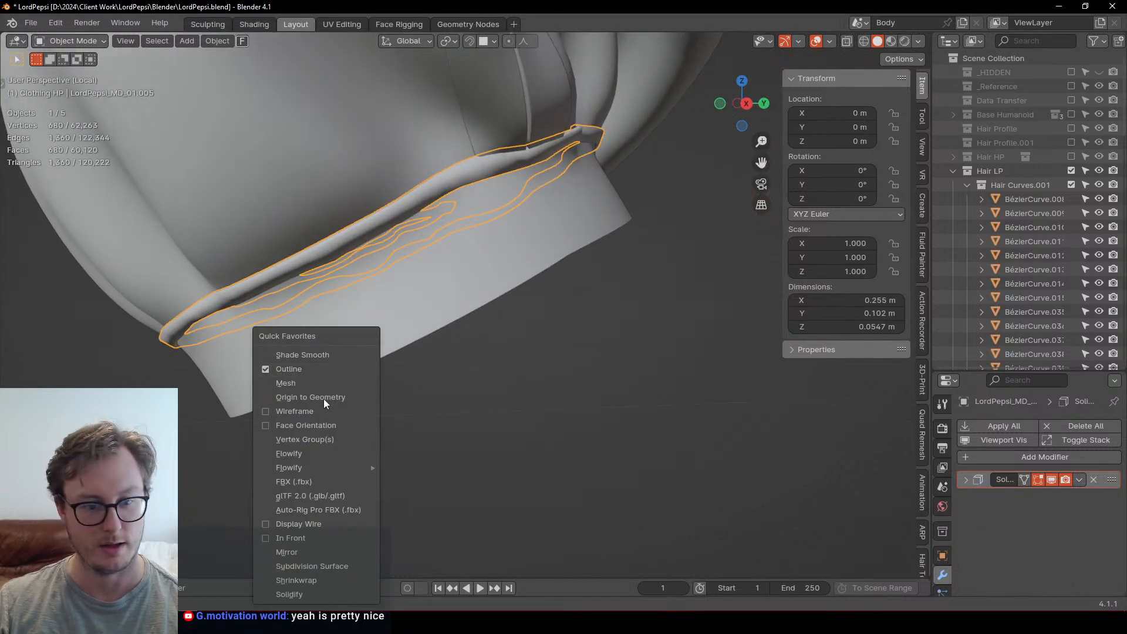
pyautogui.click(308, 565)
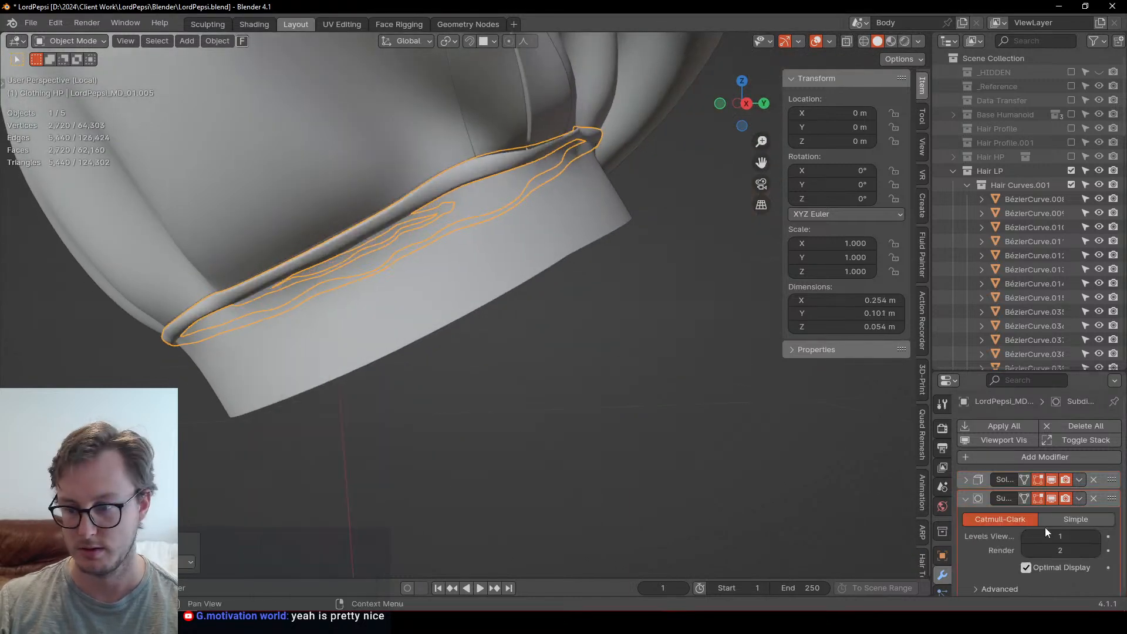
pyautogui.scroll(-5, 379, 273)
pyautogui.click(534, 364)
pyautogui.moveTo(534, 364); pyautogui.dragTo(586, 288, button='middle')
pyautogui.scroll(-1, 509, 252)
pyautogui.moveTo(509, 252); pyautogui.dragTo(541, 305, button='middle')
pyautogui.scroll(3, 541, 306)
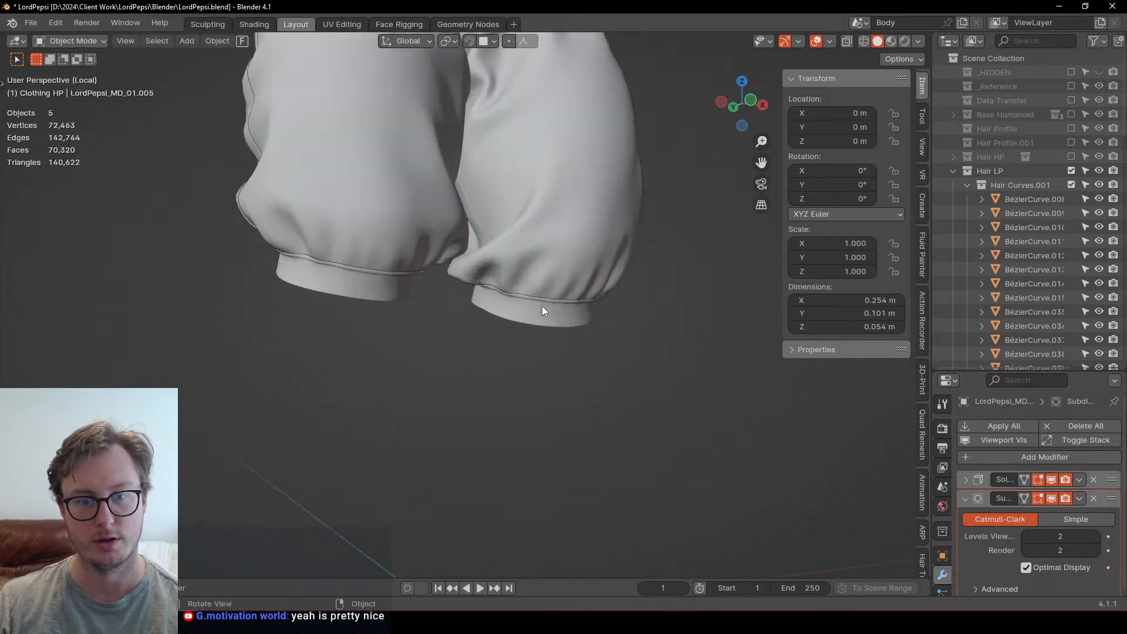
# Step: Select the ankle cuffs and add a Solidify modifier with a thickness of 0.001 m
pyautogui.click(608, 329)
pyautogui.moveTo(608, 329); pyautogui.dragTo(593, 379, button='middle')
pyautogui.press('q')
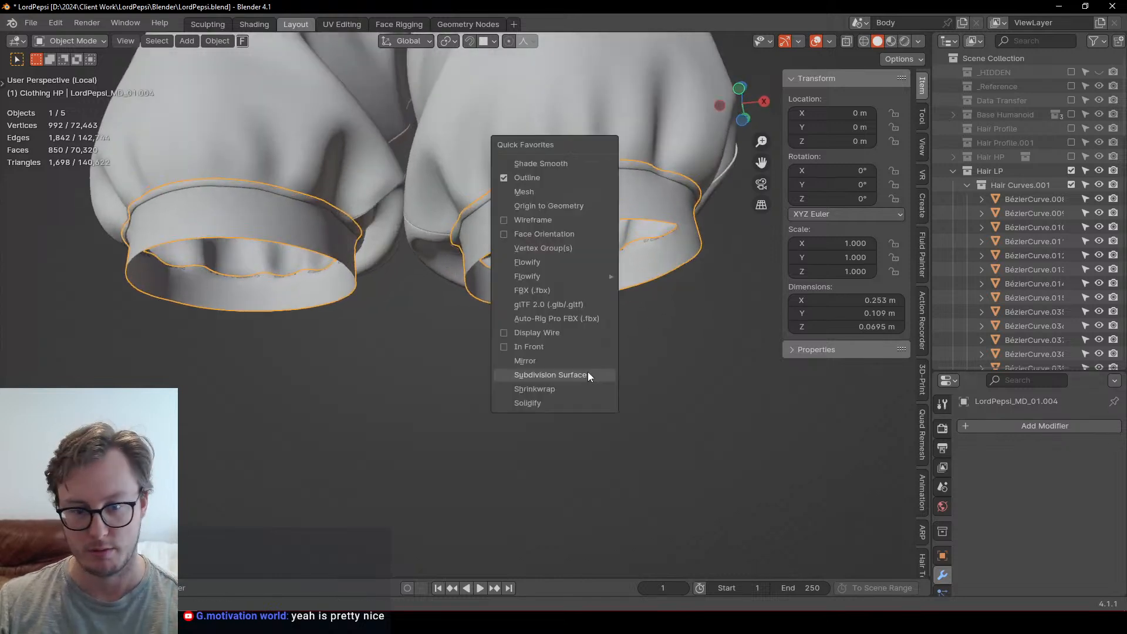
pyautogui.click(552, 397)
pyautogui.doubleClick(1062, 518)
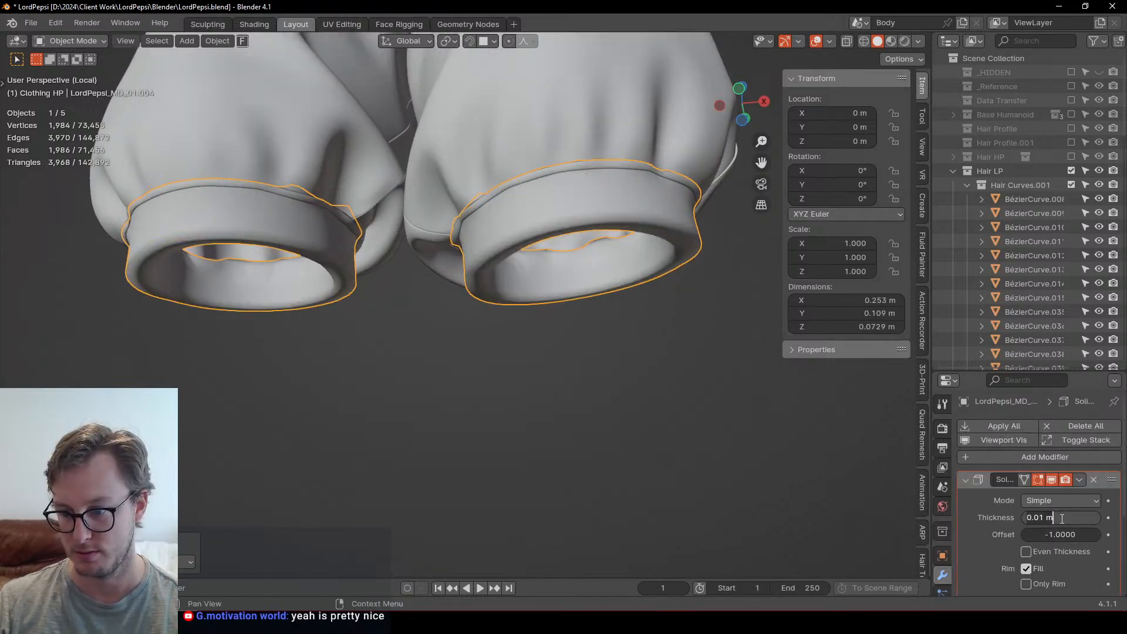
pyautogui.press('BackSpace')
pyautogui.press('BackSpace')
pyautogui.press('BackSpace')
pyautogui.press('BackSpace')
pyautogui.press('BackSpace')
pyautogui.press('BackSpace')
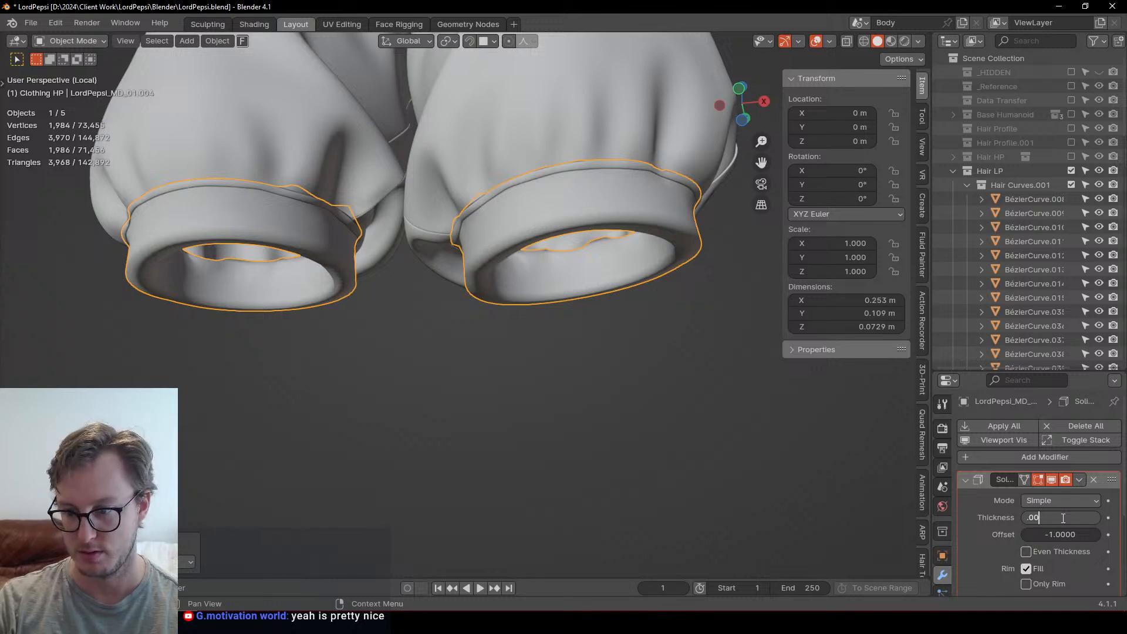
pyautogui.write('.001')
pyautogui.press('Return')
pyautogui.moveTo(564, 234)
pyautogui.mouseDown(button='middle')
pyautogui.moveTo(478, 320)
pyautogui.moveTo(546, 320)
pyautogui.moveTo(558, 221)
pyautogui.mouseUp(button='middle')
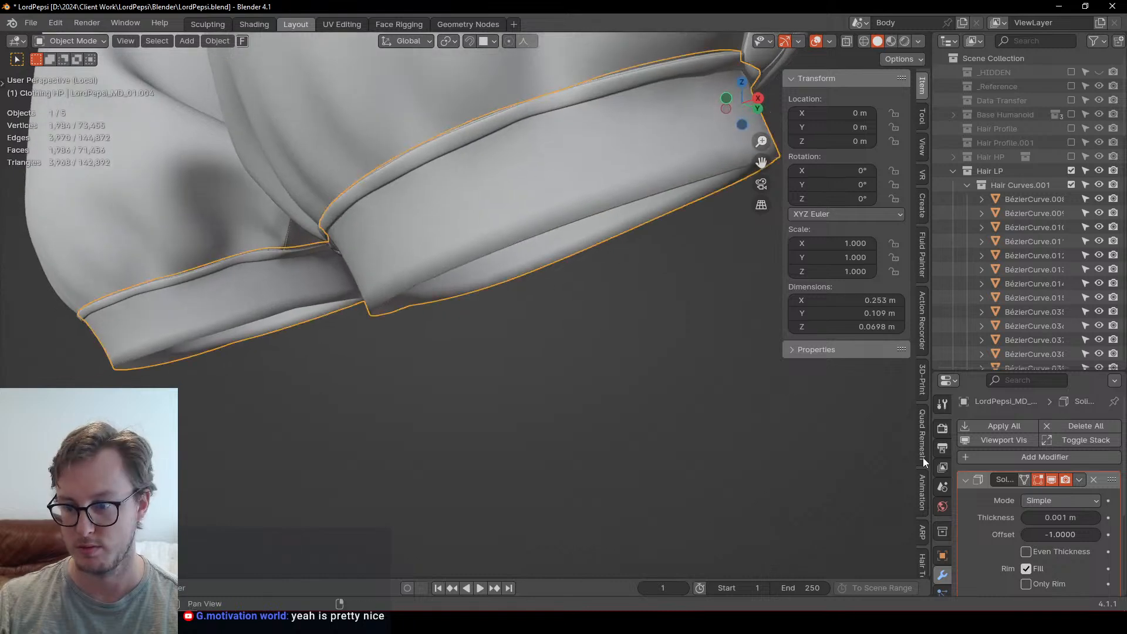
# Step: Add a Subdivision Surface modifier to the ankle cuffs below the Solidify modifier
pyautogui.click(966, 480)
pyautogui.press('q')
pyautogui.click(418, 261)
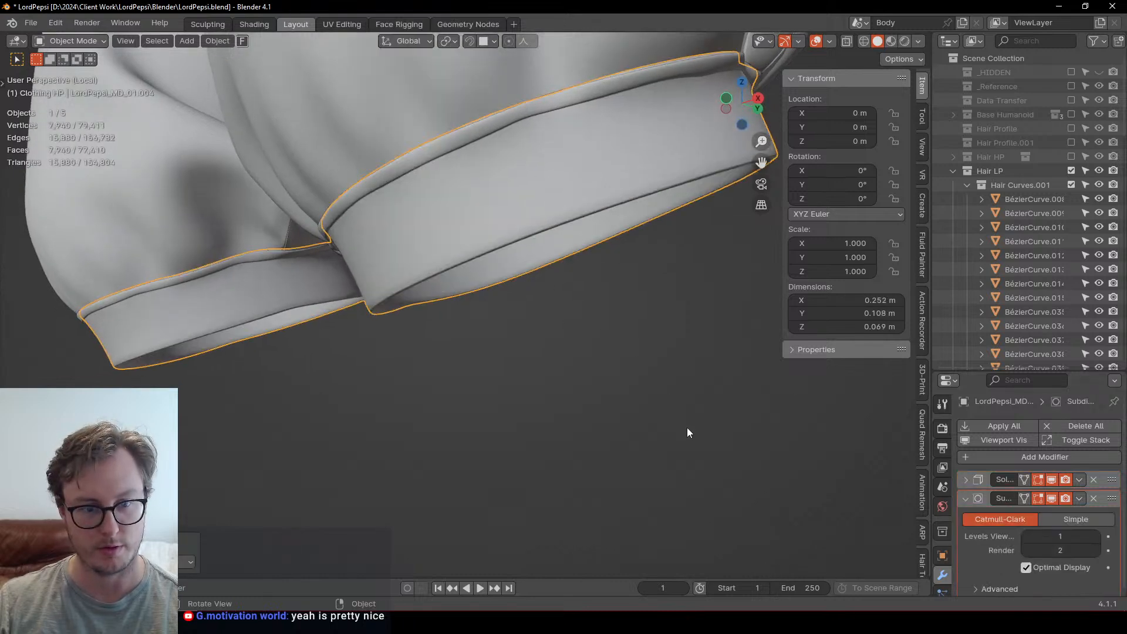
pyautogui.click(965, 500)
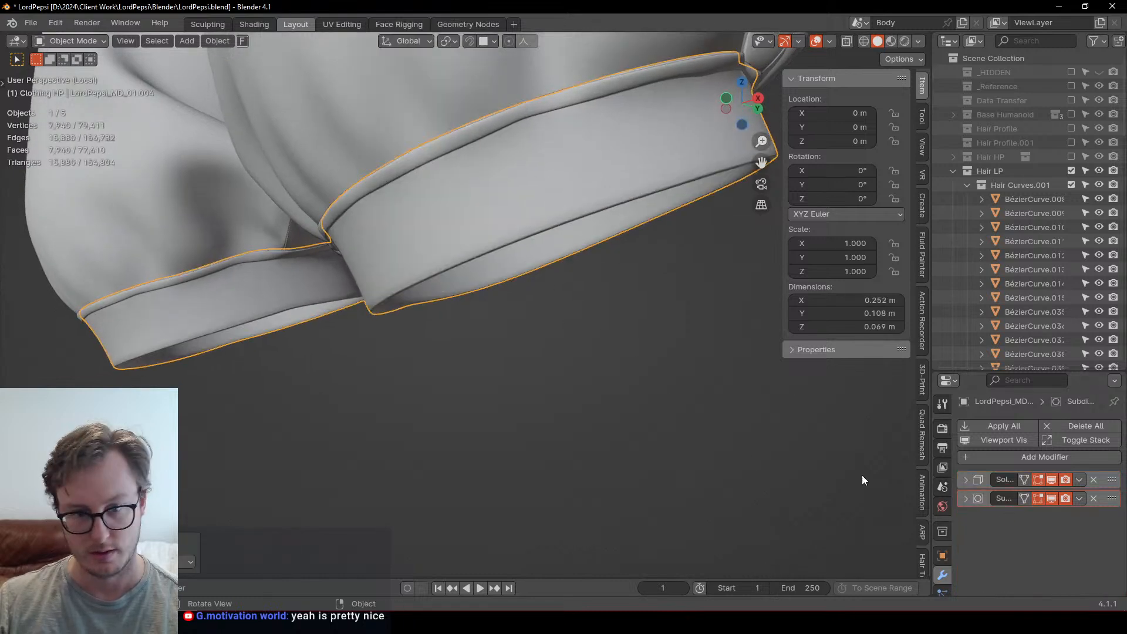
# Step: Open the waistband mesh for editing and select one linked panel of its inner layer
pyautogui.scroll(-3, 515, 350)
pyautogui.click(516, 349)
pyautogui.moveTo(574, 372); pyautogui.dragTo(225, 369, button='middle')
pyautogui.scroll(8, 372, 304)
pyautogui.click(468, 301)
pyautogui.press('Tab')
pyautogui.scroll(1, 468, 301)
pyautogui.scroll(-4, 468, 301)
pyautogui.scroll(3, 393, 385)
pyautogui.click(348, 196)
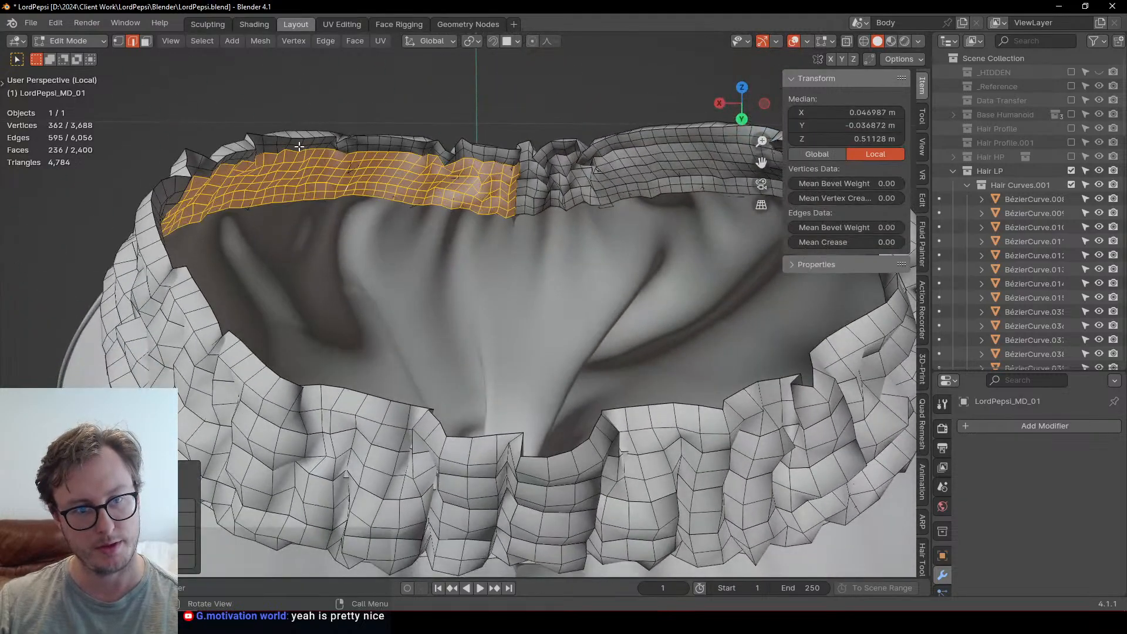
# Step: Extend the selection to the remaining linked panels of the waistband's inner layer and return to Object Mode
pyautogui.press('l')
pyautogui.moveTo(300, 147); pyautogui.dragTo(542, 215, button='middle')
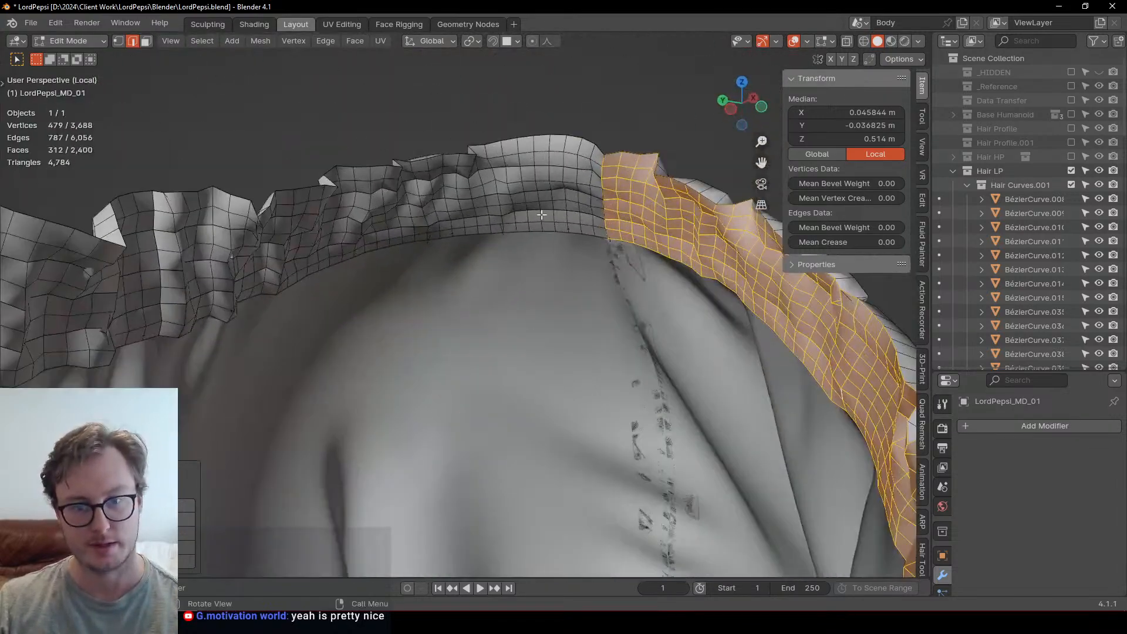
pyautogui.press('l')
pyautogui.press('l')
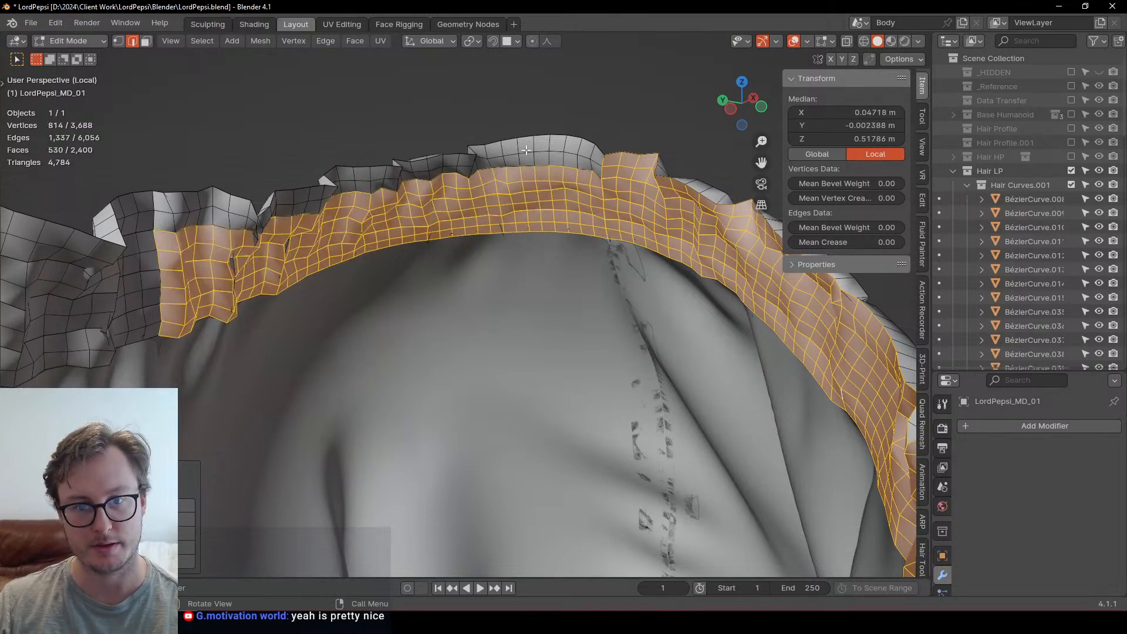
pyautogui.moveTo(512, 157); pyautogui.dragTo(391, 180, button='middle')
pyautogui.press('l')
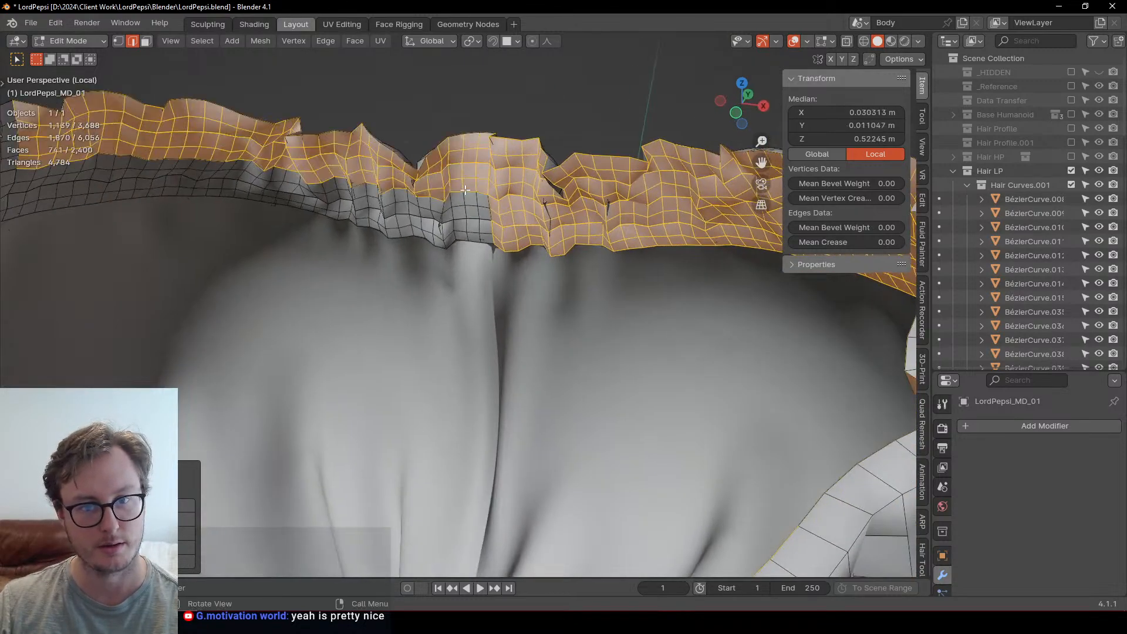
pyautogui.moveTo(457, 156); pyautogui.dragTo(513, 252, button='middle')
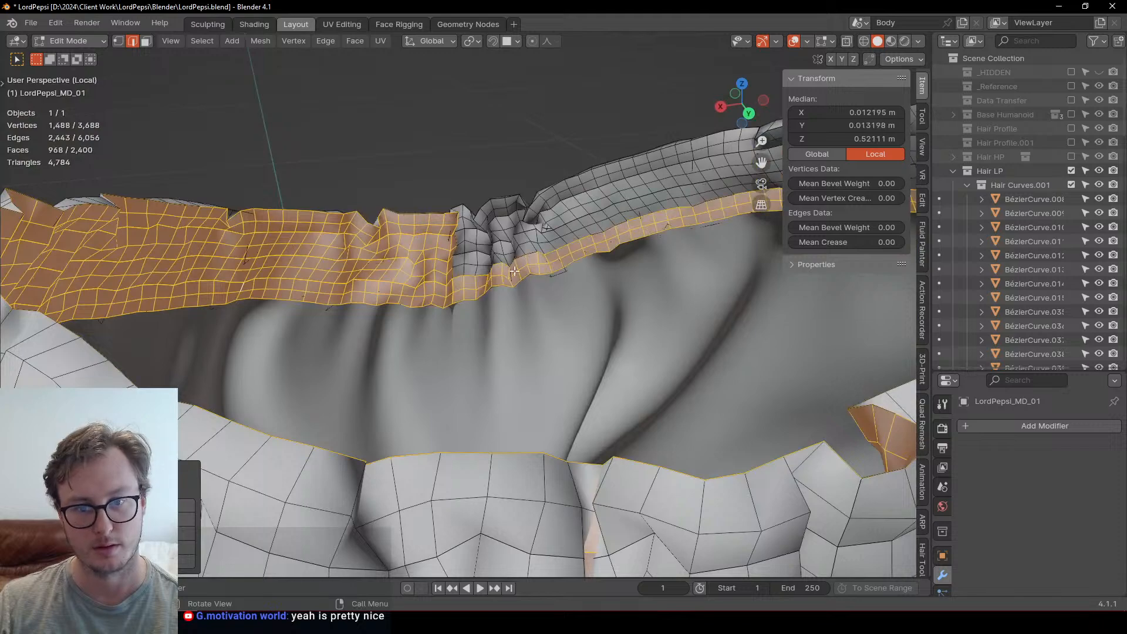
pyautogui.press('l')
pyautogui.scroll(-5, 269, 221)
pyautogui.moveTo(268, 221); pyautogui.dragTo(566, 320, button='middle')
pyautogui.press('Tab')
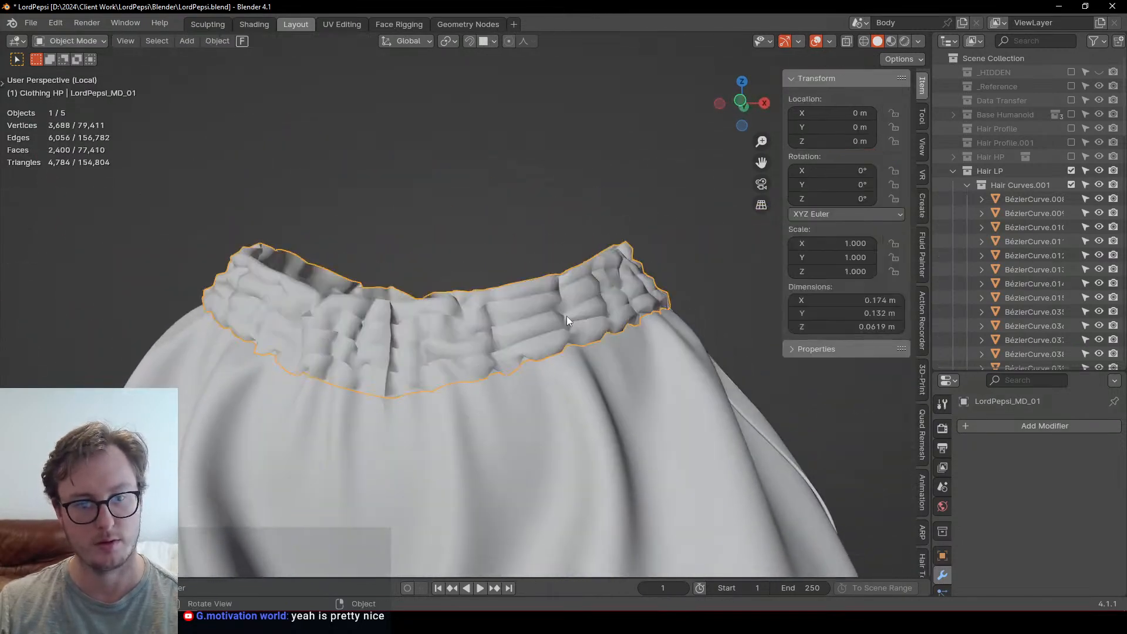
# Step: Add a Subdivision Surface modifier to the waistband and set its viewport levels to 2
pyautogui.click(966, 425)
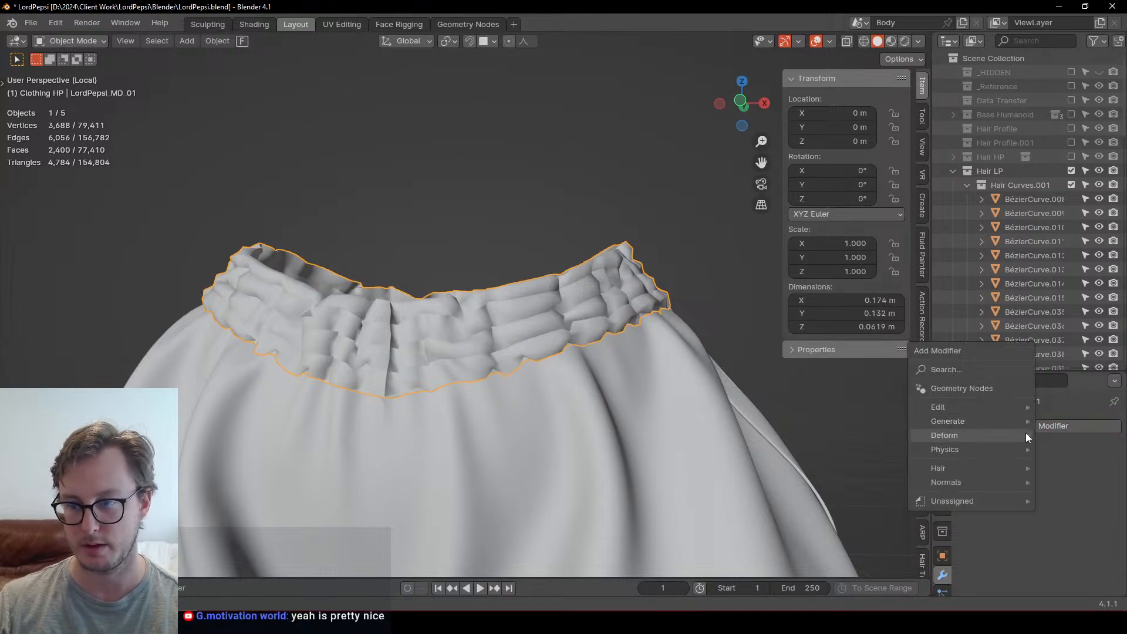
pyautogui.moveTo(978, 436)
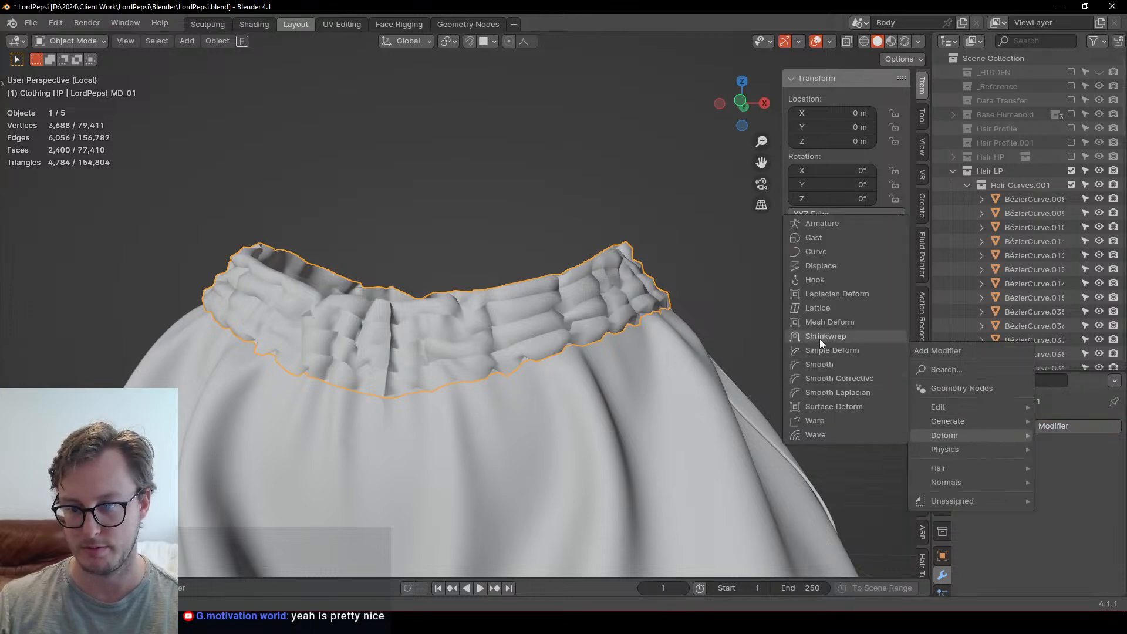
pyautogui.press('q')
pyautogui.click(466, 354)
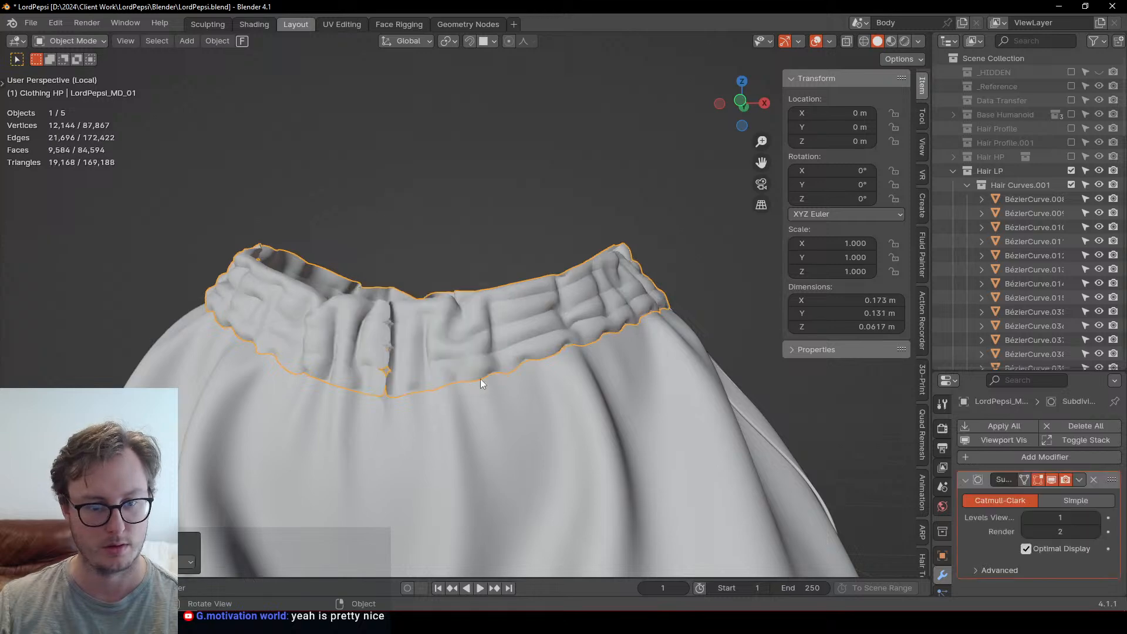
pyautogui.moveTo(481, 383); pyautogui.dragTo(500, 383, button='middle')
pyautogui.click(1095, 517)
pyautogui.scroll(-3, 453, 321)
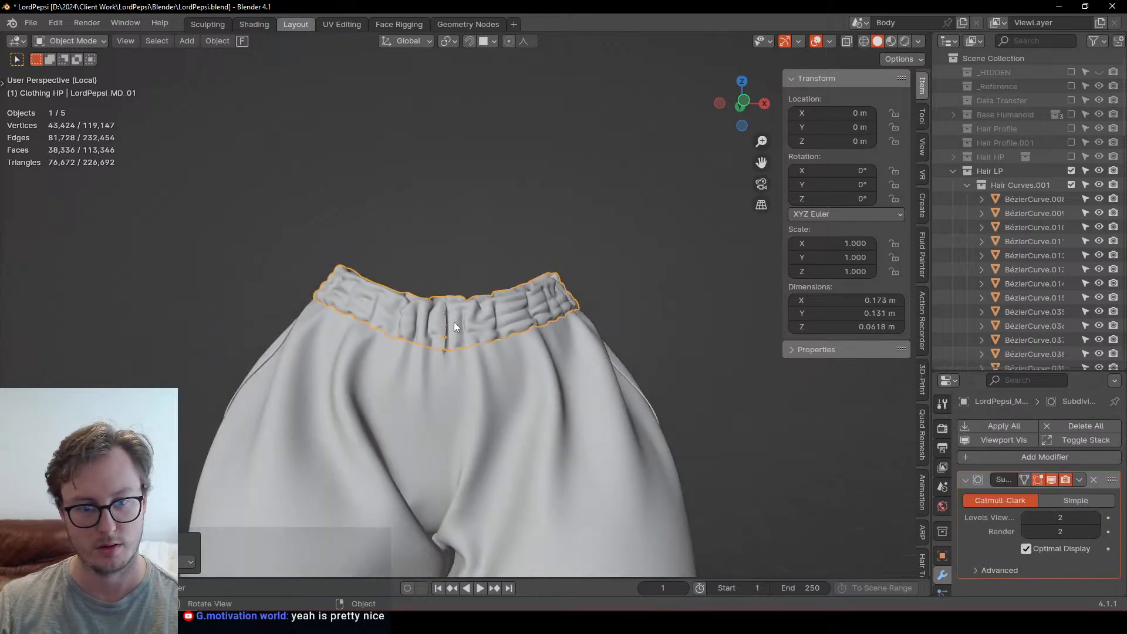
pyautogui.moveTo(453, 322); pyautogui.dragTo(488, 397, button='middle')
# Step: Select the boundary loops of the whole waistband mesh and show them in wireframe
pyautogui.click(614, 318)
pyautogui.click(445, 336)
pyautogui.scroll(-3, 592, 309)
pyautogui.scroll(4, 488, 397)
pyautogui.press('Tab')
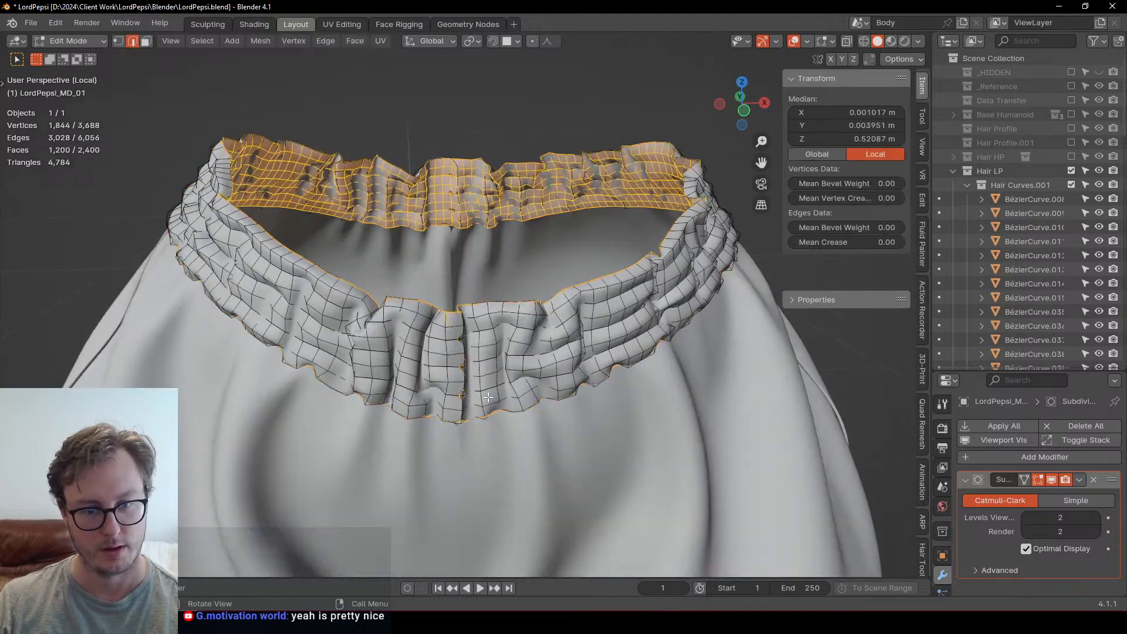
pyautogui.press('a')
pyautogui.press('q')
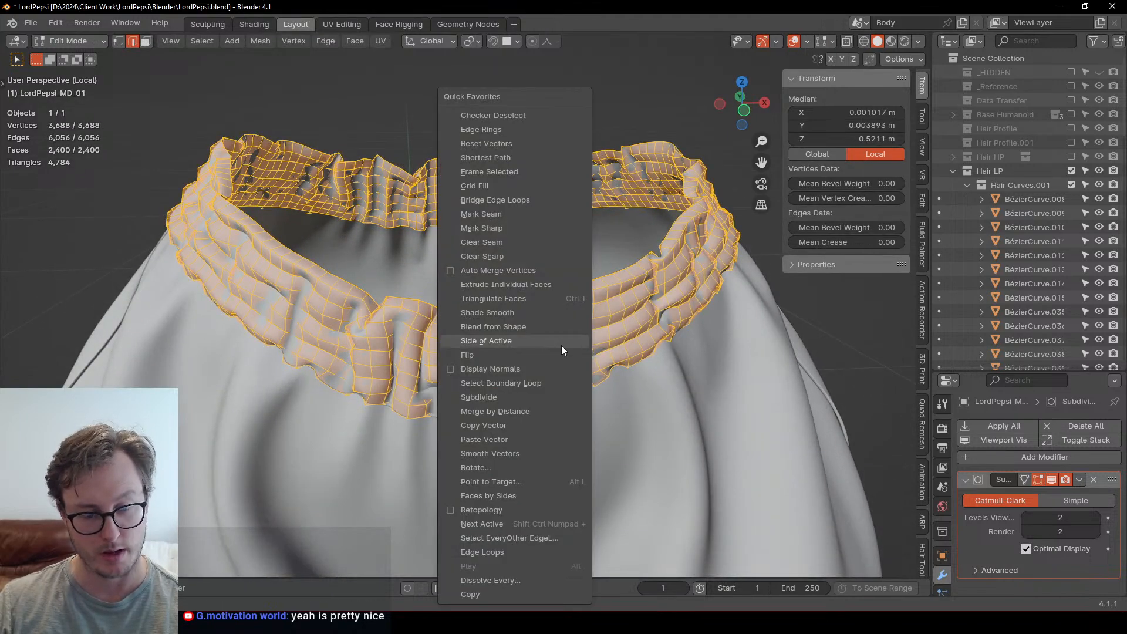
pyautogui.click(516, 385)
pyautogui.scroll(2, 571, 388)
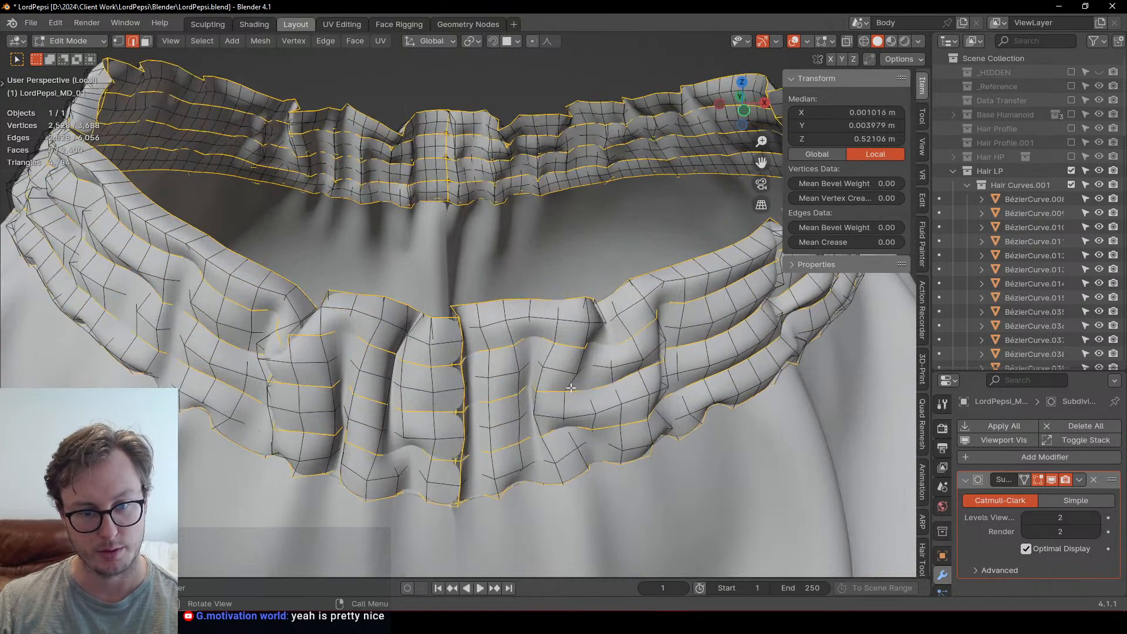
pyautogui.click(409, 373)
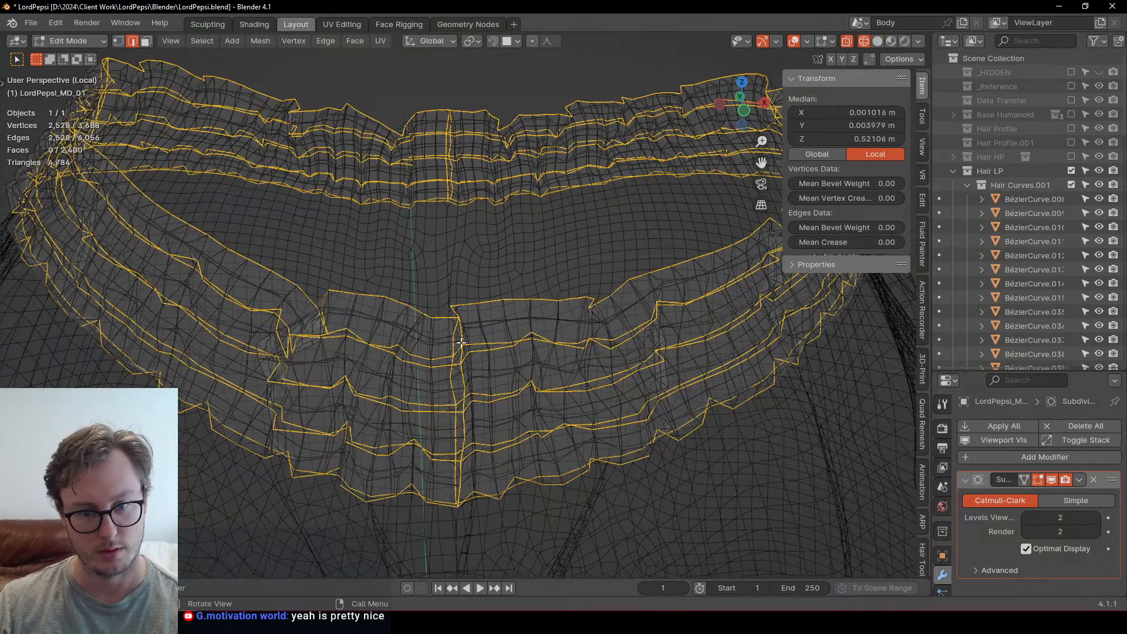
pyautogui.scroll(-4, 448, 346)
pyautogui.moveTo(449, 346); pyautogui.dragTo(498, 358, button='middle')
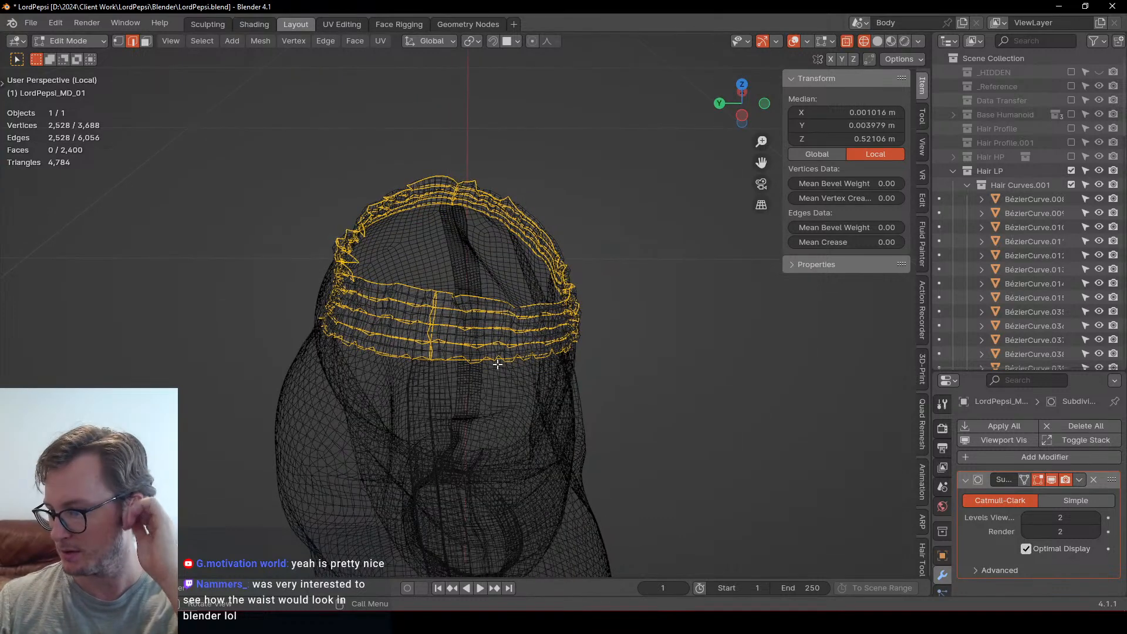
# Step: Return the waistband from Edit Mode to Object Mode, restore solid shading and deselect it
pyautogui.moveTo(513, 364); pyautogui.dragTo(389, 322, button='middle')
pyautogui.press('Tab')
pyautogui.hotkey('shift', 'z')
pyautogui.moveTo(565, 325)
pyautogui.mouseDown(button='middle')
pyautogui.moveTo(453, 326)
pyautogui.moveTo(481, 305)
pyautogui.moveTo(502, 342)
pyautogui.moveTo(527, 313)
pyautogui.mouseUp(button='middle')
pyautogui.scroll(4, 502, 342)
pyautogui.scroll(-8, 527, 312)
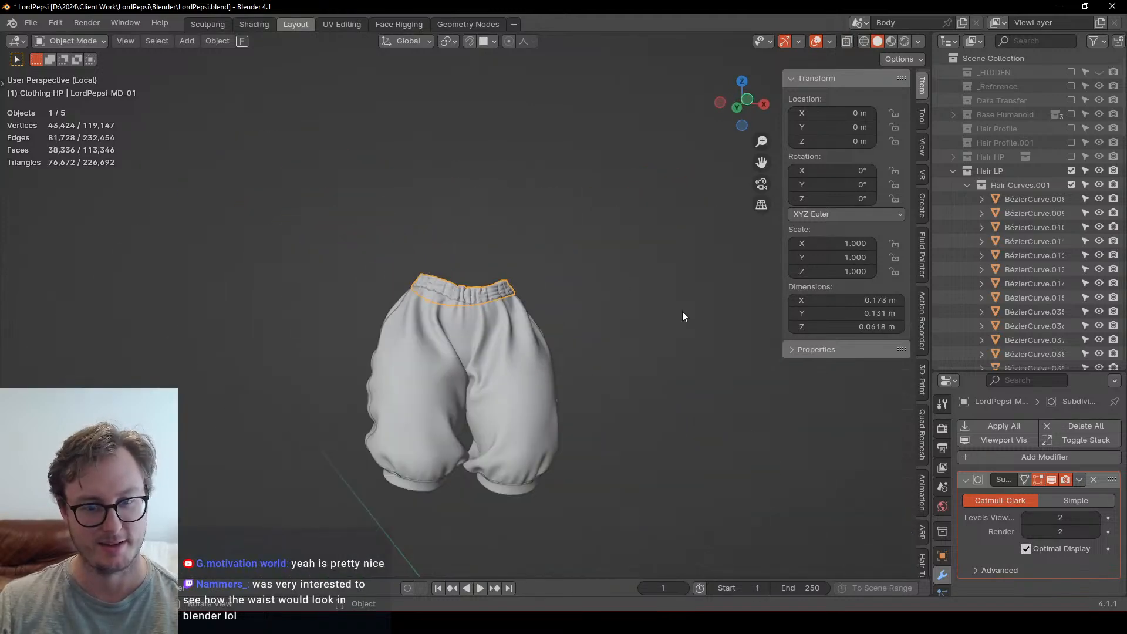
pyautogui.click(682, 311)
# Step: Examine the seam between the pants and the side strip below the waistband up close
pyautogui.moveTo(536, 374)
pyautogui.keyDown('shift'); pyautogui.mouseDown(button='middle')
pyautogui.moveTo(511, 326)
pyautogui.moveTo(716, 356)
pyautogui.moveTo(611, 360)
pyautogui.moveTo(531, 392)
pyautogui.mouseUp(button='middle'); pyautogui.keyUp('shift')
pyautogui.scroll(3, 594, 364)
pyautogui.click(433, 359)
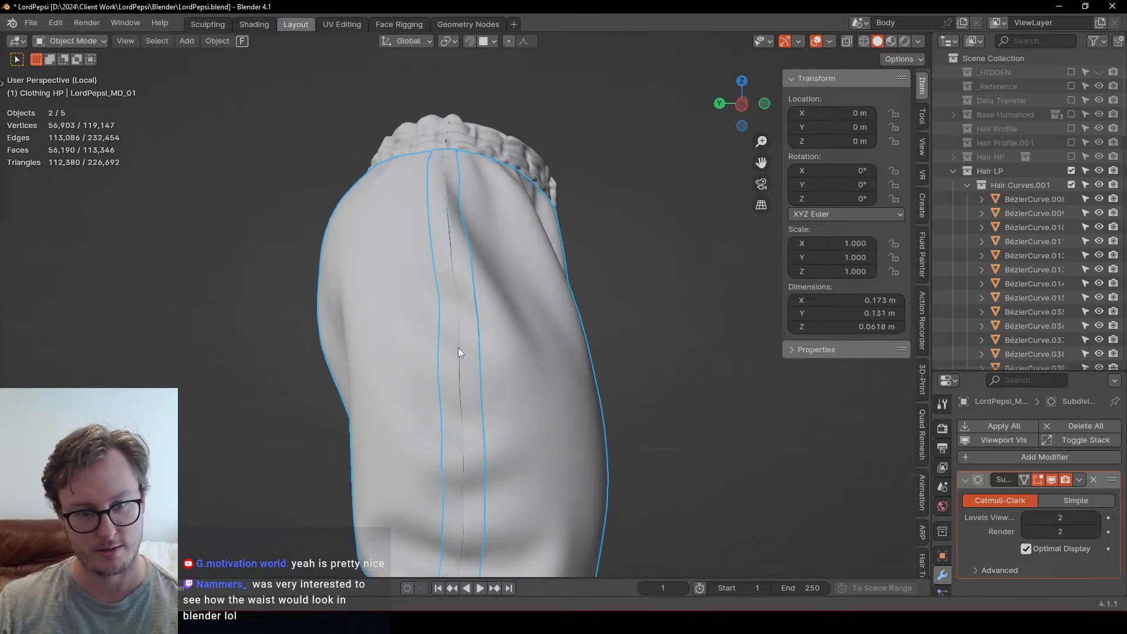
pyautogui.scroll(3, 465, 371)
pyautogui.click(766, 398)
pyautogui.scroll(-4, 766, 399)
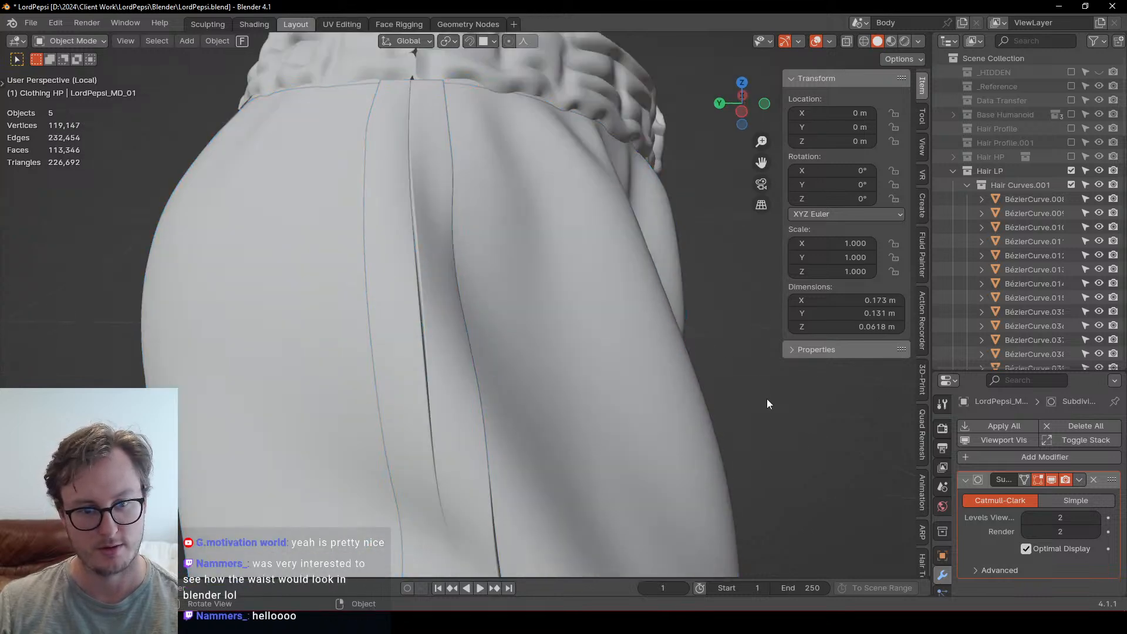
pyautogui.moveTo(767, 399); pyautogui.dragTo(503, 285, button='middle')
# Step: Exit local view to bring back the whole character and save the file
pyautogui.click(504, 284)
pyautogui.scroll(-3, 339, 319)
pyautogui.moveTo(340, 318); pyautogui.dragTo(551, 331, button='middle')
pyautogui.press('KP_Divide')
pyautogui.scroll(4, 551, 331)
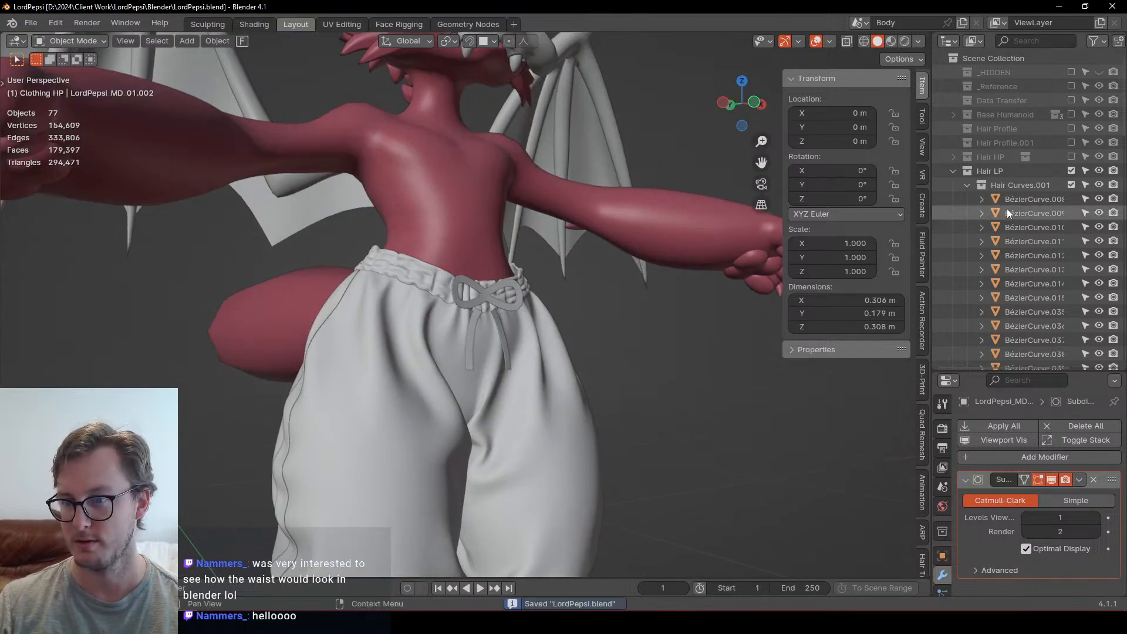
# Step: Collapse the Hair LP, WingsMask LP and Body LP collections and unhide the shawl mesh LordPepsi_MD_01.001 in Clothing HP
pyautogui.click(954, 171)
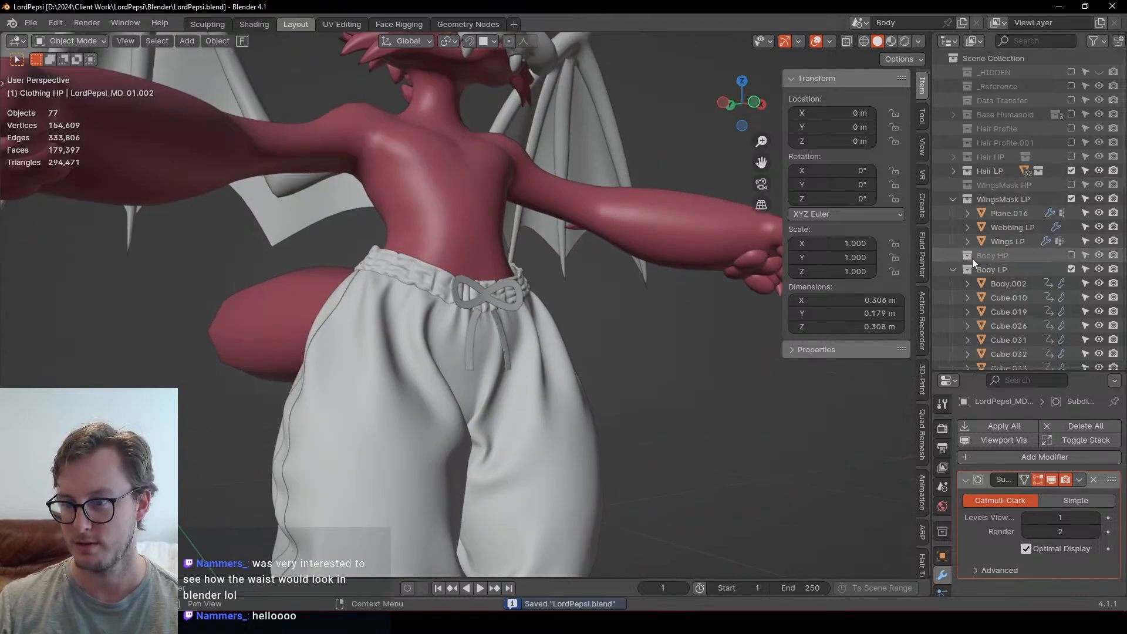
pyautogui.click(963, 270)
pyautogui.click(954, 269)
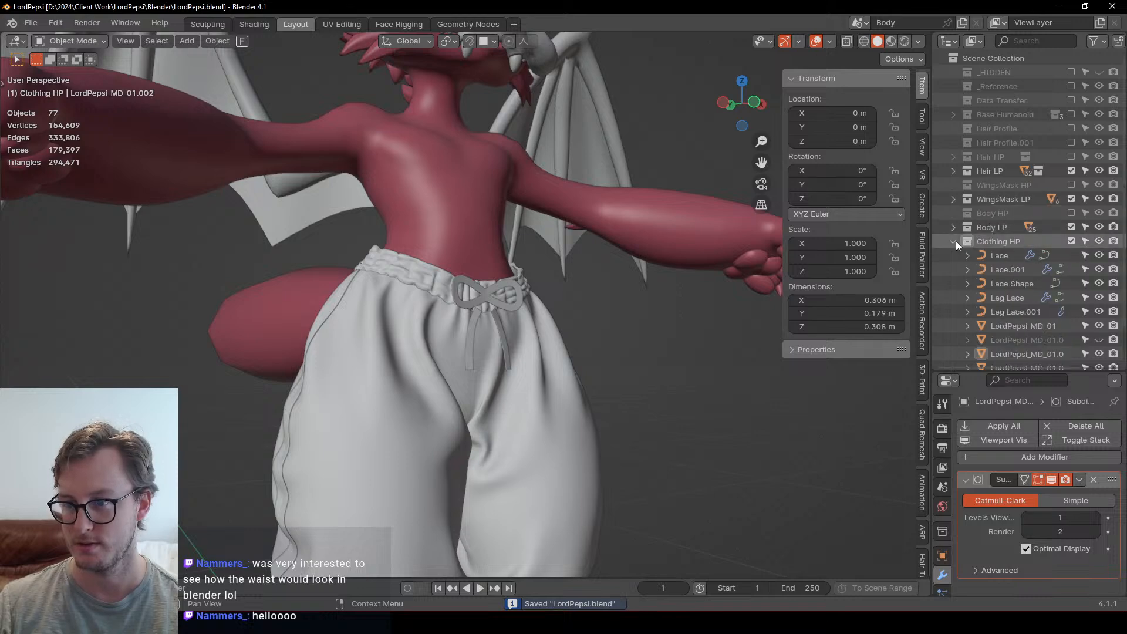
pyautogui.scroll(-3, 1069, 311)
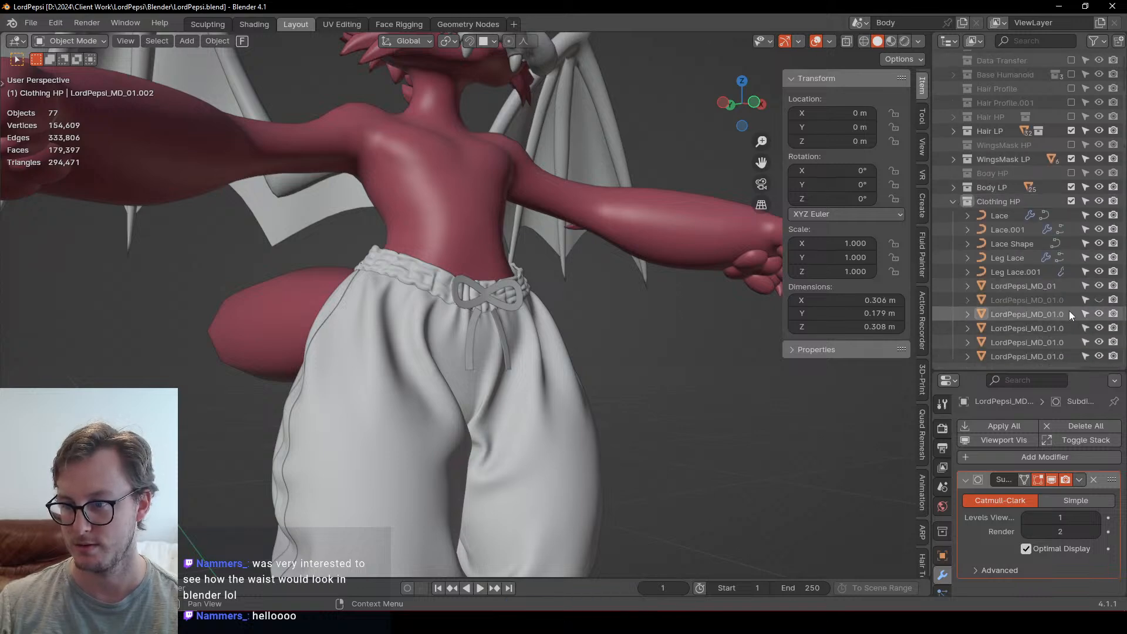
pyautogui.click(1097, 299)
pyautogui.scroll(-4, 318, 287)
# Step: Select the draped shawl mesh and switch it to Sculpt Mode
pyautogui.moveTo(318, 287); pyautogui.dragTo(595, 321, button='middle')
pyautogui.scroll(3, 307, 330)
pyautogui.scroll(1, 548, 291)
pyautogui.click(548, 290)
pyautogui.scroll(-4, 552, 286)
pyautogui.scroll(5, 543, 312)
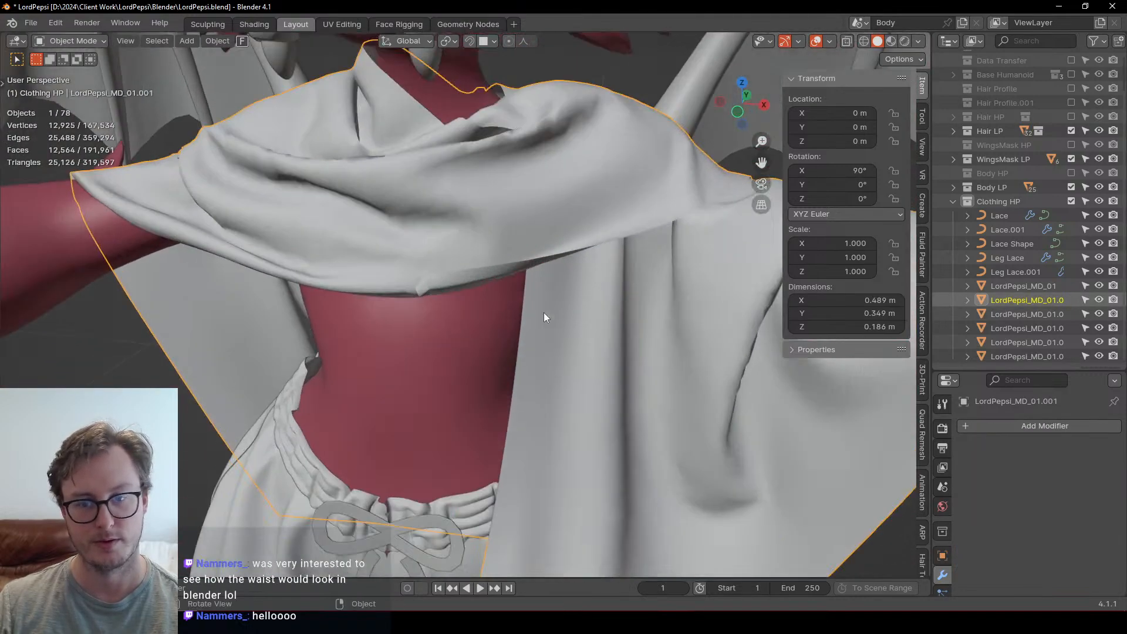
pyautogui.moveTo(508, 304); pyautogui.dragTo(519, 346, button='middle')
pyautogui.hotkey('ctrl', 'Tab')
pyautogui.click(505, 293)
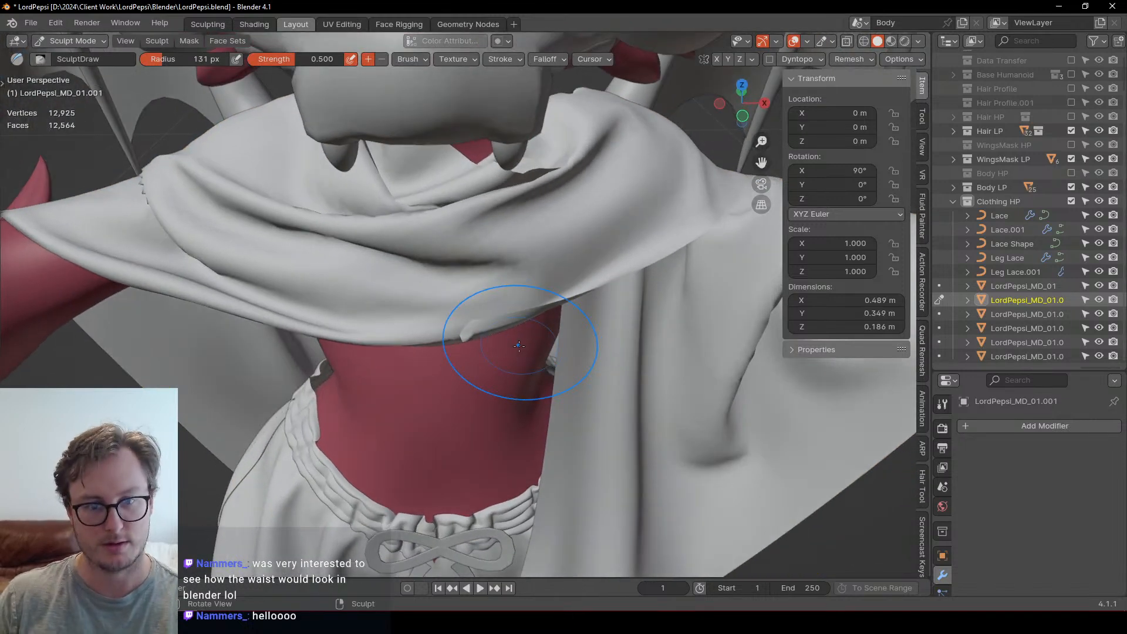
# Step: Smooth the protruding edge of the shawl's front hem using the Draw Sharp and Pinch/Magnify brushes, and return to Object Mode
pyautogui.moveTo(417, 345); pyautogui.dragTo(466, 303, button='middle')
pyautogui.moveTo(543, 276); pyautogui.dragTo(430, 348, button='middle')
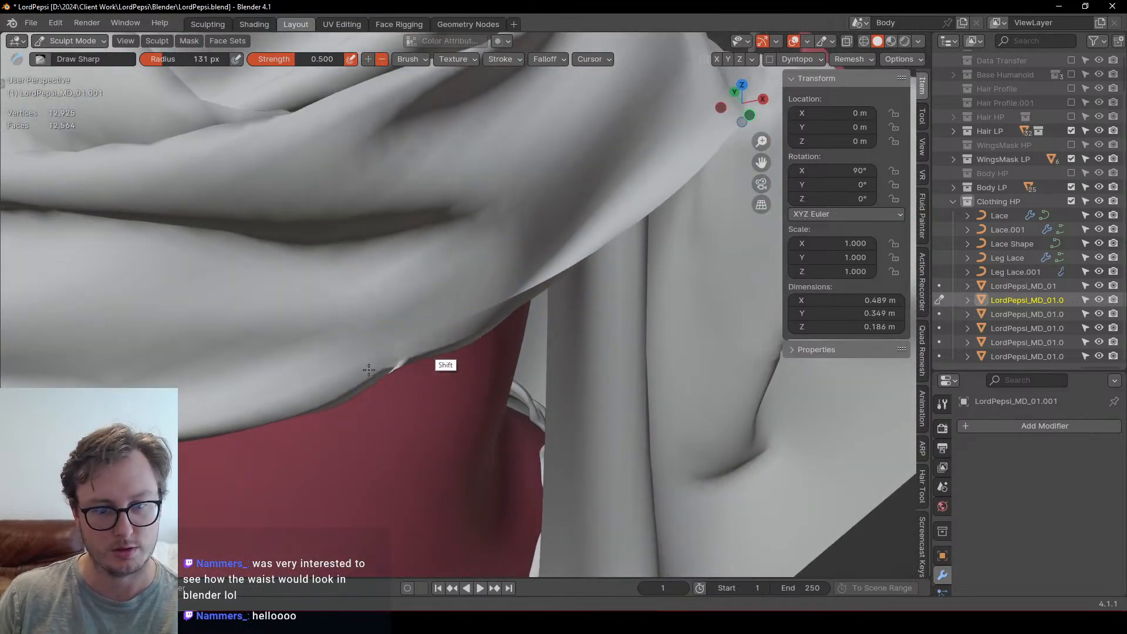
pyautogui.moveTo(439, 338)
pyautogui.mouseDown(button='middle')
pyautogui.moveTo(464, 271)
pyautogui.moveTo(545, 252)
pyautogui.moveTo(426, 327)
pyautogui.moveTo(401, 365)
pyautogui.moveTo(403, 317)
pyautogui.mouseUp(button='middle')
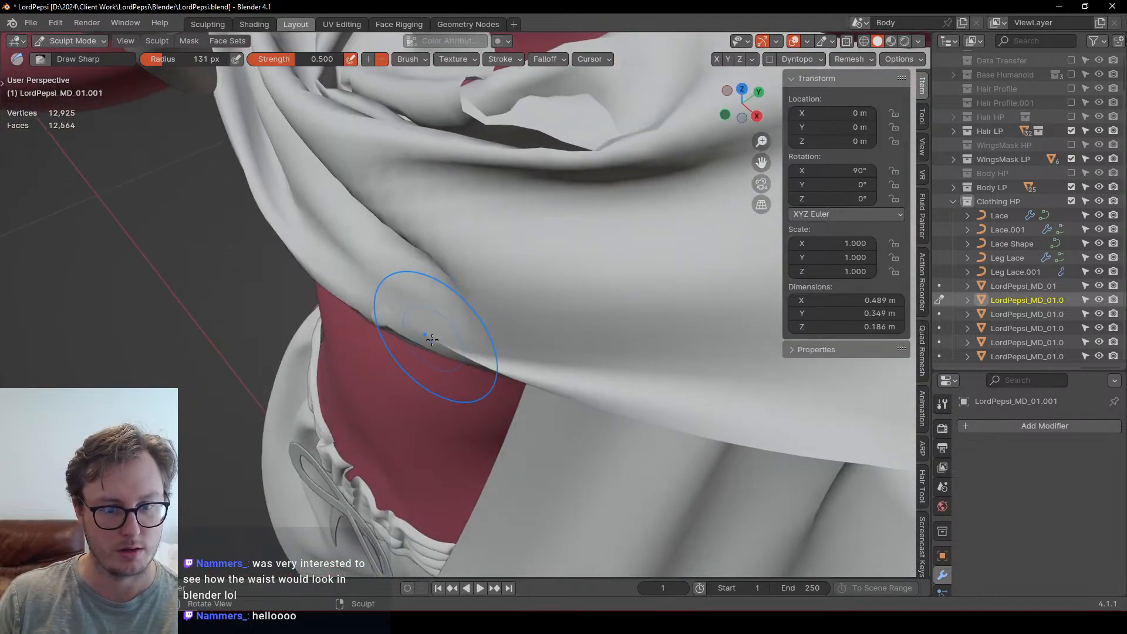
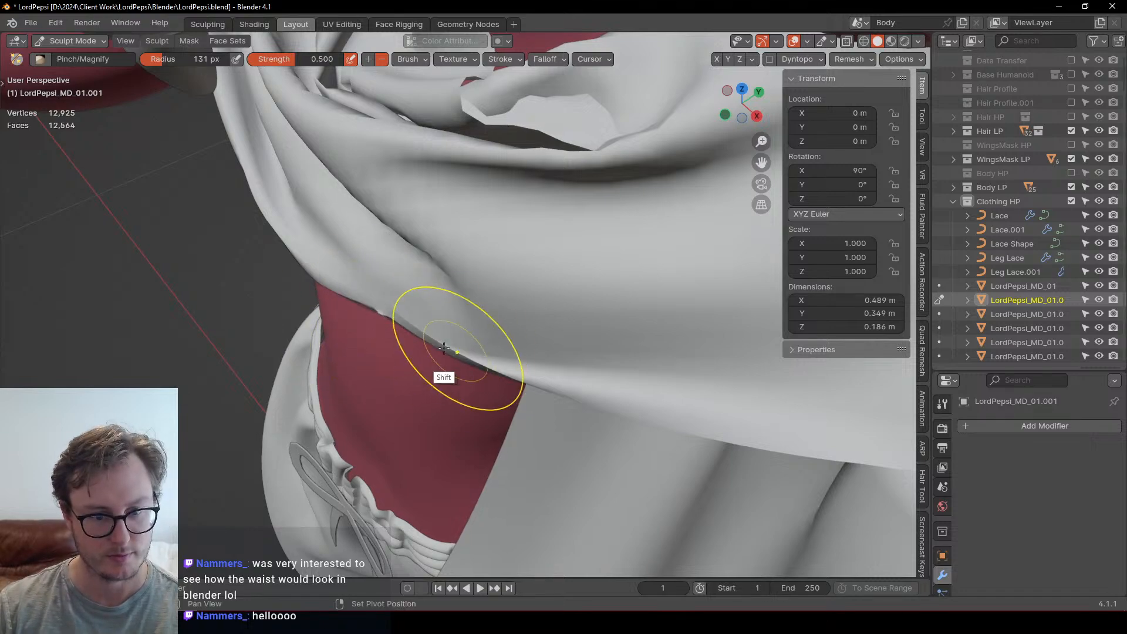
pyautogui.moveTo(445, 348)
pyautogui.mouseDown(button='middle')
pyautogui.moveTo(428, 282)
pyautogui.moveTo(355, 266)
pyautogui.moveTo(395, 247)
pyautogui.moveTo(358, 302)
pyautogui.moveTo(449, 285)
pyautogui.moveTo(481, 229)
pyautogui.moveTo(461, 251)
pyautogui.moveTo(458, 285)
pyautogui.moveTo(396, 303)
pyautogui.moveTo(372, 241)
pyautogui.moveTo(402, 262)
pyautogui.moveTo(423, 241)
pyautogui.moveTo(520, 211)
pyautogui.moveTo(499, 232)
pyautogui.moveTo(515, 252)
pyautogui.mouseUp(button='middle')
pyautogui.scroll(-3, 357, 302)
pyautogui.hotkey('ctrl', 'Tab')
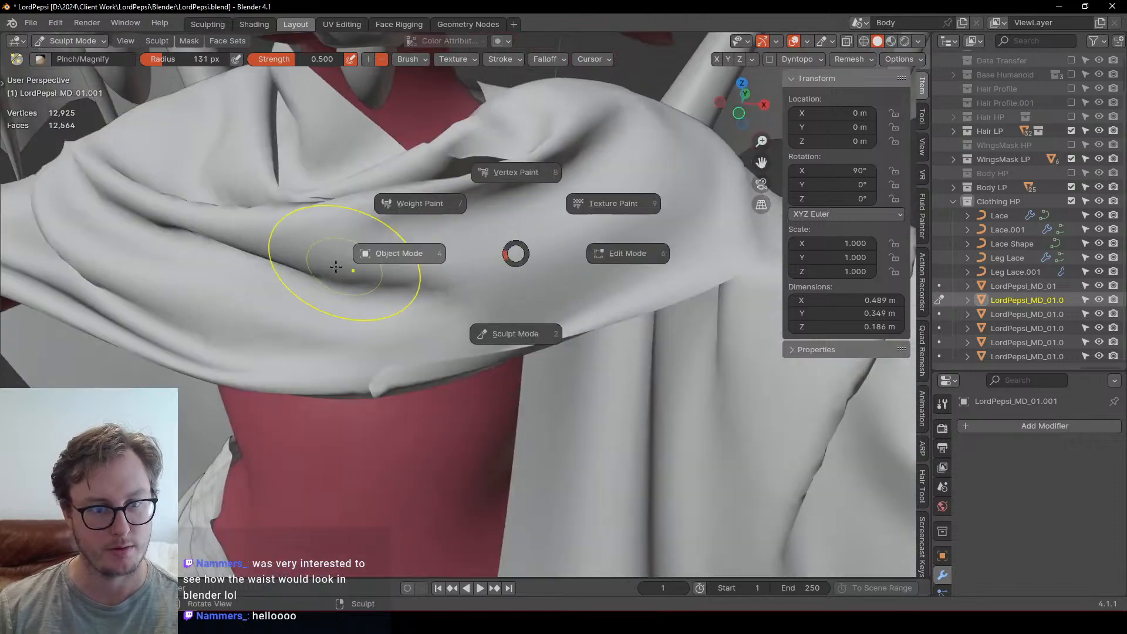
pyautogui.click(335, 262)
pyautogui.scroll(-6, 325, 263)
pyautogui.scroll(-3, 342, 362)
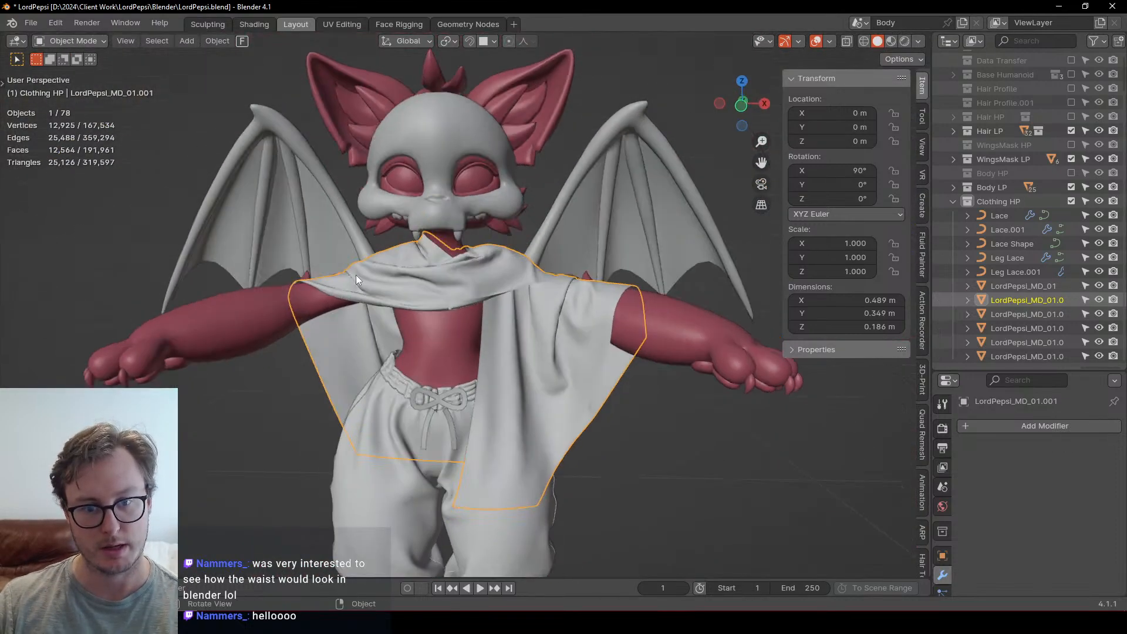
# Step: Deselect the shawl and examine the character's full outfit in solid shading
pyautogui.moveTo(356, 275)
pyautogui.mouseDown(button='middle')
pyautogui.moveTo(474, 288)
pyautogui.moveTo(602, 231)
pyautogui.moveTo(612, 199)
pyautogui.moveTo(681, 213)
pyautogui.moveTo(604, 191)
pyautogui.moveTo(561, 199)
pyautogui.moveTo(276, 360)
pyautogui.moveTo(449, 329)
pyautogui.mouseUp(button='middle')
pyautogui.press('z')
pyautogui.click(672, 401)
pyautogui.press('z')
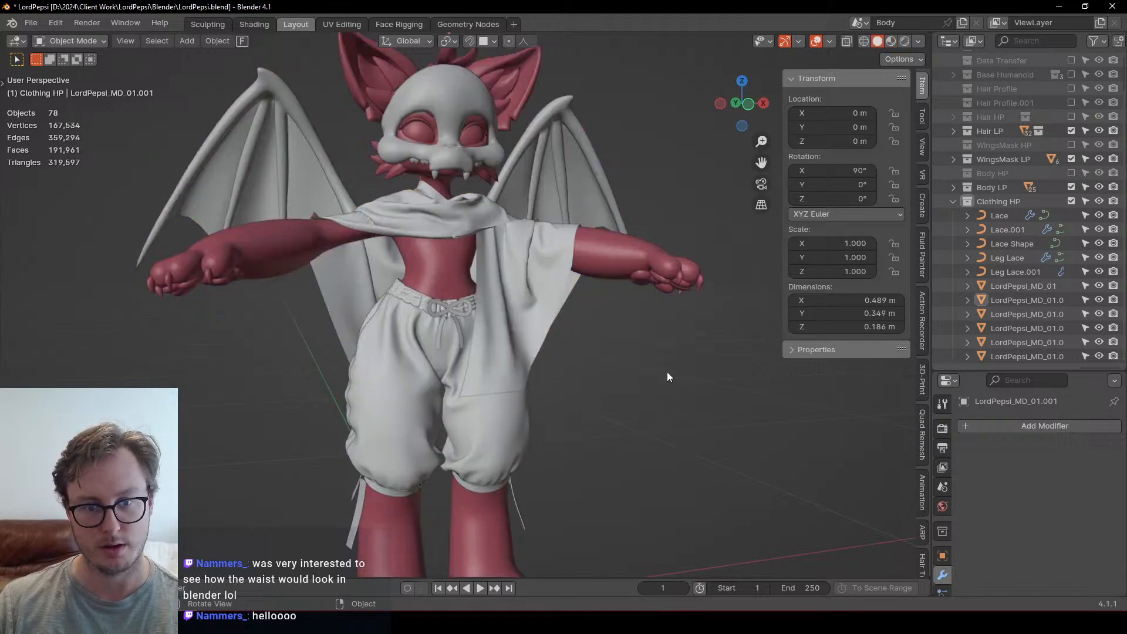
pyautogui.scroll(-3, 645, 361)
pyautogui.moveTo(603, 343)
pyautogui.mouseDown(button='middle')
pyautogui.moveTo(666, 337)
pyautogui.moveTo(509, 331)
pyautogui.moveTo(550, 344)
pyautogui.moveTo(545, 298)
pyautogui.moveTo(502, 291)
pyautogui.mouseUp(button='middle')
pyautogui.scroll(2, 544, 298)
pyautogui.scroll(4, 502, 290)
pyautogui.keyDown('shift'); pyautogui.moveTo(505, 299); pyautogui.dragTo(432, 324, button='middle'); pyautogui.keyUp('shift')
# Step: Inspect the pants' side strip mesh in Edit Mode and go back to Object Mode
pyautogui.click(432, 324)
pyautogui.press('Tab')
pyautogui.scroll(5, 425, 333)
pyautogui.scroll(-5, 346, 311)
pyautogui.moveTo(347, 311); pyautogui.dragTo(474, 320, button='middle')
pyautogui.scroll(5, 478, 246)
pyautogui.keyDown('shift'); pyautogui.moveTo(478, 235); pyautogui.dragTo(510, 359, button='middle'); pyautogui.keyUp('shift')
pyautogui.press('Tab')
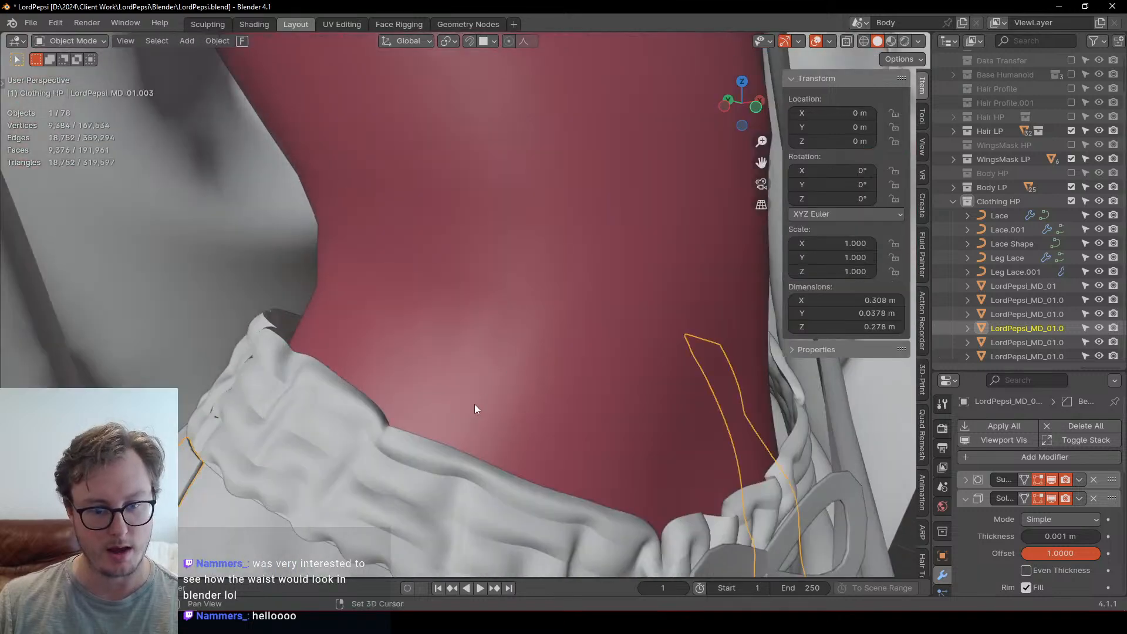
# Step: Open the waistband mesh for editing and add a Weld modifier placed above its Subdivision Surface modifier
pyautogui.keyDown('shift'); pyautogui.moveTo(474, 403); pyautogui.dragTo(469, 240, button='middle'); pyautogui.keyUp('shift')
pyautogui.click(446, 375)
pyautogui.press('Tab')
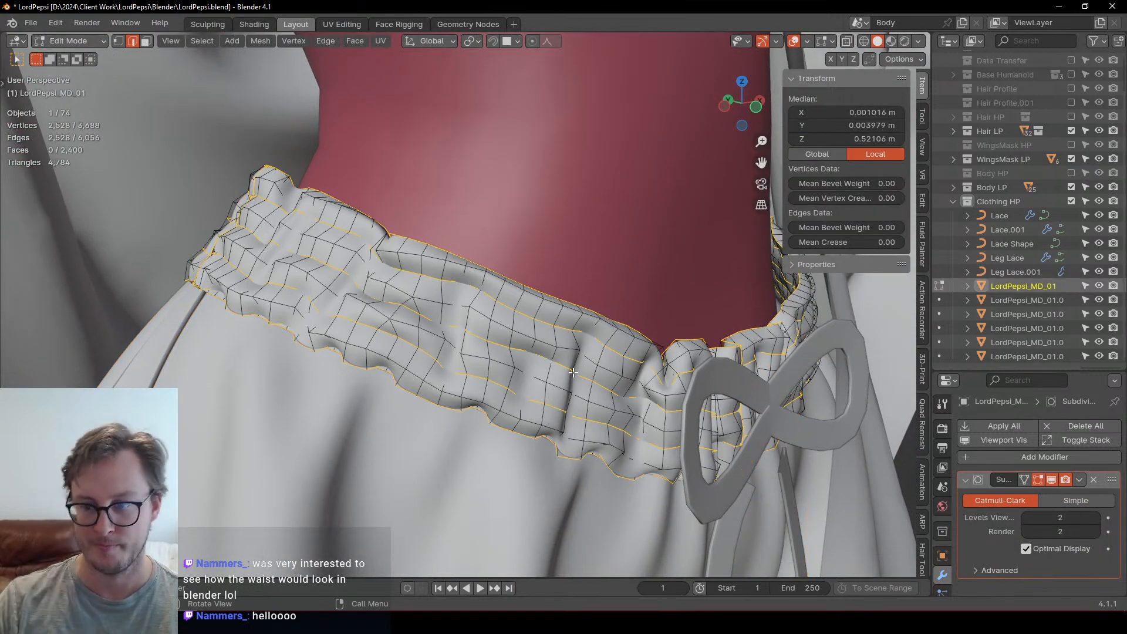
pyautogui.click(995, 459)
pyautogui.moveTo(1011, 453)
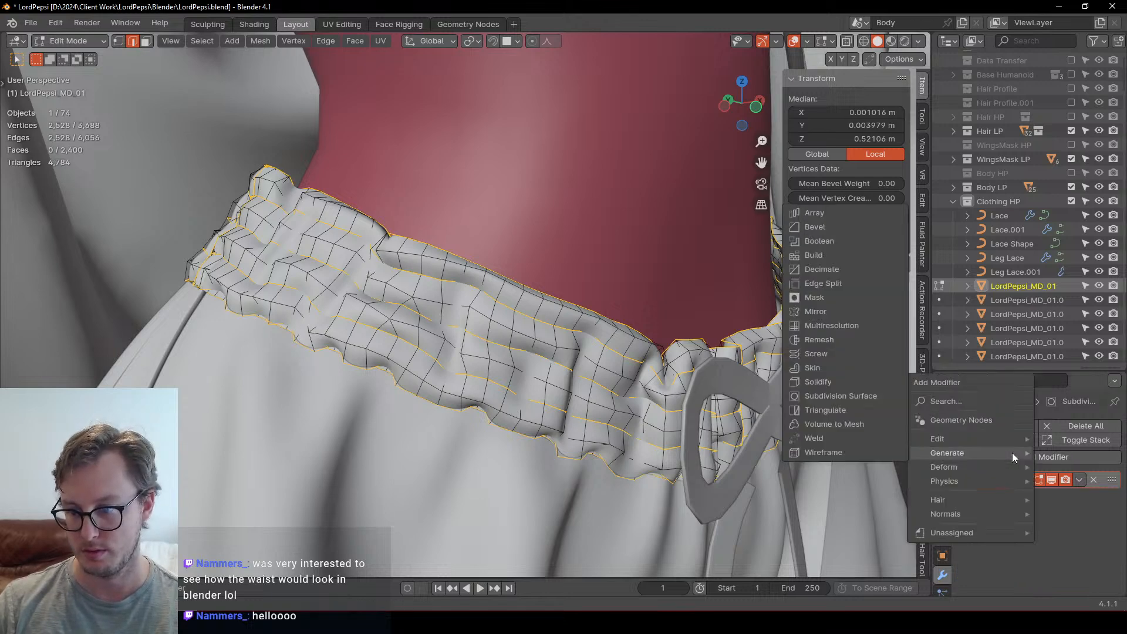
pyautogui.click(829, 438)
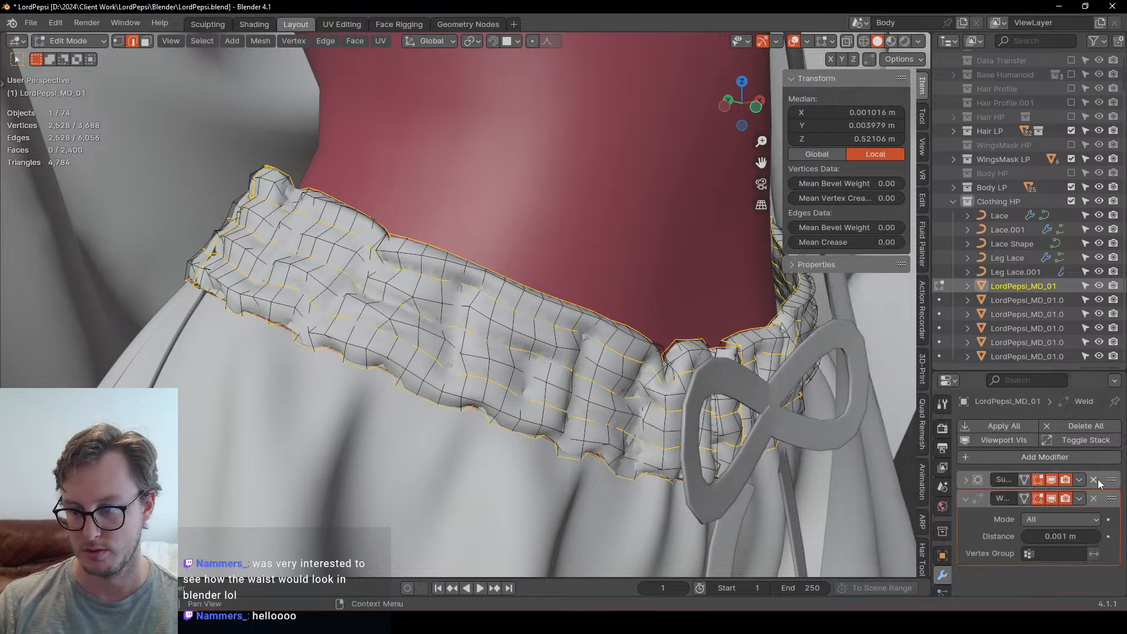
# Step: Create a vertex group named Weld and assign the waistband's selected boundary loops to it
pyautogui.click(942, 556)
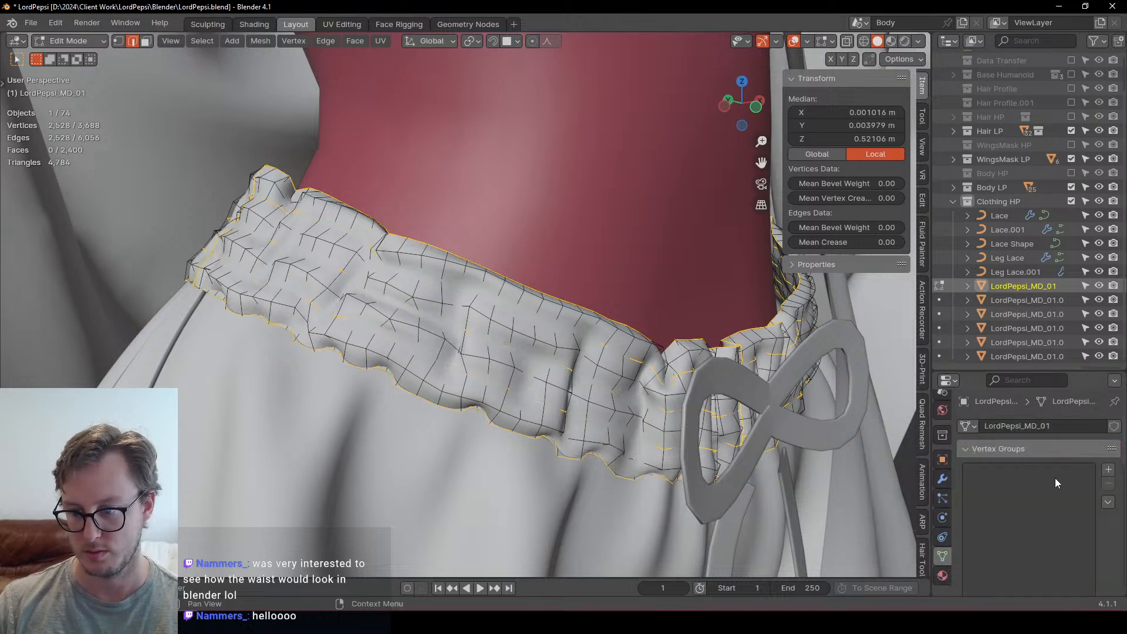
pyautogui.click(1108, 470)
pyautogui.doubleClick(1015, 474)
pyautogui.write('We')
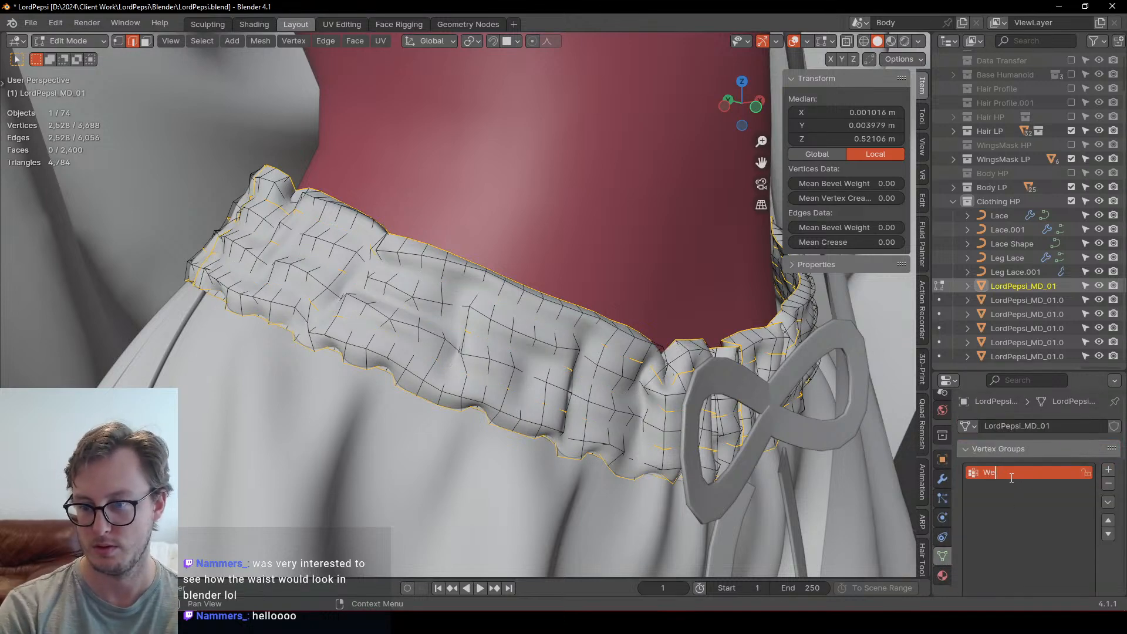
pyautogui.write('ld')
pyautogui.press('Return')
pyautogui.scroll(-5, 1010, 477)
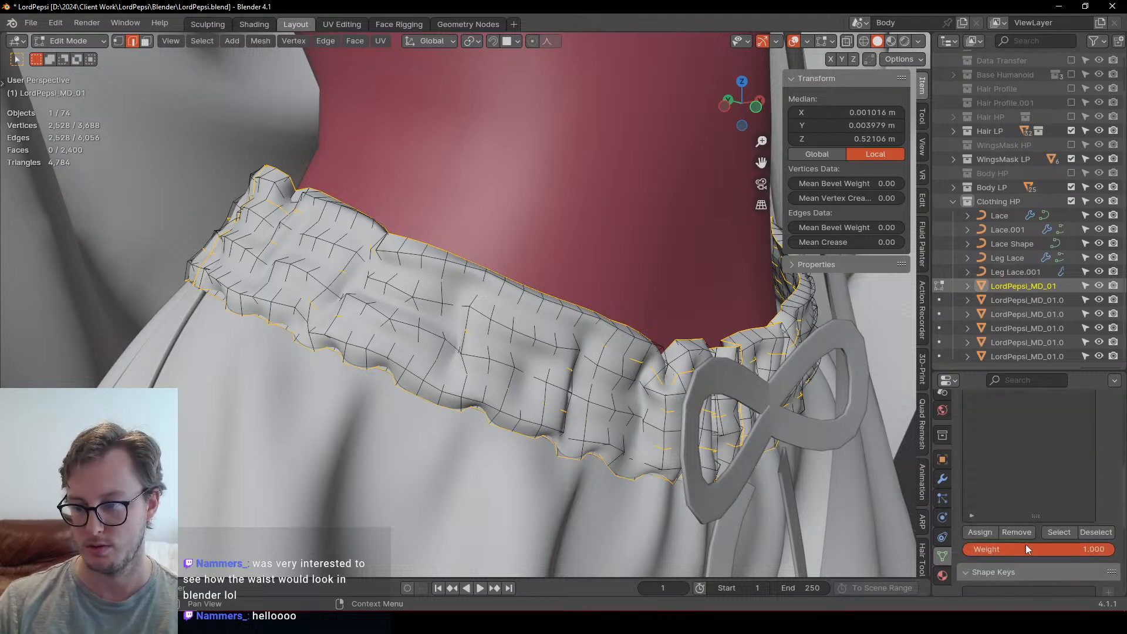
pyautogui.scroll(-4, 1036, 518)
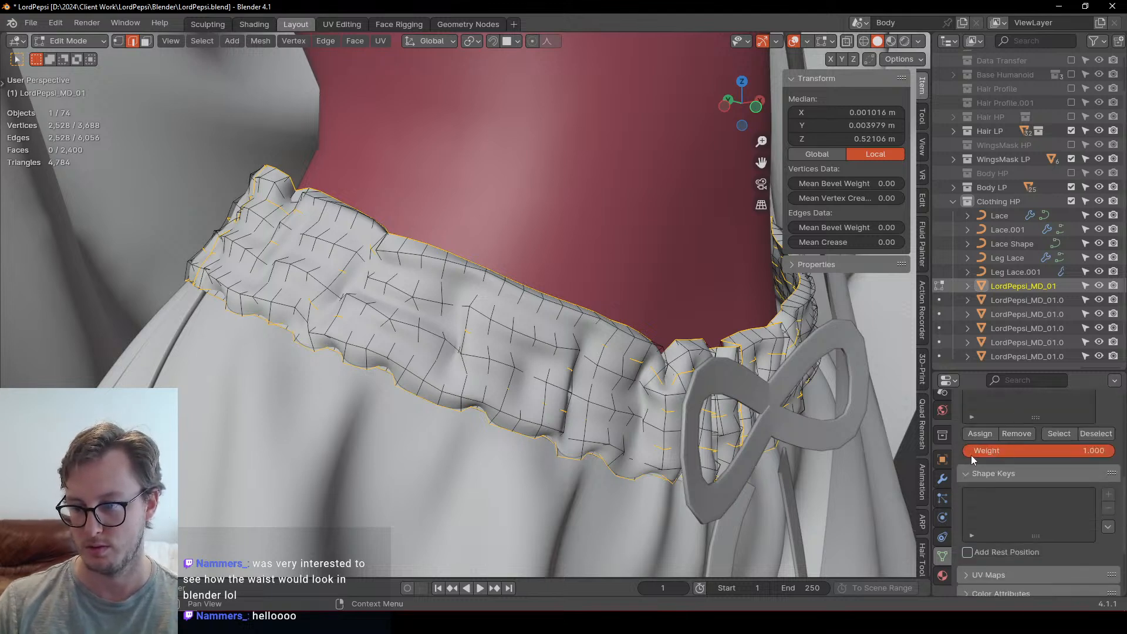
# Step: Limit the waistband's Weld modifier to the Weld vertex group and return to Object Mode
pyautogui.click(936, 482)
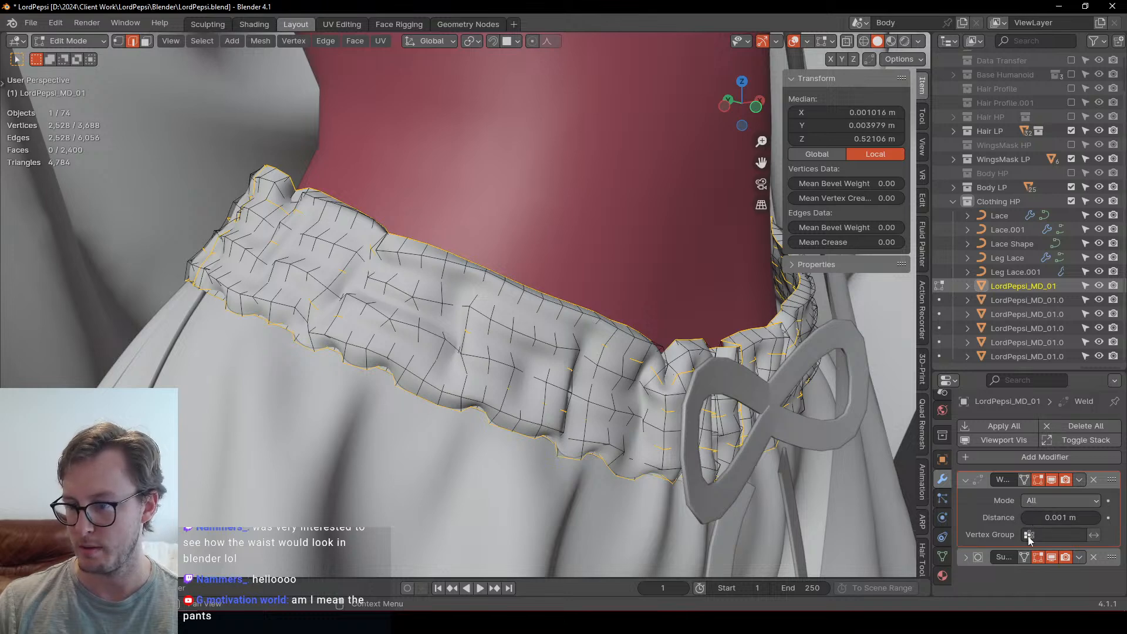
pyautogui.scroll(-9, 898, 405)
pyautogui.moveTo(904, 405); pyautogui.dragTo(903, 353, button='middle')
pyautogui.scroll(2, 903, 352)
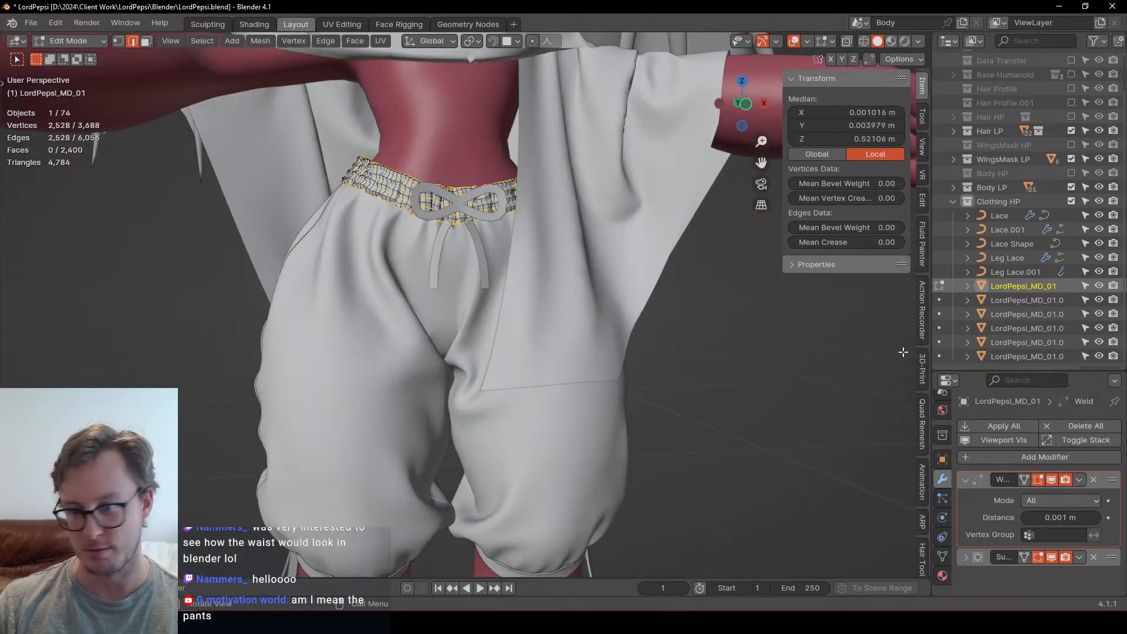
pyautogui.click(1056, 539)
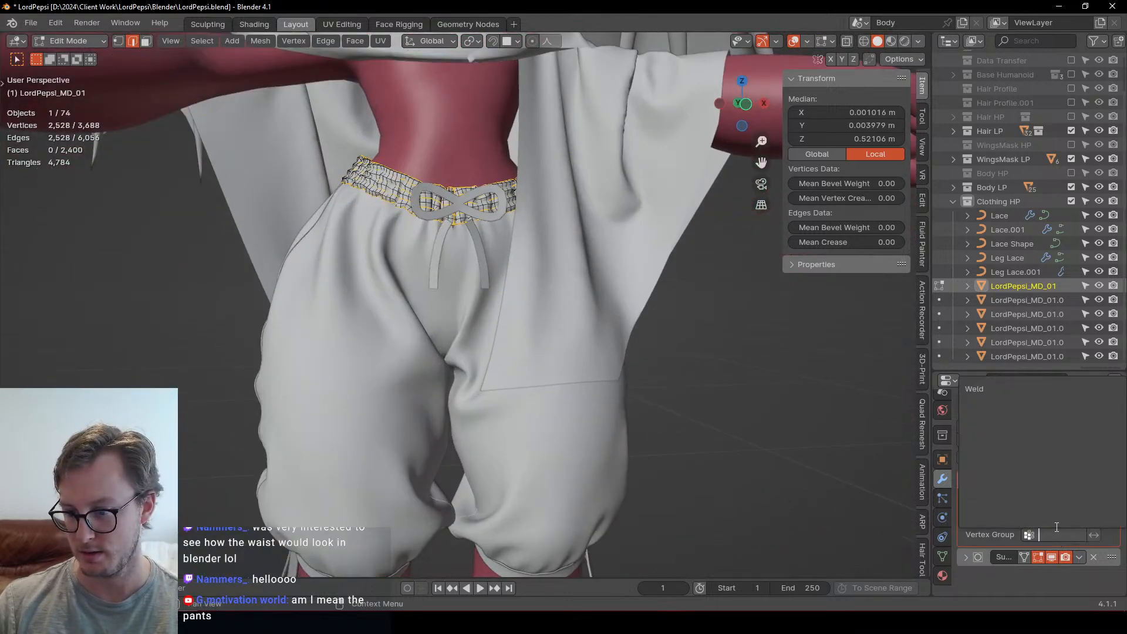
pyautogui.click(1026, 387)
pyautogui.press('Tab')
pyautogui.moveTo(536, 311); pyautogui.dragTo(642, 376, button='middle')
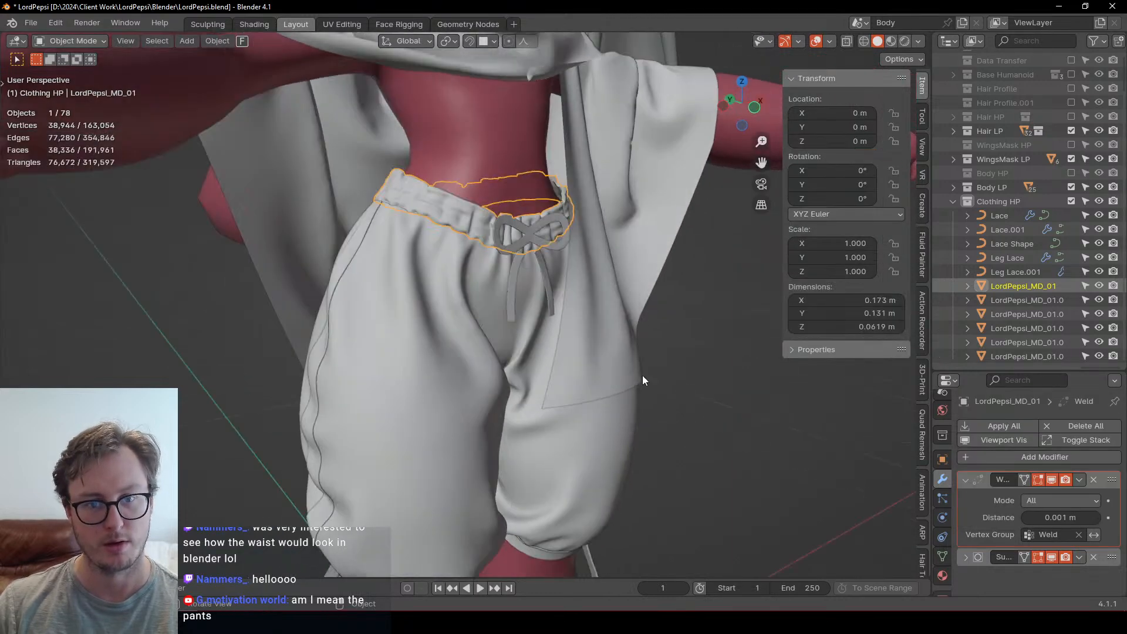
# Step: Deselect all clothing objects and save the file
pyautogui.click(613, 352)
pyautogui.moveTo(546, 344)
pyautogui.mouseDown(button='middle')
pyautogui.moveTo(557, 306)
pyautogui.moveTo(638, 332)
pyautogui.moveTo(622, 362)
pyautogui.moveTo(536, 362)
pyautogui.mouseUp(button='middle')
pyautogui.scroll(-3, 557, 307)
pyautogui.click(639, 334)
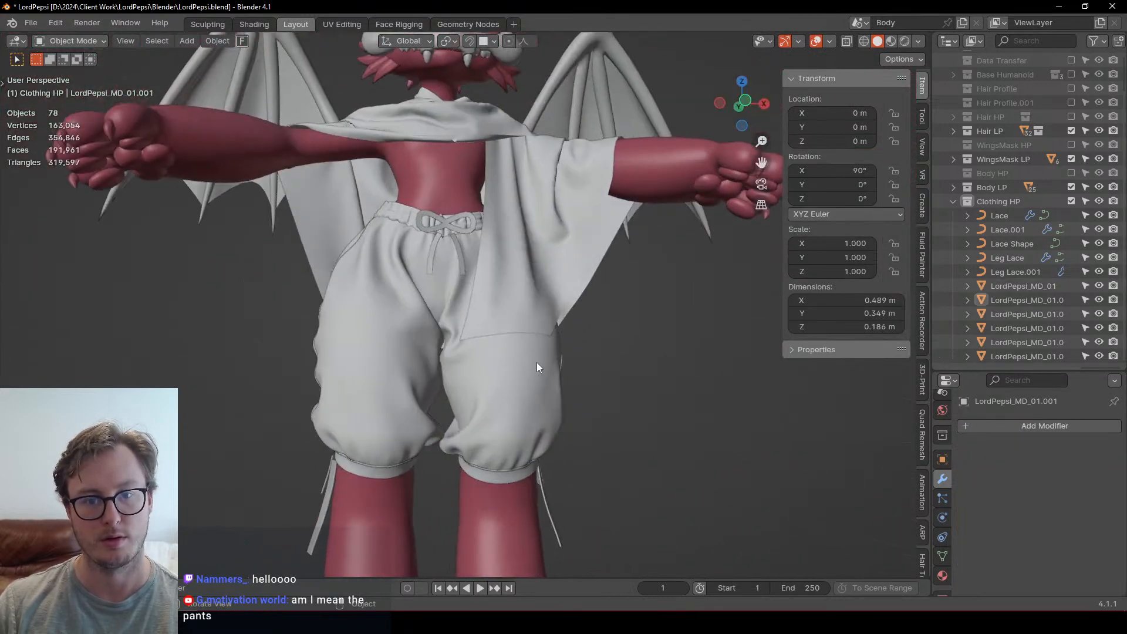
pyautogui.scroll(-5, 471, 286)
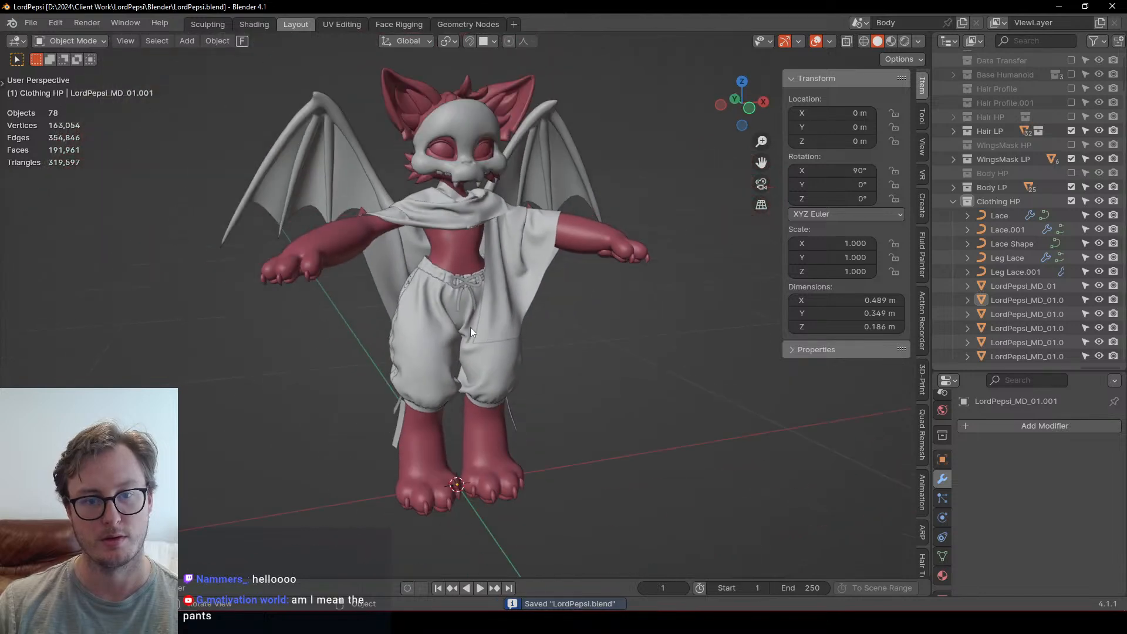
pyautogui.moveTo(470, 326); pyautogui.dragTo(544, 270, button='middle')
# Step: Select the Lace bow curve on the front of the waistband and open it for editing
pyautogui.scroll(10, 439, 281)
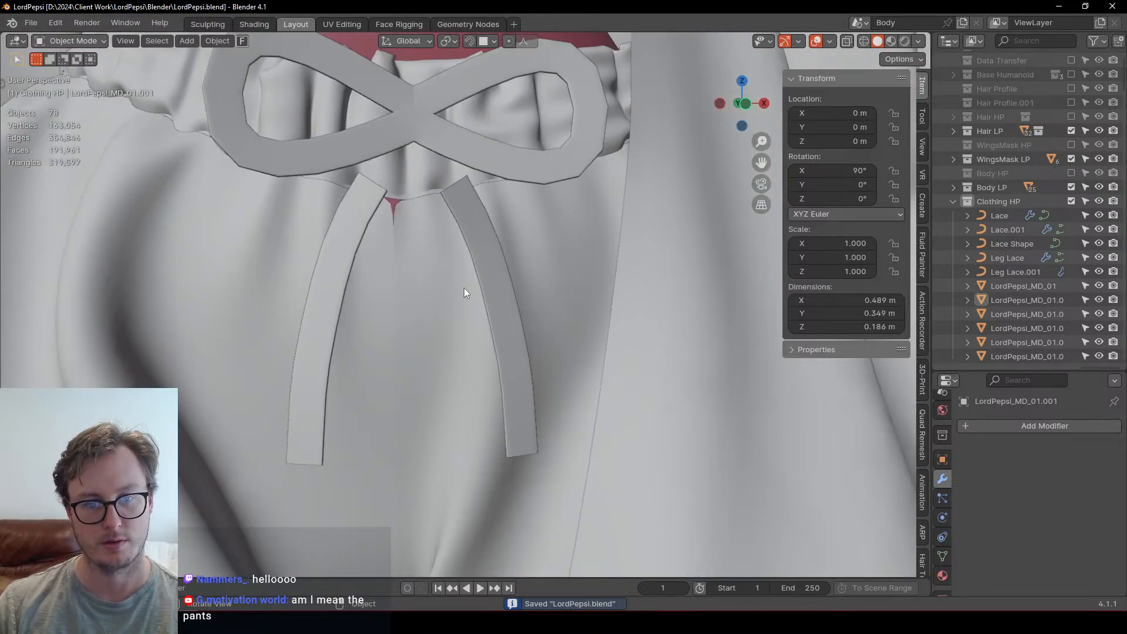
pyautogui.scroll(-5, 463, 291)
pyautogui.click(511, 275)
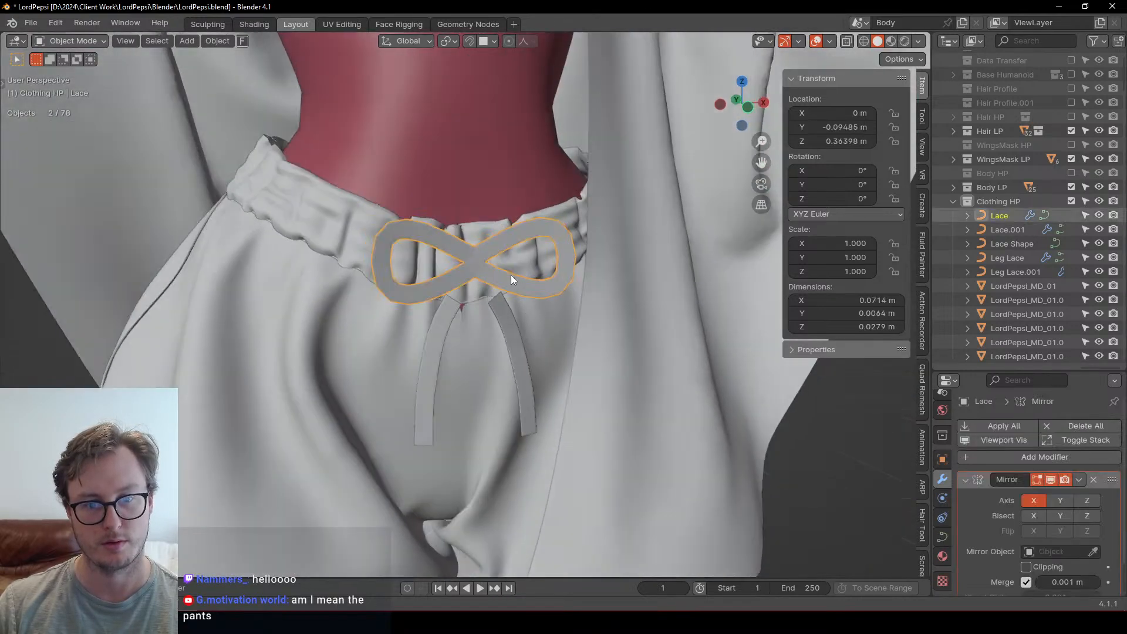
pyautogui.press('Tab')
pyautogui.scroll(4, 508, 294)
pyautogui.moveTo(565, 315); pyautogui.dragTo(462, 306, button='middle')
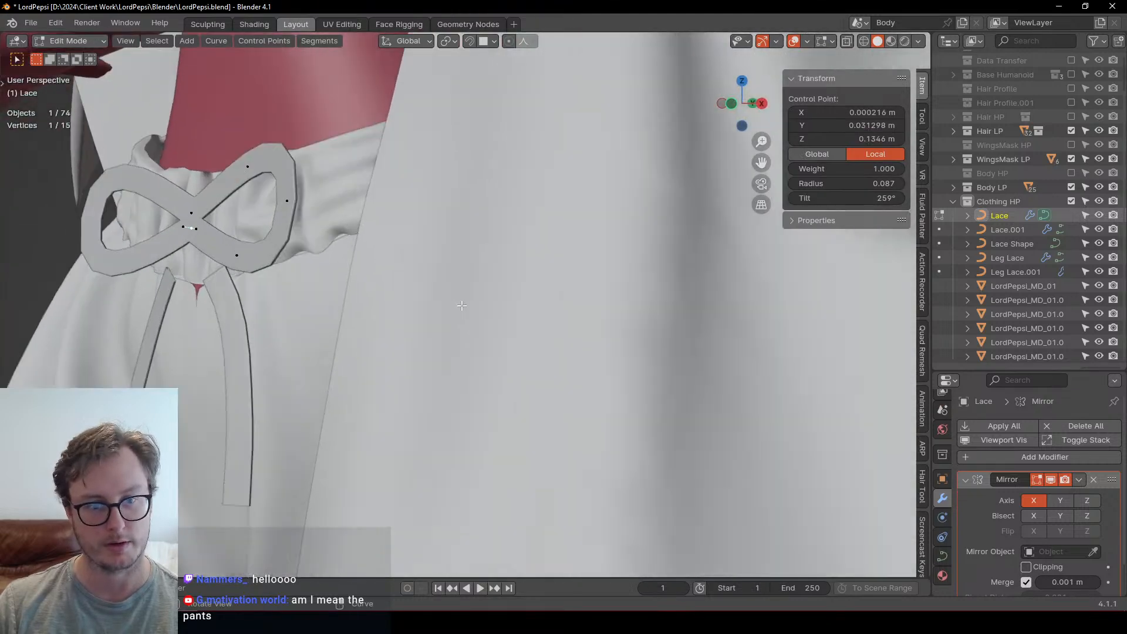
pyautogui.press('KP_Decimal')
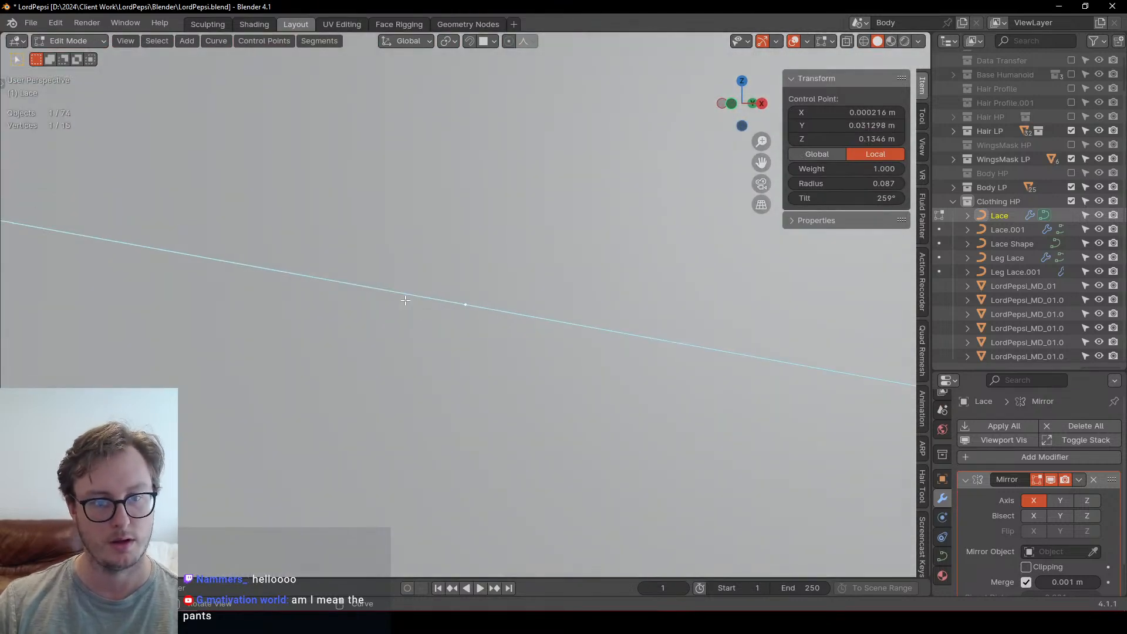
# Step: Move and rotate the control points of the bow's loop downward in front view so the loop droops diagonally
pyautogui.scroll(-20, 405, 301)
pyautogui.moveTo(563, 297); pyautogui.dragTo(580, 269, button='middle')
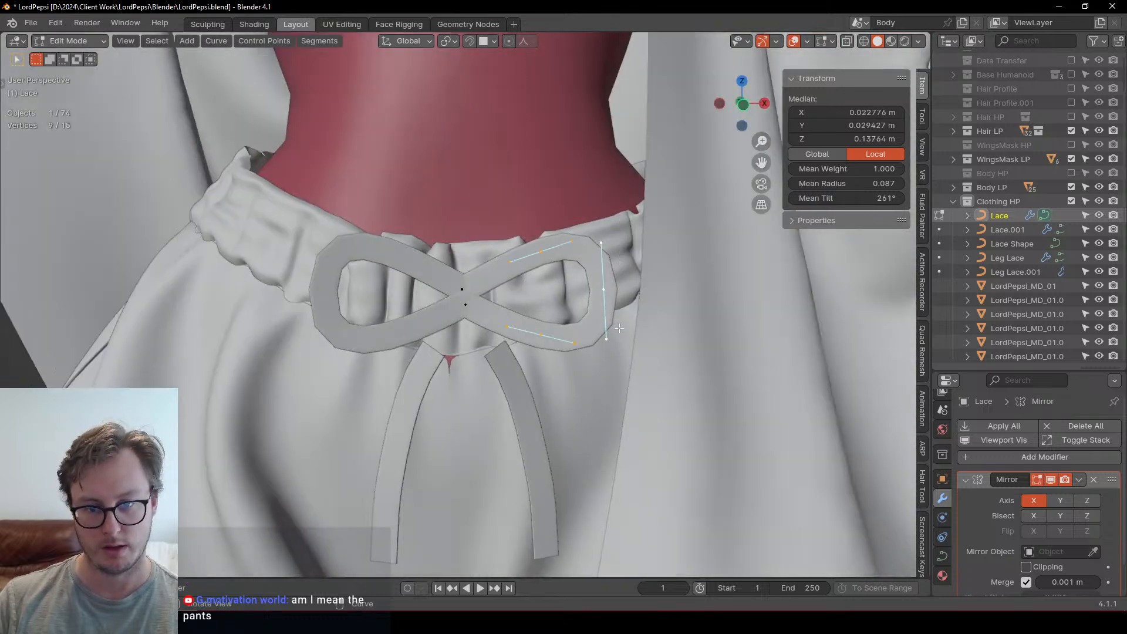
pyautogui.press('KP_1')
pyautogui.press('g')
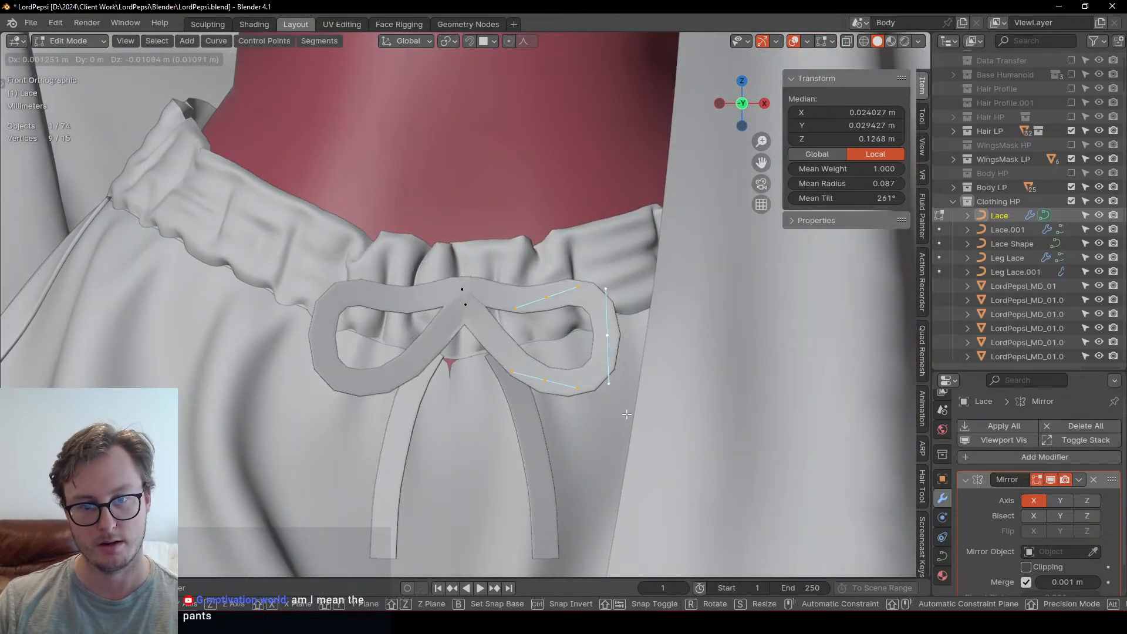
pyautogui.click(668, 380)
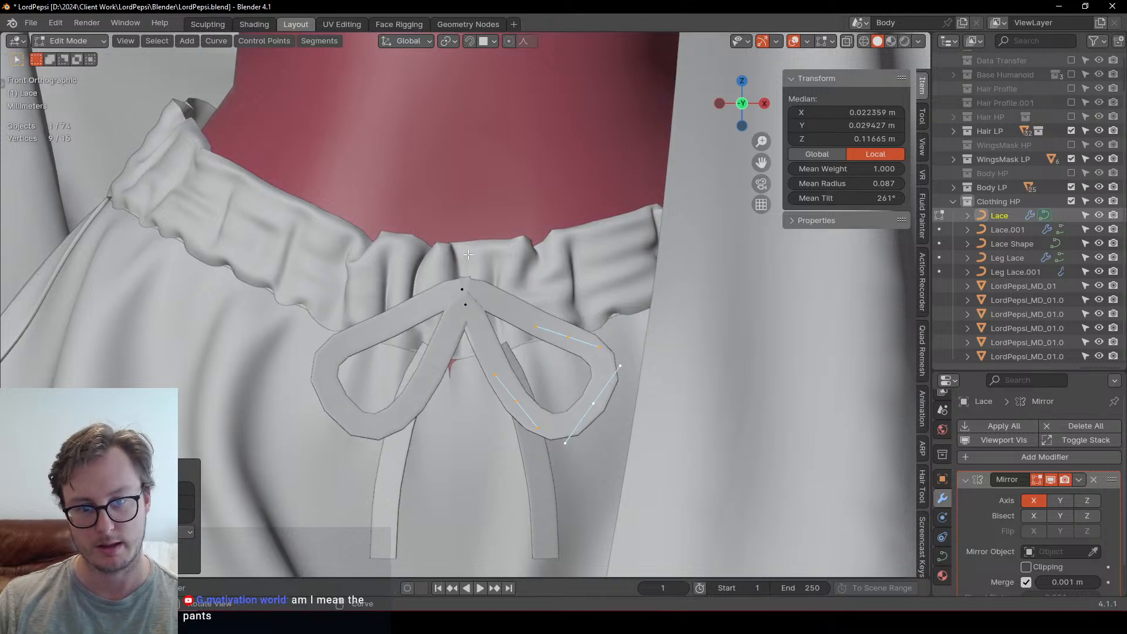
# Step: Rotate and move the drooping loop's control points to follow the curve of the pants' front
pyautogui.moveTo(668, 380); pyautogui.dragTo(578, 390, button='middle')
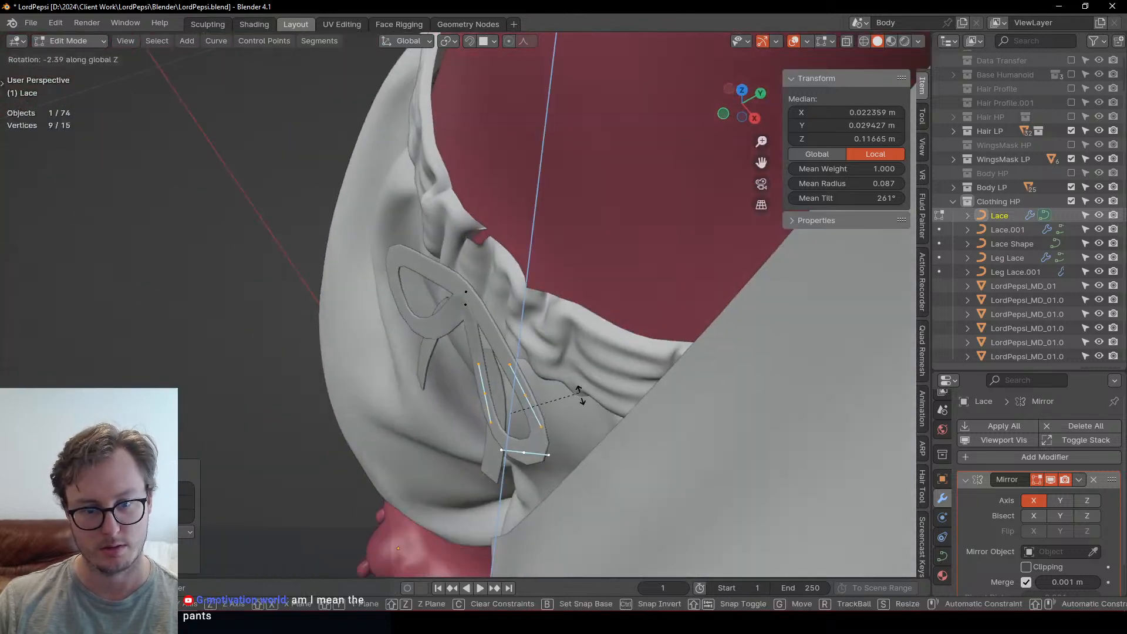
pyautogui.press('g')
pyautogui.click(566, 432)
pyautogui.moveTo(565, 432); pyautogui.dragTo(580, 431, button='middle')
# Step: Select the bow's control points at the knot, rotate them and shift them along Y relative to the waistband
pyautogui.click(463, 303)
pyautogui.press('b')
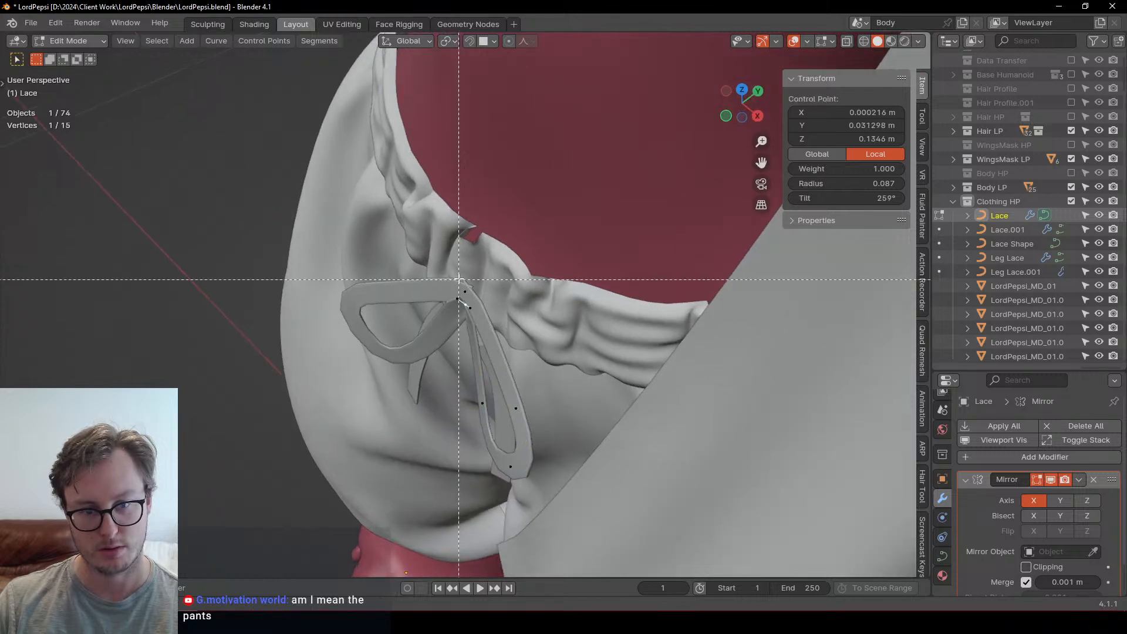
pyautogui.moveTo(532, 376); pyautogui.dragTo(552, 395, button='middle')
pyautogui.click(549, 357)
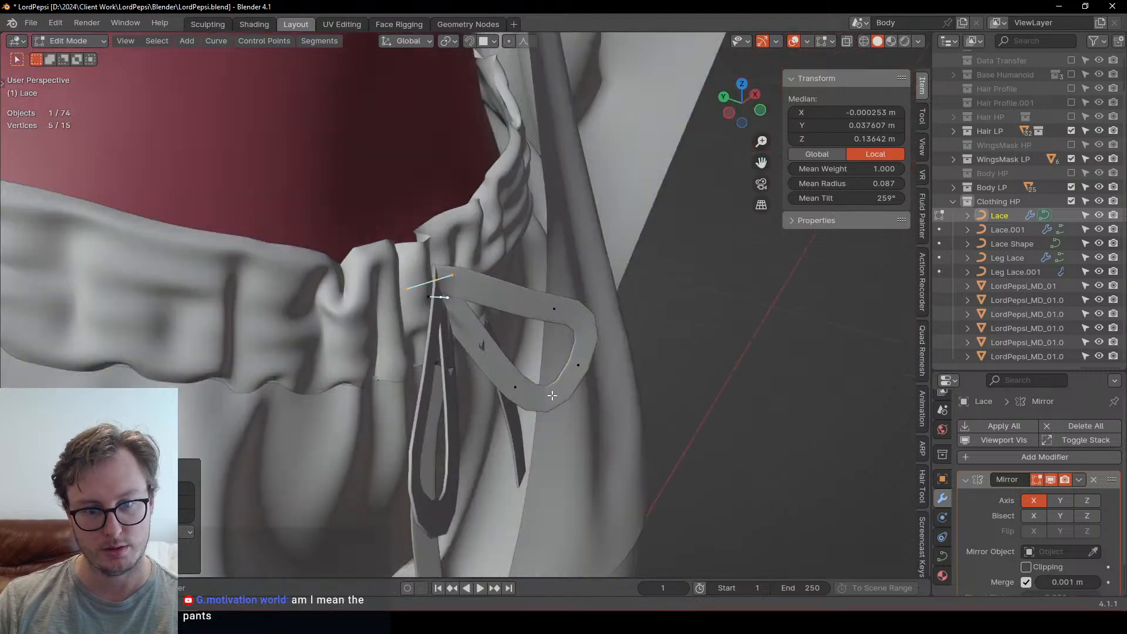
pyautogui.click(641, 438)
pyautogui.hotkey('ctrl', 'z')
pyautogui.press('s')
pyautogui.rightClick(642, 438)
pyautogui.hotkey('ctrl', 'z')
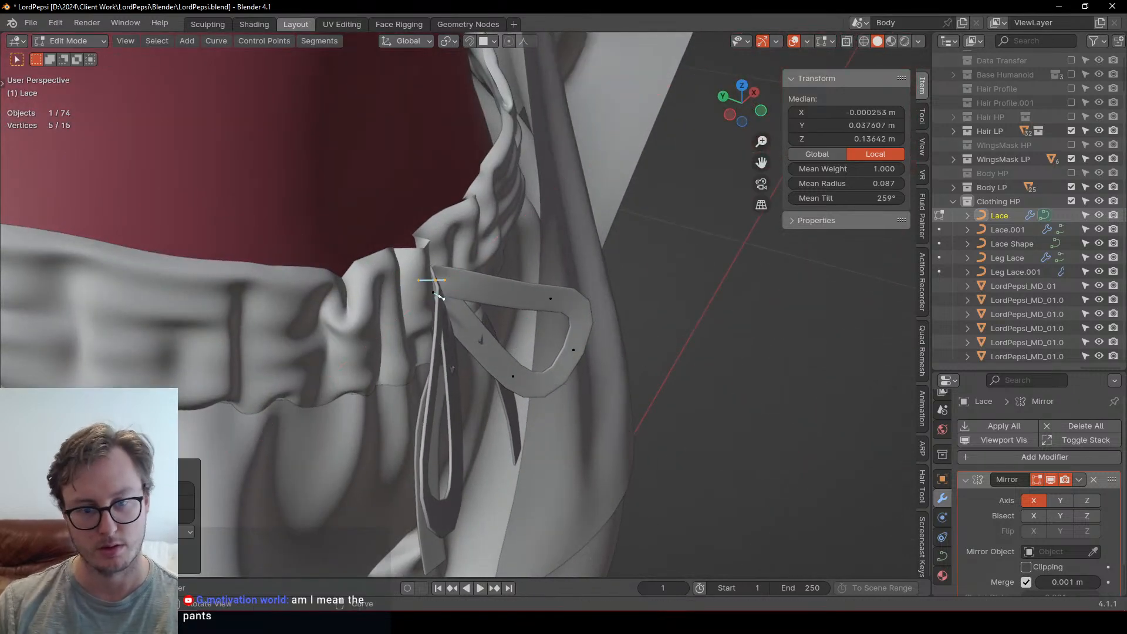
pyautogui.press('g')
pyautogui.press('y')
pyautogui.click(597, 340)
# Step: Return to Object Mode and turn off Merge in the Lace curve's Mirror modifier
pyautogui.moveTo(596, 339); pyautogui.dragTo(580, 294, button='middle')
pyautogui.press('Tab')
pyautogui.scroll(-5, 449, 270)
pyautogui.scroll(-1, 978, 543)
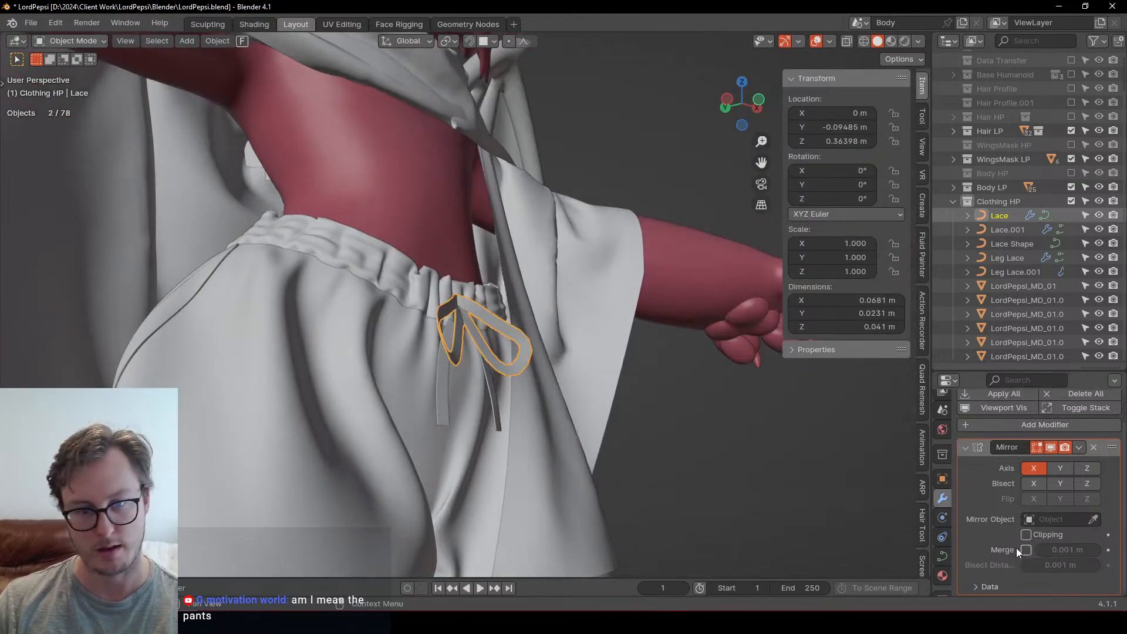
pyautogui.moveTo(704, 457); pyautogui.dragTo(533, 346, button='middle')
pyautogui.click(720, 452)
# Step: Reopen the Lace curve for editing and rotate the control points at the outer end of its loop
pyautogui.scroll(-4, 720, 452)
pyautogui.moveTo(721, 452); pyautogui.dragTo(477, 326, button='middle')
pyautogui.scroll(-2, 529, 358)
pyautogui.scroll(7, 493, 367)
pyautogui.scroll(-2, 510, 365)
pyautogui.click(477, 326)
pyautogui.press('Tab')
pyautogui.scroll(2, 525, 359)
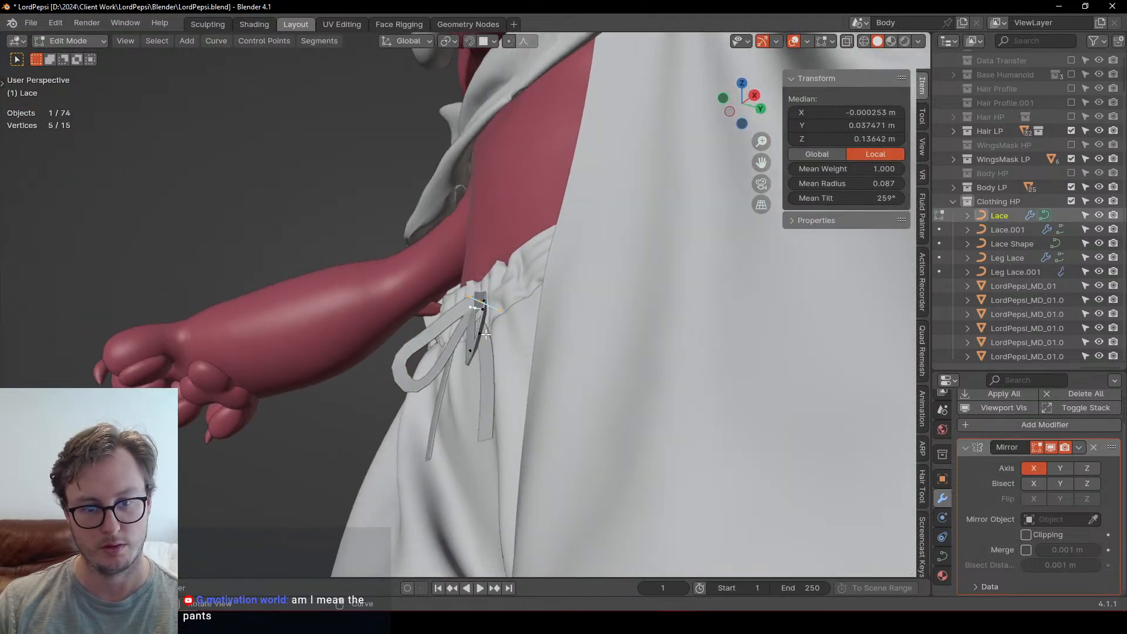
pyautogui.moveTo(491, 363); pyautogui.dragTo(564, 457, button='middle')
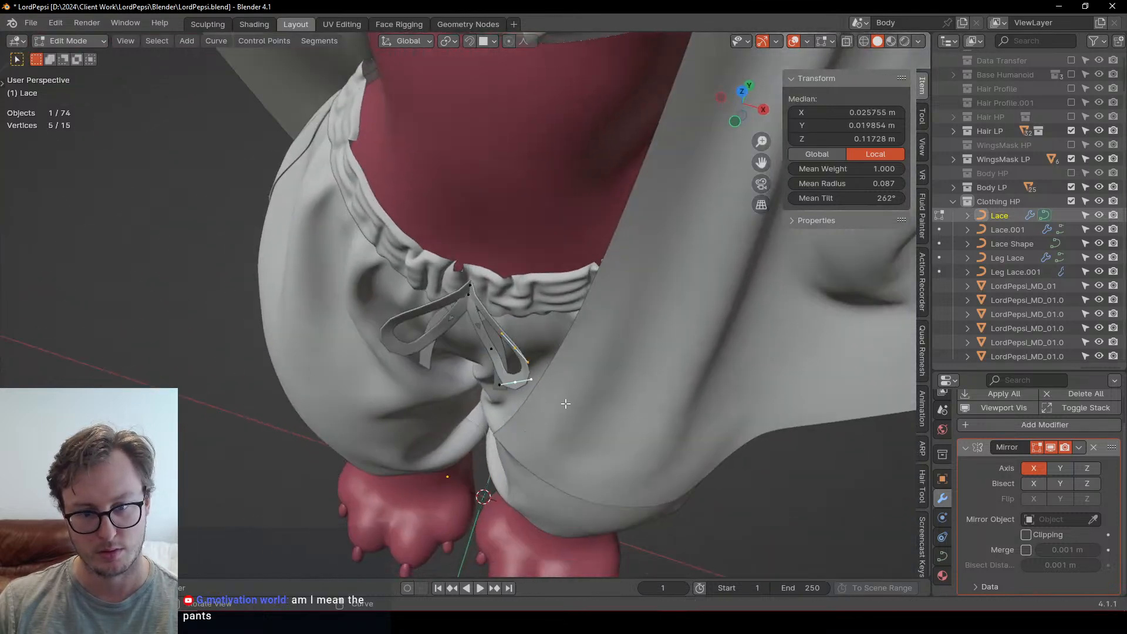
pyautogui.moveTo(566, 403); pyautogui.dragTo(570, 423, button='middle')
pyautogui.press('r')
pyautogui.click(602, 342)
# Step: Shift the bow loop's outer control points along Y and Z to follow the pants, and return to Object Mode
pyautogui.press('g')
pyautogui.press('y')
pyautogui.click(597, 323)
pyautogui.moveTo(538, 356)
pyautogui.mouseDown(button='middle')
pyautogui.moveTo(539, 368)
pyautogui.moveTo(604, 332)
pyautogui.moveTo(505, 336)
pyautogui.moveTo(528, 343)
pyautogui.mouseUp(button='middle')
pyautogui.press('g')
pyautogui.press('y')
pyautogui.click(485, 330)
pyautogui.press('g')
pyautogui.press('z')
pyautogui.click(532, 345)
pyautogui.press('Tab')
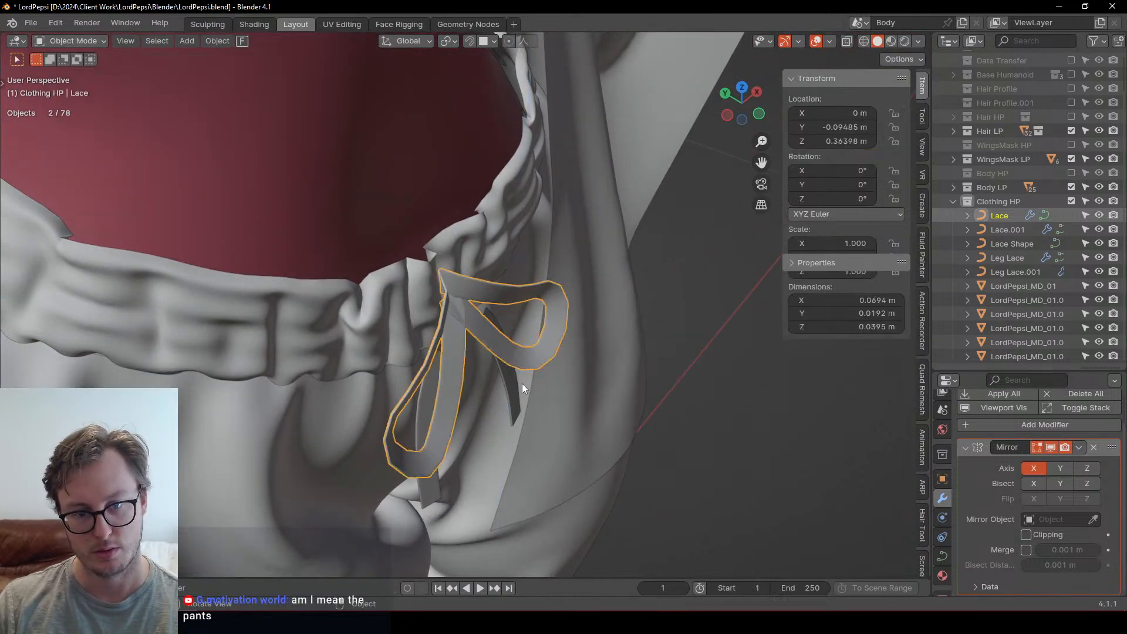
# Step: Edit the Lace.001 tail curve, moving its top control point up to the bow's knot and shifting it along Y
pyautogui.click(520, 388)
pyautogui.moveTo(519, 389); pyautogui.dragTo(489, 349, button='middle')
pyautogui.press('Tab')
pyautogui.press('KP_1')
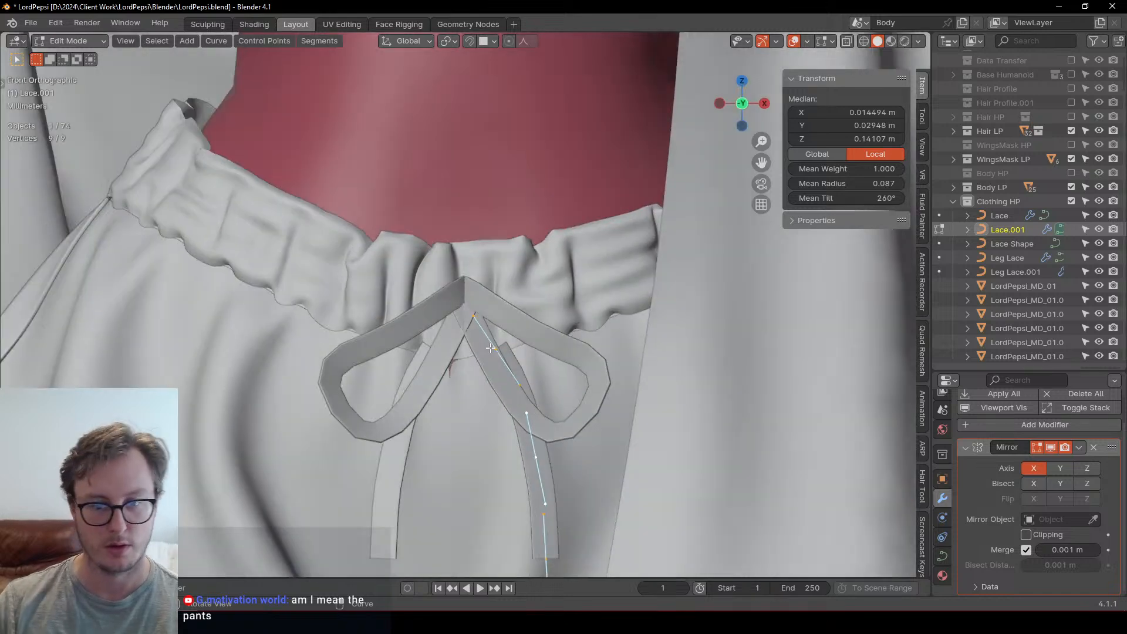
pyautogui.press('g')
pyautogui.click(553, 267)
pyautogui.press('g')
pyautogui.moveTo(552, 267); pyautogui.dragTo(478, 267, button='middle')
pyautogui.press('y')
pyautogui.click(444, 259)
# Step: Rotate the tail curve's top control point about X and move it to fit behind the knot
pyautogui.press('r')
pyautogui.press('x')
pyautogui.click(588, 287)
pyautogui.moveTo(587, 288); pyautogui.dragTo(580, 300, button='middle')
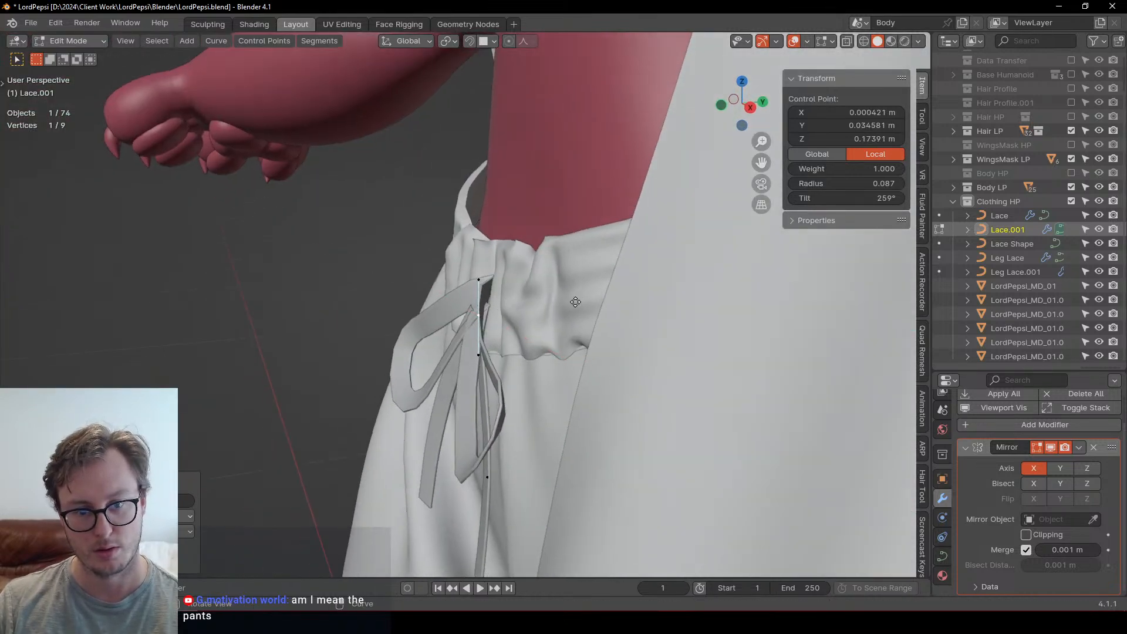
pyautogui.press('g')
pyautogui.click(586, 305)
# Step: Rotate the tail's middle and lower control points so it hangs along the pants, and return to Object Mode
pyautogui.keyDown('shift'); pyautogui.moveTo(496, 483); pyautogui.dragTo(462, 365, button='middle'); pyautogui.keyUp('shift')
pyautogui.click(455, 351)
pyautogui.press('r')
pyautogui.click(459, 430)
pyautogui.click(456, 442)
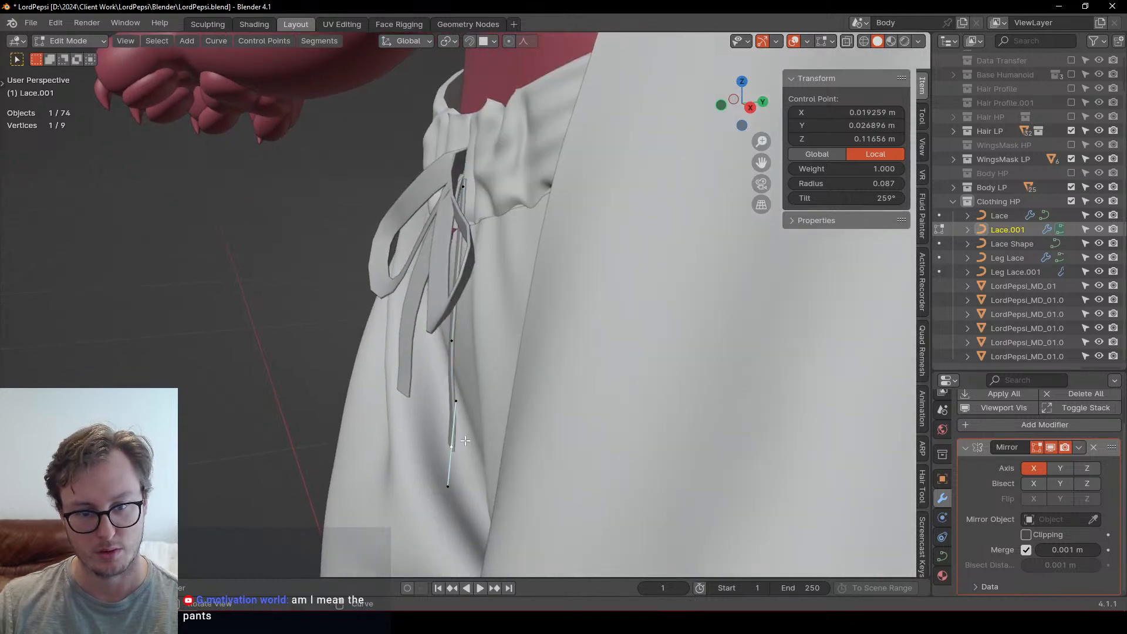
pyautogui.press('r')
pyautogui.moveTo(525, 388); pyautogui.dragTo(573, 350, button='middle')
pyautogui.click(498, 358)
pyautogui.scroll(-4, 599, 373)
pyautogui.press('Tab')
pyautogui.click(629, 398)
# Step: Examine the reshaped bow and the pants from the front and up close
pyautogui.scroll(-2, 629, 399)
pyautogui.moveTo(629, 399); pyautogui.dragTo(535, 431, button='middle')
pyautogui.keyDown('shift'); pyautogui.moveTo(534, 432); pyautogui.dragTo(529, 367, button='middle'); pyautogui.keyUp('shift')
pyautogui.scroll(-3, 528, 367)
pyautogui.scroll(6, 537, 294)
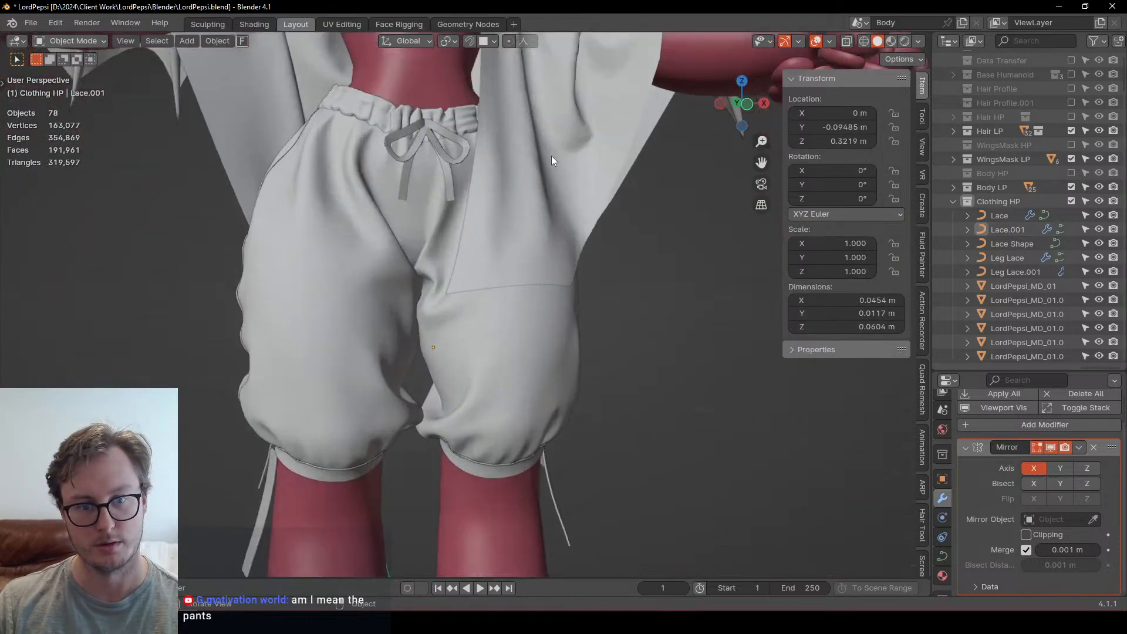
pyautogui.scroll(2, 551, 156)
pyautogui.keyDown('shift'); pyautogui.moveTo(551, 156); pyautogui.dragTo(576, 326, button='middle'); pyautogui.keyUp('shift')
pyautogui.scroll(3, 576, 326)
pyautogui.scroll(2, 575, 326)
pyautogui.scroll(-8, 522, 141)
pyautogui.moveTo(446, 328); pyautogui.dragTo(245, 288, button='middle')
# Step: Select the Leg Lace, save the file and collapse the Clothing HP collection
pyautogui.click(423, 343)
pyautogui.click(419, 350)
pyautogui.scroll(-4, 406, 314)
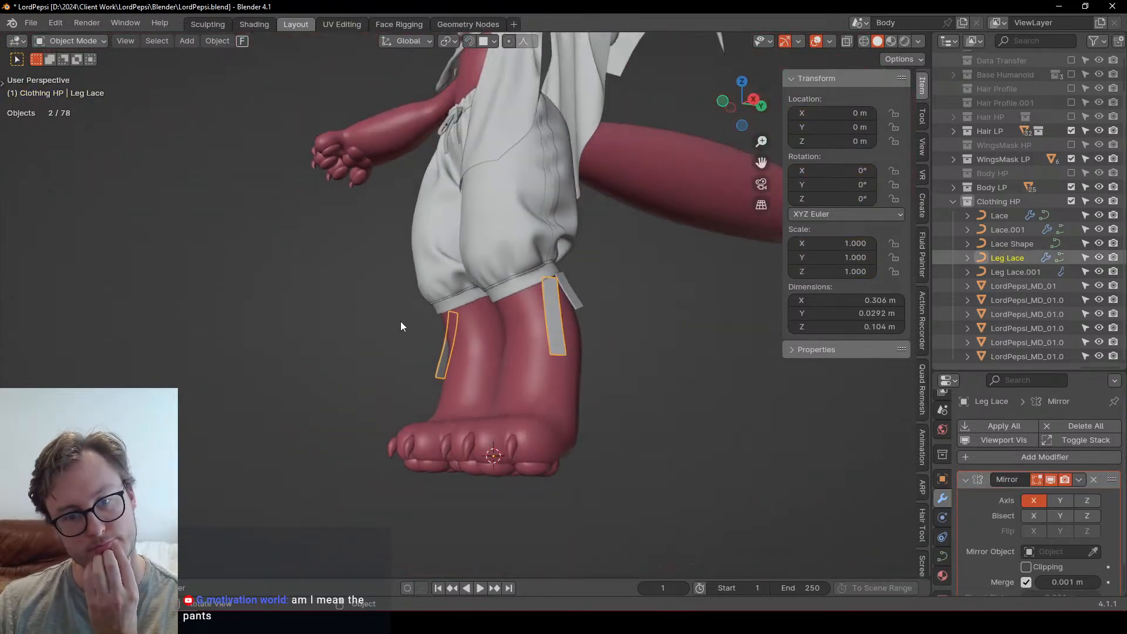
pyautogui.scroll(-2, 395, 329)
pyautogui.moveTo(396, 308); pyautogui.dragTo(511, 251, button='middle')
pyautogui.hotkey('ctrl', 's')
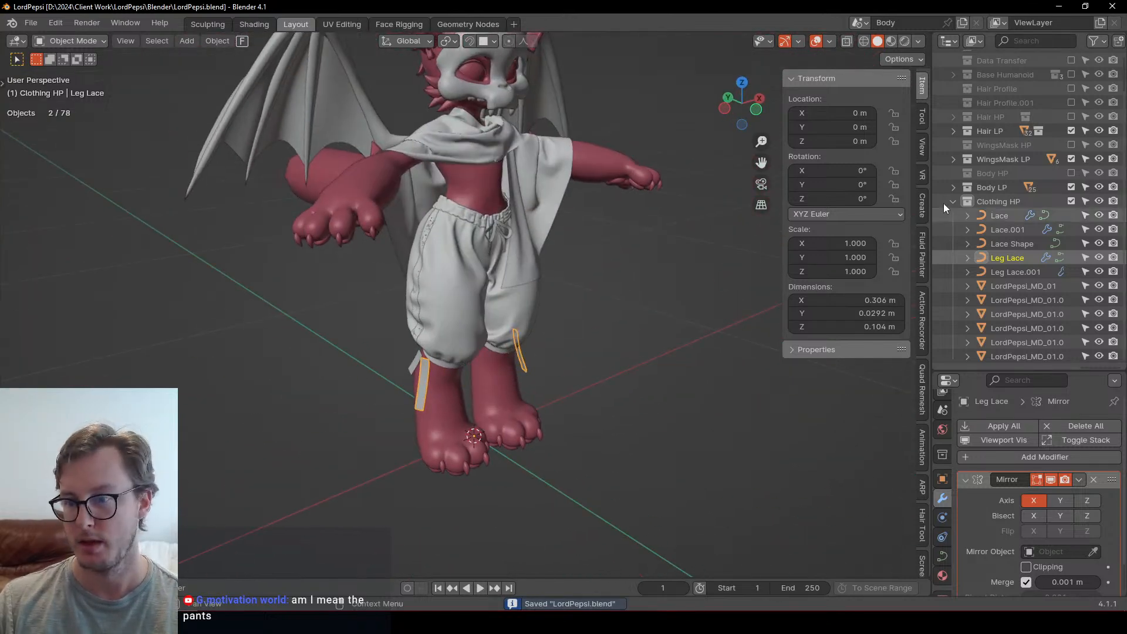
pyautogui.click(952, 201)
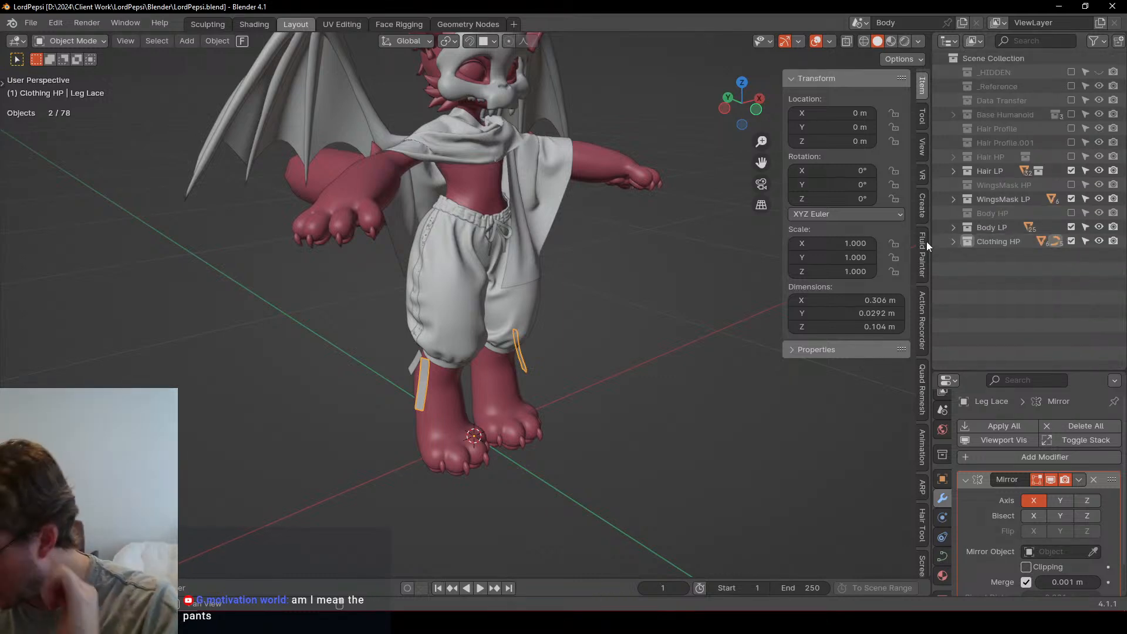
# Step: Switch to Marvelous Designer, select the pants' patterns and freeze them
pyautogui.moveTo(734, 263); pyautogui.dragTo(730, 480, button='middle')
pyautogui.hotkey('alt', 'Tab')
pyautogui.scroll(2, 207, 286)
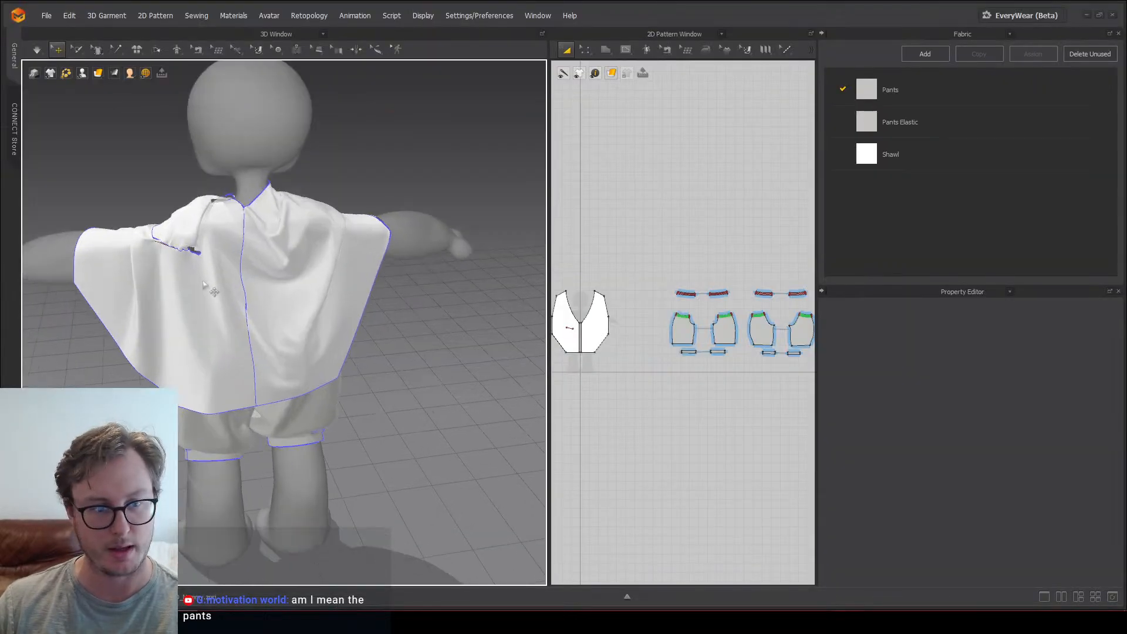
pyautogui.moveTo(253, 292); pyautogui.dragTo(306, 248, button='middle')
pyautogui.click(280, 401)
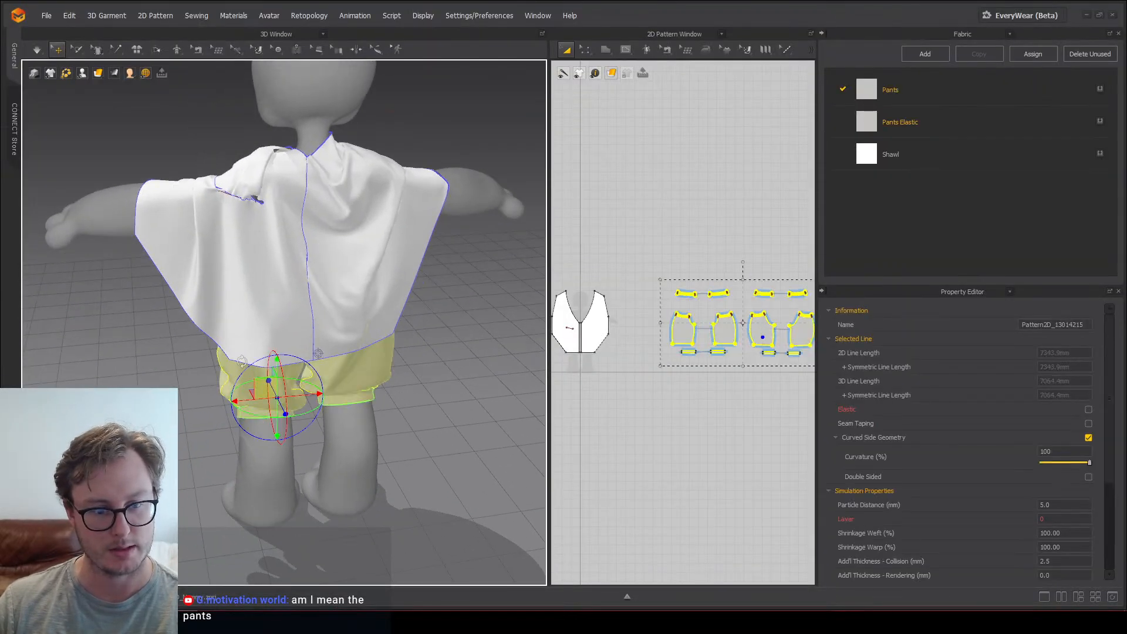
pyautogui.rightClick(243, 368)
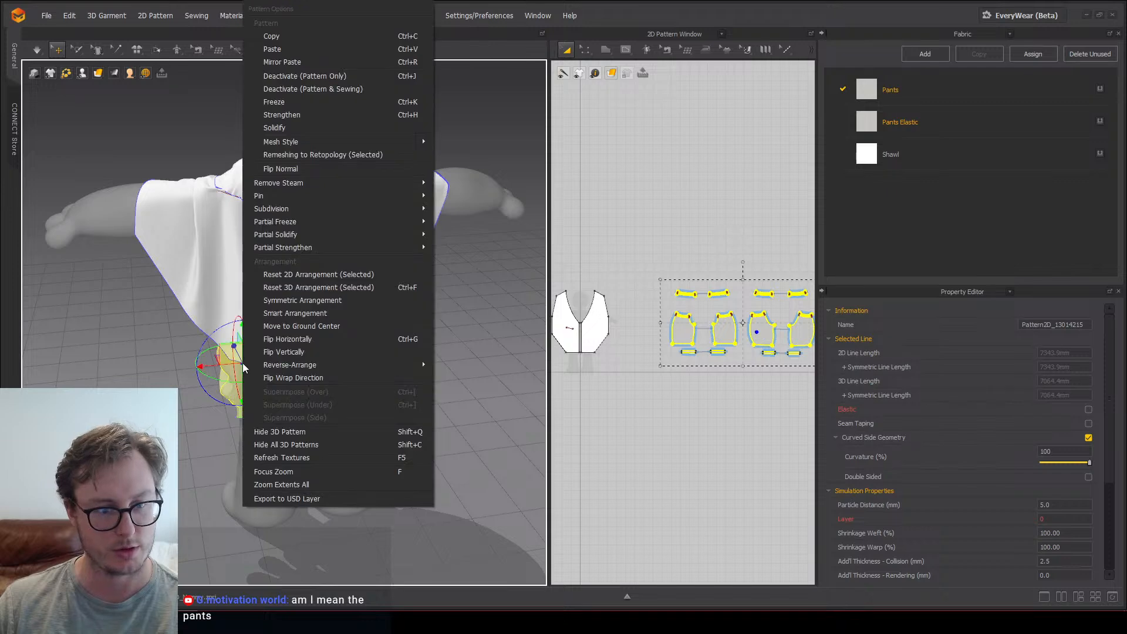
pyautogui.click(283, 107)
# Step: Select the shawl half draped across the chest and run the simulation while repositioning its front folds
pyautogui.moveTo(64, 244); pyautogui.dragTo(222, 242, button='middle')
pyautogui.scroll(-4, 222, 241)
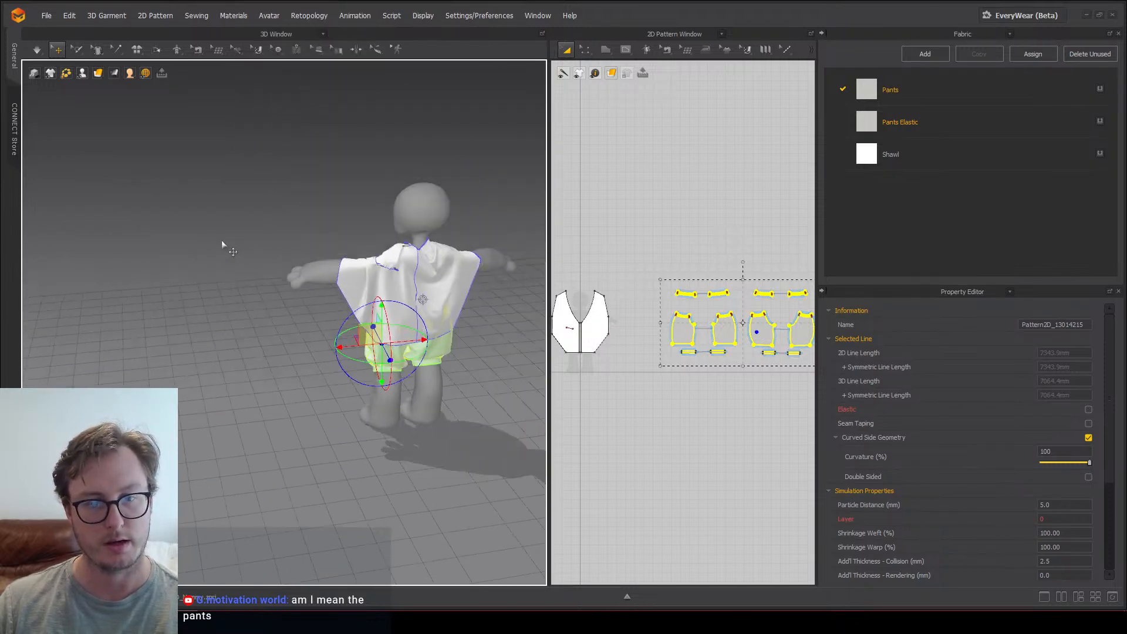
pyautogui.moveTo(222, 242); pyautogui.dragTo(317, 238, button='right')
pyautogui.scroll(5, 382, 270)
pyautogui.click(308, 234)
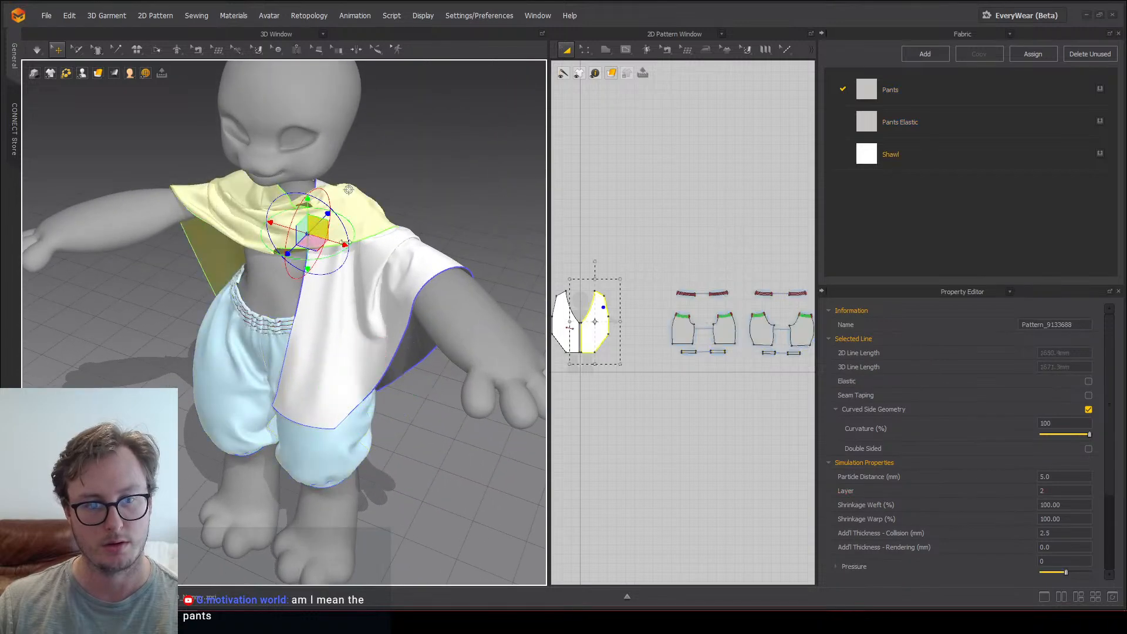
pyautogui.scroll(2, 390, 298)
pyautogui.press('space')
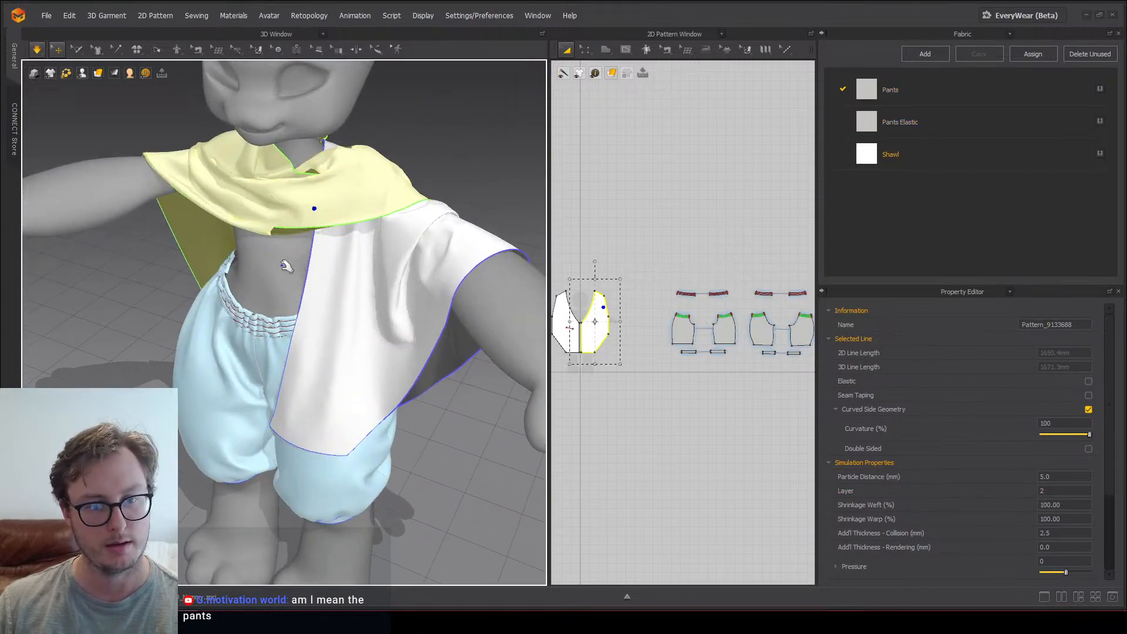
pyautogui.moveTo(313, 312); pyautogui.dragTo(352, 314, button='right')
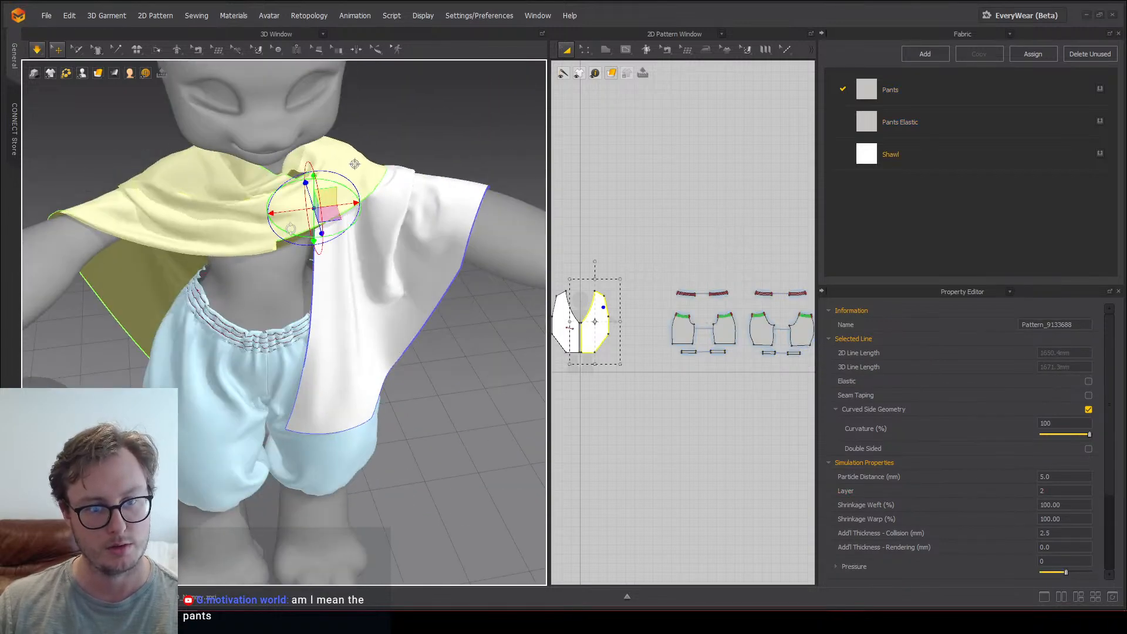
pyautogui.press('space')
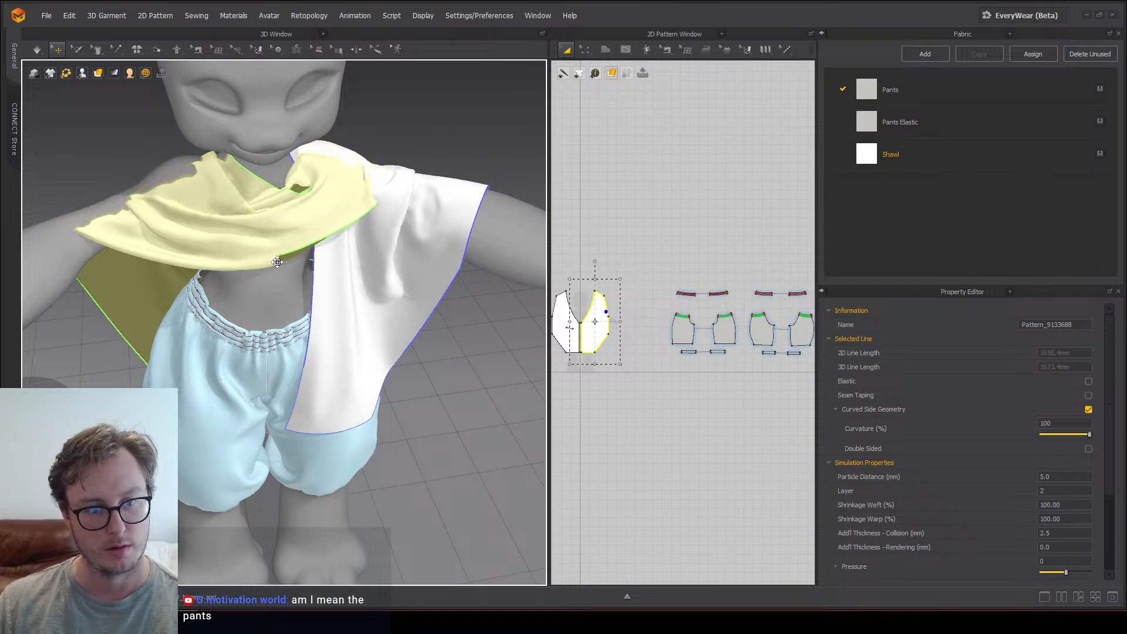
pyautogui.press('space')
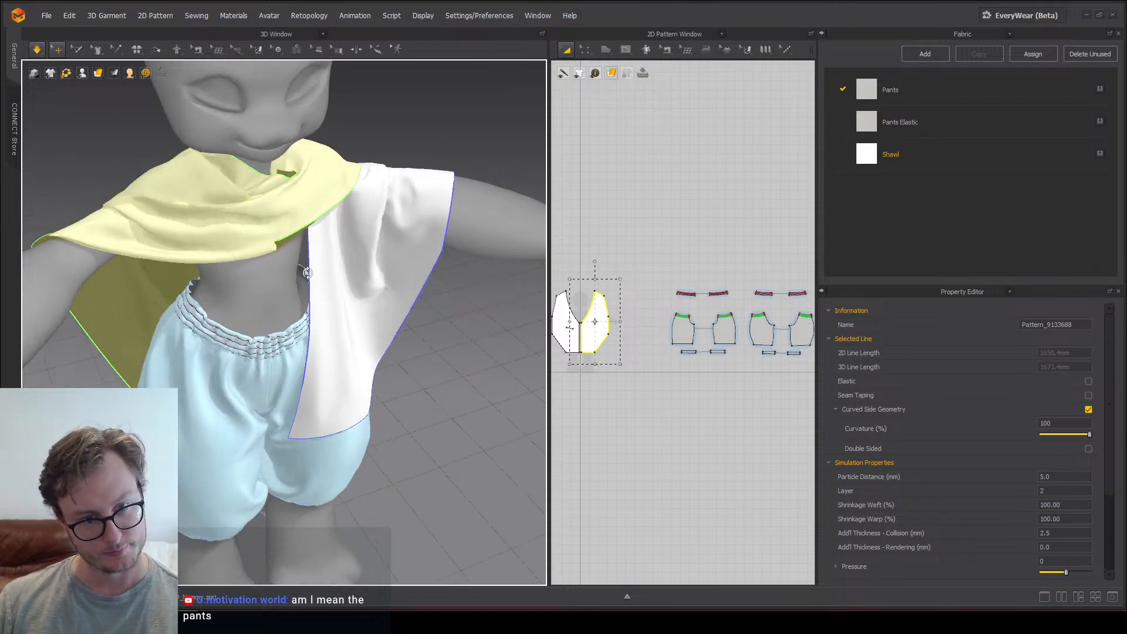
# Step: Pull the tucked corner of the shawl's front edge outward in the simulation, undoing and redoing the last changes
pyautogui.moveTo(308, 272); pyautogui.dragTo(355, 229, button='right')
pyautogui.scroll(3, 334, 282)
pyautogui.moveTo(359, 188); pyautogui.dragTo(253, 351, button='right')
pyautogui.moveTo(329, 310)
pyautogui.mouseDown(button='right')
pyautogui.moveTo(271, 326)
pyautogui.moveTo(312, 321)
pyautogui.mouseUp(button='right')
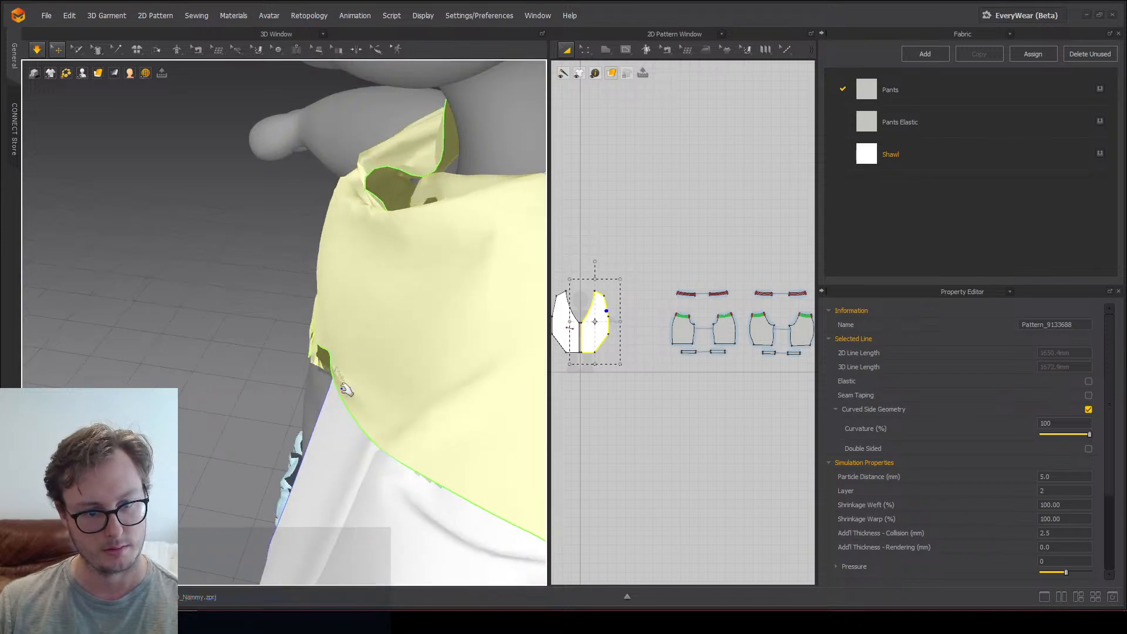
pyautogui.moveTo(324, 390); pyautogui.dragTo(342, 394, button='right')
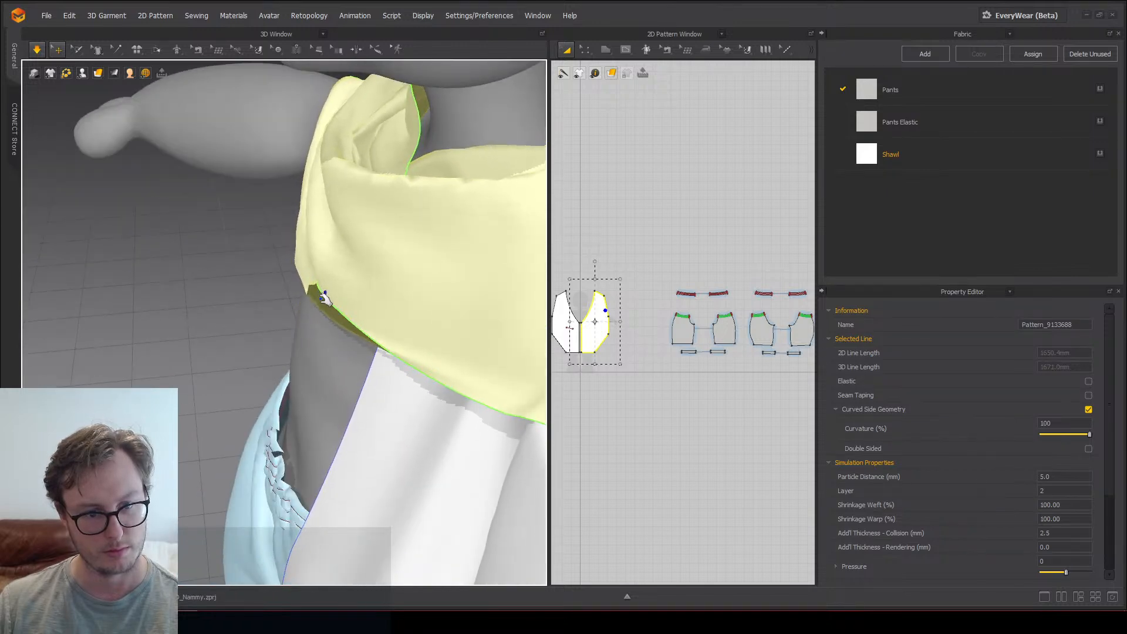
pyautogui.hotkey('ctrl', 'z')
pyautogui.hotkey('ctrl', 'z')
pyautogui.hotkey('ctrl', 'y')
pyautogui.hotkey('ctrl', 'y')
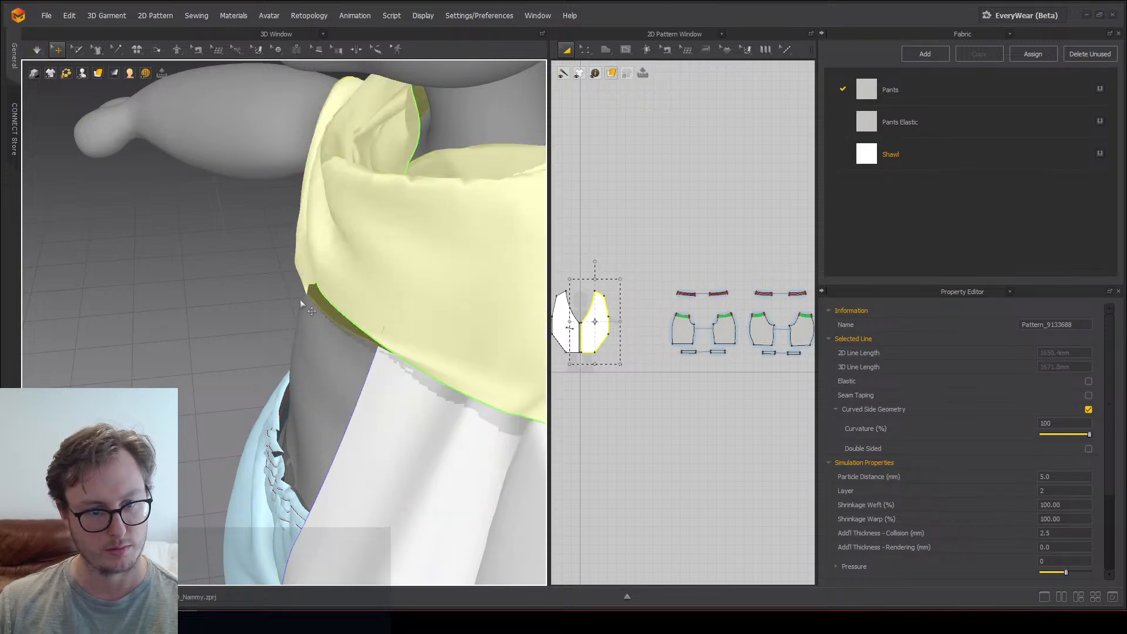
# Step: Add the shawl's other half to the selection and pull the folded front corner while simulating
pyautogui.keyDown('shift'); pyautogui.click(327, 293); pyautogui.keyUp('shift')
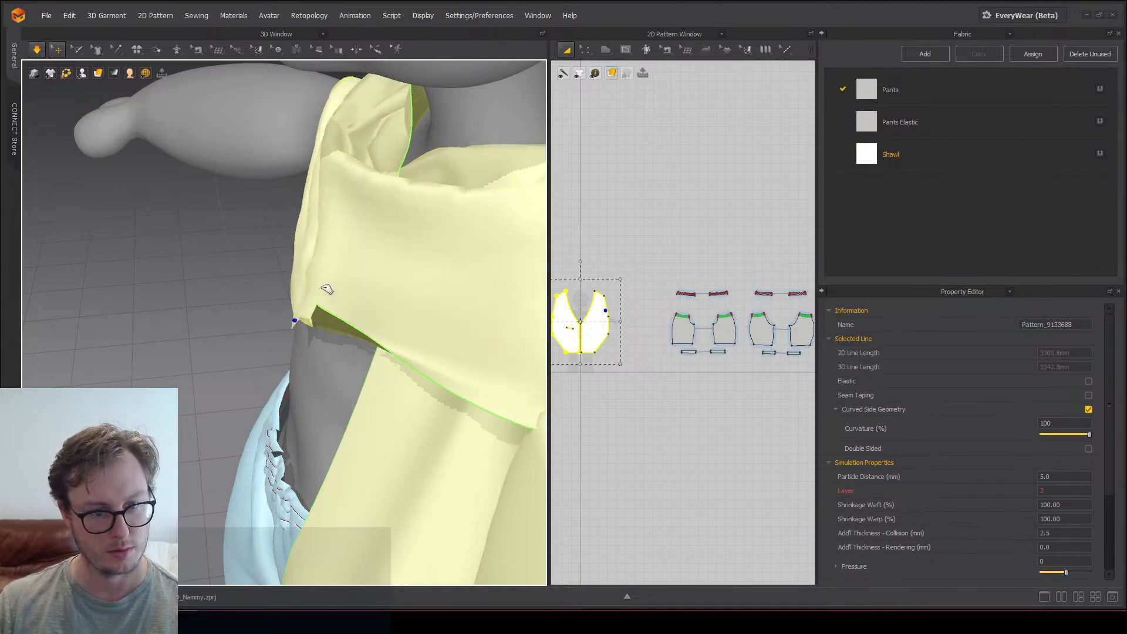
pyautogui.moveTo(290, 279); pyautogui.dragTo(330, 310)
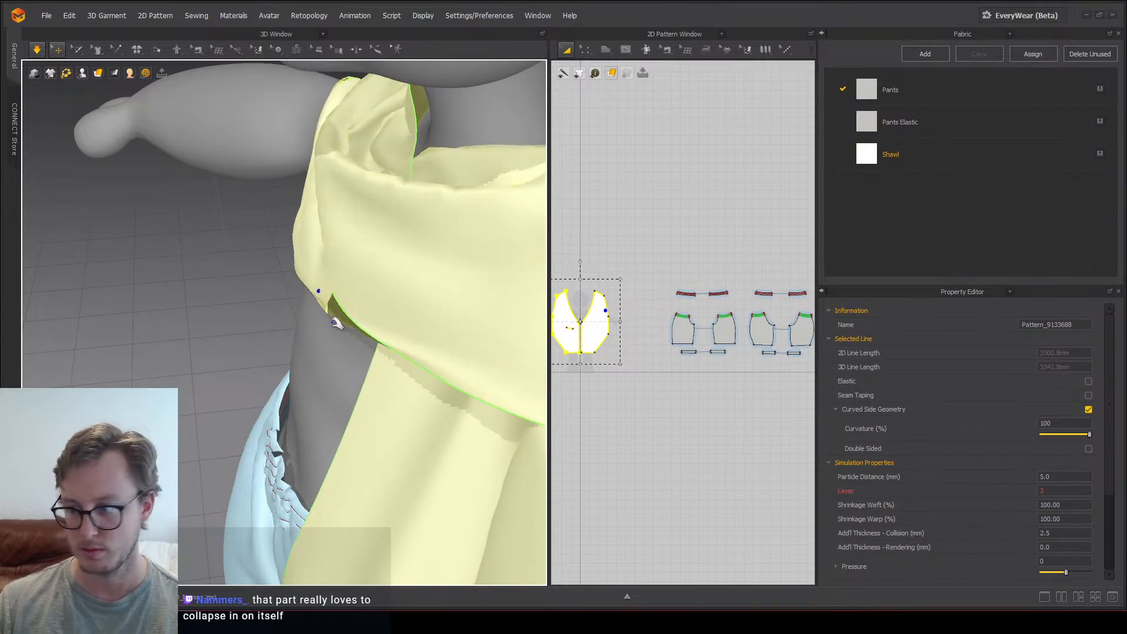
pyautogui.moveTo(331, 315); pyautogui.dragTo(440, 280, button='right')
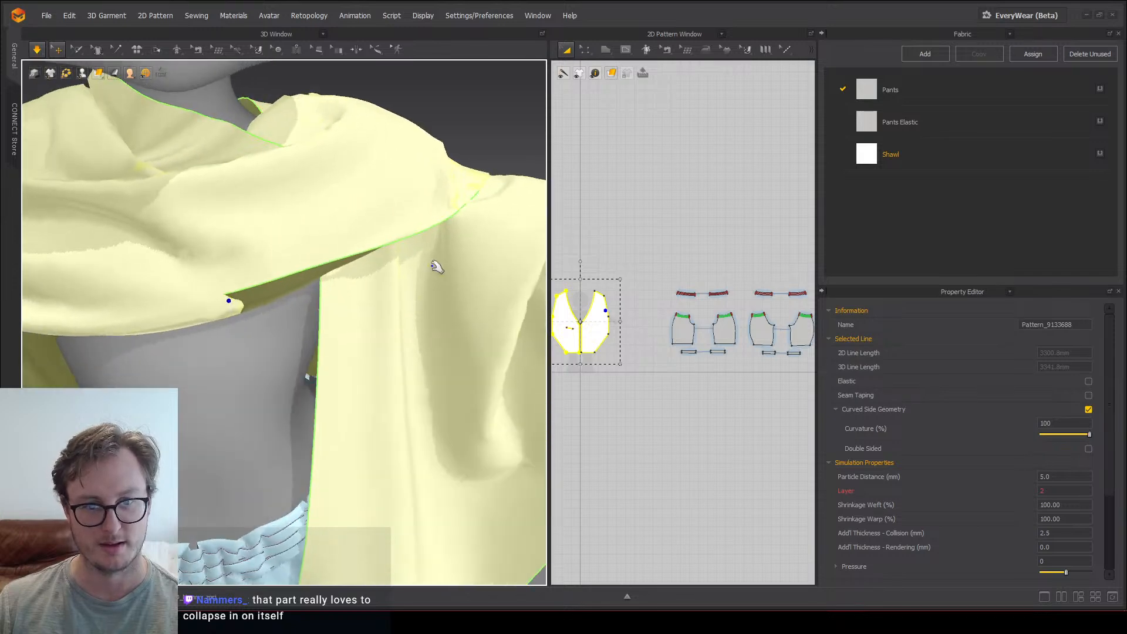
# Step: Pull the shawl at the shoulder and along its front edge to open the collapsed folds, and stop the simulation
pyautogui.moveTo(462, 187)
pyautogui.mouseDown()
pyautogui.moveTo(475, 148)
pyautogui.moveTo(474, 193)
pyautogui.mouseUp()
pyautogui.moveTo(320, 244)
pyautogui.mouseDown()
pyautogui.moveTo(350, 294)
pyautogui.moveTo(282, 267)
pyautogui.moveTo(324, 234)
pyautogui.moveTo(354, 236)
pyautogui.moveTo(323, 257)
pyautogui.mouseUp()
pyautogui.moveTo(323, 257); pyautogui.dragTo(189, 324, button='right')
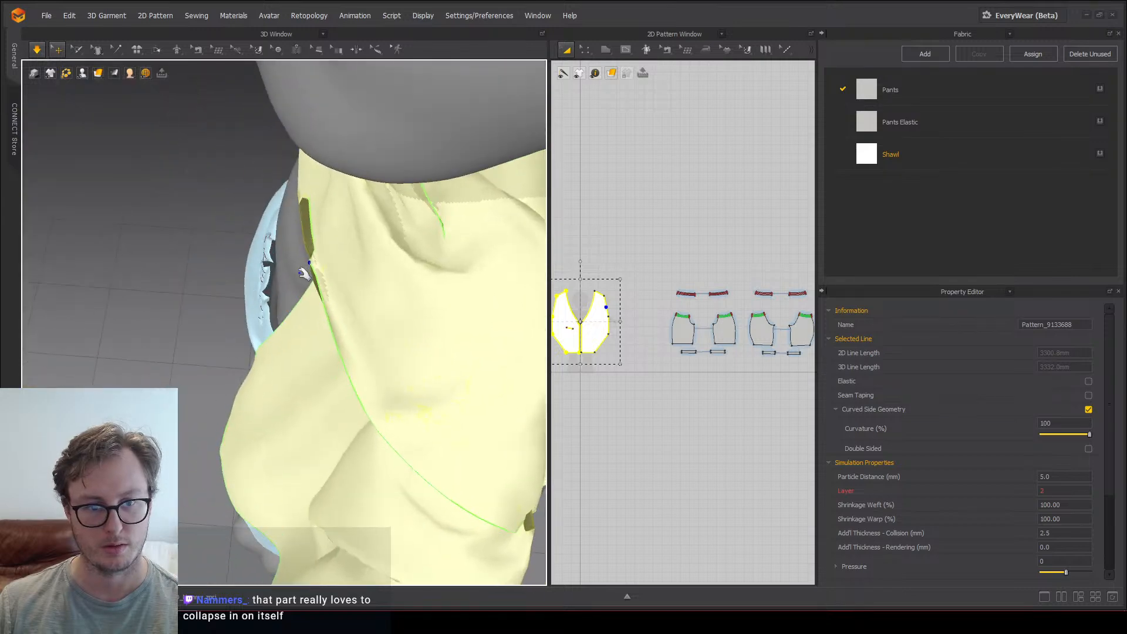
pyautogui.moveTo(360, 261); pyautogui.dragTo(325, 269)
pyautogui.moveTo(330, 311); pyautogui.dragTo(431, 246, button='right')
pyautogui.press('space')
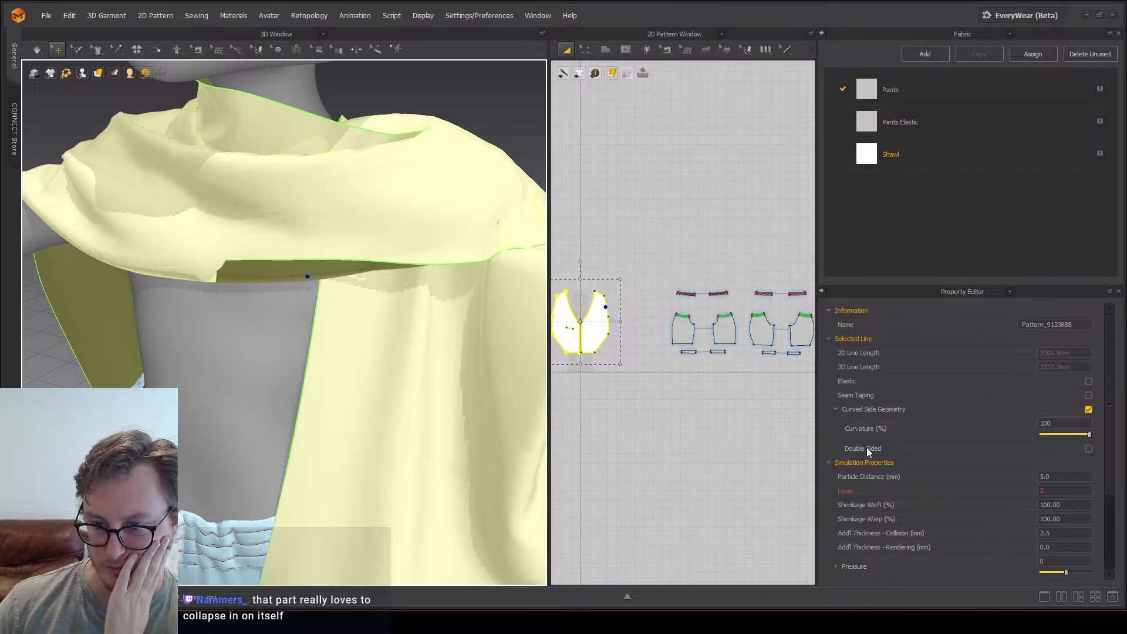
# Step: Try simulating the shawl with an additional rendering thickness of 0.5 mm, and undo the simulation and thickness change
pyautogui.scroll(-3, 878, 466)
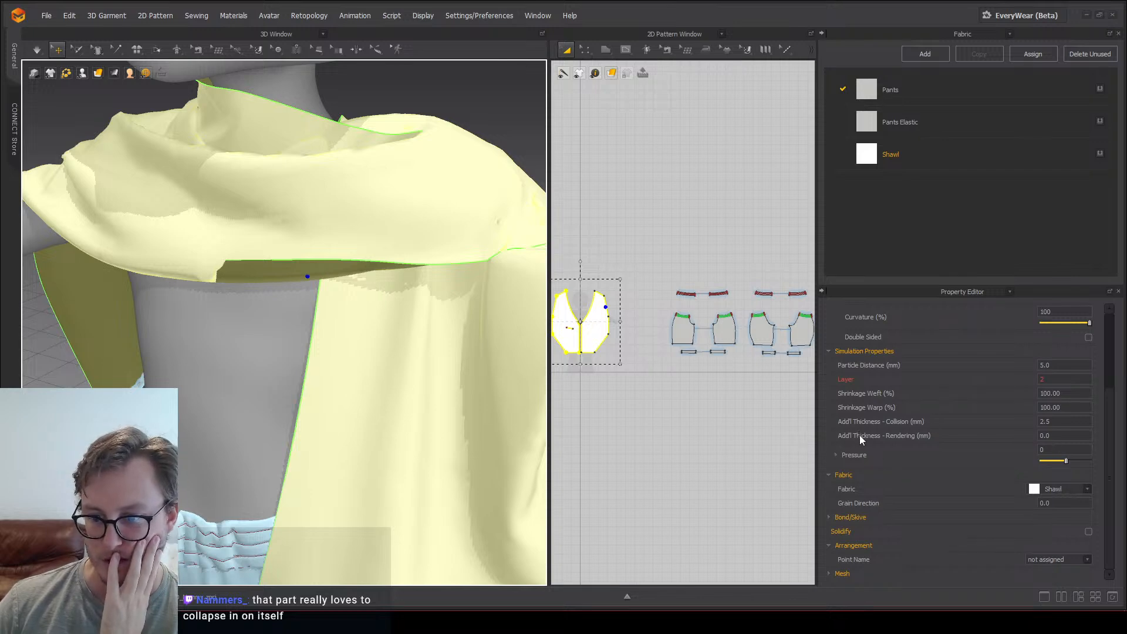
pyautogui.click(1070, 434)
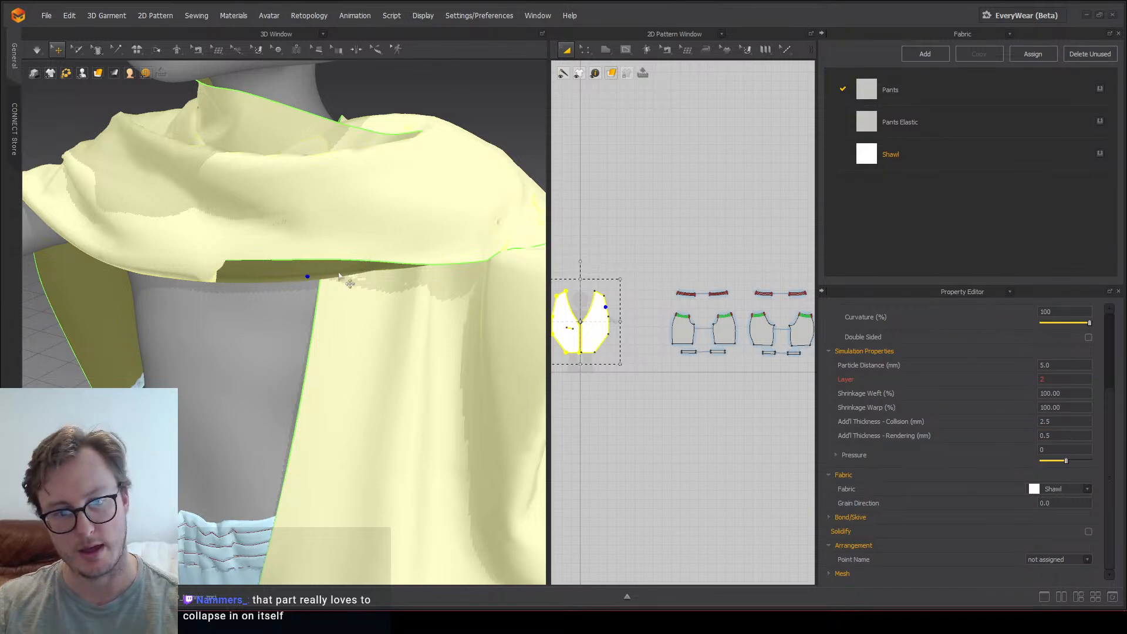
pyautogui.press('space')
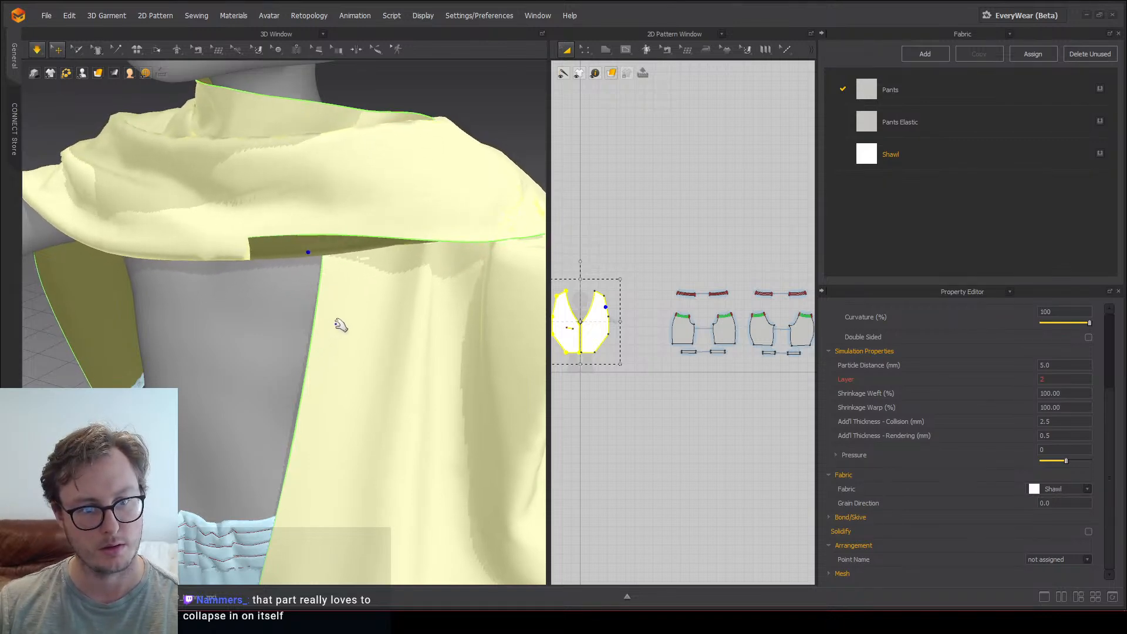
pyautogui.moveTo(335, 319); pyautogui.dragTo(222, 239, button='right')
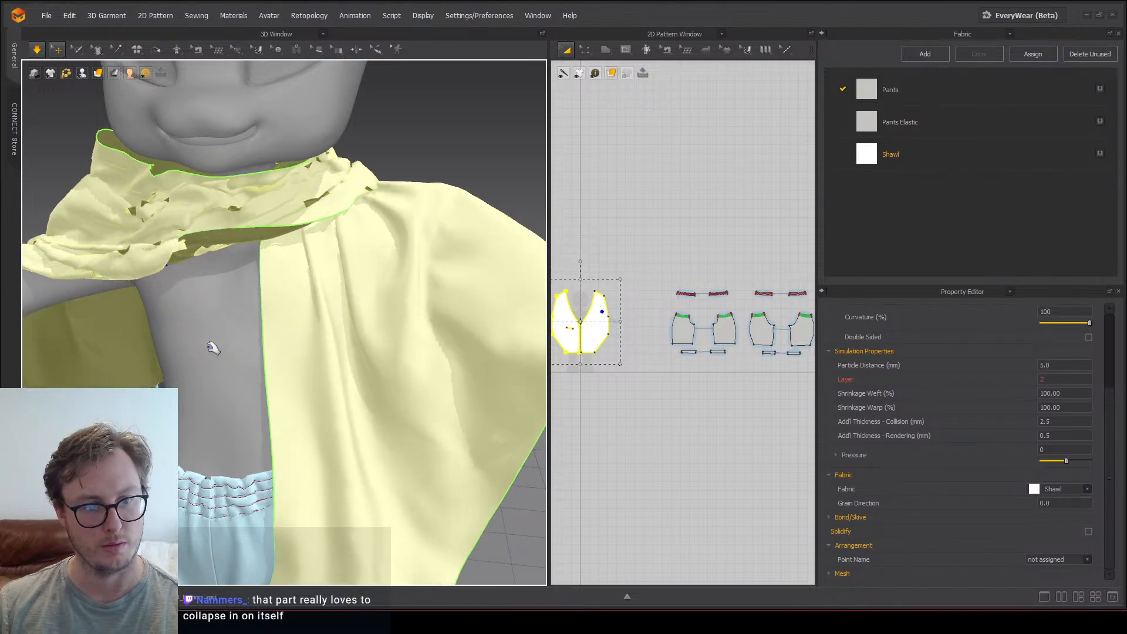
pyautogui.scroll(-2, 248, 304)
pyautogui.moveTo(285, 353); pyautogui.dragTo(317, 343, button='right')
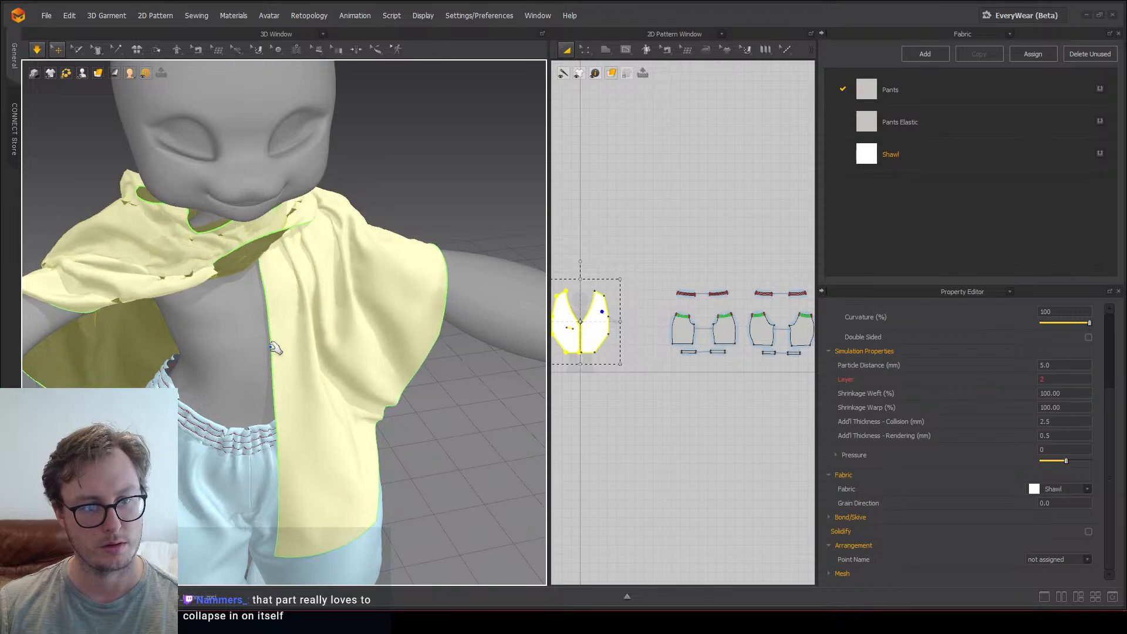
pyautogui.press('space')
pyautogui.hotkey('ctrl', 'z')
pyautogui.moveTo(306, 346); pyautogui.dragTo(326, 345, button='right')
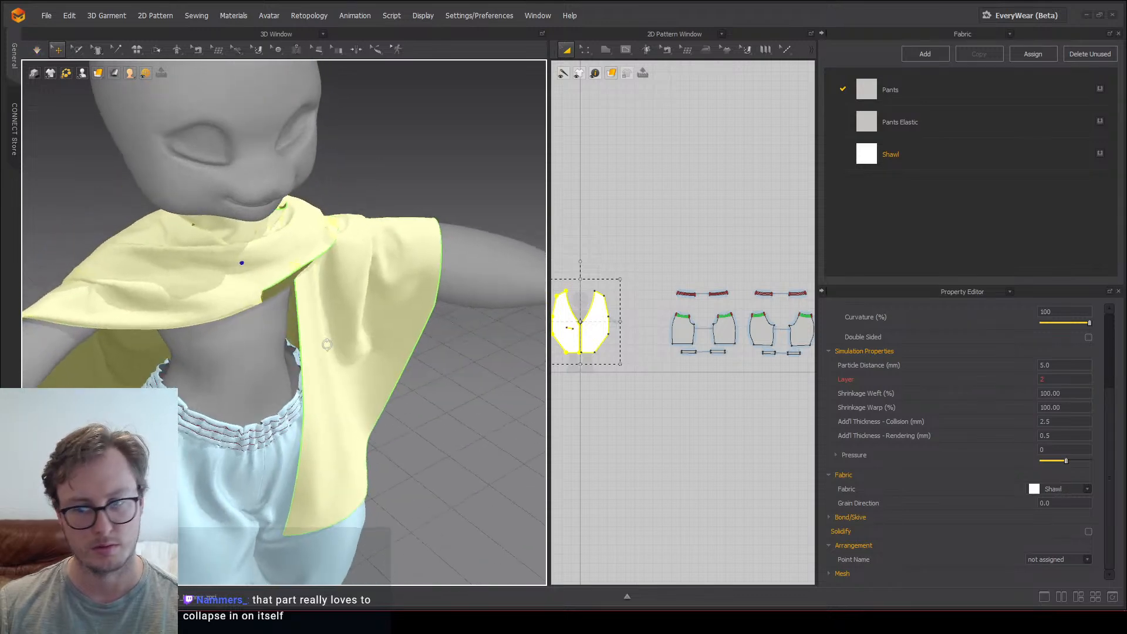
# Step: Try enabling double-sided curved side geometry on the shawl's edges, simulate it, and inspect the drape at the chest and shoulder
pyautogui.click(1063, 434)
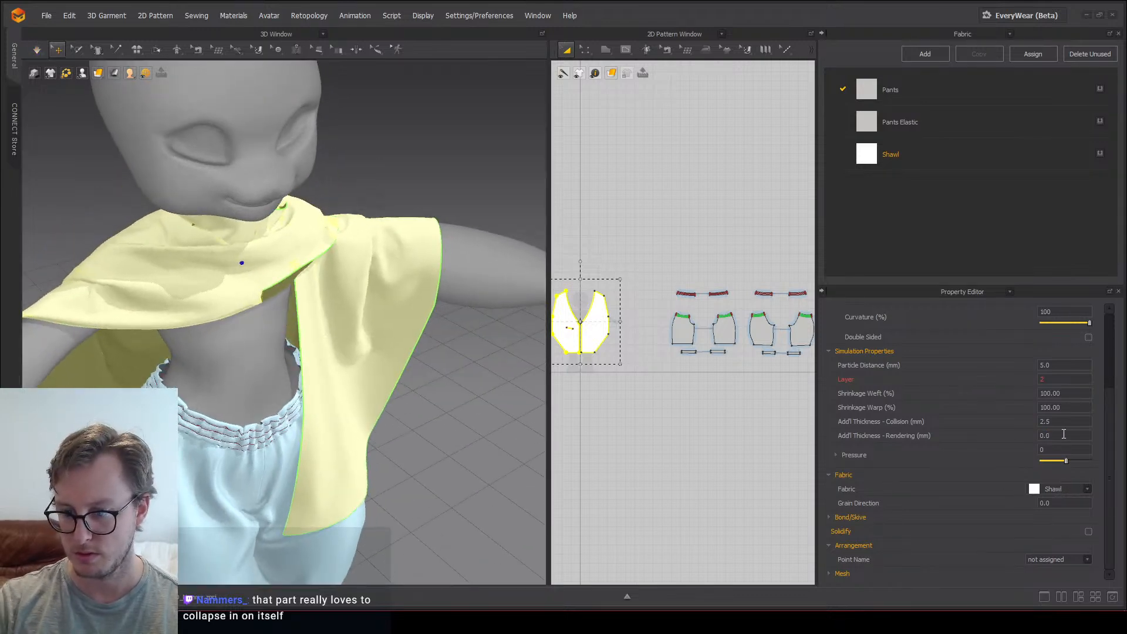
pyautogui.scroll(3, 972, 405)
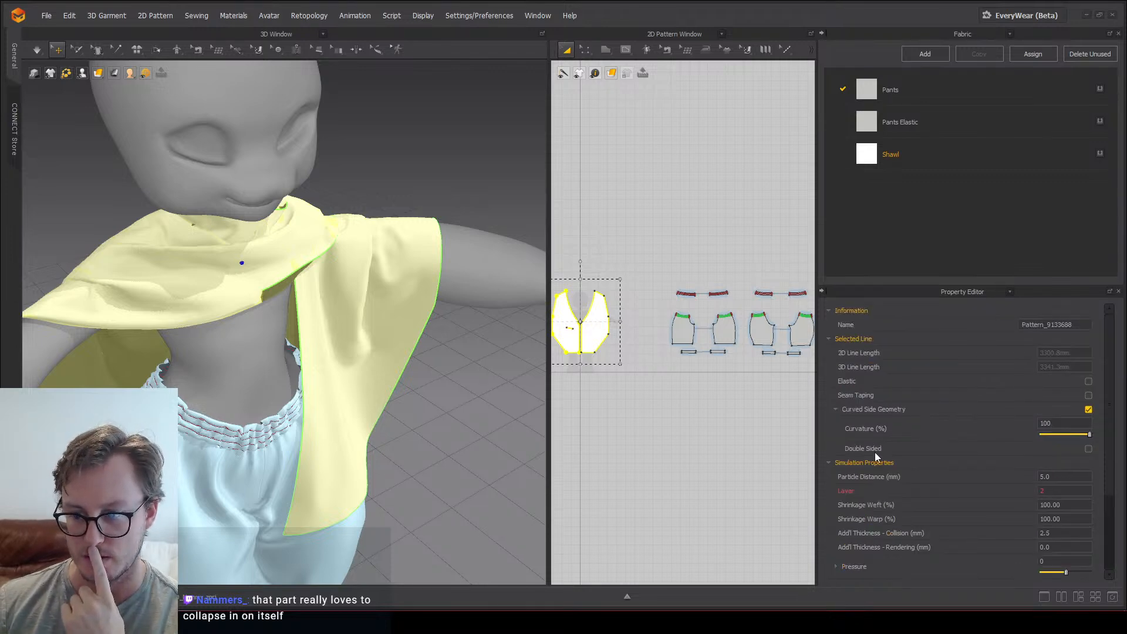
pyautogui.scroll(-3, 886, 453)
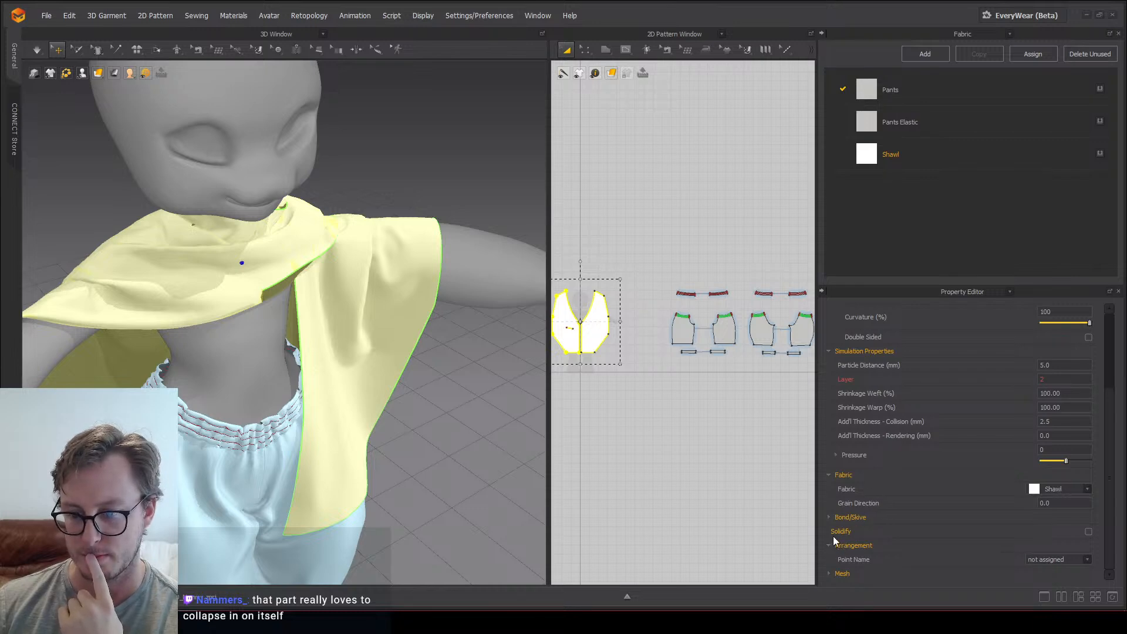
pyautogui.click(828, 518)
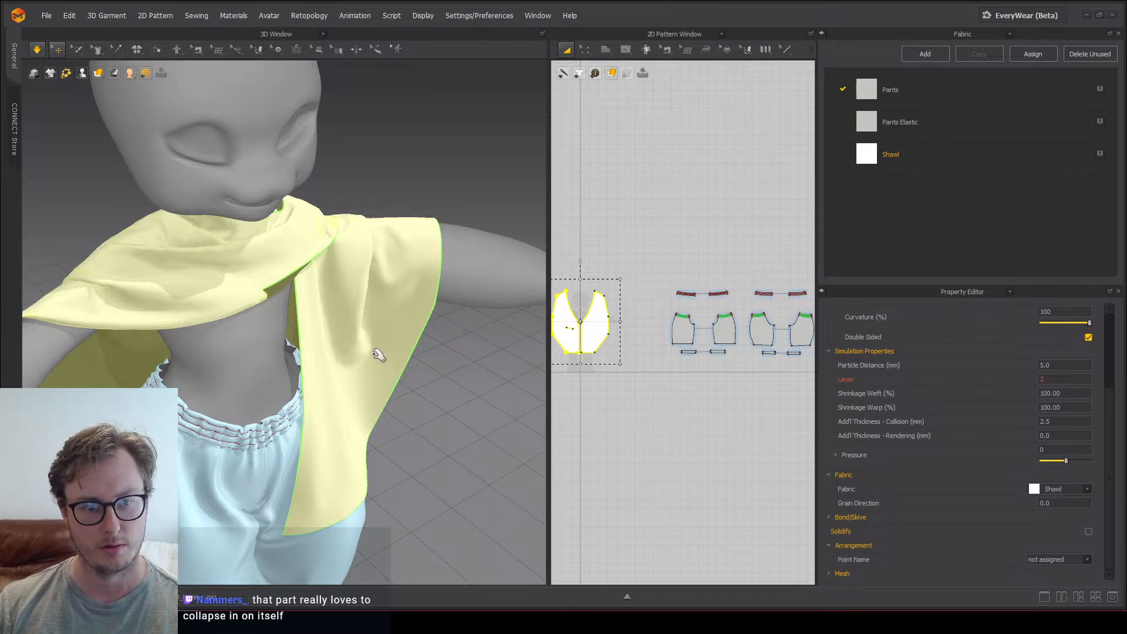
pyautogui.scroll(-5, 282, 265)
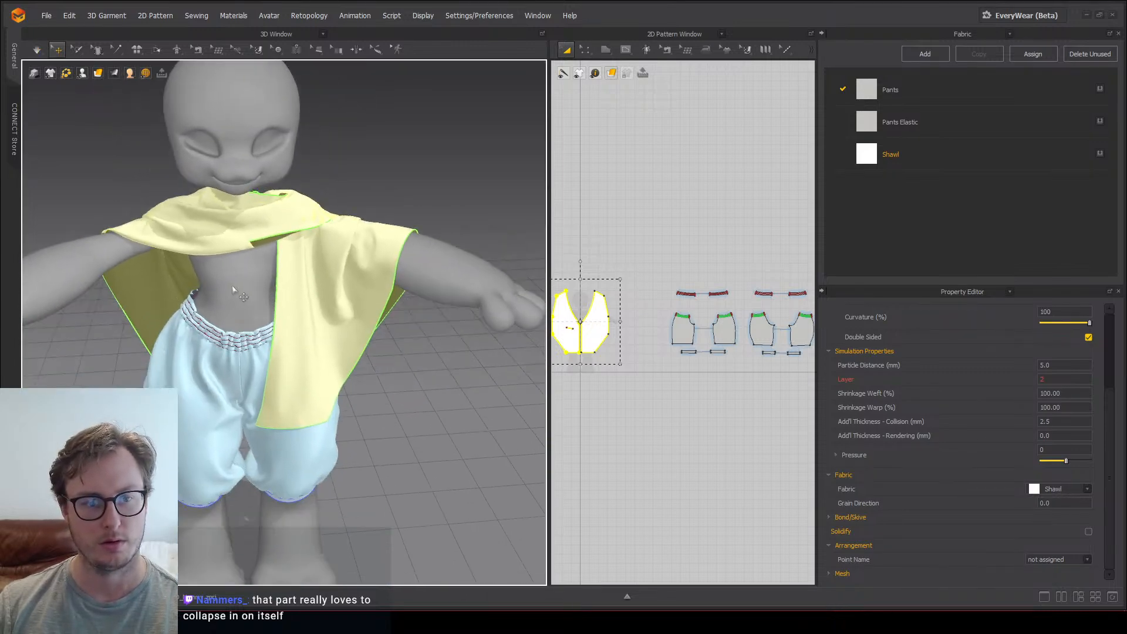
pyautogui.moveTo(231, 285); pyautogui.dragTo(352, 295, button='right')
pyautogui.scroll(4, 178, 339)
pyautogui.moveTo(178, 339); pyautogui.dragTo(256, 315, button='right')
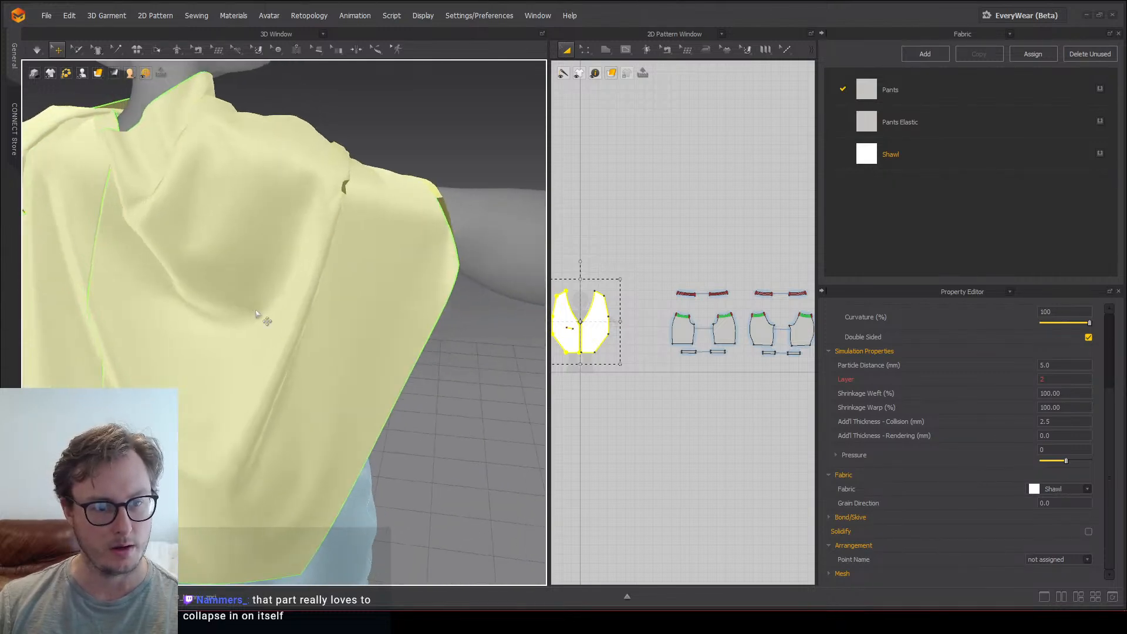
pyautogui.moveTo(445, 219); pyautogui.dragTo(267, 306, button='right')
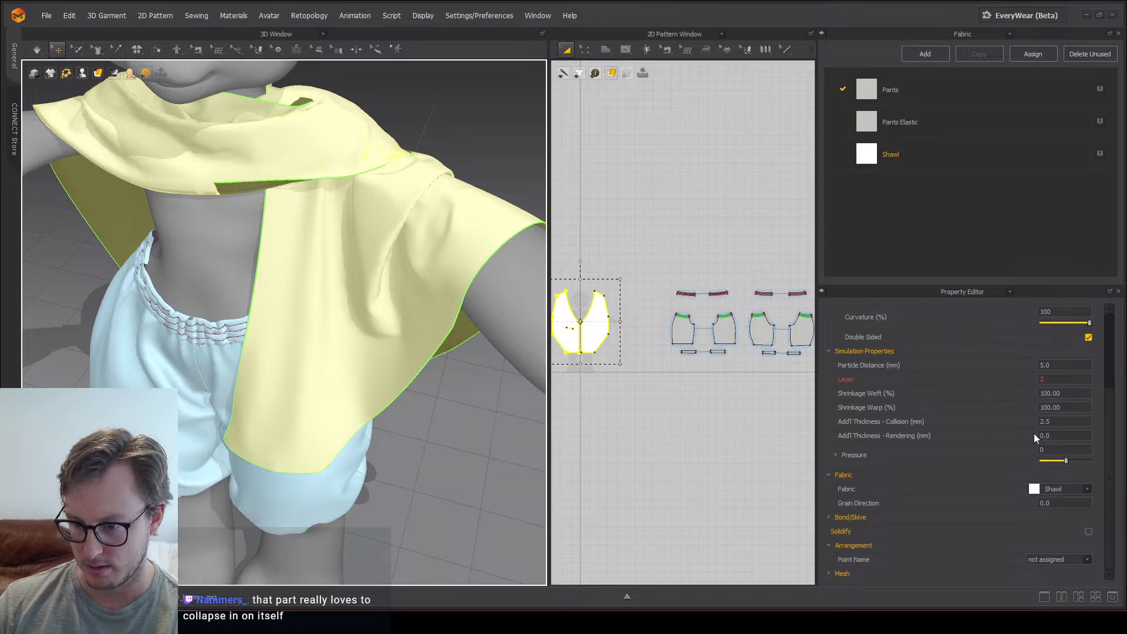
# Step: Apply 10 mm Fusible (Common) seam taping to the shawl's edges with double-sided geometry off, and simulate the drape
pyautogui.scroll(2, 1026, 382)
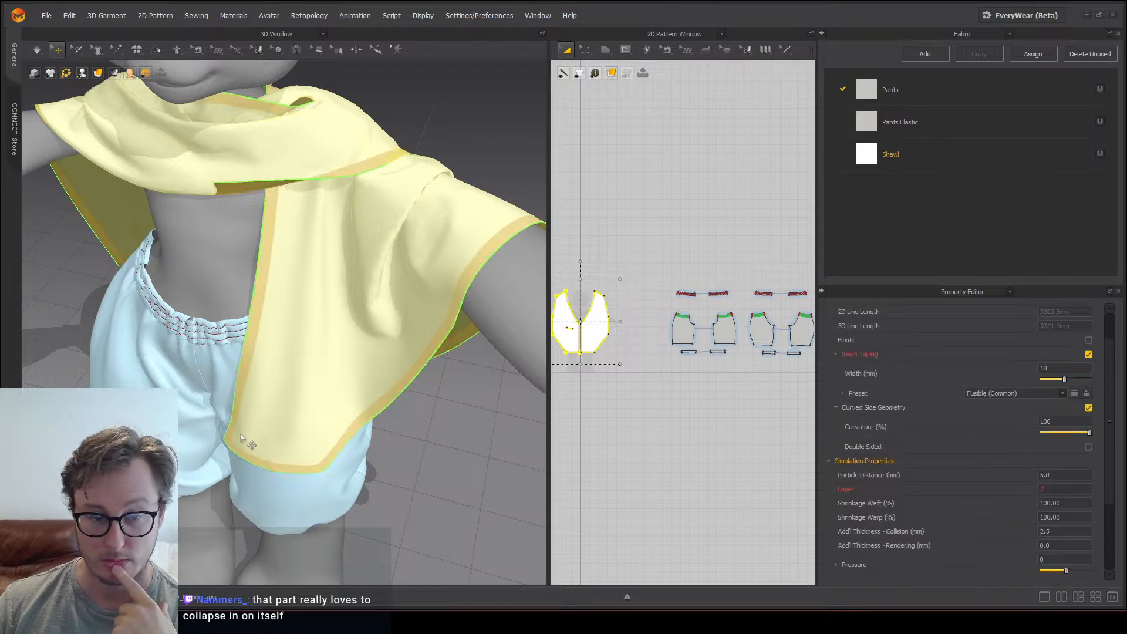
pyautogui.moveTo(266, 371); pyautogui.dragTo(278, 314, button='right')
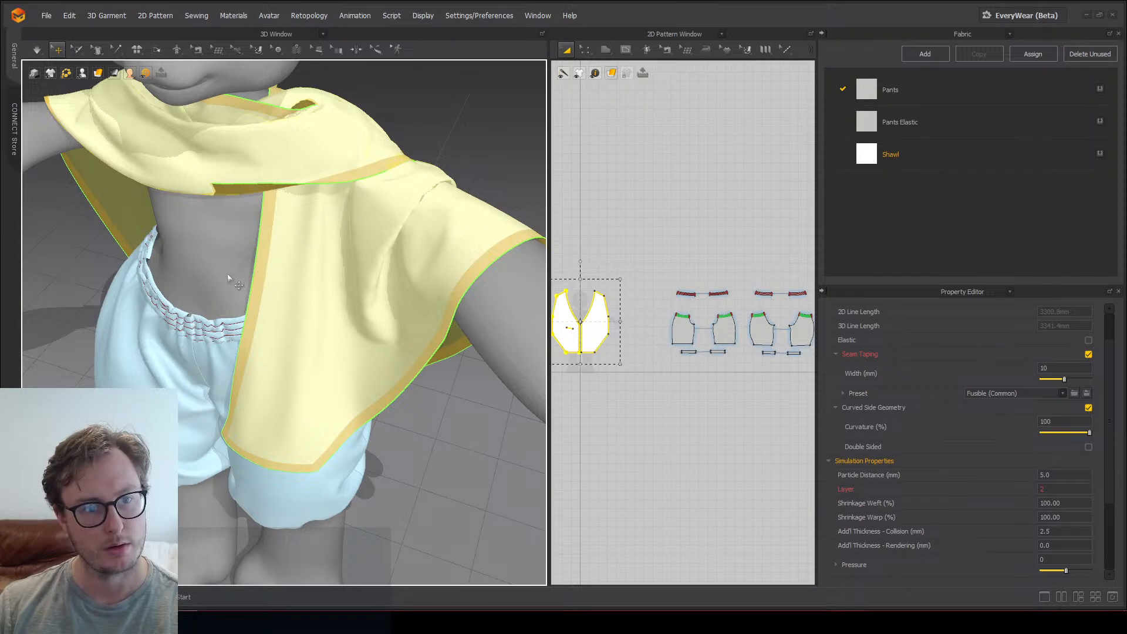
pyautogui.press('space')
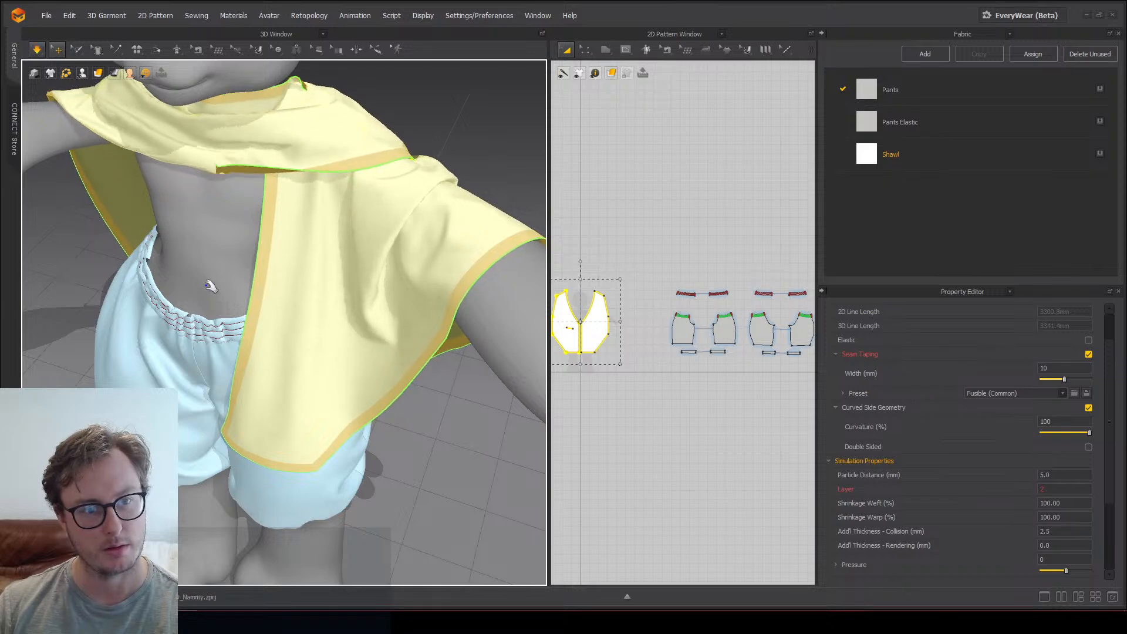
pyautogui.moveTo(226, 251); pyautogui.dragTo(180, 238, button='right')
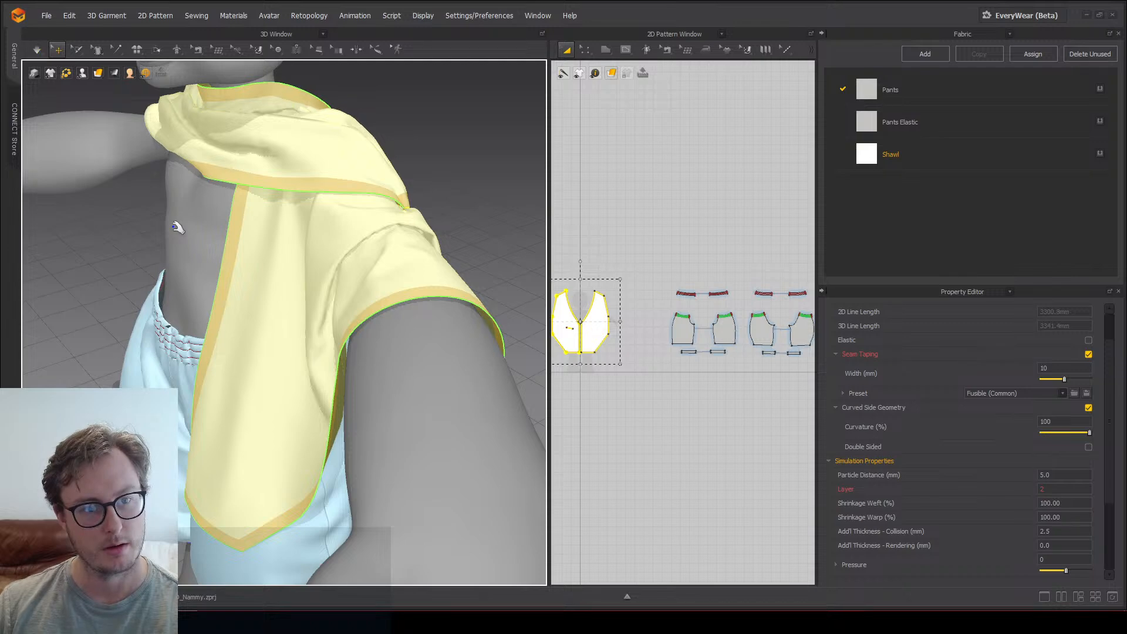
# Step: Try pulling the shawl's front fold forward and down during simulation, and undo the resulting drape
pyautogui.scroll(-3, 206, 211)
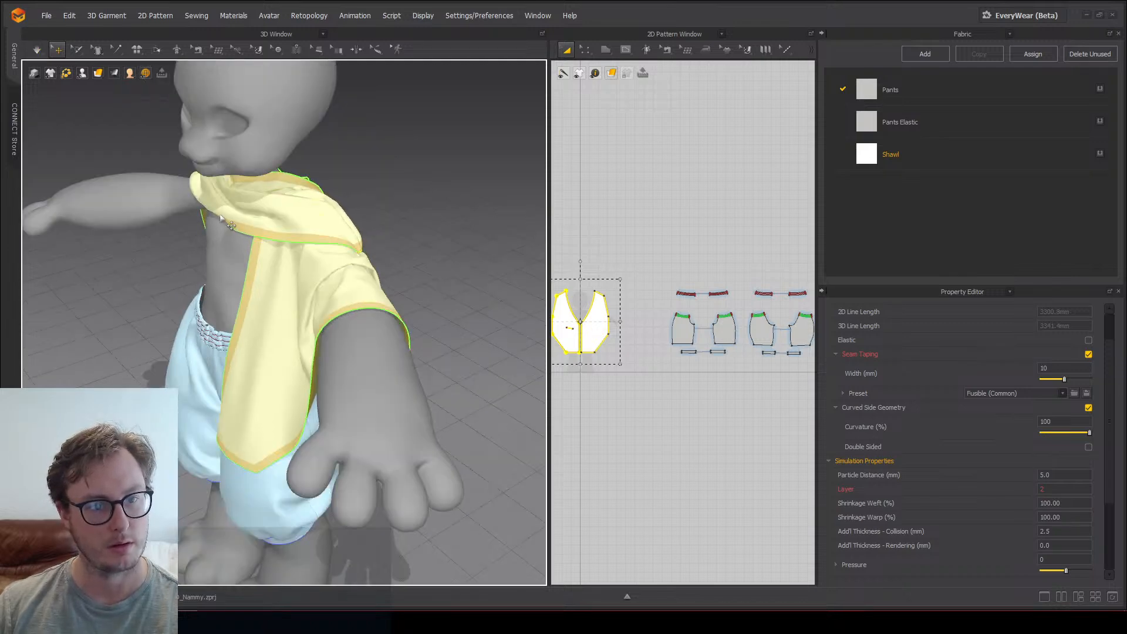
pyautogui.moveTo(170, 222); pyautogui.dragTo(150, 340)
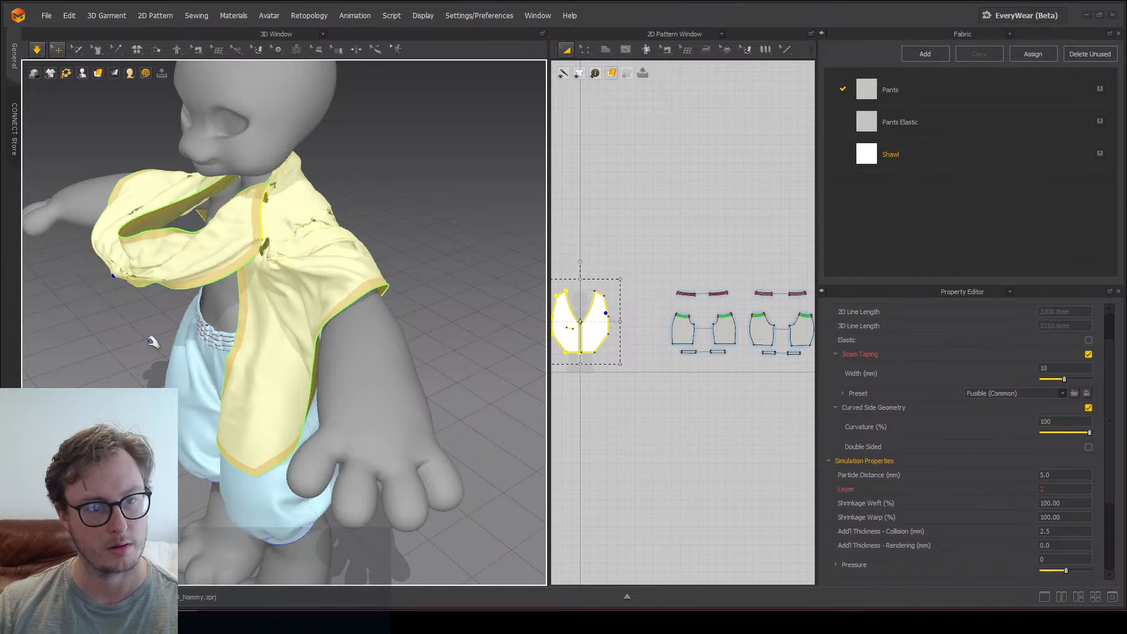
pyautogui.moveTo(306, 332)
pyautogui.mouseDown(button='right')
pyautogui.moveTo(150, 326)
pyautogui.moveTo(301, 330)
pyautogui.mouseUp(button='right')
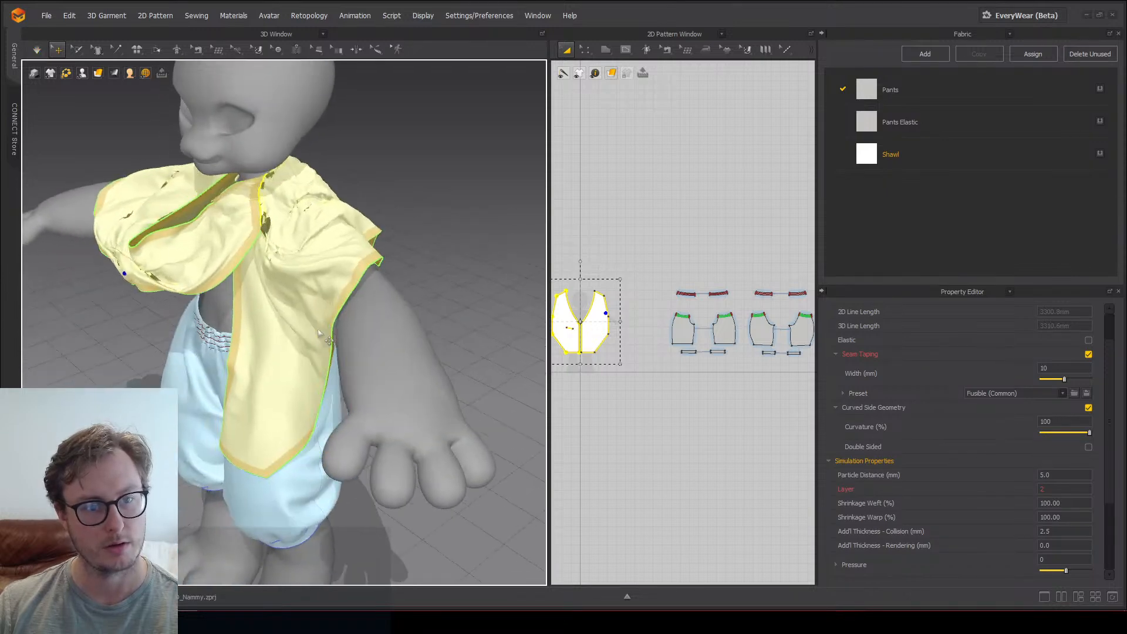
pyautogui.press('space')
pyautogui.hotkey('ctrl', 'z')
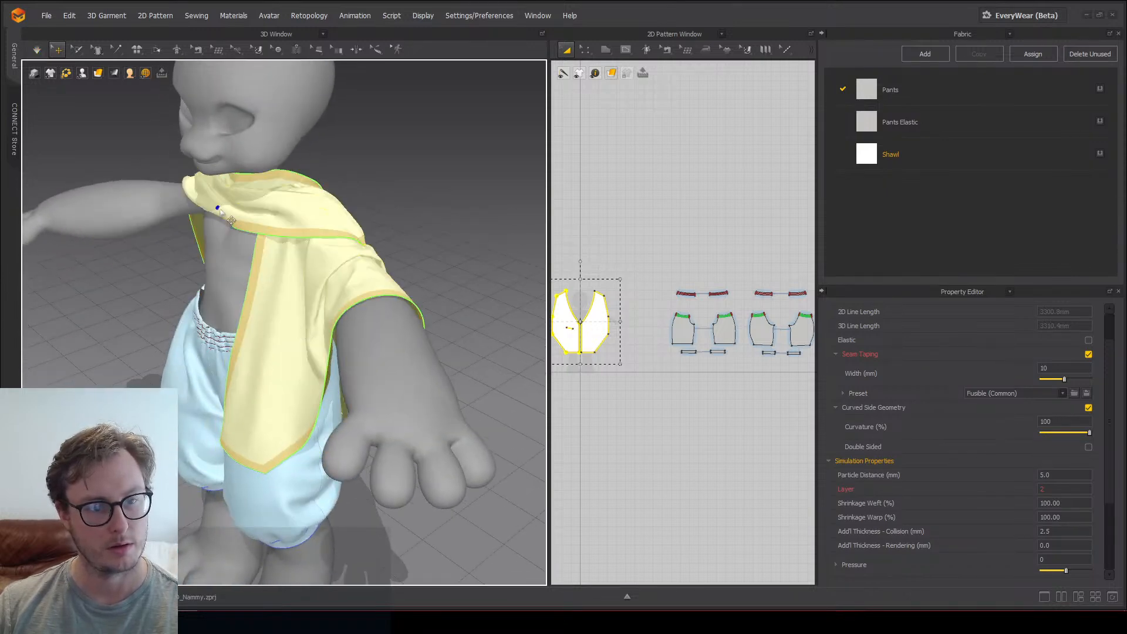
# Step: Pull the shawl's front fold forward and down in the simulation to open the collapsed cloth across the chest
pyautogui.moveTo(211, 220); pyautogui.dragTo(186, 334)
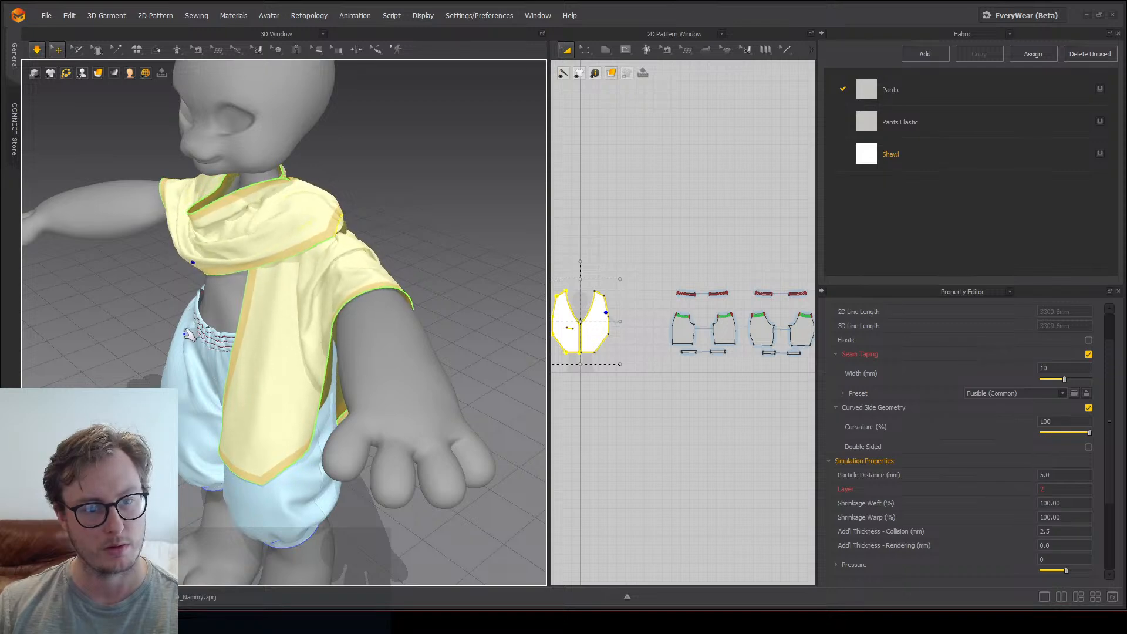
pyautogui.moveTo(256, 325); pyautogui.dragTo(241, 342, button='right')
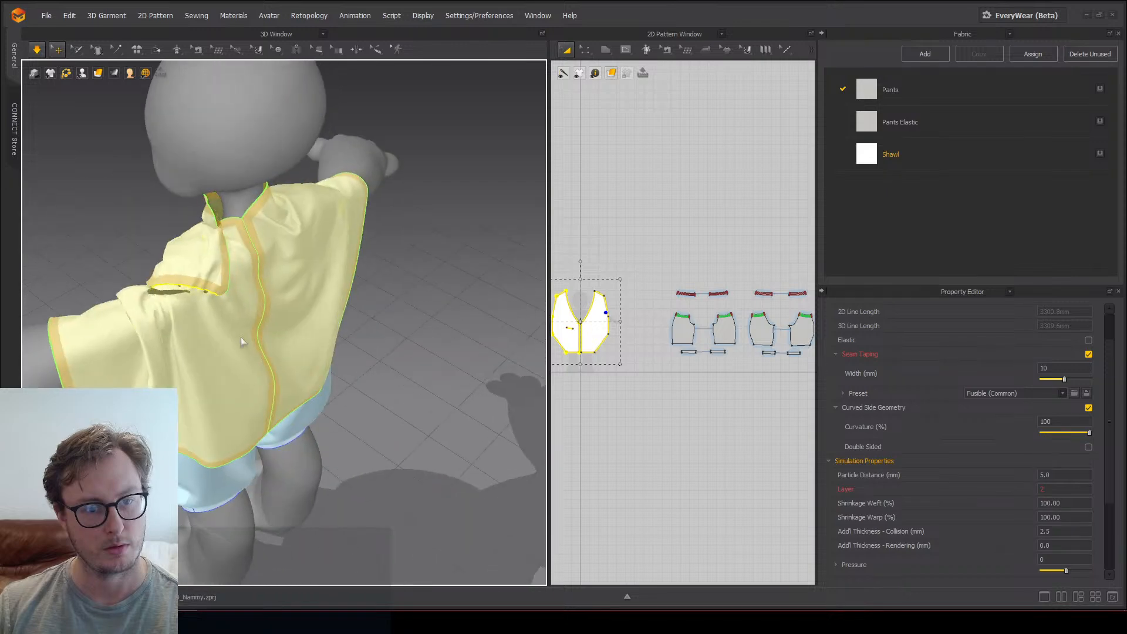
pyautogui.moveTo(167, 294); pyautogui.dragTo(317, 334, button='right')
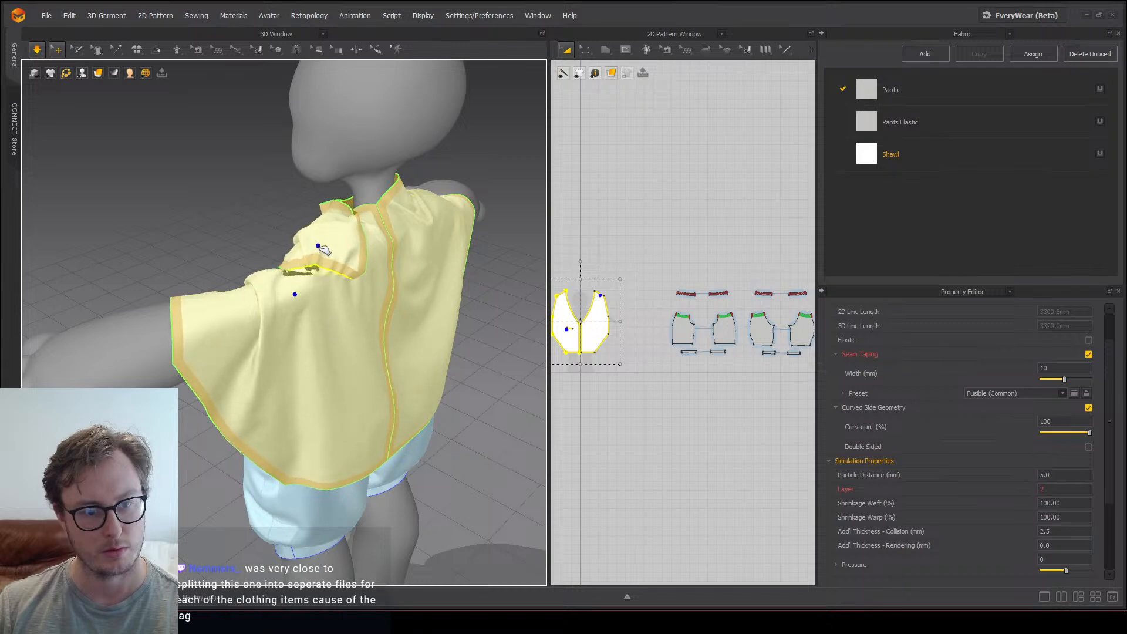
# Step: Pull the shawl's overlapping layers around the opening at the back of the shoulder while simulating, and stop the simulation
pyautogui.scroll(3, 338, 279)
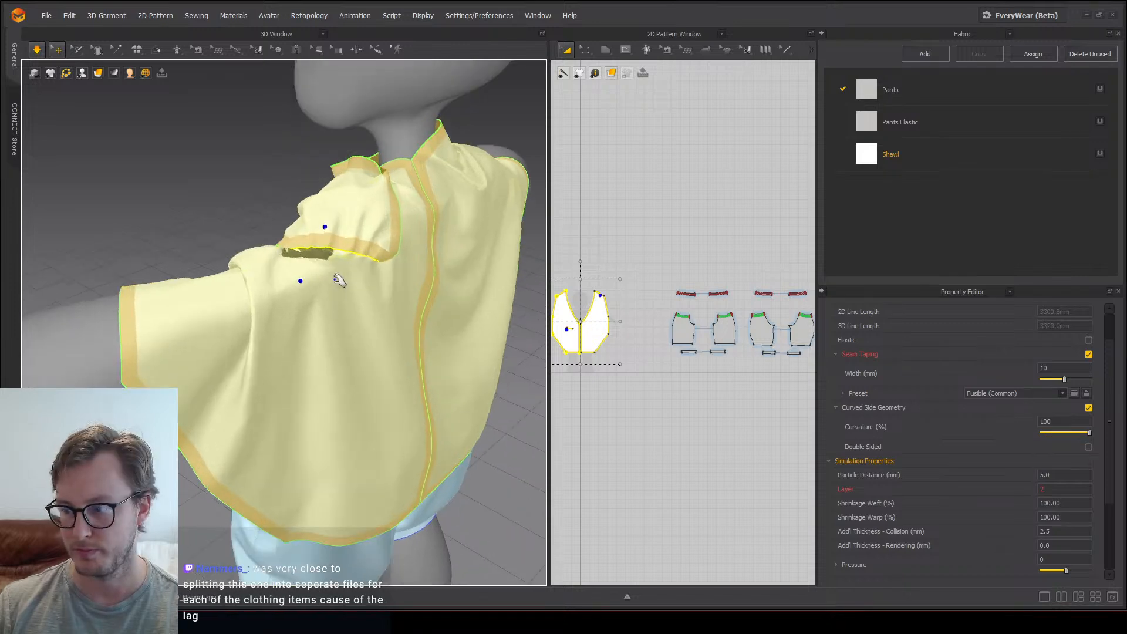
pyautogui.moveTo(343, 273); pyautogui.dragTo(273, 326, button='right')
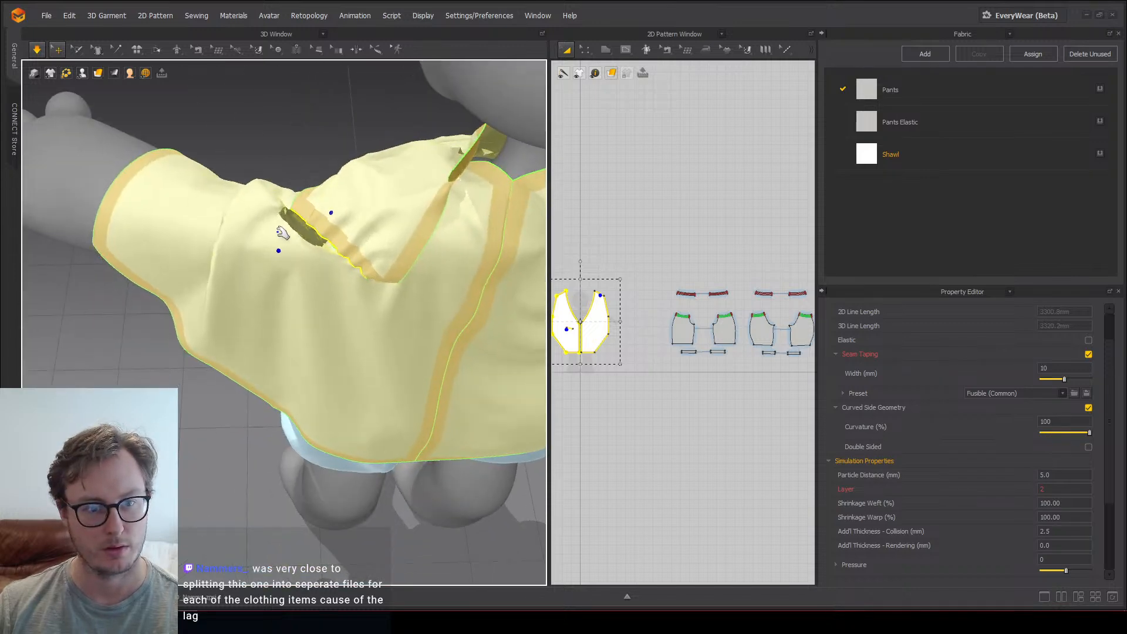
pyautogui.moveTo(269, 236); pyautogui.dragTo(264, 234)
pyautogui.moveTo(268, 235); pyautogui.dragTo(294, 169, button='right')
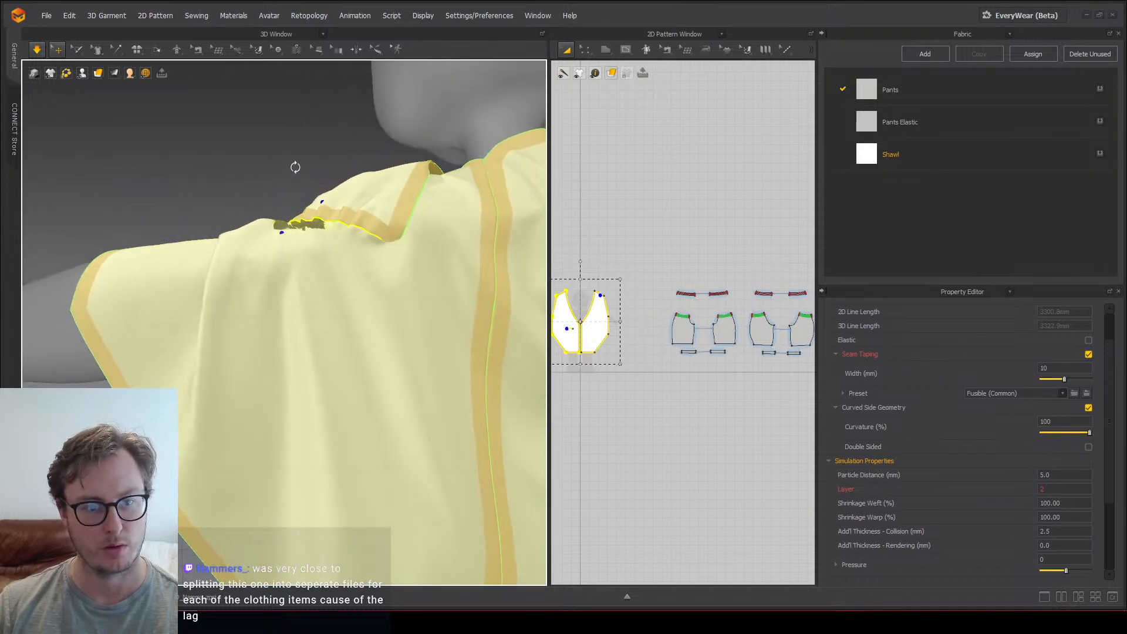
pyautogui.moveTo(318, 196)
pyautogui.mouseDown()
pyautogui.moveTo(319, 185)
pyautogui.moveTo(314, 208)
pyautogui.mouseUp()
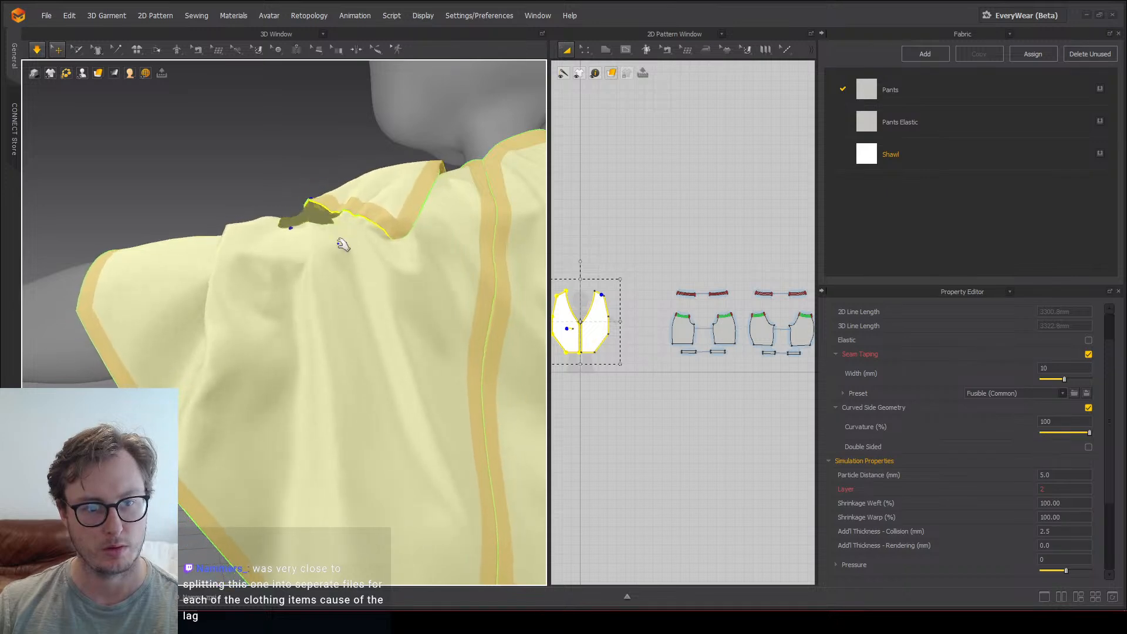
pyautogui.moveTo(315, 238); pyautogui.dragTo(299, 195, button='right')
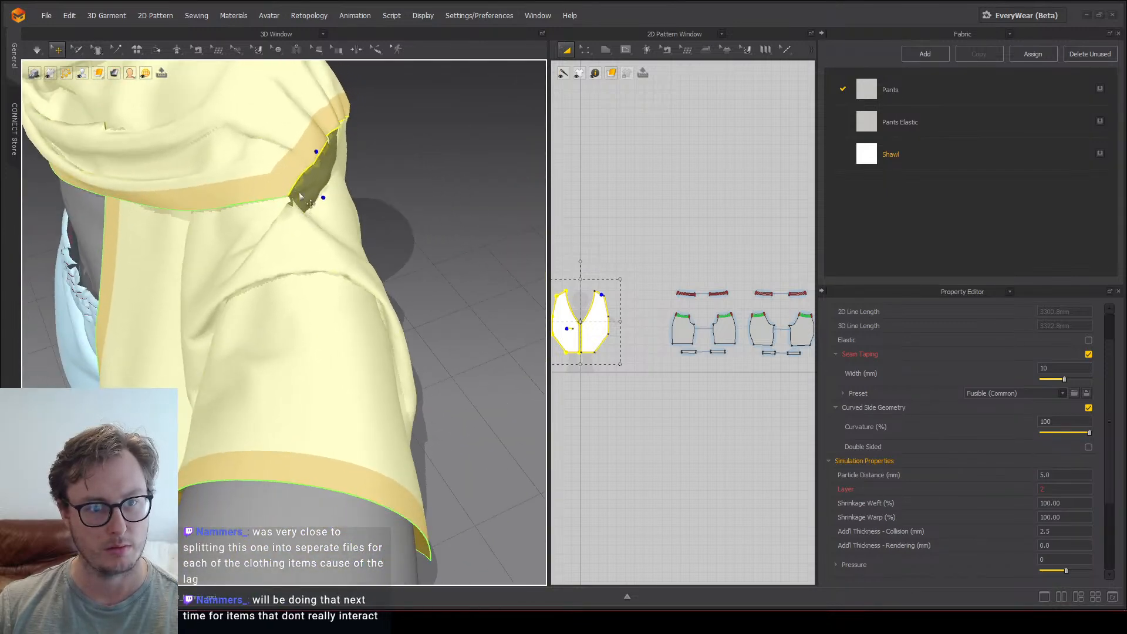
# Step: Examine the re-draped shawl's front folds, shoulder overlap and hanging edges from the front and sides
pyautogui.moveTo(220, 214); pyautogui.dragTo(274, 216, button='right')
pyautogui.scroll(-5, 272, 216)
pyautogui.moveTo(147, 264); pyautogui.dragTo(284, 254, button='right')
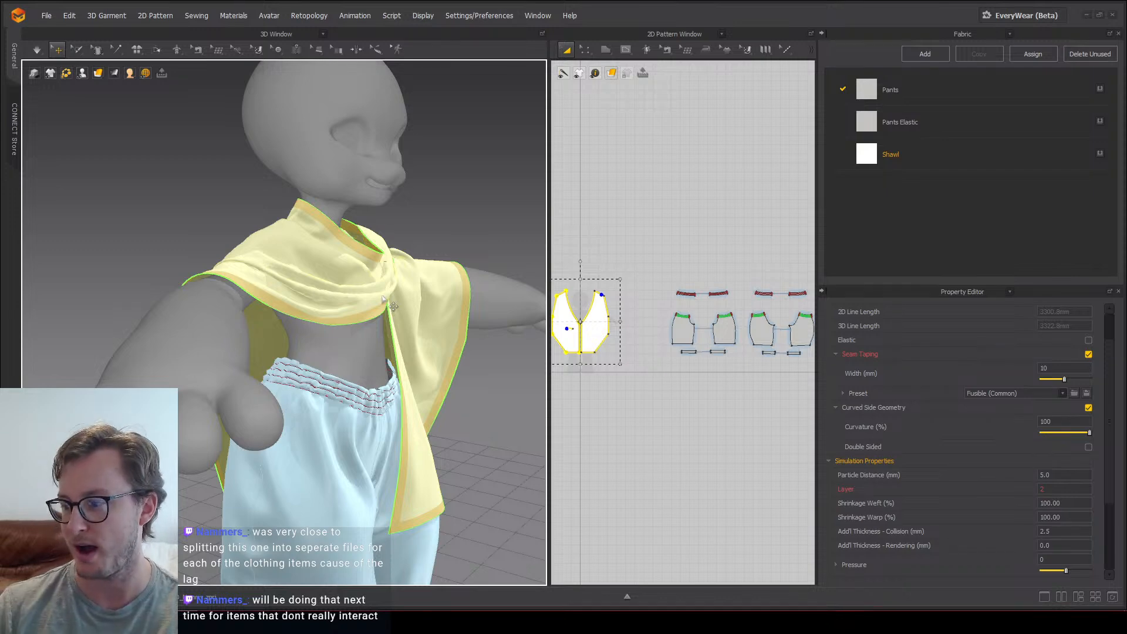
pyautogui.moveTo(440, 359); pyautogui.dragTo(337, 209, button='right')
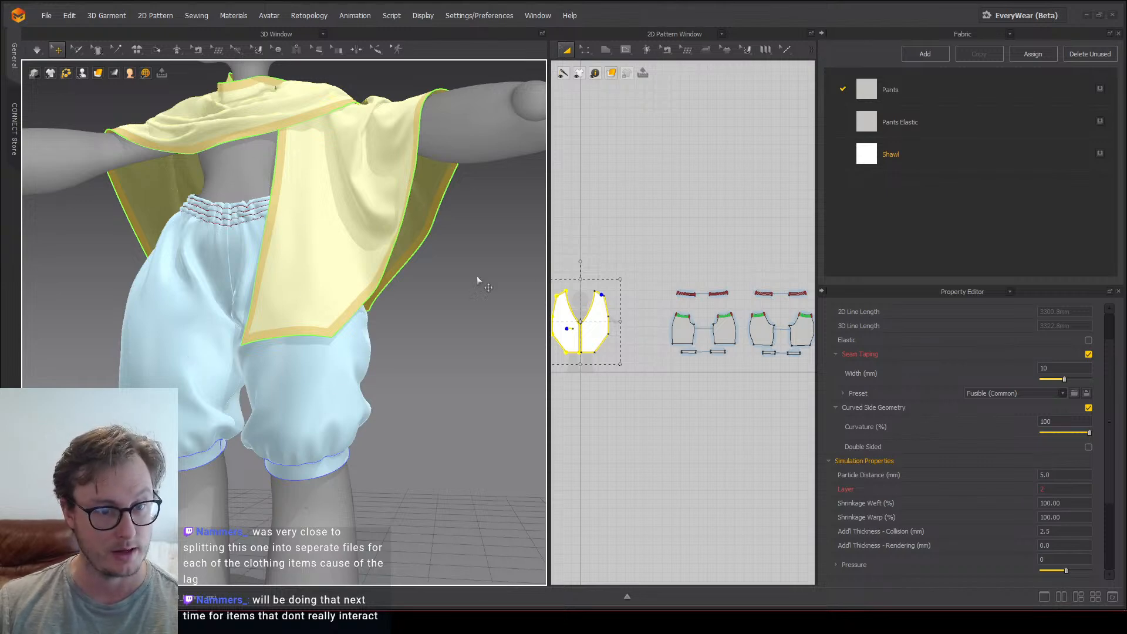
pyautogui.moveTo(477, 278); pyautogui.dragTo(299, 306, button='right')
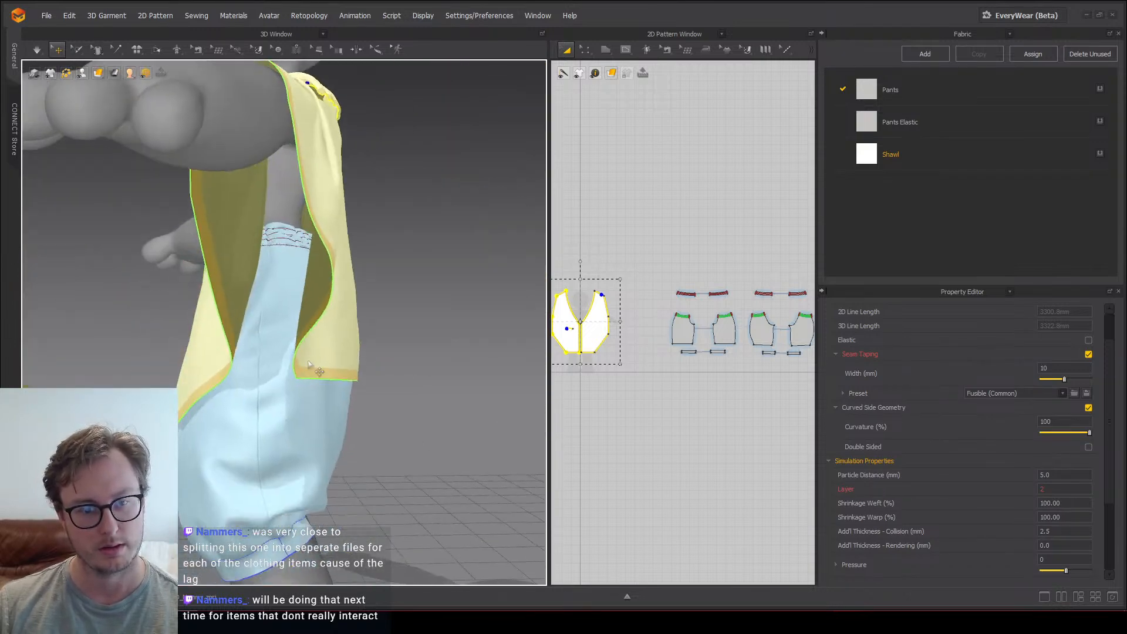
pyautogui.moveTo(308, 364); pyautogui.dragTo(308, 340, button='right')
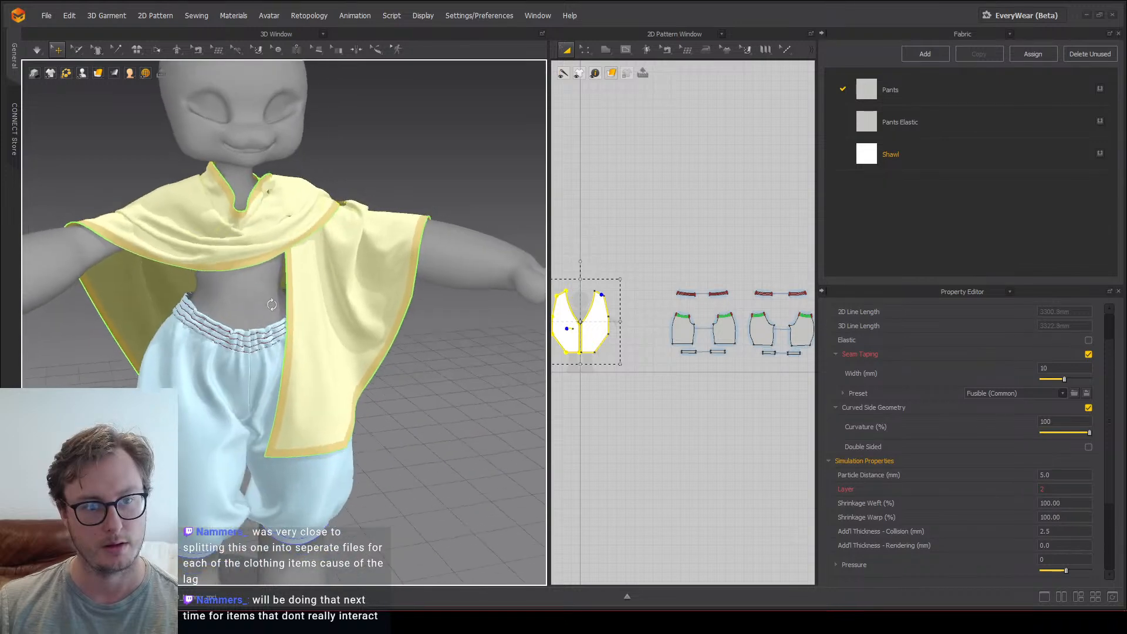
# Step: Run the simulation and pull the shawl's neckline and shoulder fabric outward toward the arm to loosen the drape
pyautogui.scroll(5, 305, 359)
pyautogui.press('space')
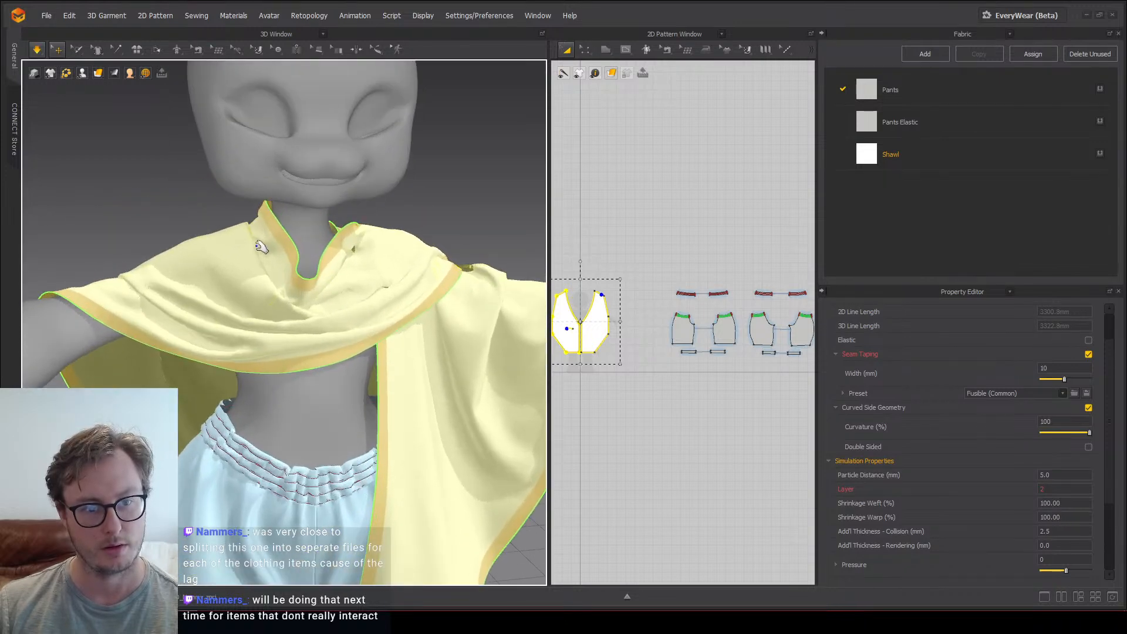
pyautogui.moveTo(246, 236); pyautogui.dragTo(205, 246)
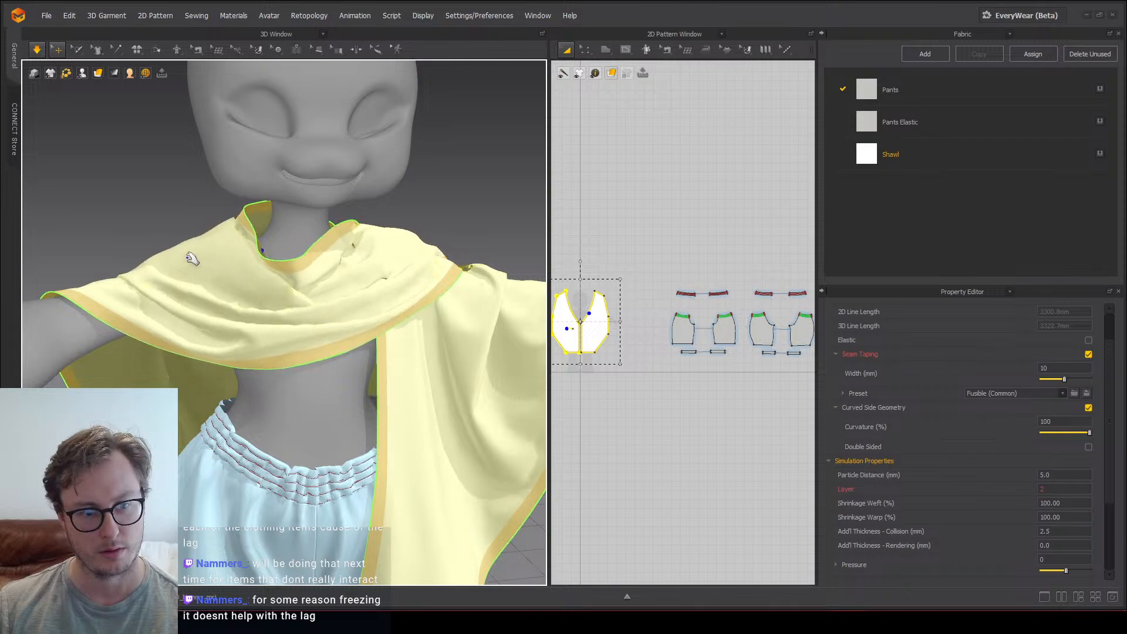
pyautogui.moveTo(177, 257); pyautogui.dragTo(174, 262)
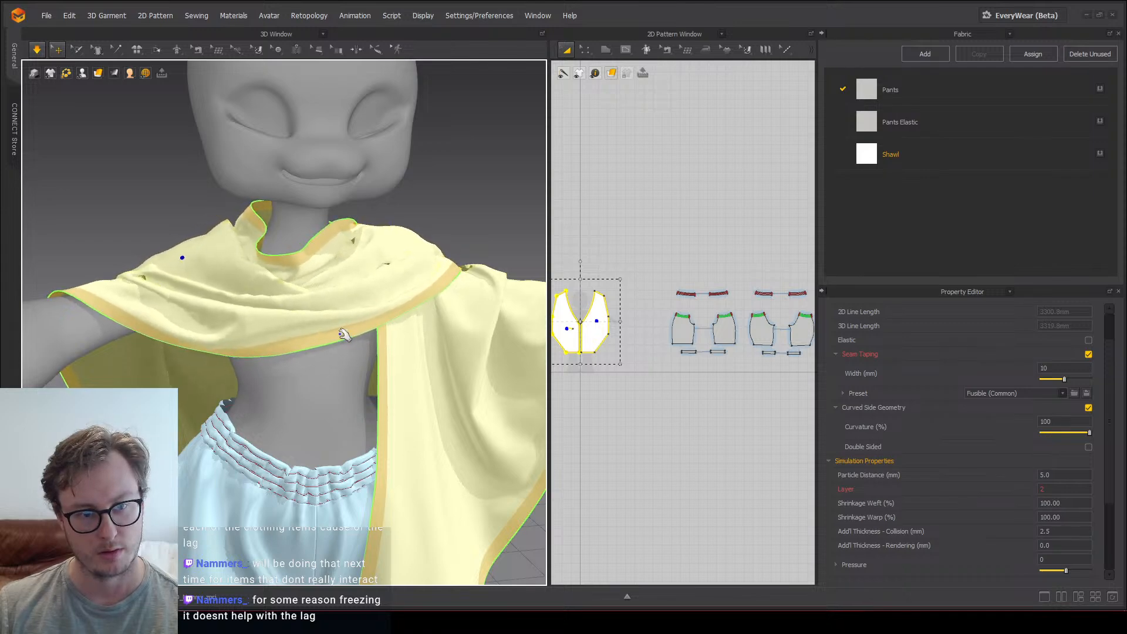
pyautogui.press('space')
pyautogui.scroll(-4, 314, 331)
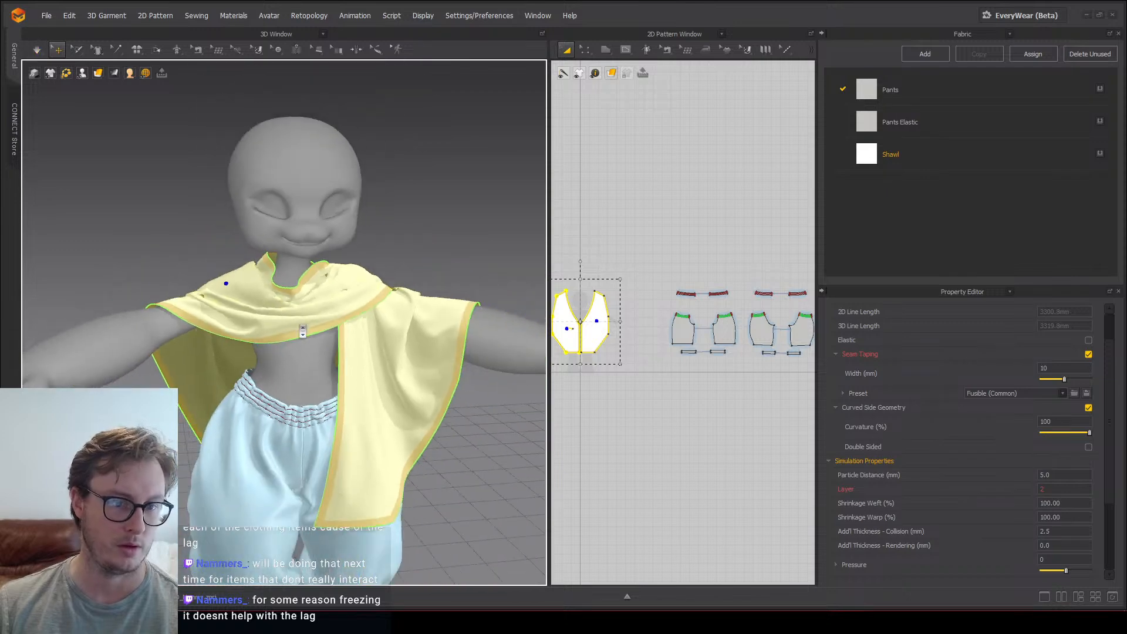
# Step: Freeze the selected shawl patterns from the back of the avatar
pyautogui.moveTo(187, 331); pyautogui.dragTo(352, 283, button='right')
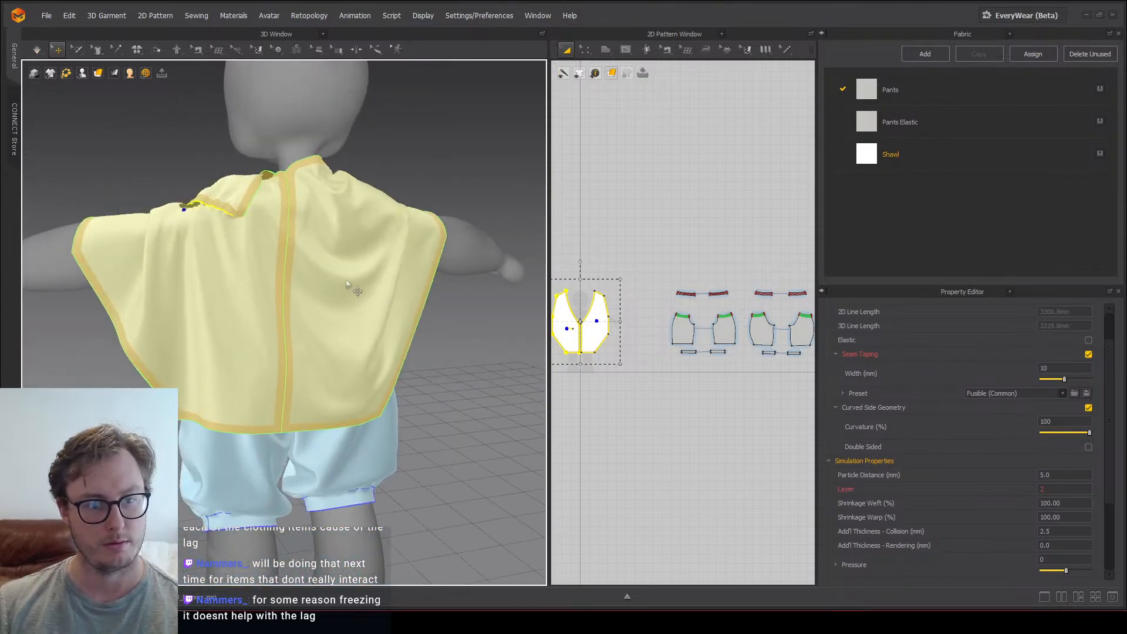
pyautogui.rightClick(302, 302)
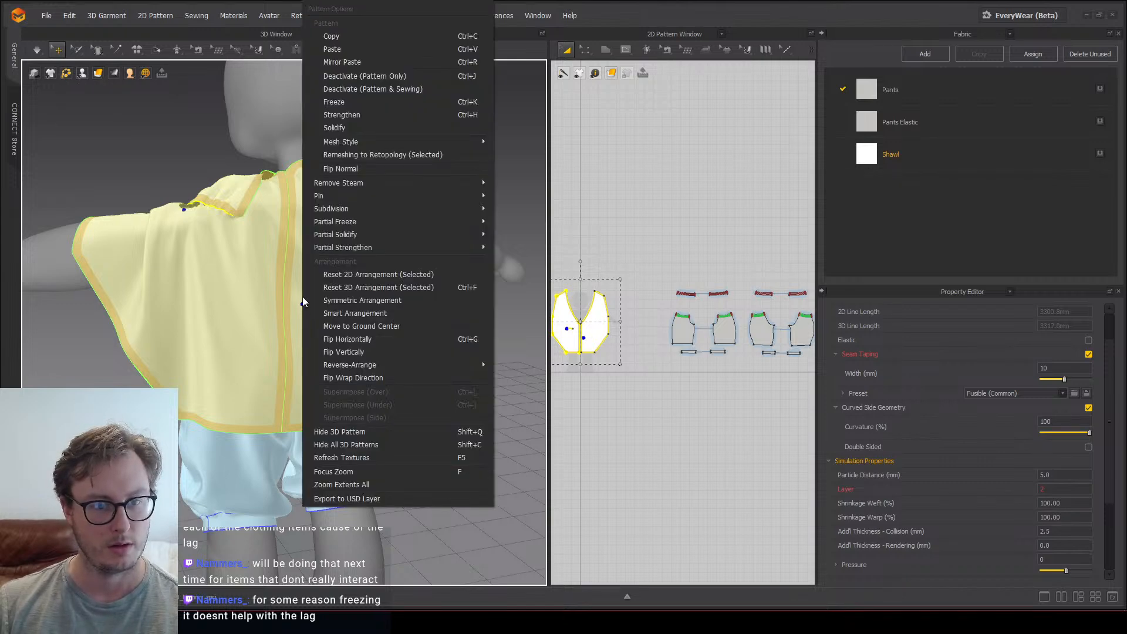
pyautogui.click(334, 103)
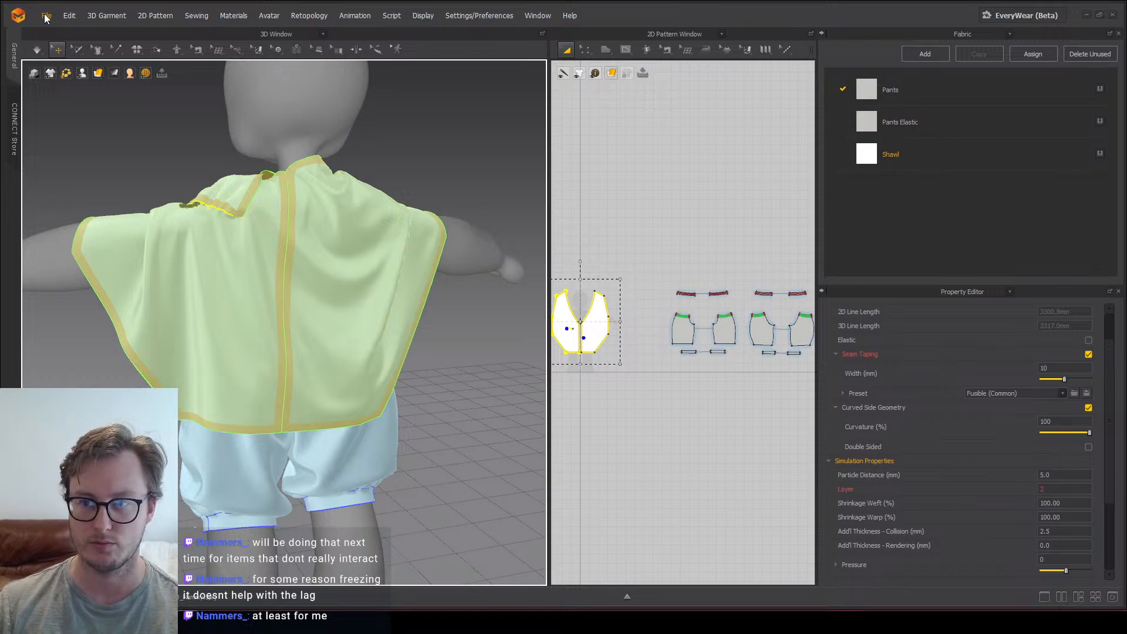
# Step: Export the selected shawl patterns as an OBJ named LordPepsi_MD_02_Cape into the Contract Work folder with the offered export settings
pyautogui.click(46, 20)
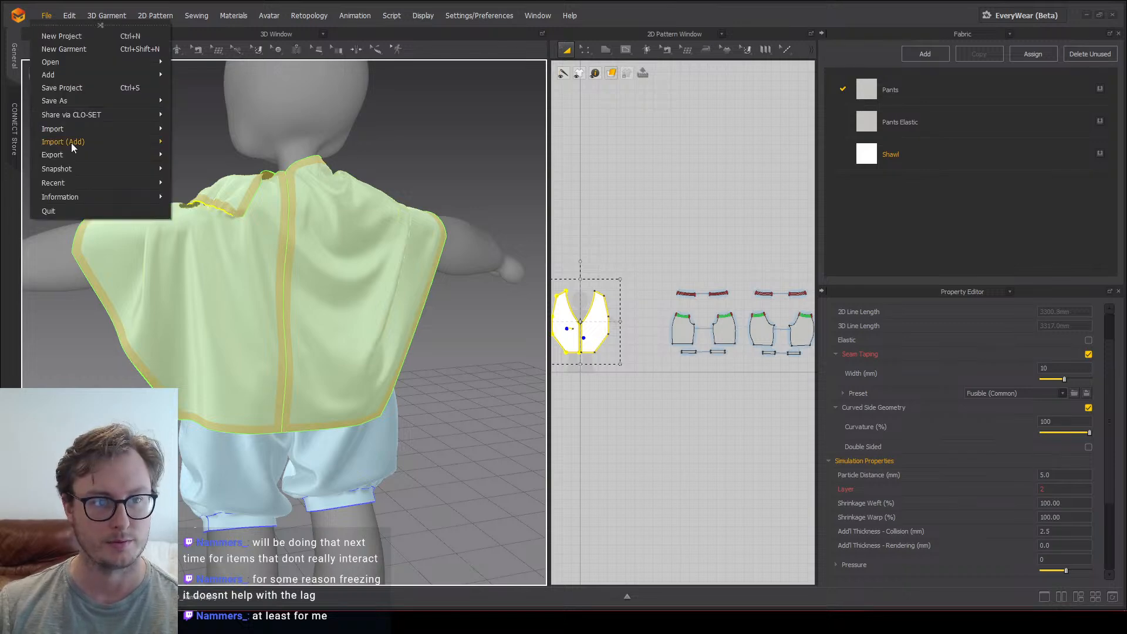
pyautogui.moveTo(92, 159)
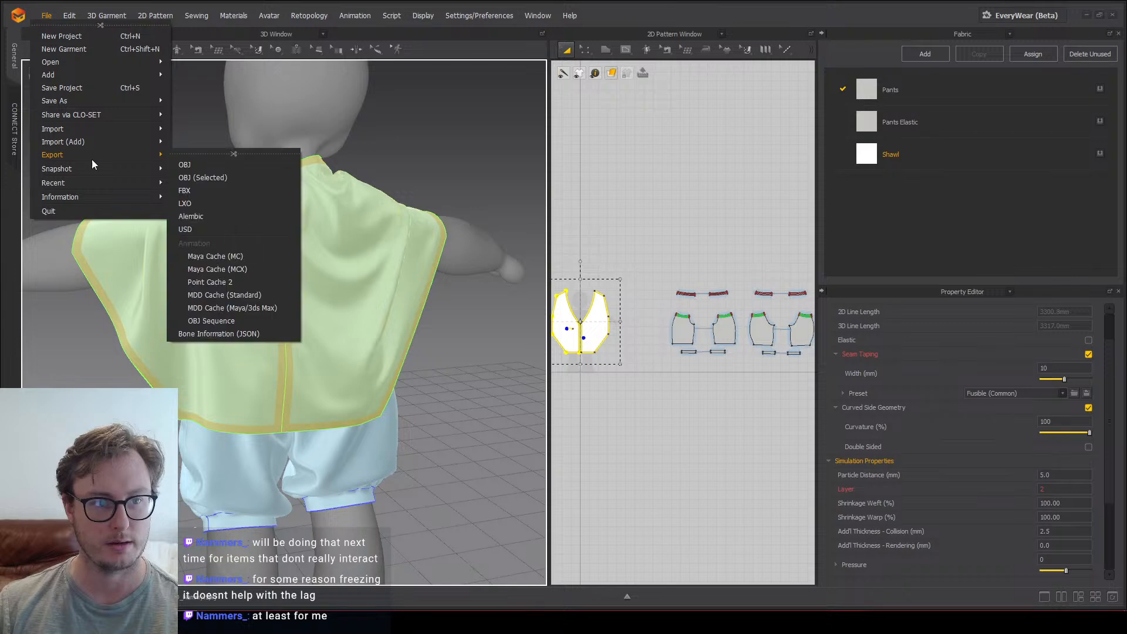
pyautogui.click(207, 180)
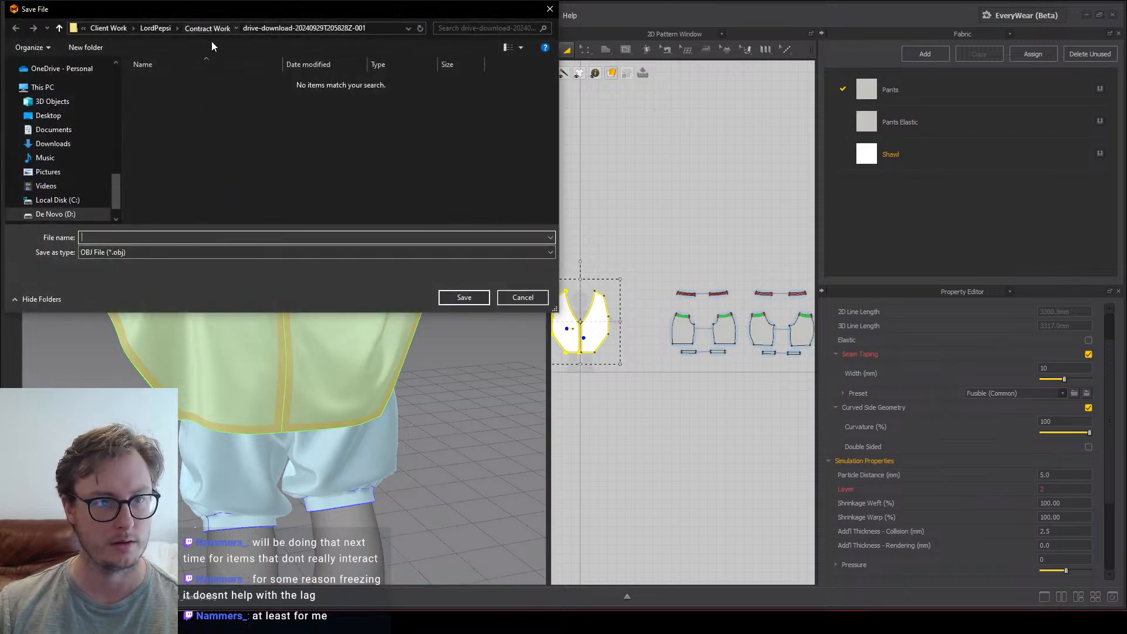
pyautogui.click(208, 28)
pyautogui.click(172, 93)
pyautogui.click(162, 237)
pyautogui.click(163, 237)
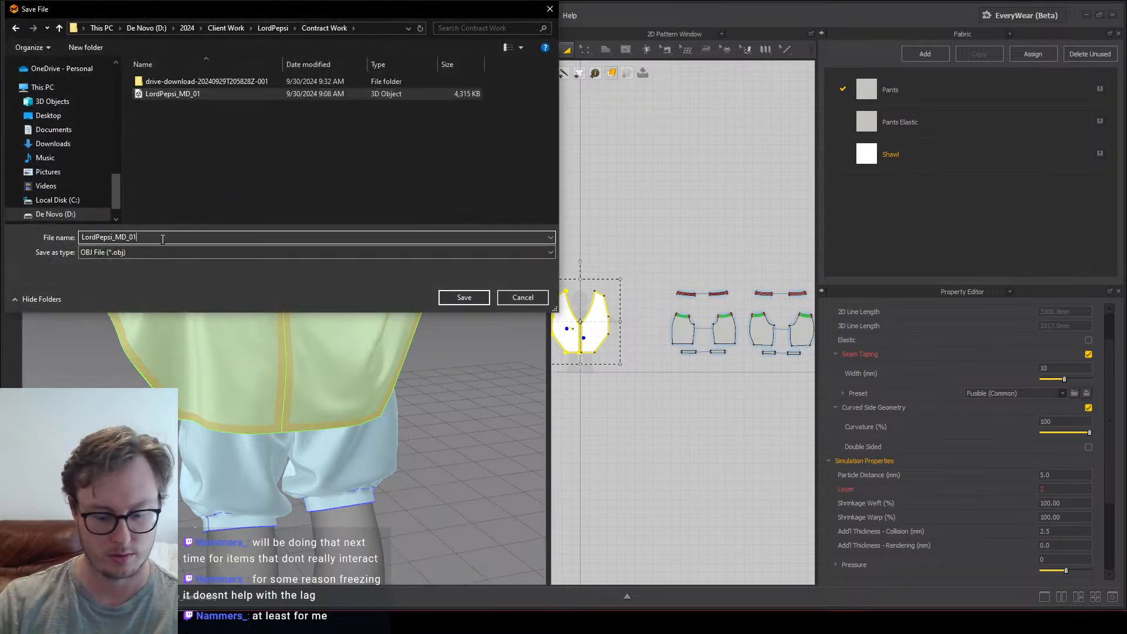
pyautogui.press('BackSpace')
pyautogui.write('2_Cape')
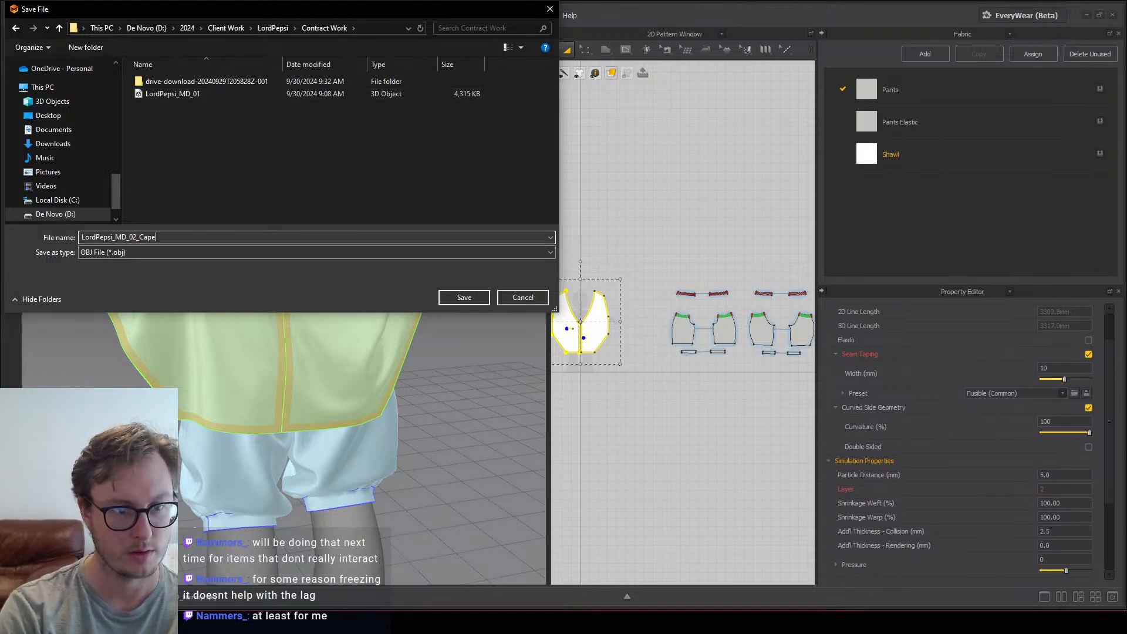
pyautogui.press('Return')
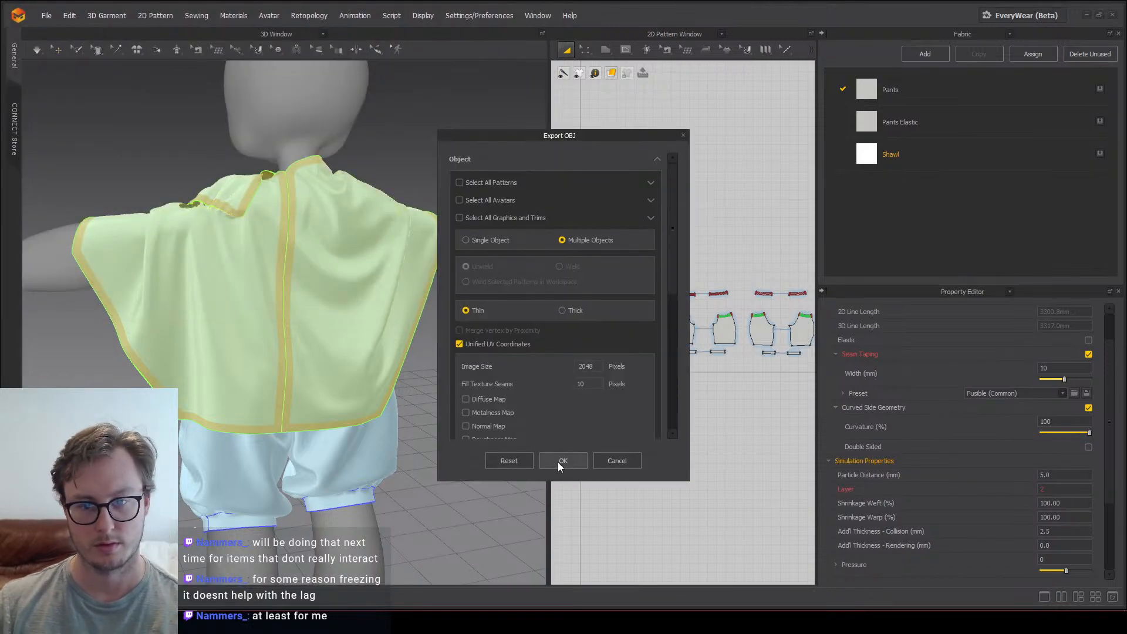
pyautogui.click(560, 461)
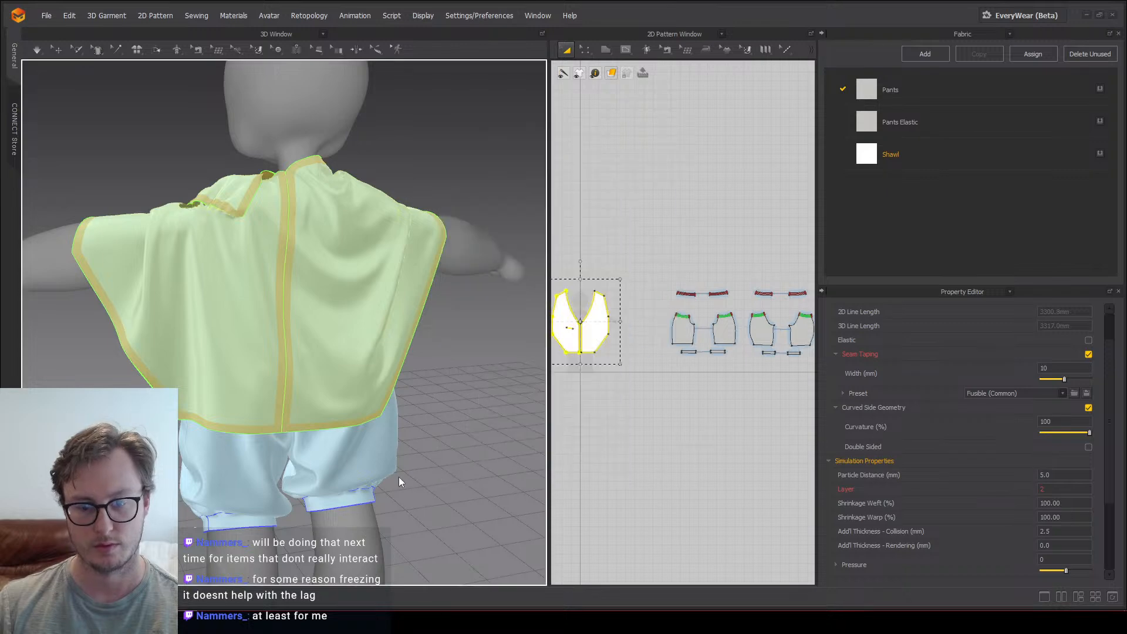
# Step: Switch to Blender and delete the old cape mesh from the character
pyautogui.hotkey('alt', 'Tab')
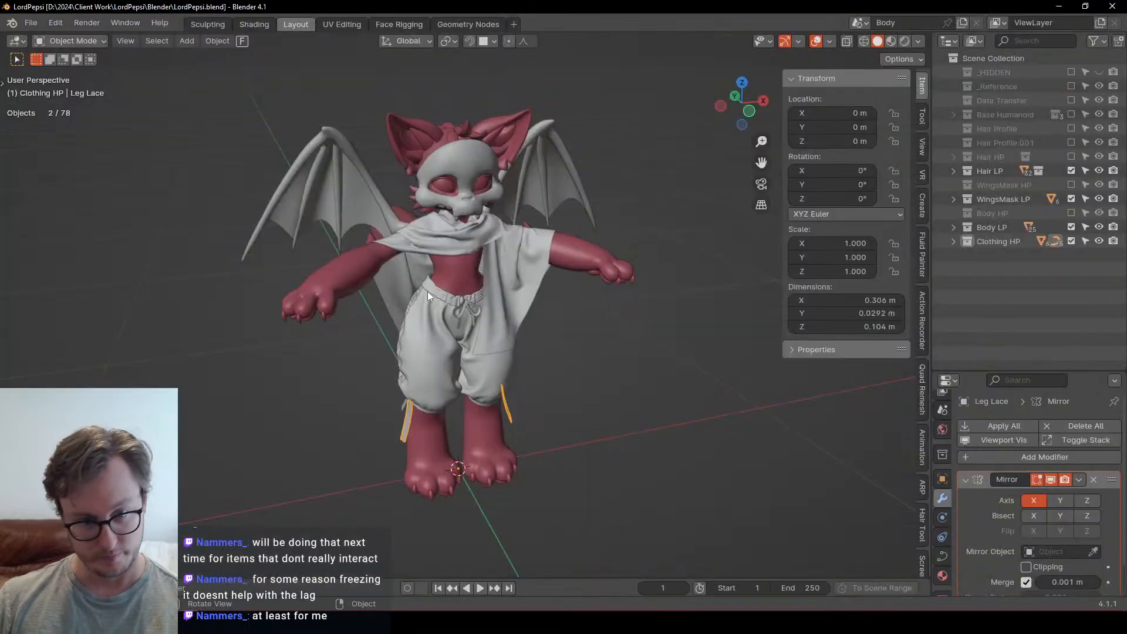
pyautogui.moveTo(426, 289); pyautogui.dragTo(384, 277, button='middle')
pyautogui.scroll(3, 505, 221)
pyautogui.press('x')
pyautogui.click(505, 220)
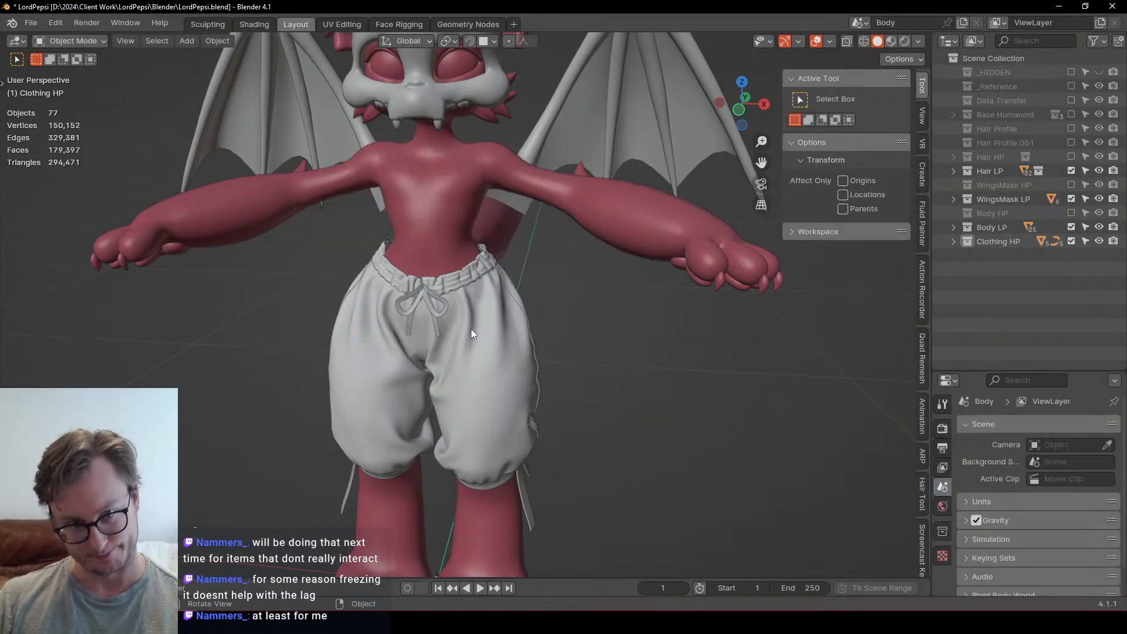
# Step: Import the Wavefront file LordPepsi_MD_02_Cape.obj from the Contract Work folder
pyautogui.click(31, 23)
pyautogui.moveTo(68, 222)
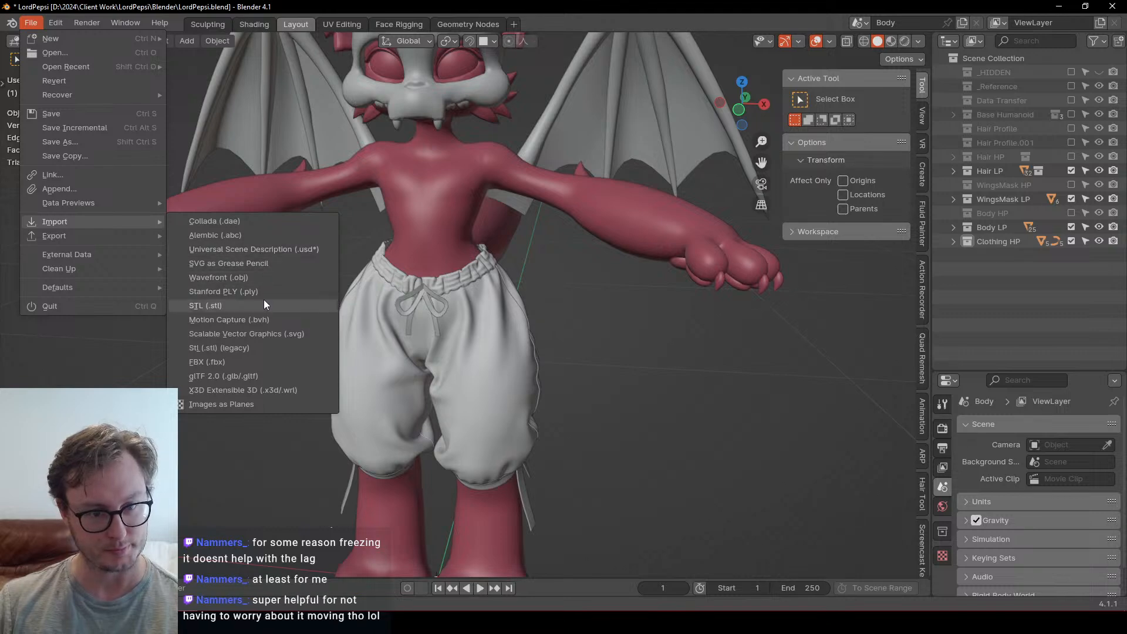
pyautogui.click(240, 277)
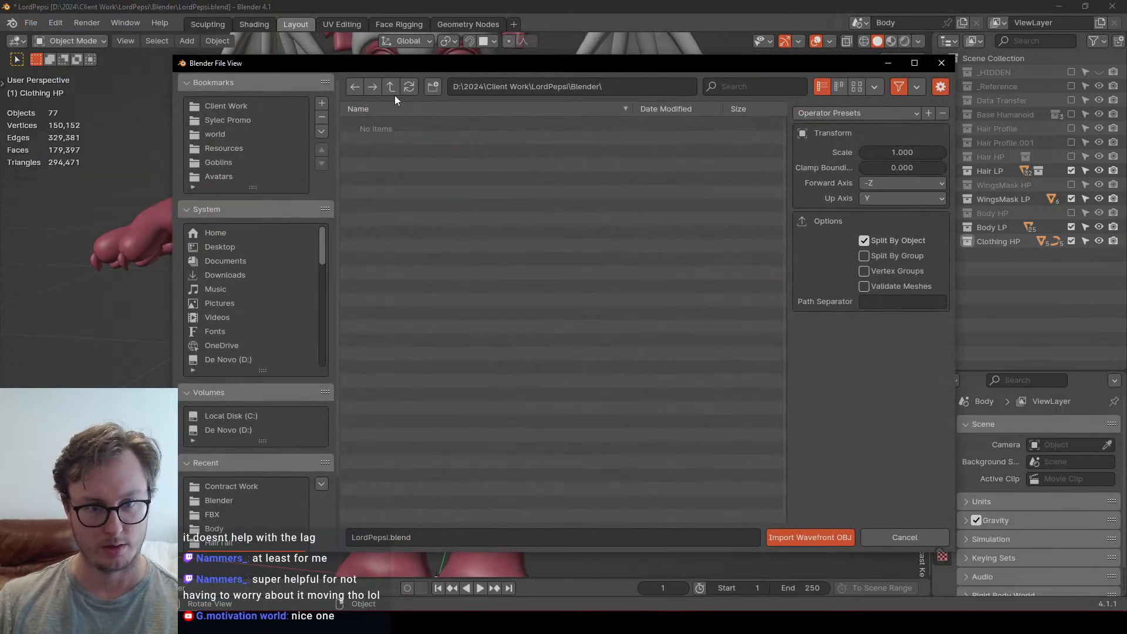
pyautogui.click(246, 486)
pyautogui.click(449, 177)
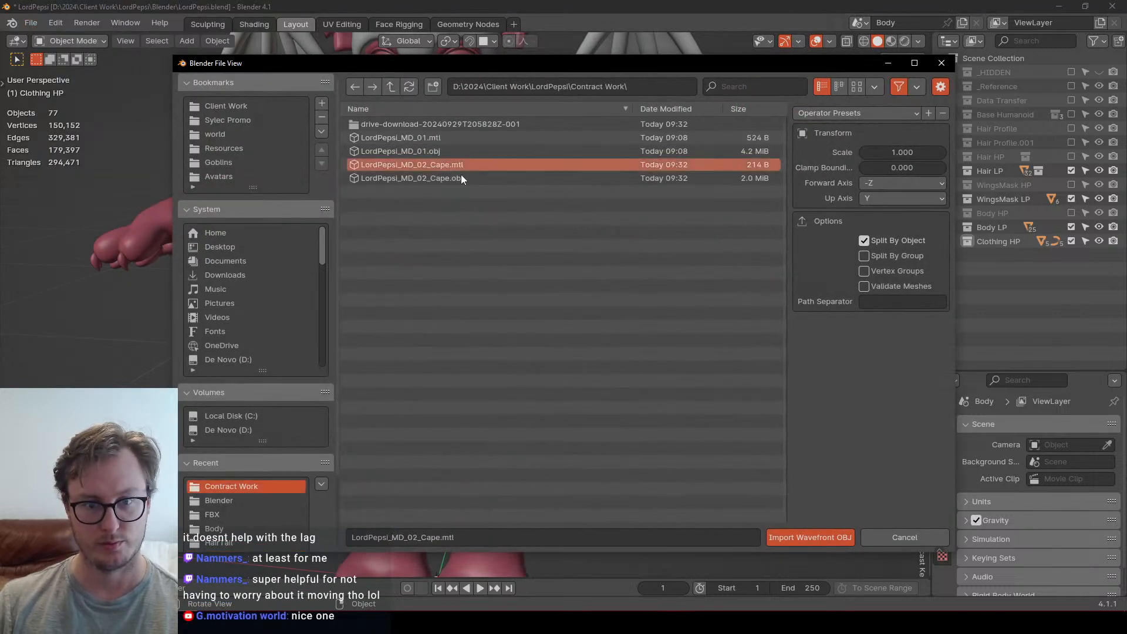
pyautogui.click(822, 536)
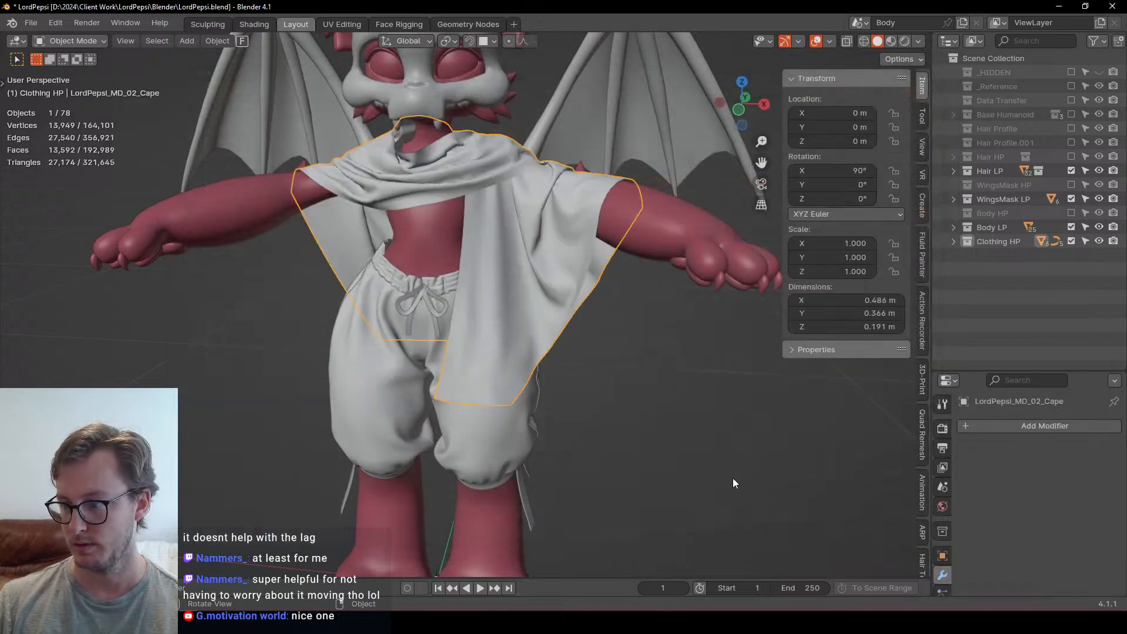
# Step: Examine the imported cape's fit on the character and its mesh topology in Edit Mode
pyautogui.moveTo(571, 388); pyautogui.dragTo(488, 245, button='middle')
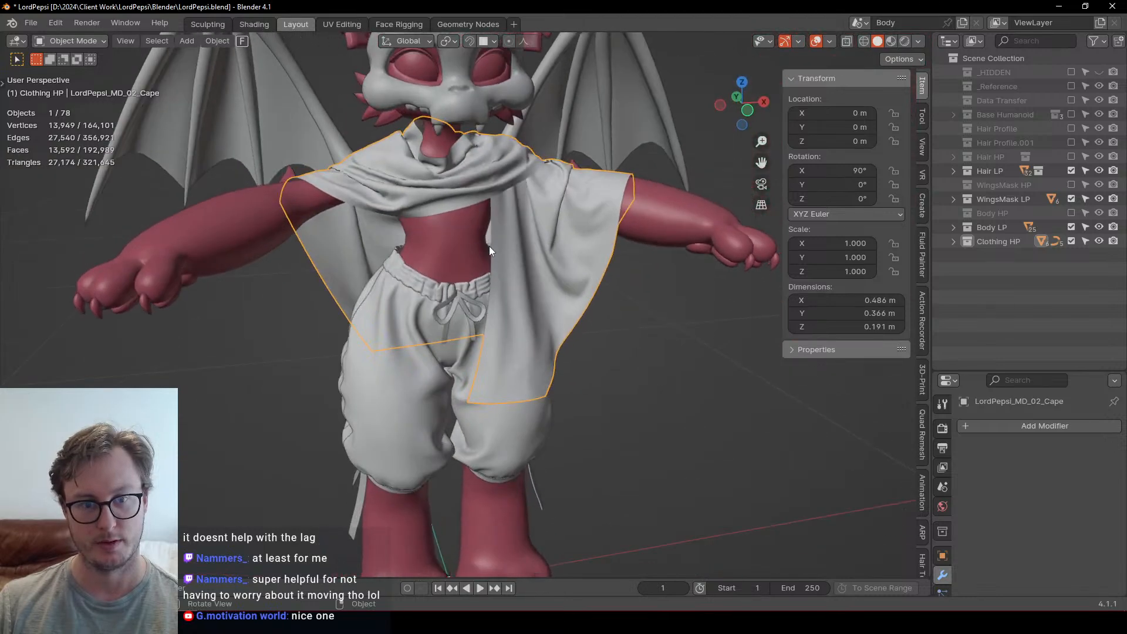
pyautogui.rightClick(490, 246)
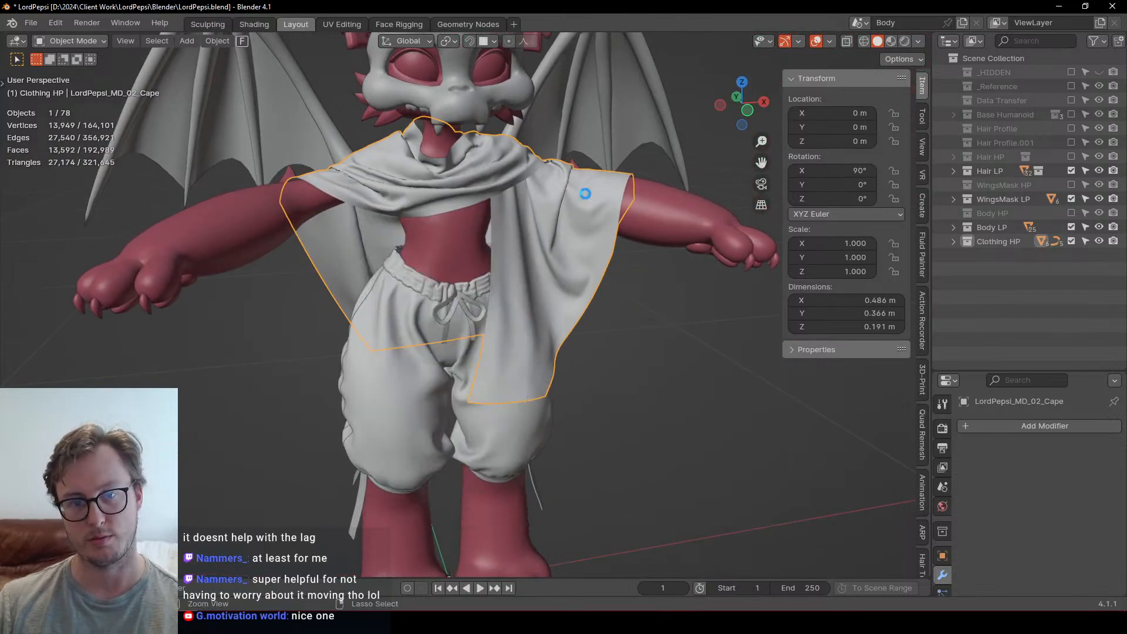
pyautogui.moveTo(586, 193); pyautogui.dragTo(503, 209, button='middle')
pyautogui.press('Tab')
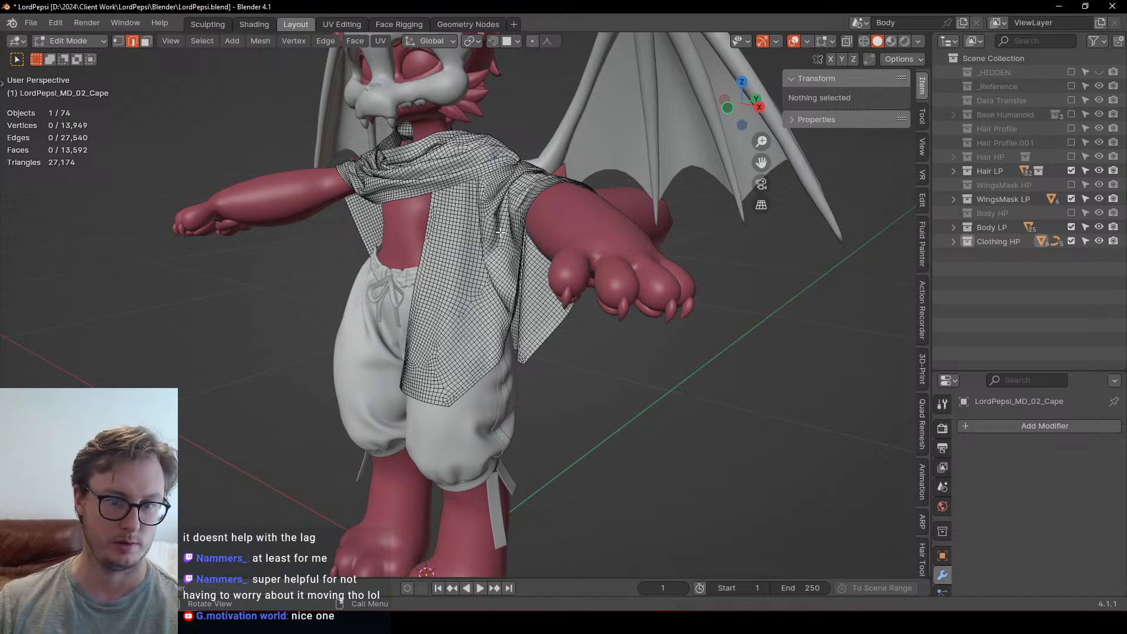
pyautogui.press('Tab')
pyautogui.moveTo(451, 253); pyautogui.dragTo(558, 270, button='middle')
# Step: Exclude the Hair LP, Body LP and WingsMask LP collections so only the clothing remains in the scene
pyautogui.click(1071, 170)
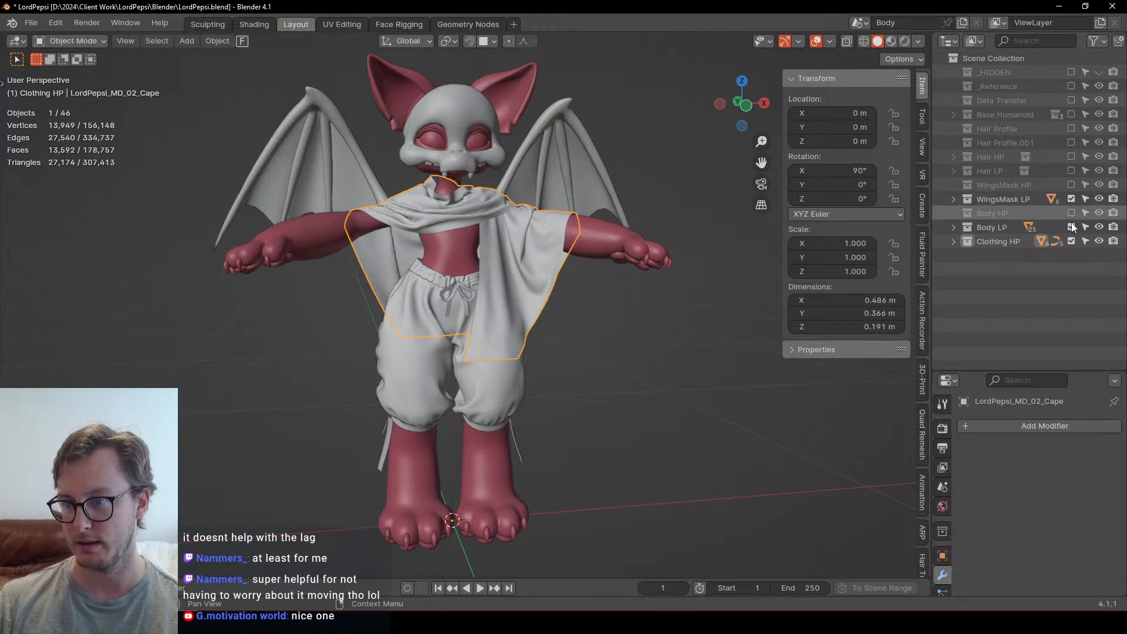
pyautogui.click(1071, 227)
pyautogui.click(1071, 198)
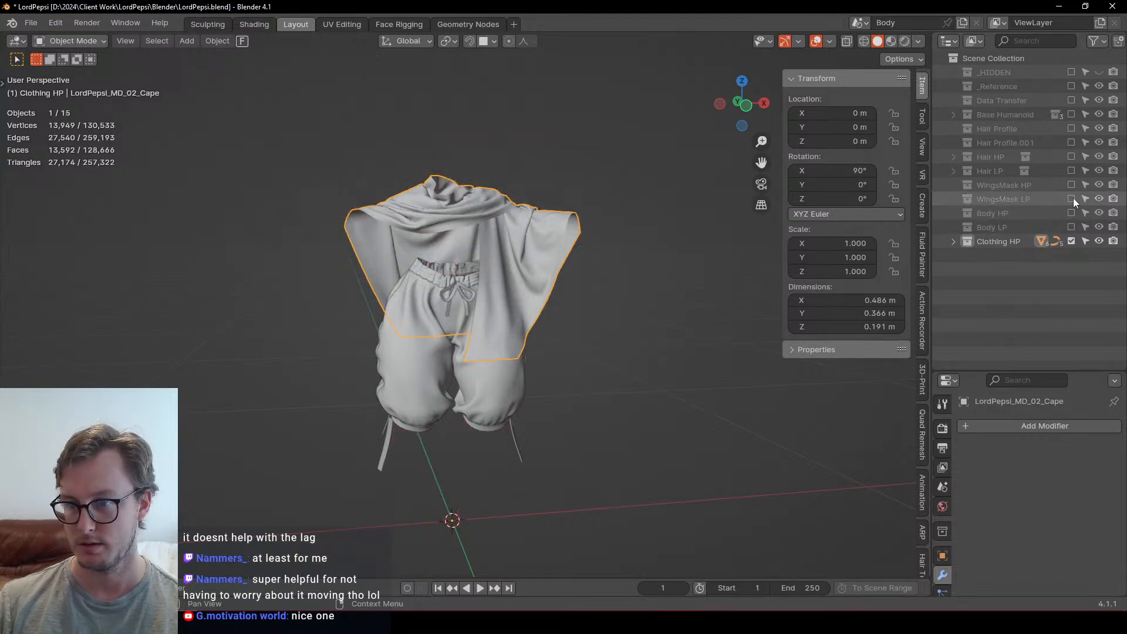
# Step: Apply the transforms of all clothing objects and save the file
pyautogui.press('a')
pyautogui.hotkey('ctrl', 'a')
pyautogui.click(671, 403)
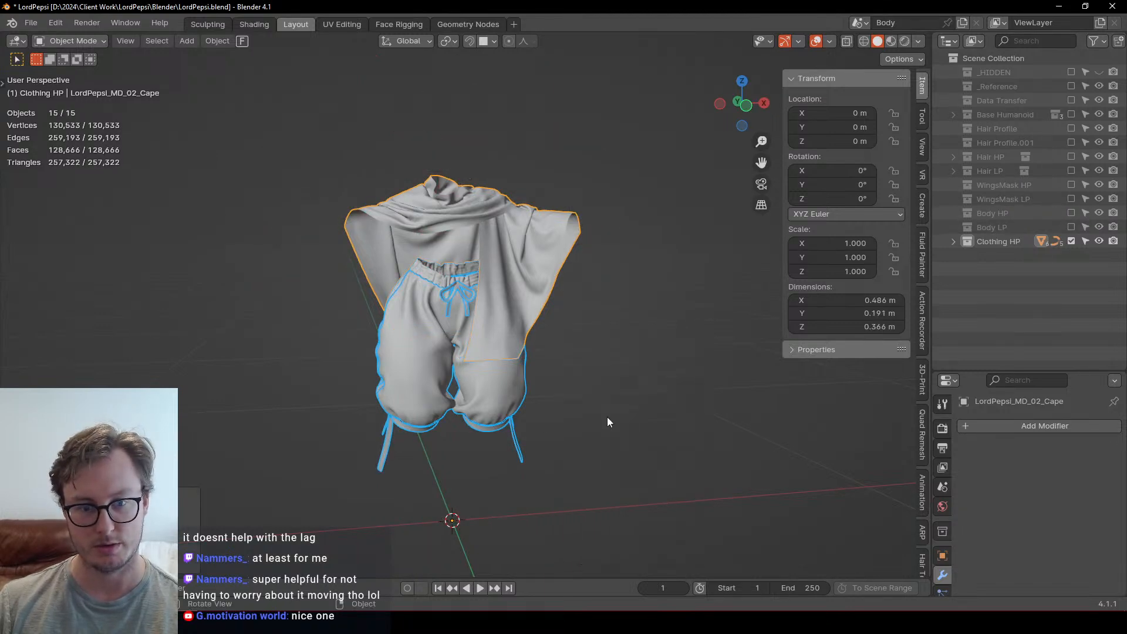
pyautogui.moveTo(607, 417); pyautogui.dragTo(374, 347, button='middle')
pyautogui.hotkey('ctrl', 's')
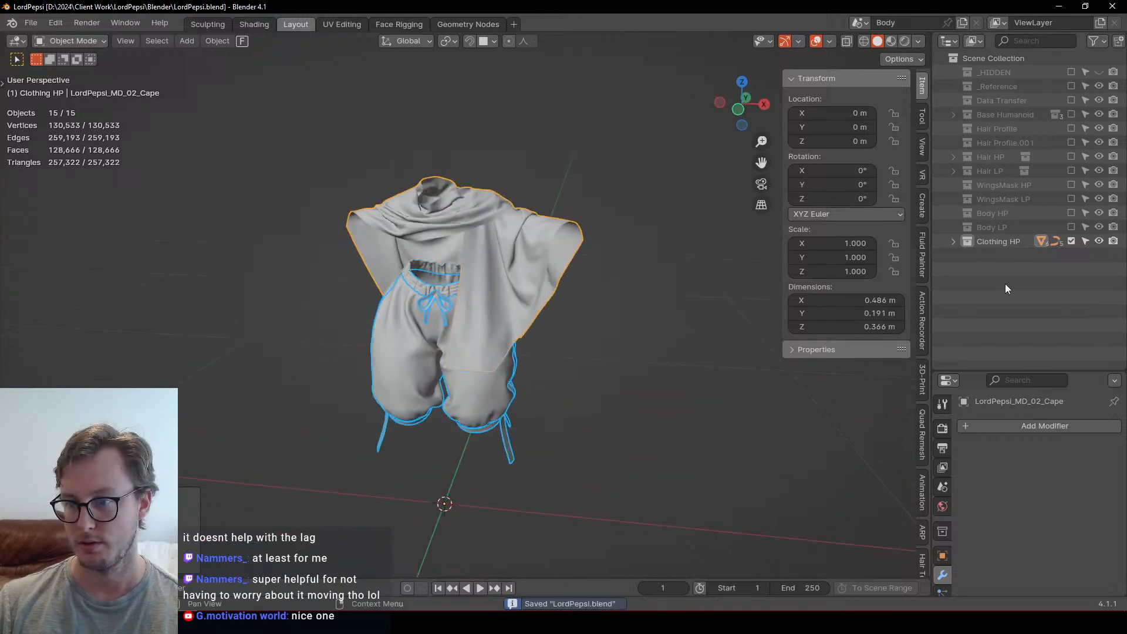
# Step: Add a new collection to the scene and name it Clothing LP
pyautogui.rightClick(1005, 284)
pyautogui.click(1005, 278)
pyautogui.doubleClick(996, 255)
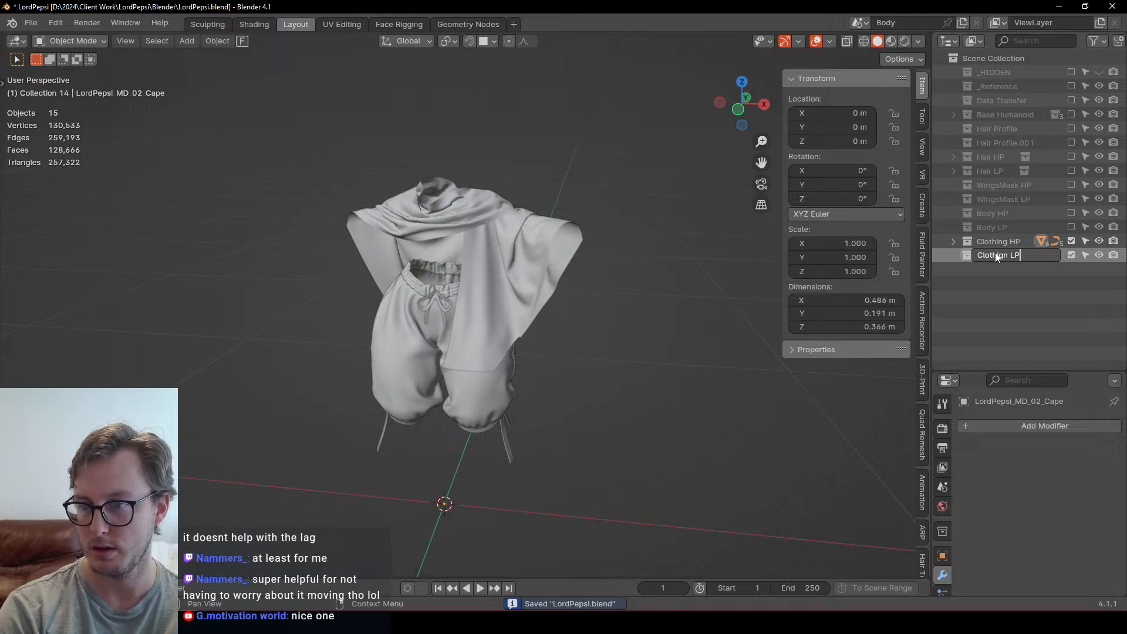
pyautogui.write('Clothign LP')
pyautogui.press('Return')
pyautogui.doubleClick(996, 254)
pyautogui.click(1005, 256)
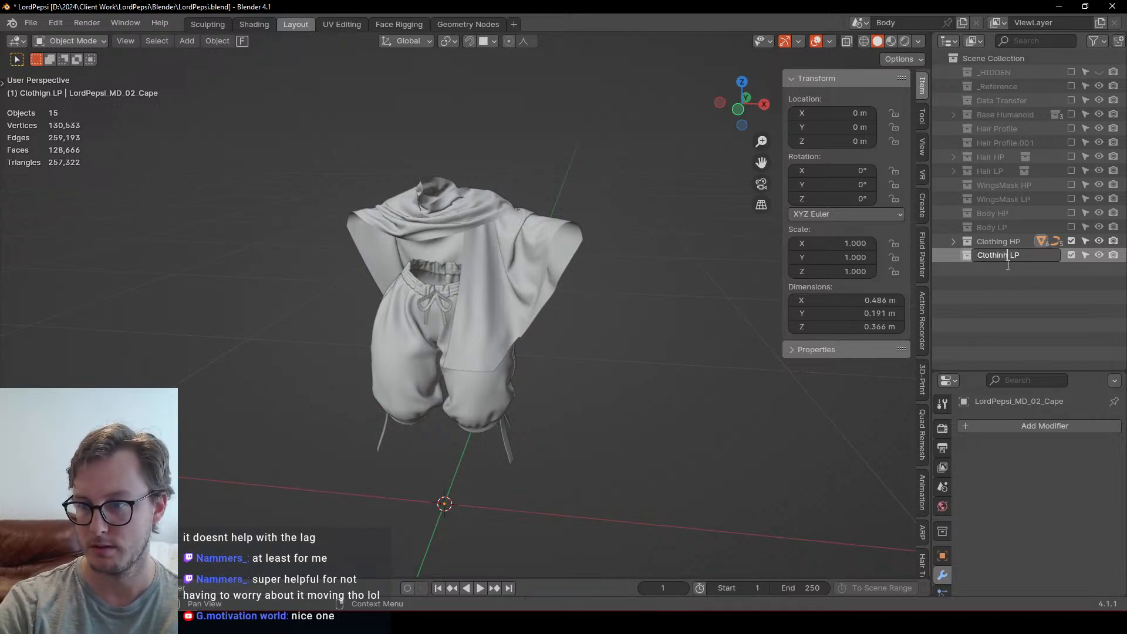
pyautogui.write('g')
pyautogui.press('Return')
# Step: Select the imported cape and hide it to isolate the pants and laces
pyautogui.moveTo(499, 291); pyautogui.dragTo(553, 338, button='middle')
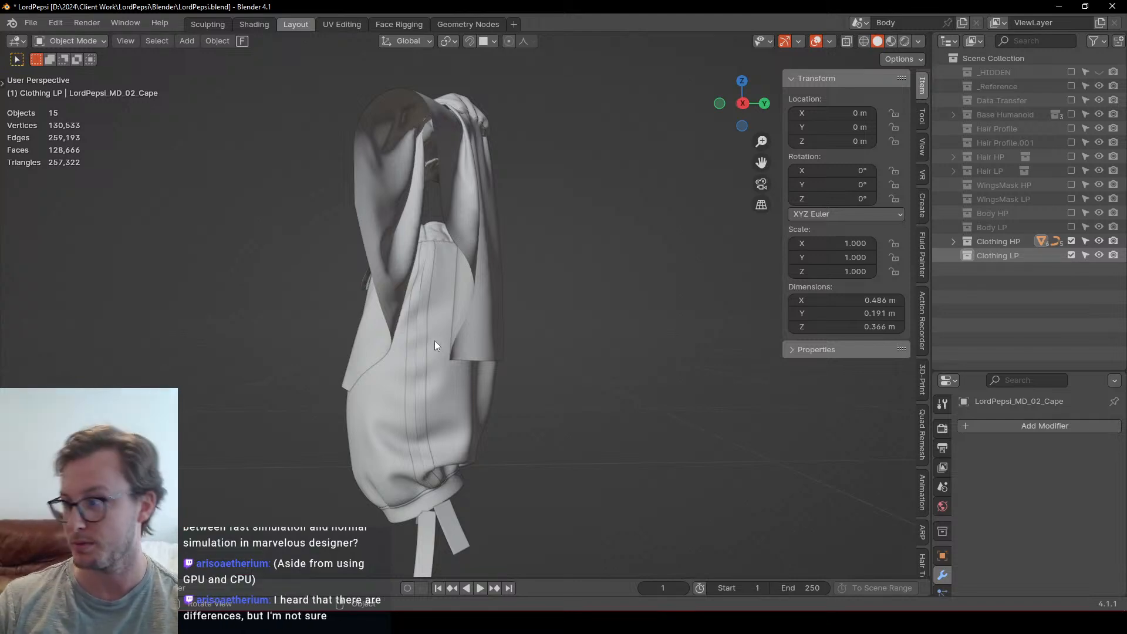
pyautogui.scroll(3, 388, 340)
pyautogui.moveTo(392, 331); pyautogui.dragTo(500, 215, button='middle')
pyautogui.scroll(5, 411, 378)
pyautogui.click(499, 211)
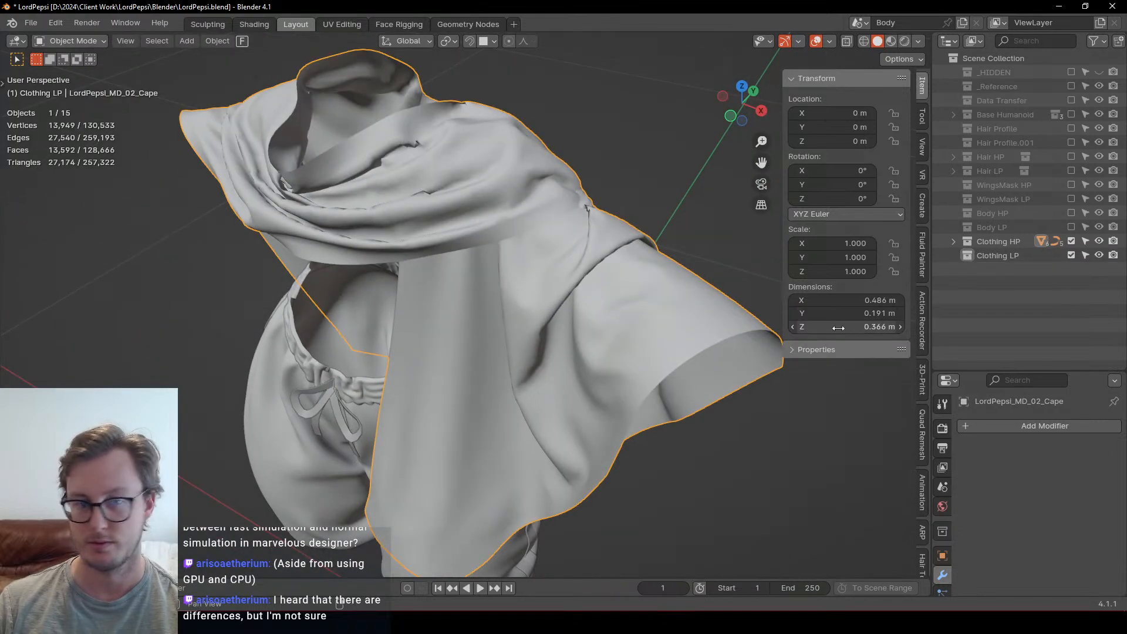
pyautogui.moveTo(413, 340); pyautogui.dragTo(757, 316, button='middle')
pyautogui.scroll(-4, 331, 353)
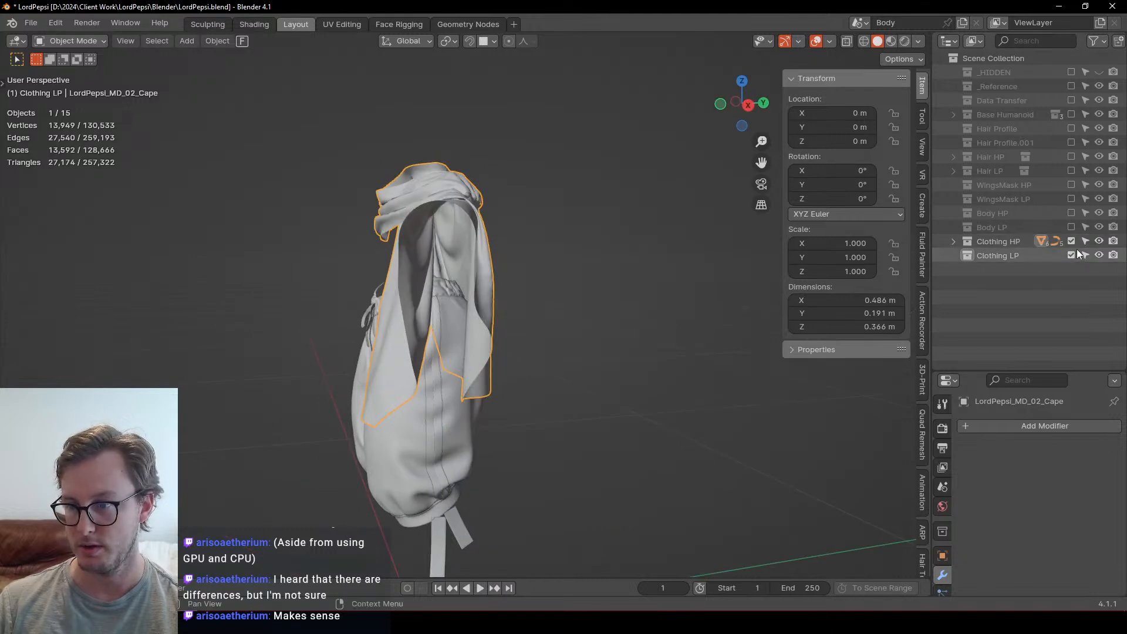
pyautogui.press('h')
pyautogui.moveTo(433, 256); pyautogui.dragTo(587, 293, button='middle')
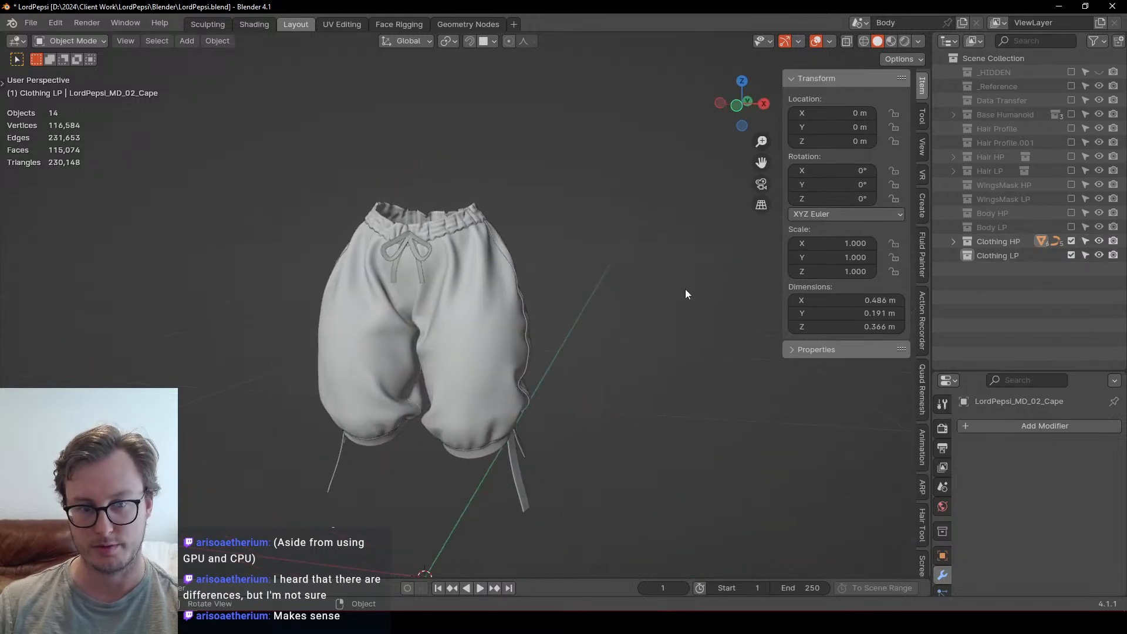
# Step: Add a new collection inside Clothing HP and name it Clothing Shorts
pyautogui.click(953, 240)
pyautogui.rightClick(983, 239)
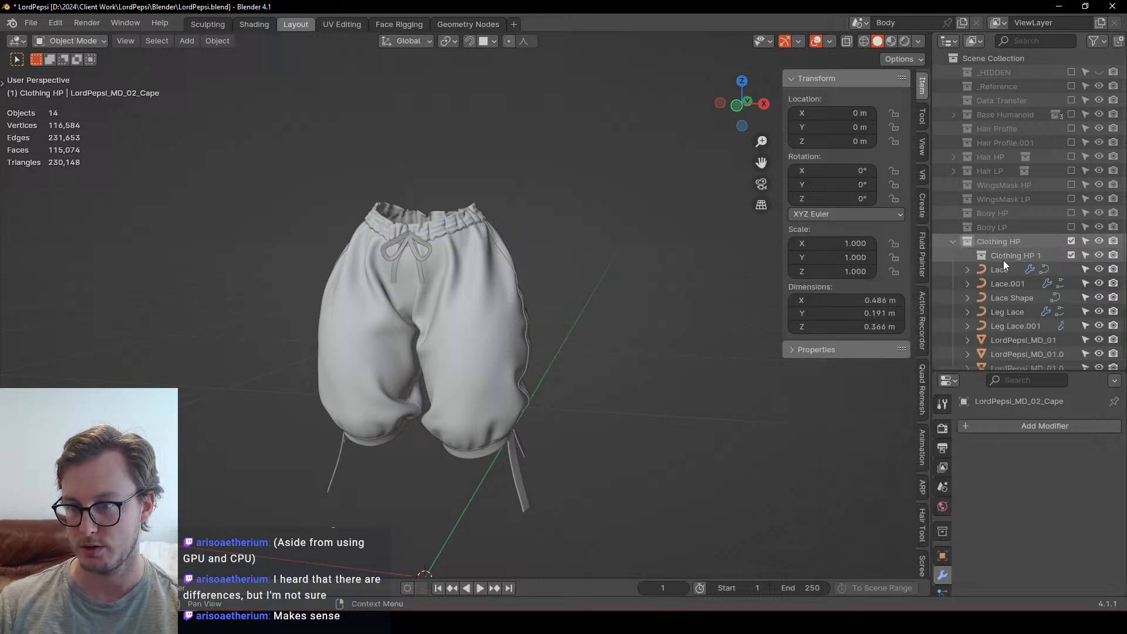
pyautogui.doubleClick(1004, 260)
pyautogui.press('Right')
pyautogui.press('BackSpace')
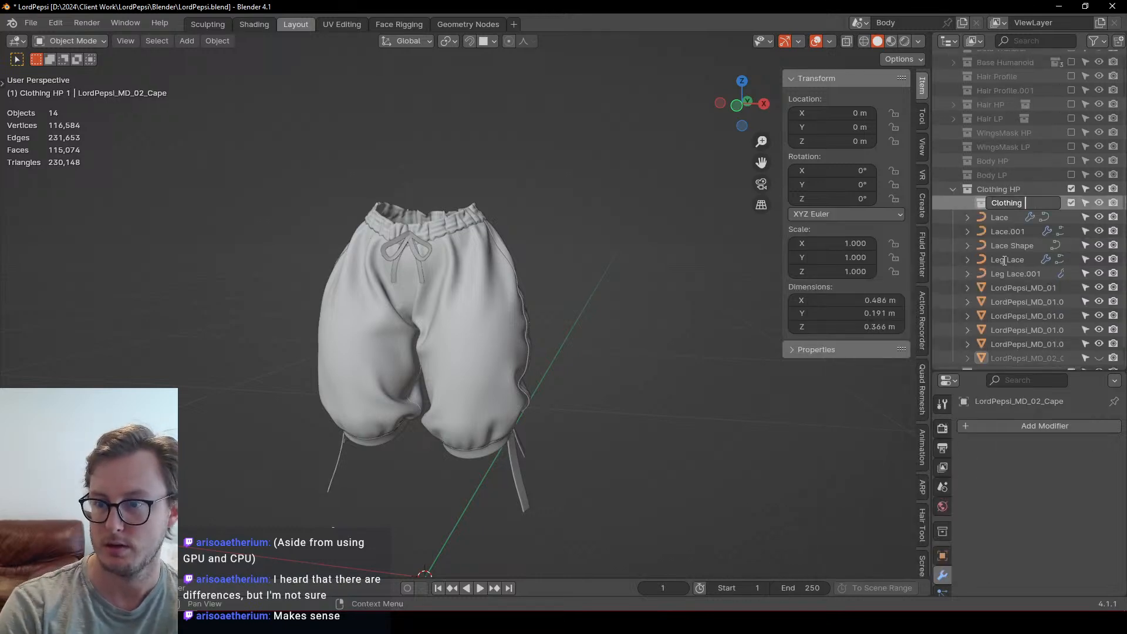
pyautogui.write('Shorts')
pyautogui.press('Return')
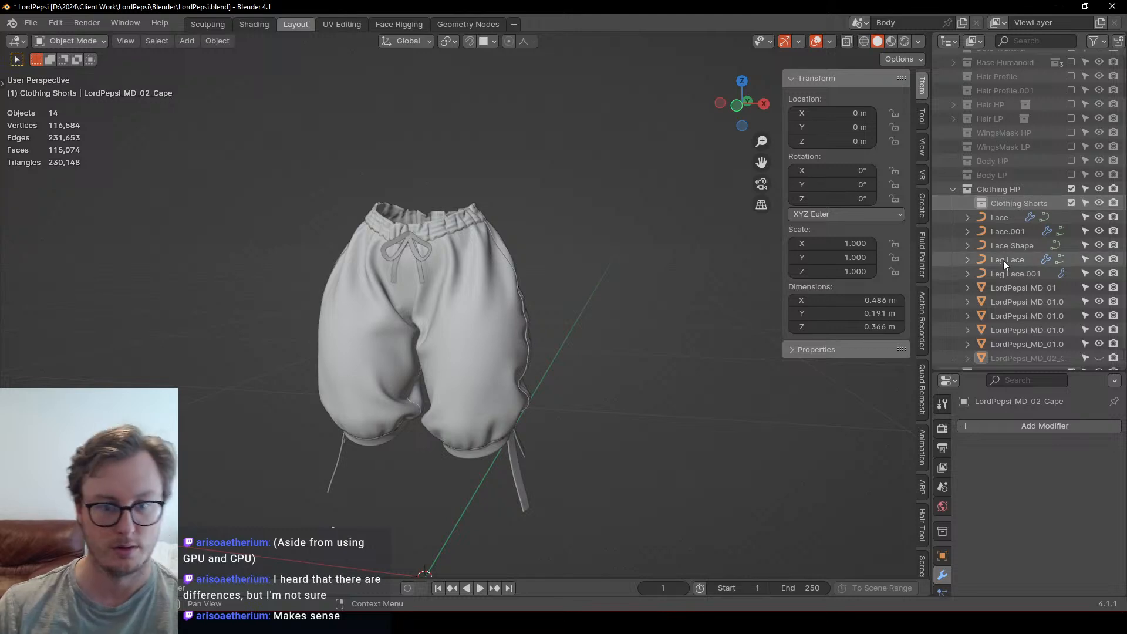
# Step: Hide the waist laces and both leg lace objects so only the shorts meshes remain
pyautogui.moveTo(469, 316); pyautogui.dragTo(414, 315, button='middle')
pyautogui.click(413, 250)
pyautogui.press('h')
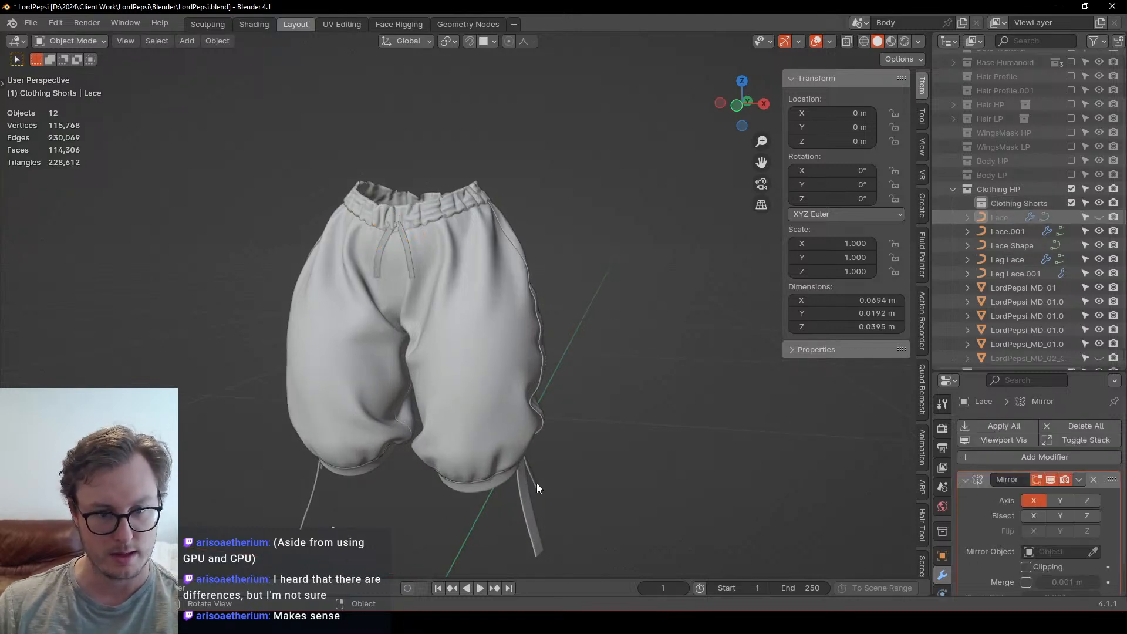
pyautogui.click(414, 271)
pyautogui.press('h')
pyautogui.click(531, 493)
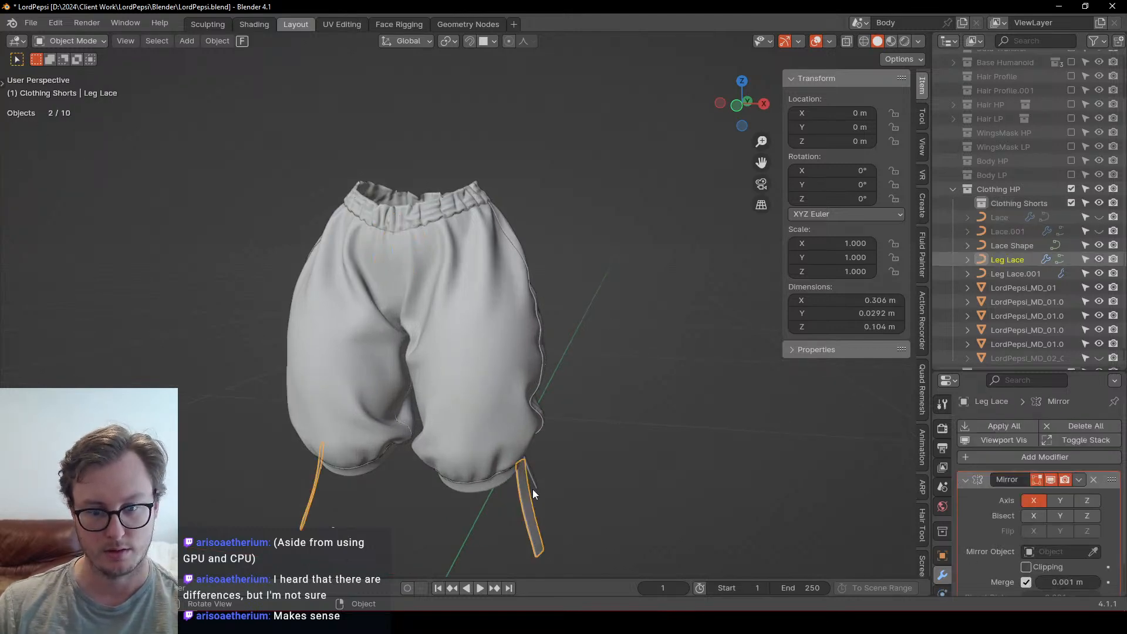
pyautogui.press('h')
pyautogui.click(536, 482)
pyautogui.press('h')
# Step: Move all the shorts meshes into the Clothing Shorts collection and save the file
pyautogui.click(423, 324)
pyautogui.press('b')
pyautogui.moveTo(251, 150); pyautogui.dragTo(641, 505)
pyautogui.scroll(-4, 561, 348)
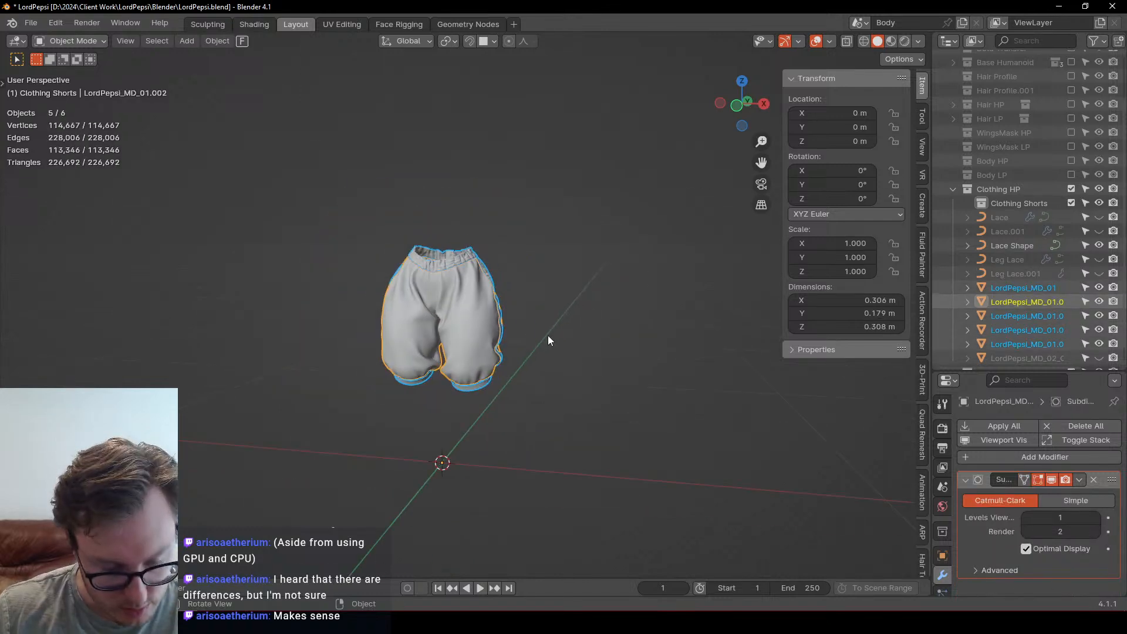
pyautogui.press('m')
pyautogui.moveTo(519, 535)
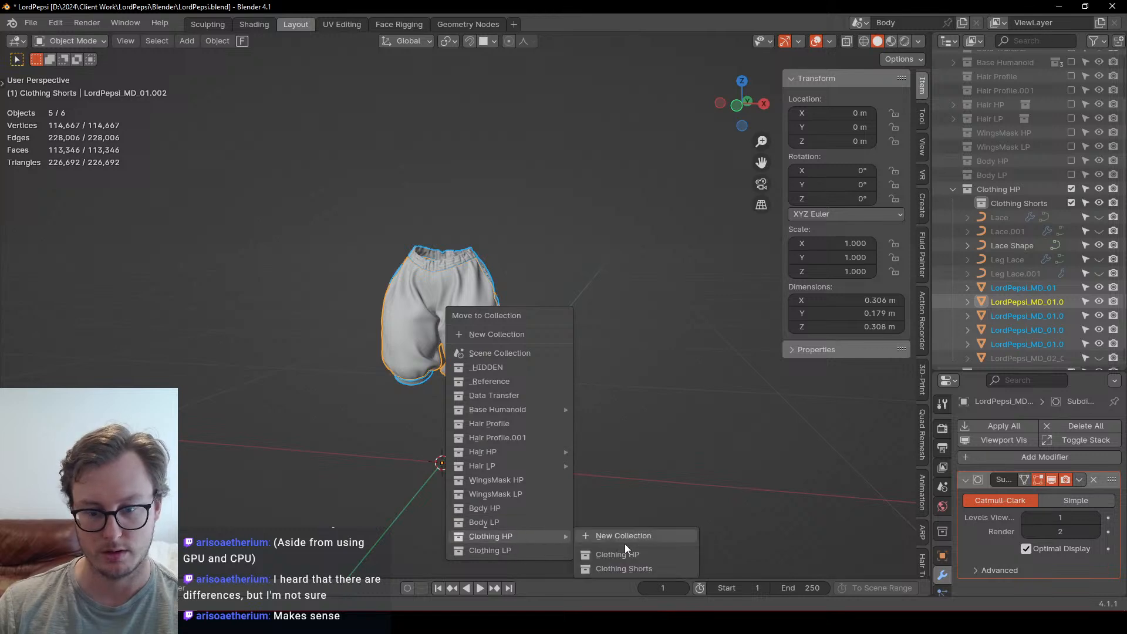
pyautogui.click(628, 568)
pyautogui.click(1071, 203)
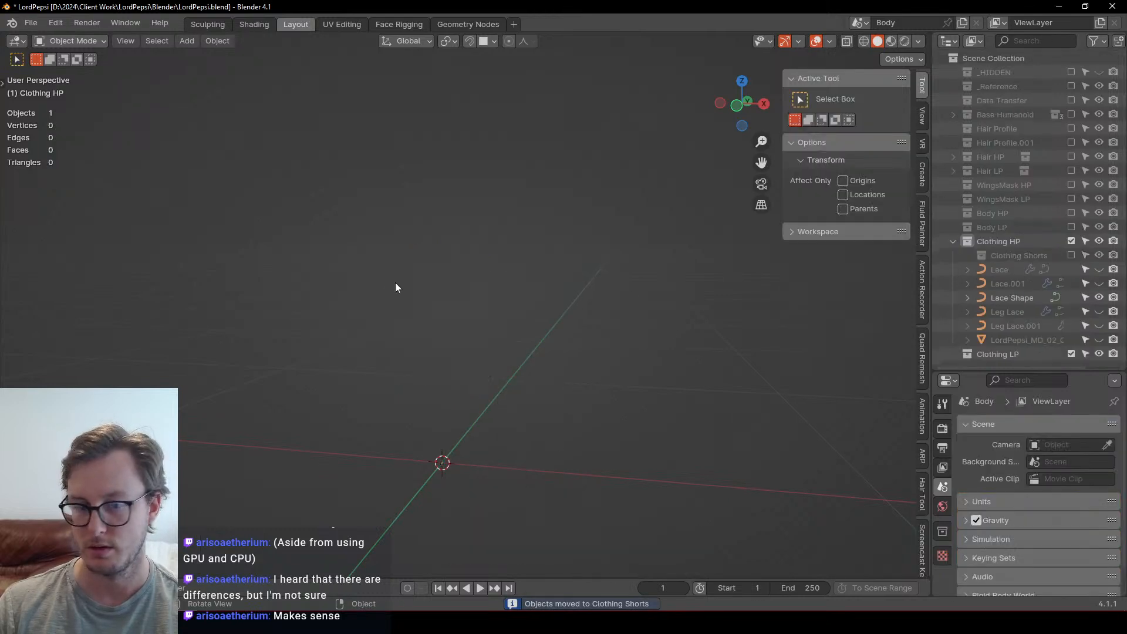
pyautogui.hotkey('ctrl', 's')
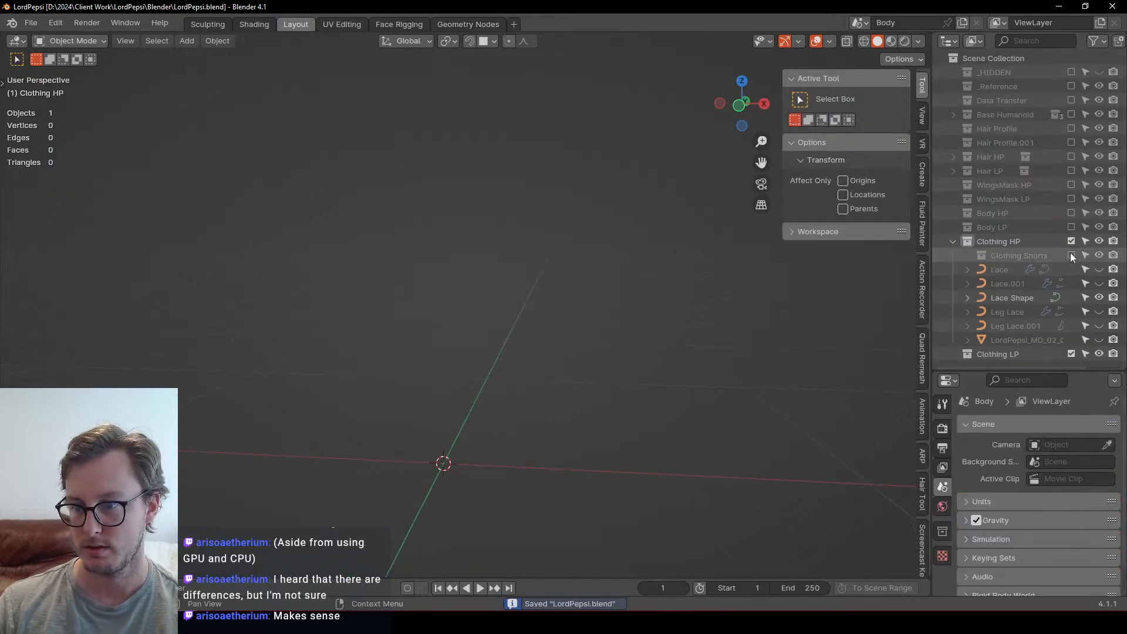
pyautogui.click(1071, 256)
# Step: Make Clothing LP the active collection and add a circle mesh object to it
pyautogui.scroll(-3, 1036, 299)
pyautogui.click(1016, 356)
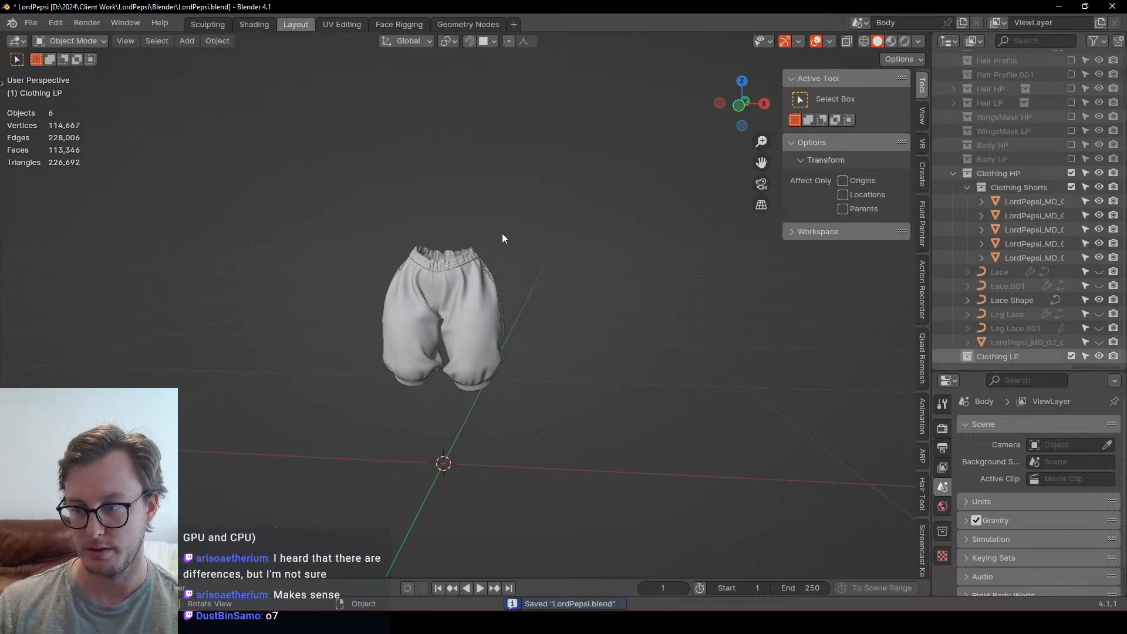
pyautogui.hotkey('shift', 'a')
pyautogui.moveTo(469, 249)
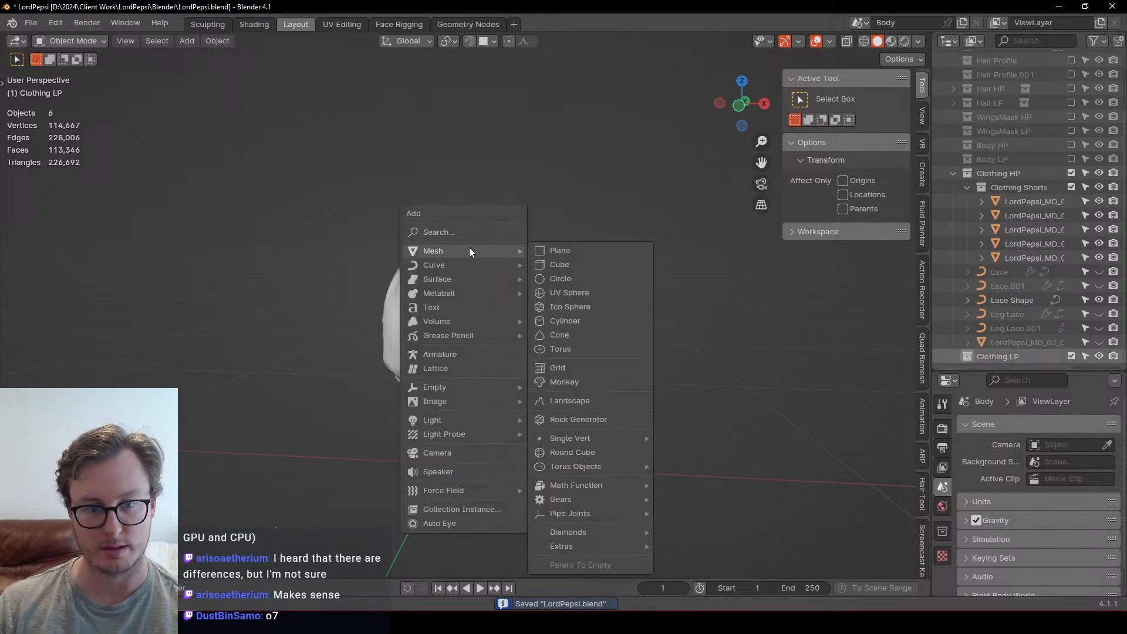
pyautogui.click(561, 282)
pyautogui.scroll(-2, 486, 420)
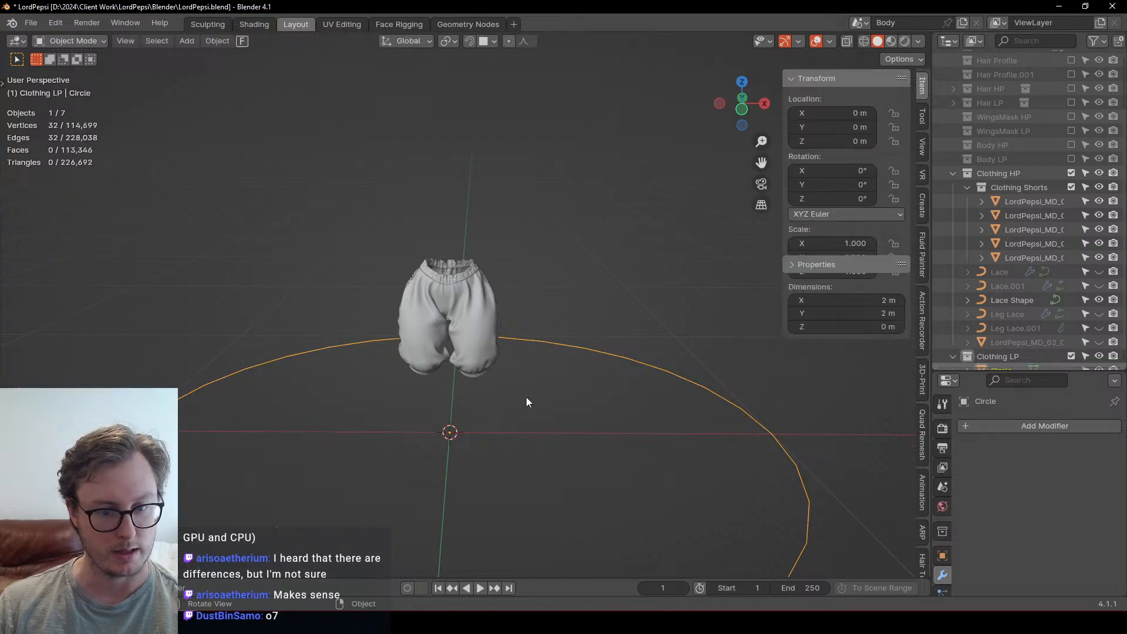
# Step: Enter Edit Mode on the circle object and add a circle with 8 vertices as its geometry
pyautogui.press('Tab')
pyautogui.hotkey('shift', 'a')
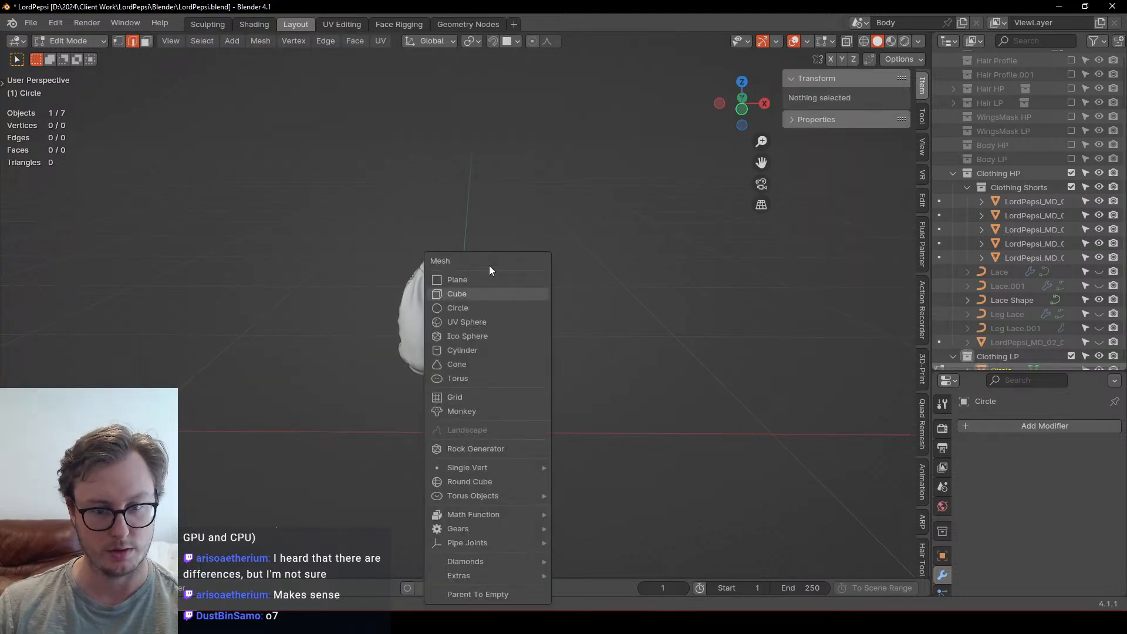
pyautogui.click(486, 305)
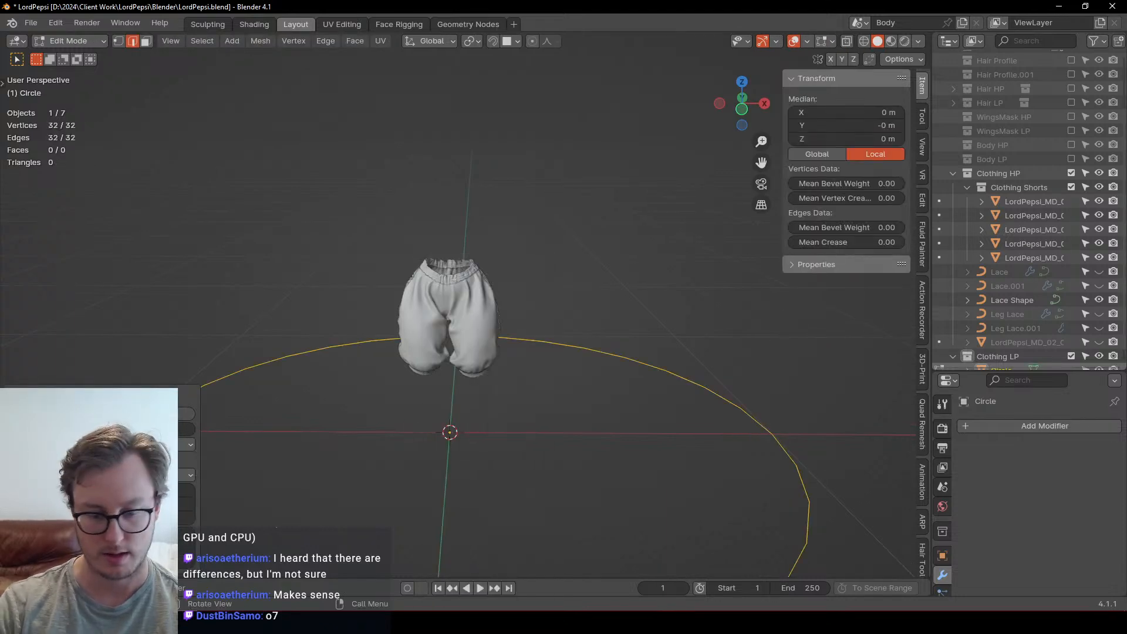
pyautogui.write('8')
pyautogui.press('Return')
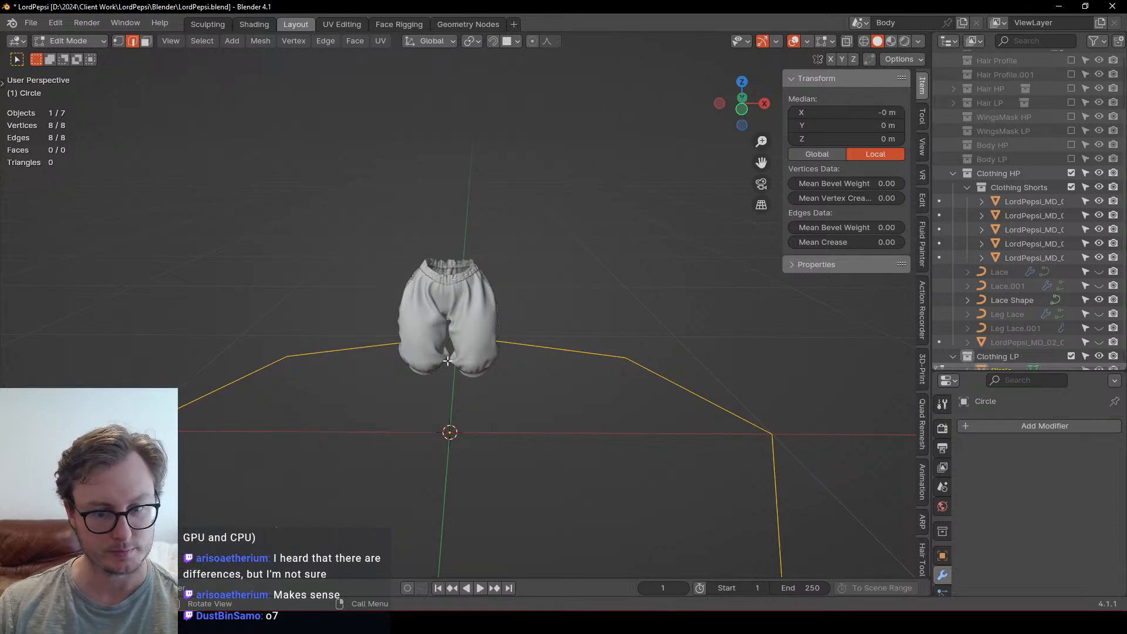
# Step: Scale the 8-vertex circle by 0.1 and move it in front view to just below the shorts leg on the positive X side
pyautogui.write('s.1')
pyautogui.press('Return')
pyautogui.press('KP_1')
pyautogui.press('g')
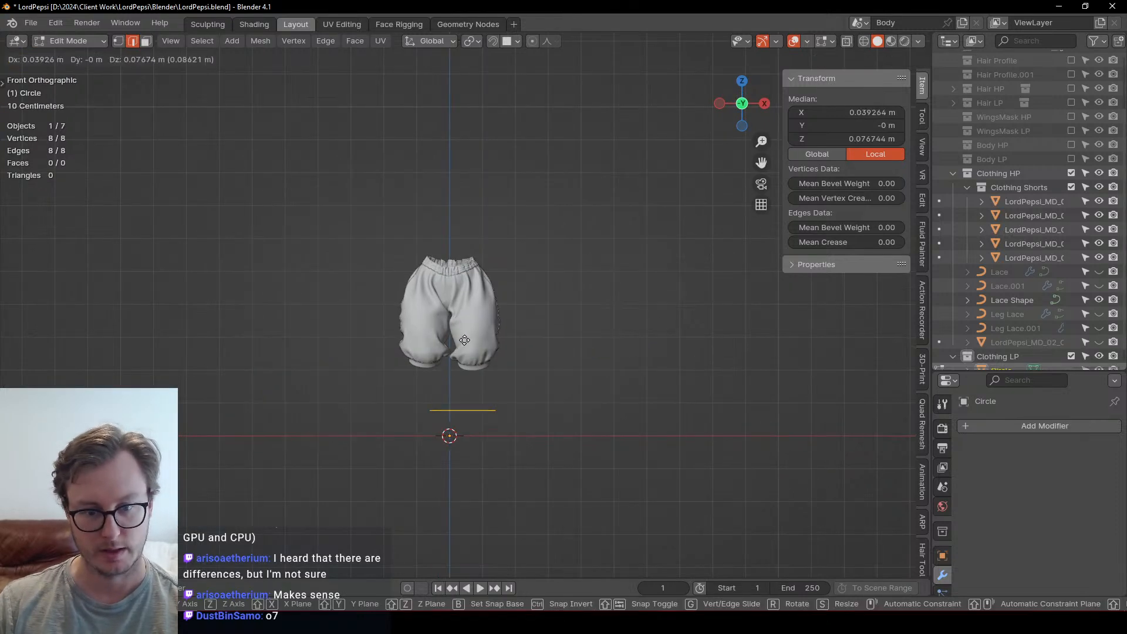
pyautogui.click(479, 310)
# Step: Rotate and shift the circle in side view so it follows the slope of the leg cuff
pyautogui.press('KP_3')
pyautogui.scroll(6, 479, 310)
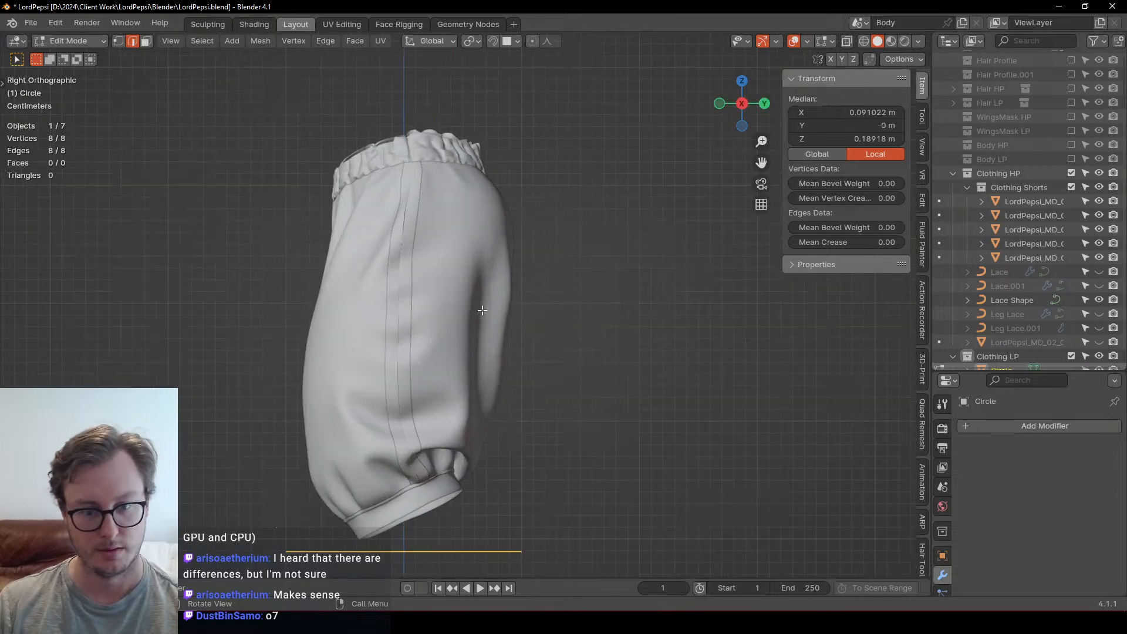
pyautogui.press('r')
pyautogui.click(513, 284)
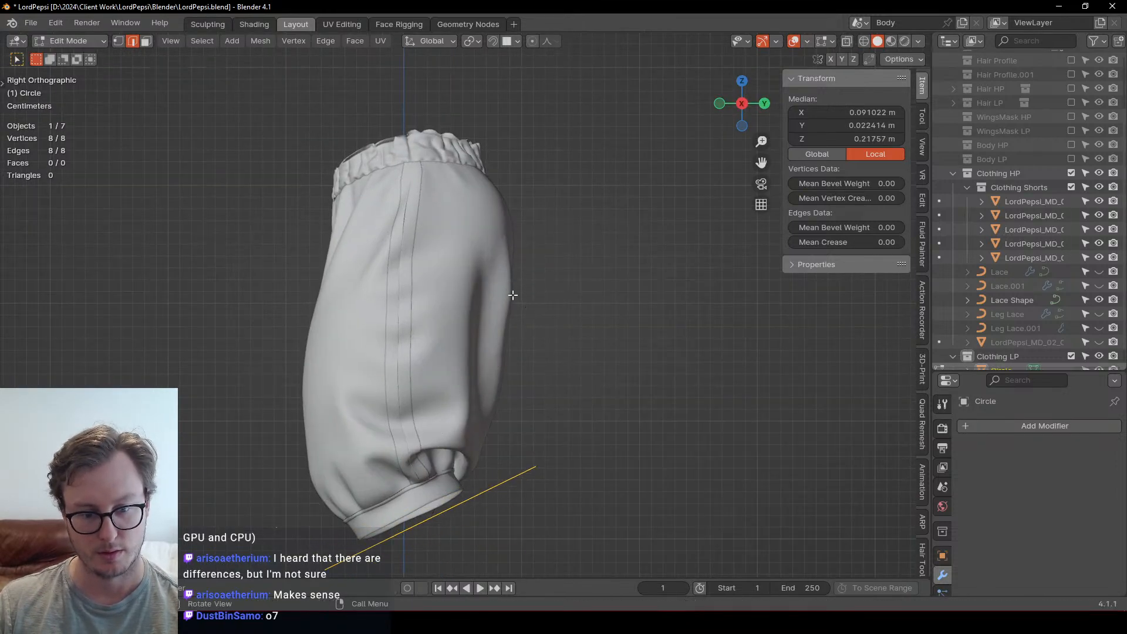
pyautogui.moveTo(513, 284); pyautogui.dragTo(495, 298, button='middle')
# Step: Centre the circle under the leg cuff in front view and scale it down to about 0.11 m wide
pyautogui.press('KP_1')
pyautogui.press('g')
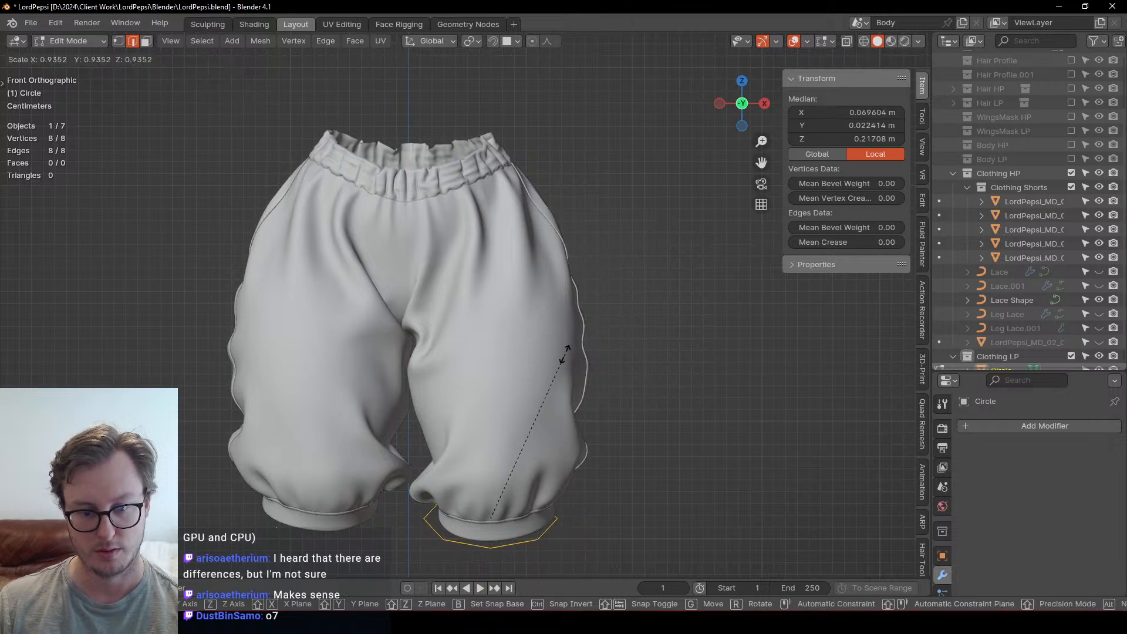
pyautogui.click(570, 355)
pyautogui.moveTo(588, 381); pyautogui.dragTo(428, 303, button='middle')
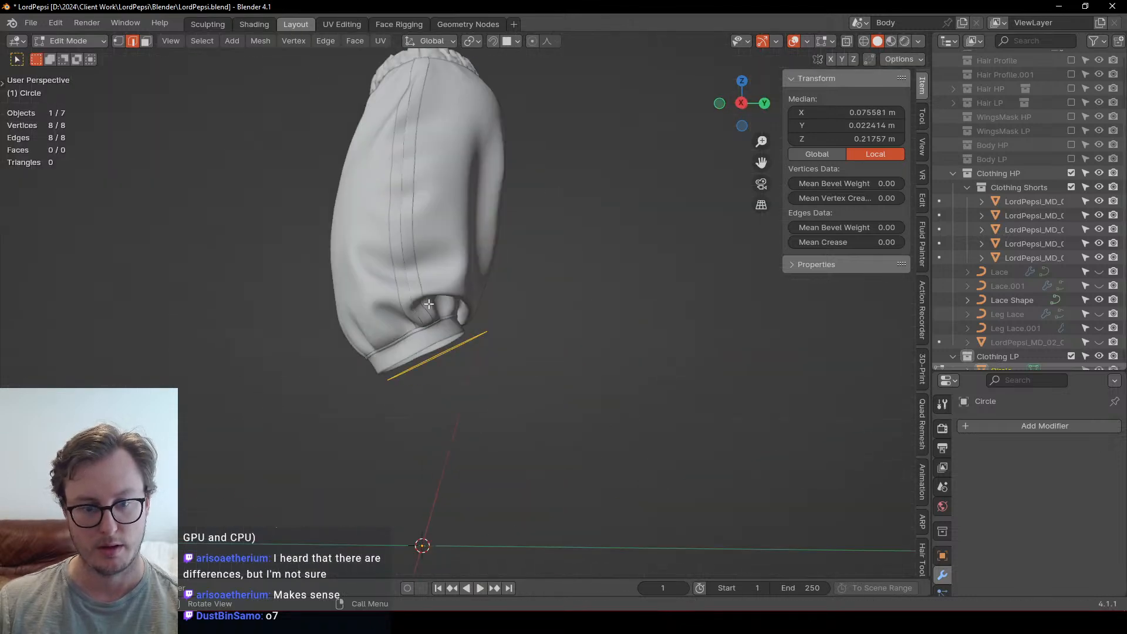
# Step: Shift the circle in side view to line up with the cuff opening, leave Edit Mode and save the file
pyautogui.press('KP_5')
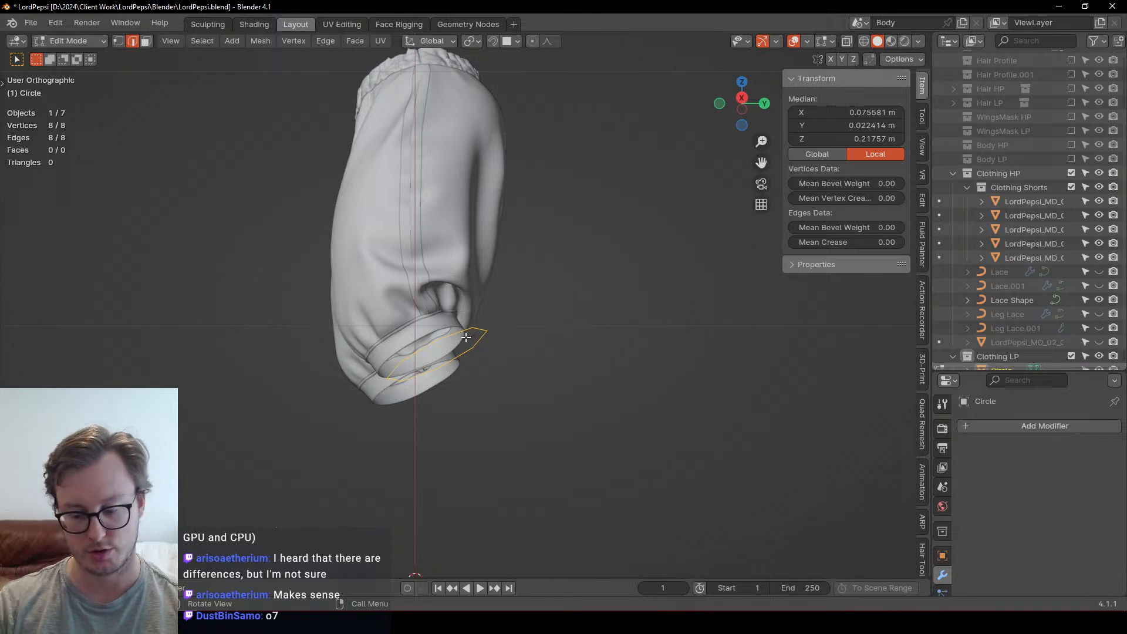
pyautogui.press('KP_3')
pyautogui.press('g')
pyautogui.click(503, 360)
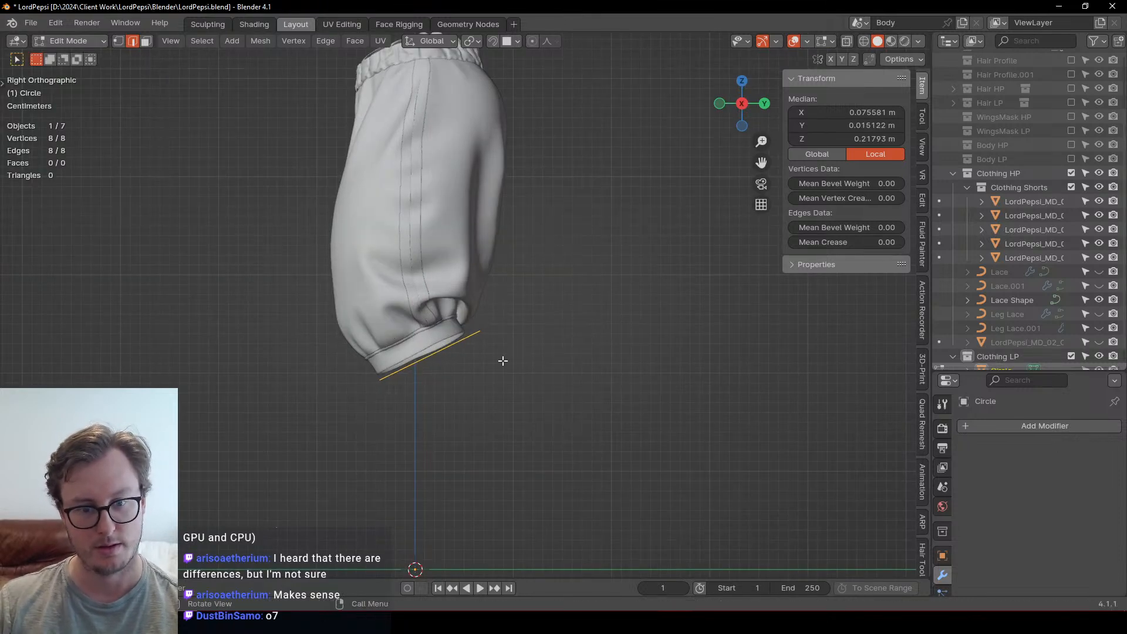
pyautogui.press('Tab')
pyautogui.hotkey('ctrl', 's')
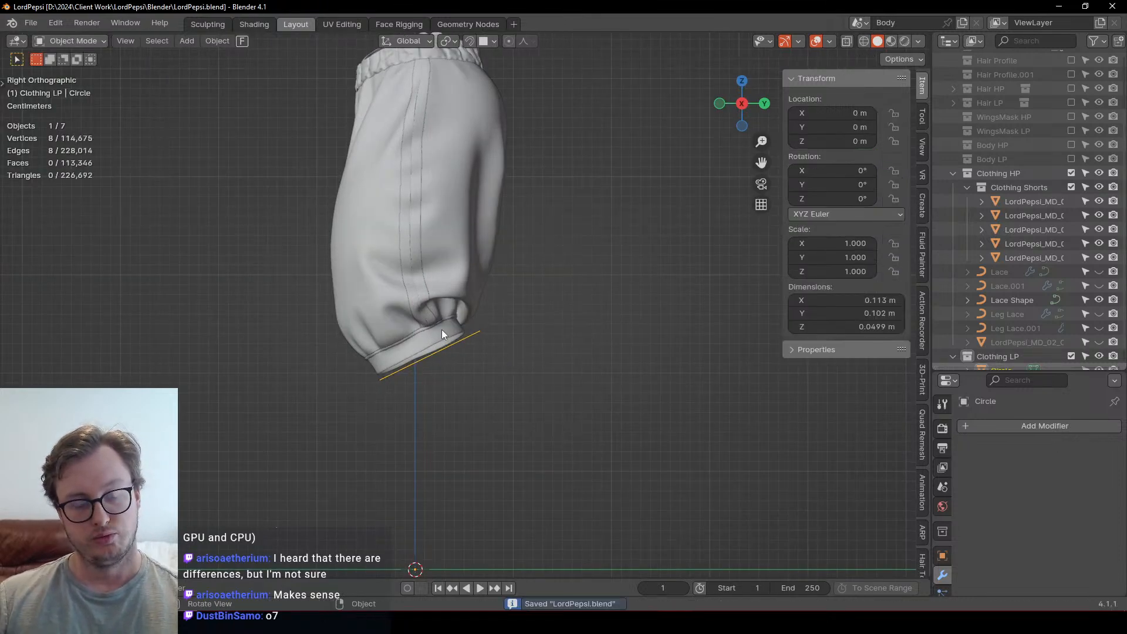
# Step: Start appending data from another file and browse to the D:\2024\Client Work folder
pyautogui.click(30, 23)
pyautogui.moveTo(53, 69)
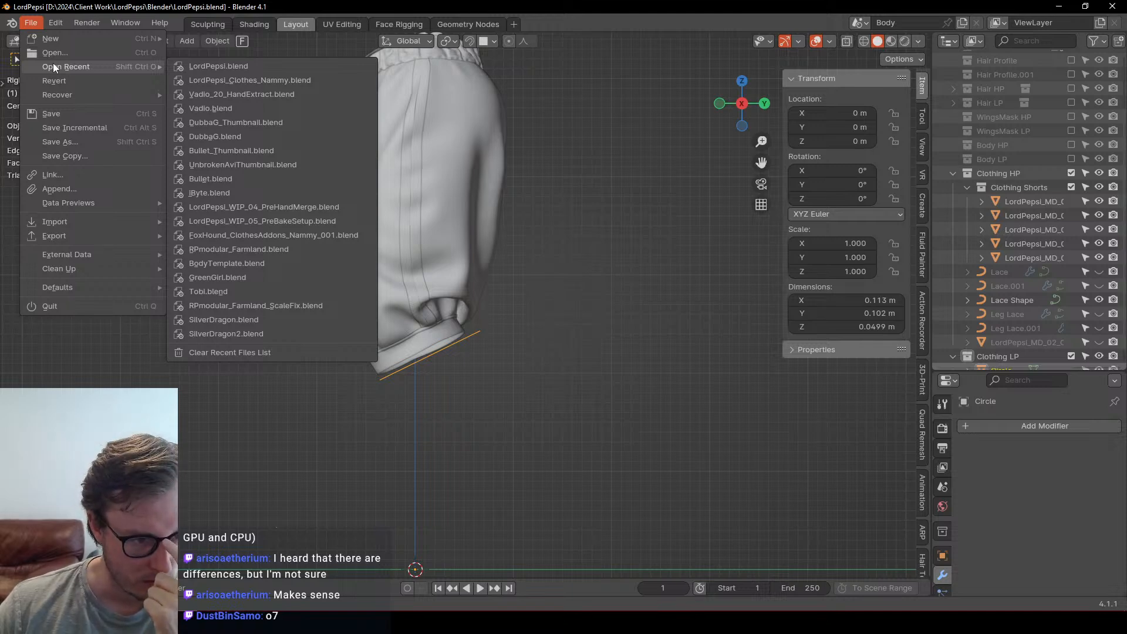
pyautogui.click(58, 187)
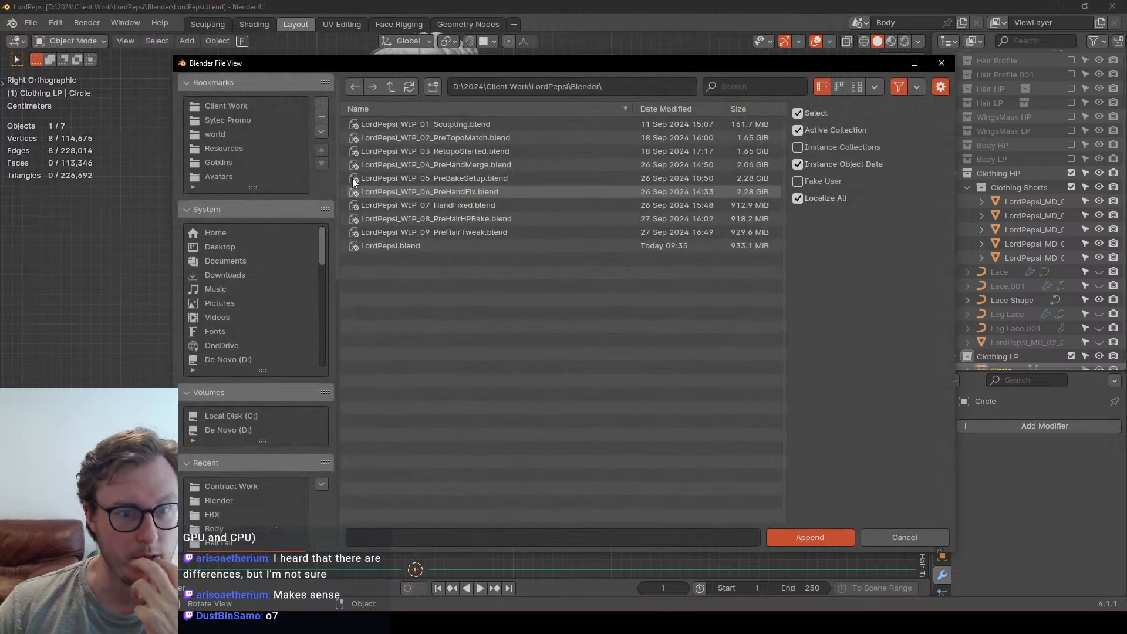
pyautogui.click(384, 90)
pyautogui.click(384, 89)
pyautogui.click(384, 89)
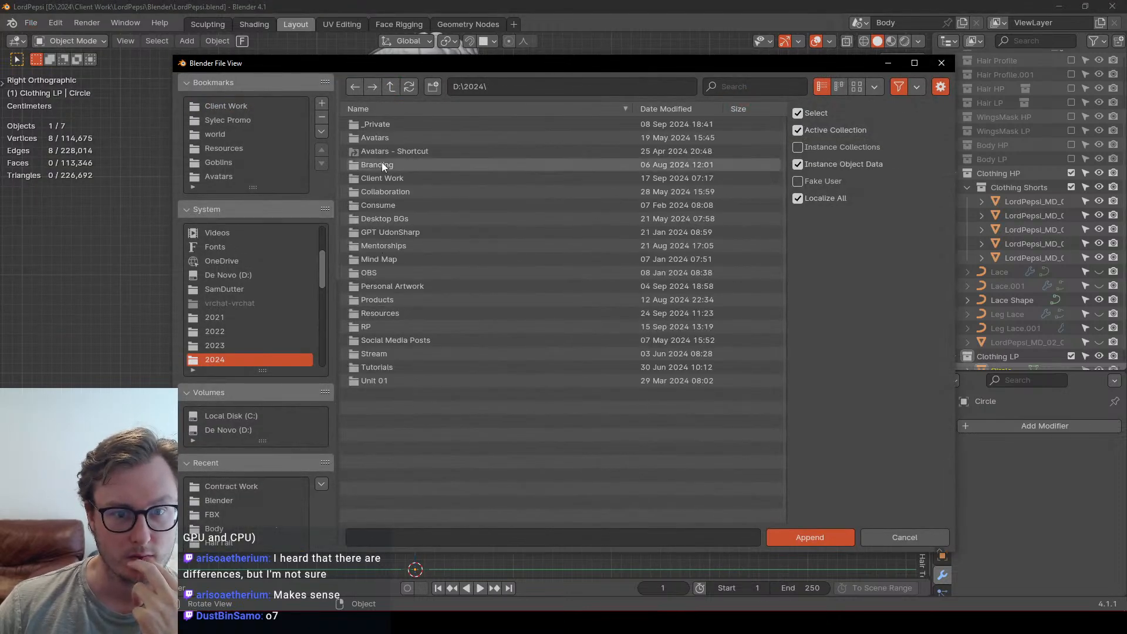
pyautogui.doubleClick(378, 178)
pyautogui.scroll(-1, 411, 438)
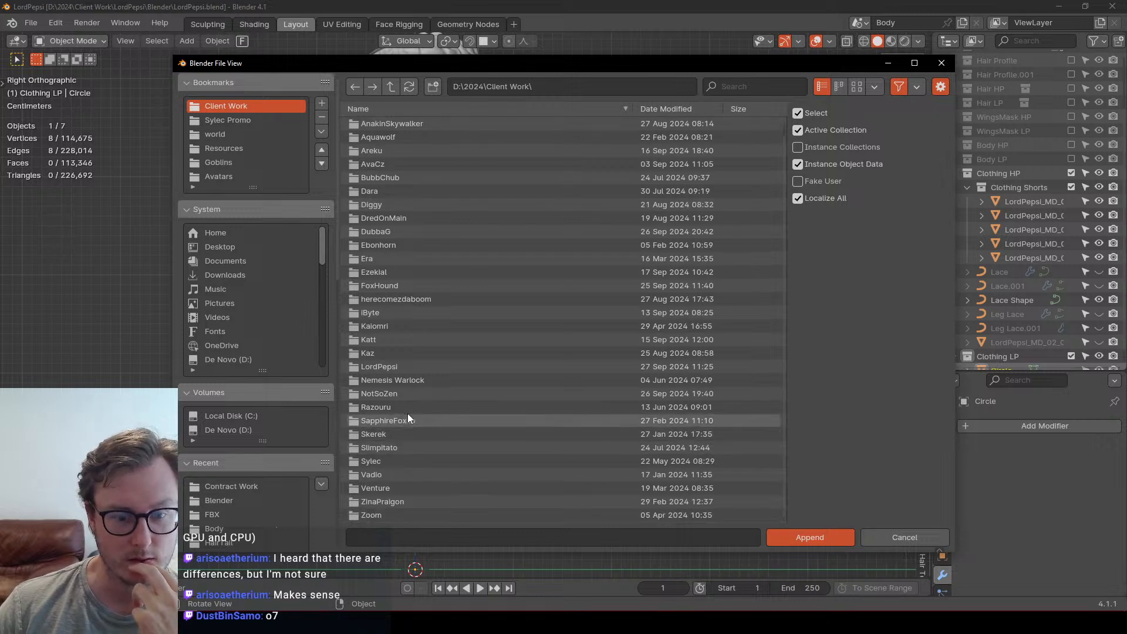
# Step: Look through the data categories of DubbaG.blend in the DubbaG\Blender folder and return to the Client Work folder
pyautogui.doubleClick(385, 232)
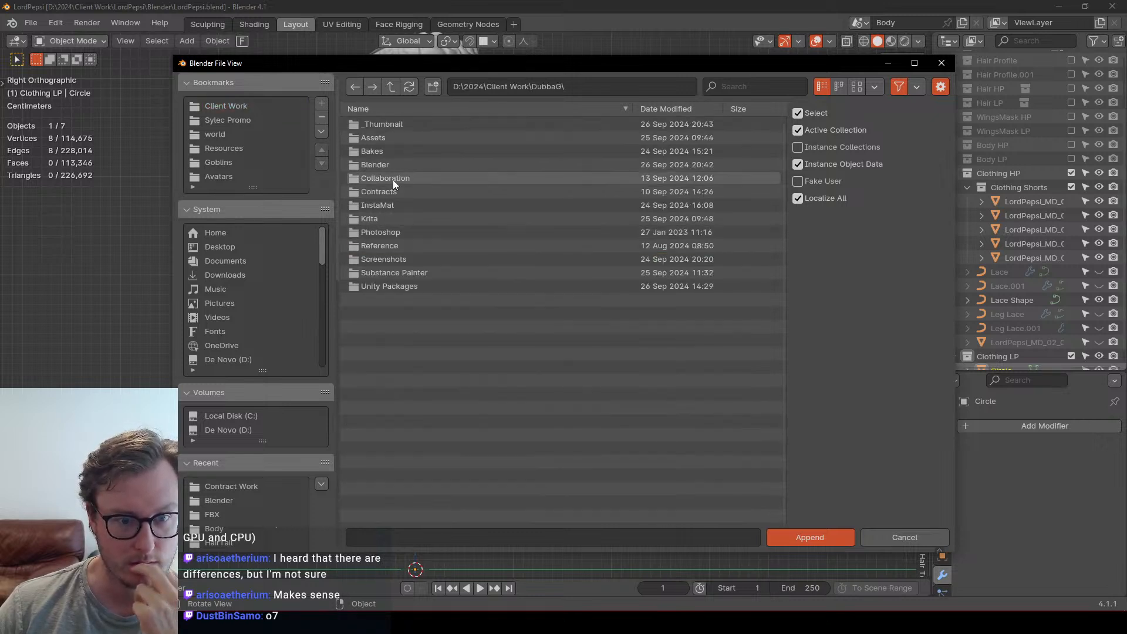
pyautogui.click(386, 165)
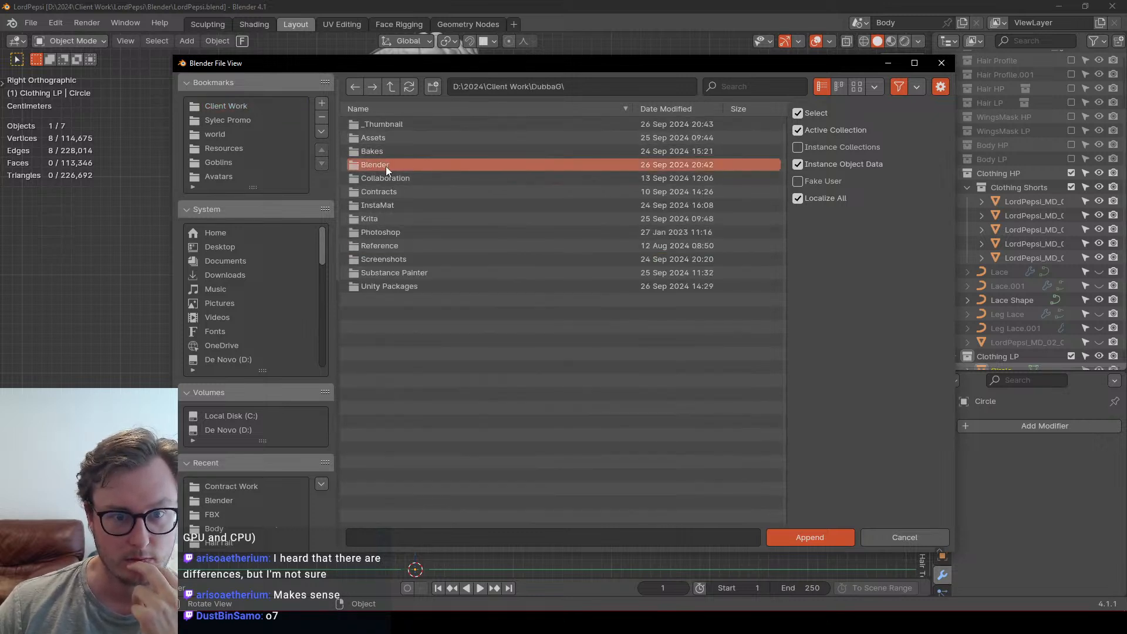
pyautogui.doubleClick(385, 165)
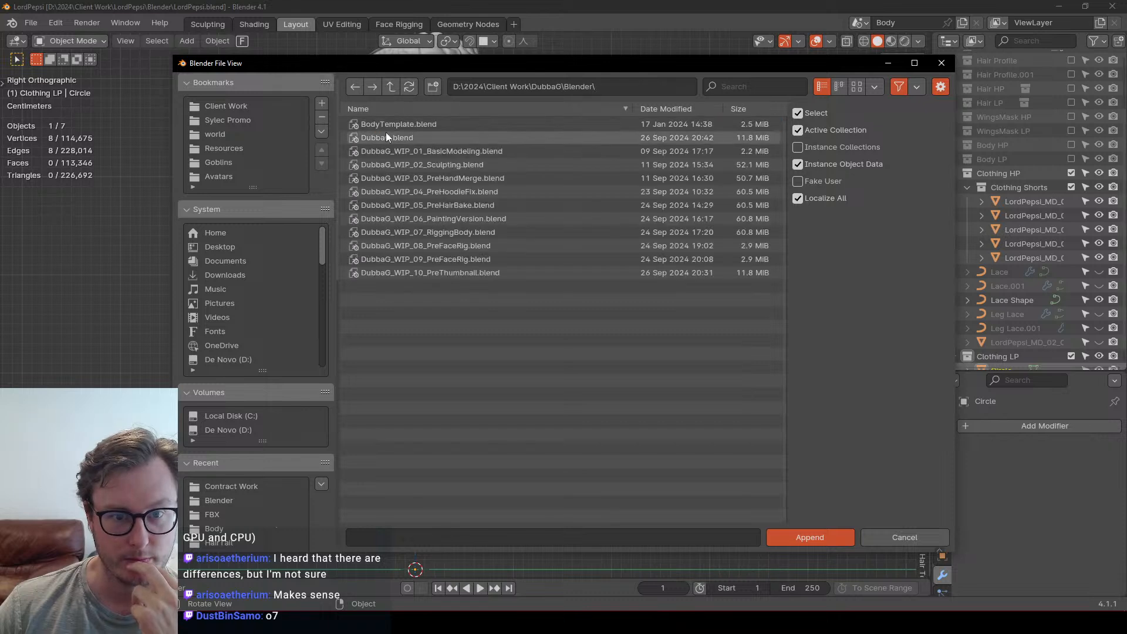
pyautogui.doubleClick(385, 138)
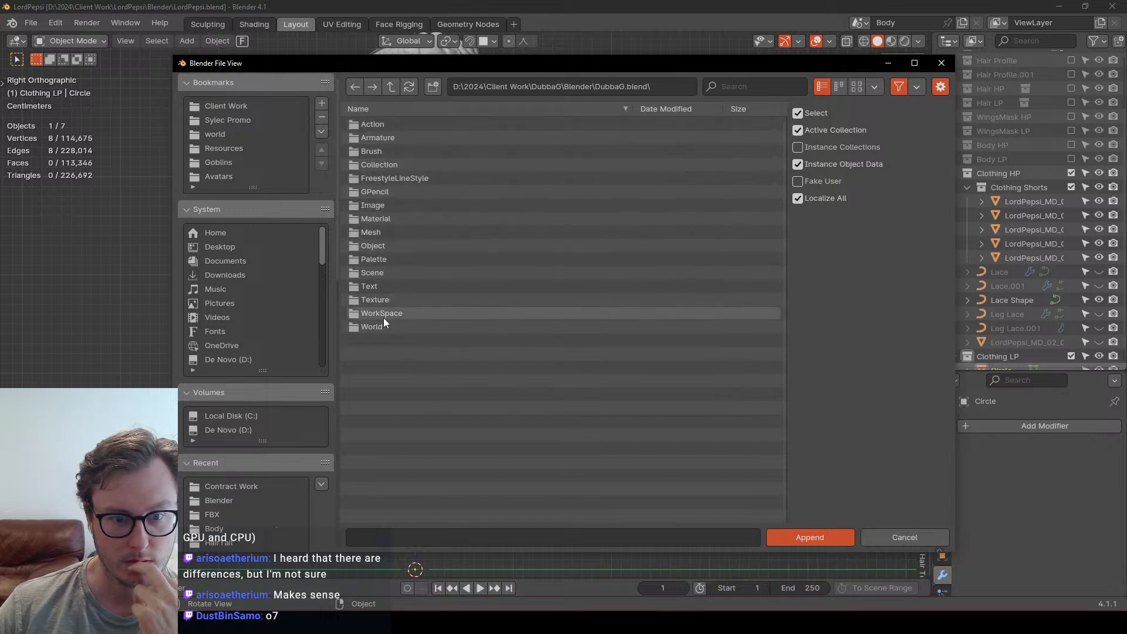
pyautogui.click(389, 87)
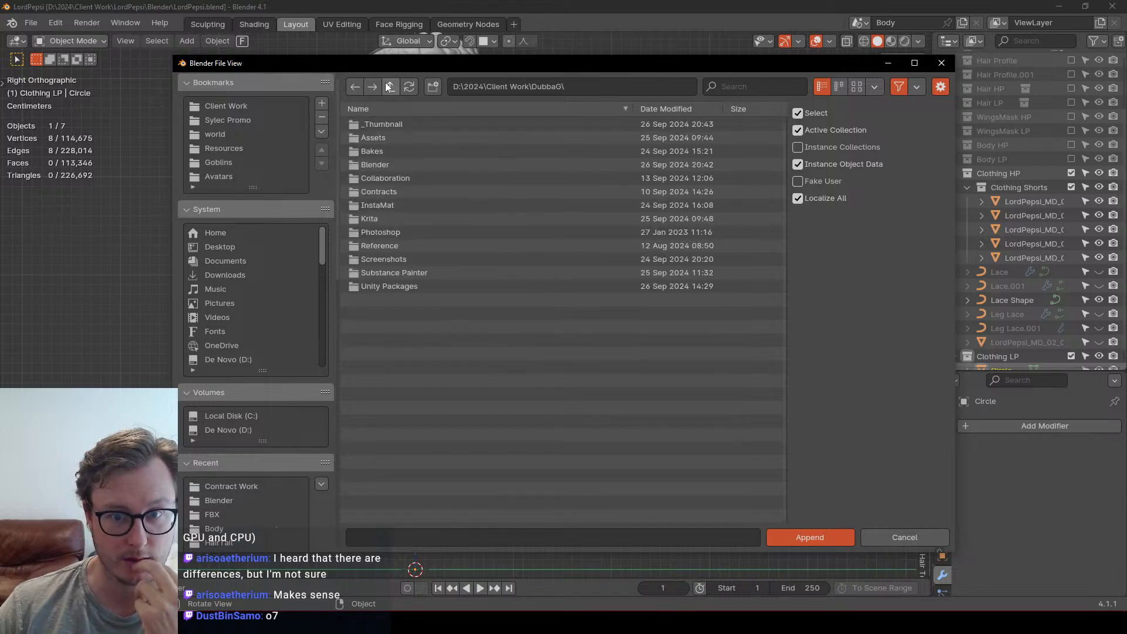
pyautogui.click(390, 86)
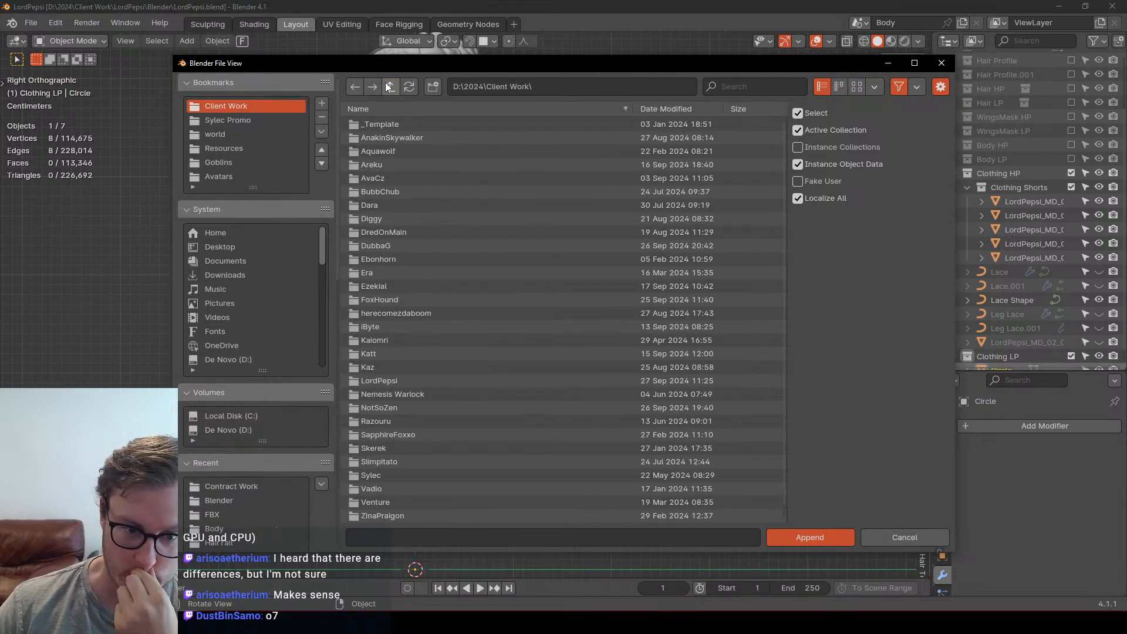
# Step: Look through the node trees of EzzySergalEdit.blend in the Ezekial\Blender folder and return to the Client Work folder
pyautogui.click(388, 284)
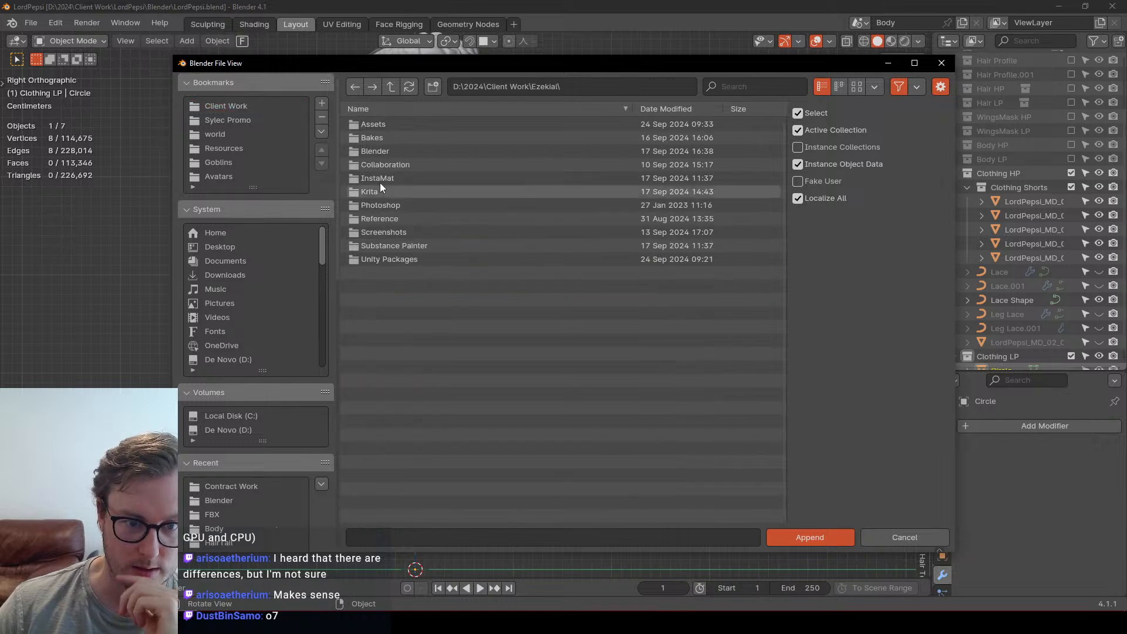
pyautogui.click(370, 151)
pyautogui.doubleClick(375, 135)
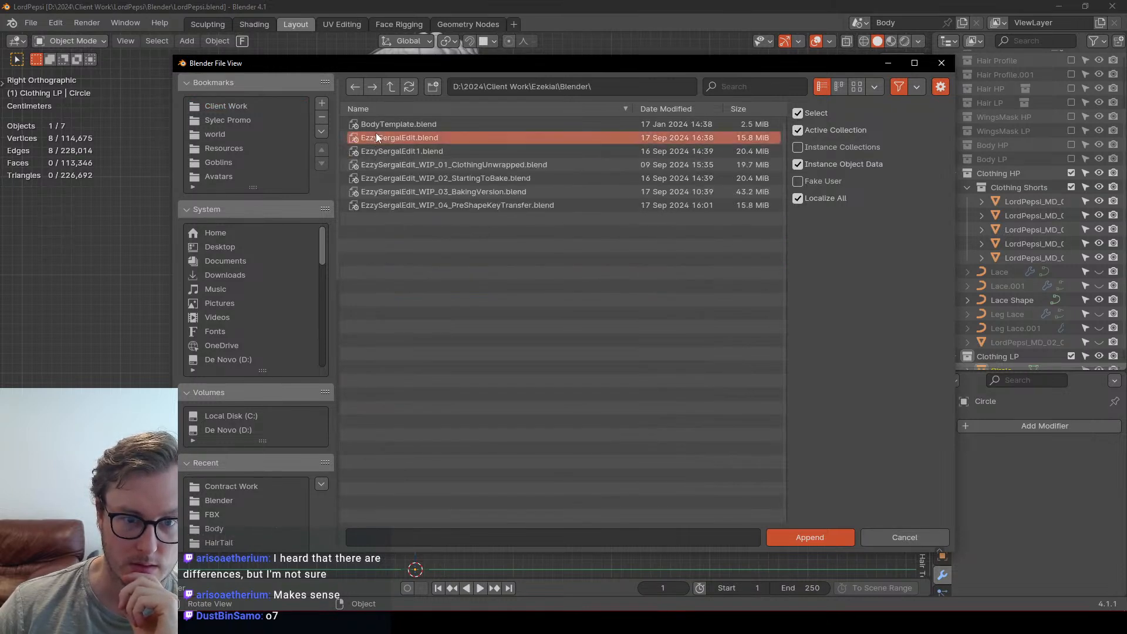
pyautogui.doubleClick(383, 259)
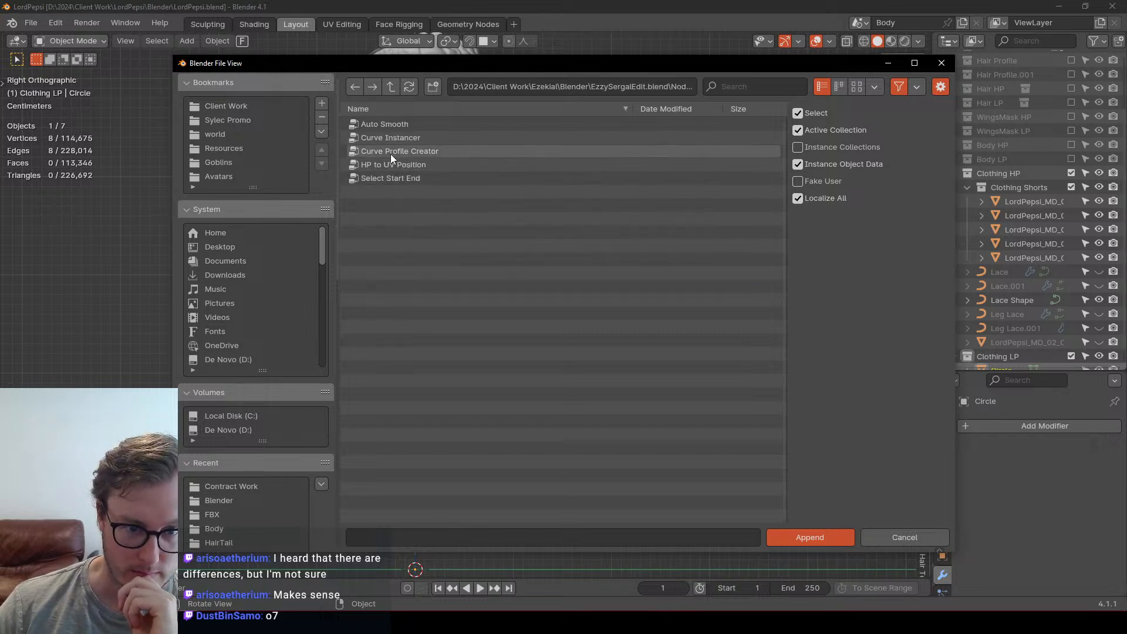
pyautogui.click(392, 86)
pyautogui.click(392, 87)
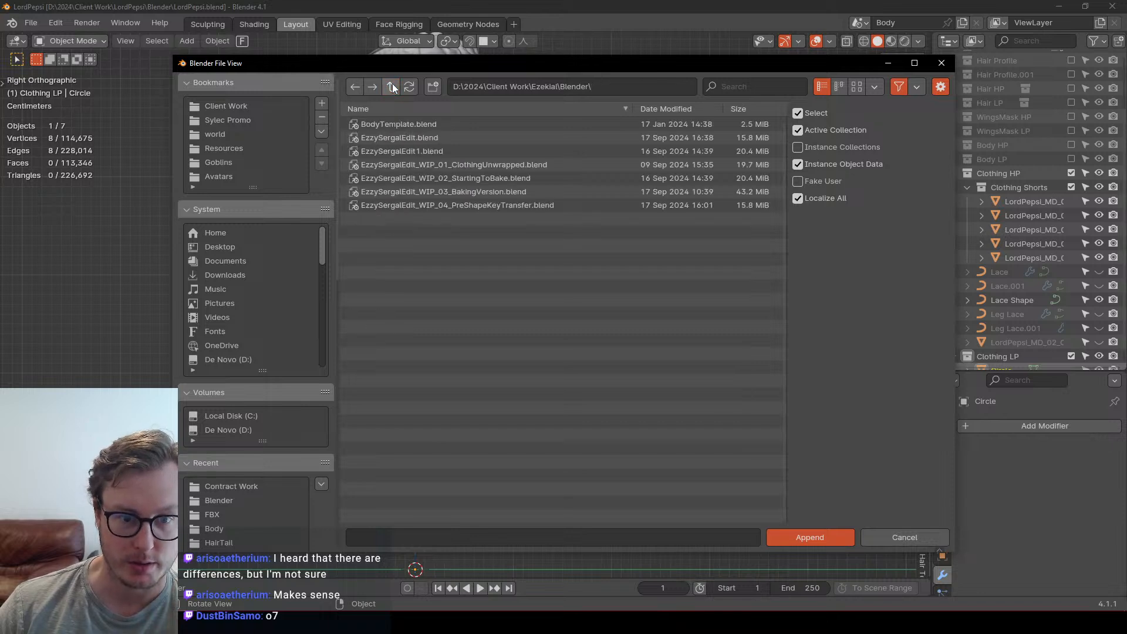
pyautogui.click(392, 86)
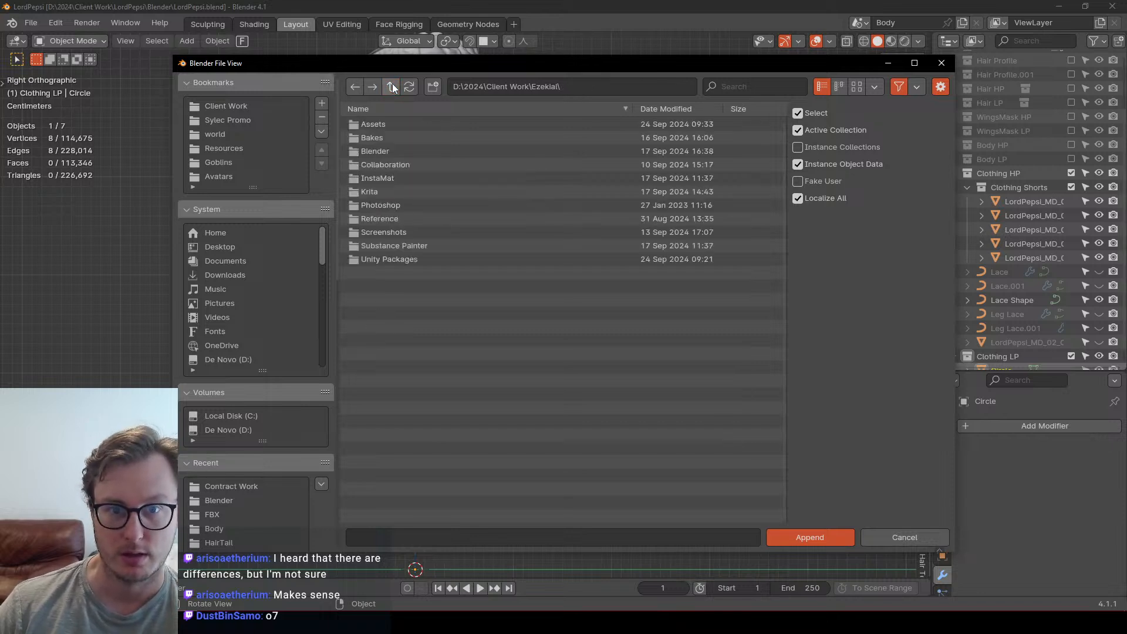
pyautogui.click(392, 86)
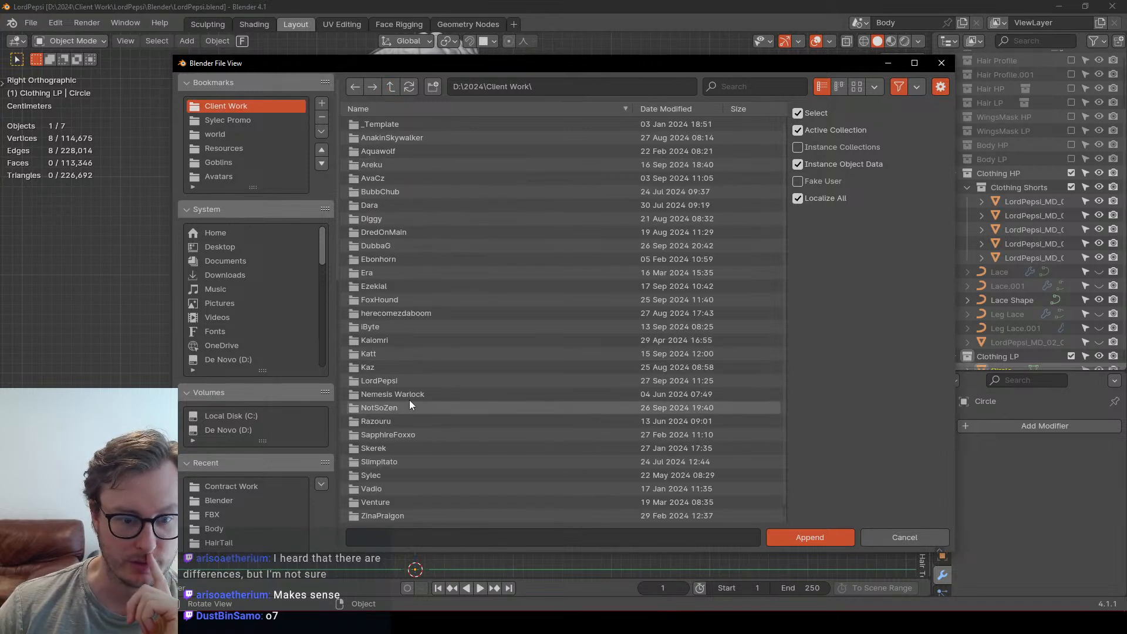
pyautogui.scroll(-1, 401, 421)
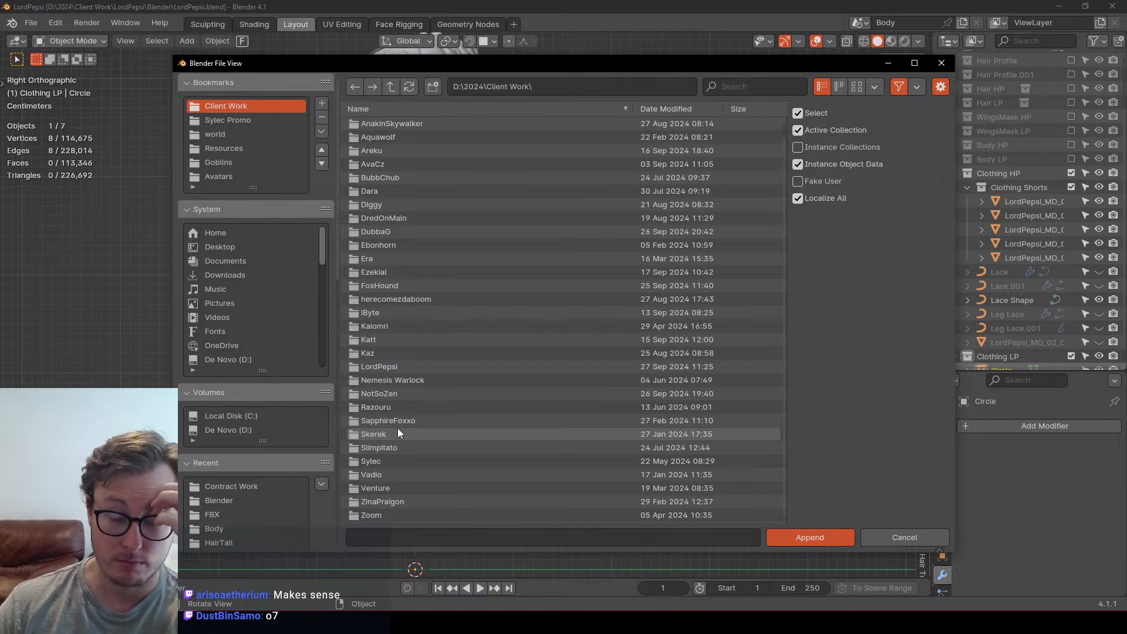
pyautogui.click(388, 167)
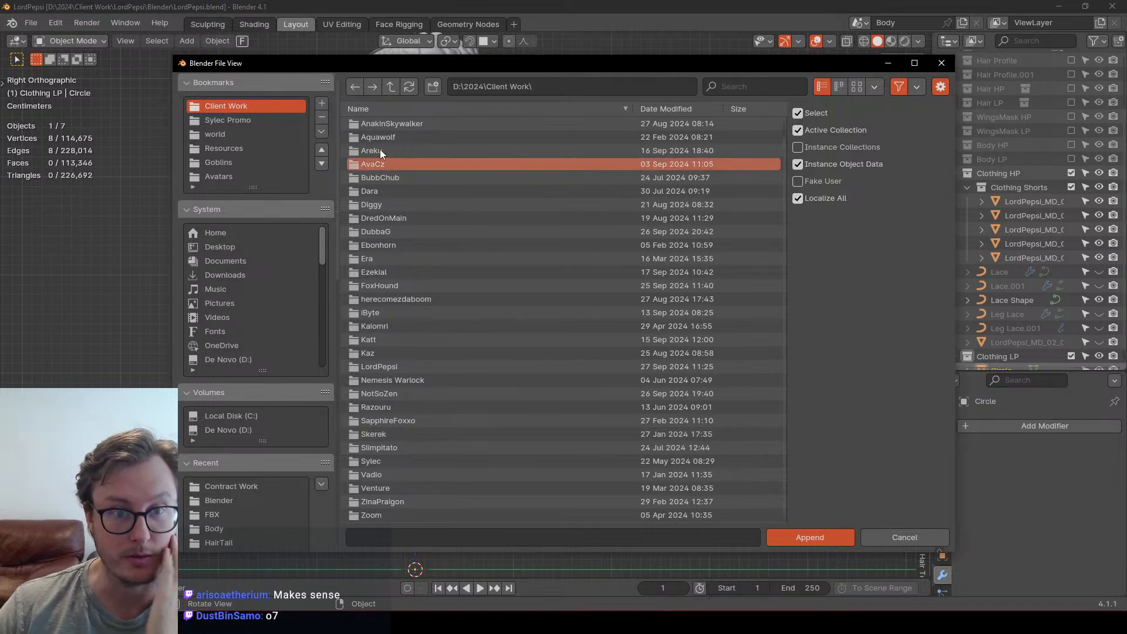
pyautogui.doubleClick(382, 165)
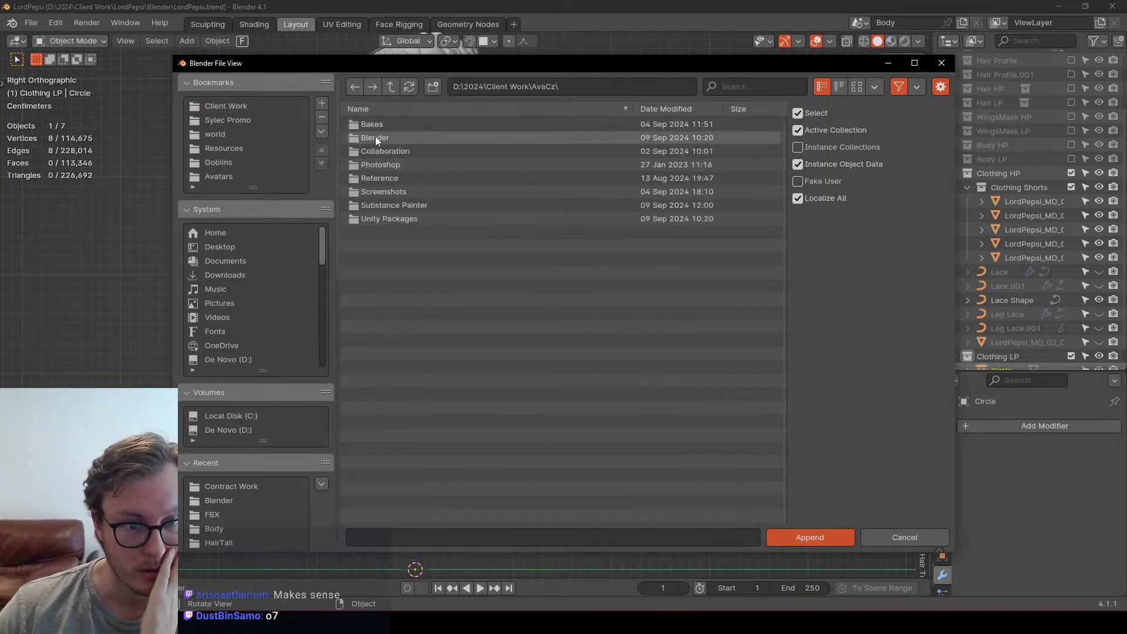
pyautogui.doubleClick(375, 136)
pyautogui.doubleClick(379, 136)
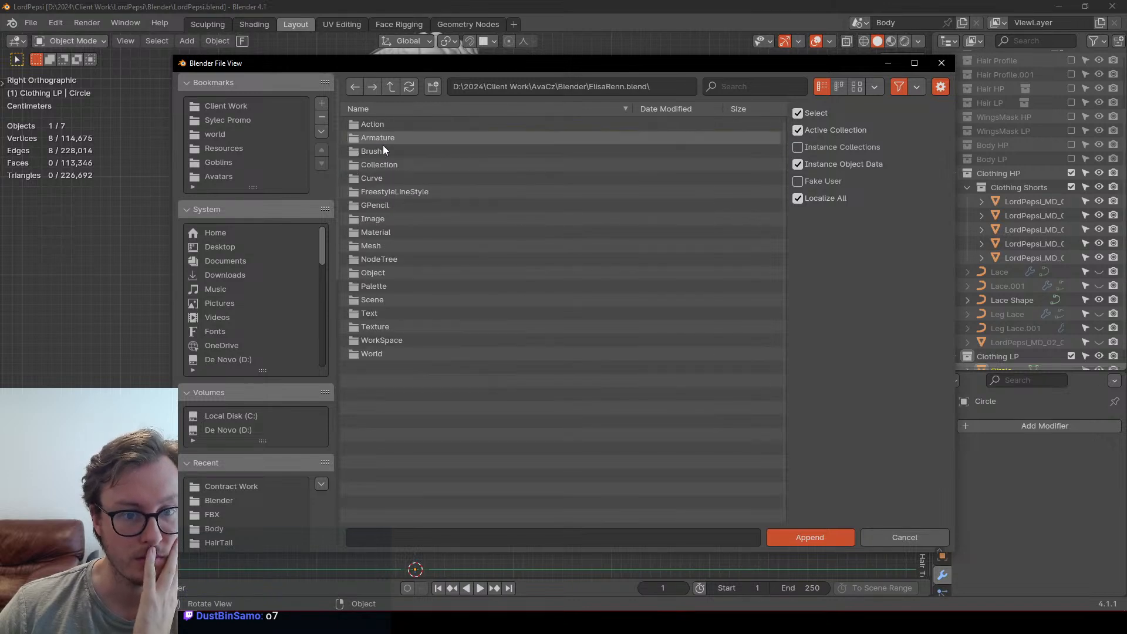
pyautogui.doubleClick(374, 261)
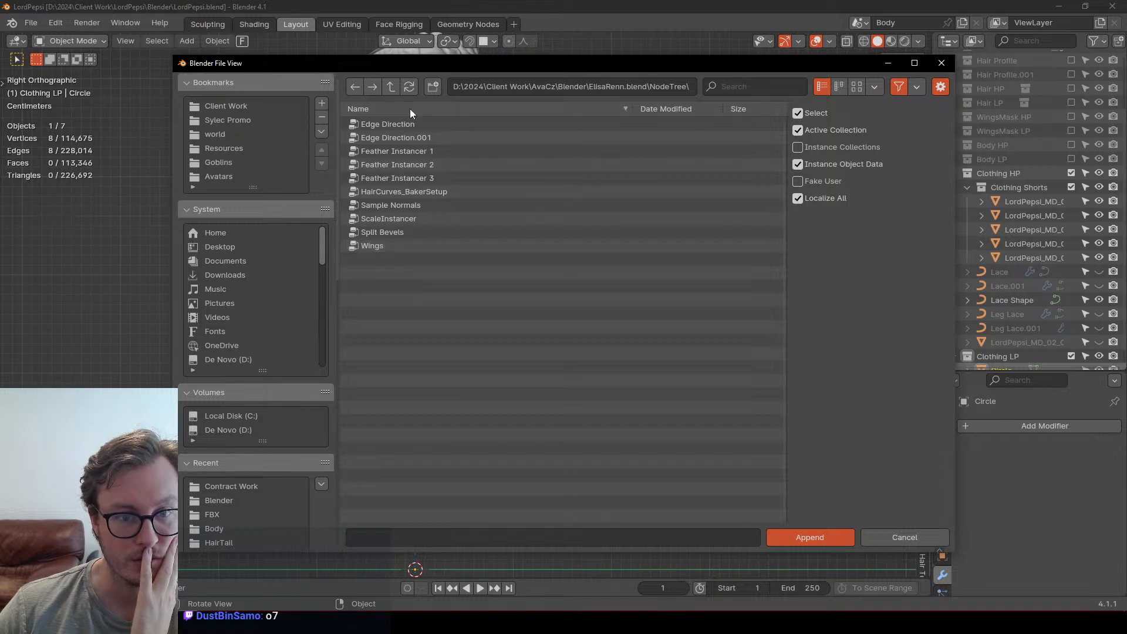
pyautogui.doubleClick(390, 87)
pyautogui.click(390, 87)
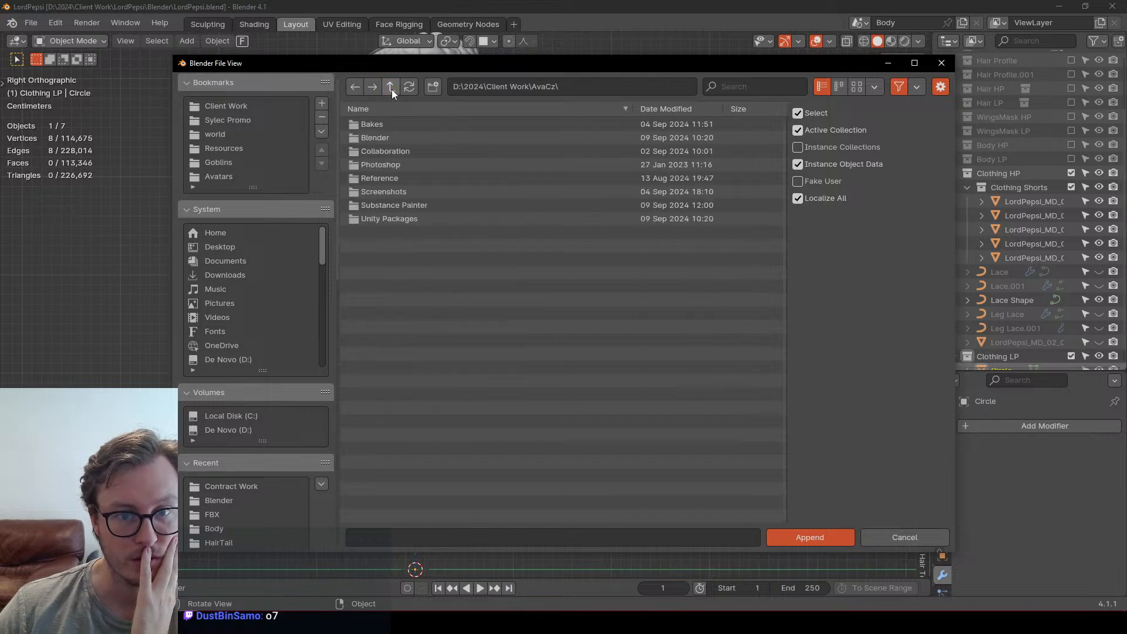
pyautogui.click(391, 88)
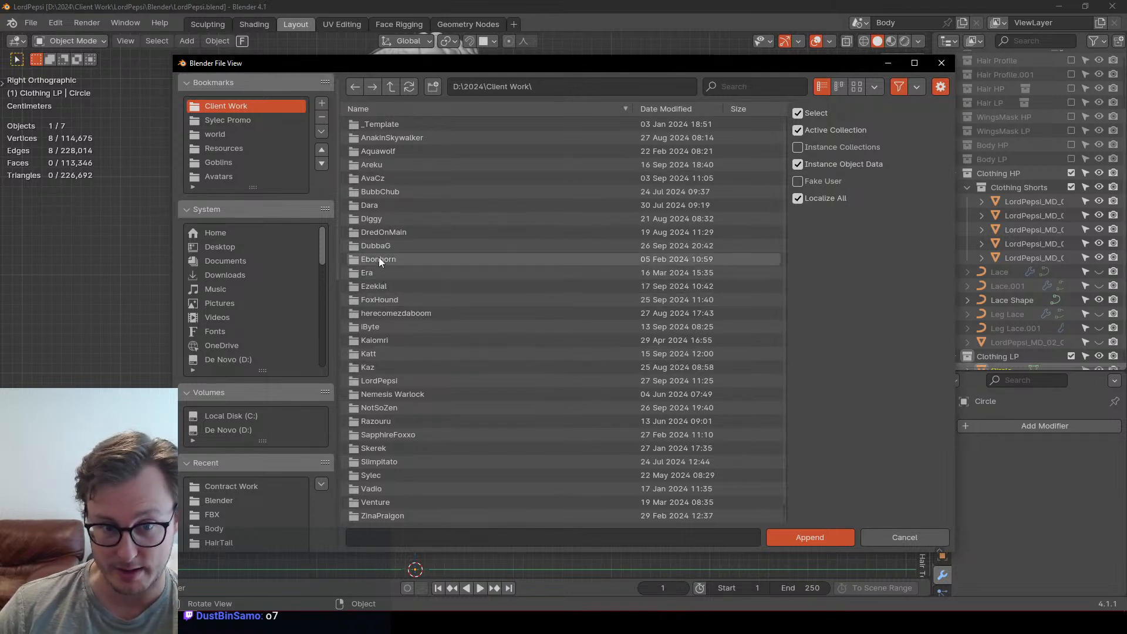
# Step: Look through the node trees of SilverDragon.blend in Dara\Silver Dragon\Blender and return to the Client Work folder
pyautogui.doubleClick(389, 203)
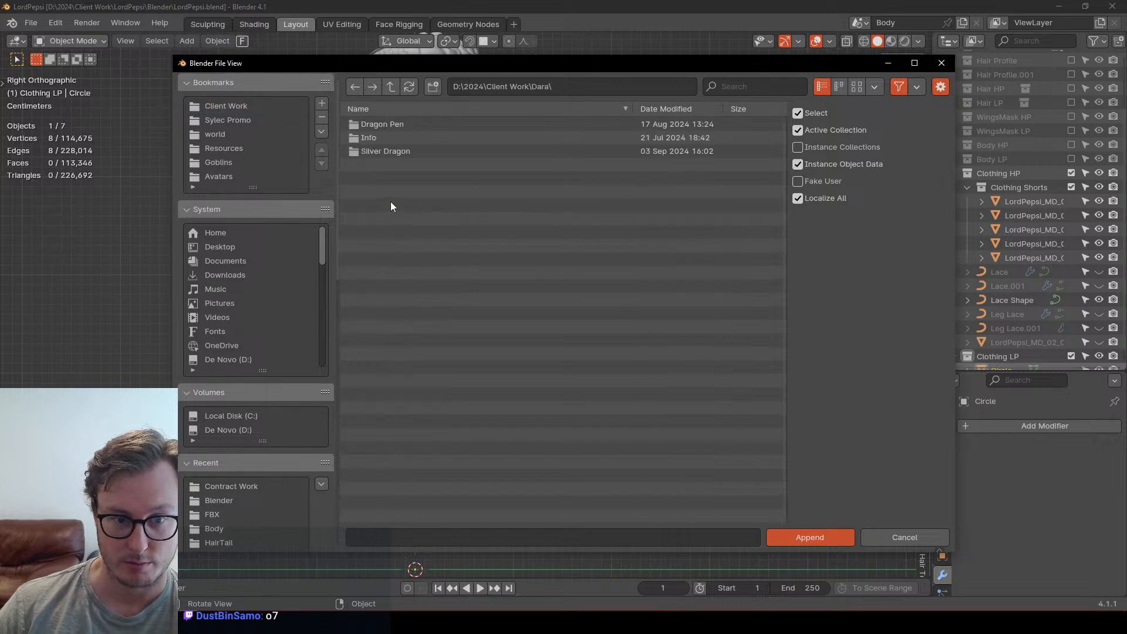
pyautogui.doubleClick(403, 151)
pyautogui.doubleClick(400, 140)
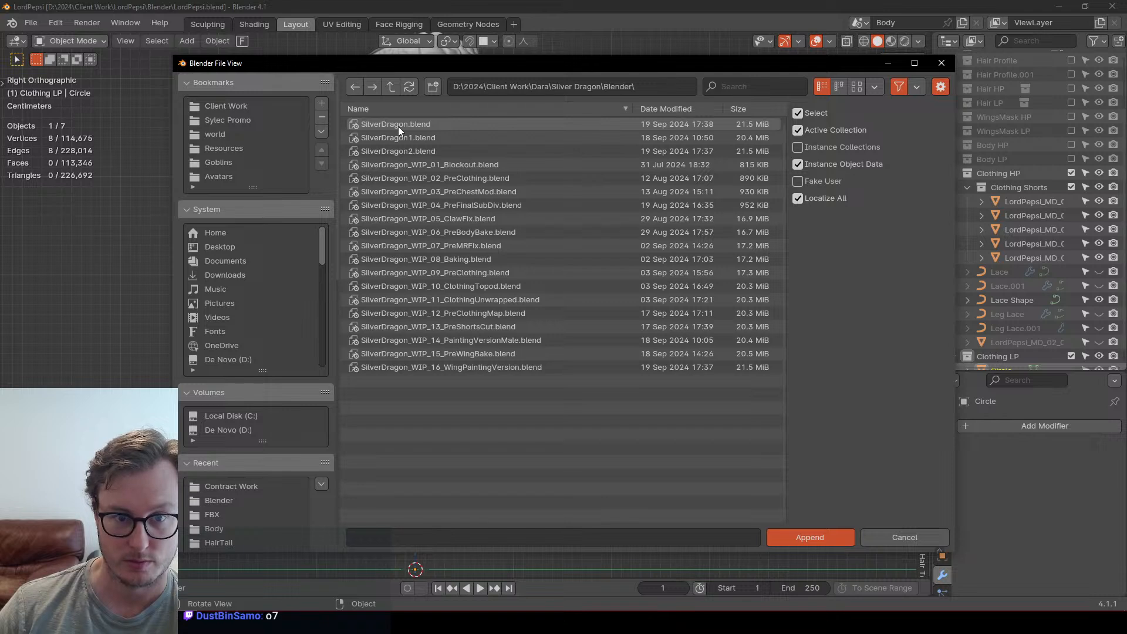
pyautogui.doubleClick(398, 125)
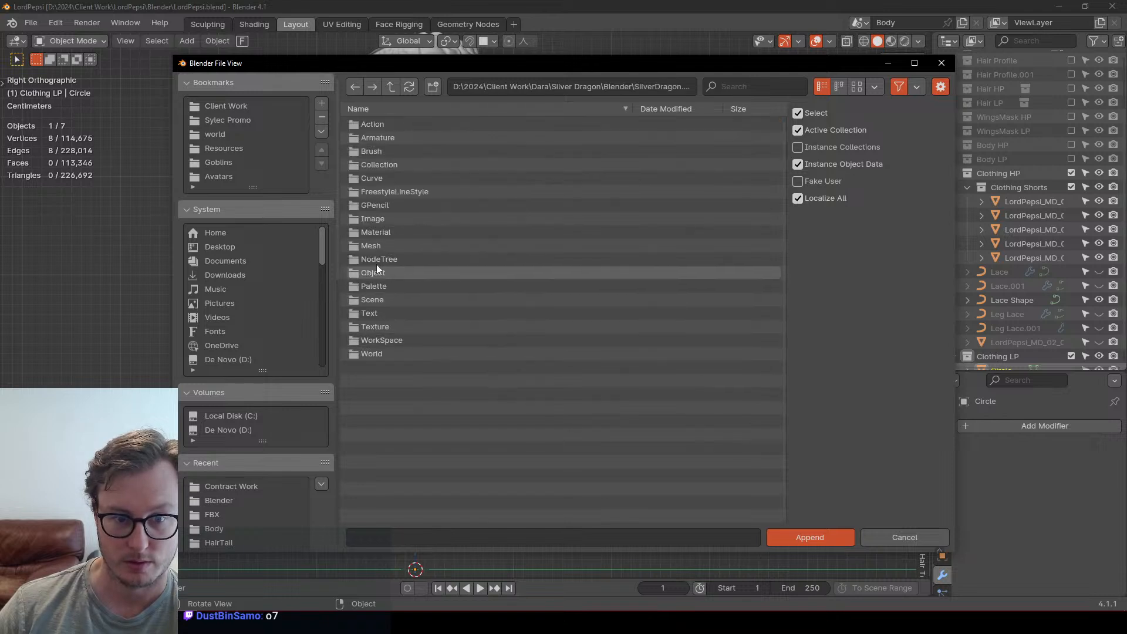
pyautogui.doubleClick(376, 258)
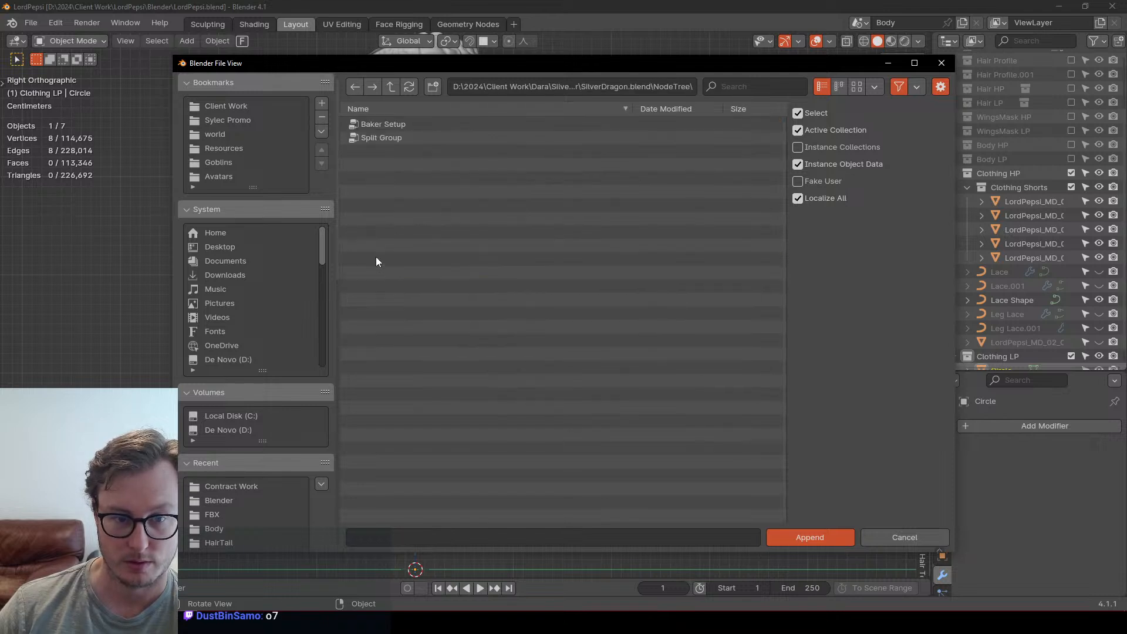
pyautogui.click(392, 89)
pyautogui.click(392, 89)
pyautogui.click(392, 89)
pyautogui.click(392, 89)
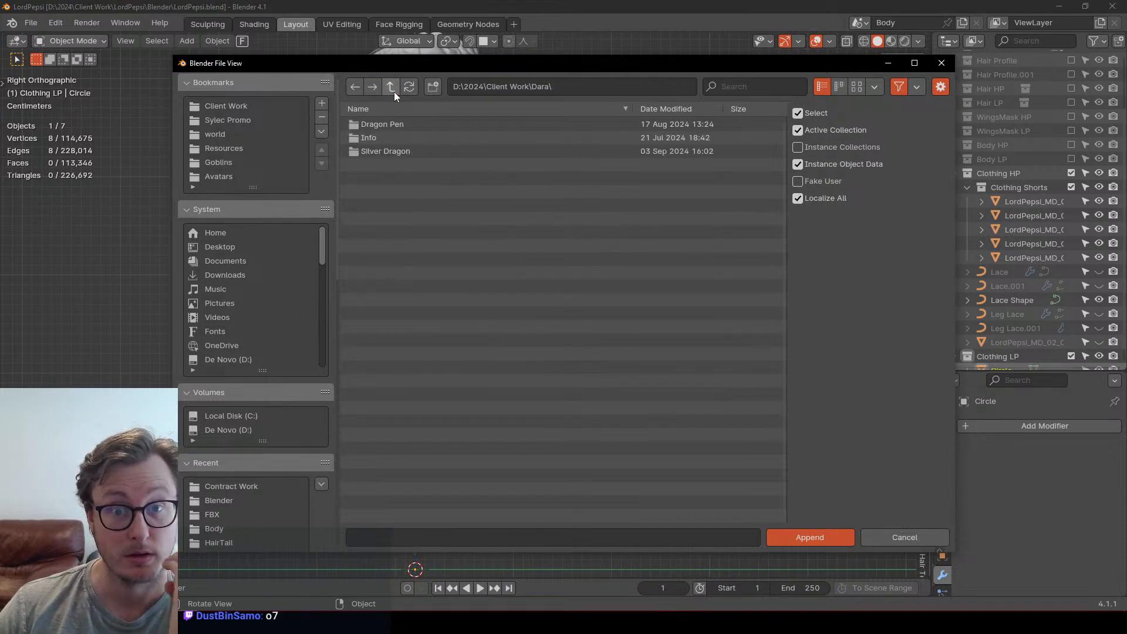
pyautogui.click(392, 89)
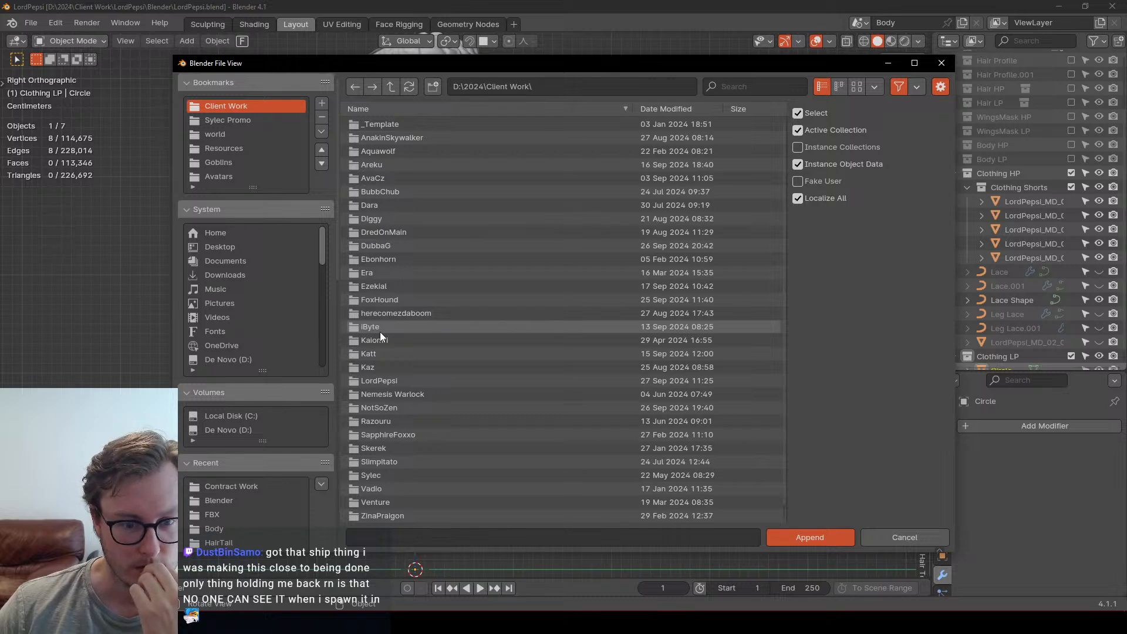
# Step: Look through the node trees of Shimo.blend in the herecomezdaboom\Blender folder and go back up to D:\2024
pyautogui.doubleClick(385, 317)
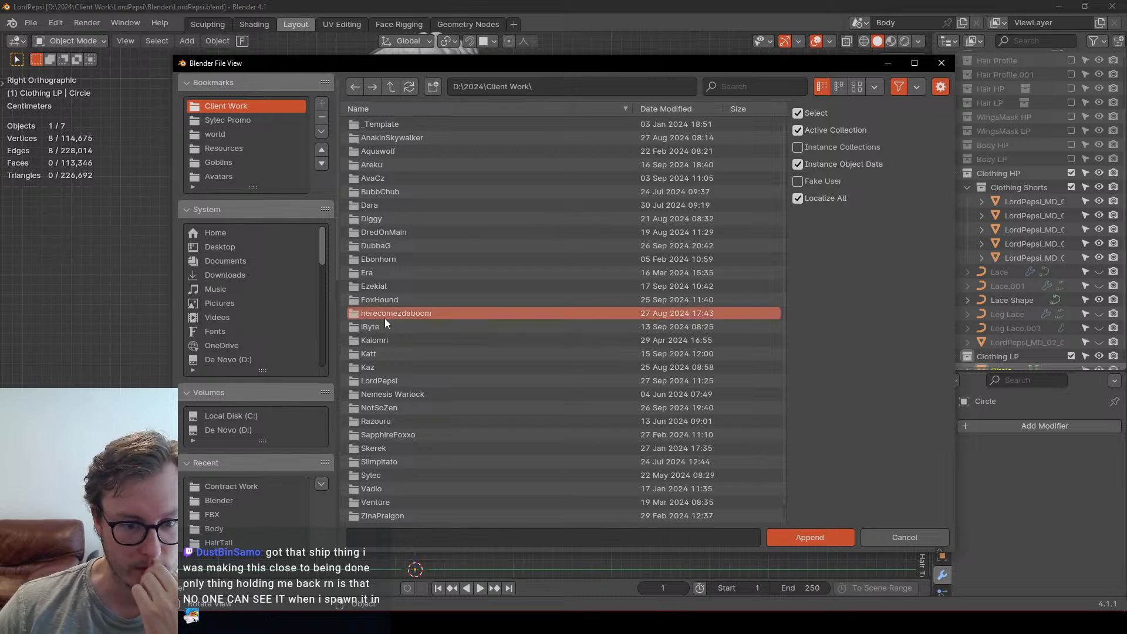
pyautogui.doubleClick(386, 138)
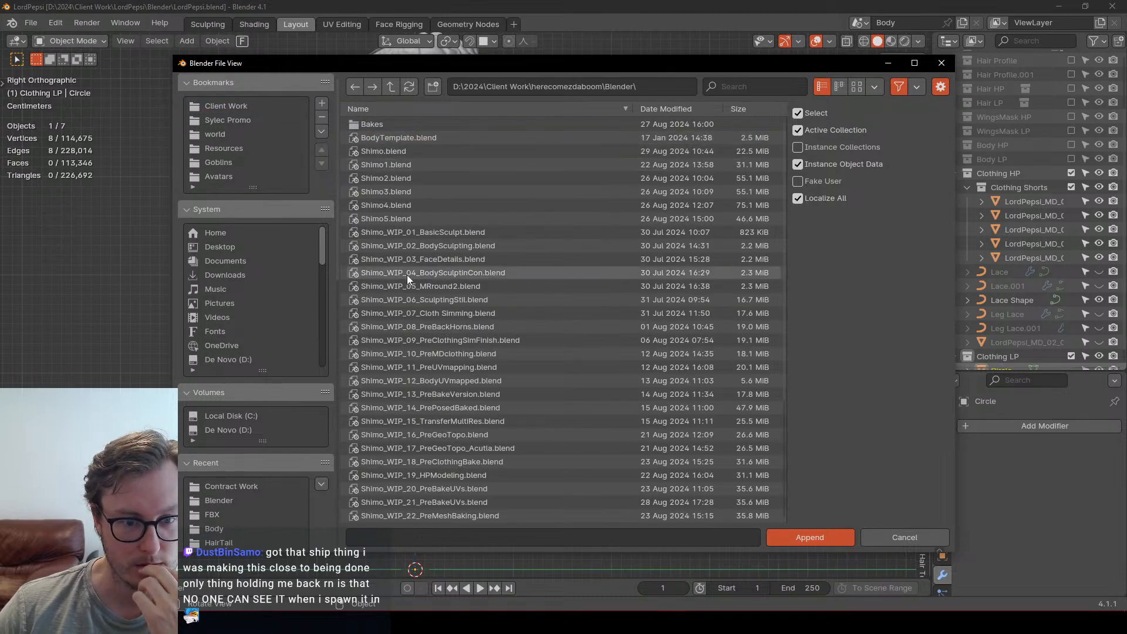
pyautogui.doubleClick(386, 154)
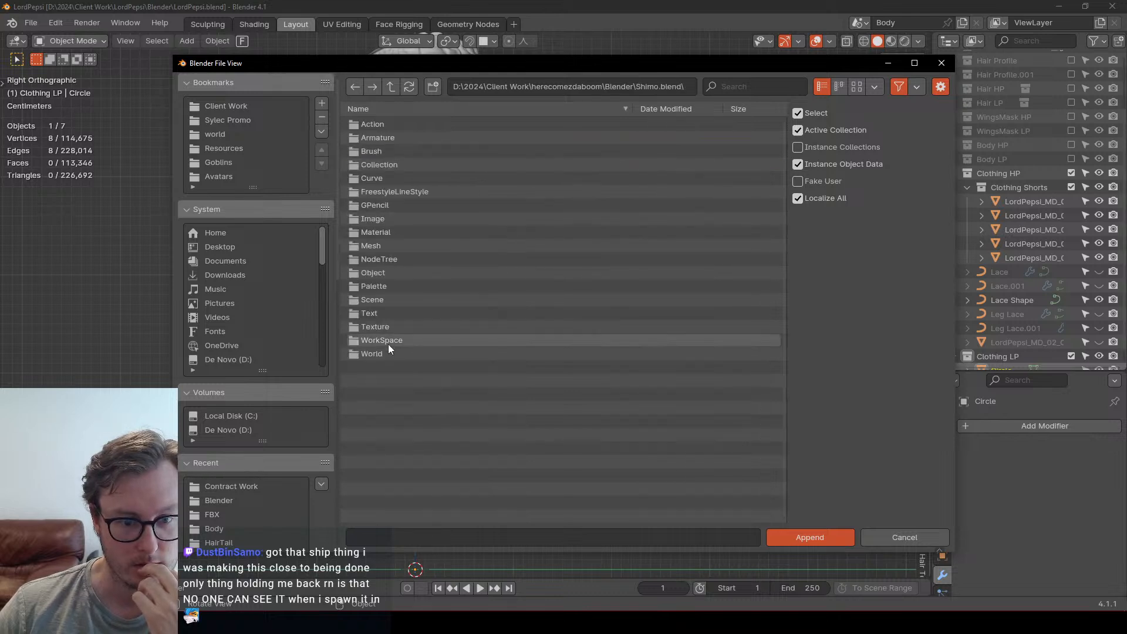
pyautogui.doubleClick(381, 258)
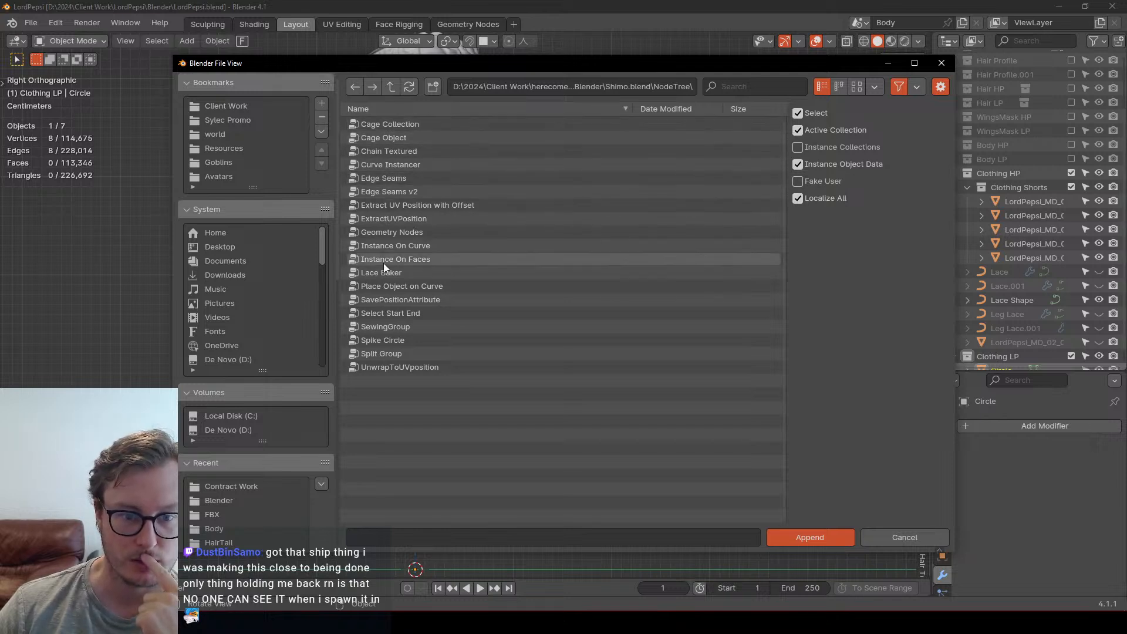
pyautogui.click(384, 92)
pyautogui.click(384, 93)
pyautogui.click(385, 93)
pyautogui.click(384, 92)
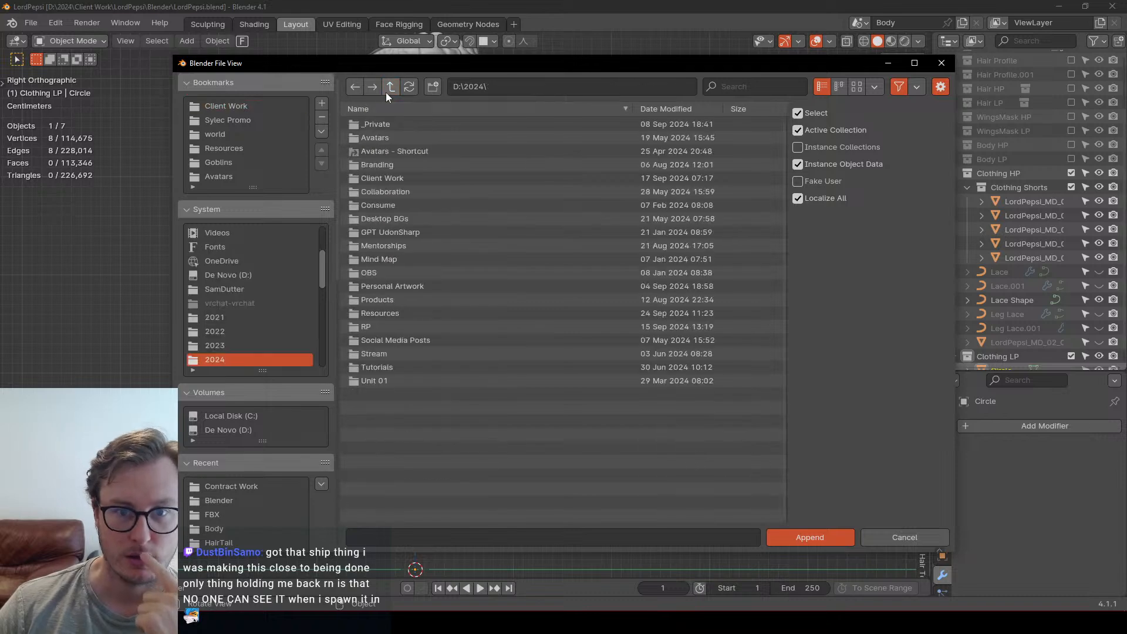
# Step: Search the Client Work folder for "shrinkwrap" and clear the search filter
pyautogui.click(754, 83)
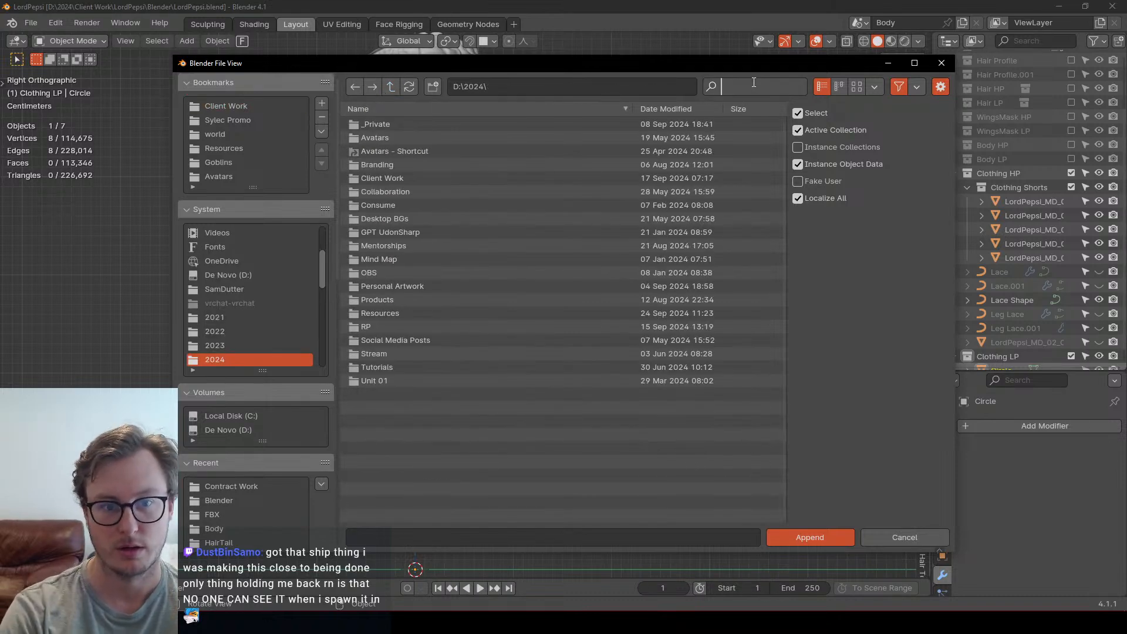
pyautogui.doubleClick(421, 174)
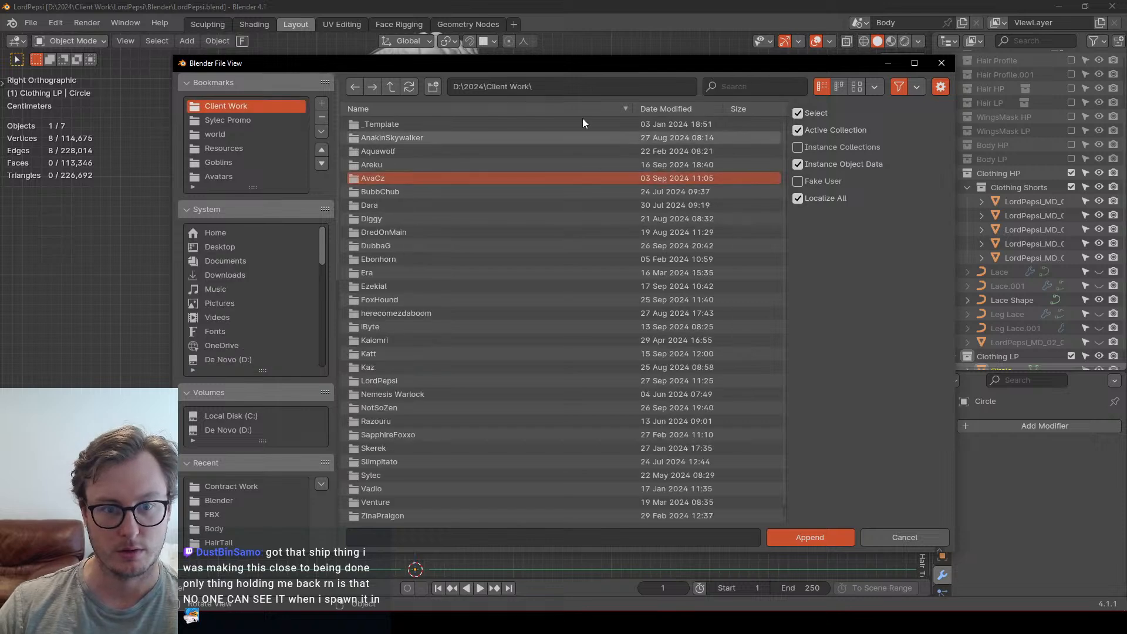
pyautogui.click(761, 86)
pyautogui.write('shrinkwrap')
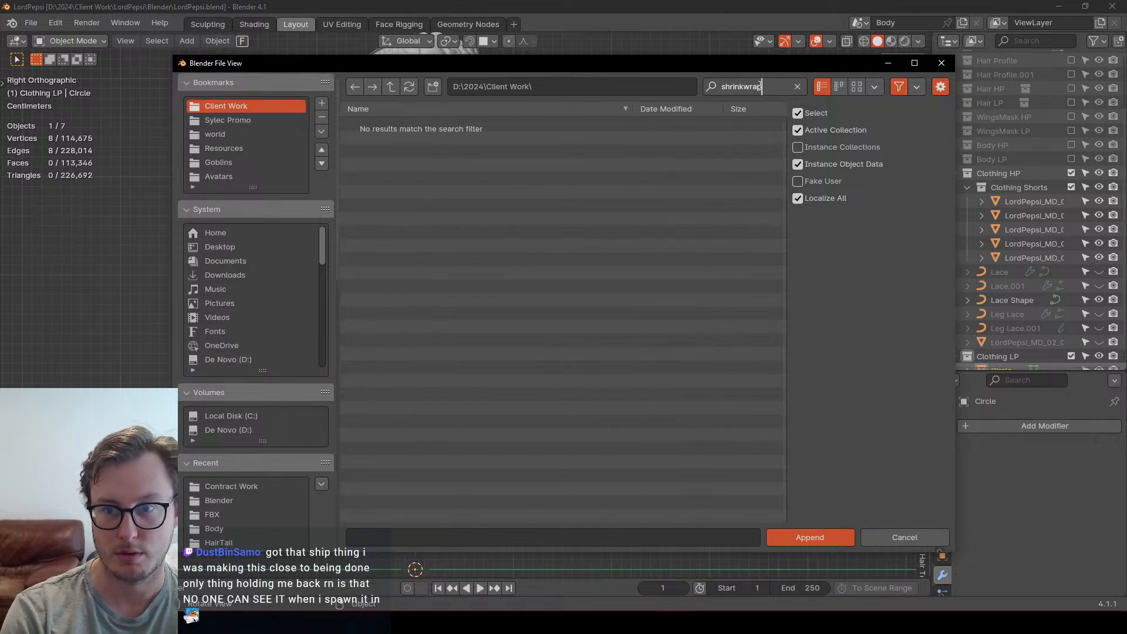
pyautogui.press('Return')
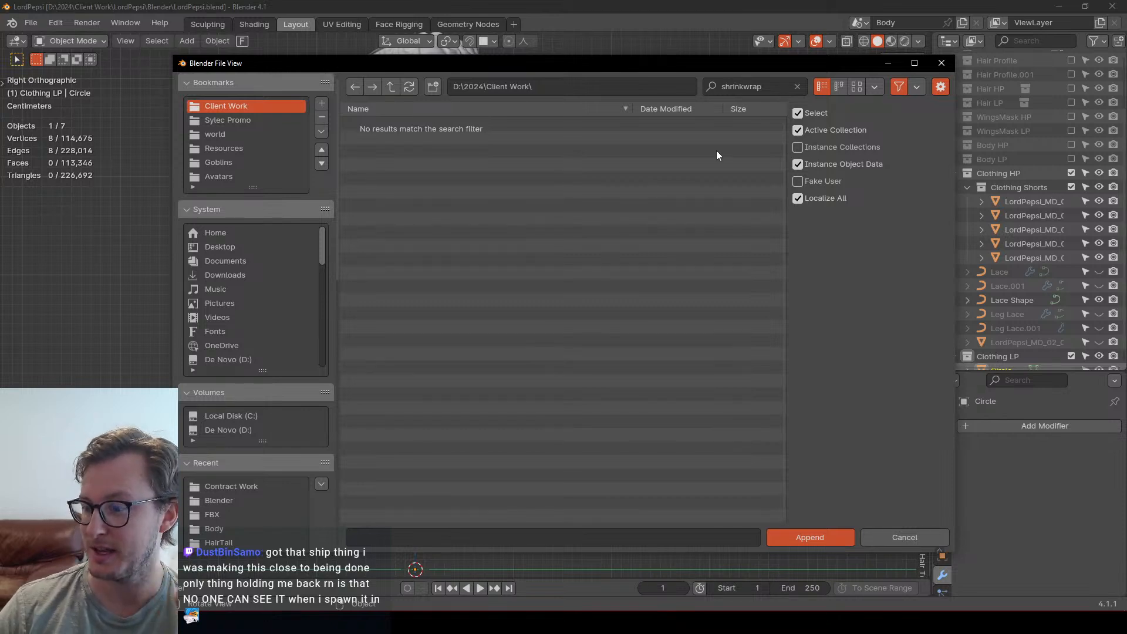
pyautogui.click(797, 86)
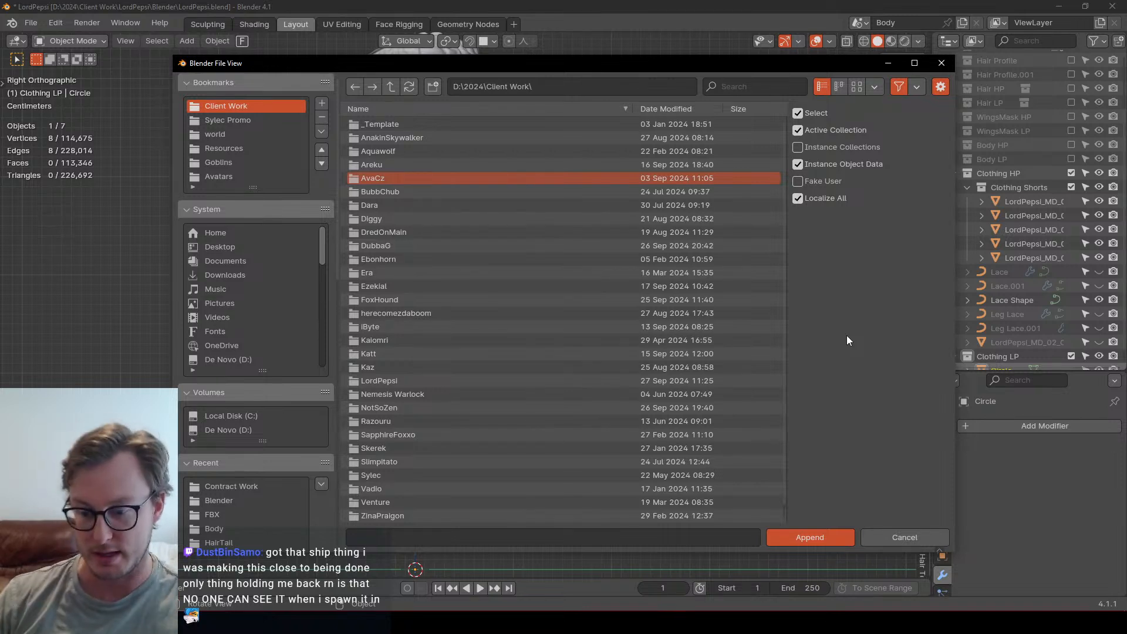
# Step: Switch to Unity and examine the avatar's Template Parameters asset in VRC Expressions, resizing the layout to read its parameter list
pyautogui.click(914, 622)
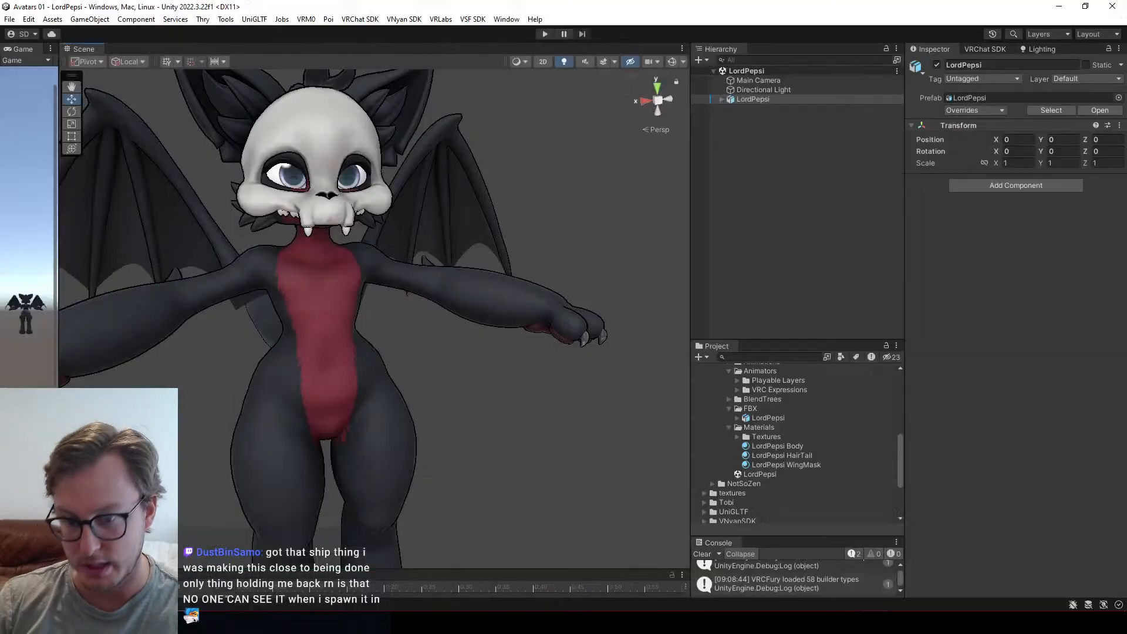
pyautogui.click(776, 334)
pyautogui.moveTo(769, 342); pyautogui.dragTo(767, 228)
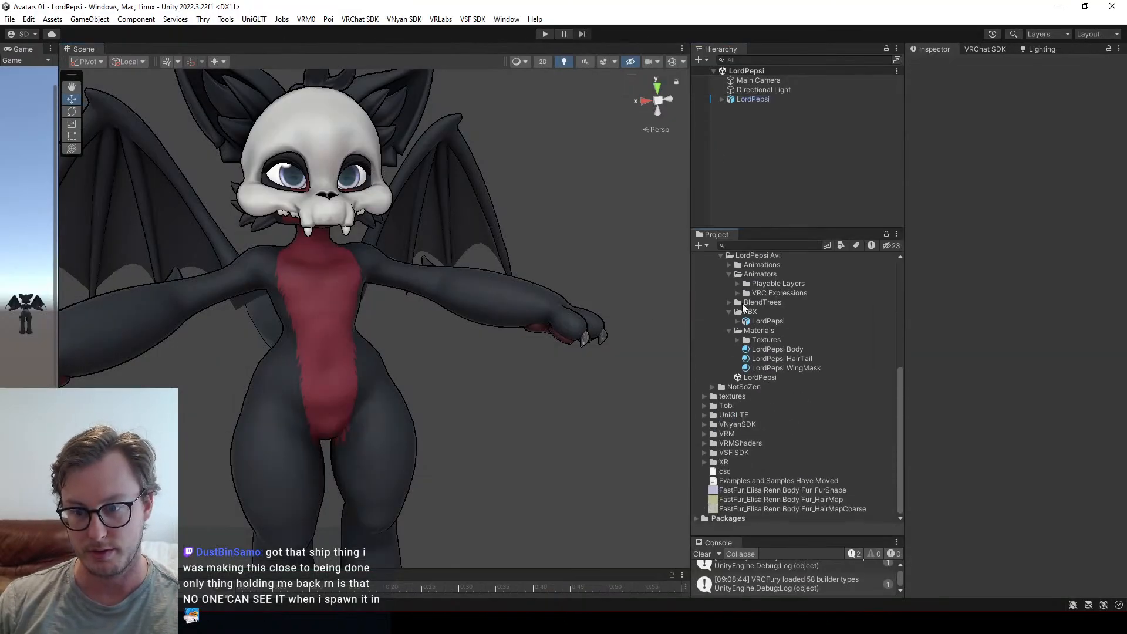
pyautogui.click(741, 303)
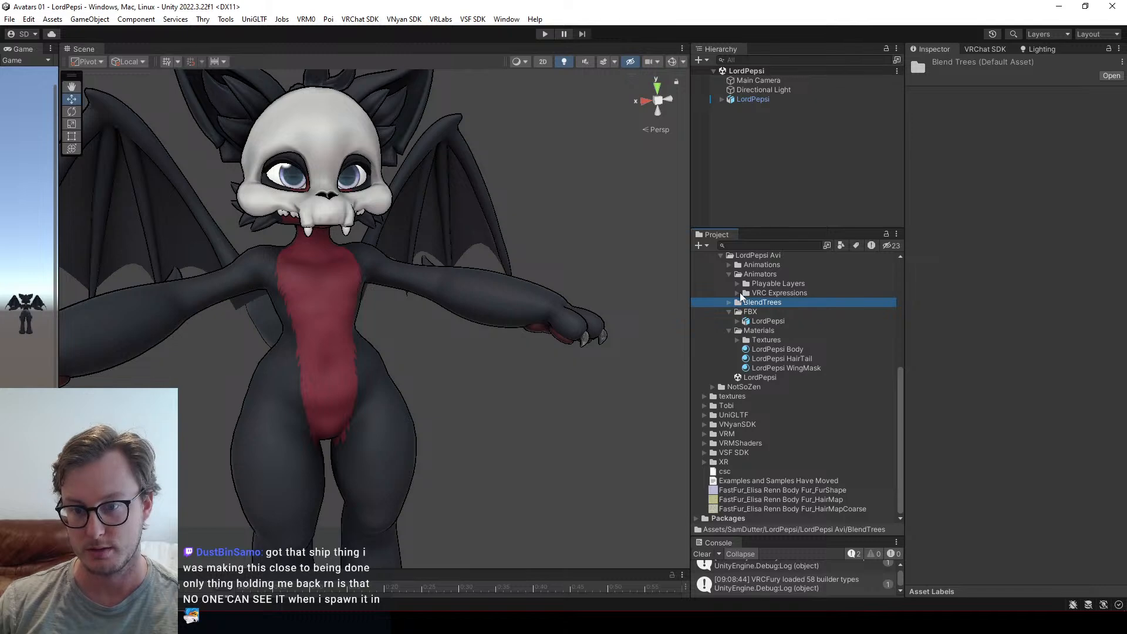
pyautogui.click(738, 292)
pyautogui.click(790, 321)
pyautogui.click(797, 311)
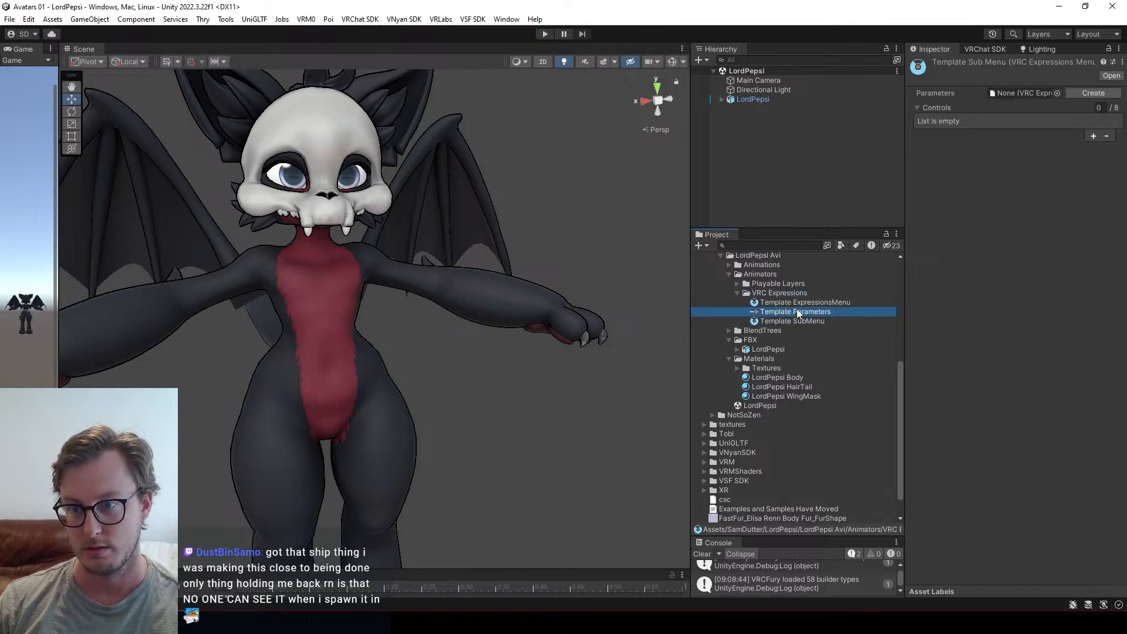
pyautogui.moveTo(905, 189); pyautogui.dragTo(499, 203)
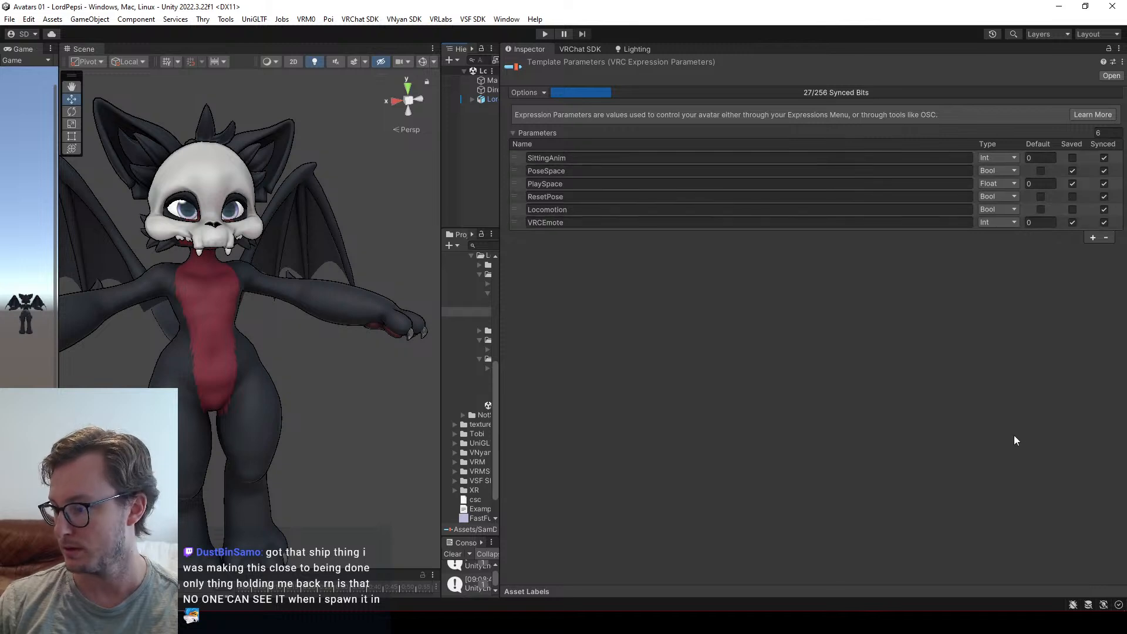
pyautogui.moveTo(501, 281); pyautogui.dragTo(807, 279)
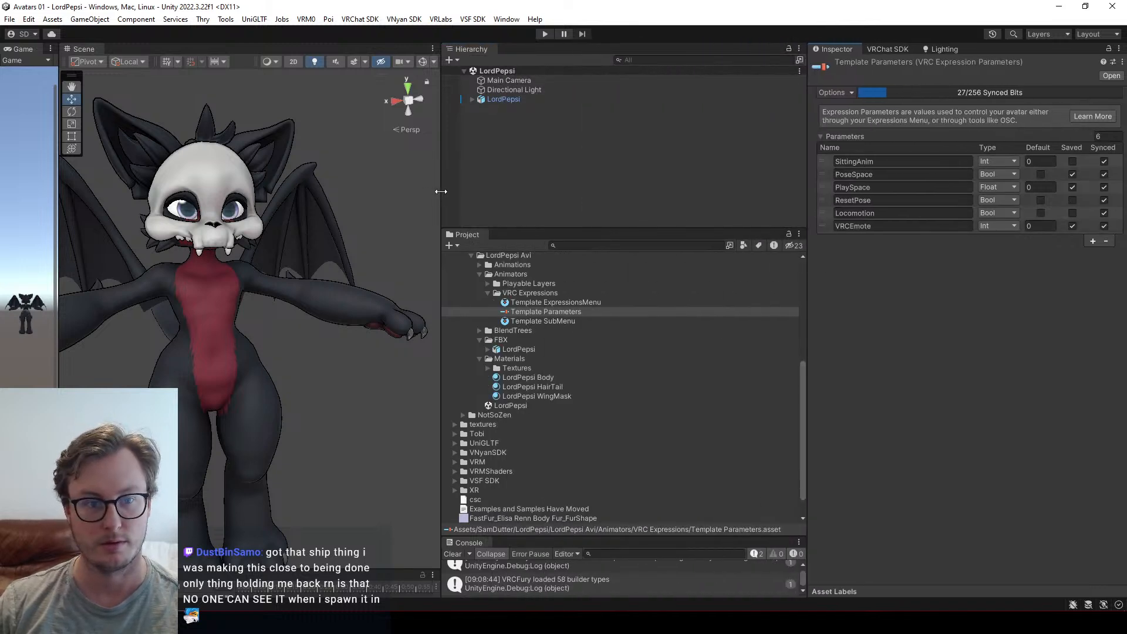
# Step: Enlarge Unity's Scene view and inspect the LordPepsi avatar from several angles
pyautogui.moveTo(440, 191); pyautogui.dragTo(772, 170)
pyautogui.click(603, 413)
pyautogui.hotkey('alt', 'Tab')
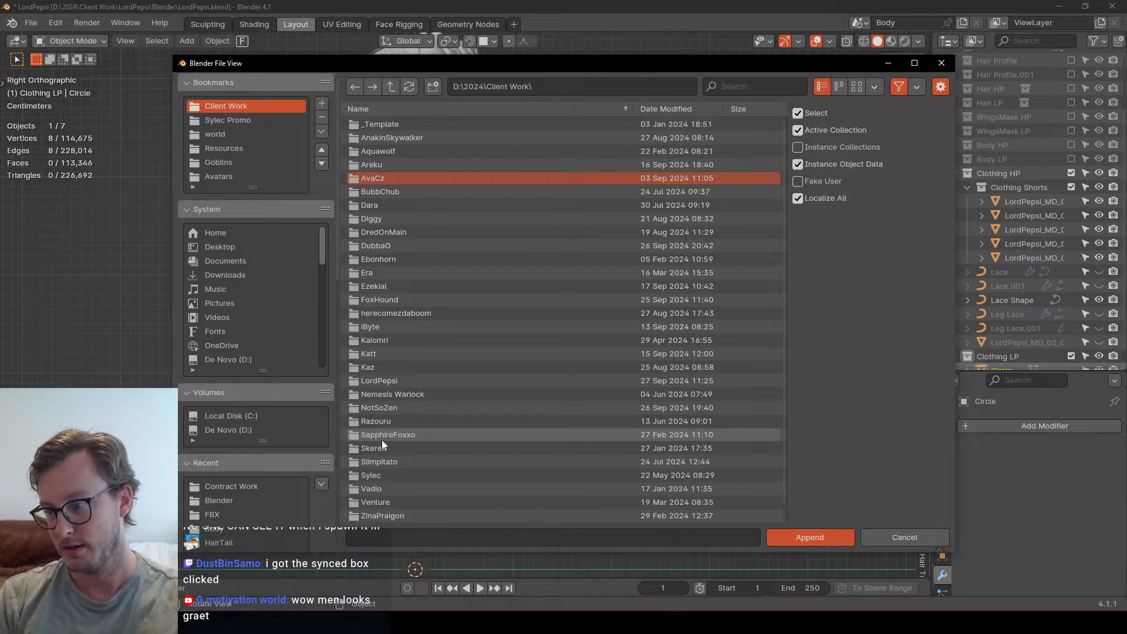
pyautogui.hotkey('alt', 'Tab')
pyautogui.click(643, 248)
pyautogui.keyDown('alt'); pyautogui.moveTo(643, 248); pyautogui.dragTo(481, 244); pyautogui.keyUp('alt')
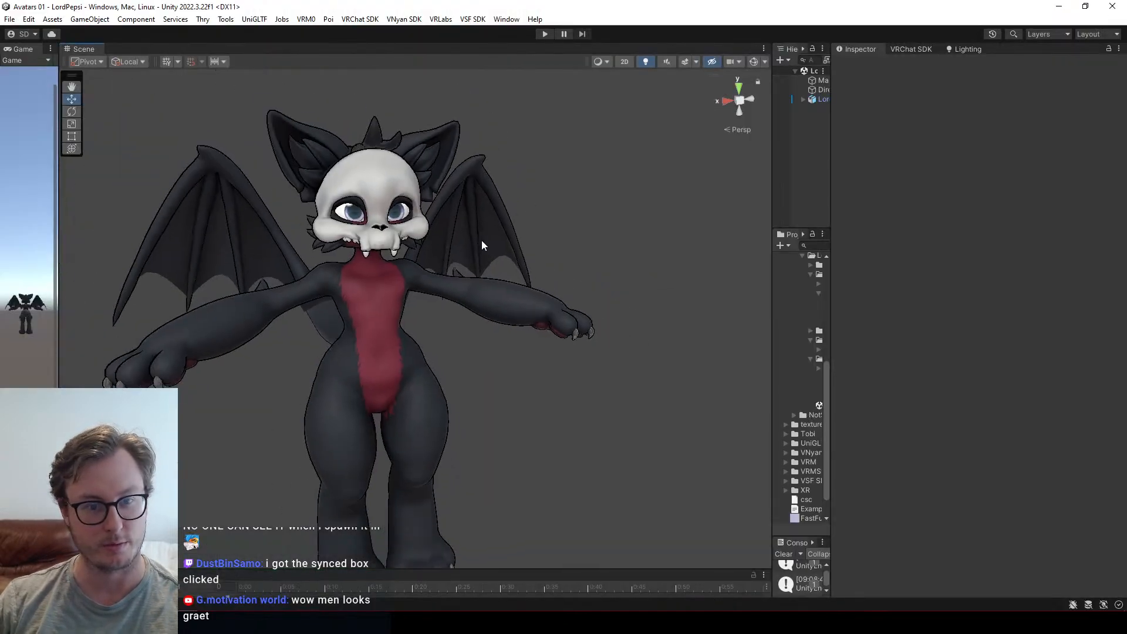
pyautogui.keyDown('alt'); pyautogui.moveTo(412, 270); pyautogui.dragTo(675, 279); pyautogui.keyUp('alt')
pyautogui.moveTo(496, 297)
pyautogui.keyDown('alt'); pyautogui.mouseDown()
pyautogui.moveTo(646, 254)
pyautogui.moveTo(499, 275)
pyautogui.mouseUp(); pyautogui.keyUp('alt')
pyautogui.keyDown('alt'); pyautogui.moveTo(579, 286); pyautogui.dragTo(478, 240); pyautogui.keyUp('alt')
pyautogui.moveTo(478, 240); pyautogui.dragTo(486, 332, button='middle')
pyautogui.scroll(4, 496, 335)
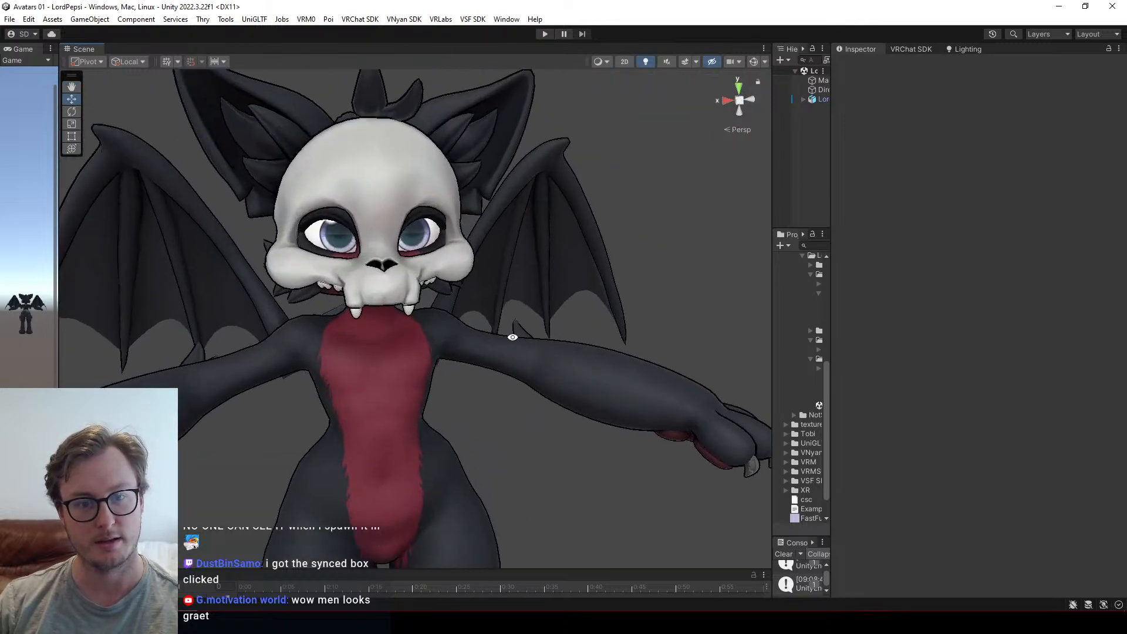
pyautogui.keyDown('alt'); pyautogui.moveTo(511, 337); pyautogui.dragTo(498, 299); pyautogui.keyUp('alt')
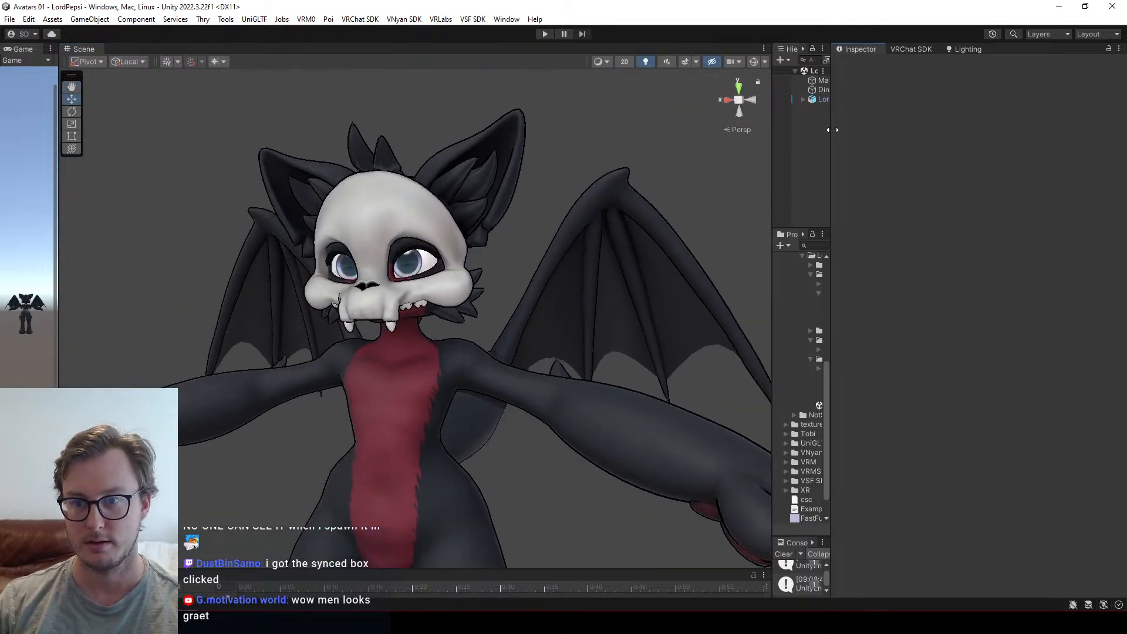
# Step: Compare the avatar's shading with the Directional Light disabled and enabled, viewing the model from different angles
pyautogui.moveTo(831, 147); pyautogui.dragTo(878, 147)
pyautogui.click(844, 90)
pyautogui.click(910, 65)
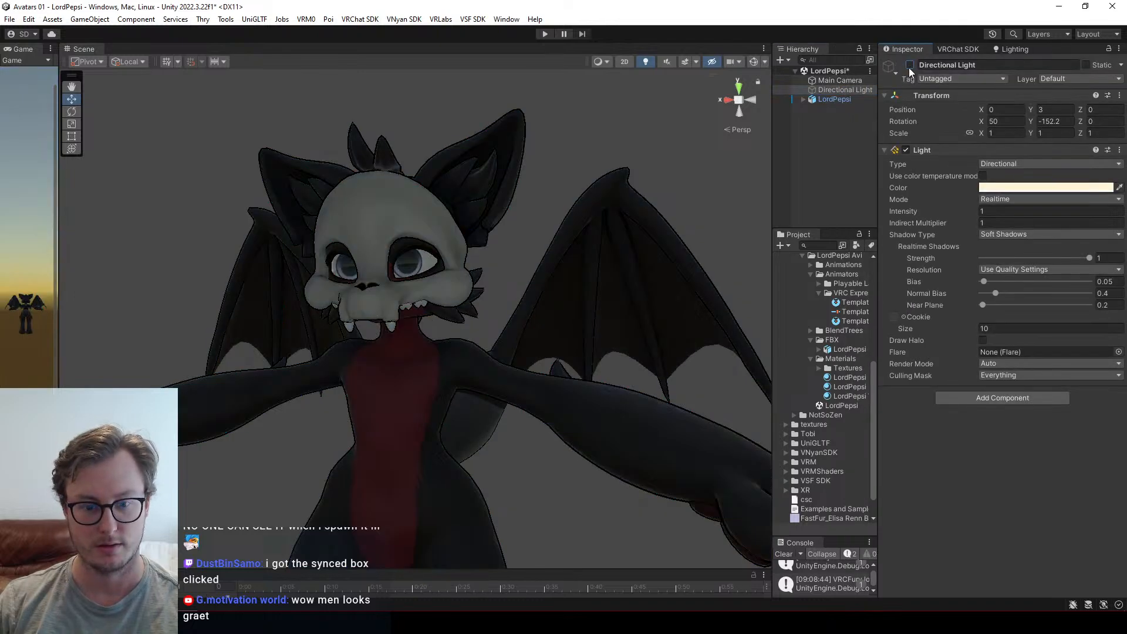
pyautogui.click(910, 67)
pyautogui.click(910, 66)
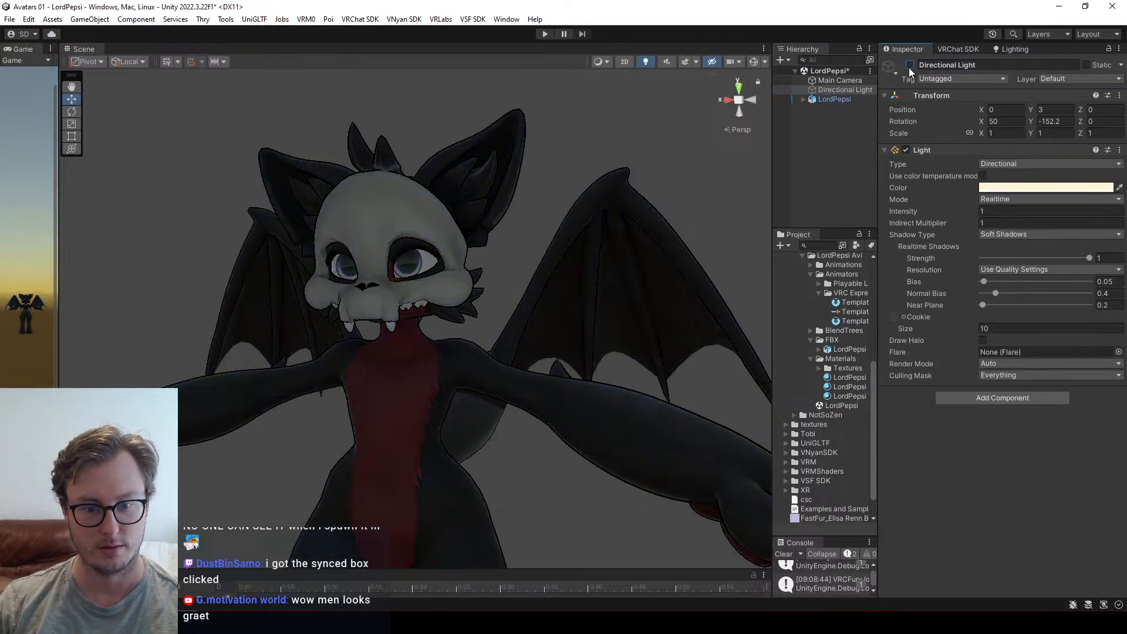
pyautogui.keyDown('alt'); pyautogui.moveTo(457, 229); pyautogui.dragTo(506, 265); pyautogui.keyUp('alt')
pyautogui.moveTo(474, 254); pyautogui.dragTo(479, 168, button='middle')
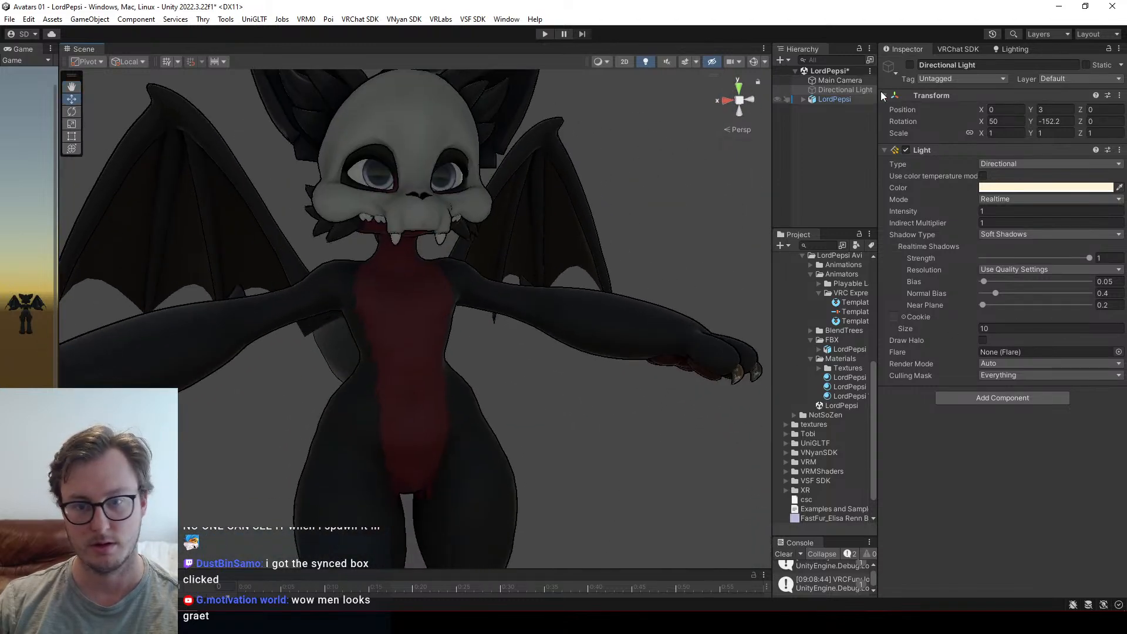
pyautogui.click(910, 65)
pyautogui.keyDown('alt'); pyautogui.moveTo(402, 281); pyautogui.dragTo(528, 274); pyautogui.keyUp('alt')
# Step: Switch to Blender, look through the node trees of iByte.blend in iByte\Blender, and return to the Client Work folder
pyautogui.hotkey('alt', 'Tab')
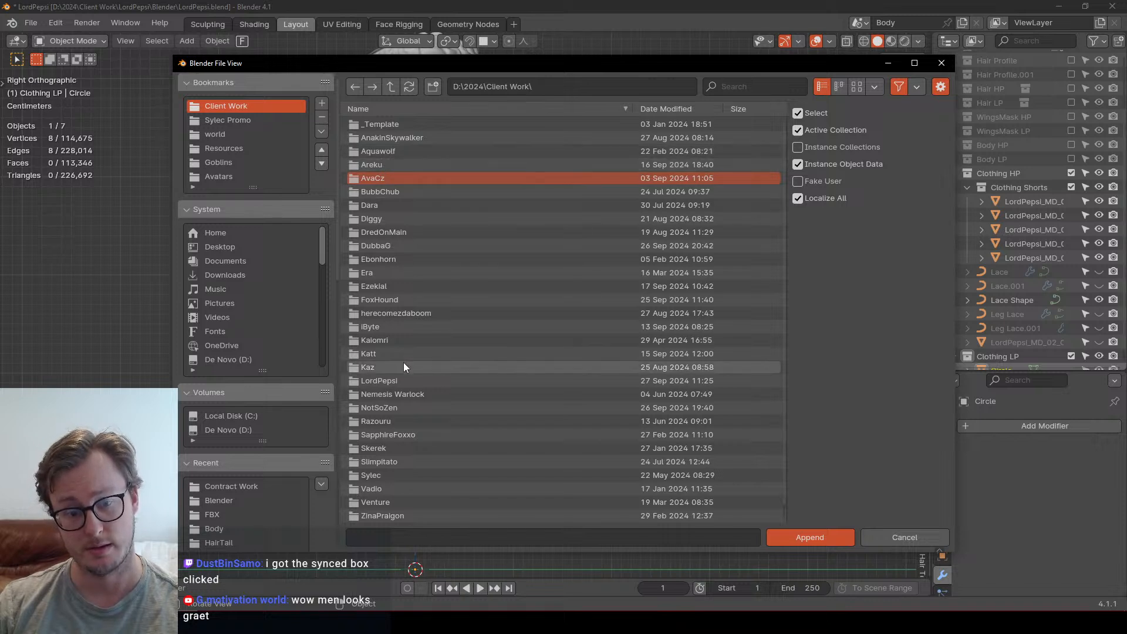
pyautogui.scroll(-1, 403, 361)
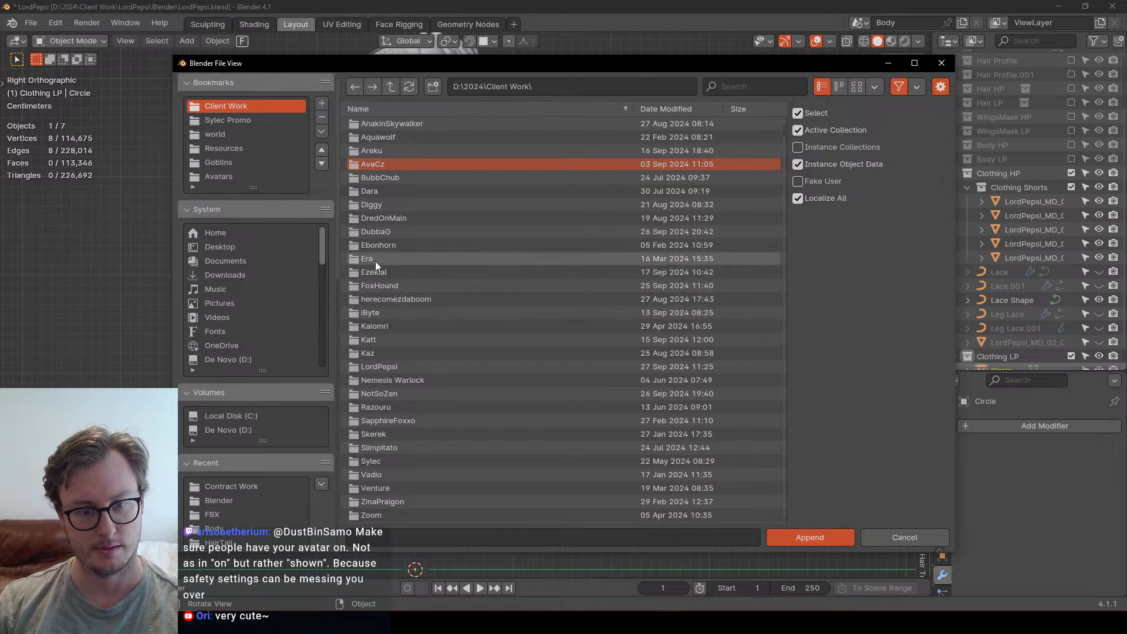
pyautogui.click(363, 328)
pyautogui.doubleClick(371, 311)
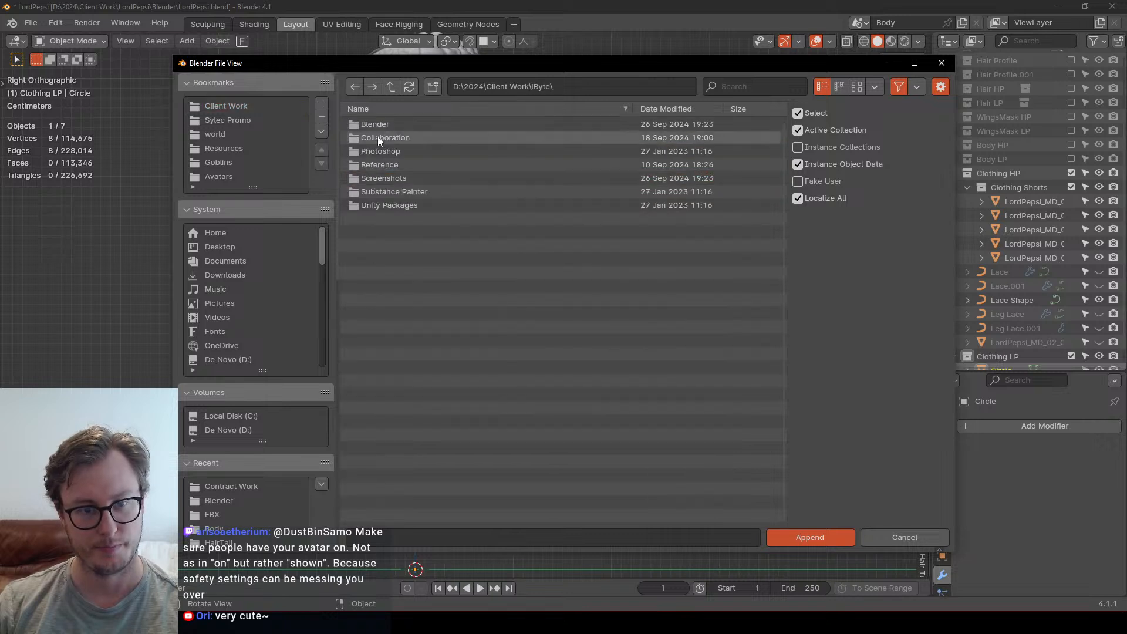
pyautogui.doubleClick(378, 136)
pyautogui.doubleClick(382, 123)
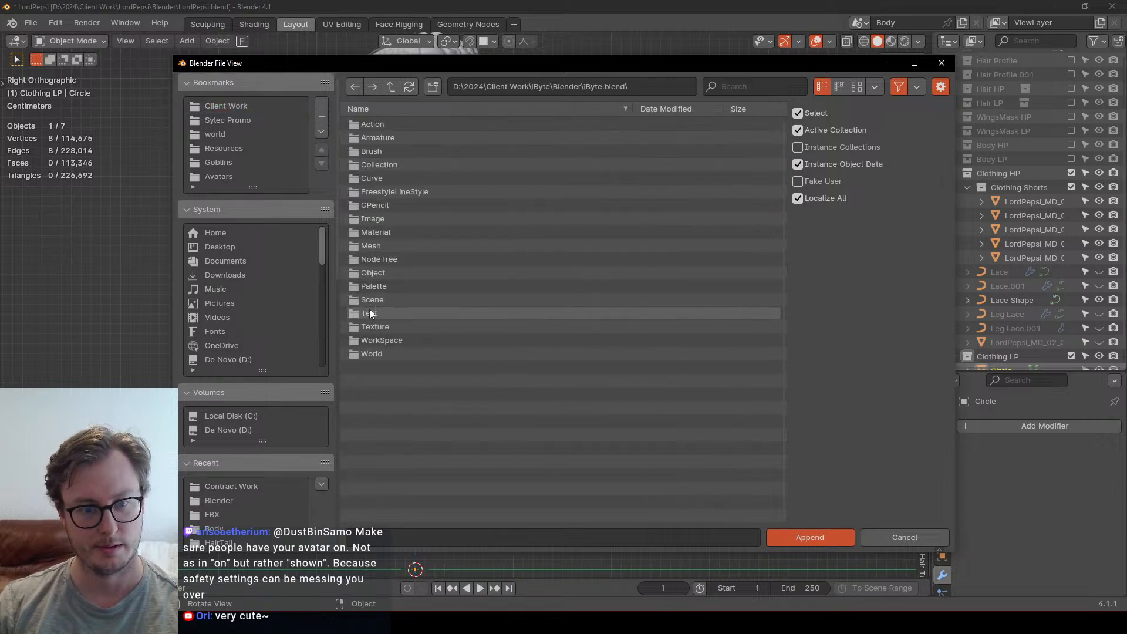
pyautogui.doubleClick(376, 259)
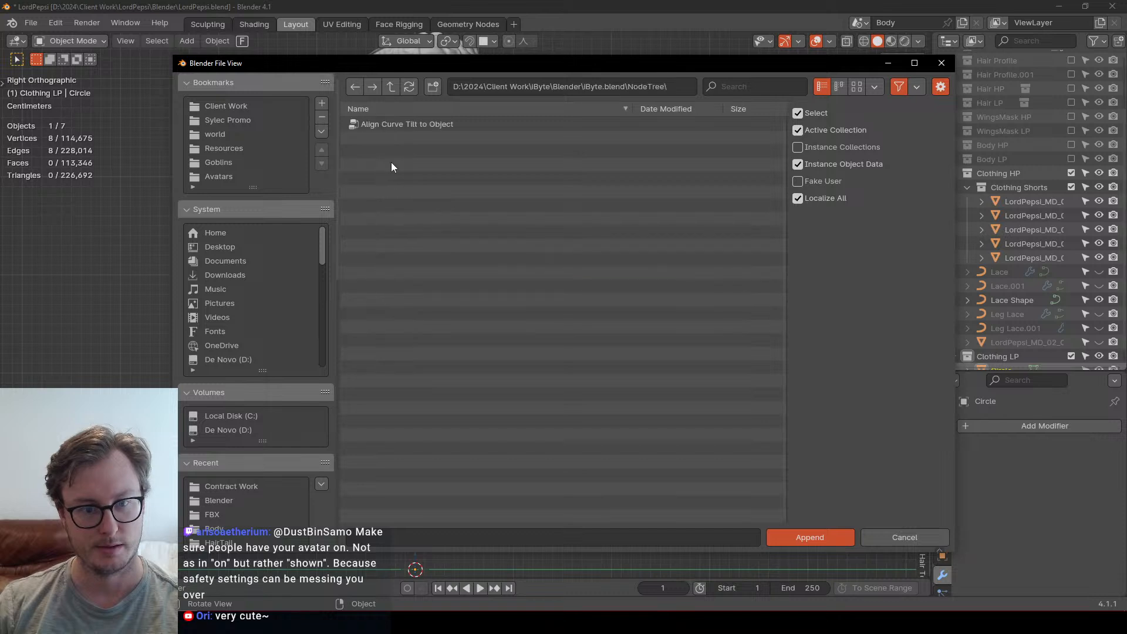
pyautogui.click(394, 82)
pyautogui.click(394, 82)
pyautogui.click(395, 83)
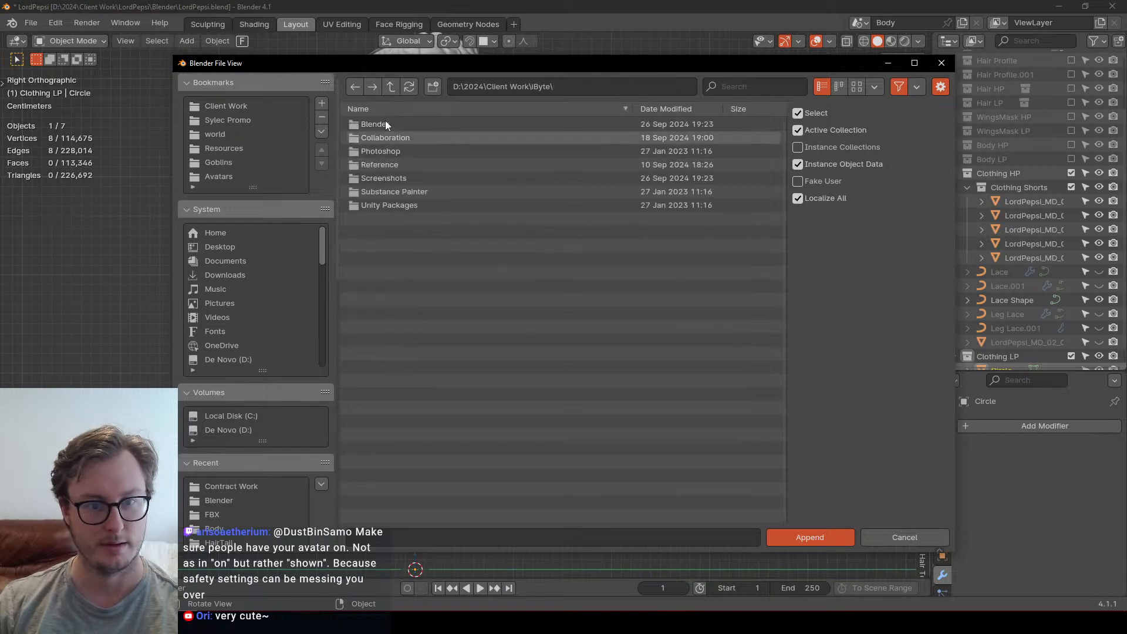
pyautogui.click(392, 87)
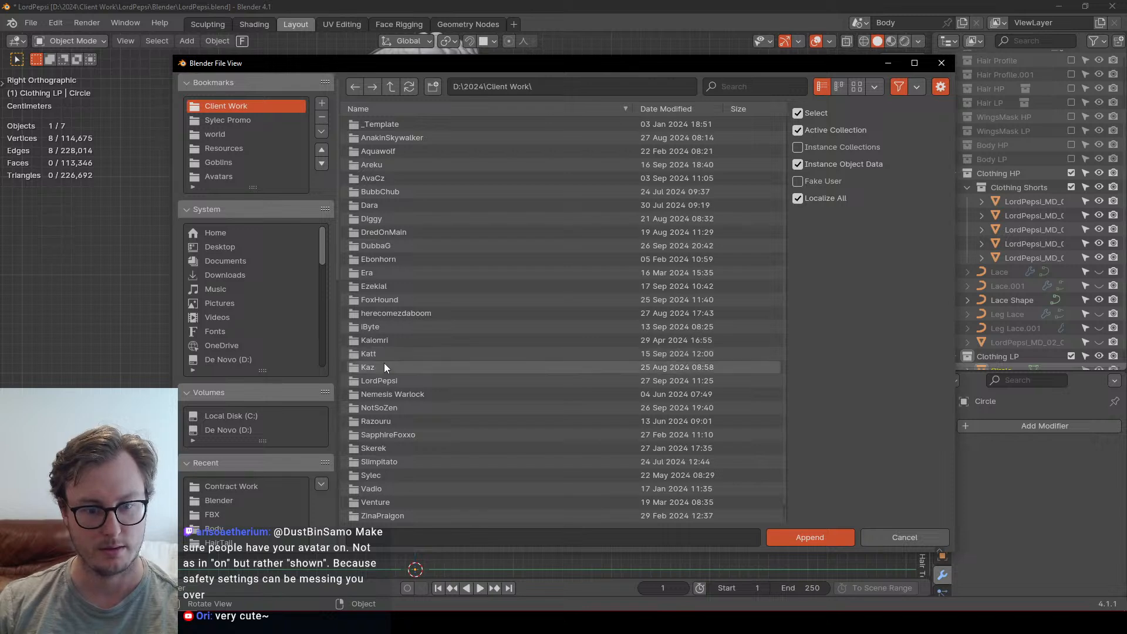
# Step: Append the Shirinkwrap To Collection node group from NotSoZen\Blender\Bullet.blend and save the project file
pyautogui.doubleClick(397, 408)
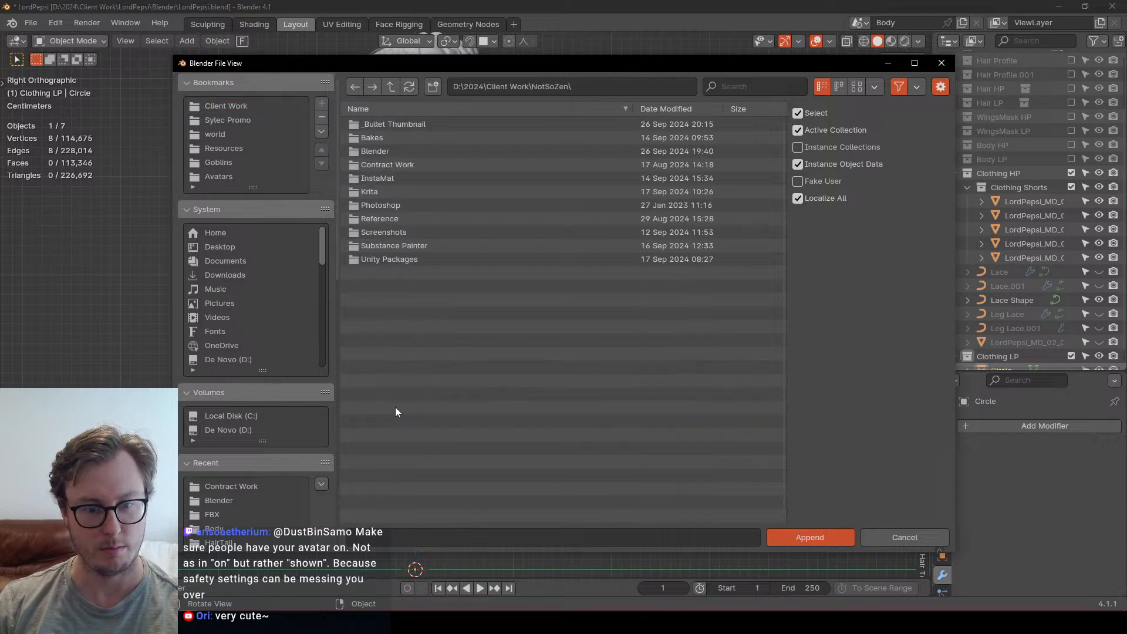
pyautogui.click(379, 138)
pyautogui.click(376, 151)
pyautogui.doubleClick(377, 152)
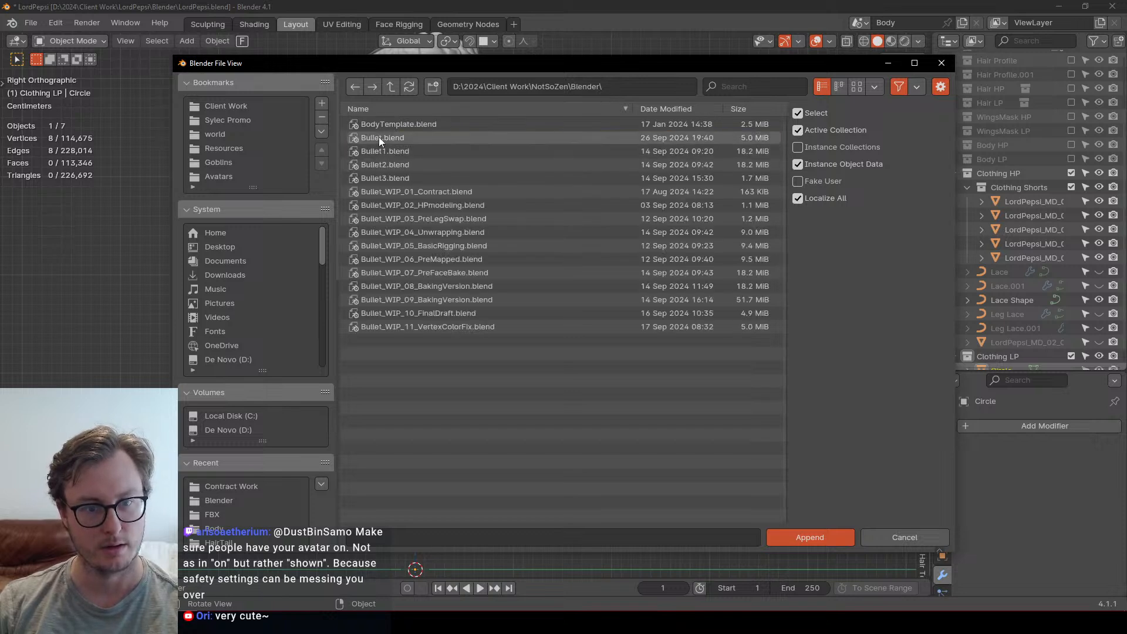
pyautogui.doubleClick(393, 137)
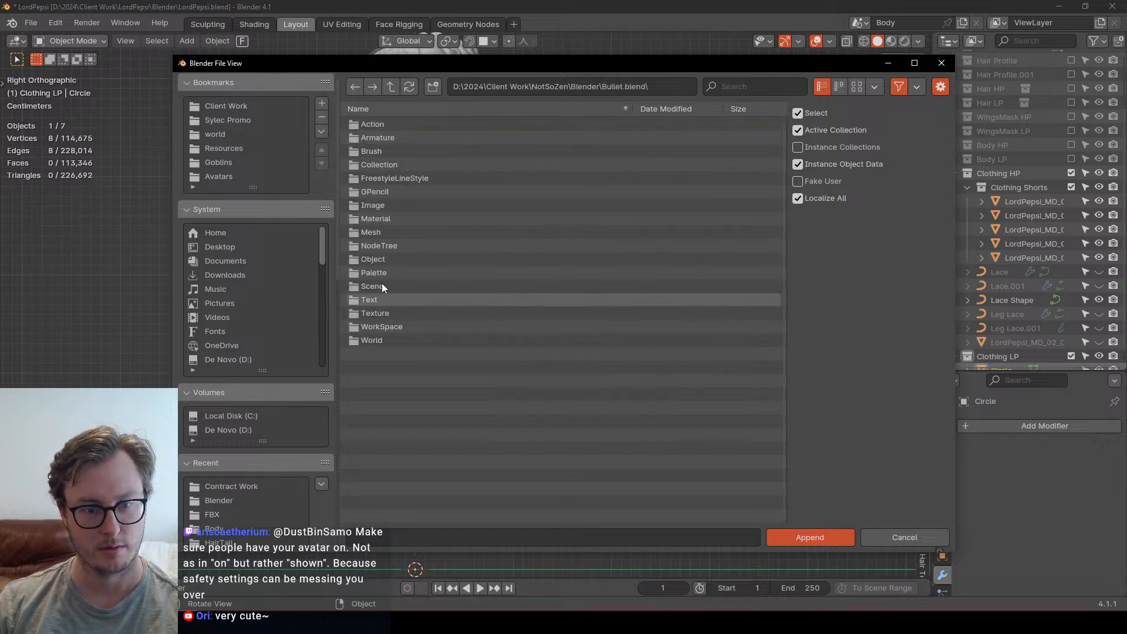
pyautogui.doubleClick(378, 246)
pyautogui.click(397, 165)
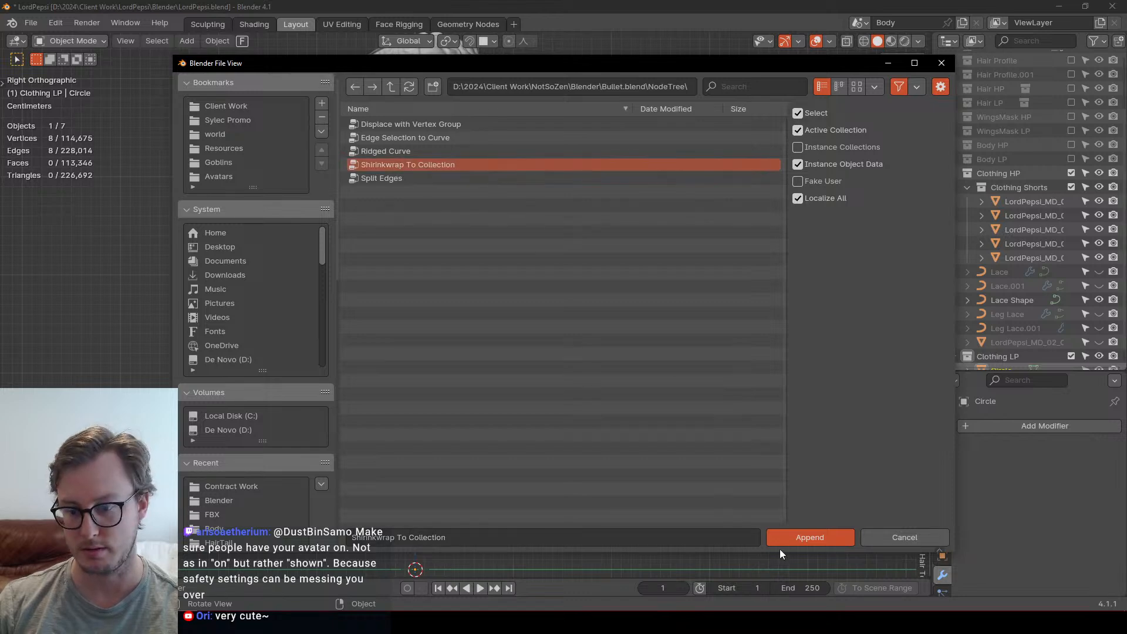
pyautogui.click(810, 537)
pyautogui.moveTo(522, 301); pyautogui.dragTo(556, 364, button='middle')
pyautogui.scroll(4, 556, 364)
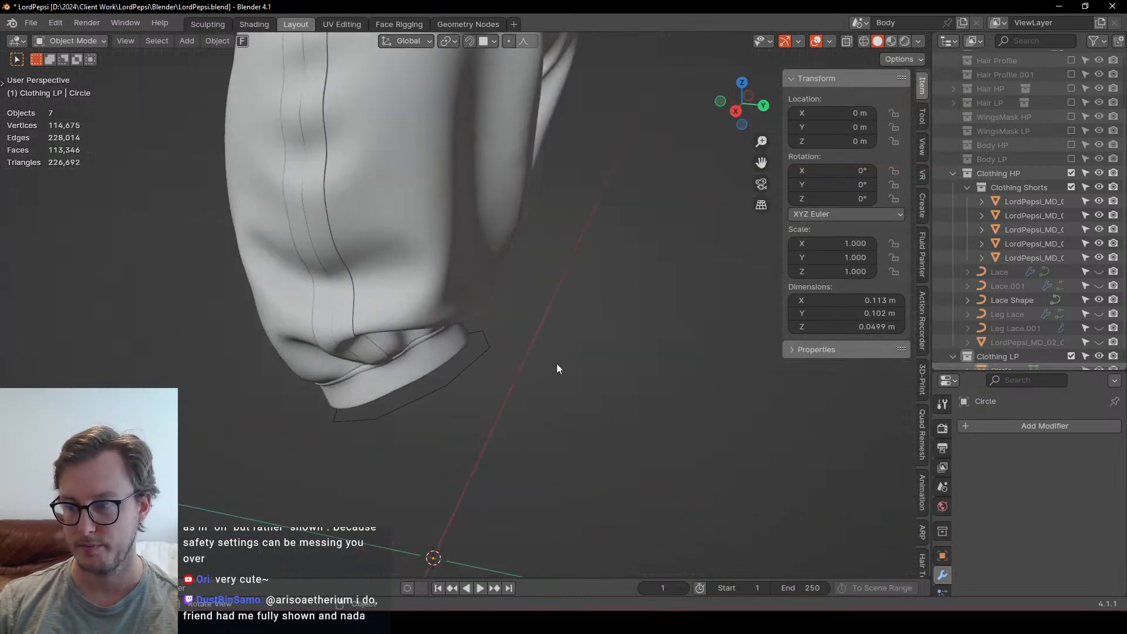
pyautogui.hotkey('ctrl', 's')
# Step: Give the leg-cuff circle a Geometry Nodes modifier using Shirinkwrap To Collection, with Clothing Shorts as the target collection
pyautogui.click(481, 368)
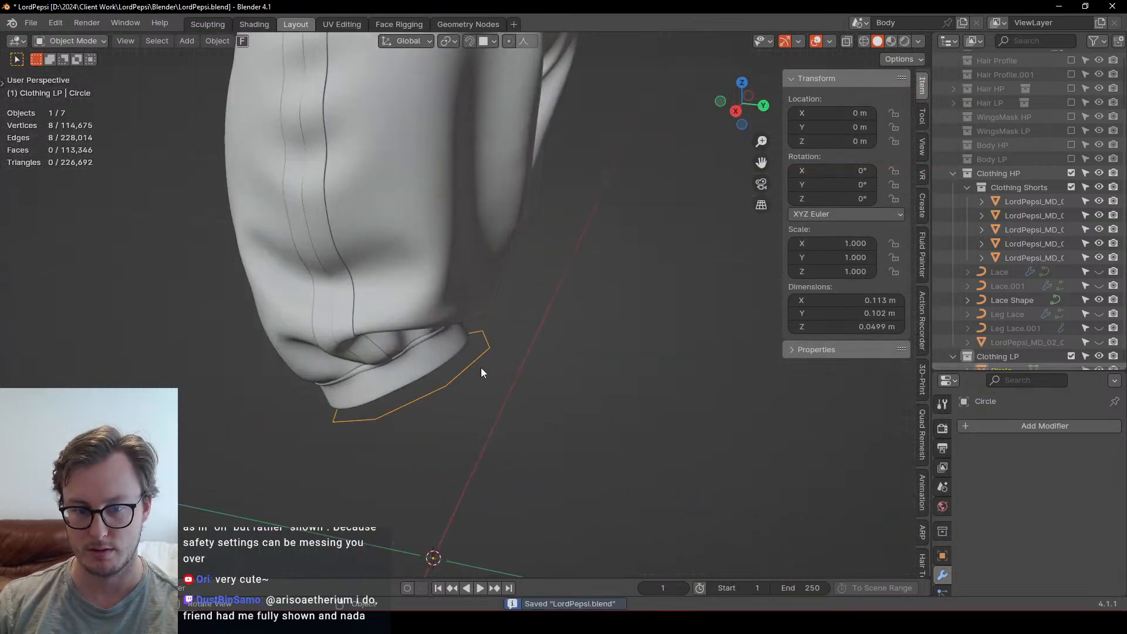
pyautogui.click(1067, 426)
pyautogui.moveTo(1066, 428)
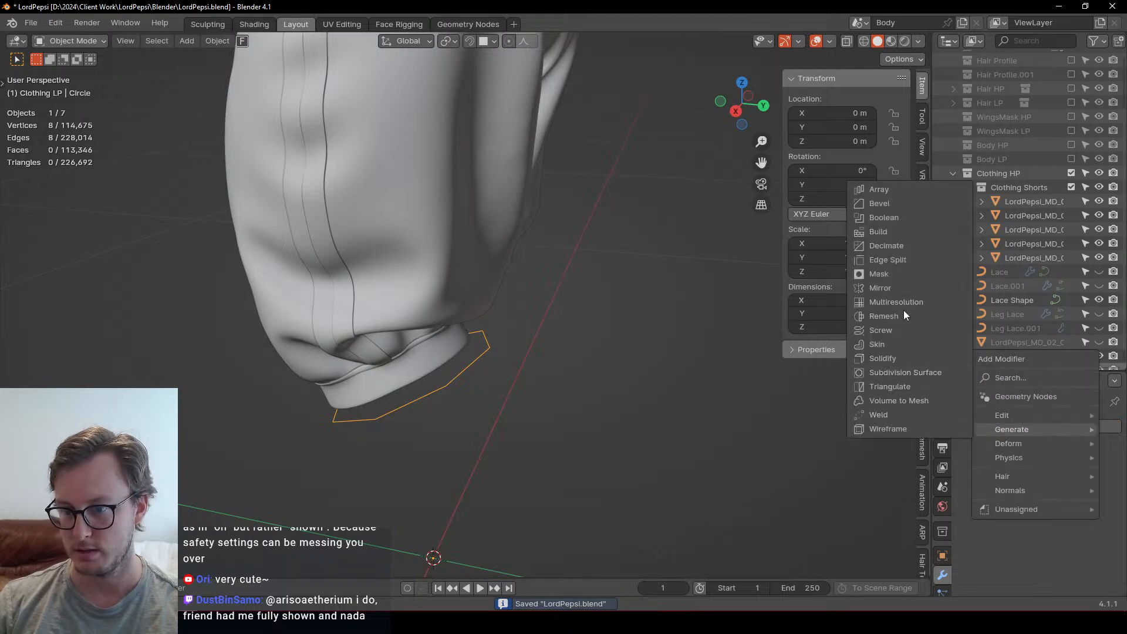
pyautogui.click(1017, 395)
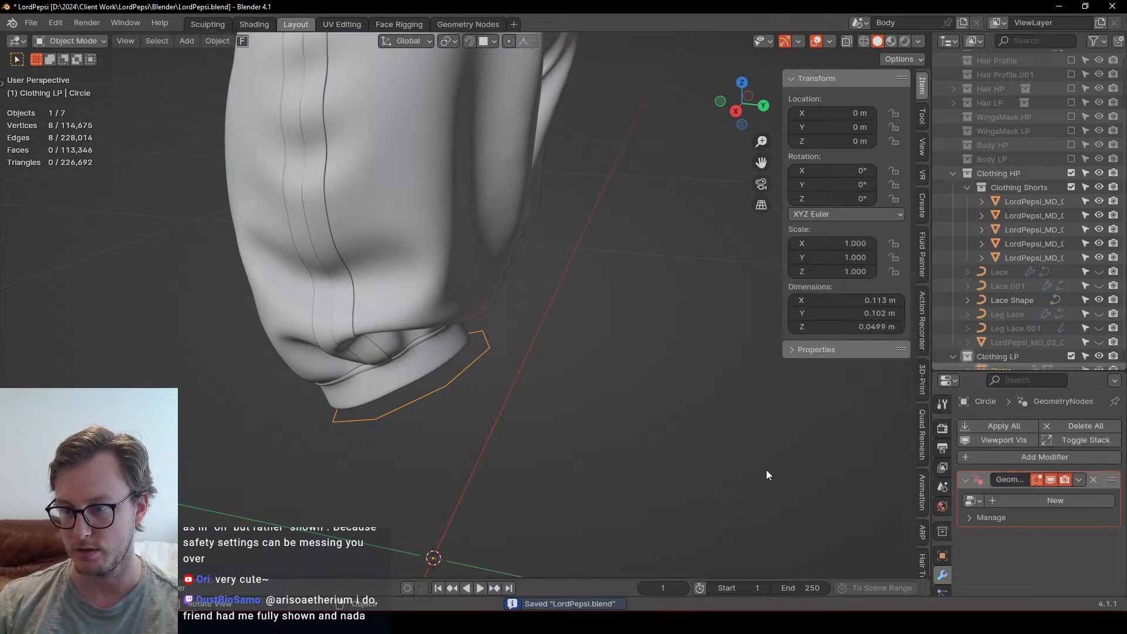
pyautogui.click(972, 500)
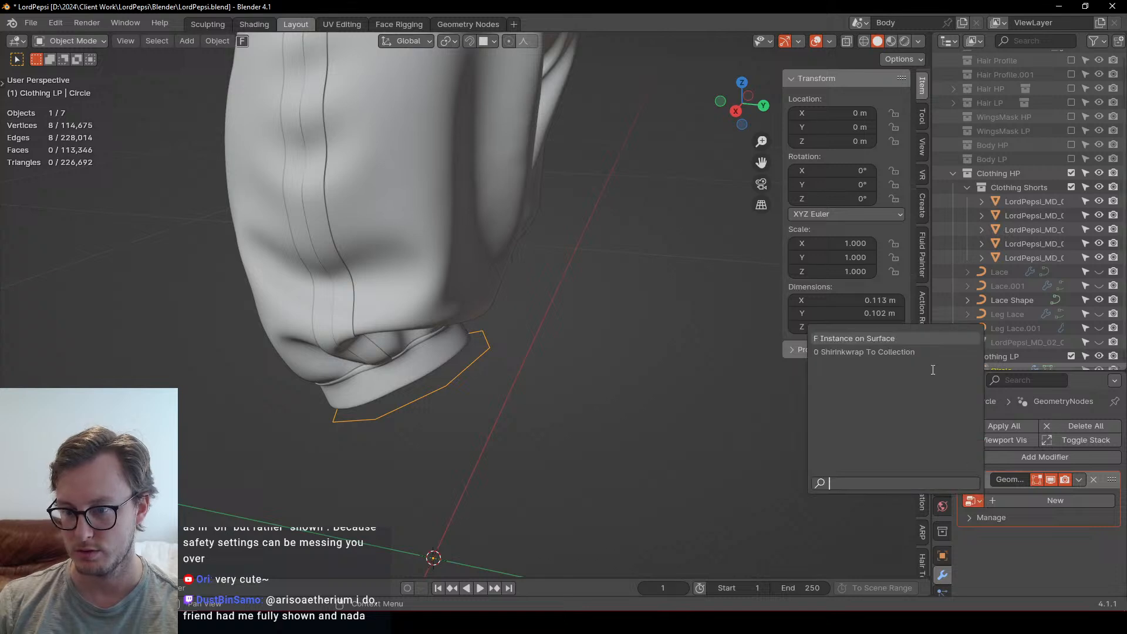
pyautogui.click(927, 351)
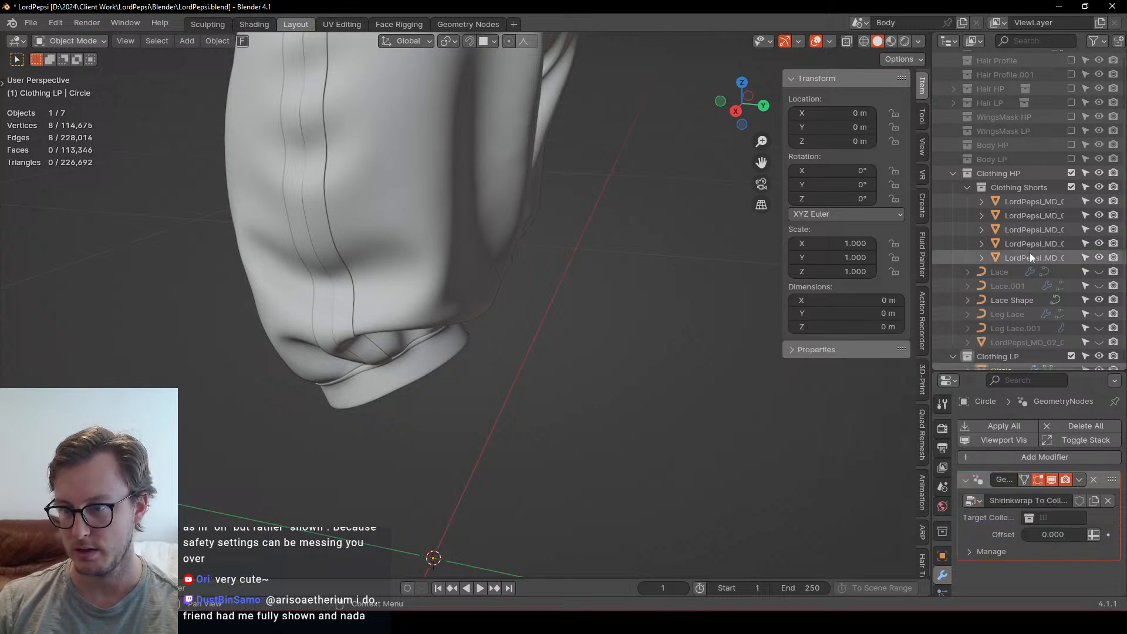
pyautogui.moveTo(1009, 189); pyautogui.dragTo(1052, 514)
pyautogui.moveTo(458, 368); pyautogui.dragTo(480, 309, button='middle')
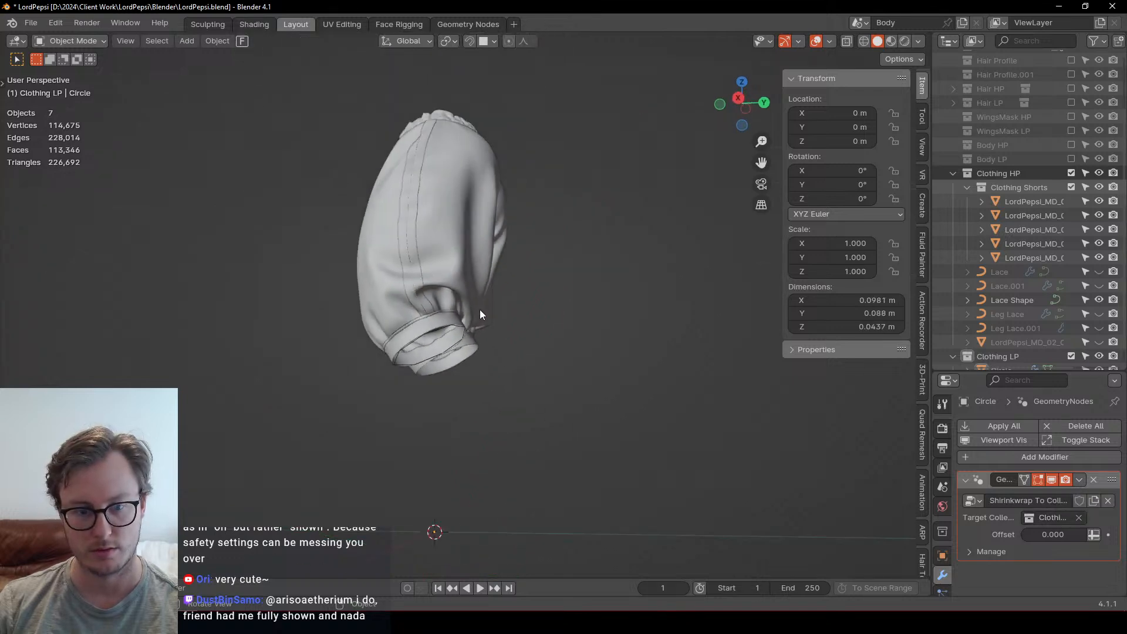
# Step: Extrude the circle's edge loop up the leg cuff and scale the new loop to fit the cuff's upper edge
pyautogui.scroll(5, 484, 340)
pyautogui.press('Tab')
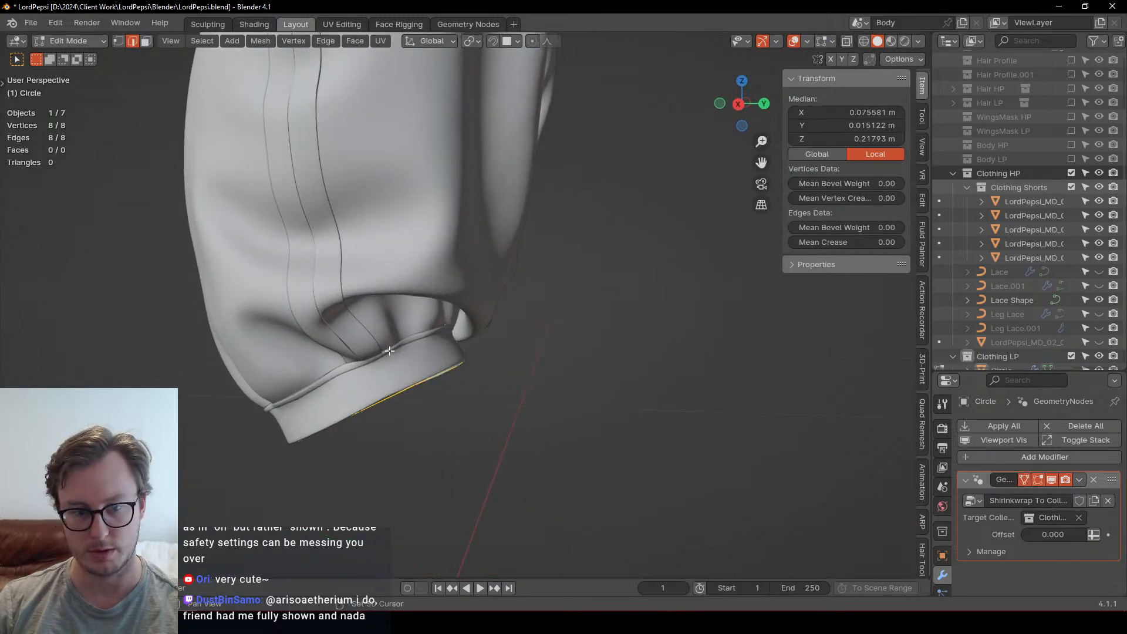
pyautogui.moveTo(389, 350); pyautogui.dragTo(511, 372, button='middle')
pyautogui.press('q')
pyautogui.click(434, 500)
pyautogui.moveTo(440, 352); pyautogui.dragTo(479, 389, button='middle')
pyautogui.press('KP_3')
pyautogui.press('e')
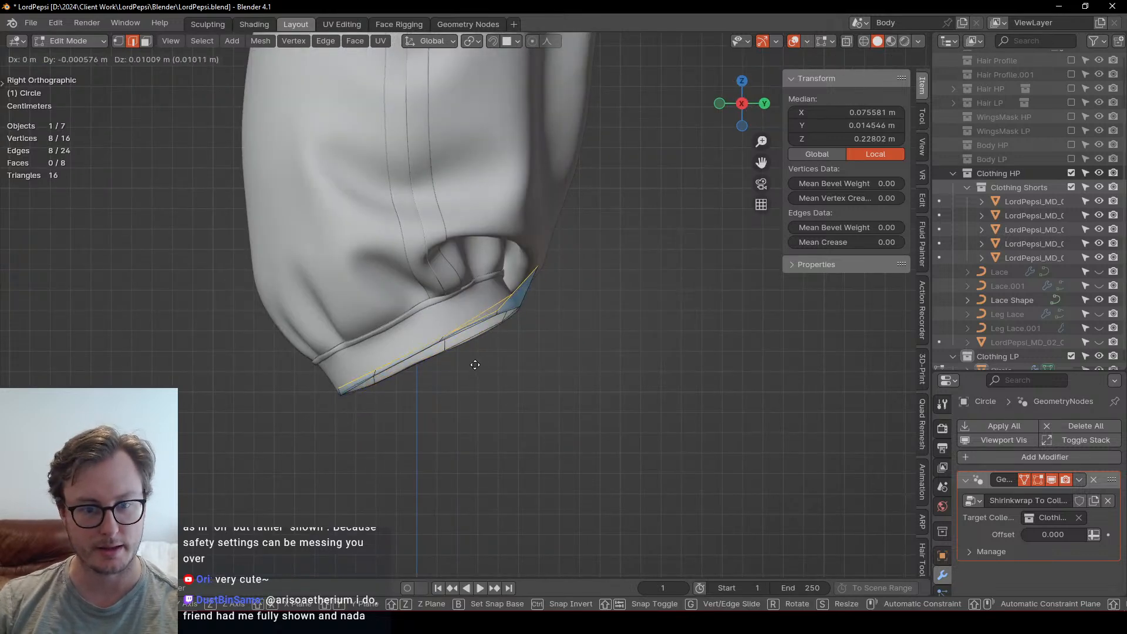
pyautogui.click(519, 287)
pyautogui.press('s')
pyautogui.click(516, 273)
pyautogui.moveTo(517, 273); pyautogui.dragTo(529, 205, button='middle')
pyautogui.moveTo(470, 229); pyautogui.dragTo(509, 284, button='middle')
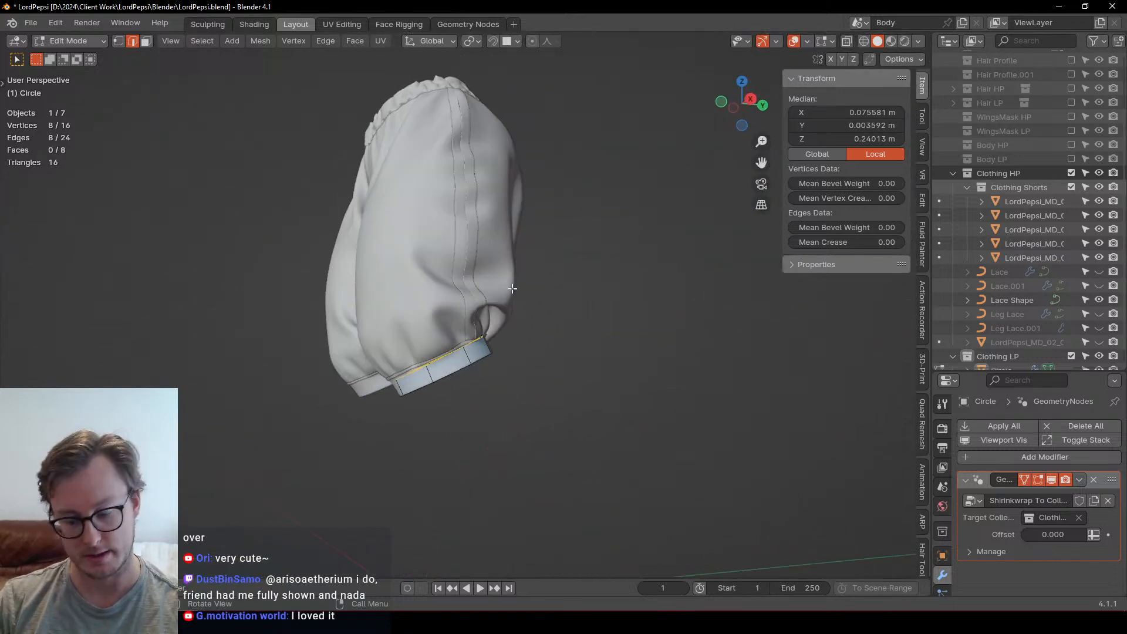
# Step: Extrude the cuff's upper loop to about crotch height and rotate the new loop in the side view to level it
pyautogui.press('KP_3')
pyautogui.press('e')
pyautogui.click(514, 159)
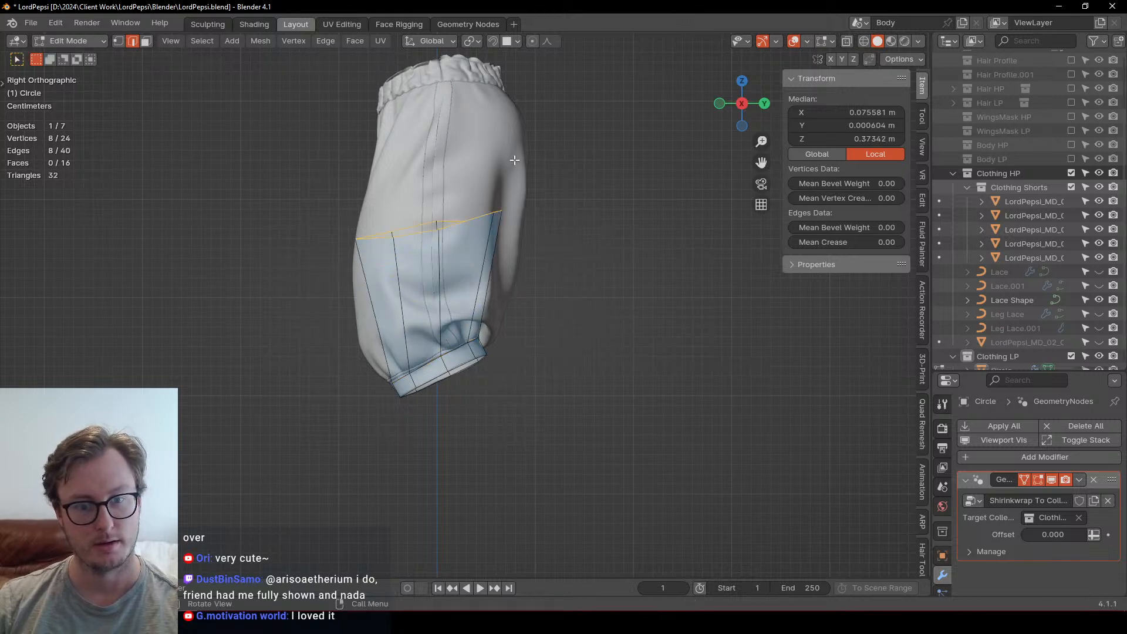
pyautogui.press('KP_1')
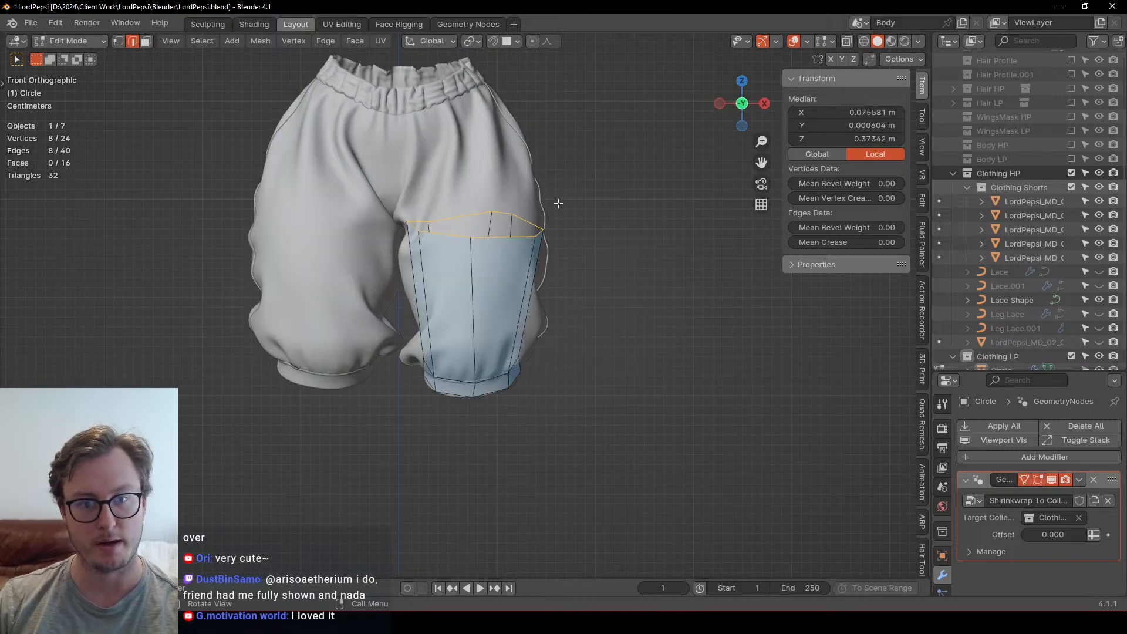
pyautogui.press('KP_3')
pyautogui.press('r')
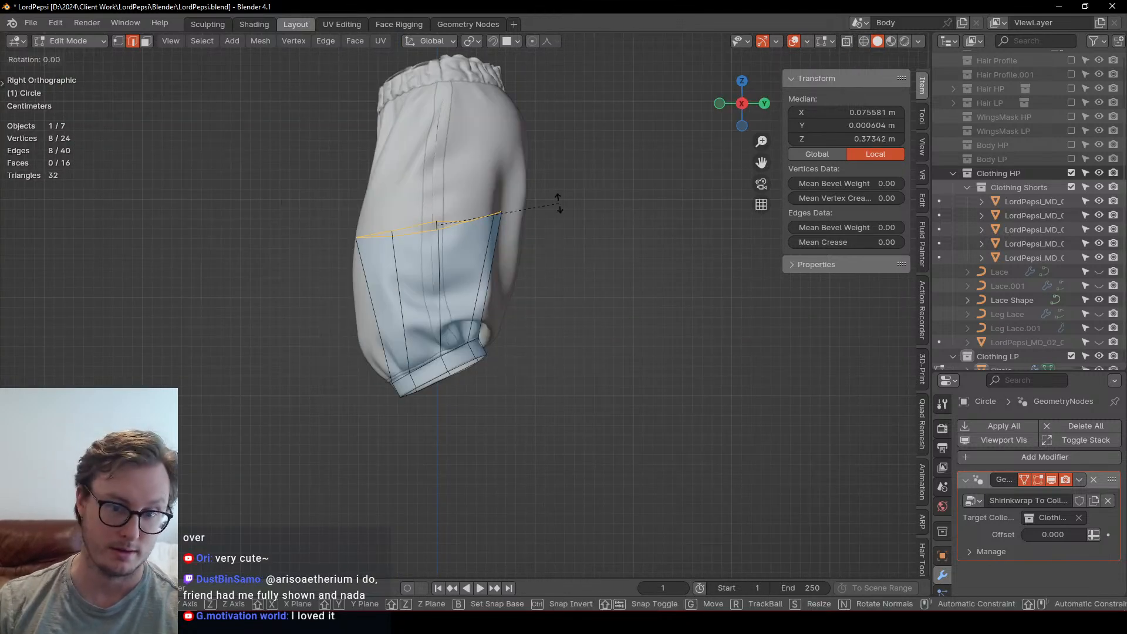
pyautogui.click(587, 258)
pyautogui.moveTo(587, 260); pyautogui.dragTo(548, 318, button='middle')
# Step: Tilt the leg's upper edge loop in the front view so its outer side rises, and scale it to the leg's width
pyautogui.press('KP_1')
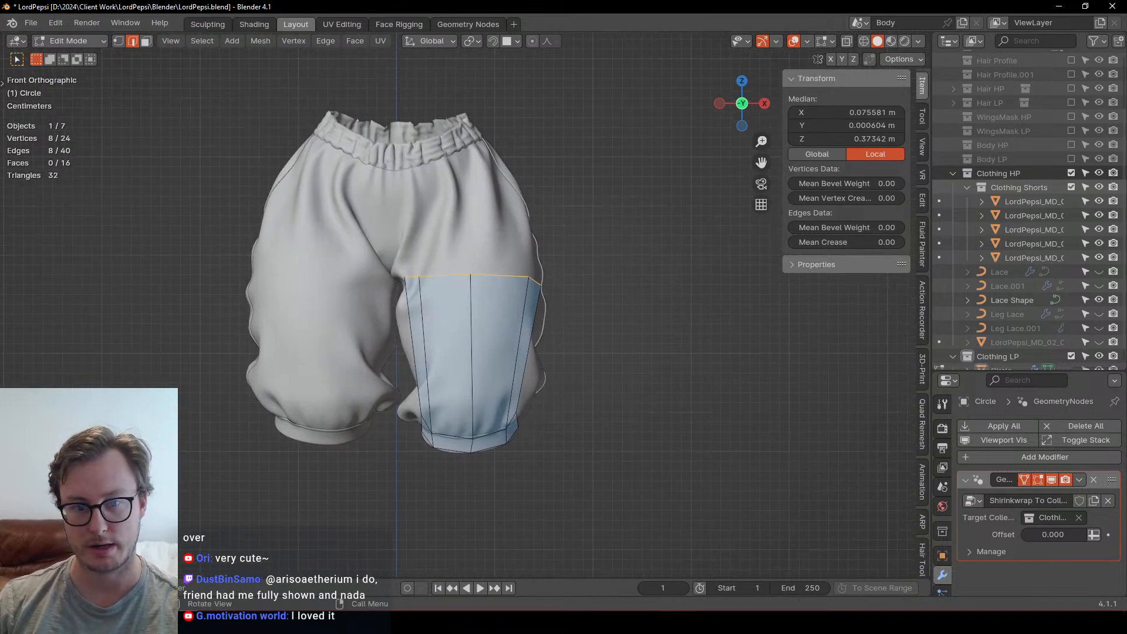
pyautogui.press('r')
pyautogui.click(571, 227)
pyautogui.press('s')
pyautogui.click(551, 276)
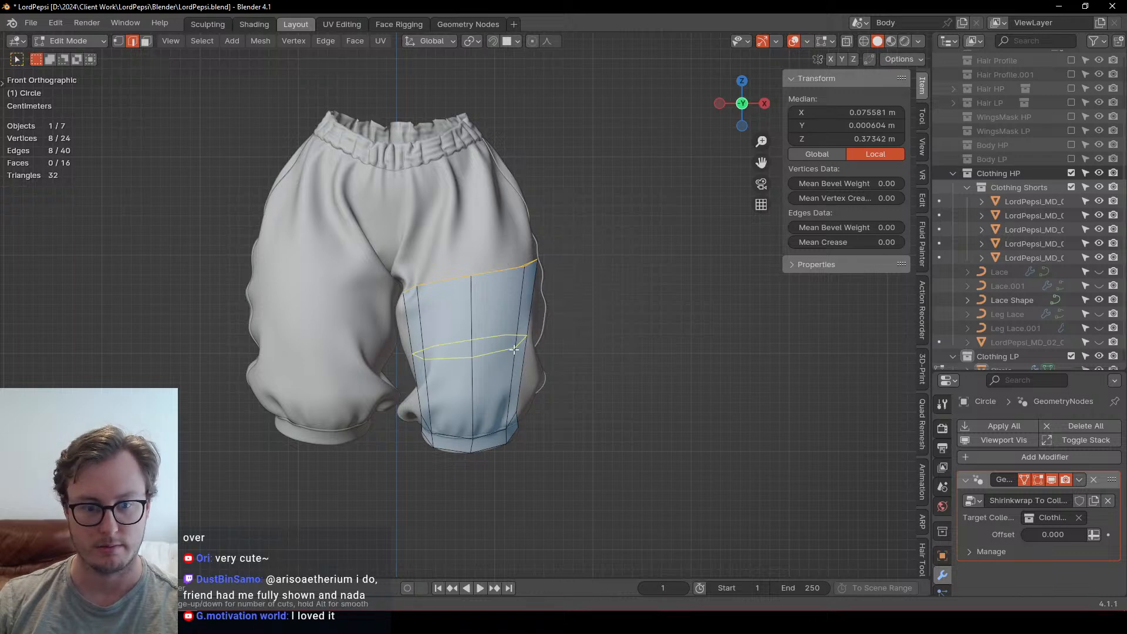
# Step: Add a Subdivision Surface modifier to the leg mesh and place it above the Geometry Nodes modifier
pyautogui.scroll(2, 515, 350)
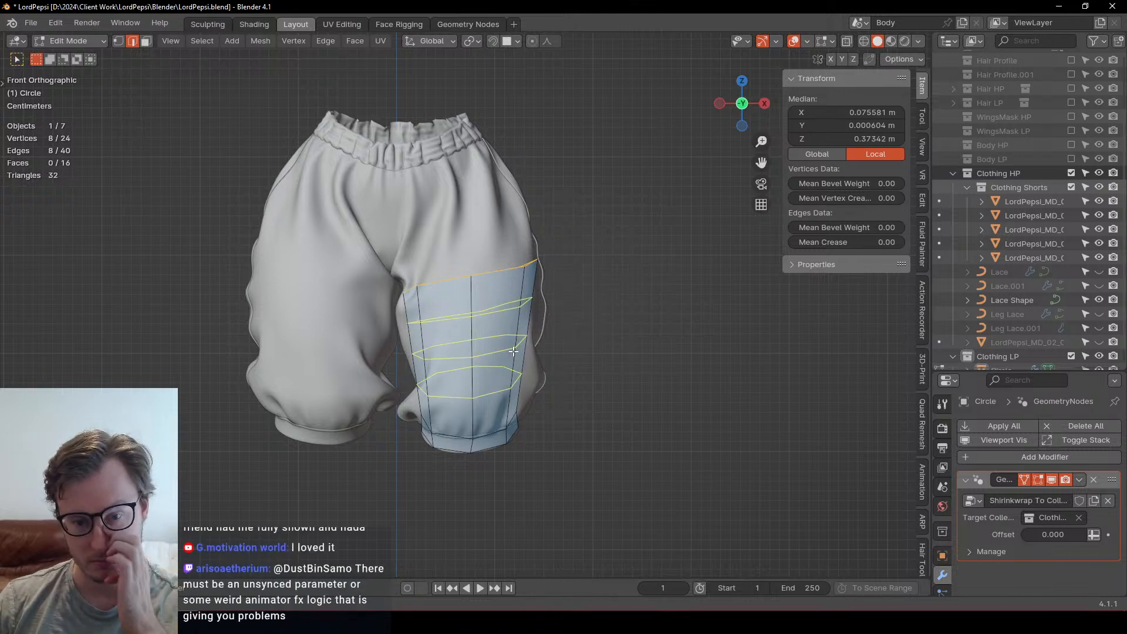
pyautogui.press('Tab')
pyautogui.press('q')
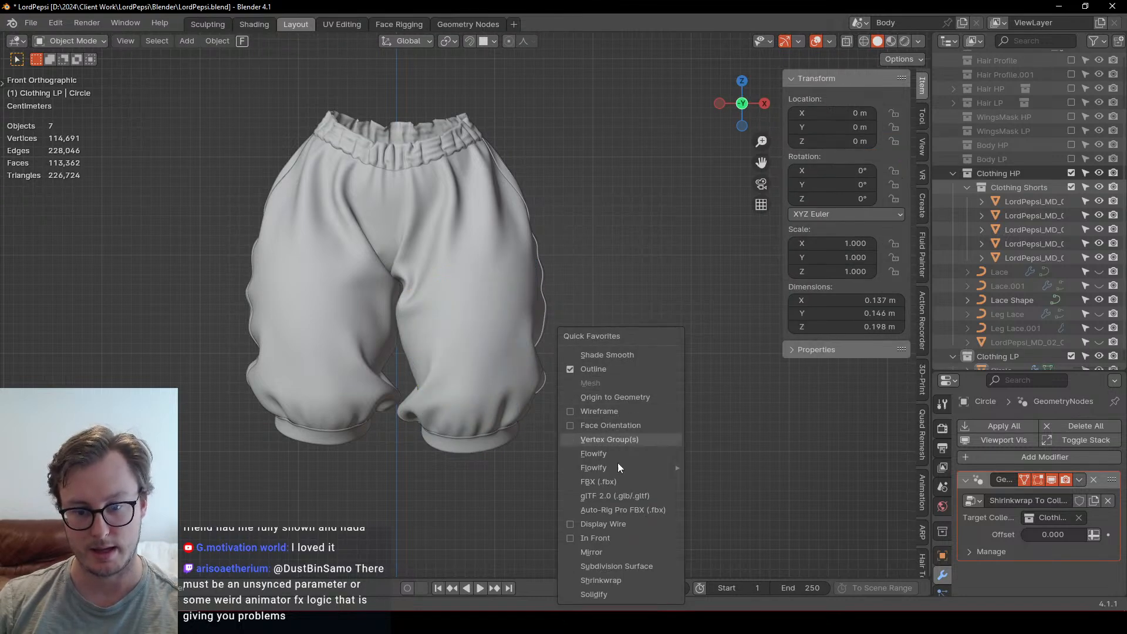
pyautogui.click(616, 565)
pyautogui.click(964, 480)
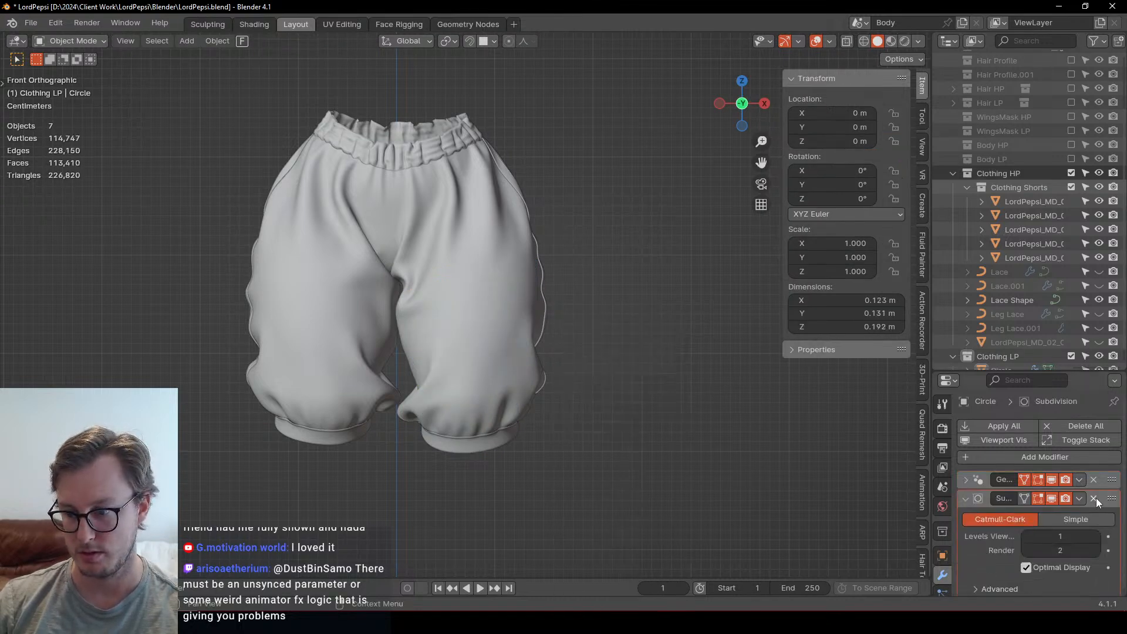
pyautogui.moveTo(1111, 502); pyautogui.dragTo(1110, 477)
pyautogui.press('Tab')
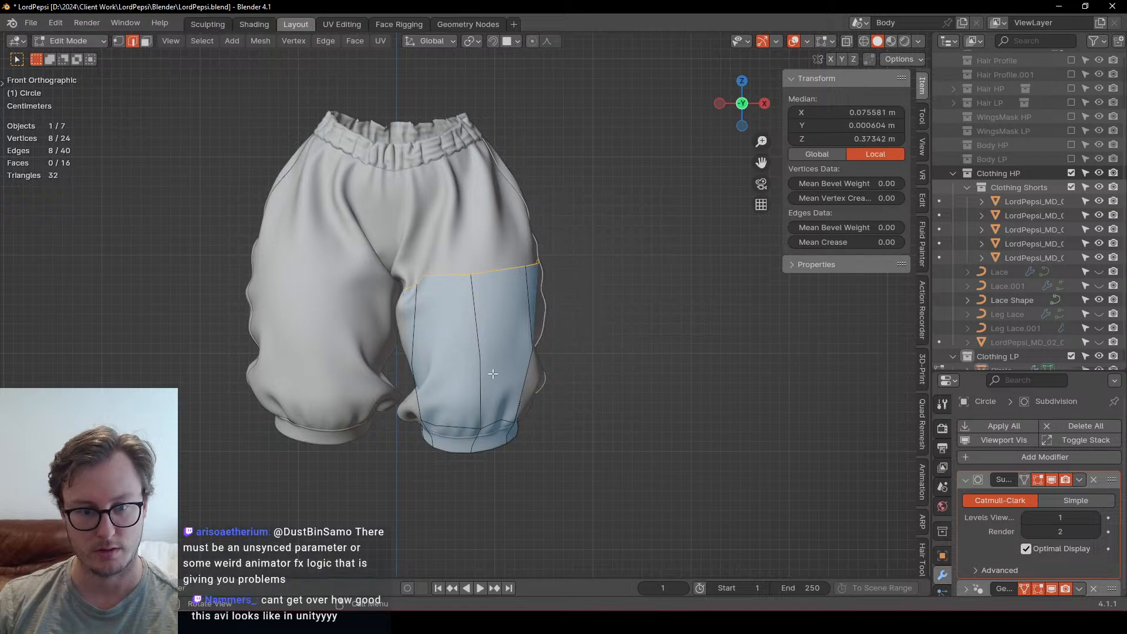
# Step: Cut three horizontal edge loops around the leg: one at mid-height, one above it and one just above the cuff
pyautogui.click(485, 337)
pyautogui.rightClick(486, 337)
pyautogui.keyDown('shift'); pyautogui.moveTo(479, 301); pyautogui.dragTo(493, 362, button='middle'); pyautogui.keyUp('shift')
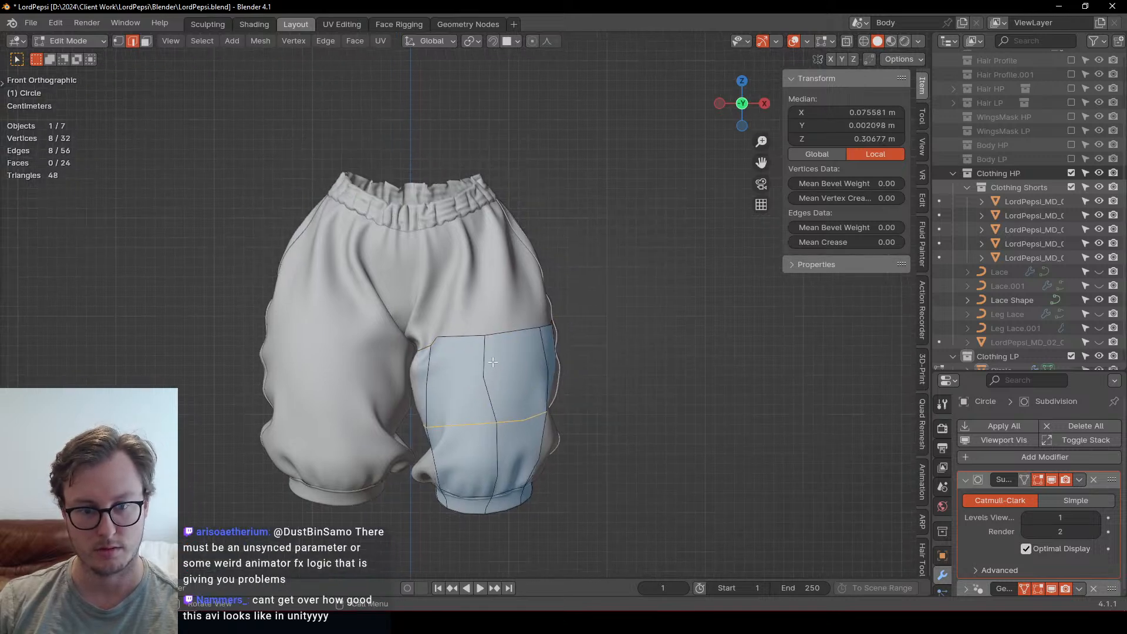
pyautogui.click(492, 371)
pyautogui.rightClick(492, 371)
pyautogui.hotkey('ctrl', 'r')
pyautogui.click(488, 456)
pyautogui.rightClick(488, 456)
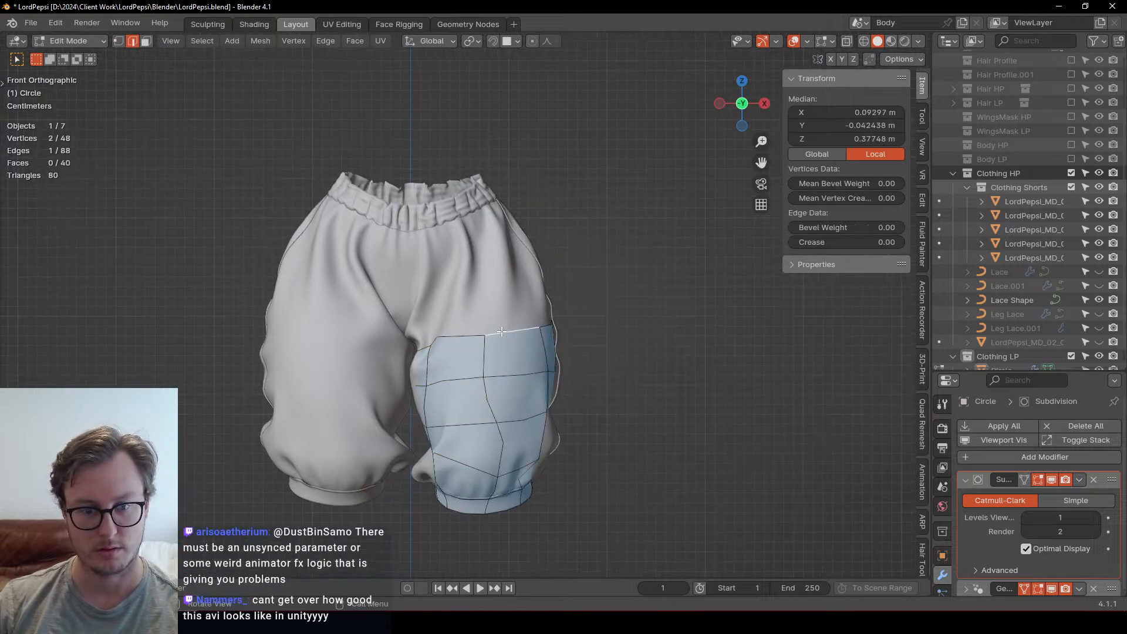
# Step: Extrude the leg's upper edge loop, without its inner crotch edges, straight up along Z towards the waistband
pyautogui.hotkey('alt', 'a')
pyautogui.keyDown('alt'); pyautogui.click(520, 337); pyautogui.keyUp('alt')
pyautogui.hotkey('shift', 'z')
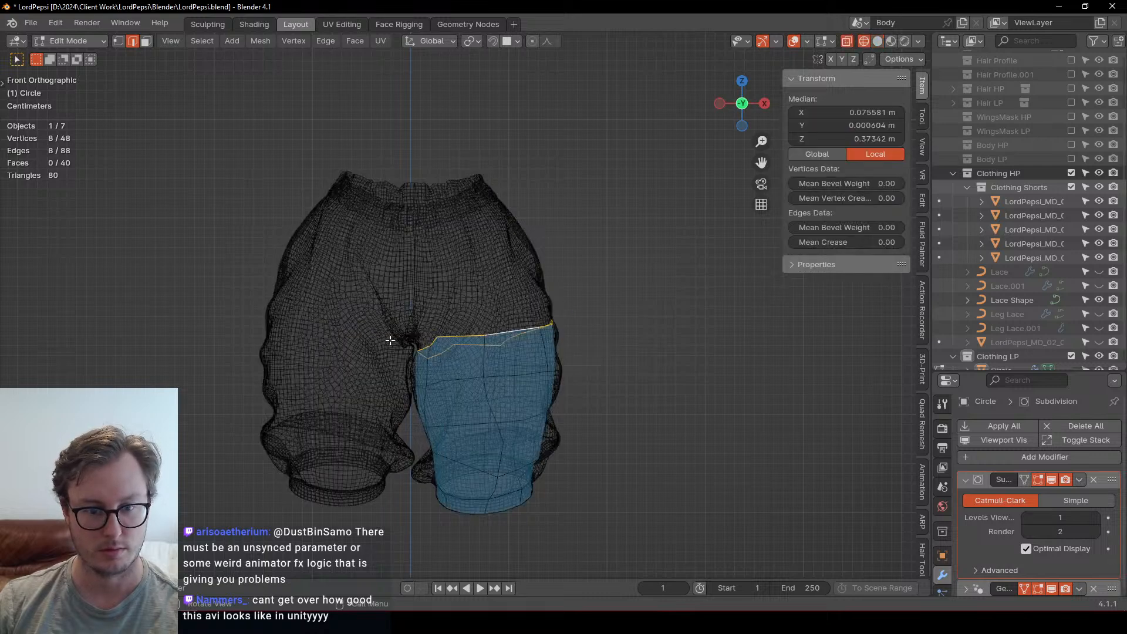
pyautogui.scroll(3, 402, 388)
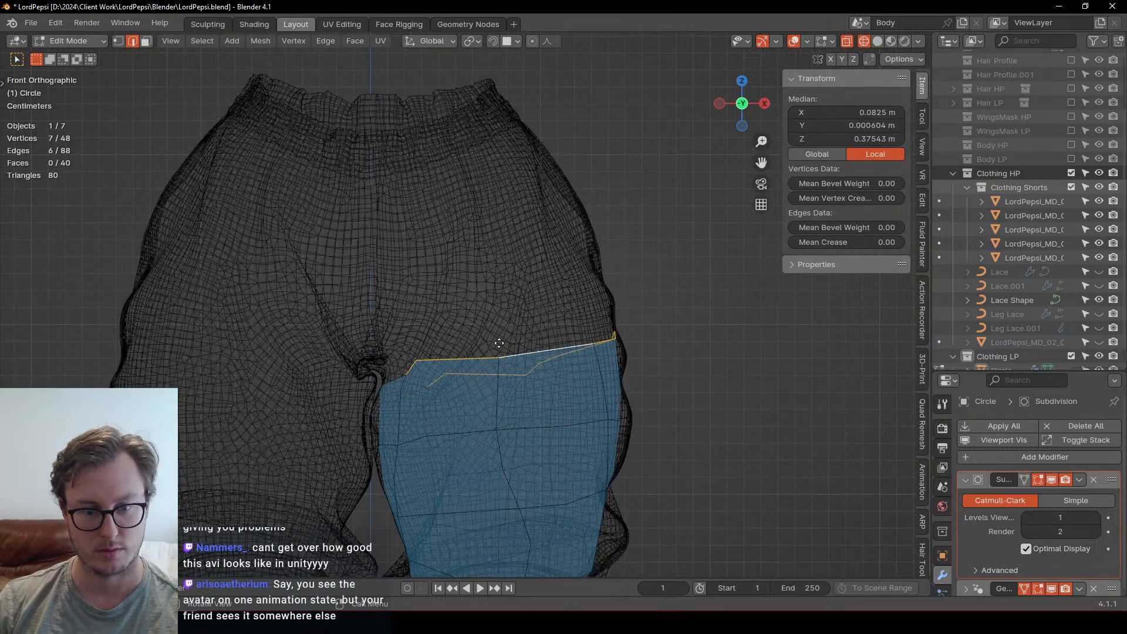
pyautogui.press('e')
pyautogui.press('z')
pyautogui.click(482, 88)
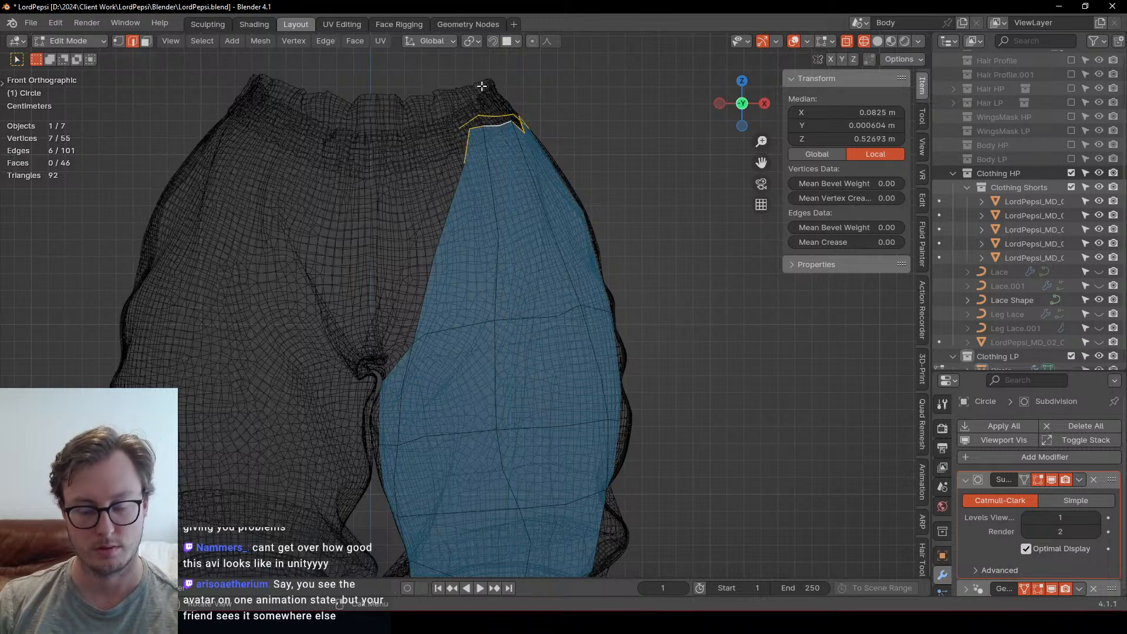
# Step: Raise the extruded upper edges along Z in the side view to the top of the waistband
pyautogui.press('KP_3')
pyautogui.keyDown('shift'); pyautogui.moveTo(488, 84); pyautogui.dragTo(573, 355, button='middle'); pyautogui.keyUp('shift')
pyautogui.press('g')
pyautogui.press('z')
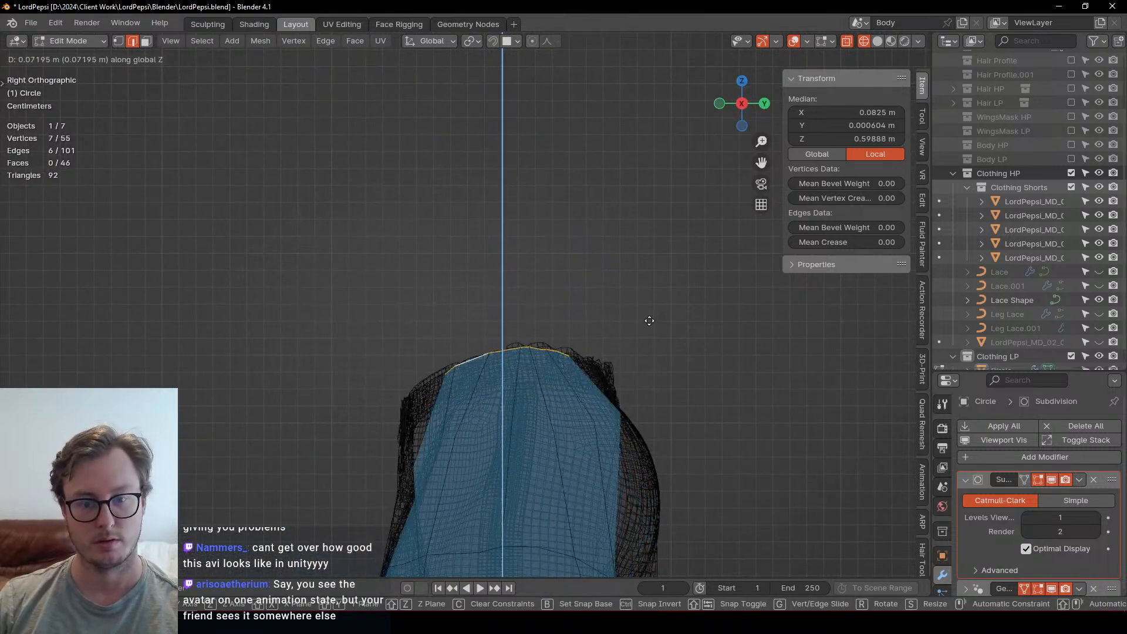
pyautogui.click(649, 336)
pyautogui.keyDown('shift'); pyautogui.moveTo(525, 414); pyautogui.dragTo(529, 364, button='middle'); pyautogui.keyUp('shift')
# Step: Cut three evenly spaced edge loops across the new section between the crotch and the waistband
pyautogui.press('KP_1')
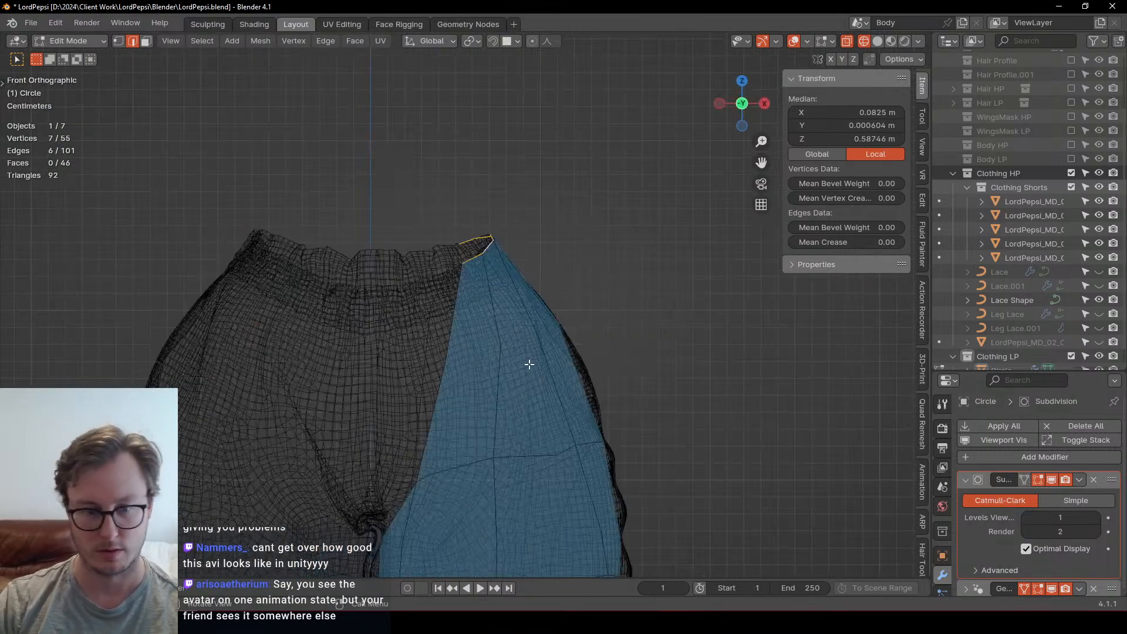
pyautogui.hotkey('ctrl', 'r')
pyautogui.click(529, 364)
pyautogui.rightClick(528, 364)
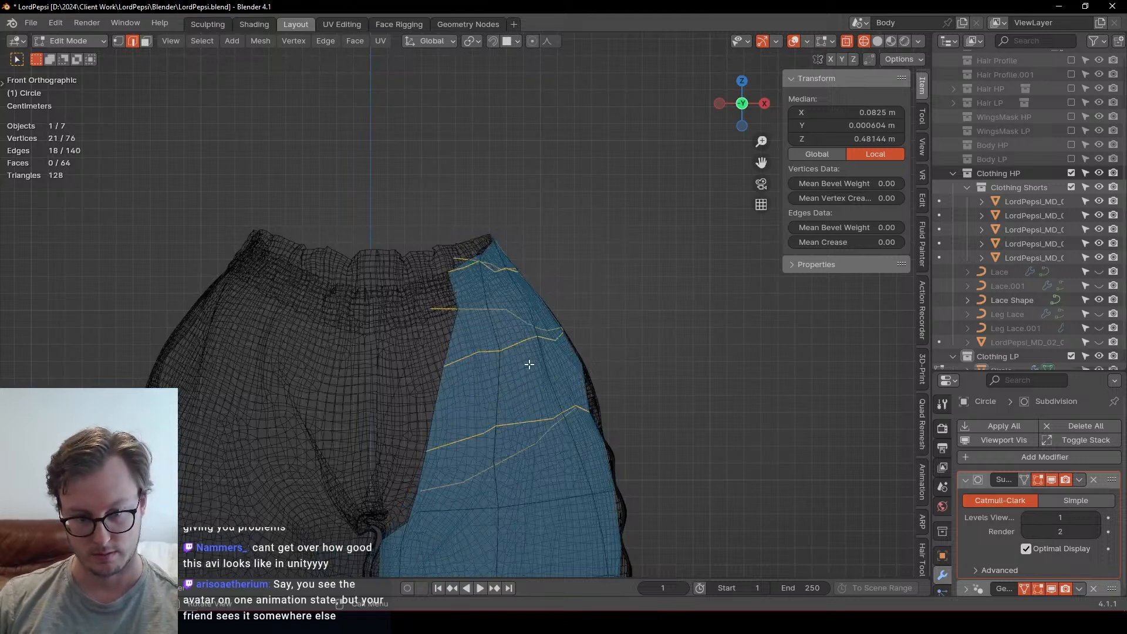
# Step: Flatten the inner boundary edges onto the centre line by scaling them to 0 on X around the 3D cursor
pyautogui.keyDown('alt'); pyautogui.click(434, 384); pyautogui.keyUp('alt')
pyautogui.press('.')
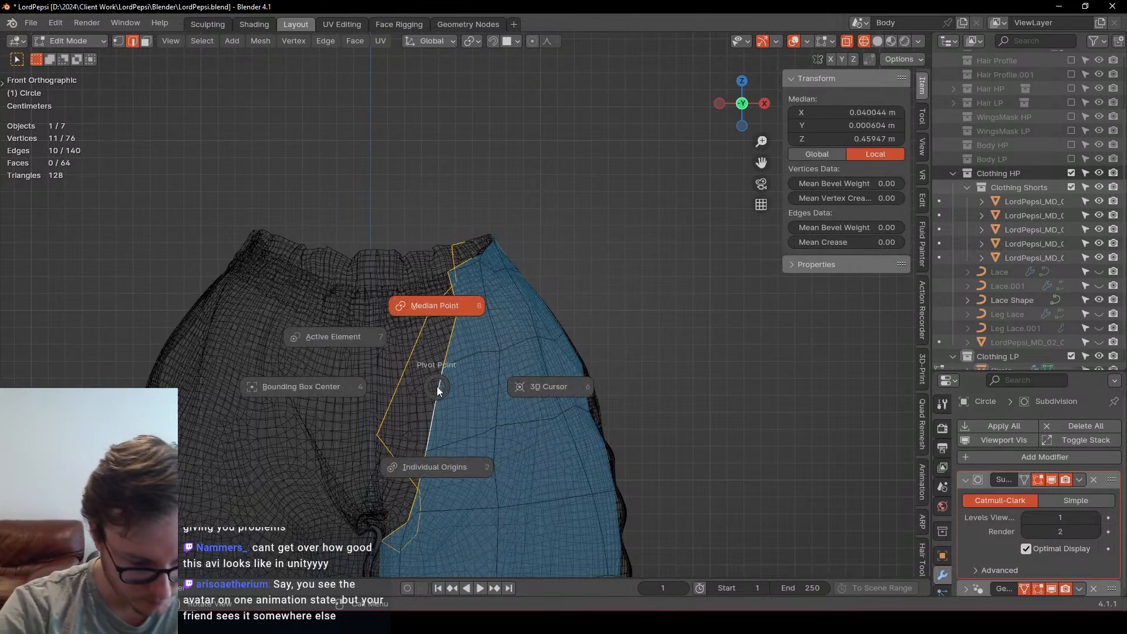
pyautogui.press('6')
pyautogui.press('s')
pyautogui.press('x')
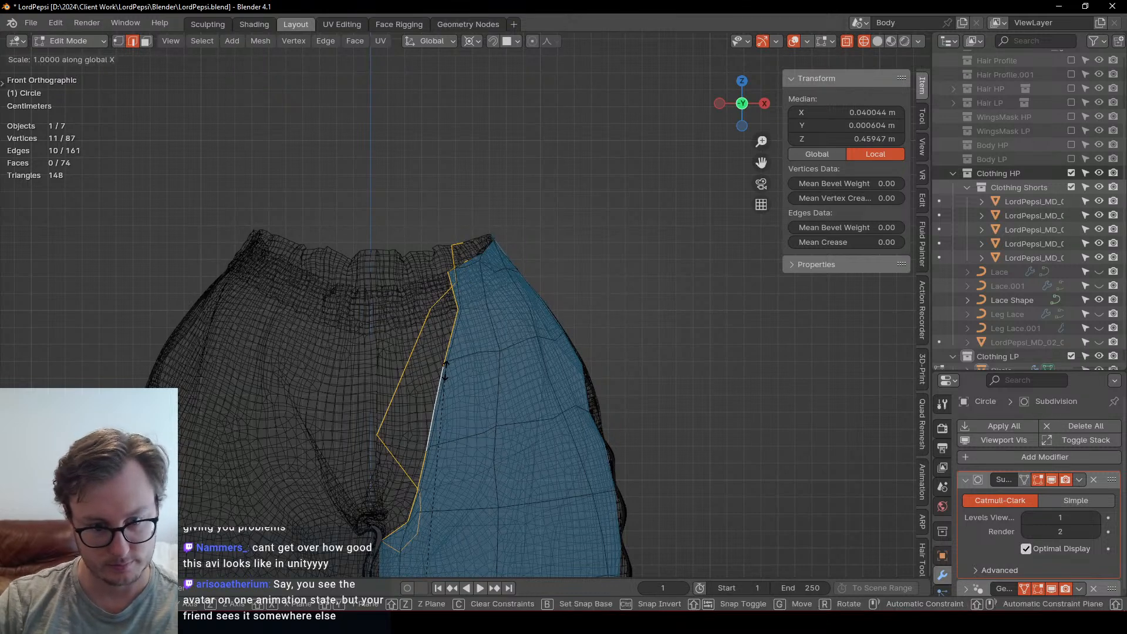
pyautogui.press('0')
pyautogui.press('Return')
pyautogui.keyDown('shift'); pyautogui.moveTo(446, 372); pyautogui.dragTo(417, 312, button='middle'); pyautogui.keyUp('shift')
pyautogui.scroll(-3, 449, 406)
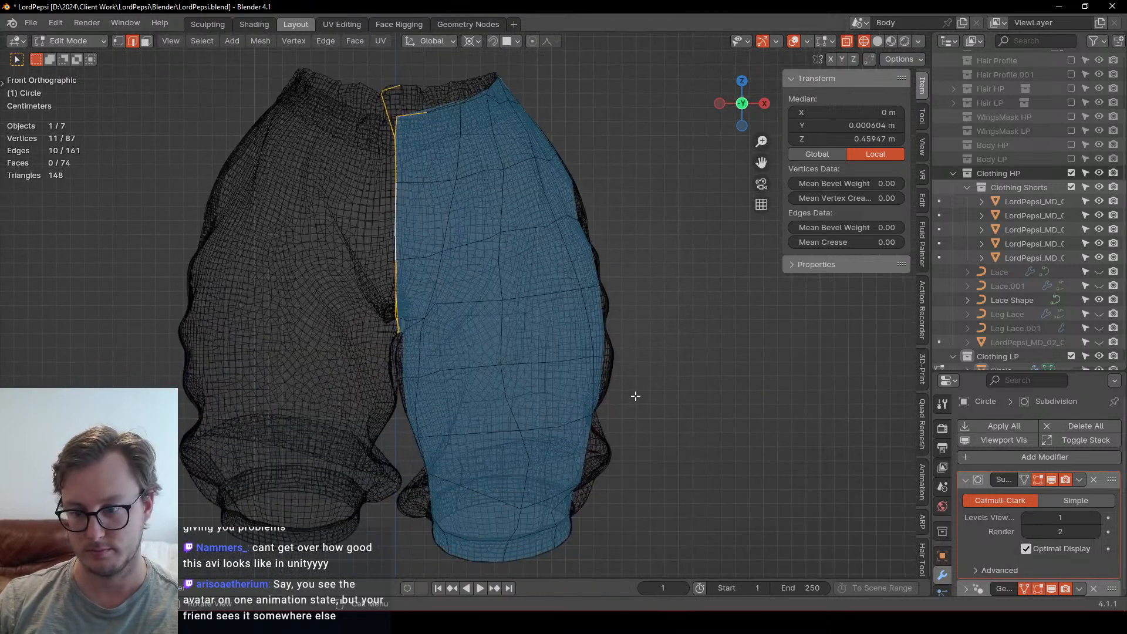
# Step: Add a Mirror modifier to the shorts mesh, move it to the top of the stack, and return to editing in solid shading
pyautogui.press('Tab')
pyautogui.press('q')
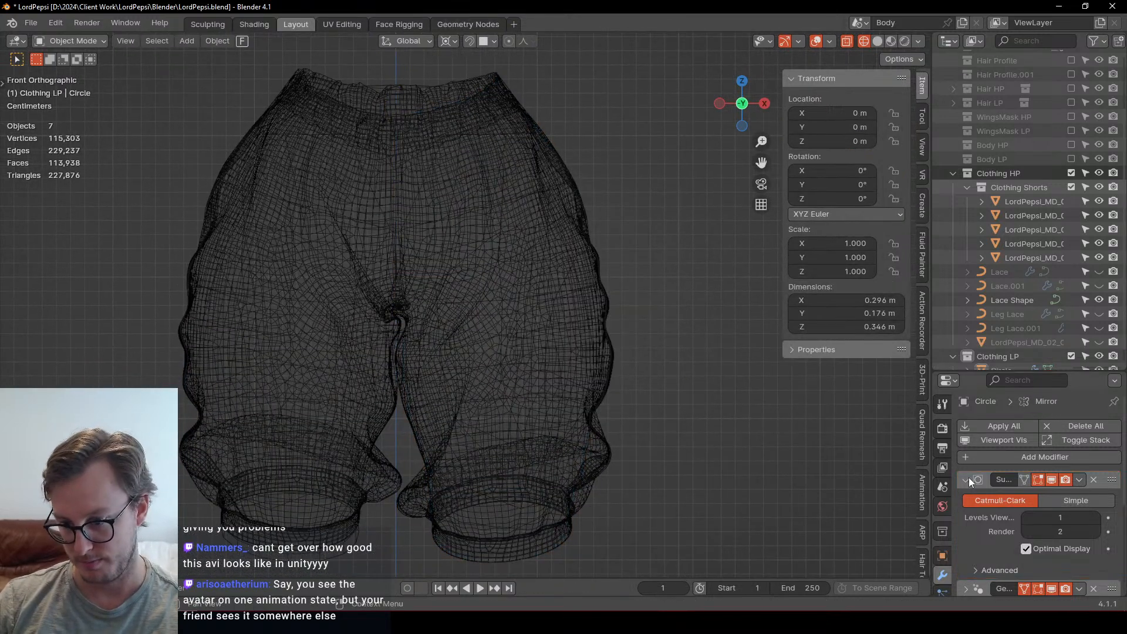
pyautogui.click(967, 479)
pyautogui.click(965, 515)
pyautogui.moveTo(1111, 518); pyautogui.dragTo(1102, 466)
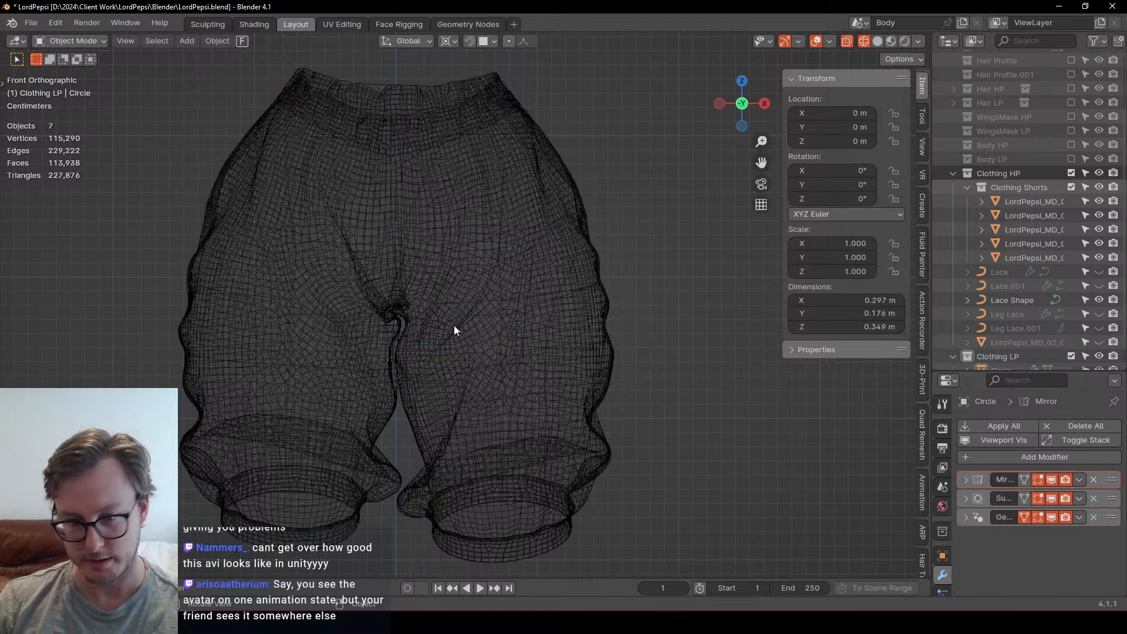
pyautogui.press('Tab')
pyautogui.moveTo(460, 322); pyautogui.dragTo(483, 364, button='middle')
pyautogui.hotkey('alt', 'z')
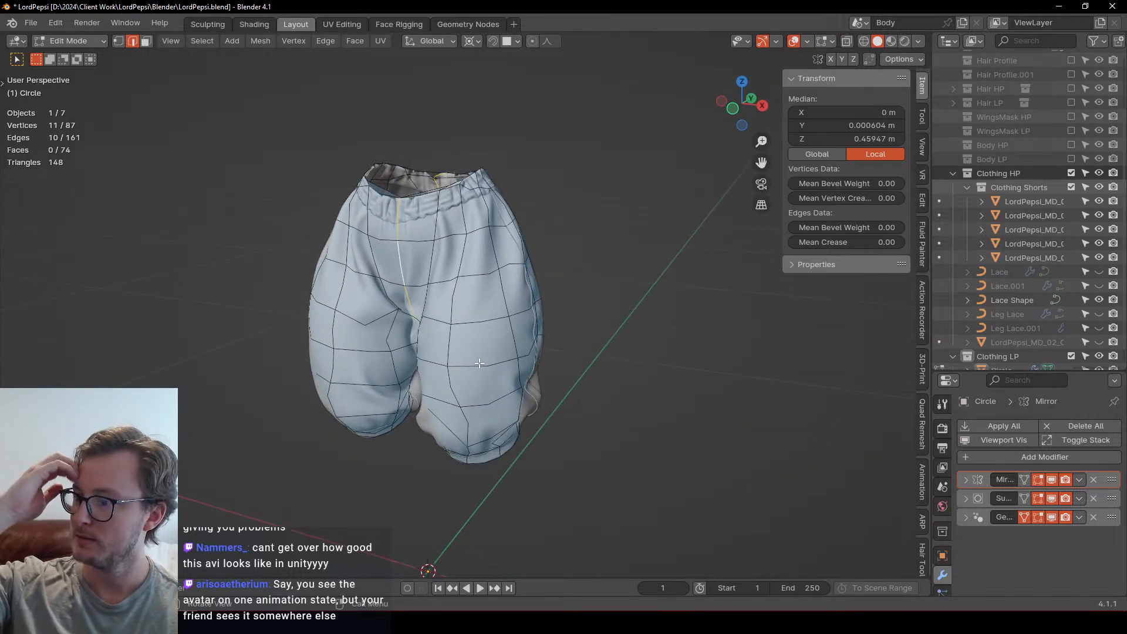
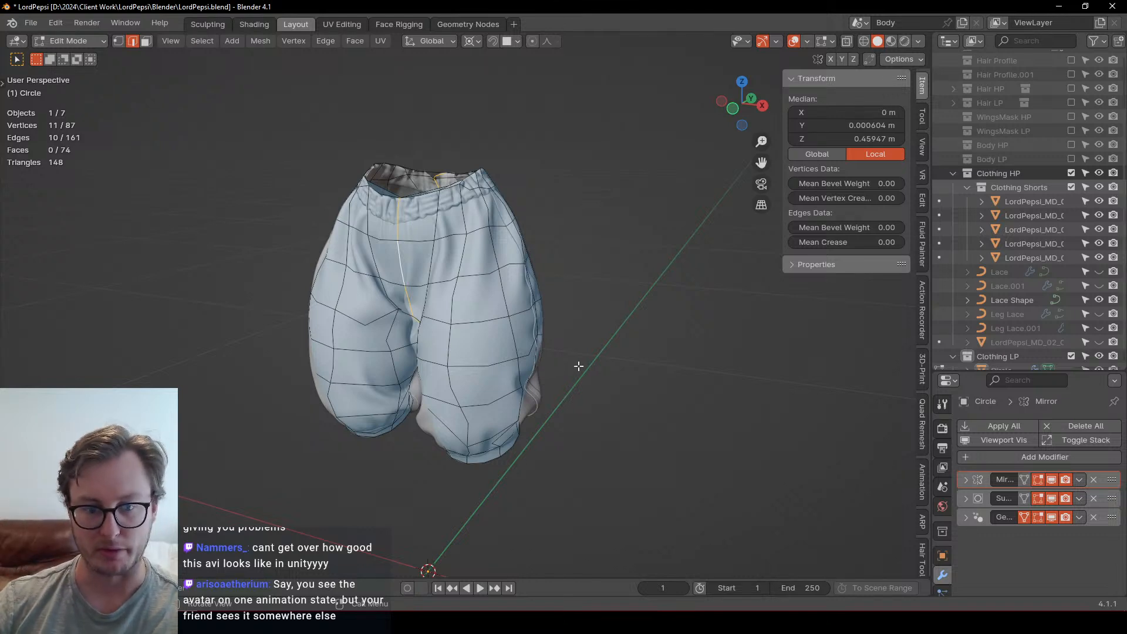
# Step: Select the three edge loops on the lower leg above the cuff and push them outward along their normals
pyautogui.moveTo(579, 366); pyautogui.dragTo(623, 333, button='middle')
pyautogui.press('KP_3')
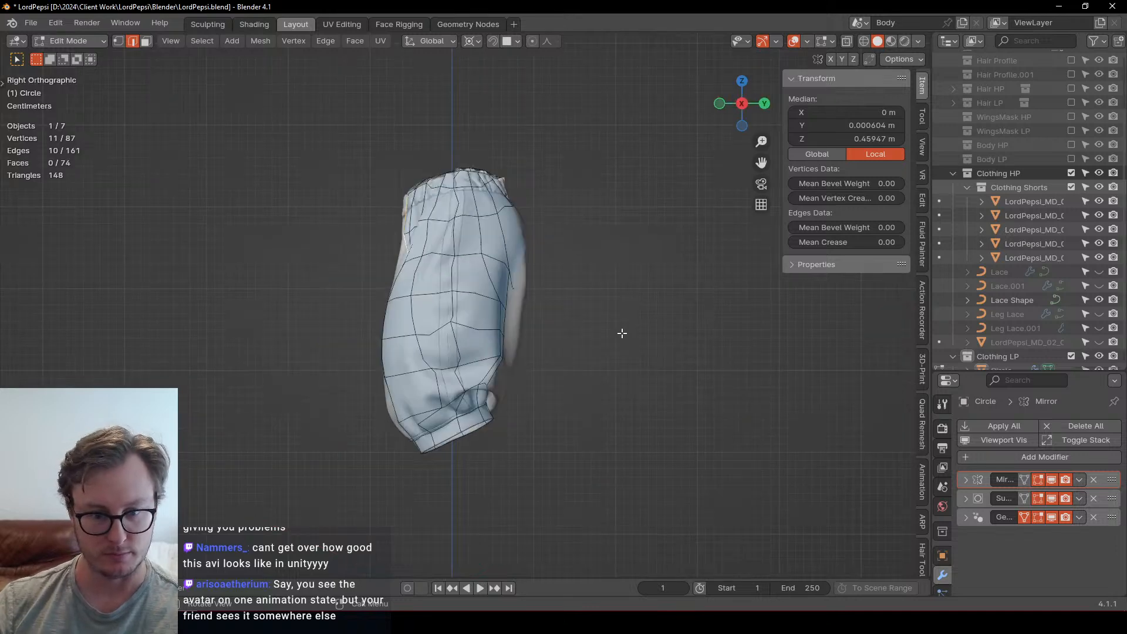
pyautogui.scroll(5, 613, 346)
pyautogui.moveTo(611, 350); pyautogui.dragTo(419, 213, button='middle')
pyautogui.click(404, 279)
pyautogui.keyDown('alt'); pyautogui.click(404, 280); pyautogui.keyUp('alt')
pyautogui.keyDown('alt'); pyautogui.keyDown('shift'); pyautogui.click(405, 237); pyautogui.keyUp('shift'); pyautogui.keyUp('alt')
pyautogui.hotkey('alt', 's')
pyautogui.click(533, 176)
pyautogui.press('s')
pyautogui.press('x')
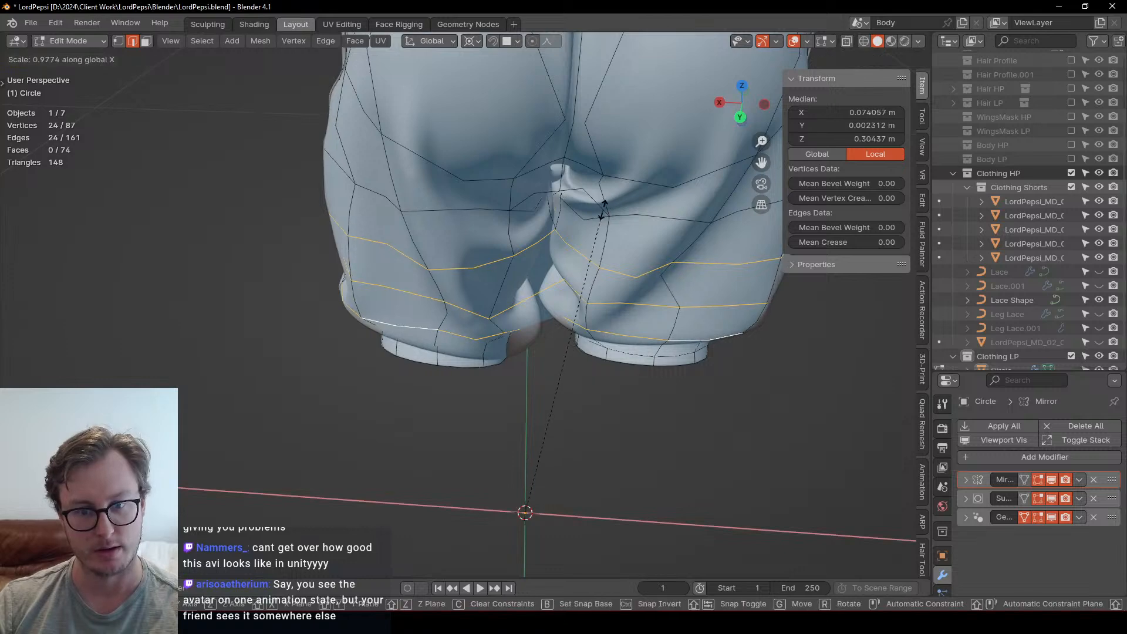
pyautogui.rightClick(602, 210)
# Step: Move the three lower-leg loops along X away from the centre so the inner legs separate
pyautogui.press('s')
pyautogui.press('x')
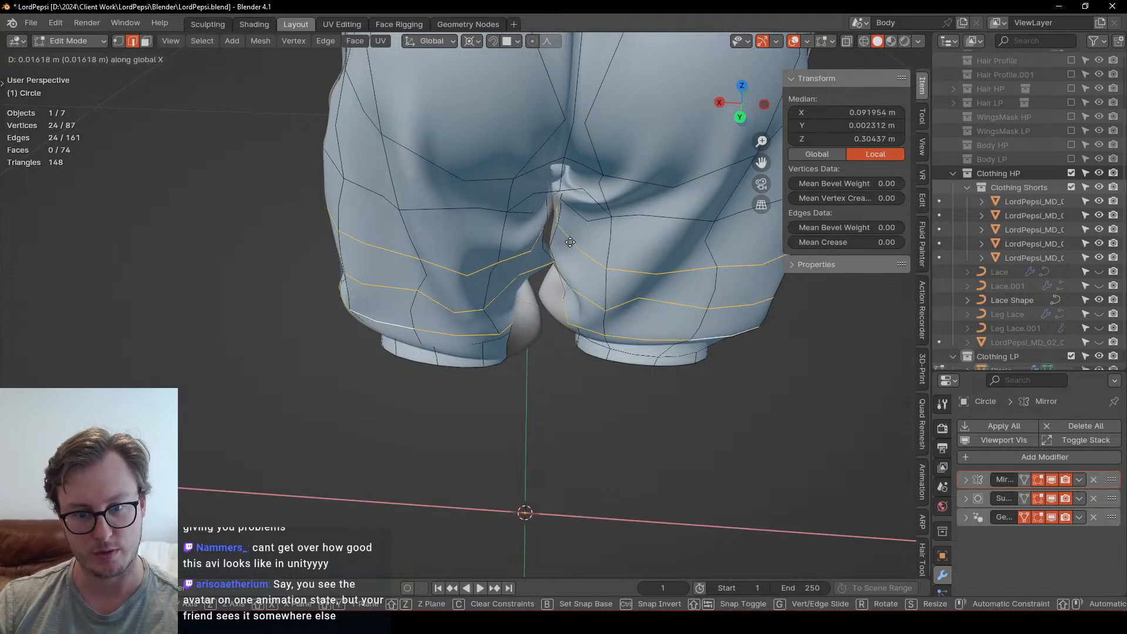
pyautogui.click(565, 262)
pyautogui.press('g')
pyautogui.press('x')
pyautogui.click(559, 264)
pyautogui.moveTo(552, 271); pyautogui.dragTo(510, 347, button='middle')
pyautogui.click(527, 311)
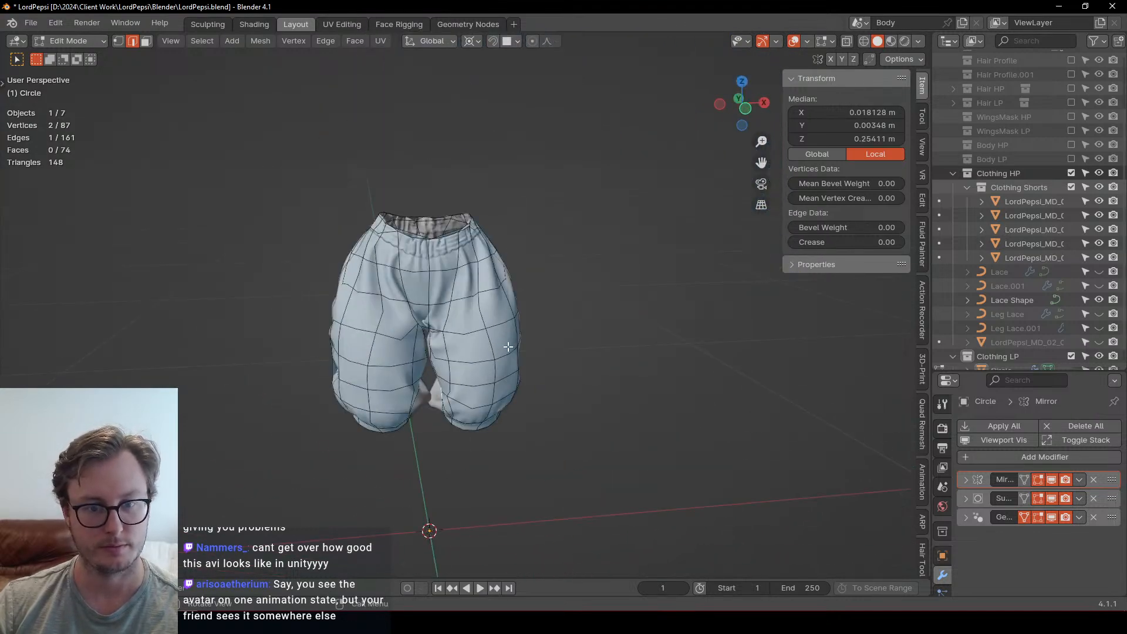
# Step: Save the file, and apply the Mirror and Subdivision modifiers to the shorts mesh in Object Mode
pyautogui.press('Tab')
pyautogui.hotkey('ctrl', 's')
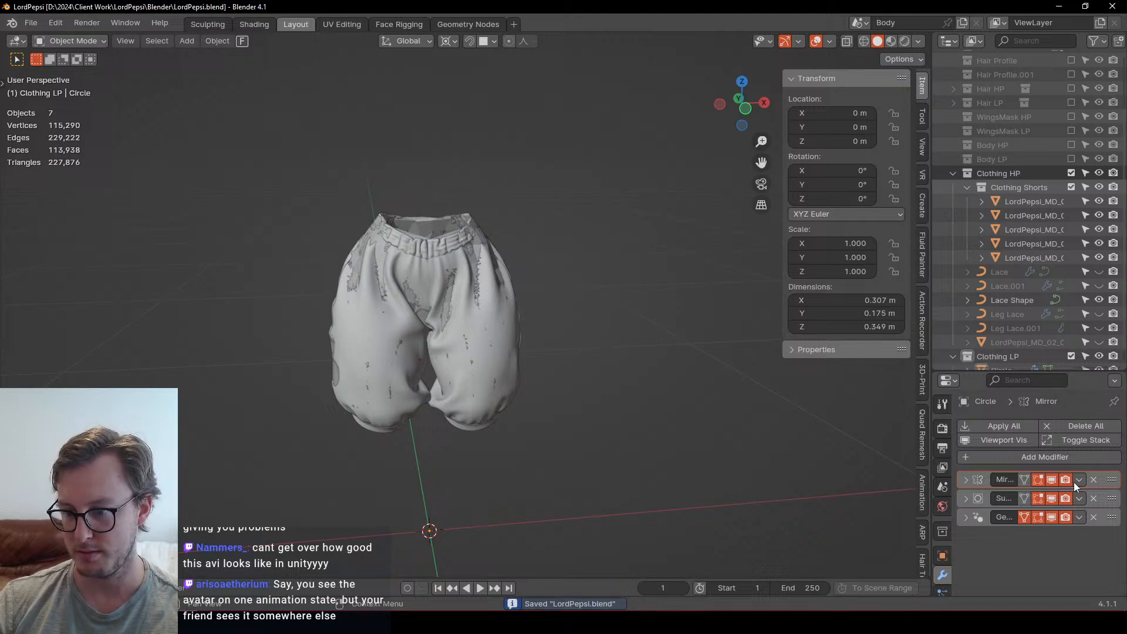
pyautogui.click(1078, 480)
pyautogui.click(1067, 496)
pyautogui.click(1078, 480)
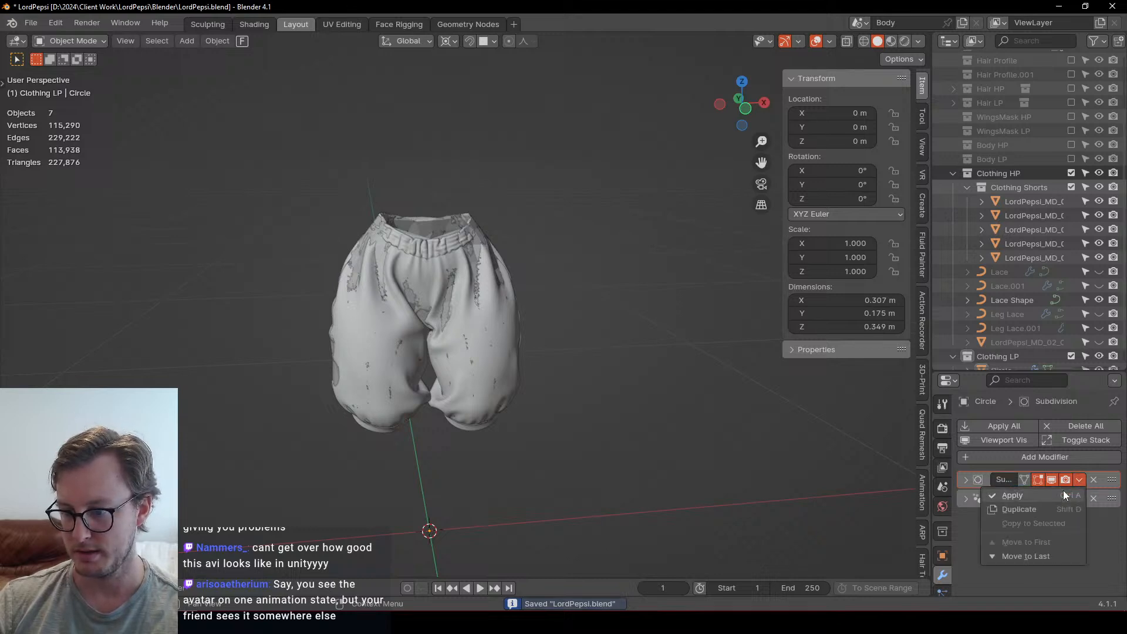
pyautogui.click(1064, 492)
# Step: Duplicate the shrinkwrap Geometry Nodes modifier and apply the copy, keeping one live in the stack
pyautogui.hotkey('shift', 'd')
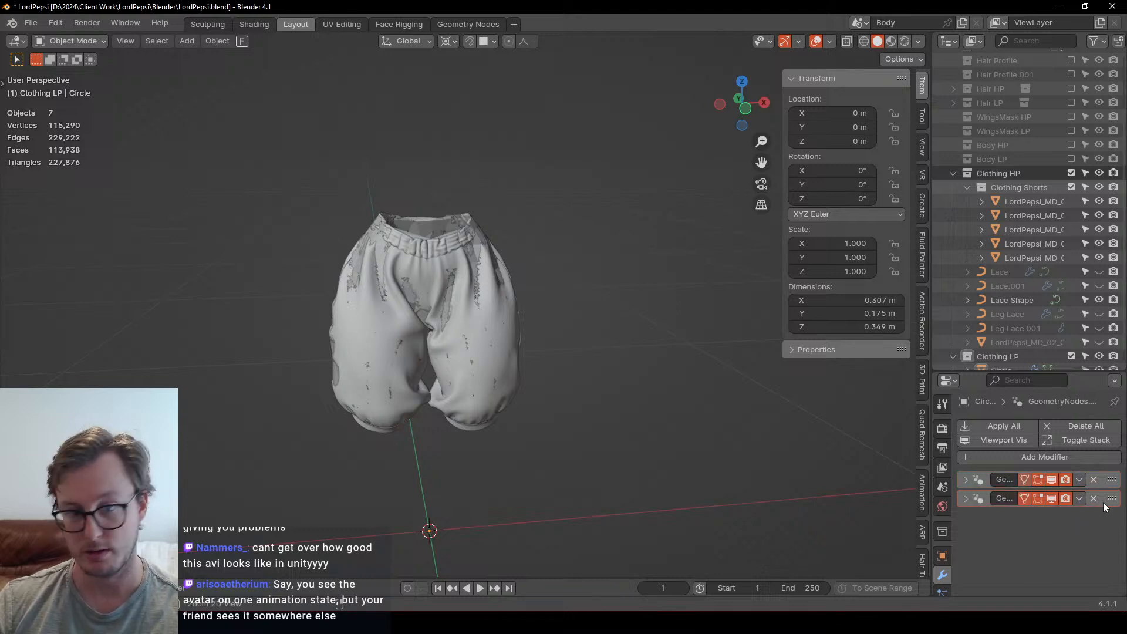
pyautogui.hotkey('ctrl', 'a')
pyautogui.press('Tab')
pyautogui.moveTo(548, 360)
pyautogui.mouseDown(button='middle')
pyautogui.moveTo(493, 283)
pyautogui.moveTo(504, 315)
pyautogui.moveTo(473, 339)
pyautogui.moveTo(448, 323)
pyautogui.mouseUp(button='middle')
pyautogui.press('Tab')
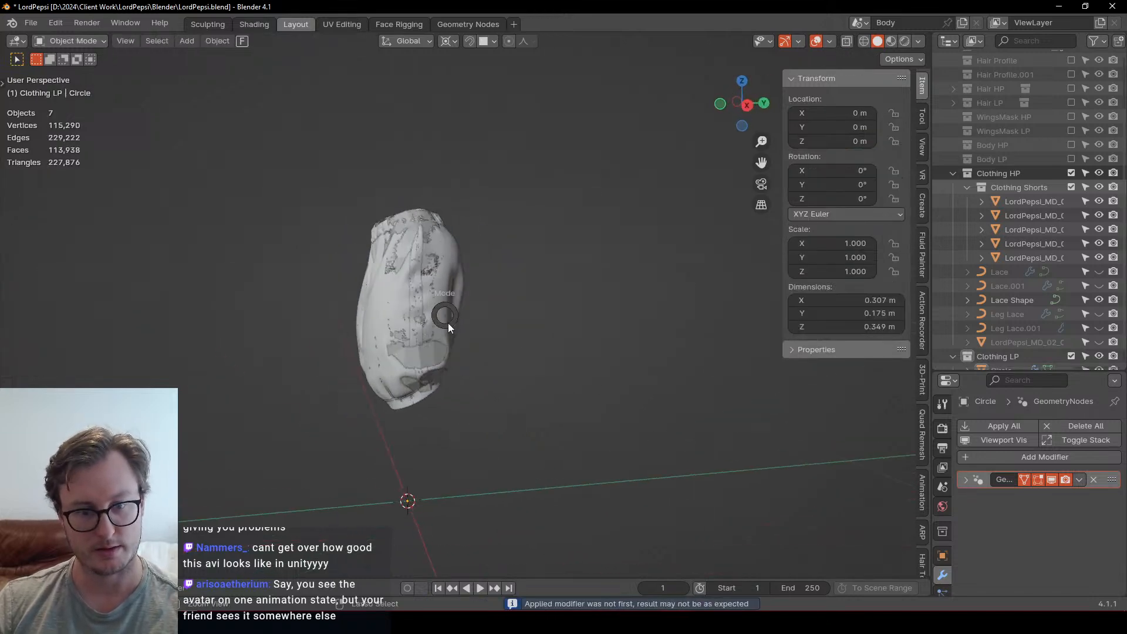
pyautogui.hotkey('ctrl', 'Tab')
pyautogui.moveTo(552, 405)
pyautogui.mouseDown(button='middle')
pyautogui.moveTo(529, 375)
pyautogui.moveTo(473, 373)
pyautogui.mouseUp(button='middle')
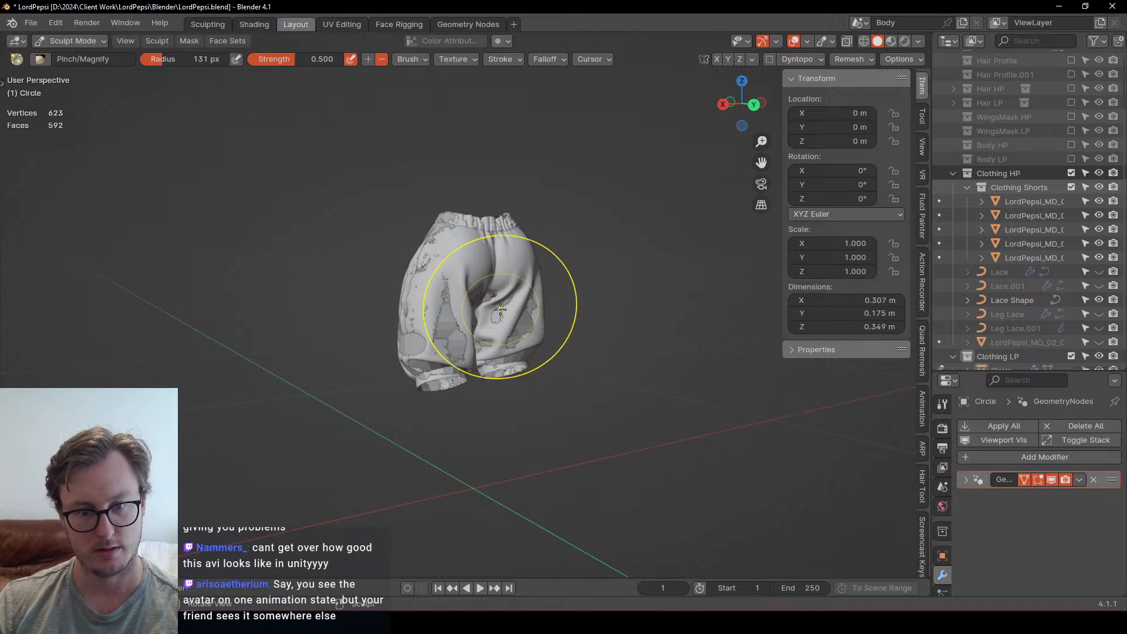
pyautogui.hotkey('ctrl', 'Tab')
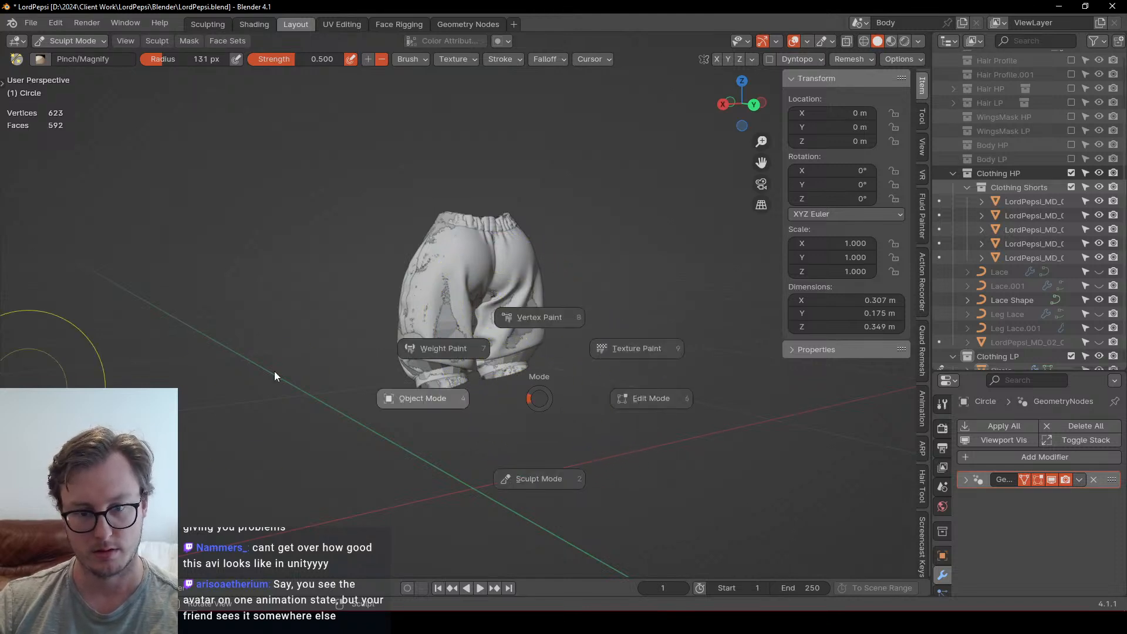
pyautogui.click(422, 397)
# Step: Isolate the low-poly shorts in local view and switch them to Sculpt Mode
pyautogui.scroll(-1, 987, 332)
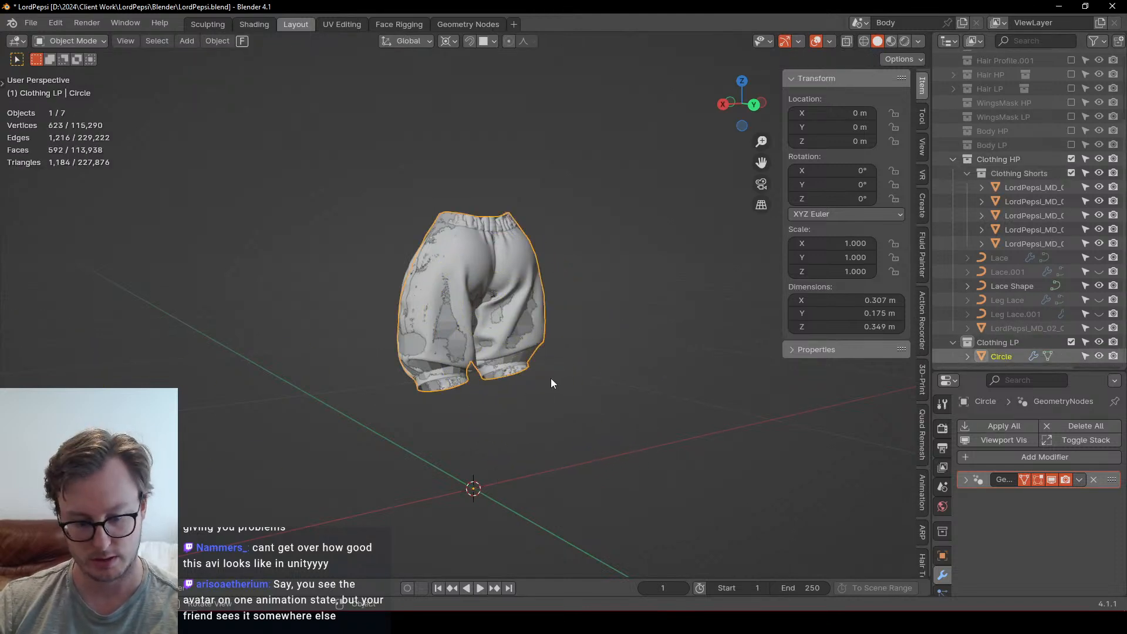
pyautogui.press('KP_Divide')
pyautogui.hotkey('ctrl', 'Tab')
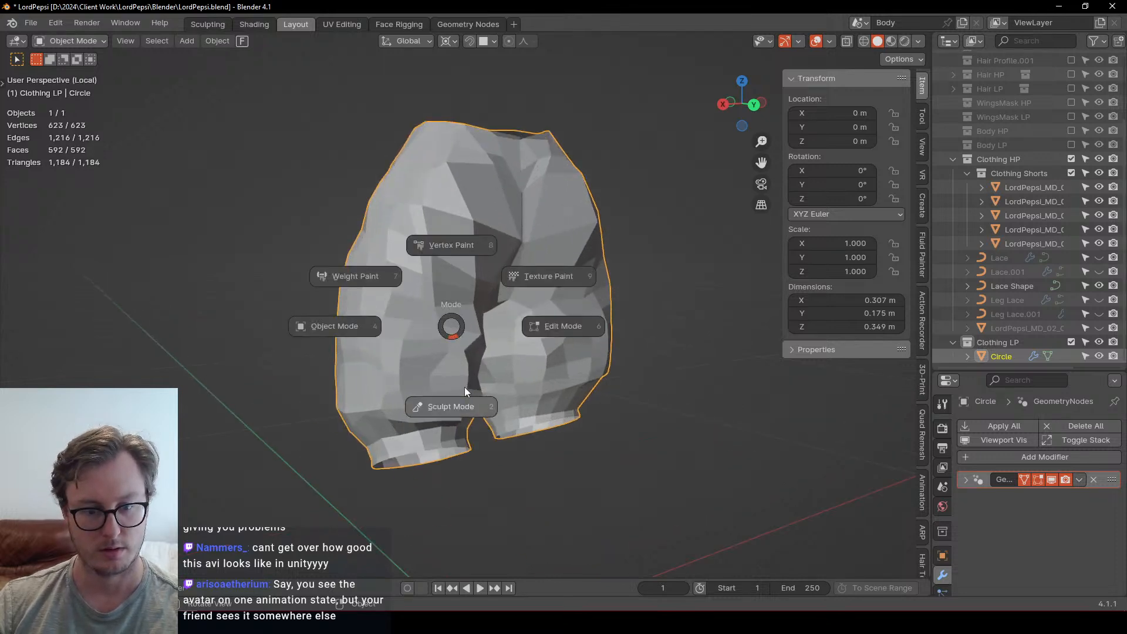
pyautogui.click(465, 391)
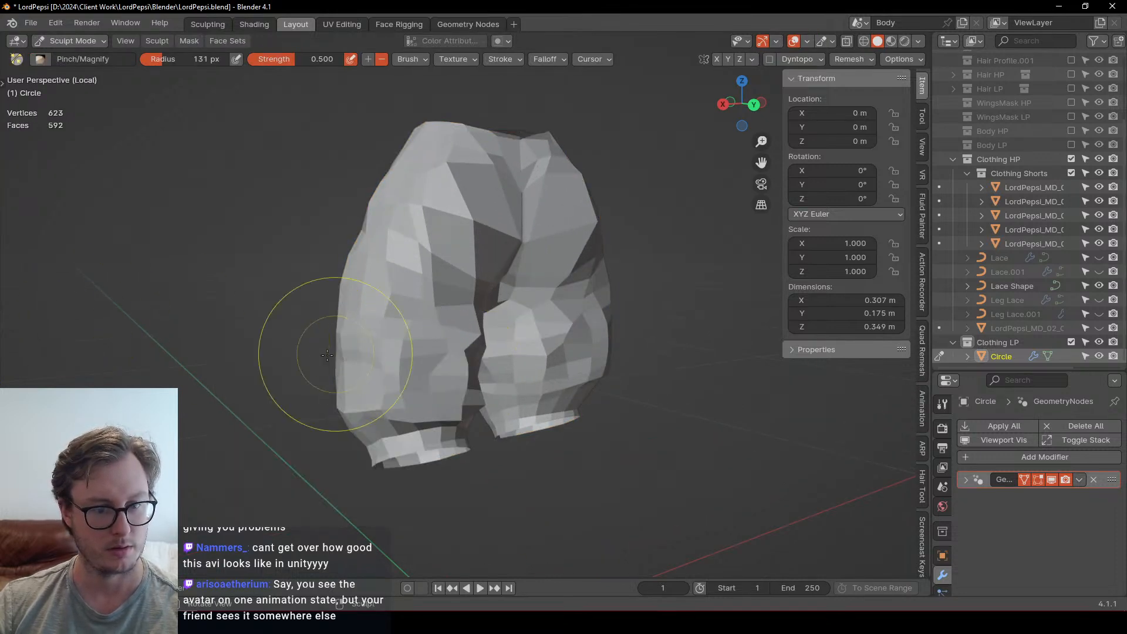
# Step: Choose the Slide Relax brush and turn on the wireframe overlay for the shorts
pyautogui.press('t')
pyautogui.click(20, 356)
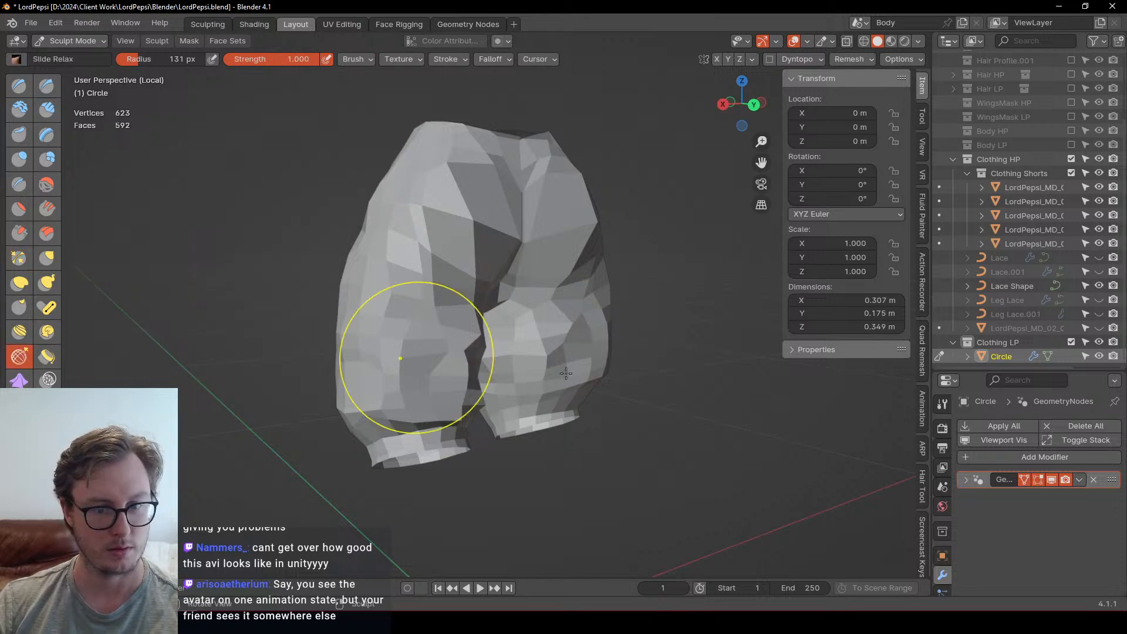
pyautogui.hotkey('shift', 'z')
pyautogui.moveTo(539, 350); pyautogui.dragTo(514, 360, button='middle')
pyautogui.hotkey('shift', 'z')
pyautogui.press('q')
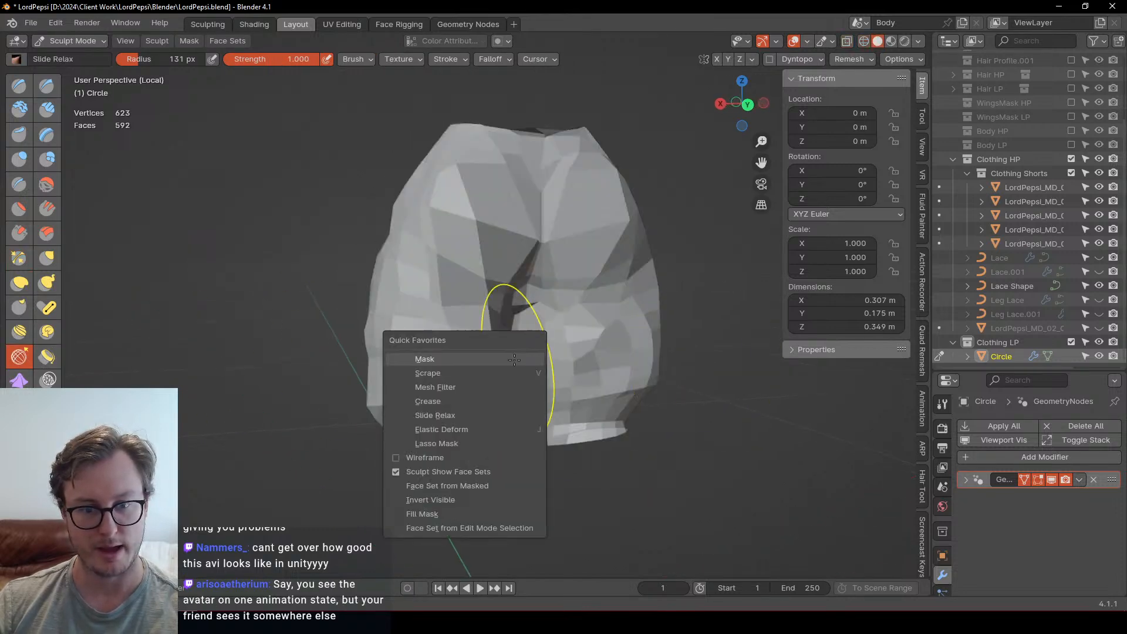
pyautogui.click(458, 457)
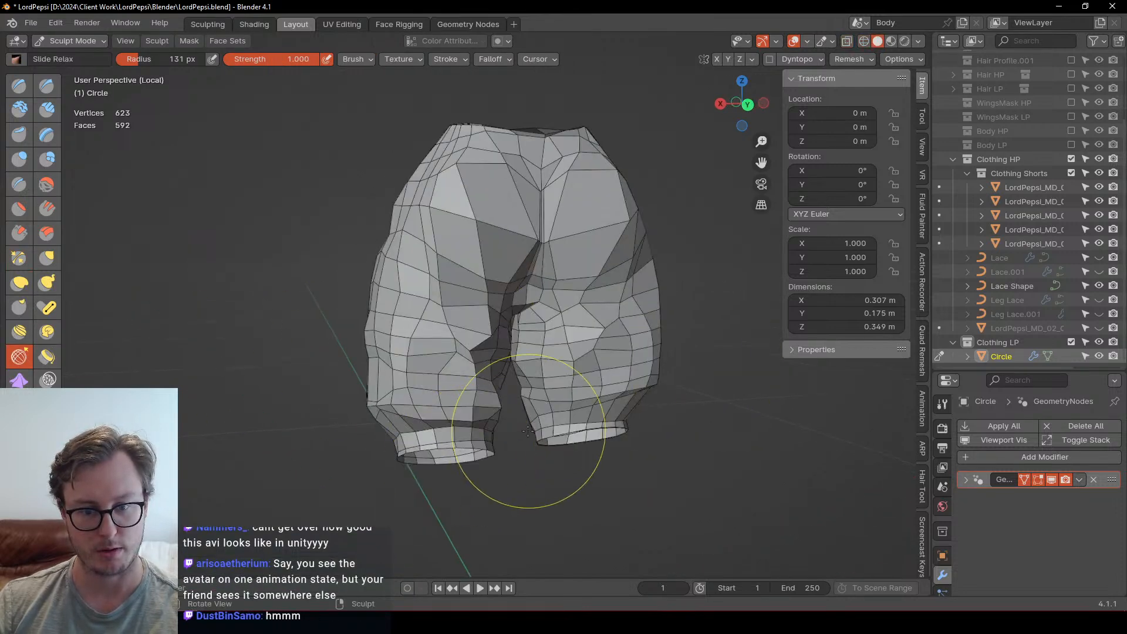
# Step: Relax the topology on the front, back, side and inner leg of one half of the shorts with the Slide Relax brush
pyautogui.moveTo(527, 431); pyautogui.dragTo(477, 308, button='middle')
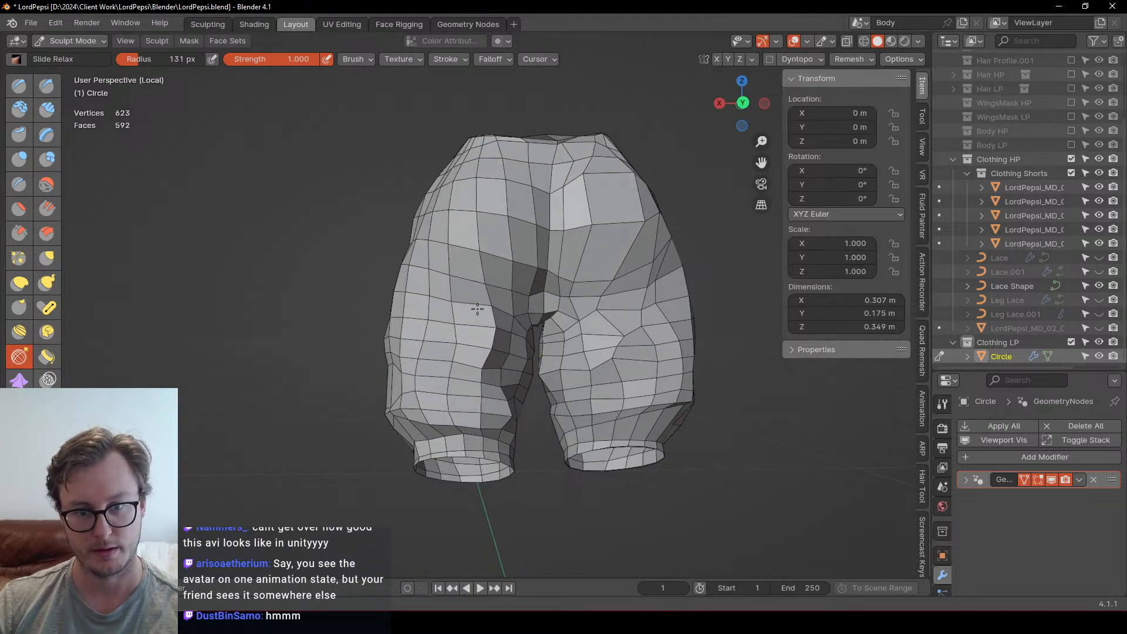
pyautogui.moveTo(403, 352); pyautogui.dragTo(304, 257, button='middle')
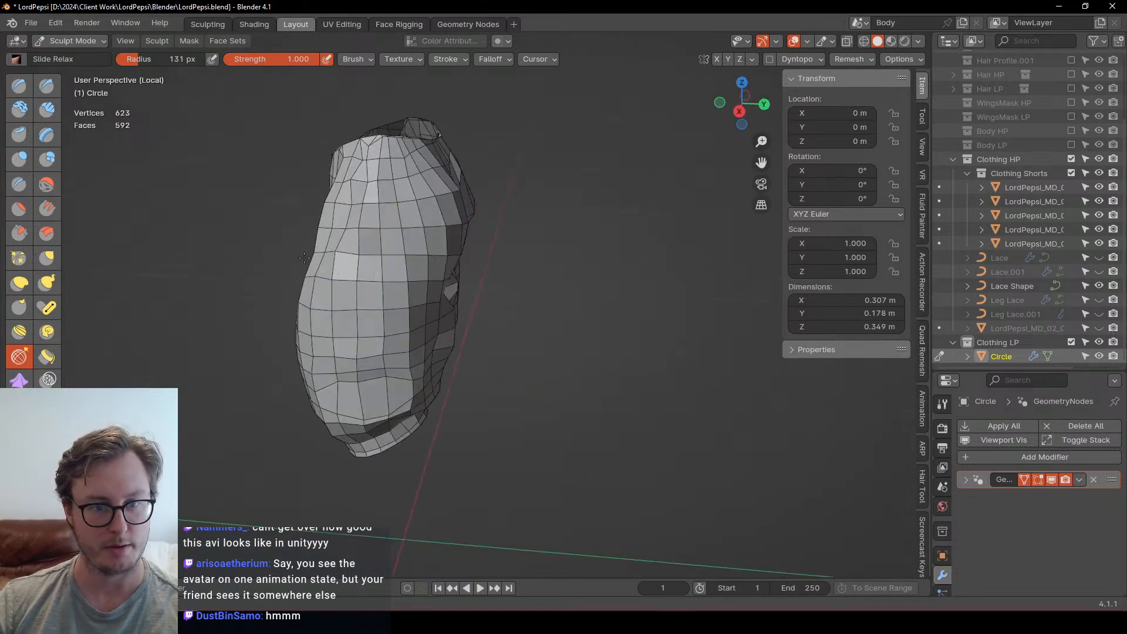
pyautogui.moveTo(410, 161); pyautogui.dragTo(490, 180, button='middle')
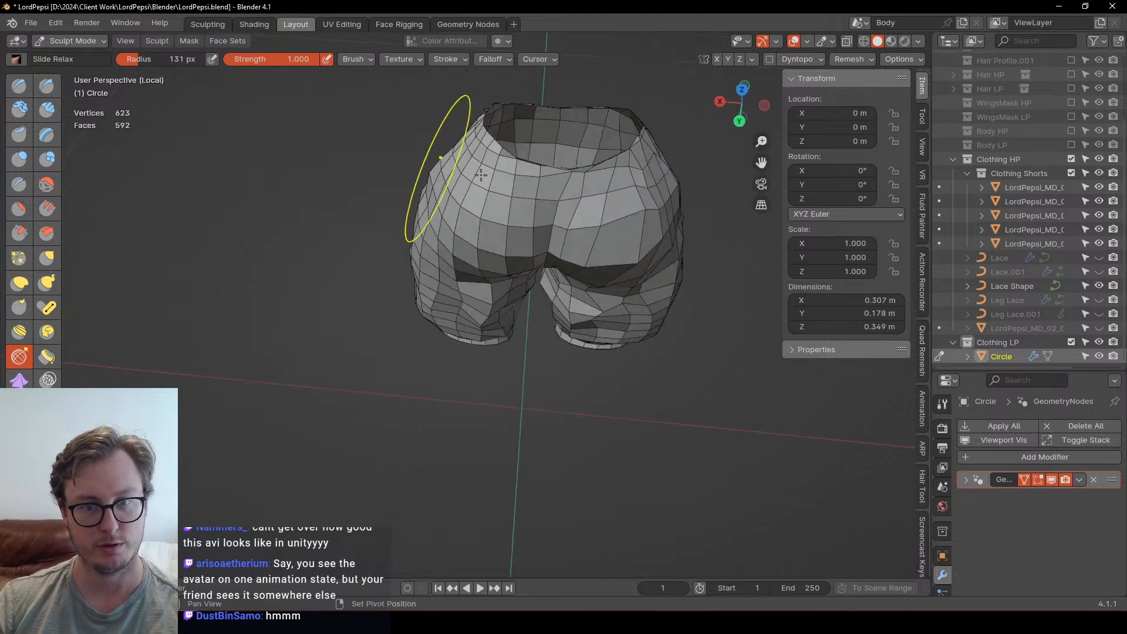
pyautogui.moveTo(598, 196)
pyautogui.mouseDown(button='middle')
pyautogui.moveTo(515, 196)
pyautogui.moveTo(405, 221)
pyautogui.mouseUp(button='middle')
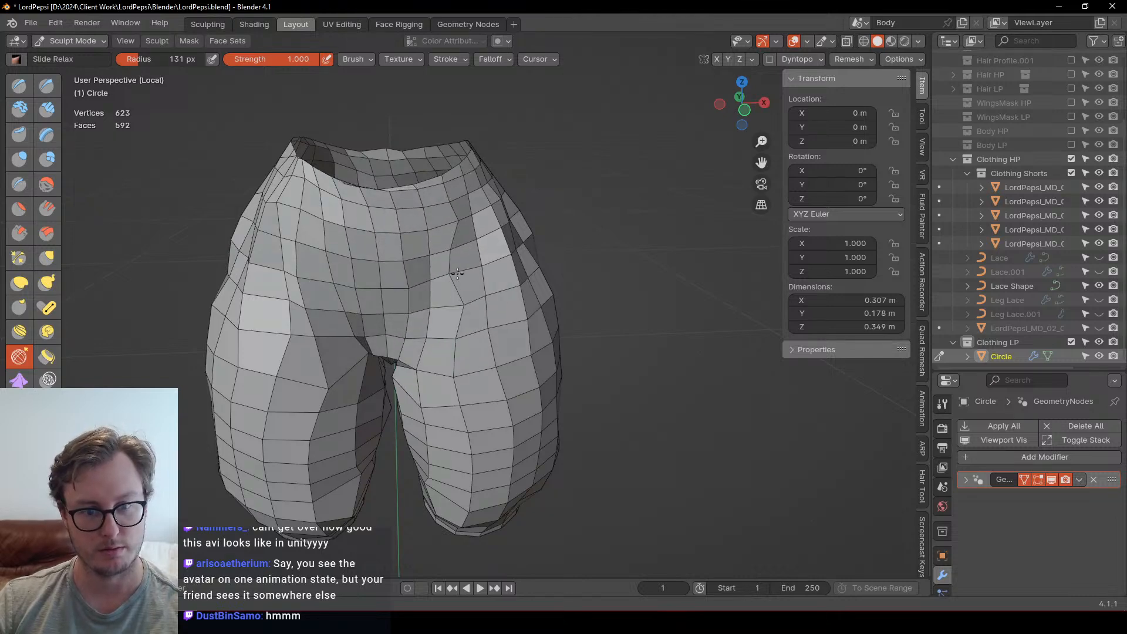
pyautogui.scroll(-3, 466, 306)
pyautogui.moveTo(466, 345); pyautogui.dragTo(598, 389, button='middle')
pyautogui.scroll(5, 469, 341)
pyautogui.scroll(-4, 567, 339)
pyautogui.moveTo(510, 362); pyautogui.dragTo(520, 372, button='middle')
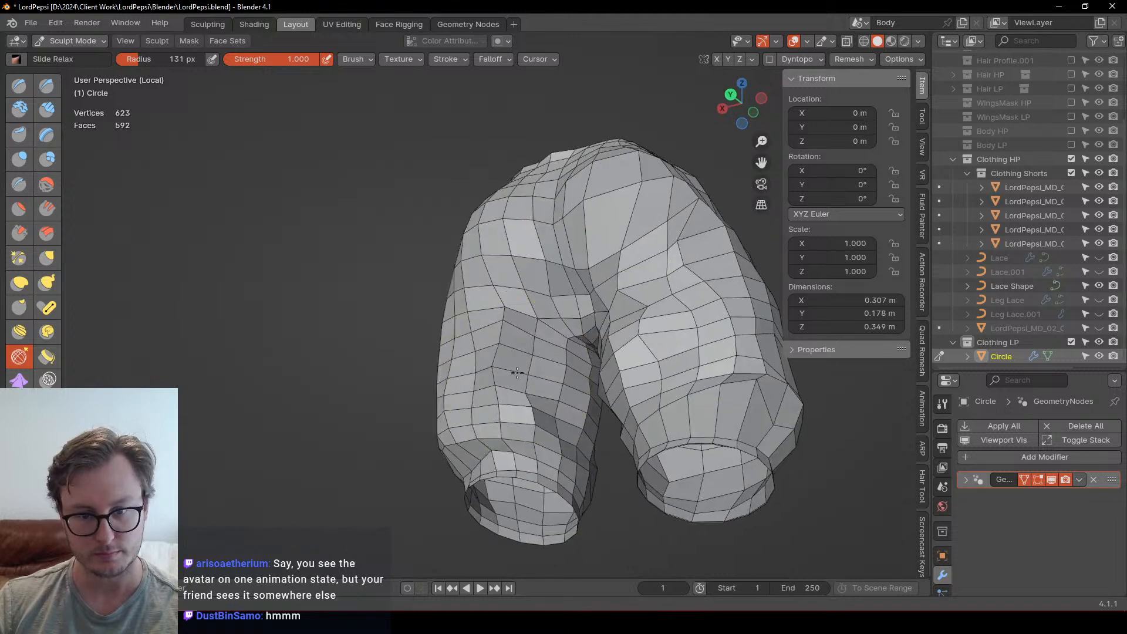
pyautogui.moveTo(502, 259); pyautogui.dragTo(607, 379, button='middle')
pyautogui.scroll(-2, 610, 379)
# Step: Enter Edit Mode and rip the shorts mesh apart along its centre edge loop, leaving the ripped edges in place
pyautogui.hotkey('ctrl', 'Tab')
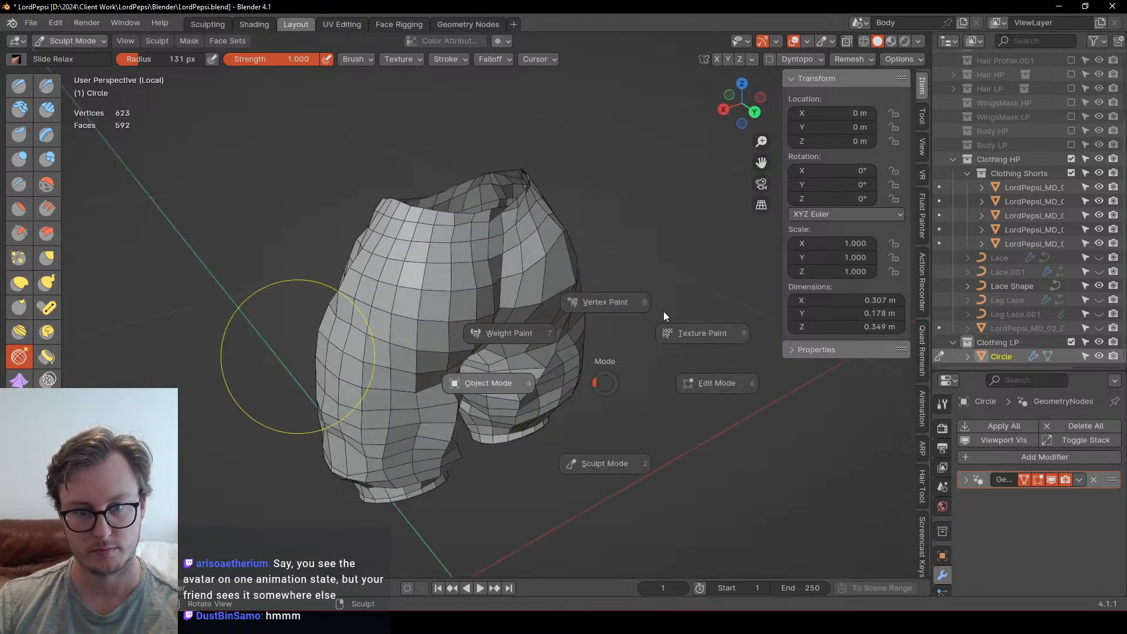
pyautogui.click(301, 357)
pyautogui.moveTo(499, 329); pyautogui.dragTo(582, 296, button='middle')
pyautogui.press('Tab')
pyautogui.keyDown('alt'); pyautogui.click(525, 275); pyautogui.keyUp('alt')
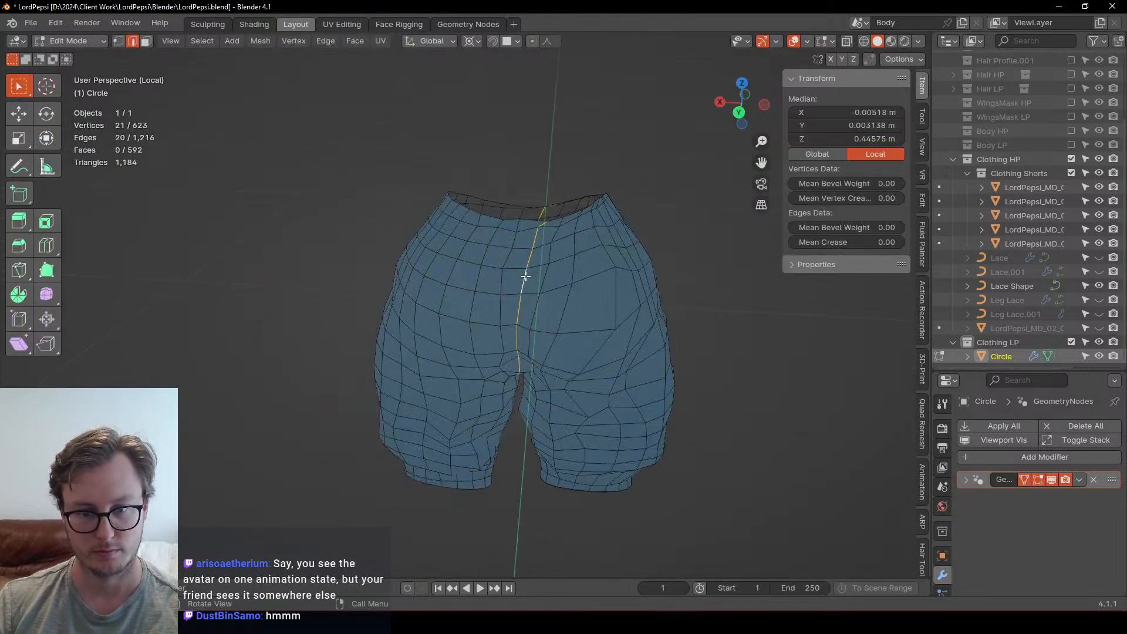
pyautogui.press('v')
pyautogui.rightClick(525, 275)
# Step: Select the linked geometry of the unrelaxed half of the shorts and delete its vertices
pyautogui.click(606, 275)
pyautogui.press('k')
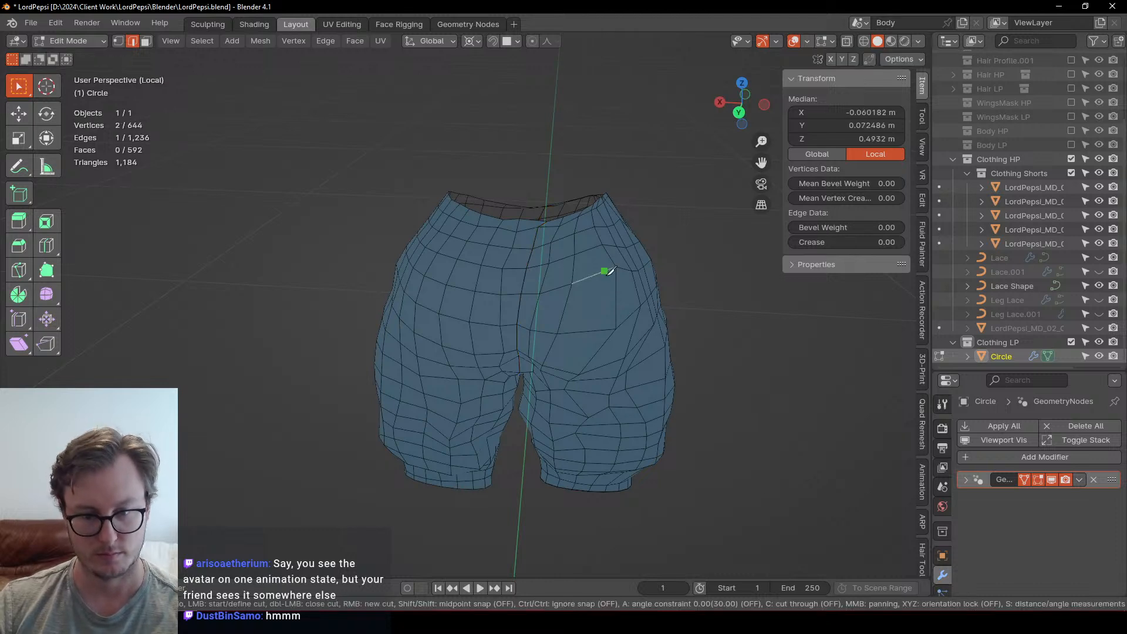
pyautogui.press('Escape')
pyautogui.hotkey('ctrl', 'l')
pyautogui.press('x')
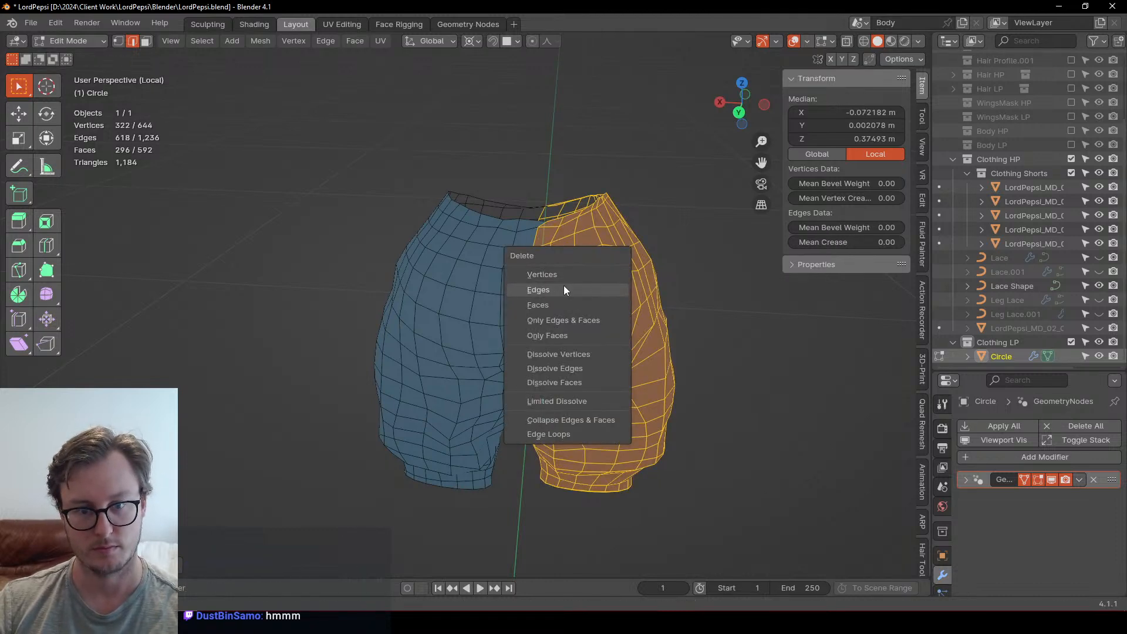
pyautogui.click(563, 285)
# Step: Flatten the remaining half's open centre edge loop by scaling it to 0 along X
pyautogui.click(537, 277)
pyautogui.keyDown('alt'); pyautogui.click(546, 273); pyautogui.keyUp('alt')
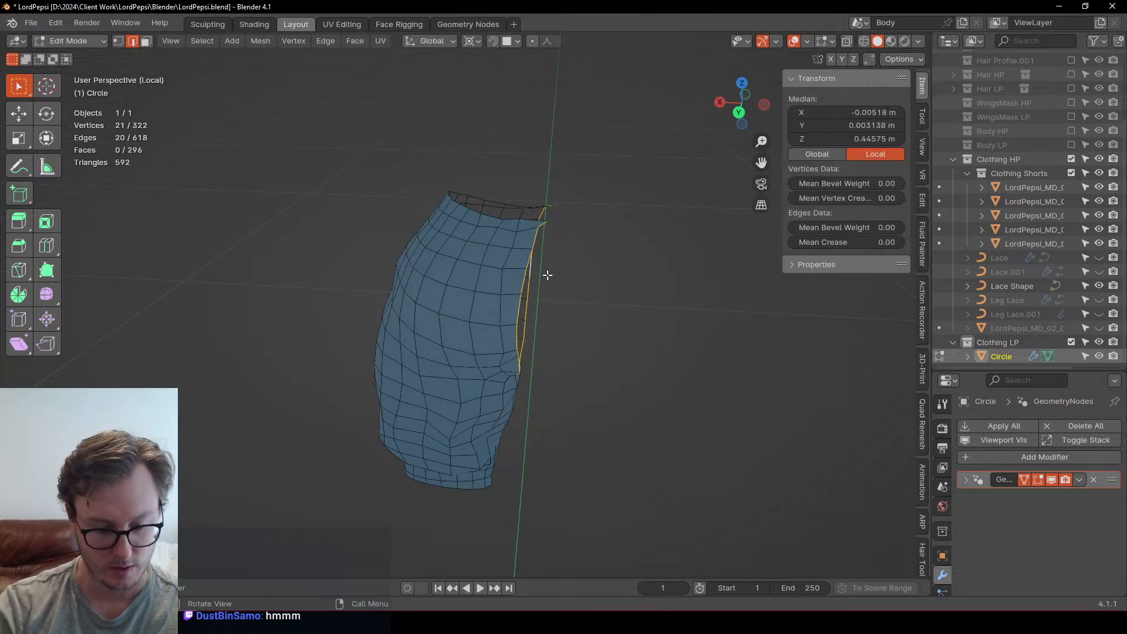
pyautogui.press('.')
pyautogui.press('Escape')
pyautogui.press('s')
pyautogui.press('x')
pyautogui.press('0')
pyautogui.press('Return')
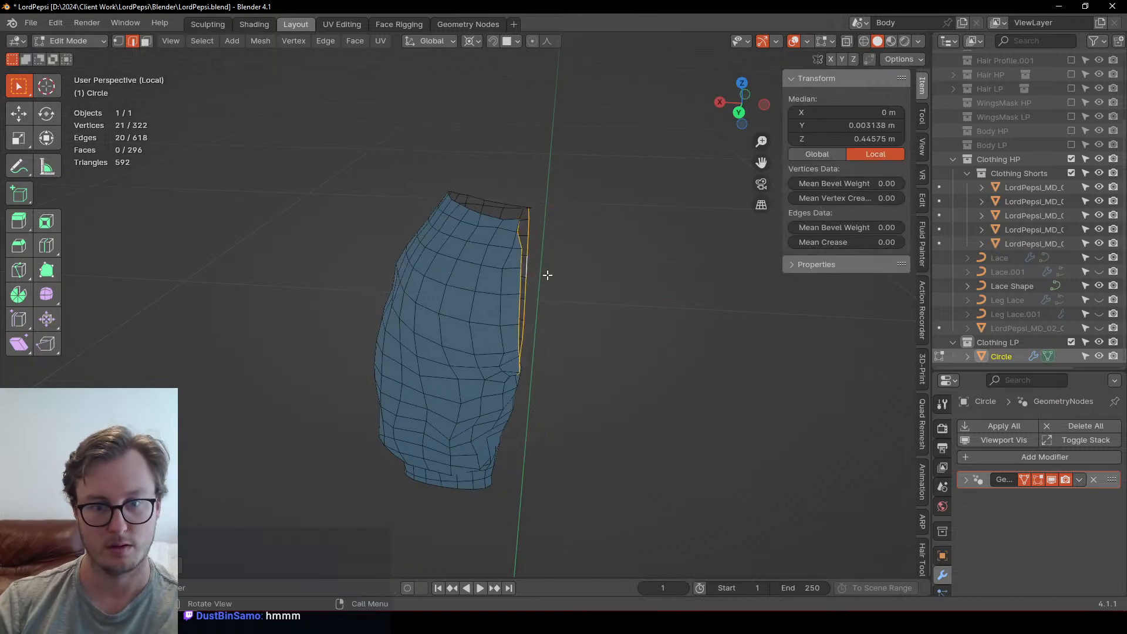
# Step: Return the half shorts to Sculpt Mode and relax the topology around the crotch, lower leg and cuff
pyautogui.press('Tab')
pyautogui.hotkey('ctrl', 'Tab')
pyautogui.moveTo(497, 241)
pyautogui.keyDown('shift'); pyautogui.mouseDown()
pyautogui.moveTo(477, 258)
pyautogui.moveTo(493, 327)
pyautogui.moveTo(464, 353)
pyautogui.mouseUp(); pyautogui.keyUp('shift')
pyautogui.moveTo(464, 372)
pyautogui.mouseDown(button='middle')
pyautogui.moveTo(438, 315)
pyautogui.moveTo(654, 370)
pyautogui.moveTo(558, 358)
pyautogui.mouseUp(button='middle')
pyautogui.scroll(5, 399, 382)
pyautogui.moveTo(408, 513)
pyautogui.keyDown('shift'); pyautogui.mouseDown()
pyautogui.moveTo(444, 470)
pyautogui.moveTo(422, 461)
pyautogui.mouseUp(); pyautogui.keyUp('shift')
pyautogui.moveTo(492, 396)
pyautogui.mouseDown(button='middle')
pyautogui.moveTo(475, 377)
pyautogui.moveTo(348, 368)
pyautogui.mouseUp(button='middle')
pyautogui.keyDown('shift'); pyautogui.moveTo(347, 367); pyautogui.dragTo(365, 348); pyautogui.keyUp('shift')
pyautogui.moveTo(611, 359); pyautogui.dragTo(485, 351, button='middle')
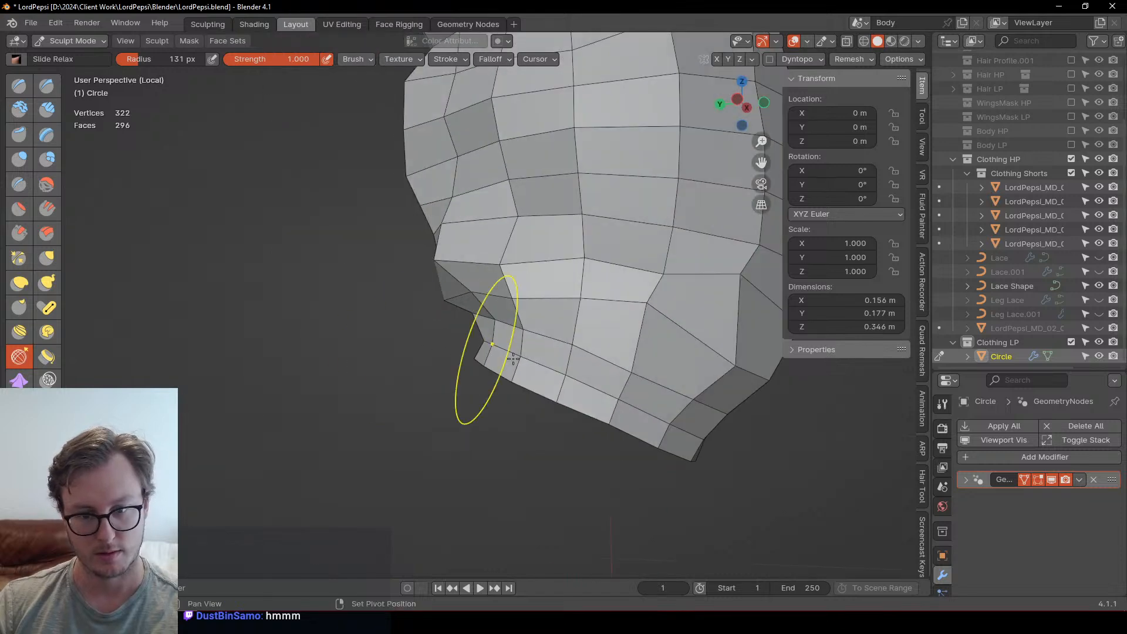
# Step: Relax the topology along the outer side, hip and waist of the half shorts with the Slide Relax brush
pyautogui.scroll(-4, 620, 396)
pyautogui.moveTo(619, 380); pyautogui.dragTo(445, 300, button='middle')
pyautogui.scroll(3, 513, 299)
pyautogui.scroll(-3, 470, 234)
pyautogui.moveTo(418, 256); pyautogui.dragTo(571, 286, button='middle')
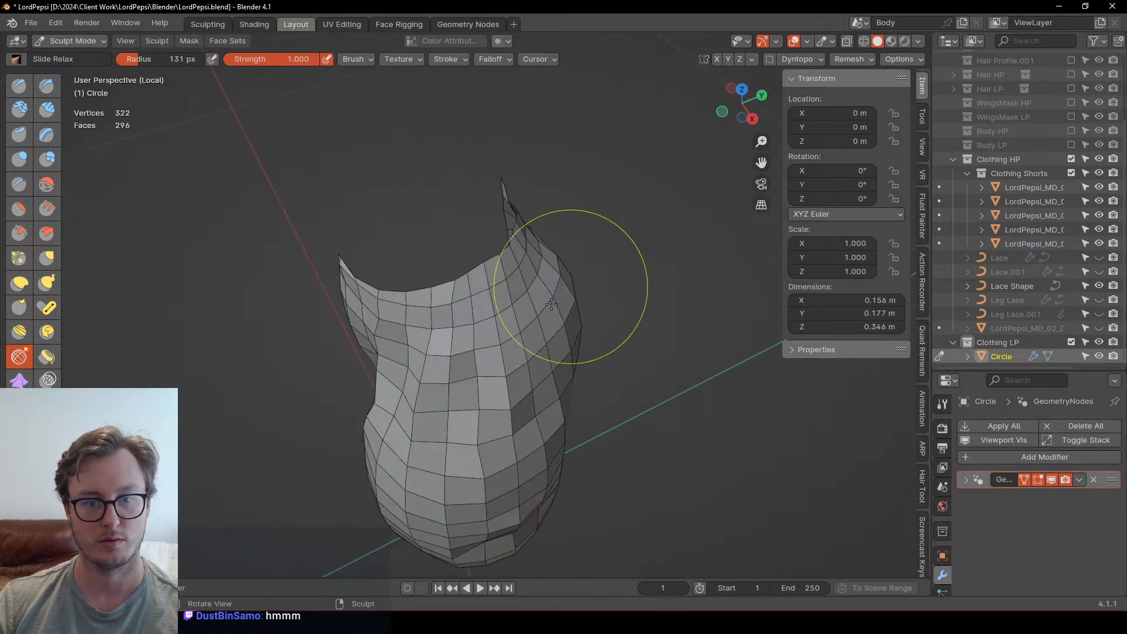
pyautogui.moveTo(464, 305); pyautogui.dragTo(553, 314, button='middle')
pyautogui.keyDown('shift'); pyautogui.moveTo(401, 309); pyautogui.dragTo(422, 302); pyautogui.keyUp('shift')
pyautogui.moveTo(423, 268)
pyautogui.mouseDown(button='middle')
pyautogui.moveTo(528, 261)
pyautogui.moveTo(517, 261)
pyautogui.mouseUp(button='middle')
# Step: Switch the half shorts back to Object Mode and save the file
pyautogui.hotkey('ctrl', 'Tab')
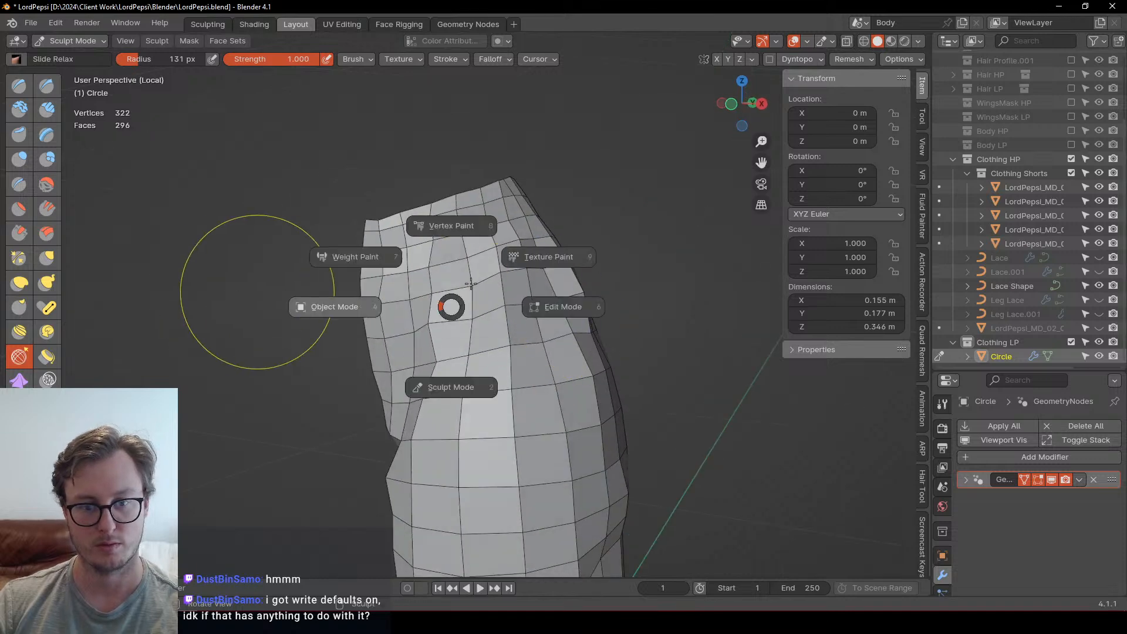
pyautogui.click(257, 257)
pyautogui.scroll(-4, 568, 302)
pyautogui.hotkey('ctrl', 's')
# Step: Align to the right view, re-enter Sculpt Mode and work over the lower leg with the Slide Relax brush
pyautogui.press('KP_3')
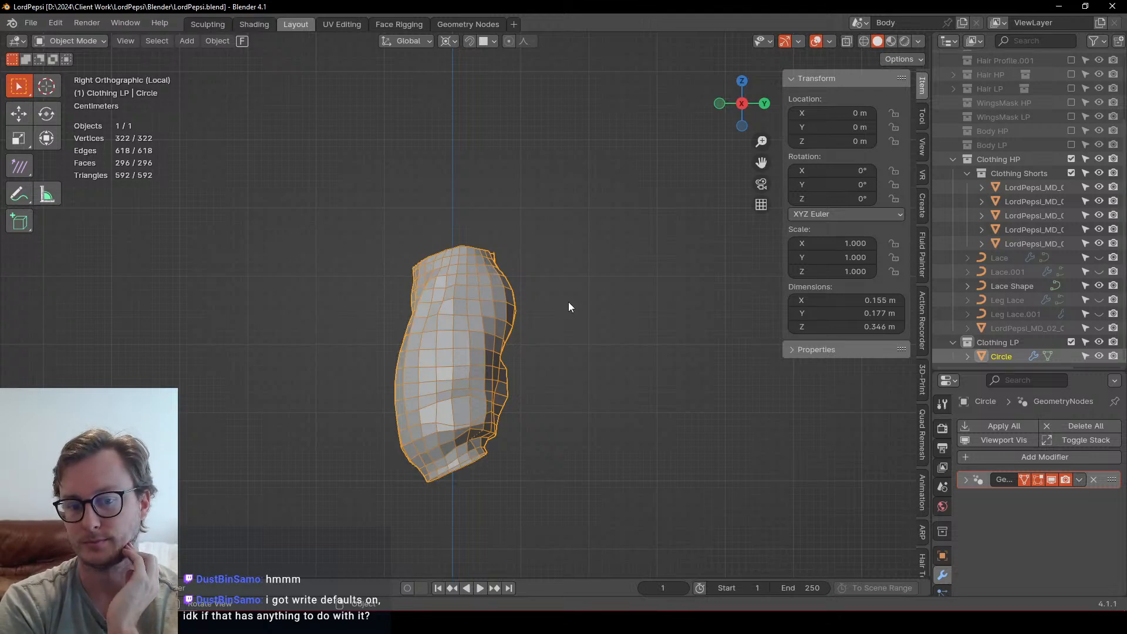
pyautogui.hotkey('ctrl', 'Tab')
pyautogui.click(557, 350)
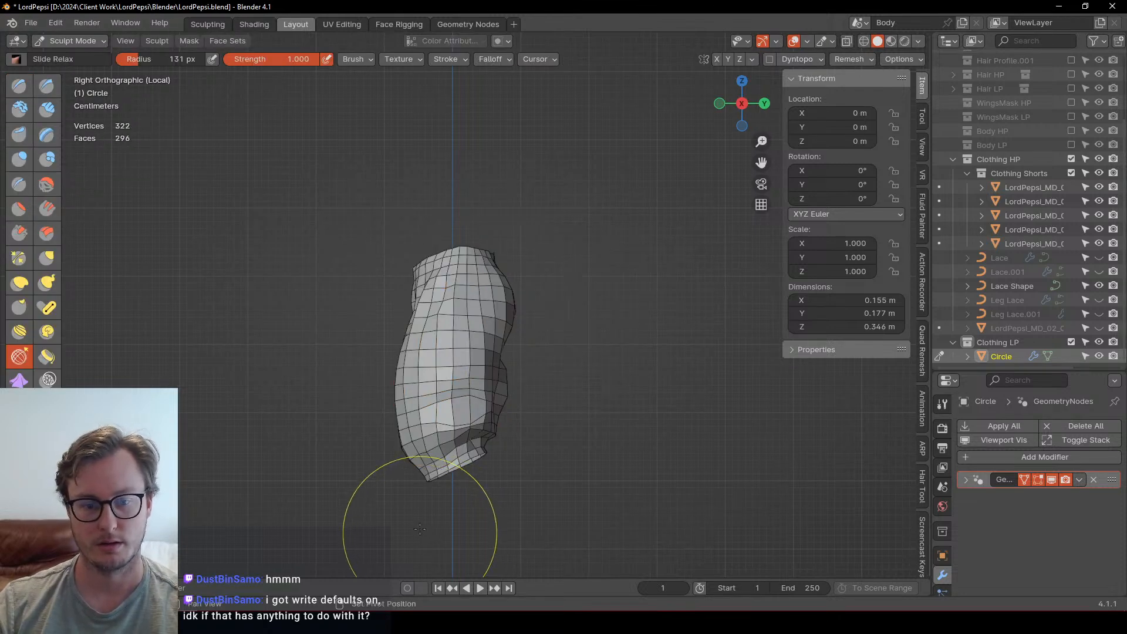
pyautogui.scroll(3, 488, 532)
pyautogui.moveTo(488, 533)
pyautogui.keyDown('shift'); pyautogui.mouseDown(button='middle')
pyautogui.moveTo(509, 320)
pyautogui.moveTo(428, 271)
pyautogui.moveTo(386, 286)
pyautogui.moveTo(390, 297)
pyautogui.moveTo(378, 213)
pyautogui.moveTo(463, 235)
pyautogui.mouseUp(button='middle'); pyautogui.keyUp('shift')
pyautogui.moveTo(447, 332); pyautogui.dragTo(557, 355, button='middle')
# Step: Return to Object Mode and set the half shorts to smooth shading
pyautogui.hotkey('ctrl', 'Tab')
pyautogui.click(420, 280)
pyautogui.rightClick(528, 277)
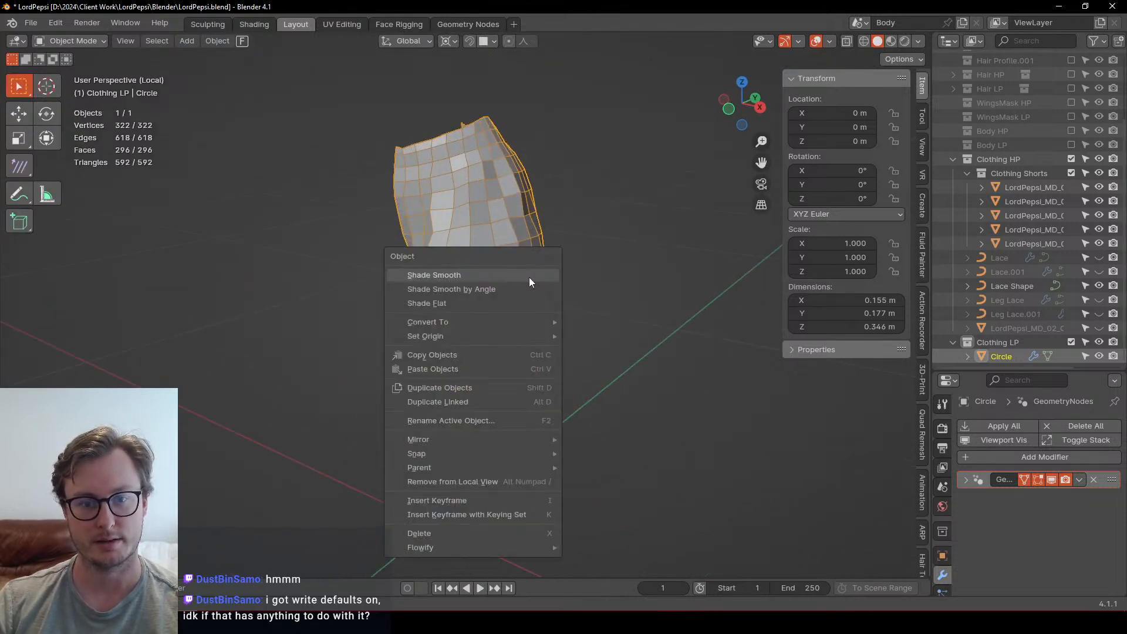
pyautogui.click(529, 277)
# Step: Duplicate the half shorts' Geometry Nodes modifier and apply one copy, keeping the other live
pyautogui.moveTo(373, 260); pyautogui.dragTo(525, 261, button='middle')
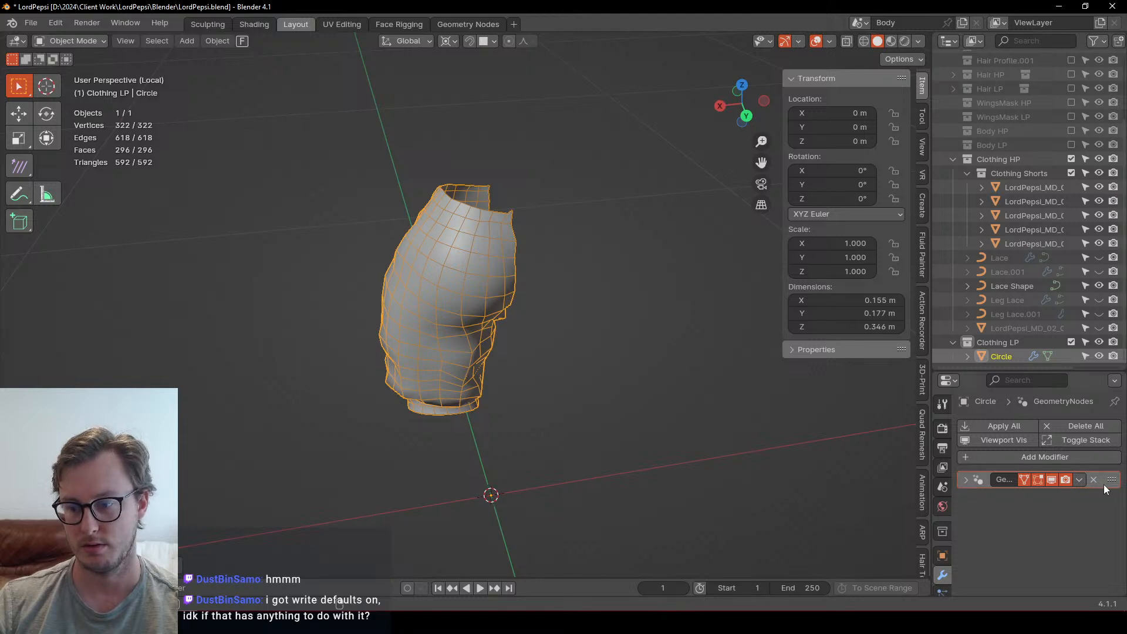
pyautogui.hotkey('shift', 'd')
pyautogui.hotkey('ctrl', 'a')
# Step: In Edit Mode, raise the waist opening's edge loop about 0.0225 m along Z
pyautogui.press('Tab')
pyautogui.moveTo(533, 270); pyautogui.dragTo(518, 252, button='middle')
pyautogui.scroll(2, 491, 200)
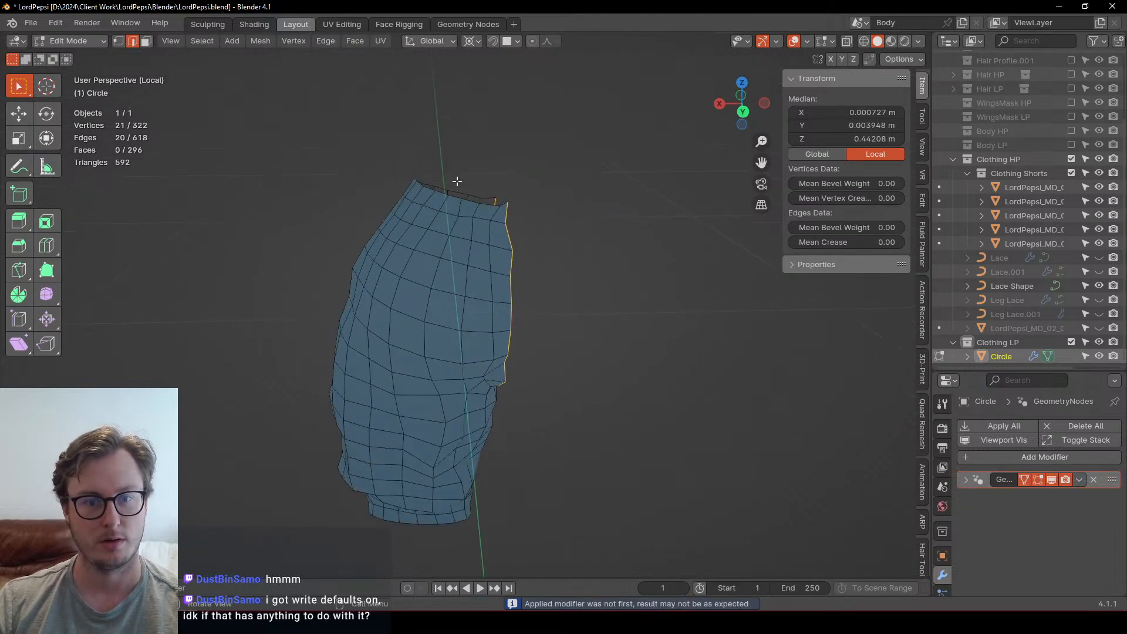
pyautogui.click(456, 181)
pyautogui.keyDown('alt'); pyautogui.click(461, 175); pyautogui.keyUp('alt')
pyautogui.press('g')
pyautogui.press('z')
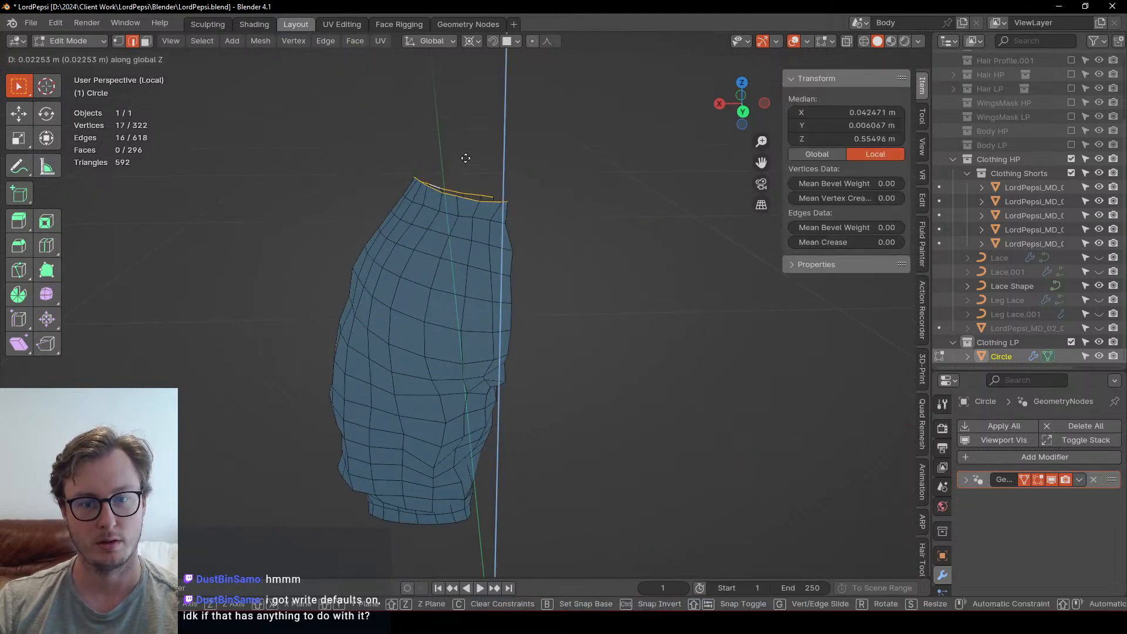
pyautogui.click(465, 158)
pyautogui.moveTo(465, 158); pyautogui.dragTo(540, 249, button='middle')
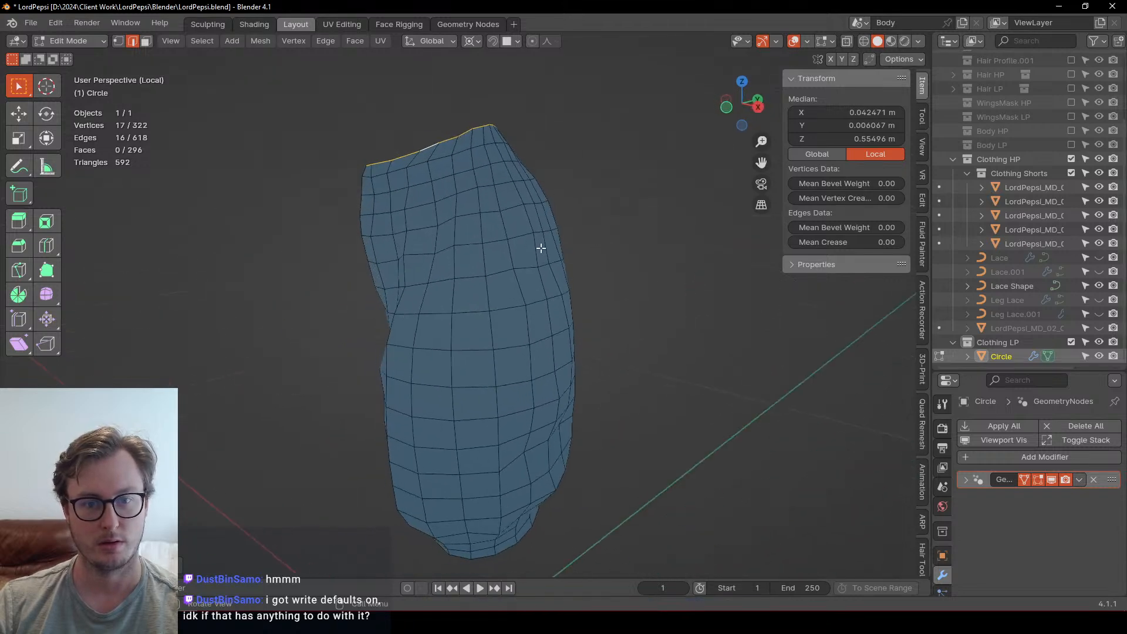
# Step: Evenly space the vertices of an edge loop just below the waistband with the LoopTools Space operation
pyautogui.keyDown('alt'); pyautogui.keyDown('shift'); pyautogui.click(444, 157); pyautogui.keyUp('shift'); pyautogui.keyUp('alt')
pyautogui.keyDown('alt'); pyautogui.keyDown('shift'); pyautogui.click(448, 177); pyautogui.keyUp('shift'); pyautogui.keyUp('alt')
pyautogui.keyDown('alt'); pyautogui.keyDown('shift'); pyautogui.click(448, 196); pyautogui.keyUp('shift'); pyautogui.keyUp('alt')
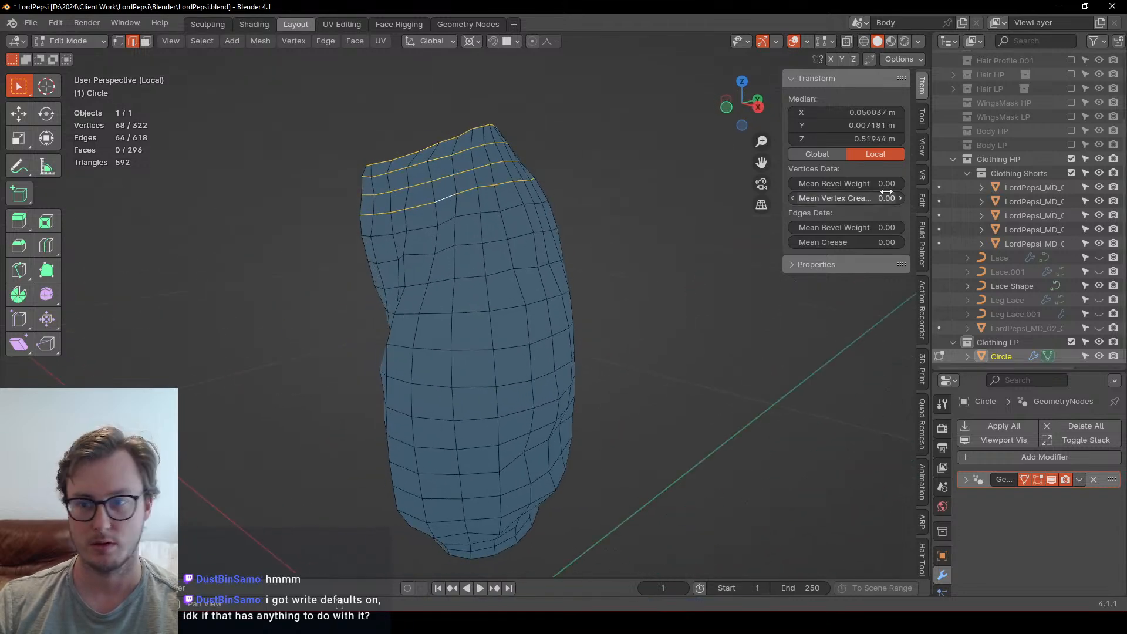
pyautogui.click(922, 203)
pyautogui.moveTo(453, 211); pyautogui.dragTo(491, 215, button='middle')
pyautogui.hotkey('alt', 'a')
pyautogui.keyDown('alt'); pyautogui.click(492, 215); pyautogui.keyUp('alt')
pyautogui.click(873, 202)
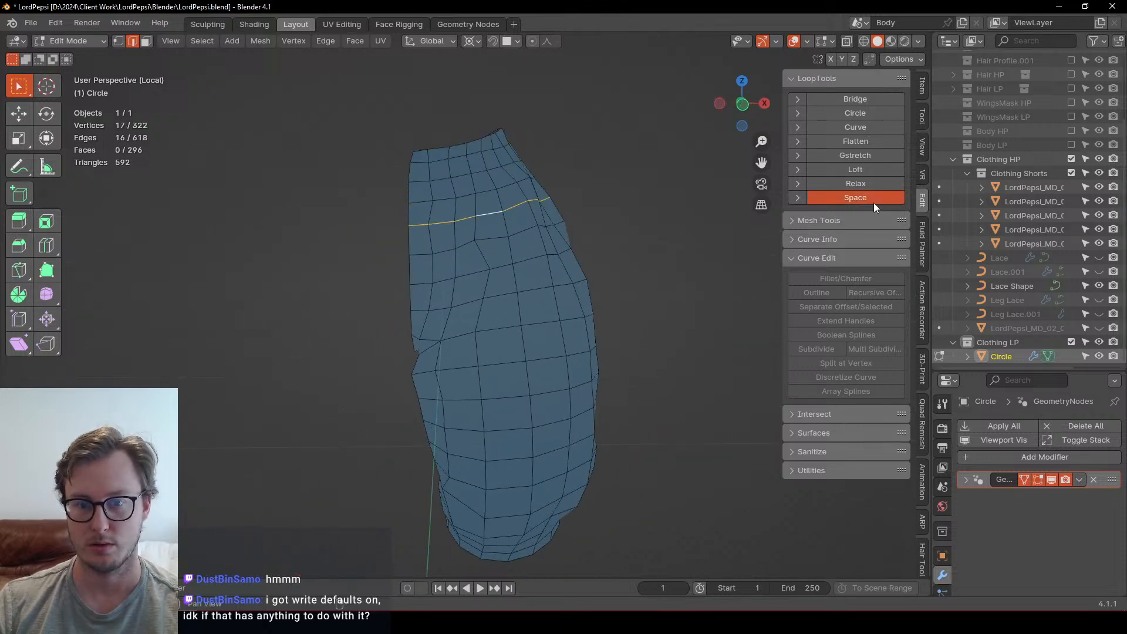
# Step: Evenly space the vertices of the uneven edge loop lower down across the hip with LoopTools Space
pyautogui.moveTo(632, 235); pyautogui.dragTo(565, 237, button='middle')
pyautogui.keyDown('alt'); pyautogui.click(469, 229); pyautogui.keyUp('alt')
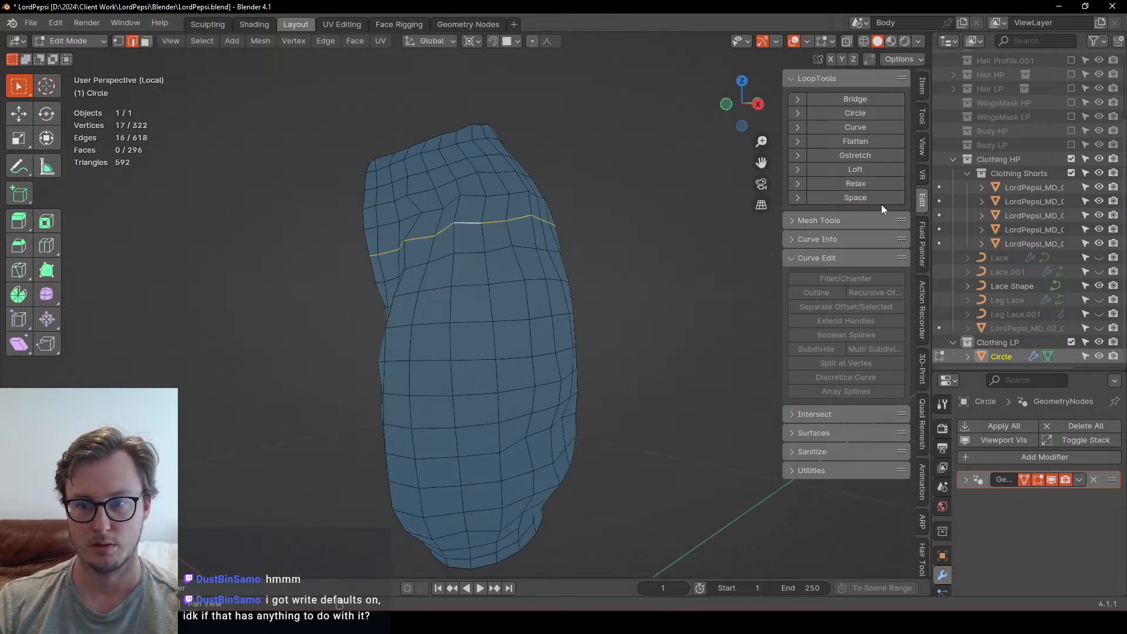
pyautogui.click(836, 196)
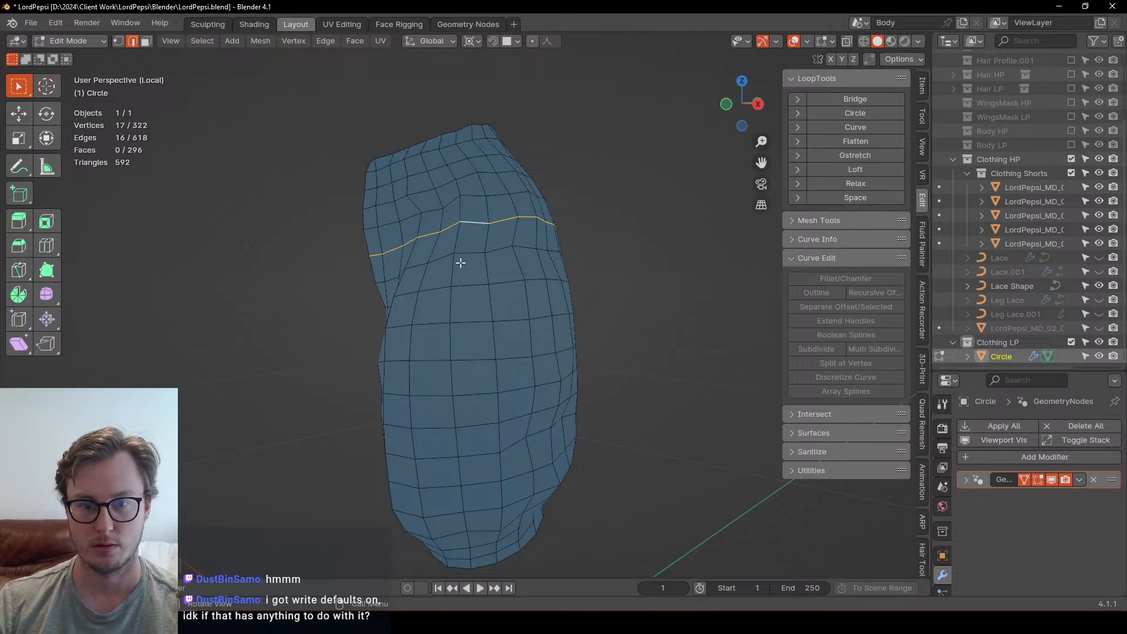
pyautogui.moveTo(460, 262); pyautogui.dragTo(526, 271, button='middle')
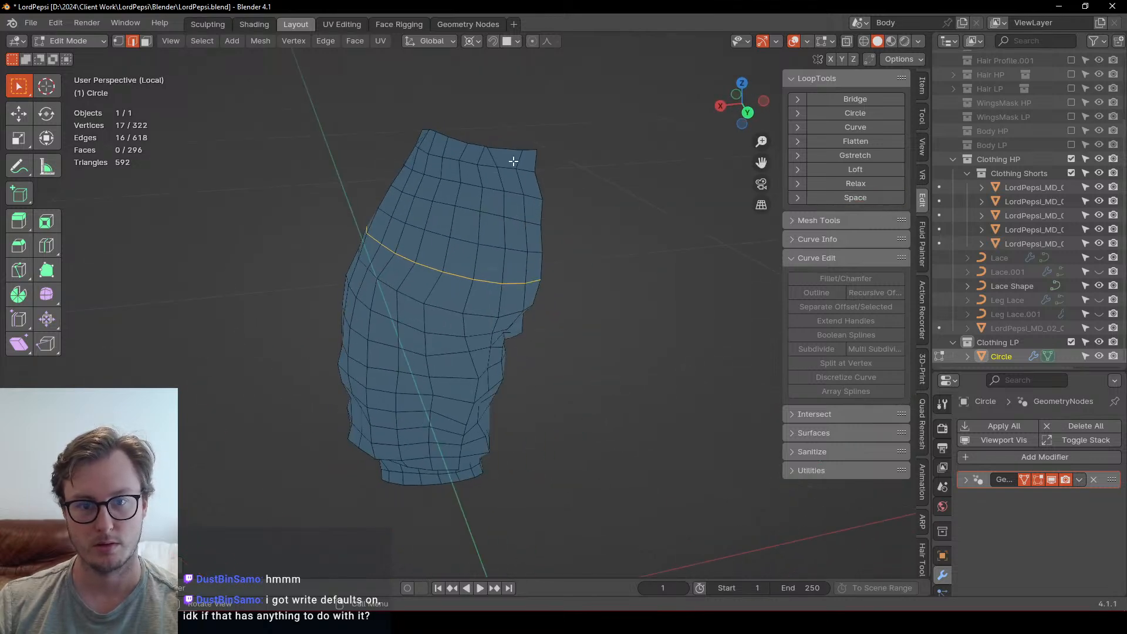
# Step: In Object Mode, duplicate the Geometry Nodes modifier again and apply one copy to conform the edited loops
pyautogui.press('Tab')
pyautogui.hotkey('shift', 'd')
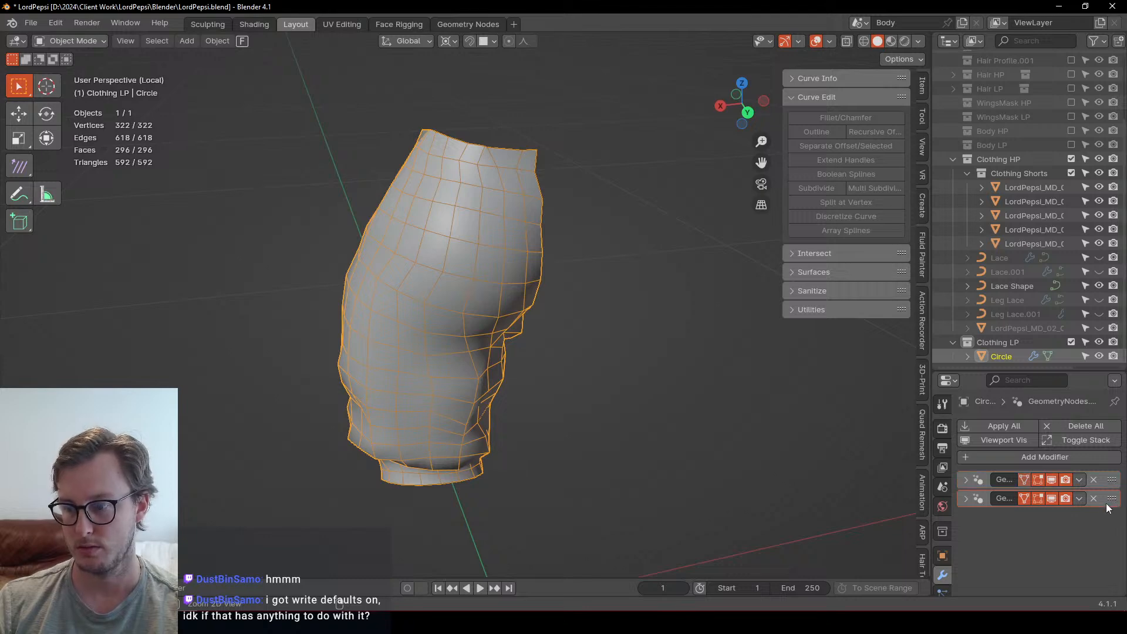
pyautogui.hotkey('ctrl', 'a')
# Step: Switch to Sculpt Mode and relax the topology around the waist, seat and inner leg with the Slide Relax brush
pyautogui.hotkey('ctrl', 'Tab')
pyautogui.scroll(3, 494, 245)
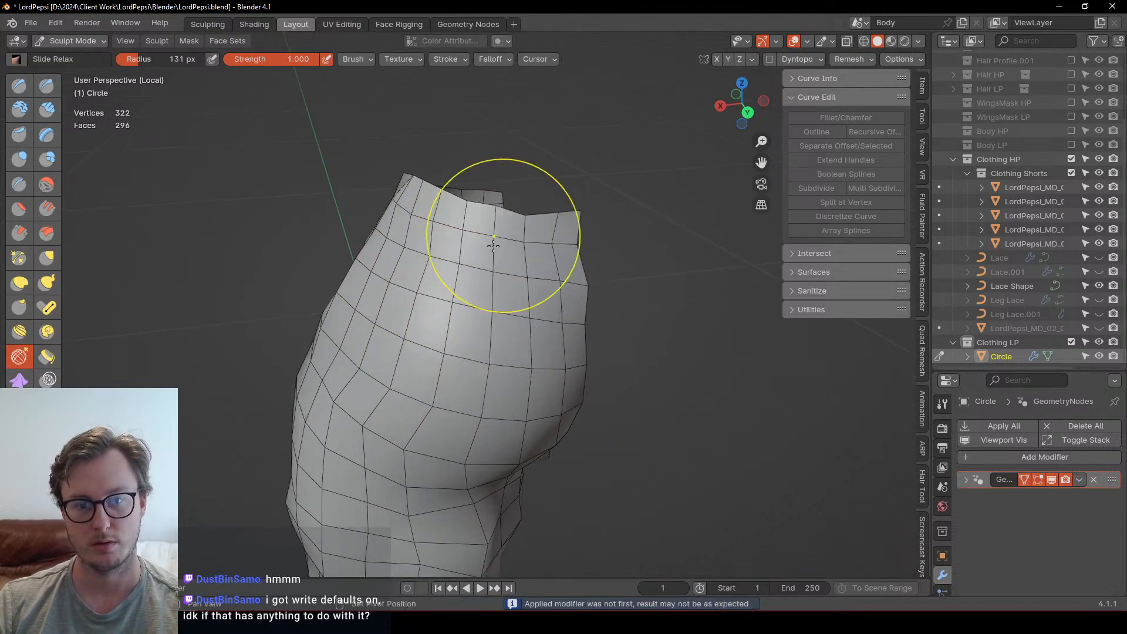
pyautogui.moveTo(494, 245)
pyautogui.mouseDown(button='middle')
pyautogui.moveTo(453, 213)
pyautogui.moveTo(553, 213)
pyautogui.mouseUp(button='middle')
pyautogui.moveTo(428, 239)
pyautogui.mouseDown(button='middle')
pyautogui.moveTo(488, 341)
pyautogui.moveTo(486, 312)
pyautogui.moveTo(286, 357)
pyautogui.moveTo(440, 341)
pyautogui.moveTo(385, 385)
pyautogui.moveTo(509, 332)
pyautogui.moveTo(587, 365)
pyautogui.mouseUp(button='middle')
pyautogui.scroll(3, 463, 399)
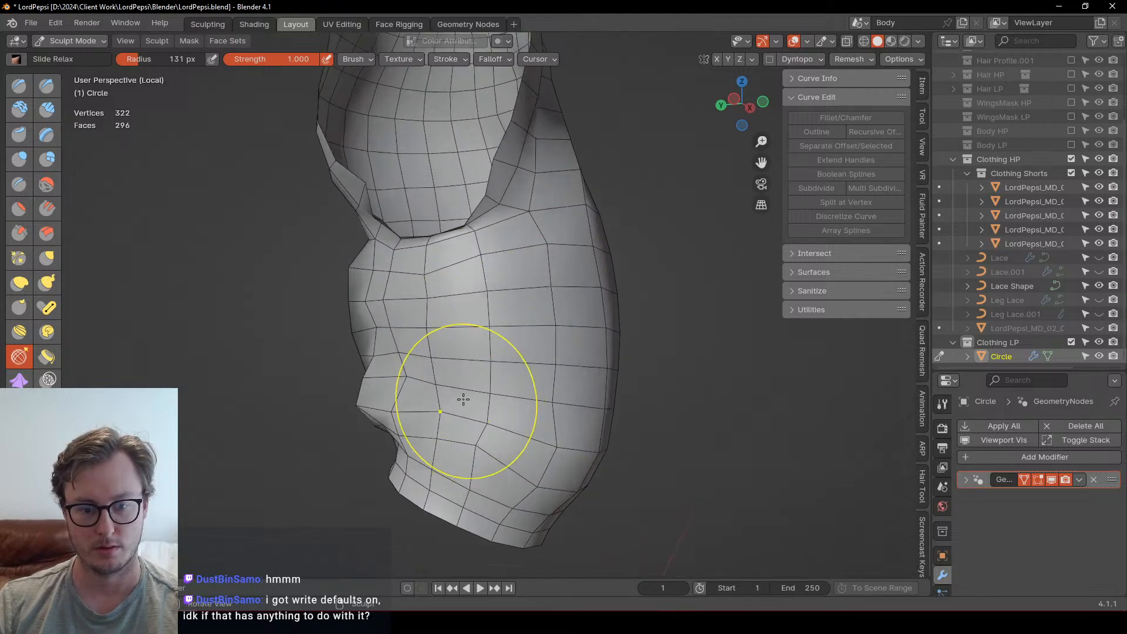
pyautogui.moveTo(463, 399)
pyautogui.mouseDown(button='middle')
pyautogui.moveTo(433, 365)
pyautogui.moveTo(455, 352)
pyautogui.moveTo(364, 264)
pyautogui.moveTo(417, 303)
pyautogui.moveTo(458, 313)
pyautogui.mouseUp(button='middle')
# Step: In Object Mode, add an X-axis Mirror modifier to the half shorts and move it above the Geometry Nodes modifier
pyautogui.hotkey('ctrl', 'Tab')
pyautogui.moveTo(252, 287)
pyautogui.mouseDown(button='middle')
pyautogui.moveTo(382, 260)
pyautogui.moveTo(639, 363)
pyautogui.mouseUp(button='middle')
pyautogui.scroll(-4, 382, 259)
pyautogui.press('q')
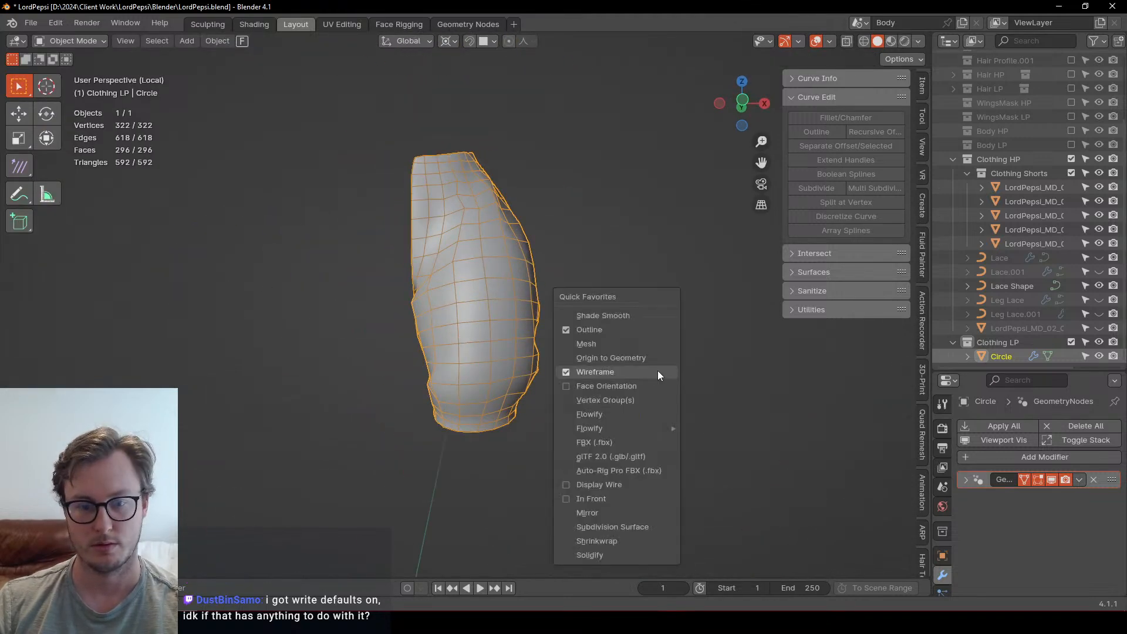
pyautogui.click(590, 511)
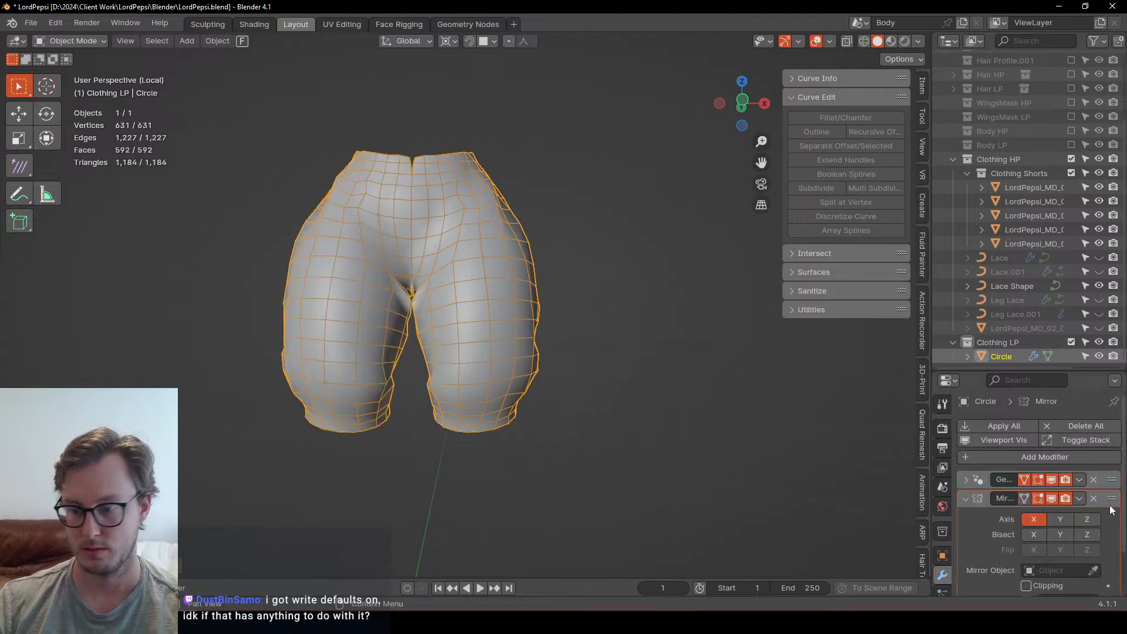
pyautogui.moveTo(1111, 499); pyautogui.dragTo(1100, 480)
# Step: Flatten the centre edge loop onto the mirror plane in Edit Mode to close the seam, and return to Object Mode
pyautogui.scroll(4, 466, 301)
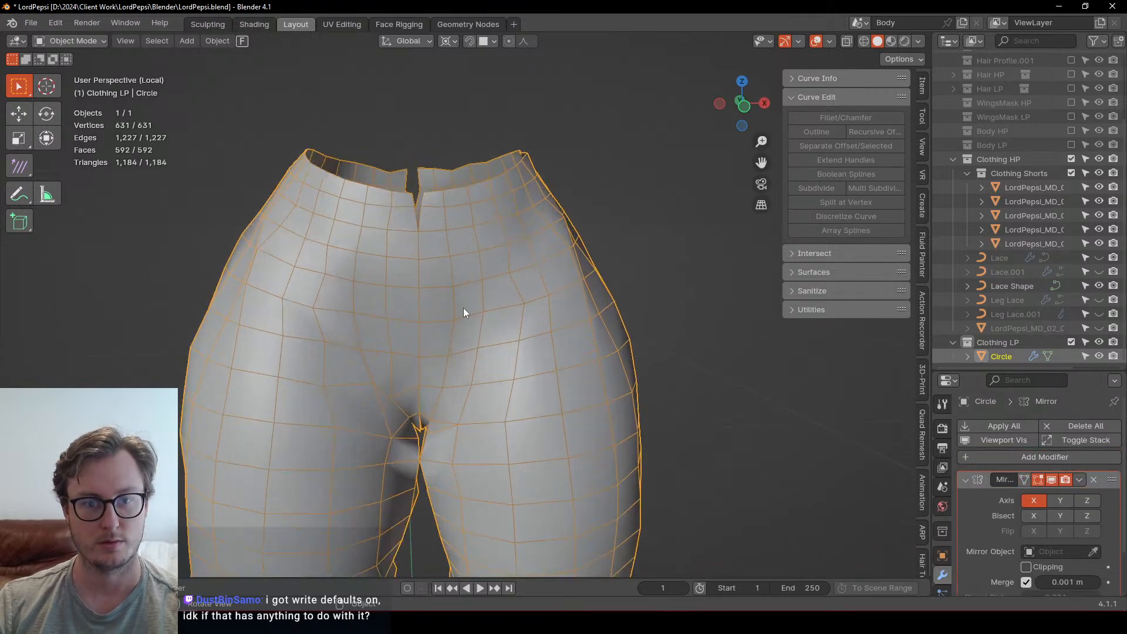
pyautogui.press('Tab')
pyautogui.click(411, 174)
pyautogui.keyDown('alt'); pyautogui.click(410, 172); pyautogui.keyUp('alt')
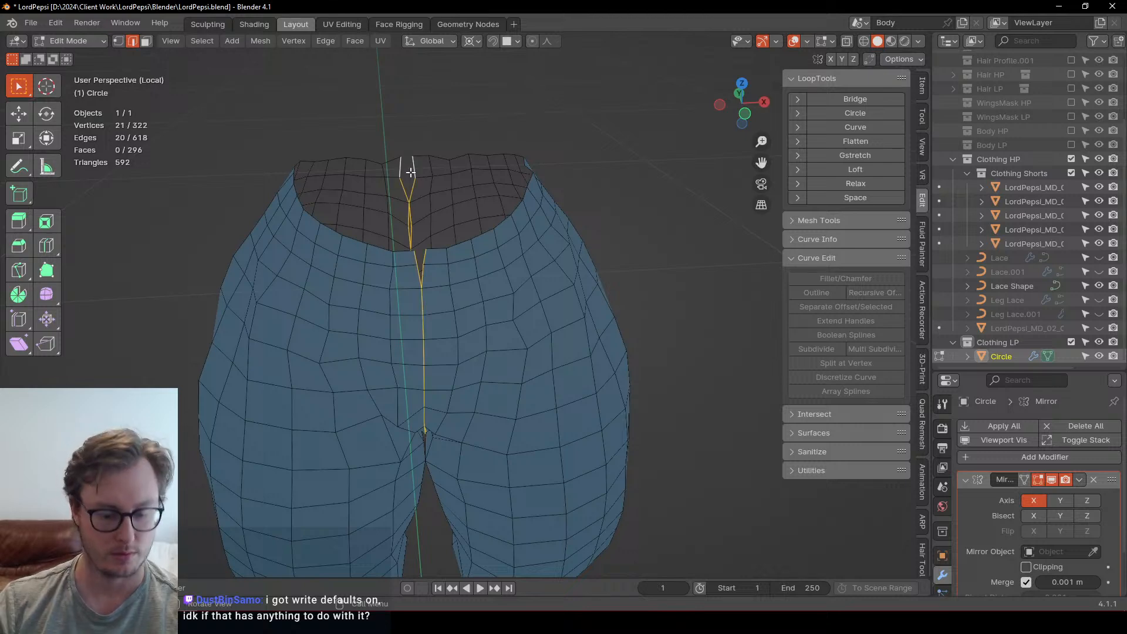
pyautogui.hotkey('shift', 's')
pyautogui.press('Tab')
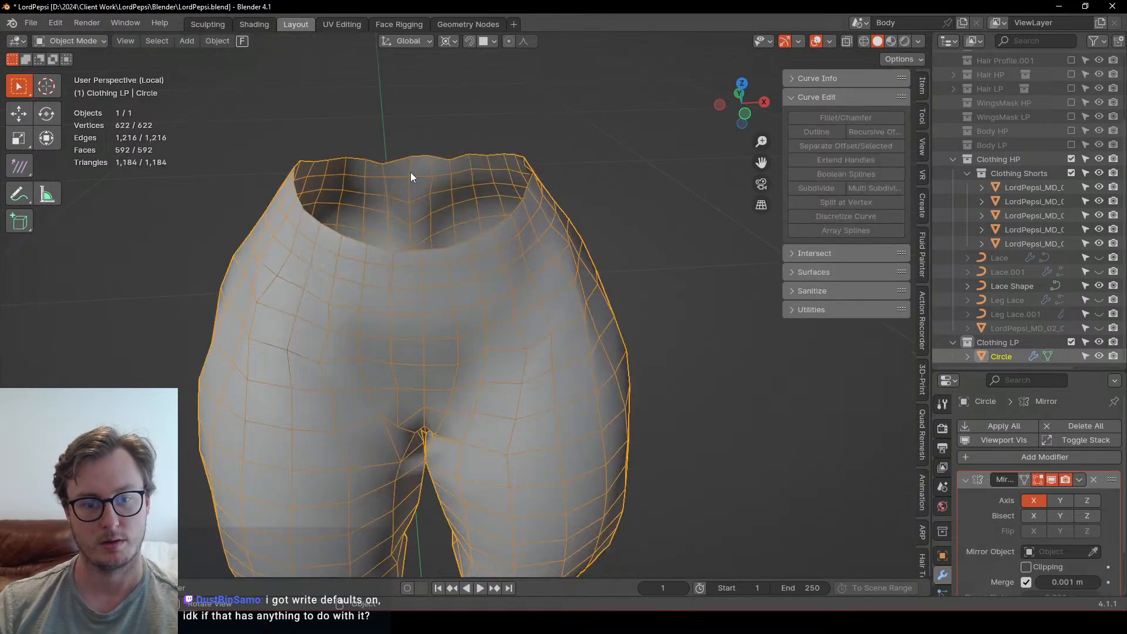
# Step: Exit local view to show the low-poly shorts together with the high-poly clothing
pyautogui.scroll(-4, 411, 171)
pyautogui.moveTo(412, 171); pyautogui.dragTo(441, 319, button='middle')
pyautogui.press('KP_Divide')
pyautogui.scroll(5, 522, 338)
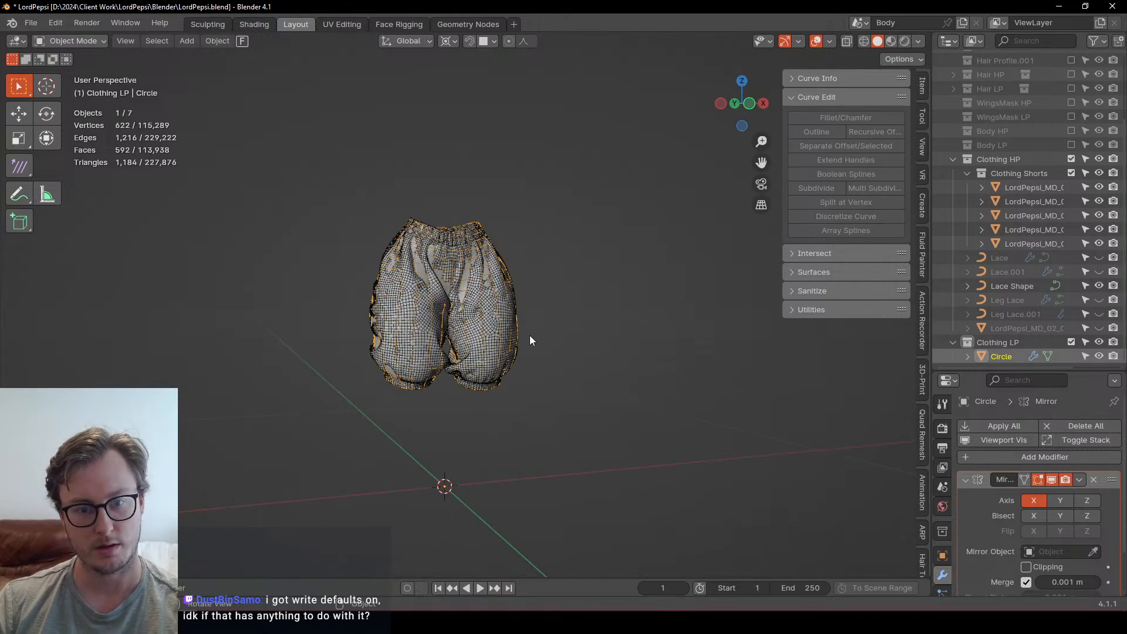
# Step: Isolate the low-poly shorts in local view, convert them to a mesh with all modifiers applied, and save the file
pyautogui.moveTo(584, 326); pyautogui.dragTo(547, 330, button='middle')
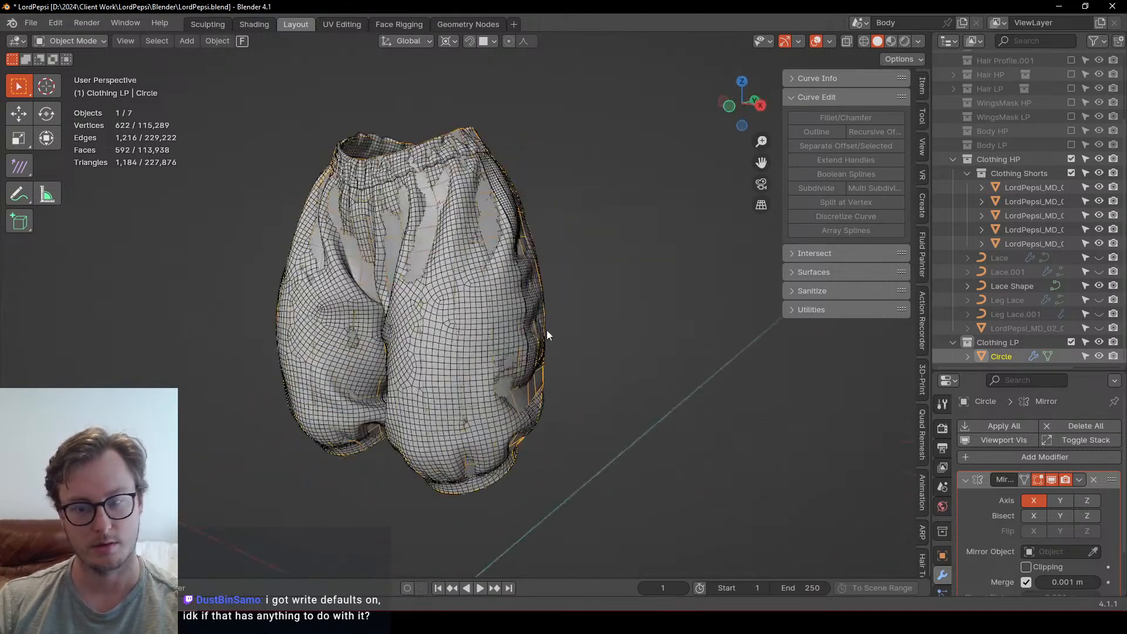
pyautogui.press('KP_Divide')
pyautogui.press('q')
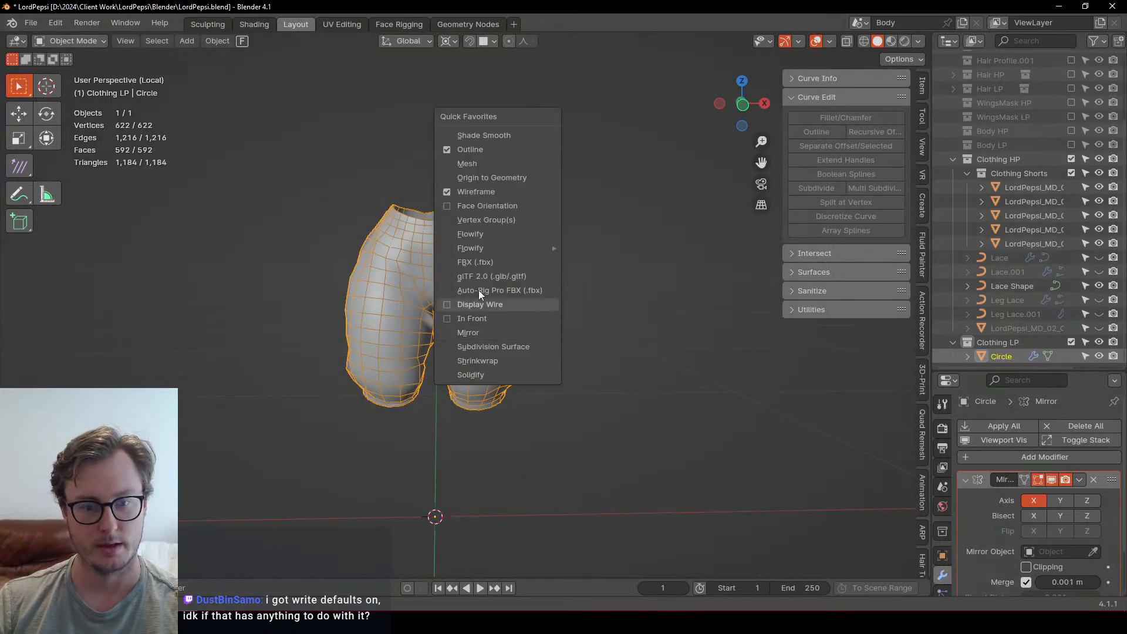
pyautogui.click(466, 164)
pyautogui.hotkey('ctrl', 's')
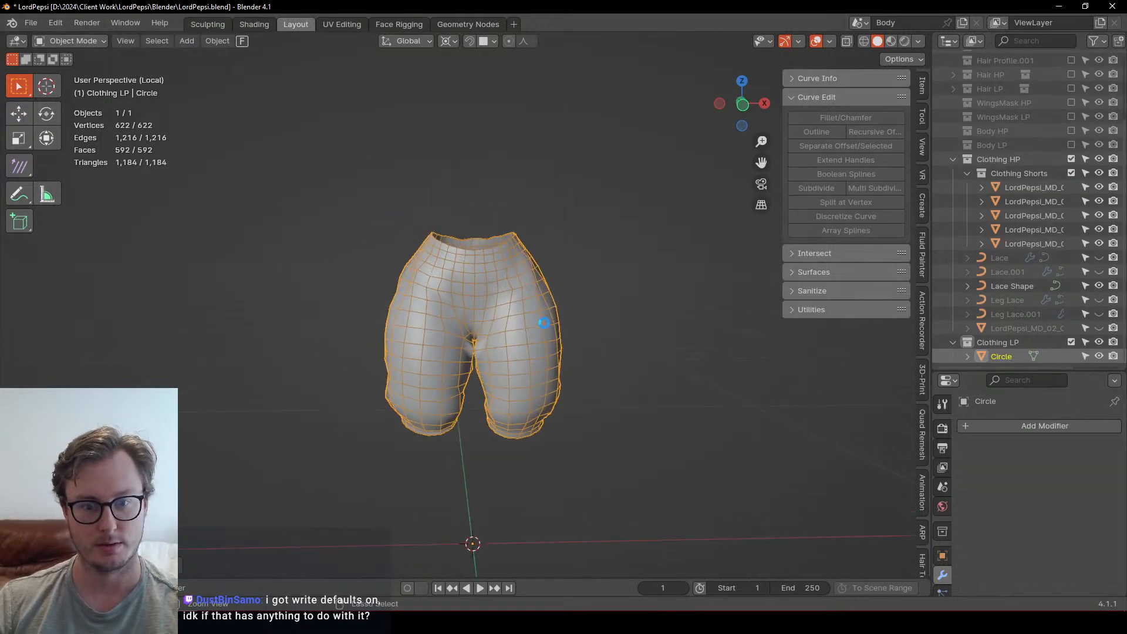
# Step: In Edit Mode, select the inseam edge loop running between the two leg openings and mark it as a seam
pyautogui.scroll(4, 570, 315)
pyautogui.press('Tab')
pyautogui.moveTo(570, 317); pyautogui.dragTo(553, 490, button='middle')
pyautogui.scroll(4, 550, 486)
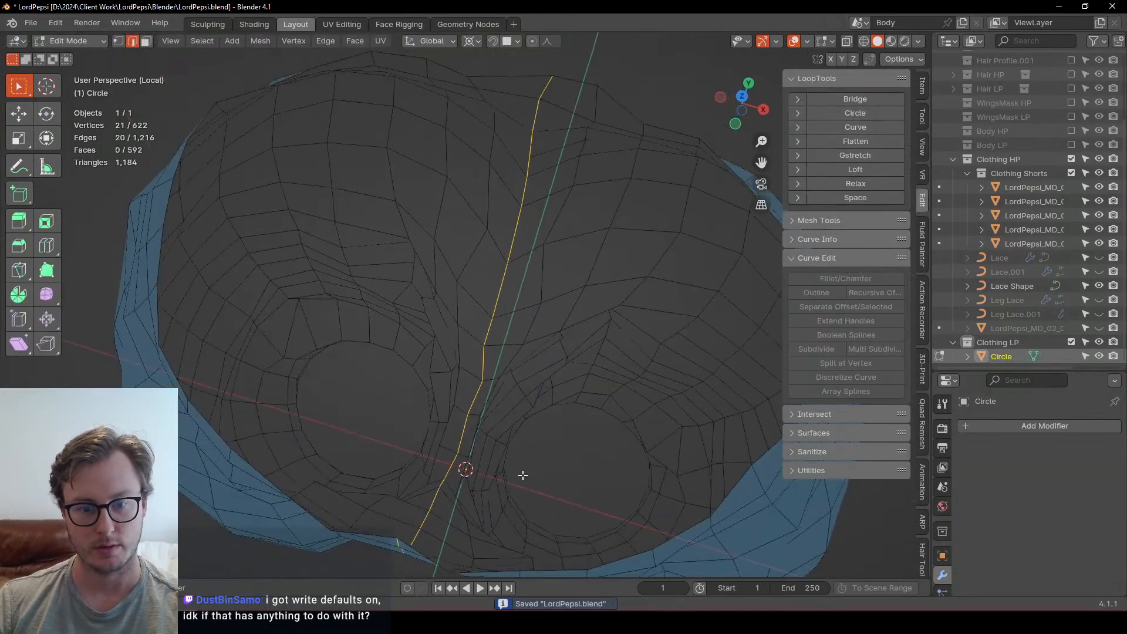
pyautogui.keyDown('alt'); pyautogui.click(463, 412); pyautogui.keyUp('alt')
pyautogui.keyDown('alt'); pyautogui.keyDown('shift'); pyautogui.click(459, 409); pyautogui.keyUp('shift'); pyautogui.keyUp('alt')
pyautogui.rightClick(563, 377)
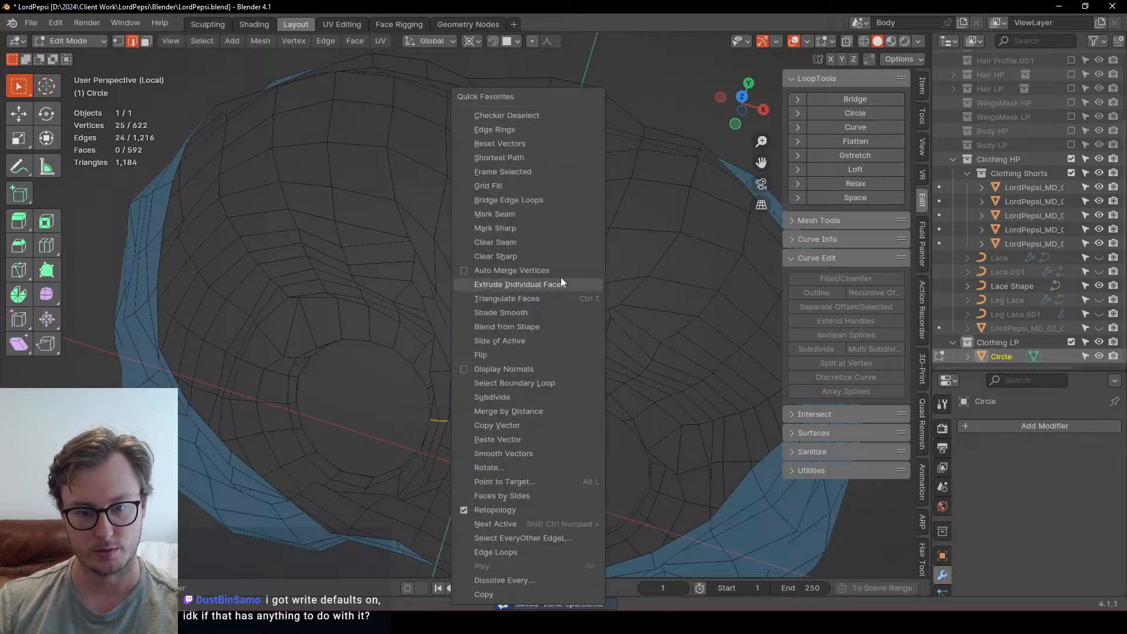
pyautogui.click(494, 215)
# Step: Select the outer side edge loop of one leg from waist to leg opening and mark it as a seam
pyautogui.moveTo(490, 241); pyautogui.dragTo(323, 275, button='middle')
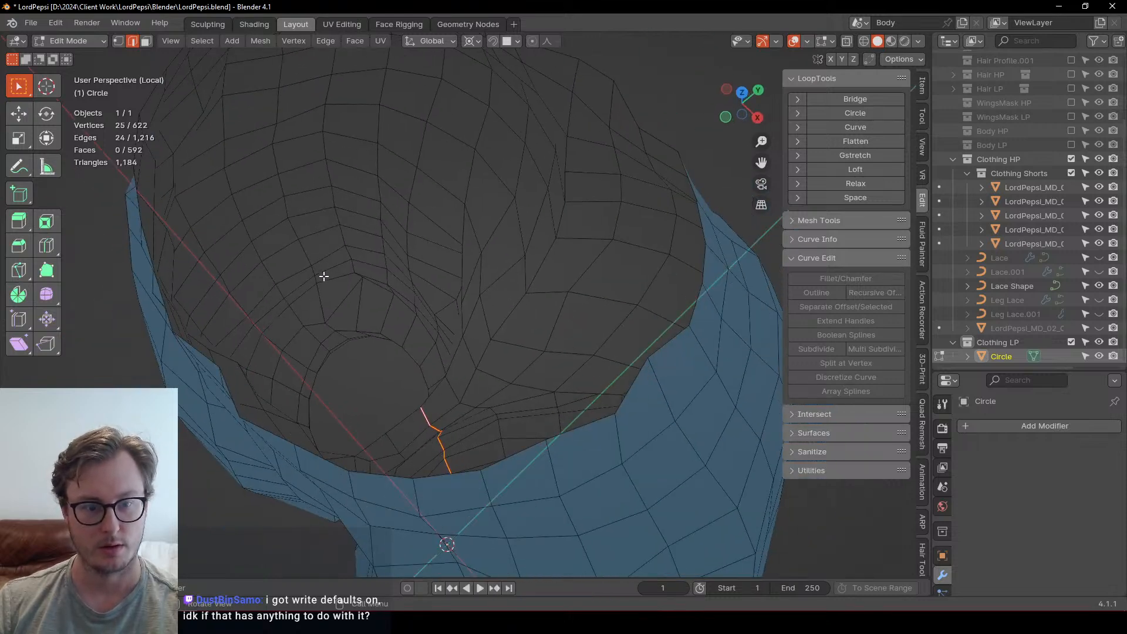
pyautogui.keyDown('alt'); pyautogui.click(293, 228); pyautogui.keyUp('alt')
pyautogui.rightClick(294, 228)
pyautogui.click(291, 227)
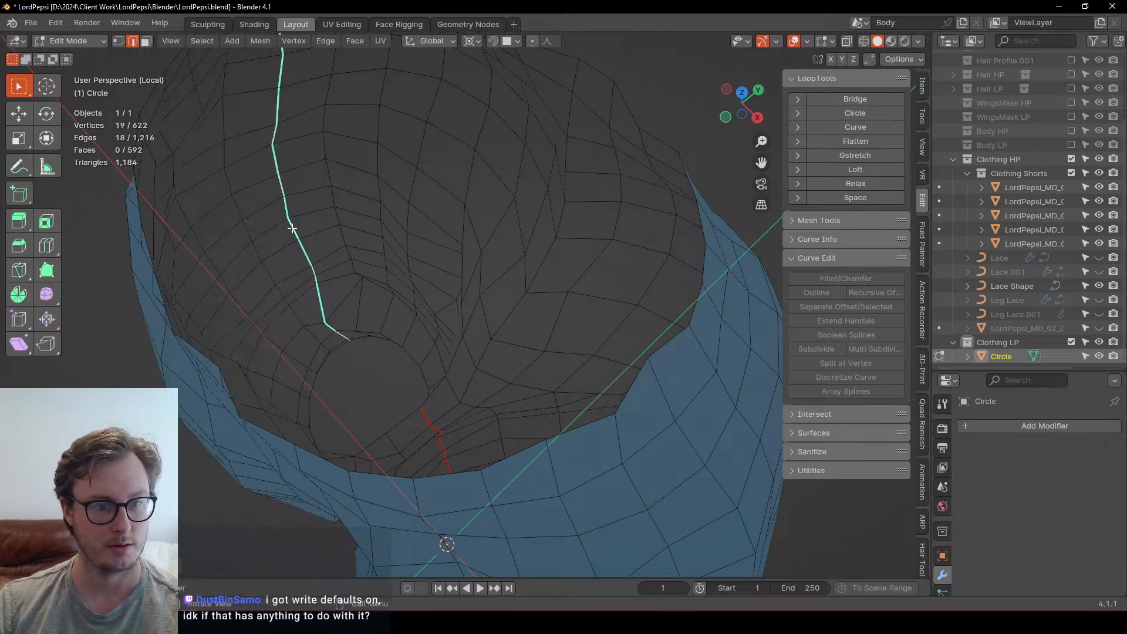
pyautogui.rightClick(293, 227)
pyautogui.click(283, 220)
# Step: Switch to the UV Editing workspace, select the whole shorts mesh and unwrap it
pyautogui.scroll(-5, 284, 220)
pyautogui.click(341, 24)
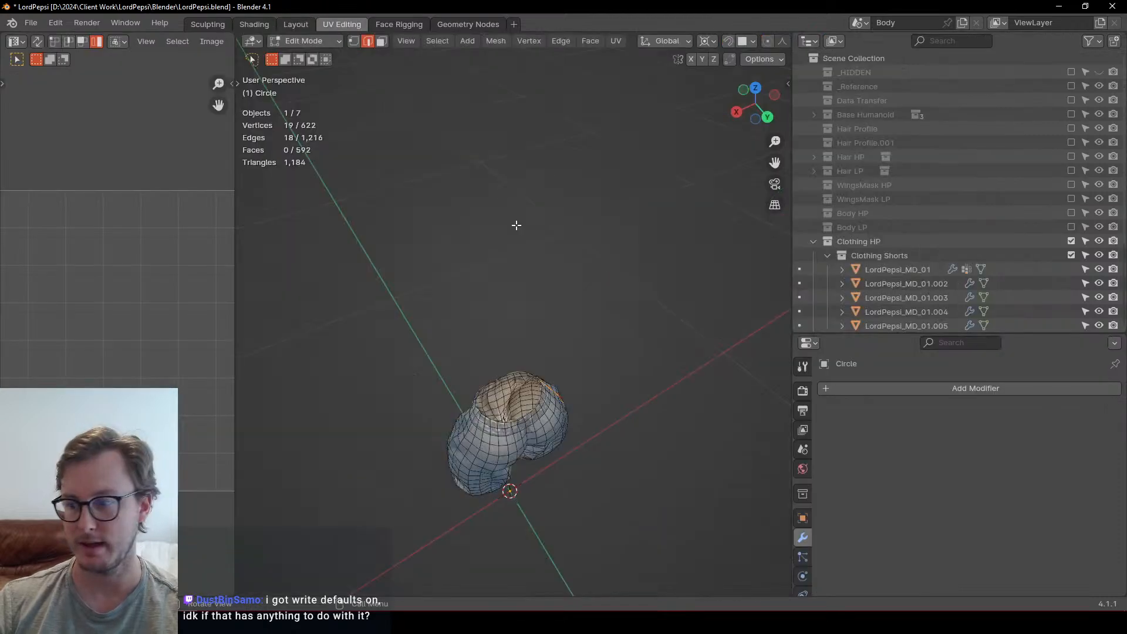
pyautogui.press('a')
pyautogui.moveTo(516, 225); pyautogui.dragTo(520, 461, button='middle')
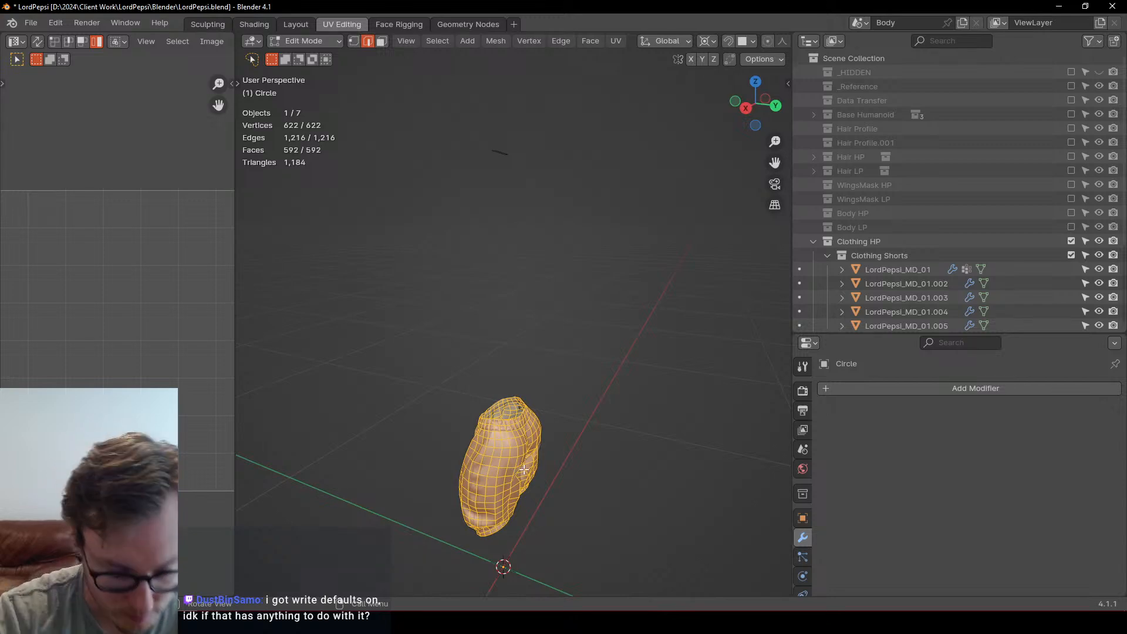
pyautogui.press('u')
pyautogui.click(524, 469)
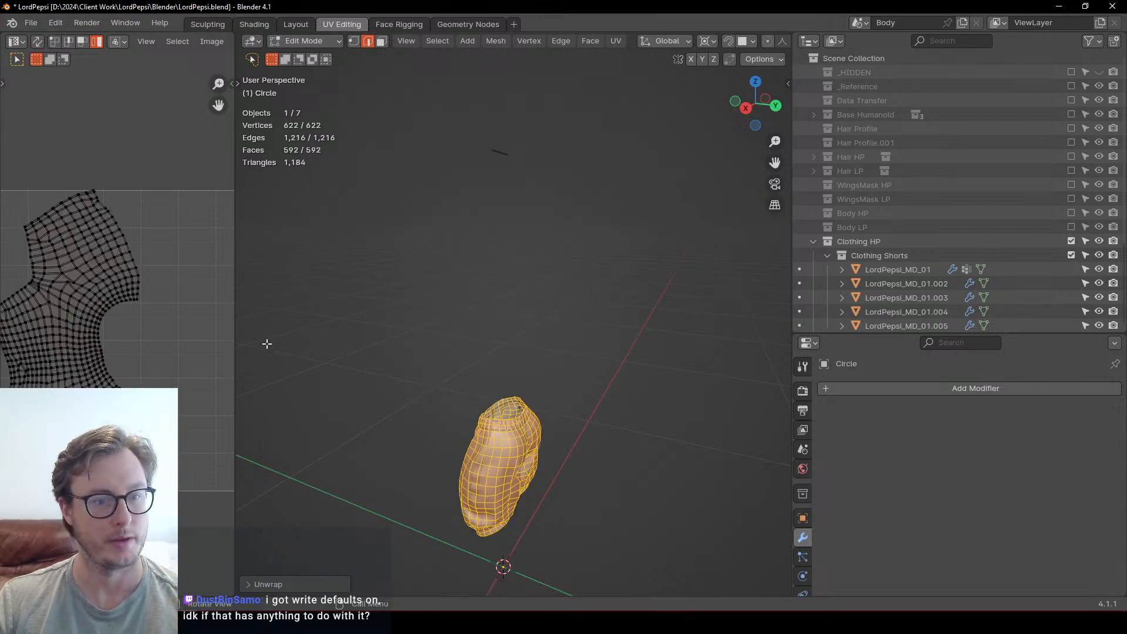
# Step: Enlarge the UV editor, select the curved waist border in vertex mode and flatten it into a vertical line by scaling X to 0
pyautogui.moveTo(237, 326); pyautogui.dragTo(626, 326)
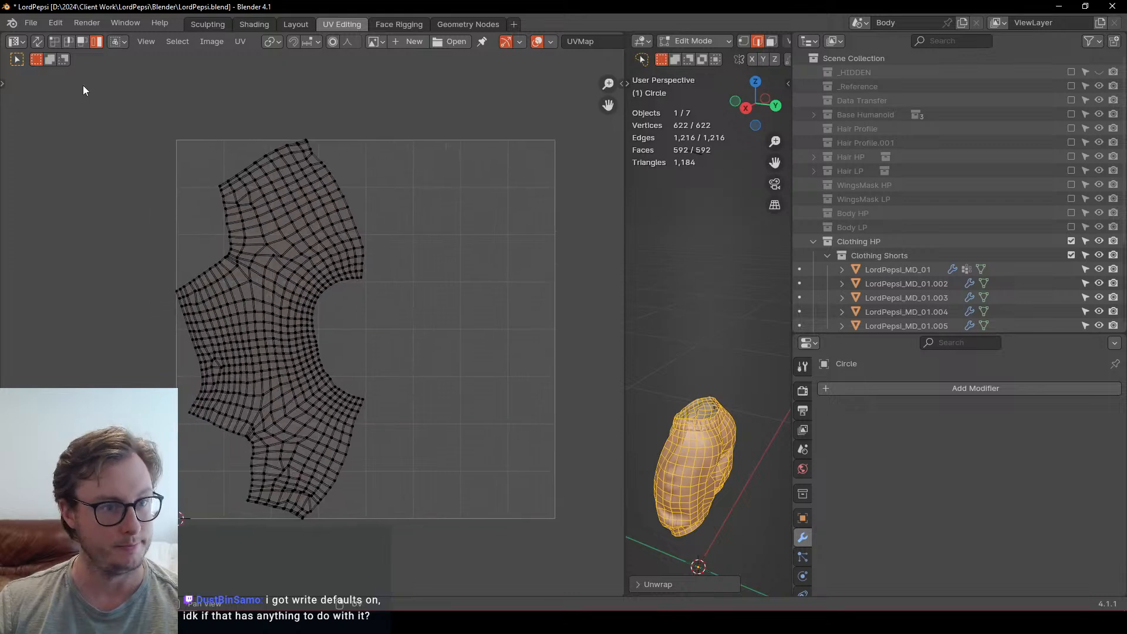
pyautogui.click(57, 43)
pyautogui.keyDown('alt'); pyautogui.click(350, 317); pyautogui.keyUp('alt')
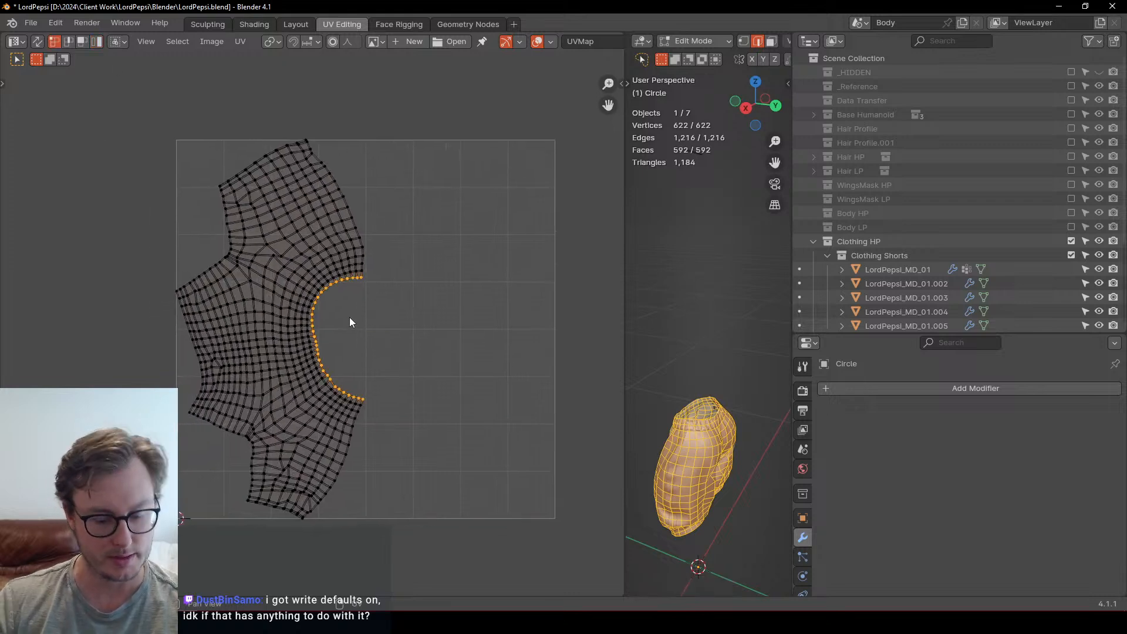
pyautogui.press('s')
pyautogui.press('x')
pyautogui.press('0')
pyautogui.press('Return')
# Step: Turn on Live Unwrap and re-unwrap the island around the pinned, straightened waist border
pyautogui.press('q')
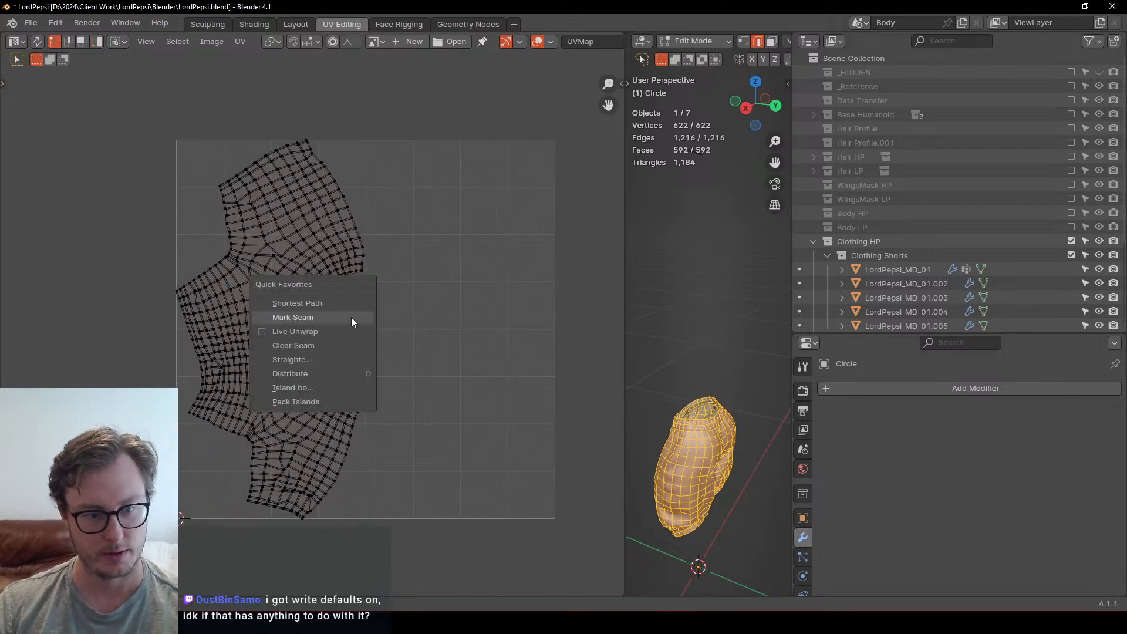
pyautogui.click(326, 330)
pyautogui.press('g')
pyautogui.click(176, 339)
# Step: Select the three leg-opening borders, align them to one vertical line and move them along X to the UV tile's left edge
pyautogui.keyDown('alt'); pyautogui.click(226, 322); pyautogui.keyUp('alt')
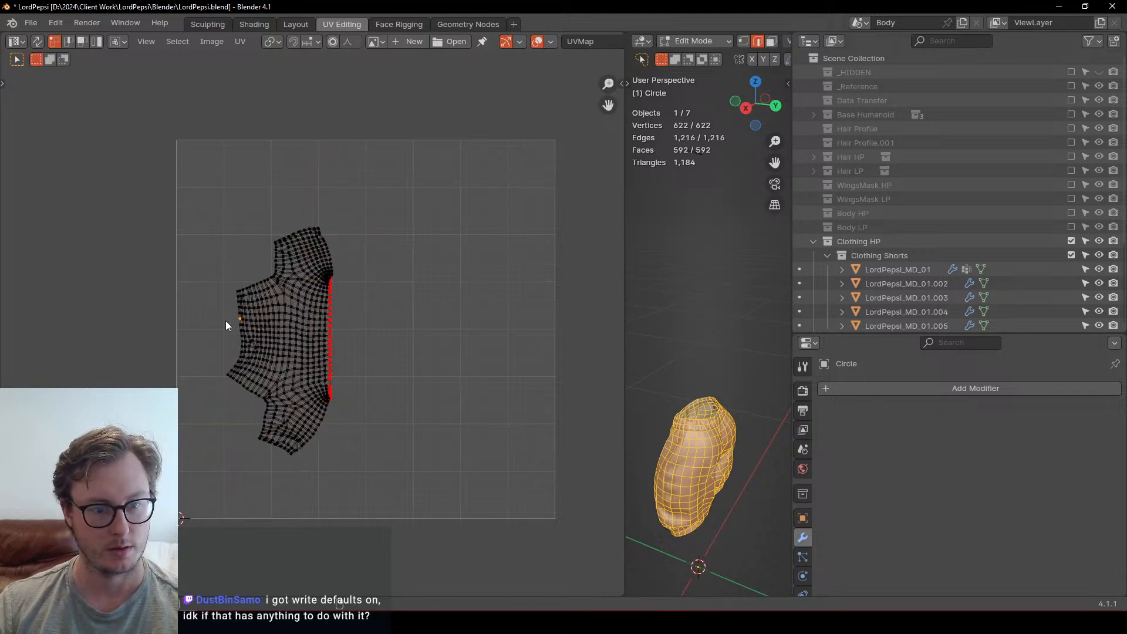
pyautogui.keyDown('alt'); pyautogui.keyDown('shift'); pyautogui.click(269, 221); pyautogui.keyUp('shift'); pyautogui.keyUp('alt')
pyautogui.keyDown('alt'); pyautogui.keyDown('shift'); pyautogui.click(251, 448); pyautogui.keyUp('shift'); pyautogui.keyUp('alt')
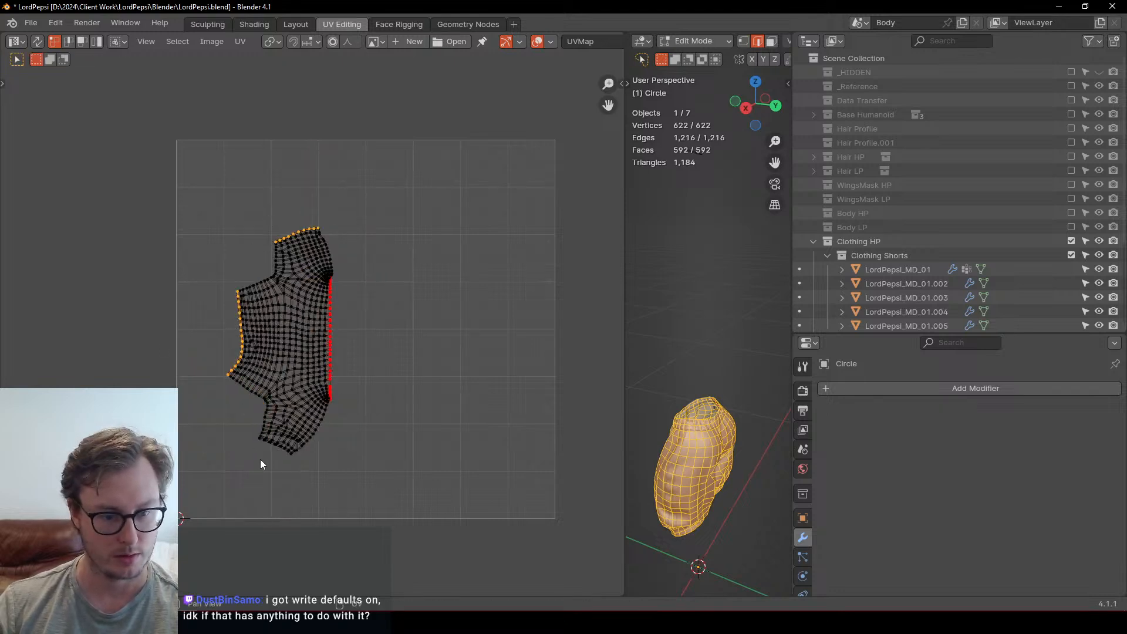
pyautogui.press('g')
pyautogui.press('x')
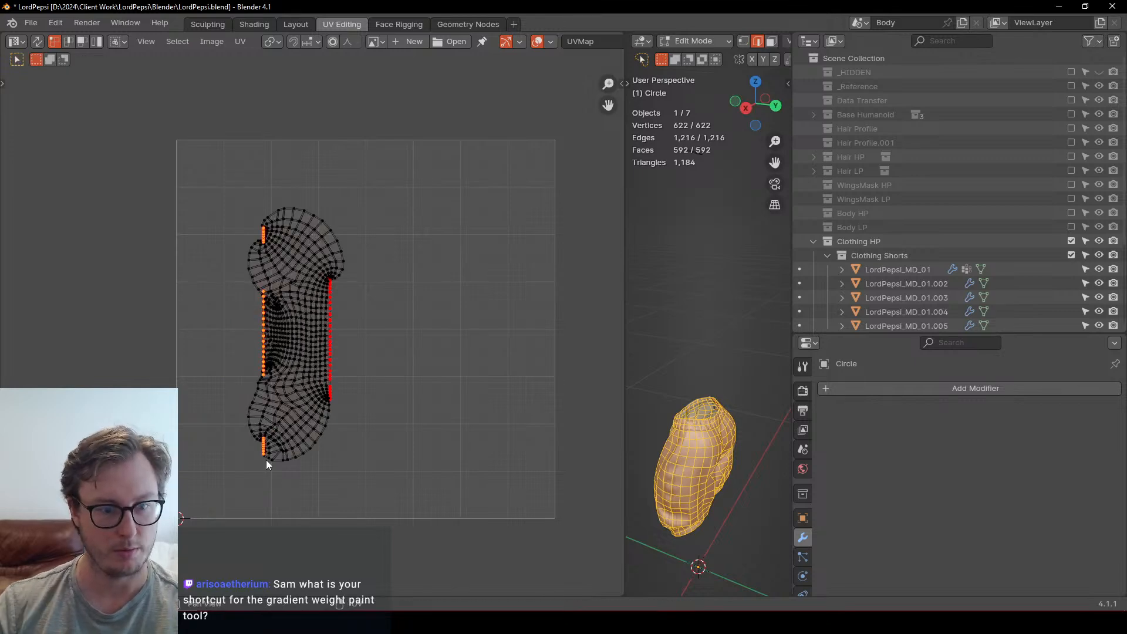
pyautogui.click(175, 456)
# Step: Scale down the three leg-opening UV borders together so they fit within the height of the waist border
pyautogui.scroll(3, 302, 336)
pyautogui.moveTo(302, 335); pyautogui.dragTo(368, 352, button='middle')
pyautogui.scroll(-2, 368, 353)
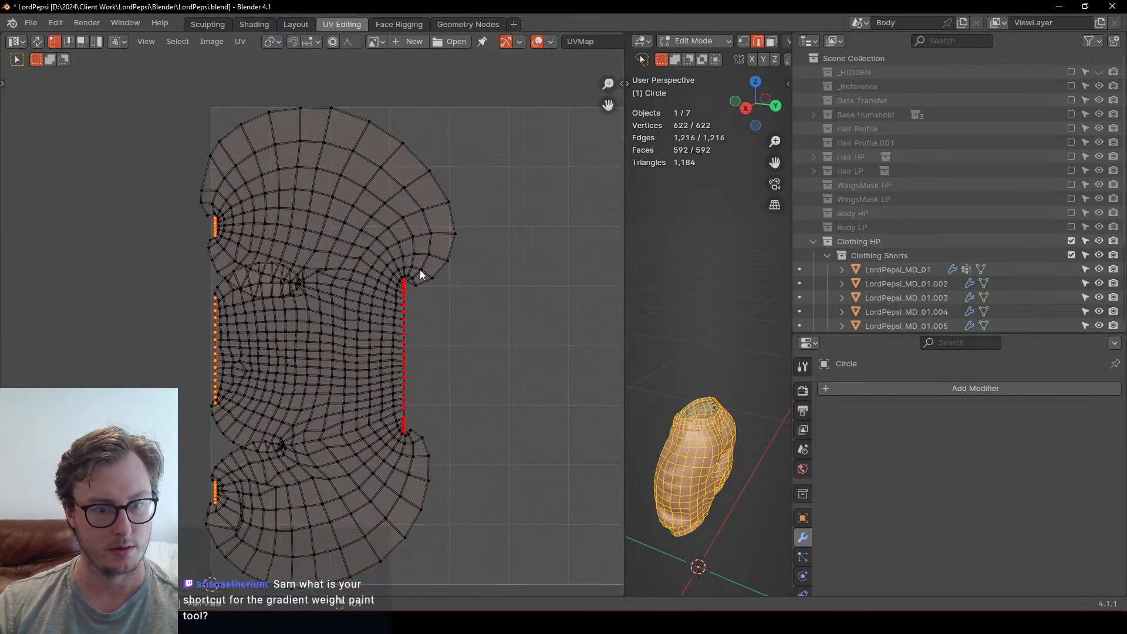
pyautogui.press('s')
pyautogui.click(445, 255)
pyautogui.scroll(2, 445, 255)
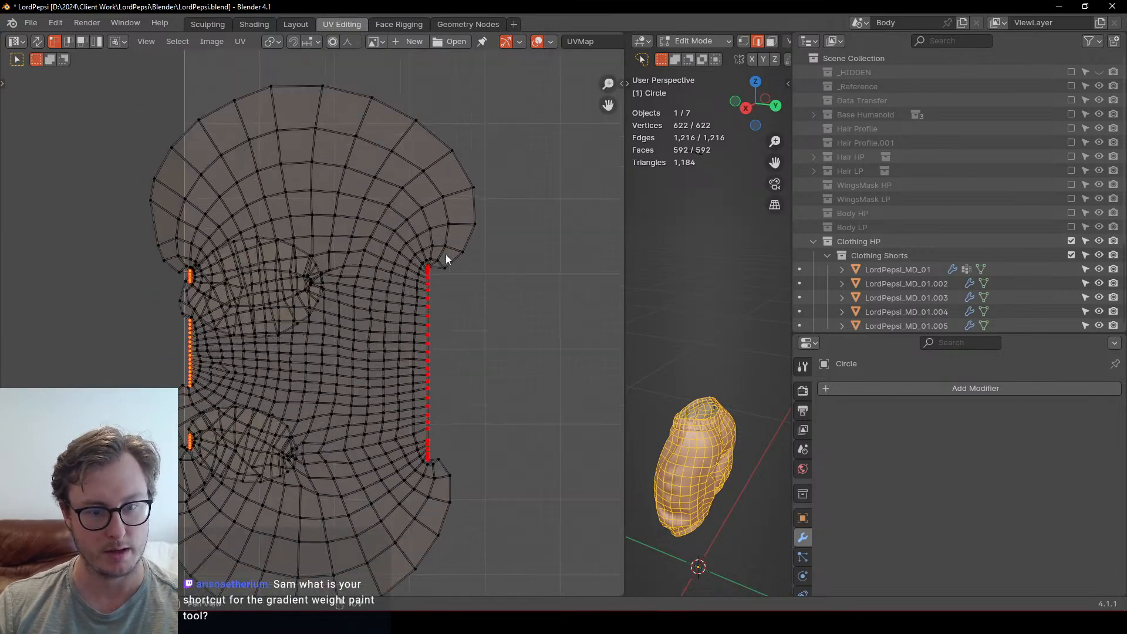
# Step: Snap the 2D cursor to the upper end vertex of the waist border
pyautogui.scroll(1, 552, 289)
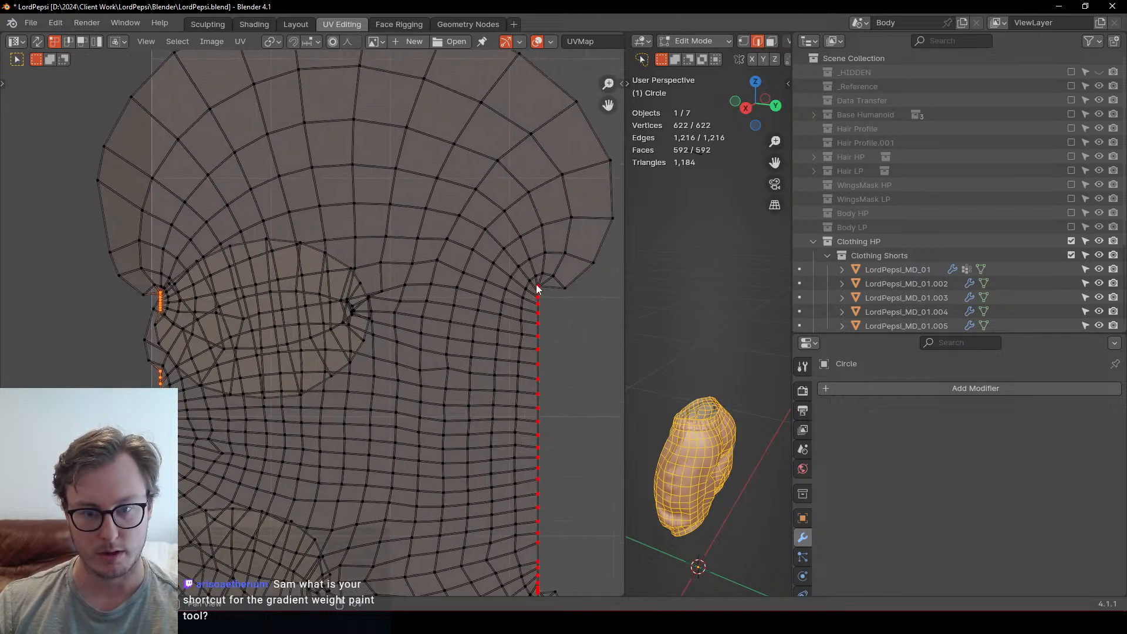
pyautogui.click(538, 286)
pyautogui.hotkey('shift', 's')
pyautogui.moveTo(556, 401); pyautogui.dragTo(482, 308, button='middle')
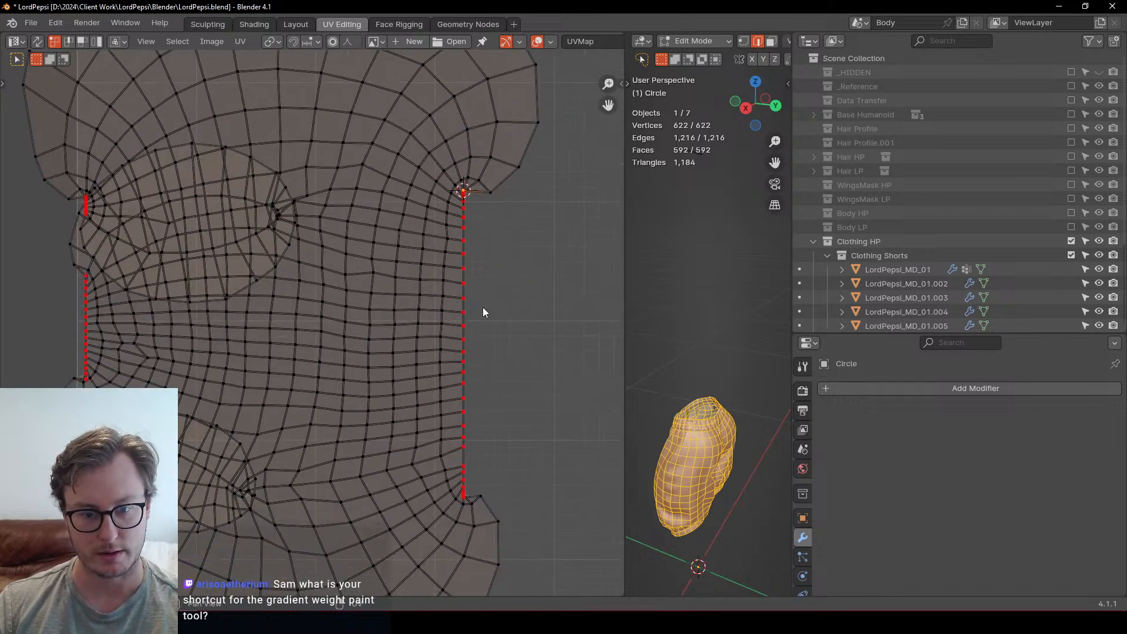
# Step: Distribute the vertices of the straight waist border evenly along its length
pyautogui.keyDown('alt'); pyautogui.click(480, 309); pyautogui.keyUp('alt')
pyautogui.press('q')
pyautogui.click(518, 383)
pyautogui.press('u')
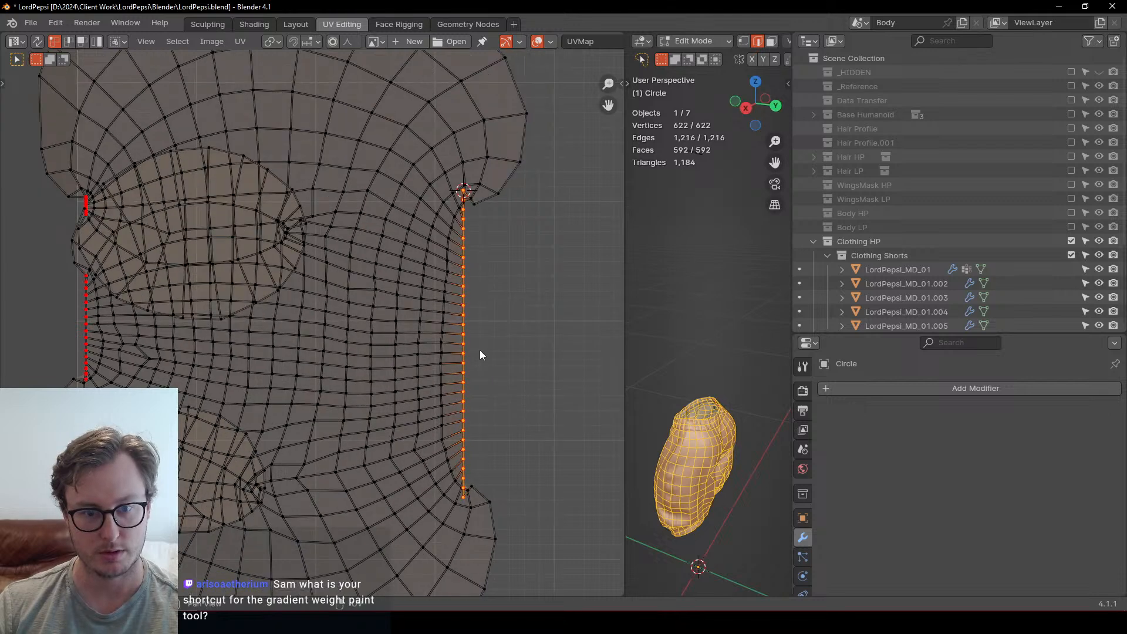
# Step: Set the pivot point to 2D Cursor and align the uppermost leg-opening vertex horizontally with the waist border's upper end
pyautogui.click(469, 195)
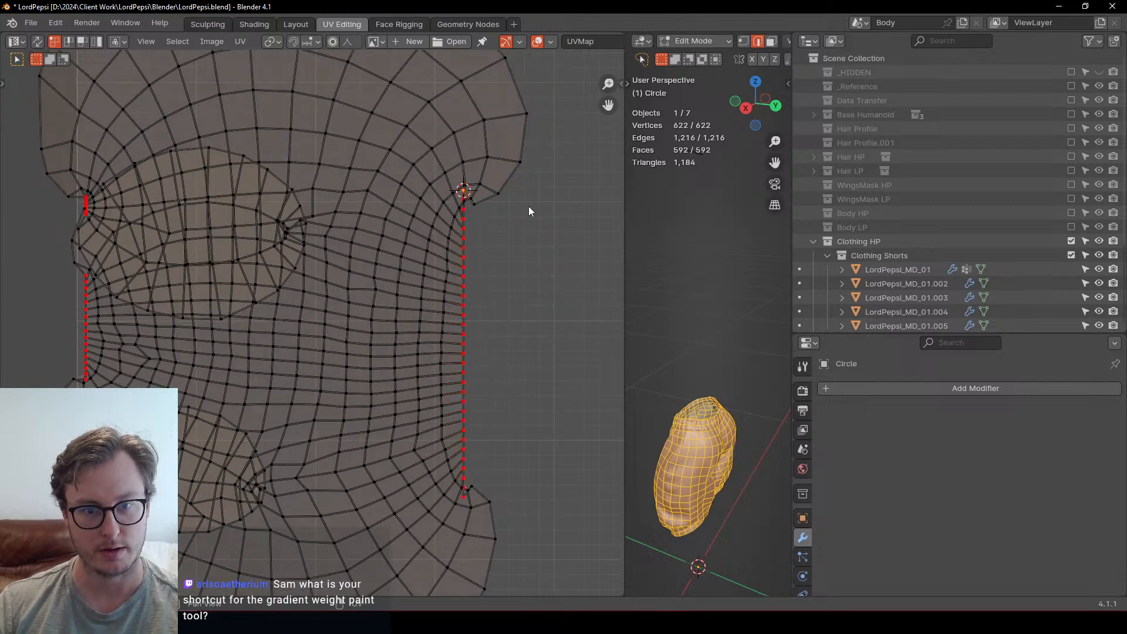
pyautogui.scroll(3, 347, 417)
pyautogui.scroll(3, 276, 406)
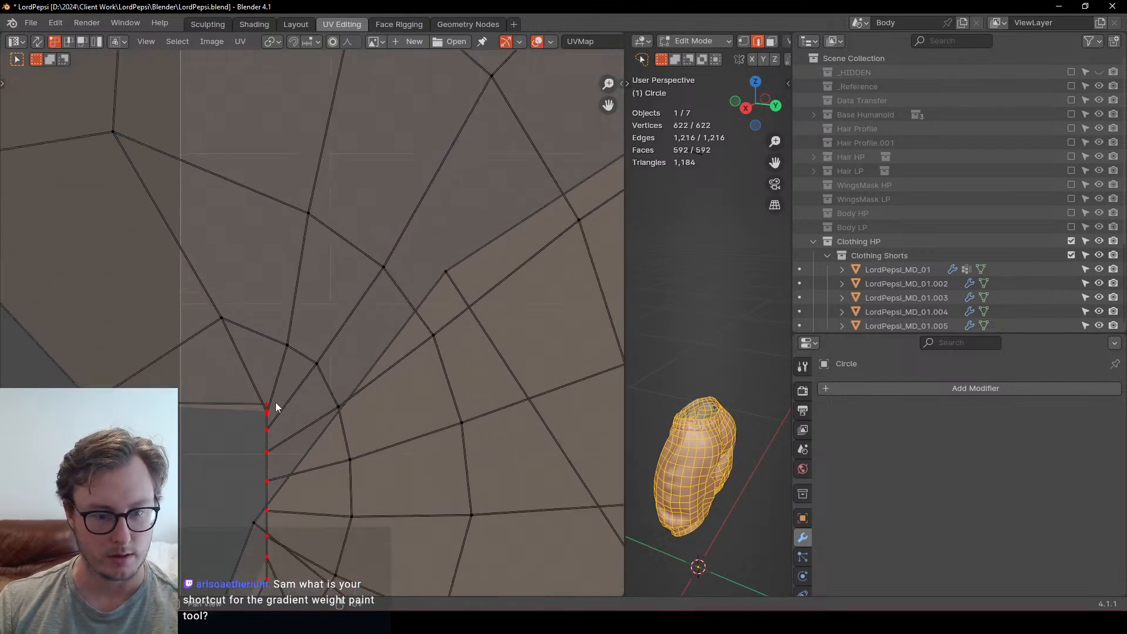
pyautogui.click(268, 405)
pyautogui.press('.')
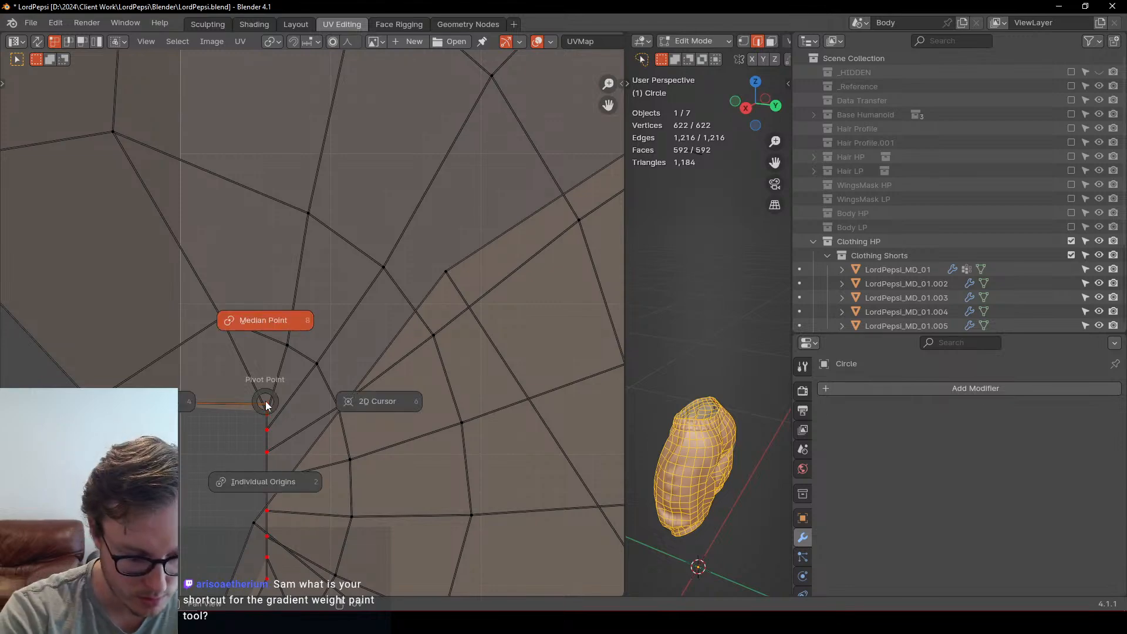
pyautogui.click(266, 405)
pyautogui.scroll(-5, 266, 403)
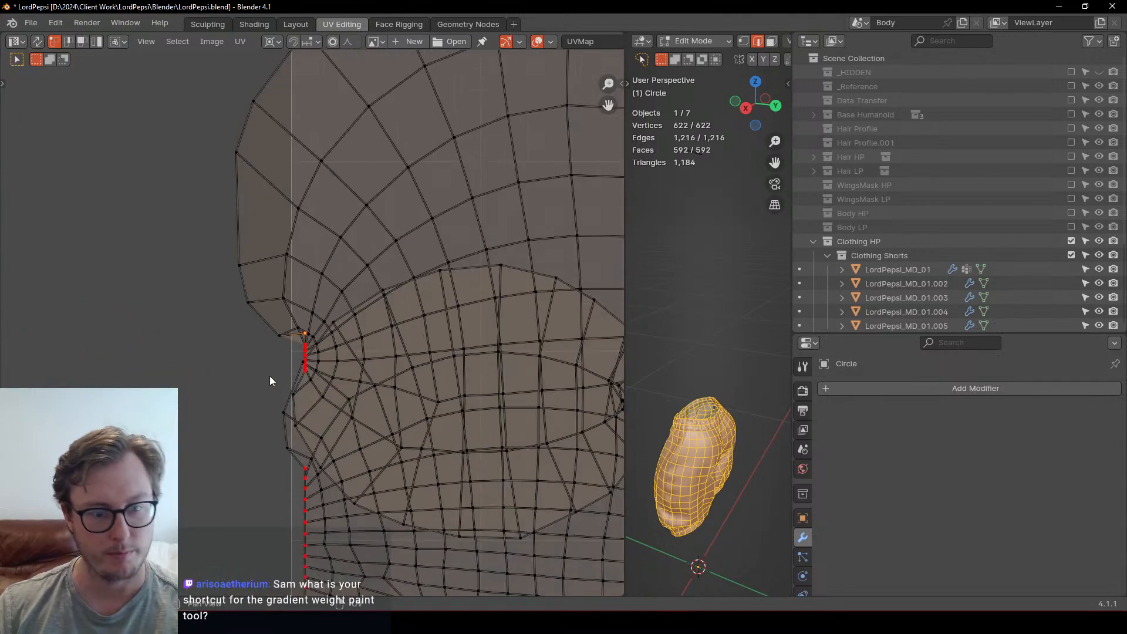
# Step: Snap the 2D cursor to the lower end vertex of the waist border
pyautogui.moveTo(270, 376); pyautogui.dragTo(135, 189, button='middle')
pyautogui.moveTo(495, 514); pyautogui.dragTo(131, 95, button='middle')
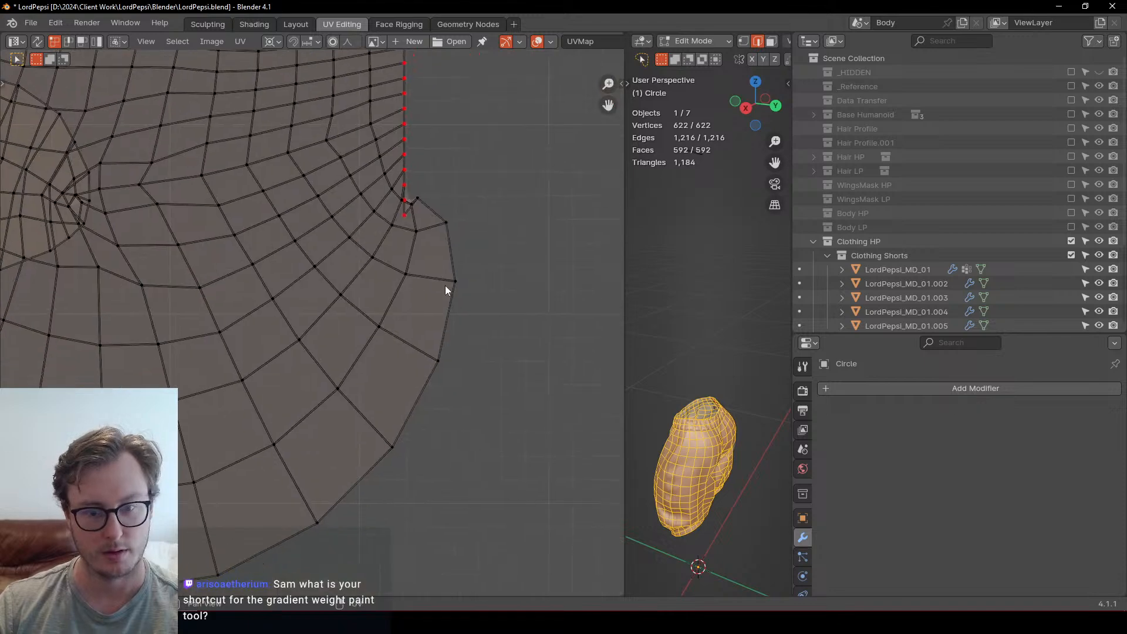
pyautogui.click(403, 215)
pyautogui.hotkey('shift', 's')
pyautogui.click(420, 326)
# Step: Align the lowest leg-opening vertex horizontally with the 2D cursor by scaling Y to 0
pyautogui.moveTo(210, 307); pyautogui.dragTo(525, 412, button='middle')
pyautogui.moveTo(143, 339); pyautogui.dragTo(302, 364, button='middle')
pyautogui.scroll(4, 293, 346)
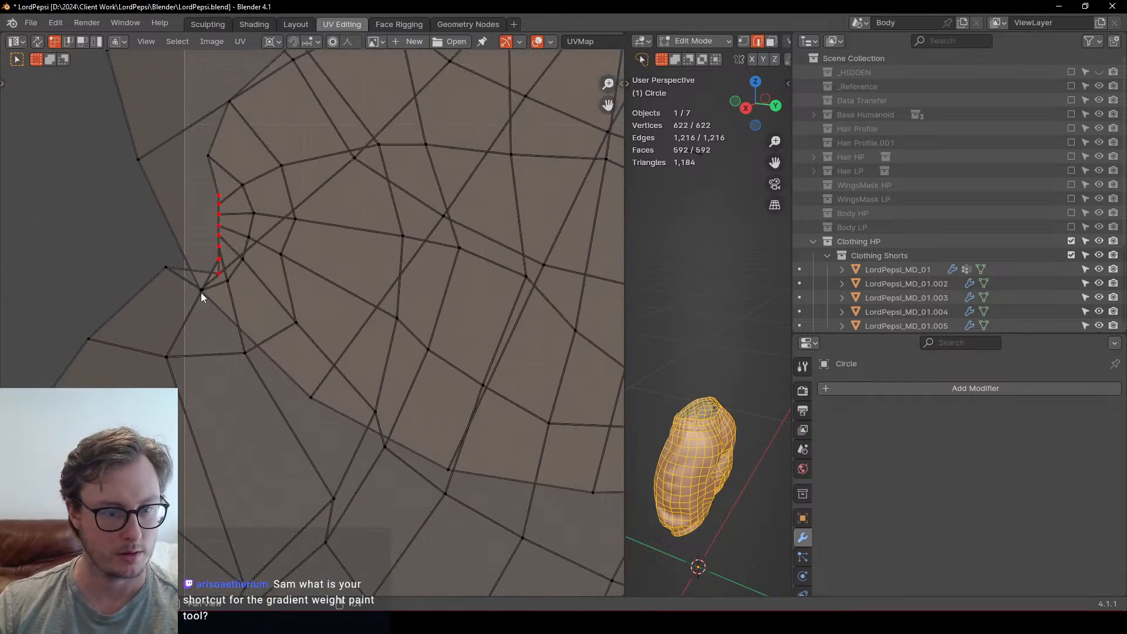
pyautogui.click(220, 277)
pyautogui.press('s')
pyautogui.press('y')
pyautogui.press('0')
pyautogui.press('Return')
pyautogui.scroll(-9, 220, 277)
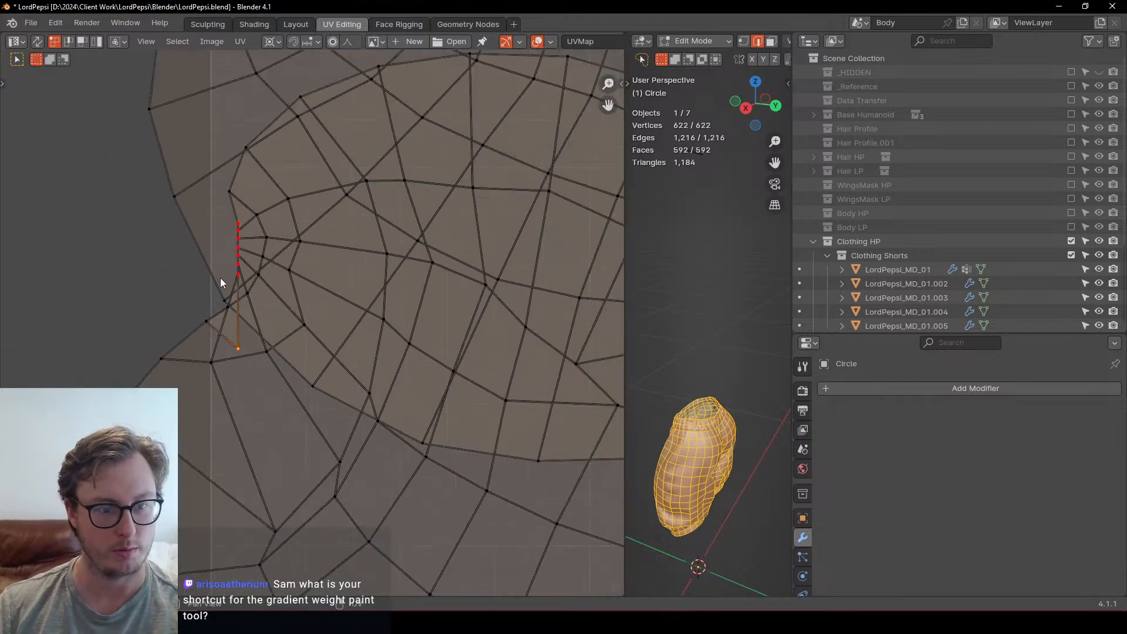
# Step: Distribute the island's curved upper and lower borders evenly into straight horizontal lines between their end vertices, and save the file
pyautogui.keyDown('alt'); pyautogui.click(400, 462); pyautogui.keyUp('alt')
pyautogui.moveTo(500, 62); pyautogui.dragTo(444, 150, button='middle')
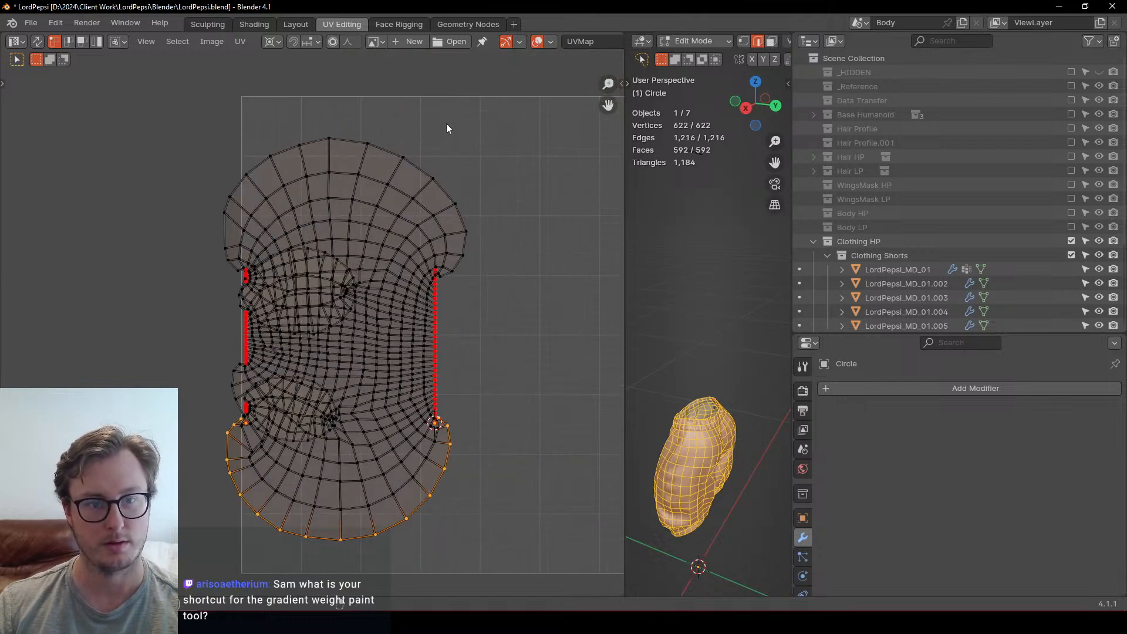
pyautogui.keyDown('alt'); pyautogui.keyDown('shift'); pyautogui.click(431, 147); pyautogui.keyUp('shift'); pyautogui.keyUp('alt')
pyautogui.rightClick(488, 364)
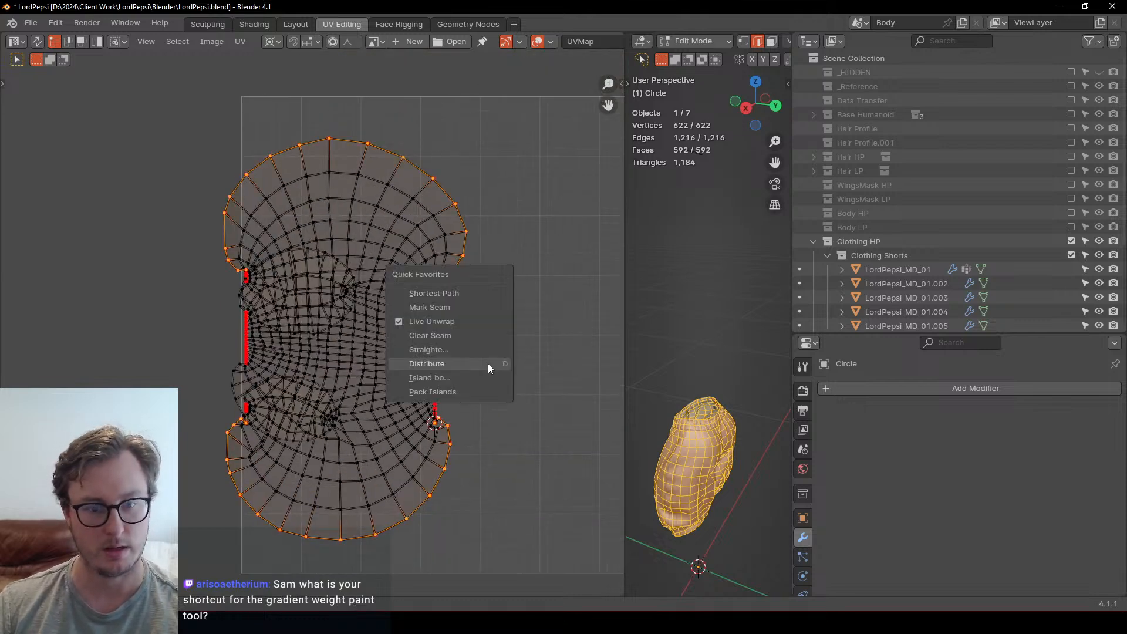
pyautogui.click(488, 364)
pyautogui.scroll(3, 431, 351)
pyautogui.scroll(2, 431, 351)
pyautogui.scroll(-5, 452, 320)
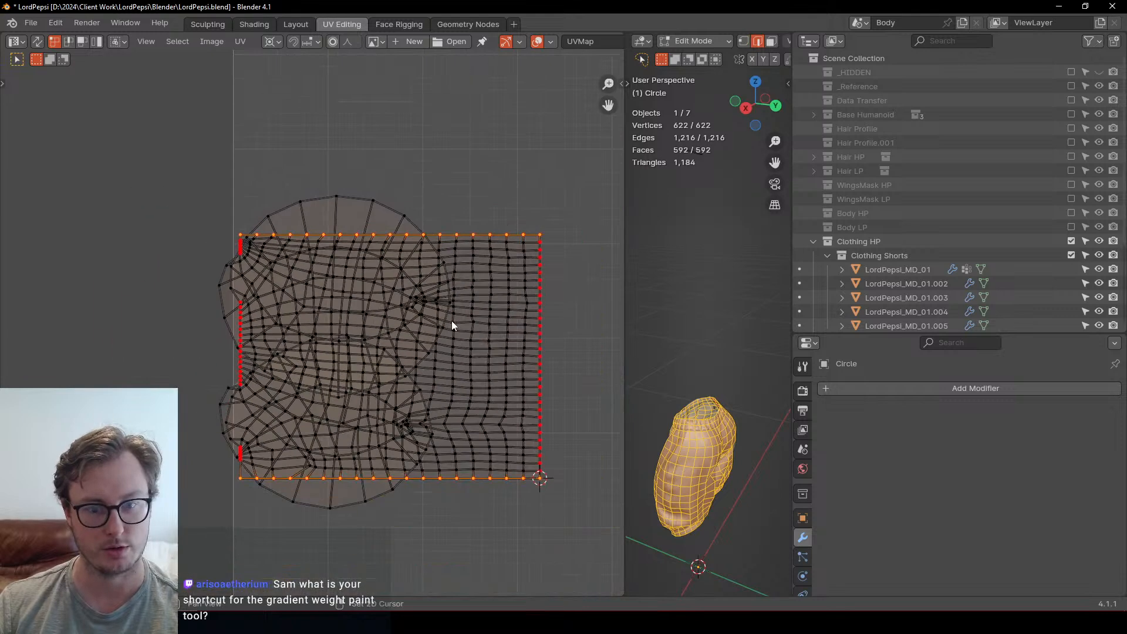
pyautogui.hotkey('ctrl', 's')
# Step: Enlarge the 3D viewport, leave Edit Mode and switch the low-poly shorts to Weight Paint mode
pyautogui.moveTo(521, 319); pyautogui.dragTo(471, 299, button='middle')
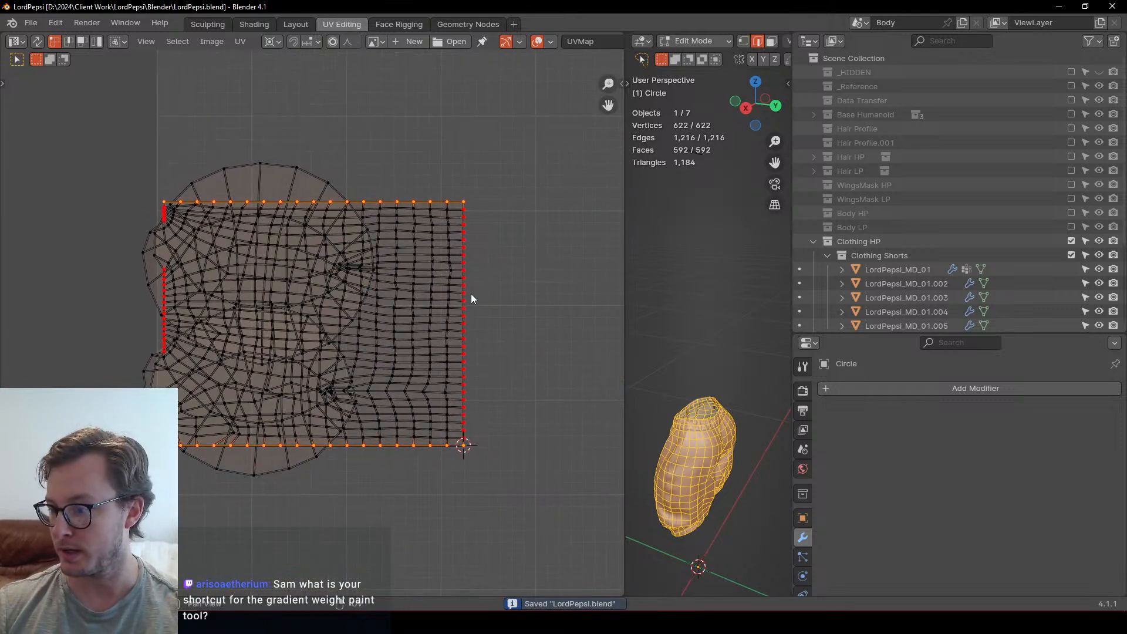
pyautogui.moveTo(624, 359); pyautogui.dragTo(260, 360)
pyautogui.press('Tab')
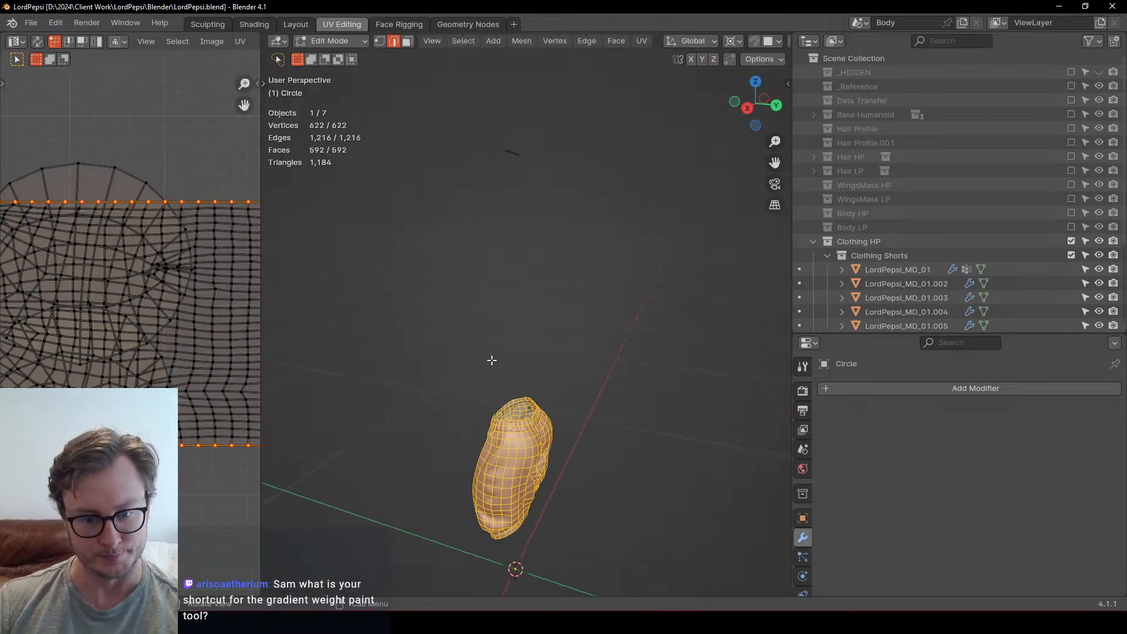
pyautogui.moveTo(510, 373); pyautogui.dragTo(559, 317, button='middle')
pyautogui.scroll(4, 462, 378)
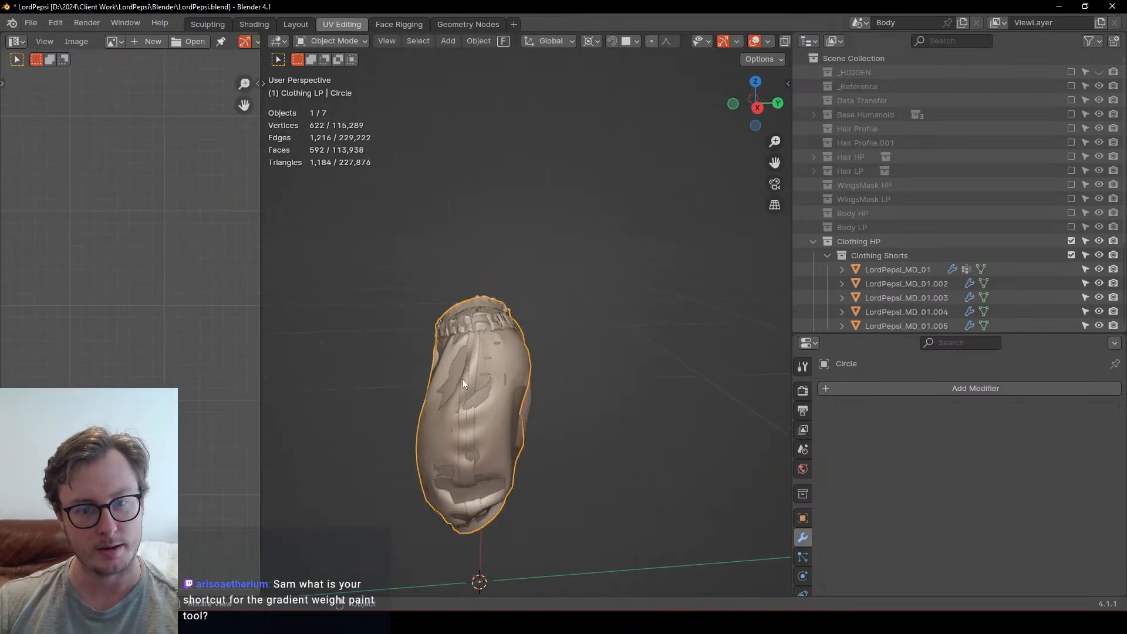
pyautogui.hotkey('ctrl', 'Tab')
pyautogui.click(551, 289)
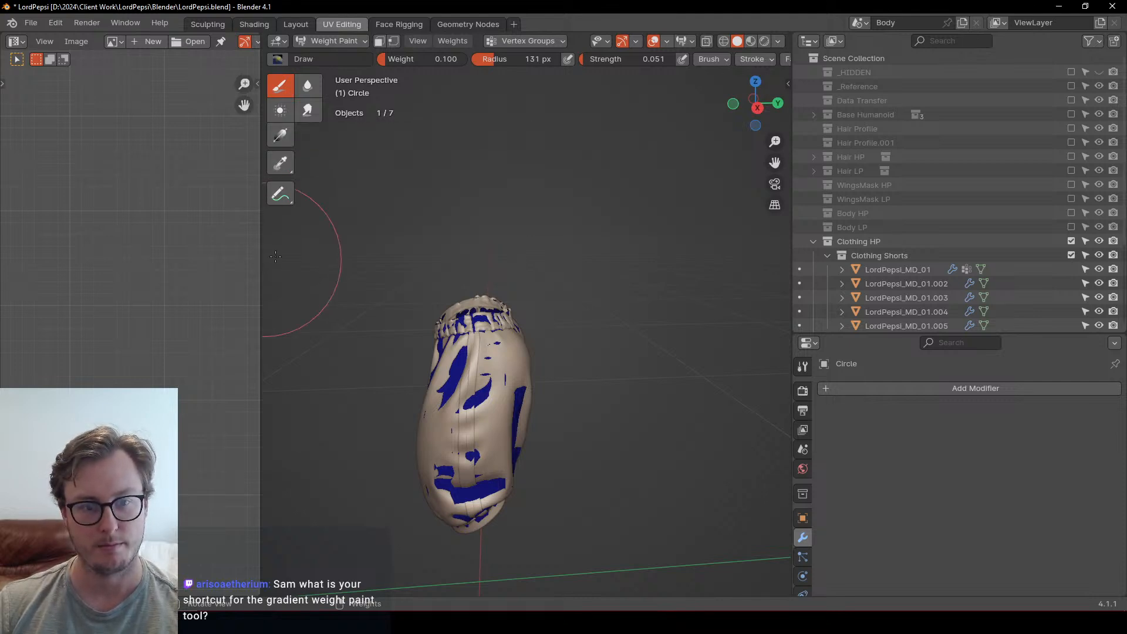
# Step: Leave Weight Paint mode, enlarge the UV editor and reopen the low-poly shorts in Edit Mode
pyautogui.hotkey('ctrl', 'Tab')
pyautogui.click(428, 262)
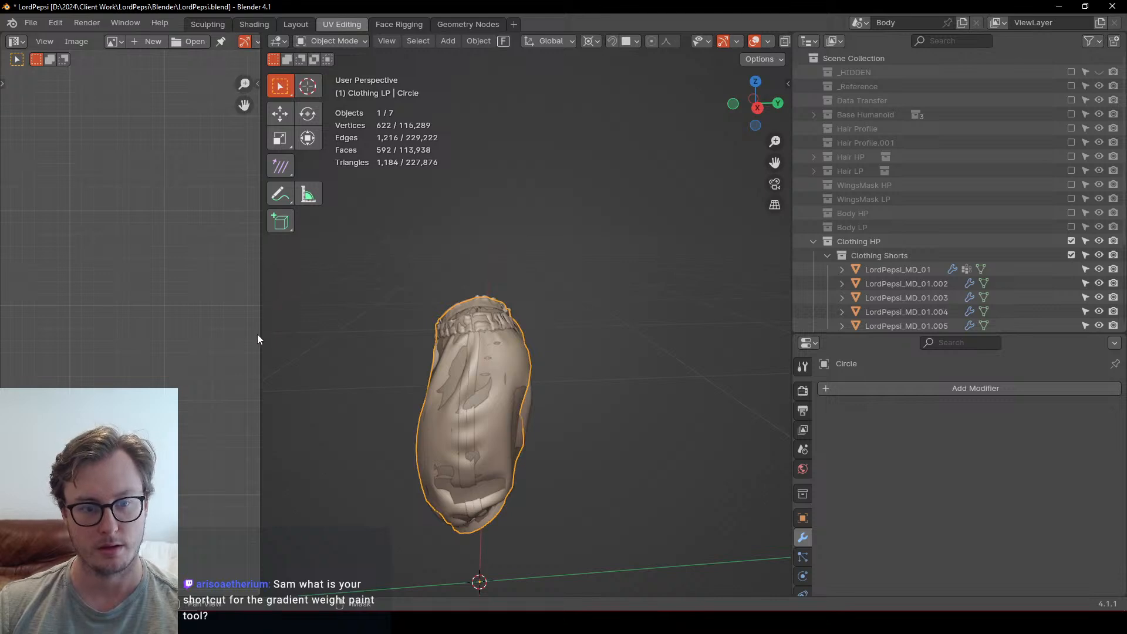
pyautogui.moveTo(257, 333); pyautogui.dragTo(500, 313)
pyautogui.click(615, 347)
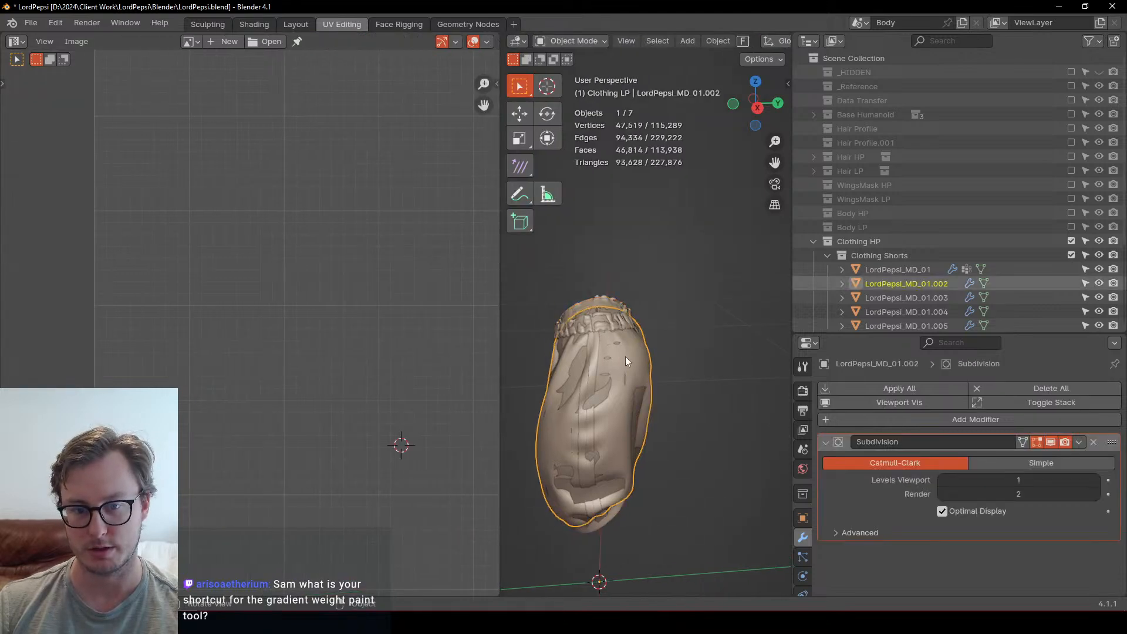
pyautogui.click(635, 362)
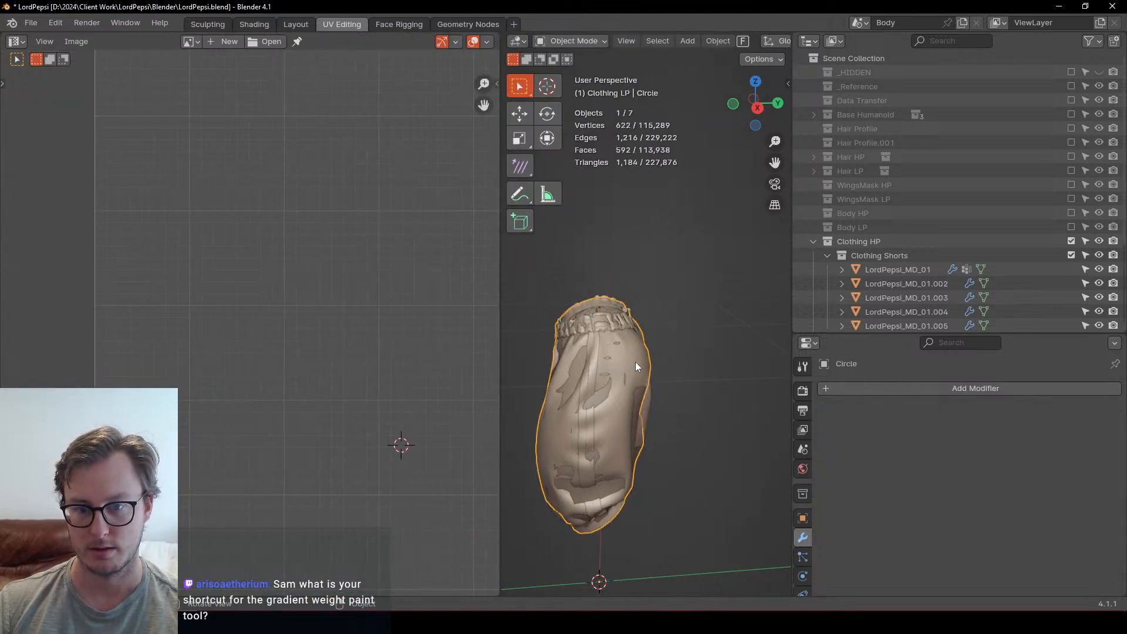
pyautogui.press('Tab')
pyautogui.scroll(3, 164, 308)
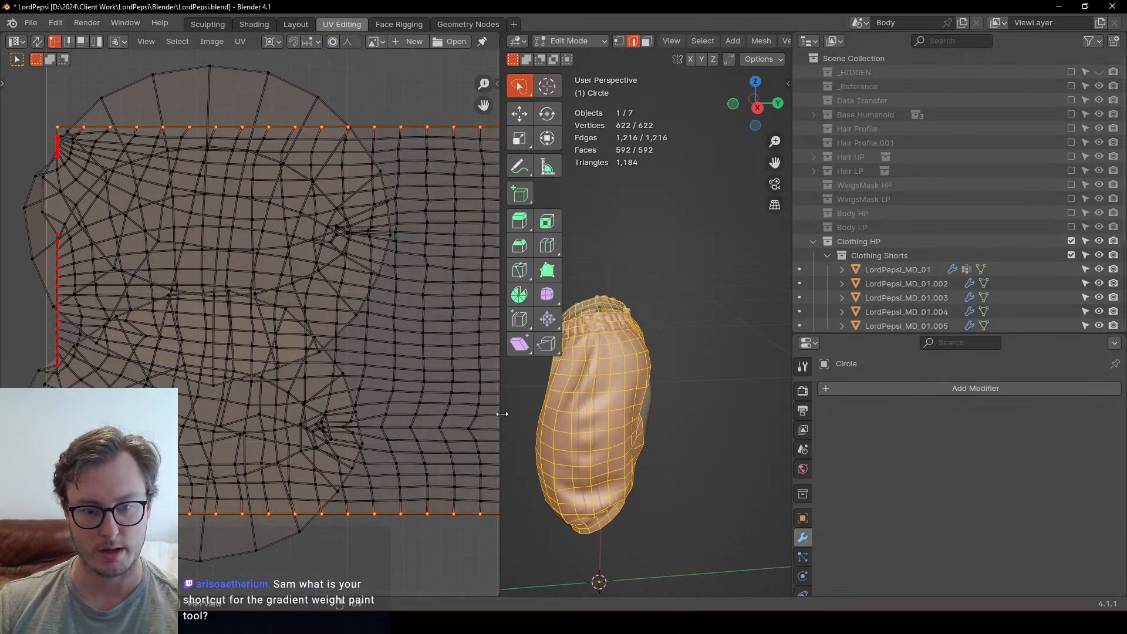
# Step: Widen the UV editor and scale the whole UV island along Y to about 1.5 times
pyautogui.moveTo(502, 414); pyautogui.dragTo(646, 411)
pyautogui.scroll(-4, 386, 267)
pyautogui.press('a')
pyautogui.press('s')
pyautogui.press('y')
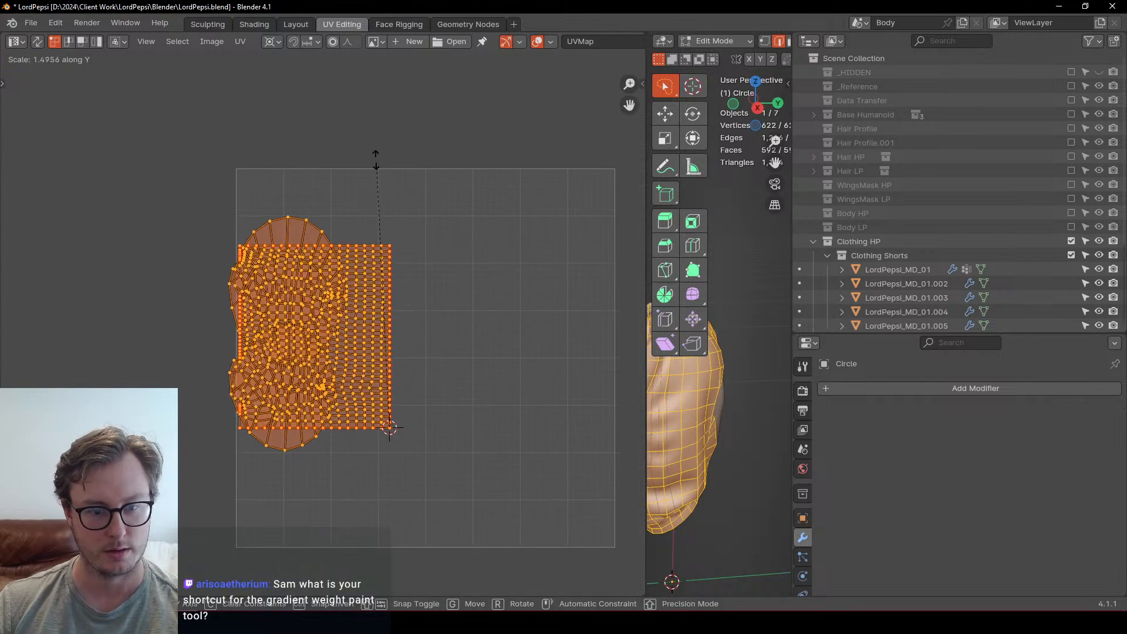
pyautogui.click(376, 158)
# Step: Try to align a vertex near the upper end of the leg-opening border with a waist-border vertex by scaling along Y
pyautogui.moveTo(370, 273); pyautogui.dragTo(417, 214, button='middle')
pyautogui.scroll(3, 417, 214)
pyautogui.click(490, 239)
pyautogui.moveTo(345, 238); pyautogui.dragTo(370, 262, button='middle')
pyautogui.scroll(2, 371, 263)
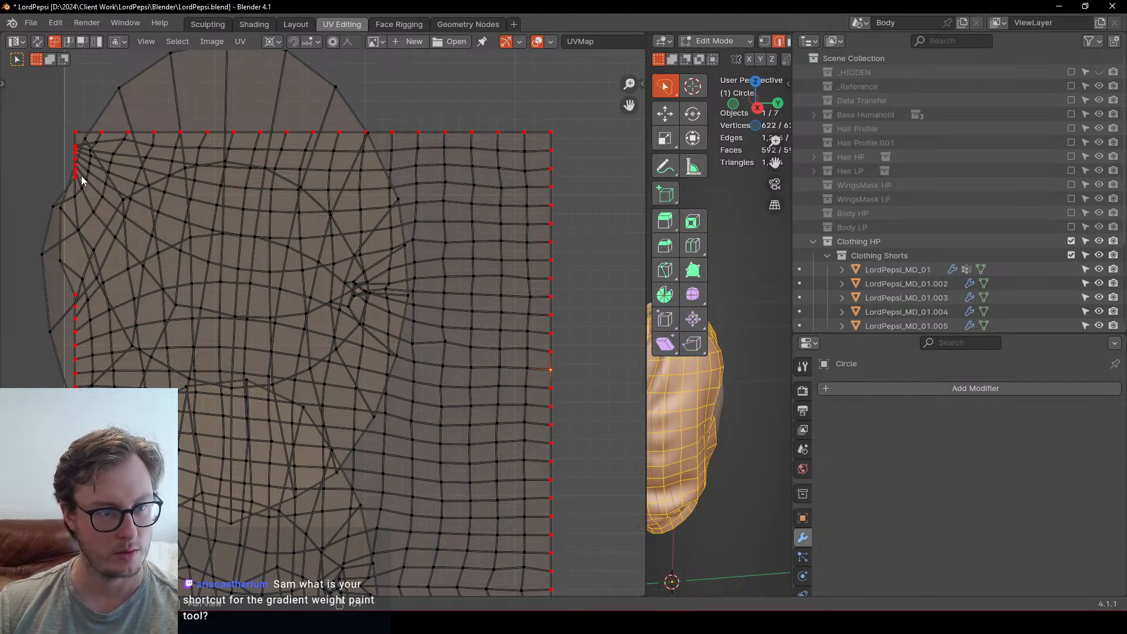
pyautogui.scroll(5, 88, 180)
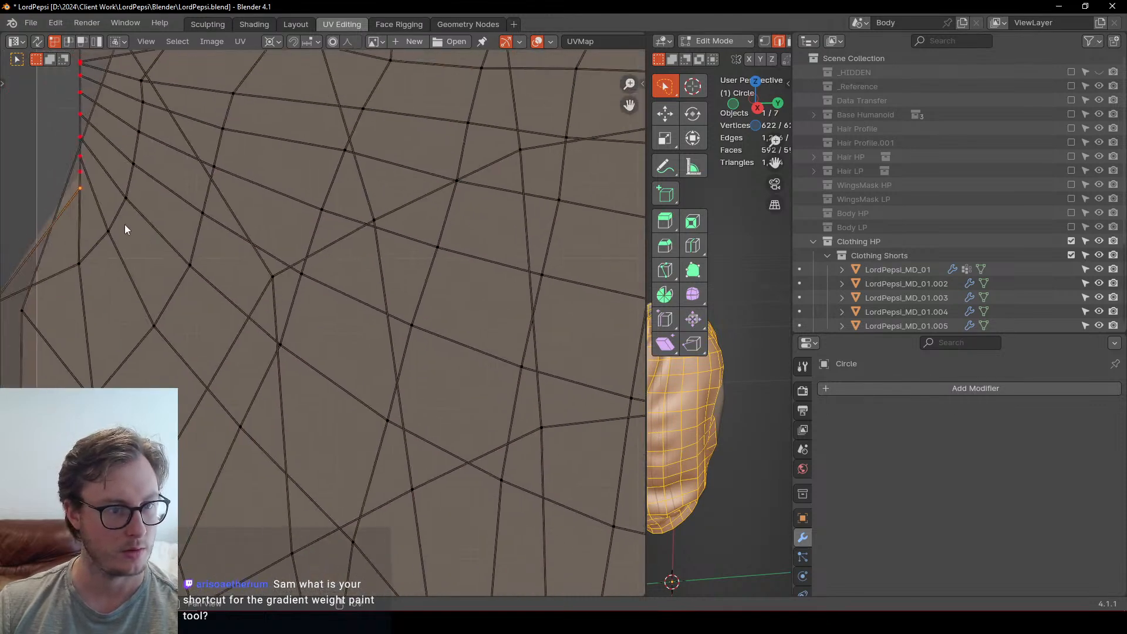
pyautogui.keyDown('shift'); pyautogui.click(80, 156); pyautogui.keyUp('shift')
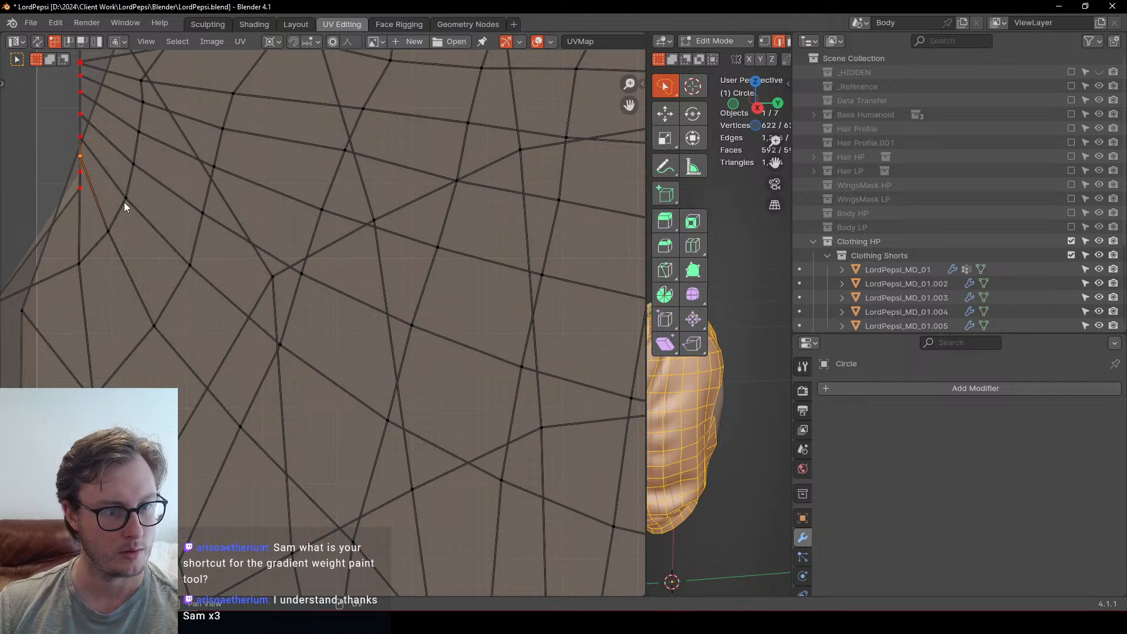
pyautogui.click(75, 180)
pyautogui.moveTo(68, 165); pyautogui.dragTo(94, 207)
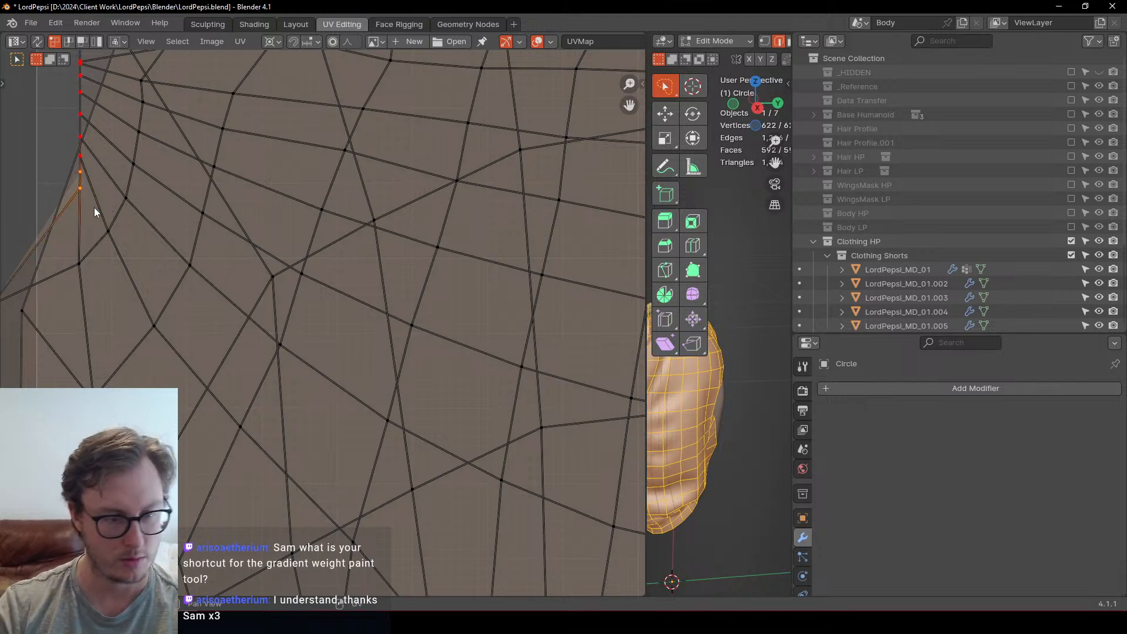
pyautogui.scroll(-3, 129, 209)
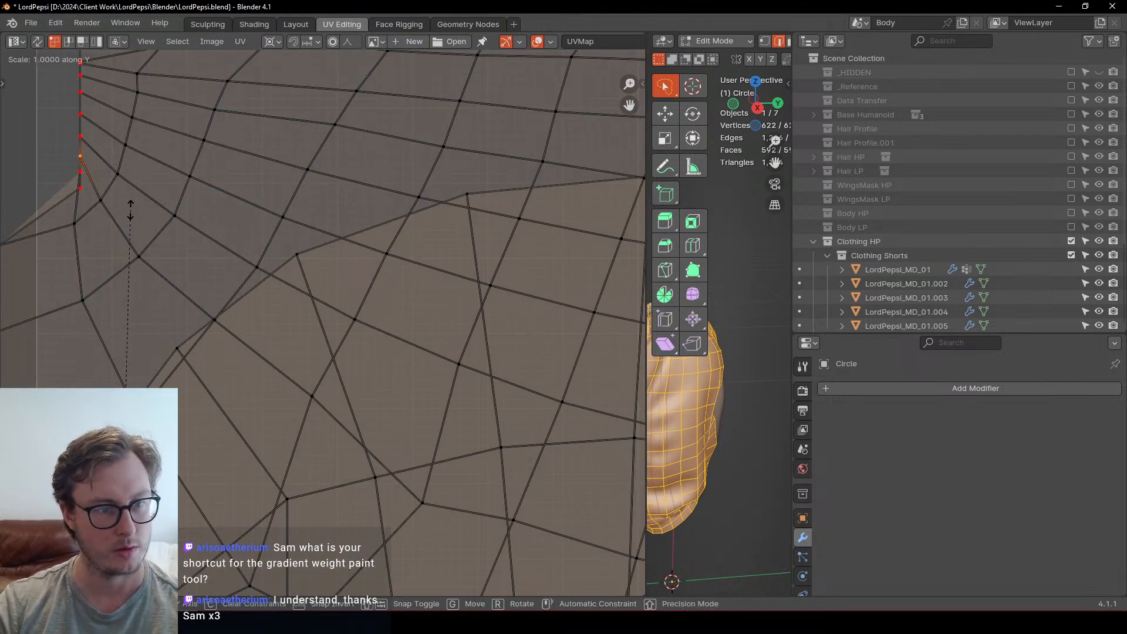
# Step: Try to redistribute the leg-opening border's vertices between end vertices and shift some of them along Y
pyautogui.keyDown('ctrl'); pyautogui.click(270, 243); pyautogui.keyUp('ctrl')
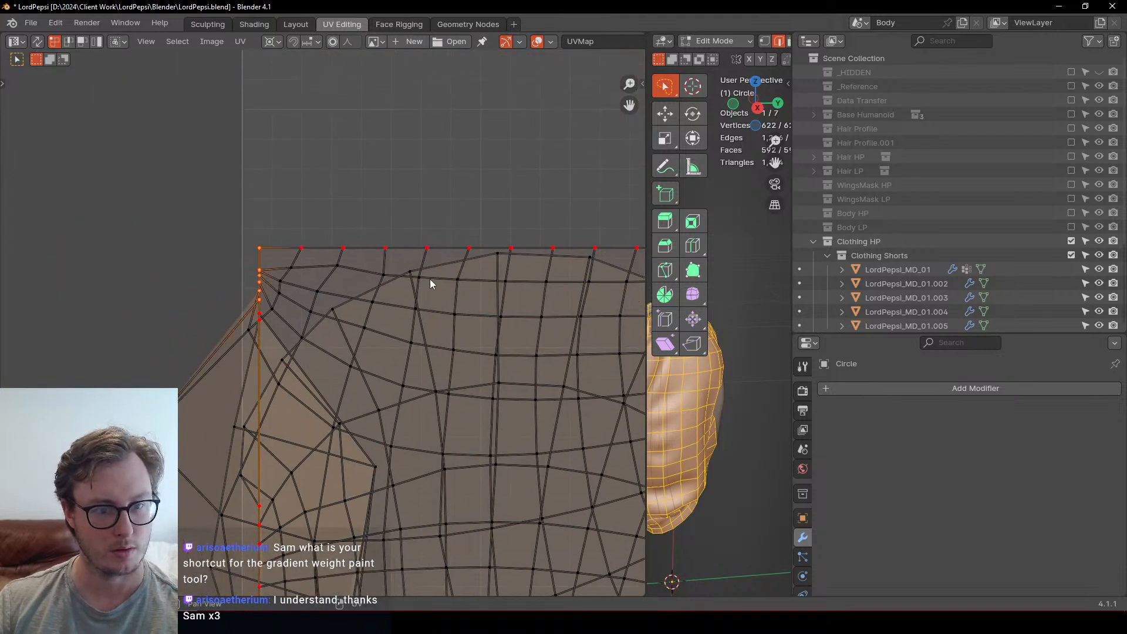
pyautogui.press('q')
pyautogui.click(429, 280)
pyautogui.press('g')
pyautogui.click(348, 329)
pyautogui.scroll(-5, 338, 335)
pyautogui.scroll(6, 347, 345)
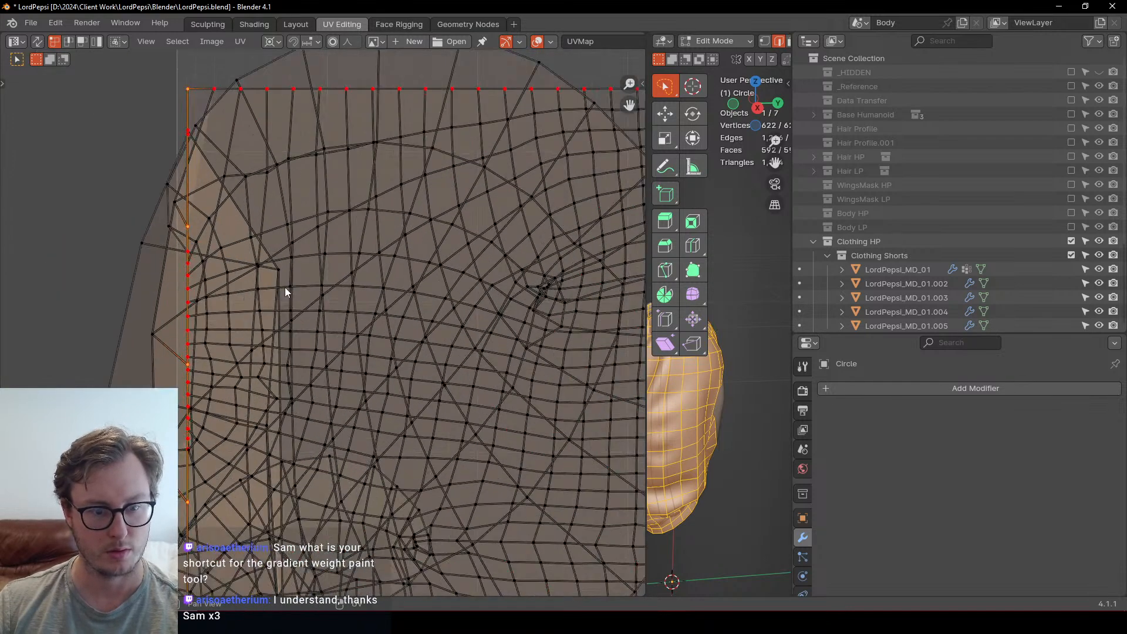
pyautogui.scroll(-6, 158, 176)
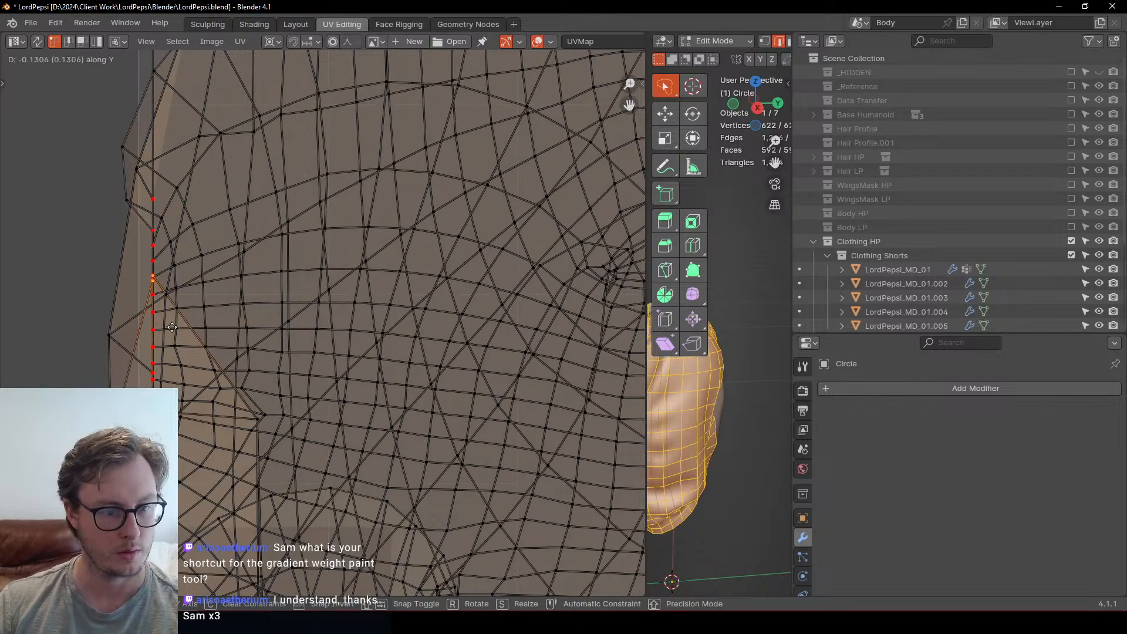
# Step: Undo the alignment and redistribution of the leg-opening border's vertices
pyautogui.hotkey('ctrl', 'z')
pyautogui.hotkey('ctrl', 'z')
pyautogui.hotkey('ctrl', 'z')
pyautogui.hotkey('ctrl', 'z')
pyautogui.hotkey('ctrl', 'z')
pyautogui.hotkey('ctrl', 'z')
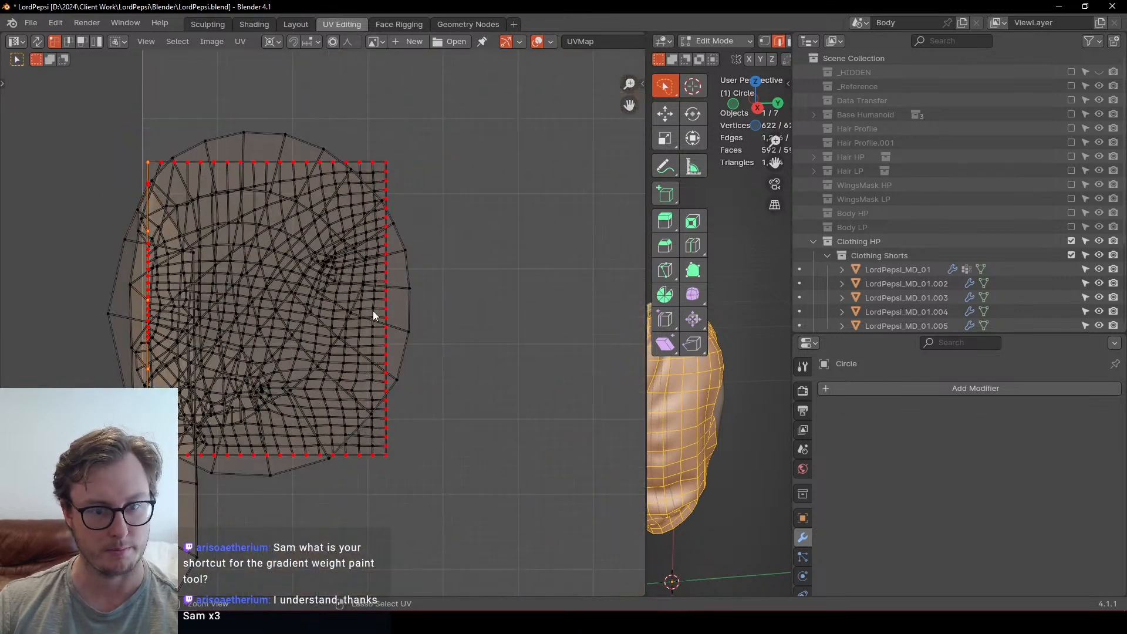
# Step: Trace the edge loop just above the lower leg hole from the waist border to its matching leg-opening vertex
pyautogui.scroll(3, 374, 316)
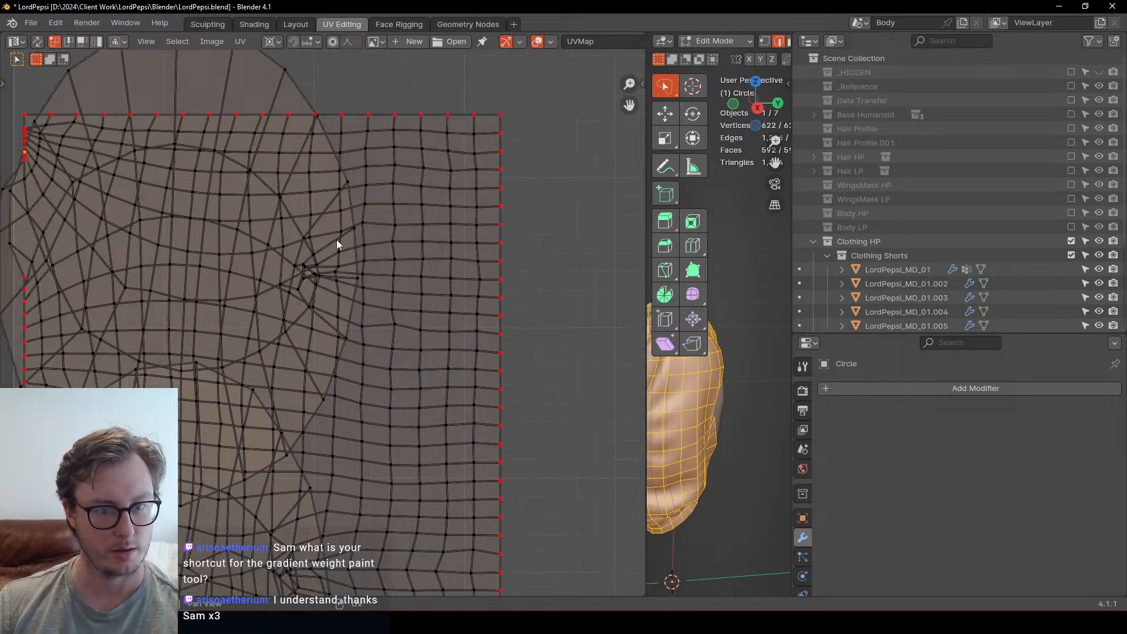
pyautogui.scroll(5, 336, 239)
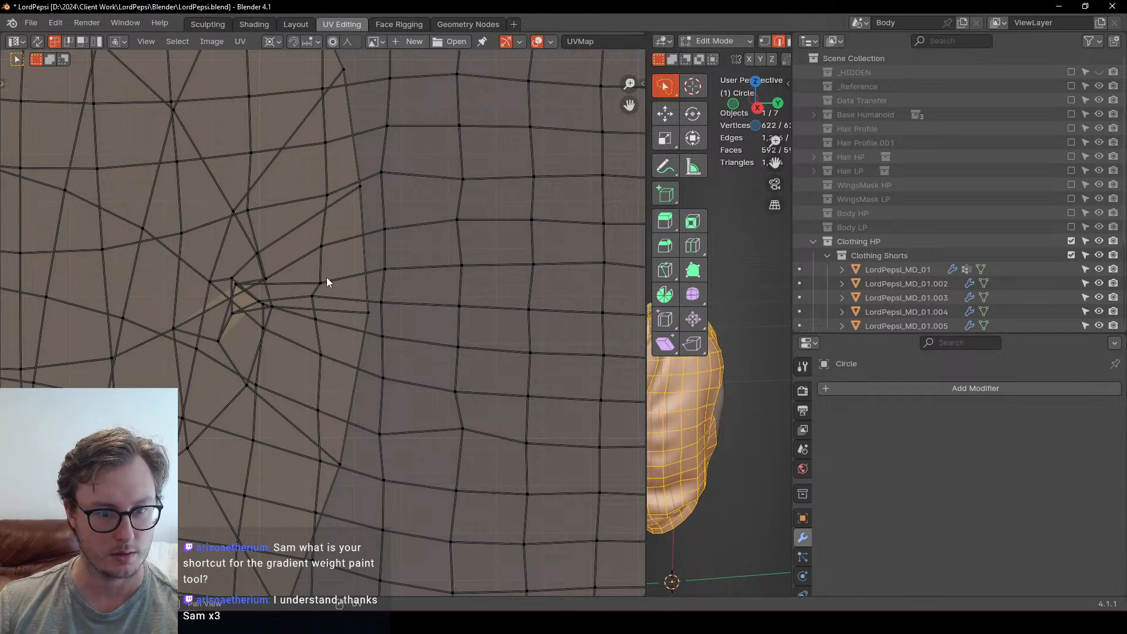
pyautogui.scroll(-5, 293, 317)
pyautogui.moveTo(335, 319); pyautogui.dragTo(435, 177, button='middle')
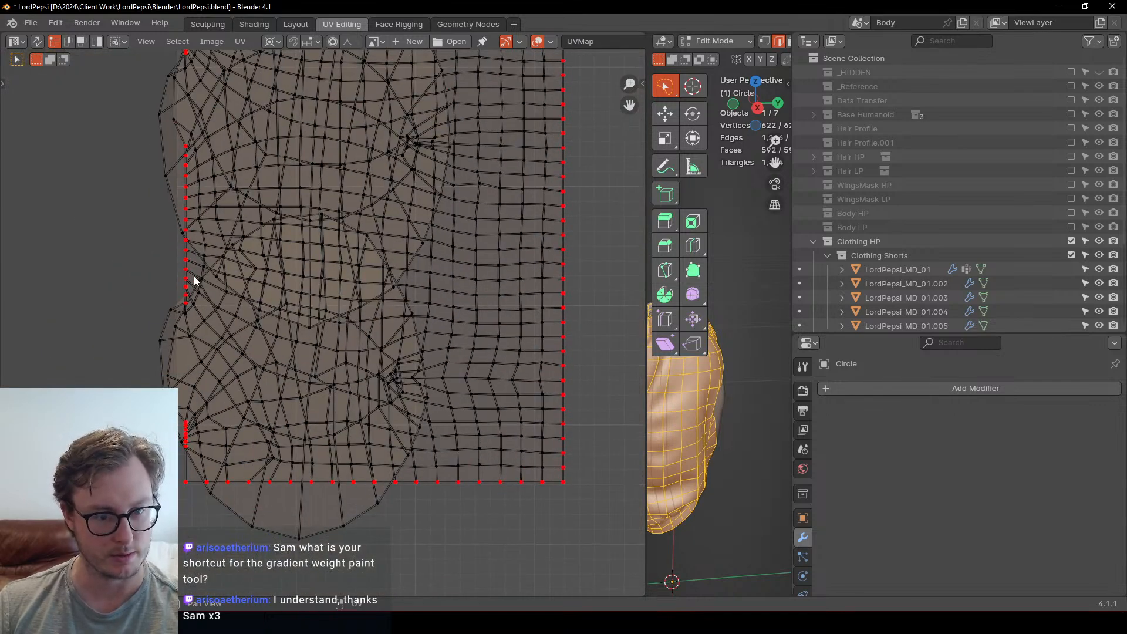
pyautogui.scroll(1, 194, 275)
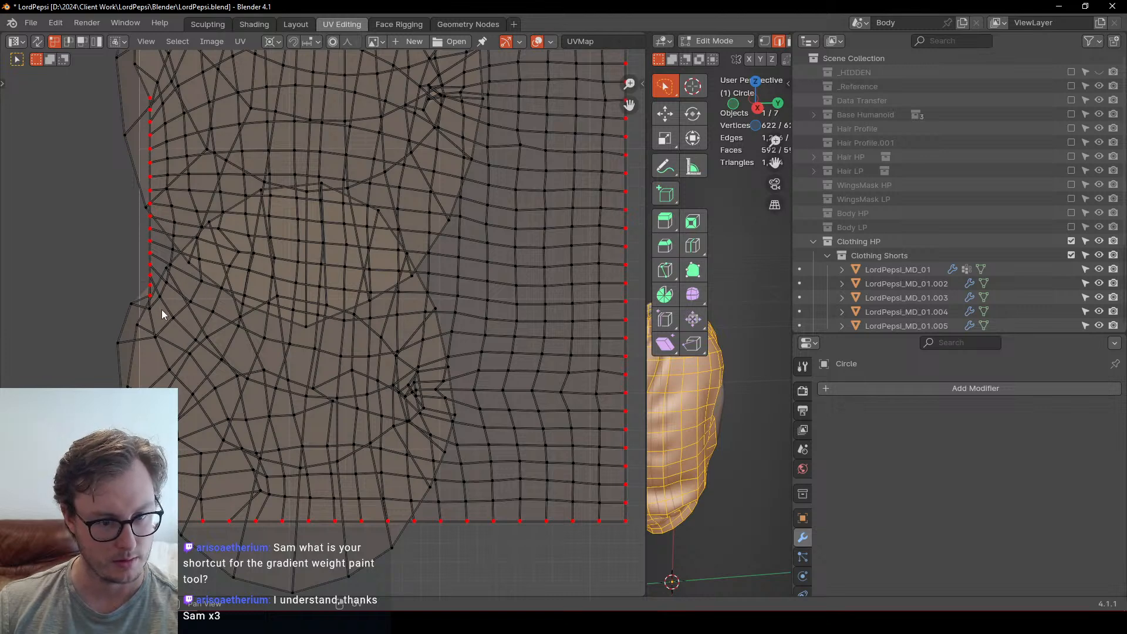
pyautogui.keyDown('alt'); pyautogui.click(519, 354); pyautogui.keyUp('alt')
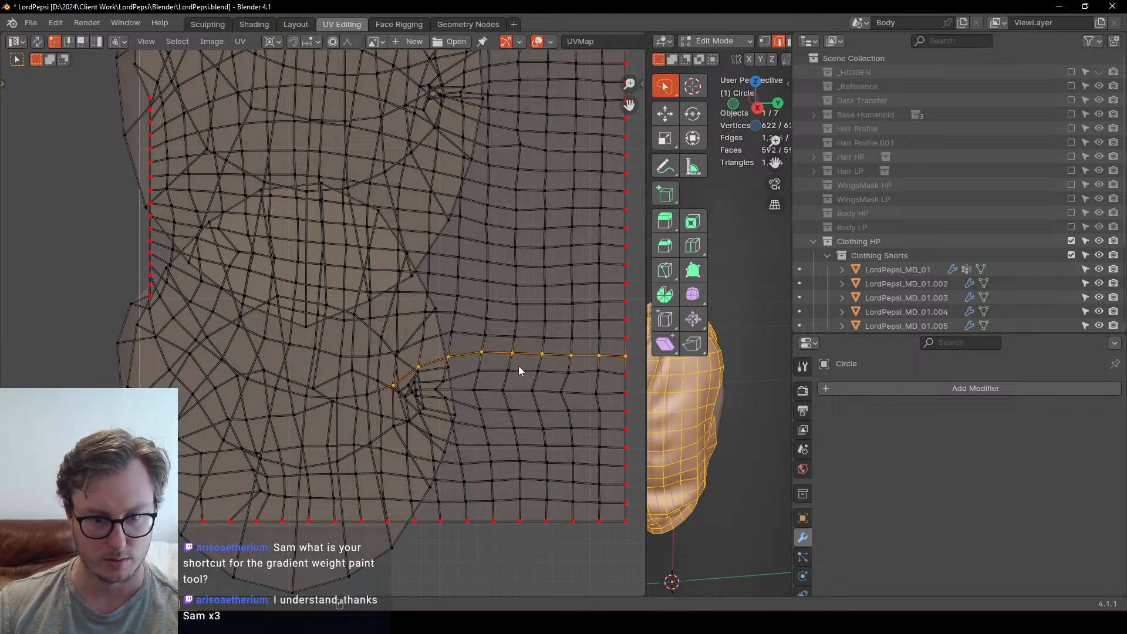
pyautogui.click(617, 361)
pyautogui.keyDown('alt'); pyautogui.click(471, 351); pyautogui.keyUp('alt')
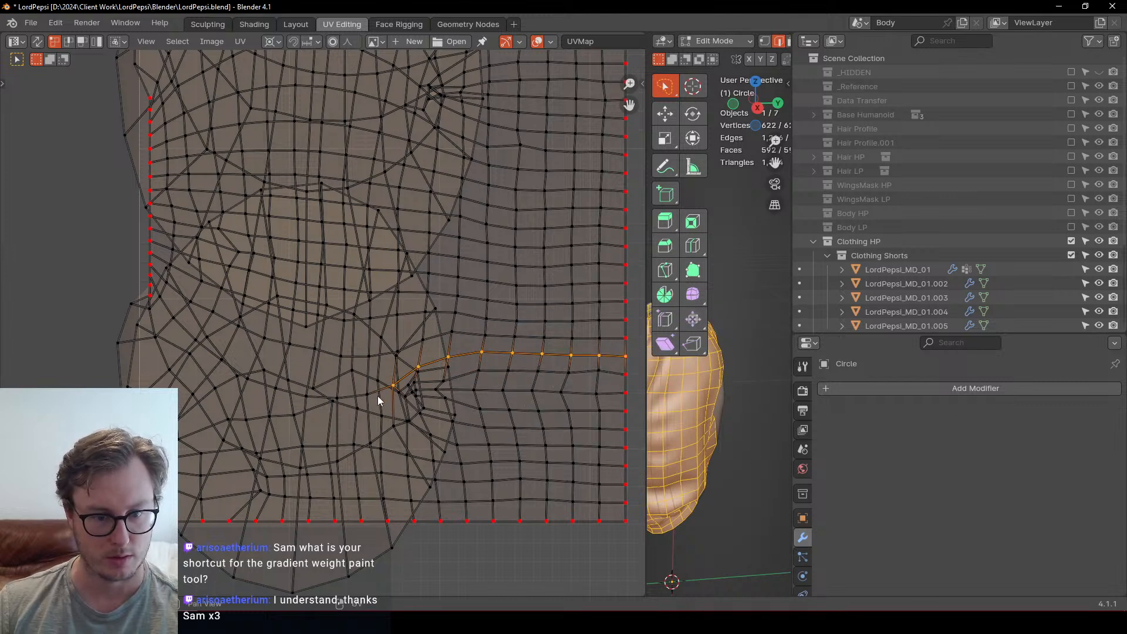
pyautogui.keyDown('alt'); pyautogui.click(375, 392); pyautogui.keyUp('alt')
pyautogui.click(151, 276)
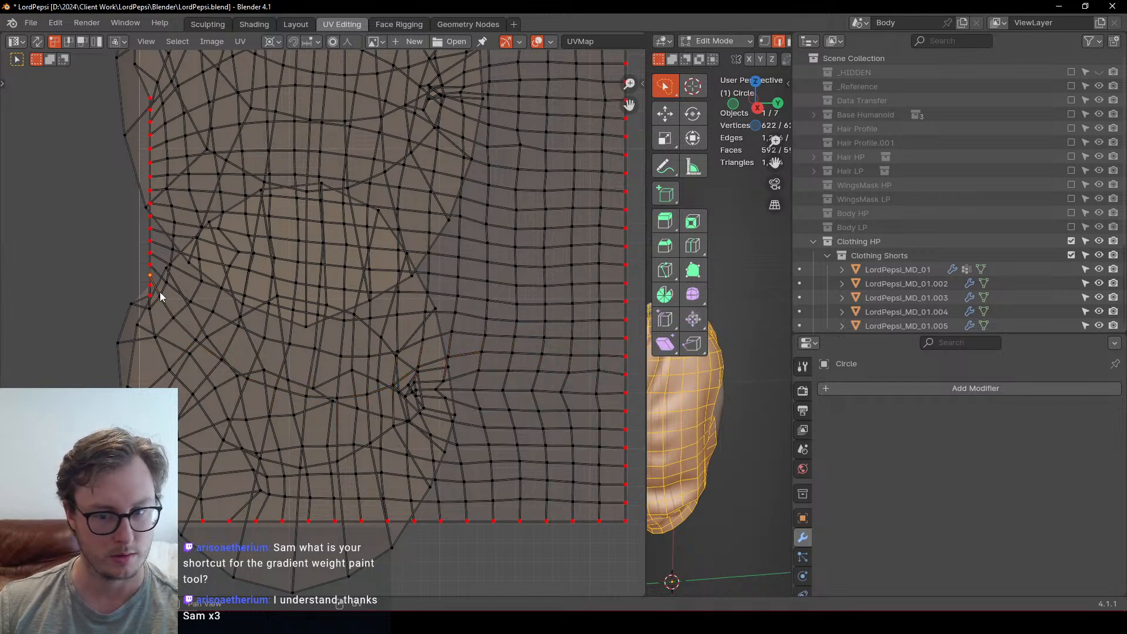
# Step: Restore the edge-loop selection and snap the 2D cursor to the loop's end vertex on the waist border
pyautogui.hotkey('ctrl', 'z')
pyautogui.hotkey('ctrl', 'z')
pyautogui.hotkey('ctrl', 'z')
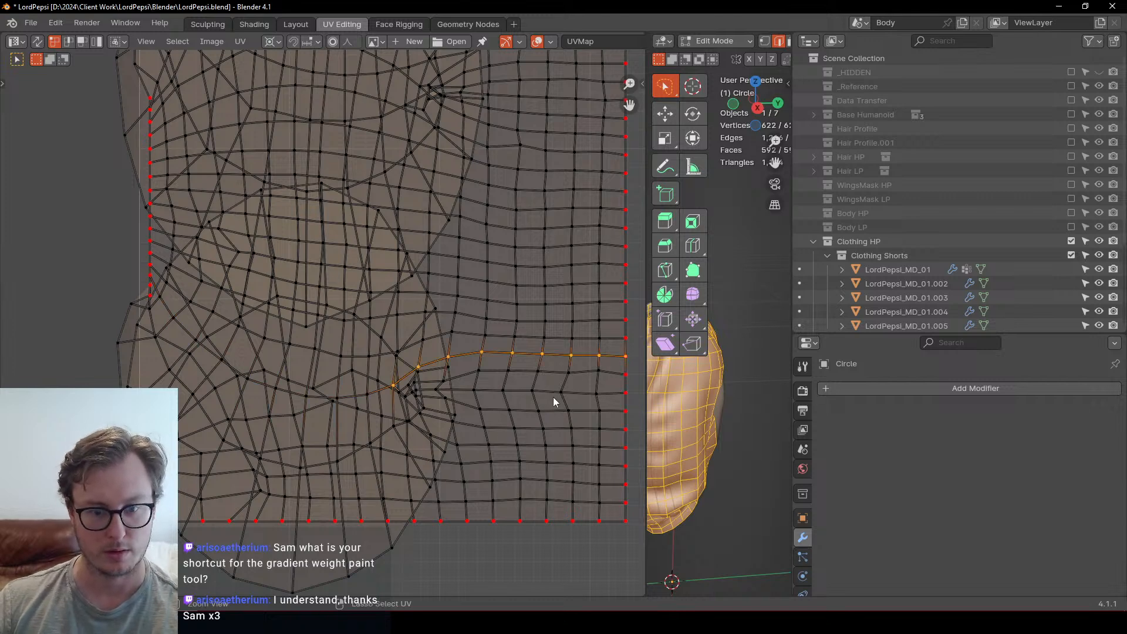
pyautogui.click(624, 355)
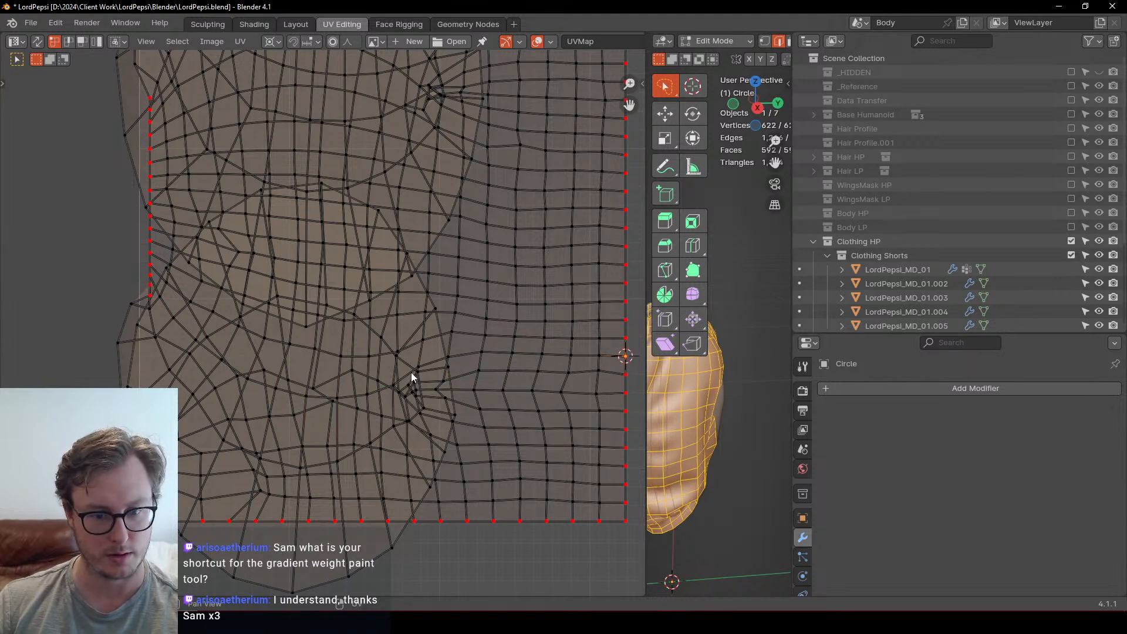
# Step: Align the matching leg-opening vertex horizontally with the 2D cursor by scaling Y to 0
pyautogui.keyDown('alt'); pyautogui.click(456, 360); pyautogui.keyUp('alt')
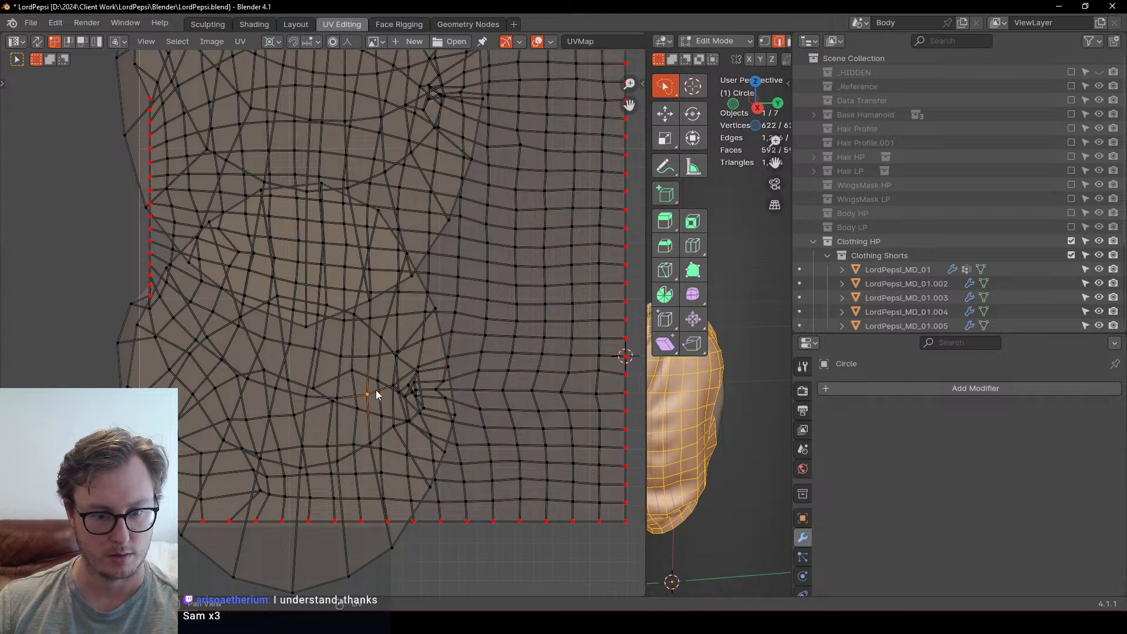
pyautogui.keyDown('alt'); pyautogui.click(376, 393); pyautogui.keyUp('alt')
pyautogui.click(151, 274)
pyautogui.press('s')
pyautogui.press('y')
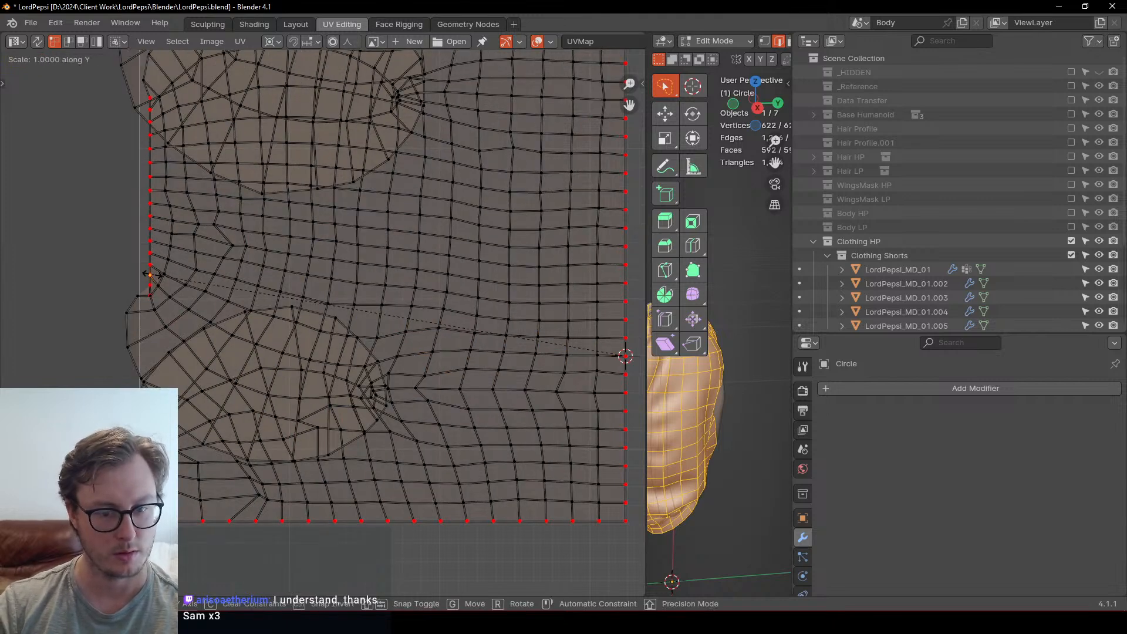
pyautogui.press('0')
pyautogui.press('Return')
pyautogui.moveTo(422, 416); pyautogui.dragTo(376, 385, button='middle')
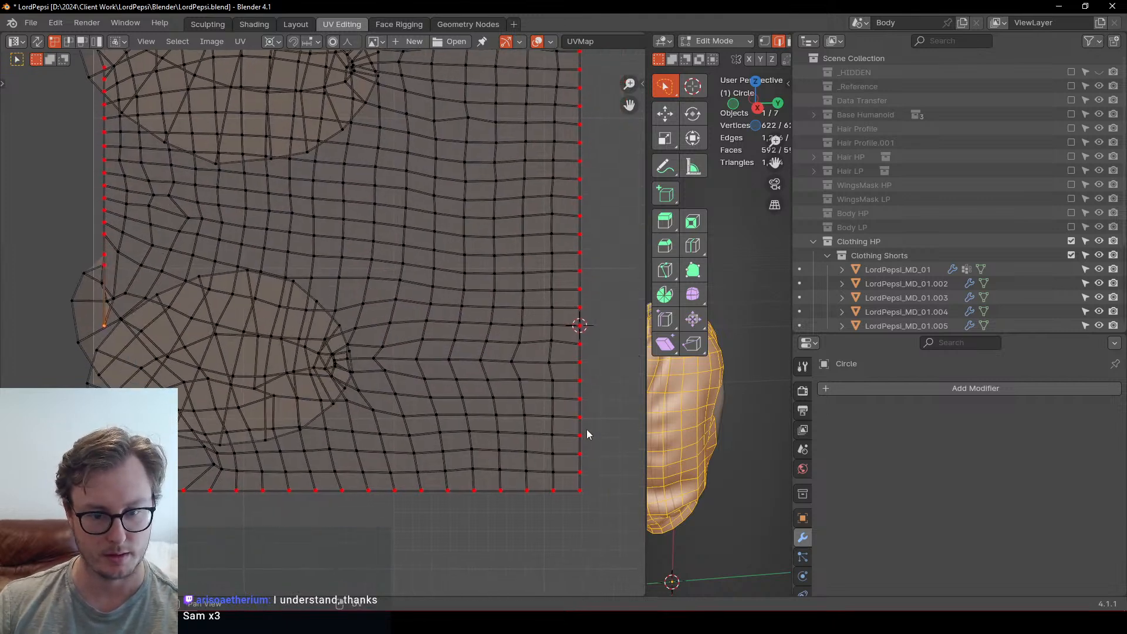
# Step: Snap the 2D cursor to the waist-border vertex four rows below its current position
pyautogui.keyDown('alt'); pyautogui.click(567, 417); pyautogui.keyUp('alt')
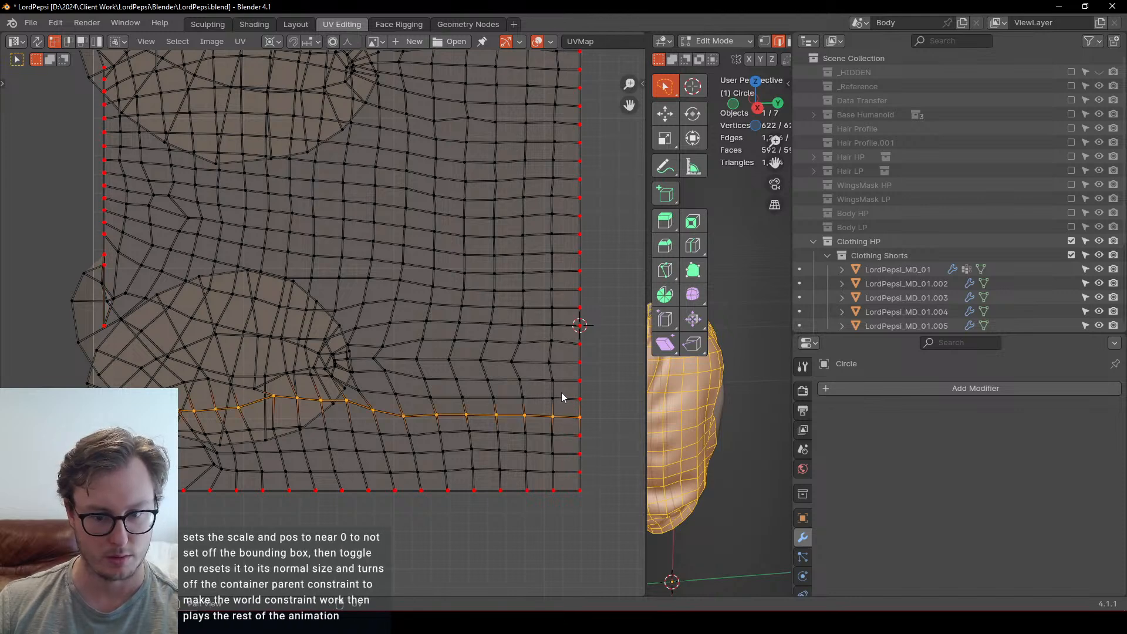
pyautogui.click(594, 398)
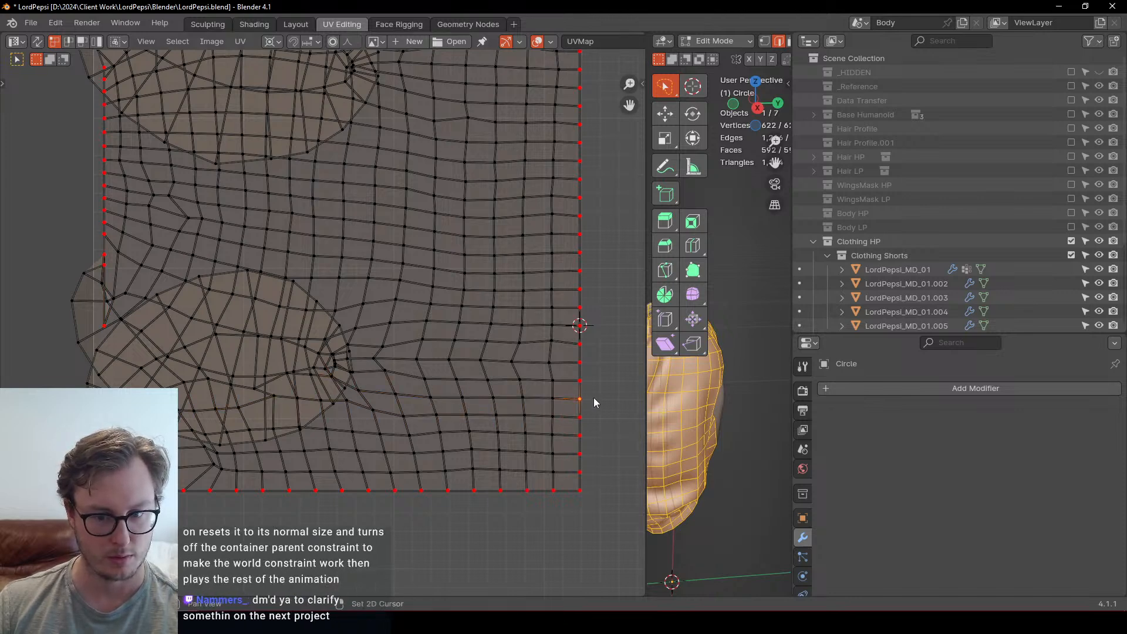
pyautogui.hotkey('shift', 's')
pyautogui.click(592, 460)
# Step: Trace the edge loops beneath the lower leg hole to find the leg-opening vertex matching the 2D cursor's row
pyautogui.keyDown('alt'); pyautogui.click(319, 368); pyautogui.keyUp('alt')
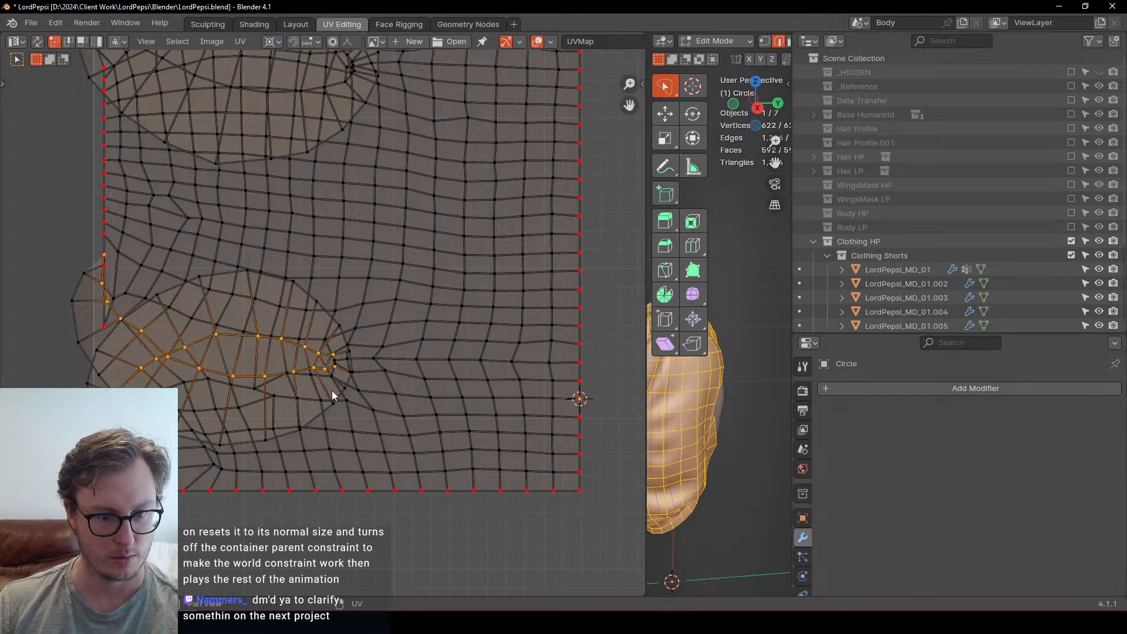
pyautogui.keyDown('alt'); pyautogui.click(369, 391); pyautogui.keyUp('alt')
pyautogui.keyDown('alt'); pyautogui.click(319, 376); pyautogui.keyUp('alt')
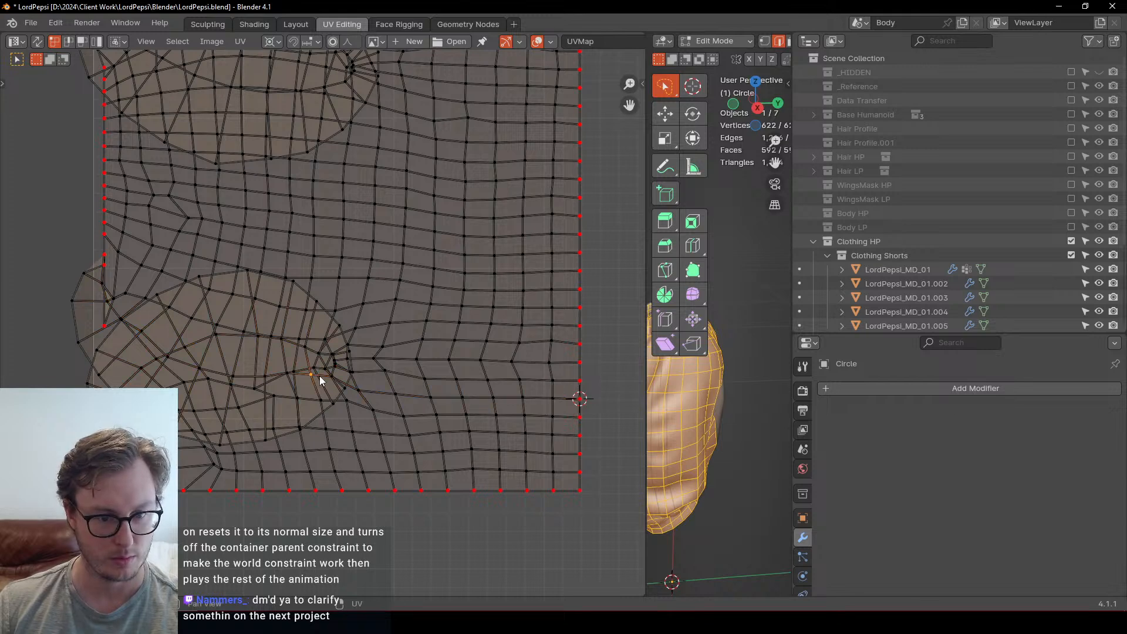
pyautogui.keyDown('alt'); pyautogui.click(303, 374); pyautogui.keyUp('alt')
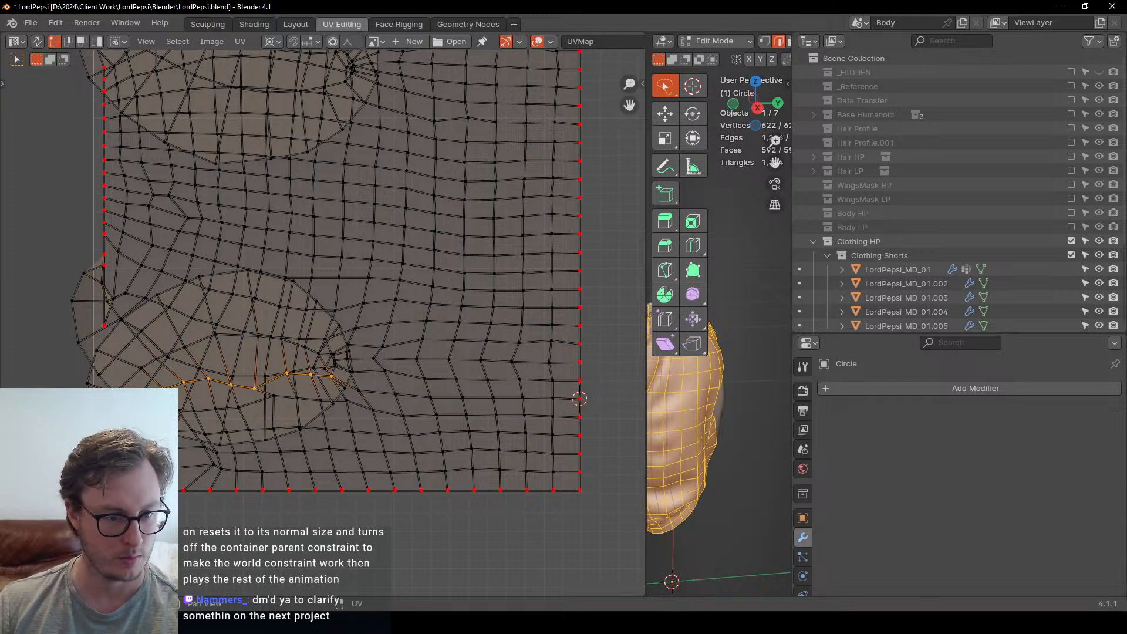
pyautogui.hotkey('alt', 'a')
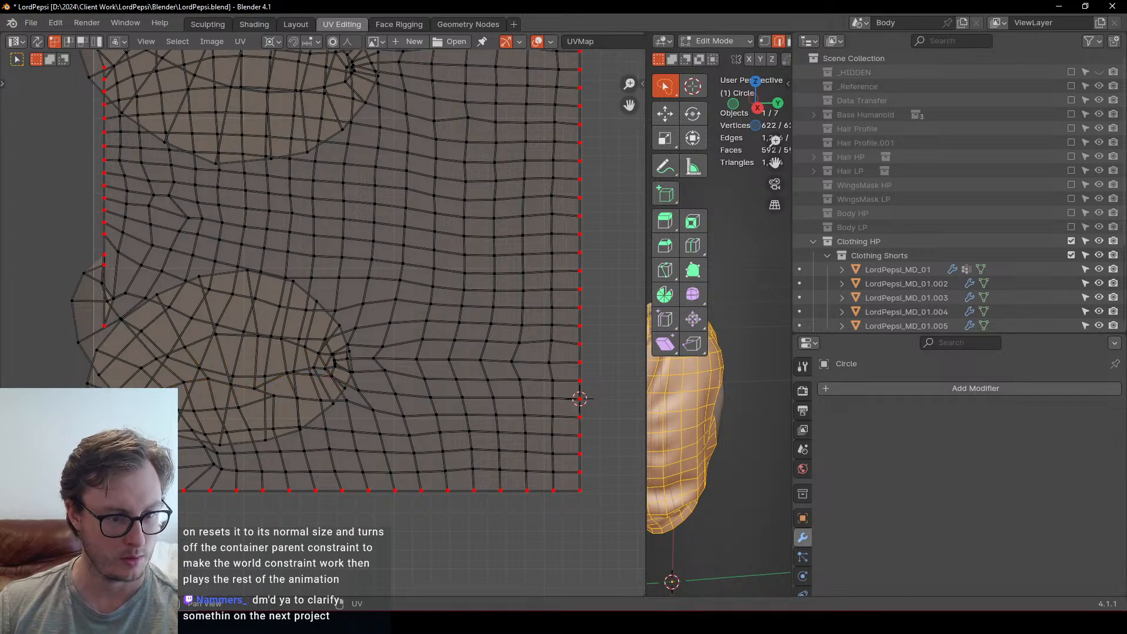
# Step: Line up the lower leg-opening vertices with the 2D cursor's row, and save the file
pyautogui.hotkey('ctrl', 'v')
pyautogui.press('Return')
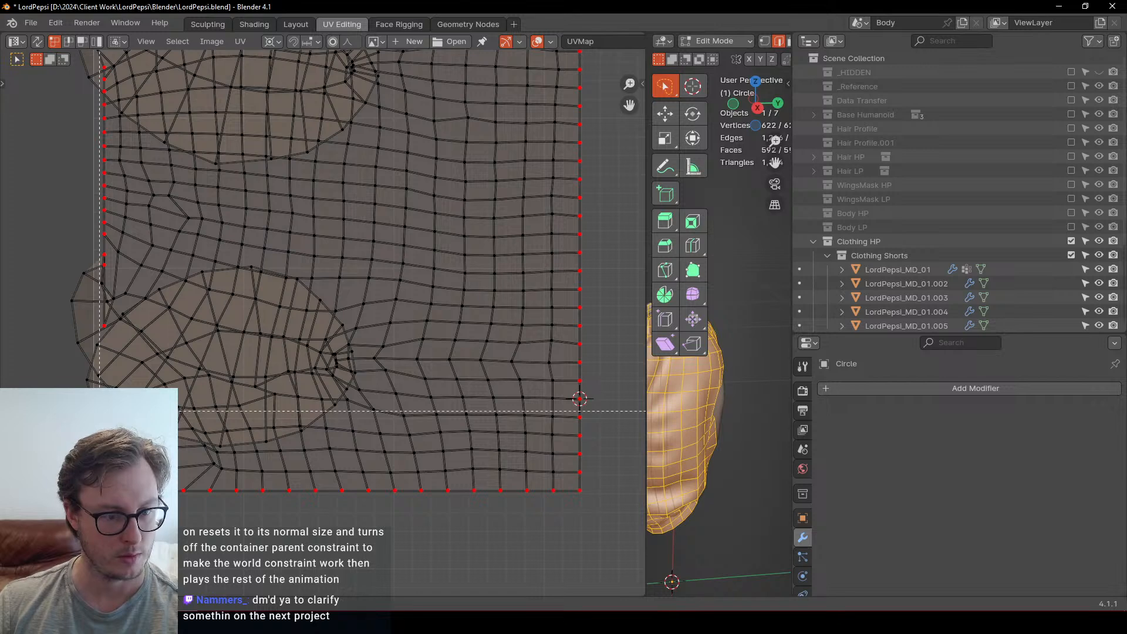
pyautogui.hotkey('ctrl', 'v')
pyautogui.press('Return')
pyautogui.hotkey('alt', 'a')
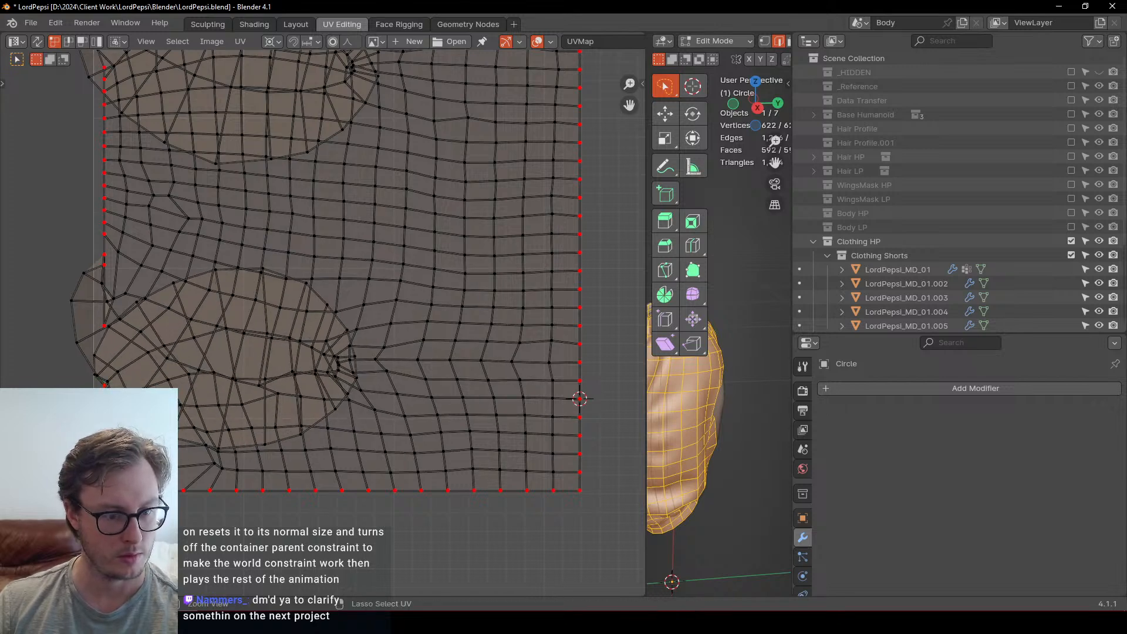
pyautogui.press('q')
pyautogui.click(322, 412)
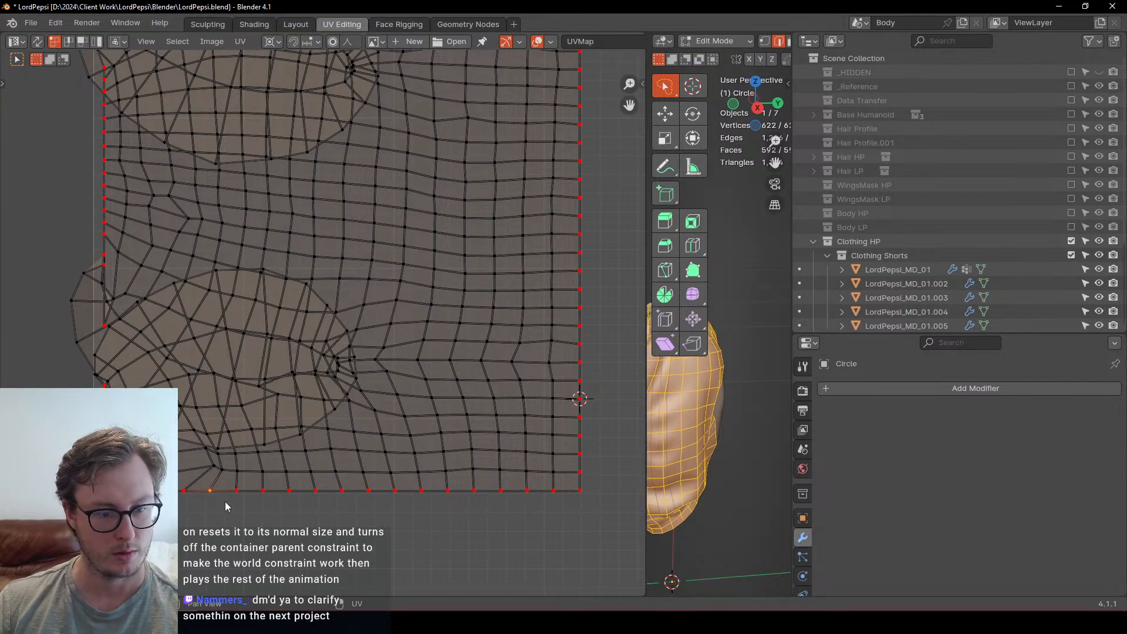
# Step: Move the selected border vertices above the lower leg opening downward along Y, and clear the selection
pyautogui.scroll(2, 152, 443)
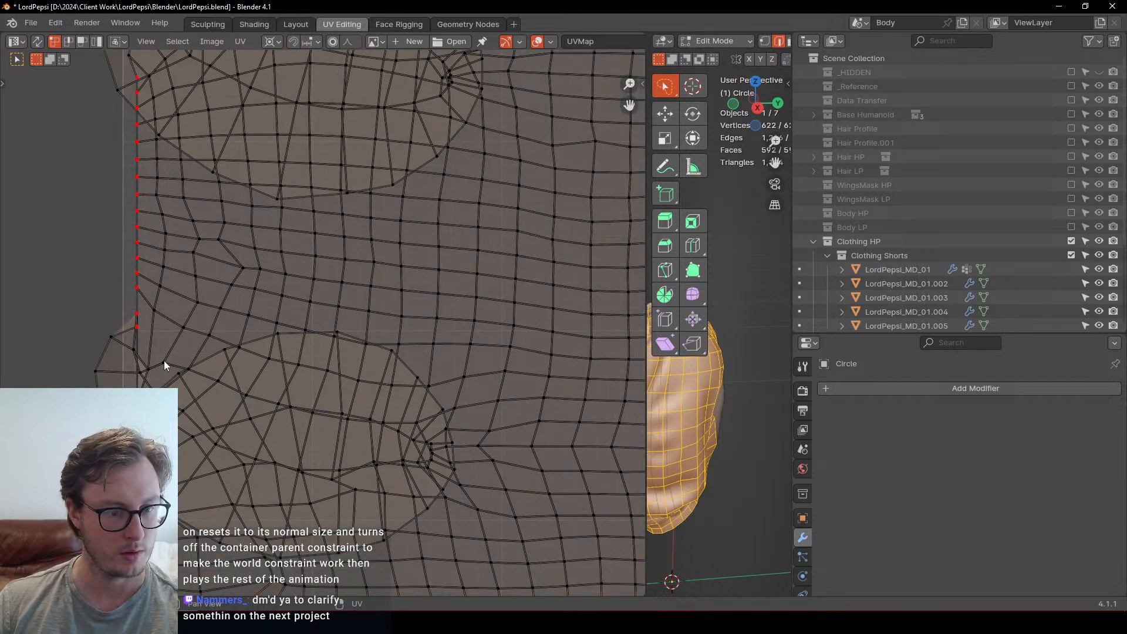
pyautogui.press('g')
pyautogui.press('y')
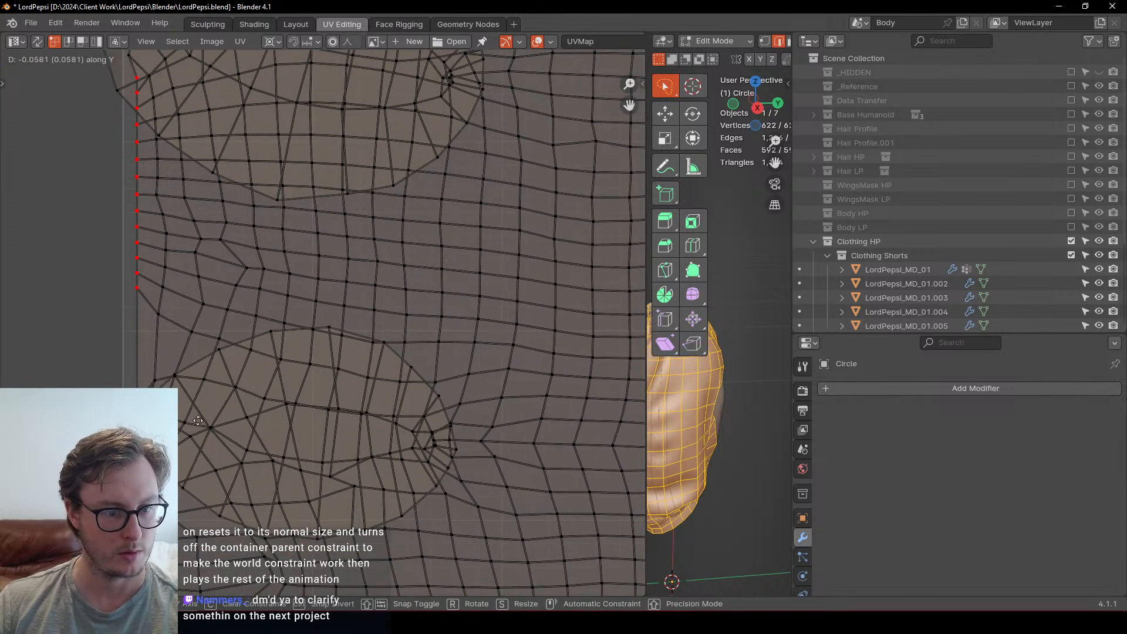
pyautogui.click(198, 437)
pyautogui.hotkey('alt', 'a')
# Step: Trace the edge loop from the upper leg hole's inner corner to the waist border and snap the 2D cursor to its end vertex
pyautogui.moveTo(231, 170); pyautogui.dragTo(259, 311, button='middle')
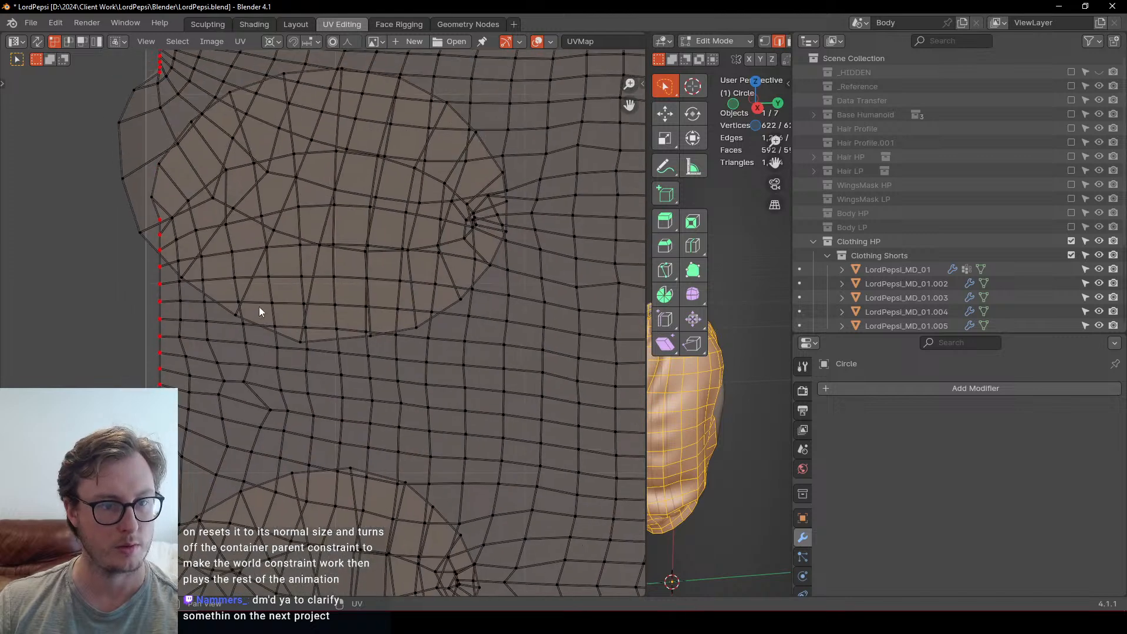
pyautogui.scroll(-2, 328, 299)
pyautogui.moveTo(608, 252); pyautogui.dragTo(456, 286, button='middle')
pyautogui.scroll(1, 394, 328)
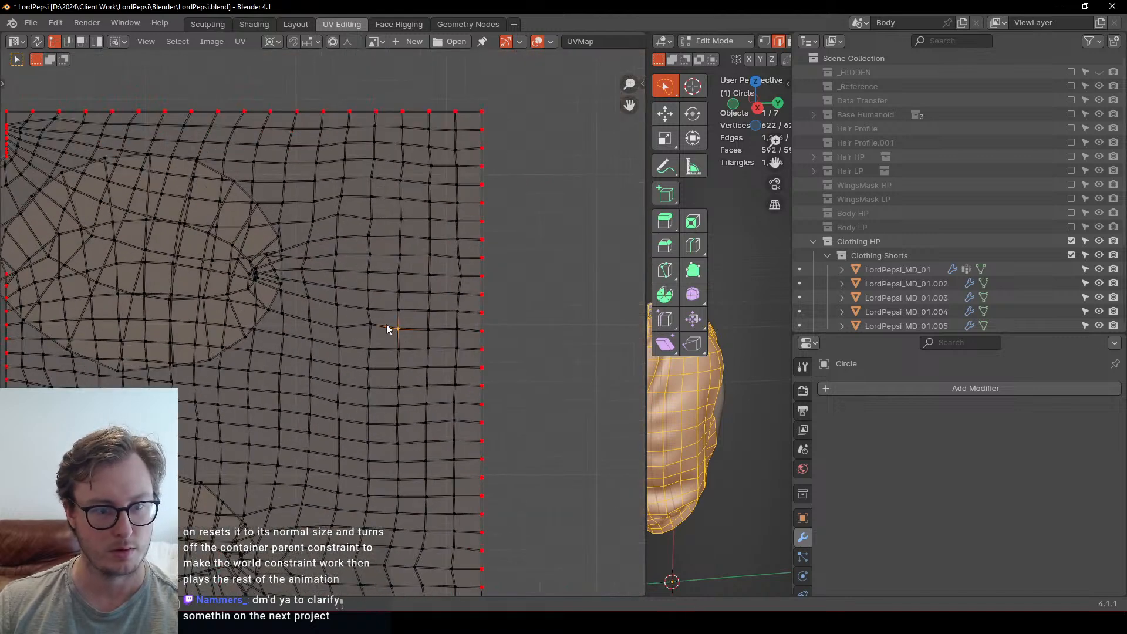
pyautogui.keyDown('alt'); pyautogui.click(389, 326); pyautogui.keyUp('alt')
pyautogui.moveTo(319, 316); pyautogui.dragTo(344, 323, button='middle')
pyautogui.keyDown('alt'); pyautogui.click(408, 316); pyautogui.keyUp('alt')
pyautogui.moveTo(278, 295); pyautogui.dragTo(360, 335, button='middle')
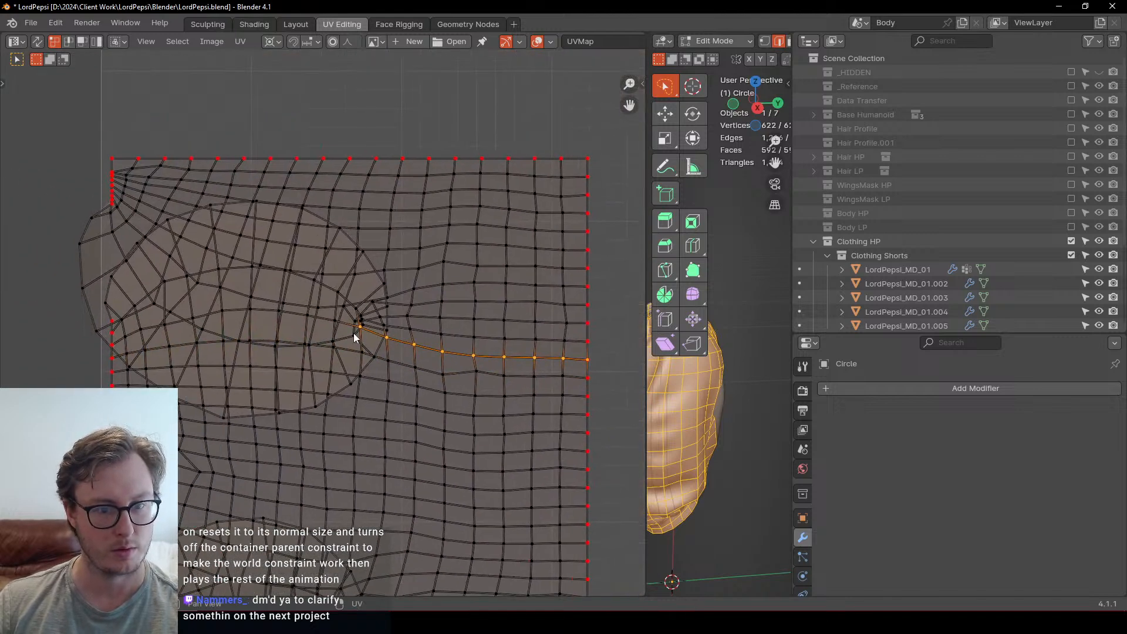
pyautogui.click(604, 363)
pyautogui.hotkey('shift', 's')
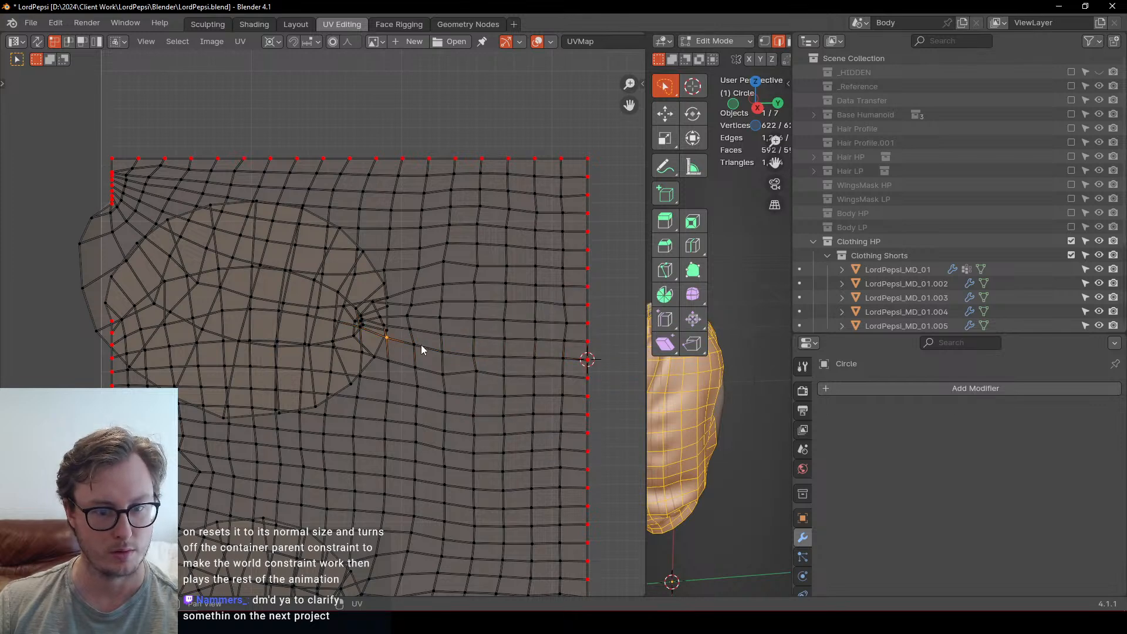
# Step: Follow the same loop across the upper leg hole and align its leg-opening end vertex with the 2D cursor's row
pyautogui.keyDown('alt'); pyautogui.click(389, 341); pyautogui.keyUp('alt')
pyautogui.keyDown('alt'); pyautogui.click(320, 316); pyautogui.keyUp('alt')
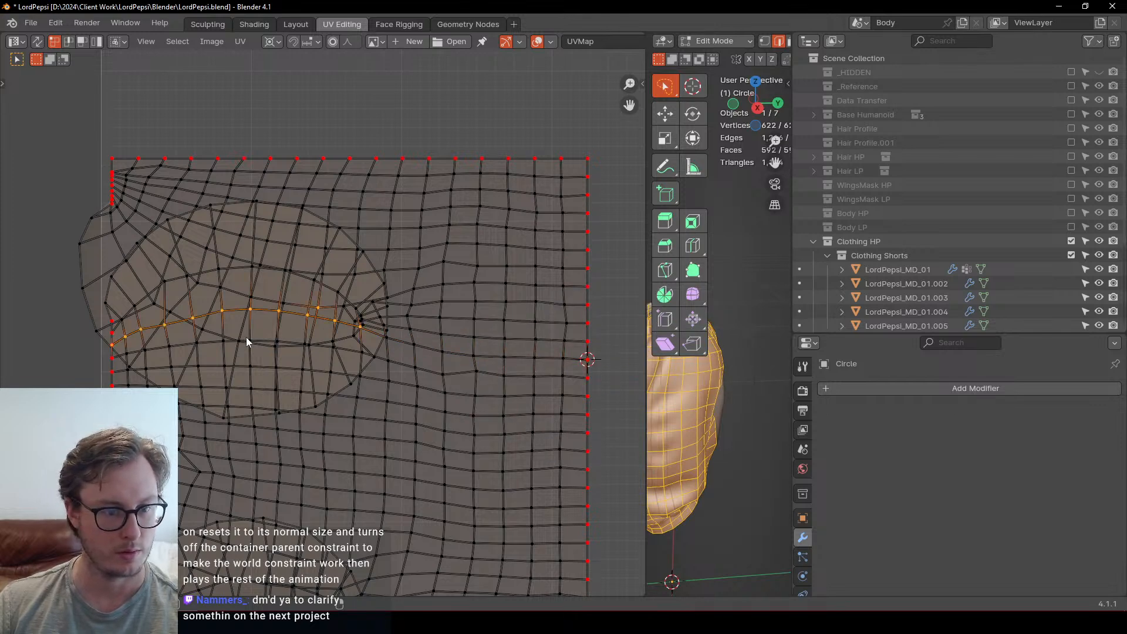
pyautogui.click(113, 350)
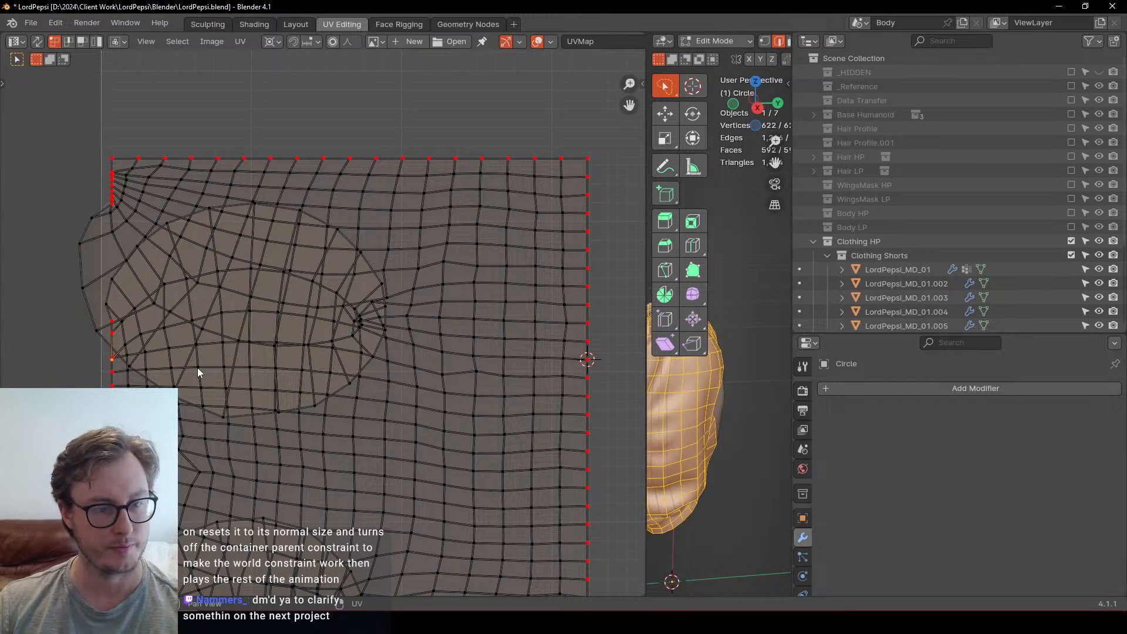
# Step: Select the border vertices between the two leg openings and space them evenly along the straight edge
pyautogui.moveTo(115, 351); pyautogui.dragTo(101, 493)
pyautogui.moveTo(260, 516); pyautogui.dragTo(312, 344, button='middle')
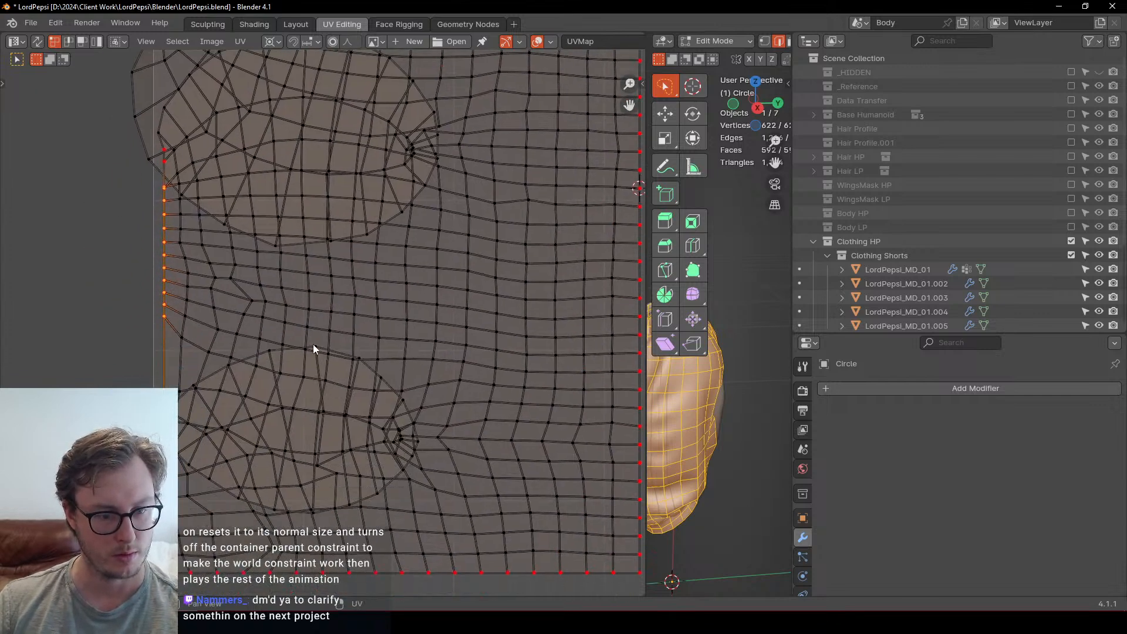
pyautogui.rightClick(371, 311)
pyautogui.click(371, 311)
pyautogui.moveTo(371, 311); pyautogui.dragTo(254, 323, button='middle')
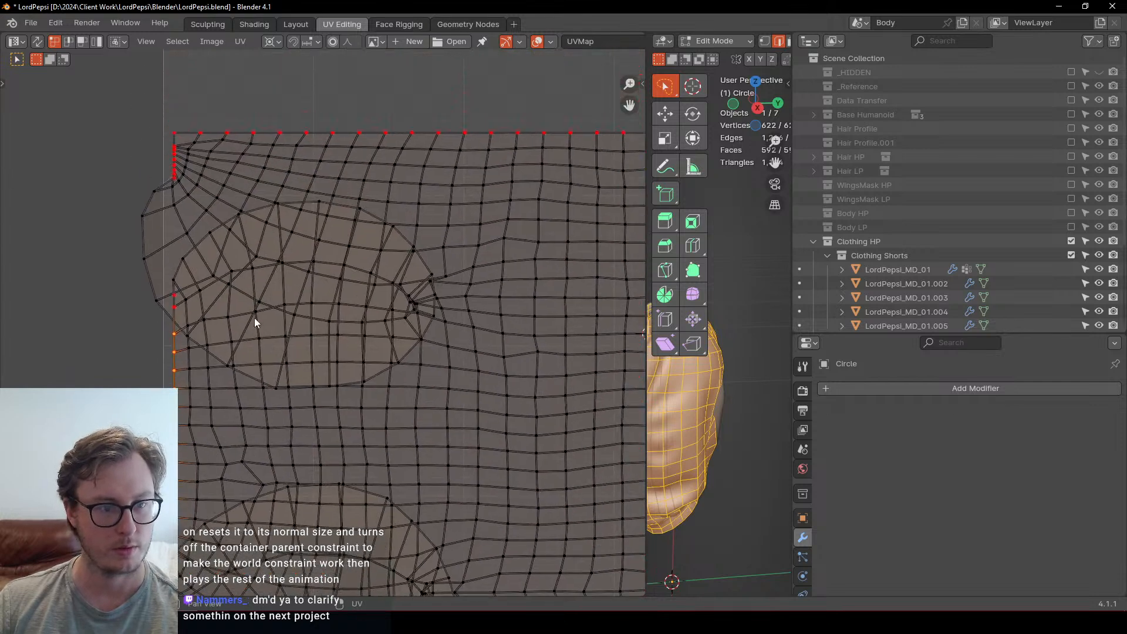
# Step: Select the leg-opening border vertex just above the 2D cursor's row
pyautogui.scroll(2, 255, 318)
pyautogui.moveTo(122, 274); pyautogui.dragTo(149, 296, button='middle')
pyautogui.click(112, 317)
pyautogui.scroll(-4, 411, 269)
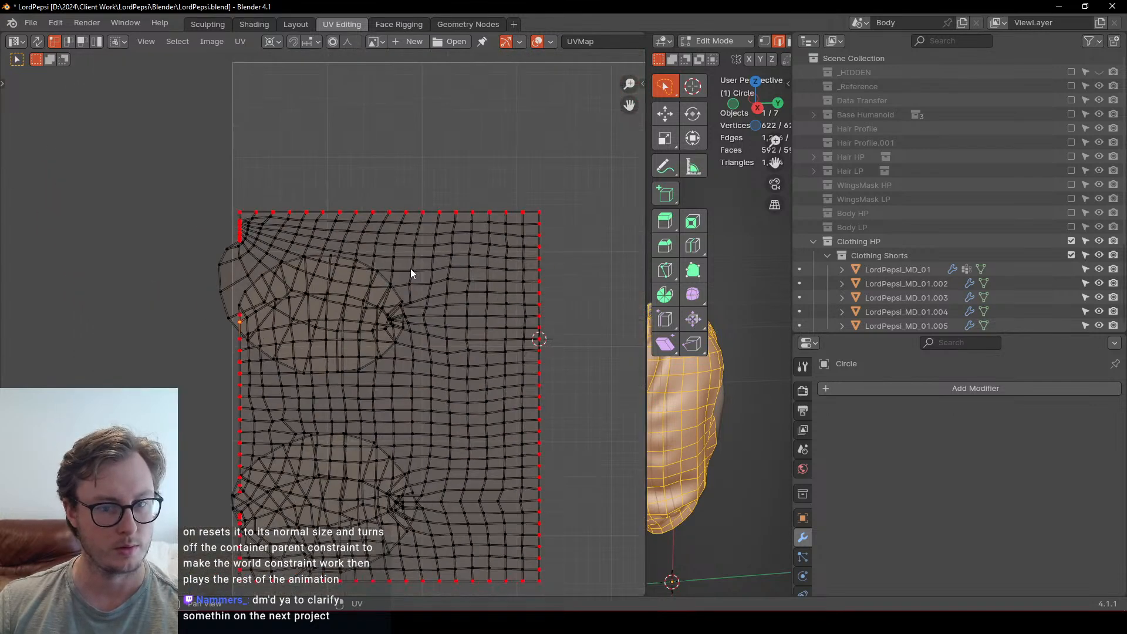
pyautogui.moveTo(411, 273); pyautogui.dragTo(364, 286, button='middle')
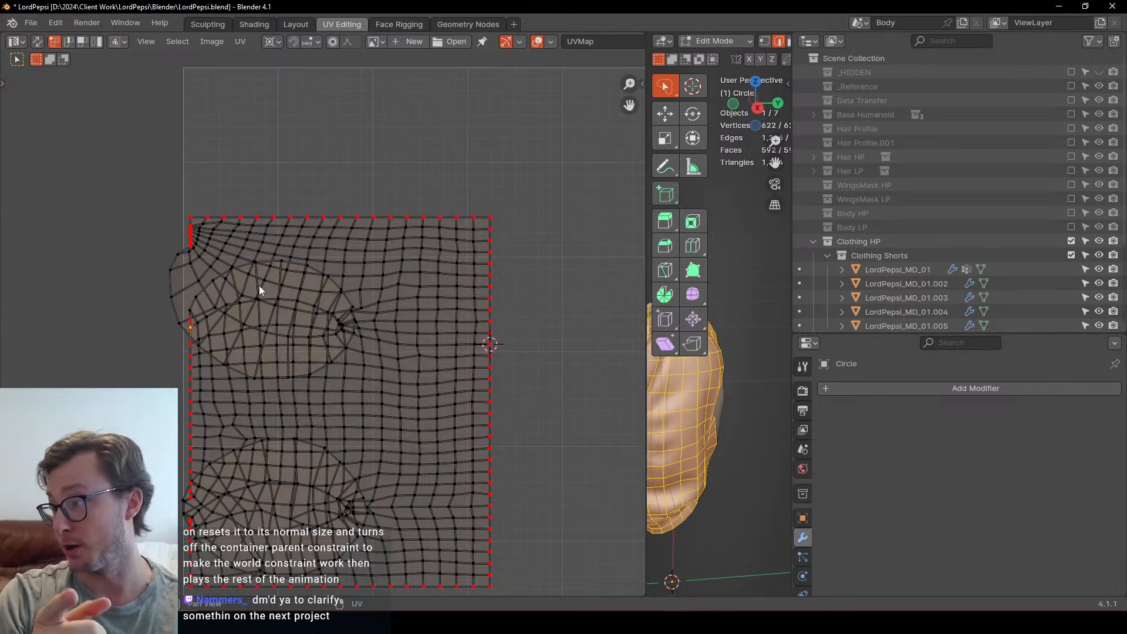
# Step: Switch to Unity, give the Hierarchy and Project areas more room, and enable the Avatars 3.0 Emulator in the LordPepsi scene
pyautogui.hotkey('alt', 'Tab')
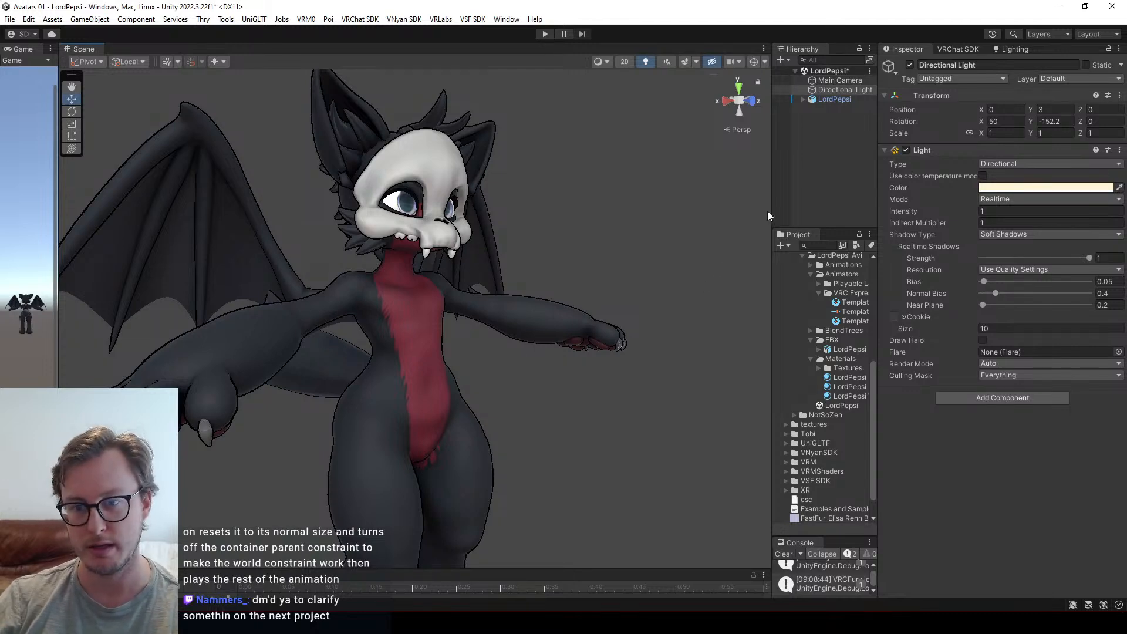
pyautogui.moveTo(769, 210); pyautogui.dragTo(428, 219)
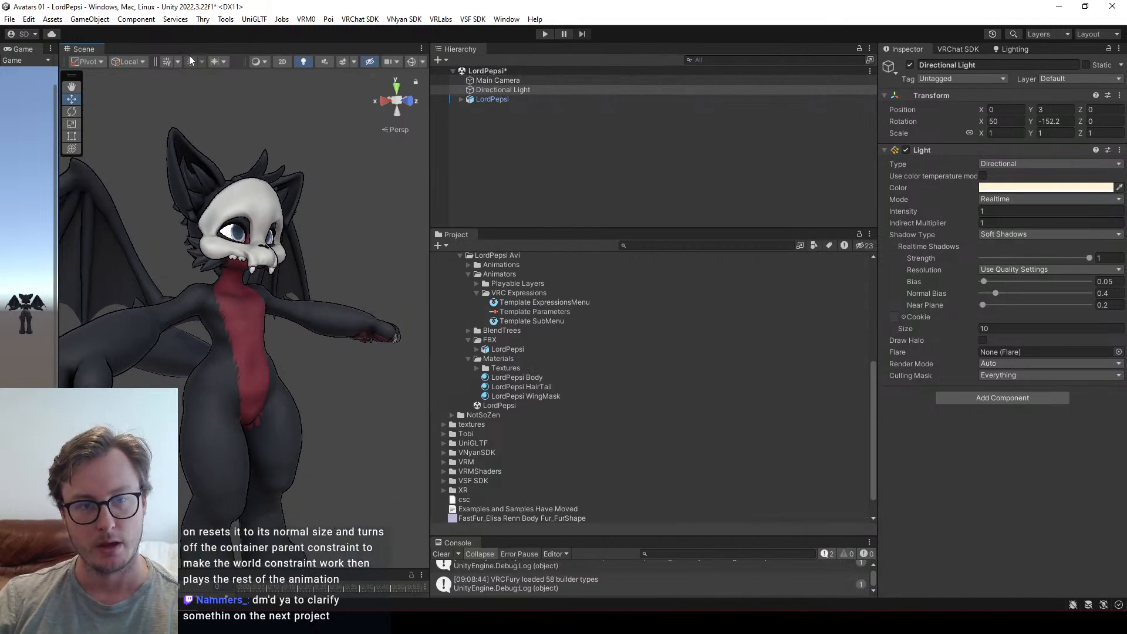
pyautogui.click(220, 21)
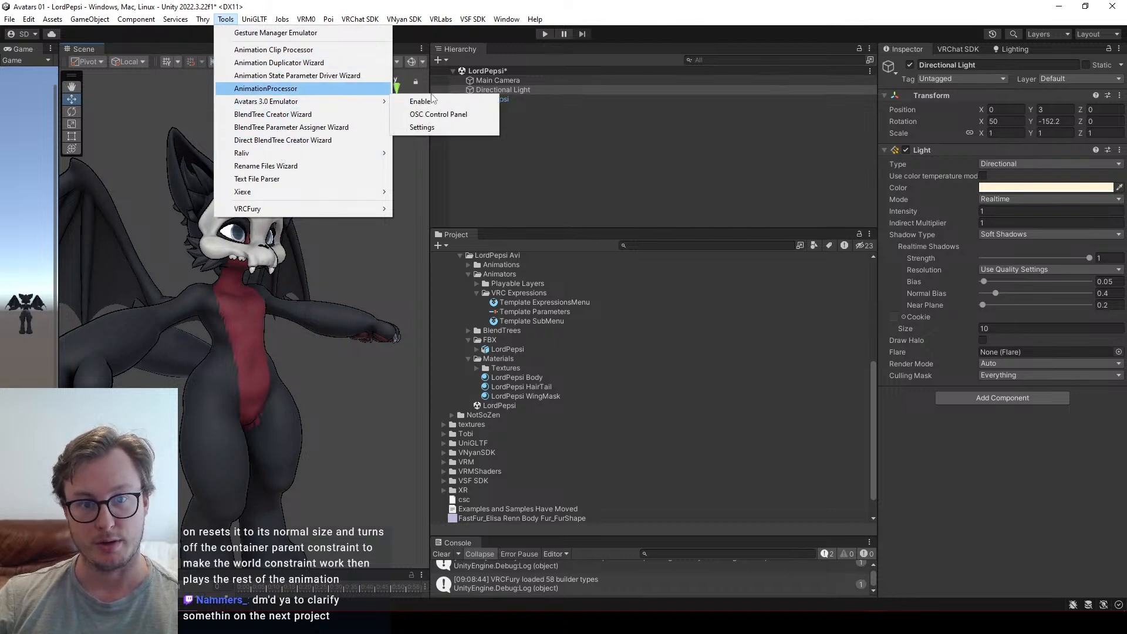
pyautogui.click(411, 102)
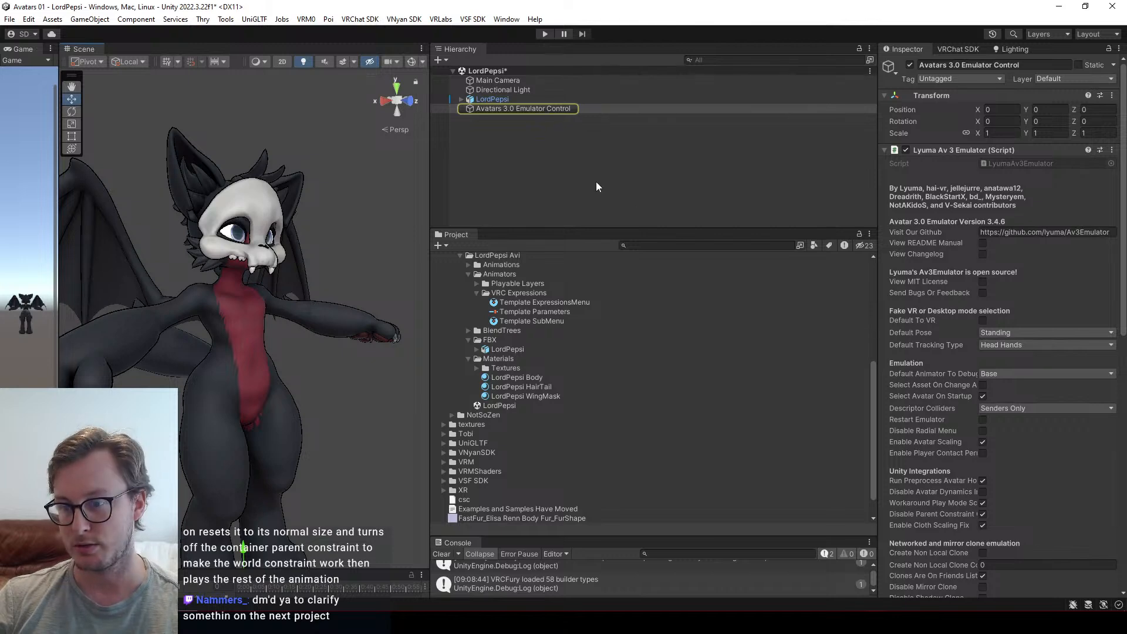
# Step: Review the emulator control's settings and briefly run the scene in Play mode to check the LordPepsi object's components
pyautogui.scroll(-10, 957, 329)
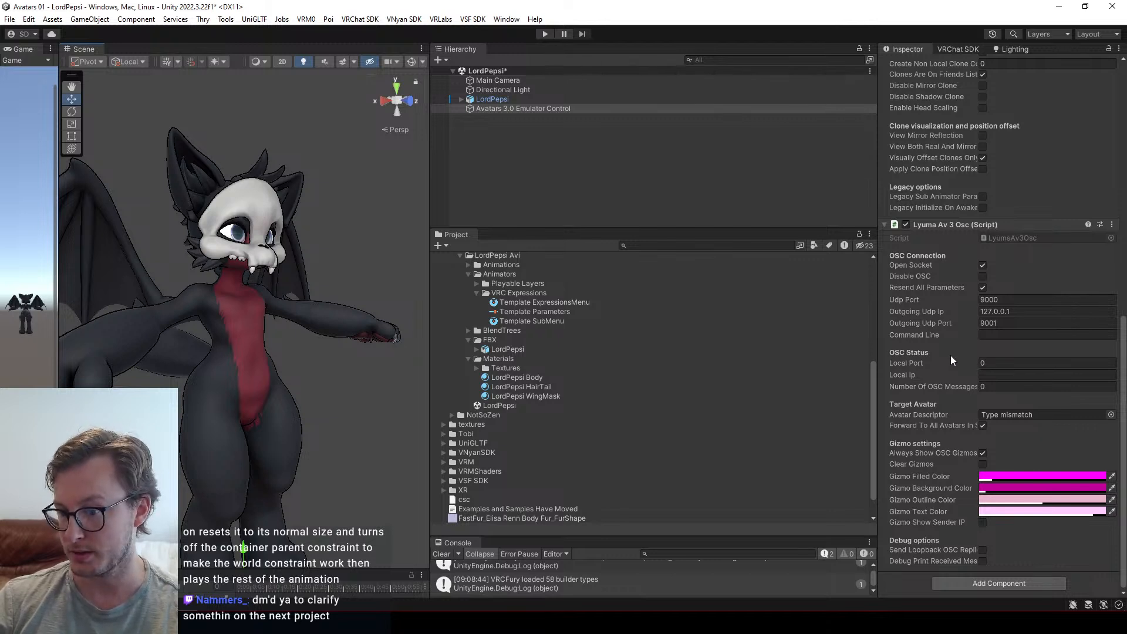
pyautogui.scroll(8, 950, 356)
pyautogui.scroll(2, 949, 357)
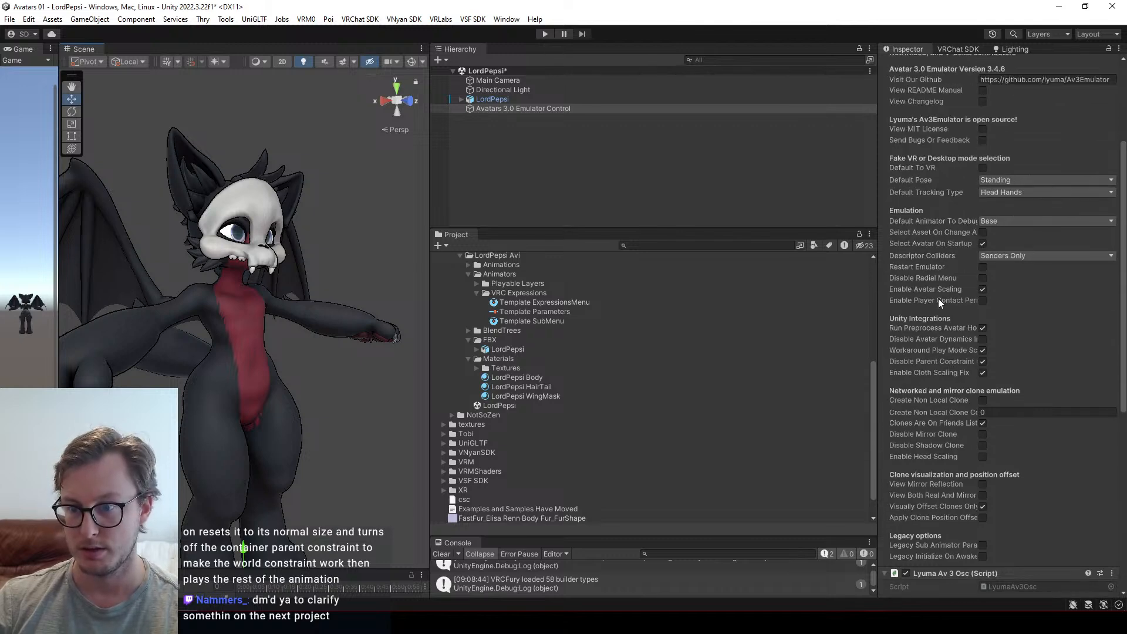
pyautogui.scroll(3, 939, 176)
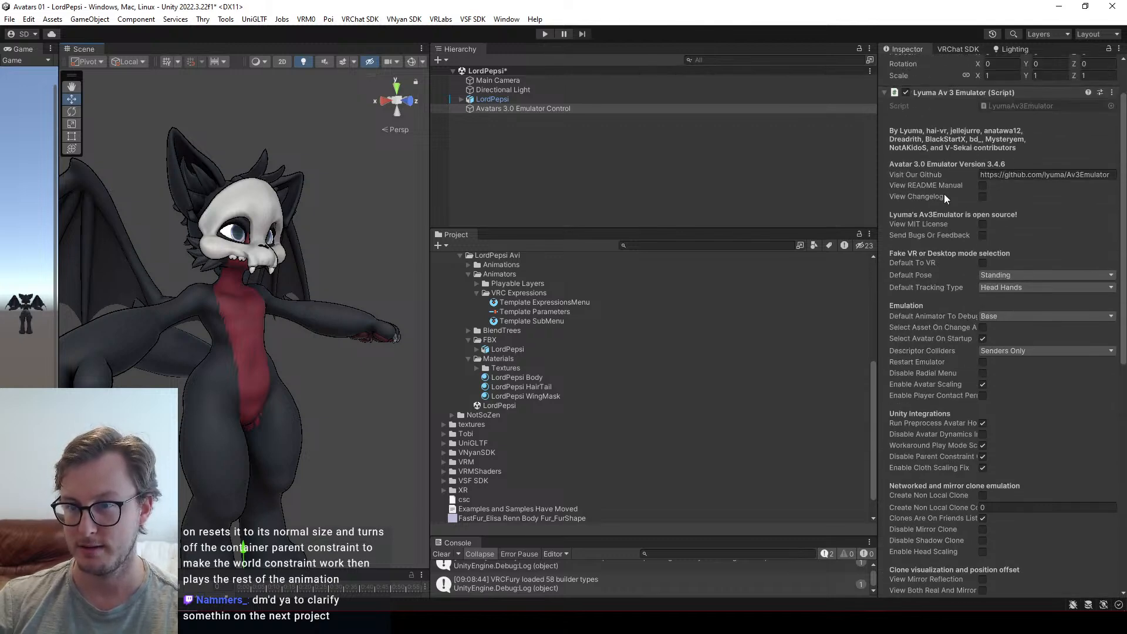
pyautogui.click(545, 35)
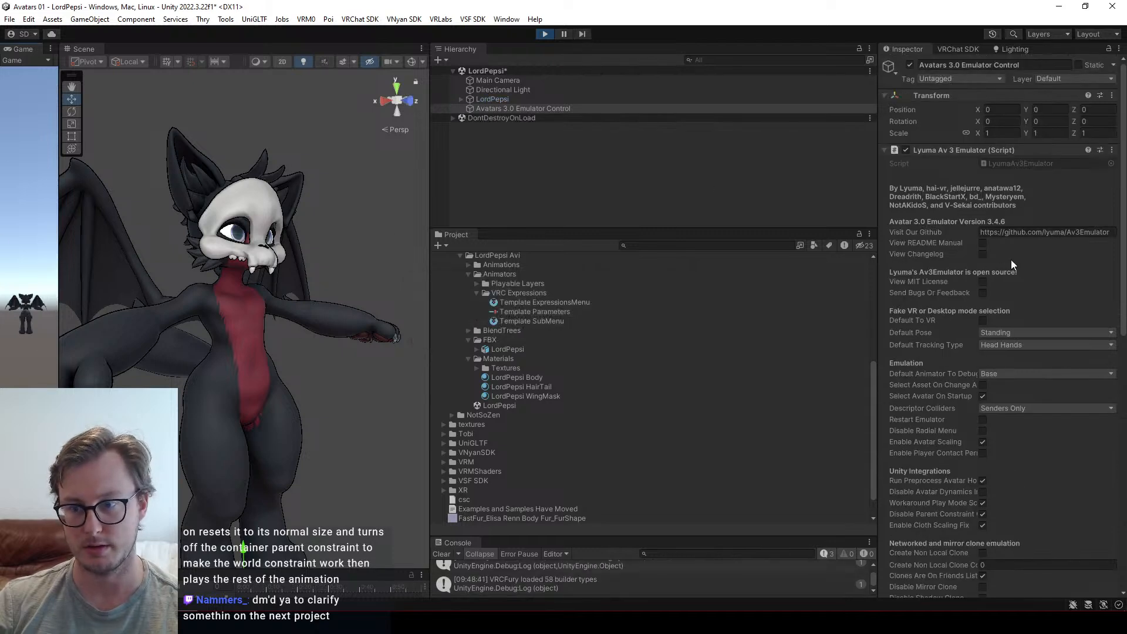
pyautogui.click(491, 99)
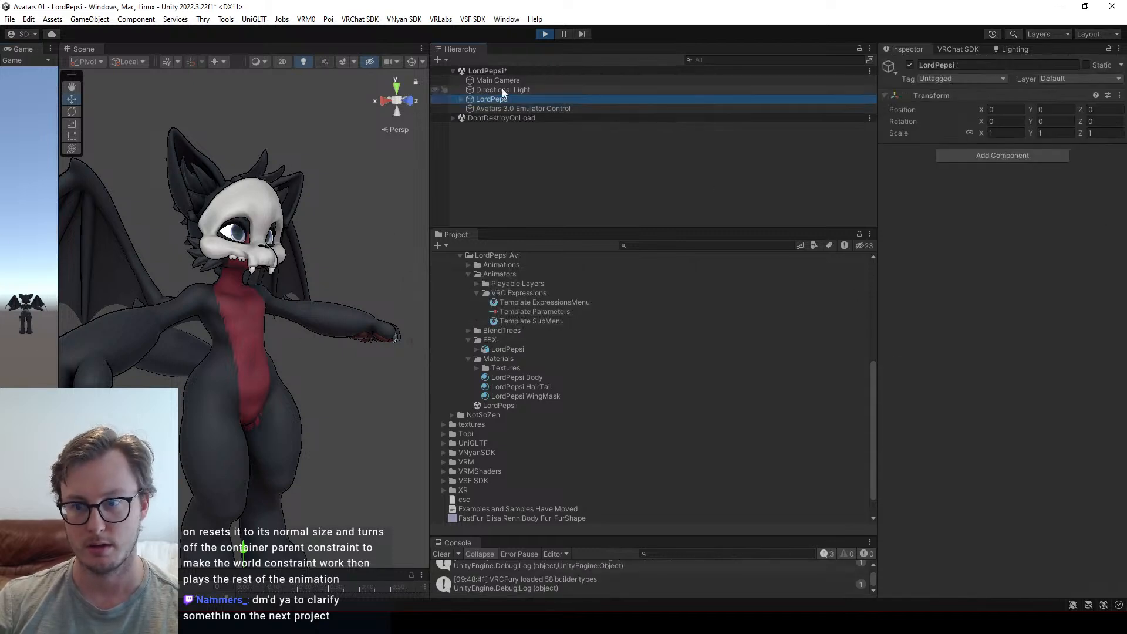
pyautogui.click(545, 34)
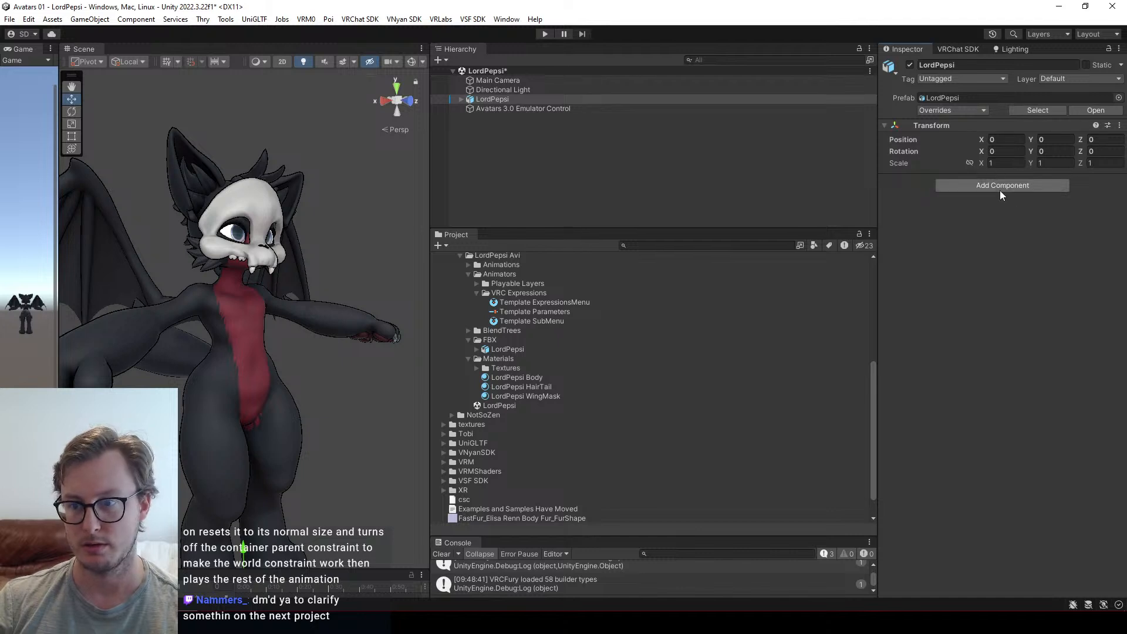
# Step: Add a VRC Avatar Descriptor component to the LordPepsi object
pyautogui.click(999, 185)
pyautogui.write('ava')
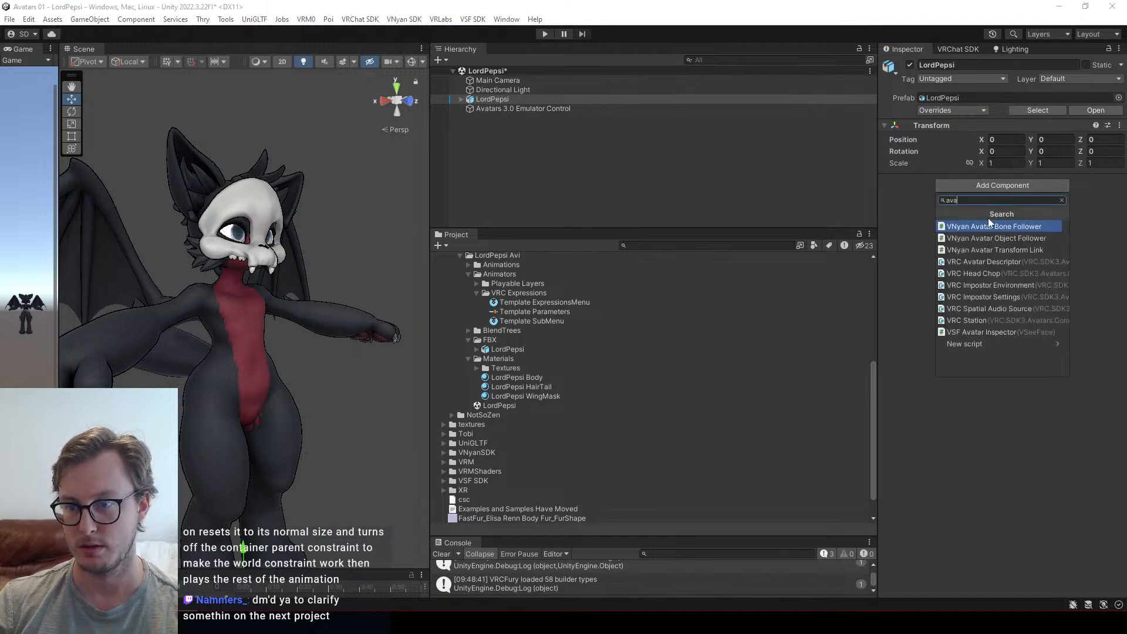
pyautogui.click(980, 261)
# Step: Run the scene in Play mode and create a non-local clone of the avatar with the Avatars 3.0 Emulator Control
pyautogui.click(540, 109)
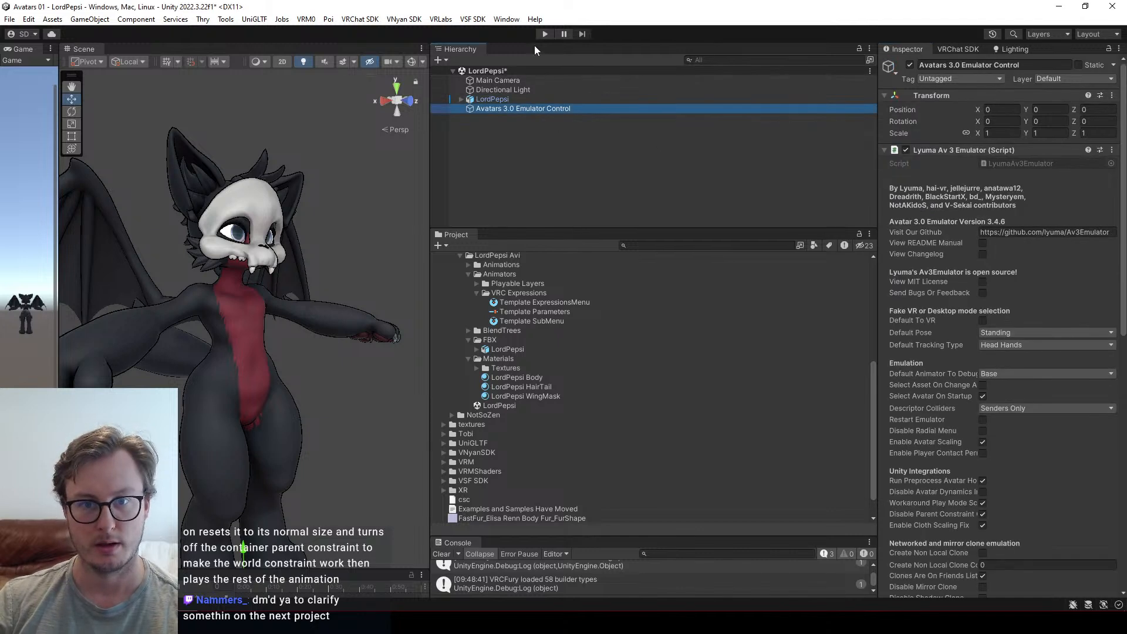
pyautogui.click(540, 34)
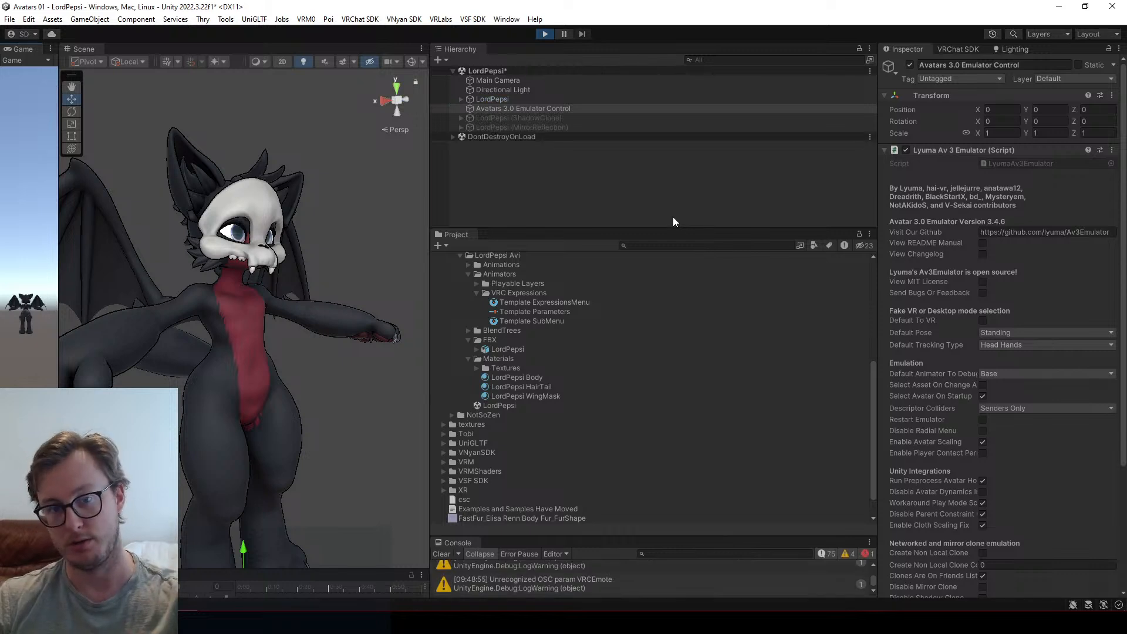
pyautogui.click(538, 109)
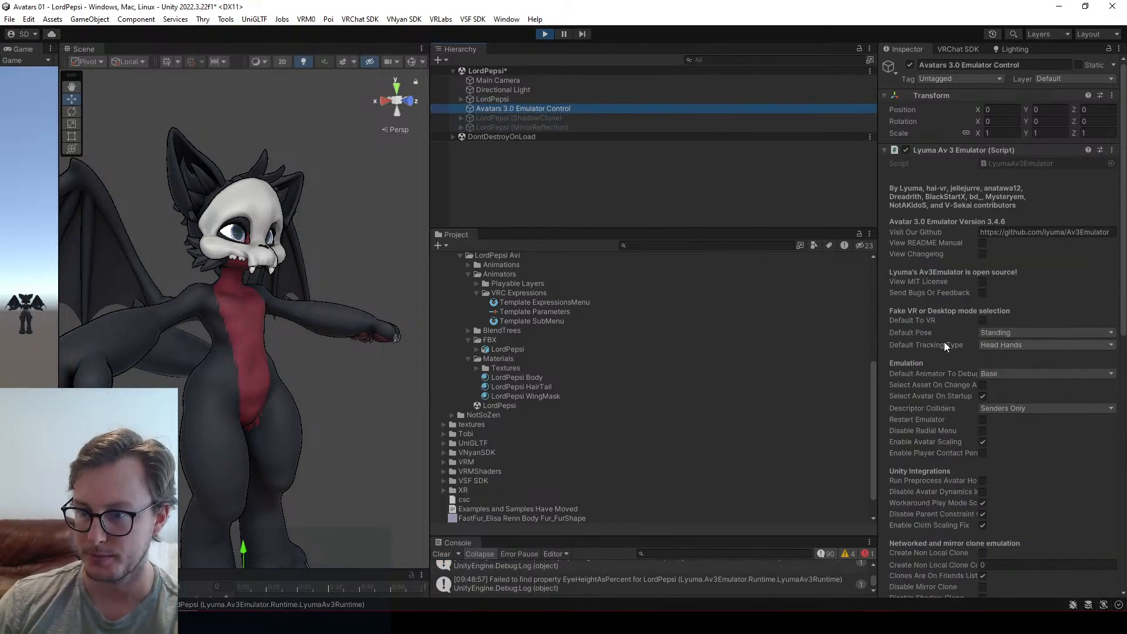
pyautogui.scroll(-5, 943, 344)
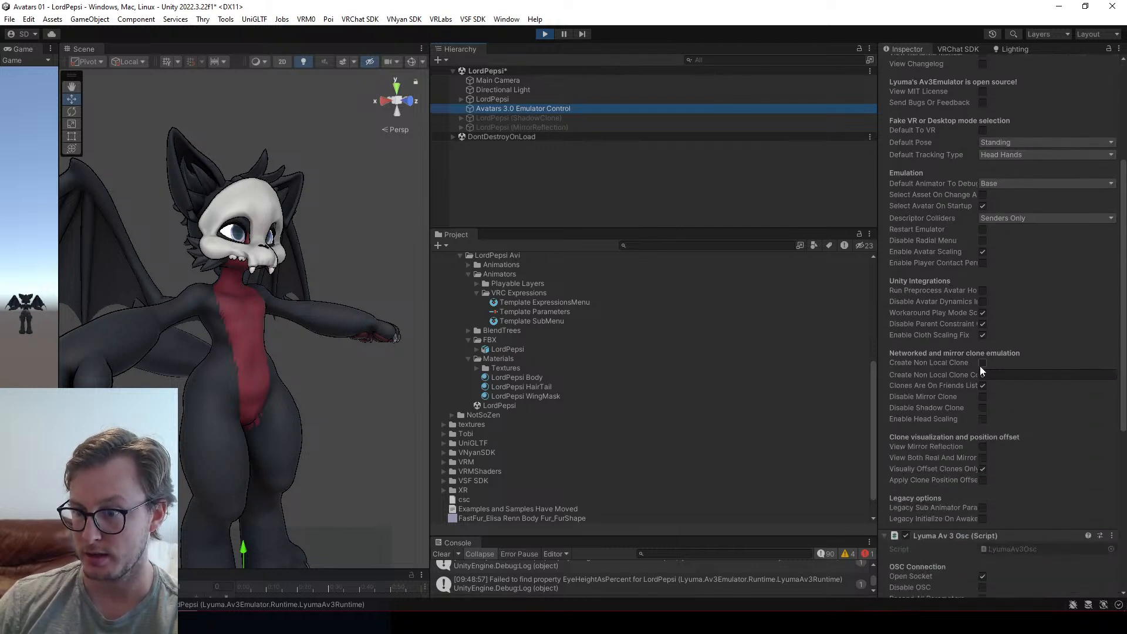
pyautogui.click(982, 362)
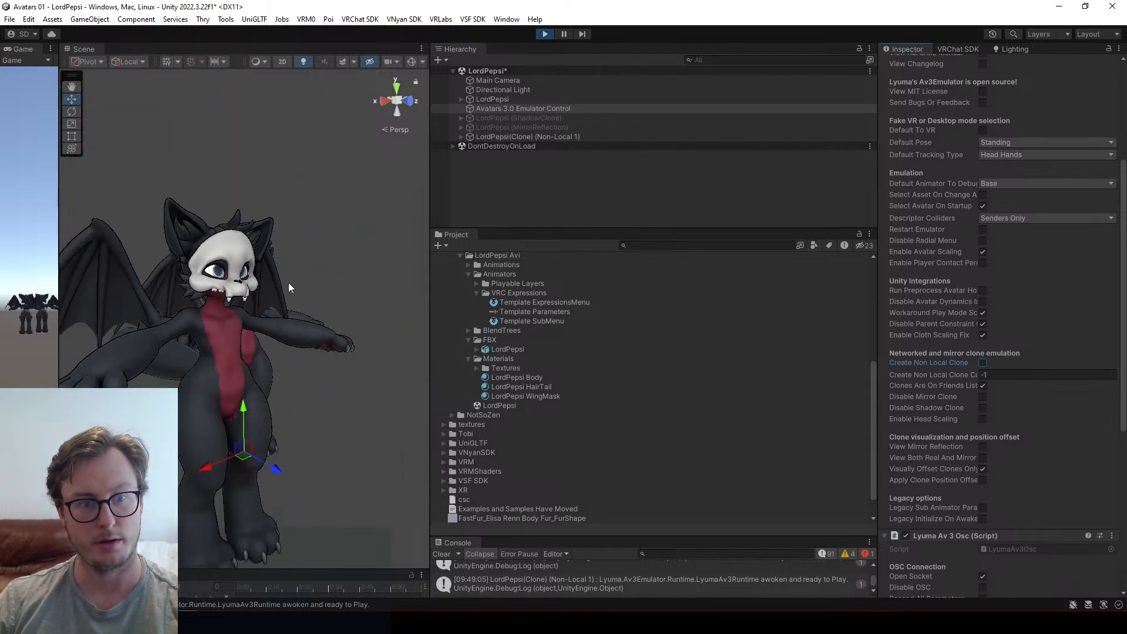
# Step: Examine the non-local clone beside the original avatar, along with the clone's emulator inputs and the enlarged Game and Animator views
pyautogui.keyDown('alt'); pyautogui.moveTo(288, 287); pyautogui.dragTo(202, 366); pyautogui.keyUp('alt')
pyautogui.moveTo(202, 367); pyautogui.dragTo(209, 295, button='middle')
pyautogui.keyDown('alt'); pyautogui.moveTo(209, 294); pyautogui.dragTo(247, 260); pyautogui.keyUp('alt')
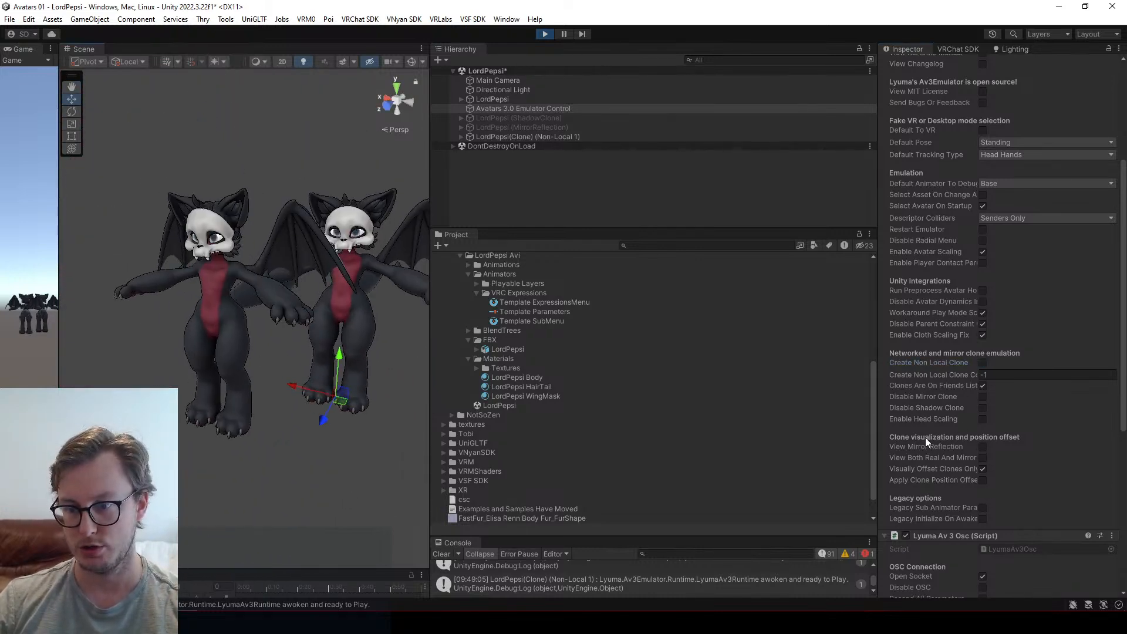
pyautogui.click(551, 137)
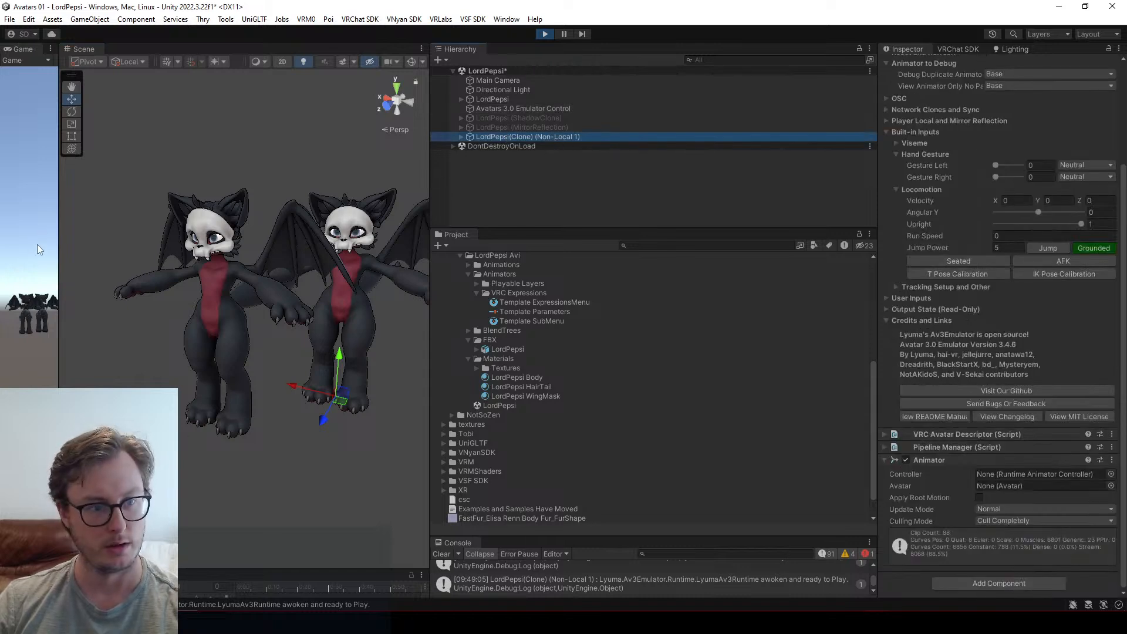
pyautogui.moveTo(59, 258); pyautogui.dragTo(156, 258)
pyautogui.moveTo(51, 499); pyautogui.dragTo(47, 285)
pyautogui.click(494, 110)
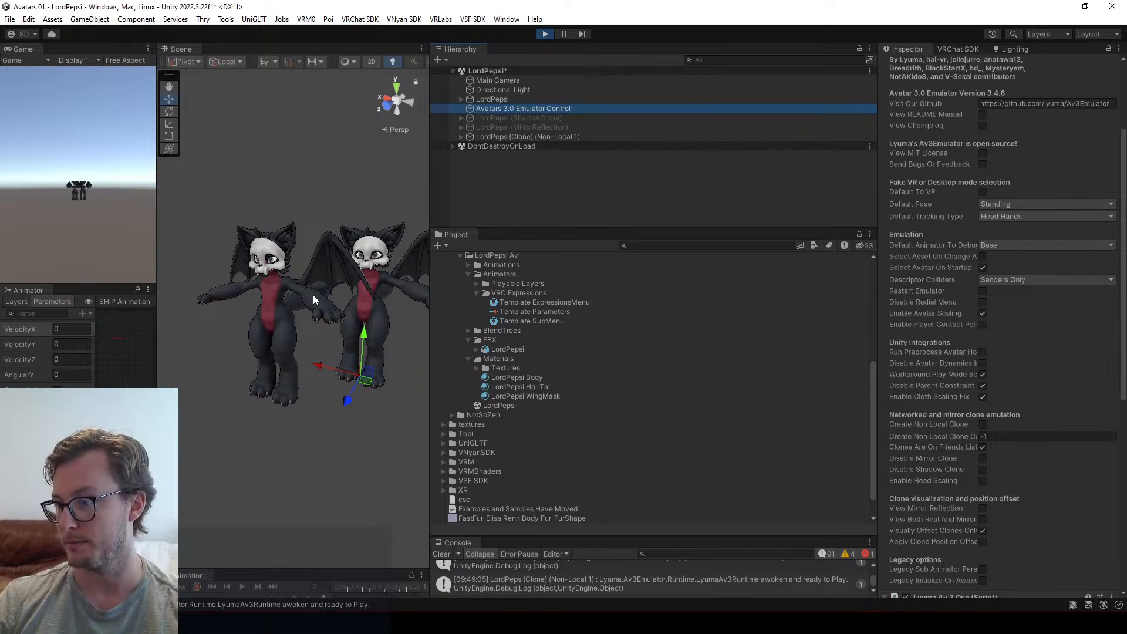
# Step: Stop Play mode, clear the selection, and switch back to the shorts' UV layout in Blender
pyautogui.click(544, 34)
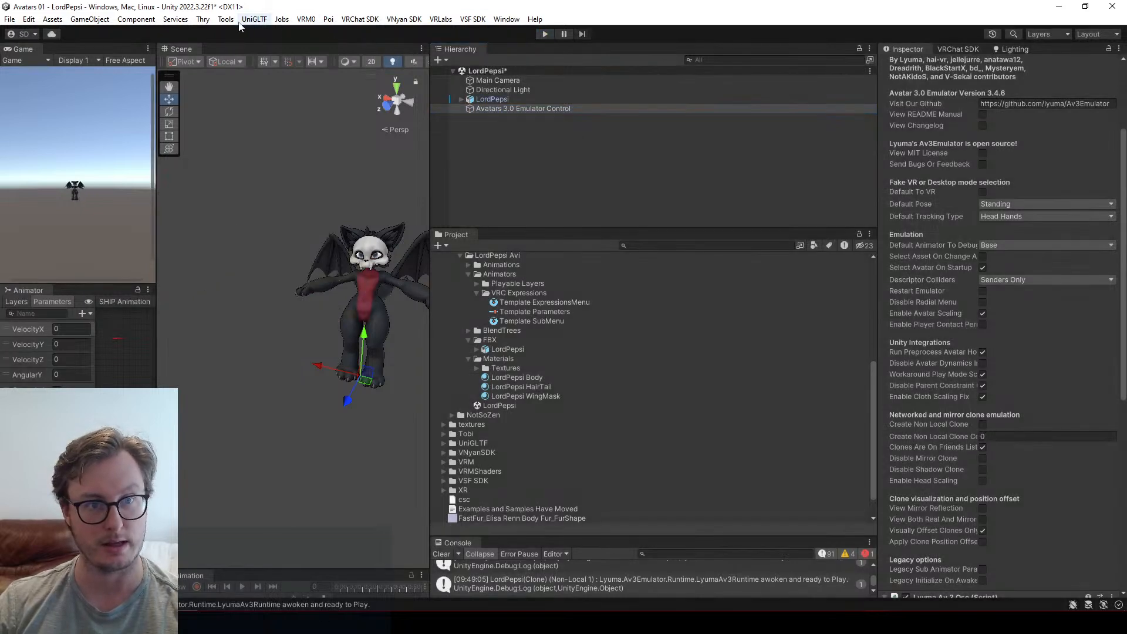
pyautogui.click(226, 19)
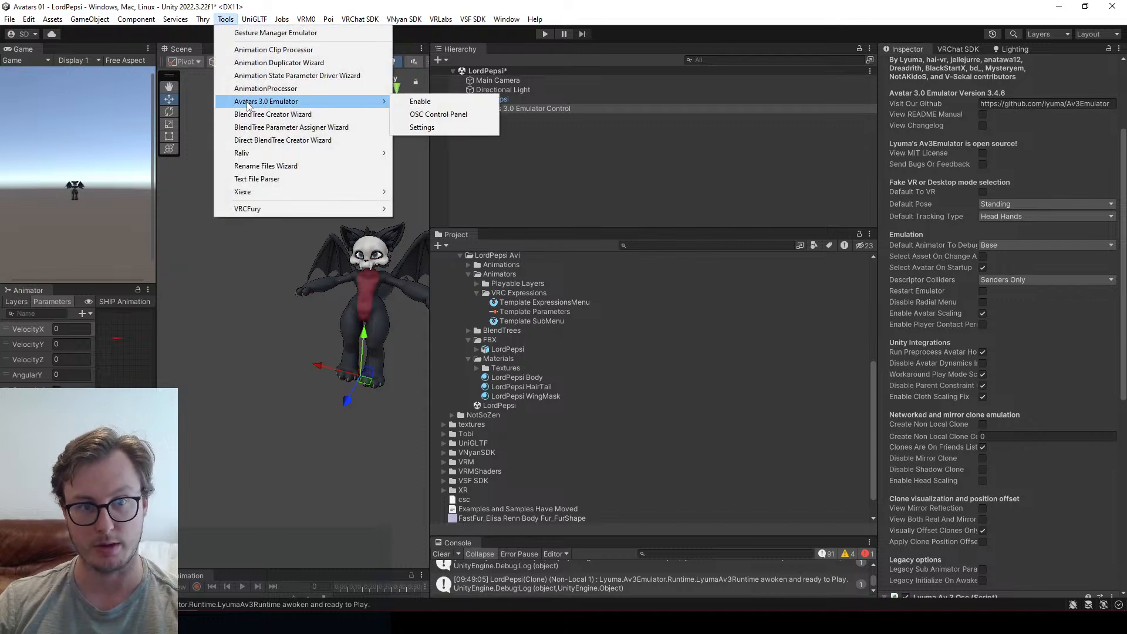
pyautogui.click(578, 169)
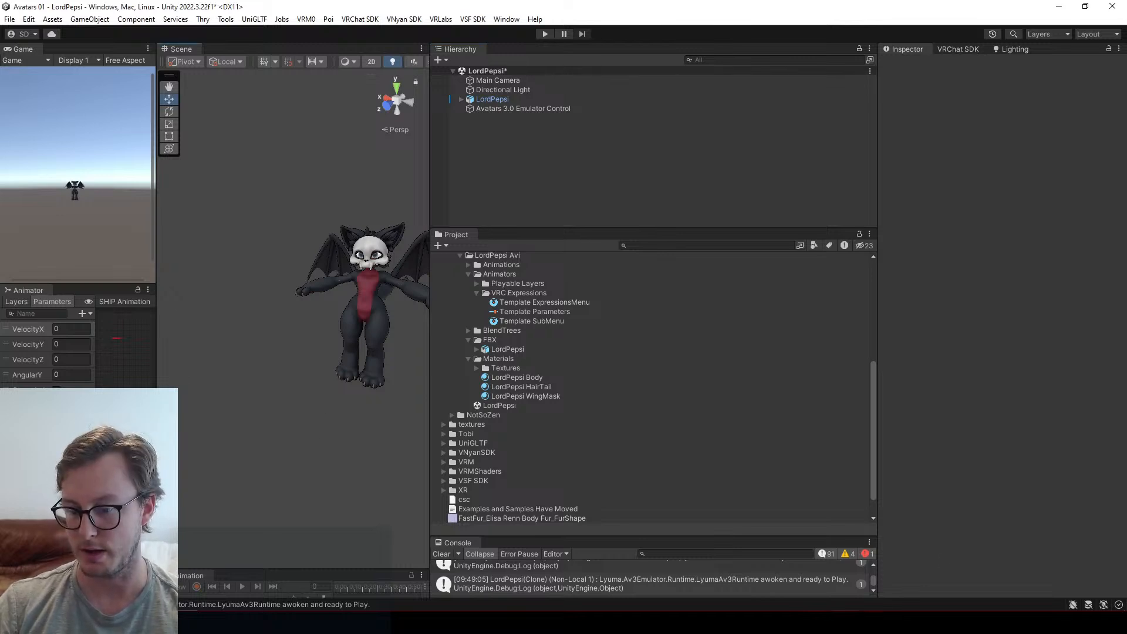
pyautogui.scroll(5, 352, 332)
pyautogui.moveTo(344, 356); pyautogui.dragTo(313, 357, button='middle')
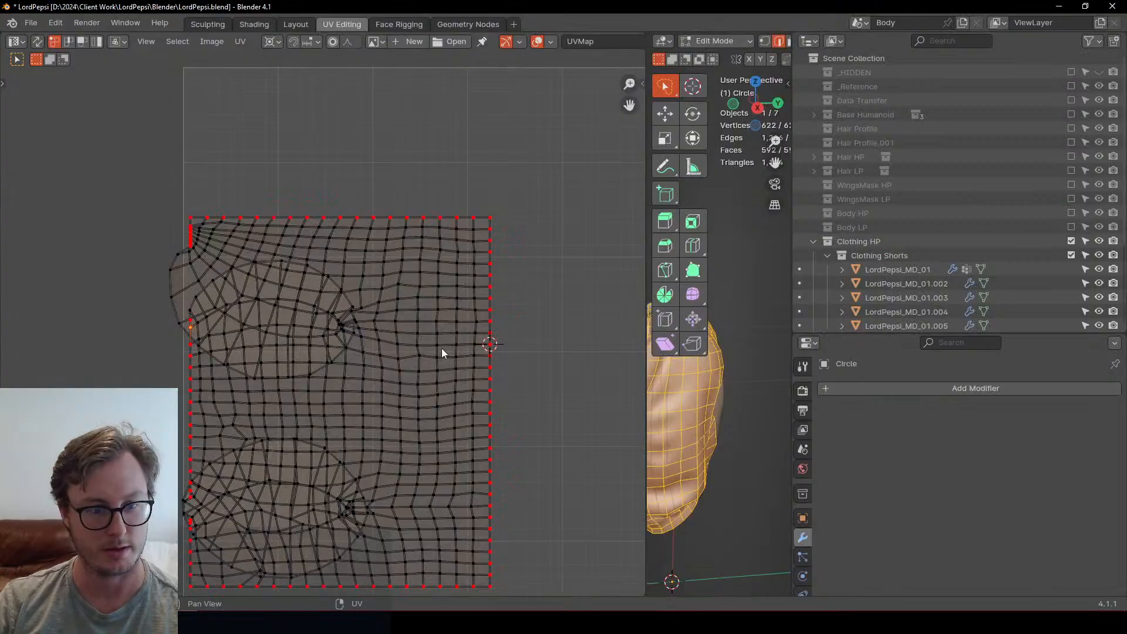
# Step: Select the horizontal UV edge loop running from the inner end of the upper leg opening to the right border
pyautogui.scroll(-1, 344, 323)
pyautogui.scroll(3, 324, 334)
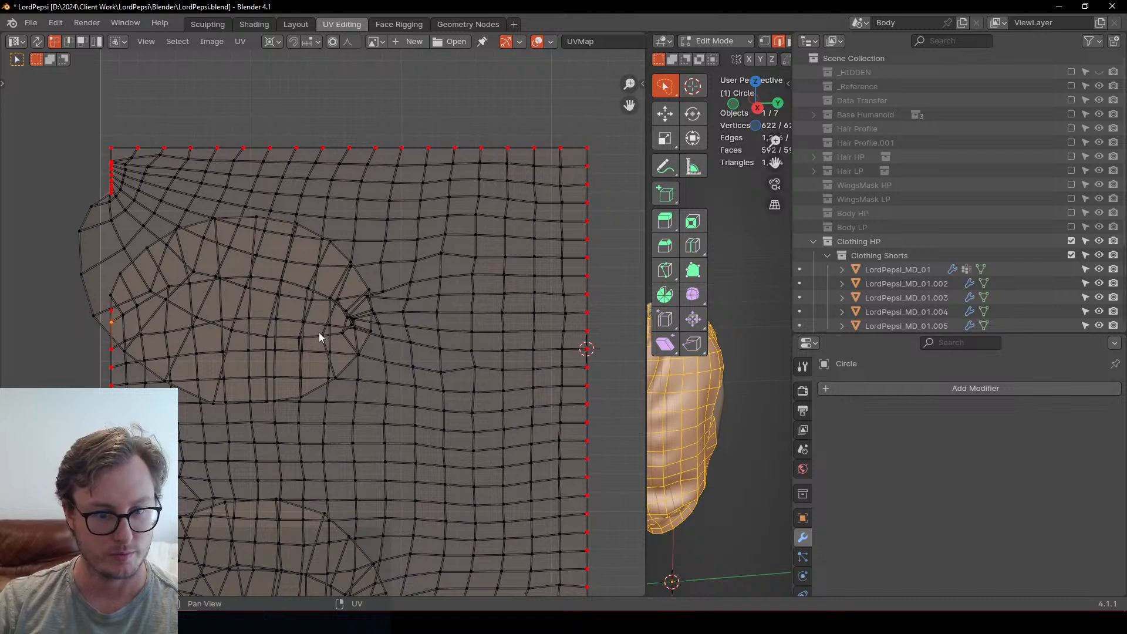
pyautogui.click(596, 301)
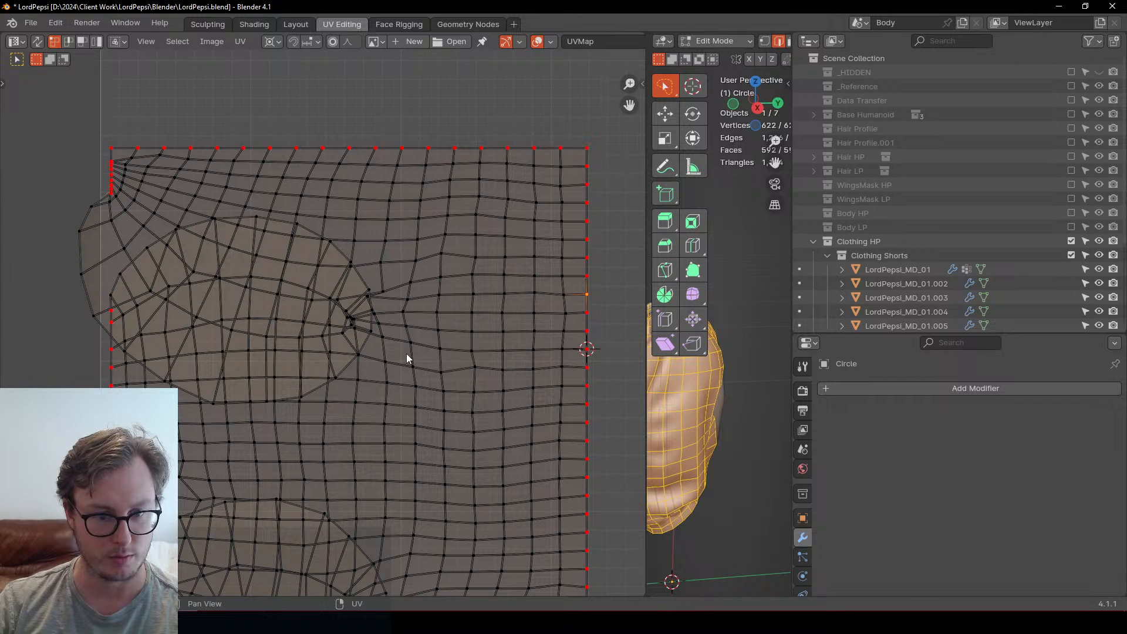
pyautogui.keyDown('alt'); pyautogui.click(383, 366); pyautogui.keyUp('alt')
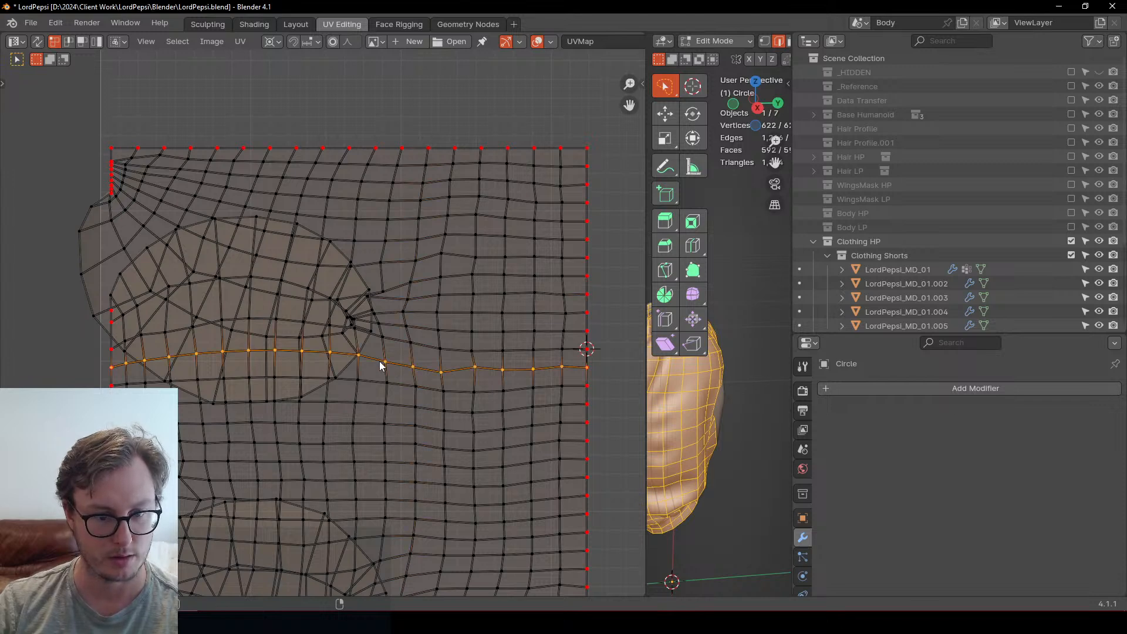
pyautogui.keyDown('alt'); pyautogui.click(395, 340); pyautogui.keyUp('alt')
pyautogui.scroll(2, 394, 340)
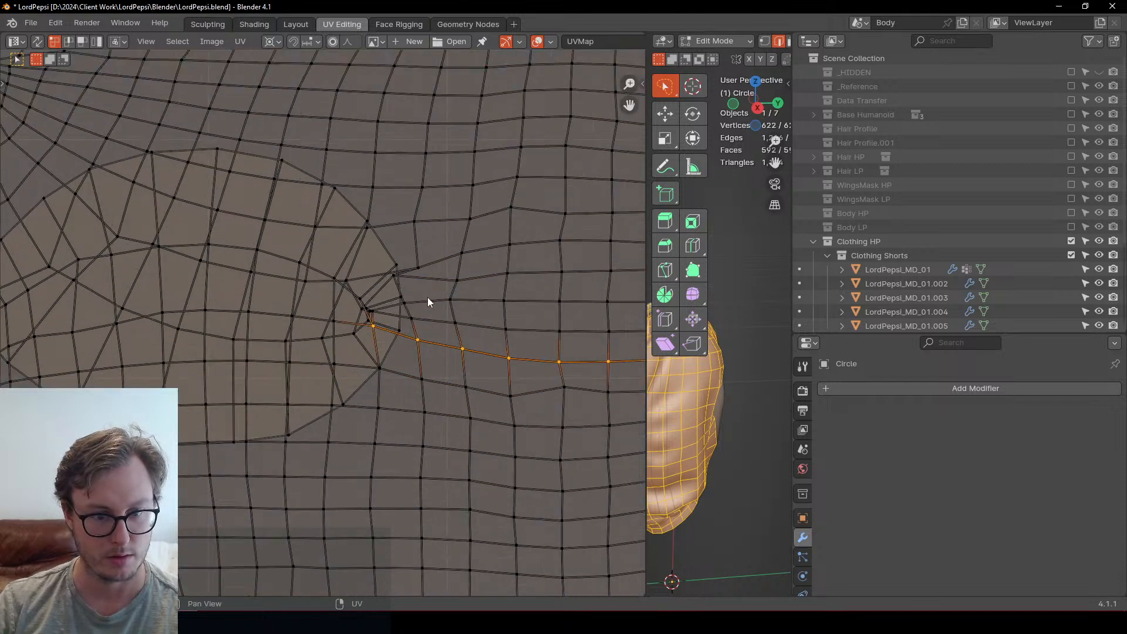
pyautogui.click(445, 257)
pyautogui.keyDown('alt'); pyautogui.click(444, 257); pyautogui.keyUp('alt')
pyautogui.moveTo(443, 257); pyautogui.dragTo(464, 274, button='middle')
pyautogui.scroll(-3, 503, 276)
pyautogui.scroll(1, 503, 276)
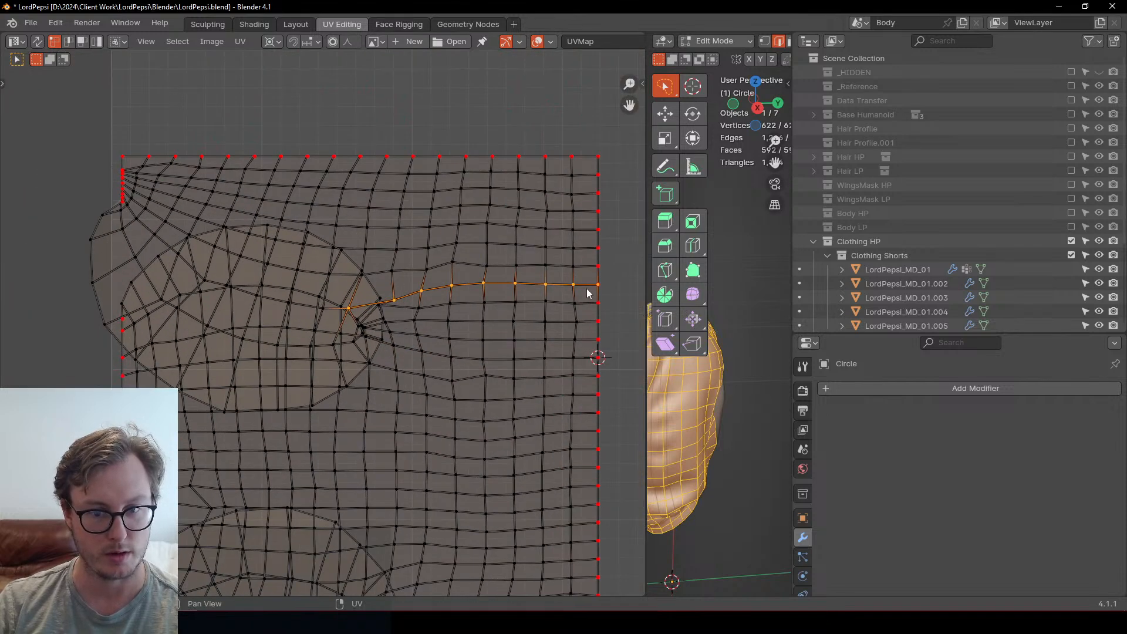
# Step: Snap the 2D cursor to the loop's right-border vertex and flatten the matching left-border vertex to that height with a Y scale of 0
pyautogui.click(592, 287)
pyautogui.hotkey('shift', 's')
pyautogui.keyDown('alt'); pyautogui.click(419, 286); pyautogui.keyUp('alt')
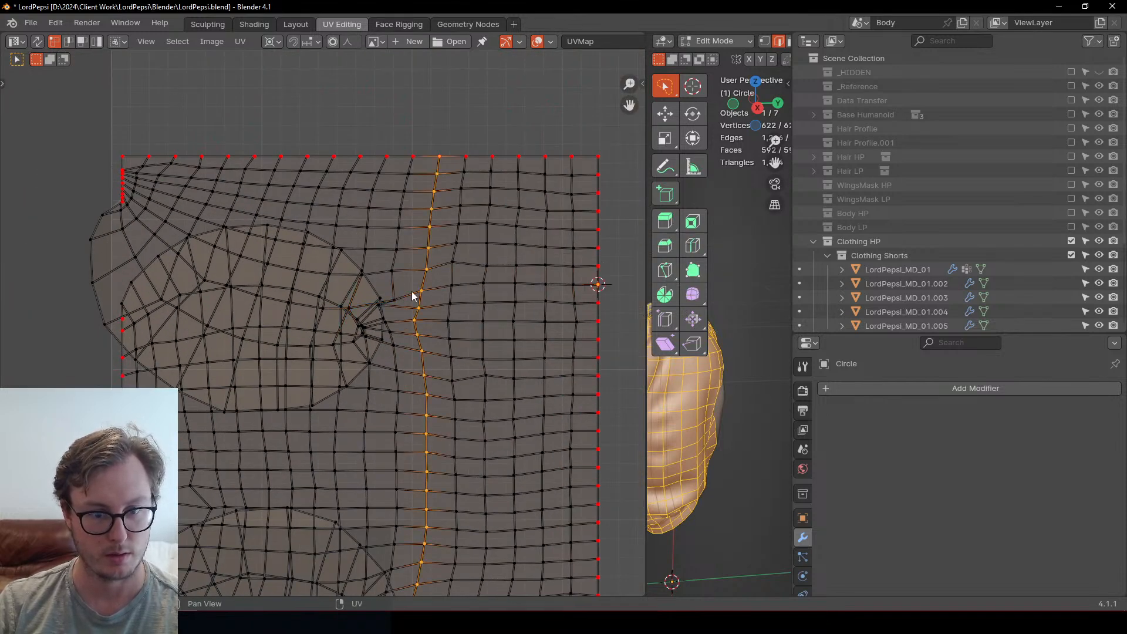
pyautogui.keyDown('alt'); pyautogui.click(413, 293); pyautogui.keyUp('alt')
pyautogui.keyDown('alt'); pyautogui.click(310, 305); pyautogui.keyUp('alt')
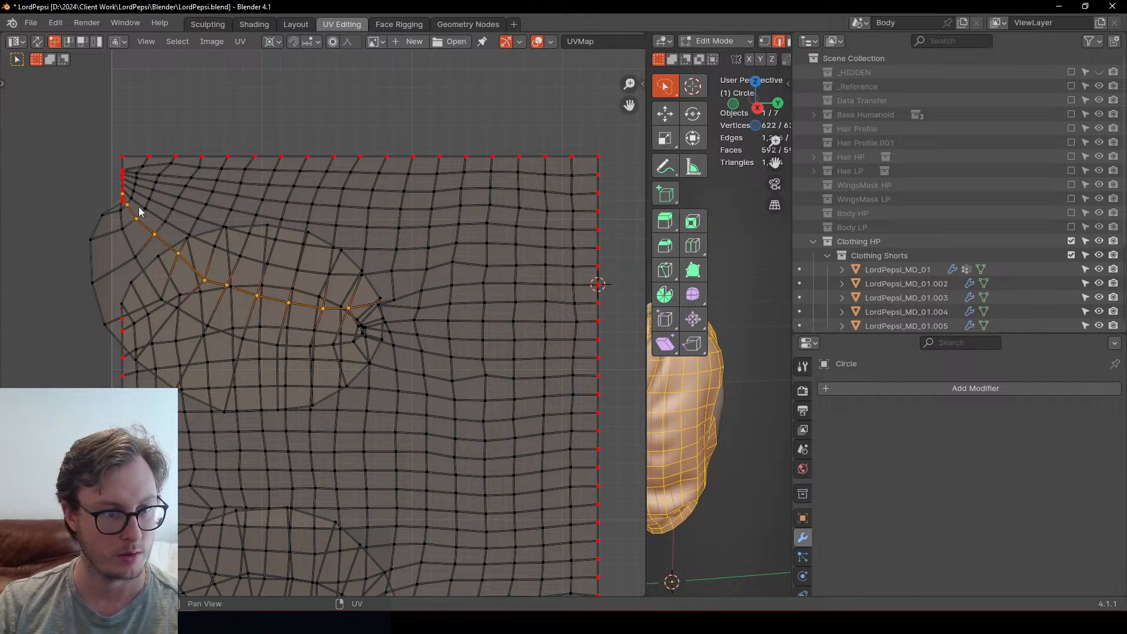
pyautogui.click(123, 193)
pyautogui.press('s')
pyautogui.press('y')
pyautogui.press('0')
pyautogui.press('Return')
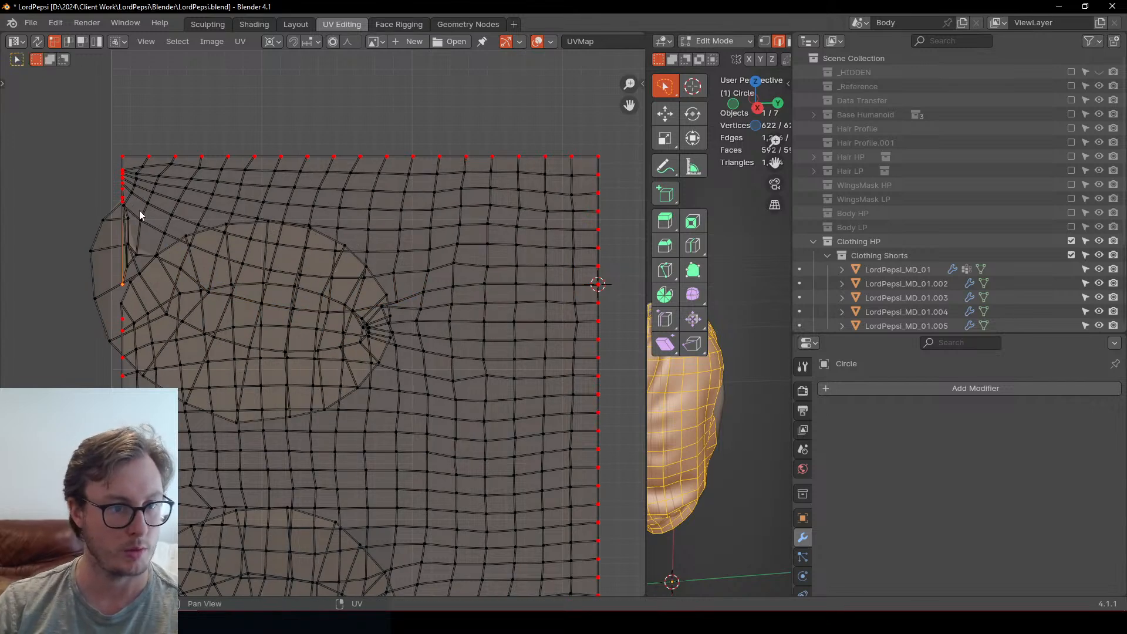
# Step: Select the left-border vertices from the aligned vertex up to the top-left UV corner and distribute them evenly
pyautogui.keyDown('ctrl'); pyautogui.click(125, 142); pyautogui.keyUp('ctrl')
pyautogui.press('q')
pyautogui.click(446, 193)
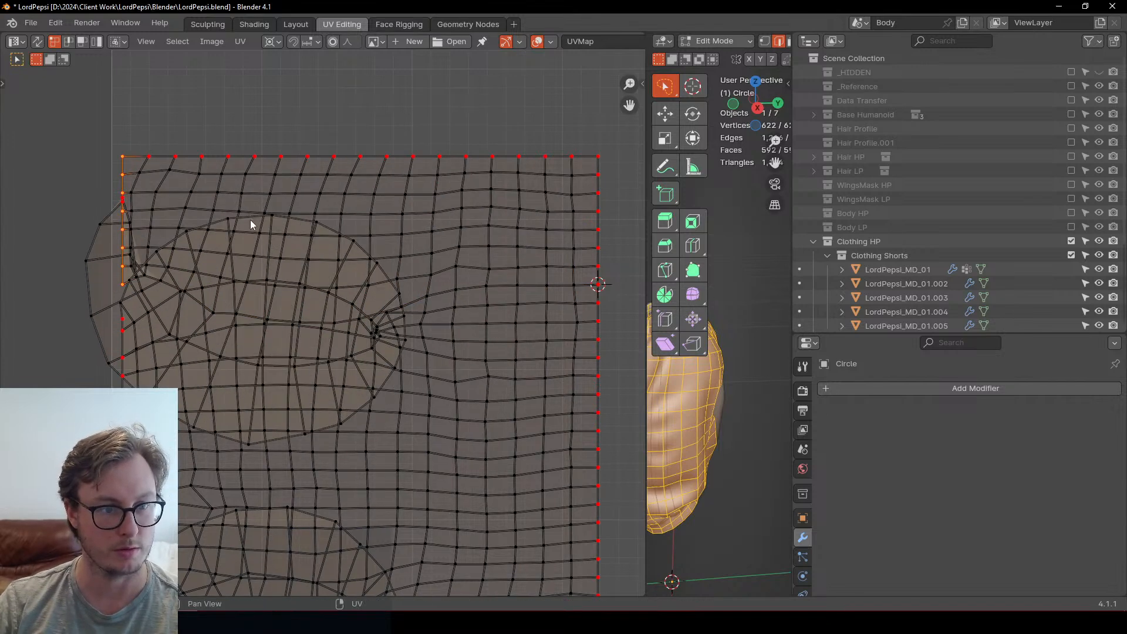
# Step: Move the stray pinned vertices on the left border down along Y to just below the distributed segment
pyautogui.scroll(3, 250, 219)
pyautogui.moveTo(179, 172); pyautogui.dragTo(197, 204, button='middle')
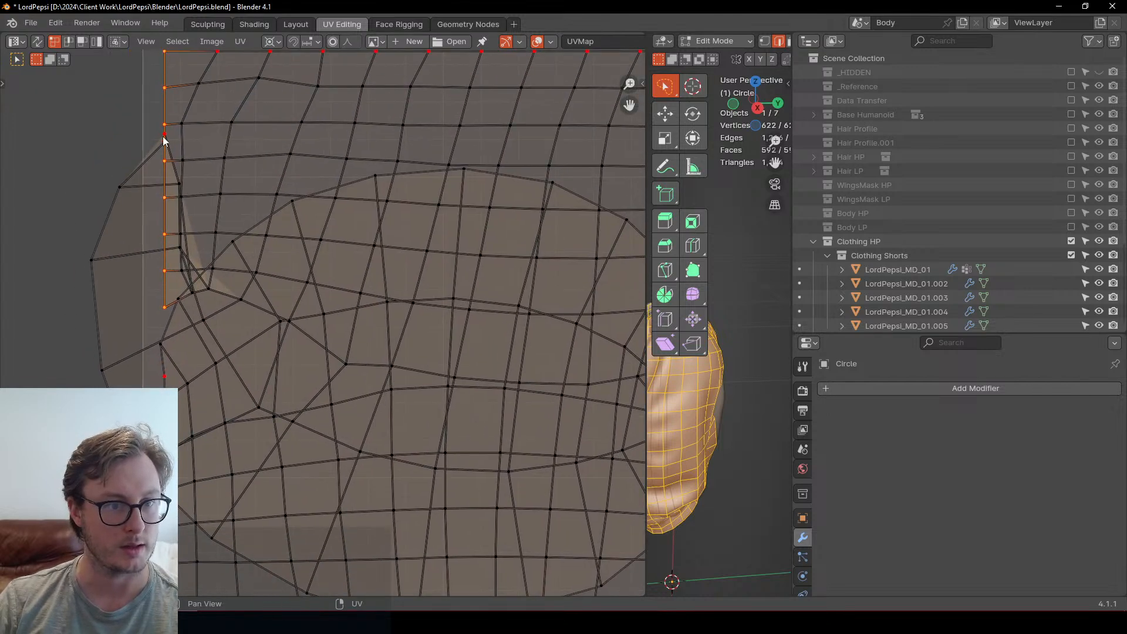
pyautogui.hotkey('alt', 'a')
pyautogui.press('b')
pyautogui.moveTo(155, 129); pyautogui.dragTo(174, 155)
pyautogui.press('g')
pyautogui.press('y')
pyautogui.click(165, 337)
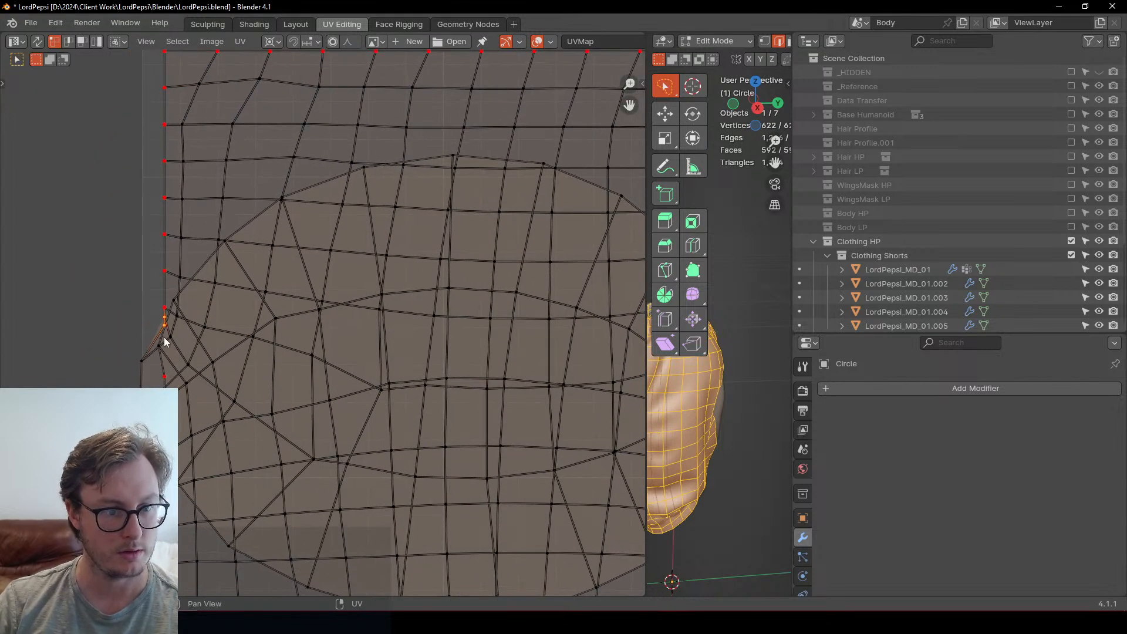
# Step: Check the reworked UVs around the upper leg opening and save the file
pyautogui.scroll(-4, 292, 317)
pyautogui.moveTo(404, 324); pyautogui.dragTo(474, 298, button='middle')
pyautogui.scroll(3, 294, 283)
pyautogui.moveTo(202, 286); pyautogui.dragTo(308, 319, button='middle')
pyautogui.scroll(3, 307, 319)
pyautogui.scroll(-5, 223, 299)
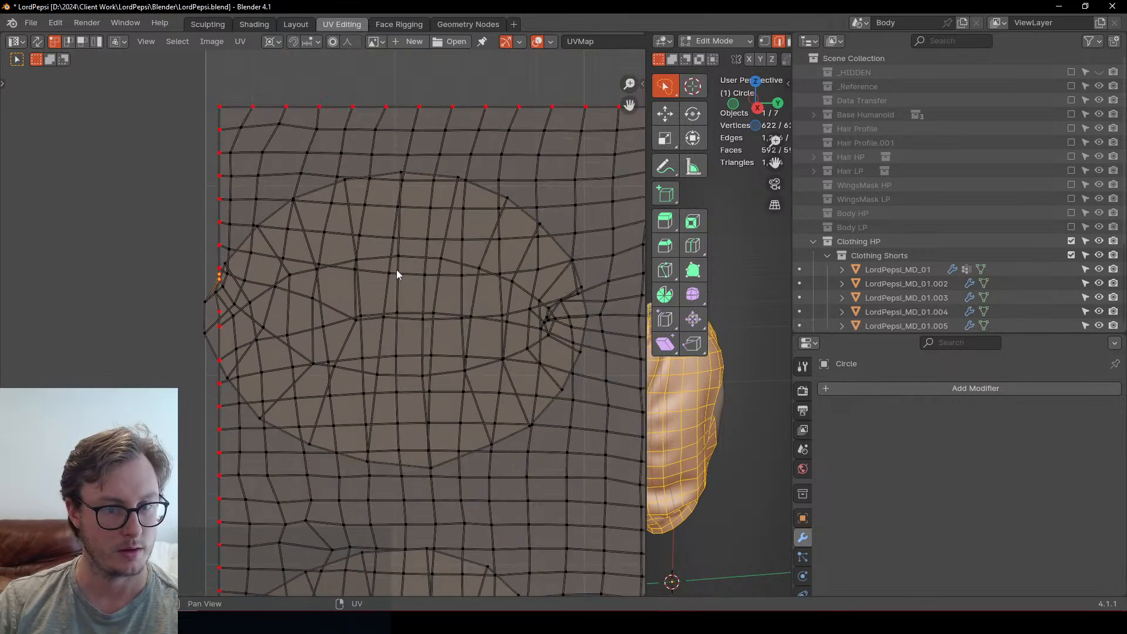
pyautogui.keyDown('shift'); pyautogui.moveTo(445, 260); pyautogui.dragTo(354, 250, button='middle'); pyautogui.keyUp('shift')
pyautogui.hotkey('ctrl', 's')
pyautogui.keyDown('shift'); pyautogui.moveTo(512, 237); pyautogui.dragTo(350, 251, button='middle'); pyautogui.keyUp('shift')
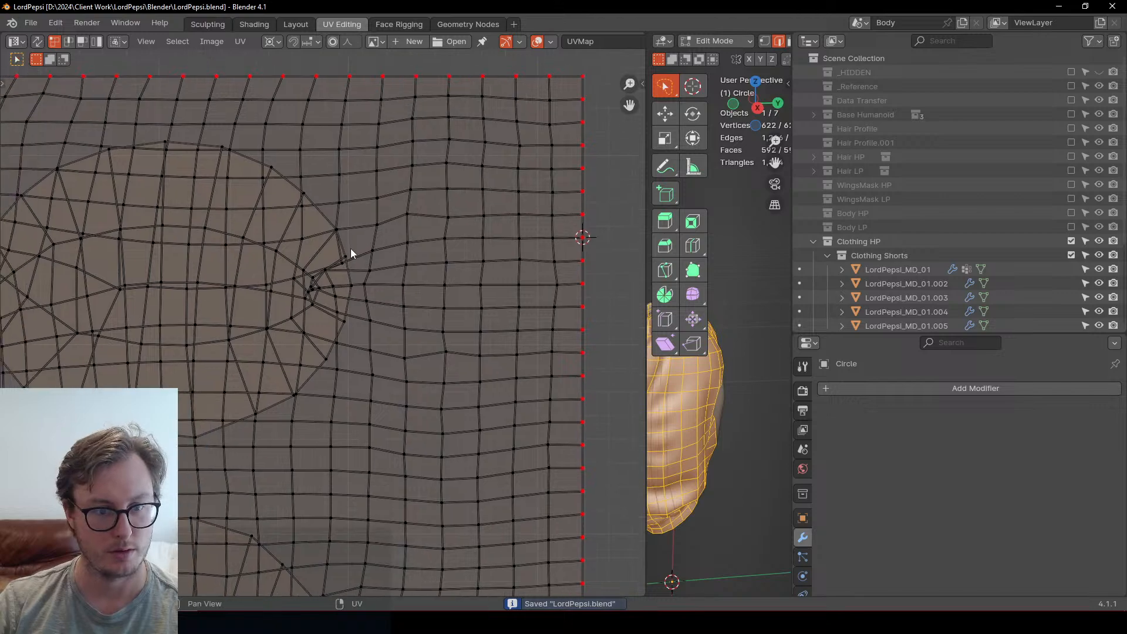
# Step: Select the vertical edge loop segment from the top border down to the inner end of the upper leg opening
pyautogui.keyDown('alt'); pyautogui.click(342, 134); pyautogui.keyUp('alt')
pyautogui.scroll(-3, 338, 326)
pyautogui.scroll(4, 322, 223)
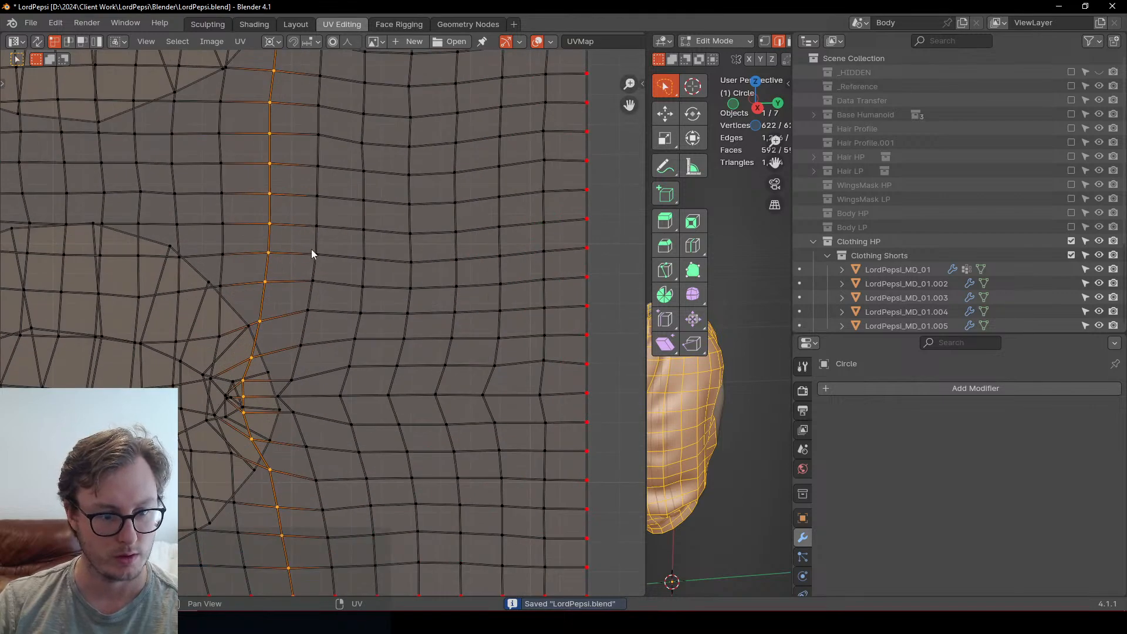
pyautogui.scroll(-3, 312, 251)
pyautogui.click(349, 147)
pyautogui.keyDown('alt'); pyautogui.click(348, 142); pyautogui.keyUp('alt')
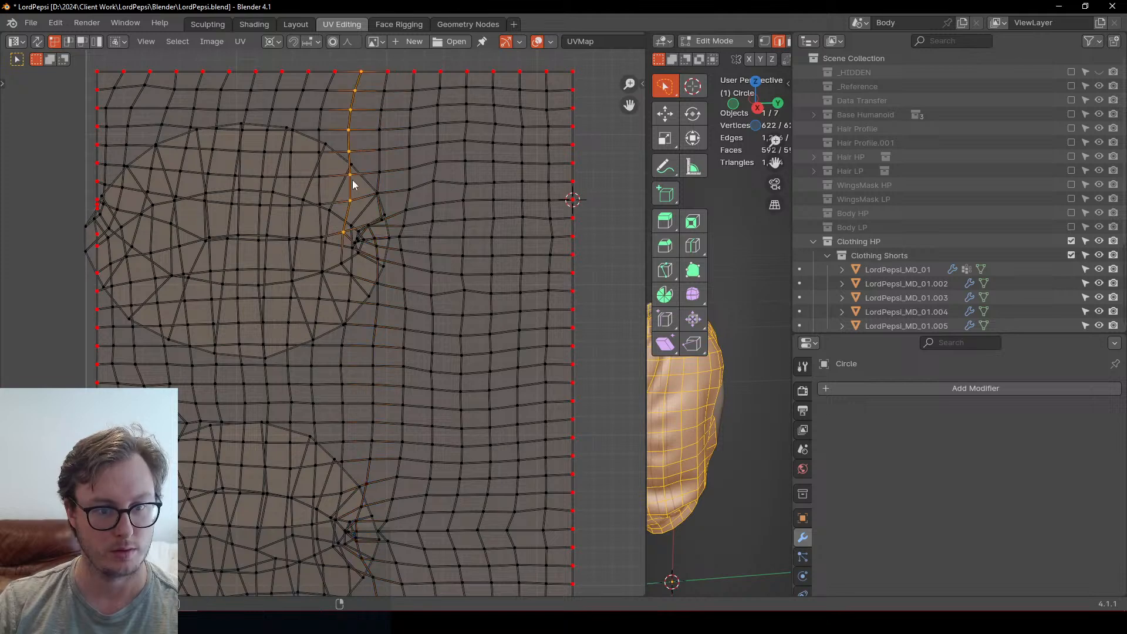
pyautogui.scroll(2, 324, 329)
pyautogui.keyDown('alt'); pyautogui.keyDown('shift'); pyautogui.click(350, 199); pyautogui.keyUp('shift'); pyautogui.keyUp('alt')
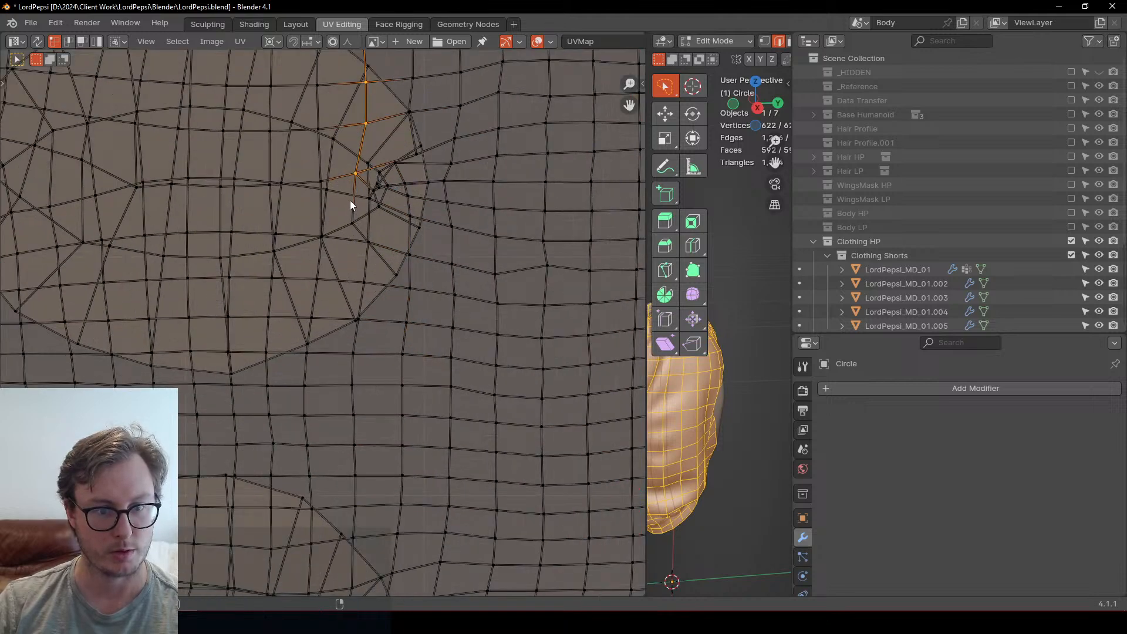
pyautogui.keyDown('alt'); pyautogui.keyDown('shift'); pyautogui.click(370, 250); pyautogui.keyUp('shift'); pyautogui.keyUp('alt')
pyautogui.hotkey('ctrl', 'z')
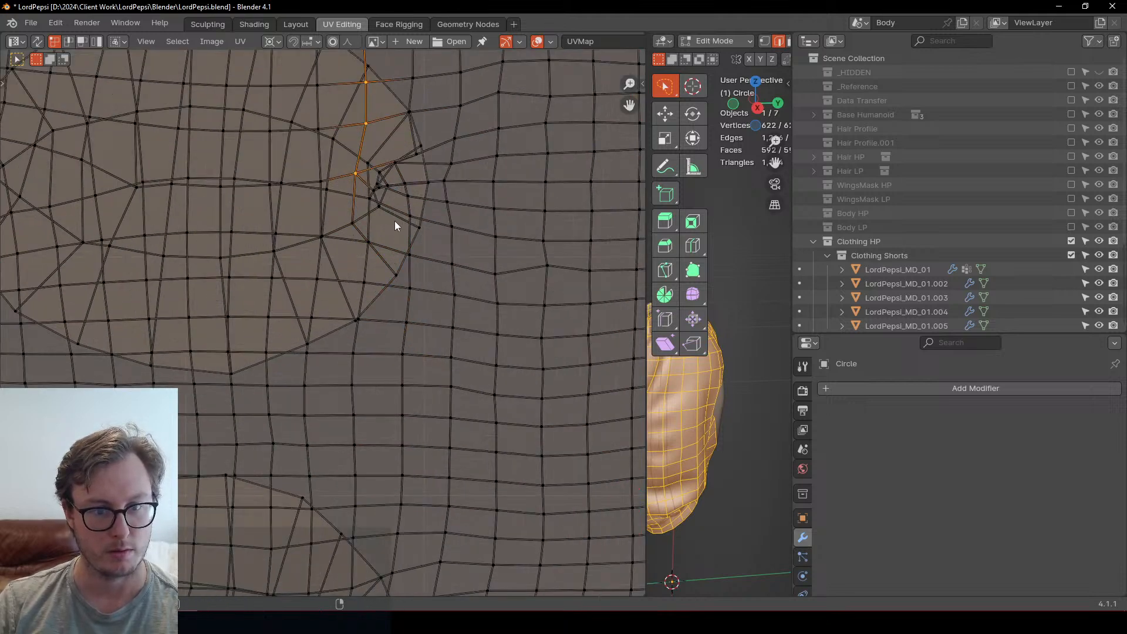
pyautogui.scroll(-2, 382, 352)
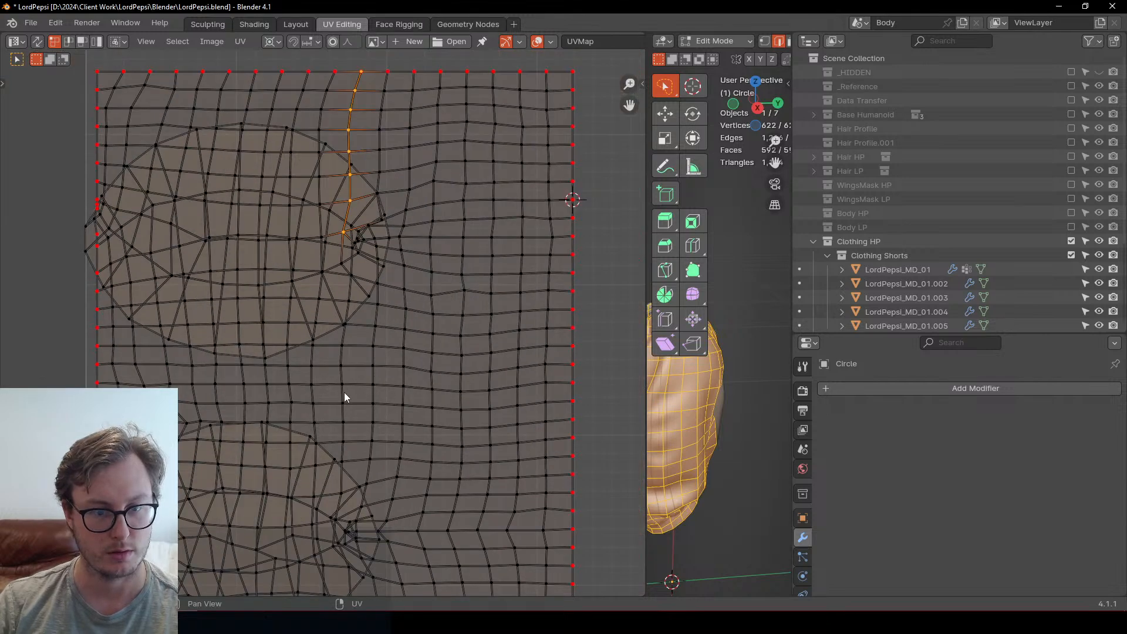
# Step: Add the matching vertical segment from the bottom border up to the inner end of the lower leg opening to the selection
pyautogui.scroll(1, 344, 393)
pyautogui.moveTo(344, 392); pyautogui.dragTo(339, 283, button='middle')
pyautogui.keyDown('alt'); pyautogui.keyDown('shift'); pyautogui.click(288, 435); pyautogui.keyUp('shift'); pyautogui.keyUp('alt')
pyautogui.scroll(-2, 354, 224)
pyautogui.moveTo(349, 188); pyautogui.dragTo(358, 300, button='middle')
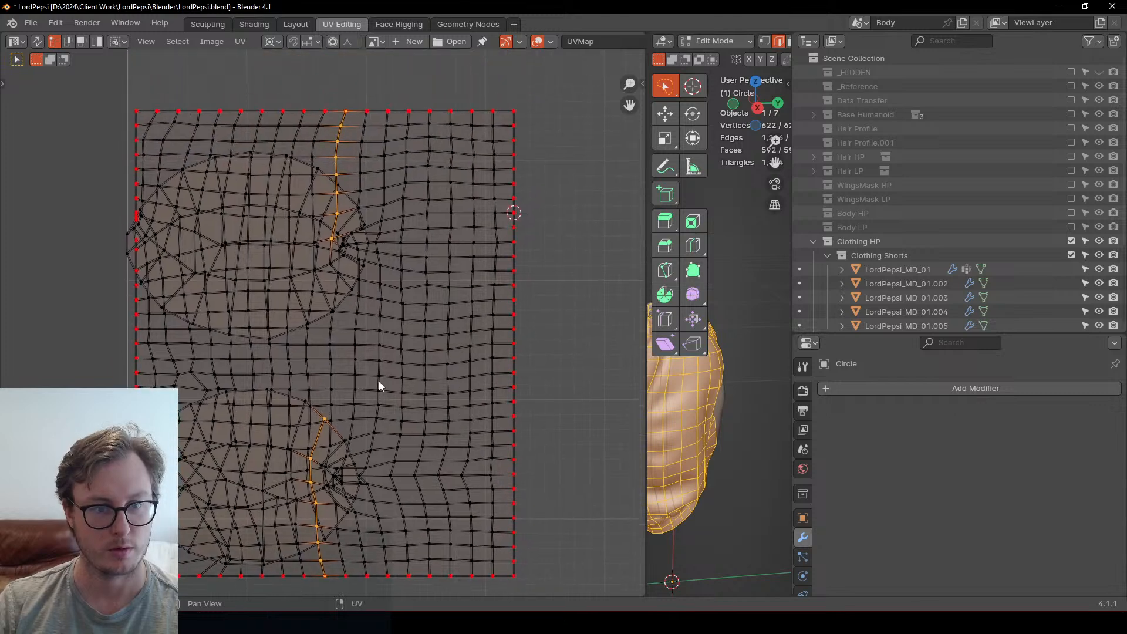
pyautogui.hotkey('ctrl', 'z')
pyautogui.keyDown('alt'); pyautogui.keyDown('shift'); pyautogui.click(345, 548); pyautogui.keyUp('shift'); pyautogui.keyUp('alt')
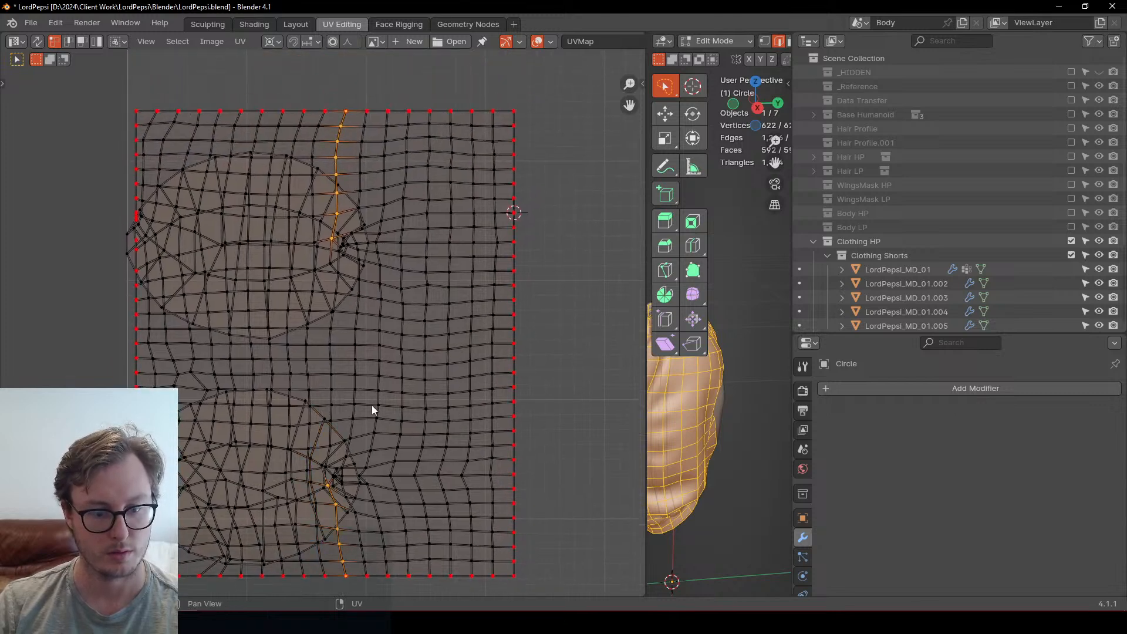
pyautogui.scroll(6, 364, 375)
pyautogui.moveTo(303, 548); pyautogui.dragTo(286, 431, button='middle')
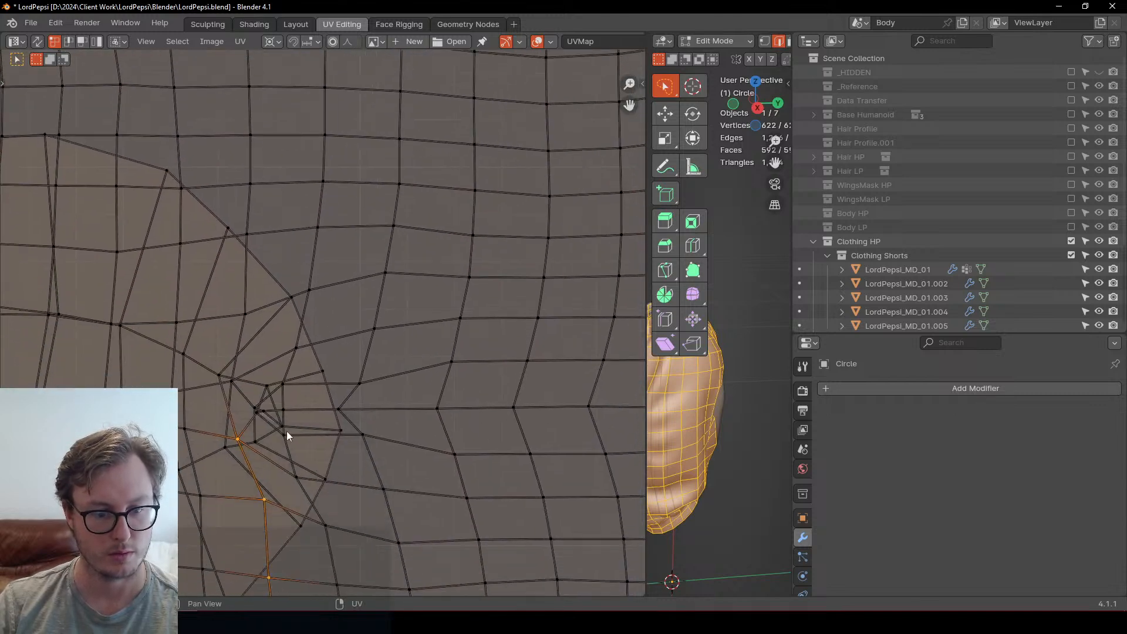
pyautogui.keyDown('alt'); pyautogui.keyDown('shift'); pyautogui.click(249, 419); pyautogui.keyUp('shift'); pyautogui.keyUp('alt')
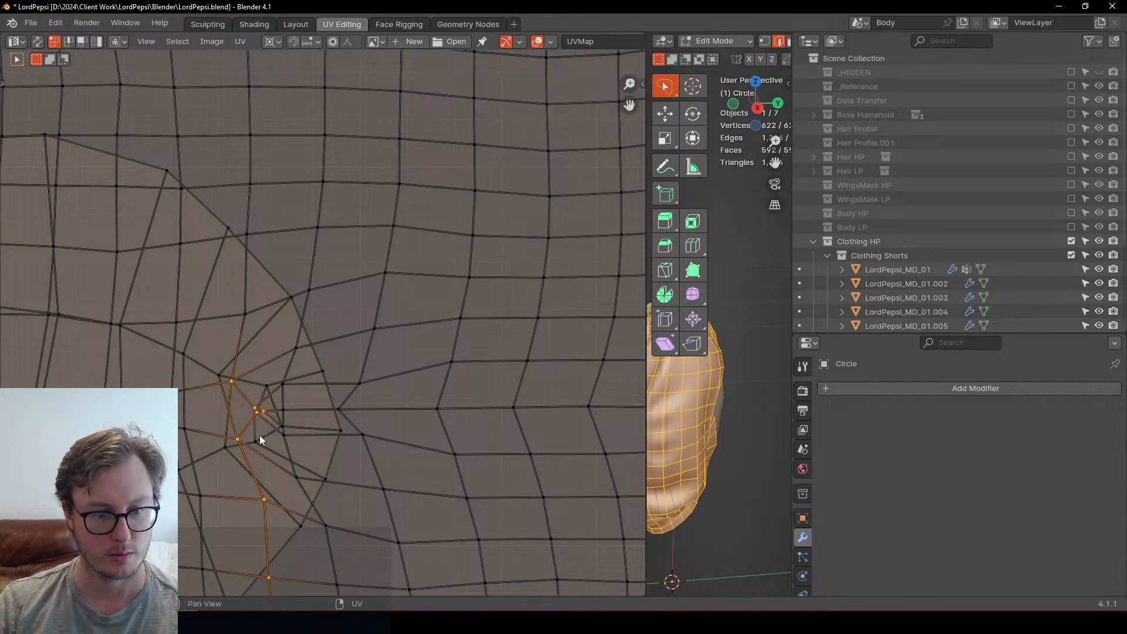
pyautogui.hotkey('ctrl', 'z')
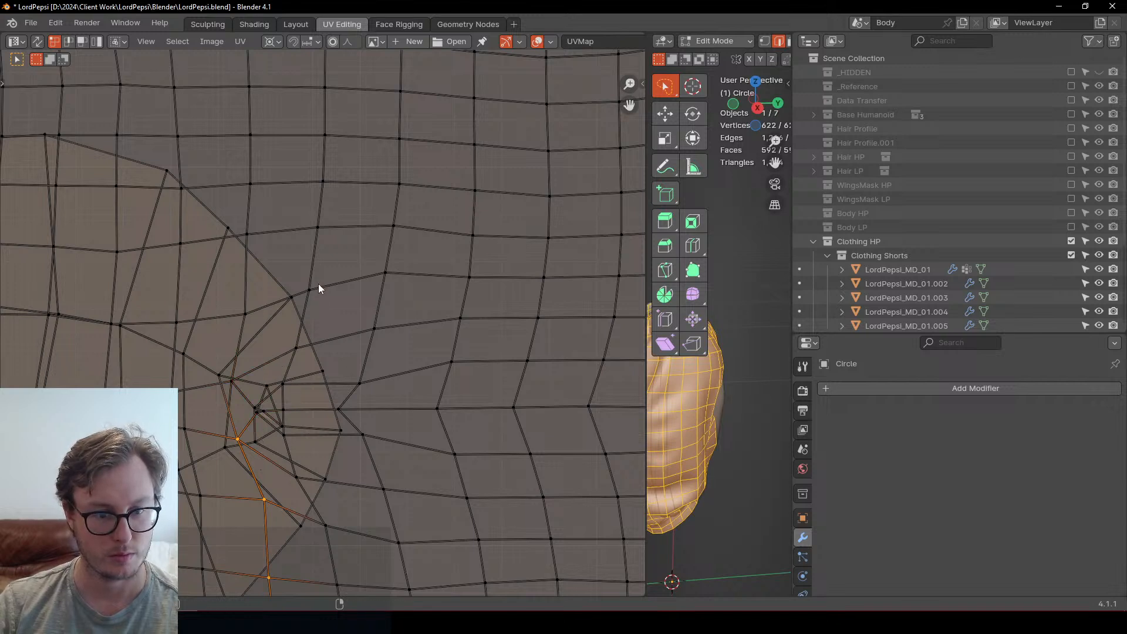
pyautogui.keyDown('ctrl'); pyautogui.click(319, 267); pyautogui.keyUp('ctrl')
pyautogui.hotkey('ctrl', 'z')
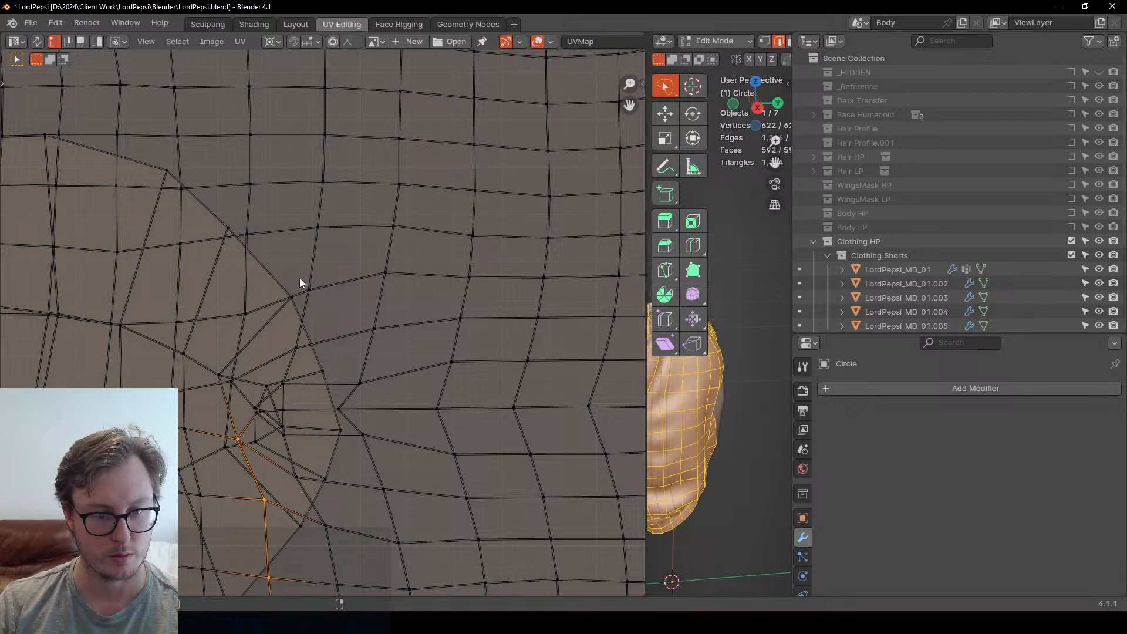
# Step: Add the vertical loop between the two leg openings and link it through both openings into one continuous top-to-bottom selection
pyautogui.keyDown('alt'); pyautogui.keyDown('shift'); pyautogui.click(255, 209); pyautogui.keyUp('shift'); pyautogui.keyUp('alt')
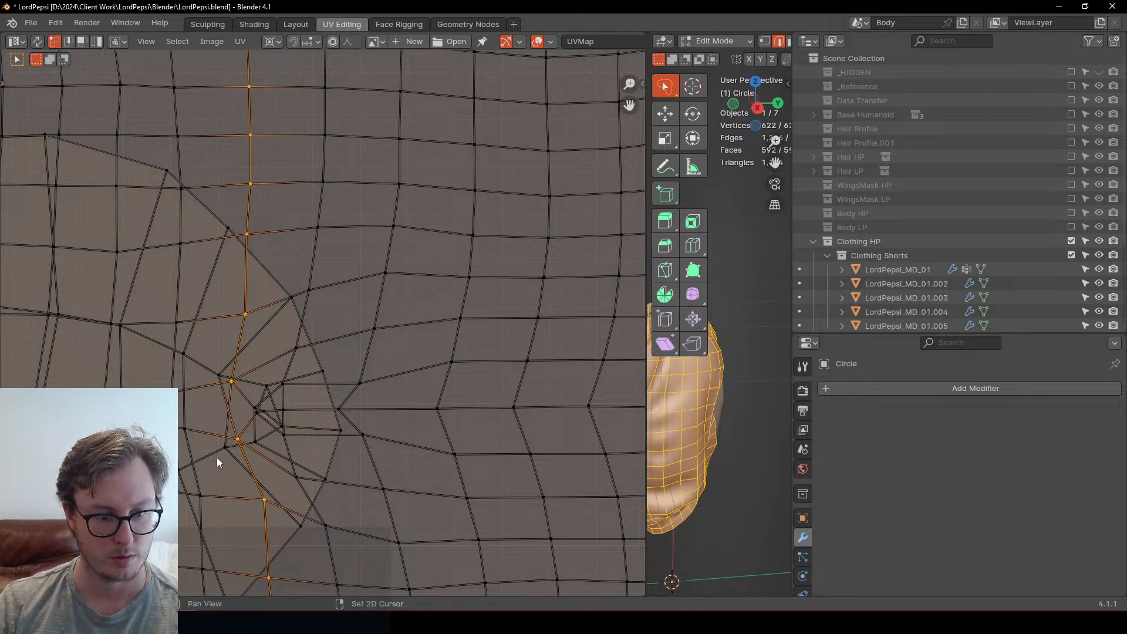
pyautogui.scroll(4, 246, 464)
pyautogui.scroll(1, 314, 420)
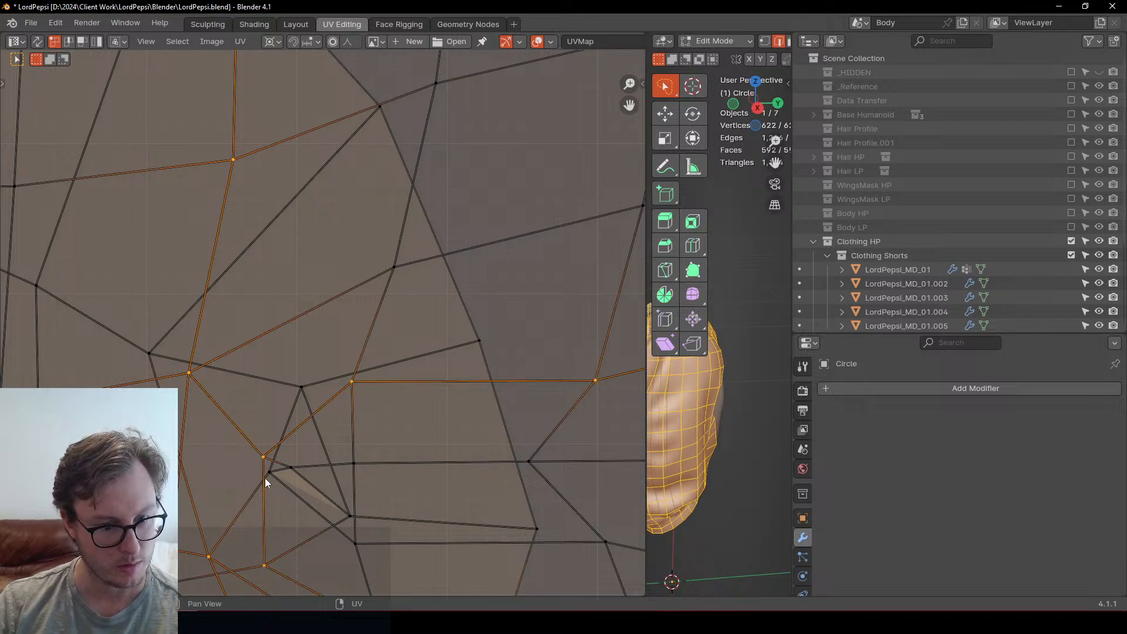
pyautogui.scroll(-5, 337, 262)
pyautogui.scroll(-3, 321, 385)
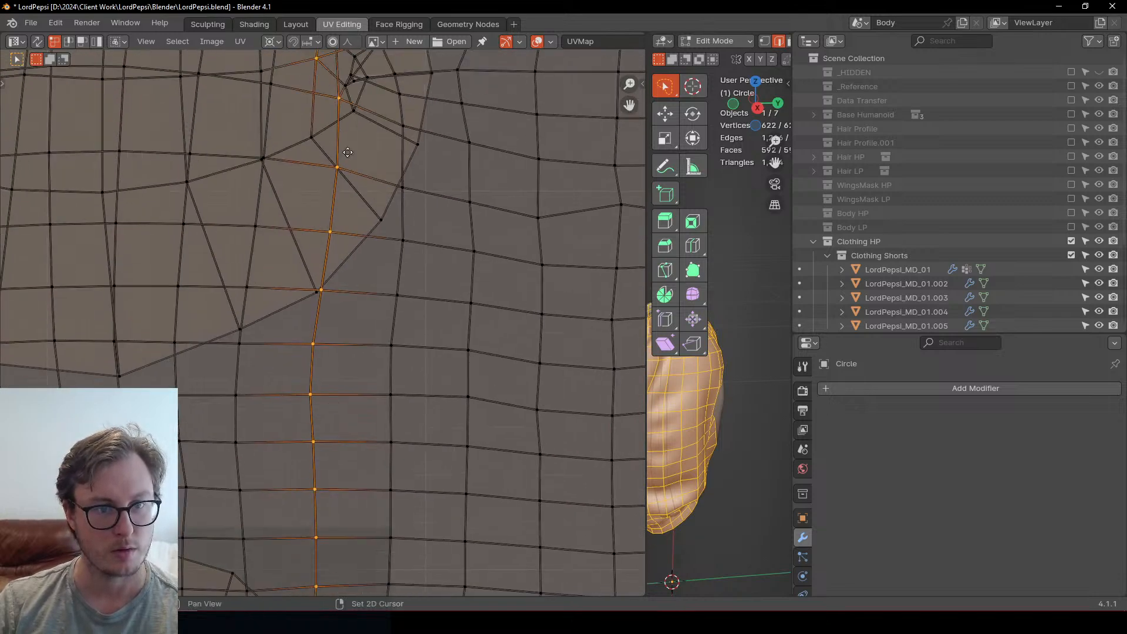
pyautogui.scroll(7, 361, 230)
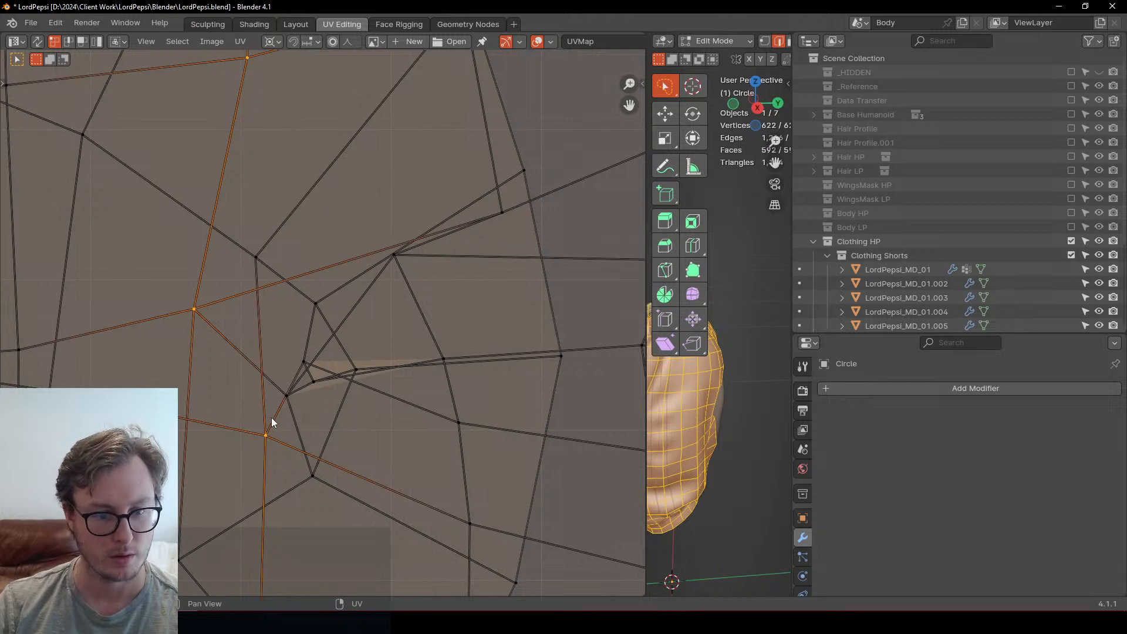
pyautogui.scroll(-8, 283, 407)
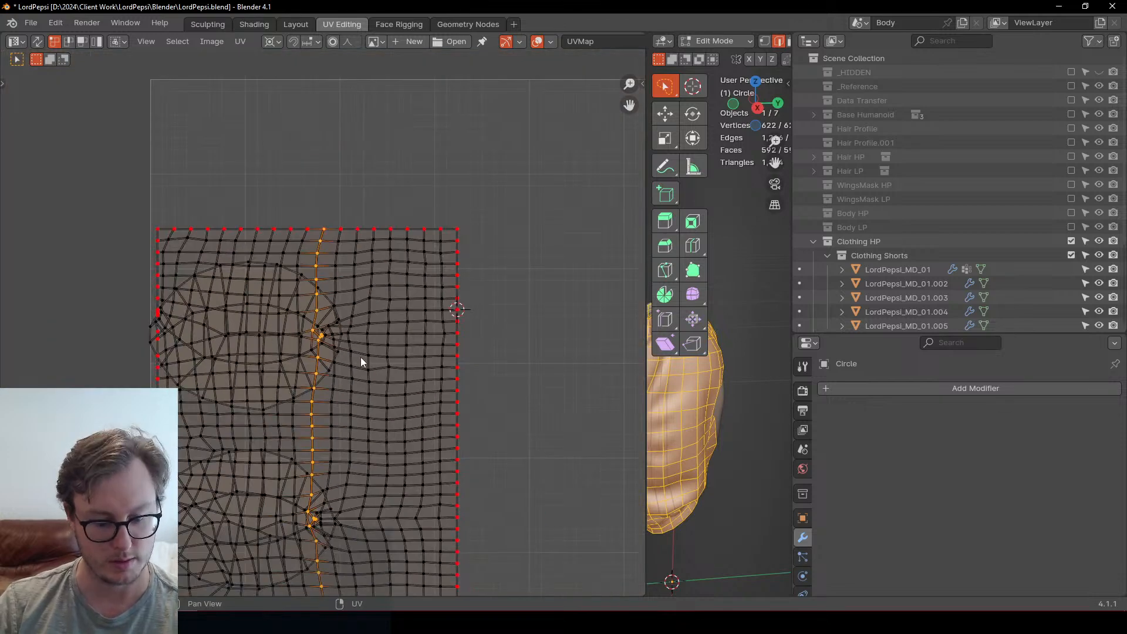
# Step: Distribute the selected vertical loop into a straight, evenly spaced line and save the file
pyautogui.press('q')
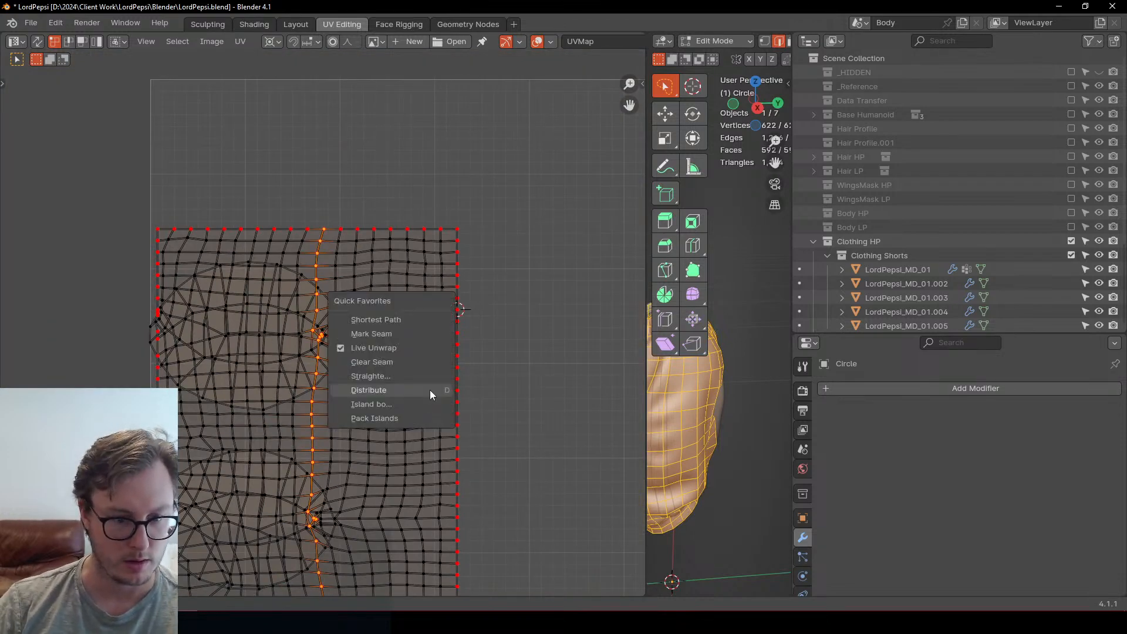
pyautogui.click(430, 390)
pyautogui.scroll(3, 361, 378)
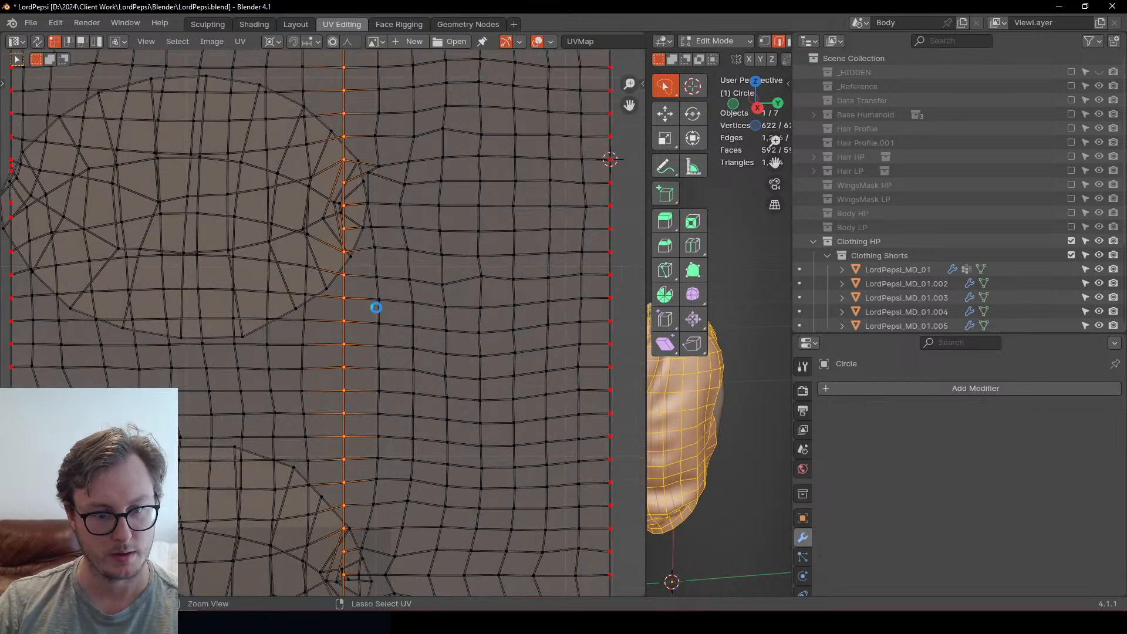
pyautogui.hotkey('ctrl', 's')
# Step: Select the edge loop around the upper leg opening in the UV layout
pyautogui.scroll(-2, 315, 251)
pyautogui.scroll(3, 315, 251)
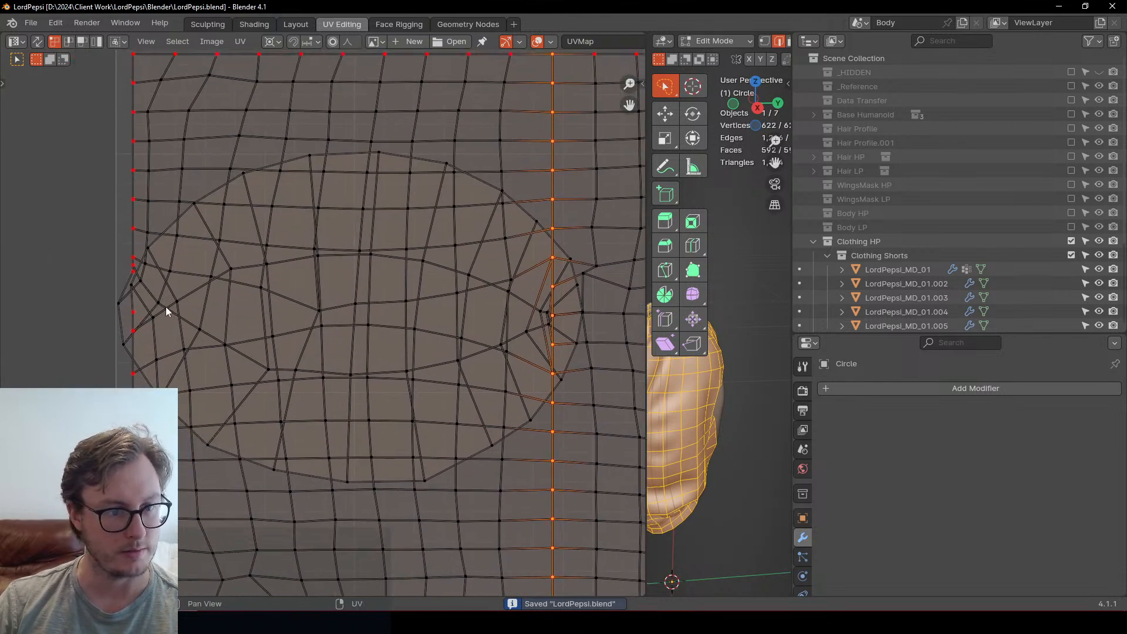
pyautogui.click(114, 280)
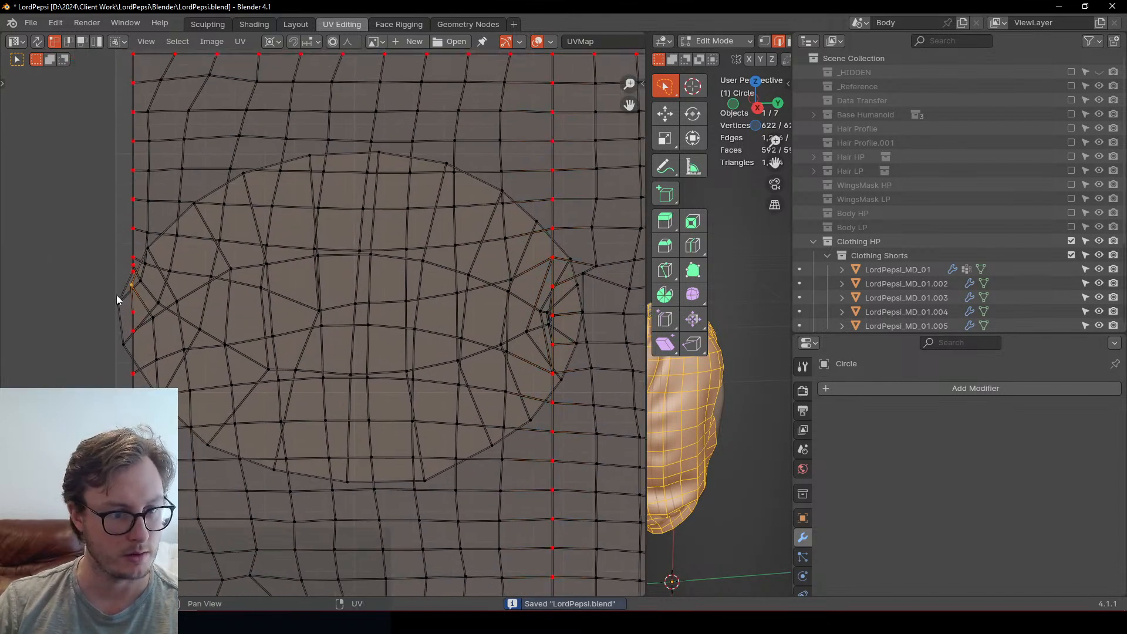
pyautogui.keyDown('alt'); pyautogui.click(122, 352); pyautogui.keyUp('alt')
pyautogui.moveTo(450, 347); pyautogui.dragTo(323, 330, button='middle')
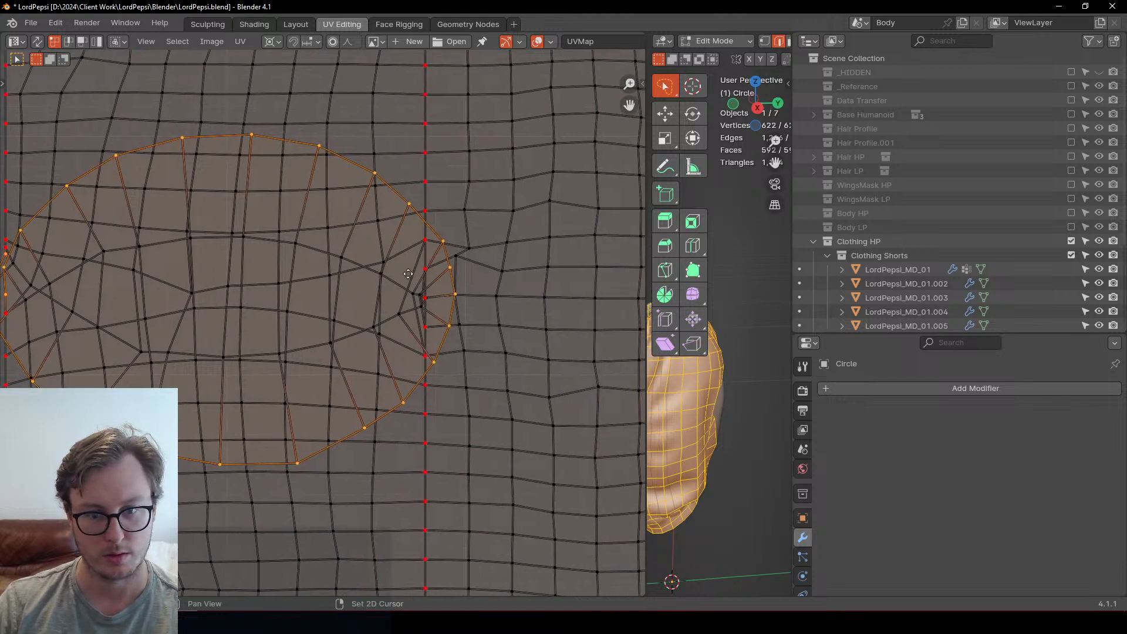
pyautogui.scroll(3, 324, 330)
pyautogui.scroll(-3, 473, 295)
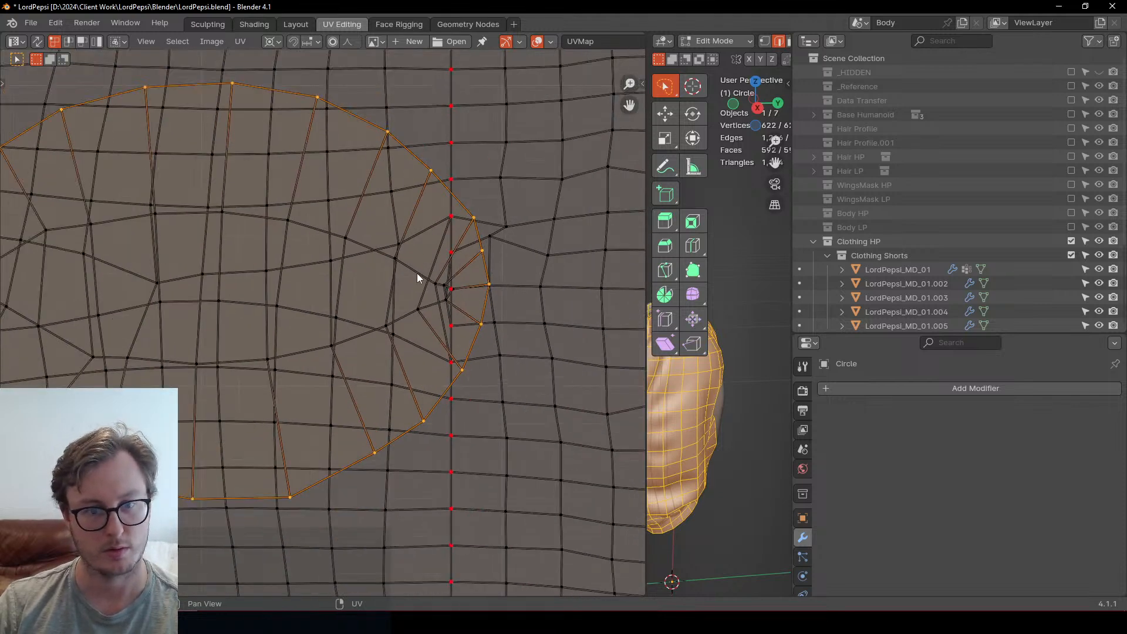
# Step: Place the 2D cursor on the top-border vertex of the vertical loop just outside the straightened inner column
pyautogui.moveTo(403, 91); pyautogui.dragTo(353, 205, button='middle')
pyautogui.scroll(1, 353, 204)
pyautogui.keyDown('alt'); pyautogui.click(351, 175); pyautogui.keyUp('alt')
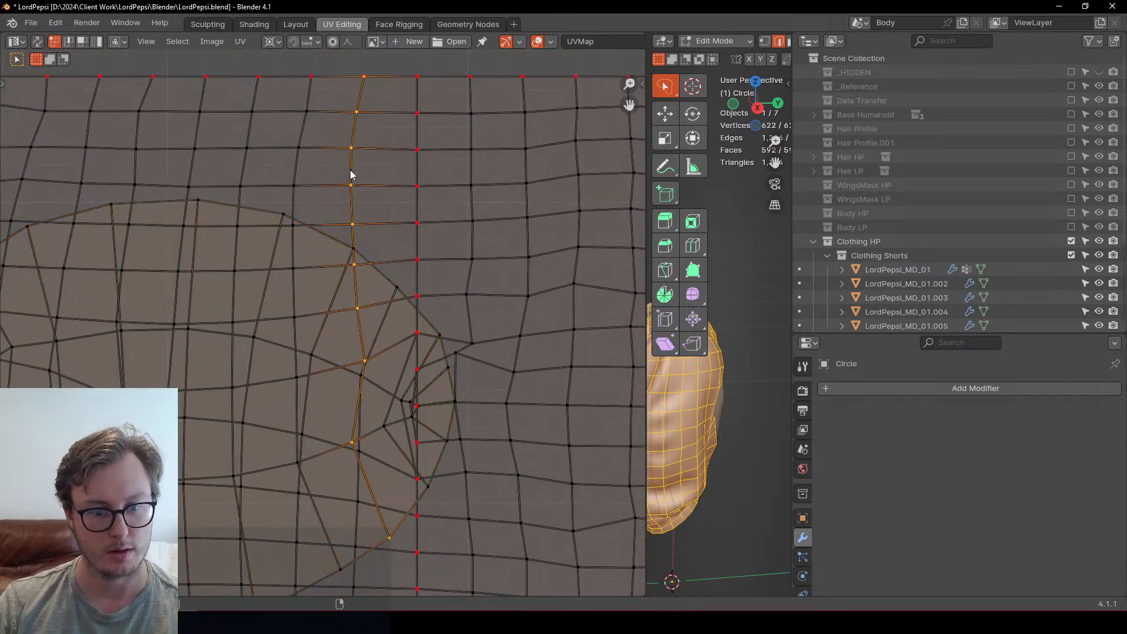
pyautogui.scroll(-5, 352, 176)
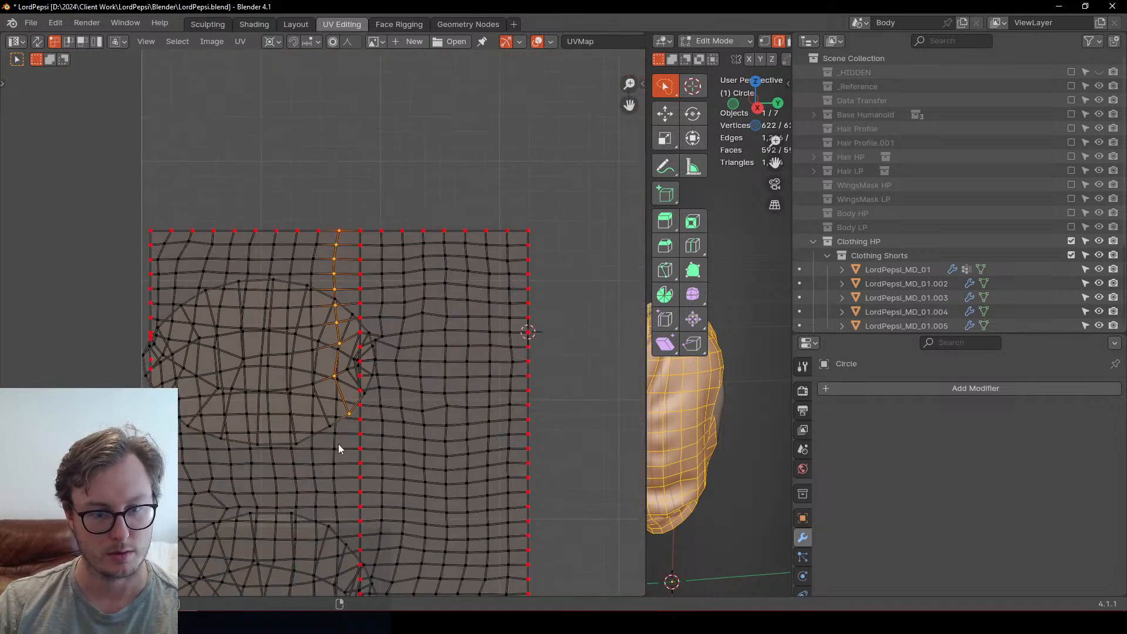
pyautogui.click(348, 219)
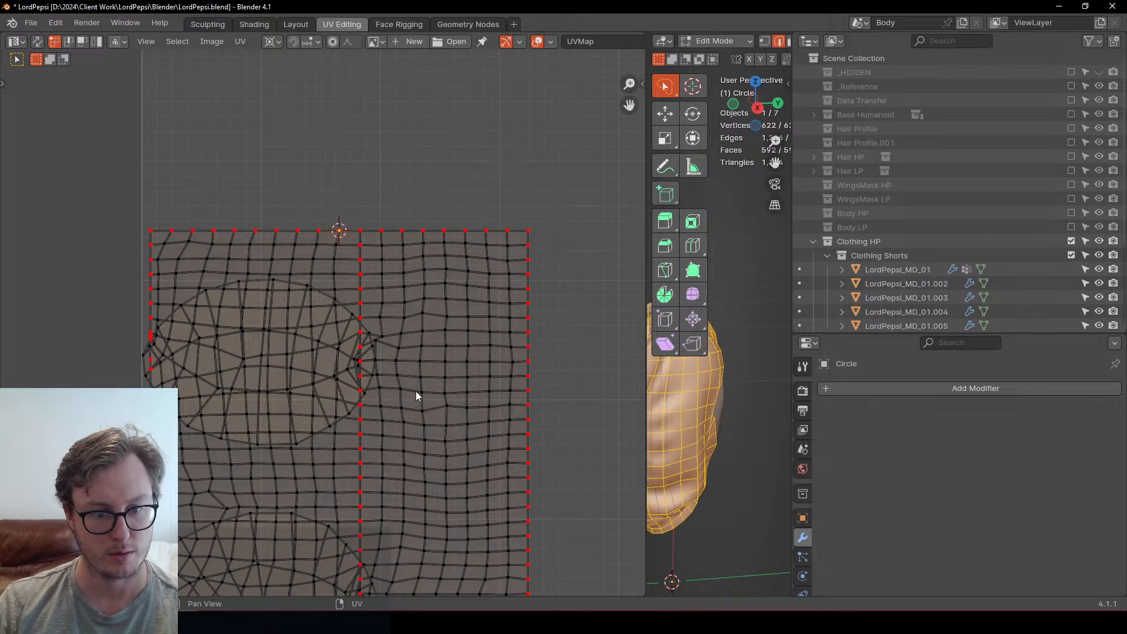
pyautogui.scroll(2, 413, 390)
pyautogui.moveTo(365, 433); pyautogui.dragTo(360, 208, button='middle')
pyautogui.moveTo(331, 104); pyautogui.dragTo(336, 214, button='middle')
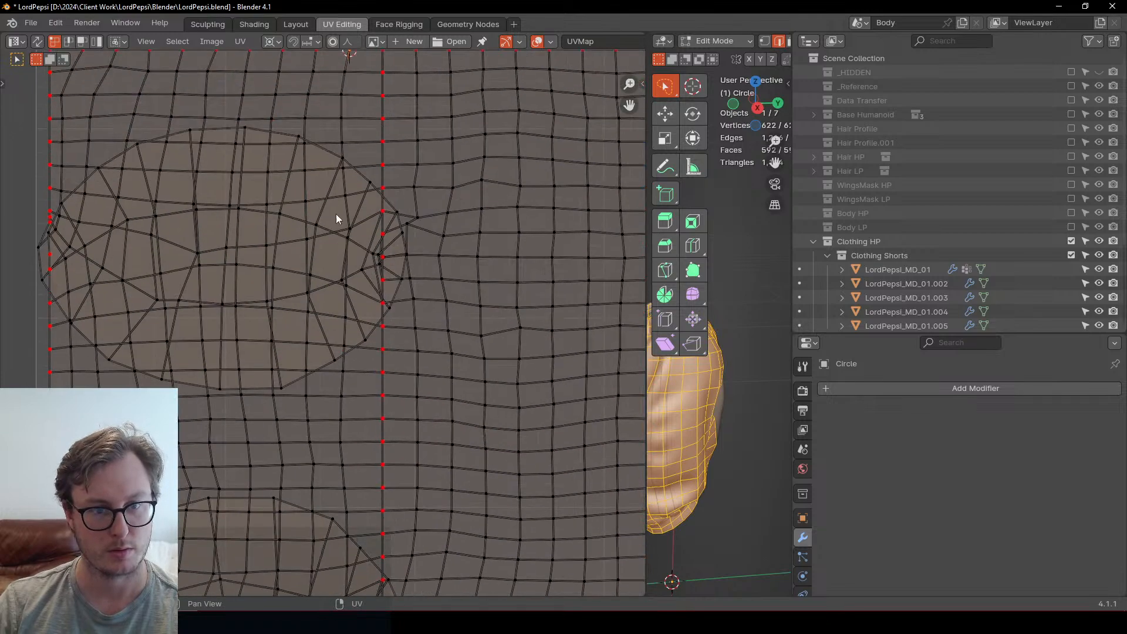
# Step: Select that vertical loop's segments above, between and below the two leg openings as one top-to-bottom selection
pyautogui.keyDown('alt'); pyautogui.keyDown('shift'); pyautogui.click(344, 126); pyautogui.keyUp('shift'); pyautogui.keyUp('alt')
pyautogui.keyDown('alt'); pyautogui.keyDown('shift'); pyautogui.click(337, 406); pyautogui.keyUp('shift'); pyautogui.keyUp('alt')
pyautogui.moveTo(337, 406); pyautogui.dragTo(339, 119, button='middle')
pyautogui.keyDown('alt'); pyautogui.keyDown('shift'); pyautogui.click(348, 468); pyautogui.keyUp('shift'); pyautogui.keyUp('alt')
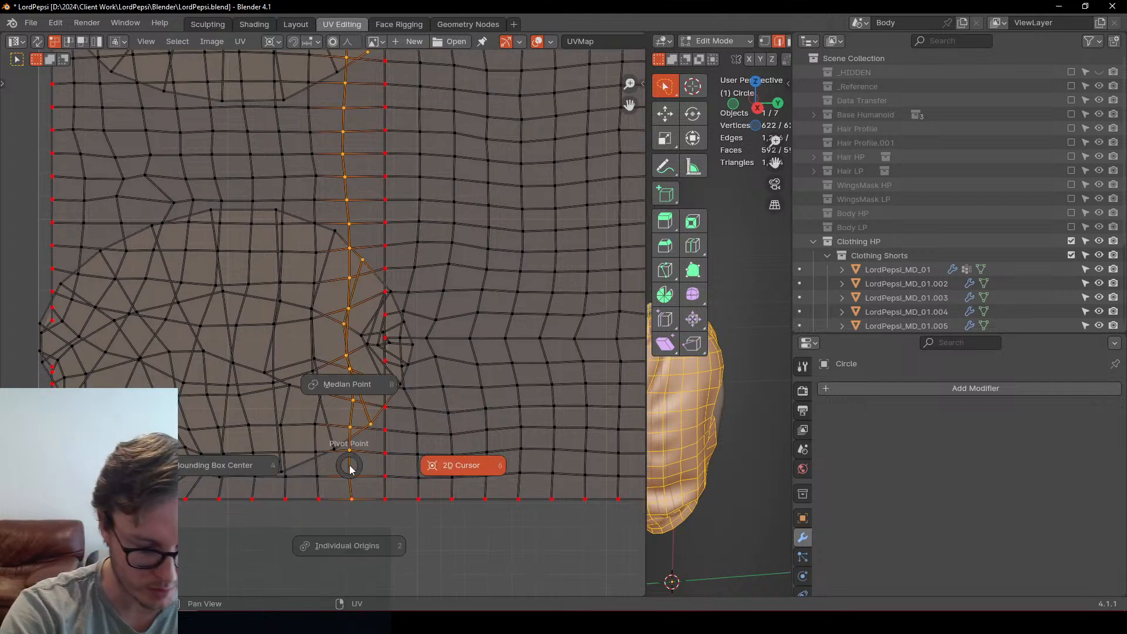
# Step: Align the selected vertical loop to the 2D cursor and distribute its vertices evenly
pyautogui.hotkey('shift', 'w')
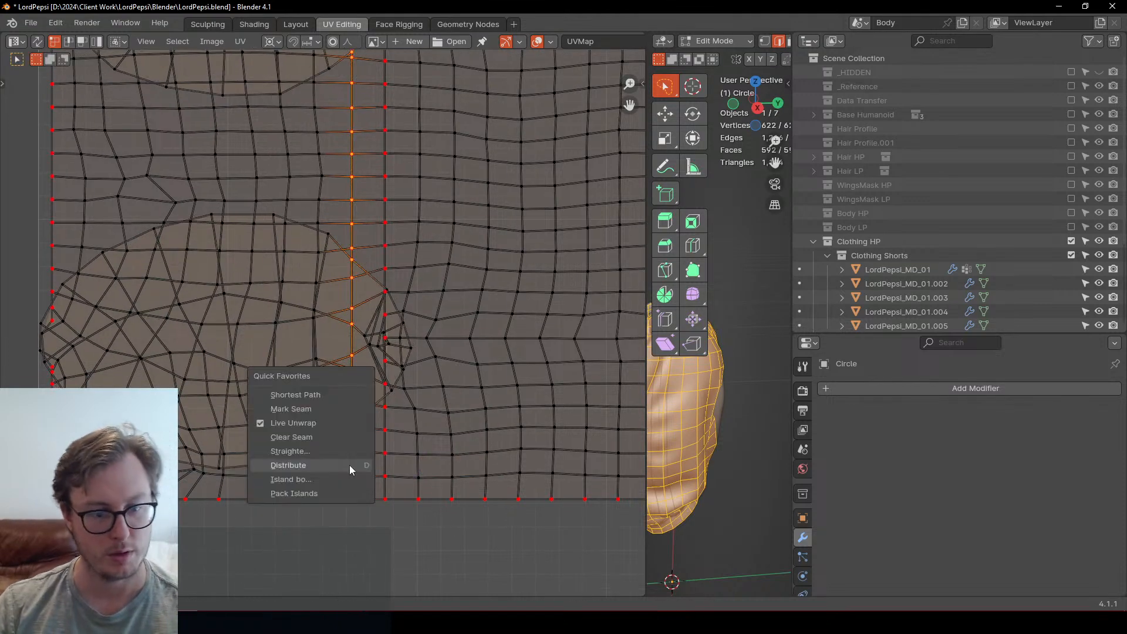
pyautogui.click(350, 465)
pyautogui.scroll(-1, 379, 393)
pyautogui.scroll(-3, 395, 308)
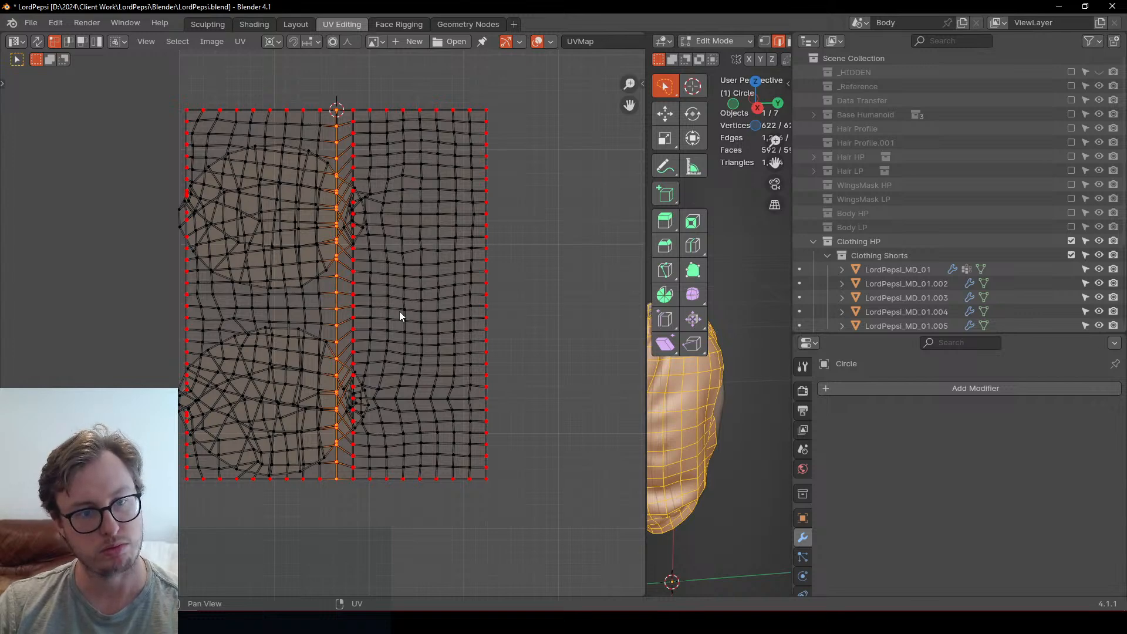
# Step: Undo the distribution of the vertical loop and pin the loop's vertices
pyautogui.hotkey('ctrl', 'z')
pyautogui.hotkey('ctrl', 'z')
pyautogui.hotkey('ctrl', 'z')
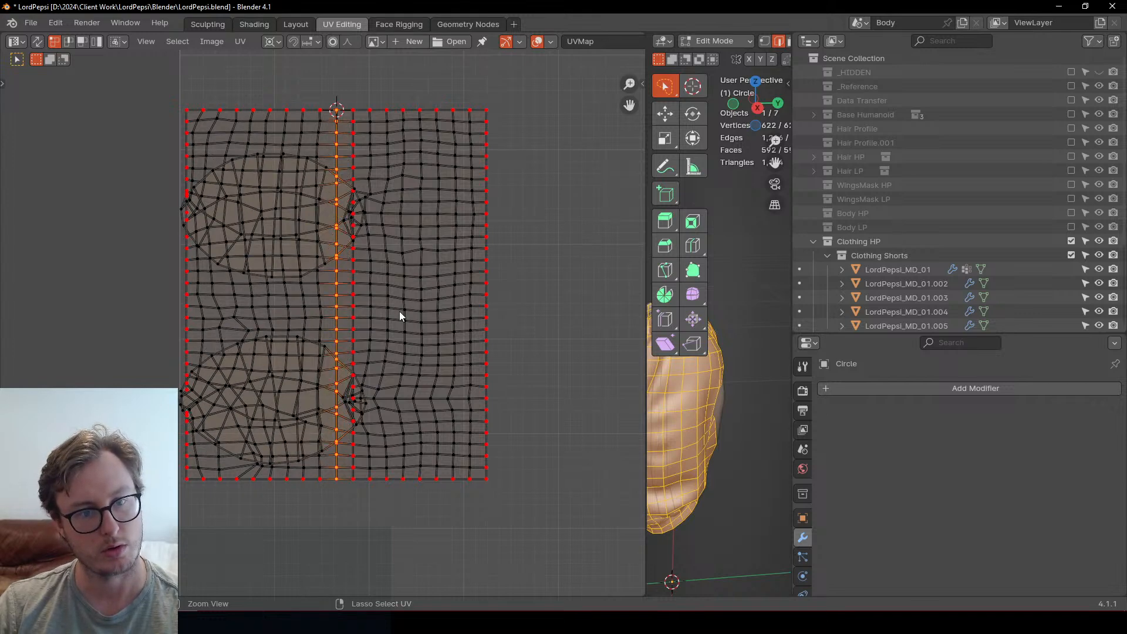
# Step: Select the edge loops around the upper and lower leg openings together
pyautogui.click(248, 153)
pyautogui.keyDown('alt'); pyautogui.click(251, 149); pyautogui.keyUp('alt')
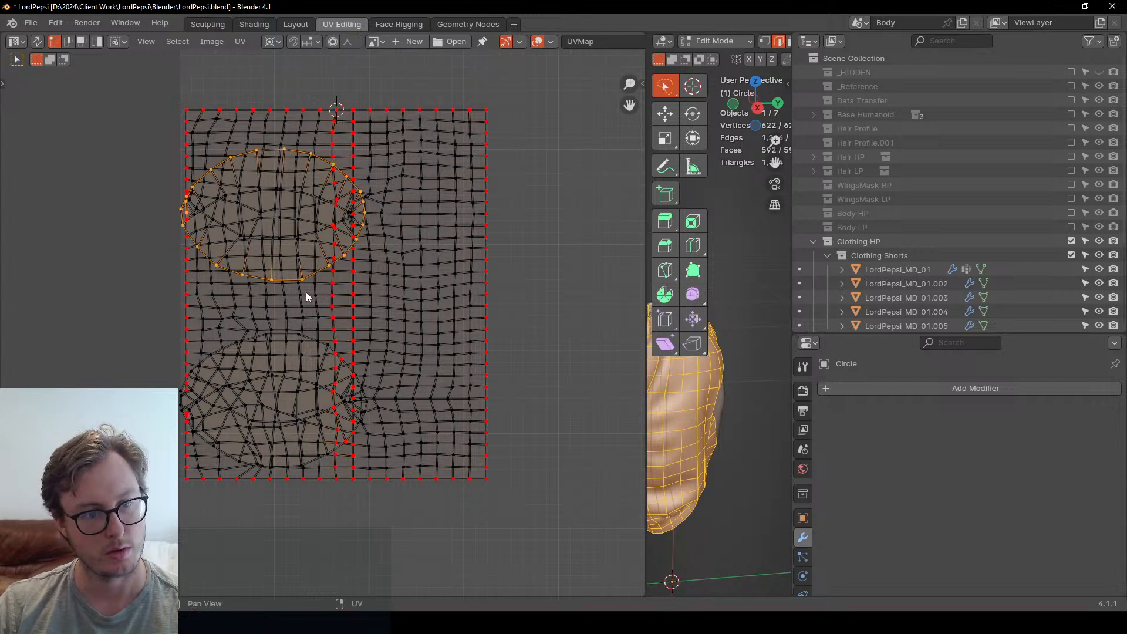
pyautogui.keyDown('alt'); pyautogui.keyDown('shift'); pyautogui.click(256, 337); pyautogui.keyUp('shift'); pyautogui.keyUp('alt')
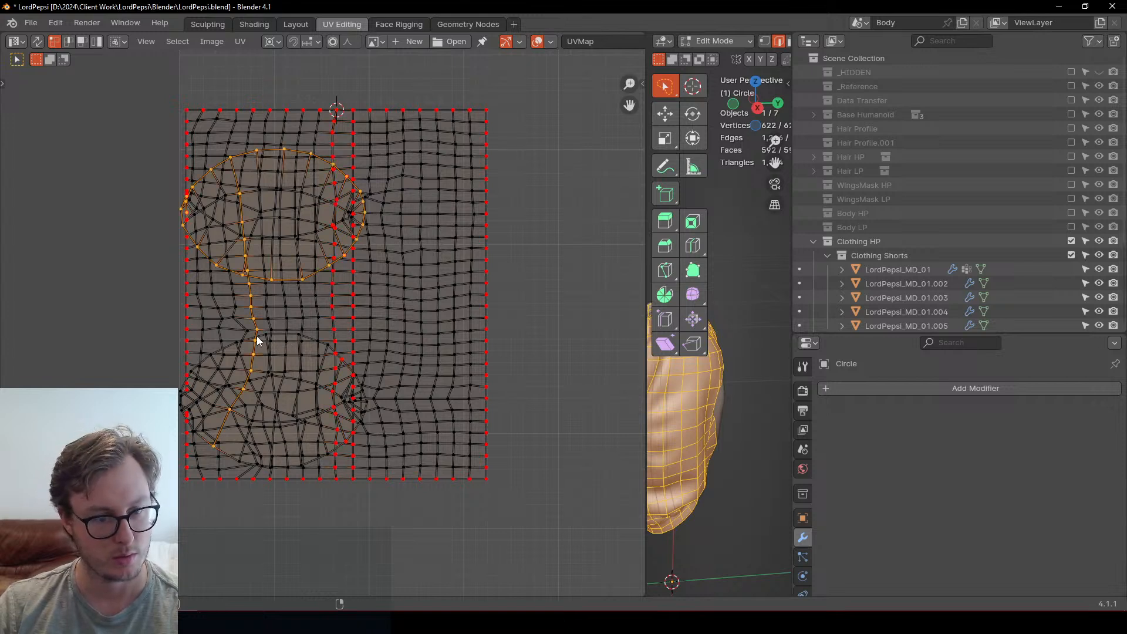
pyautogui.hotkey('ctrl', 'z')
pyautogui.keyDown('alt'); pyautogui.keyDown('shift'); pyautogui.click(276, 335); pyautogui.keyUp('shift'); pyautogui.keyUp('alt')
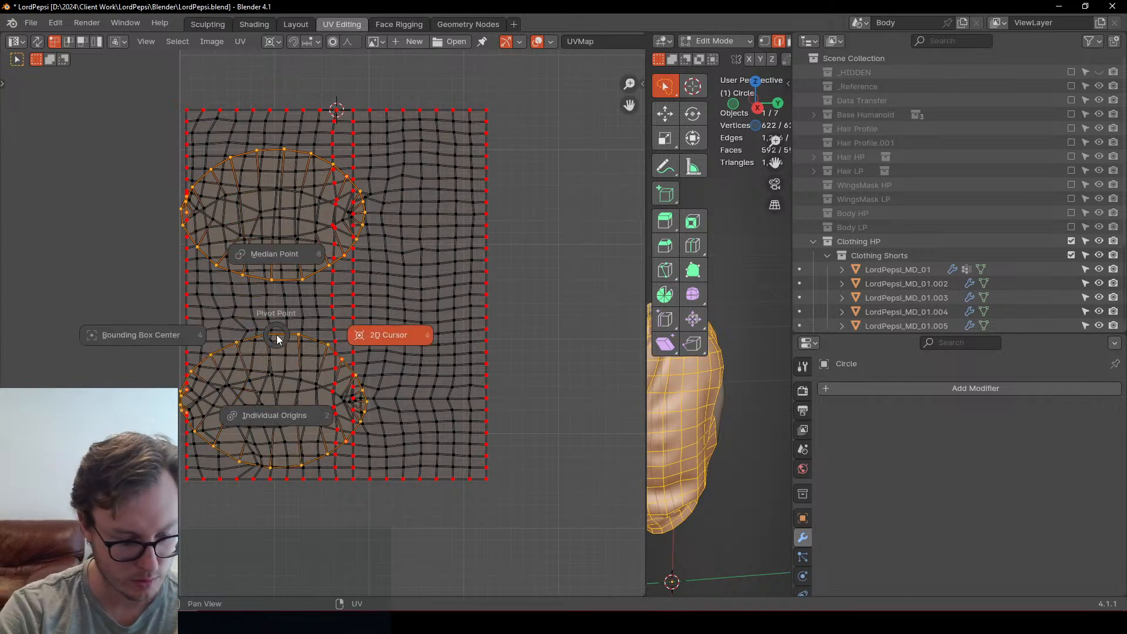
# Step: Flatten each selected opening loop into a horizontal line by scaling it to 0 along Y around individual origins
pyautogui.write('sy0')
pyautogui.press('Return')
pyautogui.scroll(2, 276, 334)
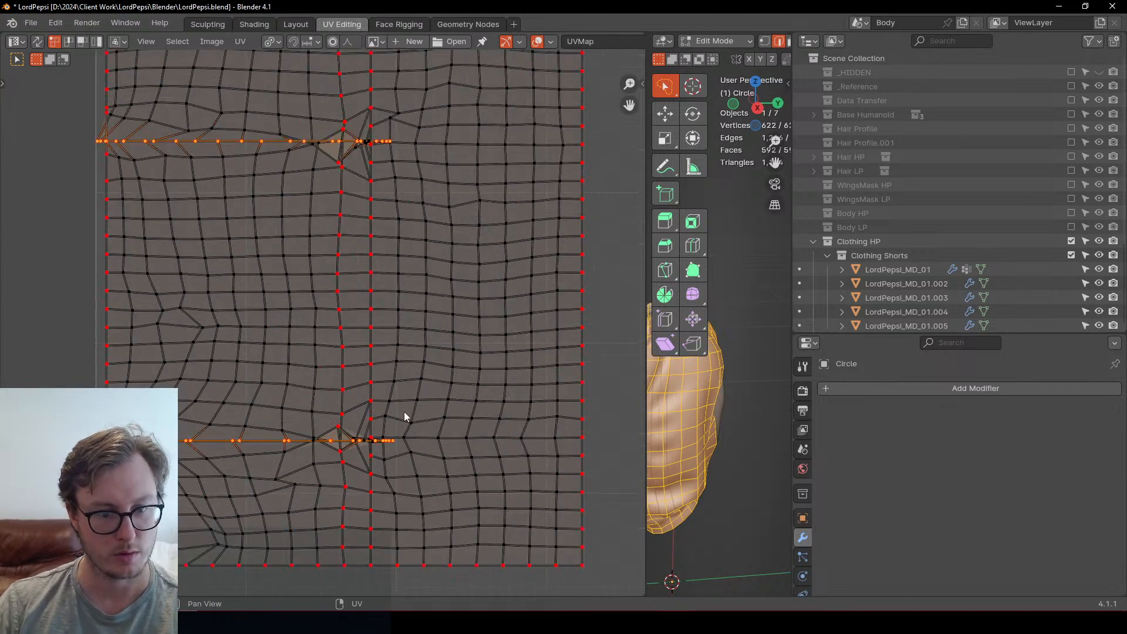
# Step: Narrow the two flattened opening loops, shift them left along X and pin their vertices
pyautogui.press('g')
pyautogui.press('x')
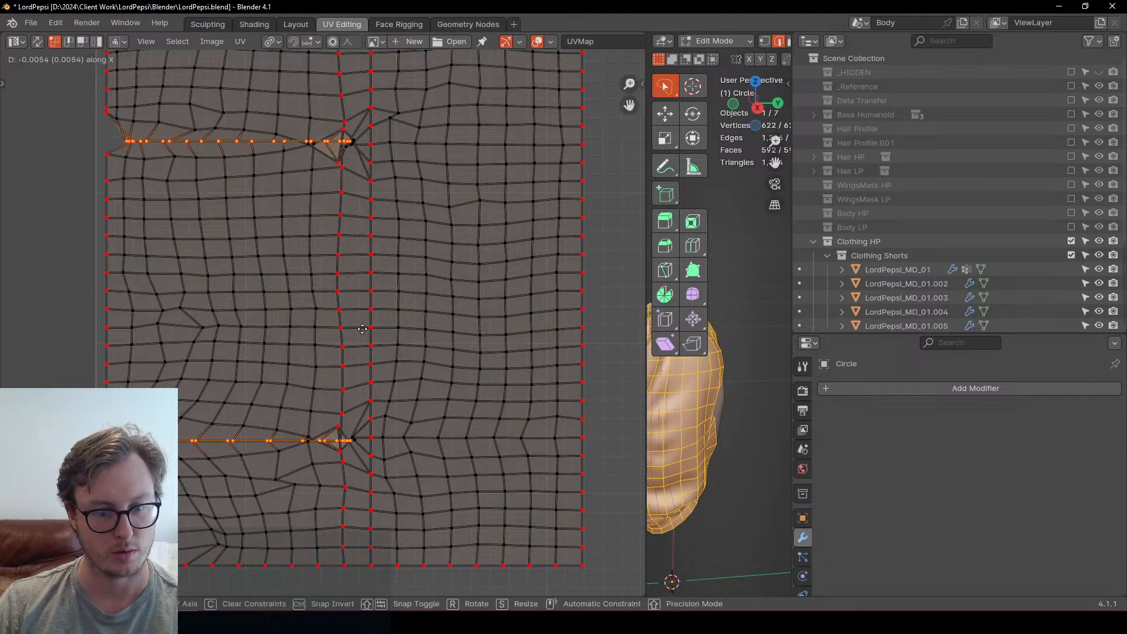
pyautogui.click(331, 324)
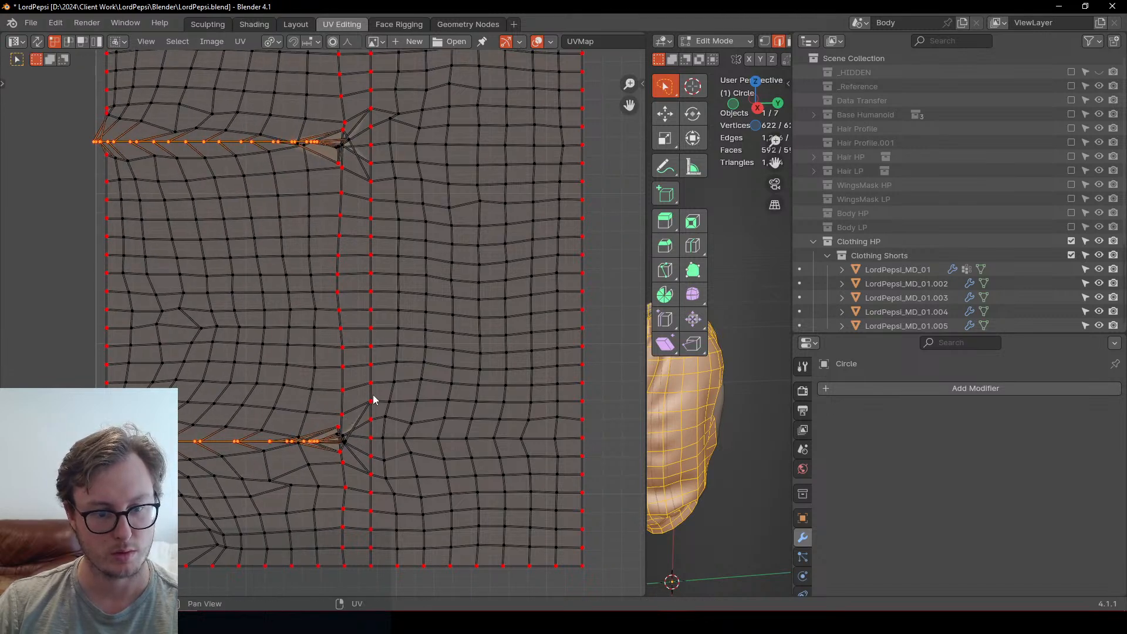
# Step: Place the 2D cursor on the straight inner column's vertex just above the inner end of the lower opening
pyautogui.scroll(2, 364, 394)
pyautogui.scroll(2, 340, 355)
pyautogui.click(371, 235)
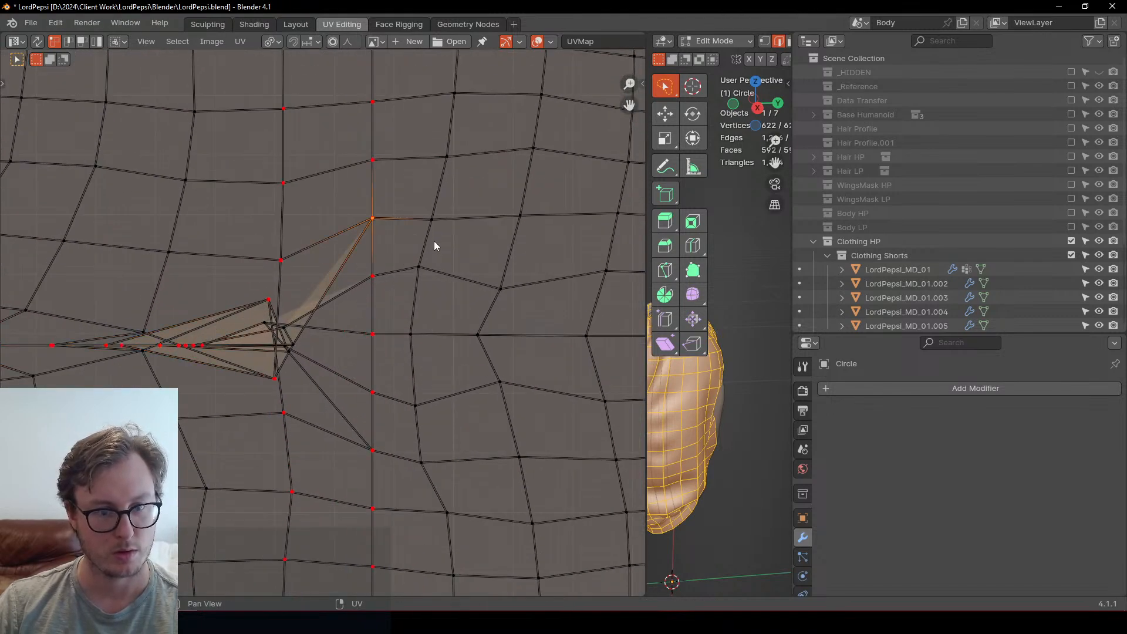
pyautogui.scroll(-5, 399, 259)
pyautogui.scroll(3, 327, 322)
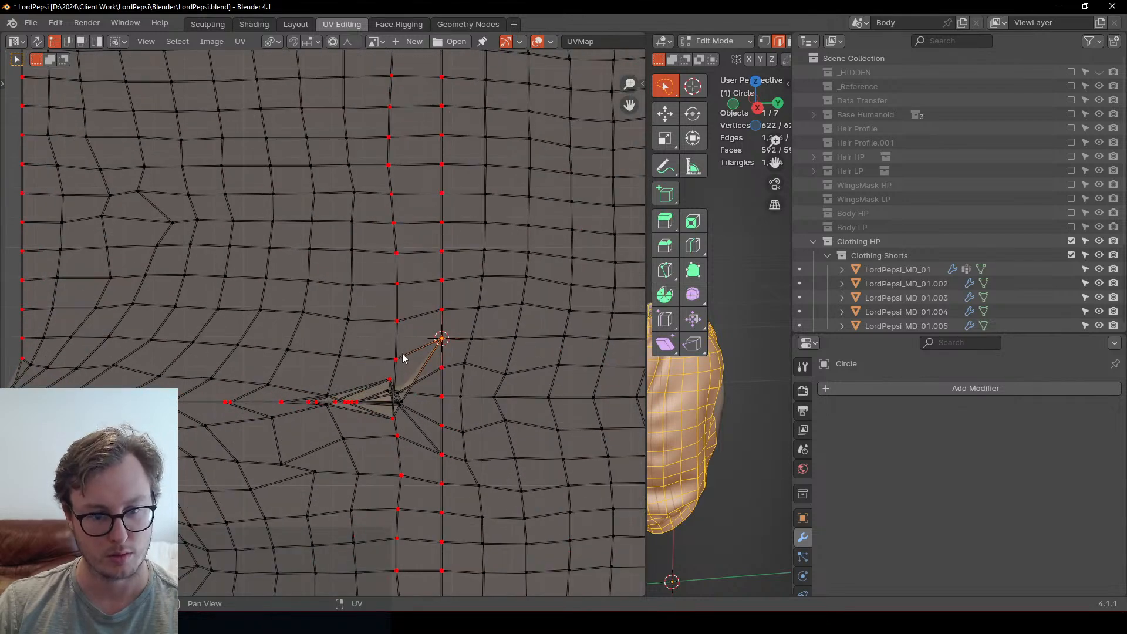
# Step: Examine the tangled vertices at the inner ends of the leg openings and the loops running into them
pyautogui.moveTo(405, 390); pyautogui.dragTo(335, 311, button='middle')
pyautogui.scroll(3, 333, 312)
pyautogui.moveTo(108, 245); pyautogui.dragTo(343, 316)
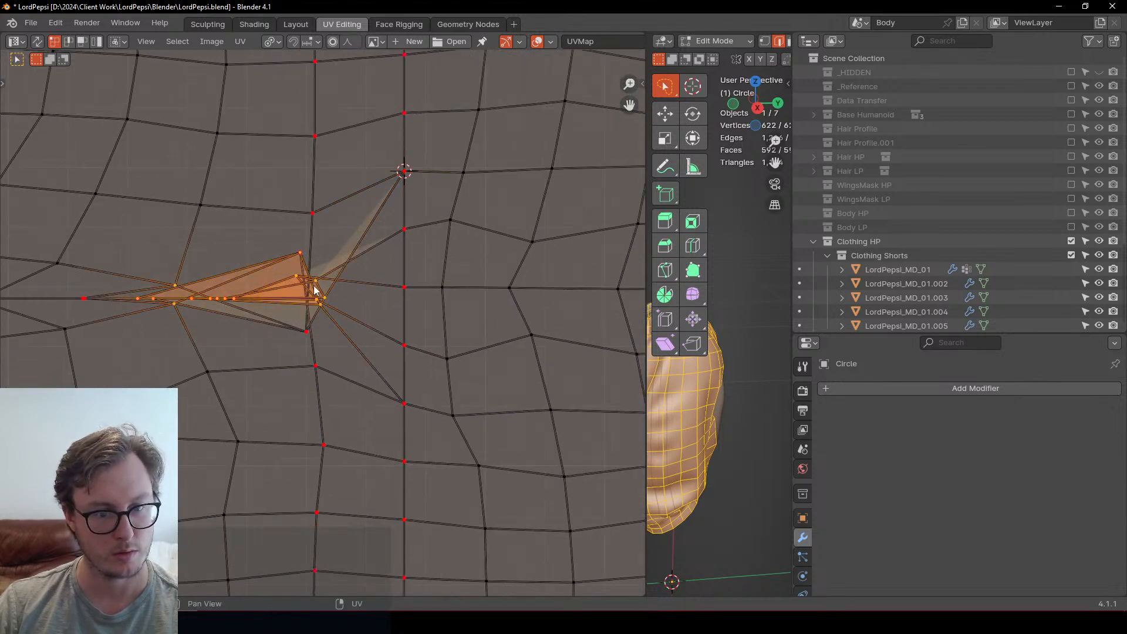
pyautogui.click(320, 303)
pyautogui.keyDown('alt'); pyautogui.click(313, 352); pyautogui.keyUp('alt')
pyautogui.scroll(-3, 329, 333)
pyautogui.scroll(8, 329, 329)
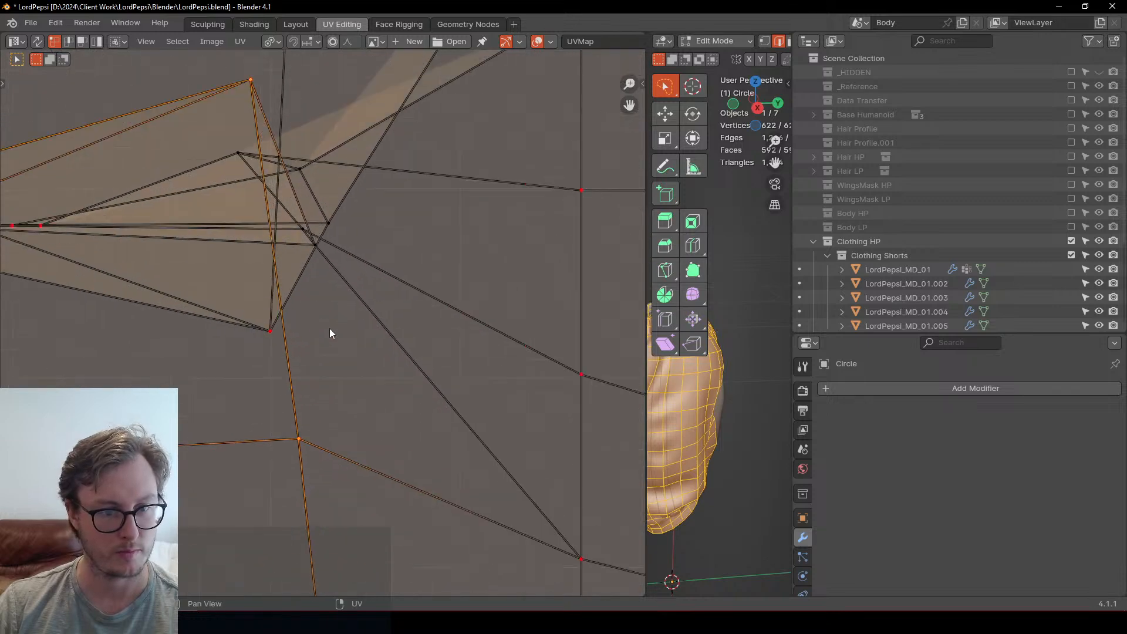
pyautogui.scroll(-5, 329, 328)
pyautogui.scroll(-5, 333, 316)
pyautogui.moveTo(304, 220); pyautogui.dragTo(338, 445, button='middle')
pyautogui.moveTo(395, 179); pyautogui.dragTo(398, 182, button='middle')
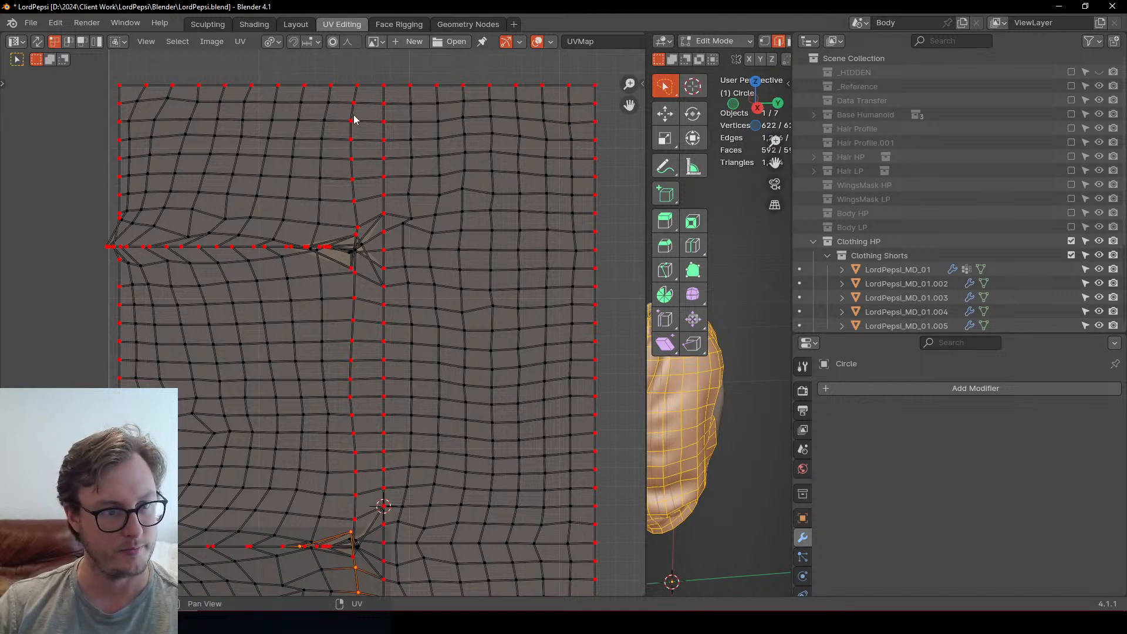
pyautogui.keyDown('shift'); pyautogui.moveTo(204, 536); pyautogui.dragTo(230, 385, button='middle'); pyautogui.keyUp('shift')
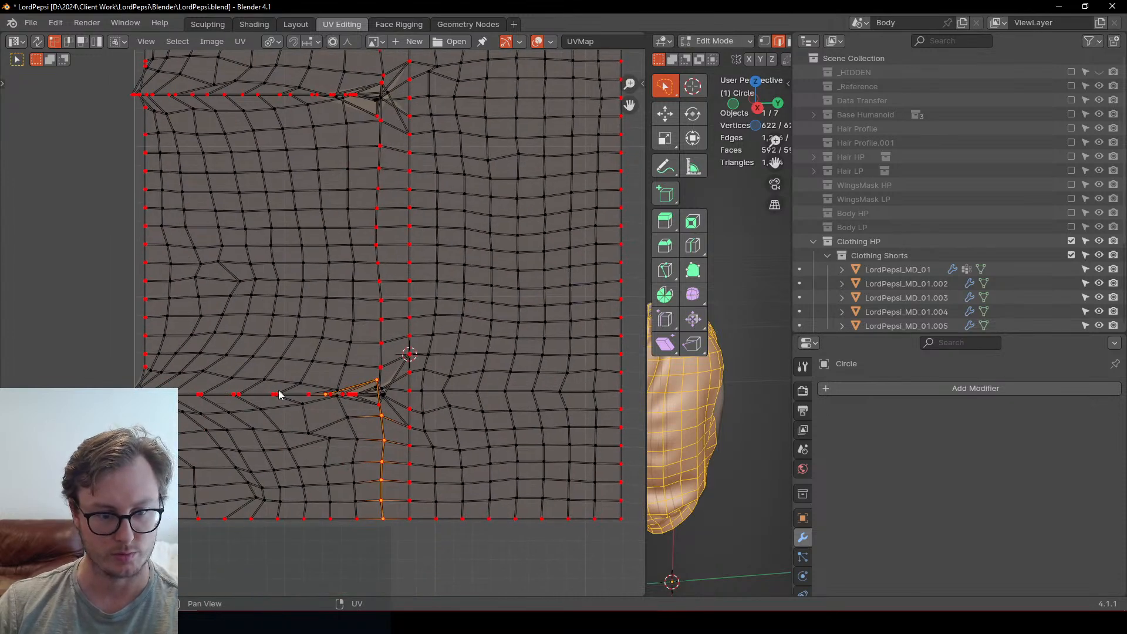
pyautogui.keyDown('alt'); pyautogui.click(186, 402); pyautogui.keyUp('alt')
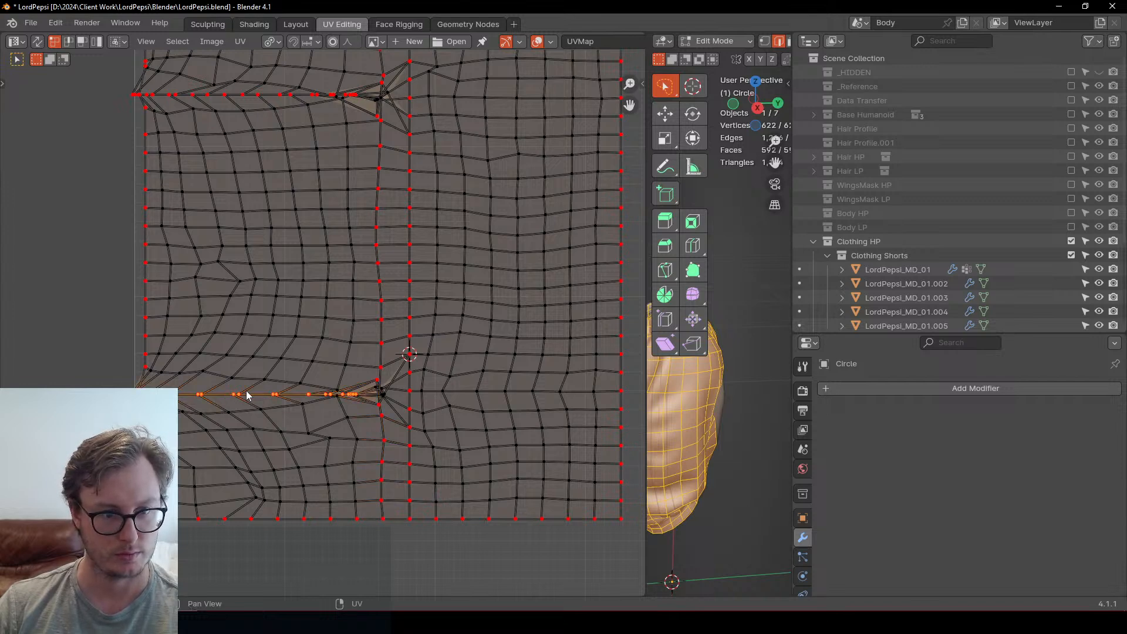
pyautogui.keyDown('shift'); pyautogui.moveTo(407, 119); pyautogui.dragTo(378, 249, button='middle'); pyautogui.keyUp('shift')
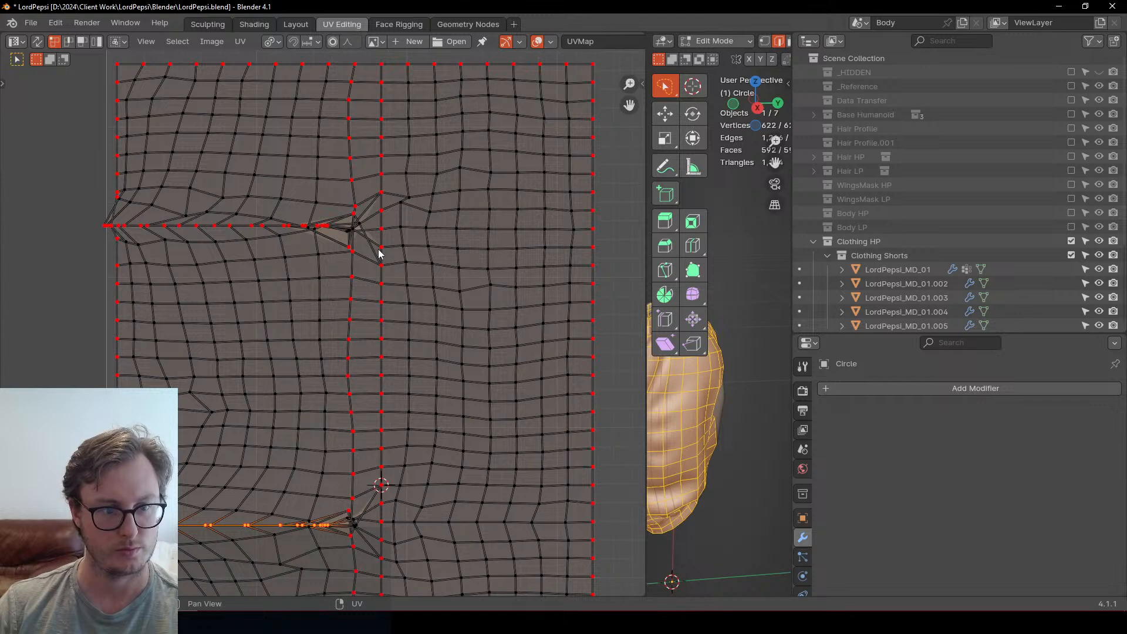
# Step: Place the 2D cursor on a left-border vertex between the two openings and select the left border loop
pyautogui.click(97, 286)
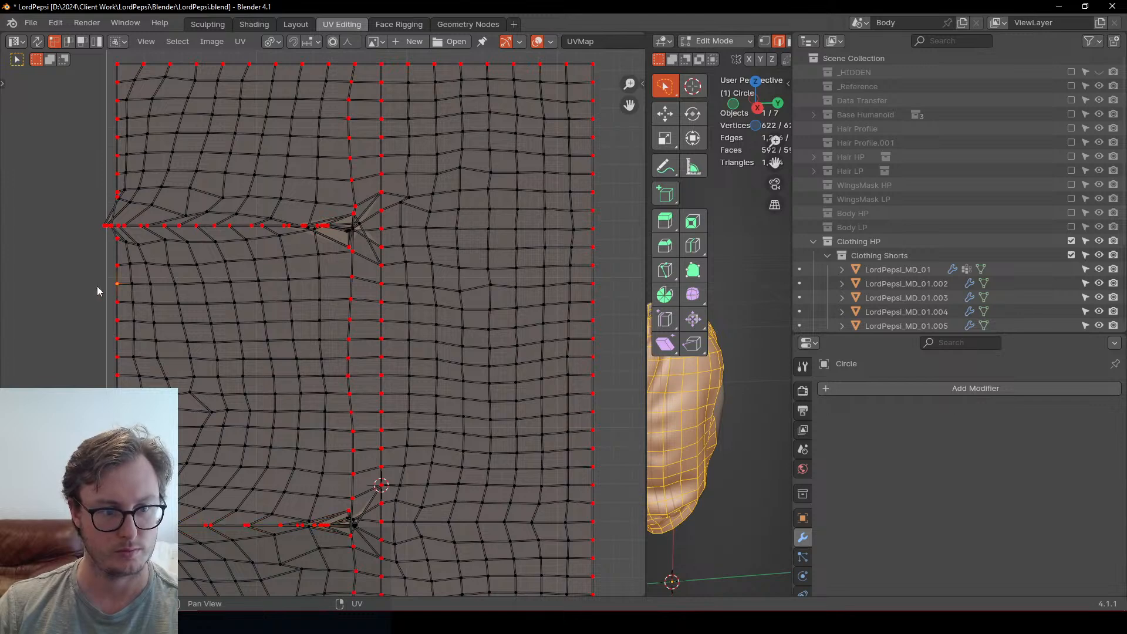
pyautogui.hotkey('shift', 's')
pyautogui.click(238, 406)
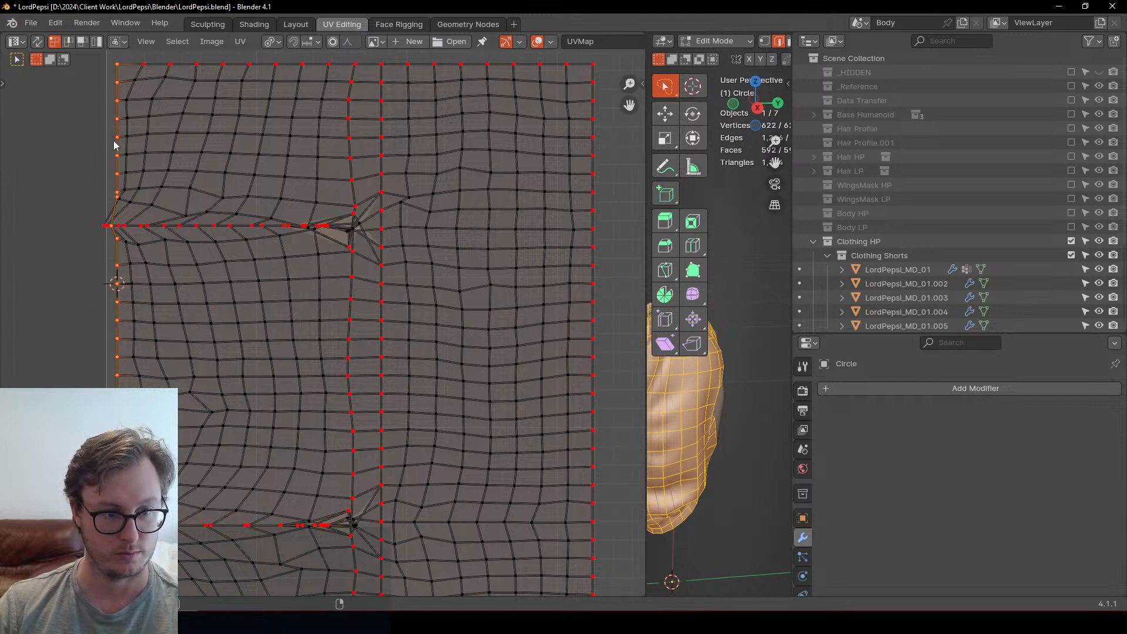
# Step: Align the selected left border into a straight vertical line by scaling it to 0 along X at the 2D cursor
pyautogui.keyDown('shift'); pyautogui.moveTo(111, 337); pyautogui.dragTo(166, 164, button='middle'); pyautogui.keyUp('shift')
pyautogui.scroll(1, 166, 163)
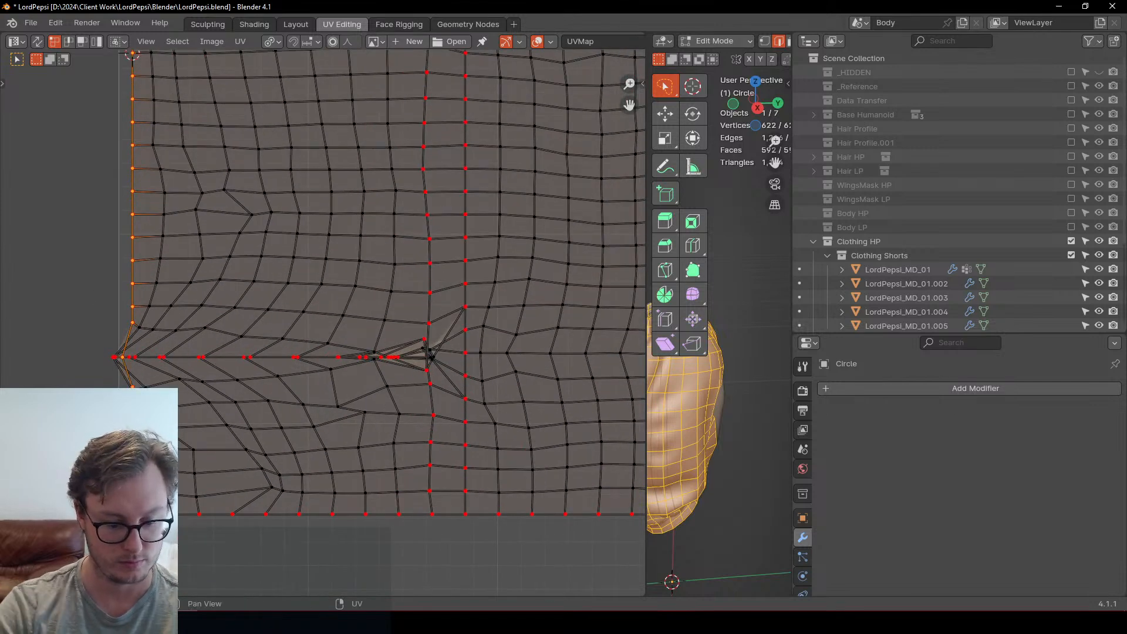
pyautogui.press('s')
pyautogui.press('x')
pyautogui.press('0')
pyautogui.press('Return')
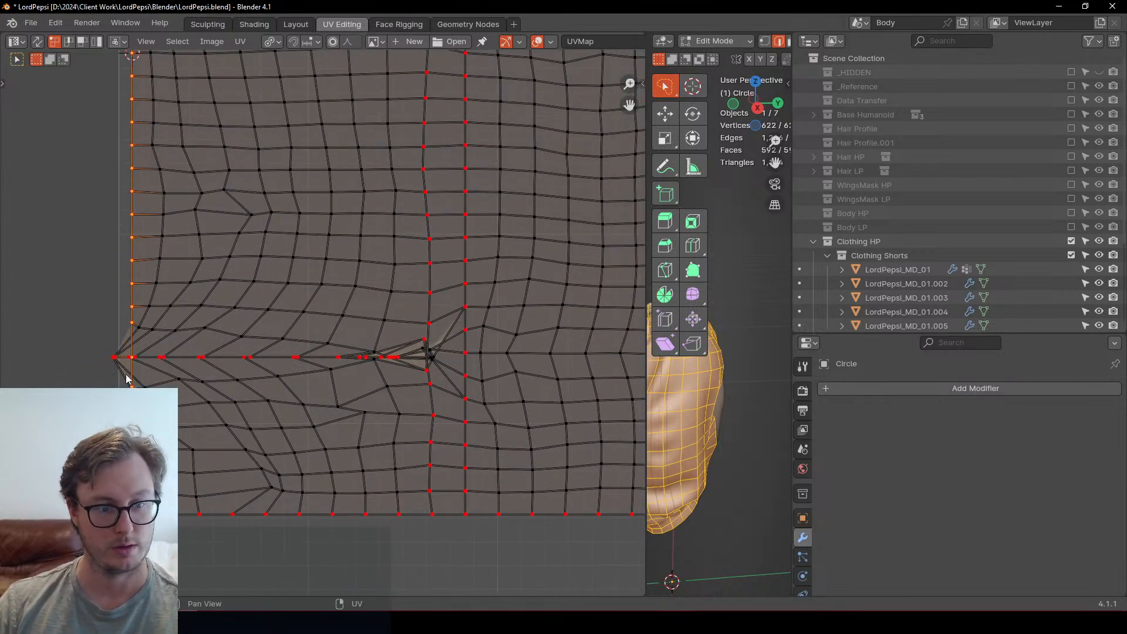
# Step: Select the flattened lower opening row together with the clustered vertices around its inner end
pyautogui.click(144, 356)
pyautogui.press('b')
pyautogui.moveTo(100, 347); pyautogui.dragTo(448, 367)
pyautogui.press('b')
pyautogui.moveTo(398, 313); pyautogui.dragTo(449, 420)
# Step: Add the vertical strip around the wavy pinned loop and the flattened upper opening row to the selection
pyautogui.scroll(-4, 413, 328)
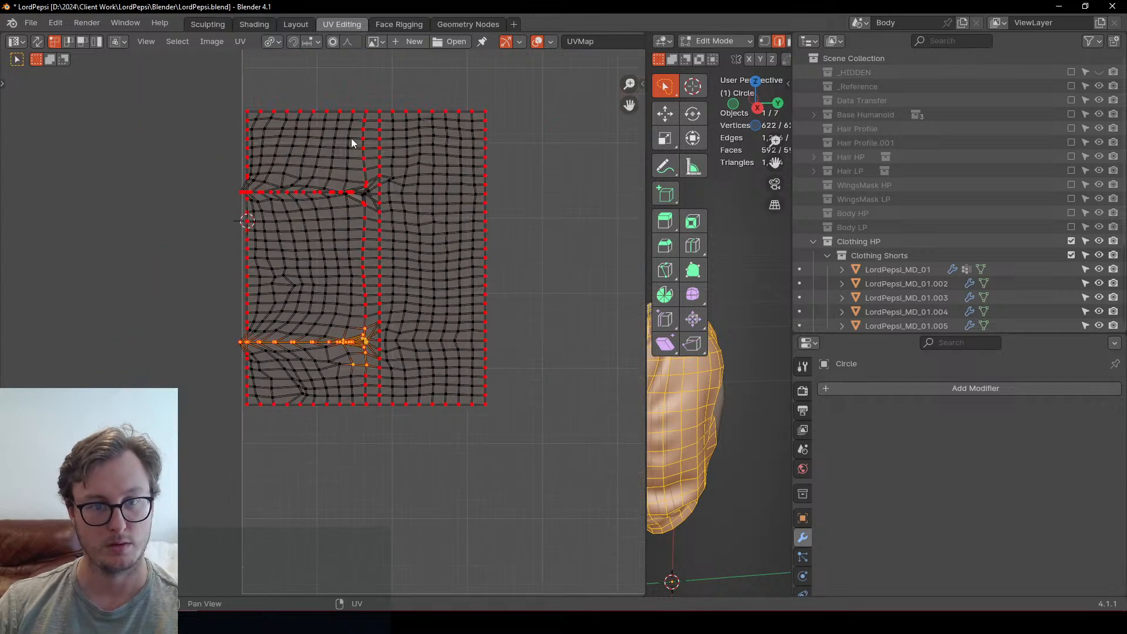
pyautogui.press('b')
pyautogui.moveTo(336, 111); pyautogui.dragTo(372, 408)
pyautogui.scroll(4, 355, 274)
pyautogui.press('b')
pyautogui.moveTo(156, 249); pyautogui.dragTo(451, 265)
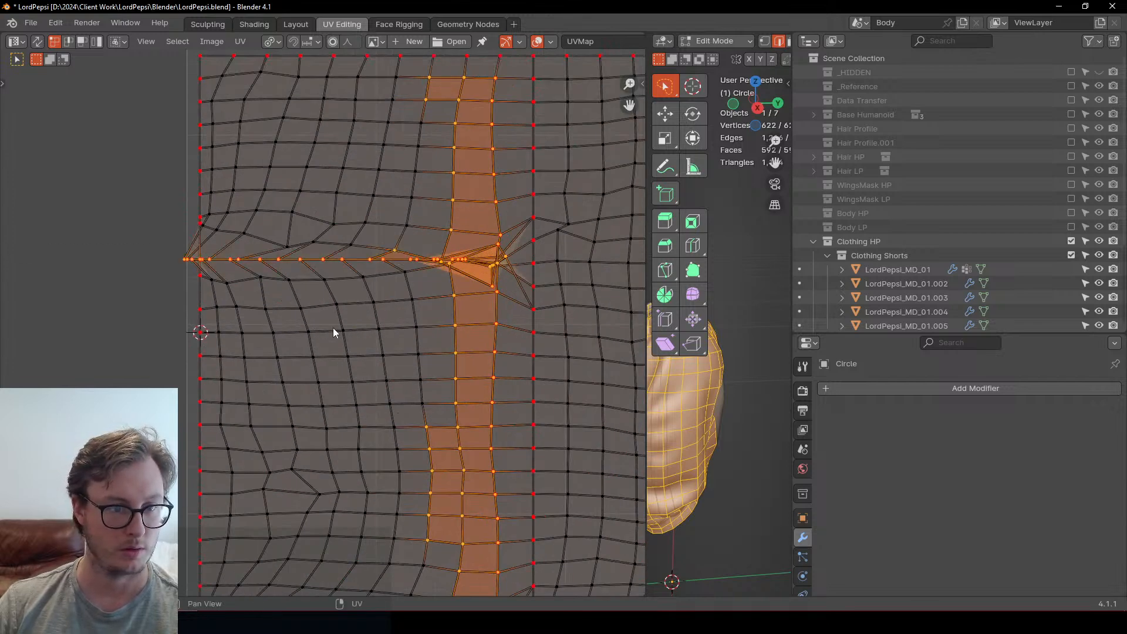
# Step: Select the whole UV island and unwrap it again around its pinned vertices
pyautogui.press('a')
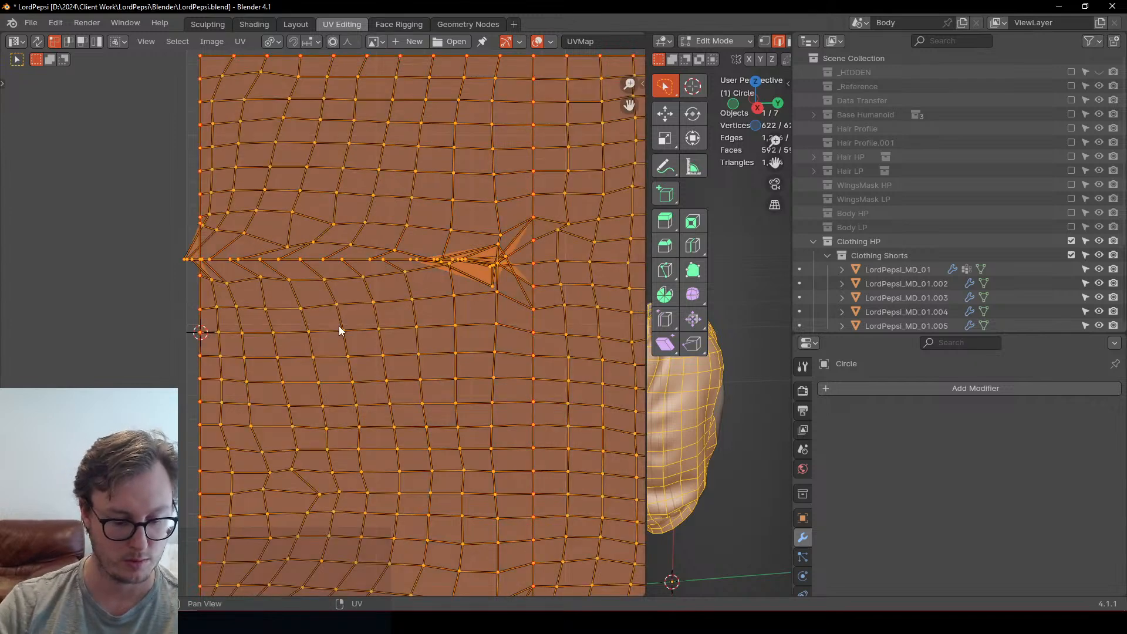
pyautogui.press('u')
pyautogui.click(339, 326)
pyautogui.click(369, 288)
pyautogui.scroll(4, 223, 270)
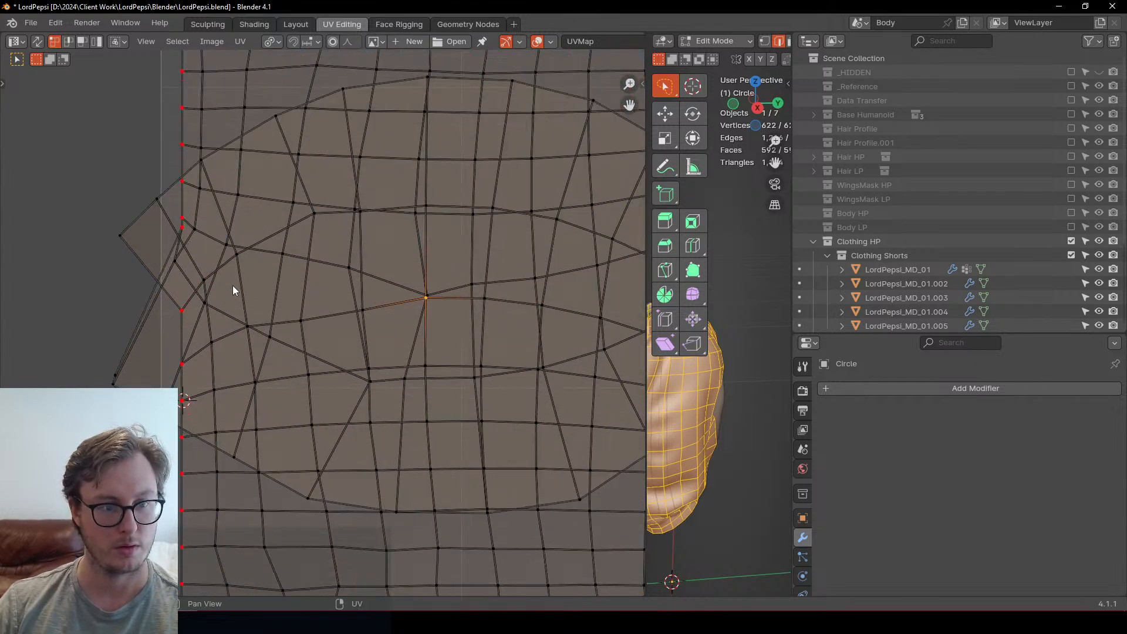
# Step: Snap the 2D cursor to the pinned left-border vertex at the end of the overlapping oval loop
pyautogui.click(145, 202)
pyautogui.scroll(-2, 304, 264)
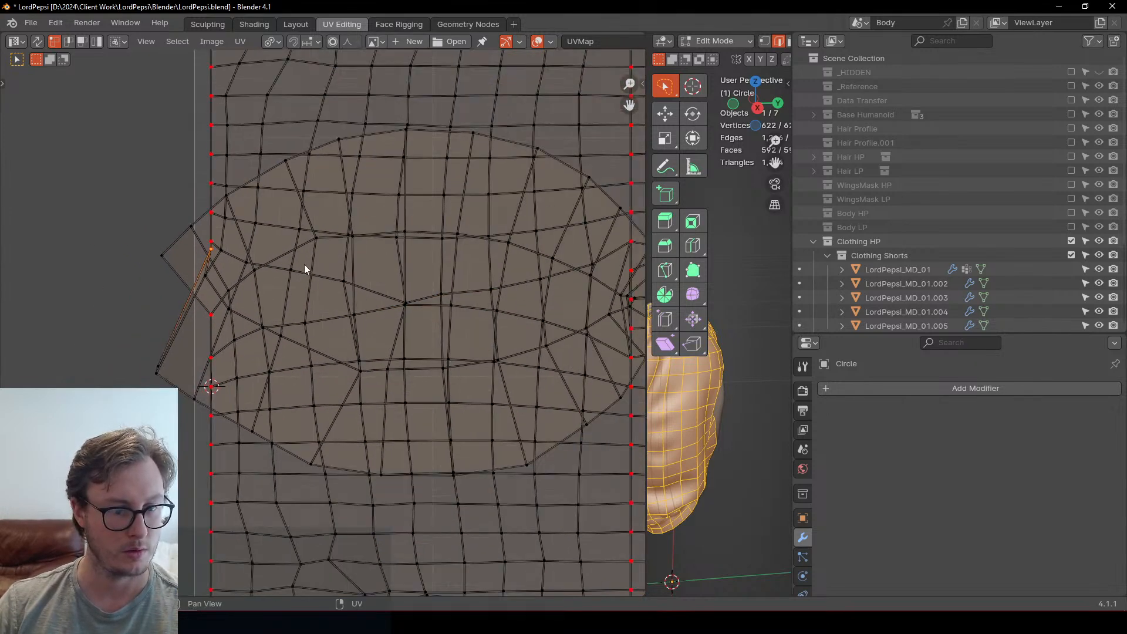
pyautogui.keyDown('alt'); pyautogui.click(289, 457); pyautogui.keyUp('alt')
pyautogui.click(209, 251)
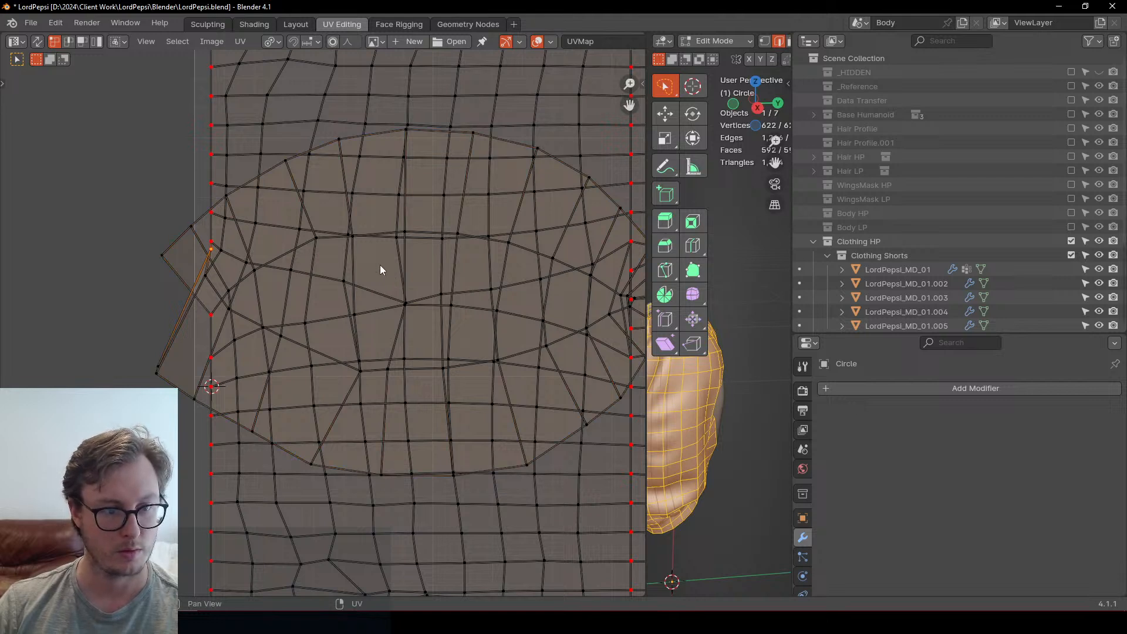
pyautogui.hotkey('shift', 's')
pyautogui.click(464, 346)
pyautogui.moveTo(470, 347); pyautogui.dragTo(408, 356, button='middle')
# Step: Flatten the lower arc of the overlapping boundary loop to the 2D cursor's height with Y scale 0, and space its vertices evenly
pyautogui.keyDown('alt'); pyautogui.click(256, 444); pyautogui.keyUp('alt')
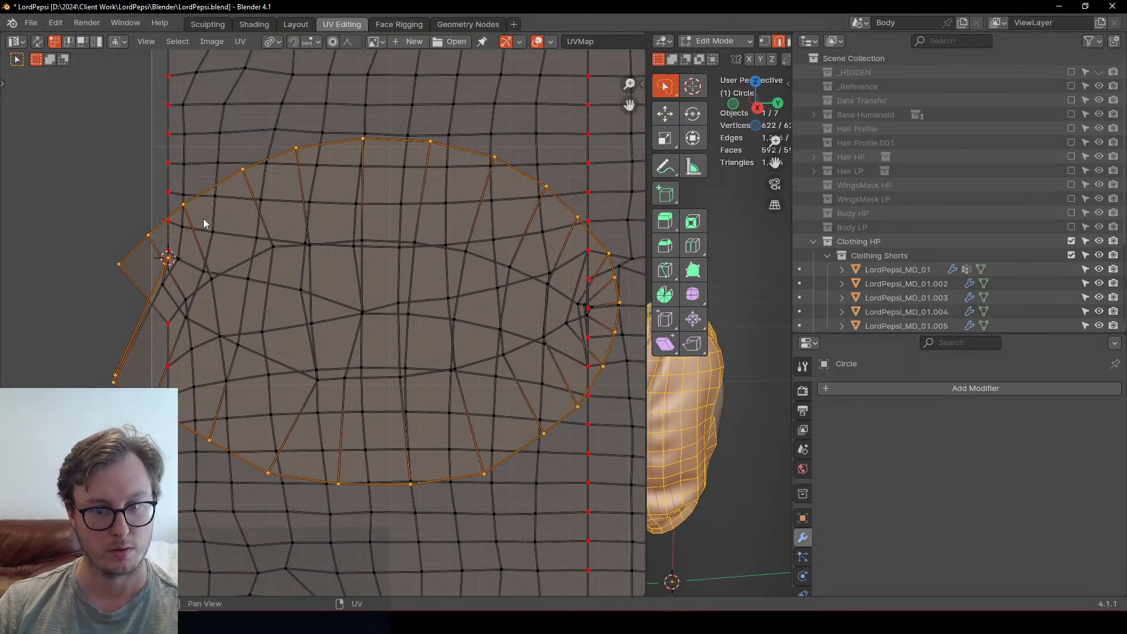
pyautogui.keyDown('ctrl'); pyautogui.moveTo(56, 93); pyautogui.dragTo(585, 287); pyautogui.keyUp('ctrl')
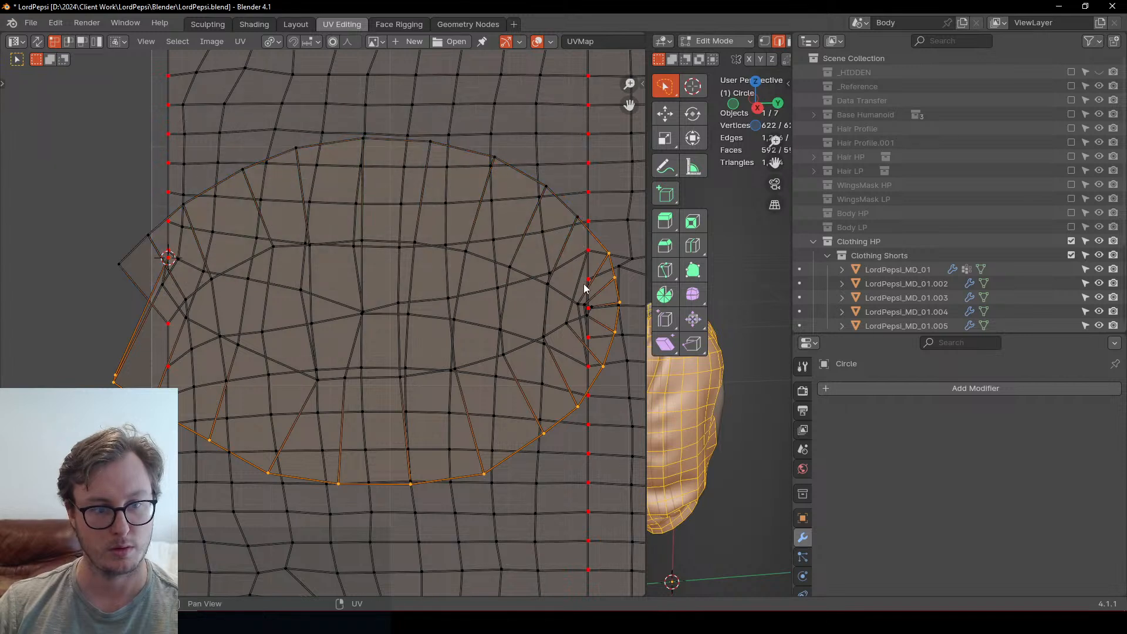
pyautogui.keyDown('ctrl'); pyautogui.moveTo(563, 206); pyautogui.dragTo(632, 311); pyautogui.keyUp('ctrl')
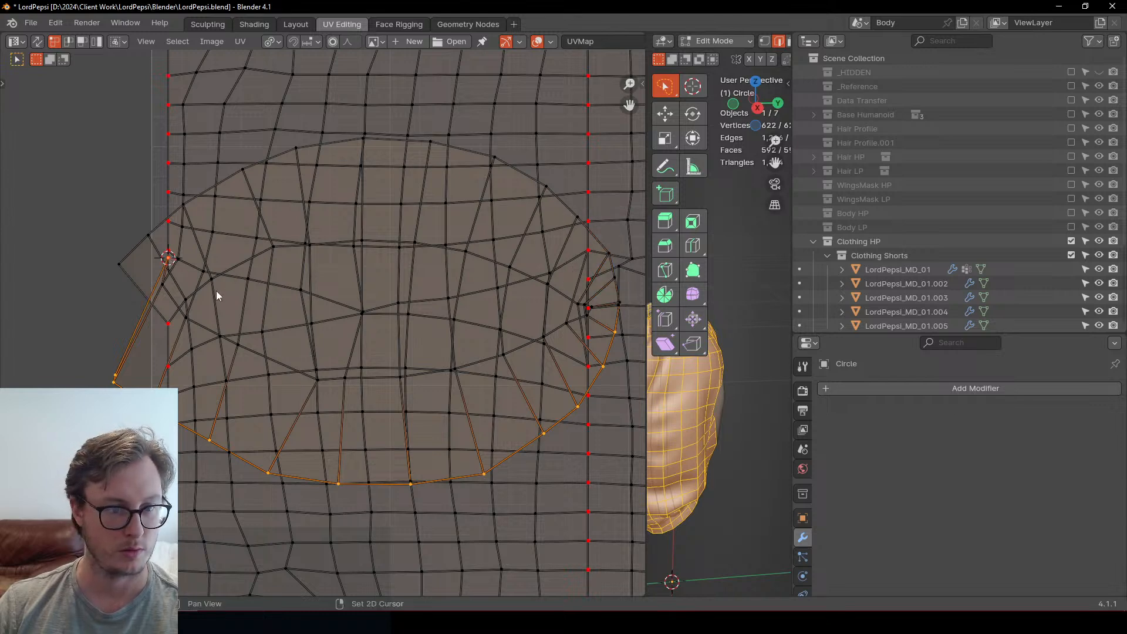
pyautogui.press('.')
pyautogui.press('6')
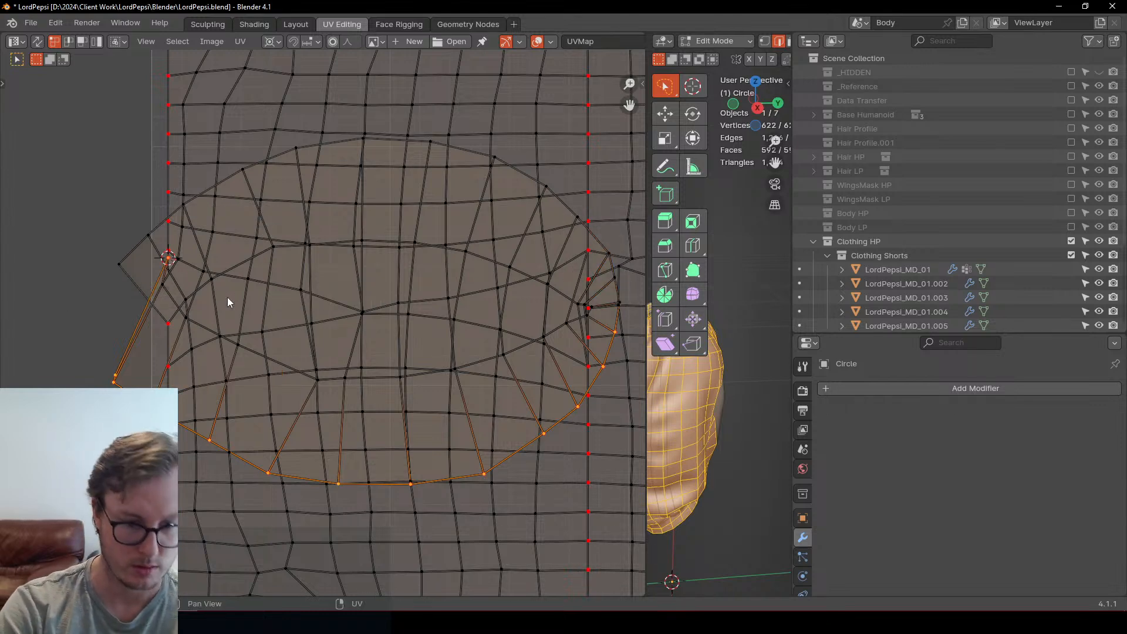
pyautogui.press('s')
pyautogui.press('y')
pyautogui.press('0')
pyautogui.press('Return')
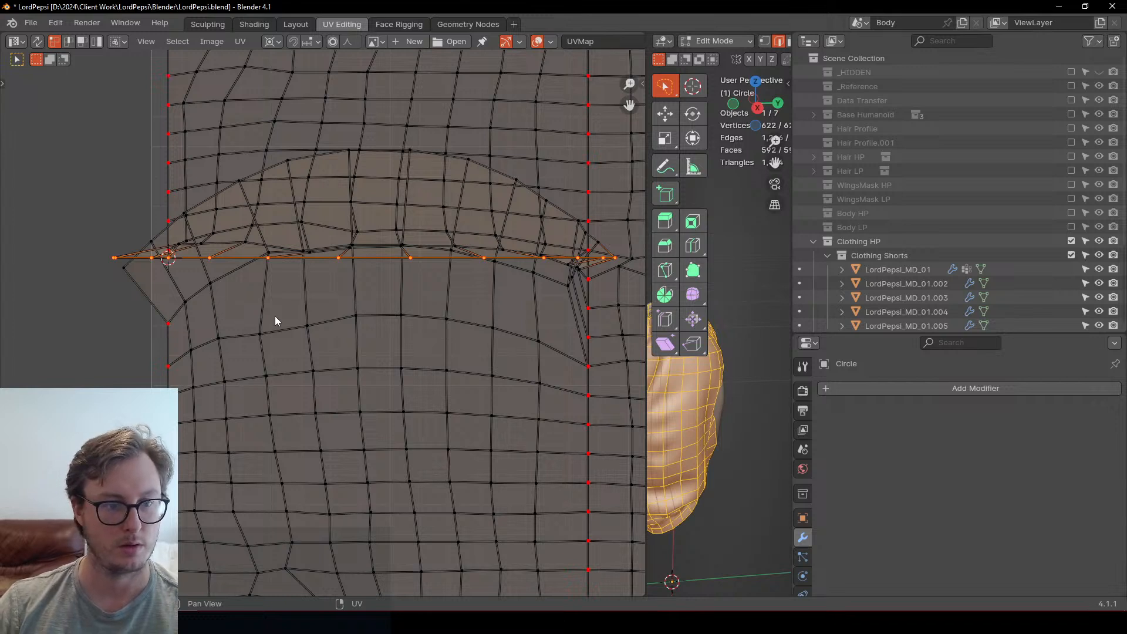
pyautogui.hotkey('shift', 'w')
pyautogui.click(276, 315)
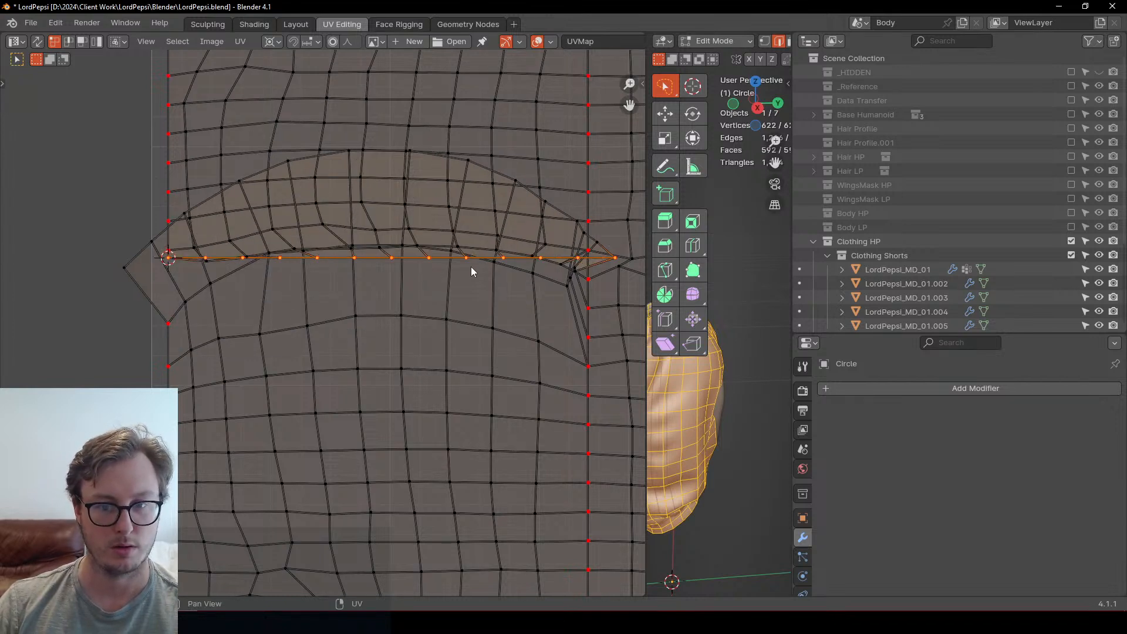
# Step: Align the stray corner vertex outside the island with the pinned left border using X scale 0 about the 2D cursor
pyautogui.click(126, 266)
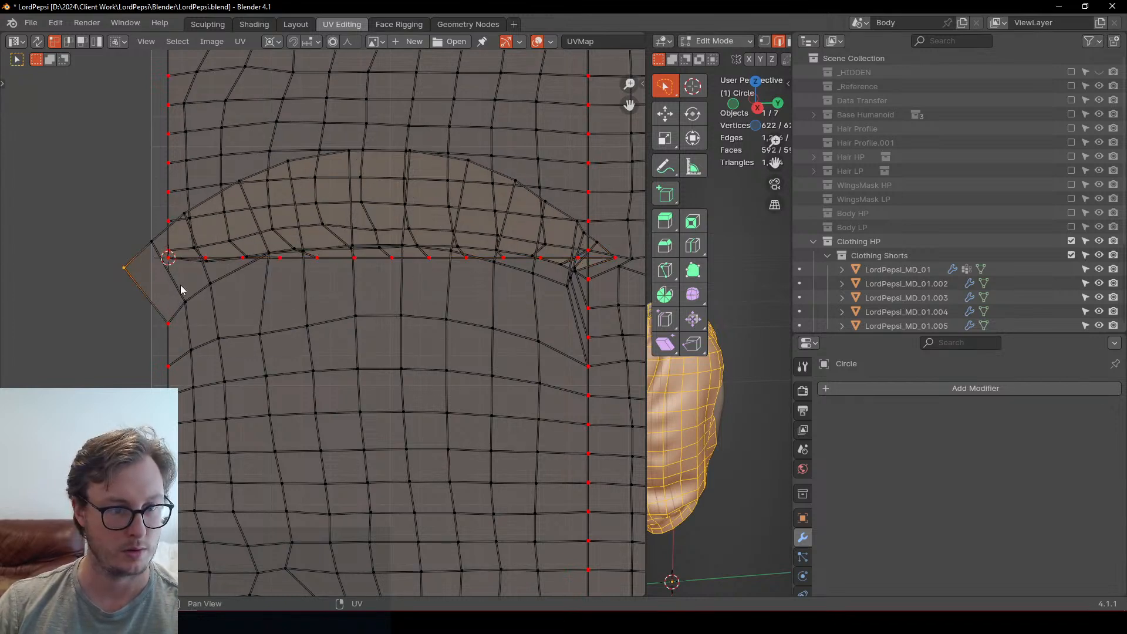
pyautogui.press('s')
pyautogui.press('x')
pyautogui.press('0')
pyautogui.press('Return')
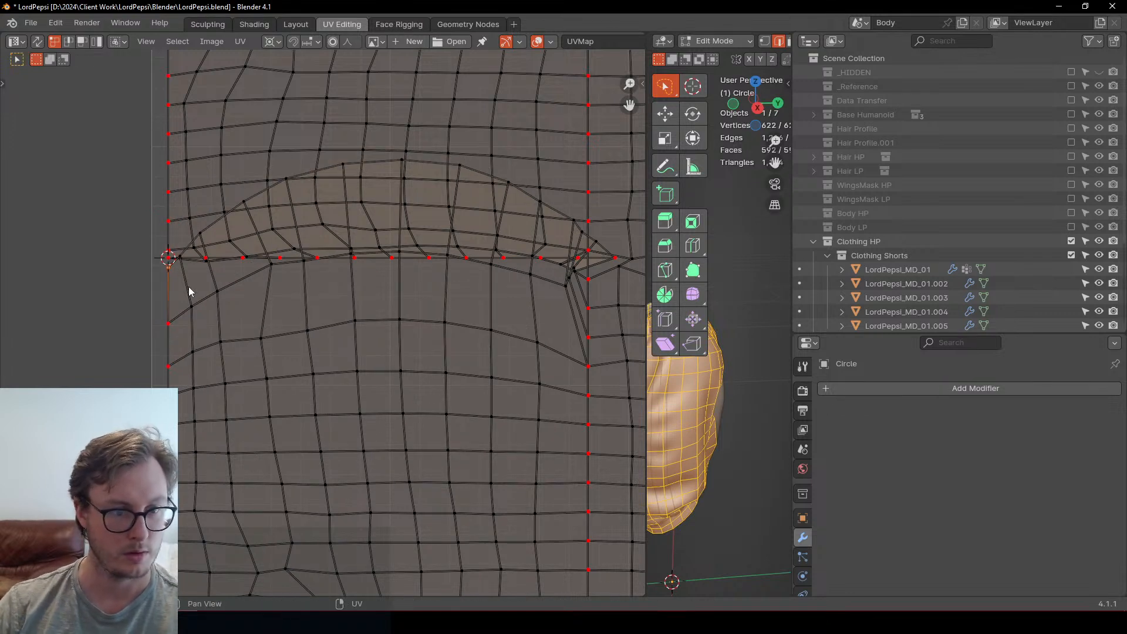
# Step: Select only the upper arc of the boundary loop and flatten it to the 2D cursor's height with Y scale 0
pyautogui.press('l')
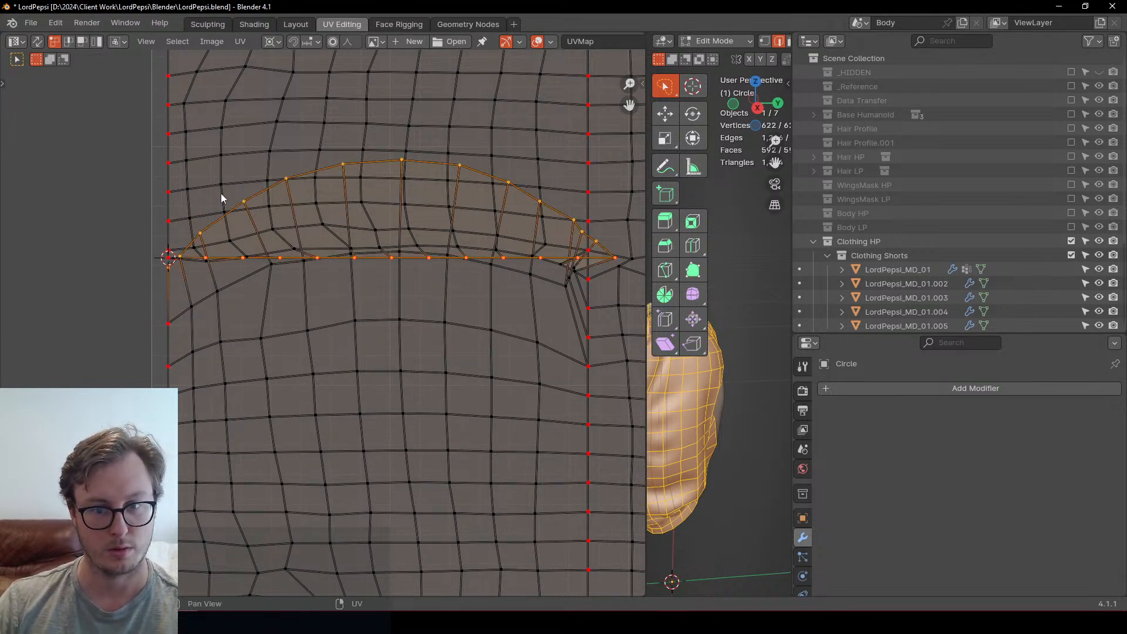
pyautogui.press('b')
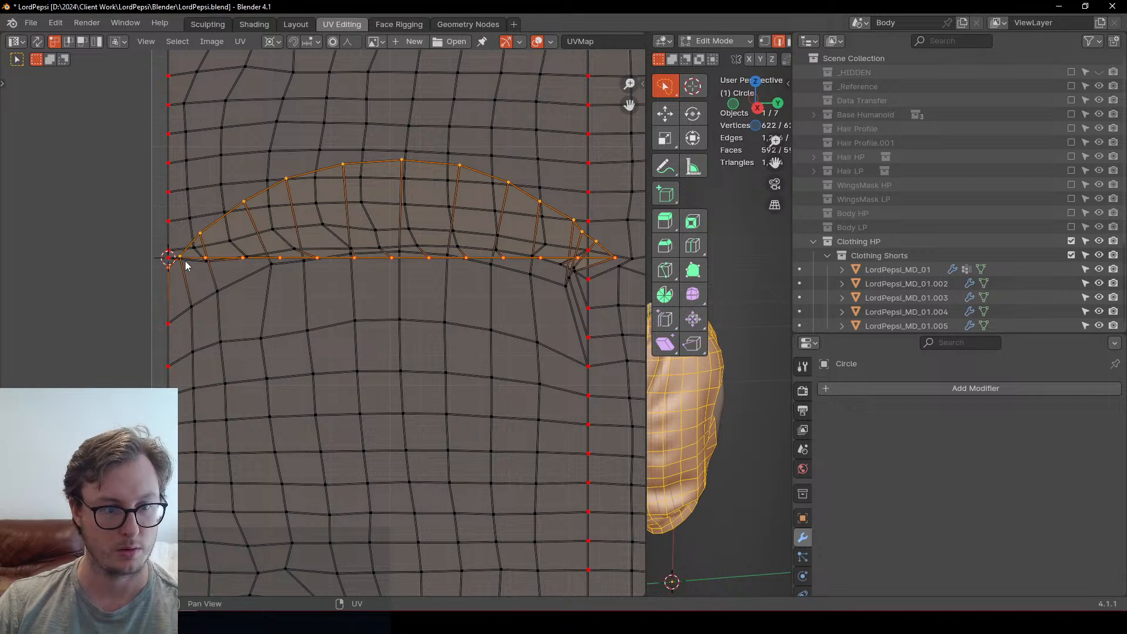
pyautogui.moveTo(198, 253); pyautogui.dragTo(625, 279, button='middle')
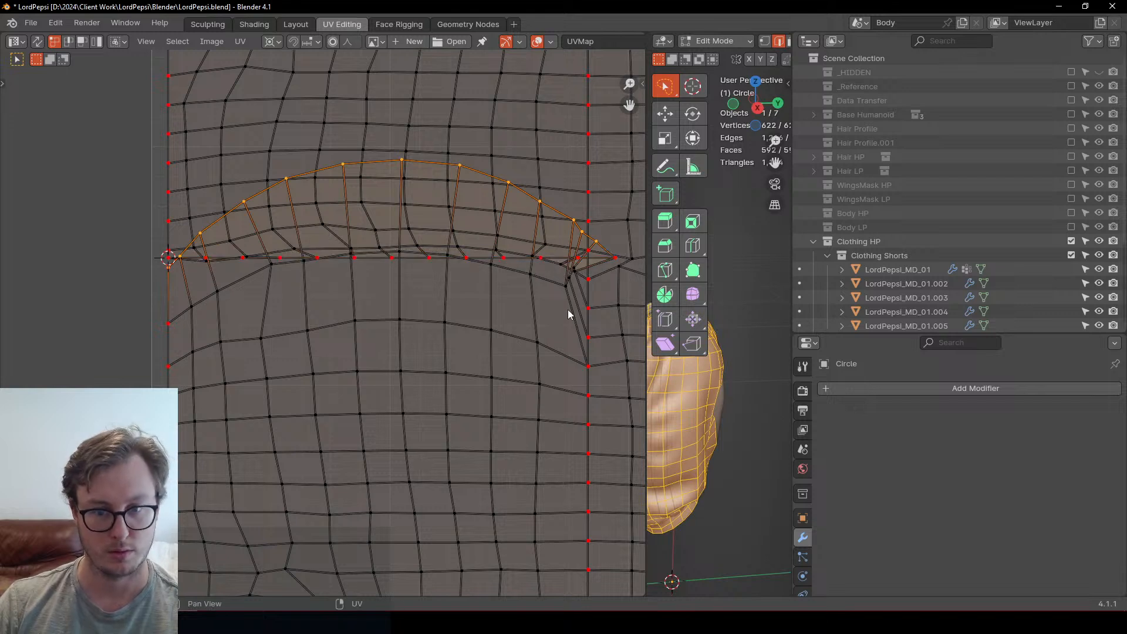
pyautogui.press('b')
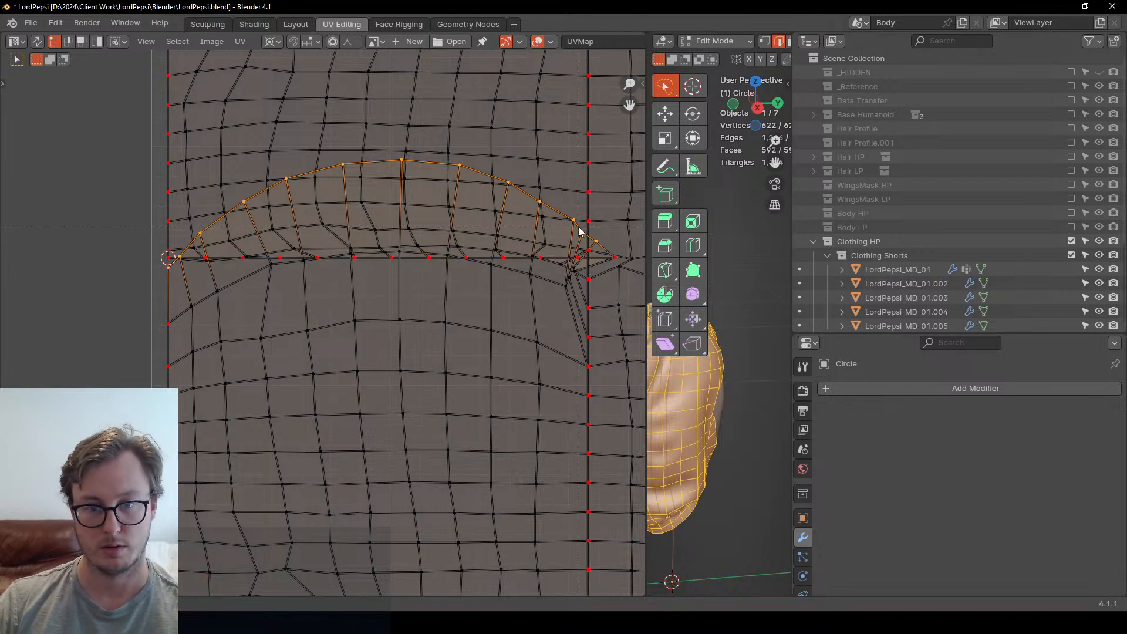
pyautogui.moveTo(578, 228); pyautogui.dragTo(639, 275, button='middle')
pyautogui.press('s')
pyautogui.press('y')
pyautogui.press('0')
pyautogui.press('Return')
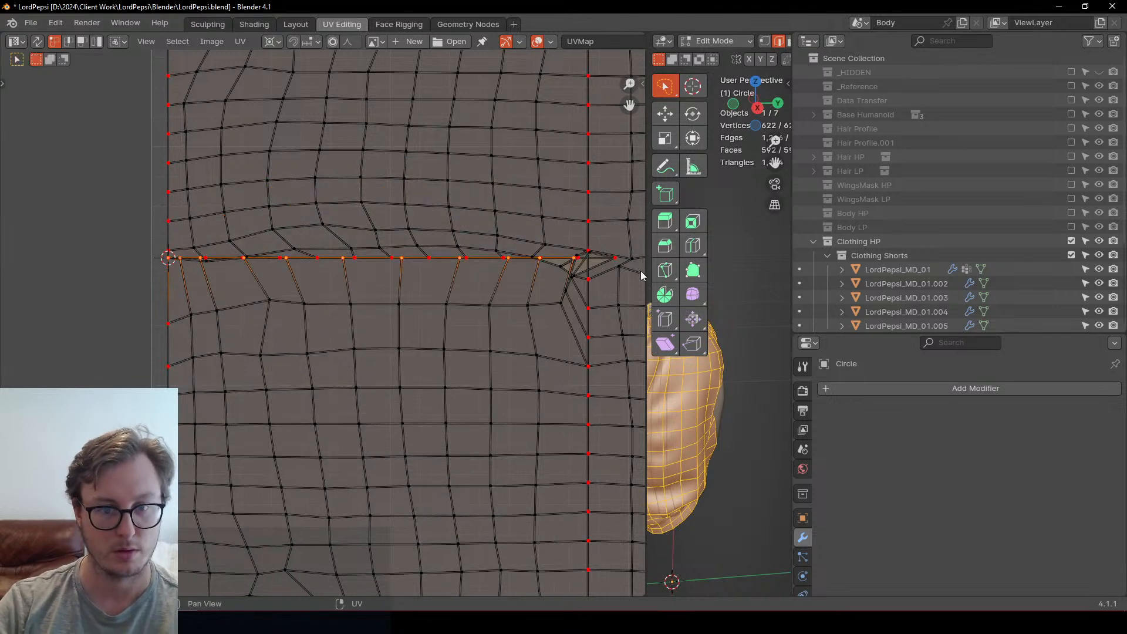
# Step: Move the newly flattened edge down along Y to open a clear gap between the two halves of the island
pyautogui.scroll(2, 209, 297)
pyautogui.moveTo(209, 297); pyautogui.dragTo(221, 303, button='middle')
pyautogui.press('g')
pyautogui.press('y')
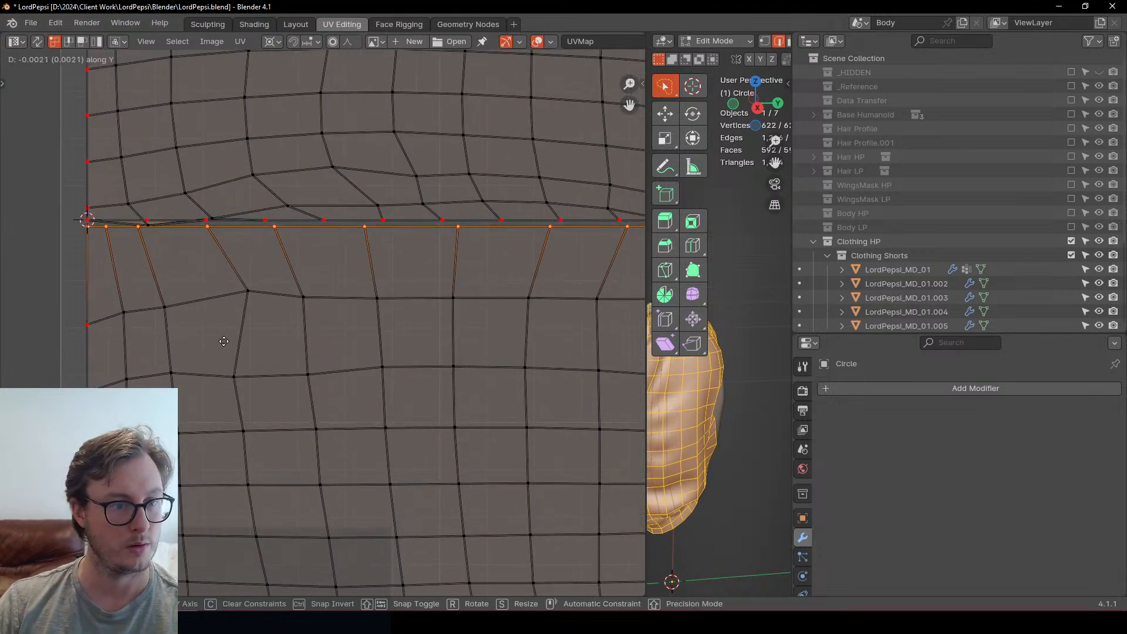
pyautogui.click(224, 352)
pyautogui.keyDown('shift'); pyautogui.moveTo(626, 227); pyautogui.dragTo(393, 316, button='middle'); pyautogui.keyUp('shift')
pyautogui.scroll(1, 420, 317)
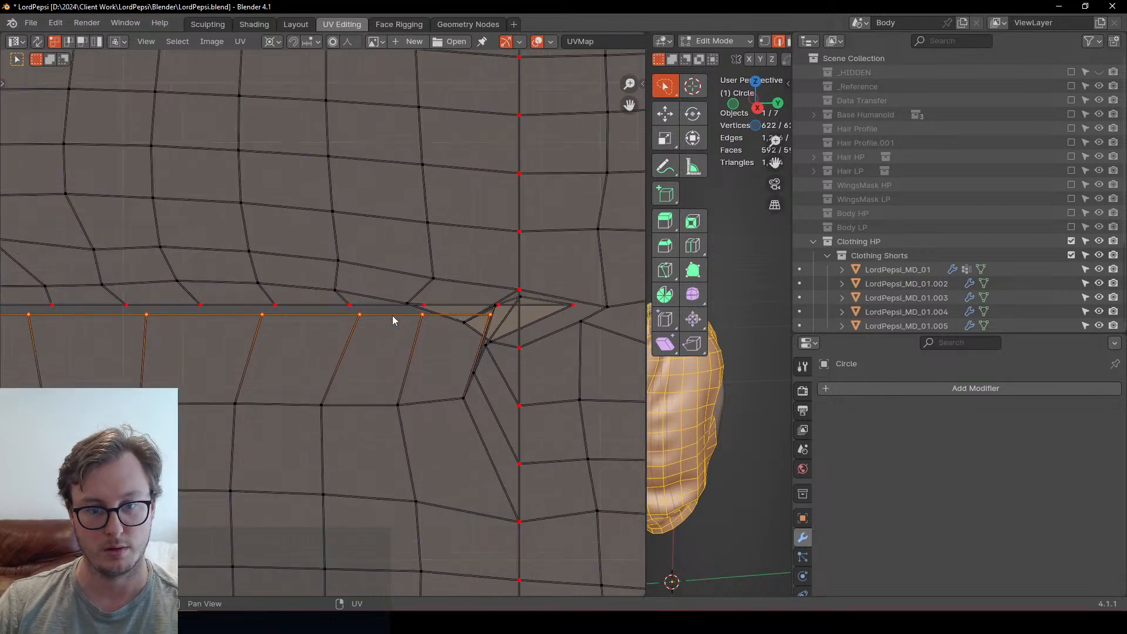
pyautogui.press('g')
pyautogui.press('y')
pyautogui.click(357, 472)
# Step: Move the upper edge's vertex nearest the 2D cursor down to just below it, in line with the island's left border
pyautogui.scroll(-2, 325, 378)
pyautogui.keyDown('shift'); pyautogui.moveTo(325, 378); pyautogui.dragTo(513, 360, button='middle'); pyautogui.keyUp('shift')
pyautogui.click(137, 314)
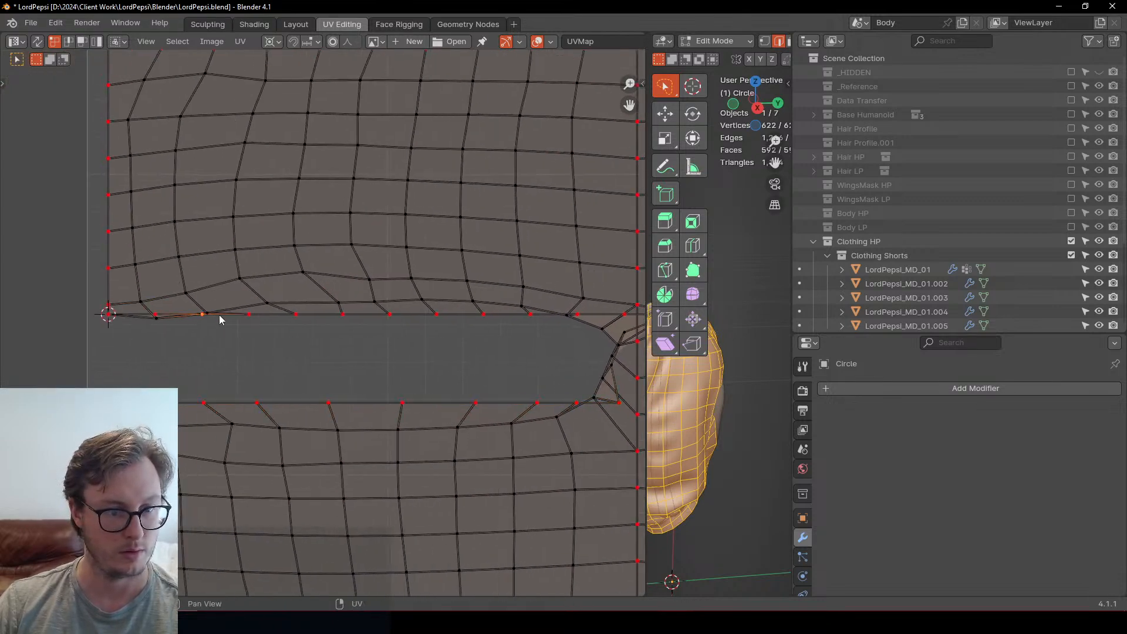
pyautogui.keyDown('alt'); pyautogui.click(223, 318); pyautogui.keyUp('alt')
pyautogui.click(137, 316)
pyautogui.keyDown('shift'); pyautogui.moveTo(136, 316); pyautogui.dragTo(155, 312, button='middle'); pyautogui.keyUp('shift')
pyautogui.scroll(4, 155, 312)
pyautogui.click(203, 302)
pyautogui.press('g')
pyautogui.click(101, 358)
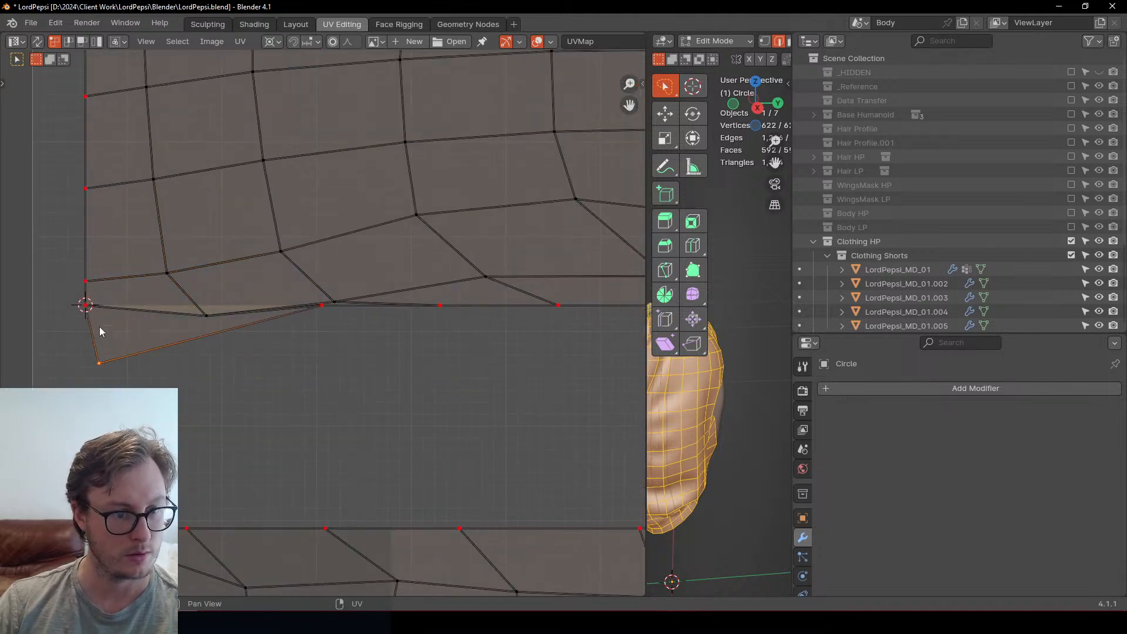
pyautogui.scroll(-4, 295, 340)
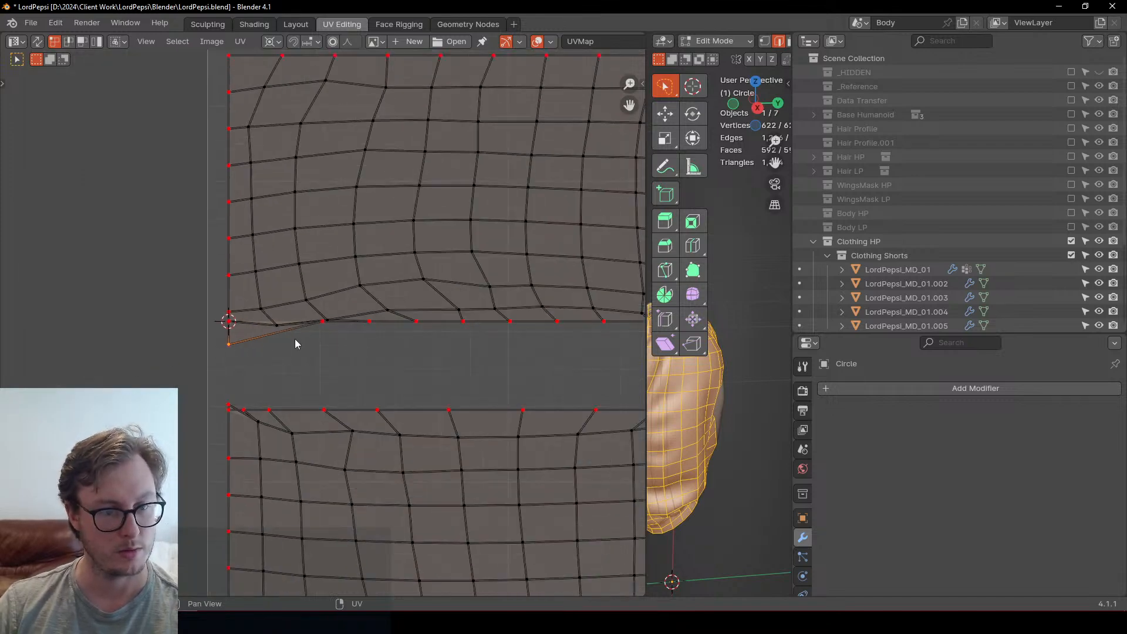
# Step: Move the next vertex of the upper edge down beside the repositioned corner vertex
pyautogui.moveTo(295, 339); pyautogui.dragTo(218, 324, button='middle')
pyautogui.keyDown('alt'); pyautogui.click(83, 309); pyautogui.keyUp('alt')
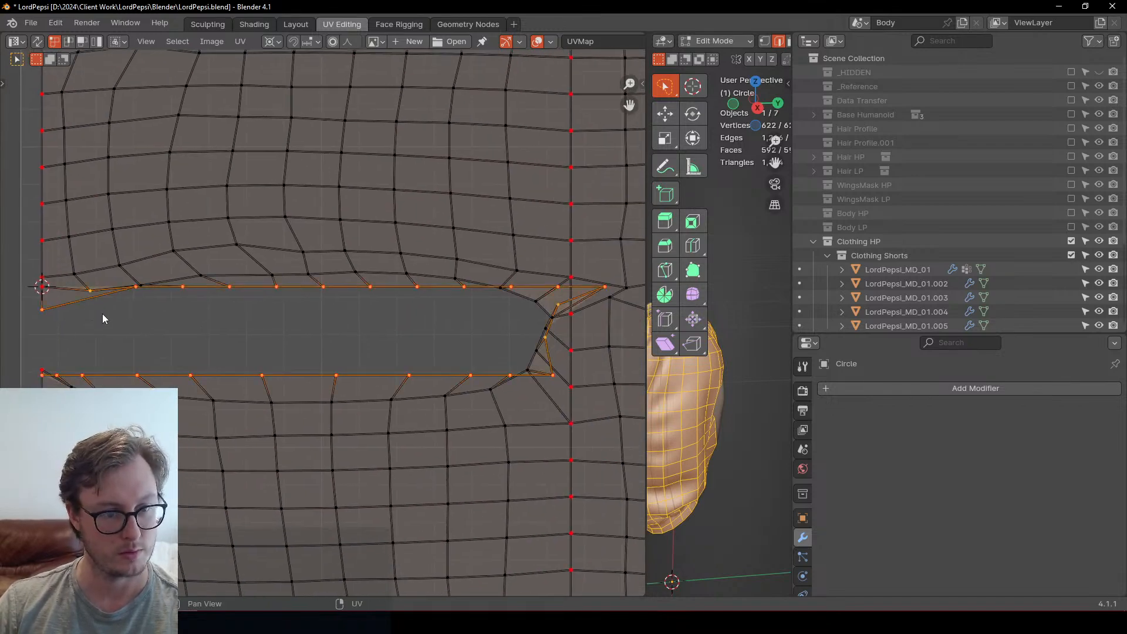
pyautogui.scroll(1, 299, 321)
pyautogui.moveTo(65, 296); pyautogui.dragTo(157, 314, button='middle')
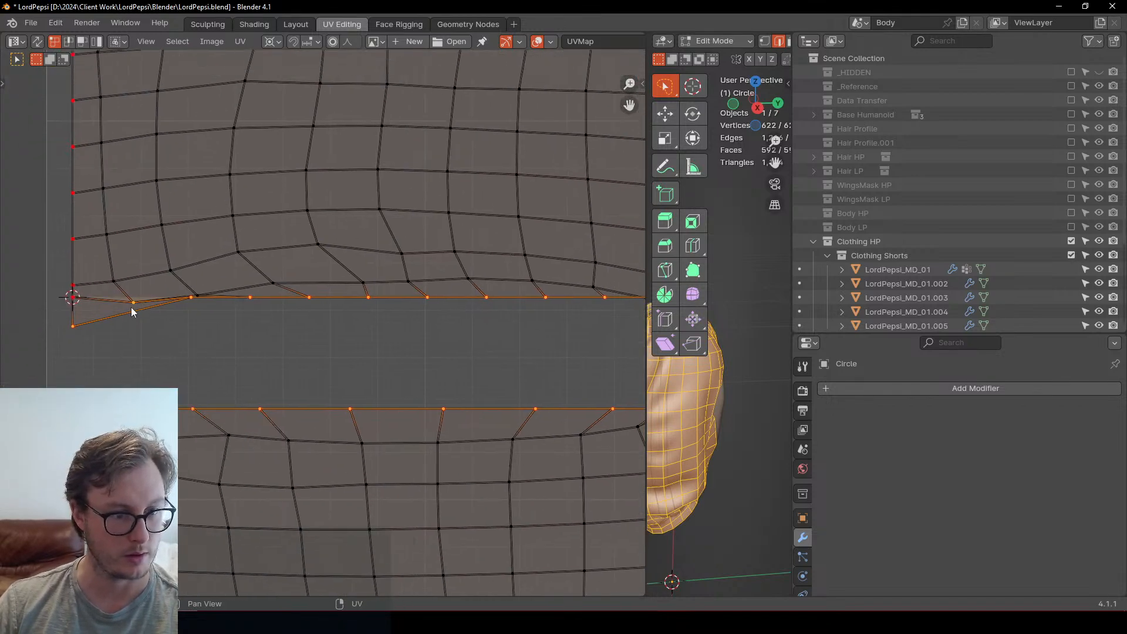
pyautogui.click(189, 305)
pyautogui.press('g')
pyautogui.click(151, 334)
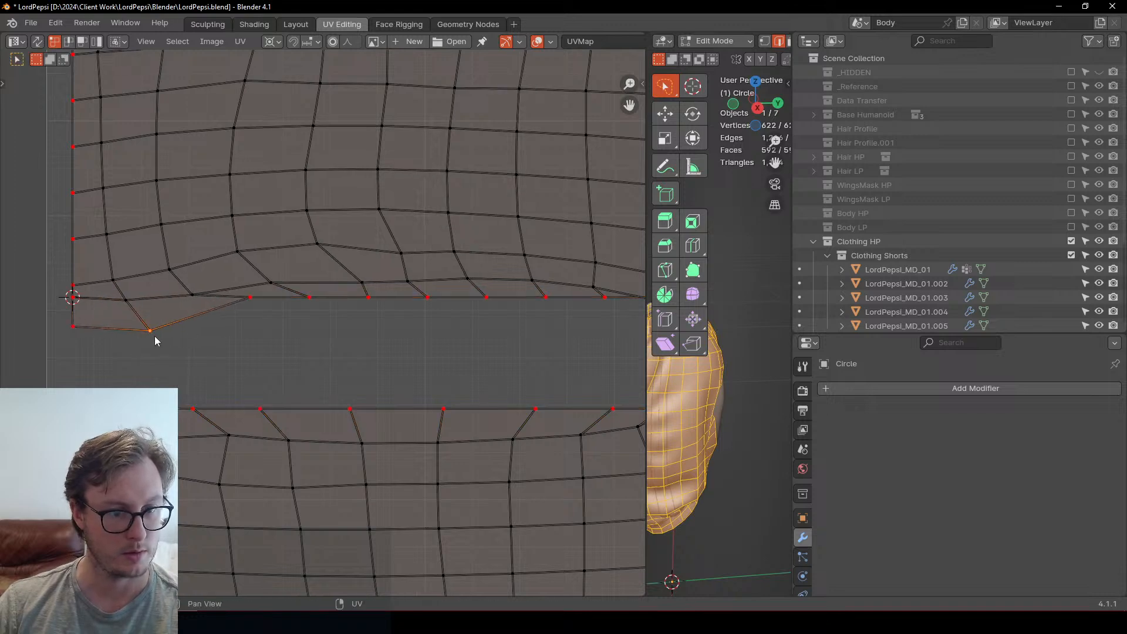
pyautogui.click(223, 310)
pyautogui.keyDown('alt'); pyautogui.click(224, 310); pyautogui.keyUp('alt')
pyautogui.scroll(-3, 328, 328)
pyautogui.moveTo(342, 329); pyautogui.dragTo(311, 343, button='middle')
pyautogui.scroll(3, 317, 344)
pyautogui.scroll(-2, 329, 343)
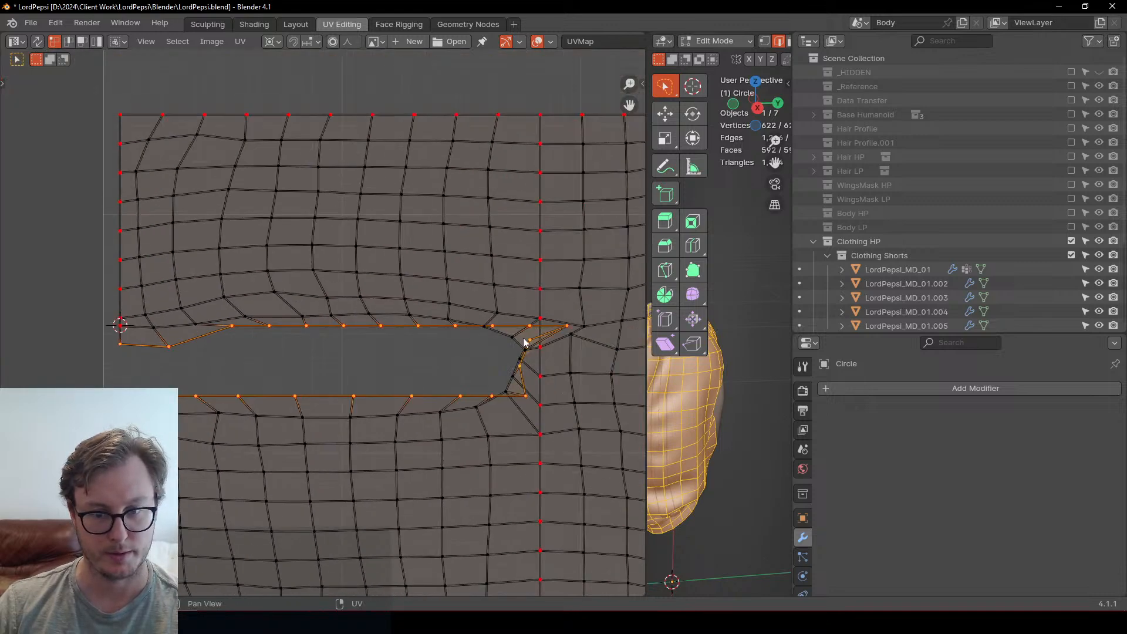
pyautogui.press('b')
pyautogui.rightClick(521, 337)
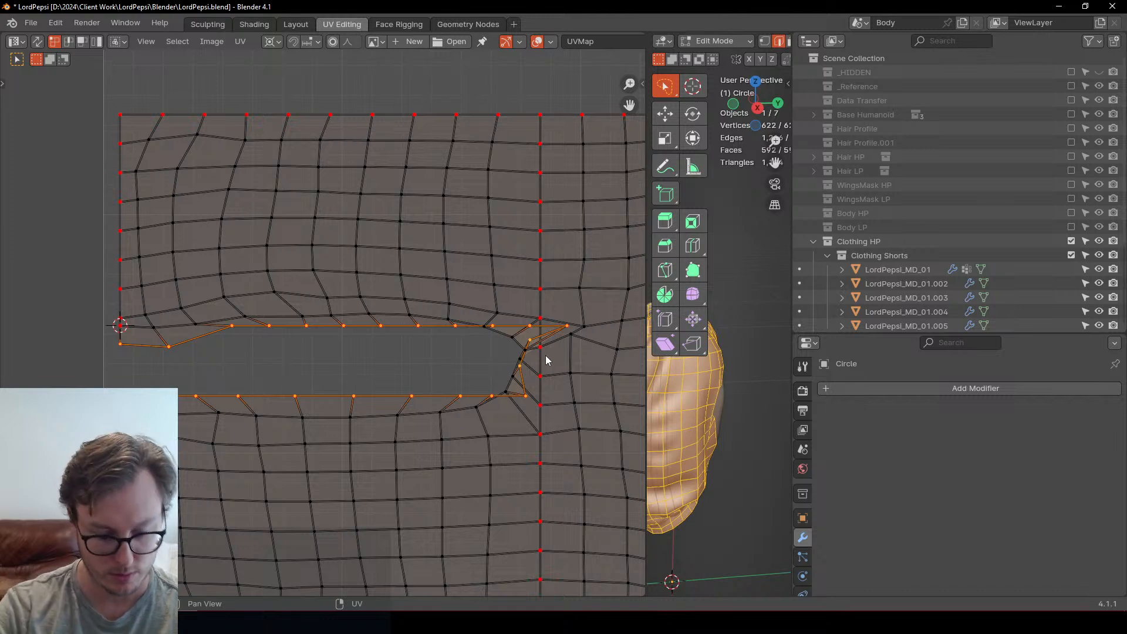
# Step: Set the pivot to Median Point and align the boundary vertices at the gap's right end vertically with X scale 0
pyautogui.press('.')
pyautogui.press('m')
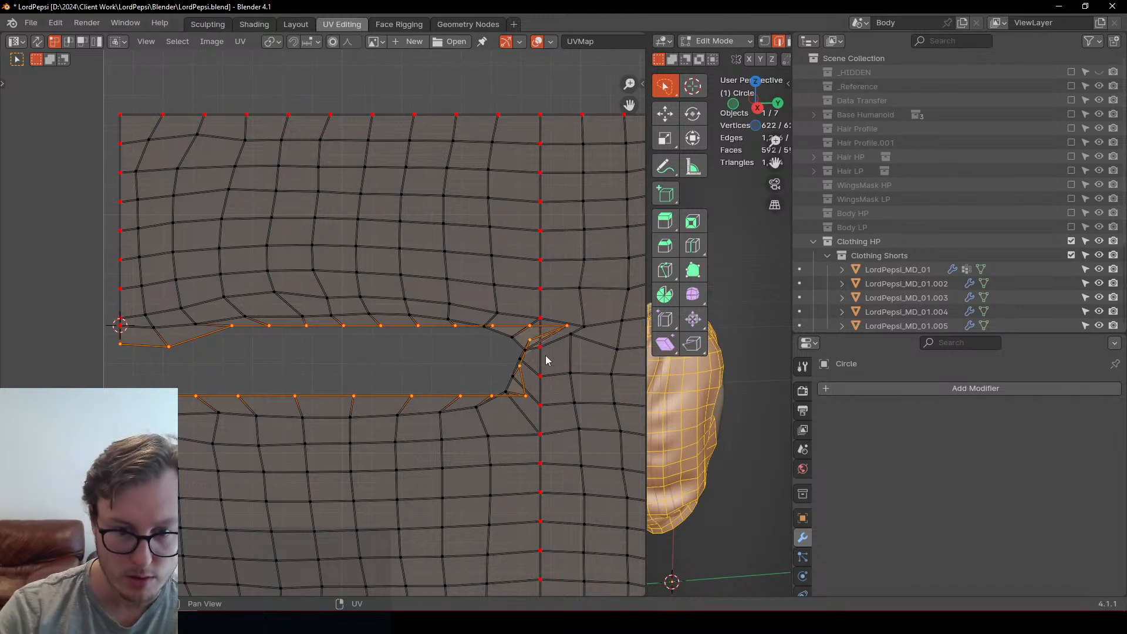
pyautogui.click(567, 333)
pyautogui.scroll(1, 516, 319)
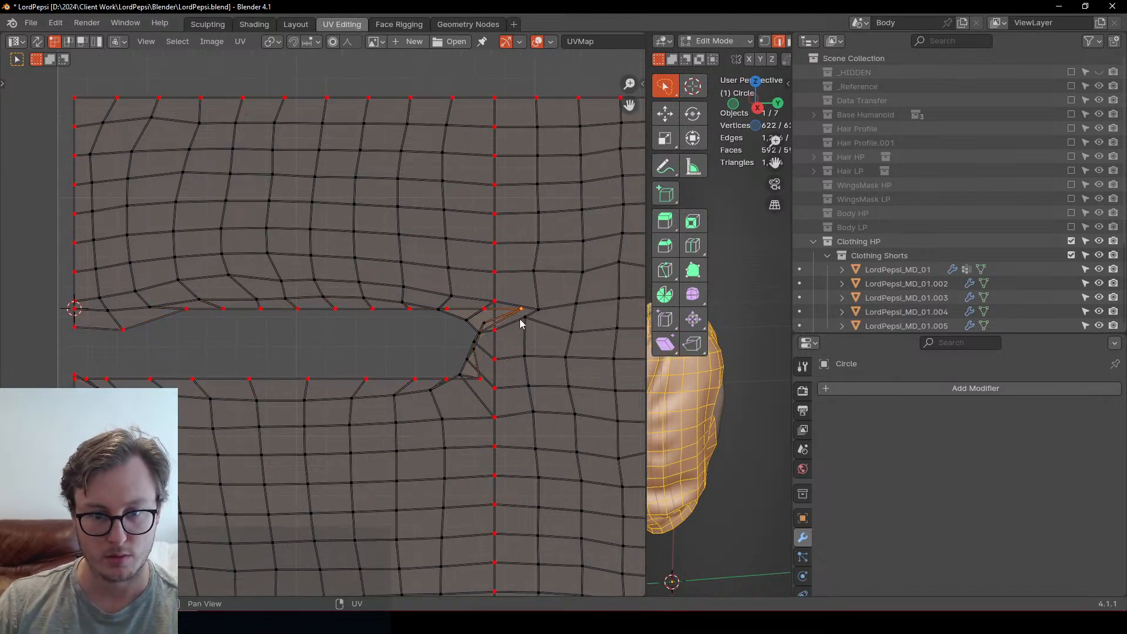
pyautogui.scroll(3, 463, 352)
pyautogui.moveTo(552, 338); pyautogui.dragTo(402, 321, button='middle')
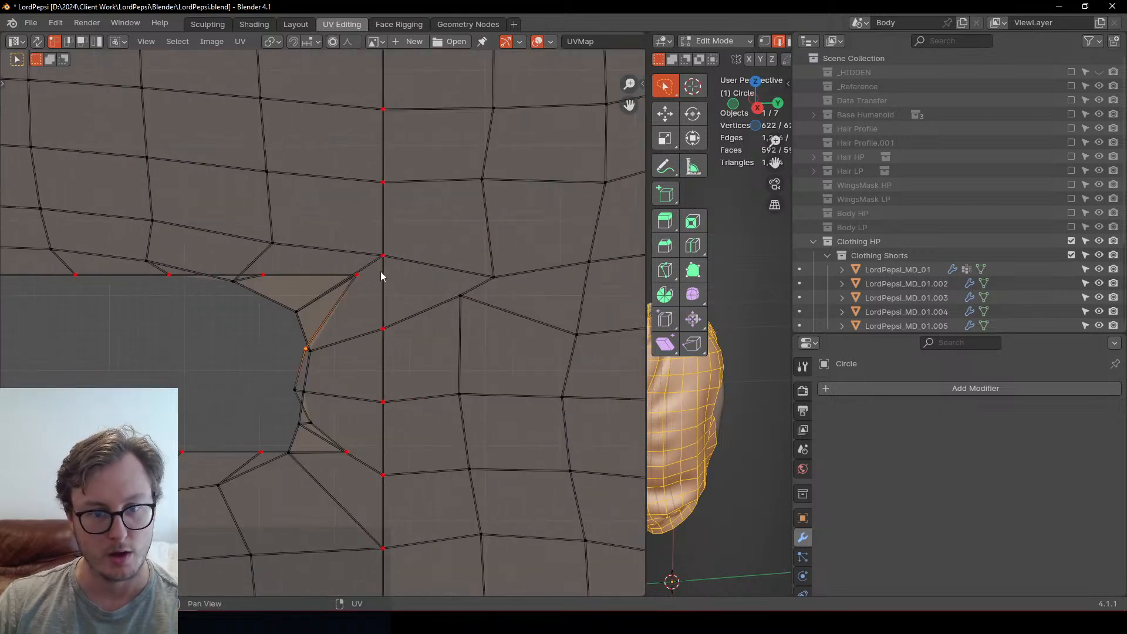
pyautogui.keyDown('shift'); pyautogui.click(354, 499); pyautogui.keyUp('shift')
pyautogui.moveTo(325, 464); pyautogui.dragTo(383, 469, button='middle')
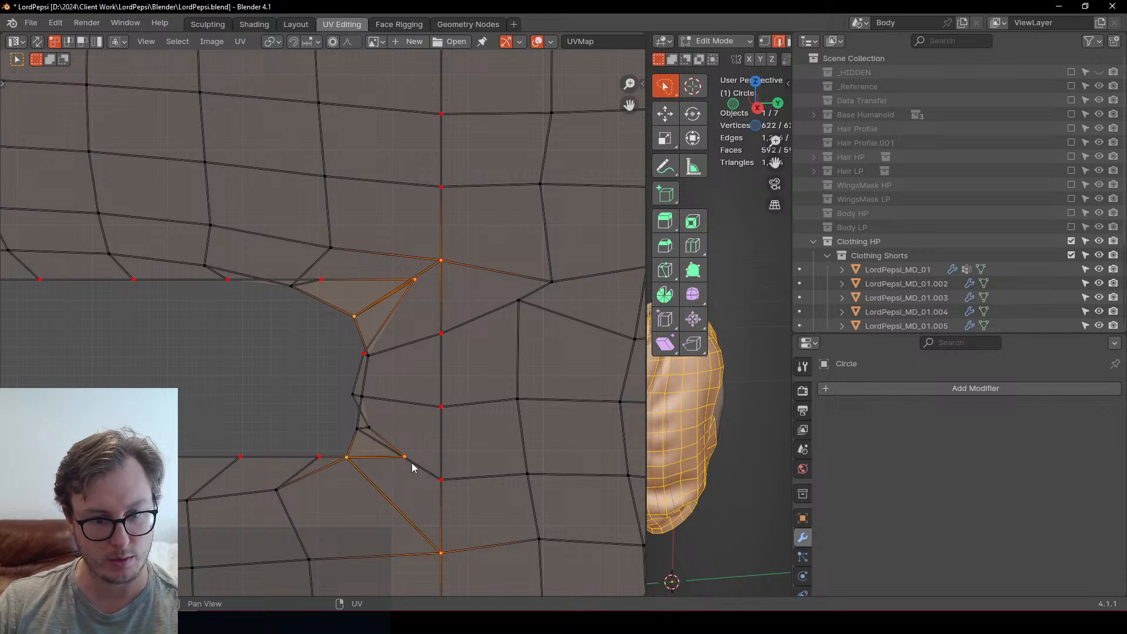
pyautogui.click(407, 457)
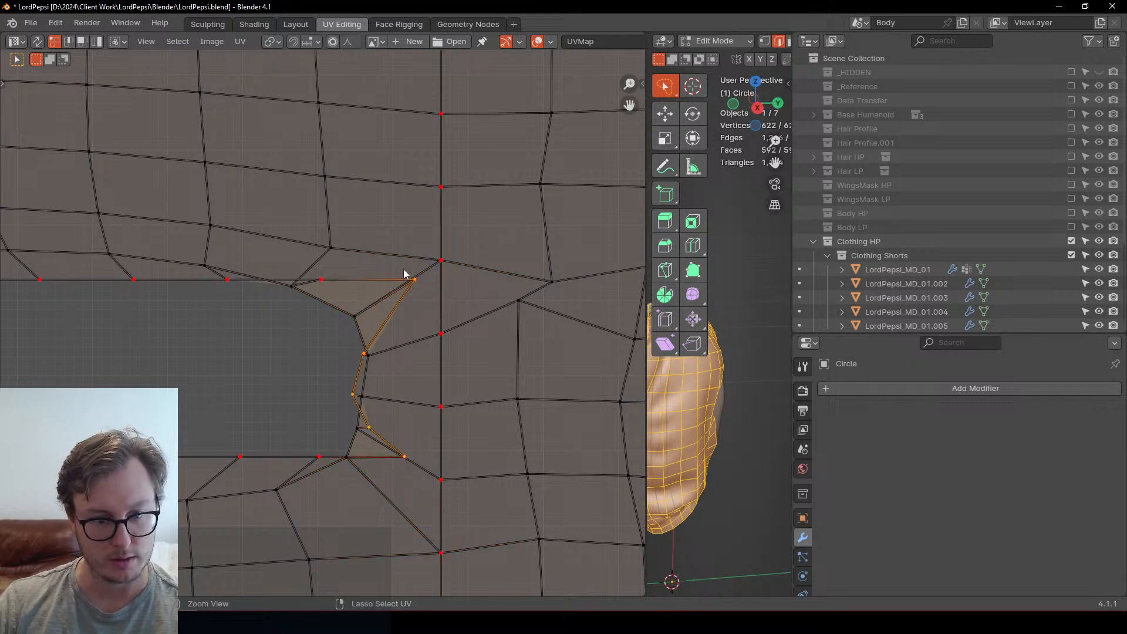
pyautogui.press('s')
pyautogui.press('x')
pyautogui.press('0')
pyautogui.press('Return')
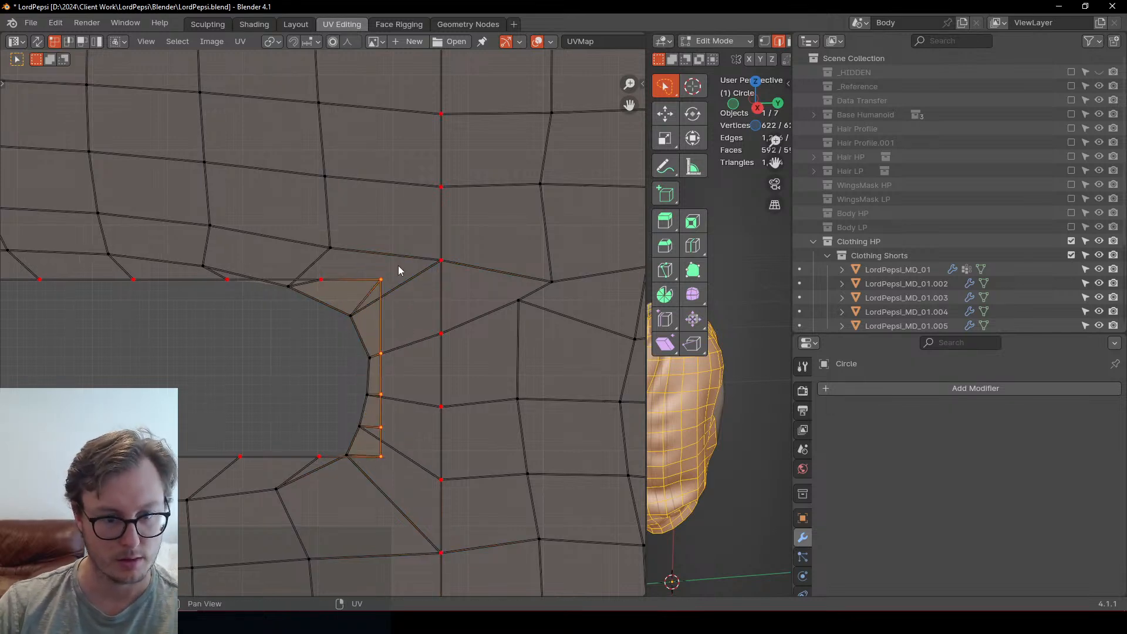
# Step: Space the aligned vertices at the gap's right end evenly and shift them left along X
pyautogui.press('g')
pyautogui.press('x')
pyautogui.click(387, 265)
pyautogui.press('q')
pyautogui.click(386, 266)
pyautogui.press('g')
pyautogui.press('x')
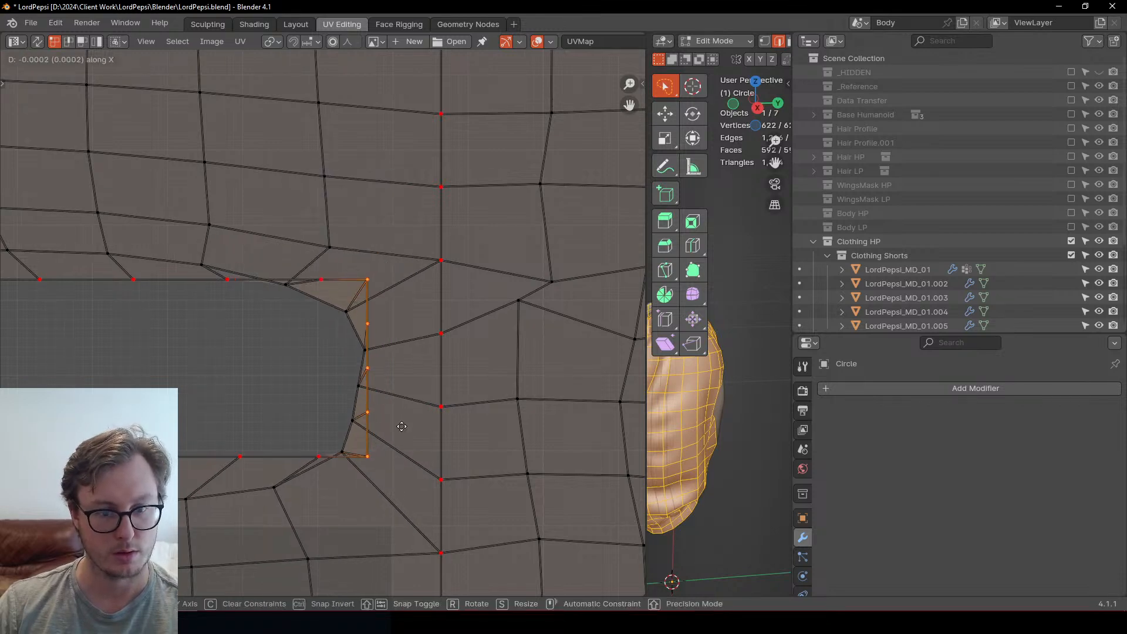
pyautogui.click(386, 400)
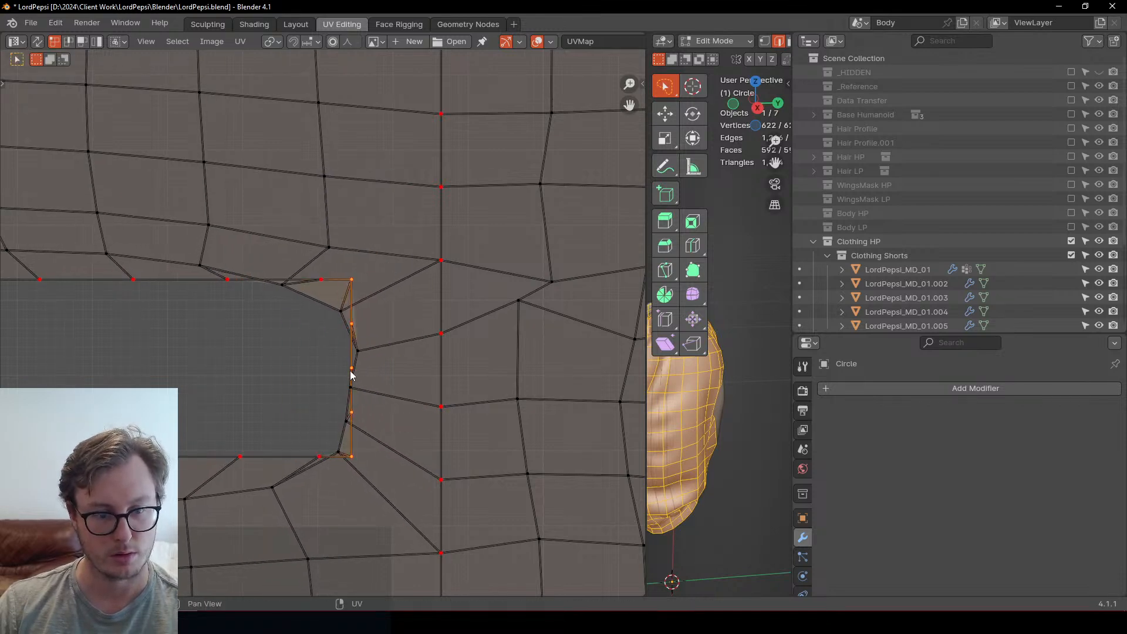
# Step: Select the aligned boundary vertices at the gap's right end and move them further left along X
pyautogui.scroll(-4, 352, 377)
pyautogui.moveTo(272, 376); pyautogui.dragTo(364, 336, button='middle')
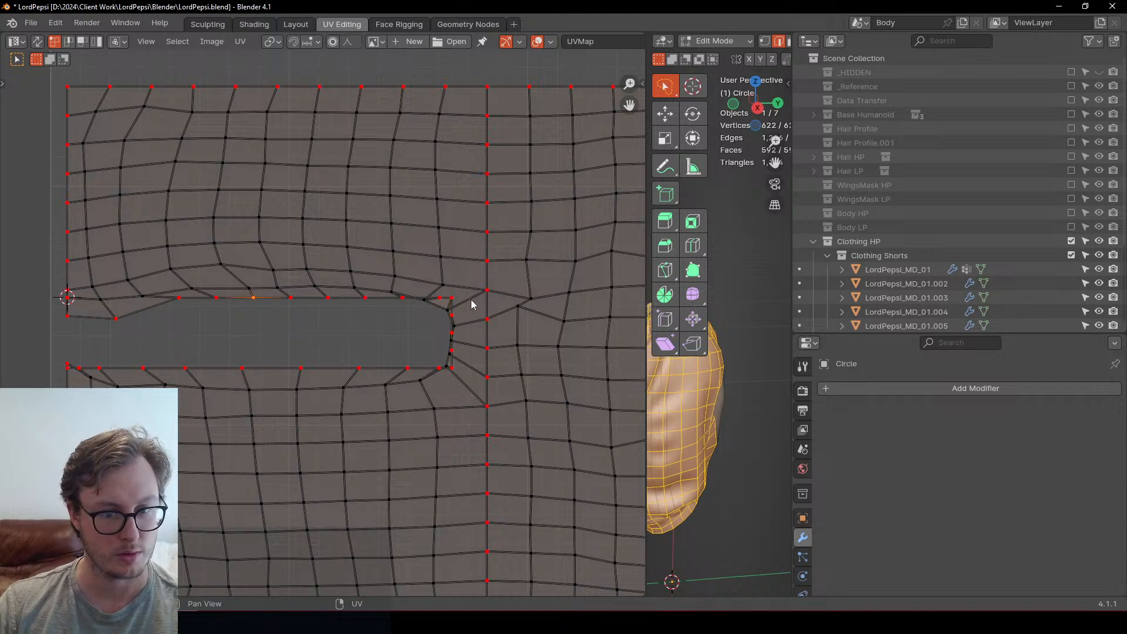
pyautogui.keyDown('alt'); pyautogui.click(455, 332); pyautogui.keyUp('alt')
pyautogui.press('g')
pyautogui.press('x')
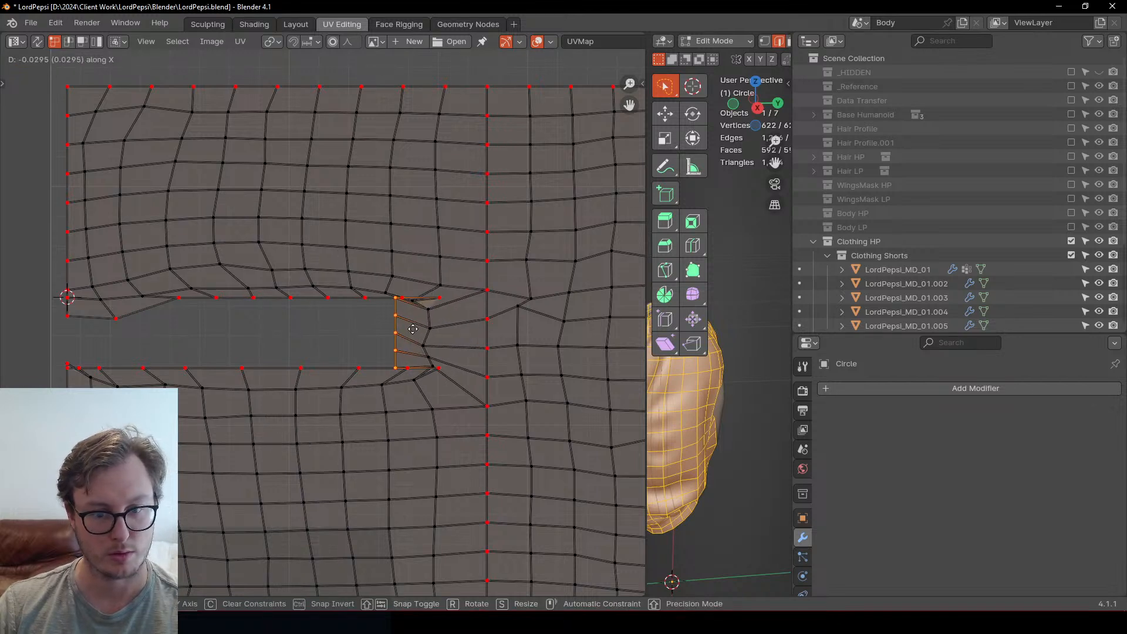
pyautogui.click(428, 314)
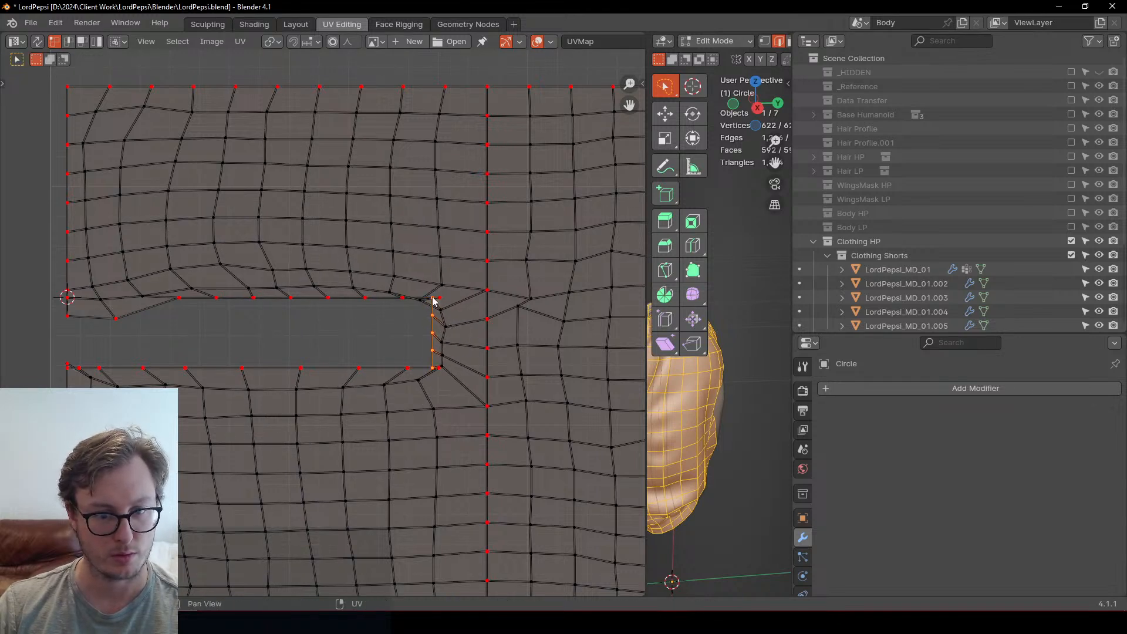
# Step: Straighten the gap's upper edge with Y scale 0 and even spacing, and move it slightly down along Y
pyautogui.keyDown('ctrl'); pyautogui.click(68, 316); pyautogui.keyUp('ctrl')
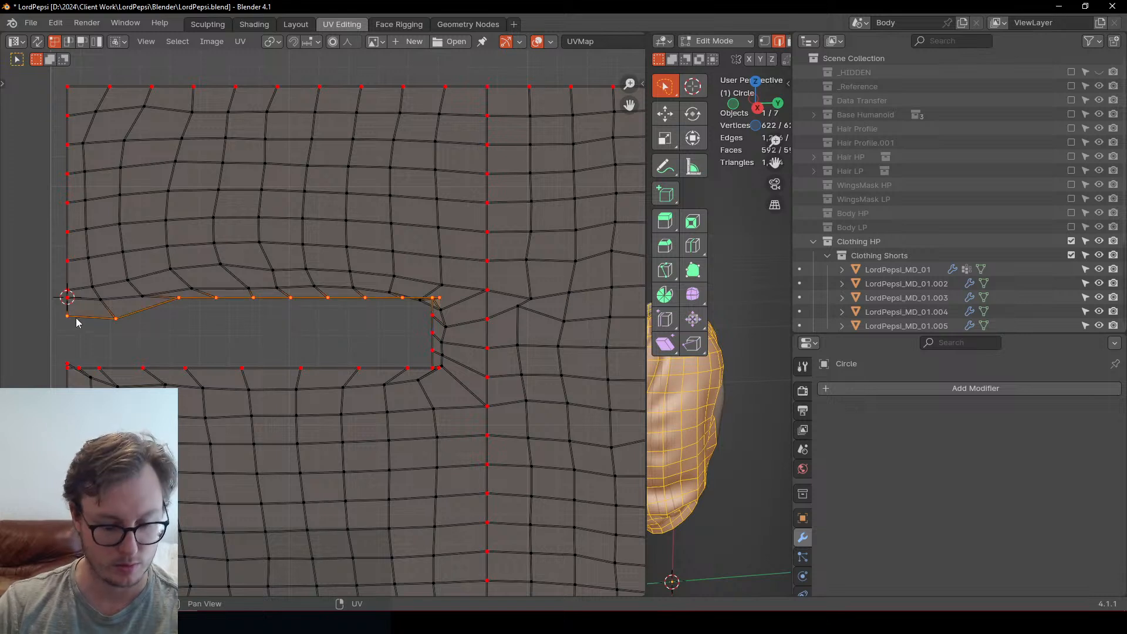
pyautogui.press('s')
pyautogui.press('y')
pyautogui.press('0')
pyautogui.press('Return')
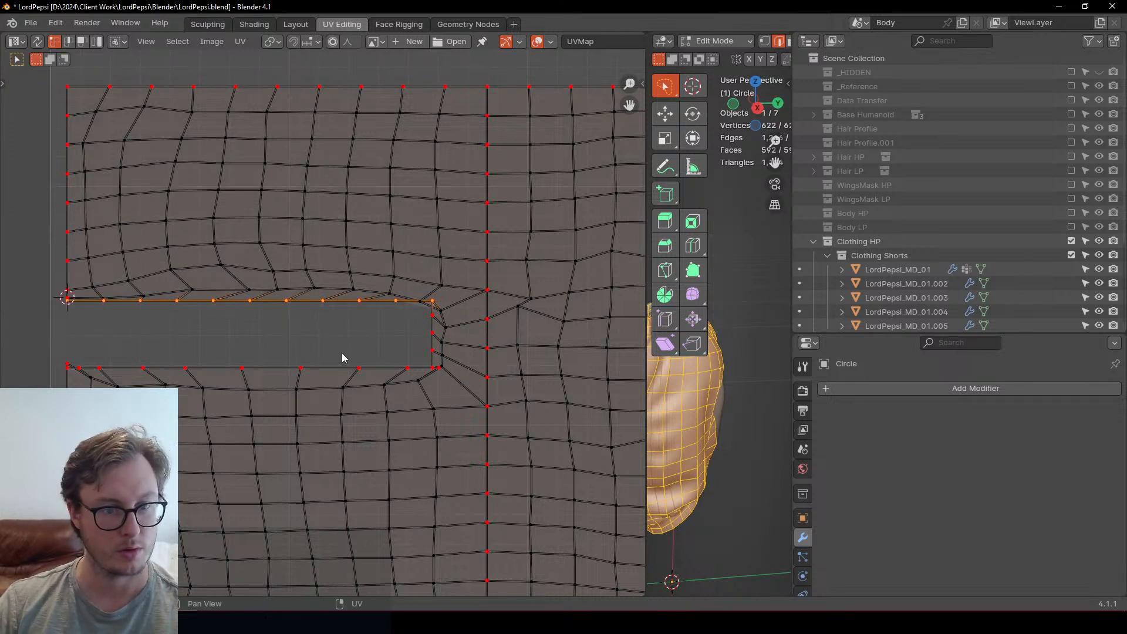
pyautogui.press('g')
pyautogui.press('y')
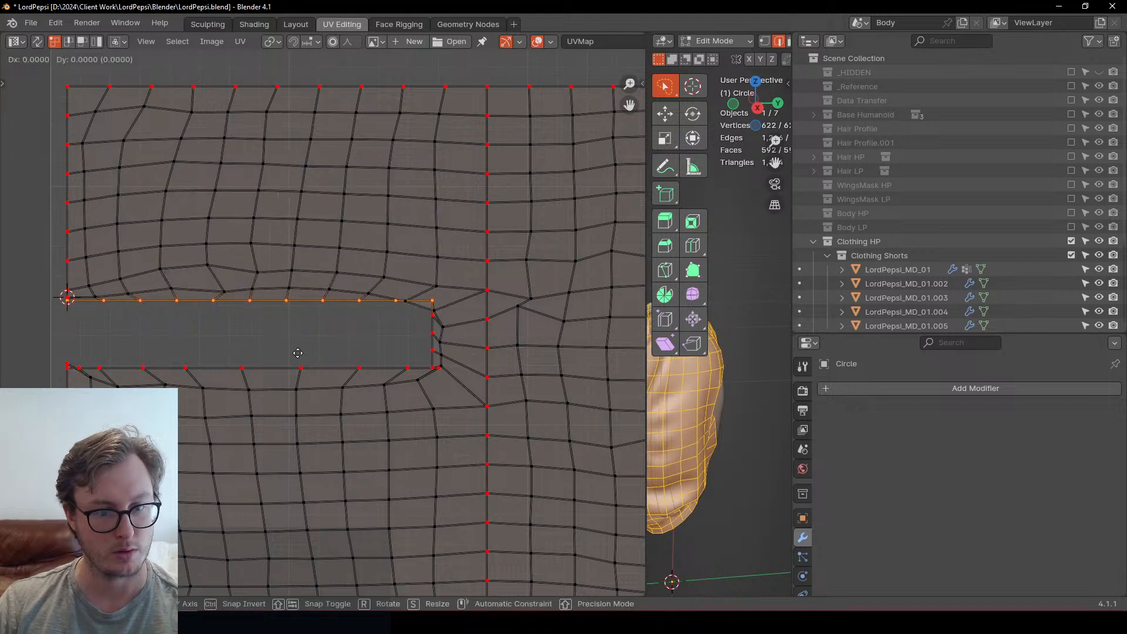
pyautogui.click(299, 357)
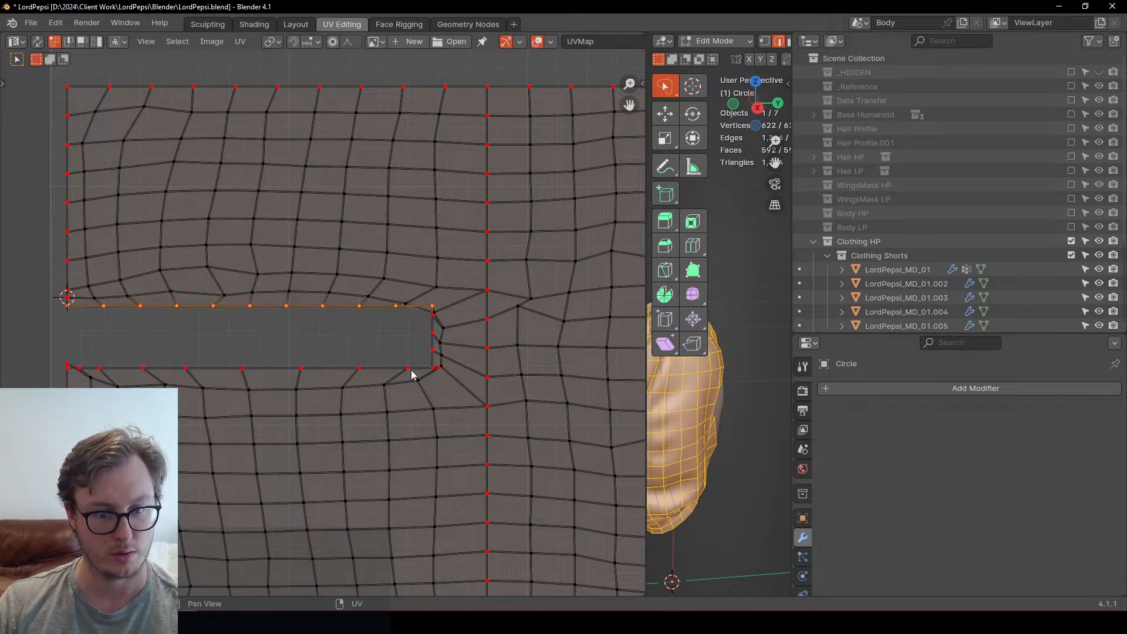
# Step: Select the gap's lower edge vertices up to the right corner and space them evenly
pyautogui.keyDown('alt'); pyautogui.keyDown('shift'); pyautogui.click(411, 366); pyautogui.keyUp('shift'); pyautogui.keyUp('alt')
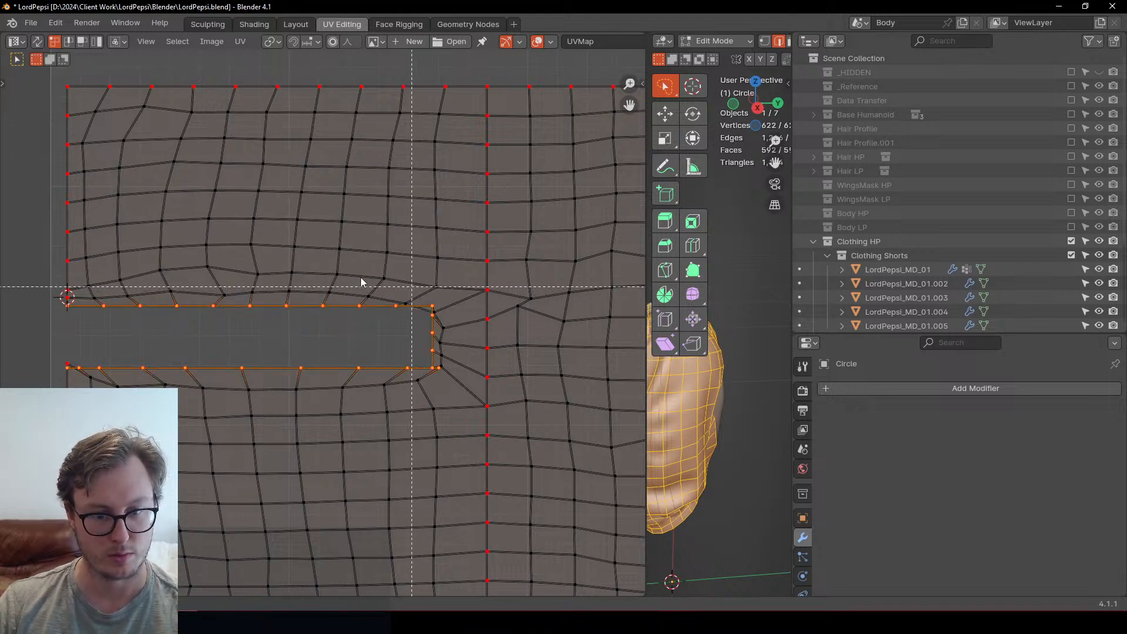
pyautogui.moveTo(72, 249); pyautogui.dragTo(467, 362)
pyautogui.click(472, 366)
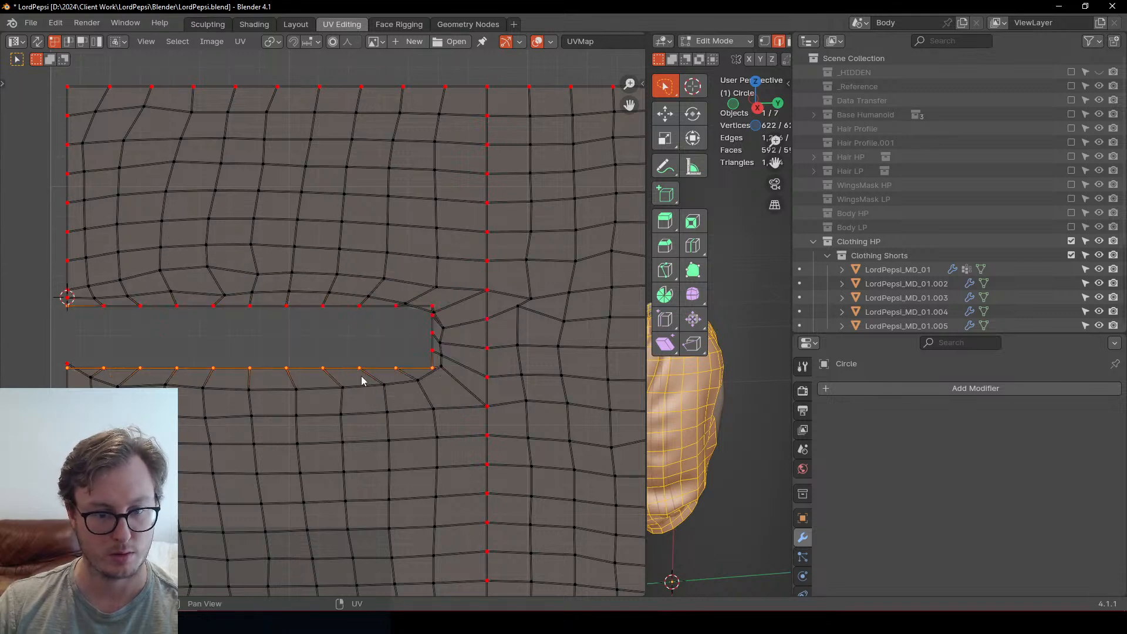
# Step: Examine the straightened gap's boundary and the mesh flow around it
pyautogui.click(361, 315)
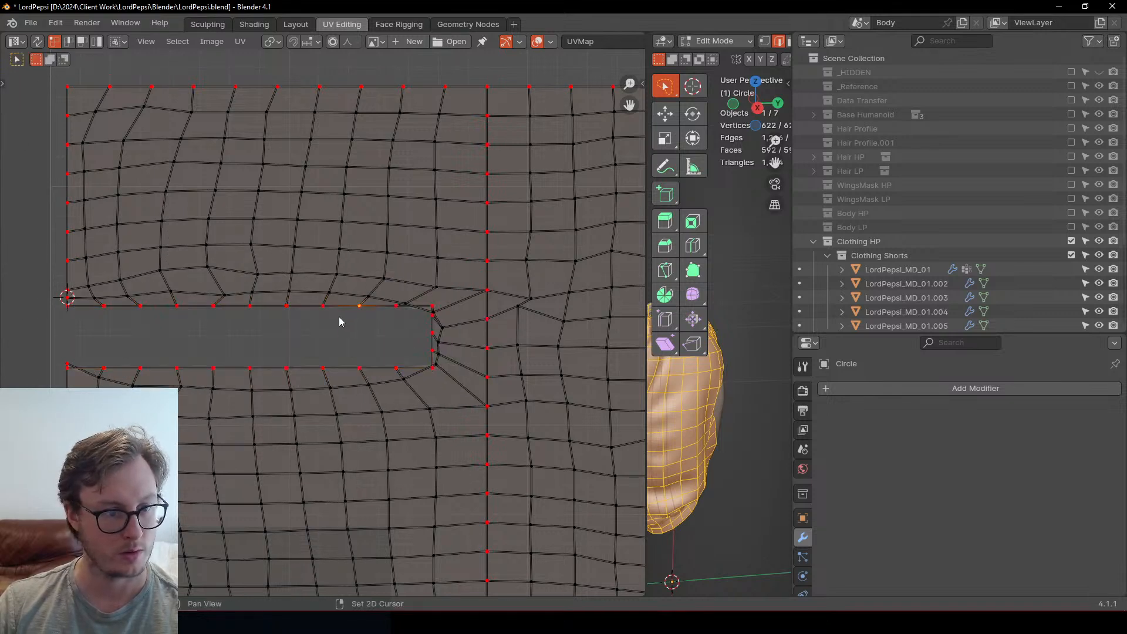
pyautogui.keyDown('alt'); pyautogui.click(339, 321); pyautogui.keyUp('alt')
pyautogui.click(60, 380)
pyautogui.moveTo(203, 401); pyautogui.dragTo(369, 189, button='middle')
pyautogui.scroll(-3, 369, 190)
pyautogui.scroll(1, 274, 236)
pyautogui.moveTo(431, 241); pyautogui.dragTo(316, 301, button='middle')
pyautogui.scroll(1, 276, 233)
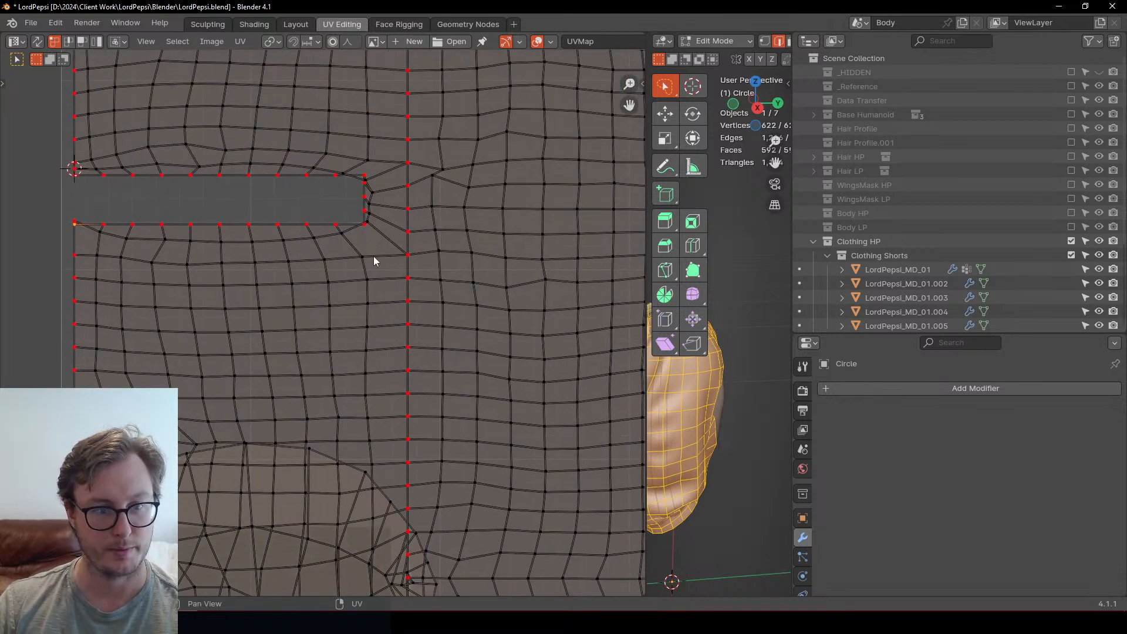
pyautogui.moveTo(229, 240); pyautogui.dragTo(288, 323, button='middle')
pyautogui.scroll(2, 287, 323)
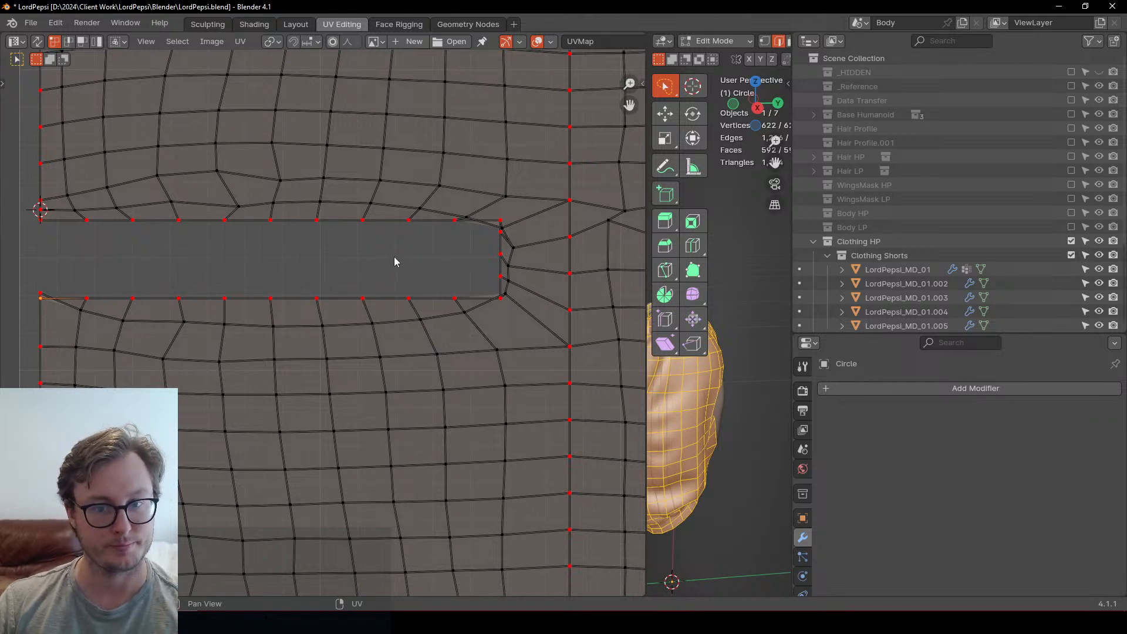
pyautogui.moveTo(326, 265); pyautogui.dragTo(323, 292, button='middle')
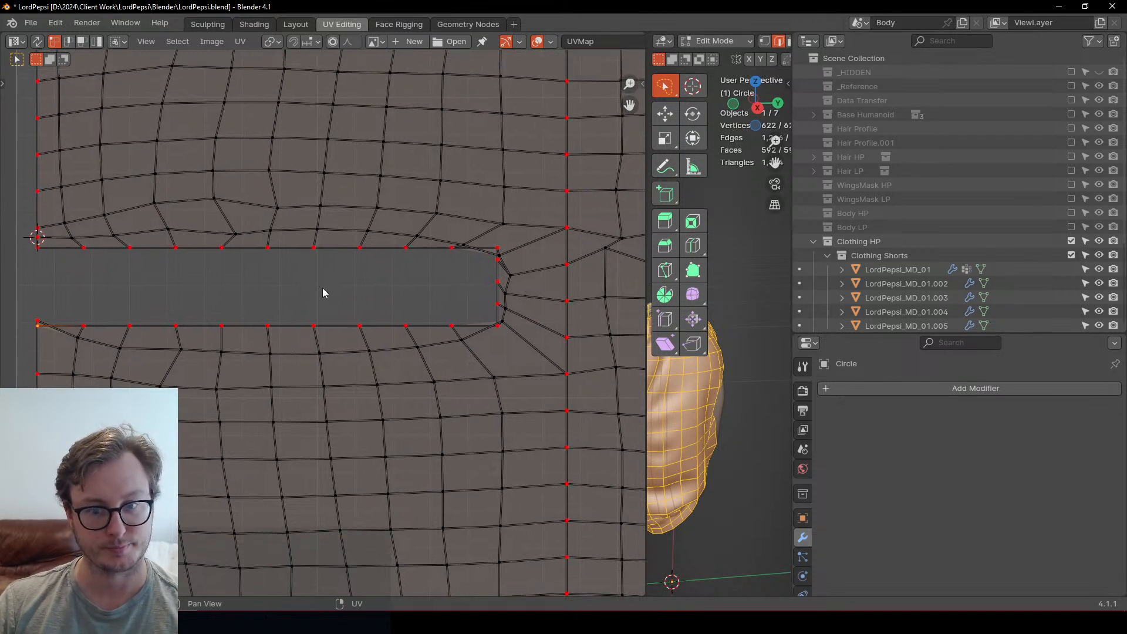
# Step: Narrow the gap by scaling its boundary loop along Y, and adjust its vertical position along Y
pyautogui.keyDown('alt'); pyautogui.click(425, 247); pyautogui.keyUp('alt')
pyautogui.press('s')
pyautogui.rightClick(396, 262)
pyautogui.press('s')
pyautogui.press('y')
pyautogui.click(451, 241)
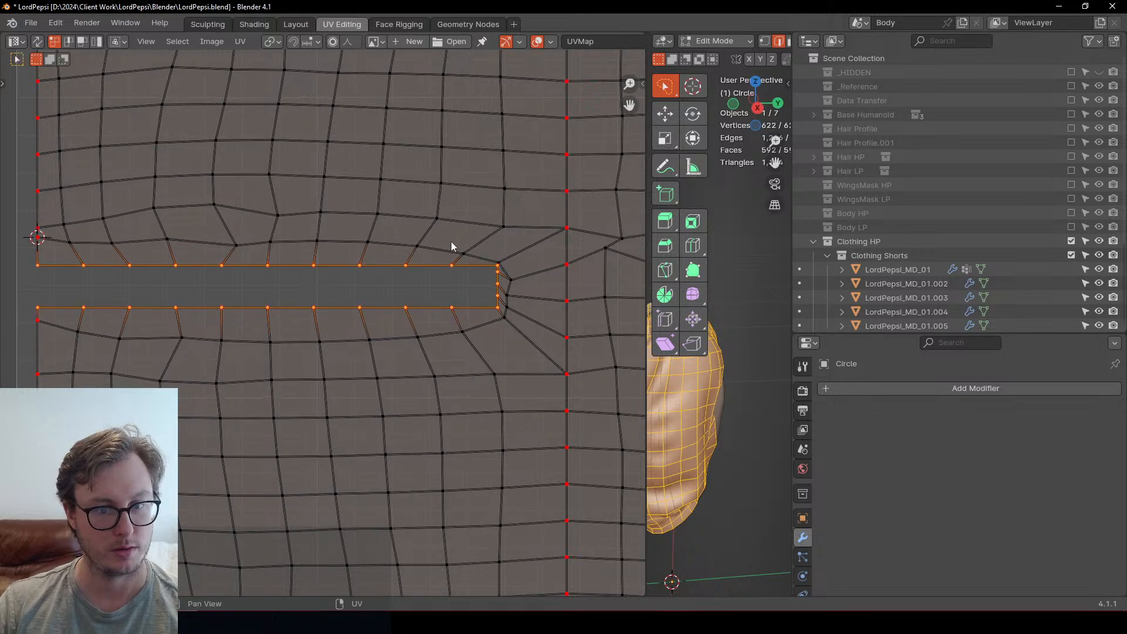
pyautogui.press('g')
pyautogui.press('y')
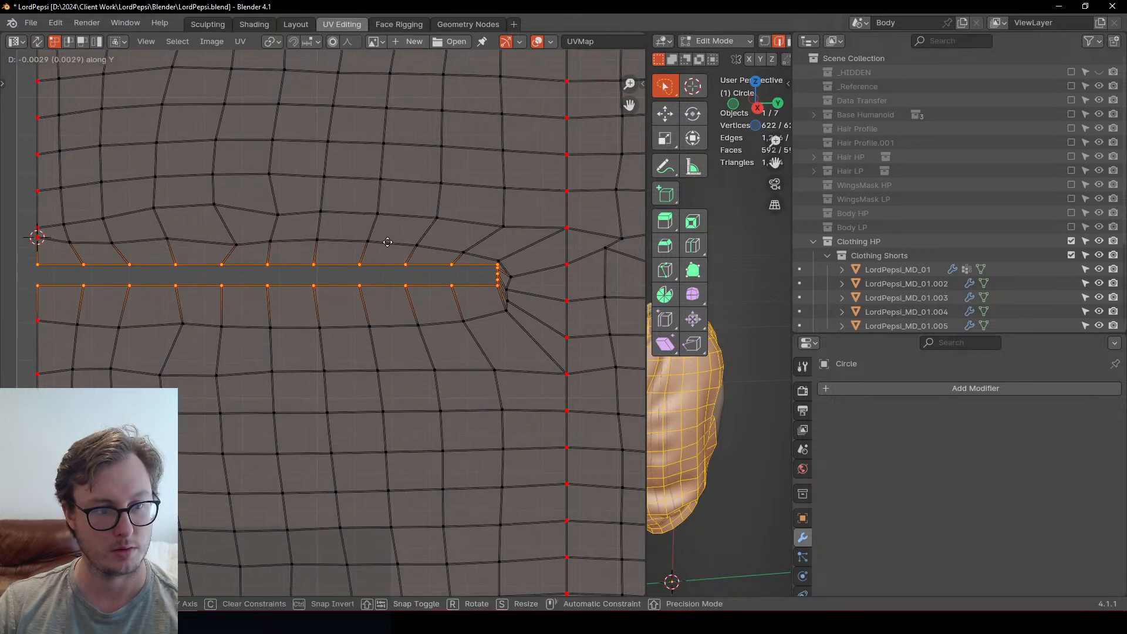
pyautogui.click(387, 242)
# Step: Set the pivot to 2D Cursor, shorten the gap's boundary loop along X, and move it down along Y
pyautogui.press('.')
pyautogui.click(493, 241)
pyautogui.press('s')
pyautogui.press('x')
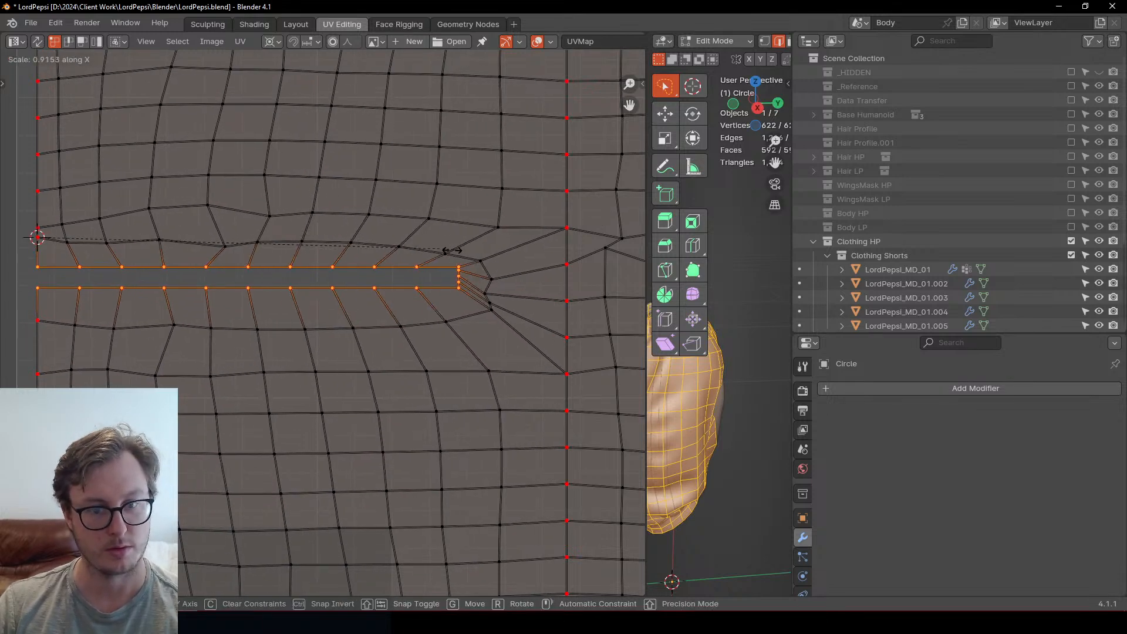
pyautogui.click(419, 263)
pyautogui.press('g')
pyautogui.press('y')
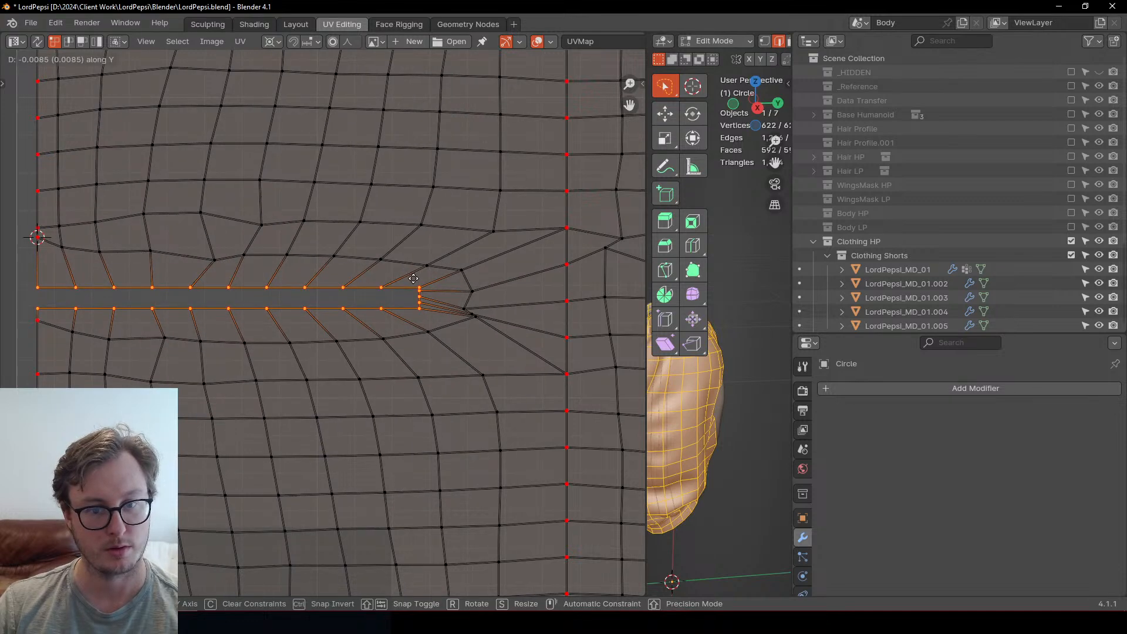
pyautogui.click(414, 281)
# Step: Select the boundary loop of the overlapping oval opening in the island's lower part and examine both of its ends
pyautogui.scroll(-4, 362, 271)
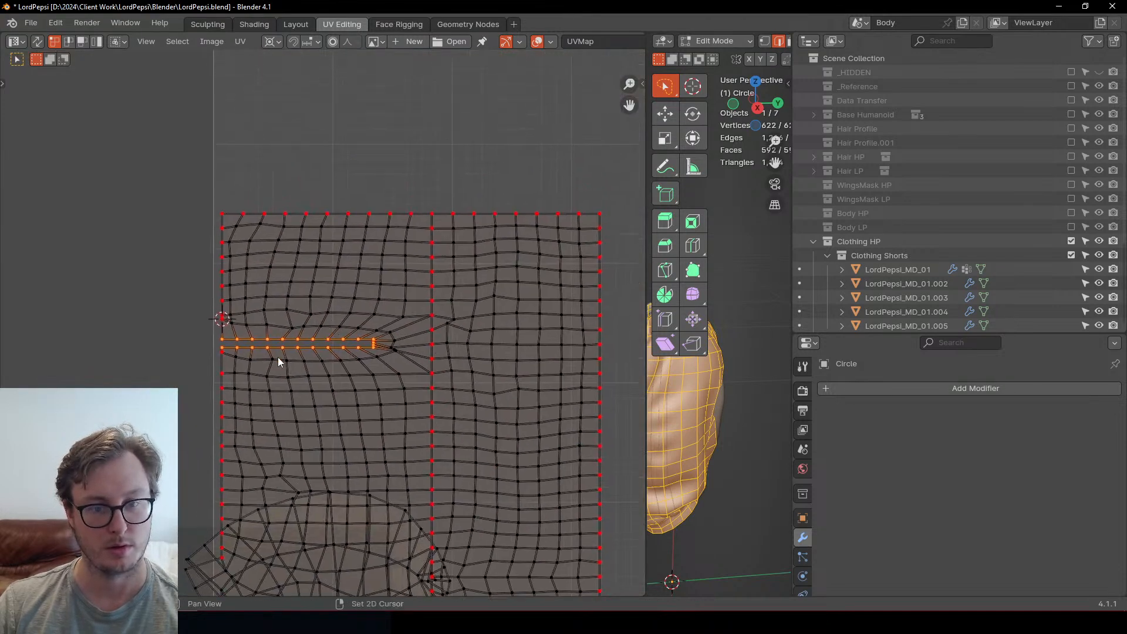
pyautogui.keyDown('shift'); pyautogui.moveTo(277, 405); pyautogui.dragTo(264, 312, button='middle'); pyautogui.keyUp('shift')
pyautogui.scroll(1, 242, 463)
pyautogui.keyDown('shift'); pyautogui.moveTo(239, 469); pyautogui.dragTo(239, 293, button='middle'); pyautogui.keyUp('shift')
pyautogui.click(168, 254)
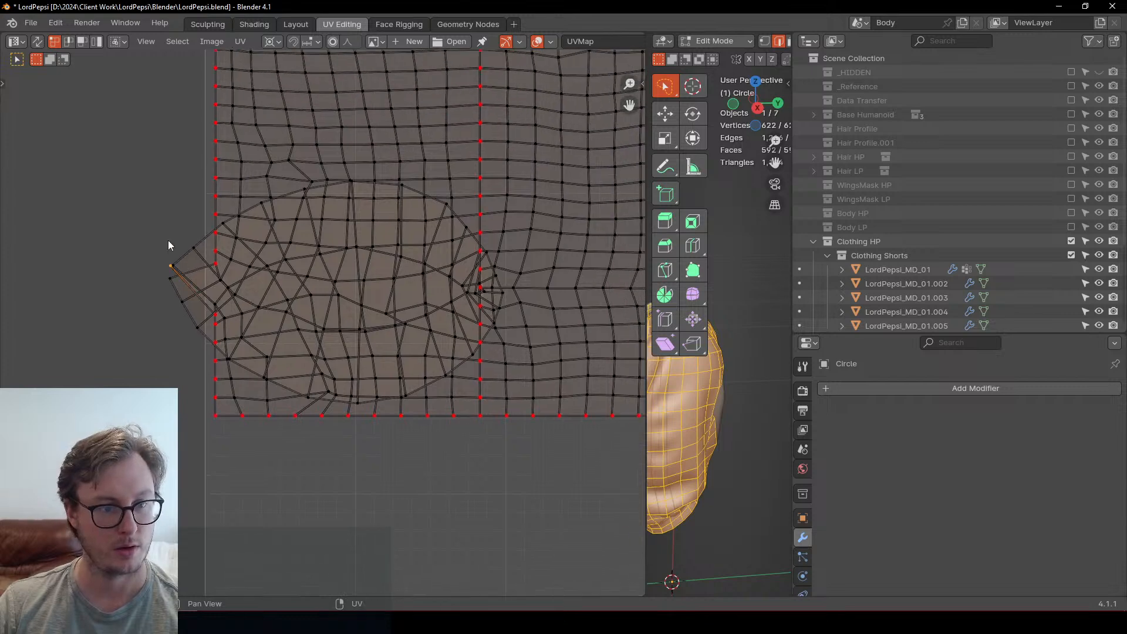
pyautogui.hotkey('ctrl', 'l')
pyautogui.scroll(2, 191, 227)
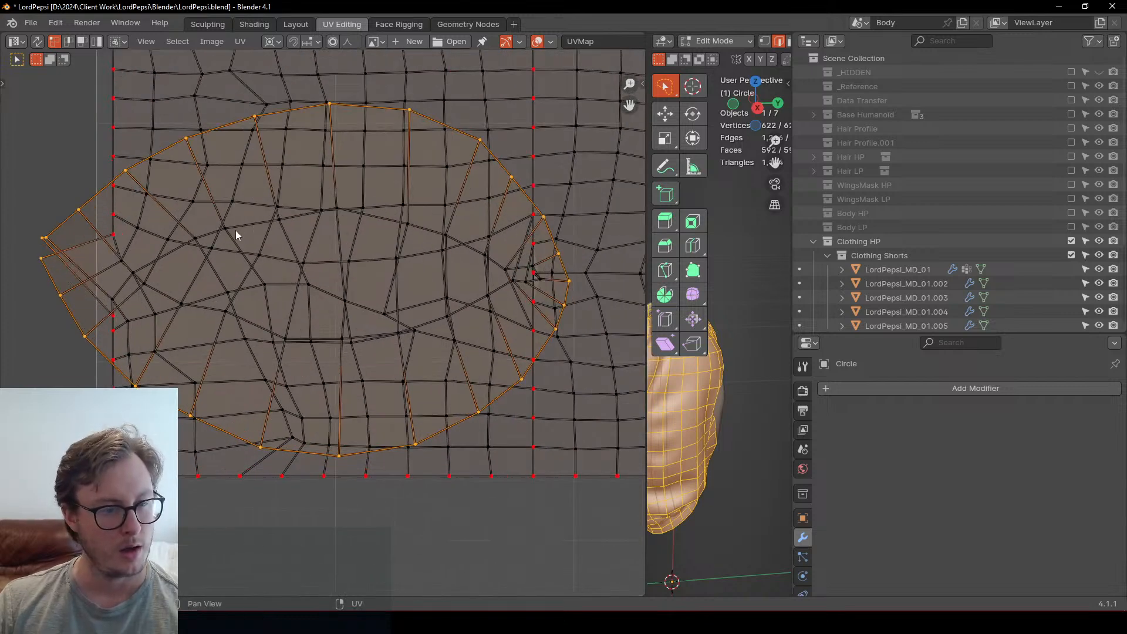
pyautogui.scroll(2, 67, 284)
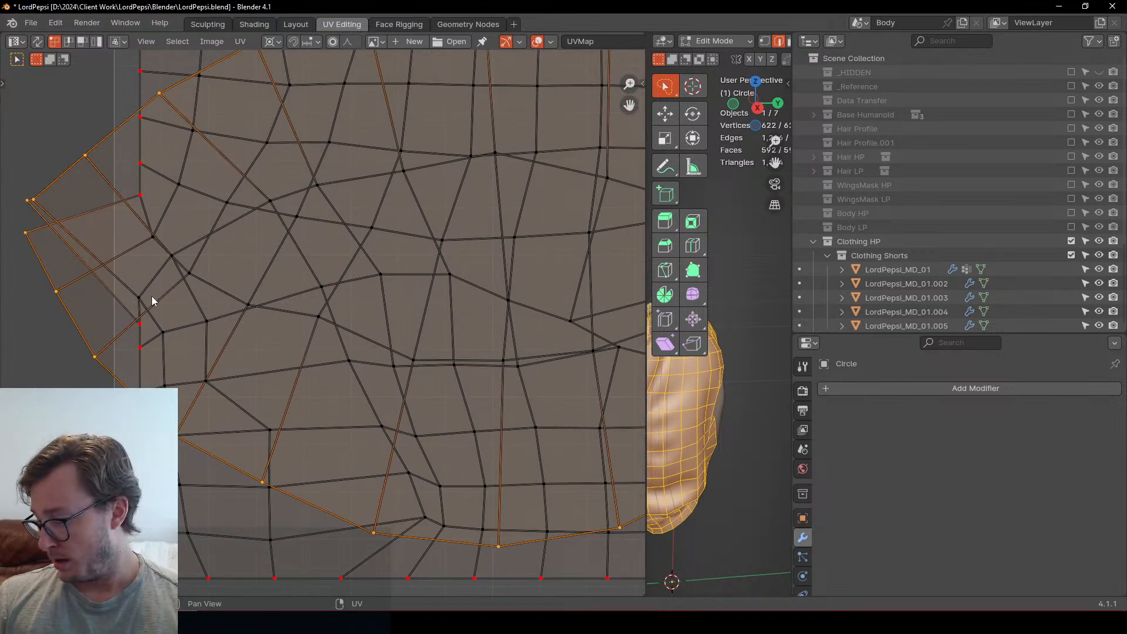
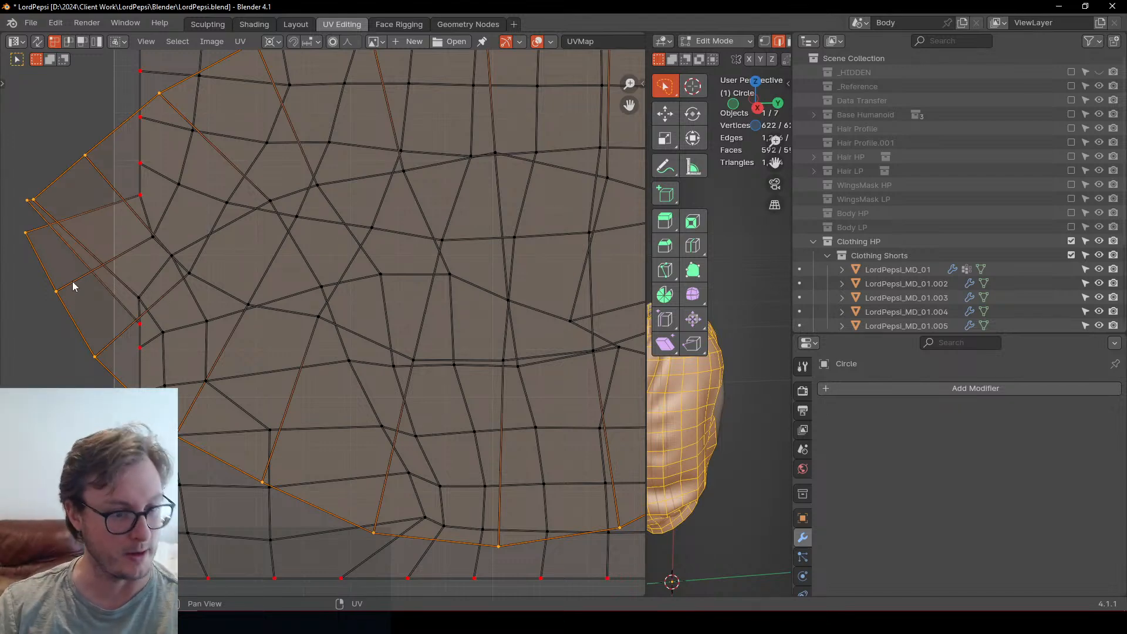
pyautogui.scroll(-3, 442, 288)
pyautogui.keyDown('shift'); pyautogui.moveTo(443, 288); pyautogui.dragTo(112, 327, button='middle'); pyautogui.keyUp('shift')
pyautogui.scroll(2, 257, 349)
pyautogui.keyDown('shift'); pyautogui.moveTo(161, 355); pyautogui.dragTo(262, 364, button='middle'); pyautogui.keyUp('shift')
pyautogui.scroll(2, 262, 365)
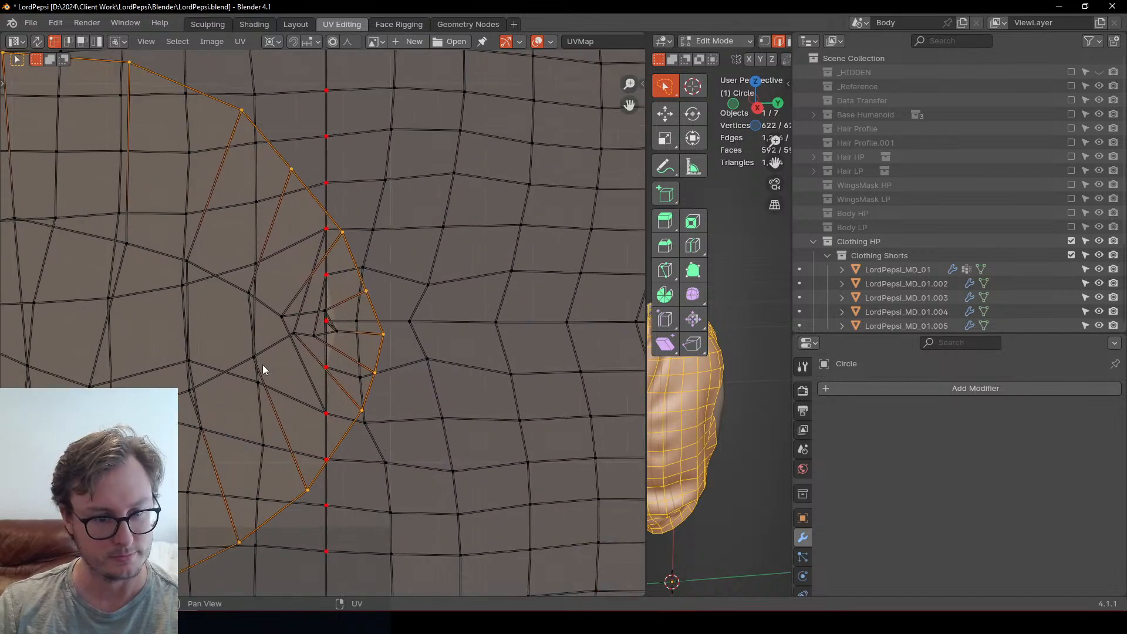
# Step: Try to select the vertex path across the oval opening's right end
pyautogui.click(358, 438)
pyautogui.keyDown('shift'); pyautogui.moveTo(344, 406); pyautogui.dragTo(357, 419, button='middle'); pyautogui.keyUp('shift')
pyautogui.scroll(1, 357, 419)
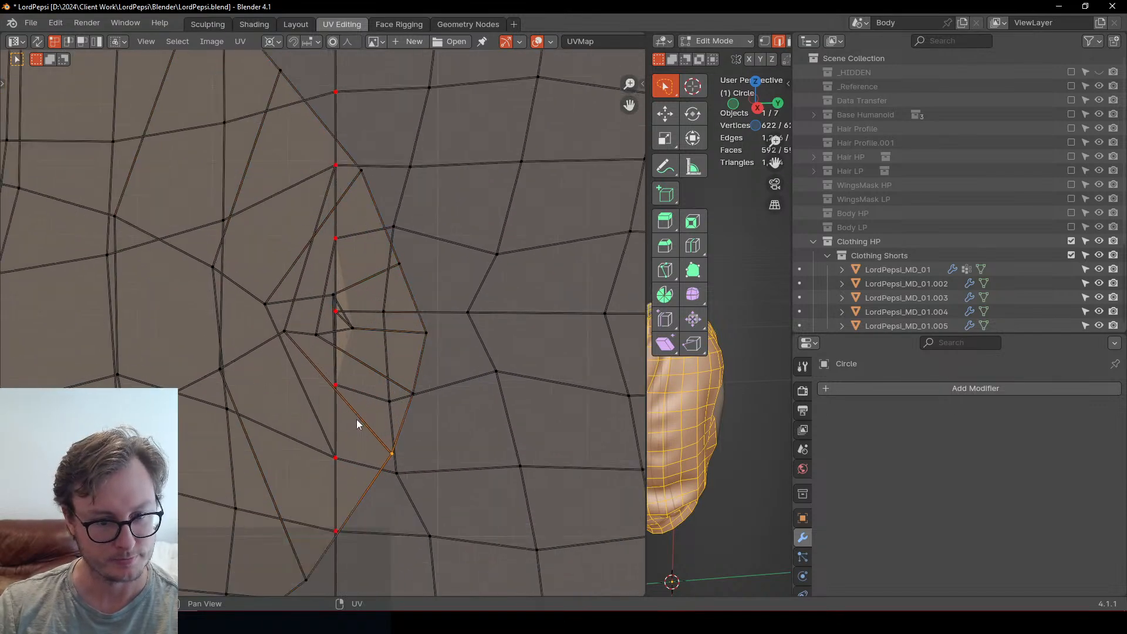
pyautogui.scroll(1, 356, 329)
pyautogui.keyDown('shift'); pyautogui.moveTo(357, 300); pyautogui.dragTo(400, 295, button='middle'); pyautogui.keyUp('shift')
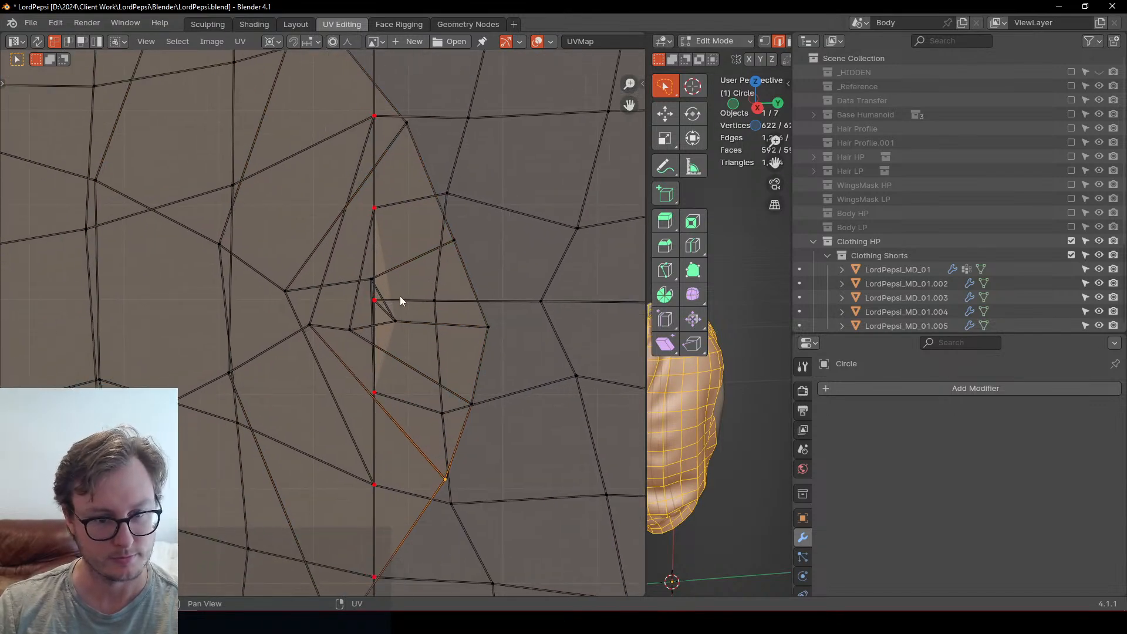
pyautogui.keyDown('ctrl'); pyautogui.click(367, 132); pyautogui.keyUp('ctrl')
pyautogui.scroll(1, 414, 488)
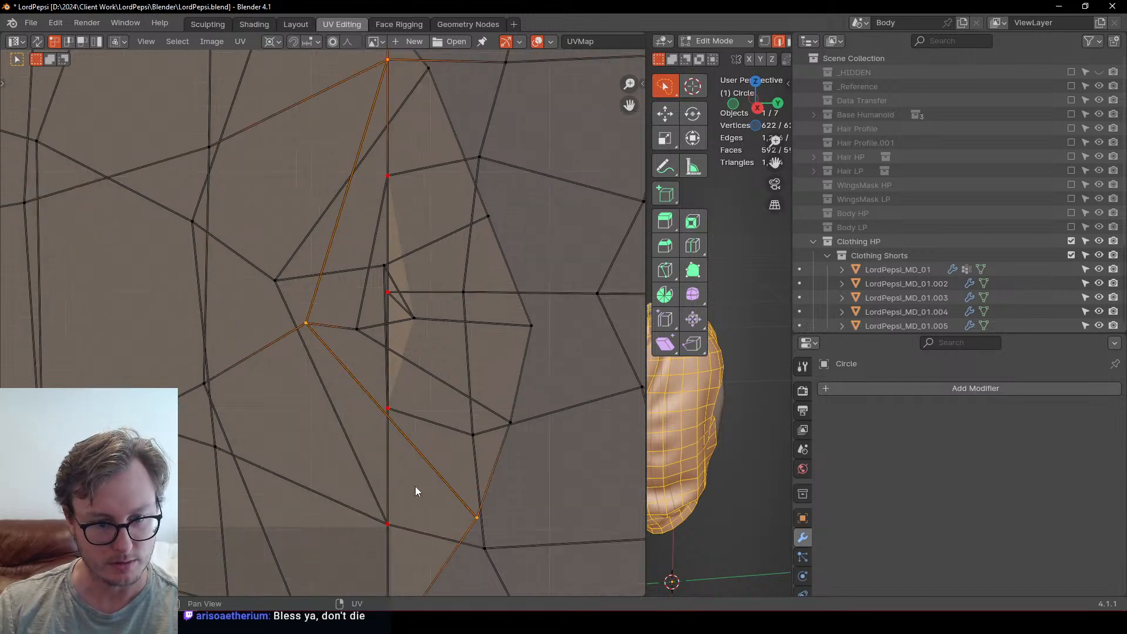
pyautogui.keyDown('ctrl'); pyautogui.click(344, 428); pyautogui.keyUp('ctrl')
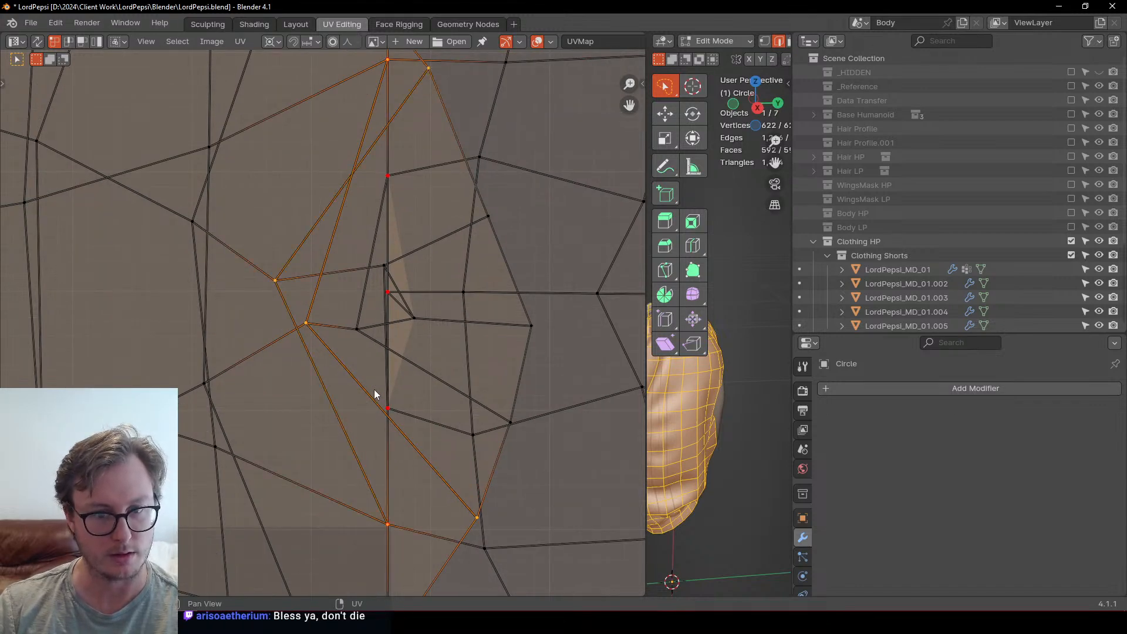
pyautogui.scroll(-1, 414, 384)
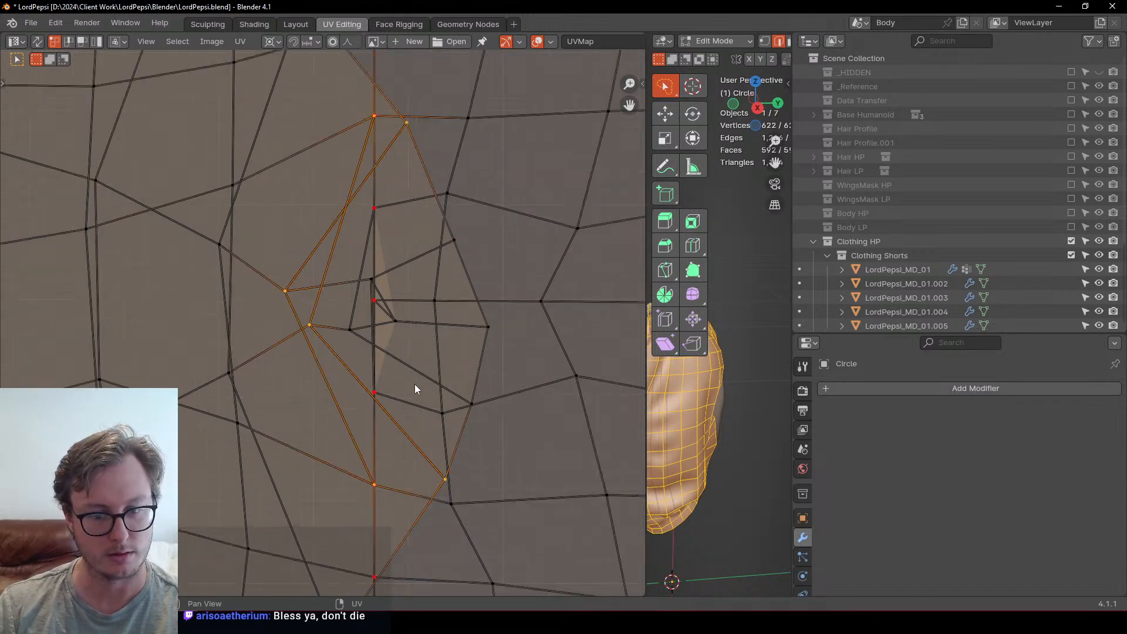
# Step: Select the five boundary vertices around the oval opening's right end, from the lower one to the upper one
pyautogui.click(453, 475)
pyautogui.keyDown('ctrl'); pyautogui.click(411, 125); pyautogui.keyUp('ctrl')
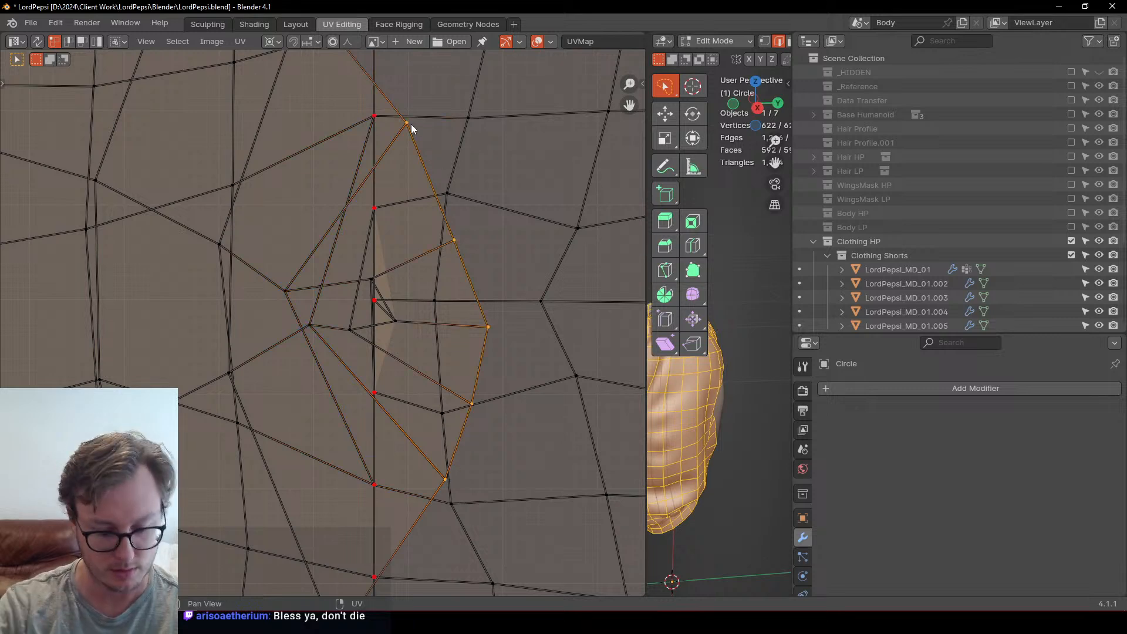
pyautogui.press('g')
pyautogui.click(411, 124)
pyautogui.press('q')
pyautogui.click(411, 124)
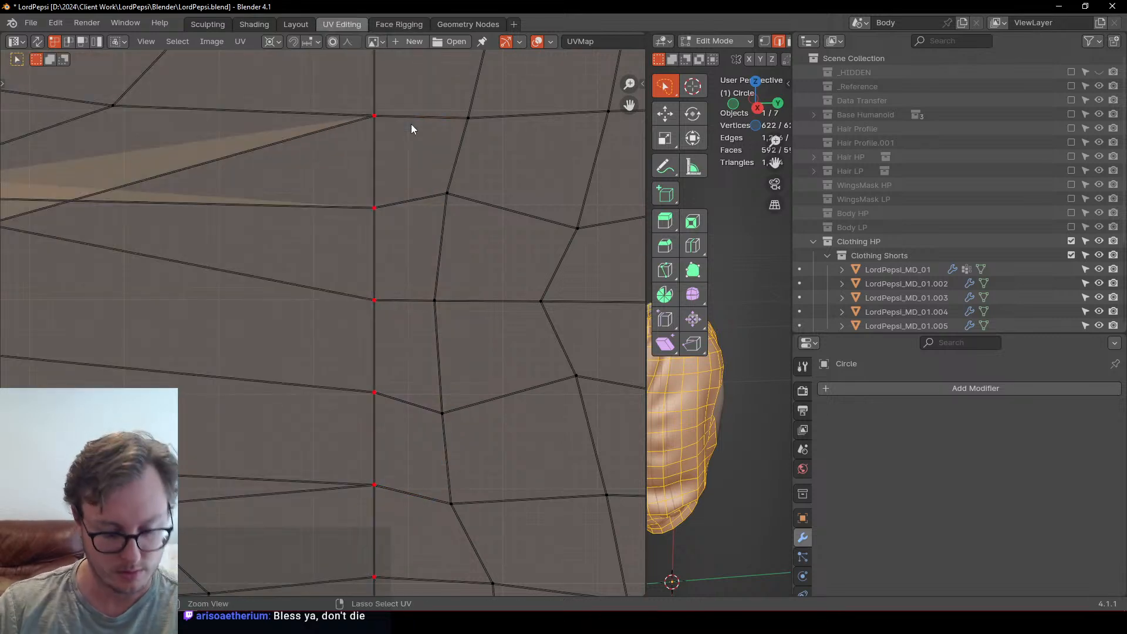
pyautogui.hotkey('ctrl', 'z')
# Step: Set the pivot to Median Point, align the oval opening's right-end vertices with X scale 0, and space them evenly
pyautogui.press('.')
pyautogui.press('m')
pyautogui.press('s')
pyautogui.press('x')
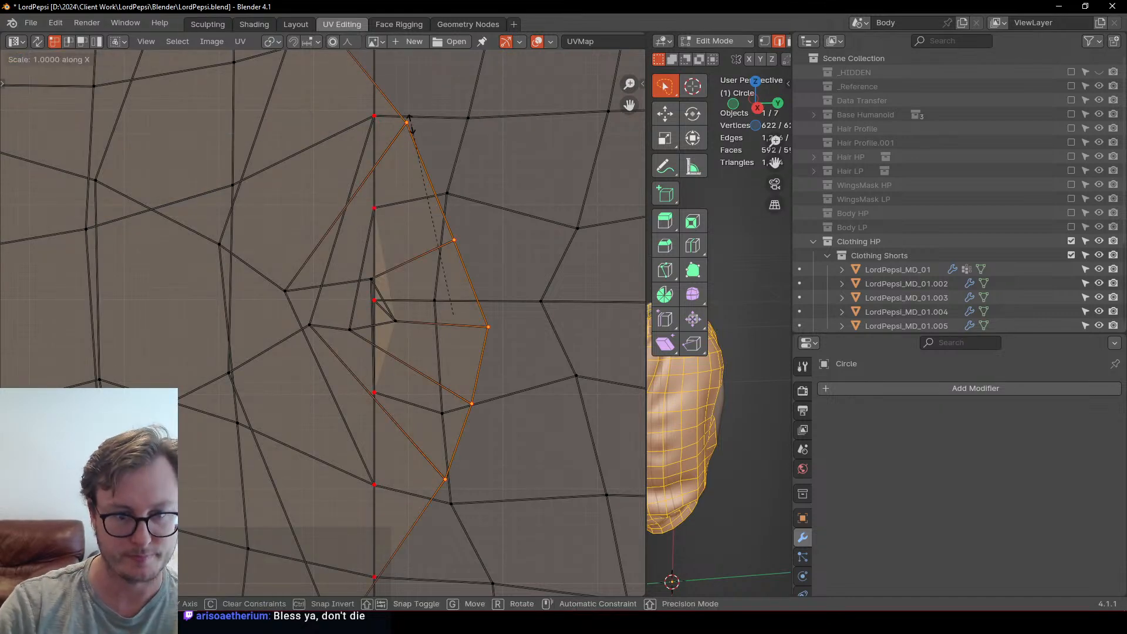
pyautogui.press('0')
pyautogui.press('Return')
pyautogui.press('q')
pyautogui.click(411, 124)
# Step: Move the aligned vertices of the oval opening's right end left into the island's left section
pyautogui.scroll(-2, 479, 266)
pyautogui.press('g')
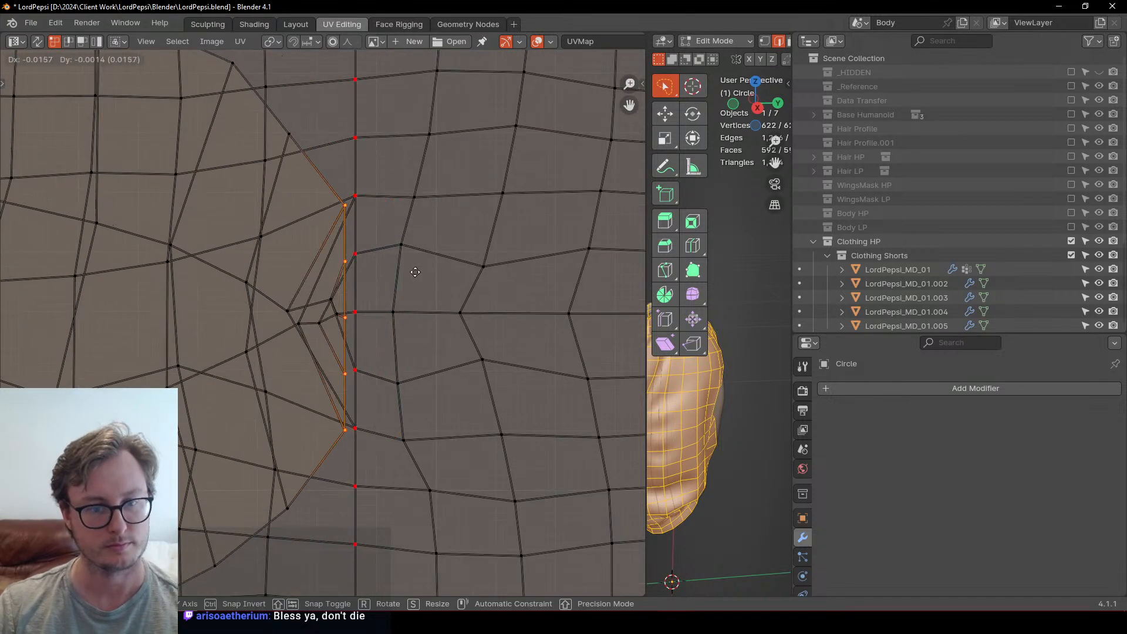
pyautogui.click(270, 272)
pyautogui.moveTo(379, 211); pyautogui.dragTo(487, 244, button='middle')
# Step: Try scaling down the aligned column of vertices at the oval opening's right end
pyautogui.press('s')
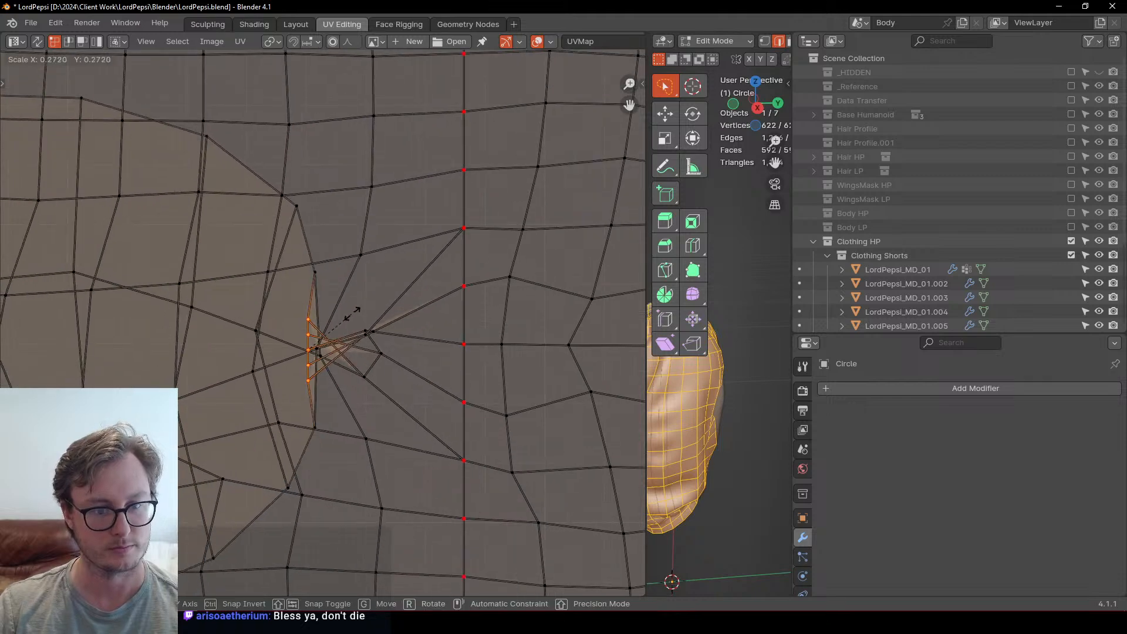
pyautogui.click(360, 308)
pyautogui.press('s')
pyautogui.click(171, 420)
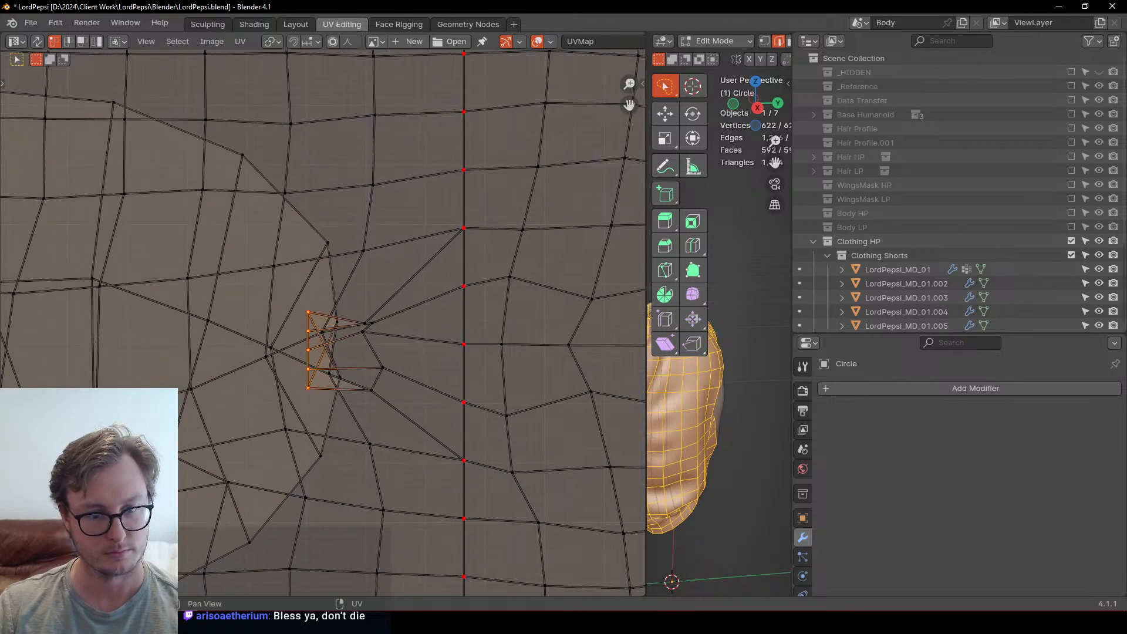
# Step: Reposition the aligned column of vertices at the oval opening's right end and pin it
pyautogui.scroll(8, 407, 360)
pyautogui.press('g')
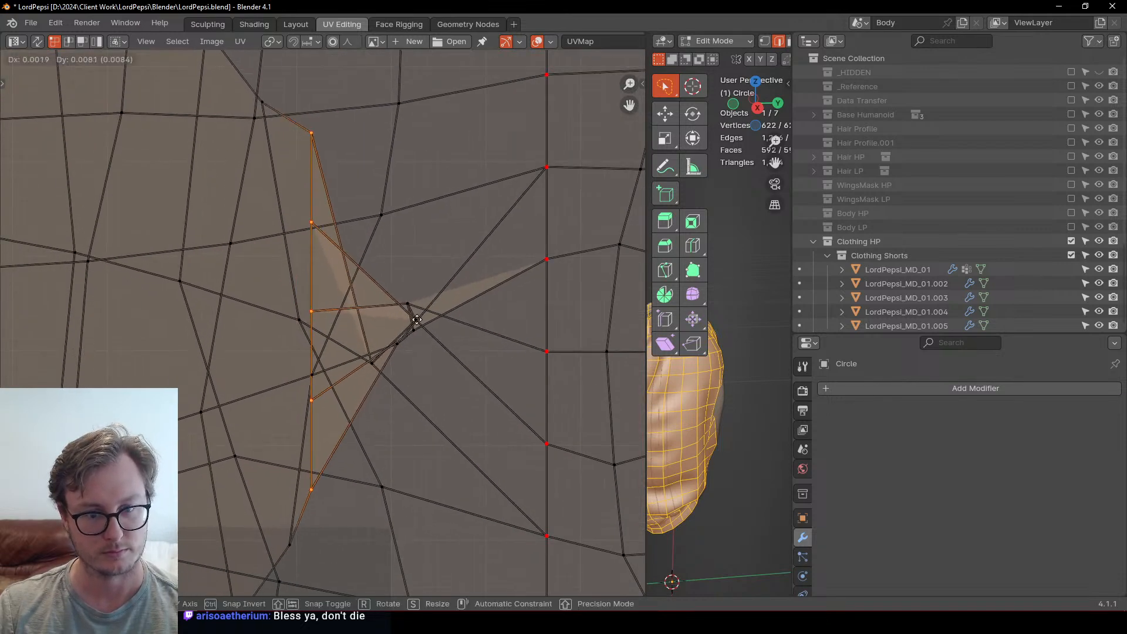
pyautogui.click(417, 335)
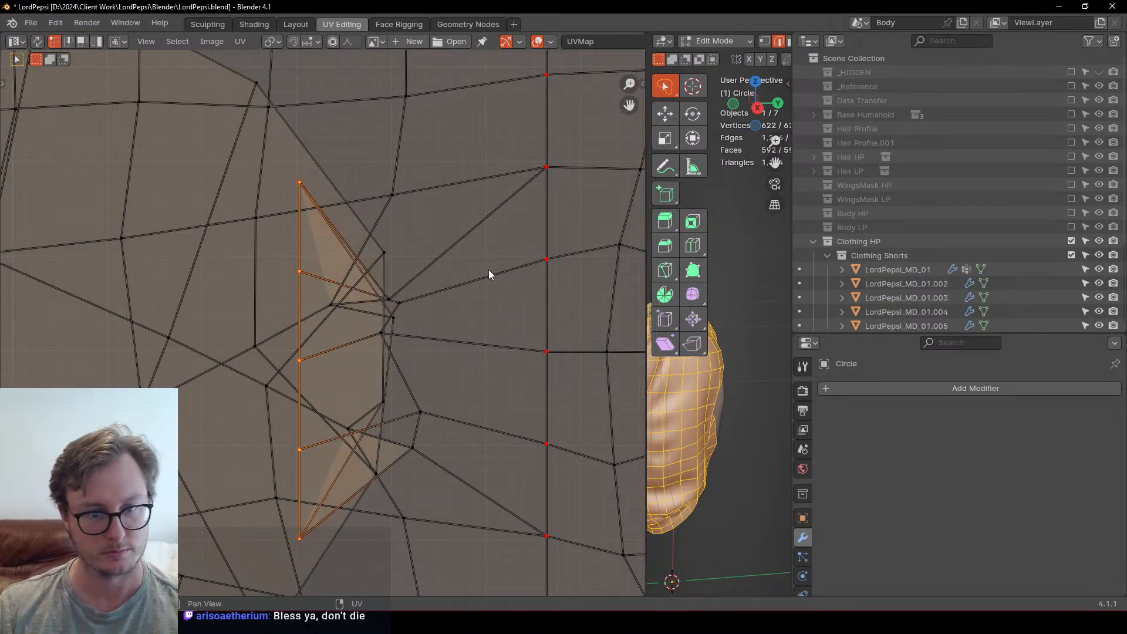
pyautogui.scroll(-8, 488, 274)
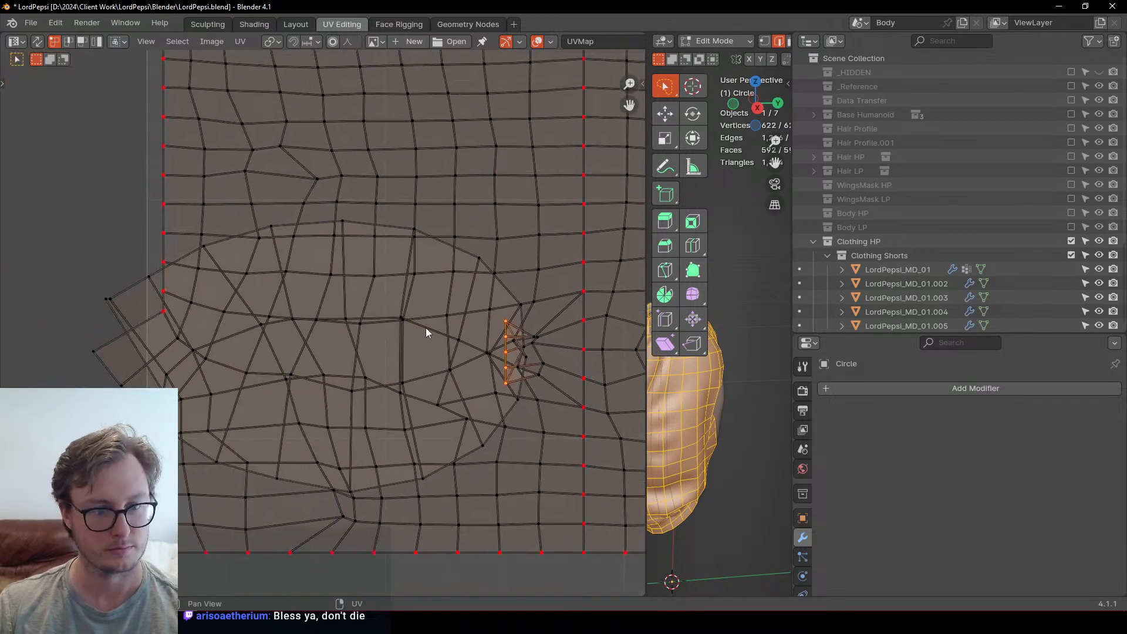
pyautogui.press('p')
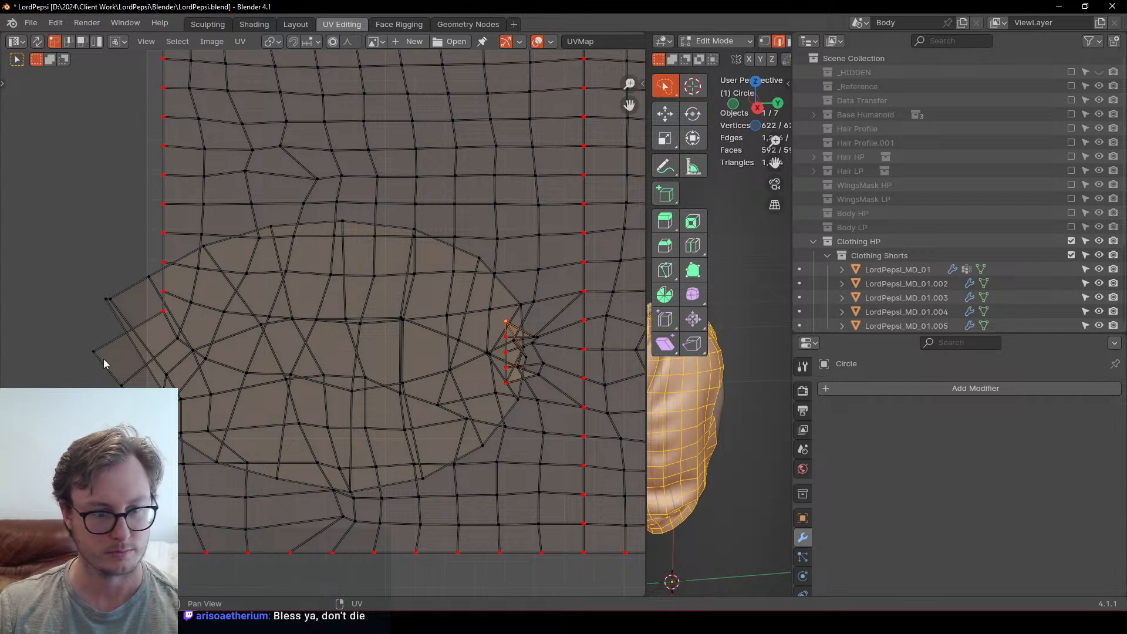
# Step: Select the oval opening's lower boundary path, from the pinned column's top vertex to the island's left corner
pyautogui.keyDown('alt'); pyautogui.click(70, 351); pyautogui.keyUp('alt')
pyautogui.press('q')
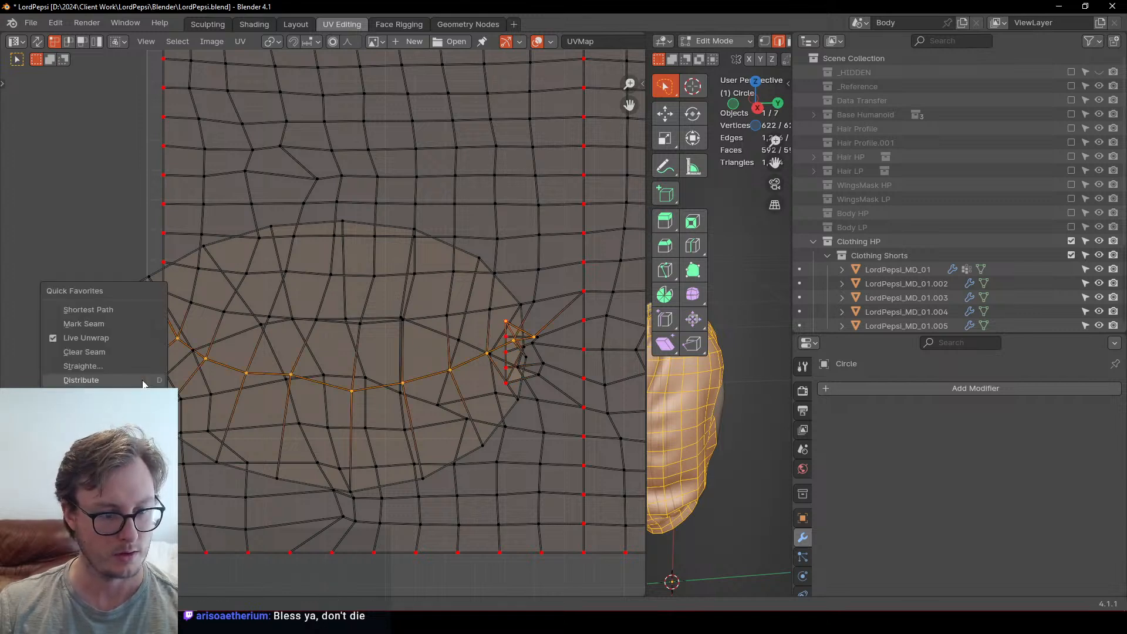
pyautogui.press('Escape')
pyautogui.keyDown('alt'); pyautogui.click(101, 367); pyautogui.keyUp('alt')
pyautogui.keyDown('alt'); pyautogui.click(106, 384); pyautogui.keyUp('alt')
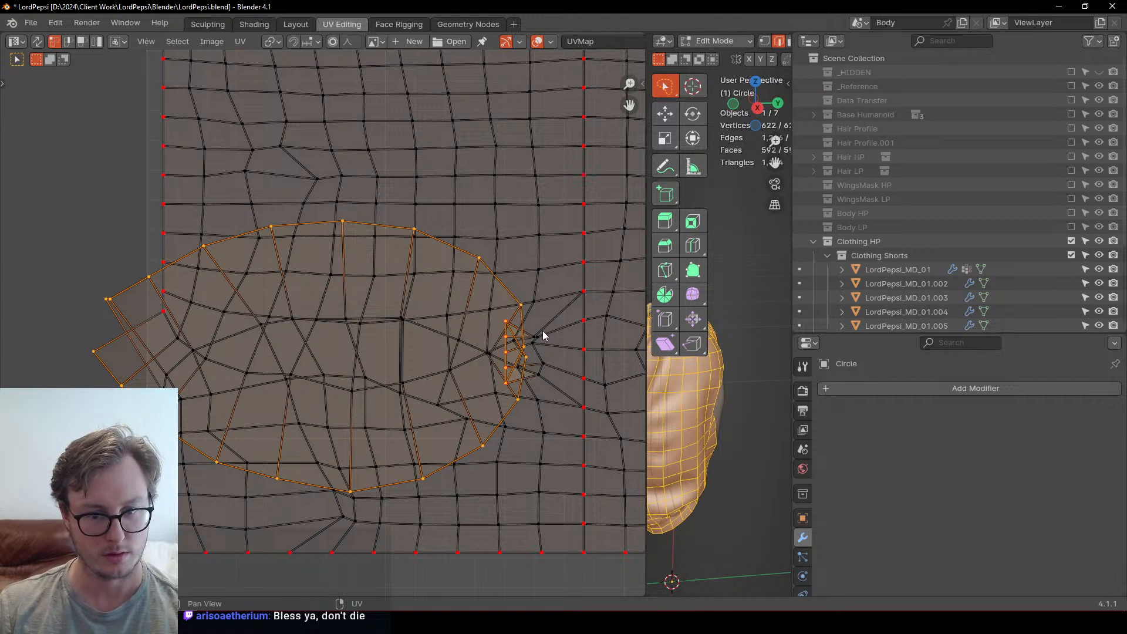
pyautogui.keyDown('alt'); pyautogui.click(508, 327); pyautogui.keyUp('alt')
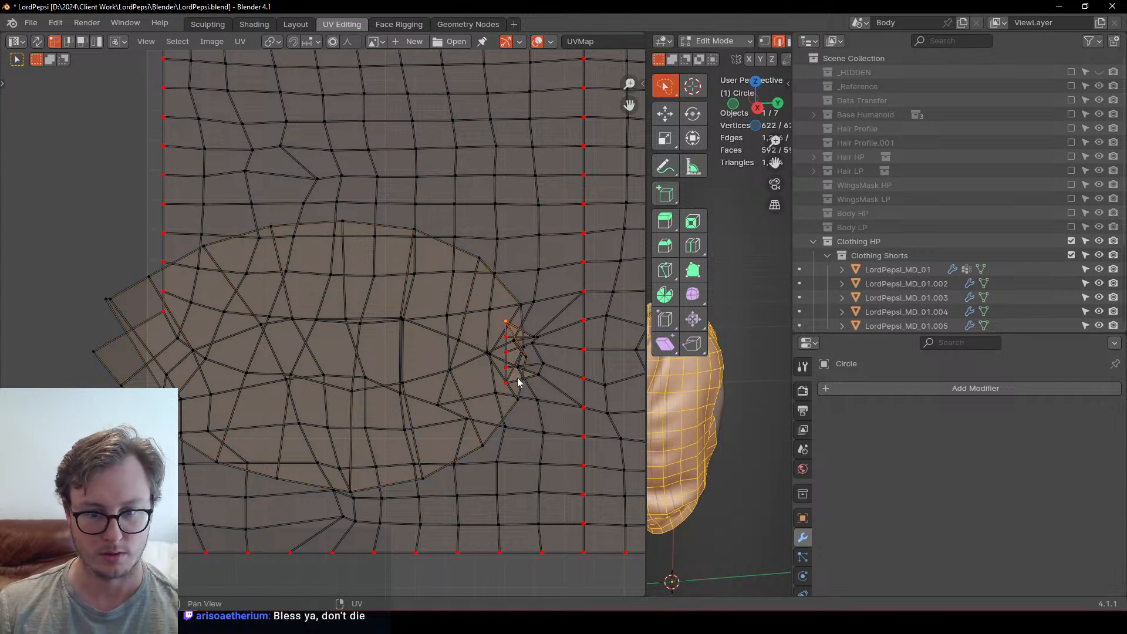
pyautogui.keyDown('alt'); pyautogui.keyDown('shift'); pyautogui.click(520, 397); pyautogui.keyUp('shift'); pyautogui.keyUp('alt')
pyautogui.keyDown('alt'); pyautogui.click(512, 419); pyautogui.keyUp('alt')
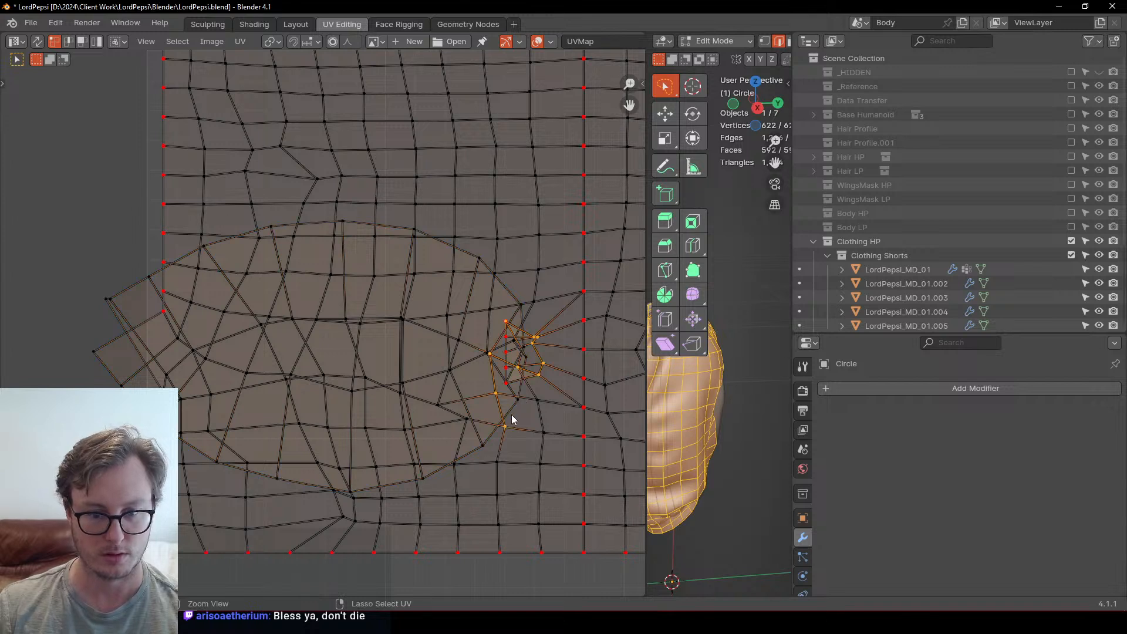
pyautogui.keyDown('alt'); pyautogui.keyDown('shift'); pyautogui.click(349, 492); pyautogui.keyUp('shift'); pyautogui.keyUp('alt')
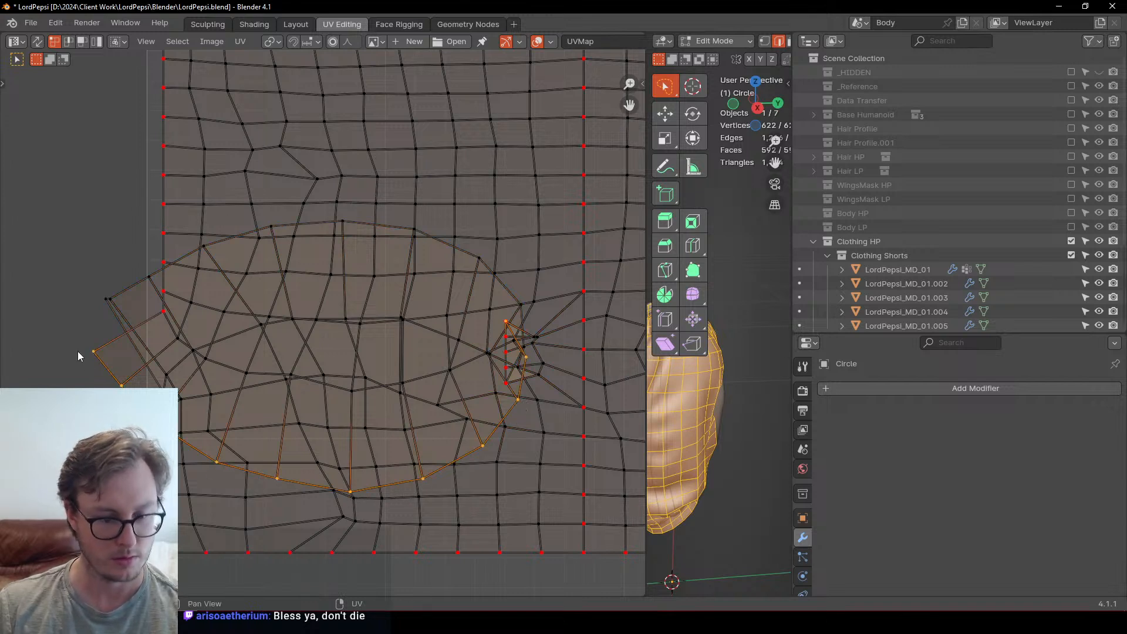
# Step: Try to flatten the oval opening's lower boundary with Y scale 0
pyautogui.press('s')
pyautogui.press('y')
pyautogui.press('0')
pyautogui.press('Return')
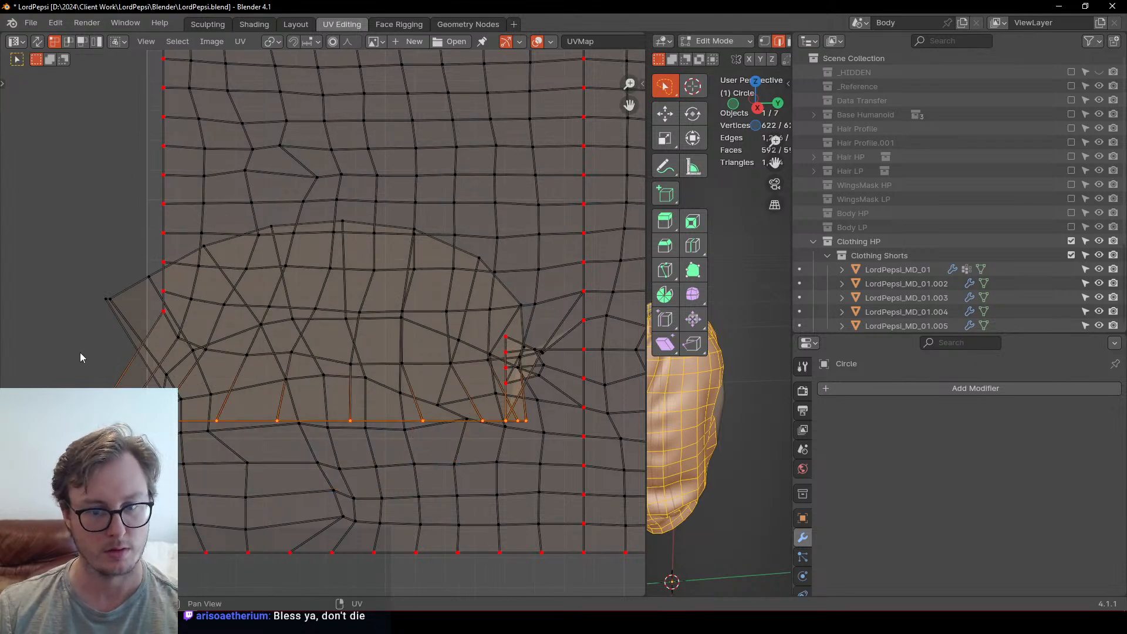
pyautogui.hotkey('ctrl', 'z')
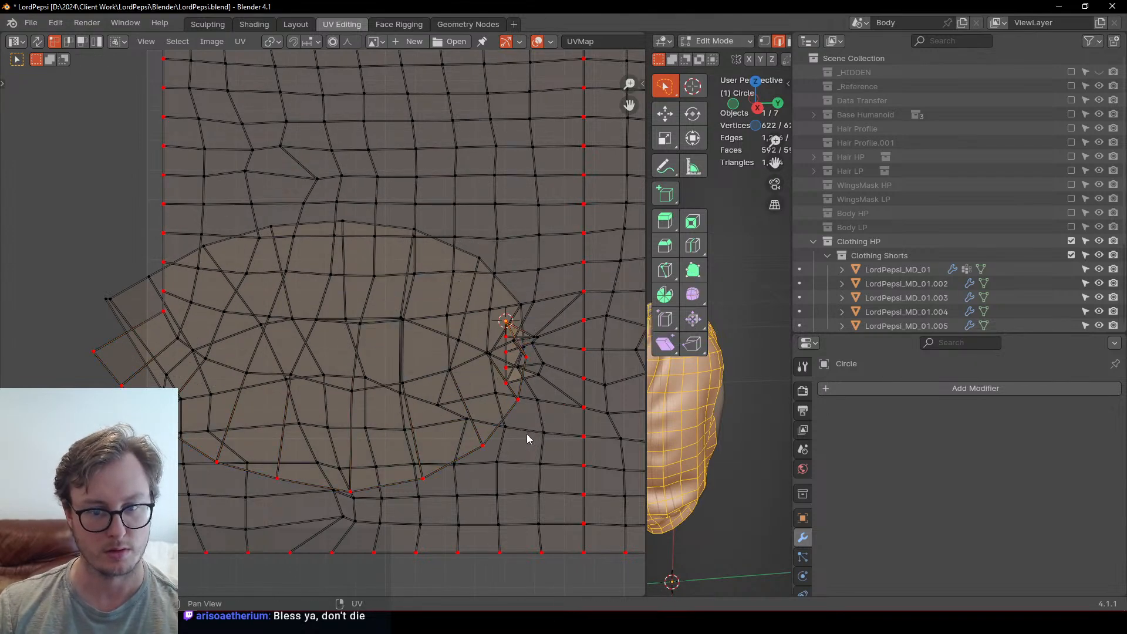
# Step: Flatten the pinned lower boundary path to the height of the column's top vertex with Y scale 0, and distribute its vertices evenly
pyautogui.keyDown('ctrl'); pyautogui.click(478, 449); pyautogui.keyUp('ctrl')
pyautogui.keyDown('ctrl'); pyautogui.click(94, 353); pyautogui.keyUp('ctrl')
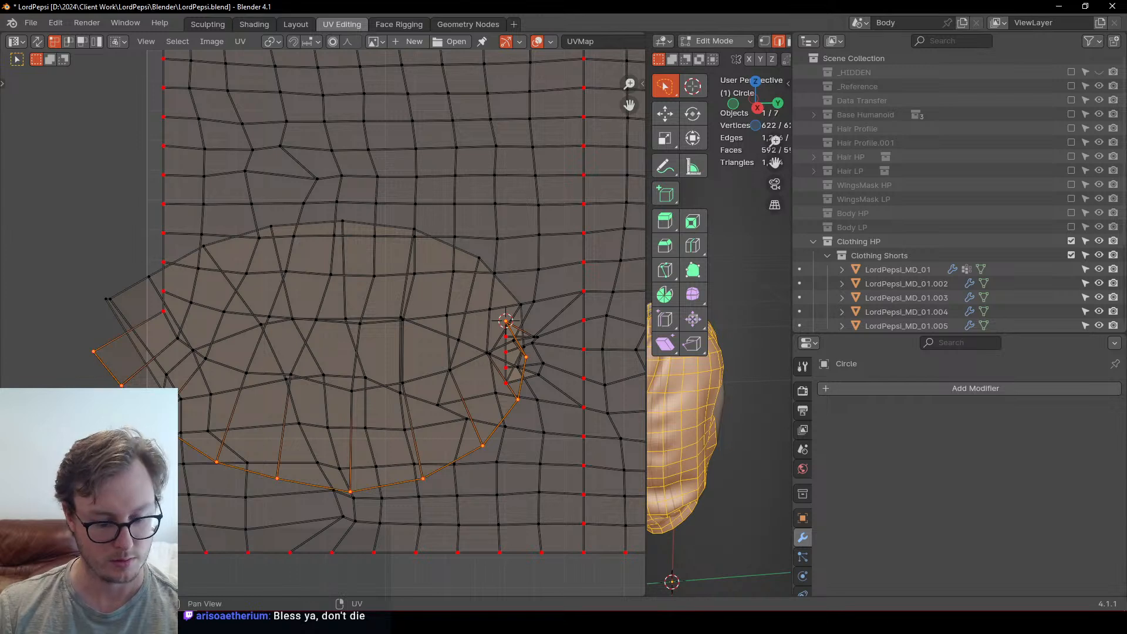
pyautogui.press('s')
pyautogui.press('y')
pyautogui.press('0')
pyautogui.press('Return')
pyautogui.press('q')
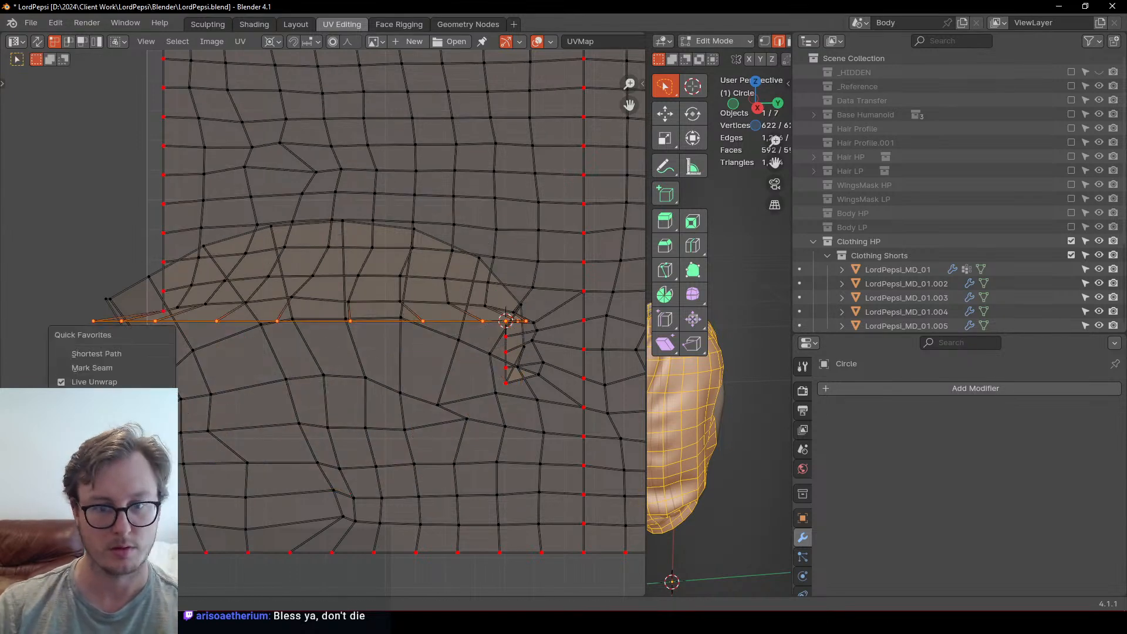
# Step: Flatten the oval's upper boundary path to the height of the column's lowest vertex with Y scale 0, and distribute its vertices evenly
pyautogui.click(508, 388)
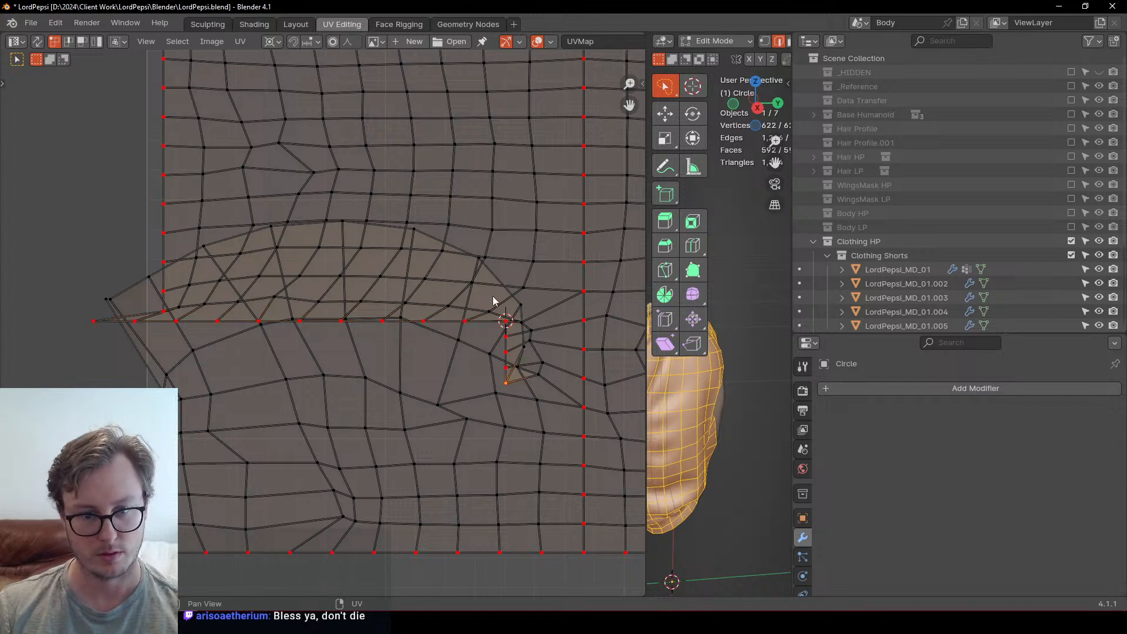
pyautogui.hotkey('shift', 's')
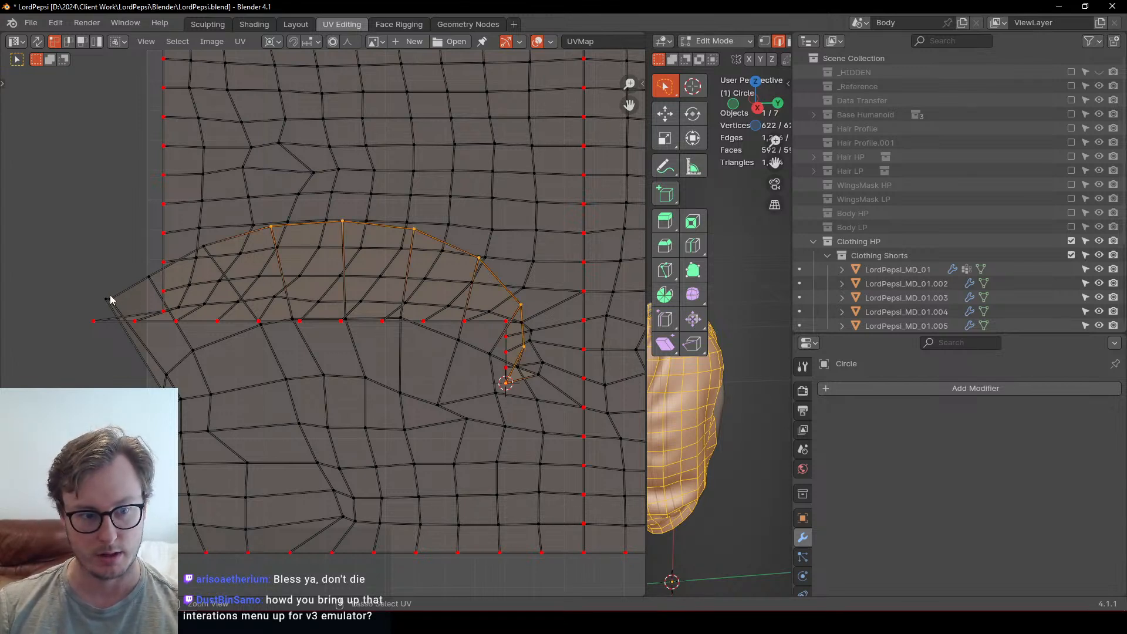
pyautogui.press('s')
pyautogui.press('y')
pyautogui.press('0')
pyautogui.press('Return')
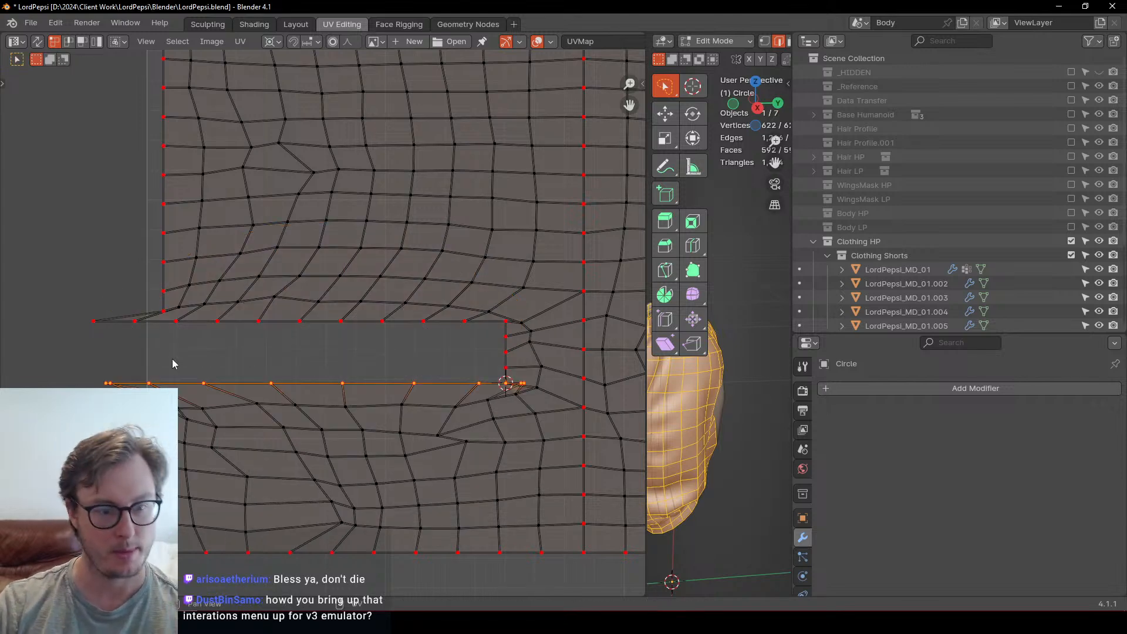
pyautogui.press('q')
pyautogui.click(172, 361)
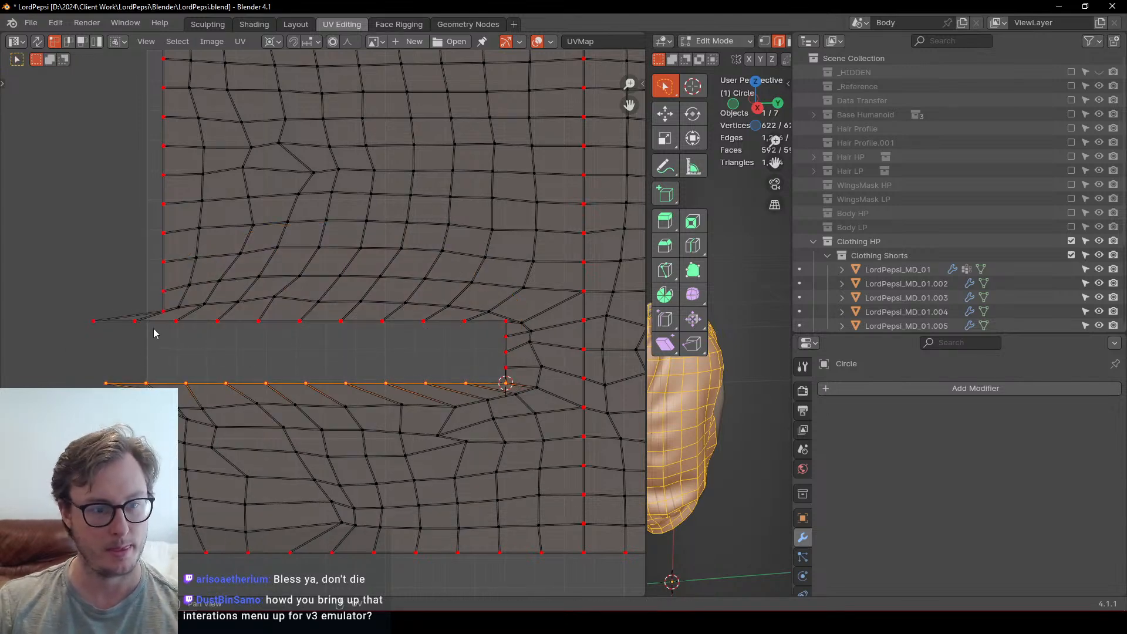
# Step: Align the slot's two outer-left corner vertices with the island's left border using X scale 0 about the 2D cursor
pyautogui.click(163, 312)
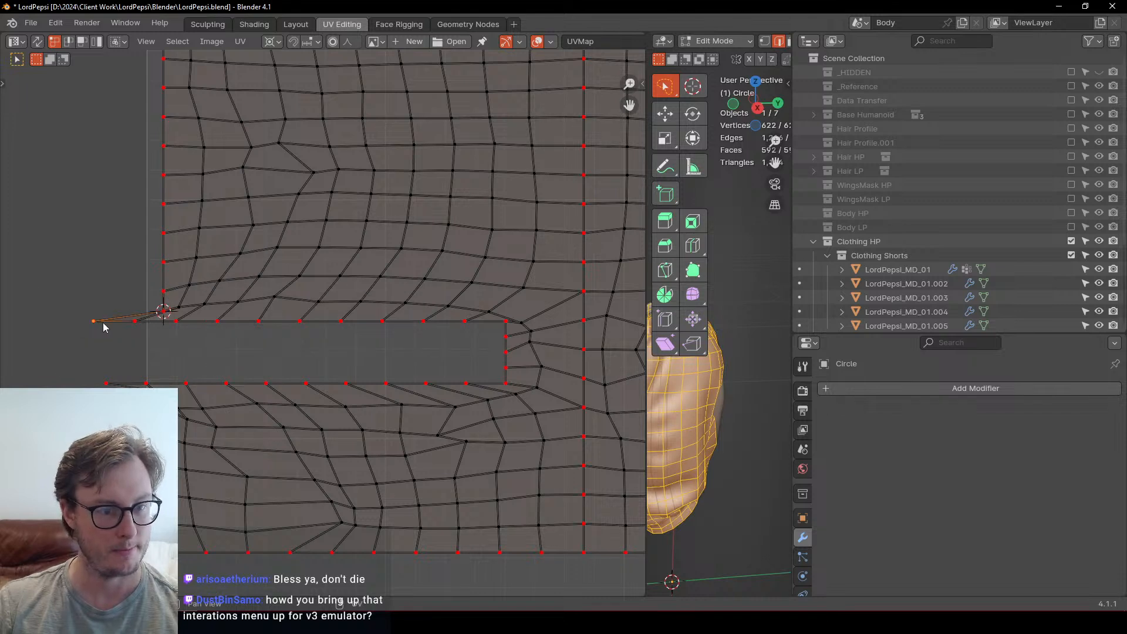
pyautogui.press('s')
pyautogui.press('x')
pyautogui.press('0')
pyautogui.press('Return')
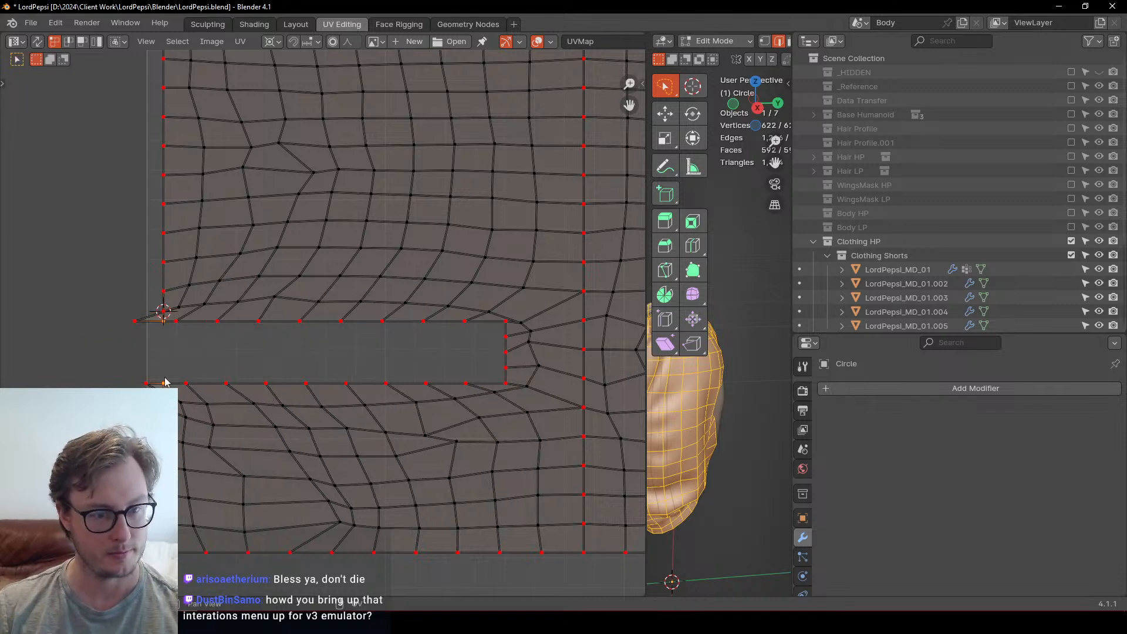
# Step: Try to select the slot's upper-edge vertices as a path and space them evenly
pyautogui.keyDown('ctrl'); pyautogui.click(506, 322); pyautogui.keyUp('ctrl')
pyautogui.press('q')
pyautogui.hotkey('ctrl', 'z')
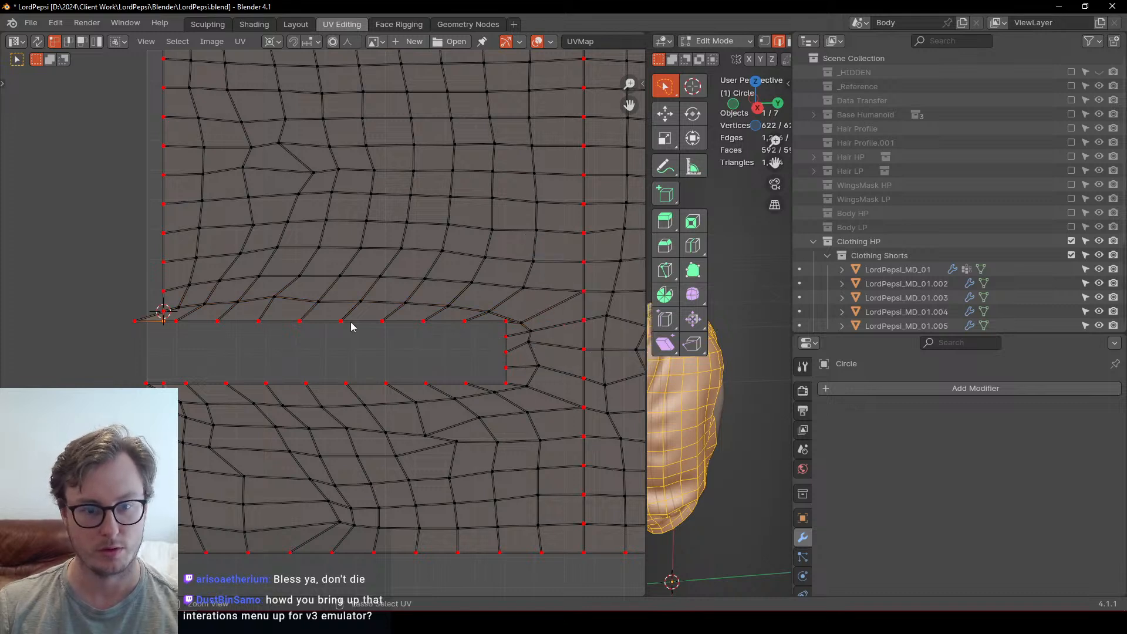
pyautogui.keyDown('ctrl'); pyautogui.click(352, 323); pyautogui.keyUp('ctrl')
pyautogui.hotkey('ctrl', 'z')
# Step: Limit the slot's boundary selection to its upper edge and distribute those vertices evenly
pyautogui.keyDown('alt'); pyautogui.click(158, 329); pyautogui.keyUp('alt')
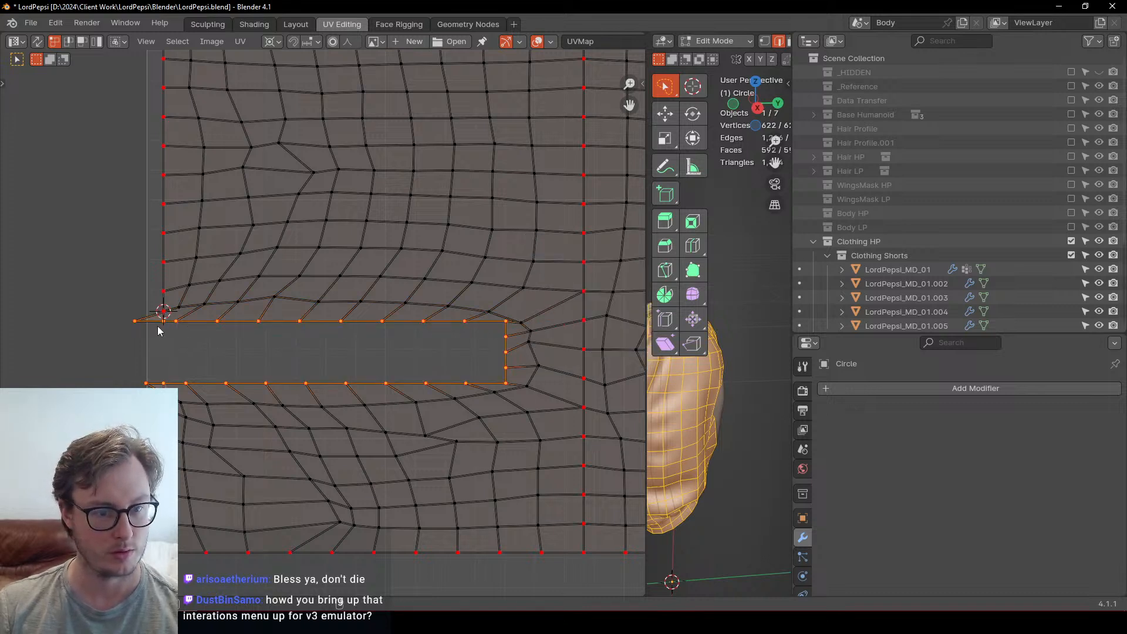
pyautogui.press('b')
pyautogui.moveTo(87, 326); pyautogui.dragTo(528, 408, button='middle')
pyautogui.press('q')
pyautogui.click(469, 342)
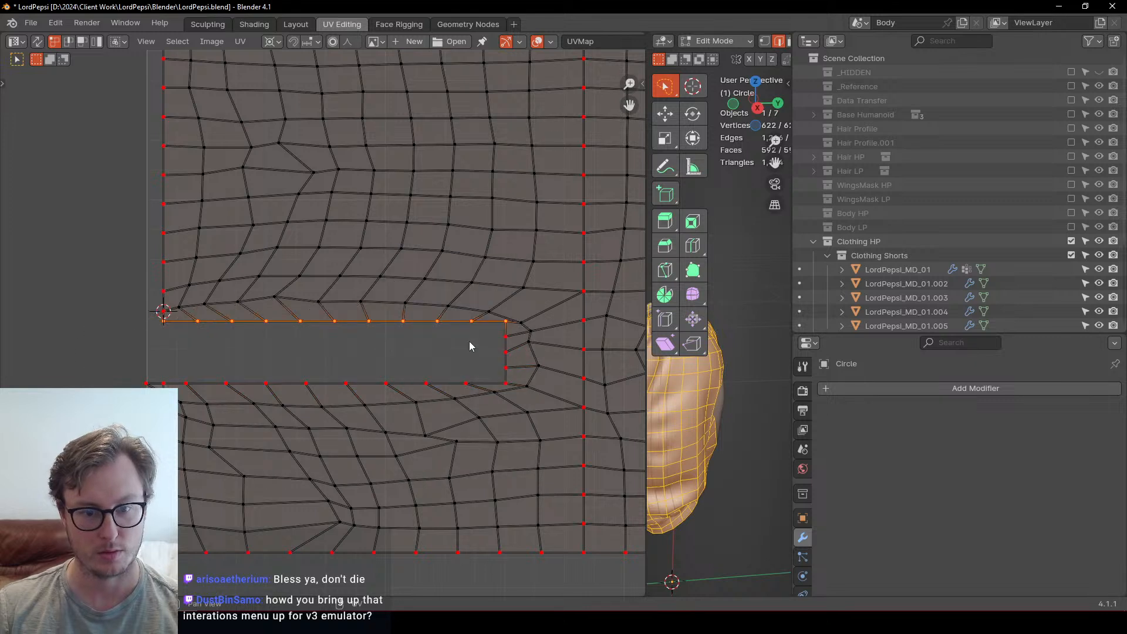
# Step: Limit the slot's boundary selection to its lower edge and distribute those vertices evenly
pyautogui.click(243, 319)
pyautogui.keyDown('alt'); pyautogui.click(234, 327); pyautogui.keyUp('alt')
pyautogui.press('b')
pyautogui.moveTo(76, 245); pyautogui.dragTo(526, 375, button='middle')
pyautogui.press('q')
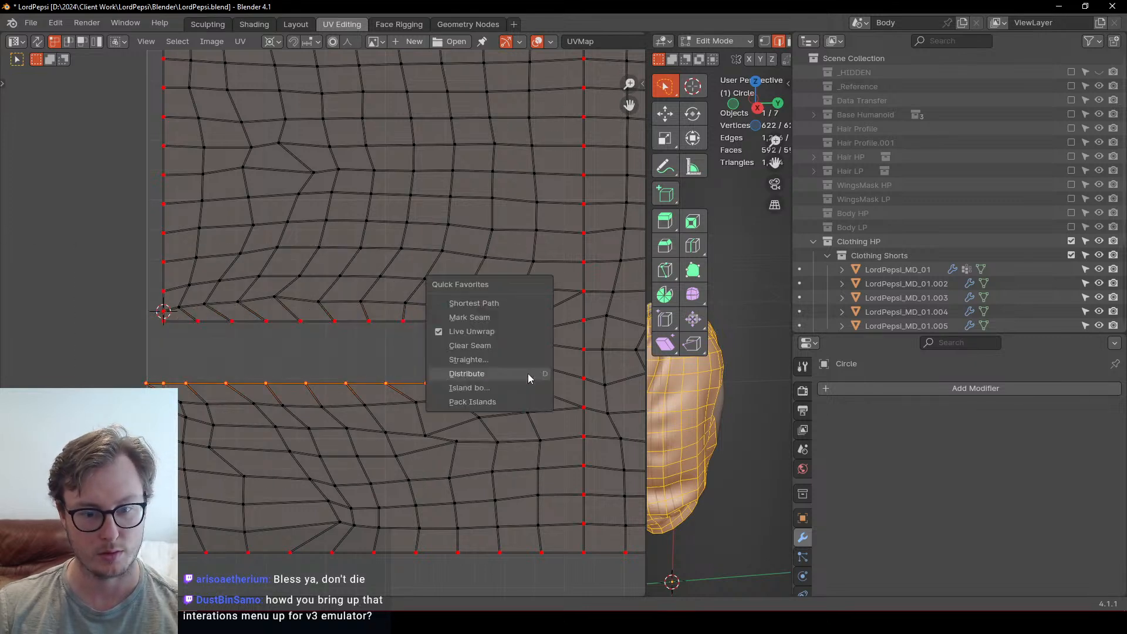
pyautogui.click(526, 375)
pyautogui.click(348, 377)
# Step: Select the slot's entire boundary and shorten it along X toward the island's left border
pyautogui.click(196, 322)
pyautogui.keyDown('alt'); pyautogui.click(428, 318); pyautogui.keyUp('alt')
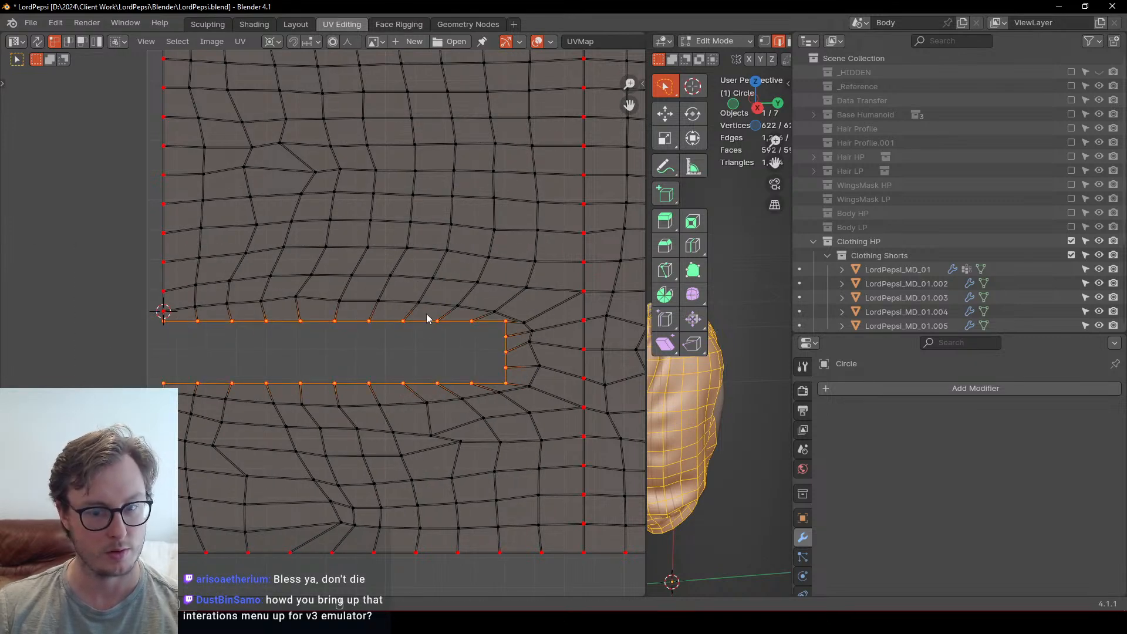
pyautogui.press('s')
pyautogui.press('x')
pyautogui.click(396, 321)
pyautogui.scroll(-5, 411, 294)
pyautogui.moveTo(427, 251); pyautogui.dragTo(438, 294, button='middle')
pyautogui.scroll(4, 438, 293)
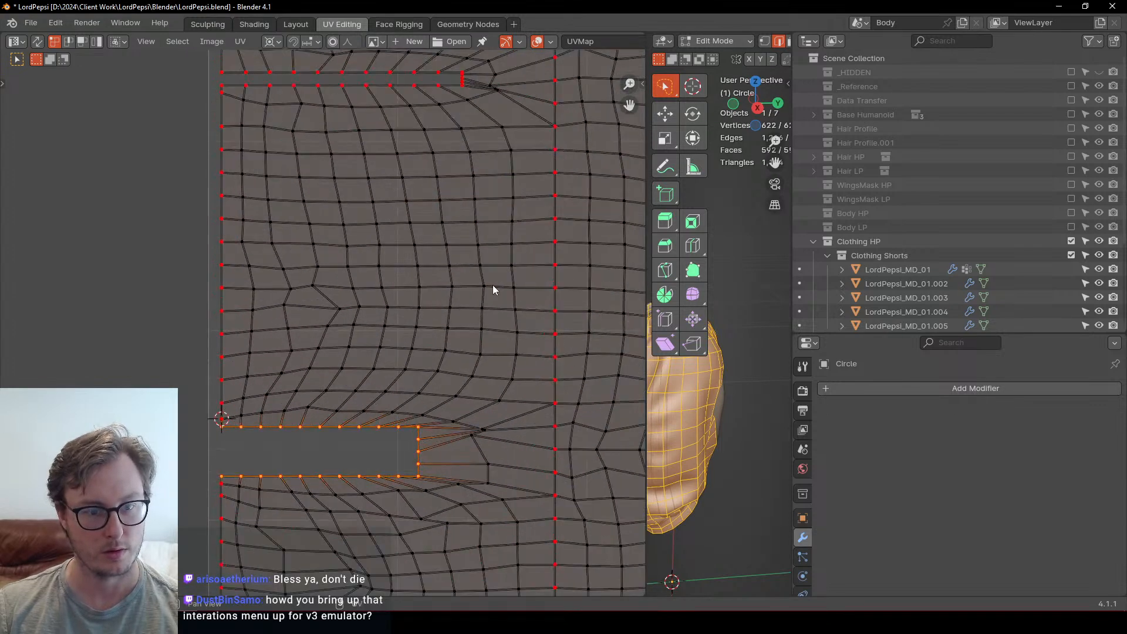
# Step: Try to narrow the slot along Y about the 2D cursor
pyautogui.press('s')
pyautogui.press('y')
pyautogui.click(373, 389)
pyautogui.hotkey('ctrl', 'z')
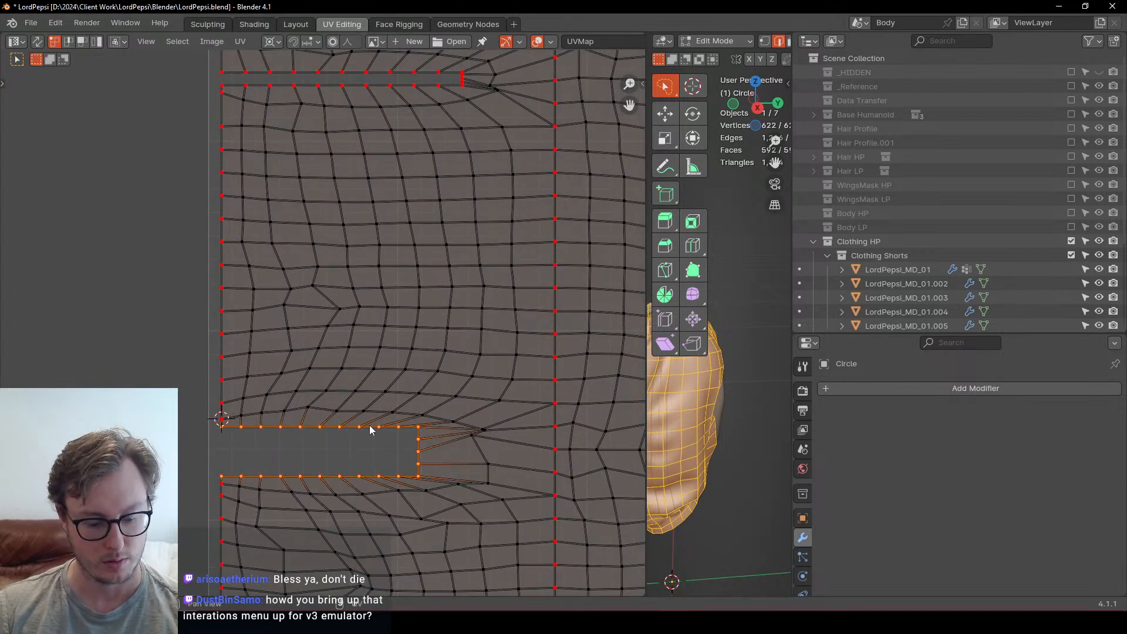
# Step: Narrow the slot about its own centre to about 0.29 along Y, shift it slightly up along Y, and save the file
pyautogui.press('s')
pyautogui.press('y')
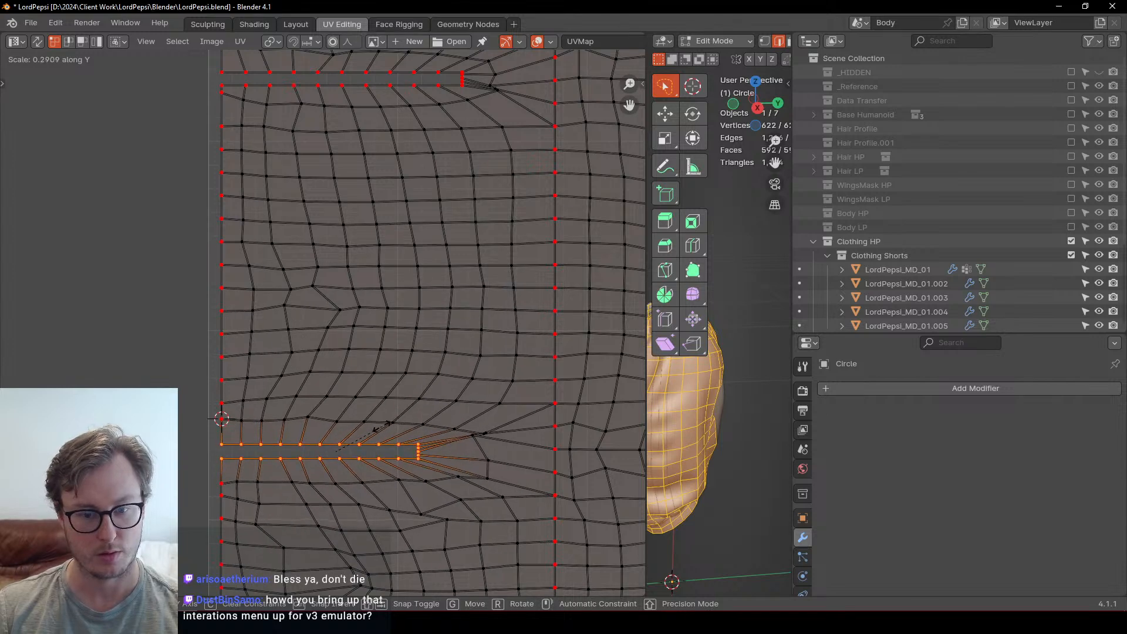
pyautogui.click(382, 426)
pyautogui.press('g')
pyautogui.press('y')
pyautogui.click(484, 360)
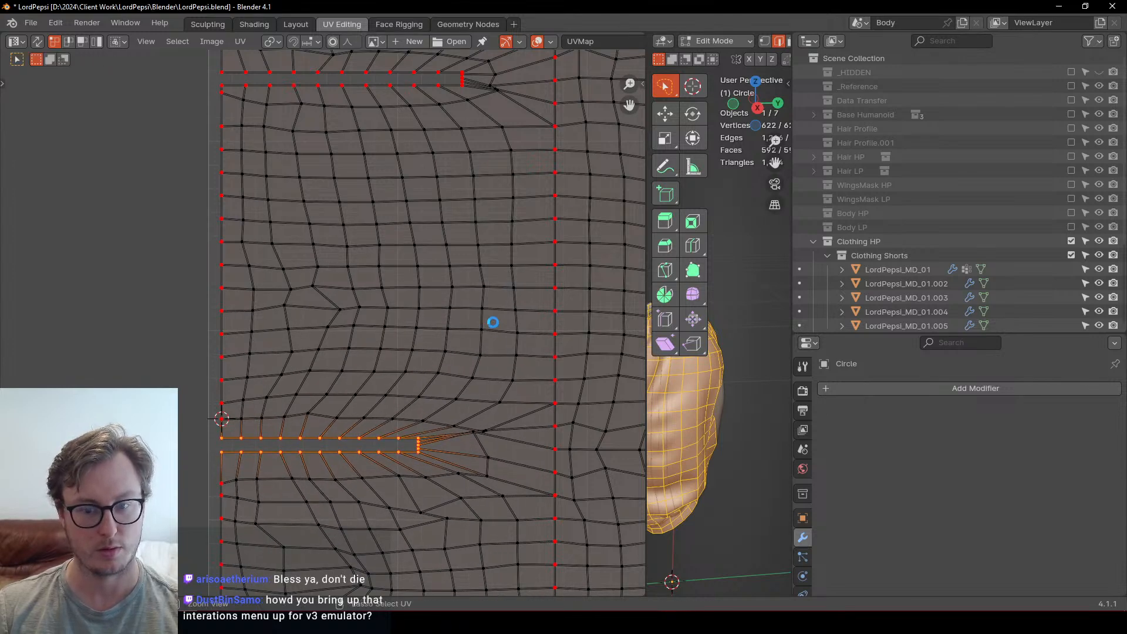
pyautogui.hotkey('ctrl', 's')
# Step: Select the right-end vertex columns of both slots and align them with each other using X scale 0
pyautogui.moveTo(493, 323); pyautogui.dragTo(451, 371, button='middle')
pyautogui.hotkey('alt', 'a')
pyautogui.press('b')
pyautogui.moveTo(411, 114); pyautogui.dragTo(426, 145)
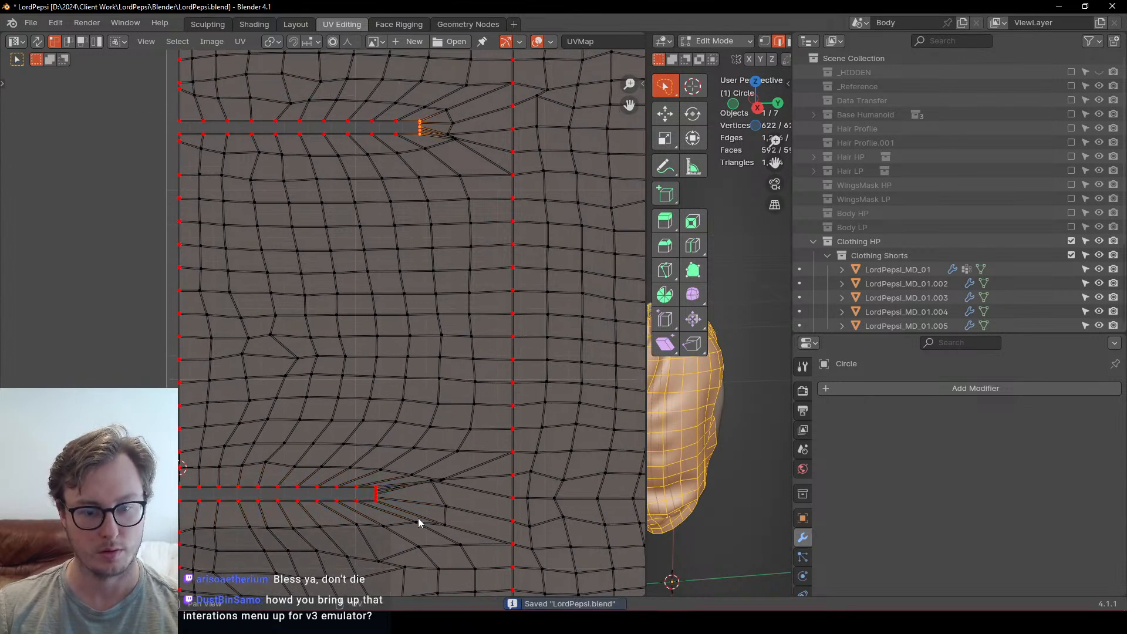
pyautogui.press('b')
pyautogui.moveTo(383, 502); pyautogui.dragTo(383, 504)
pyautogui.press('s')
pyautogui.press('x')
pyautogui.press('0')
pyautogui.click(377, 499)
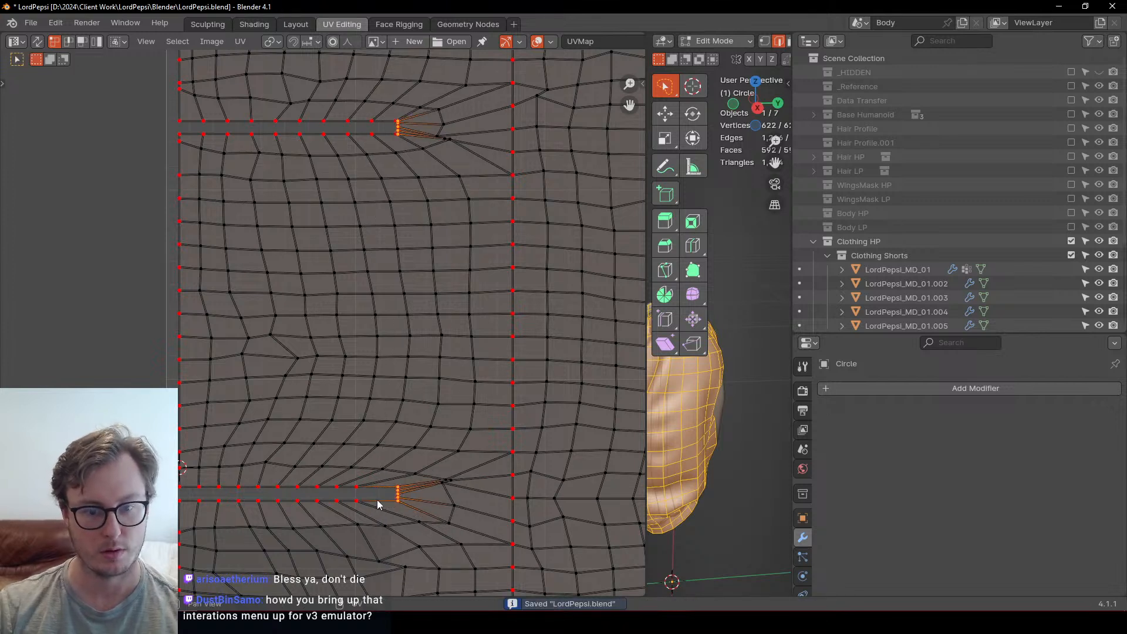
# Step: Move both slots' right-end columns right along X and save the file
pyautogui.press('g')
pyautogui.press('x')
pyautogui.click(412, 500)
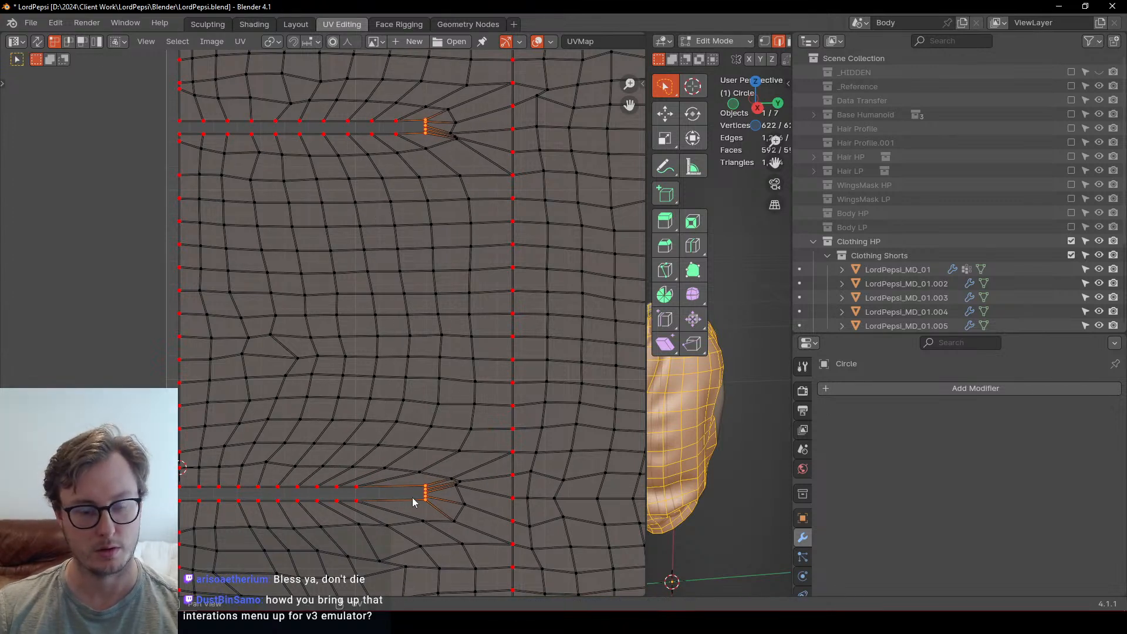
pyautogui.hotkey('ctrl', 's')
# Step: Select the boundaries of both slots and examine their right ends up close
pyautogui.keyDown('alt'); pyautogui.click(385, 490); pyautogui.keyUp('alt')
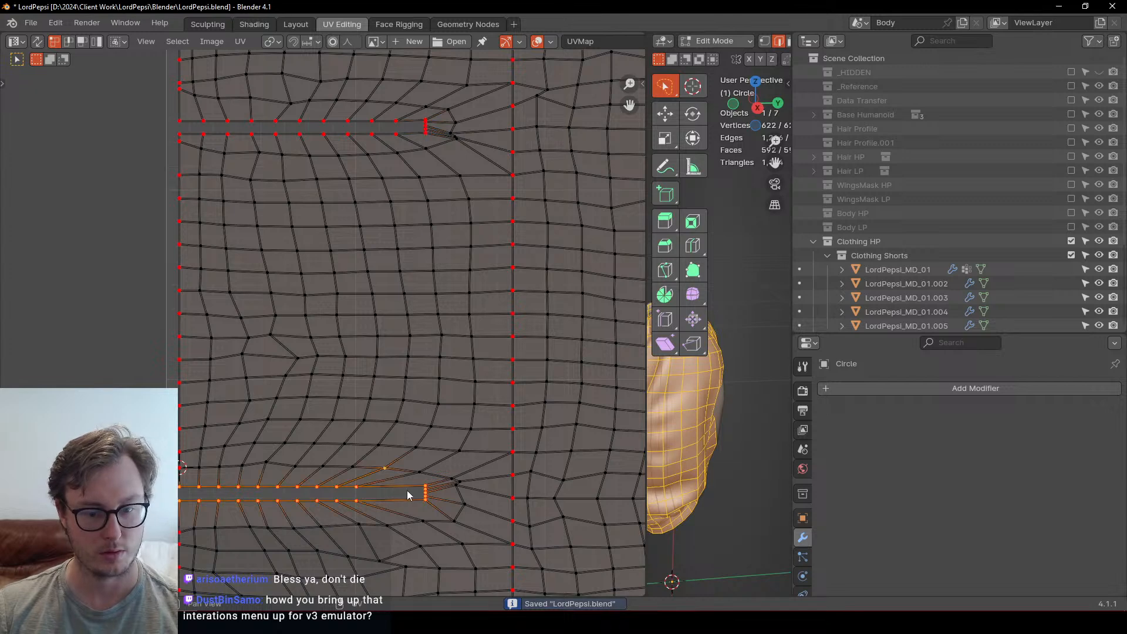
pyautogui.keyDown('alt'); pyautogui.keyDown('shift'); pyautogui.click(394, 122); pyautogui.keyUp('shift'); pyautogui.keyUp('alt')
pyautogui.scroll(5, 460, 111)
pyautogui.moveTo(375, 147); pyautogui.dragTo(367, 309, button='middle')
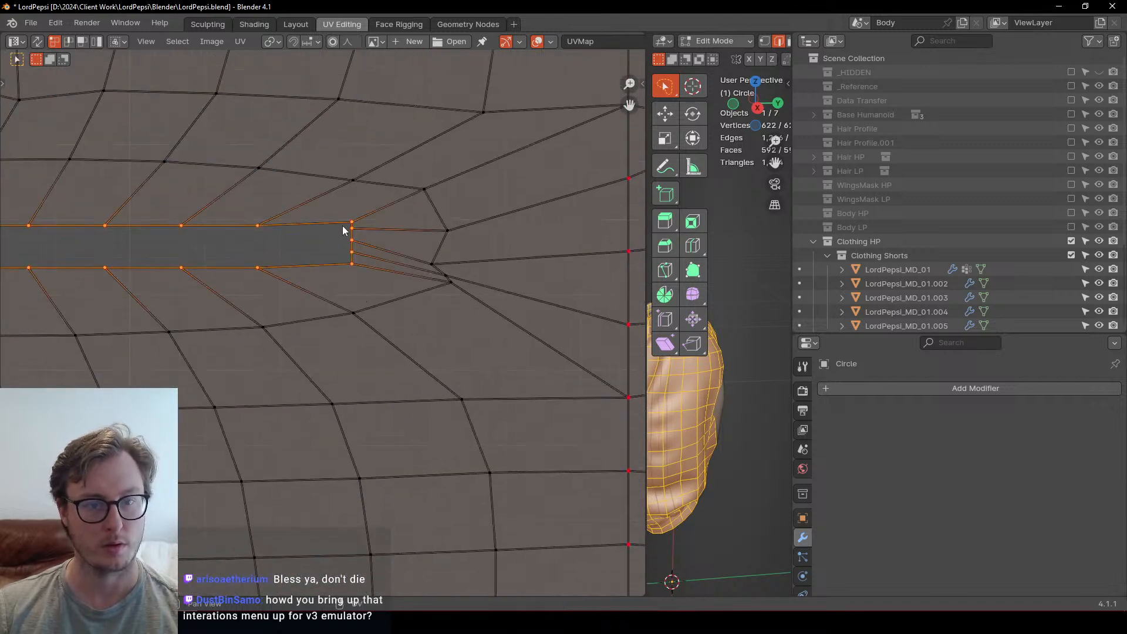
pyautogui.scroll(-3, 361, 273)
pyautogui.keyDown('shift'); pyautogui.moveTo(357, 534); pyautogui.dragTo(375, 160, button='middle'); pyautogui.keyUp('shift')
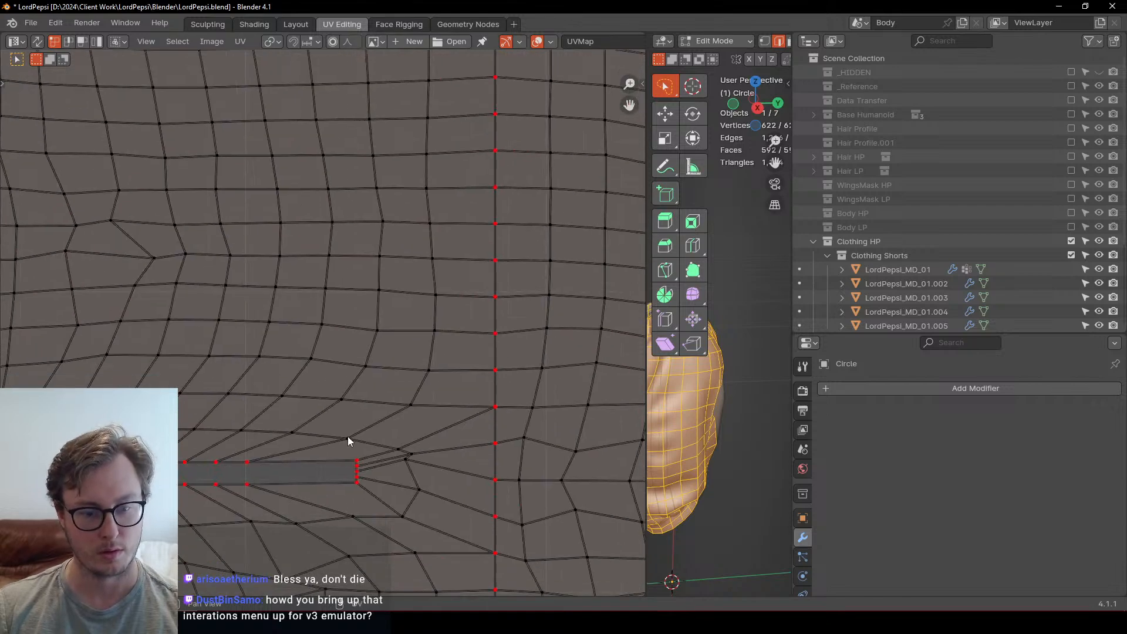
# Step: Evenly distribute the vertices of the lower slot's right-end column
pyautogui.moveTo(348, 439); pyautogui.dragTo(379, 498)
pyautogui.press('q')
pyautogui.click(450, 484)
pyautogui.click(348, 466)
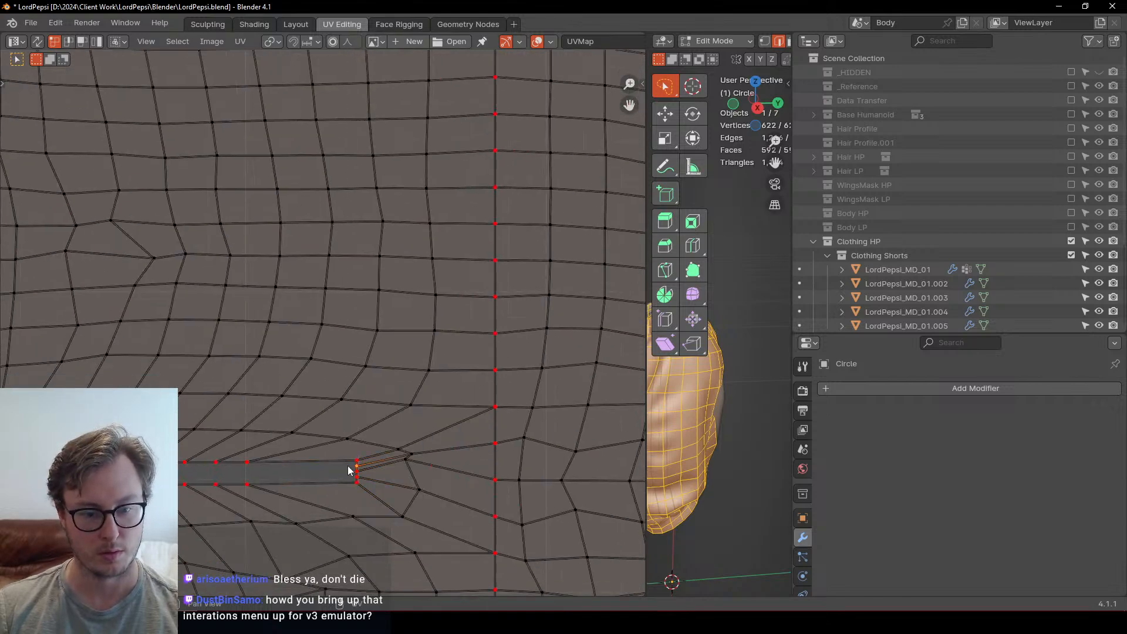
# Step: Select the boundaries of both slots and deselect the middle vertices of the upper slot's right end
pyautogui.keyDown('alt'); pyautogui.click(348, 466); pyautogui.keyUp('alt')
pyautogui.scroll(-4, 329, 334)
pyautogui.moveTo(329, 203); pyautogui.dragTo(387, 310, button='middle')
pyautogui.keyDown('alt'); pyautogui.keyDown('shift'); pyautogui.click(354, 205); pyautogui.keyUp('shift'); pyautogui.keyUp('alt')
pyautogui.scroll(4, 346, 227)
pyautogui.scroll(3, 385, 291)
pyautogui.scroll(4, 395, 329)
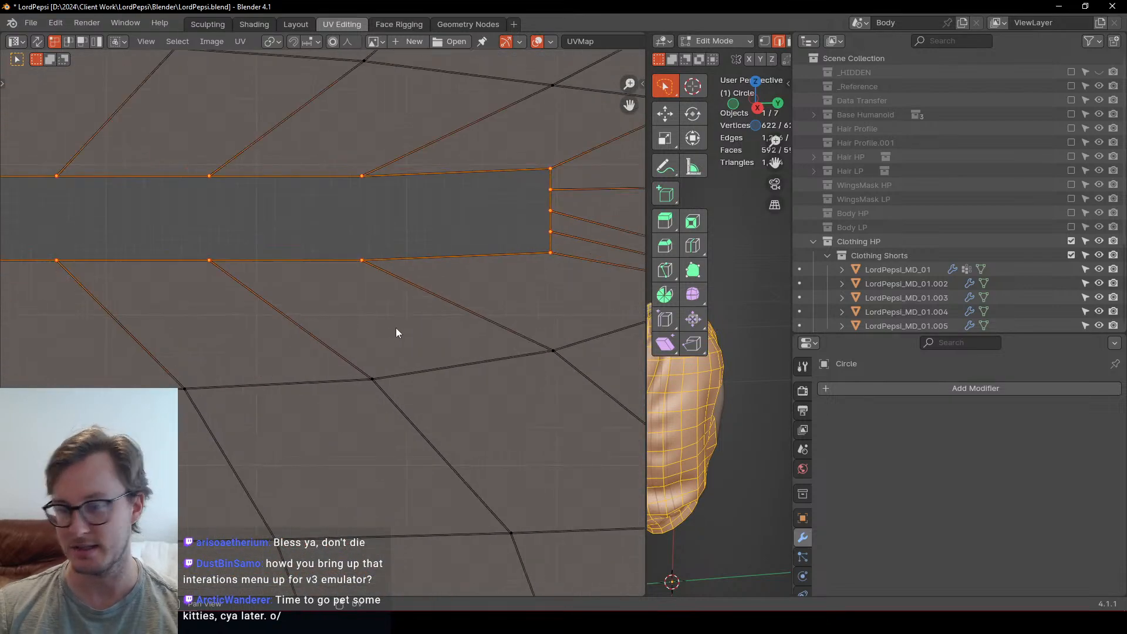
pyautogui.press('b')
pyautogui.moveTo(620, 213); pyautogui.dragTo(623, 217, button='middle')
pyautogui.scroll(-12, 402, 354)
pyautogui.moveTo(346, 373); pyautogui.dragTo(355, 313, button='middle')
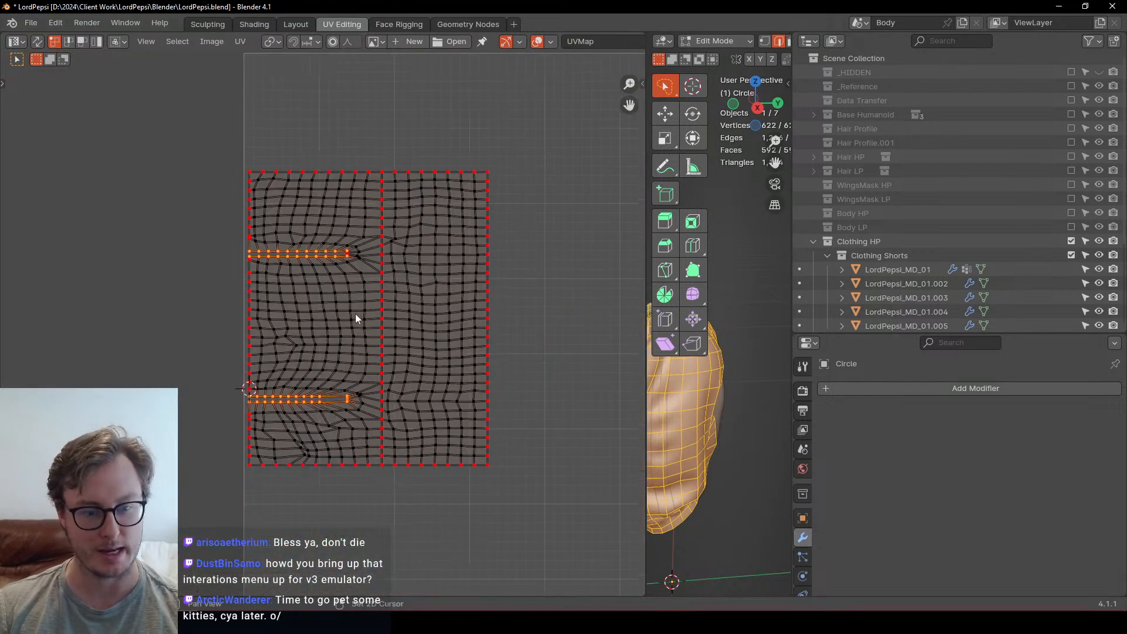
# Step: Deselect the middle vertices of the lower slot's right end and evenly distribute the vertices along the slots' long edges
pyautogui.scroll(9, 352, 391)
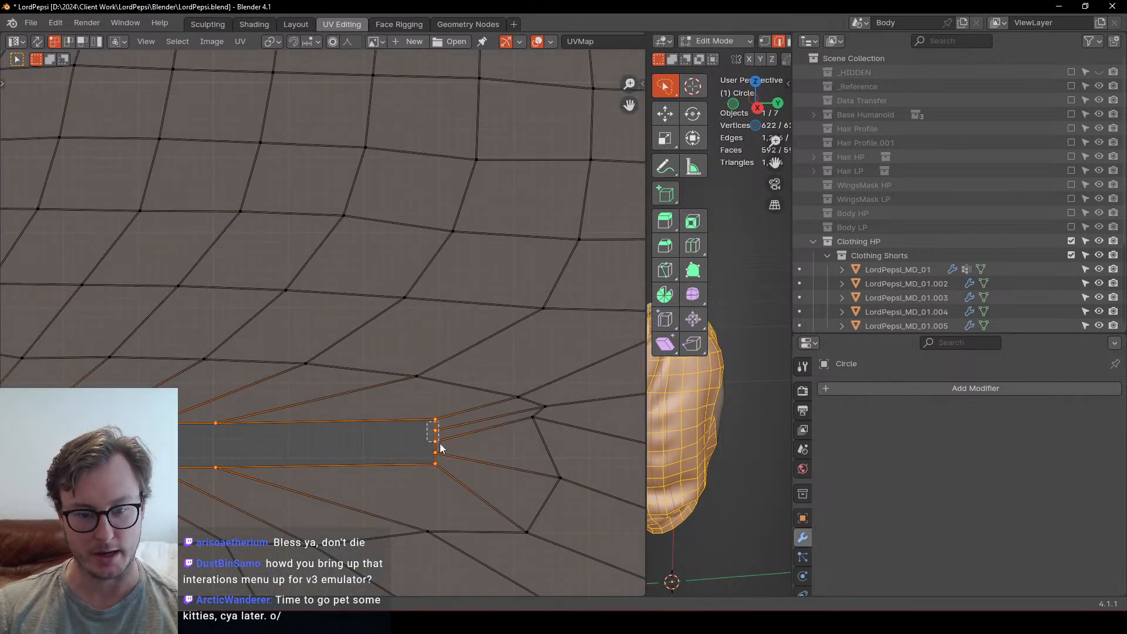
pyautogui.press('.')
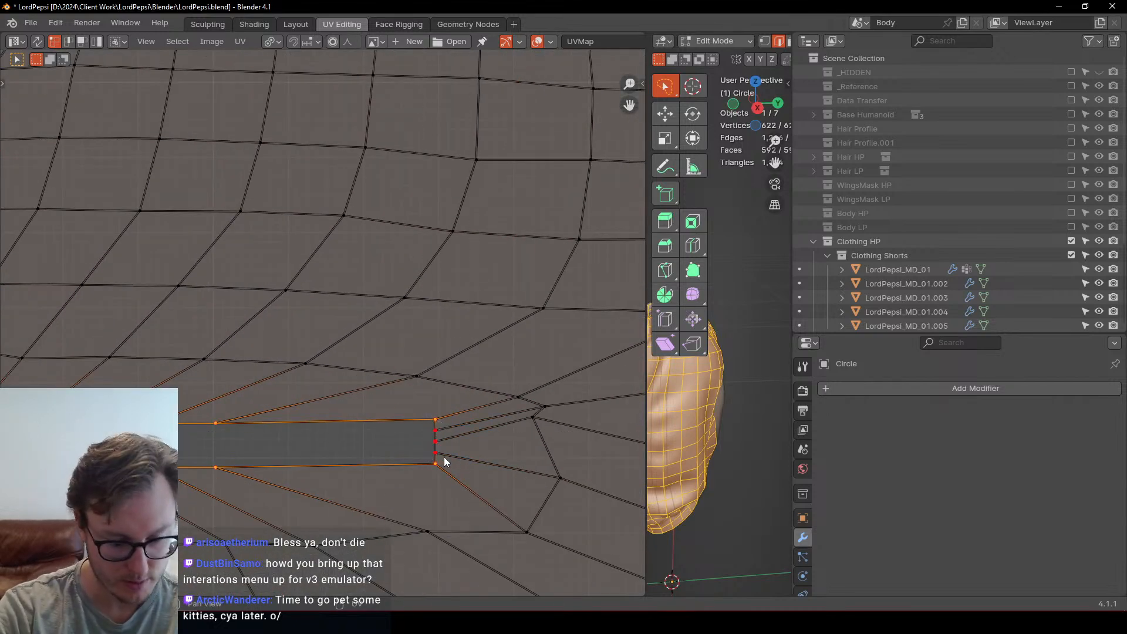
pyautogui.press('s')
pyautogui.press('Escape')
pyautogui.rightClick(441, 454)
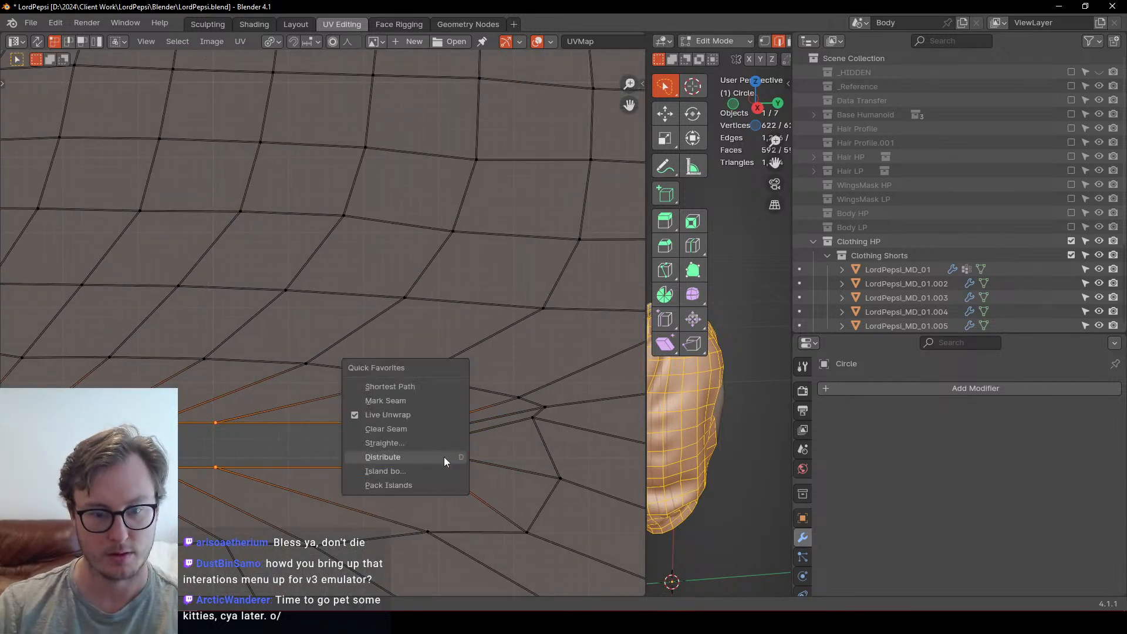
pyautogui.click(413, 445)
pyautogui.scroll(-3, 401, 459)
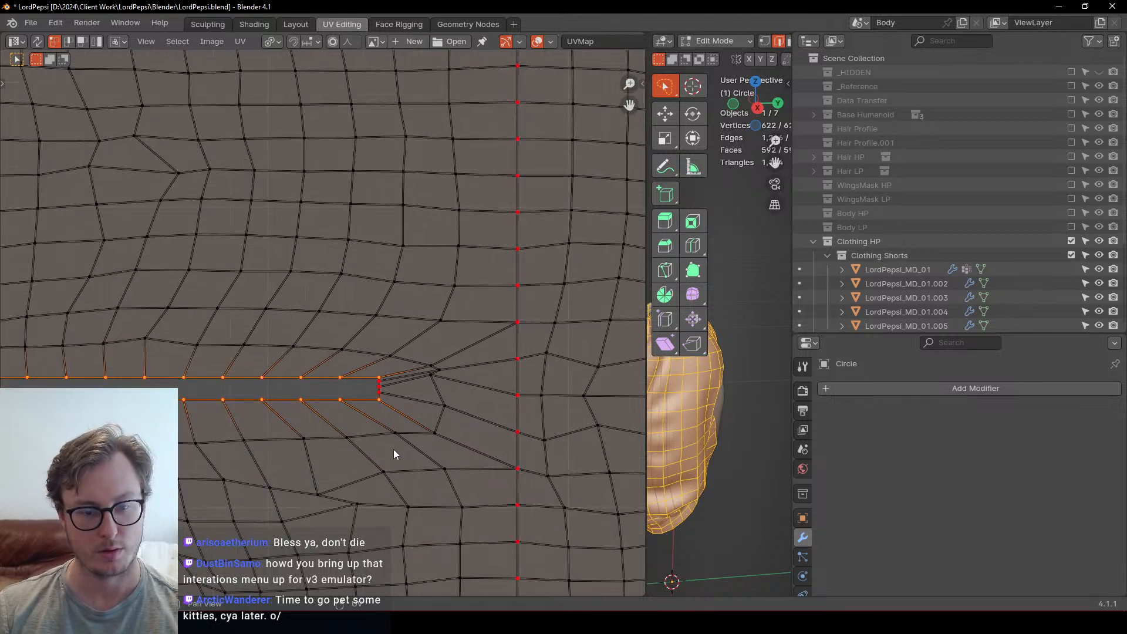
# Step: Select the right-end vertex columns of both slots and distribute their vertices evenly
pyautogui.scroll(3, 383, 436)
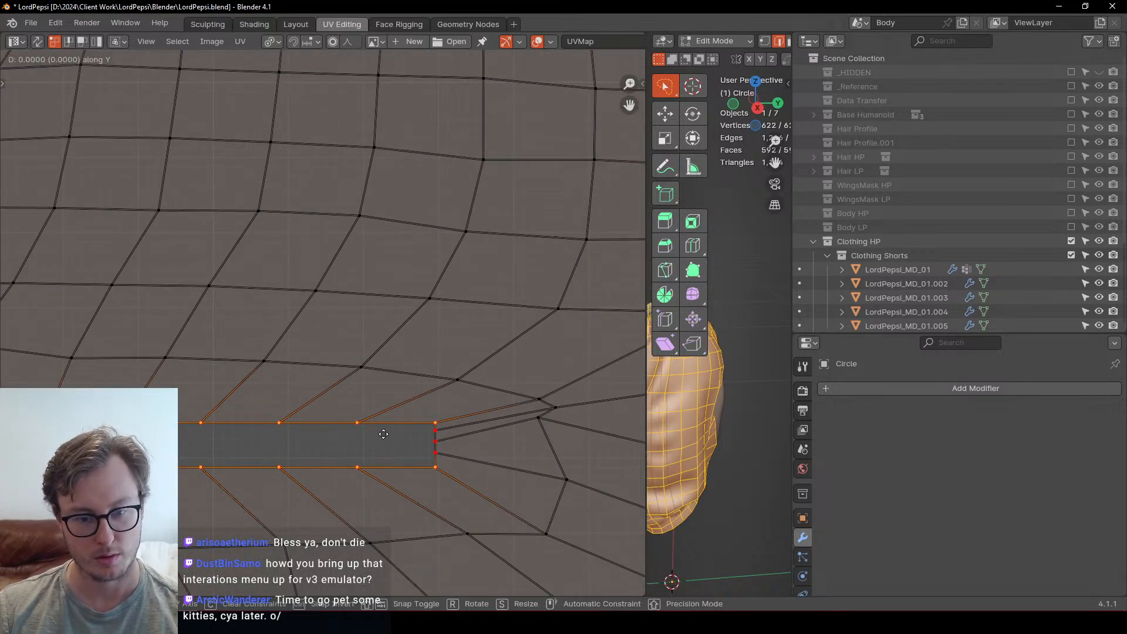
pyautogui.keyDown('alt'); pyautogui.click(433, 443); pyautogui.keyUp('alt')
pyautogui.scroll(-4, 445, 459)
pyautogui.moveTo(445, 459); pyautogui.dragTo(370, 238, button='middle')
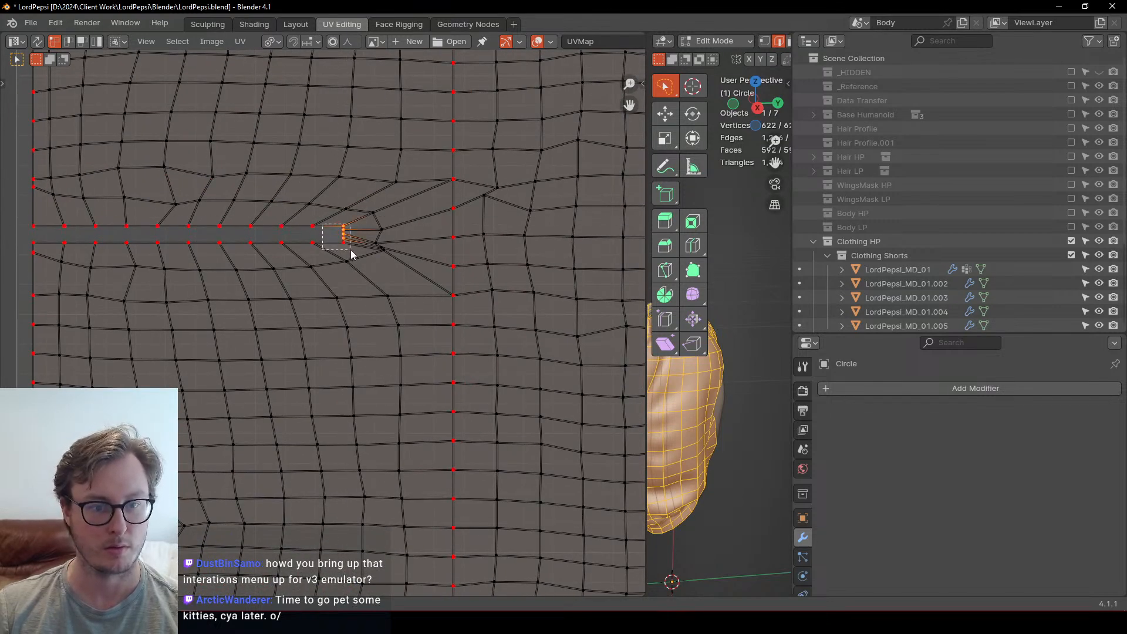
pyautogui.keyDown('shift'); pyautogui.moveTo(350, 250); pyautogui.dragTo(351, 251); pyautogui.keyUp('shift')
pyautogui.press('q')
pyautogui.click(456, 269)
# Step: Select the vertices along the UV island's left boundary and distribute them evenly
pyautogui.scroll(-4, 301, 294)
pyautogui.moveTo(295, 290); pyautogui.dragTo(350, 273, button='middle')
pyautogui.scroll(1, 253, 217)
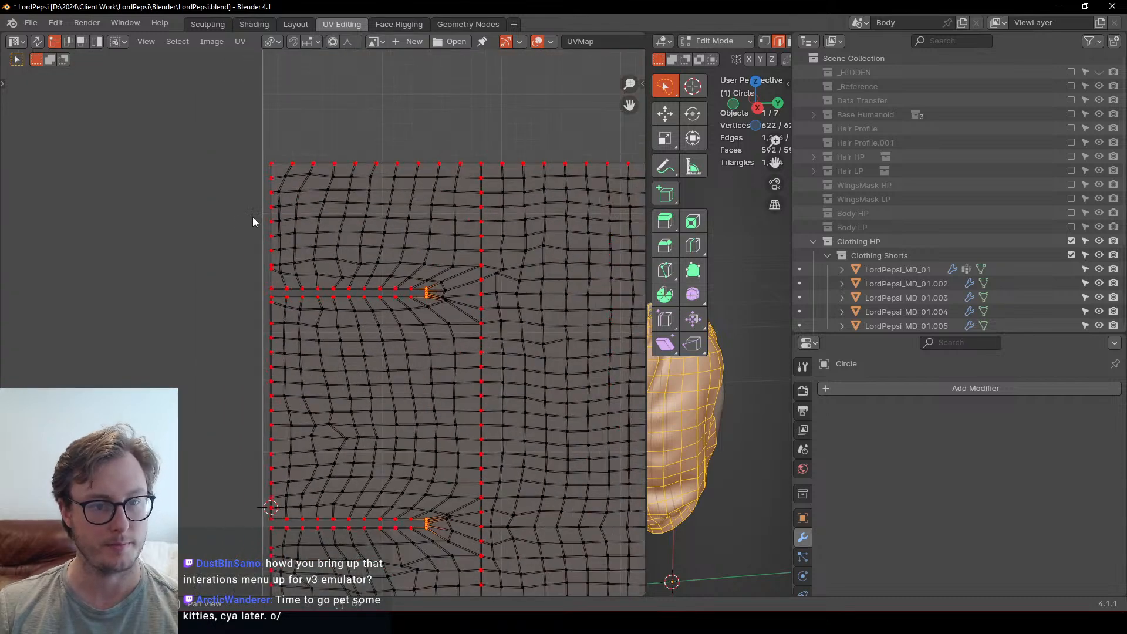
pyautogui.moveTo(268, 431); pyautogui.dragTo(249, 234, button='middle')
pyautogui.press('q')
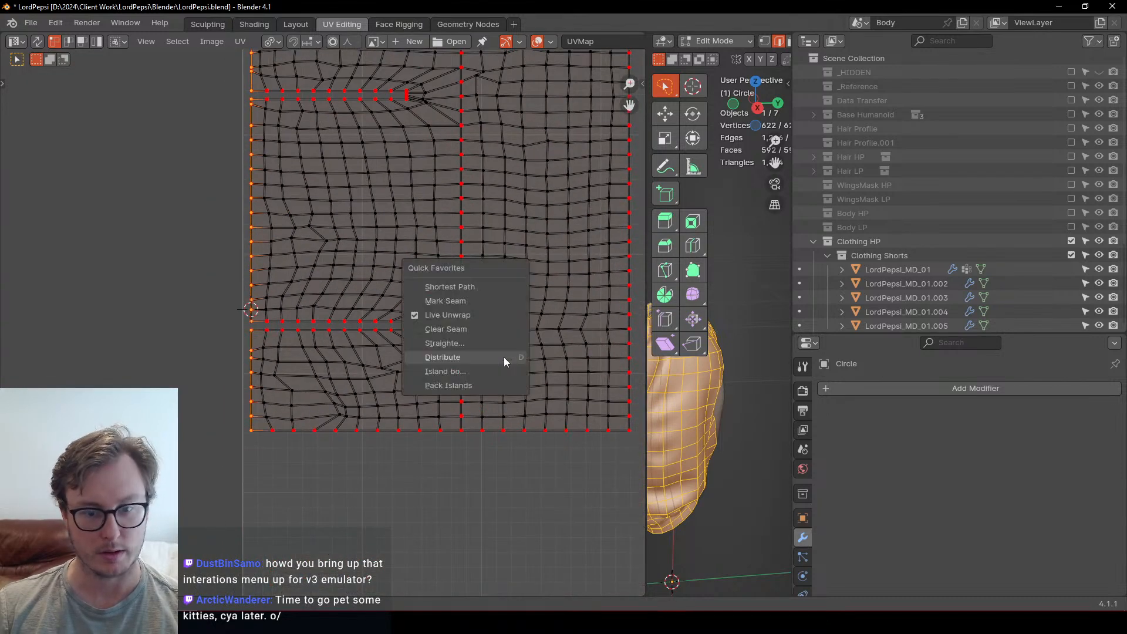
pyautogui.click(504, 357)
pyautogui.moveTo(425, 275); pyautogui.dragTo(392, 375, button='middle')
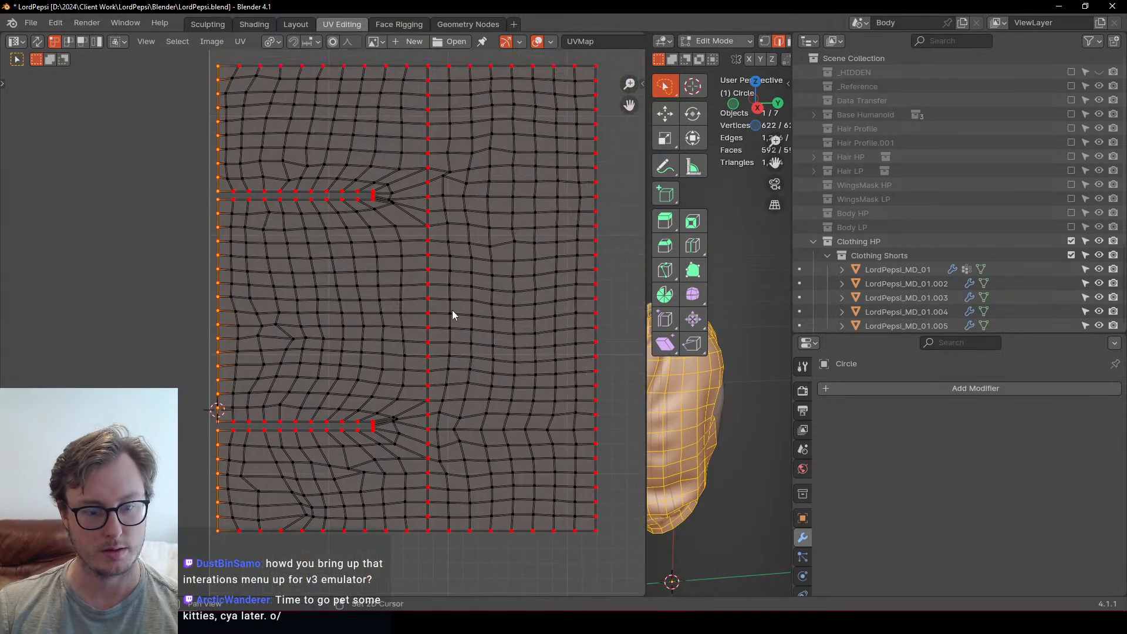
# Step: Enlarge the 3D viewport, switch to Object Mode with Material Preview shading, and isolate the shorts in local view
pyautogui.click(299, 533)
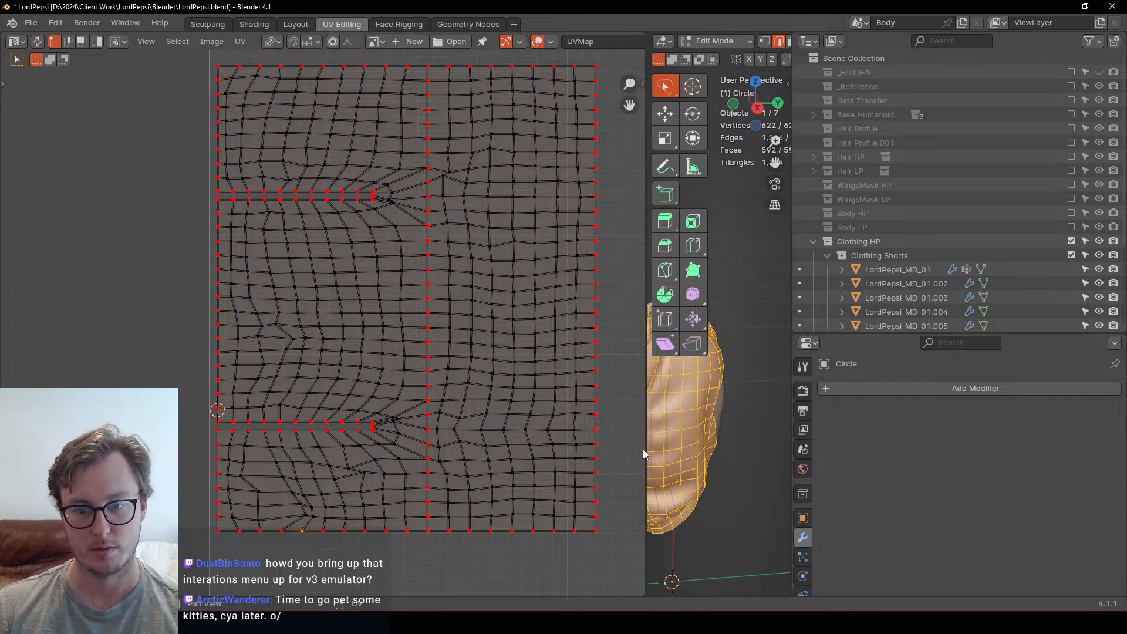
pyautogui.moveTo(646, 452); pyautogui.dragTo(133, 411)
pyautogui.press('Tab')
pyautogui.moveTo(498, 376); pyautogui.dragTo(583, 358, button='middle')
pyautogui.scroll(-2, 583, 358)
pyautogui.press('z')
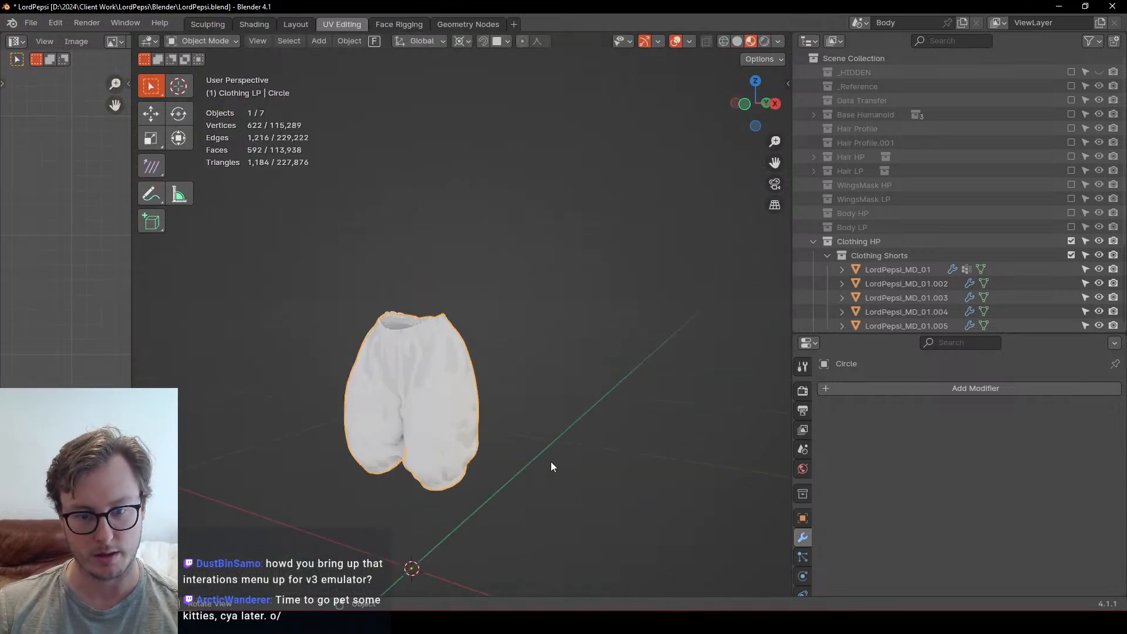
pyautogui.press('KP_Divide')
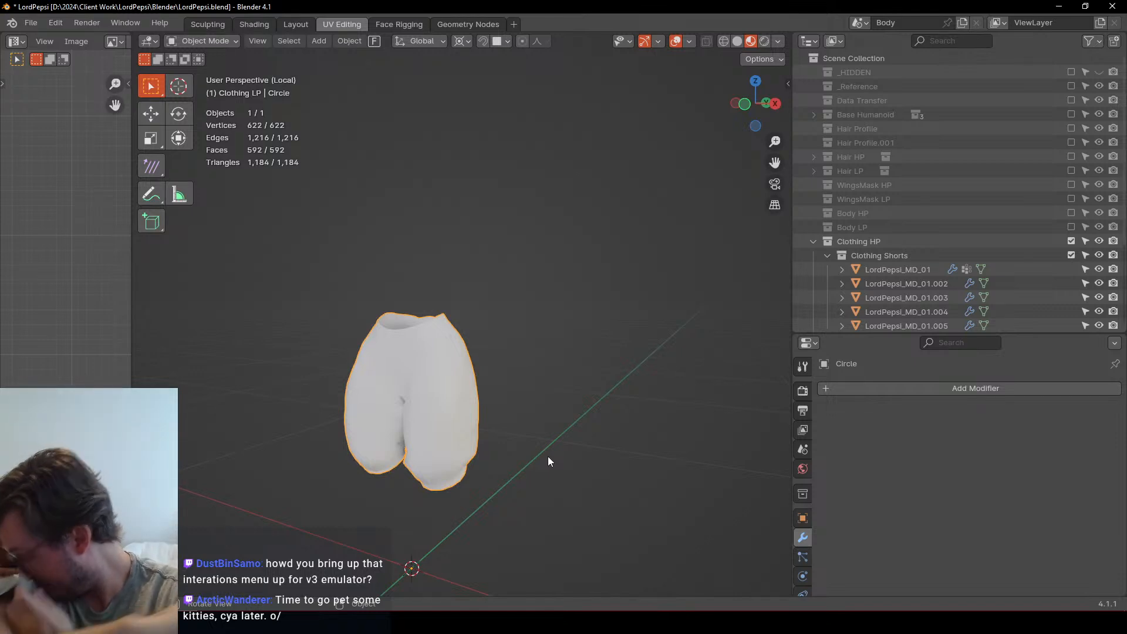
# Step: Assign the existing LordPepsi Body material to the shorts
pyautogui.scroll(-3, 805, 552)
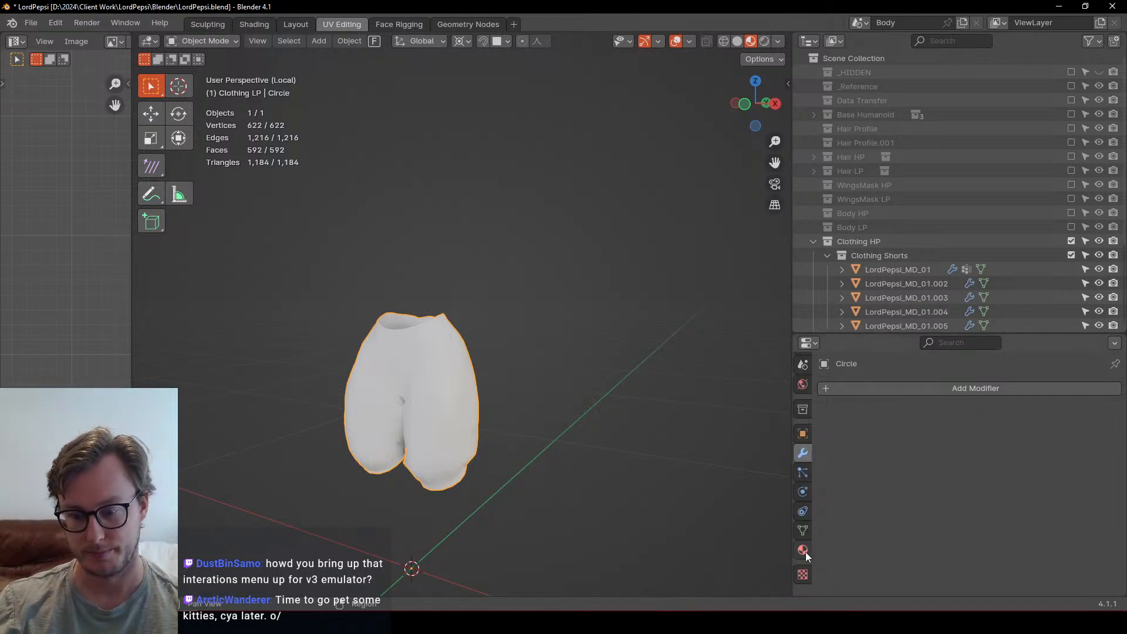
pyautogui.click(803, 550)
pyautogui.click(828, 446)
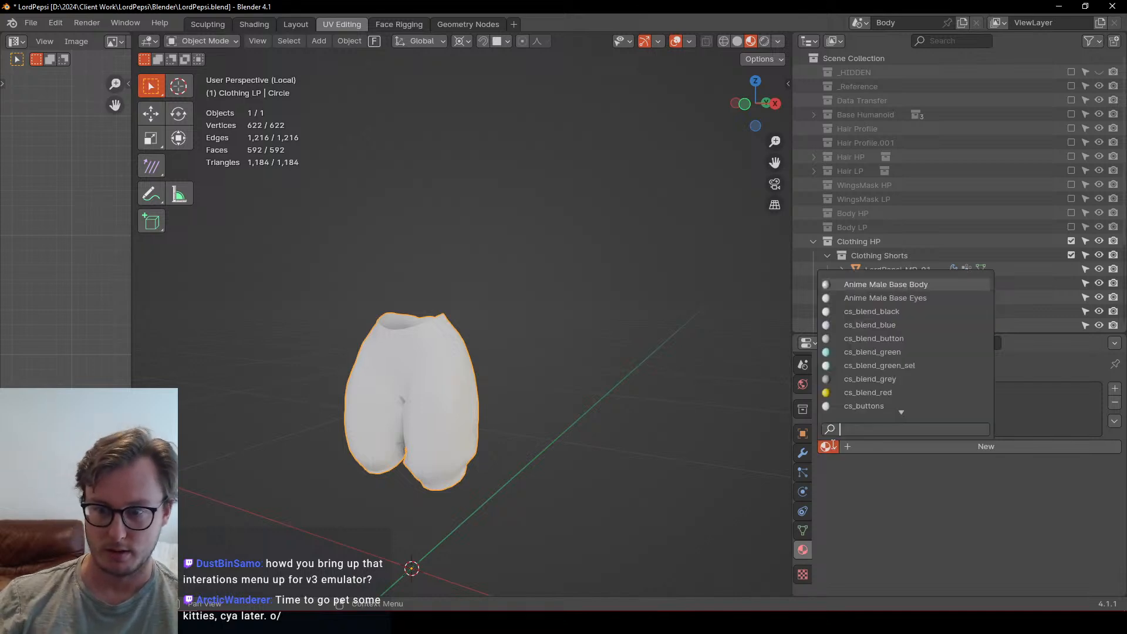
pyautogui.write('ha')
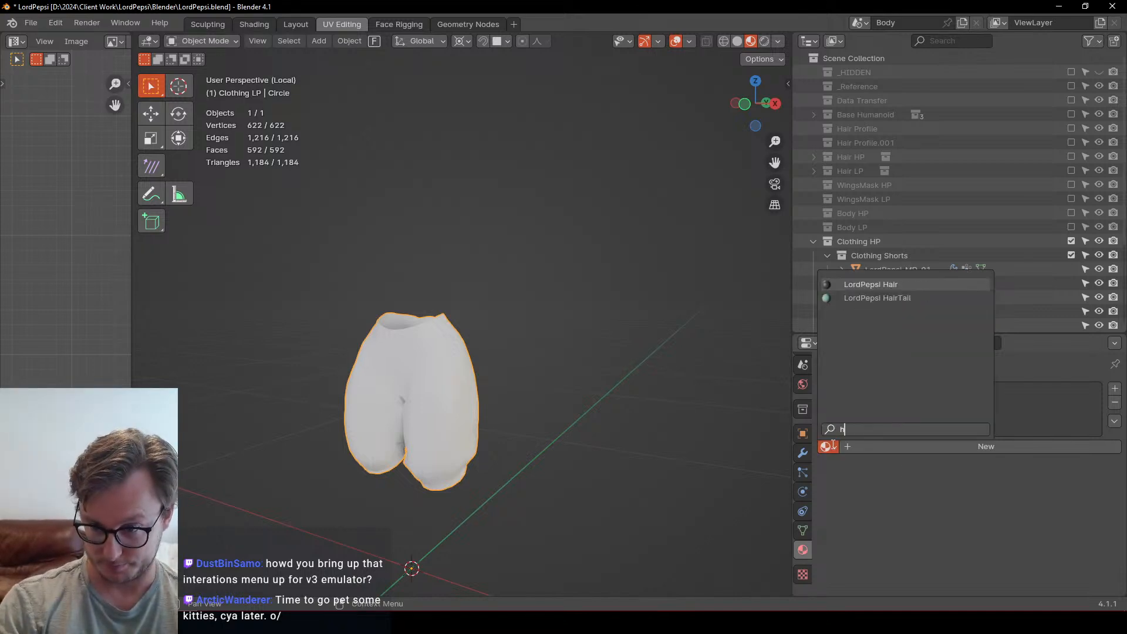
pyautogui.press('BackSpace')
pyautogui.write('body')
pyautogui.press('Return')
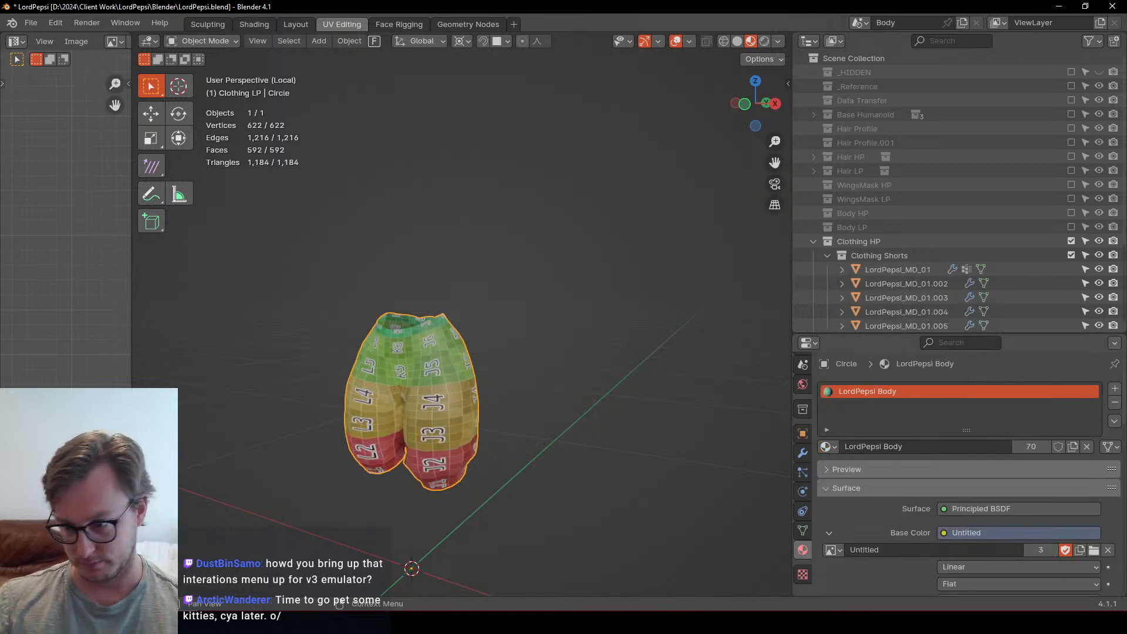
# Step: Duplicate the shorts' material as a separate copy and rename it LordPepsi Clothing
pyautogui.click(1073, 447)
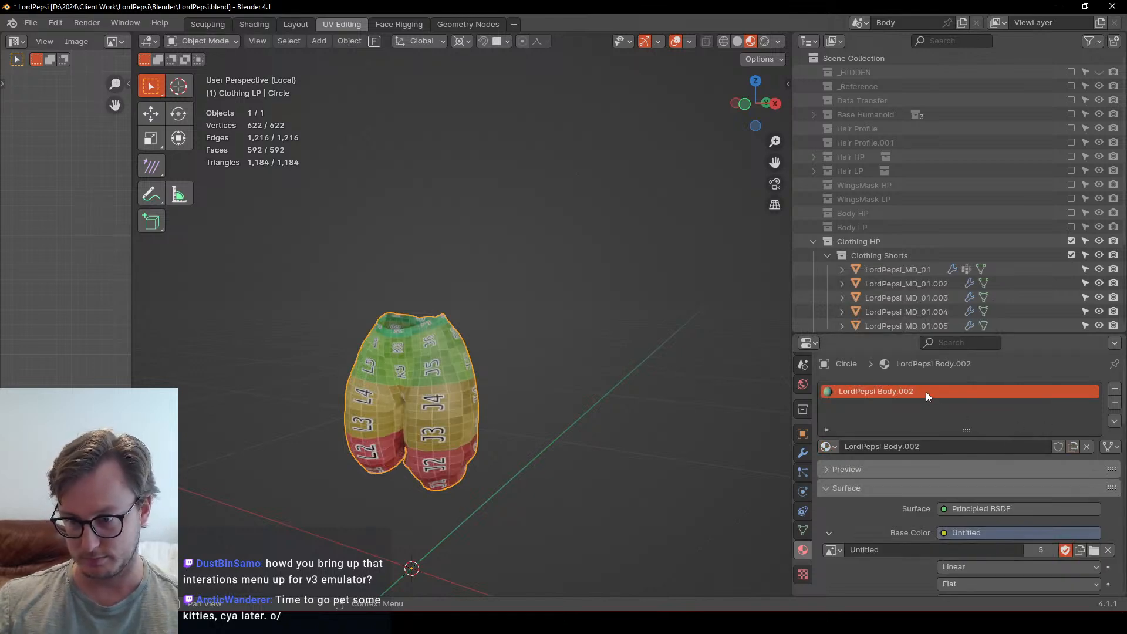
pyautogui.doubleClick(925, 392)
pyautogui.press('End')
pyautogui.press('BackSpace')
pyautogui.press('BackSpace')
pyautogui.press('BackSpace')
pyautogui.press('BackSpace')
pyautogui.press('BackSpace')
pyautogui.press('BackSpace')
pyautogui.press('BackSpace')
pyautogui.press('BackSpace')
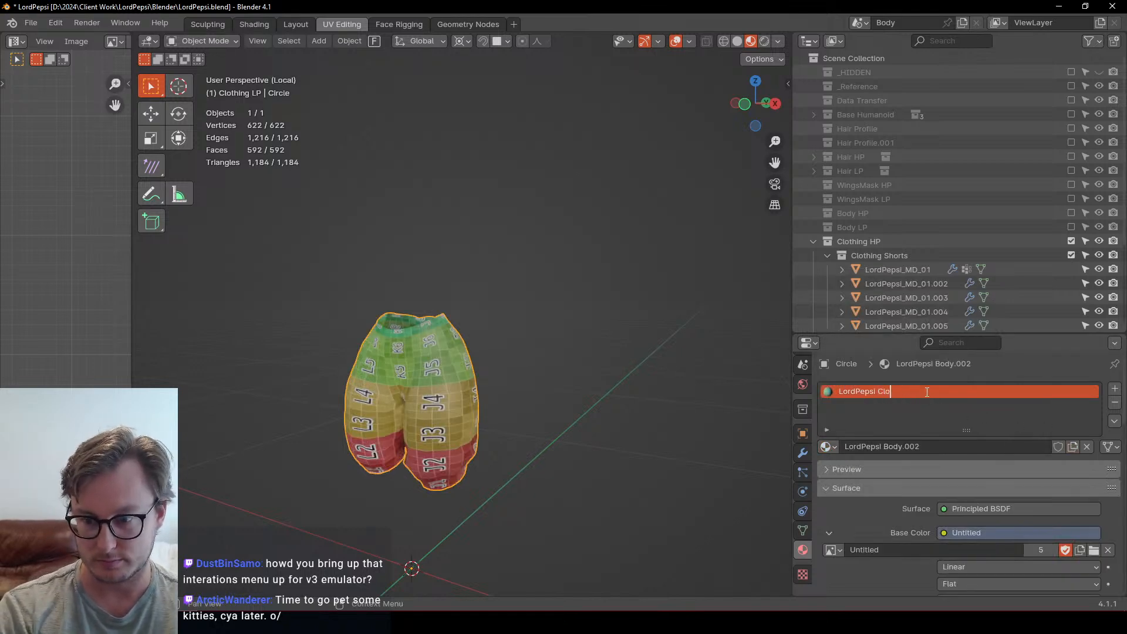
pyautogui.write('Clothing')
pyautogui.press('Return')
# Step: Edit the shorts mesh with a wider UV editor, place the 2D cursor atop the vertical seam, and select the slotted UV section beside it
pyautogui.moveTo(557, 399); pyautogui.dragTo(411, 376, button='middle')
pyautogui.press('Tab')
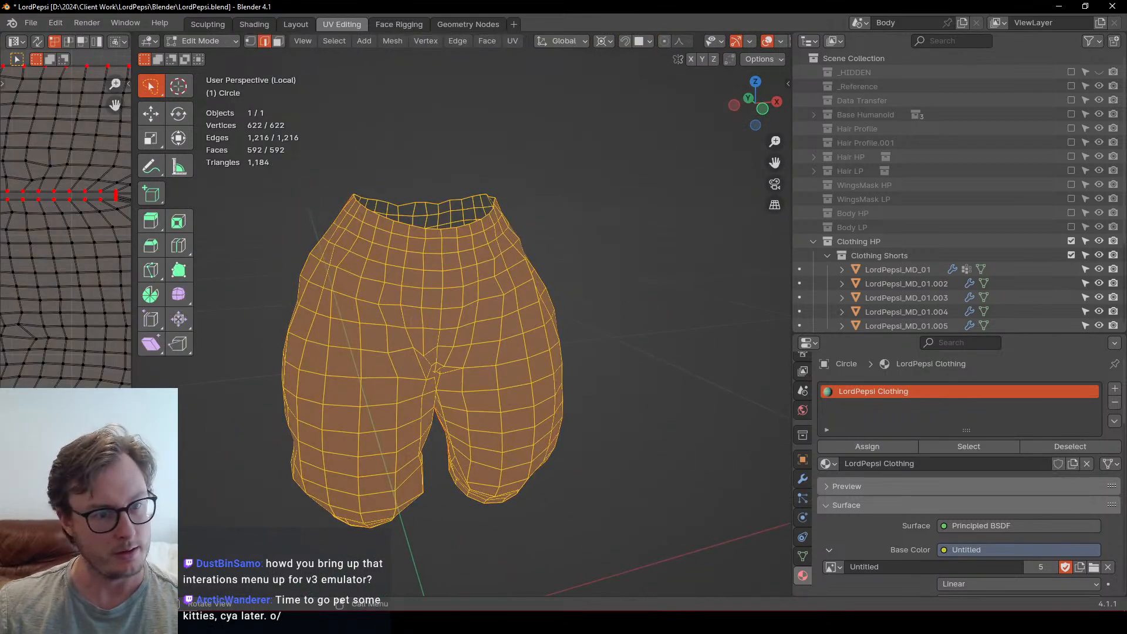
pyautogui.moveTo(306, 375); pyautogui.dragTo(440, 376)
pyautogui.moveTo(311, 308); pyautogui.dragTo(88, 306, button='middle')
pyautogui.scroll(-4, 222, 212)
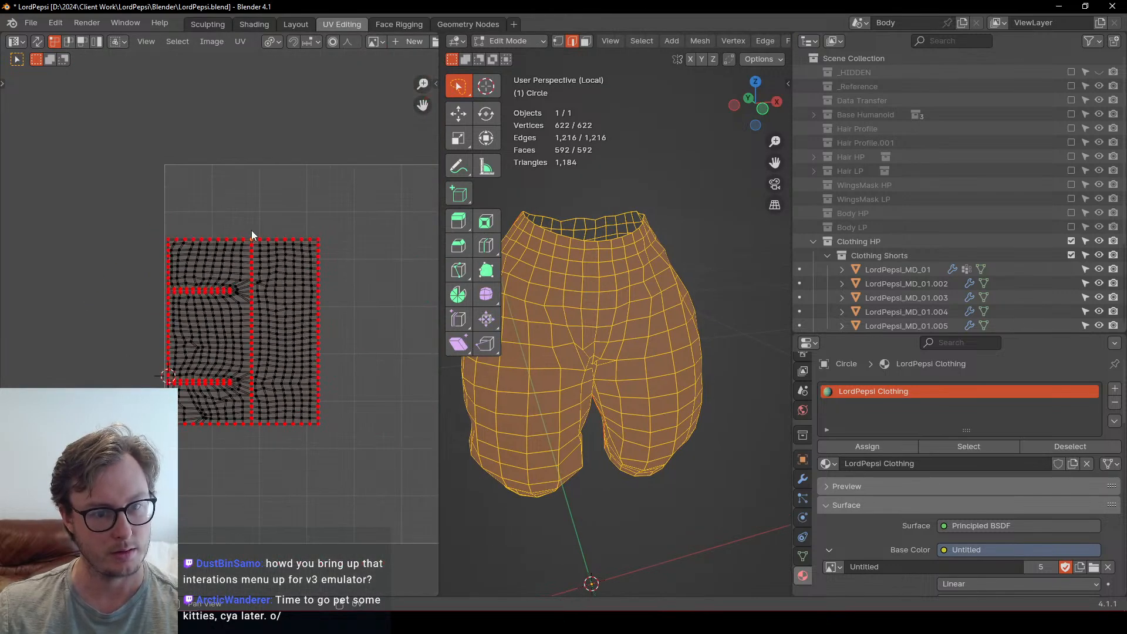
pyautogui.moveTo(151, 200); pyautogui.dragTo(256, 468)
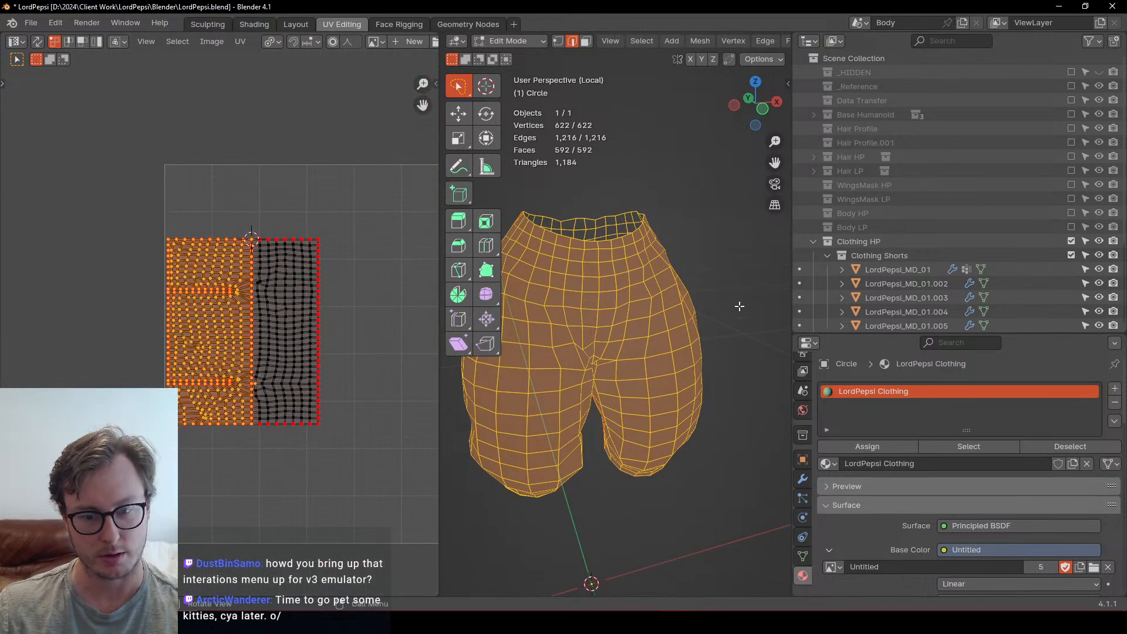
pyautogui.press('q')
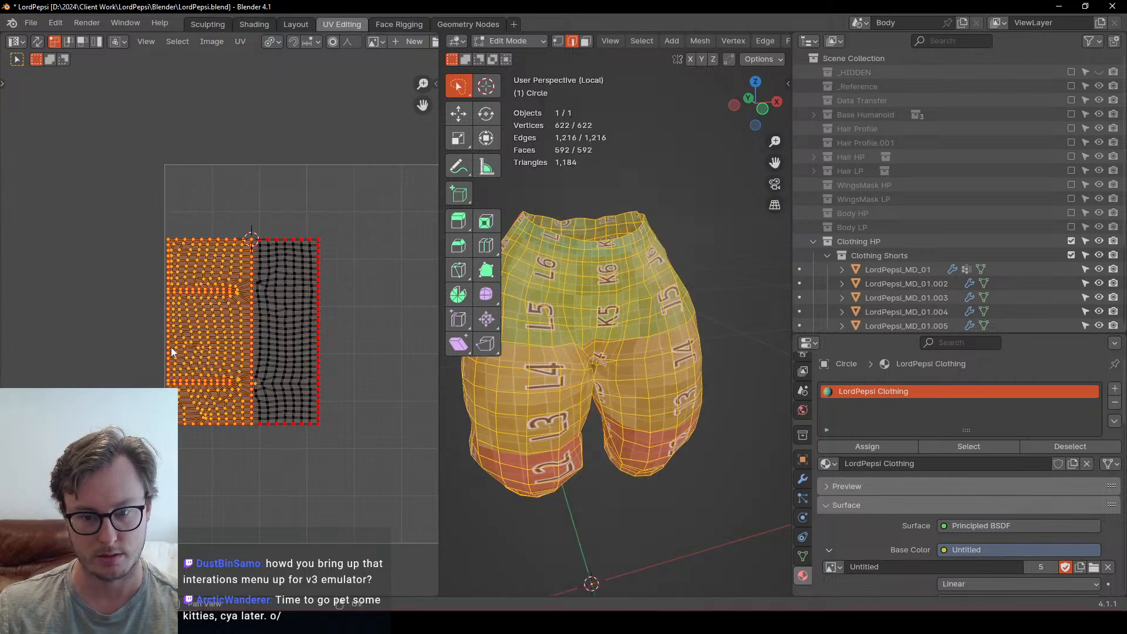
pyautogui.press('s')
pyautogui.press('y')
pyautogui.press('x')
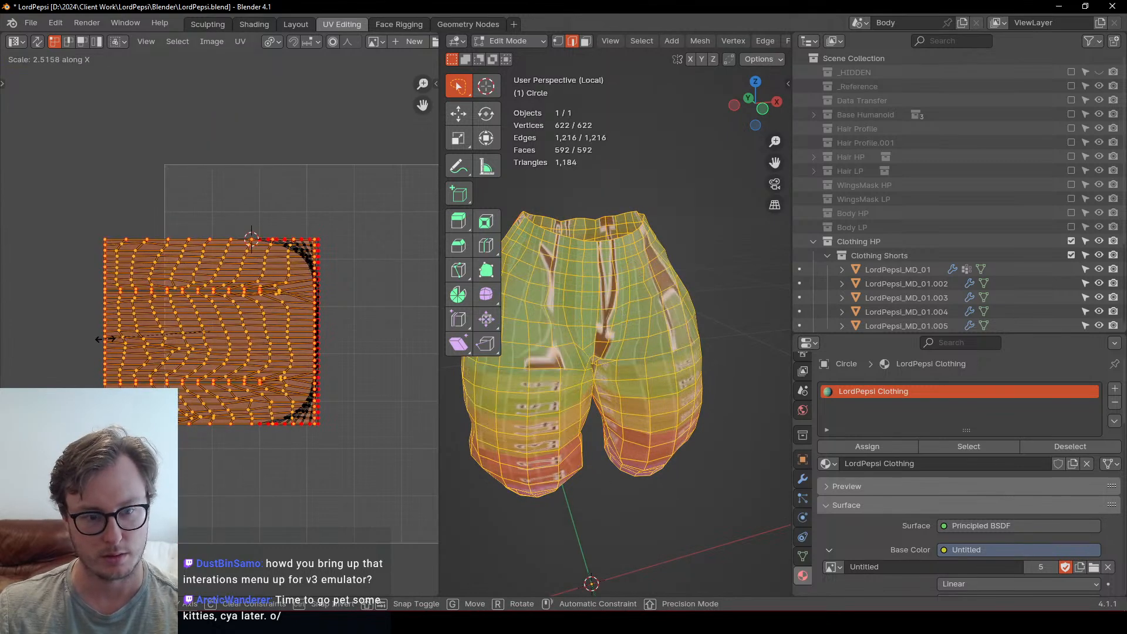
pyautogui.rightClick(104, 339)
# Step: Set the pivot to the 2D cursor and scale the slotted UV section to about 0.4 along X
pyautogui.press('.')
pyautogui.click(104, 339)
pyautogui.press('s')
pyautogui.press('x')
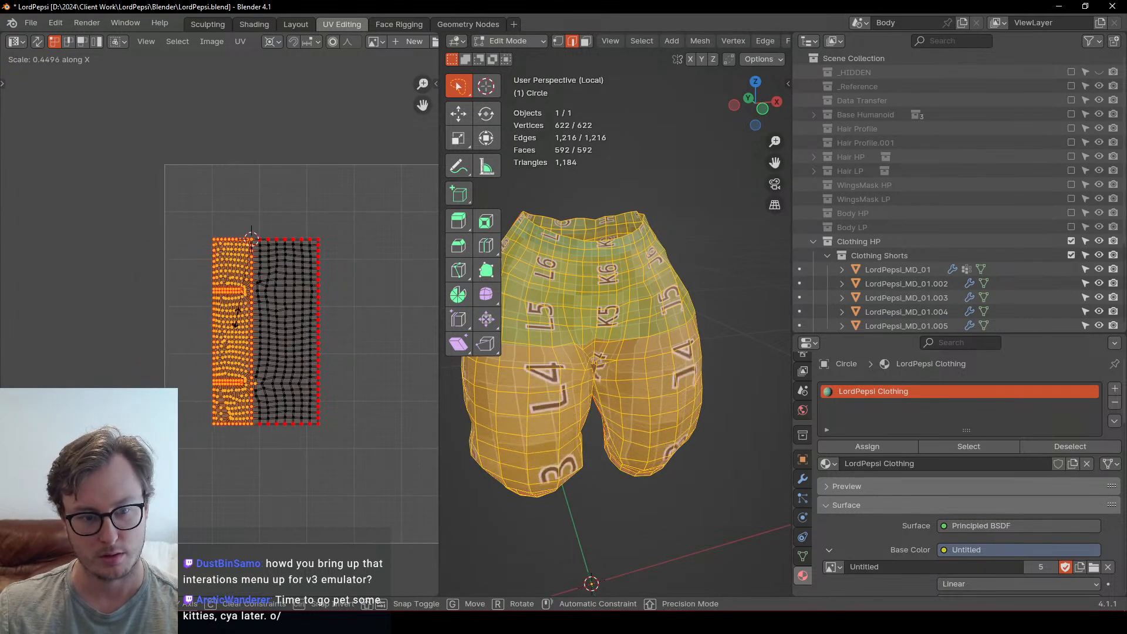
pyautogui.click(238, 311)
# Step: Examine the texture grid's proportions on the shorts' leg and hip against the UV layout
pyautogui.scroll(1, 610, 370)
pyautogui.moveTo(610, 369); pyautogui.dragTo(505, 368, button='middle')
pyautogui.scroll(4, 216, 333)
pyautogui.moveTo(213, 333); pyautogui.dragTo(174, 336, button='middle')
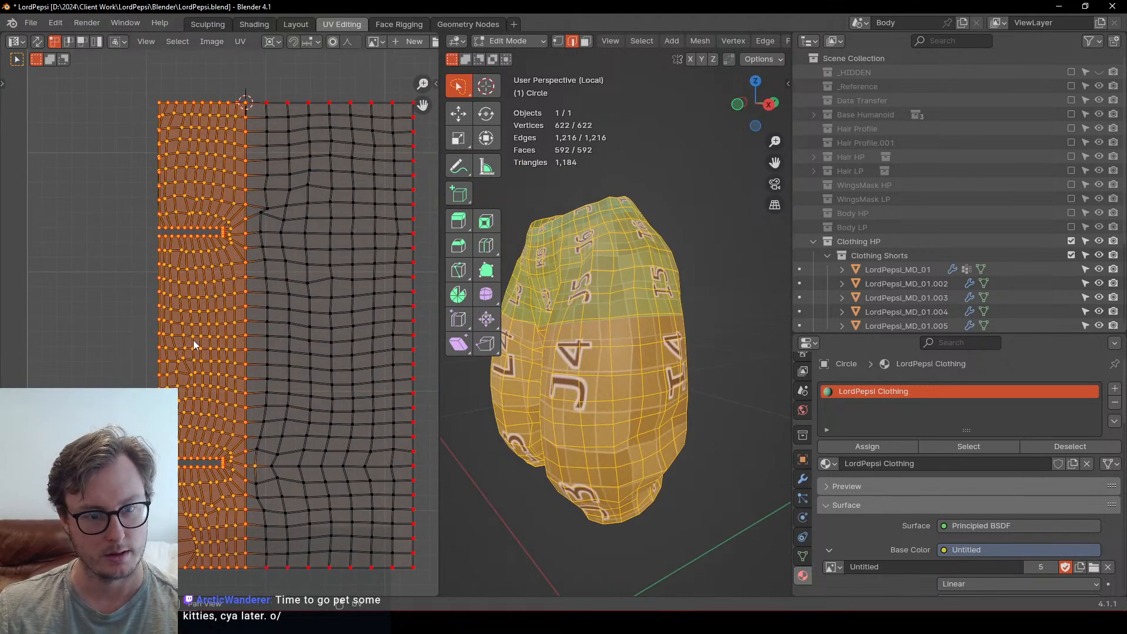
pyautogui.moveTo(268, 341); pyautogui.dragTo(230, 319, button='middle')
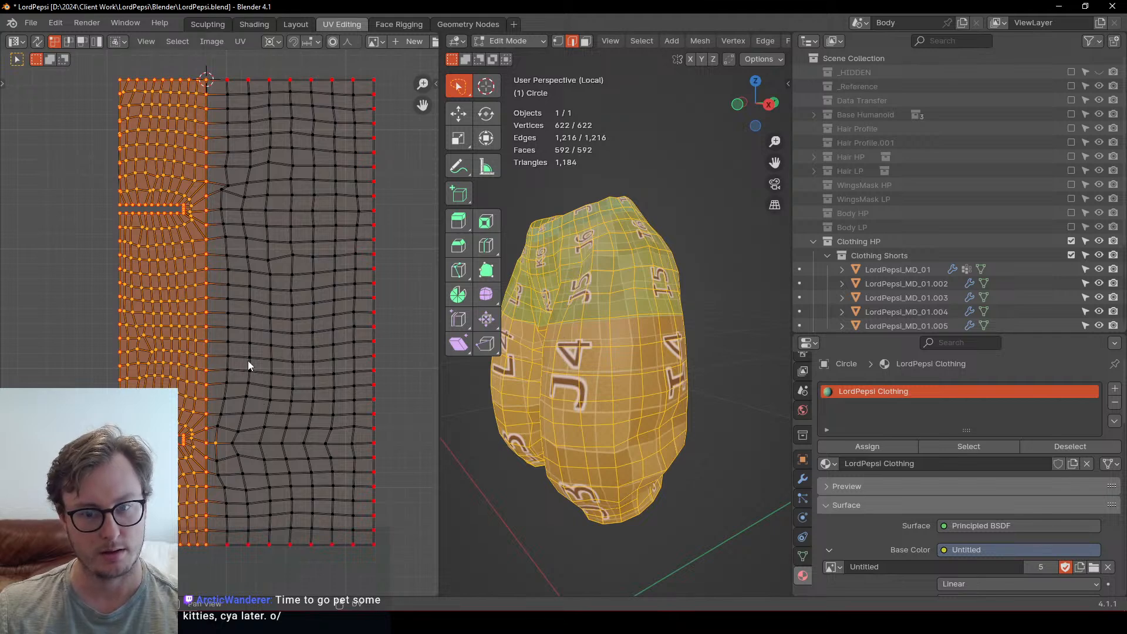
pyautogui.moveTo(217, 274); pyautogui.dragTo(214, 309, button='middle')
pyautogui.scroll(1, 213, 309)
pyautogui.scroll(3, 619, 243)
pyautogui.moveTo(604, 228); pyautogui.dragTo(643, 289, button='middle')
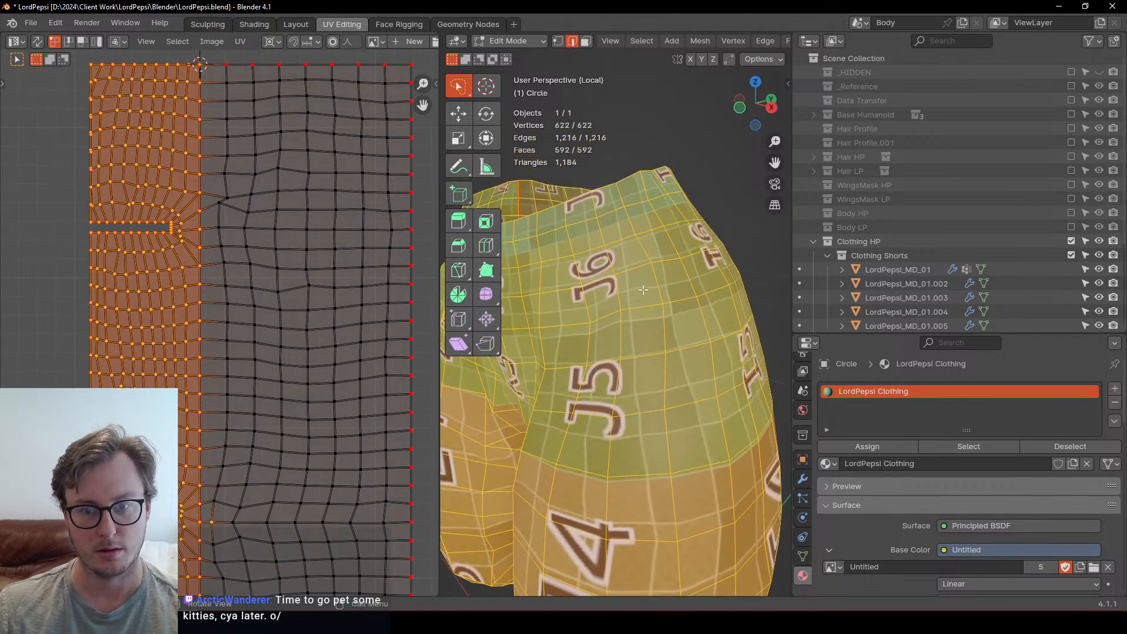
pyautogui.moveTo(173, 136); pyautogui.dragTo(126, 165, button='middle')
# Step: Select the UV section on the slot-free side of the seam and scale it to about 0.6 along X from the 2D cursor
pyautogui.click(179, 93)
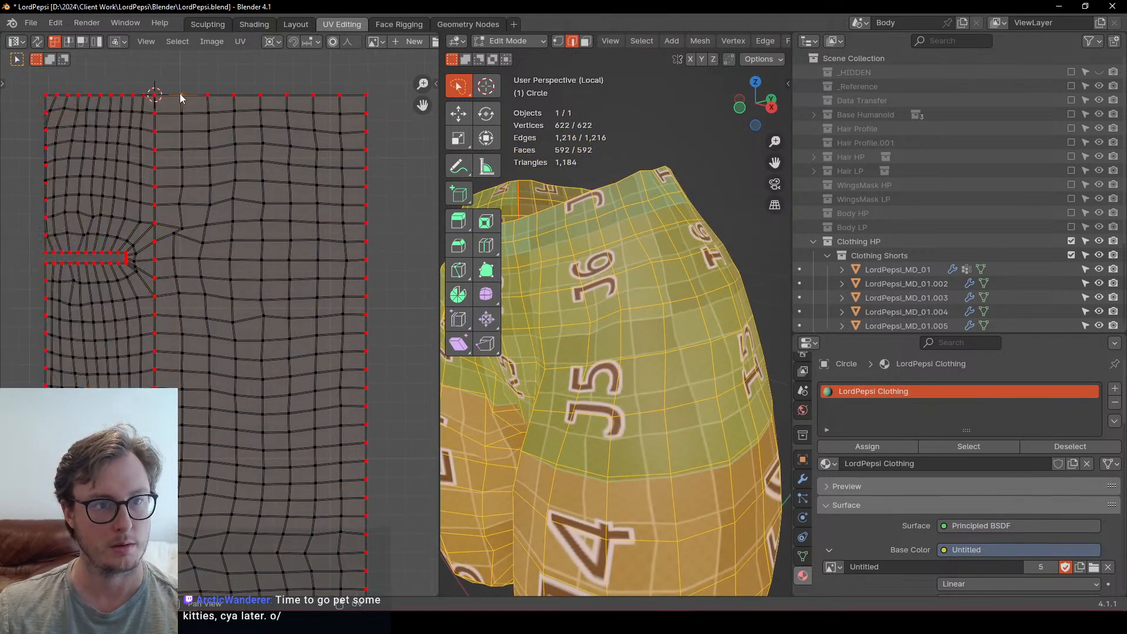
pyautogui.scroll(-2, 180, 93)
pyautogui.moveTo(180, 93); pyautogui.dragTo(196, 182, button='middle')
pyautogui.moveTo(191, 154); pyautogui.dragTo(348, 514)
pyautogui.scroll(3, 325, 449)
pyautogui.press('s')
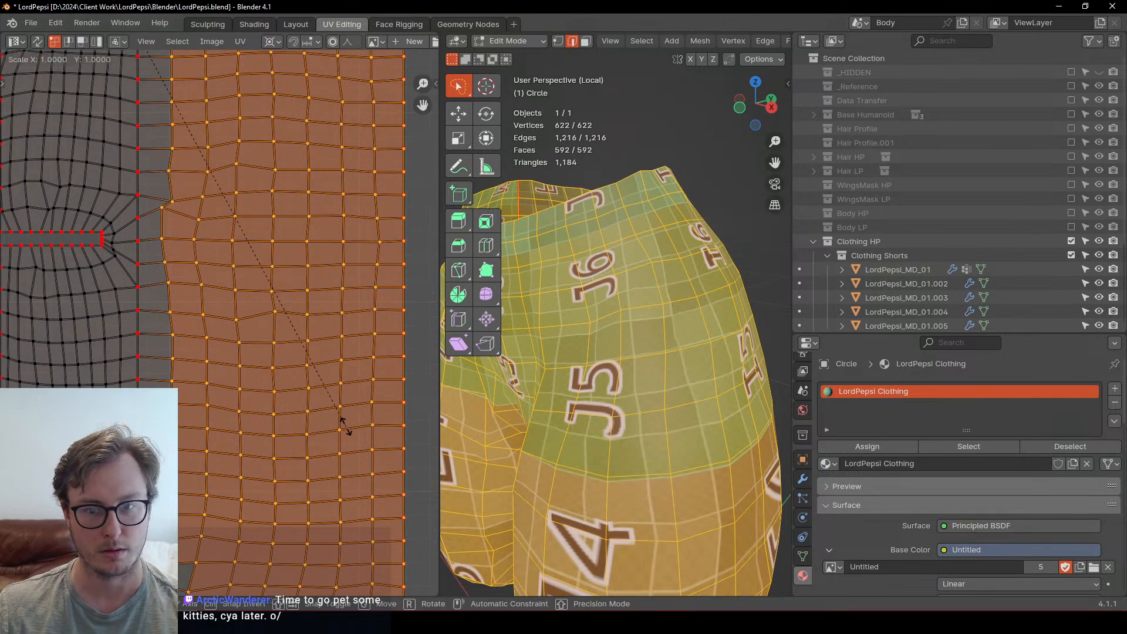
pyautogui.press('x')
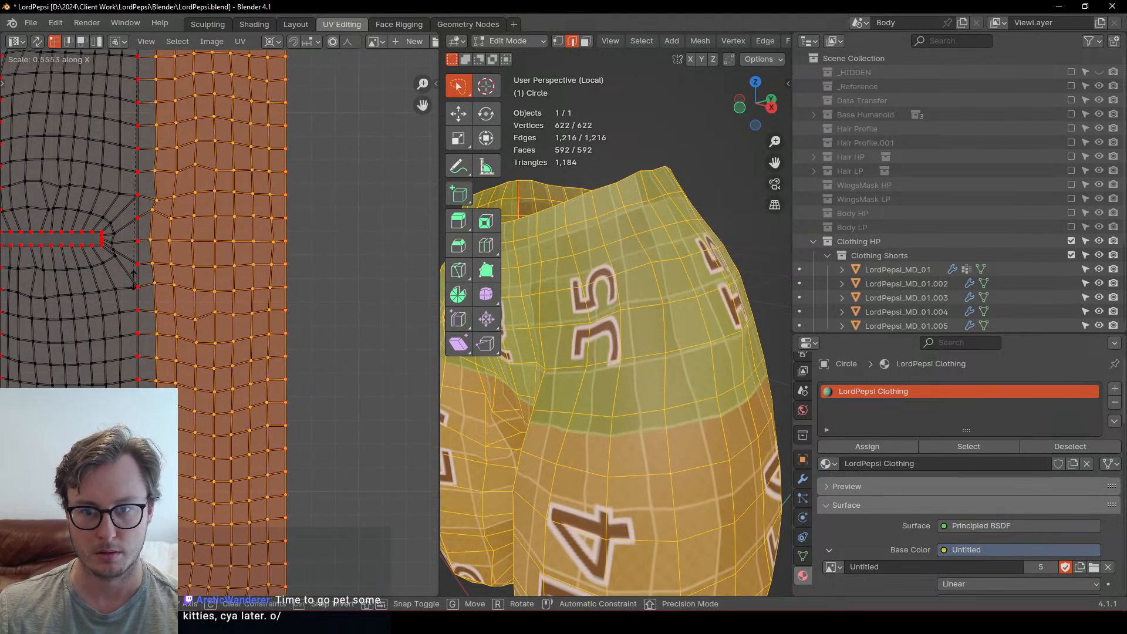
pyautogui.click(187, 308)
# Step: Rotate the shorts' whole UV island to lie horizontally with its slots facing down, and move it inside the UV tile
pyautogui.press('Tab')
pyautogui.moveTo(538, 321); pyautogui.dragTo(692, 364, button='middle')
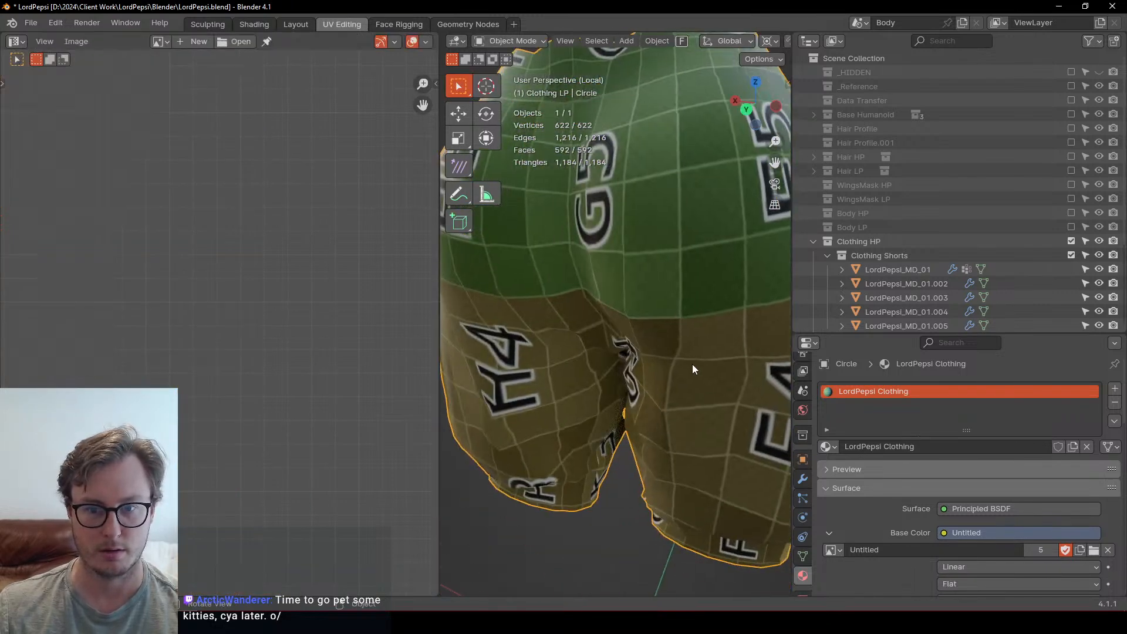
pyautogui.press('Tab')
pyautogui.press('s')
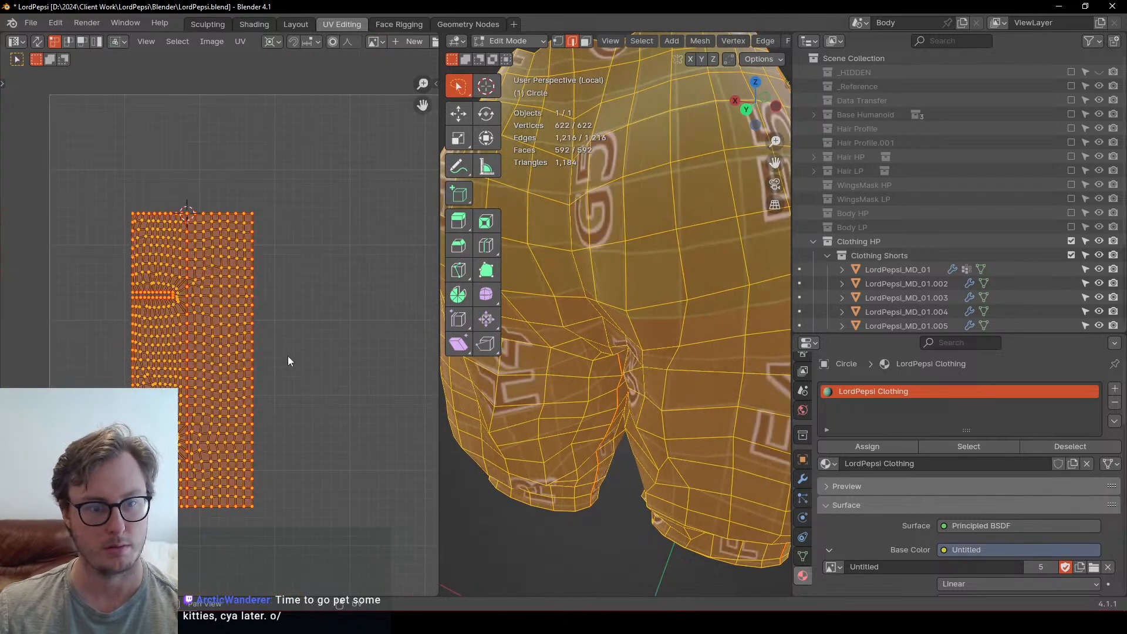
pyautogui.click(343, 349)
pyautogui.press('r')
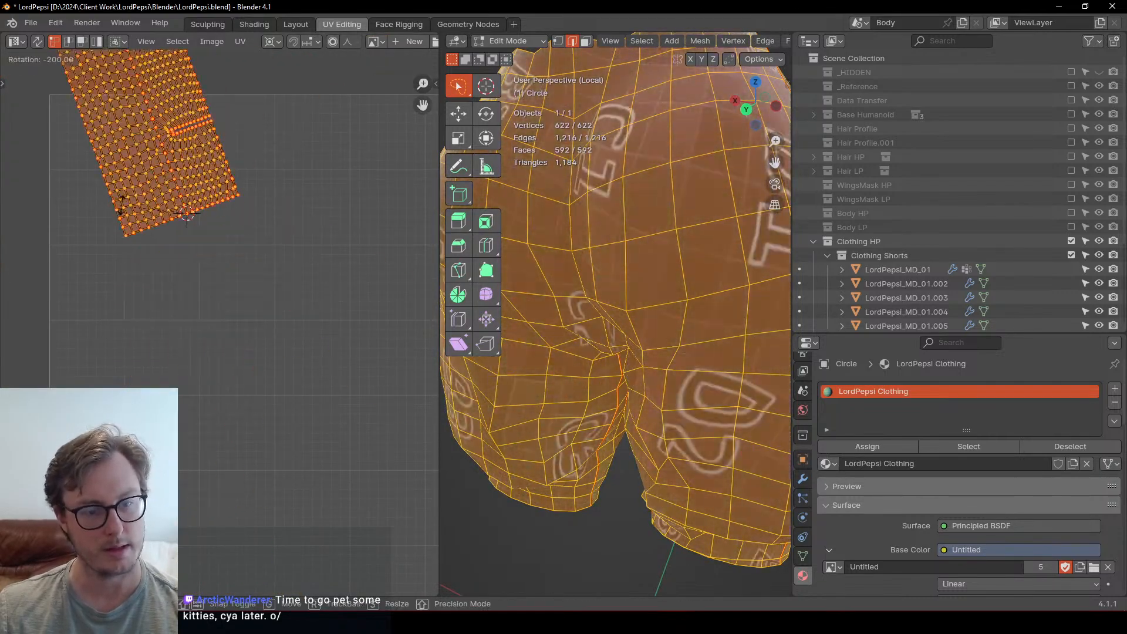
pyautogui.click(203, 175)
pyautogui.moveTo(272, 232); pyautogui.dragTo(92, 248, button='middle')
pyautogui.press('g')
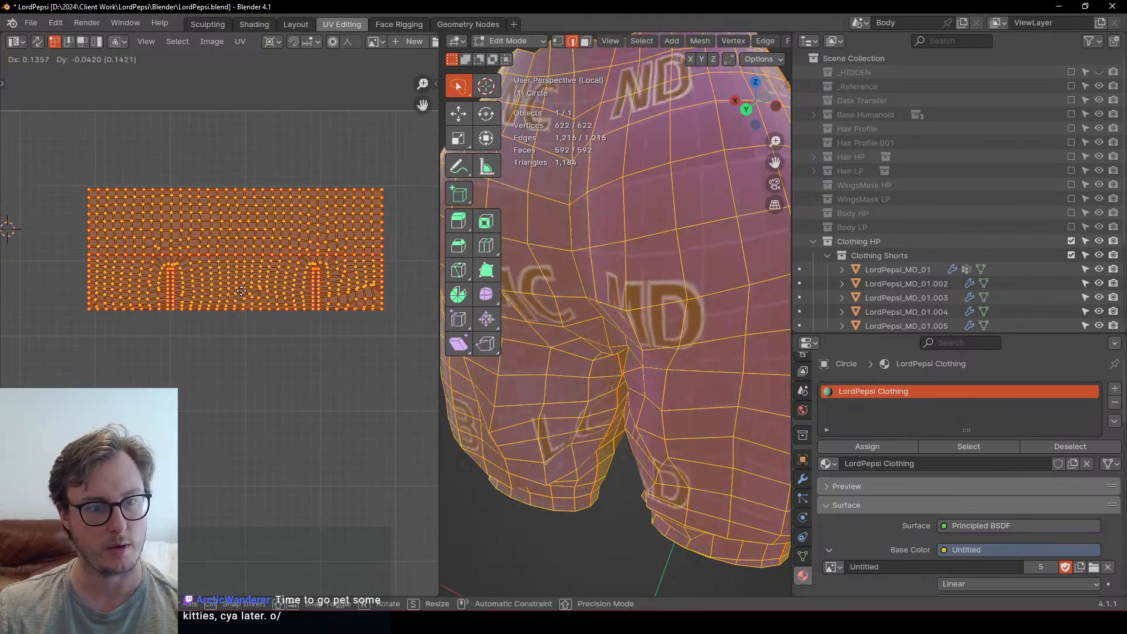
pyautogui.click(369, 284)
# Step: Examine the grid texture's proportions and orientation across the front of the shorts
pyautogui.scroll(-1, 369, 285)
pyautogui.scroll(-2, 368, 283)
pyautogui.press('Tab')
pyautogui.scroll(-7, 654, 260)
pyautogui.moveTo(654, 261); pyautogui.dragTo(600, 282, button='middle')
pyautogui.scroll(3, 600, 282)
pyautogui.press('Tab')
pyautogui.press('Tab')
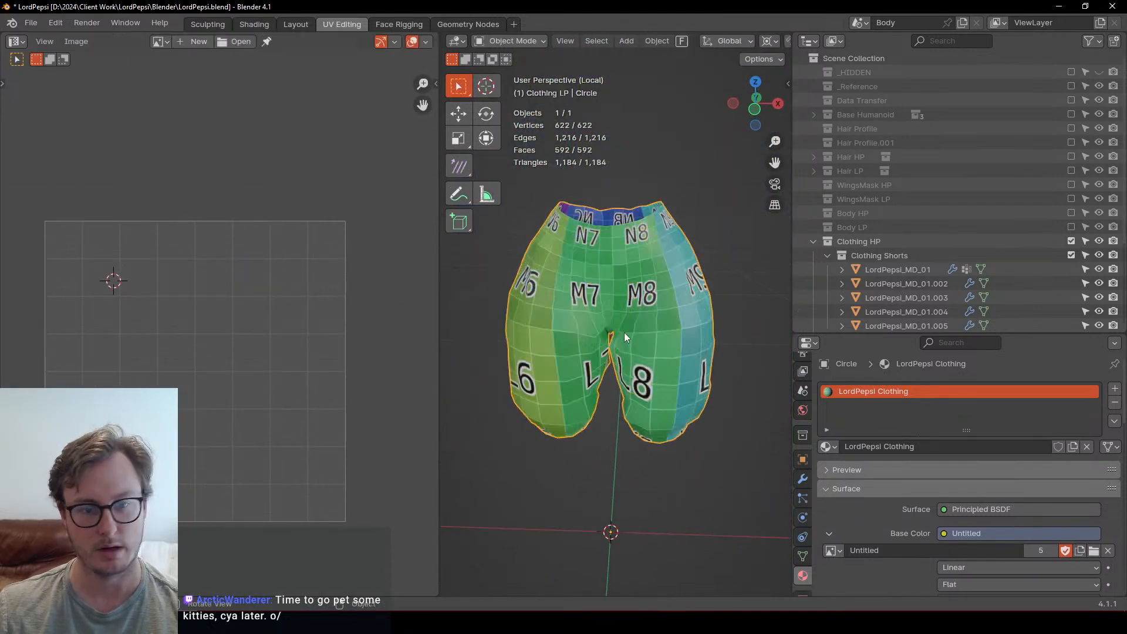
# Step: Collapse the Clothing Shorts collection, leave local view to show the high-poly clothing, and save the file
pyautogui.press('t')
pyautogui.scroll(-4, 662, 321)
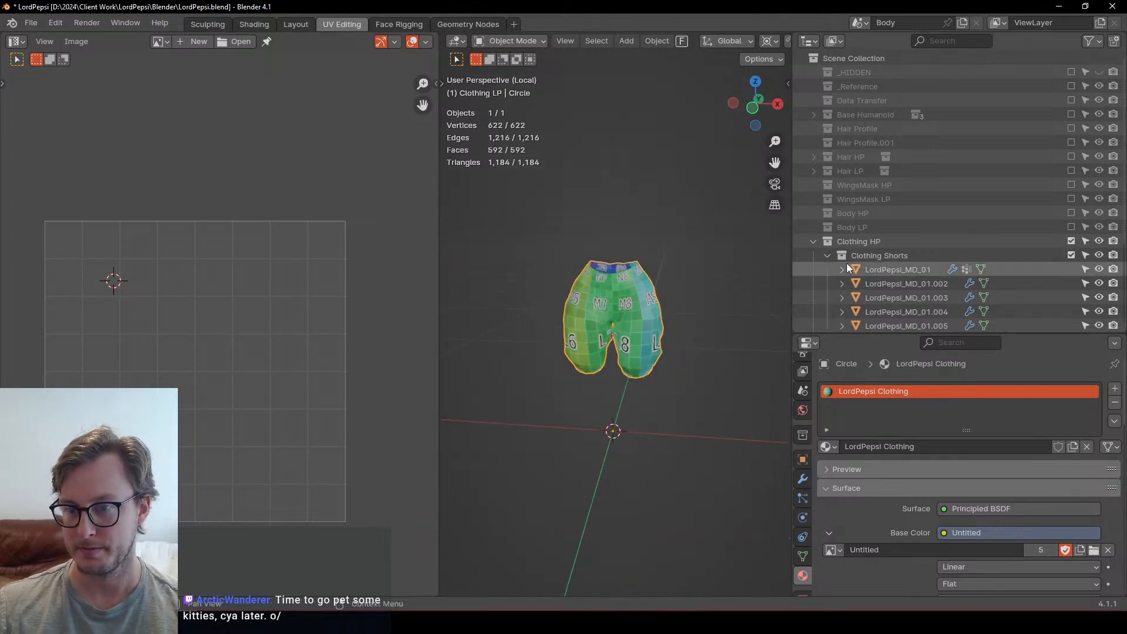
pyautogui.click(828, 255)
pyautogui.press('KP_Divide')
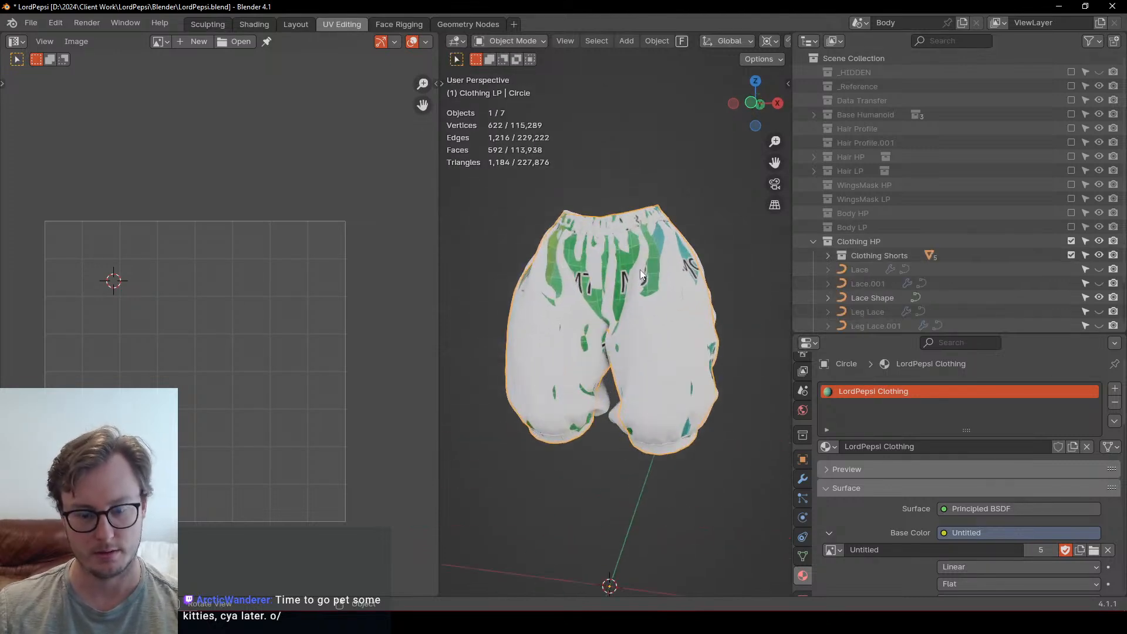
pyautogui.hotkey('ctrl', 's')
# Step: Rename the Circle object in the Clothing LP collection as Shorts LP and save the file
pyautogui.scroll(-2, 960, 262)
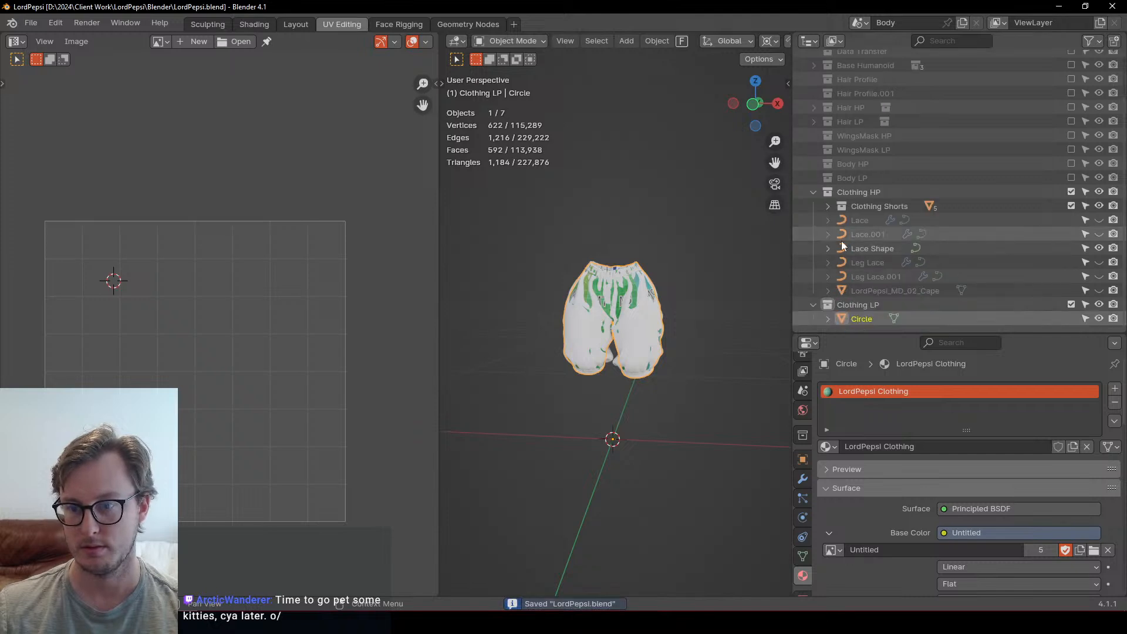
pyautogui.doubleClick(861, 320)
pyautogui.write('s')
pyautogui.write('horts L')
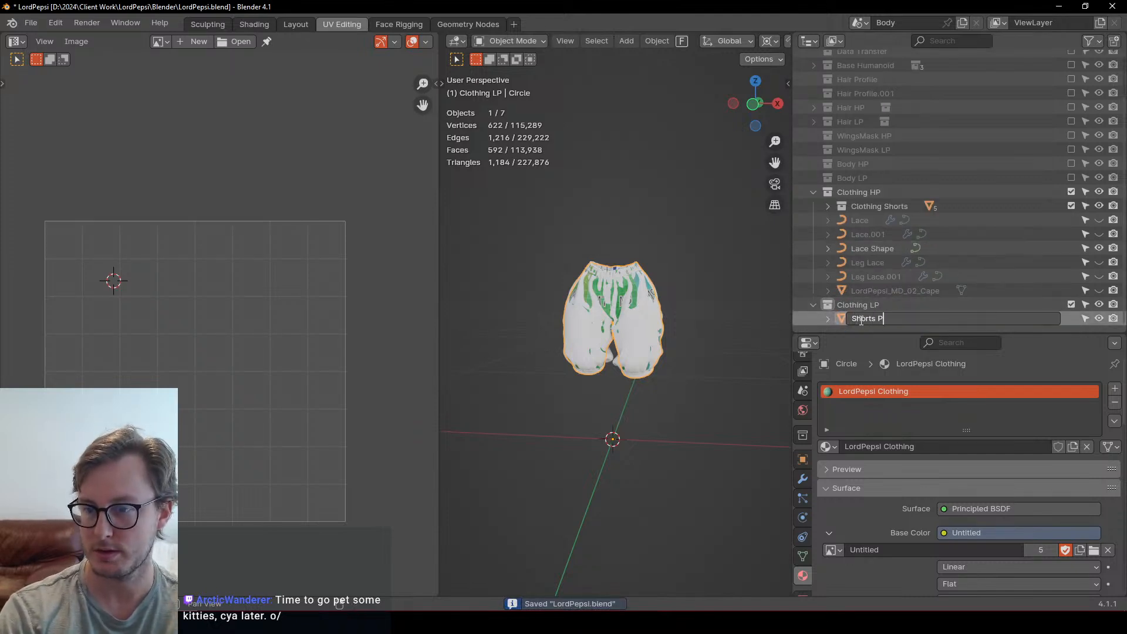
pyautogui.write('P')
pyautogui.press('Return')
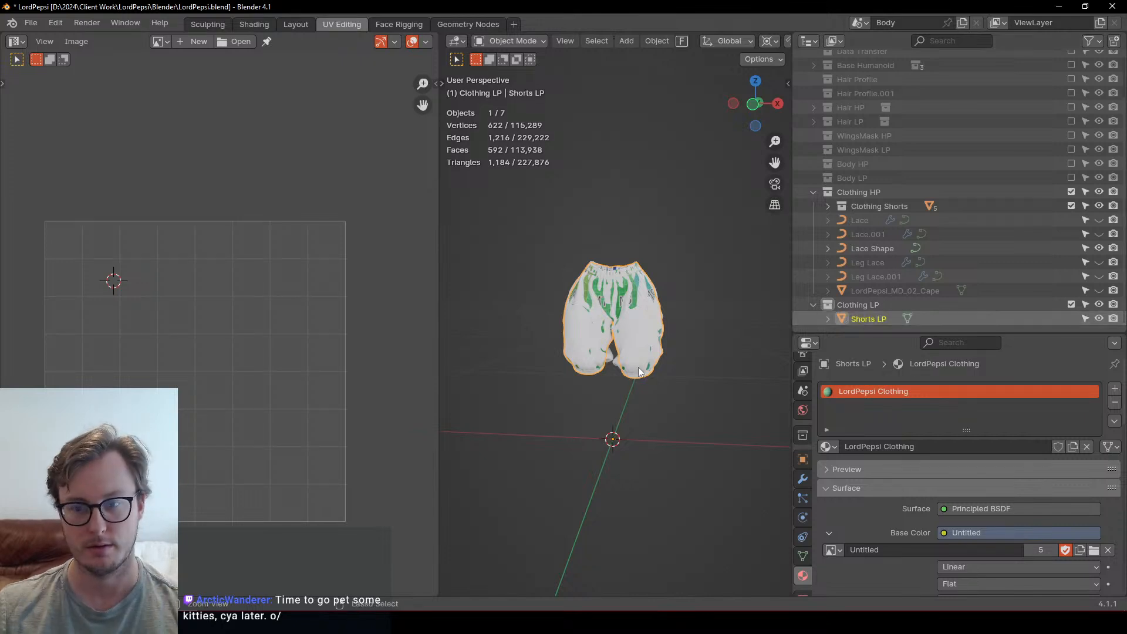
pyautogui.hotkey('ctrl', 's')
# Step: Exclude the Clothing Shorts and Clothing LP collections, and reveal the hidden laces and cape outside local view
pyautogui.click(1072, 206)
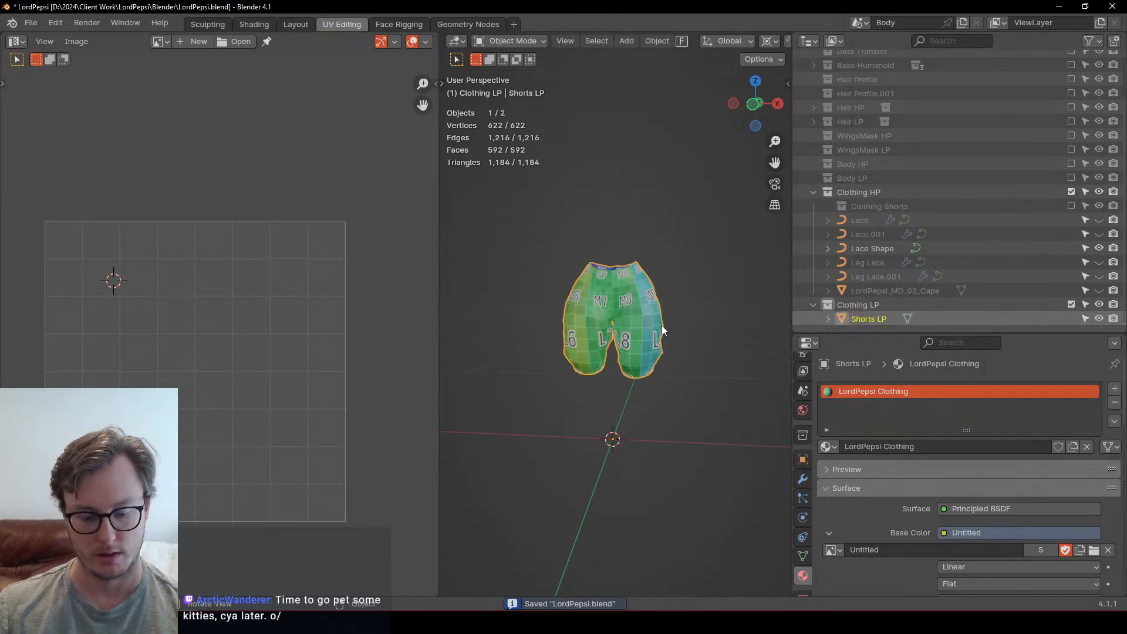
pyautogui.press('KP_Divide')
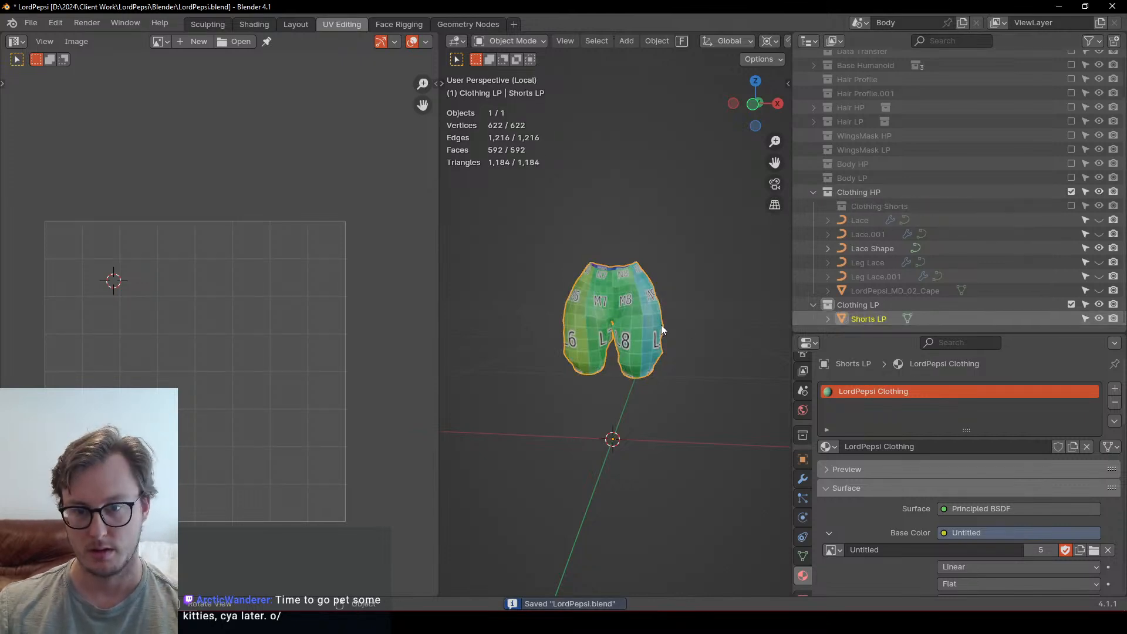
pyautogui.click(1071, 305)
pyautogui.hotkey('alt', 'h')
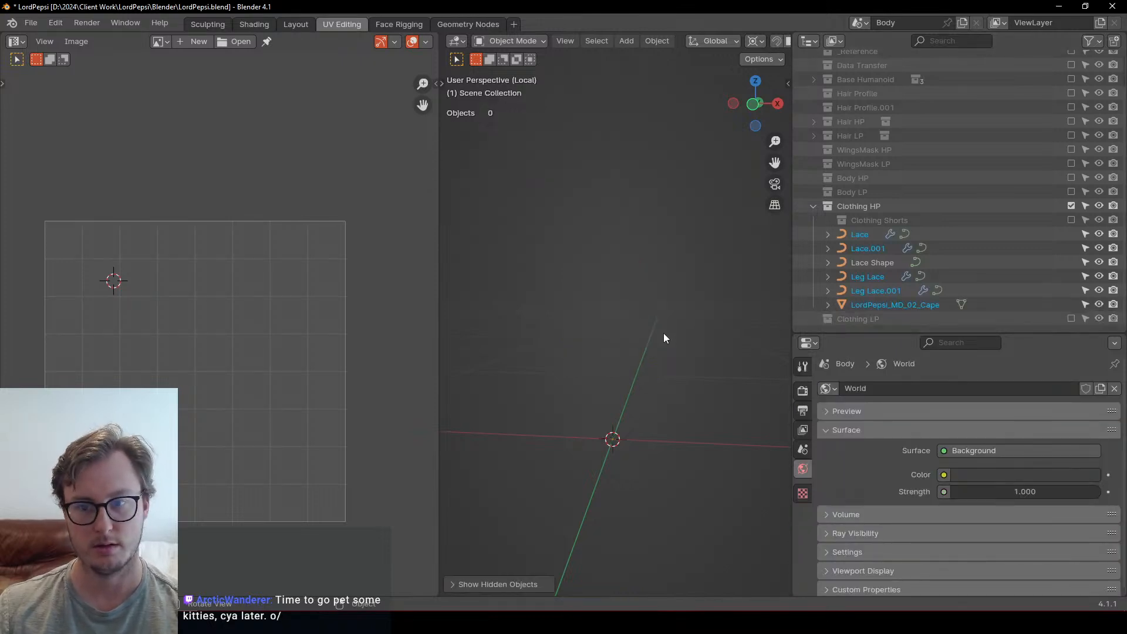
pyautogui.press('KP_Divide')
pyautogui.click(701, 395)
pyautogui.moveTo(692, 389); pyautogui.dragTo(642, 389, button='middle')
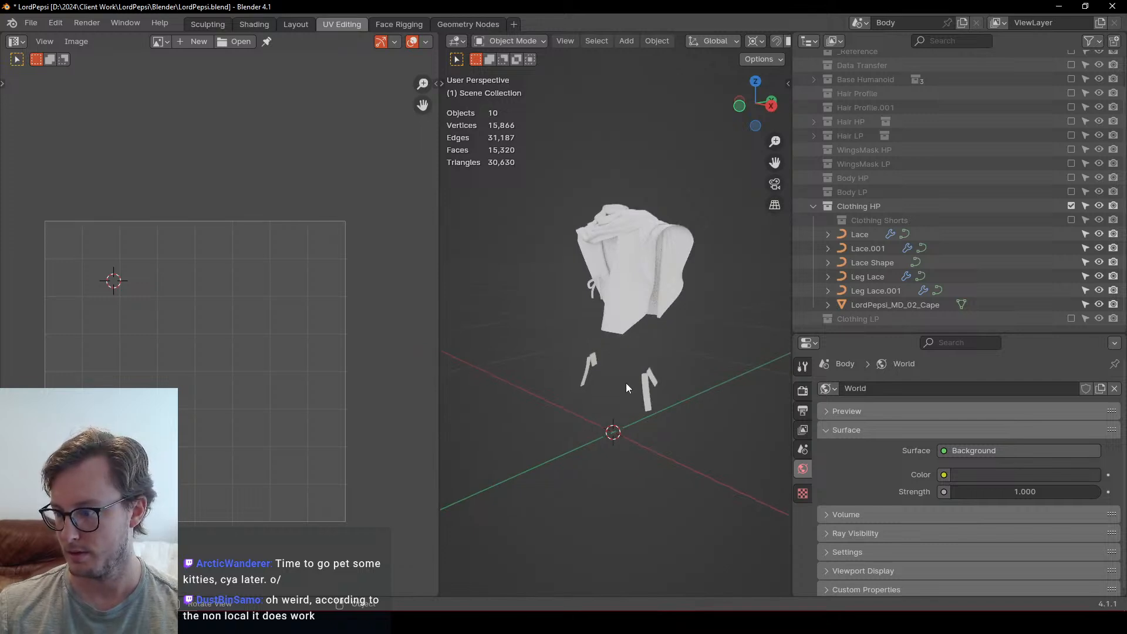
# Step: Narrow the UV editor to widen the 3D viewport, and save the file
pyautogui.moveTo(438, 452); pyautogui.dragTo(203, 458)
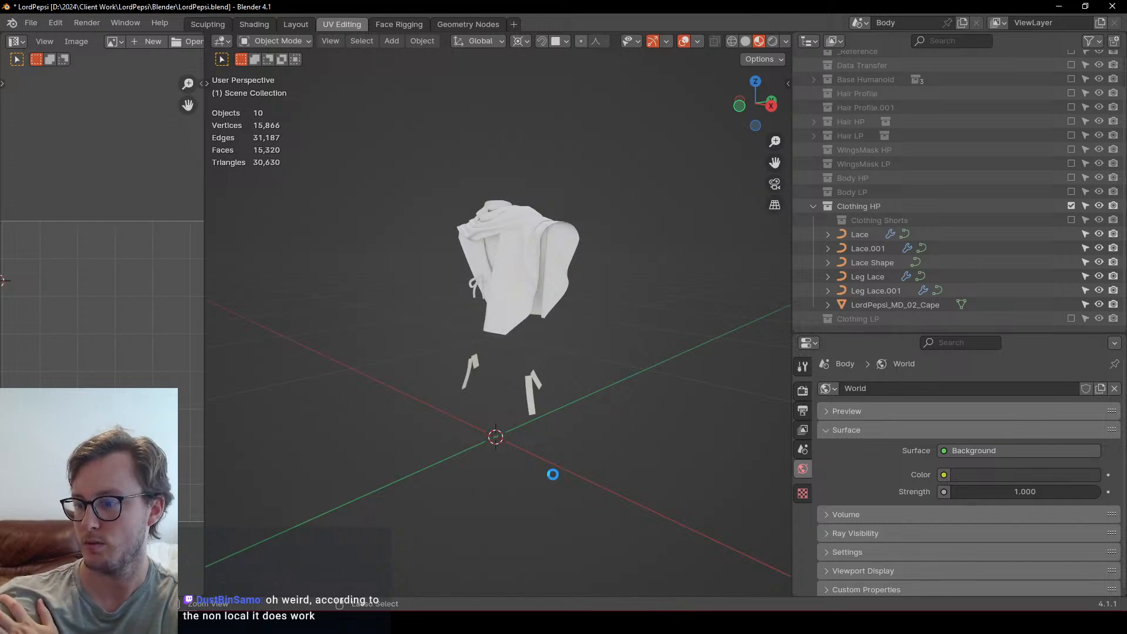
pyautogui.hotkey('ctrl', 's')
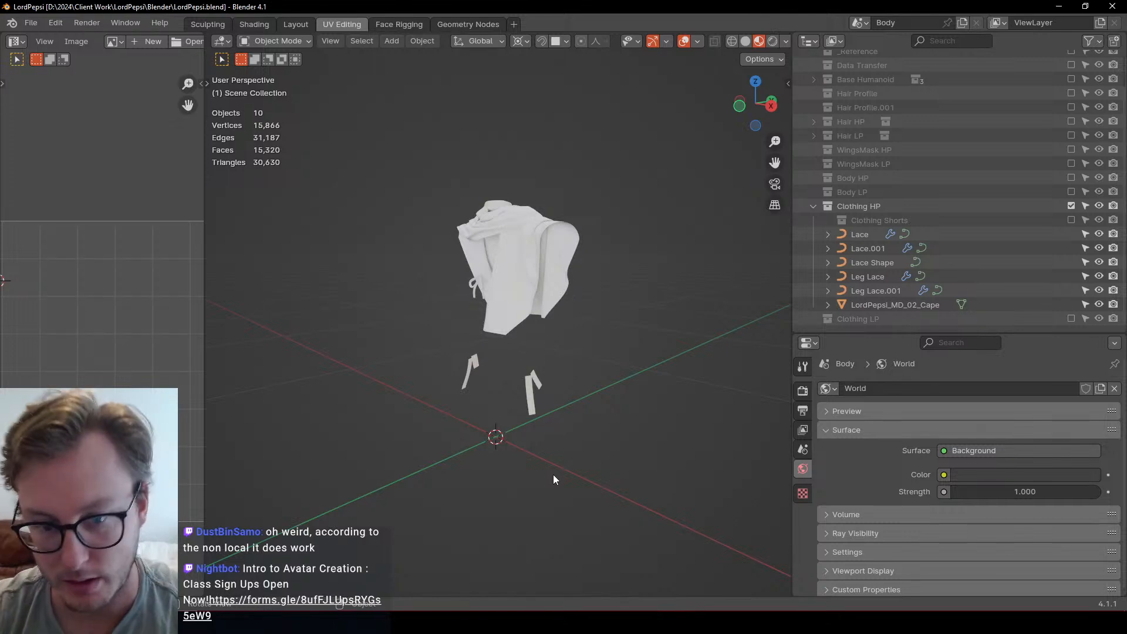
pyautogui.scroll(4, 568, 358)
pyautogui.moveTo(547, 320); pyautogui.dragTo(545, 292, button='middle')
pyautogui.hotkey('ctrl', 's')
# Step: Create a new collection inside Clothing HP and name it Laces HP
pyautogui.click(443, 290)
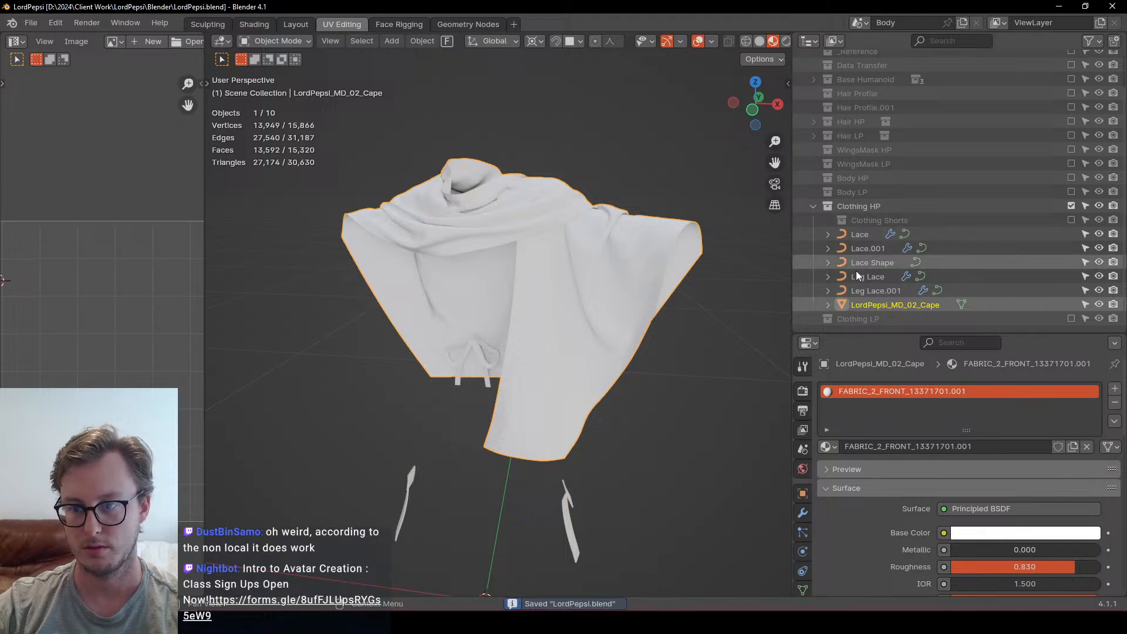
pyautogui.click(869, 288)
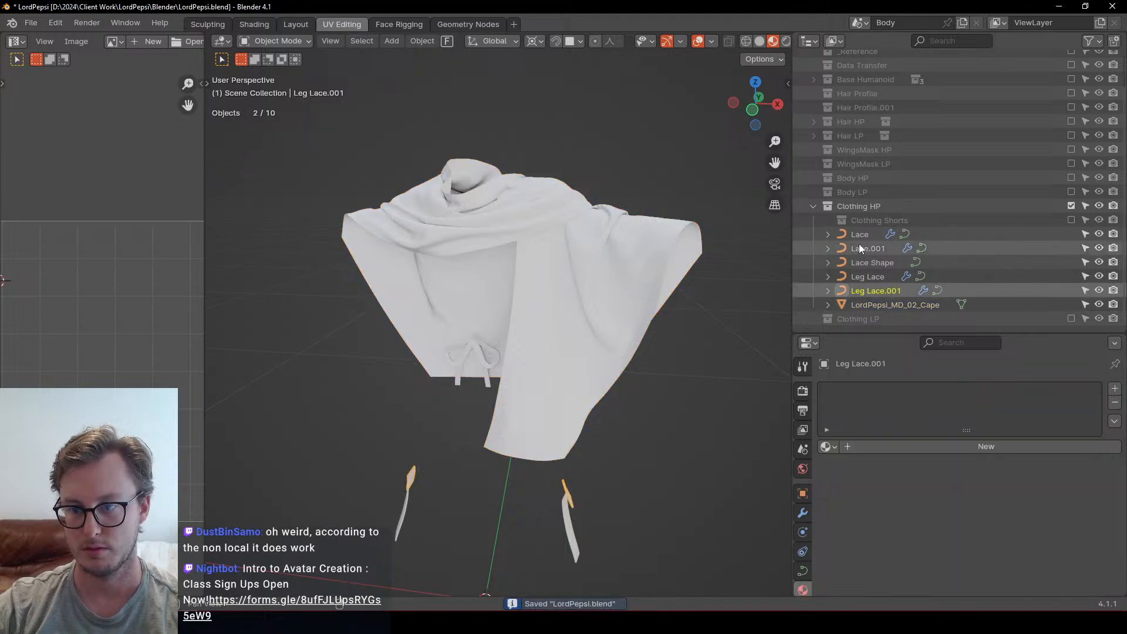
pyautogui.rightClick(857, 211)
pyautogui.click(857, 212)
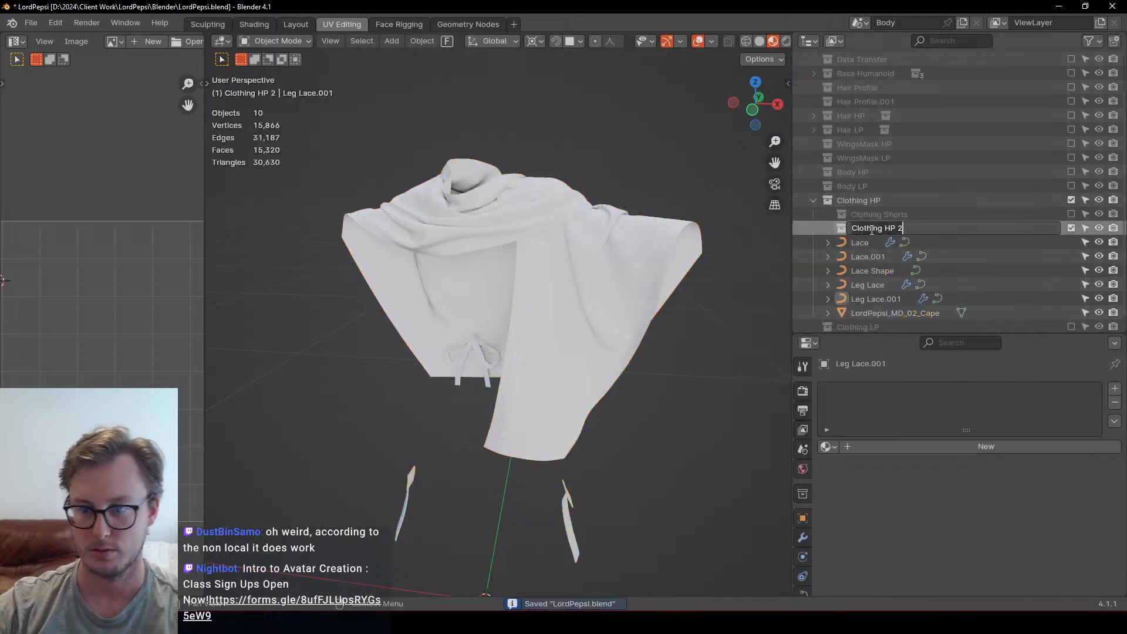
pyautogui.doubleClick(871, 230)
pyautogui.write('K')
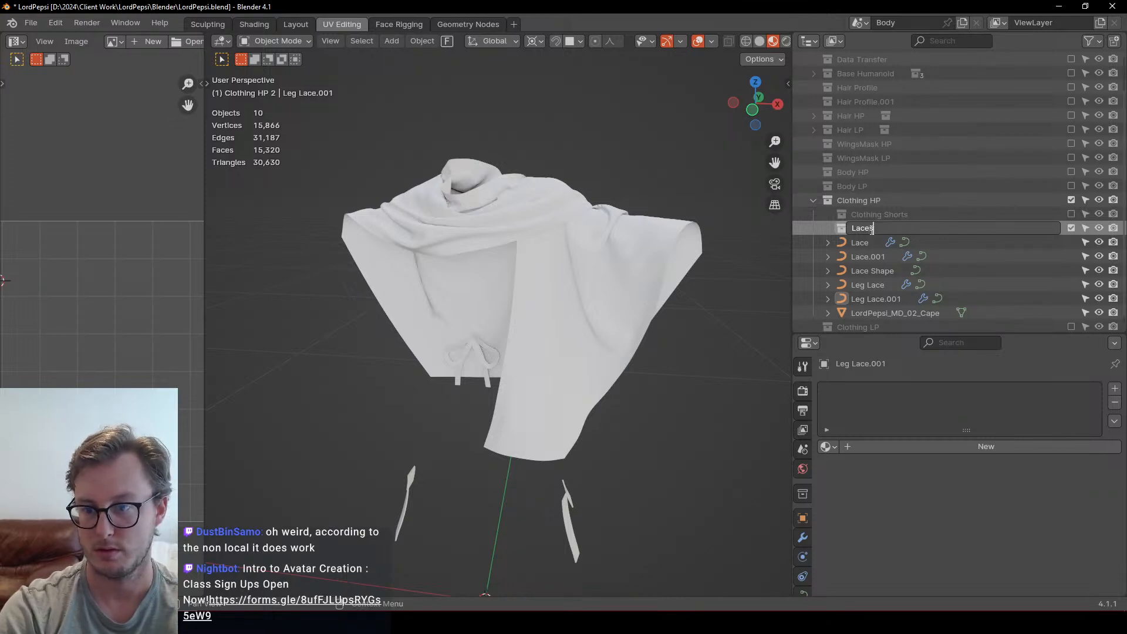
pyautogui.press('Return')
pyautogui.doubleClick(890, 232)
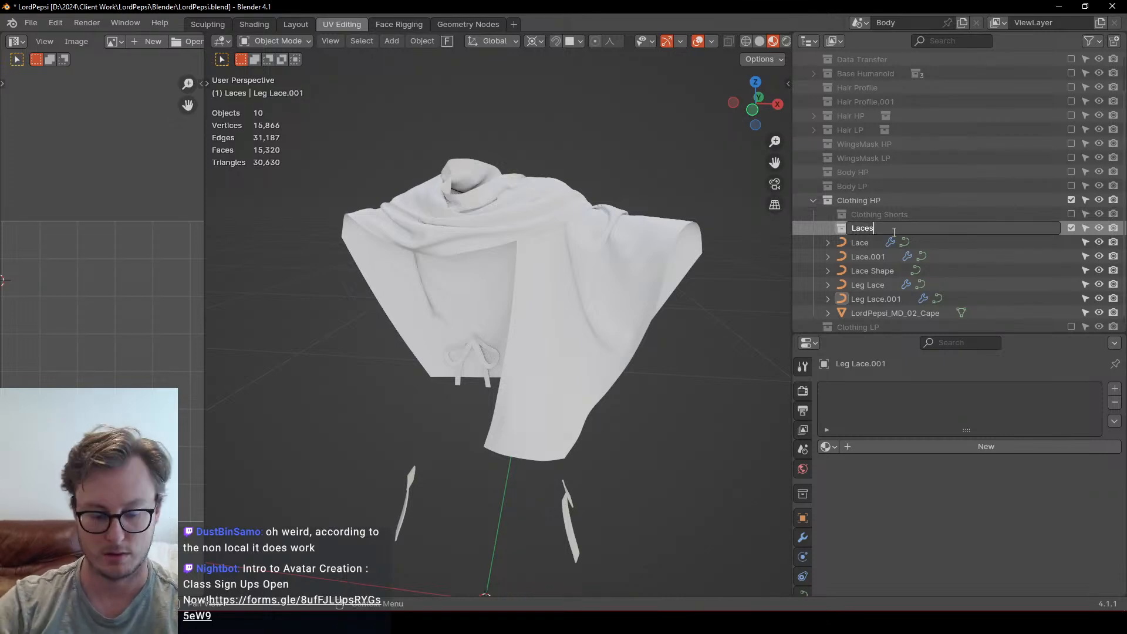
pyautogui.write('HP')
pyautogui.press('Return')
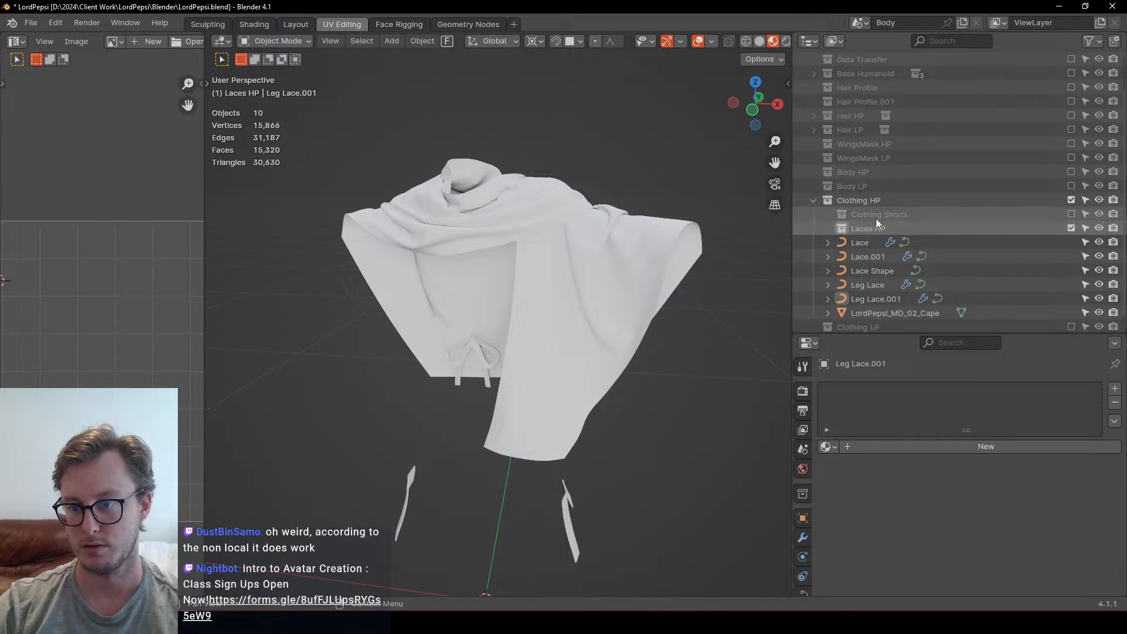
# Step: Rename the Clothing Shorts collection as Shorts HP
pyautogui.doubleClick(877, 216)
pyautogui.write('Shorts H')
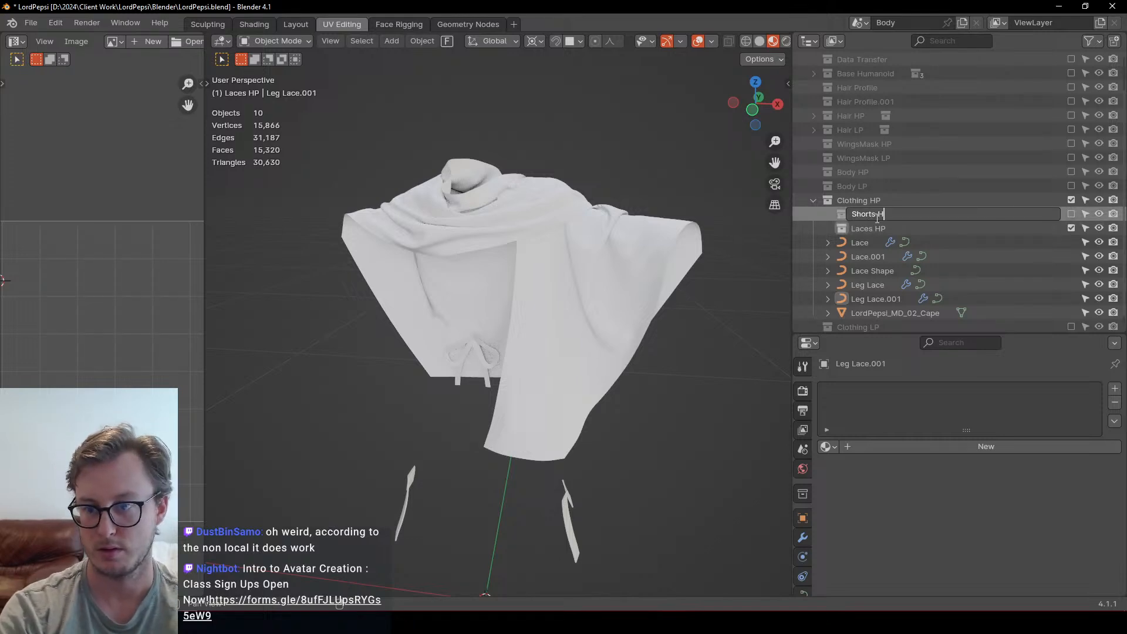
pyautogui.write('P')
pyautogui.press('Return')
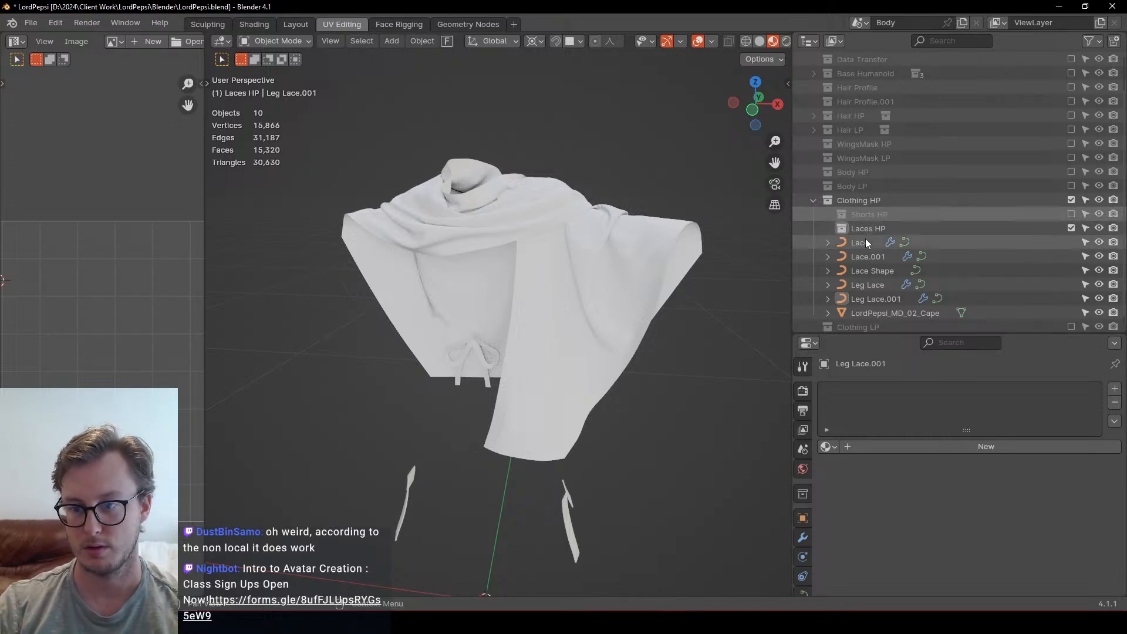
# Step: Move all five lace objects, from Lace to Leg Lace.001, into the Laces HP collection and exclude that collection
pyautogui.click(865, 241)
pyautogui.keyDown('shift'); pyautogui.click(865, 298); pyautogui.keyUp('shift')
pyautogui.moveTo(865, 298); pyautogui.dragTo(870, 229)
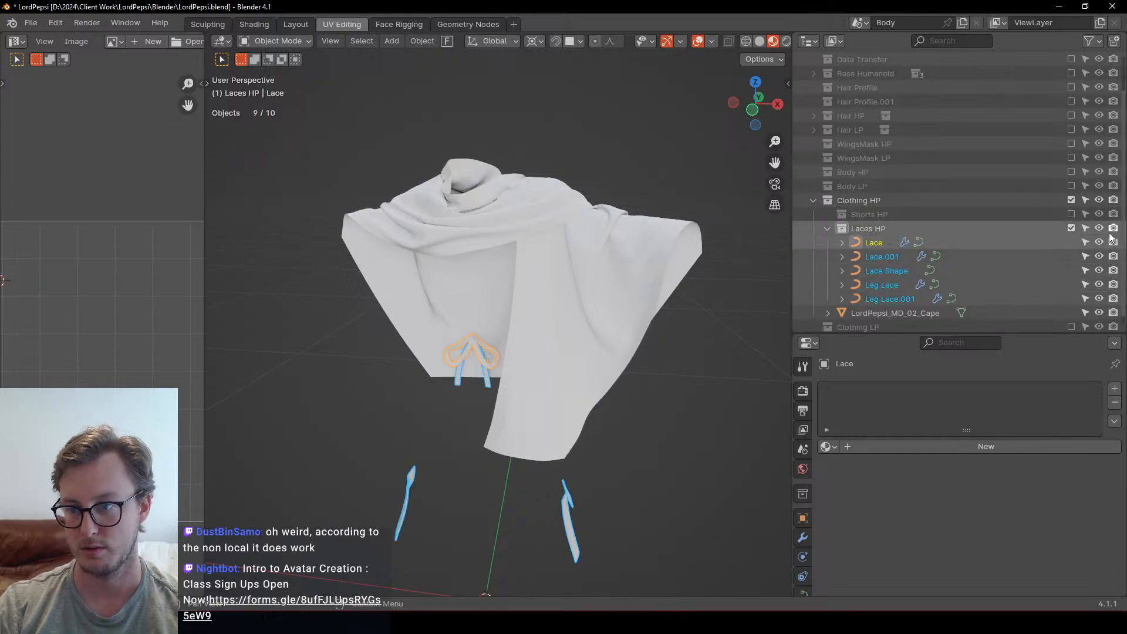
pyautogui.click(1071, 227)
# Step: Rename the LordPepsi_MD_02_Cape object as Cape HP and collapse the Clothing HP collection
pyautogui.click(875, 285)
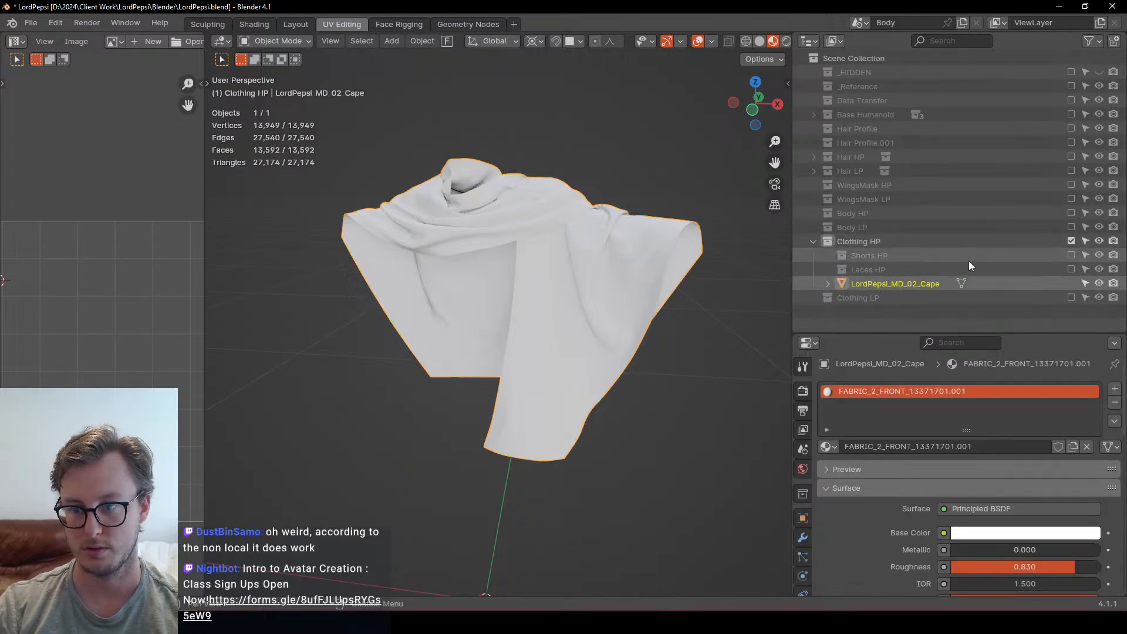
pyautogui.doubleClick(915, 284)
pyautogui.write('CA')
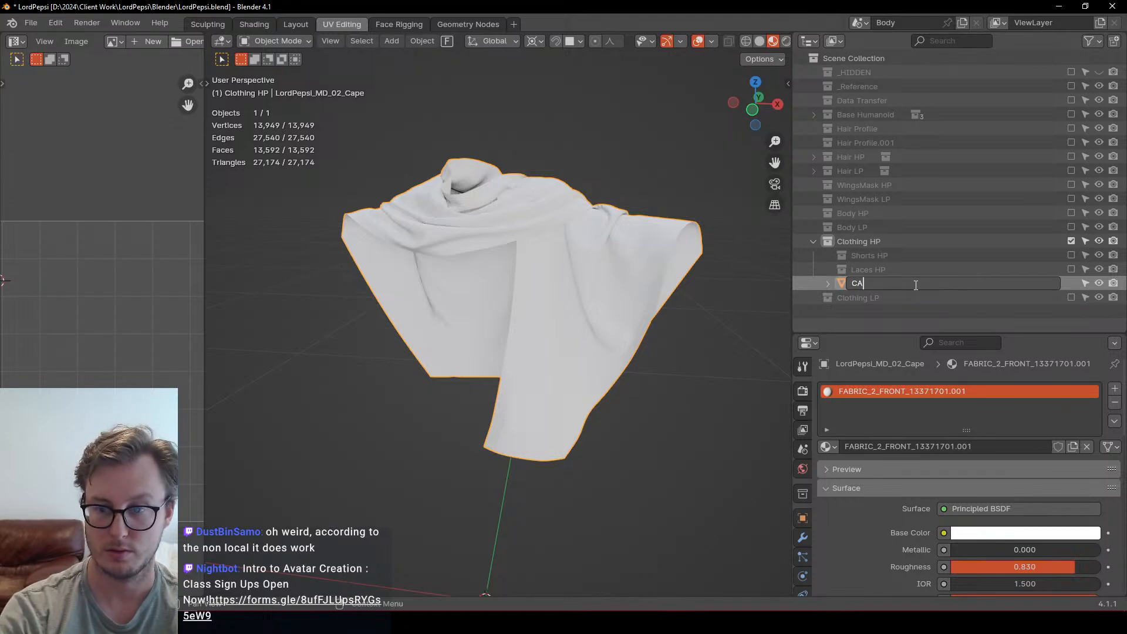
pyautogui.write('pe HP')
pyautogui.press('Return')
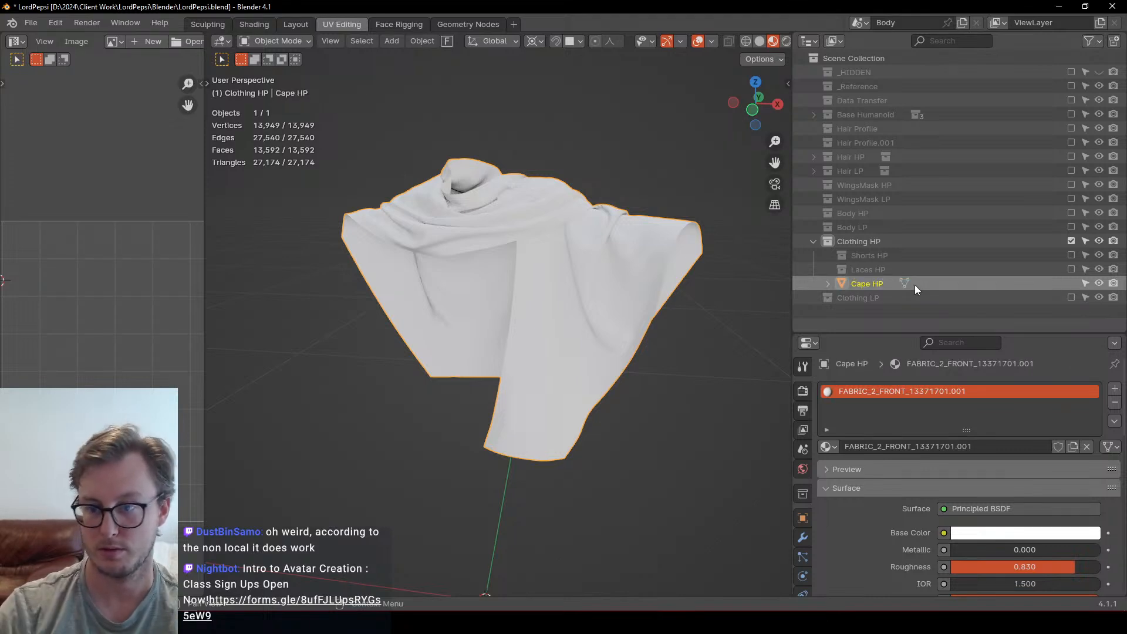
pyautogui.moveTo(515, 356); pyautogui.dragTo(478, 347, button='middle')
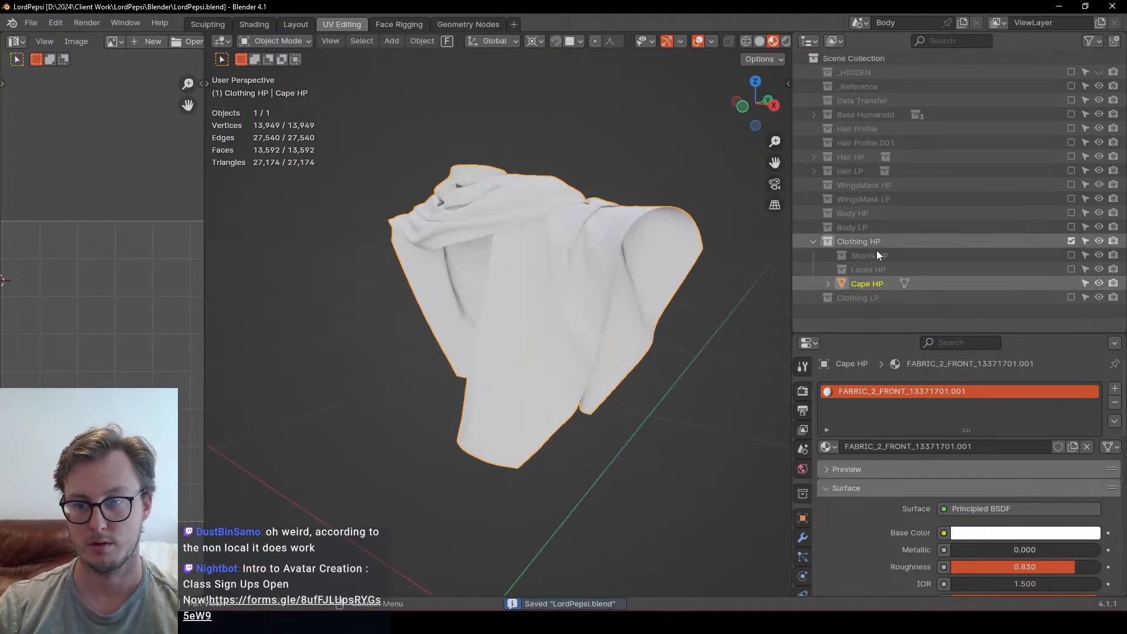
pyautogui.click(813, 241)
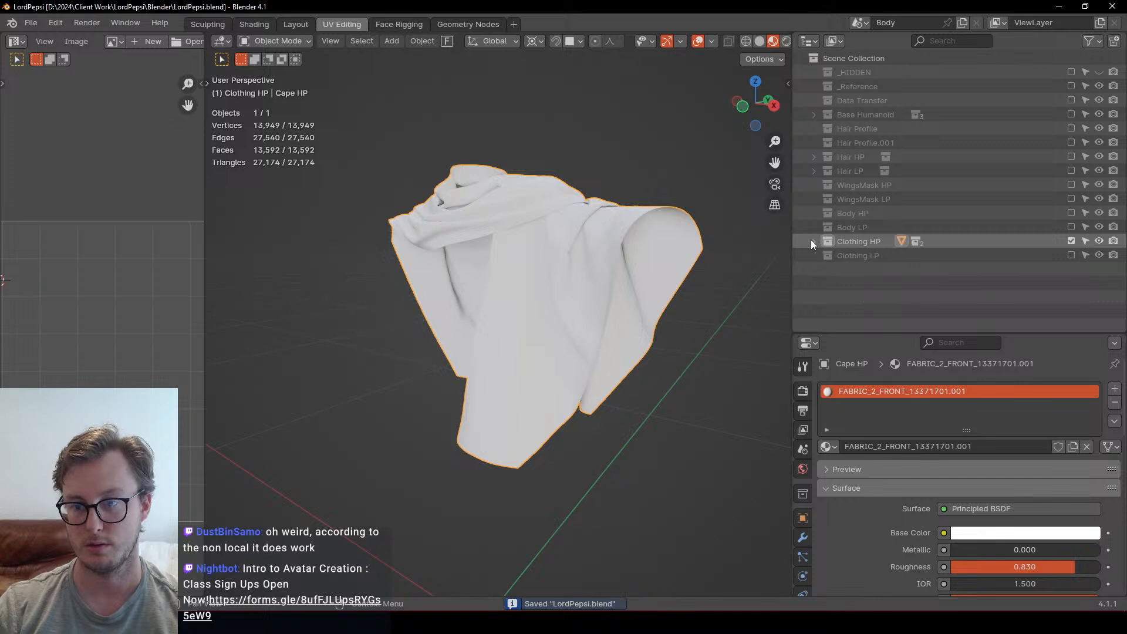
pyautogui.click(1072, 256)
pyautogui.rightClick(864, 256)
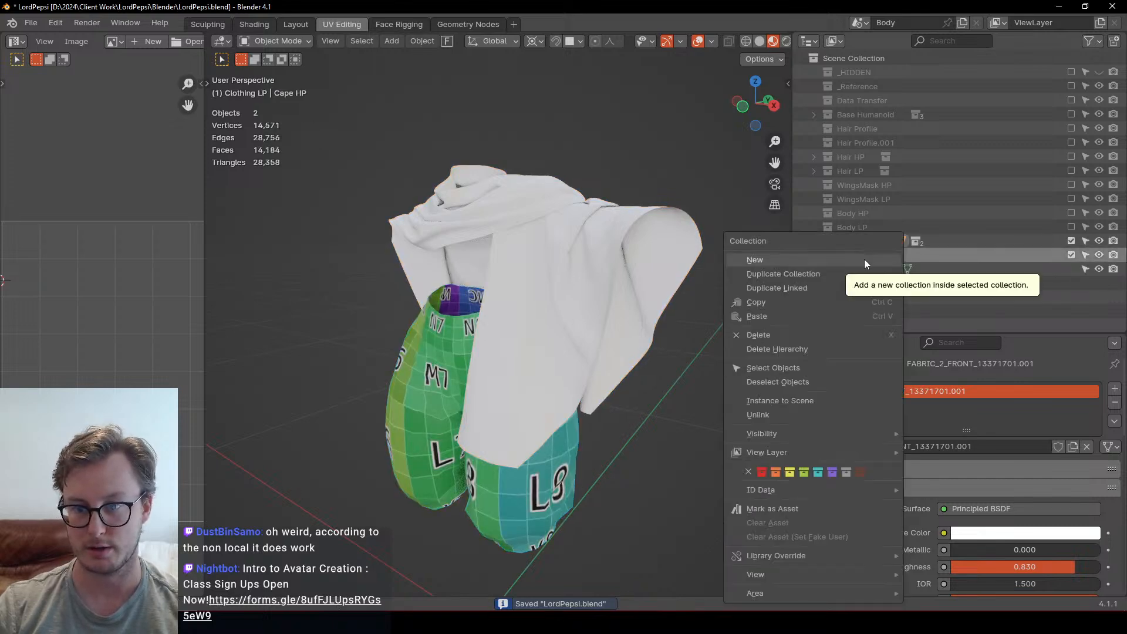
pyautogui.click(1072, 256)
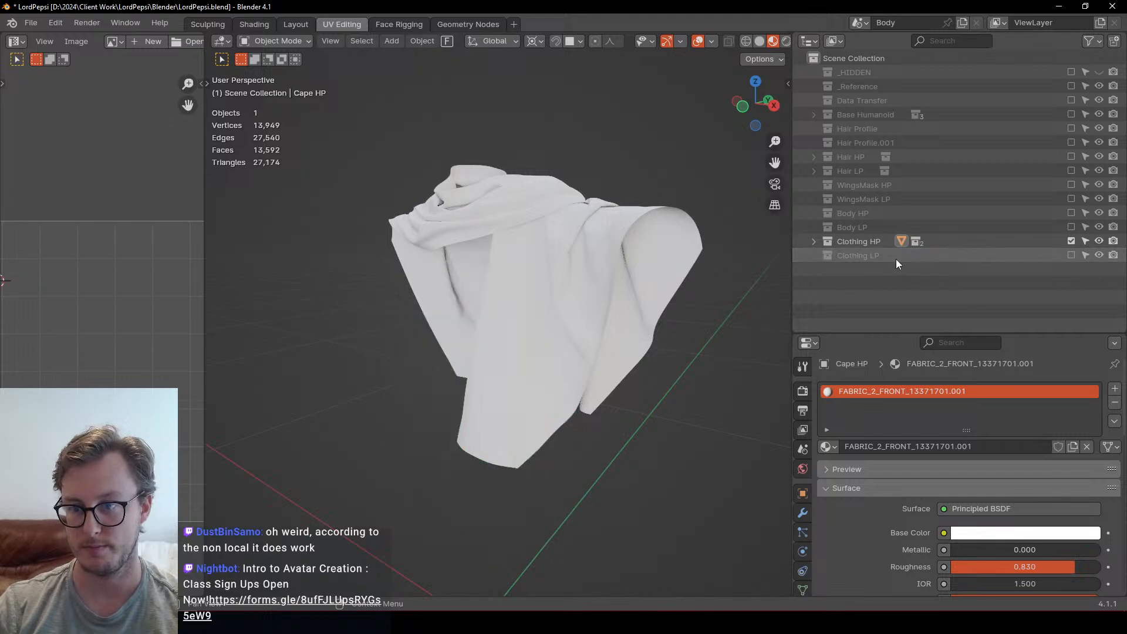
# Step: Create a new collection directly under the Scene Collection and name it Clothing Geo Nodes
pyautogui.rightClick(840, 59)
pyautogui.click(839, 59)
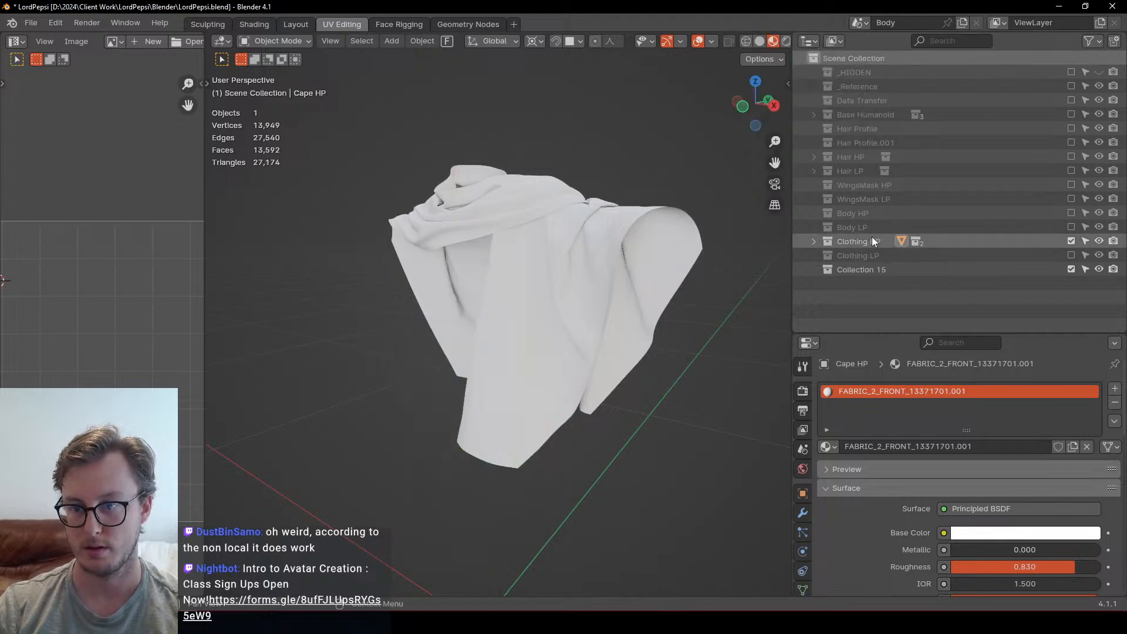
pyautogui.doubleClick(865, 270)
pyautogui.write('Clothing Geo')
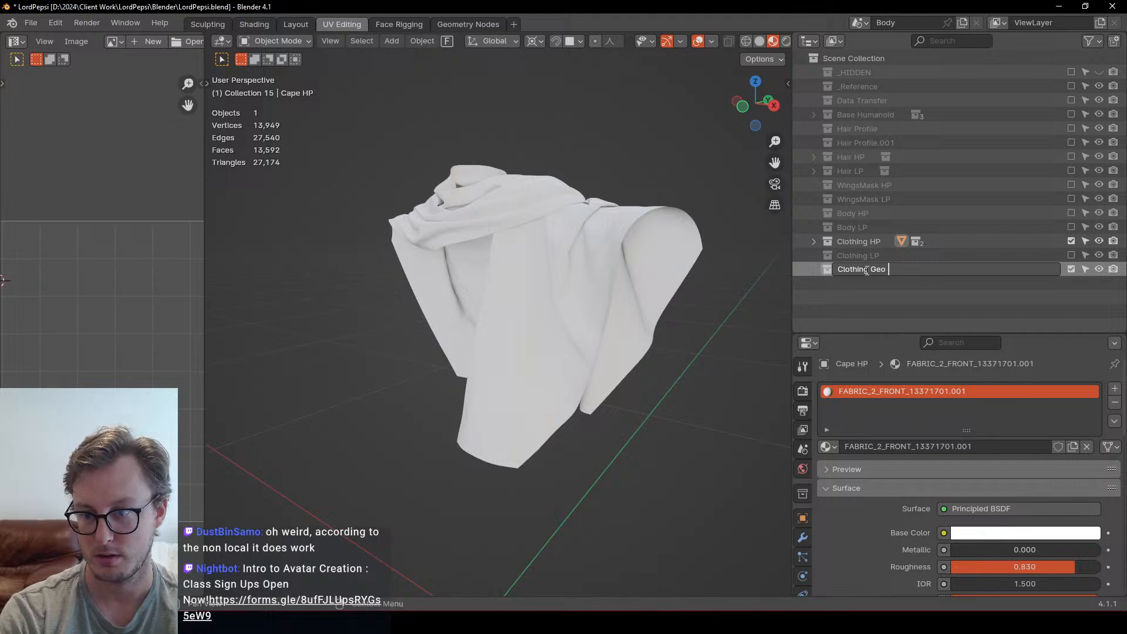
pyautogui.write('Nodes')
pyautogui.press('Return')
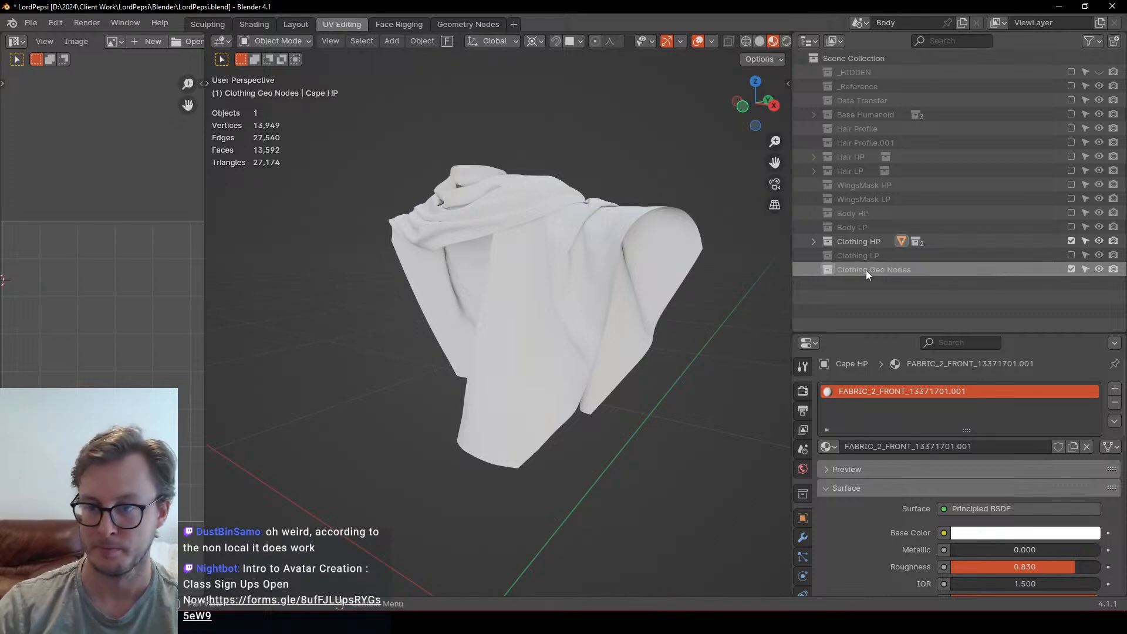
# Step: Move the Clothing Geo Nodes collection above Clothing HP in the collection list and save the file
pyautogui.moveTo(865, 270); pyautogui.dragTo(869, 232)
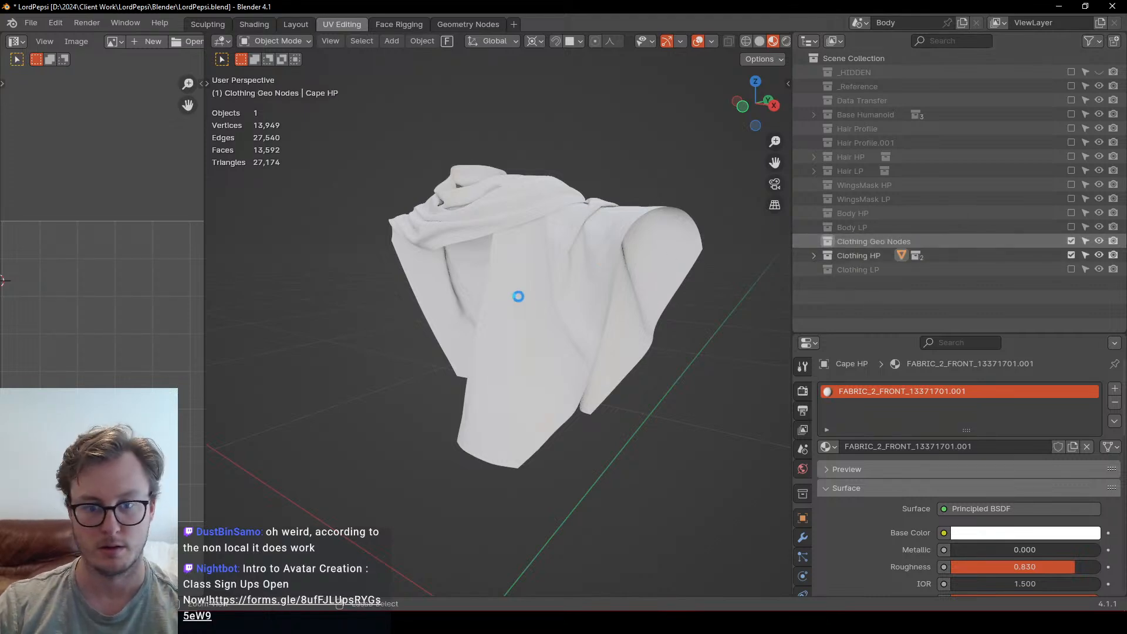
pyautogui.scroll(-5, 491, 277)
pyautogui.moveTo(490, 277); pyautogui.dragTo(563, 320, button='middle')
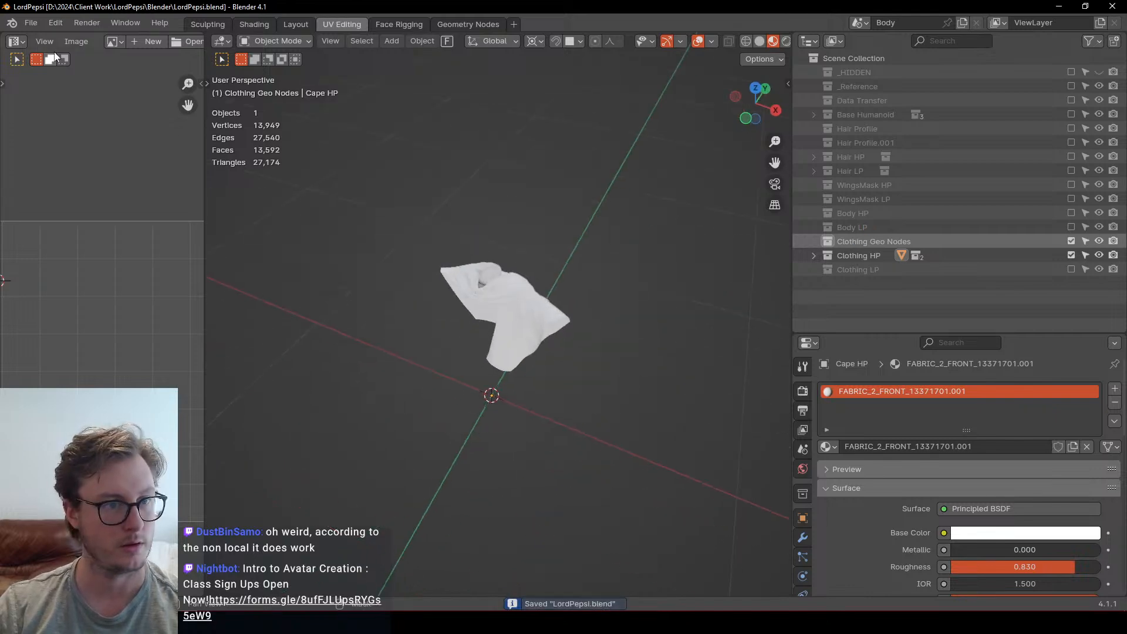
# Step: Start appending data from another blend file and browse up to the Client Work folder
pyautogui.click(28, 23)
pyautogui.click(66, 188)
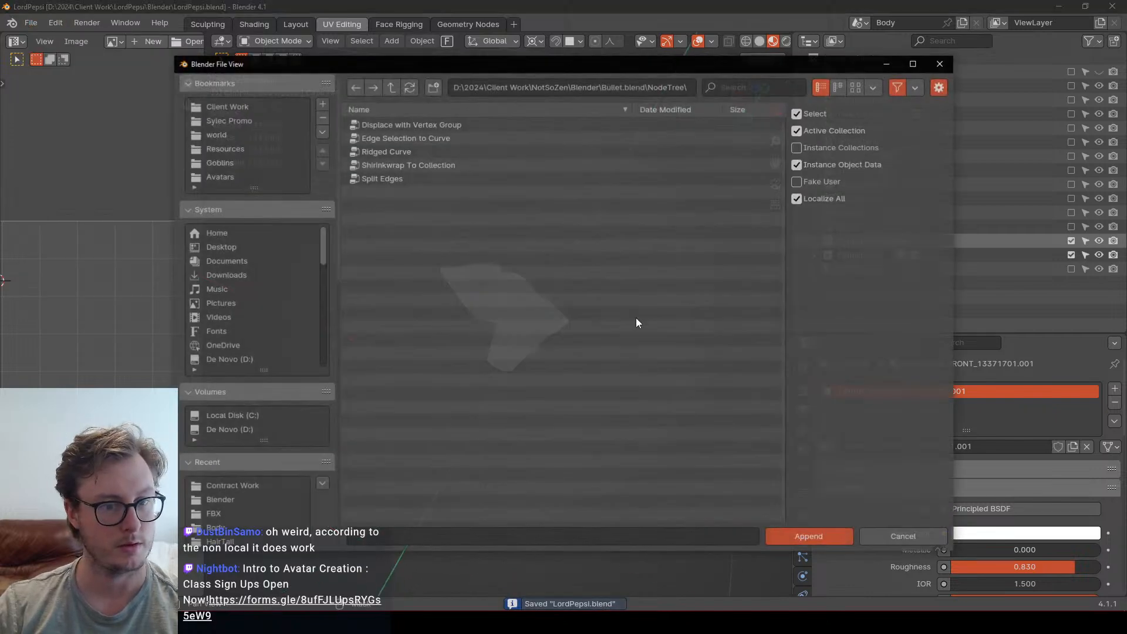
pyautogui.click(393, 85)
pyautogui.click(393, 86)
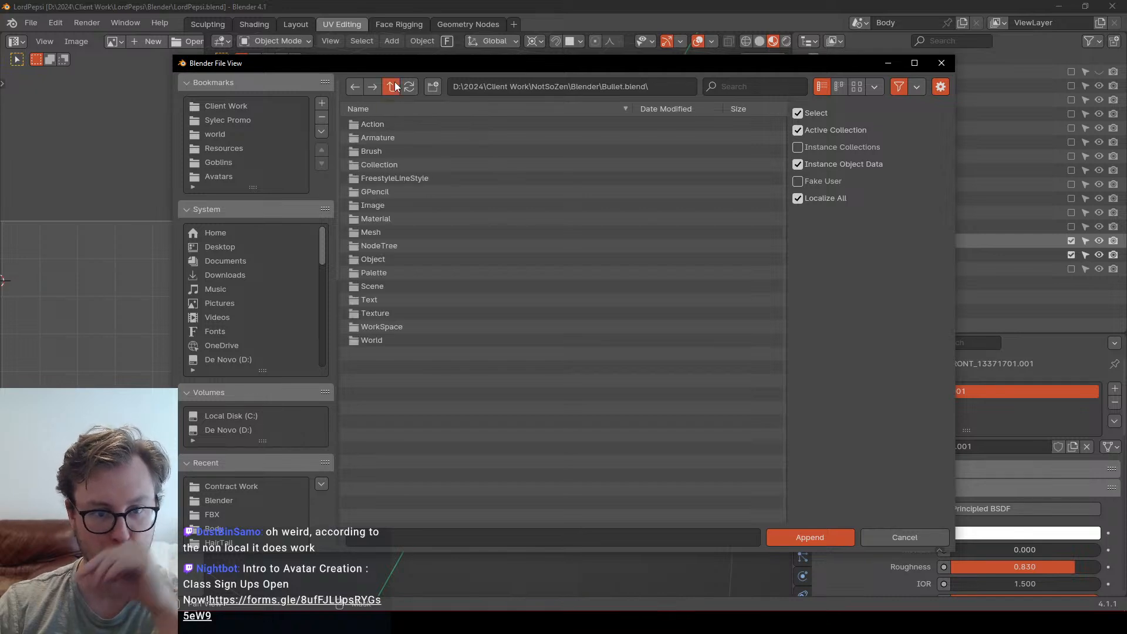
pyautogui.click(393, 86)
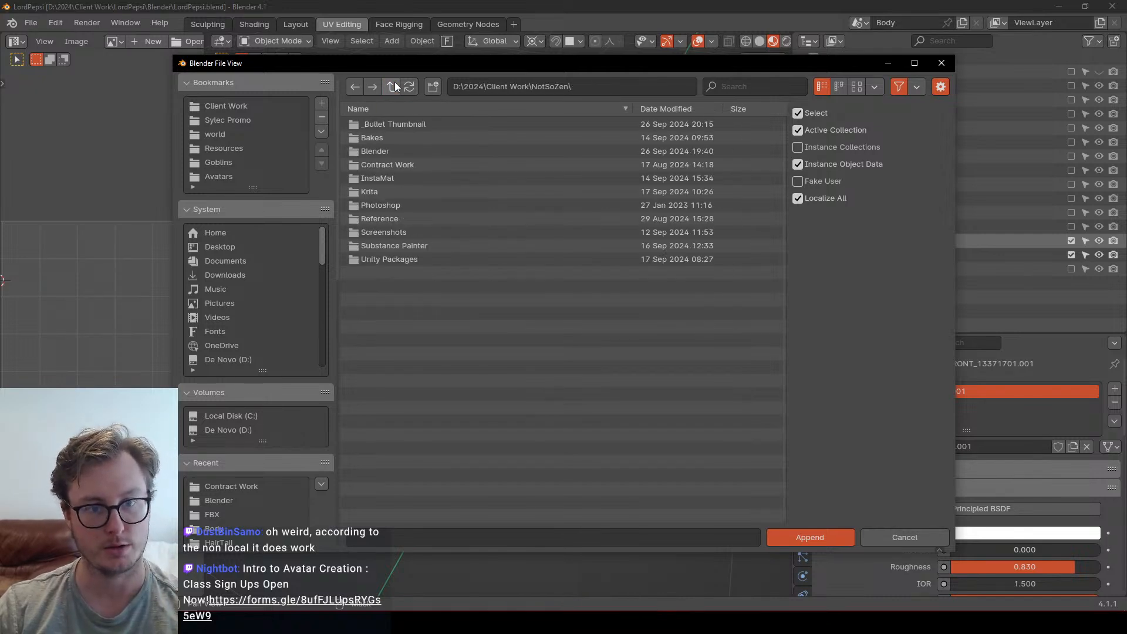
pyautogui.click(395, 82)
pyautogui.click(375, 286)
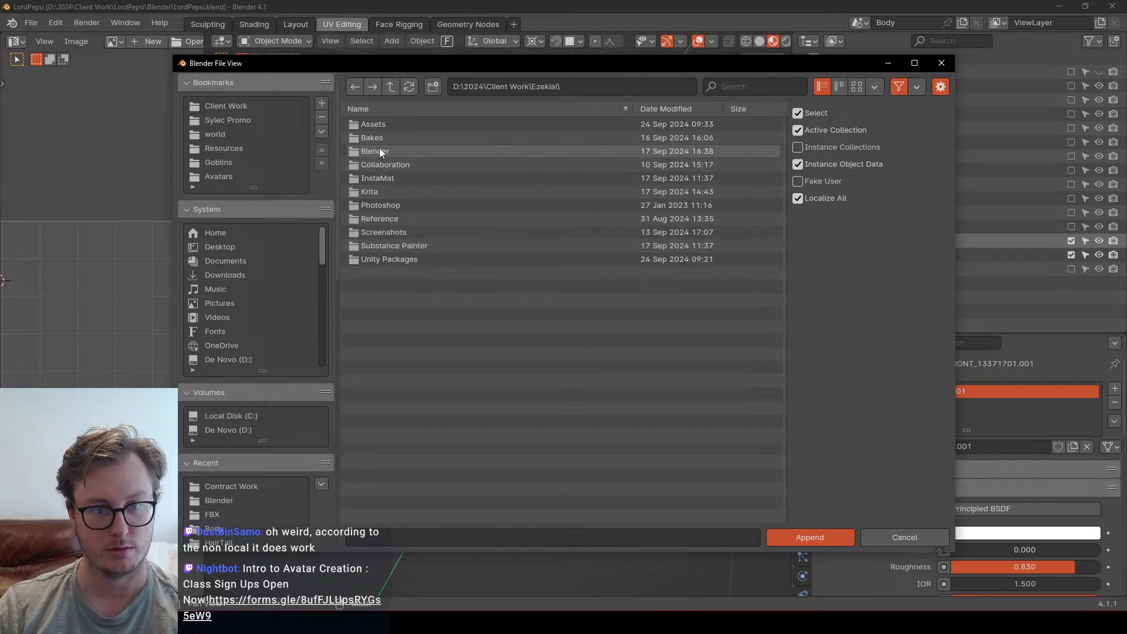
pyautogui.click(391, 88)
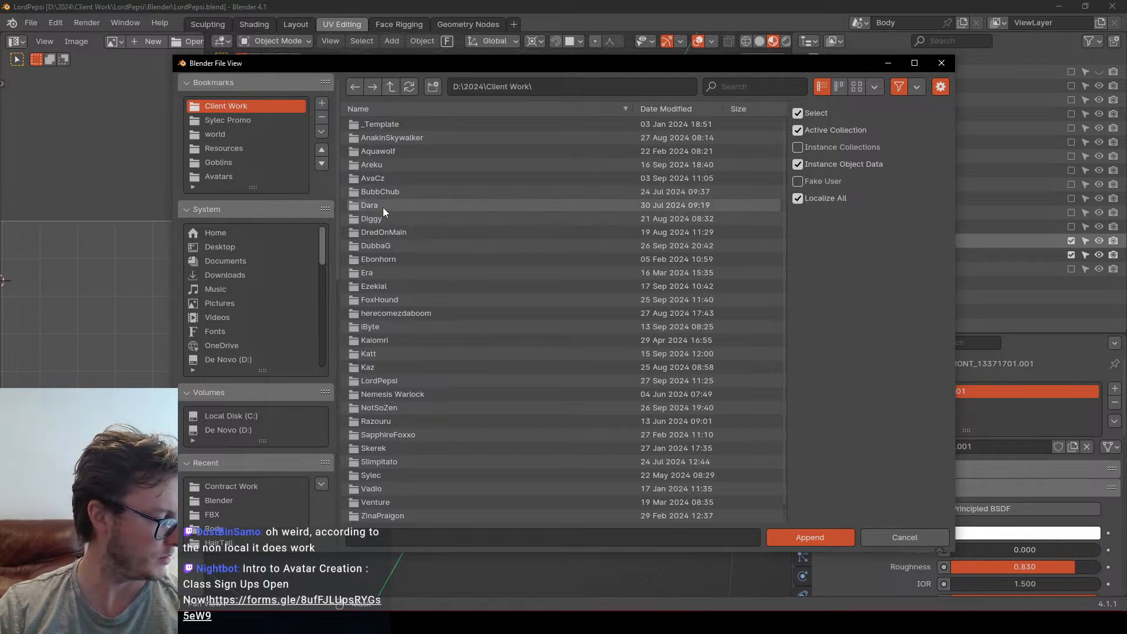
# Step: Check the contents of DubbaG.blend for reusable node groups and return to the Client Work folder
pyautogui.doubleClick(385, 245)
pyautogui.doubleClick(389, 164)
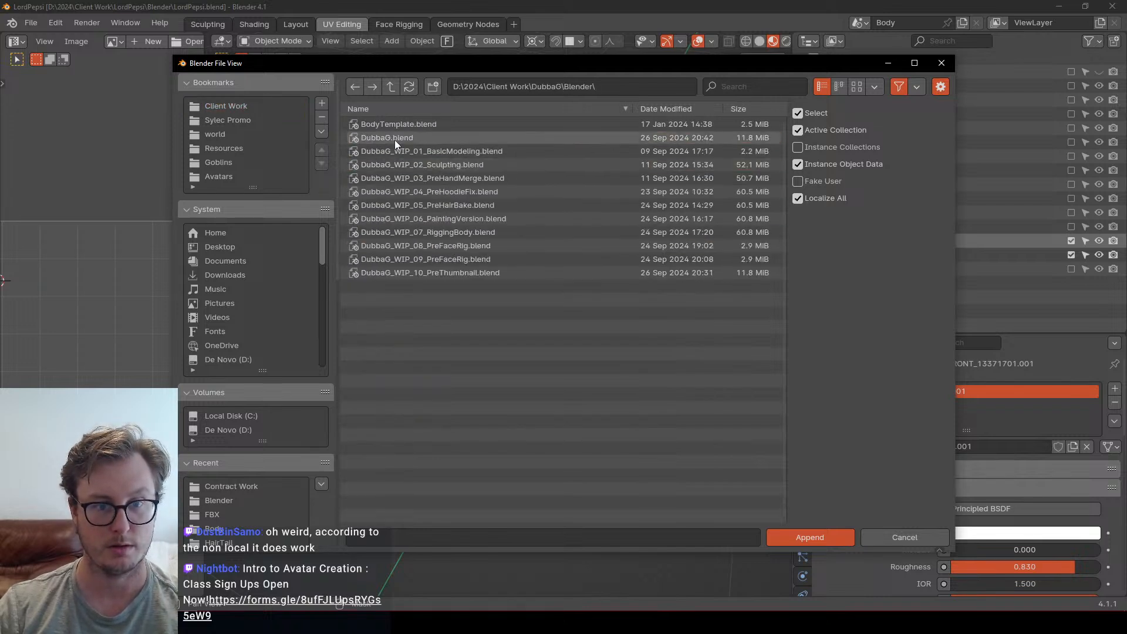
pyautogui.doubleClick(394, 139)
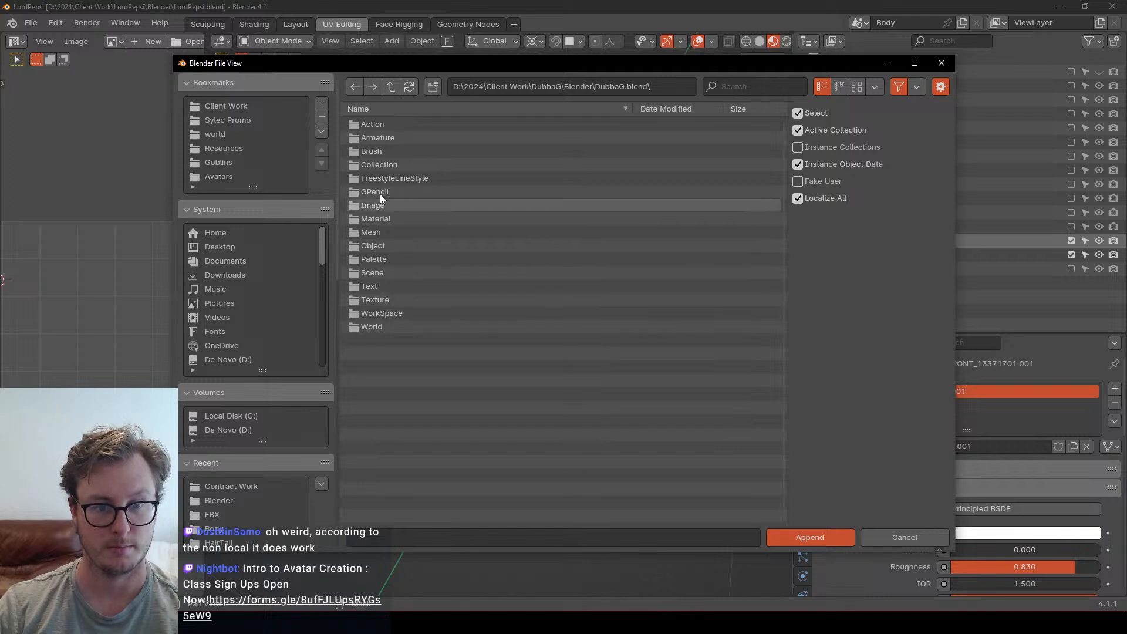
pyautogui.click(391, 91)
pyautogui.click(391, 91)
pyautogui.click(391, 90)
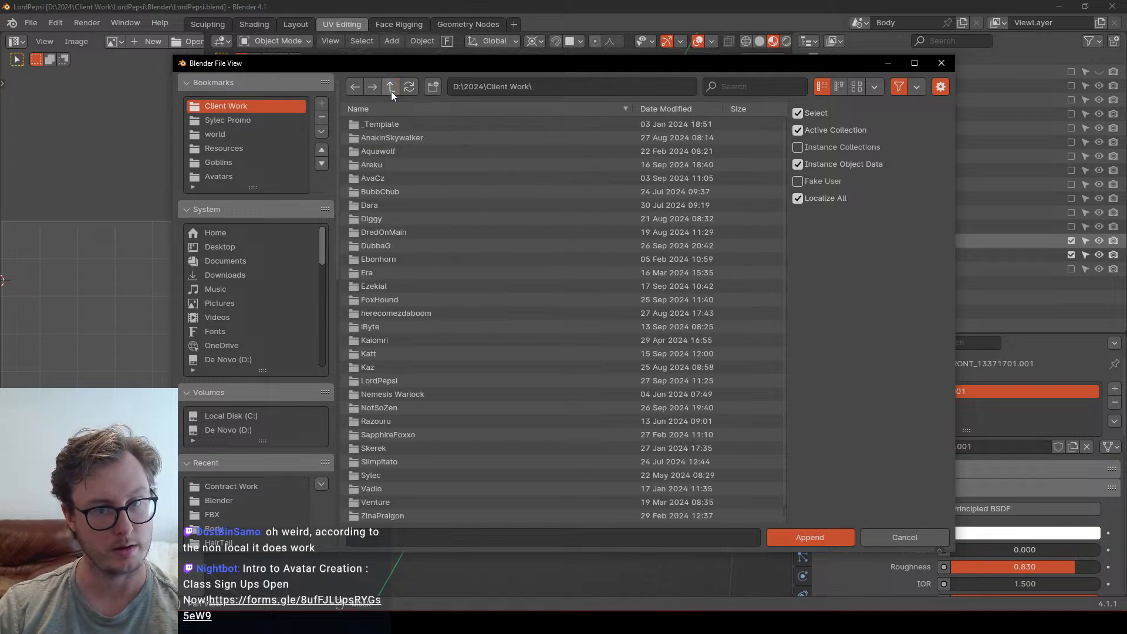
# Step: Examine the node groups stored in the Silver Dragon project's blend file and return to the Client Work folder
pyautogui.doubleClick(379, 205)
pyautogui.click(388, 151)
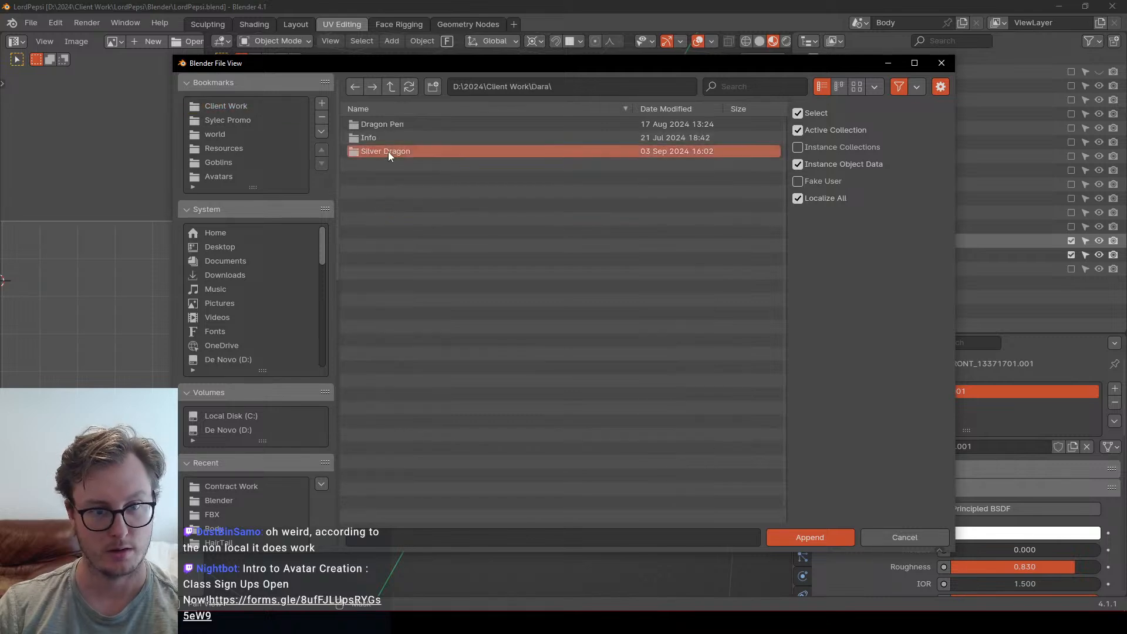
pyautogui.doubleClick(388, 151)
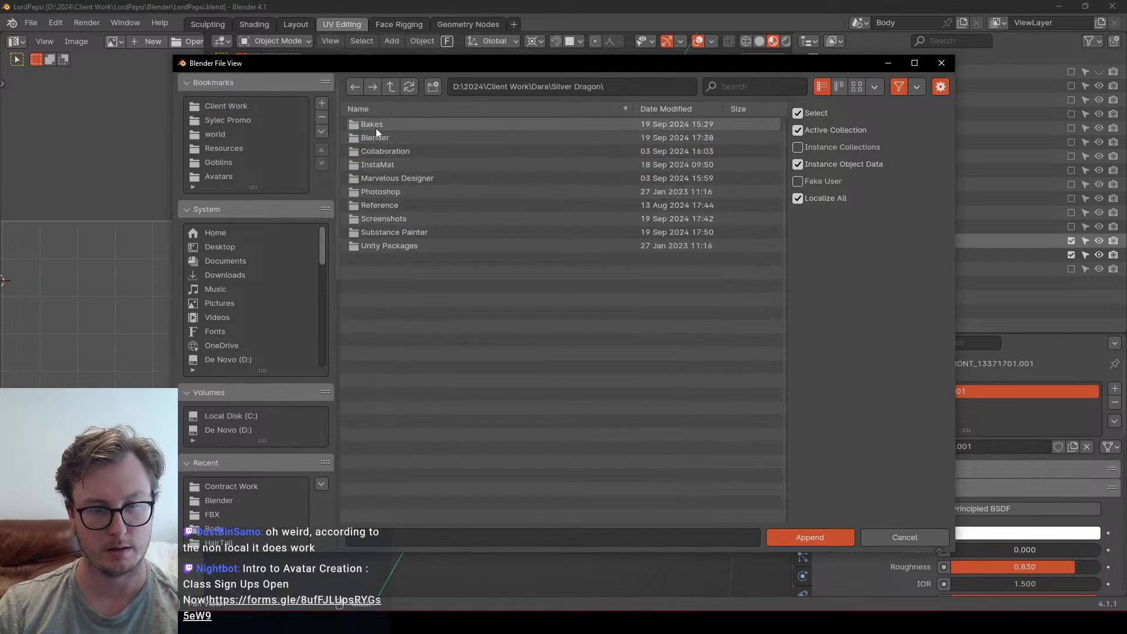
pyautogui.doubleClick(375, 138)
pyautogui.doubleClick(401, 125)
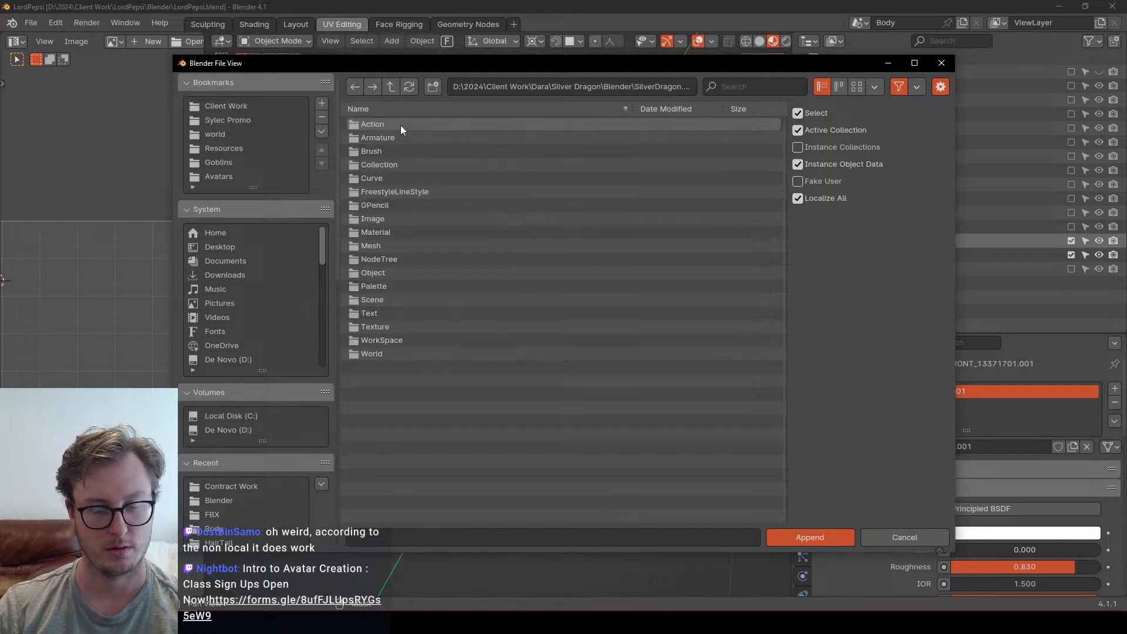
pyautogui.doubleClick(380, 259)
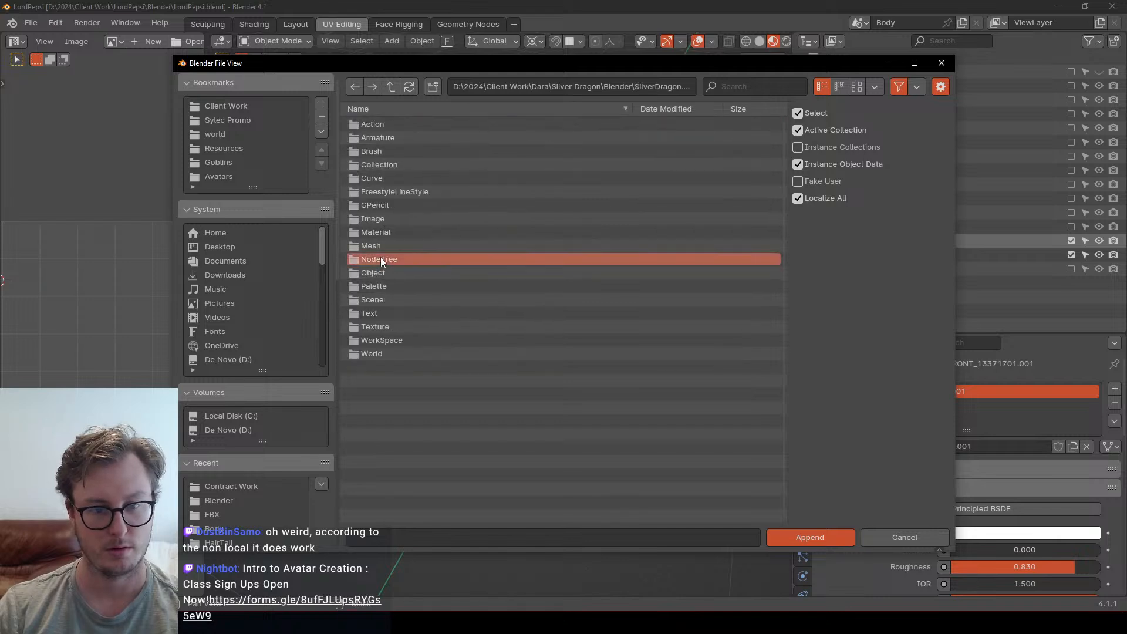
pyautogui.click(386, 94)
pyautogui.click(386, 94)
pyautogui.click(386, 94)
pyautogui.click(387, 94)
pyautogui.click(386, 94)
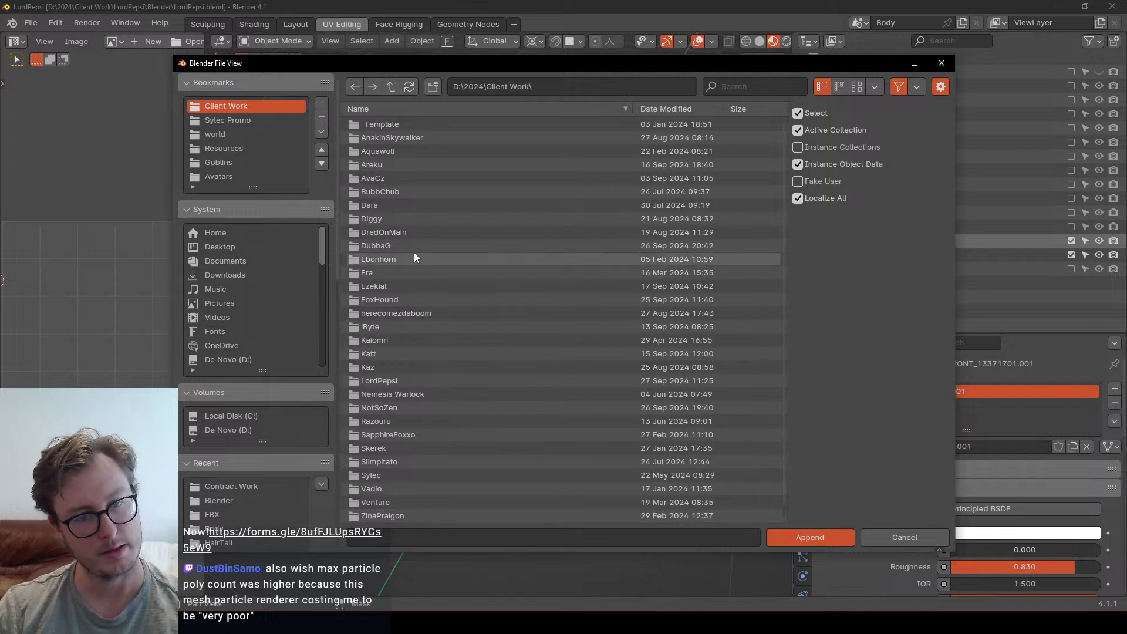
# Step: Append the HP to UV Position and UV to Retopo Position node groups from the DubbaG_WIP_06_PaintingVersion file
pyautogui.doubleClick(376, 246)
pyautogui.click(385, 154)
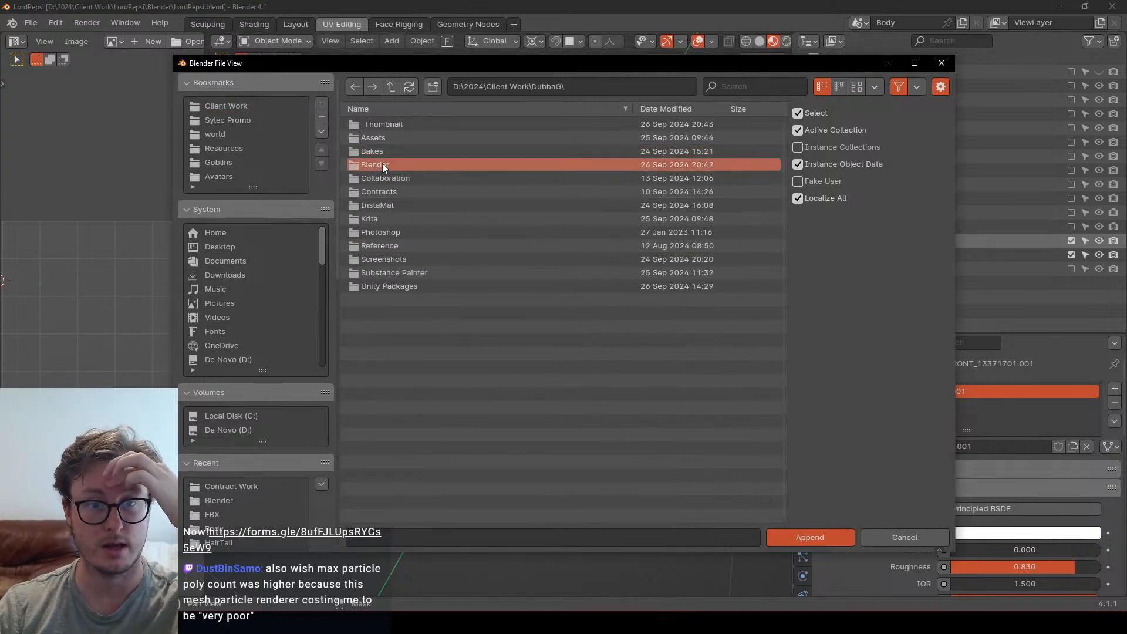
pyautogui.doubleClick(382, 163)
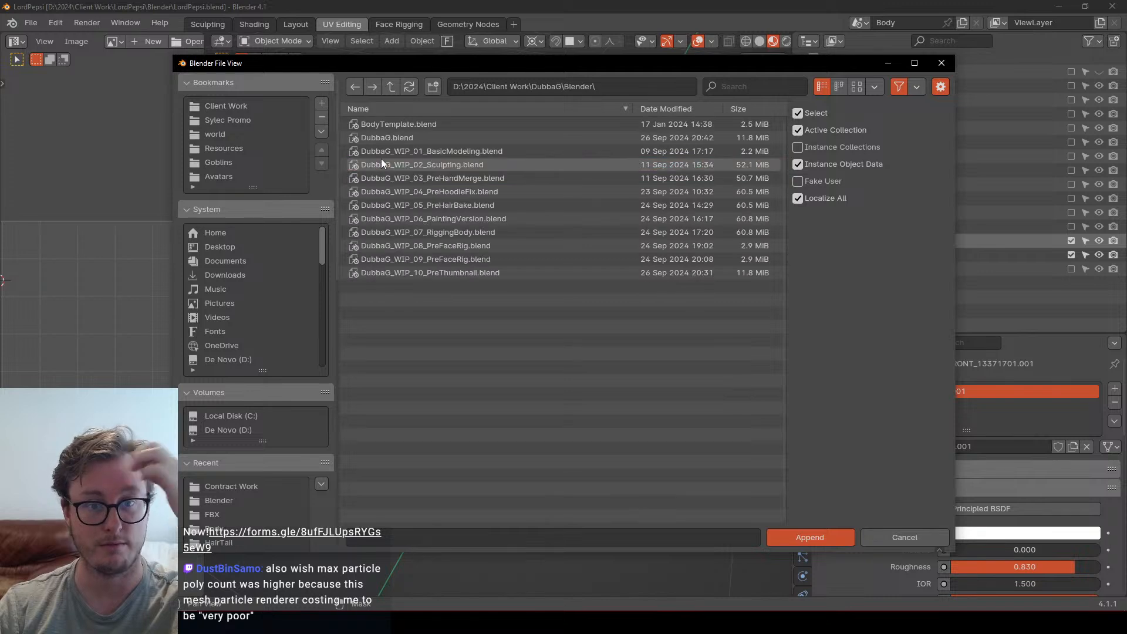
pyautogui.doubleClick(393, 213)
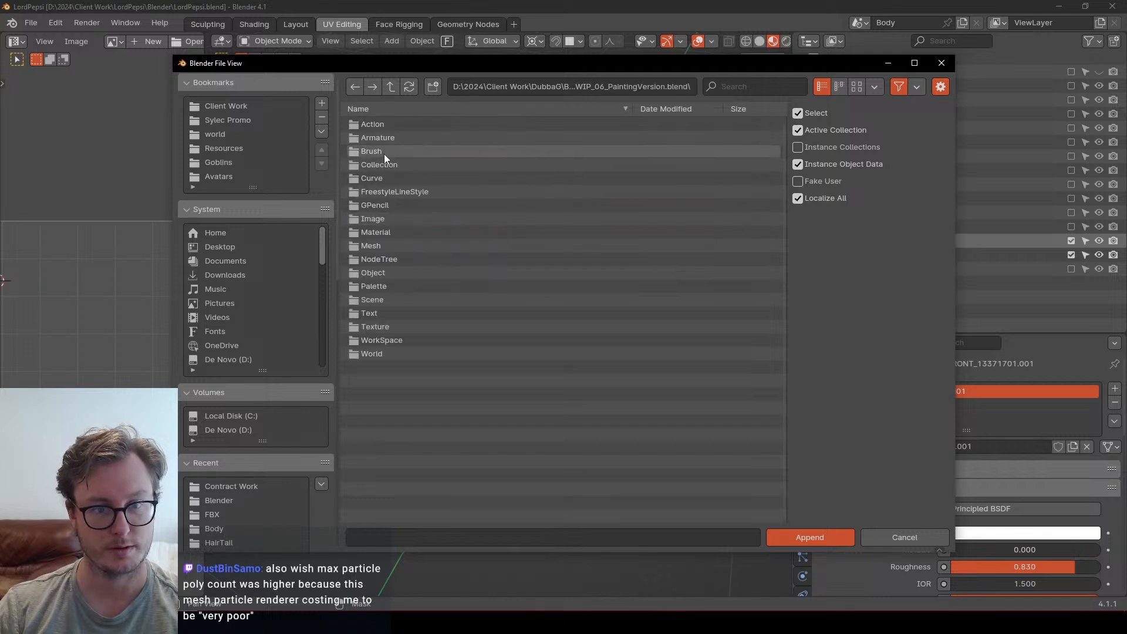
pyautogui.doubleClick(374, 260)
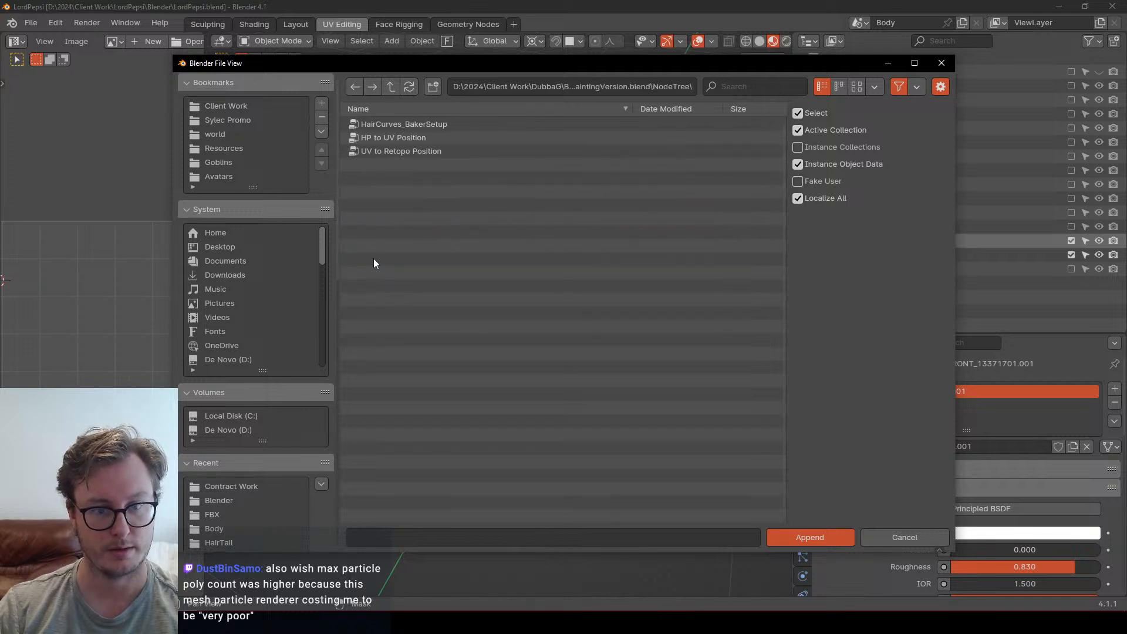
pyautogui.click(396, 137)
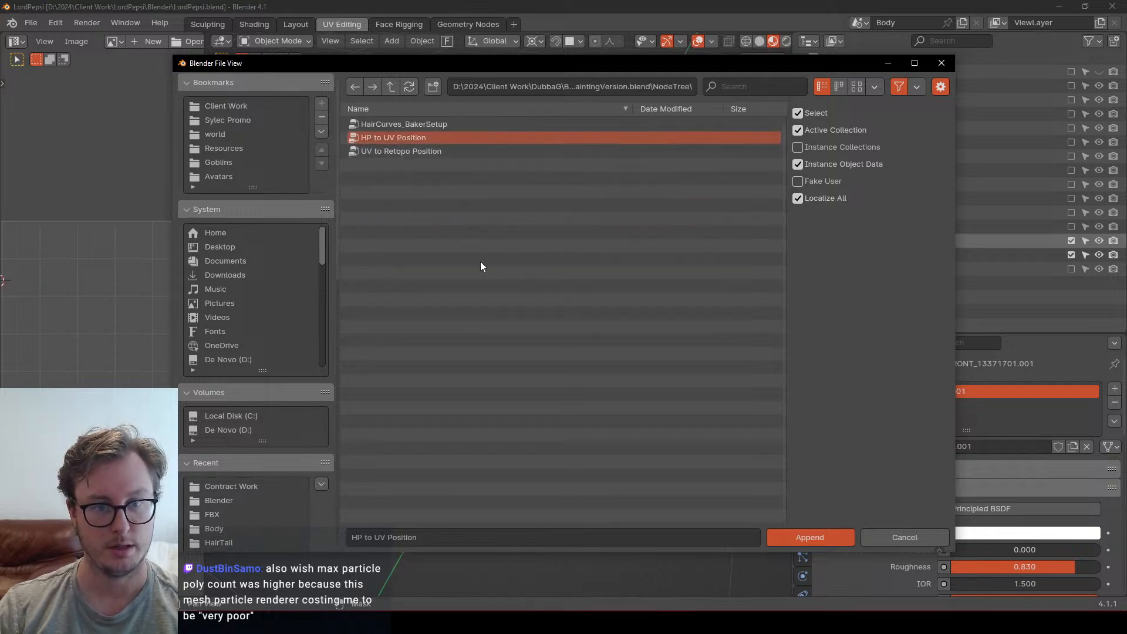
pyautogui.keyDown('shift'); pyautogui.click(418, 152); pyautogui.keyUp('shift')
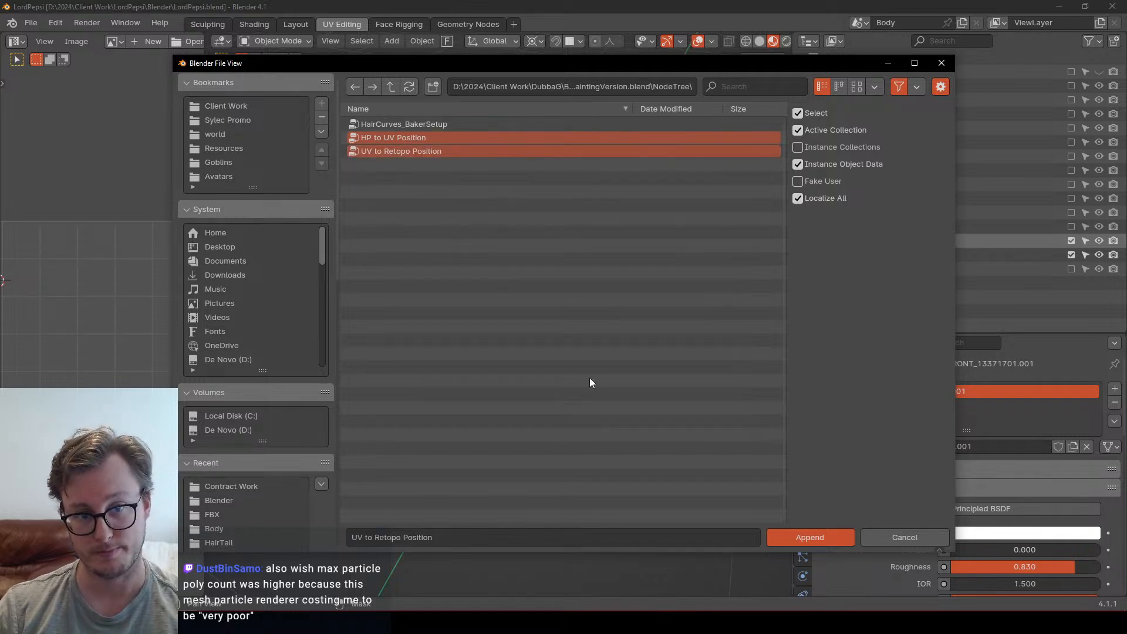
pyautogui.click(839, 535)
# Step: Delete the appended Bandana object from the Clothing Geo Nodes collection
pyautogui.moveTo(513, 336); pyautogui.dragTo(512, 294, button='middle')
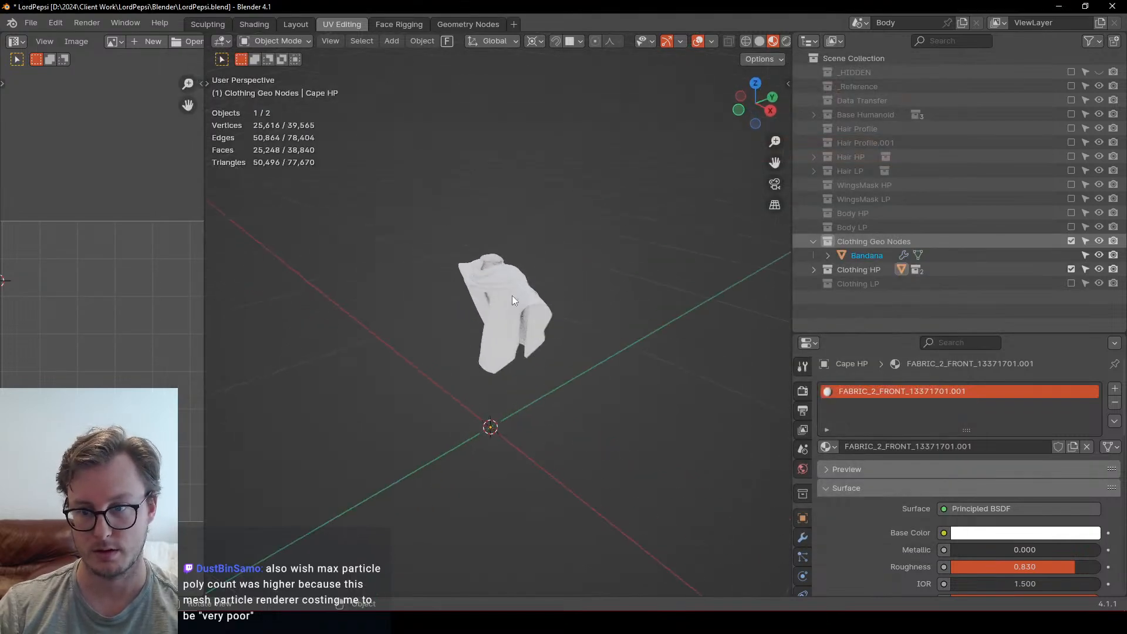
pyautogui.click(866, 255)
pyautogui.scroll(-10, 494, 340)
pyautogui.press('x')
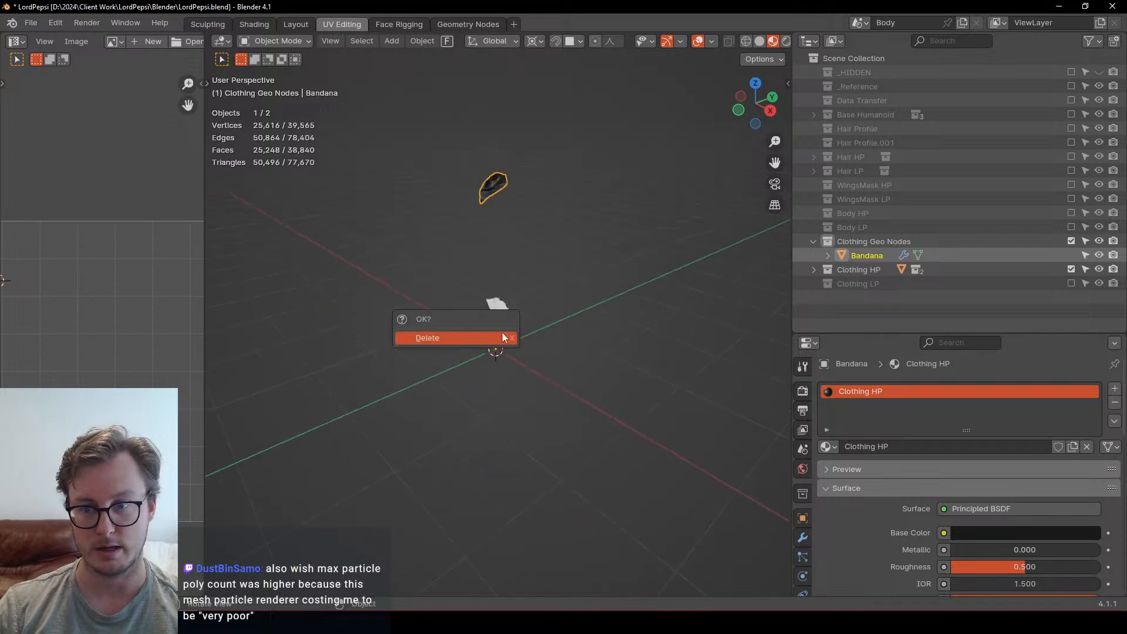
pyautogui.click(503, 337)
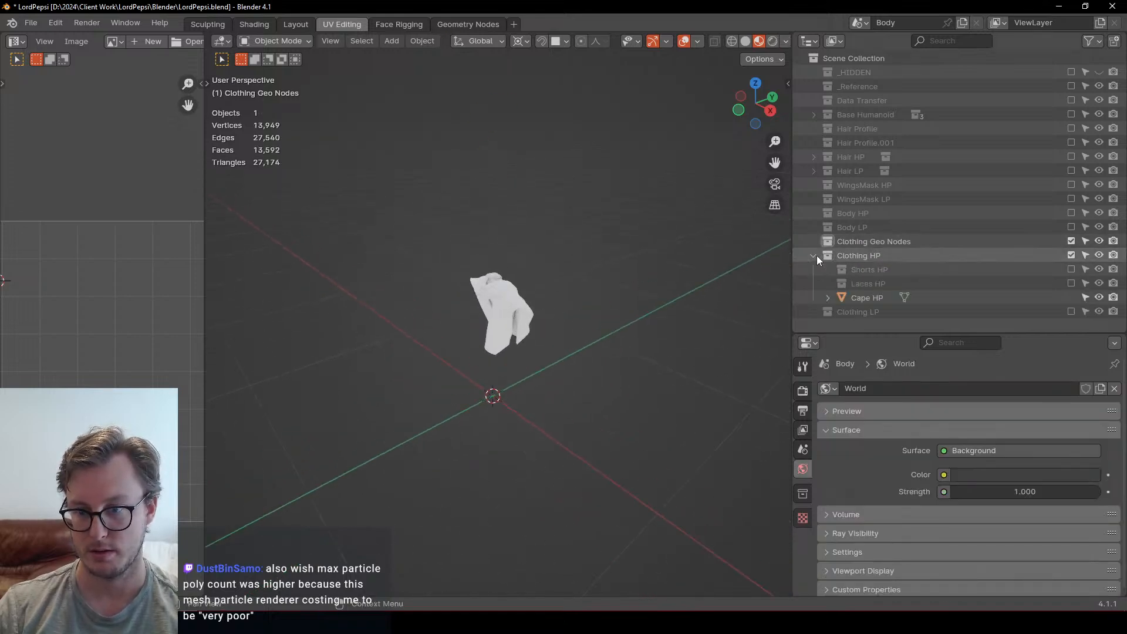
# Step: Add a plane to the Clothing Geo Nodes collection and delete all its geometry, leaving an empty mesh object
pyautogui.click(490, 328)
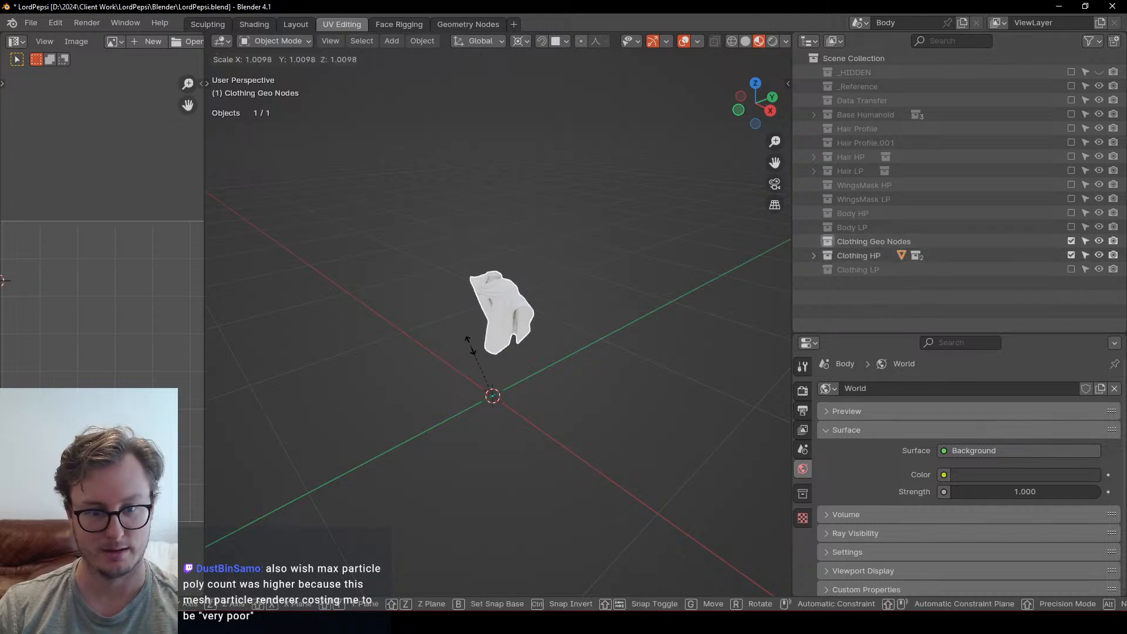
pyautogui.hotkey('shift', 'a')
pyautogui.moveTo(594, 308)
pyautogui.click(646, 312)
pyautogui.press('Tab')
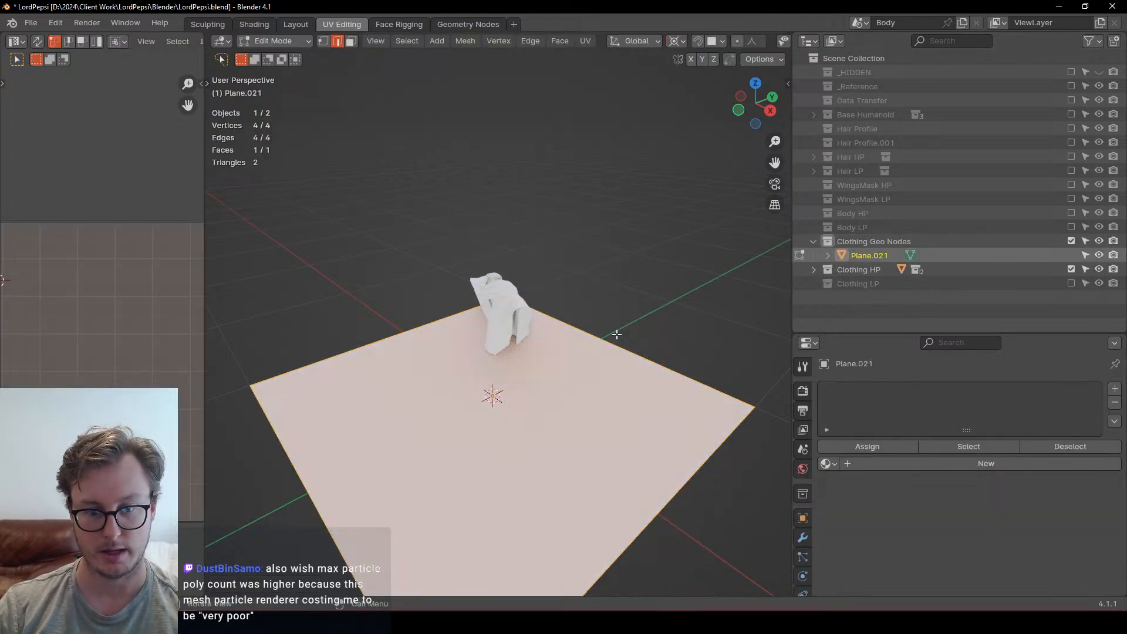
pyautogui.press('x')
pyautogui.click(616, 335)
pyautogui.press('Tab')
# Step: Give the empty plane a Geometry Nodes modifier using the HP to UV Position group, with Cape HP as its HP object
pyautogui.click(802, 539)
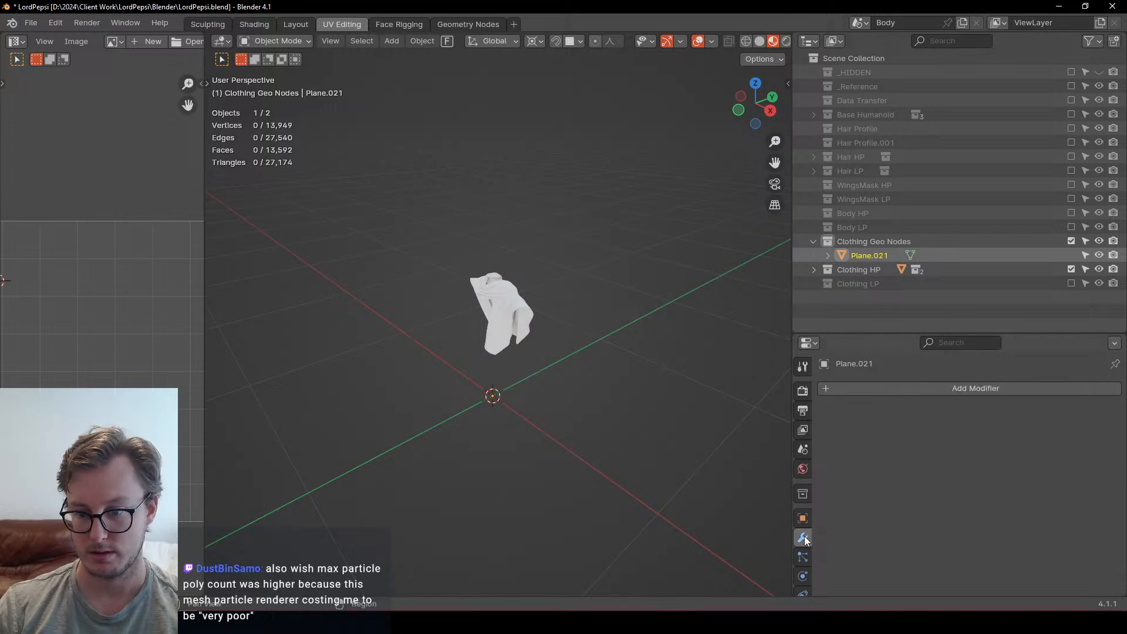
pyautogui.click(920, 399)
pyautogui.moveTo(857, 428)
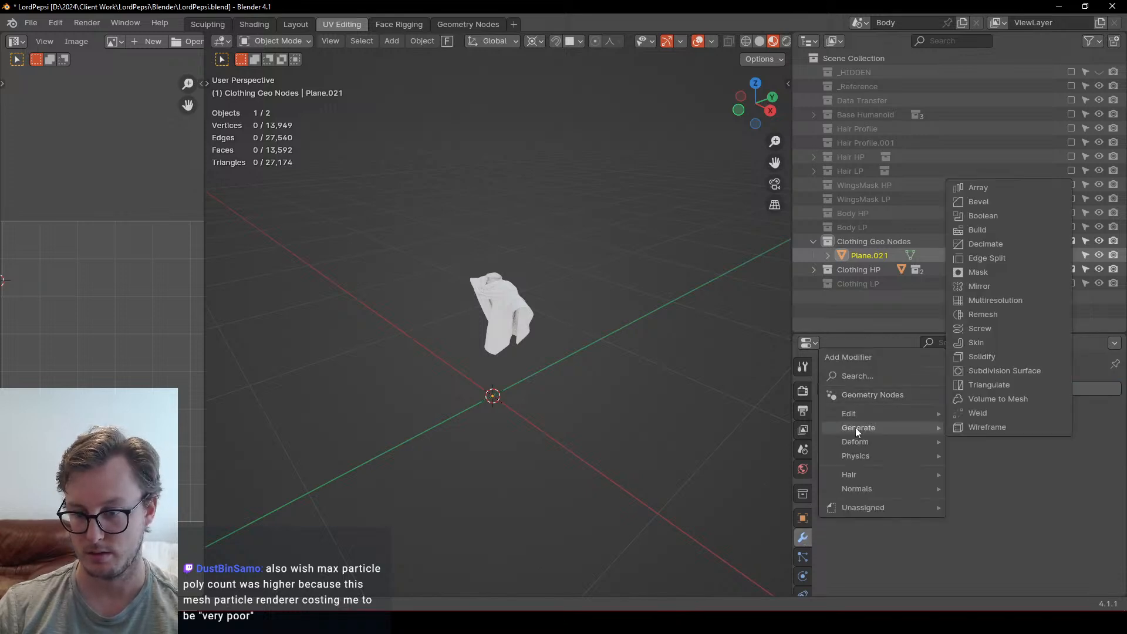
pyautogui.click(875, 394)
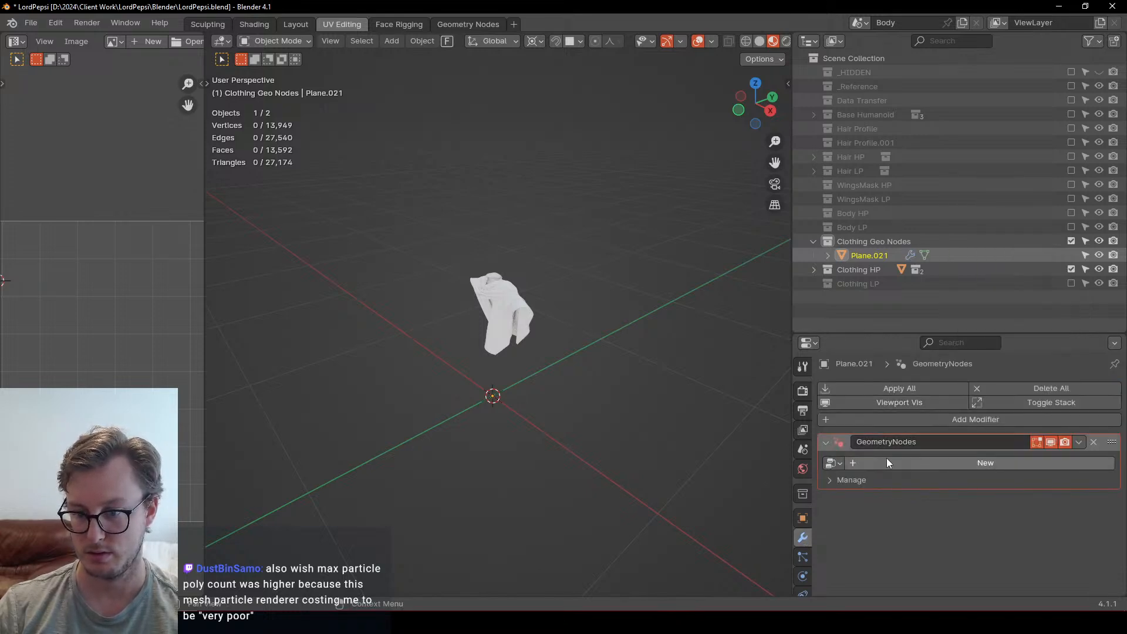
pyautogui.click(833, 463)
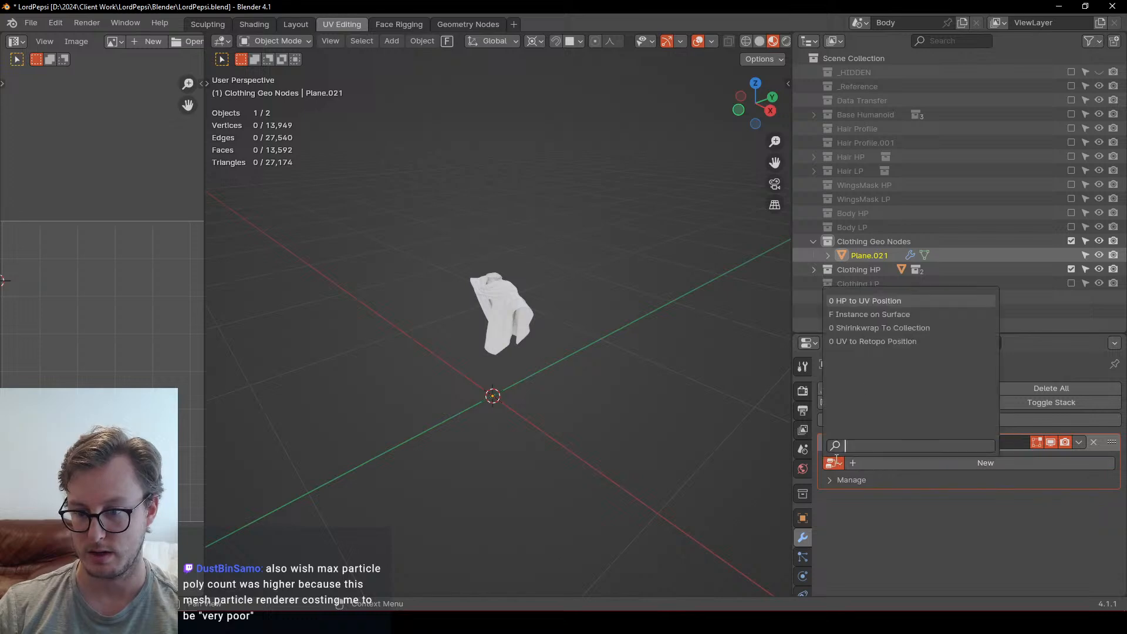
pyautogui.click(889, 299)
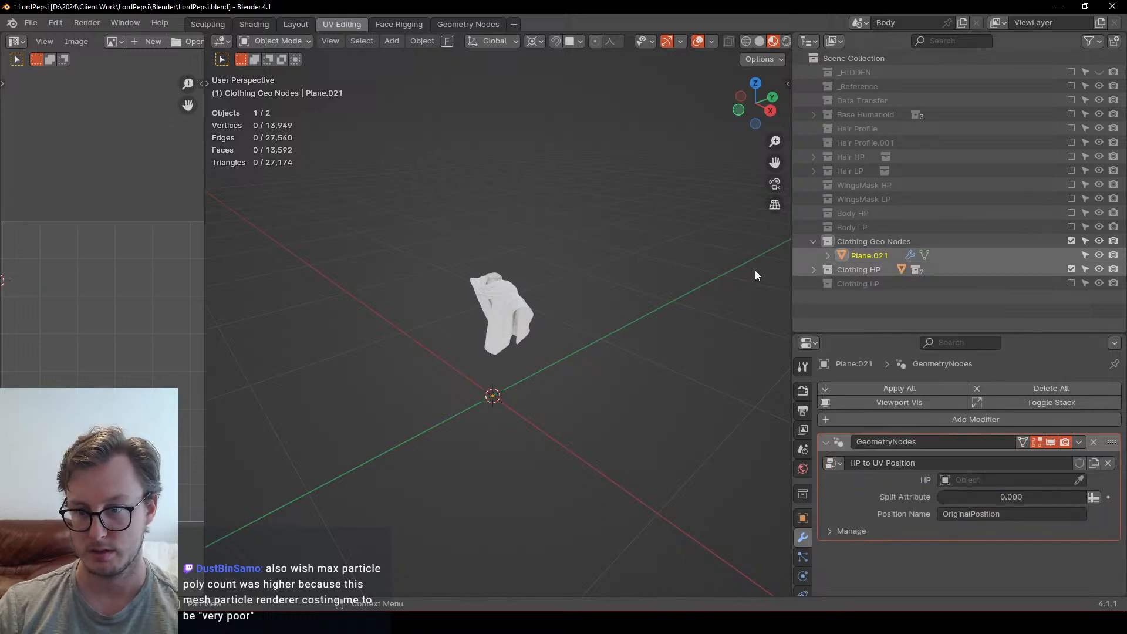
pyautogui.click(1079, 480)
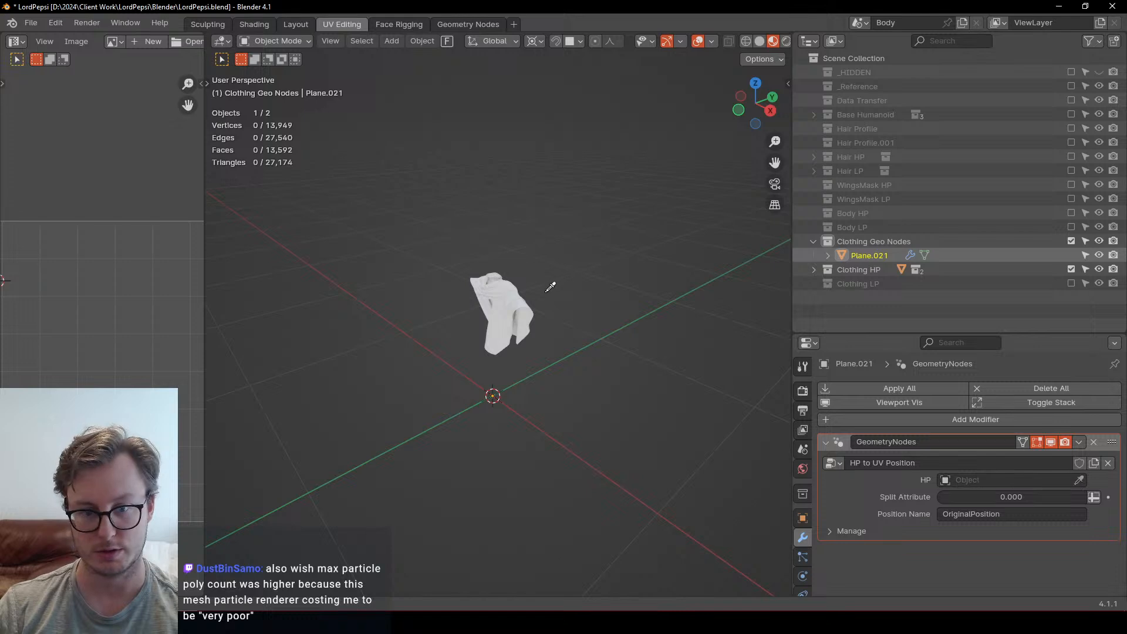
pyautogui.click(516, 289)
# Step: Inspect the flattened cape mesh from the top view in wireframe shading
pyautogui.moveTo(722, 446); pyautogui.dragTo(524, 280, button='middle')
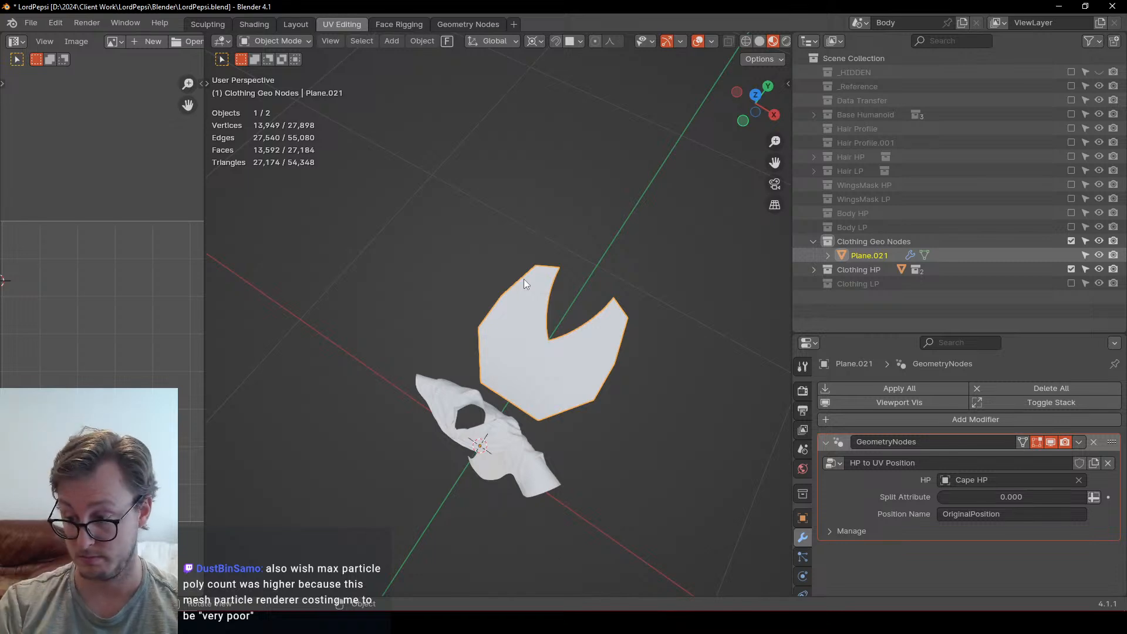
pyautogui.press('KP_7')
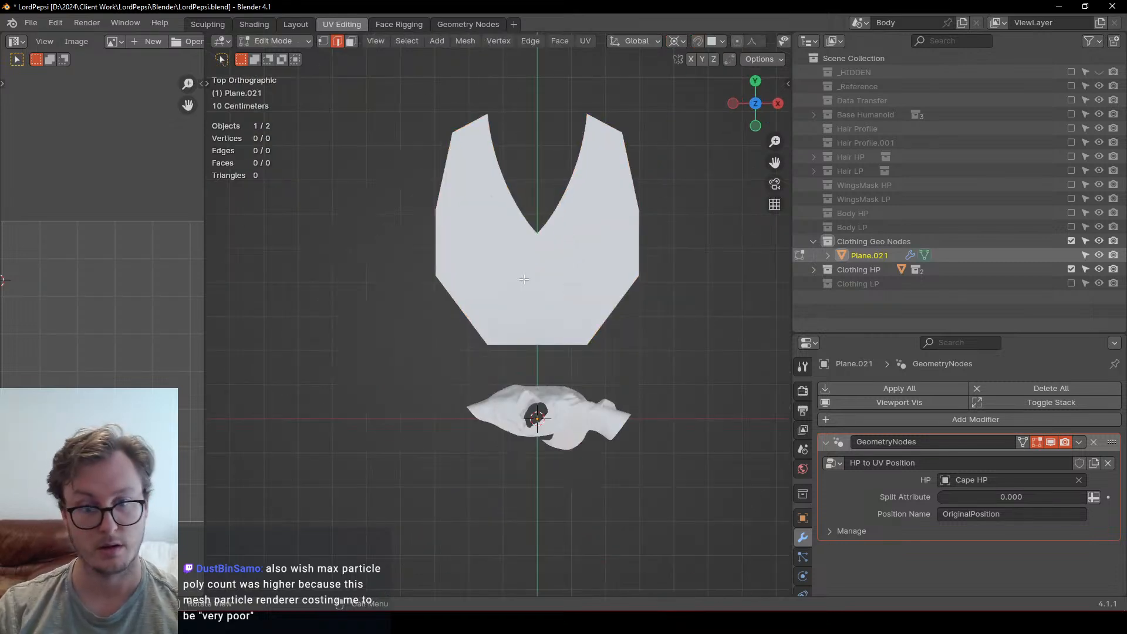
pyautogui.hotkey('shift', 'z')
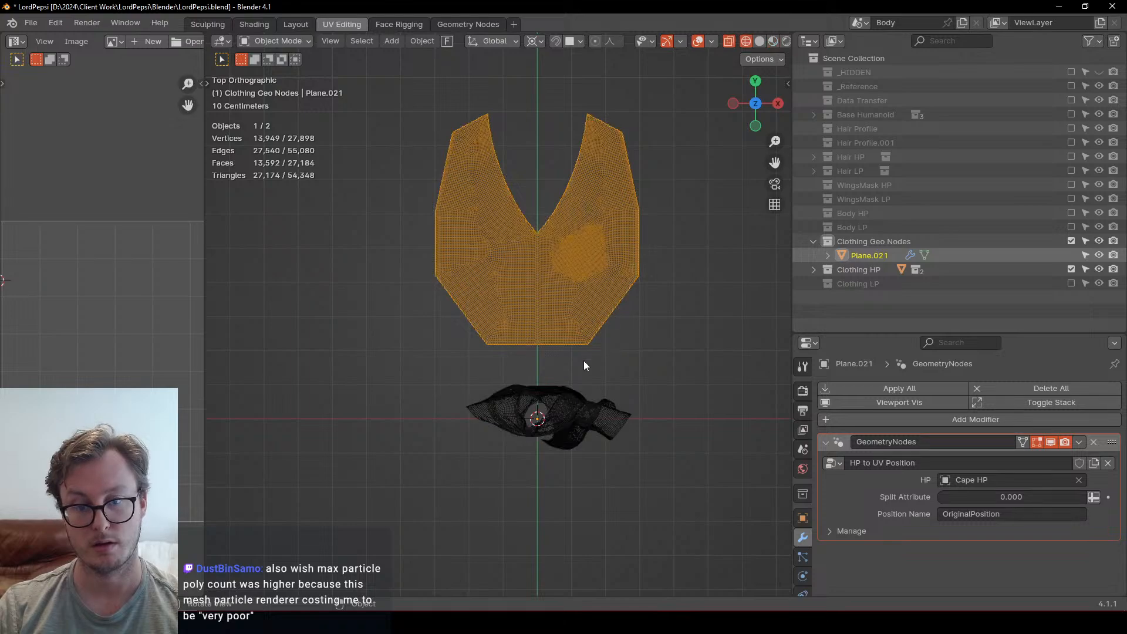
# Step: Compare the flattened cape's topology with the original cape from above and save the file
pyautogui.scroll(6, 602, 318)
pyautogui.scroll(-3, 556, 417)
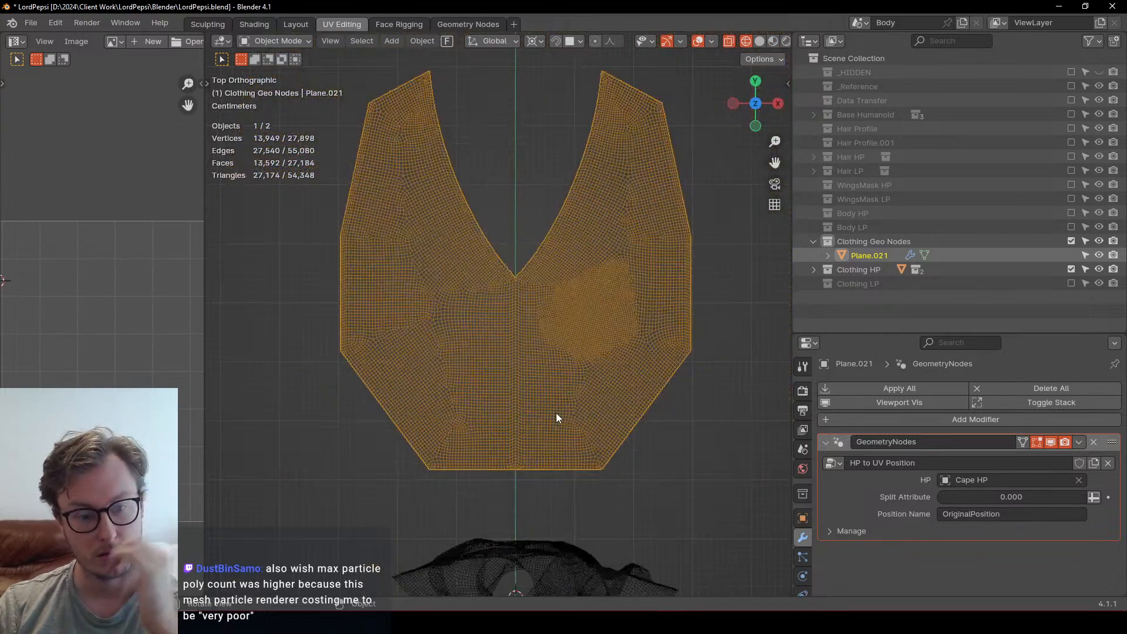
pyautogui.keyDown('shift'); pyautogui.moveTo(581, 471); pyautogui.dragTo(508, 377, button='middle'); pyautogui.keyUp('shift')
pyautogui.hotkey('ctrl', 's')
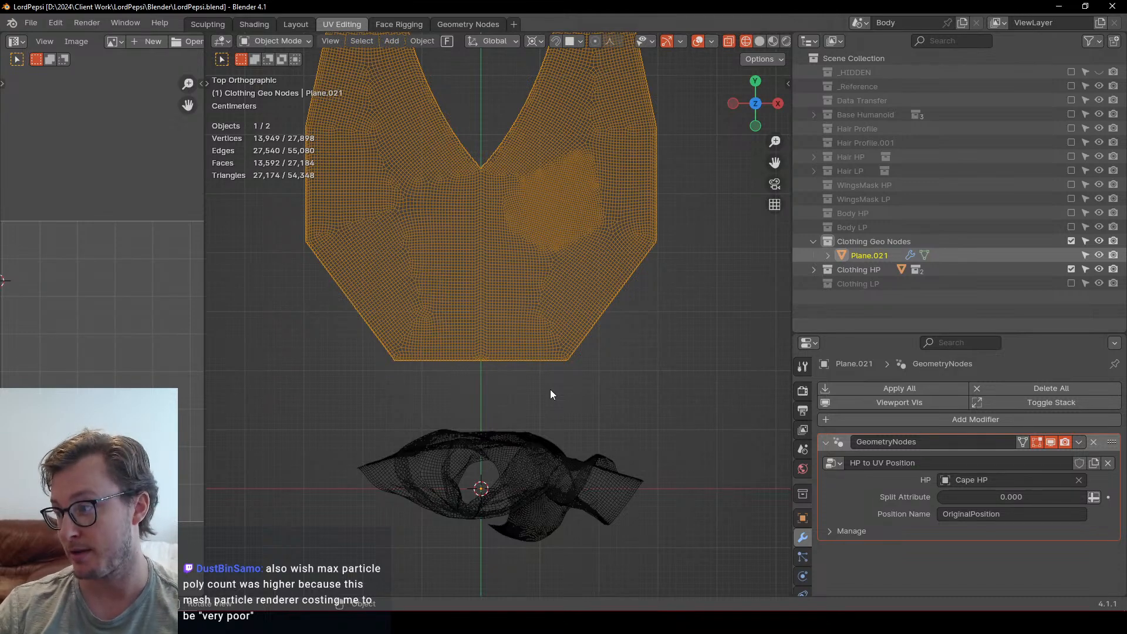
pyautogui.keyDown('shift'); pyautogui.moveTo(546, 264); pyautogui.dragTo(565, 357, button='middle'); pyautogui.keyUp('shift')
pyautogui.scroll(-3, 569, 340)
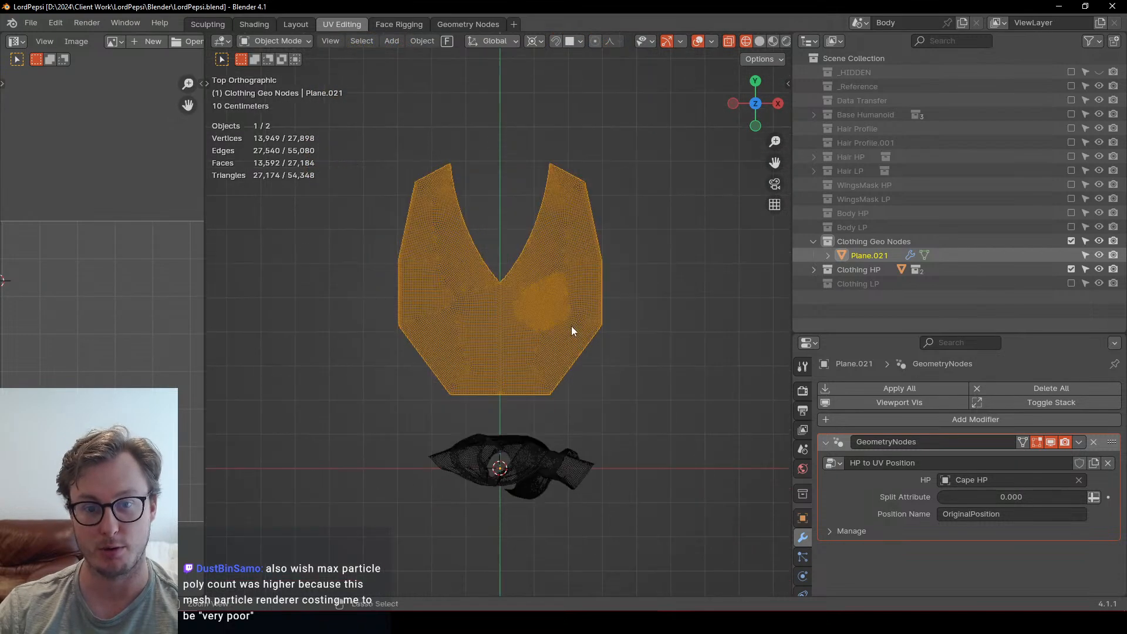
pyautogui.hotkey('ctrl', 's')
pyautogui.scroll(3, 568, 329)
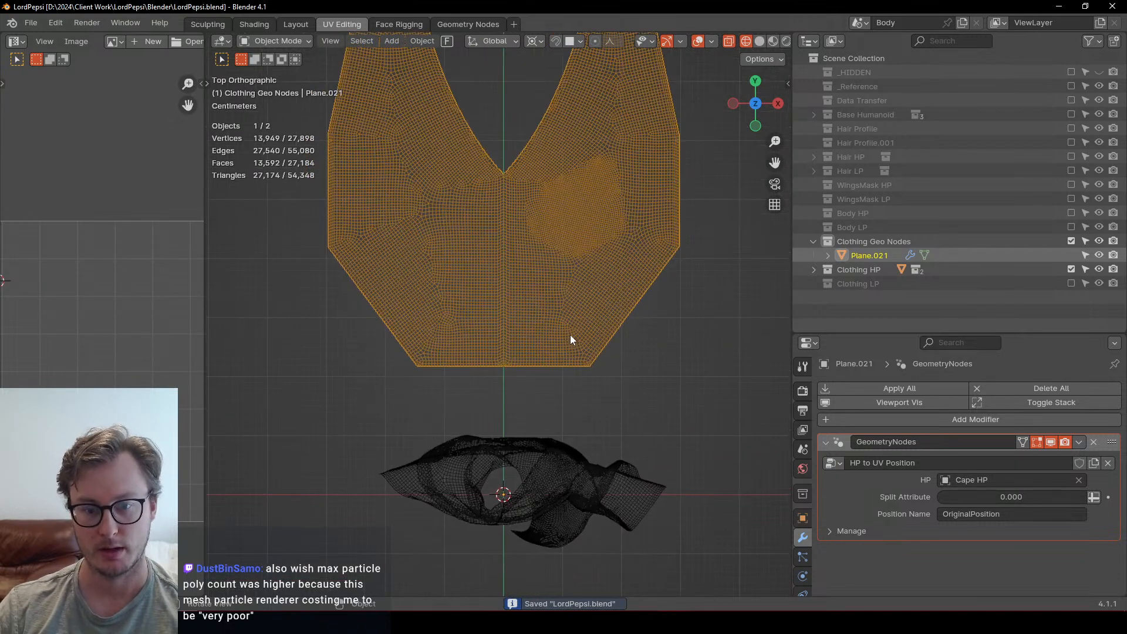
pyautogui.moveTo(593, 333); pyautogui.dragTo(588, 338, button='middle')
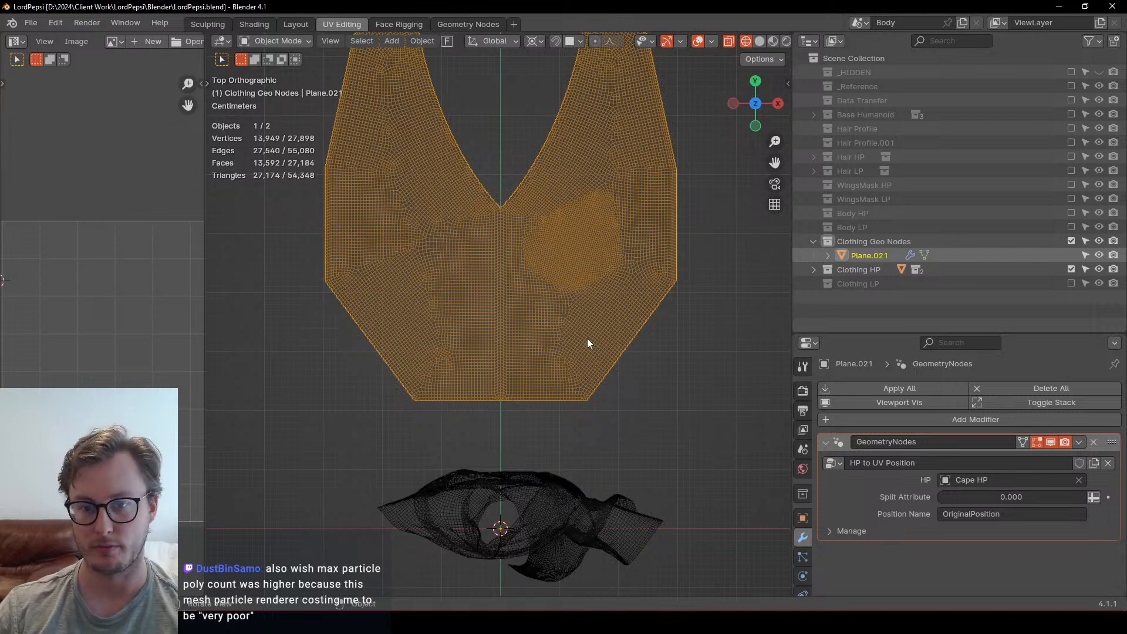
# Step: Rename the flattened cape object to "Cape UV Pos" and save the file
pyautogui.doubleClick(873, 253)
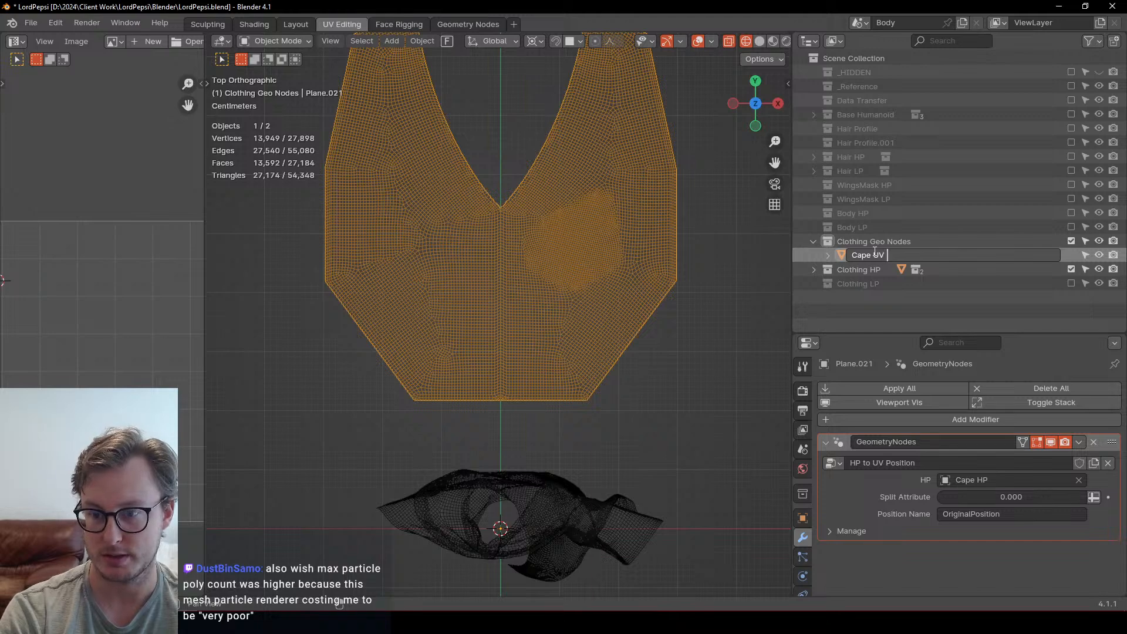
pyautogui.press('Return')
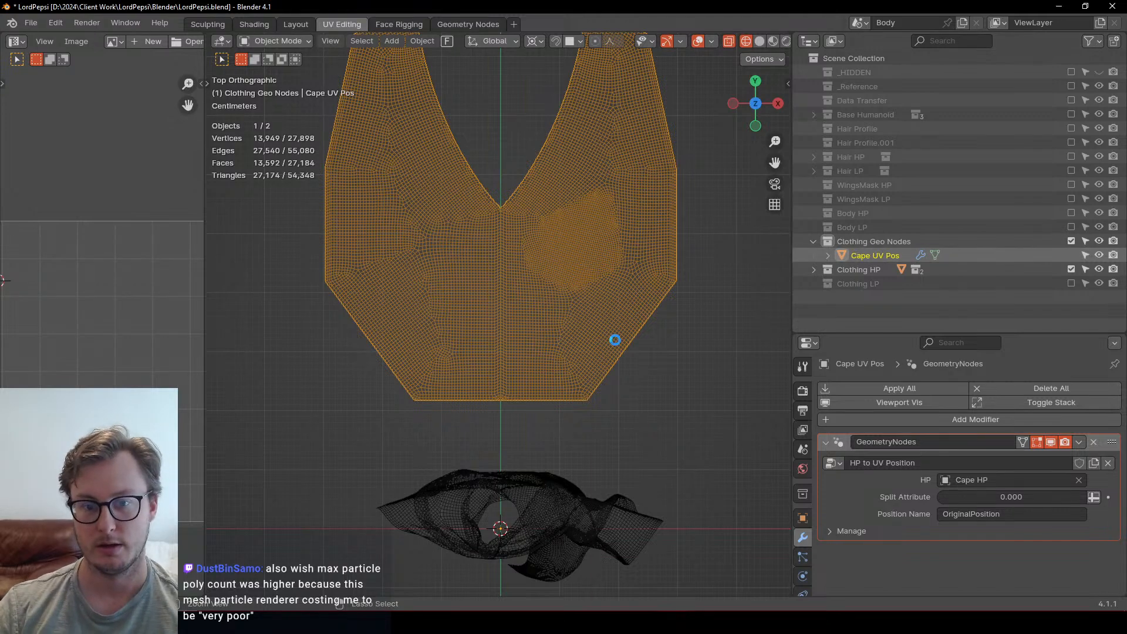
pyautogui.hotkey('ctrl', 's')
# Step: Add a new plane to the Clothing Geo Nodes collection and open it for mesh editing
pyautogui.hotkey('shift', 'a')
pyautogui.moveTo(632, 296)
pyautogui.click(692, 294)
pyautogui.press('Tab')
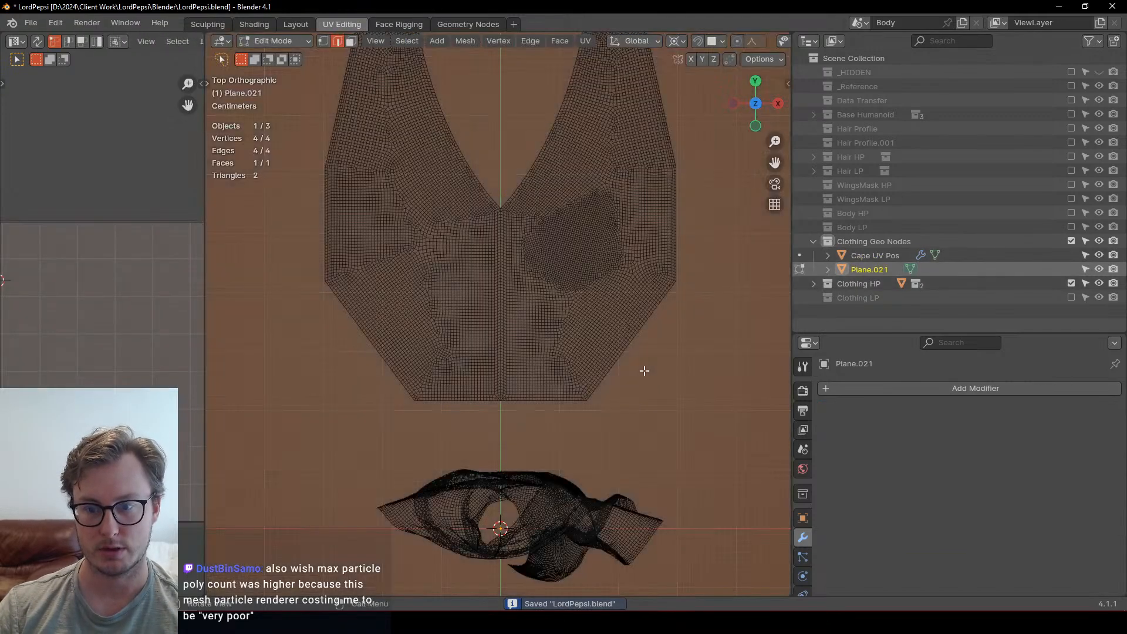
# Step: Rename the new plane to "Cape LP" and try moving it into the Clothing LP collection
pyautogui.scroll(-5, 644, 372)
pyautogui.doubleClick(861, 270)
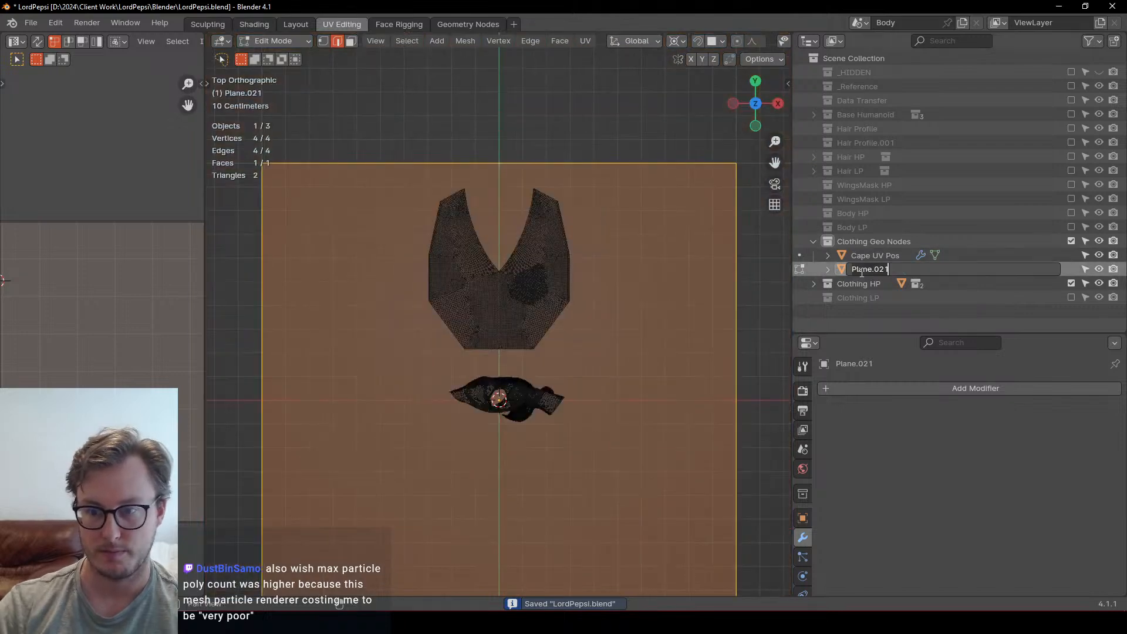
pyautogui.write('Cape L')
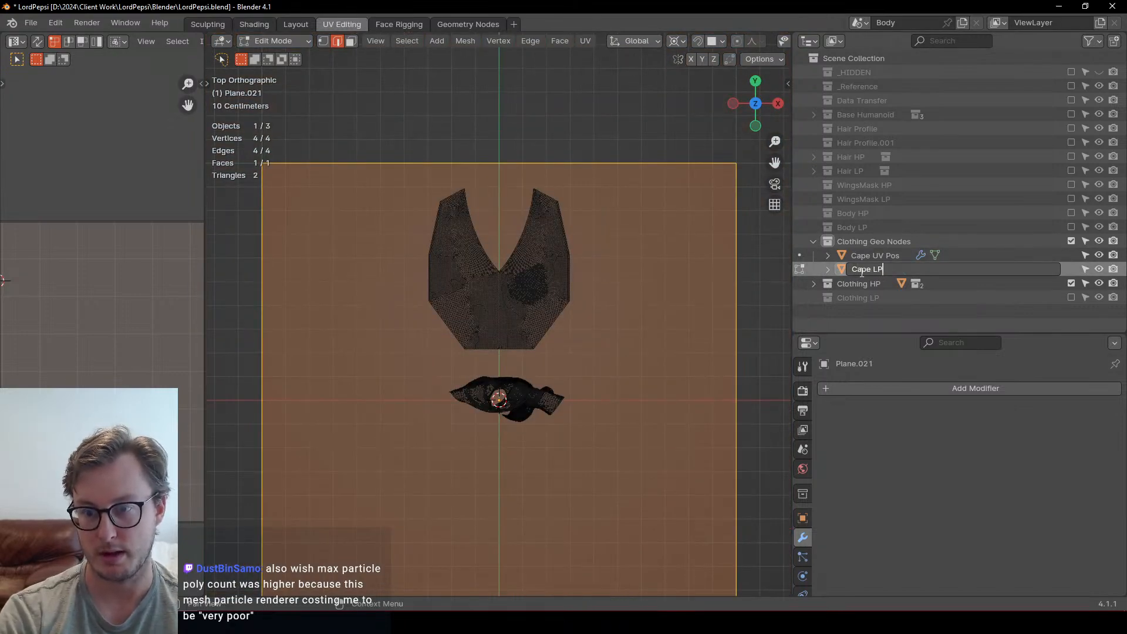
pyautogui.write('P')
pyautogui.press('Return')
pyautogui.moveTo(861, 263); pyautogui.dragTo(862, 301)
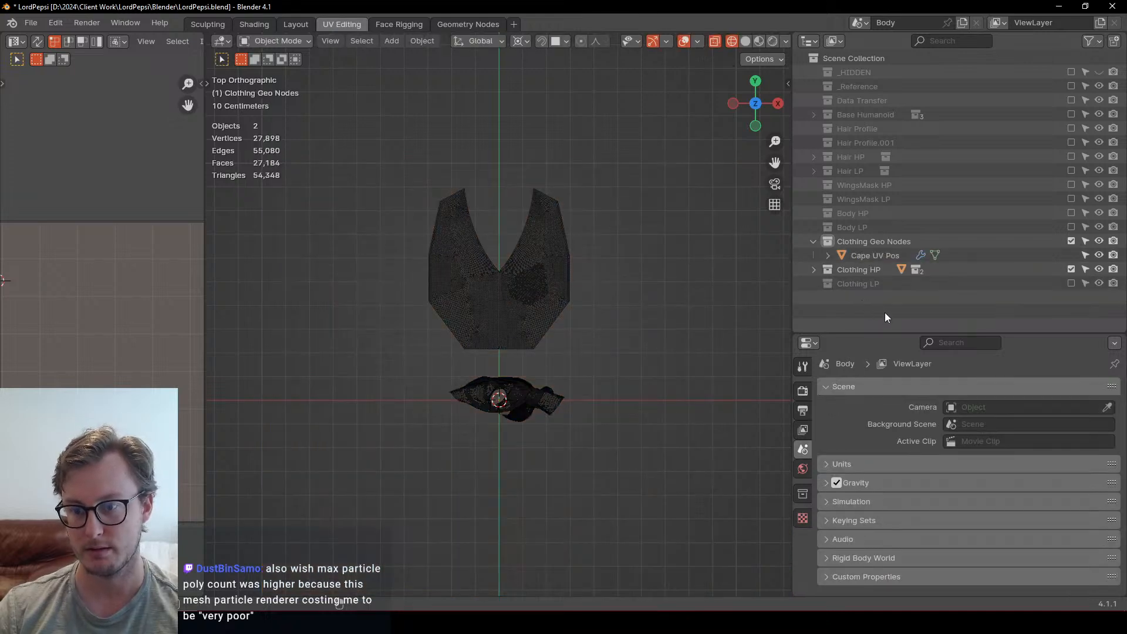
pyautogui.hotkey('ctrl', 'z')
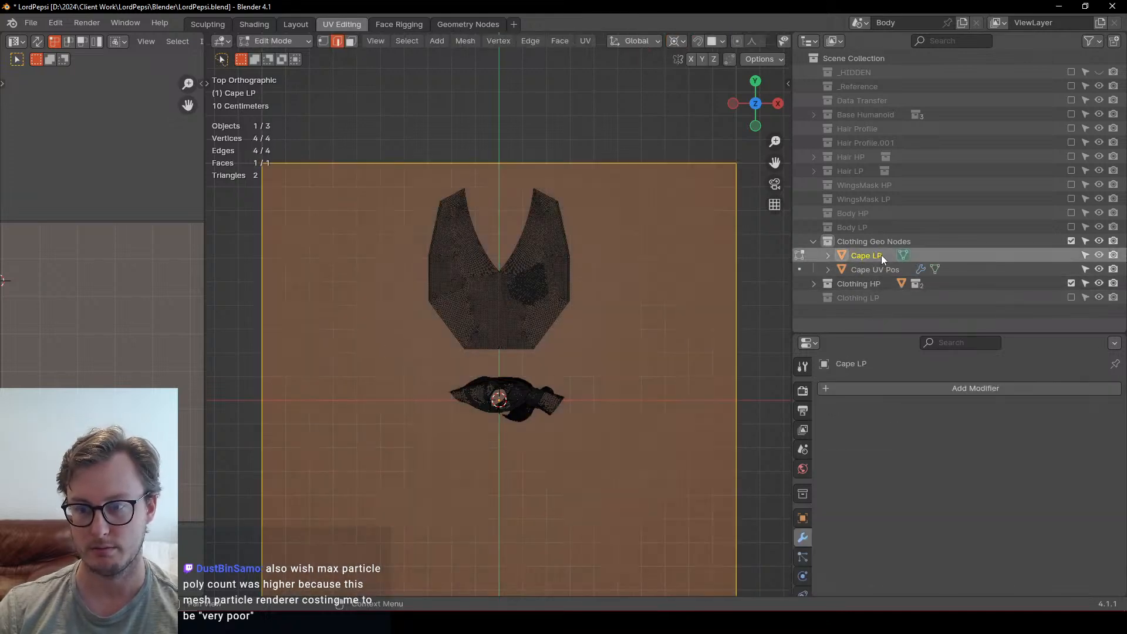
# Step: Rename the new plane to "Cape UV to LP" and save the file
pyautogui.doubleClick(881, 254)
pyautogui.click(895, 256)
pyautogui.press('BackSpace')
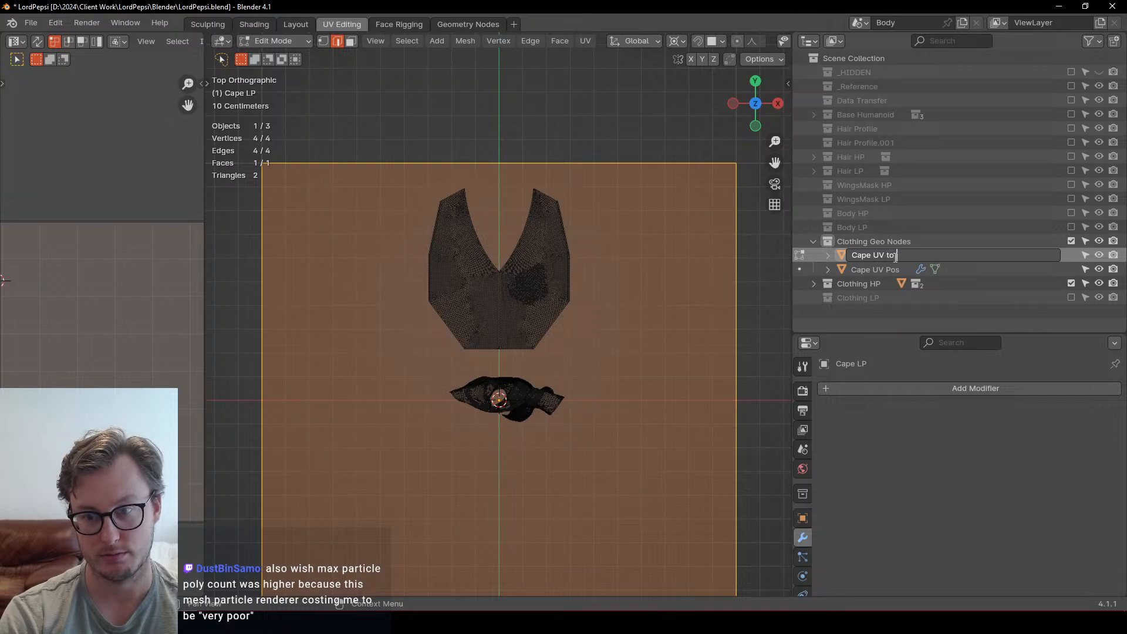
pyautogui.press('Return')
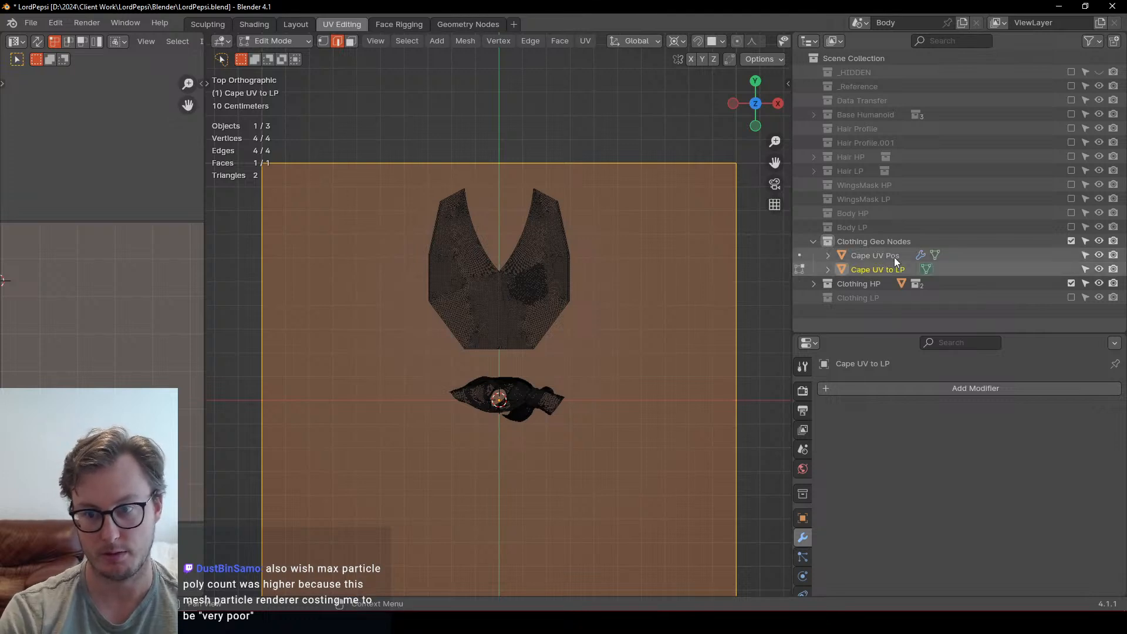
pyautogui.hotkey('ctrl', 's')
# Step: Scale the plane's geometry down to a small square and place it on the flattened cape, beside the centre line just below the V notch
pyautogui.scroll(-3, 490, 298)
pyautogui.press('s')
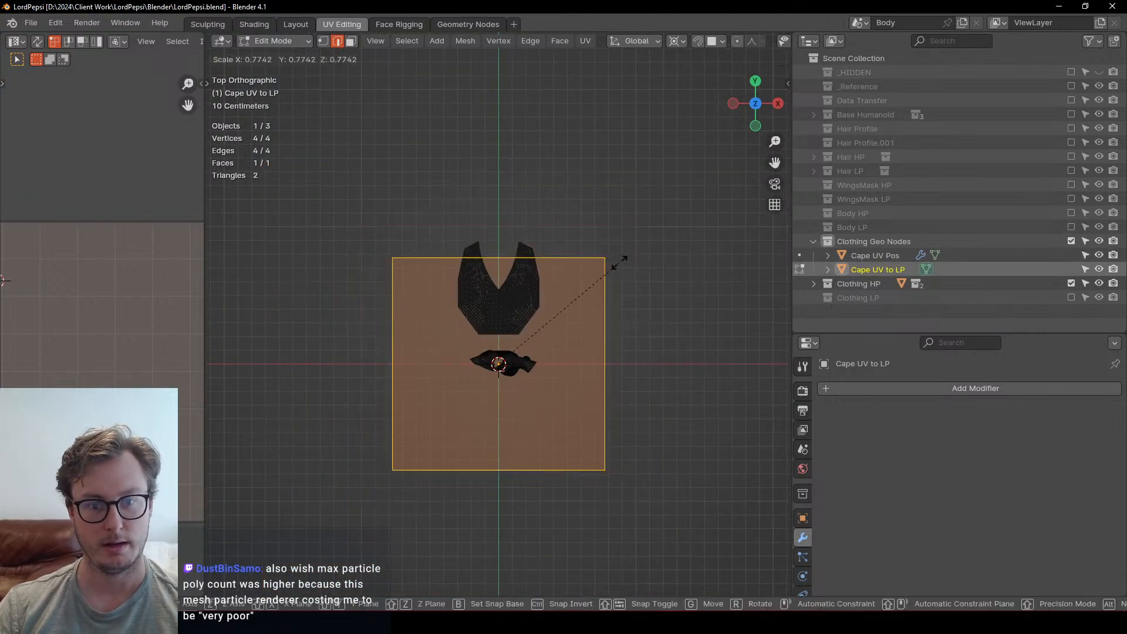
pyautogui.click(530, 345)
pyautogui.scroll(4, 531, 345)
pyautogui.press('s')
pyautogui.click(509, 379)
pyautogui.press('g')
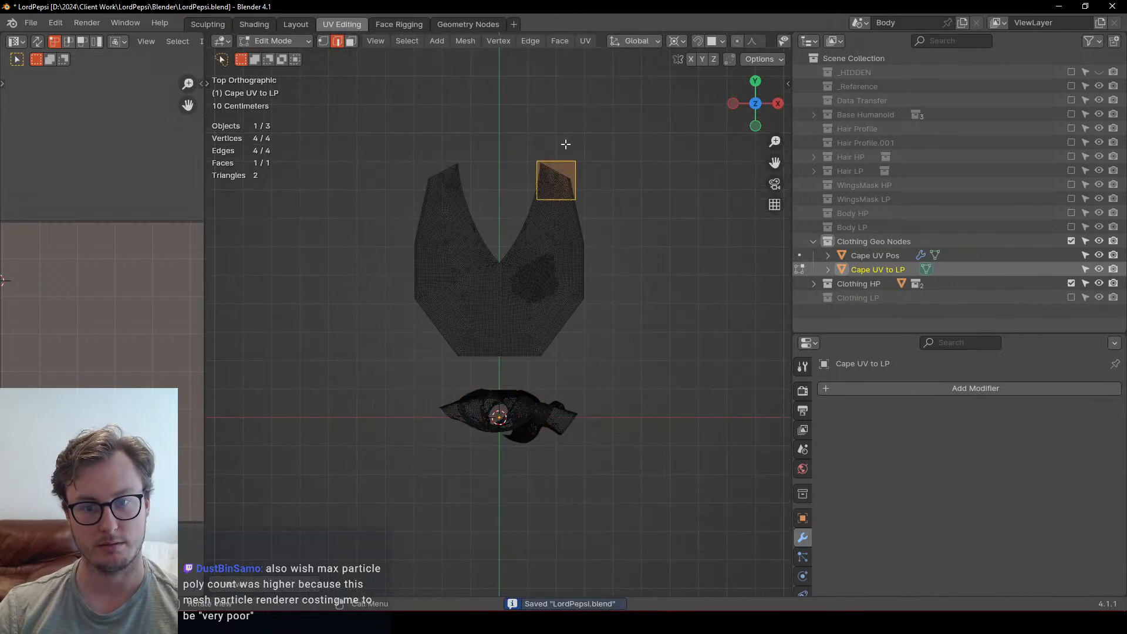
pyautogui.scroll(2, 541, 294)
pyautogui.click(480, 467)
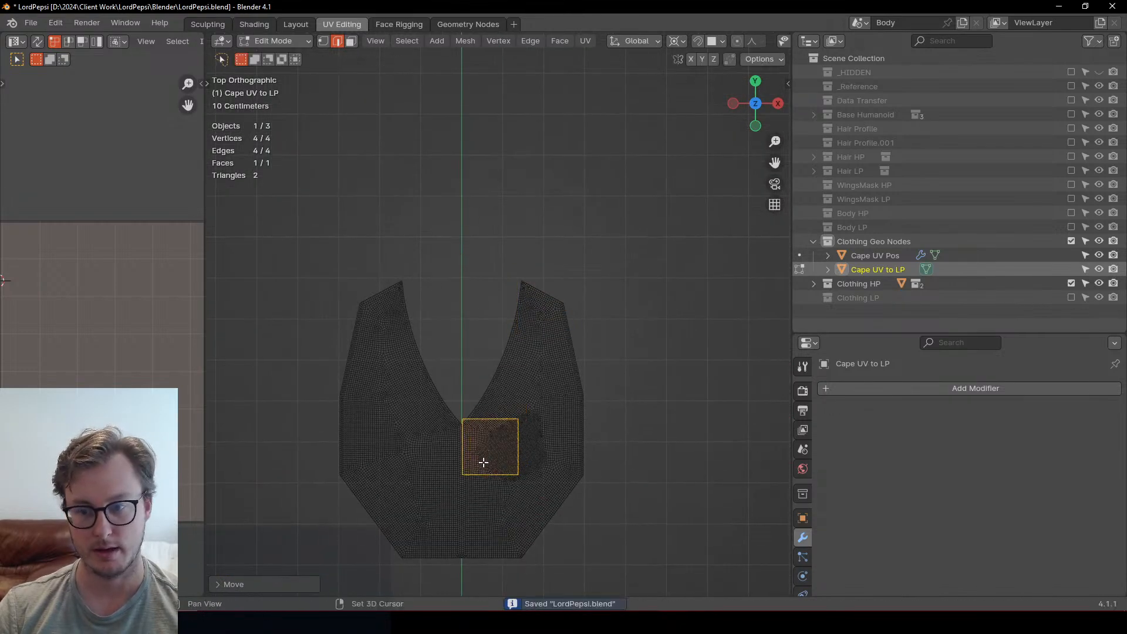
# Step: Give Cape UV to LP a Geometry Nodes modifier using the UV to Retopo Position group, with Cape UV Pos as HP in UV Position
pyautogui.press('Tab')
pyautogui.click(870, 390)
pyautogui.click(870, 391)
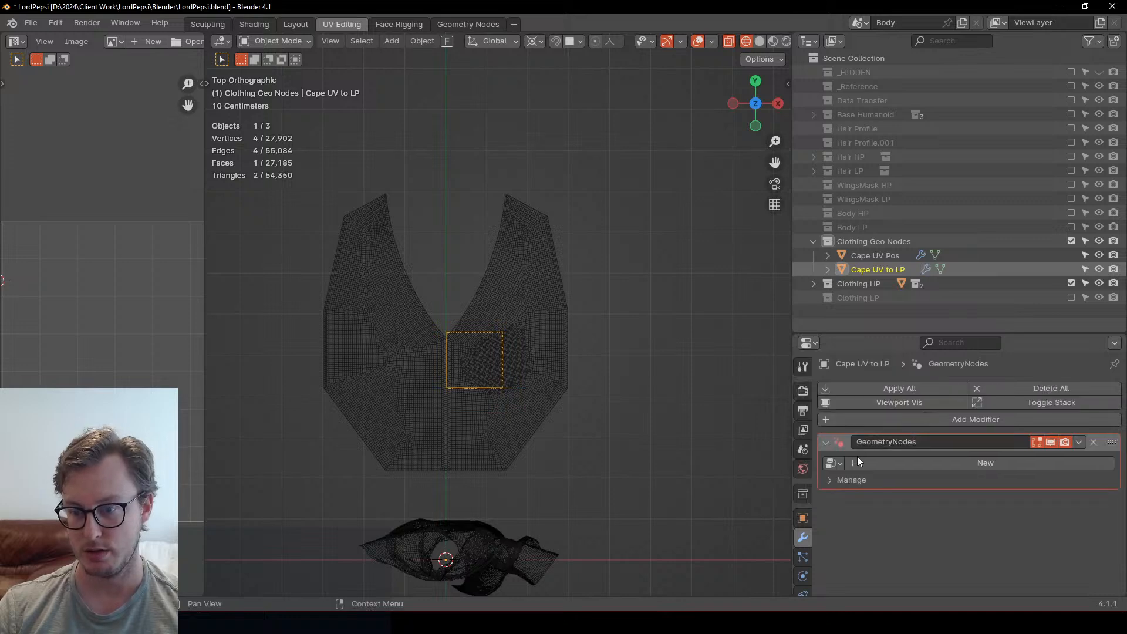
pyautogui.click(831, 464)
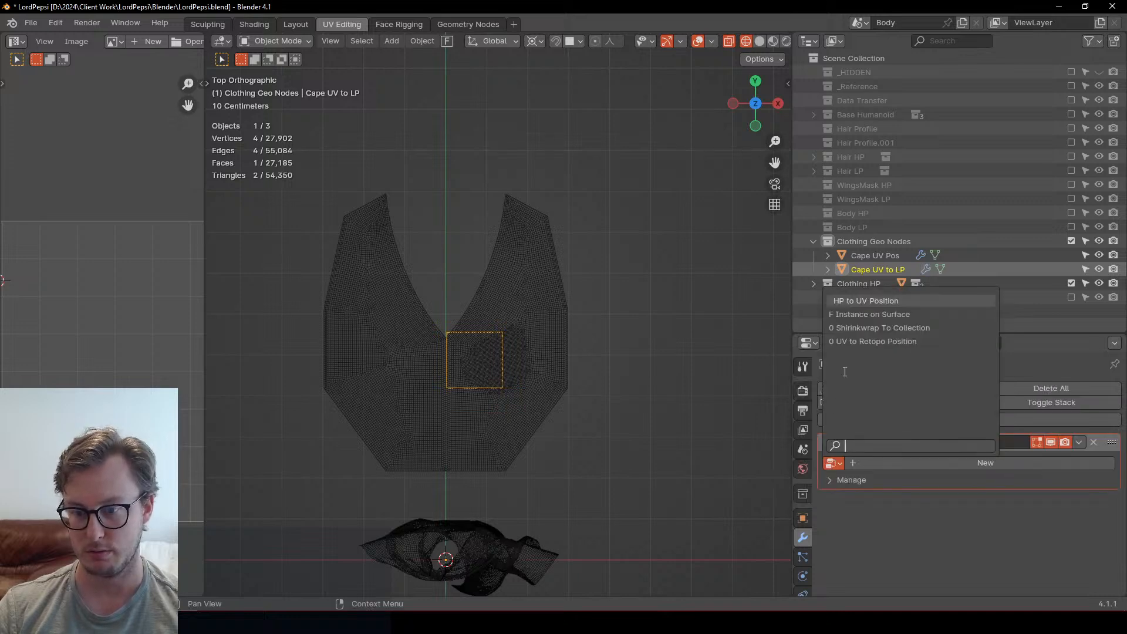
pyautogui.click(875, 341)
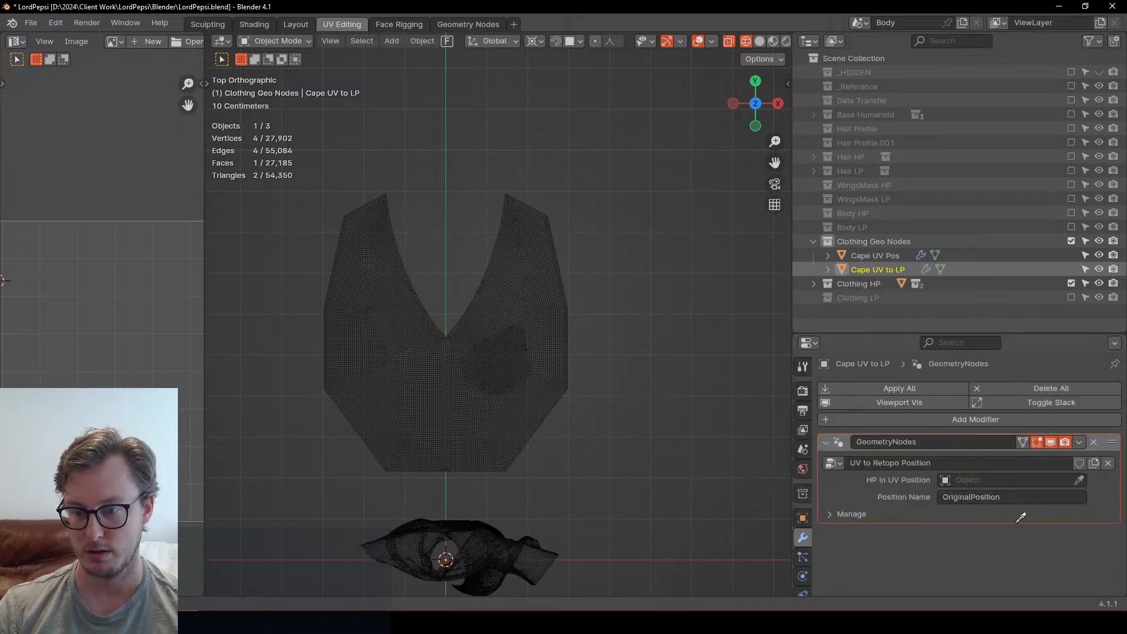
pyautogui.click(561, 378)
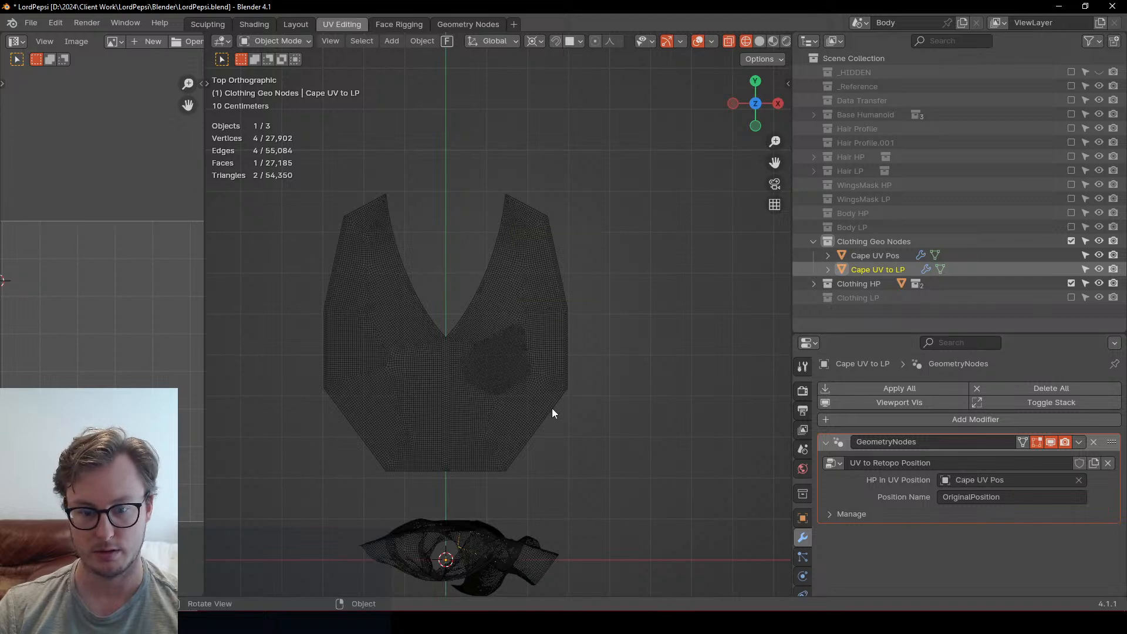
# Step: Preview the plane's projected position on the 3D cape with the modifier's on-cage display in Edit Mode, and turn that display back off
pyautogui.press('Tab')
pyautogui.moveTo(552, 413); pyautogui.dragTo(416, 353, button='middle')
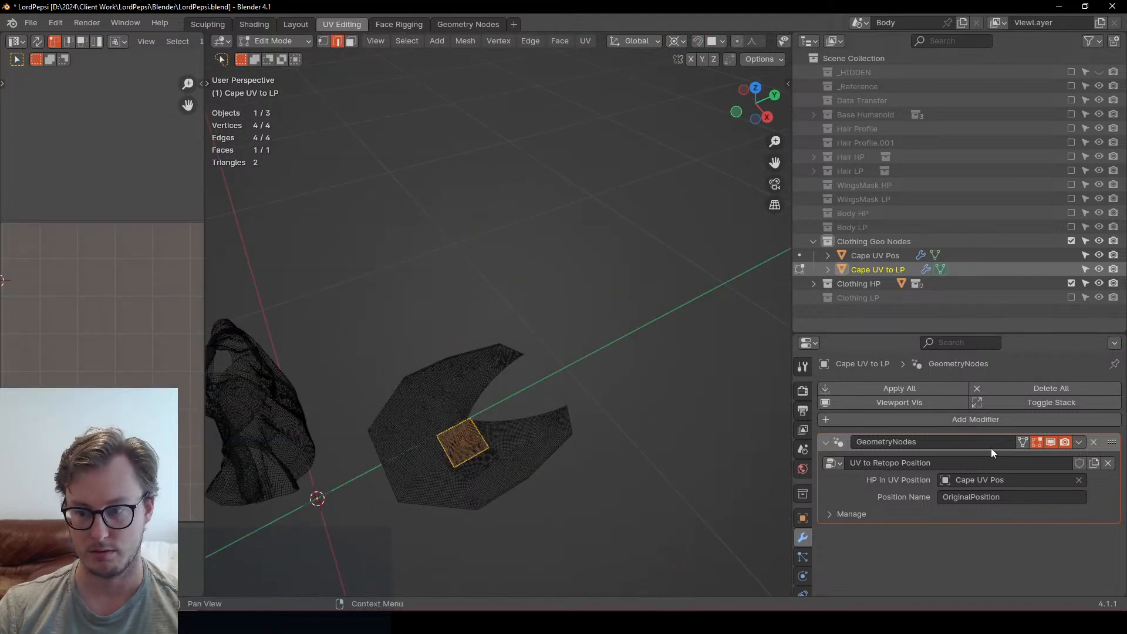
pyautogui.click(1023, 442)
pyautogui.moveTo(301, 444); pyautogui.dragTo(272, 429, button='middle')
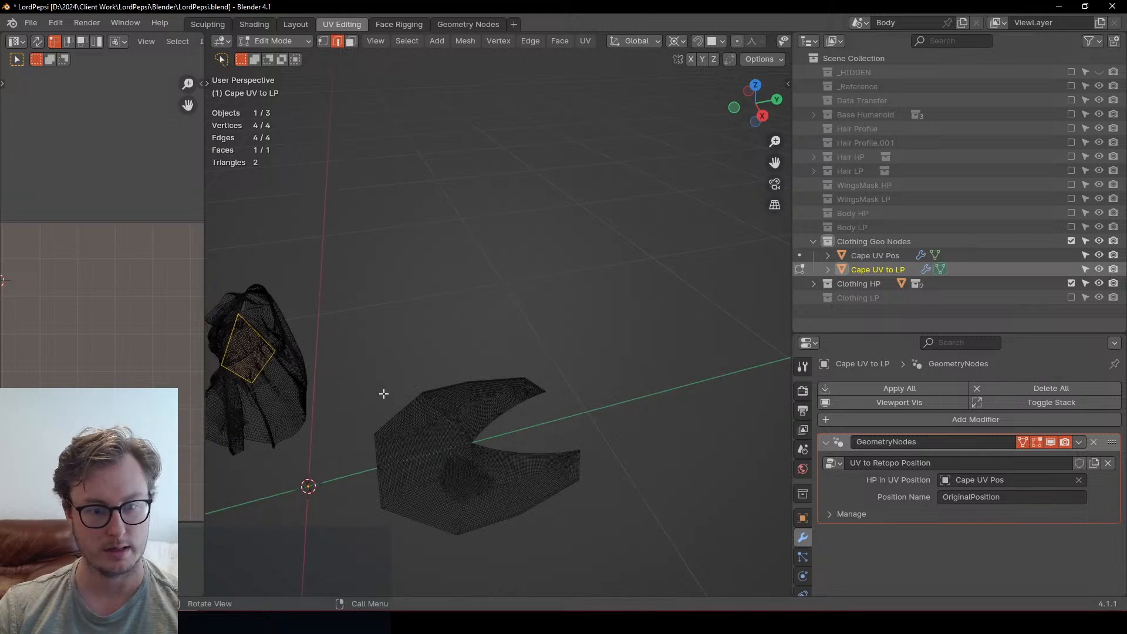
pyautogui.click(1023, 444)
# Step: Add a Simple Subdivision modifier with 4 viewport levels to Cape UV to LP, placed above the Geometry Nodes modifier
pyautogui.click(961, 420)
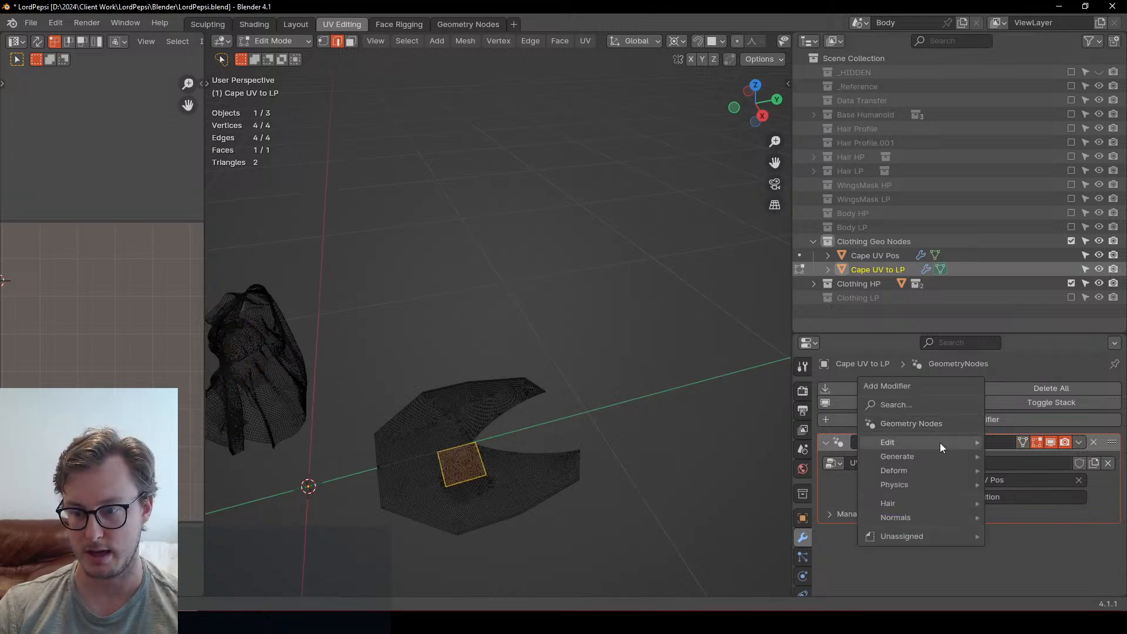
pyautogui.moveTo(931, 456)
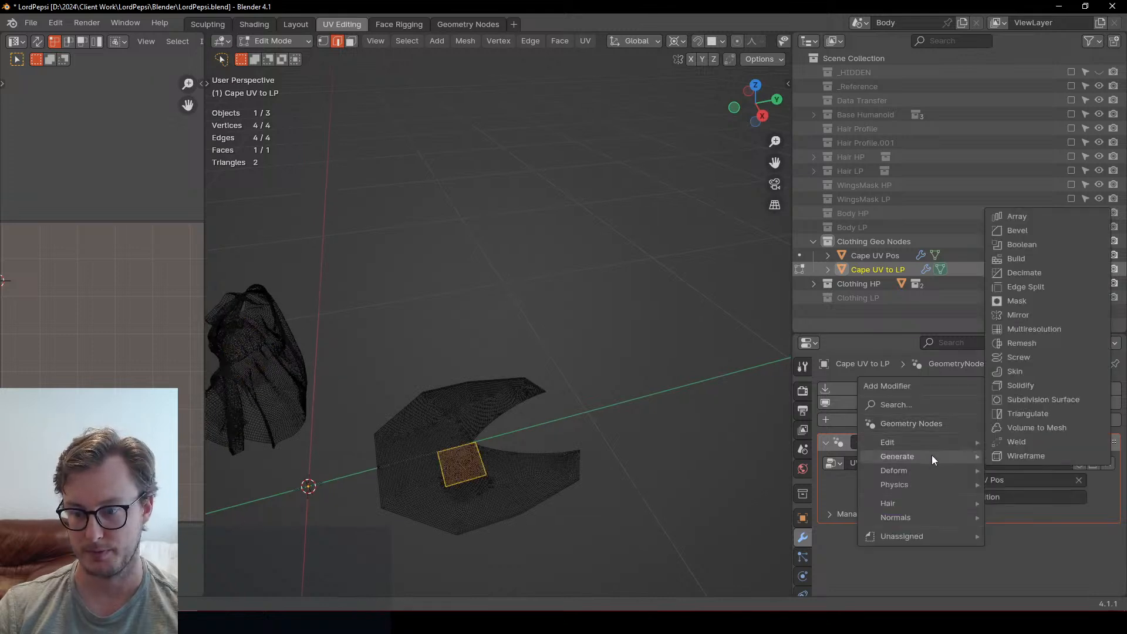
pyautogui.click(1029, 399)
pyautogui.moveTo(1100, 547); pyautogui.dragTo(1088, 422)
pyautogui.click(1066, 464)
pyautogui.click(1096, 481)
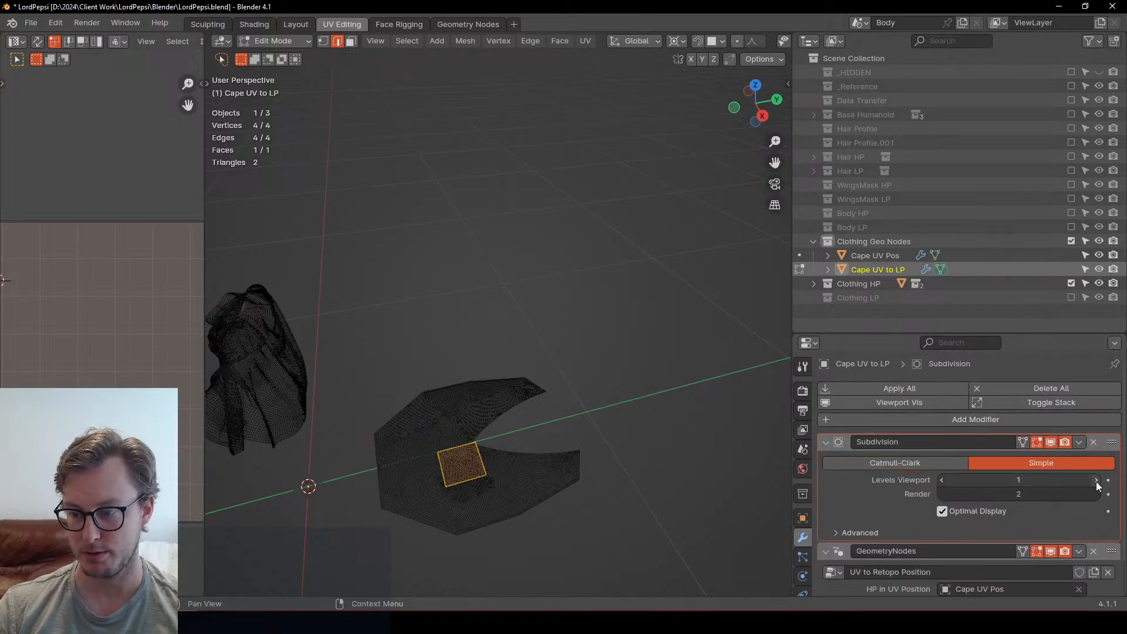
pyautogui.click(1096, 481)
pyautogui.click(1097, 480)
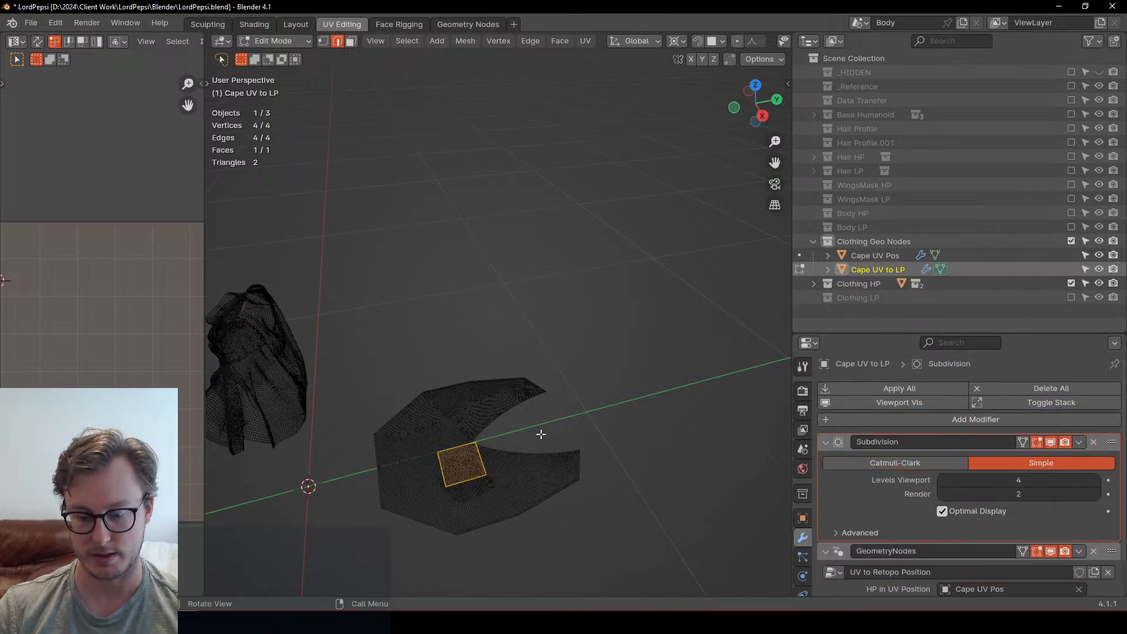
# Step: Examine in solid shading how the subdivided patch projects onto the folds of the 3D cape, comparing Object and Edit Mode
pyautogui.press('KP_7')
pyautogui.press('Tab')
pyautogui.press('Tab')
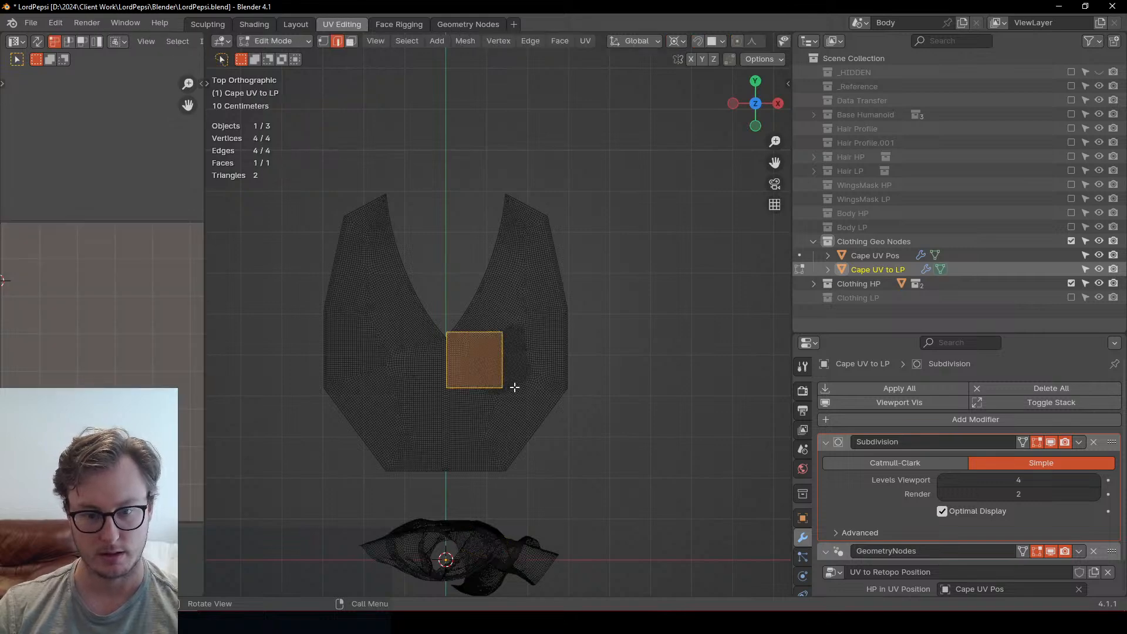
pyautogui.moveTo(514, 385)
pyautogui.mouseDown(button='middle')
pyautogui.moveTo(523, 395)
pyautogui.moveTo(443, 392)
pyautogui.mouseUp(button='middle')
pyautogui.press('g')
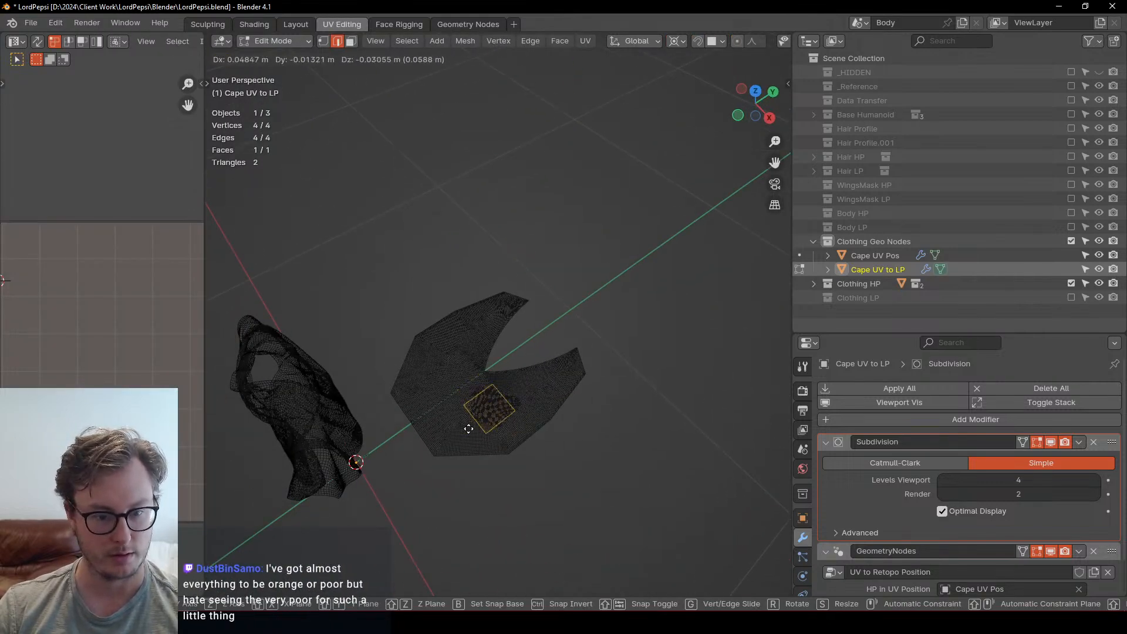
pyautogui.rightClick(471, 430)
pyautogui.hotkey('shift', 'z')
pyautogui.press('Tab')
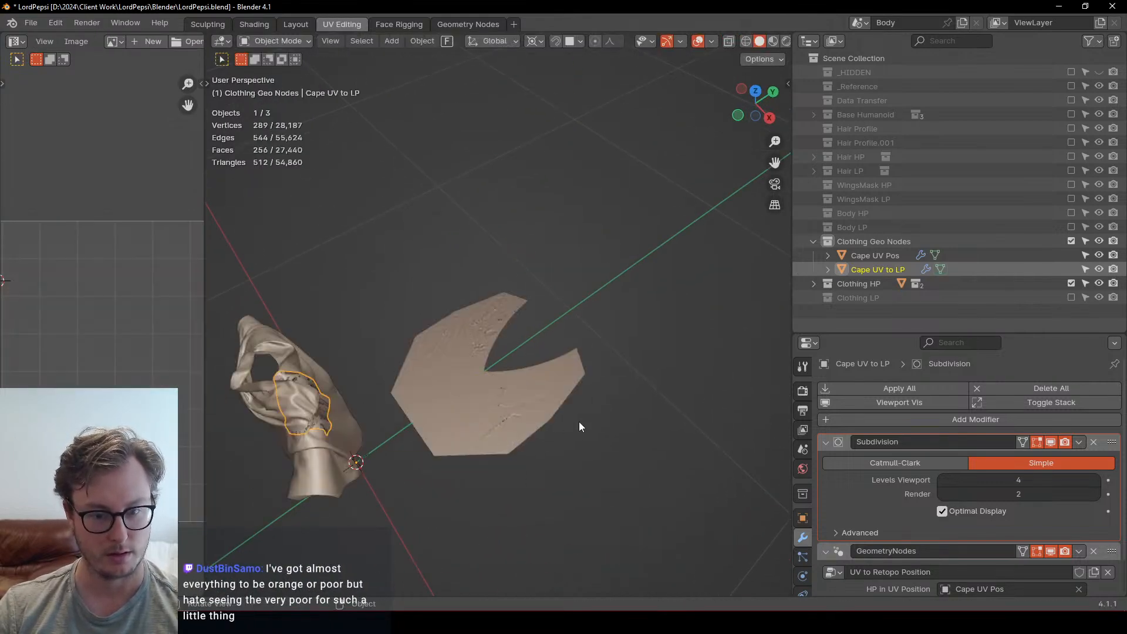
pyautogui.press('q')
pyautogui.click(518, 539)
pyautogui.press('Tab')
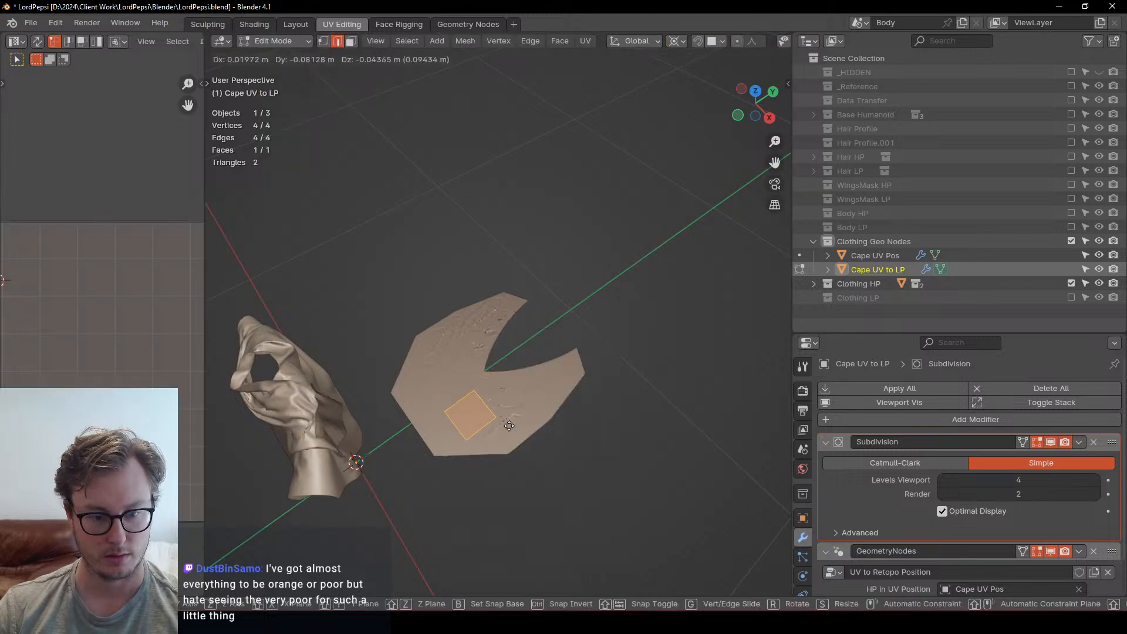
pyautogui.moveTo(484, 398)
pyautogui.mouseDown(button='middle')
pyautogui.moveTo(446, 415)
pyautogui.moveTo(496, 428)
pyautogui.moveTo(475, 376)
pyautogui.moveTo(495, 405)
pyautogui.mouseUp(button='middle')
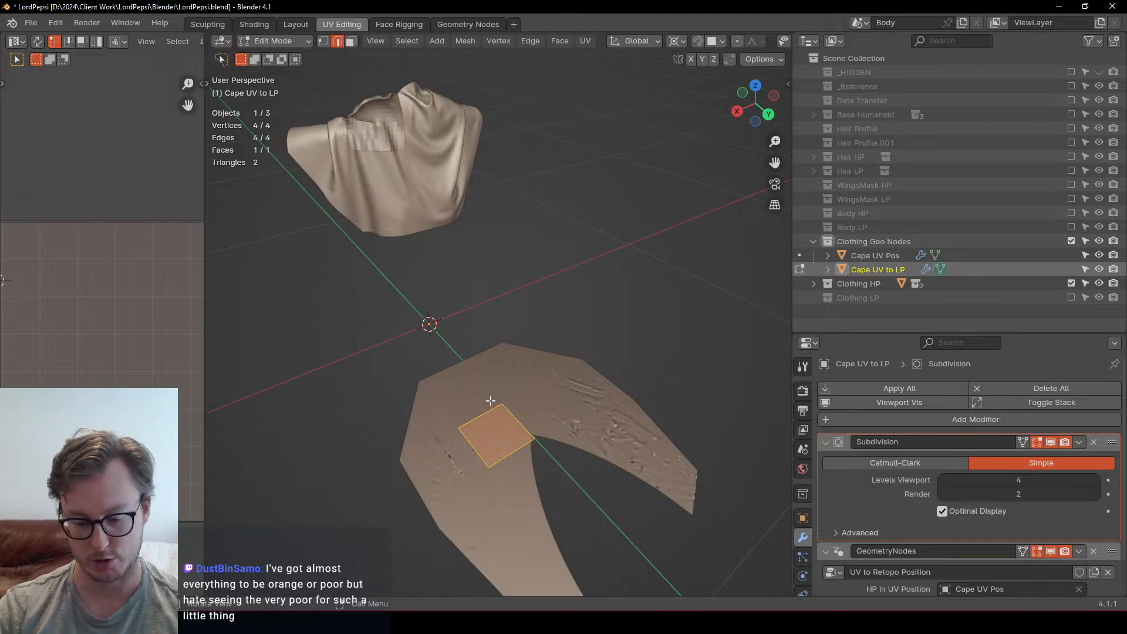
# Step: In top wireframe view, move the square's two upper vertices onto the inner and outer end corners of the flattened cape's +X strap
pyautogui.press('KP_7')
pyautogui.press('z')
pyautogui.click(335, 379)
pyautogui.keyDown('shift'); pyautogui.moveTo(471, 351); pyautogui.dragTo(502, 374, button='middle'); pyautogui.keyUp('shift')
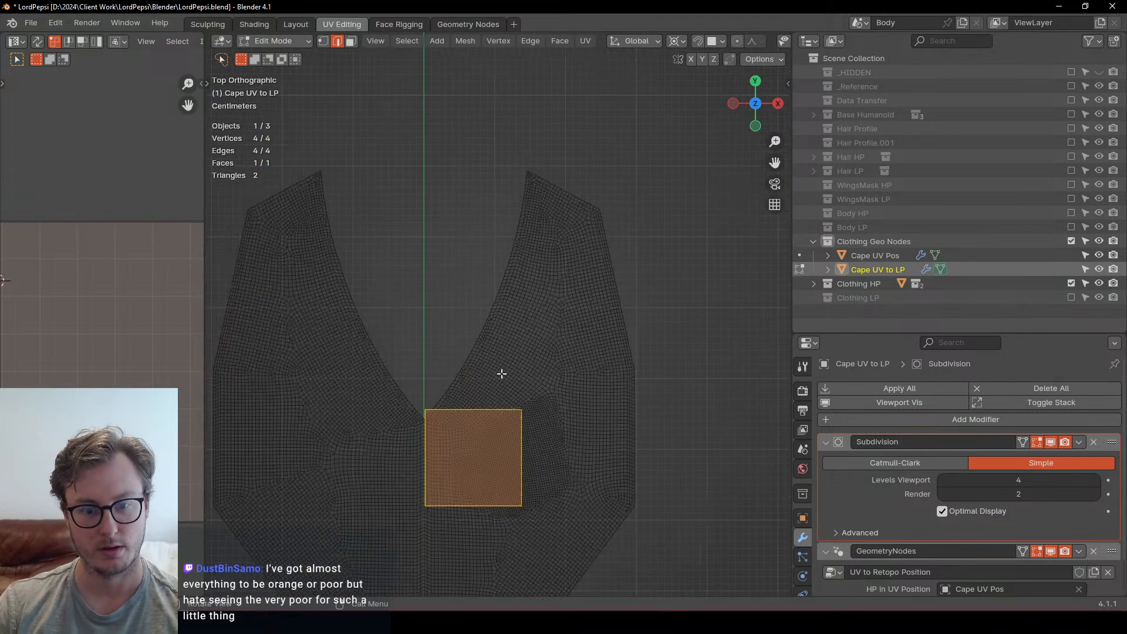
pyautogui.click(425, 409)
pyautogui.press('g')
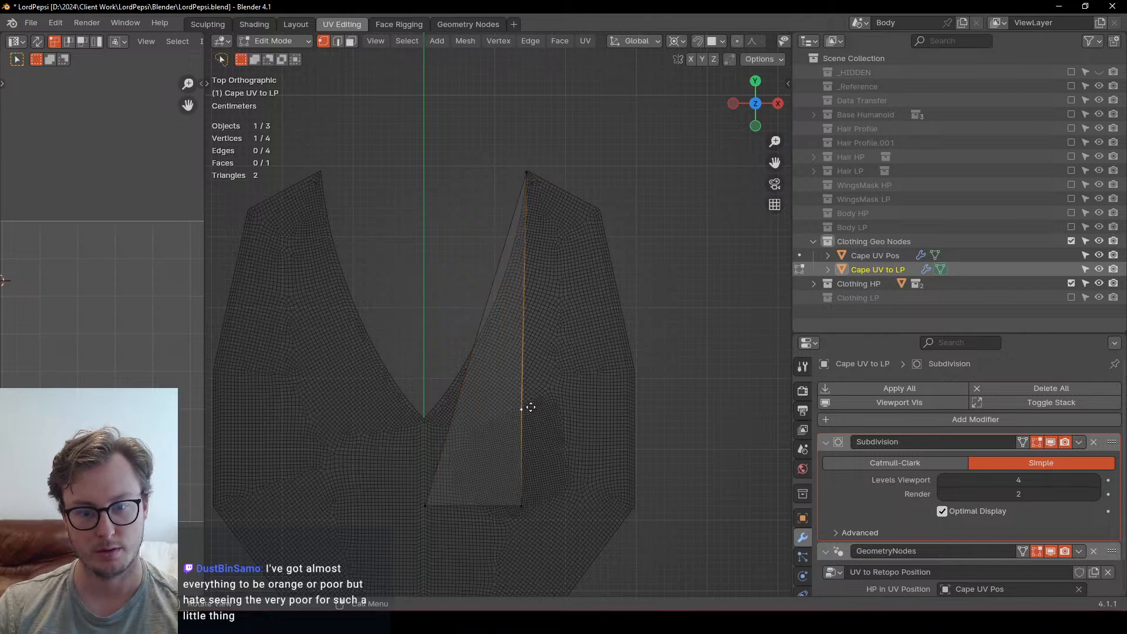
pyautogui.click(605, 208)
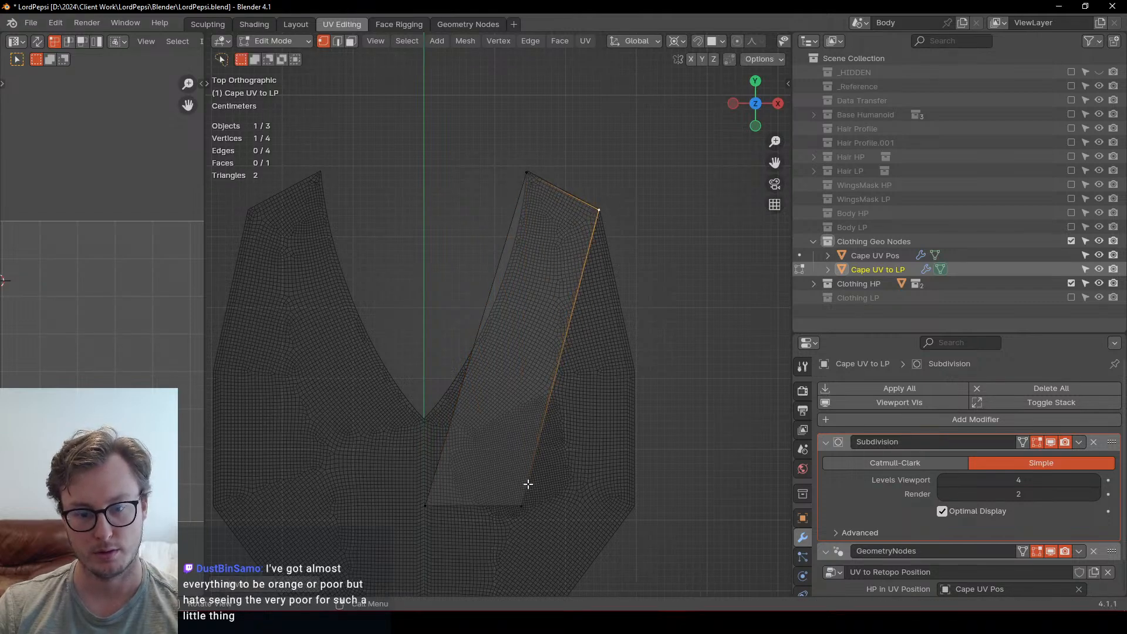
# Step: Move the patch's two lower vertices onto the flattened cape's outer +X edge and the centre point of the neckline
pyautogui.click(525, 487)
pyautogui.press('g')
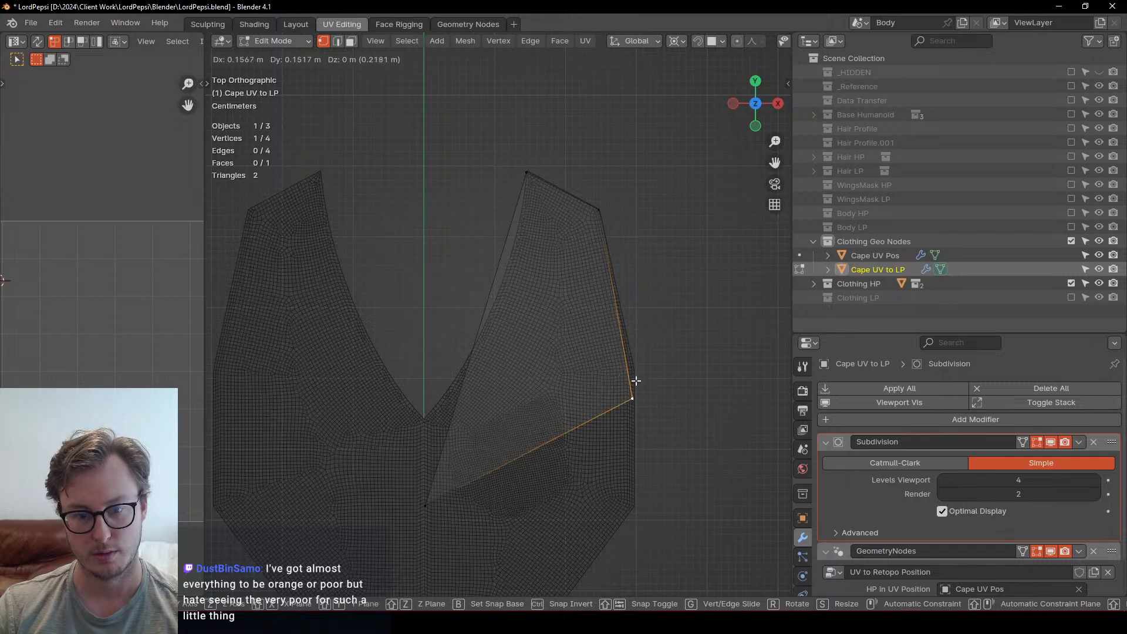
pyautogui.click(632, 398)
pyautogui.click(424, 504)
pyautogui.press('g')
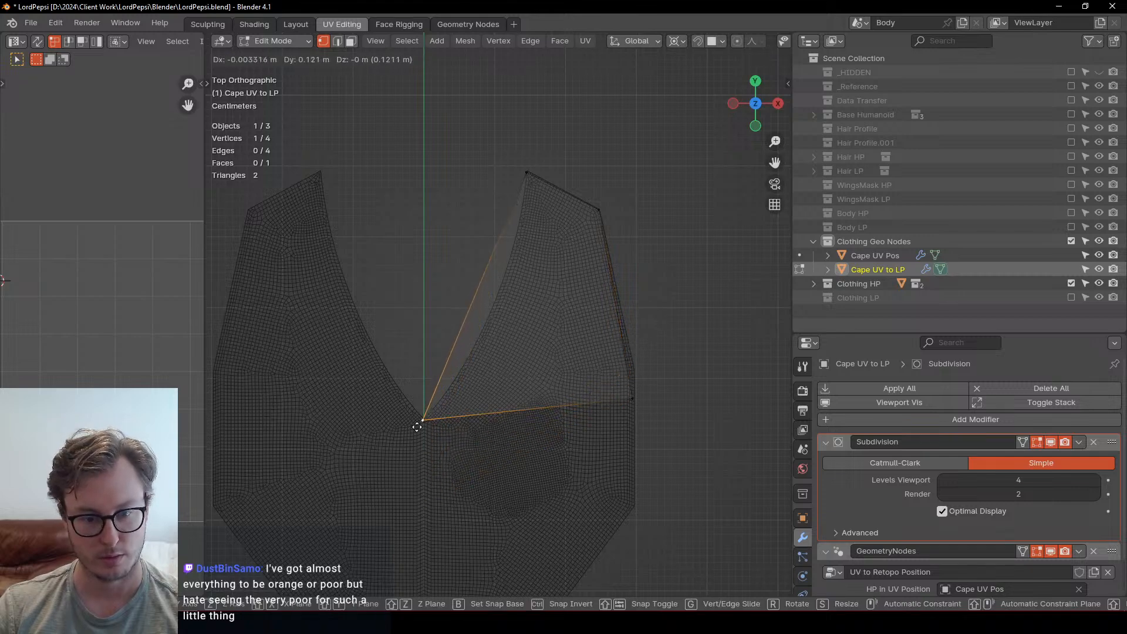
pyautogui.click(418, 424)
pyautogui.click(615, 397)
pyautogui.press('g')
pyautogui.click(626, 405)
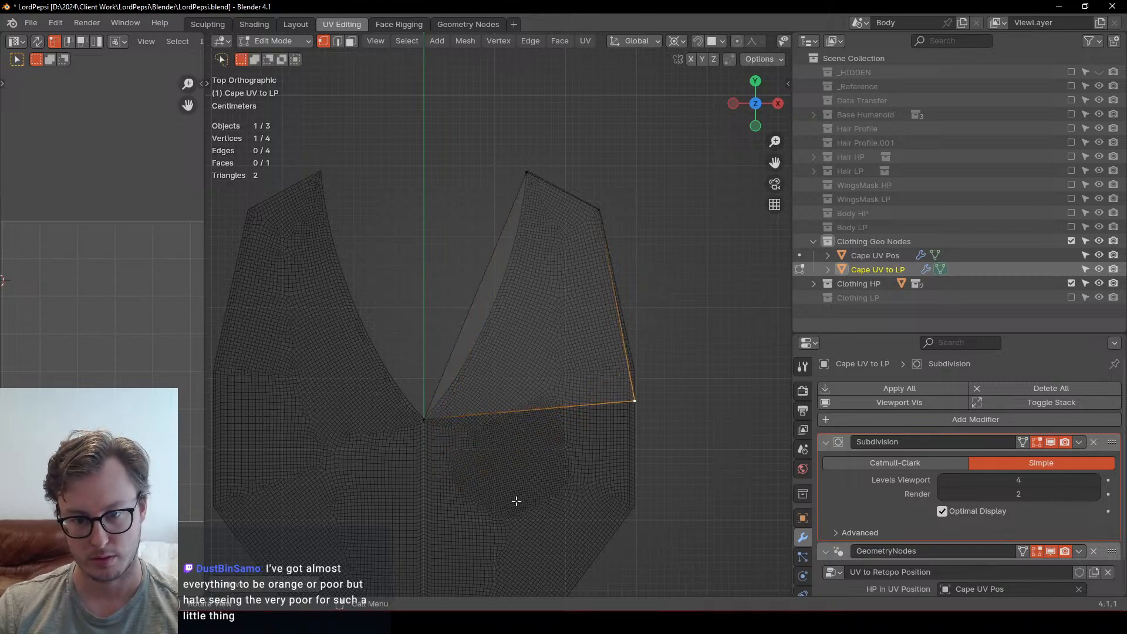
# Step: Extrude the patch's lower edge down the cape and place the new outer vertex on the outer corner above the hem
pyautogui.keyDown('shift'); pyautogui.moveTo(574, 483); pyautogui.dragTo(562, 338, button='middle'); pyautogui.keyUp('shift')
pyautogui.click(442, 289)
pyautogui.click(600, 274)
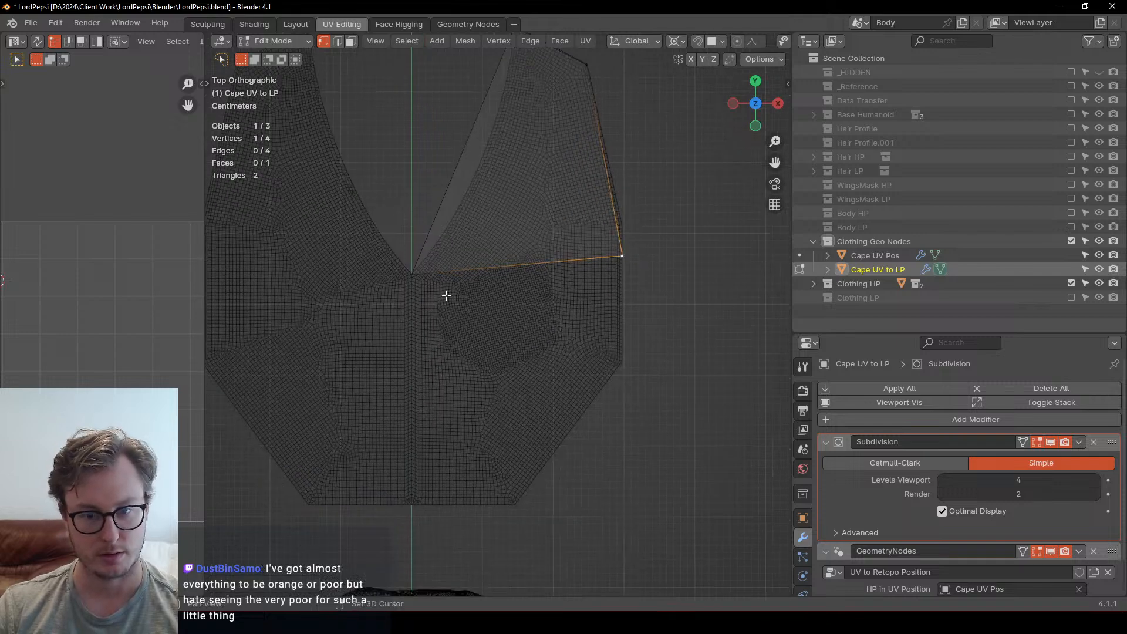
pyautogui.keyDown('shift'); pyautogui.click(430, 293); pyautogui.keyUp('shift')
pyautogui.press('e')
pyautogui.click(486, 407)
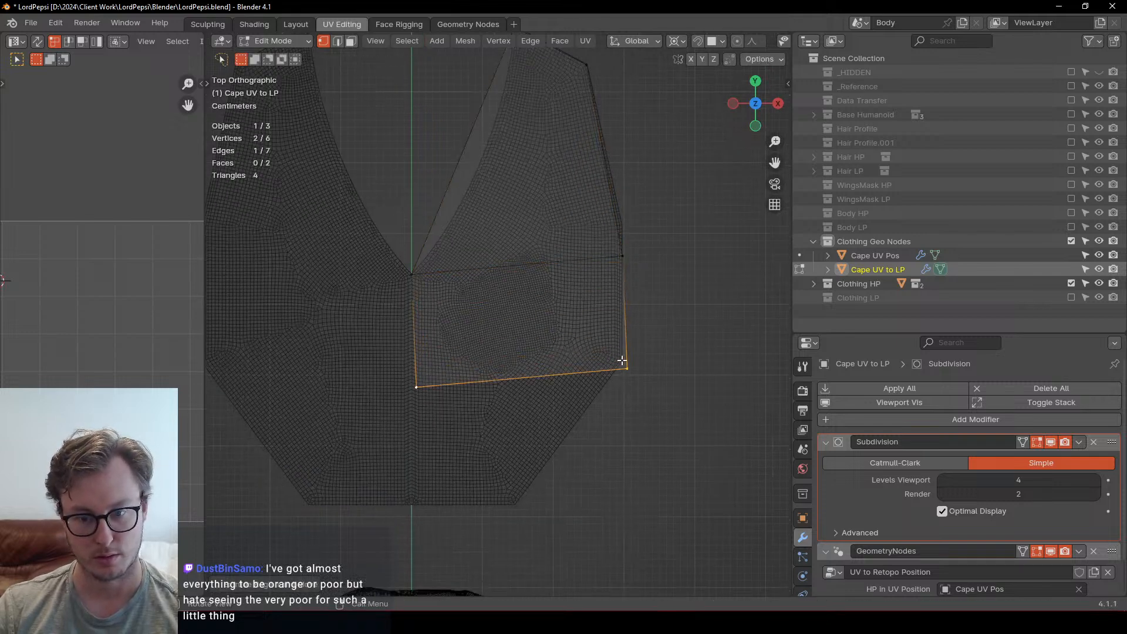
pyautogui.click(620, 359)
pyautogui.press('g')
pyautogui.click(618, 354)
# Step: Snap the 3D cursor to the neckline's centre vertex and align the new inner vertex to it by scaling X to 0
pyautogui.click(444, 400)
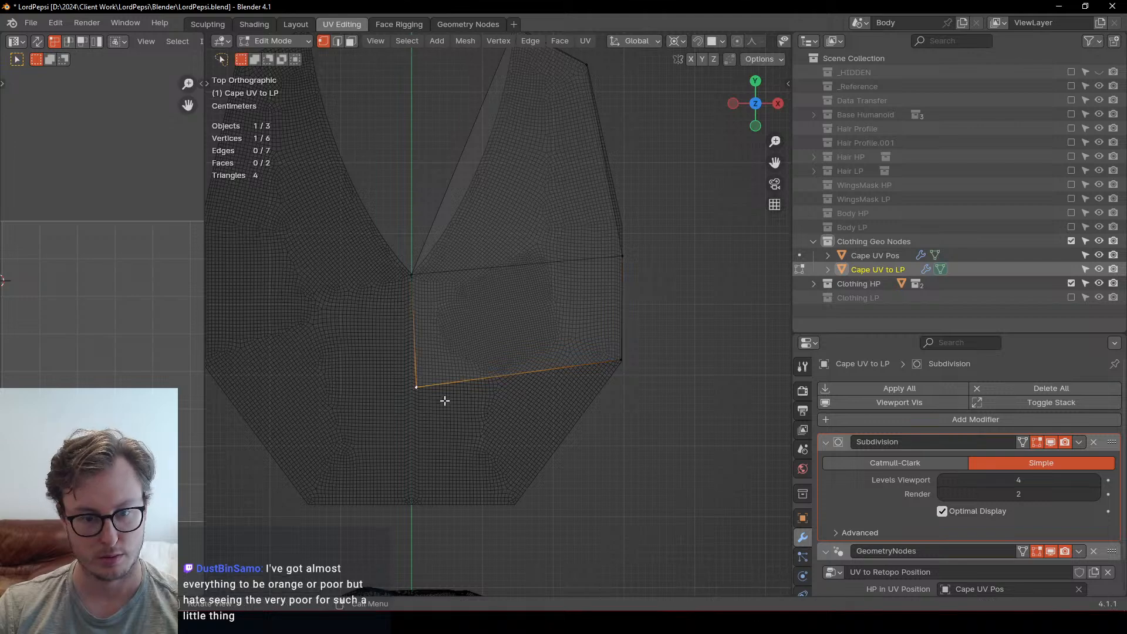
pyautogui.click(410, 277)
pyautogui.hotkey('shift', 's')
pyautogui.click(522, 414)
pyautogui.click(431, 412)
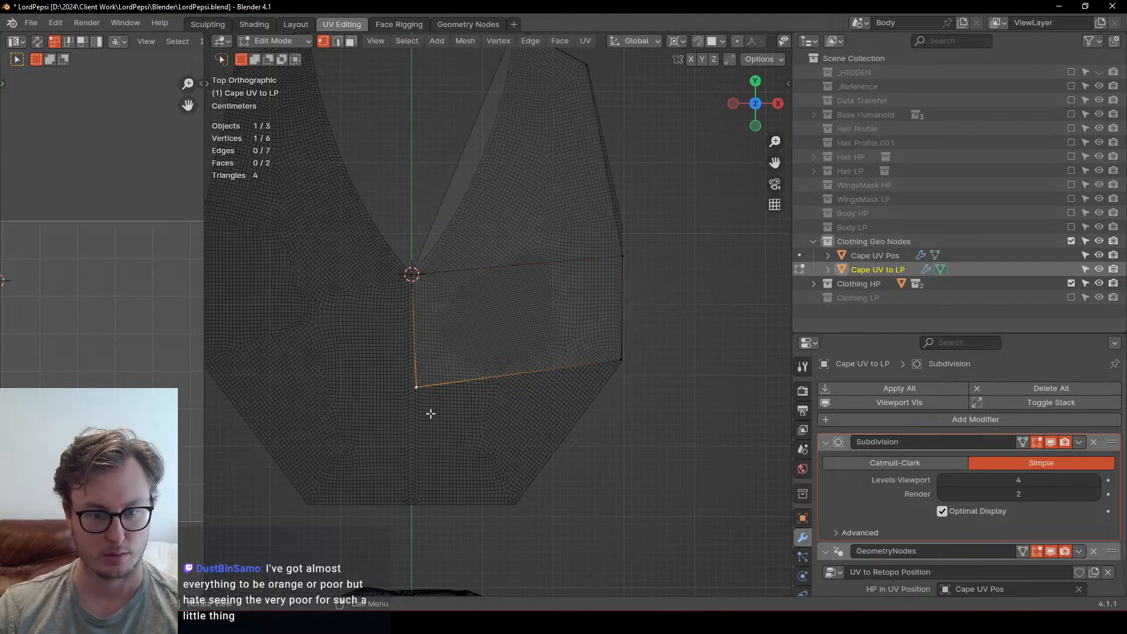
pyautogui.press('.')
pyautogui.press('s')
pyautogui.press('x')
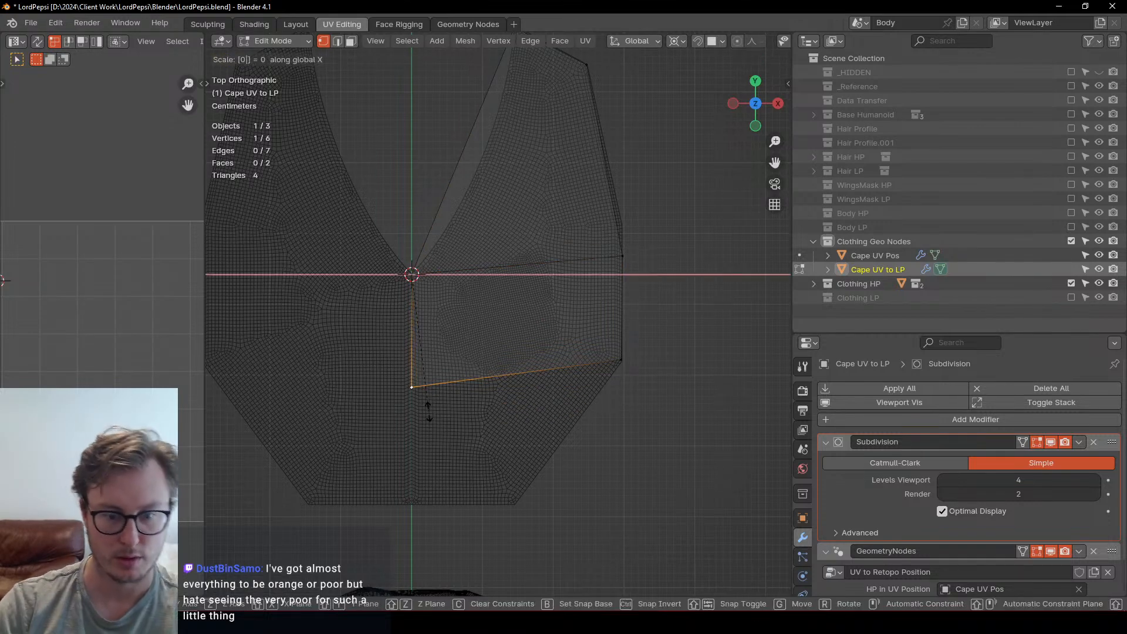
pyautogui.press('0')
pyautogui.press('Return')
# Step: Flatten the extruded lower edge by scaling Y to 0 and move it along Y onto the cape's hem
pyautogui.click(546, 387)
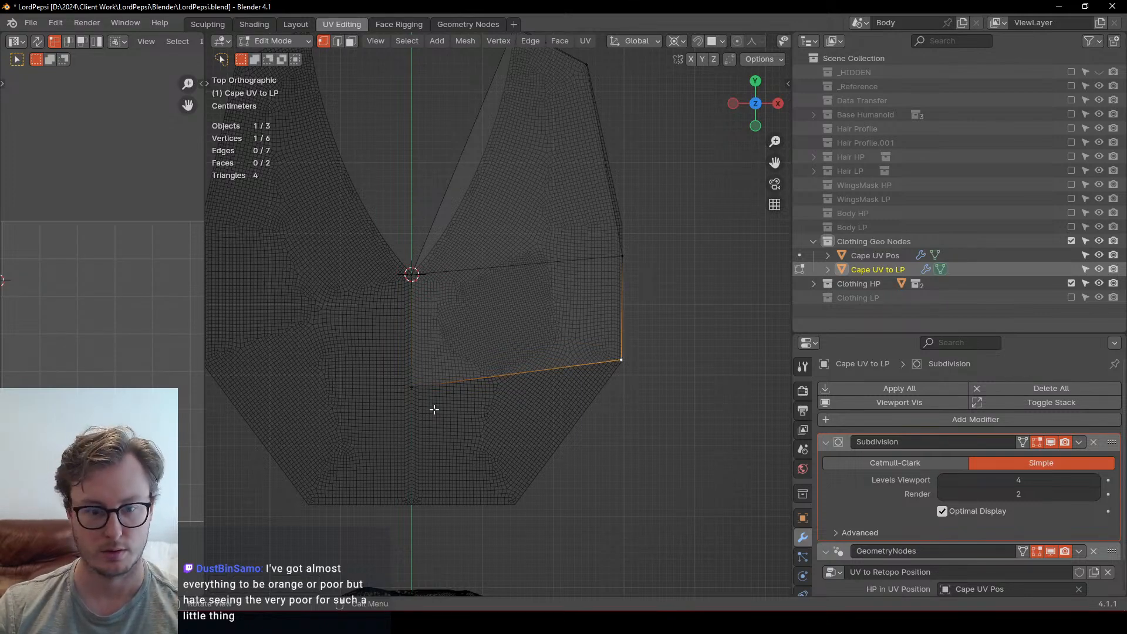
pyautogui.keyDown('shift'); pyautogui.click(411, 400); pyautogui.keyUp('shift')
pyautogui.press('s')
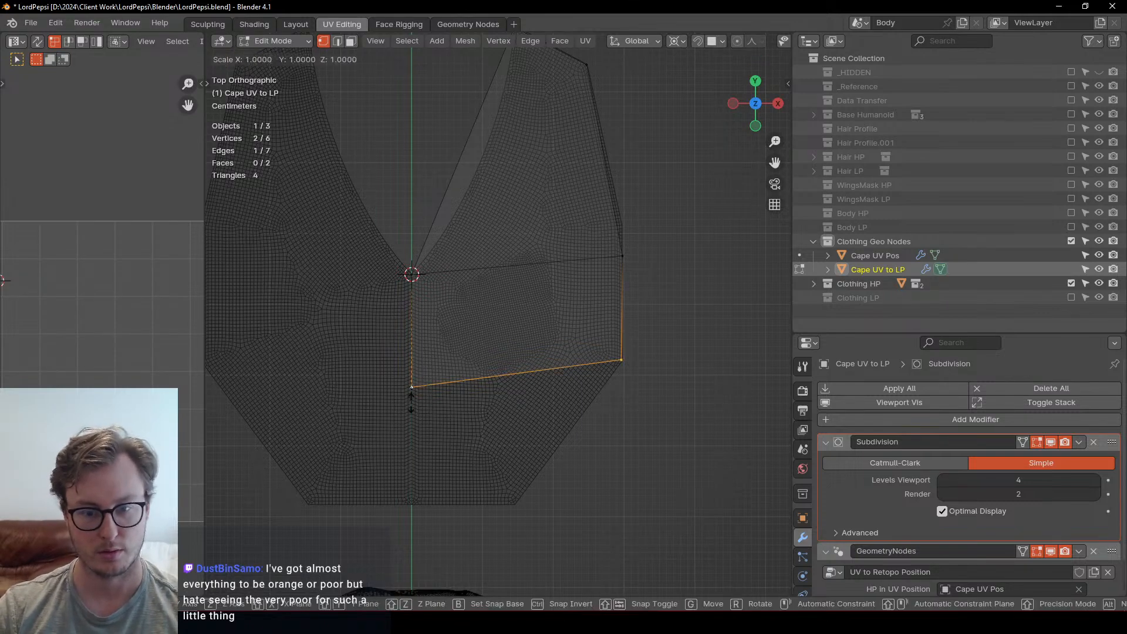
pyautogui.press('y')
pyautogui.press('0')
pyautogui.press('Return')
pyautogui.press('g')
pyautogui.press('y')
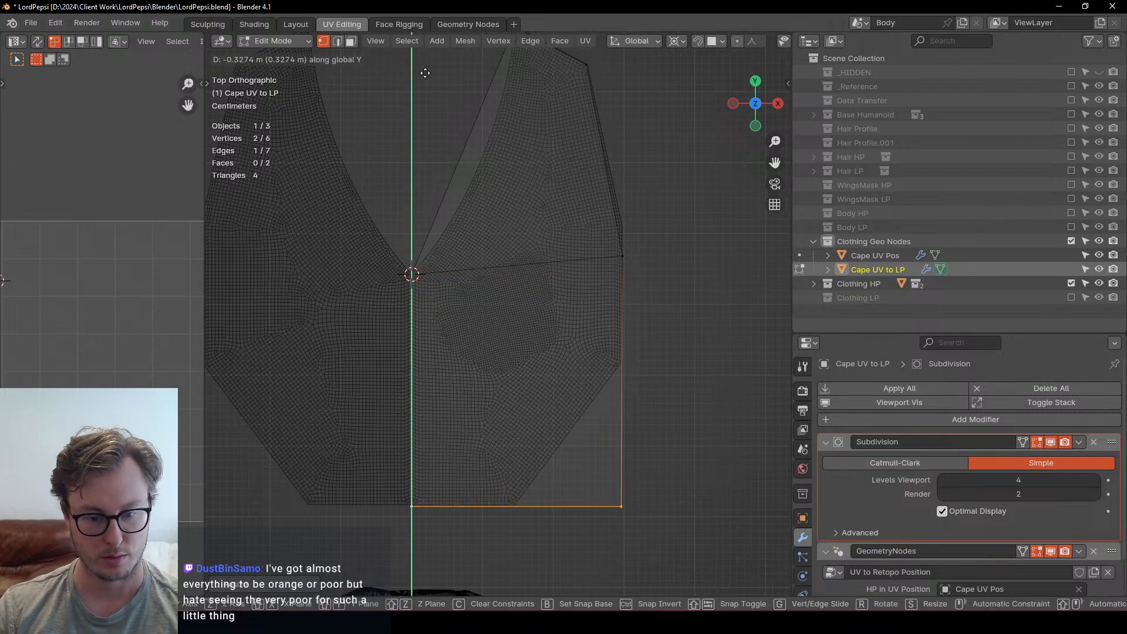
pyautogui.click(431, 63)
pyautogui.click(634, 497)
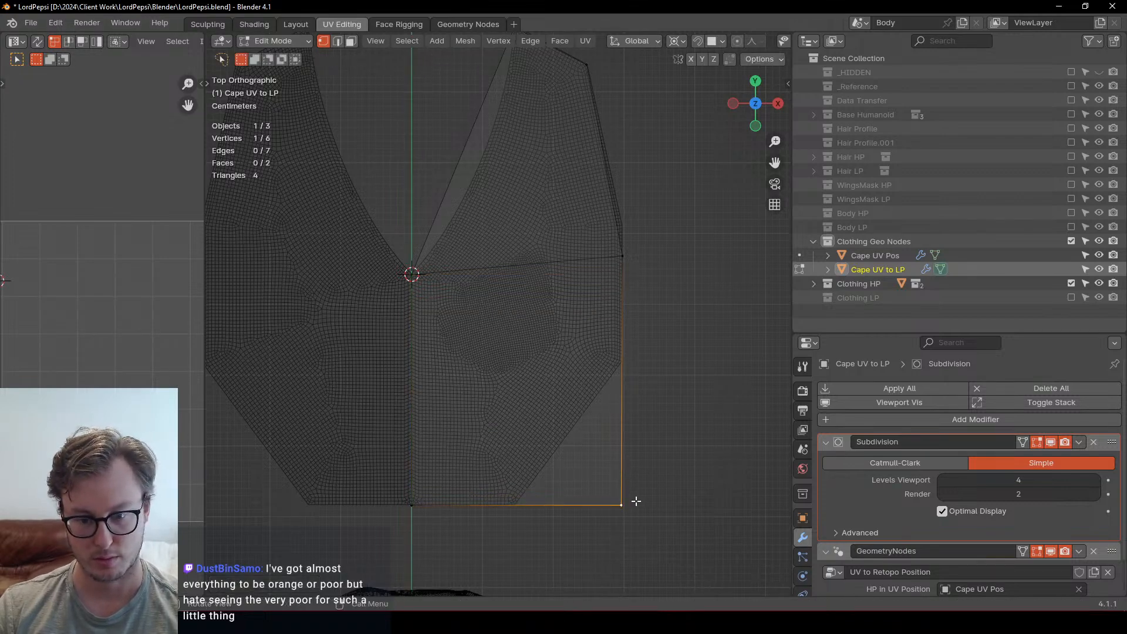
pyautogui.press('g')
pyautogui.press('x')
pyautogui.click(637, 498)
# Step: Add a loop cut at the outer corner above the hem and level it by scaling Y to 0 about the median point
pyautogui.hotkey('ctrl', 'r')
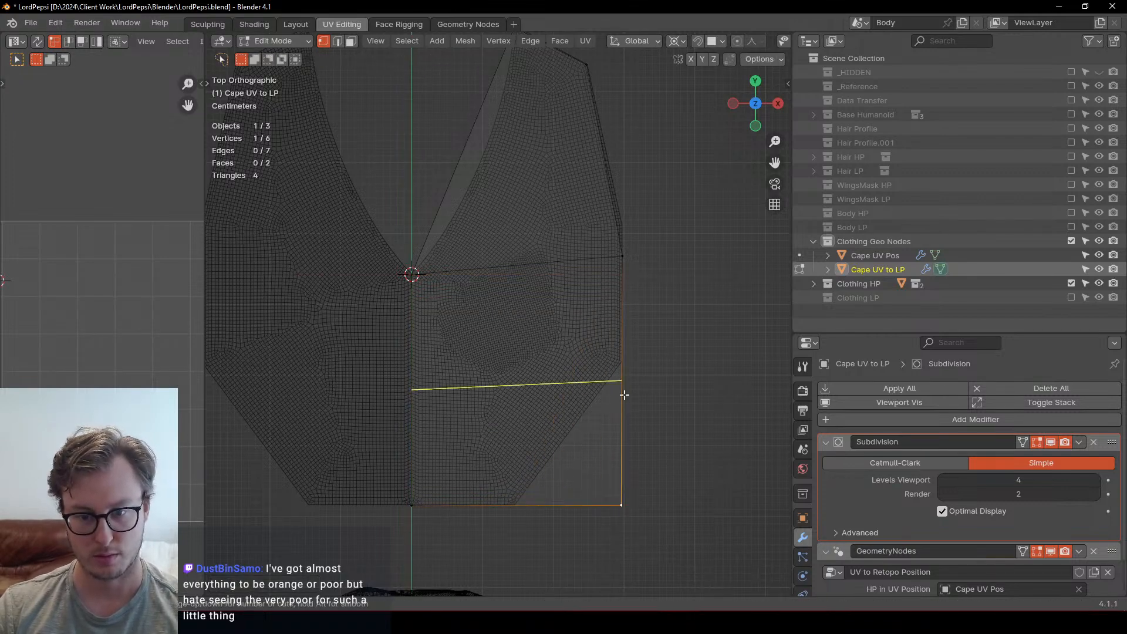
pyautogui.click(622, 385)
pyautogui.click(623, 377)
pyautogui.press('.')
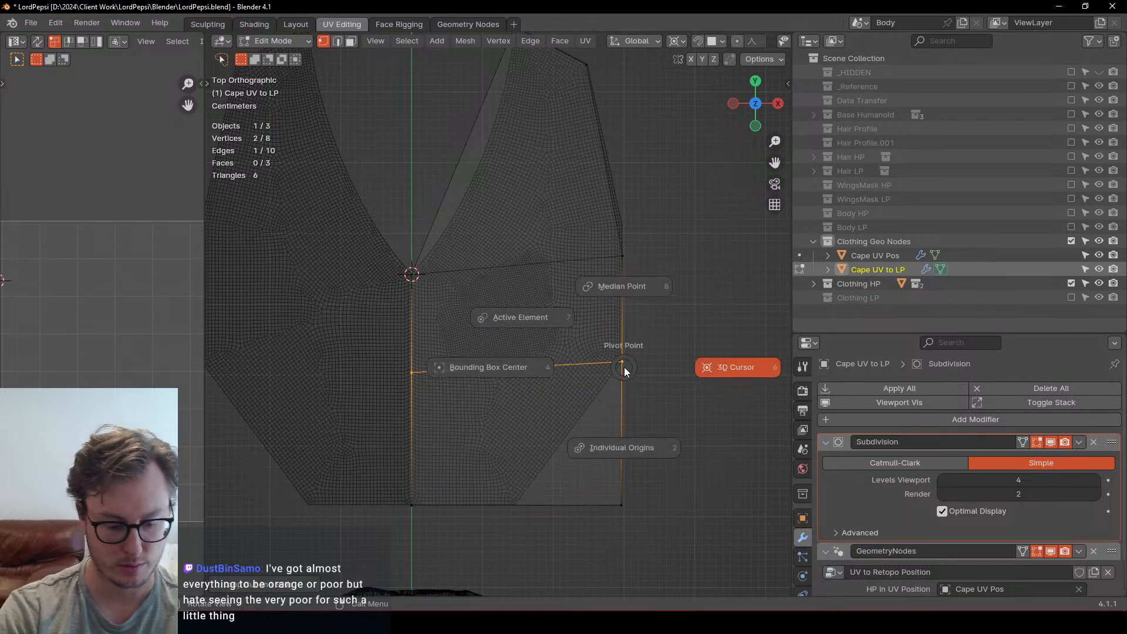
pyautogui.click(623, 361)
pyautogui.press('s')
pyautogui.press('y')
pyautogui.press('0')
pyautogui.press('Return')
# Step: Move the outer hem vertex inward along X onto the hem's end corner
pyautogui.click(624, 502)
pyautogui.press('g')
pyautogui.press('x')
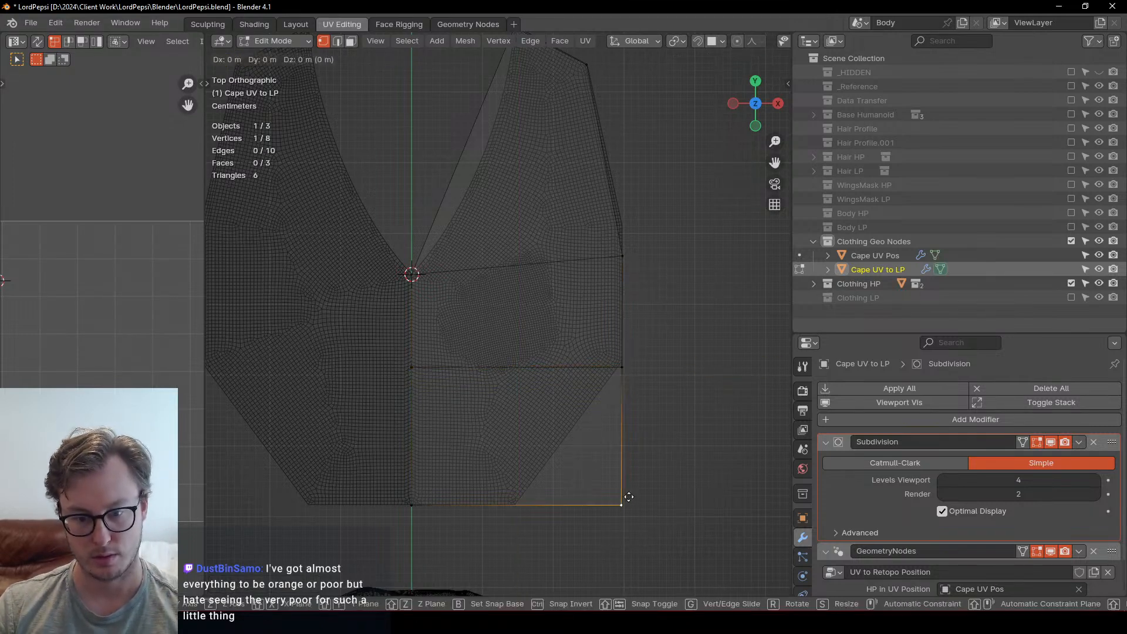
pyautogui.click(523, 511)
pyautogui.click(601, 380)
# Step: Level the outer vertex beside the neckline's centre point by scaling Y to 0 about the 3D cursor
pyautogui.keyDown('shift'); pyautogui.moveTo(569, 212); pyautogui.dragTo(556, 297, button='middle'); pyautogui.keyUp('shift')
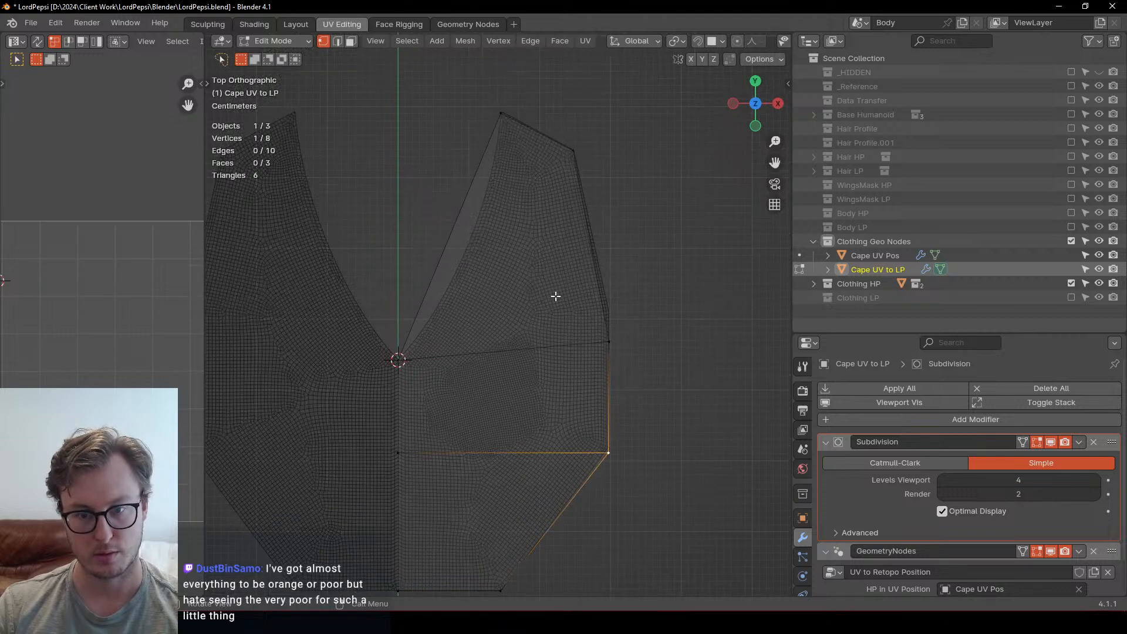
pyautogui.click(634, 326)
pyautogui.press('g')
pyautogui.press('y')
pyautogui.click(635, 326)
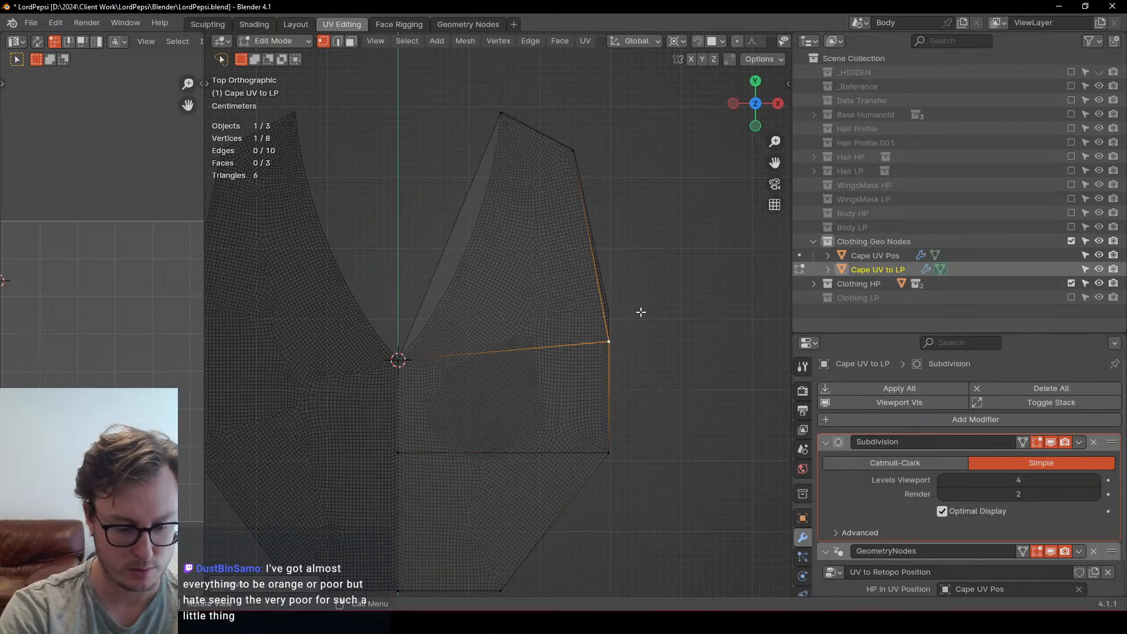
pyautogui.press('s')
pyautogui.press('y')
pyautogui.press('0')
pyautogui.press('Return')
# Step: Add a loop cut across the strap's lower part and level it by scaling Y to 0 about the median point
pyautogui.keyDown('shift'); pyautogui.moveTo(642, 318); pyautogui.dragTo(639, 359, button='middle'); pyautogui.keyUp('shift')
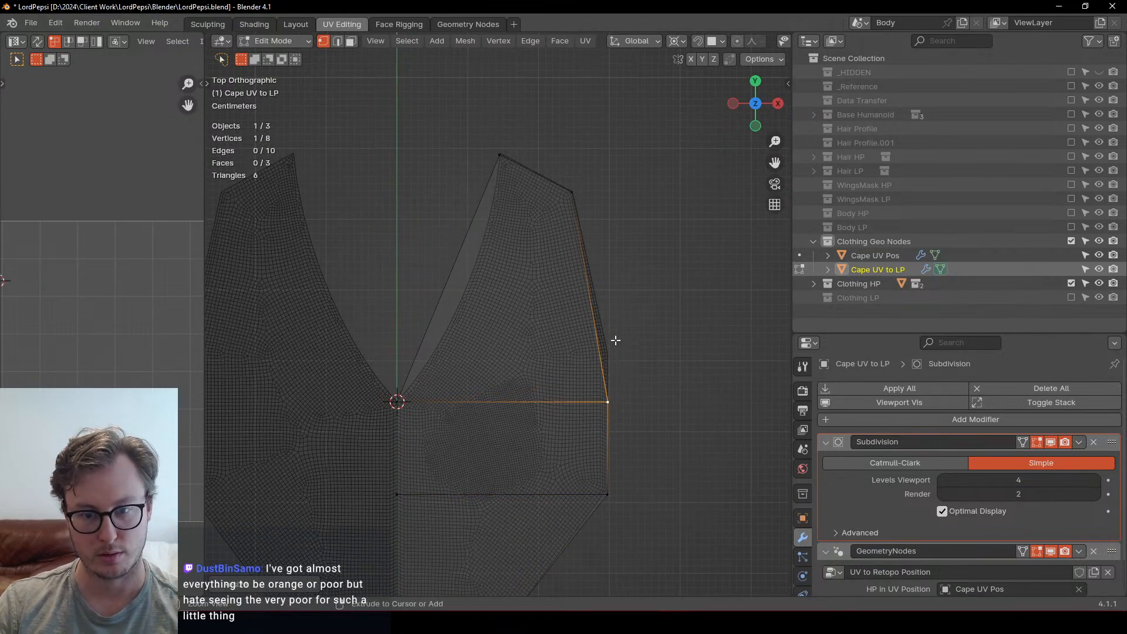
pyautogui.hotkey('ctrl', 'r')
pyautogui.click(615, 338)
pyautogui.click(639, 389)
pyautogui.press('.')
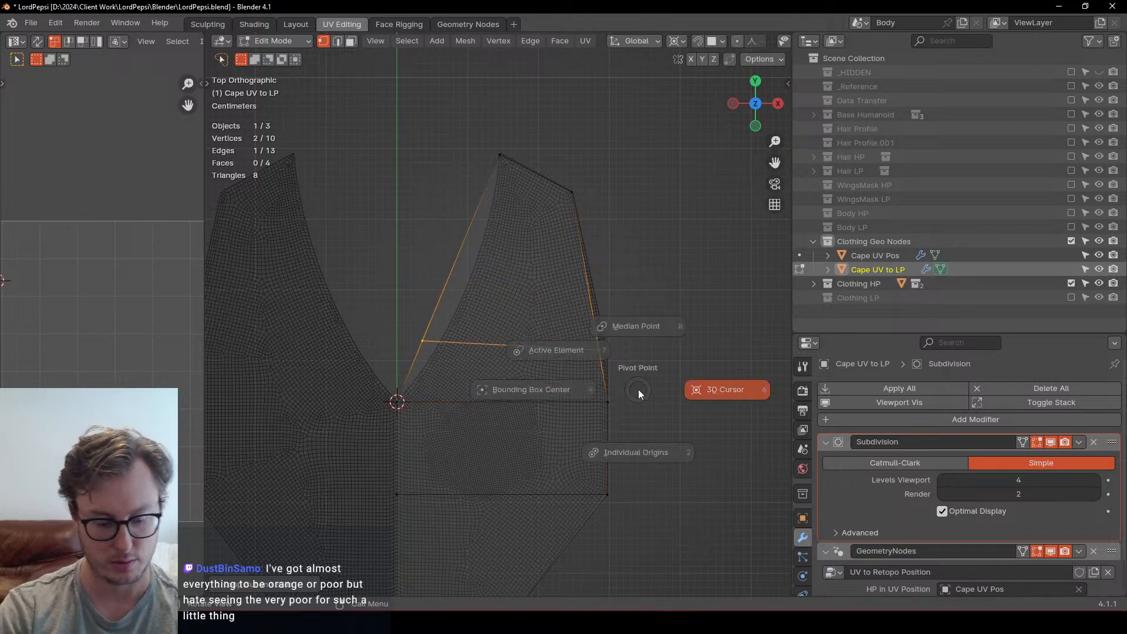
pyautogui.press('m')
pyautogui.press('s')
pyautogui.press('y')
pyautogui.press('0')
pyautogui.press('Return')
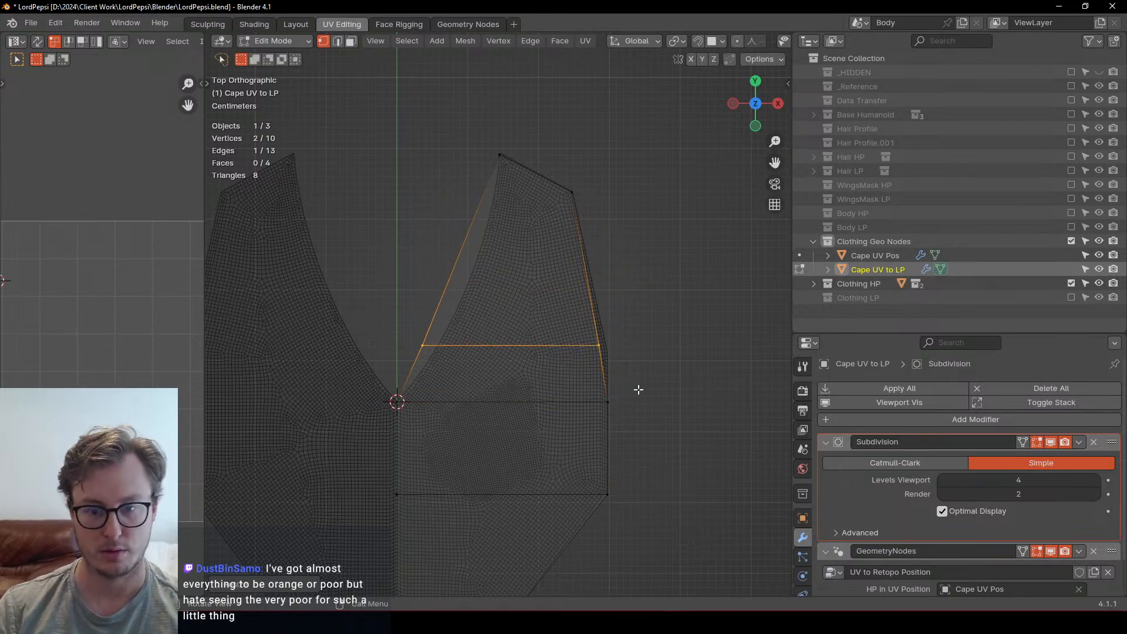
# Step: Lower the strap's new cross edge slightly along Y and move its outer vertex along X onto the cape's outer bend
pyautogui.scroll(4, 637, 391)
pyautogui.press('g')
pyautogui.press('y')
pyautogui.click(651, 515)
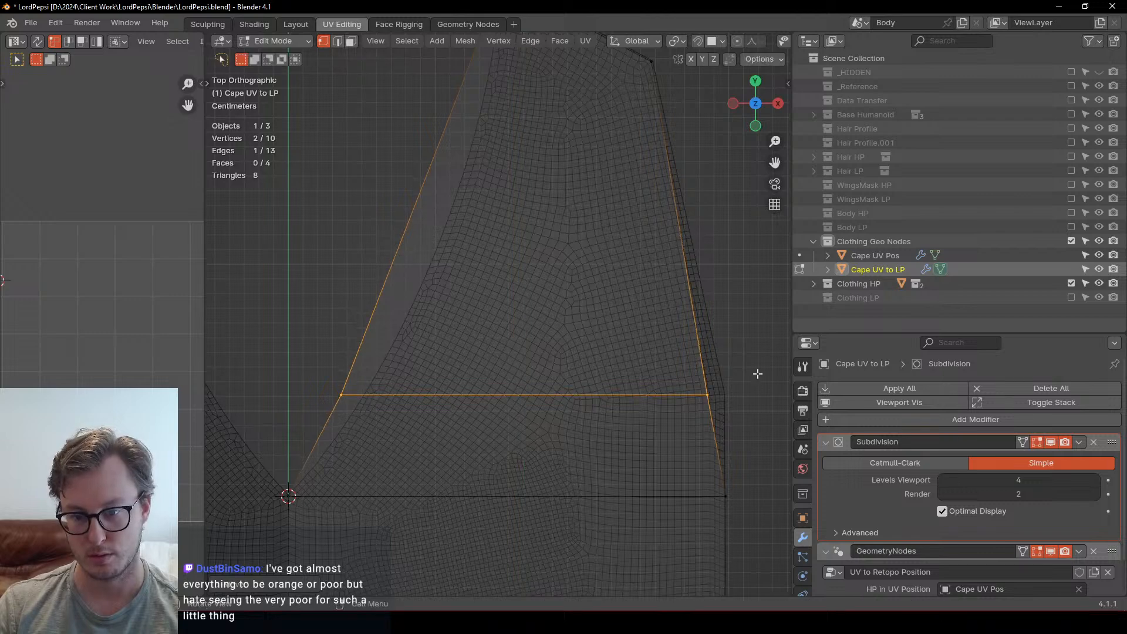
pyautogui.click(711, 396)
pyautogui.press('g')
pyautogui.press('x')
pyautogui.click(729, 396)
# Step: Move the cross edge's inner vertex along X onto the curved neckline
pyautogui.rightClick(373, 407)
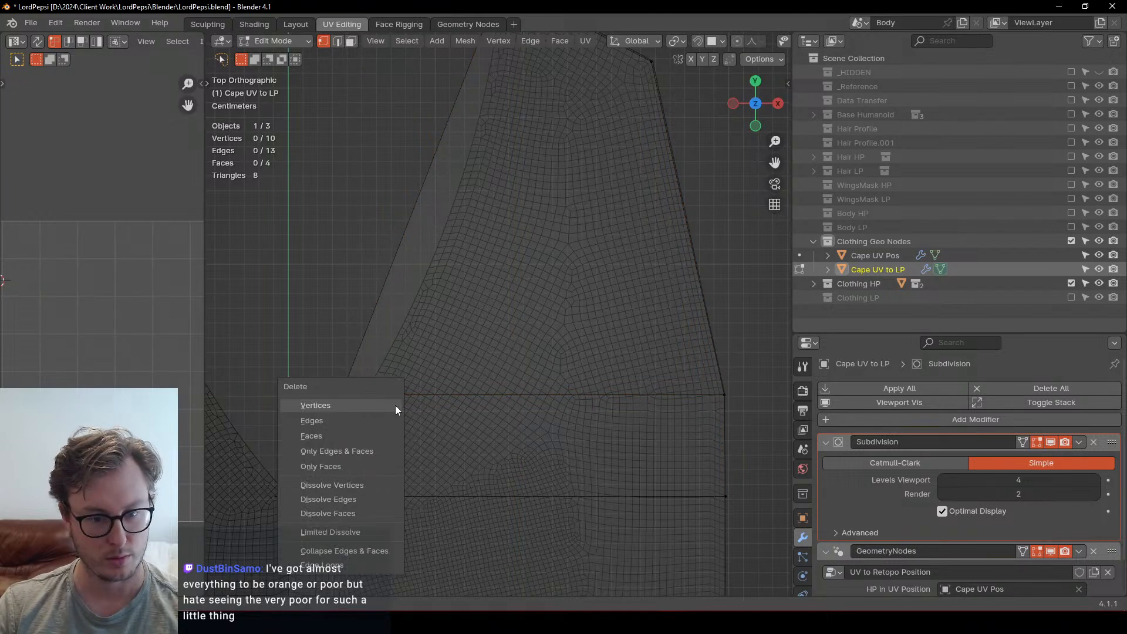
pyautogui.press('Escape')
pyautogui.click(341, 395)
pyautogui.press('g')
pyautogui.press('x')
pyautogui.click(360, 401)
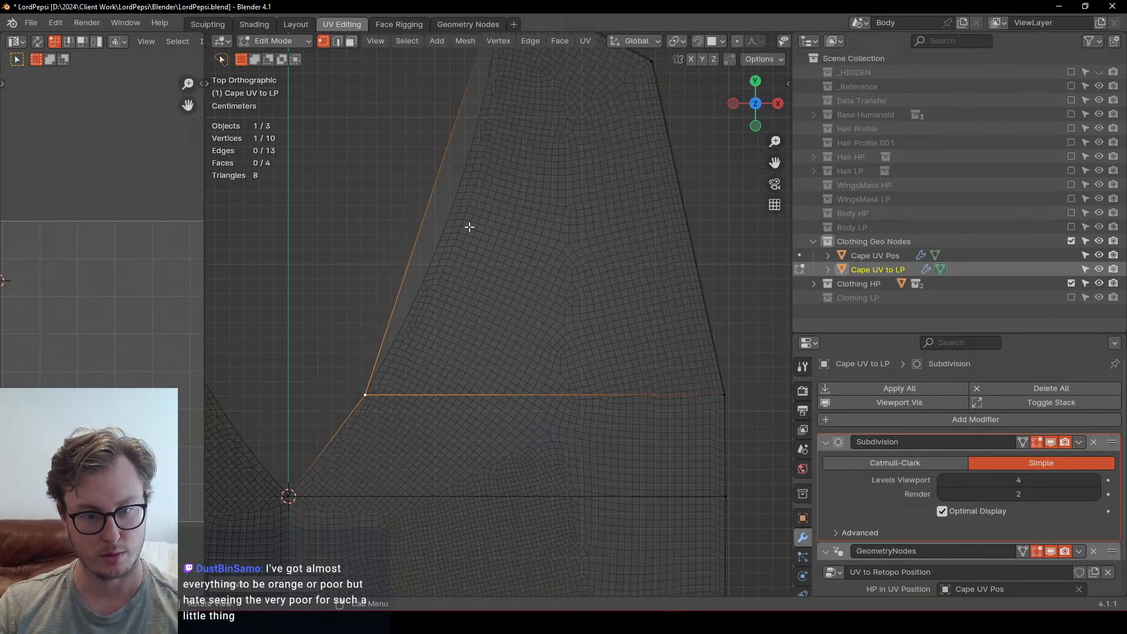
# Step: Add another loop cut halfway up the strap and level it by scaling Y to 0
pyautogui.keyDown('shift'); pyautogui.moveTo(467, 227); pyautogui.dragTo(447, 367, button='middle'); pyautogui.keyUp('shift')
pyautogui.hotkey('ctrl', 'r')
pyautogui.click(651, 308)
pyautogui.rightClick(652, 309)
pyautogui.press('s')
pyautogui.press('y')
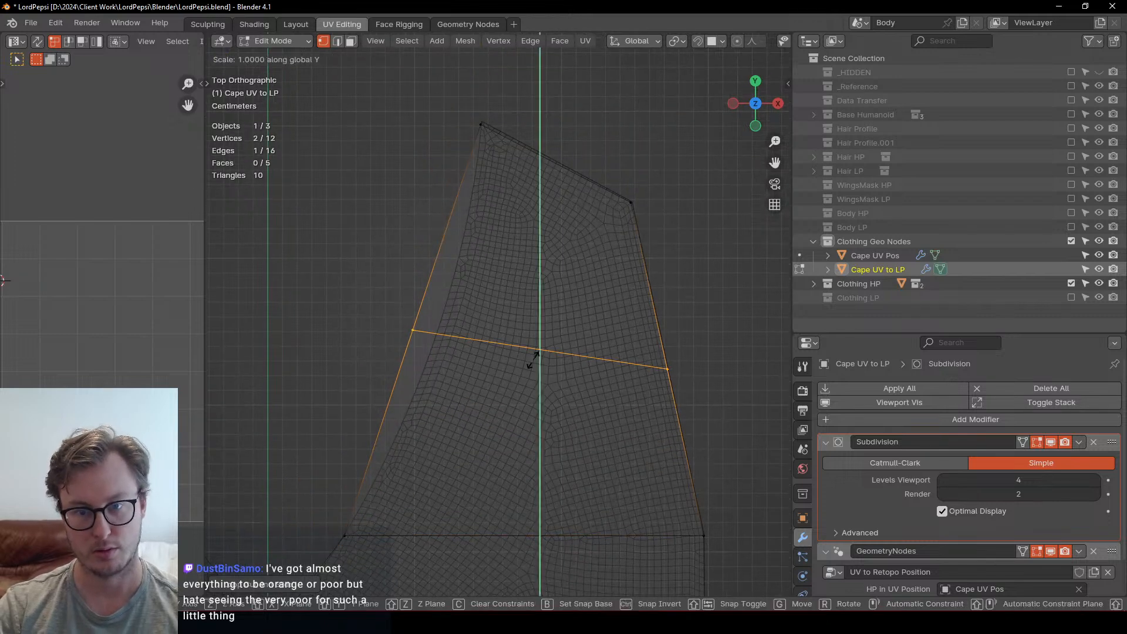
pyautogui.press('0')
pyautogui.press('Return')
# Step: Move the inner and outer vertices of the mid-strap edge along X onto the cape's outline
pyautogui.click(403, 345)
pyautogui.press('g')
pyautogui.press('x')
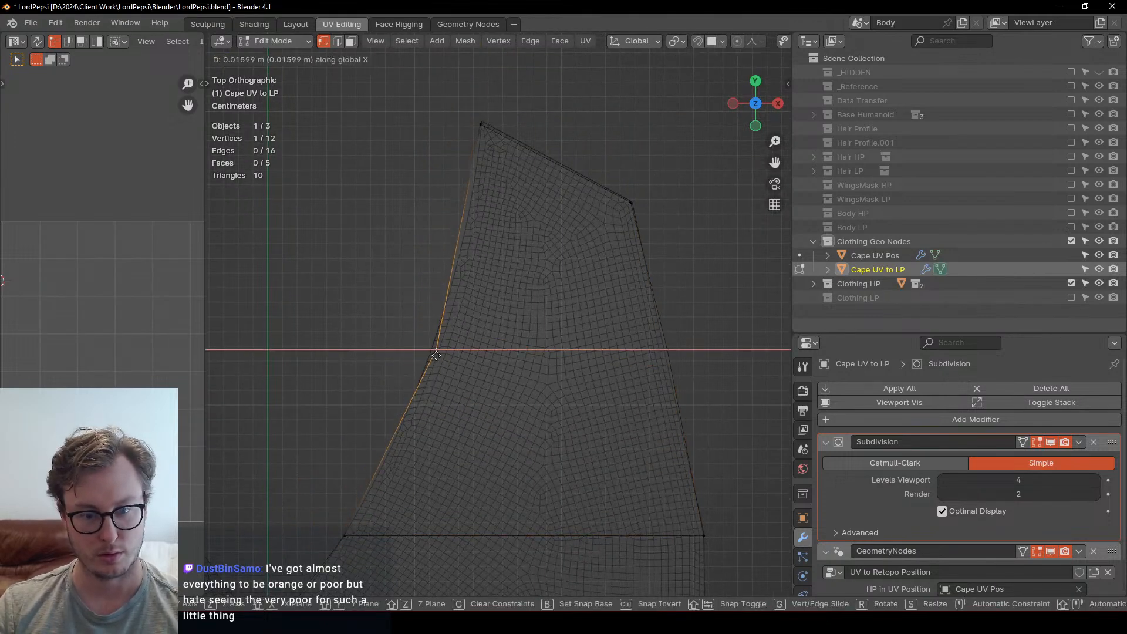
pyautogui.click(450, 355)
pyautogui.click(689, 341)
pyautogui.press('g')
pyautogui.press('x')
pyautogui.click(684, 342)
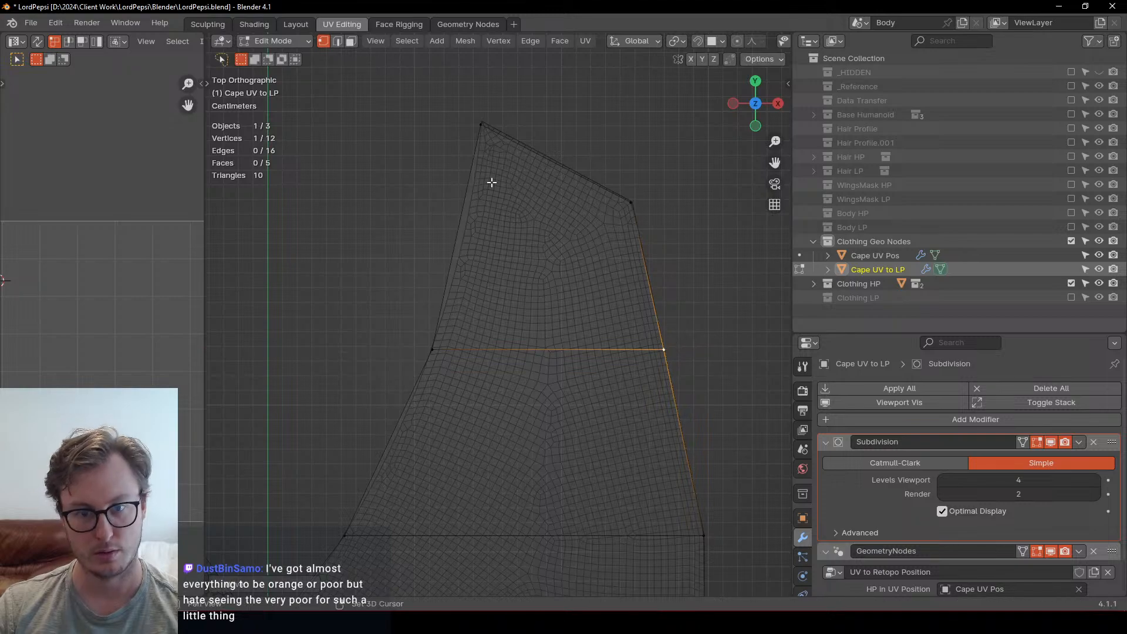
# Step: Adjust the vertex at the strap's inner tip to sit on the flattened cape's corner
pyautogui.keyDown('shift'); pyautogui.moveTo(490, 145); pyautogui.dragTo(491, 191, button='middle'); pyautogui.keyUp('shift')
pyautogui.click(495, 169)
pyautogui.press('g')
pyautogui.click(508, 155)
# Step: Select the entire half-cape mesh and duplicate it in place
pyautogui.press('Tab')
pyautogui.scroll(-8, 599, 335)
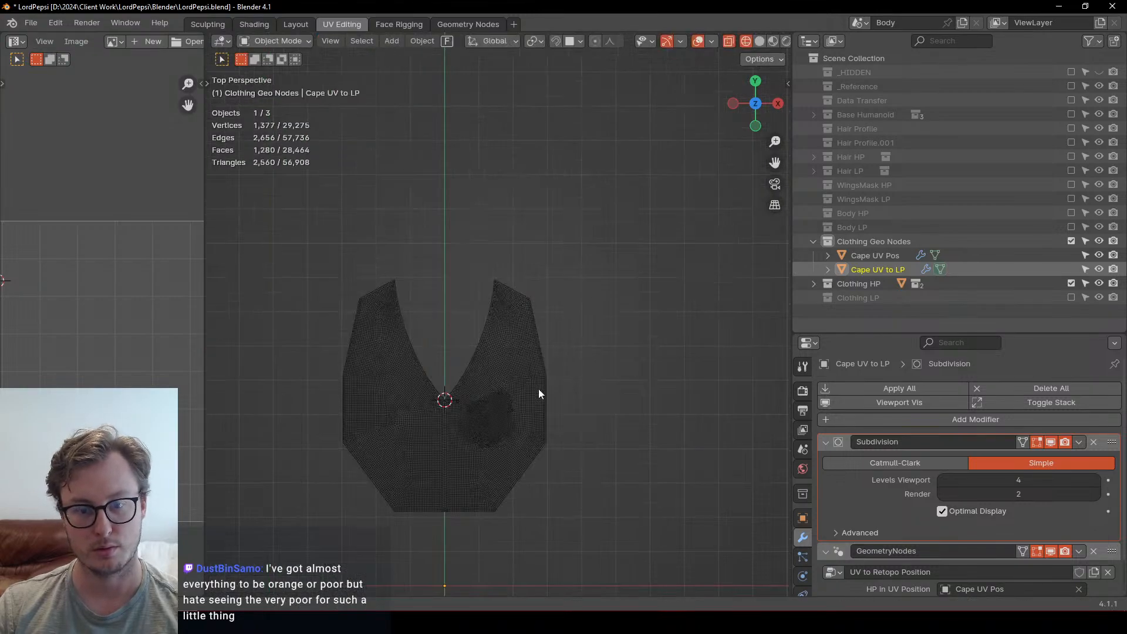
pyautogui.moveTo(538, 389); pyautogui.dragTo(311, 301, button='middle')
pyautogui.scroll(-4, 491, 288)
pyautogui.scroll(3, 365, 294)
pyautogui.keyDown('shift'); pyautogui.moveTo(311, 300); pyautogui.dragTo(461, 389, button='middle'); pyautogui.keyUp('shift')
pyautogui.scroll(3, 461, 390)
pyautogui.press('a')
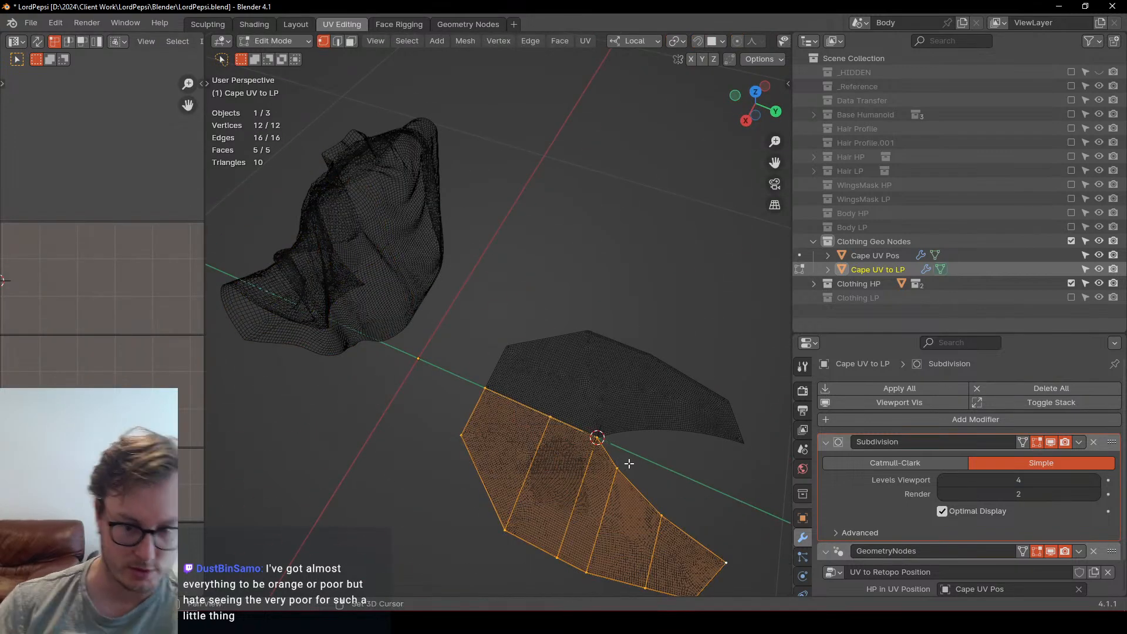
pyautogui.hotkey('shift', 'd')
pyautogui.press('s')
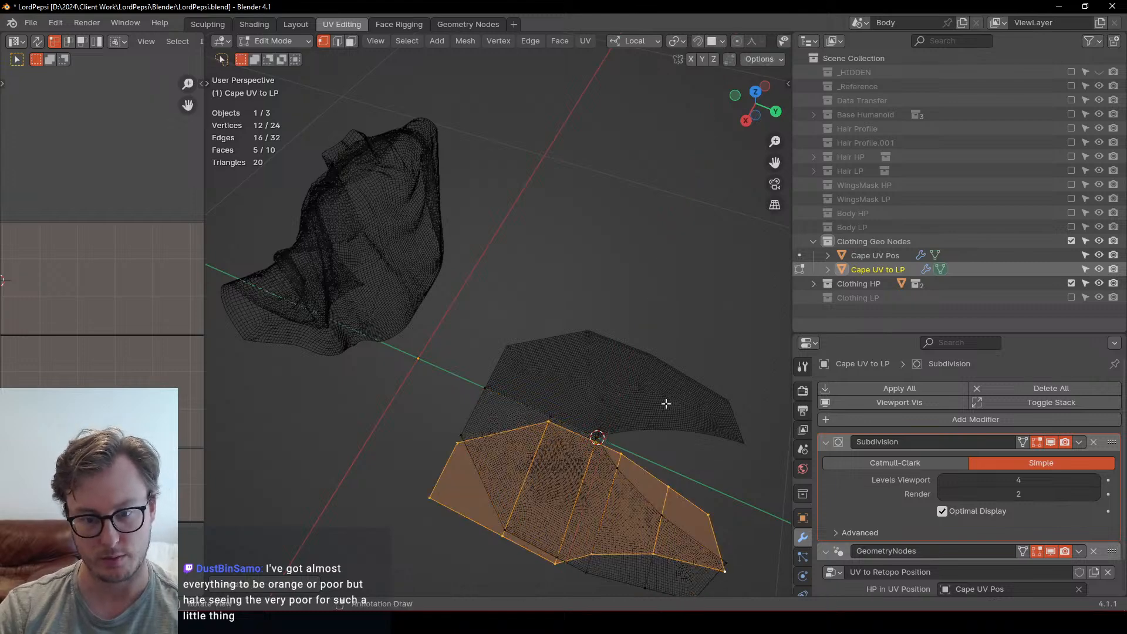
pyautogui.rightClick(666, 403)
# Step: Mirror the duplicated half onto the cape's other side by scaling X by -1 about the 3D cursor
pyautogui.press('.')
pyautogui.write('csx')
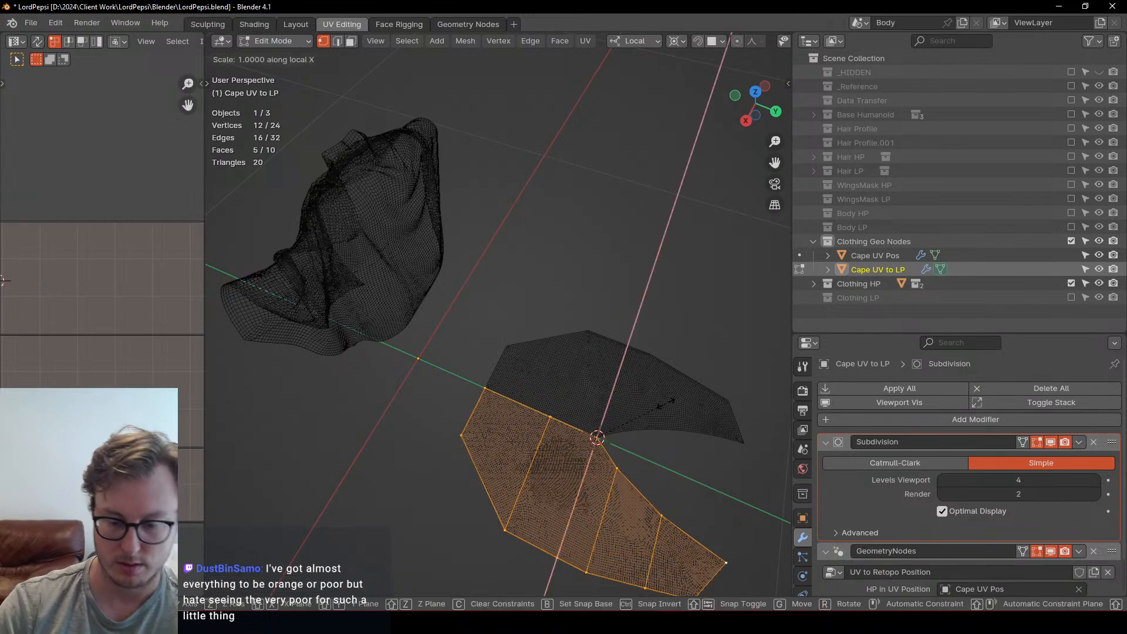
pyautogui.write('-1')
pyautogui.press('Return')
pyautogui.press('q')
pyautogui.click(604, 356)
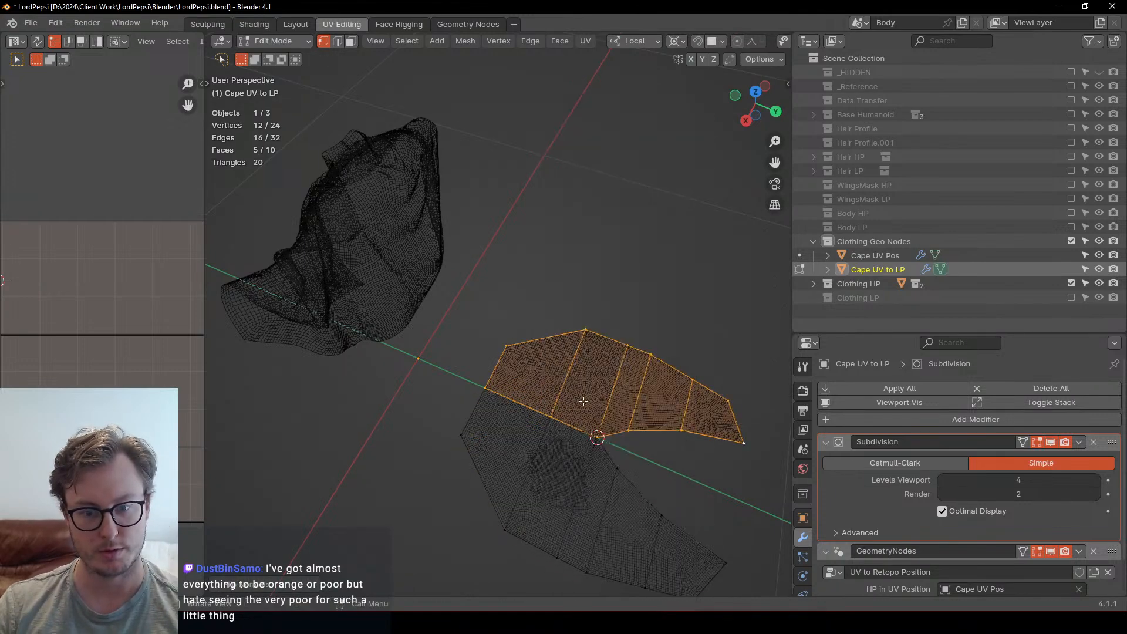
# Step: Select the edge loops along the centre seam and try to bridge the two halves
pyautogui.hotkey('alt', 'a')
pyautogui.keyDown('alt'); pyautogui.click(519, 405); pyautogui.keyUp('alt')
pyautogui.keyDown('shift'); pyautogui.moveTo(565, 415); pyautogui.dragTo(611, 450); pyautogui.keyUp('shift')
pyautogui.press('q')
pyautogui.click(591, 168)
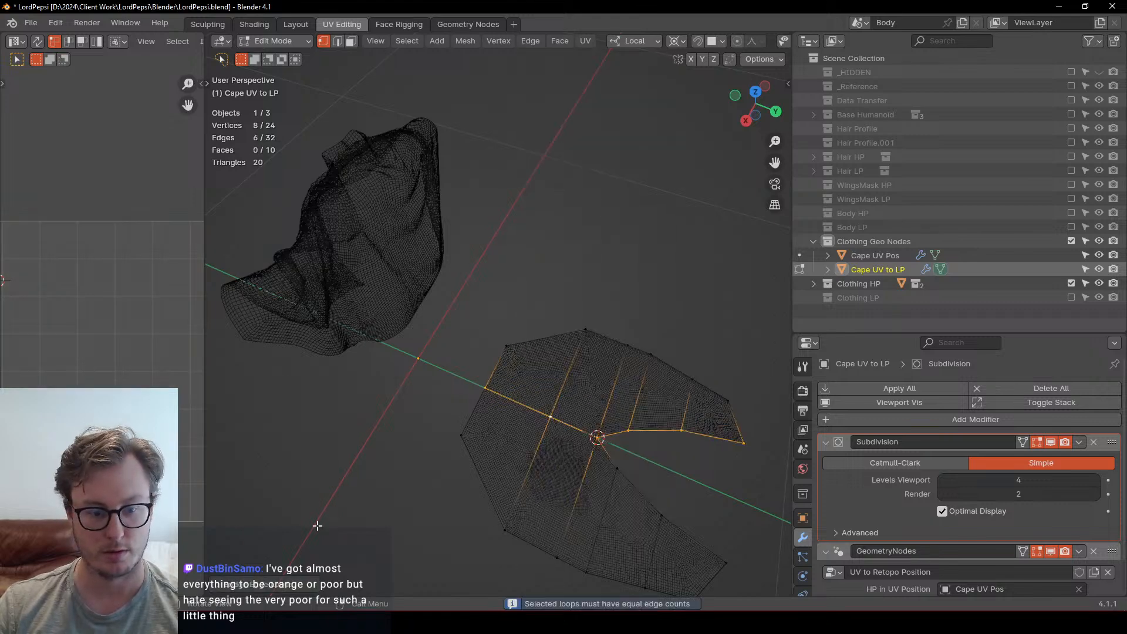
# Step: Select all geometry and turn on the Geometry Nodes modifier's on-cage display
pyautogui.moveTo(317, 527); pyautogui.dragTo(492, 351, button='middle')
pyautogui.press('a')
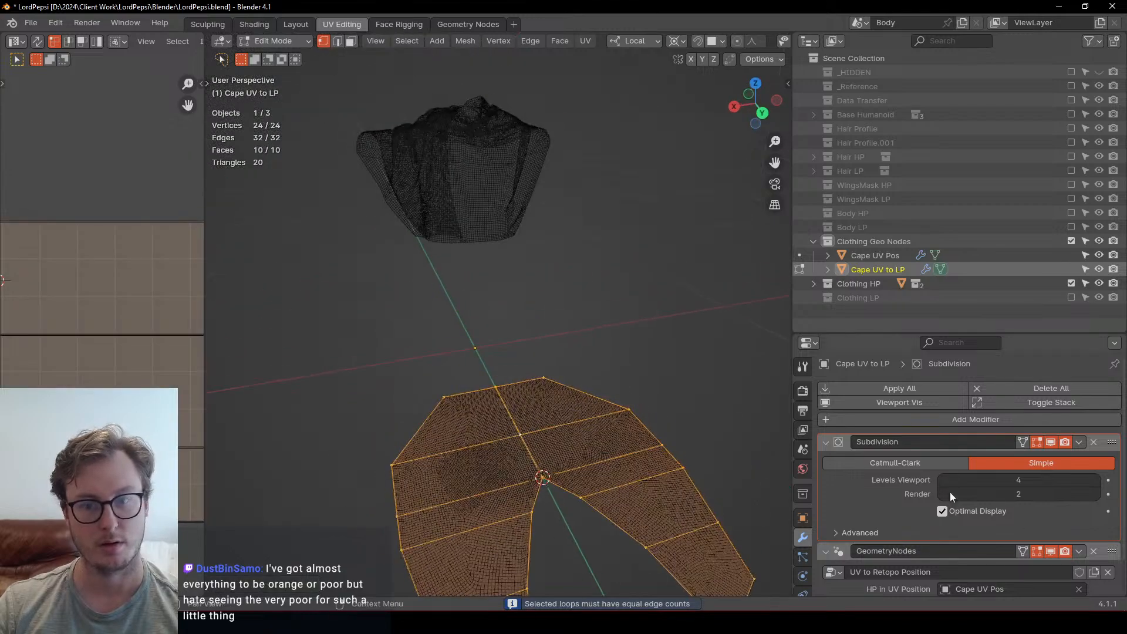
pyautogui.click(1022, 551)
# Step: Shade the projected cape smooth in solid view and return to Edit Mode to show its cage on the 3D folds
pyautogui.moveTo(337, 191)
pyautogui.mouseDown(button='middle')
pyautogui.moveTo(379, 199)
pyautogui.moveTo(464, 346)
pyautogui.mouseUp(button='middle')
pyautogui.moveTo(464, 347)
pyautogui.mouseDown(button='middle')
pyautogui.moveTo(526, 334)
pyautogui.moveTo(530, 367)
pyautogui.mouseUp(button='middle')
pyautogui.press('Tab')
pyautogui.press('z')
pyautogui.click(607, 360)
pyautogui.scroll(6, 601, 329)
pyautogui.moveTo(607, 360)
pyautogui.mouseDown(button='middle')
pyautogui.moveTo(601, 329)
pyautogui.moveTo(538, 285)
pyautogui.mouseUp(button='middle')
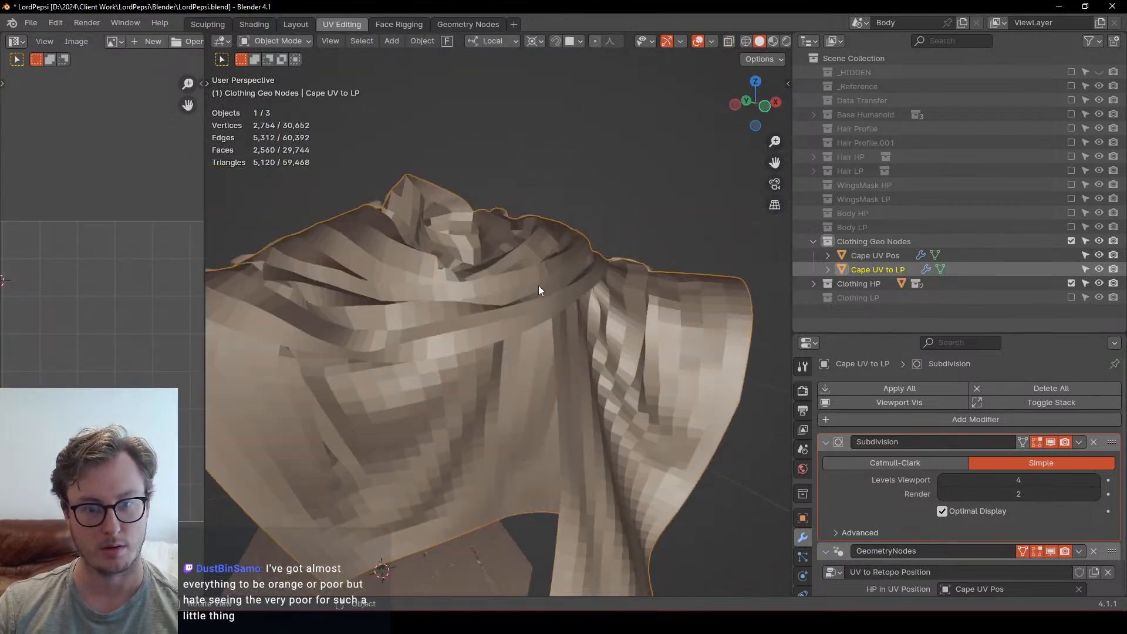
pyautogui.rightClick(541, 283)
pyautogui.click(541, 283)
pyautogui.scroll(-3, 642, 320)
pyautogui.moveTo(642, 320); pyautogui.dragTo(562, 333, button='middle')
pyautogui.press('Tab')
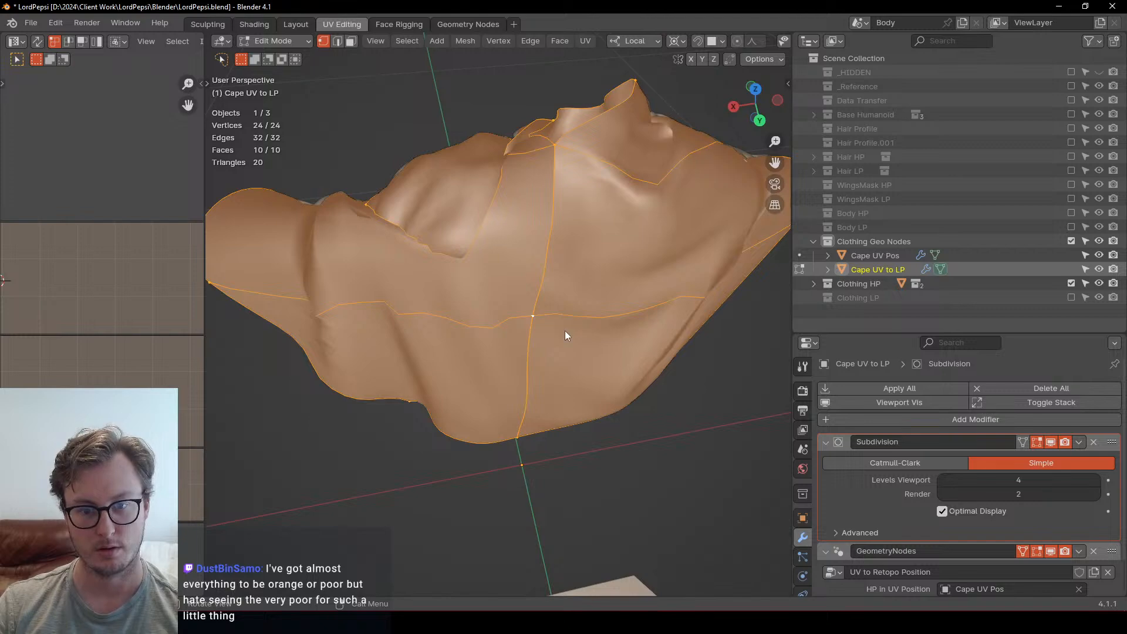
# Step: Examine the centre seam of the projected cape in Object Mode and in Edit Mode
pyautogui.scroll(-5, 565, 335)
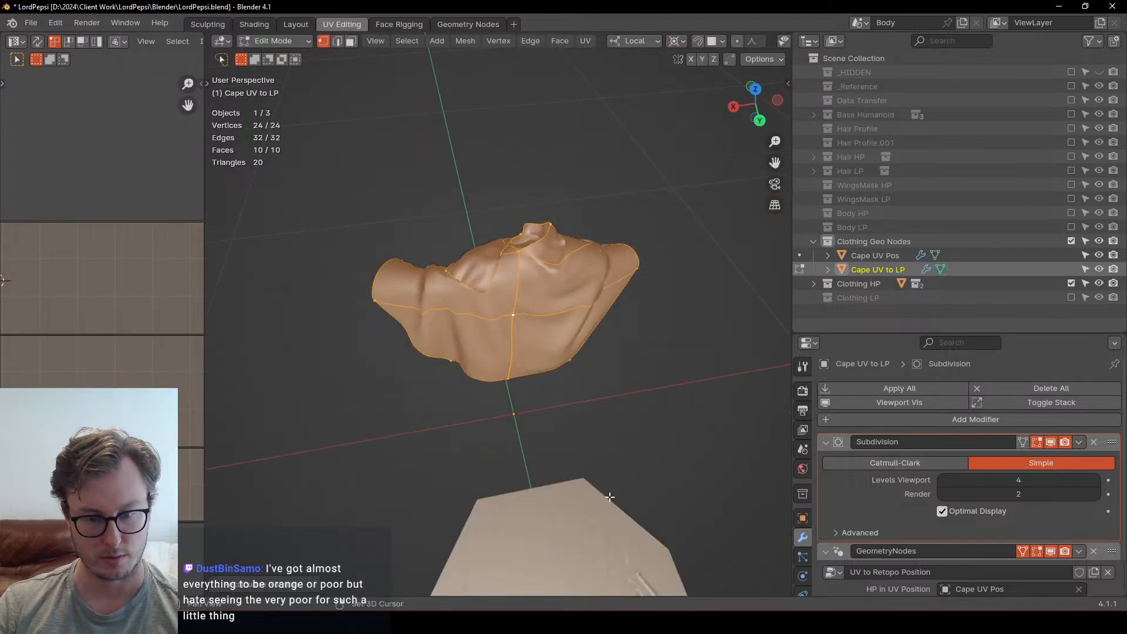
pyautogui.scroll(4, 613, 387)
pyautogui.press('Tab')
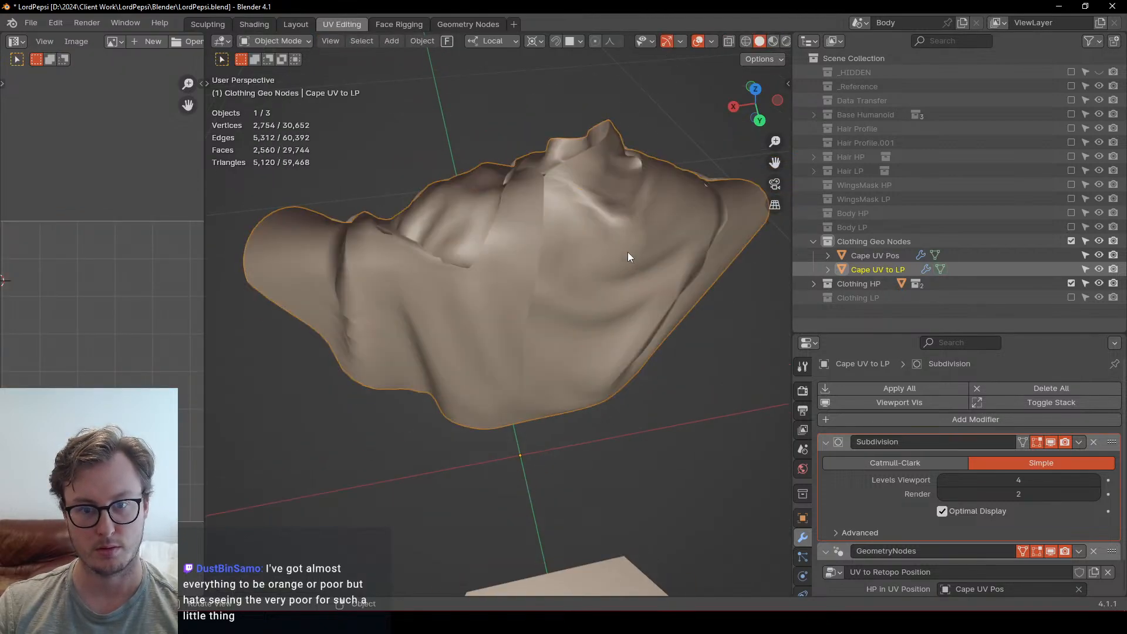
pyautogui.press('q')
pyautogui.press('Escape')
pyautogui.press('Tab')
pyautogui.press('q')
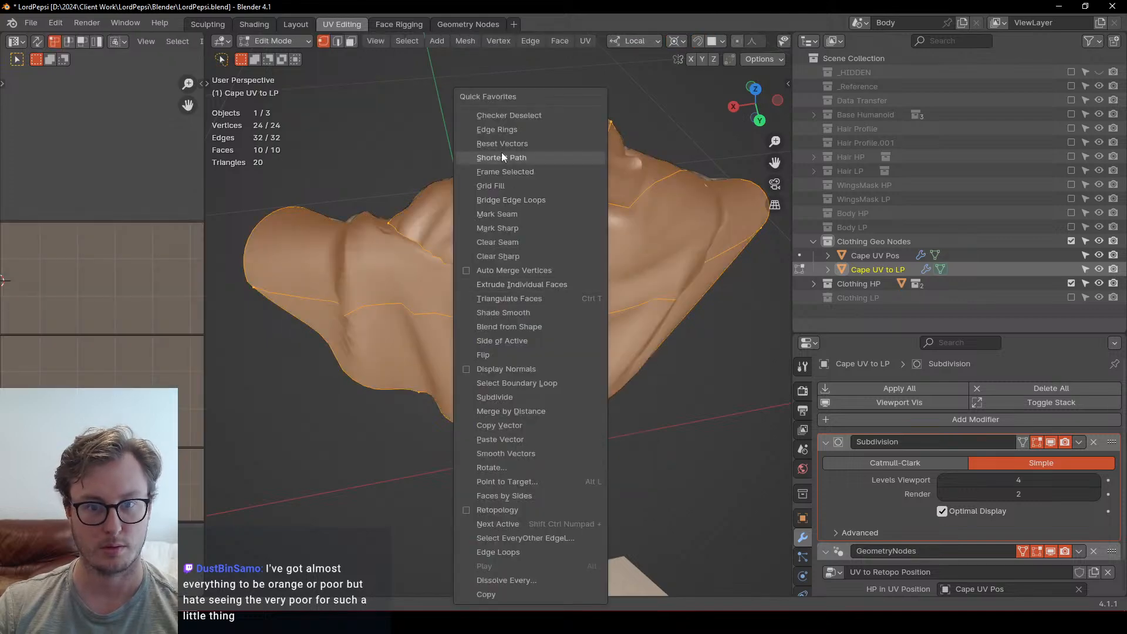
pyautogui.press('Escape')
pyautogui.press('Tab')
pyautogui.moveTo(555, 300); pyautogui.dragTo(620, 364, button='middle')
pyautogui.keyDown('shift'); pyautogui.moveTo(639, 414); pyautogui.dragTo(544, 322, button='middle'); pyautogui.keyUp('shift')
pyautogui.press('Tab')
pyautogui.press('Tab')
pyautogui.press('Tab')
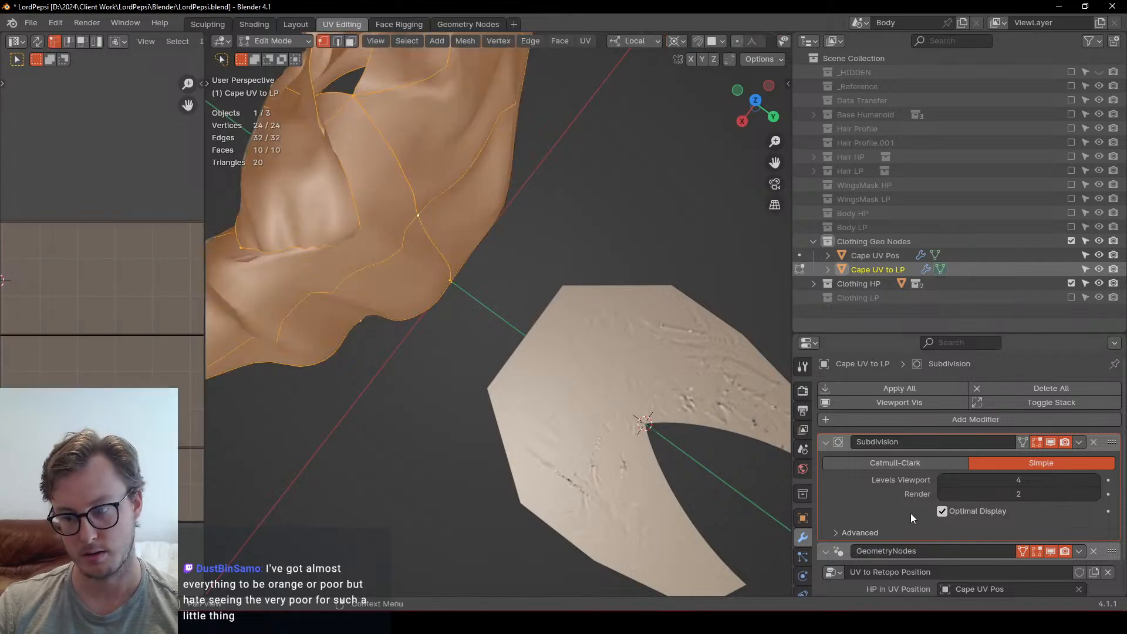
# Step: Turn off the Geometry Nodes modifier's on-cage display and frame a centre seam vertex on the flat mesh
pyautogui.click(1021, 552)
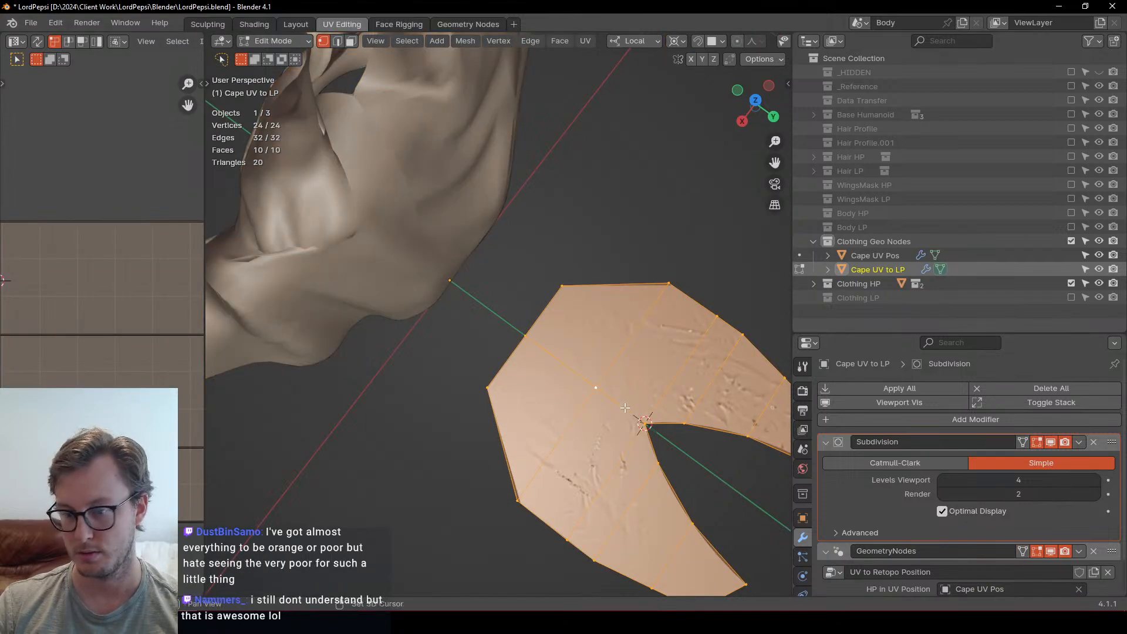
pyautogui.scroll(2, 529, 358)
pyautogui.click(547, 370)
pyautogui.press('KP_Decimal')
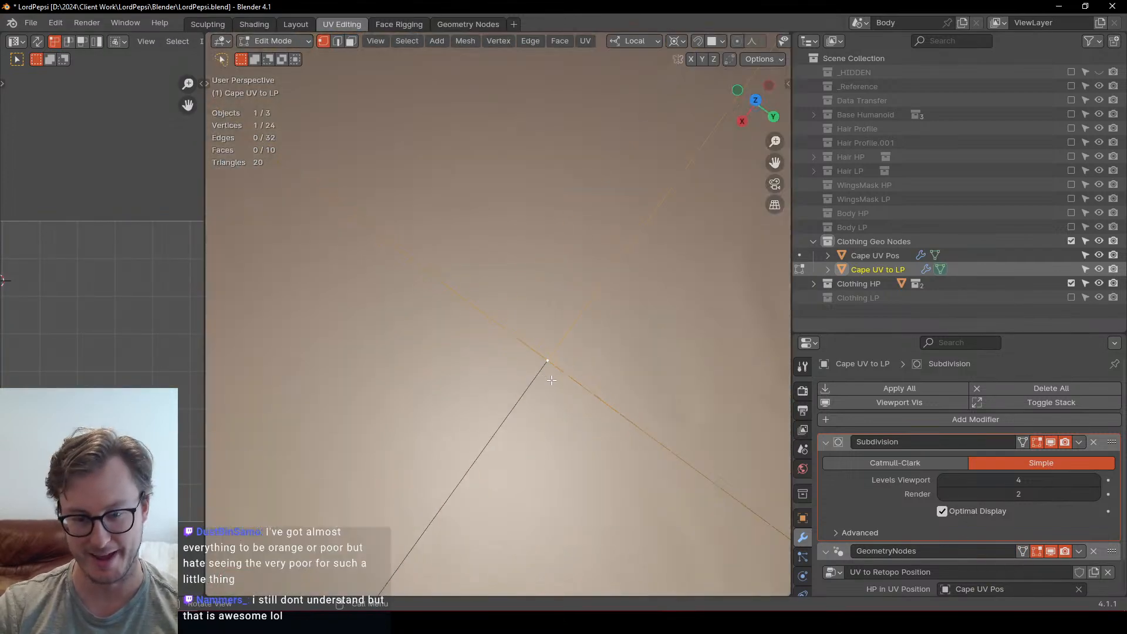
pyautogui.keyDown('shift'); pyautogui.moveTo(646, 392); pyautogui.dragTo(428, 200, button='middle'); pyautogui.keyUp('shift')
pyautogui.scroll(-6, 675, 388)
pyautogui.moveTo(675, 388); pyautogui.dragTo(636, 378, button='middle')
pyautogui.keyDown('shift'); pyautogui.moveTo(636, 379); pyautogui.dragTo(475, 221, button='middle'); pyautogui.keyUp('shift')
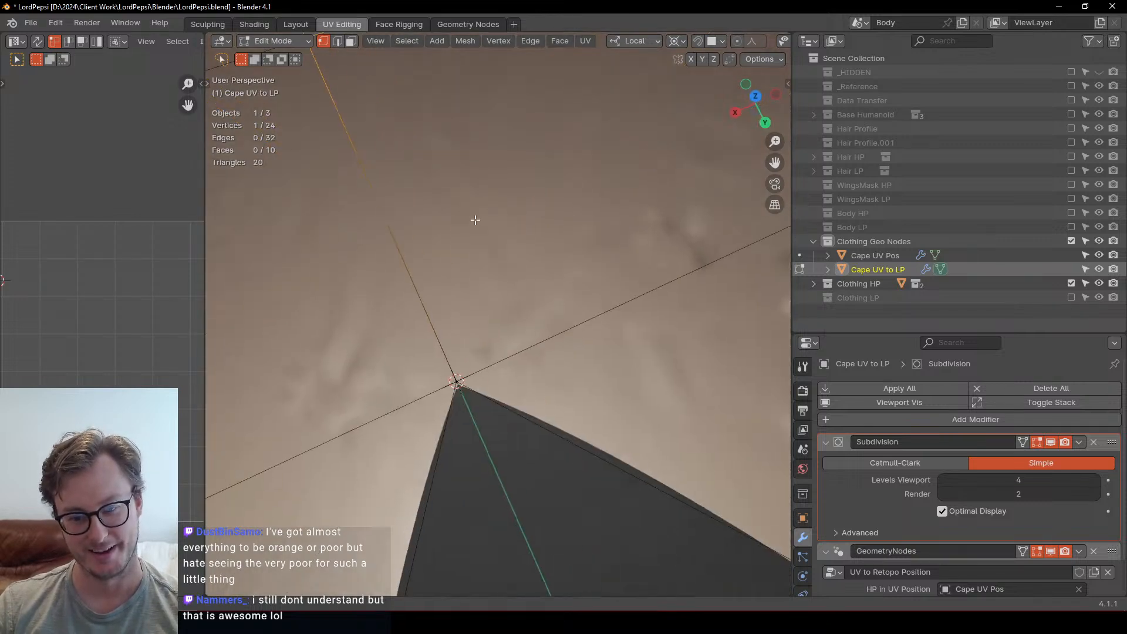
# Step: Test the seam's inner corner vertex with a cancelled move and select its linked geometry to check whether the halves are joined
pyautogui.click(459, 383)
pyautogui.press('g')
pyautogui.rightClick(502, 380)
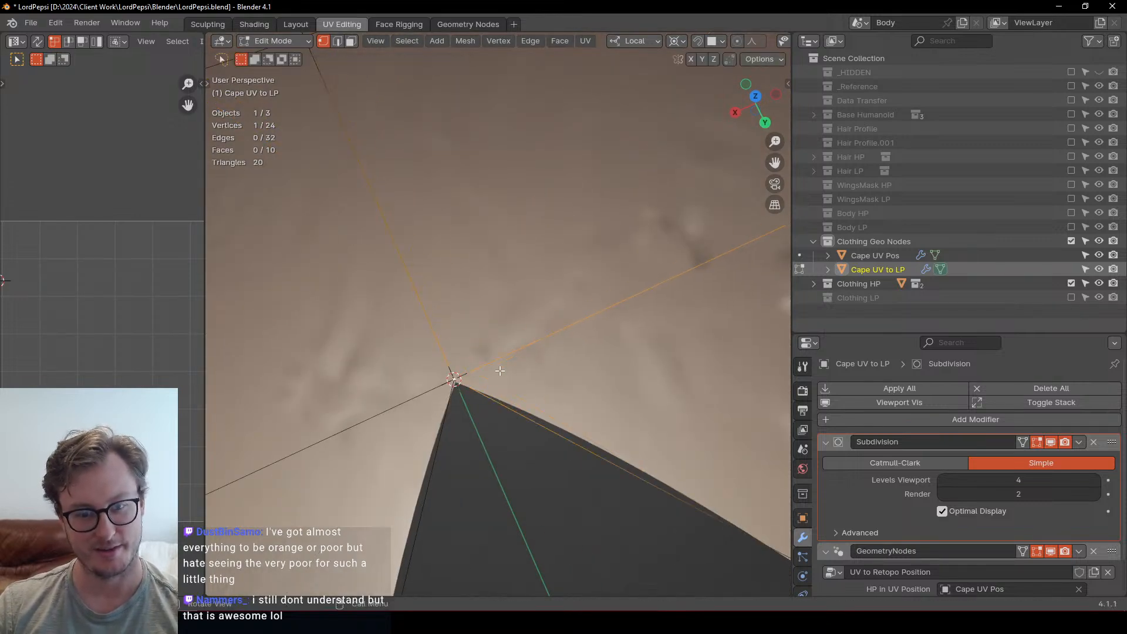
pyautogui.hotkey('ctrl', 'l')
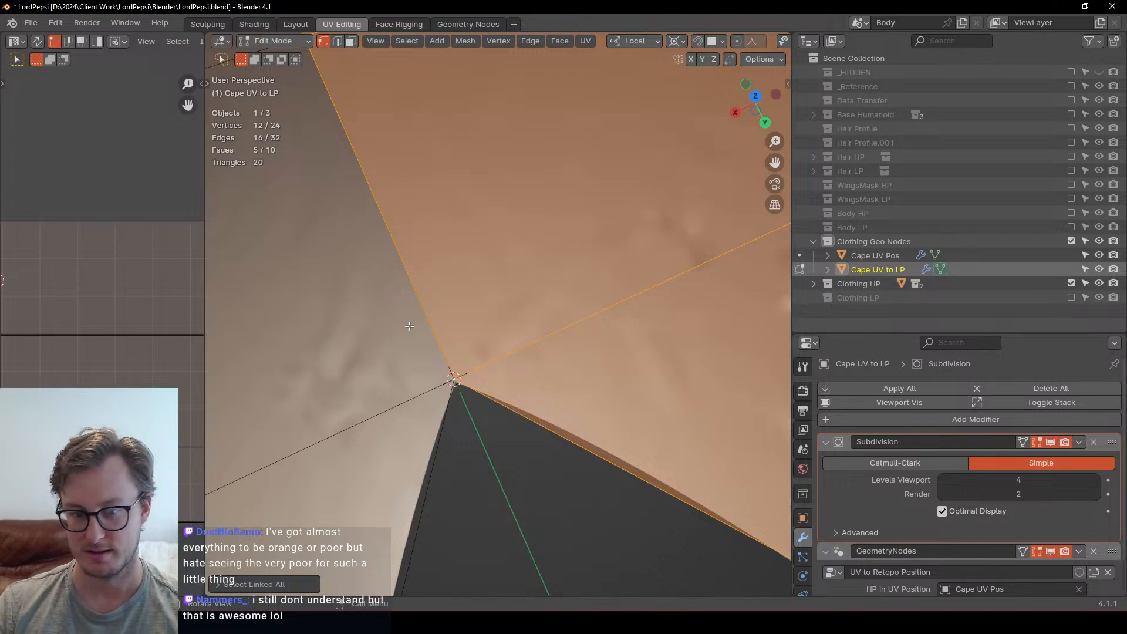
pyautogui.scroll(-5, 409, 326)
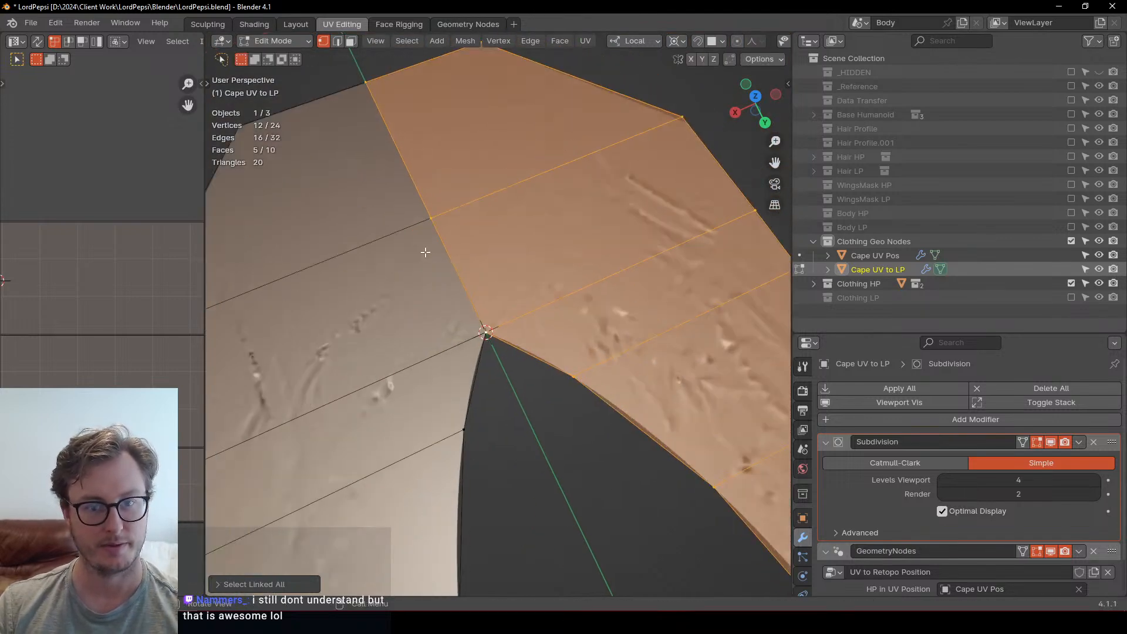
# Step: Select the overlapping centre seam vertices of both halves in wireframe and merge them by distance
pyautogui.keyDown('alt'); pyautogui.click(428, 251); pyautogui.keyUp('alt')
pyautogui.hotkey('shift', 'z')
pyautogui.press('b')
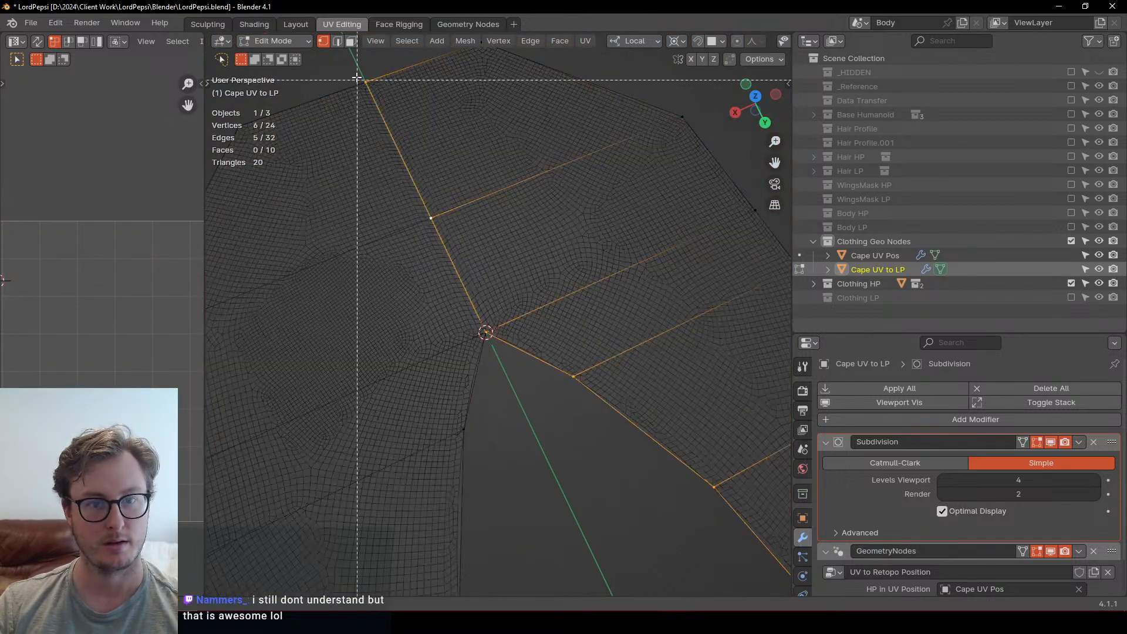
pyautogui.moveTo(357, 75); pyautogui.dragTo(383, 100)
pyautogui.press('b')
pyautogui.moveTo(416, 179); pyautogui.dragTo(449, 238)
pyautogui.press('b')
pyautogui.moveTo(467, 304); pyautogui.dragTo(526, 360)
pyautogui.press('q')
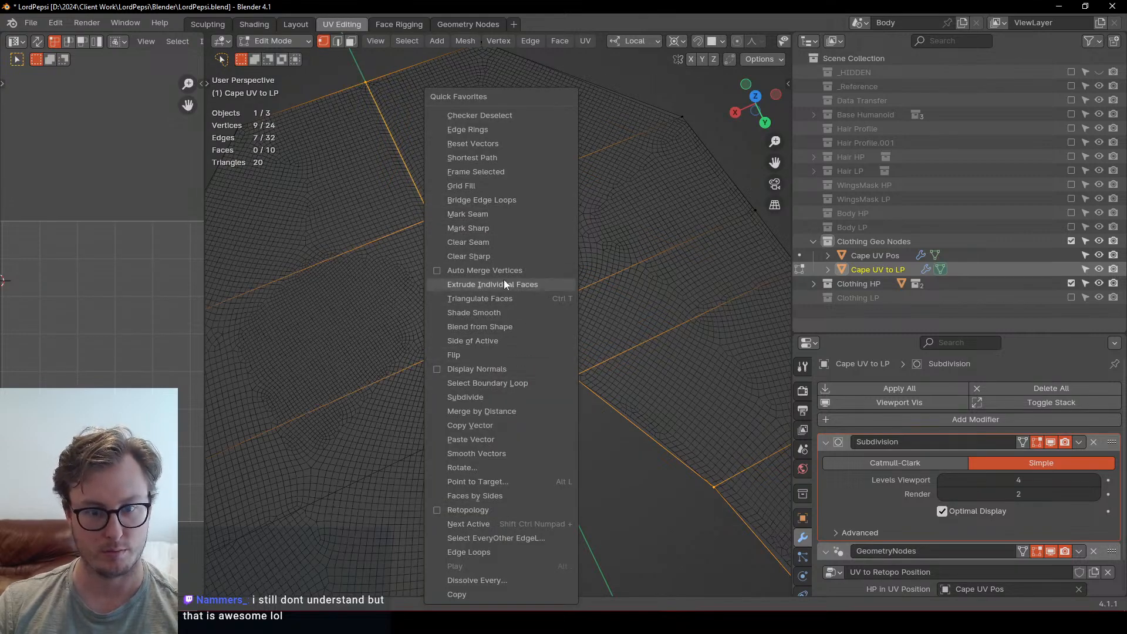
pyautogui.click(487, 411)
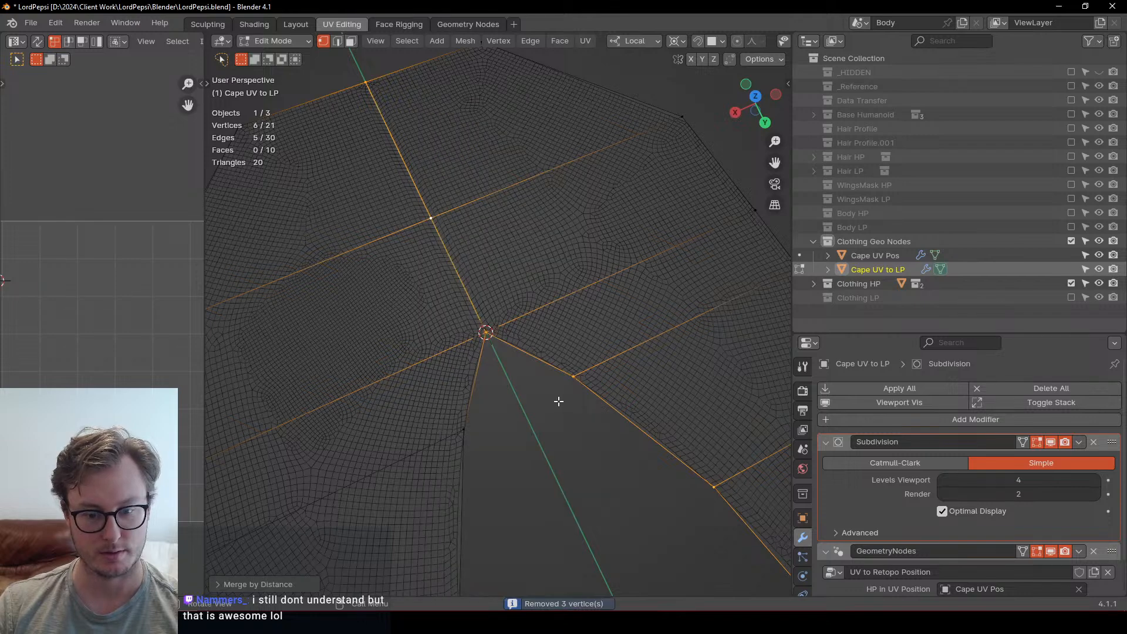
# Step: Return to Object Mode with solid shading, check the merged cape and save the file
pyautogui.scroll(-4, 558, 396)
pyautogui.press('Tab')
pyautogui.scroll(-3, 524, 319)
pyautogui.hotkey('shift', 'z')
pyautogui.moveTo(520, 318)
pyautogui.mouseDown(button='middle')
pyautogui.moveTo(515, 256)
pyautogui.moveTo(519, 356)
pyautogui.moveTo(582, 392)
pyautogui.moveTo(530, 301)
pyautogui.moveTo(705, 380)
pyautogui.mouseUp(button='middle')
pyautogui.scroll(4, 519, 356)
pyautogui.scroll(-4, 582, 393)
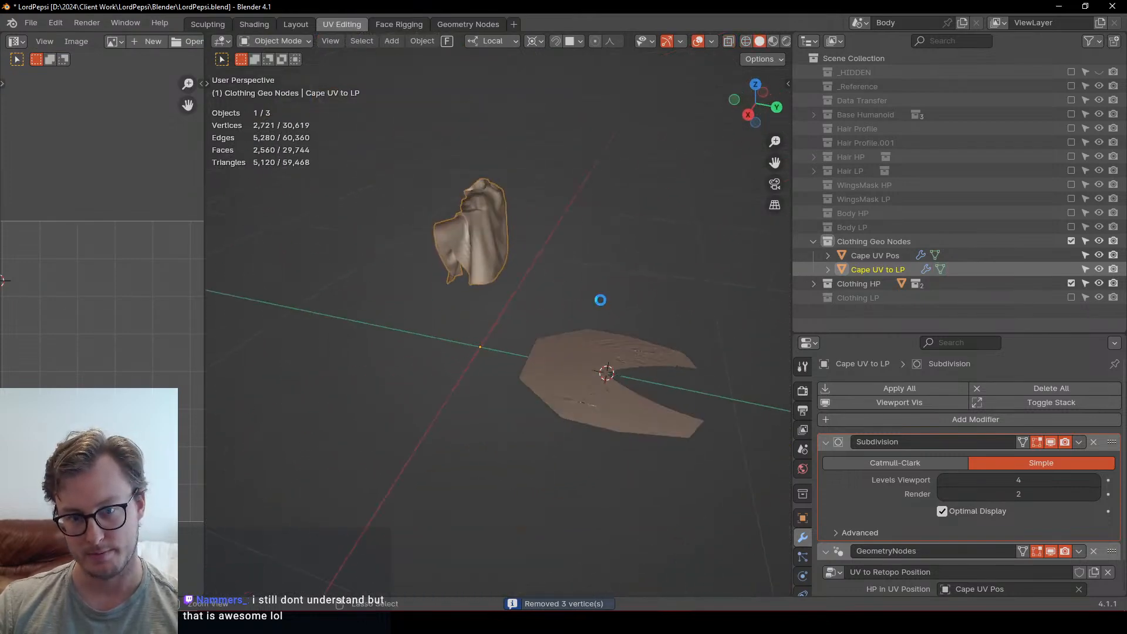
pyautogui.hotkey('ctrl', 's')
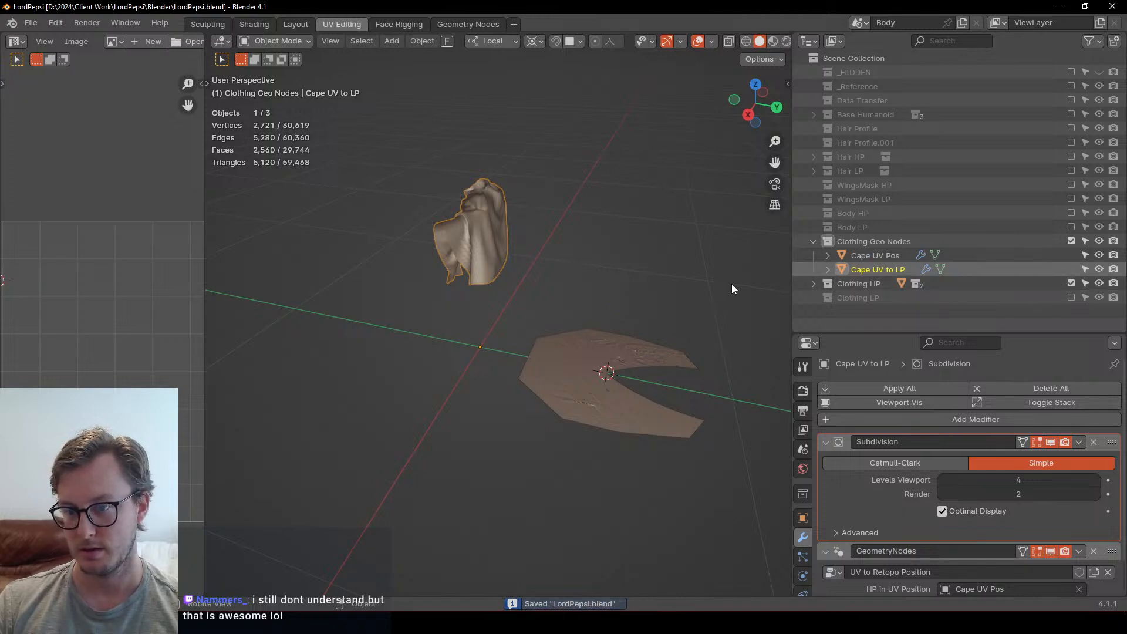
# Step: Hide the low-poly Cape UV to LP object, select the high-poly cape and show the viewport tools
pyautogui.press('h')
pyautogui.scroll(4, 527, 273)
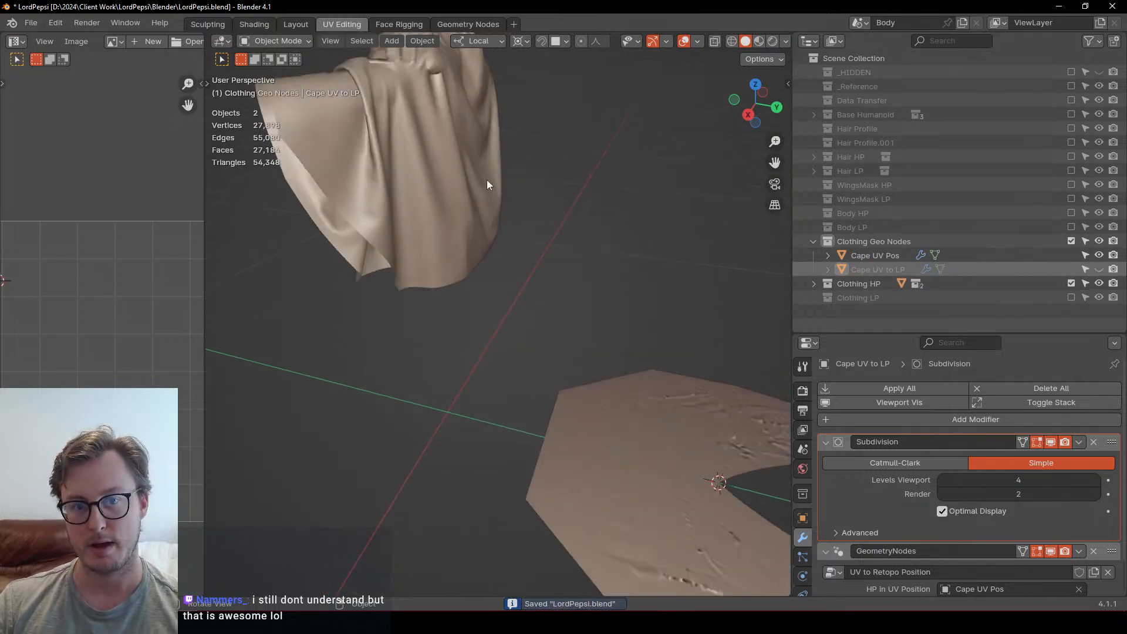
pyautogui.click(488, 183)
pyautogui.scroll(-4, 503, 196)
pyautogui.press('t')
pyautogui.keyDown('shift'); pyautogui.moveTo(542, 218); pyautogui.dragTo(531, 229, button='middle'); pyautogui.keyUp('shift')
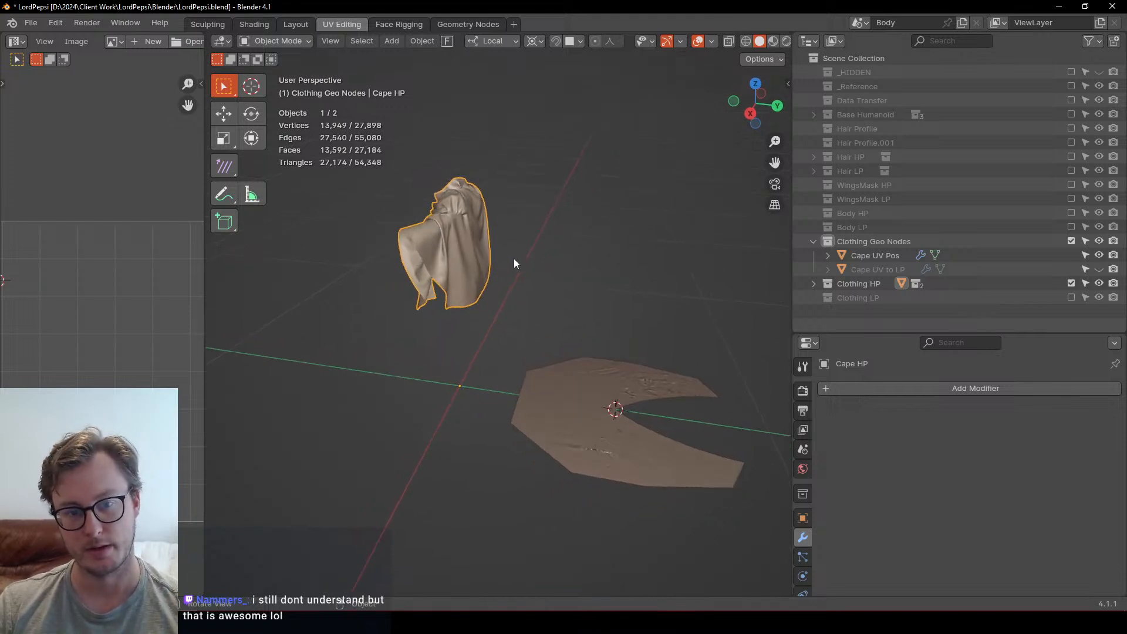
# Step: Examine the high-poly cape's UV layout in a widened UV editor and compare the cape with its flattened copy
pyautogui.press('Tab')
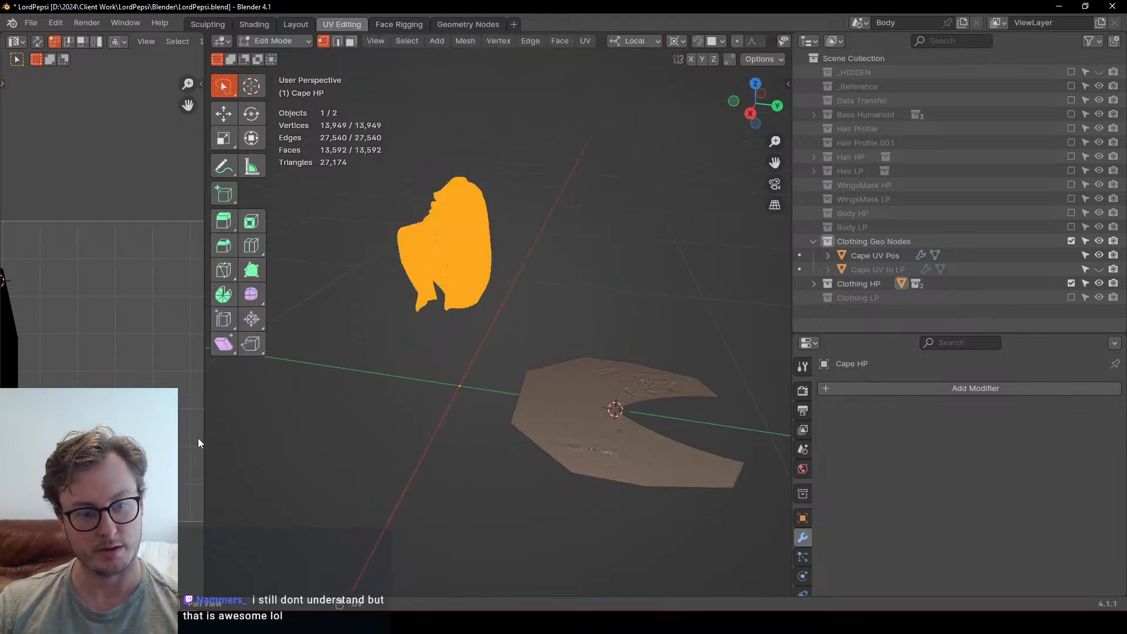
pyautogui.moveTo(205, 440); pyautogui.dragTo(499, 428)
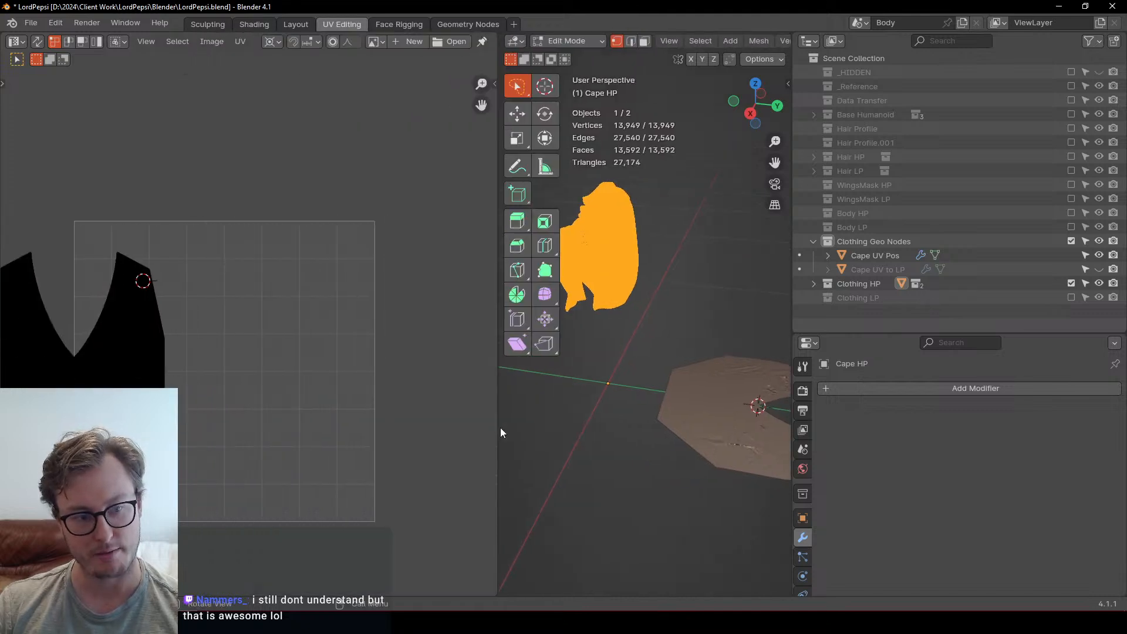
pyautogui.scroll(-4, 222, 240)
pyautogui.scroll(4, 207, 390)
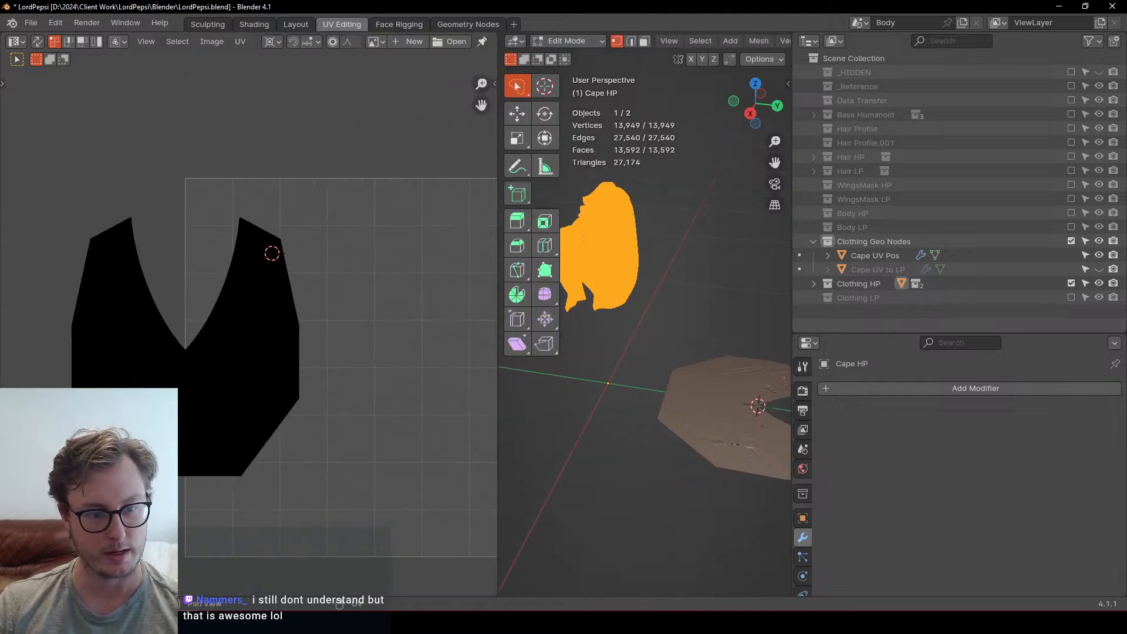
pyautogui.press('Tab')
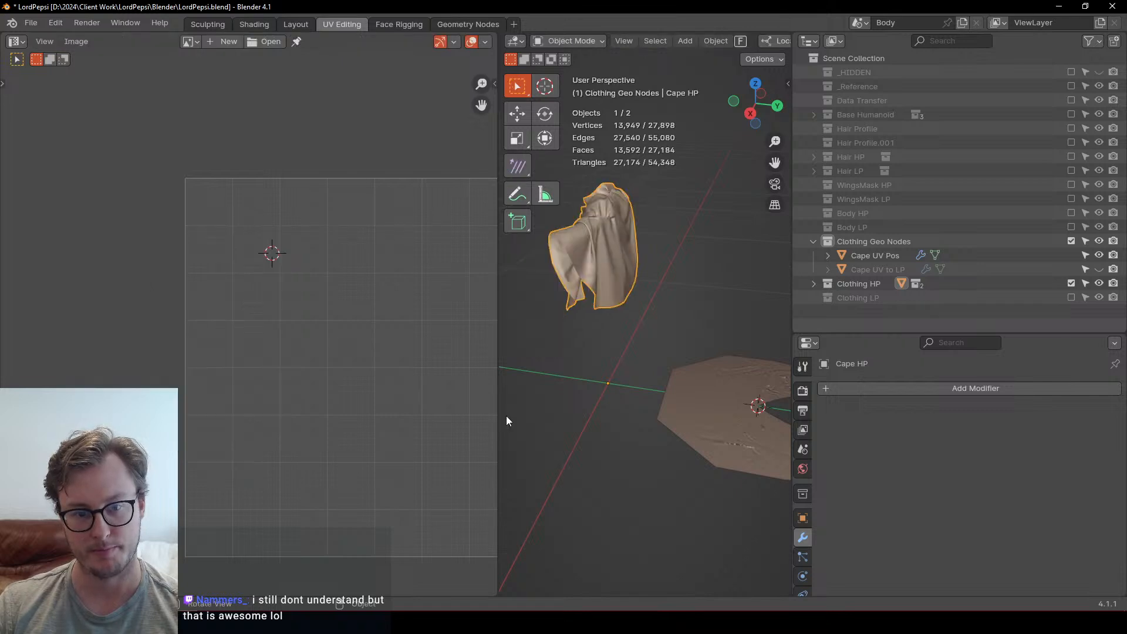
pyautogui.moveTo(497, 413); pyautogui.dragTo(176, 411)
pyautogui.scroll(4, 399, 265)
pyautogui.scroll(-2, 446, 281)
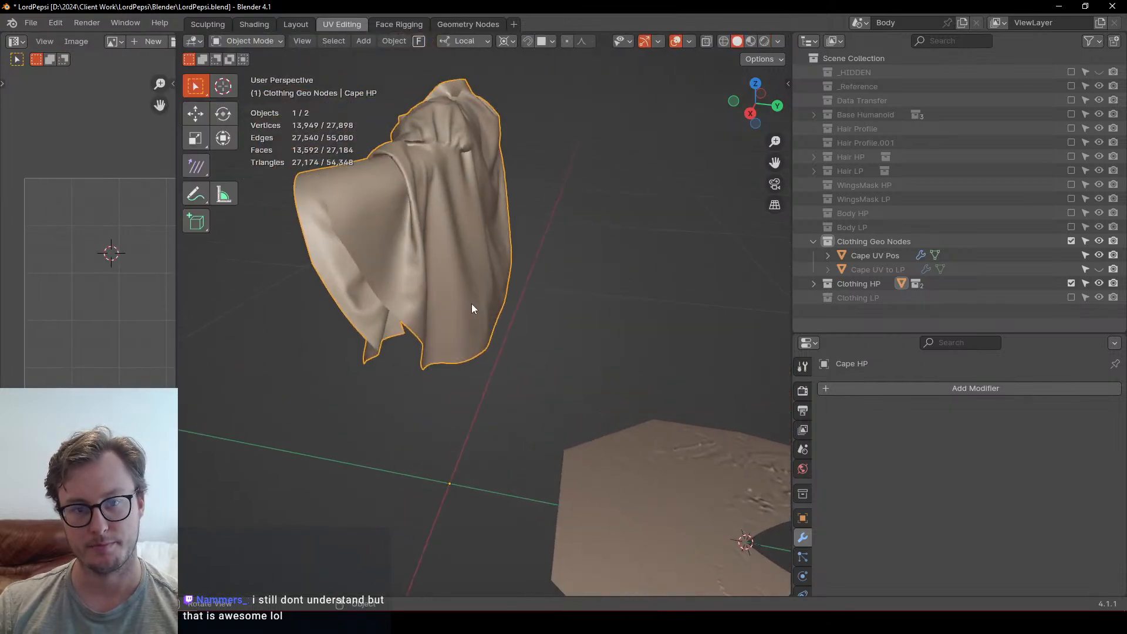
pyautogui.scroll(-2, 583, 336)
pyautogui.moveTo(591, 333); pyautogui.dragTo(507, 178, button='middle')
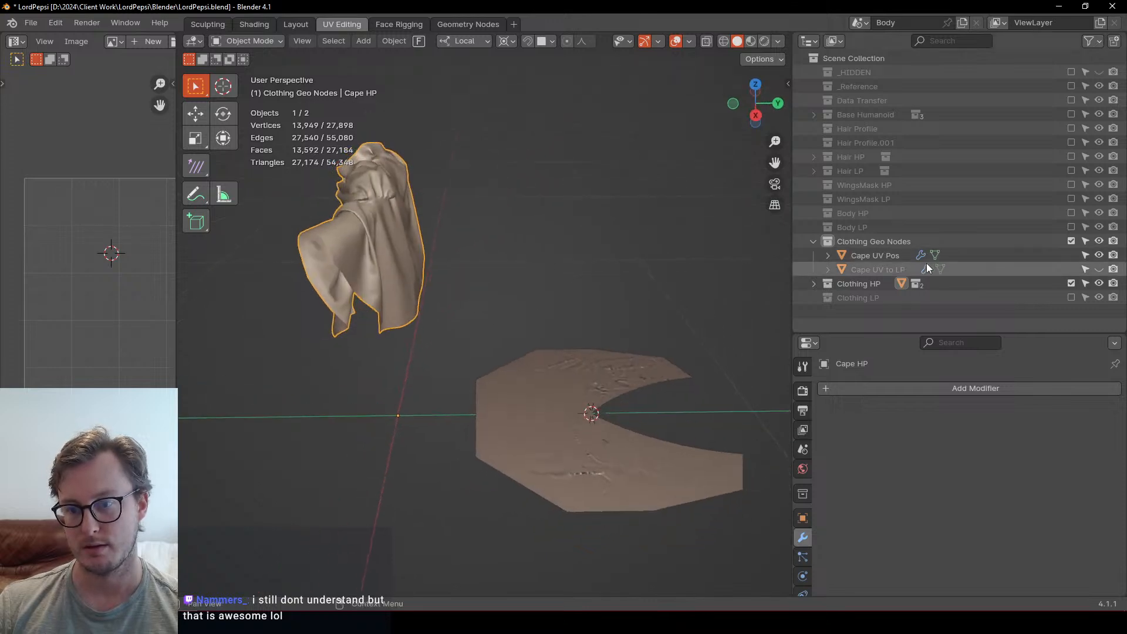
# Step: Annotate the high-poly cape with "OG" and arrows to its flattened copy, then erase the annotations and restore the selection tool
pyautogui.click(194, 196)
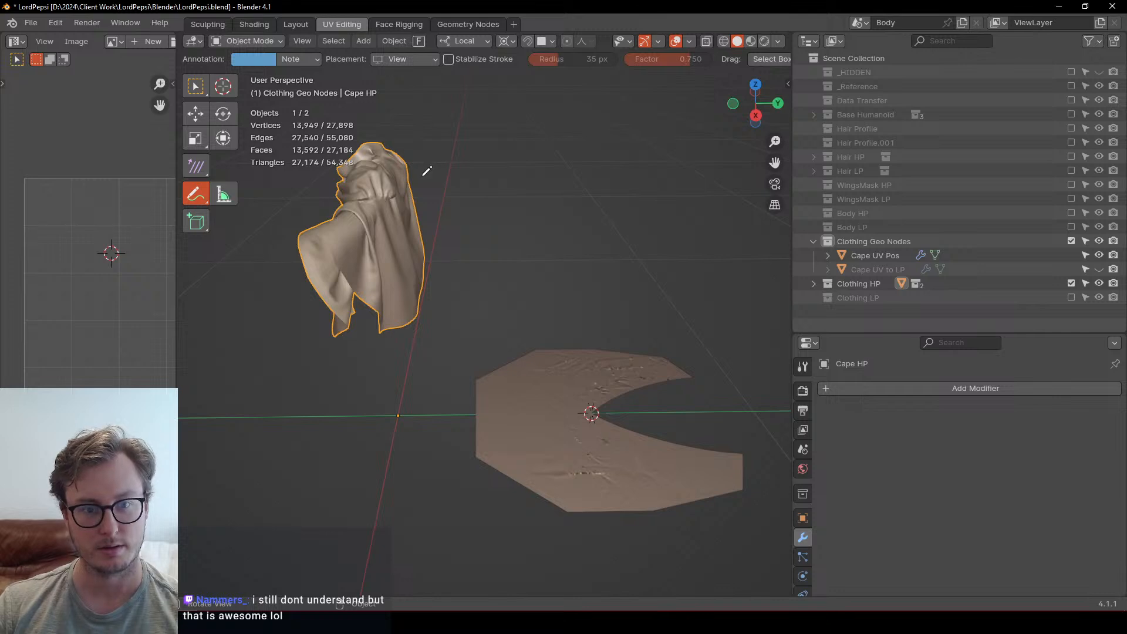
pyautogui.moveTo(481, 187); pyautogui.dragTo(582, 292)
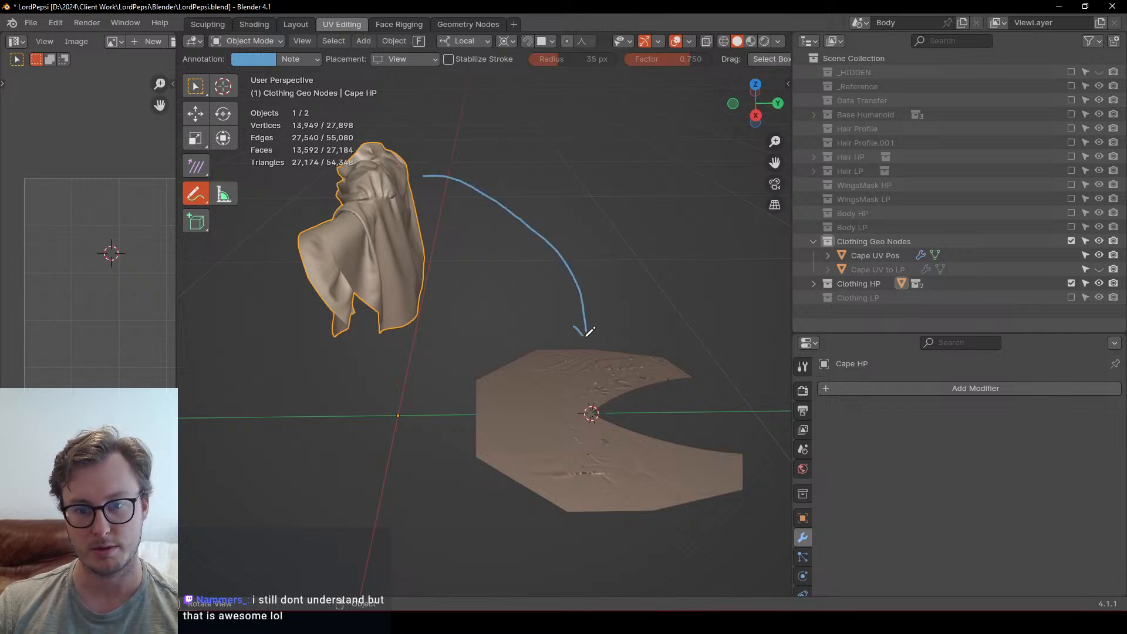
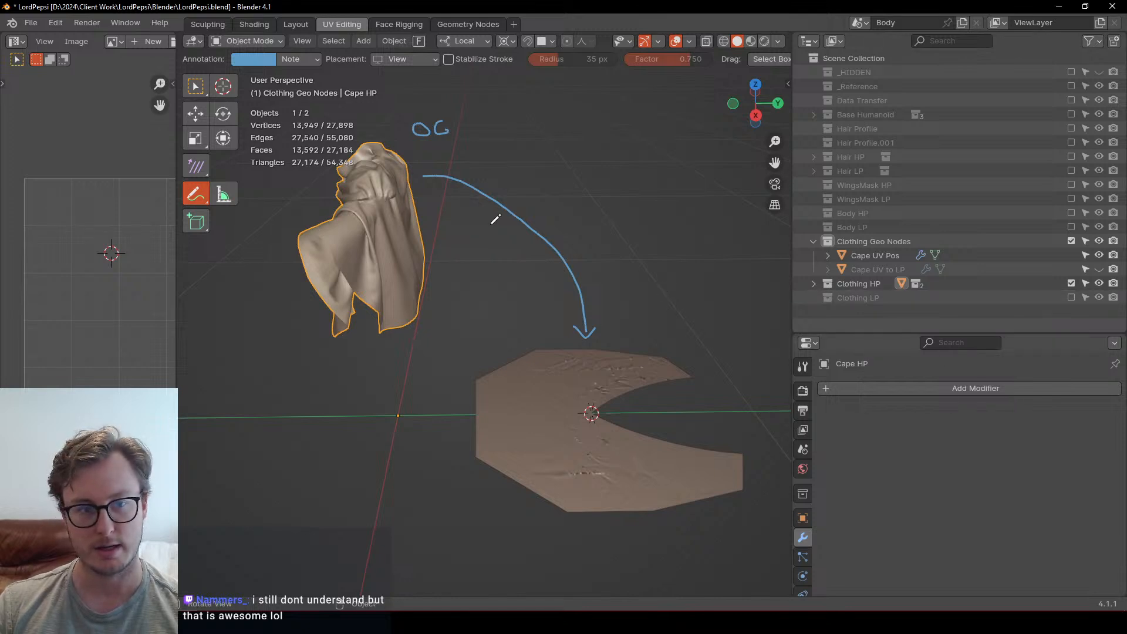
pyautogui.click(1099, 255)
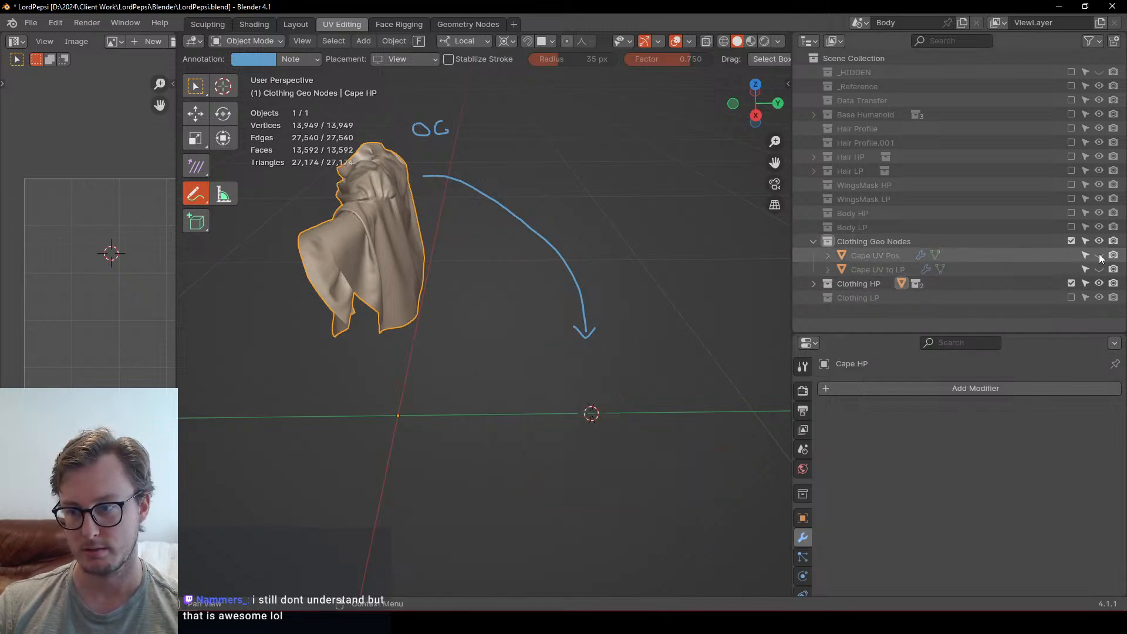
pyautogui.click(1098, 255)
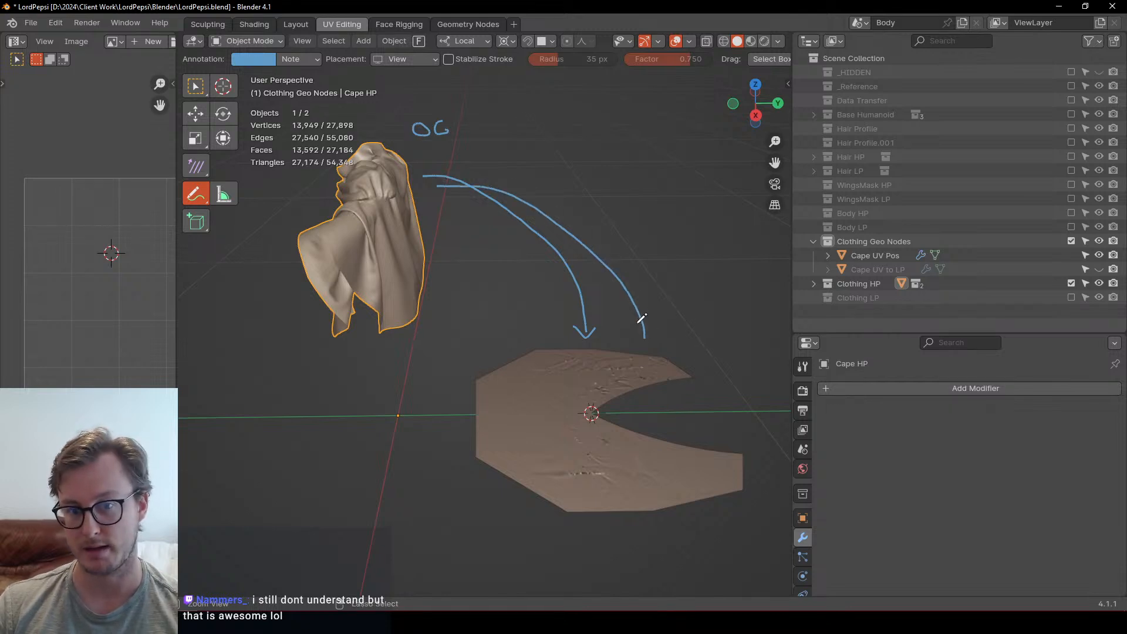
pyautogui.moveTo(624, 346)
pyautogui.mouseDown(button='right')
pyautogui.moveTo(574, 272)
pyautogui.moveTo(428, 171)
pyautogui.moveTo(491, 156)
pyautogui.mouseUp(button='right')
pyautogui.press('w')
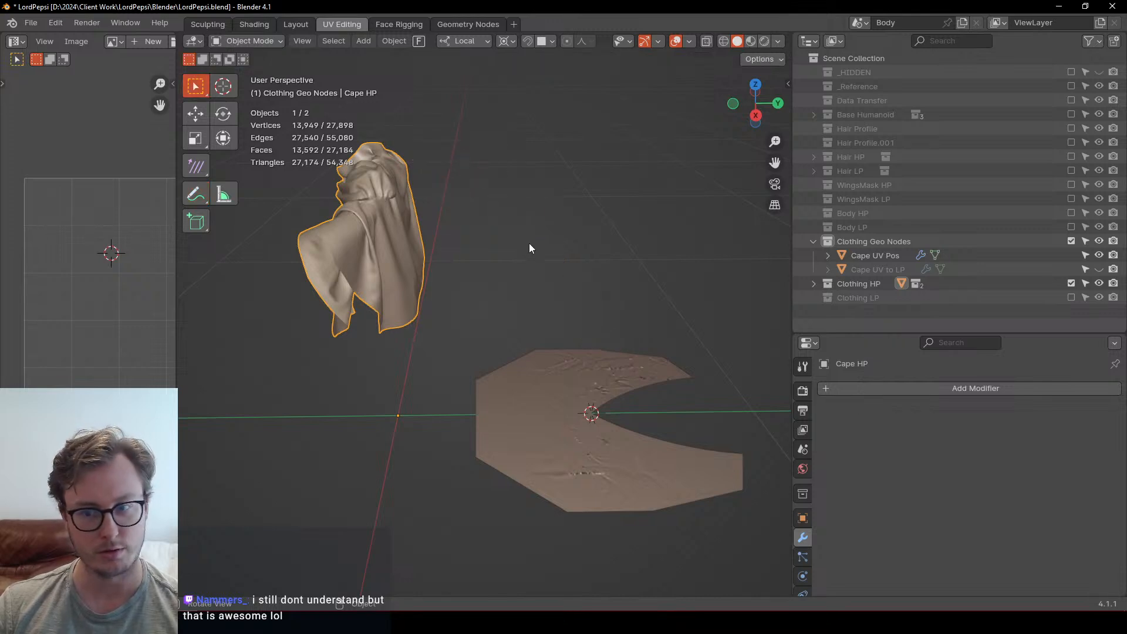
# Step: Open Cape UV Pos's HP to UV Position node tree in the Geometry Nodes workspace, with an enlarged node editor and hidden sidebar
pyautogui.click(875, 256)
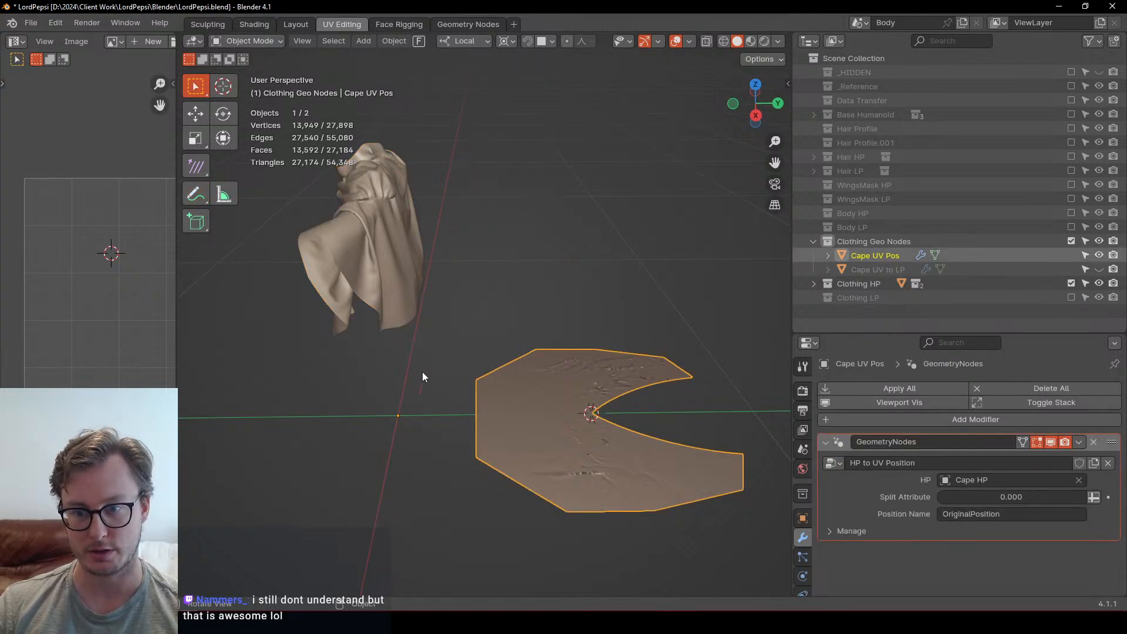
pyautogui.click(981, 532)
pyautogui.click(981, 531)
pyautogui.click(464, 26)
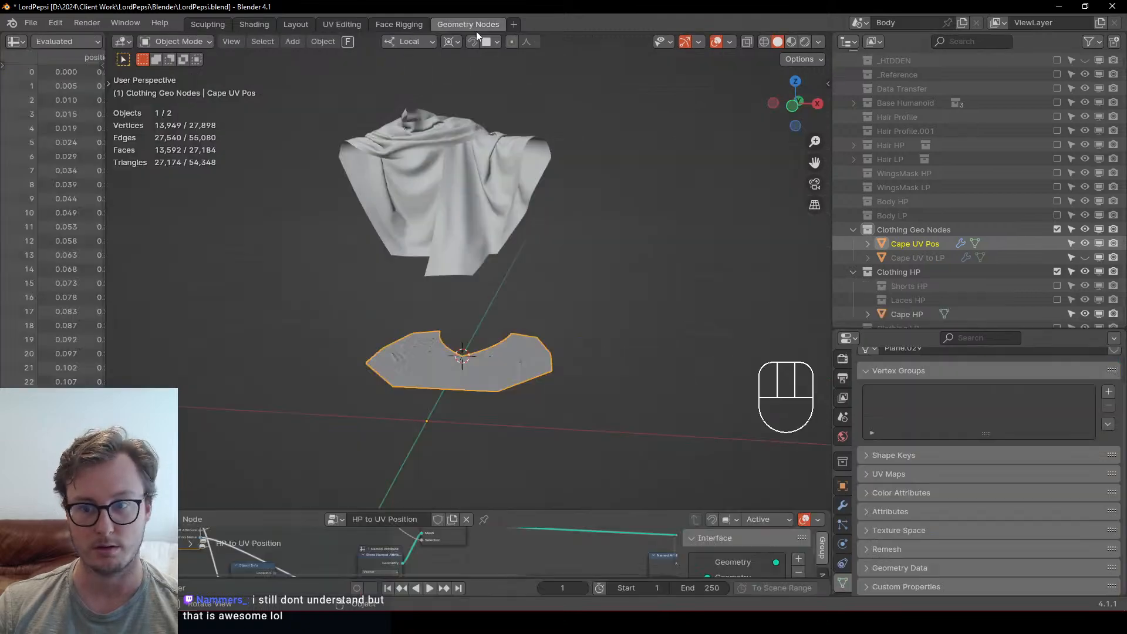
pyautogui.moveTo(543, 507); pyautogui.dragTo(492, 132)
pyautogui.scroll(3, 392, 319)
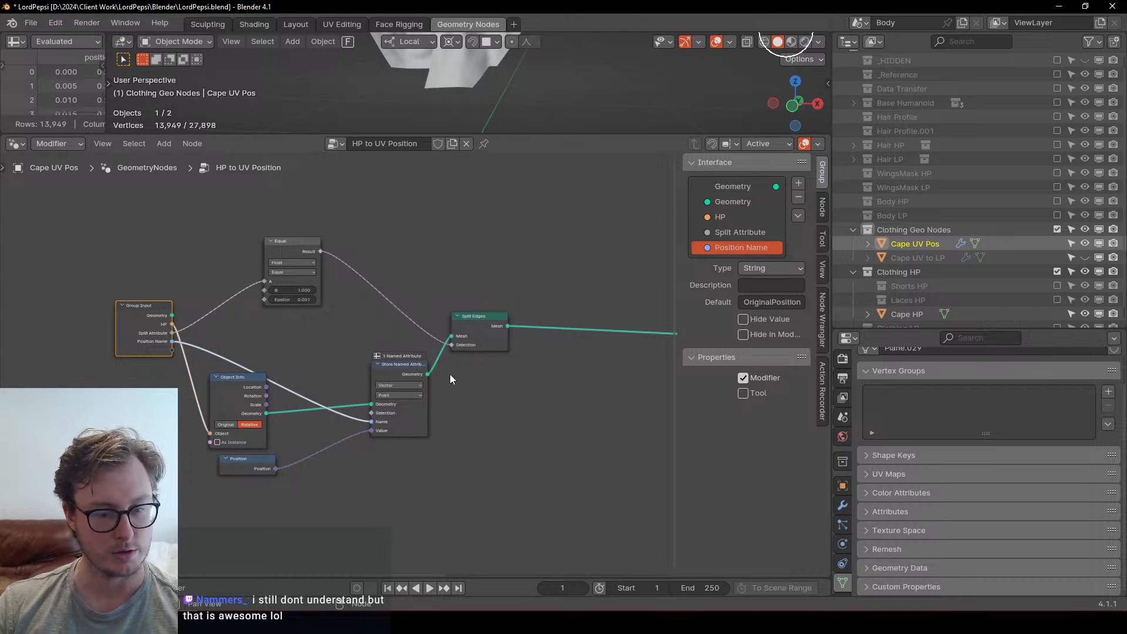
pyautogui.moveTo(450, 374); pyautogui.dragTo(402, 376, button='middle')
pyautogui.press('n')
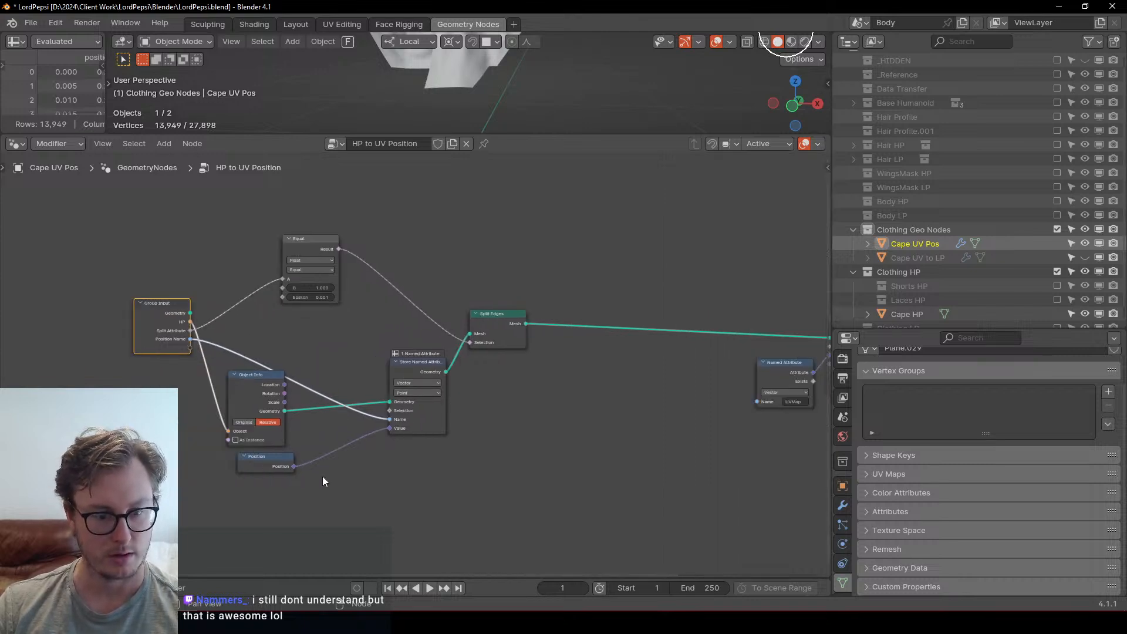
# Step: Shift the Store Named Attribute node slightly and inspect the node chain through Split Edges to Set Position
pyautogui.scroll(1, 421, 417)
pyautogui.moveTo(420, 373); pyautogui.dragTo(436, 367)
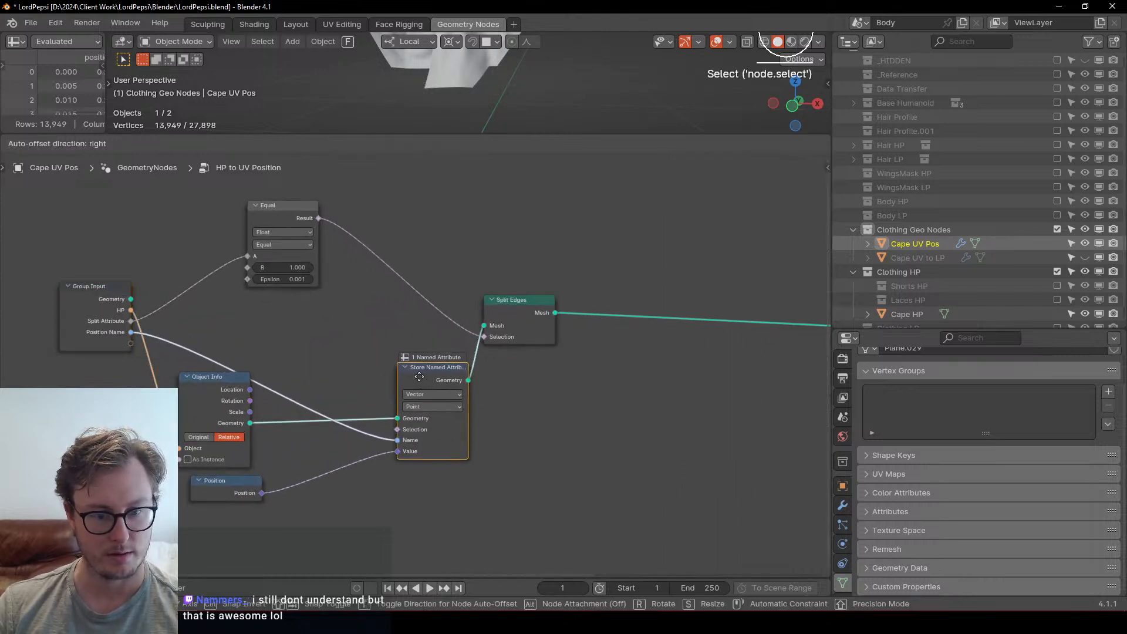
pyautogui.scroll(-3, 551, 353)
pyautogui.moveTo(588, 357); pyautogui.dragTo(484, 360, button='middle')
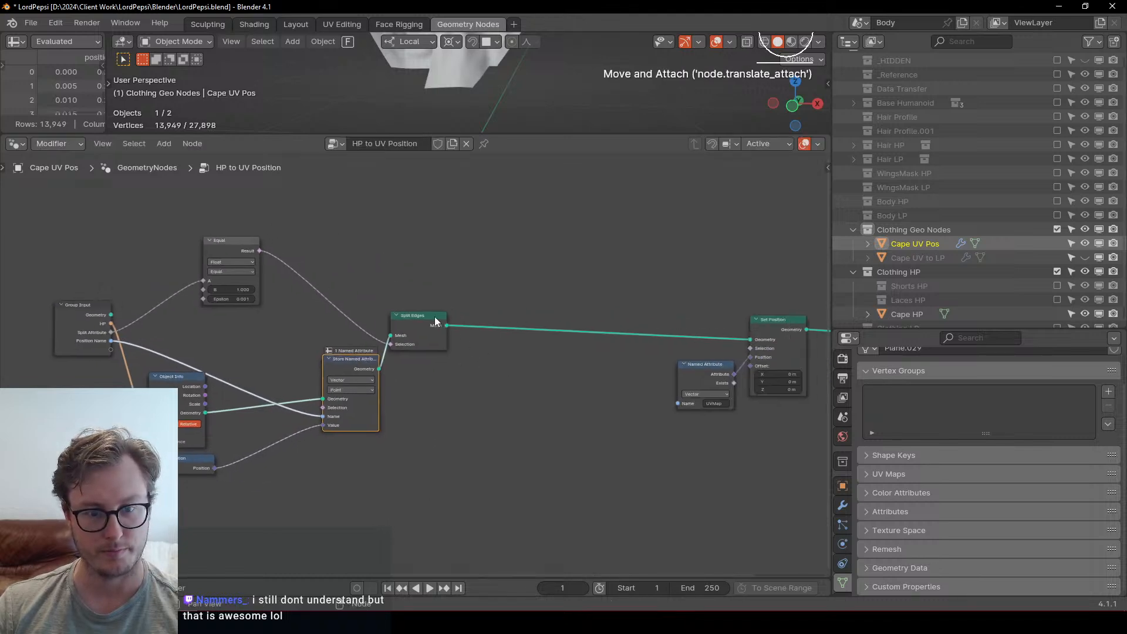
# Step: Reposition the Split Edges node closer and place the Equal node directly above Store Named Attribute in the HP to UV Position tree
pyautogui.click(433, 317)
pyautogui.moveTo(449, 325); pyautogui.dragTo(482, 312)
pyautogui.moveTo(236, 249); pyautogui.dragTo(411, 284)
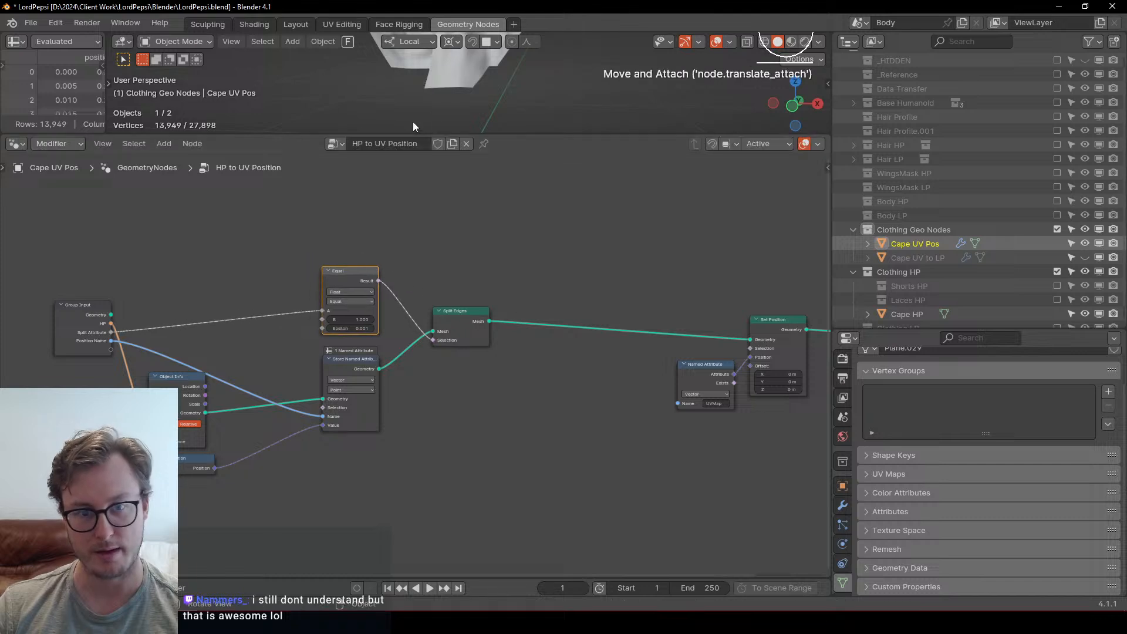
pyautogui.moveTo(679, 298); pyautogui.dragTo(465, 313, button='middle')
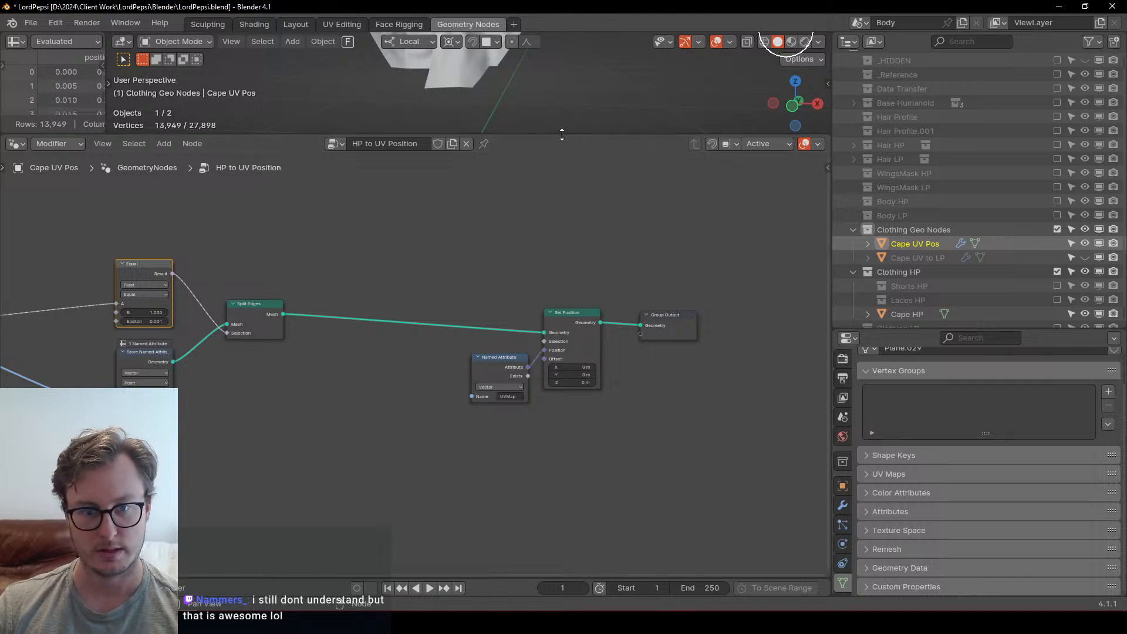
# Step: Enlarge the 3D viewport and bring up Cape UV to LP's UV to Retopo Position node tree for inspection
pyautogui.moveTo(565, 136); pyautogui.dragTo(555, 335)
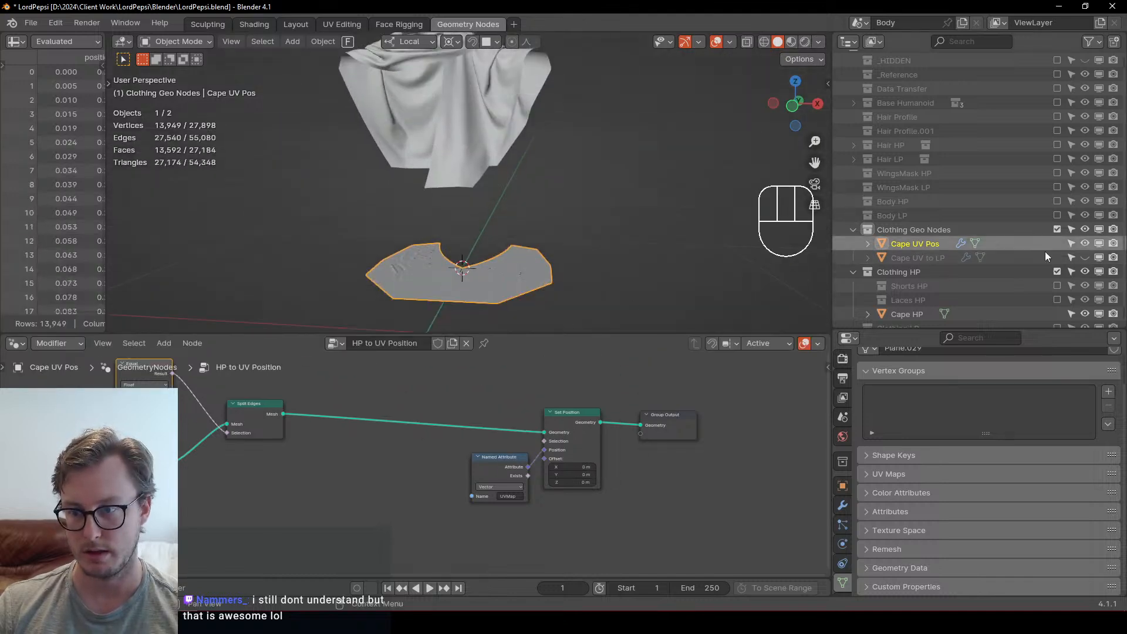
pyautogui.click(957, 258)
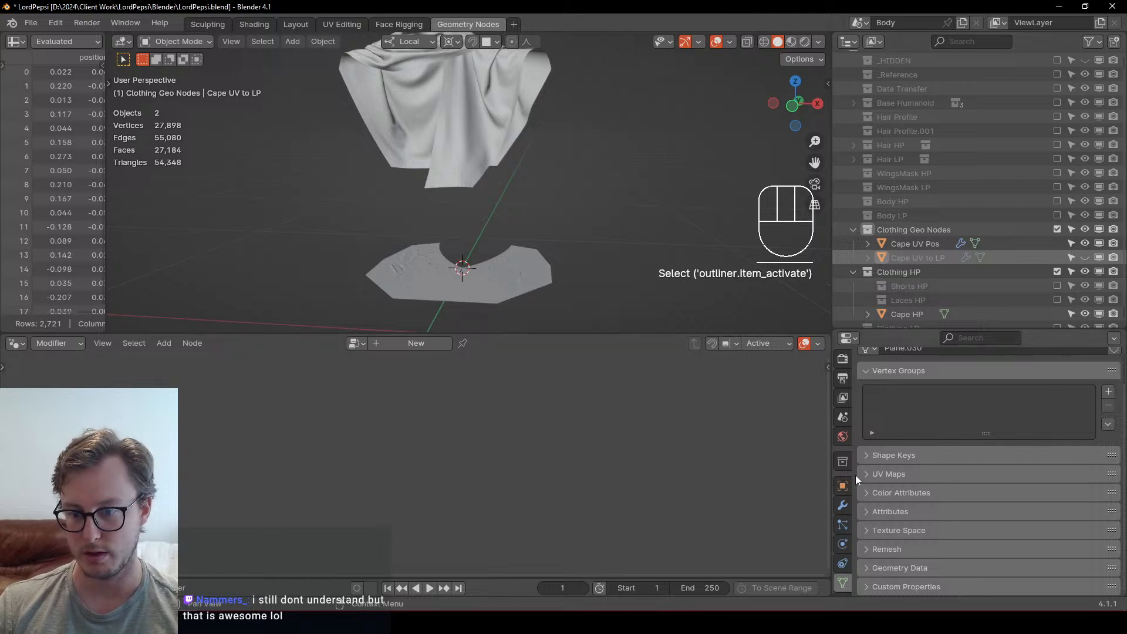
pyautogui.click(842, 505)
pyautogui.click(1098, 514)
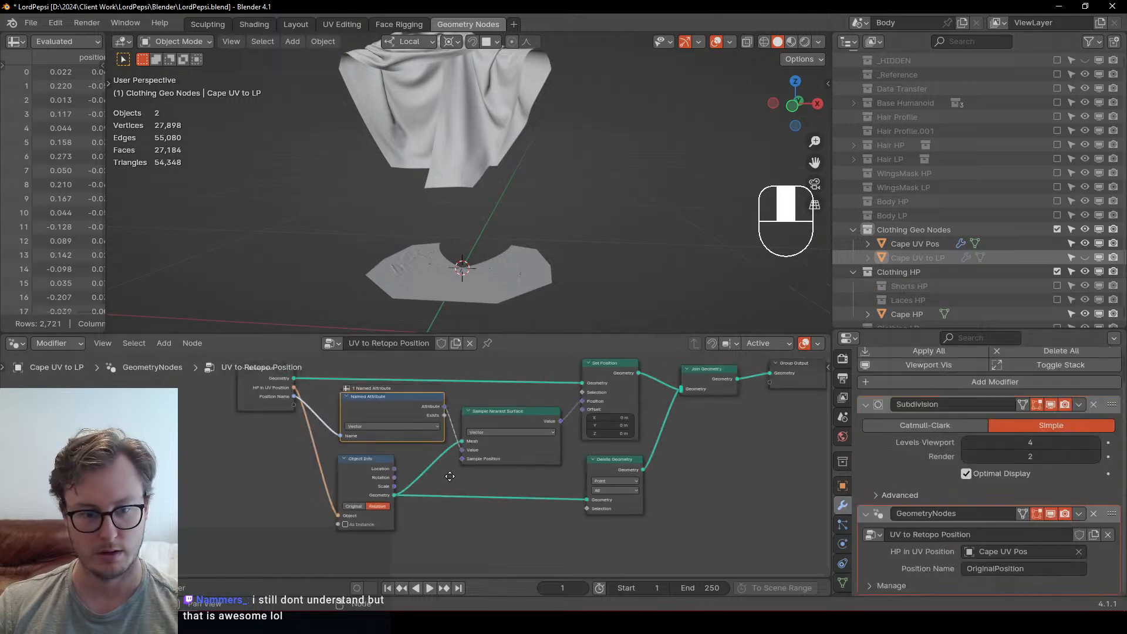
pyautogui.moveTo(449, 476); pyautogui.dragTo(379, 480, button='middle')
pyautogui.scroll(-1, 376, 477)
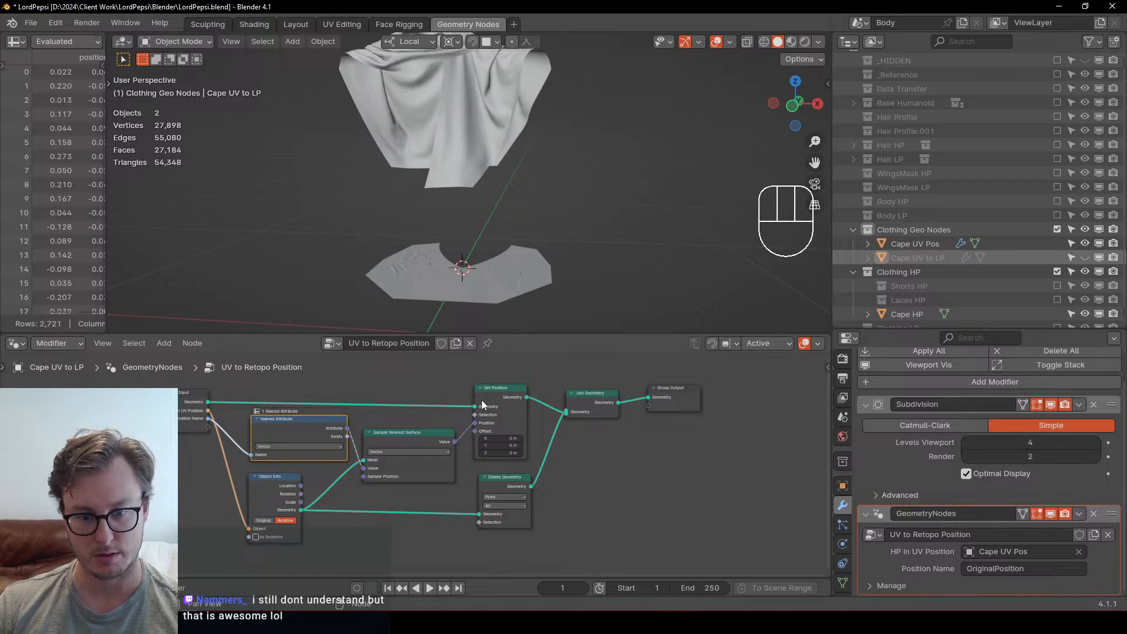
# Step: Enlarge the 3D viewport further, return to the Layout workspace and leave local view to display both capes
pyautogui.moveTo(493, 164); pyautogui.dragTo(491, 125, button='middle')
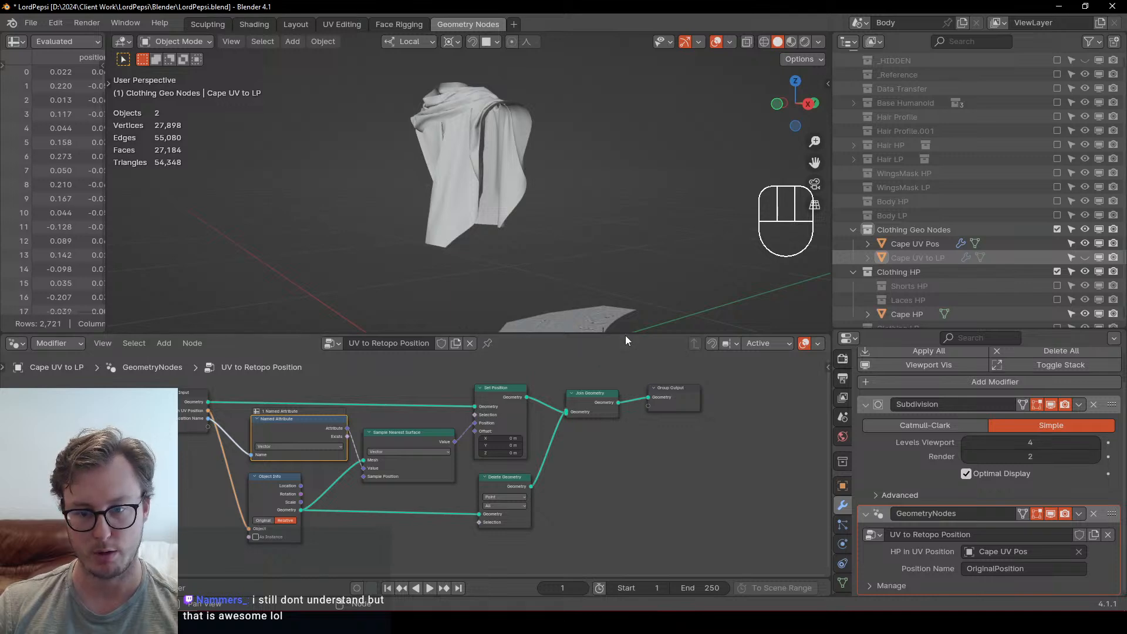
pyautogui.moveTo(624, 333); pyautogui.dragTo(624, 481)
pyautogui.moveTo(574, 297); pyautogui.dragTo(483, 206, button='middle')
pyautogui.click(295, 24)
pyautogui.scroll(-6, 516, 246)
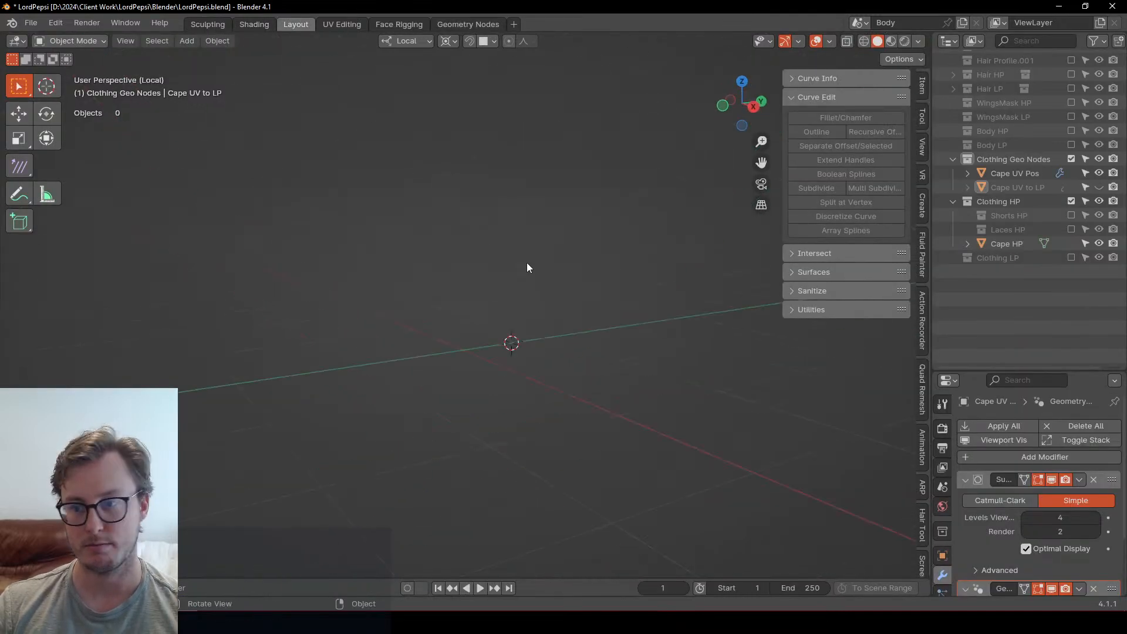
pyautogui.scroll(4, 1065, 176)
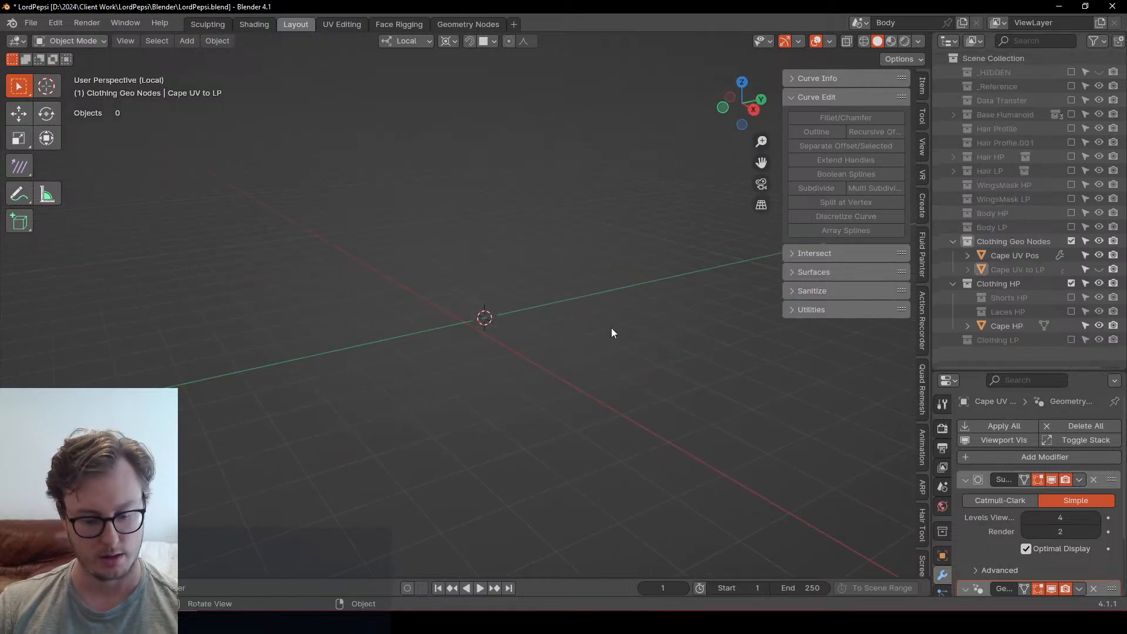
pyautogui.press('KP_Divide')
pyautogui.moveTo(494, 288); pyautogui.dragTo(904, 297, button='middle')
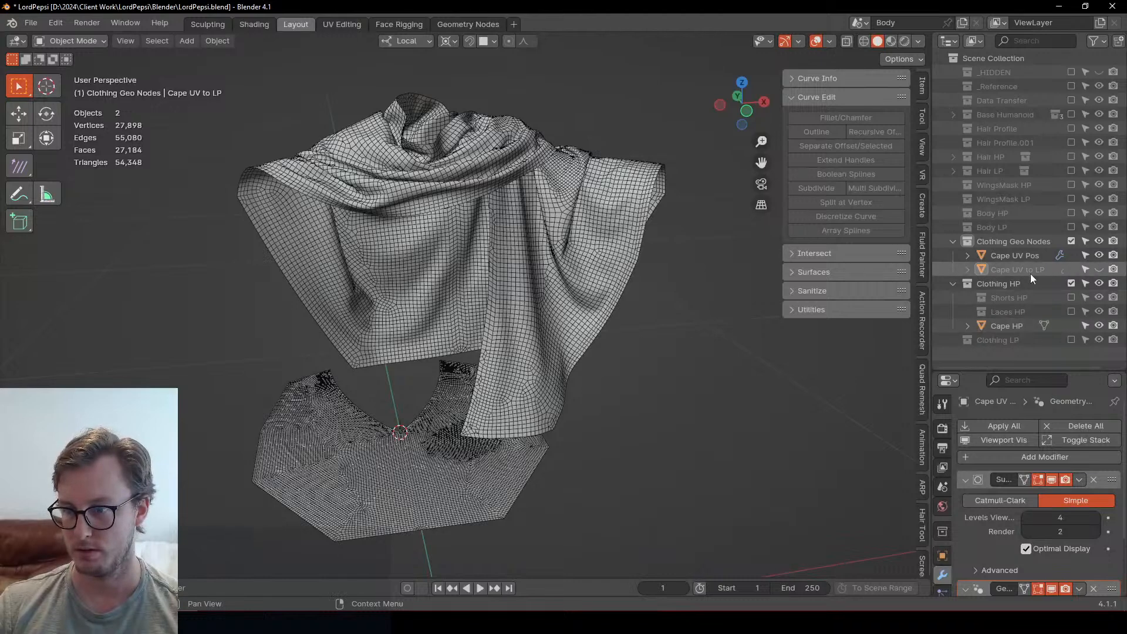
# Step: Unhide Cape UV to LP, duplicate it in place and move the duplicate into the Clothing LP collection
pyautogui.click(1099, 269)
pyautogui.click(1006, 271)
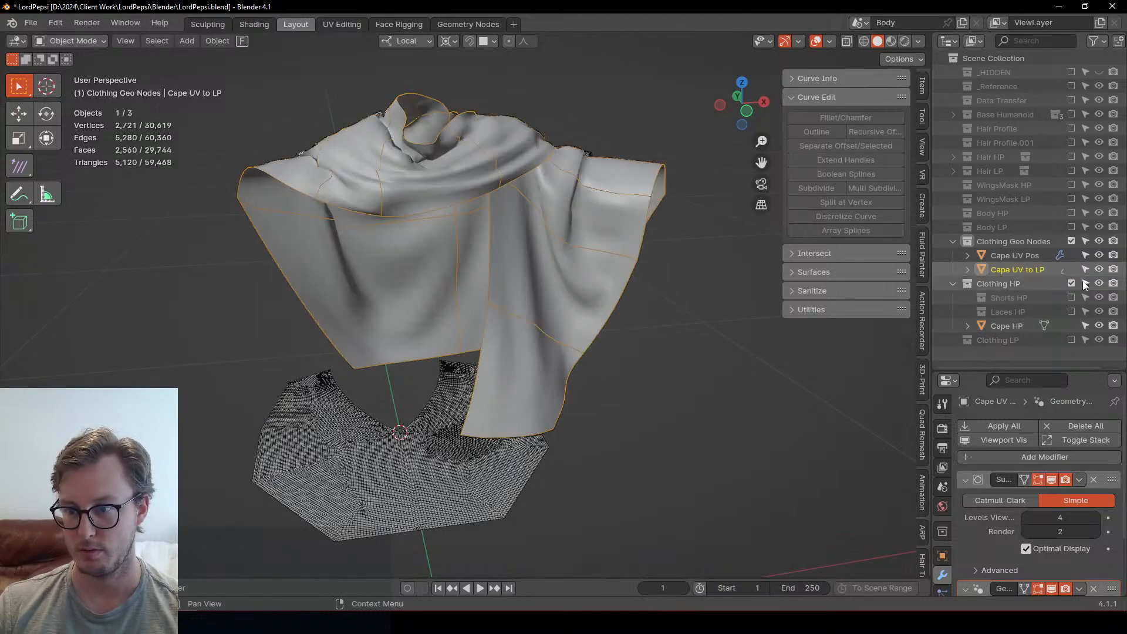
pyautogui.hotkey('shift', 'd')
pyautogui.press('Escape')
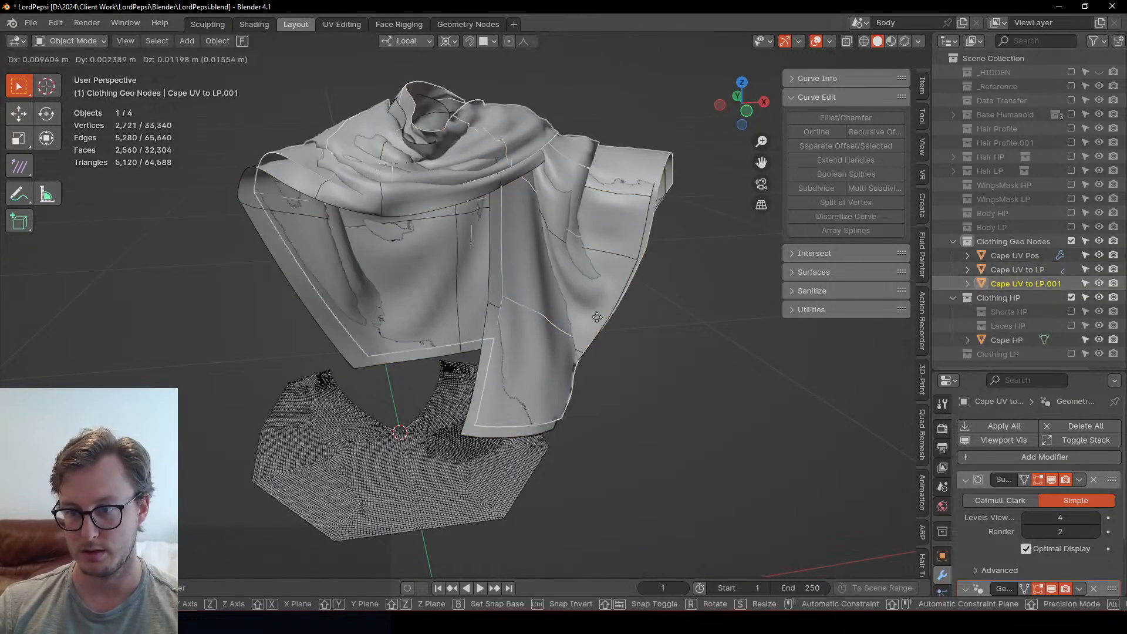
pyautogui.moveTo(993, 286); pyautogui.dragTo(1001, 352)
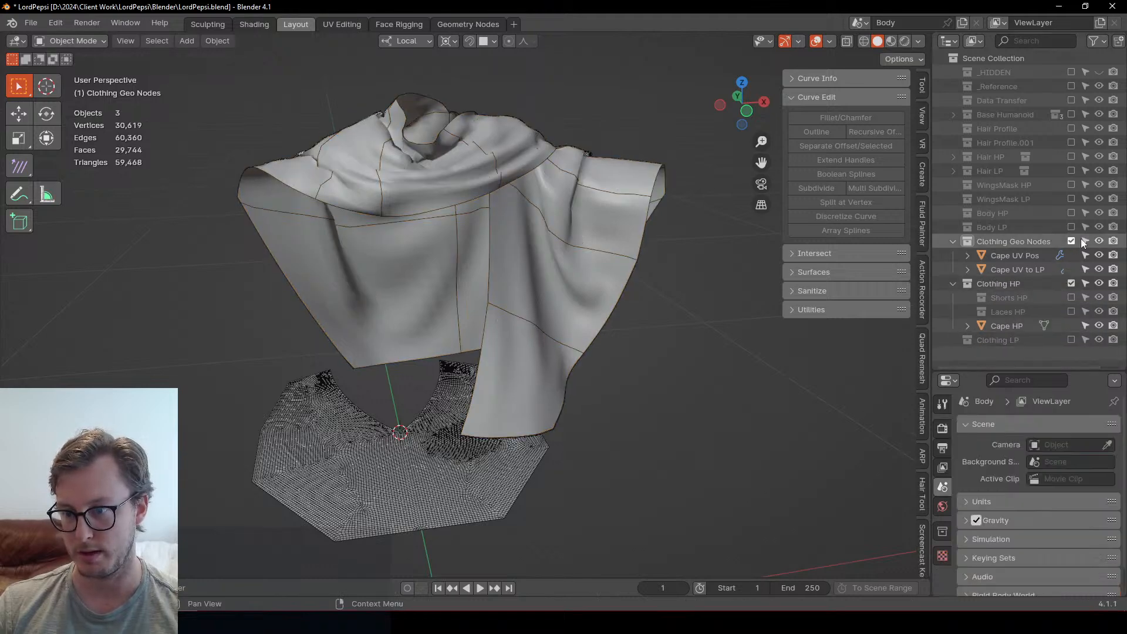
# Step: Exclude the Clothing Geo Nodes and Clothing HP collections and enable Clothing LP with the duplicated cape
pyautogui.click(1071, 241)
pyautogui.moveTo(537, 335); pyautogui.dragTo(541, 338, button='middle')
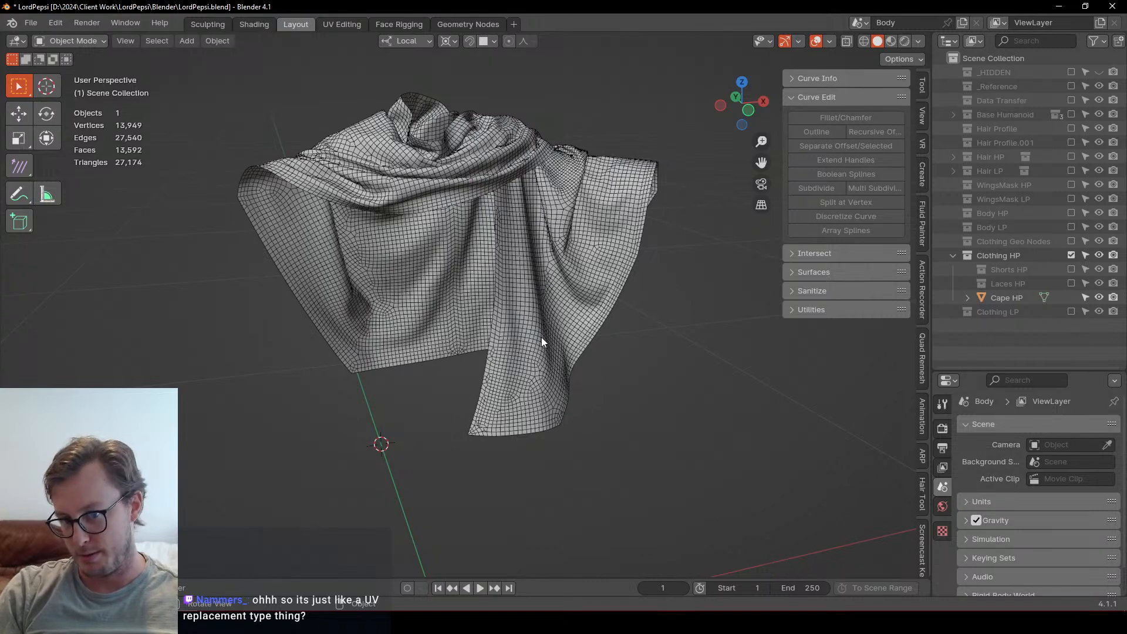
pyautogui.moveTo(541, 337); pyautogui.dragTo(514, 274, button='middle')
pyautogui.click(515, 276)
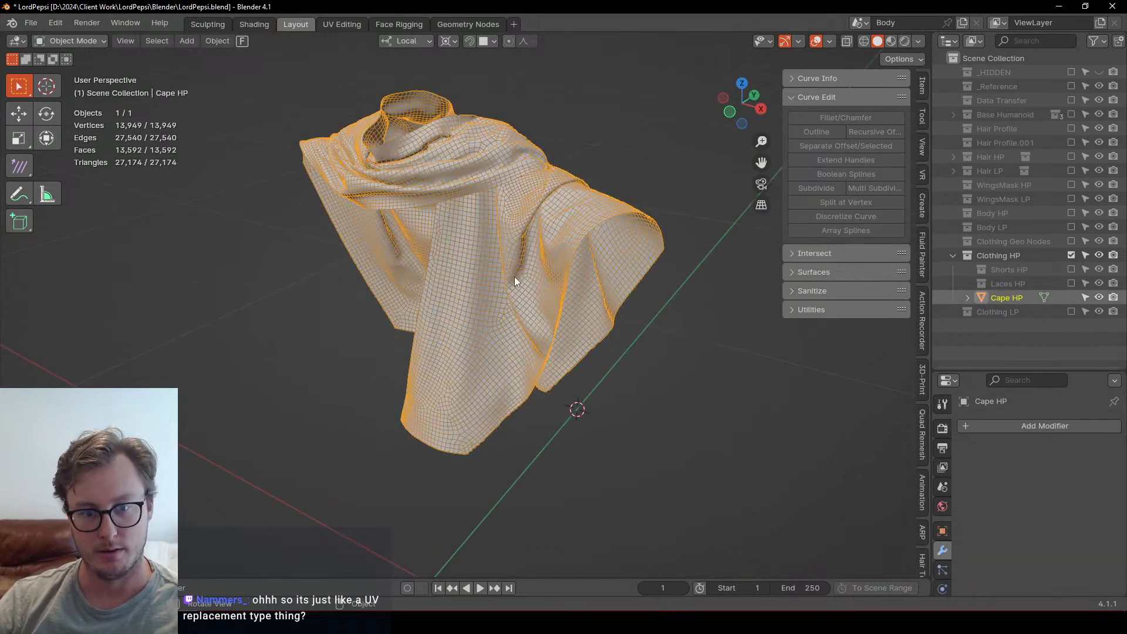
pyautogui.click(1070, 312)
pyautogui.moveTo(629, 271); pyautogui.dragTo(483, 273, button='middle')
pyautogui.press('Tab')
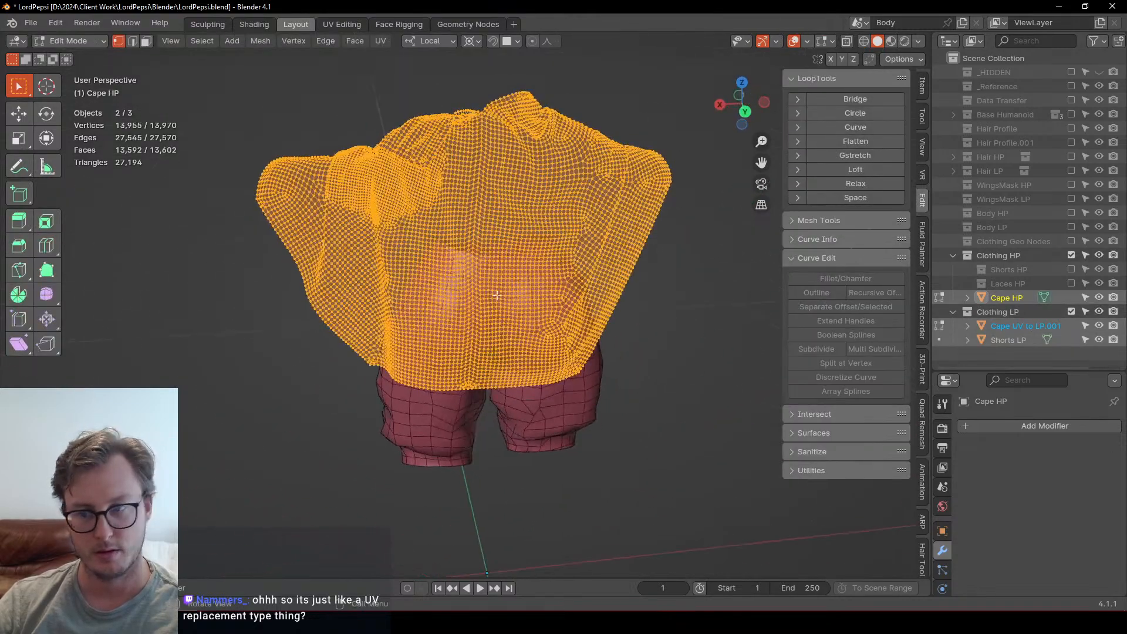
pyautogui.press('Tab')
pyautogui.click(1075, 256)
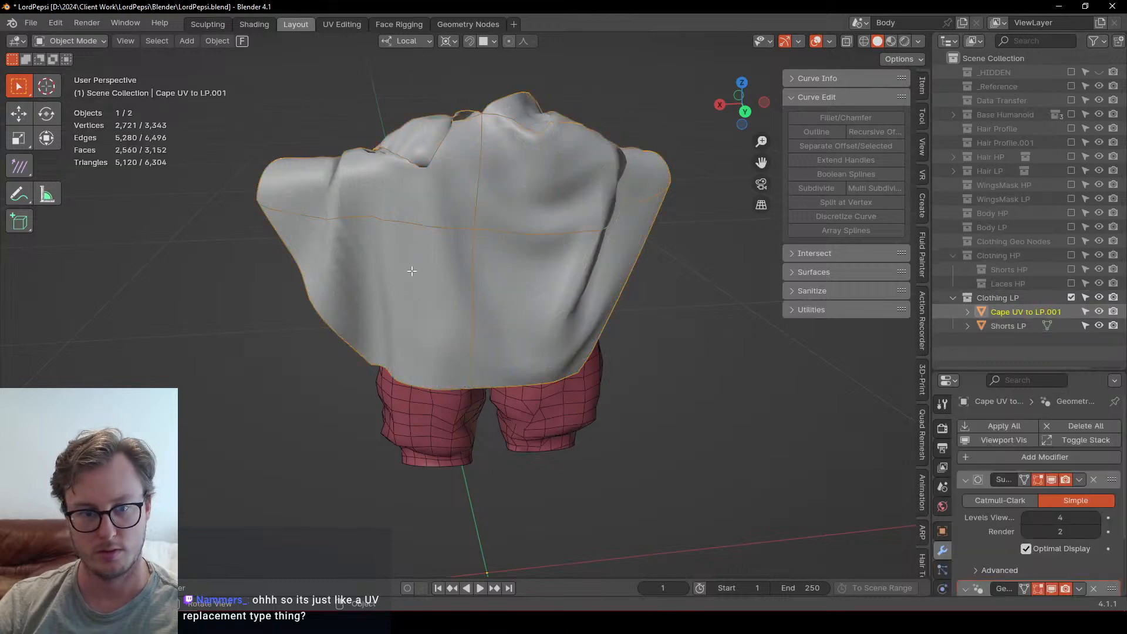
# Step: Enable the geometry nodes modifier's on-cage display for Cape UV to LP.001 and flip the normals of all its faces
pyautogui.press('Tab')
pyautogui.scroll(-1, 550, 317)
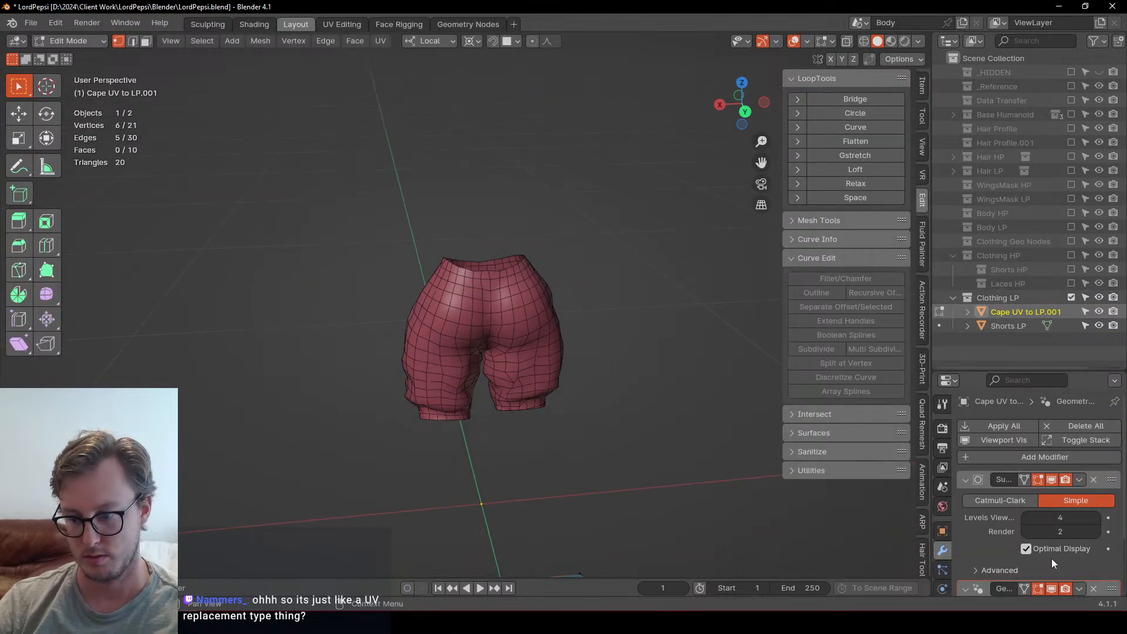
pyautogui.click(1027, 588)
pyautogui.moveTo(557, 328); pyautogui.dragTo(587, 276, button='middle')
pyautogui.press('a')
pyautogui.press('q')
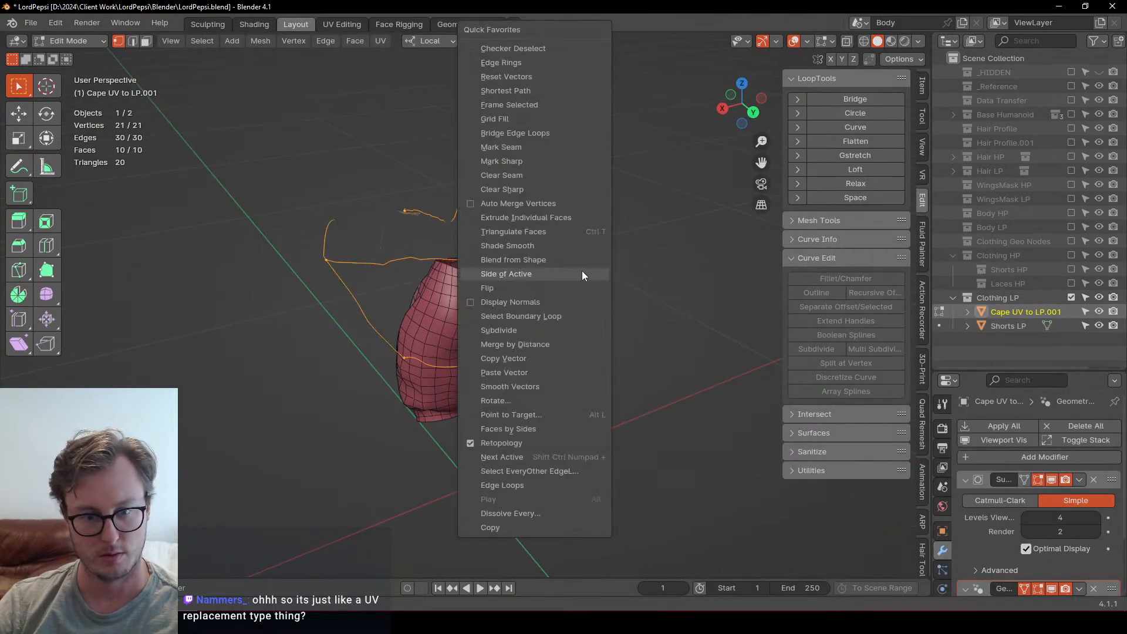
pyautogui.click(526, 287)
pyautogui.press('Tab')
# Step: Save the file and turn off In Front display for Cape UV to LP.001
pyautogui.moveTo(425, 294); pyautogui.dragTo(517, 268, button='middle')
pyautogui.scroll(3, 489, 255)
pyautogui.press('Tab')
pyautogui.press('Tab')
pyautogui.hotkey('ctrl', 's')
pyautogui.press('q')
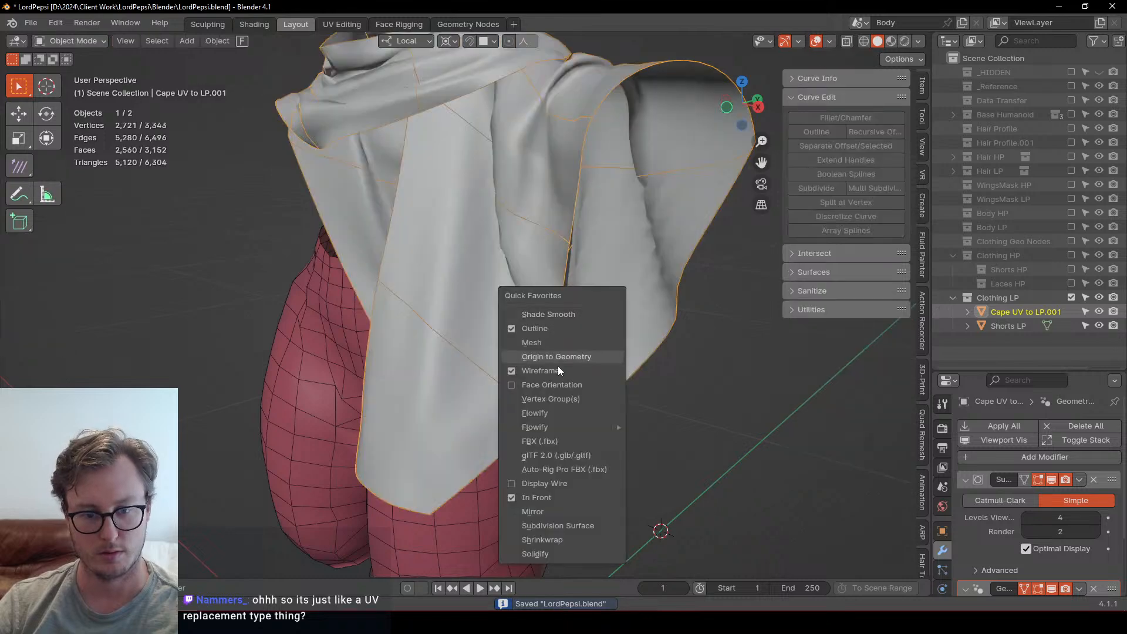
pyautogui.click(537, 497)
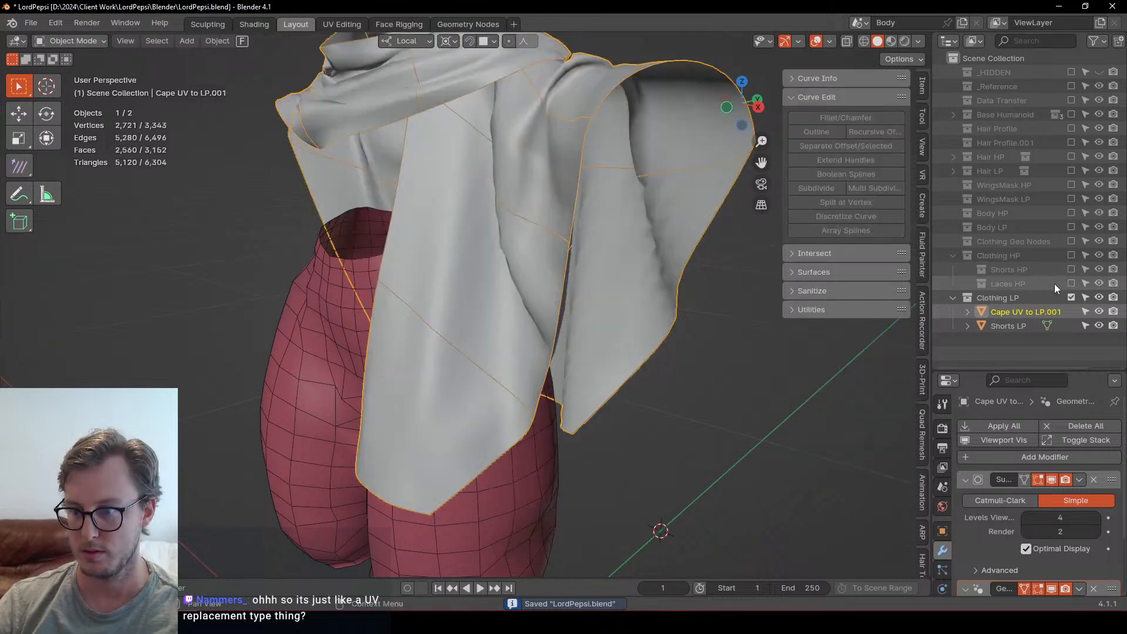
# Step: Swap Clothing LP for Clothing Geo Nodes to turn off In Front on Cape UV to LP, leaving both collections excluded
pyautogui.click(1072, 297)
pyautogui.click(1072, 241)
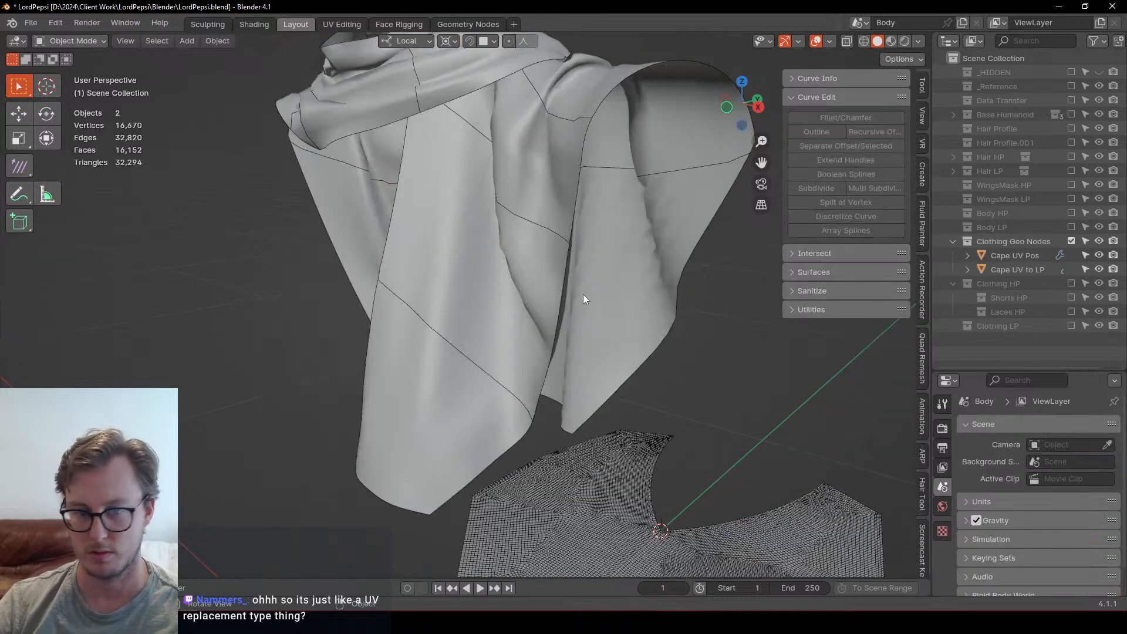
pyautogui.scroll(-3, 583, 295)
pyautogui.click(566, 279)
pyautogui.press('q')
pyautogui.click(596, 295)
pyautogui.moveTo(593, 295); pyautogui.dragTo(446, 296, button='middle')
pyautogui.click(1072, 241)
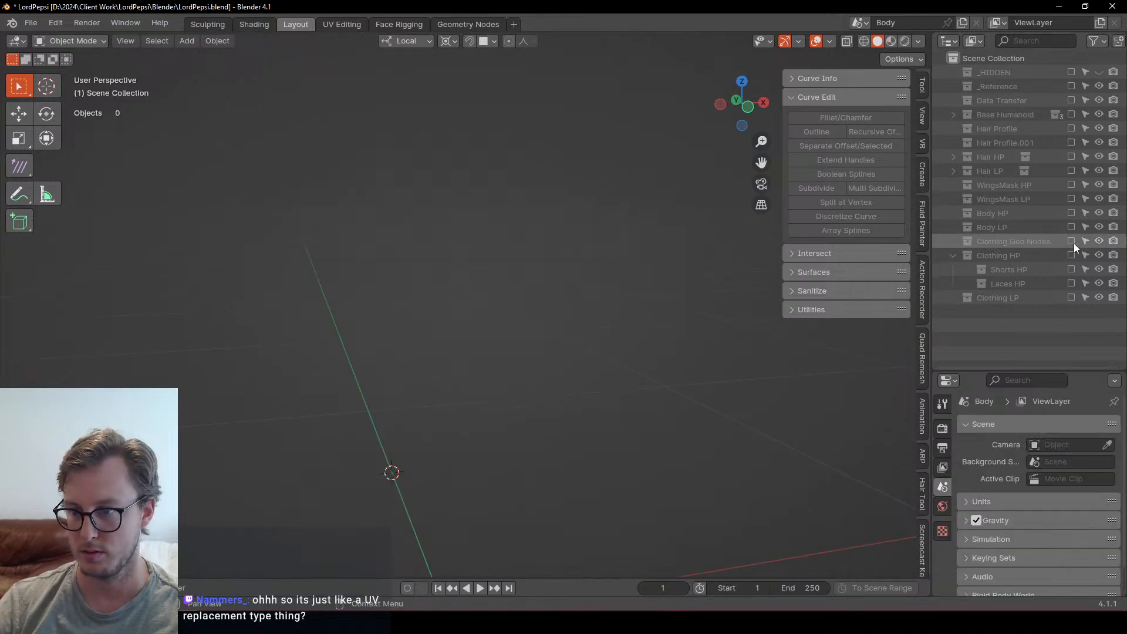
# Step: Enable the Clothing LP collection, select Cape UV to LP.001 and save the file
pyautogui.click(1070, 297)
pyautogui.click(523, 247)
pyautogui.moveTo(523, 246); pyautogui.dragTo(693, 272, button='middle')
pyautogui.scroll(4, 449, 335)
pyautogui.scroll(-4, 449, 336)
pyautogui.keyDown('shift'); pyautogui.moveTo(449, 252); pyautogui.dragTo(488, 303, button='middle'); pyautogui.keyUp('shift')
pyautogui.scroll(3, 547, 309)
pyautogui.scroll(-4, 433, 289)
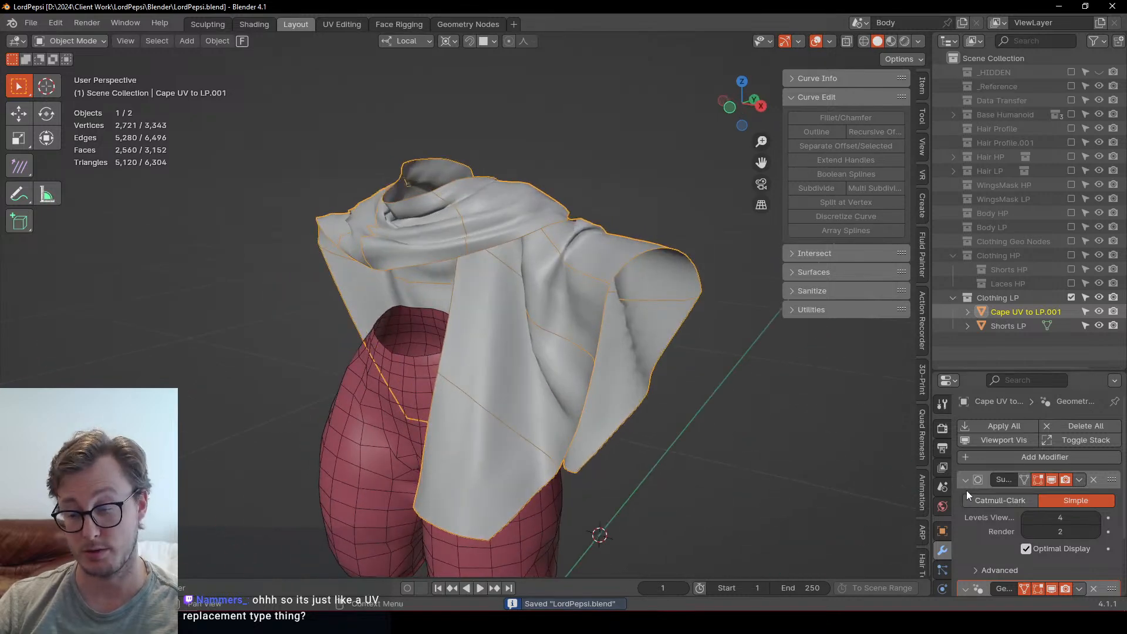
# Step: Try Subdivision viewport levels 3, 2 and 4 on Cape UV to LP.001, comparing the cape's folds from several sides
pyautogui.click(1026, 517)
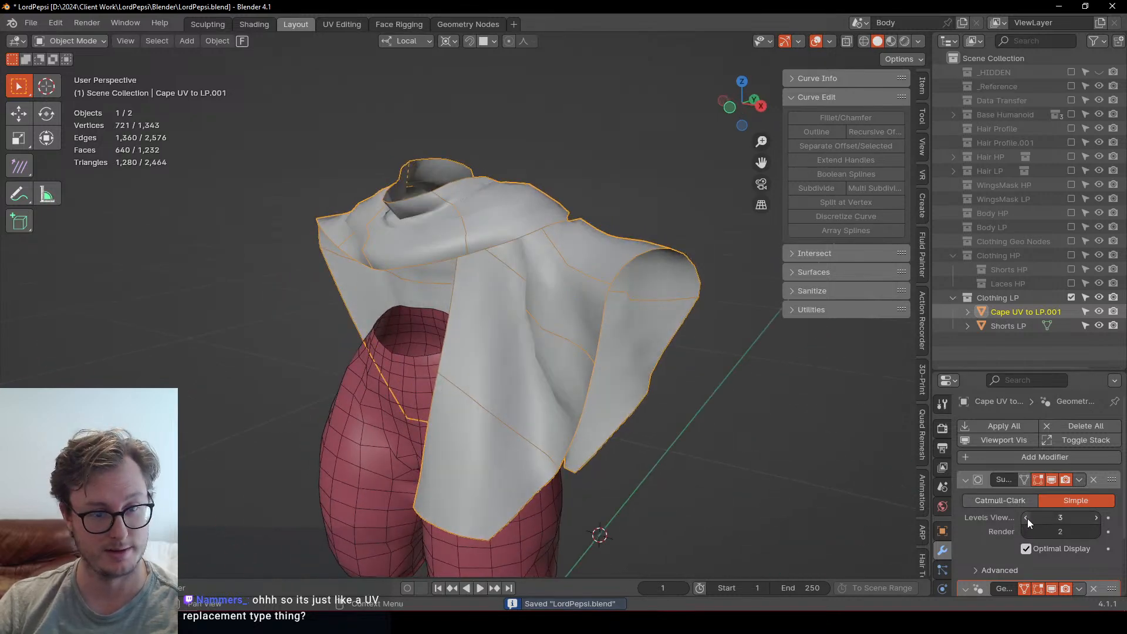
pyautogui.moveTo(477, 371)
pyautogui.mouseDown(button='middle')
pyautogui.moveTo(540, 323)
pyautogui.moveTo(608, 340)
pyautogui.moveTo(700, 343)
pyautogui.moveTo(488, 334)
pyautogui.moveTo(477, 354)
pyautogui.mouseUp(button='middle')
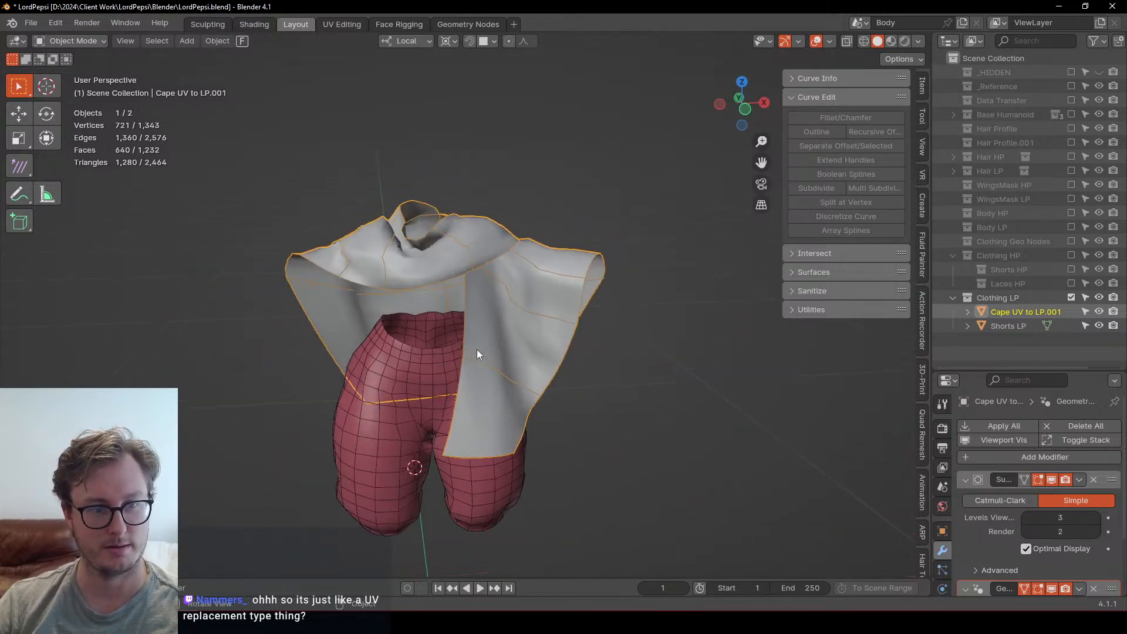
pyautogui.scroll(1, 476, 350)
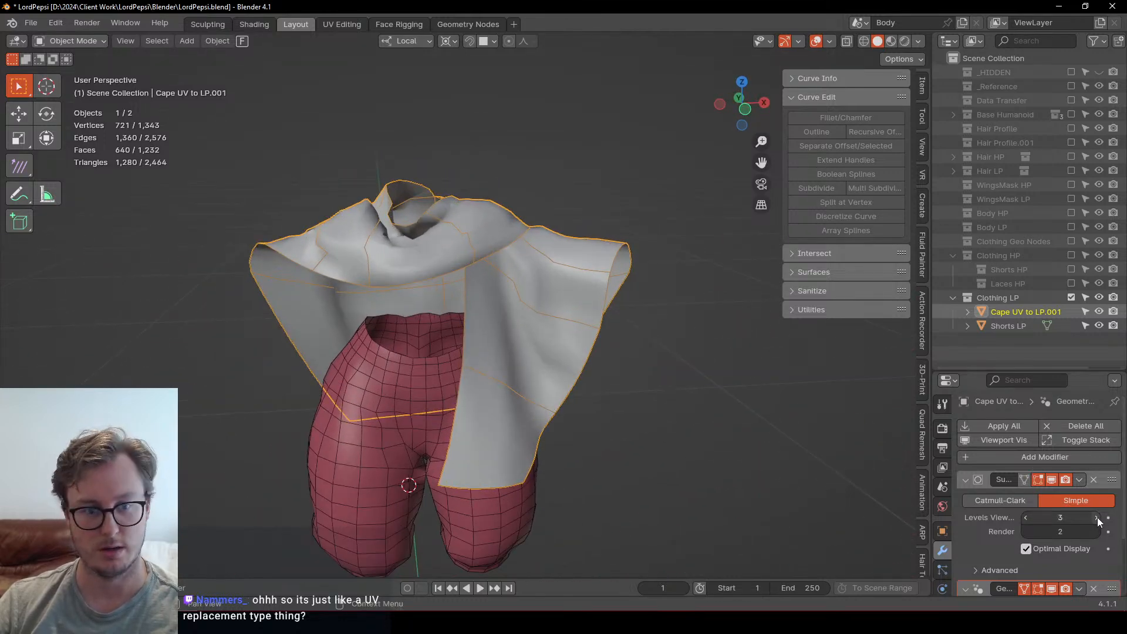
pyautogui.moveTo(482, 272); pyautogui.dragTo(654, 289, button='middle')
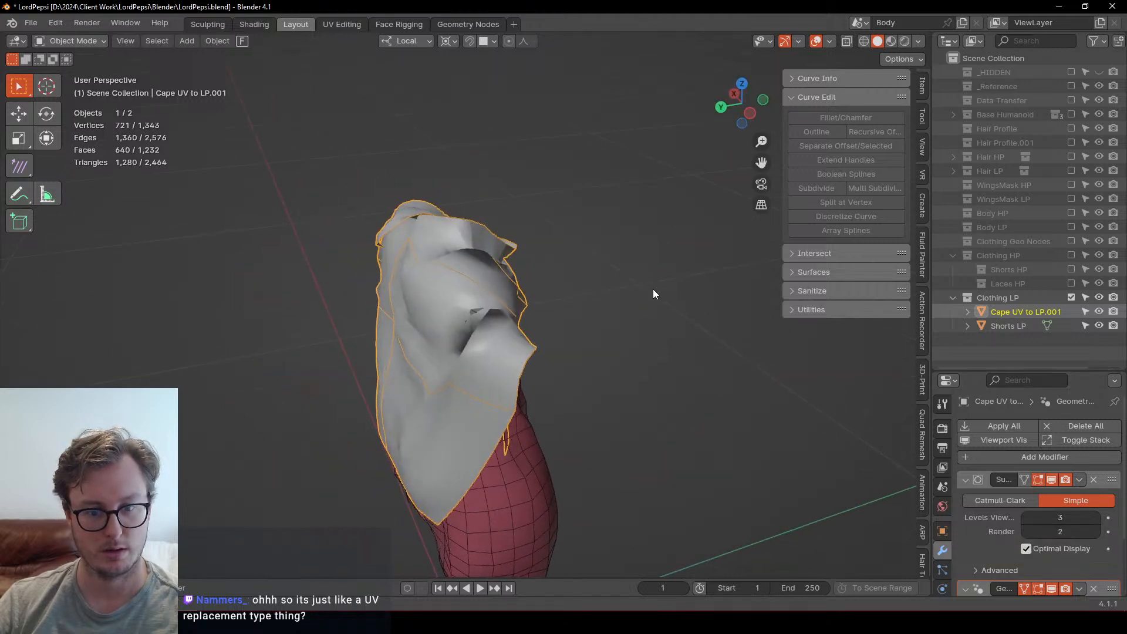
pyautogui.click(1026, 517)
pyautogui.click(1096, 519)
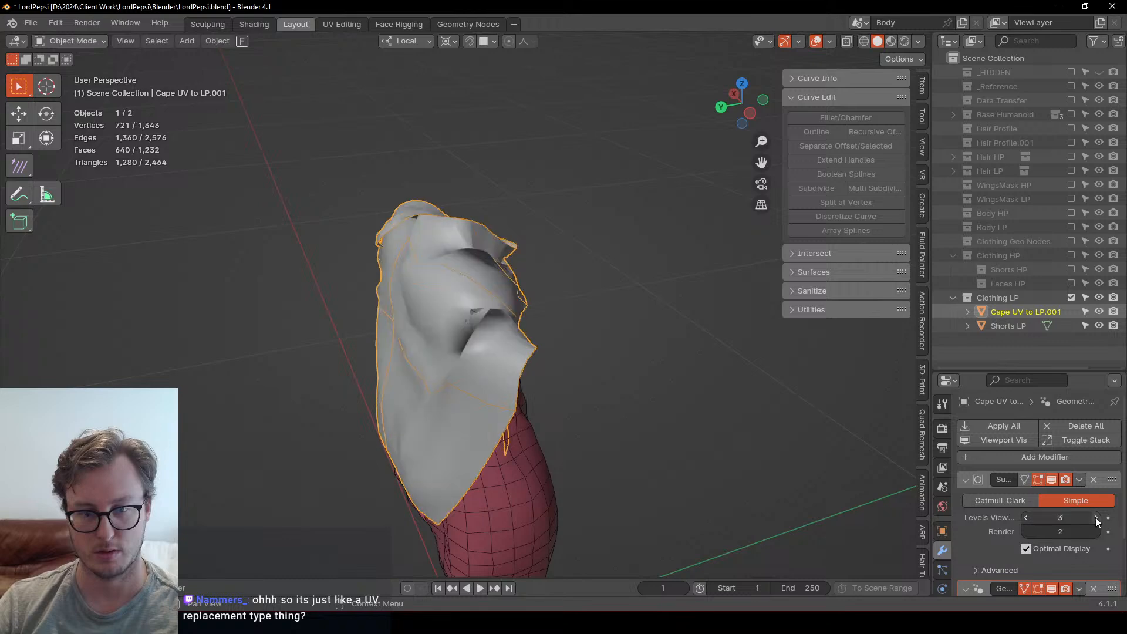
pyautogui.click(1096, 519)
pyautogui.moveTo(629, 353); pyautogui.dragTo(492, 351, button='middle')
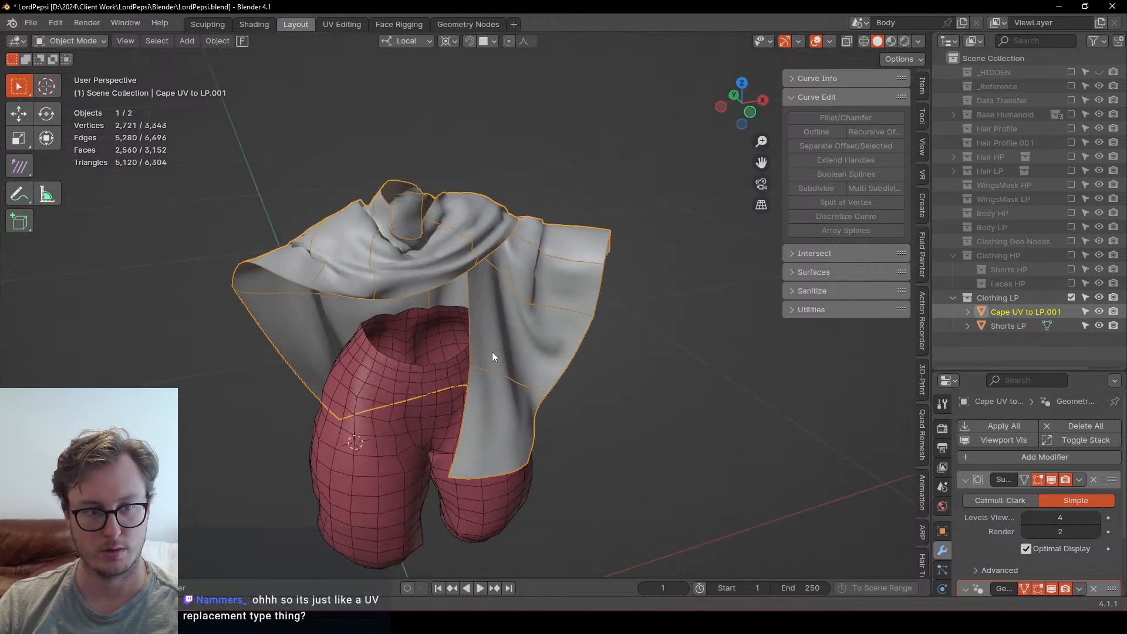
pyautogui.moveTo(574, 358); pyautogui.dragTo(932, 449, button='middle')
# Step: Set the cape's Subdivision viewport level to 3 and apply the Subdivision modifier
pyautogui.click(1026, 517)
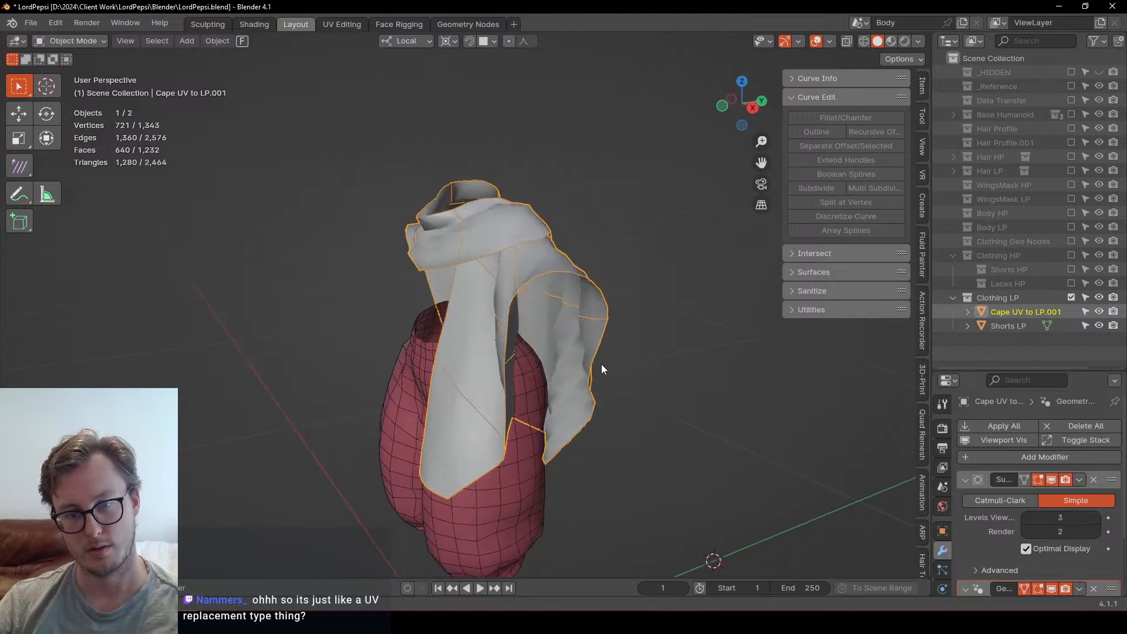
pyautogui.moveTo(601, 364); pyautogui.dragTo(516, 423, button='middle')
pyautogui.click(1079, 480)
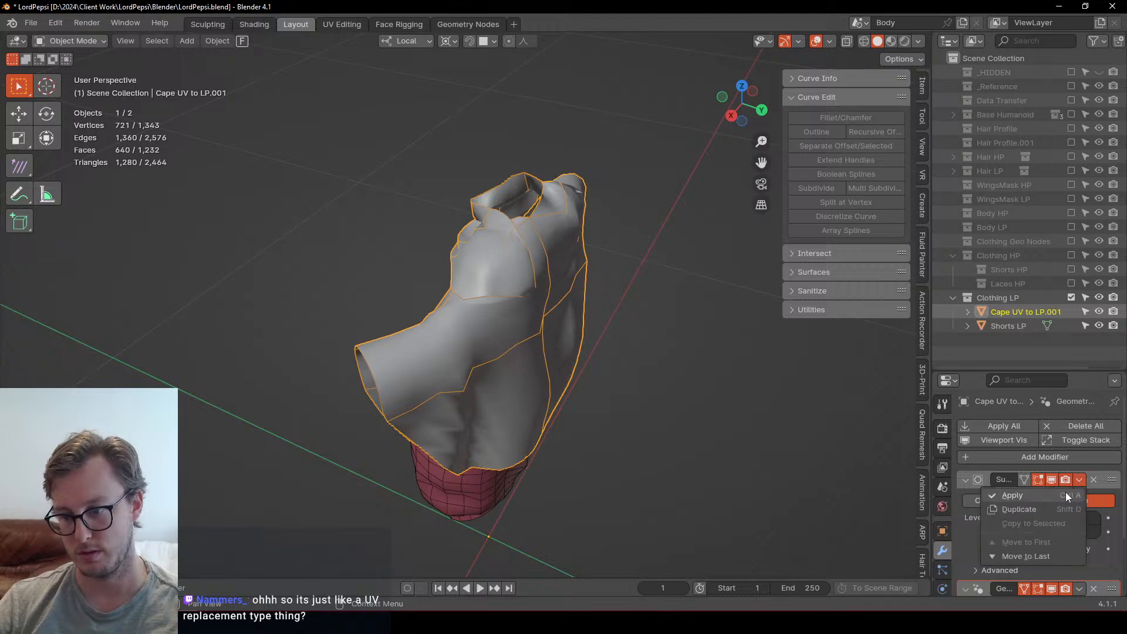
pyautogui.click(1065, 492)
# Step: Convert Cape UV to LP.001 to a plain mesh, baking in its geometry nodes modifier, and save the file
pyautogui.press('q')
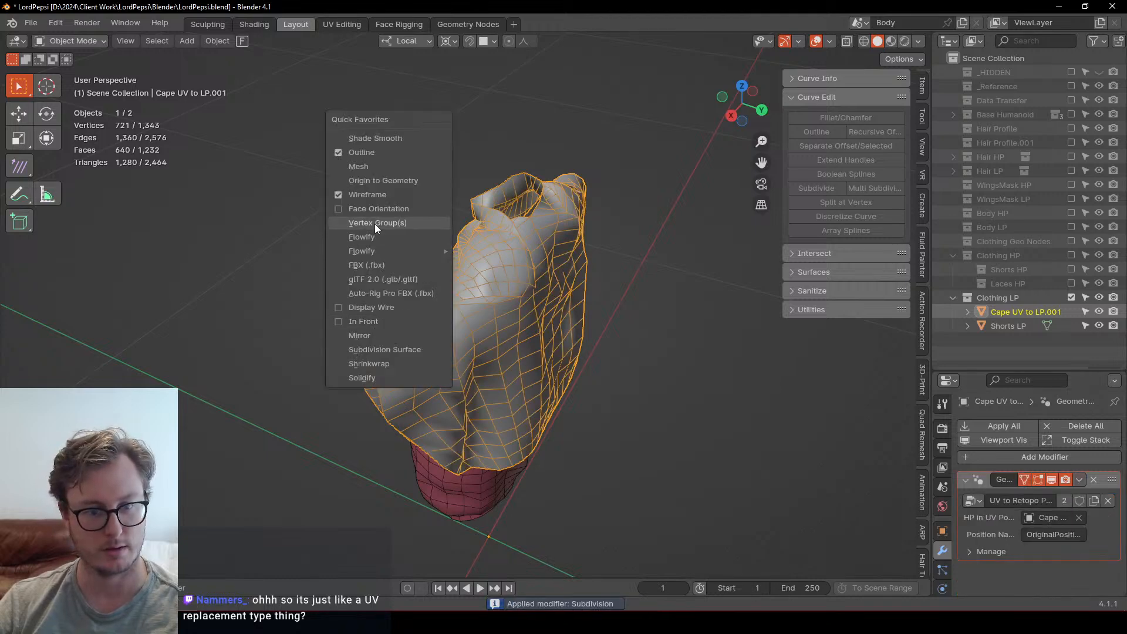
pyautogui.click(378, 176)
pyautogui.moveTo(378, 176); pyautogui.dragTo(492, 344, button='middle')
pyautogui.hotkey('ctrl', 's')
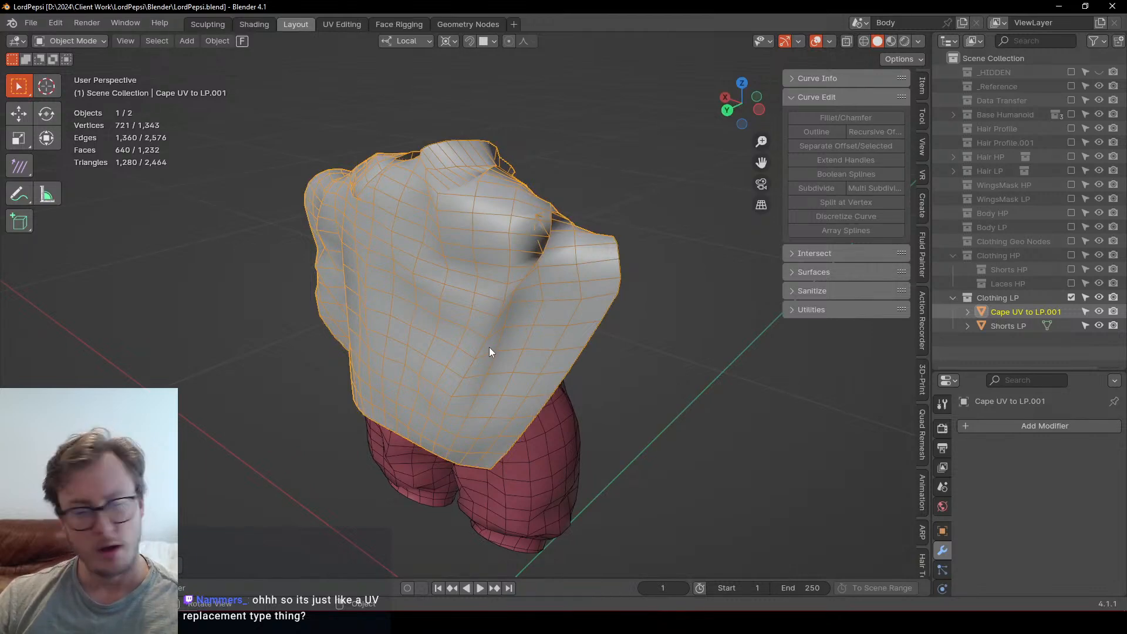
pyautogui.moveTo(488, 347); pyautogui.dragTo(338, 299, button='middle')
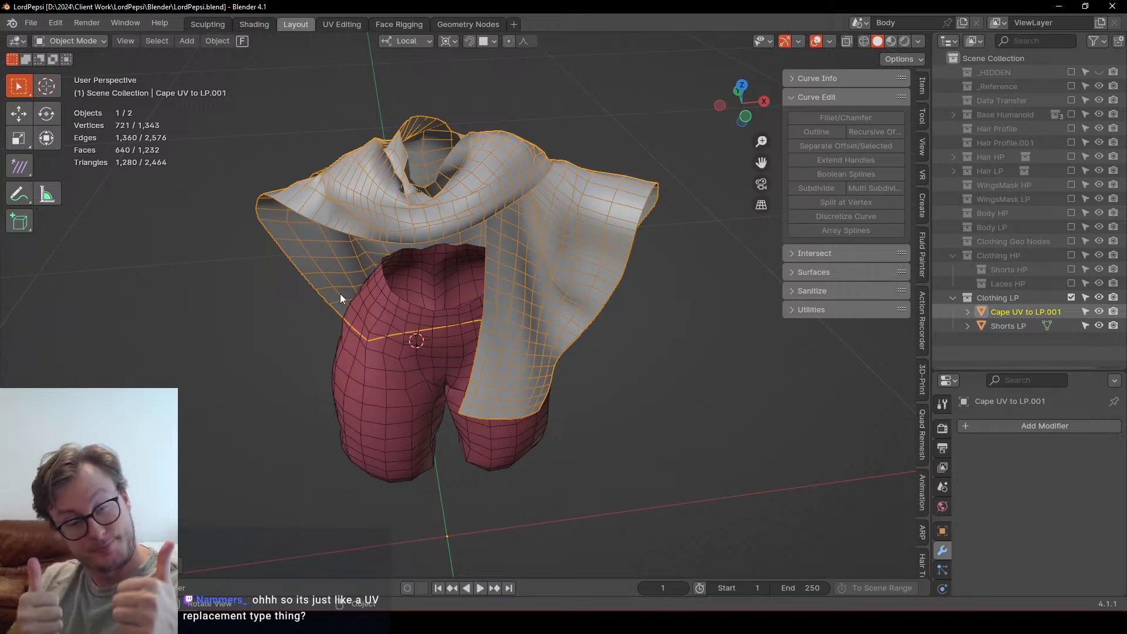
# Step: Check the converted cape's surface up close and from several sides, and save the file
pyautogui.moveTo(339, 294); pyautogui.dragTo(407, 280, button='middle')
pyautogui.scroll(7, 408, 281)
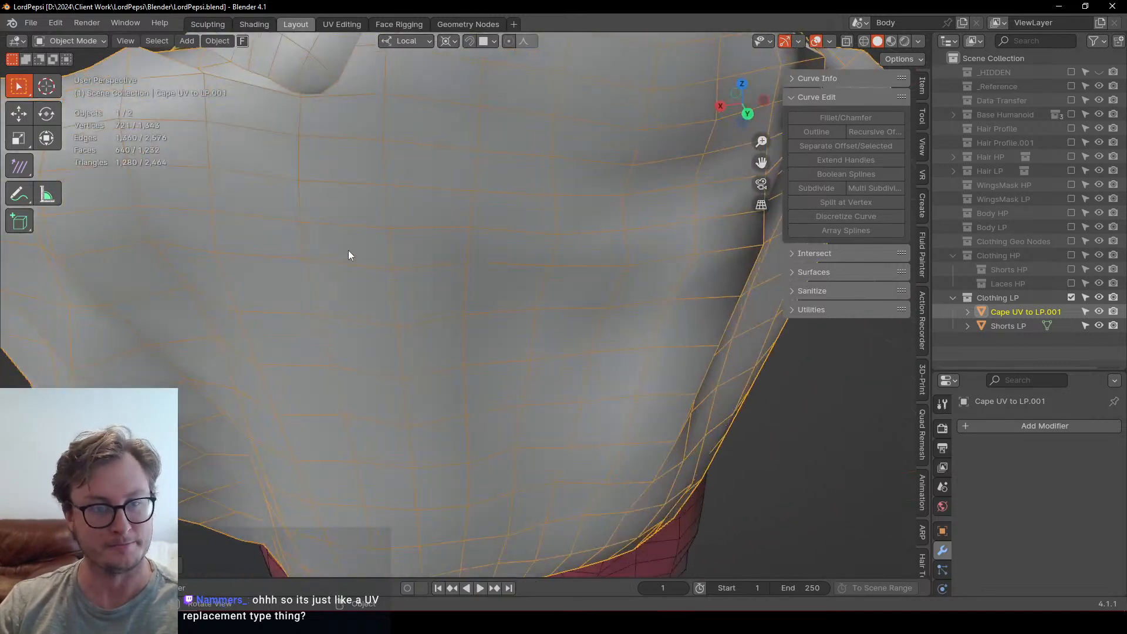
pyautogui.scroll(-5, 360, 251)
pyautogui.moveTo(360, 250); pyautogui.dragTo(562, 298, button='middle')
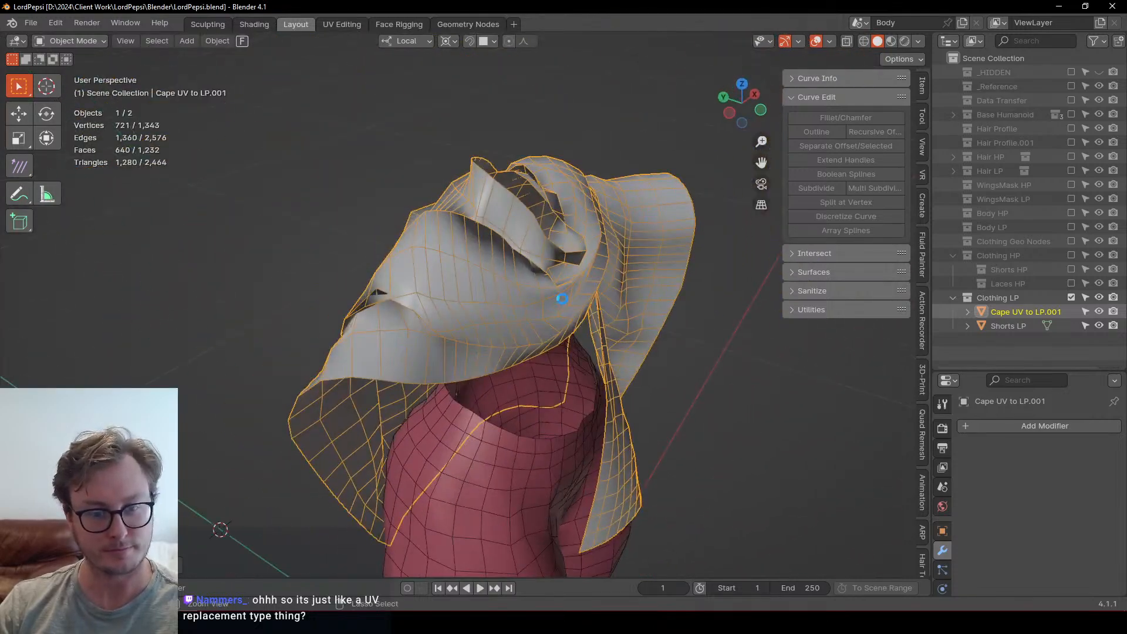
pyautogui.hotkey('ctrl', 's')
pyautogui.moveTo(435, 334); pyautogui.dragTo(572, 266, button='middle')
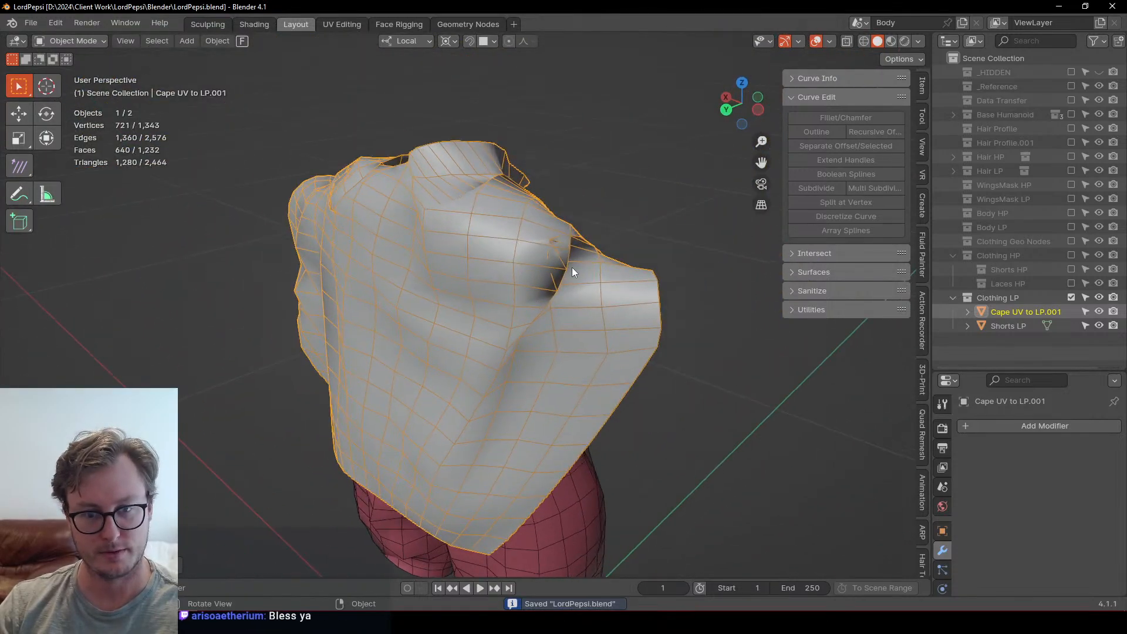
# Step: Switch the cape to Sculpt Mode and smooth the creased folds below the shoulder and along the front edge with the Draw Sharp brush
pyautogui.hotkey('ctrl', 'Tab')
pyautogui.click(658, 384)
pyautogui.moveTo(656, 378); pyautogui.dragTo(564, 342, button='middle')
pyautogui.scroll(4, 475, 340)
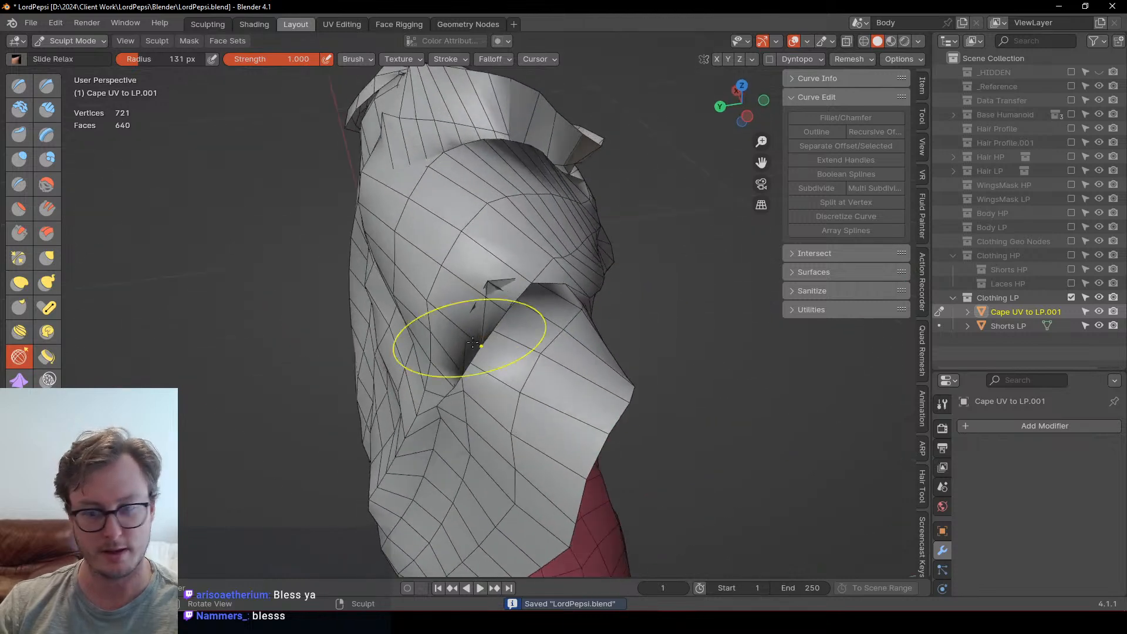
pyautogui.moveTo(540, 300)
pyautogui.mouseDown(button='middle')
pyautogui.moveTo(493, 266)
pyautogui.moveTo(327, 285)
pyautogui.mouseUp(button='middle')
pyautogui.press('v')
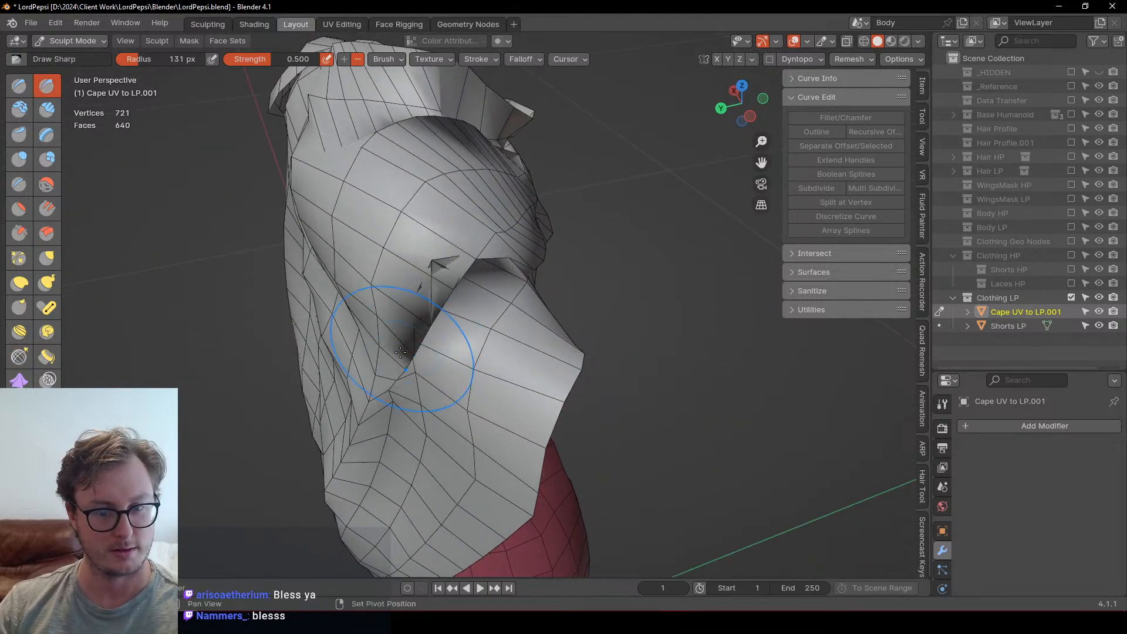
pyautogui.keyDown('shift'); pyautogui.moveTo(405, 344); pyautogui.dragTo(458, 261); pyautogui.keyUp('shift')
pyautogui.moveTo(457, 252); pyautogui.dragTo(361, 241, button='middle')
pyautogui.keyDown('shift'); pyautogui.moveTo(360, 240); pyautogui.dragTo(350, 240); pyautogui.keyUp('shift')
pyautogui.moveTo(311, 260); pyautogui.dragTo(269, 254, button='middle')
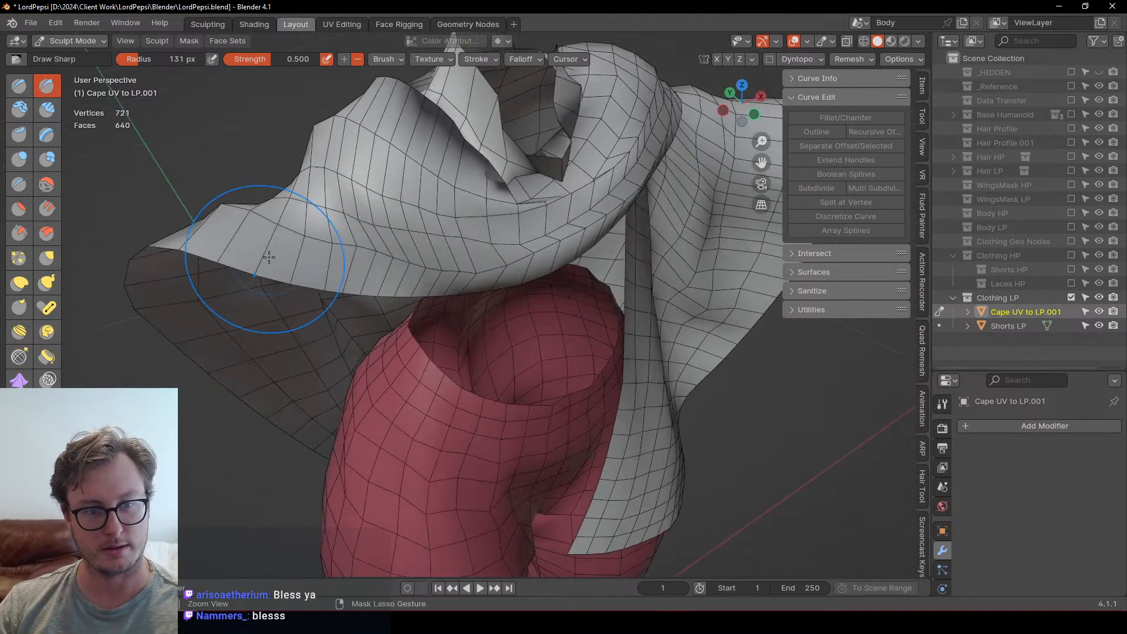
pyautogui.keyDown('shift'); pyautogui.moveTo(269, 254); pyautogui.dragTo(305, 265); pyautogui.keyUp('shift')
pyautogui.moveTo(305, 270); pyautogui.dragTo(394, 280, button='middle')
# Step: Relax the topology around the cape's side fold with the Slide Relax brush
pyautogui.click(17, 365)
pyautogui.scroll(-4, 377, 352)
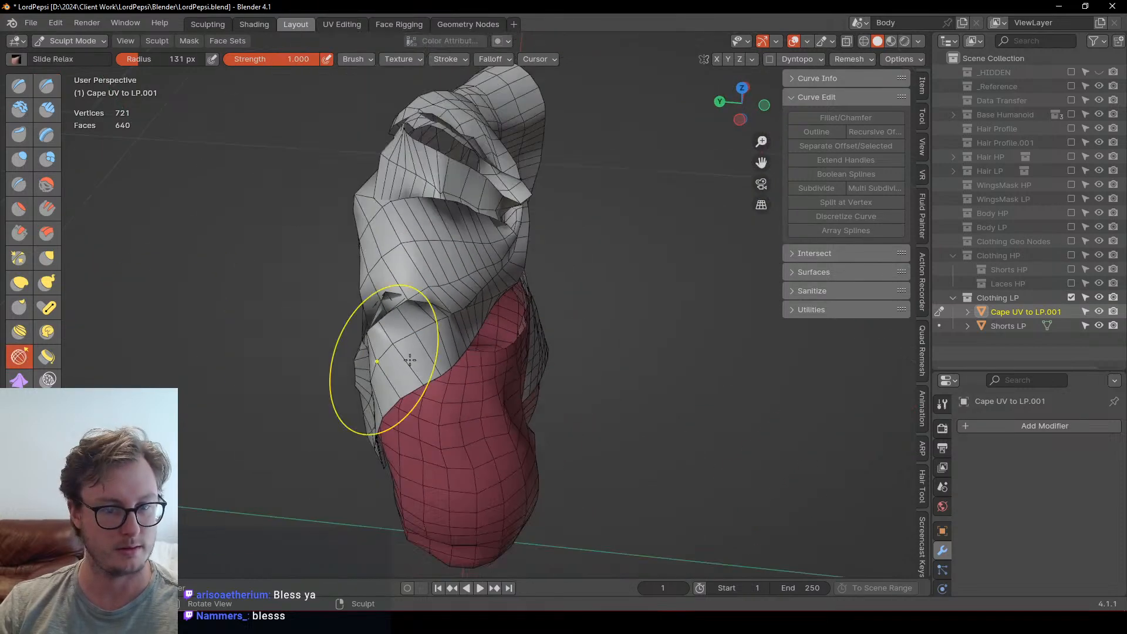
pyautogui.keyDown('shift'); pyautogui.moveTo(499, 336); pyautogui.dragTo(434, 302); pyautogui.keyUp('shift')
pyautogui.moveTo(329, 324); pyautogui.dragTo(421, 319, button='middle')
pyautogui.scroll(-5, 428, 386)
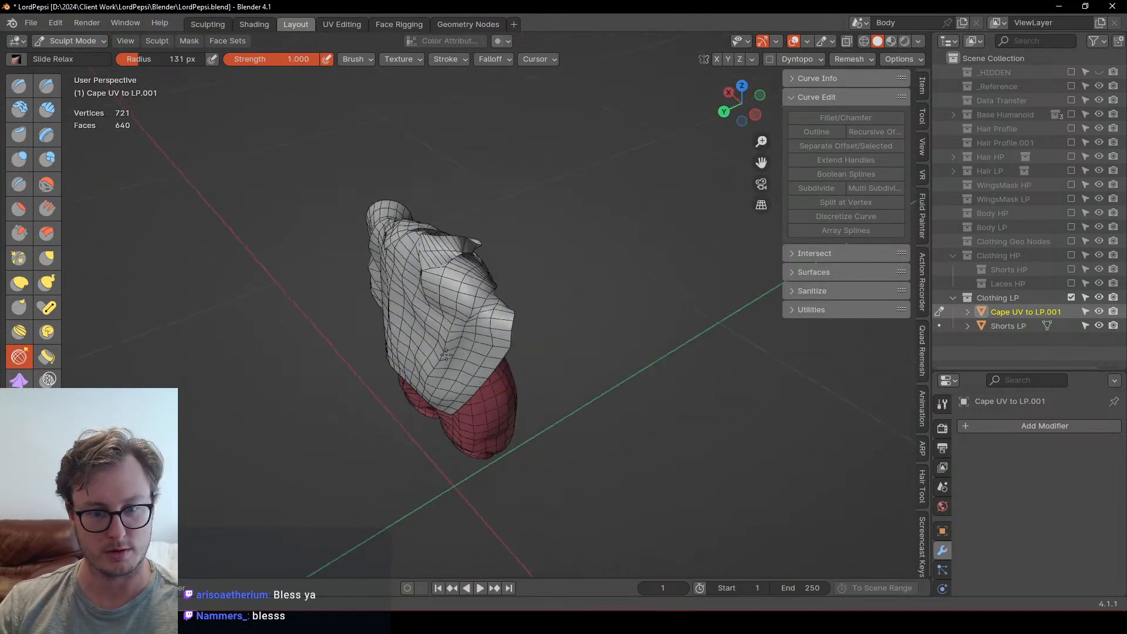
pyautogui.moveTo(429, 383); pyautogui.dragTo(470, 372, button='middle')
pyautogui.scroll(3, 471, 372)
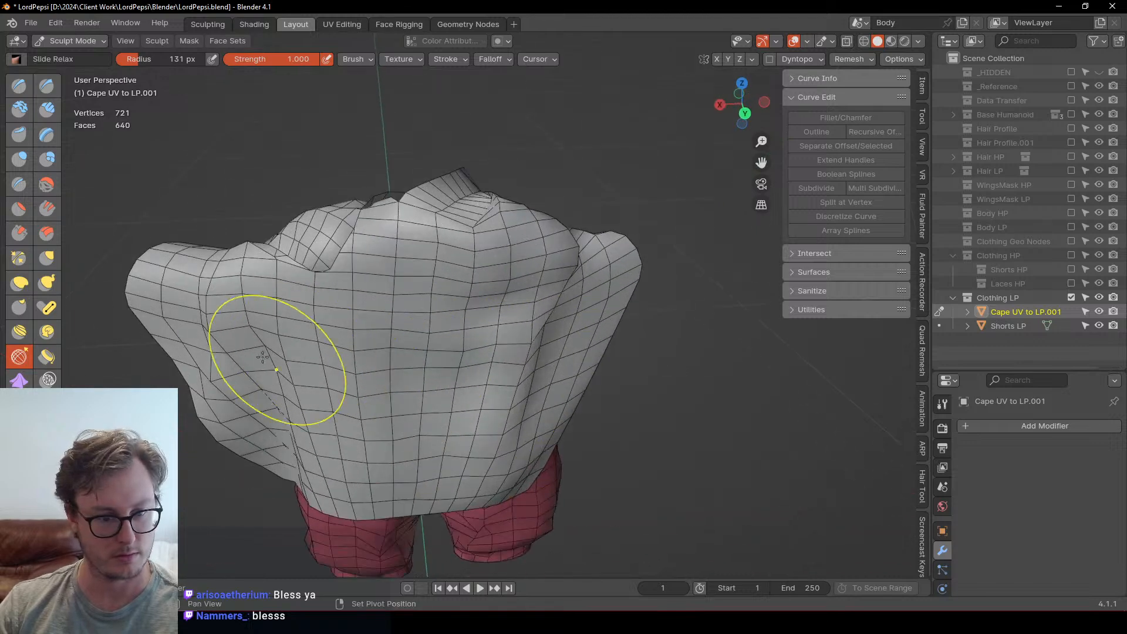
# Step: Relax the topology beside the cape's hanging front panel with the Slide Relax brush and return to Object Mode
pyautogui.moveTo(222, 373)
pyautogui.mouseDown(button='middle')
pyautogui.moveTo(338, 418)
pyautogui.moveTo(337, 372)
pyautogui.moveTo(382, 423)
pyautogui.moveTo(463, 358)
pyautogui.mouseUp(button='middle')
pyautogui.keyDown('shift'); pyautogui.moveTo(464, 358); pyautogui.dragTo(473, 397); pyautogui.keyUp('shift')
pyautogui.moveTo(473, 398); pyautogui.dragTo(480, 335, button='middle')
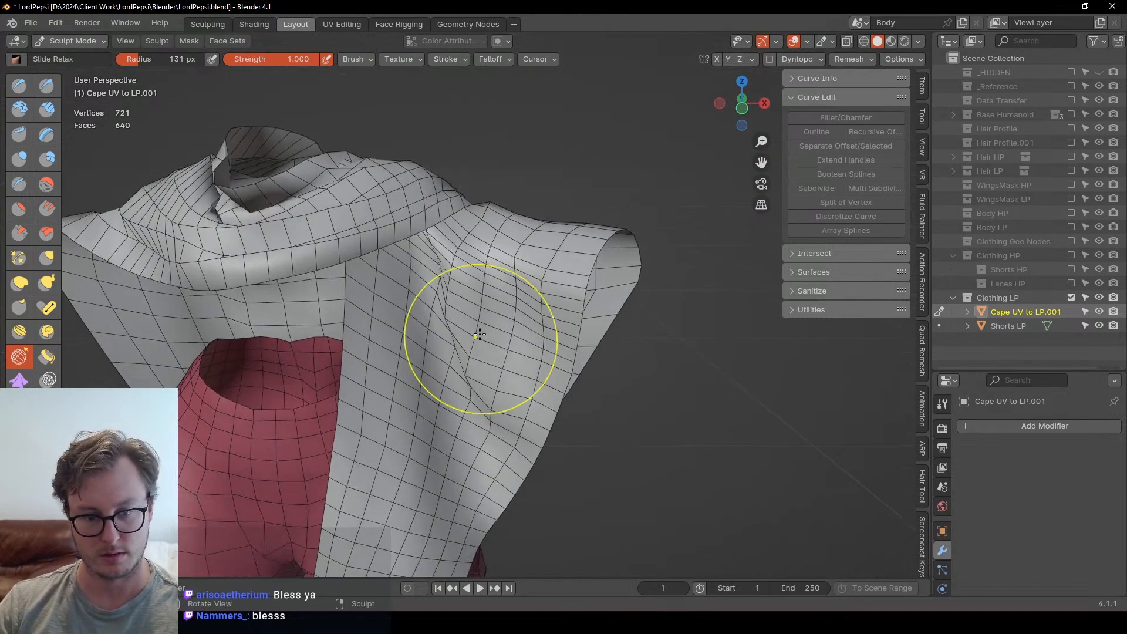
pyautogui.keyDown('shift'); pyautogui.moveTo(455, 439); pyautogui.dragTo(439, 278, button='middle'); pyautogui.keyUp('shift')
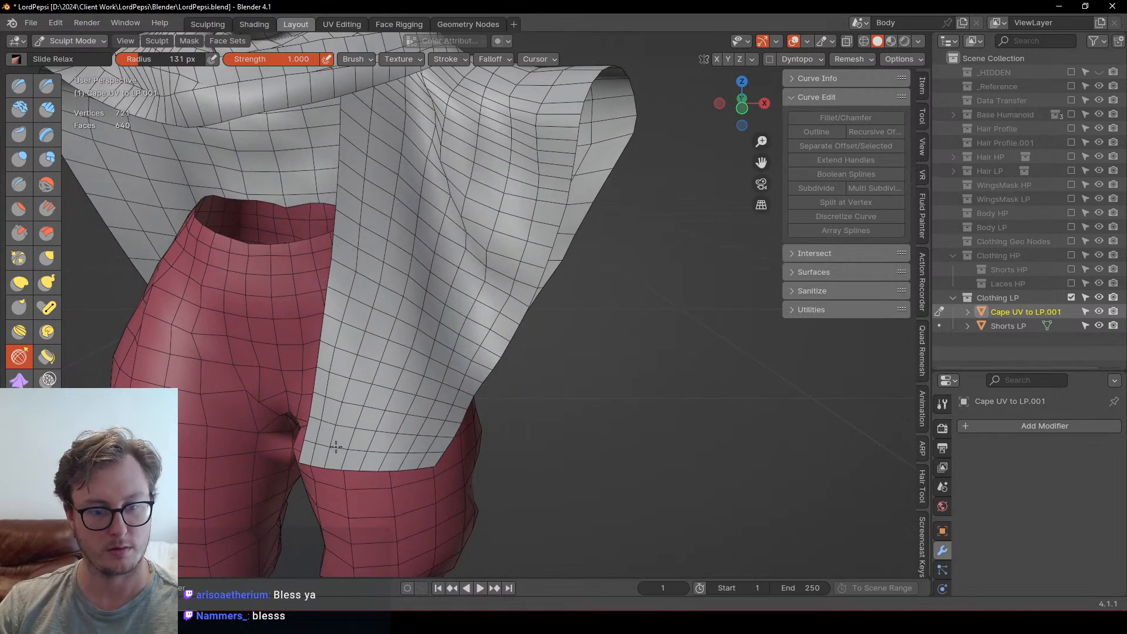
pyautogui.keyDown('shift'); pyautogui.moveTo(282, 215); pyautogui.dragTo(378, 363, button='middle'); pyautogui.keyUp('shift')
pyautogui.moveTo(349, 320); pyautogui.dragTo(523, 397, button='middle')
pyautogui.hotkey('ctrl', 'Tab')
pyautogui.click(334, 415)
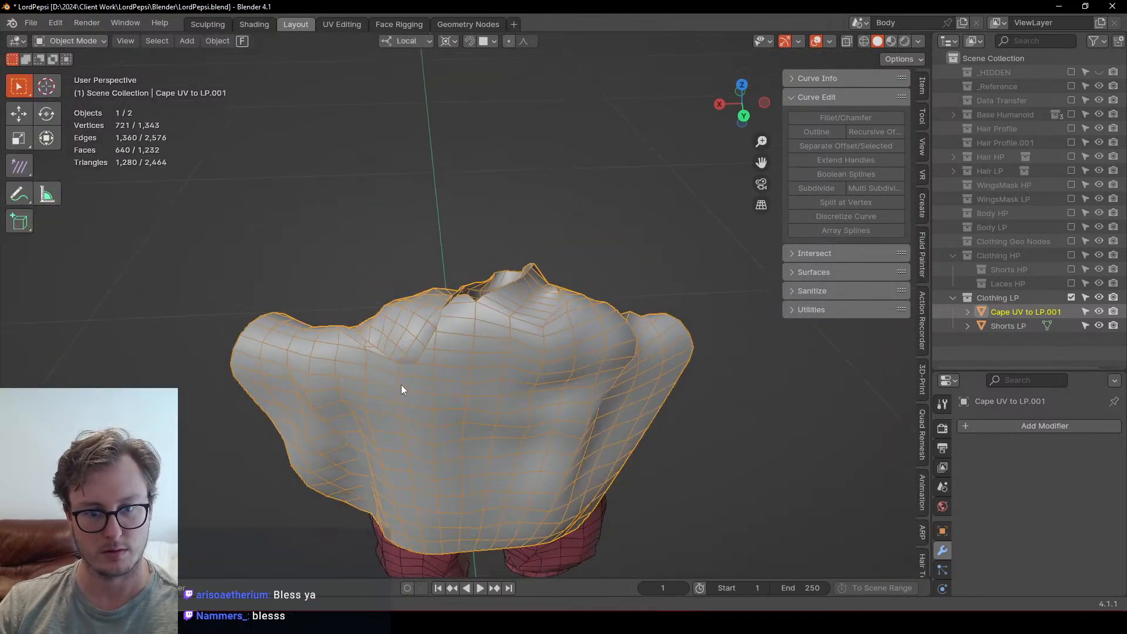
# Step: Save the file, check the cape in isolation and enter Edit Mode on it
pyautogui.moveTo(400, 385); pyautogui.dragTo(485, 300, button='middle')
pyautogui.hotkey('ctrl', 's')
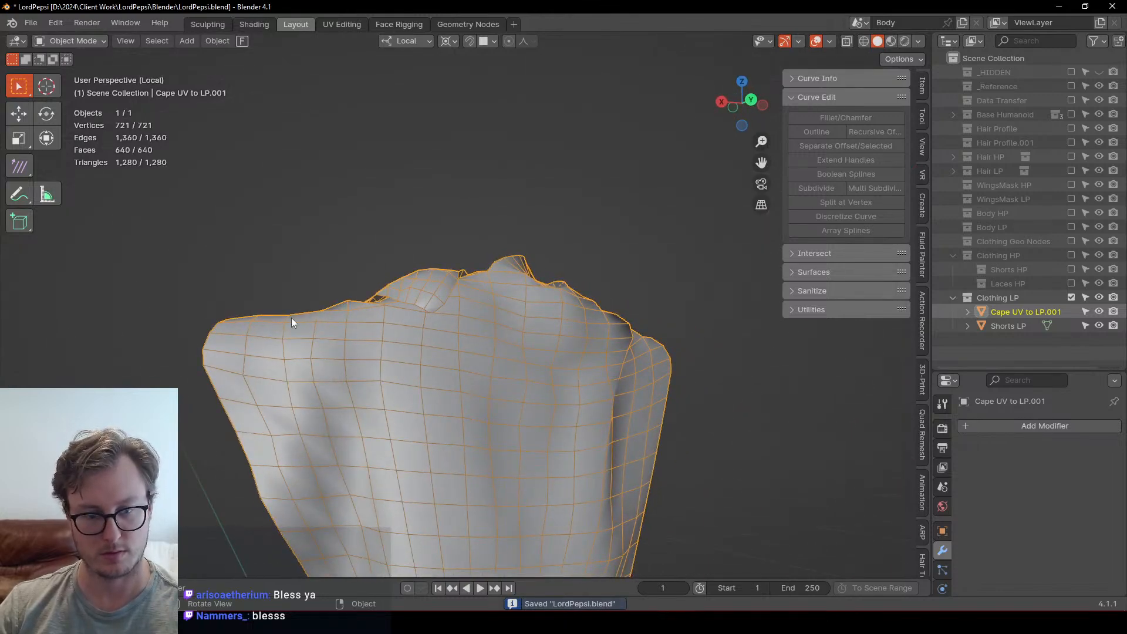
pyautogui.press('KP_Divide')
pyautogui.moveTo(491, 363); pyautogui.dragTo(583, 358, button='middle')
pyautogui.press('Tab')
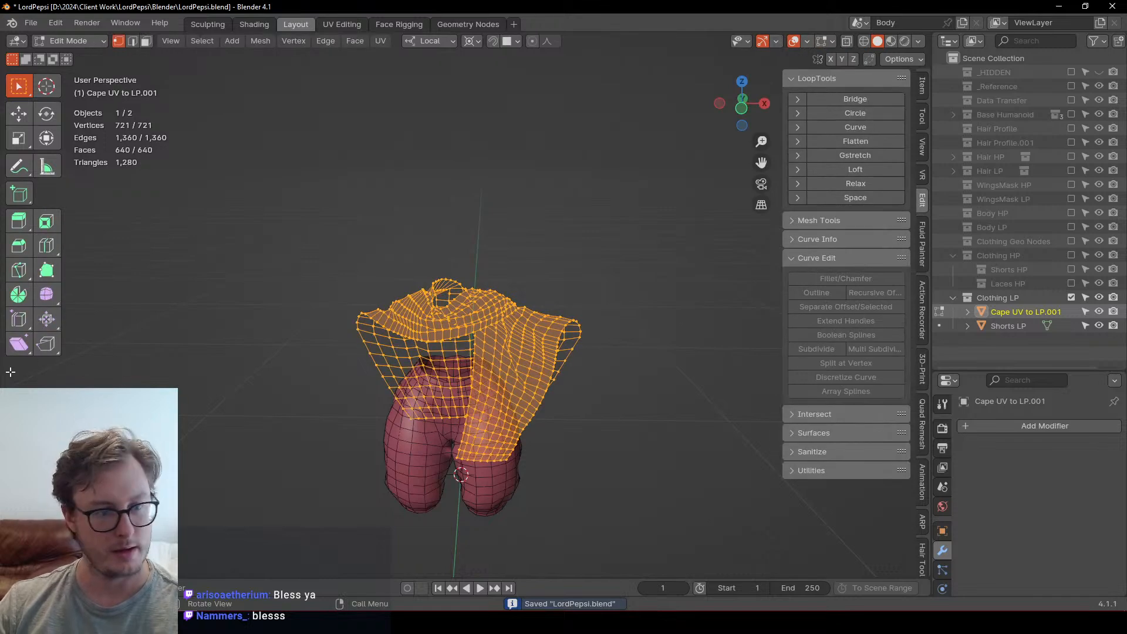
# Step: Switch to the UV Editing workspace, enlarge the UV editor and unwrap all of the cape's UVs
pyautogui.click(342, 24)
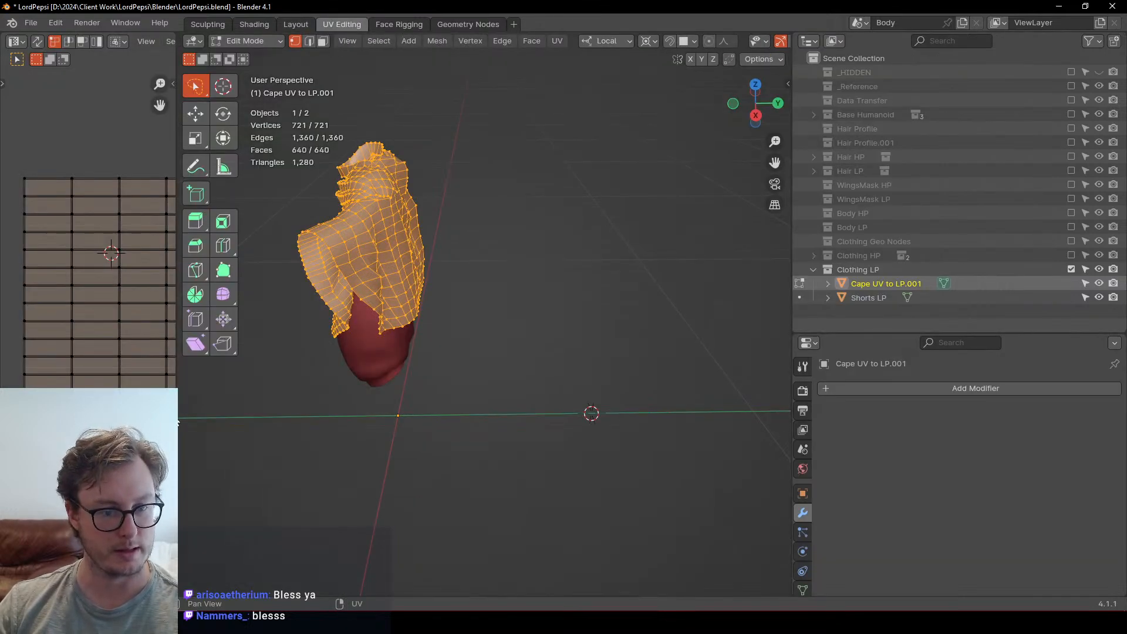
pyautogui.moveTo(178, 422); pyautogui.dragTo(771, 418)
pyautogui.scroll(4, 508, 316)
pyautogui.press('a')
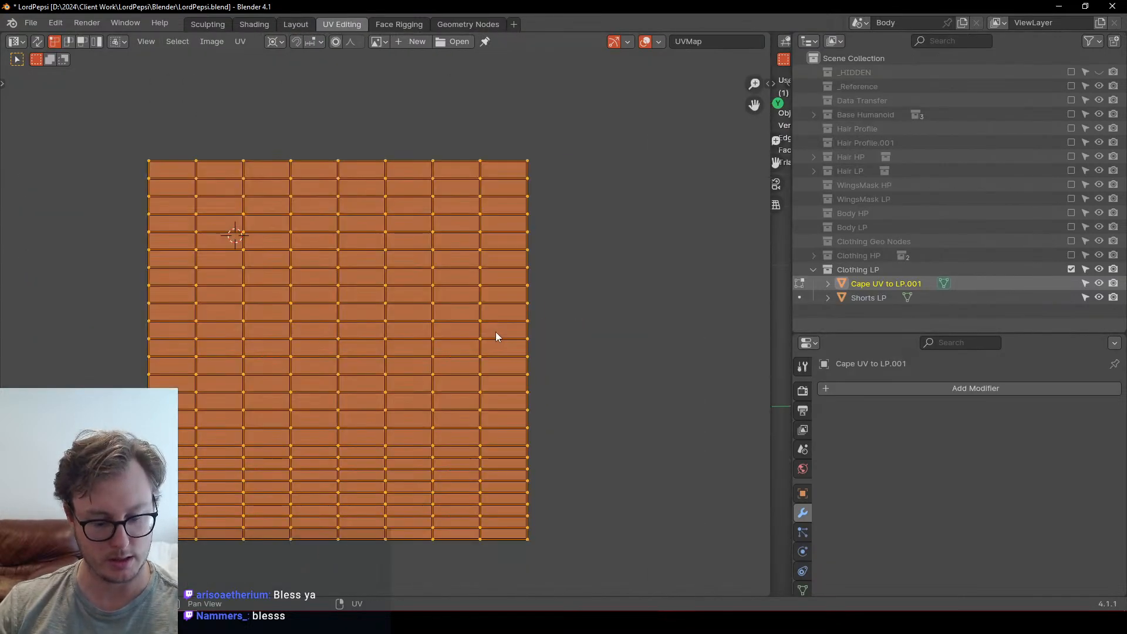
pyautogui.press('u')
pyautogui.click(495, 329)
# Step: Straighten the top boundary row of the cape's UV island by scaling it to 0 along Y
pyautogui.hotkey('alt', 'a')
pyautogui.moveTo(325, 164); pyautogui.dragTo(344, 164, button='middle')
pyautogui.keyDown('alt'); pyautogui.click(343, 149); pyautogui.keyUp('alt')
pyautogui.press('s')
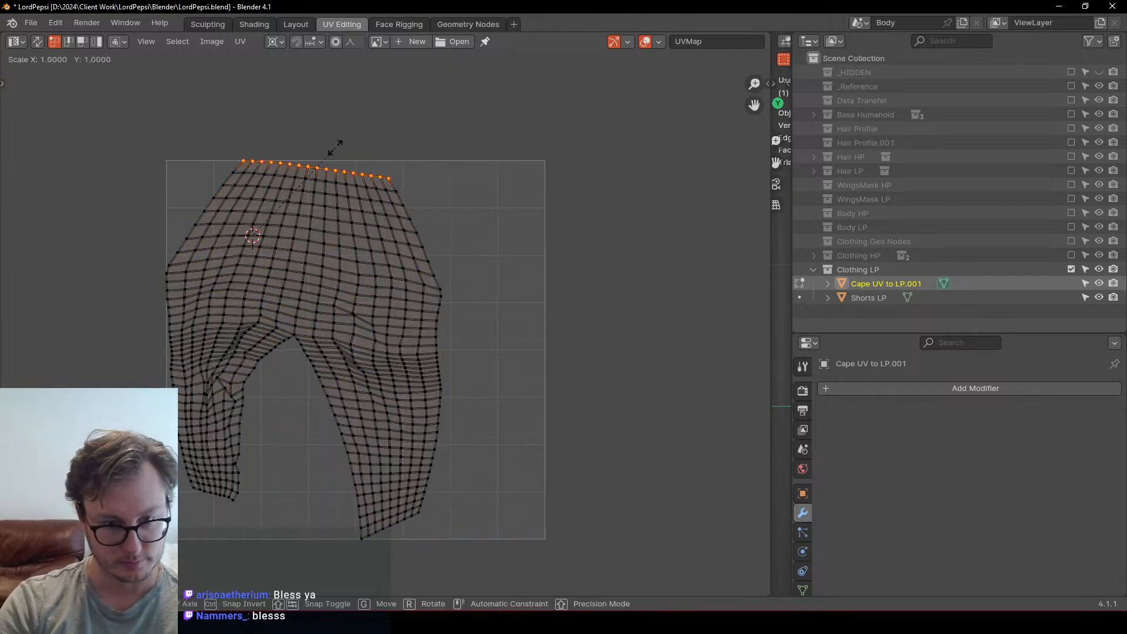
pyautogui.press('y')
pyautogui.press('0')
pyautogui.press('Return')
# Step: Re-unwrap the cape around the pinned, straightened top row and move that row slightly up
pyautogui.press('q')
pyautogui.click(287, 214)
pyautogui.press('g')
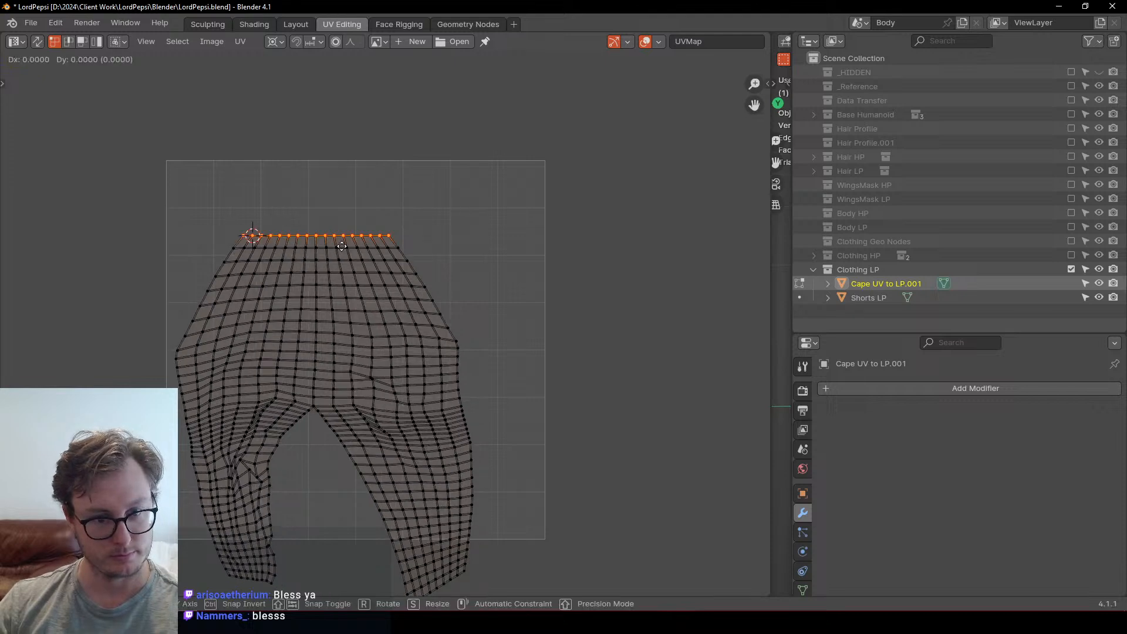
pyautogui.click(342, 227)
# Step: Snap the 2D cursor to the left end vertex of the top row and pin the island's left boundary
pyautogui.click(245, 210)
pyautogui.hotkey('shift', 's')
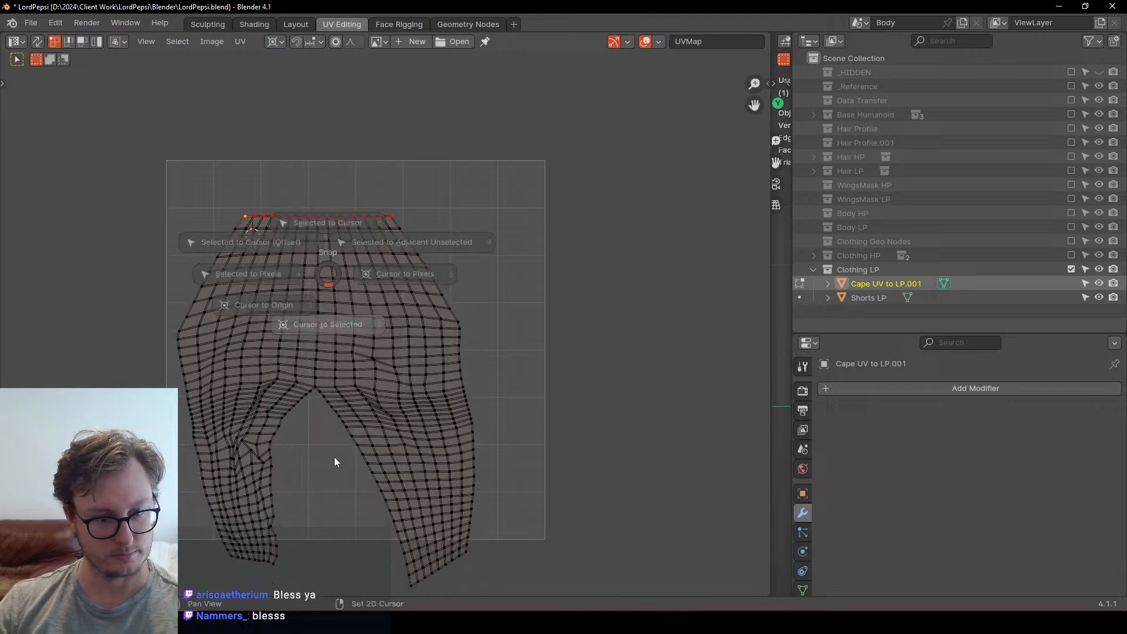
pyautogui.moveTo(263, 463); pyautogui.dragTo(261, 394, button='middle')
pyautogui.keyDown('alt'); pyautogui.click(219, 488); pyautogui.keyUp('alt')
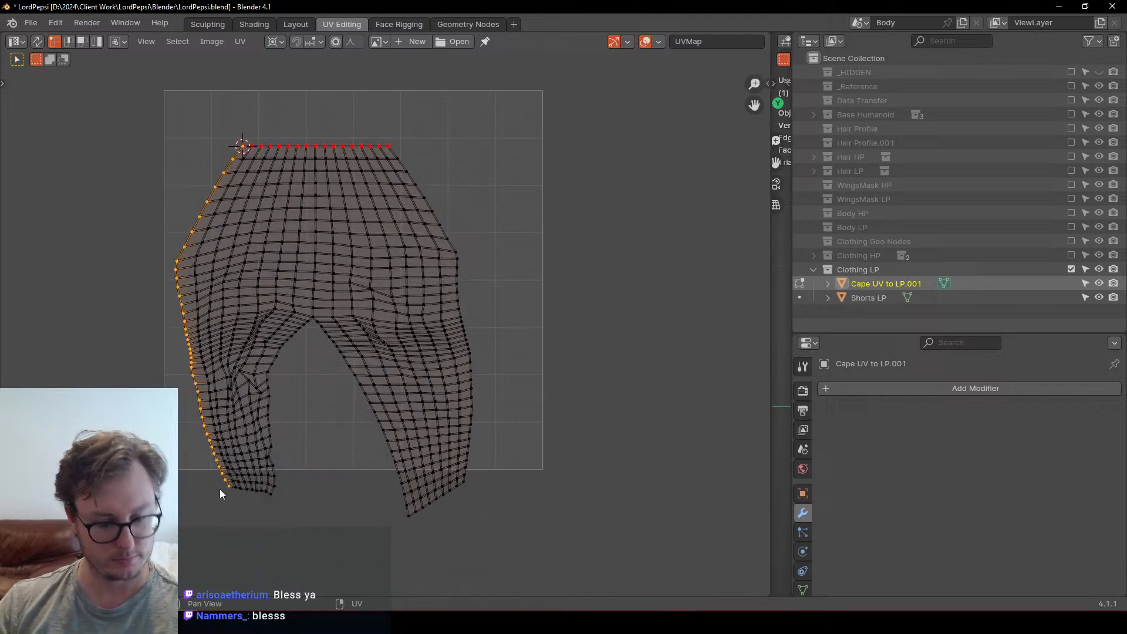
pyautogui.press('.')
pyautogui.press('Escape')
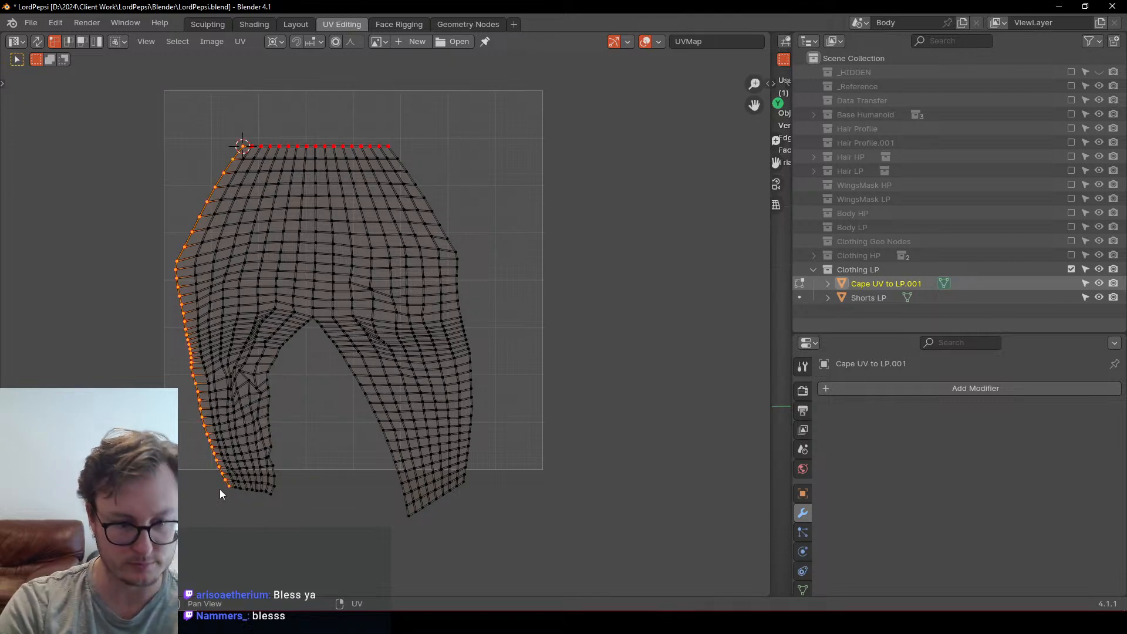
# Step: Try to straighten the left UV boundary by scaling it to 0 along X, and undo it
pyautogui.press('s')
pyautogui.press('x')
pyautogui.press('0')
pyautogui.press('Return')
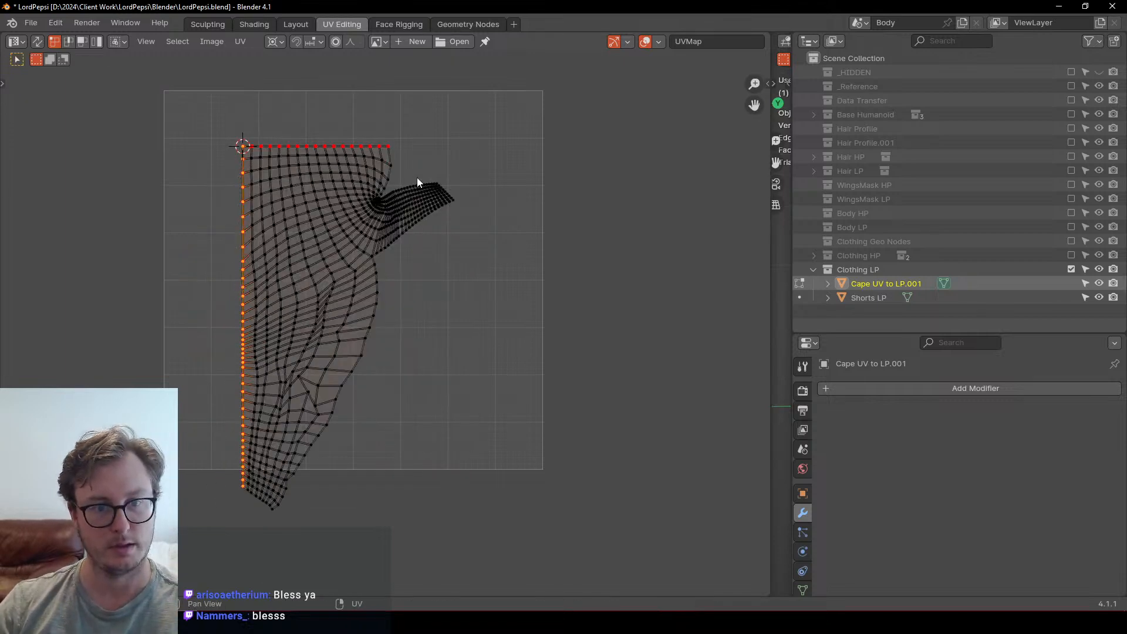
pyautogui.hotkey('ctrl', 'z')
# Step: Pin the island's right boundary and straighten the left boundary by scaling it to 0 along X at the 2D cursor
pyautogui.click(442, 198)
pyautogui.keyDown('alt'); pyautogui.click(443, 198); pyautogui.keyUp('alt')
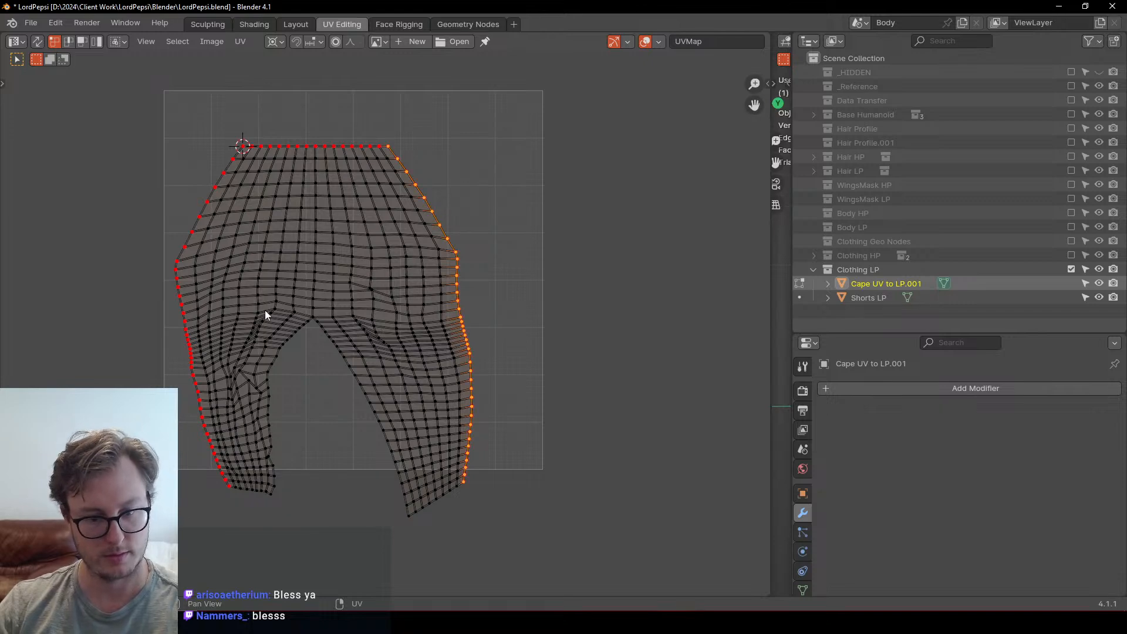
pyautogui.keyDown('alt'); pyautogui.click(168, 210); pyautogui.keyUp('alt')
pyautogui.press('s')
pyautogui.press('x')
pyautogui.press('0')
pyautogui.press('Return')
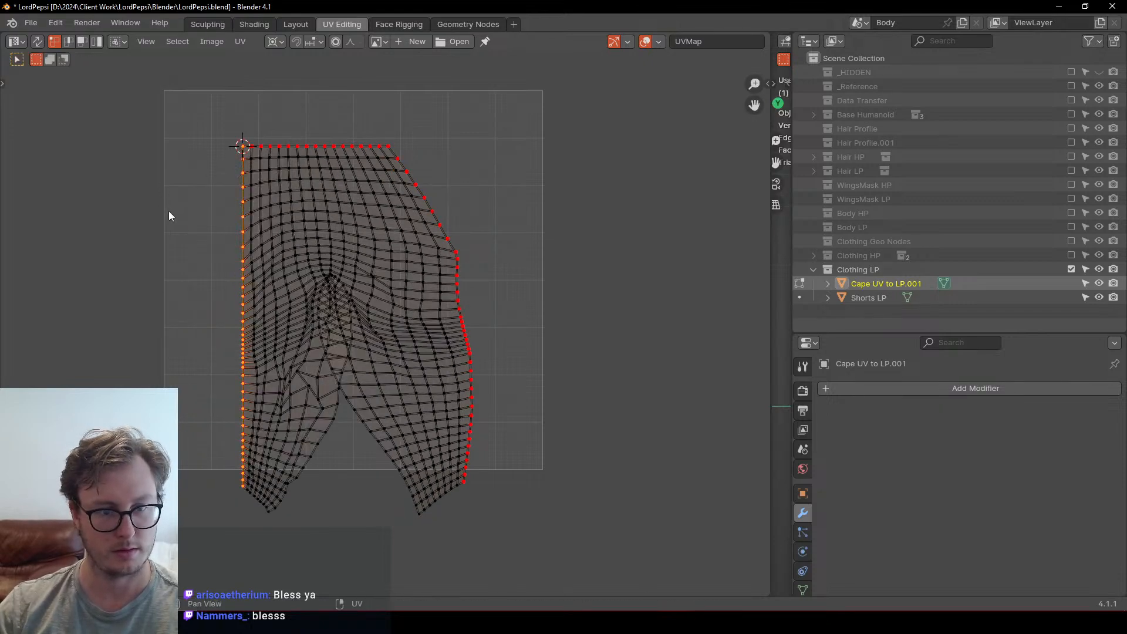
# Step: Snap the 2D cursor to the right end of the top row and scale the right boundary to 0 along X
pyautogui.click(406, 138)
pyautogui.hotkey('shift', 's')
pyautogui.keyDown('alt'); pyautogui.click(499, 303); pyautogui.keyUp('alt')
pyautogui.press('s')
pyautogui.press('x')
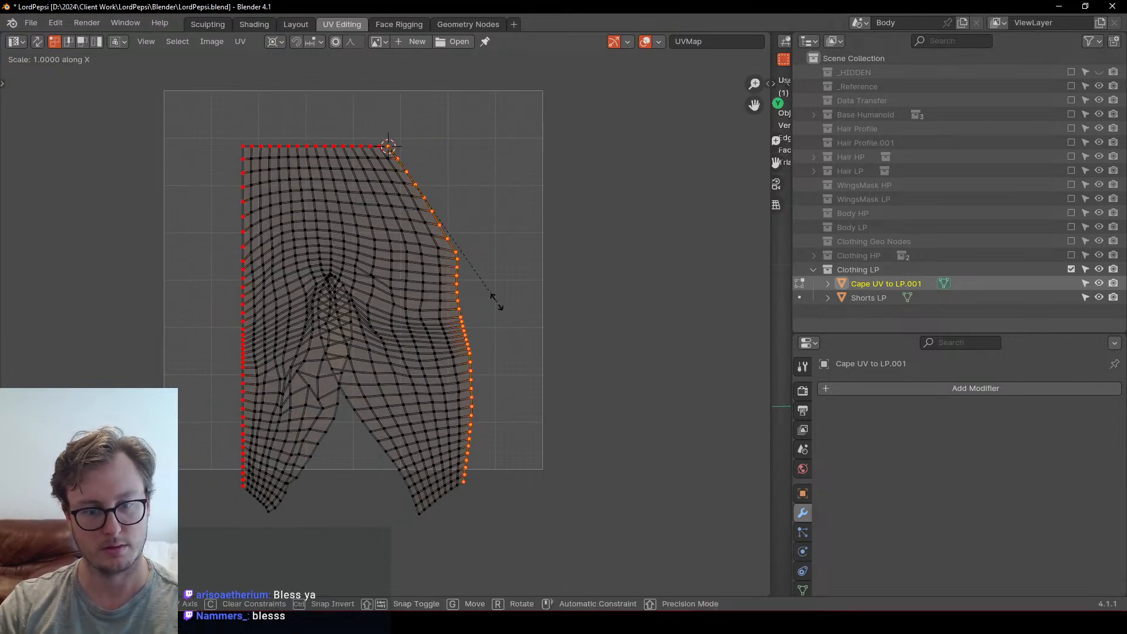
pyautogui.press('0')
pyautogui.press('Return')
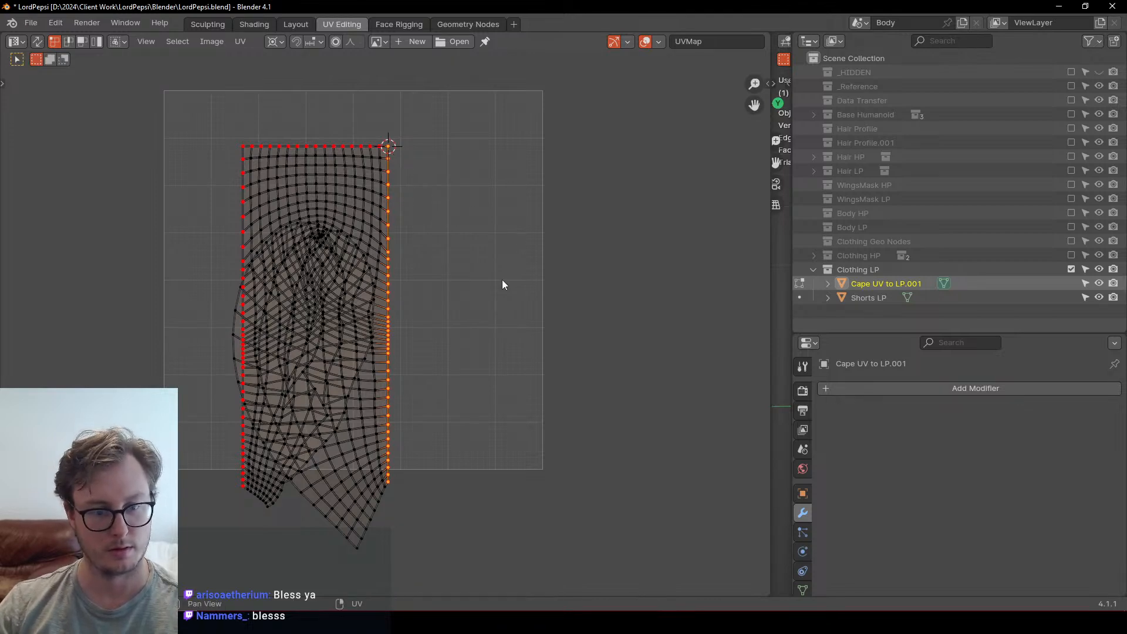
pyautogui.press('a')
pyautogui.press('s')
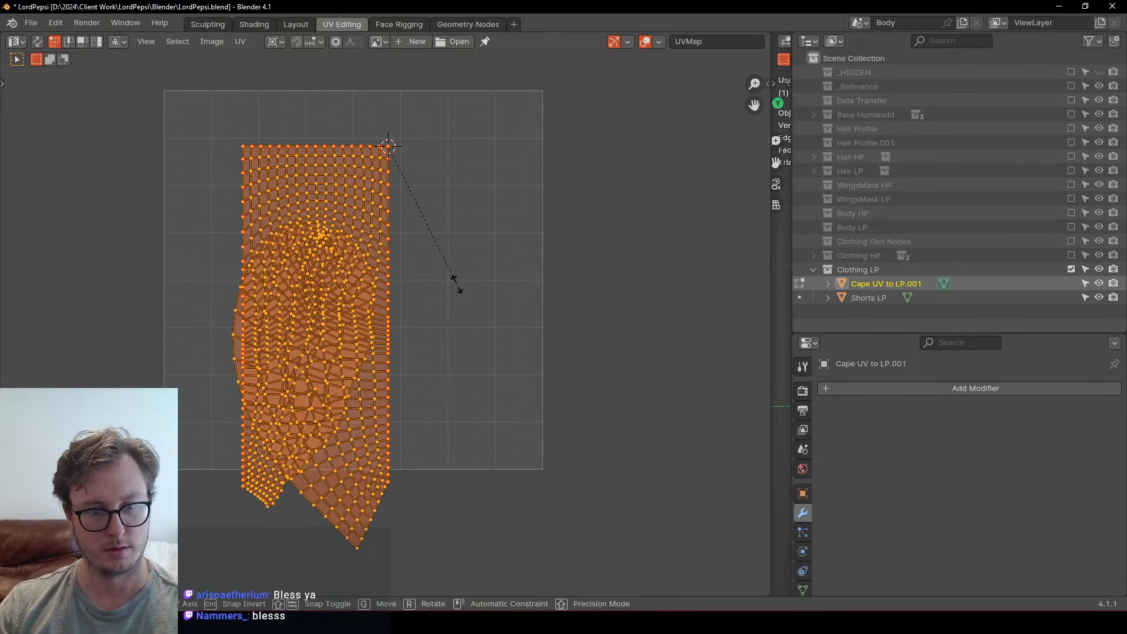
pyautogui.press('x')
pyautogui.press('Escape')
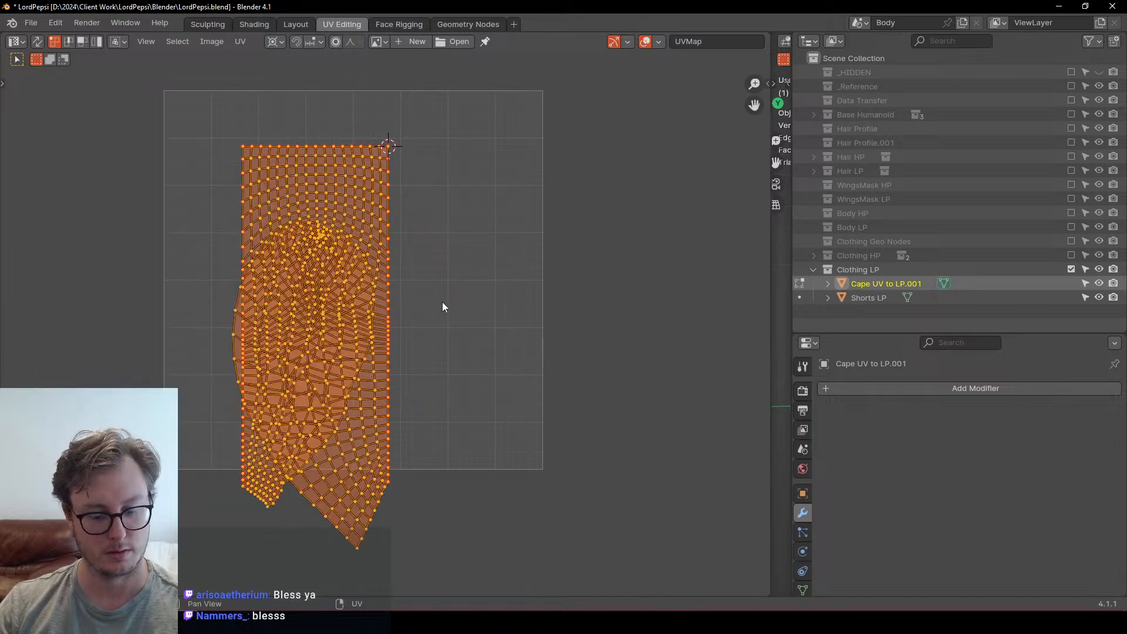
pyautogui.hotkey('ctrl', 'z')
# Step: Select the cape island's pinned border UVs, stretch them wider along X, and pin the result
pyautogui.hotkey('shift', 'p')
pyautogui.press('s')
pyautogui.press('x')
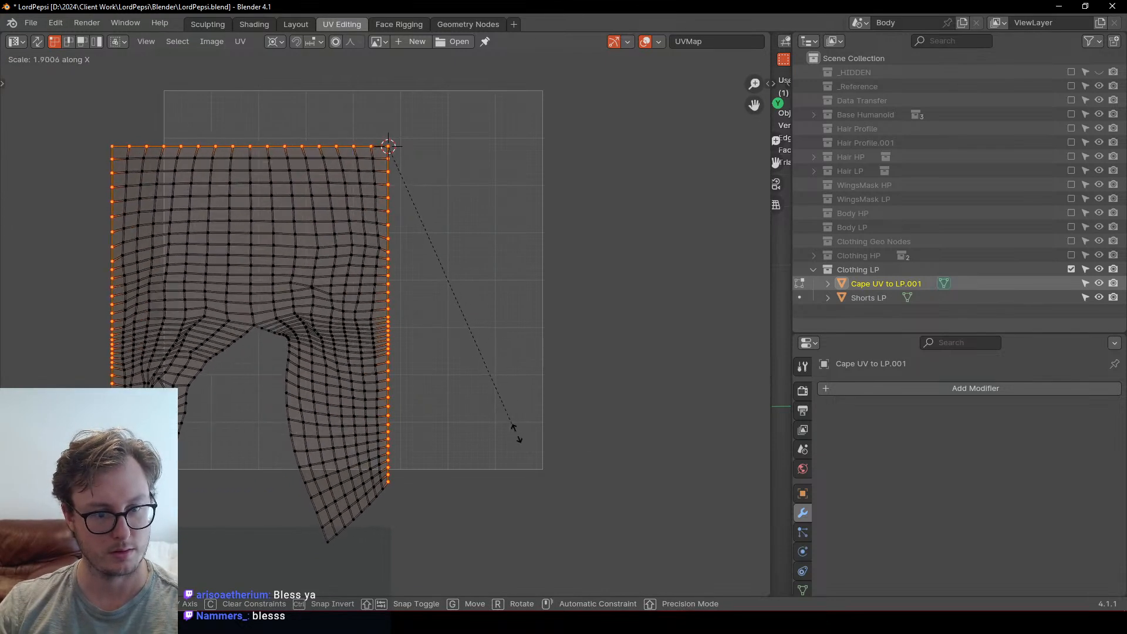
pyautogui.click(473, 403)
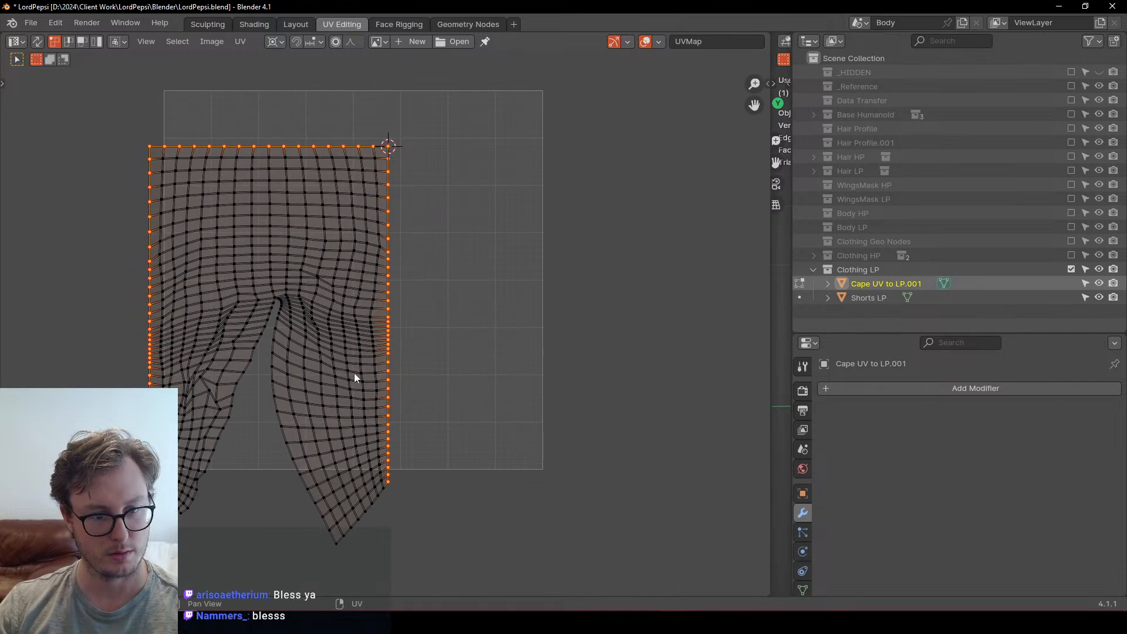
pyautogui.moveTo(354, 377); pyautogui.dragTo(372, 332, button='middle')
pyautogui.press('p')
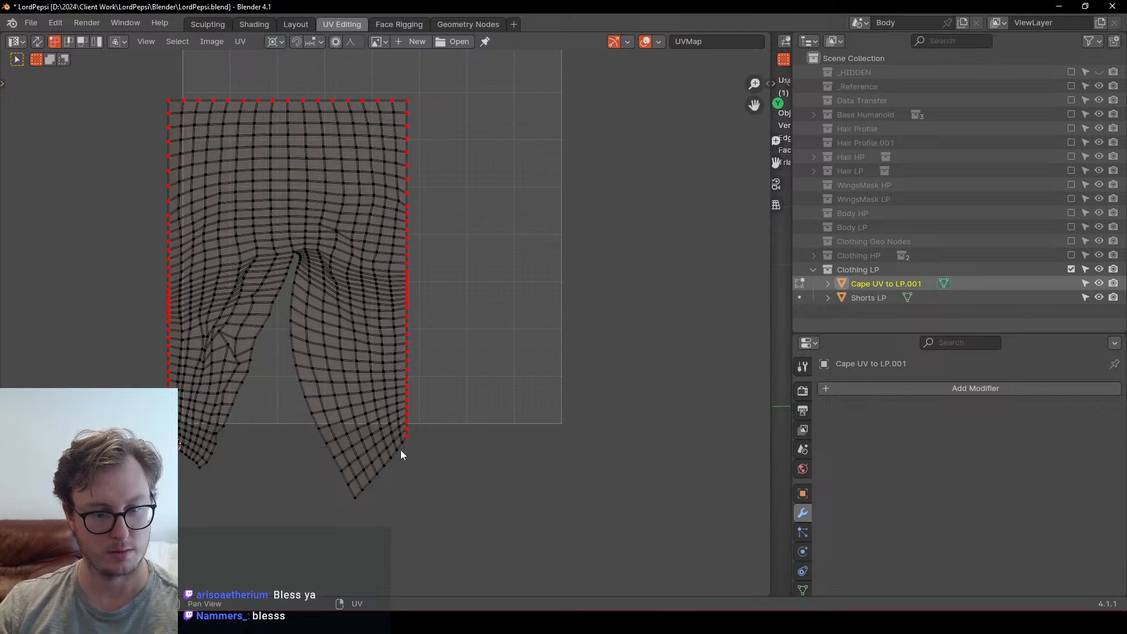
# Step: Snap the 2D cursor to the island's lower right corner and flatten both strips' bottom edges onto it with a Y scale of 0
pyautogui.click(413, 434)
pyautogui.hotkey('shift', 's')
pyautogui.click(408, 484)
pyautogui.keyDown('alt'); pyautogui.click(365, 491); pyautogui.keyUp('alt')
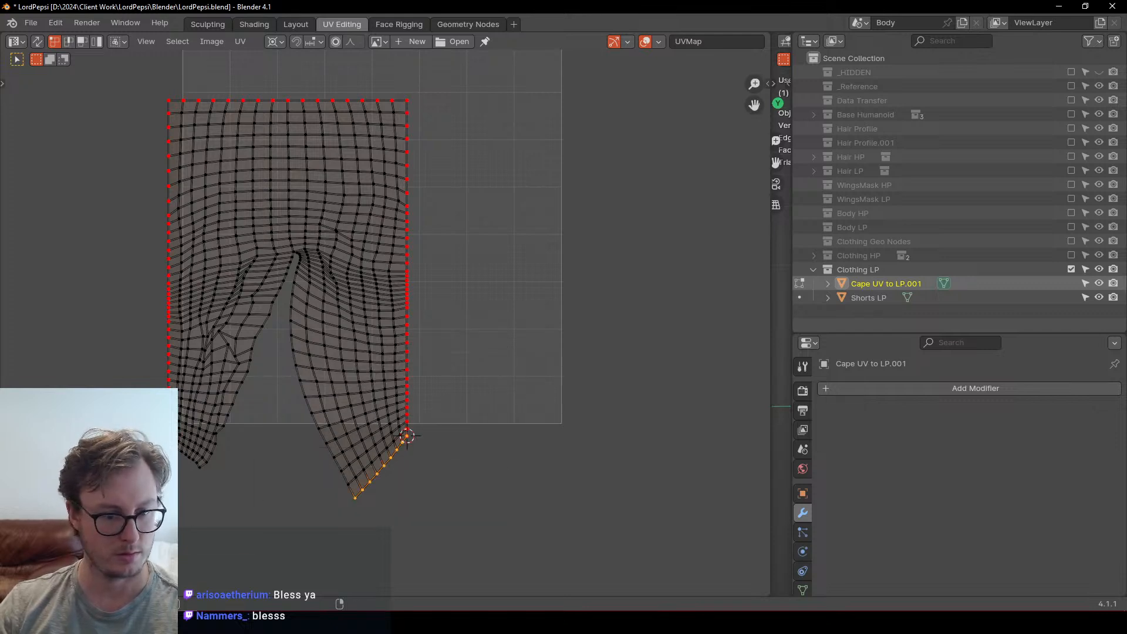
pyautogui.keyDown('alt'); pyautogui.keyDown('shift'); pyautogui.click(189, 463); pyautogui.keyUp('shift'); pyautogui.keyUp('alt')
pyautogui.write('sy0')
pyautogui.press('Return')
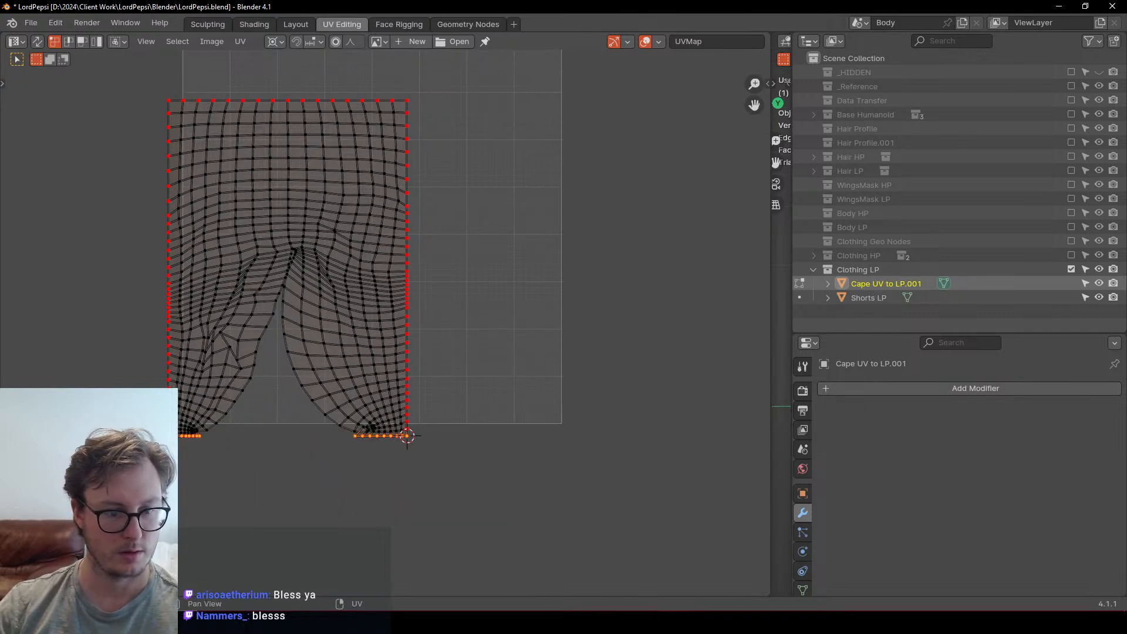
# Step: Distribute the vertices evenly along both outer side edges of the cape island and unwrap again
pyautogui.keyDown('alt'); pyautogui.click(136, 305); pyautogui.keyUp('alt')
pyautogui.keyDown('alt'); pyautogui.keyDown('shift'); pyautogui.click(421, 297); pyautogui.keyUp('shift'); pyautogui.keyUp('alt')
pyautogui.press('q')
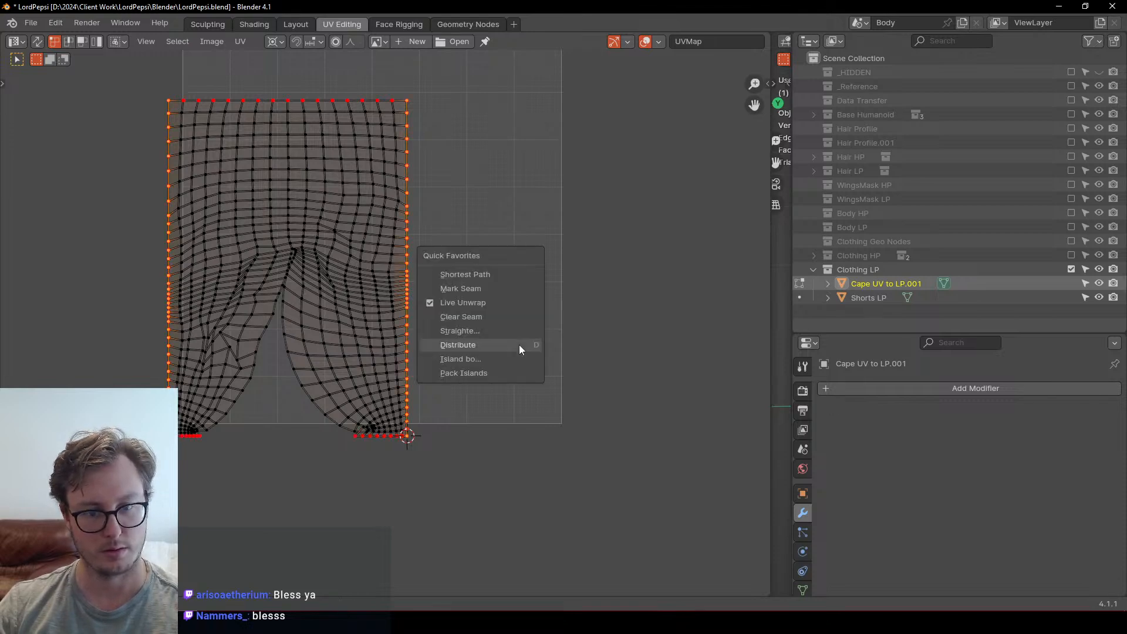
pyautogui.click(519, 344)
pyautogui.press('u')
# Step: Try to flatten the horizontal edge loop at the top of the split with a Y scale of 0
pyautogui.scroll(3, 347, 358)
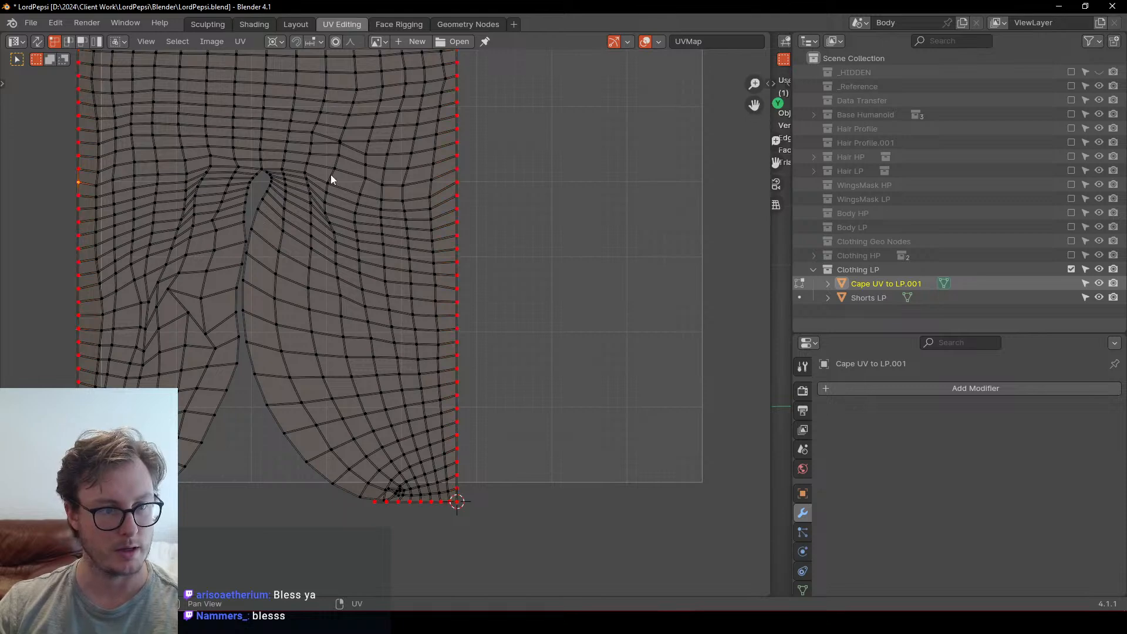
pyautogui.keyDown('alt'); pyautogui.keyDown('shift'); pyautogui.click(317, 176); pyautogui.keyUp('shift'); pyautogui.keyUp('alt')
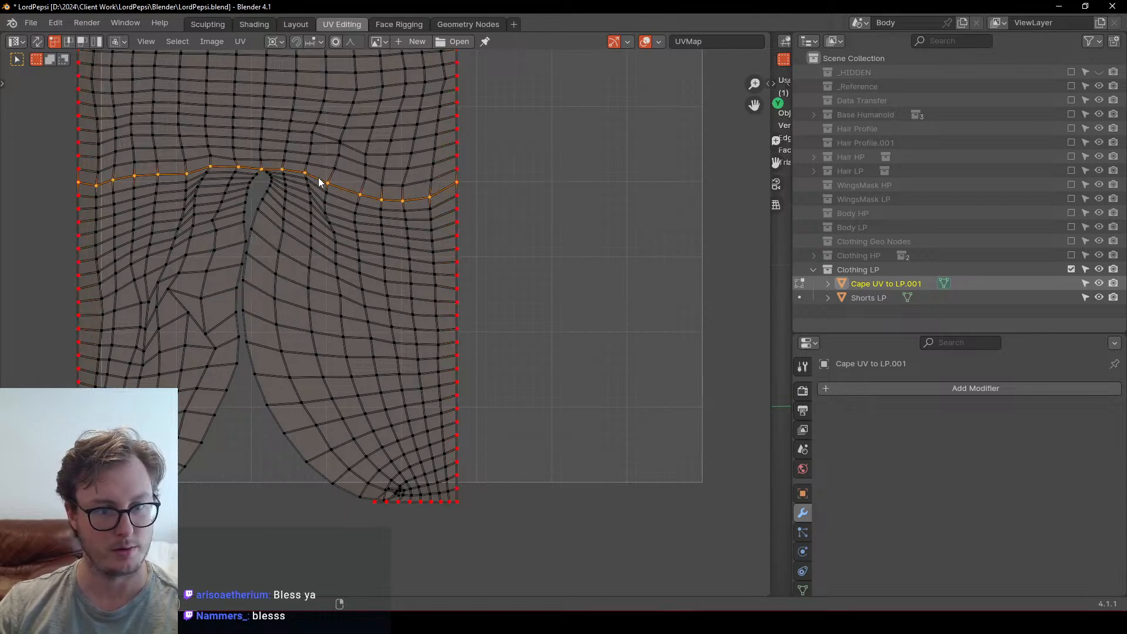
pyautogui.press('s')
pyautogui.press('y')
pyautogui.press('0')
pyautogui.press('Return')
pyautogui.hotkey('ctrl', 'z')
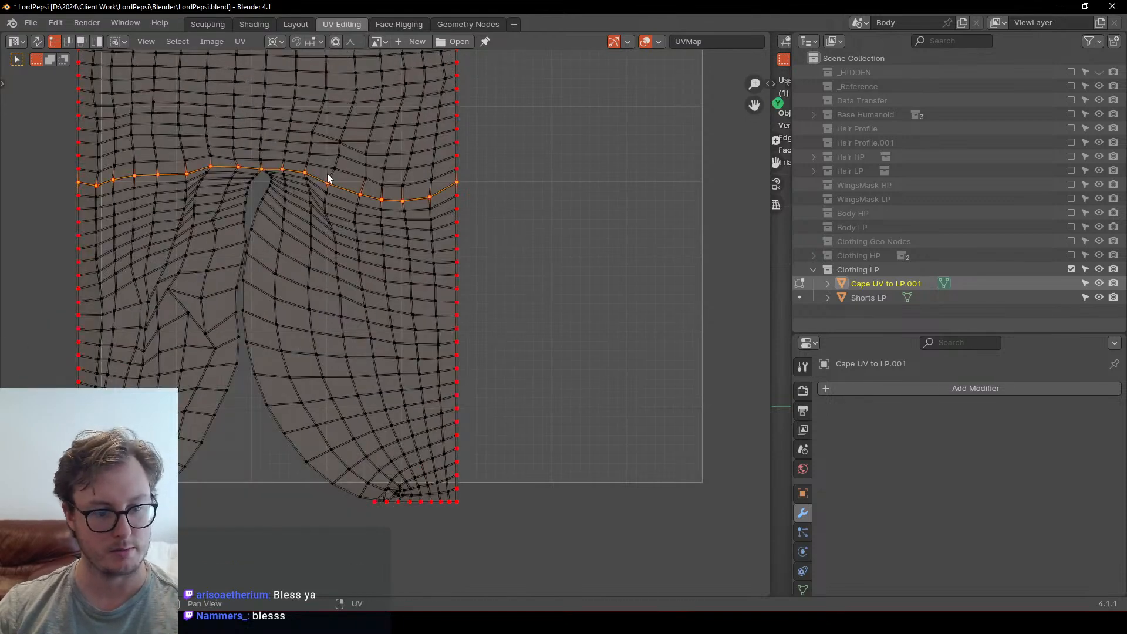
pyautogui.hotkey('ctrl', 'z')
pyautogui.hotkey('ctrl', 'z')
# Step: Snap the 2D cursor to the left end vertex of the loop above the split and flatten the loop with a Y scale of 0
pyautogui.hotkey('shift', 's')
pyautogui.click(403, 281)
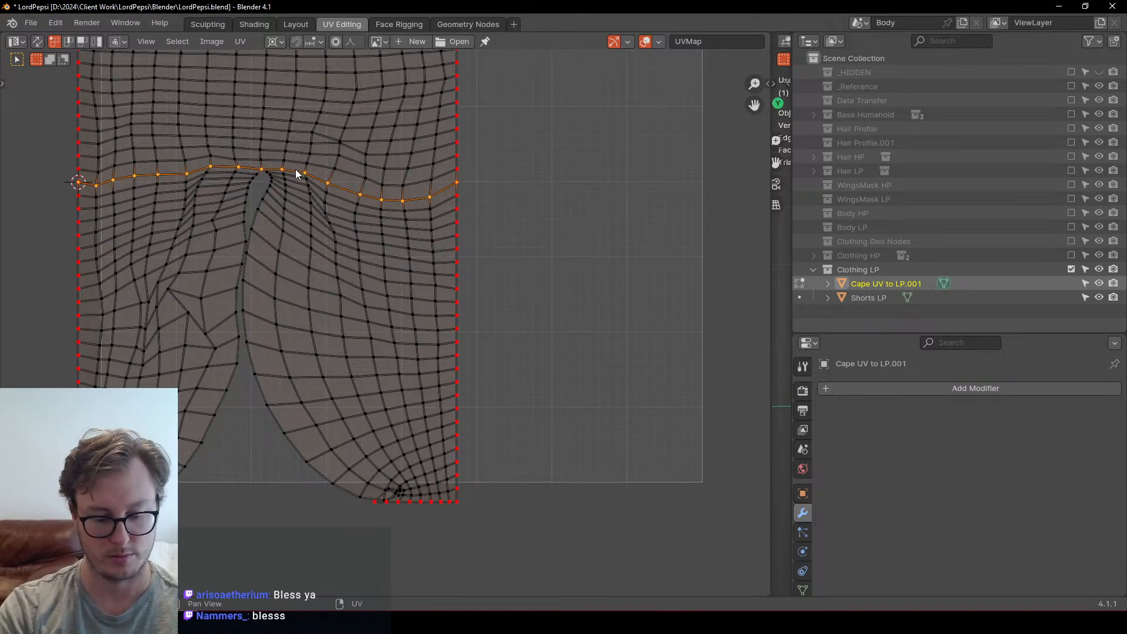
pyautogui.press('s')
pyautogui.press('y')
pyautogui.press('0')
pyautogui.press('Return')
# Step: Distribute the flattened loop's vertices evenly and unwrap the island again
pyautogui.press('q')
pyautogui.click(296, 170)
pyautogui.press('u')
pyautogui.click(295, 169)
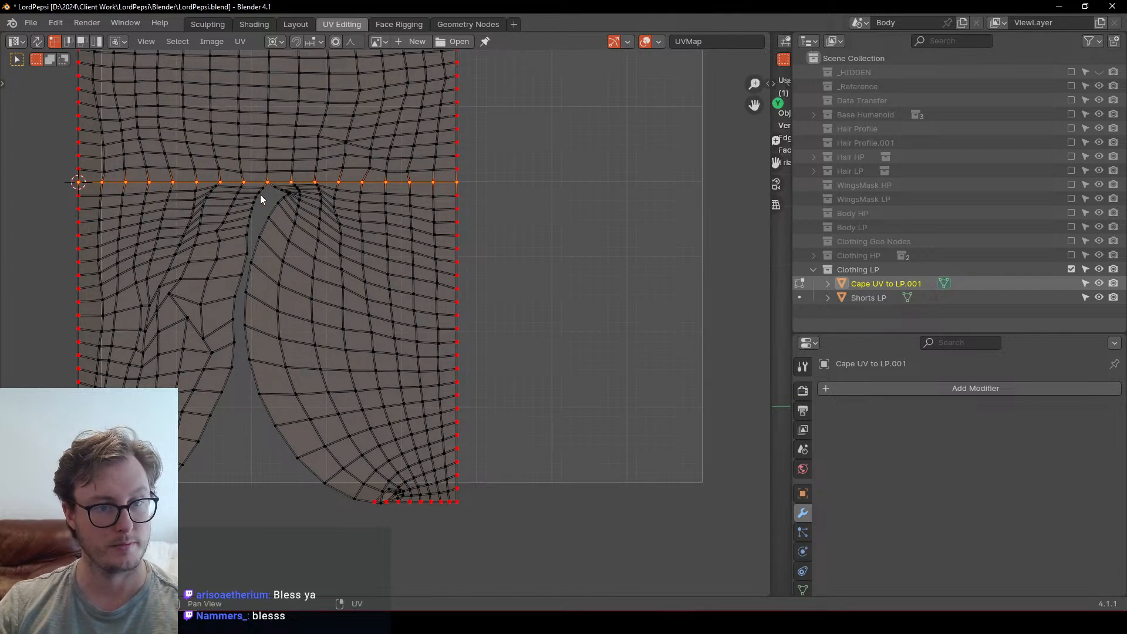
# Step: Distribute the right strip's inner edge into a straight, evenly spaced line from the split's apex to the bottom edge, updating the unwrap
pyautogui.keyDown('ctrl'); pyautogui.click(369, 506); pyautogui.keyUp('ctrl')
pyautogui.hotkey('ctrl', 'z')
pyautogui.keyDown('alt'); pyautogui.click(273, 468); pyautogui.keyUp('alt')
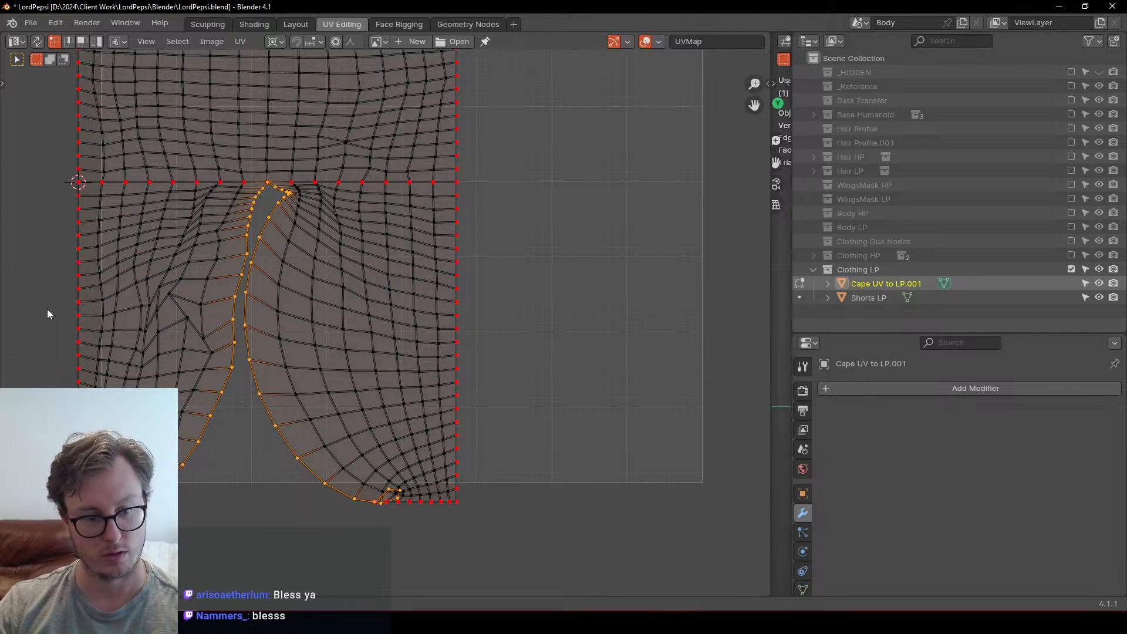
pyautogui.keyDown('ctrl'); pyautogui.moveTo(47, 309); pyautogui.dragTo(253, 533); pyautogui.keyUp('ctrl')
pyautogui.moveTo(12, 137); pyautogui.dragTo(239, 535, button='middle')
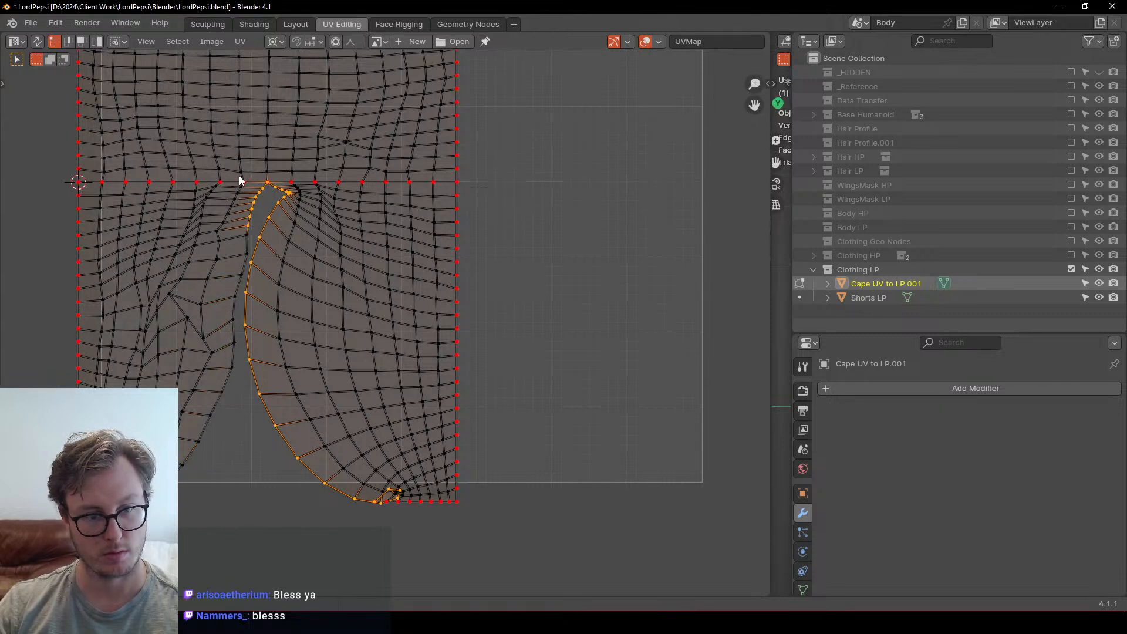
pyautogui.press('q')
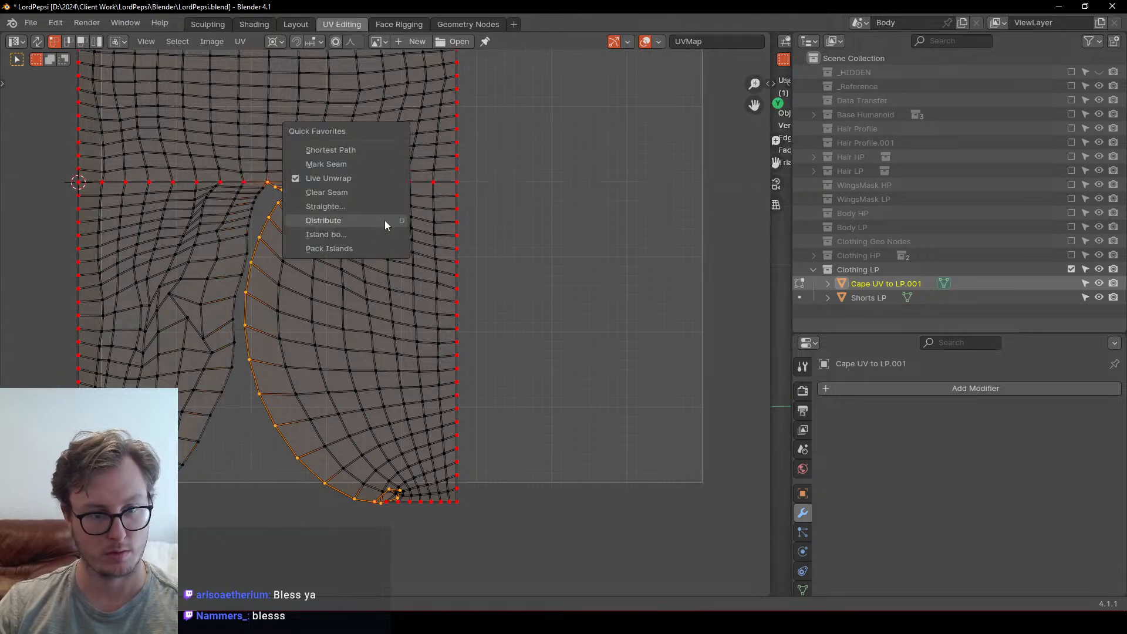
pyautogui.click(385, 220)
pyautogui.hotkey('ctrl', 'z')
pyautogui.hotkey('ctrl', 'z')
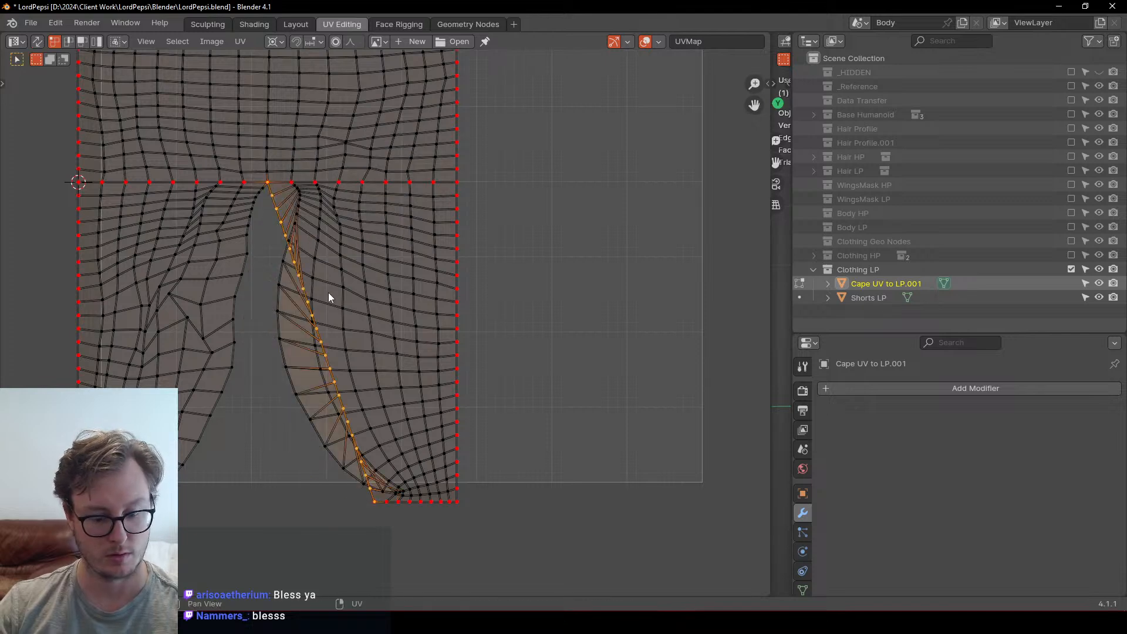
pyautogui.press('g')
pyautogui.click(328, 292)
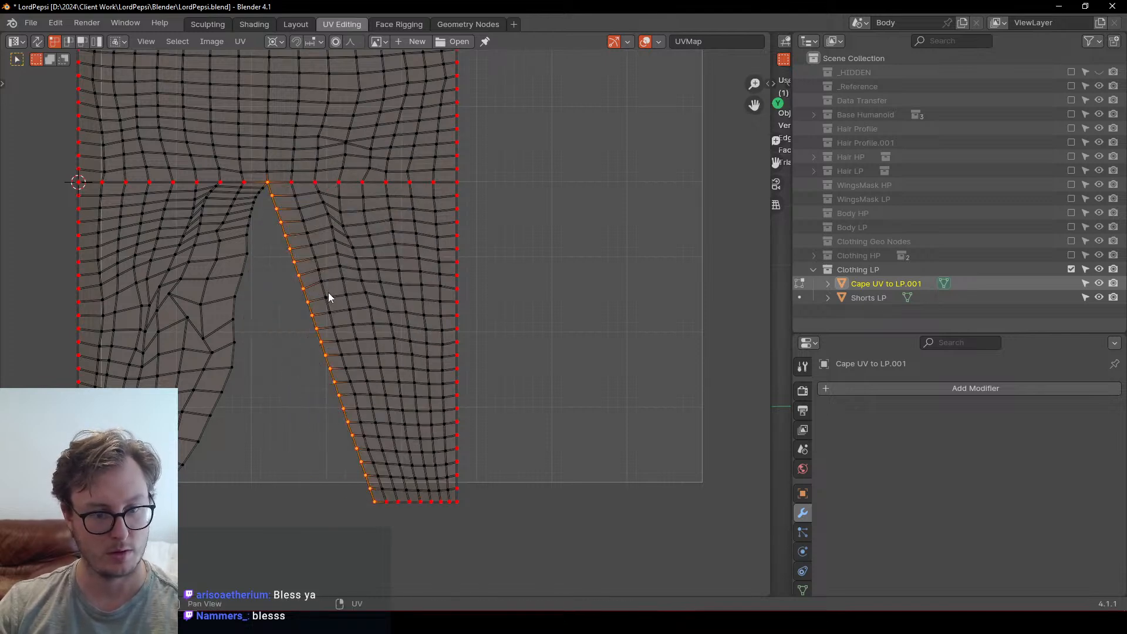
# Step: Straighten and evenly space the left strip's inner edge from the split's apex to the bottom edge
pyautogui.click(269, 184)
pyautogui.keyDown('ctrl'); pyautogui.click(147, 509); pyautogui.keyUp('ctrl')
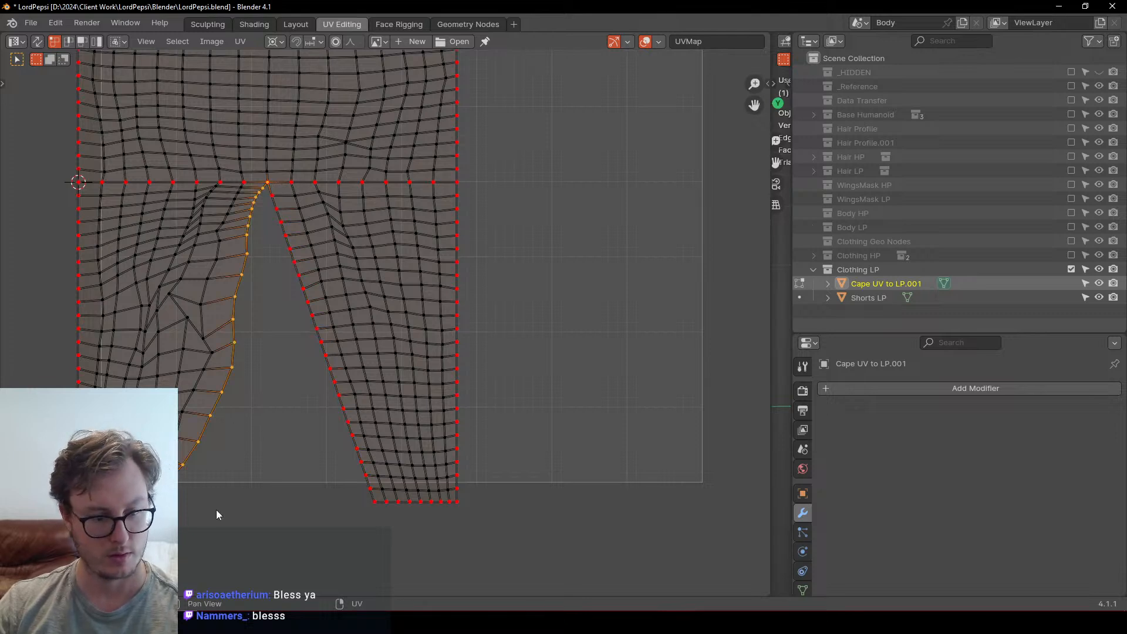
pyautogui.hotkey('shift', 'w')
pyautogui.click(278, 430)
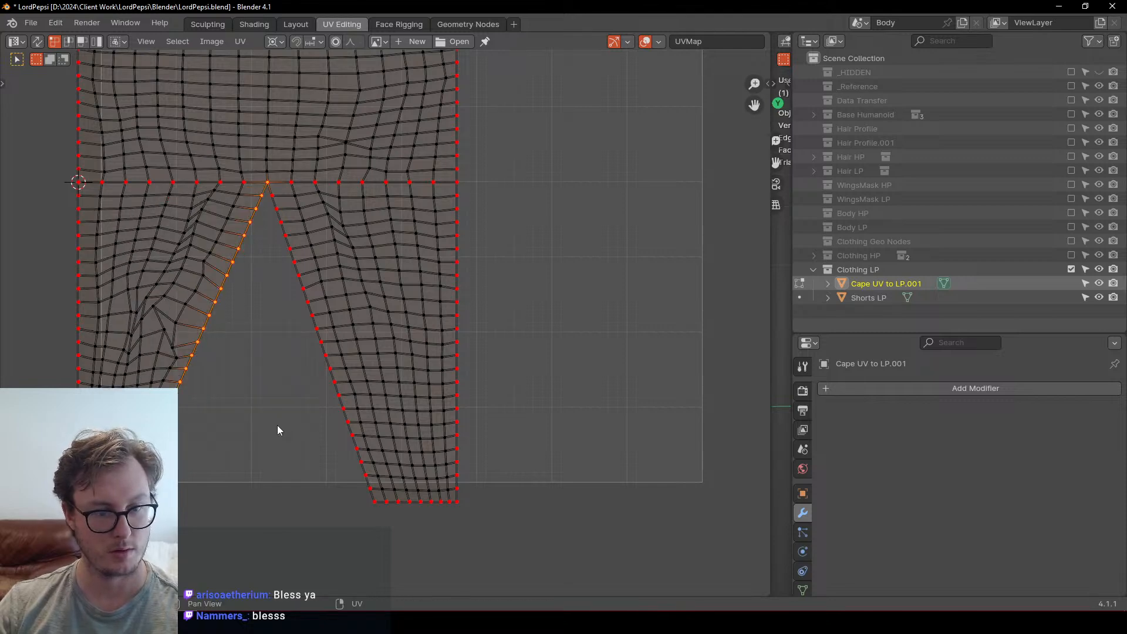
# Step: Snap the 2D cursor to the vertex at the apex of the split
pyautogui.moveTo(277, 425); pyautogui.dragTo(299, 517, button='middle')
pyautogui.scroll(-2, 321, 328)
pyautogui.moveTo(287, 363); pyautogui.dragTo(313, 301, button='middle')
pyautogui.scroll(1, 313, 305)
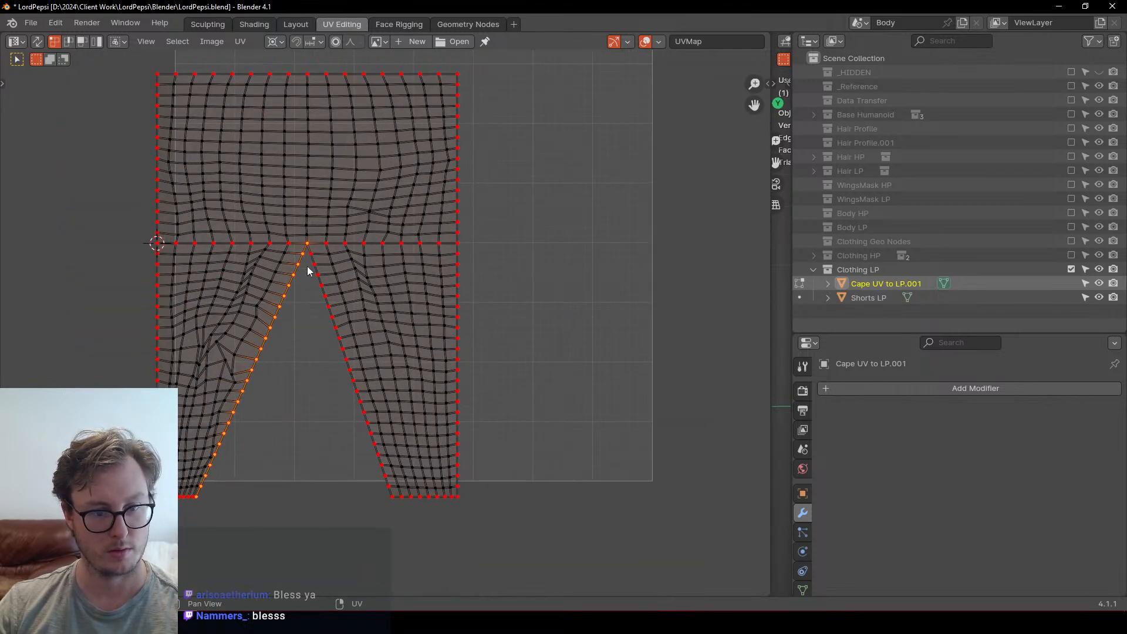
pyautogui.click(307, 236)
pyautogui.click(308, 243)
pyautogui.hotkey('shift', 's')
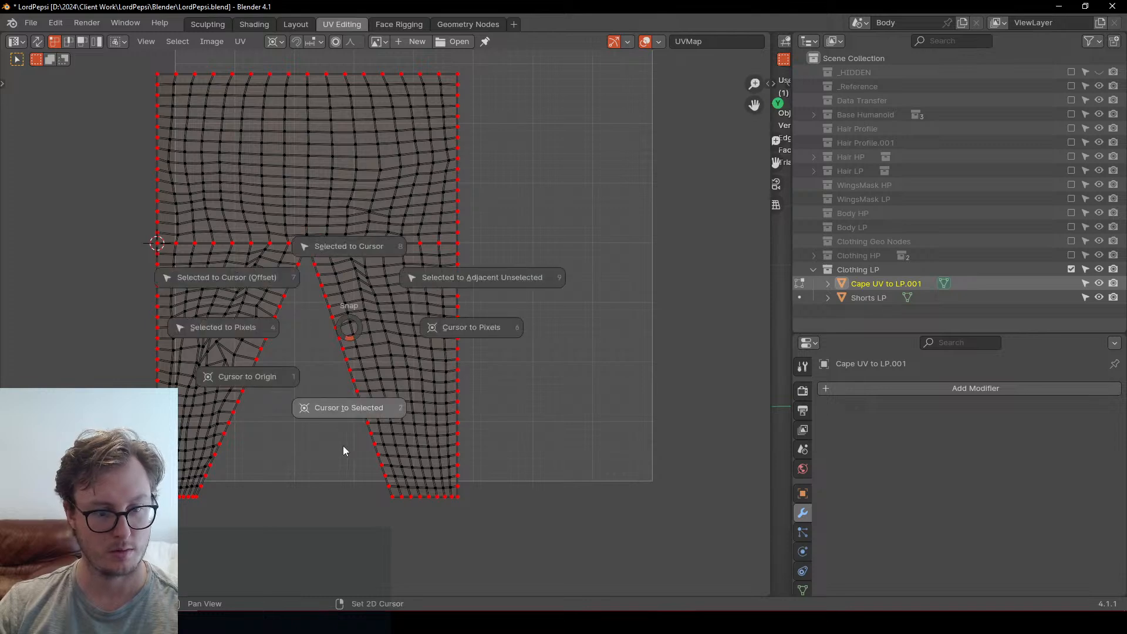
pyautogui.click(343, 446)
# Step: Scale the left strip's inner edge along X toward the split's apex so the gap between the strips narrows
pyautogui.keyDown('alt'); pyautogui.click(207, 488); pyautogui.keyUp('alt')
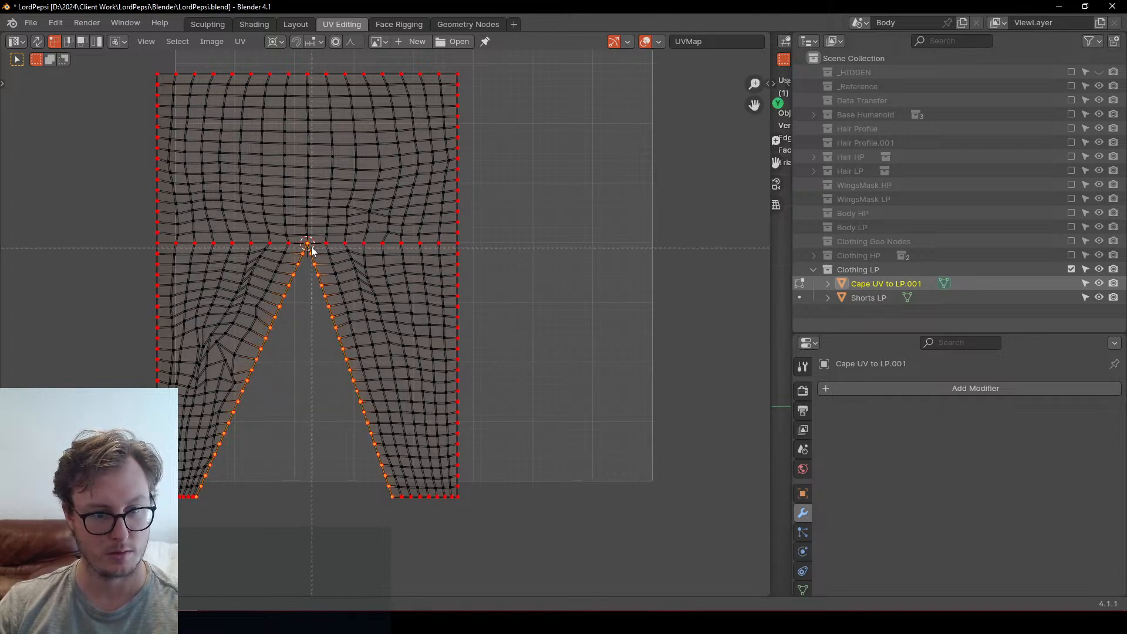
pyautogui.keyDown('ctrl'); pyautogui.moveTo(310, 244); pyautogui.dragTo(478, 519); pyautogui.keyUp('ctrl')
pyautogui.press('s')
pyautogui.press('x')
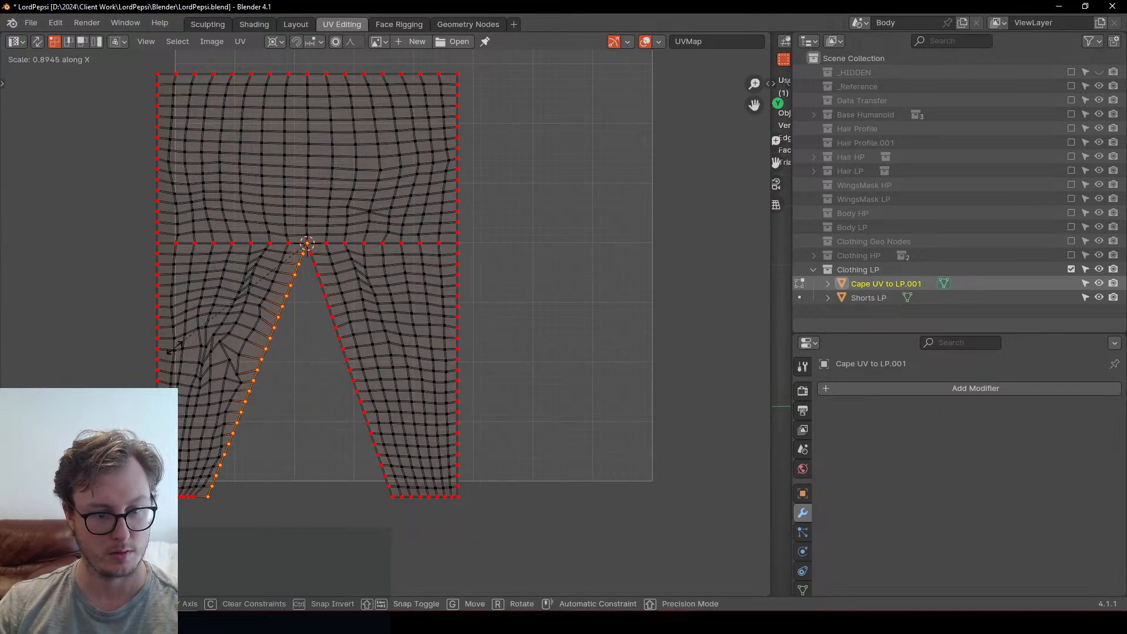
pyautogui.click(205, 382)
pyautogui.keyDown('alt'); pyautogui.click(202, 496); pyautogui.keyUp('alt')
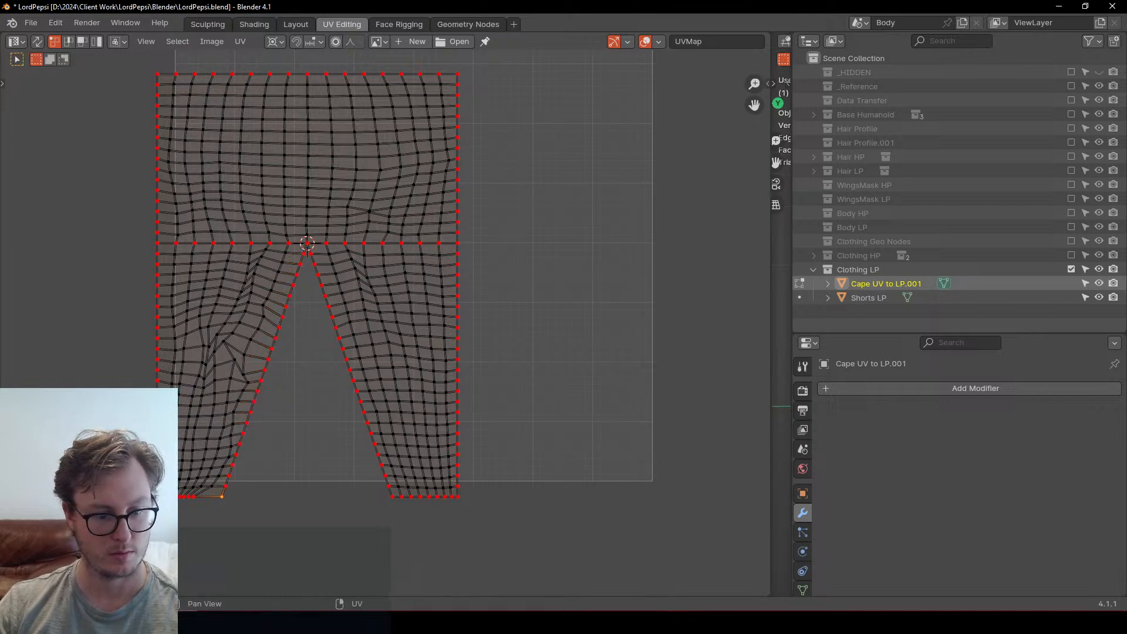
pyautogui.moveTo(337, 283); pyautogui.dragTo(365, 379, button='middle')
pyautogui.scroll(1, 424, 327)
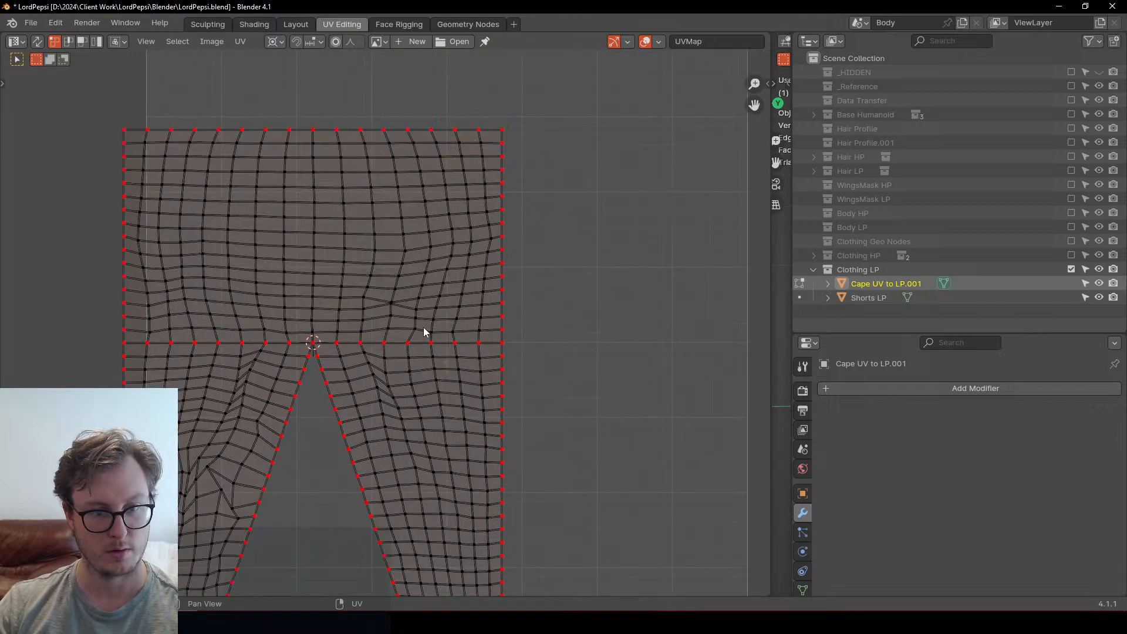
# Step: Scale the whole cape island down and rotate it upside down
pyautogui.scroll(-3, 411, 329)
pyautogui.press('a')
pyautogui.press('s')
pyautogui.click(383, 329)
pyautogui.press('r')
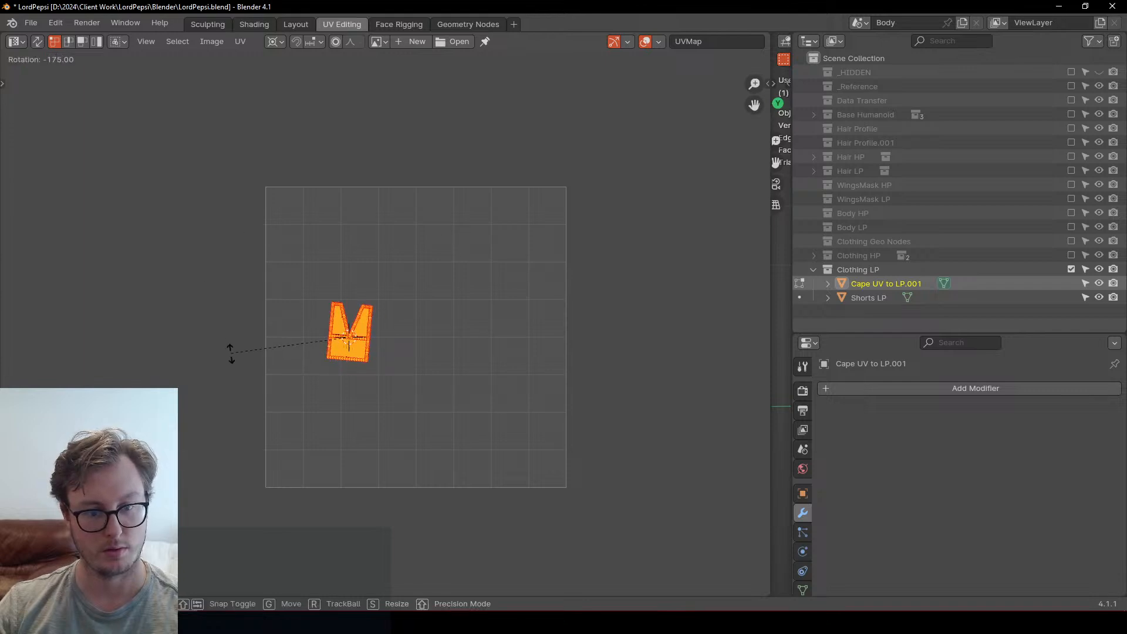
pyautogui.click(235, 368)
# Step: Enlarge the cape island slightly and move it just outside the right side of the UV tile
pyautogui.press('s')
pyautogui.click(503, 468)
pyautogui.press('g')
pyautogui.click(596, 422)
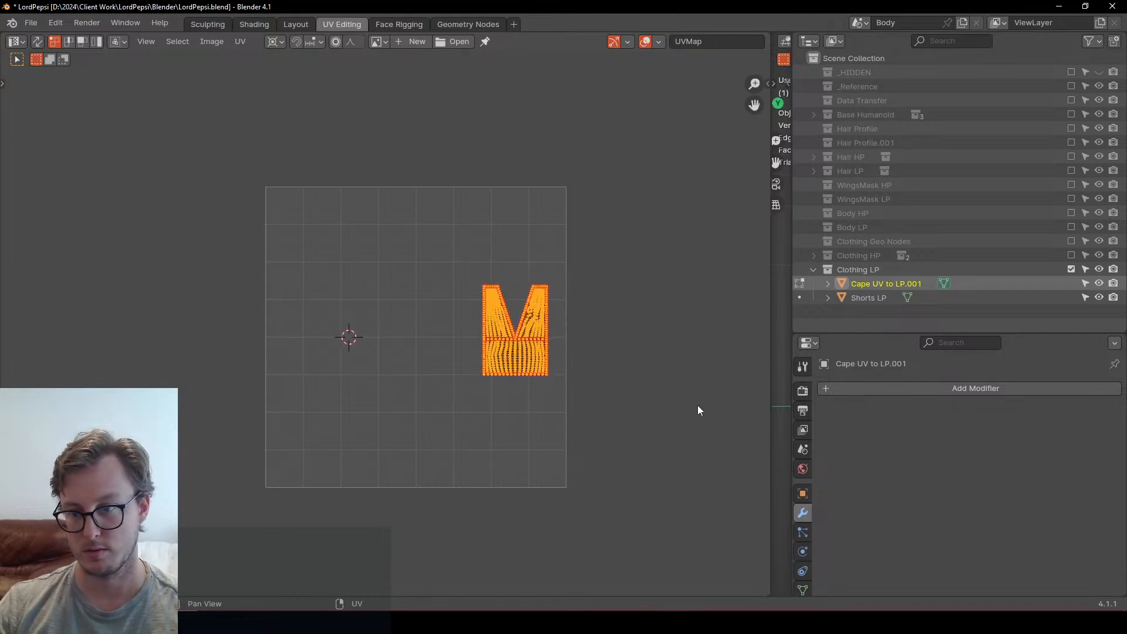
pyautogui.press('g')
pyautogui.click(541, 408)
# Step: Leave Edit Mode, enlarge the 3D viewport to show the cape and shorts, and save the file
pyautogui.press('Tab')
pyautogui.scroll(-4, 512, 354)
pyautogui.moveTo(512, 354); pyautogui.dragTo(431, 346, button='middle')
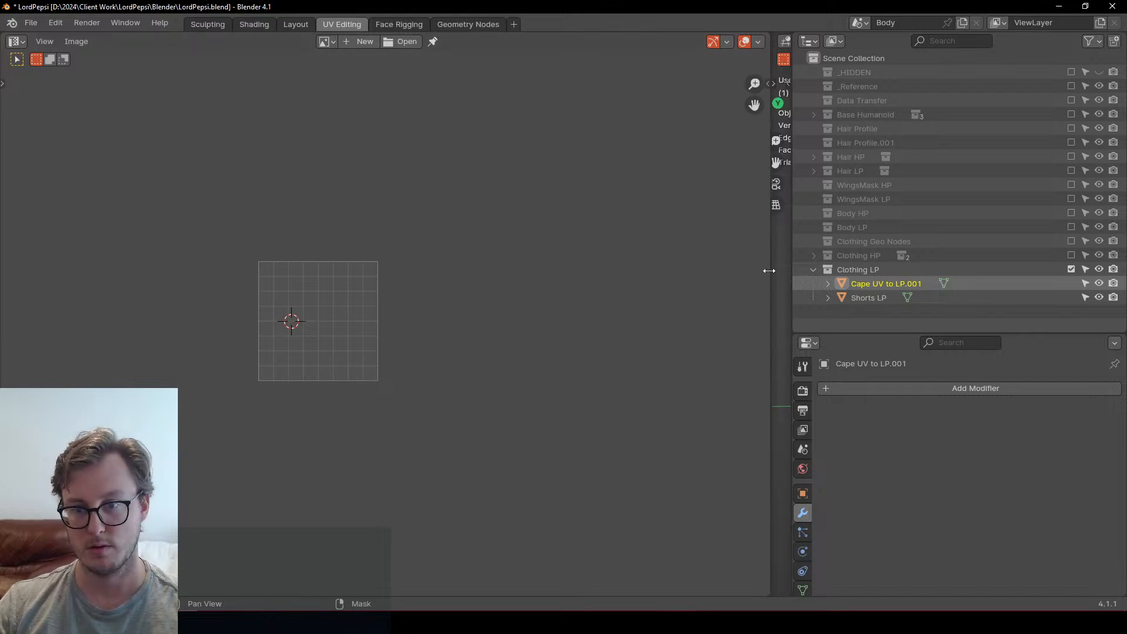
pyautogui.moveTo(771, 247); pyautogui.dragTo(78, 247)
pyautogui.moveTo(291, 322); pyautogui.dragTo(492, 298, button='middle')
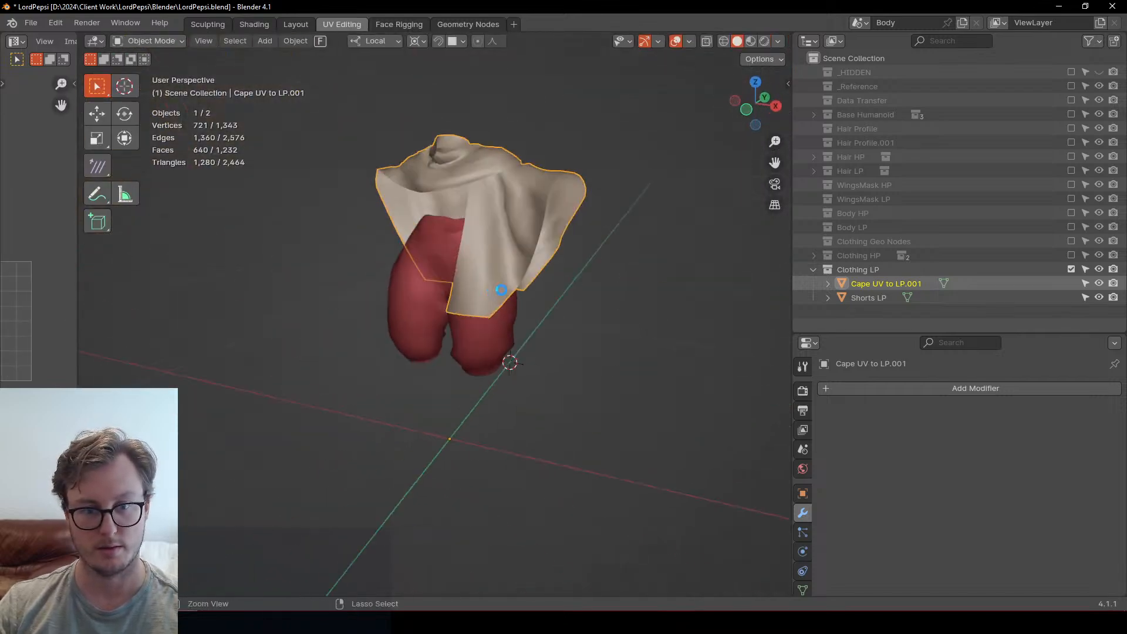
pyautogui.hotkey('ctrl', 's')
# Step: Rename the cape object to Cape LP and save the file
pyautogui.moveTo(360, 388); pyautogui.dragTo(446, 332, button='middle')
pyautogui.doubleClick(864, 285)
pyautogui.write('Cape LP')
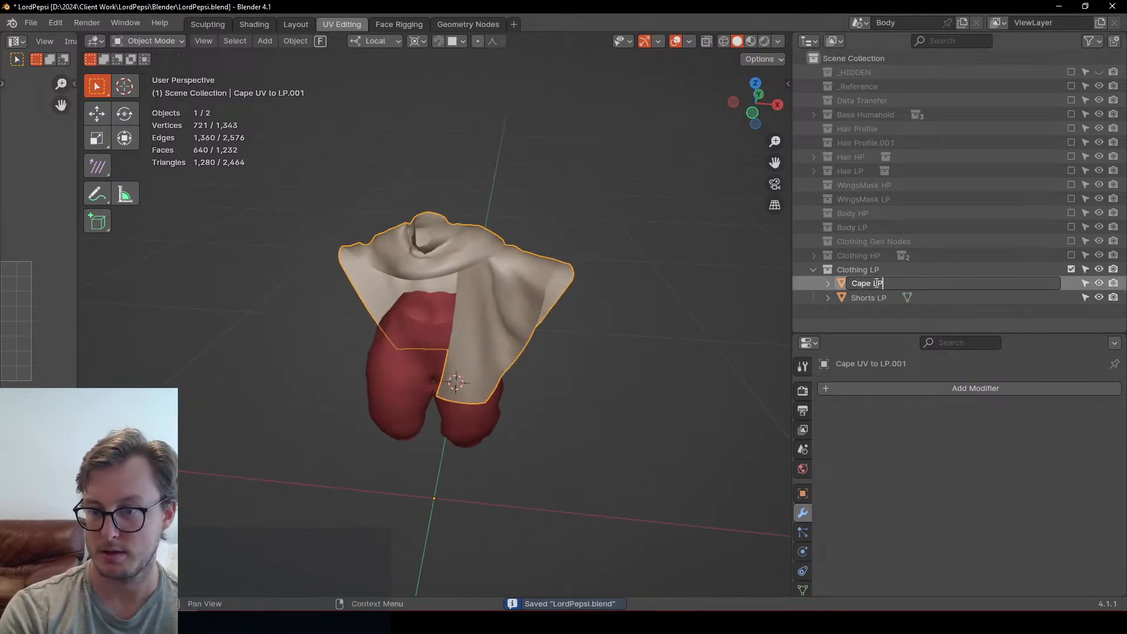
pyautogui.press('Return')
pyautogui.hotkey('ctrl', 's')
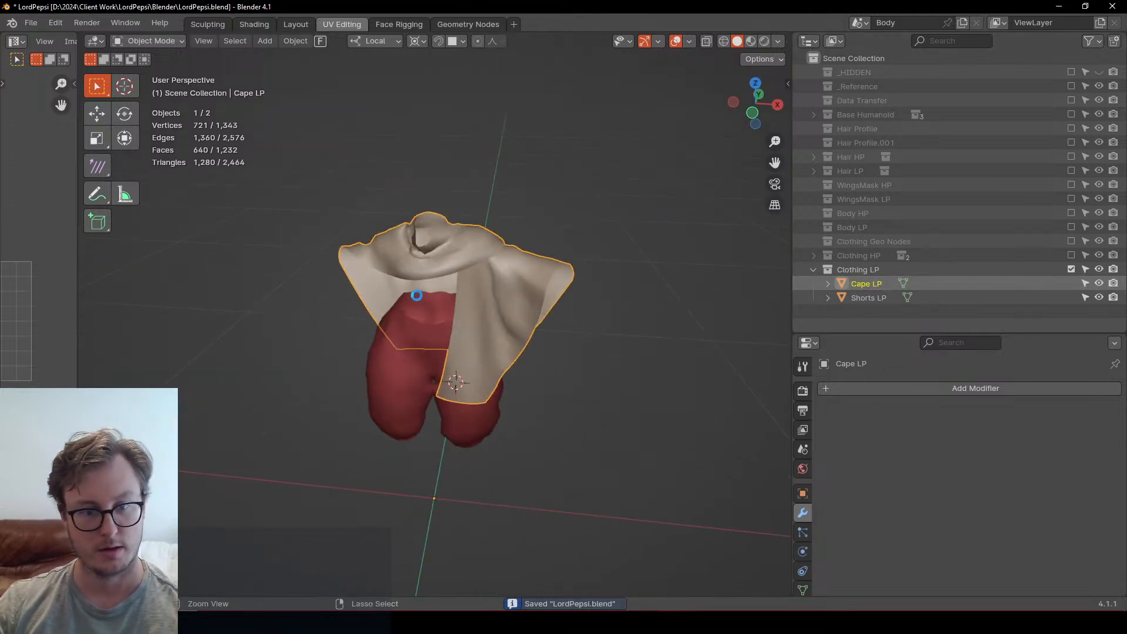
# Step: Open the cape and shorts together in Edit Mode and enlarge the UV editor to show both islands
pyautogui.moveTo(528, 353); pyautogui.dragTo(352, 302, button='middle')
pyautogui.moveTo(638, 378); pyautogui.dragTo(551, 411, button='middle')
pyautogui.scroll(-4, 617, 453)
pyautogui.press('a')
pyautogui.press('Tab')
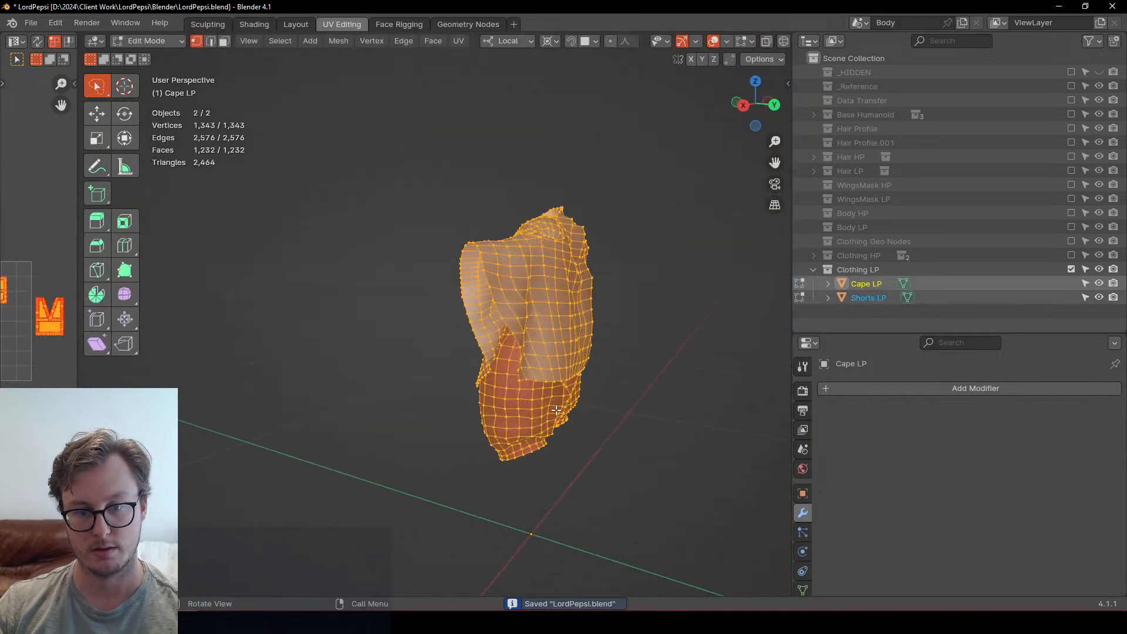
pyautogui.moveTo(77, 352); pyautogui.dragTo(618, 362)
pyautogui.scroll(3, 382, 369)
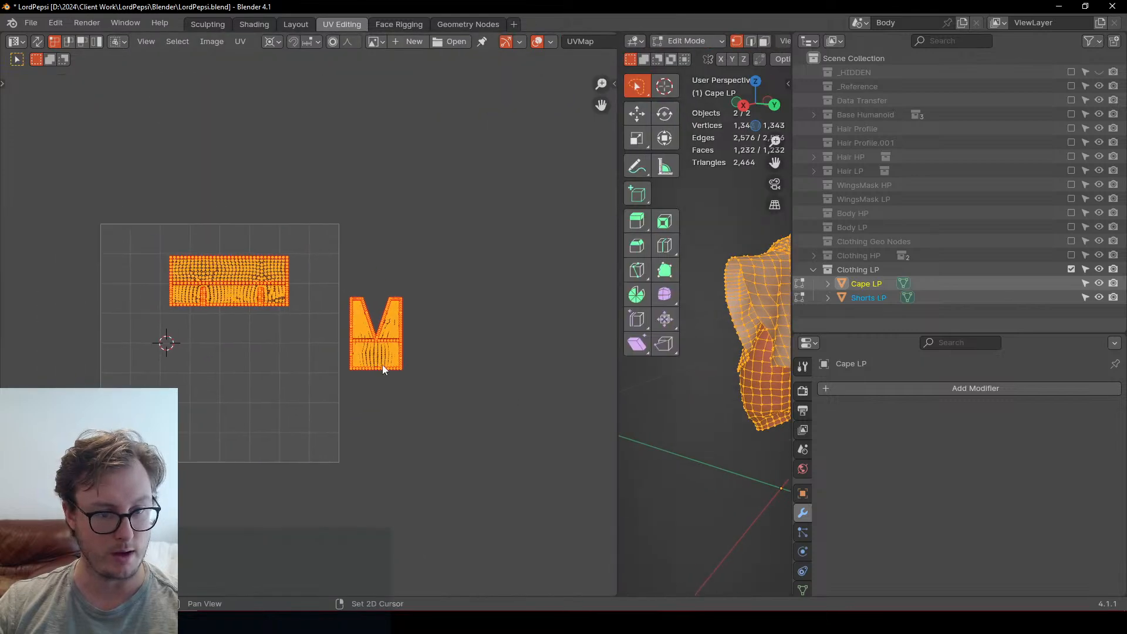
# Step: Switch UV selection to whole islands, select both clothing islands, and average their island scale
pyautogui.click(98, 43)
pyautogui.click(277, 264)
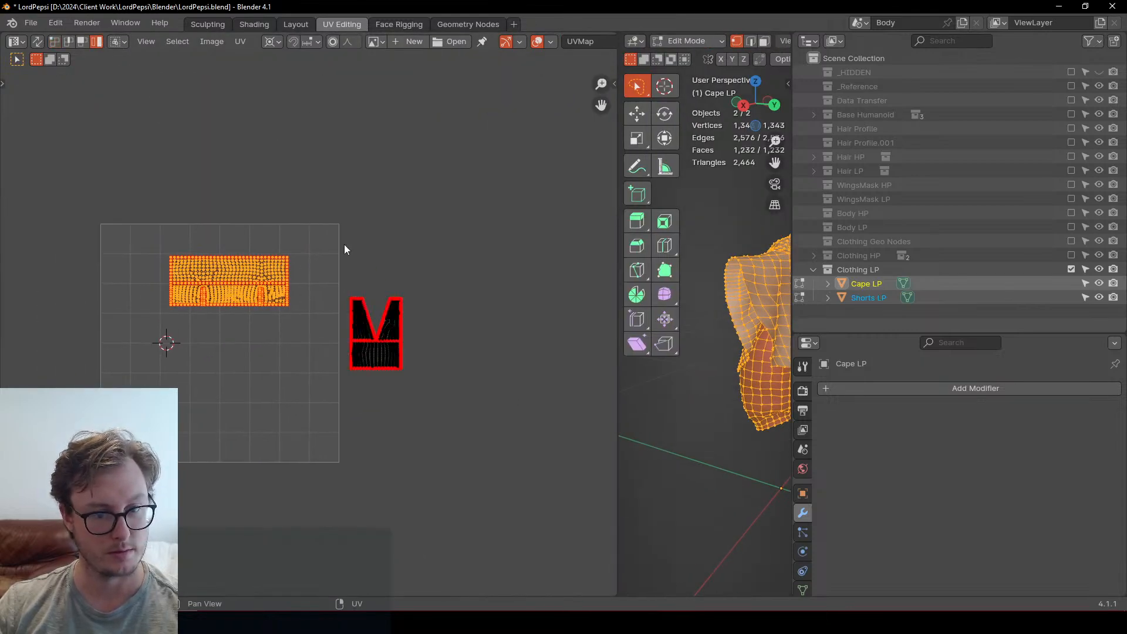
pyautogui.press('a')
pyautogui.click(240, 41)
pyautogui.click(308, 319)
pyautogui.moveTo(260, 267); pyautogui.dragTo(361, 330, button='middle')
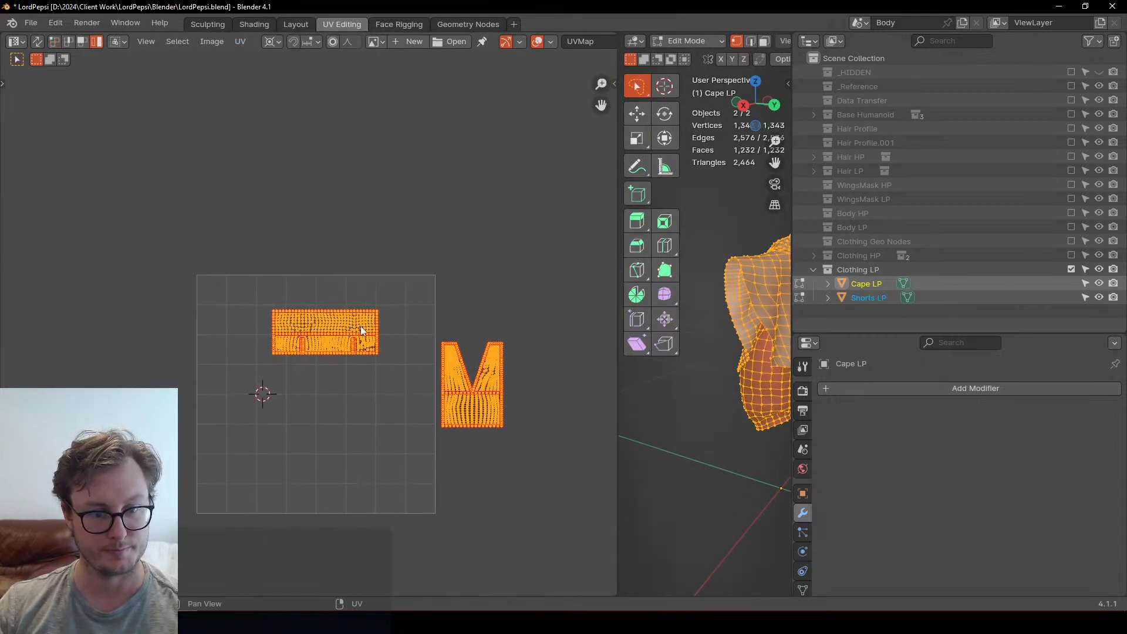
# Step: Move the shorts island to the upper-left area of the UV tile and the cape island directly beneath it
pyautogui.press('g')
pyautogui.click(302, 305)
pyautogui.click(435, 341)
pyautogui.press('g')
pyautogui.click(320, 350)
# Step: Rotate the cape island a quarter turn clockwise, set the pivot to Median Point, and left-align the island just below the shorts island
pyautogui.press('r')
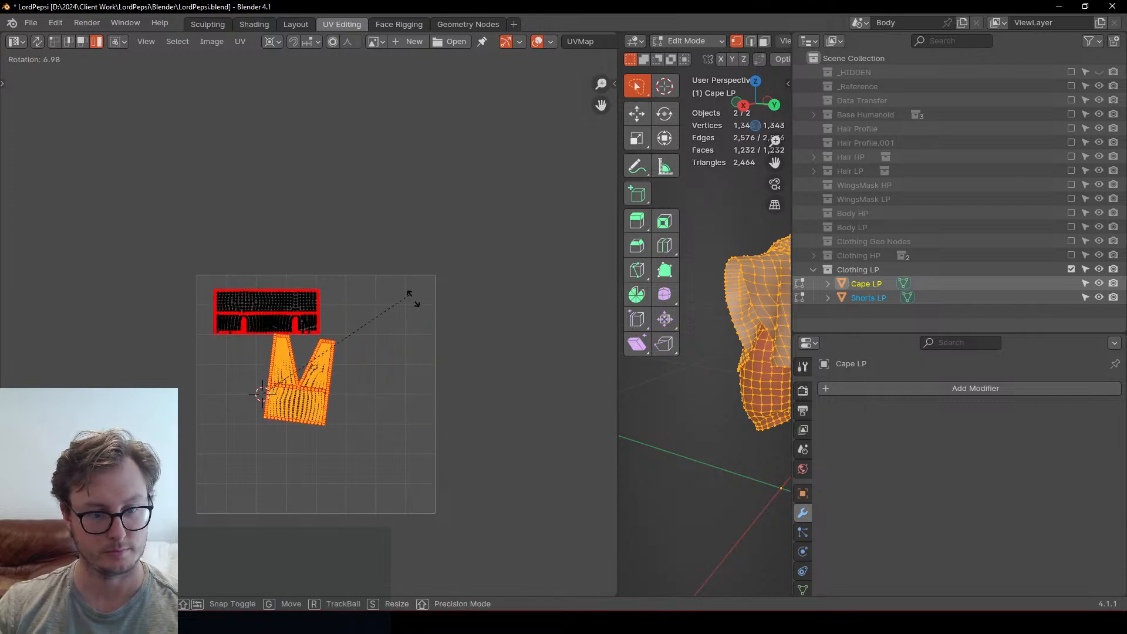
pyautogui.click(362, 519)
pyautogui.press('.')
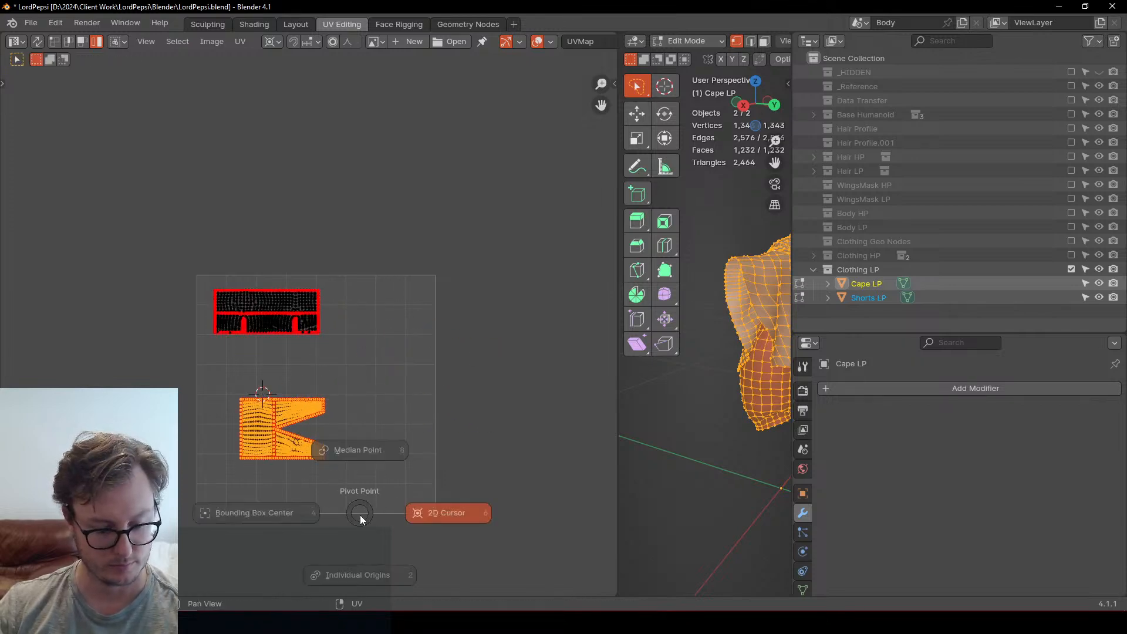
pyautogui.click(355, 510)
pyautogui.scroll(4, 352, 507)
pyautogui.press('g')
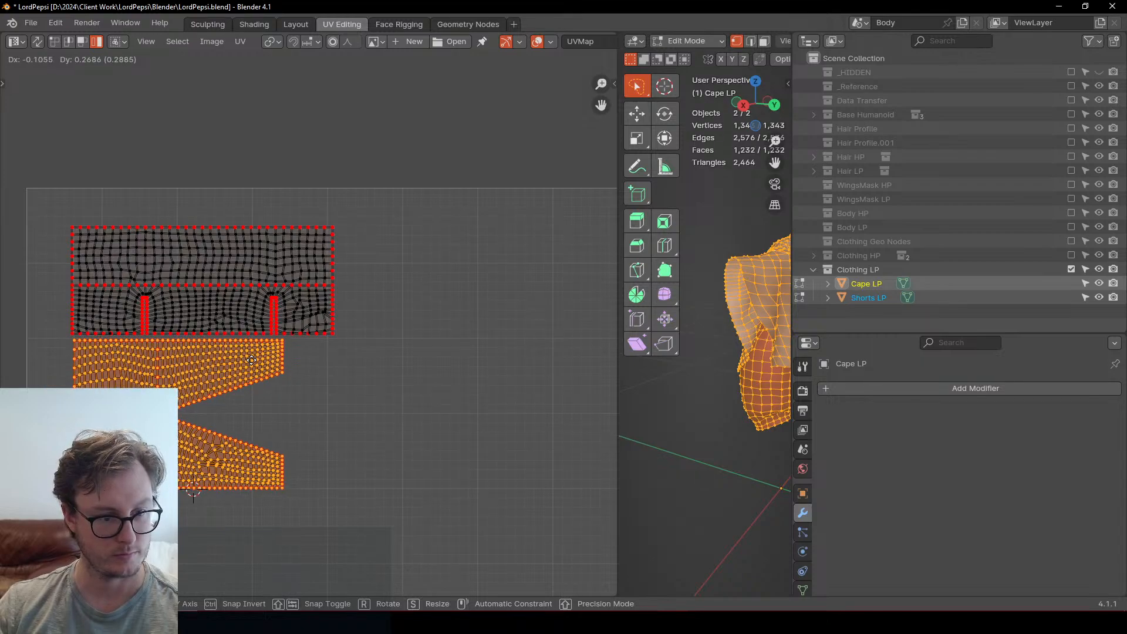
pyautogui.click(251, 360)
# Step: Enlarge both islands together and position them so they nearly fill the height and width of the UV tile
pyautogui.scroll(-3, 264, 276)
pyautogui.press('a')
pyautogui.press('s')
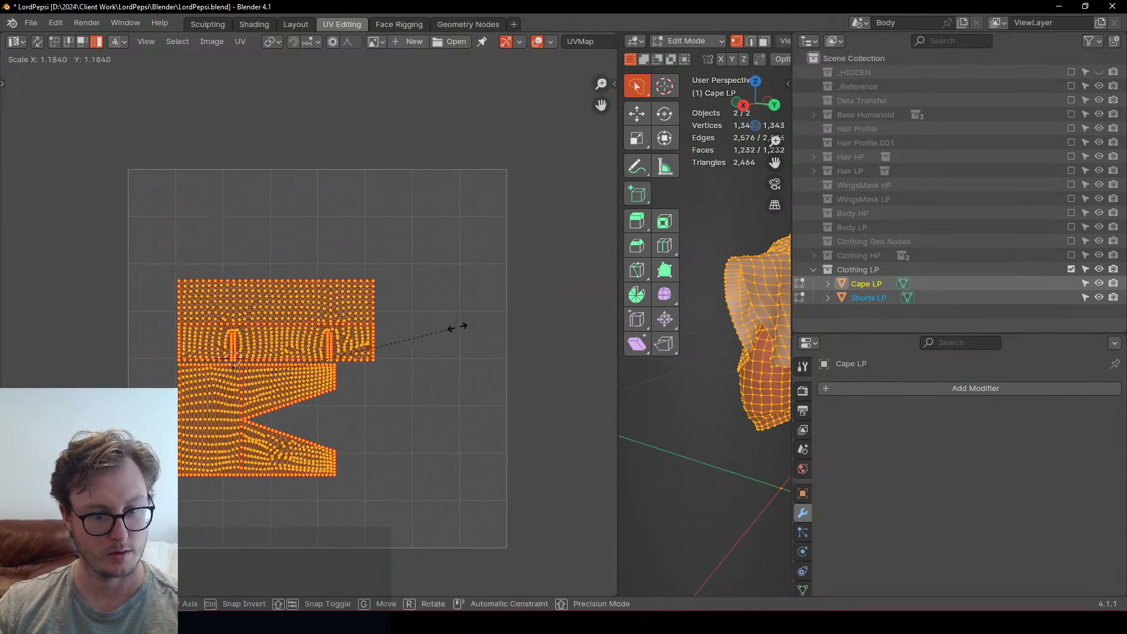
pyautogui.click(487, 319)
pyautogui.press('g')
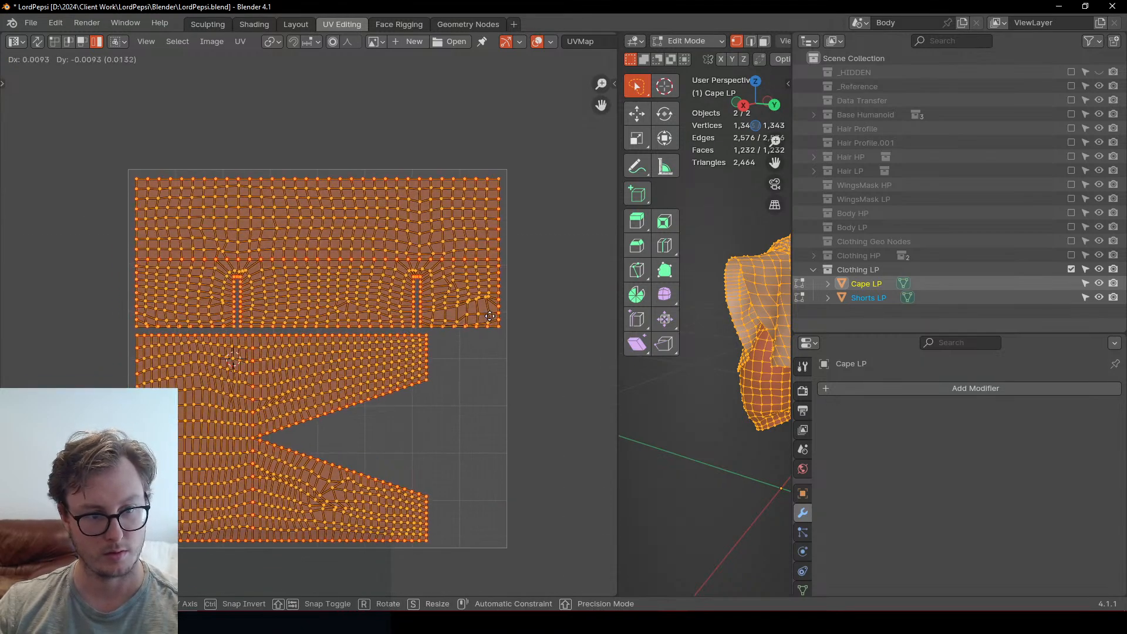
pyautogui.click(487, 314)
pyautogui.press('g')
pyautogui.click(479, 316)
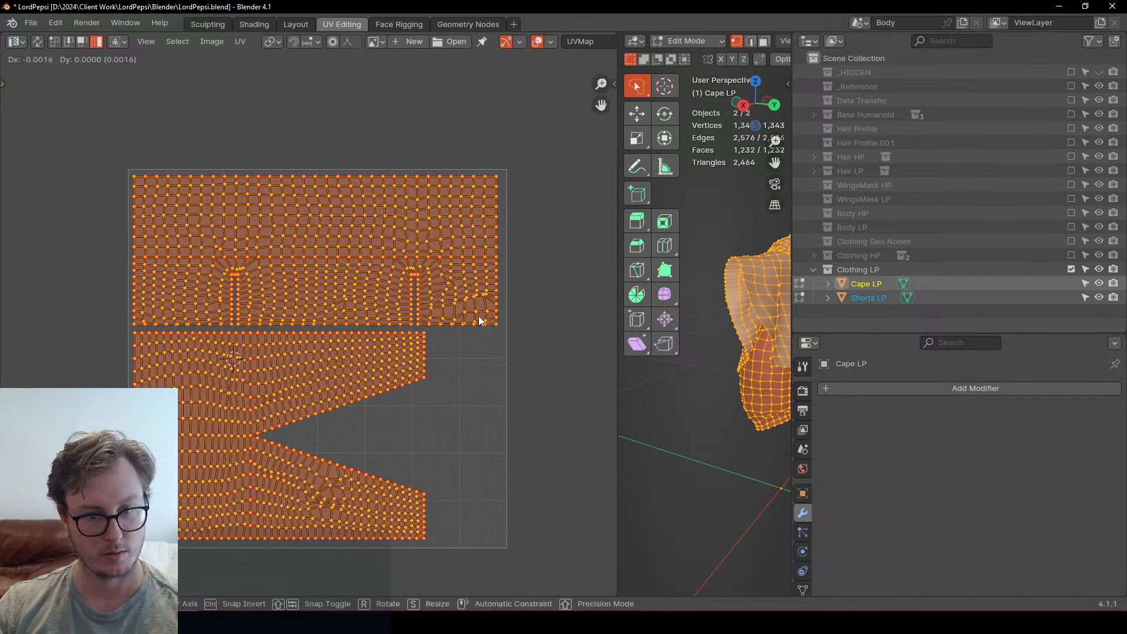
pyautogui.click(479, 320)
pyautogui.press('g')
pyautogui.click(508, 320)
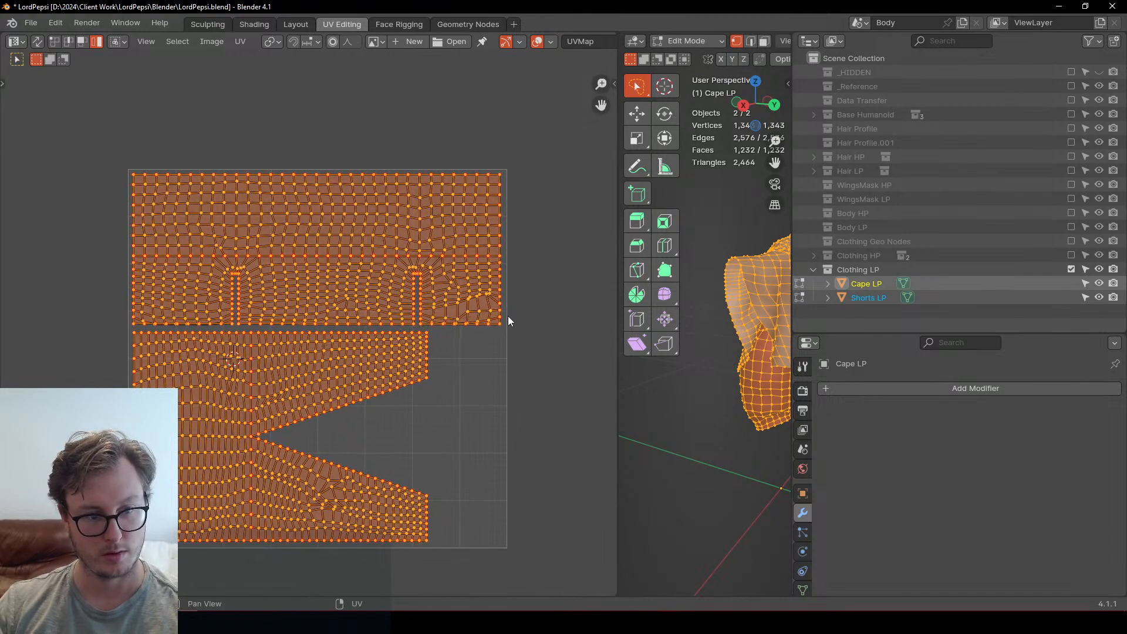
# Step: Select both islands and scale them up slightly about the Median Point to reach the tile's side edges
pyautogui.click(491, 310)
pyautogui.click(371, 381)
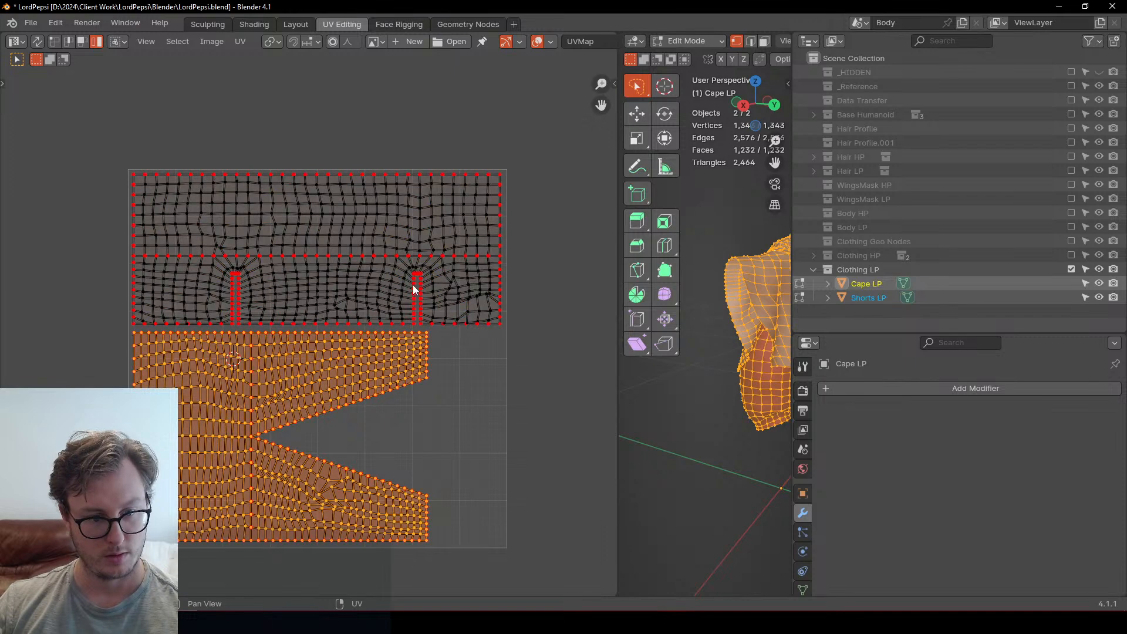
pyautogui.press('a')
pyautogui.press('.')
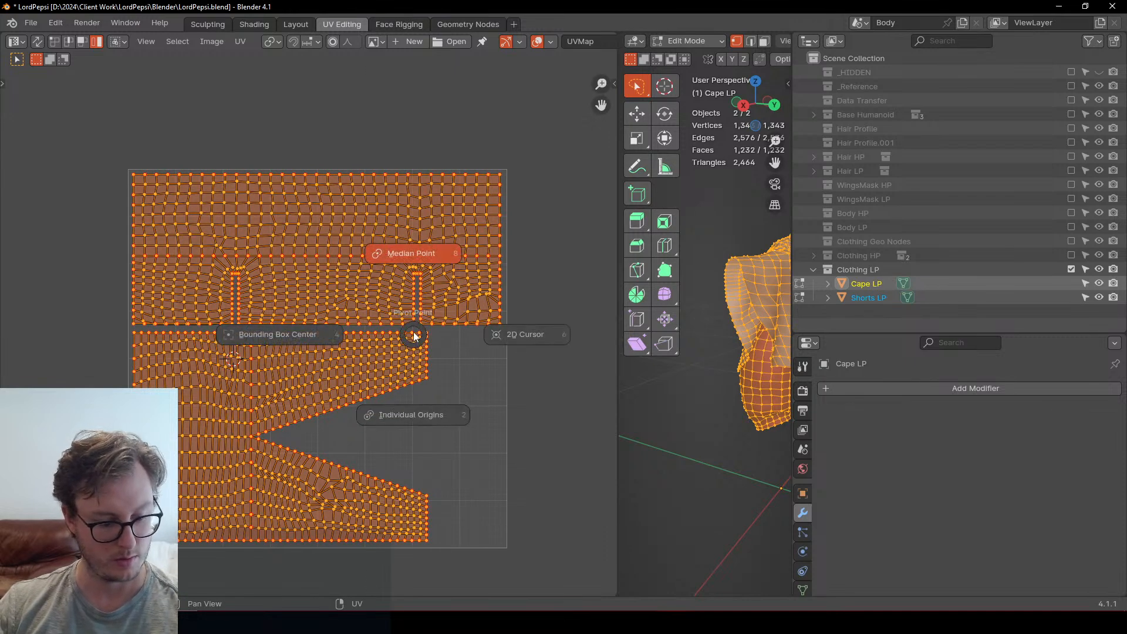
pyautogui.click(438, 228)
pyautogui.press('s')
pyautogui.click(448, 195)
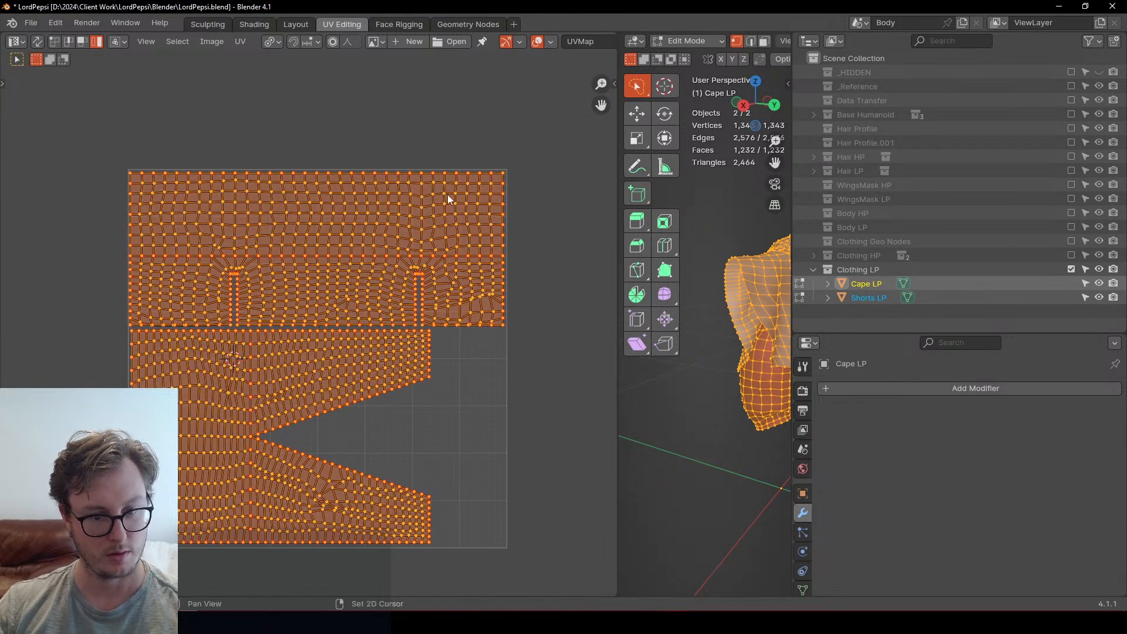
# Step: Shift only the cape island slightly left along X to line up its left edge with the shorts island
pyautogui.press('.')
pyautogui.click(309, 457)
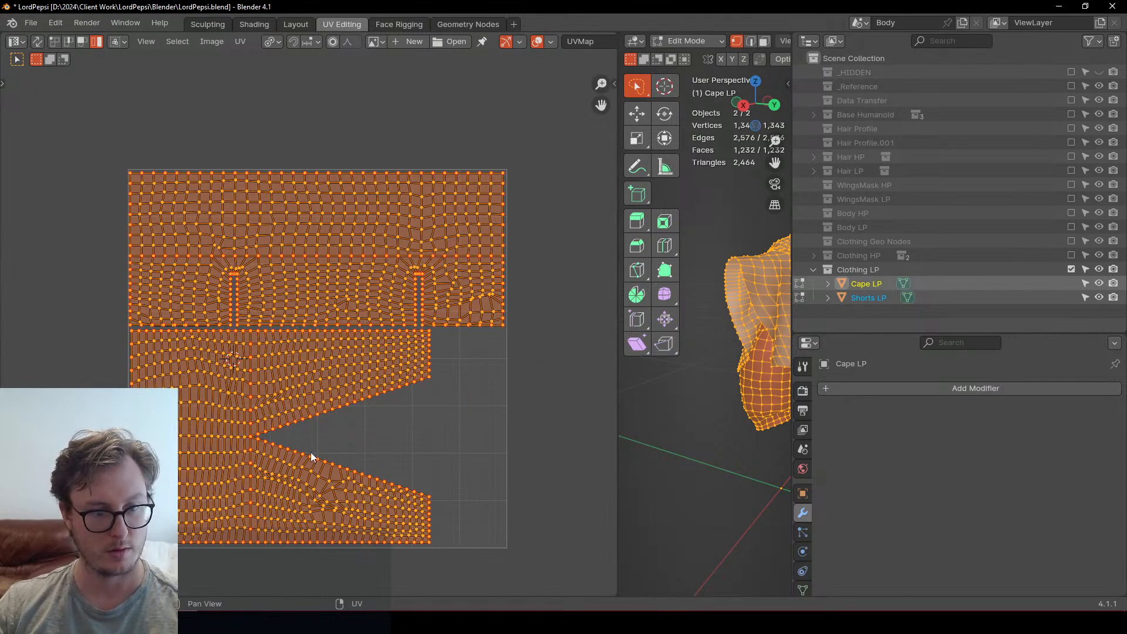
pyautogui.press('g')
pyautogui.rightClick(301, 449)
pyautogui.click(269, 395)
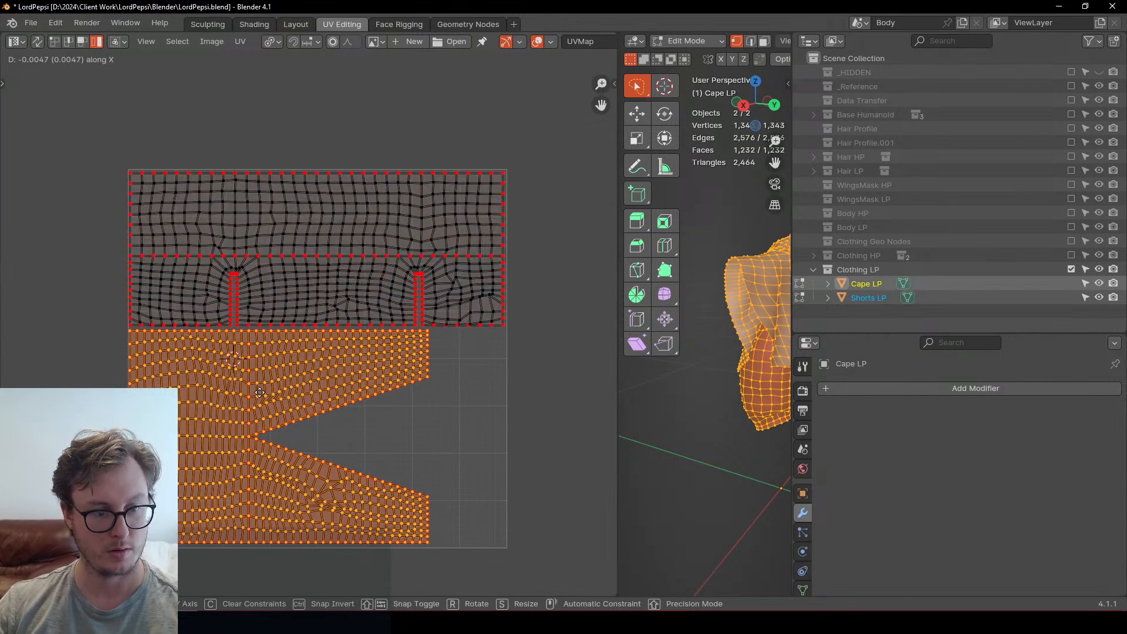
# Step: Shrink both islands together slightly and recentre them to leave a thin margin inside the UV tile
pyautogui.keyDown('shift'); pyautogui.click(301, 314); pyautogui.keyUp('shift')
pyautogui.press('s')
pyautogui.click(512, 258)
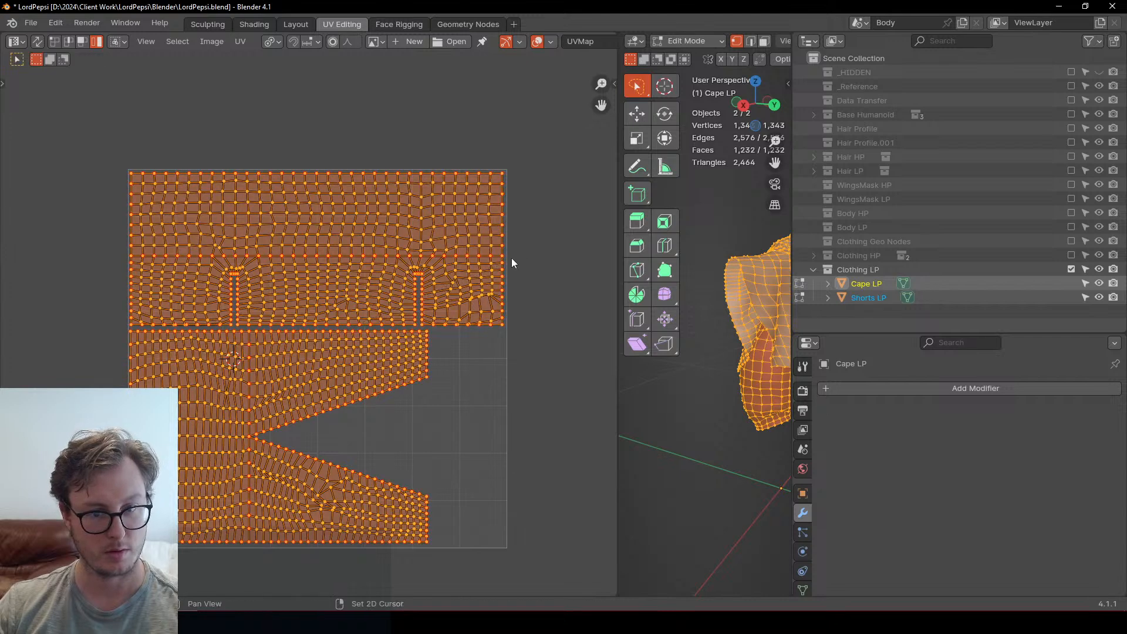
pyautogui.press('g')
pyautogui.click(521, 257)
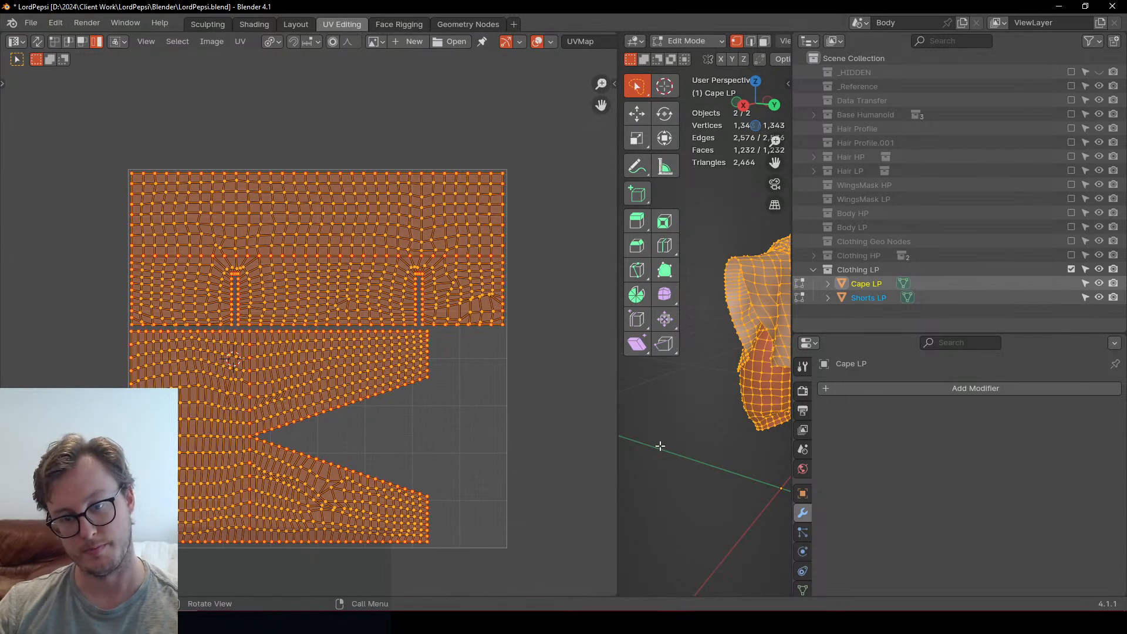
# Step: Enlarge the 3D viewport, leave Edit Mode on the cape and shorts, and save the file
pyautogui.moveTo(617, 444); pyautogui.dragTo(39, 426)
pyautogui.press('Tab')
pyautogui.moveTo(488, 308); pyautogui.dragTo(669, 349, button='middle')
pyautogui.scroll(-3, 564, 352)
pyautogui.hotkey('ctrl', 's')
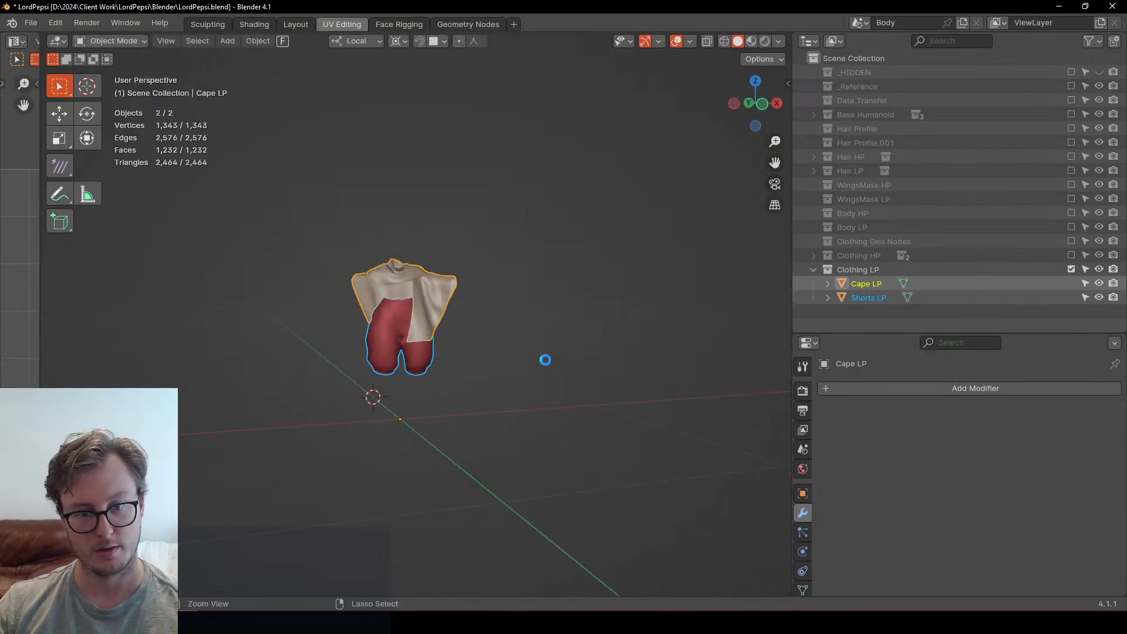
pyautogui.moveTo(490, 351); pyautogui.dragTo(484, 382, button='middle')
pyautogui.scroll(3, 489, 352)
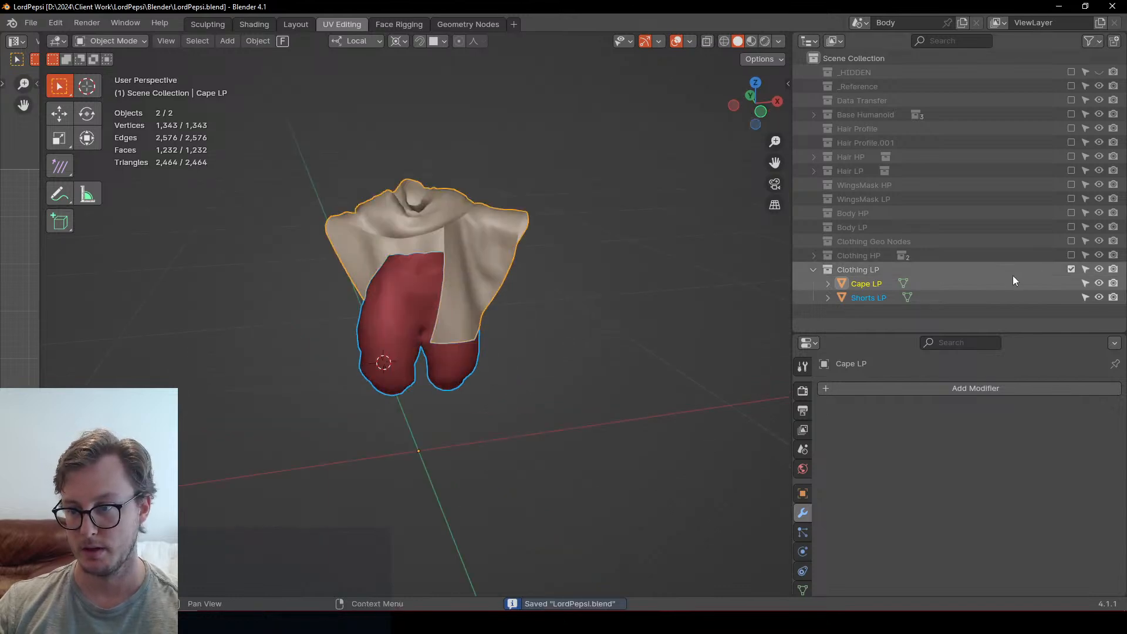
# Step: Include the Clothing HP collection in the view layer, exclude Clothing LP, and save the file
pyautogui.click(1071, 256)
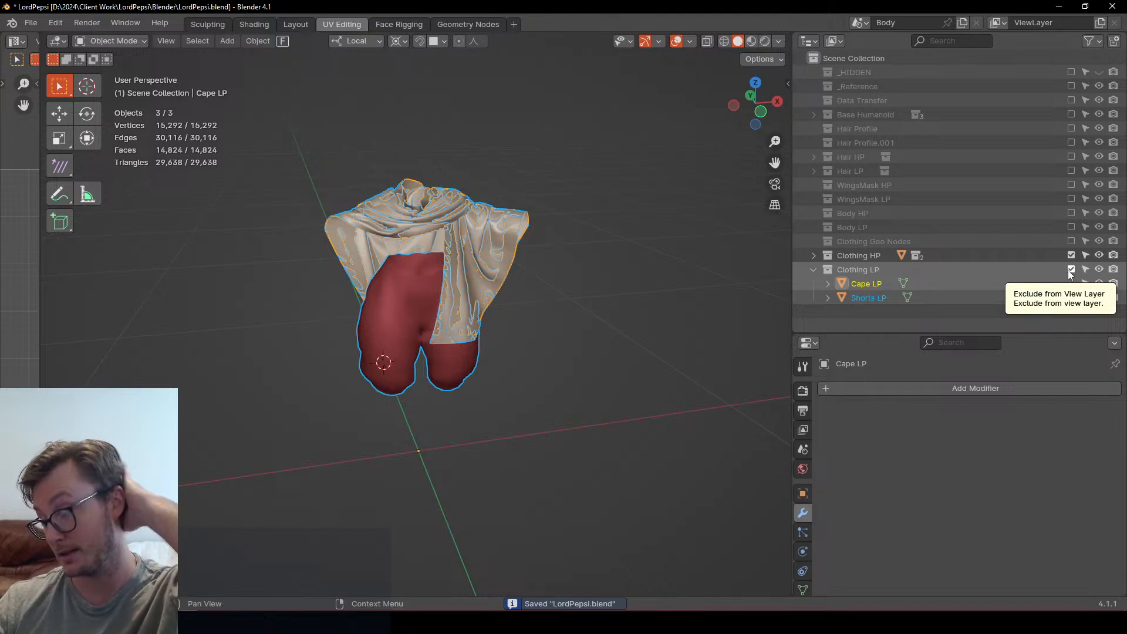
pyautogui.scroll(2, 624, 287)
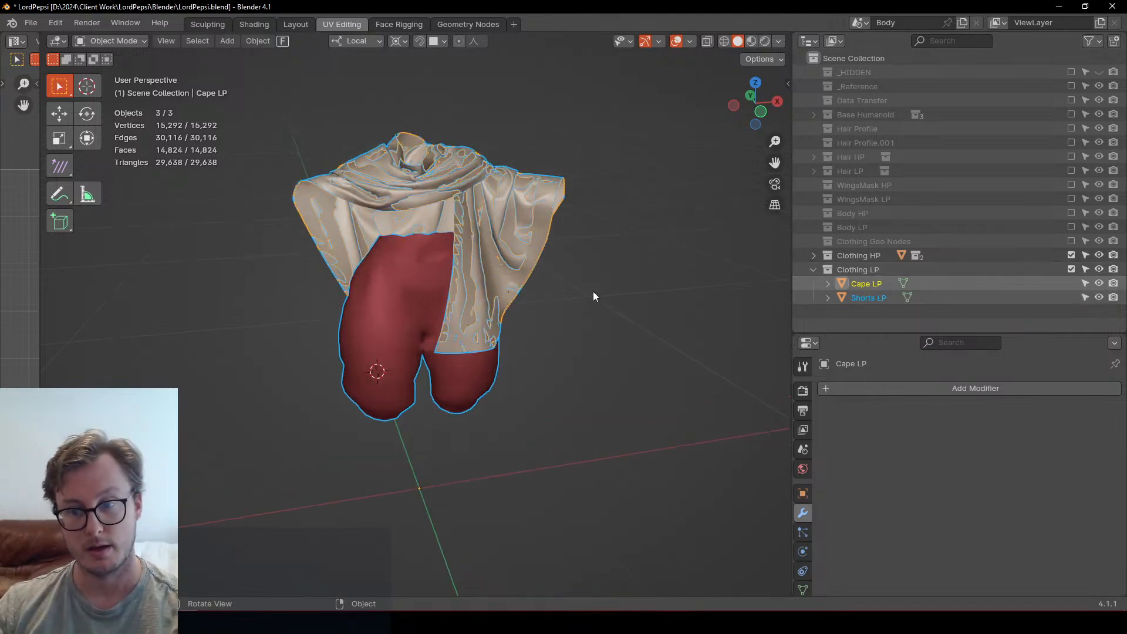
pyautogui.click(1071, 269)
pyautogui.moveTo(503, 277); pyautogui.dragTo(650, 322, button='middle')
pyautogui.hotkey('ctrl', 's')
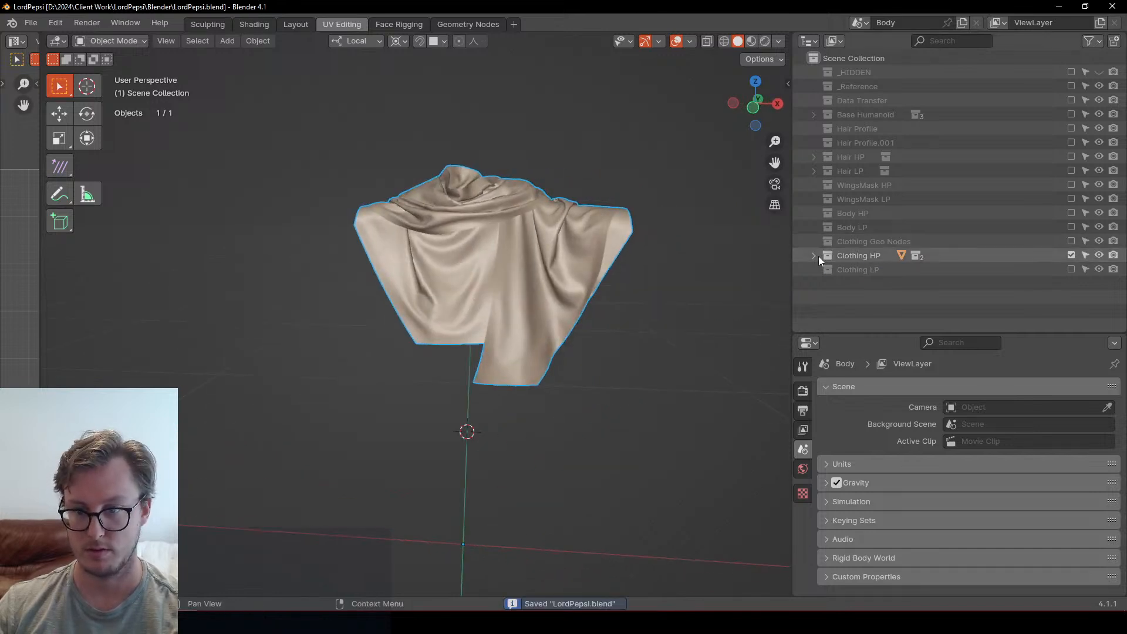
# Step: Include the Shorts HP and Laces HP collections inside Clothing HP, deselect everything, and save the file
pyautogui.click(814, 255)
pyautogui.moveTo(1071, 269); pyautogui.dragTo(1071, 283)
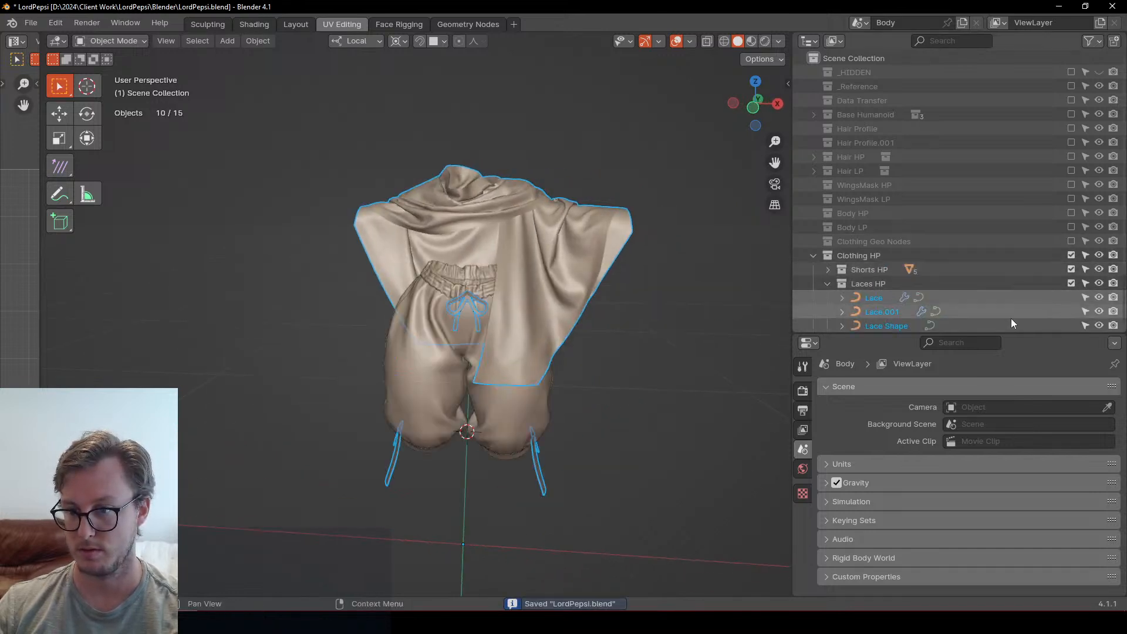
pyautogui.click(827, 283)
pyautogui.hotkey('alt', 'a')
pyautogui.moveTo(546, 367); pyautogui.dragTo(404, 334, button='middle')
pyautogui.hotkey('ctrl', 's')
# Step: Examine the side of the high-poly shorts and compare it with the IMG_8020.jpg reference photo in the browser
pyautogui.keyDown('shift'); pyautogui.moveTo(503, 320); pyautogui.dragTo(605, 352, button='middle'); pyautogui.keyUp('shift')
pyautogui.scroll(5, 465, 381)
pyautogui.keyDown('shift'); pyautogui.moveTo(240, 328); pyautogui.dragTo(459, 378, button='middle'); pyautogui.keyUp('shift')
pyautogui.scroll(-5, 332, 335)
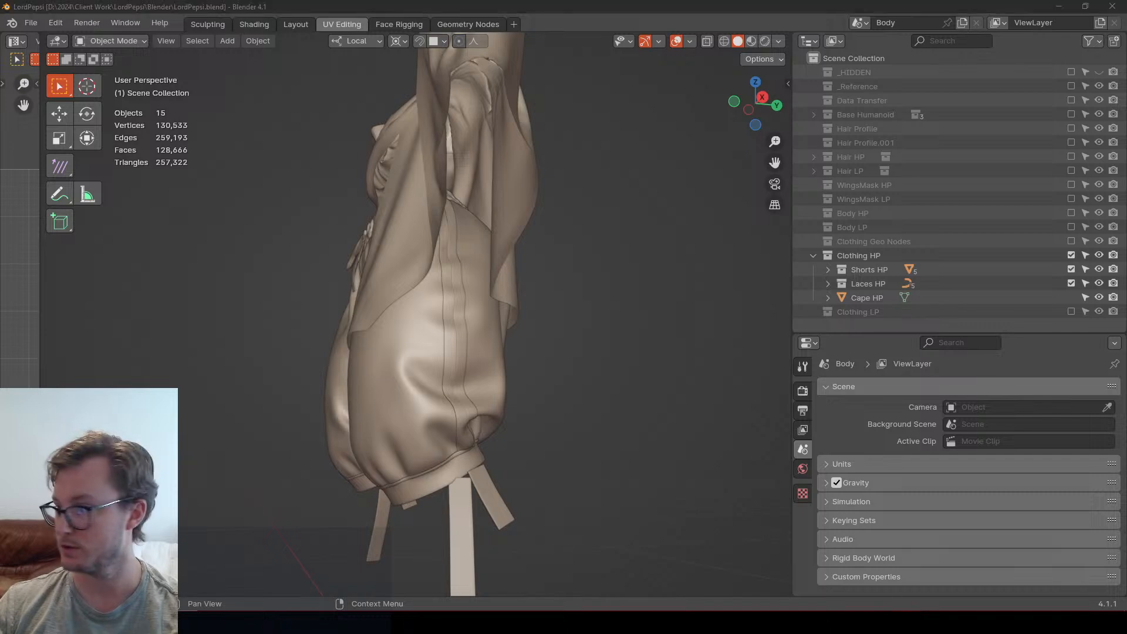
pyautogui.hotkey('alt', 'Tab')
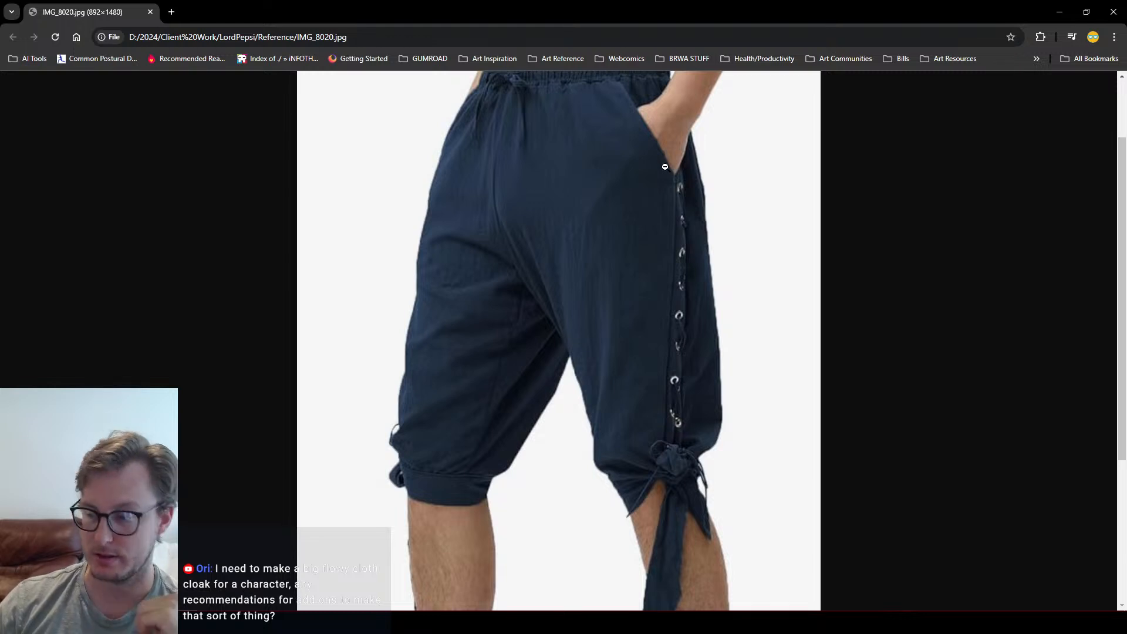
pyautogui.click(558, 175)
pyautogui.hotkey('alt', 'Tab')
pyautogui.scroll(-5, 570, 427)
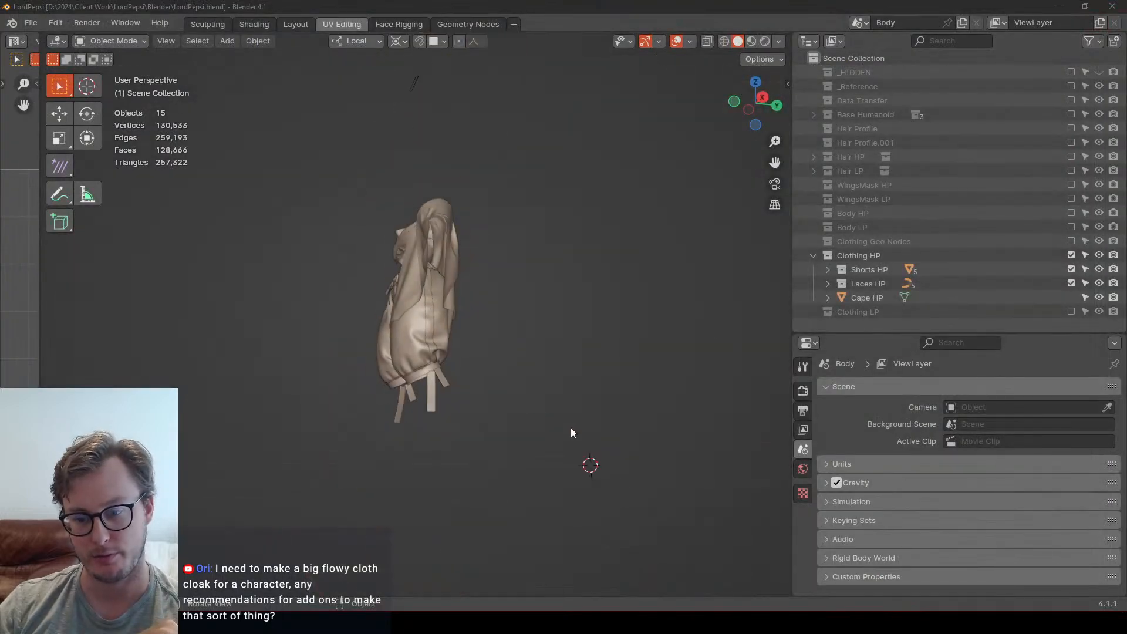
pyautogui.moveTo(570, 427); pyautogui.dragTo(593, 382, button='middle')
# Step: Switch to Marvelous Designer and compare the draped shawl and pants with the Blender clothing from the back and front
pyautogui.hotkey('alt', 'Tab')
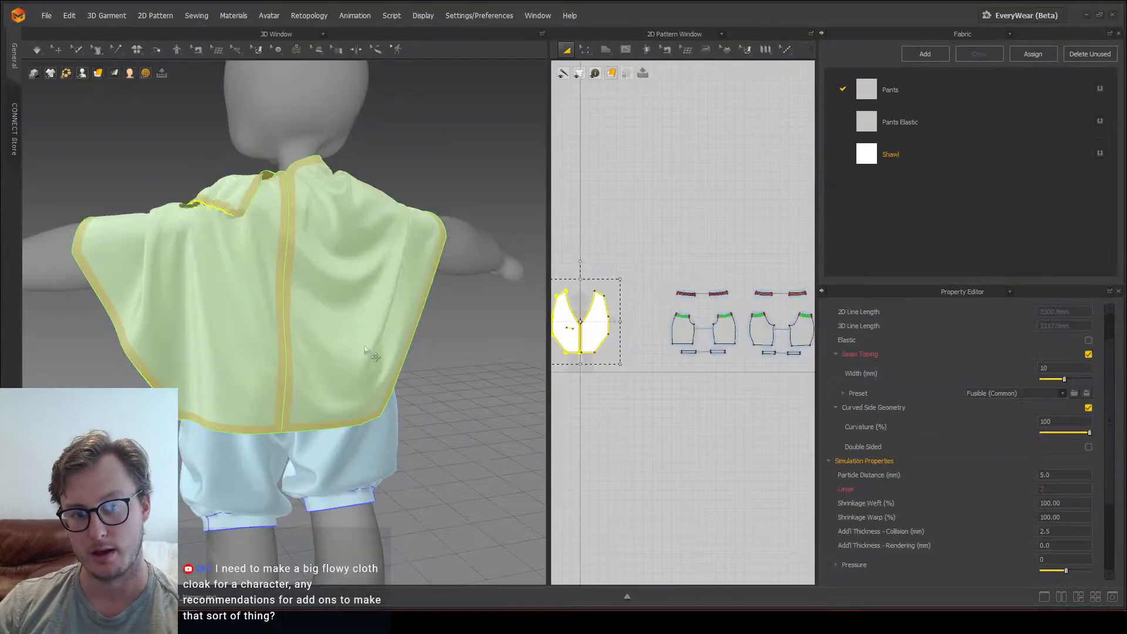
pyautogui.scroll(-3, 365, 349)
pyautogui.hotkey('alt', 'Tab')
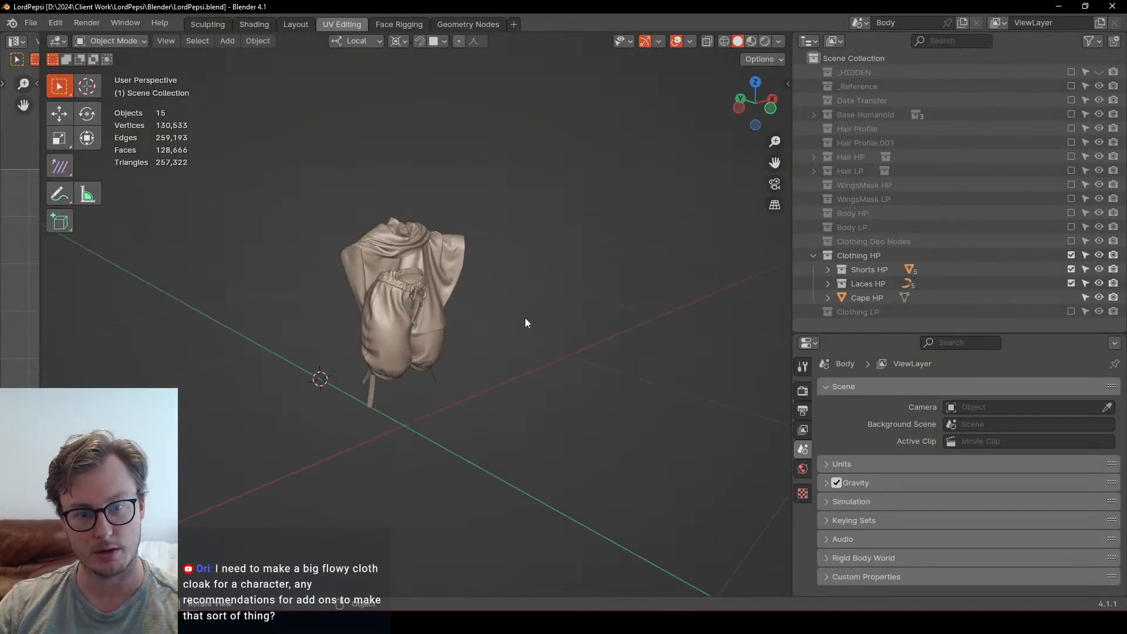
pyautogui.scroll(4, 525, 323)
pyautogui.moveTo(495, 272); pyautogui.dragTo(452, 307, button='middle')
pyautogui.hotkey('alt', 'Tab')
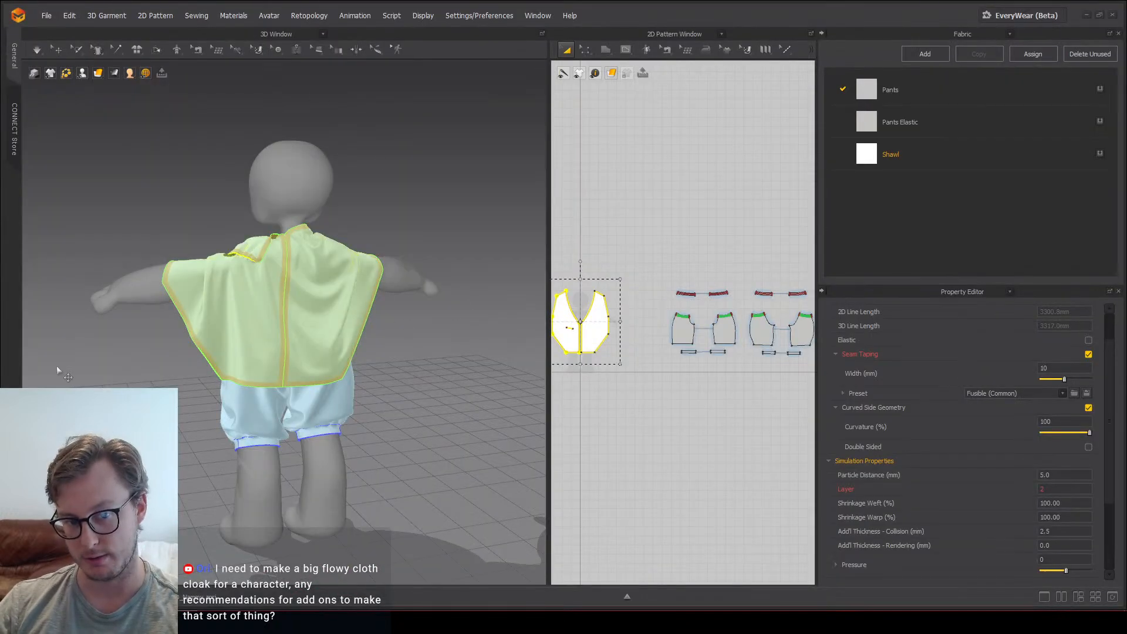
pyautogui.moveTo(184, 228); pyautogui.dragTo(432, 271, button='right')
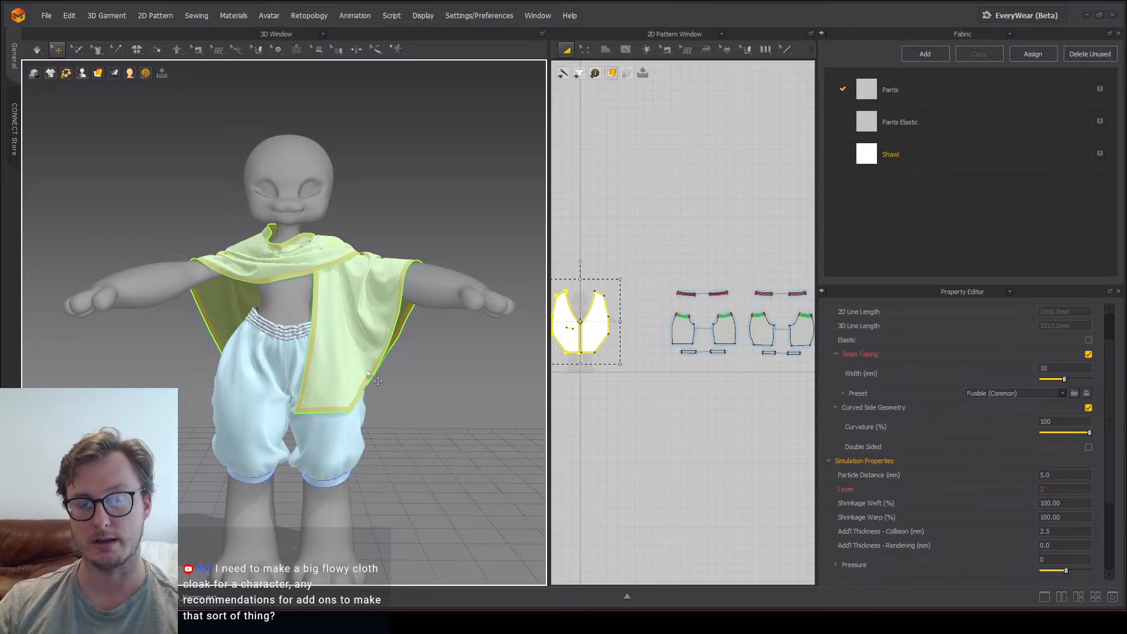
pyautogui.moveTo(457, 194)
pyautogui.mouseDown(button='right')
pyautogui.moveTo(511, 201)
pyautogui.moveTo(417, 206)
pyautogui.moveTo(440, 194)
pyautogui.mouseUp(button='right')
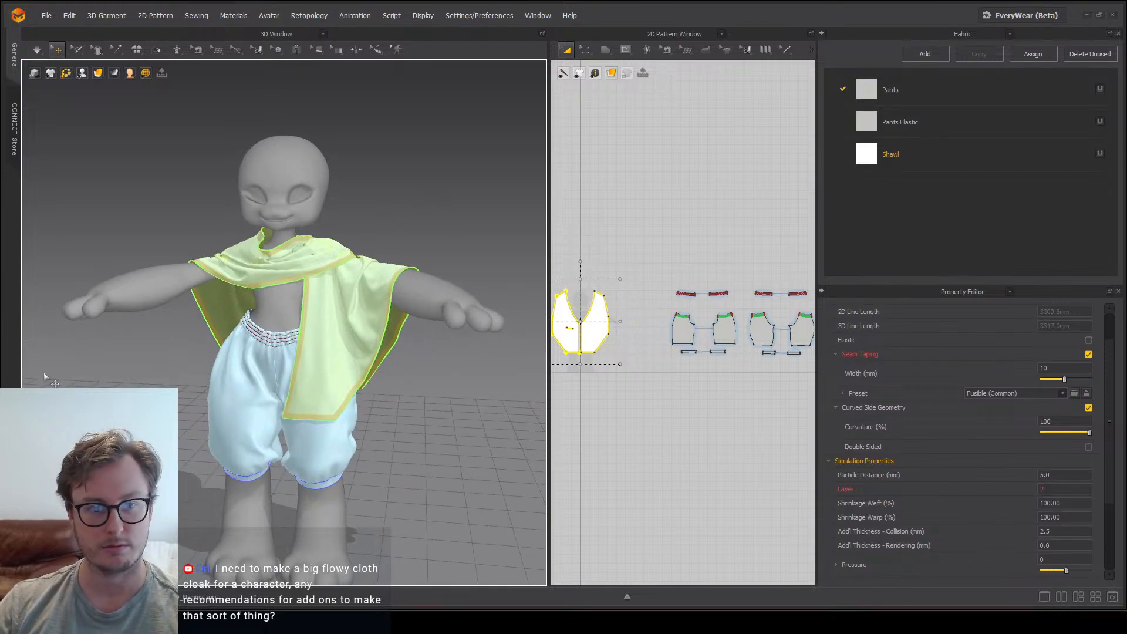
pyautogui.moveTo(392, 284); pyautogui.dragTo(416, 208, button='right')
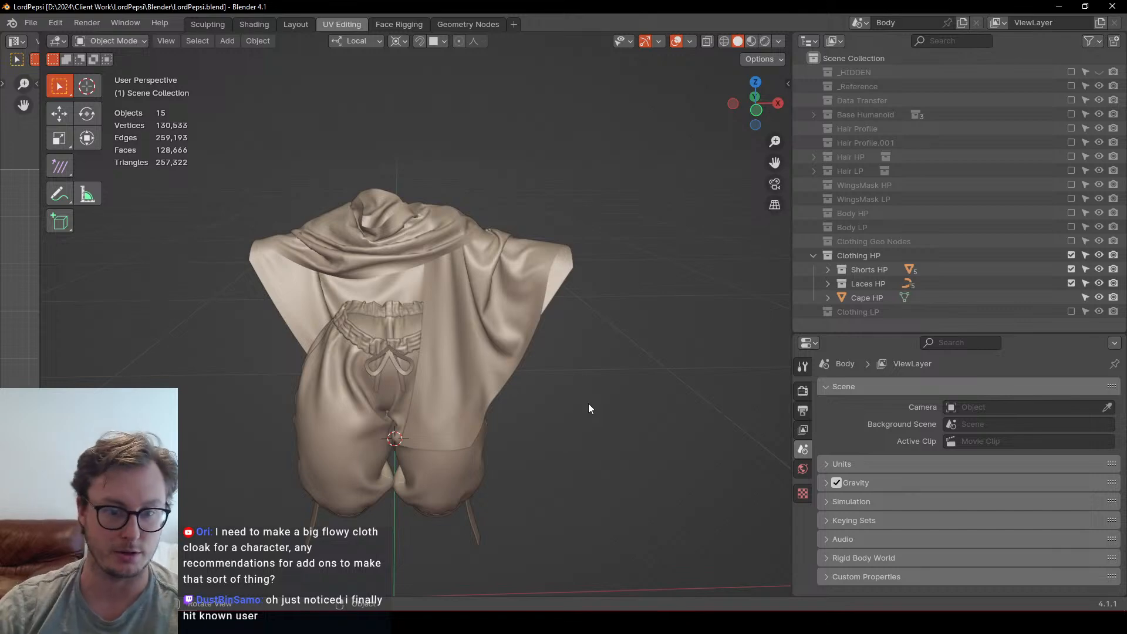
# Step: Switch back to Blender, select the main high-poly shorts mesh, and examine its side seam and front
pyautogui.scroll(5, 588, 403)
pyautogui.moveTo(452, 352); pyautogui.dragTo(501, 362, button='middle')
pyautogui.scroll(-3, 478, 316)
pyautogui.click(508, 260)
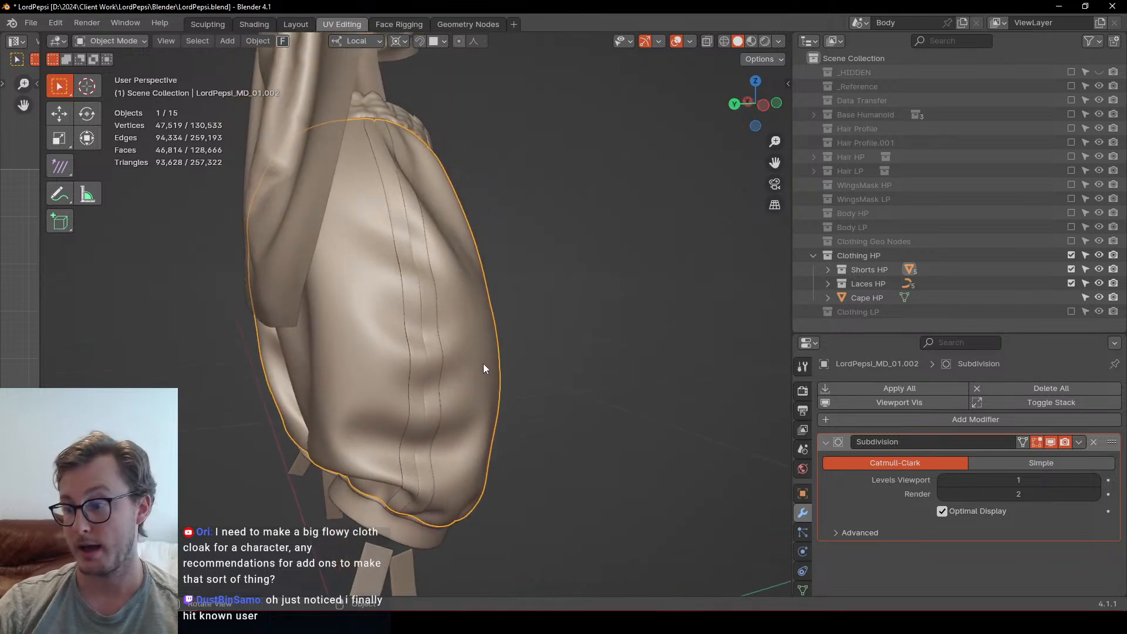
pyautogui.scroll(-5, 482, 368)
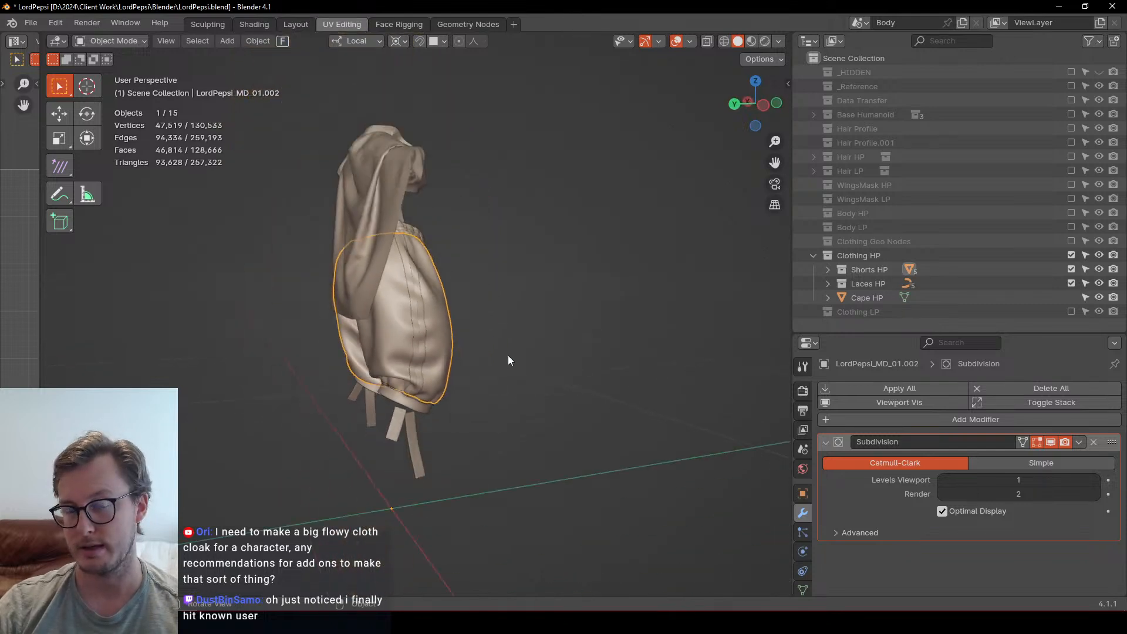
pyautogui.moveTo(508, 354); pyautogui.dragTo(326, 403, button='middle')
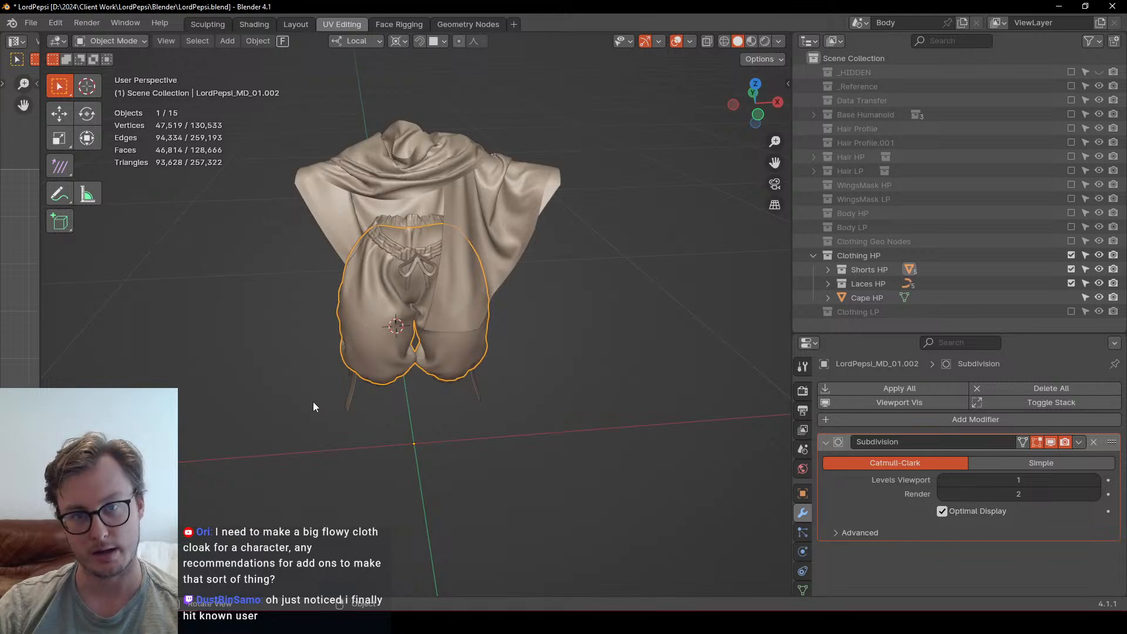
pyautogui.scroll(1, 312, 404)
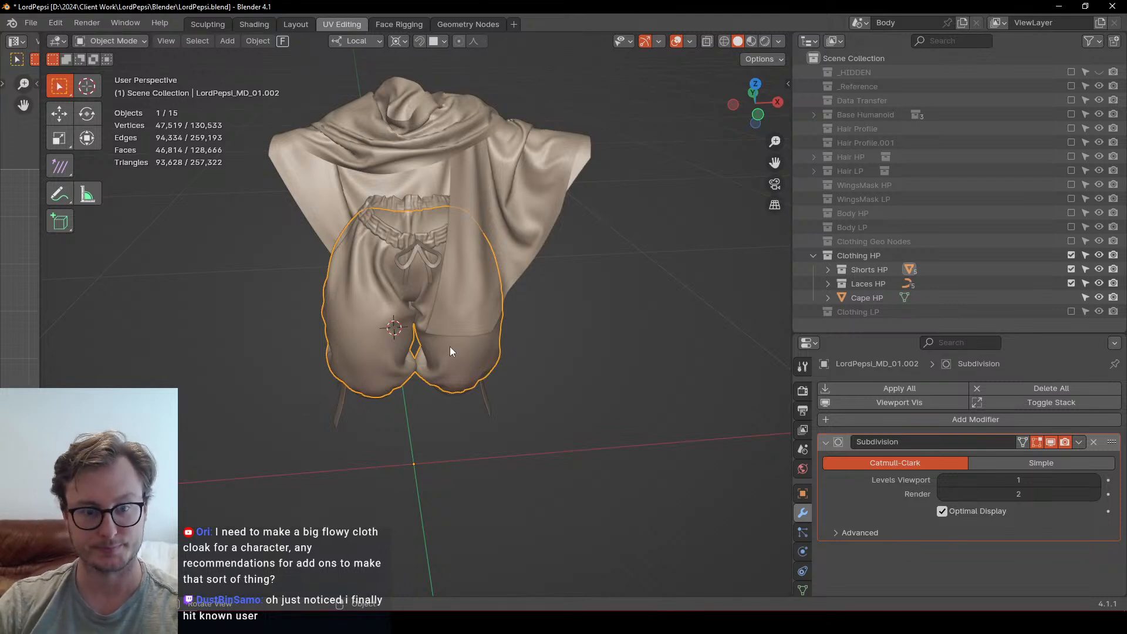
# Step: Save the file and examine the high-poly shorts and cape from the front and side
pyautogui.moveTo(449, 346); pyautogui.dragTo(447, 296, button='middle')
pyautogui.hotkey('ctrl', 's')
pyautogui.keyDown('shift'); pyautogui.moveTo(666, 338); pyautogui.dragTo(647, 285, button='middle'); pyautogui.keyUp('shift')
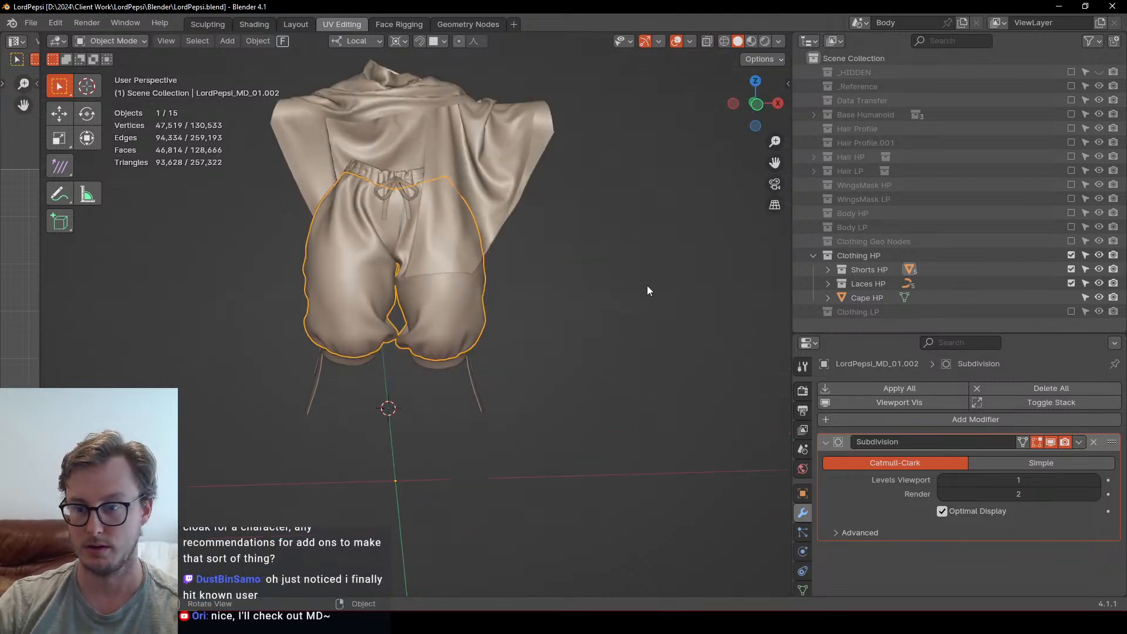
pyautogui.moveTo(502, 362); pyautogui.dragTo(425, 218, button='middle')
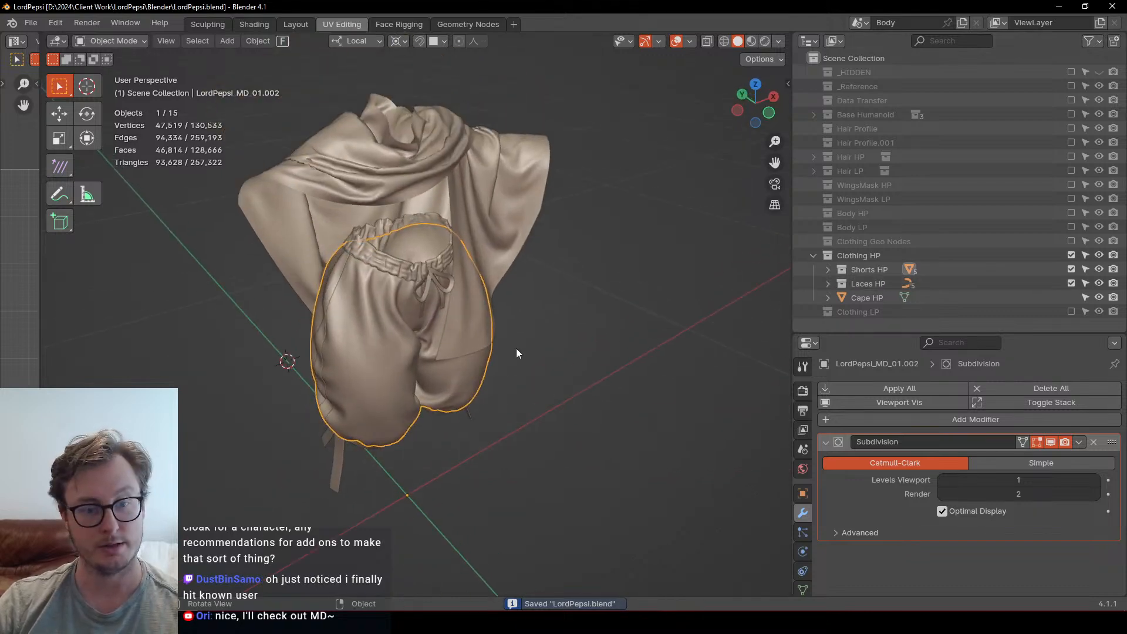
pyautogui.moveTo(516, 348); pyautogui.dragTo(509, 412, button='middle')
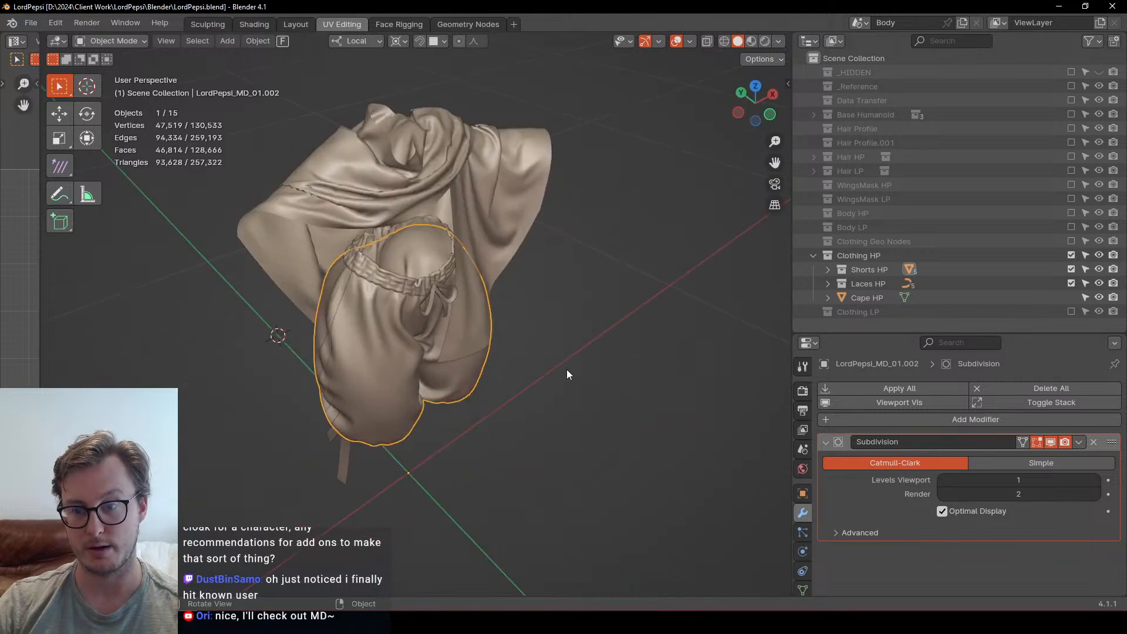
pyautogui.click(828, 270)
pyautogui.click(827, 269)
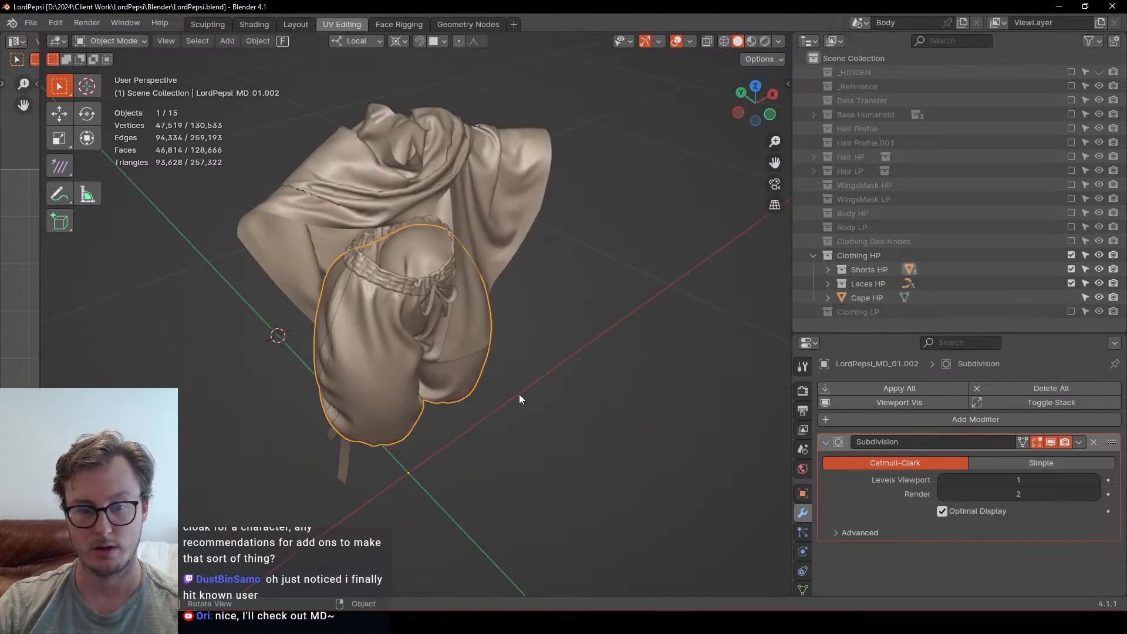
# Step: Deselect the shorts and add a Plain Axes empty at the 3D cursor
pyautogui.click(518, 393)
pyautogui.scroll(-4, 518, 393)
pyautogui.hotkey('shift', 'a')
pyautogui.moveTo(513, 458)
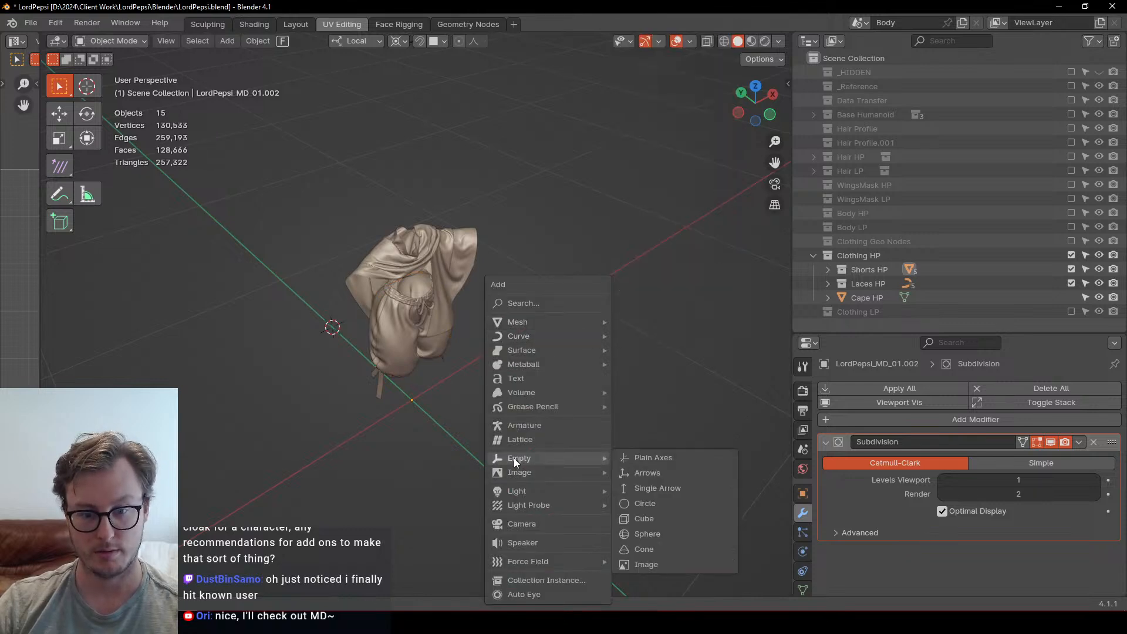
pyautogui.click(653, 460)
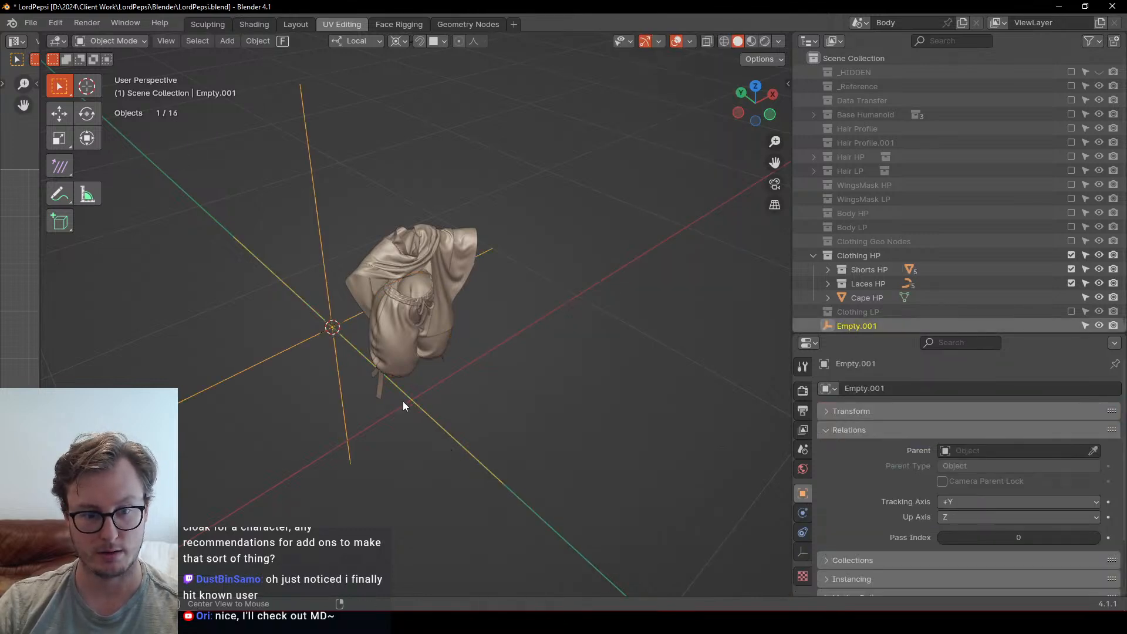
# Step: Exclude and re-include the Laces HP collection, and show the Disable in Viewports toggles in the outliner
pyautogui.moveTo(402, 405); pyautogui.dragTo(417, 467, button='middle')
pyautogui.scroll(1, 417, 467)
pyautogui.click(1071, 284)
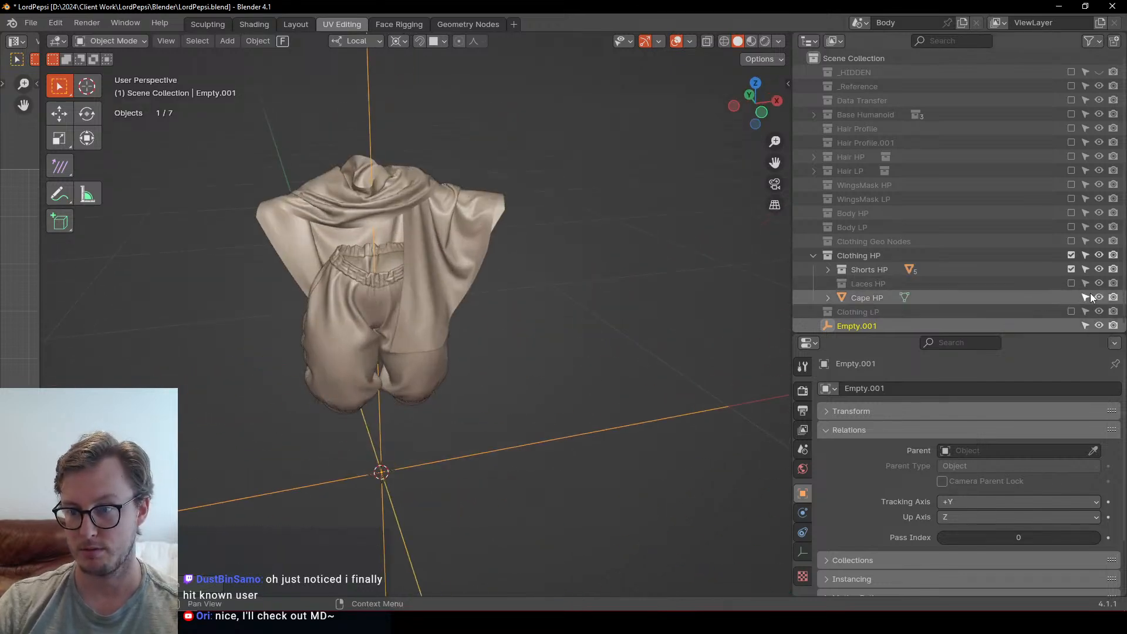
pyautogui.click(1071, 283)
pyautogui.click(1092, 40)
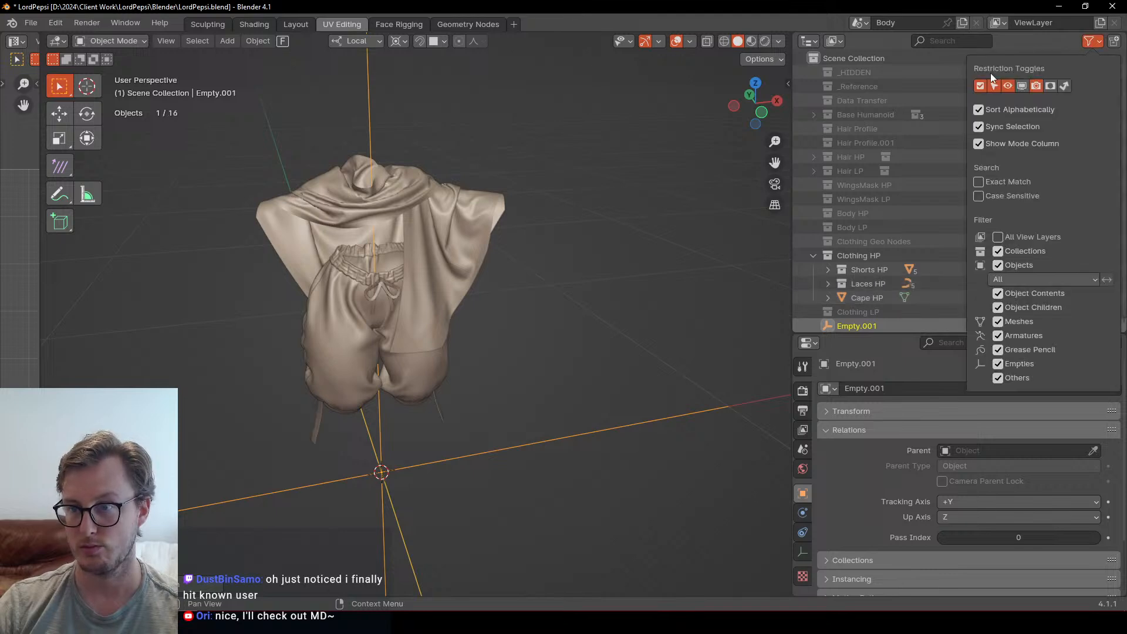
pyautogui.click(1022, 87)
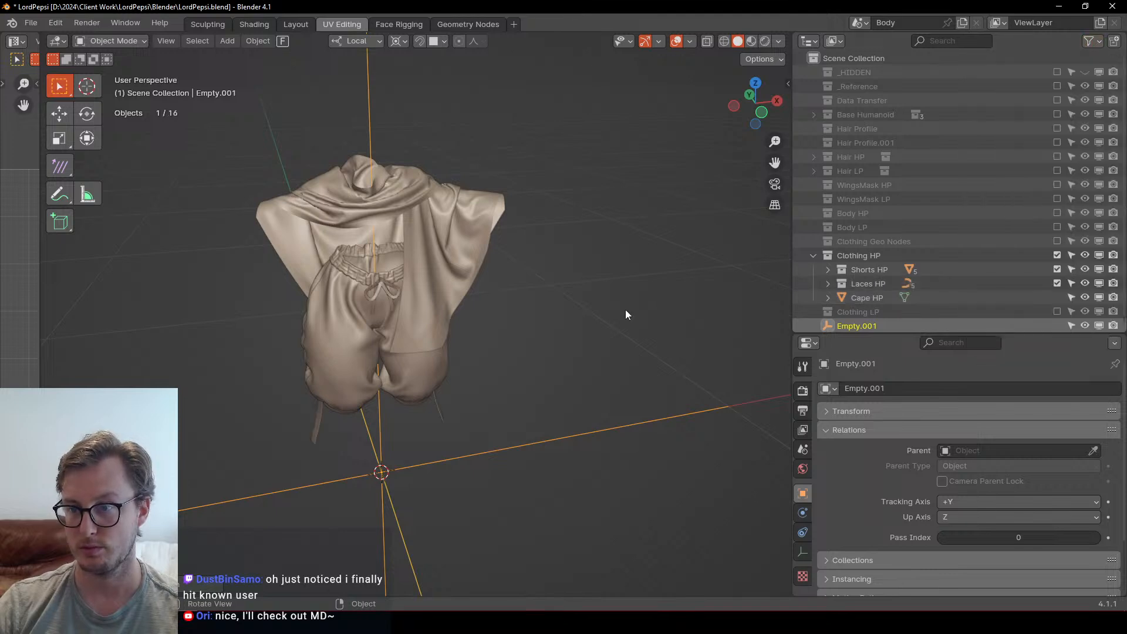
# Step: Hide Cape HP so only the high-poly shorts and laces show, toggling Laces HP off and on again
pyautogui.click(1057, 283)
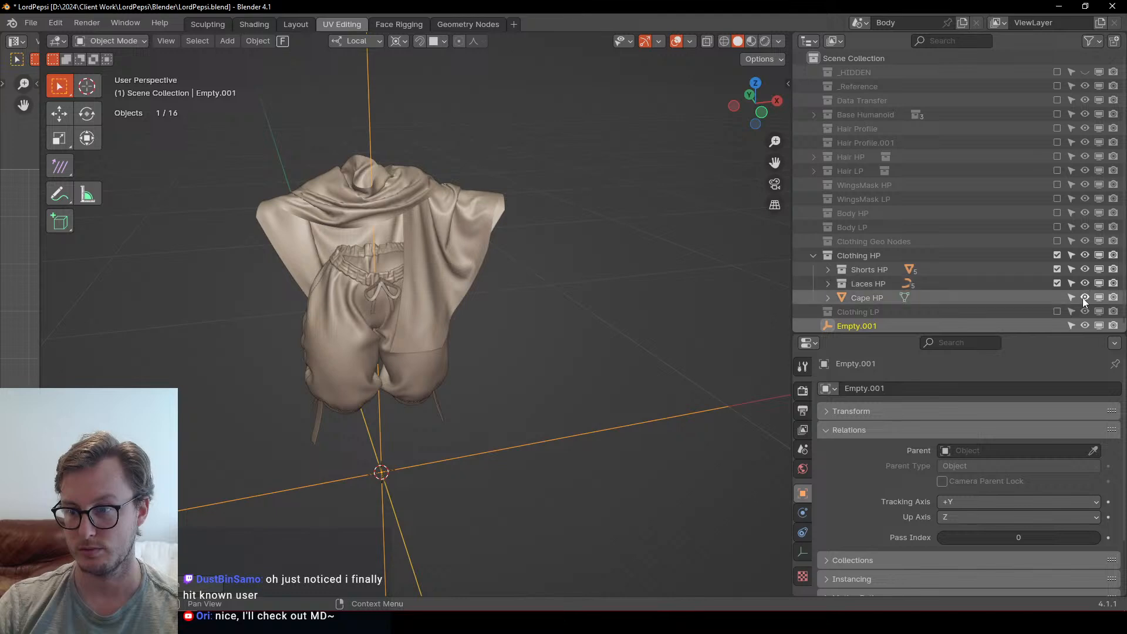
pyautogui.click(1085, 298)
pyautogui.click(1055, 283)
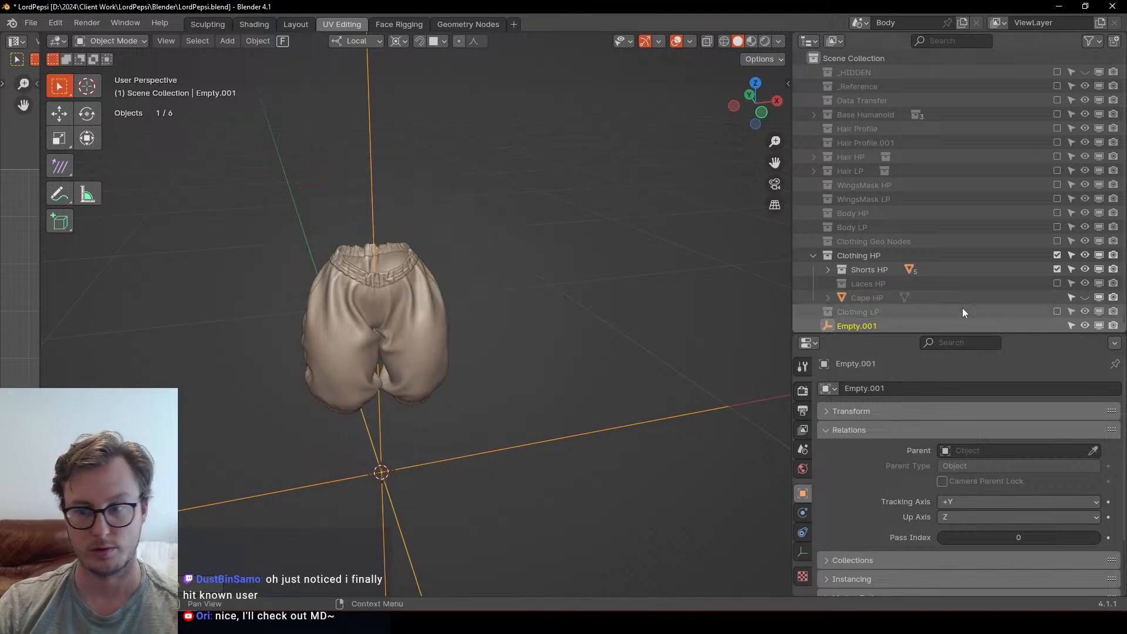
pyautogui.click(1060, 282)
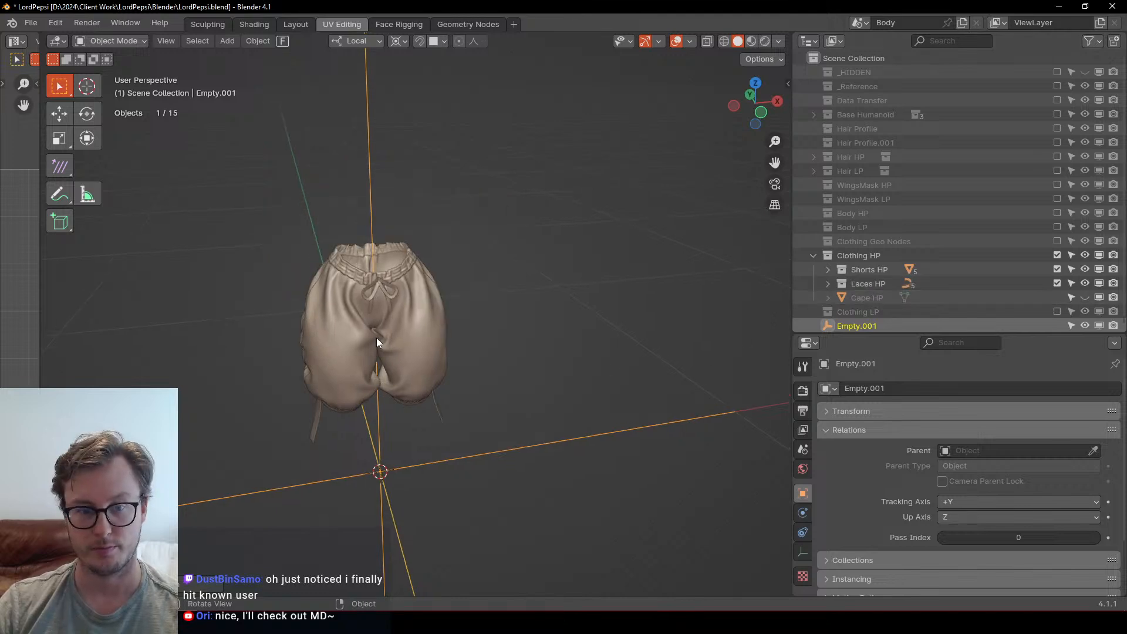
# Step: Parent all shorts and lace objects except the separate lace profile curve to the empty with Keep Transform, and save
pyautogui.scroll(-5, 387, 335)
pyautogui.press('a')
pyautogui.keyDown('ctrl'); pyautogui.moveTo(355, 105); pyautogui.dragTo(445, 143); pyautogui.keyUp('ctrl')
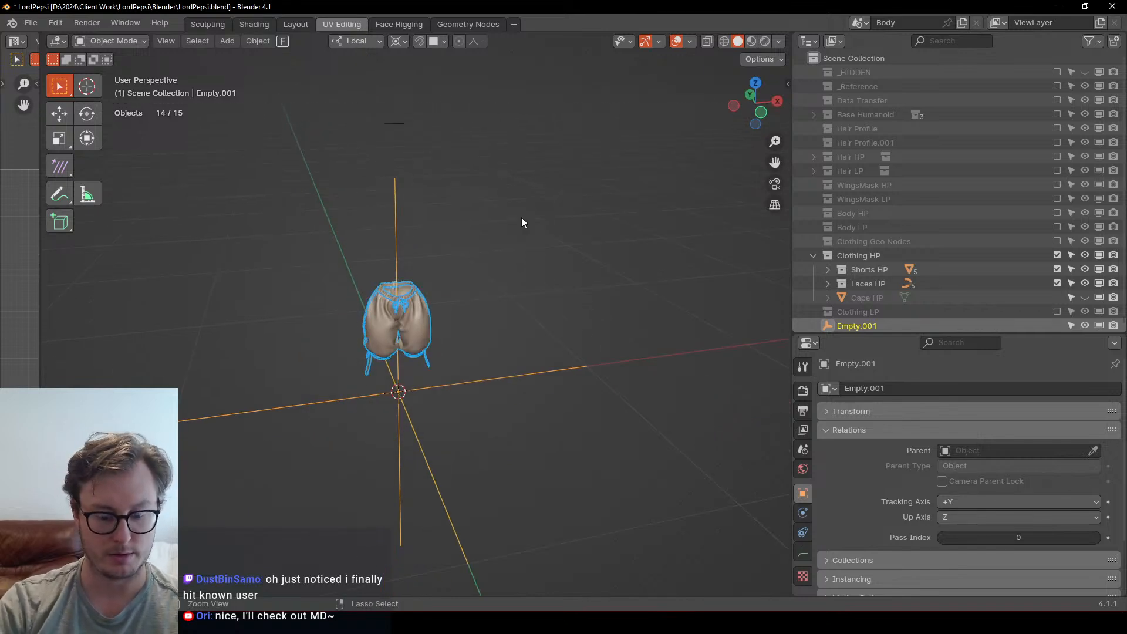
pyautogui.hotkey('ctrl', 'p')
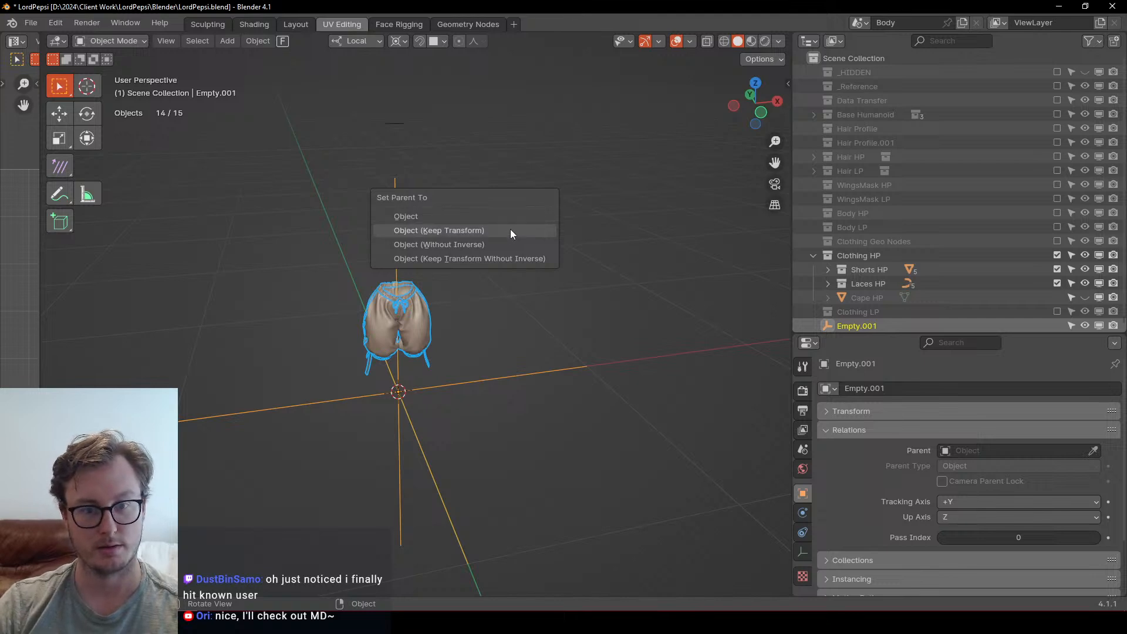
pyautogui.click(509, 230)
pyautogui.click(444, 384)
pyautogui.moveTo(381, 412); pyautogui.dragTo(417, 384, button='middle')
pyautogui.scroll(4, 417, 384)
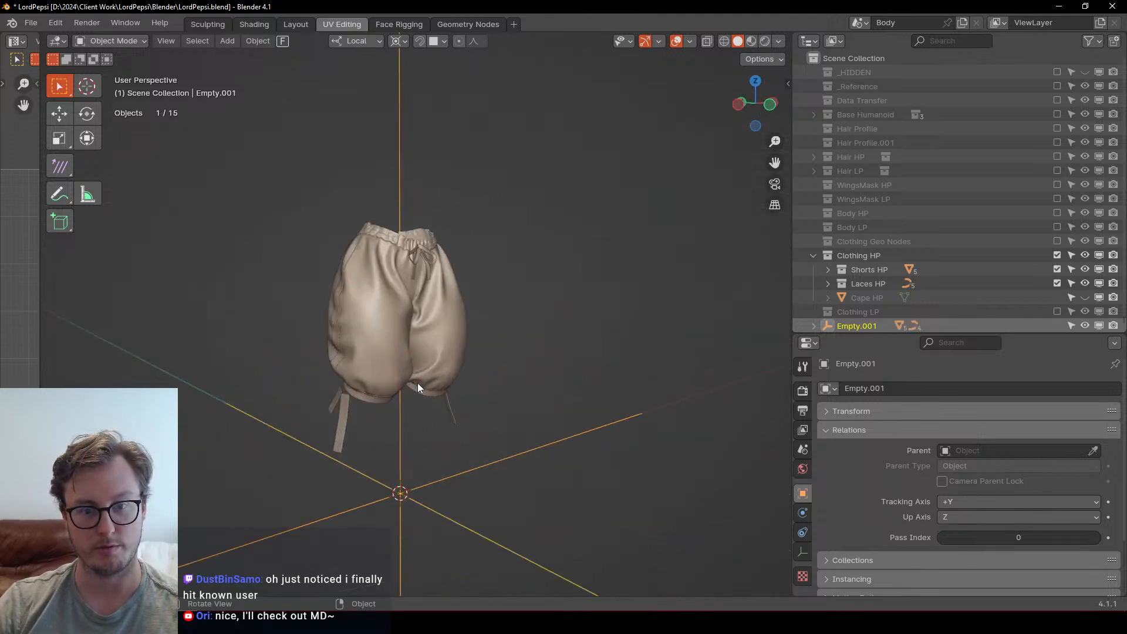
pyautogui.hotkey('ctrl', 's')
# Step: Delete the laces hanging from the shorts' leg openings and save the file
pyautogui.moveTo(492, 389); pyautogui.dragTo(460, 382, button='middle')
pyautogui.click(435, 420)
pyautogui.scroll(3, 459, 410)
pyautogui.scroll(-3, 475, 380)
pyautogui.press('x')
pyautogui.click(511, 369)
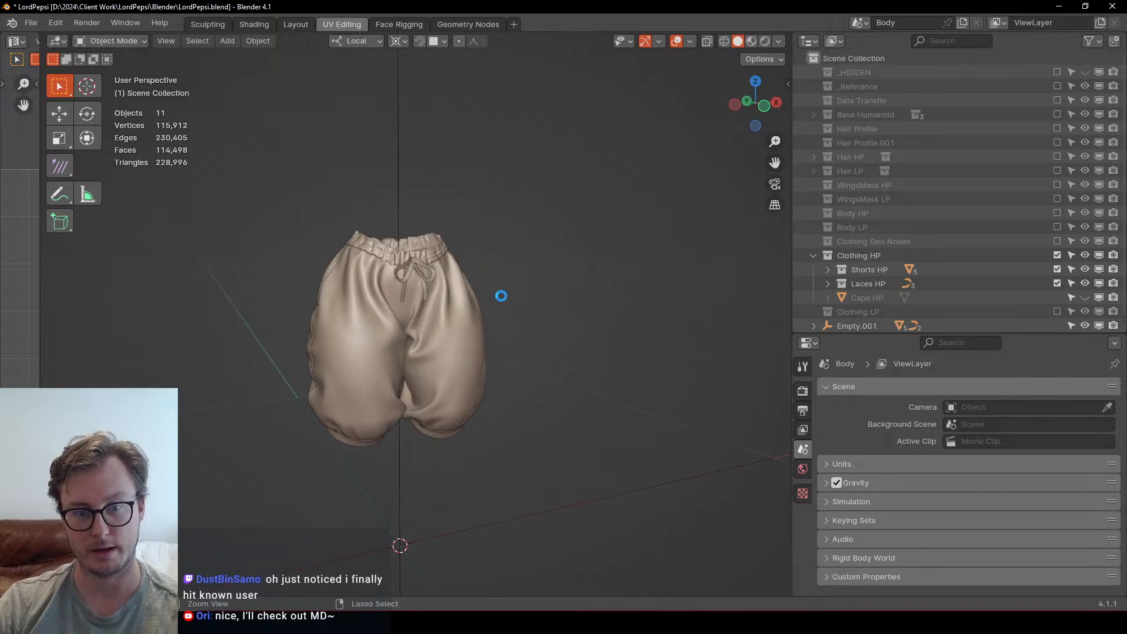
pyautogui.hotkey('ctrl', 's')
# Step: Set the origin of the Lace Shape curve to its geometry and save the file
pyautogui.moveTo(442, 273); pyautogui.dragTo(381, 269, button='middle')
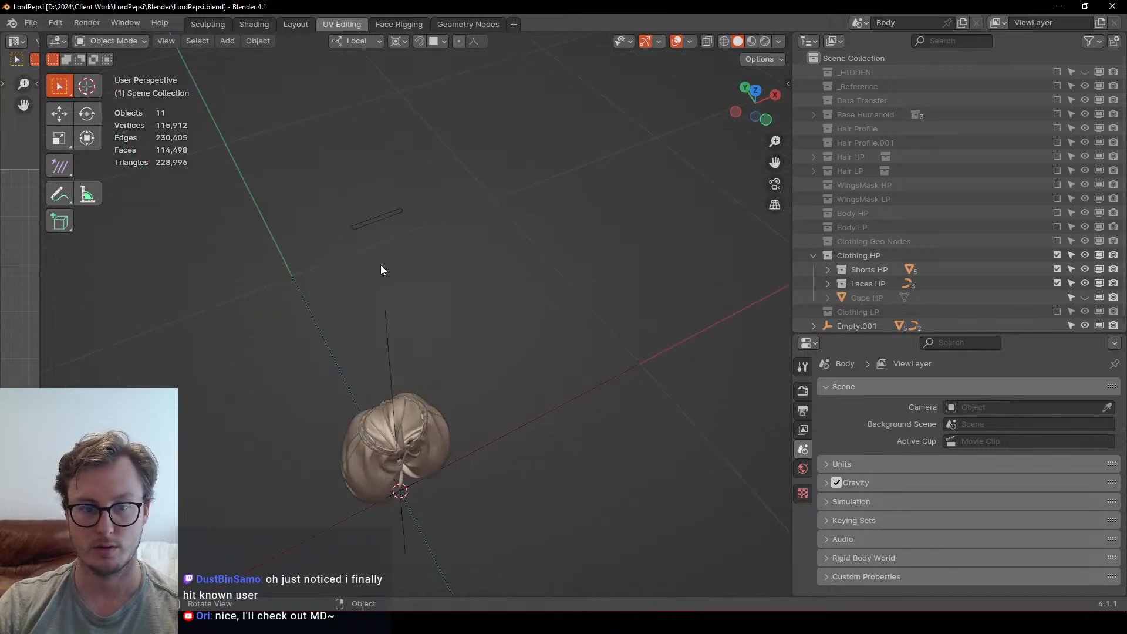
pyautogui.click(383, 228)
pyautogui.moveTo(465, 403); pyautogui.dragTo(372, 192, button='middle')
pyautogui.click(262, 42)
pyautogui.moveTo(283, 75)
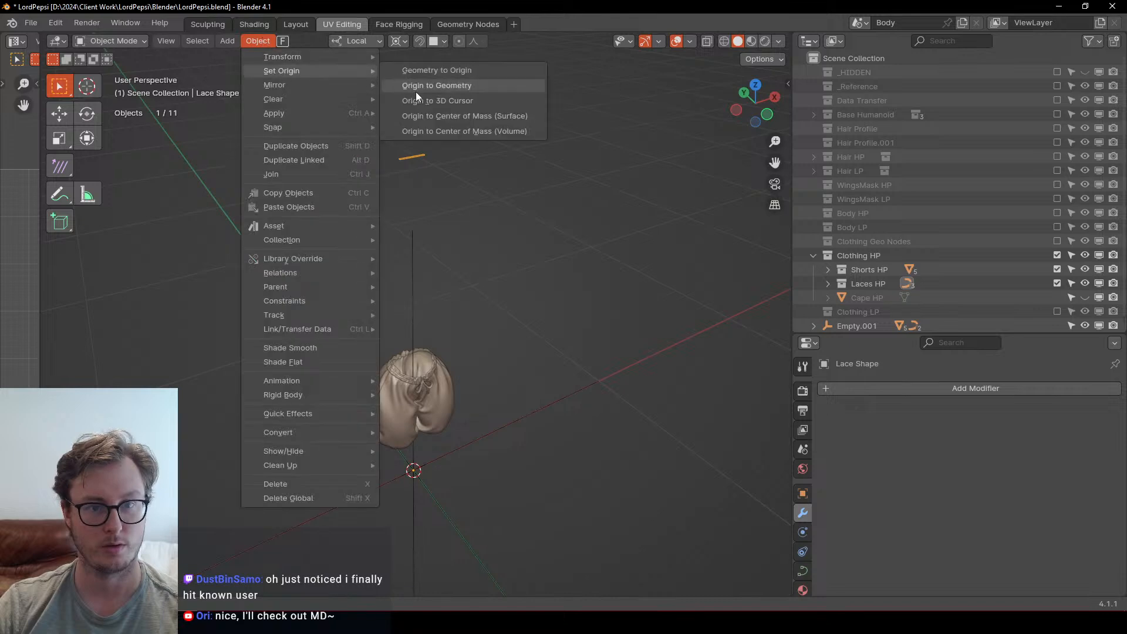
pyautogui.click(434, 86)
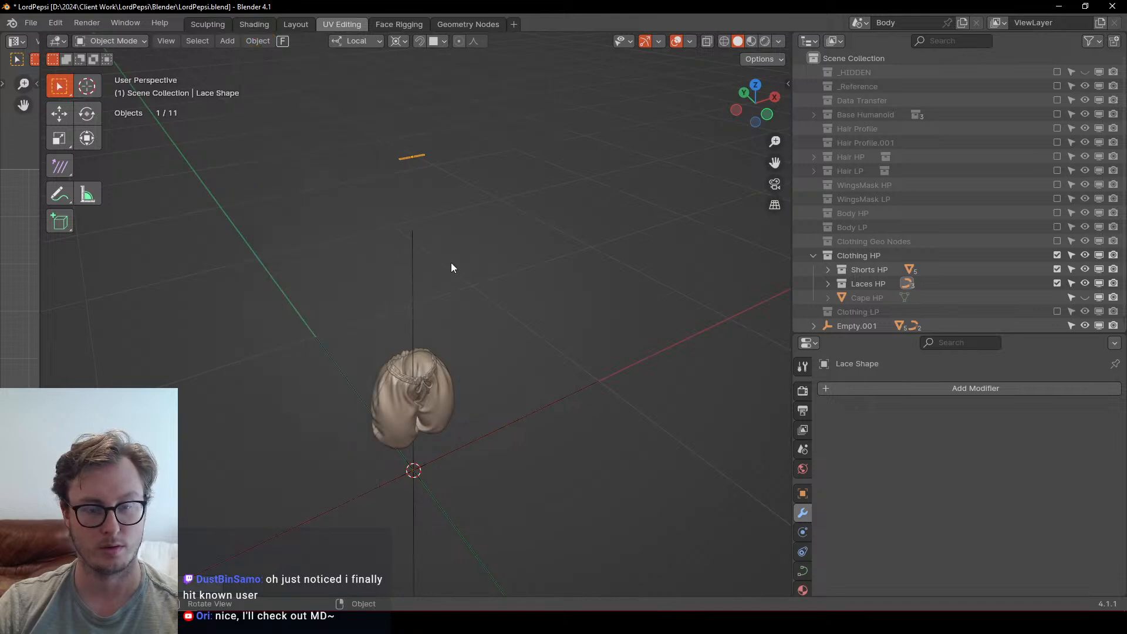
pyautogui.moveTo(451, 262); pyautogui.dragTo(503, 246, button='middle')
pyautogui.hotkey('ctrl', 's')
pyautogui.scroll(-1, 871, 287)
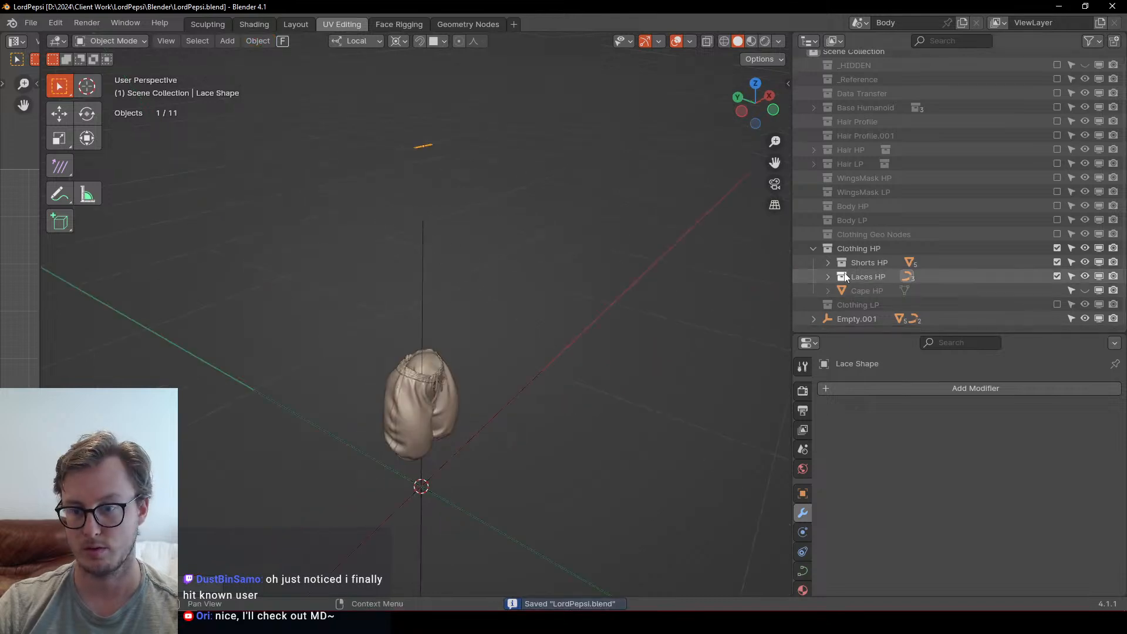
pyautogui.press('m')
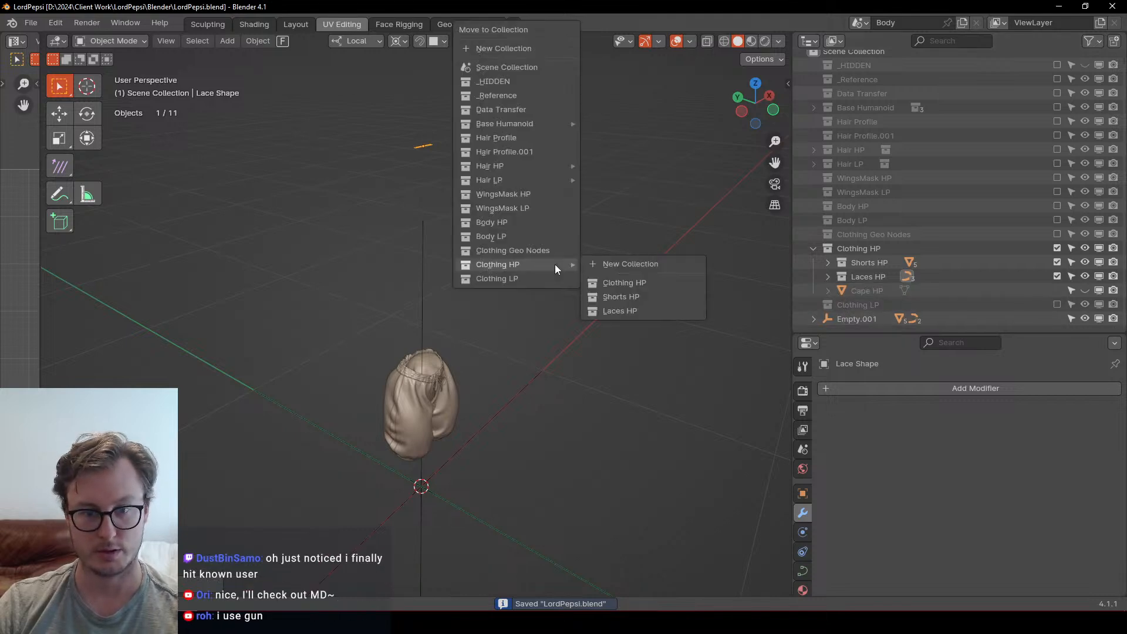
pyautogui.click(521, 252)
pyautogui.moveTo(657, 281); pyautogui.dragTo(499, 254, button='middle')
pyautogui.hotkey('ctrl', 's')
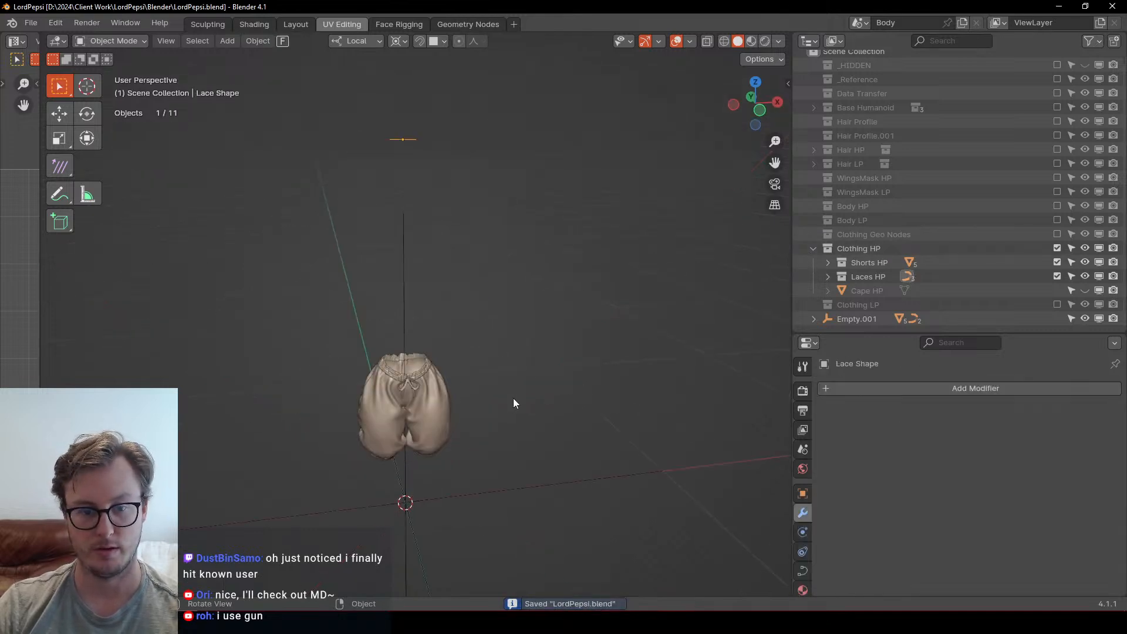
# Step: Rename the empty as Shorts HP Position and delete it
pyautogui.doubleClick(858, 318)
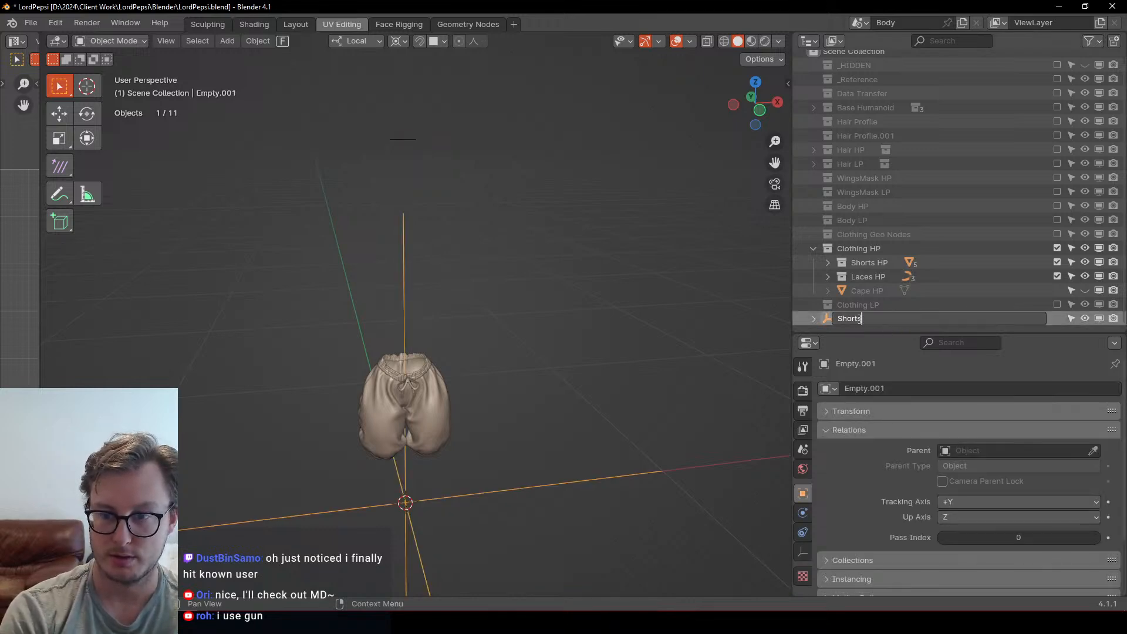
pyautogui.write('Shorts HP Position')
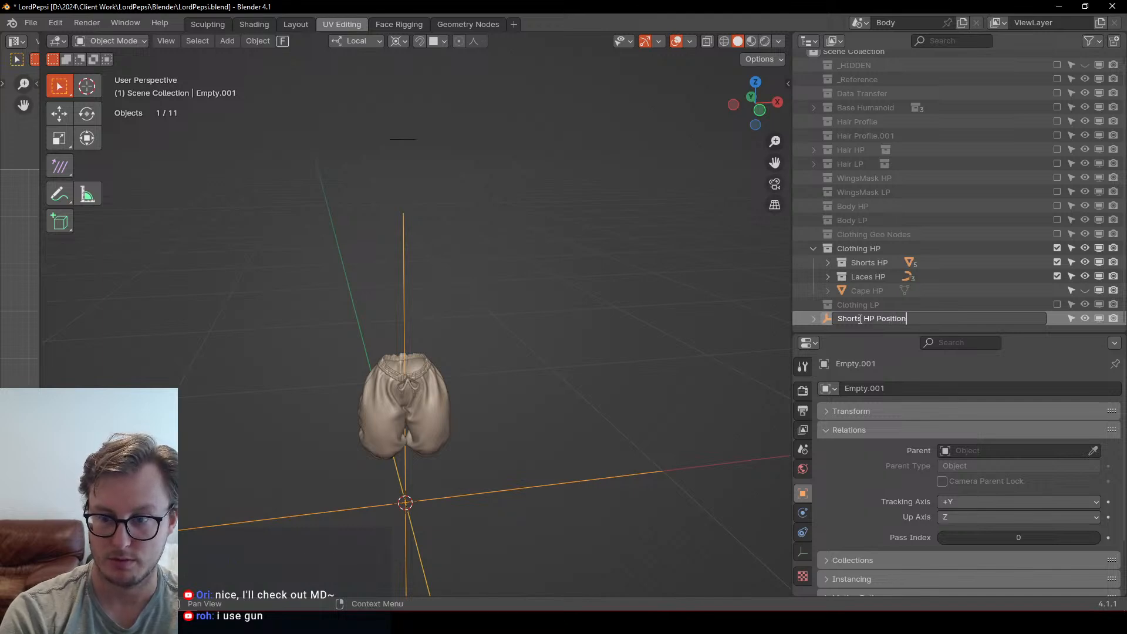
pyautogui.press('Return')
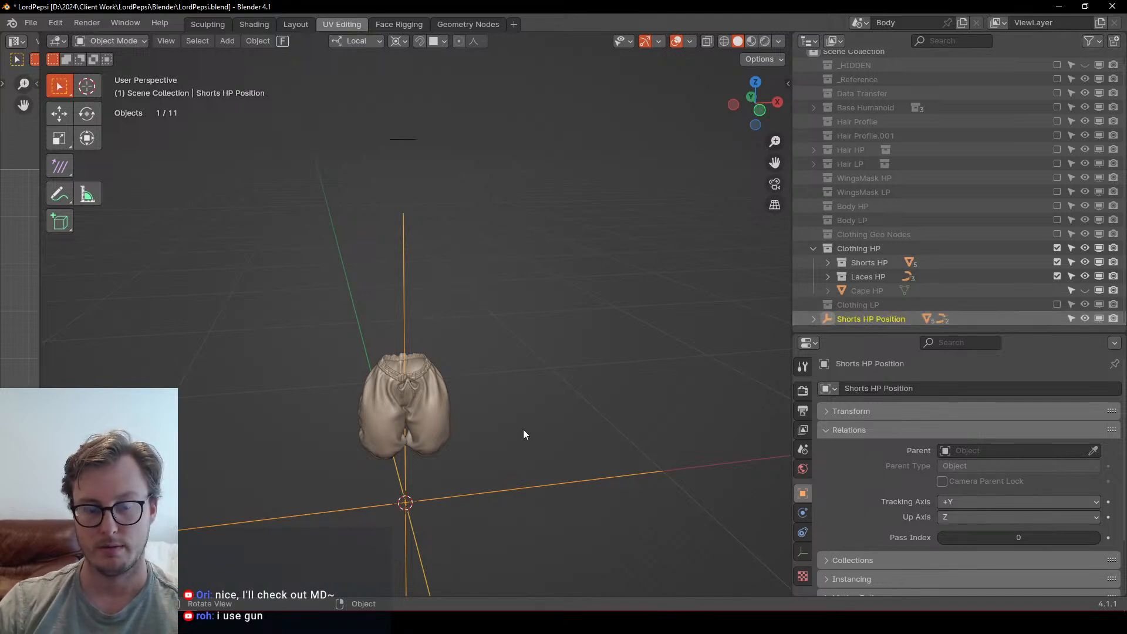
pyautogui.press('x')
pyautogui.click(522, 442)
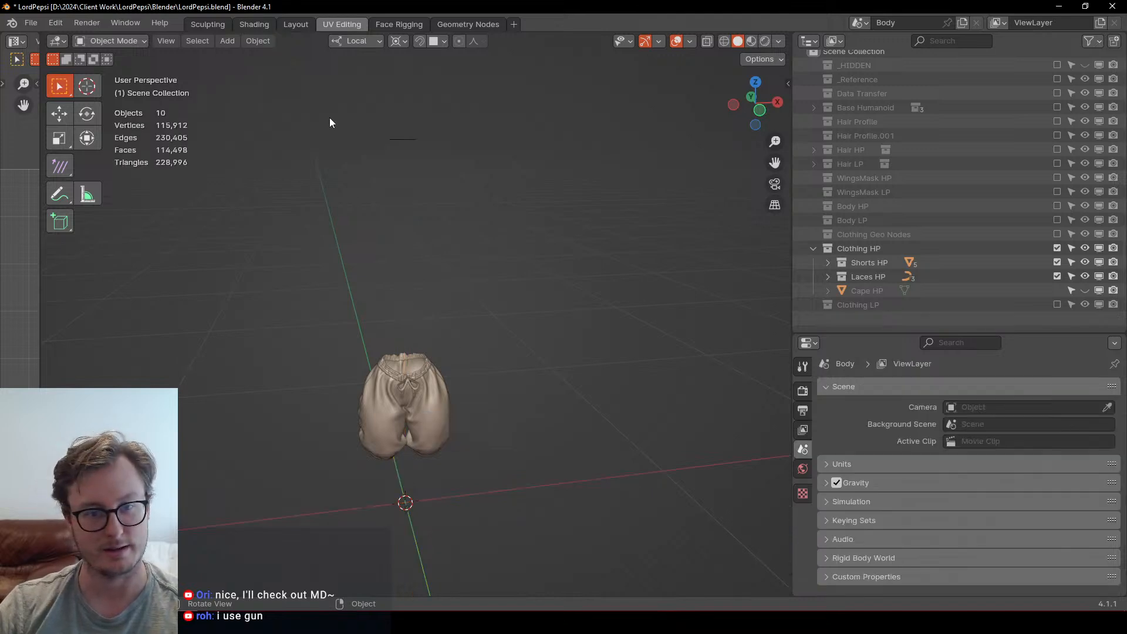
# Step: Show Cape HP again and apply its object transform
pyautogui.click(399, 139)
pyautogui.click(1085, 298)
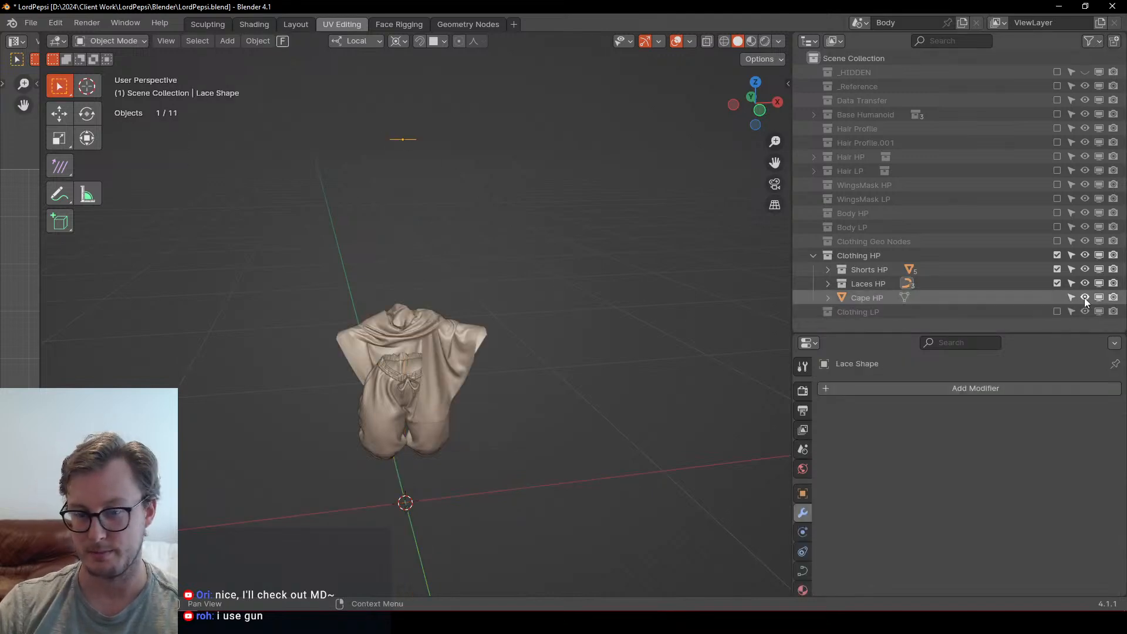
pyautogui.keyDown('shift'); pyautogui.moveTo(436, 314); pyautogui.dragTo(435, 286, button='middle'); pyautogui.keyUp('shift')
pyautogui.click(442, 299)
pyautogui.hotkey('ctrl', 'a')
pyautogui.click(526, 381)
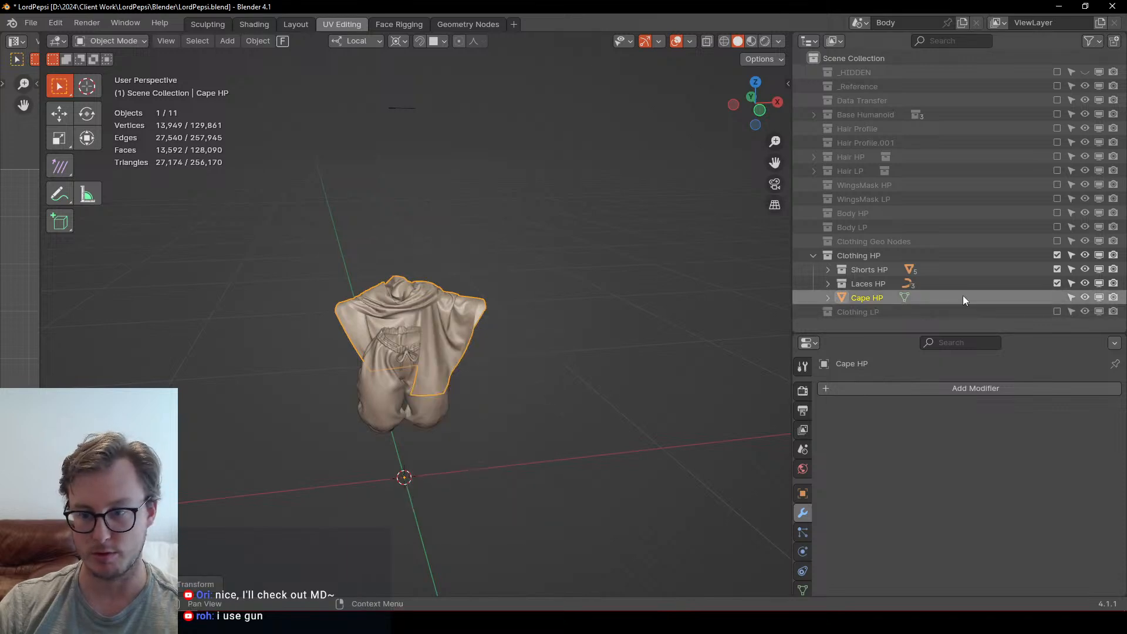
# Step: Include the Clothing LP collection, select all clothing objects, keyframe them, and go to frame 2
pyautogui.click(1057, 312)
pyautogui.click(511, 305)
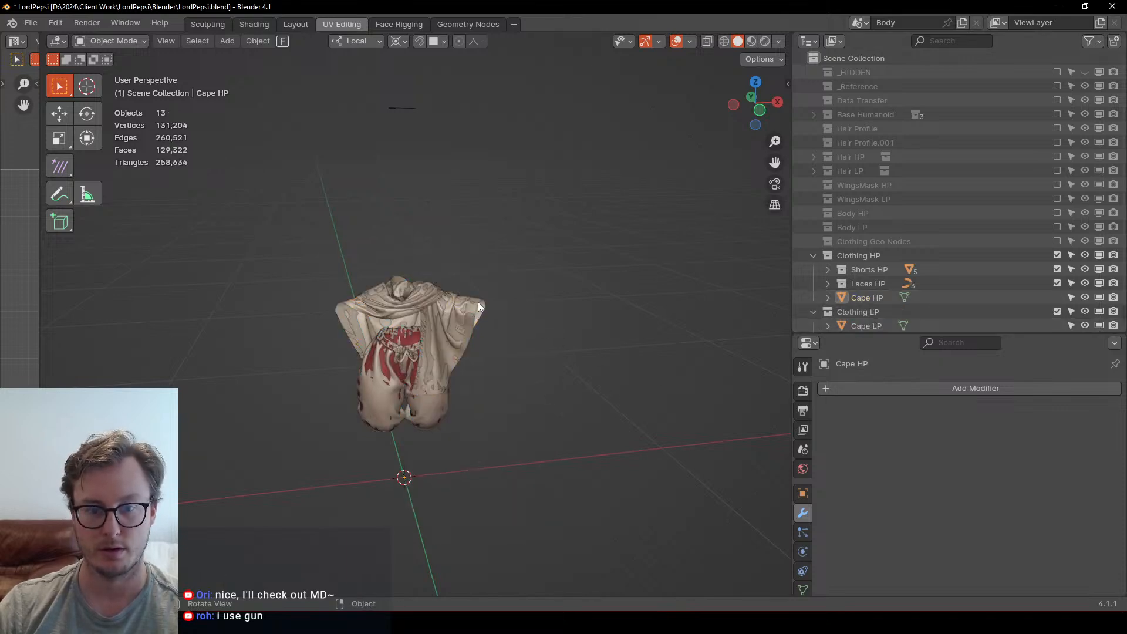
pyautogui.press('a')
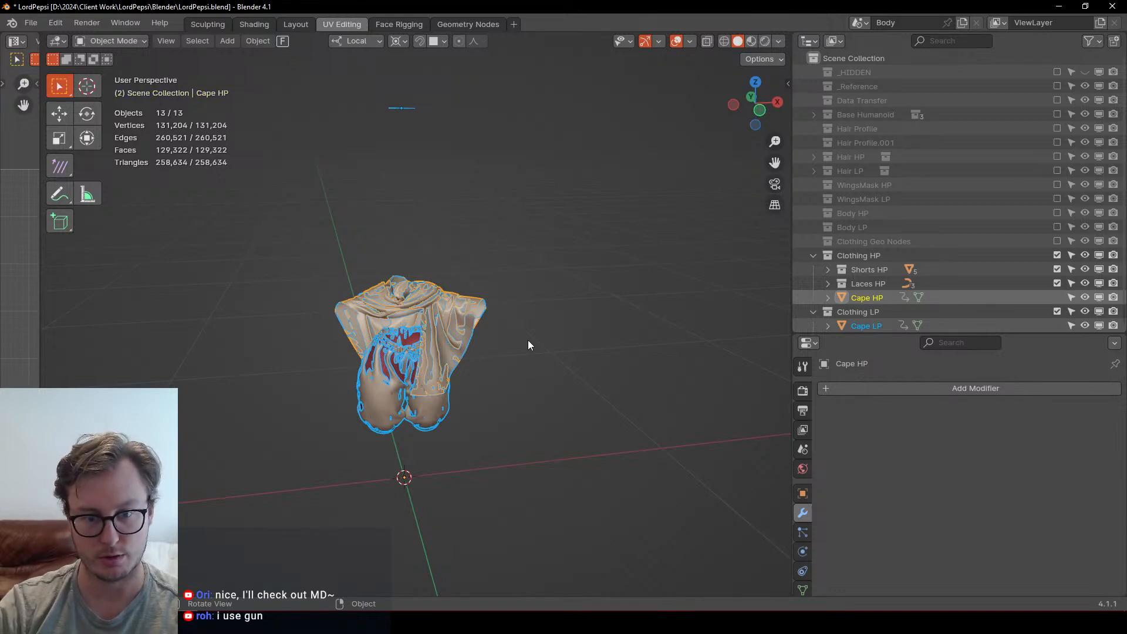
pyautogui.press('KP_1')
# Step: Move Cape HP and Cape LP together up above the shorts at frame 2, keyframe them, and save the file
pyautogui.click(482, 306)
pyautogui.press('b')
pyautogui.moveTo(473, 296); pyautogui.dragTo(515, 340)
pyautogui.moveTo(515, 347); pyautogui.dragTo(640, 277, button='middle')
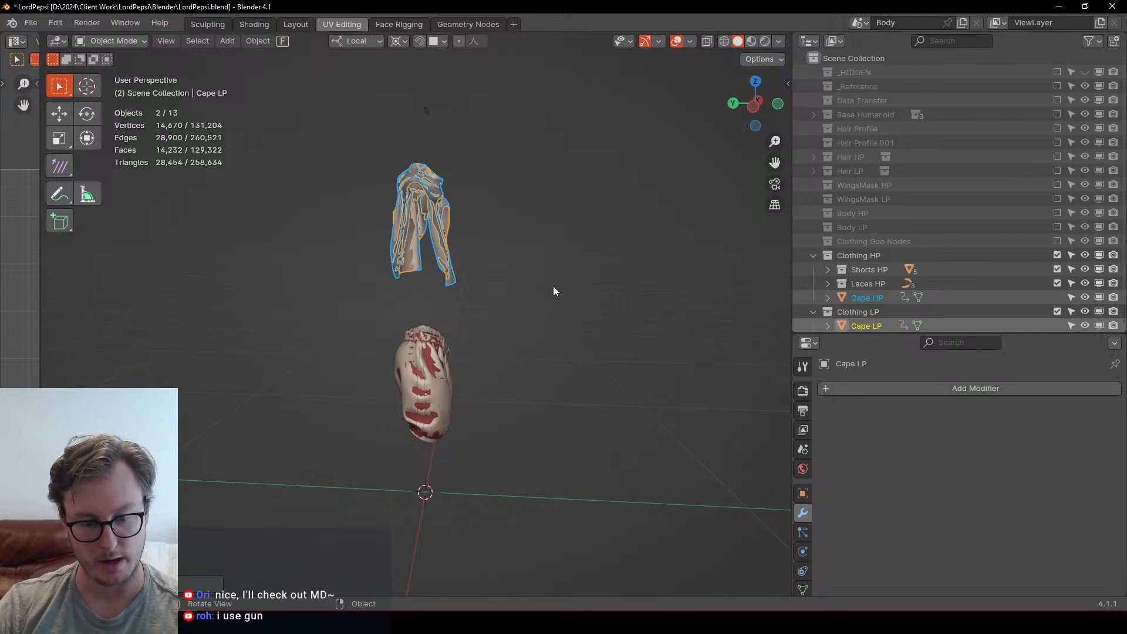
pyautogui.moveTo(553, 291); pyautogui.dragTo(584, 287, button='middle')
pyautogui.hotkey('ctrl', 's')
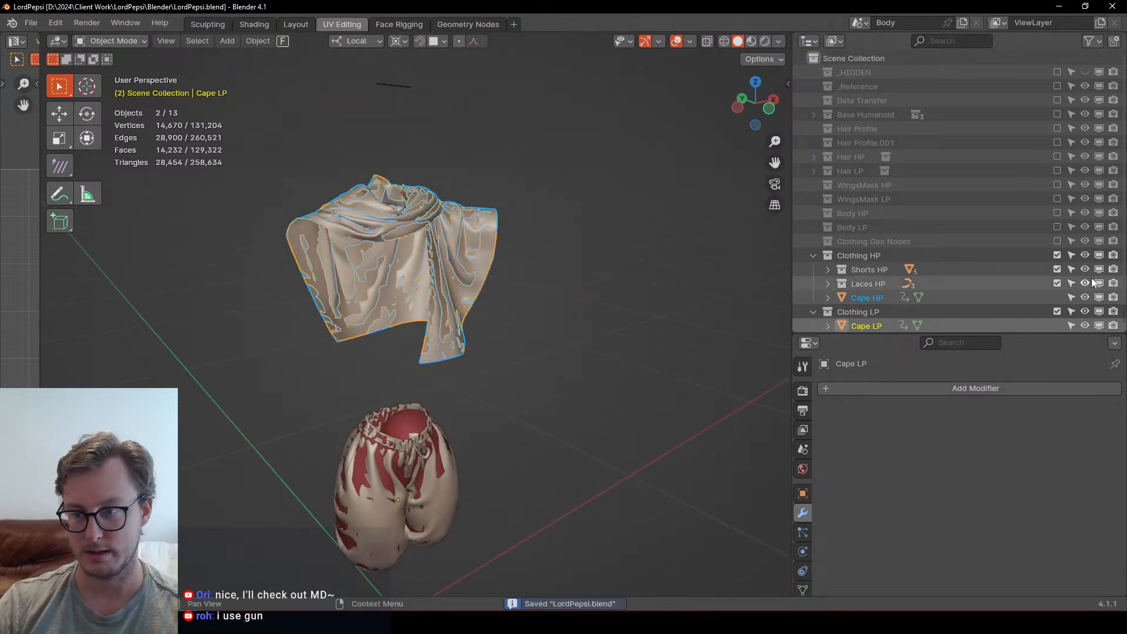
# Step: Make the Clothing HP collection unselectable and select the low-poly cape and shorts together, with Cape LP active
pyautogui.click(1071, 255)
pyautogui.moveTo(645, 320); pyautogui.dragTo(456, 406, button='middle')
pyautogui.keyDown('shift'); pyautogui.click(449, 405); pyautogui.keyUp('shift')
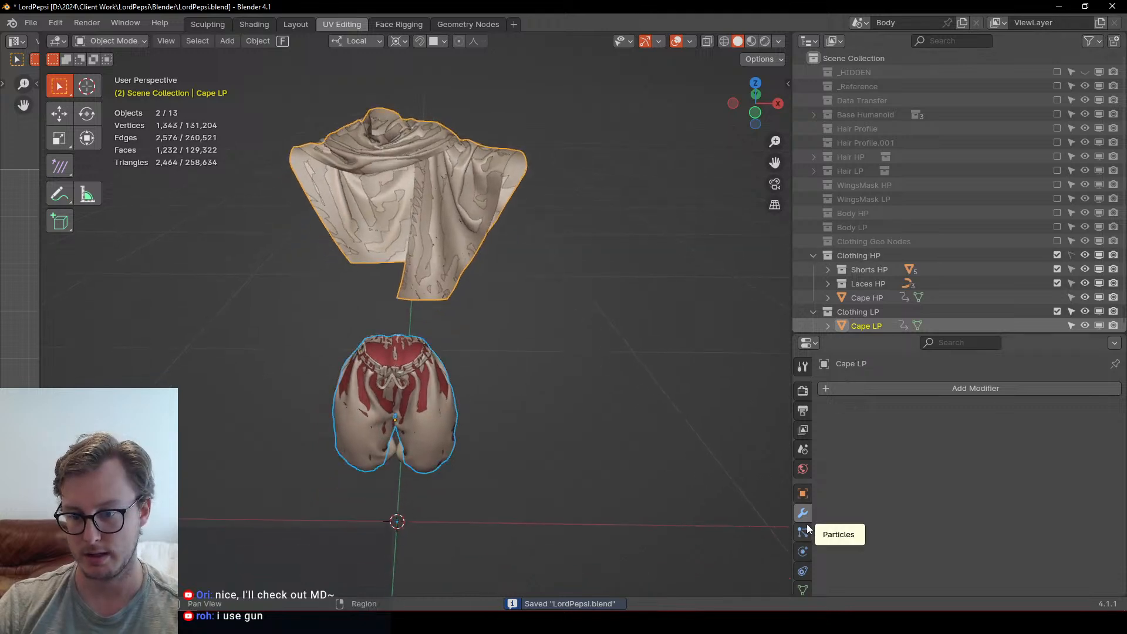
# Step: Add a vertex group named Displace to Cape LP
pyautogui.click(803, 589)
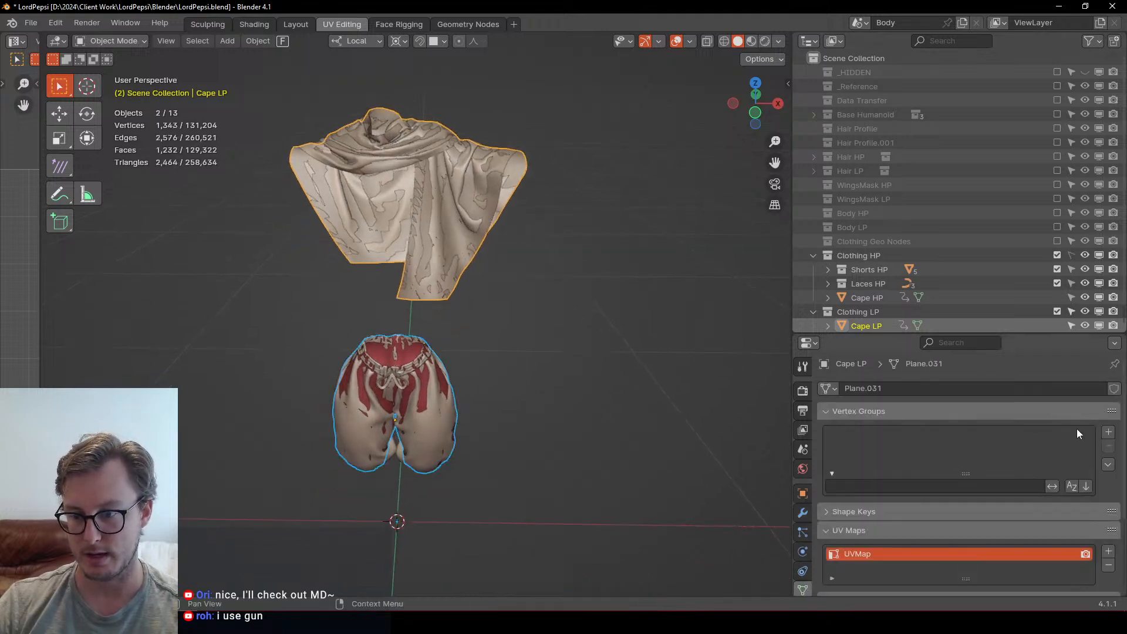
pyautogui.click(1108, 433)
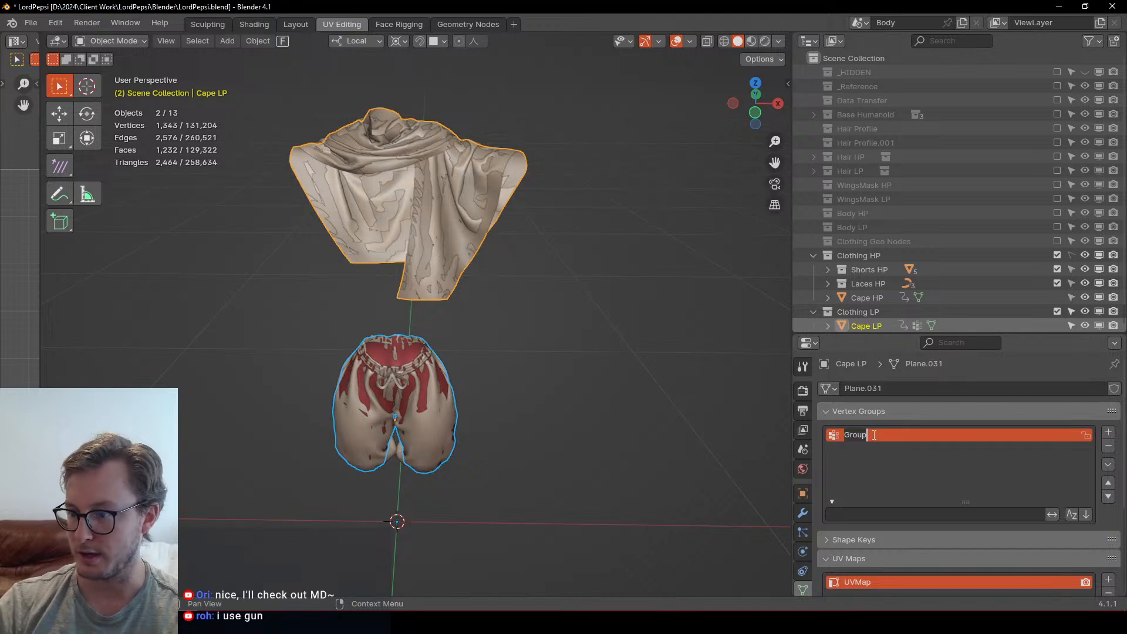
pyautogui.write('Displace')
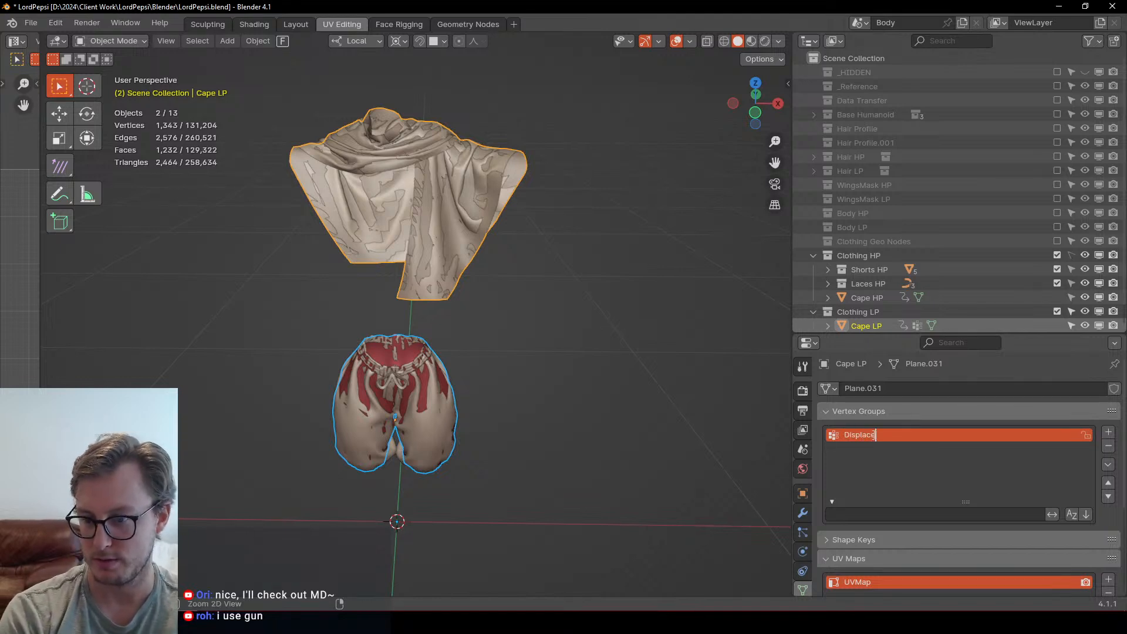
pyautogui.press('Return')
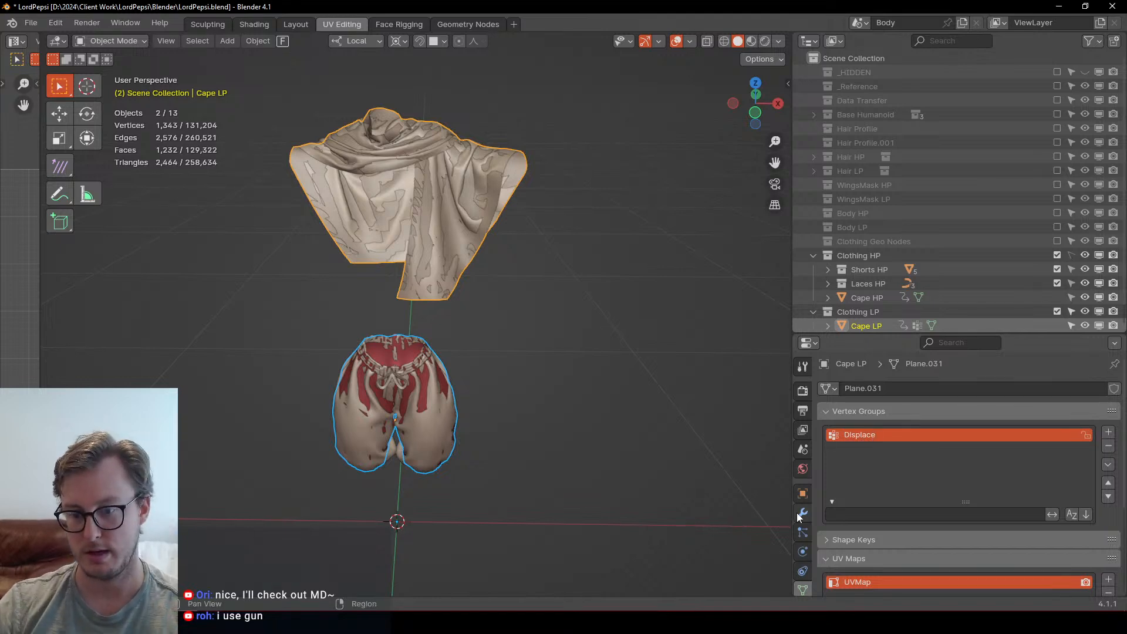
# Step: Add a Displace modifier to Cape LP, limit it to the Displace vertex group, and collapse its settings
pyautogui.click(803, 512)
pyautogui.click(930, 392)
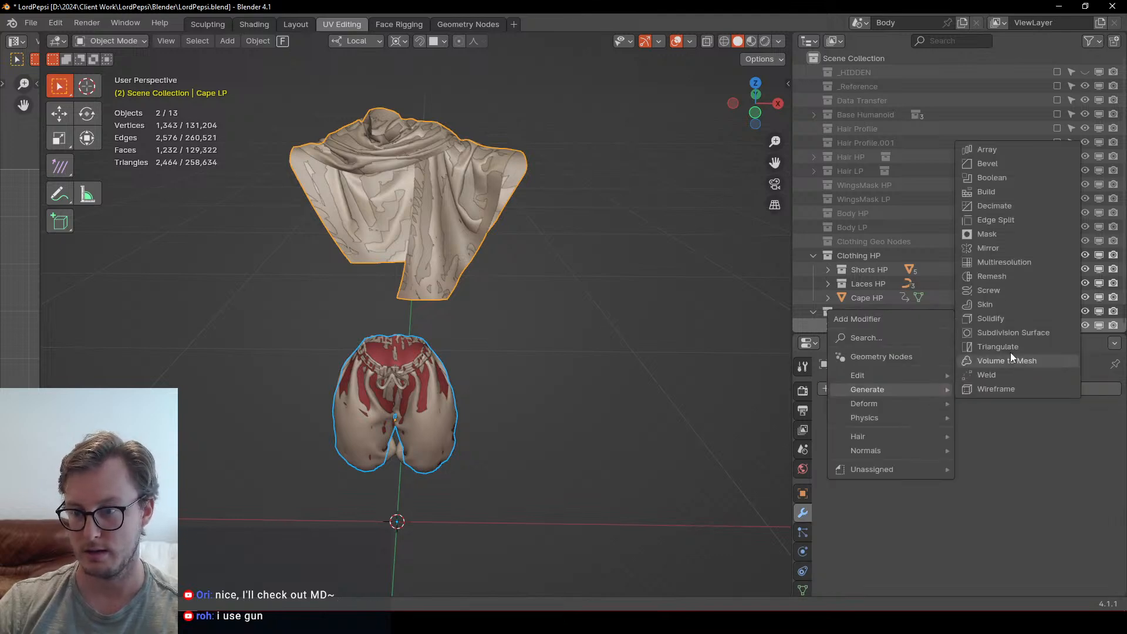
pyautogui.moveTo(878, 405)
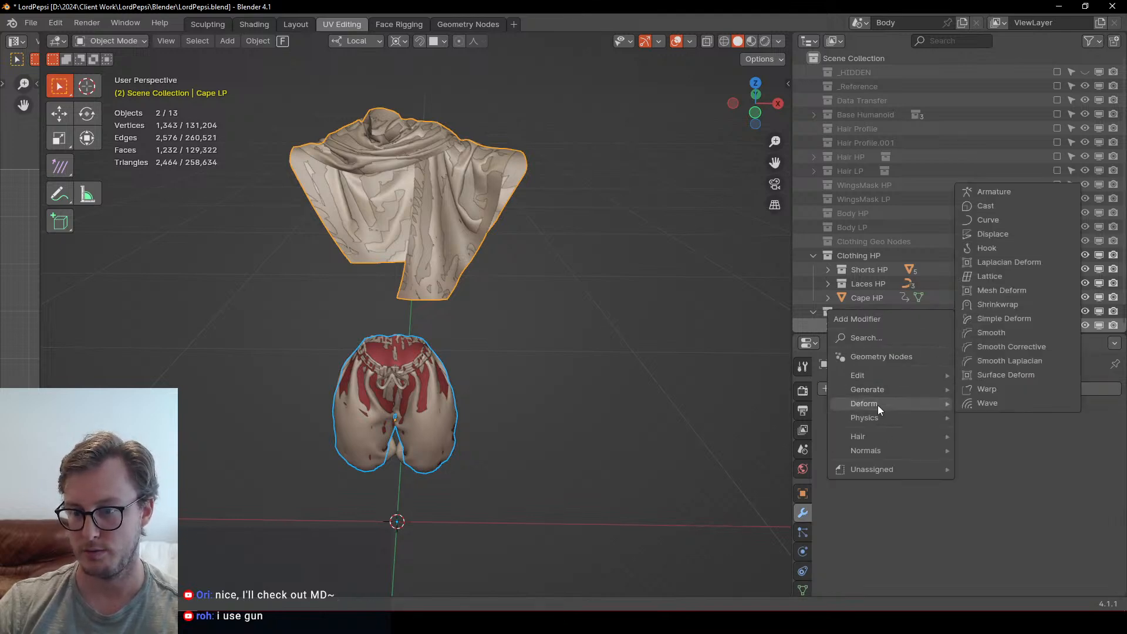
pyautogui.click(986, 249)
pyautogui.click(956, 558)
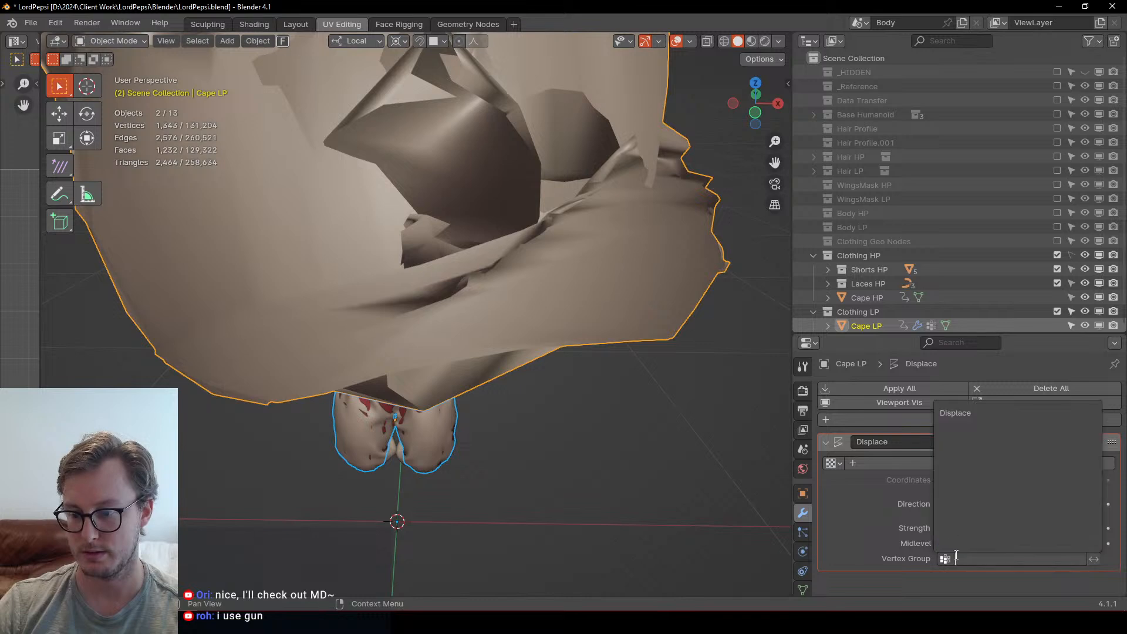
pyautogui.click(954, 414)
pyautogui.click(823, 442)
# Step: Add a Triangulate modifier with the Fixed Alternate quad method to Cape LP and save the file
pyautogui.click(892, 418)
pyautogui.moveTo(892, 417)
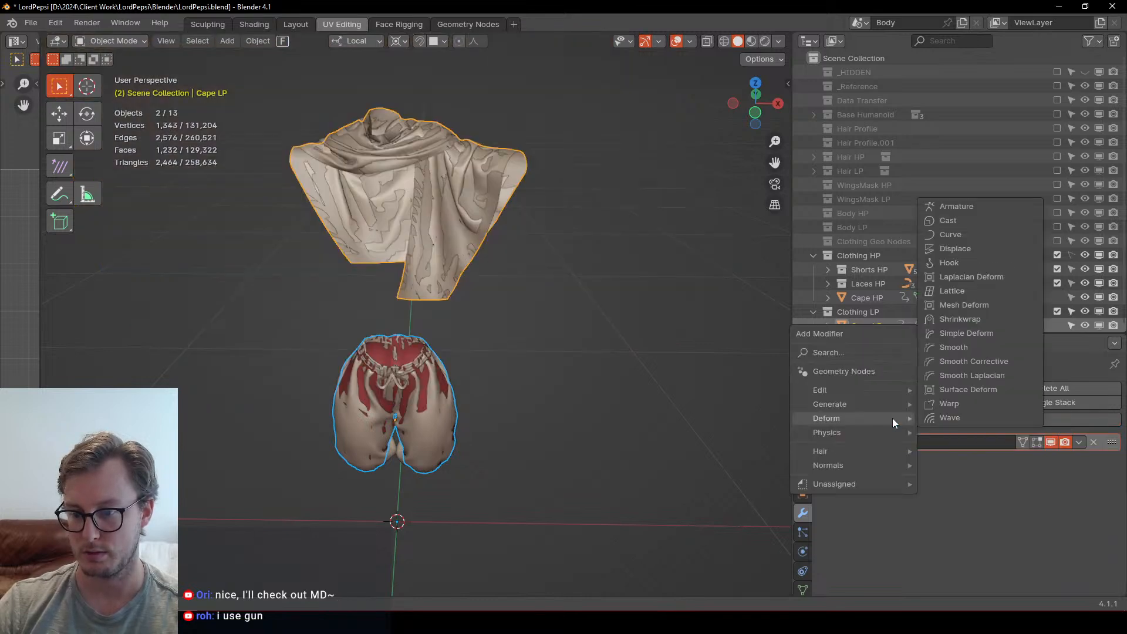
pyautogui.moveTo(871, 403)
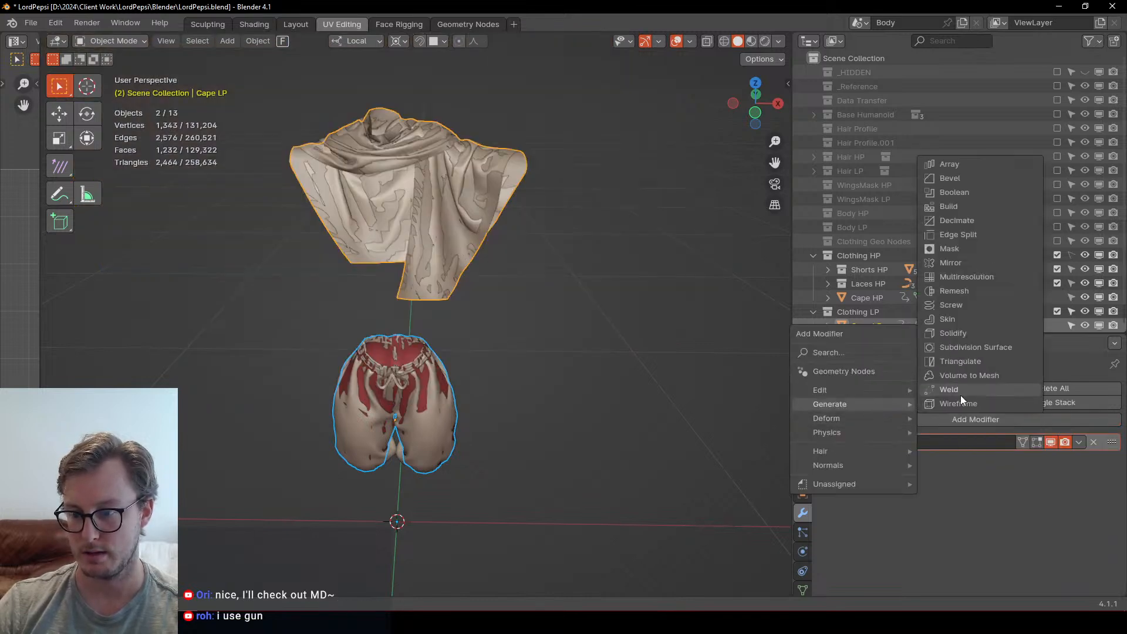
pyautogui.click(960, 362)
pyautogui.click(961, 483)
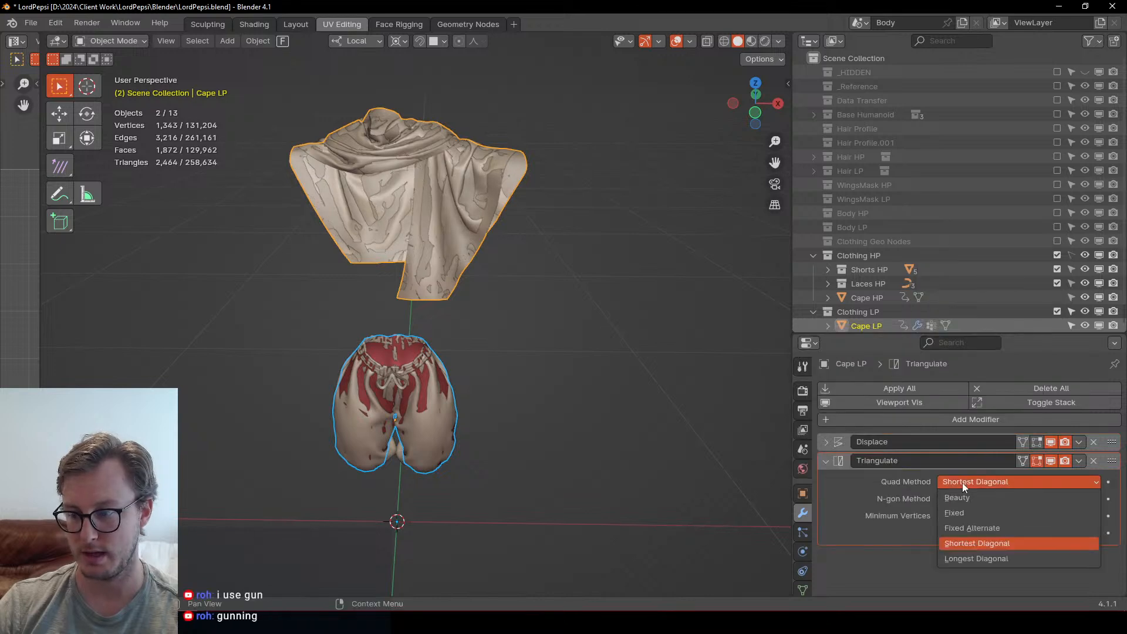
pyautogui.click(965, 527)
pyautogui.moveTo(442, 417); pyautogui.dragTo(429, 375, button='middle')
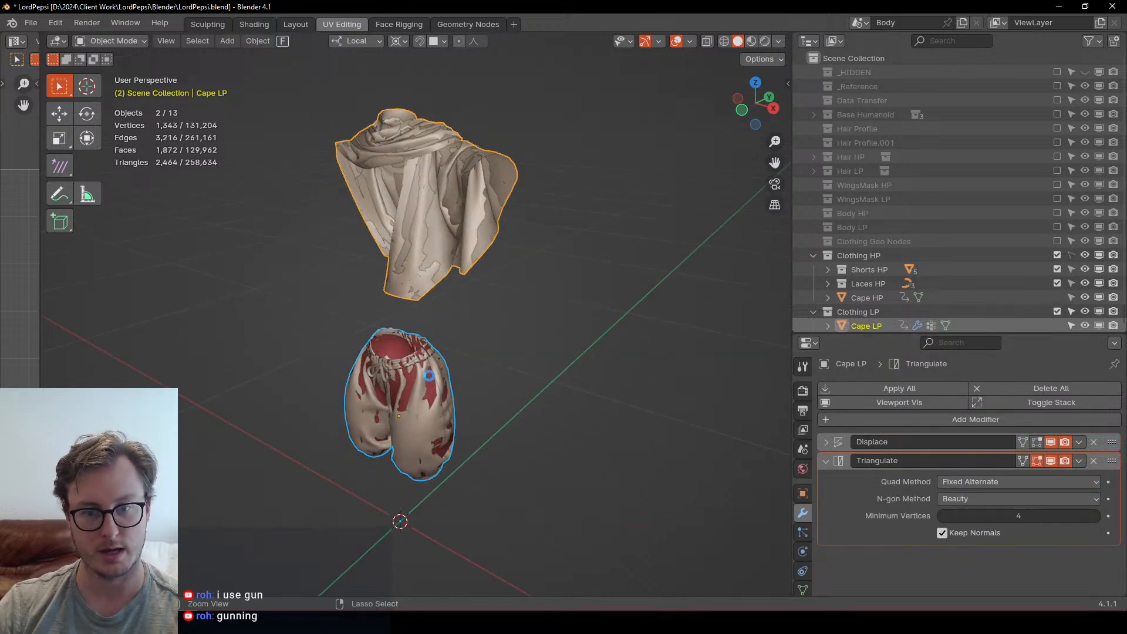
pyautogui.hotkey('ctrl', 's')
# Step: Select only Cape LP, enter weight painting, and apply a linear gradient with weight 0.100 and strength 0.051 across the cape
pyautogui.keyDown('shift'); pyautogui.moveTo(421, 290); pyautogui.dragTo(420, 303, button='middle'); pyautogui.keyUp('shift')
pyautogui.scroll(1, 421, 302)
pyautogui.click(458, 287)
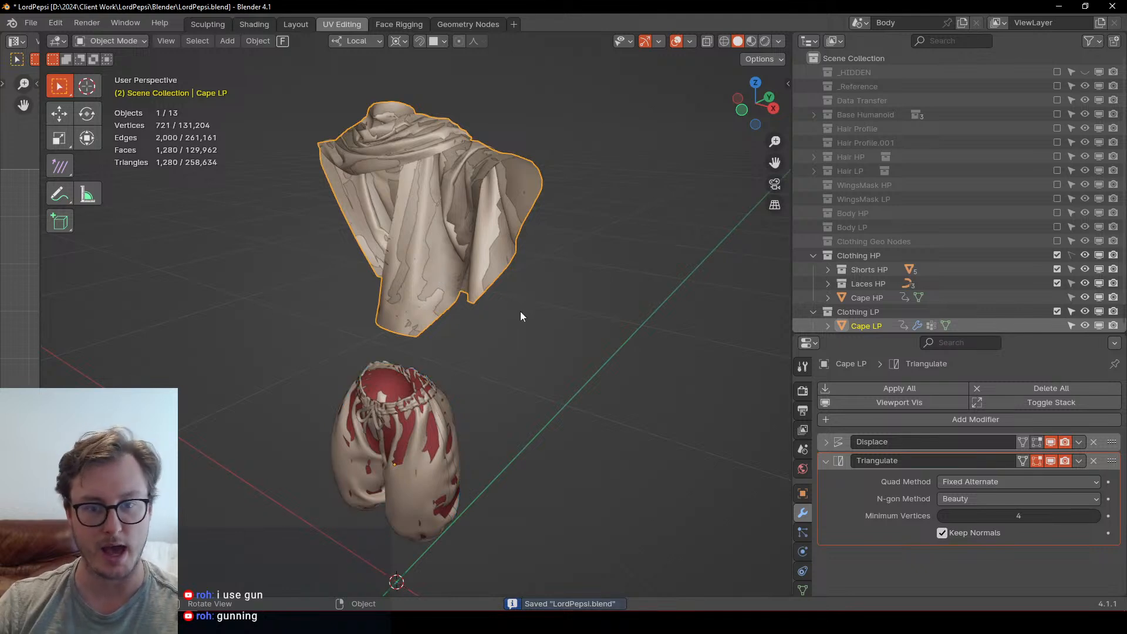
pyautogui.hotkey('ctrl', 'Tab')
pyautogui.click(426, 264)
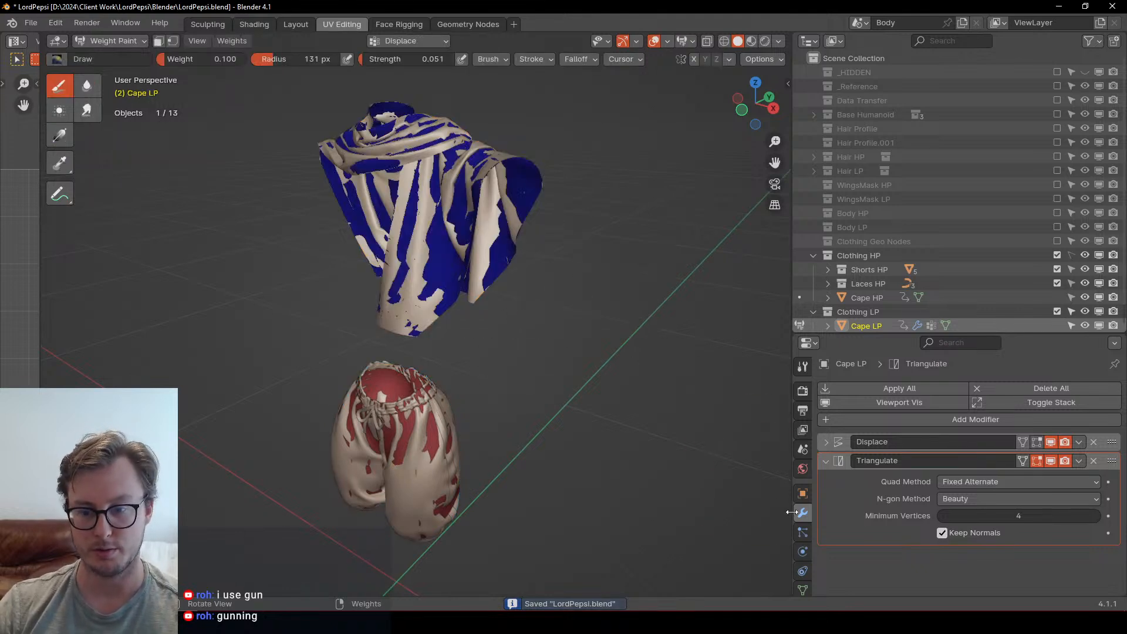
pyautogui.click(61, 136)
pyautogui.moveTo(259, 351); pyautogui.dragTo(250, 353)
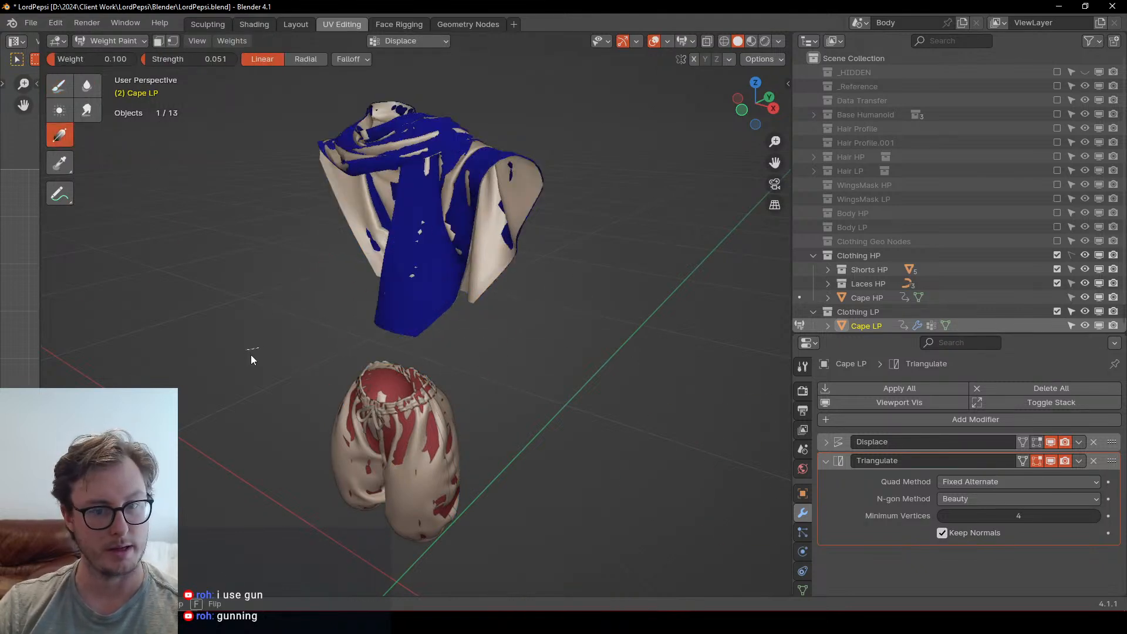
pyautogui.keyDown('shift'); pyautogui.moveTo(250, 352); pyautogui.dragTo(272, 397, button='middle'); pyautogui.keyUp('shift')
# Step: Paint Displace weight over the cape's front drape and adjoining folds with the Draw brush at weight 0.100 and strength 0.051
pyautogui.click(57, 82)
pyautogui.scroll(4, 345, 290)
pyautogui.moveTo(462, 353); pyautogui.dragTo(475, 219)
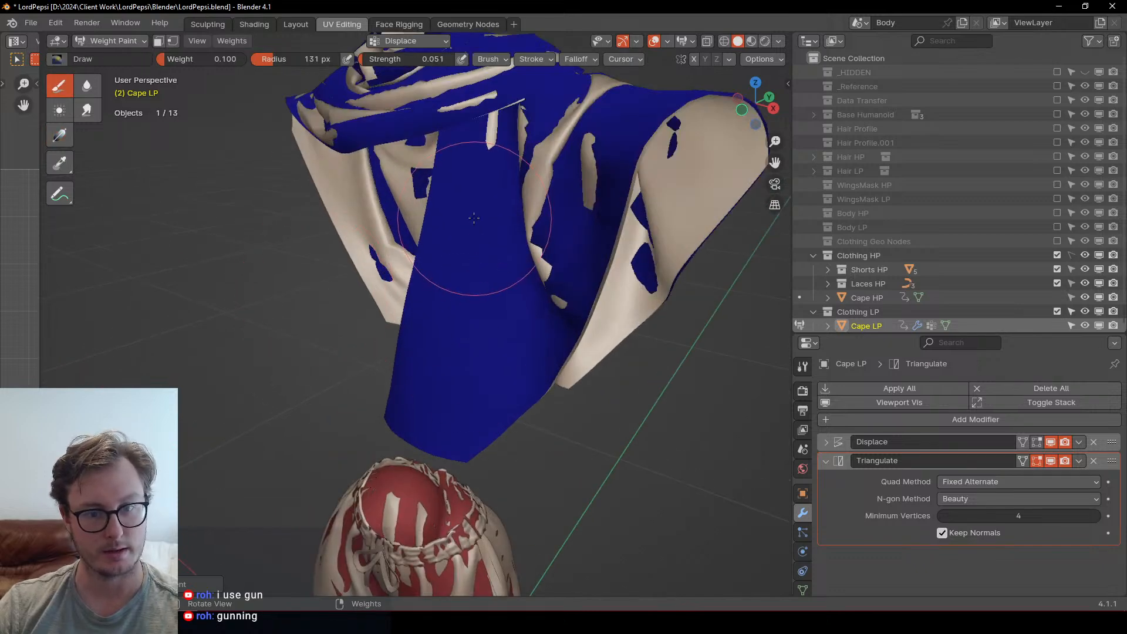
pyautogui.moveTo(508, 271); pyautogui.dragTo(540, 228)
pyautogui.moveTo(540, 228); pyautogui.dragTo(572, 218, button='middle')
pyautogui.keyDown('shift'); pyautogui.moveTo(573, 219); pyautogui.dragTo(555, 304, button='middle'); pyautogui.keyUp('shift')
pyautogui.moveTo(583, 321)
pyautogui.mouseDown()
pyautogui.moveTo(526, 199)
pyautogui.moveTo(605, 218)
pyautogui.mouseUp()
pyautogui.keyDown('shift'); pyautogui.moveTo(605, 218); pyautogui.dragTo(571, 343, button='middle'); pyautogui.keyUp('shift')
pyautogui.scroll(2, 575, 337)
pyautogui.moveTo(594, 320); pyautogui.dragTo(641, 363)
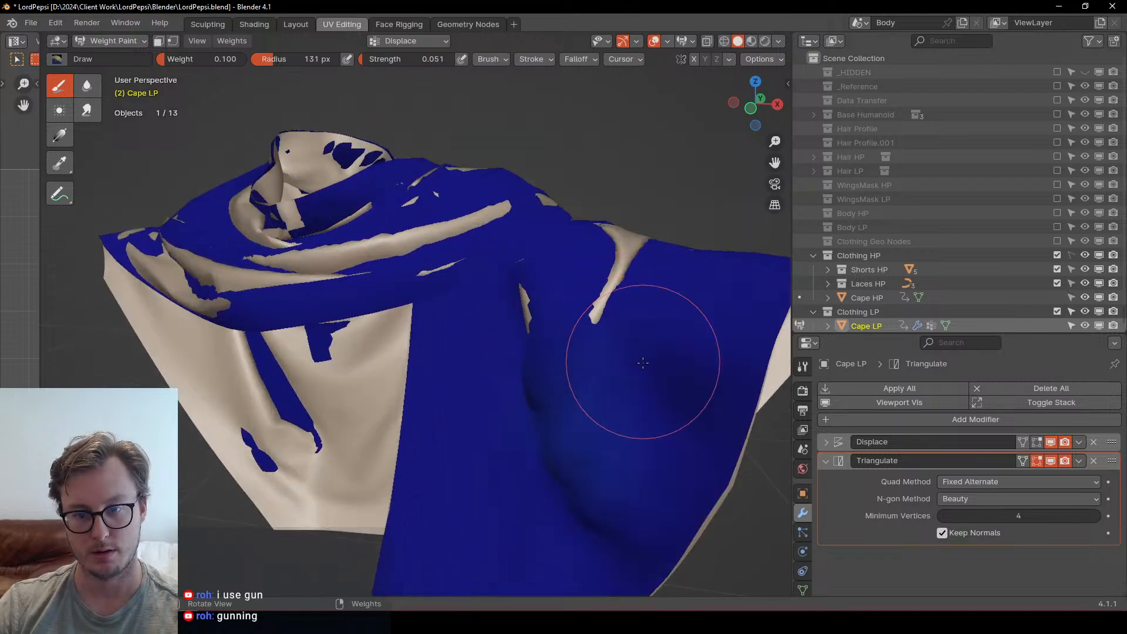
# Step: Paint Displace weight where the scarf meets the front drape in wireframe display, and return to solid display
pyautogui.press('z')
pyautogui.click(179, 357)
pyautogui.scroll(3, 544, 339)
pyautogui.moveTo(557, 309)
pyautogui.mouseDown()
pyautogui.moveTo(598, 322)
pyautogui.moveTo(602, 301)
pyautogui.mouseUp()
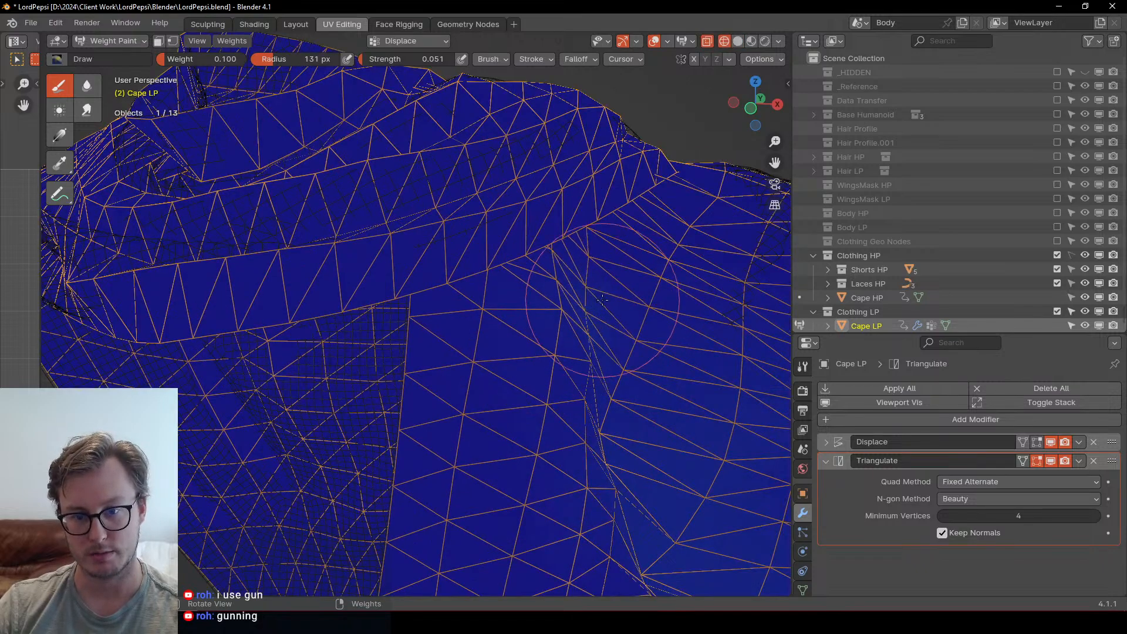
pyautogui.moveTo(560, 261)
pyautogui.mouseDown(button='middle')
pyautogui.moveTo(542, 270)
pyautogui.moveTo(552, 299)
pyautogui.moveTo(290, 352)
pyautogui.moveTo(387, 323)
pyautogui.mouseUp(button='middle')
pyautogui.scroll(-4, 564, 317)
pyautogui.scroll(3, 347, 290)
pyautogui.scroll(-2, 347, 291)
pyautogui.press('z')
pyautogui.click(270, 317)
# Step: Paint Displace weight over the exposed high-poly patches on the back of the cape
pyautogui.scroll(2, 387, 322)
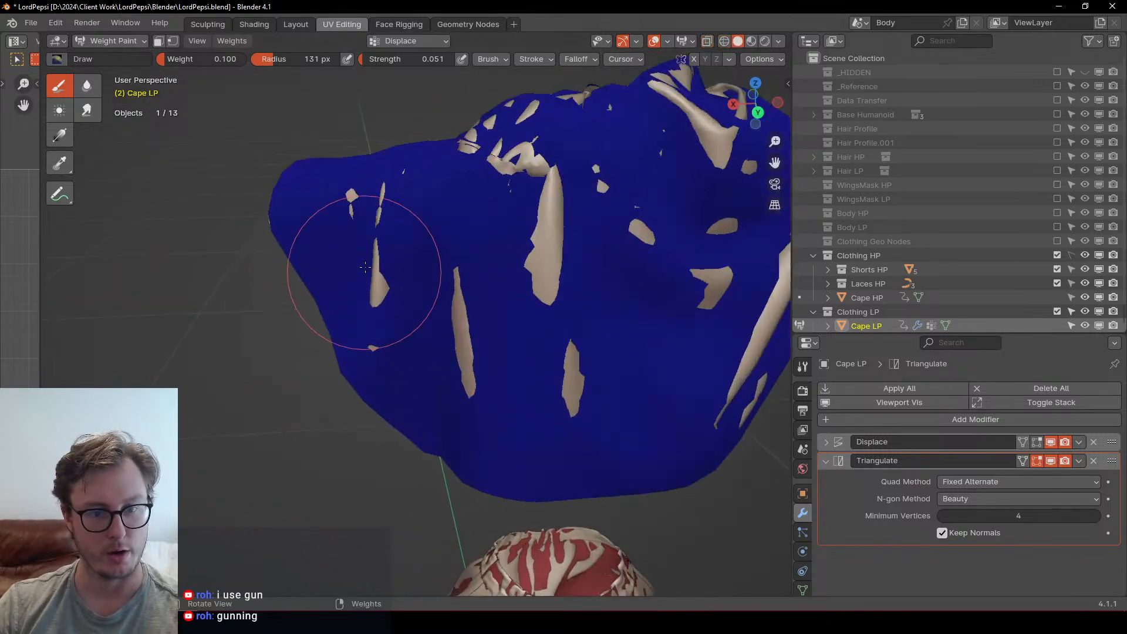
pyautogui.moveTo(385, 237)
pyautogui.mouseDown()
pyautogui.moveTo(396, 270)
pyautogui.moveTo(385, 290)
pyautogui.moveTo(509, 298)
pyautogui.moveTo(483, 391)
pyautogui.moveTo(561, 388)
pyautogui.mouseUp()
pyautogui.moveTo(567, 337)
pyautogui.keyDown('shift'); pyautogui.mouseDown(button='middle')
pyautogui.moveTo(450, 360)
pyautogui.moveTo(511, 384)
pyautogui.mouseUp(button='middle'); pyautogui.keyUp('shift')
pyautogui.scroll(3, 405, 314)
pyautogui.moveTo(339, 317); pyautogui.dragTo(389, 364, button='middle')
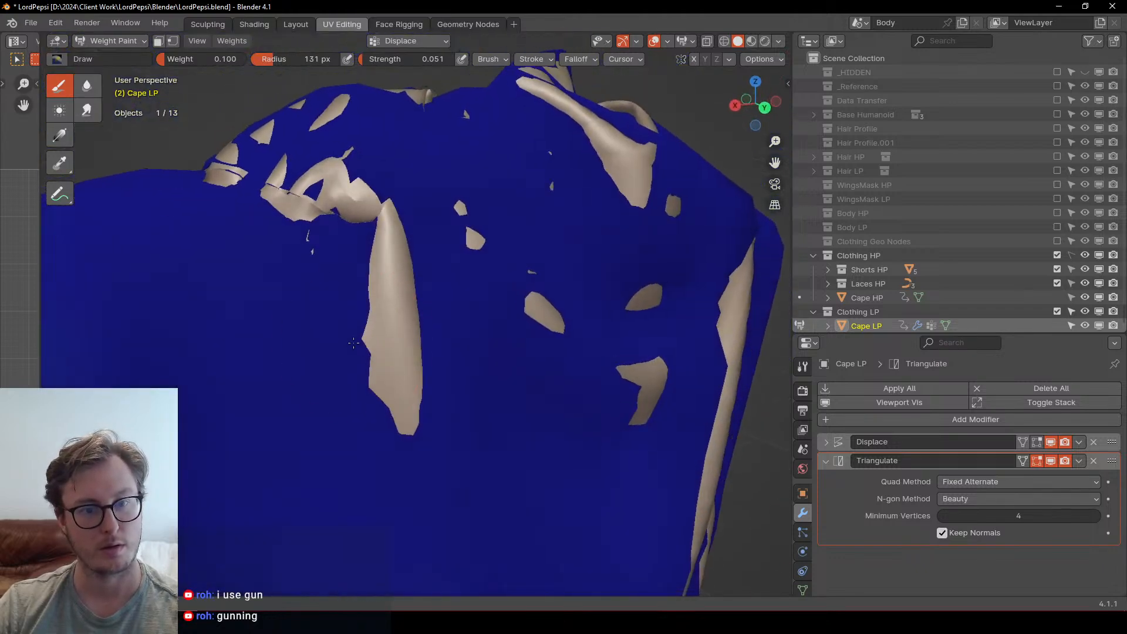
pyautogui.moveTo(402, 310)
pyautogui.mouseDown()
pyautogui.moveTo(473, 347)
pyautogui.moveTo(599, 372)
pyautogui.moveTo(460, 307)
pyautogui.mouseUp()
# Step: In Edit Mode, select the overlapping scarf fold at the shoulder, grow it to cover the strip, and invert the selection
pyautogui.press('Tab')
pyautogui.click(290, 192)
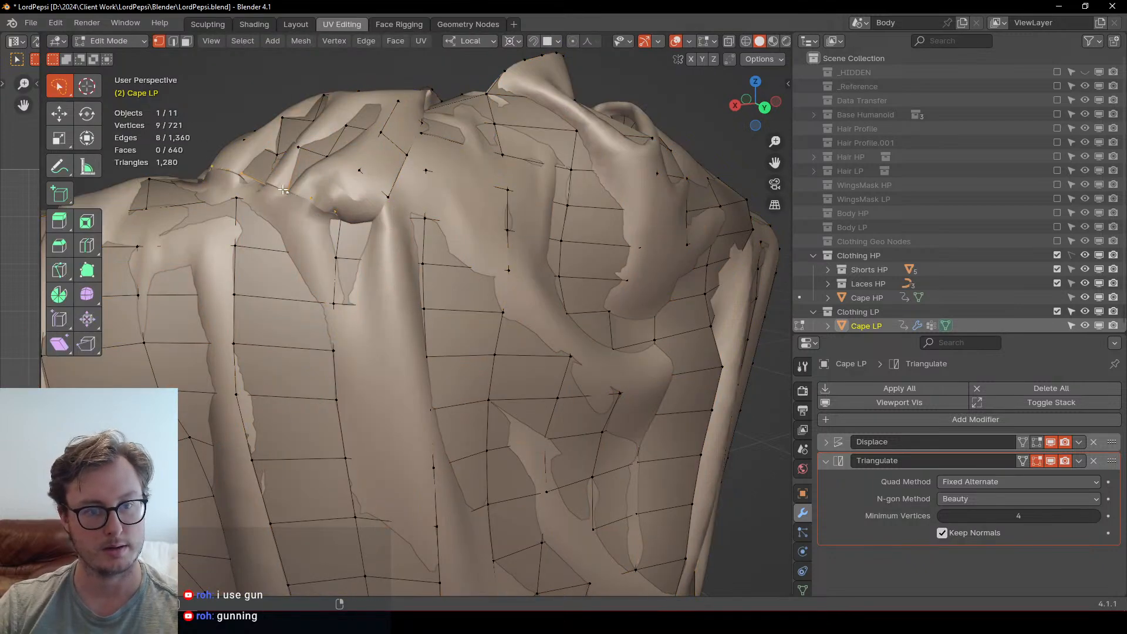
pyautogui.press('ctrl+KP_Add')
pyautogui.press('ctrl+KP_Add')
pyautogui.press('ctrl+KP_Add')
pyautogui.press('ctrl+KP_Add')
pyautogui.press('ctrl+KP_Add')
pyautogui.scroll(-5, 279, 211)
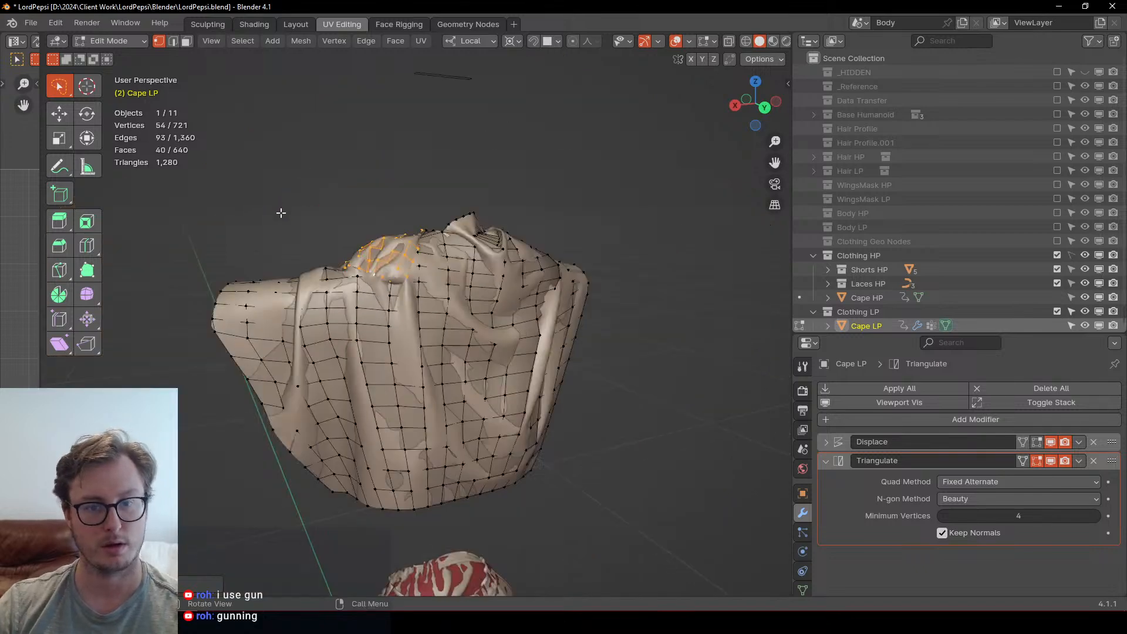
pyautogui.moveTo(279, 211); pyautogui.dragTo(521, 300, button='middle')
pyautogui.press('ctrl+KP_Add')
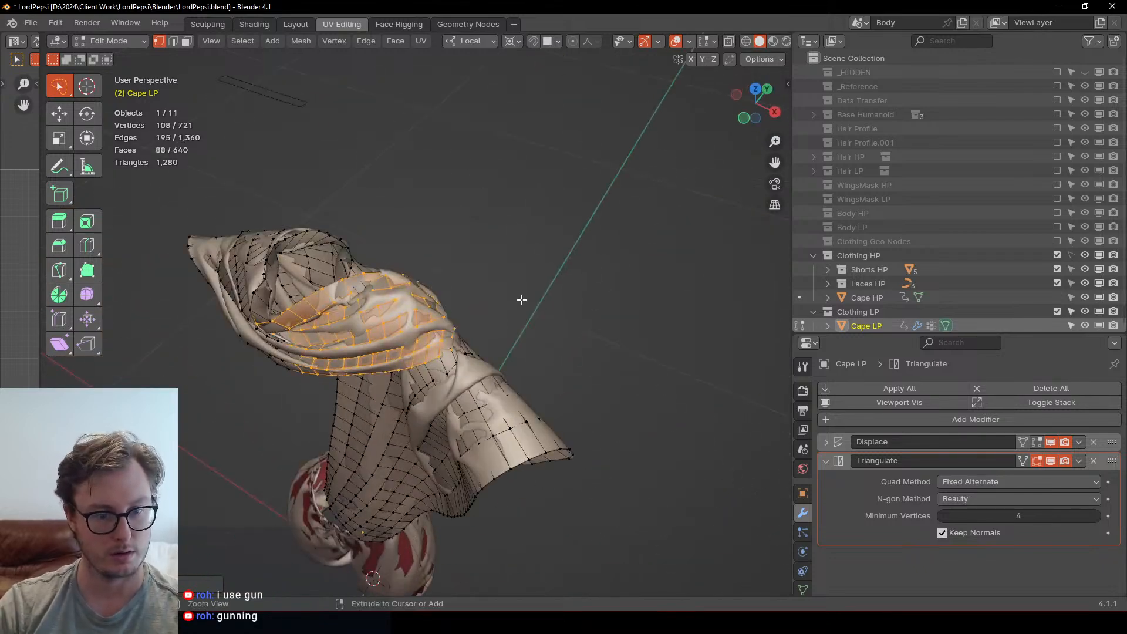
pyautogui.hotkey('ctrl', 'i')
# Step: Return to weight painting, restrict it to the selected faces, and toggle the Triangulate modifier's viewport display off and on
pyautogui.hotkey('ctrl', 'Tab')
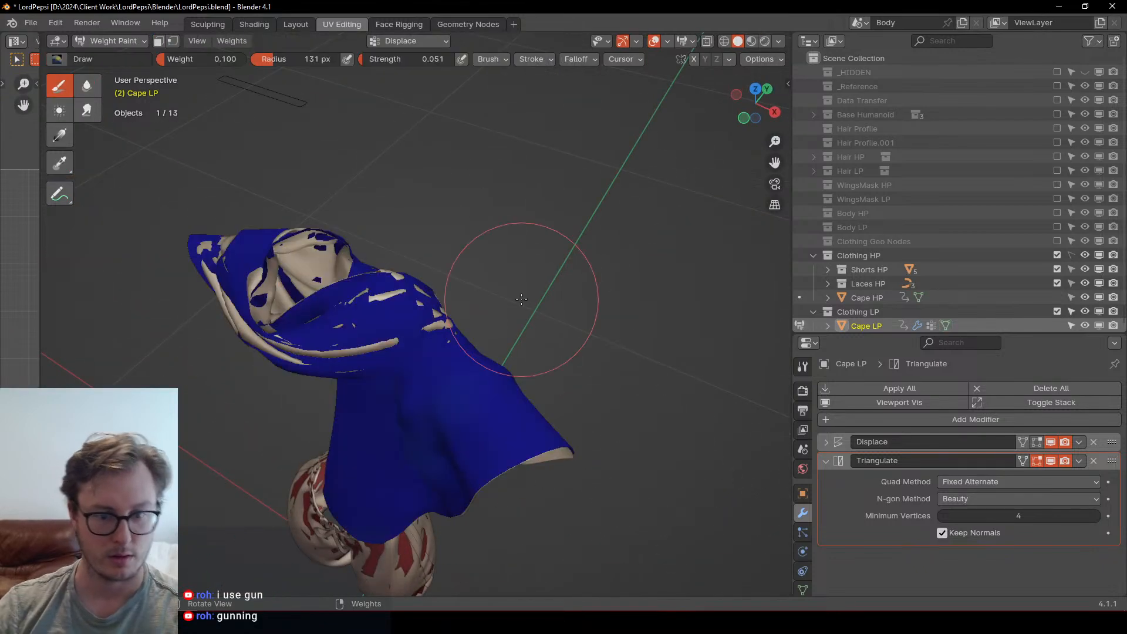
pyautogui.moveTo(534, 299)
pyautogui.mouseDown(button='middle')
pyautogui.moveTo(396, 262)
pyautogui.moveTo(400, 294)
pyautogui.mouseUp(button='middle')
pyautogui.press('m')
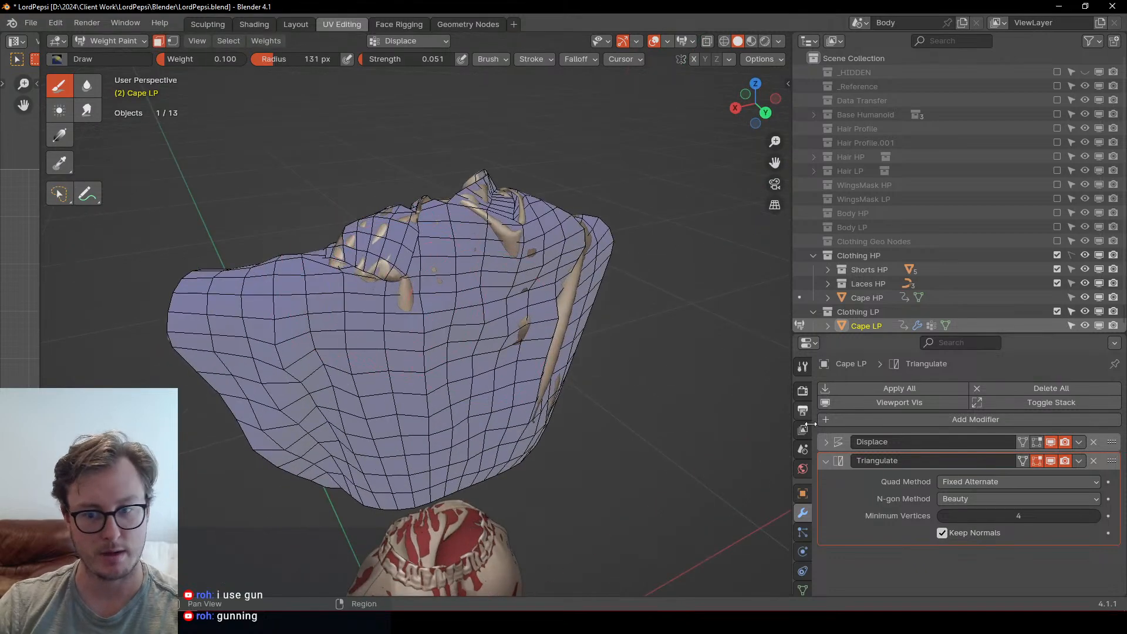
pyautogui.click(1050, 462)
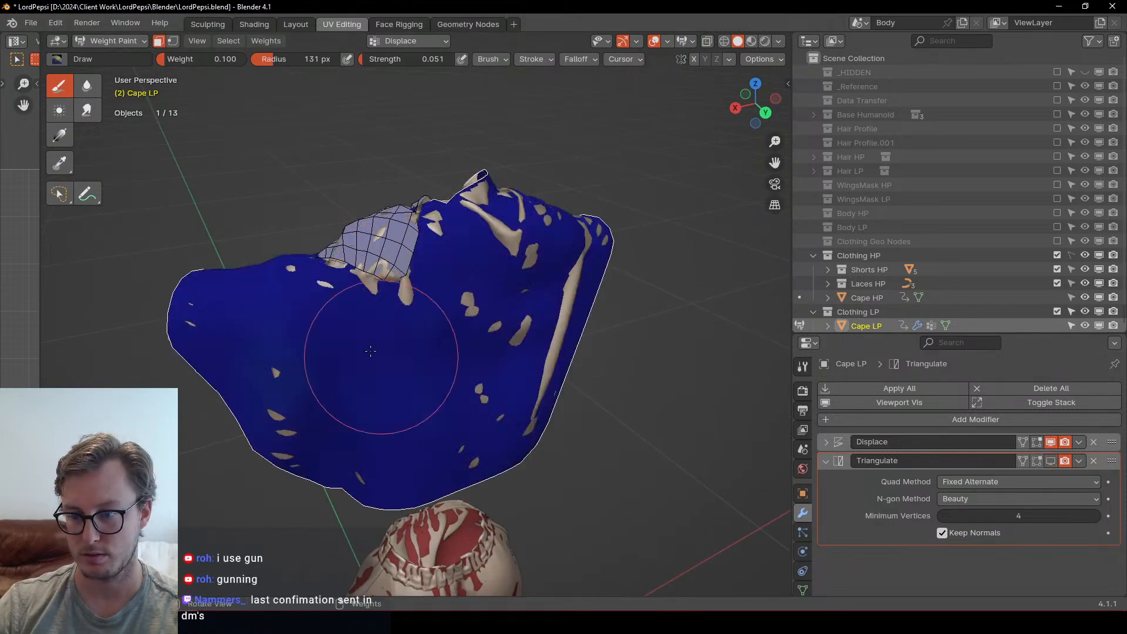
pyautogui.moveTo(383, 358); pyautogui.dragTo(391, 312, button='middle')
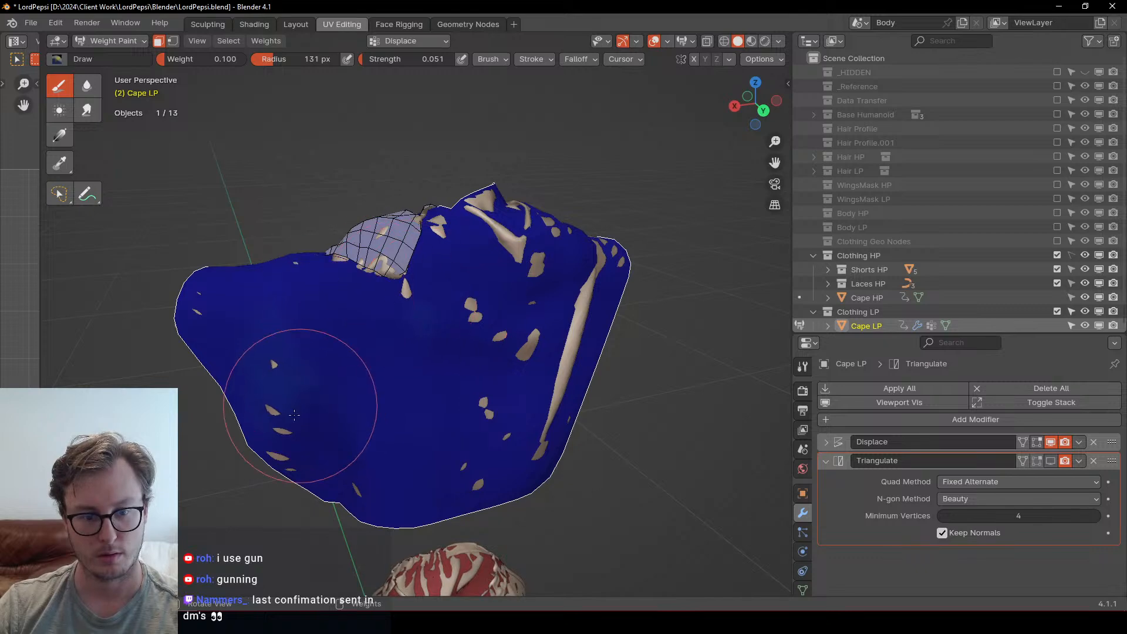
pyautogui.click(1050, 461)
# Step: Paint masked Displace weight over the long fold on the cape's back and the exposed patches along the shoulder edge
pyautogui.moveTo(505, 352); pyautogui.dragTo(543, 351, button='middle')
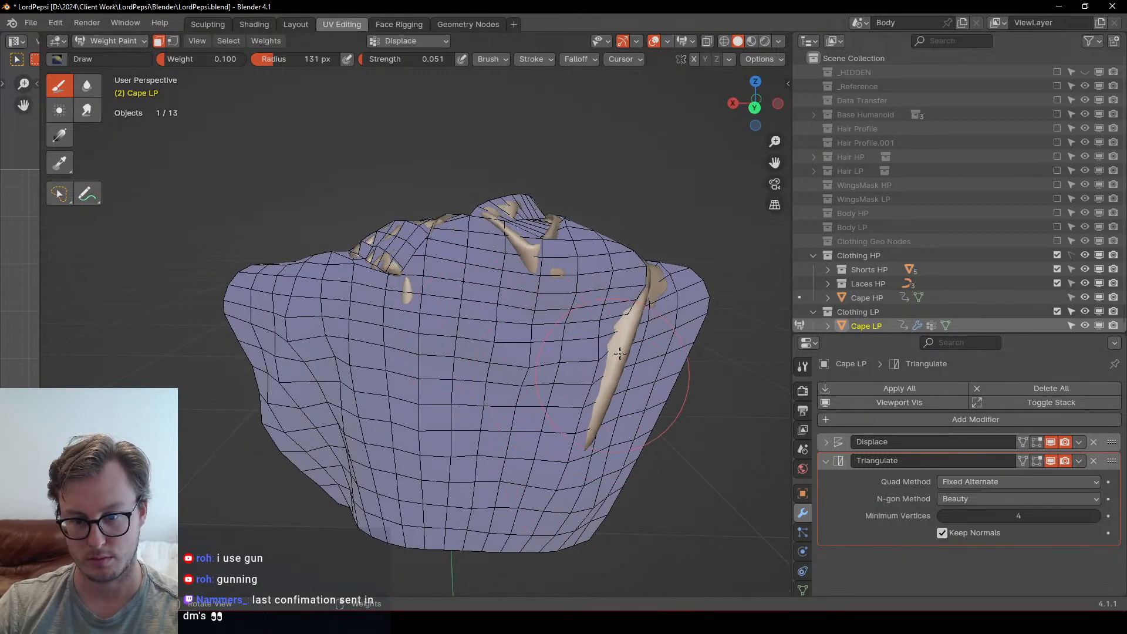
pyautogui.keyDown('shift'); pyautogui.moveTo(625, 355); pyautogui.dragTo(546, 328, button='middle'); pyautogui.keyUp('shift')
pyautogui.moveTo(546, 327)
pyautogui.mouseDown()
pyautogui.moveTo(519, 320)
pyautogui.moveTo(525, 328)
pyautogui.moveTo(507, 338)
pyautogui.mouseUp()
pyautogui.moveTo(507, 339); pyautogui.dragTo(383, 314, button='middle')
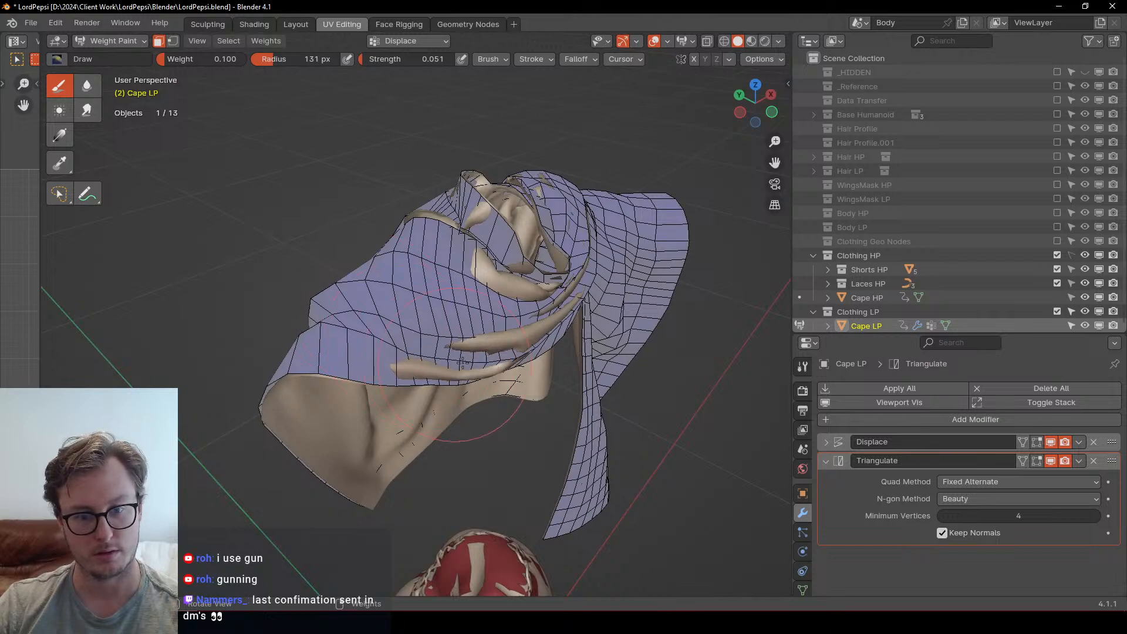
pyautogui.moveTo(462, 362); pyautogui.dragTo(440, 356)
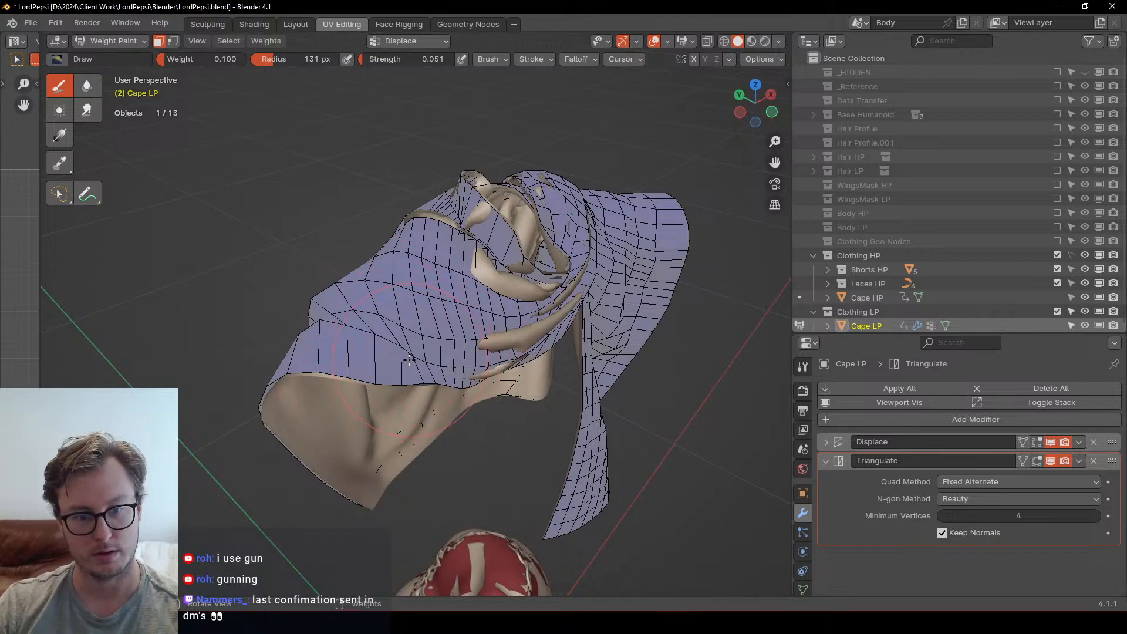
pyautogui.moveTo(409, 359); pyautogui.dragTo(491, 261, button='middle')
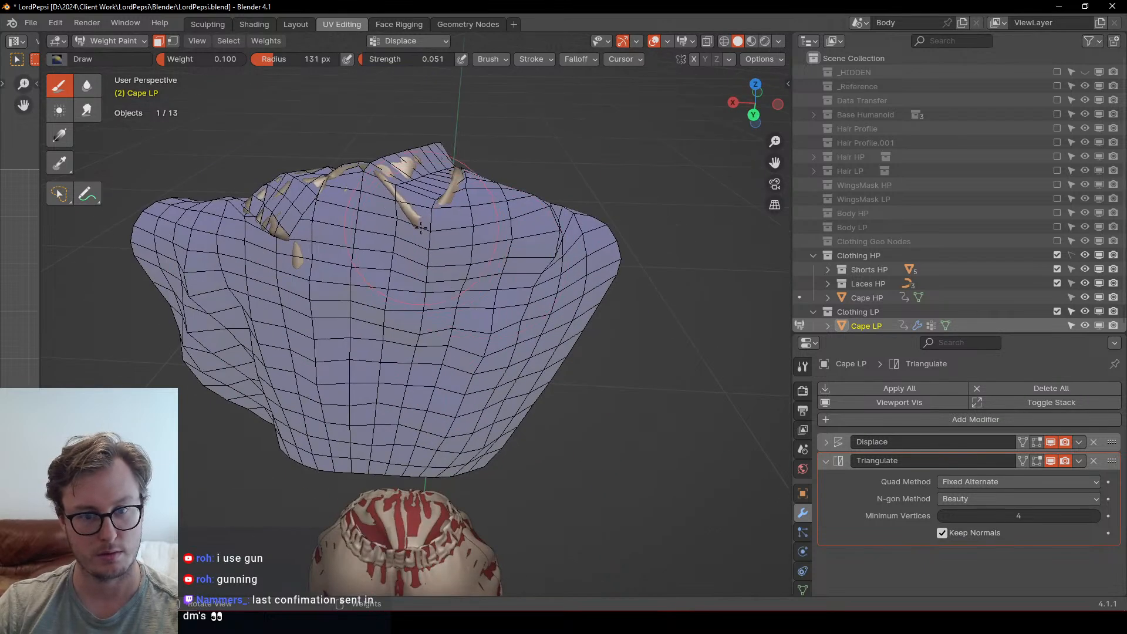
# Step: Paint Displace weight over the exposed folds below the collar at the back of the neck
pyautogui.moveTo(421, 228); pyautogui.dragTo(413, 187)
pyautogui.keyDown('shift'); pyautogui.moveTo(413, 187); pyautogui.dragTo(436, 216, button='middle'); pyautogui.keyUp('shift')
pyautogui.moveTo(436, 217); pyautogui.dragTo(439, 212)
pyautogui.moveTo(476, 218); pyautogui.dragTo(485, 235, button='middle')
pyautogui.moveTo(485, 231); pyautogui.dragTo(489, 210)
pyautogui.moveTo(488, 210); pyautogui.dragTo(446, 222, button='middle')
# Step: Try painting Displace weight on the shoulder beneath the overlapping scarf fold, and undo the strokes
pyautogui.moveTo(499, 311)
pyautogui.keyDown('ctrl'); pyautogui.mouseDown(button='middle')
pyautogui.moveTo(506, 270)
pyautogui.moveTo(369, 223)
pyautogui.mouseUp(button='middle'); pyautogui.keyUp('ctrl')
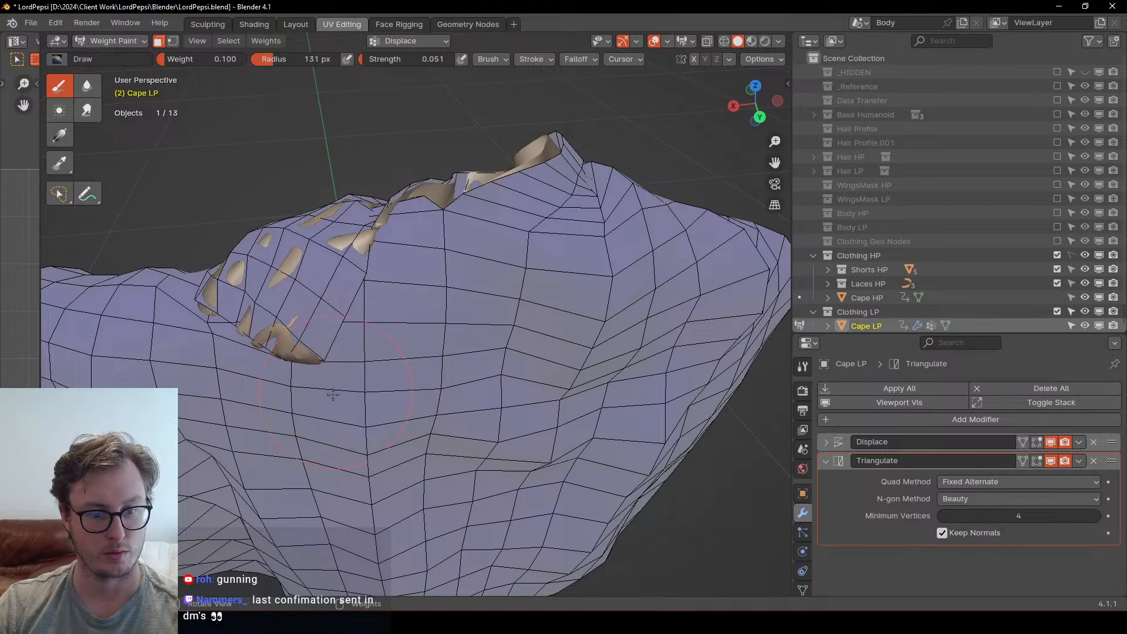
pyautogui.moveTo(353, 370)
pyautogui.mouseDown(button='middle')
pyautogui.moveTo(581, 375)
pyautogui.moveTo(352, 373)
pyautogui.mouseUp(button='middle')
pyautogui.moveTo(343, 371); pyautogui.dragTo(356, 374)
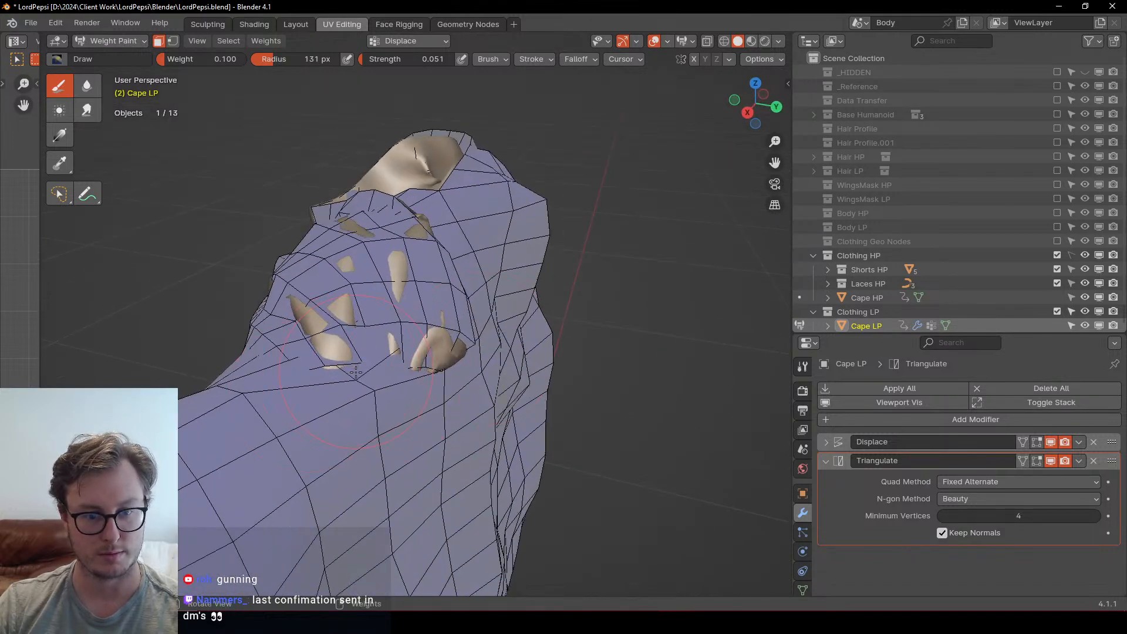
pyautogui.hotkey('ctrl', 'z')
pyautogui.click(345, 375)
pyautogui.hotkey('ctrl', 'z')
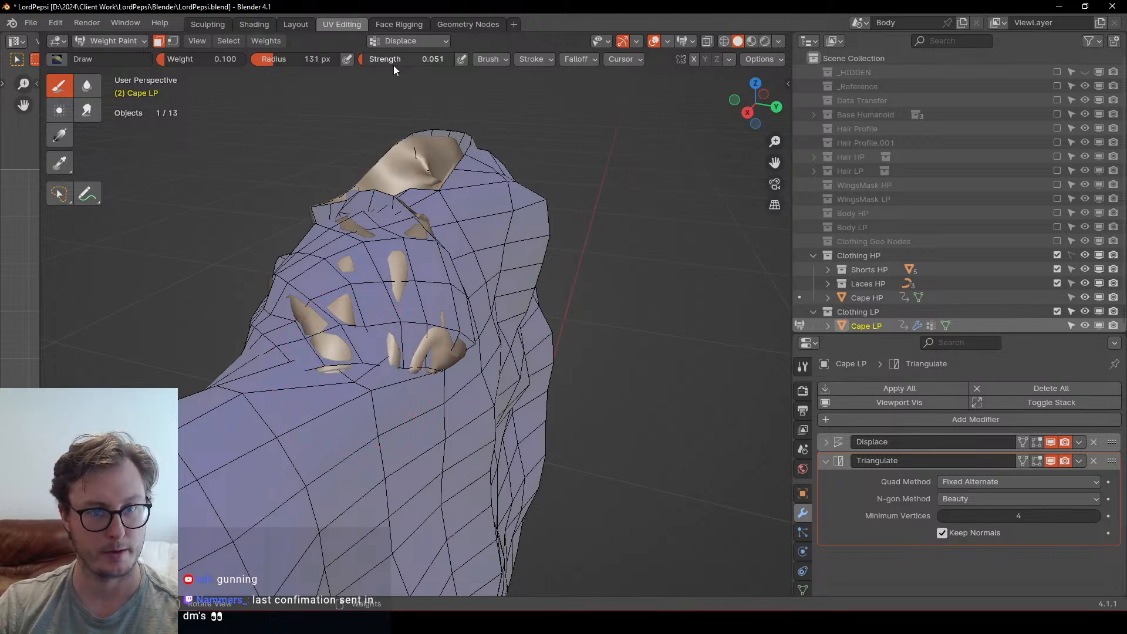
# Step: Set the brush strength to 0.015 and mask weight painting to exclude the cape's hanging front end, grown from its hem and inverted
pyautogui.moveTo(365, 59); pyautogui.dragTo(360, 59)
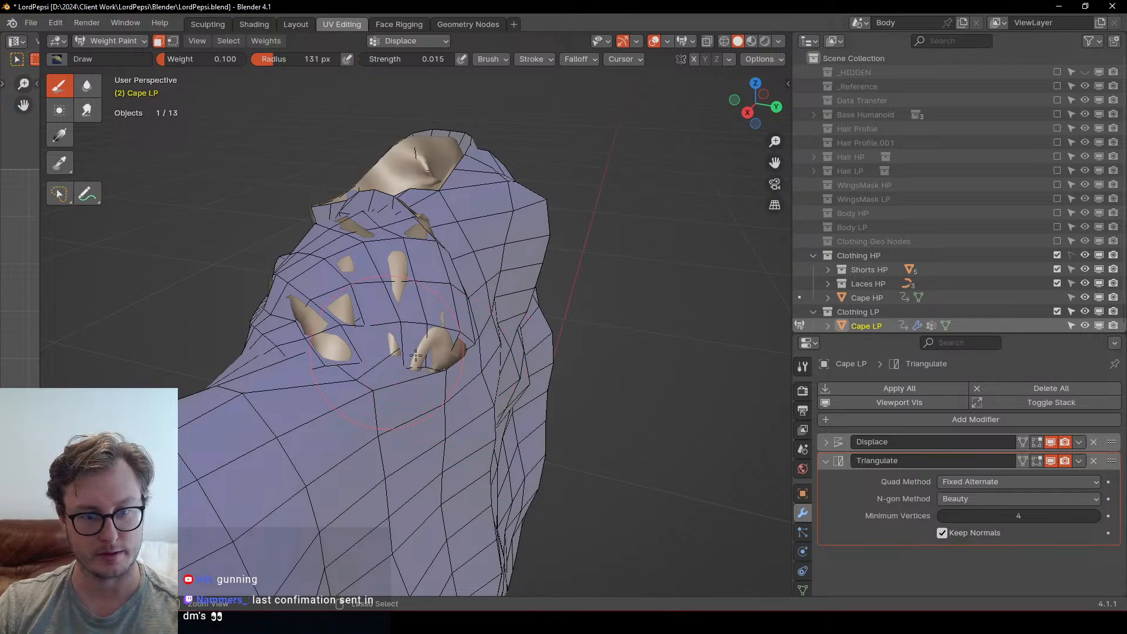
pyautogui.moveTo(335, 354); pyautogui.dragTo(458, 341, button='middle')
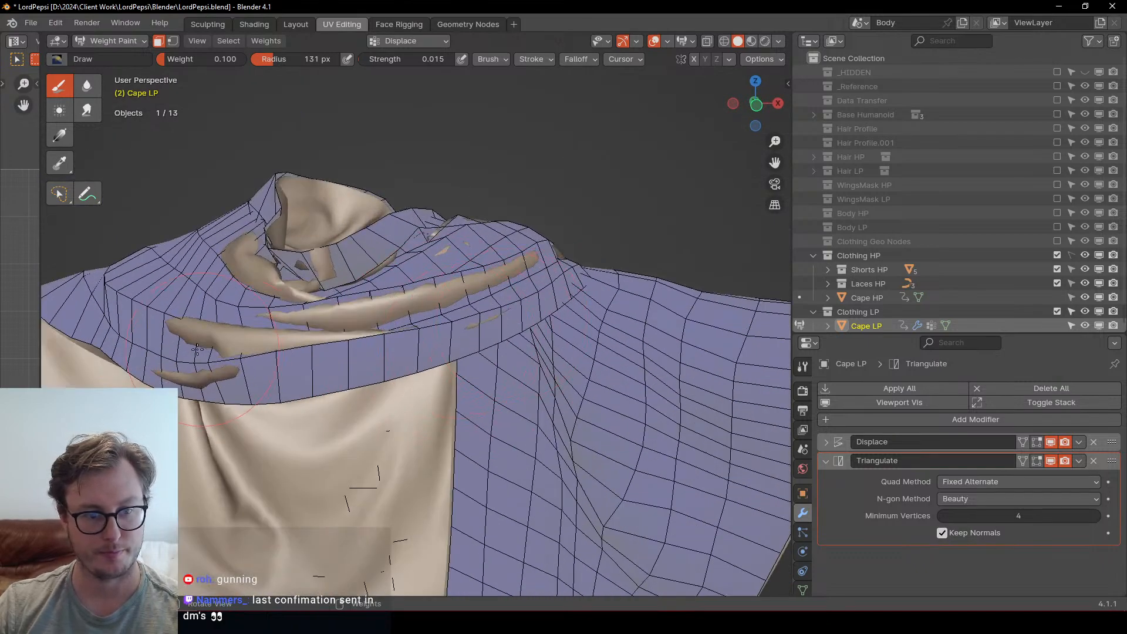
pyautogui.press('Tab')
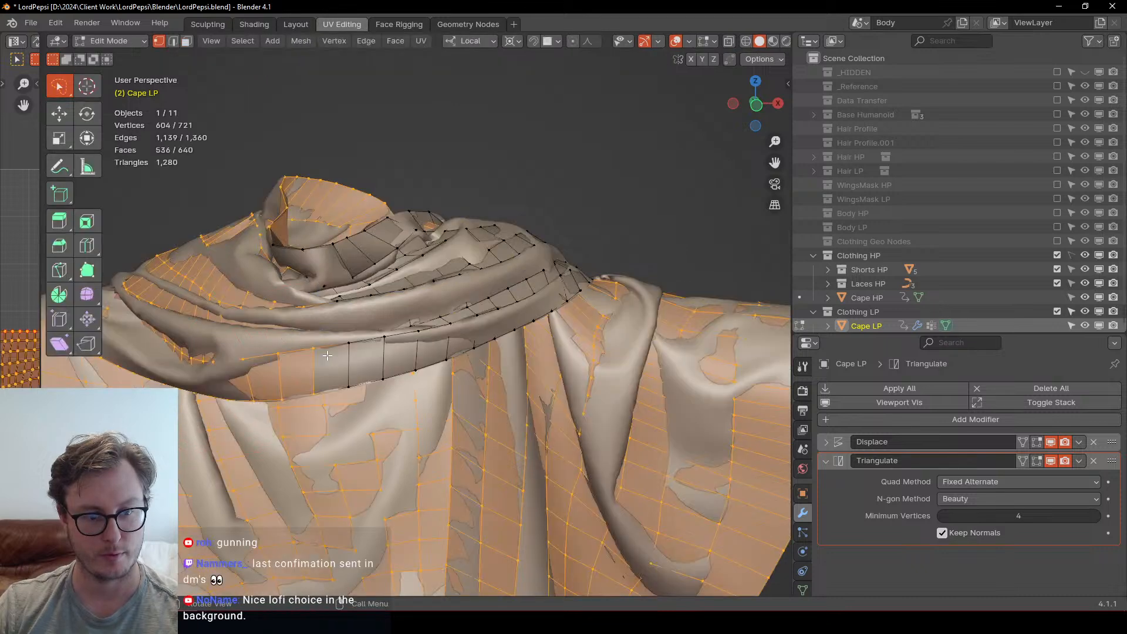
pyautogui.scroll(-7, 408, 338)
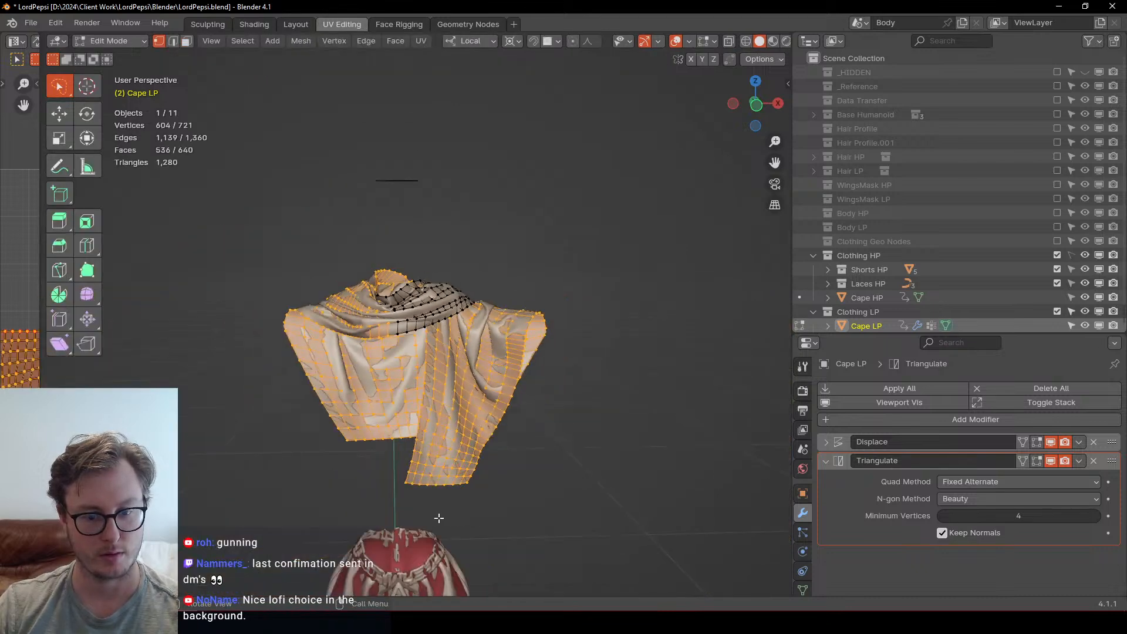
pyautogui.keyDown('alt'); pyautogui.click(458, 491); pyautogui.keyUp('alt')
pyautogui.press('ctrl+KP_Add')
pyautogui.press('ctrl+KP_Add')
pyautogui.press('ctrl+KP_Add')
pyautogui.press('ctrl+KP_Add')
pyautogui.press('ctrl+KP_Add')
pyautogui.press('ctrl+KP_Add')
pyautogui.press('ctrl+KP_Add')
pyautogui.press('ctrl+KP_Add')
pyautogui.press('ctrl+KP_Add')
pyautogui.press('ctrl+KP_Add')
pyautogui.press('ctrl+KP_Add')
pyautogui.press('ctrl+KP_Add')
pyautogui.press('ctrl+KP_Add')
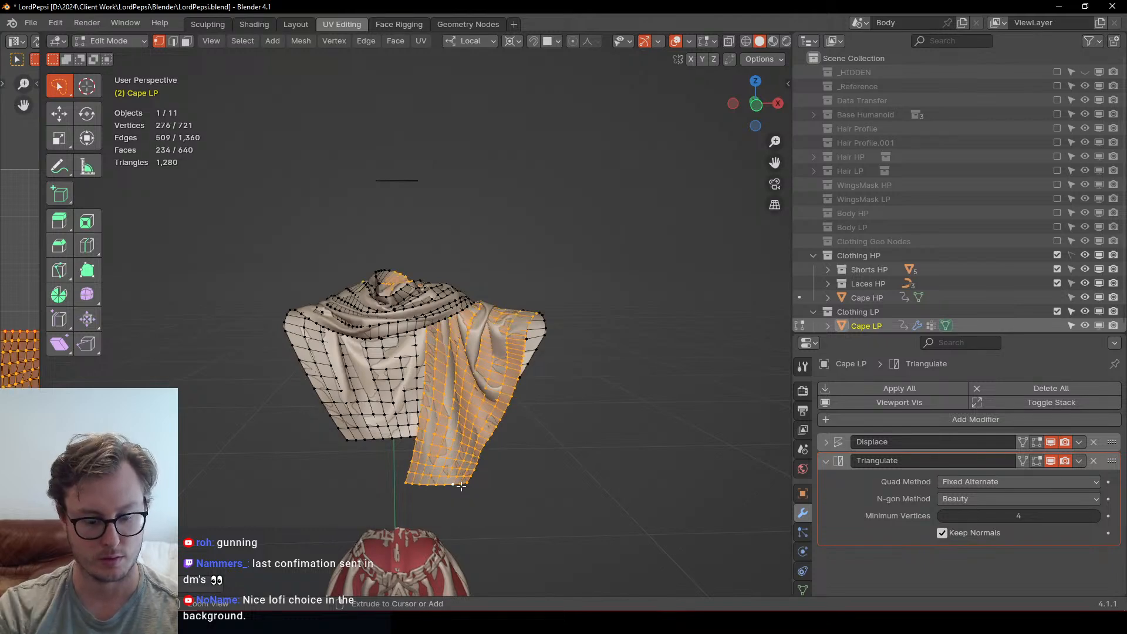
pyautogui.hotkey('ctrl', 'i')
pyautogui.press('Tab')
# Step: Paint masked Displace weight over the exposed patch at the scarf's overlapping tip on the back and along the front scarf folds
pyautogui.scroll(4, 469, 460)
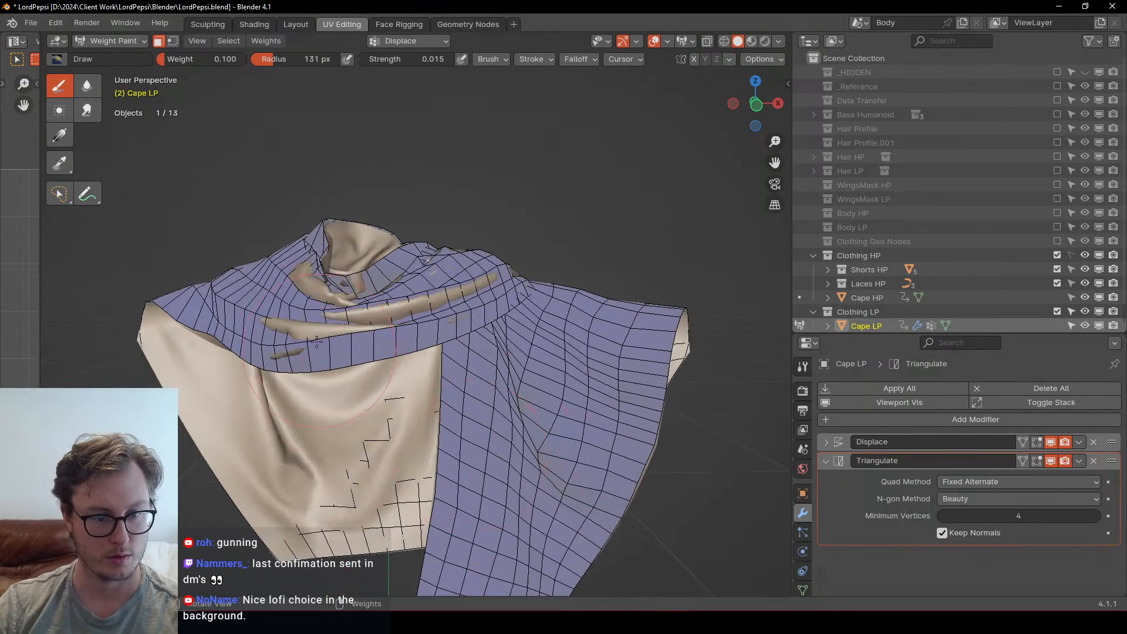
pyautogui.moveTo(454, 302)
pyautogui.mouseDown(button='middle')
pyautogui.moveTo(452, 252)
pyautogui.moveTo(456, 329)
pyautogui.moveTo(415, 309)
pyautogui.moveTo(298, 296)
pyautogui.mouseUp(button='middle')
pyautogui.scroll(3, 299, 317)
pyautogui.moveTo(276, 356); pyautogui.dragTo(317, 363)
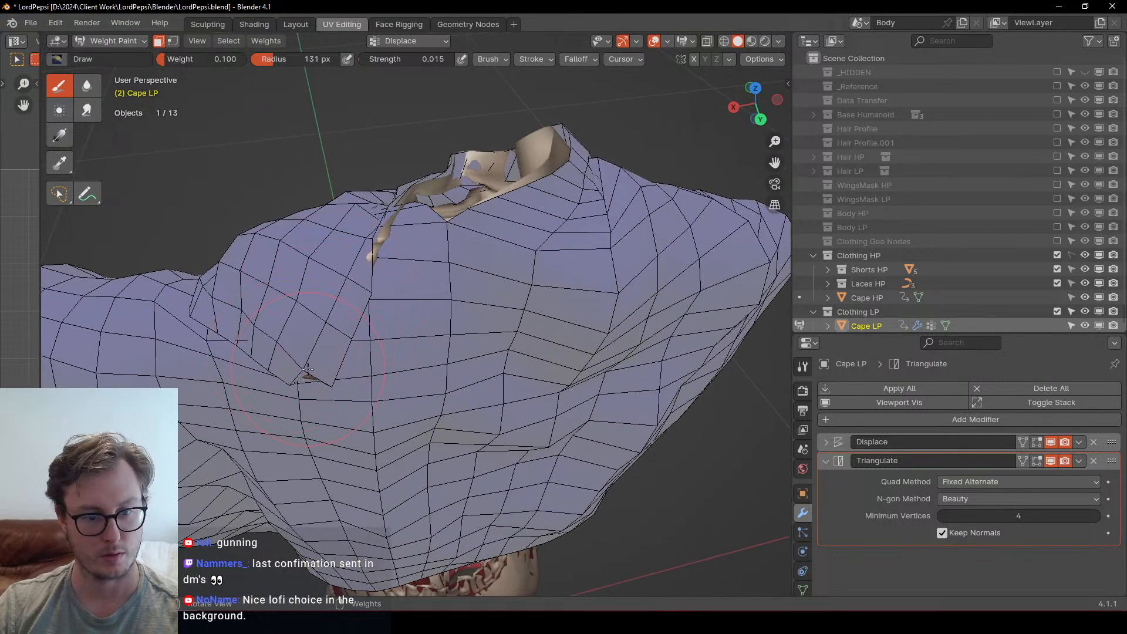
pyautogui.moveTo(316, 364)
pyautogui.mouseDown(button='middle')
pyautogui.moveTo(301, 317)
pyautogui.moveTo(398, 387)
pyautogui.moveTo(487, 361)
pyautogui.mouseUp(button='middle')
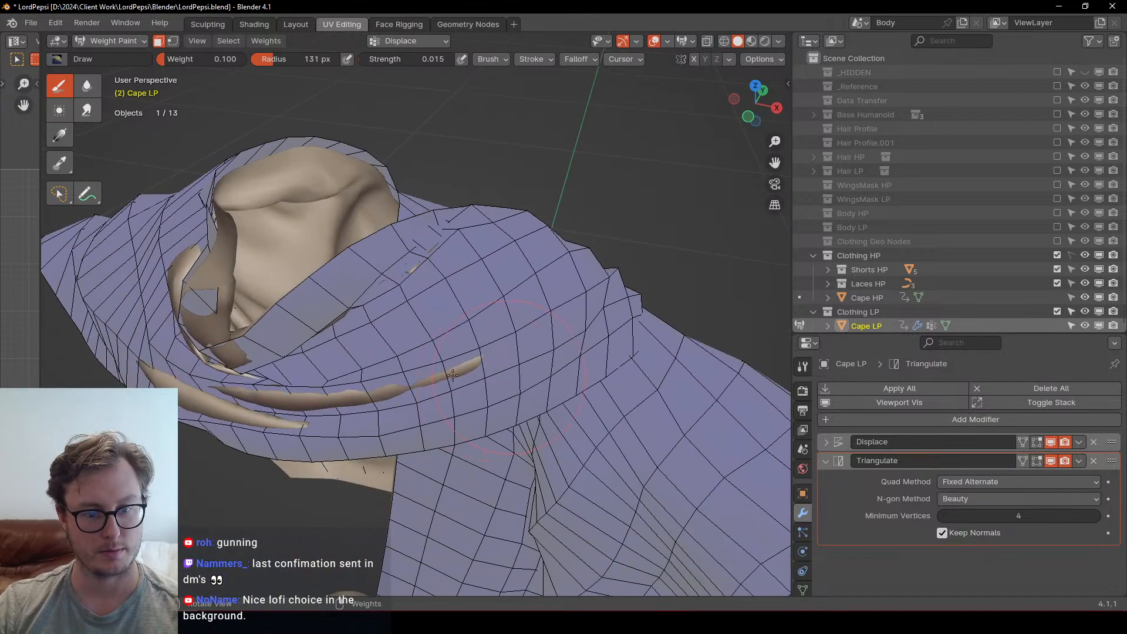
pyautogui.moveTo(276, 382); pyautogui.dragTo(299, 383, button='middle')
pyautogui.moveTo(299, 384)
pyautogui.mouseDown()
pyautogui.moveTo(150, 369)
pyautogui.moveTo(232, 387)
pyautogui.moveTo(194, 361)
pyautogui.moveTo(267, 314)
pyautogui.mouseUp()
# Step: Raise the brush strength to 0.068 and paint Displace weight over the thick exposed folds below the neck opening
pyautogui.moveTo(270, 317)
pyautogui.mouseDown(button='middle')
pyautogui.moveTo(311, 314)
pyautogui.moveTo(246, 289)
pyautogui.mouseUp(button='middle')
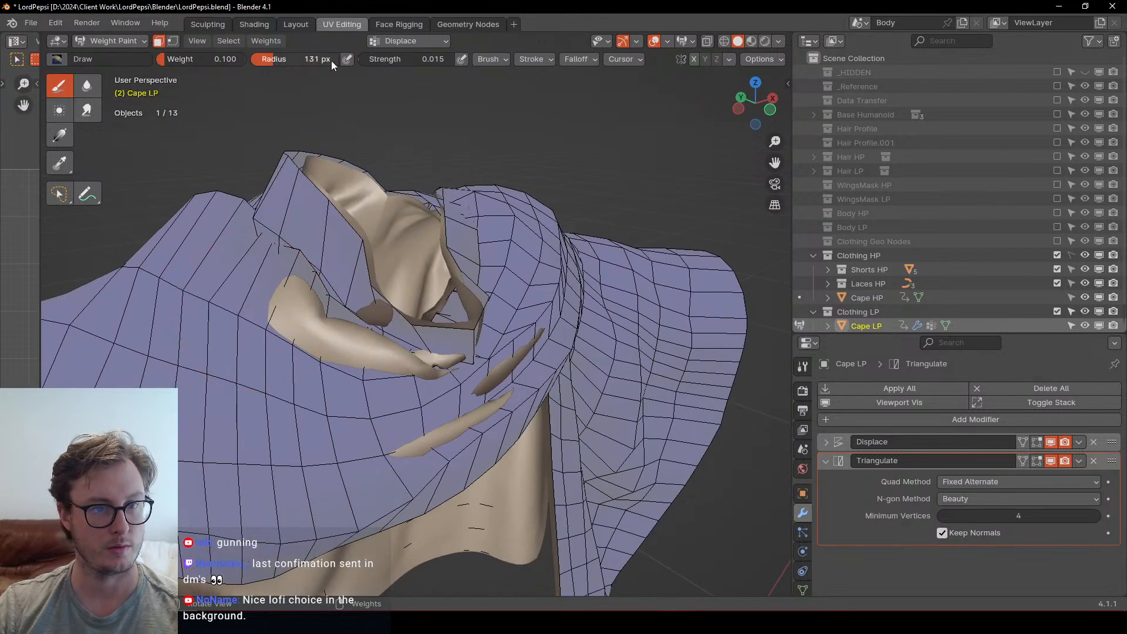
pyautogui.moveTo(365, 59); pyautogui.dragTo(365, 59)
pyautogui.moveTo(281, 296)
pyautogui.mouseDown()
pyautogui.moveTo(354, 341)
pyautogui.moveTo(457, 347)
pyautogui.moveTo(541, 369)
pyautogui.moveTo(431, 458)
pyautogui.moveTo(396, 362)
pyautogui.moveTo(335, 315)
pyautogui.mouseUp()
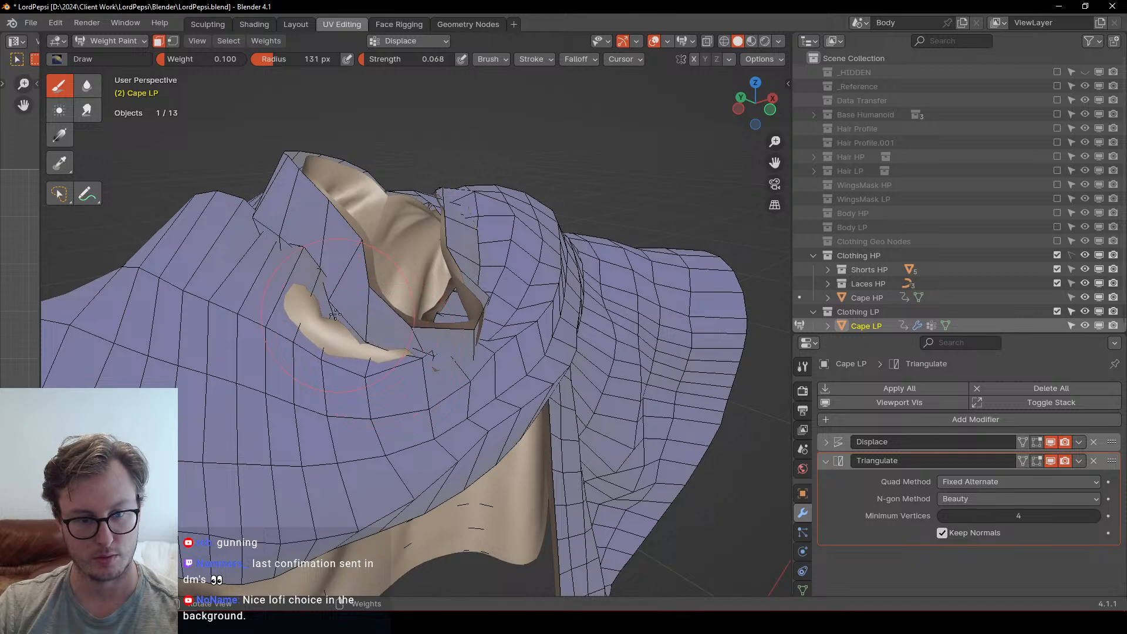
# Step: Shrink the paint mask away from the collar's edge and paint Displace weight over the patch still exposed beneath it
pyautogui.press('Tab')
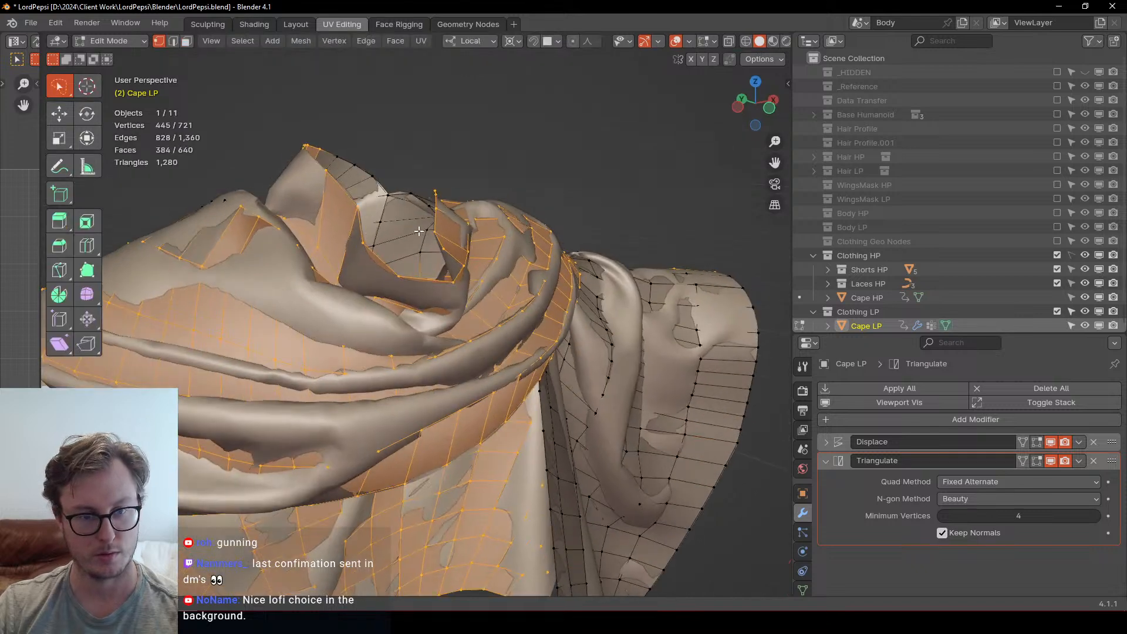
pyautogui.hotkey('ctrl', 'l')
pyautogui.press('ctrl+KP_Add')
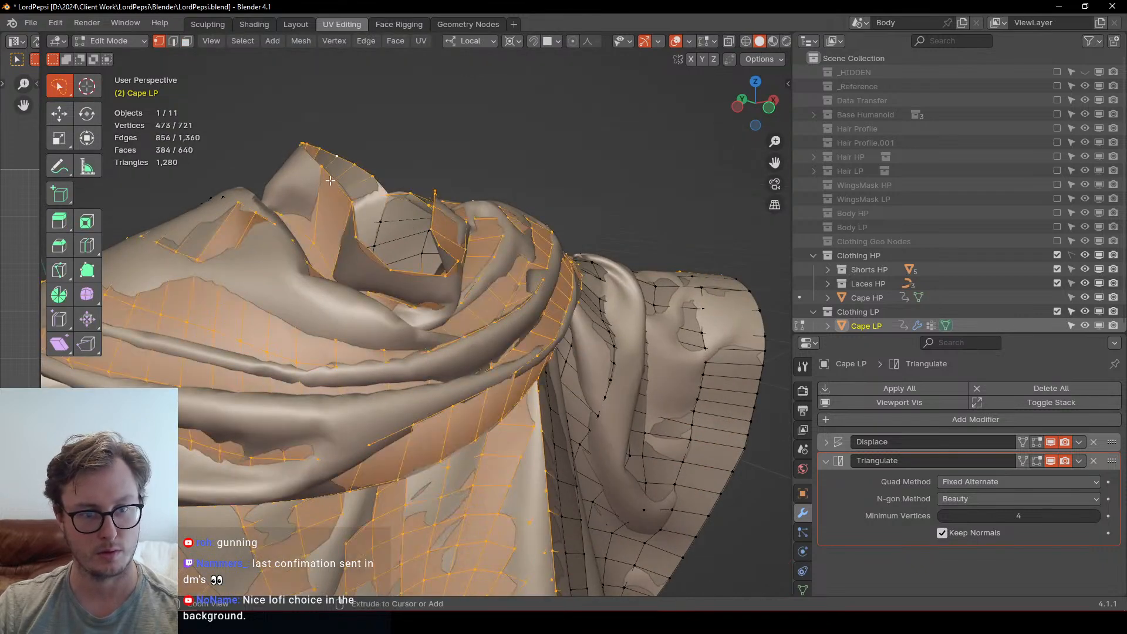
pyautogui.press('ctrl+KP_Subtract')
pyautogui.press('ctrl+KP_Subtract')
pyautogui.press('ctrl+KP_Subtract')
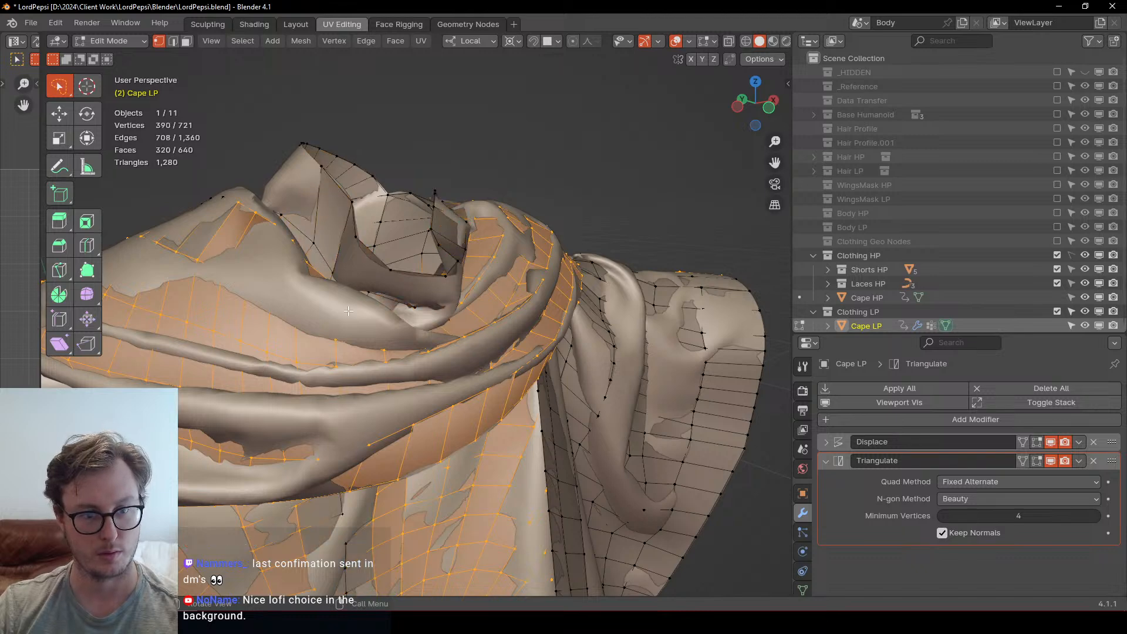
pyautogui.press('Tab')
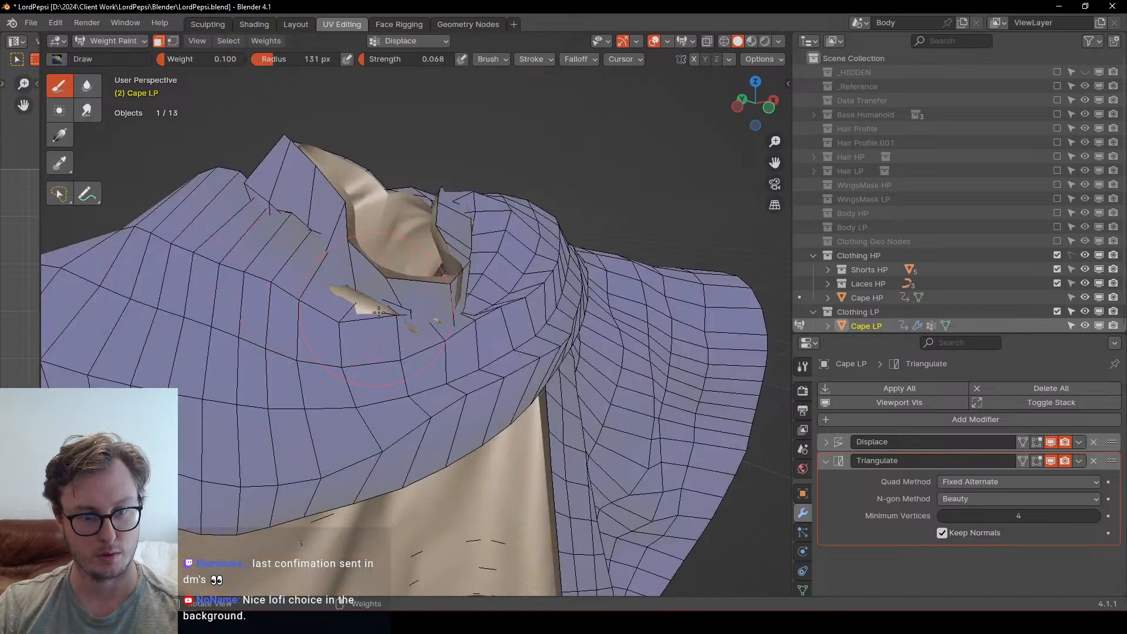
pyautogui.moveTo(379, 313)
pyautogui.mouseDown()
pyautogui.moveTo(387, 317)
pyautogui.moveTo(347, 304)
pyautogui.mouseUp()
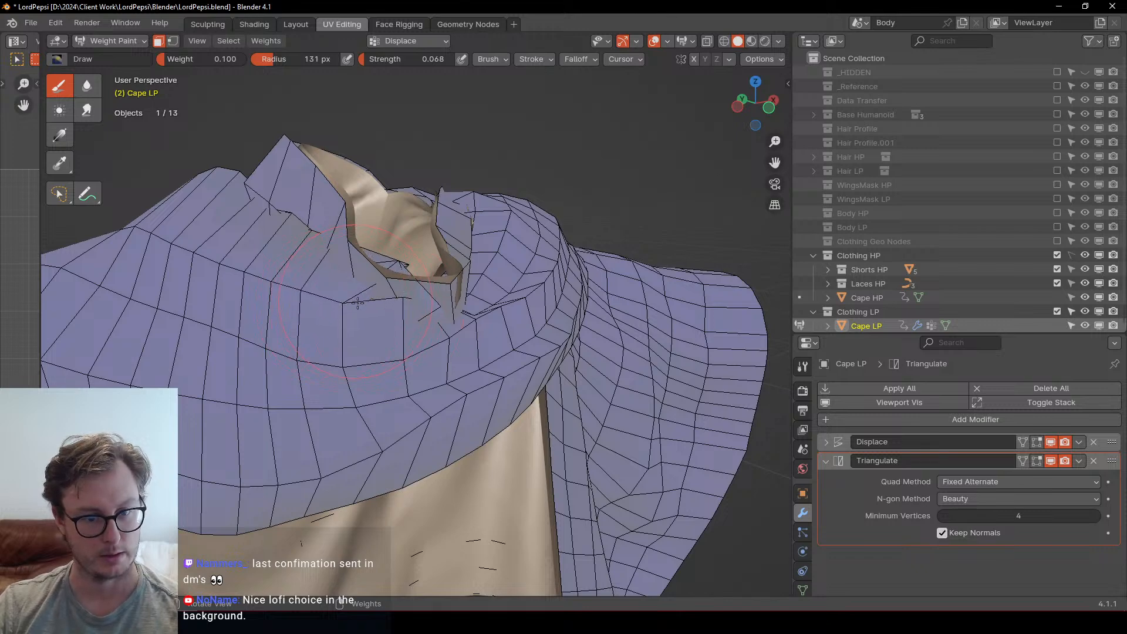
# Step: Return Cape LP to Object Mode and save the file
pyautogui.moveTo(315, 284)
pyautogui.mouseDown(button='middle')
pyautogui.moveTo(270, 288)
pyautogui.moveTo(363, 306)
pyautogui.moveTo(452, 363)
pyautogui.moveTo(470, 330)
pyautogui.moveTo(458, 340)
pyautogui.moveTo(585, 405)
pyautogui.mouseUp(button='middle')
pyautogui.scroll(-4, 471, 330)
pyautogui.hotkey('ctrl', 'Tab')
pyautogui.scroll(-4, 473, 382)
pyautogui.hotkey('ctrl', 's')
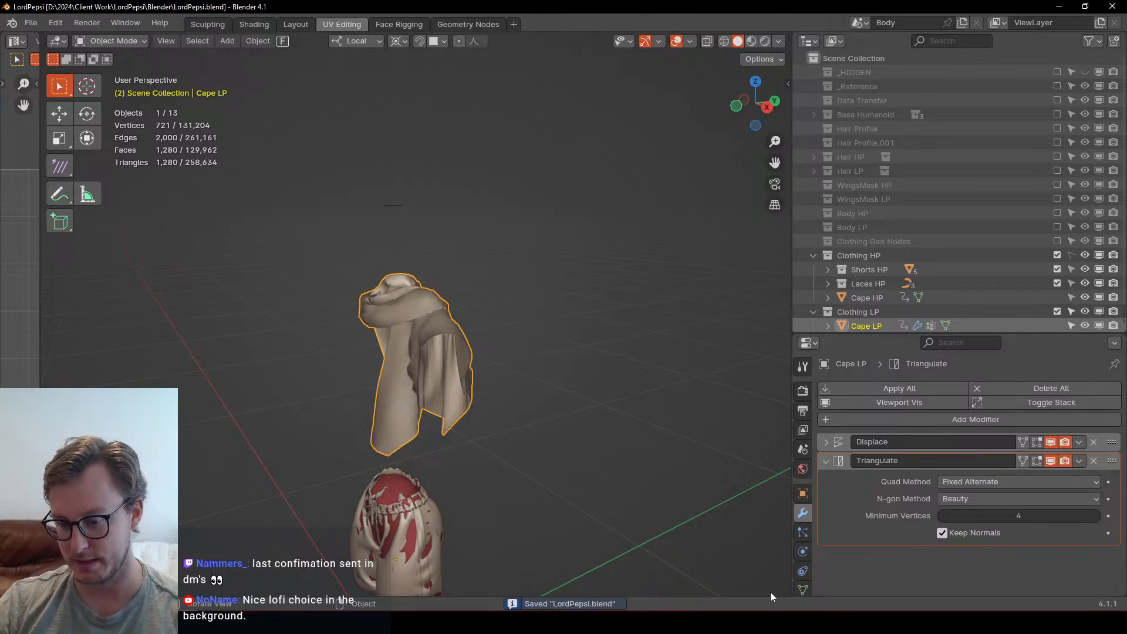
pyautogui.click(819, 622)
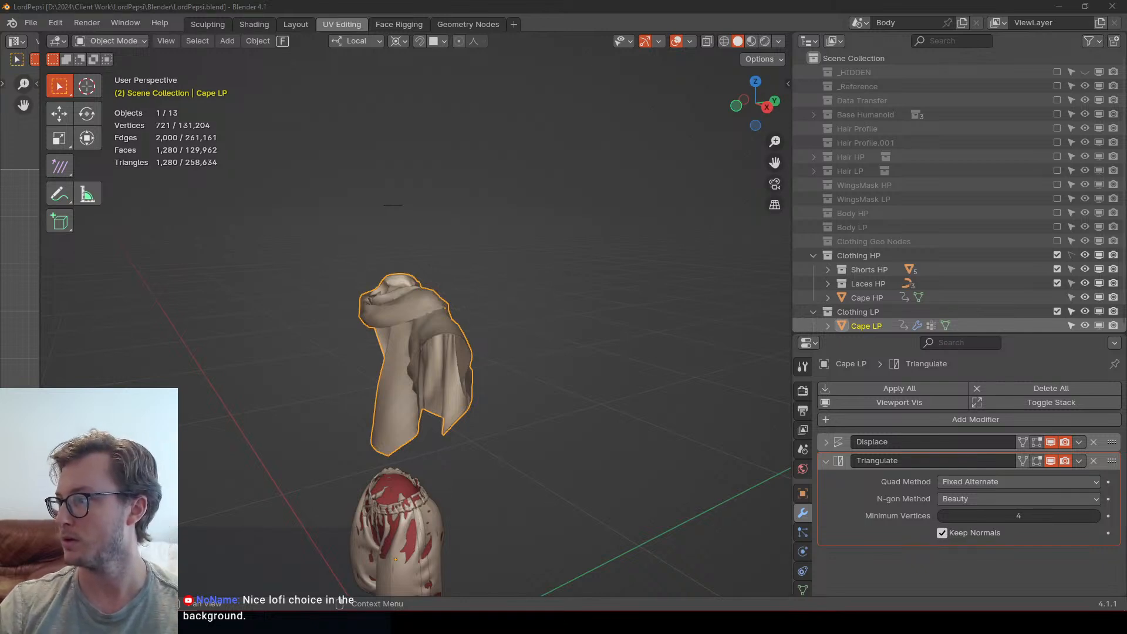
# Step: Save the file again with nothing selected, and select Shorts LP
pyautogui.click(515, 386)
pyautogui.moveTo(515, 385); pyautogui.dragTo(473, 298, button='middle')
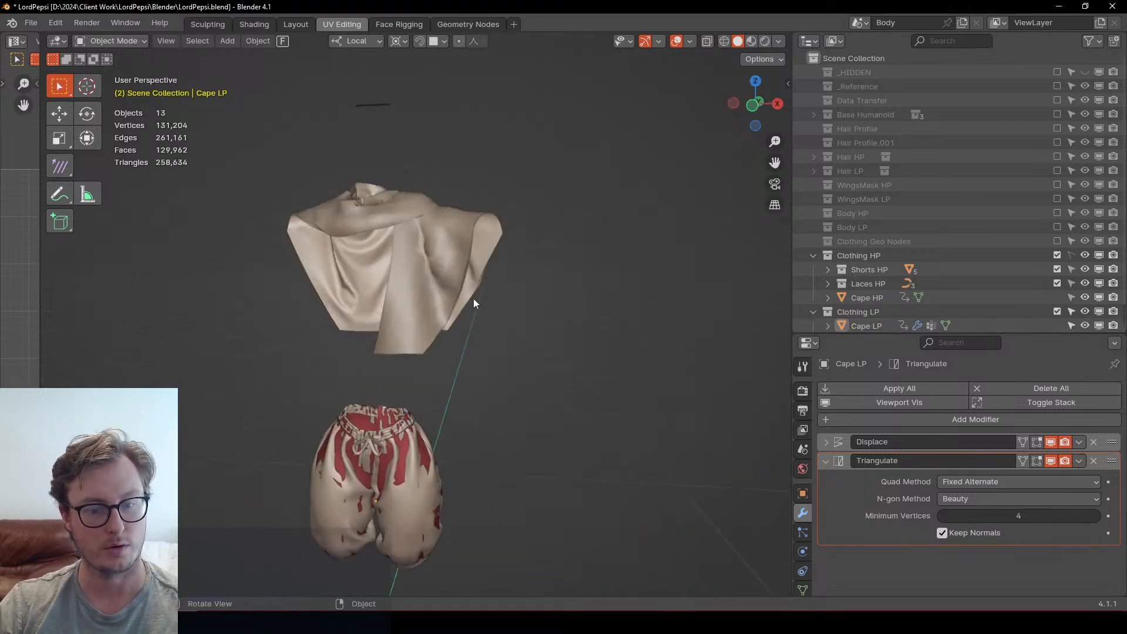
pyautogui.moveTo(414, 397); pyautogui.dragTo(461, 386, button='middle')
pyautogui.hotkey('ctrl', 's')
pyautogui.click(543, 280)
pyautogui.scroll(4, 545, 299)
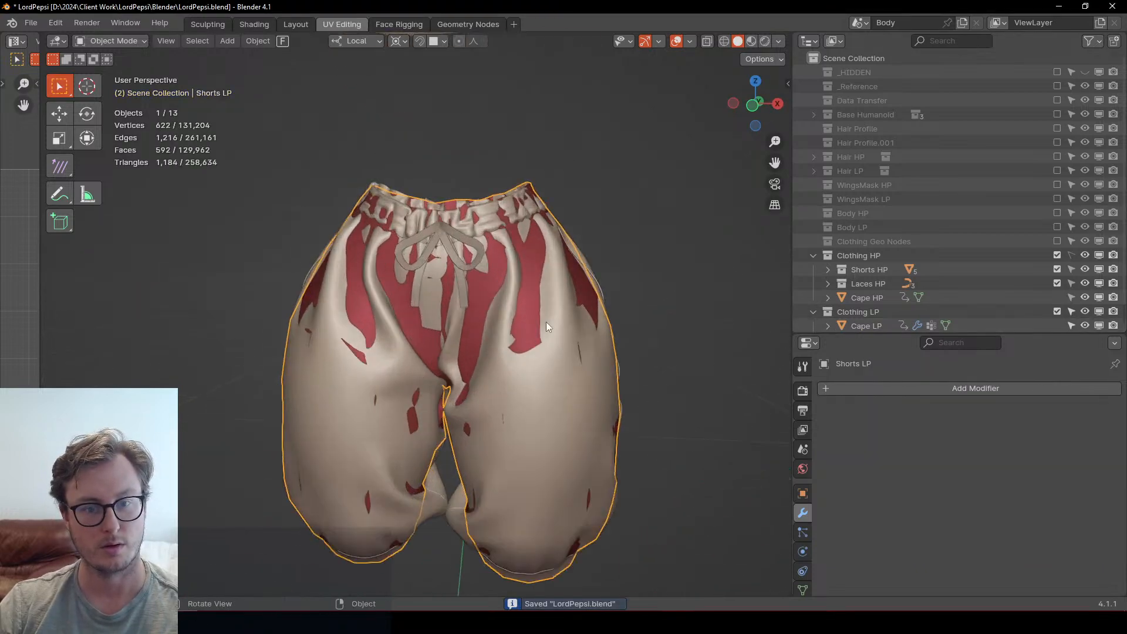
pyautogui.moveTo(546, 322)
pyautogui.mouseDown(button='middle')
pyautogui.moveTo(290, 306)
pyautogui.moveTo(312, 322)
pyautogui.moveTo(486, 316)
pyautogui.mouseUp(button='middle')
pyautogui.hotkey('ctrl', 'Tab')
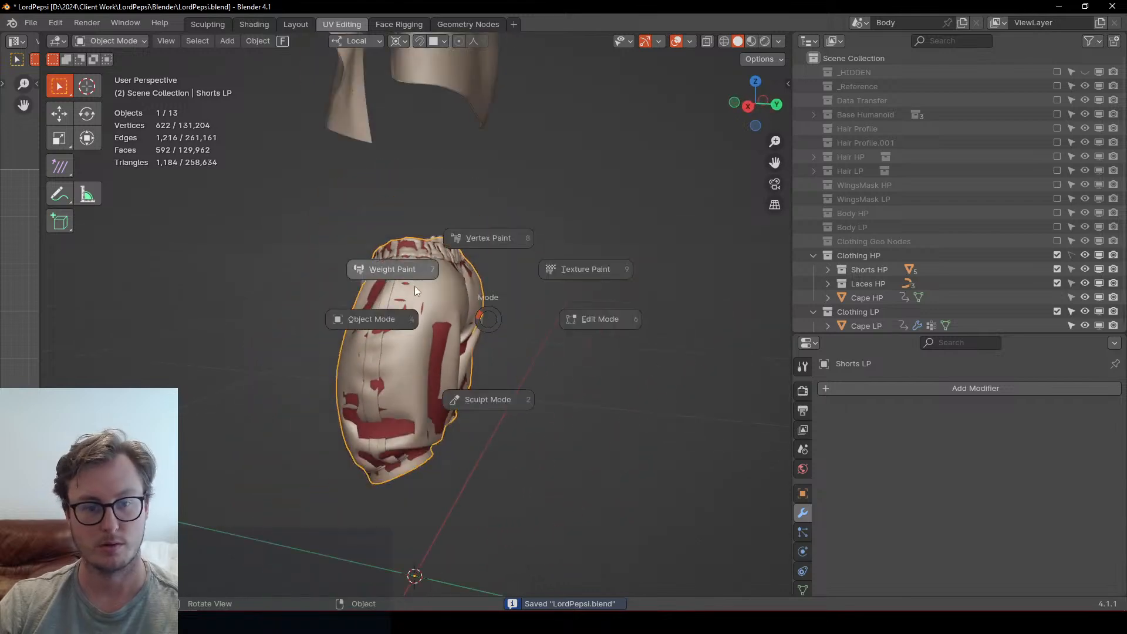
pyautogui.click(414, 286)
pyautogui.hotkey('ctrl', 'Tab')
pyautogui.click(450, 390)
# Step: Transfer the vertex groups from Cape LP to Shorts LP, with the destination layers matched by name
pyautogui.scroll(-6, 464, 329)
pyautogui.keyDown('shift'); pyautogui.moveTo(476, 162); pyautogui.dragTo(483, 270, button='middle'); pyautogui.keyUp('shift')
pyautogui.scroll(3, 493, 282)
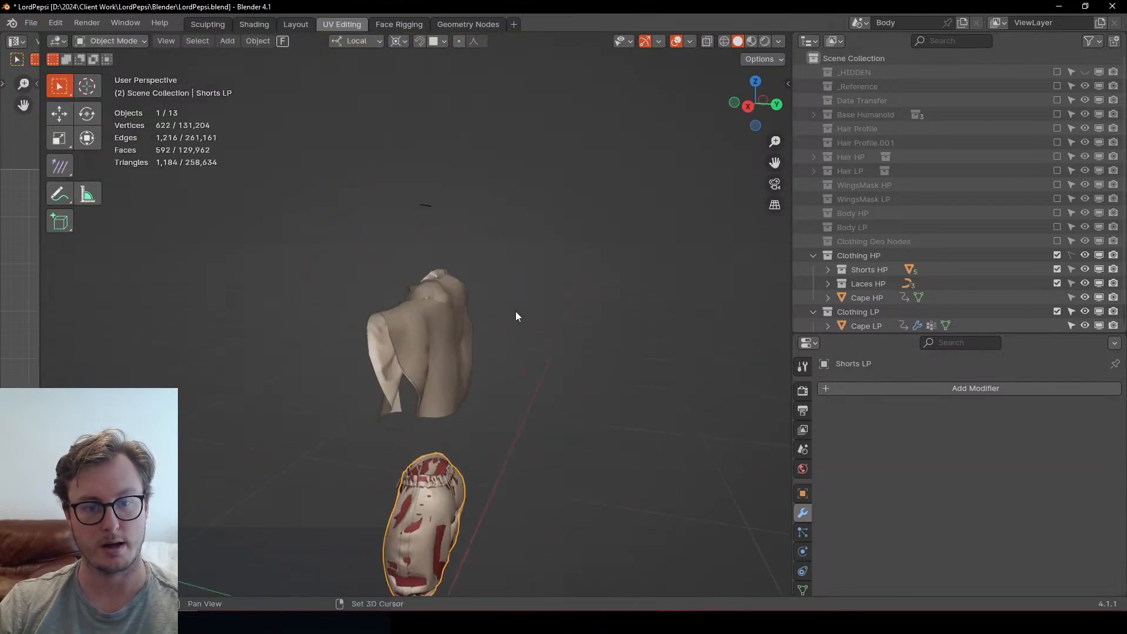
pyautogui.keyDown('shift'); pyautogui.click(457, 335); pyautogui.keyUp('shift')
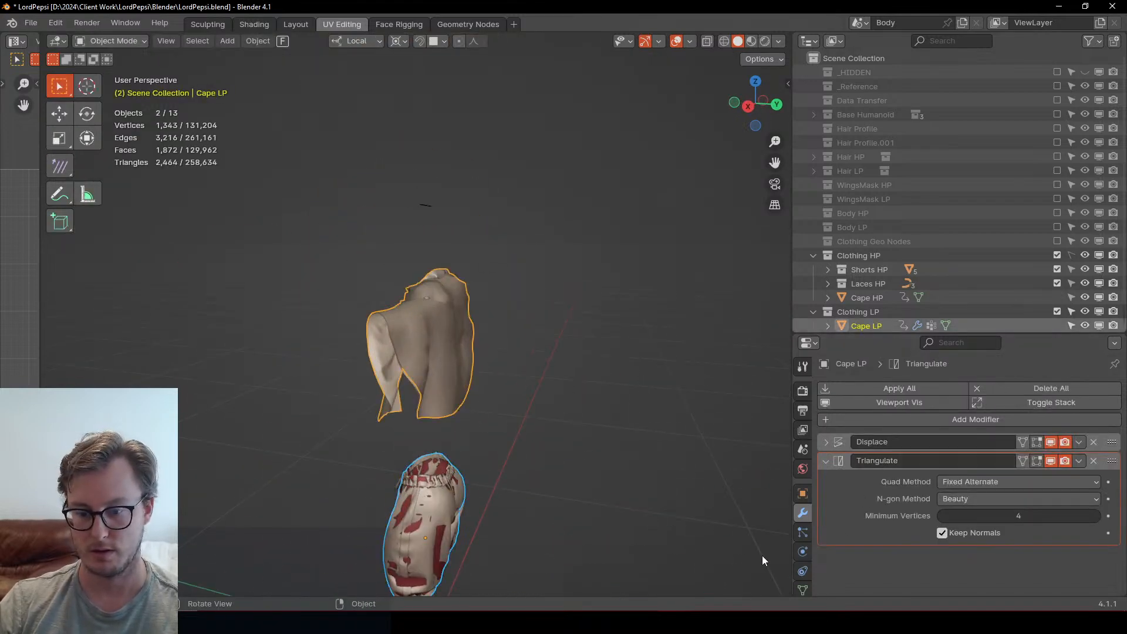
pyautogui.click(257, 41)
pyautogui.moveTo(308, 326)
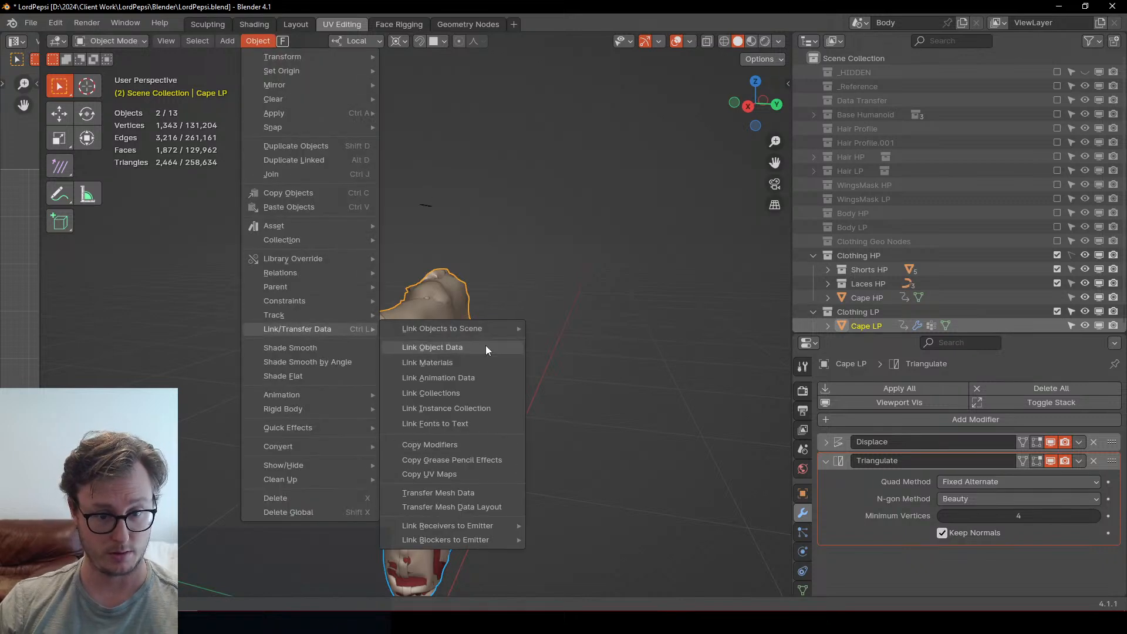
pyautogui.click(444, 494)
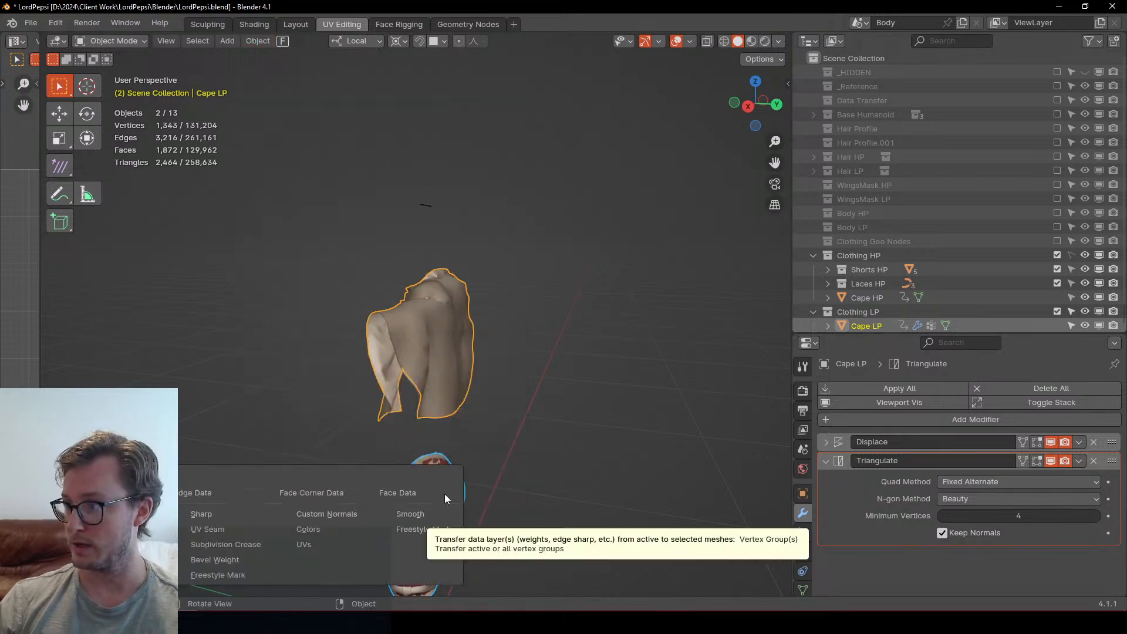
pyautogui.click(126, 514)
pyautogui.click(167, 584)
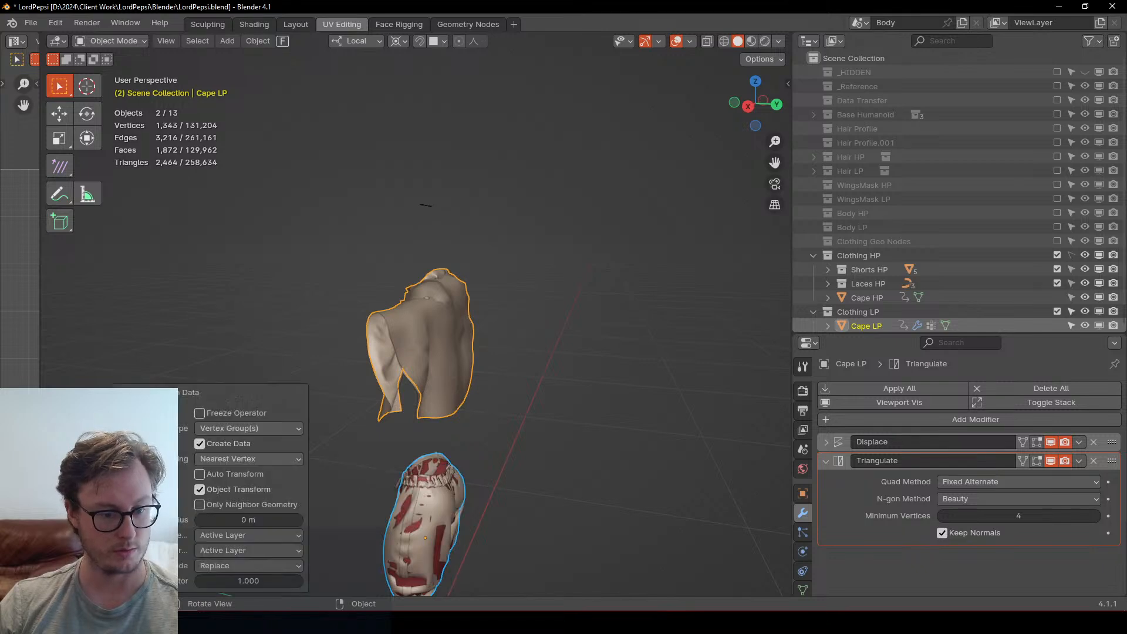
pyautogui.click(249, 550)
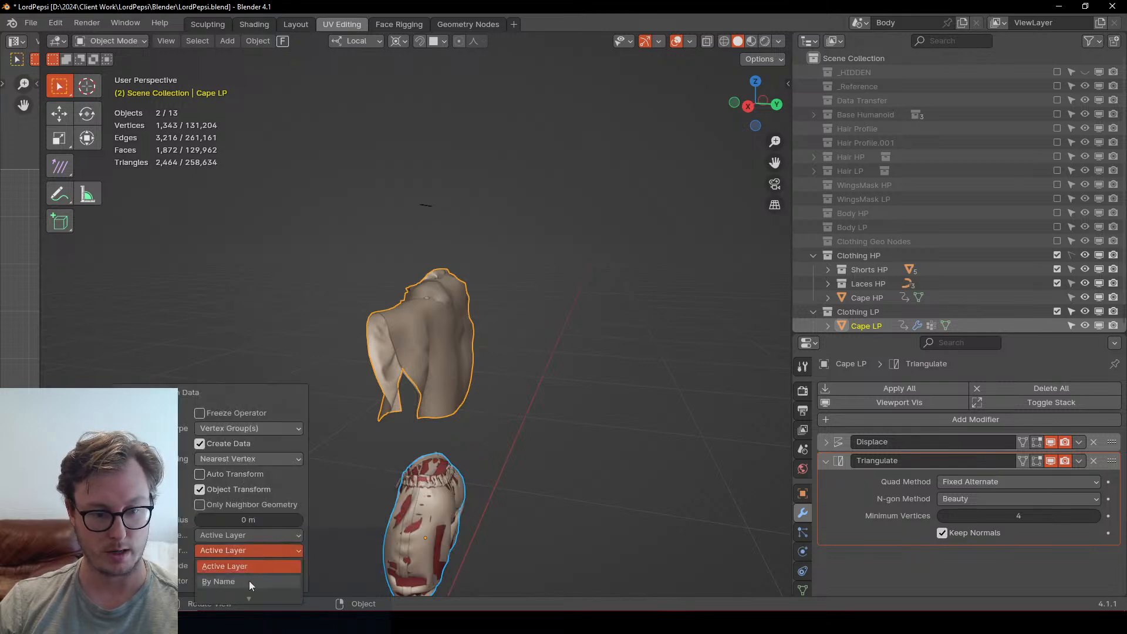
pyautogui.click(250, 579)
# Step: Copy Cape LP's Displace and Triangulate modifiers to Shorts LP
pyautogui.click(1077, 442)
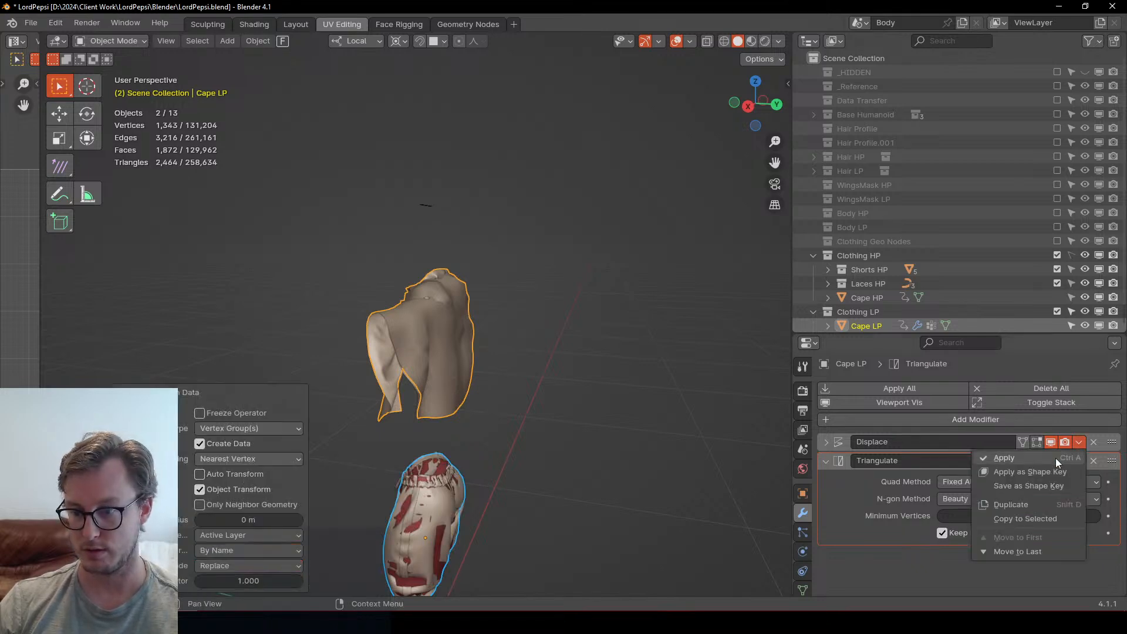
pyautogui.click(1025, 518)
pyautogui.click(1081, 468)
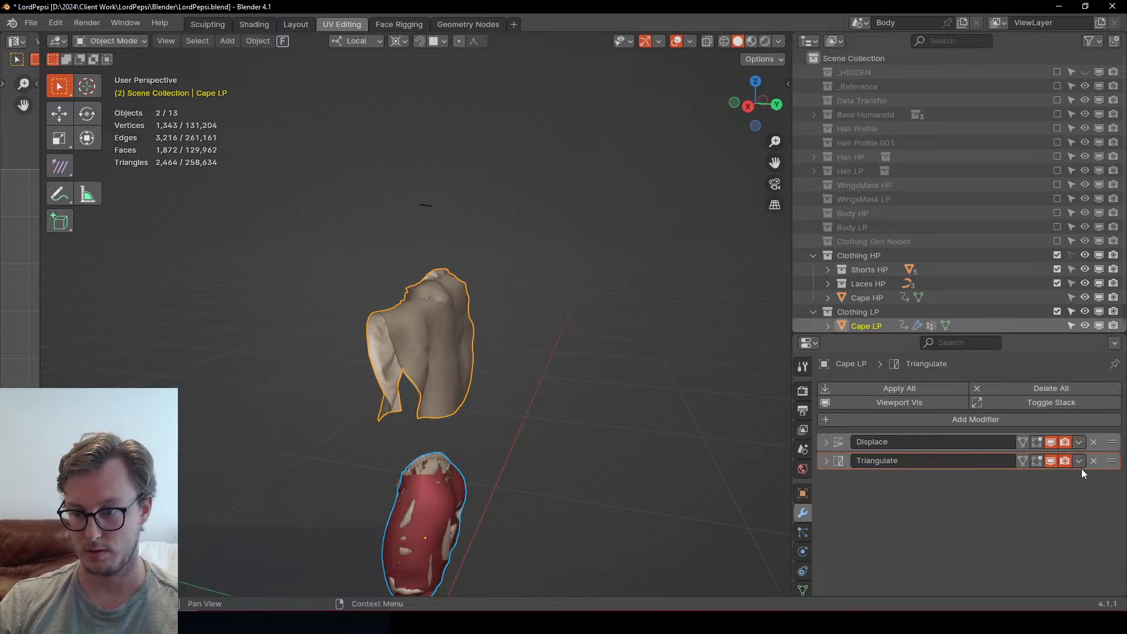
pyautogui.click(1078, 461)
pyautogui.click(1057, 505)
# Step: Select only Shorts LP and switch it to Weight Paint mode
pyautogui.keyDown('shift'); pyautogui.moveTo(519, 513); pyautogui.dragTo(531, 401, button='middle'); pyautogui.keyUp('shift')
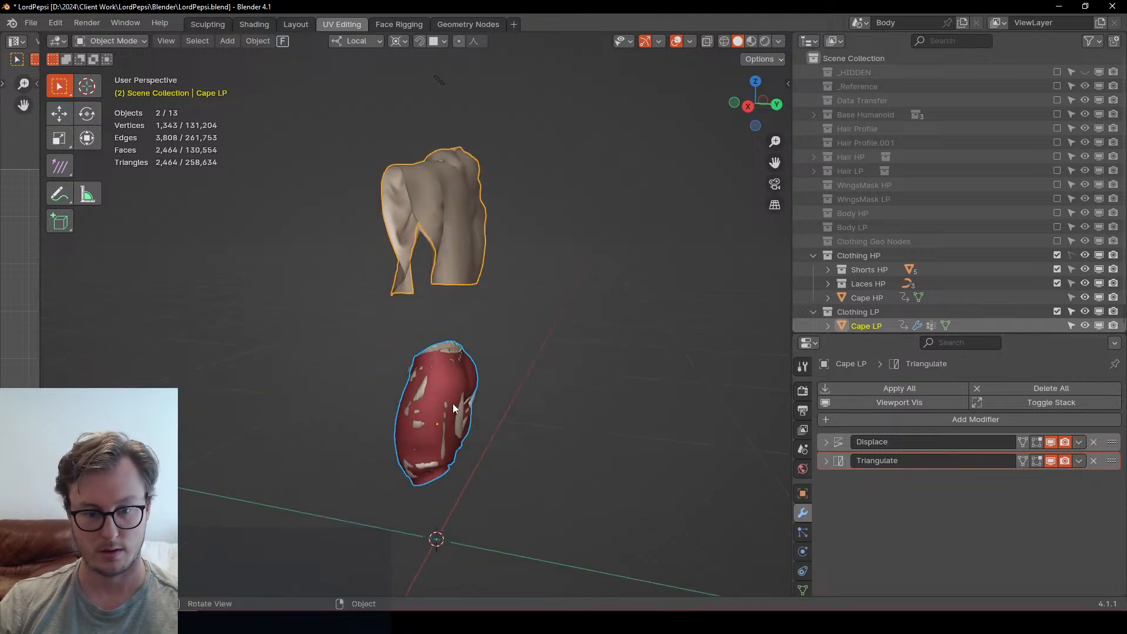
pyautogui.click(452, 403)
pyautogui.hotkey('ctrl', 'Tab')
pyautogui.click(429, 328)
pyautogui.scroll(2, 364, 329)
pyautogui.keyDown('shift'); pyautogui.moveTo(346, 330); pyautogui.dragTo(317, 237, button='middle'); pyautogui.keyUp('shift')
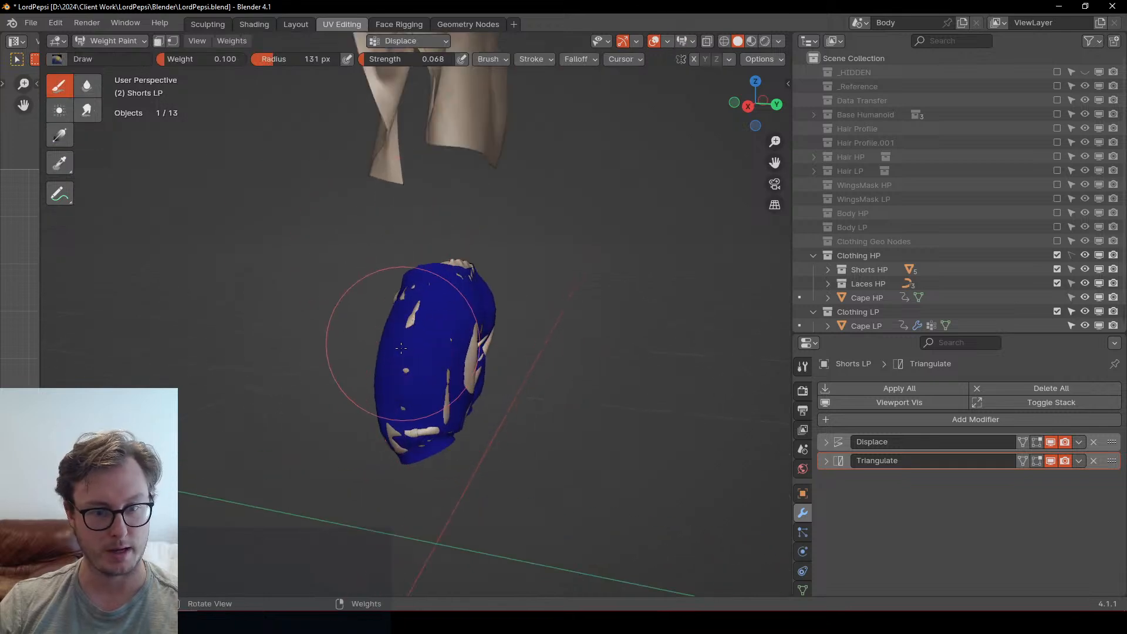
# Step: Paint Displace weight at strength 0.068 over the exposed folds on the side and back of the shorts' legs
pyautogui.moveTo(413, 322)
pyautogui.mouseDown(button='middle')
pyautogui.moveTo(433, 432)
pyautogui.moveTo(477, 364)
pyautogui.moveTo(516, 414)
pyautogui.moveTo(473, 417)
pyautogui.moveTo(410, 491)
pyautogui.moveTo(516, 327)
pyautogui.moveTo(420, 360)
pyautogui.moveTo(390, 307)
pyautogui.moveTo(402, 377)
pyautogui.moveTo(377, 415)
pyautogui.moveTo(366, 470)
pyautogui.moveTo(398, 473)
pyautogui.moveTo(297, 437)
pyautogui.moveTo(440, 465)
pyautogui.moveTo(427, 324)
pyautogui.moveTo(466, 389)
pyautogui.moveTo(403, 365)
pyautogui.moveTo(440, 352)
pyautogui.moveTo(353, 325)
pyautogui.moveTo(272, 393)
pyautogui.moveTo(402, 357)
pyautogui.moveTo(532, 219)
pyautogui.moveTo(461, 239)
pyautogui.moveTo(375, 238)
pyautogui.moveTo(515, 314)
pyautogui.moveTo(465, 256)
pyautogui.moveTo(429, 333)
pyautogui.mouseUp(button='middle')
pyautogui.moveTo(430, 334); pyautogui.dragTo(498, 209)
pyautogui.moveTo(498, 208); pyautogui.dragTo(464, 196, button='middle')
pyautogui.scroll(-4, 244, 317)
pyautogui.moveTo(273, 318); pyautogui.dragTo(319, 320)
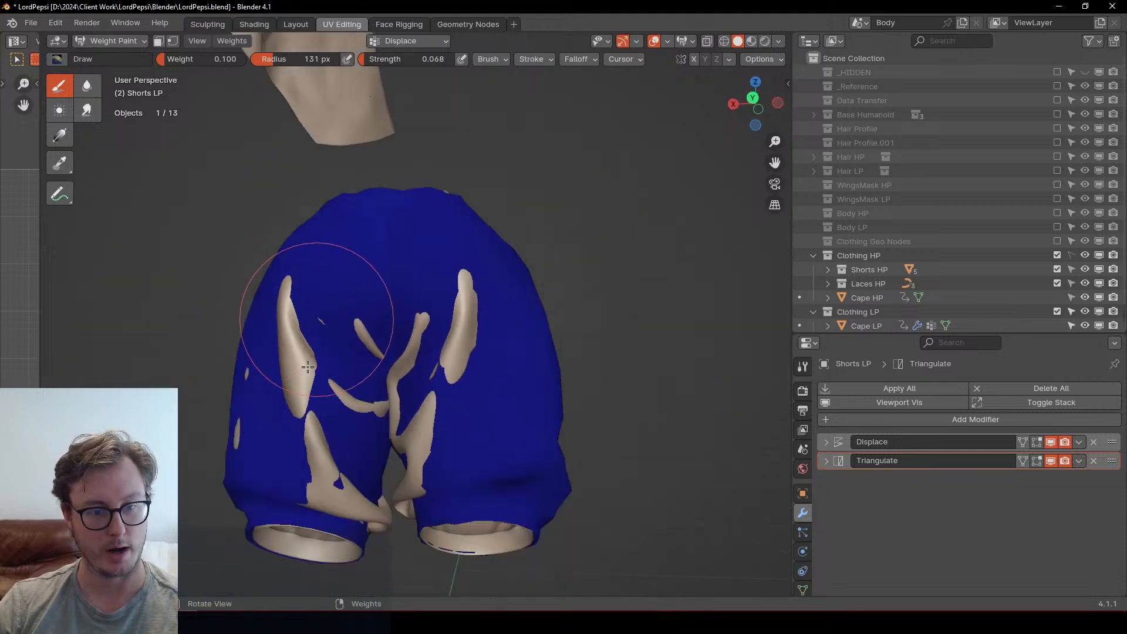
pyautogui.moveTo(274, 404); pyautogui.dragTo(298, 409, button='middle')
pyautogui.moveTo(295, 415); pyautogui.dragTo(282, 437)
# Step: Paint Displace weight over the seat of the shorts and the exposed creases between the legs
pyautogui.moveTo(284, 431)
pyautogui.mouseDown(button='middle')
pyautogui.moveTo(293, 376)
pyautogui.moveTo(335, 317)
pyautogui.mouseUp(button='middle')
pyautogui.scroll(2, 337, 311)
pyautogui.moveTo(339, 309); pyautogui.dragTo(332, 227)
pyautogui.moveTo(402, 197)
pyautogui.mouseDown()
pyautogui.moveTo(533, 265)
pyautogui.moveTo(460, 281)
pyautogui.moveTo(402, 252)
pyautogui.moveTo(333, 265)
pyautogui.moveTo(327, 222)
pyautogui.moveTo(348, 240)
pyautogui.moveTo(542, 266)
pyautogui.moveTo(536, 252)
pyautogui.moveTo(503, 334)
pyautogui.moveTo(496, 420)
pyautogui.moveTo(453, 393)
pyautogui.moveTo(436, 336)
pyautogui.mouseUp()
pyautogui.moveTo(435, 335); pyautogui.dragTo(412, 353, button='middle')
pyautogui.moveTo(412, 352)
pyautogui.keyDown('shift'); pyautogui.mouseDown(button='middle')
pyautogui.moveTo(388, 402)
pyautogui.moveTo(415, 311)
pyautogui.mouseUp(button='middle'); pyautogui.keyUp('shift')
pyautogui.moveTo(415, 311)
pyautogui.mouseDown()
pyautogui.moveTo(395, 294)
pyautogui.moveTo(448, 356)
pyautogui.moveTo(457, 322)
pyautogui.mouseUp()
pyautogui.moveTo(457, 322); pyautogui.dragTo(472, 340, button='middle')
pyautogui.keyDown('shift'); pyautogui.moveTo(472, 340); pyautogui.dragTo(487, 354, button='middle'); pyautogui.keyUp('shift')
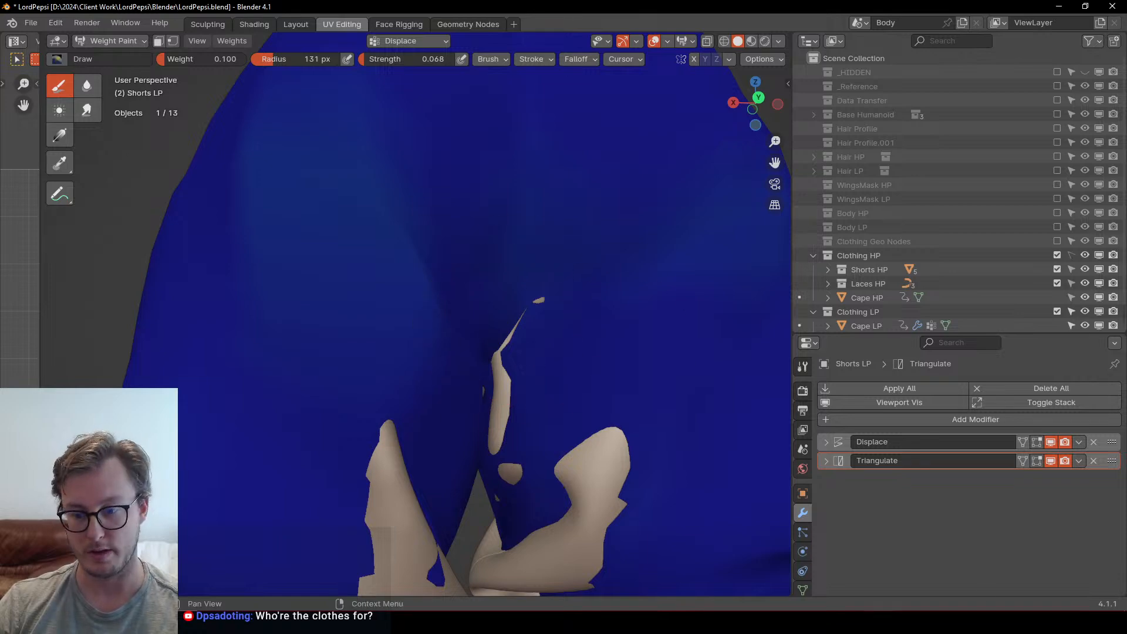
# Step: Switch to Unity, widen the Scene view, and examine the LordPepsi avatar from several angles
pyautogui.hotkey('alt', 'Tab')
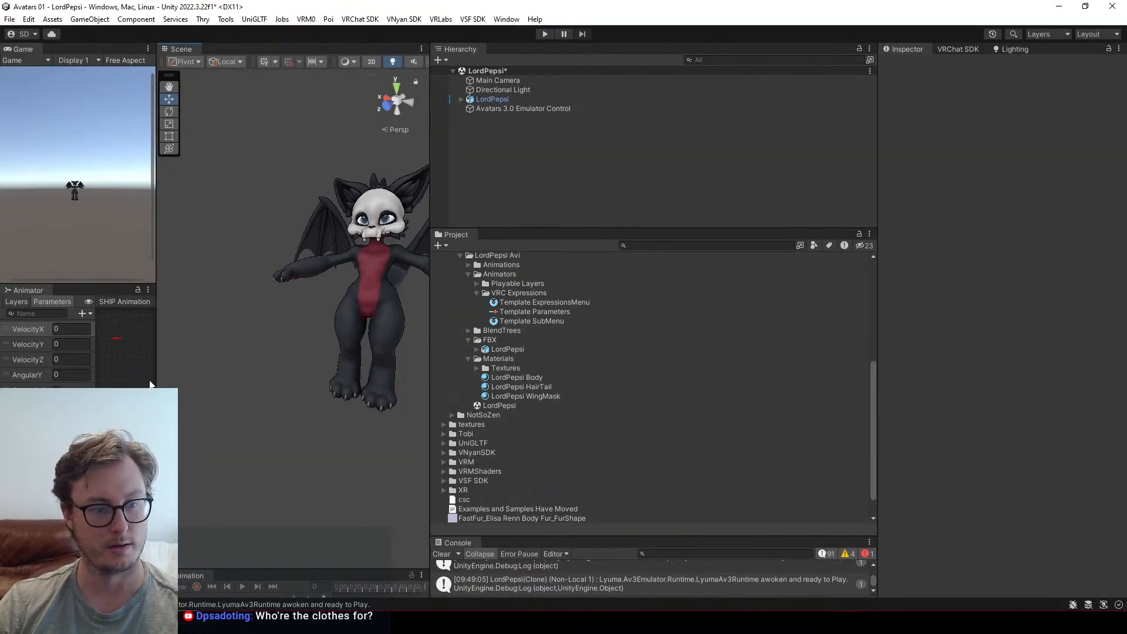
pyautogui.moveTo(156, 390); pyautogui.dragTo(59, 389)
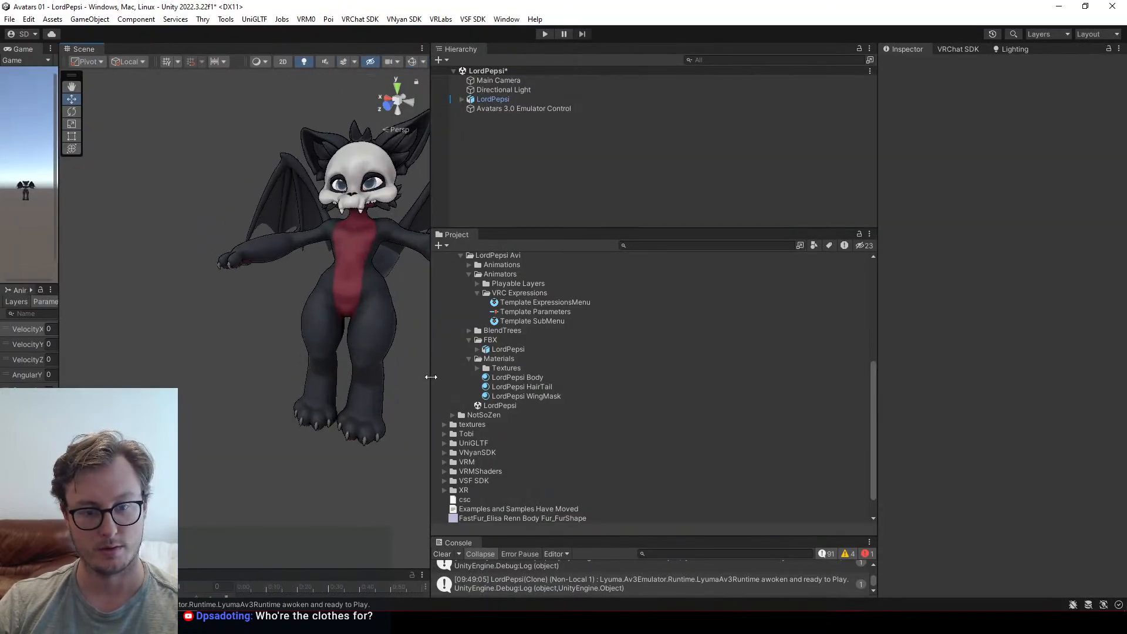
pyautogui.moveTo(430, 377); pyautogui.dragTo(746, 370)
pyautogui.keyDown('alt'); pyautogui.moveTo(522, 324); pyautogui.dragTo(800, 285); pyautogui.keyUp('alt')
pyautogui.keyDown('alt'); pyautogui.moveTo(524, 270); pyautogui.dragTo(551, 290); pyautogui.keyUp('alt')
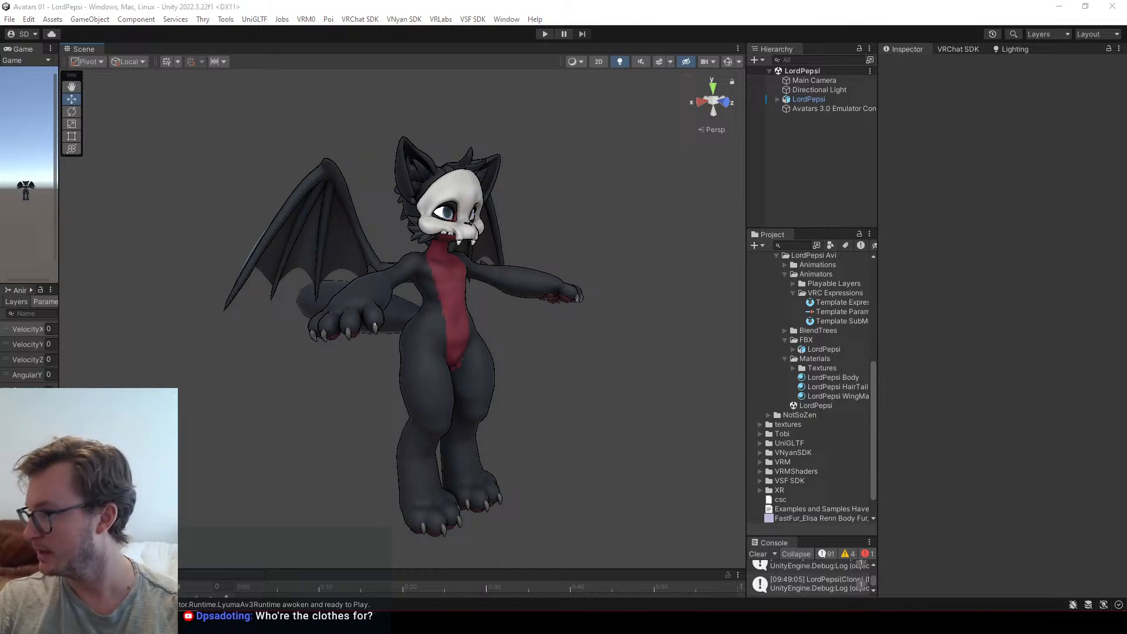
# Step: Switch back to Blender and examine how well Shorts LP covers the high-poly shorts around the legs, waistband and laces
pyautogui.hotkey('alt', 'Tab')
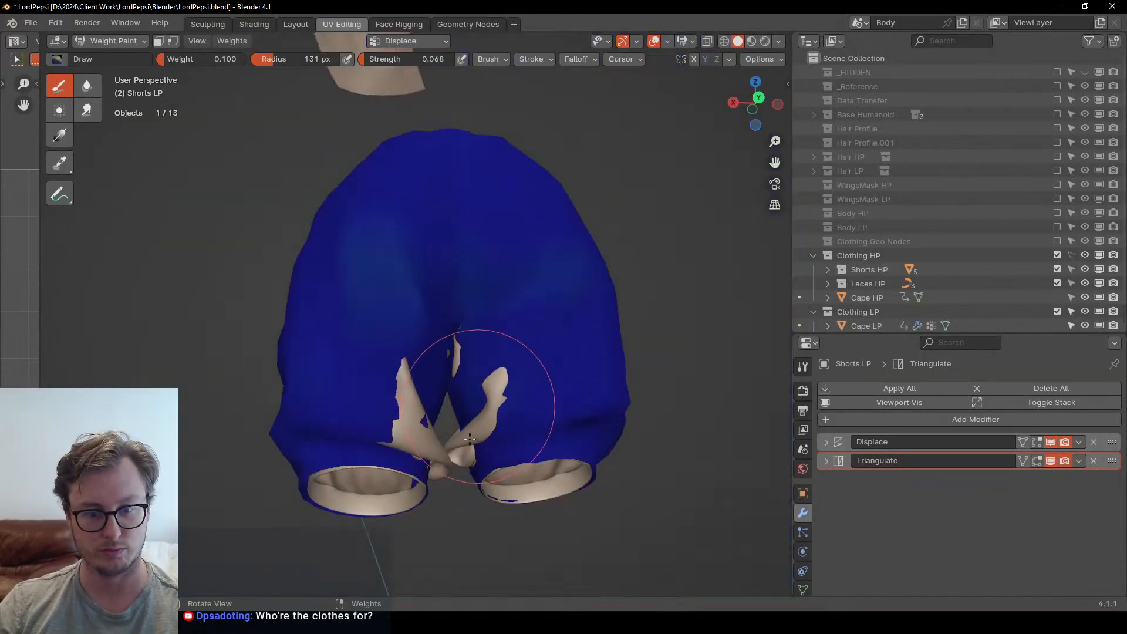
pyautogui.moveTo(465, 377)
pyautogui.mouseDown(button='middle')
pyautogui.moveTo(471, 453)
pyautogui.moveTo(345, 346)
pyautogui.moveTo(364, 378)
pyautogui.moveTo(352, 352)
pyautogui.mouseUp(button='middle')
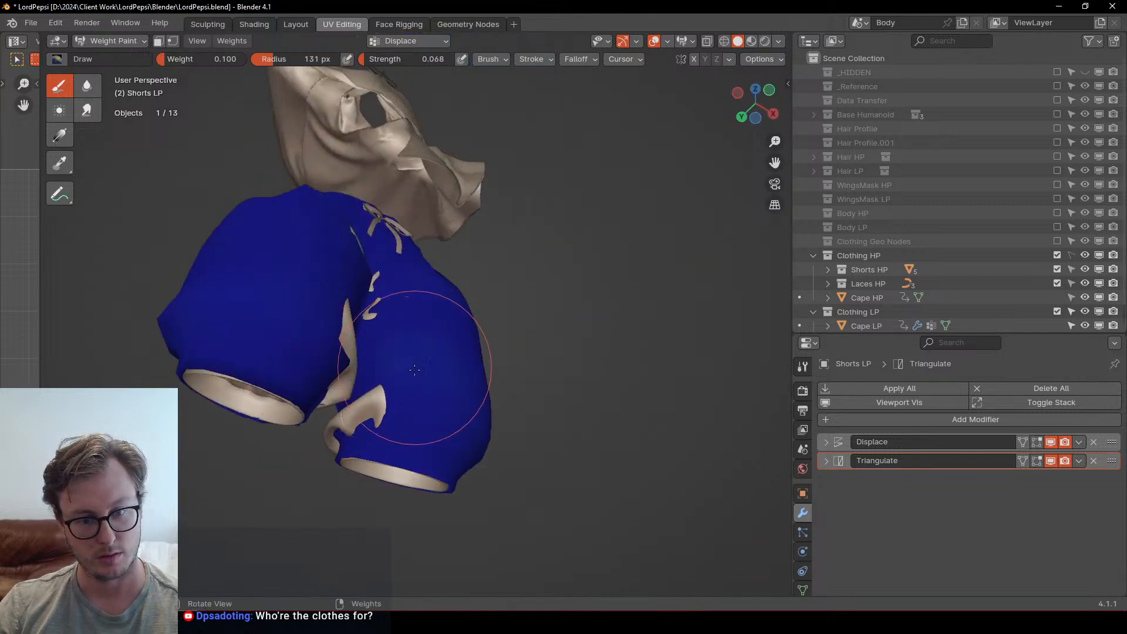
pyautogui.moveTo(380, 402)
pyautogui.mouseDown(button='middle')
pyautogui.moveTo(355, 427)
pyautogui.moveTo(327, 420)
pyautogui.moveTo(365, 404)
pyautogui.moveTo(376, 352)
pyautogui.moveTo(360, 279)
pyautogui.moveTo(402, 403)
pyautogui.moveTo(407, 321)
pyautogui.moveTo(483, 227)
pyautogui.mouseUp(button='middle')
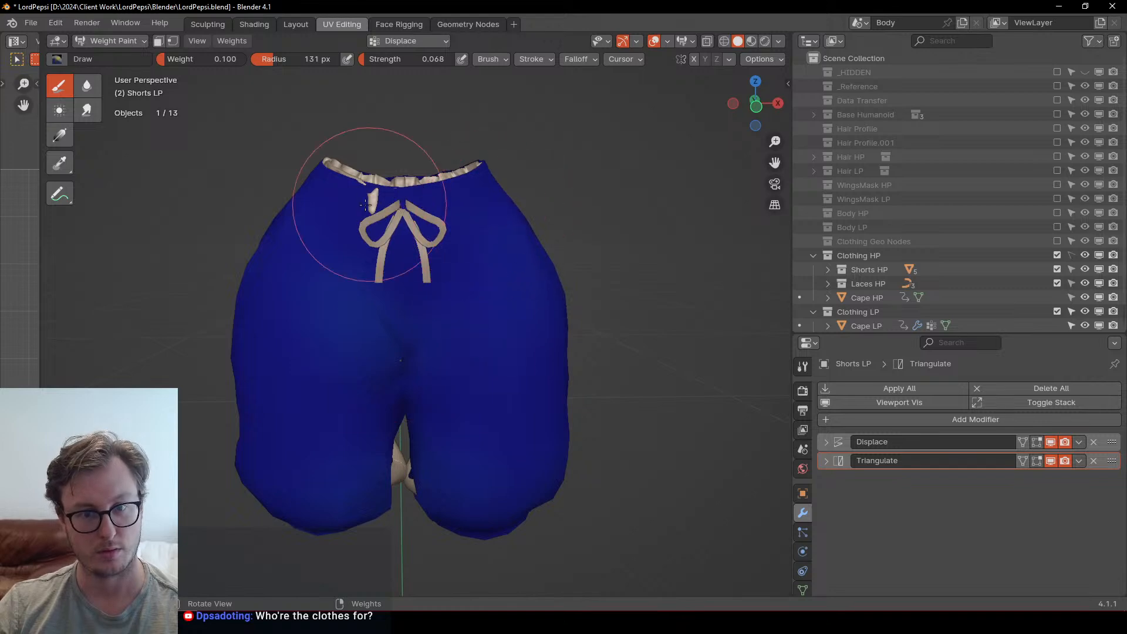
pyautogui.moveTo(378, 214)
pyautogui.mouseDown(button='middle')
pyautogui.moveTo(318, 297)
pyautogui.moveTo(449, 241)
pyautogui.moveTo(407, 282)
pyautogui.mouseUp(button='middle')
pyautogui.scroll(-3, 449, 241)
pyautogui.scroll(9, 407, 283)
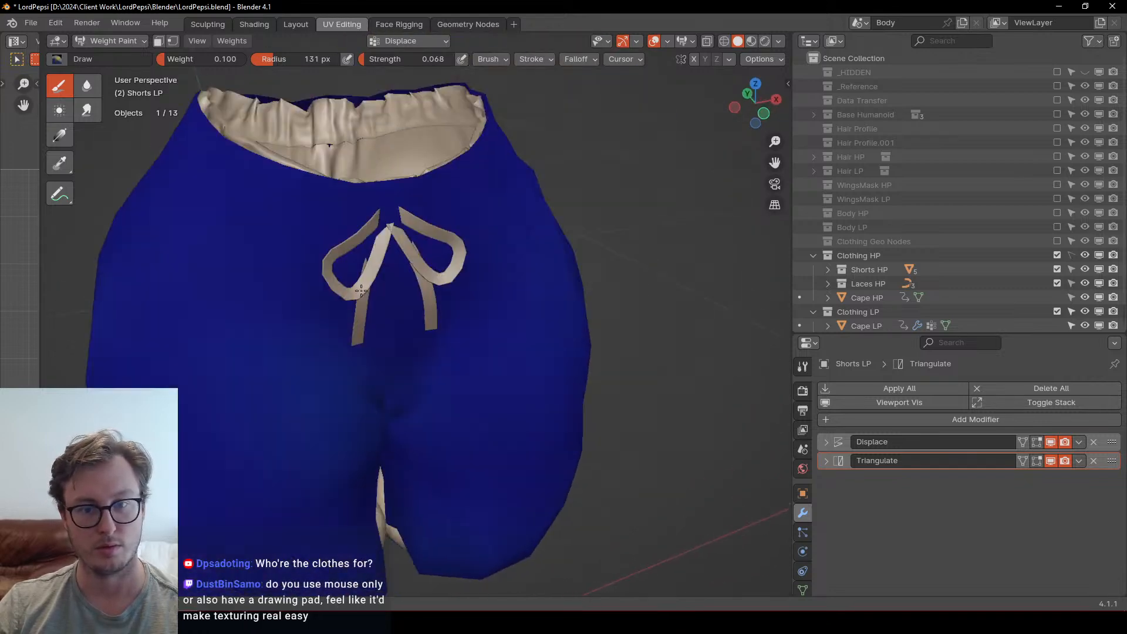
pyautogui.moveTo(317, 283); pyautogui.dragTo(422, 305, button='middle')
# Step: Set the Draw brush to strength 0.078 and weight 0, and paint down the Displace weight behind the lace bow
pyautogui.moveTo(411, 59); pyautogui.dragTo(411, 59)
pyautogui.click(427, 335)
pyautogui.click(428, 333)
pyautogui.hotkey('ctrl', 'z')
pyautogui.hotkey('ctrl', 'z')
pyautogui.moveTo(227, 59); pyautogui.dragTo(211, 59)
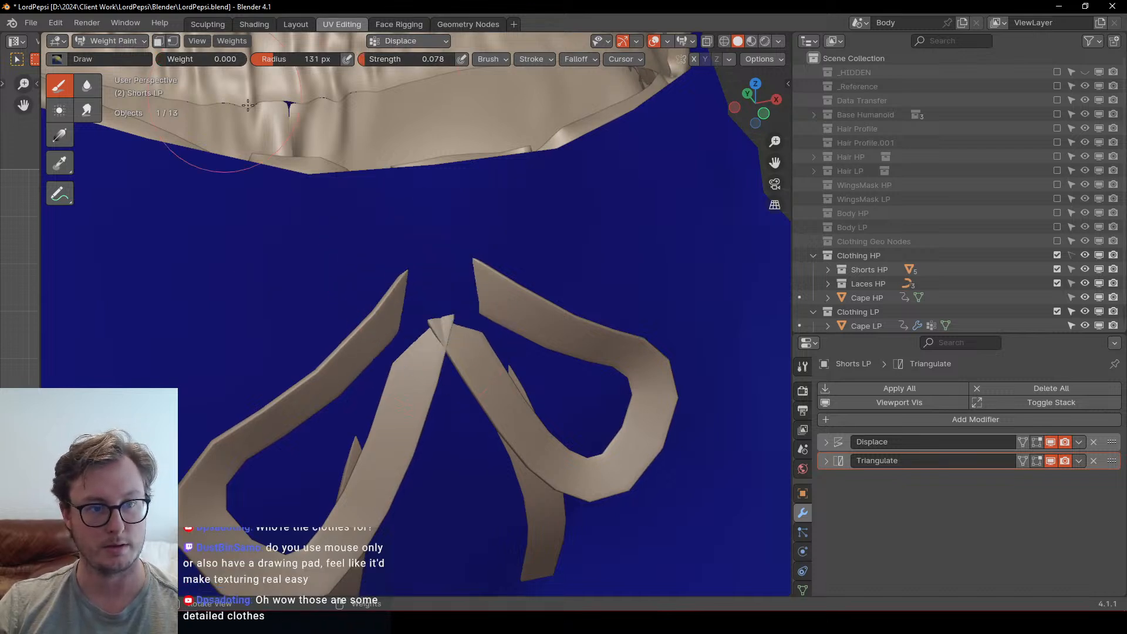
pyautogui.click(450, 325)
pyautogui.moveTo(451, 326)
pyautogui.mouseDown()
pyautogui.moveTo(435, 270)
pyautogui.moveTo(417, 314)
pyautogui.mouseUp()
pyautogui.scroll(-6, 438, 281)
pyautogui.moveTo(419, 317); pyautogui.dragTo(544, 367, button='middle')
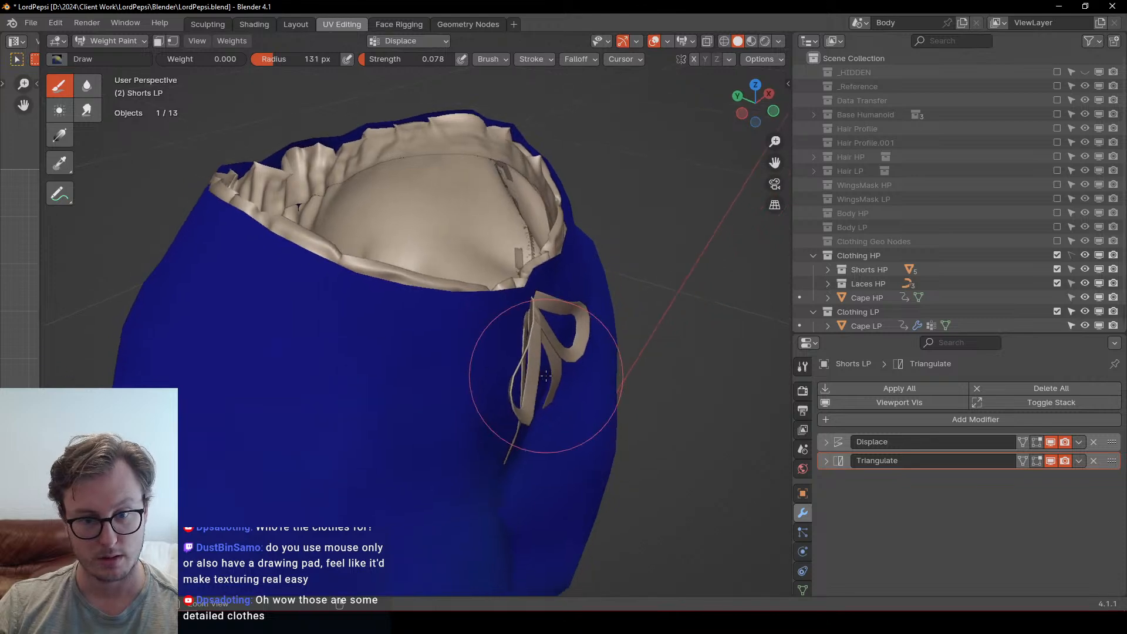
# Step: Blur the Displace weights beside the laces on the front of the shorts
pyautogui.click(87, 87)
pyautogui.moveTo(528, 327)
pyautogui.mouseDown(button='middle')
pyautogui.moveTo(470, 317)
pyautogui.moveTo(409, 360)
pyautogui.moveTo(347, 255)
pyautogui.moveTo(463, 349)
pyautogui.mouseUp(button='middle')
pyautogui.scroll(3, 528, 340)
pyautogui.click(582, 364)
# Step: Check the folds inside the shorts' legs in Object Mode and return to Weight Paint mode
pyautogui.hotkey('ctrl', 'Tab')
pyautogui.scroll(-4, 458, 287)
pyautogui.scroll(-3, 347, 255)
pyautogui.scroll(5, 394, 291)
pyautogui.scroll(-3, 394, 290)
pyautogui.hotkey('ctrl', 'Tab')
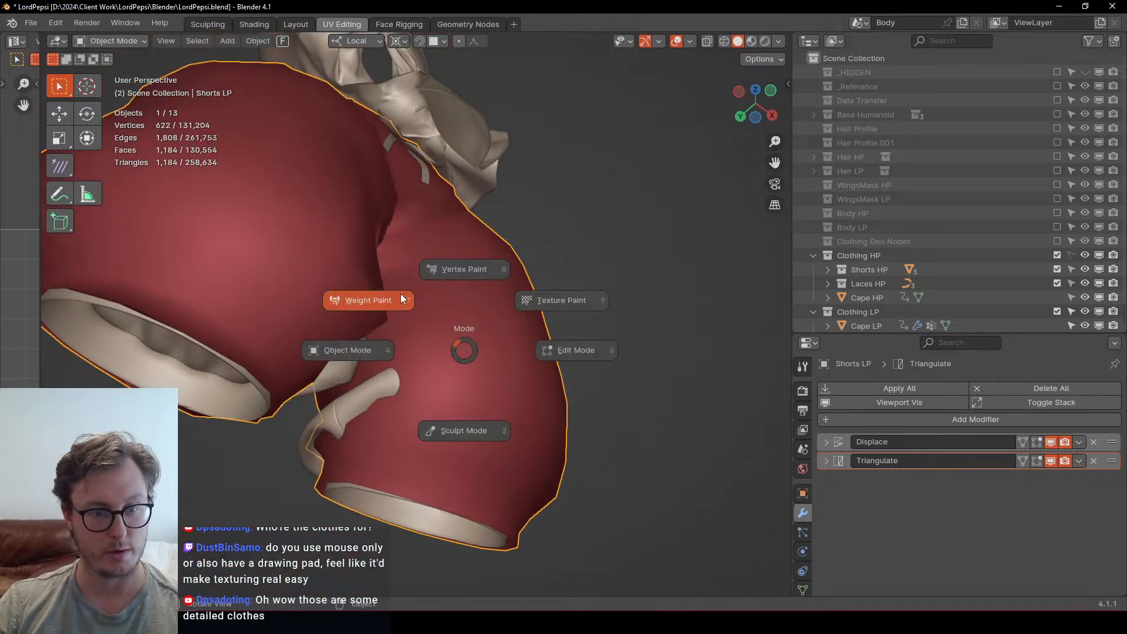
pyautogui.click(364, 300)
# Step: Set the Draw brush to strength 0.116 and weight 0.096, and paint over the exposed fold on the inner leg
pyautogui.click(60, 86)
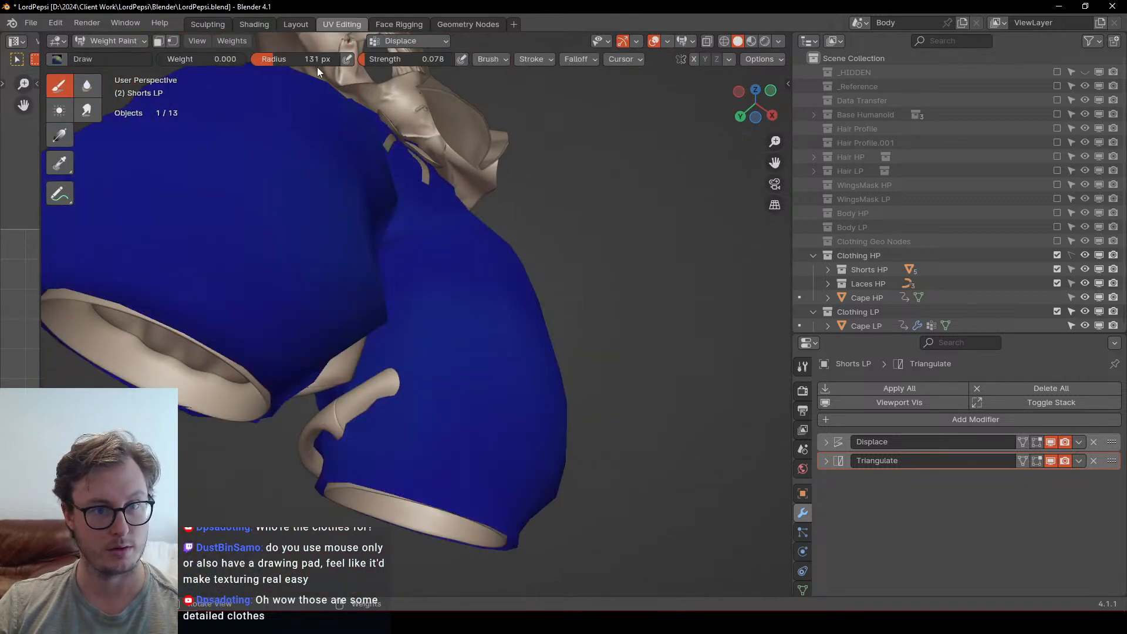
pyautogui.moveTo(382, 59); pyautogui.dragTo(385, 59)
pyautogui.moveTo(202, 59); pyautogui.dragTo(211, 59)
pyautogui.moveTo(341, 449); pyautogui.dragTo(427, 422, button='middle')
pyautogui.moveTo(473, 379)
pyautogui.mouseDown()
pyautogui.moveTo(463, 358)
pyautogui.moveTo(403, 322)
pyautogui.mouseUp()
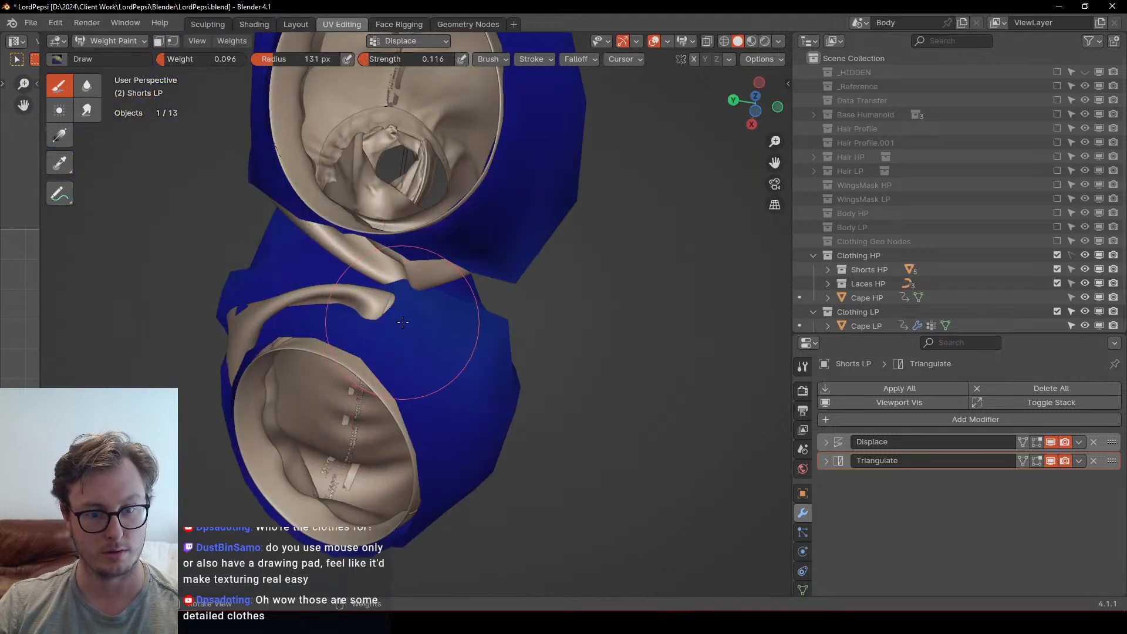
pyautogui.moveTo(403, 323); pyautogui.dragTo(466, 378, button='middle')
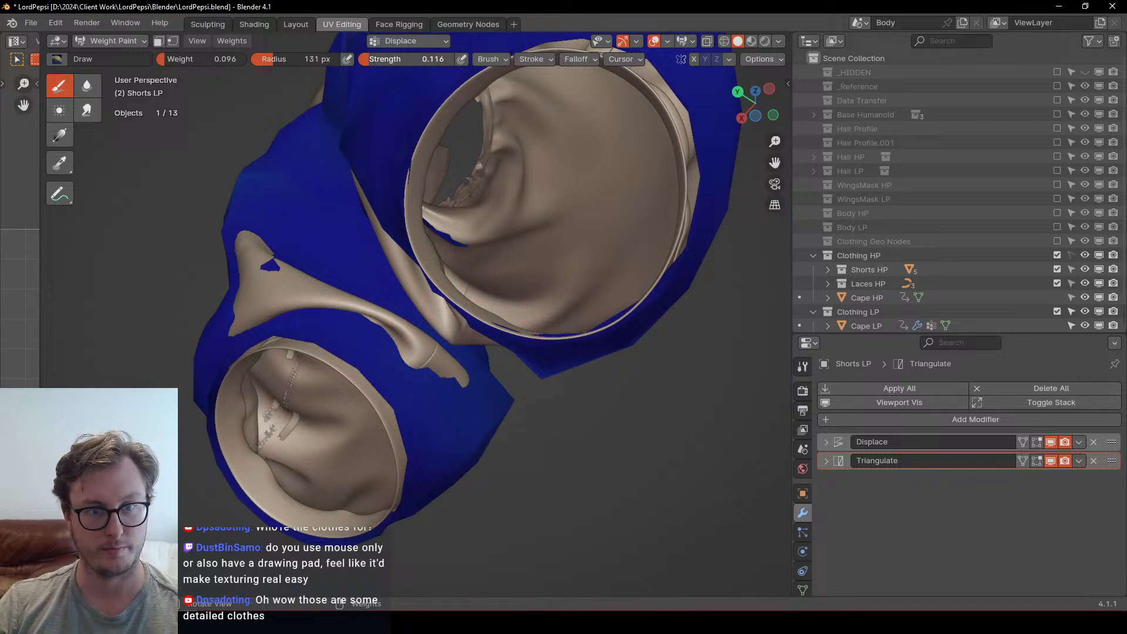
pyautogui.moveTo(466, 378); pyautogui.dragTo(433, 400, button='middle')
# Step: Lower the brush strength to 0.056 and paint Displace weight across the inner leg fold in wireframe display
pyautogui.hotkey('ctrl', 'Tab')
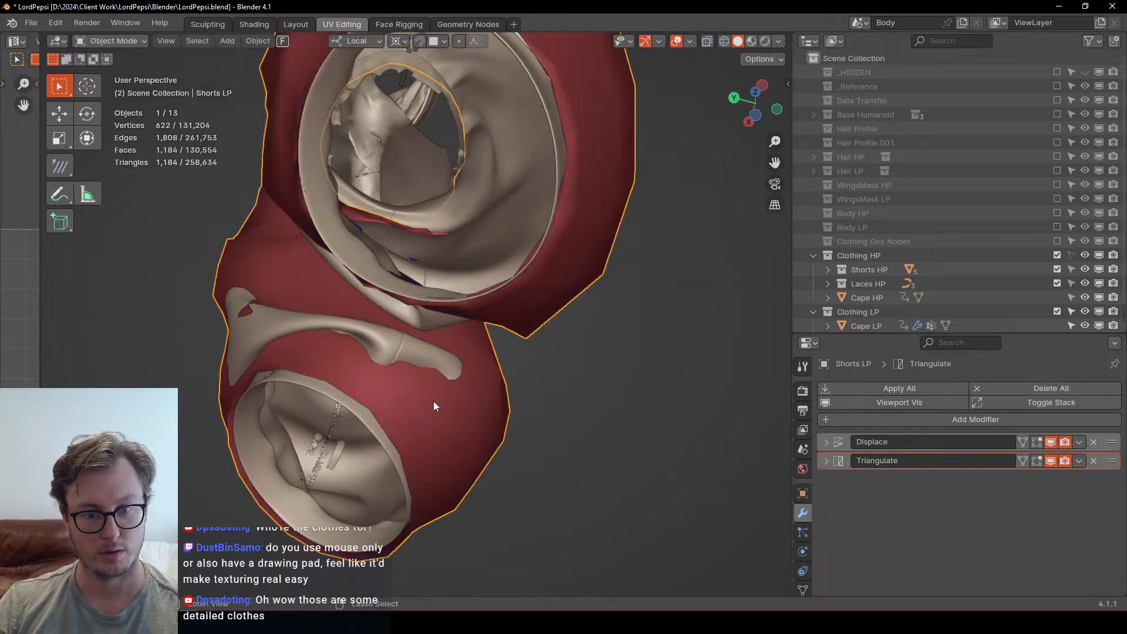
pyautogui.scroll(3, 458, 400)
pyautogui.hotkey('ctrl', 'Tab')
pyautogui.click(413, 286)
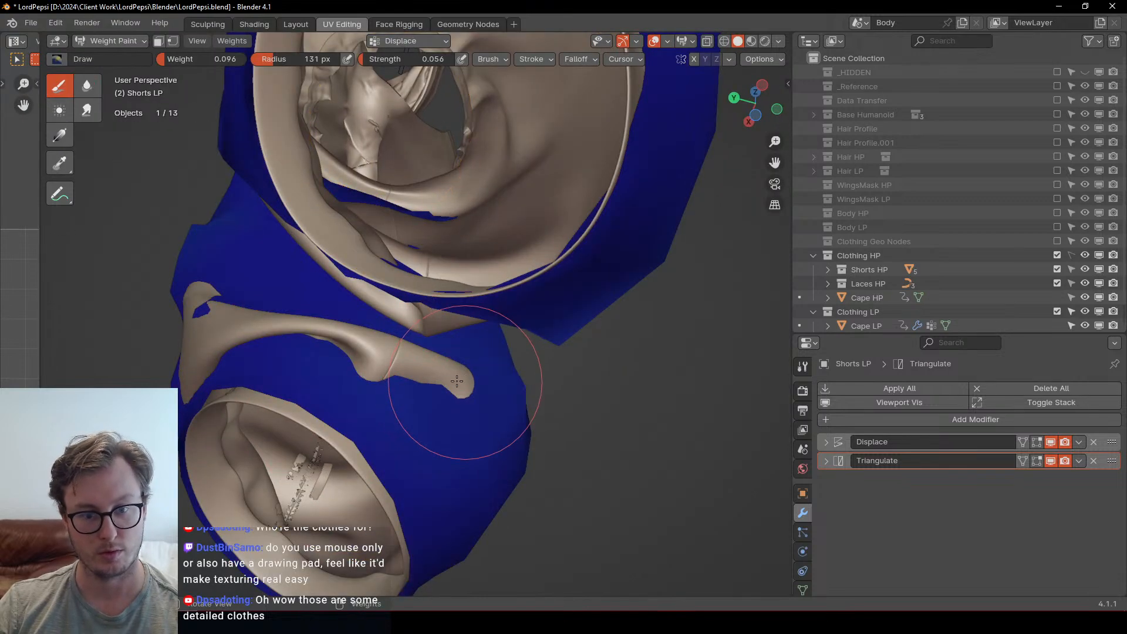
pyautogui.hotkey('alt', 'z')
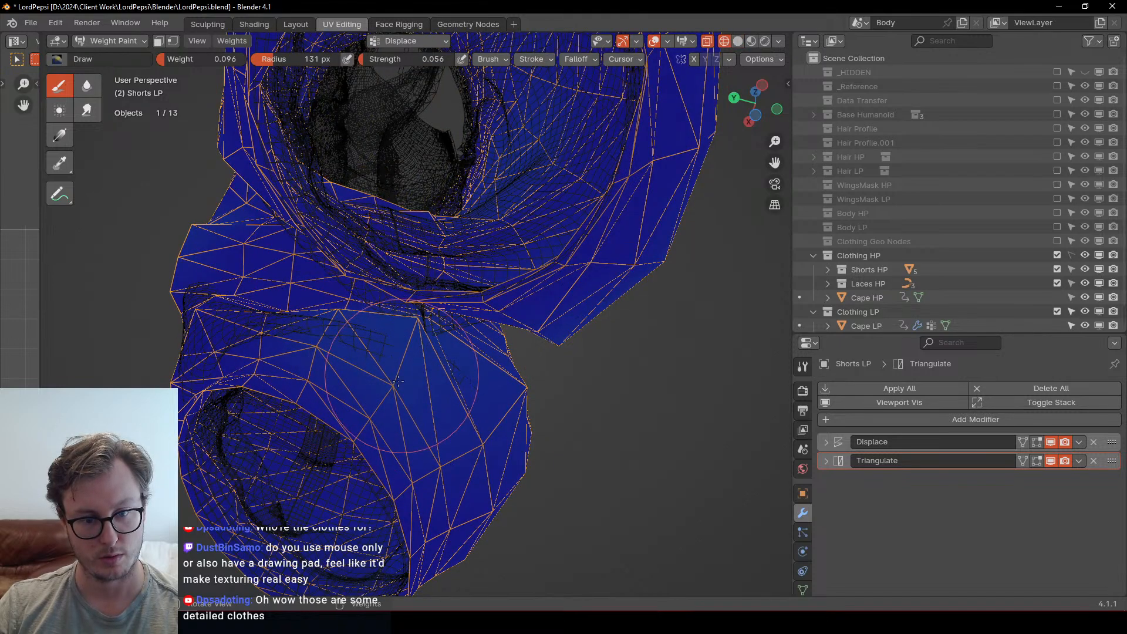
pyautogui.moveTo(317, 350)
pyautogui.mouseDown(button='middle')
pyautogui.moveTo(473, 333)
pyautogui.moveTo(464, 350)
pyautogui.mouseUp(button='middle')
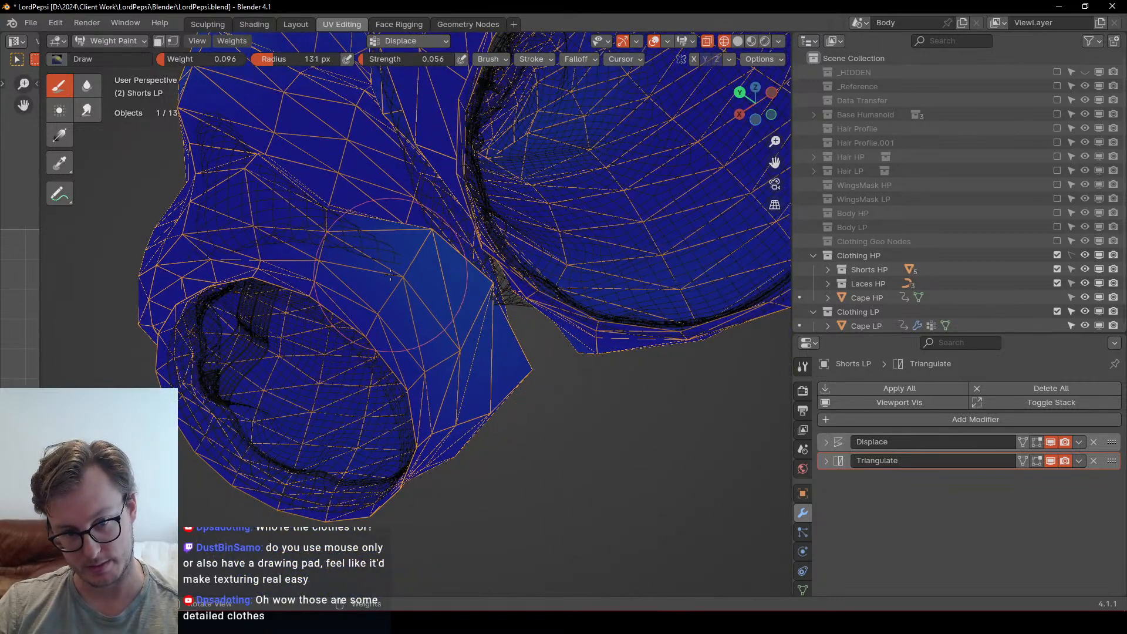
pyautogui.moveTo(337, 261); pyautogui.dragTo(332, 272, button='middle')
pyautogui.moveTo(331, 271)
pyautogui.mouseDown()
pyautogui.moveTo(362, 252)
pyautogui.moveTo(335, 258)
pyautogui.moveTo(352, 267)
pyautogui.moveTo(285, 264)
pyautogui.mouseUp()
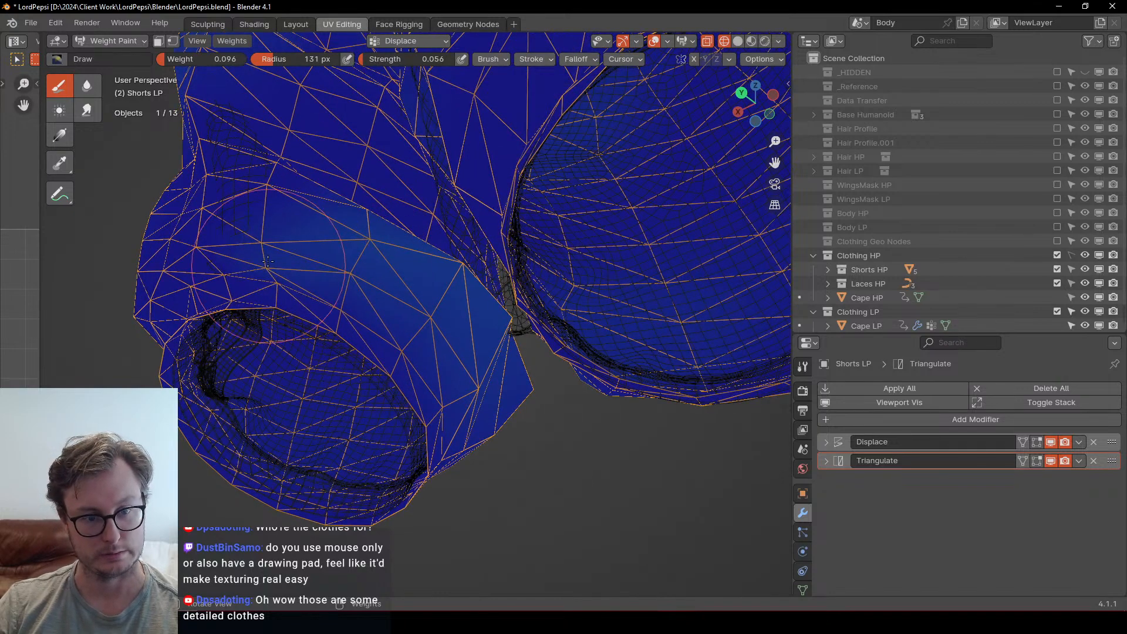
# Step: Paint Displace weight over the exposed inner fold on the back of the leg and restore solid display
pyautogui.moveTo(286, 264)
pyautogui.mouseDown(button='middle')
pyautogui.moveTo(357, 233)
pyautogui.moveTo(438, 265)
pyautogui.mouseUp(button='middle')
pyautogui.scroll(-2, 323, 255)
pyautogui.scroll(-1, 382, 239)
pyautogui.scroll(2, 439, 265)
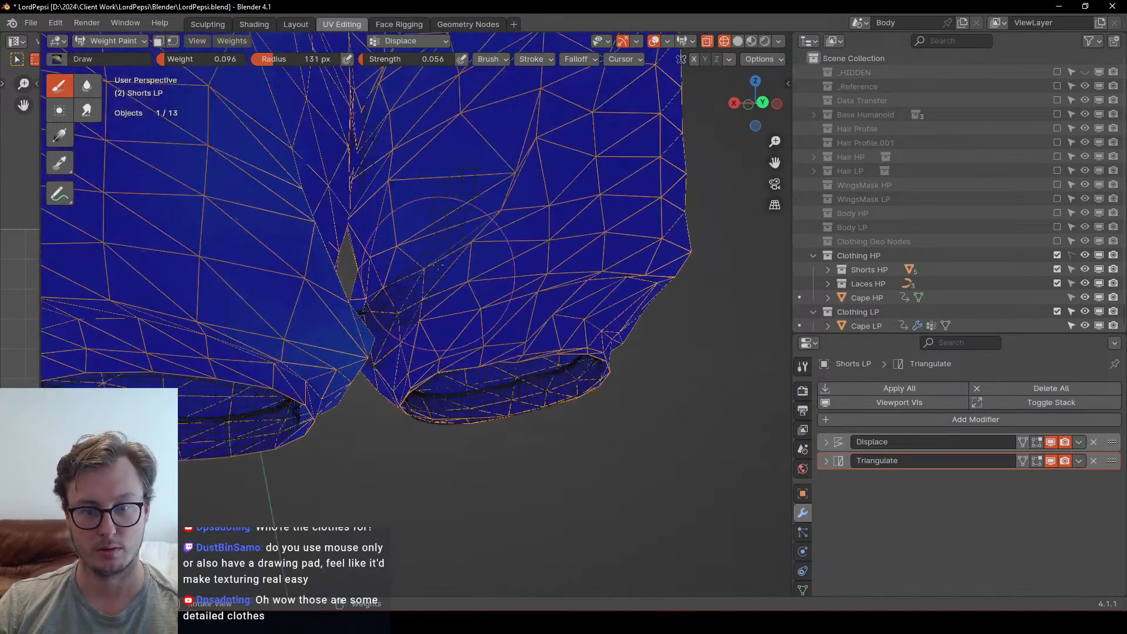
pyautogui.moveTo(458, 200)
pyautogui.mouseDown()
pyautogui.moveTo(492, 175)
pyautogui.moveTo(456, 228)
pyautogui.mouseUp()
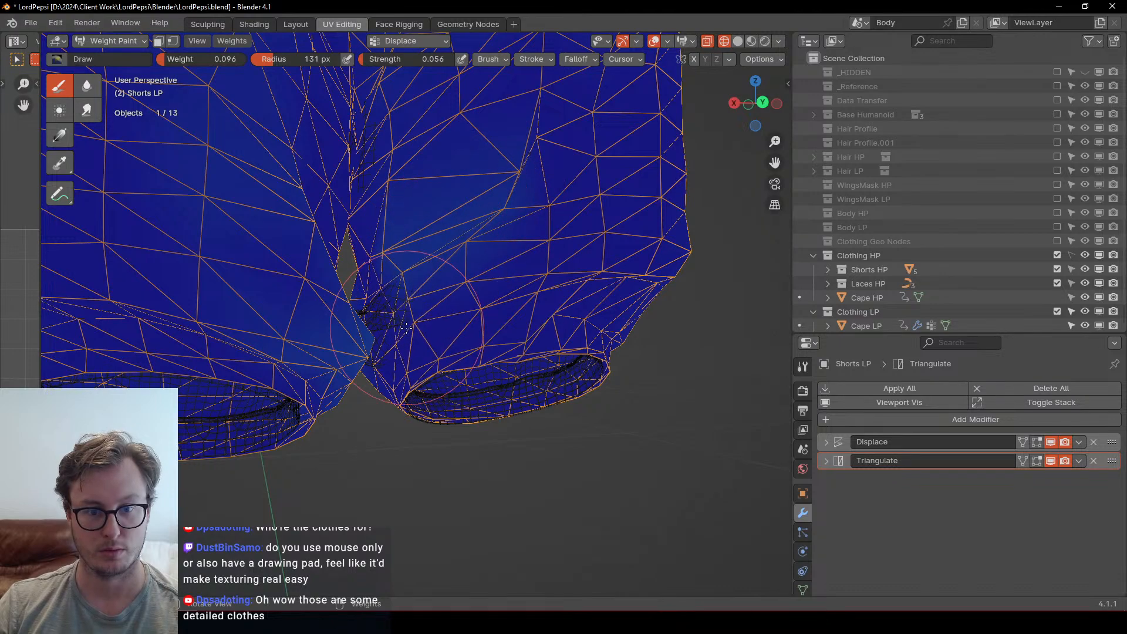
pyautogui.moveTo(405, 322)
pyautogui.mouseDown(button='middle')
pyautogui.moveTo(376, 231)
pyautogui.moveTo(382, 258)
pyautogui.moveTo(328, 305)
pyautogui.mouseUp(button='middle')
pyautogui.scroll(5, 405, 305)
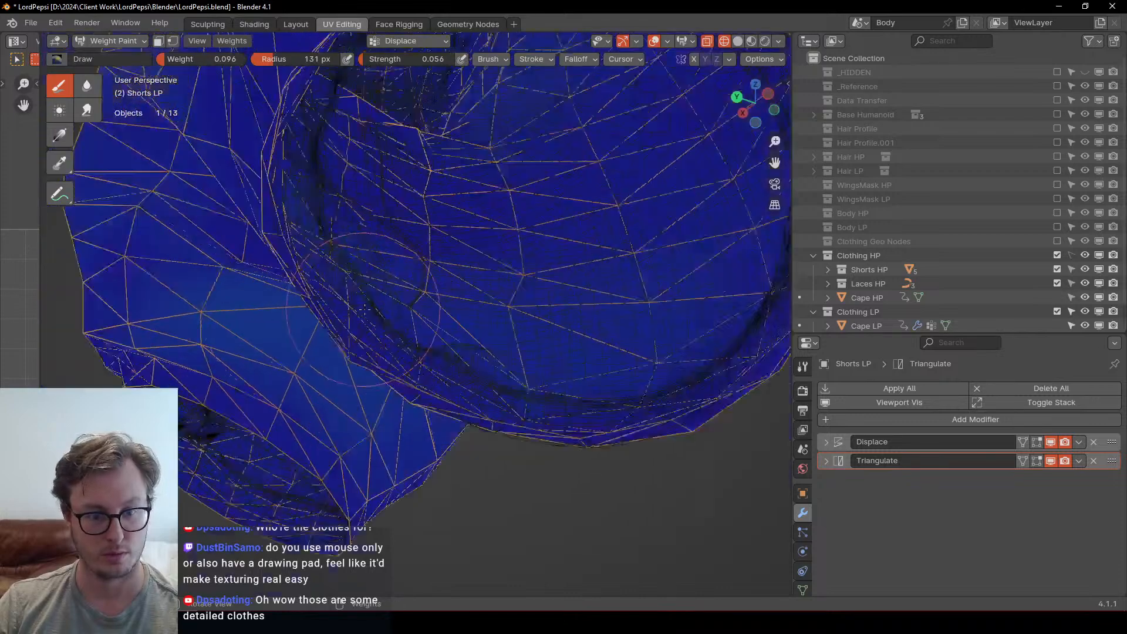
pyautogui.hotkey('shift', 'z')
pyautogui.moveTo(498, 324); pyautogui.dragTo(415, 327, button='middle')
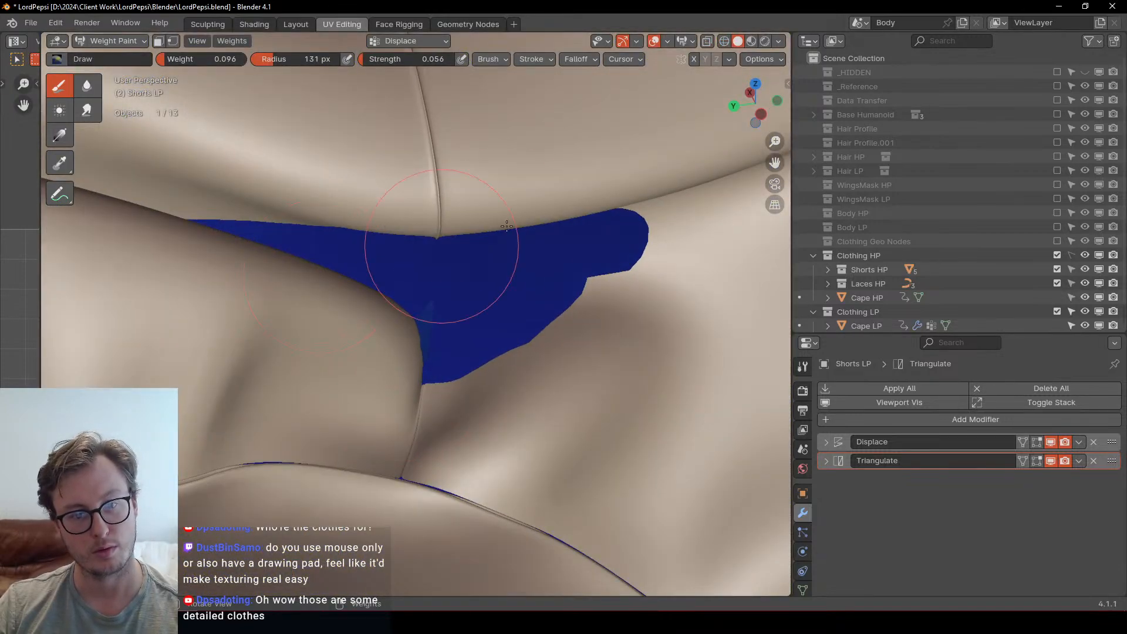
pyautogui.moveTo(506, 226); pyautogui.dragTo(322, 209, button='middle')
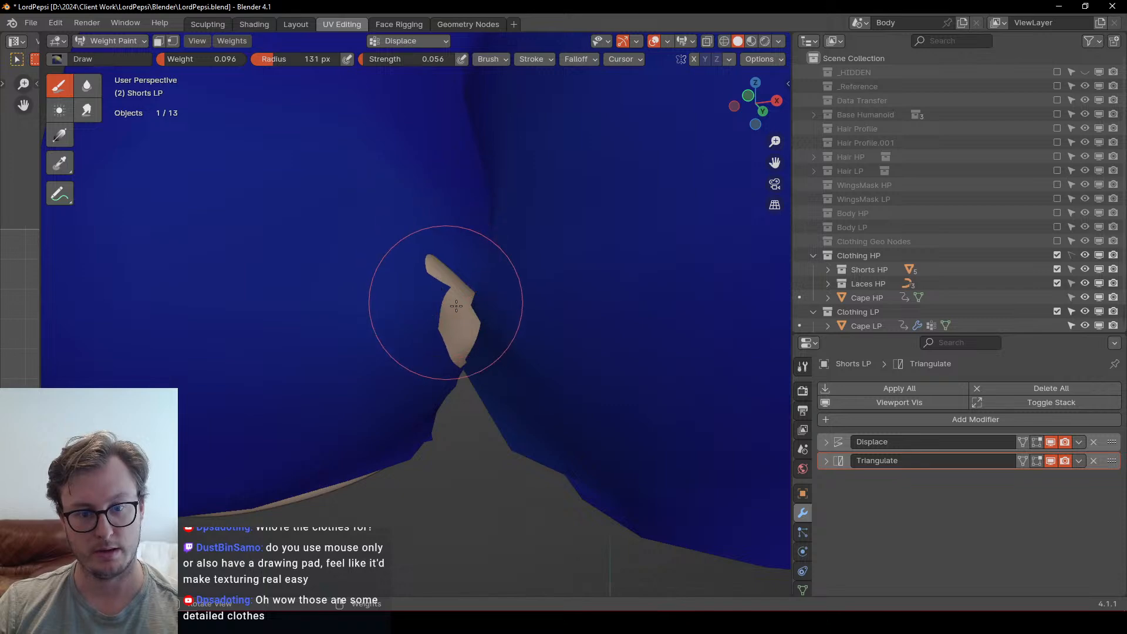
pyautogui.scroll(-6, 456, 306)
# Step: Put Shorts LP in Edit Mode and grow a selection three times from a leg's hem loop
pyautogui.press('Tab')
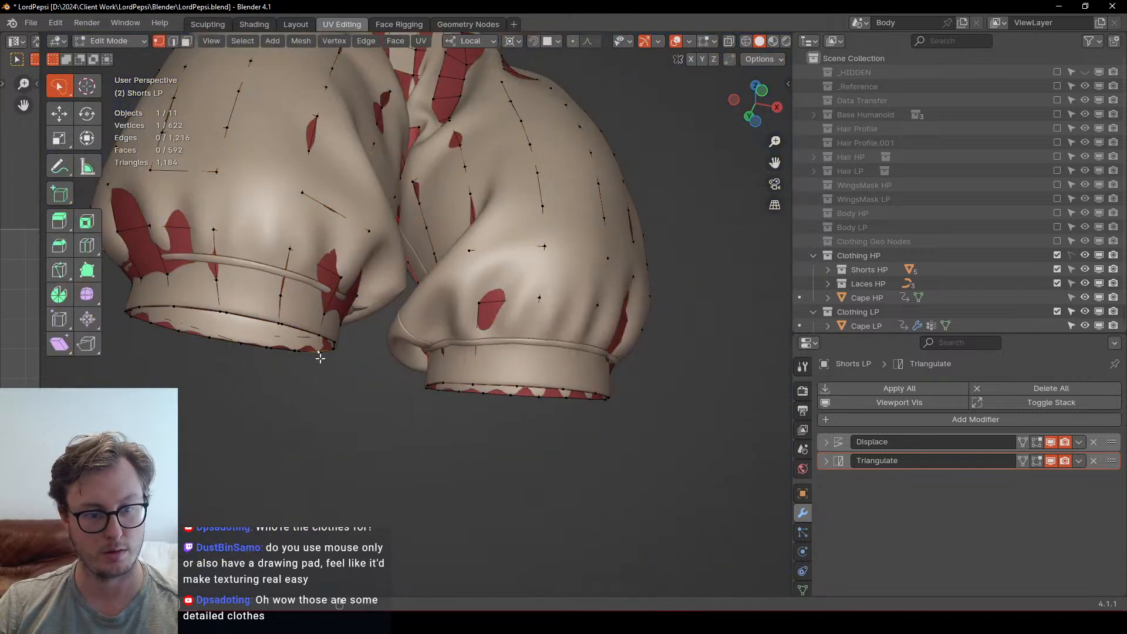
pyautogui.doubleClick(320, 358)
pyautogui.press('ctrl+KP_Add')
pyautogui.press('ctrl+KP_Add')
pyautogui.press('ctrl+KP_Add')
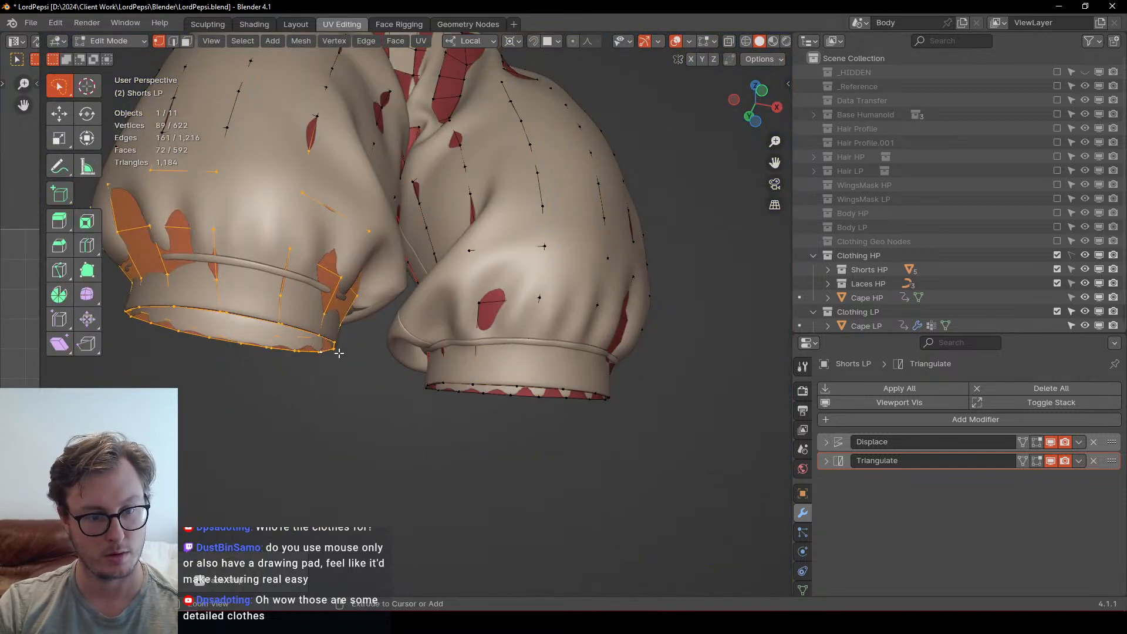
# Step: Select the edge loop around the leg's hem on Shorts LP and dissolve it
pyautogui.scroll(5, 395, 350)
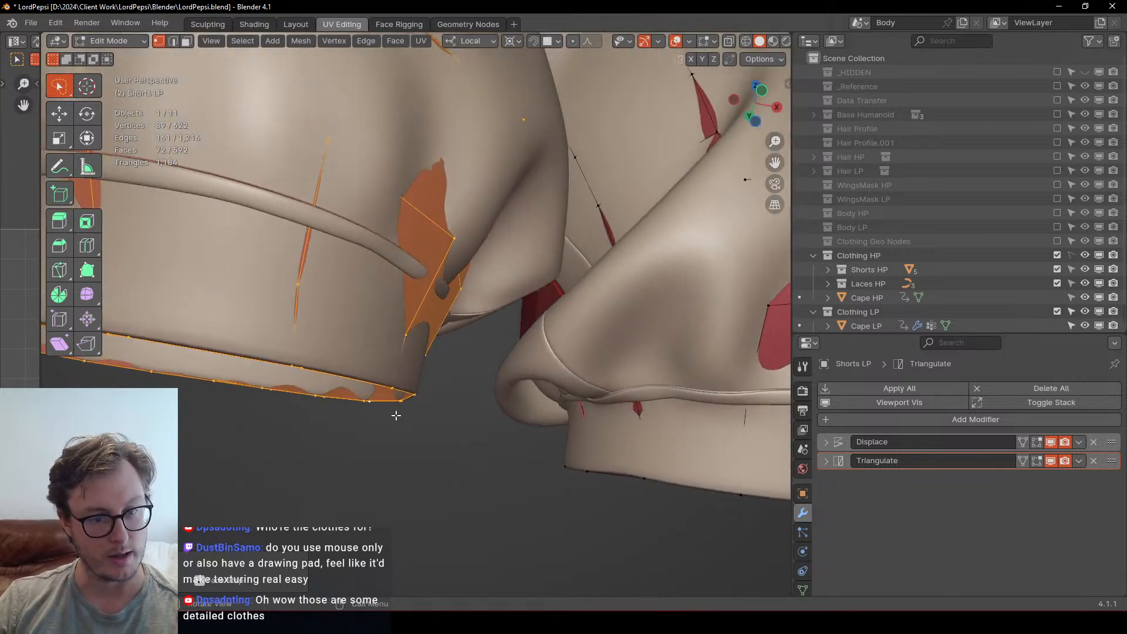
pyautogui.keyDown('shift'); pyautogui.moveTo(396, 415); pyautogui.dragTo(482, 388, button='middle'); pyautogui.keyUp('shift')
pyautogui.click(456, 390)
pyautogui.keyDown('alt'); pyautogui.click(449, 384); pyautogui.keyUp('alt')
pyautogui.scroll(6, 517, 415)
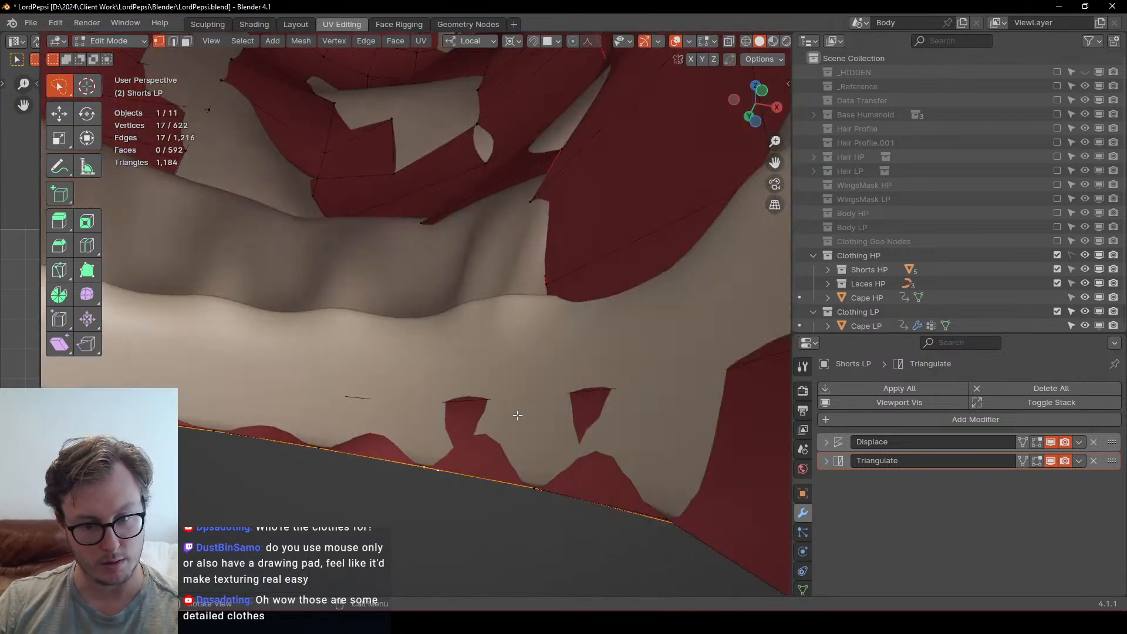
pyautogui.scroll(-8, 517, 415)
pyautogui.press('x')
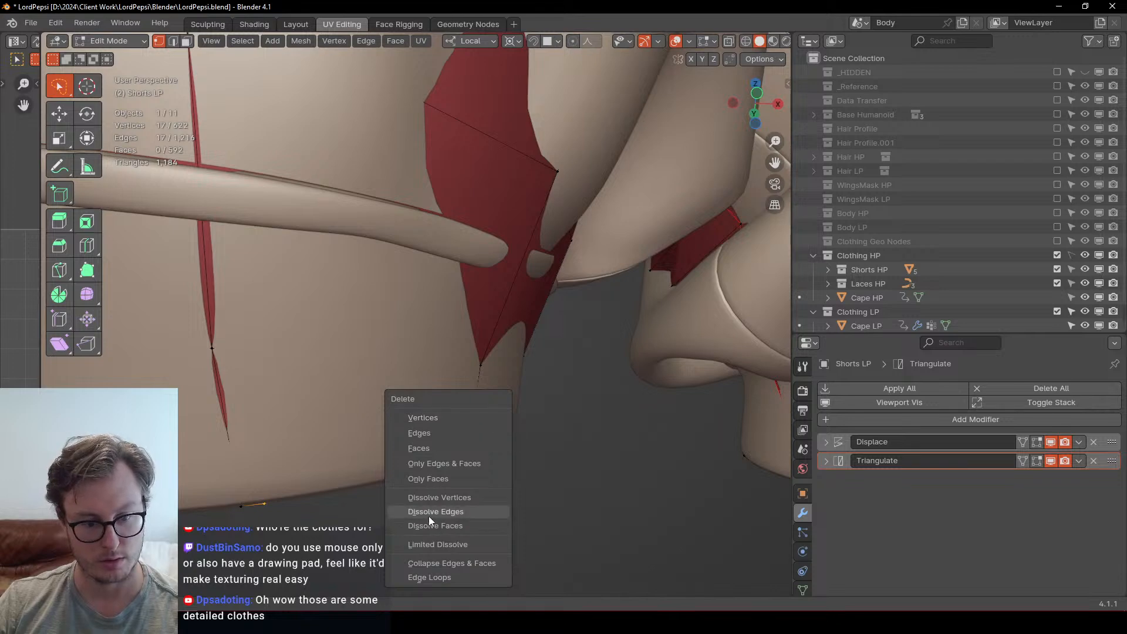
pyautogui.click(428, 516)
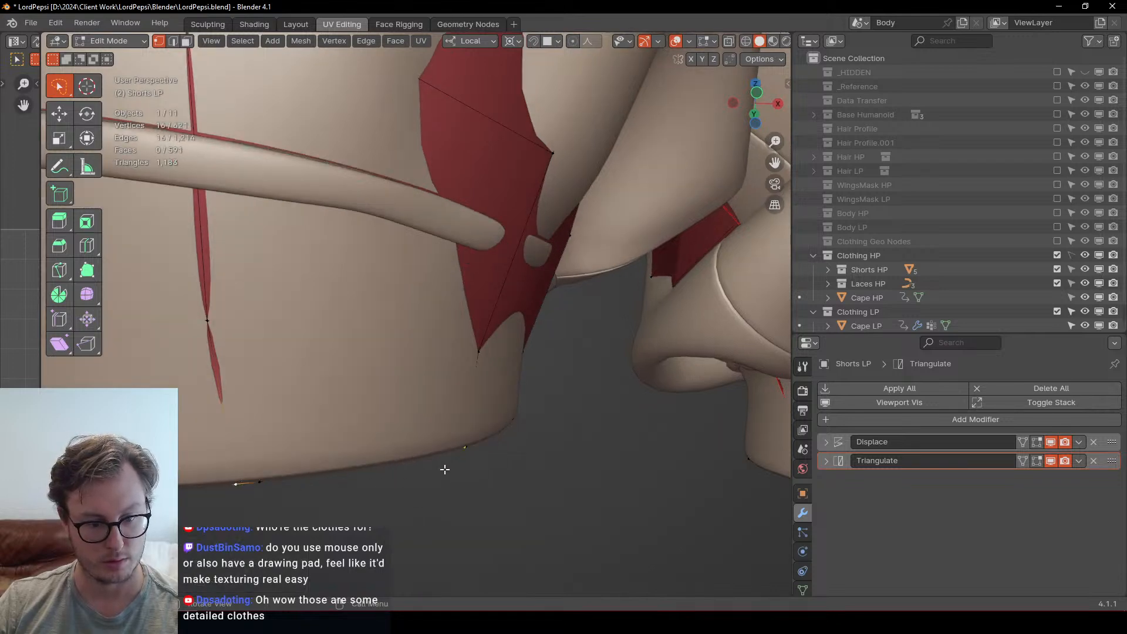
pyautogui.press('x')
pyautogui.click(447, 468)
pyautogui.scroll(-7, 425, 447)
pyautogui.moveTo(409, 373); pyautogui.dragTo(408, 385, button='middle')
pyautogui.hotkey('ctrl', 'Tab')
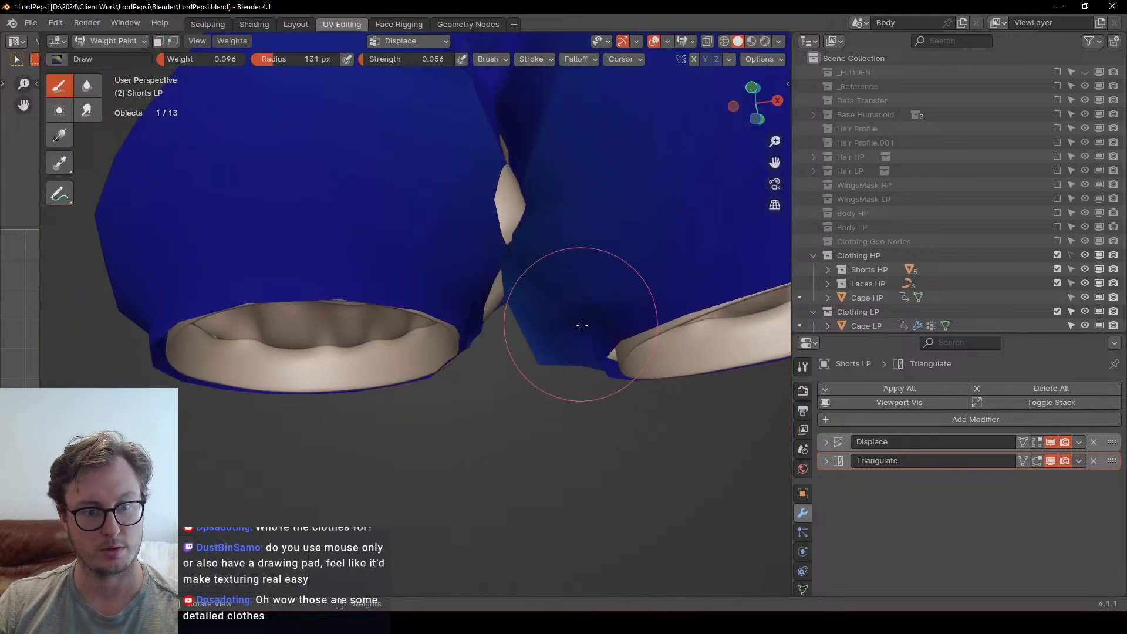
pyautogui.moveTo(581, 325); pyautogui.dragTo(478, 340, button='middle')
pyautogui.press('Tab')
pyautogui.scroll(4, 598, 410)
pyautogui.moveTo(599, 410); pyautogui.dragTo(519, 396, button='middle')
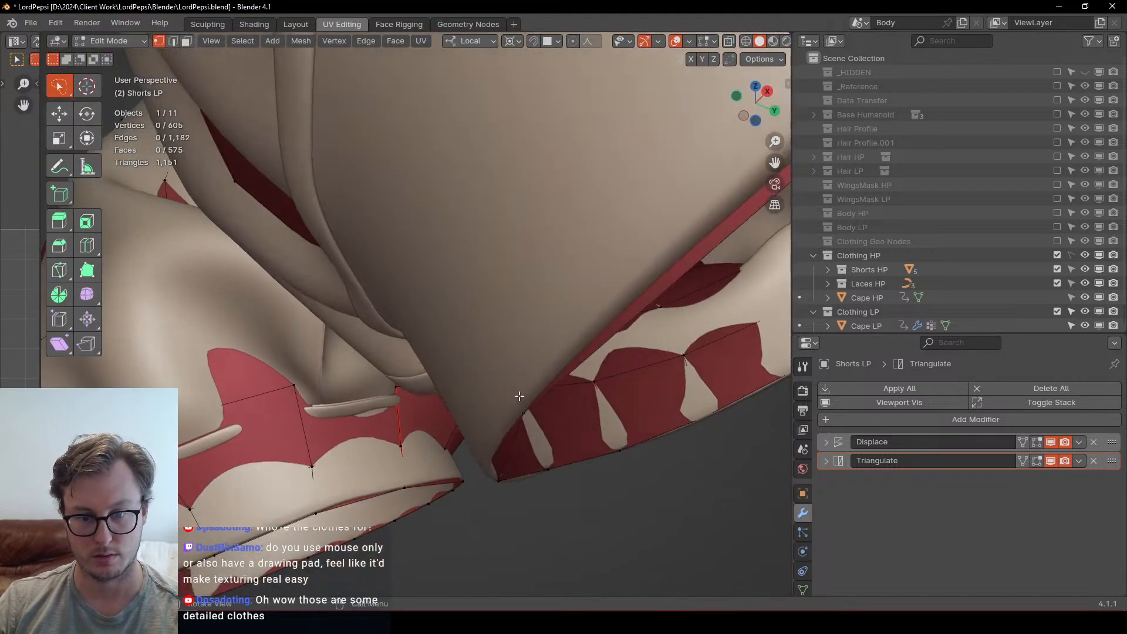
pyautogui.click(524, 413)
pyautogui.press('g')
pyautogui.rightClick(552, 429)
# Step: Add one centred loop cut around the cuff of the shorts' leg, just above the hem
pyautogui.hotkey('shift', 'z')
pyautogui.moveTo(602, 439); pyautogui.dragTo(466, 378, button='middle')
pyautogui.keyDown('alt'); pyautogui.click(578, 488); pyautogui.keyUp('alt')
pyautogui.hotkey('shift', 'z')
pyautogui.scroll(-3, 512, 448)
pyautogui.moveTo(261, 351)
pyautogui.keyDown('shift'); pyautogui.mouseDown(button='middle')
pyautogui.moveTo(405, 358)
pyautogui.moveTo(433, 337)
pyautogui.mouseUp(button='middle'); pyautogui.keyUp('shift')
pyautogui.scroll(3, 406, 358)
pyautogui.hotkey('ctrl', 'r')
pyautogui.click(359, 356)
pyautogui.rightClick(604, 380)
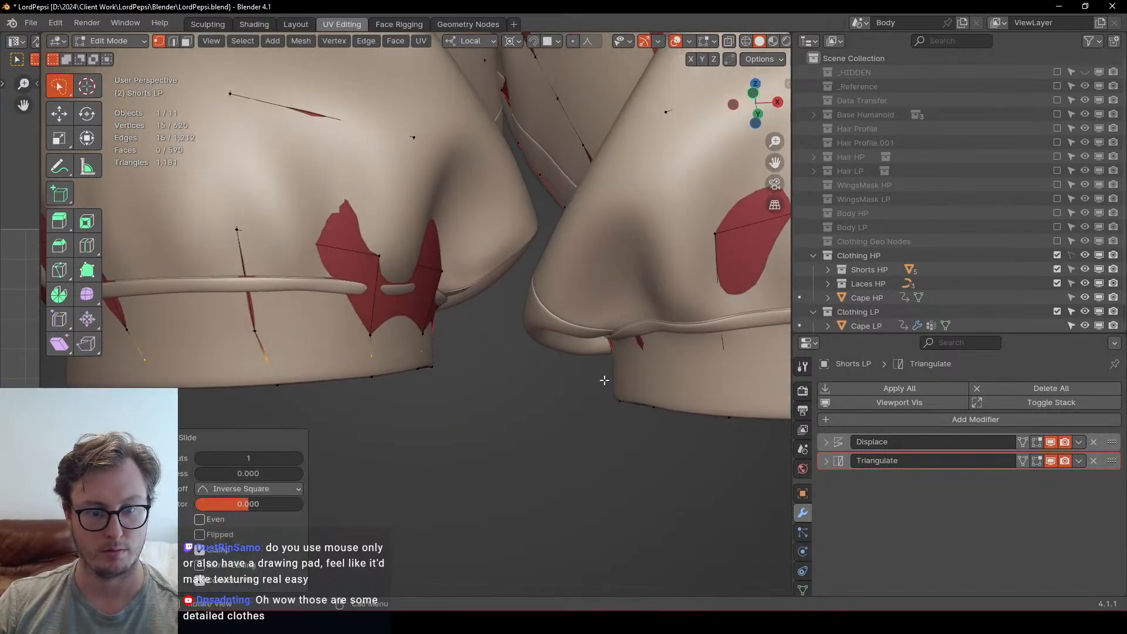
# Step: Return to Weight Paint mode with wireframe display and examine the mesh between the shorts' legs
pyautogui.press('Tab')
pyautogui.hotkey('shift', 'z')
pyautogui.scroll(2, 449, 305)
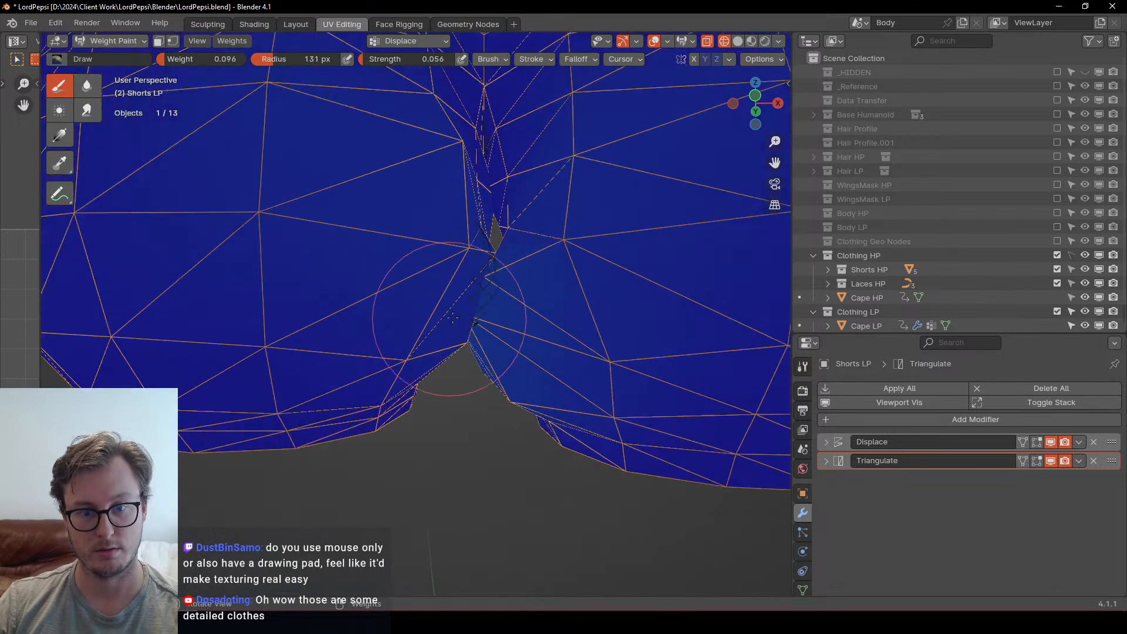
pyautogui.moveTo(451, 317); pyautogui.dragTo(458, 275, button='middle')
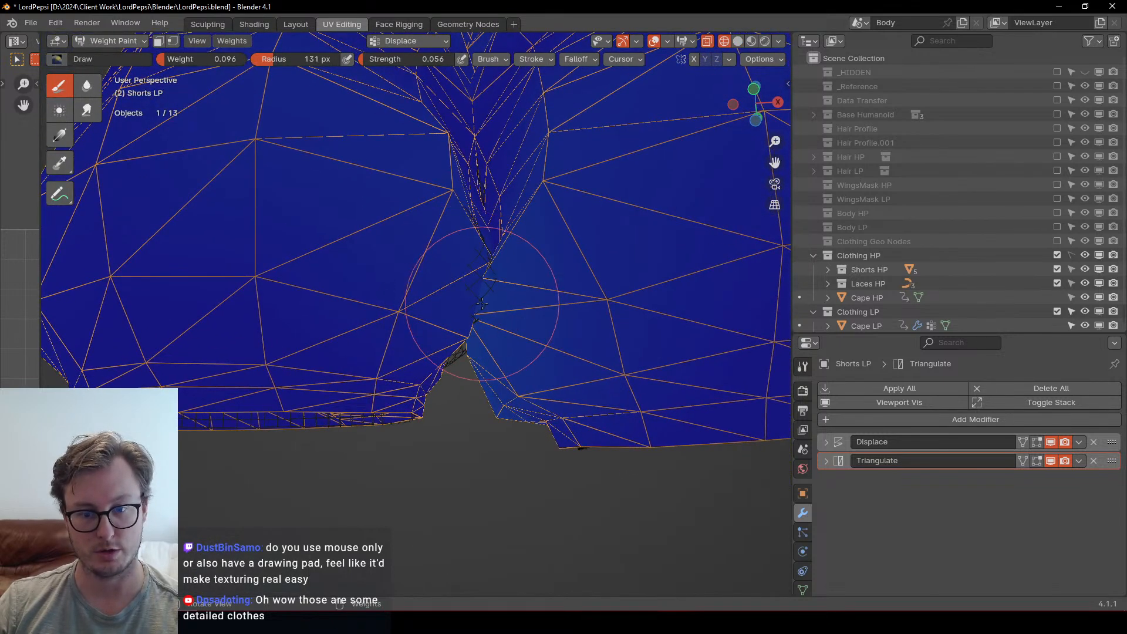
pyautogui.moveTo(482, 306); pyautogui.dragTo(449, 311, button='middle')
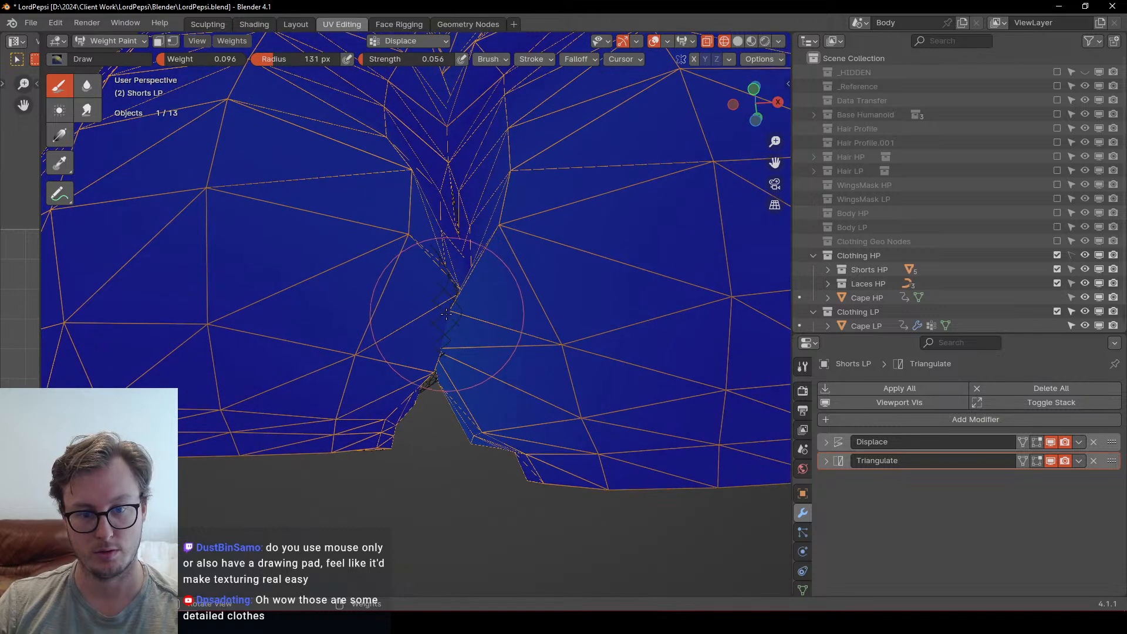
# Step: Nudge one hem vertex beside the leg's inner seam in Edit Mode and return to Weight Paint mode
pyautogui.press('Tab')
pyautogui.click(609, 494)
pyautogui.press('g')
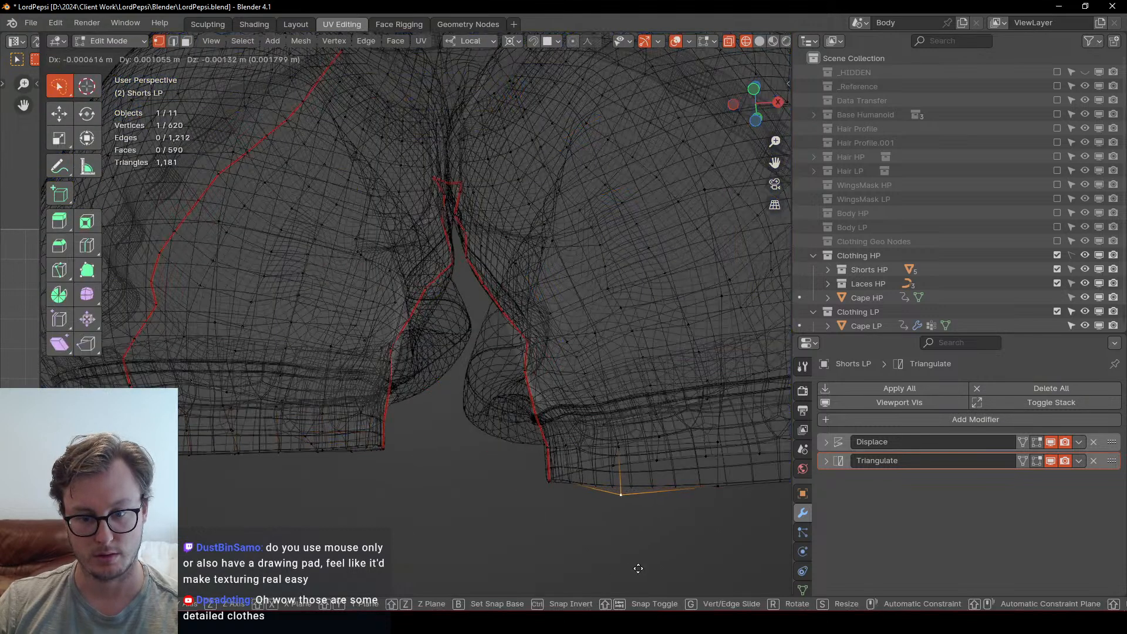
pyautogui.click(598, 560)
pyautogui.press('Tab')
pyautogui.moveTo(616, 491)
pyautogui.mouseDown(button='middle')
pyautogui.moveTo(564, 446)
pyautogui.moveTo(478, 415)
pyautogui.moveTo(489, 396)
pyautogui.moveTo(477, 317)
pyautogui.moveTo(516, 322)
pyautogui.moveTo(533, 370)
pyautogui.moveTo(618, 383)
pyautogui.moveTo(619, 307)
pyautogui.moveTo(465, 331)
pyautogui.moveTo(520, 328)
pyautogui.mouseUp(button='middle')
pyautogui.scroll(-5, 464, 331)
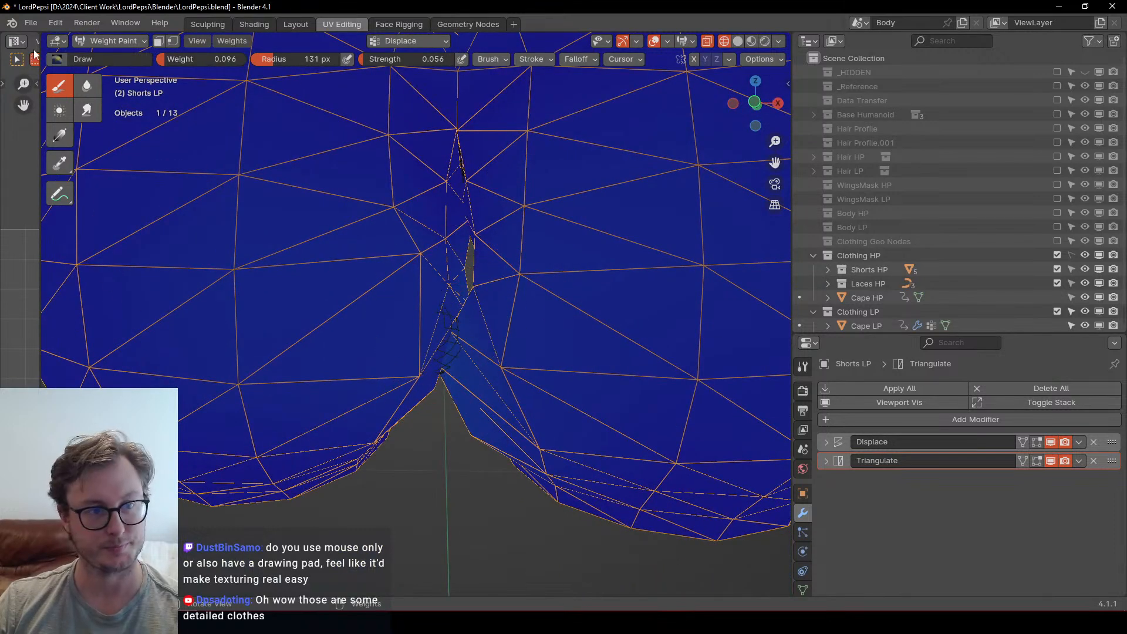
pyautogui.scroll(-5, 520, 261)
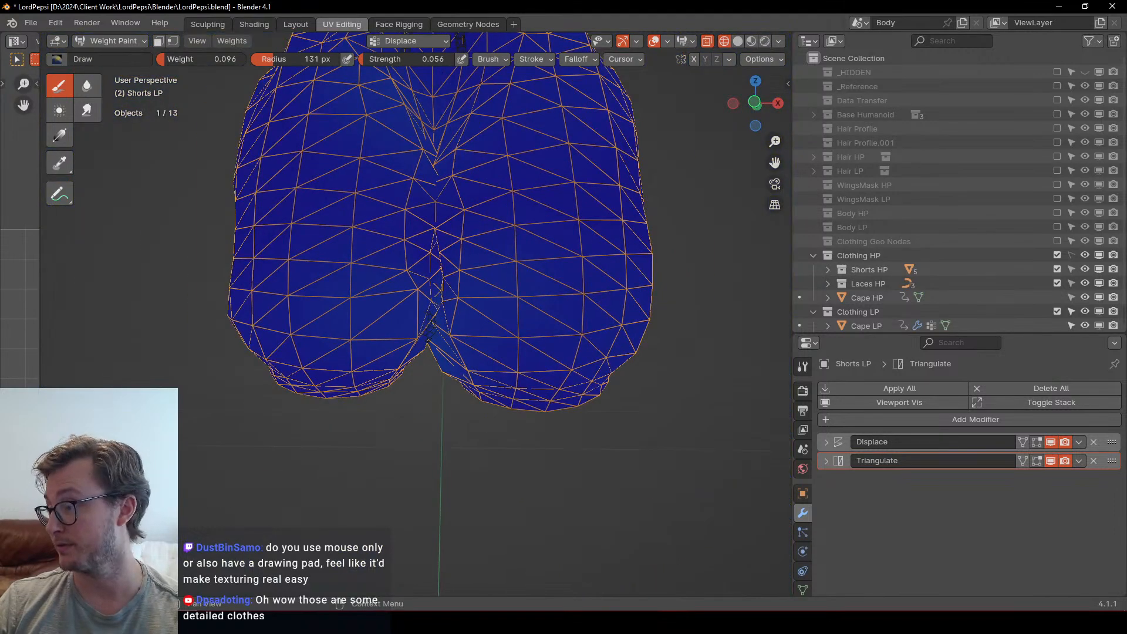
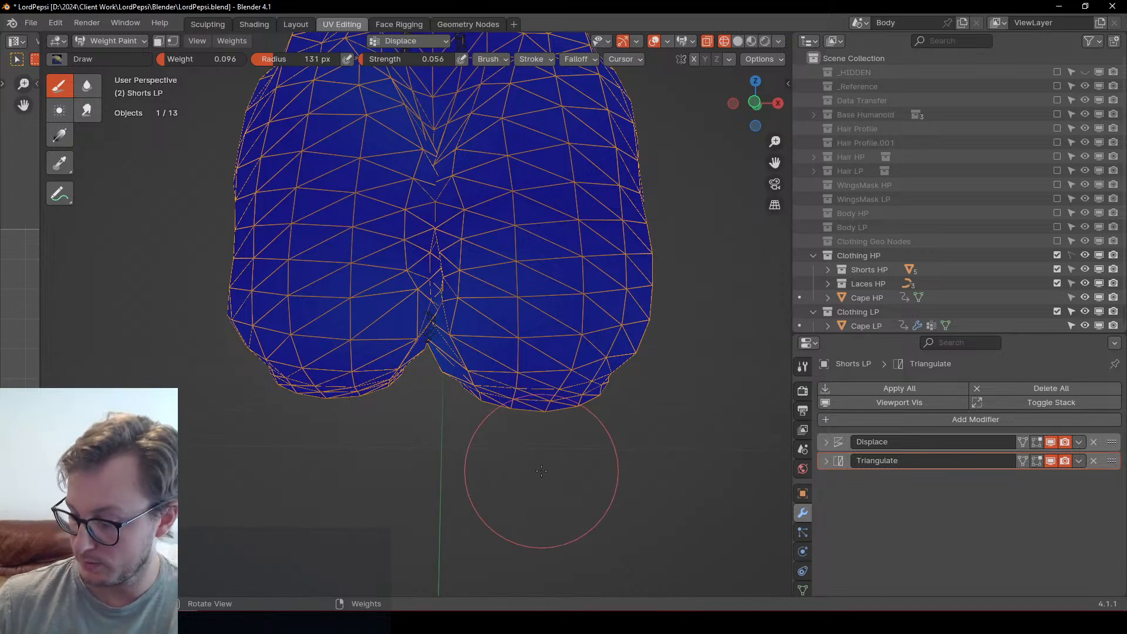
# Step: Examine the Shorts LP mesh around the inner leg seam and cuff from several close angles
pyautogui.moveTo(360, 403); pyautogui.dragTo(341, 348, button='middle')
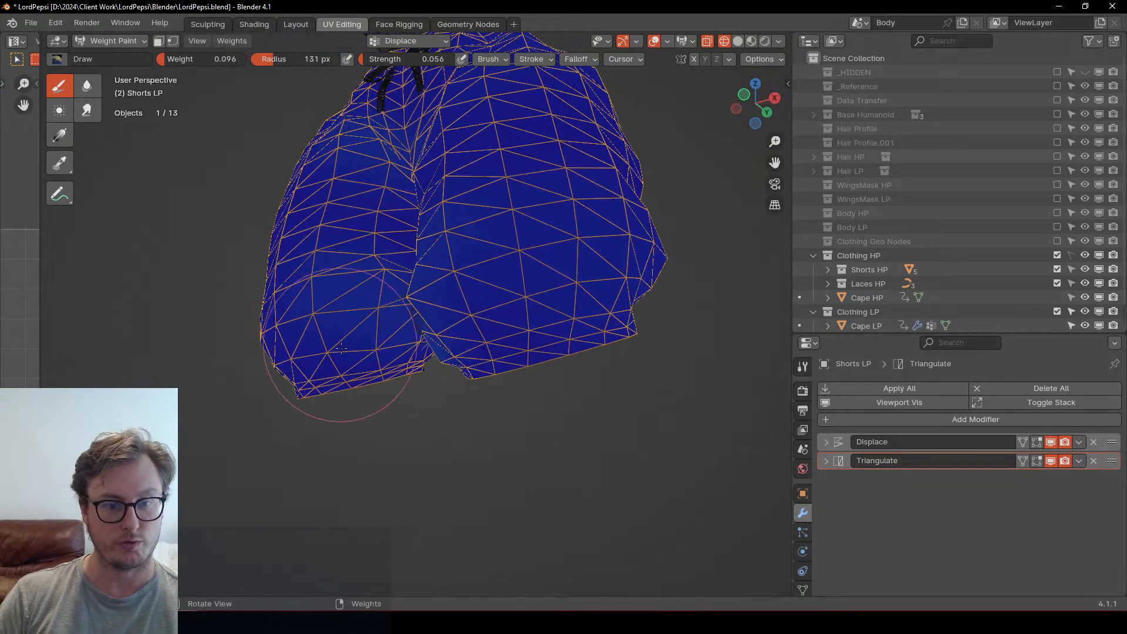
pyautogui.scroll(5, 340, 348)
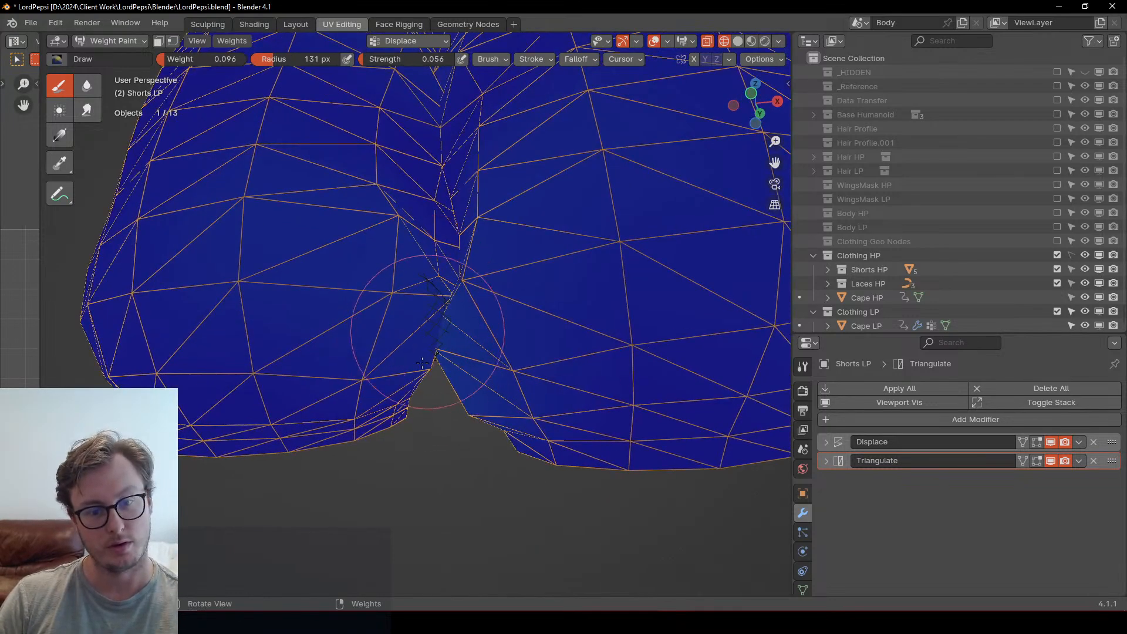
pyautogui.moveTo(418, 359)
pyautogui.mouseDown(button='middle')
pyautogui.moveTo(409, 382)
pyautogui.moveTo(399, 276)
pyautogui.moveTo(361, 267)
pyautogui.moveTo(378, 326)
pyautogui.moveTo(422, 334)
pyautogui.moveTo(392, 388)
pyautogui.mouseUp(button='middle')
pyautogui.scroll(4, 397, 259)
pyautogui.keyDown('ctrl'); pyautogui.moveTo(392, 389); pyautogui.dragTo(395, 380); pyautogui.keyUp('ctrl')
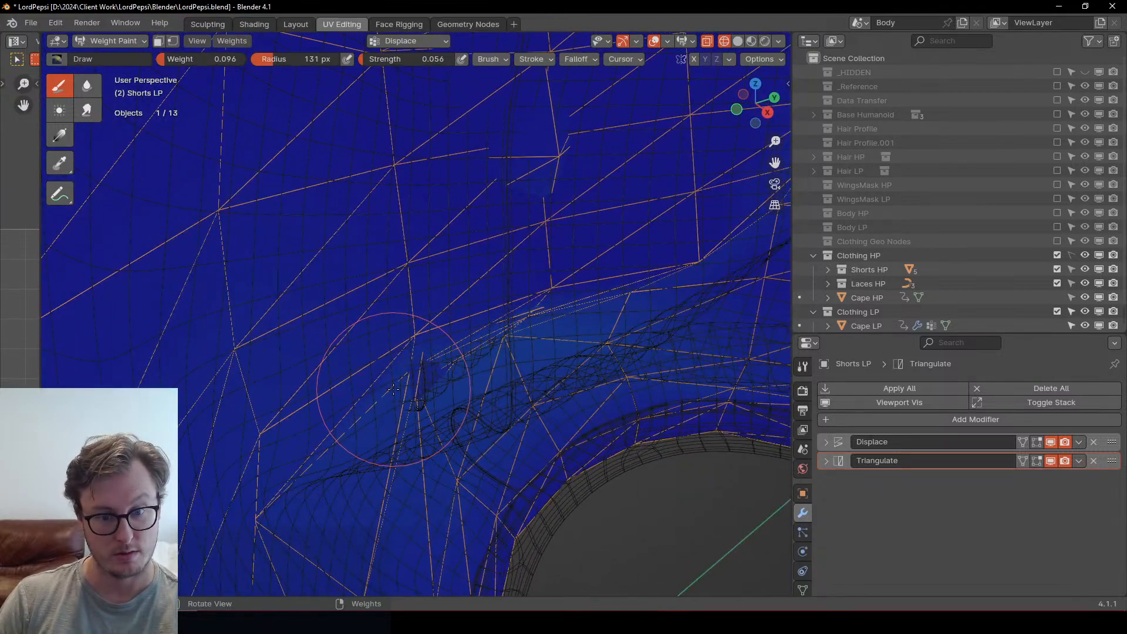
pyautogui.moveTo(393, 373); pyautogui.dragTo(450, 337, button='middle')
pyautogui.keyDown('ctrl'); pyautogui.moveTo(450, 336); pyautogui.dragTo(431, 354); pyautogui.keyUp('ctrl')
pyautogui.moveTo(427, 355); pyautogui.dragTo(340, 365, button='middle')
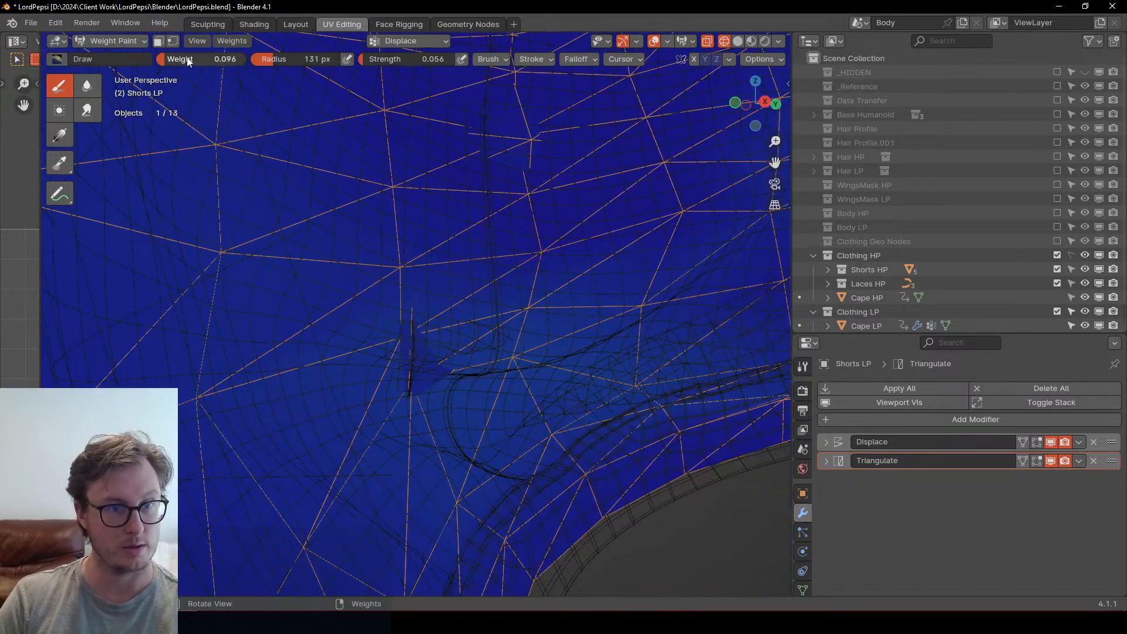
# Step: Set the Draw brush weight to 0.000, isolate Shorts LP in local view at the inner-leg fold, and set the strength to 0.164
pyautogui.moveTo(189, 58); pyautogui.dragTo(173, 58)
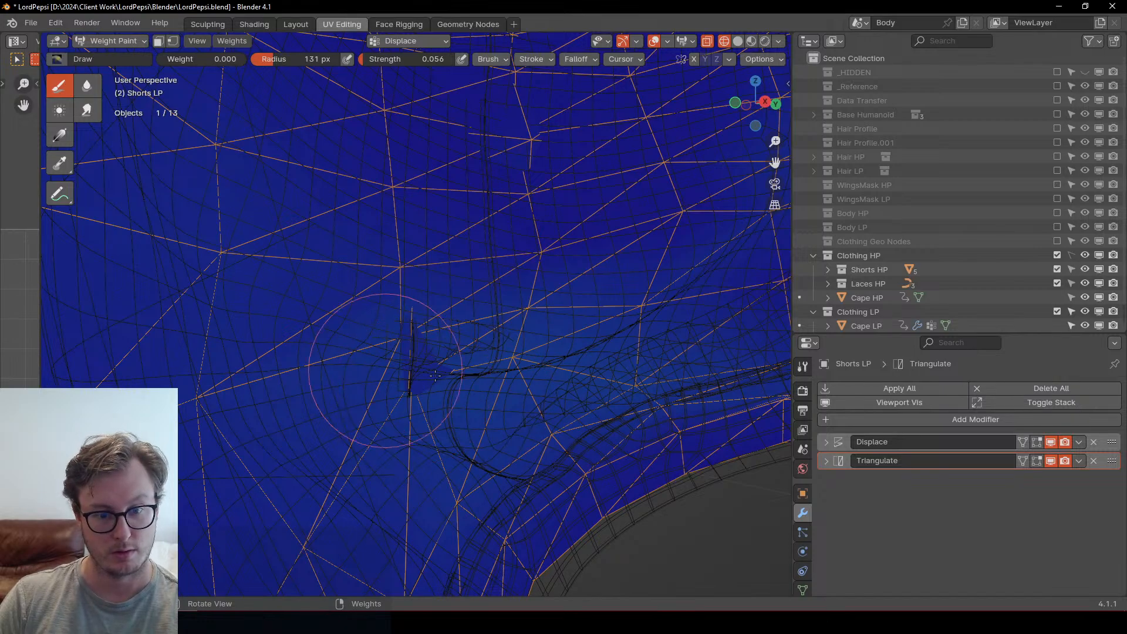
pyautogui.moveTo(389, 352); pyautogui.dragTo(432, 383, button='middle')
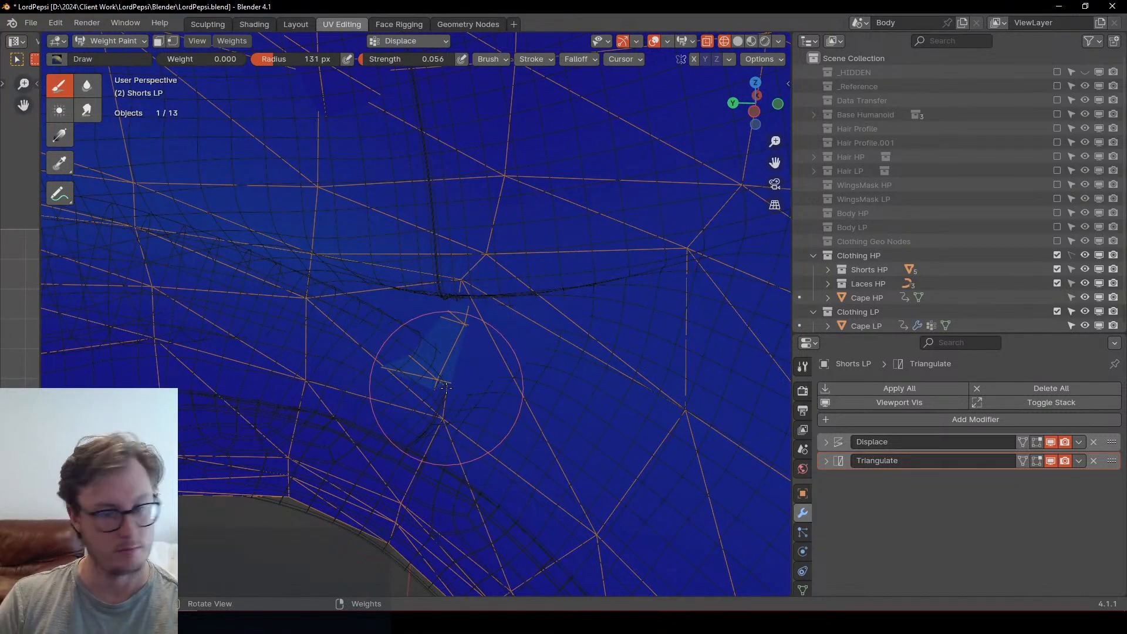
pyautogui.press('KP_Divide')
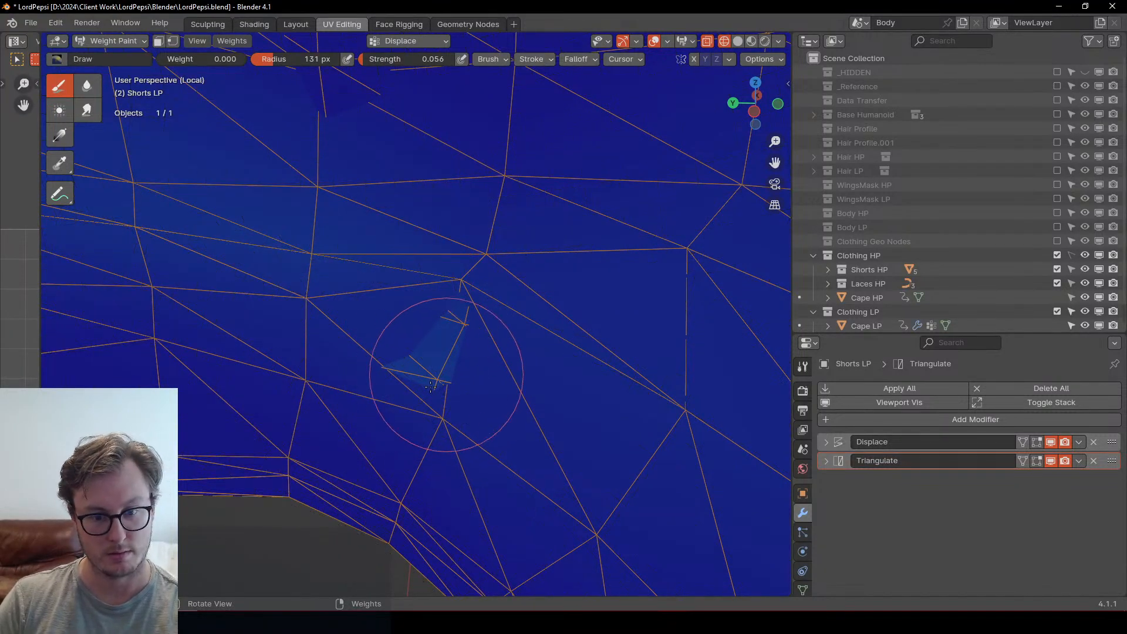
pyautogui.scroll(5, 437, 378)
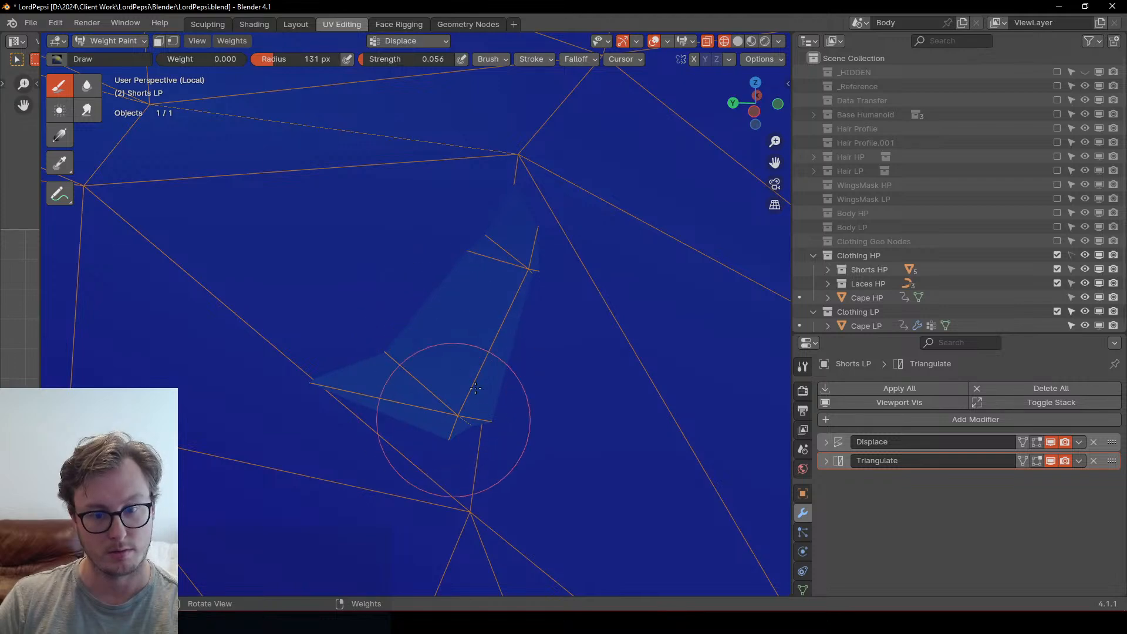
pyautogui.press('Tab')
pyautogui.press('Tab')
pyautogui.moveTo(454, 416)
pyautogui.mouseDown(button='middle')
pyautogui.moveTo(477, 352)
pyautogui.moveTo(411, 264)
pyautogui.mouseUp(button='middle')
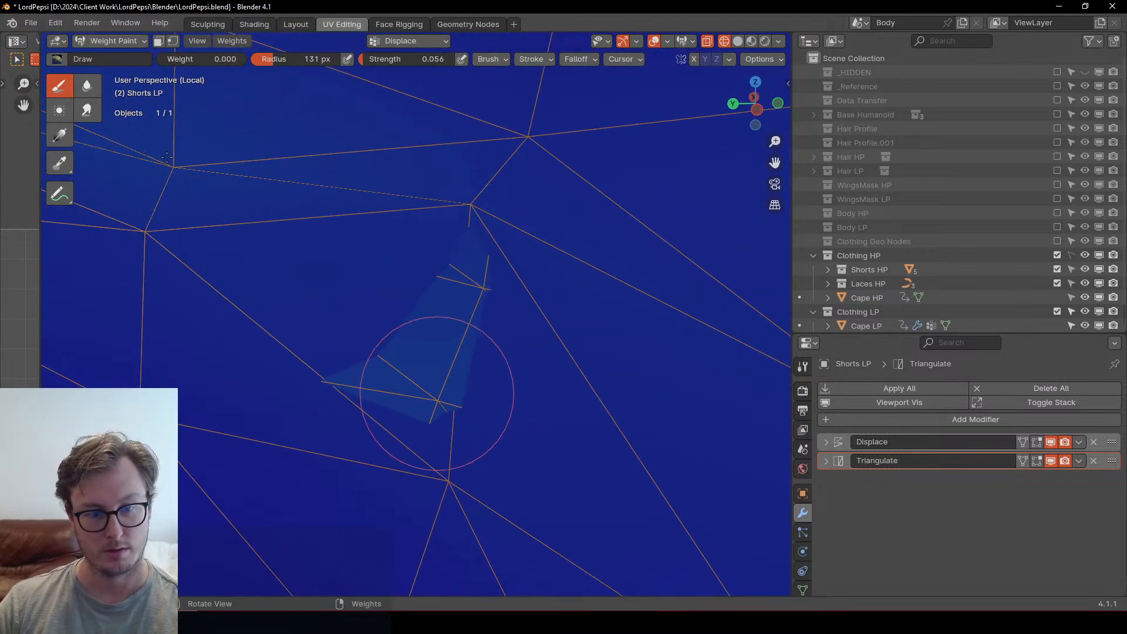
pyautogui.moveTo(381, 59); pyautogui.dragTo(391, 59)
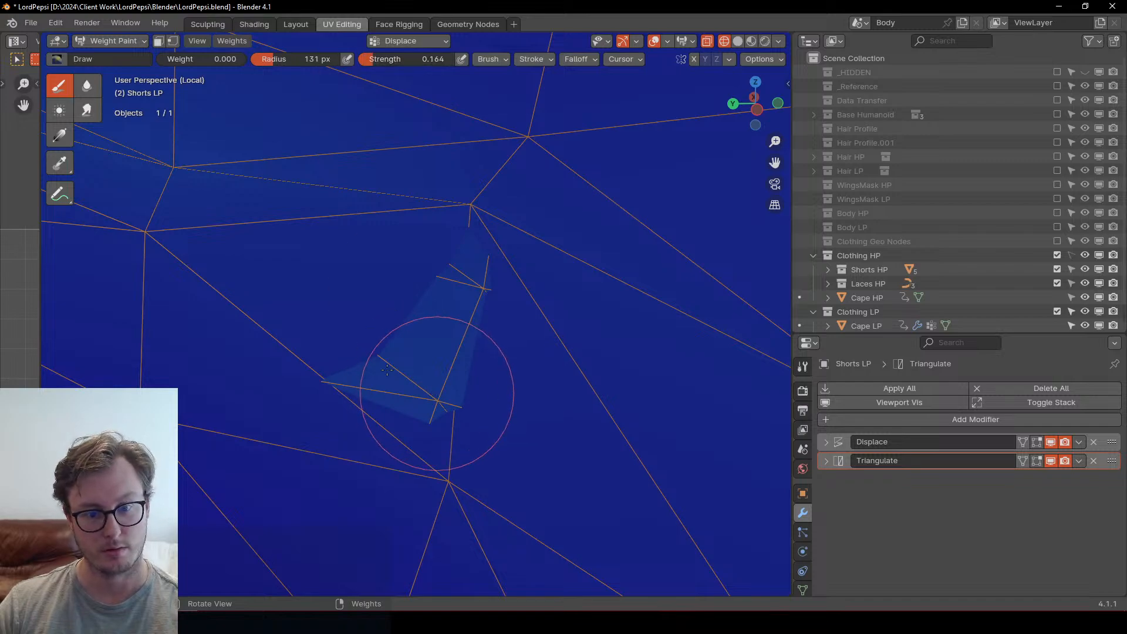
# Step: Show the Displace and Triangulate modifiers in Edit Mode, with Triangulate also applied on the cage, and use solid shading
pyautogui.moveTo(423, 379); pyautogui.dragTo(427, 347, button='middle')
pyautogui.press('Tab')
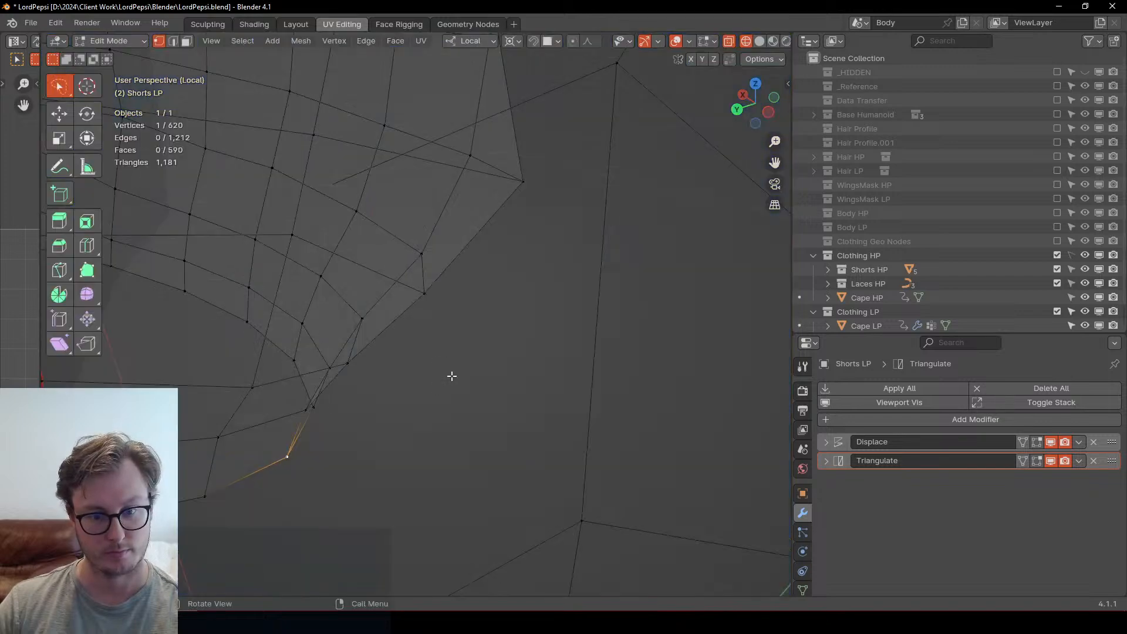
pyautogui.click(1037, 443)
pyautogui.click(1024, 442)
pyautogui.click(1036, 462)
pyautogui.click(1021, 461)
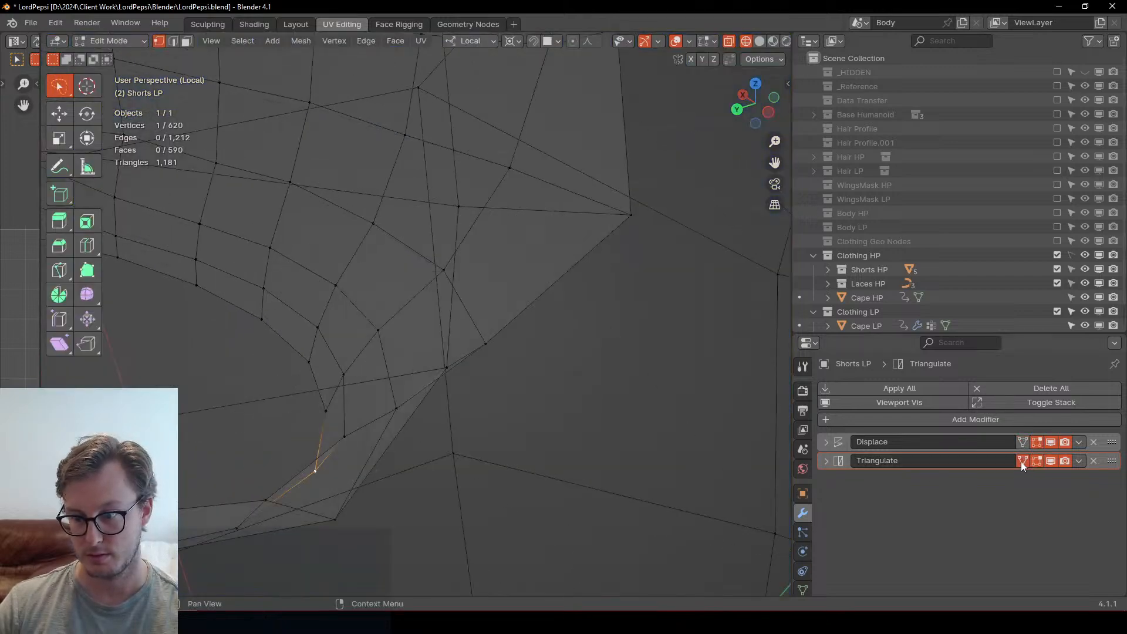
pyautogui.moveTo(309, 356); pyautogui.dragTo(303, 342, button='middle')
pyautogui.press('z')
pyautogui.click(444, 374)
# Step: Select the two vertices of the fold poking through the inner leg and assign them a weight of 0.038 in the Displace group
pyautogui.click(437, 356)
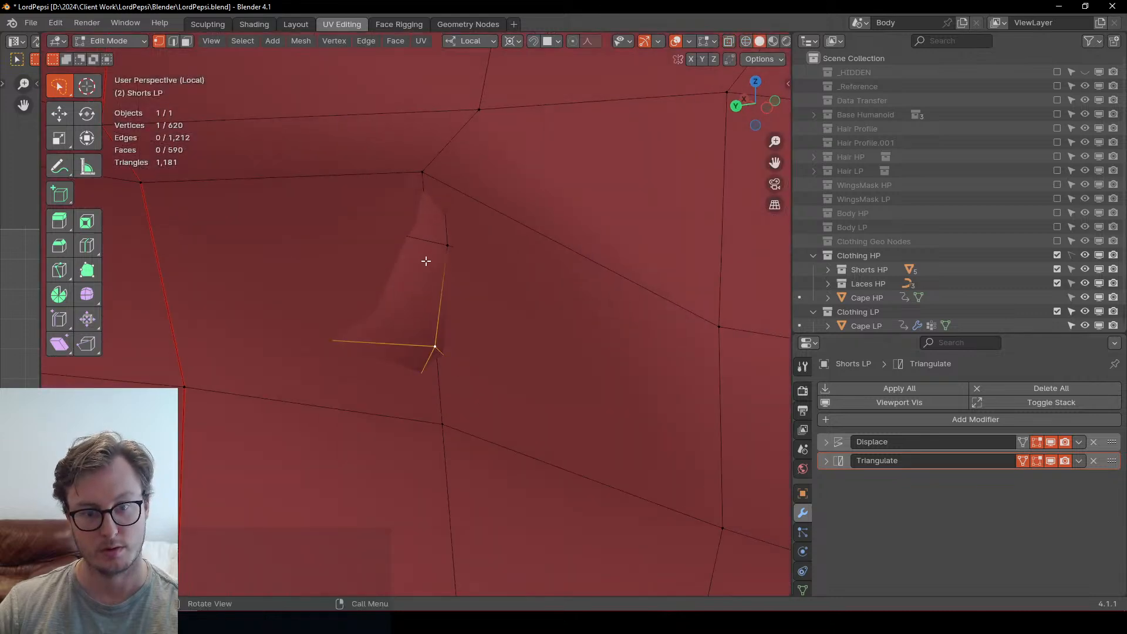
pyautogui.keyDown('shift'); pyautogui.click(446, 249); pyautogui.keyUp('shift')
pyautogui.click(803, 589)
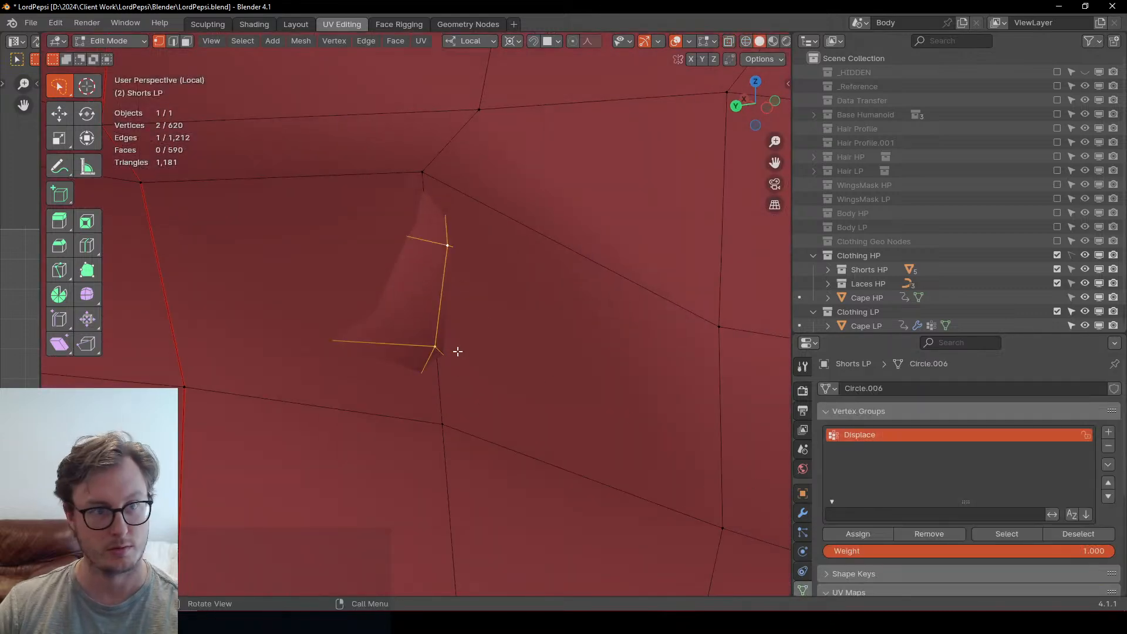
pyautogui.hotkey('ctrl', 'Tab')
pyautogui.hotkey('ctrl', 'Tab')
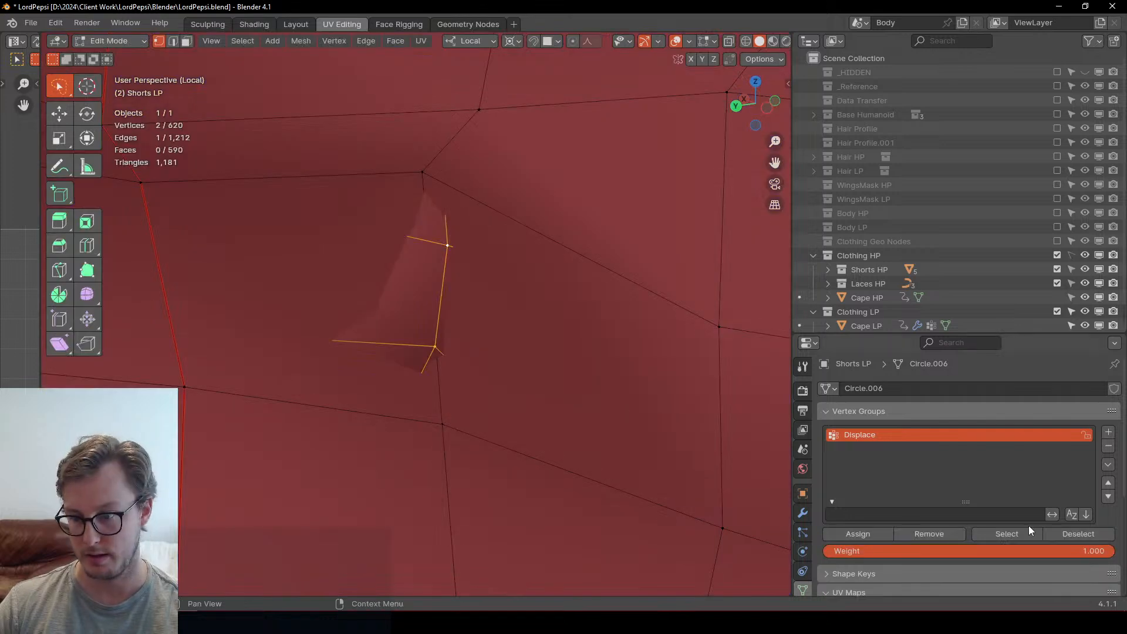
pyautogui.moveTo(1103, 551); pyautogui.dragTo(833, 551)
pyautogui.click(847, 534)
pyautogui.click(833, 538)
pyautogui.click(840, 528)
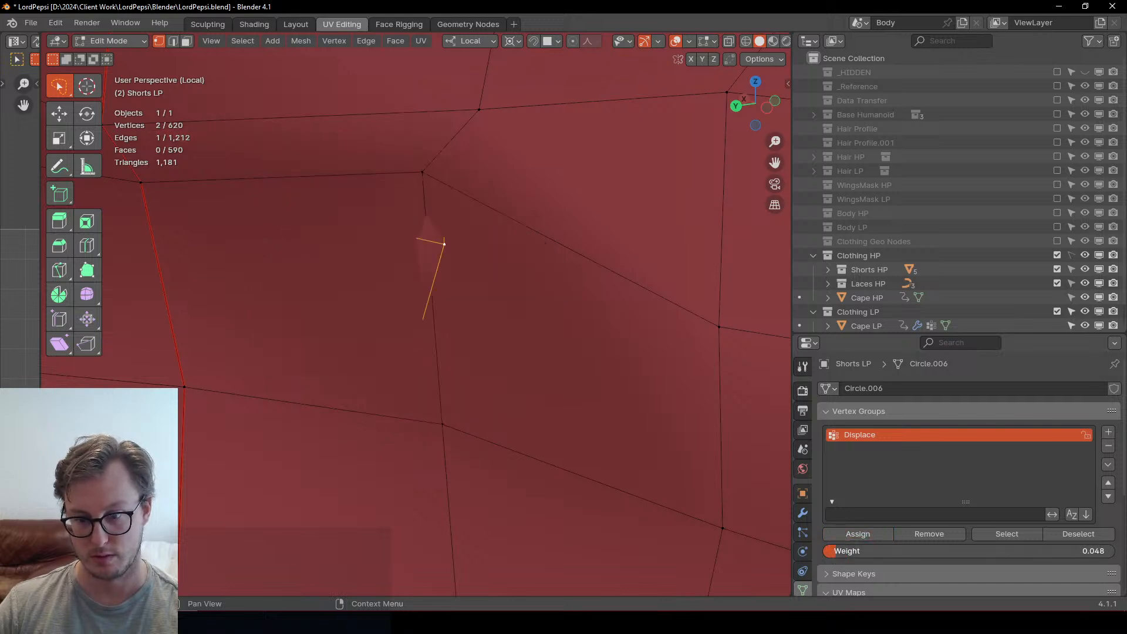
pyautogui.moveTo(836, 551); pyautogui.dragTo(833, 551)
pyautogui.click(844, 537)
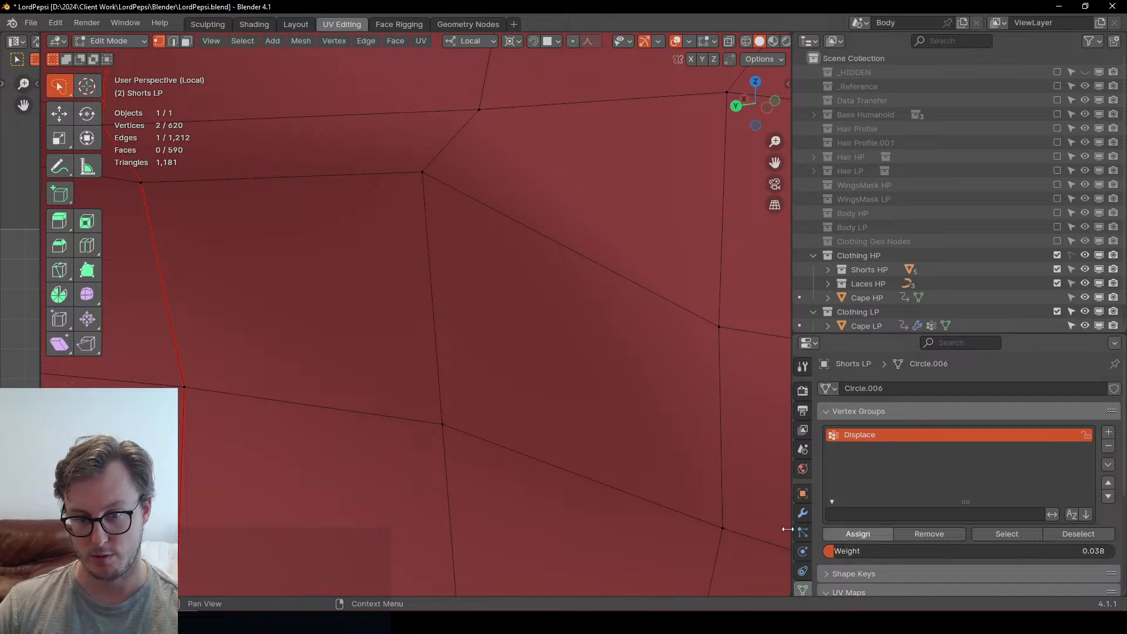
# Step: Return Shorts LP to Weight Paint mode and leave local view to bring back the high-poly meshes
pyautogui.moveTo(446, 329)
pyautogui.mouseDown(button='middle')
pyautogui.moveTo(420, 310)
pyautogui.moveTo(412, 346)
pyautogui.moveTo(343, 332)
pyautogui.moveTo(387, 270)
pyautogui.mouseUp(button='middle')
pyautogui.scroll(-4, 412, 346)
pyautogui.hotkey('ctrl', 'Tab')
pyautogui.press('/')
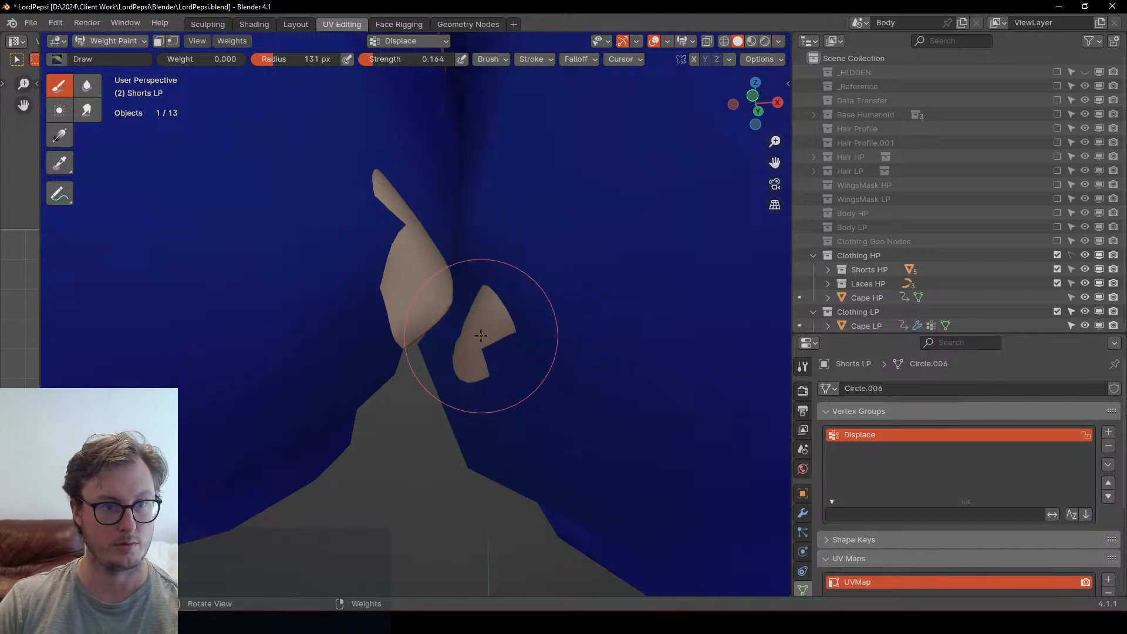
# Step: Paint the inner leg beside the hem in wireframe display with a weight of 0.141 and a strength of 0.060
pyautogui.moveTo(221, 59); pyautogui.dragTo(232, 60)
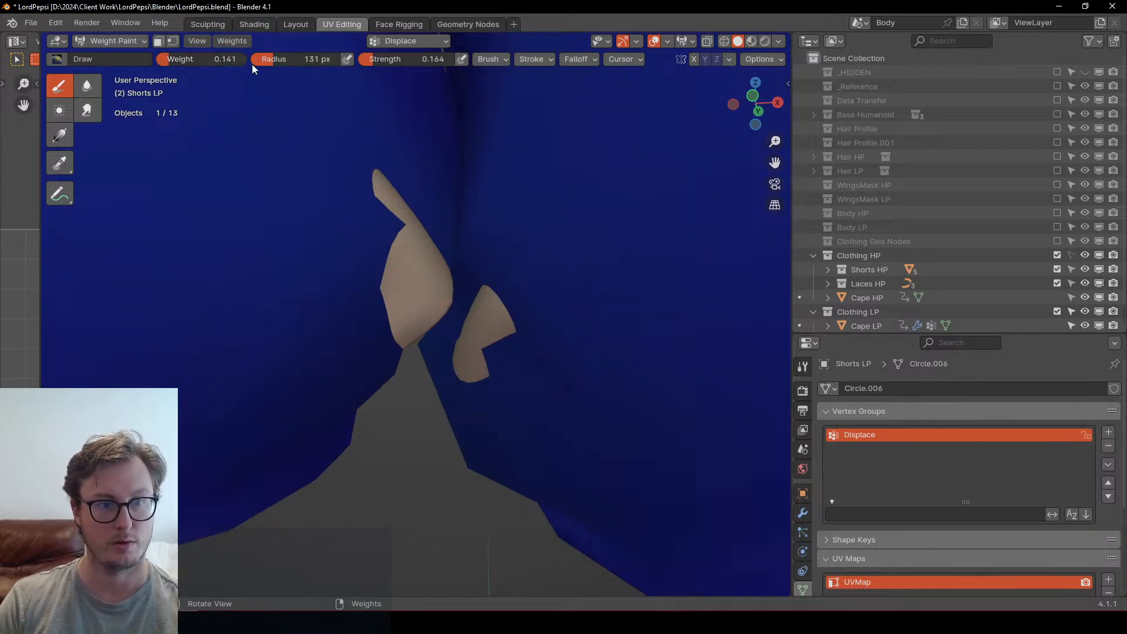
pyautogui.keyDown('ctrl'); pyautogui.moveTo(430, 127); pyautogui.dragTo(470, 157, button='middle'); pyautogui.keyUp('ctrl')
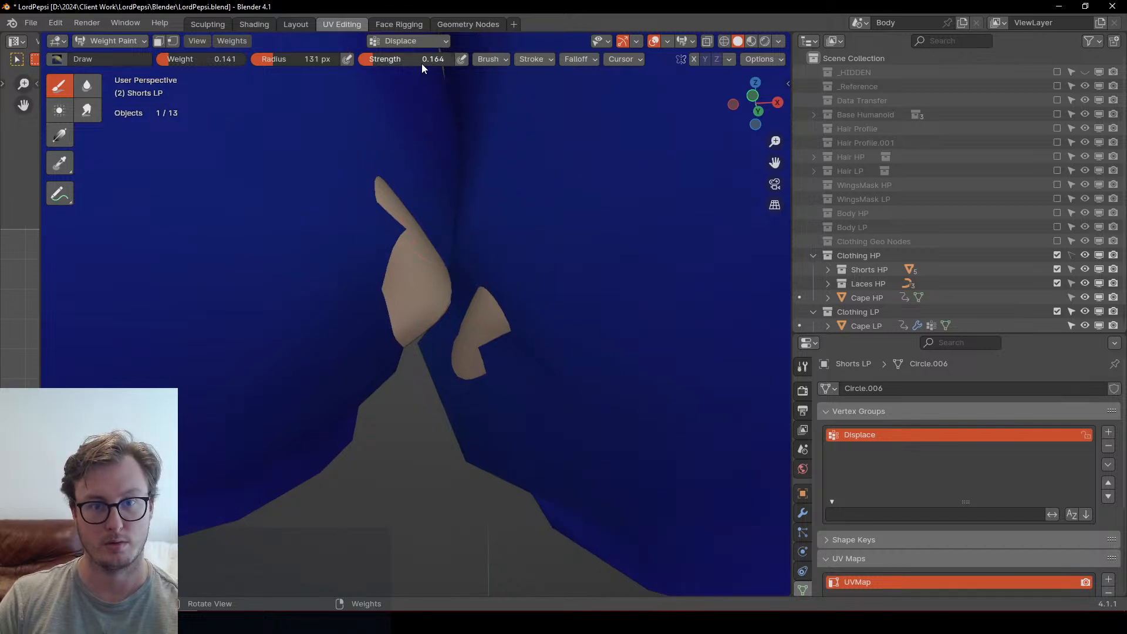
pyautogui.moveTo(423, 65)
pyautogui.keyDown('shift'); pyautogui.mouseDown()
pyautogui.moveTo(347, 67)
pyautogui.moveTo(402, 67)
pyautogui.mouseUp(); pyautogui.keyUp('shift')
pyautogui.press('z')
pyautogui.moveTo(437, 264); pyautogui.dragTo(460, 249, button='middle')
pyautogui.moveTo(614, 377)
pyautogui.mouseDown(button='middle')
pyautogui.moveTo(599, 390)
pyautogui.moveTo(594, 431)
pyautogui.moveTo(565, 390)
pyautogui.moveTo(588, 396)
pyautogui.mouseUp(button='middle')
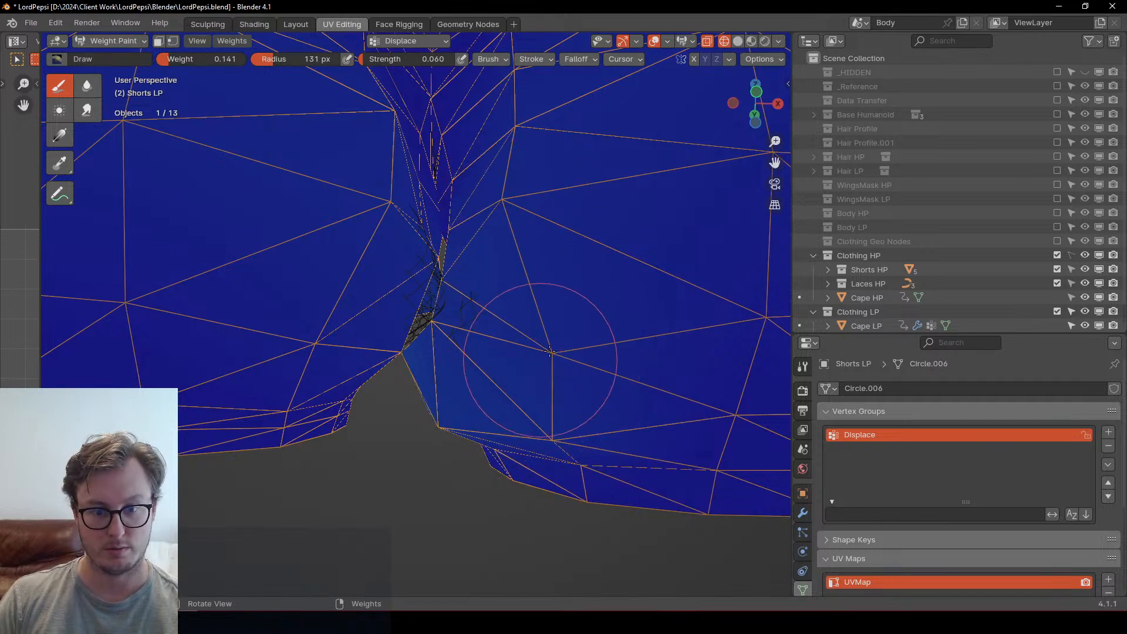
pyautogui.moveTo(541, 358)
pyautogui.mouseDown()
pyautogui.moveTo(506, 340)
pyautogui.moveTo(478, 369)
pyautogui.moveTo(478, 347)
pyautogui.moveTo(546, 359)
pyautogui.mouseUp()
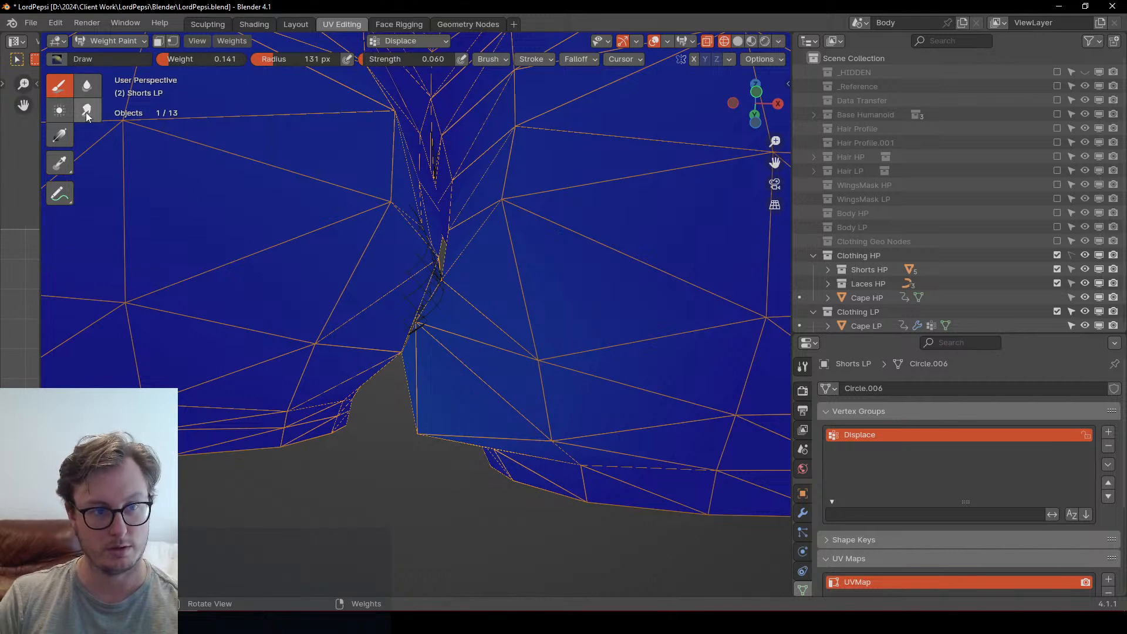
pyautogui.click(87, 86)
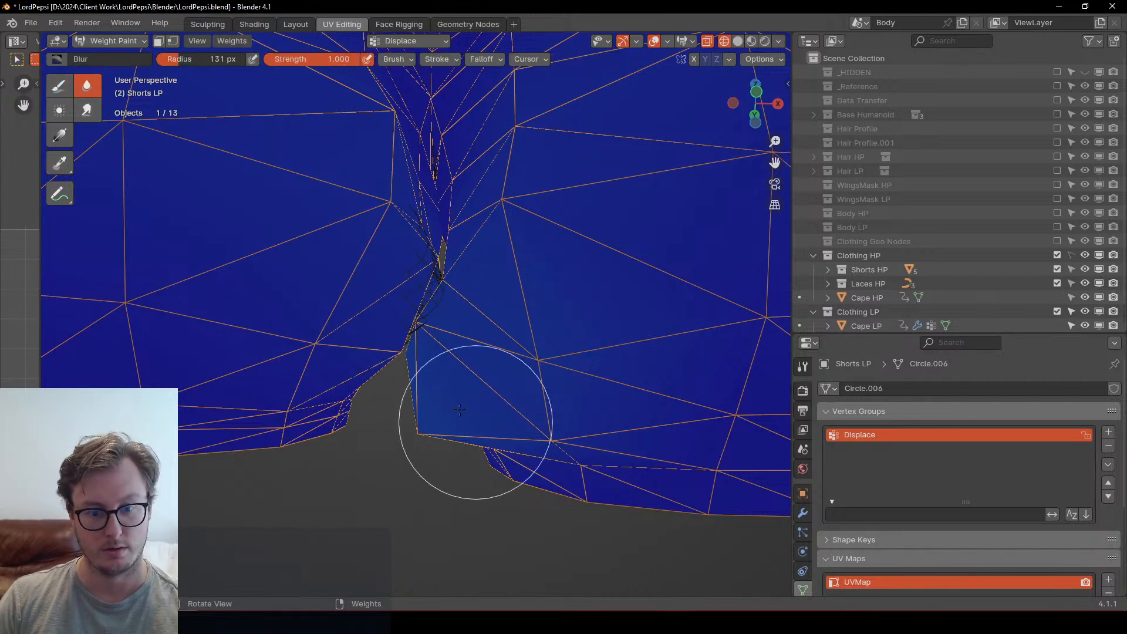
pyautogui.moveTo(415, 353)
pyautogui.mouseDown(button='middle')
pyautogui.moveTo(480, 418)
pyautogui.moveTo(446, 449)
pyautogui.moveTo(426, 403)
pyautogui.mouseUp(button='middle')
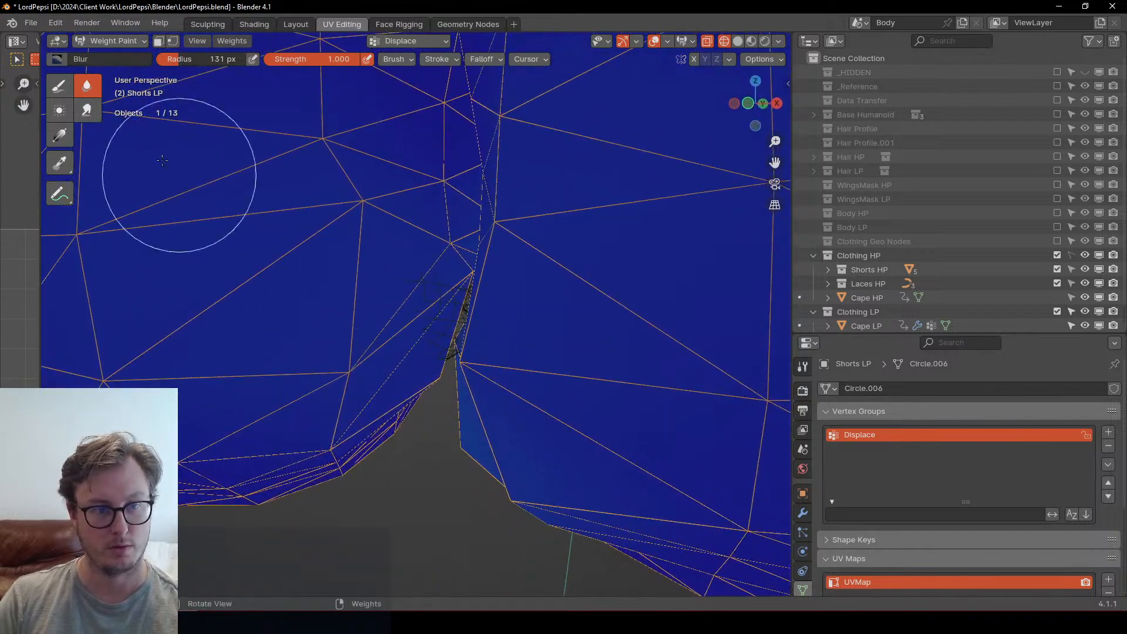
pyautogui.click(60, 87)
pyautogui.moveTo(392, 245); pyautogui.dragTo(407, 254, button='middle')
# Step: Make the Clothing HP collection selectable and isolate the high-poly shorts mesh LordPepsi_MD_01.002 in Edit Mode with solid shading
pyautogui.hotkey('ctrl', 'Tab')
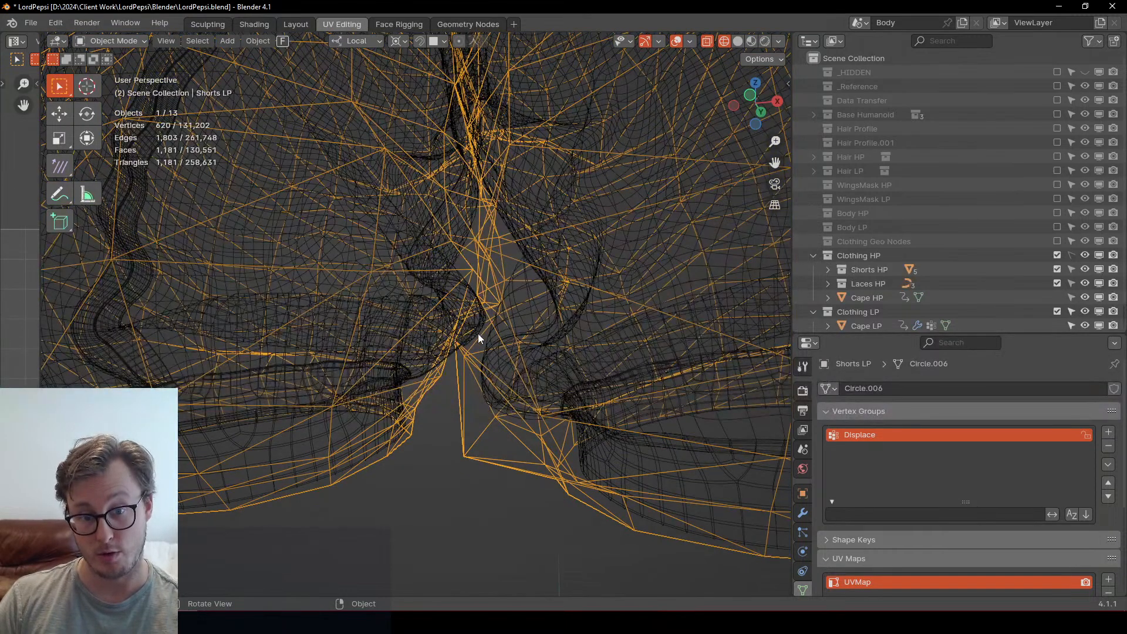
pyautogui.click(1072, 256)
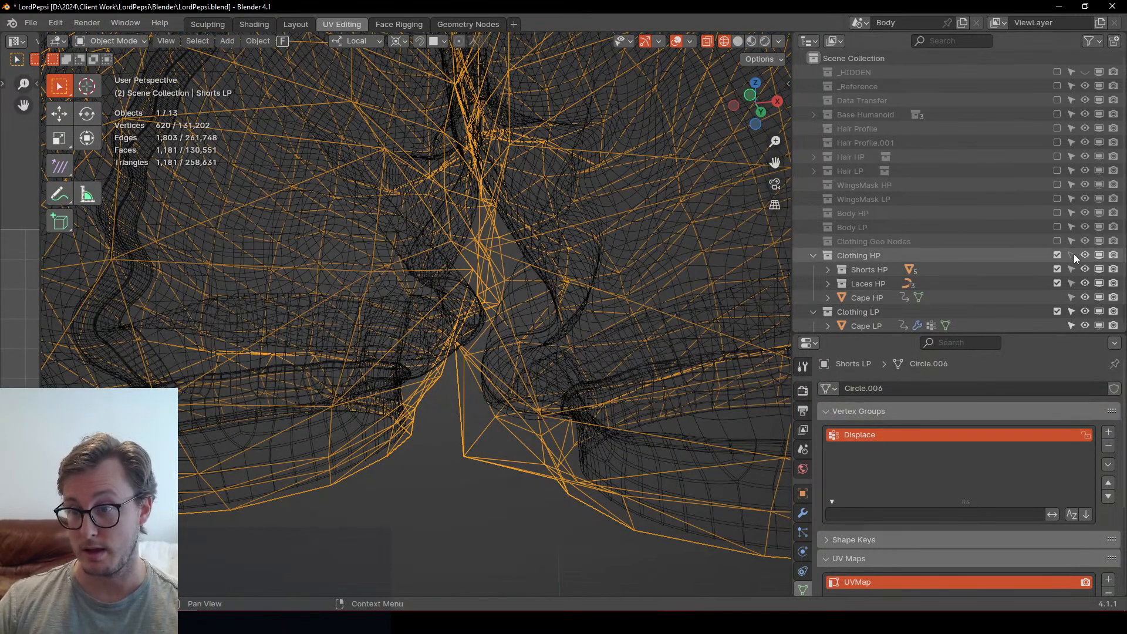
pyautogui.click(478, 341)
pyautogui.hotkey('ctrl', 'Tab')
pyautogui.click(547, 399)
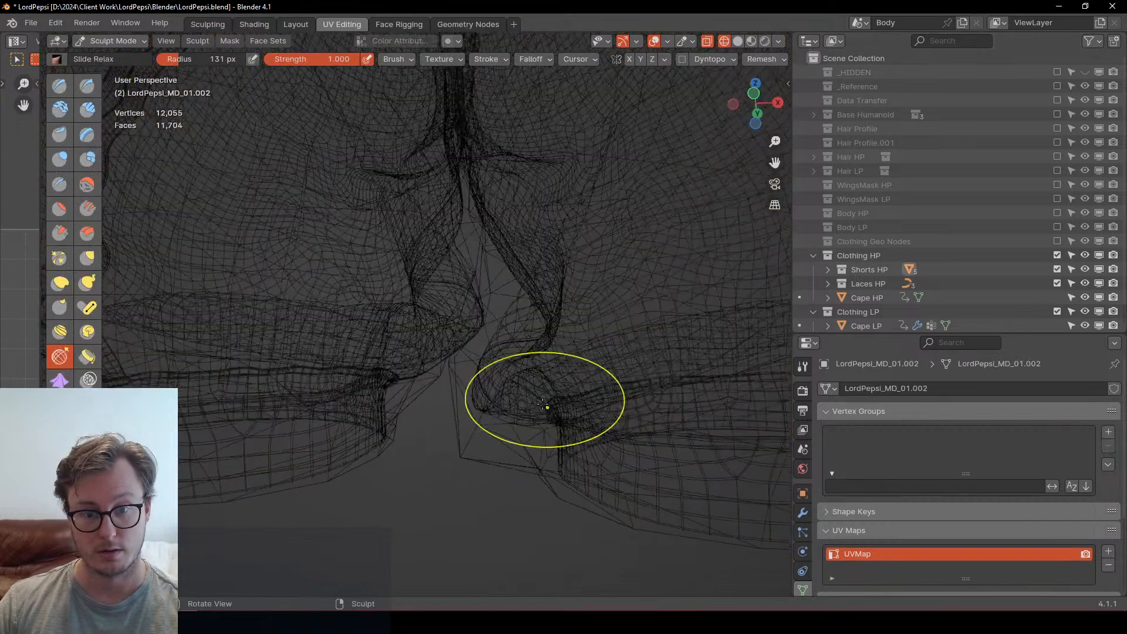
pyautogui.hotkey('shift', 'z')
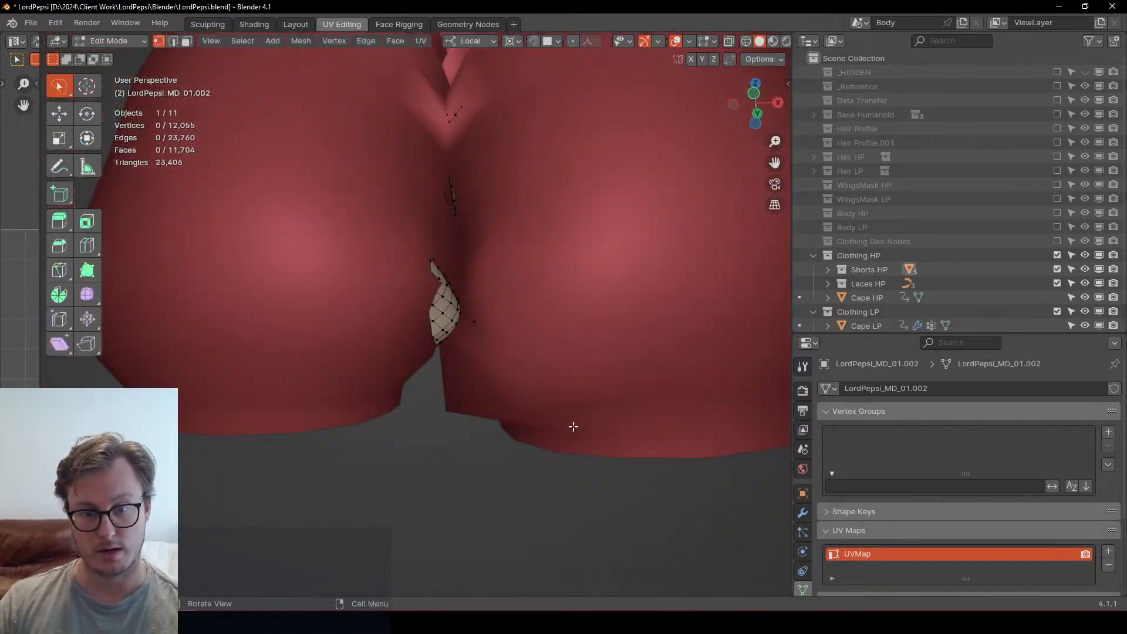
pyautogui.press('KP_Divide')
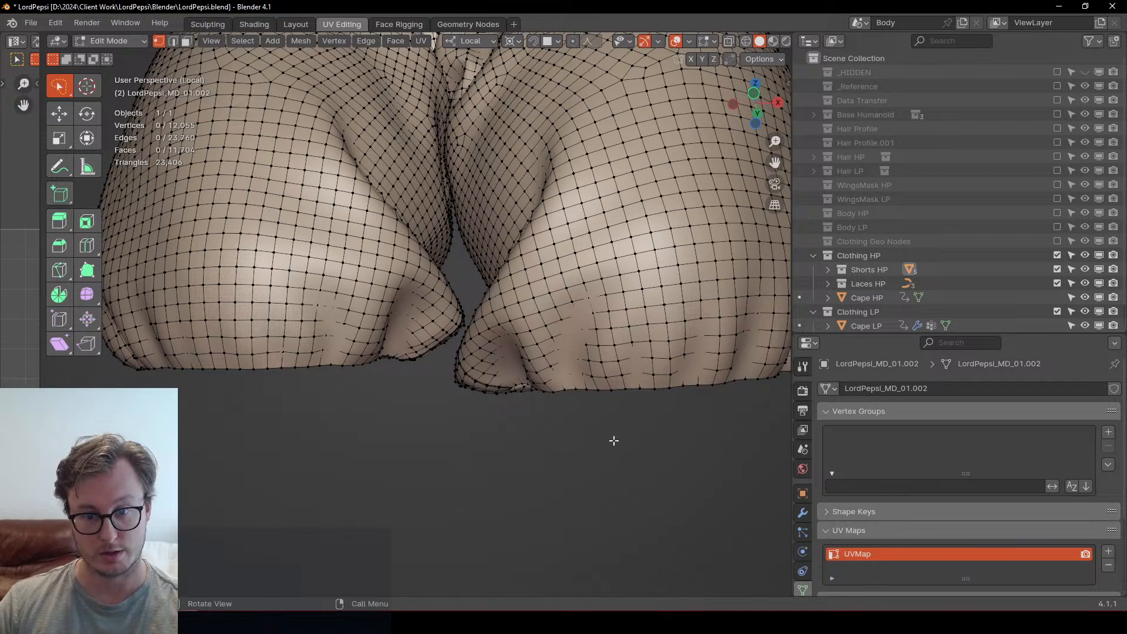
# Step: Try to select the linked geometry of the high-poly shorts' leg delimited by Seam
pyautogui.moveTo(612, 440); pyautogui.dragTo(596, 390, button='middle')
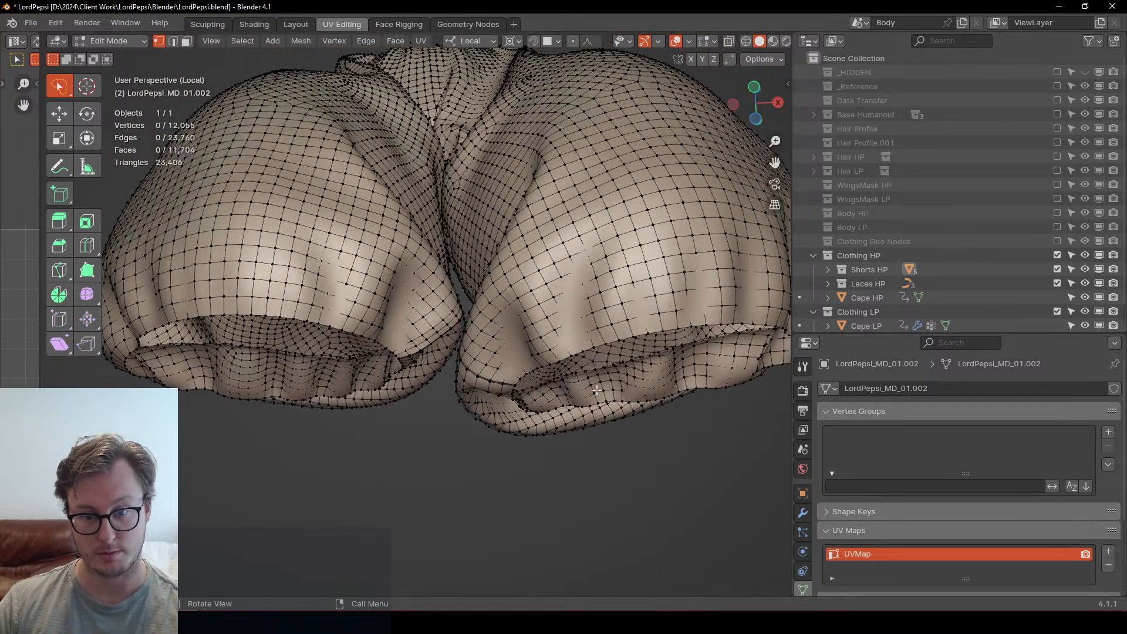
pyautogui.keyDown('alt'); pyautogui.click(595, 343); pyautogui.keyUp('alt')
pyautogui.click(588, 295)
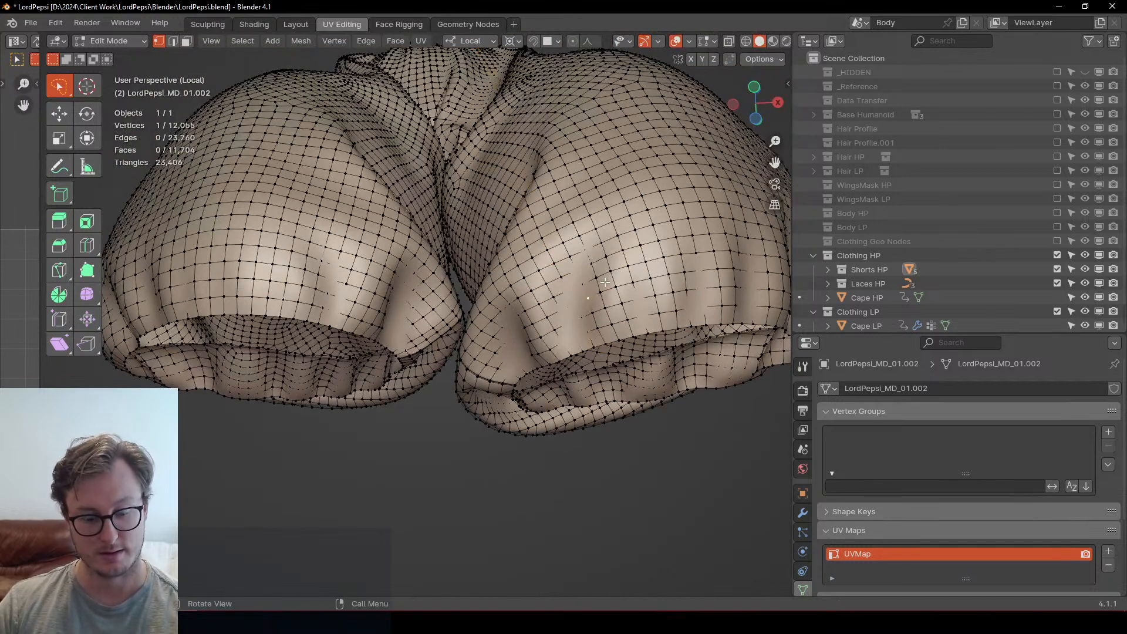
pyautogui.press('l')
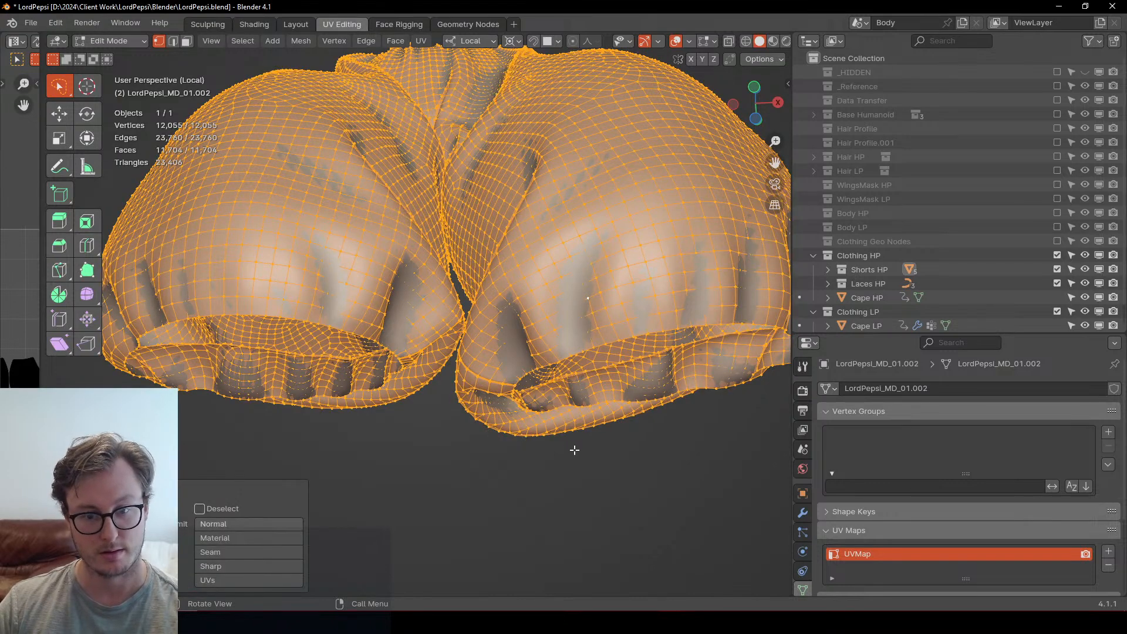
pyautogui.click(210, 552)
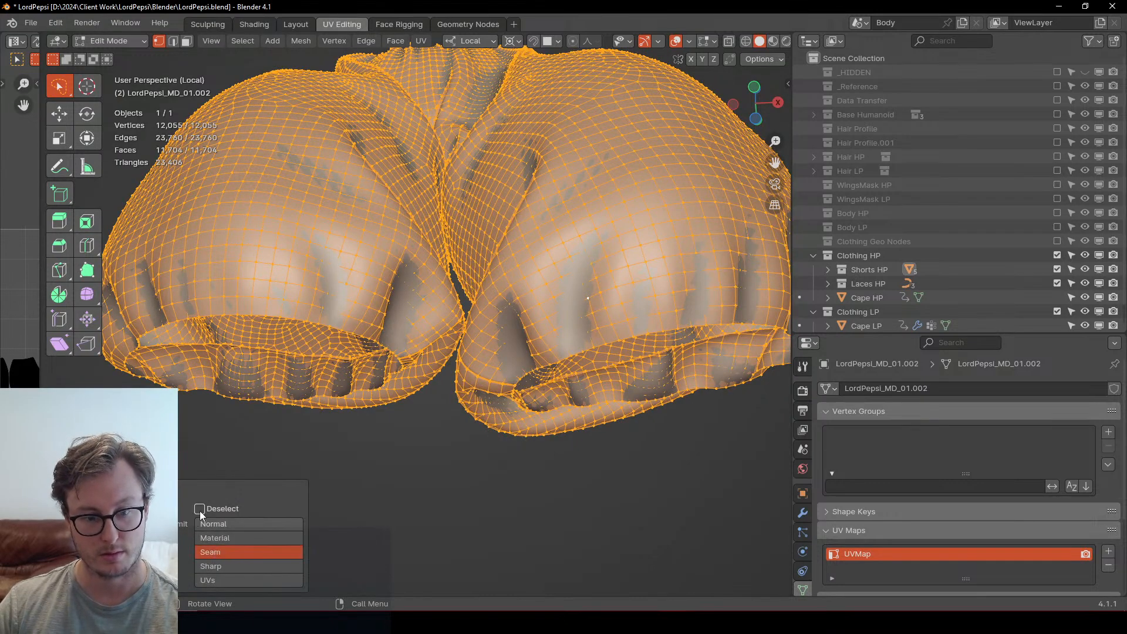
pyautogui.click(565, 428)
pyautogui.moveTo(565, 406); pyautogui.dragTo(562, 425, button='middle')
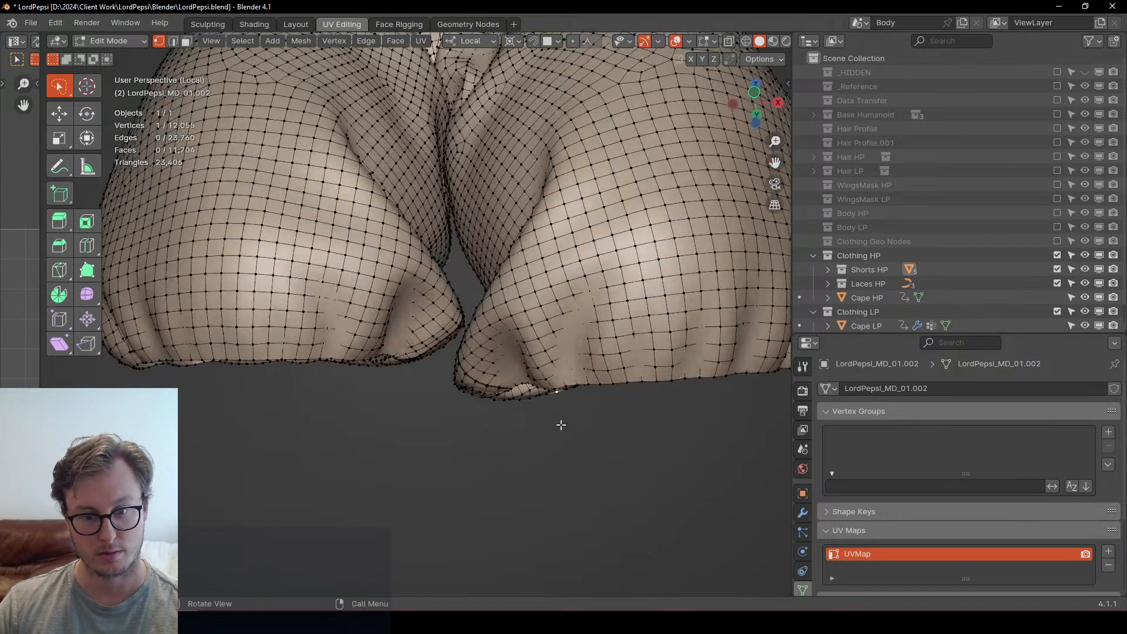
# Step: Try to select the leg of the high-poly shorts by selecting its hem edge and growing the selection upward over the leg
pyautogui.keyDown('ctrl'); pyautogui.click(594, 383); pyautogui.keyUp('ctrl')
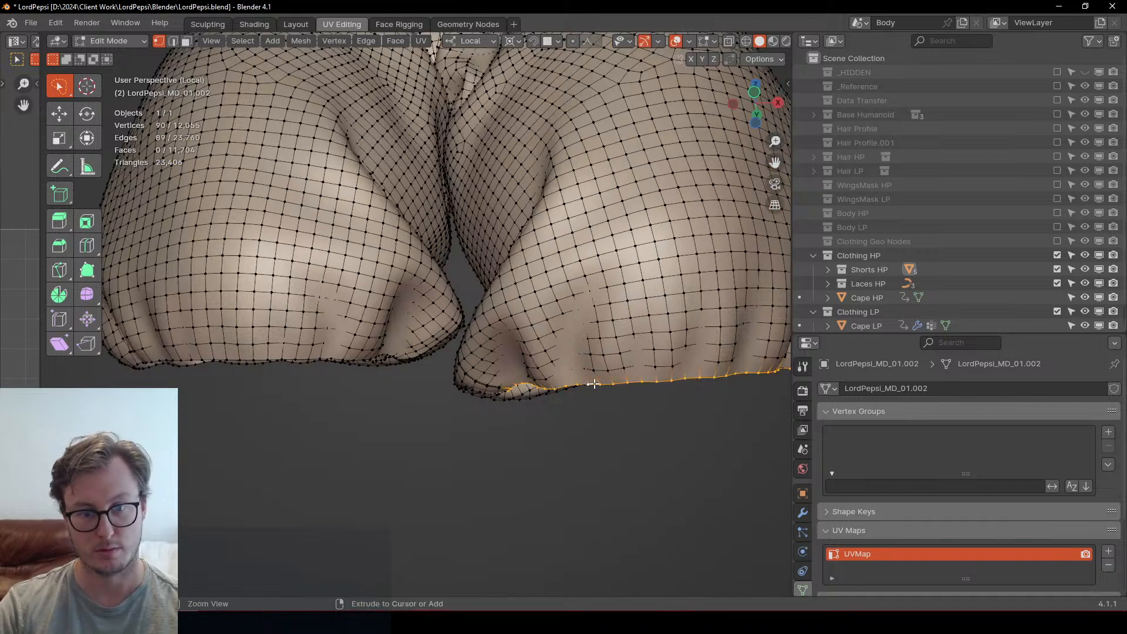
pyautogui.press('ctrl+KP_Add')
pyautogui.press('ctrl+KP_Add')
pyautogui.press('ctrl+KP_Add')
pyautogui.press('ctrl+KP_Add')
pyautogui.press('ctrl+KP_Add')
pyautogui.press('ctrl+KP_Add')
pyautogui.press('ctrl+KP_Add')
pyautogui.press('ctrl+KP_Add')
pyautogui.press('ctrl+KP_Add')
pyautogui.press('ctrl+KP_Add')
pyautogui.press('ctrl+KP_Add')
pyautogui.press('ctrl+KP_Add')
pyautogui.press('ctrl+KP_Add')
pyautogui.press('ctrl+KP_Add')
pyautogui.press('ctrl+KP_Add')
pyautogui.press('ctrl+KP_Add')
pyautogui.press('ctrl+KP_Add')
pyautogui.press('ctrl+KP_Add')
pyautogui.press('ctrl+KP_Add')
pyautogui.press('ctrl+KP_Add')
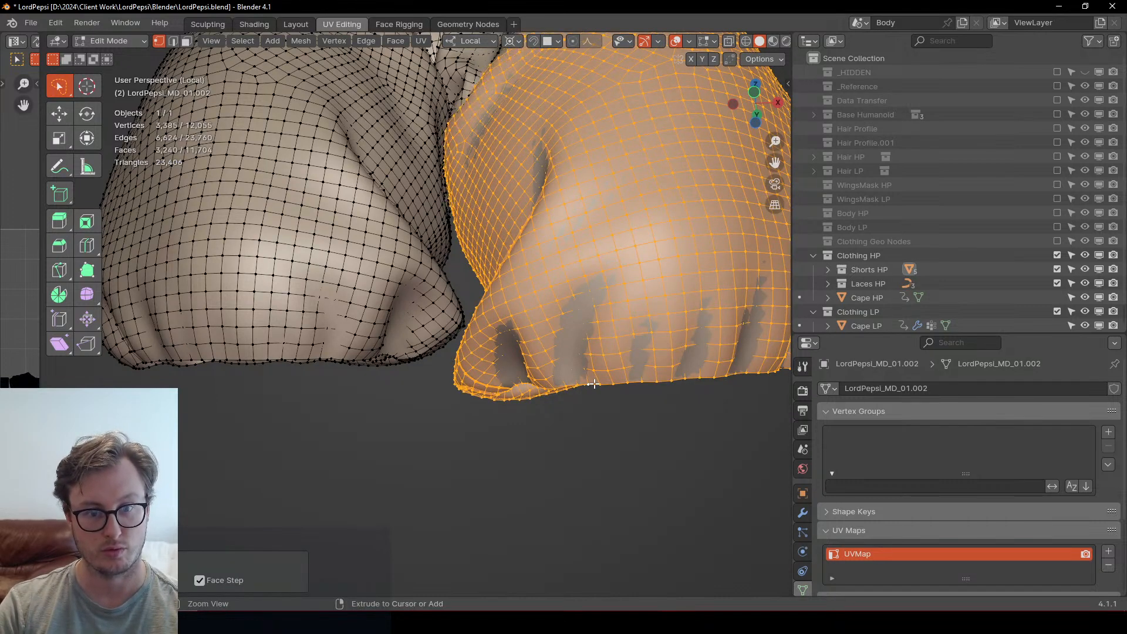
# Step: Put the high-poly shorts in Sculpt Mode outside local view and activate the Elastic Deform brush
pyautogui.moveTo(281, 398); pyautogui.dragTo(311, 411, button='middle')
pyautogui.hotkey('ctrl', 'Tab')
pyautogui.scroll(2, 494, 427)
pyautogui.scroll(2, 494, 427)
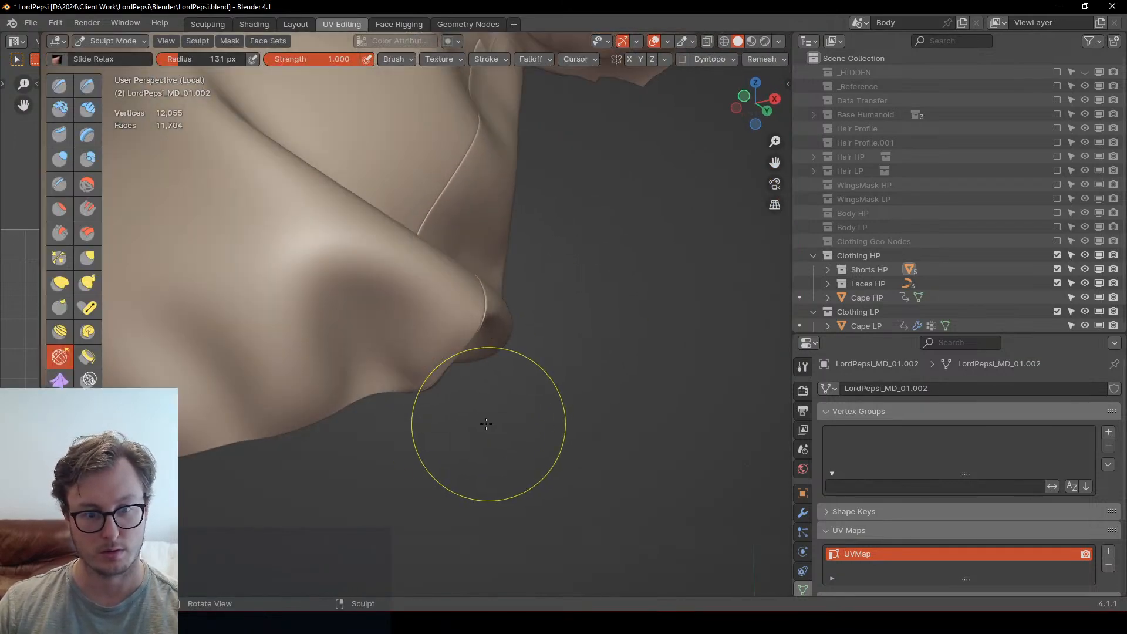
pyautogui.press('Tab')
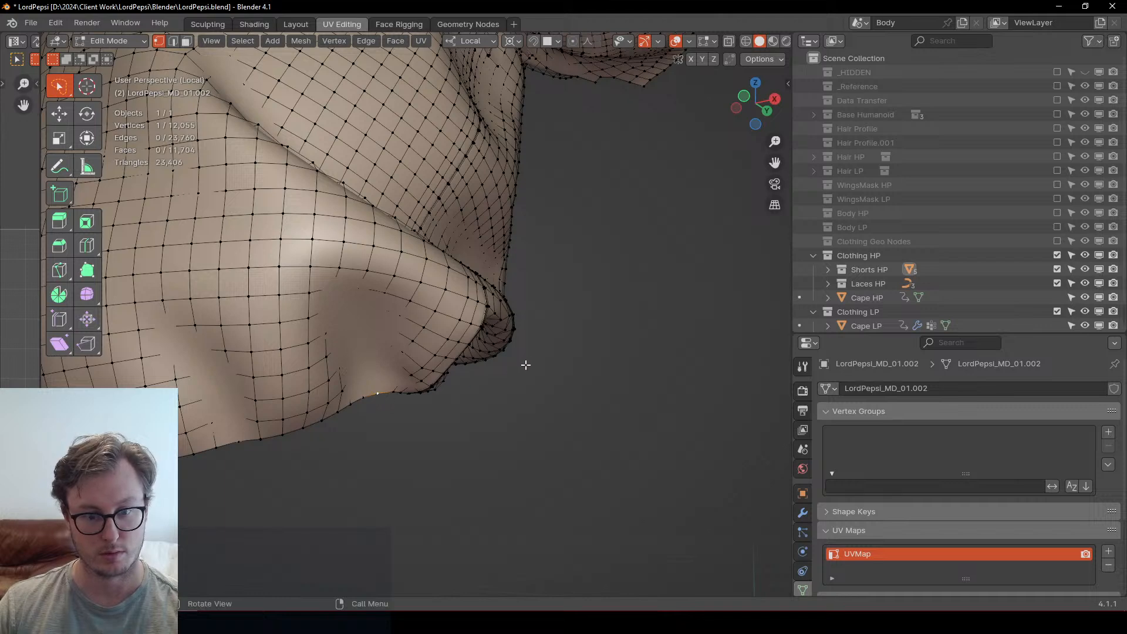
pyautogui.press('Tab')
pyautogui.press('KP_Divide')
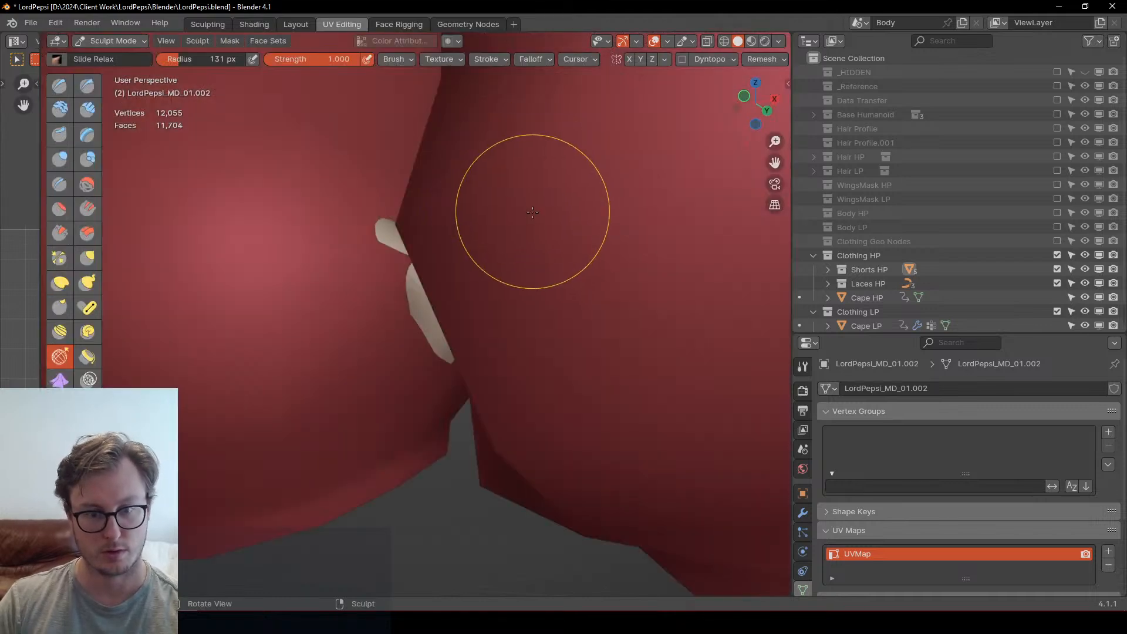
pyautogui.moveTo(525, 283); pyautogui.dragTo(526, 315, button='middle')
pyautogui.press('g')
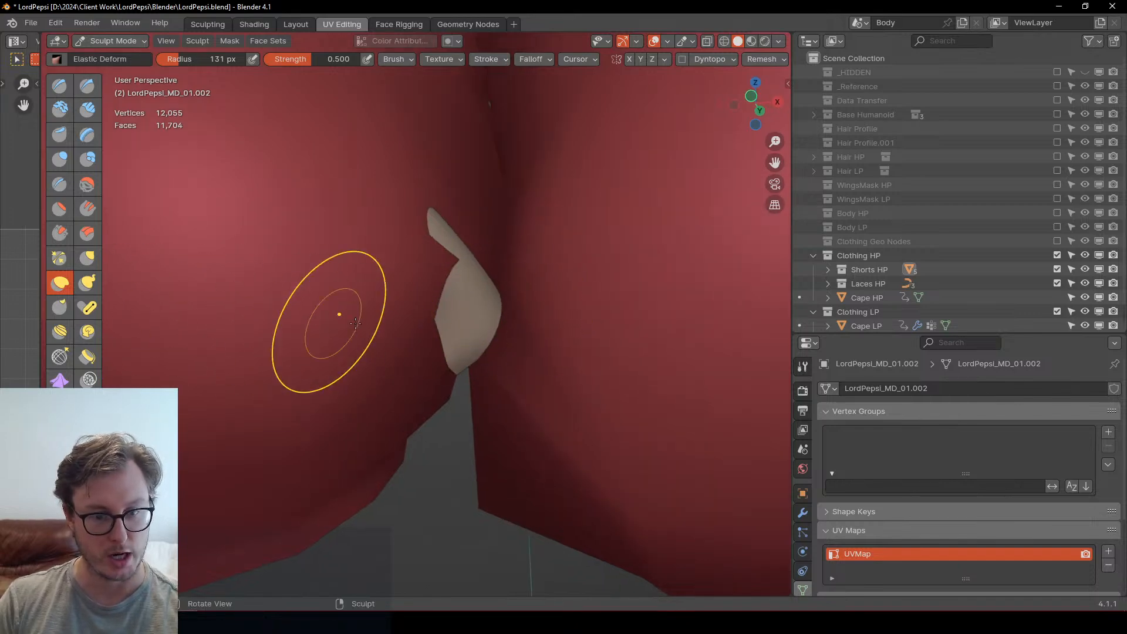
pyautogui.press('z')
pyautogui.press('z')
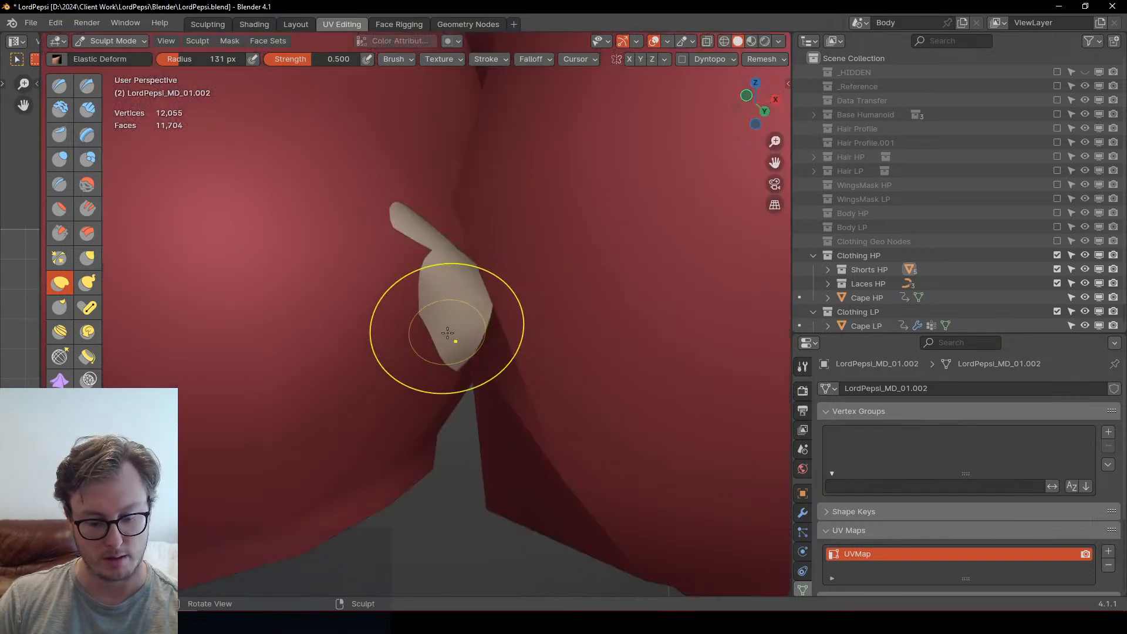
# Step: Isolate the high-poly shorts, mask everything around the protruding inner-leg fold with the 131 px Mask brush, and apply Smooth Mask
pyautogui.press('KP_Divide')
pyautogui.press('m')
pyautogui.moveTo(389, 335)
pyautogui.mouseDown(button='middle')
pyautogui.moveTo(373, 297)
pyautogui.moveTo(415, 327)
pyautogui.moveTo(414, 302)
pyautogui.moveTo(396, 309)
pyautogui.mouseUp(button='middle')
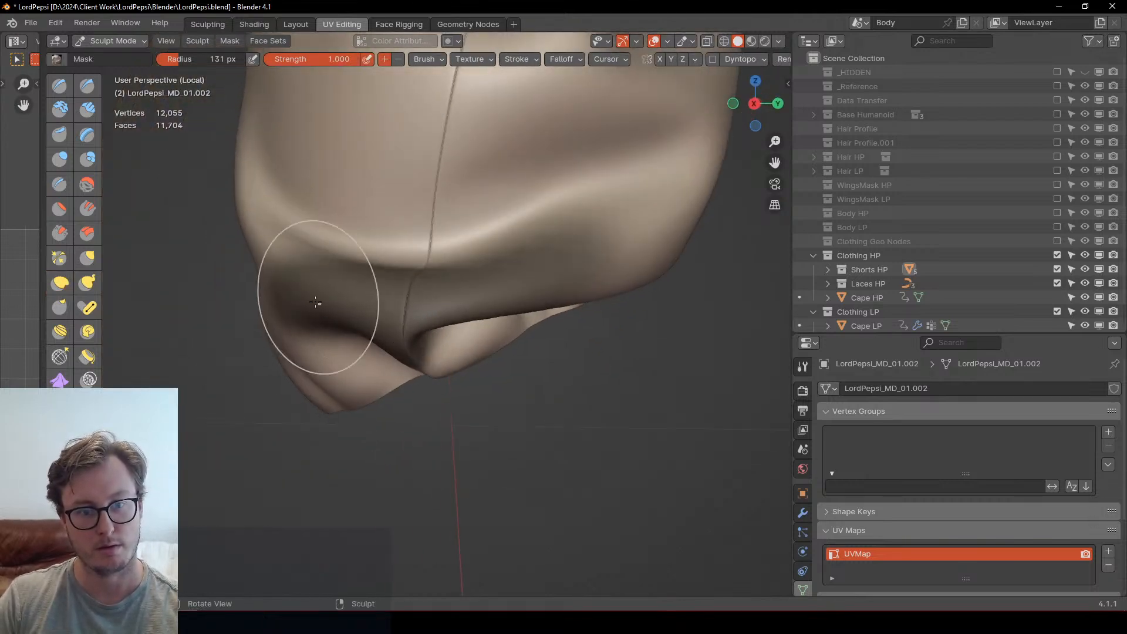
pyautogui.moveTo(319, 302)
pyautogui.mouseDown(button='middle')
pyautogui.moveTo(440, 307)
pyautogui.moveTo(332, 288)
pyautogui.moveTo(358, 307)
pyautogui.moveTo(405, 281)
pyautogui.moveTo(439, 315)
pyautogui.mouseUp(button='middle')
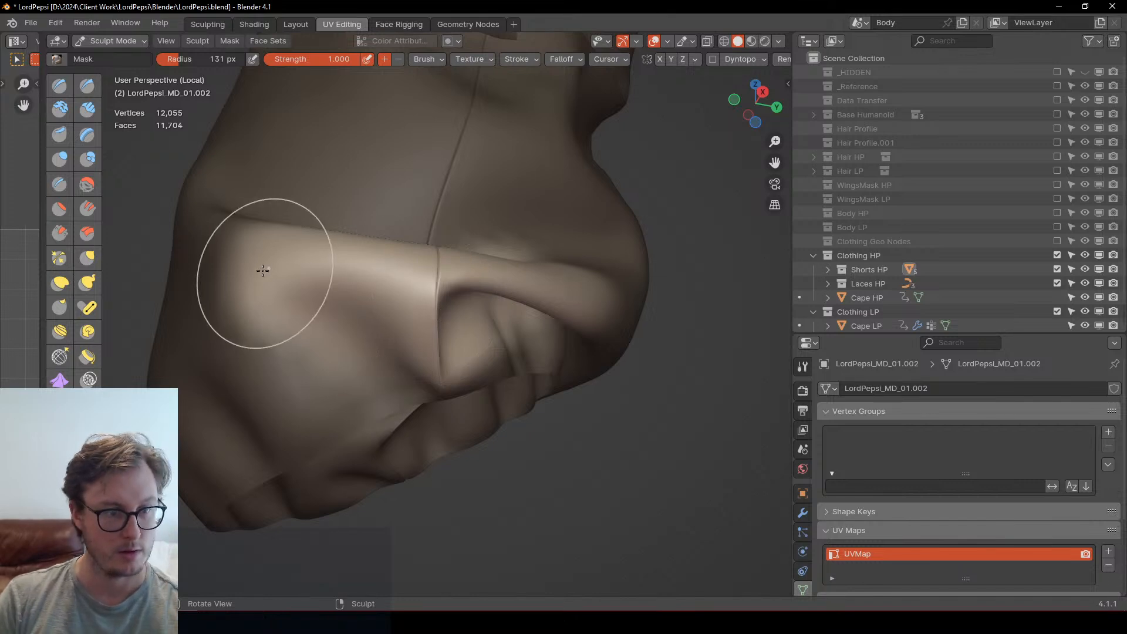
pyautogui.click(229, 40)
pyautogui.click(259, 132)
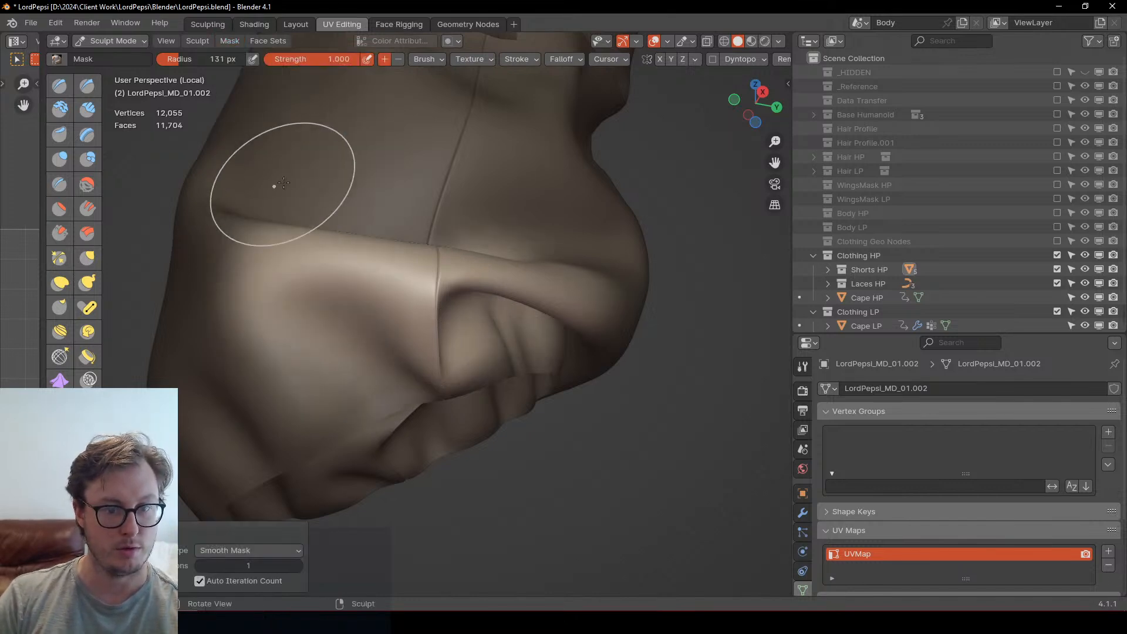
pyautogui.moveTo(348, 209); pyautogui.dragTo(417, 203, button='middle')
pyautogui.press('KP_Divide')
pyautogui.press('KP_Divide')
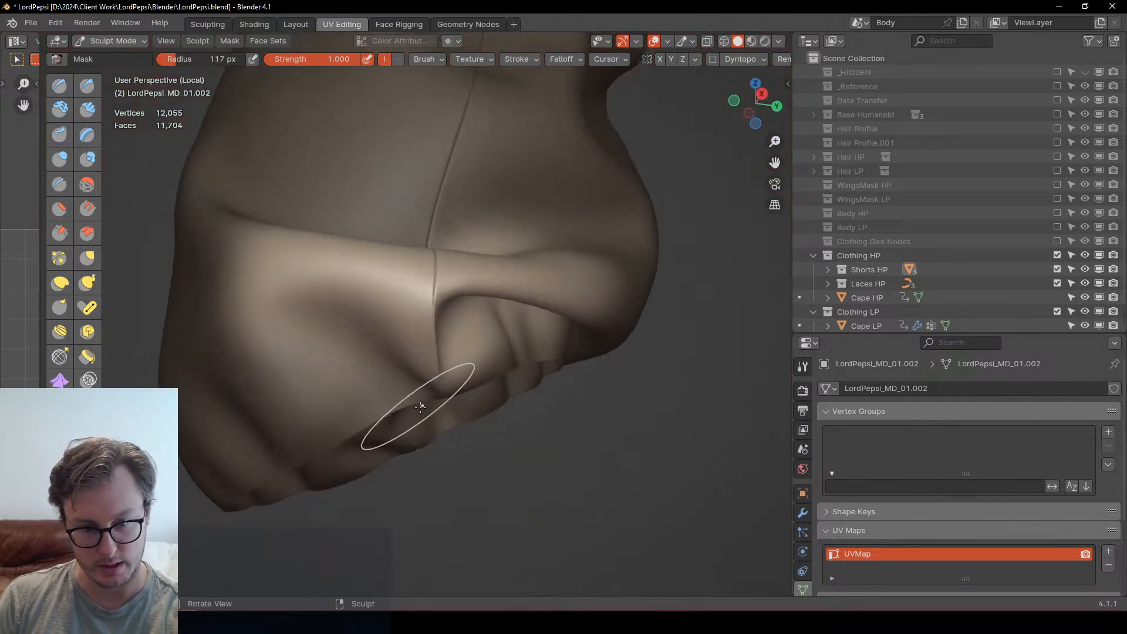
# Step: Reduce the Mask brush radius to 54 px and refine the mask along the underside of the inner-leg hem
pyautogui.press('f')
pyautogui.moveTo(400, 383)
pyautogui.mouseDown()
pyautogui.moveTo(472, 391)
pyautogui.moveTo(355, 399)
pyautogui.mouseUp()
pyautogui.press('f')
pyautogui.click(465, 393)
pyautogui.press('f')
pyautogui.click(423, 394)
pyautogui.moveTo(440, 393)
pyautogui.keyDown('shift'); pyautogui.mouseDown()
pyautogui.moveTo(520, 364)
pyautogui.moveTo(329, 364)
pyautogui.mouseUp(); pyautogui.keyUp('shift')
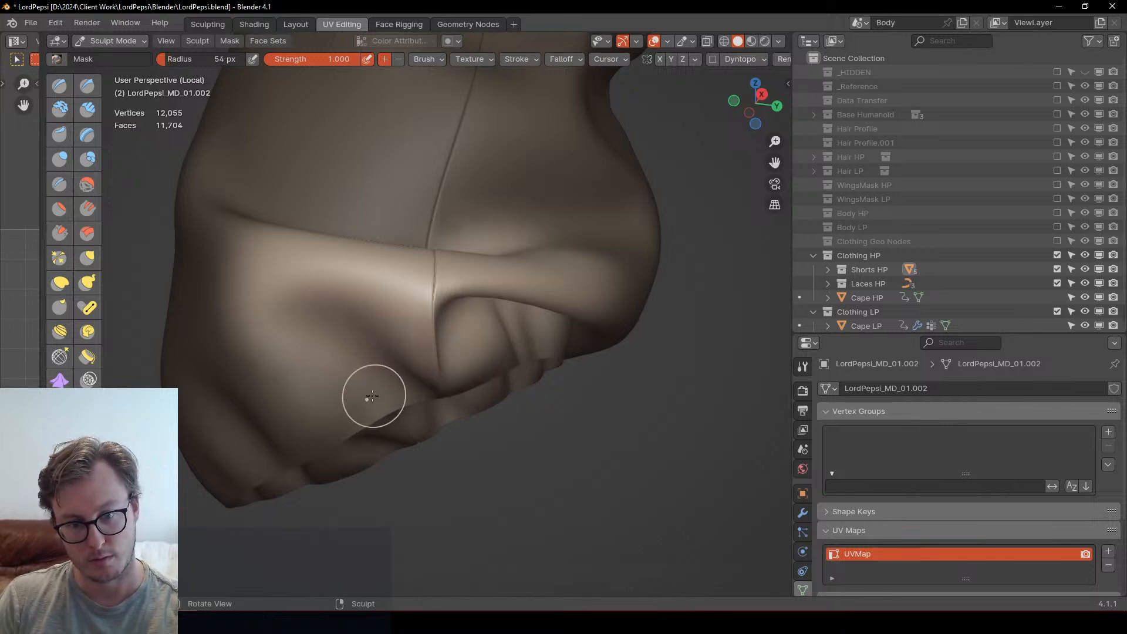
pyautogui.moveTo(366, 398)
pyautogui.mouseDown()
pyautogui.moveTo(470, 393)
pyautogui.moveTo(367, 397)
pyautogui.moveTo(456, 408)
pyautogui.mouseUp()
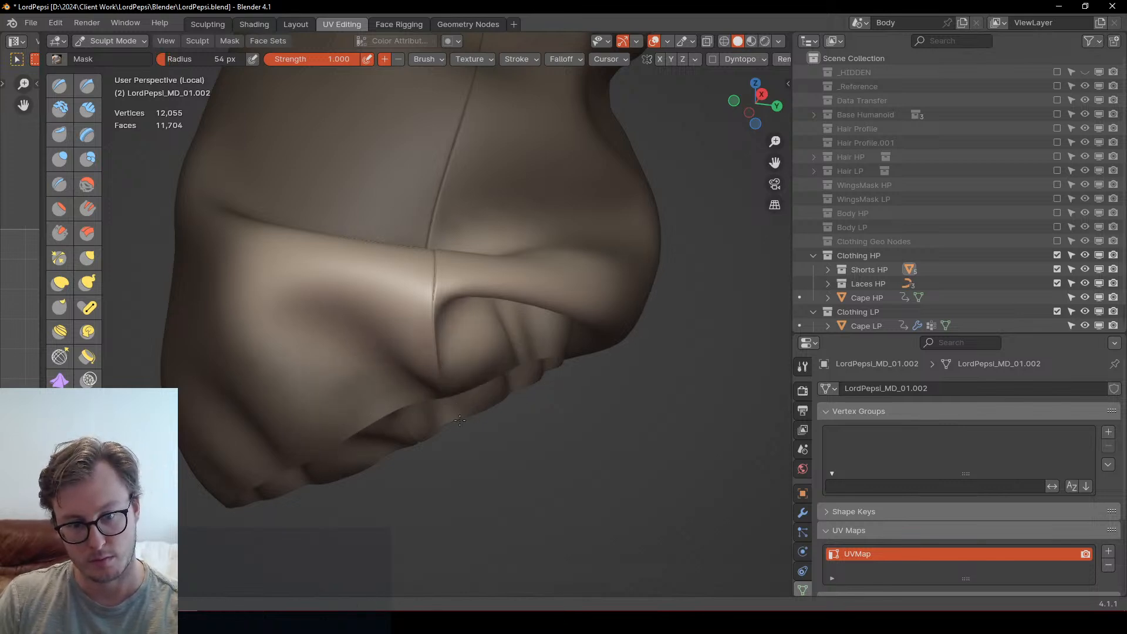
# Step: Push the high-poly inner-leg fold in beneath the low-poly shorts using the Elastic Deform brush, enlarging its radius to 123 px
pyautogui.moveTo(459, 419)
pyautogui.mouseDown(button='middle')
pyautogui.moveTo(518, 347)
pyautogui.moveTo(549, 401)
pyautogui.mouseUp(button='middle')
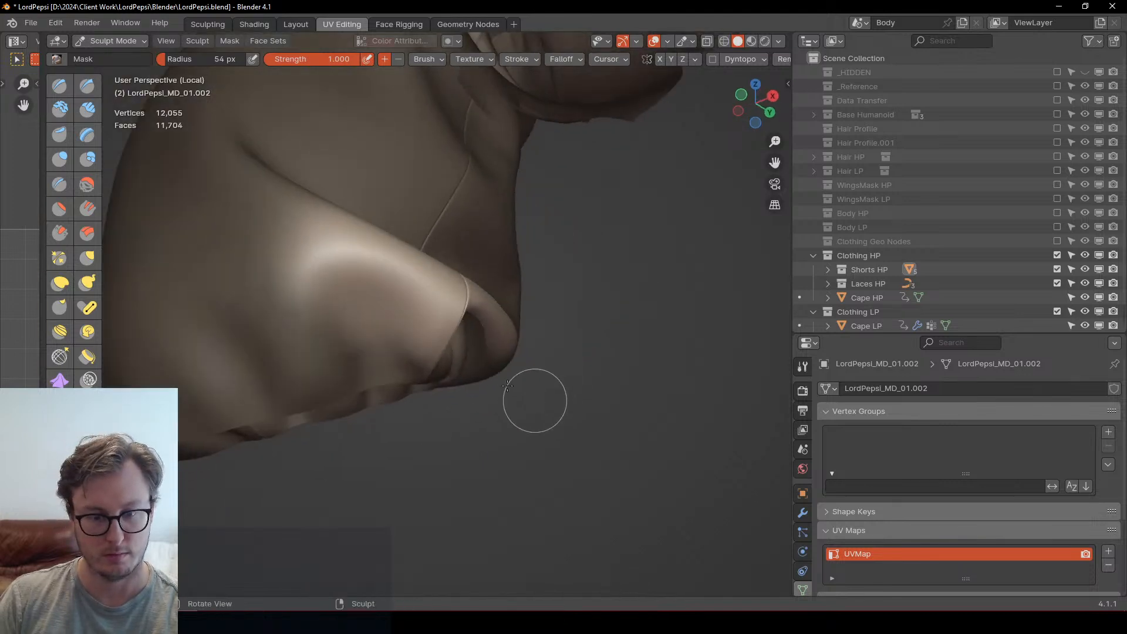
pyautogui.moveTo(528, 387)
pyautogui.mouseDown(button='middle')
pyautogui.moveTo(540, 403)
pyautogui.moveTo(520, 401)
pyautogui.mouseUp(button='middle')
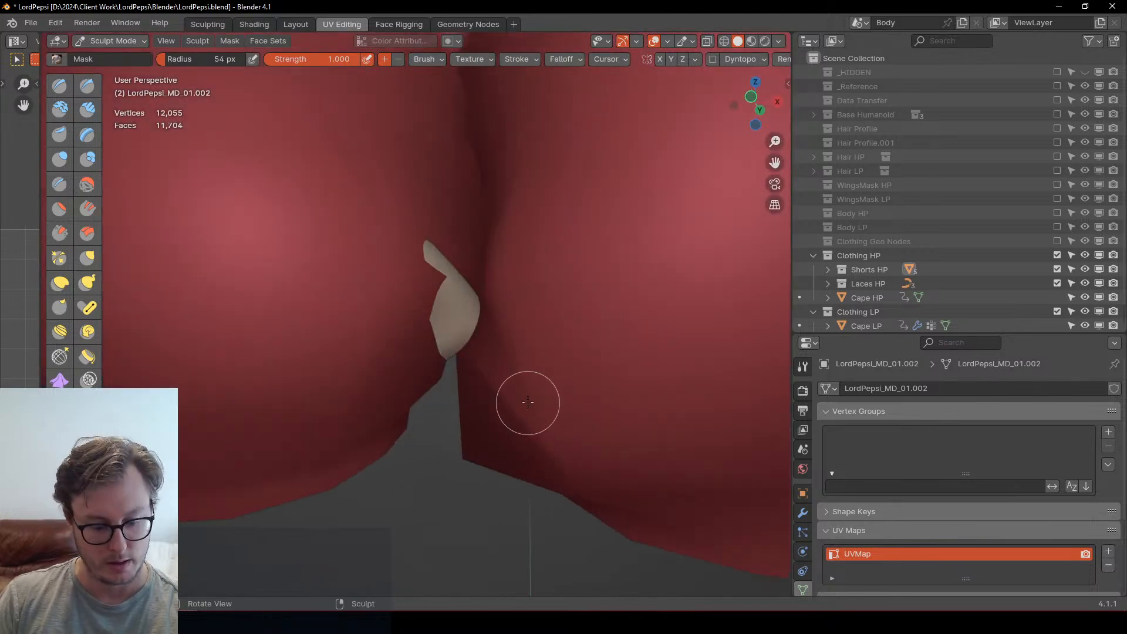
pyautogui.press('g')
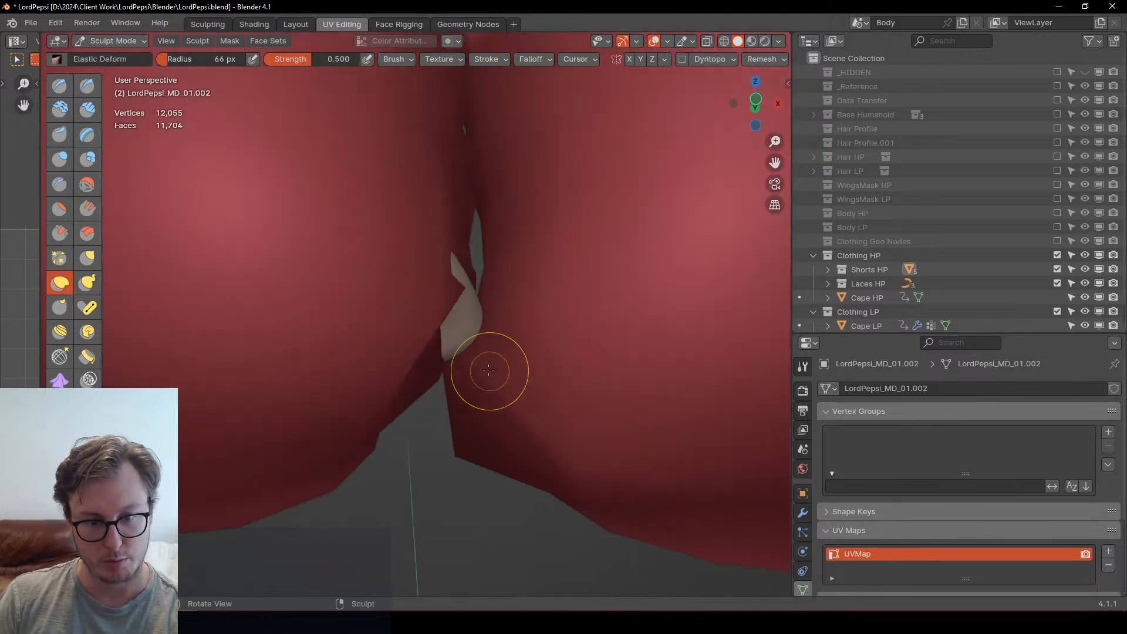
pyautogui.press(']')
pyautogui.press(']')
pyautogui.press(']')
pyautogui.moveTo(487, 332); pyautogui.dragTo(457, 334)
pyautogui.press(']')
pyautogui.press(']')
pyautogui.press(']')
pyautogui.press('KP_Divide')
pyautogui.moveTo(452, 335)
pyautogui.mouseDown(button='middle')
pyautogui.moveTo(427, 342)
pyautogui.moveTo(461, 317)
pyautogui.moveTo(465, 327)
pyautogui.moveTo(466, 281)
pyautogui.moveTo(453, 290)
pyautogui.moveTo(407, 277)
pyautogui.moveTo(377, 322)
pyautogui.moveTo(396, 350)
pyautogui.moveTo(395, 321)
pyautogui.mouseUp(button='middle')
pyautogui.press('KP_Divide')
pyautogui.moveTo(401, 327); pyautogui.dragTo(385, 321)
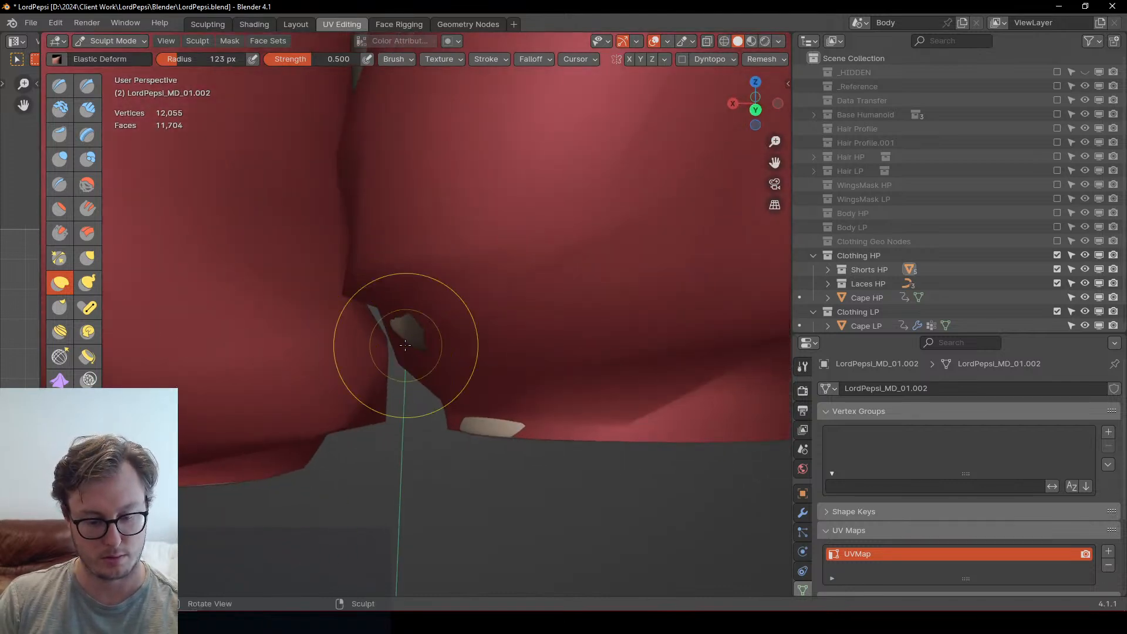
pyautogui.press('KP_Divide')
pyautogui.moveTo(411, 338); pyautogui.dragTo(465, 335, button='middle')
pyautogui.press('KP_Divide')
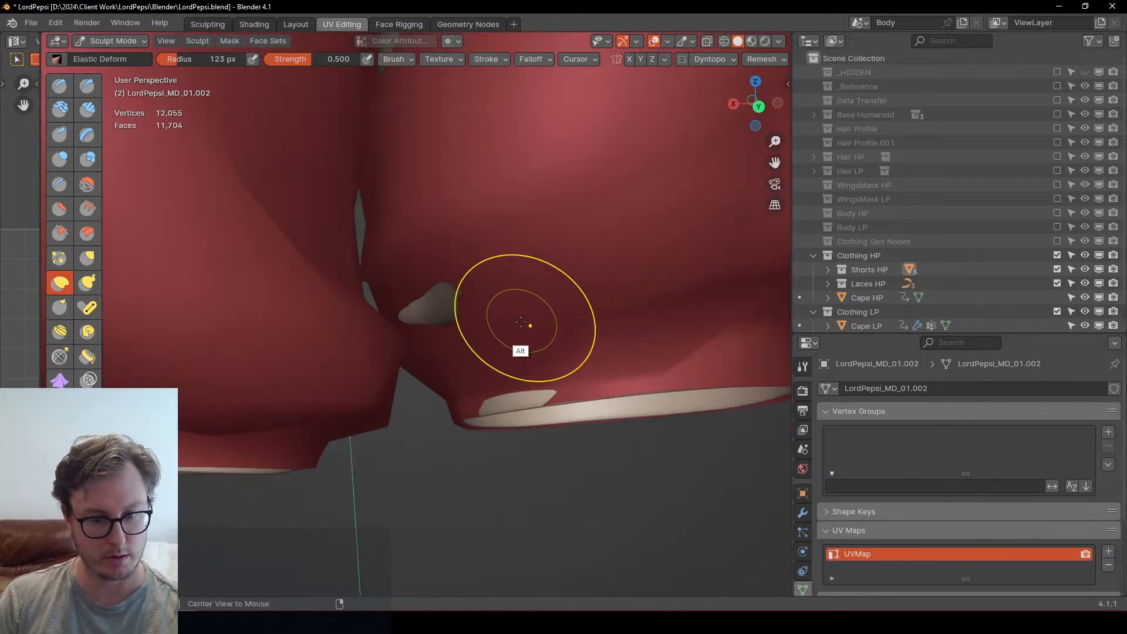
# Step: Switch to Shorts LP in Weight Paint mode and paint the inner leg's Displace weights with weight 0.141 and strength 0.060
pyautogui.hotkey('alt', 'q')
pyautogui.hotkey('ctrl', 'Tab')
pyautogui.click(446, 299)
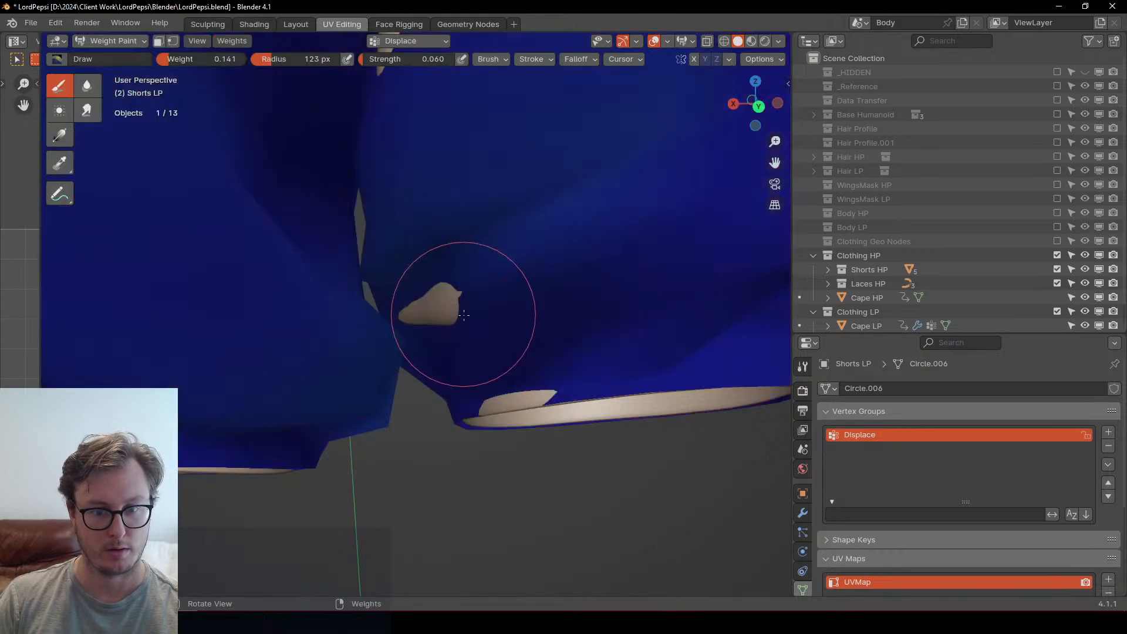
pyautogui.moveTo(440, 291)
pyautogui.mouseDown()
pyautogui.moveTo(453, 311)
pyautogui.moveTo(448, 295)
pyautogui.moveTo(512, 250)
pyautogui.mouseUp()
pyautogui.moveTo(516, 294); pyautogui.dragTo(377, 289, button='middle')
pyautogui.click(87, 85)
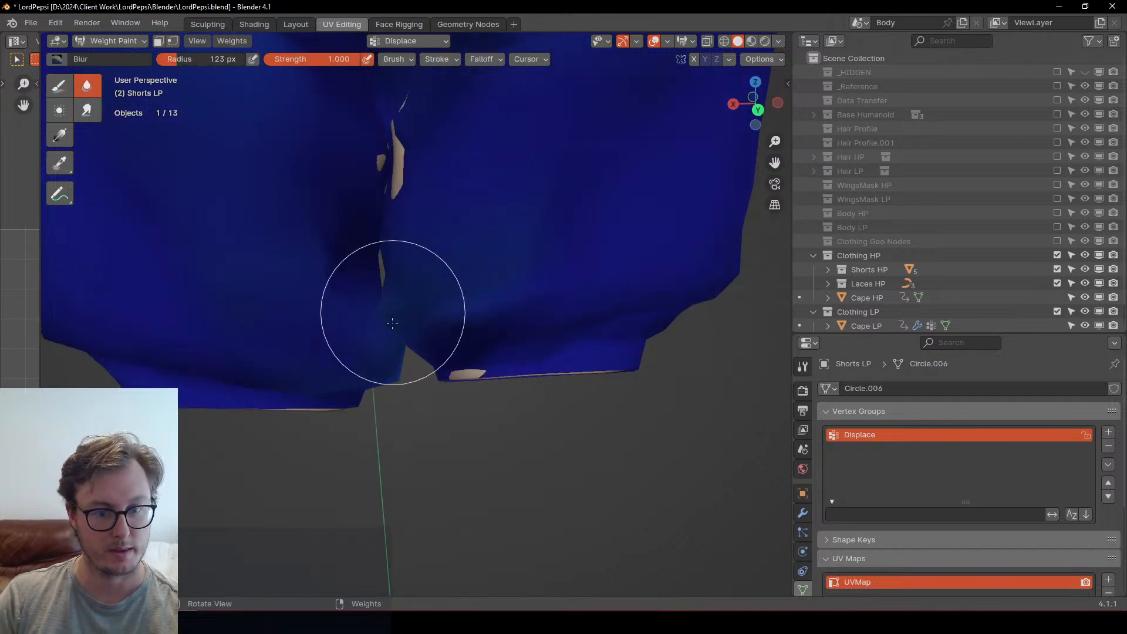
pyautogui.moveTo(378, 252)
pyautogui.keyDown('shift'); pyautogui.mouseDown(button='middle')
pyautogui.moveTo(408, 367)
pyautogui.moveTo(395, 315)
pyautogui.mouseUp(button='middle'); pyautogui.keyUp('shift')
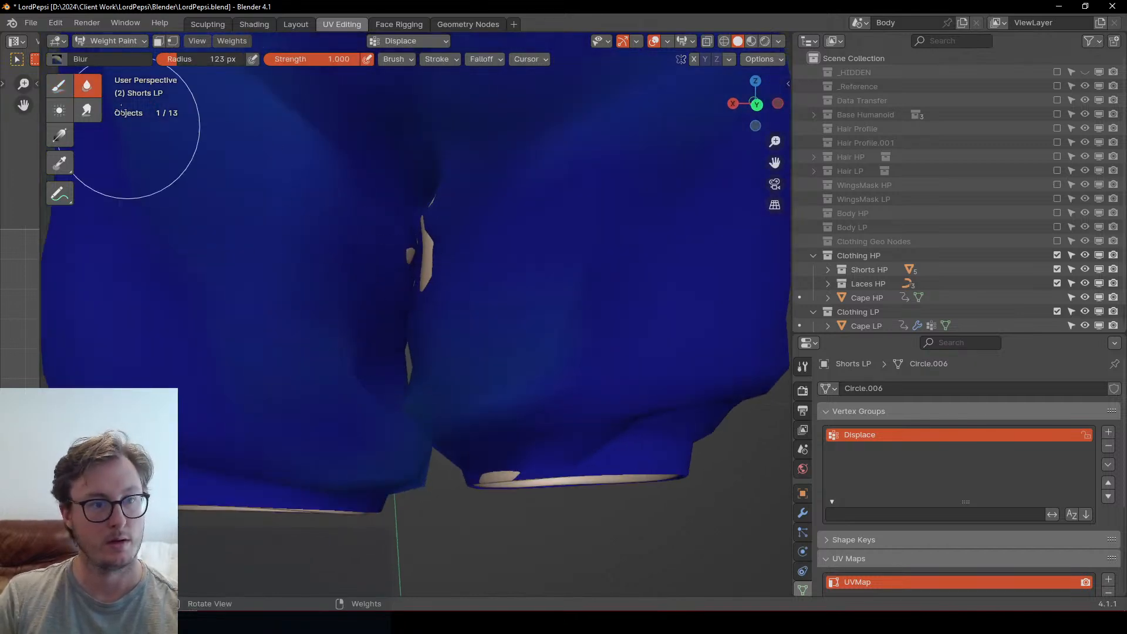
pyautogui.click(65, 87)
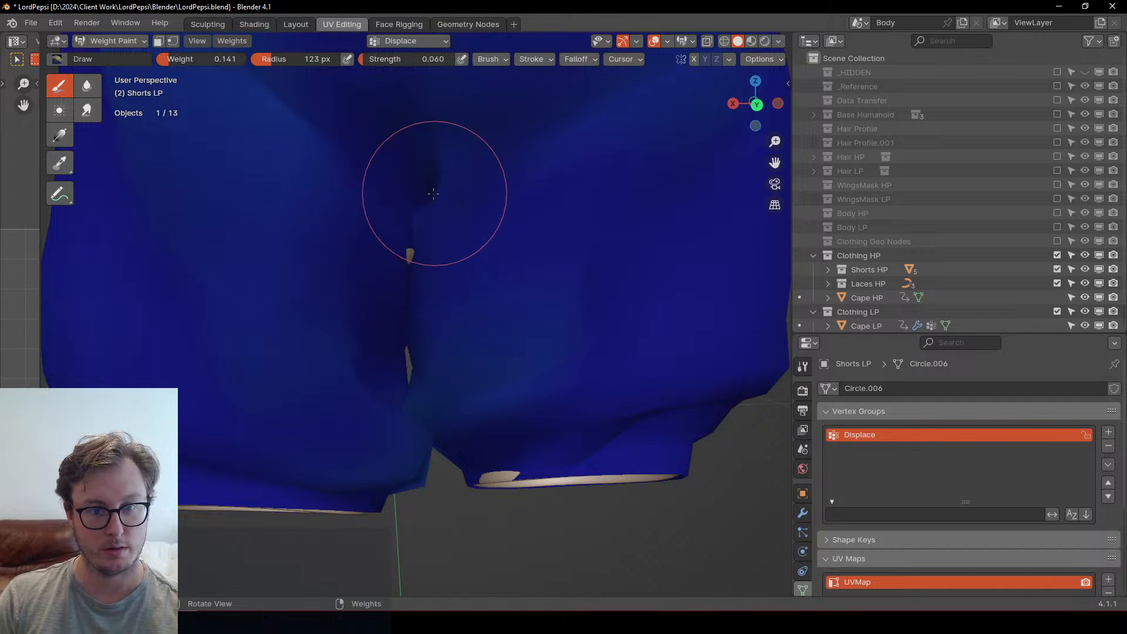
# Step: Return Shorts LP to Object Mode, save the file and exclude the Clothing LP collection from the view layer
pyautogui.moveTo(400, 251); pyautogui.dragTo(478, 296, button='middle')
pyautogui.scroll(-6, 478, 297)
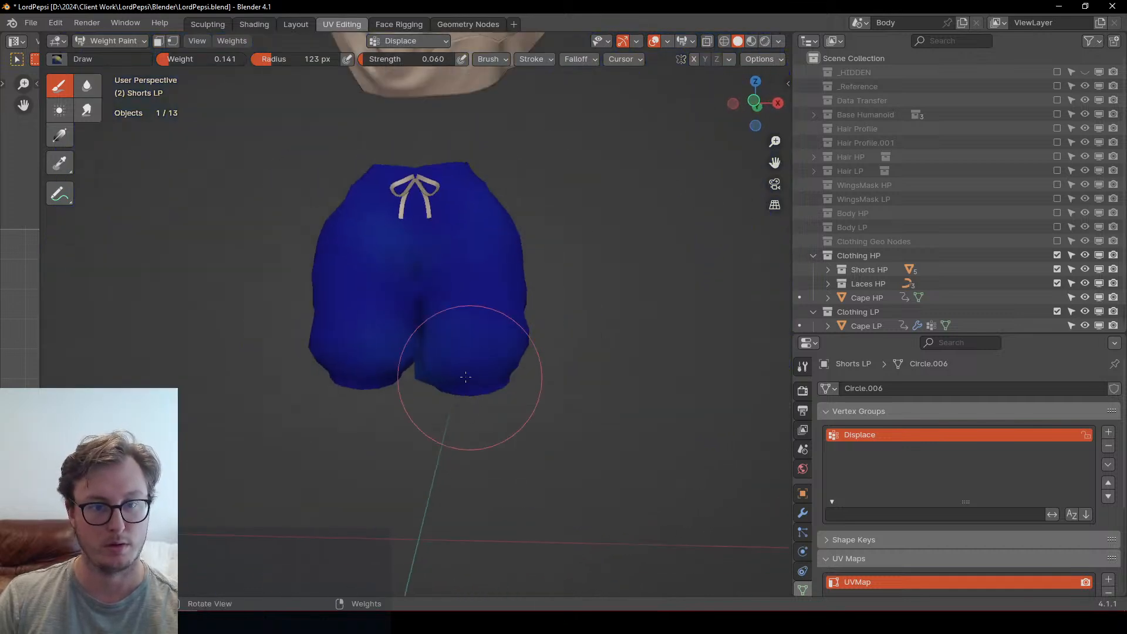
pyautogui.hotkey('ctrl', 'Tab')
pyautogui.click(278, 327)
pyautogui.scroll(-3, 310, 310)
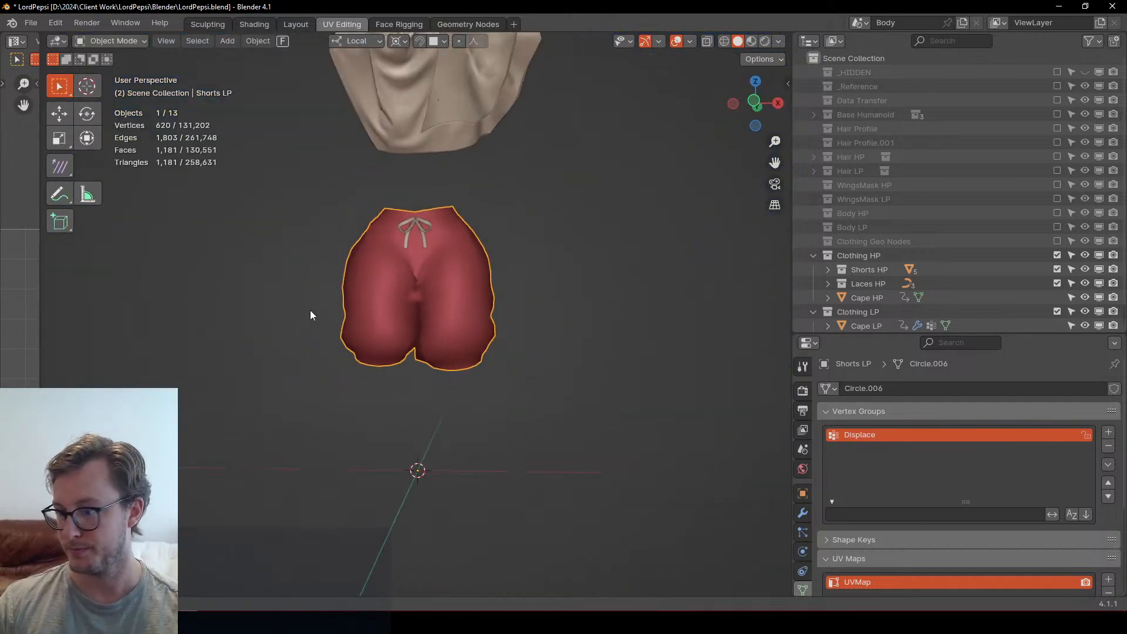
pyautogui.hotkey('ctrl', 's')
pyautogui.moveTo(435, 327); pyautogui.dragTo(526, 315, button='middle')
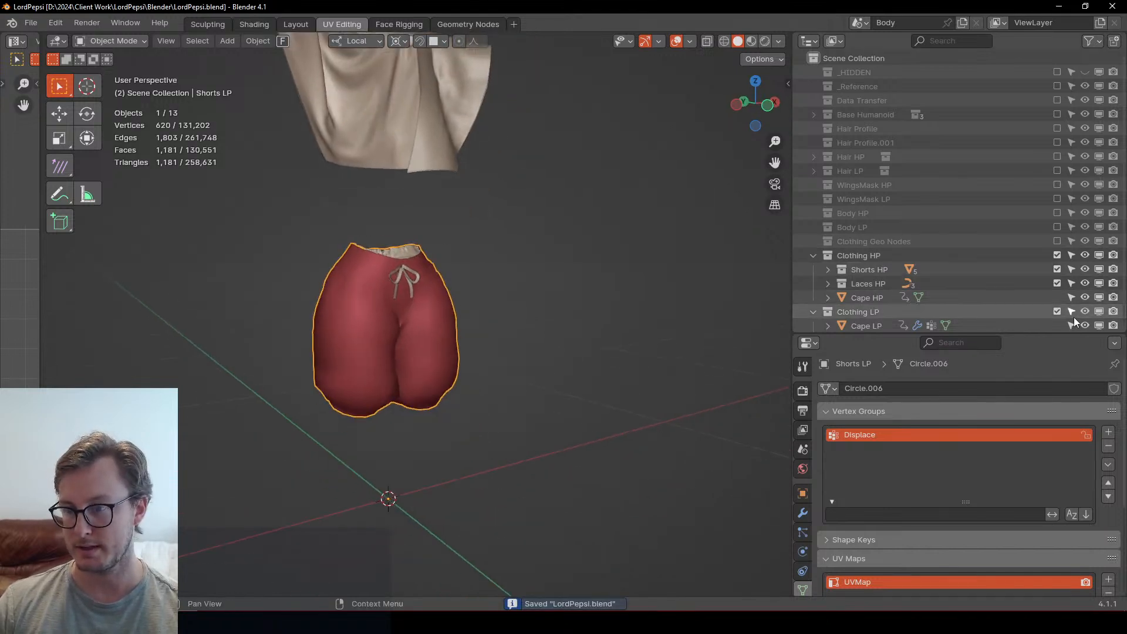
pyautogui.click(1057, 312)
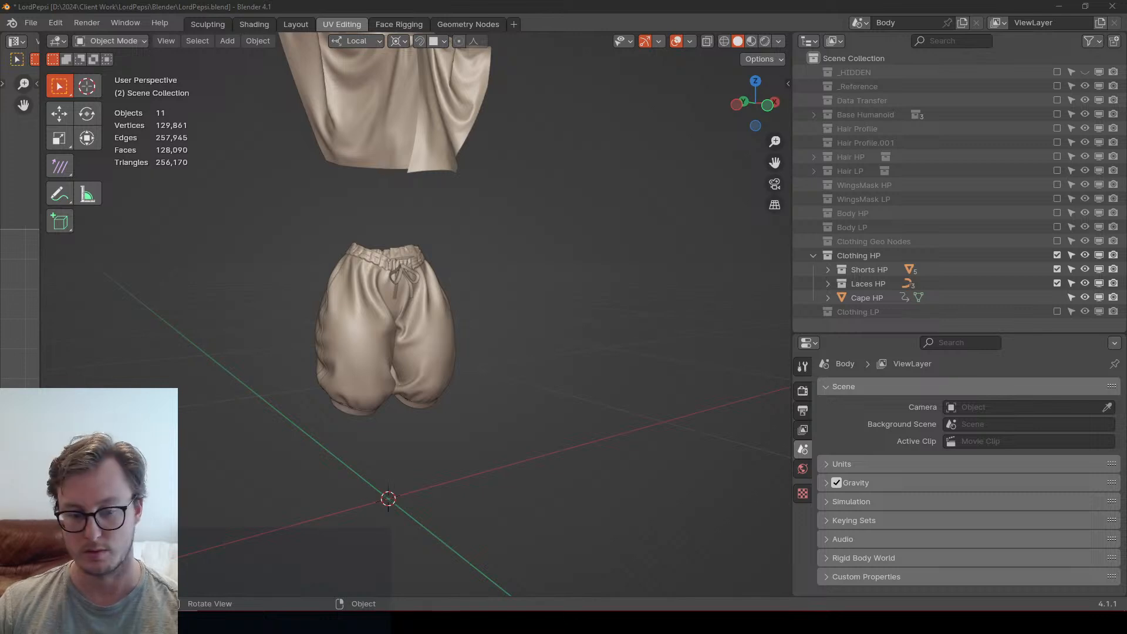
# Step: Switch to File Explorer and browse to another client's Reference folder to locate the vrchat outfit image
pyautogui.click(634, 622)
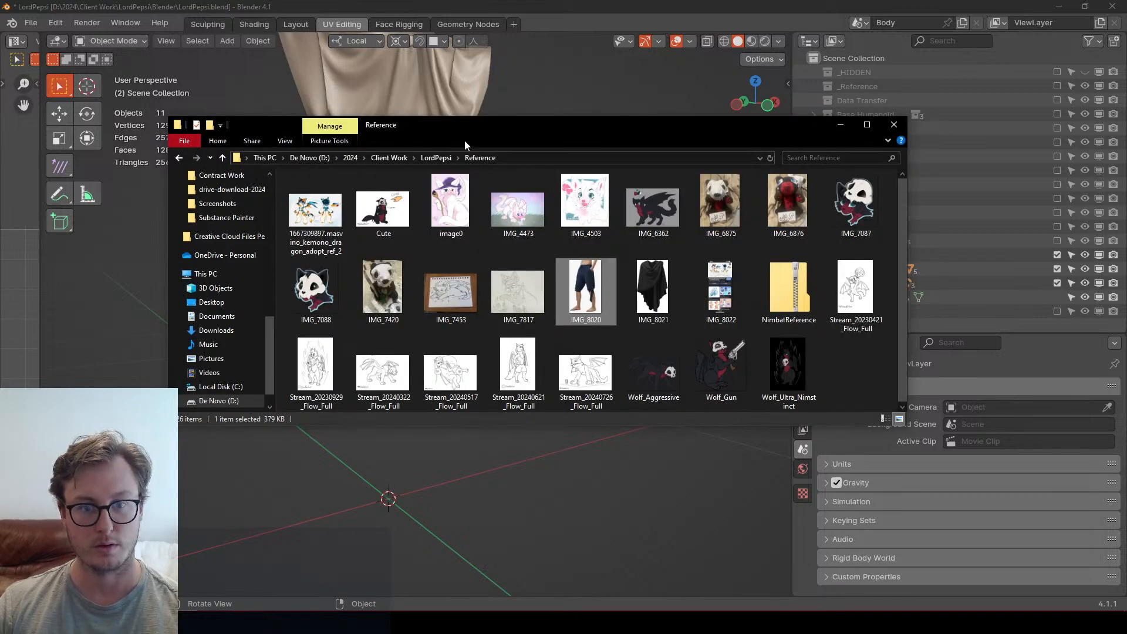
pyautogui.click(388, 157)
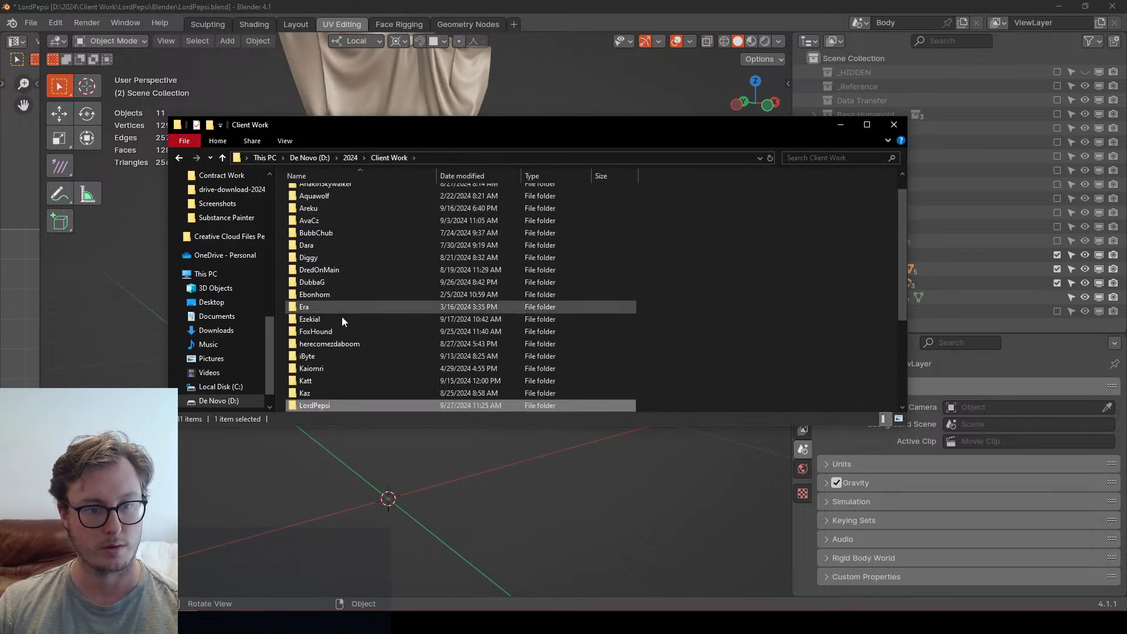
pyautogui.doubleClick(315, 380)
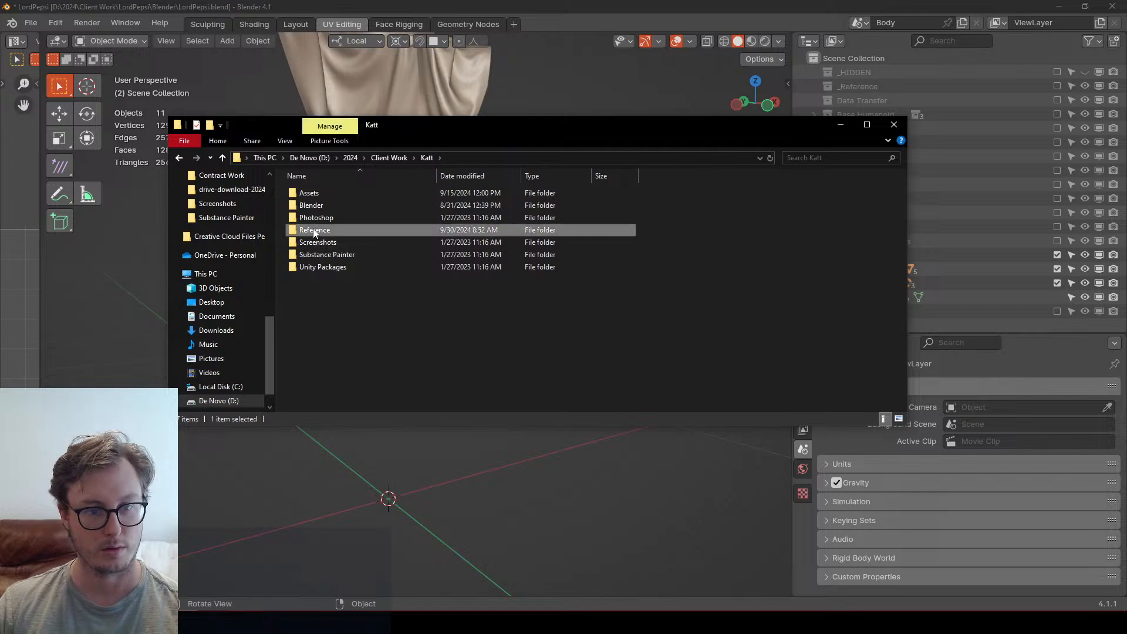
pyautogui.doubleClick(315, 229)
pyautogui.click(378, 305)
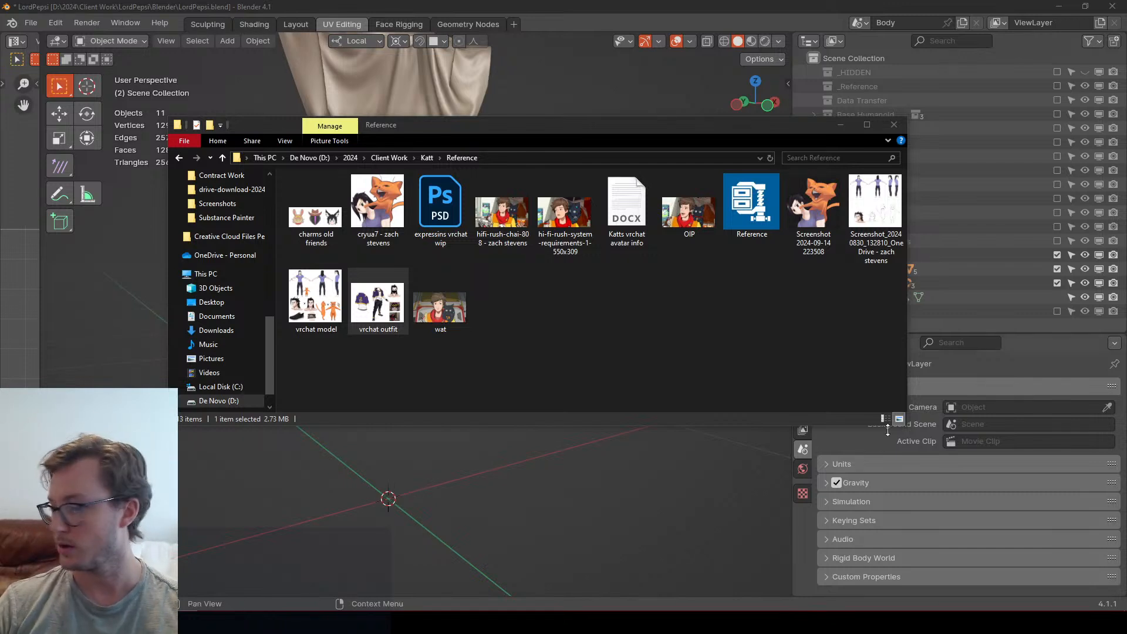
pyautogui.click(583, 474)
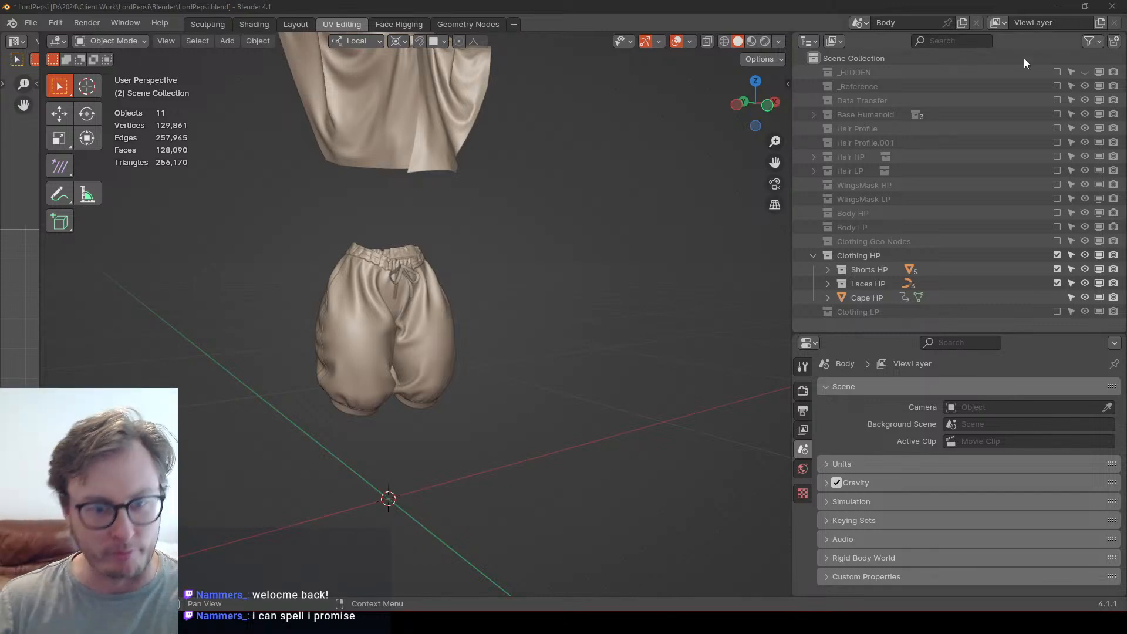
# Step: Save the LordPepsi.blend file with only the high-poly clothing enabled
pyautogui.scroll(-6, 560, 235)
pyautogui.moveTo(560, 234); pyautogui.dragTo(474, 297, button='middle')
pyautogui.scroll(4, 474, 297)
pyautogui.hotkey('ctrl', 's')
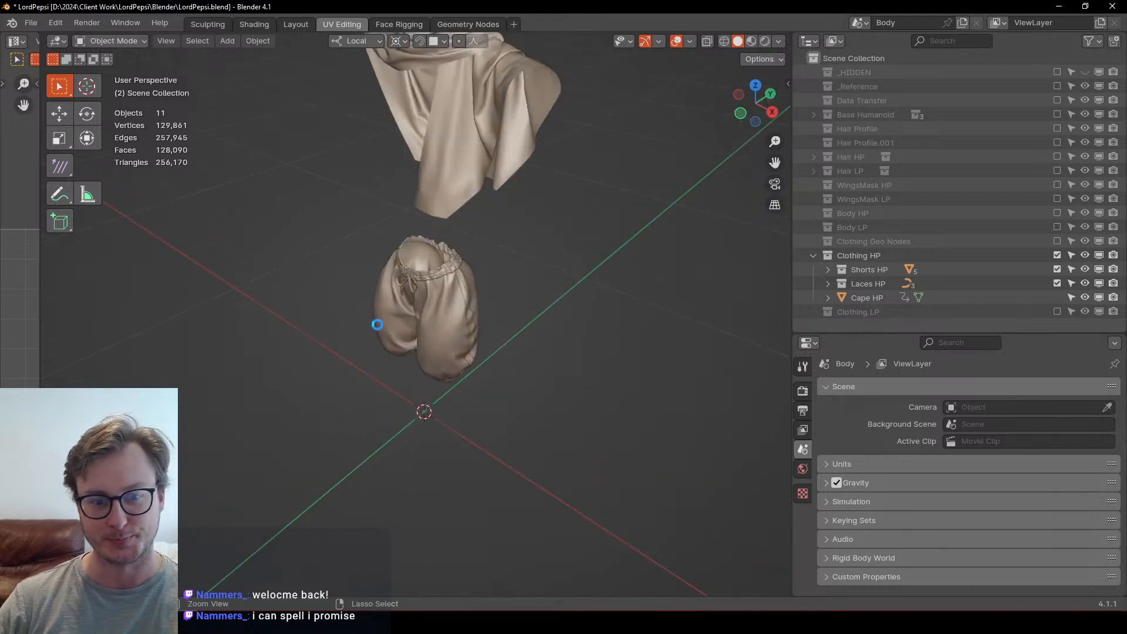
# Step: Exclude the Clothing LP and Clothing HP collections, re-enabling only the nested Laces HP collection
pyautogui.click(1058, 311)
pyautogui.moveTo(417, 351); pyautogui.dragTo(425, 382, button='middle')
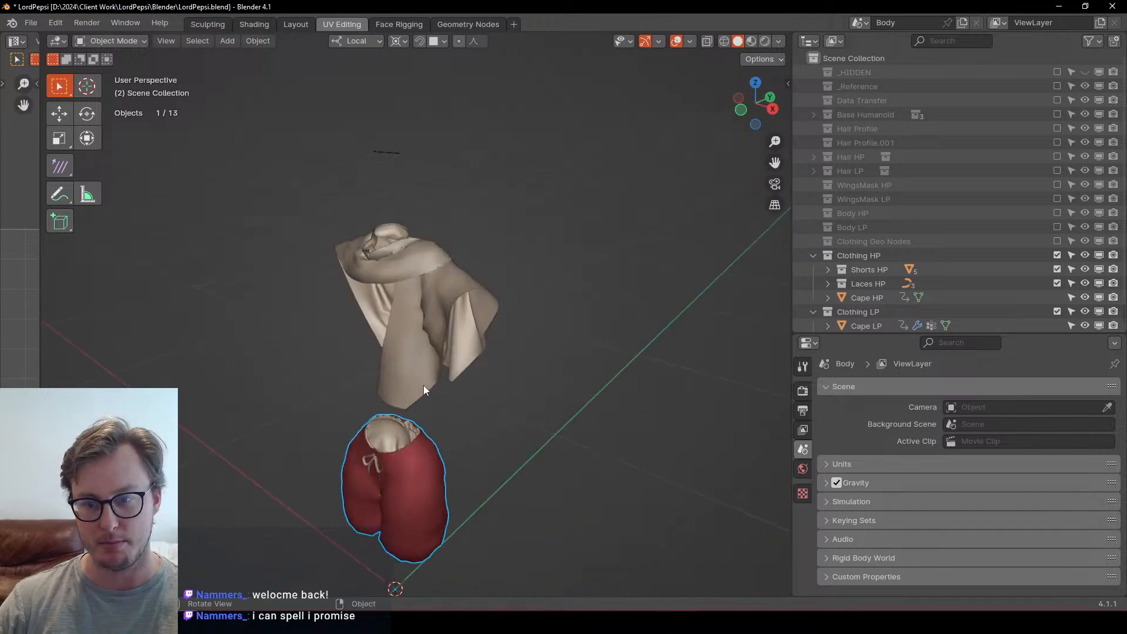
pyautogui.click(1057, 311)
pyautogui.click(1057, 256)
pyautogui.click(1056, 283)
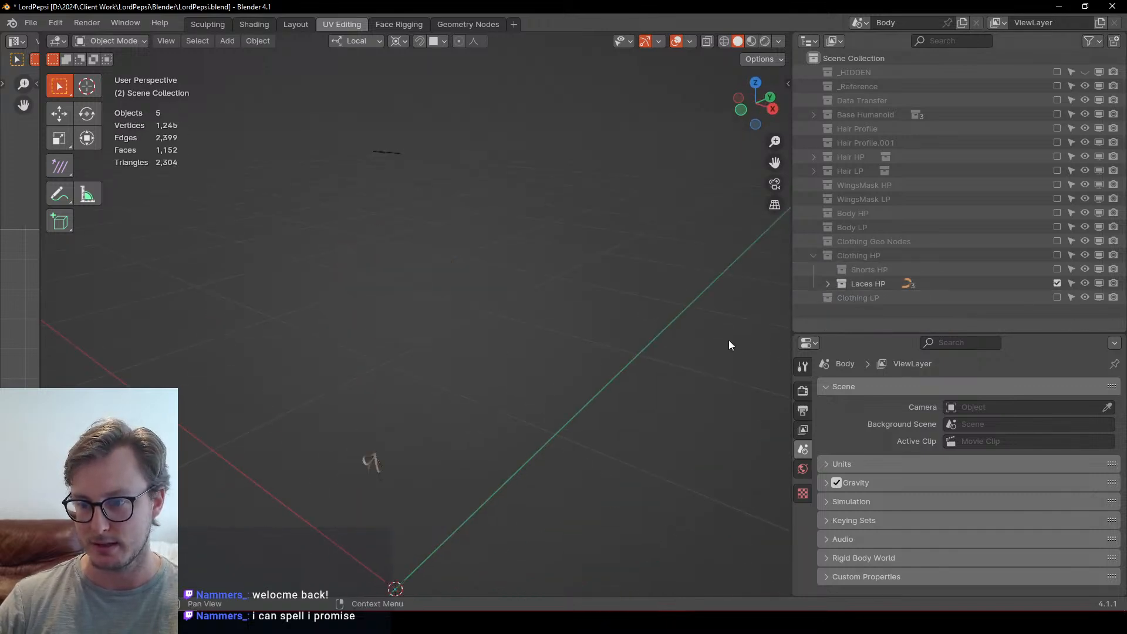
# Step: Select the looped bow of the high-poly laces in close-up
pyautogui.scroll(3, 337, 477)
pyautogui.scroll(2, 400, 369)
pyautogui.keyDown('shift'); pyautogui.moveTo(337, 477); pyautogui.dragTo(417, 305, button='middle'); pyautogui.keyUp('shift')
pyautogui.scroll(2, 405, 323)
pyautogui.click(392, 332)
pyautogui.scroll(3, 411, 358)
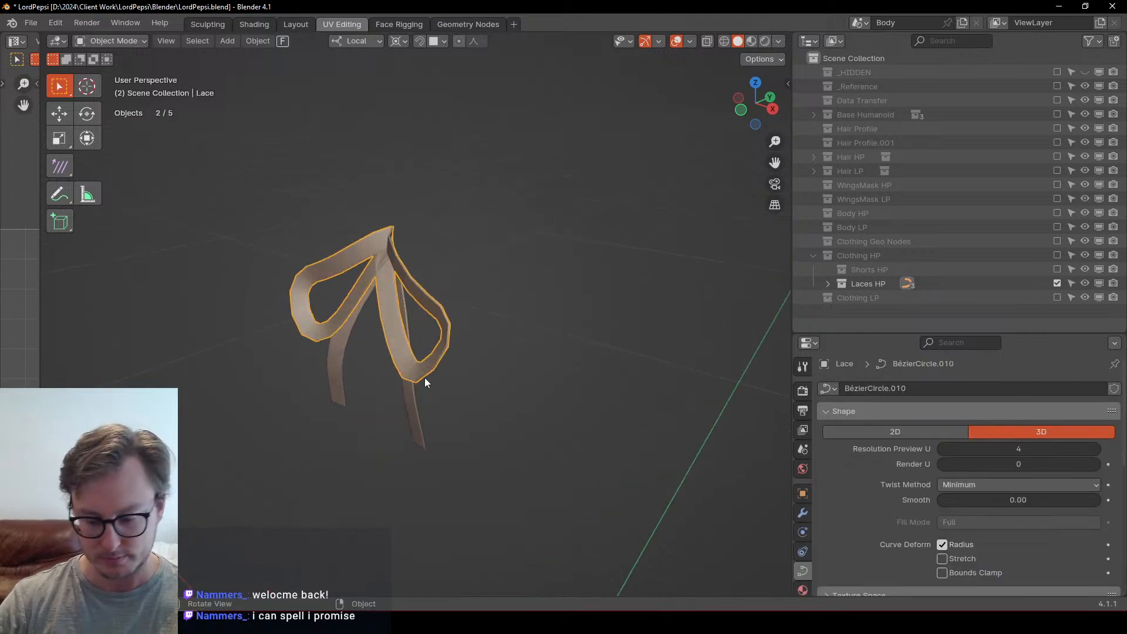
# Step: Turn on the wireframe overlay and inspect the lace bow's geometry from the front and side
pyautogui.scroll(2, 424, 382)
pyautogui.moveTo(516, 335); pyautogui.dragTo(776, 491, button='middle')
pyautogui.scroll(-2, 493, 321)
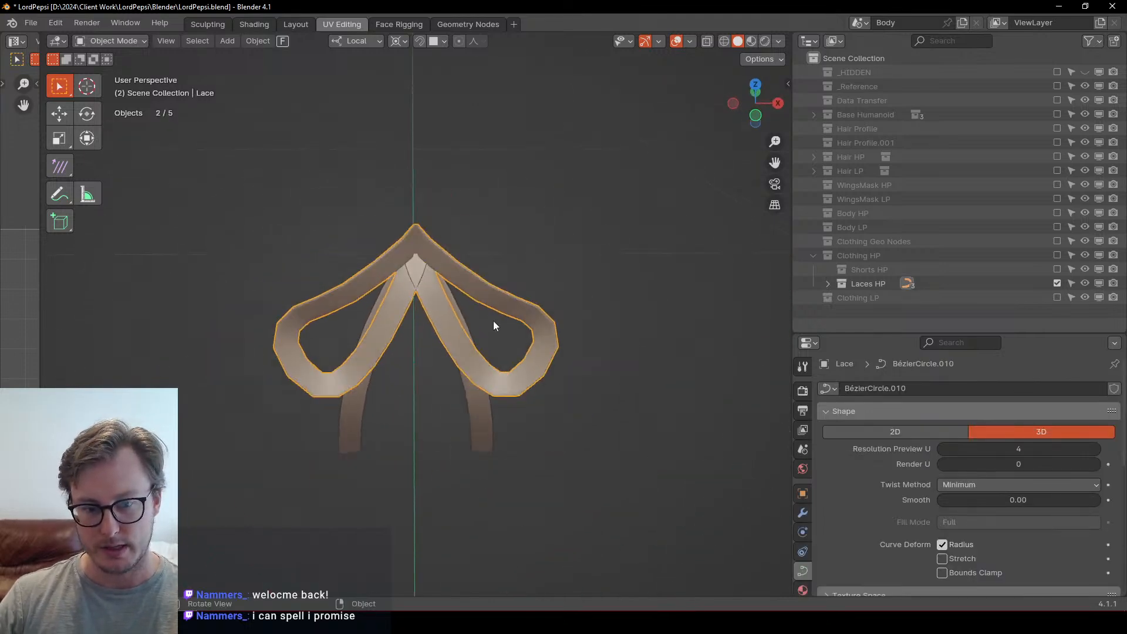
pyautogui.moveTo(493, 320); pyautogui.dragTo(398, 337, button='middle')
pyautogui.press('q')
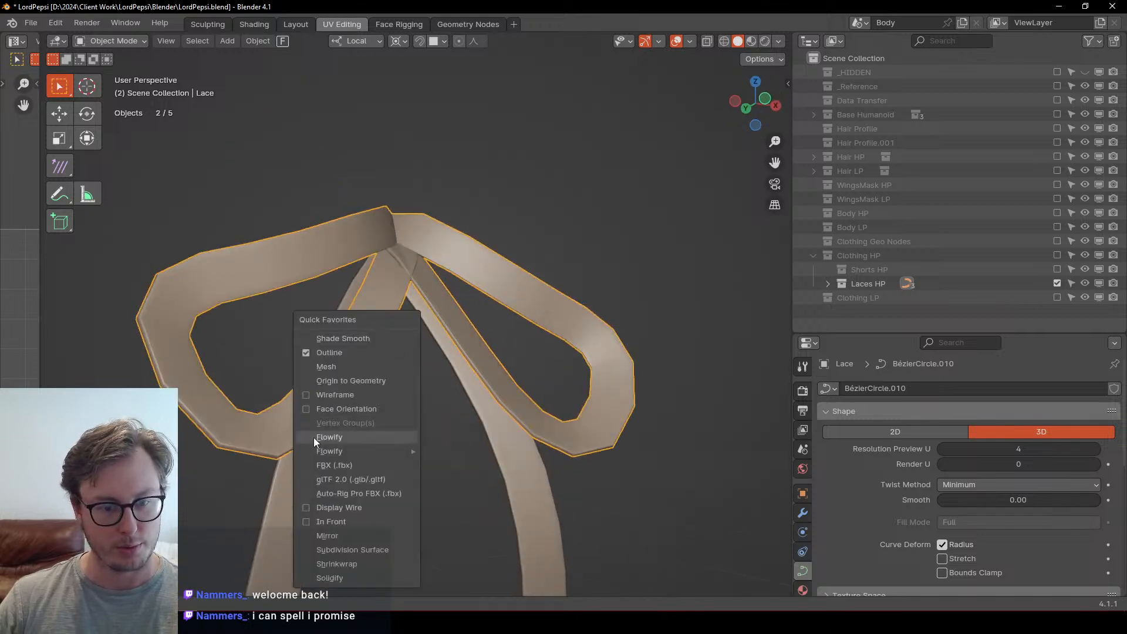
pyautogui.click(328, 394)
pyautogui.moveTo(328, 394); pyautogui.dragTo(1053, 435, button='middle')
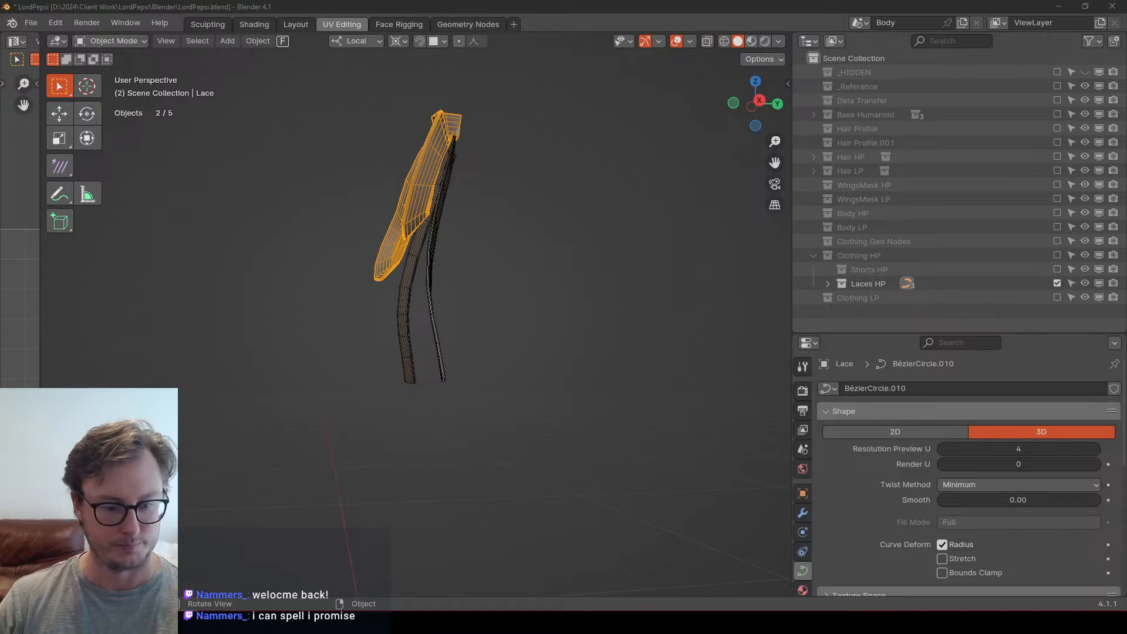
# Step: Switch to File Explorer and browse to the LordPepsi Reference folder to select the shorts image IMG_8020
pyautogui.hotkey('alt', 'Tab')
pyautogui.click(388, 158)
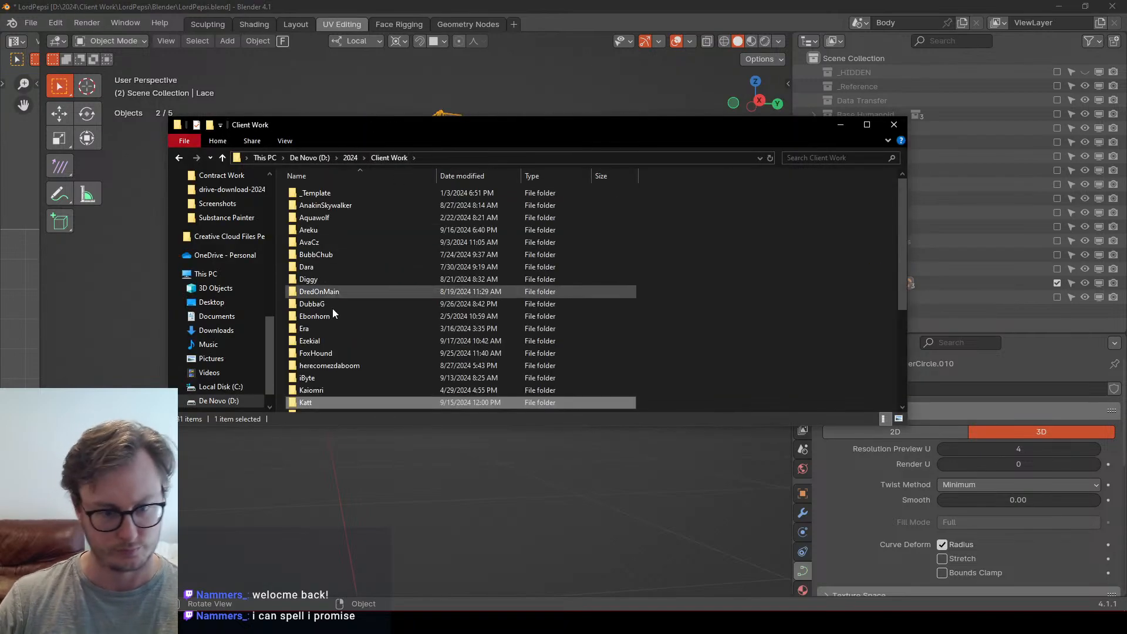
pyautogui.scroll(-5, 328, 308)
pyautogui.click(320, 270)
pyautogui.doubleClick(320, 270)
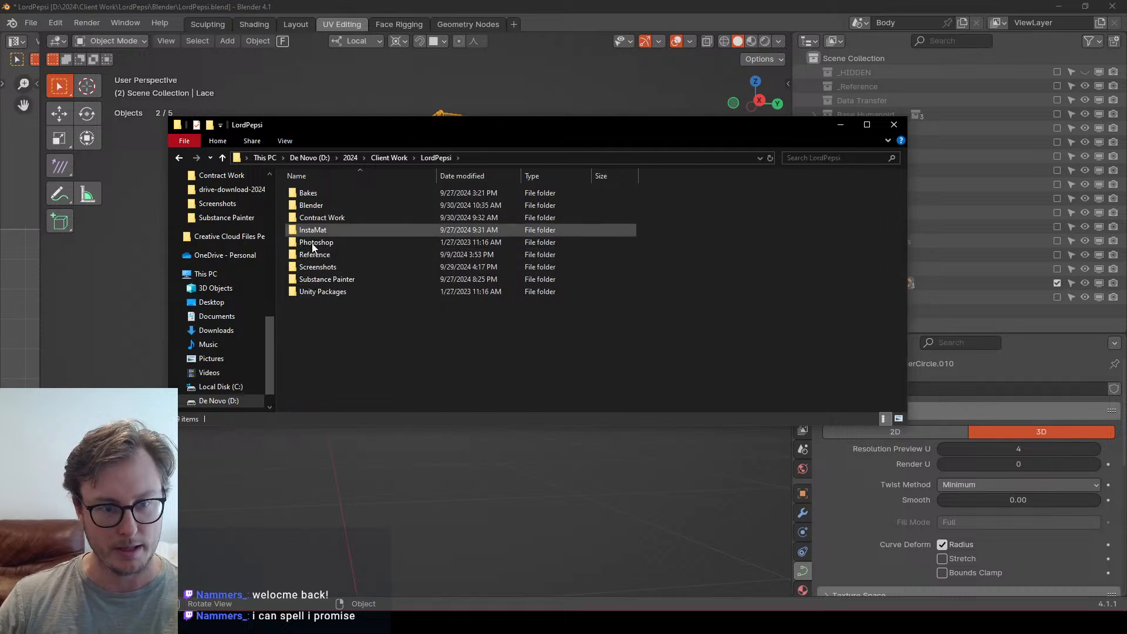
pyautogui.doubleClick(311, 254)
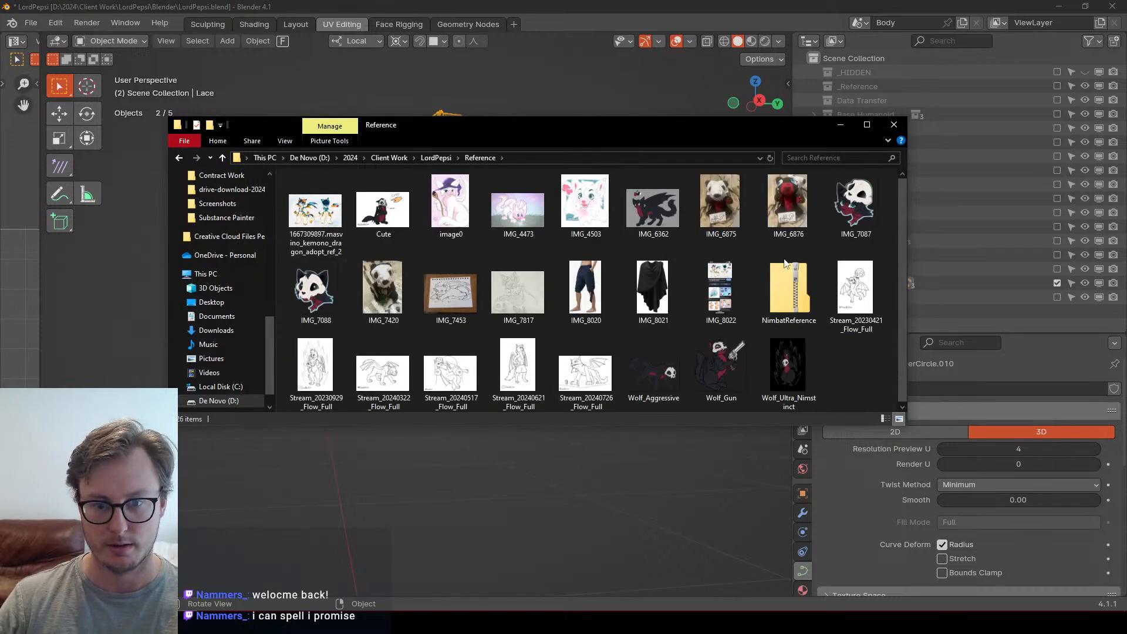
pyautogui.click(585, 288)
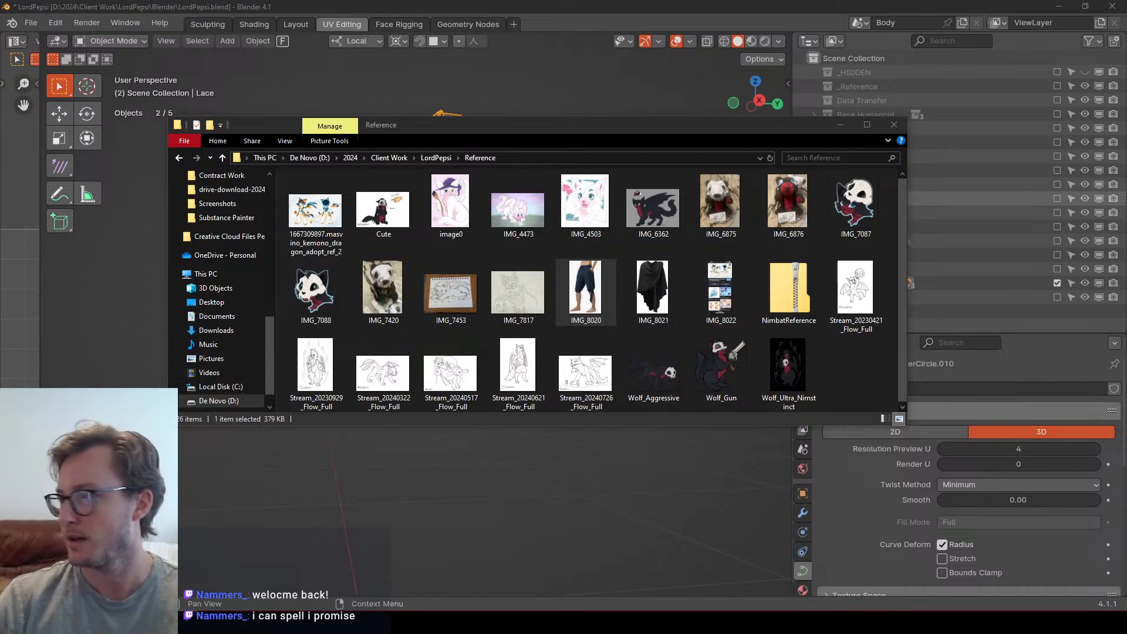
# Step: Return to Blender, enable the Shorts HP collection alongside Laces HP, and select the Lace Shape curve above the shorts
pyautogui.click(511, 5)
pyautogui.scroll(3, 385, 282)
pyautogui.moveTo(385, 282); pyautogui.dragTo(573, 362, button='middle')
pyautogui.scroll(-5, 522, 322)
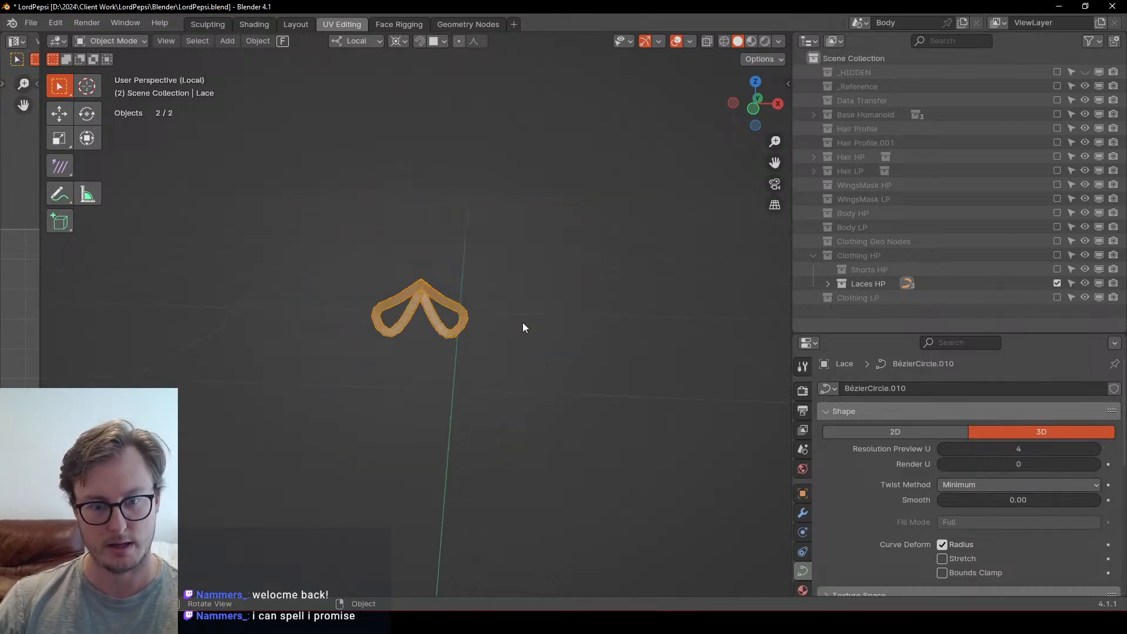
pyautogui.click(1057, 269)
pyautogui.moveTo(425, 272); pyautogui.dragTo(418, 165, button='middle')
pyautogui.scroll(-4, 392, 318)
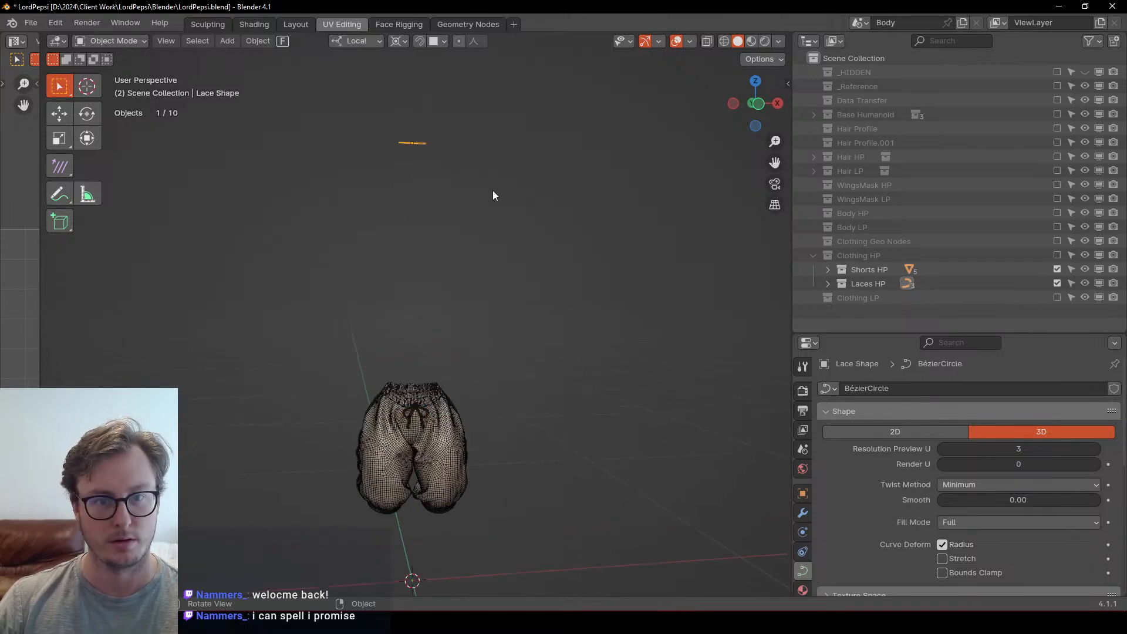
# Step: Scale all points of the Lace Shape curve to 0.689 along local X to slim the laces
pyautogui.scroll(2, 493, 196)
pyautogui.press('Tab')
pyautogui.press('s')
pyautogui.press('x')
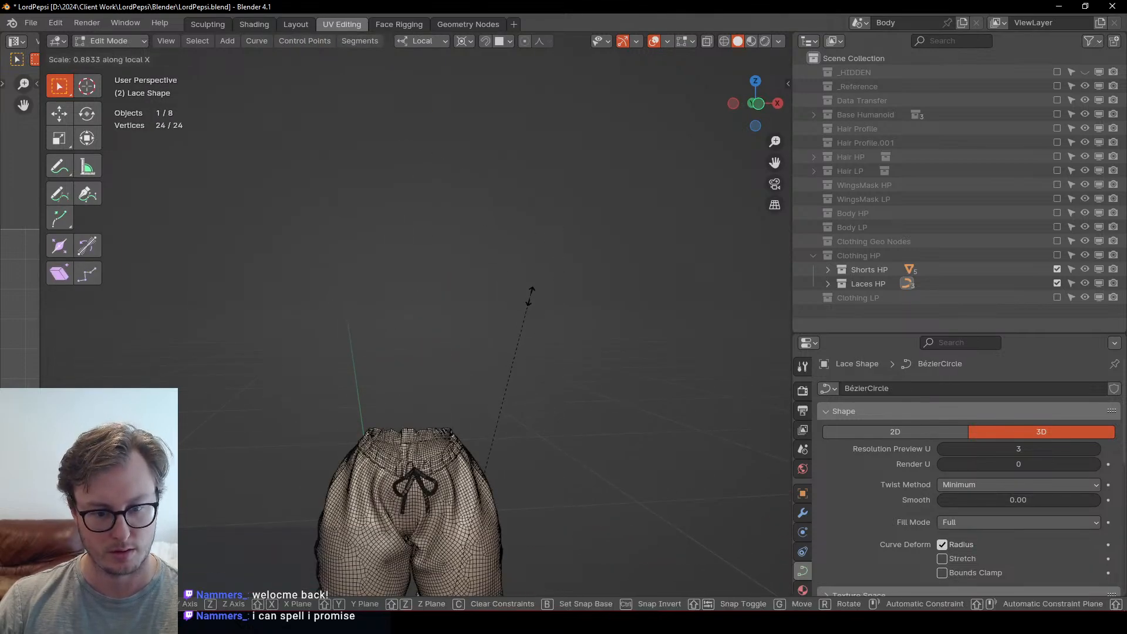
pyautogui.click(508, 397)
pyautogui.keyDown('shift'); pyautogui.moveTo(508, 397); pyautogui.dragTo(510, 209, button='middle'); pyautogui.keyUp('shift')
pyautogui.scroll(6, 500, 307)
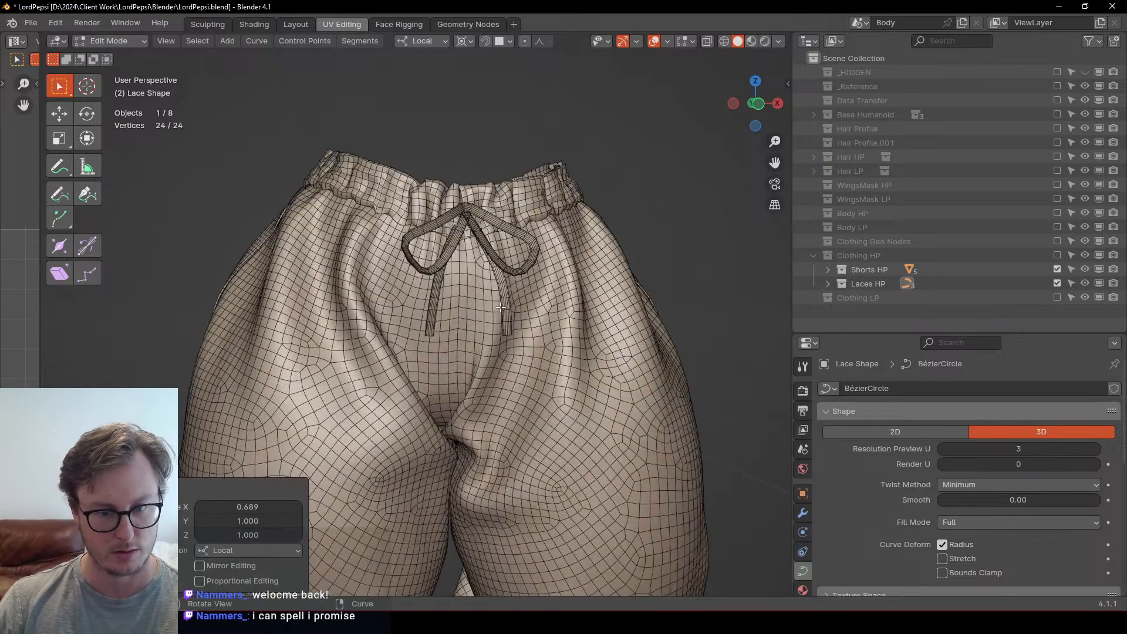
pyautogui.moveTo(501, 307)
pyautogui.mouseDown(button='middle')
pyautogui.moveTo(394, 334)
pyautogui.moveTo(494, 330)
pyautogui.moveTo(350, 322)
pyautogui.moveTo(522, 334)
pyautogui.moveTo(498, 324)
pyautogui.mouseUp(button='middle')
pyautogui.scroll(-5, 353, 322)
pyautogui.press('Tab')
pyautogui.scroll(8, 462, 256)
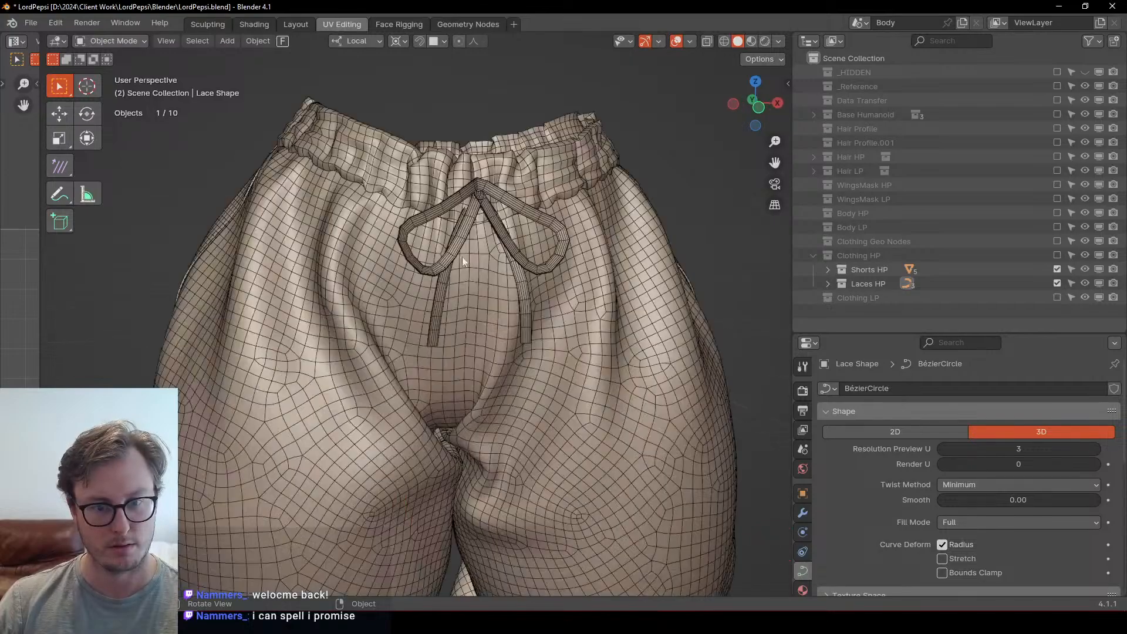
pyautogui.scroll(-3, 434, 279)
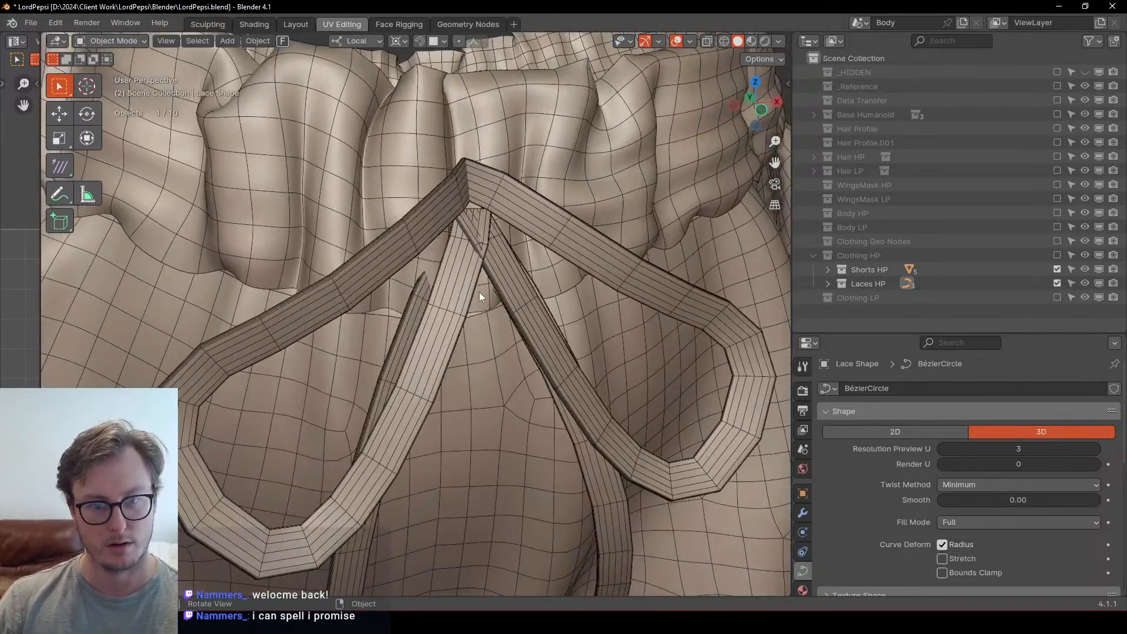
# Step: Move the hanging lace's top point about -0.0009 m along local Y, and save the file
pyautogui.keyDown('shift'); pyautogui.click(509, 278); pyautogui.keyUp('shift')
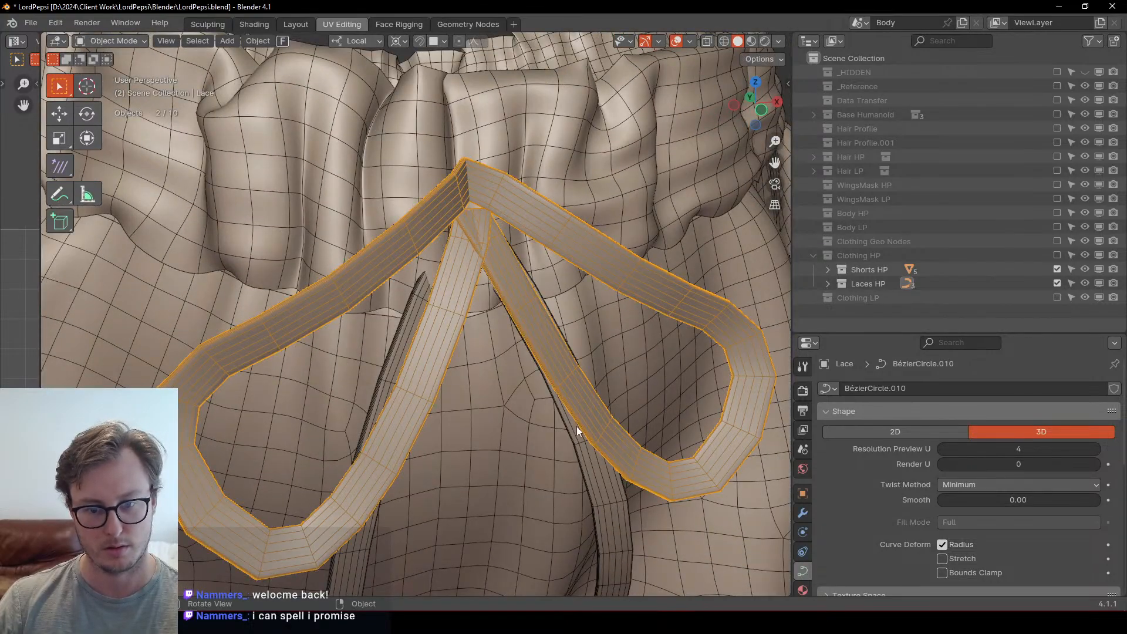
pyautogui.press('Tab')
pyautogui.click(486, 237)
pyautogui.press('g')
pyautogui.press('y')
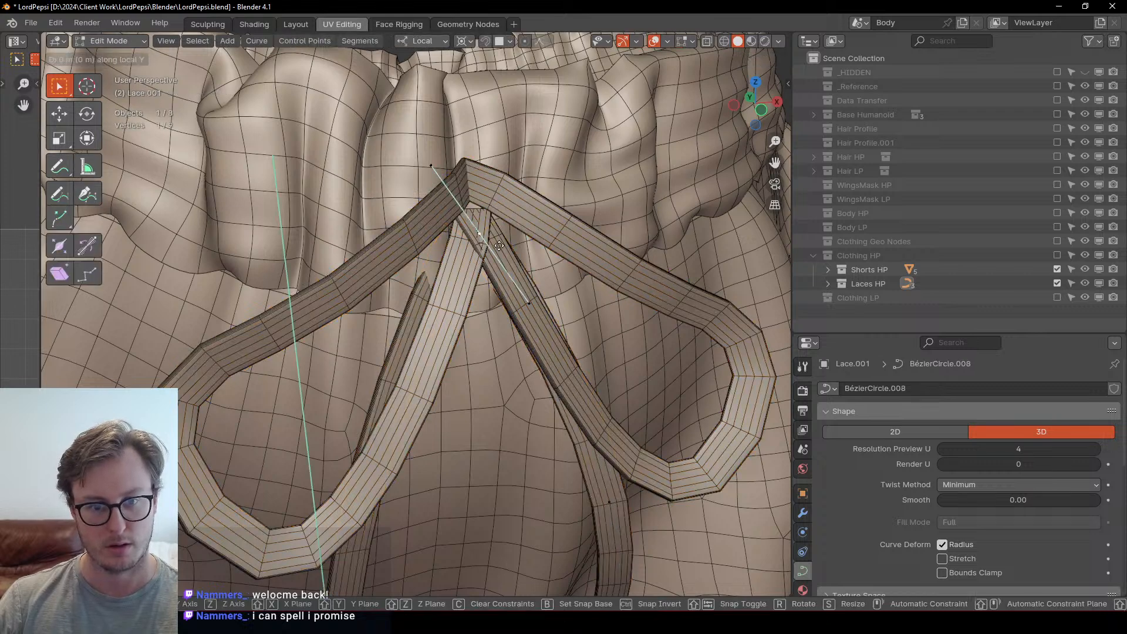
pyautogui.click(501, 255)
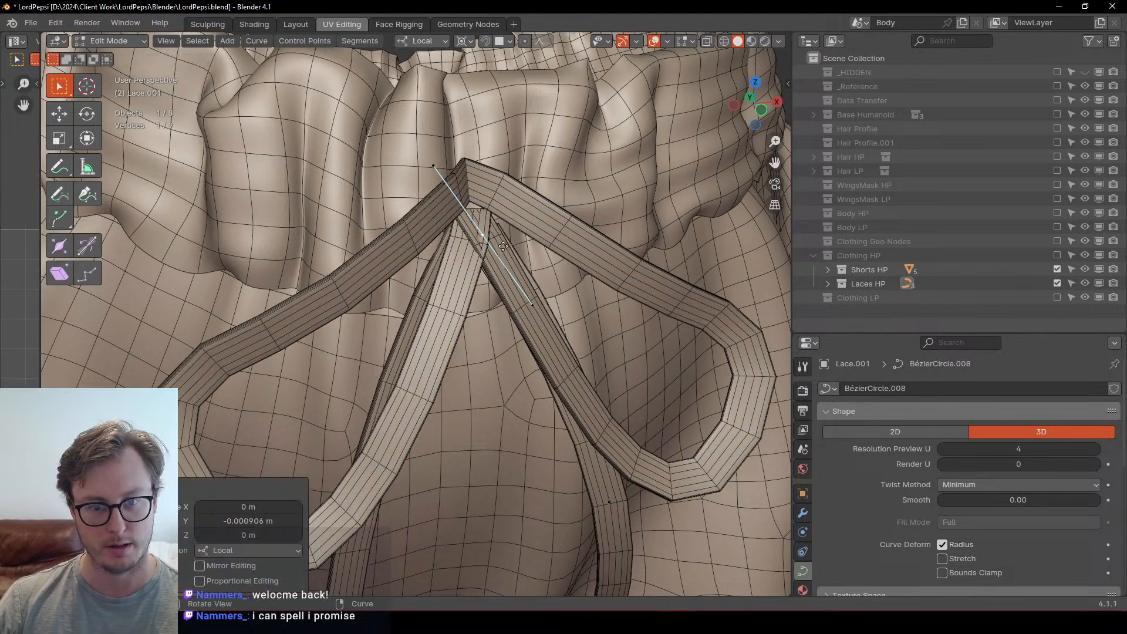
pyautogui.moveTo(499, 253)
pyautogui.mouseDown(button='middle')
pyautogui.moveTo(448, 220)
pyautogui.moveTo(512, 256)
pyautogui.mouseUp(button='middle')
pyautogui.press('Tab')
pyautogui.scroll(-5, 474, 233)
pyautogui.hotkey('ctrl', 's')
# Step: Select the two curve points at the peak of the looped bow in Edit Mode
pyautogui.scroll(3, 509, 259)
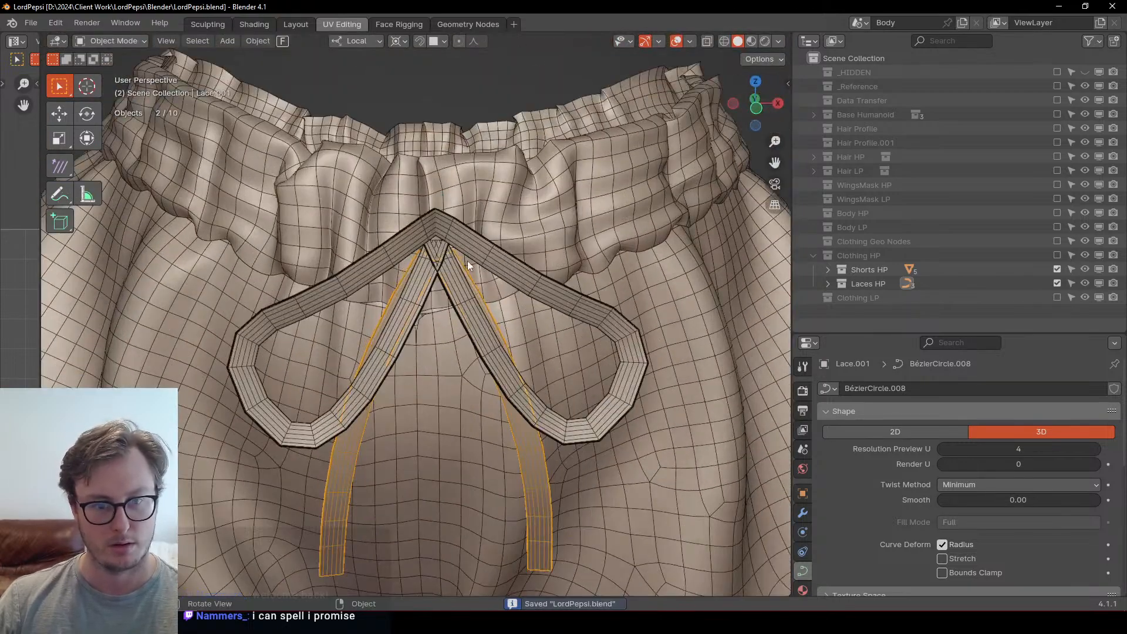
pyautogui.click(470, 251)
pyautogui.scroll(3, 471, 250)
pyautogui.press('Tab')
pyautogui.click(445, 208)
pyautogui.keyDown('shift'); pyautogui.click(447, 160); pyautogui.keyUp('shift')
# Step: Try to flatten the bow's two peak points by scaling them to 0 along local Y
pyautogui.press('s')
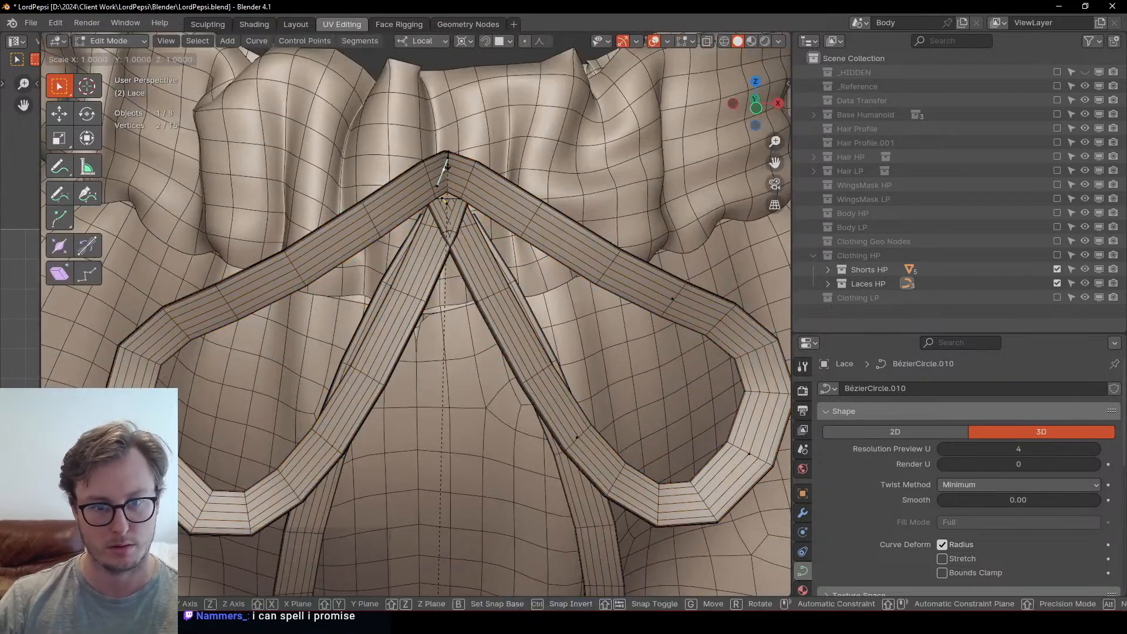
pyautogui.press('y')
pyautogui.press('0')
pyautogui.click(447, 160)
pyautogui.hotkey('ctrl', 'z')
# Step: Change the transform pivot and scale the bow's two peak points to 0 along local Z
pyautogui.press('.')
pyautogui.press('2')
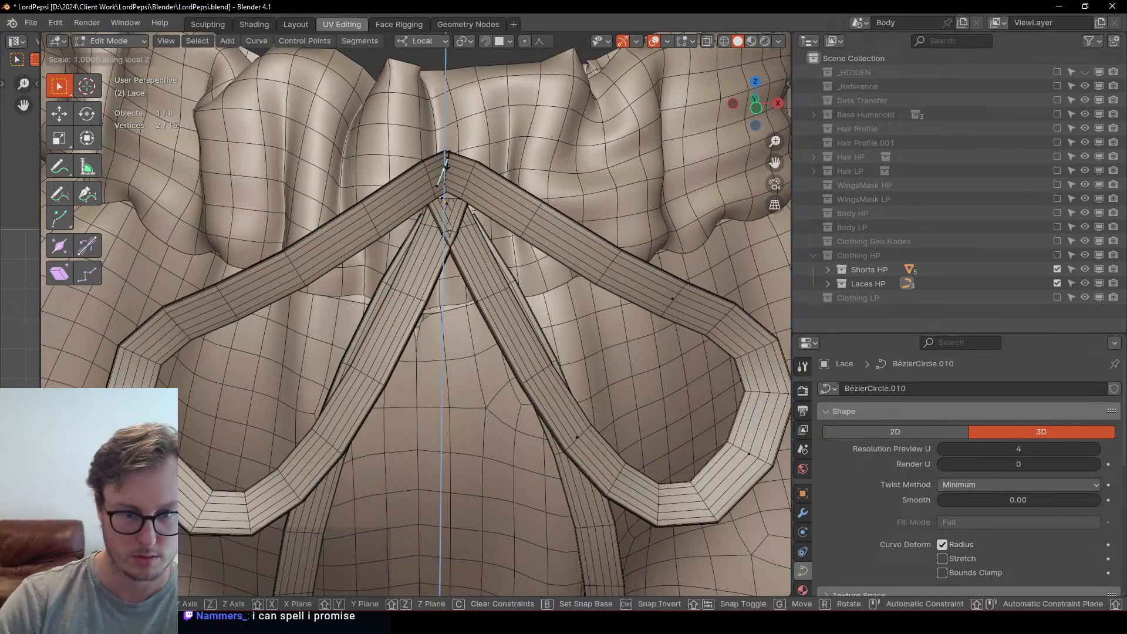
pyautogui.press('s')
pyautogui.press('z')
pyautogui.press('0')
pyautogui.click(448, 160)
pyautogui.press('Tab')
pyautogui.scroll(-5, 451, 165)
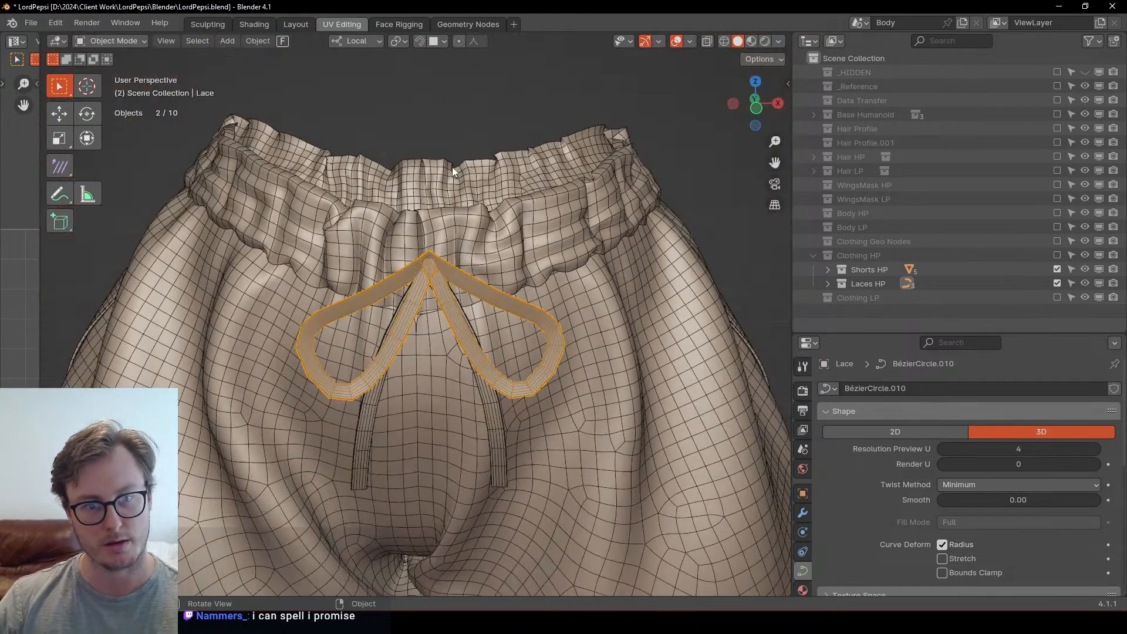
# Step: Shift one of the curve points at the bow's peak along local Y
pyautogui.scroll(5, 476, 218)
pyautogui.moveTo(451, 166); pyautogui.dragTo(385, 274, button='middle')
pyautogui.press('Tab')
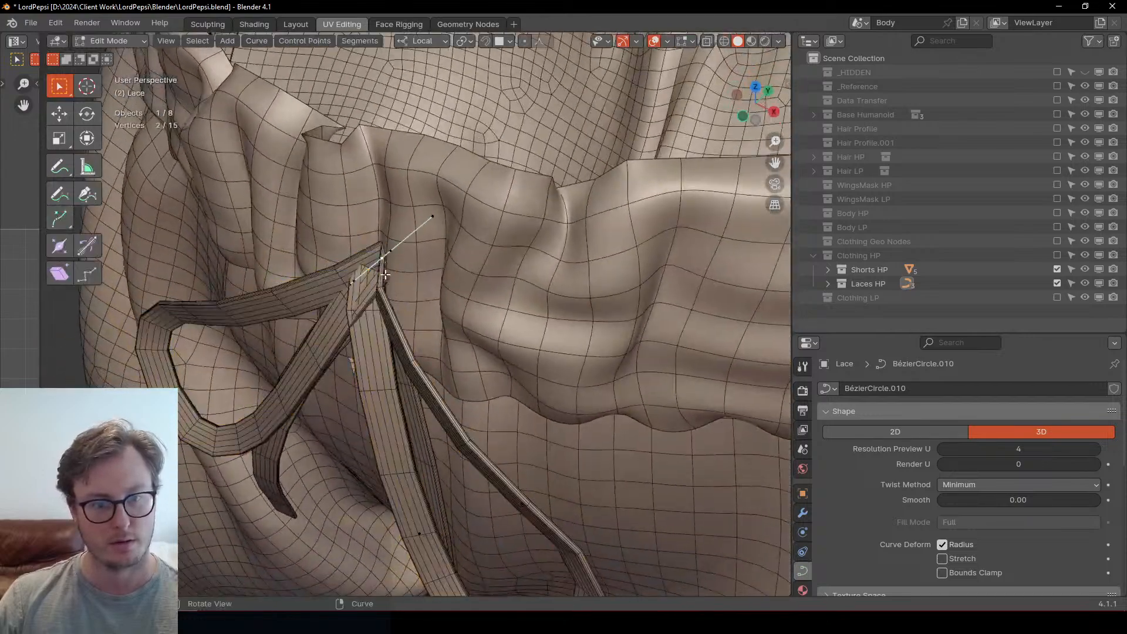
pyautogui.press('KP_Decimal')
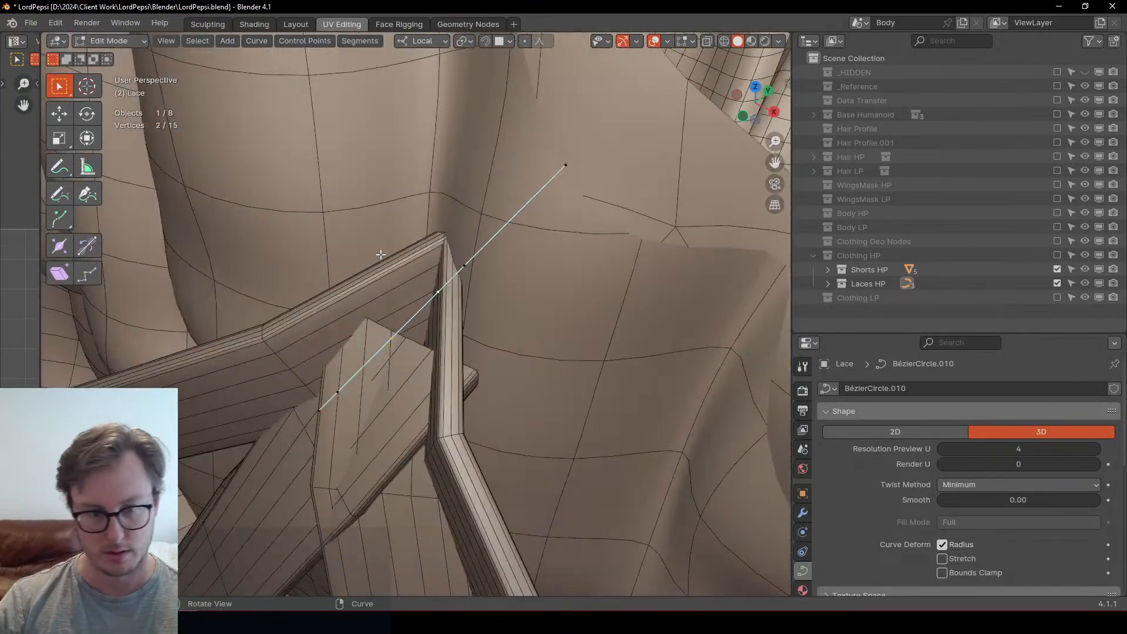
pyautogui.moveTo(391, 277); pyautogui.dragTo(433, 309, button='middle')
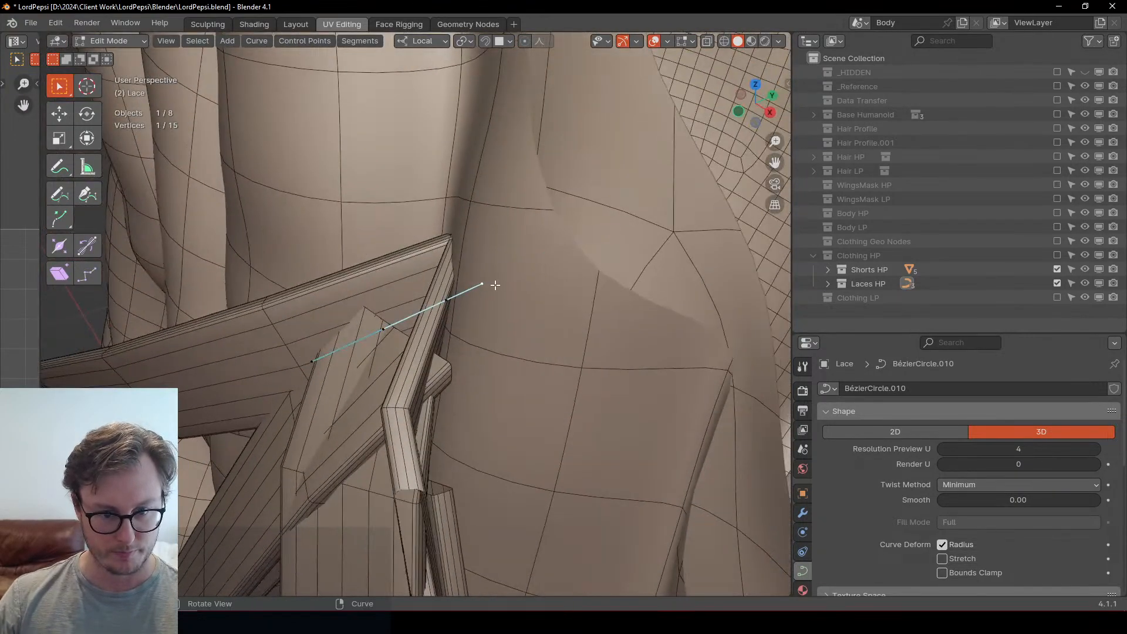
pyautogui.press('g')
pyautogui.press('y')
pyautogui.click(437, 288)
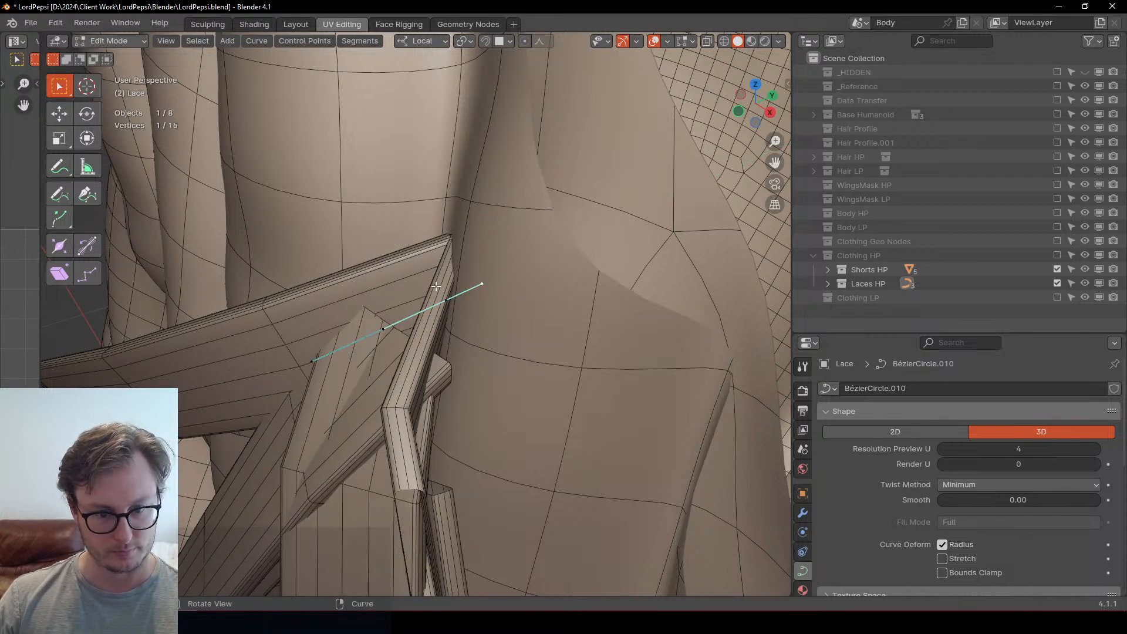
pyautogui.moveTo(414, 288); pyautogui.dragTo(413, 326, button='middle')
pyautogui.press('y')
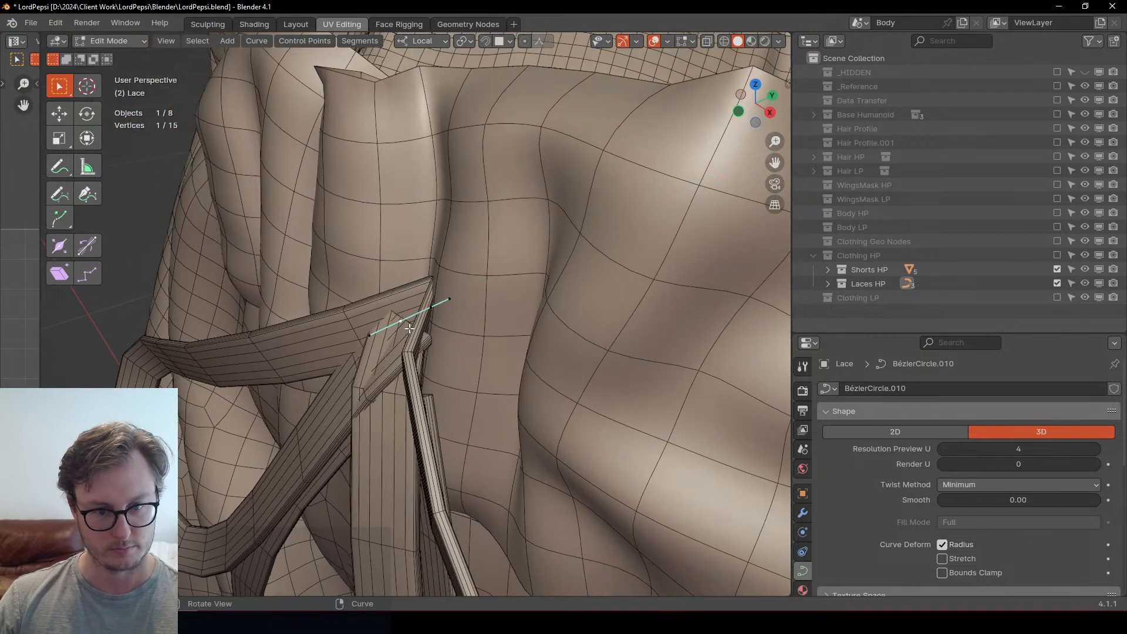
pyautogui.click(435, 312)
# Step: Adjust the bow's peak points further along local Y so the lace ends overlap, and return to Object Mode
pyautogui.press('a')
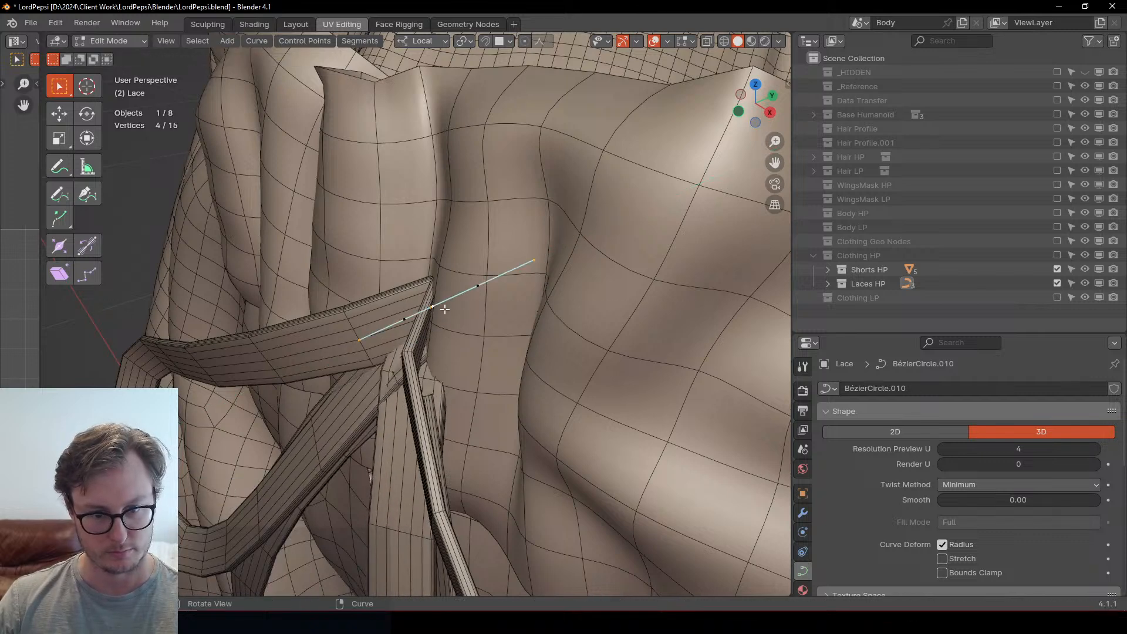
pyautogui.press('g')
pyautogui.press('y')
pyautogui.click(437, 323)
pyautogui.moveTo(415, 305); pyautogui.dragTo(433, 322)
pyautogui.press('g')
pyautogui.press('y')
pyautogui.click(437, 323)
pyautogui.moveTo(438, 323); pyautogui.dragTo(496, 291, button='middle')
pyautogui.scroll(-4, 477, 323)
pyautogui.press('Tab')
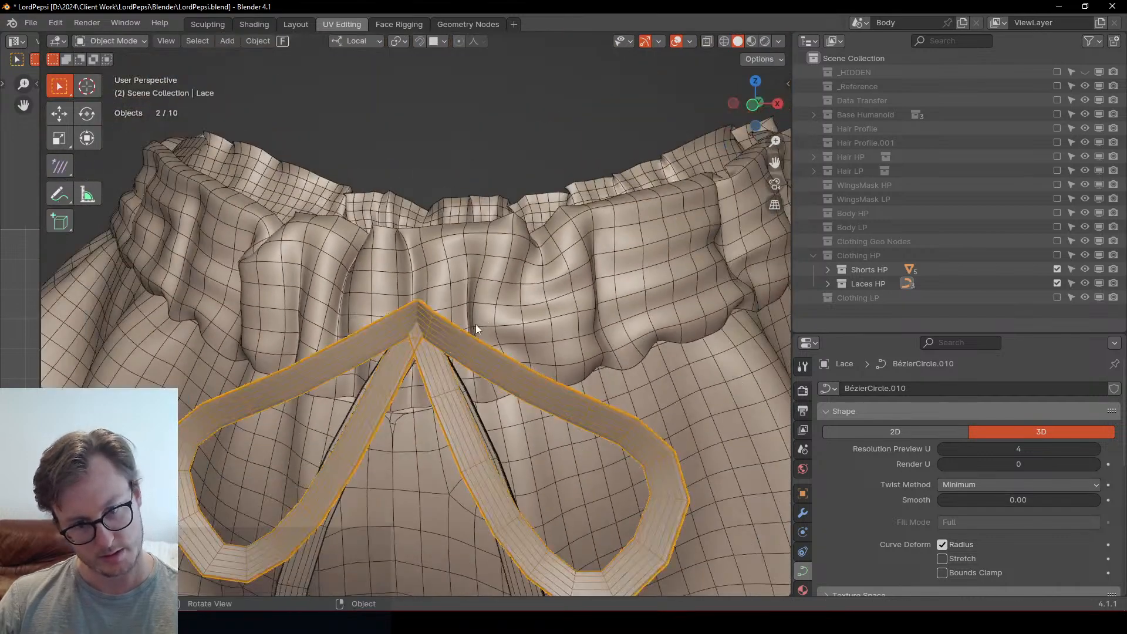
pyautogui.moveTo(476, 329); pyautogui.dragTo(623, 373, button='middle')
pyautogui.scroll(-5, 624, 373)
pyautogui.hotkey('ctrl', 'a')
pyautogui.press('Escape')
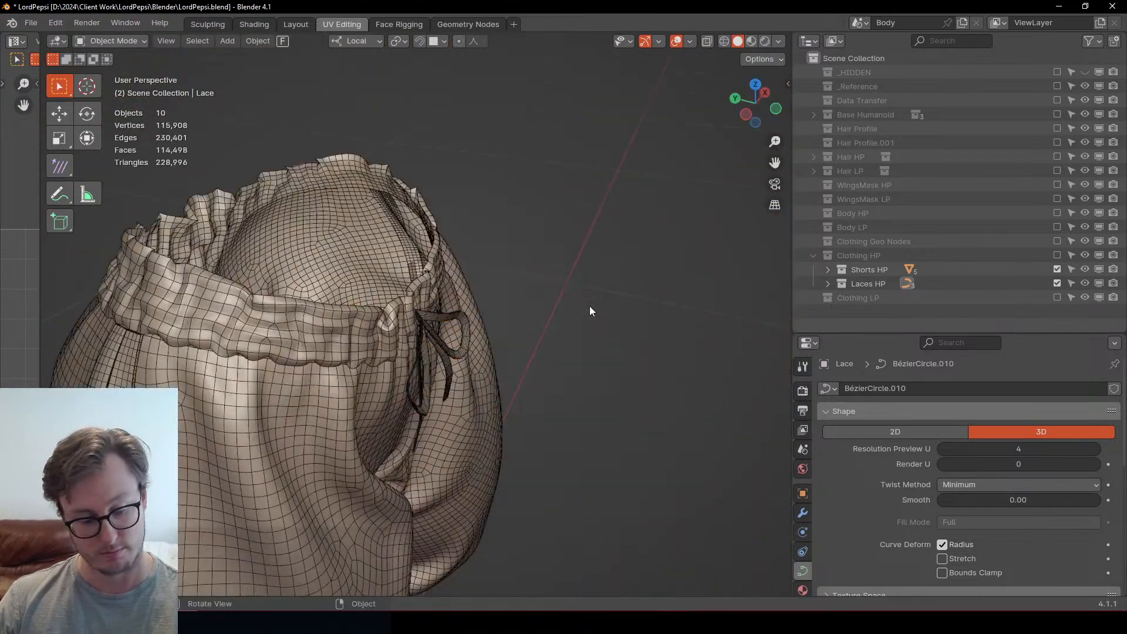
pyautogui.hotkey('ctrl', 'a')
pyautogui.press('d')
# Step: Add a cube, scale it to 0.1, and raise it along Z to the waistband in front view
pyautogui.hotkey('shift', 'a')
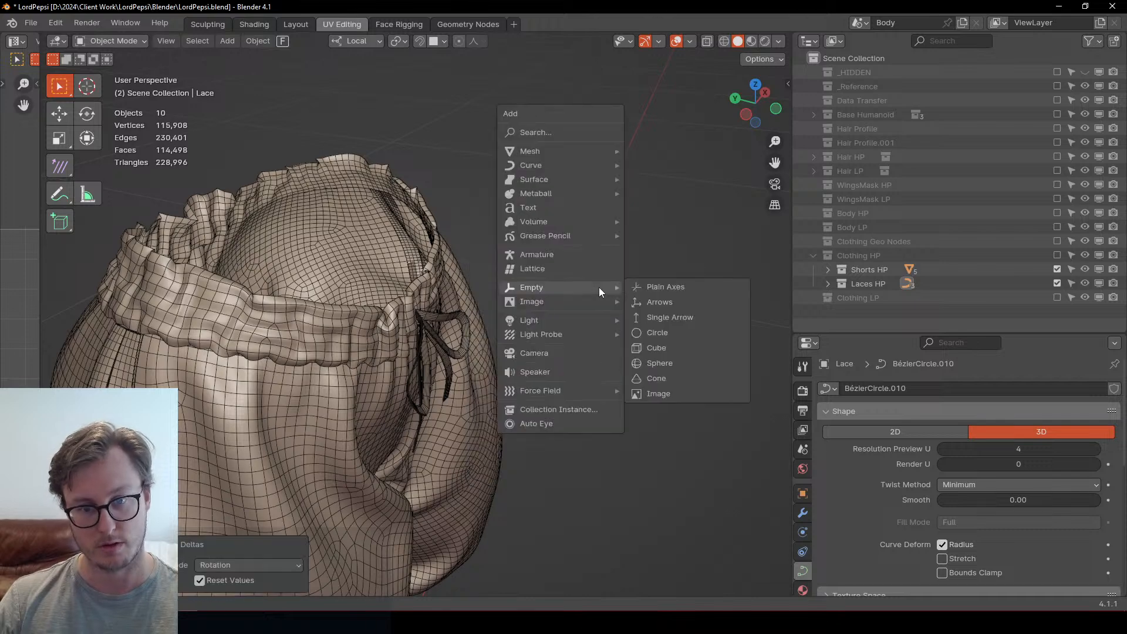
pyautogui.moveTo(563, 150)
pyautogui.click(657, 164)
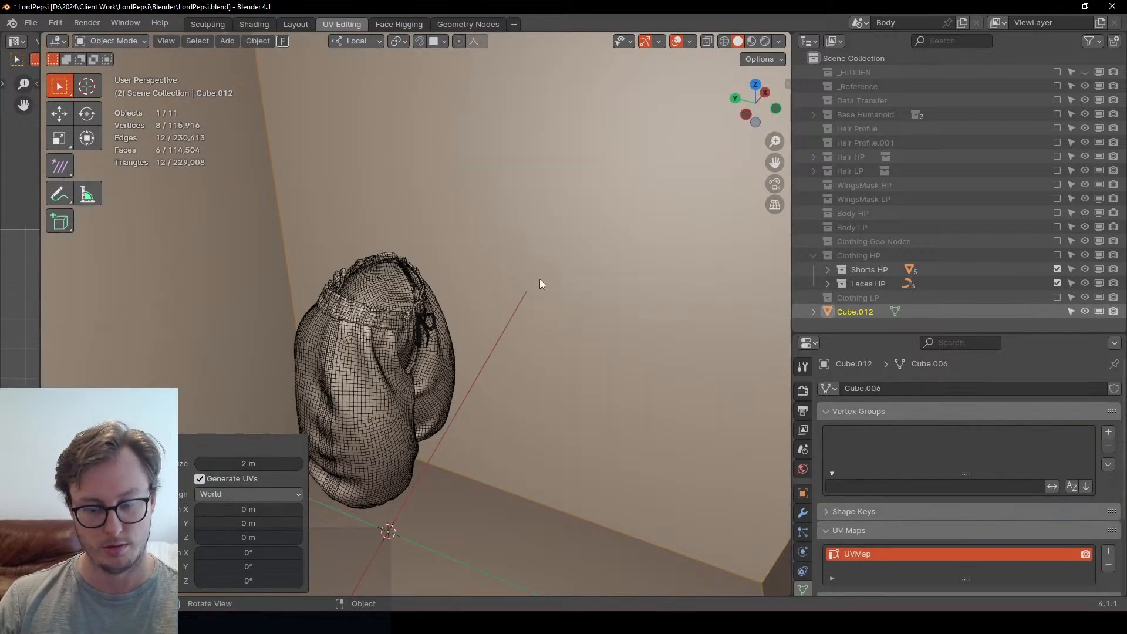
pyautogui.write('s.1')
pyautogui.press('Return')
pyautogui.press('KP_1')
pyautogui.press('g')
pyautogui.press('z')
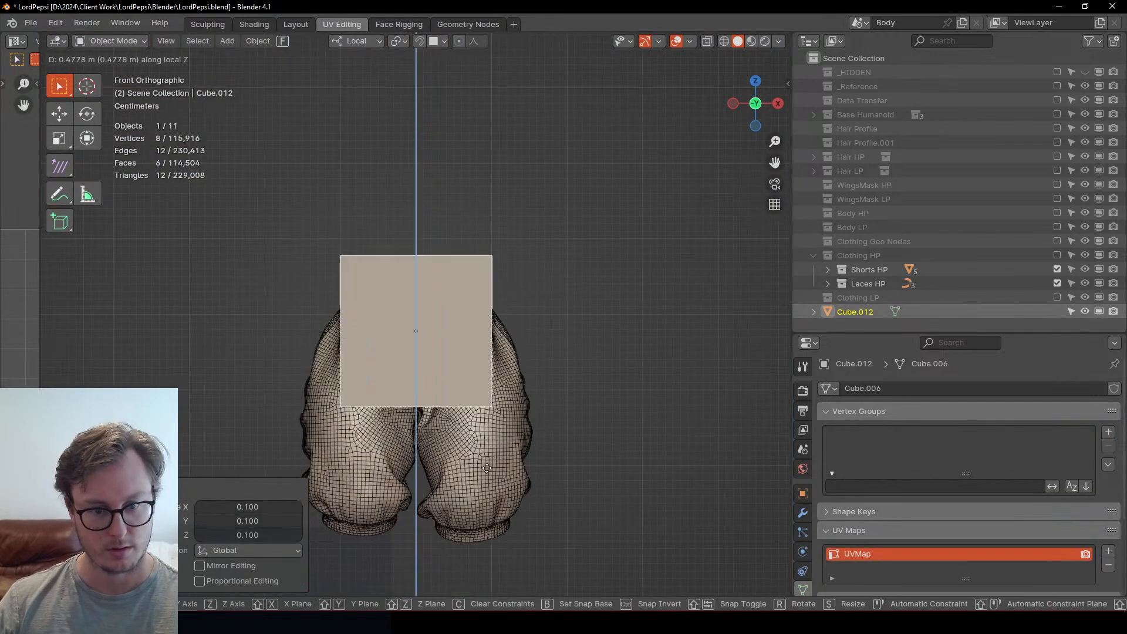
pyautogui.click(449, 461)
# Step: Scale the cube by 0.332 and move it about -0.046 m along local Y toward the front of the shorts
pyautogui.scroll(5, 481, 348)
pyautogui.press('s')
pyautogui.click(467, 298)
pyautogui.scroll(5, 466, 297)
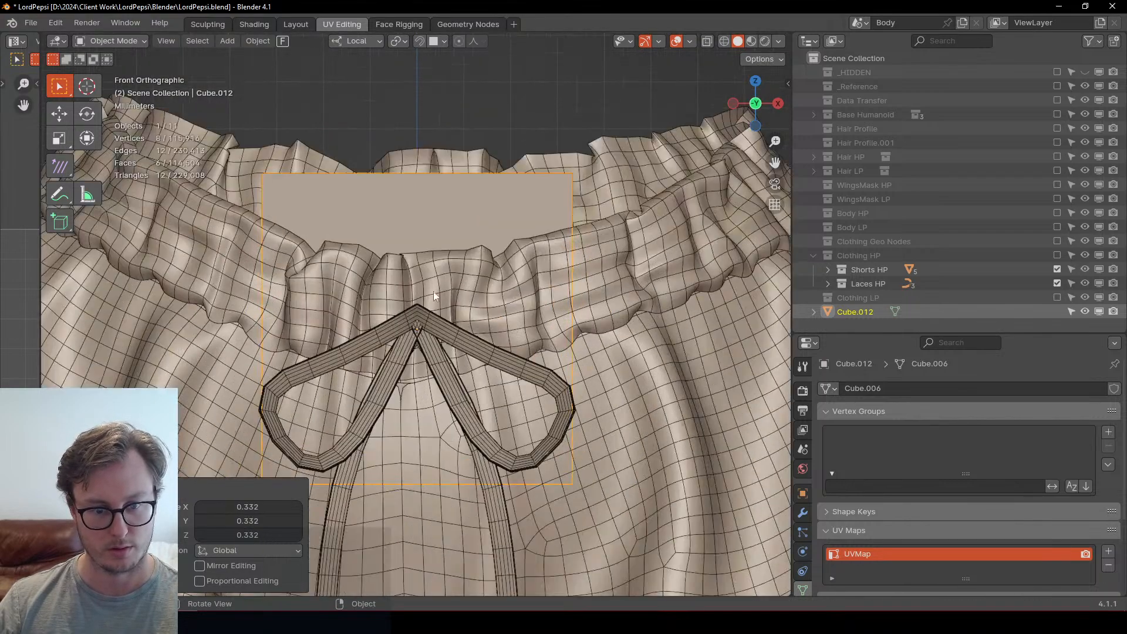
pyautogui.moveTo(466, 299); pyautogui.dragTo(500, 405, button='middle')
pyautogui.press('g')
pyautogui.press('y')
pyautogui.click(594, 85)
# Step: Shrink the cube, move it along local Y toward the bow, and scale it again by 0.495
pyautogui.scroll(-5, 446, 294)
pyautogui.press('s')
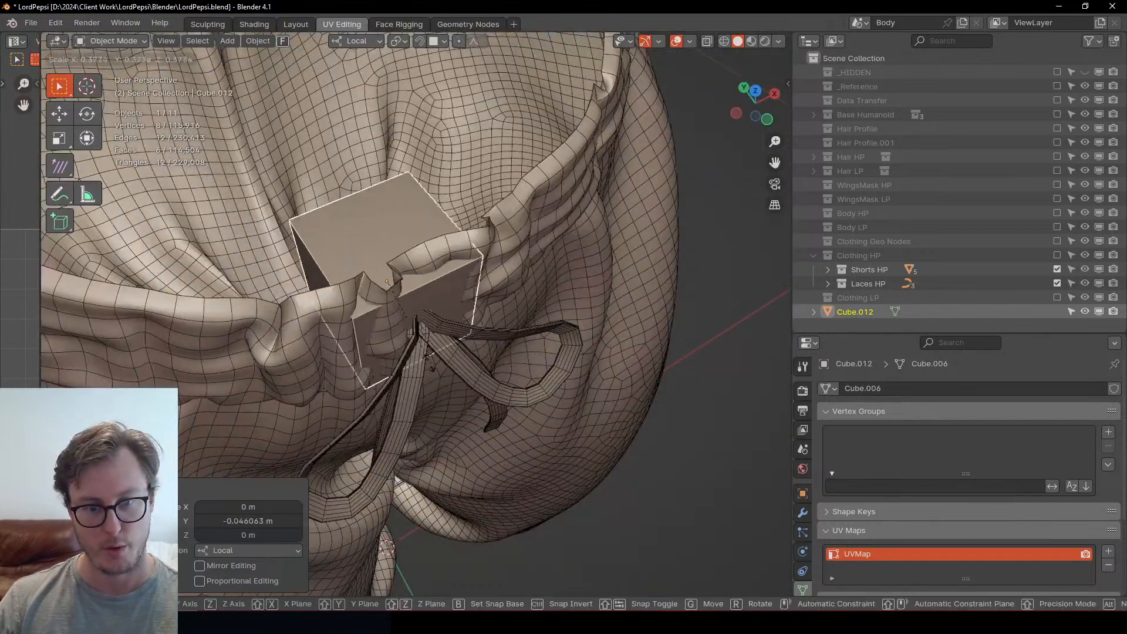
pyautogui.click(422, 337)
pyautogui.press('g')
pyautogui.press('y')
pyautogui.click(483, 414)
pyautogui.press('s')
pyautogui.click(502, 328)
pyautogui.scroll(4, 480, 340)
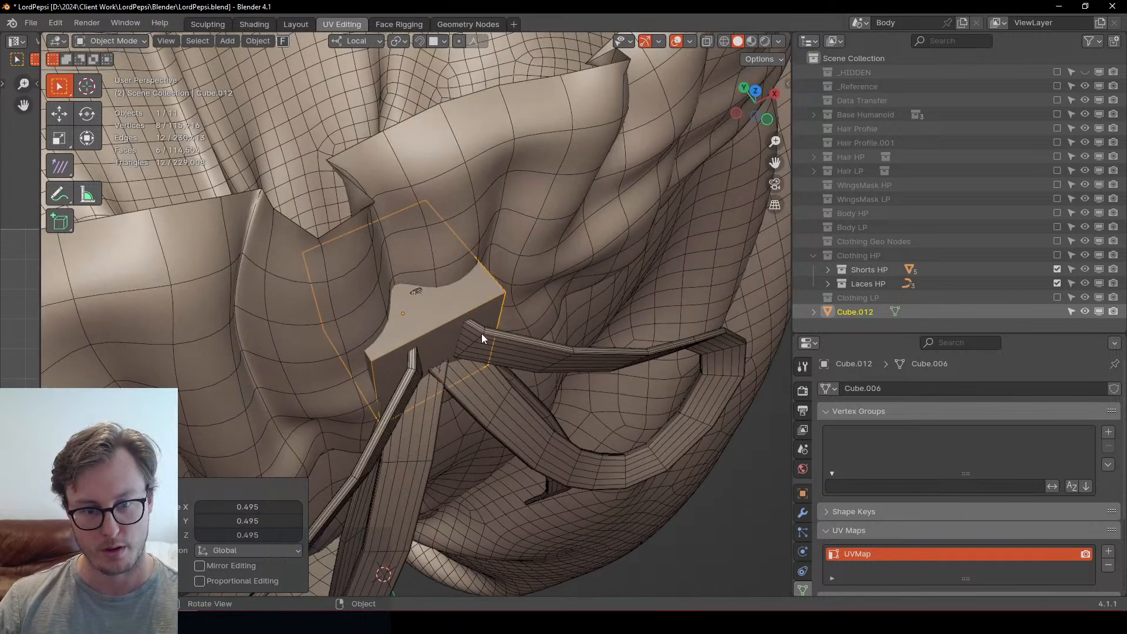
# Step: Shrink the cube to knot size and move it along local Y into the bow's peak
pyautogui.press('s')
pyautogui.click(493, 316)
pyautogui.press('g')
pyautogui.press('y')
pyautogui.click(505, 421)
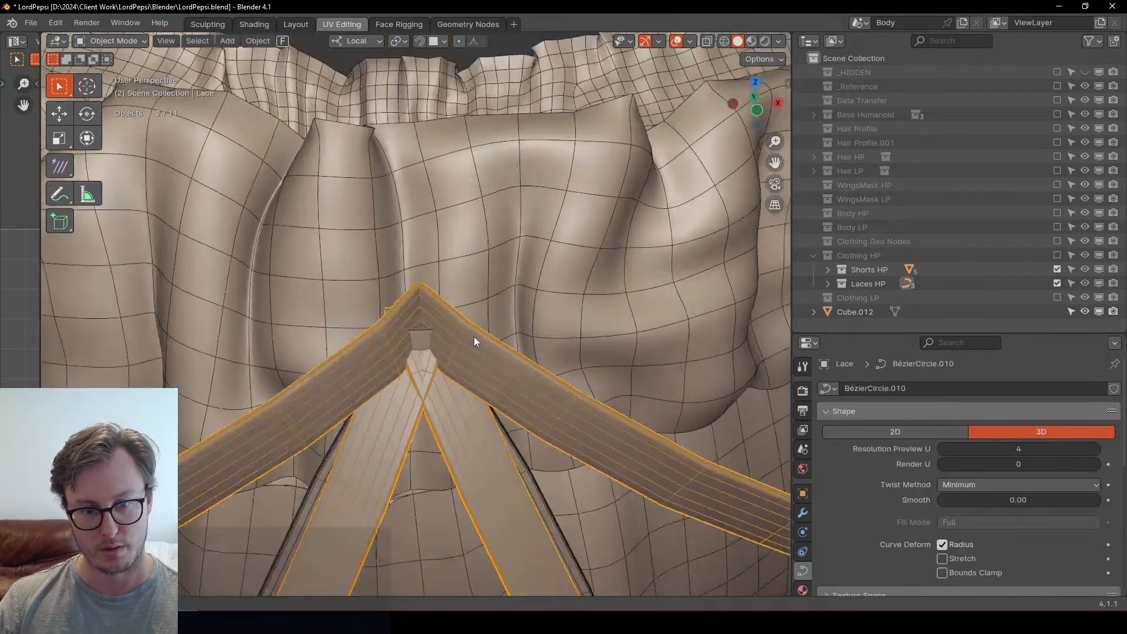
# Step: Move the bow loop's upper peak point and lower centre point sideways along local X, the lower one by 0.000685 m
pyautogui.press('Tab')
pyautogui.press('g')
pyautogui.press('x')
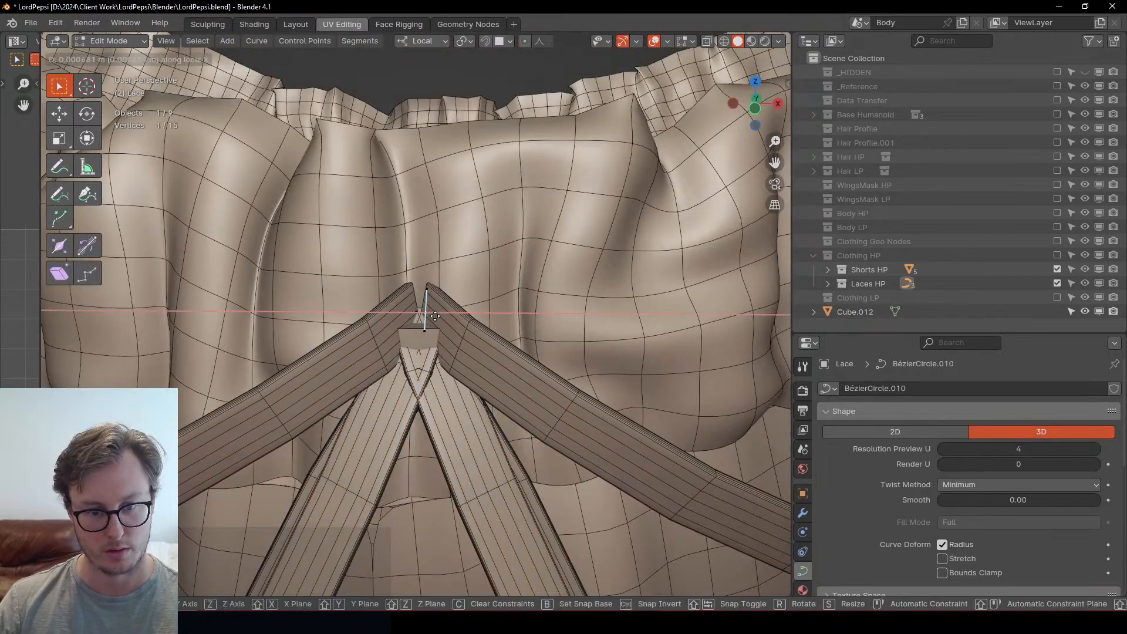
pyautogui.click(429, 368)
pyautogui.press('a')
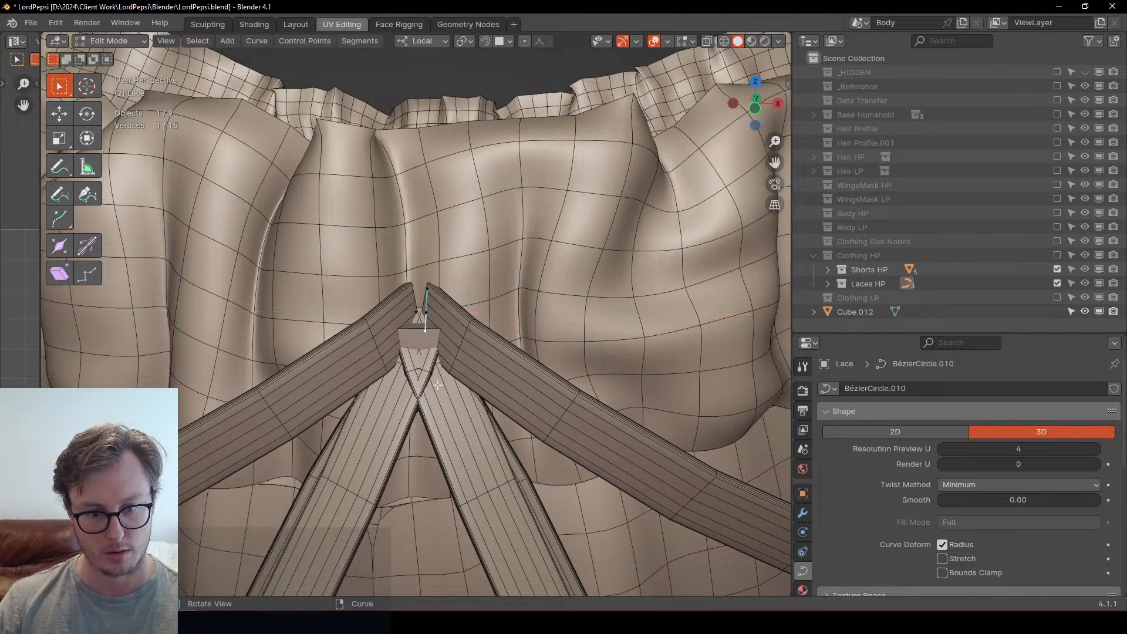
pyautogui.press('g')
pyautogui.press('x')
pyautogui.click(426, 311)
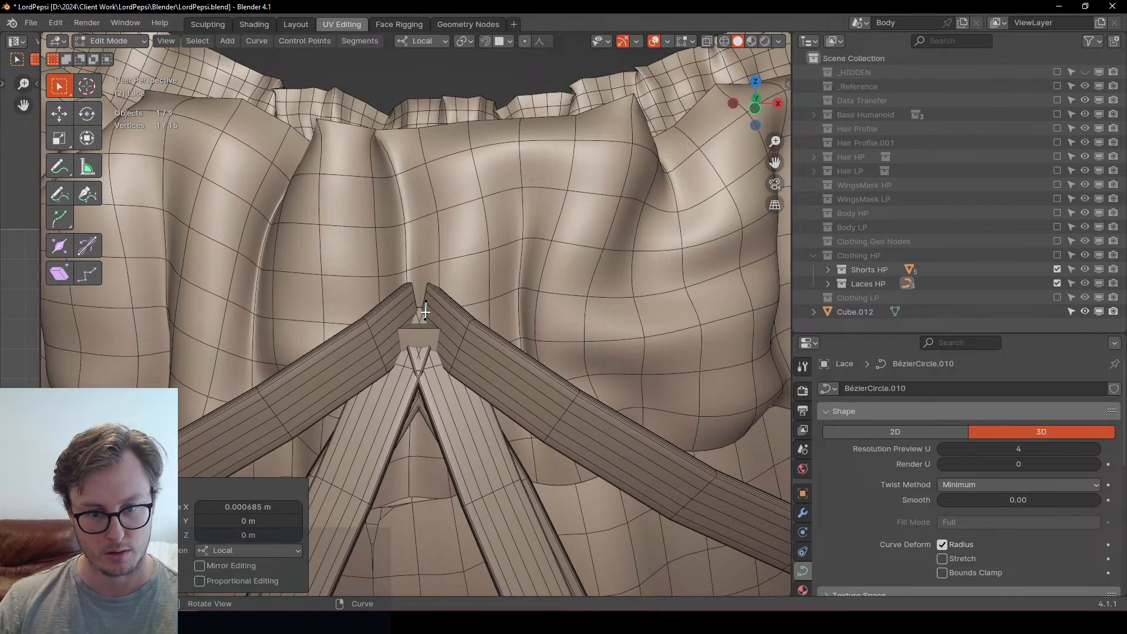
# Step: Move both centre points of the bow loop together about 0.0016 m outward and downward, away from the bow's centre
pyautogui.keyDown('shift'); pyautogui.click(426, 312); pyautogui.keyUp('shift')
pyautogui.press('g')
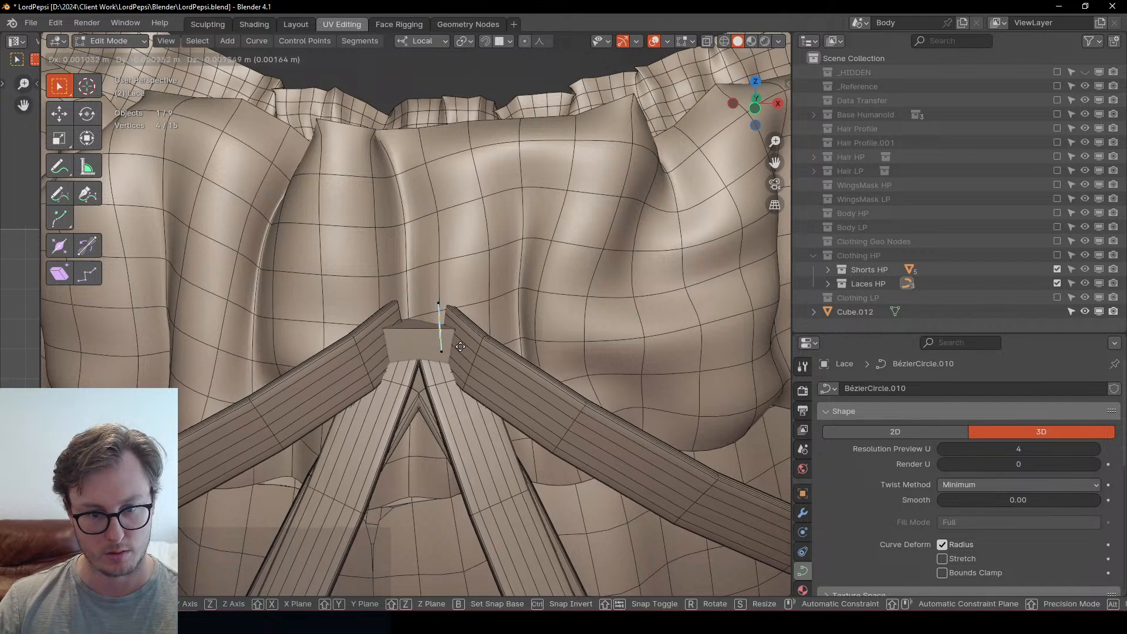
pyautogui.click(461, 352)
pyautogui.press('Tab')
# Step: Stretch the knot cube's whole mesh along local Z by 2.342 in Edit Mode
pyautogui.click(437, 347)
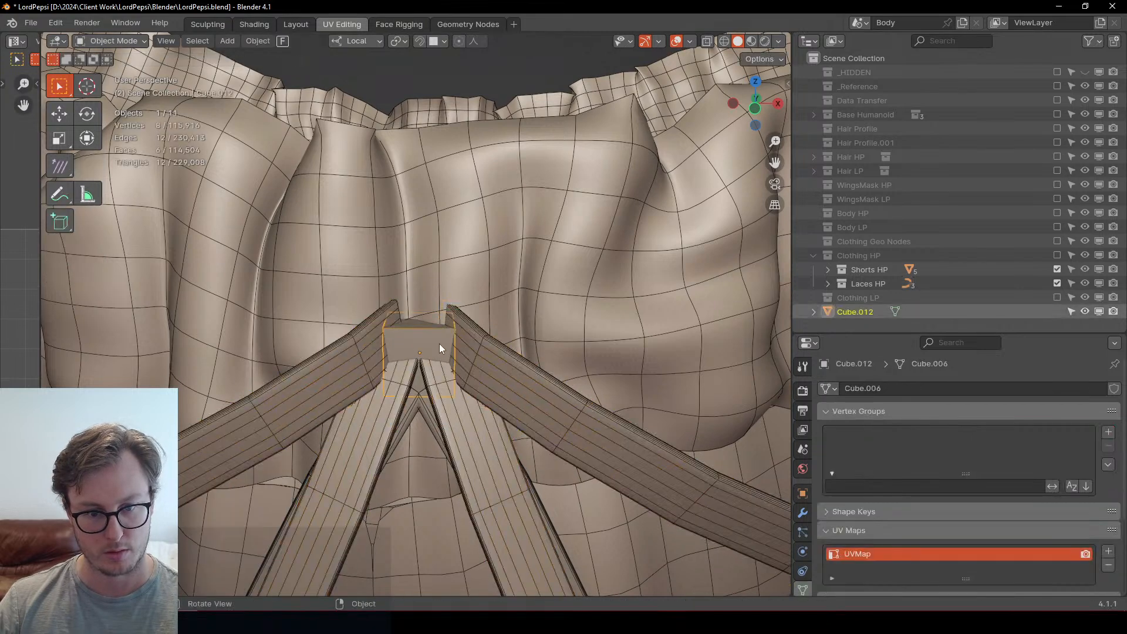
pyautogui.press('Tab')
pyautogui.press('s')
pyautogui.press('z')
pyautogui.click(425, 231)
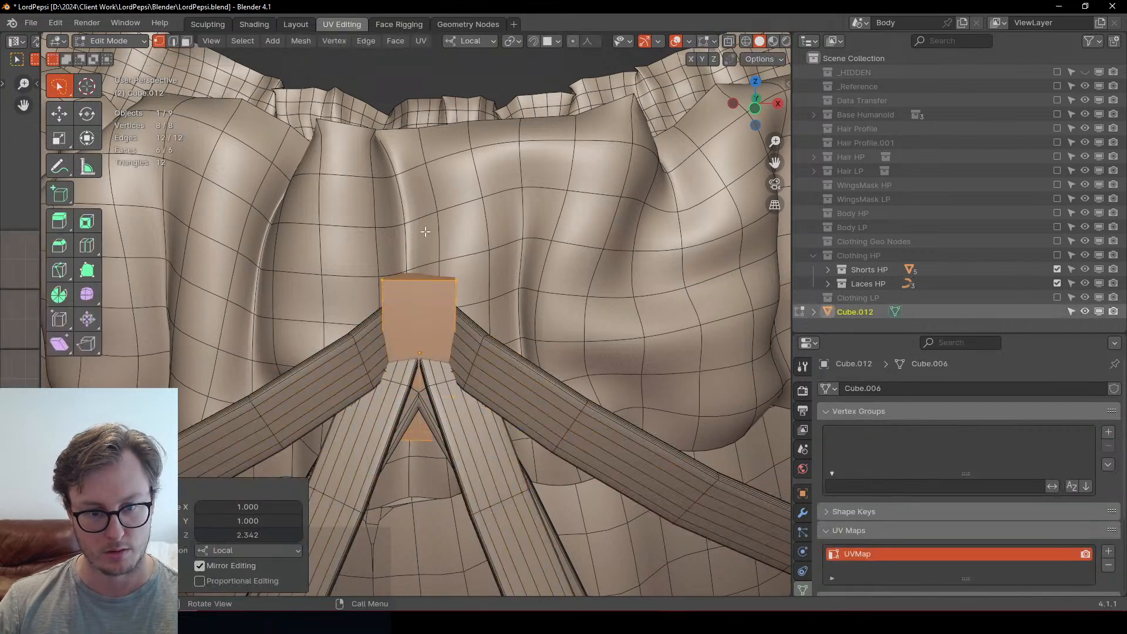
pyautogui.moveTo(425, 232); pyautogui.dragTo(475, 356, button='middle')
pyautogui.press('Tab')
# Step: Move the bow loop's lower centre point -0.00043 m along local Z and set its tilt to 187°
pyautogui.click(494, 401)
pyautogui.moveTo(494, 400); pyautogui.dragTo(454, 360, button='middle')
pyautogui.press('Tab')
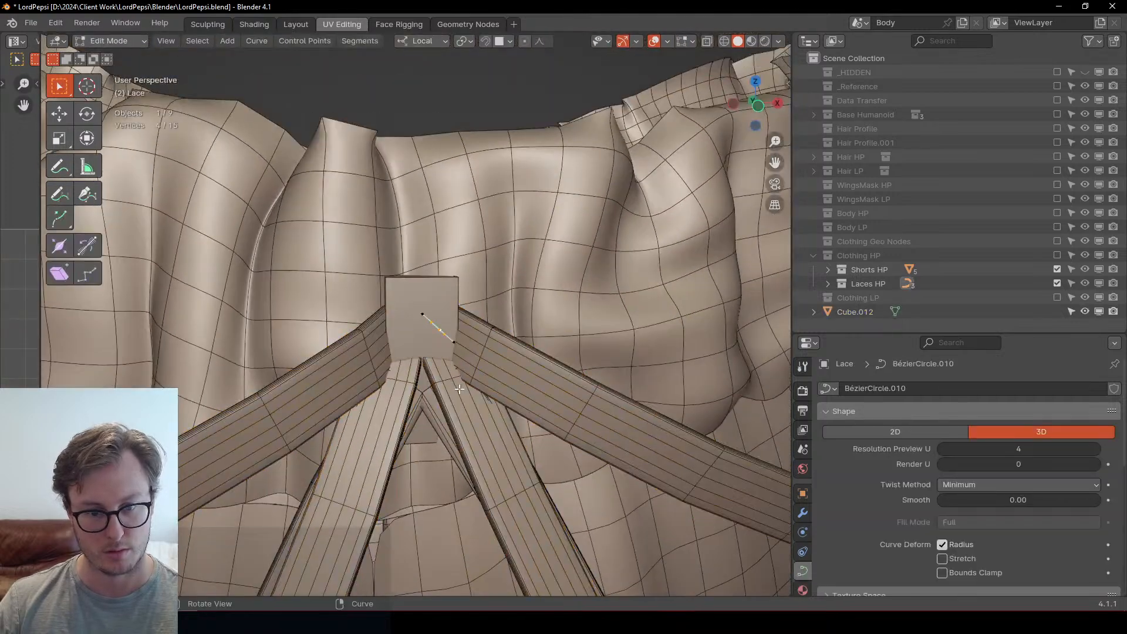
pyautogui.moveTo(524, 399); pyautogui.dragTo(423, 349, button='middle')
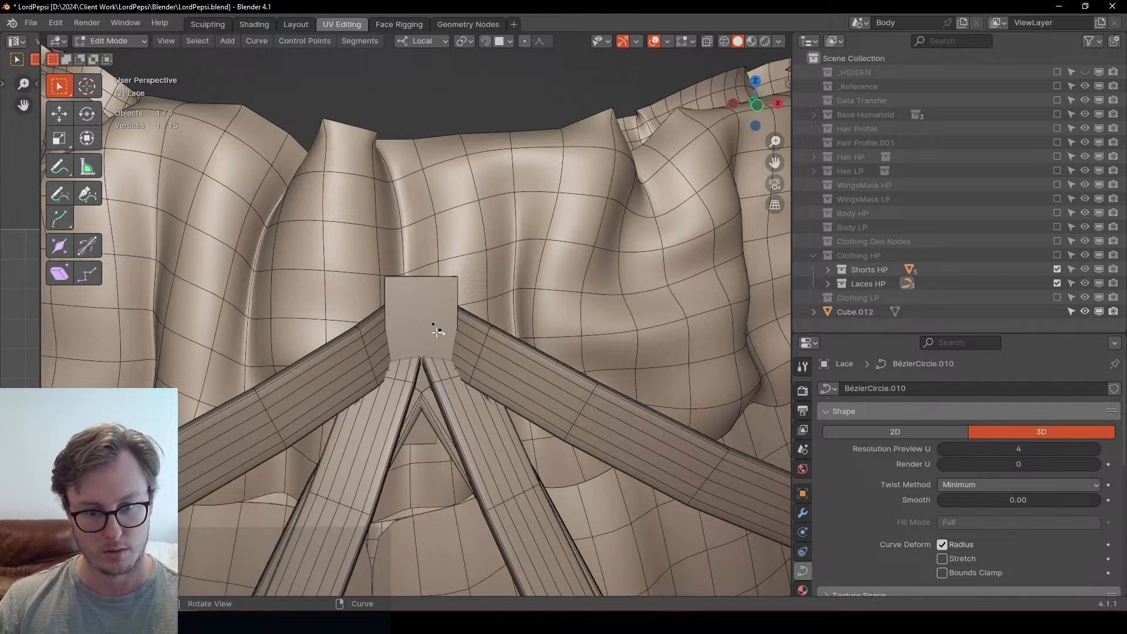
pyautogui.press('g')
pyautogui.click(441, 360)
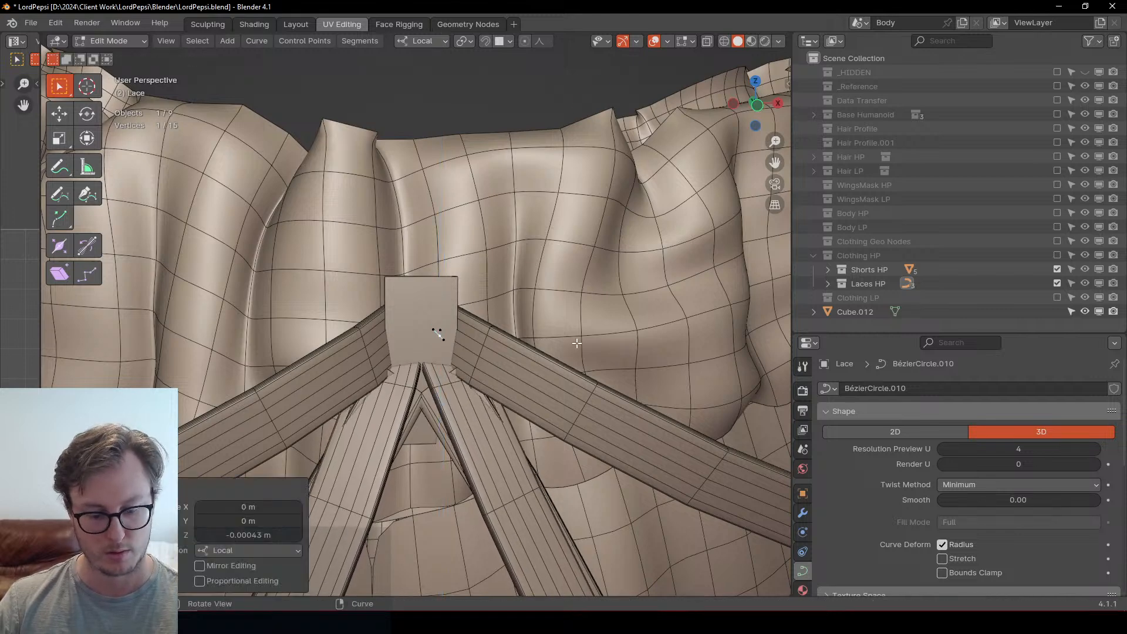
pyautogui.press('n')
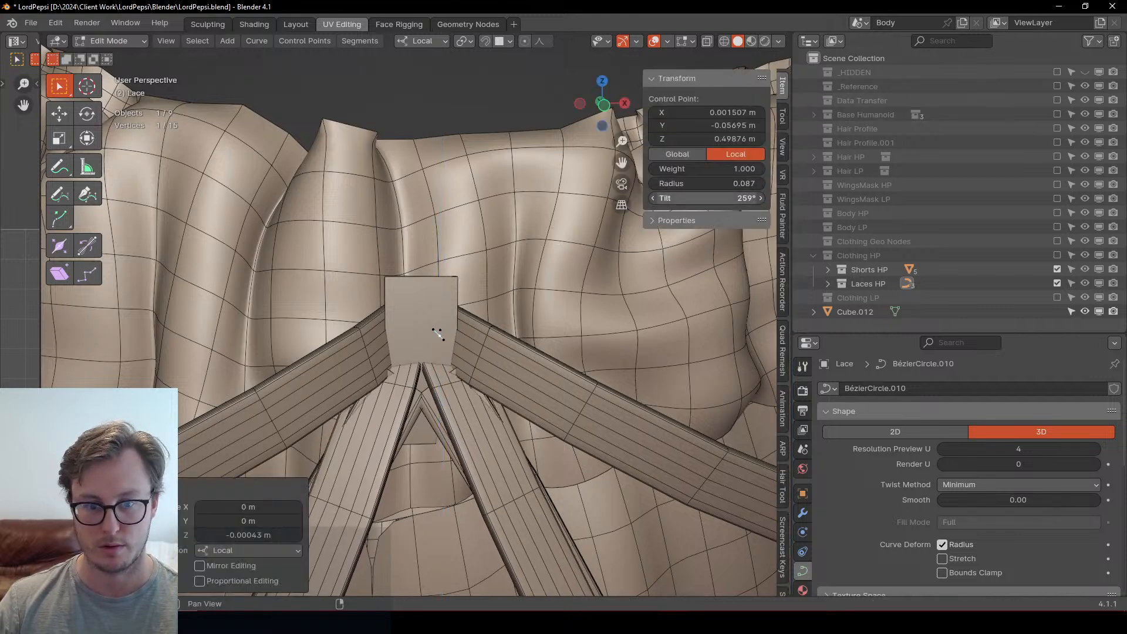
pyautogui.moveTo(706, 198); pyautogui.dragTo(669, 198)
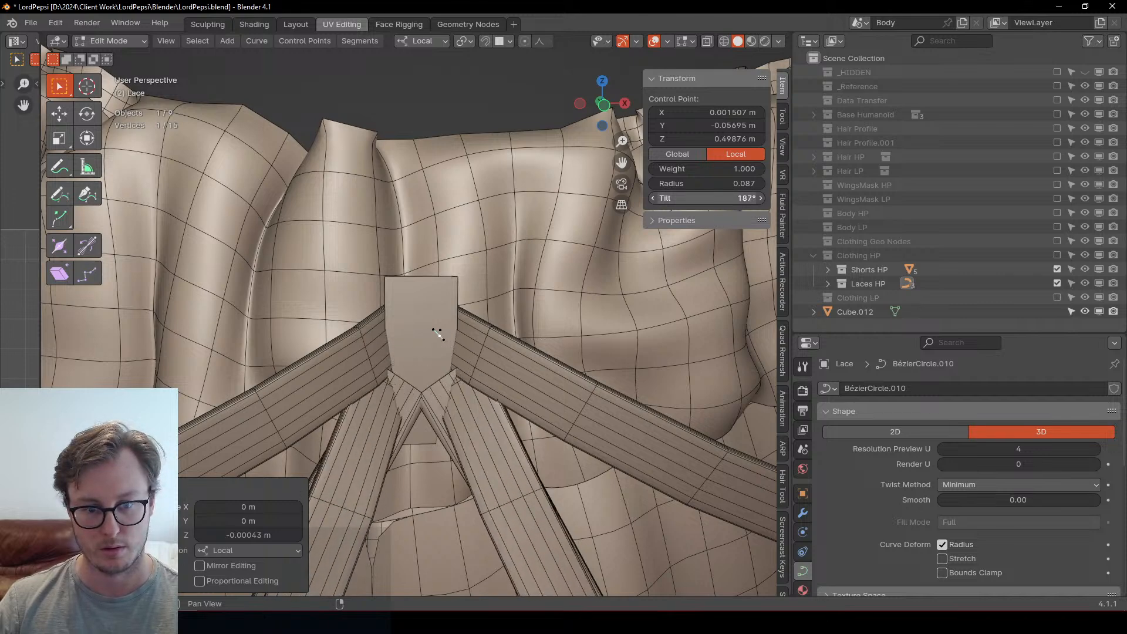
pyautogui.moveTo(421, 386); pyautogui.dragTo(406, 373, button='middle')
pyautogui.press('Tab')
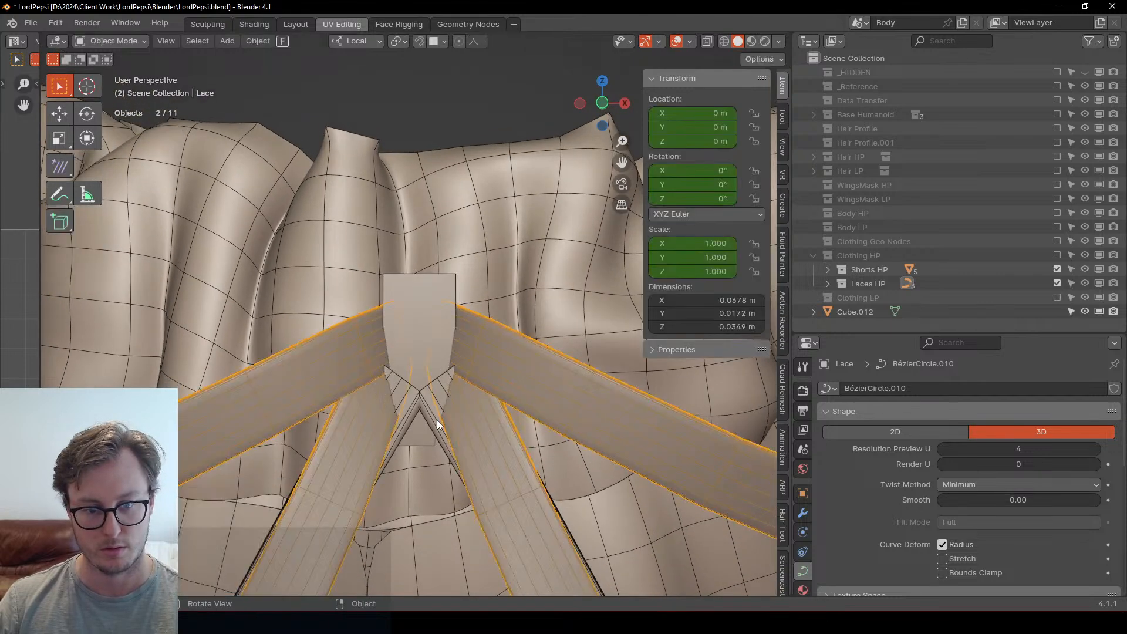
# Step: Set the hanging lace's top point tilt to 280° and move the point to about X 0.00175, Y -0.05784, Z 0.49723 m
pyautogui.click(435, 425)
pyautogui.press('Tab')
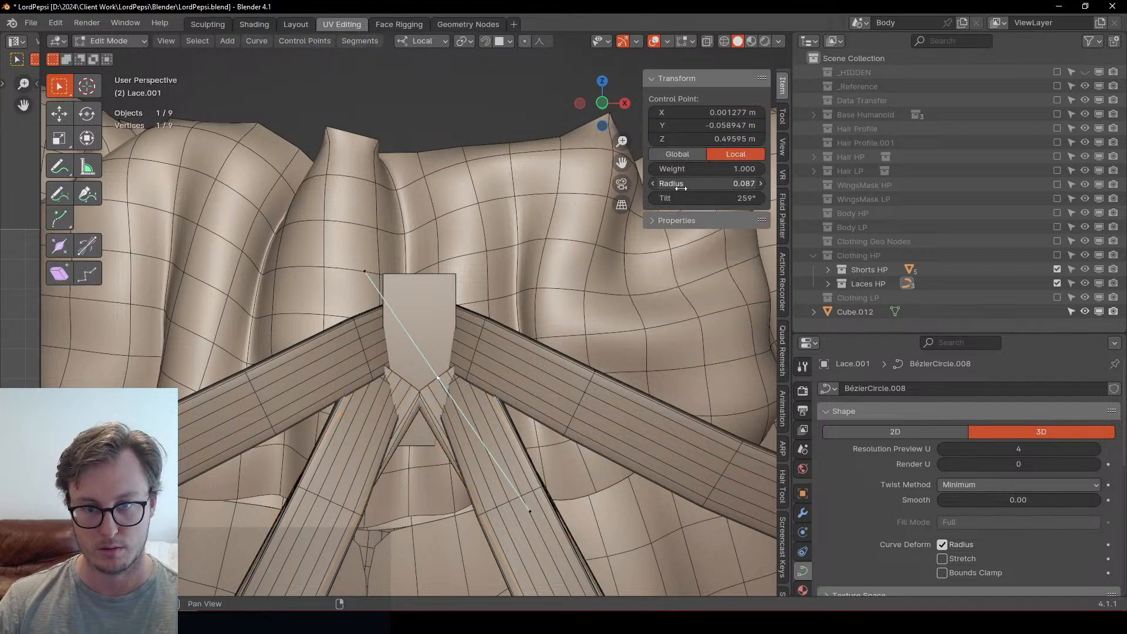
pyautogui.moveTo(707, 198); pyautogui.dragTo(728, 198)
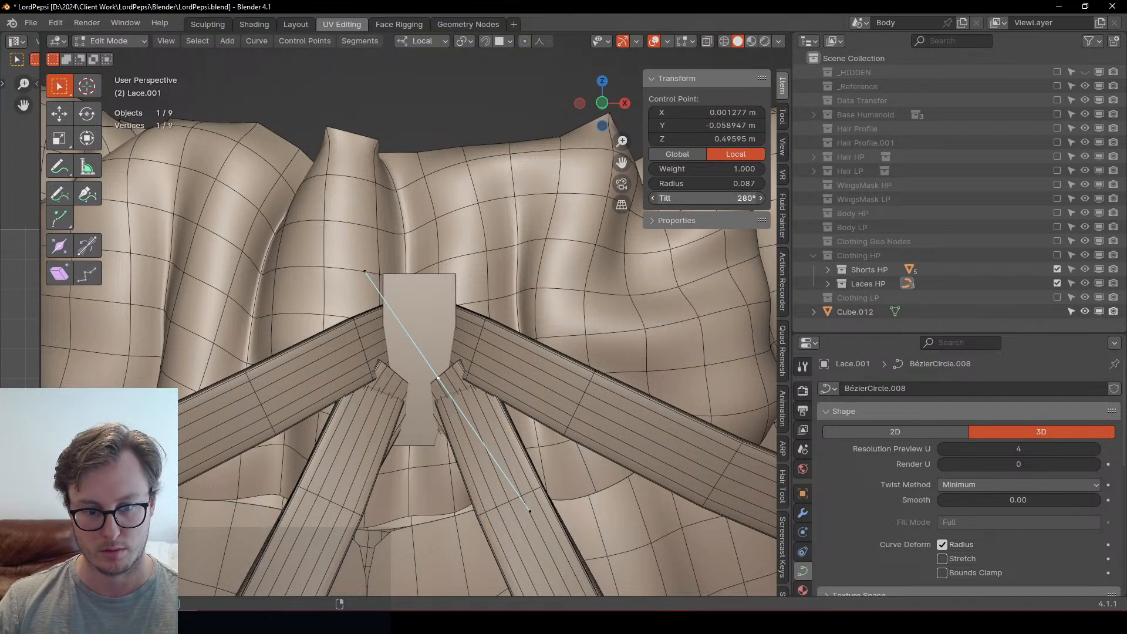
pyautogui.moveTo(379, 329); pyautogui.dragTo(340, 334, button='middle')
pyautogui.moveTo(441, 385); pyautogui.dragTo(586, 372, button='middle')
pyautogui.press('g')
pyautogui.click(400, 391)
# Step: Rotate the hanging lace's top point from the side and front views, and scale its handles so the strap flows out of the knot
pyautogui.scroll(-3, 491, 378)
pyautogui.press('r')
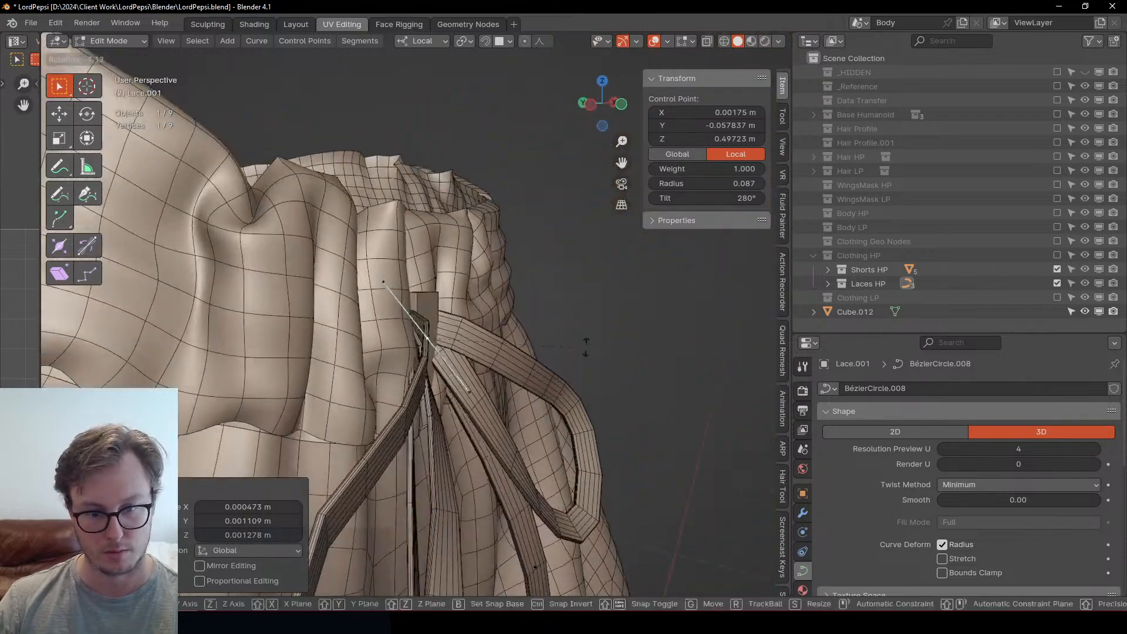
pyautogui.click(578, 330)
pyautogui.moveTo(577, 330); pyautogui.dragTo(593, 361, button='middle')
pyautogui.press('r')
pyautogui.click(573, 319)
pyautogui.press('s')
pyautogui.moveTo(573, 319); pyautogui.dragTo(485, 342, button='middle')
pyautogui.click(573, 357)
pyautogui.press('Tab')
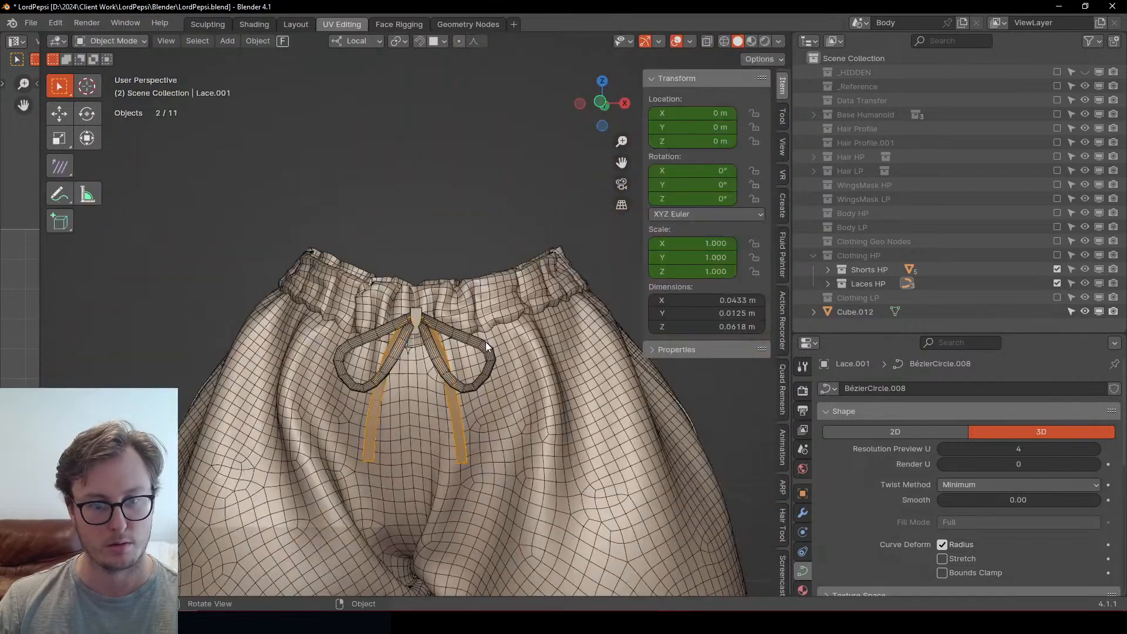
# Step: Shorten the knot cube along local Z to 0.00786 m tall and narrow it along local X by 0.624
pyautogui.scroll(6, 485, 342)
pyautogui.click(420, 315)
pyautogui.scroll(5, 421, 315)
pyautogui.press('s')
pyautogui.press('z')
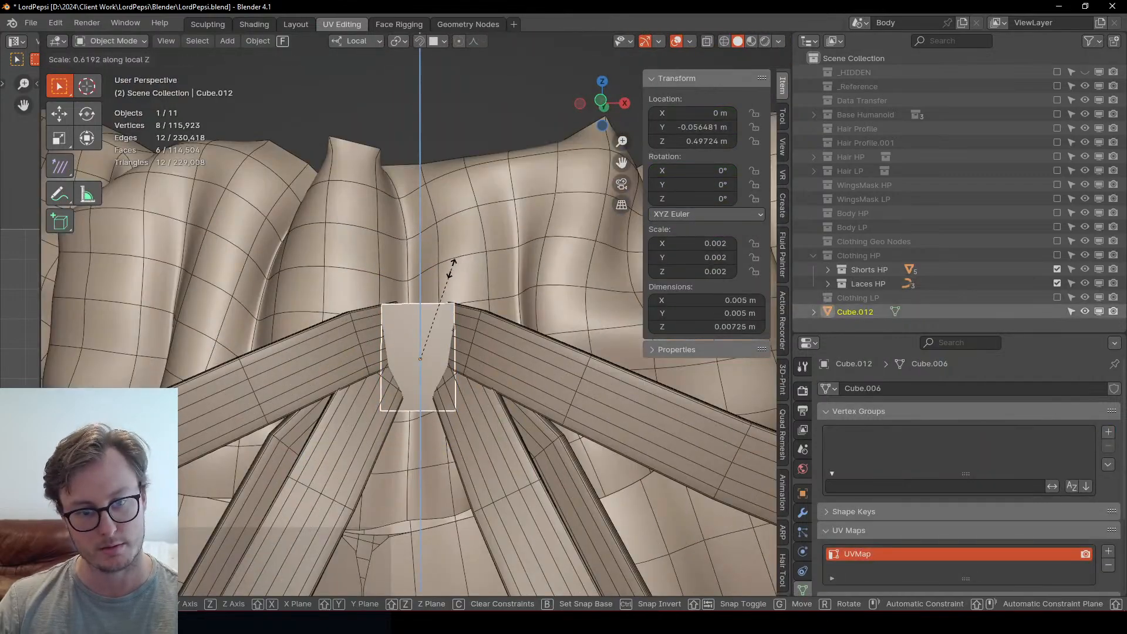
pyautogui.click(451, 281)
pyautogui.click(439, 245)
pyautogui.moveTo(483, 265); pyautogui.dragTo(523, 295, button='middle')
pyautogui.press('s')
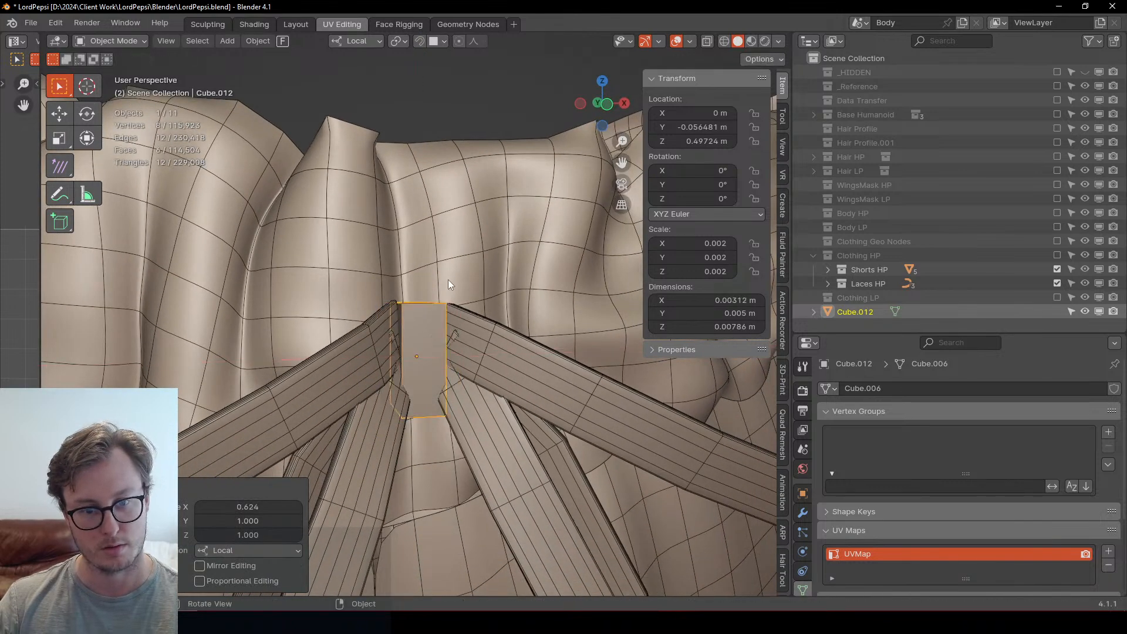
# Step: Raise the knot cube along local Z to 0.49846 m at the centre of the bow
pyautogui.press('g')
pyautogui.press('z')
pyautogui.press('x')
pyautogui.click(470, 265)
pyautogui.moveTo(470, 266); pyautogui.dragTo(491, 302, button='middle')
pyautogui.hotkey('ctrl', 'z')
# Step: Add one centred horizontal loop cut around the knot cube in Edit Mode
pyautogui.press('Tab')
pyautogui.hotkey('ctrl', 'r')
pyautogui.click(449, 343)
pyautogui.rightClick(450, 344)
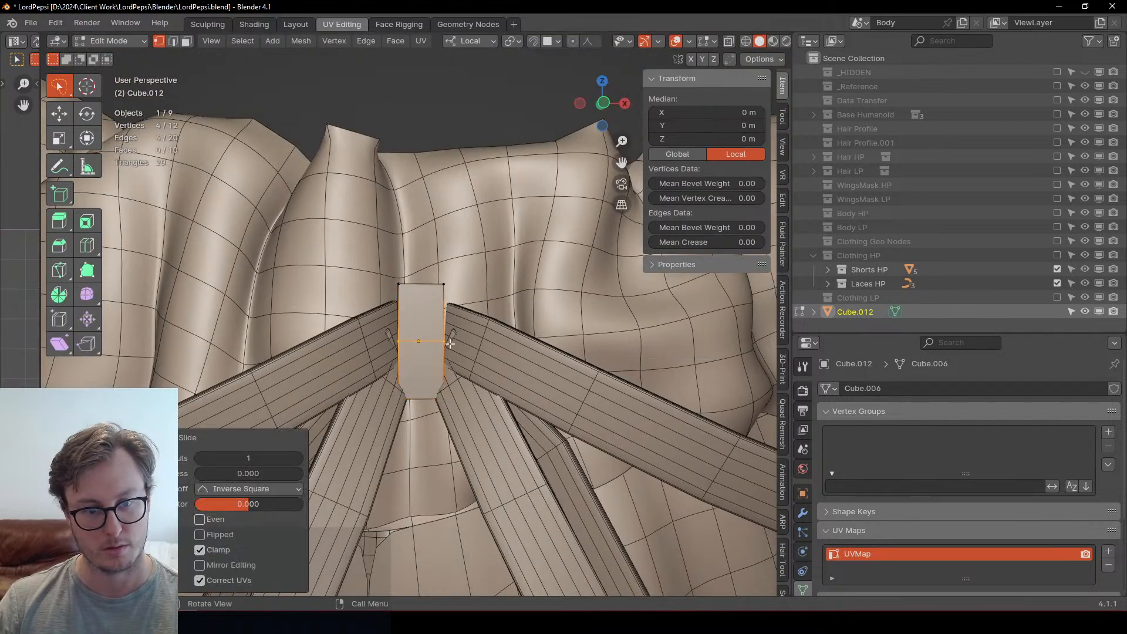
# Step: Select the knot's upper and middle vertex rows through the mesh and widen them along local X
pyautogui.click(537, 314)
pyautogui.hotkey('shift', 'z')
pyautogui.press('b')
pyautogui.moveTo(412, 254); pyautogui.dragTo(464, 321)
pyautogui.press('b')
pyautogui.moveTo(362, 261); pyautogui.dragTo(451, 318)
pyautogui.hotkey('shift', 'z')
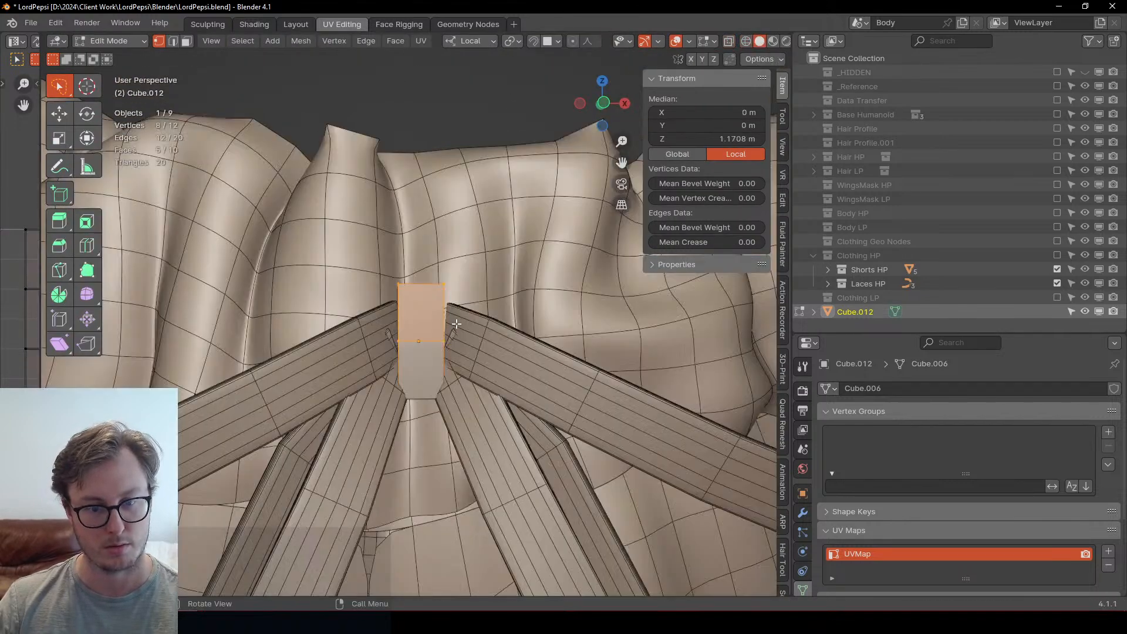
pyautogui.press('s')
pyautogui.press('x')
pyautogui.click(472, 317)
pyautogui.press('Tab')
# Step: Taper the knot by scaling its bottom vertices along local X by about 0.53
pyautogui.moveTo(437, 390); pyautogui.dragTo(433, 394, button='middle')
pyautogui.press('Tab')
pyautogui.hotkey('shift', 'z')
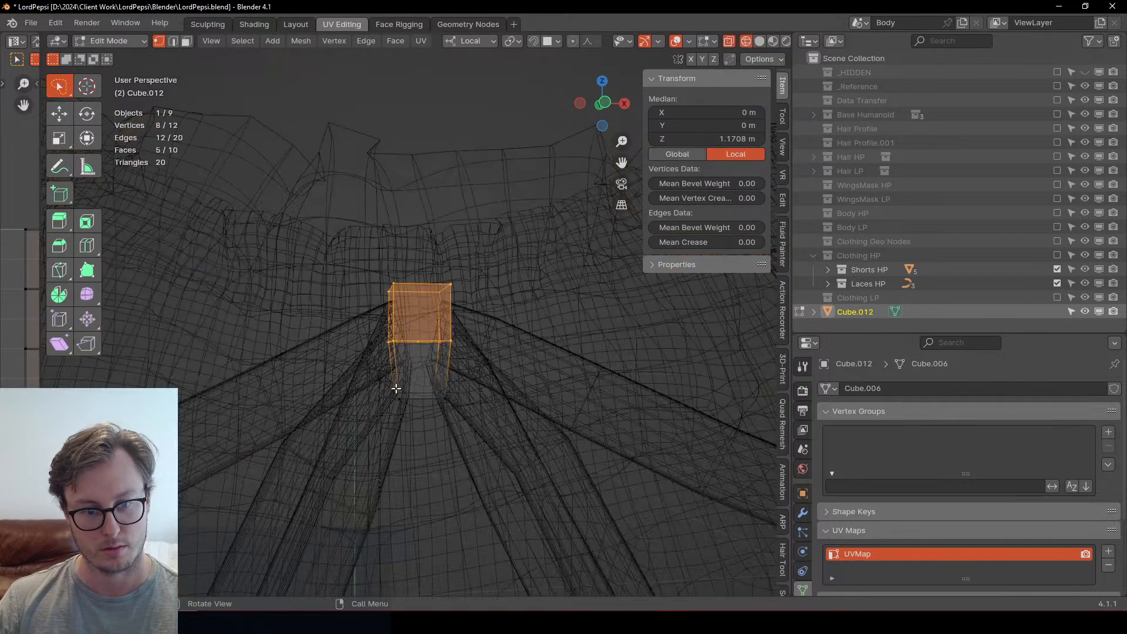
pyautogui.moveTo(381, 379); pyautogui.dragTo(510, 439)
pyautogui.hotkey('shift', 'z')
pyautogui.press('s')
pyautogui.press('x')
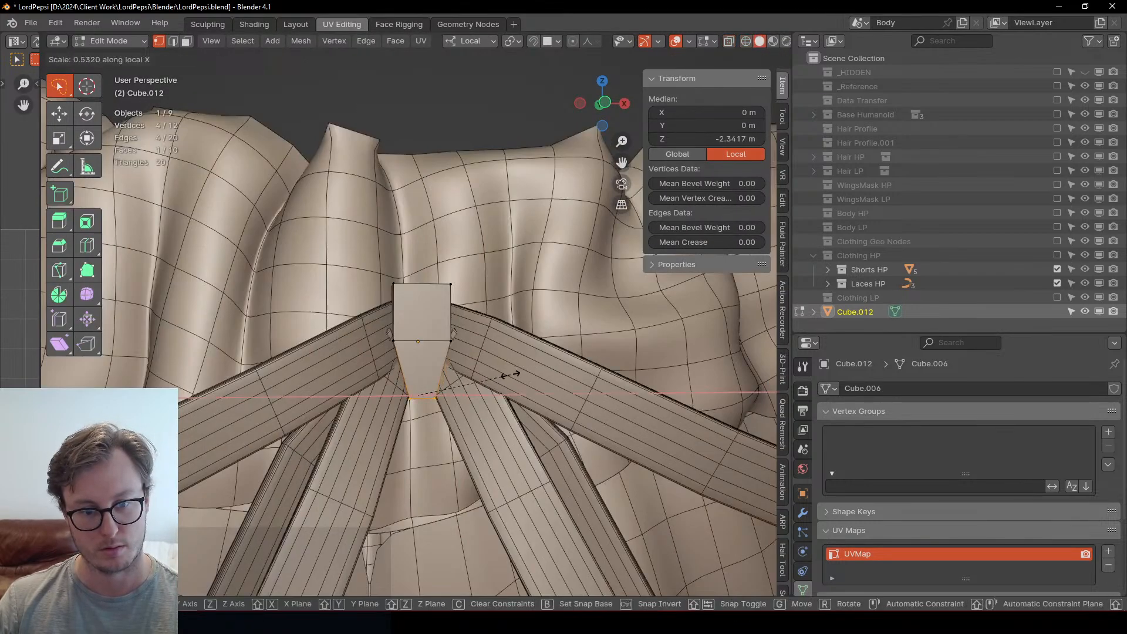
pyautogui.click(509, 374)
pyautogui.press('Tab')
# Step: Add a Subdivision Surface modifier to the knot and enlarge it by 1.389, then by 1.095
pyautogui.moveTo(446, 346); pyautogui.dragTo(431, 339, button='middle')
pyautogui.press('q')
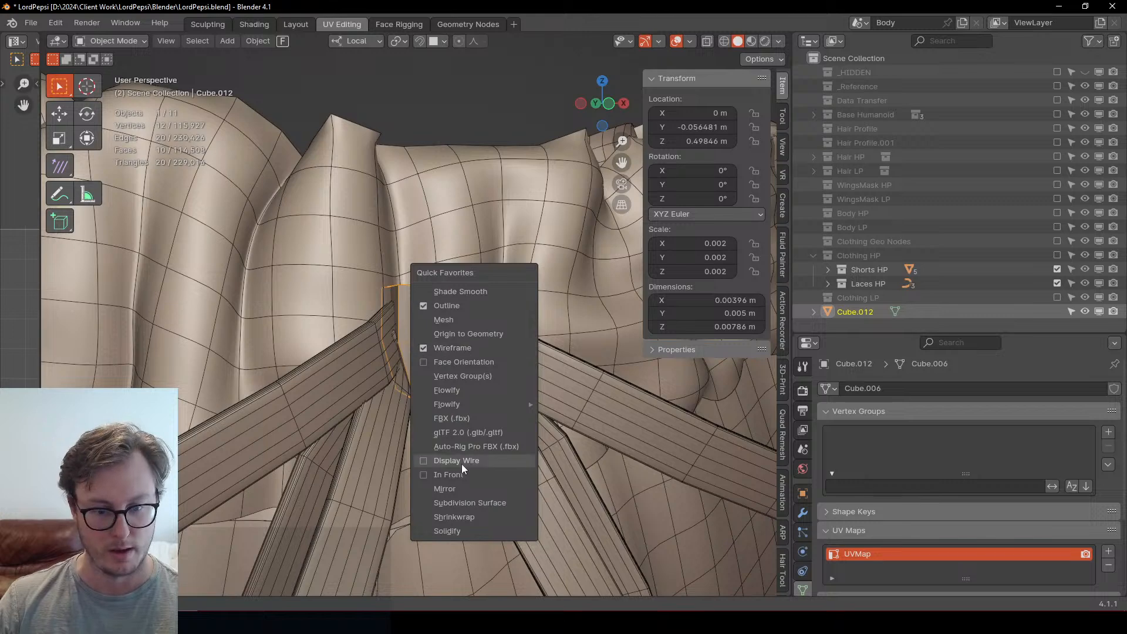
pyautogui.click(470, 501)
pyautogui.press('s')
pyautogui.click(554, 281)
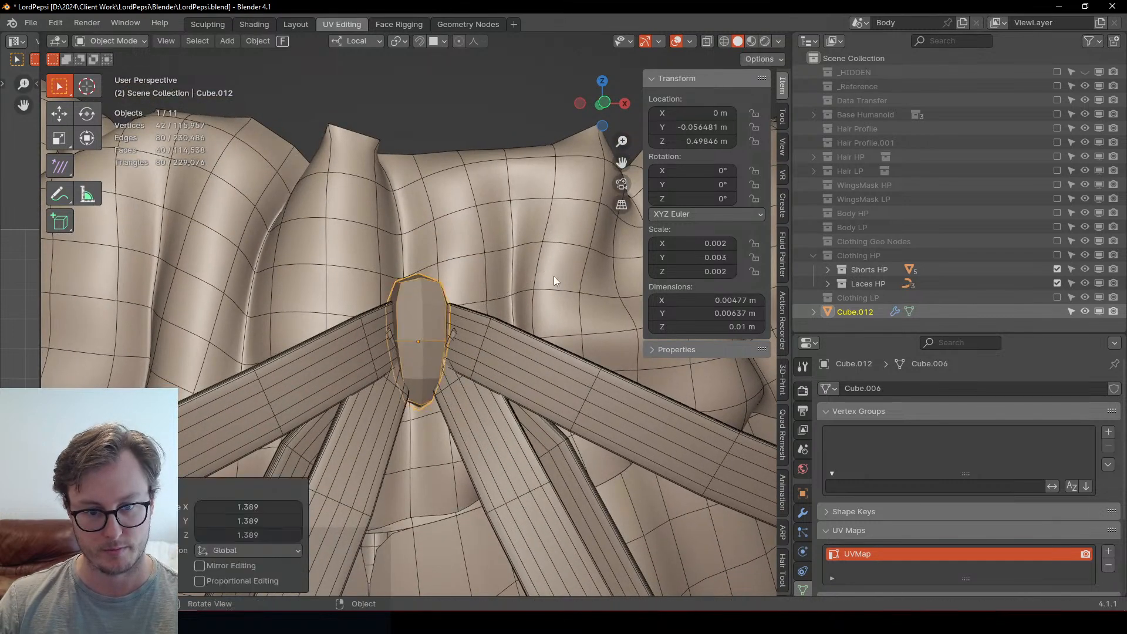
# Step: Apply all transforms to the knot object
pyautogui.hotkey('ctrl', 'a')
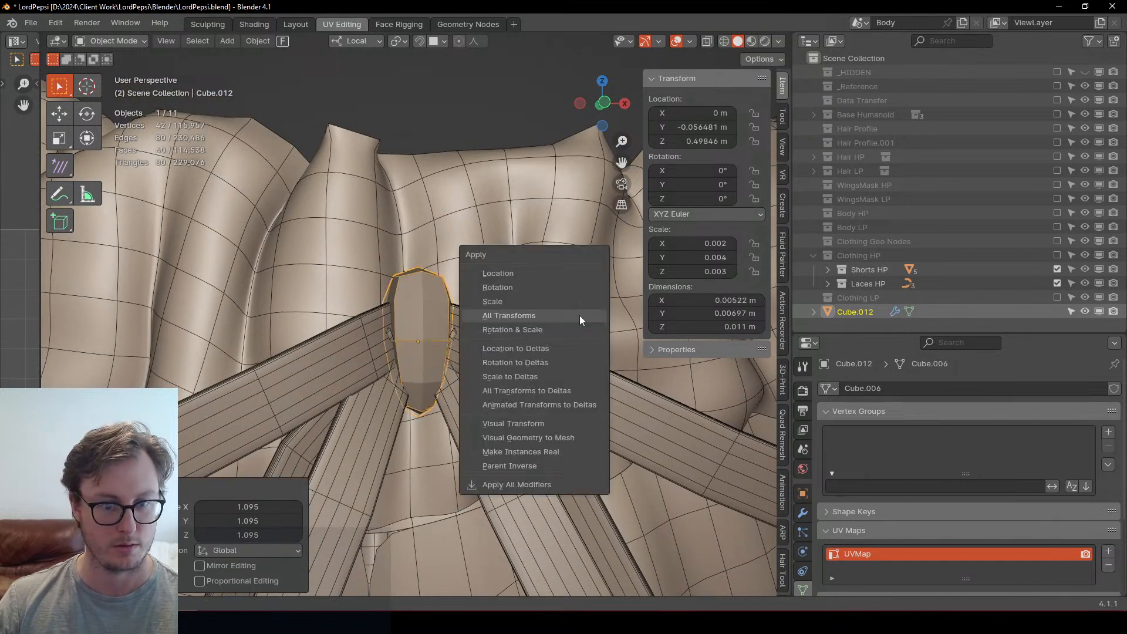
pyautogui.click(579, 316)
pyautogui.moveTo(579, 315); pyautogui.dragTo(435, 405, button='middle')
pyautogui.hotkey('ctrl', 'a')
pyautogui.click(583, 410)
# Step: Set the knot's Subdivision viewport level to 2
pyautogui.scroll(-8, 458, 385)
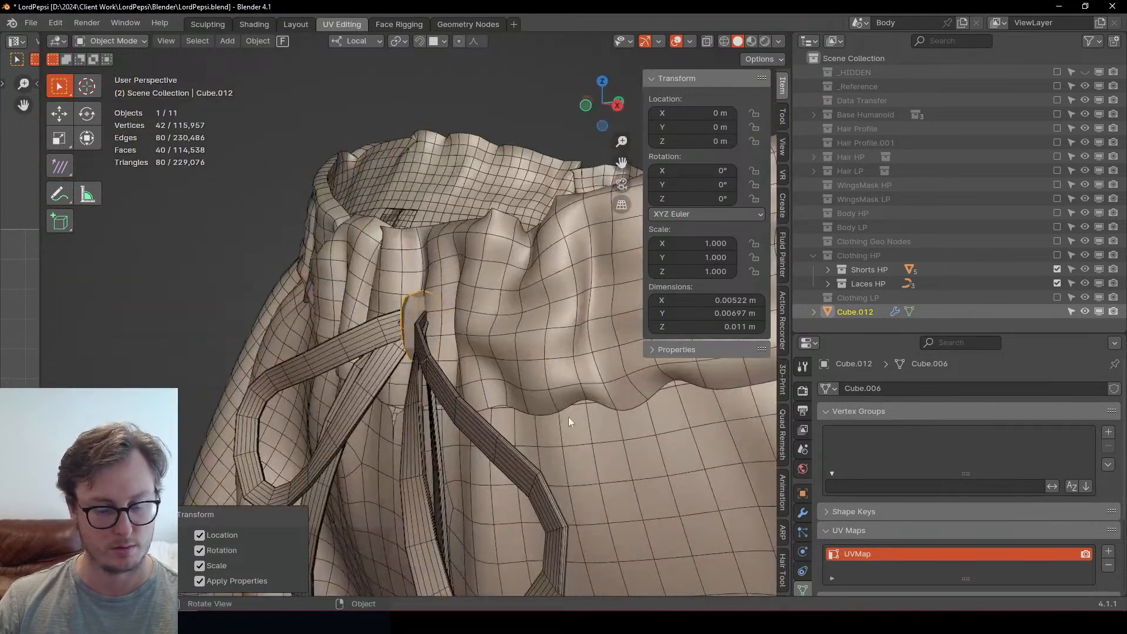
pyautogui.click(801, 513)
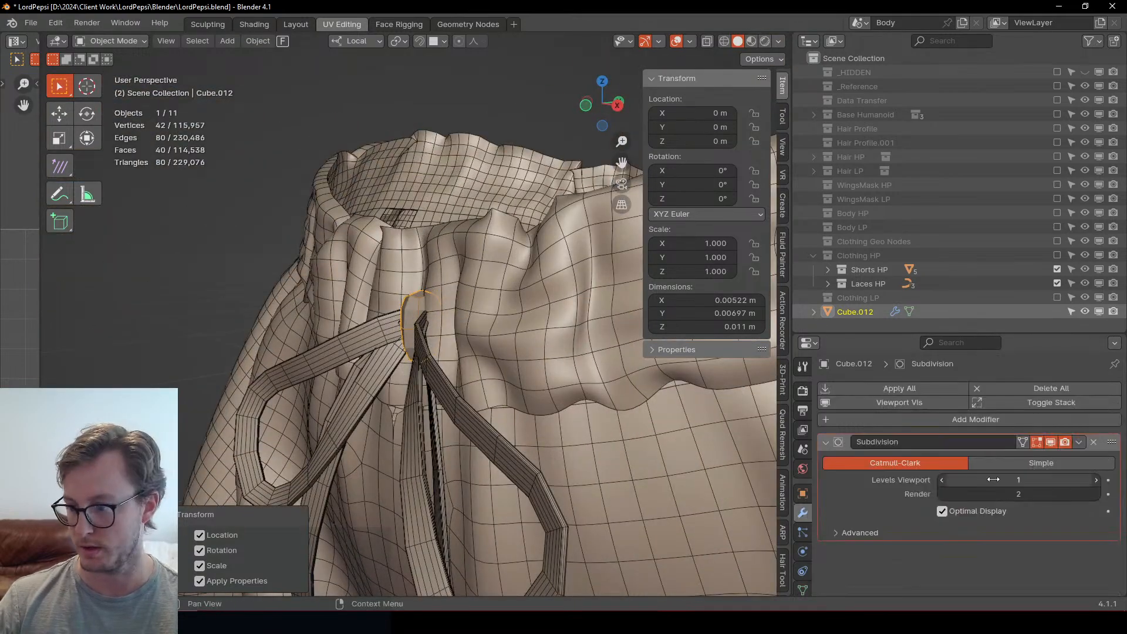
pyautogui.click(1096, 484)
pyautogui.scroll(-4, 418, 417)
pyautogui.moveTo(417, 418); pyautogui.dragTo(453, 256, button='middle')
# Step: Turn off the wireframe overlay in the viewport
pyautogui.press('q')
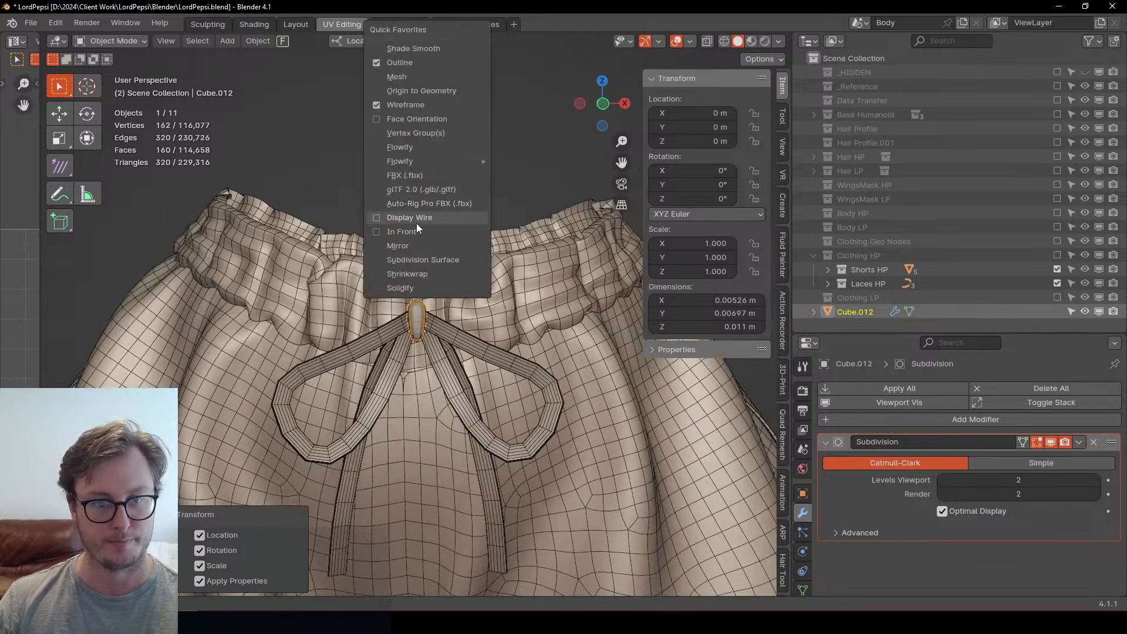
pyautogui.press('Escape')
pyautogui.press('q')
pyautogui.click(347, 153)
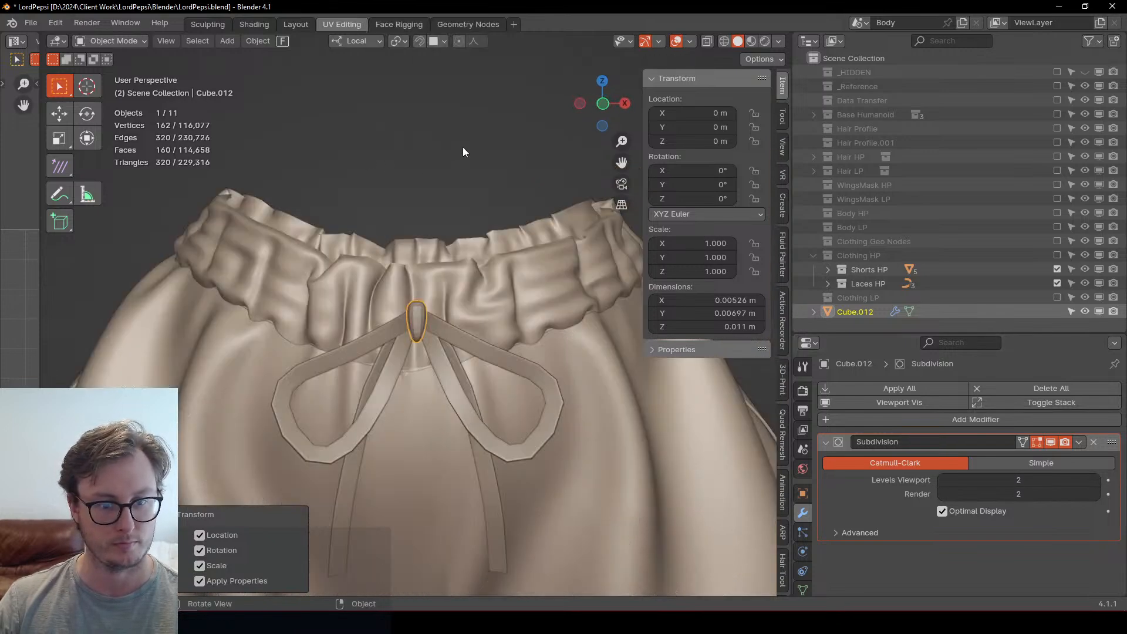
# Step: Shade the knot smooth and clear the selection
pyautogui.scroll(-2, 410, 320)
pyautogui.click(416, 318)
pyautogui.rightClick(416, 319)
pyautogui.click(417, 317)
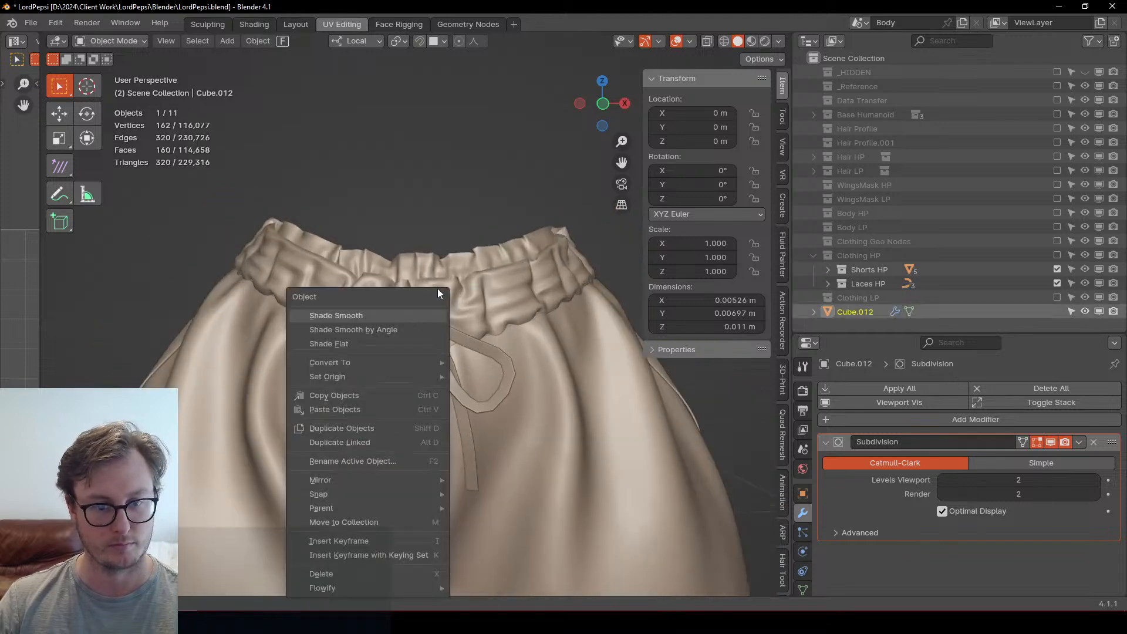
pyautogui.hotkey('alt', 'a')
# Step: Compress the knot's entire mesh along local Z by 0.684 in Edit Mode
pyautogui.scroll(-3, 473, 273)
pyautogui.moveTo(477, 271); pyautogui.dragTo(441, 336, button='middle')
pyautogui.scroll(-4, 498, 262)
pyautogui.scroll(5, 421, 318)
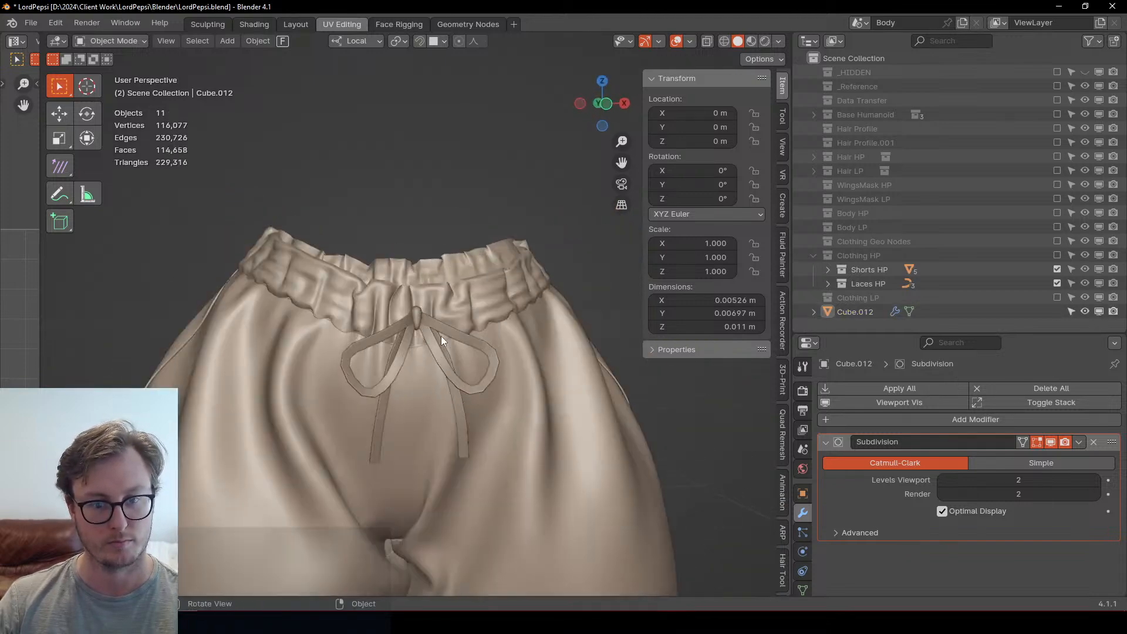
pyautogui.click(422, 318)
pyautogui.press('s')
pyautogui.press('z')
pyautogui.rightClick(448, 252)
pyautogui.press('Tab')
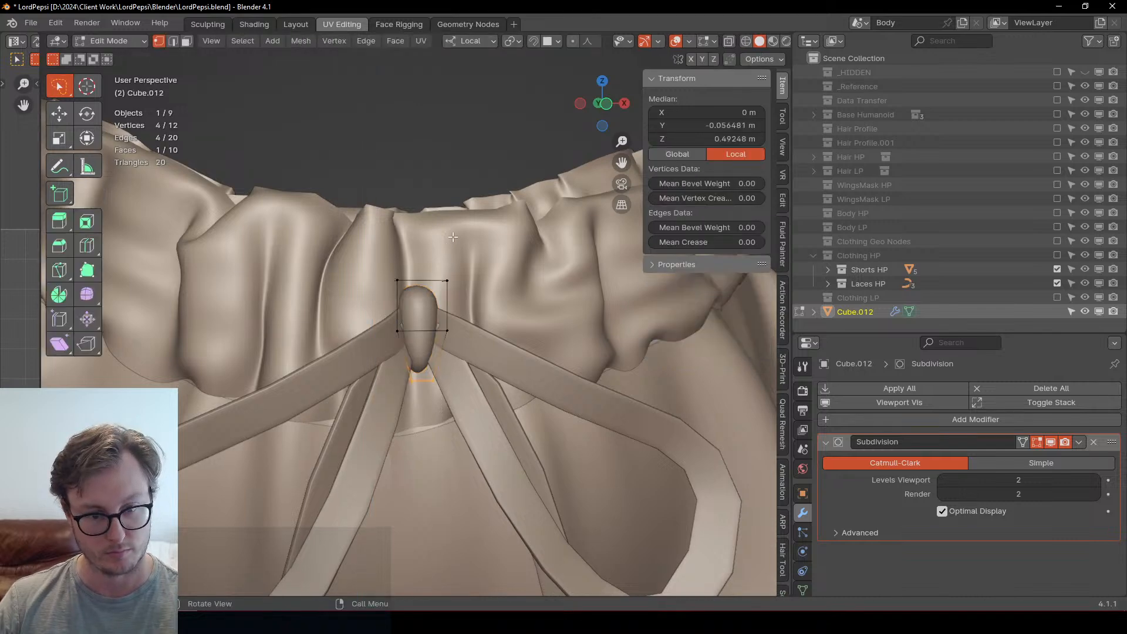
pyautogui.press('a')
pyautogui.press('s')
pyautogui.press('z')
pyautogui.click(444, 250)
pyautogui.scroll(-6, 449, 254)
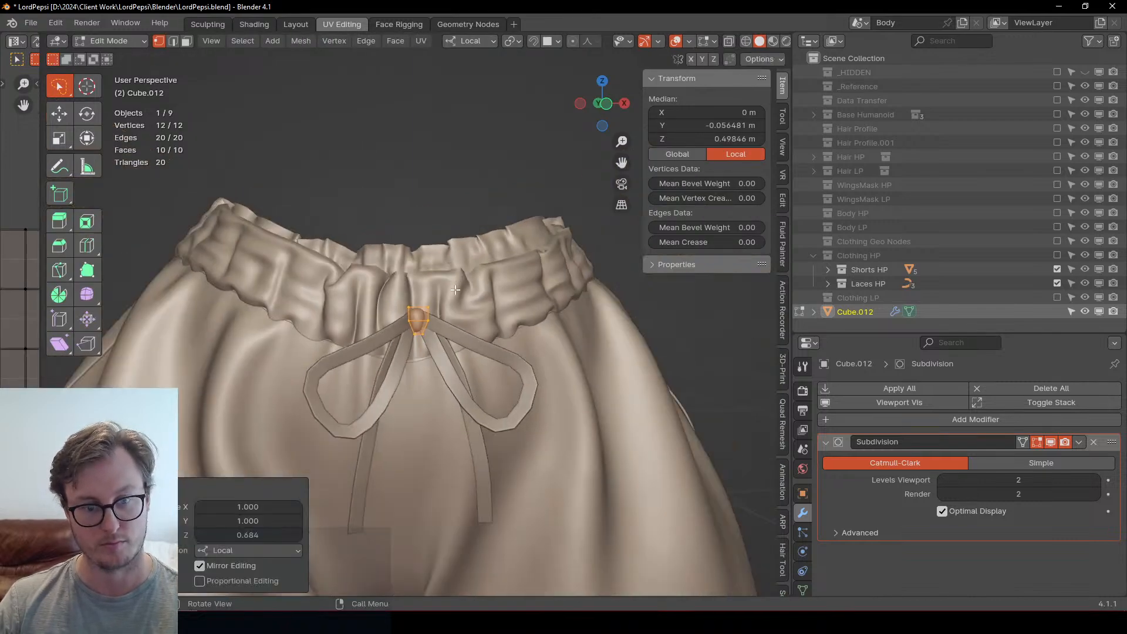
# Step: Raise the knot mesh 0.000353 m along local Z, narrow it along X to 0.00413 m wide, and deselect it in Object Mode
pyautogui.scroll(5, 453, 292)
pyautogui.press('g')
pyautogui.press('z')
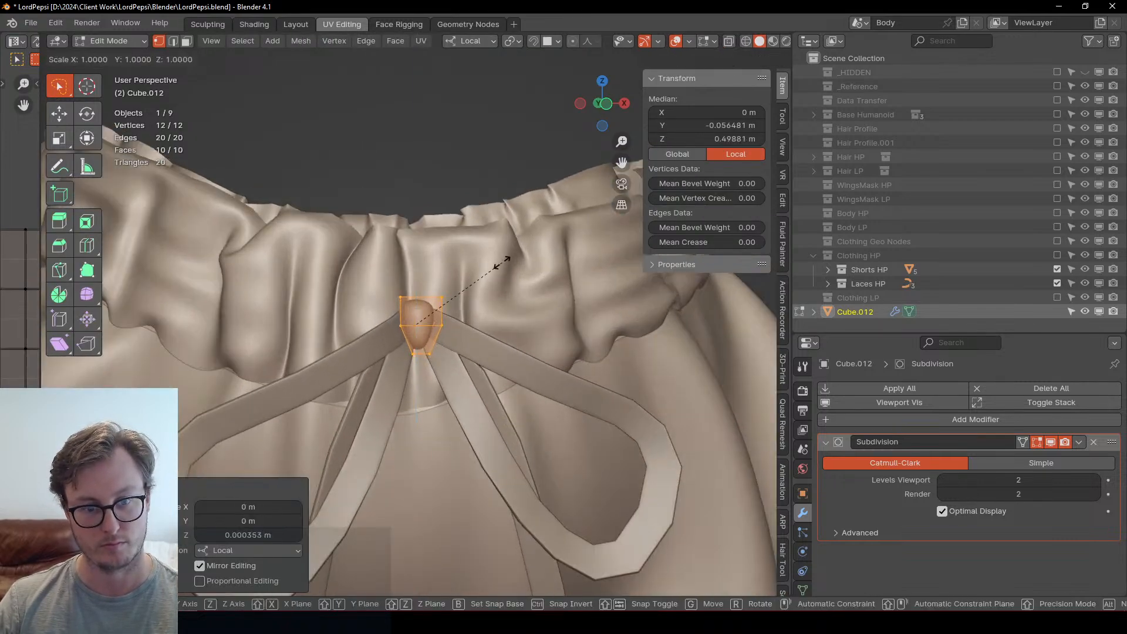
pyautogui.rightClick(487, 261)
pyautogui.press('Tab')
pyautogui.scroll(-6, 412, 205)
pyautogui.click(412, 204)
pyautogui.scroll(-3, 413, 205)
pyautogui.moveTo(412, 204); pyautogui.dragTo(355, 214, button='middle')
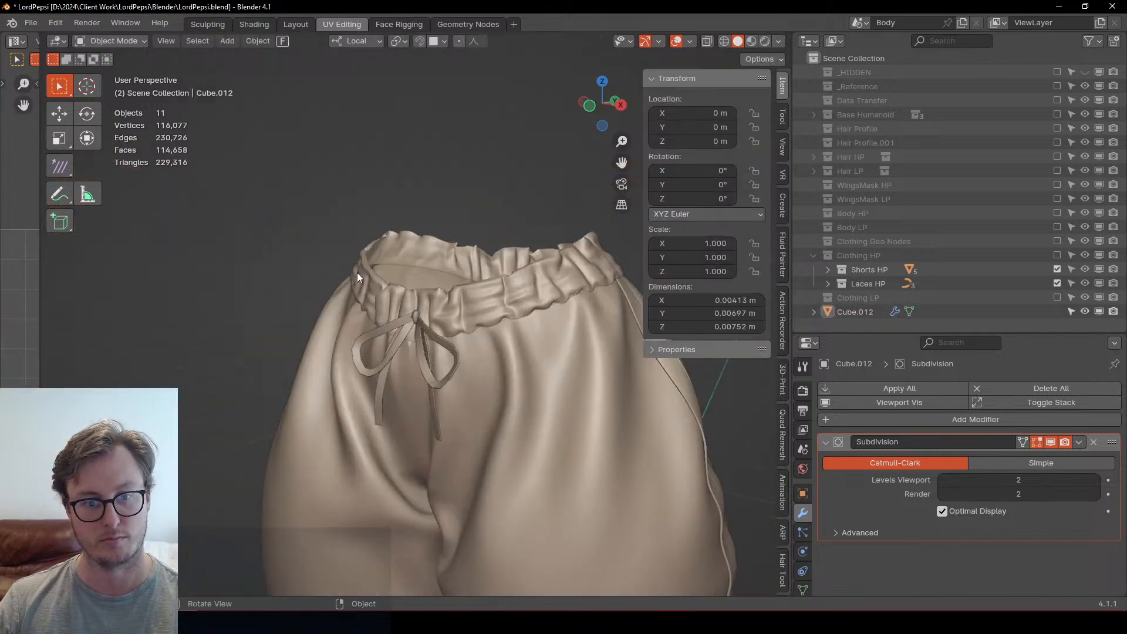
# Step: In Edit Mode, select the edge loops around the knot's ends and sides and set their mean crease to 0.39
pyautogui.scroll(9, 376, 235)
pyautogui.press('Tab')
pyautogui.moveTo(458, 359); pyautogui.dragTo(462, 387, button='middle')
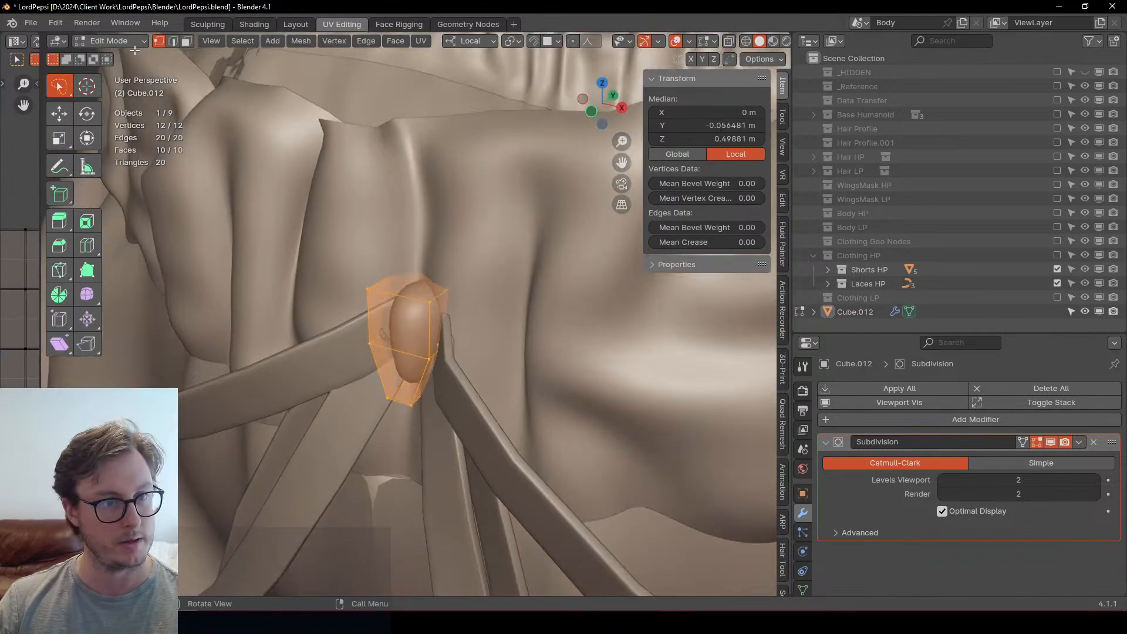
pyautogui.keyDown('alt'); pyautogui.keyDown('shift'); pyautogui.click(420, 364); pyautogui.keyUp('shift'); pyautogui.keyUp('alt')
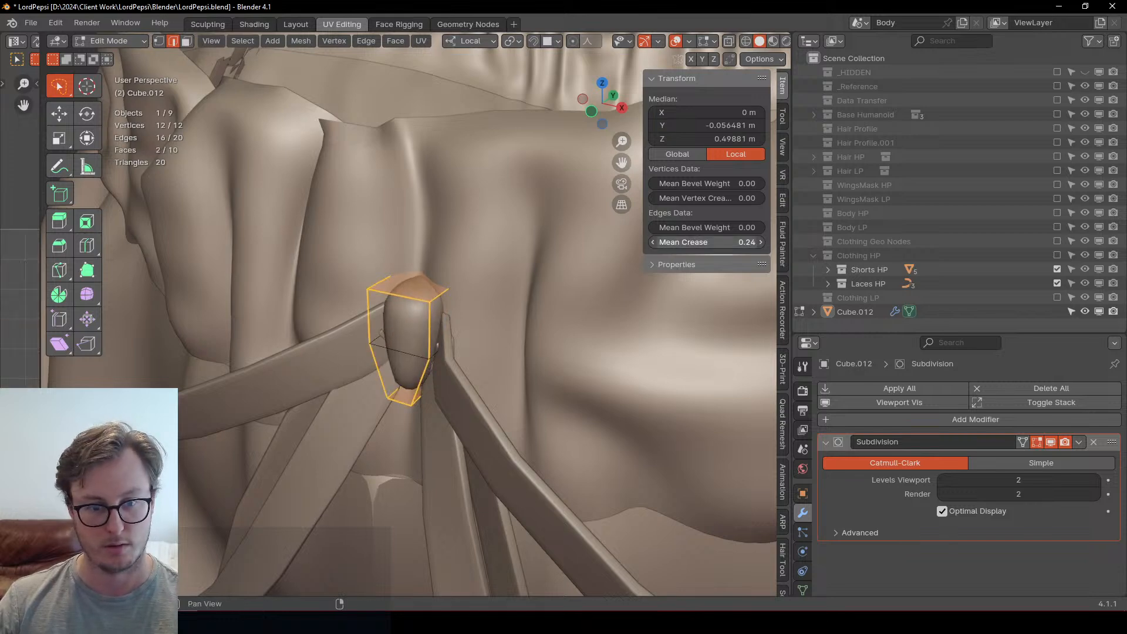
pyautogui.moveTo(342, 385); pyautogui.dragTo(557, 335, button='middle')
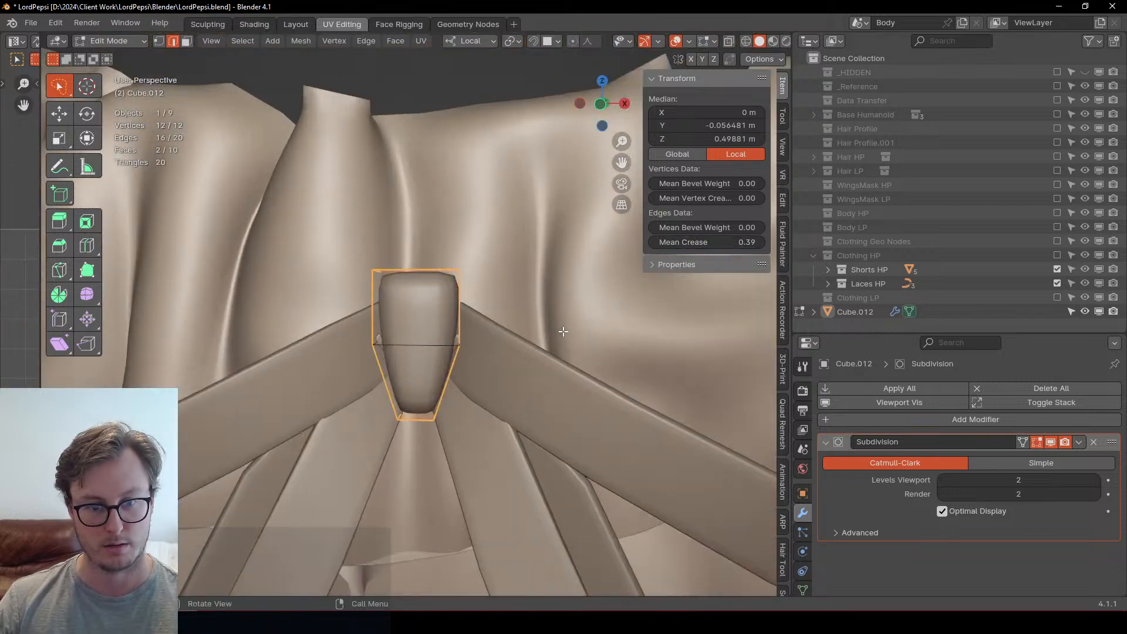
# Step: Scale the knot's entire mesh along local X by about 0.89 and along local Z by 0.840
pyautogui.press('a')
pyautogui.press('s')
pyautogui.press('x')
pyautogui.press('x')
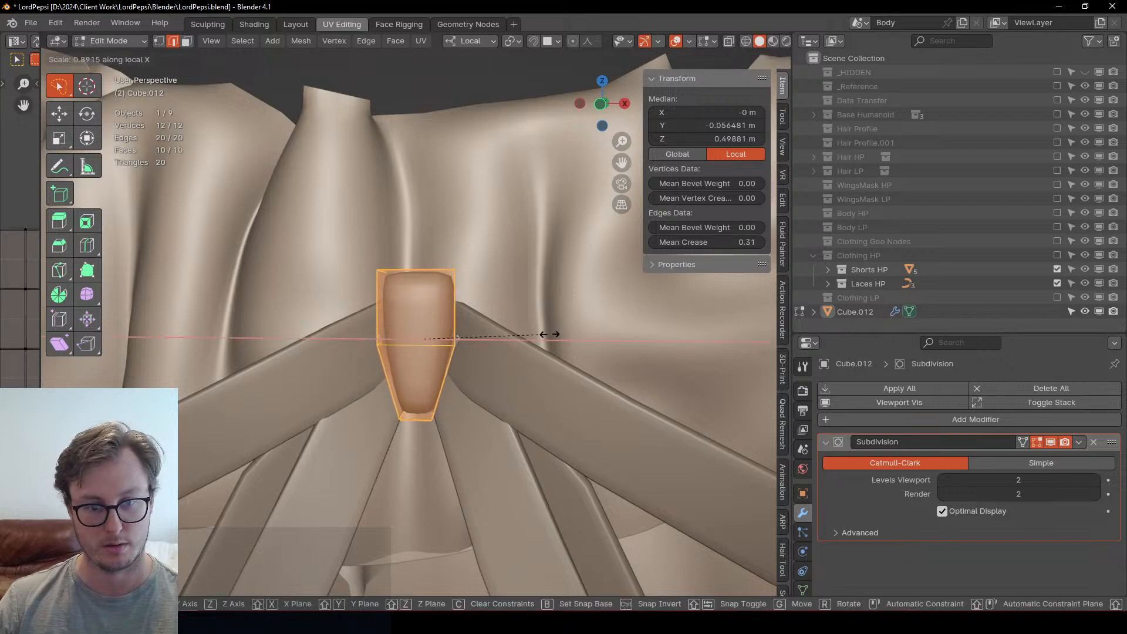
pyautogui.click(548, 334)
pyautogui.scroll(-3, 543, 334)
pyautogui.moveTo(483, 346); pyautogui.dragTo(494, 345, button='middle')
pyautogui.press('s')
pyautogui.press('z')
pyautogui.click(494, 275)
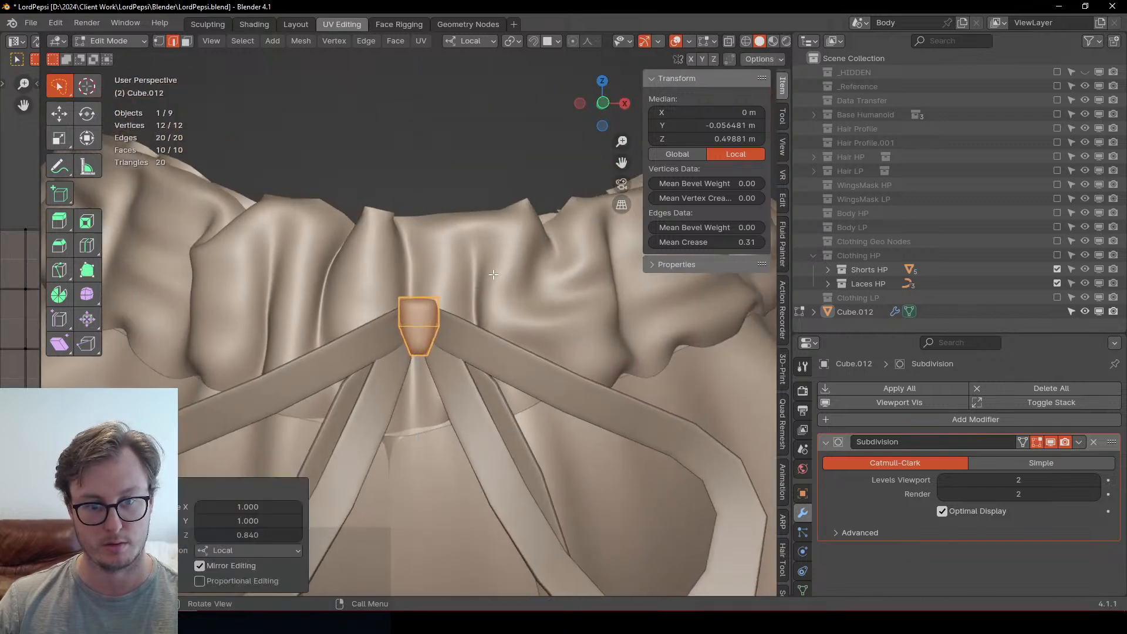
pyautogui.press('Tab')
pyautogui.hotkey('alt', 'a')
# Step: Flatten the knot's entire mesh along local Y by a factor of 0.554 in Edit Mode
pyautogui.scroll(-5, 484, 281)
pyautogui.moveTo(455, 223); pyautogui.dragTo(475, 289, button='middle')
pyautogui.moveTo(460, 327); pyautogui.dragTo(494, 485, button='middle')
pyautogui.scroll(4, 507, 411)
pyautogui.press('Tab')
pyautogui.press('s')
pyautogui.press('y')
pyautogui.click(472, 353)
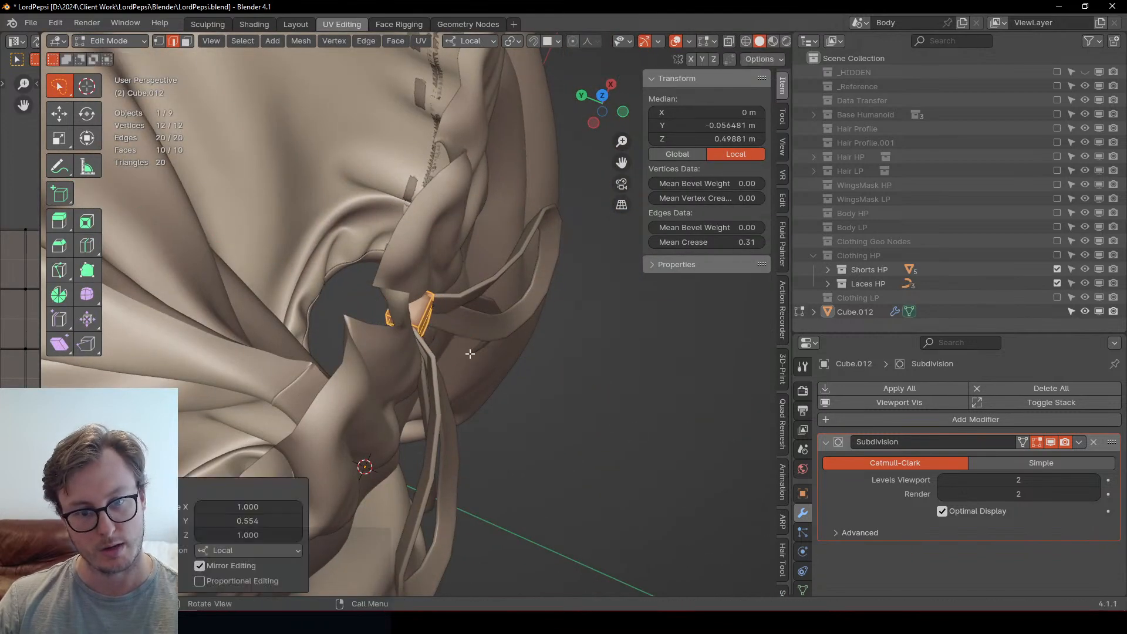
# Step: Shift the knot mesh along local Y by -0.000568 m and another -0.000179 m, and return to Object Mode
pyautogui.scroll(2, 471, 350)
pyautogui.press('g')
pyautogui.press('y')
pyautogui.click(476, 350)
pyautogui.scroll(-3, 475, 350)
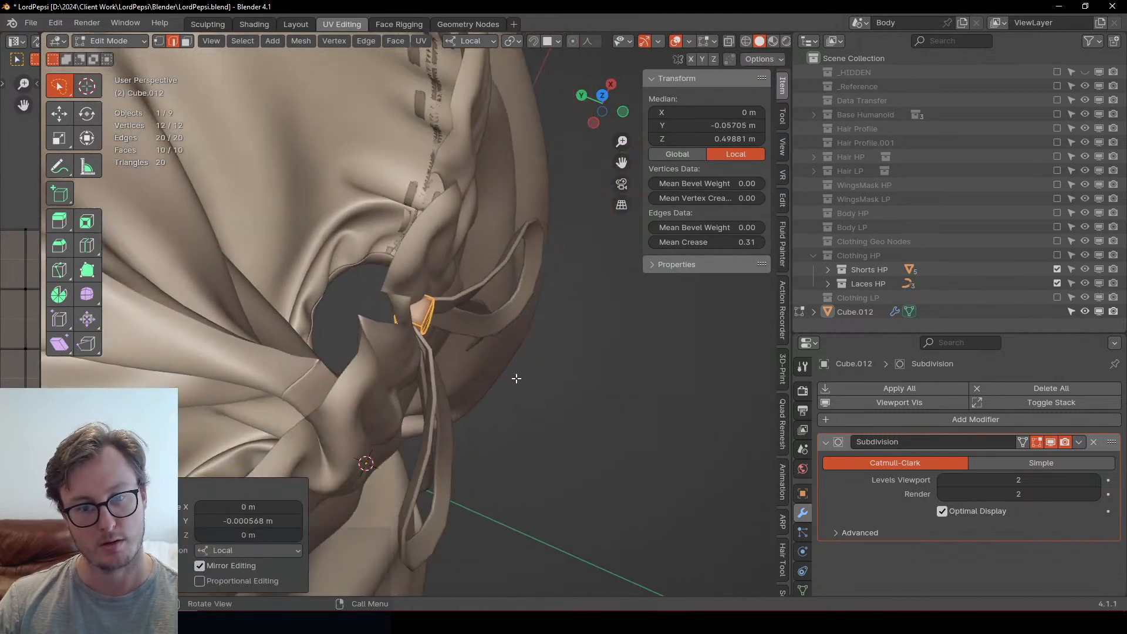
pyautogui.press('g')
pyautogui.press('y')
pyautogui.click(520, 379)
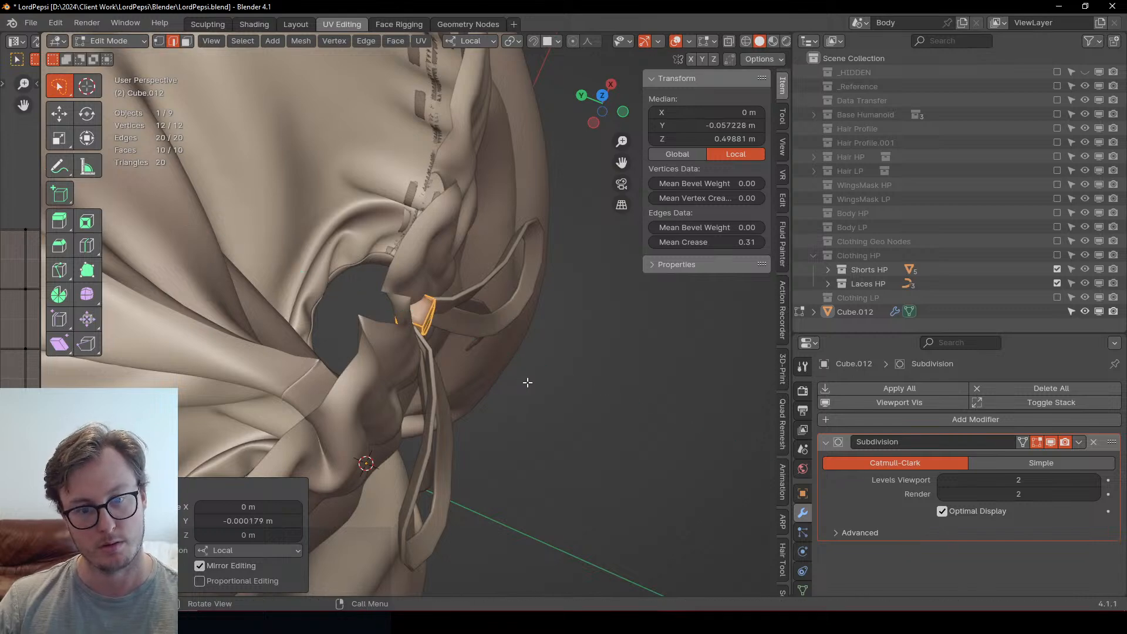
pyautogui.press('Tab')
# Step: Check the bow and knot against the whole shorts and save the file
pyautogui.scroll(-8, 474, 316)
pyautogui.moveTo(474, 316); pyautogui.dragTo(452, 270, button='middle')
pyautogui.scroll(-5, 364, 338)
pyautogui.scroll(6, 379, 371)
pyautogui.scroll(-3, 411, 277)
pyautogui.scroll(5, 515, 262)
pyautogui.hotkey('ctrl', 's')
# Step: Set the bow-loop lace curve's Resolution Preview U to 12
pyautogui.scroll(5, 390, 292)
pyautogui.click(574, 247)
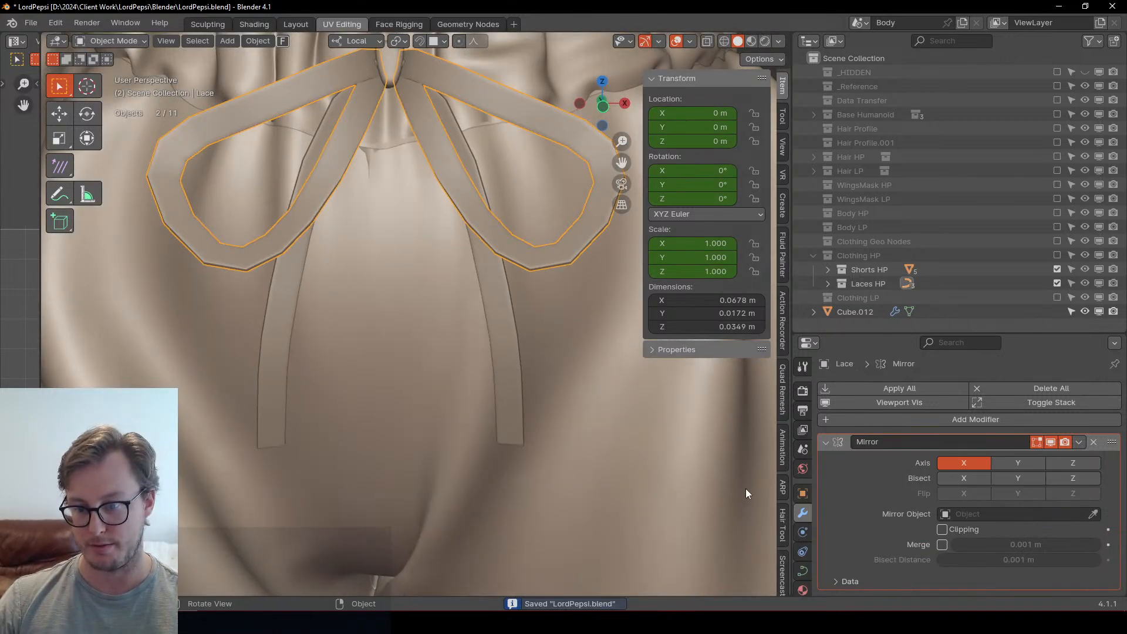
pyautogui.click(802, 569)
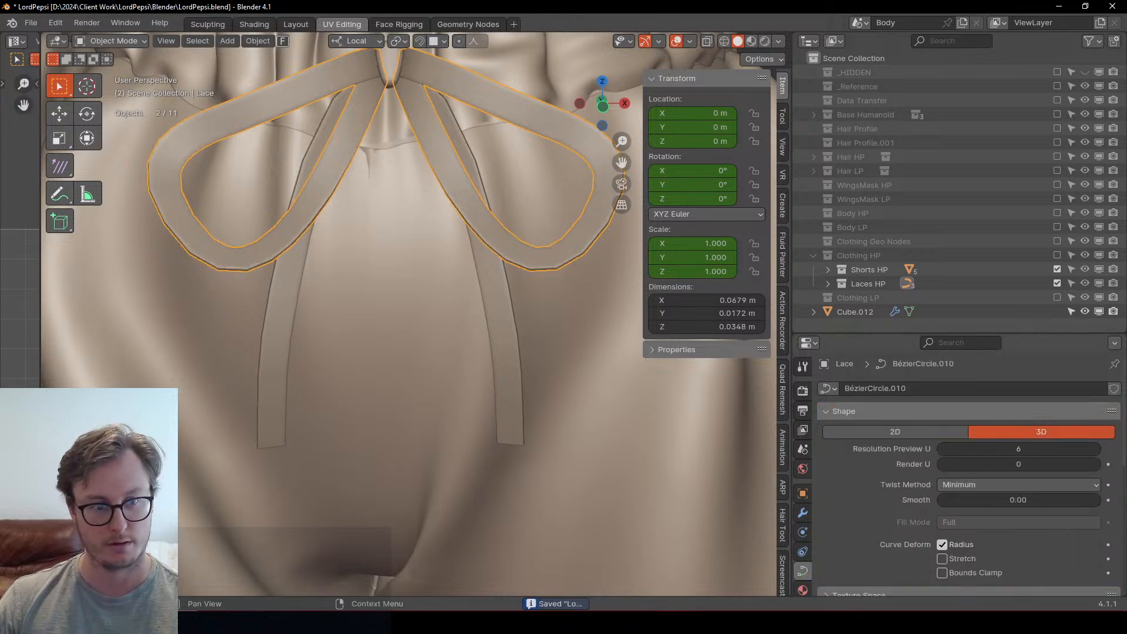
pyautogui.click(129, 314)
pyautogui.click(543, 249)
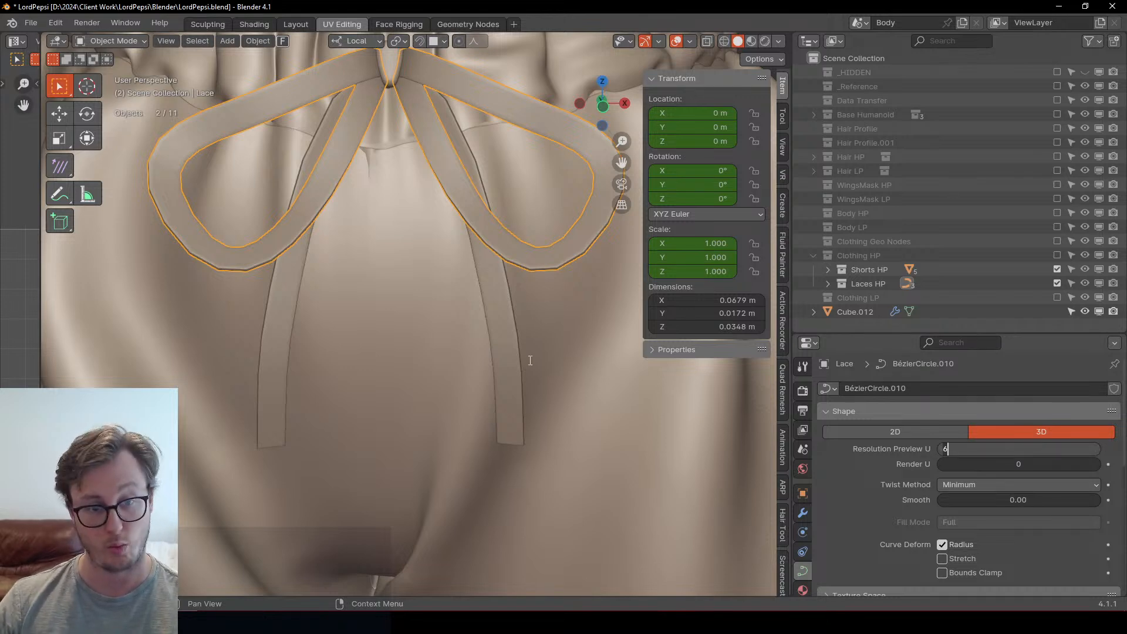
pyautogui.press('Return')
pyautogui.doubleClick(1028, 447)
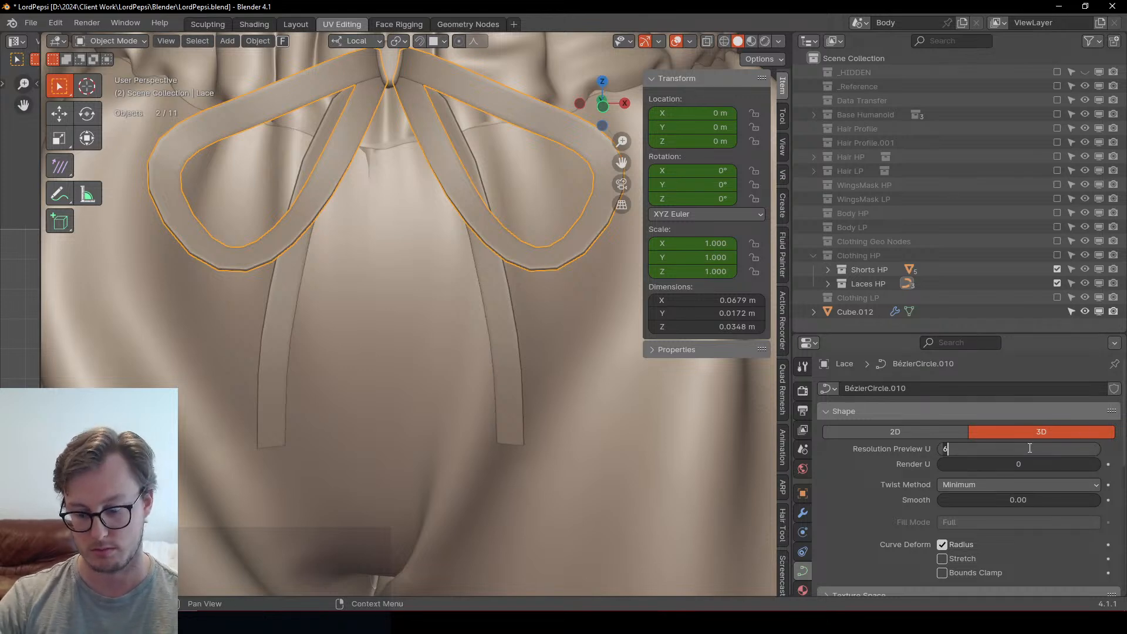
pyautogui.write('12')
pyautogui.press('Return')
# Step: Set the hanging lace tails' Resolution Preview U to 12 and save the file
pyautogui.keyDown('shift'); pyautogui.moveTo(453, 306); pyautogui.dragTo(467, 346, button='middle'); pyautogui.keyUp('shift')
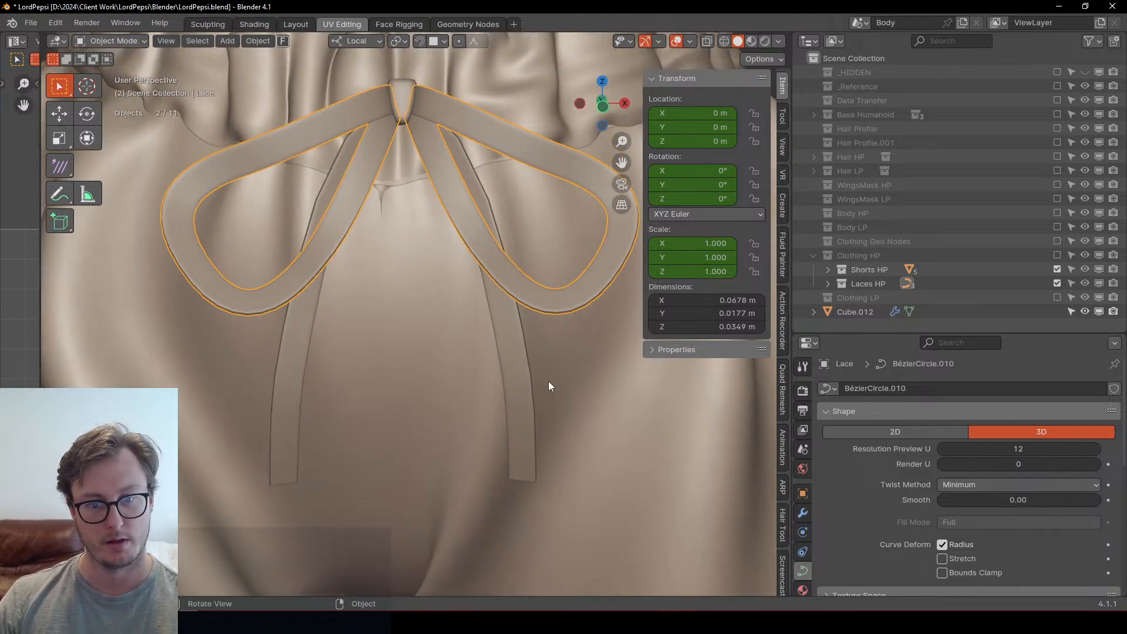
pyautogui.click(528, 388)
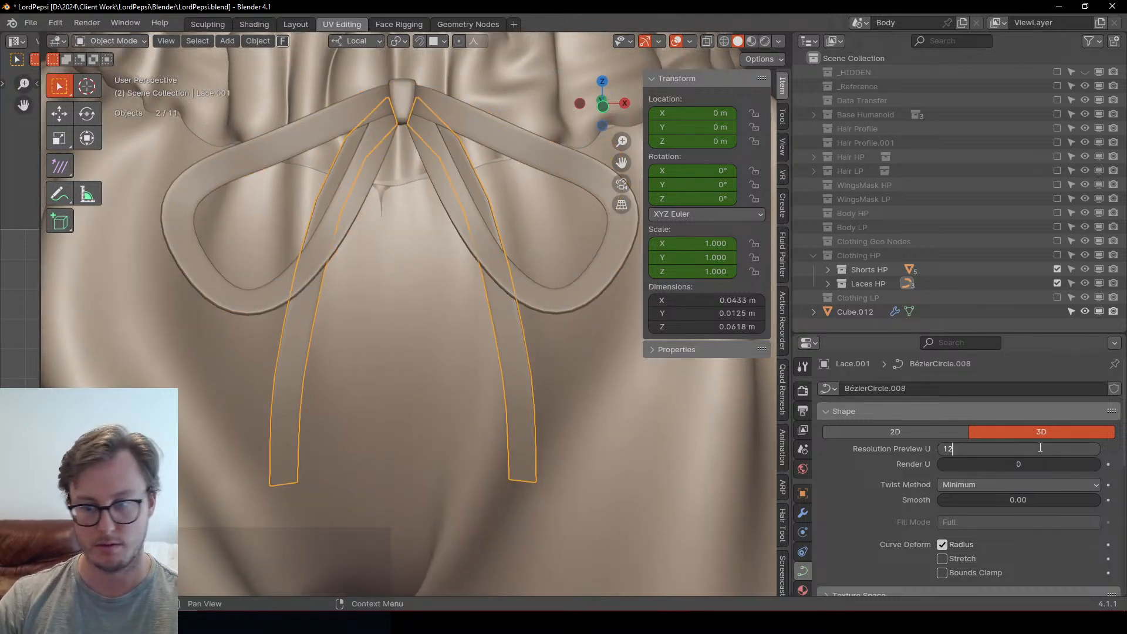
pyautogui.press('Return')
pyautogui.moveTo(199, 333); pyautogui.dragTo(448, 298, button='middle')
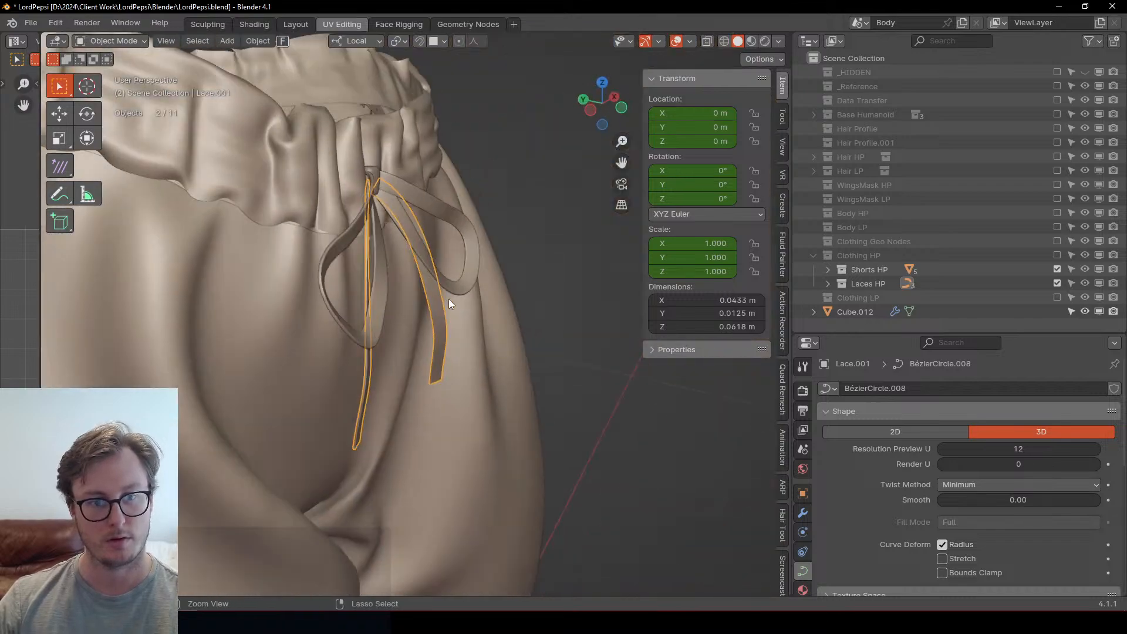
pyautogui.hotkey('ctrl', 's')
# Step: Select the lace curves together with the knot and apply their location, rotation and scale
pyautogui.moveTo(374, 287); pyautogui.dragTo(437, 304, button='middle')
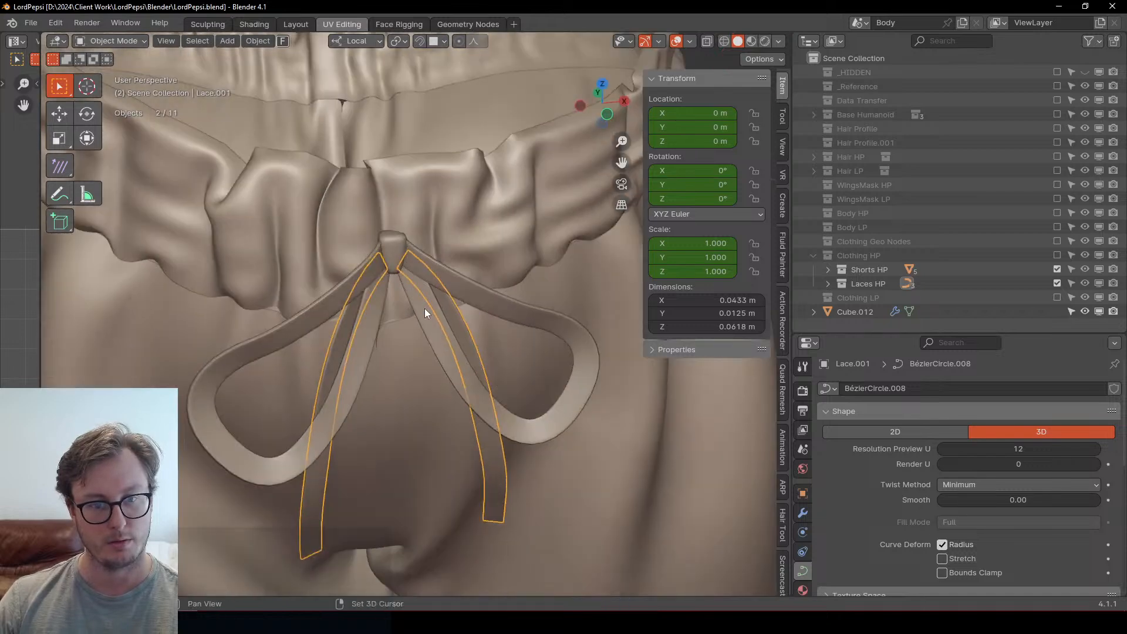
pyautogui.keyDown('shift'); pyautogui.click(401, 258); pyautogui.keyUp('shift')
pyautogui.keyDown('shift'); pyautogui.click(401, 263); pyautogui.keyUp('shift')
pyautogui.scroll(-4, 491, 344)
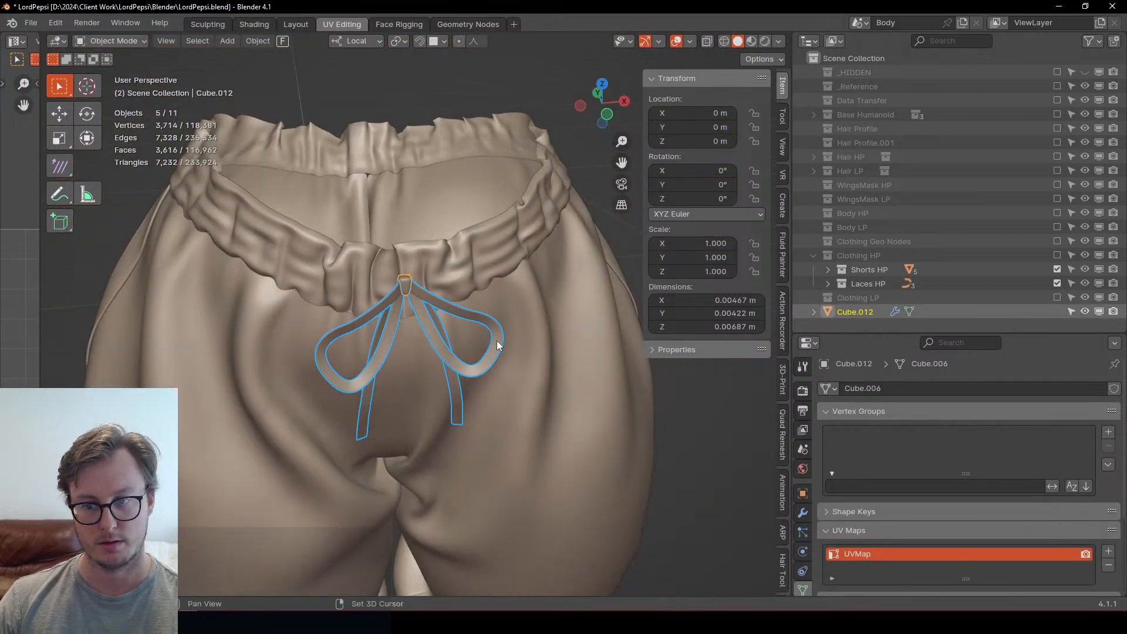
pyautogui.hotkey('ctrl', 'a')
pyautogui.click(534, 385)
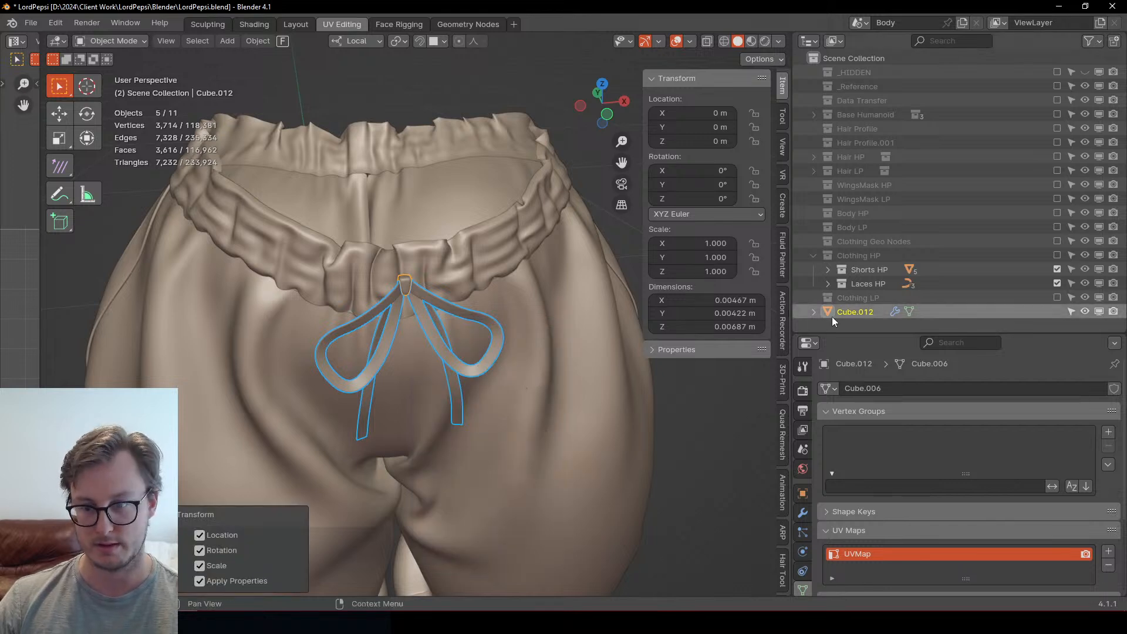
# Step: Move the knot object into the Laces HP collection
pyautogui.moveTo(832, 314); pyautogui.dragTo(872, 271)
pyautogui.press('Escape')
pyautogui.moveTo(862, 311); pyautogui.dragTo(869, 280)
# Step: Duplicate the laces and knot in place into the Clothing LP collection, exclude the Shorts HP and Laces HP collections, and enable Clothing LP
pyautogui.hotkey('shift', 'd')
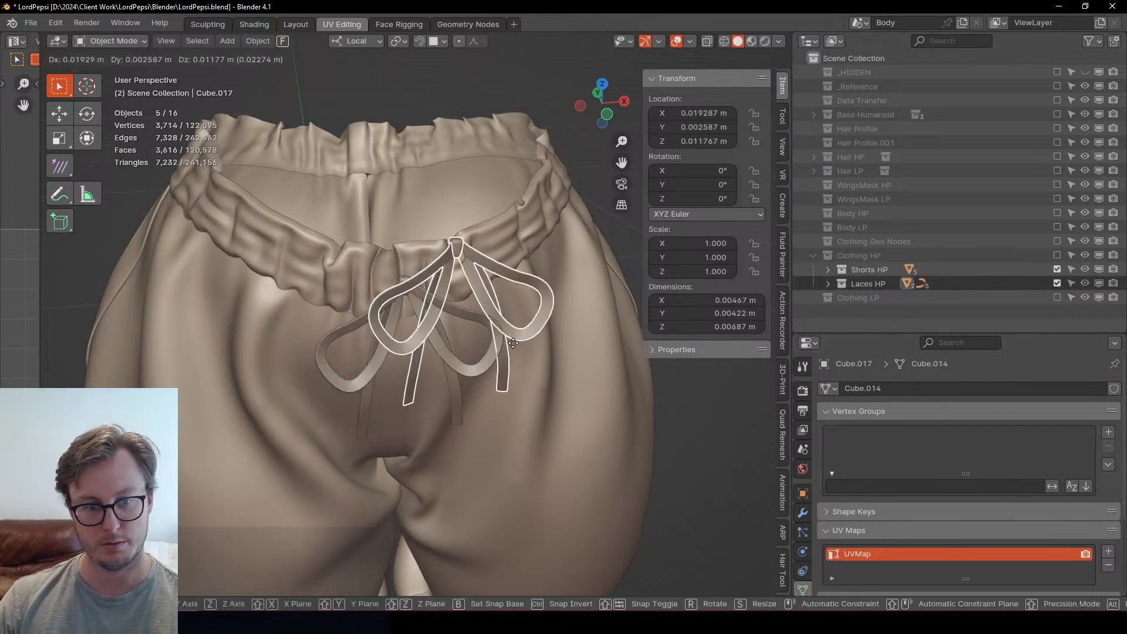
pyautogui.rightClick(513, 343)
pyautogui.press('m')
pyautogui.click(491, 371)
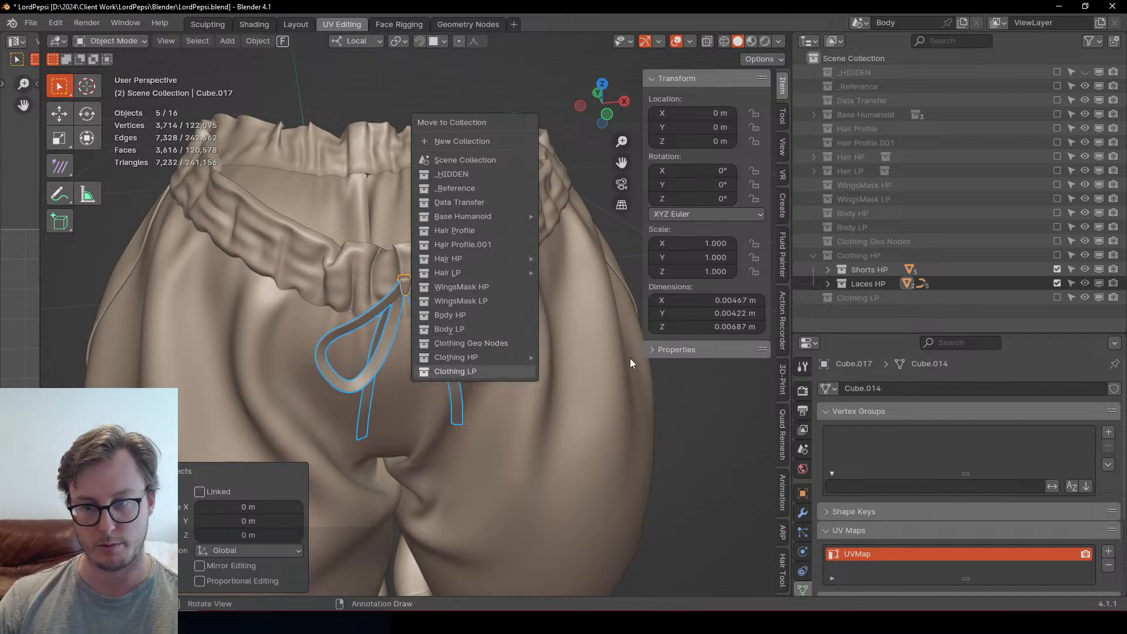
pyautogui.moveTo(1056, 269); pyautogui.dragTo(1055, 280)
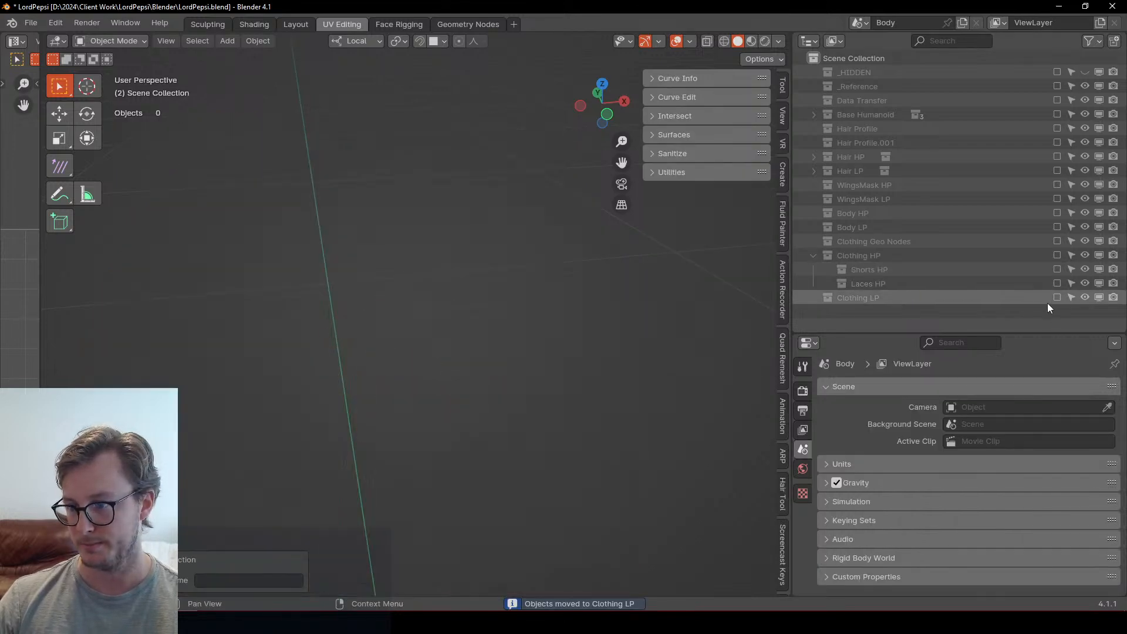
pyautogui.click(1057, 298)
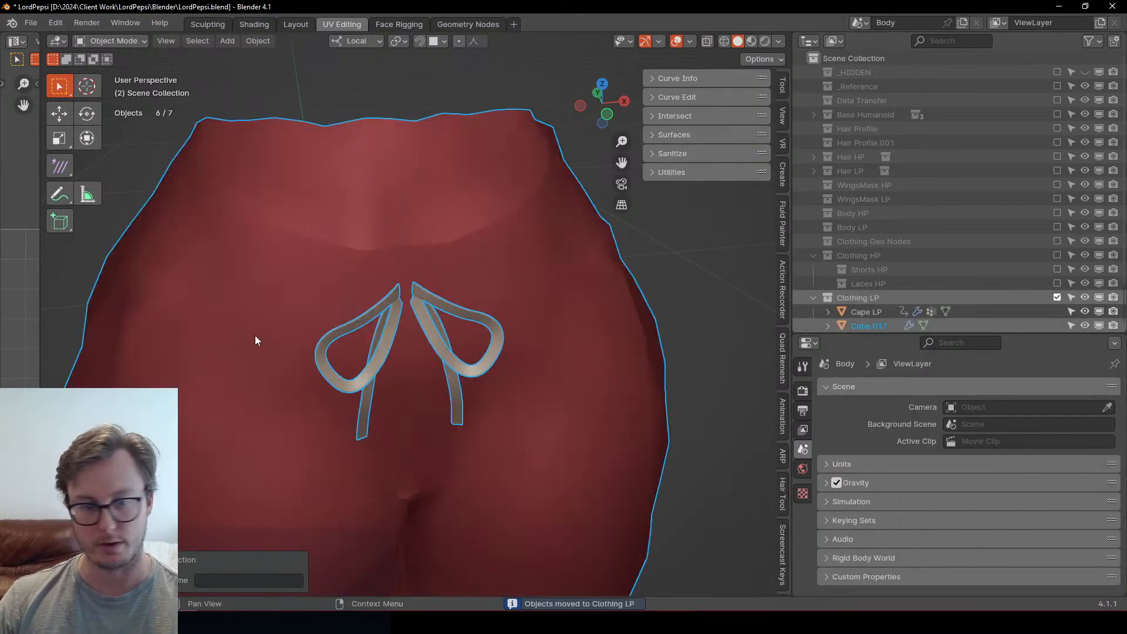
# Step: Select the duplicated bow loops and hanging tails in Clothing LP and convert the curves to meshes
pyautogui.scroll(2, 399, 358)
pyautogui.click(377, 326)
pyautogui.keyDown('shift'); pyautogui.click(426, 330); pyautogui.keyUp('shift')
pyautogui.moveTo(428, 332); pyautogui.dragTo(501, 385, button='middle')
pyautogui.scroll(-4, 450, 354)
pyautogui.scroll(5, 458, 367)
pyautogui.press('Tab')
pyautogui.moveTo(391, 346); pyautogui.dragTo(402, 327, button='middle')
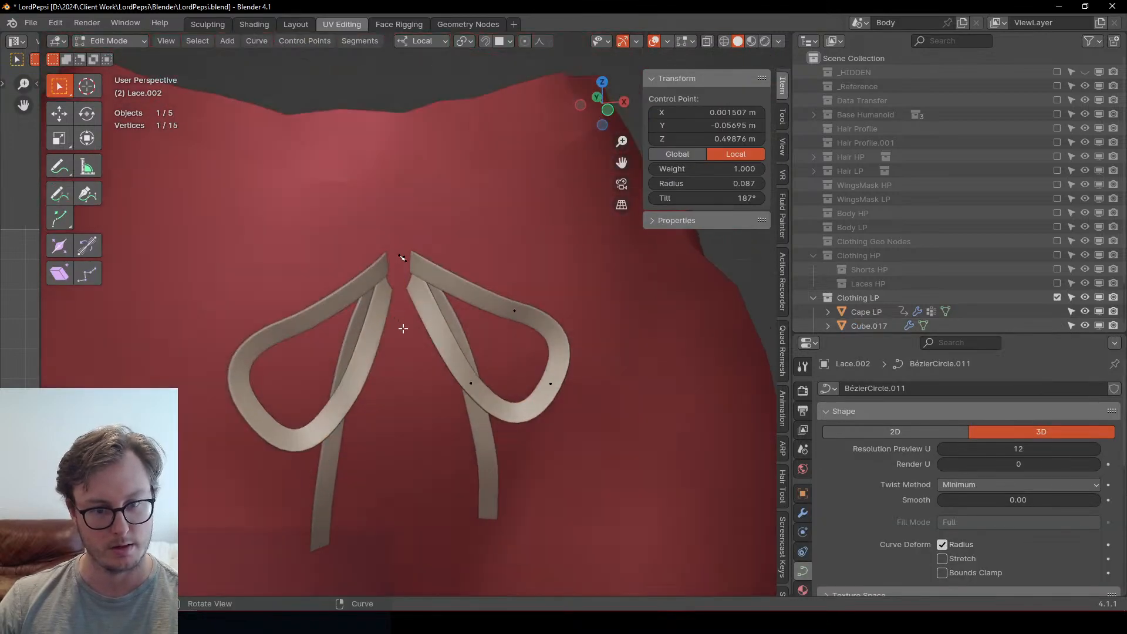
pyautogui.press('Tab')
pyautogui.press('q')
pyautogui.press('Escape')
pyautogui.rightClick(495, 310)
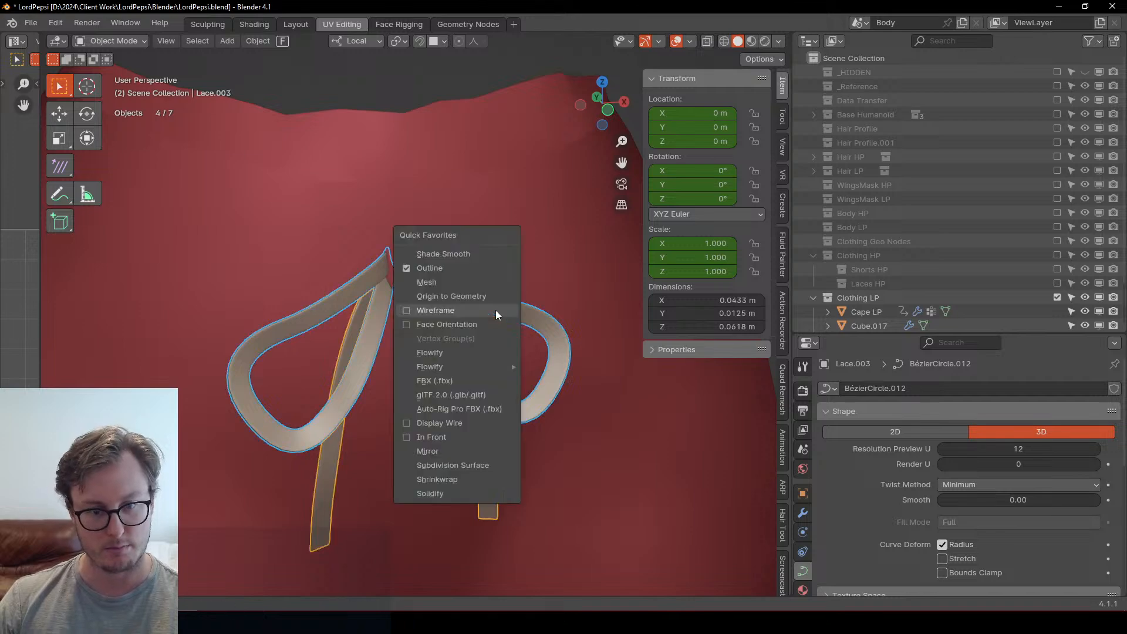
pyautogui.click(429, 287)
# Step: Delete the vertices of the lace loop and tail on the negative X side in Edit Mode, using the front view
pyautogui.press('Tab')
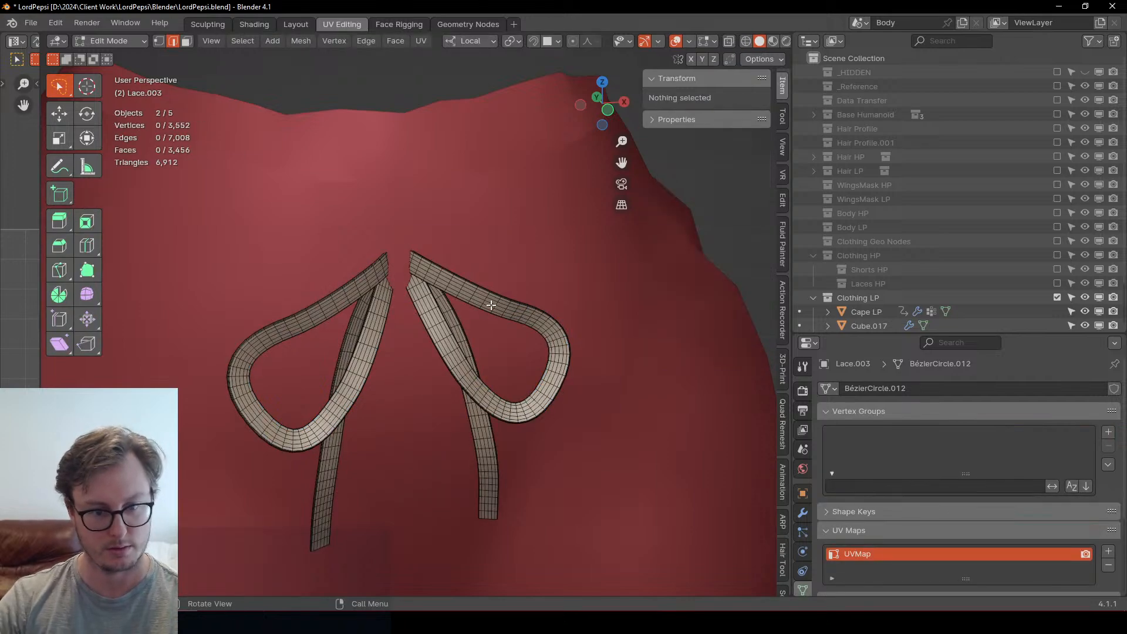
pyautogui.press('KP_1')
pyautogui.click(345, 357)
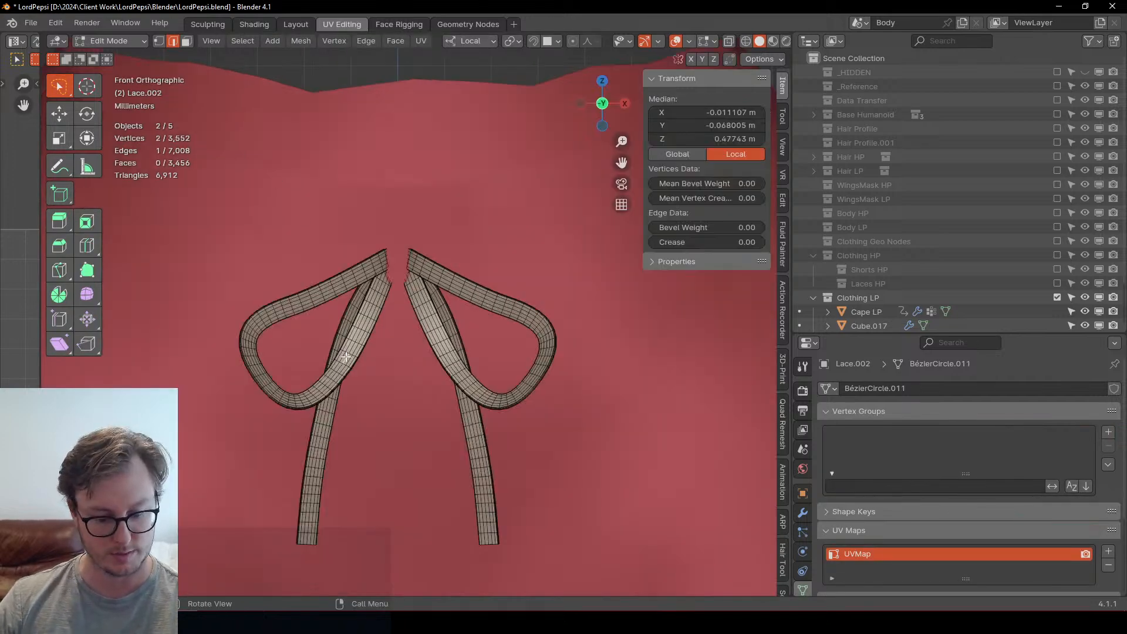
pyautogui.press('l')
pyautogui.press('l')
pyautogui.press('x')
pyautogui.press('v')
pyautogui.scroll(4, 402, 324)
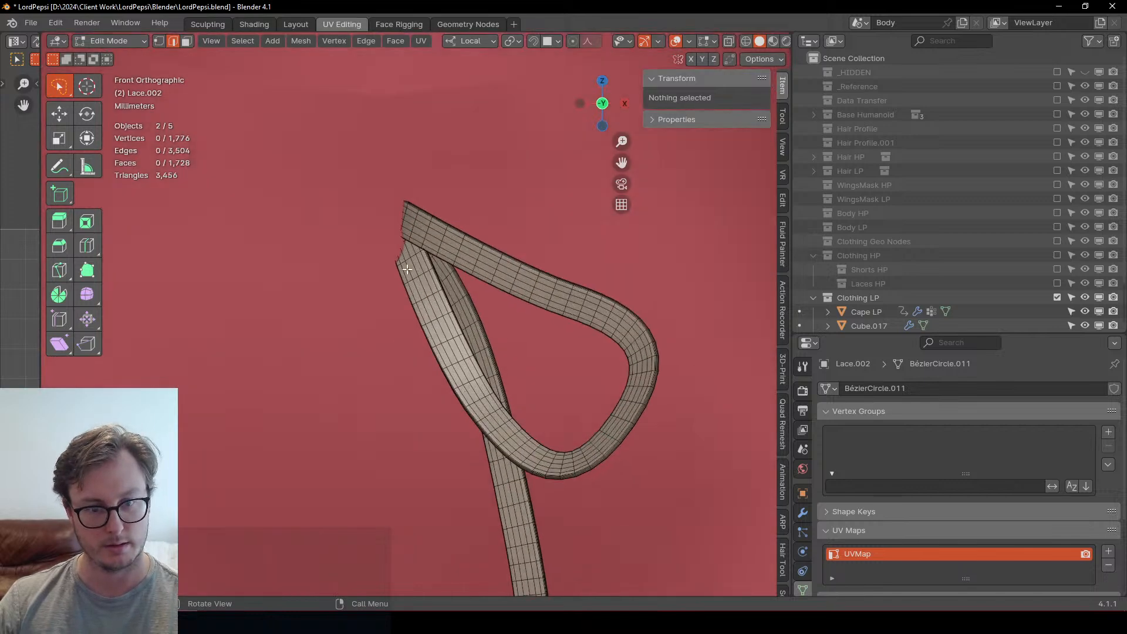
# Step: Select the lengthwise edge loop along the narrow rim of the lace bow mesh and dissolve its edges
pyautogui.moveTo(533, 262); pyautogui.dragTo(564, 309, button='middle')
pyautogui.click(600, 314)
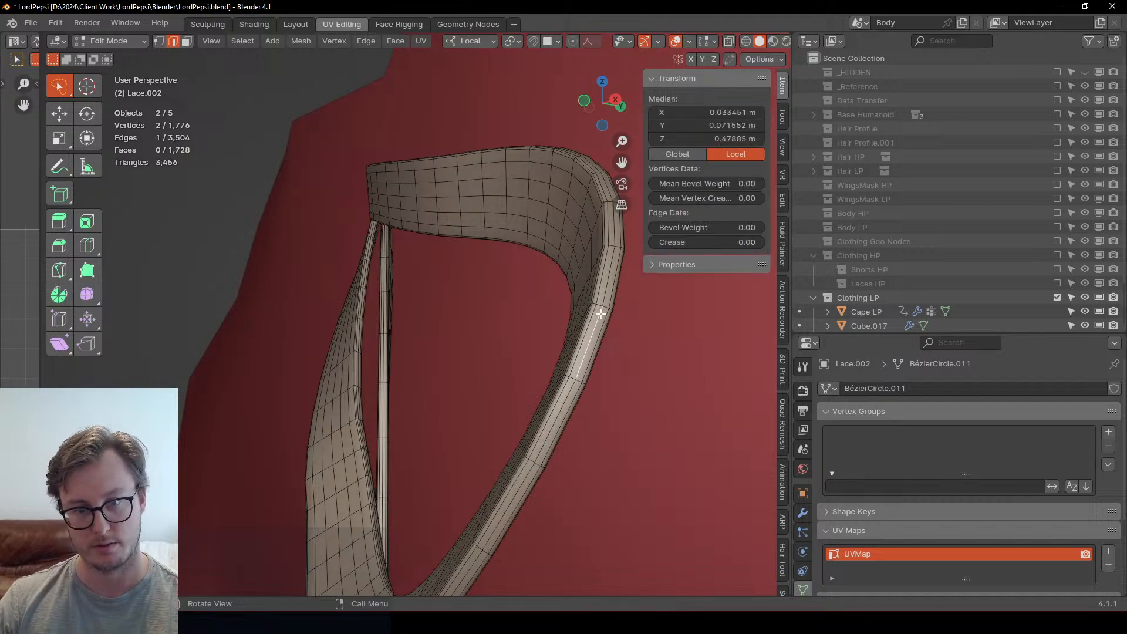
pyautogui.hotkey('alt', 'a')
pyautogui.keyDown('alt'); pyautogui.click(600, 314); pyautogui.keyUp('alt')
pyautogui.scroll(-3, 579, 292)
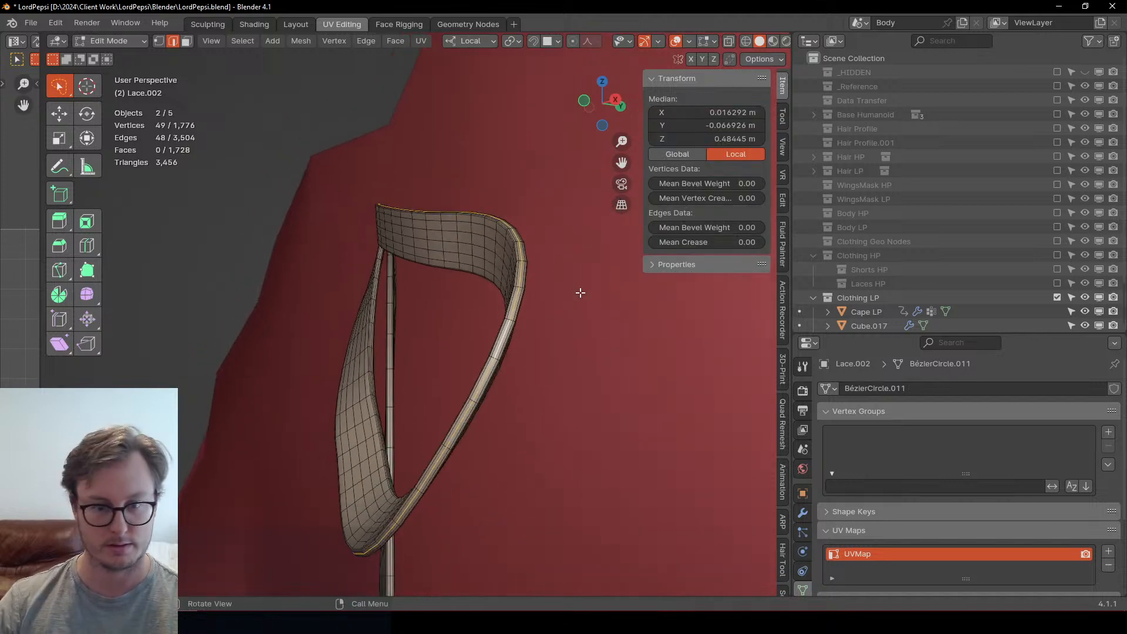
pyautogui.moveTo(578, 292); pyautogui.dragTo(496, 285, button='middle')
pyautogui.scroll(4, 501, 270)
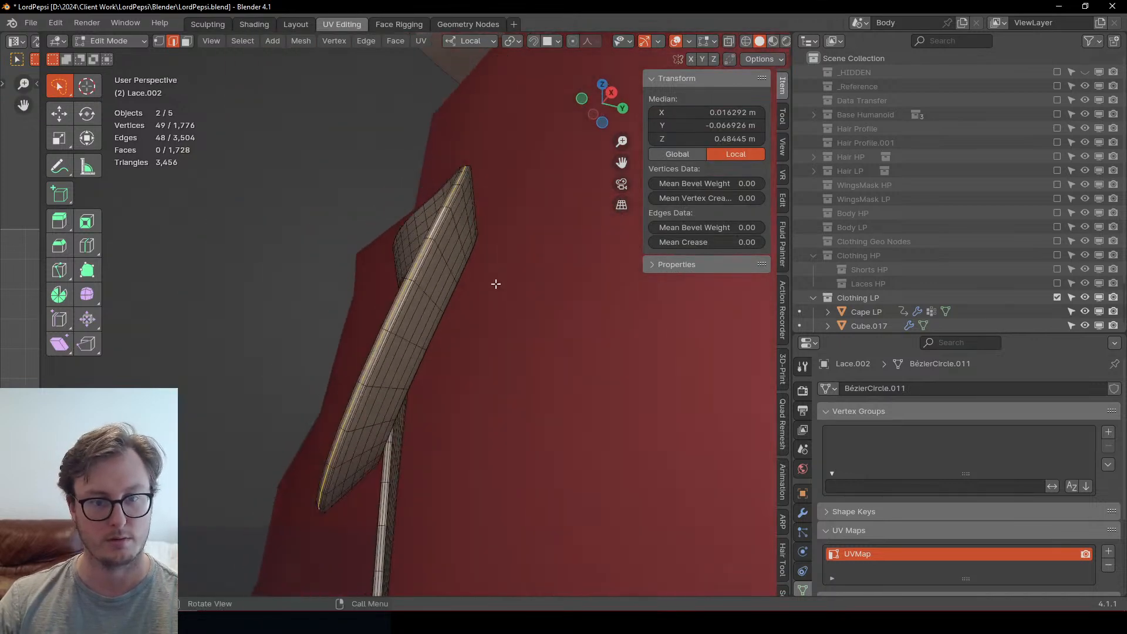
pyautogui.scroll(-3, 495, 284)
pyautogui.press('x')
pyautogui.click(559, 334)
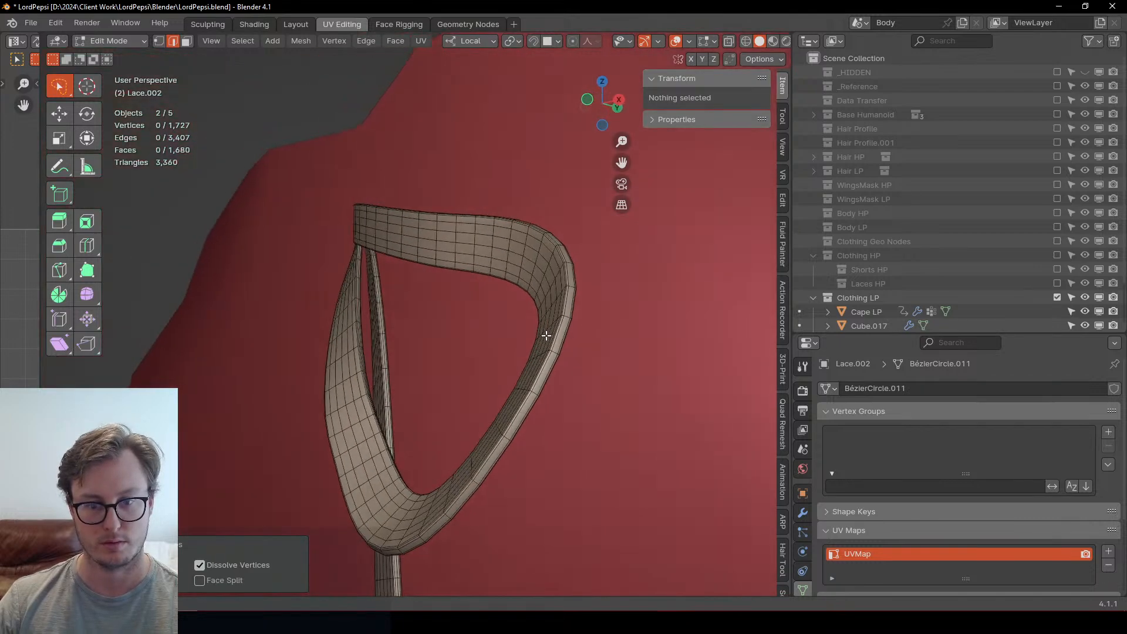
# Step: Undo the edge dissolve and the earlier mesh edits, back to the bow laces as curve objects
pyautogui.hotkey('ctrl', 'z')
pyautogui.hotkey('alt', 'a')
pyautogui.scroll(-4, 433, 316)
pyautogui.hotkey('ctrl', 'z')
pyautogui.hotkey('ctrl', 'z')
pyautogui.hotkey('ctrl', 'z')
pyautogui.hotkey('ctrl', 'z')
pyautogui.hotkey('ctrl', 'z')
pyautogui.hotkey('ctrl', 'z')
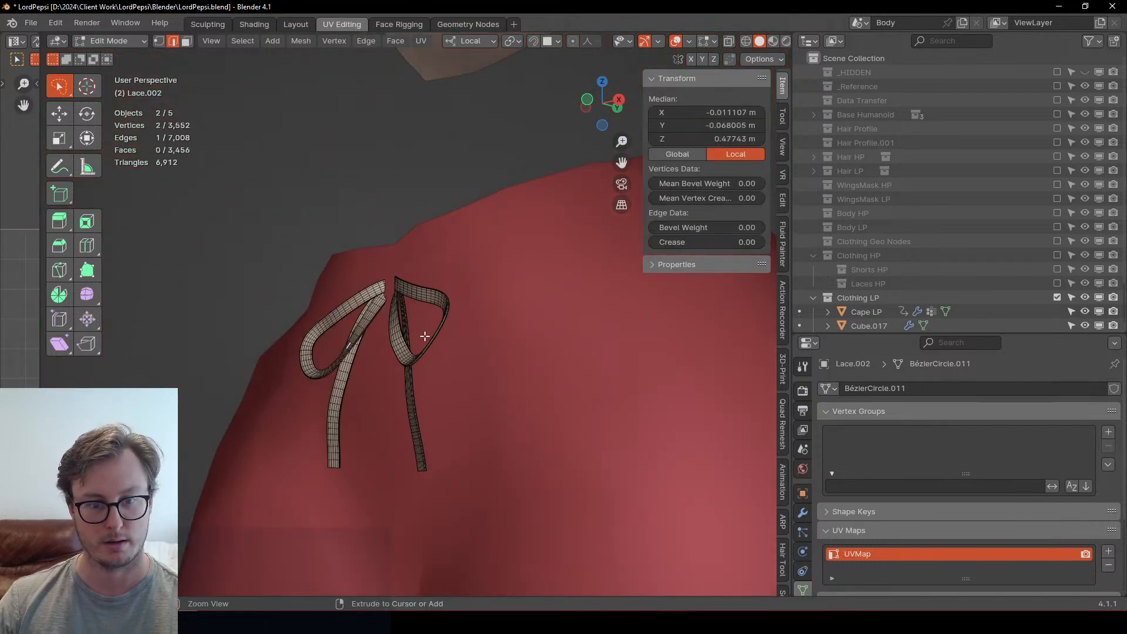
pyautogui.scroll(-4, 405, 334)
pyautogui.moveTo(403, 333); pyautogui.dragTo(462, 375, button='middle')
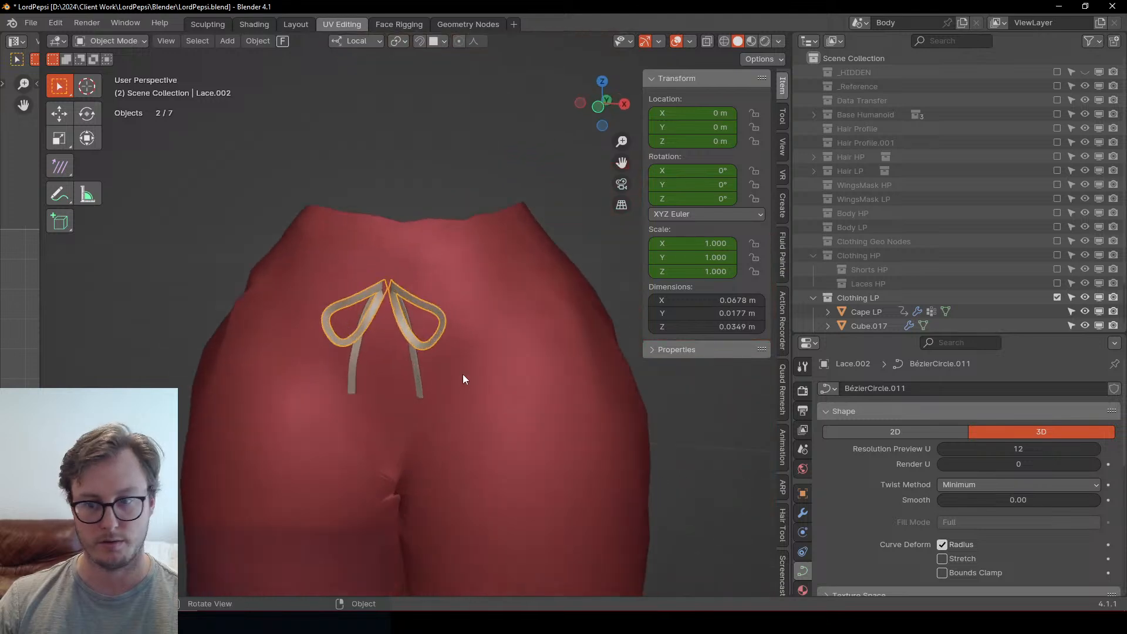
# Step: Save the file and enable the Clothing HP collection in the view layer
pyautogui.scroll(-3, 921, 290)
pyautogui.scroll(-7, 256, 229)
pyautogui.moveTo(305, 218); pyautogui.dragTo(320, 215, button='middle')
pyautogui.scroll(-7, 357, 191)
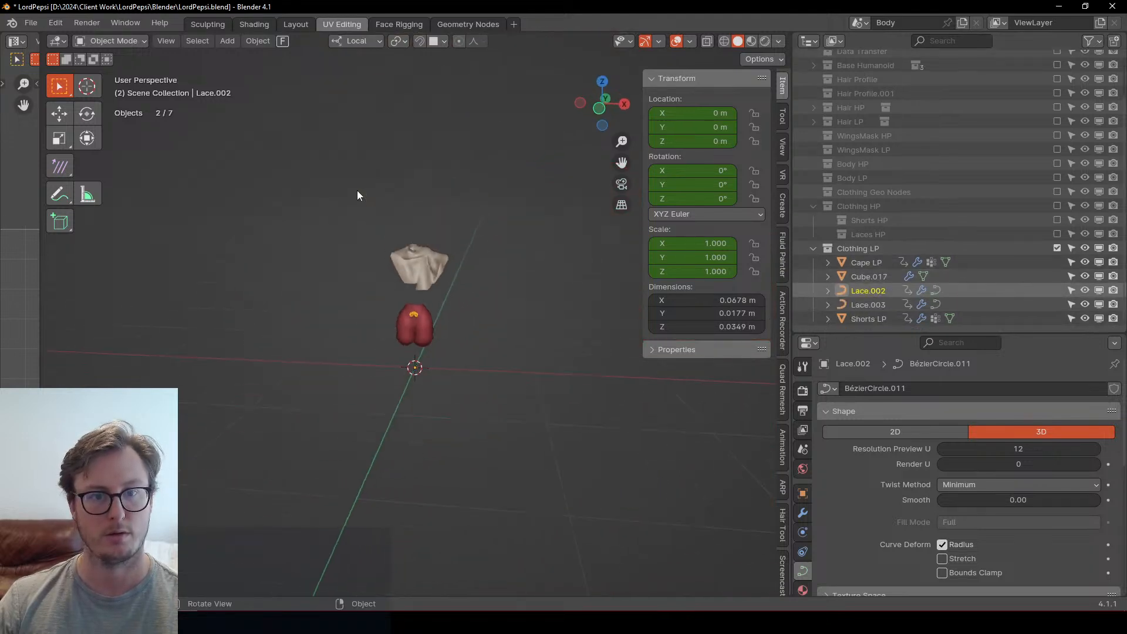
pyautogui.scroll(18, 359, 192)
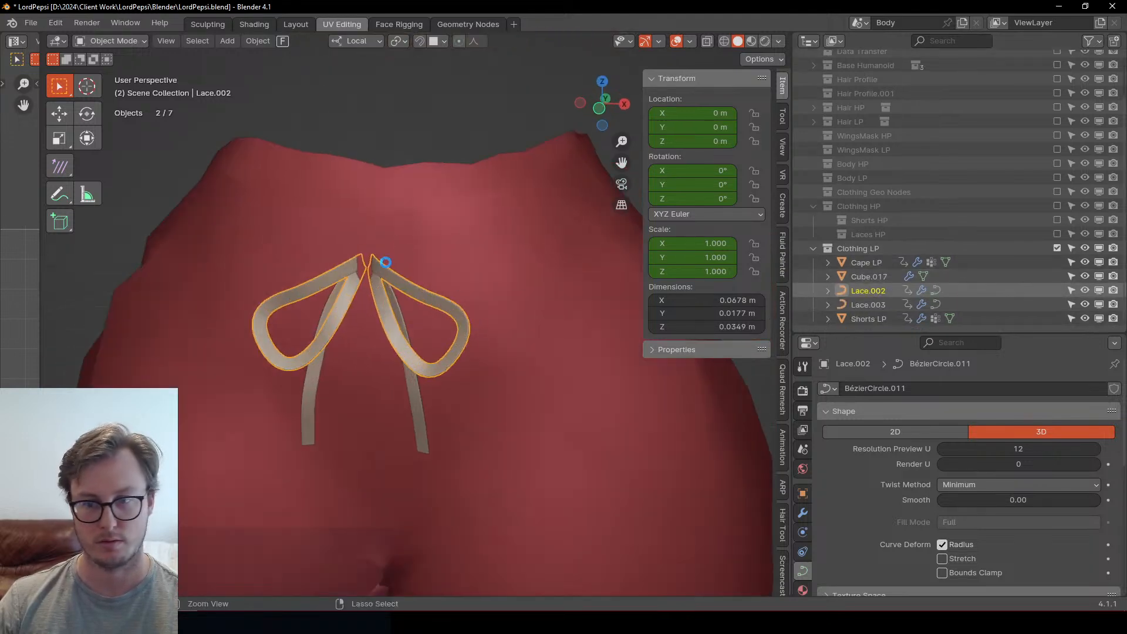
pyautogui.hotkey('ctrl', 's')
pyautogui.click(1056, 206)
pyautogui.scroll(-8, 375, 170)
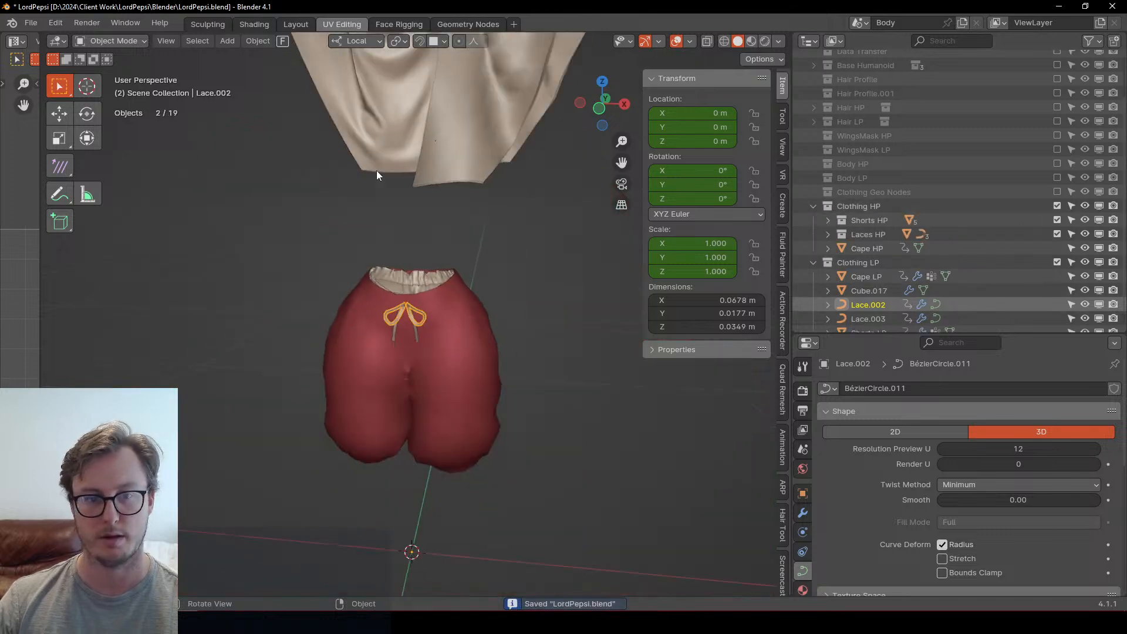
# Step: Select the Lace Shape profile curve and lower it along local Z to about 0.605 m
pyautogui.moveTo(376, 170); pyautogui.dragTo(396, 298, button='middle')
pyautogui.click(409, 212)
pyautogui.moveTo(409, 214); pyautogui.dragTo(449, 251, button='middle')
pyautogui.press('g')
pyautogui.press('z')
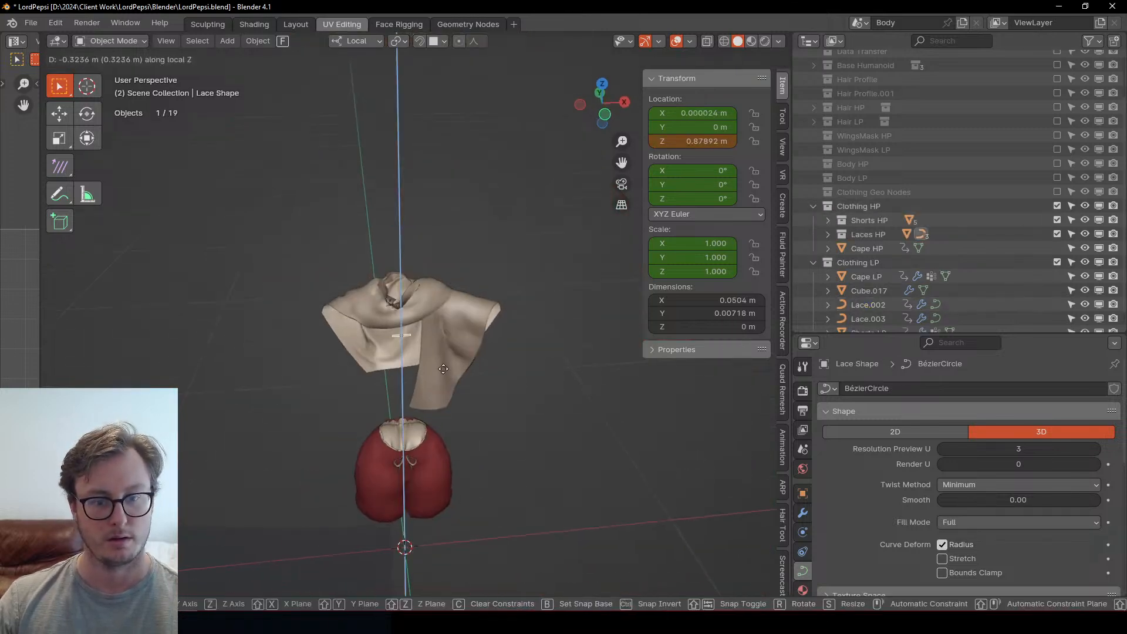
pyautogui.click(438, 452)
# Step: Move the Lace Shape curve along local Y to about -0.364 m, in front of the shorts
pyautogui.keyDown('shift'); pyautogui.moveTo(437, 446); pyautogui.dragTo(419, 351, button='middle'); pyautogui.keyUp('shift')
pyautogui.press('g')
pyautogui.press('y')
pyautogui.click(428, 417)
pyautogui.scroll(4, 428, 418)
pyautogui.keyDown('shift'); pyautogui.moveTo(429, 417); pyautogui.dragTo(461, 280, button='middle'); pyautogui.keyUp('shift')
pyautogui.press('g')
pyautogui.press('y')
pyautogui.click(474, 387)
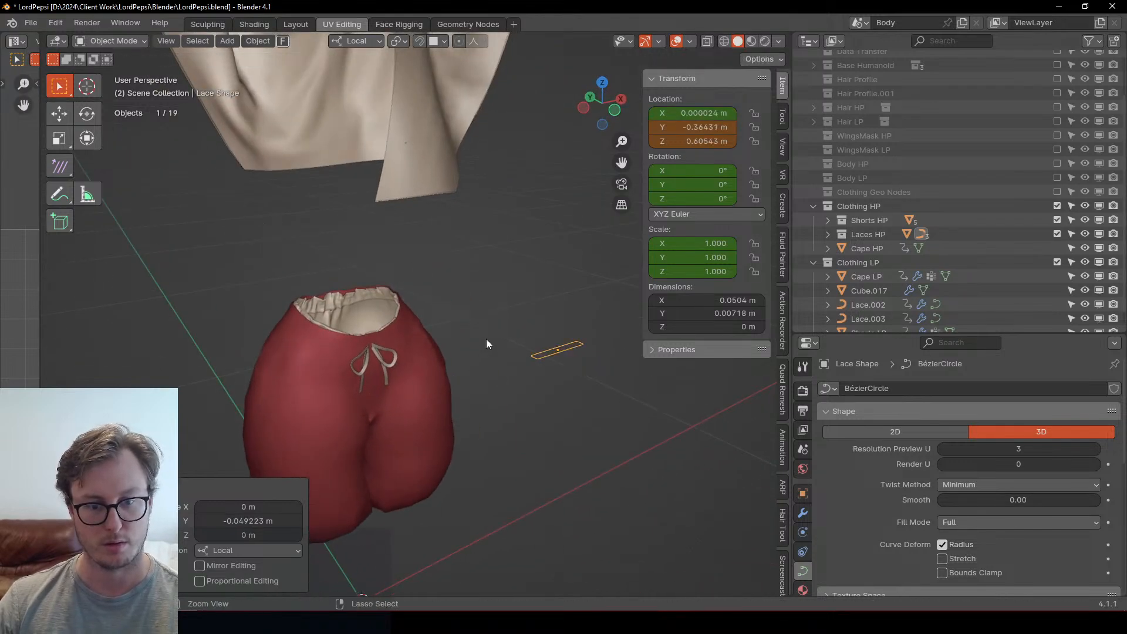
# Step: Place the Lace Shape curve beside the shorts, at about -0.045 m on Y and 0.194 m on X
pyautogui.moveTo(486, 340); pyautogui.dragTo(414, 428, button='middle')
pyautogui.press('g')
pyautogui.press('y')
pyautogui.click(434, 163)
pyautogui.press('g')
pyautogui.press('x')
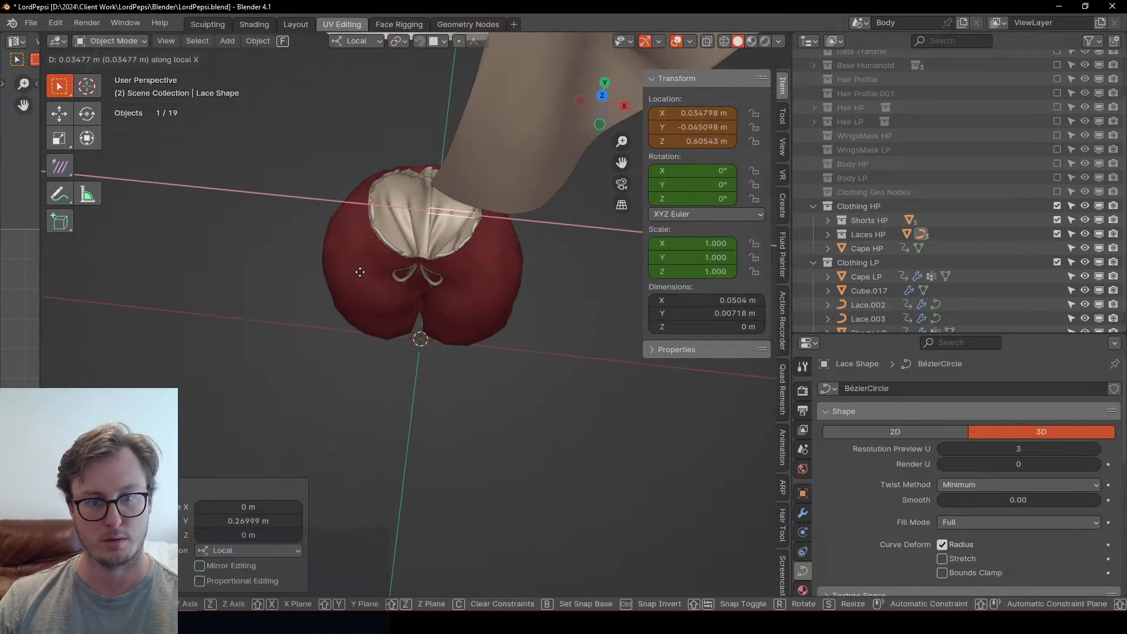
pyautogui.click(493, 281)
pyautogui.moveTo(493, 282); pyautogui.dragTo(523, 196, button='middle')
pyautogui.keyDown('shift'); pyautogui.moveTo(522, 197); pyautogui.dragTo(495, 353, button='middle'); pyautogui.keyUp('shift')
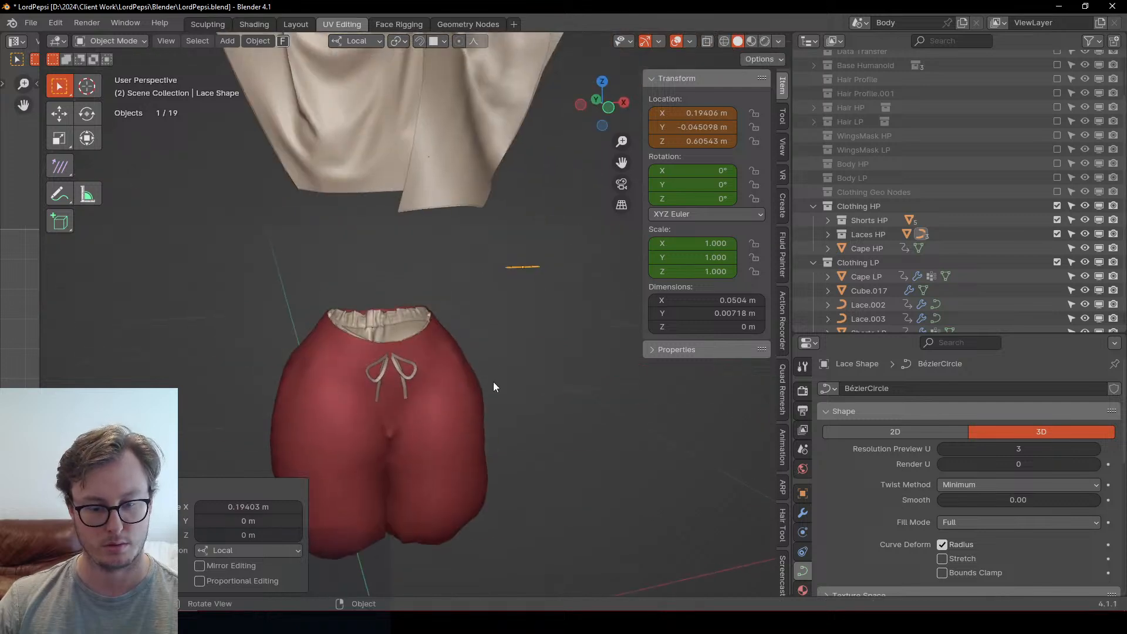
# Step: Clear the location, rotation and scale keyframes of the Lace Shape curve
pyautogui.rightClick(691, 113)
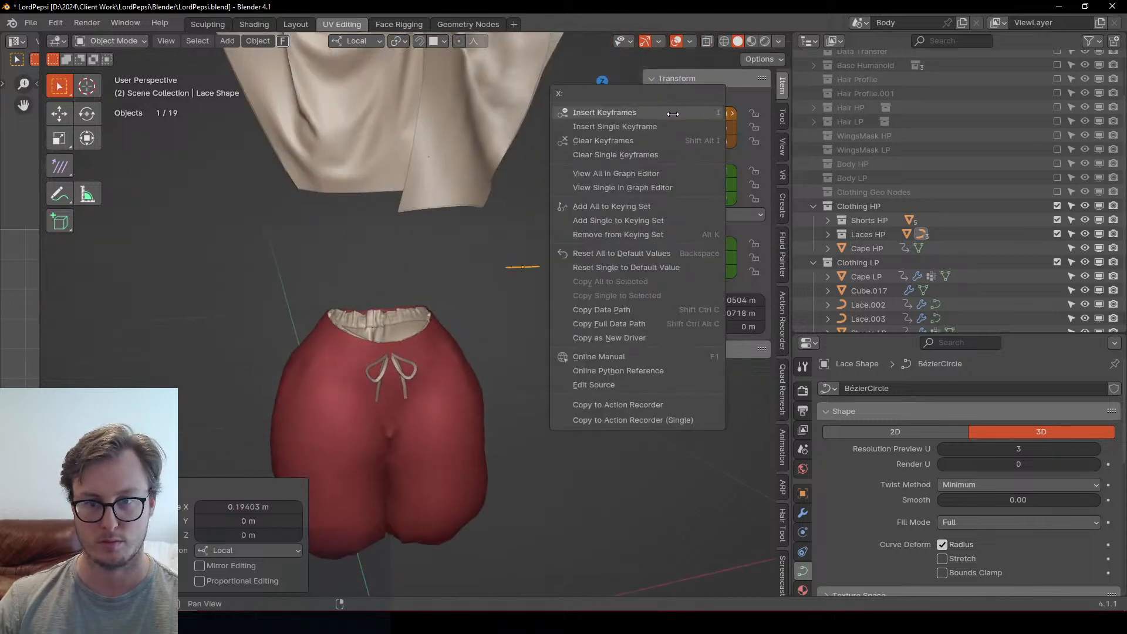
pyautogui.click(611, 144)
pyautogui.rightClick(657, 186)
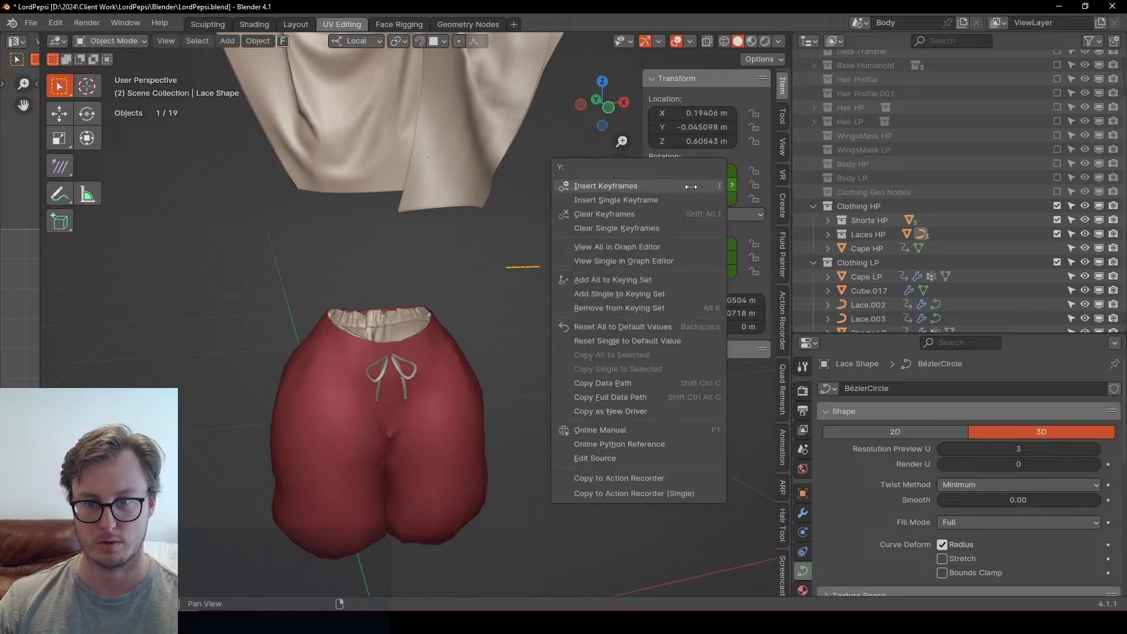
pyautogui.click(632, 214)
pyautogui.rightClick(651, 256)
pyautogui.click(647, 255)
# Step: Move the Lace Shape curve to about 0.517 m on Z and -0.025 m on Y, near waistband height
pyautogui.scroll(3, 498, 322)
pyautogui.press('g')
pyautogui.press('z')
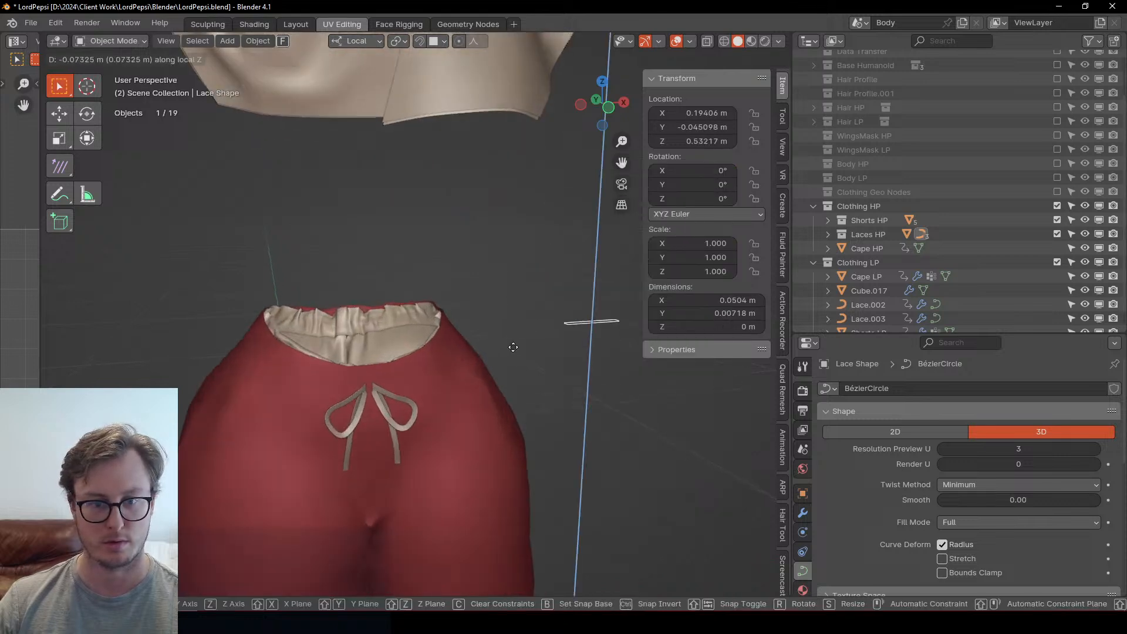
pyautogui.click(513, 363)
pyautogui.moveTo(513, 363); pyautogui.dragTo(602, 382, button='middle')
pyautogui.press('g')
pyautogui.press('y')
pyautogui.click(450, 365)
# Step: Duplicate the Lace Shape curve and offset the copy along Y to about -0.053 m
pyautogui.hotkey('shift', 'd')
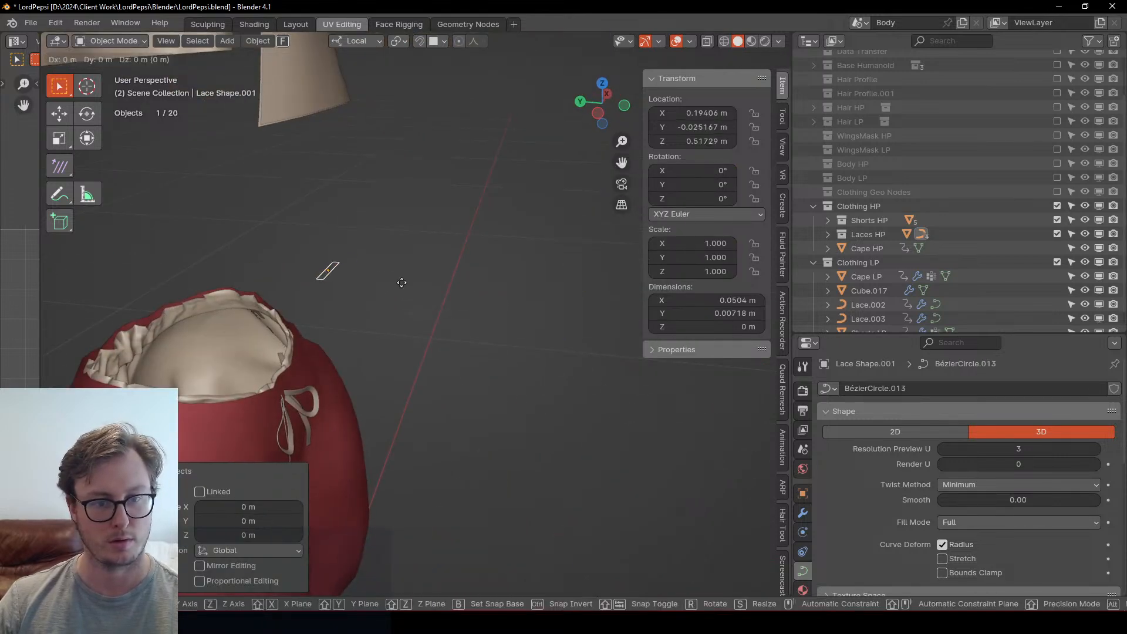
pyautogui.press('y')
pyautogui.click(439, 295)
pyautogui.moveTo(442, 298); pyautogui.dragTo(414, 314, button='middle')
pyautogui.scroll(2, 419, 311)
# Step: Rename the original Lace Shape object's curve data to Profile_Lace_HP
pyautogui.click(433, 306)
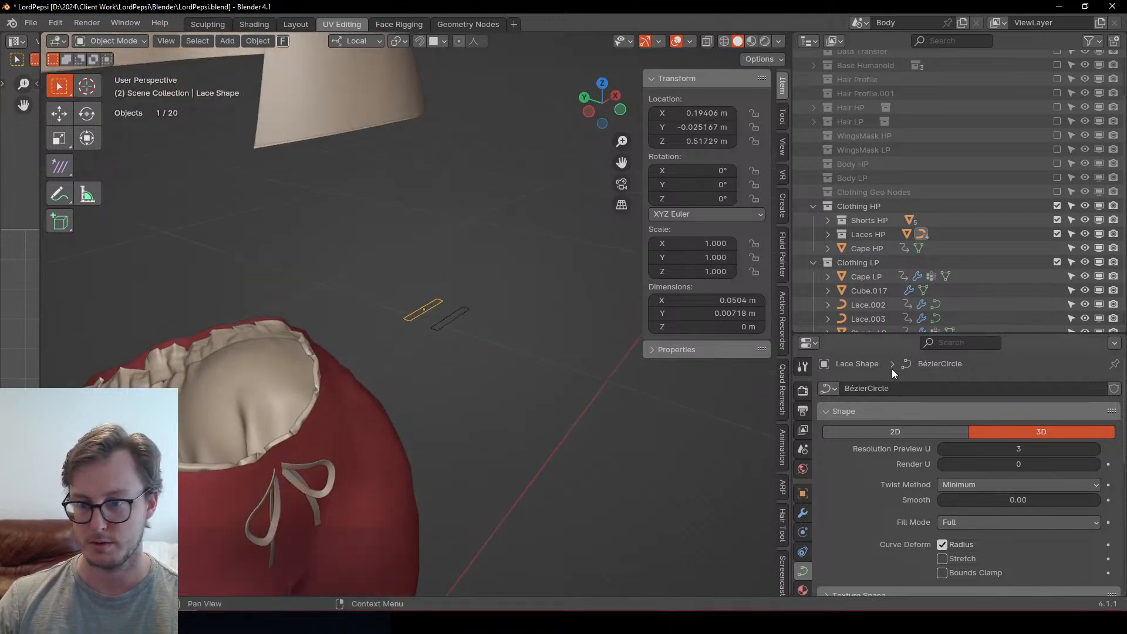
pyautogui.click(907, 388)
pyautogui.write('Profile_Lace_HP')
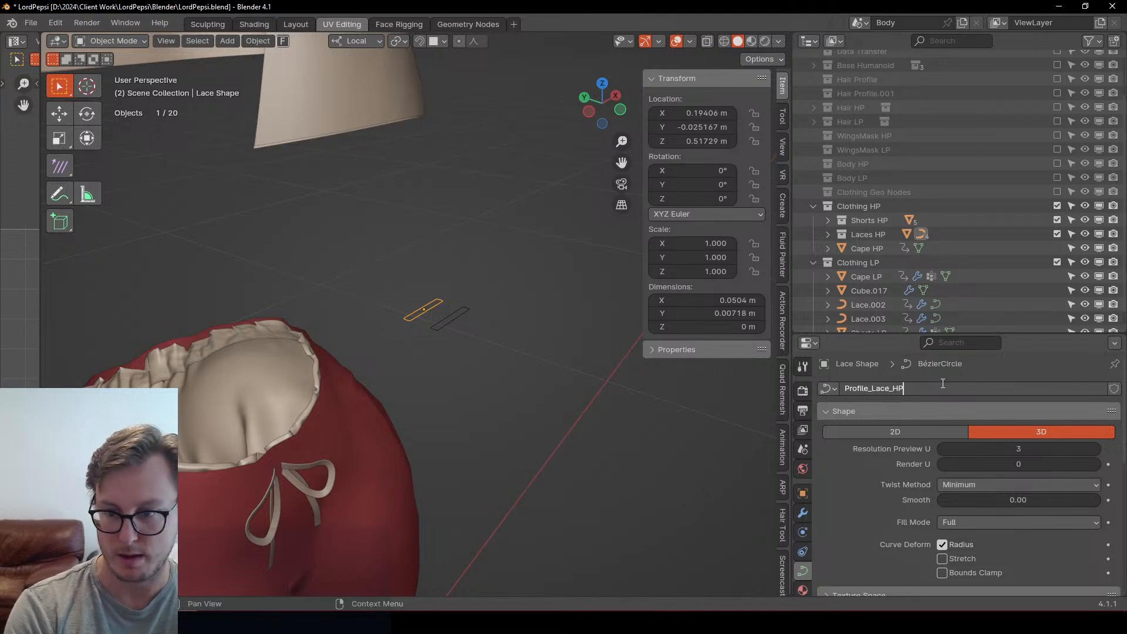
pyautogui.press('Return')
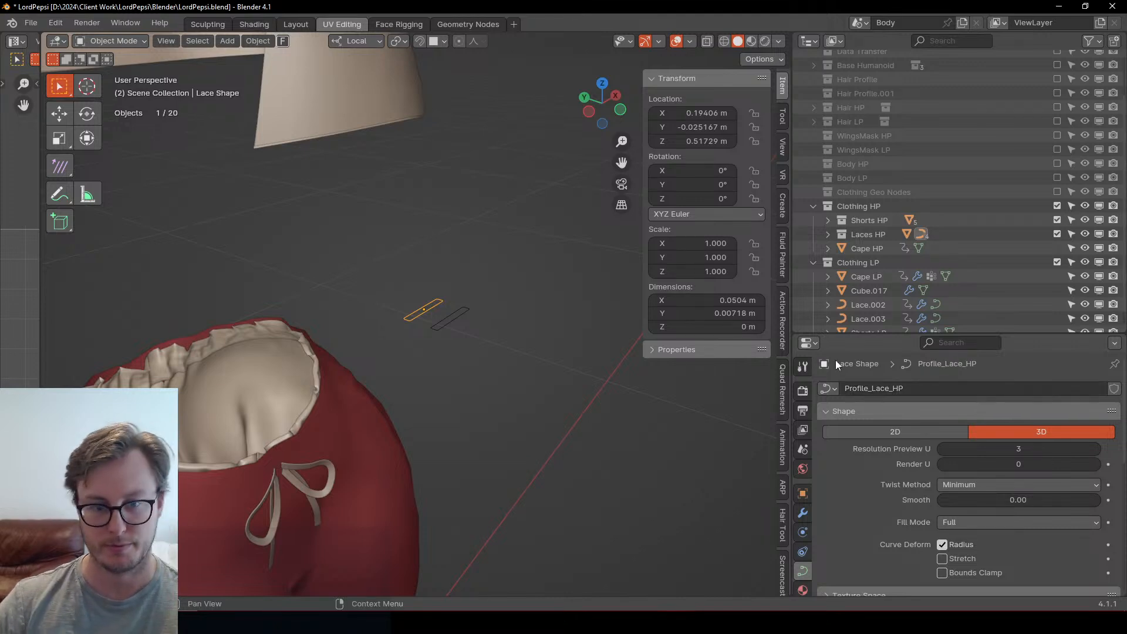
# Step: Rename the duplicated profile's curve data to Profile_Lace_LP
pyautogui.click(437, 325)
pyautogui.click(954, 388)
pyautogui.write('Profile_Lace_HP')
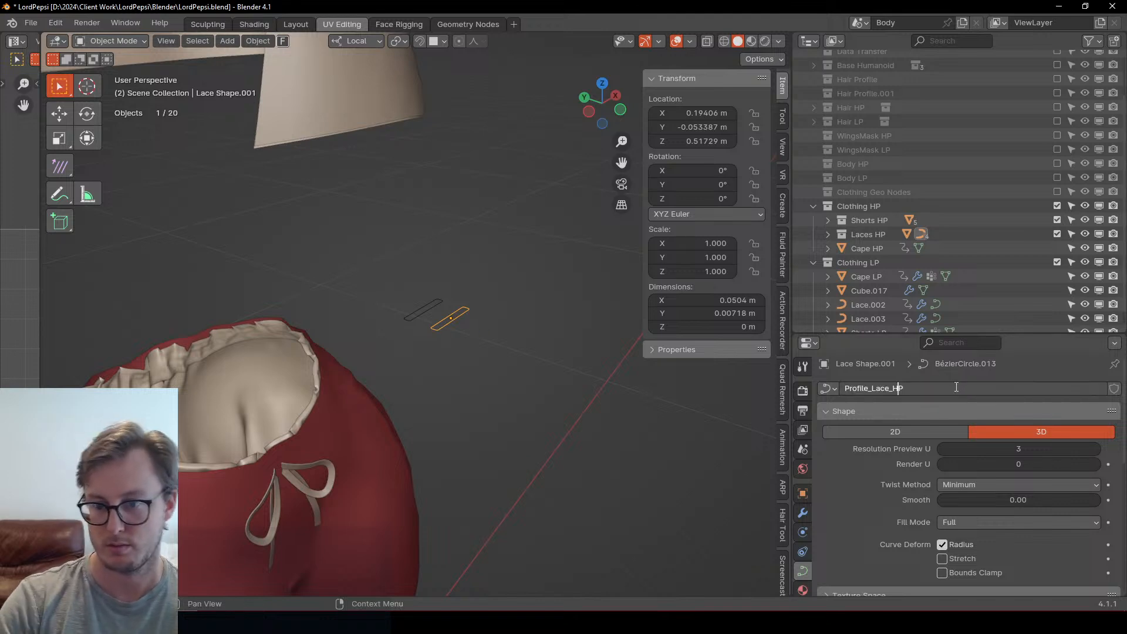
pyautogui.press('Return')
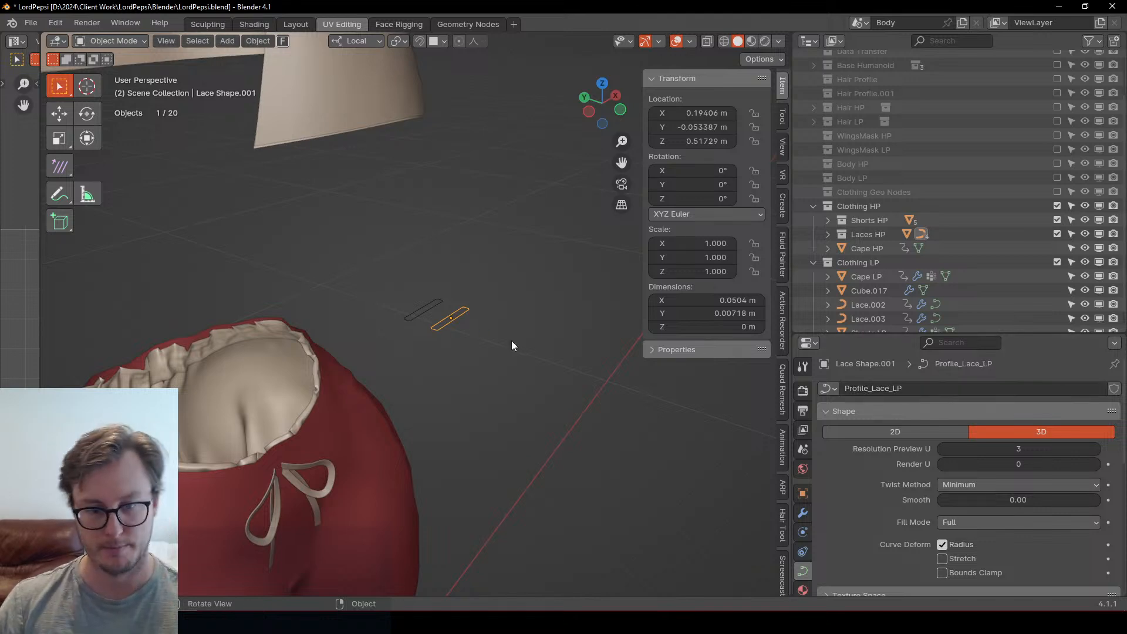
# Step: Set the preview resolution U of the Profile_Lace_LP curve to 1
pyautogui.scroll(4, 505, 349)
pyautogui.click(941, 449)
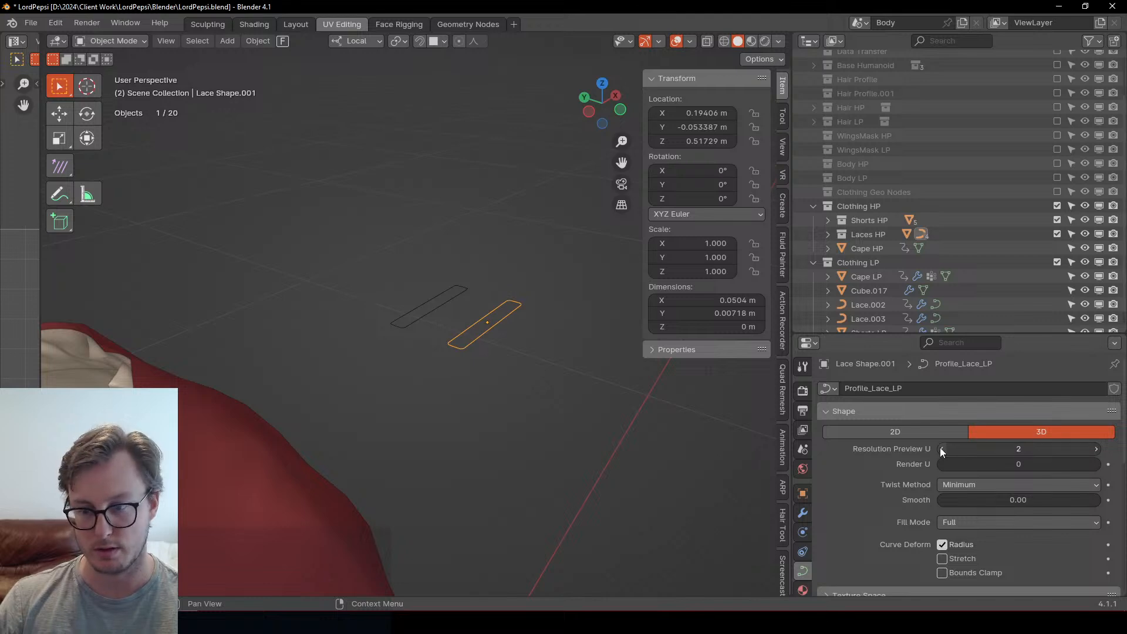
pyautogui.click(940, 449)
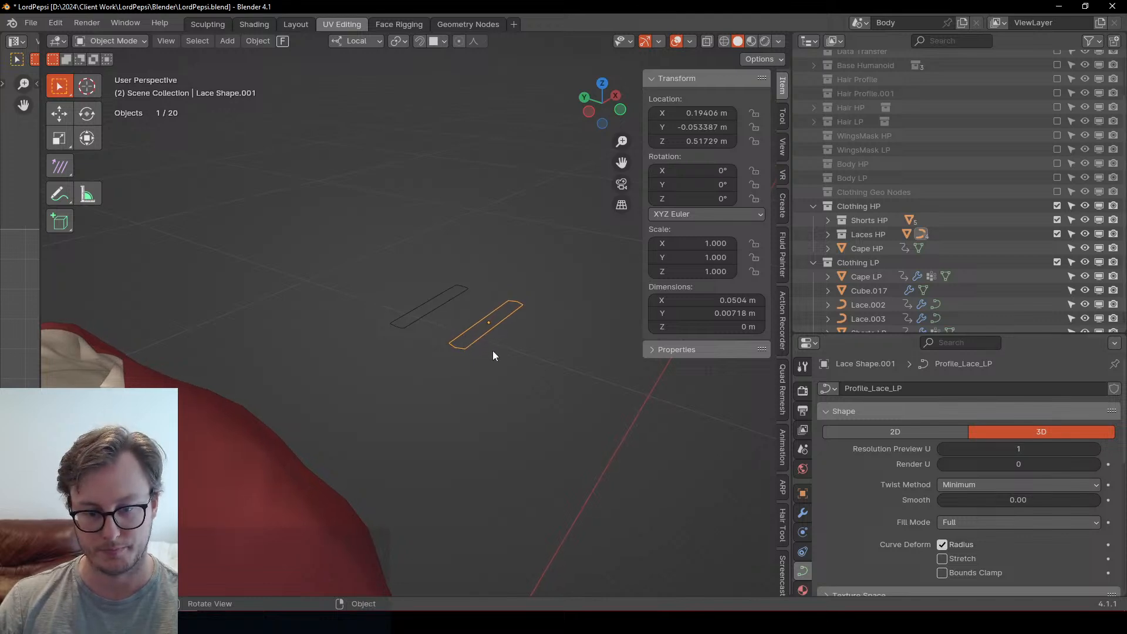
# Step: Select the bow laces, clear the Lace curve's bevel object and pick the Lace Shape profile again
pyautogui.scroll(-6, 492, 350)
pyautogui.scroll(4, 434, 381)
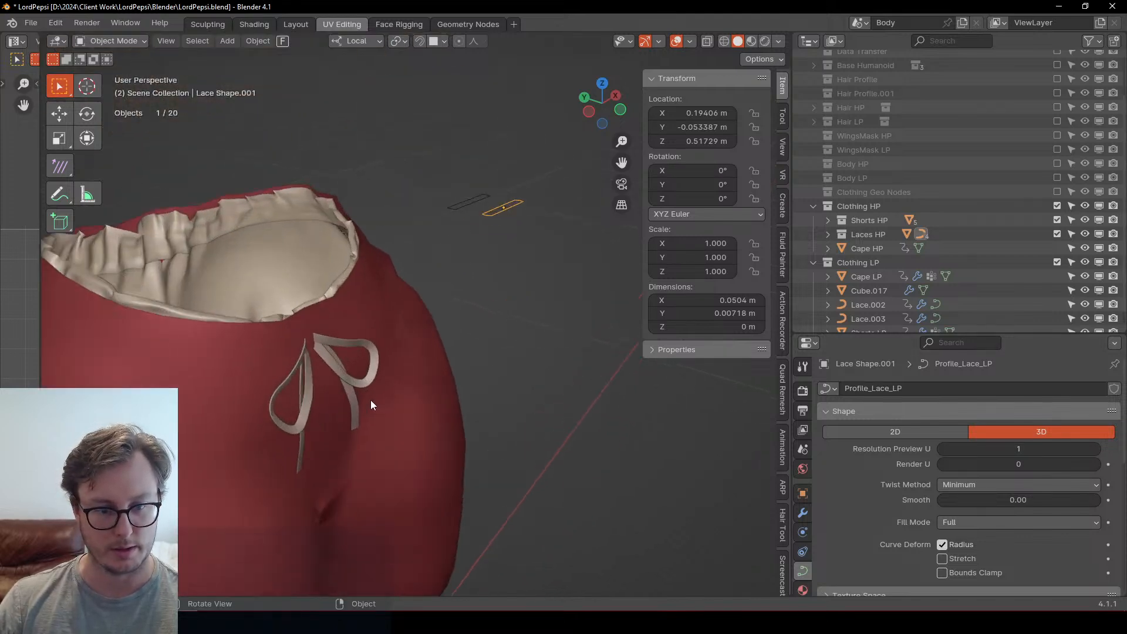
pyautogui.keyDown('shift'); pyautogui.click(357, 413); pyautogui.keyUp('shift')
pyautogui.keyDown('shift'); pyautogui.click(371, 371); pyautogui.keyUp('shift')
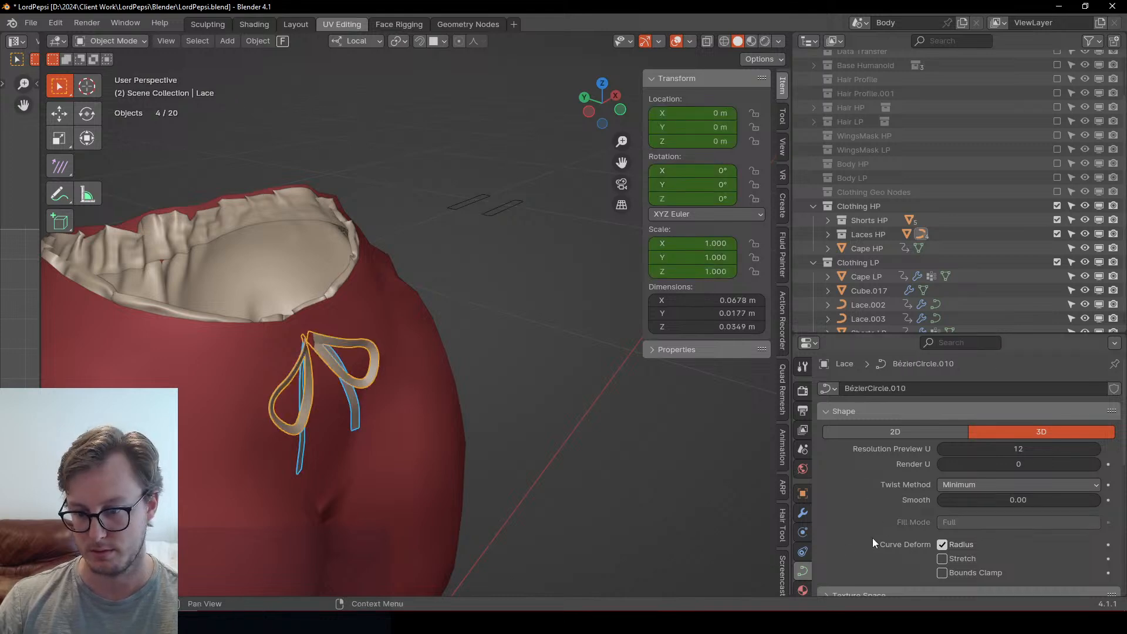
pyautogui.scroll(-8, 939, 531)
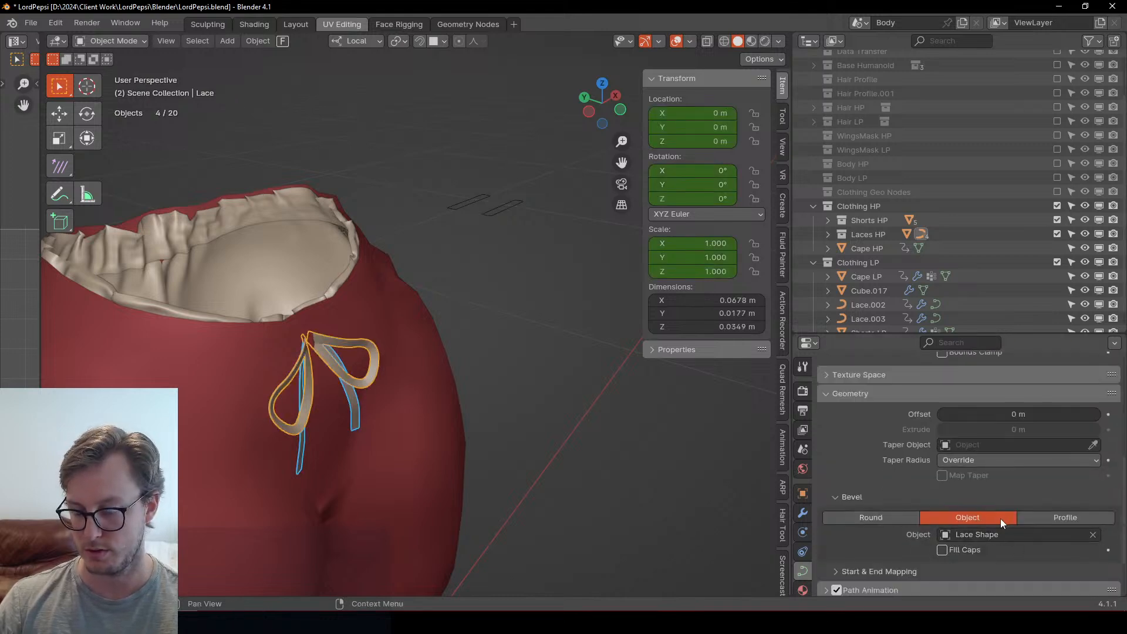
pyautogui.click(1093, 534)
pyautogui.click(1093, 534)
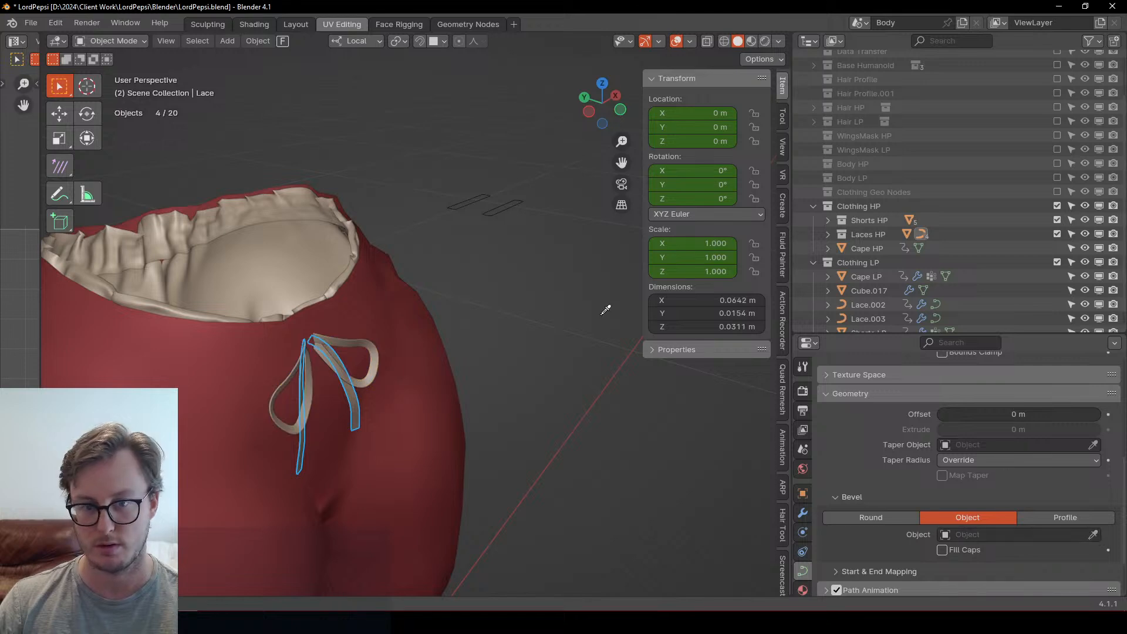
pyautogui.click(484, 199)
pyautogui.click(484, 199)
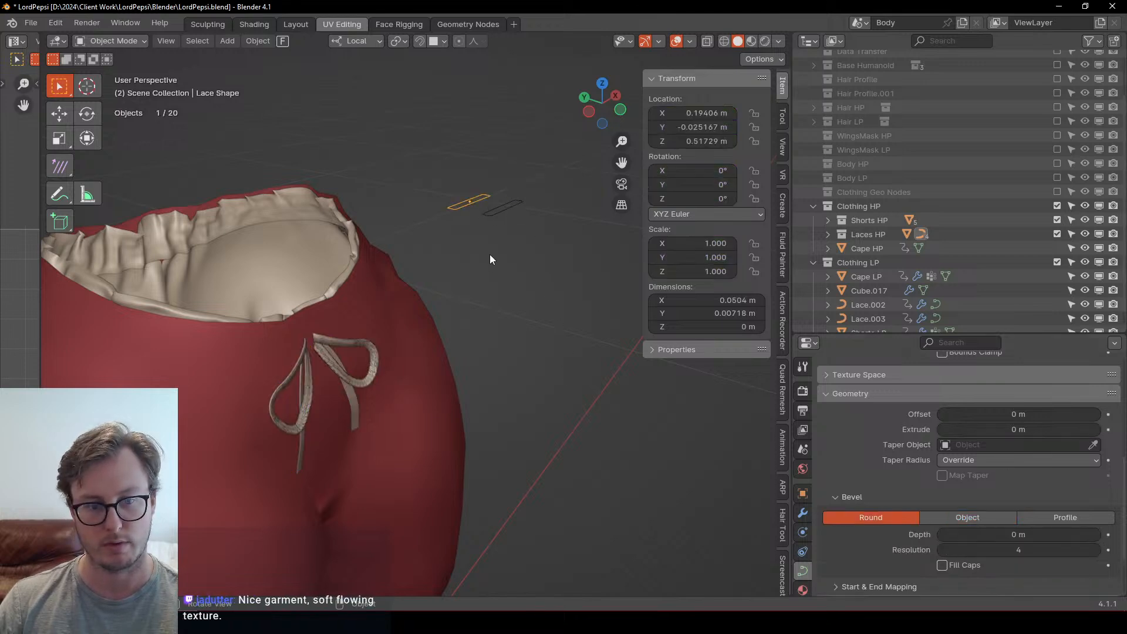
# Step: Select the hanging lace ends and open the list of available bevel objects for their curve
pyautogui.moveTo(490, 255); pyautogui.dragTo(610, 339, button='middle')
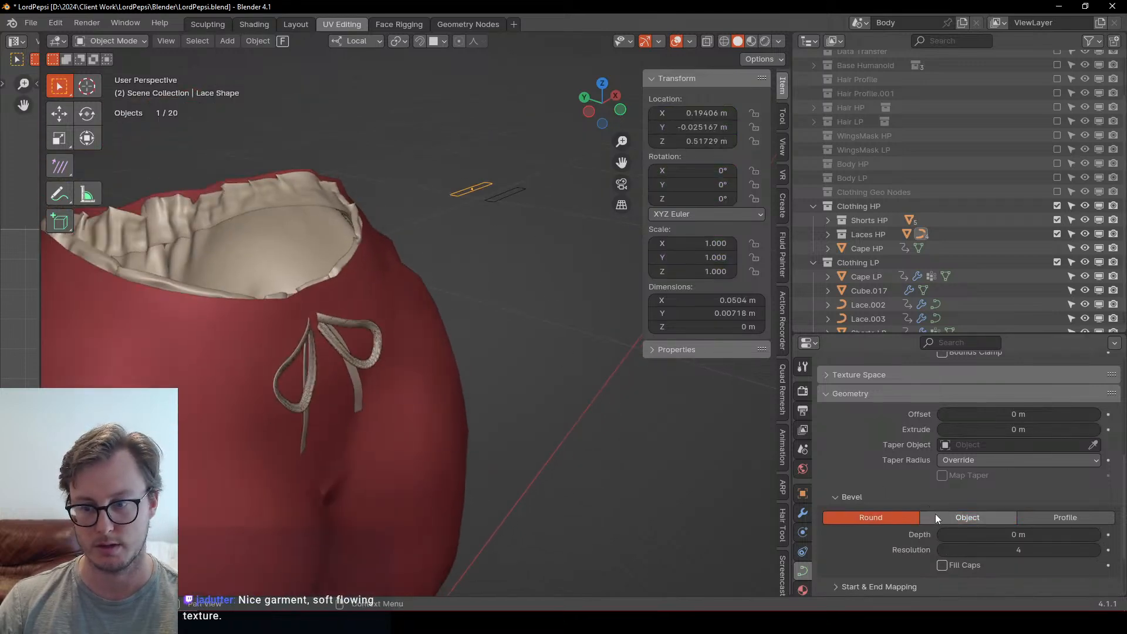
pyautogui.click(361, 373)
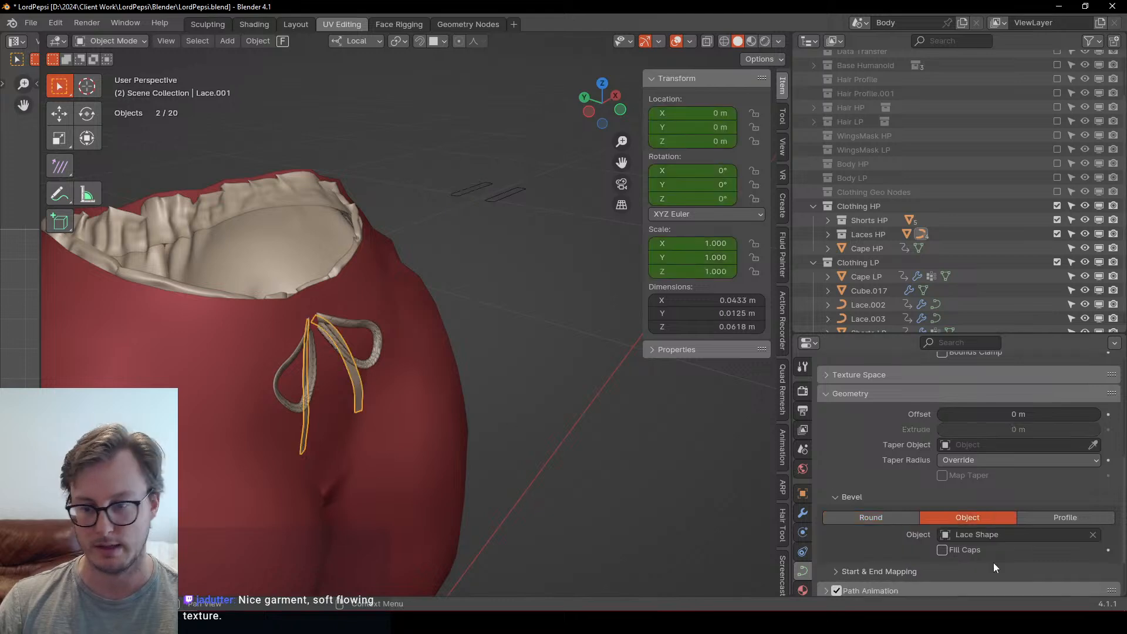
pyautogui.click(1017, 534)
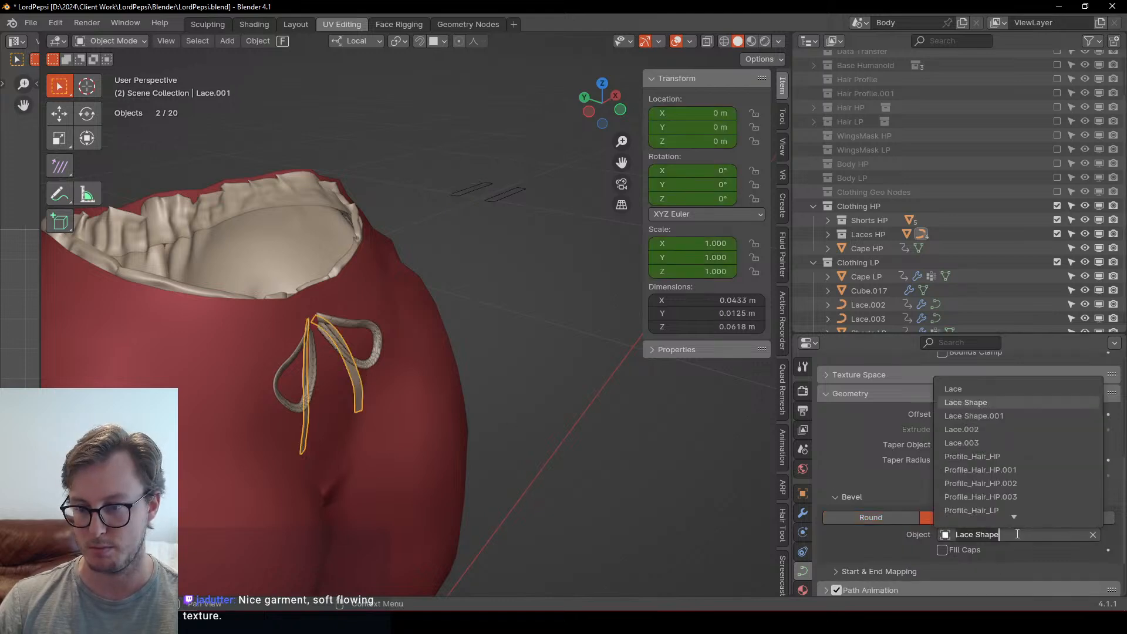
# Step: Rename the Lace Shape object in the Laces HP collection as Profile_Lace_HP, copying the name of its curve data
pyautogui.click(828, 221)
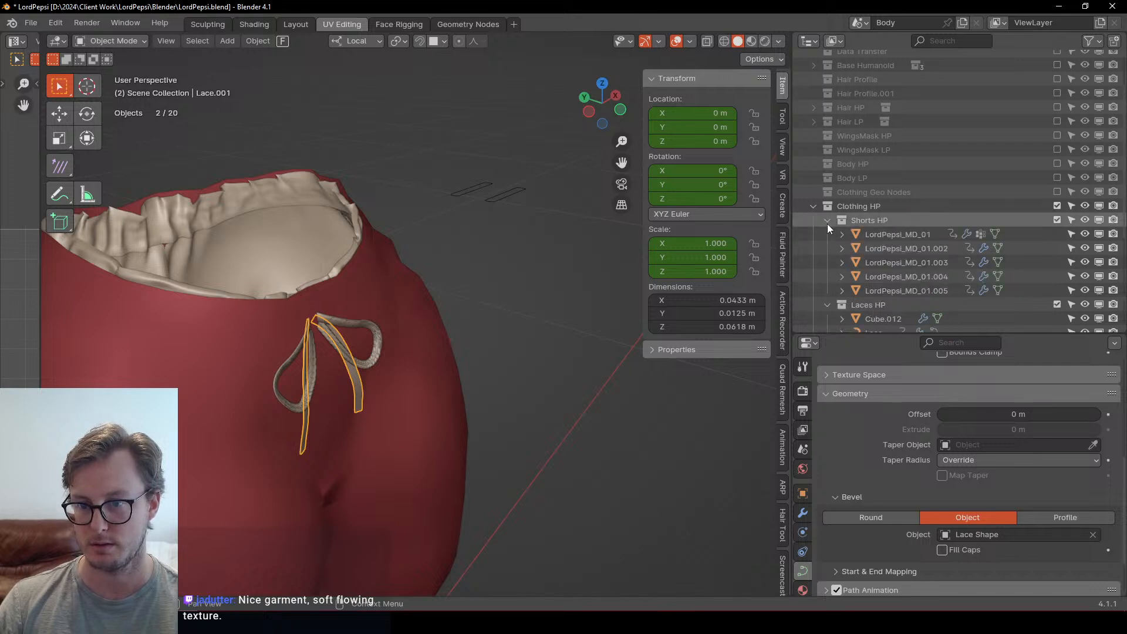
pyautogui.scroll(-5, 877, 248)
pyautogui.click(885, 207)
pyautogui.scroll(-4, 445, 236)
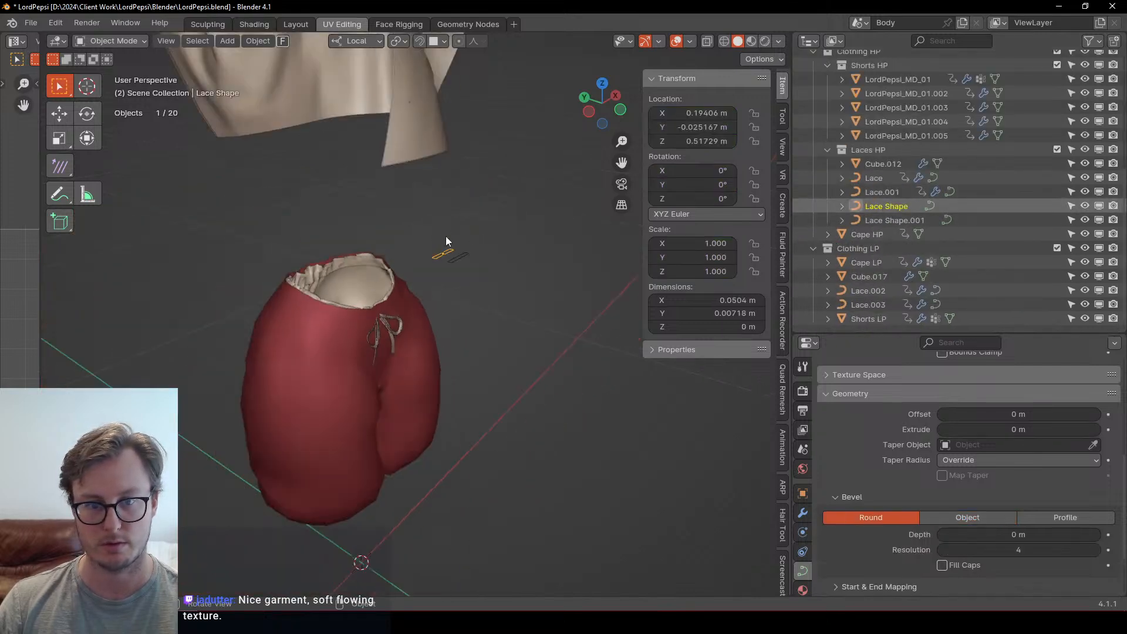
pyautogui.moveTo(445, 235); pyautogui.dragTo(489, 290, button='middle')
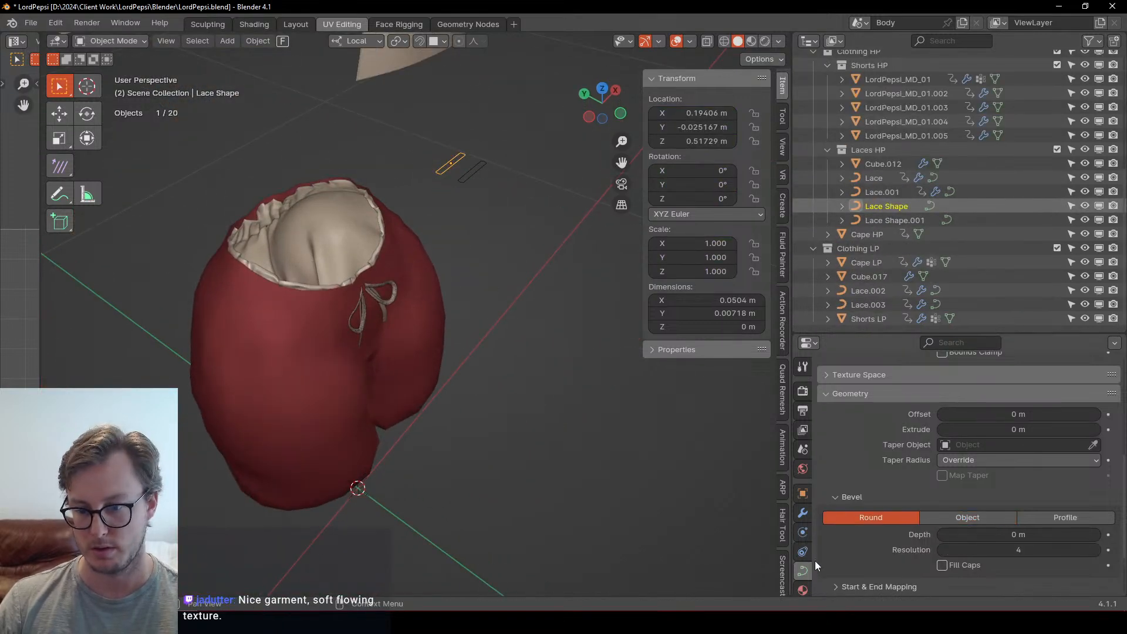
pyautogui.scroll(6, 816, 565)
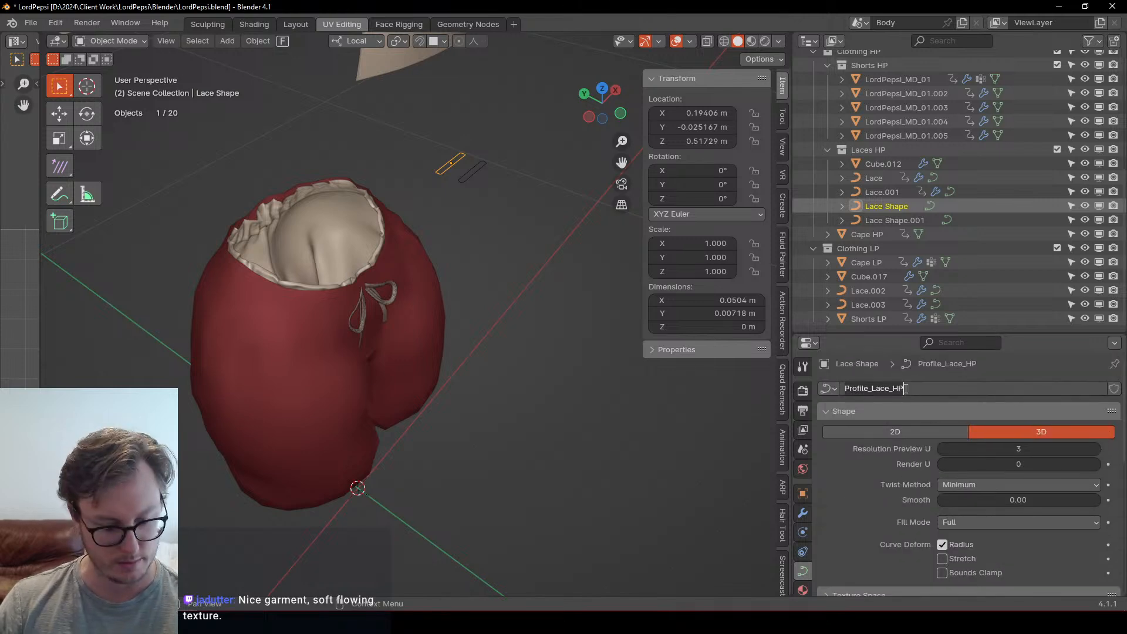
pyautogui.hotkey('ctrl', 'c')
pyautogui.press('Return')
pyautogui.click(803, 493)
pyautogui.doubleClick(935, 388)
pyautogui.hotkey('ctrl', 'v')
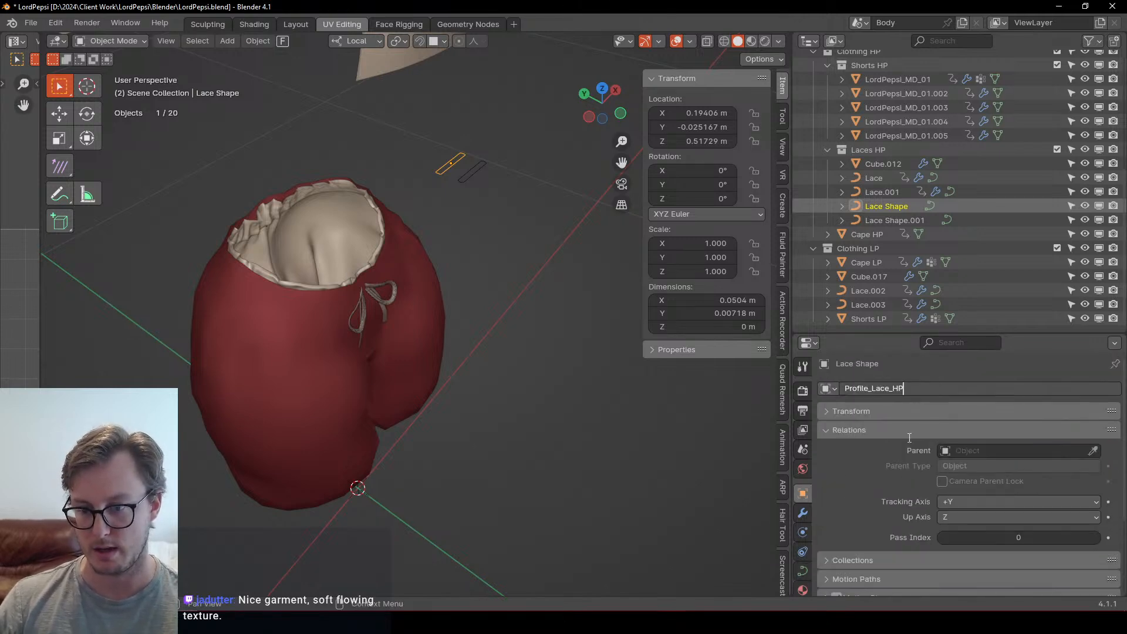
pyautogui.press('Return')
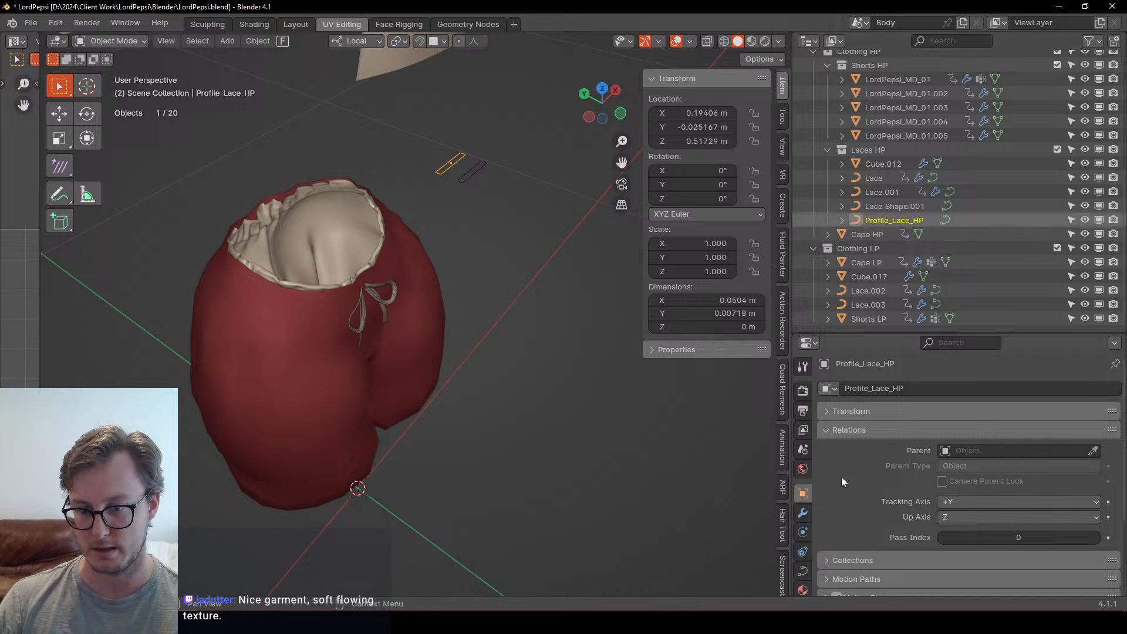
# Step: Rename the duplicated profile object Lace Shape.001 as Profile_Lace_LP
pyautogui.click(481, 168)
pyautogui.doubleClick(919, 387)
pyautogui.hotkey('ctrl', 'v')
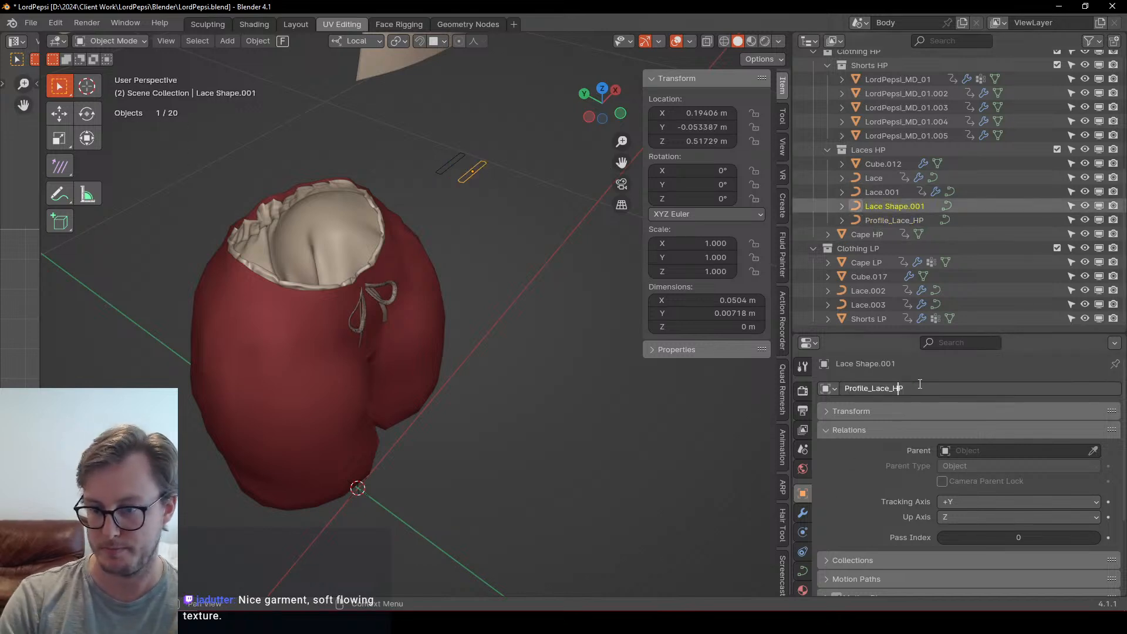
pyautogui.write('L')
pyautogui.press('Return')
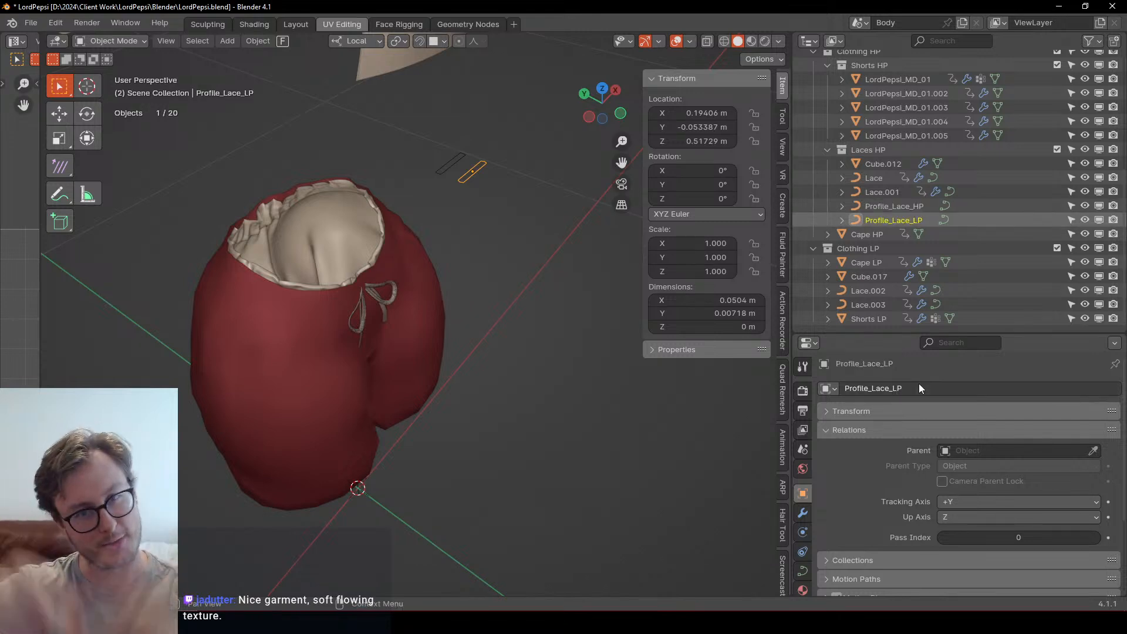
# Step: Switch to Unity and examine the LordPepsi avatar's body from several angles
pyautogui.click(387, 622)
pyautogui.scroll(-3, 397, 326)
pyautogui.keyDown('alt'); pyautogui.moveTo(397, 327); pyautogui.dragTo(287, 307); pyautogui.keyUp('alt')
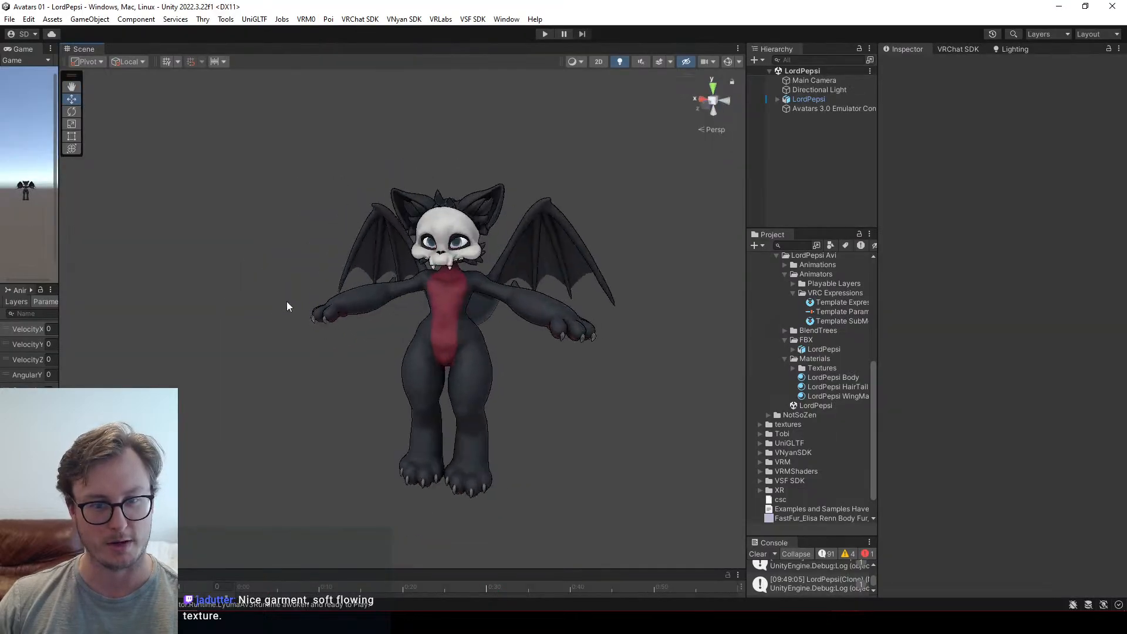
pyautogui.scroll(6, 352, 317)
pyautogui.keyDown('alt'); pyautogui.moveTo(403, 323); pyautogui.dragTo(518, 338); pyautogui.keyUp('alt')
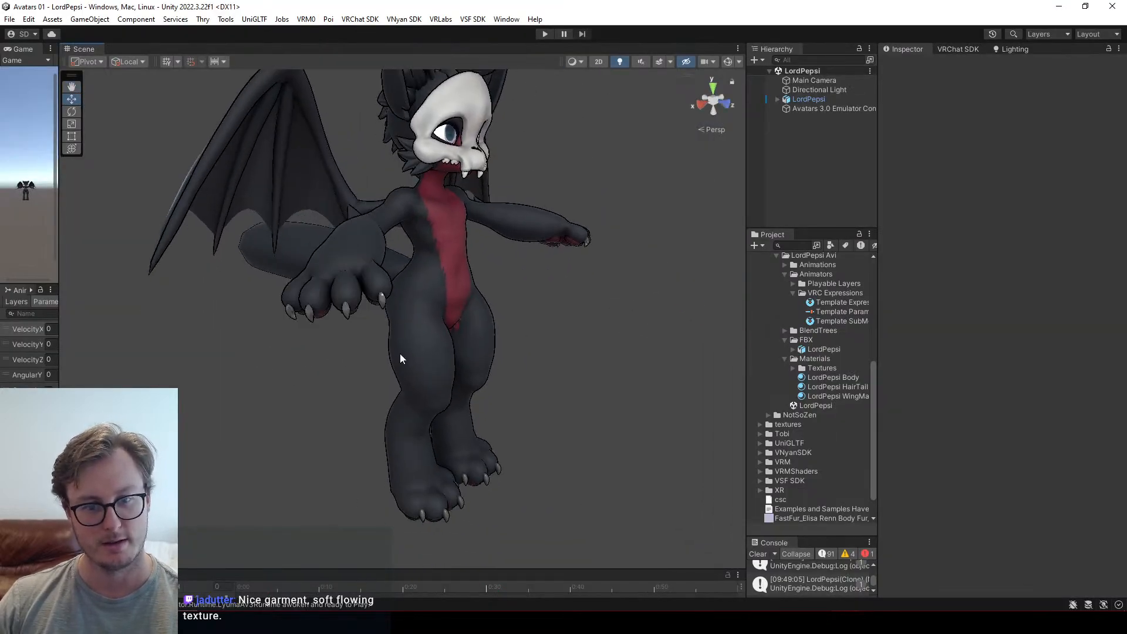
pyautogui.keyDown('alt'); pyautogui.moveTo(400, 354); pyautogui.dragTo(562, 340); pyautogui.keyUp('alt')
pyautogui.scroll(-3, 535, 342)
# Step: Switch back to Blender and collapse the Shorts HP and Laces HP collections in the outliner
pyautogui.hotkey('alt', 'Tab')
pyautogui.scroll(-4, 400, 265)
pyautogui.moveTo(446, 300); pyautogui.dragTo(365, 315, button='middle')
pyautogui.scroll(4, 1006, 224)
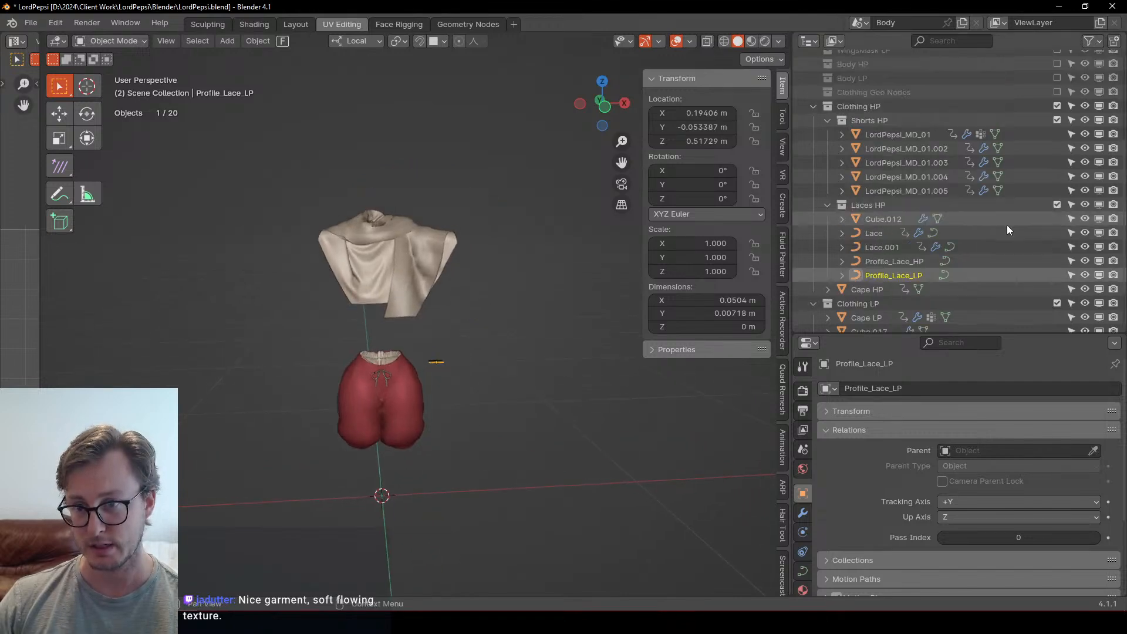
pyautogui.click(829, 147)
pyautogui.click(828, 162)
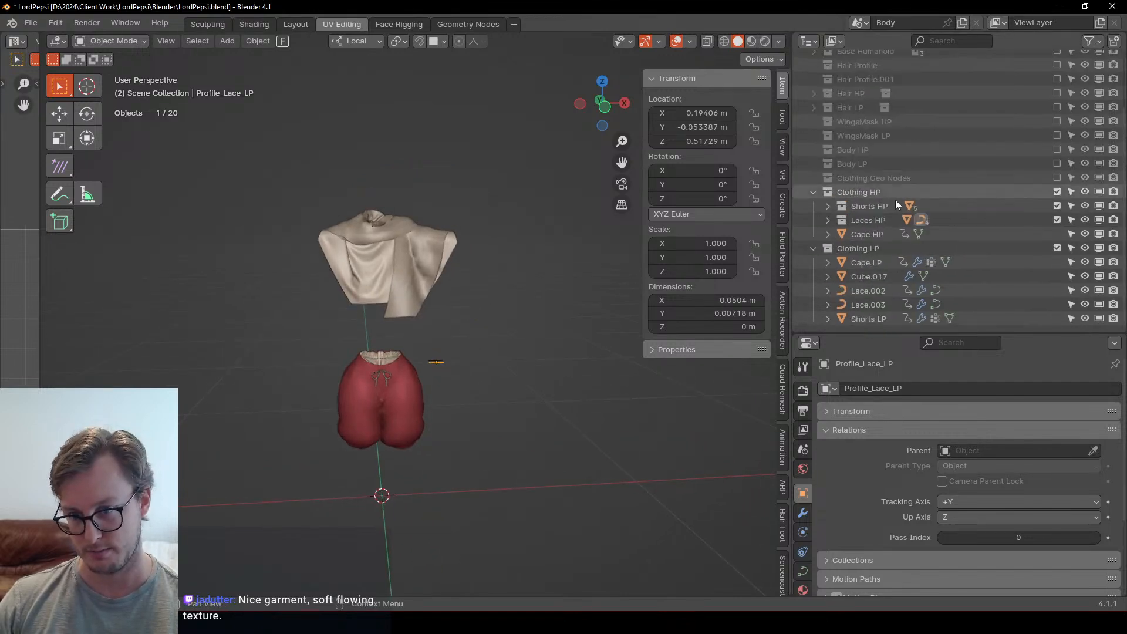
# Step: Exclude the Clothing LP collection temporarily to inspect the high-poly garments, and include it again
pyautogui.scroll(2, 895, 200)
pyautogui.click(1058, 246)
pyautogui.moveTo(477, 352); pyautogui.dragTo(317, 350, button='middle')
pyautogui.scroll(4, 472, 376)
pyautogui.keyDown('shift'); pyautogui.moveTo(317, 349); pyautogui.dragTo(559, 256, button='middle'); pyautogui.keyUp('shift')
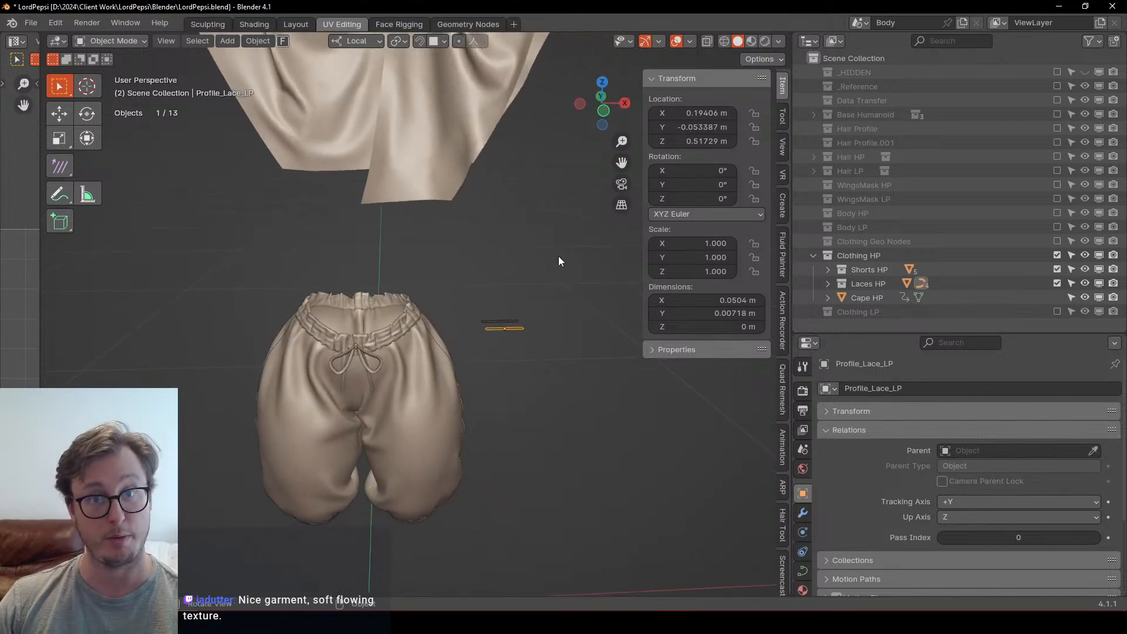
pyautogui.click(1057, 311)
pyautogui.moveTo(209, 373); pyautogui.dragTo(443, 316, button='middle')
pyautogui.scroll(5, 317, 291)
pyautogui.scroll(3, 443, 315)
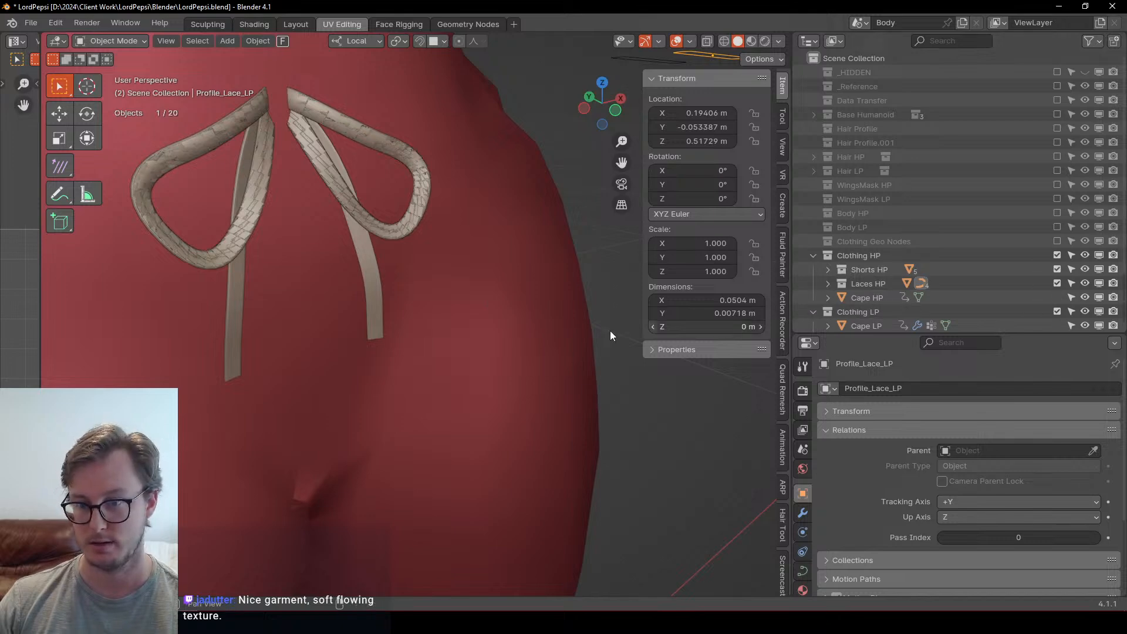
# Step: Select the low-poly bow loops (Lace.002) and make the Clothing HP collection unselectable
pyautogui.keyDown('shift'); pyautogui.click(408, 226); pyautogui.keyUp('shift')
pyautogui.press('KP_Decimal')
pyautogui.click(1072, 255)
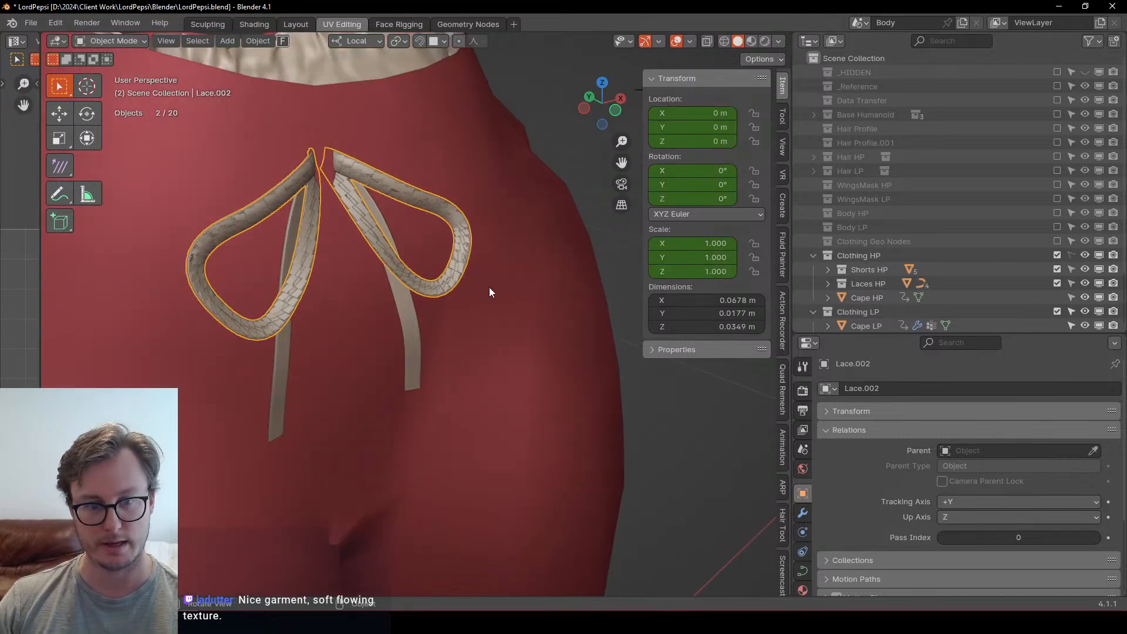
pyautogui.scroll(3, 479, 315)
pyautogui.scroll(-5, 479, 315)
pyautogui.moveTo(478, 315); pyautogui.dragTo(458, 330, button='middle')
pyautogui.scroll(3, 458, 330)
pyautogui.scroll(4, 460, 332)
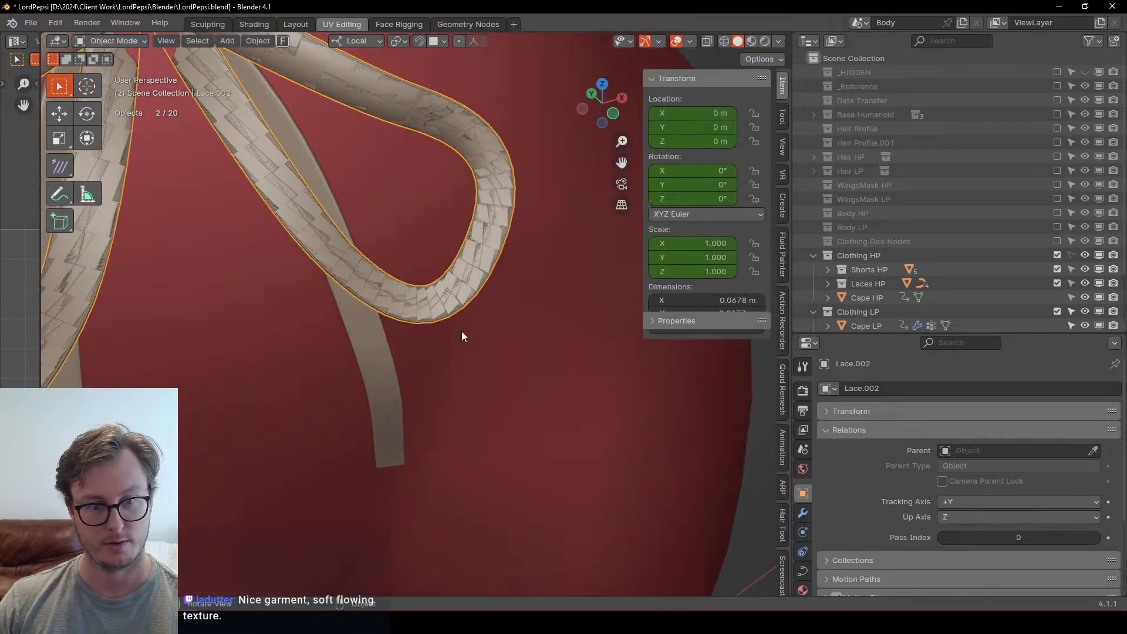
# Step: Exclude the Clothing HP collection and turn on the Wireframe overlay for the remaining low-poly clothing
pyautogui.click(797, 560)
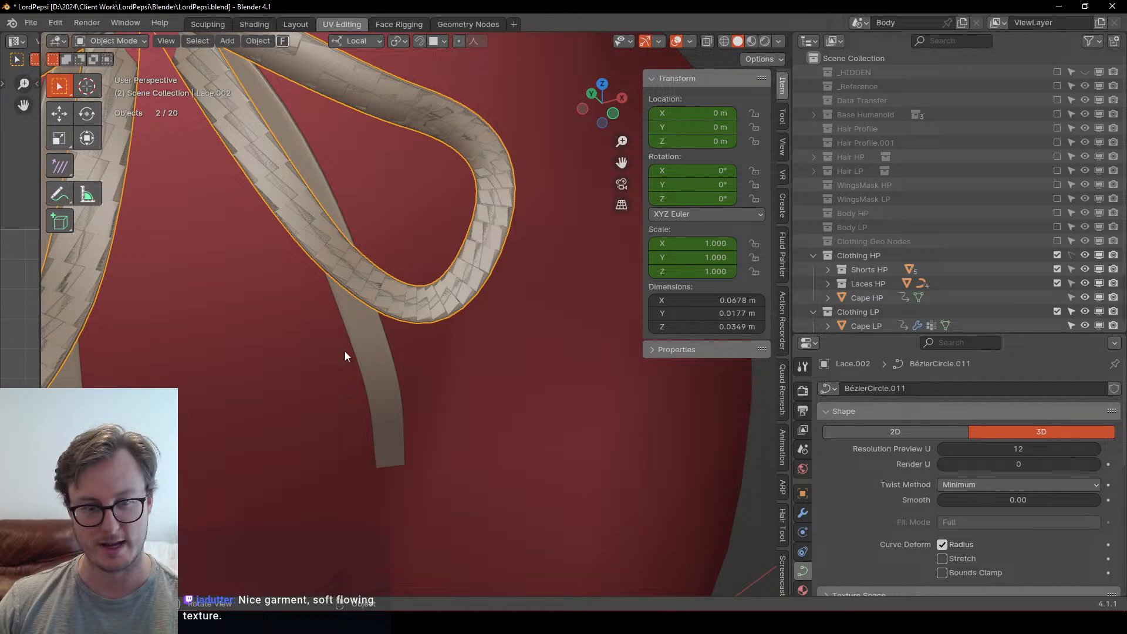
pyautogui.press('q')
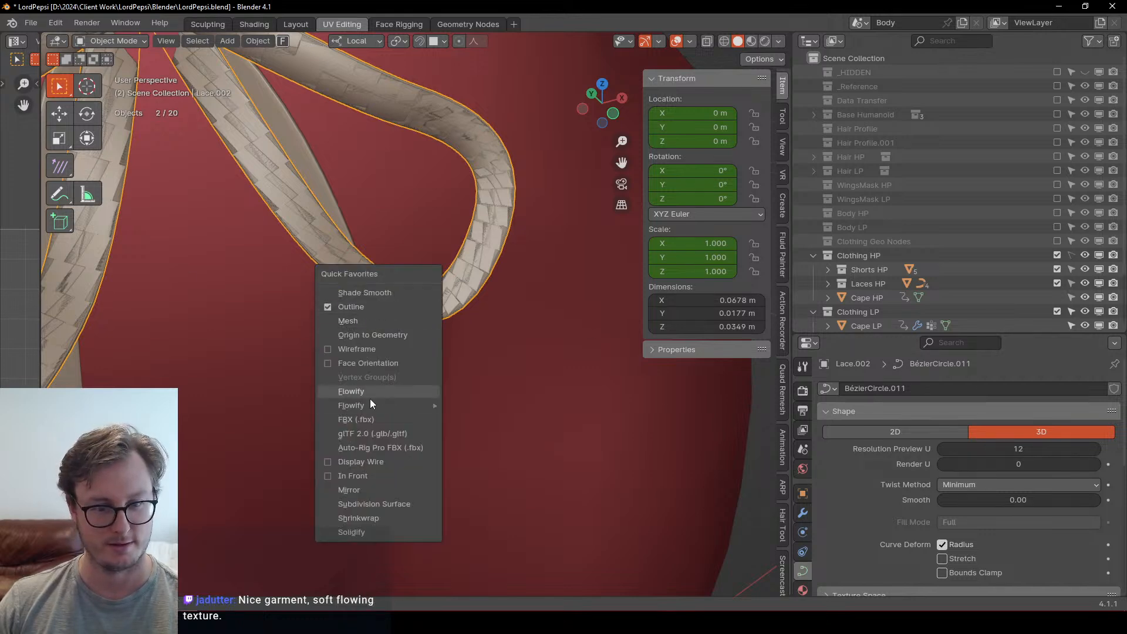
pyautogui.click(1057, 255)
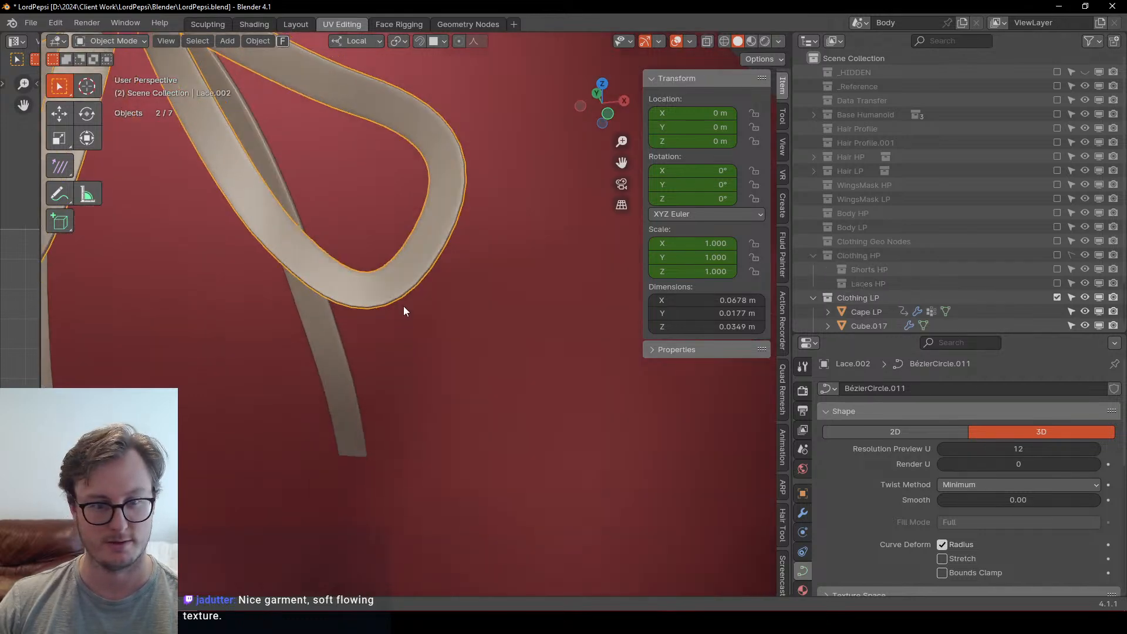
pyautogui.press('q')
pyautogui.click(366, 340)
pyautogui.scroll(3, 386, 270)
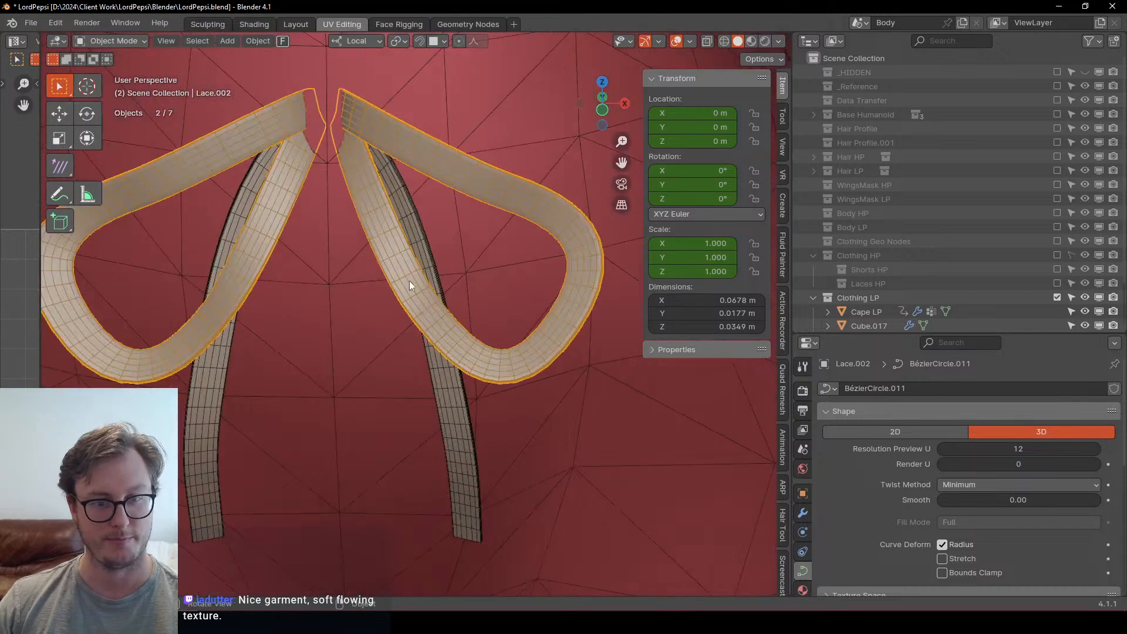
# Step: Examine the wireframe density of the low-poly laces and the bevel object assigned to the bow loops' curve
pyautogui.moveTo(410, 281); pyautogui.dragTo(446, 290, button='middle')
pyautogui.scroll(-6, 996, 443)
pyautogui.scroll(-4, 996, 443)
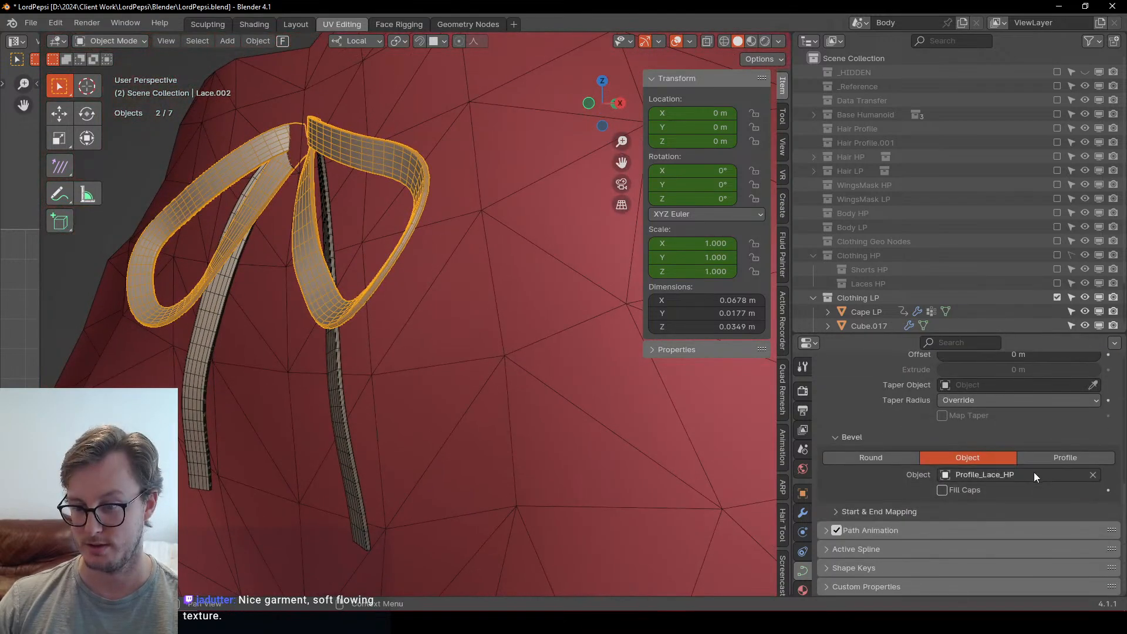
pyautogui.scroll(5, 963, 460)
pyautogui.scroll(-8, 368, 305)
pyautogui.moveTo(464, 298); pyautogui.dragTo(359, 288, button='middle')
pyautogui.moveTo(359, 289); pyautogui.dragTo(413, 337, button='middle')
pyautogui.scroll(-4, 413, 337)
pyautogui.moveTo(492, 291); pyautogui.dragTo(422, 315, button='middle')
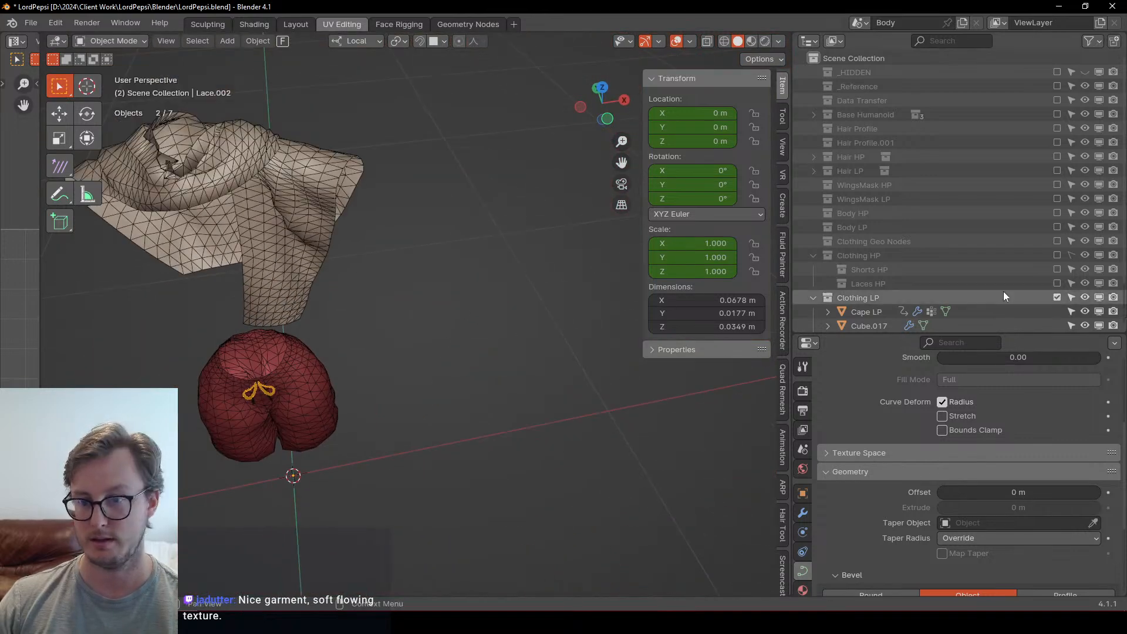
# Step: Move the Profile_Lace_LP curve into the Clothing LP collection and exclude the Clothing HP collection from the view
pyautogui.scroll(2, 267, 385)
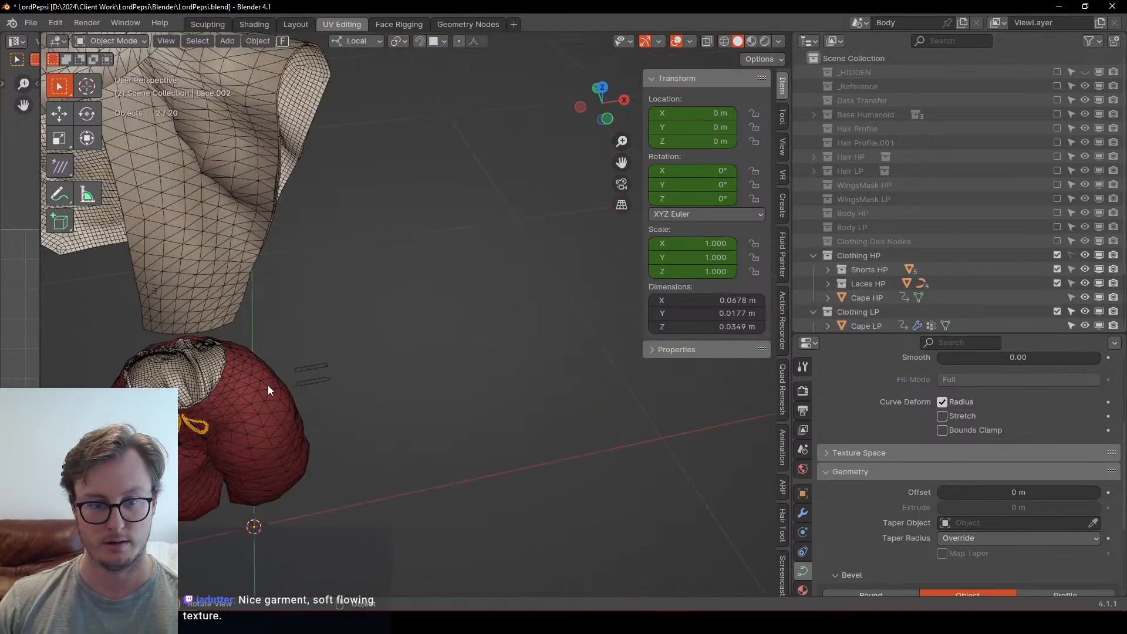
pyautogui.click(330, 385)
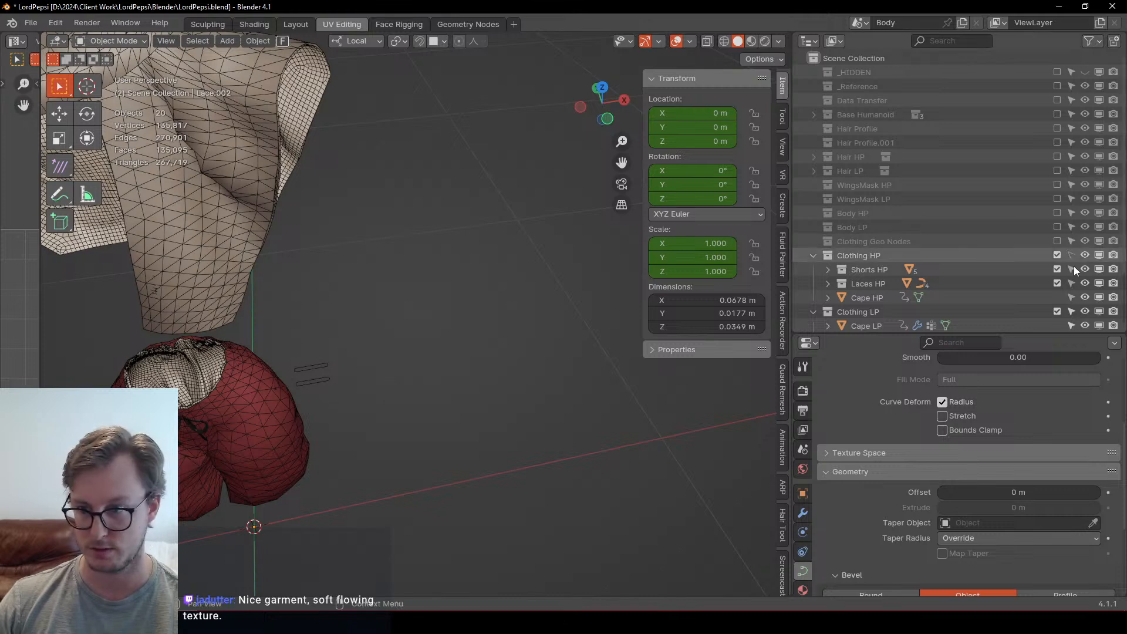
pyautogui.click(312, 381)
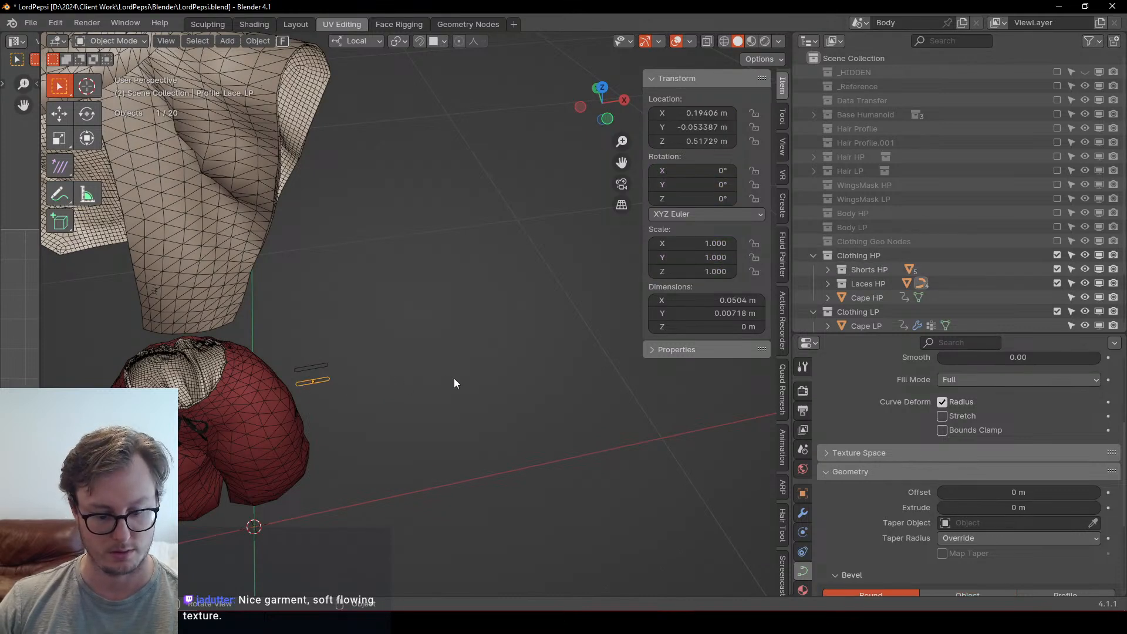
pyautogui.press('m')
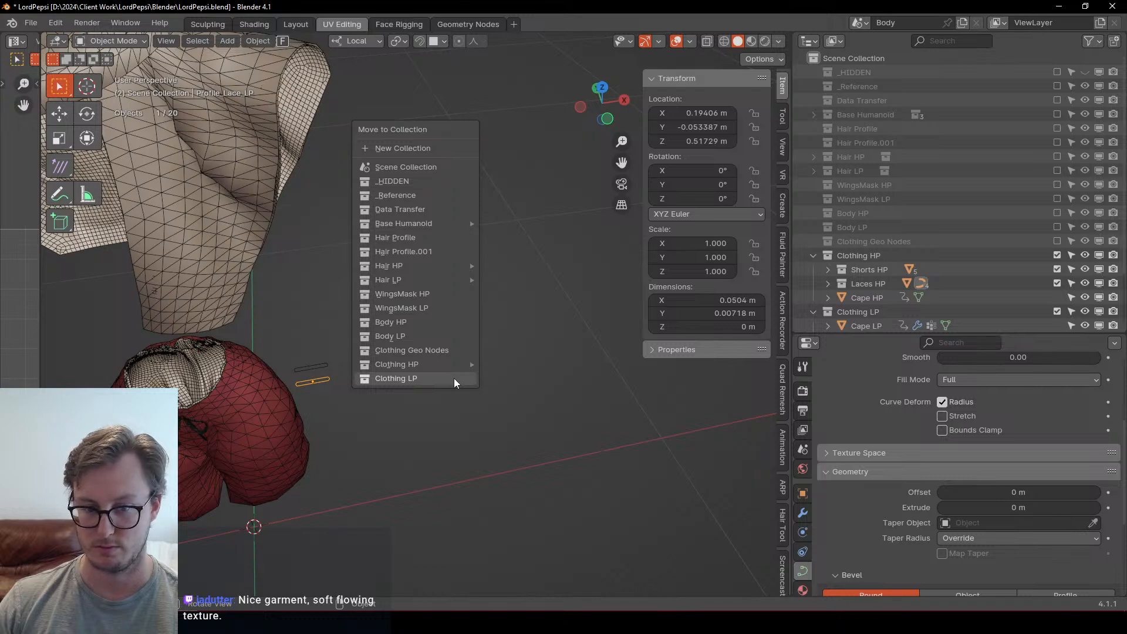
pyautogui.click(453, 378)
pyautogui.click(1057, 255)
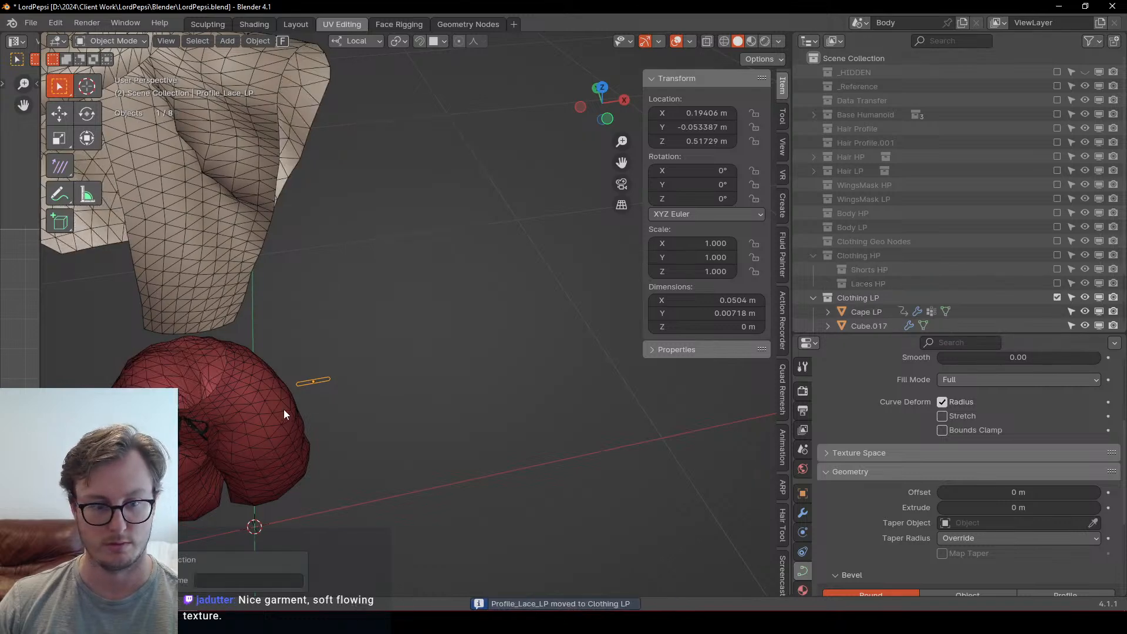
# Step: Select the low-poly bow loops and clear the bevel object of their curve
pyautogui.moveTo(283, 415); pyautogui.dragTo(492, 340, button='middle')
pyautogui.scroll(6, 1040, 414)
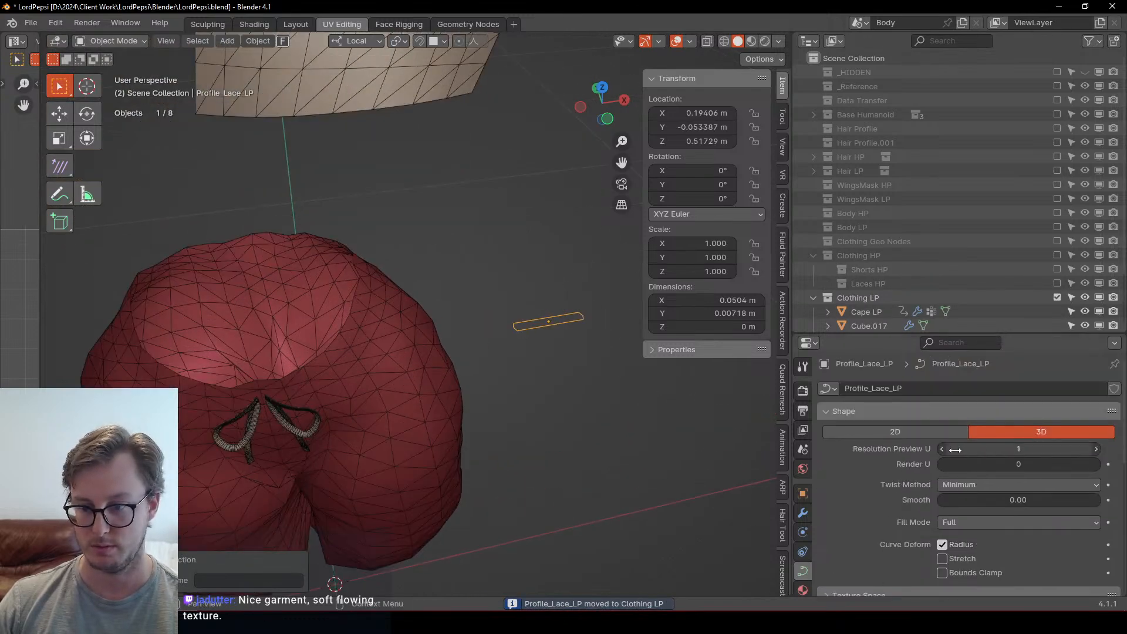
pyautogui.scroll(3, 448, 346)
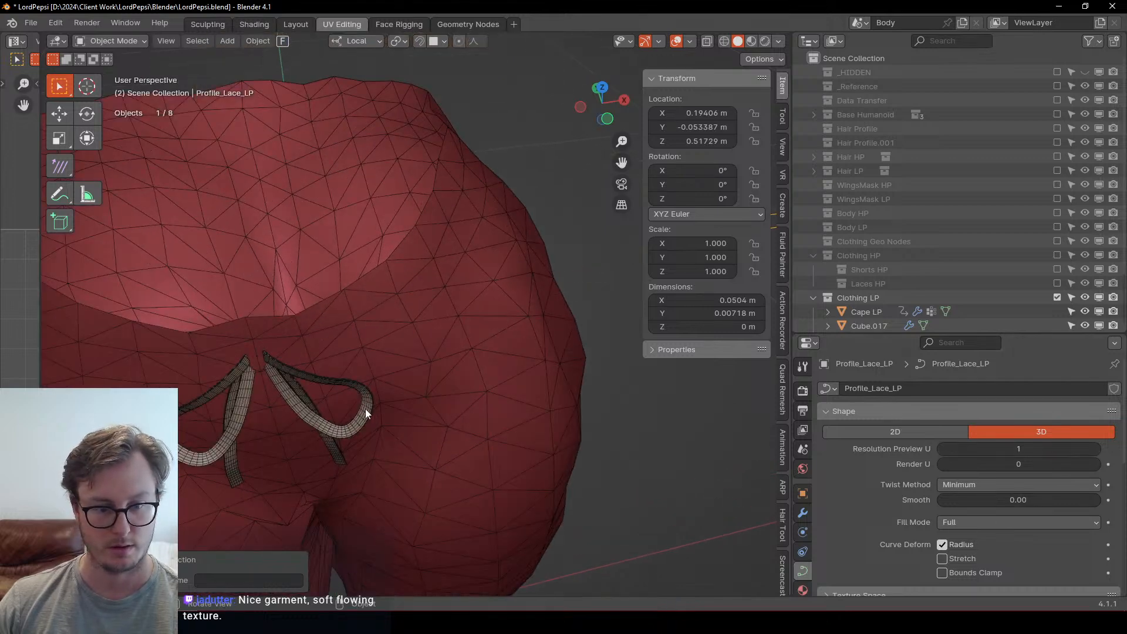
pyautogui.click(365, 408)
pyautogui.scroll(-2, 434, 413)
pyautogui.scroll(-8, 999, 504)
pyautogui.scroll(-1, 1023, 506)
pyautogui.moveTo(369, 472); pyautogui.dragTo(417, 487, button='middle')
pyautogui.scroll(-2, 407, 452)
pyautogui.click(1093, 507)
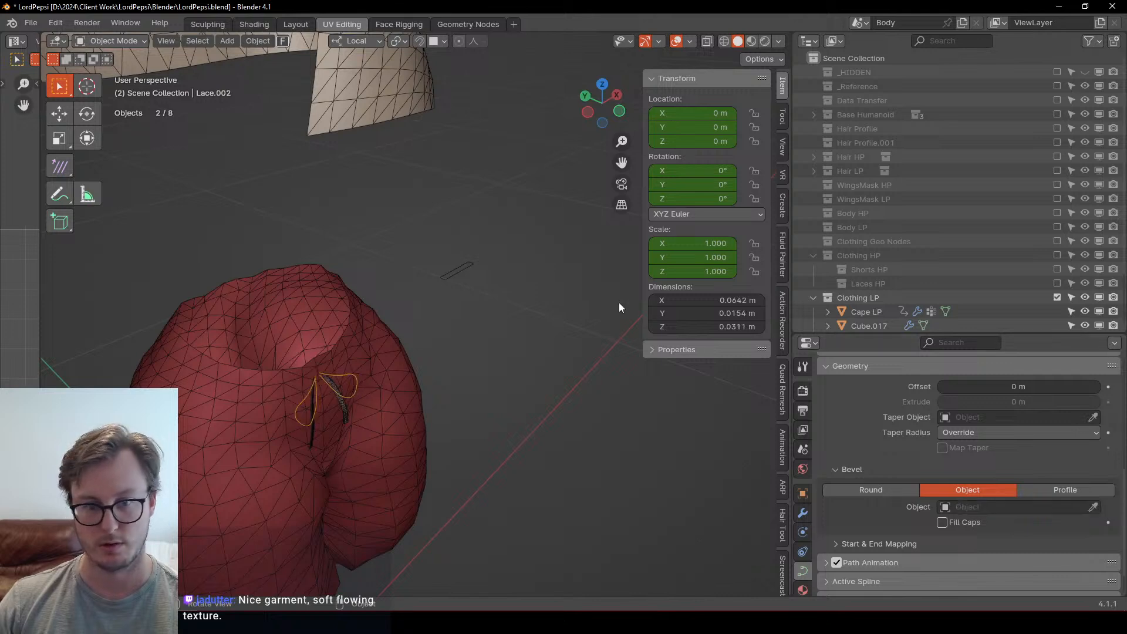
# Step: Pick the Profile_Lace_LP curve as the bevel object of the bow loops
pyautogui.click(1089, 508)
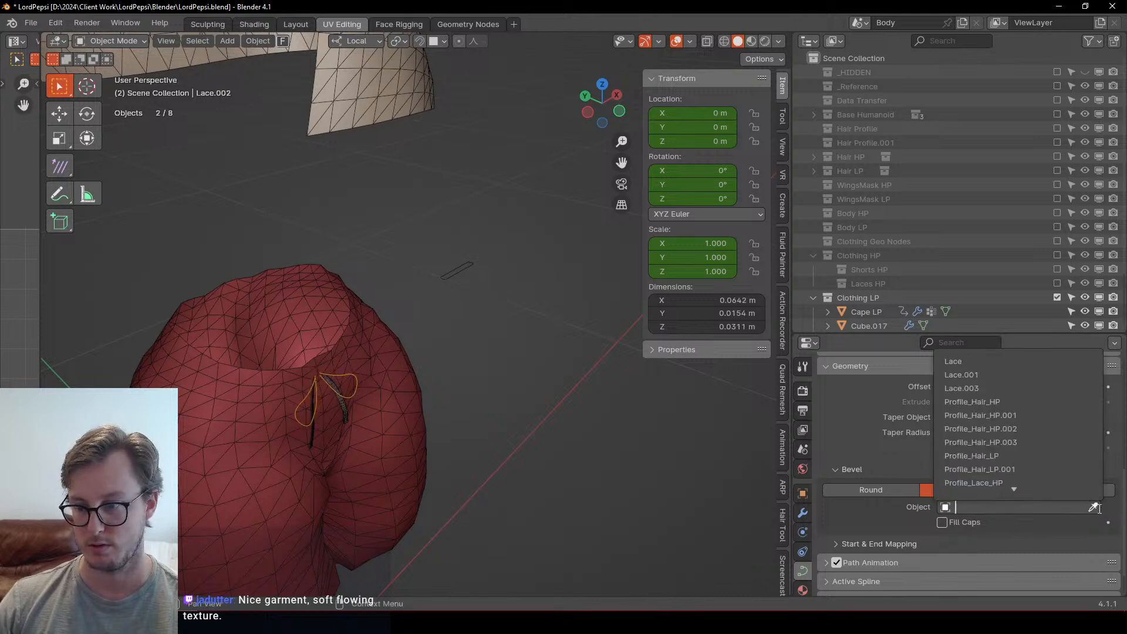
pyautogui.press('Escape')
pyautogui.click(1092, 509)
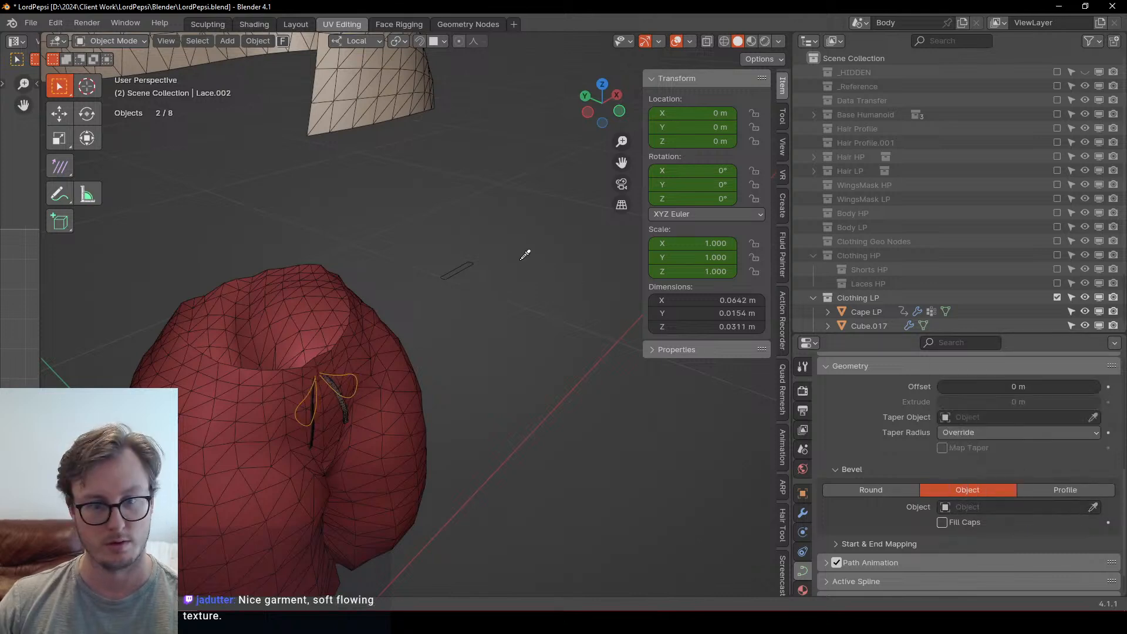
pyautogui.click(453, 273)
pyautogui.scroll(3, 328, 405)
pyautogui.scroll(5, 329, 405)
# Step: Select the hanging lace ends (Lace.003) and replace their bevel object with the Profile_Lace_LP curve
pyautogui.keyDown('shift'); pyautogui.moveTo(334, 493); pyautogui.dragTo(431, 355, button='middle'); pyautogui.keyUp('shift')
pyautogui.click(148, 538)
pyautogui.scroll(-5, 176, 516)
pyautogui.click(1092, 507)
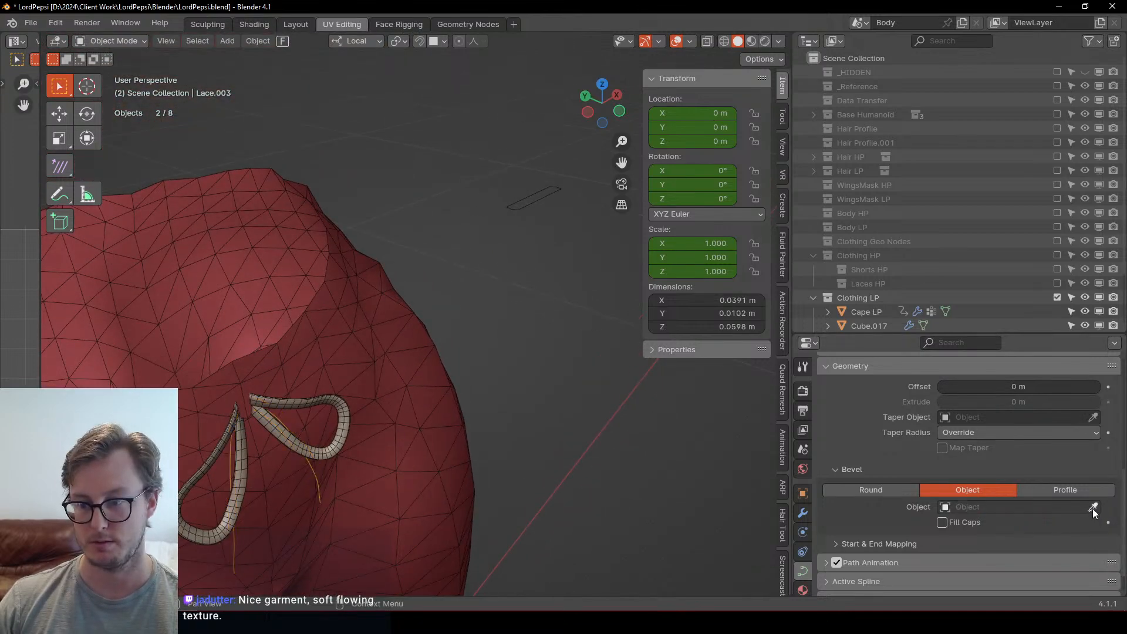
pyautogui.click(1093, 507)
pyautogui.click(509, 204)
# Step: Select the bow loops together with the hanging lace ends and convert their curves to meshes
pyautogui.moveTo(432, 314); pyautogui.dragTo(460, 286, button='middle')
pyautogui.keyDown('shift'); pyautogui.click(482, 330); pyautogui.keyUp('shift')
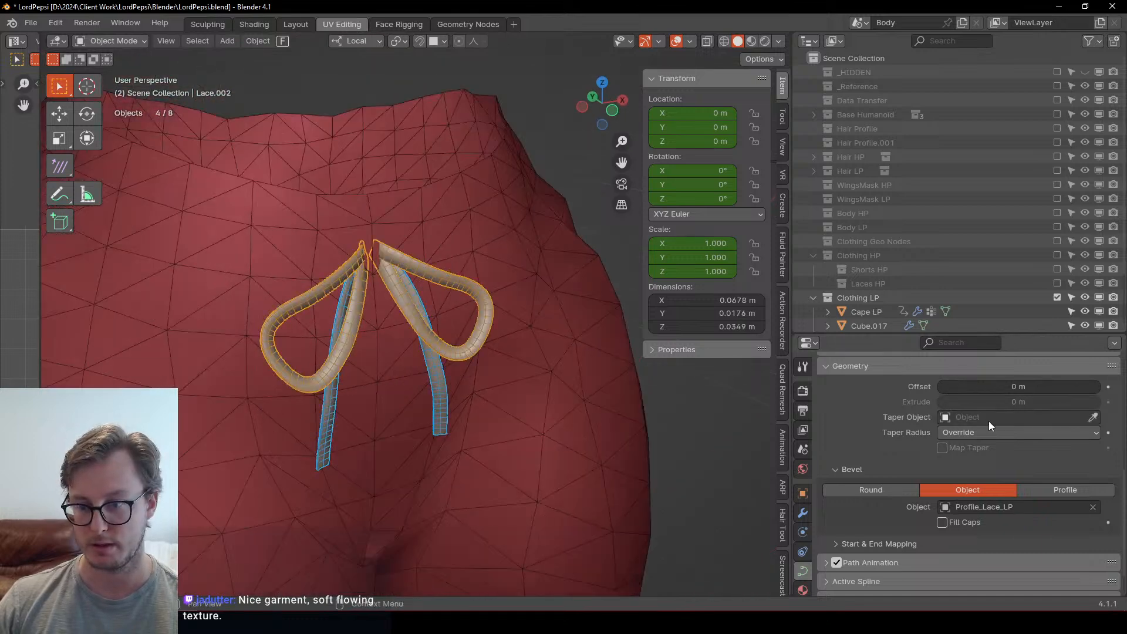
pyautogui.scroll(5, 988, 421)
pyautogui.moveTo(452, 319); pyautogui.dragTo(354, 266, button='middle')
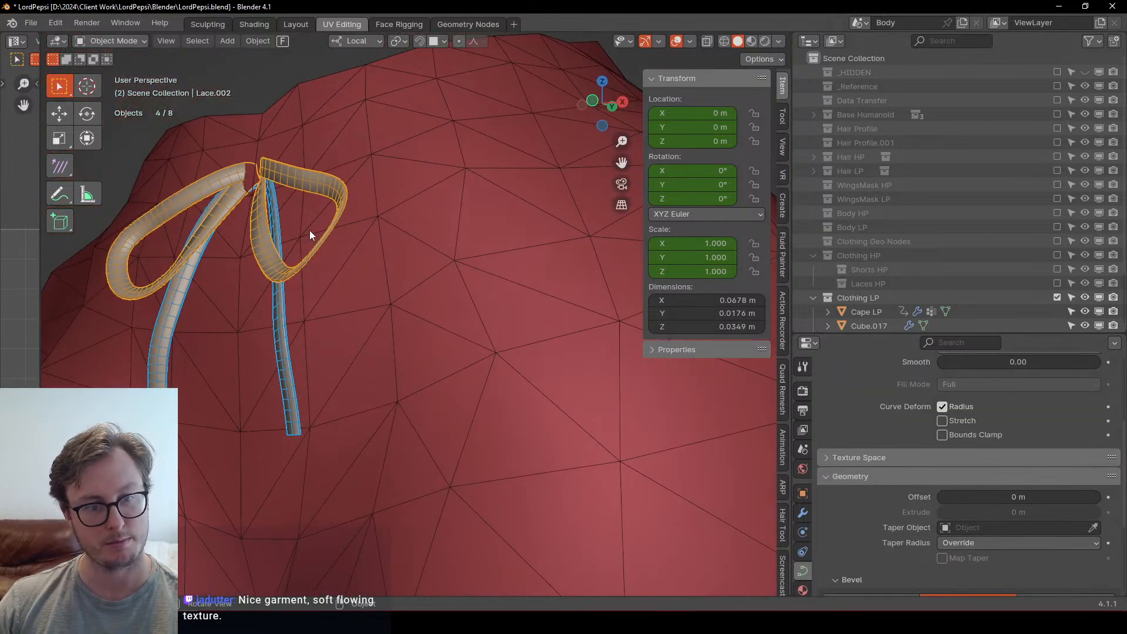
pyautogui.moveTo(252, 172); pyautogui.dragTo(320, 219, button='middle')
pyautogui.scroll(-5, 323, 220)
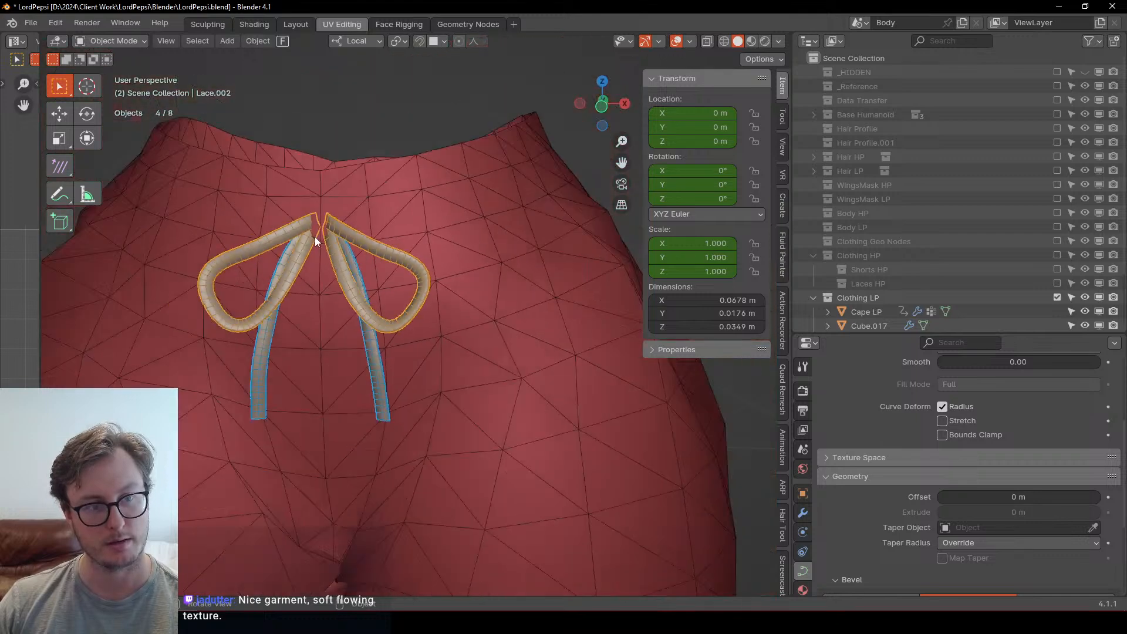
pyautogui.press('q')
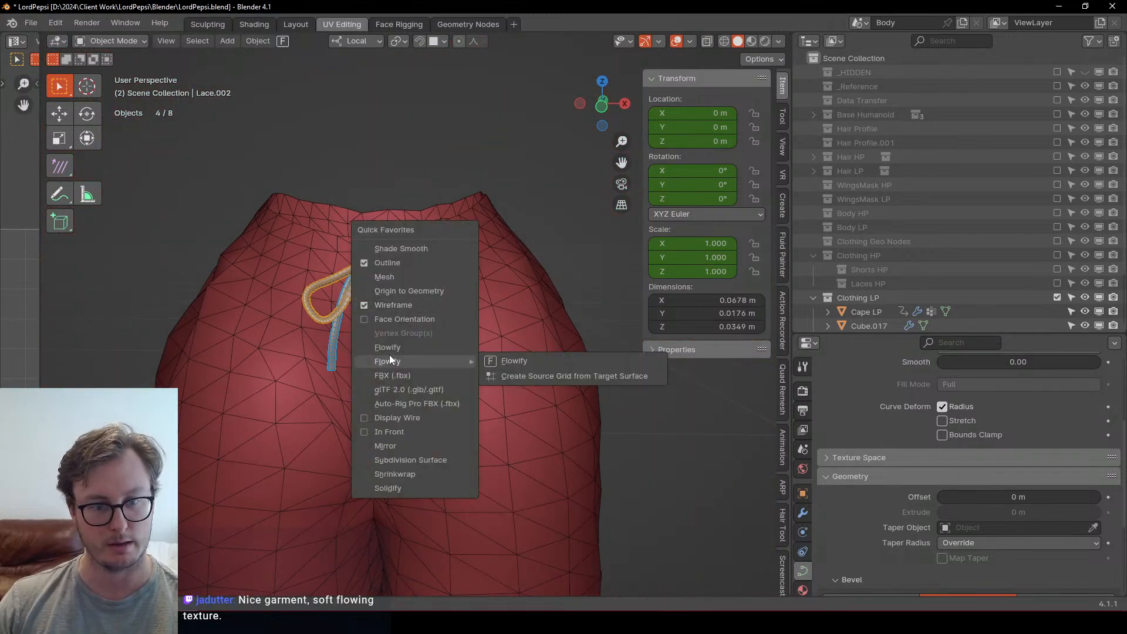
pyautogui.click(387, 276)
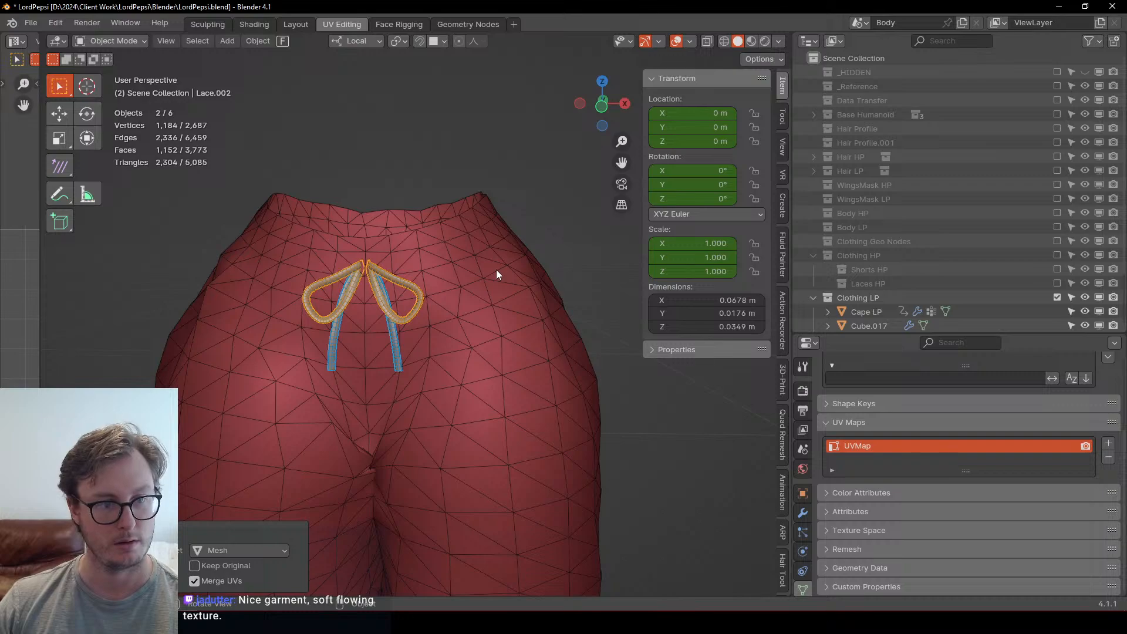
# Step: Isolate the converted bow loops and hanging lace ends in local view and enter Edit Mode on both meshes
pyautogui.moveTo(285, 346); pyautogui.dragTo(311, 343, button='middle')
pyautogui.scroll(6, 418, 325)
pyautogui.moveTo(418, 326); pyautogui.dragTo(446, 262, button='middle')
pyautogui.press('KP_Divide')
pyautogui.scroll(5, 335, 319)
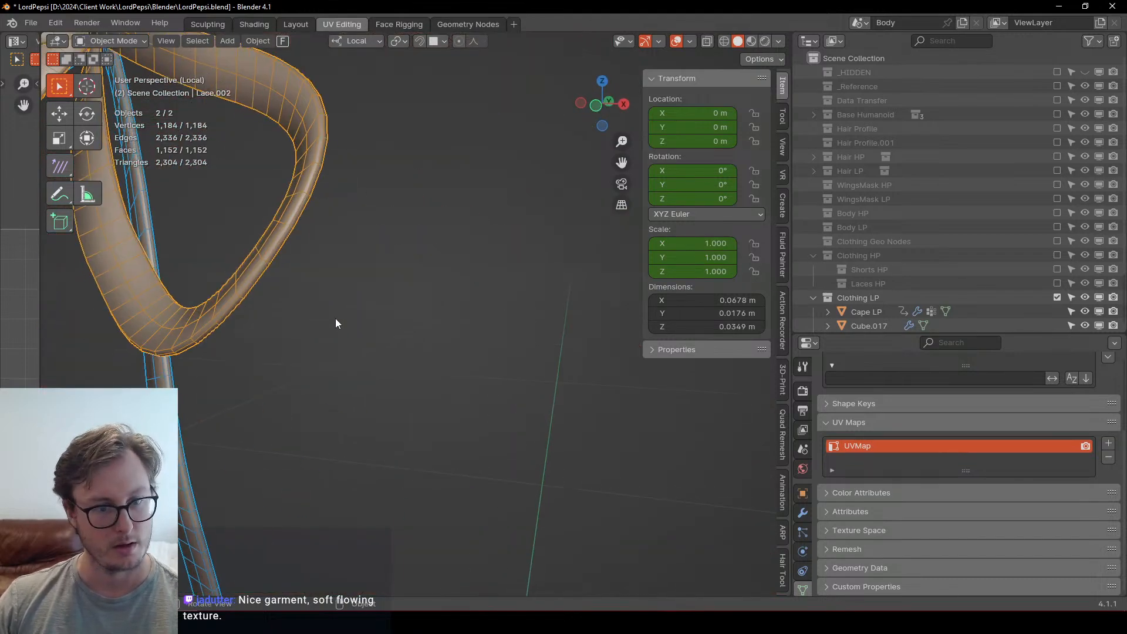
pyautogui.moveTo(336, 318); pyautogui.dragTo(147, 329, button='middle')
pyautogui.scroll(-4, 244, 372)
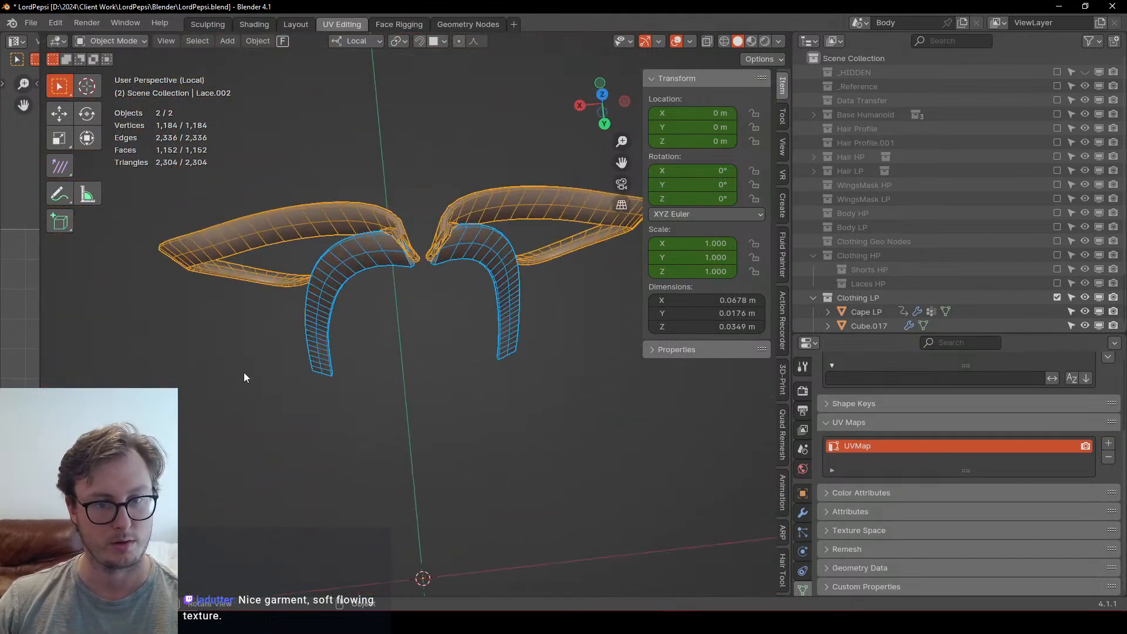
pyautogui.scroll(3, 392, 300)
pyautogui.moveTo(392, 301); pyautogui.dragTo(385, 338, button='middle')
pyautogui.press('Tab')
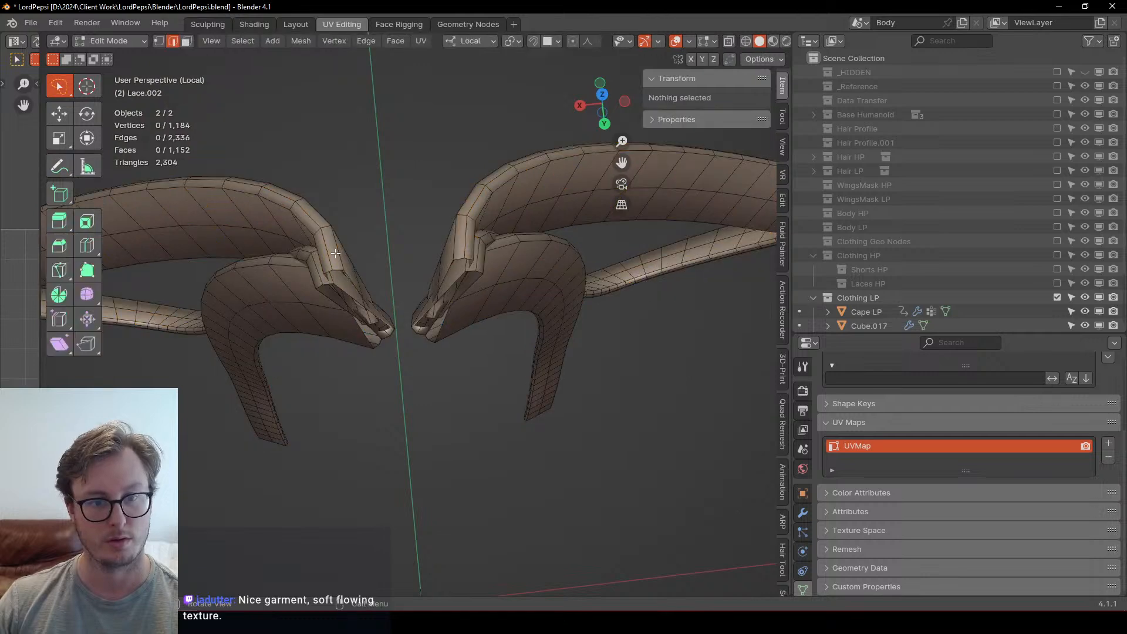
# Step: Try to cap all open lace ends with faces from their boundary loops, then undo the fill
pyautogui.moveTo(337, 254); pyautogui.dragTo(327, 226, button='middle')
pyautogui.scroll(2, 328, 225)
pyautogui.click(320, 189)
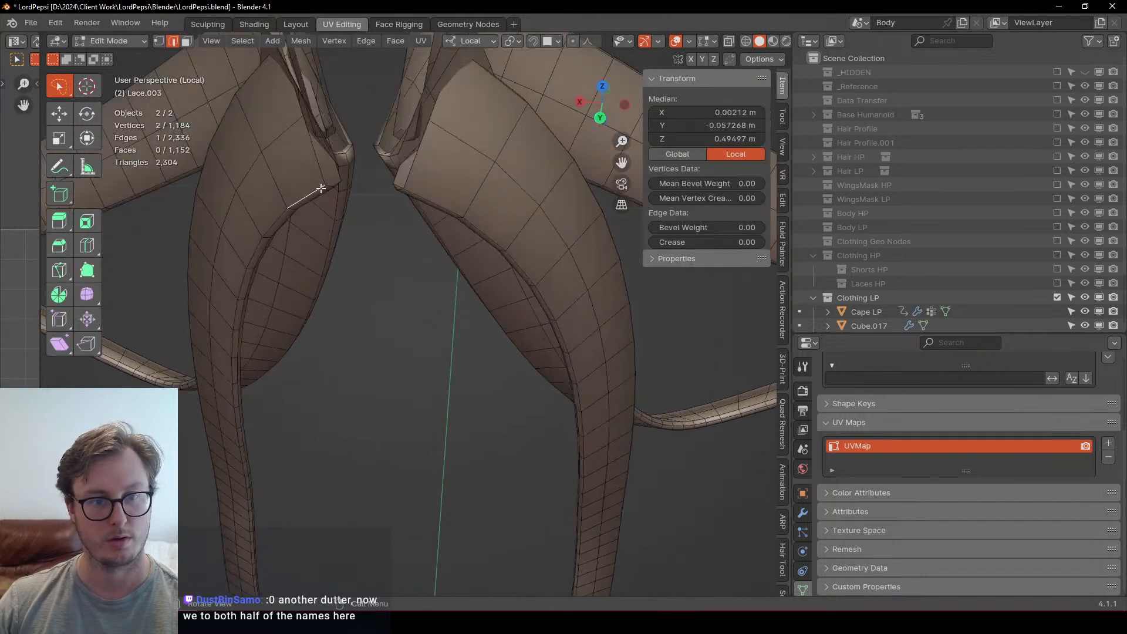
pyautogui.press('a')
pyautogui.press('q')
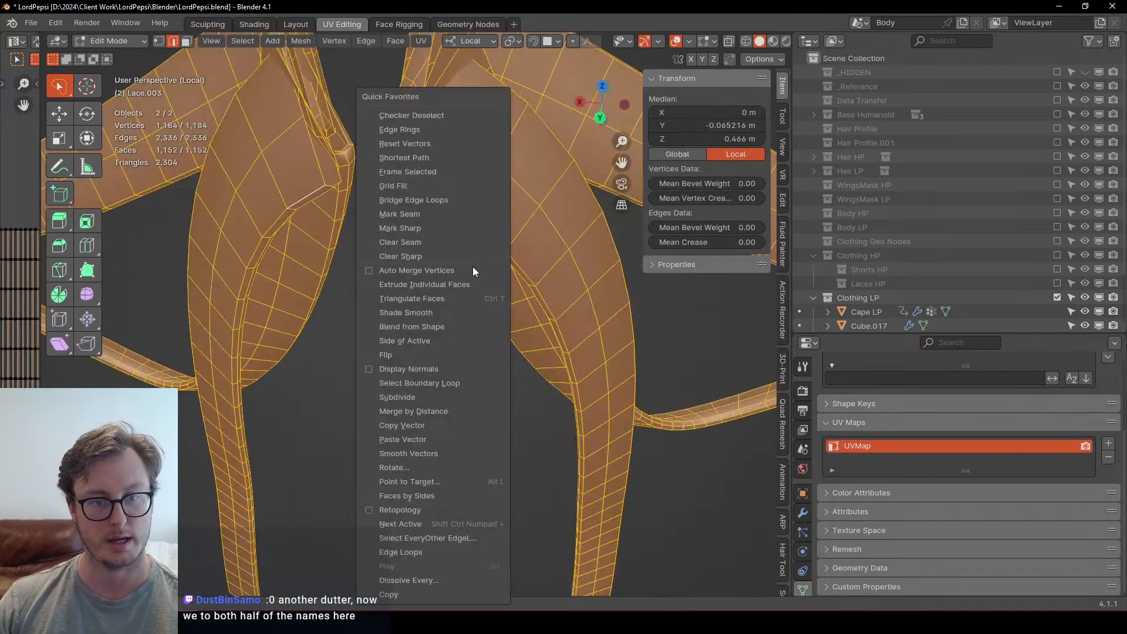
pyautogui.click(452, 388)
pyautogui.scroll(-4, 389, 264)
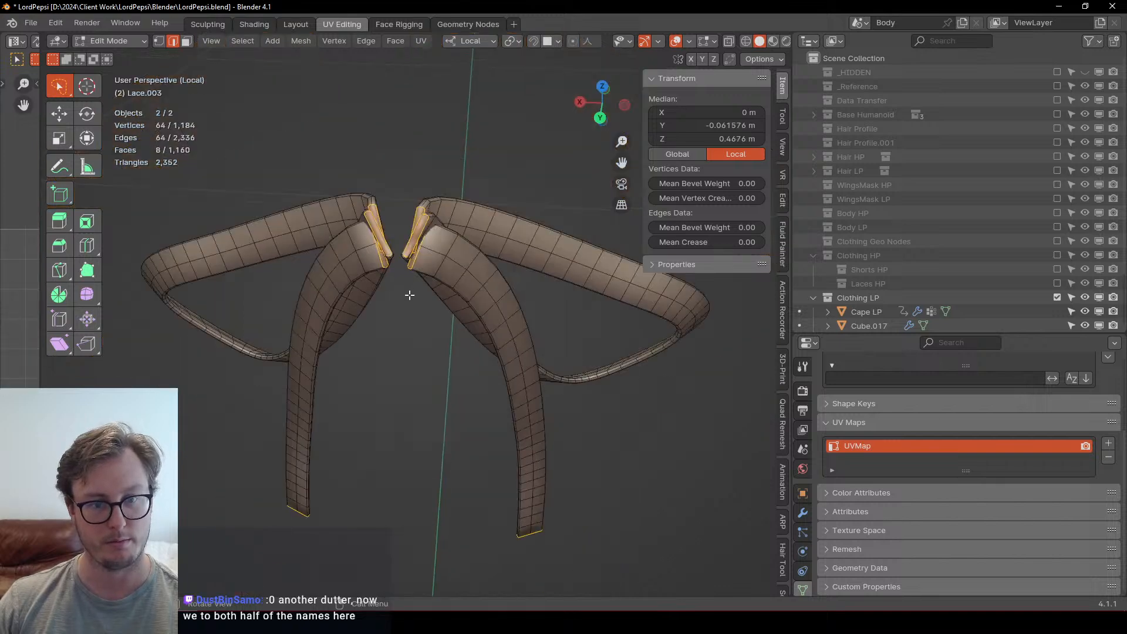
pyautogui.moveTo(410, 294); pyautogui.dragTo(385, 280, button='middle')
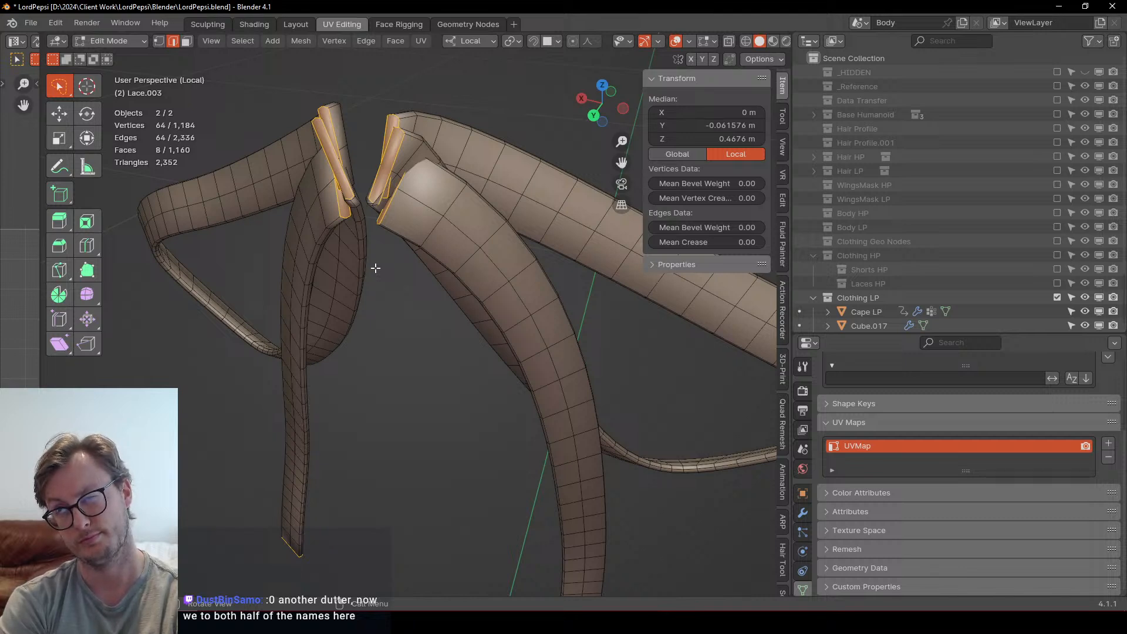
pyautogui.scroll(1, 369, 262)
pyautogui.keyDown('shift'); pyautogui.moveTo(333, 89); pyautogui.dragTo(344, 213, button='middle'); pyautogui.keyUp('shift')
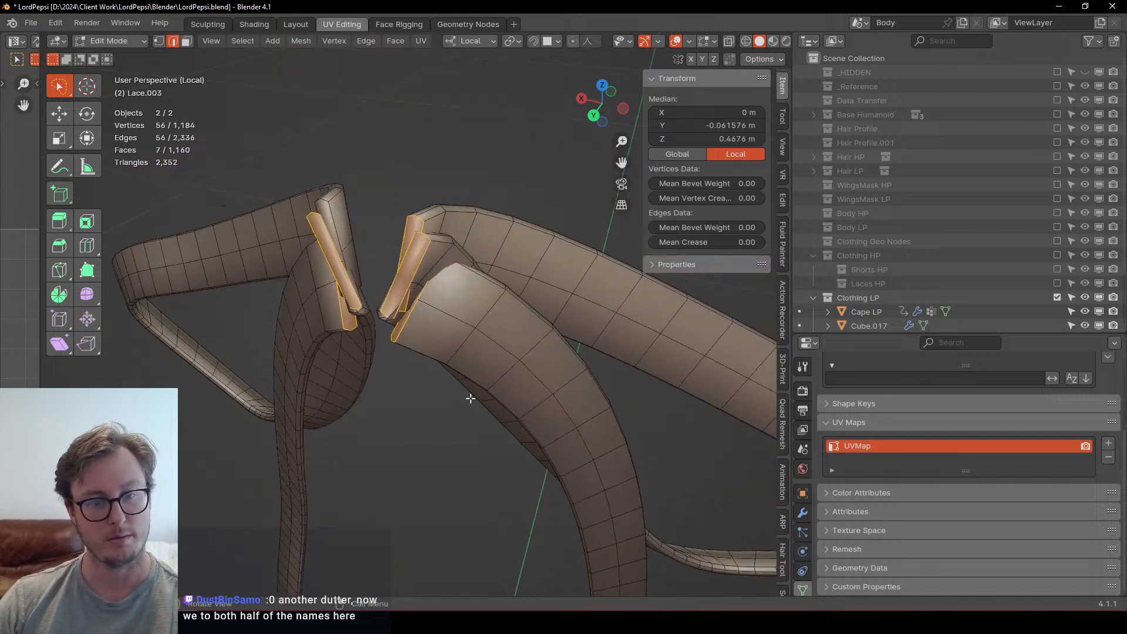
pyautogui.hotkey('ctrl', 'z')
pyautogui.hotkey('ctrl', 'z')
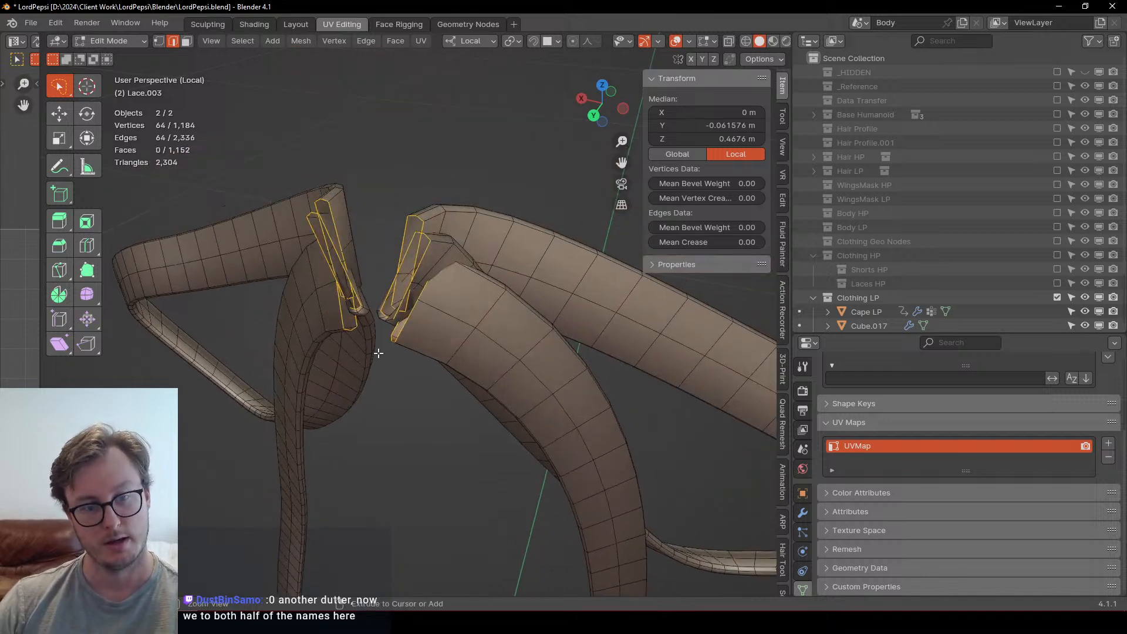
# Step: Select the linked geometry of the bow loop and hanging lace on one side of the bow and delete its vertices
pyautogui.click(427, 322)
pyautogui.press('l')
pyautogui.press('l')
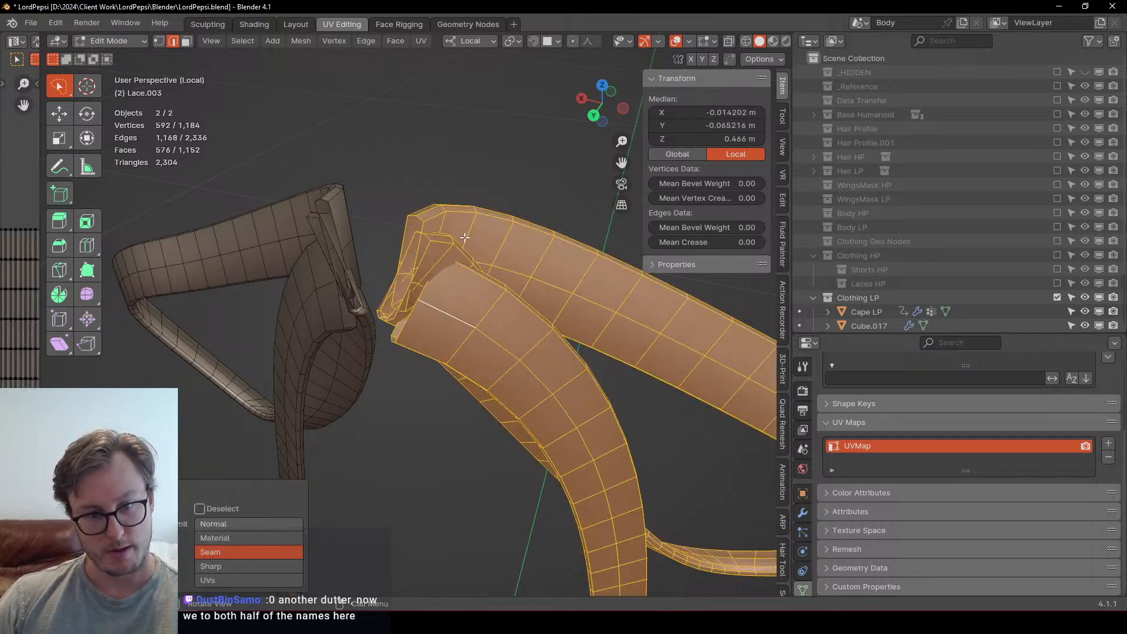
pyautogui.press('x')
pyautogui.press('v')
# Step: Select the lengthwise edge loop along the hanging lace and along the bow loop, and mark both as seams
pyautogui.keyDown('shift'); pyautogui.moveTo(329, 283); pyautogui.dragTo(428, 287, button='middle'); pyautogui.keyUp('shift')
pyautogui.scroll(3, 479, 282)
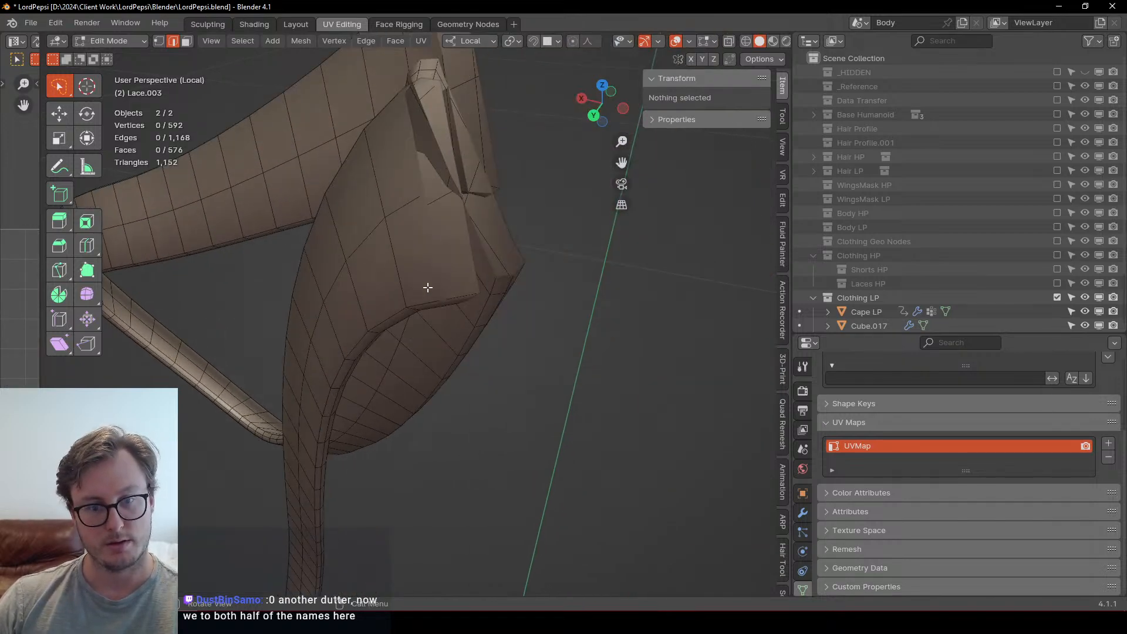
pyautogui.doubleClick(428, 301)
pyautogui.keyDown('shift'); pyautogui.doubleClick(291, 222); pyautogui.keyUp('shift')
pyautogui.scroll(-4, 290, 222)
pyautogui.press('q')
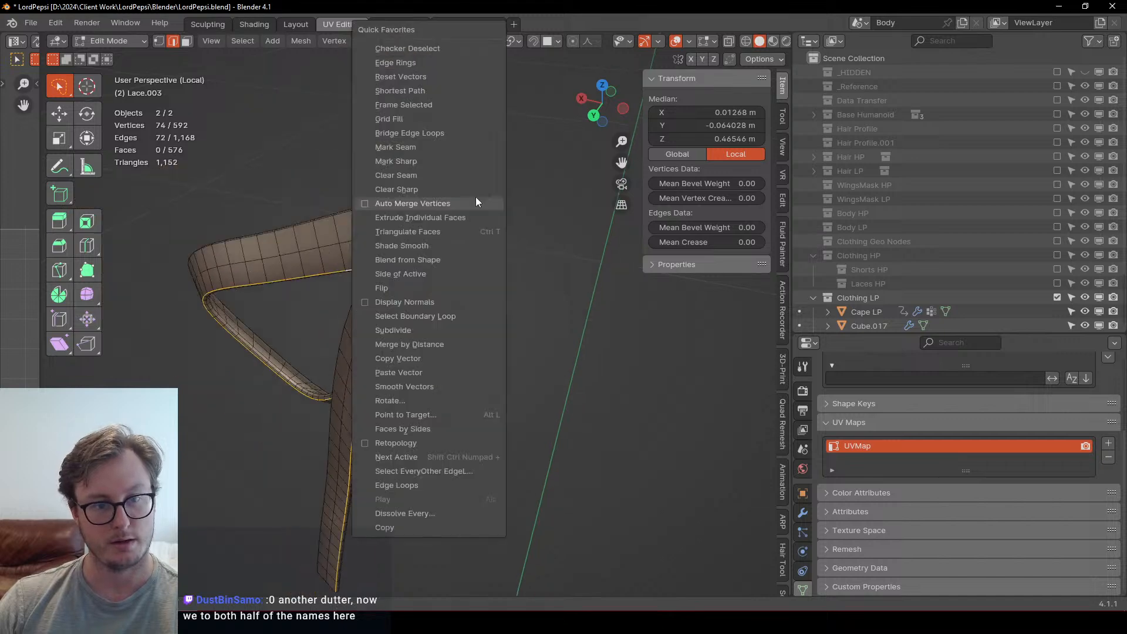
pyautogui.press('Escape')
pyautogui.press('z')
pyautogui.click(363, 278)
pyautogui.moveTo(365, 264); pyautogui.dragTo(420, 259, button='middle')
pyautogui.press('z')
pyautogui.click(373, 274)
pyautogui.scroll(3, 420, 259)
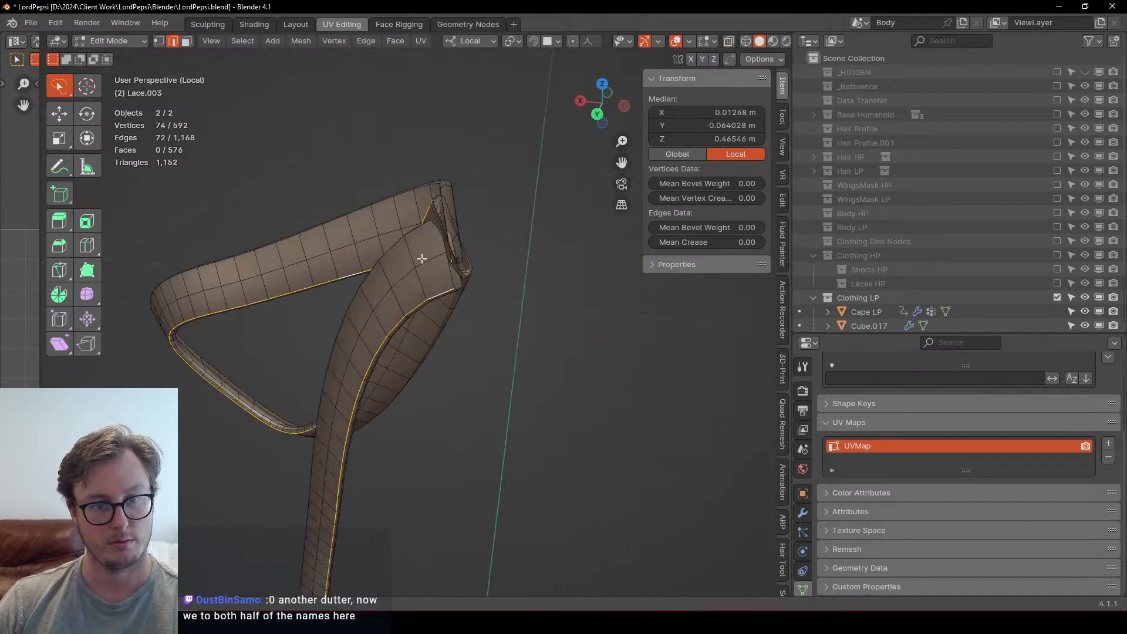
pyautogui.press('q')
pyautogui.click(377, 148)
pyautogui.scroll(3, 411, 176)
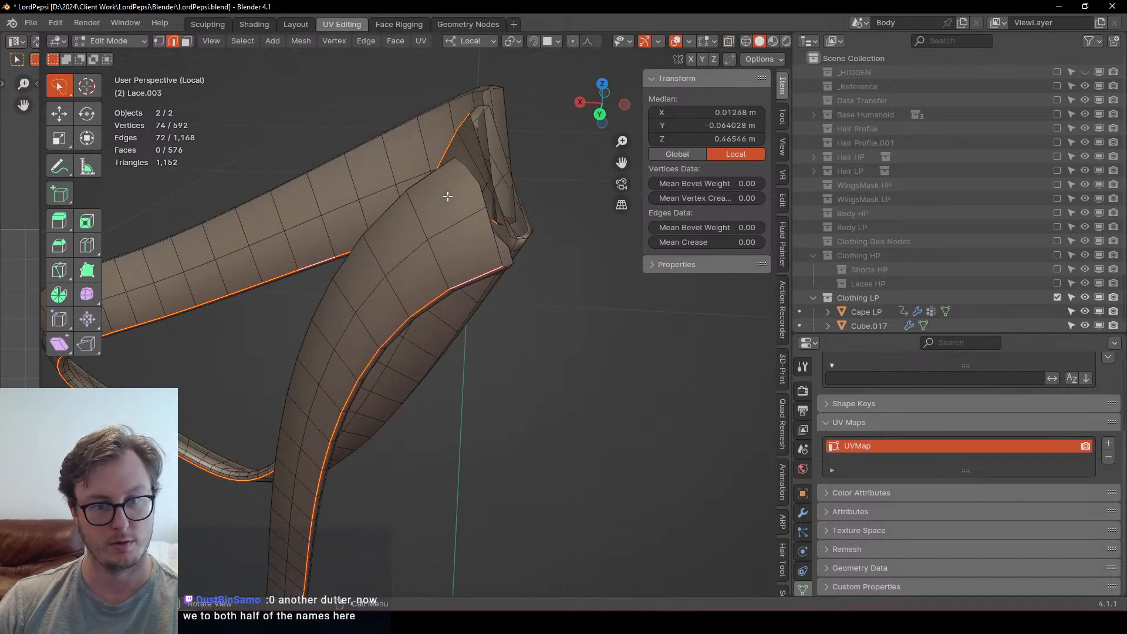
# Step: Select the short edges on both sides of the hanging lace's open upper end and close it with Grid Fill
pyautogui.moveTo(447, 197); pyautogui.dragTo(375, 231, button='middle')
pyautogui.scroll(-3, 352, 246)
pyautogui.moveTo(493, 229); pyautogui.dragTo(449, 225, button='middle')
pyautogui.scroll(5, 449, 225)
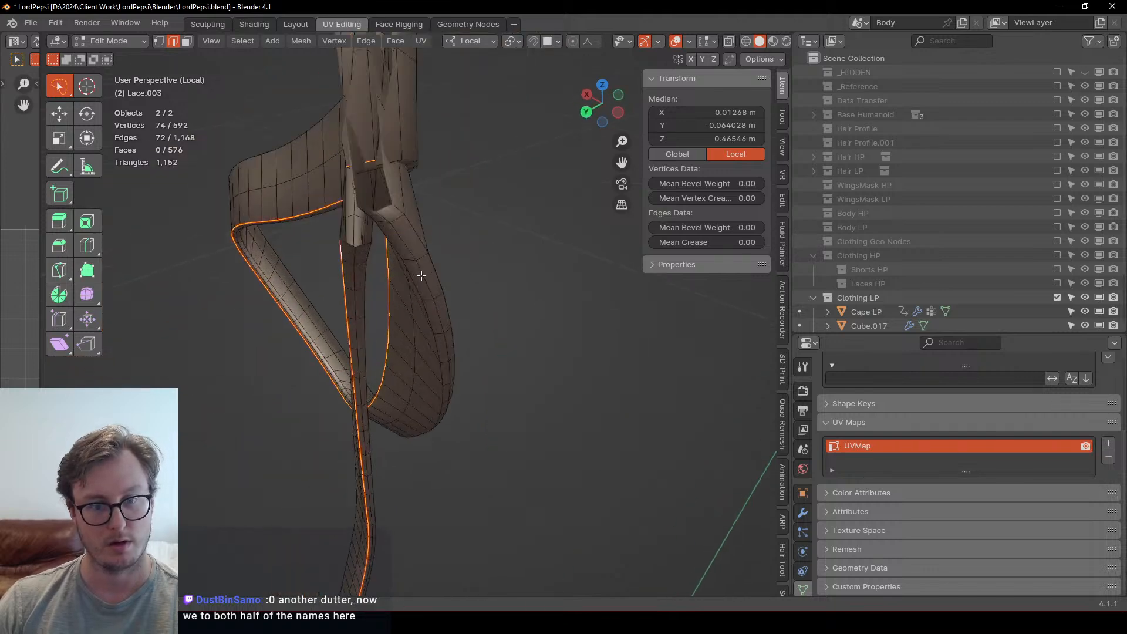
pyautogui.moveTo(422, 271); pyautogui.dragTo(554, 249, button='middle')
pyautogui.click(440, 212)
pyautogui.keyDown('shift'); pyautogui.click(456, 214); pyautogui.keyUp('shift')
pyautogui.keyDown('shift'); pyautogui.click(445, 287); pyautogui.keyUp('shift')
pyautogui.scroll(2, 432, 316)
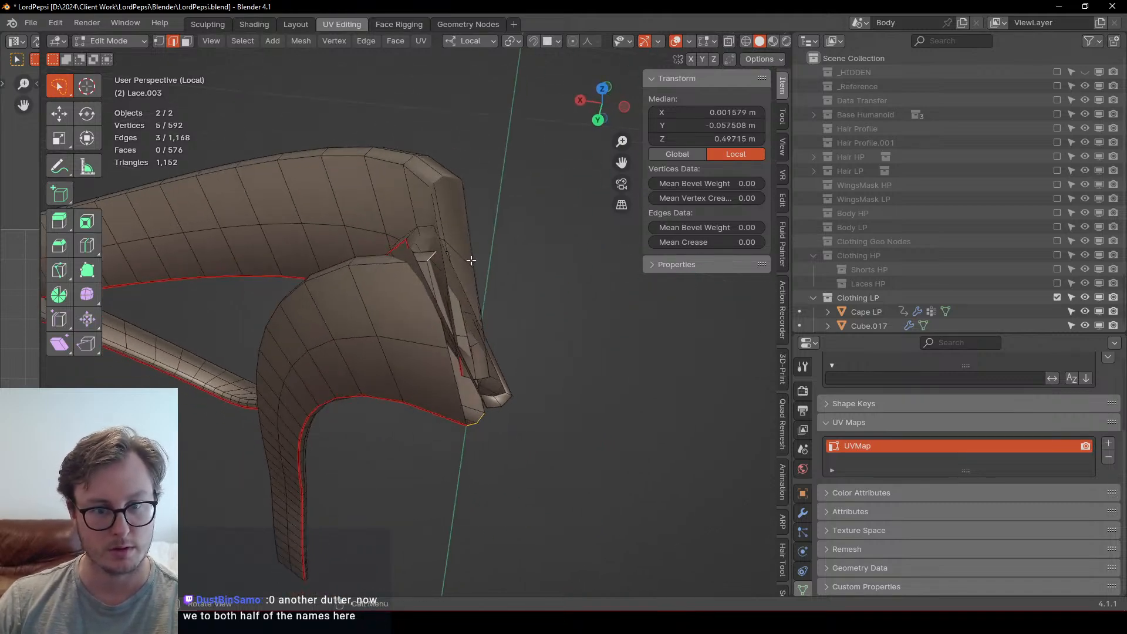
pyautogui.moveTo(471, 260); pyautogui.dragTo(427, 275, button='middle')
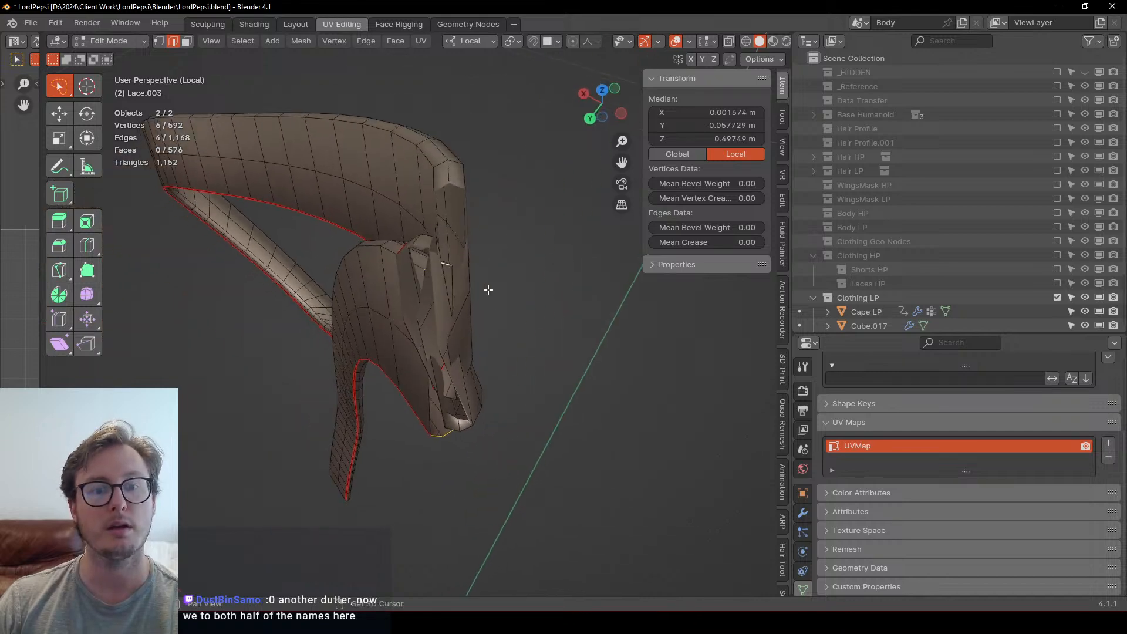
pyautogui.press('q')
pyautogui.click(504, 166)
# Step: Try to grid-fill the bow loop's nearer open end from its opposite short edges
pyautogui.moveTo(395, 256); pyautogui.dragTo(494, 314, button='middle')
pyautogui.click(418, 299)
pyautogui.keyDown('shift'); pyautogui.click(414, 288); pyautogui.keyUp('shift')
pyautogui.scroll(3, 420, 253)
pyautogui.click(427, 243)
pyautogui.scroll(-1, 428, 243)
pyautogui.keyDown('shift'); pyautogui.click(434, 250); pyautogui.keyUp('shift')
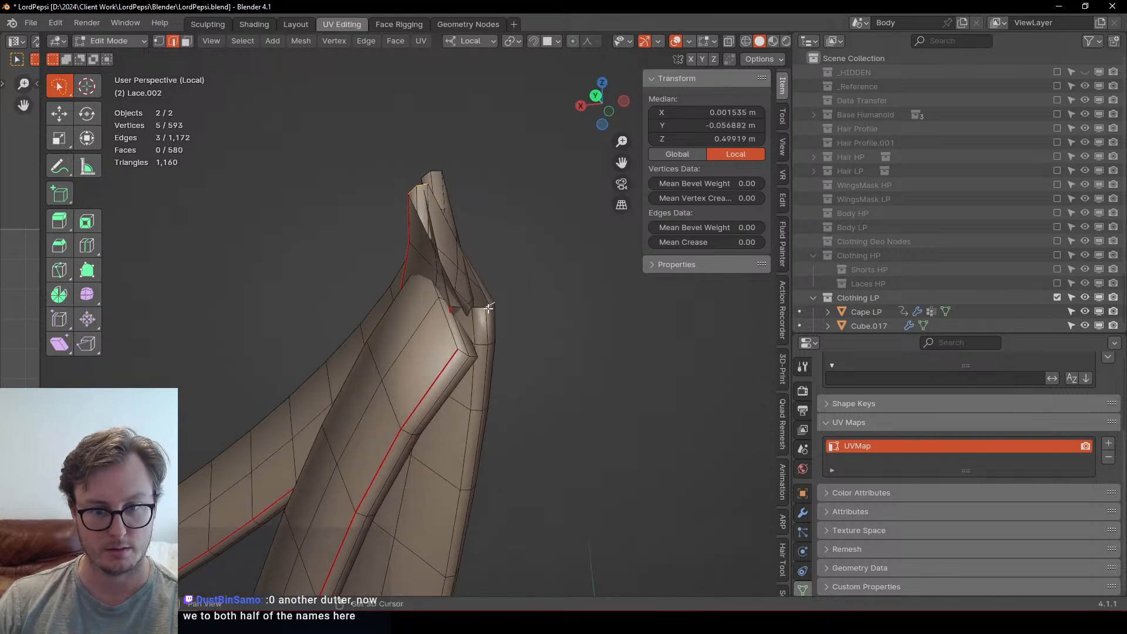
pyautogui.rightClick(502, 294)
pyautogui.click(450, 183)
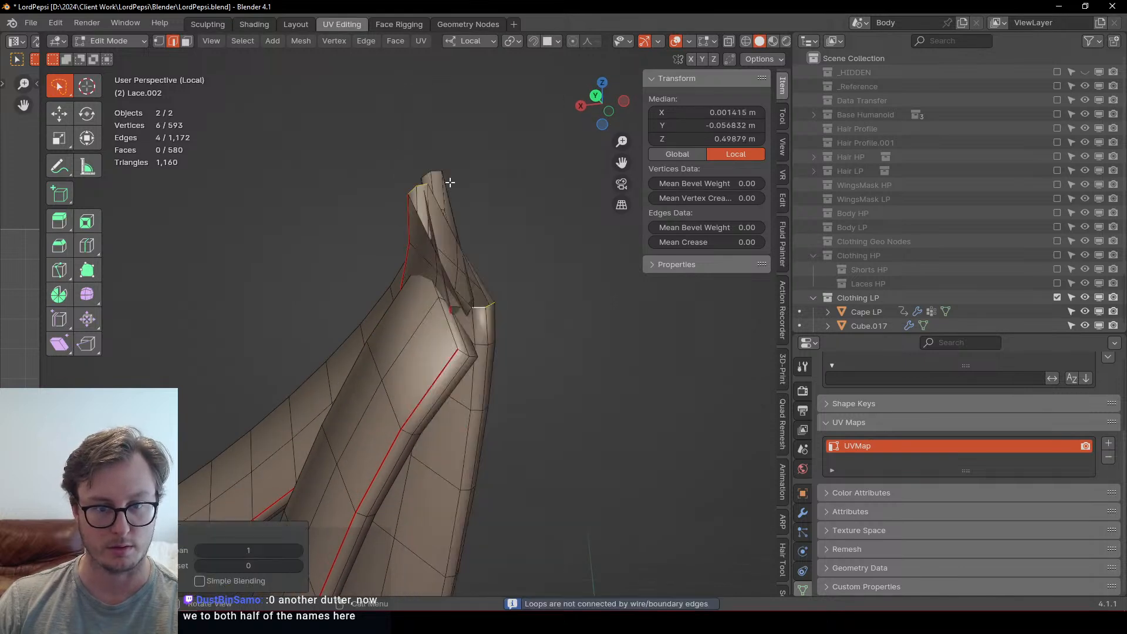
pyautogui.hotkey('ctrl', 'z')
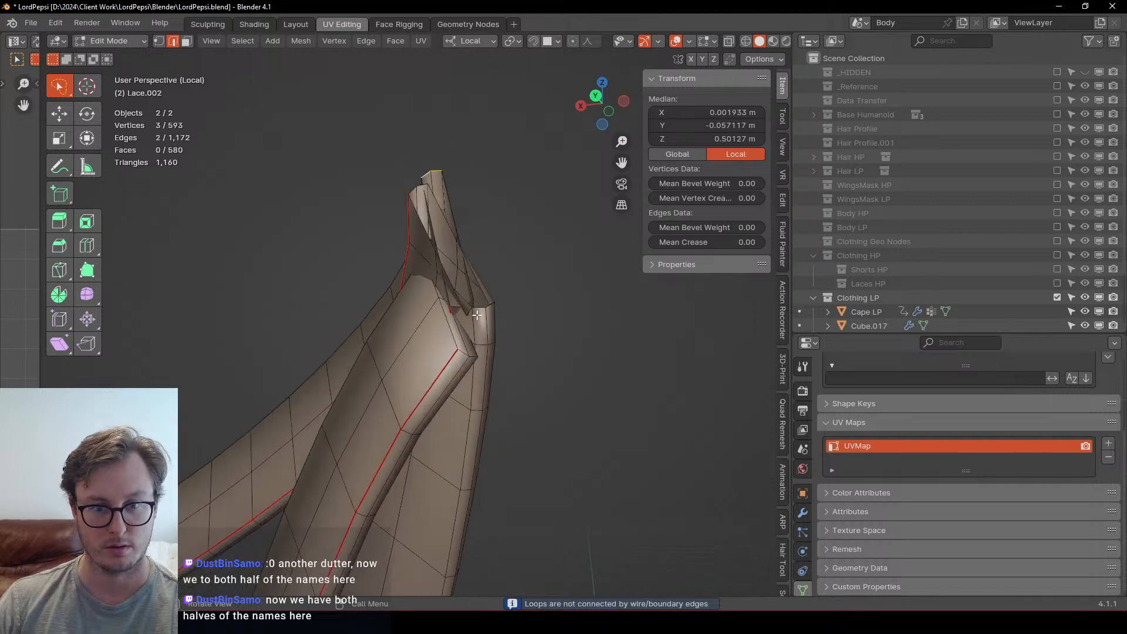
# Step: Try Grid Fill on the bow loop's farther open end, then undo the fill
pyautogui.press('q')
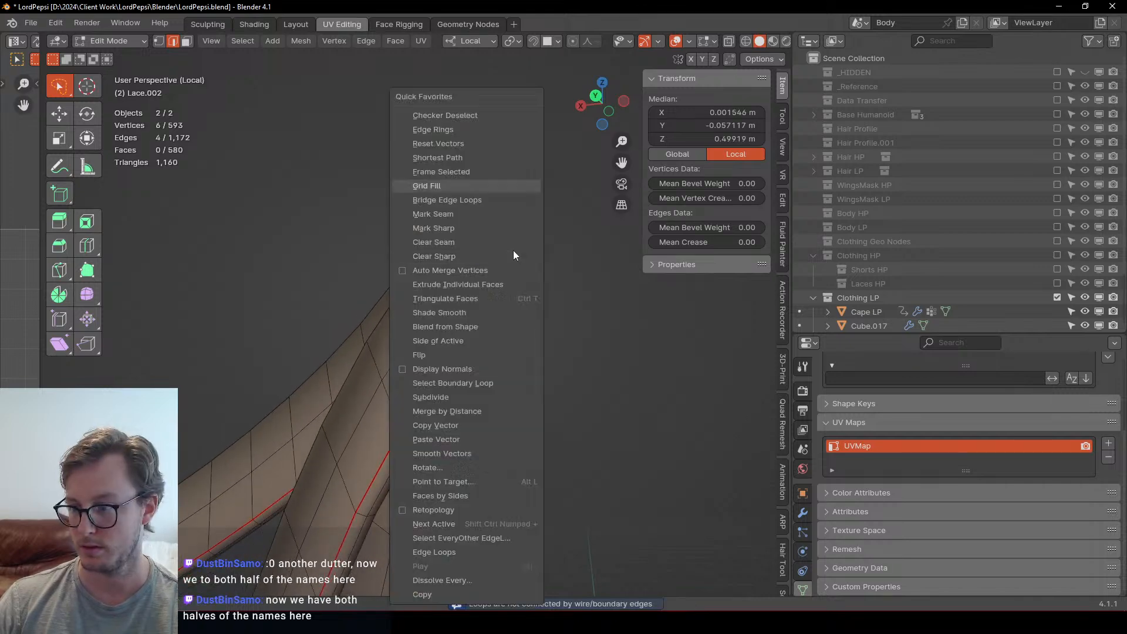
pyautogui.click(444, 185)
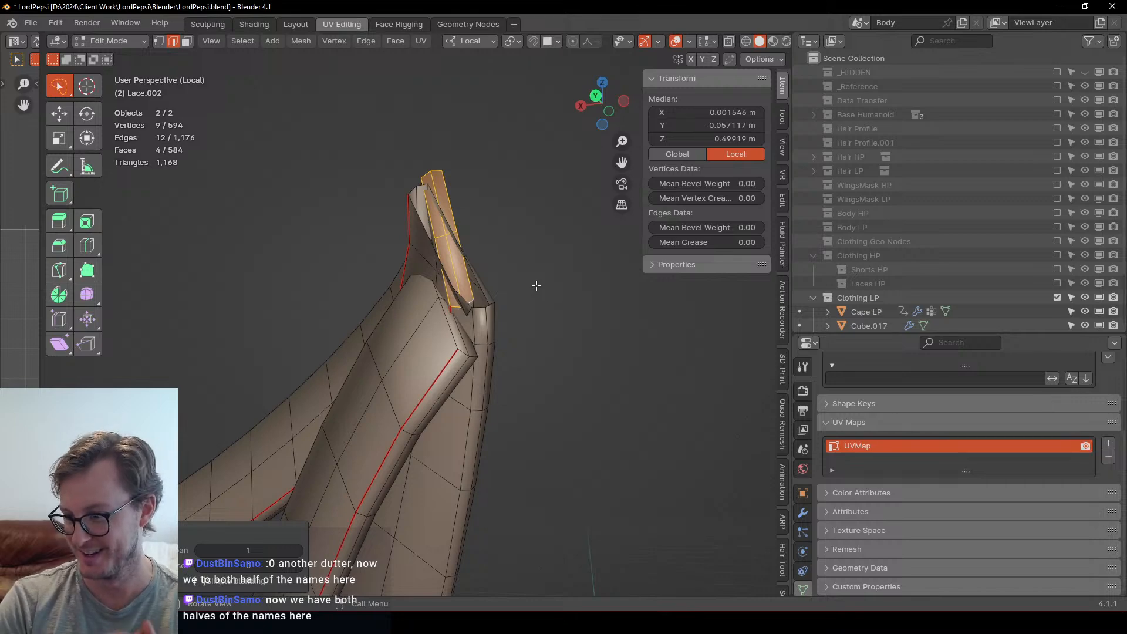
pyautogui.moveTo(536, 284); pyautogui.dragTo(494, 351, button='middle')
pyautogui.hotkey('ctrl', 'z')
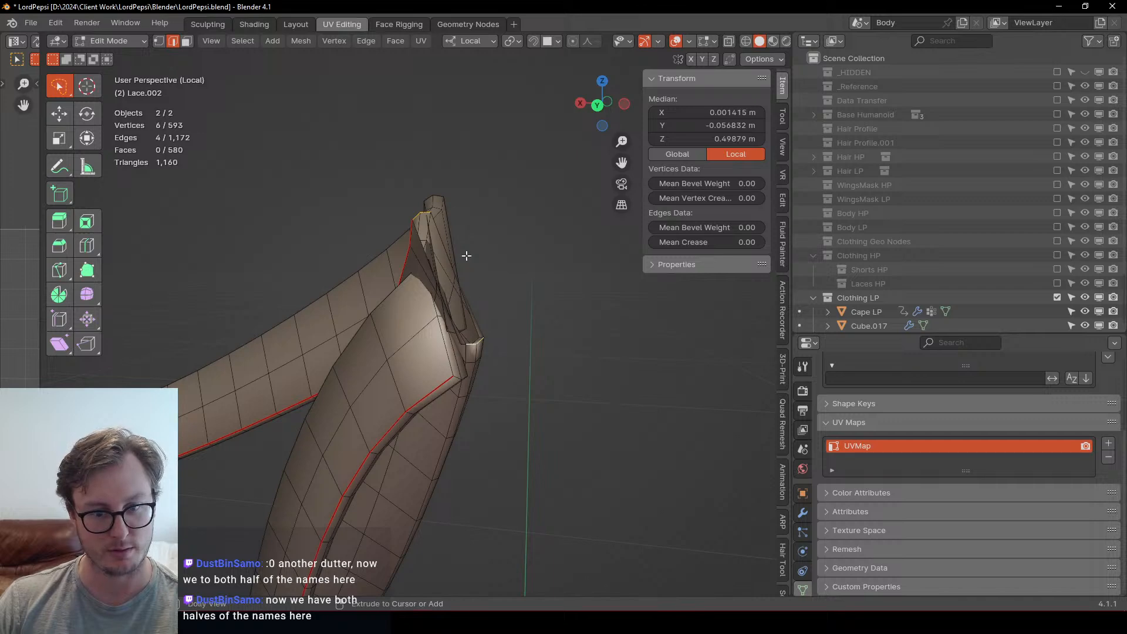
# Step: Retry Grid Fill on the bow loop's nearer open end with the same four edges selected
pyautogui.hotkey('ctrl', 'e')
pyautogui.click(410, 183)
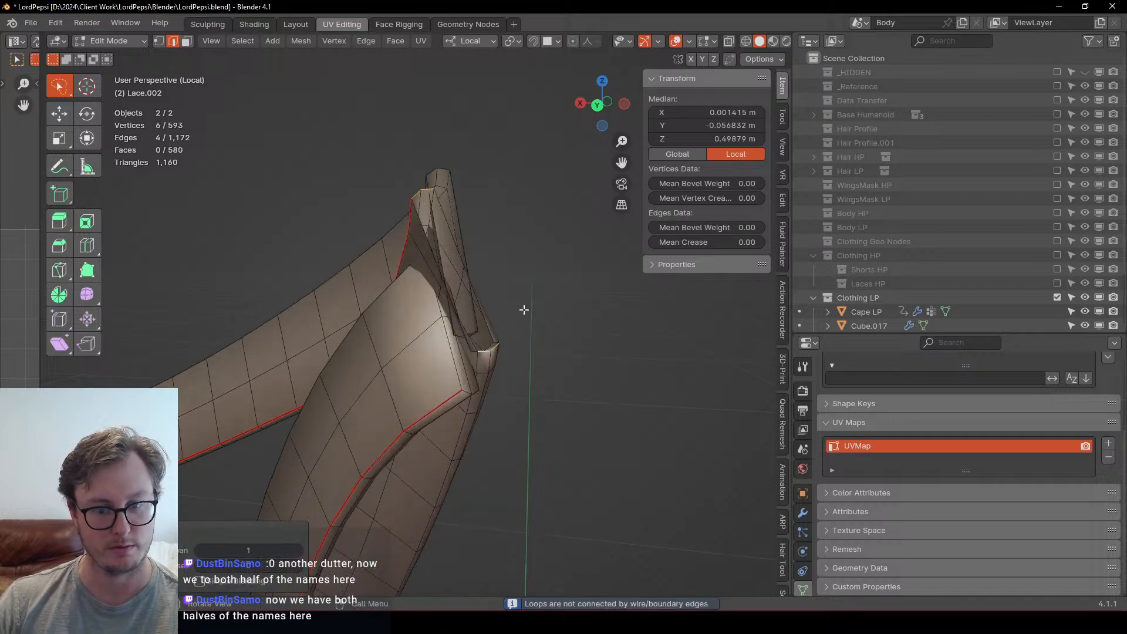
pyautogui.moveTo(524, 309); pyautogui.dragTo(456, 238, button='middle')
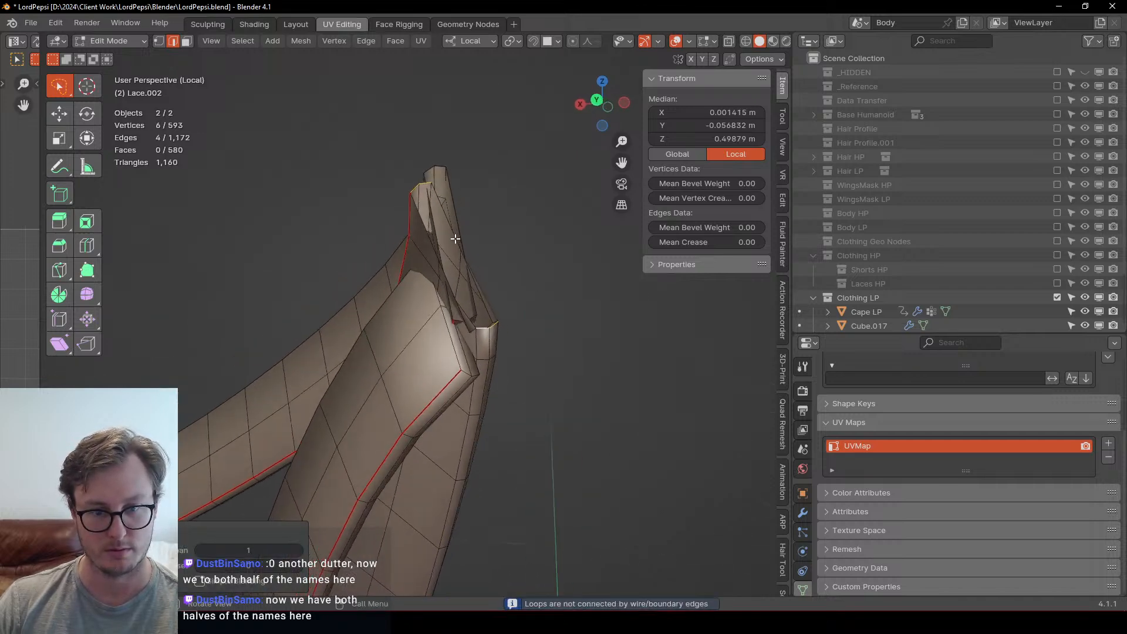
# Step: Reselect the bow loop's nearer open end from its boundary loop, keep only the four short edges and close it with Grid Fill
pyautogui.click(445, 210)
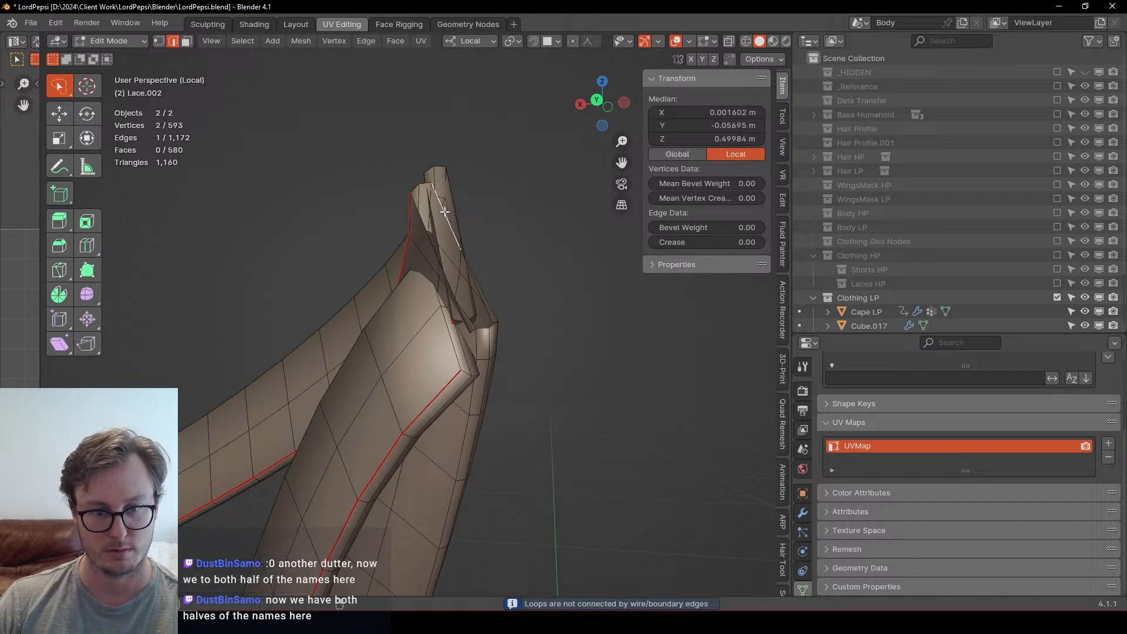
pyautogui.keyDown('alt'); pyautogui.click(444, 211); pyautogui.keyUp('alt')
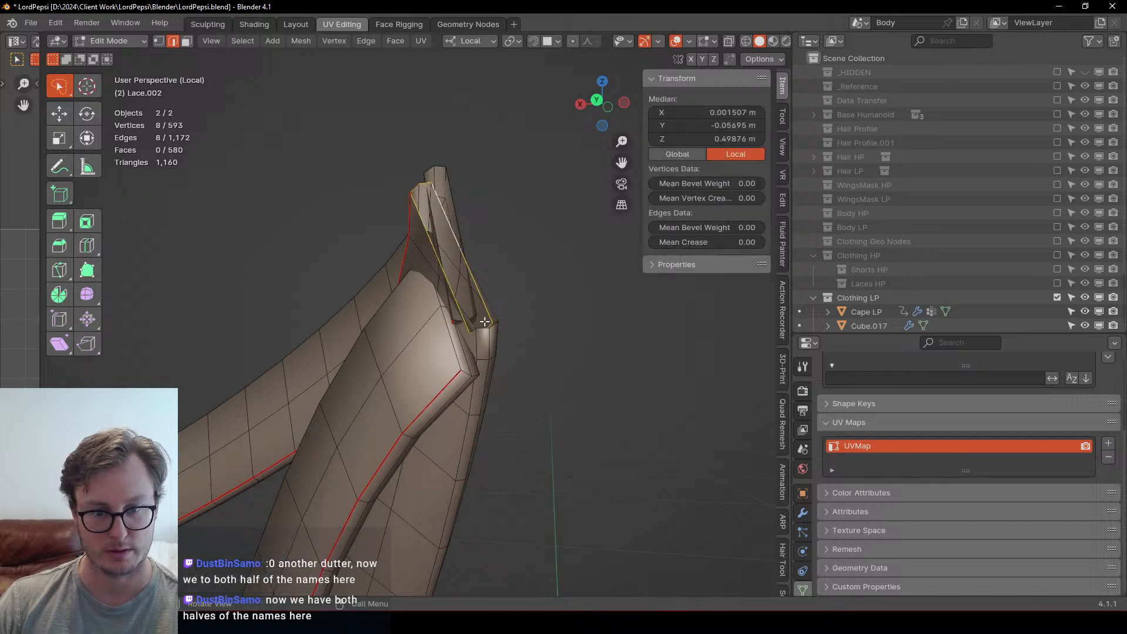
pyautogui.hotkey('shift', 'z')
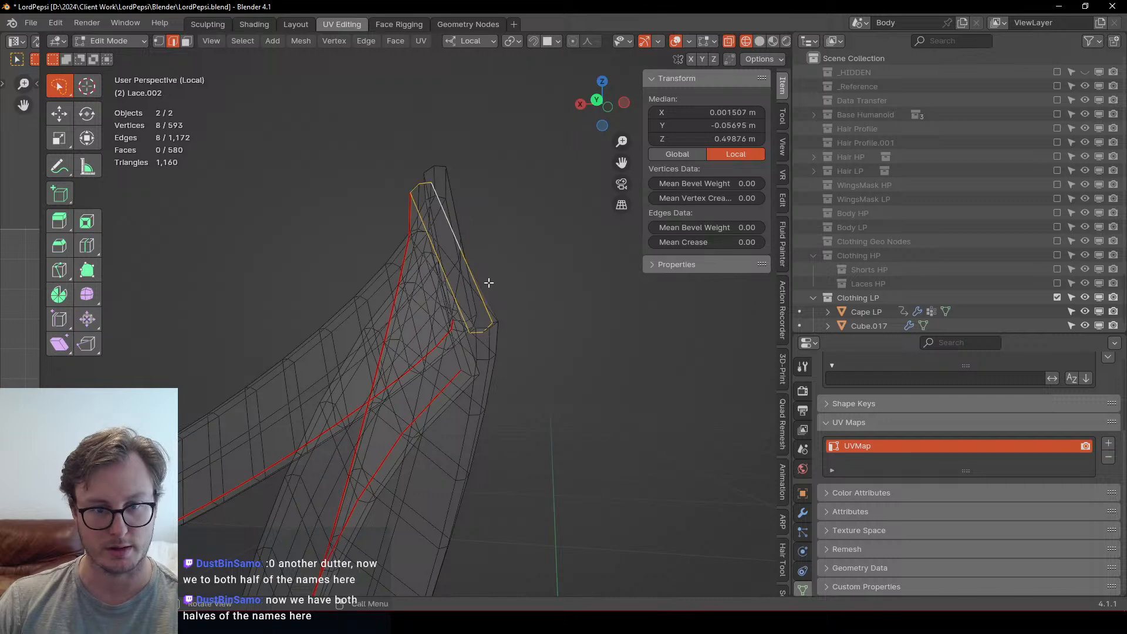
pyautogui.hotkey('shift', 'z')
pyautogui.hotkey('ctrl', 'f')
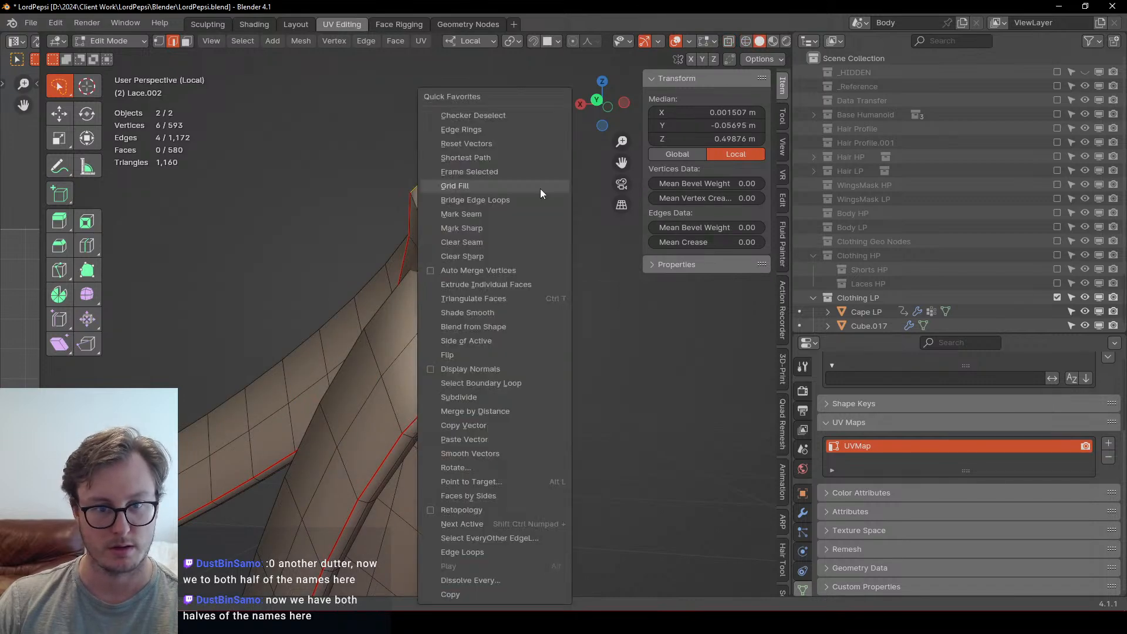
pyautogui.click(540, 188)
pyautogui.keyDown('alt'); pyautogui.click(451, 178); pyautogui.keyUp('alt')
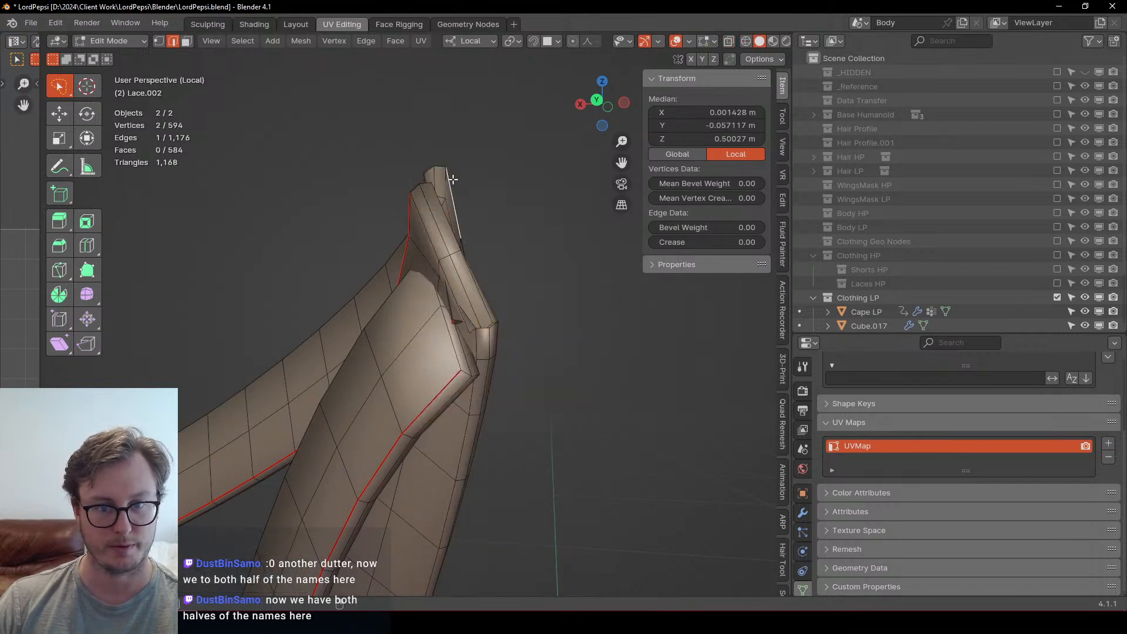
# Step: Select the four short edges at the bow loop's farther open end and close it with Grid Fill
pyautogui.press('z')
pyautogui.keyDown('ctrl'); pyautogui.moveTo(383, 224); pyautogui.dragTo(499, 264); pyautogui.keyUp('ctrl')
pyautogui.hotkey('ctrl', 'f')
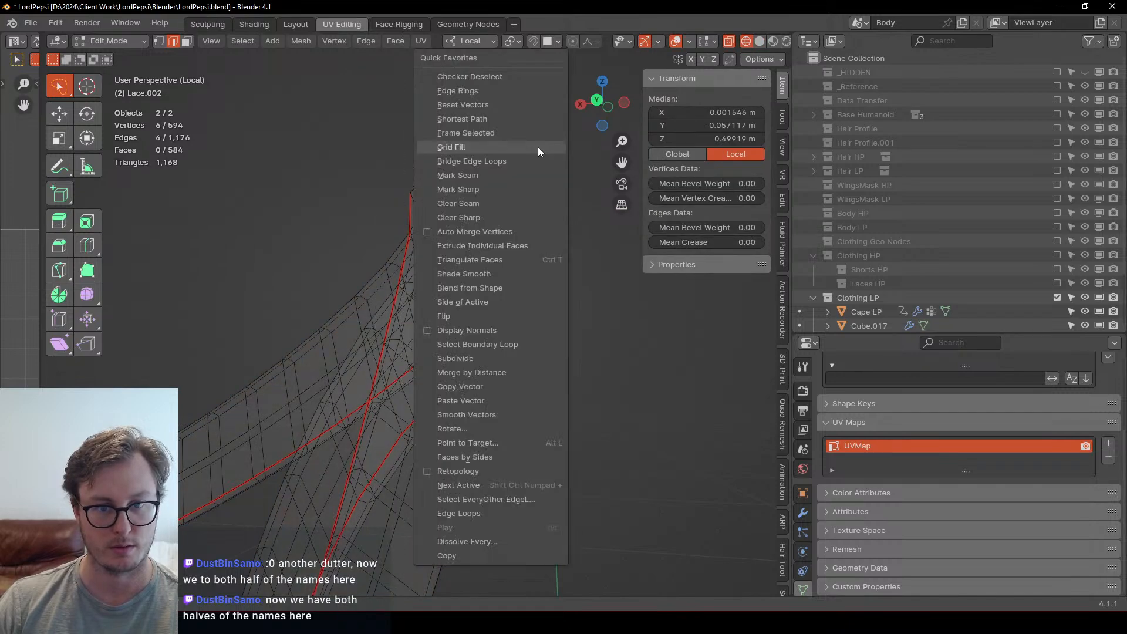
pyautogui.click(537, 147)
pyautogui.hotkey('shift', 'z')
pyautogui.moveTo(551, 264)
pyautogui.mouseDown(button='middle')
pyautogui.moveTo(500, 329)
pyautogui.moveTo(451, 319)
pyautogui.mouseUp(button='middle')
pyautogui.scroll(4, 450, 319)
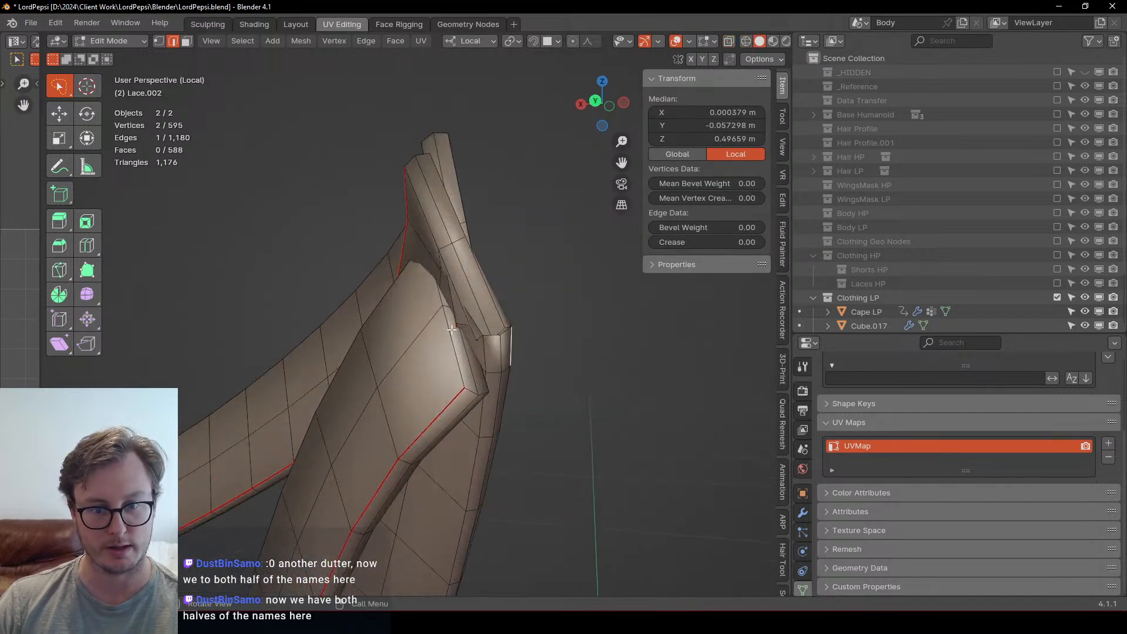
# Step: Mark seams along six rim edges of the hanging lace's upper end and six of the bow loop's nearer end
pyautogui.keyDown('alt'); pyautogui.click(452, 352); pyautogui.keyUp('alt')
pyautogui.moveTo(474, 397)
pyautogui.mouseDown(button='middle')
pyautogui.moveTo(406, 274)
pyautogui.moveTo(413, 256)
pyautogui.moveTo(456, 261)
pyautogui.moveTo(454, 241)
pyautogui.mouseUp(button='middle')
pyautogui.hotkey('shift', 'z')
pyautogui.keyDown('ctrl'); pyautogui.click(427, 239); pyautogui.keyUp('ctrl')
pyautogui.hotkey('shift', 'z')
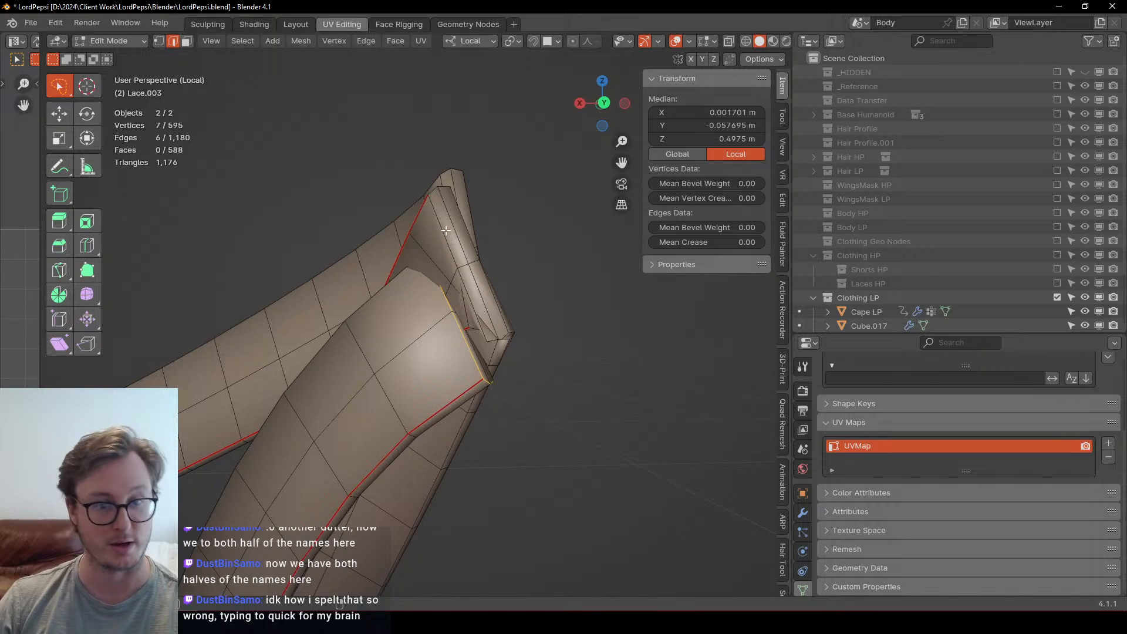
pyautogui.keyDown('ctrl'); pyautogui.click(445, 230); pyautogui.keyUp('ctrl')
pyautogui.moveTo(446, 230); pyautogui.dragTo(487, 284, button='middle')
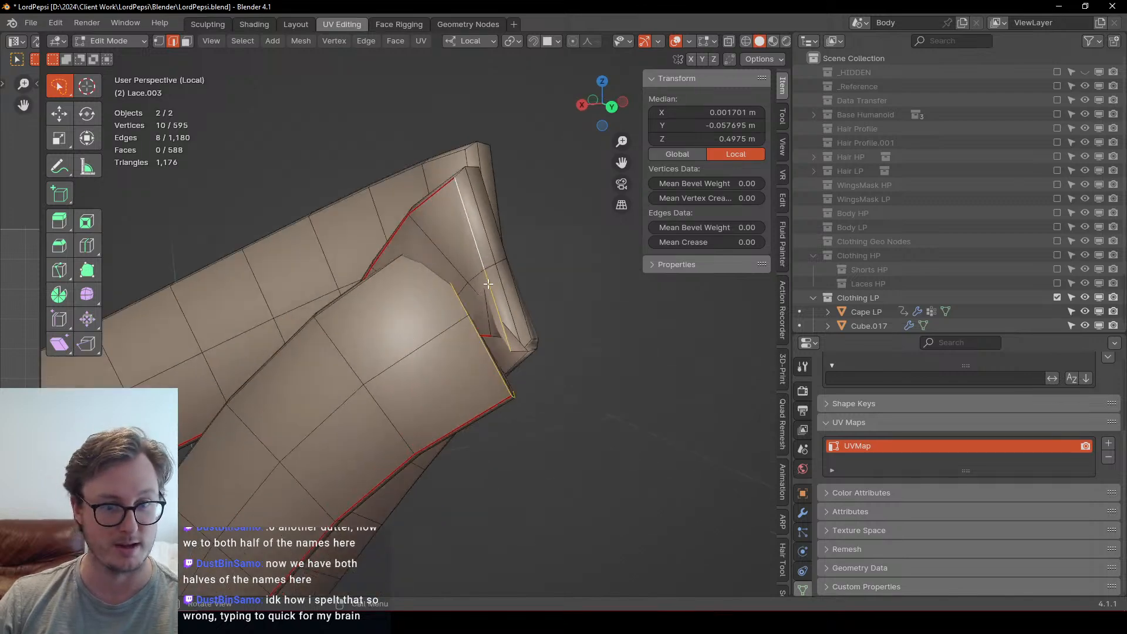
pyautogui.keyDown('ctrl'); pyautogui.click(458, 175); pyautogui.keyUp('ctrl')
pyautogui.moveTo(458, 175); pyautogui.dragTo(503, 288, button='middle')
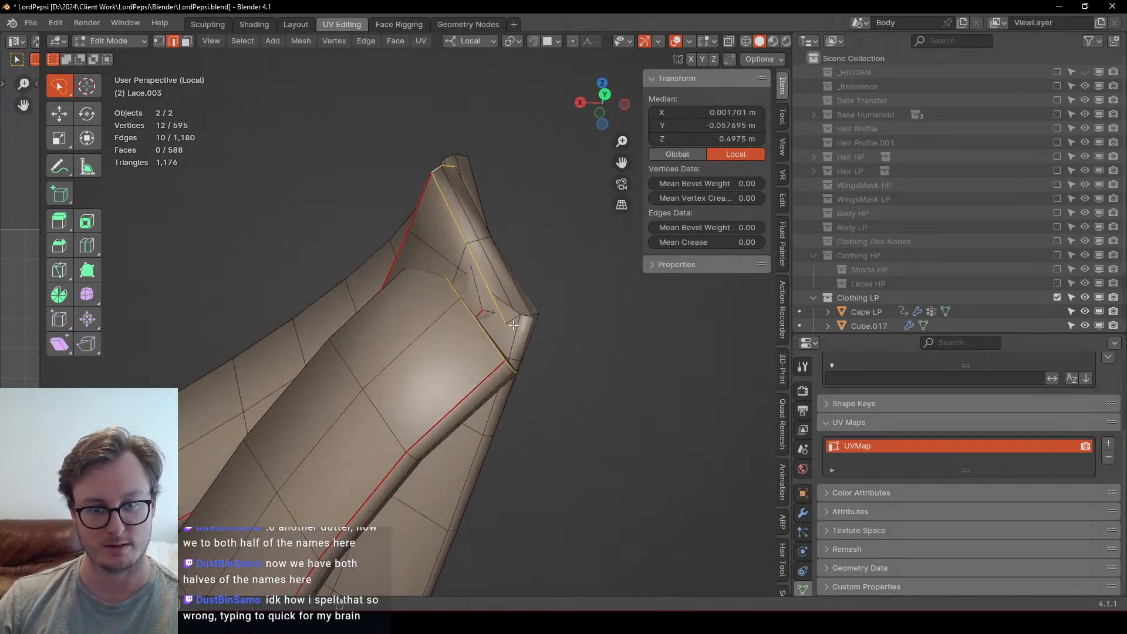
pyautogui.press('z')
pyautogui.press('z')
pyautogui.click(553, 324)
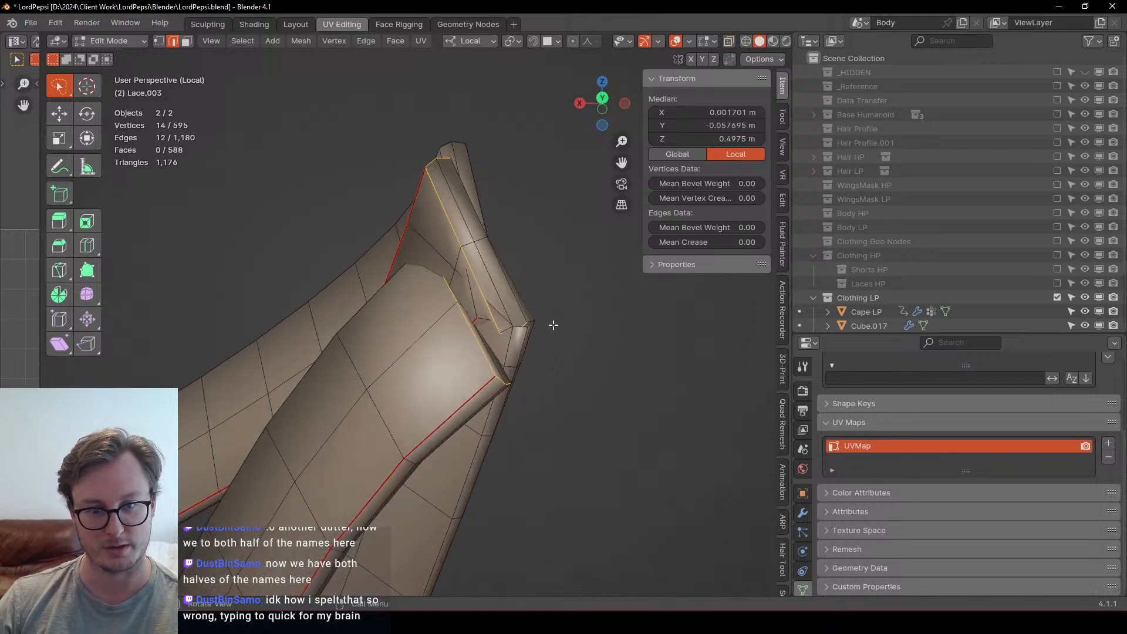
pyautogui.press('q')
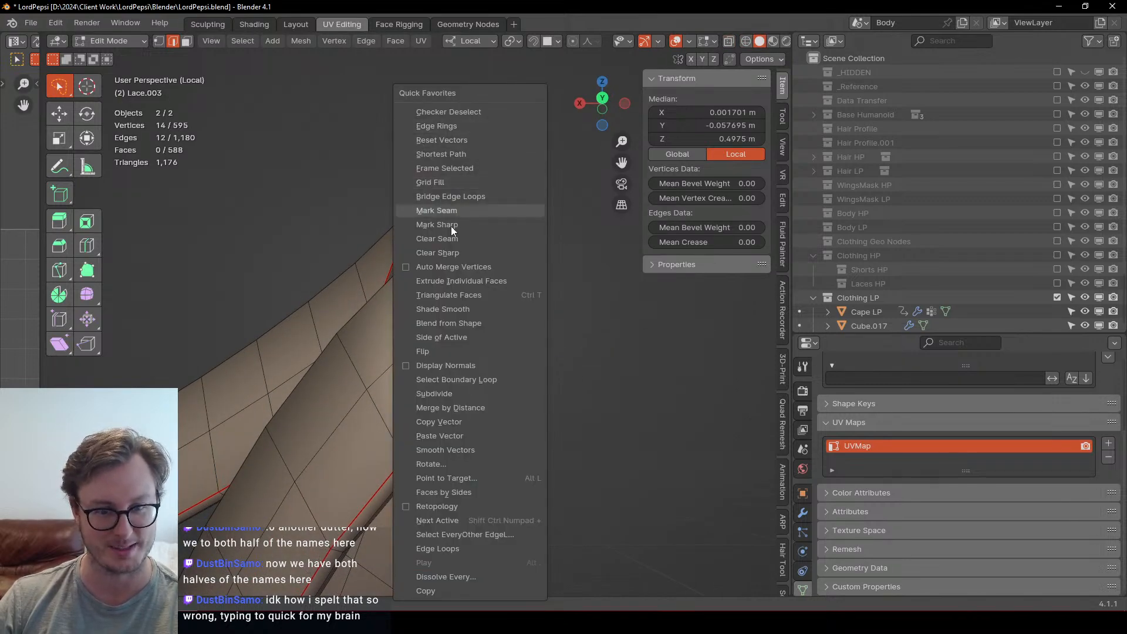
pyautogui.click(439, 210)
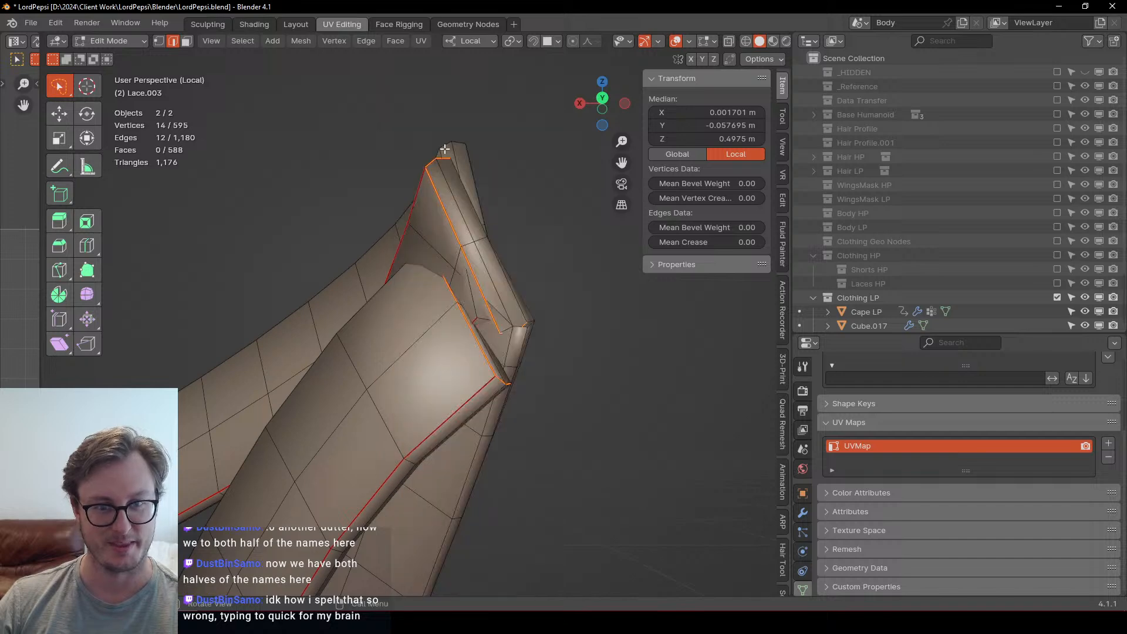
# Step: Select six rim edges around the bow loop's farther end and mark them as a seam
pyautogui.click(444, 140)
pyautogui.keyDown('shift'); pyautogui.click(447, 149); pyautogui.keyUp('shift')
pyautogui.keyDown('alt'); pyautogui.keyDown('shift'); pyautogui.click(442, 153); pyautogui.keyUp('shift'); pyautogui.keyUp('alt')
pyautogui.press('z')
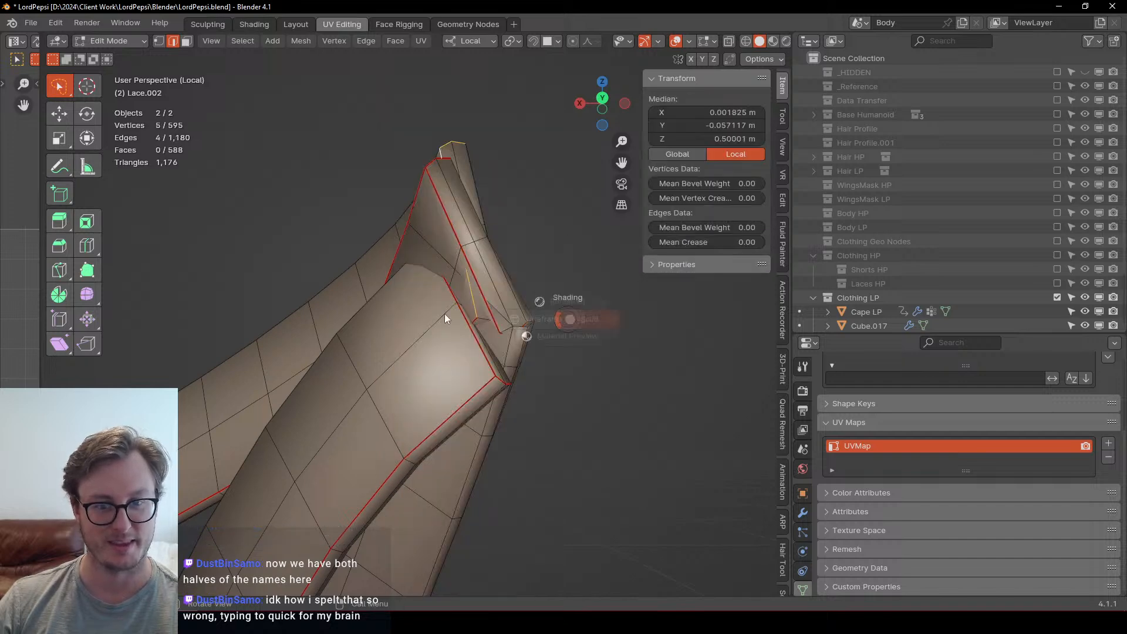
pyautogui.scroll(1, 468, 315)
pyautogui.press('z')
pyautogui.scroll(-3, 492, 335)
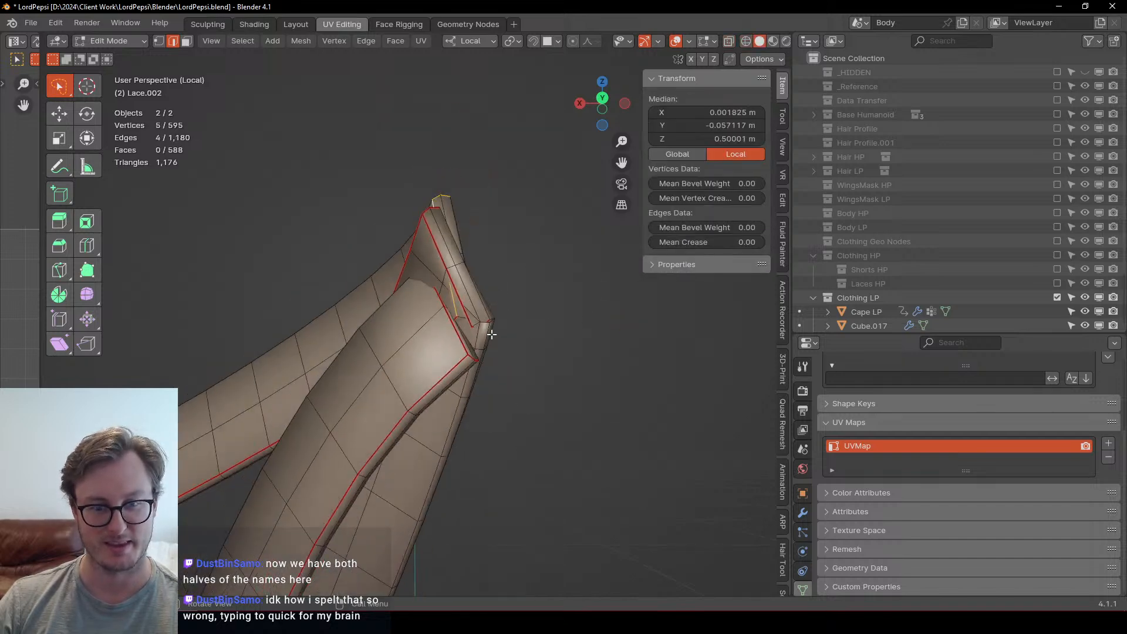
pyautogui.keyDown('alt'); pyautogui.keyDown('shift'); pyautogui.click(463, 319); pyautogui.keyUp('shift'); pyautogui.keyUp('alt')
pyautogui.press('q')
pyautogui.click(410, 178)
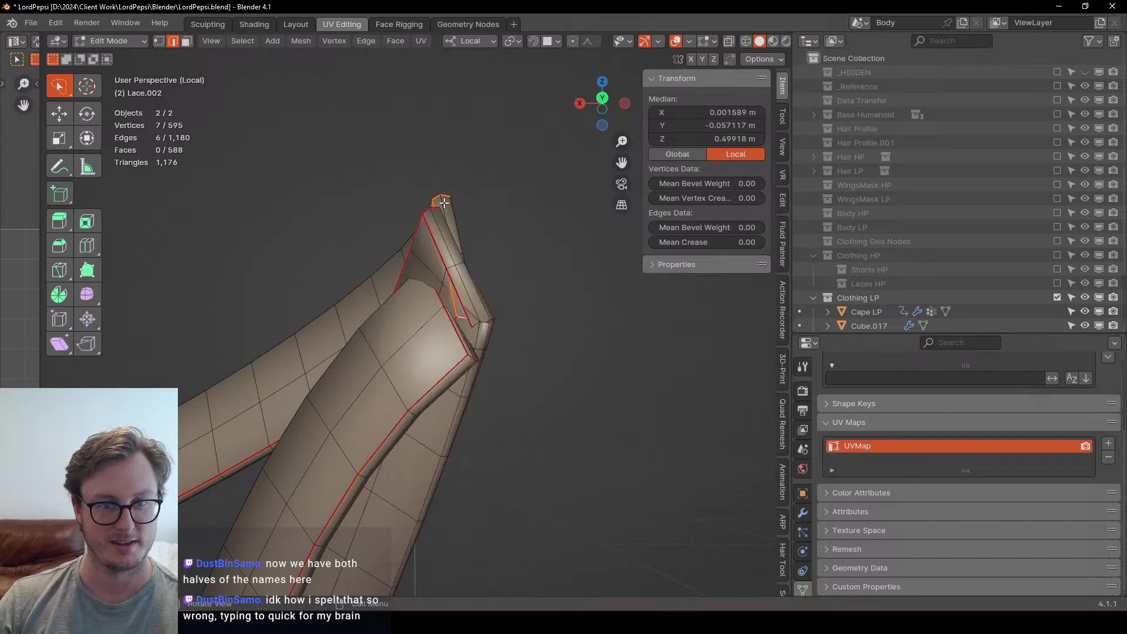
# Step: Select the whole bow loop, enlarge the UV editor and unwrap the loop's UVs
pyautogui.scroll(-5, 444, 203)
pyautogui.moveTo(460, 345); pyautogui.dragTo(413, 310, button='middle')
pyautogui.press('l')
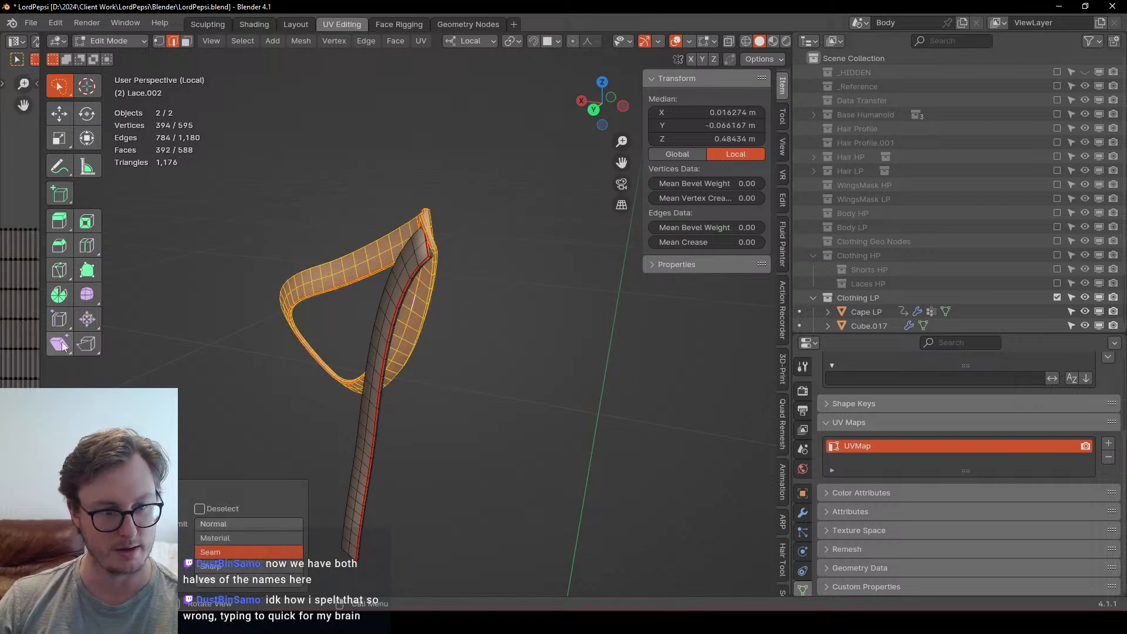
pyautogui.moveTo(41, 388); pyautogui.dragTo(407, 384)
pyautogui.press('a')
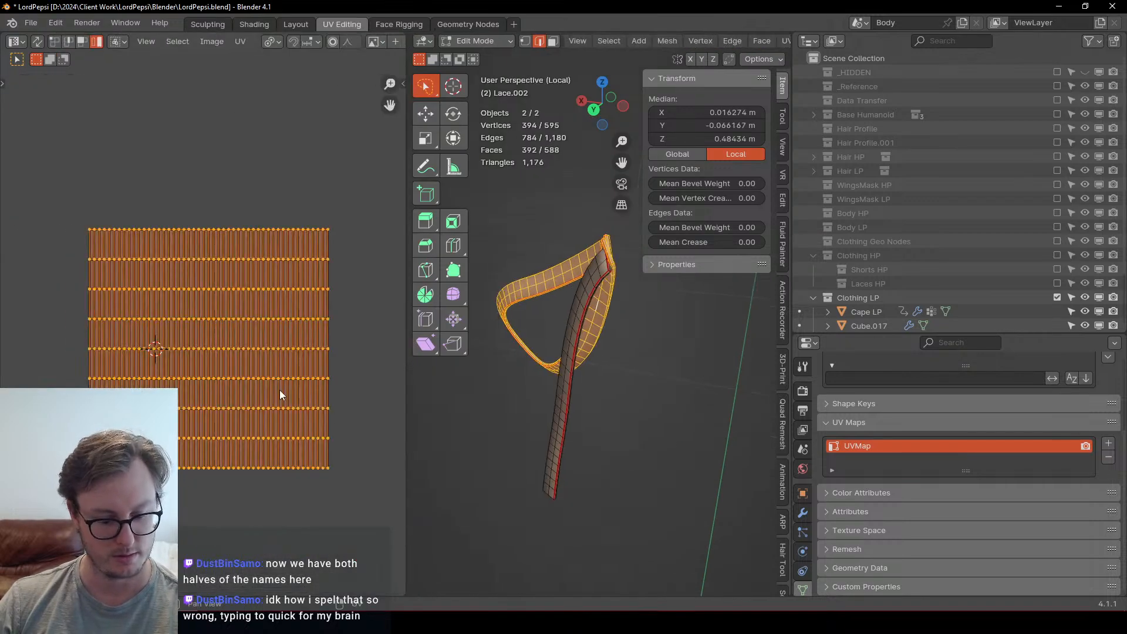
pyautogui.press('u')
pyautogui.click(280, 391)
# Step: Straighten the bow loop's UV island and move it outside the UV square
pyautogui.scroll(1, 152, 340)
pyautogui.press('q')
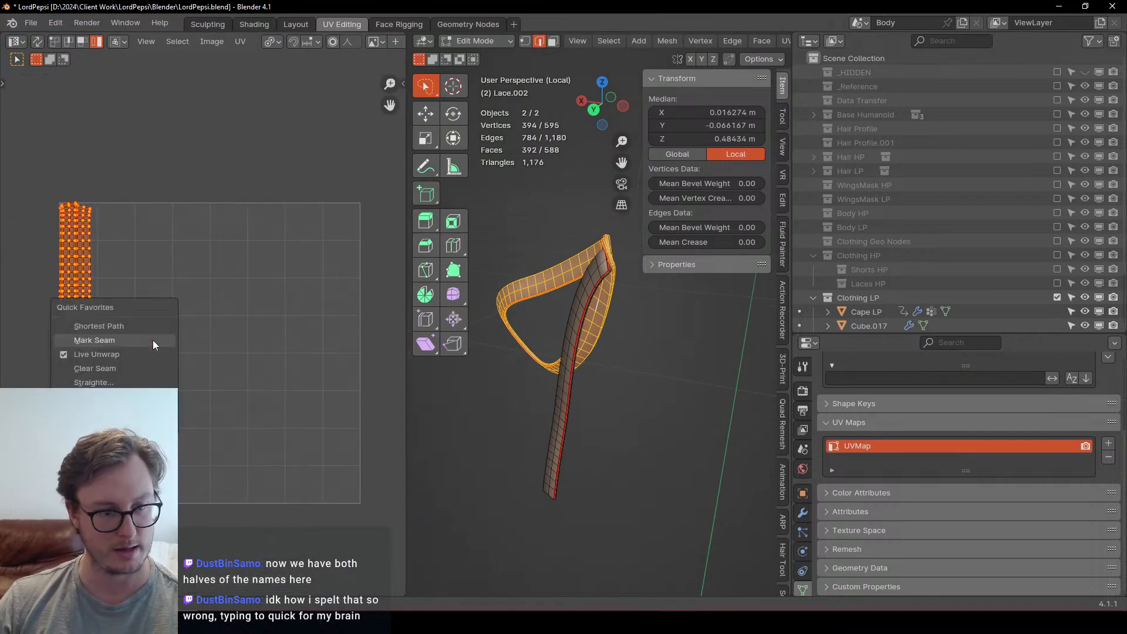
pyautogui.click(98, 382)
pyautogui.moveTo(98, 317); pyautogui.dragTo(311, 272, button='middle')
pyautogui.press('g')
pyautogui.click(195, 278)
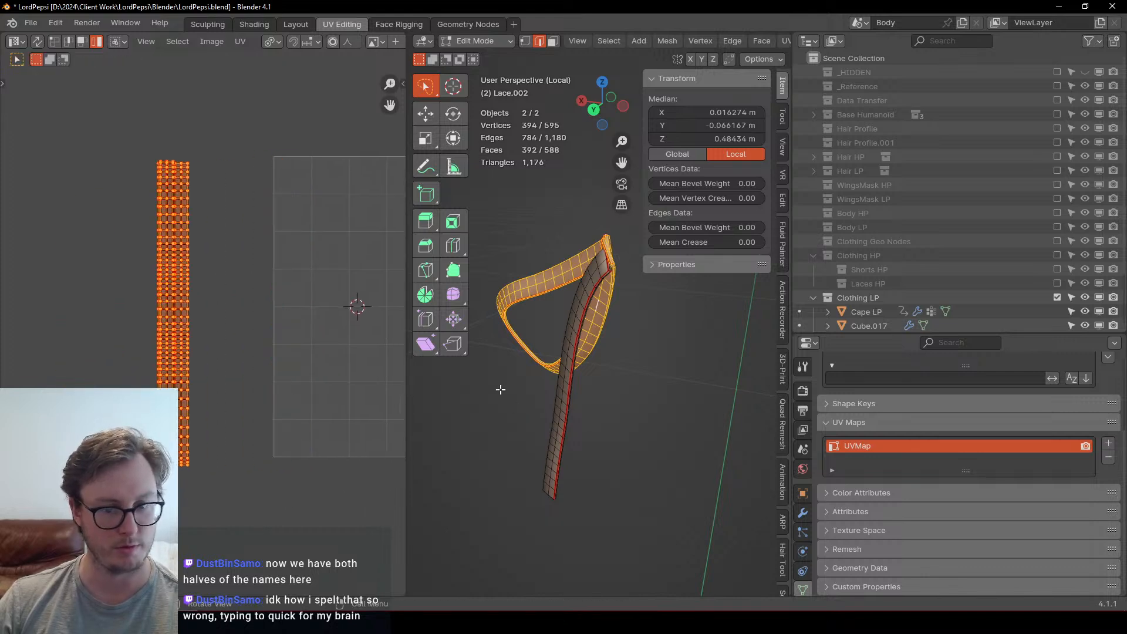
# Step: Select the boundary loop at the hanging lace's lower open end and mark six of its rim edges as a seam
pyautogui.click(569, 420)
pyautogui.hotkey('ctrl', 'l')
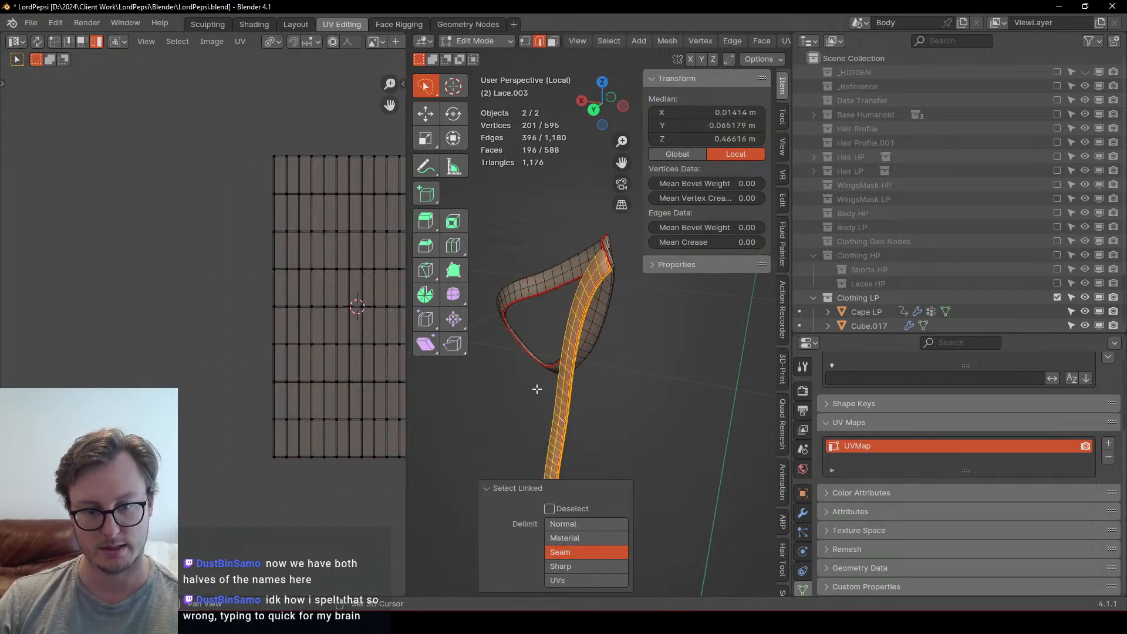
pyautogui.keyDown('shift'); pyautogui.moveTo(536, 389); pyautogui.dragTo(534, 325, button='middle'); pyautogui.keyUp('shift')
pyautogui.click(503, 486)
pyautogui.press('q')
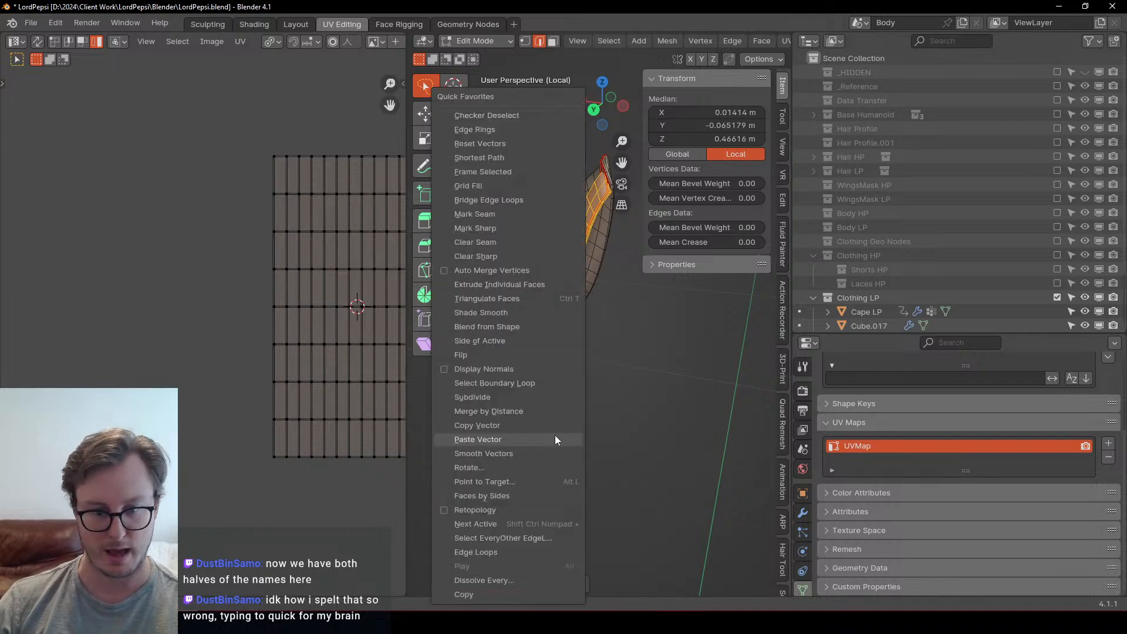
pyautogui.click(503, 390)
pyautogui.scroll(6, 555, 451)
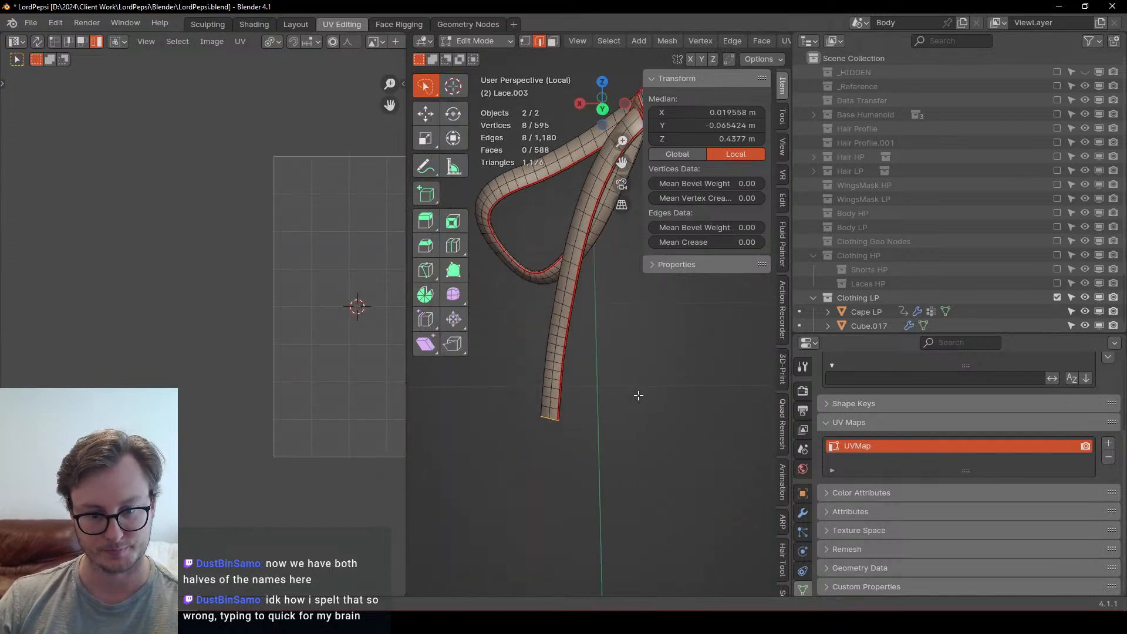
pyautogui.moveTo(604, 462); pyautogui.dragTo(617, 367, button='middle')
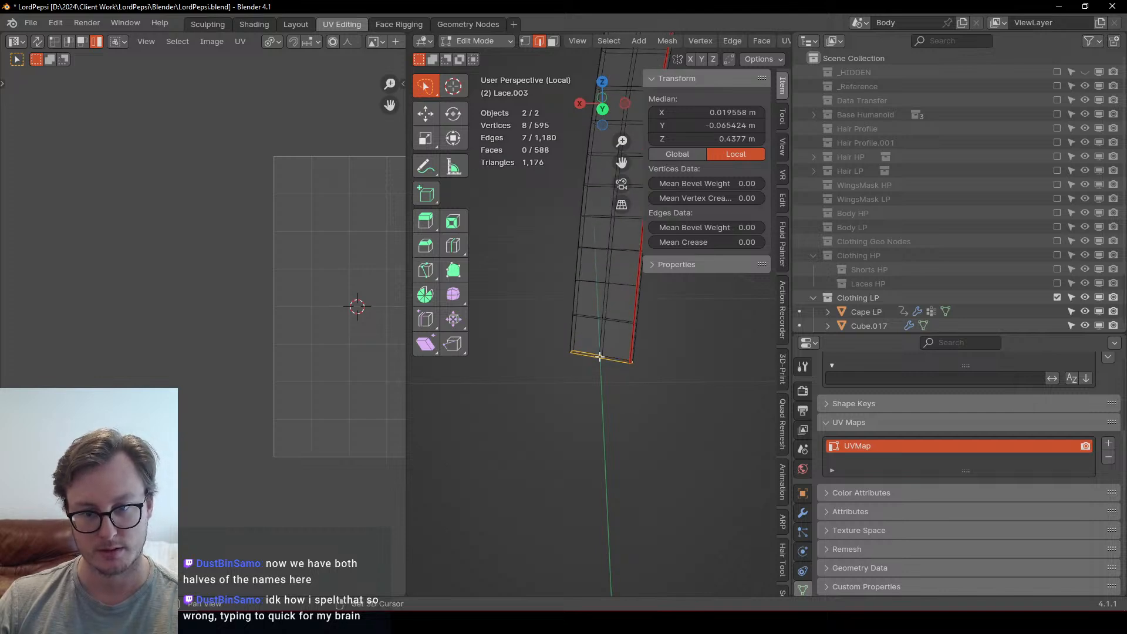
pyautogui.press('q')
pyautogui.click(535, 148)
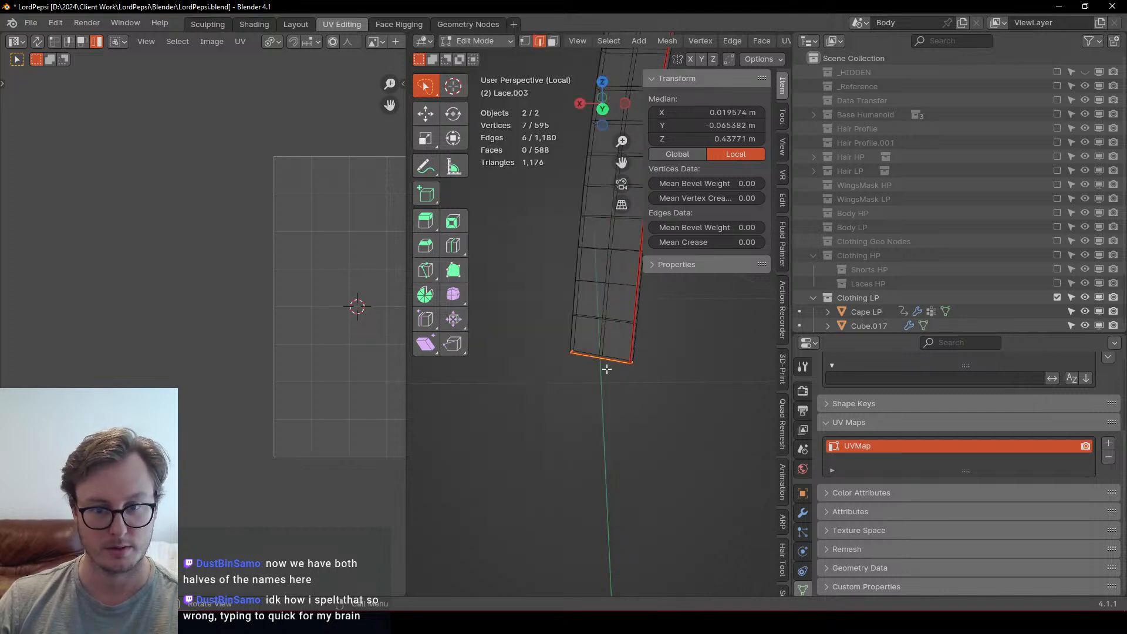
# Step: Reselect the short edges of the hanging lace's lower open end and close it with Grid Fill
pyautogui.press('b')
pyautogui.moveTo(581, 347); pyautogui.dragTo(619, 371, button='middle')
pyautogui.press('q')
pyautogui.click(610, 186)
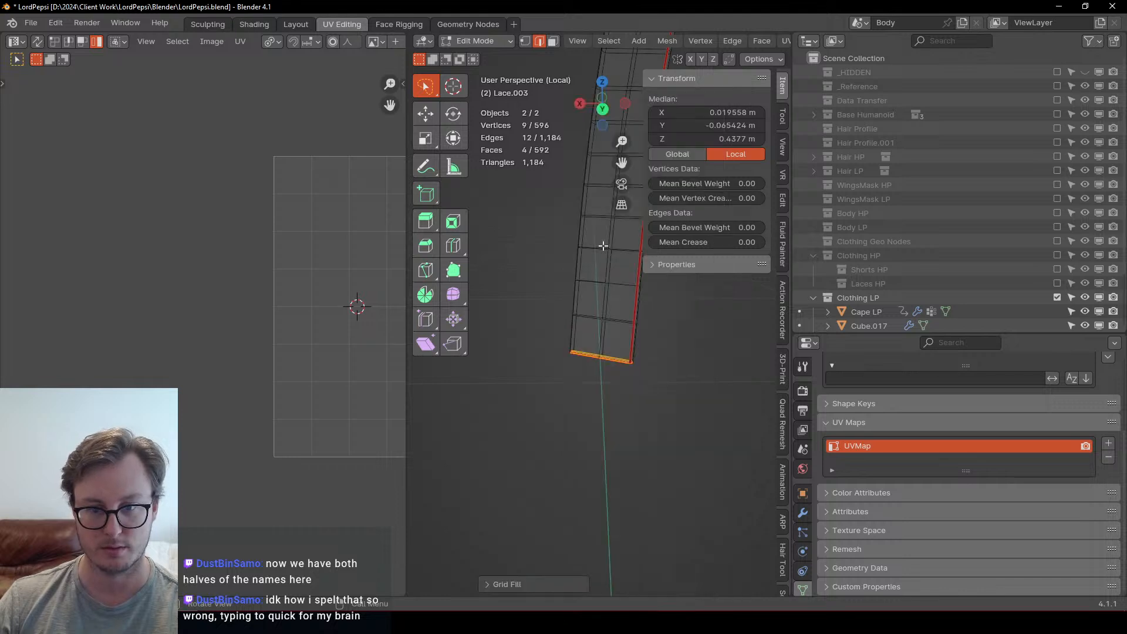
# Step: Select both lace meshes completely, unwrap them and straighten their UV islands
pyautogui.press('a')
pyautogui.press('u')
pyautogui.click(605, 359)
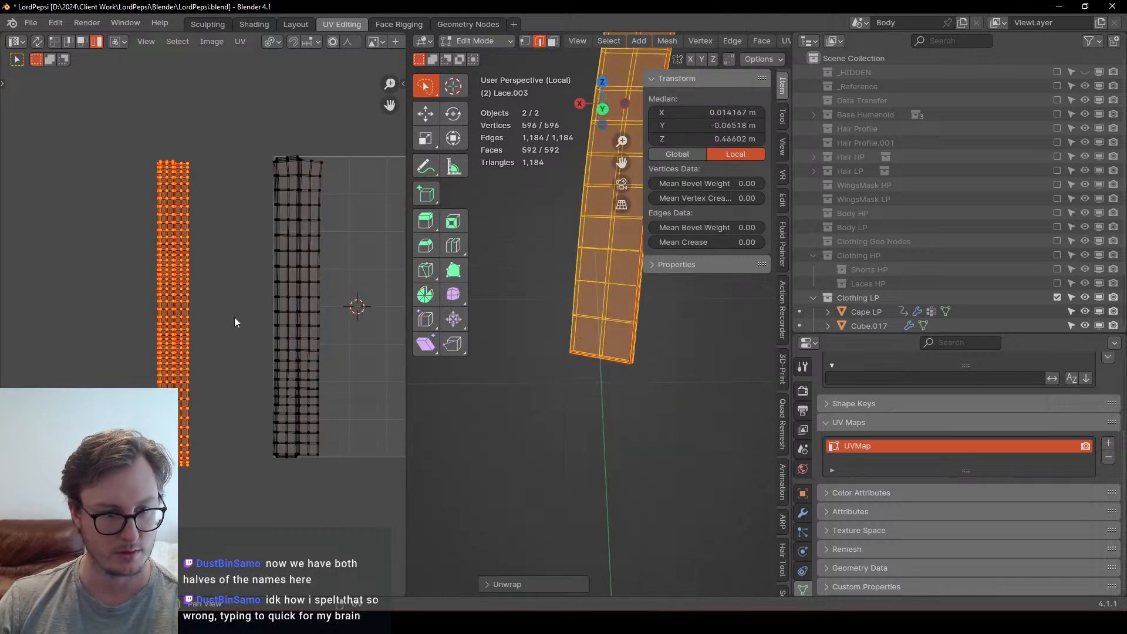
pyautogui.press('a')
pyautogui.press('q')
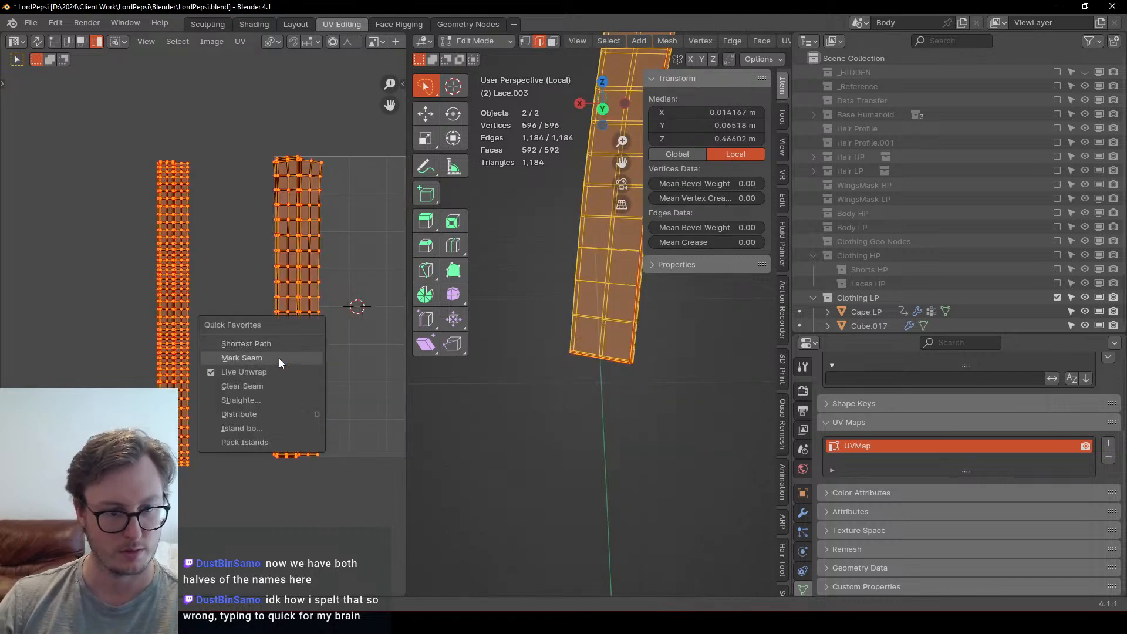
pyautogui.click(251, 396)
# Step: Average the scale of the lace UV islands and move the bow loop's island along X into the UV square
pyautogui.scroll(-4, 264, 376)
pyautogui.click(240, 41)
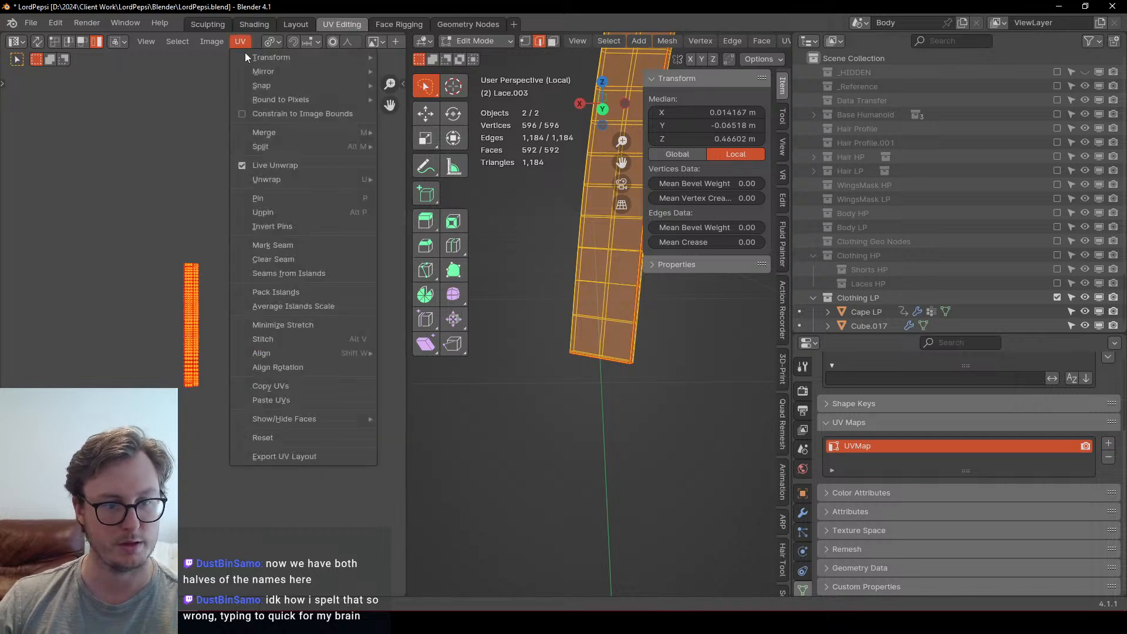
pyautogui.click(285, 305)
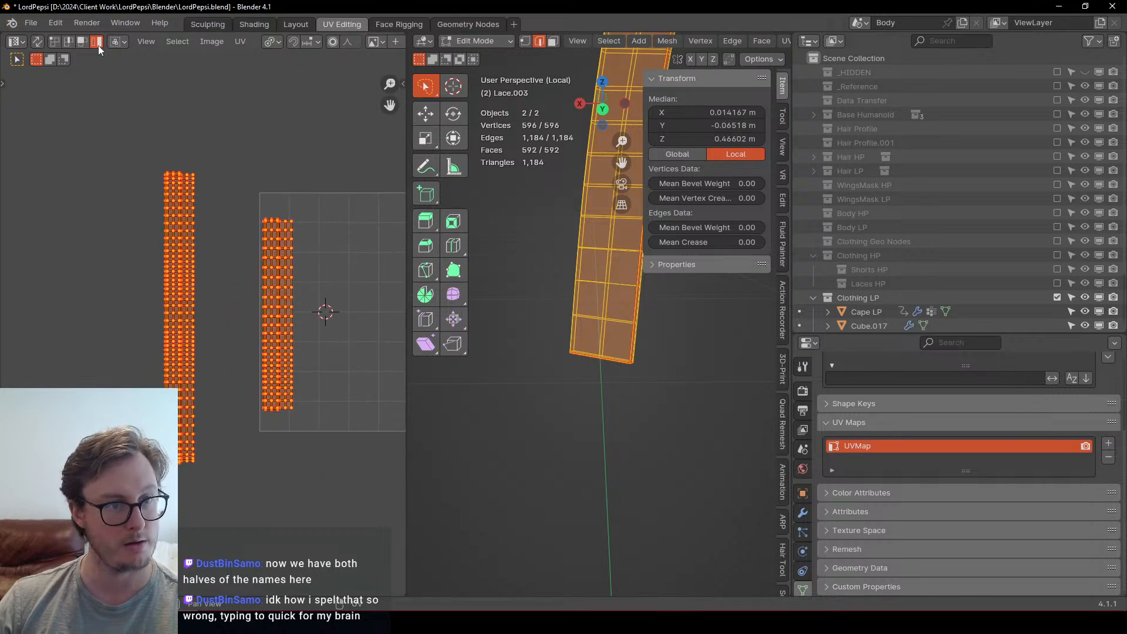
pyautogui.click(181, 303)
pyautogui.press('g')
pyautogui.press('x')
pyautogui.click(348, 316)
pyautogui.scroll(-1, 632, 352)
# Step: Leave local view, shrink the UV editor and select the bow's knot Cube.017 in Object Mode with solid shading
pyautogui.press('KP_Divide')
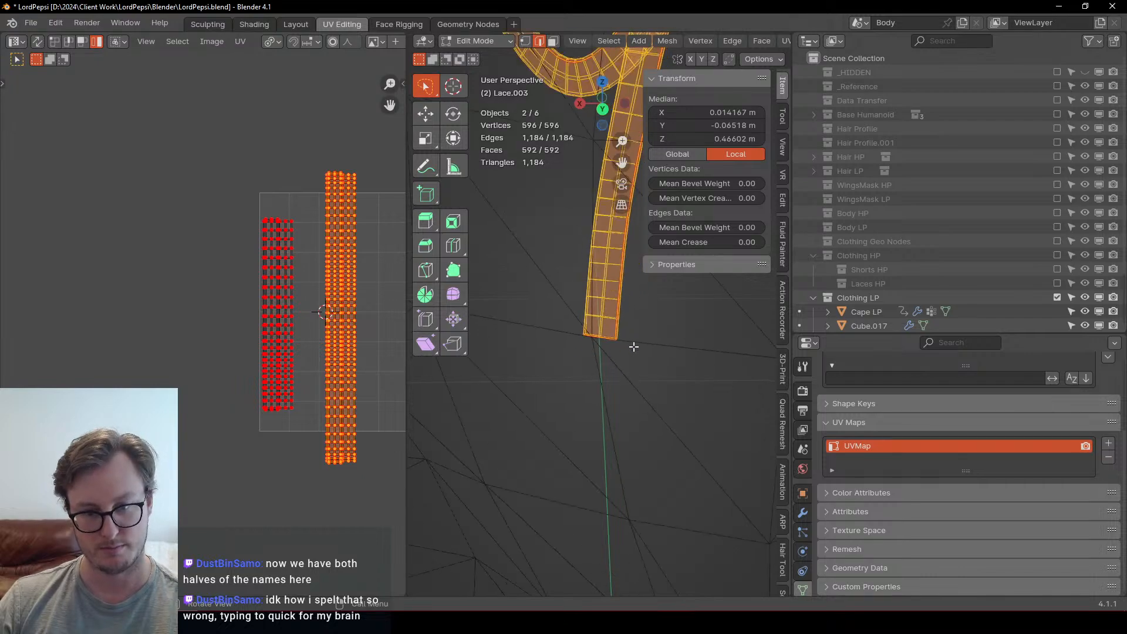
pyautogui.moveTo(407, 371); pyautogui.dragTo(21, 353)
pyautogui.scroll(-8, 382, 257)
pyautogui.moveTo(382, 257); pyautogui.dragTo(460, 300, button='middle')
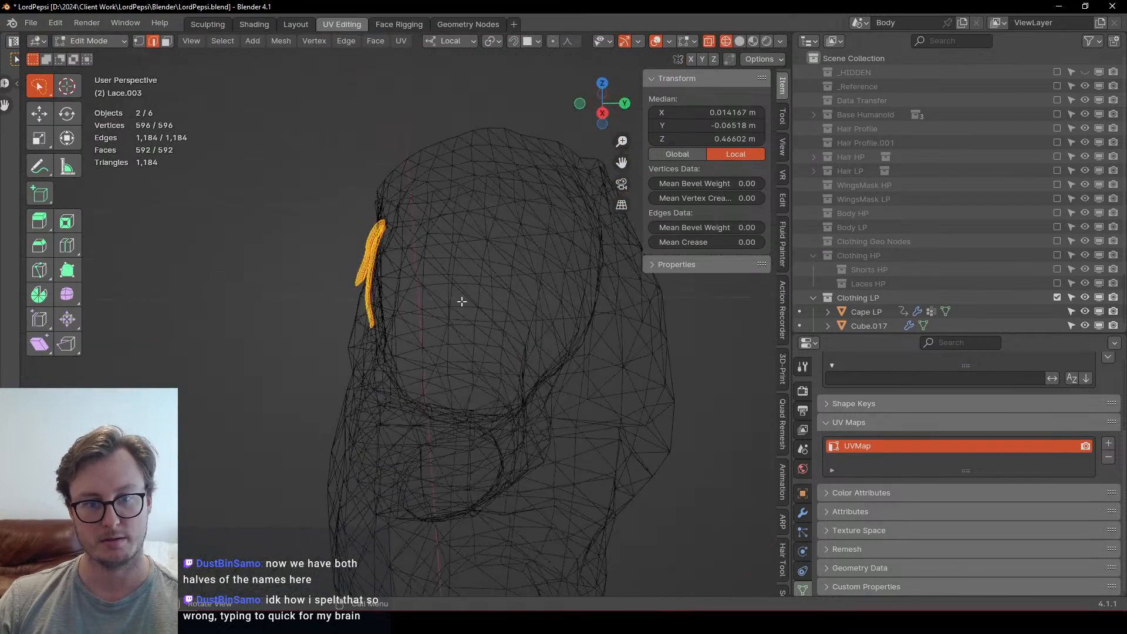
pyautogui.moveTo(311, 329); pyautogui.dragTo(395, 340, button='middle')
pyautogui.scroll(5, 387, 275)
pyautogui.hotkey('shift', 'z')
pyautogui.keyDown('shift'); pyautogui.moveTo(344, 204); pyautogui.dragTo(385, 272, button='middle'); pyautogui.keyUp('shift')
pyautogui.hotkey('shift', 'z')
pyautogui.scroll(6, 385, 273)
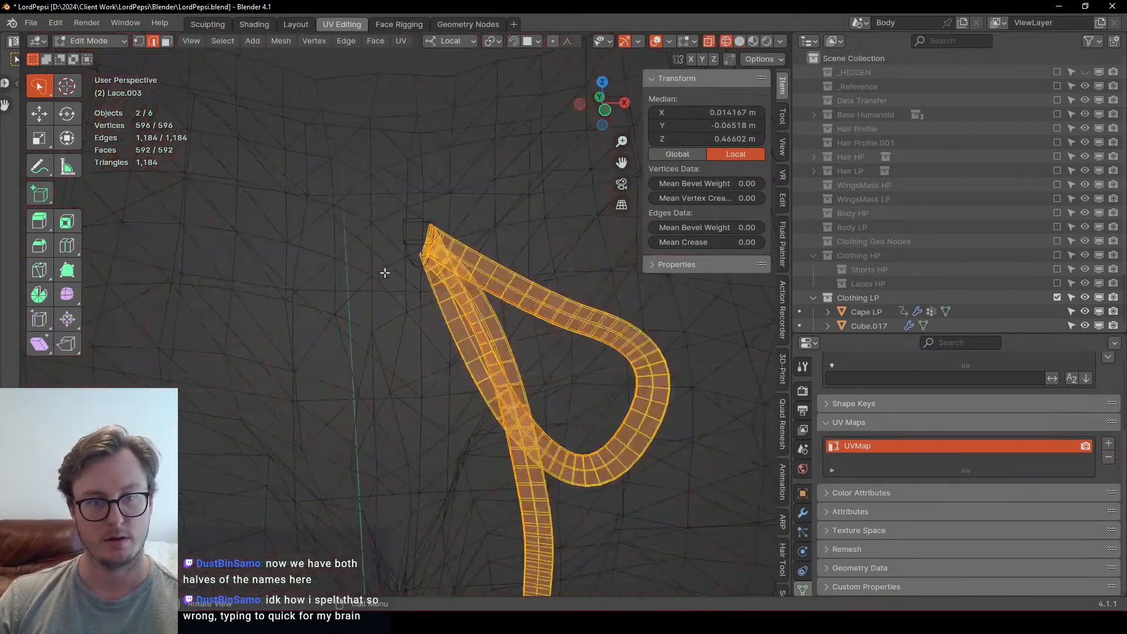
pyautogui.click(429, 152)
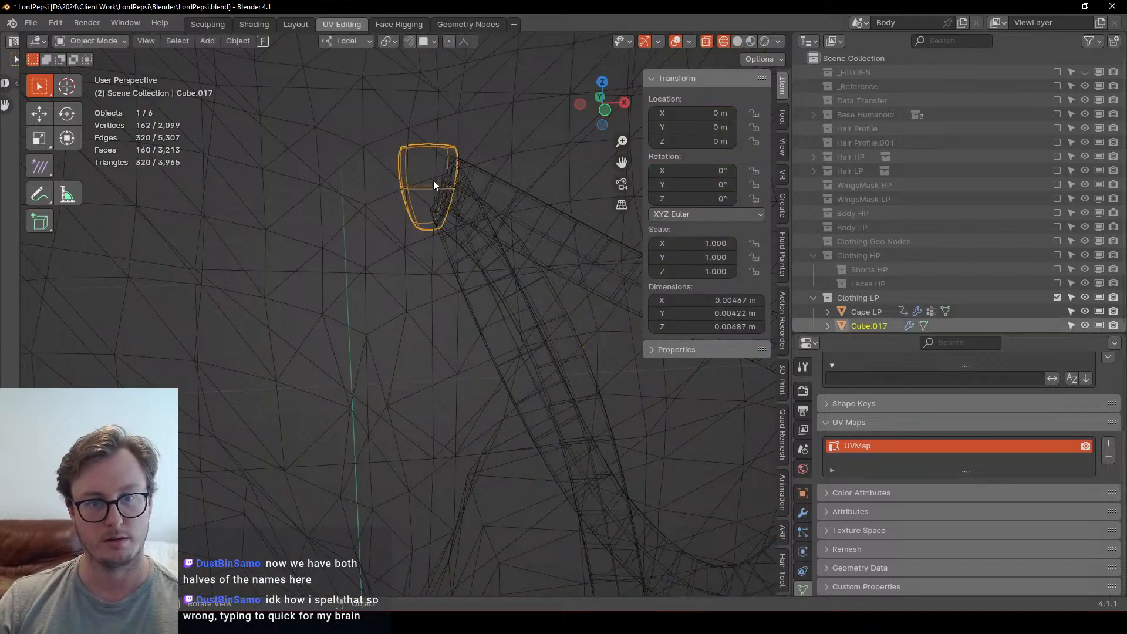
pyautogui.moveTo(433, 180); pyautogui.dragTo(363, 324, button='middle')
pyautogui.hotkey('shift', 'z')
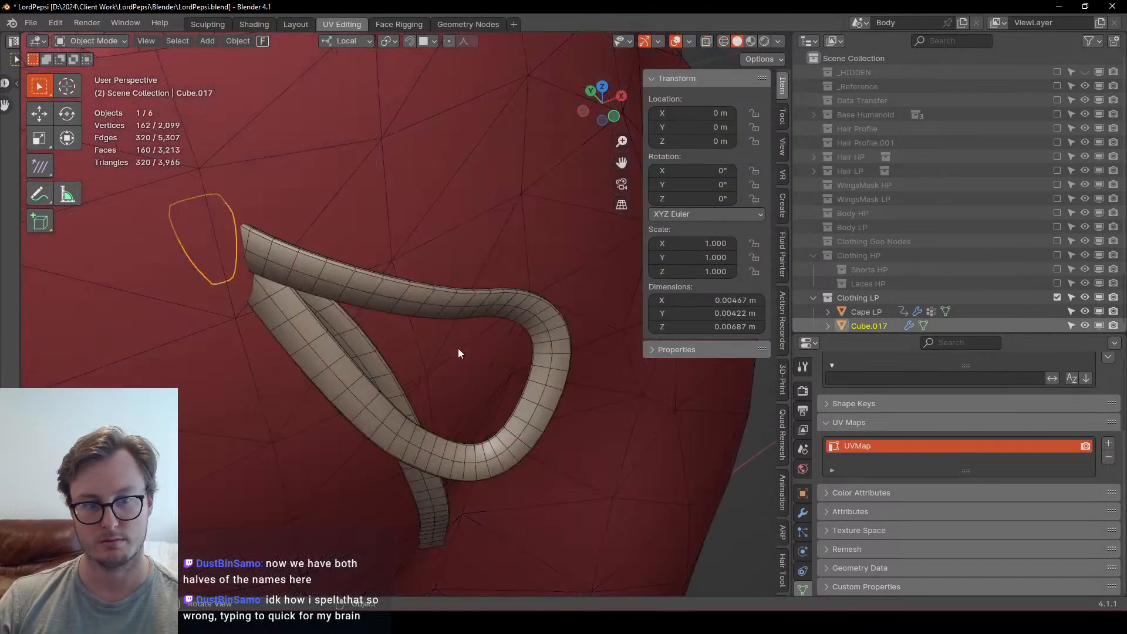
# Step: Turn off the viewport display of the Displace modifier on Shorts LP and save the file
pyautogui.click(413, 342)
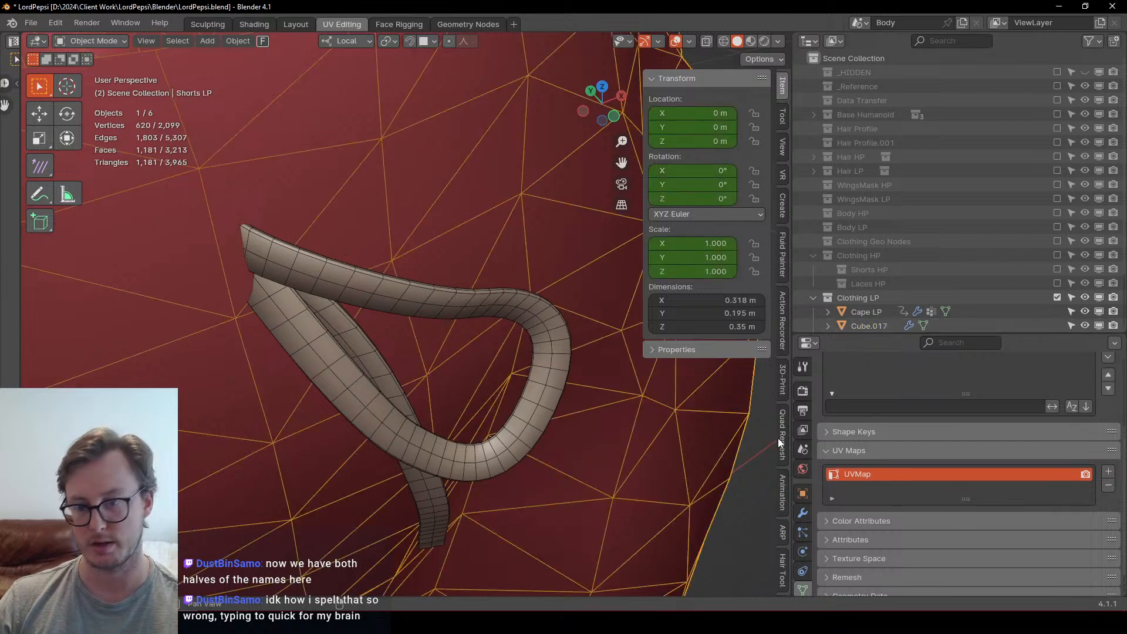
pyautogui.click(803, 513)
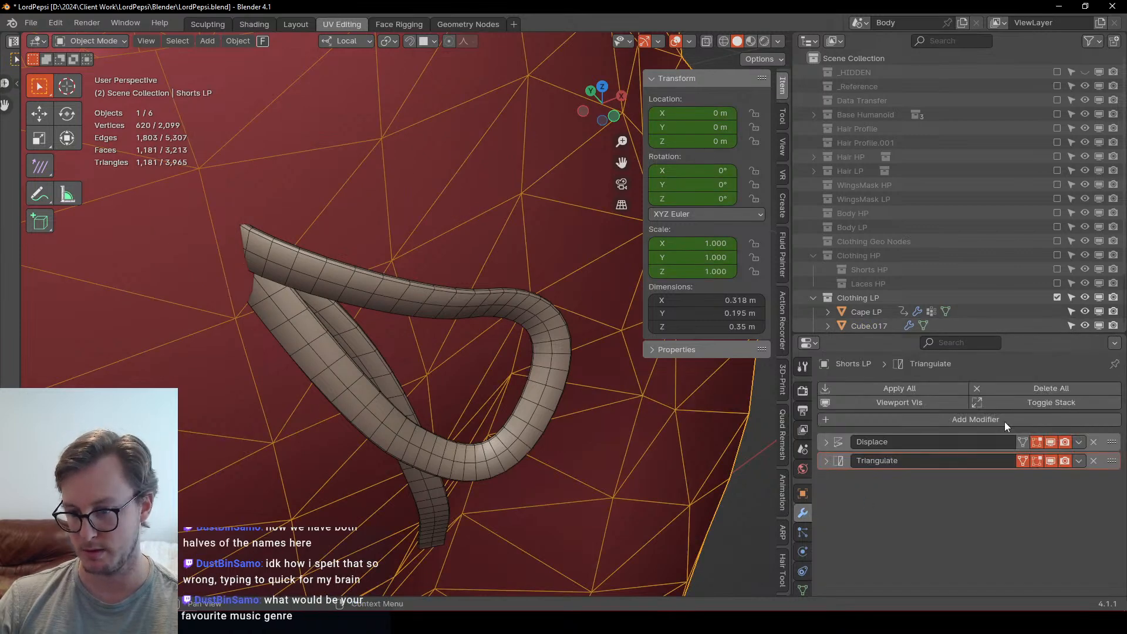
pyautogui.click(1050, 442)
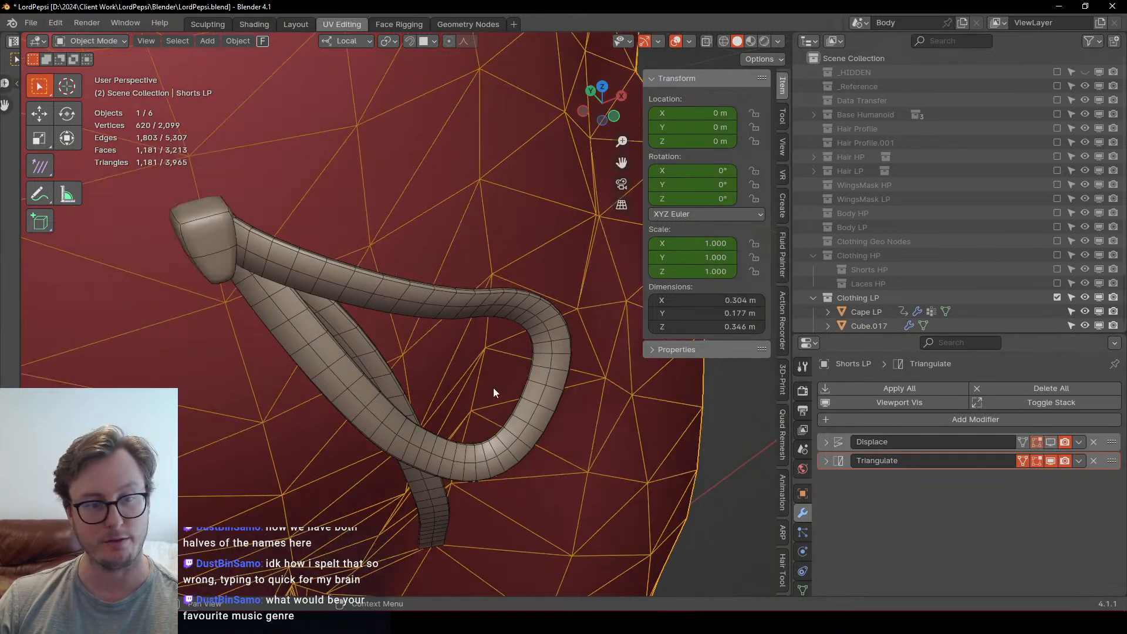
pyautogui.moveTo(493, 389); pyautogui.dragTo(366, 278, button='middle')
pyautogui.hotkey('ctrl', 's')
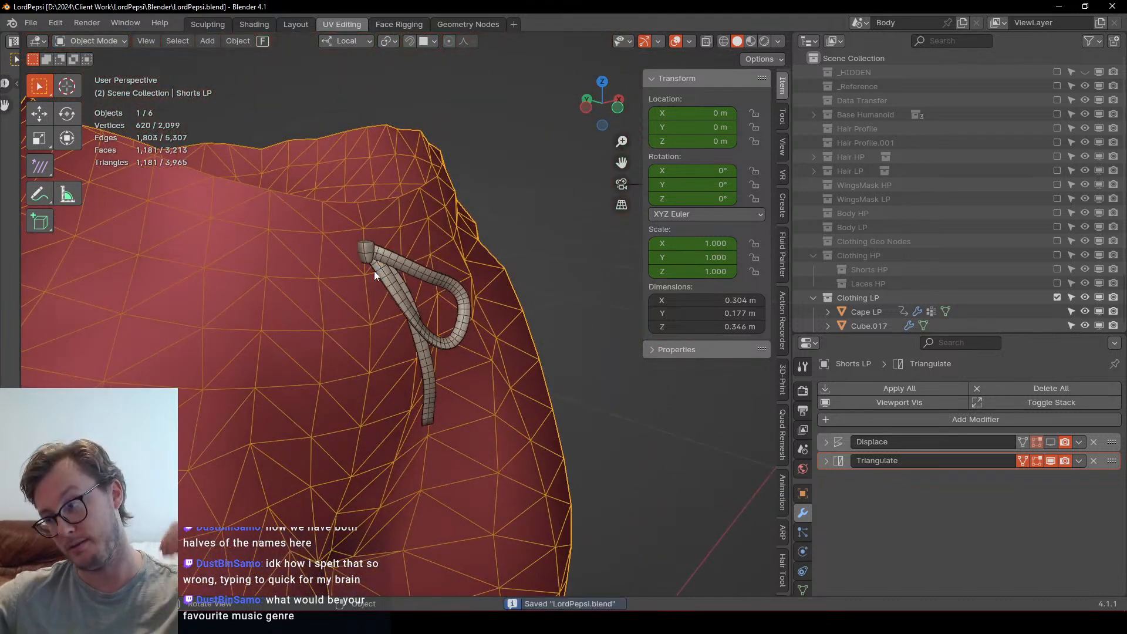
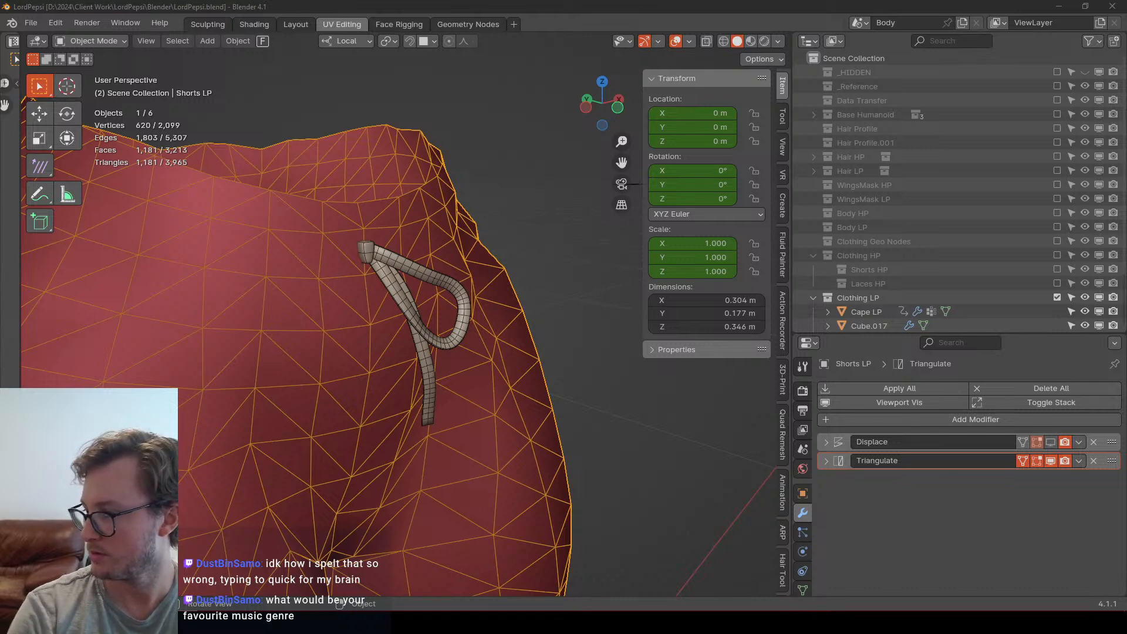
pyautogui.scroll(-4, 450, 344)
pyautogui.moveTo(563, 334); pyautogui.dragTo(473, 357, button='middle')
pyautogui.scroll(4, 451, 343)
pyautogui.scroll(1, 473, 357)
pyautogui.click(394, 363)
pyautogui.click(393, 362)
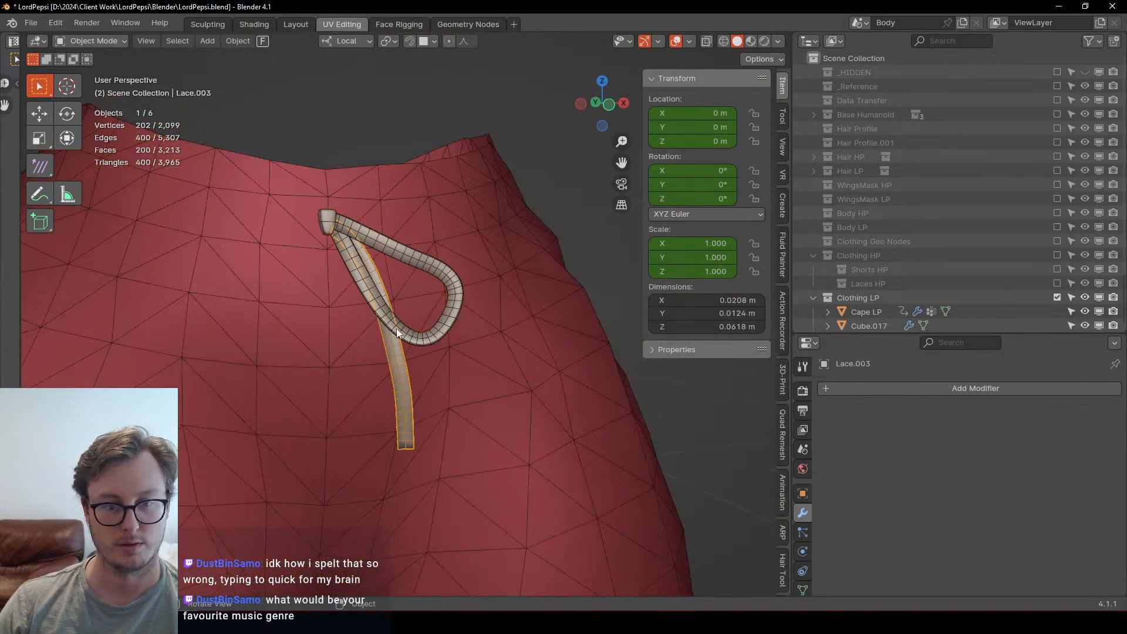
pyautogui.keyDown('shift'); pyautogui.click(397, 328); pyautogui.keyUp('shift')
pyautogui.moveTo(410, 246)
pyautogui.mouseDown(button='middle')
pyautogui.moveTo(376, 287)
pyautogui.moveTo(494, 319)
pyautogui.mouseUp(button='middle')
# Step: Select the bow's knot Cube.017 and enter Edit Mode on its mesh
pyautogui.click(341, 254)
pyautogui.scroll(4, 362, 286)
pyautogui.press('z')
pyautogui.press('Escape')
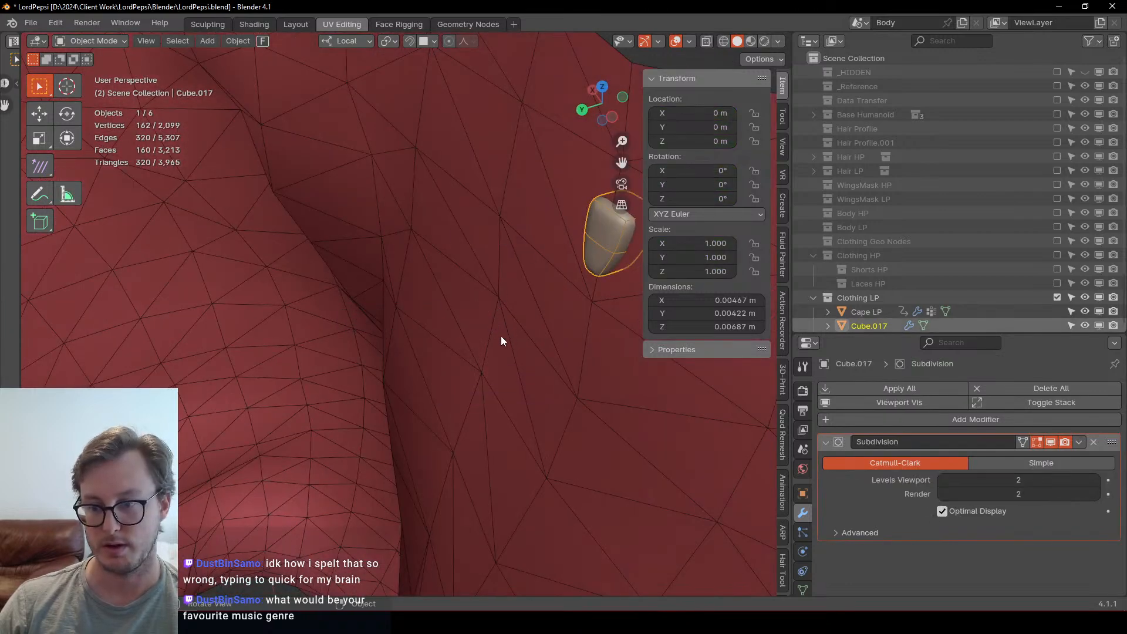
pyautogui.press('Tab')
pyautogui.moveTo(390, 327)
pyautogui.mouseDown(button='middle')
pyautogui.moveTo(524, 311)
pyautogui.moveTo(476, 330)
pyautogui.mouseUp(button='middle')
pyautogui.scroll(3, 467, 337)
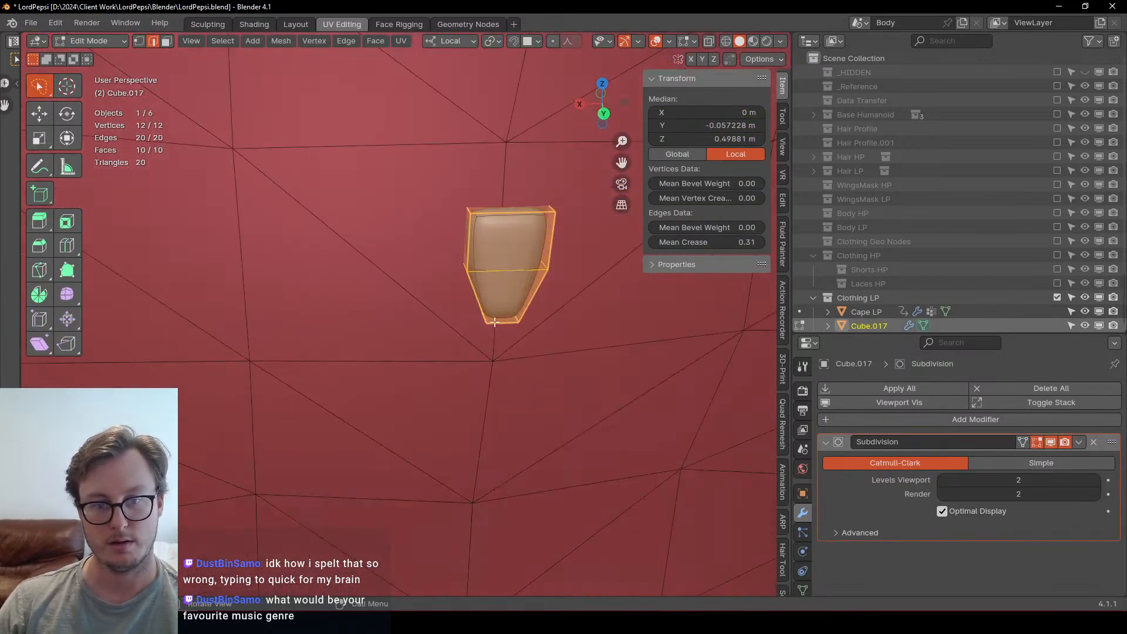
# Step: Mark seams on the knot along its back face's side and bottom edges and the connecting corner edges at top and bottom
pyautogui.click(501, 323)
pyautogui.keyDown('alt'); pyautogui.keyDown('shift'); pyautogui.click(477, 298); pyautogui.keyUp('shift'); pyautogui.keyUp('alt')
pyautogui.keyDown('alt'); pyautogui.keyDown('shift'); pyautogui.click(529, 292); pyautogui.keyUp('shift'); pyautogui.keyUp('alt')
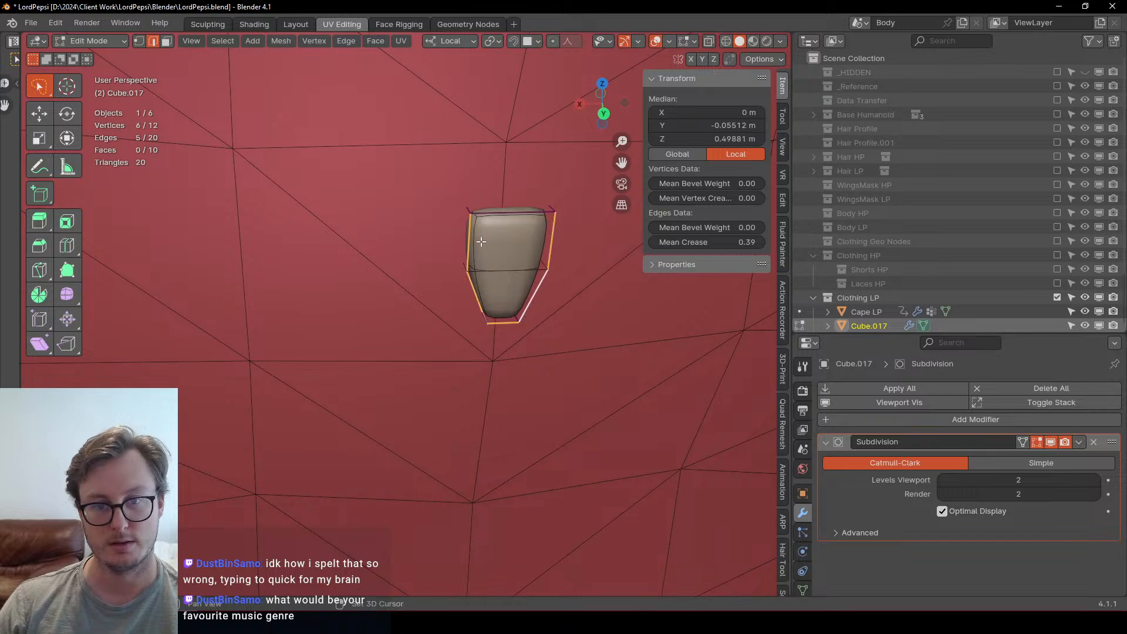
pyautogui.keyDown('shift'); pyautogui.click(467, 211); pyautogui.keyUp('shift')
pyautogui.keyDown('shift'); pyautogui.click(552, 209); pyautogui.keyUp('shift')
pyautogui.press('z')
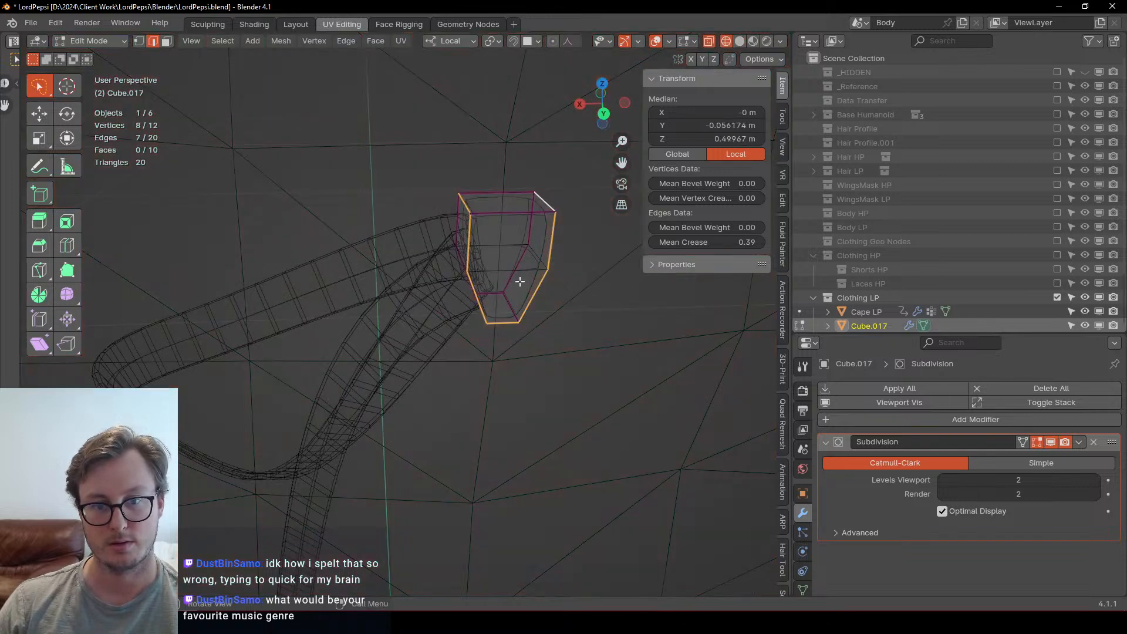
pyautogui.press('z')
pyautogui.moveTo(524, 349); pyautogui.dragTo(552, 348, button='middle')
pyautogui.press('z')
pyautogui.keyDown('shift'); pyautogui.click(501, 322); pyautogui.keyUp('shift')
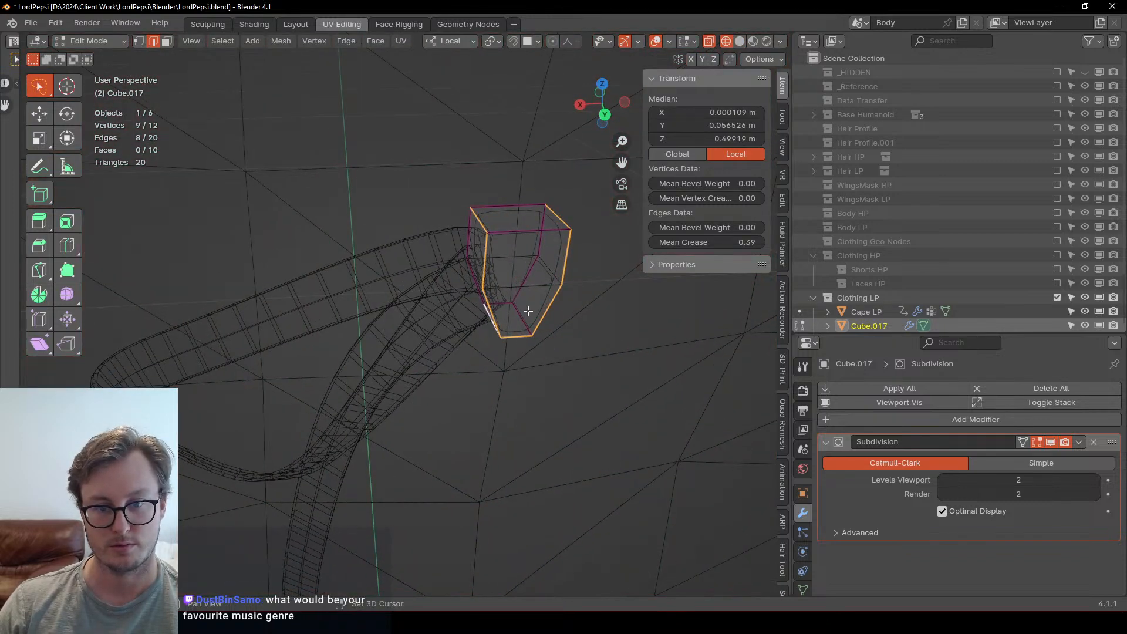
pyautogui.keyDown('shift'); pyautogui.click(528, 310); pyautogui.keyUp('shift')
pyautogui.press('z')
pyautogui.press('q')
pyautogui.click(427, 218)
# Step: Apply the knot's Subdivision modifier and unwrap its whole mesh
pyautogui.scroll(-3, 455, 244)
pyautogui.moveTo(488, 253); pyautogui.dragTo(471, 264, button='middle')
pyautogui.press('a')
pyautogui.click(1079, 442)
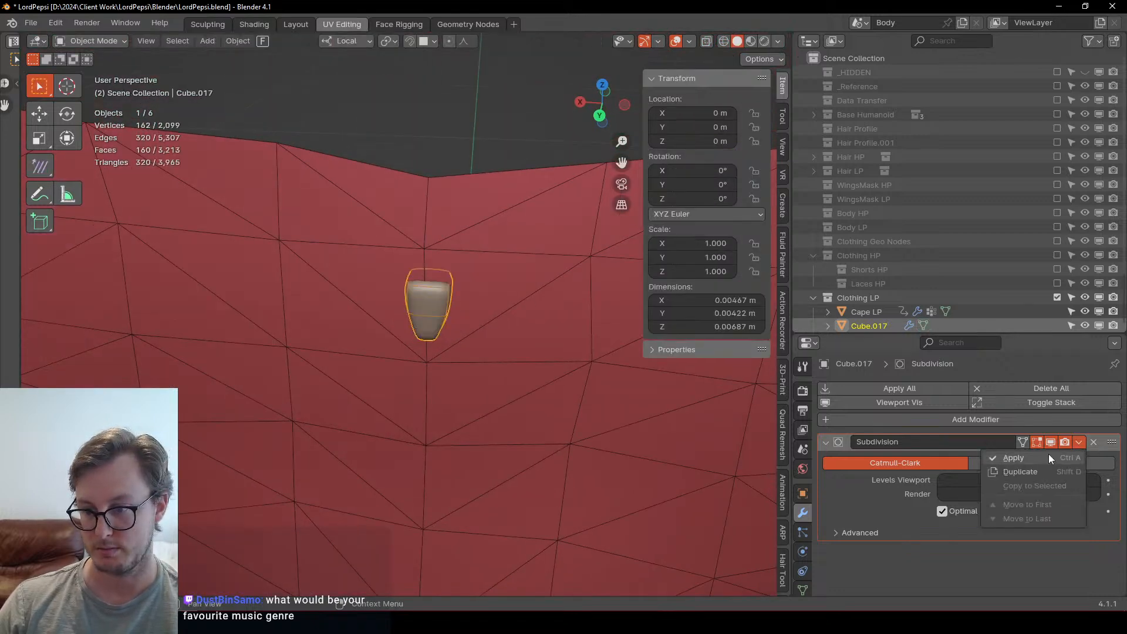
pyautogui.click(1048, 453)
pyautogui.press('u')
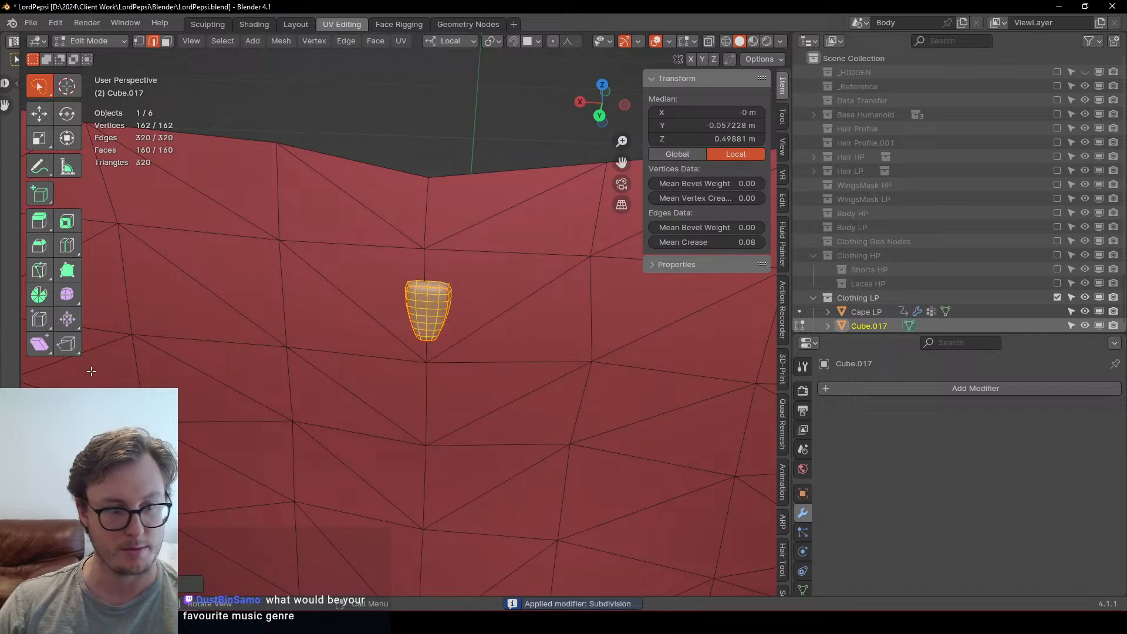
# Step: Enlarge the UV editor, straighten the knot's UV island, shrink the editor again and return to Object Mode
pyautogui.moveTo(21, 390); pyautogui.dragTo(546, 360)
pyautogui.scroll(-5, 364, 359)
pyautogui.press('a')
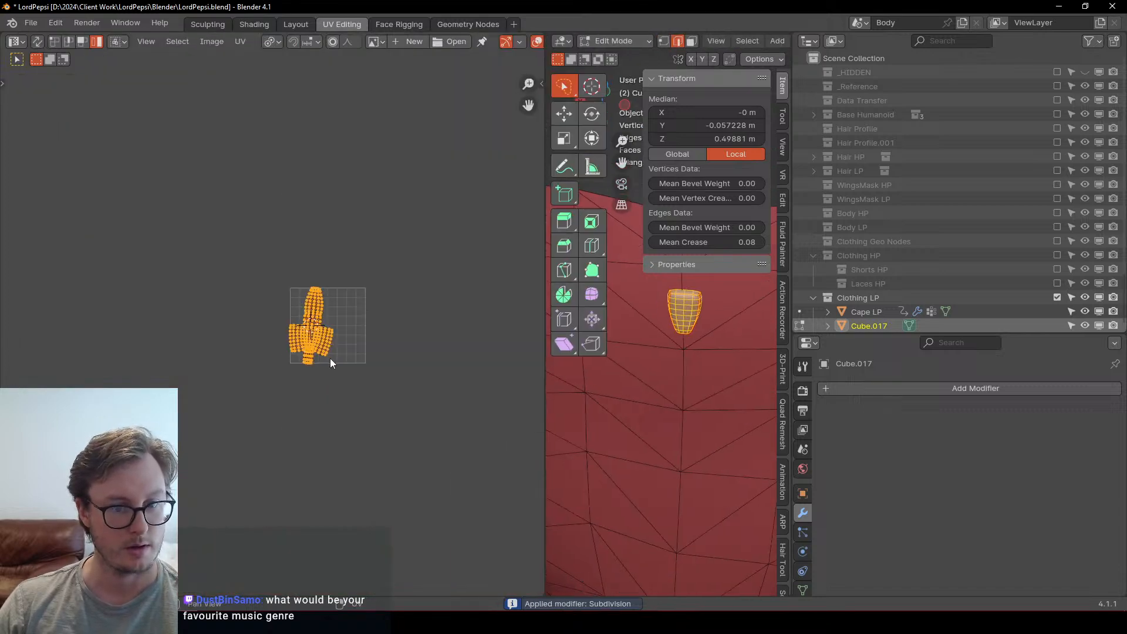
pyautogui.scroll(5, 331, 358)
pyautogui.press('q')
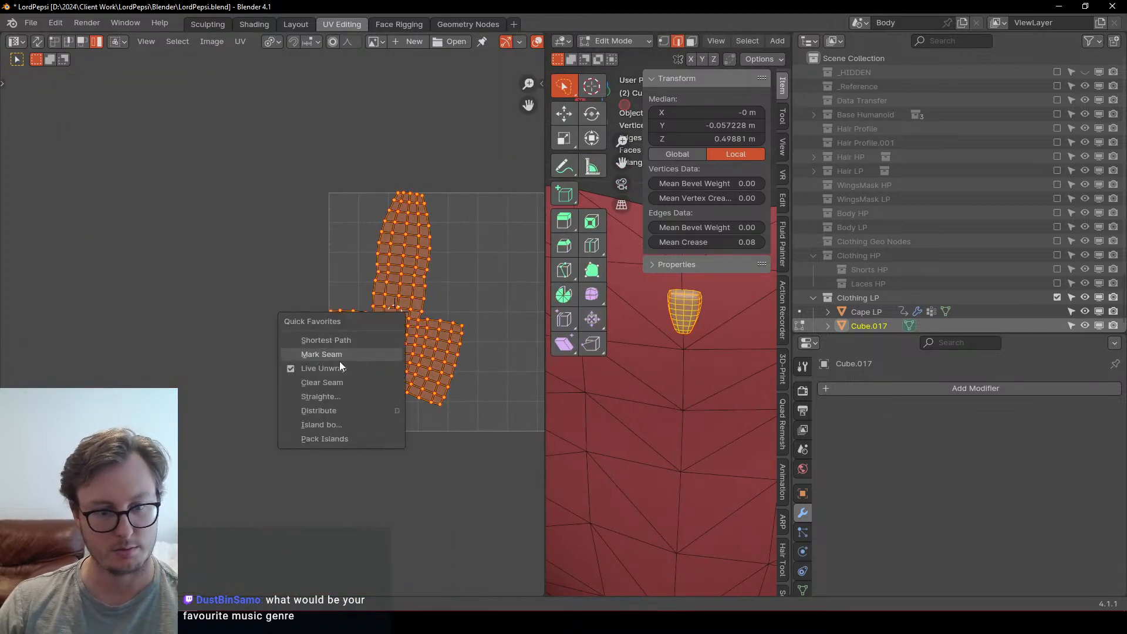
pyautogui.click(321, 397)
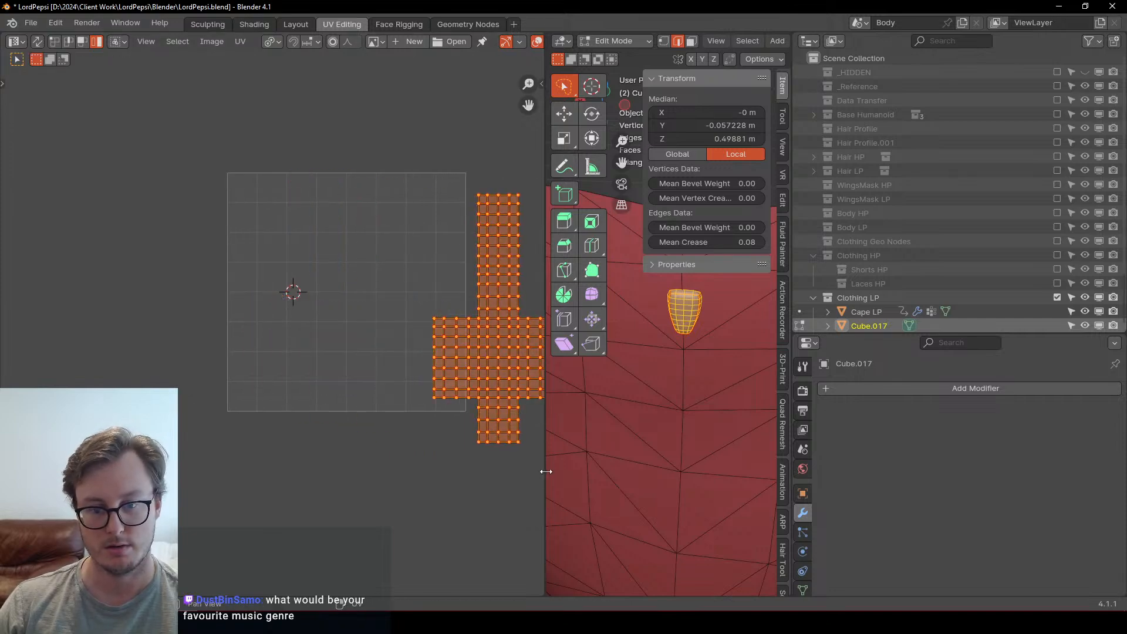
pyautogui.moveTo(546, 471); pyautogui.dragTo(40, 469)
pyautogui.scroll(-4, 241, 314)
pyautogui.press('Tab')
# Step: Select the bow loop and the lace tail, and add a Mirror modifier across X with the tail active
pyautogui.scroll(3, 374, 350)
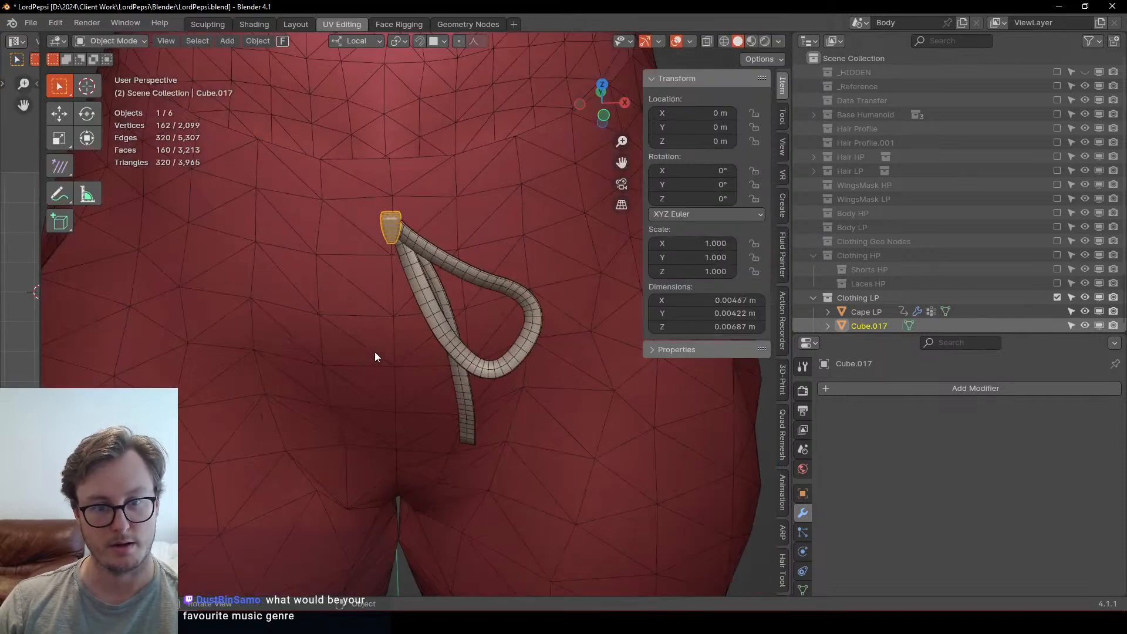
pyautogui.click(479, 350)
pyautogui.press('q')
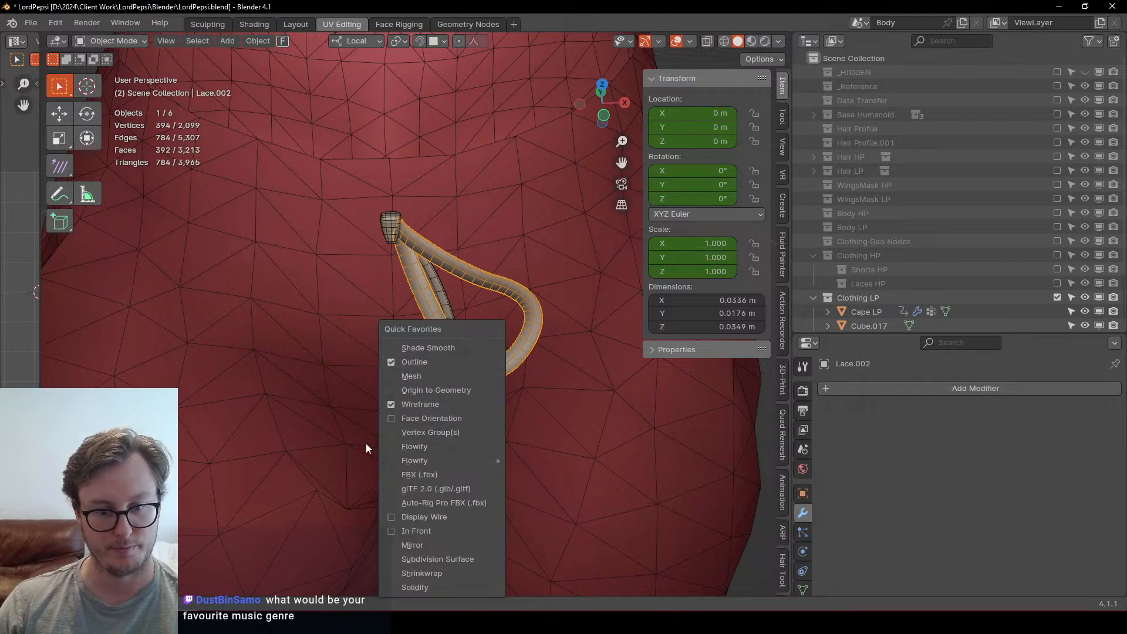
pyautogui.press('Escape')
pyautogui.keyDown('shift'); pyautogui.click(470, 405); pyautogui.keyUp('shift')
pyautogui.press('q')
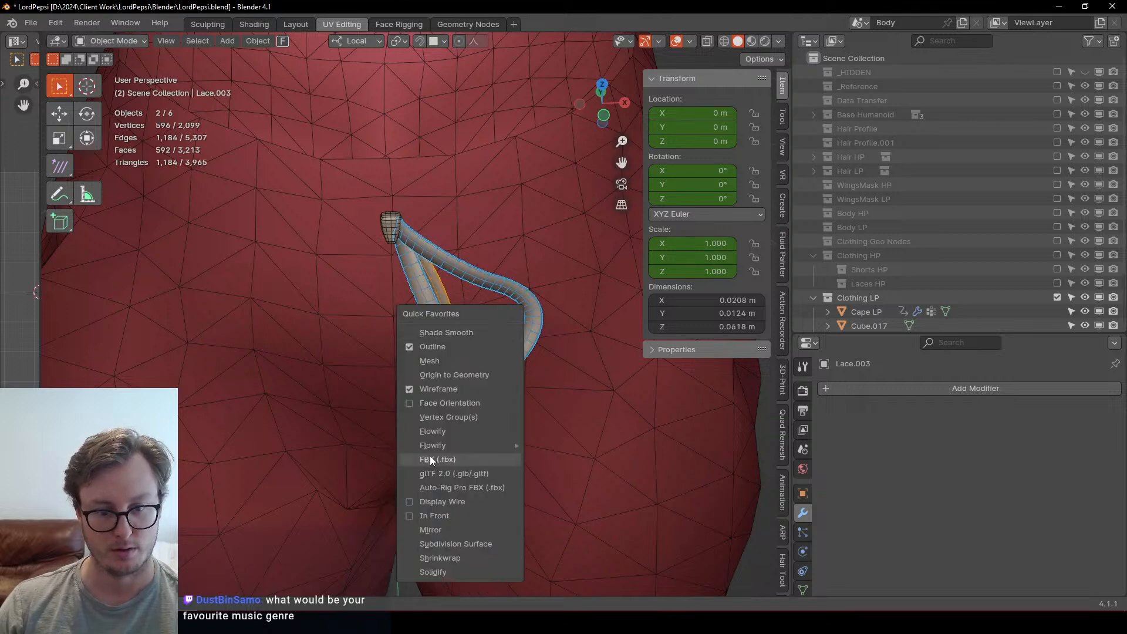
pyautogui.click(430, 530)
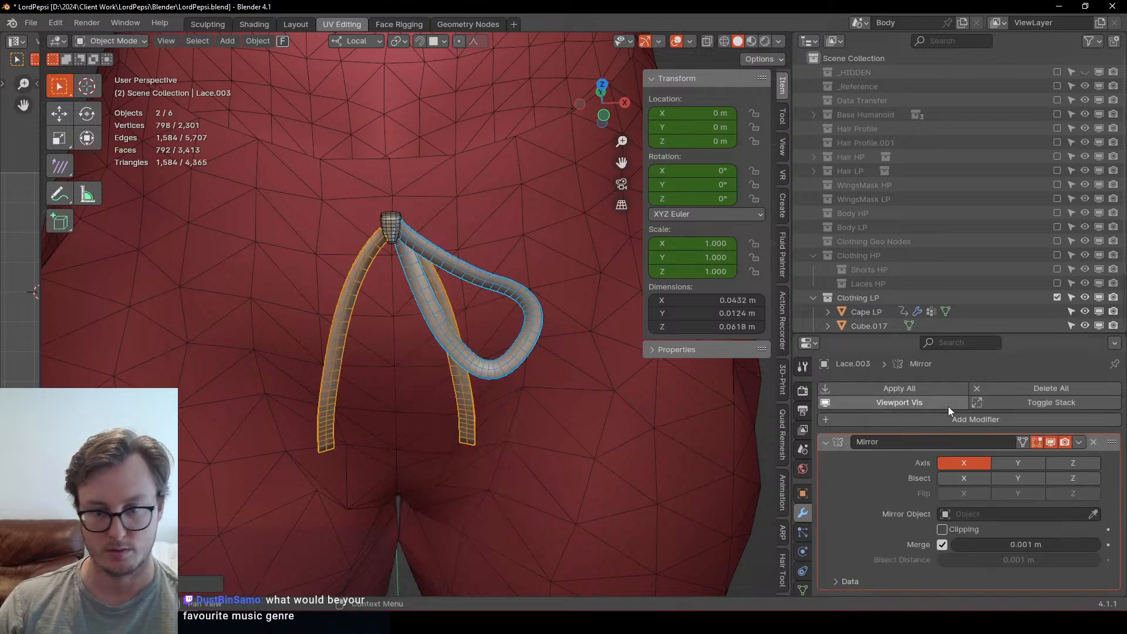
# Step: Turn off Merge in the tail's Mirror modifier and copy the modifier to the selected bow loop
pyautogui.click(942, 544)
pyautogui.click(1078, 443)
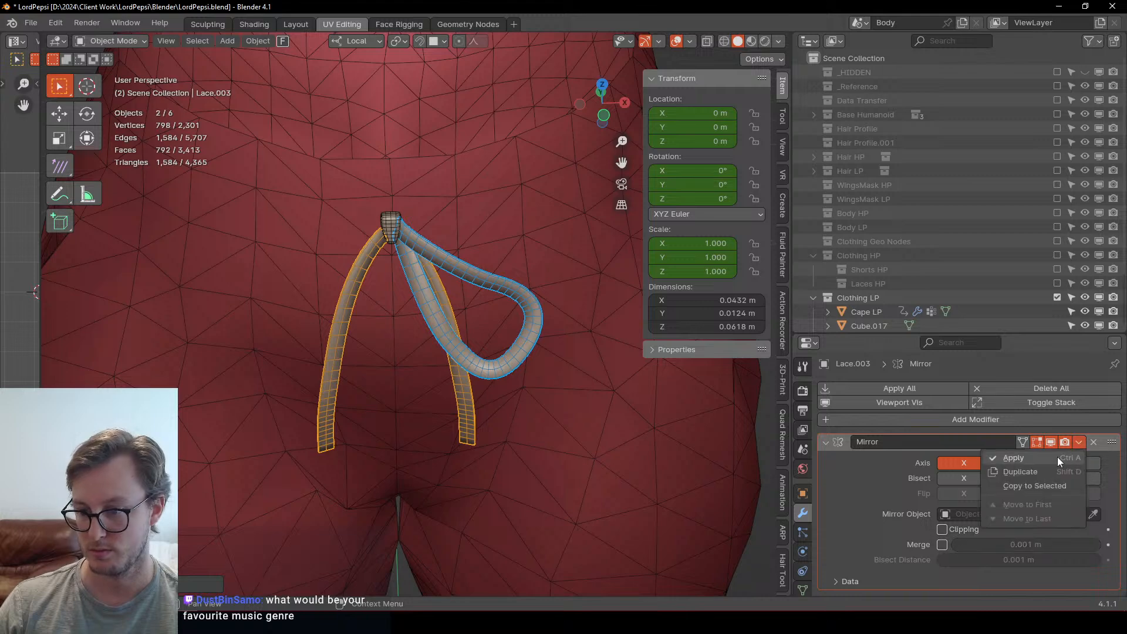
pyautogui.click(985, 484)
pyautogui.moveTo(399, 251); pyautogui.dragTo(413, 195, button='middle')
pyautogui.scroll(2, 393, 263)
pyautogui.click(375, 249)
pyautogui.scroll(-3, 399, 257)
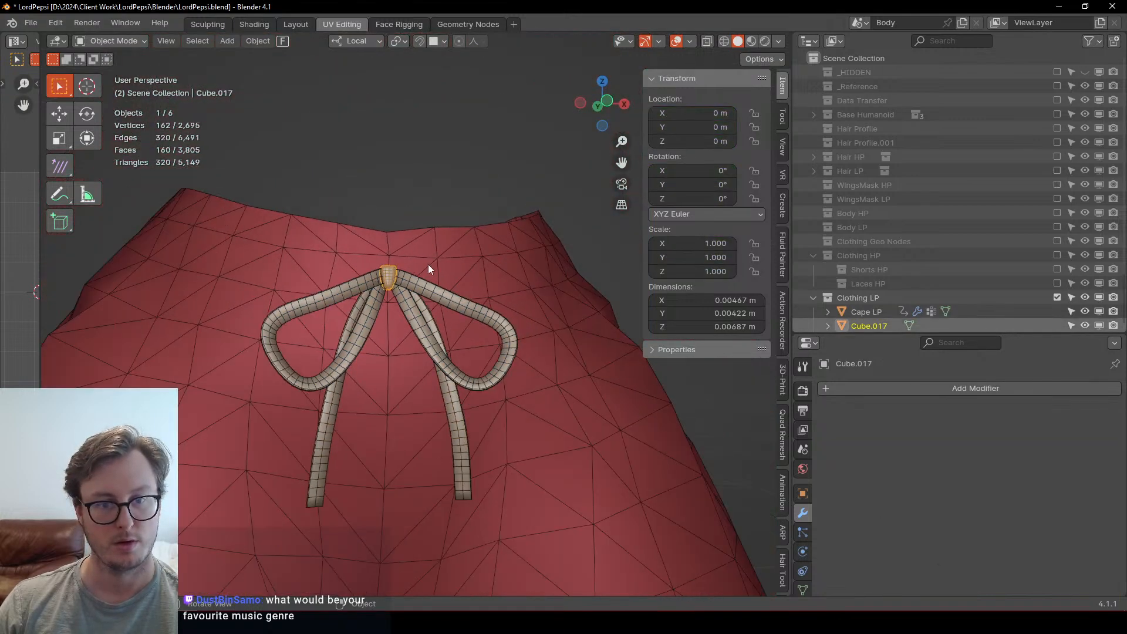
pyautogui.scroll(-5, 428, 265)
pyautogui.moveTo(429, 267); pyautogui.dragTo(484, 291, button='middle')
pyautogui.scroll(5, 430, 312)
pyautogui.keyDown('shift'); pyautogui.click(429, 315); pyautogui.keyUp('shift')
pyautogui.keyDown('shift'); pyautogui.click(436, 315); pyautogui.keyUp('shift')
pyautogui.scroll(-6, 436, 315)
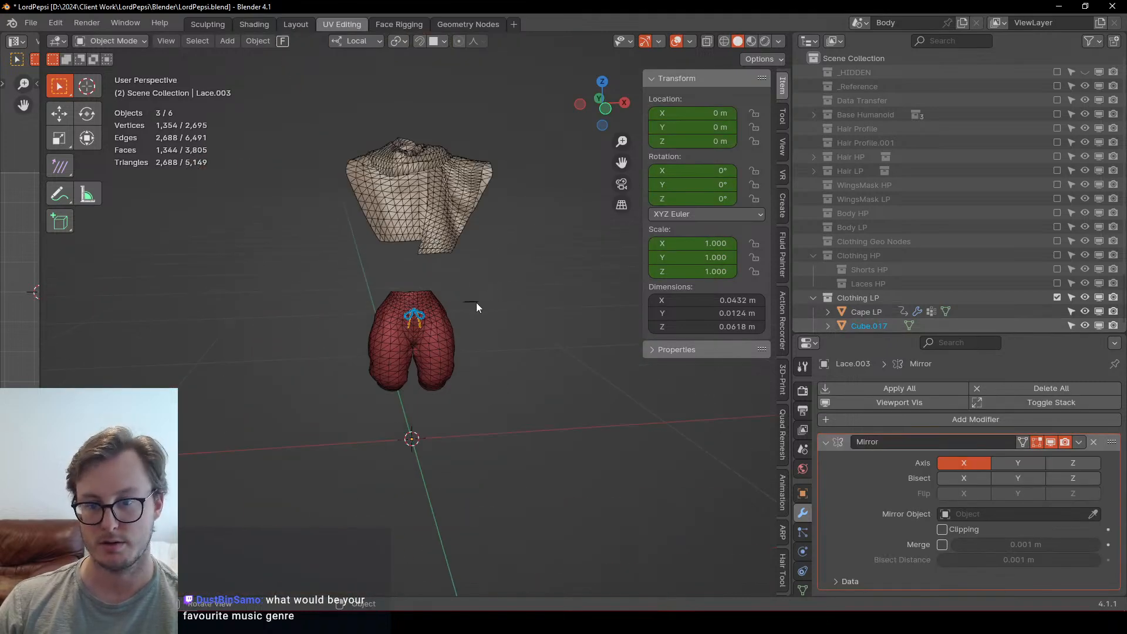
pyautogui.click(499, 302)
# Step: Collapse the clothing collections, create a collection named Laces Profiles and place it above Clothing HP
pyautogui.click(815, 257)
pyautogui.click(817, 270)
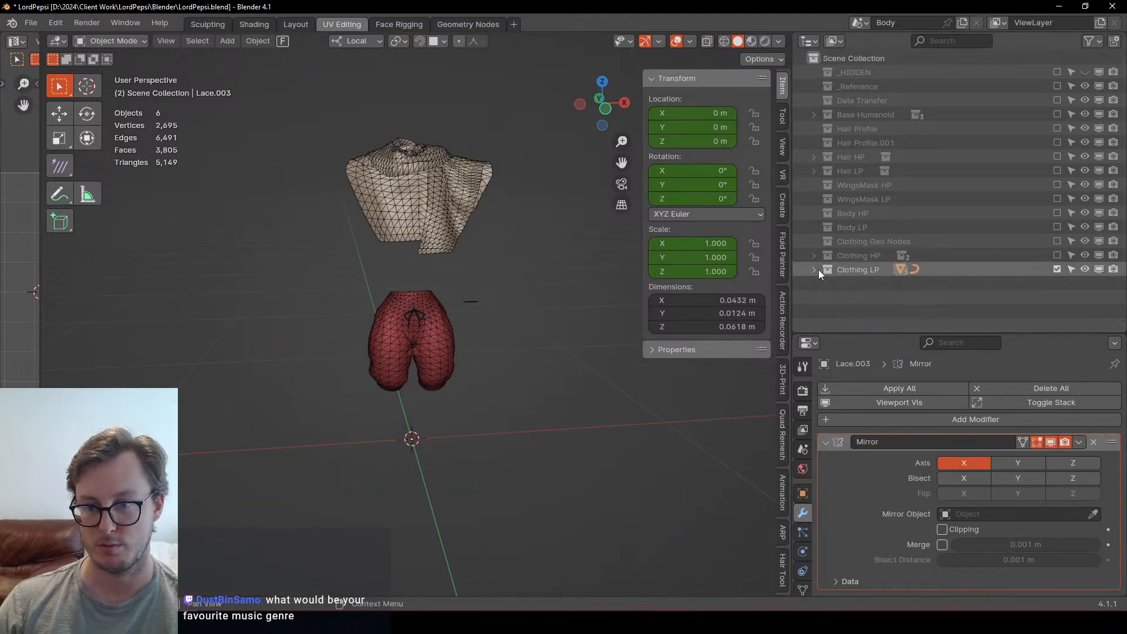
pyautogui.rightClick(833, 57)
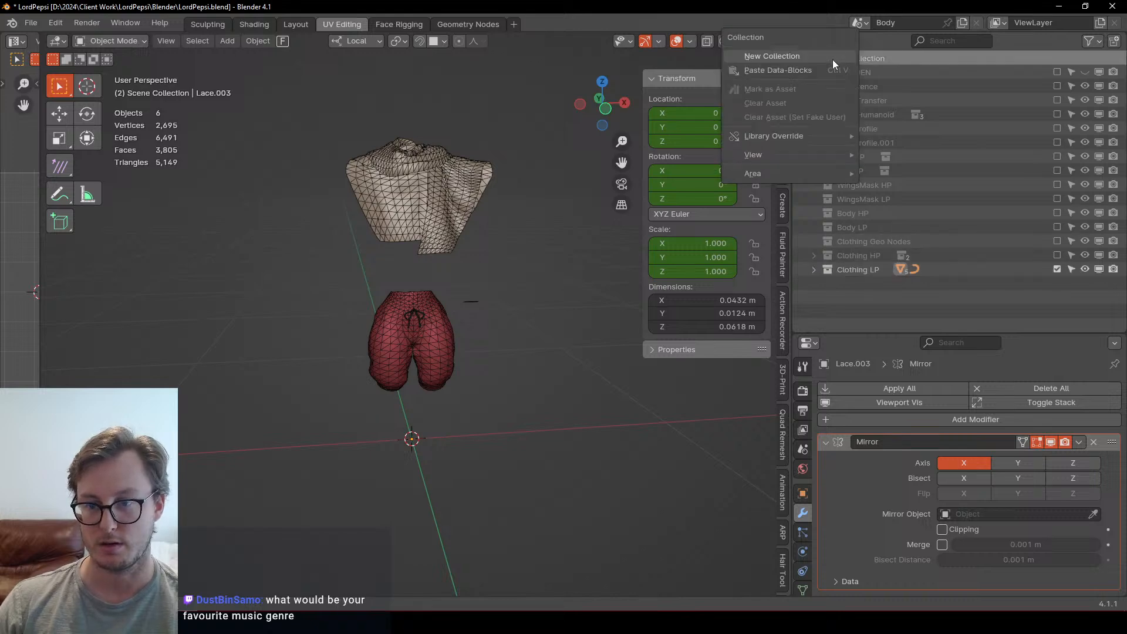
pyautogui.click(832, 57)
pyautogui.doubleClick(851, 286)
pyautogui.write('L')
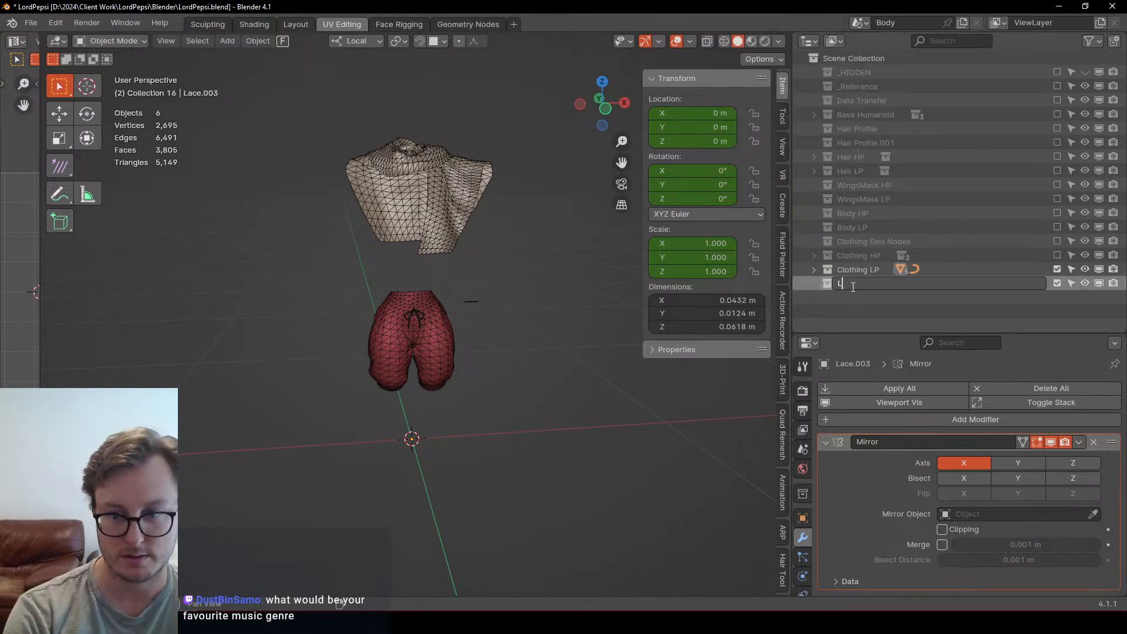
pyautogui.write('aces Profiles')
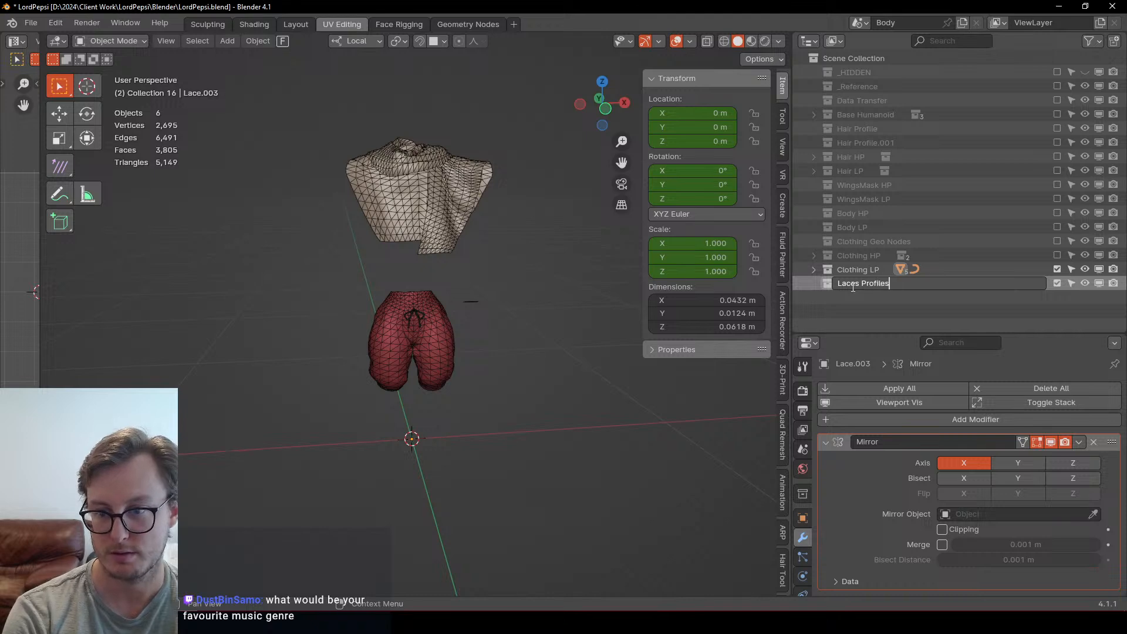
pyautogui.press('Return')
pyautogui.moveTo(851, 287); pyautogui.dragTo(866, 249)
# Step: Move the Profile_Lace_LP curve beside the shorts into the Laces Profiles collection
pyautogui.click(474, 303)
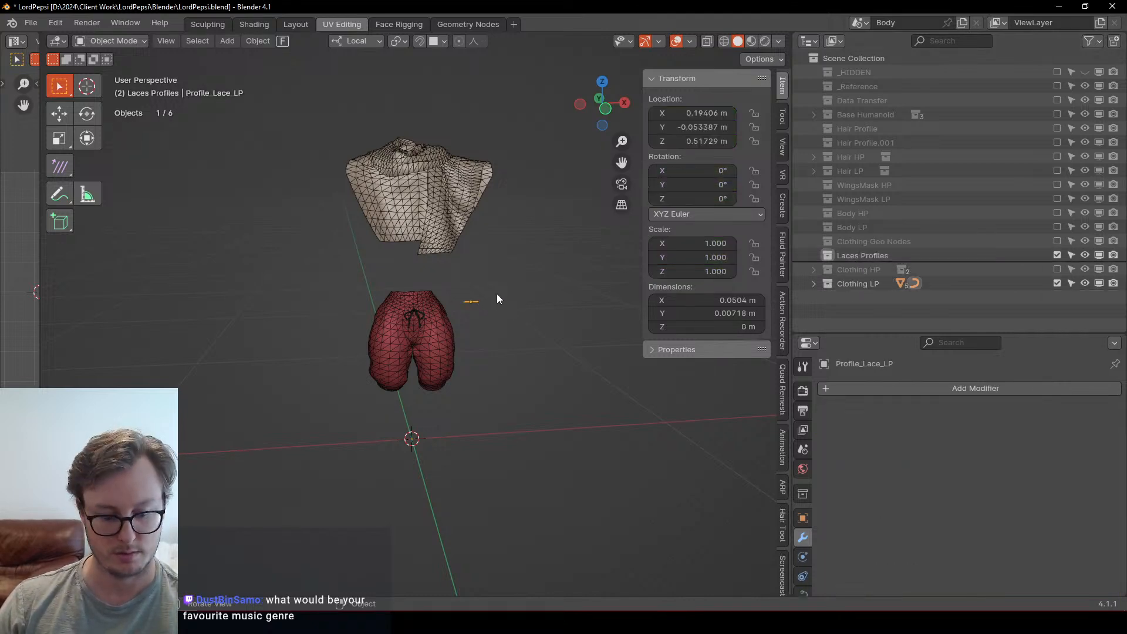
pyautogui.press('m')
pyautogui.click(468, 268)
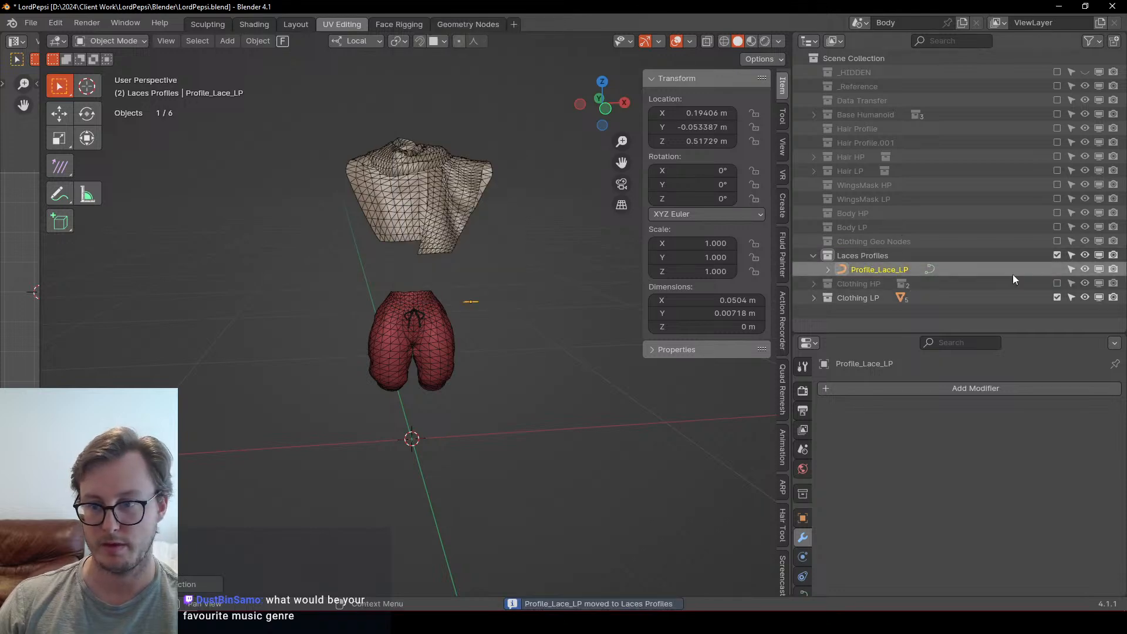
# Step: Include Clothing HP in the view layer and move its lace profile curve beside the shorts into Laces Profiles
pyautogui.click(1057, 283)
pyautogui.moveTo(463, 290); pyautogui.dragTo(533, 319)
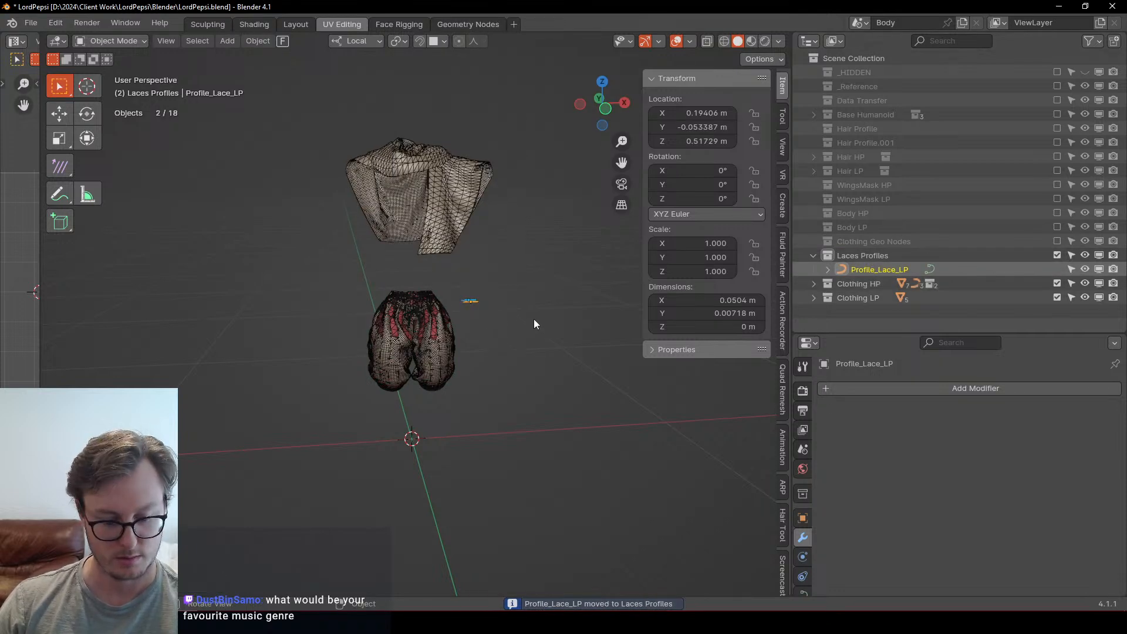
pyautogui.press('m')
pyautogui.click(516, 318)
# Step: Exclude the Laces Profiles and Clothing HP collections from the view layer
pyautogui.click(1056, 255)
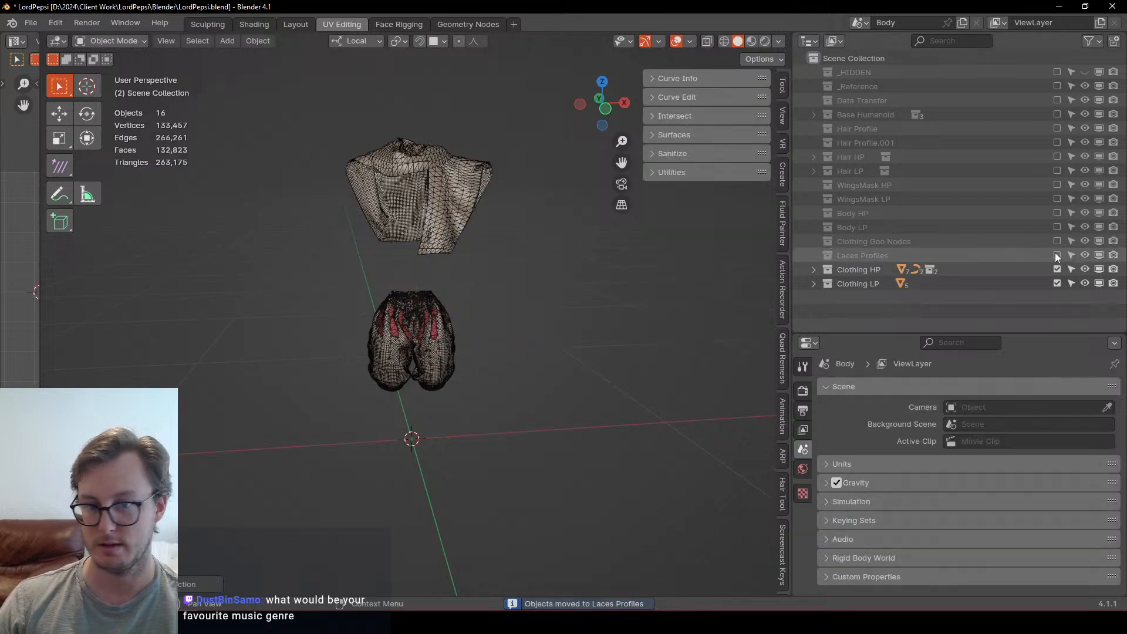
pyautogui.click(424, 365)
pyautogui.scroll(3, 423, 365)
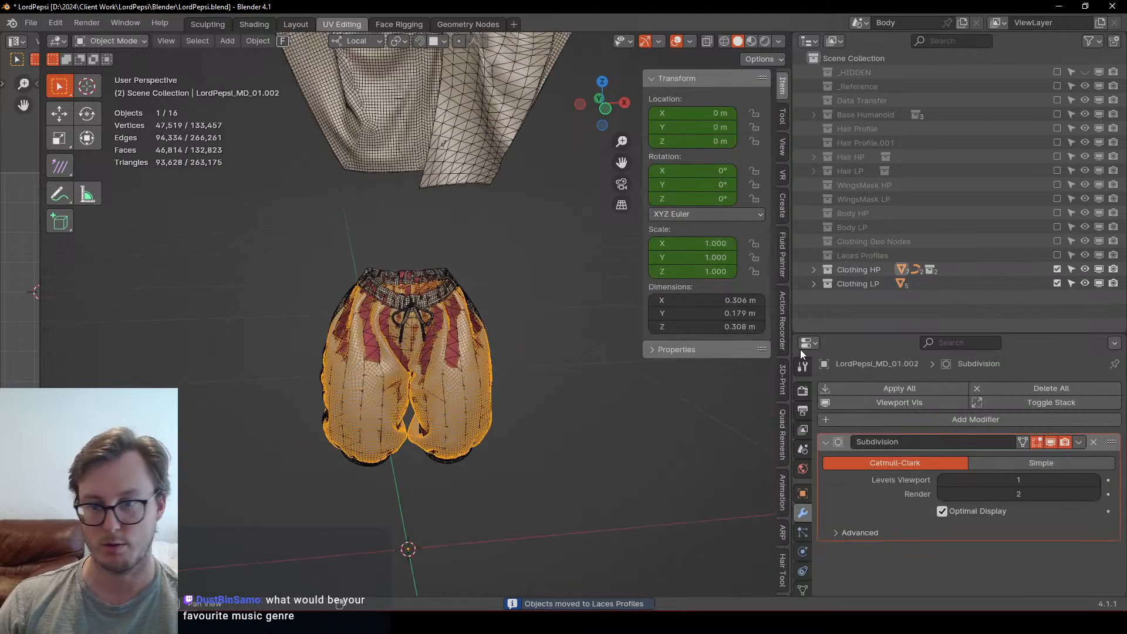
pyautogui.click(1056, 270)
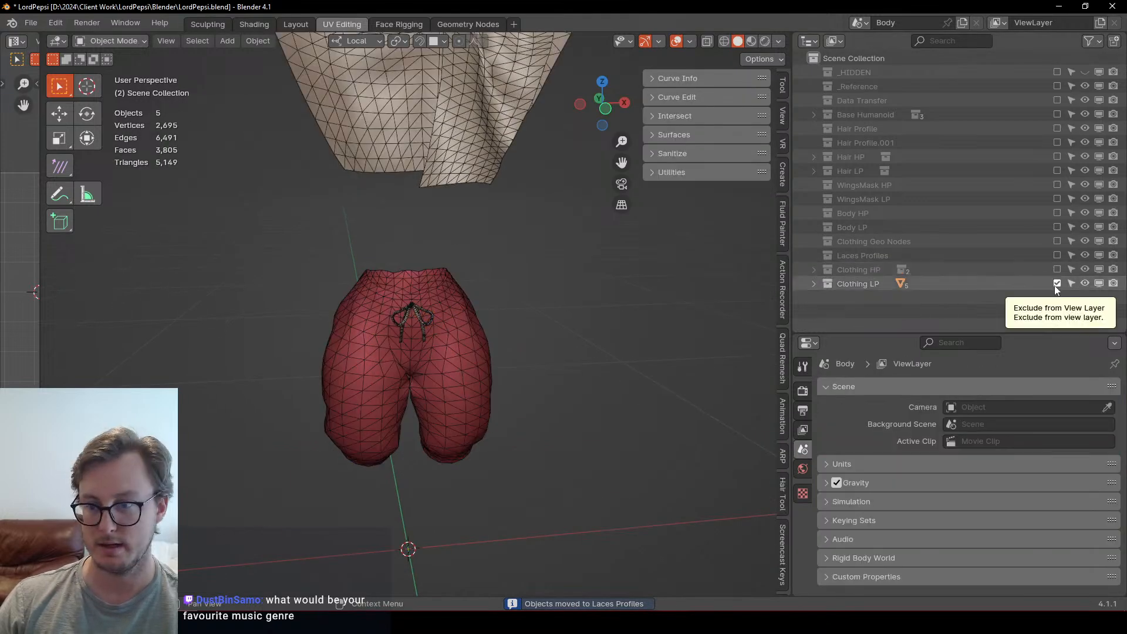
# Step: Select the knot, both laces and the shorts with Shorts LP active, leaving the cape out of the selection
pyautogui.scroll(8, 435, 420)
pyautogui.scroll(-4, 460, 347)
pyautogui.click(490, 365)
pyautogui.press('a')
pyautogui.scroll(-1, 491, 365)
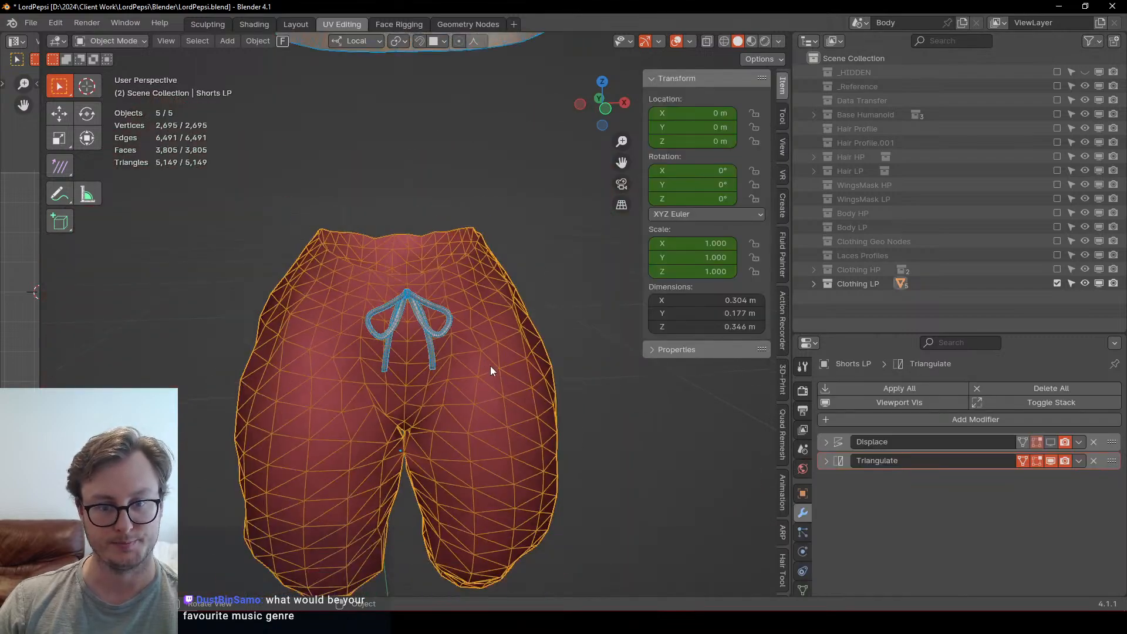
pyautogui.scroll(4, 466, 331)
pyautogui.scroll(-12, 462, 294)
pyautogui.press('b')
pyautogui.moveTo(399, 195); pyautogui.dragTo(509, 227, button='middle')
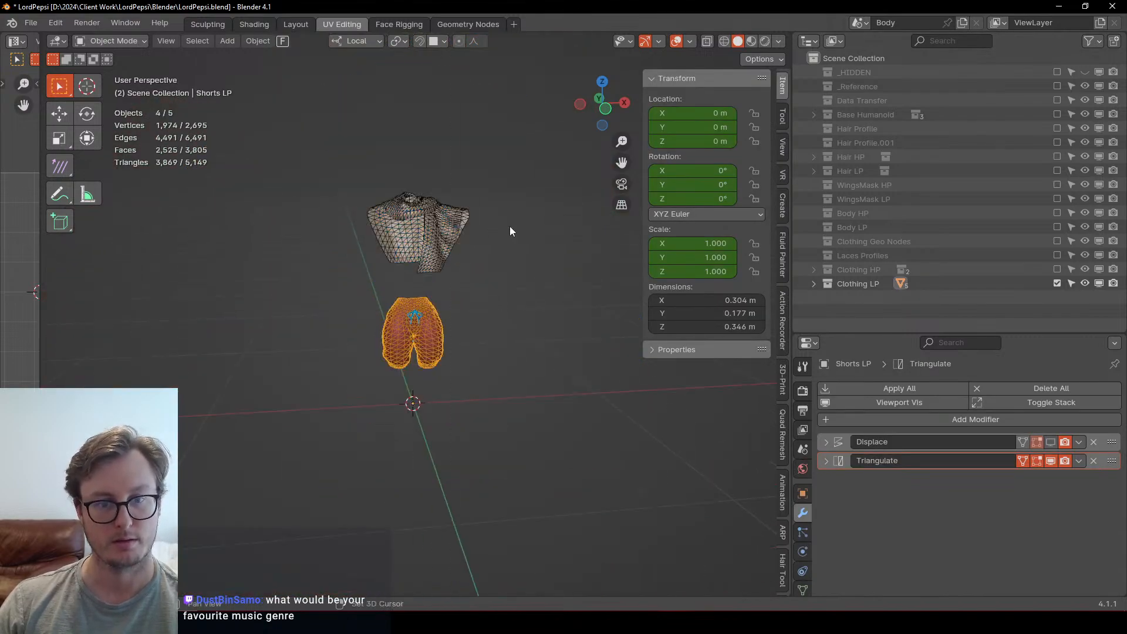
pyautogui.scroll(8, 419, 329)
pyautogui.scroll(5, 413, 361)
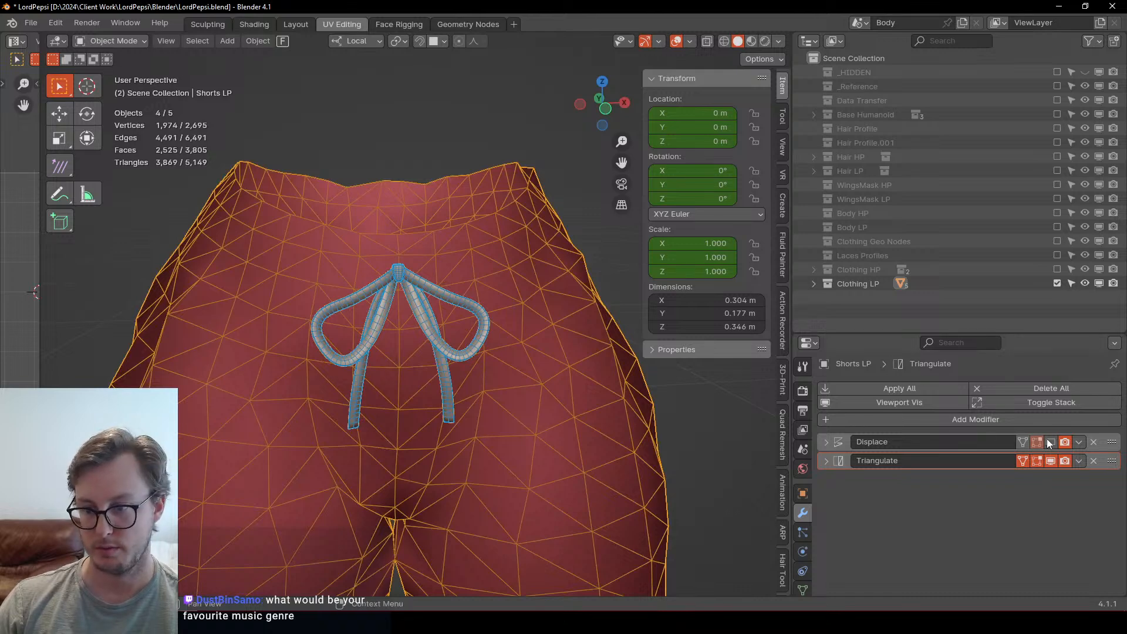
# Step: Copy the Triangulate modifier of Shorts LP to the selected knot and laces
pyautogui.click(1079, 443)
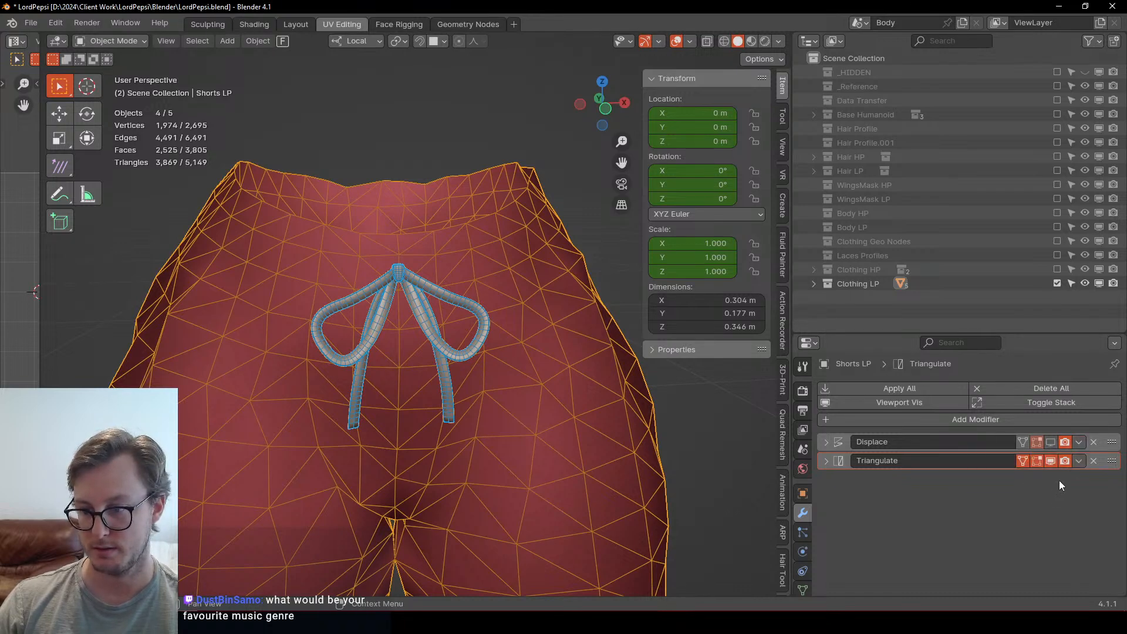
pyautogui.click(1079, 462)
pyautogui.click(1036, 500)
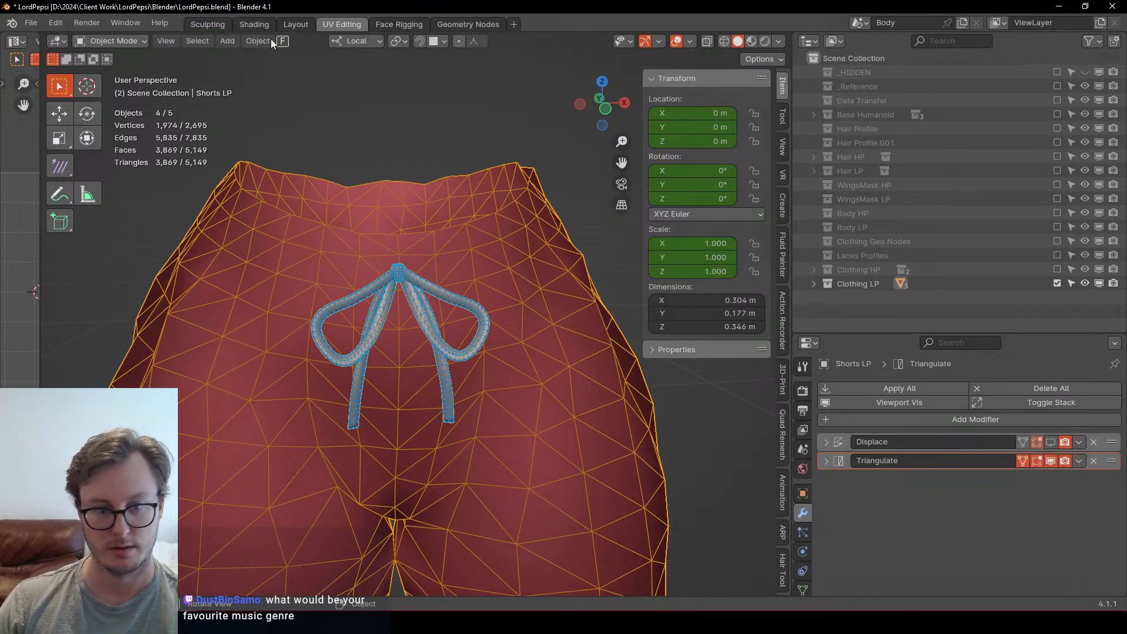
# Step: Transfer mesh data from the active Shorts LP to the selected knot and laces
pyautogui.click(258, 40)
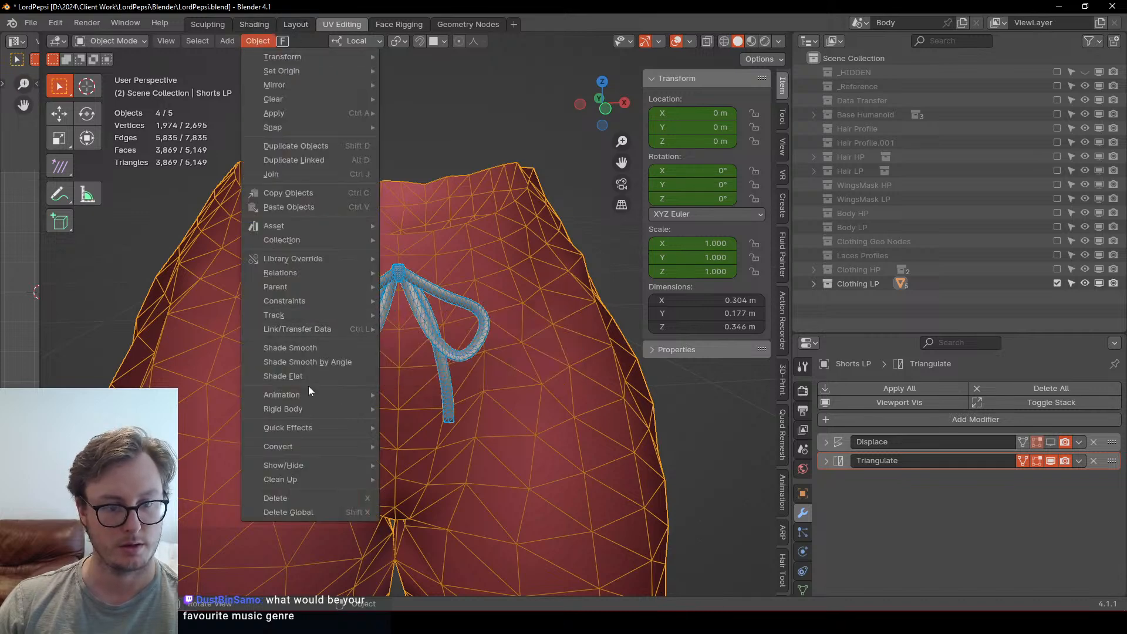
pyautogui.moveTo(293, 329)
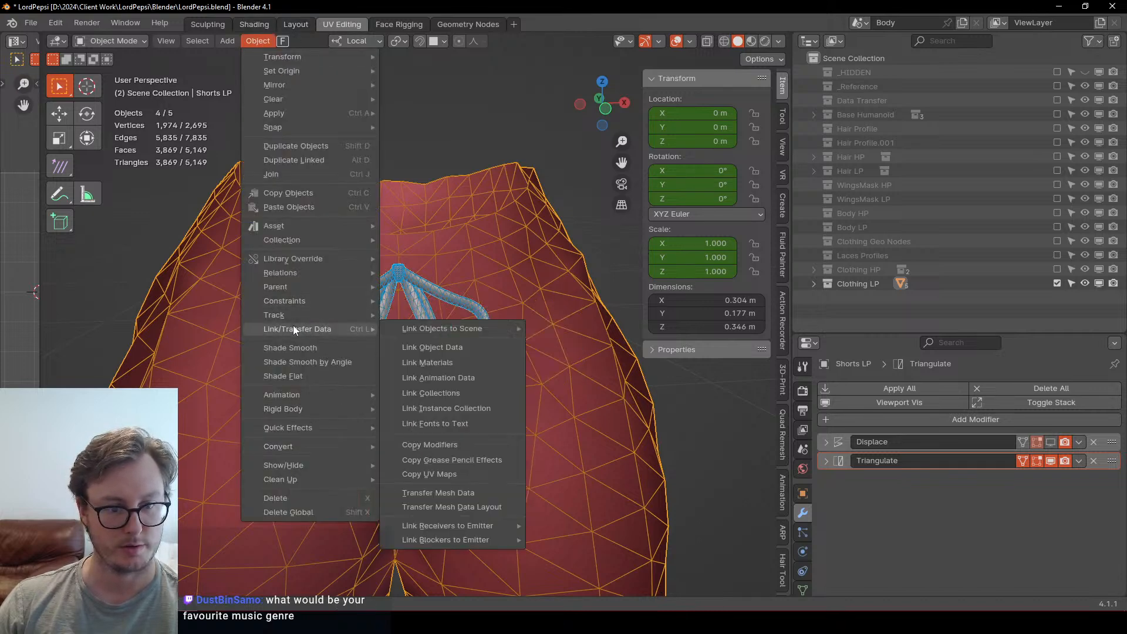
pyautogui.click(406, 494)
pyautogui.click(406, 495)
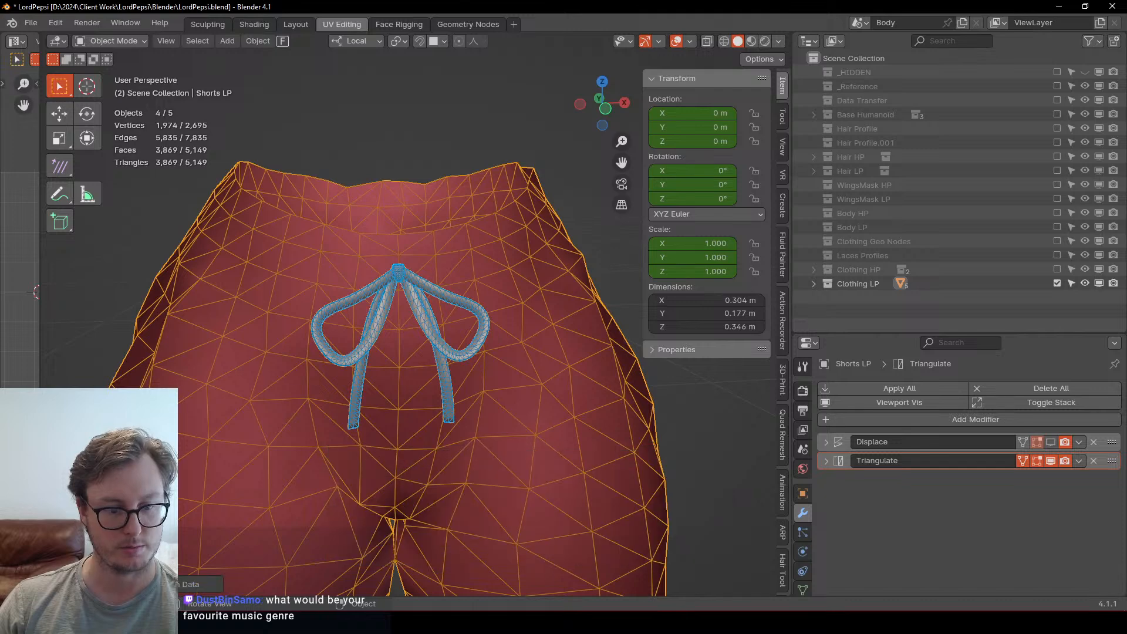
pyautogui.click(120, 584)
pyautogui.click(121, 388)
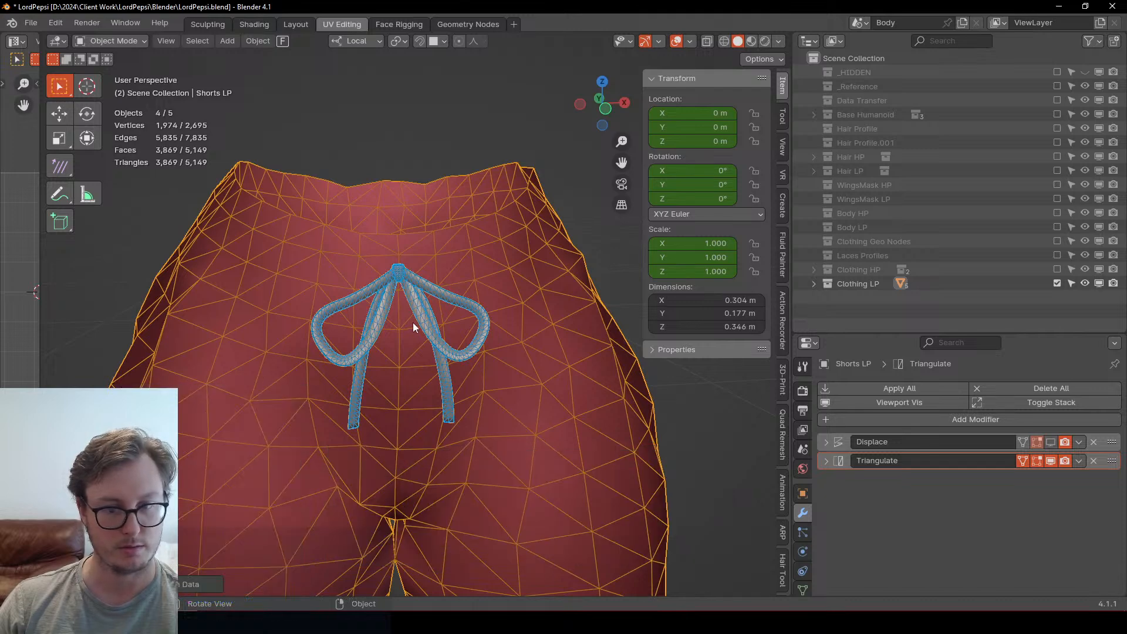
# Step: Include Clothing HP in the view layer and weight-paint the looped lace using the Gradient tool at strength 0.156
pyautogui.click(1057, 269)
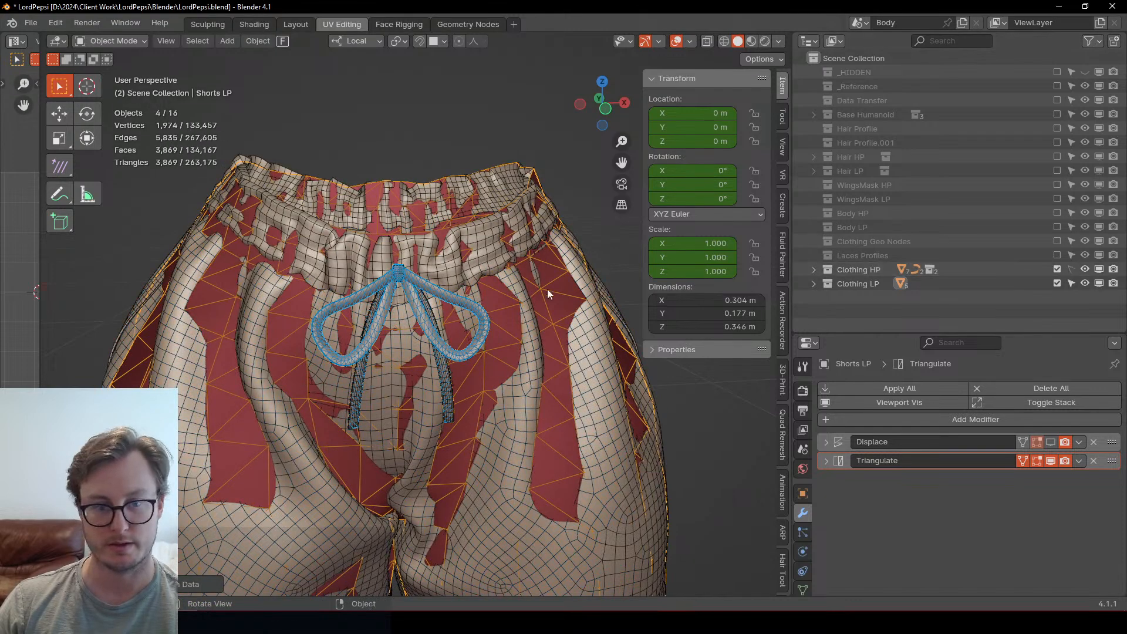
pyautogui.scroll(4, 487, 349)
pyautogui.click(439, 320)
pyautogui.hotkey('ctrl', 'Tab')
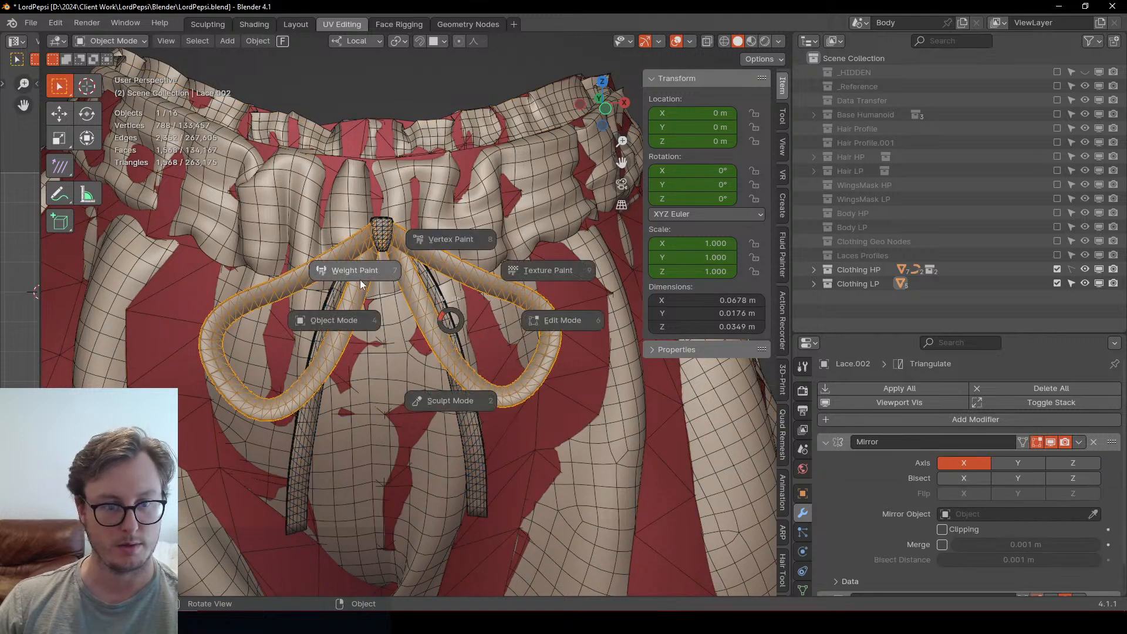
pyautogui.click(361, 276)
pyautogui.click(57, 138)
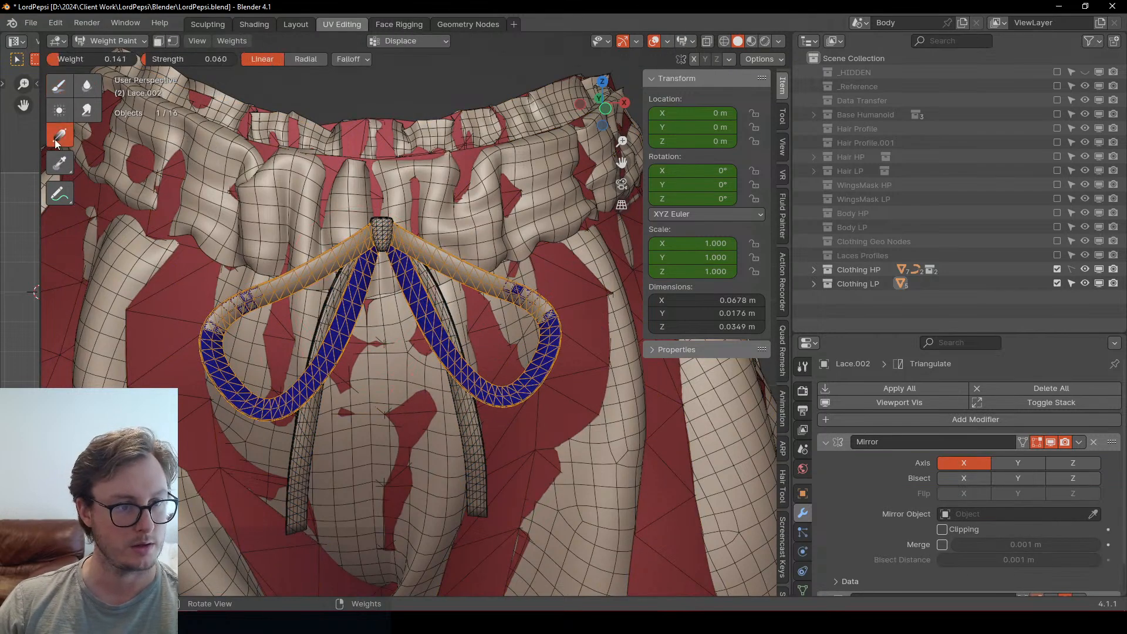
pyautogui.moveTo(175, 59); pyautogui.dragTo(160, 68)
pyautogui.click(802, 589)
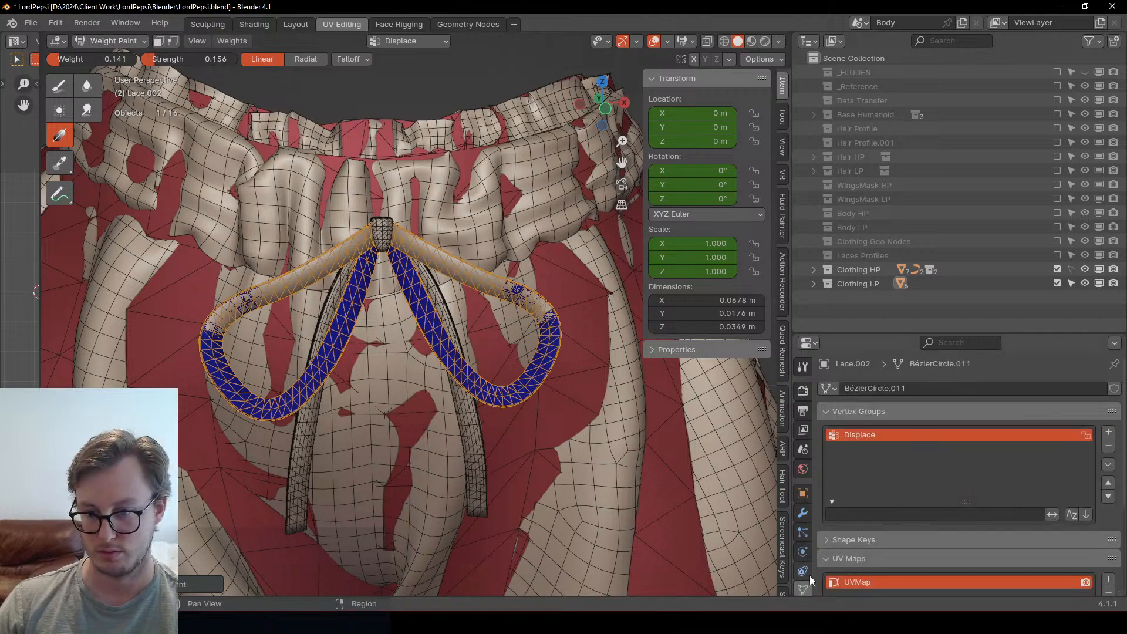
pyautogui.click(802, 512)
# Step: Show the looped lace's Displace modifier in the viewport and set the gradient weight to 0 in Weight Paint mode
pyautogui.hotkey('ctrl', 'Tab')
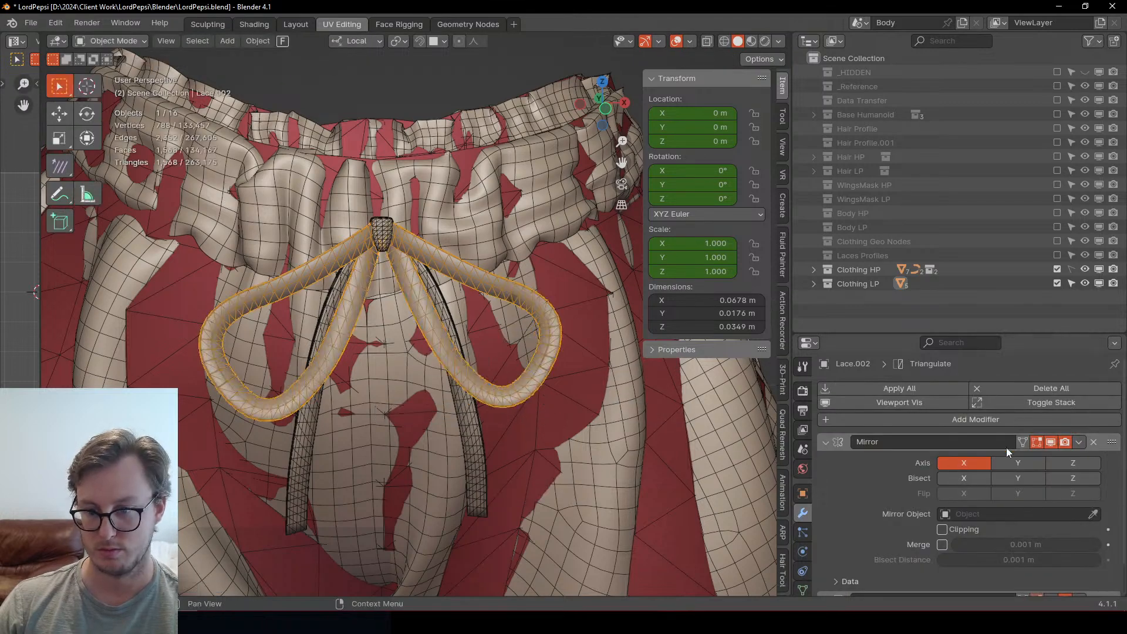
pyautogui.click(817, 442)
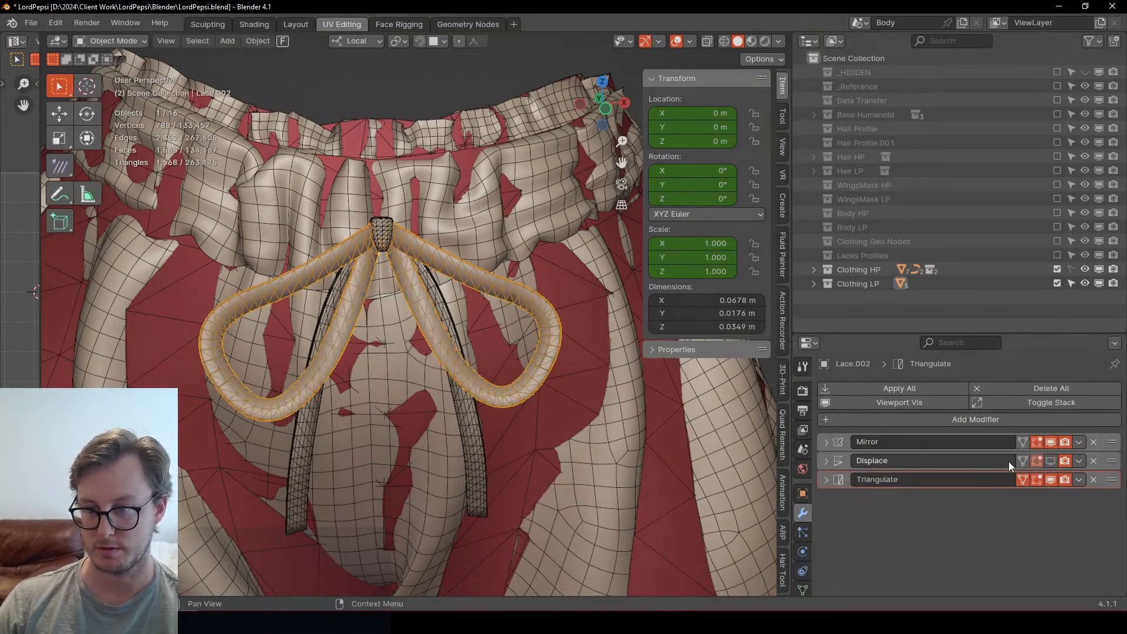
pyautogui.click(1048, 462)
pyautogui.hotkey('ctrl', 'Tab')
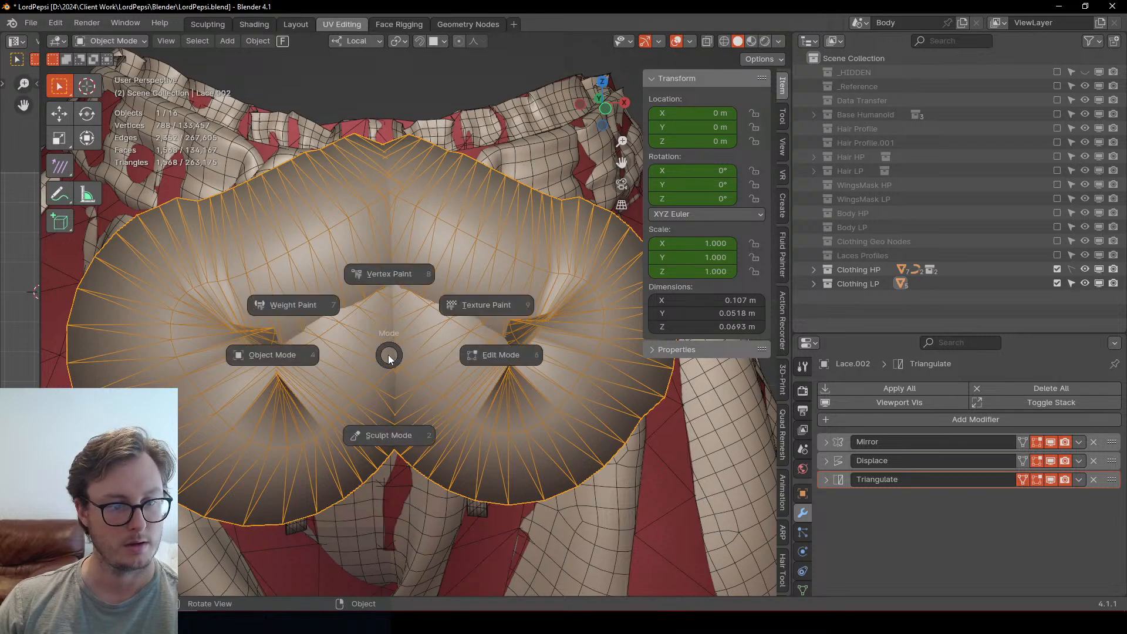
pyautogui.click(337, 312)
pyautogui.moveTo(104, 62); pyautogui.dragTo(50, 61)
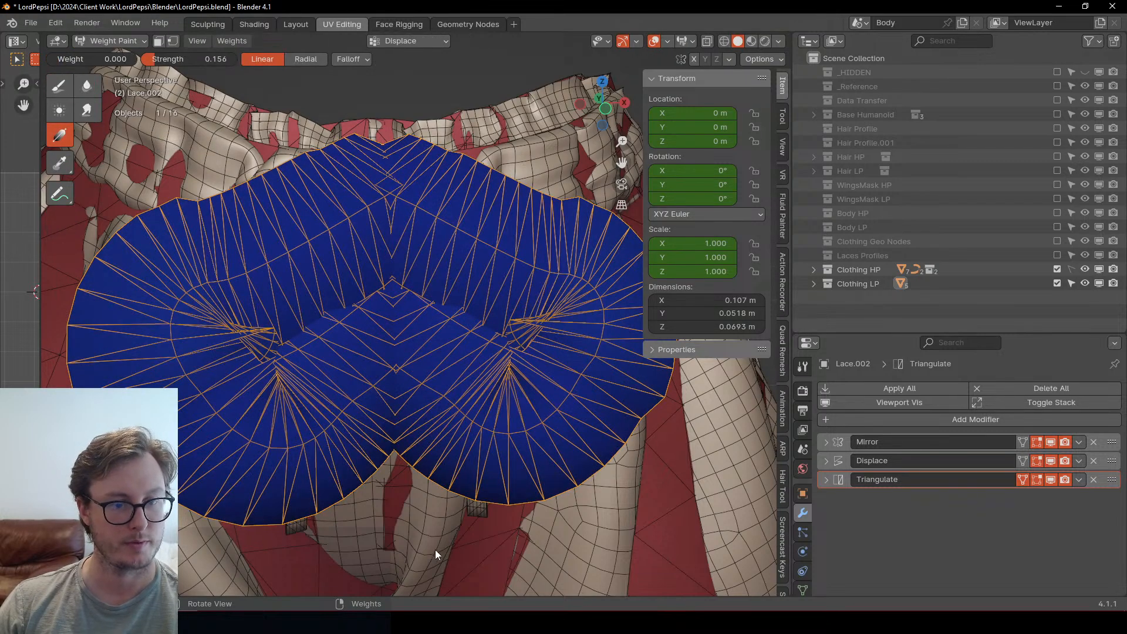
# Step: Lower the looped lace's Displace weights with repeated gradients until its cage sits just outside the high-poly lace
pyautogui.moveTo(435, 550); pyautogui.dragTo(435, 575)
pyautogui.moveTo(411, 502); pyautogui.dragTo(421, 537)
pyautogui.moveTo(421, 517); pyautogui.dragTo(428, 536)
pyautogui.moveTo(427, 512)
pyautogui.mouseDown()
pyautogui.moveTo(429, 539)
pyautogui.moveTo(423, 520)
pyautogui.mouseUp()
pyautogui.moveTo(410, 467)
pyautogui.mouseDown()
pyautogui.moveTo(405, 500)
pyautogui.moveTo(398, 482)
pyautogui.mouseUp()
pyautogui.moveTo(399, 429)
pyautogui.mouseDown()
pyautogui.moveTo(385, 466)
pyautogui.moveTo(367, 461)
pyautogui.mouseUp()
pyautogui.moveTo(379, 404)
pyautogui.mouseDown()
pyautogui.moveTo(371, 439)
pyautogui.moveTo(347, 444)
pyautogui.mouseUp()
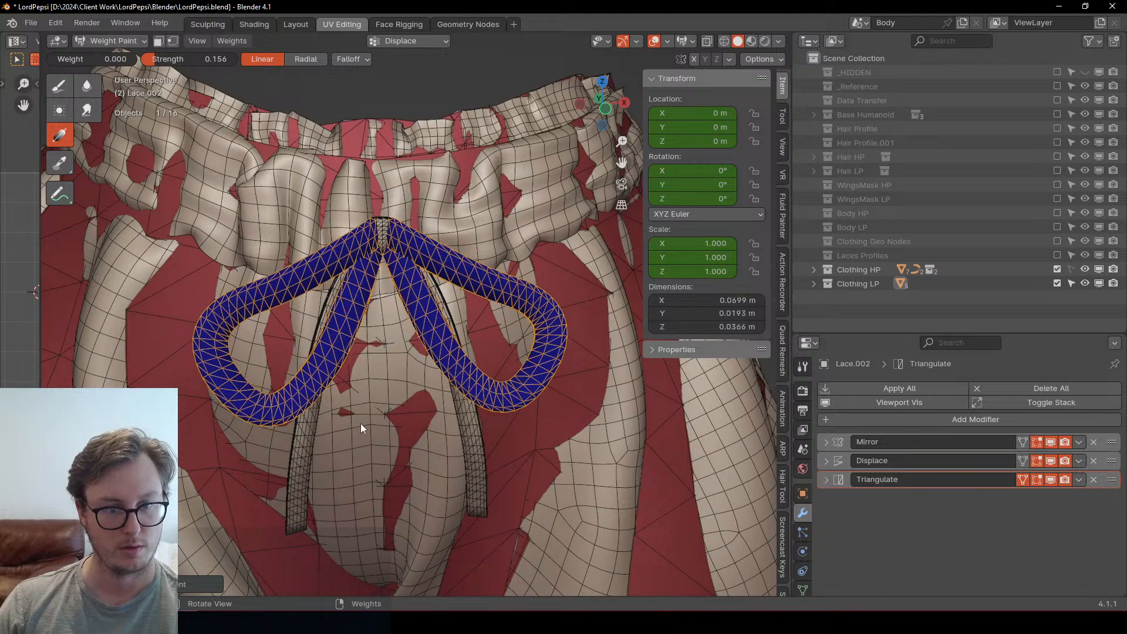
pyautogui.moveTo(397, 376); pyautogui.dragTo(364, 456)
pyautogui.moveTo(388, 393); pyautogui.dragTo(367, 442)
# Step: Examine the displaced looped lace against the high-poly mesh up close and in different shading modes
pyautogui.moveTo(373, 433)
pyautogui.mouseDown(button='middle')
pyautogui.moveTo(420, 417)
pyautogui.moveTo(444, 427)
pyautogui.moveTo(385, 456)
pyautogui.moveTo(468, 361)
pyautogui.mouseUp(button='middle')
pyautogui.scroll(4, 405, 420)
pyautogui.press('z')
pyautogui.click(369, 430)
pyautogui.press('z')
pyautogui.click(533, 426)
pyautogui.scroll(-3, 535, 430)
pyautogui.moveTo(535, 433)
pyautogui.mouseDown(button='middle')
pyautogui.moveTo(324, 386)
pyautogui.moveTo(472, 364)
pyautogui.mouseUp(button='middle')
pyautogui.scroll(3, 474, 364)
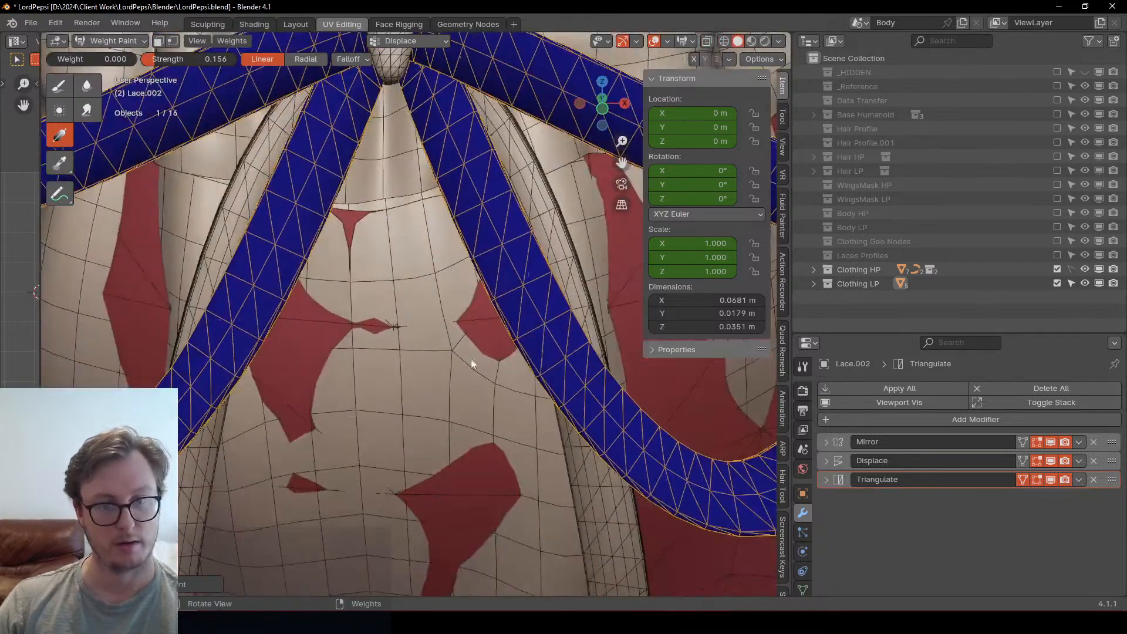
# Step: Switch weight painting to the hanging lace ends and apply a gradient with weight 0.003 across them
pyautogui.hotkey('alt', 'q')
pyautogui.scroll(-2, 531, 261)
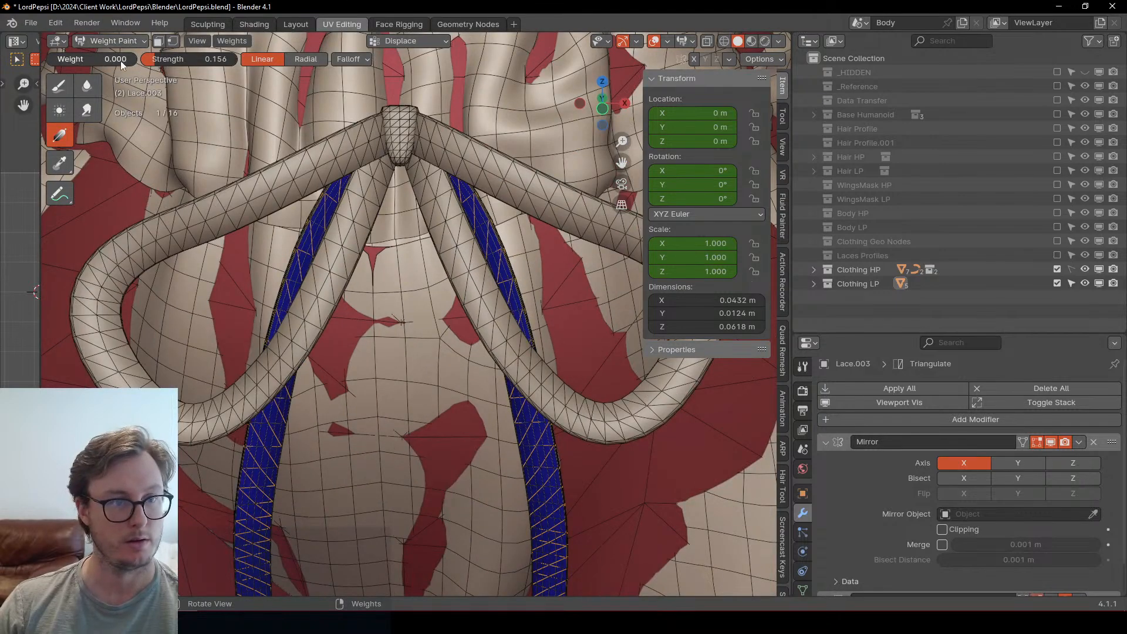
pyautogui.moveTo(70, 59); pyautogui.dragTo(47, 60)
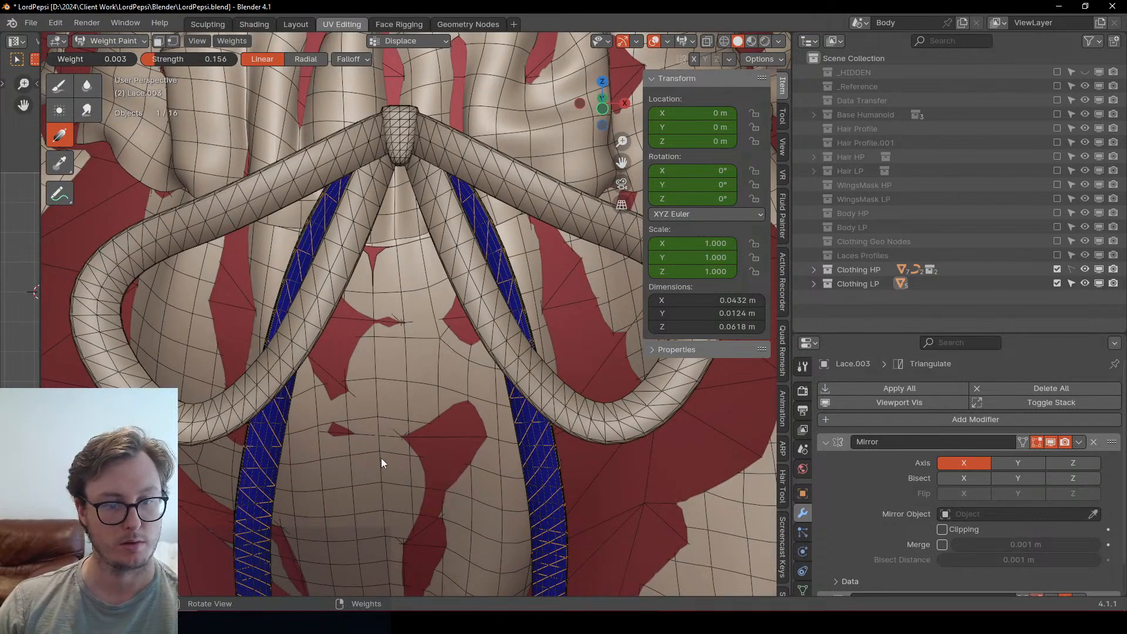
pyautogui.scroll(-4, 390, 468)
pyautogui.moveTo(579, 424); pyautogui.dragTo(588, 402)
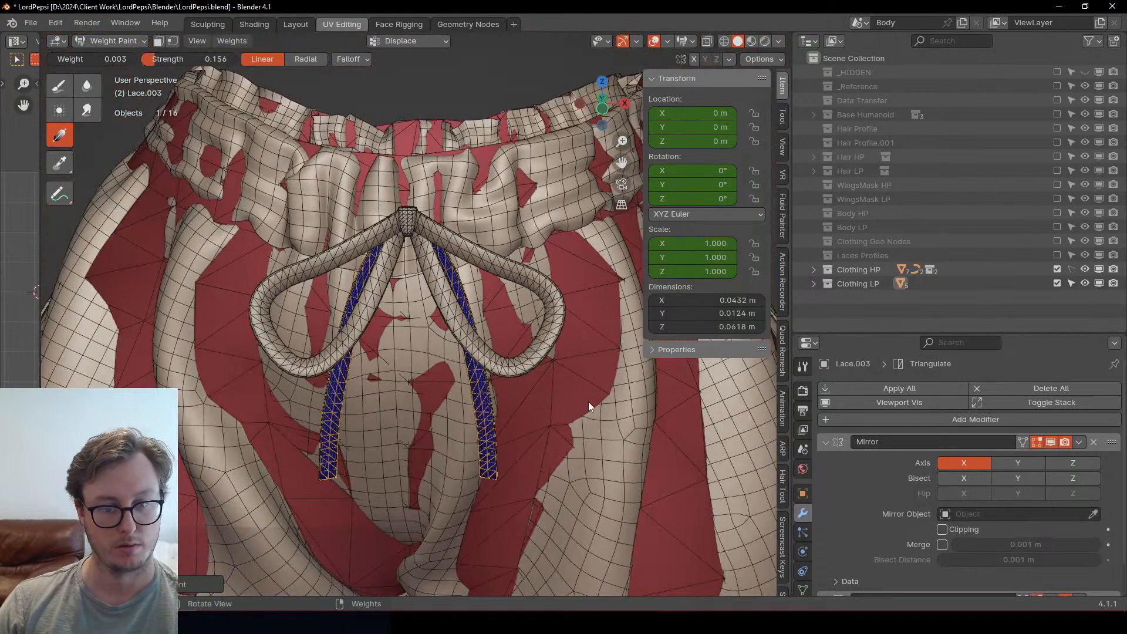
# Step: Show the hanging laces' Displace modifier in the viewport and set the gradient weight to 0 in Weight Paint mode
pyautogui.hotkey('ctrl', 'Tab')
pyautogui.click(376, 406)
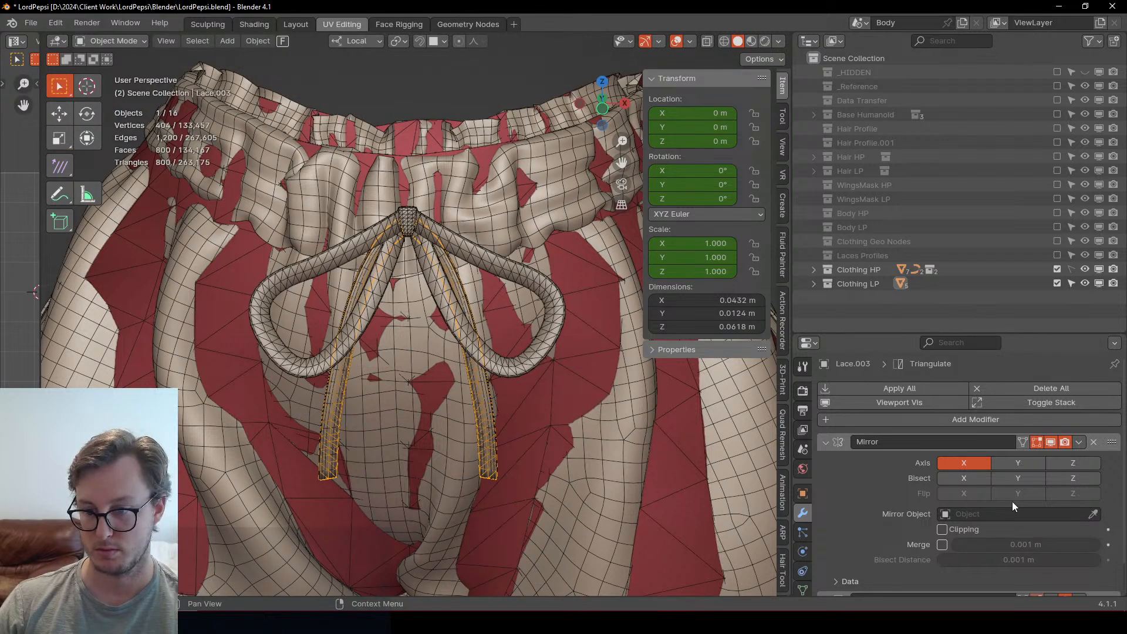
pyautogui.scroll(-2, 1024, 529)
pyautogui.click(1051, 567)
pyautogui.hotkey('ctrl', 'Tab')
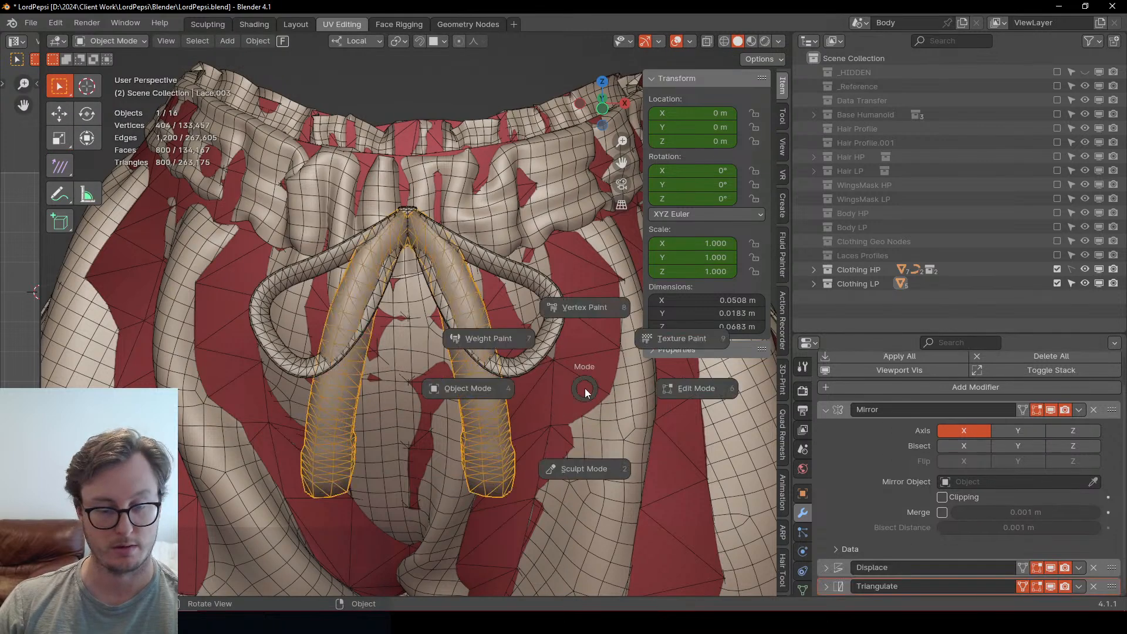
pyautogui.click(524, 343)
pyautogui.moveTo(86, 62); pyautogui.dragTo(56, 62)
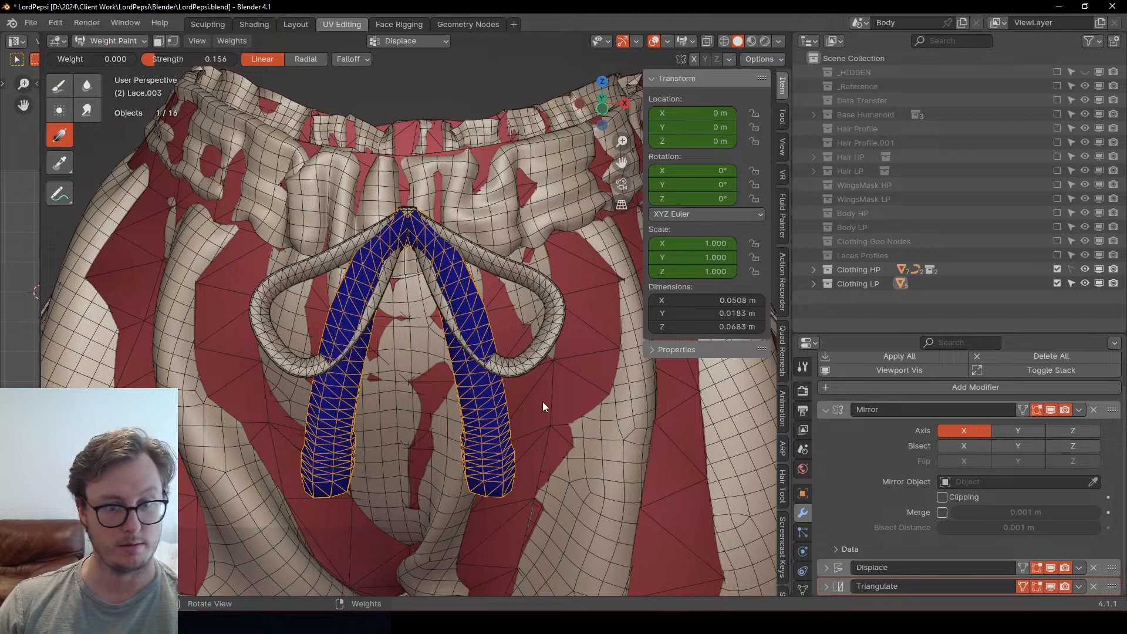
# Step: Lower the hanging laces' Displace weights with repeated gradients from the front and side until they are only slightly inflated
pyautogui.moveTo(546, 402); pyautogui.dragTo(675, 409)
pyautogui.moveTo(579, 412)
pyautogui.mouseDown()
pyautogui.moveTo(676, 408)
pyautogui.moveTo(658, 413)
pyautogui.mouseUp()
pyautogui.moveTo(555, 421)
pyautogui.mouseDown()
pyautogui.moveTo(628, 419)
pyautogui.moveTo(614, 420)
pyautogui.mouseUp()
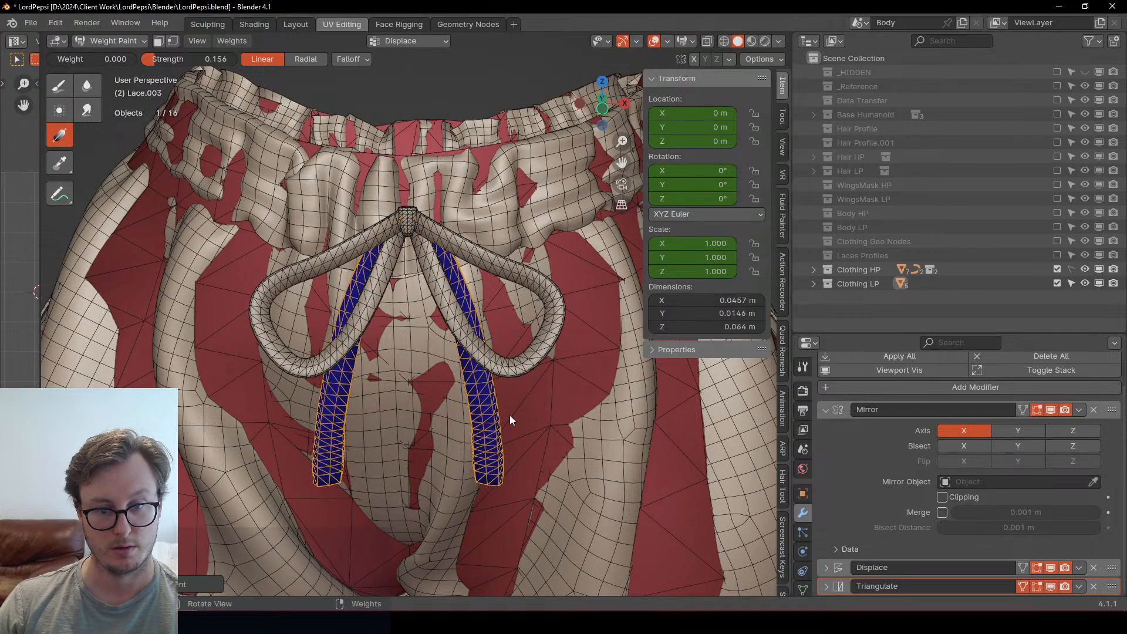
pyautogui.moveTo(509, 414); pyautogui.dragTo(371, 404, button='middle')
pyautogui.scroll(2, 372, 407)
pyautogui.moveTo(374, 435)
pyautogui.mouseDown()
pyautogui.moveTo(274, 421)
pyautogui.moveTo(235, 389)
pyautogui.mouseUp()
pyautogui.scroll(-2, 261, 380)
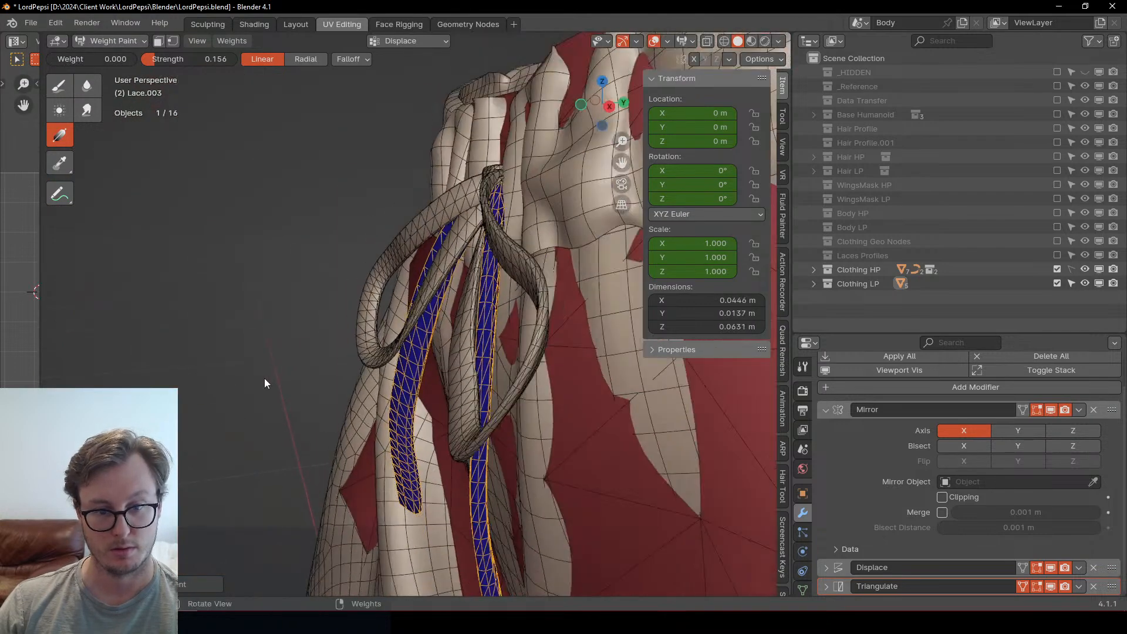
pyautogui.moveTo(305, 382); pyautogui.dragTo(264, 375)
# Step: Switch weight painting to the knot and show its Displace modifier in the viewport
pyautogui.moveTo(267, 367); pyautogui.dragTo(328, 349, button='middle')
pyautogui.scroll(2, 405, 334)
pyautogui.moveTo(416, 331); pyautogui.dragTo(365, 255, button='middle')
pyautogui.keyDown('alt'); pyautogui.middleClick(416, 198); pyautogui.keyUp('alt')
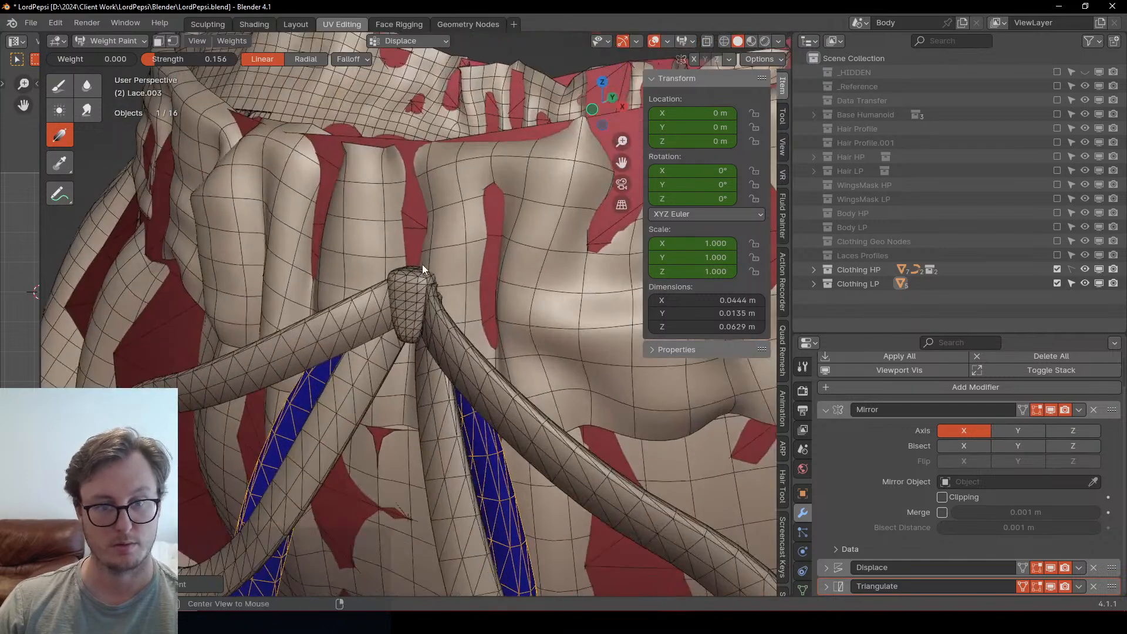
pyautogui.hotkey('alt', 'q')
pyautogui.click(1050, 450)
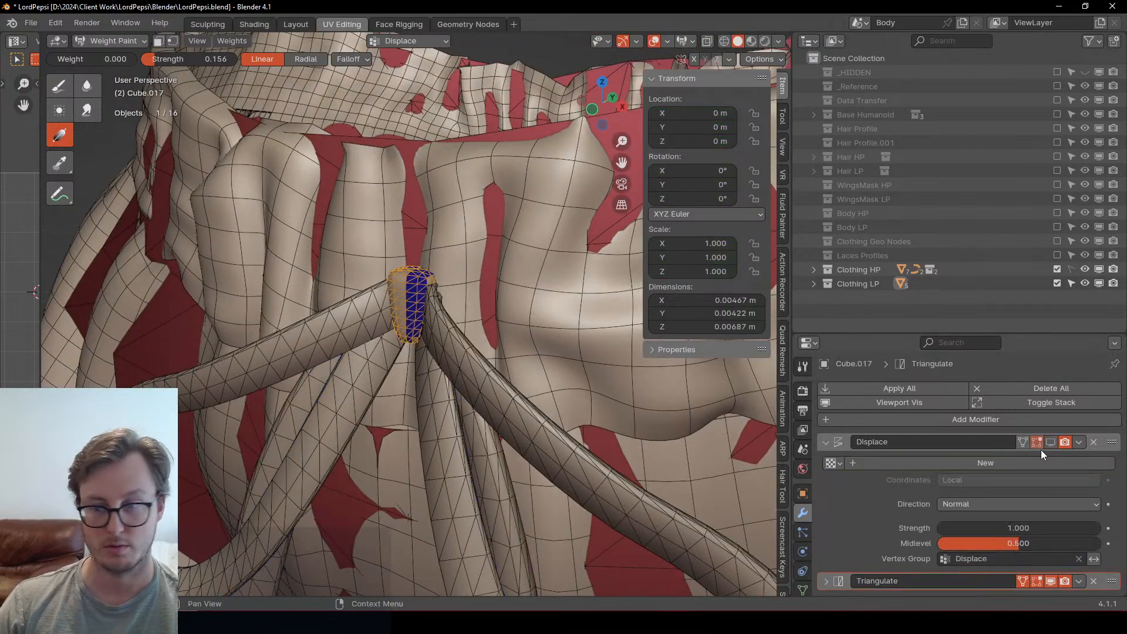
pyautogui.click(1050, 444)
# Step: Lower the knot's Displace weights with repeated gradients to shrink its cage around the high-poly knot
pyautogui.moveTo(241, 256)
pyautogui.mouseDown()
pyautogui.moveTo(216, 270)
pyautogui.moveTo(170, 269)
pyautogui.mouseUp()
pyautogui.moveTo(237, 252); pyautogui.dragTo(165, 269)
pyautogui.moveTo(229, 255); pyautogui.dragTo(156, 269)
pyautogui.moveTo(189, 285); pyautogui.dragTo(270, 297, button='middle')
pyautogui.scroll(-8, 270, 296)
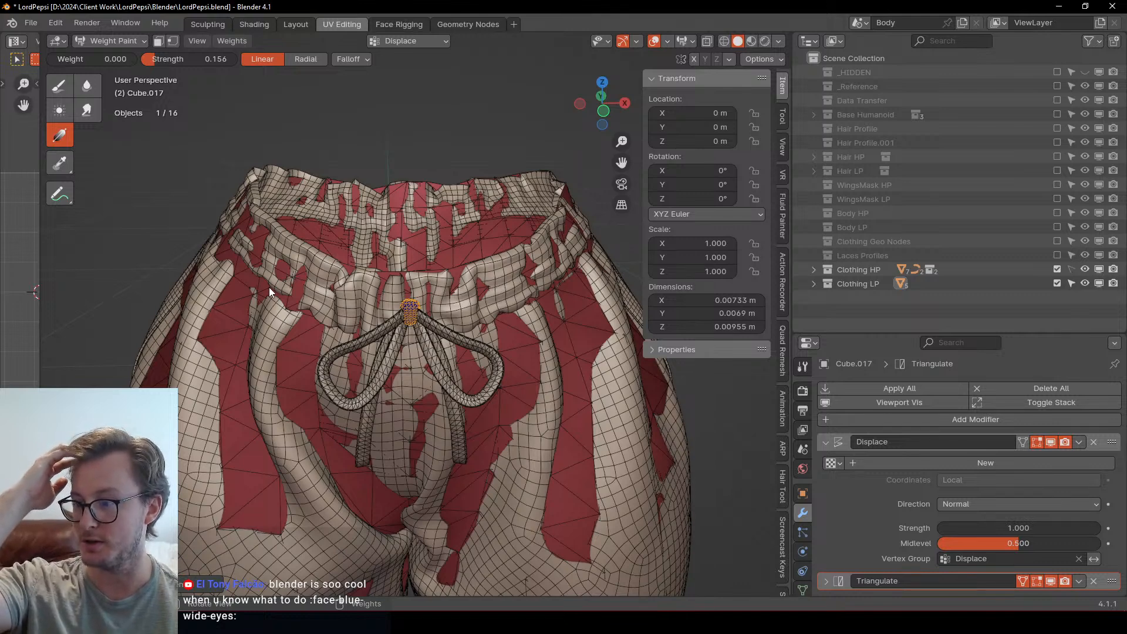
# Step: Return the knot to Object Mode and save LordPepsi.blend
pyautogui.scroll(-5, 209, 169)
pyautogui.moveTo(453, 281); pyautogui.dragTo(530, 312, button='middle')
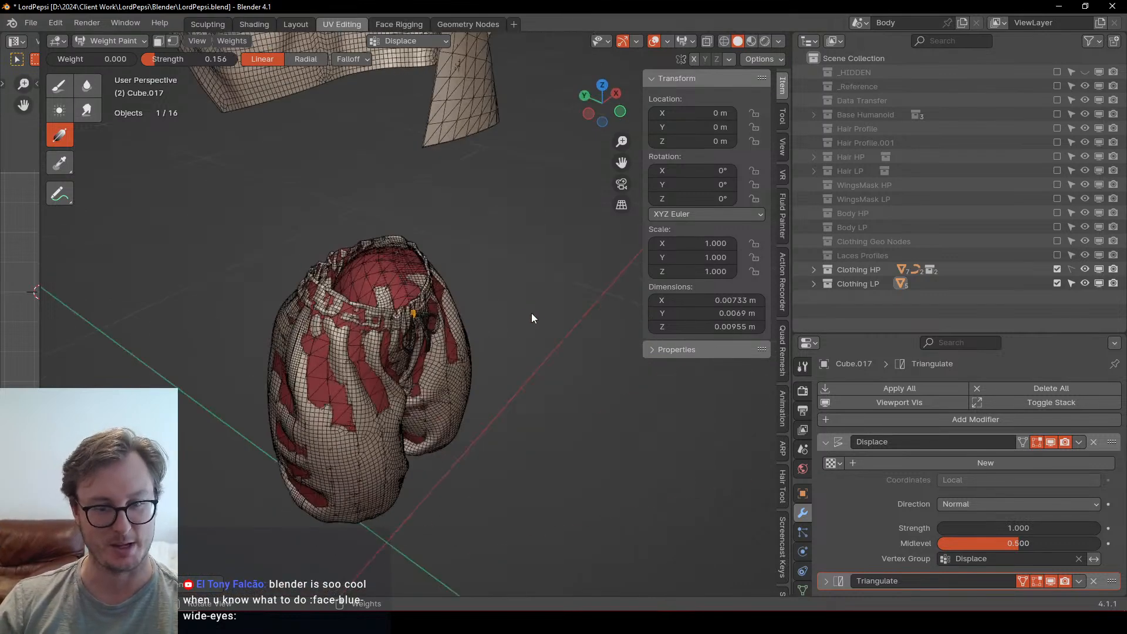
pyautogui.hotkey('ctrl', 'Tab')
pyautogui.click(460, 307)
pyautogui.scroll(4, 523, 289)
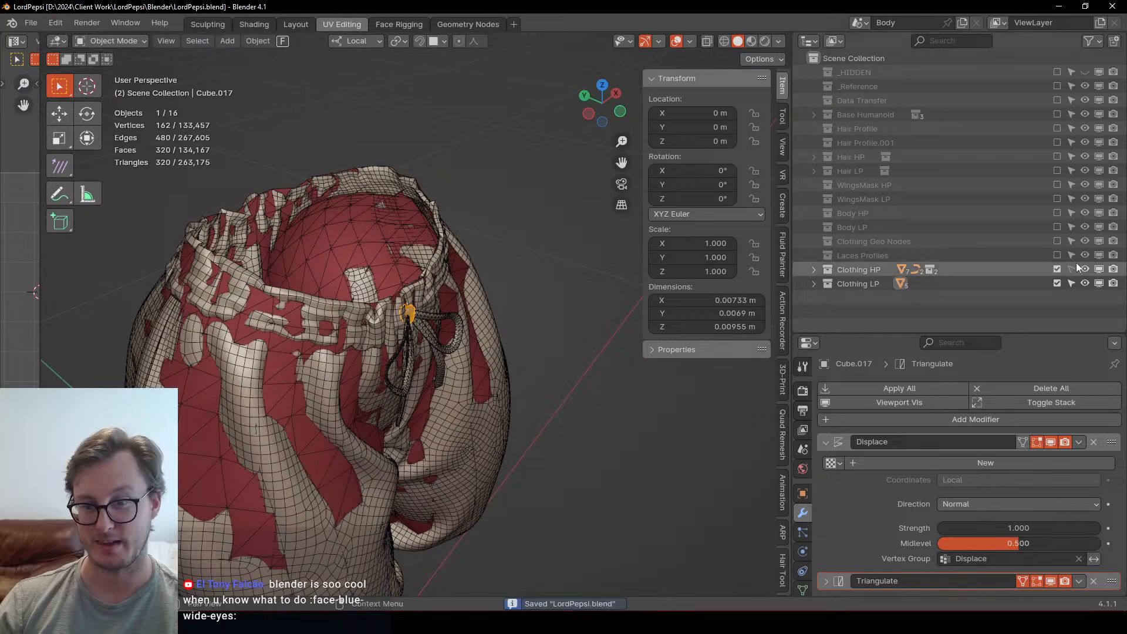
# Step: Select all visible clothing objects and keyframe their transforms on frame 1
pyautogui.scroll(-3, 303, 273)
pyautogui.scroll(-2, 305, 274)
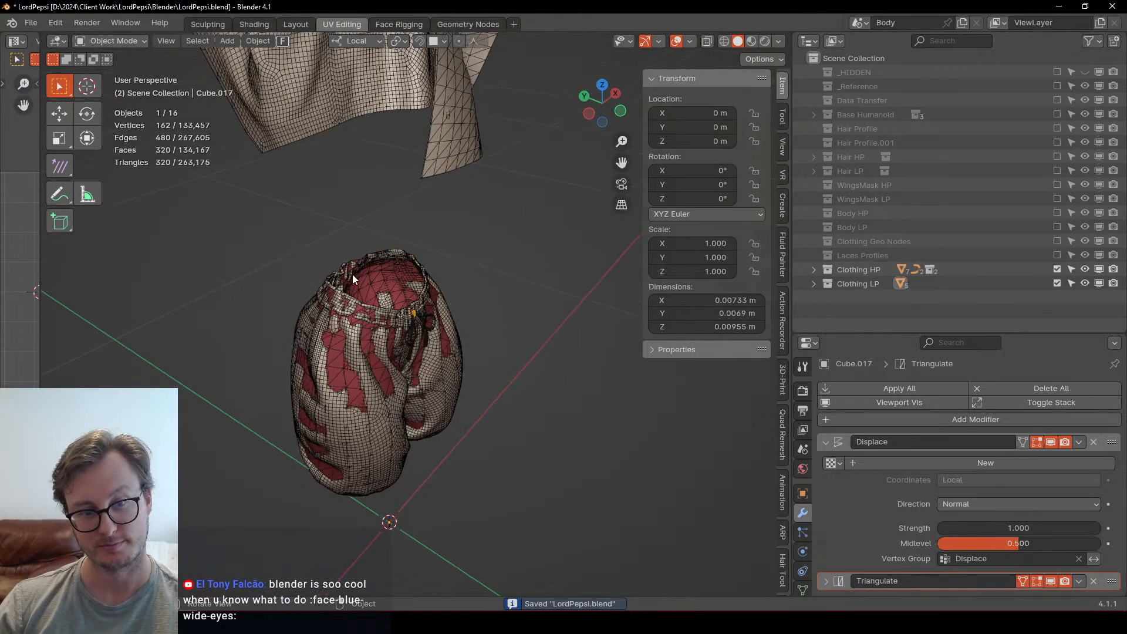
pyautogui.press('Left')
pyautogui.press('a')
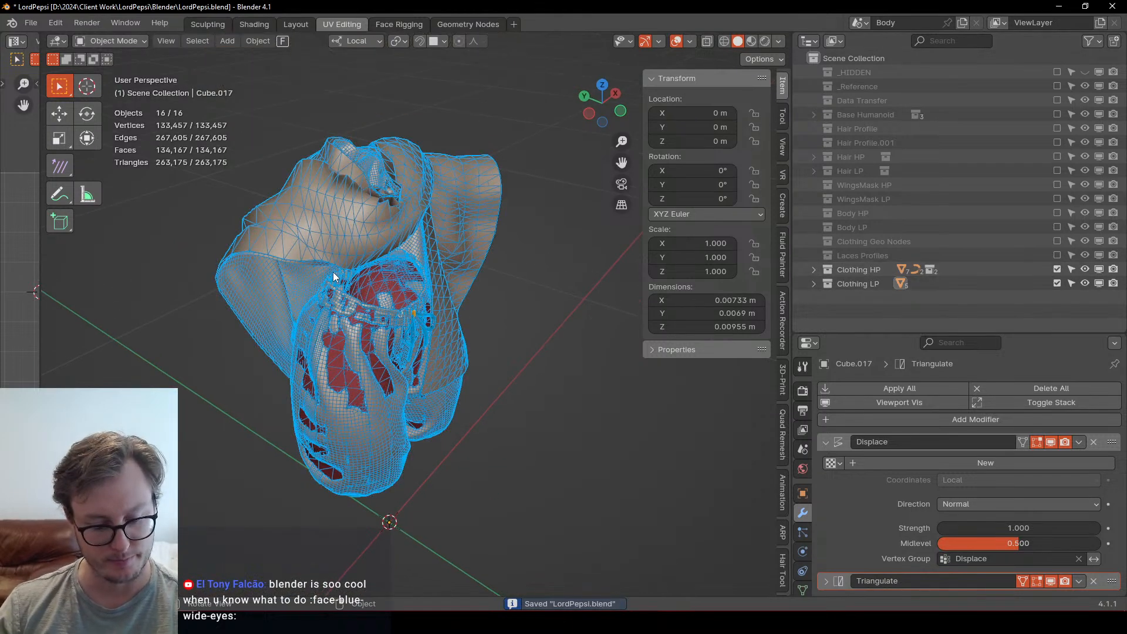
pyautogui.press('i')
pyautogui.press('Up')
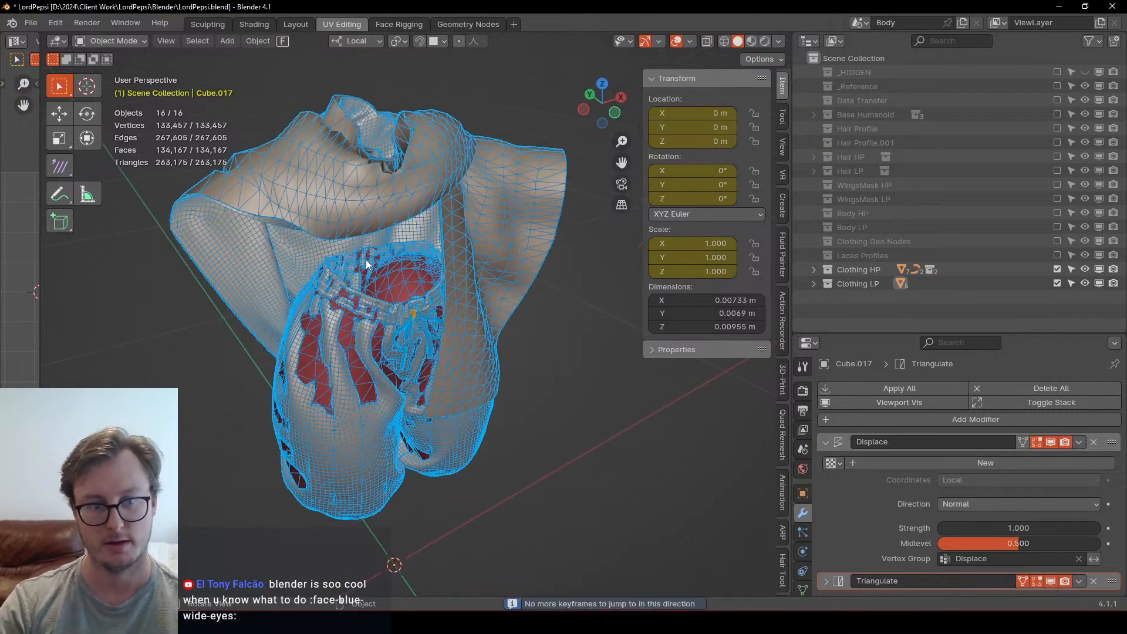
# Step: Go to frame 2 and box-select only the high- and low-poly bow pieces from the right view
pyautogui.press('KP_3')
pyautogui.scroll(4, 350, 264)
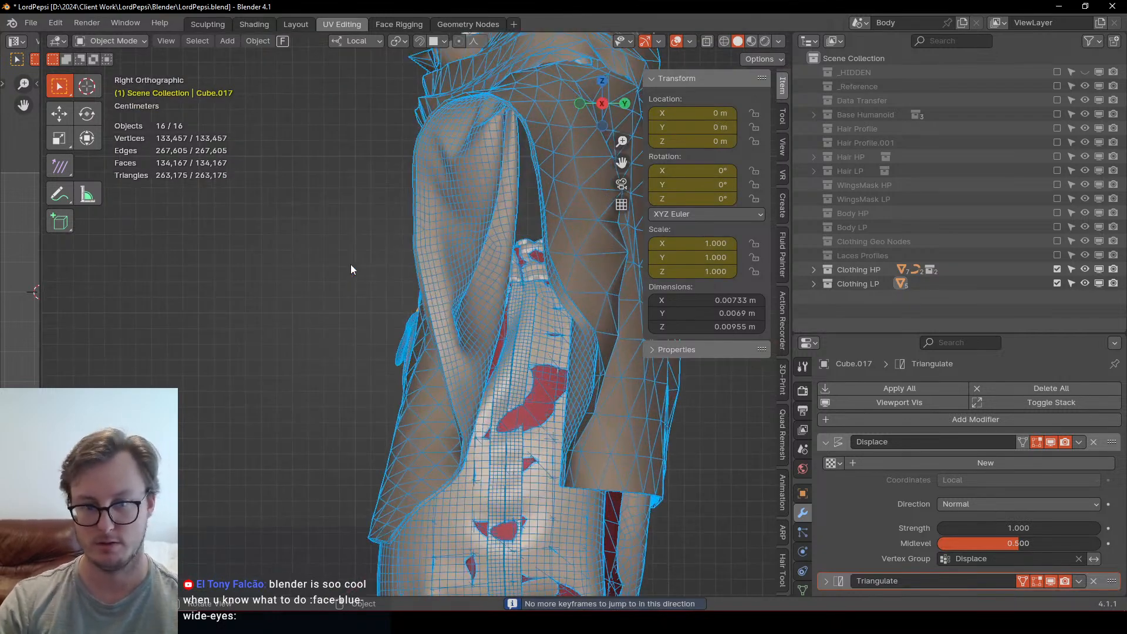
pyautogui.press('Right')
pyautogui.scroll(4, 347, 267)
pyautogui.hotkey('alt', 'a')
pyautogui.press('b')
pyautogui.moveTo(378, 297); pyautogui.dragTo(402, 364)
# Step: Move the selected bow pieces down 0.000151 m and forward along local Y, away from the shorts
pyautogui.press('g')
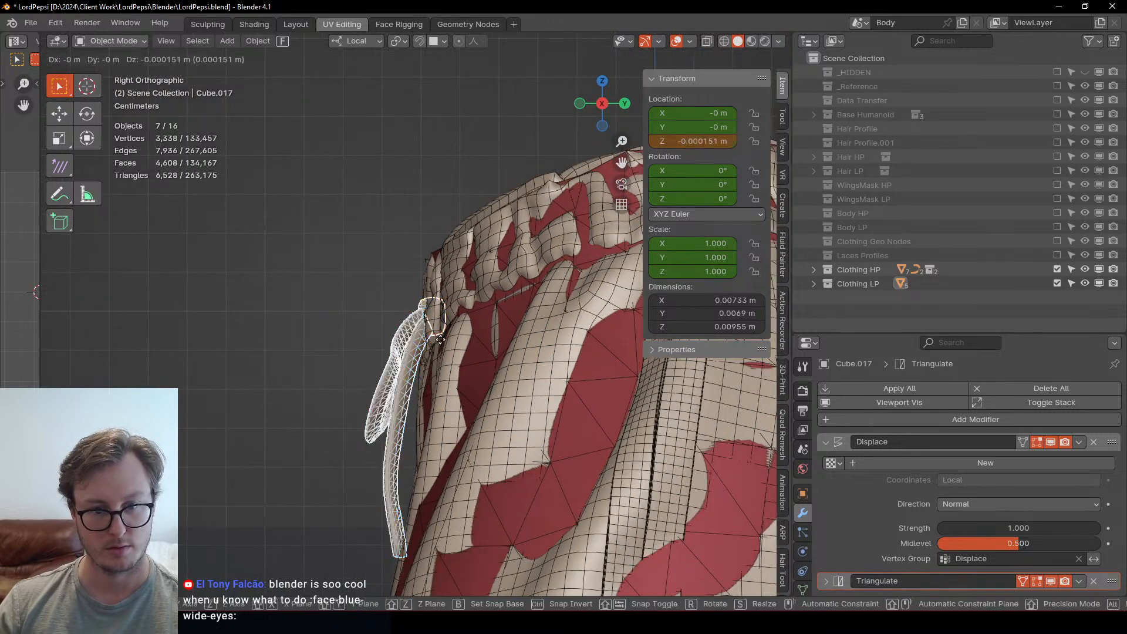
pyautogui.click(439, 338)
pyautogui.press('g')
pyautogui.press('y')
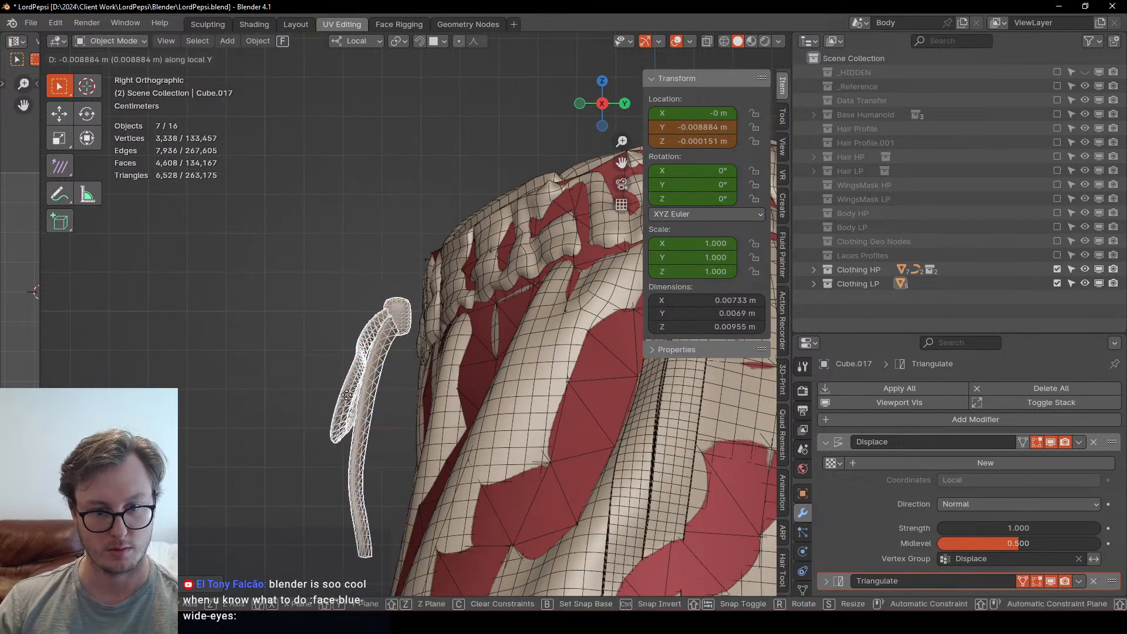
pyautogui.rightClick(349, 402)
pyautogui.press('g')
pyautogui.press('y')
pyautogui.click(425, 357)
pyautogui.press('g')
pyautogui.press('y')
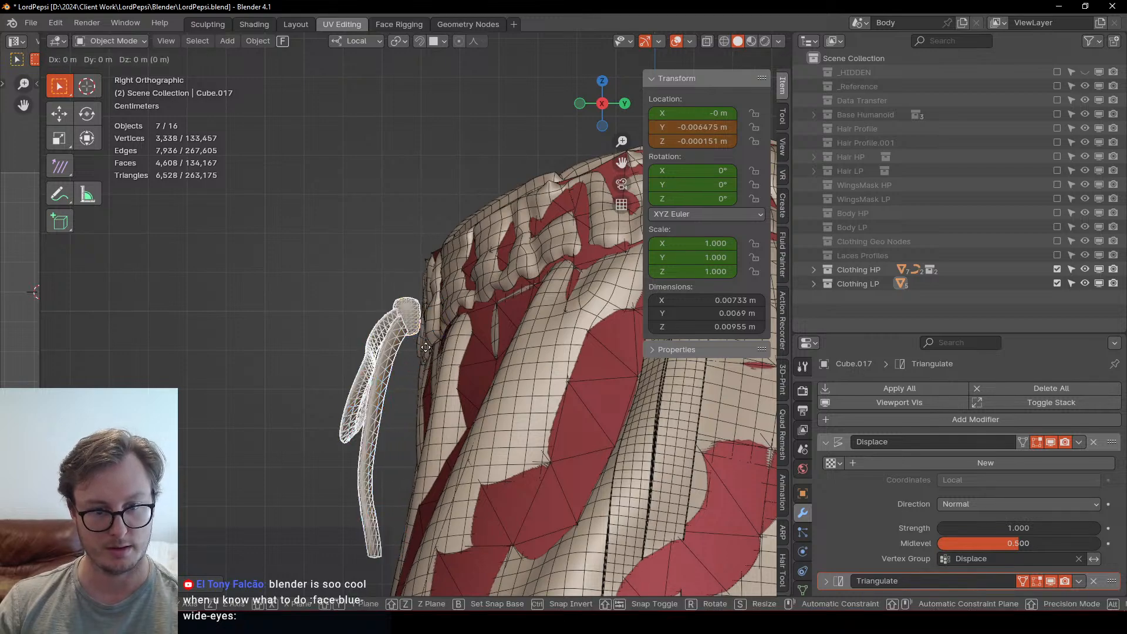
pyautogui.click(413, 345)
# Step: Adjust the bow pieces along local Y to -0.015159 m, keyframe them on frame 2 and compare with frame 1
pyautogui.scroll(-3, 421, 344)
pyautogui.moveTo(421, 340); pyautogui.dragTo(492, 323, button='middle')
pyautogui.press('g')
pyautogui.press('y')
pyautogui.click(512, 386)
pyautogui.press('i')
pyautogui.press('Left')
pyautogui.press('Right')
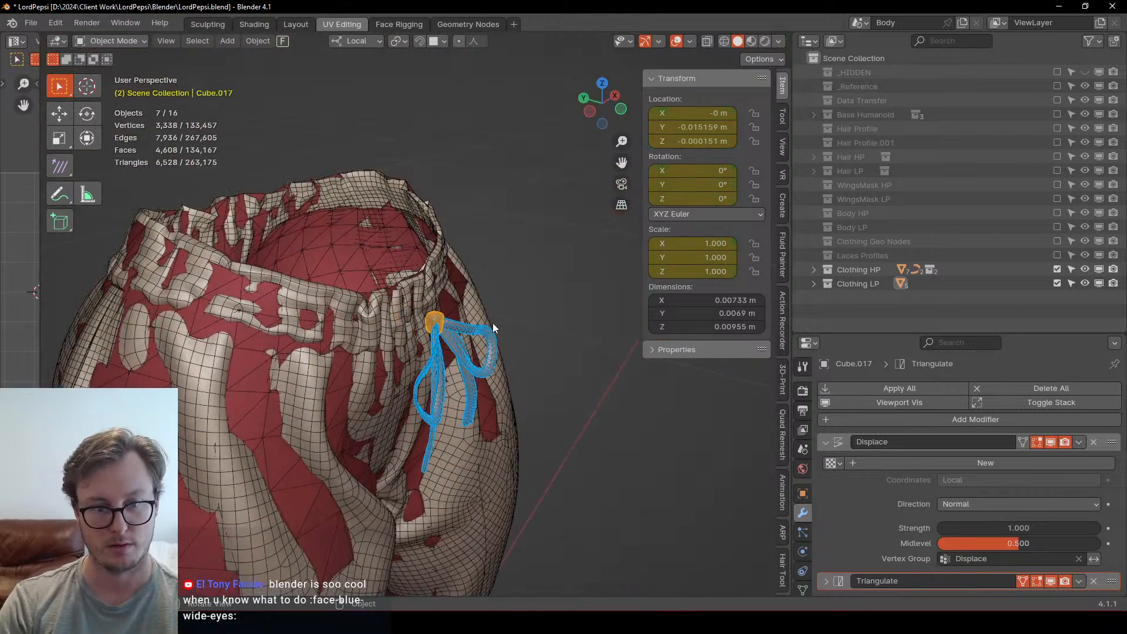
# Step: Compare the bow's offset between frames 1 and 2, select the high-poly shorts and save the Blender file
pyautogui.press('Left')
pyautogui.press('Right')
pyautogui.click(493, 323)
pyautogui.scroll(-5, 533, 310)
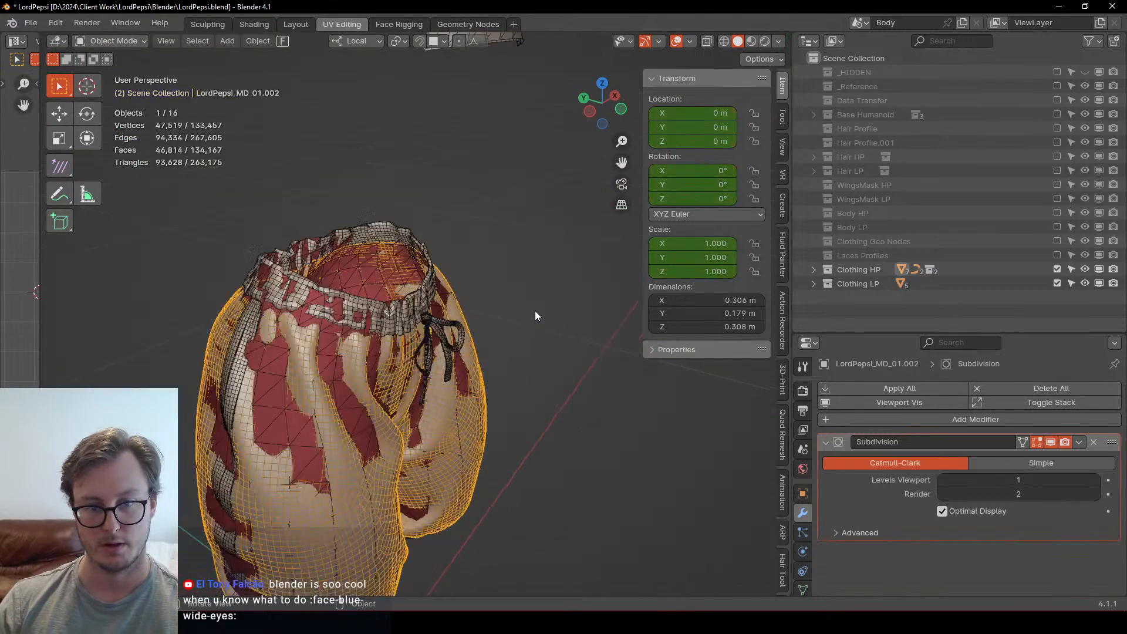
pyautogui.hotkey('ctrl', 's')
pyautogui.moveTo(533, 310); pyautogui.dragTo(441, 293, button='middle')
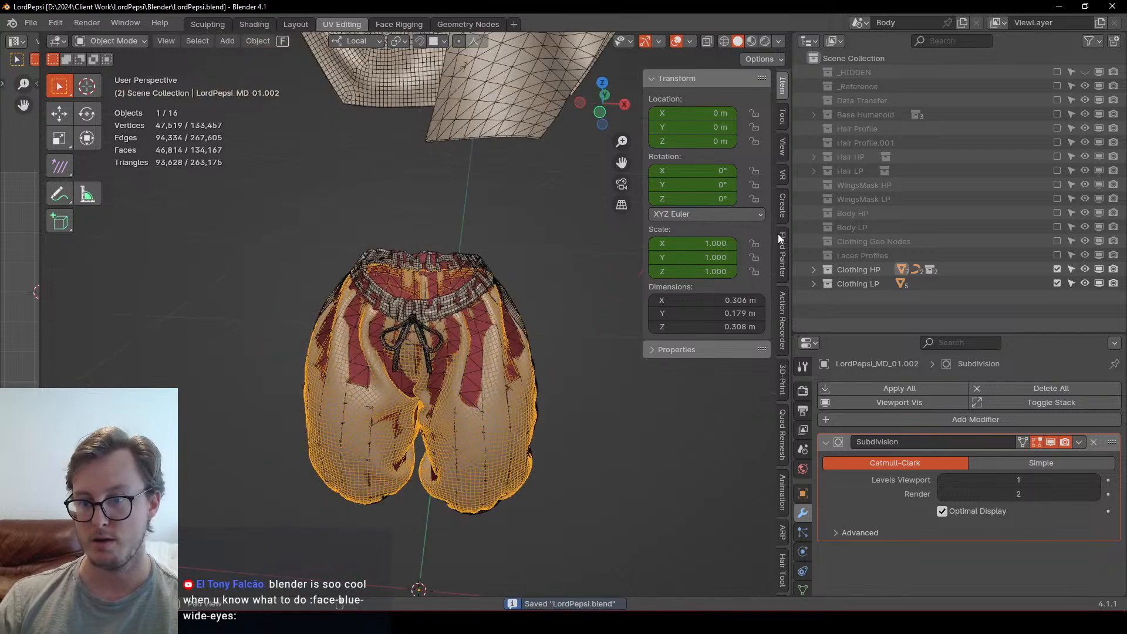
# Step: Exclude the Clothing LP collection and select all the remaining high-poly clothing objects
pyautogui.click(1057, 284)
pyautogui.scroll(-4, 177, 297)
pyautogui.press('a')
# Step: Start an FBX export of the selected high-poly clothing with the Substance Painter preset for selected objects
pyautogui.press('q')
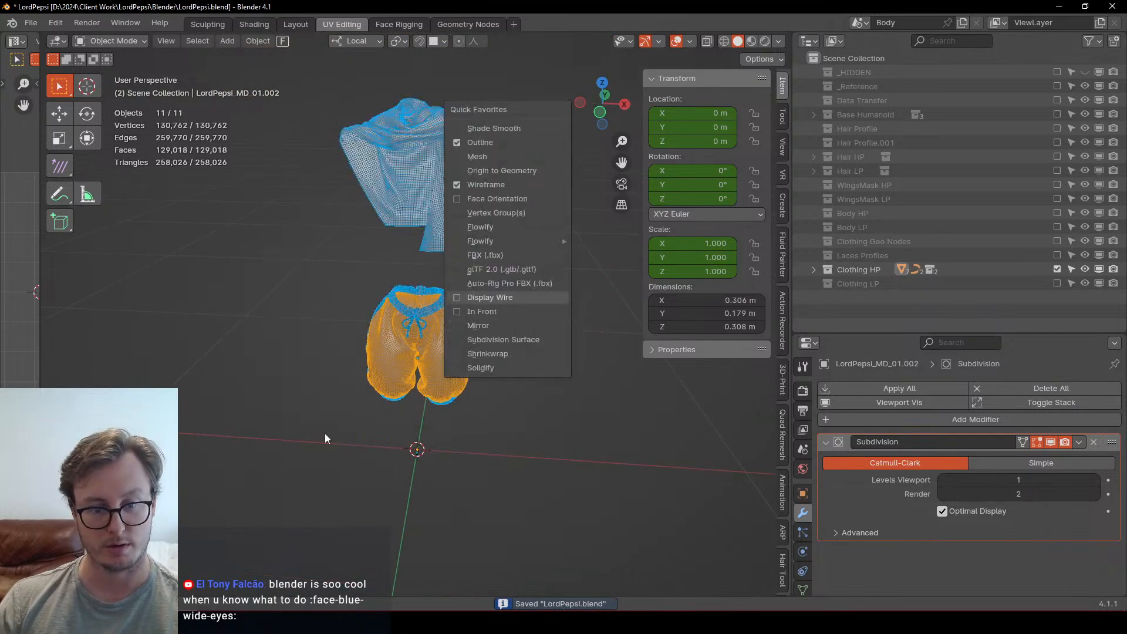
pyautogui.press('q')
pyautogui.click(404, 371)
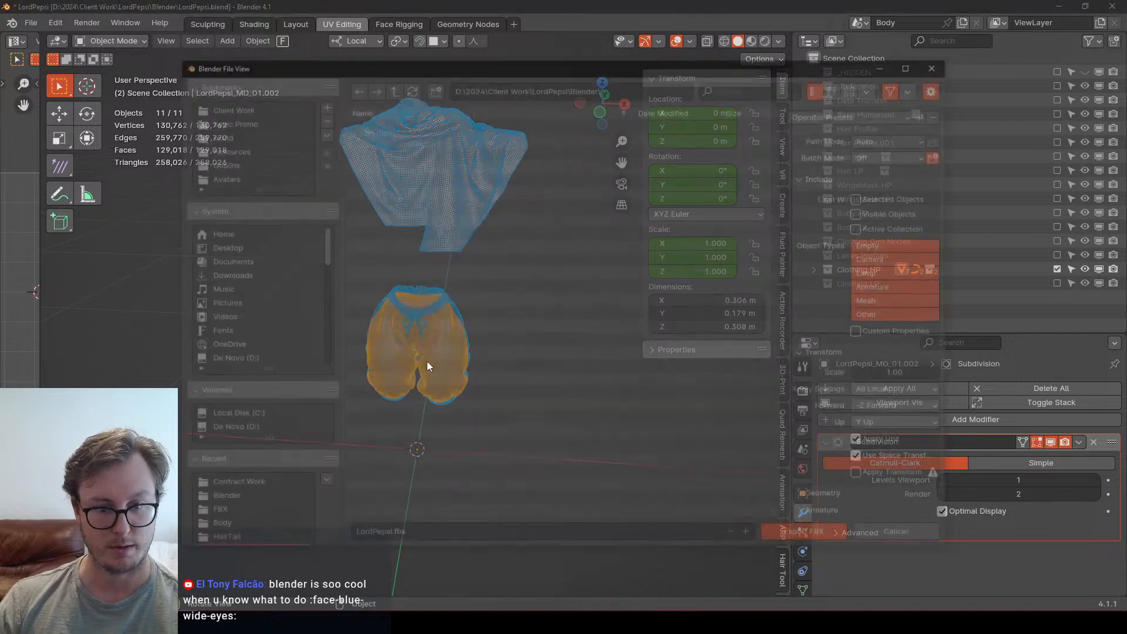
pyautogui.click(822, 114)
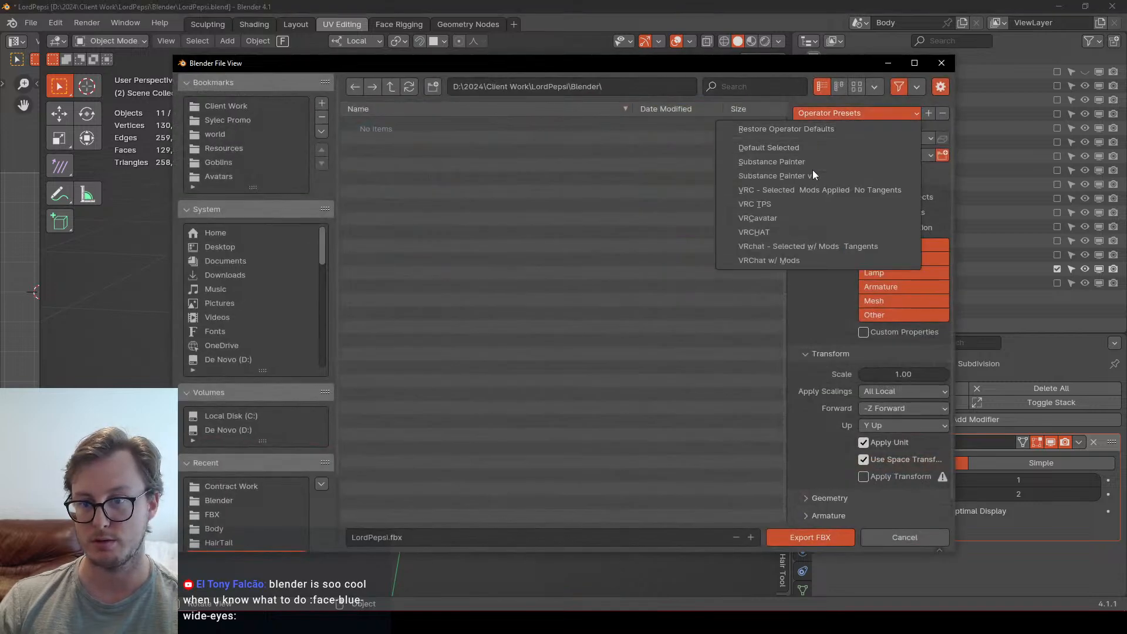
pyautogui.click(810, 172)
# Step: Create a folder named Clothing inside the project's Bakes folder and open it as the export destination
pyautogui.click(391, 86)
pyautogui.click(383, 125)
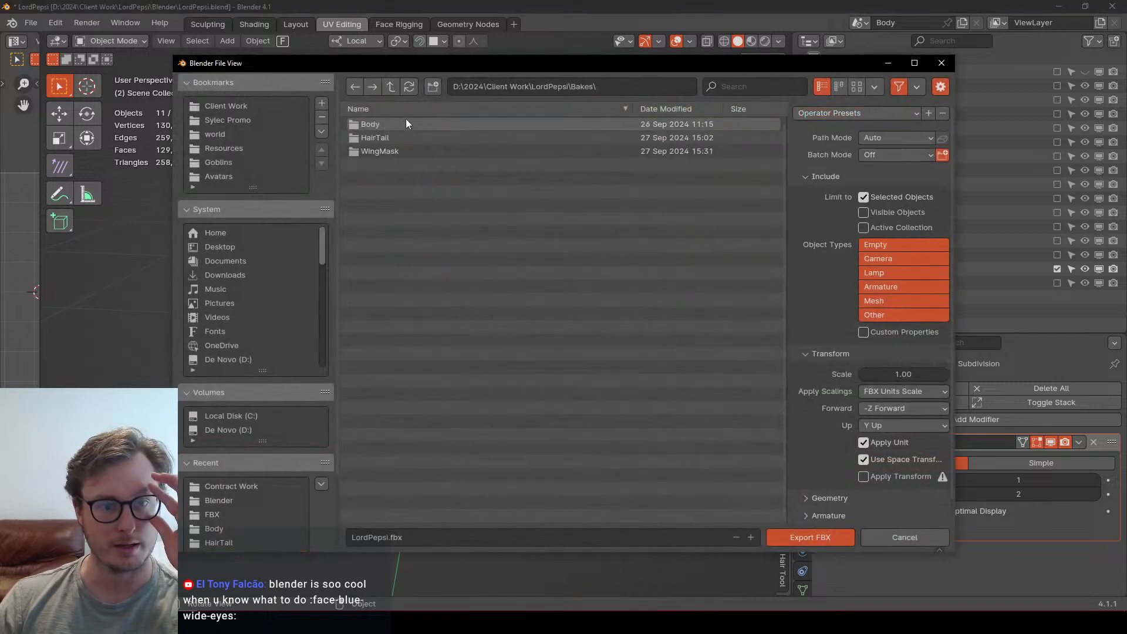
pyautogui.click(432, 87)
pyautogui.write('Clothi')
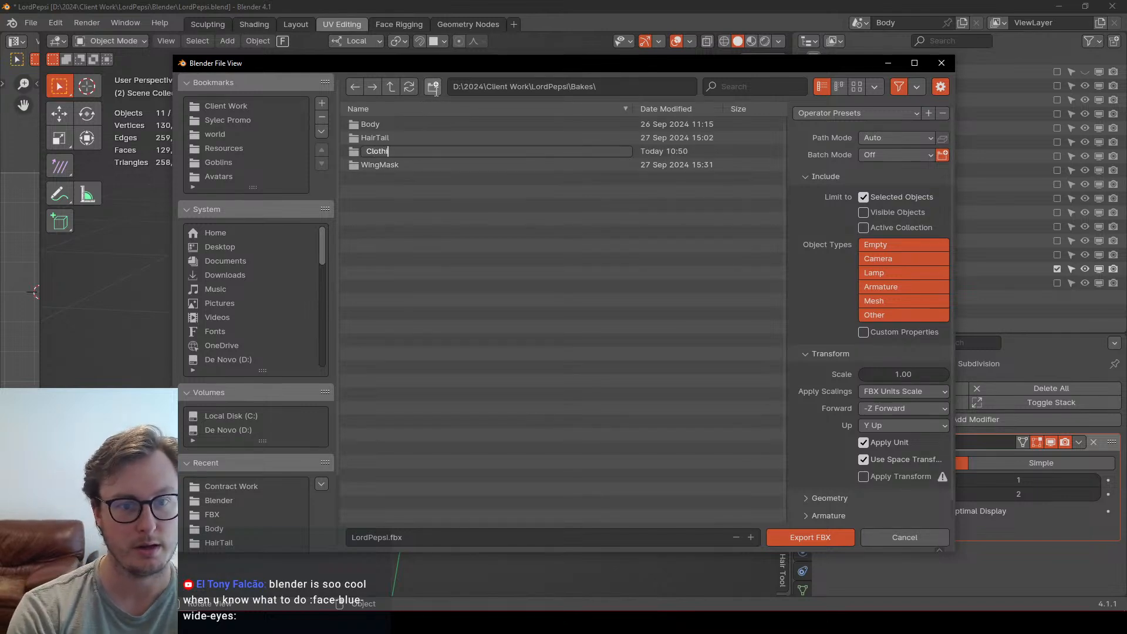
pyautogui.write('ng')
pyautogui.press('Return')
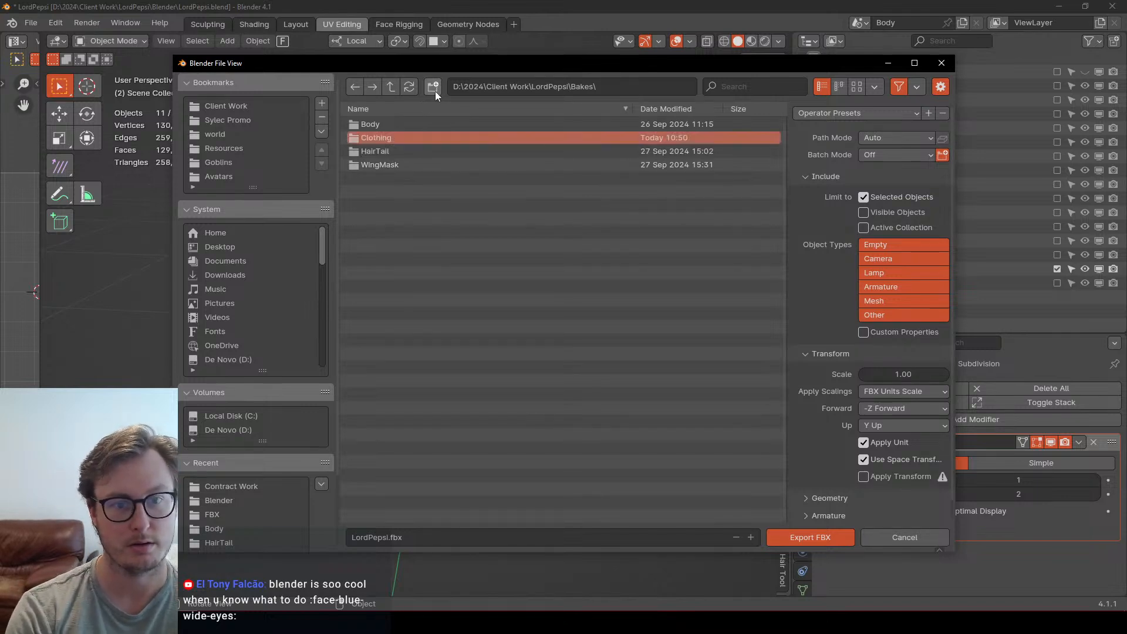
pyautogui.doubleClick(394, 139)
# Step: Name the file LordPepsi_Clothing_HP.fbx, reapply the Substance Painter preset and export the high-poly clothing
pyautogui.click(387, 537)
pyautogui.click(391, 538)
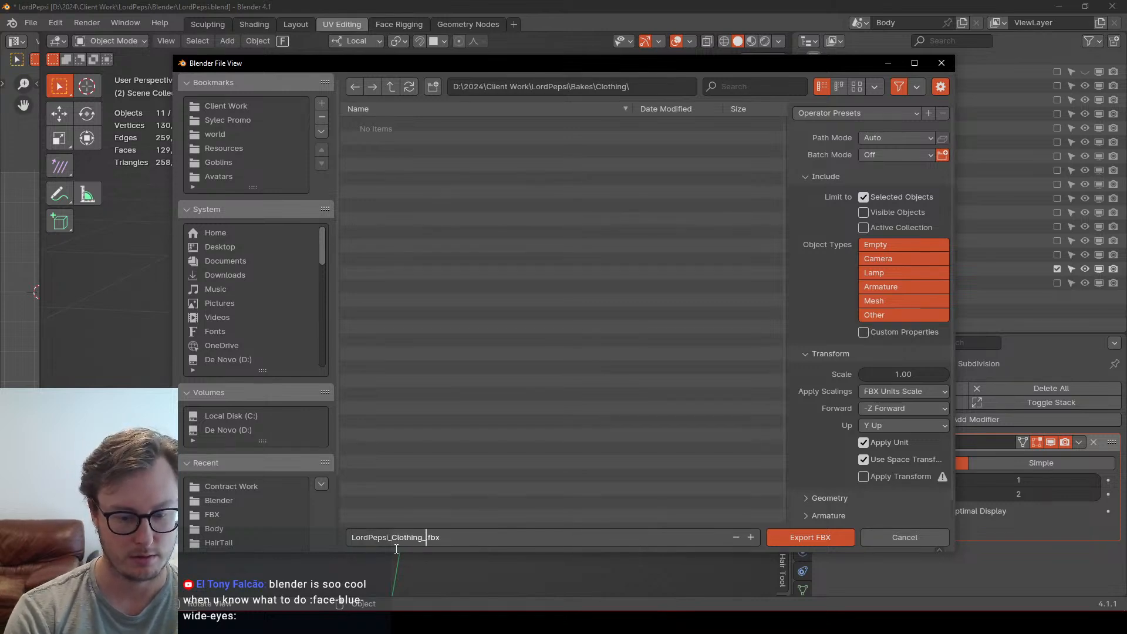
pyautogui.press('Return')
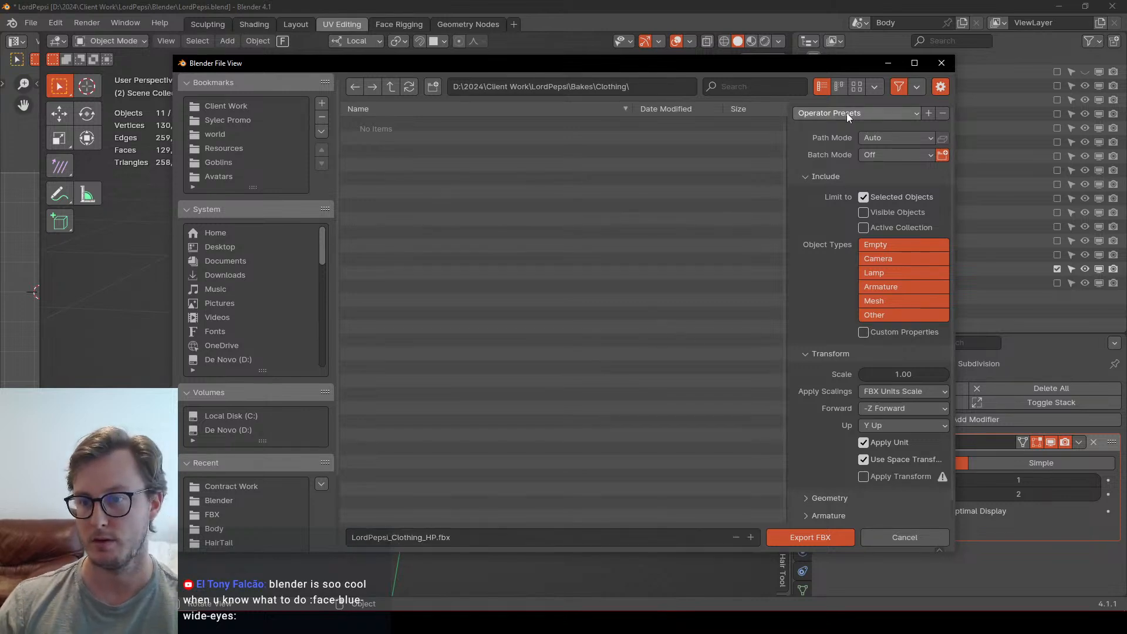
pyautogui.click(843, 114)
pyautogui.click(804, 175)
pyautogui.click(819, 532)
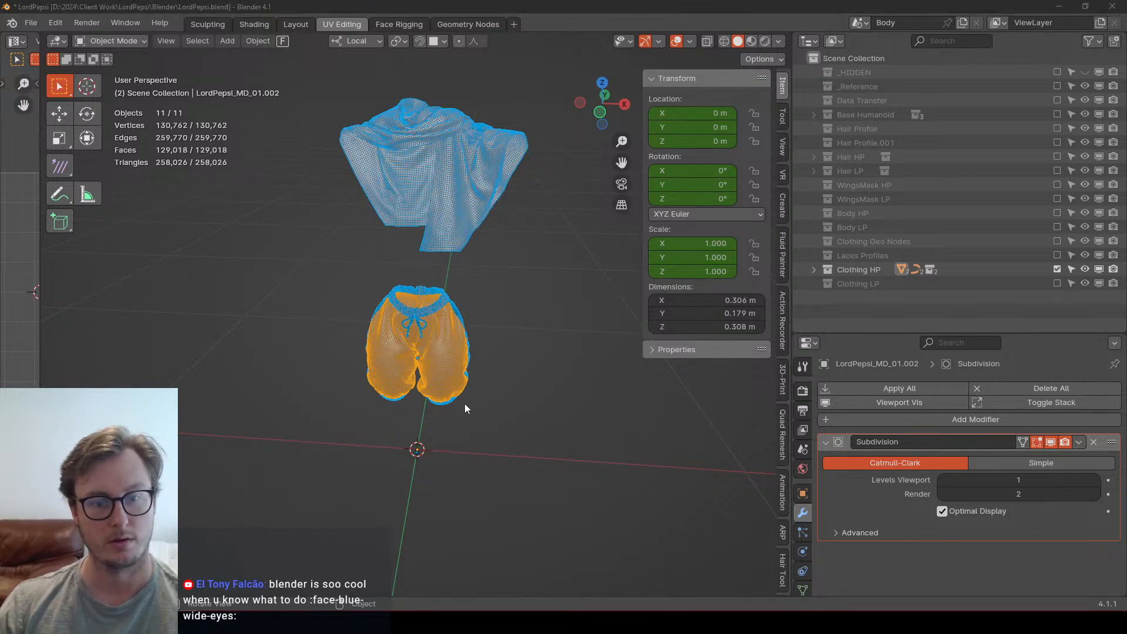
# Step: Save the Blender file, then exclude the Clothing HP collection and include Clothing LP instead
pyautogui.hotkey('ctrl', 's')
pyautogui.moveTo(465, 408); pyautogui.dragTo(465, 327, button='middle')
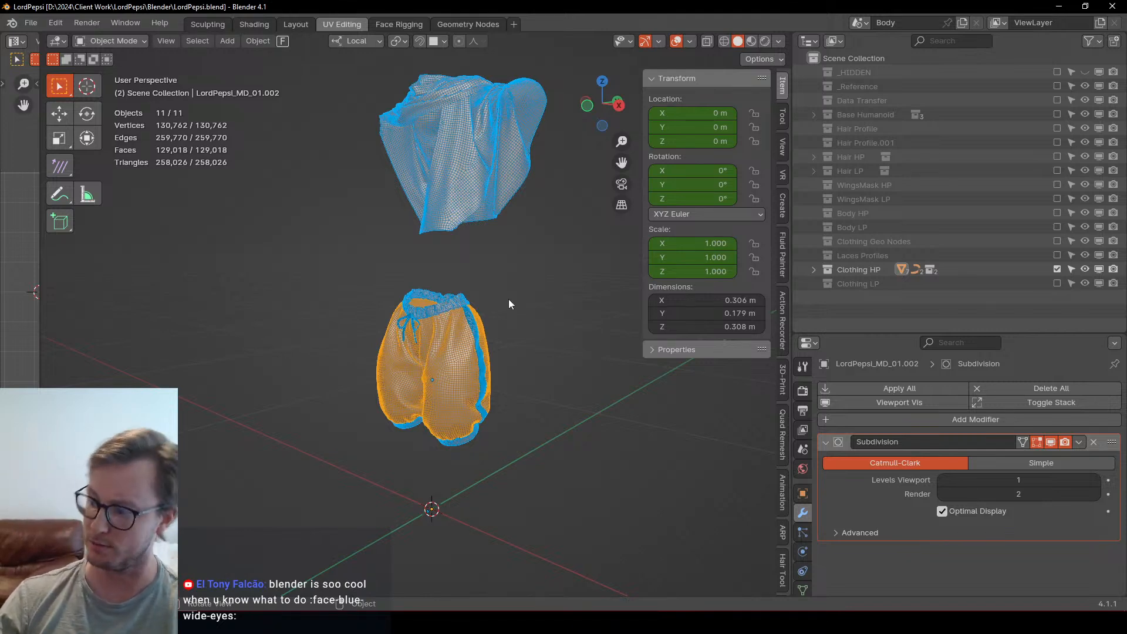
pyautogui.moveTo(475, 305); pyautogui.dragTo(787, 290, button='middle')
pyautogui.hotkey('ctrl', 's')
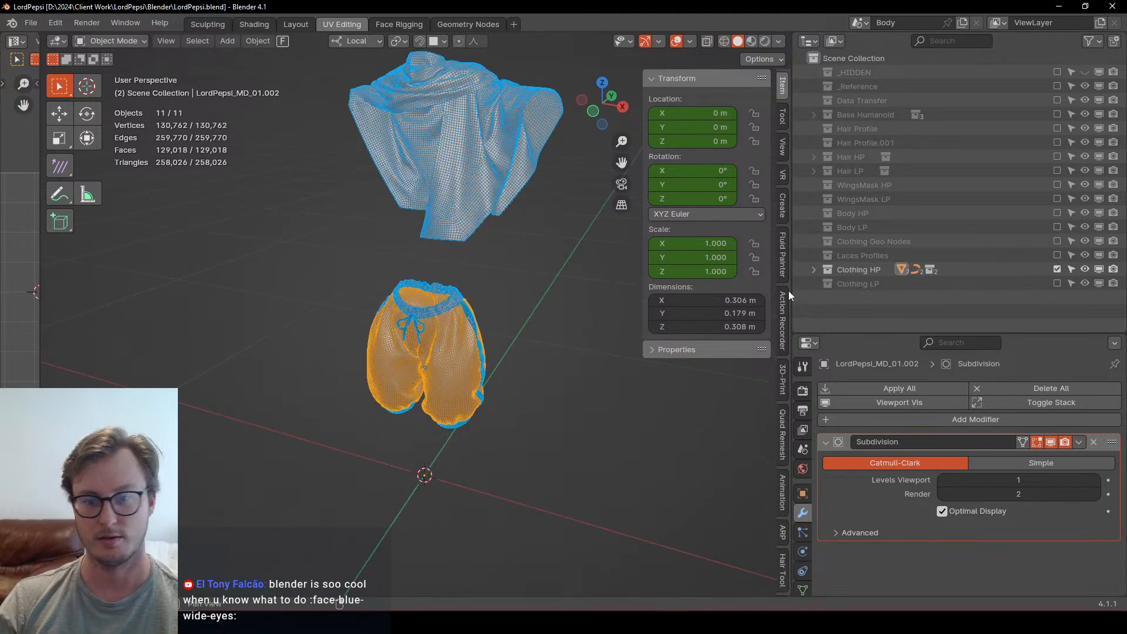
pyautogui.click(1056, 269)
pyautogui.click(1056, 283)
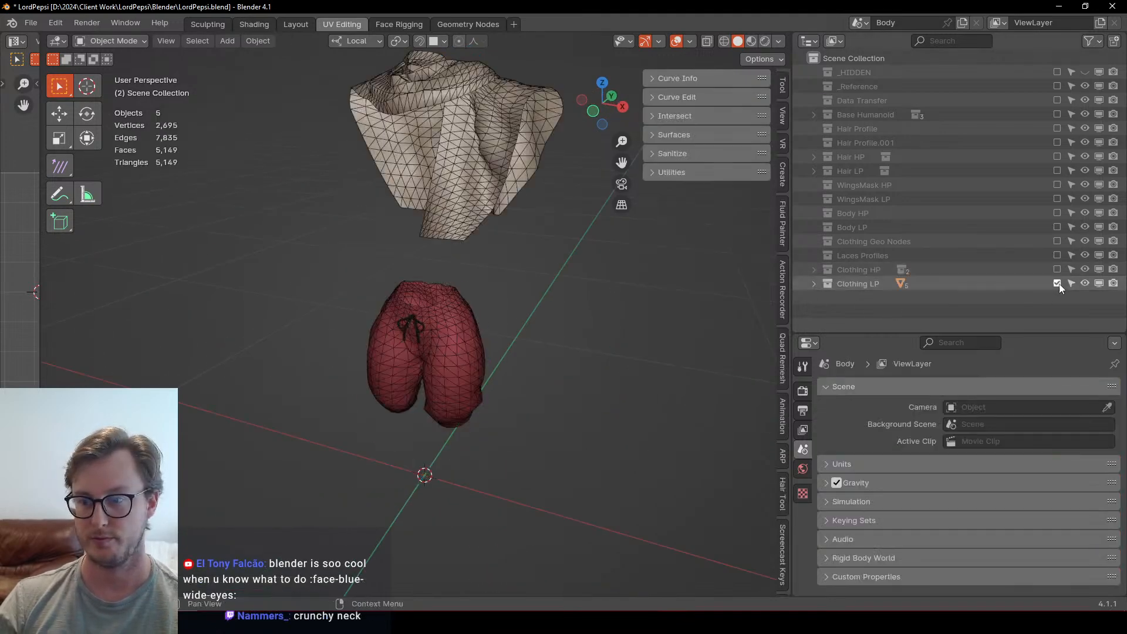
# Step: Select all low-poly clothing with Shorts LP active and turn off the Displace modifier's viewport display on every selected piece
pyautogui.click(399, 296)
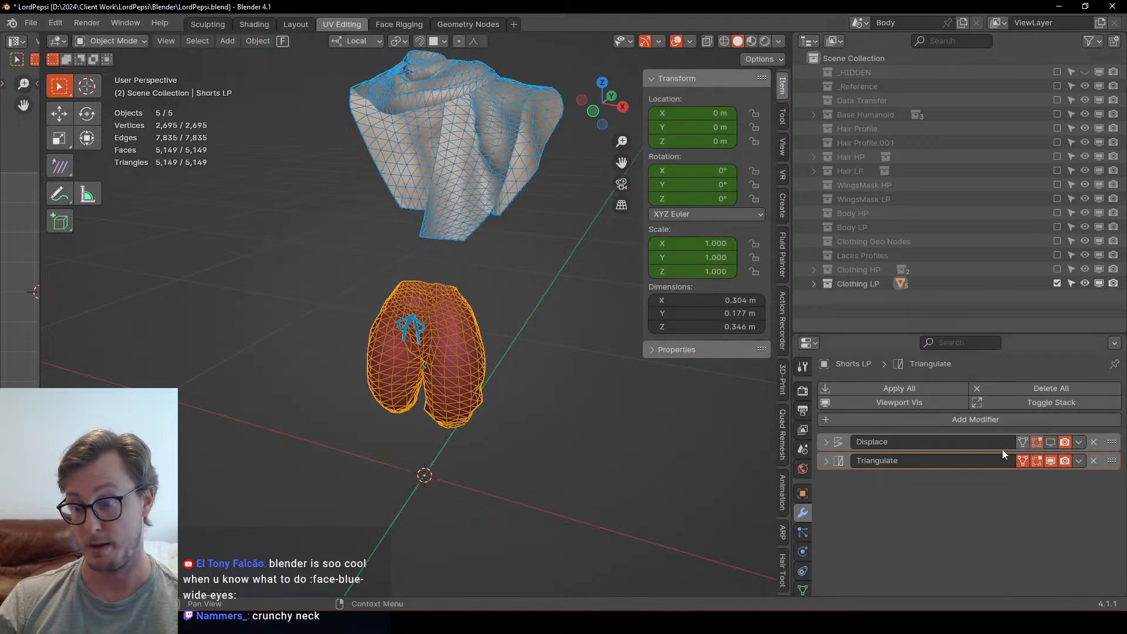
pyautogui.rightClick(1050, 443)
pyautogui.click(1034, 451)
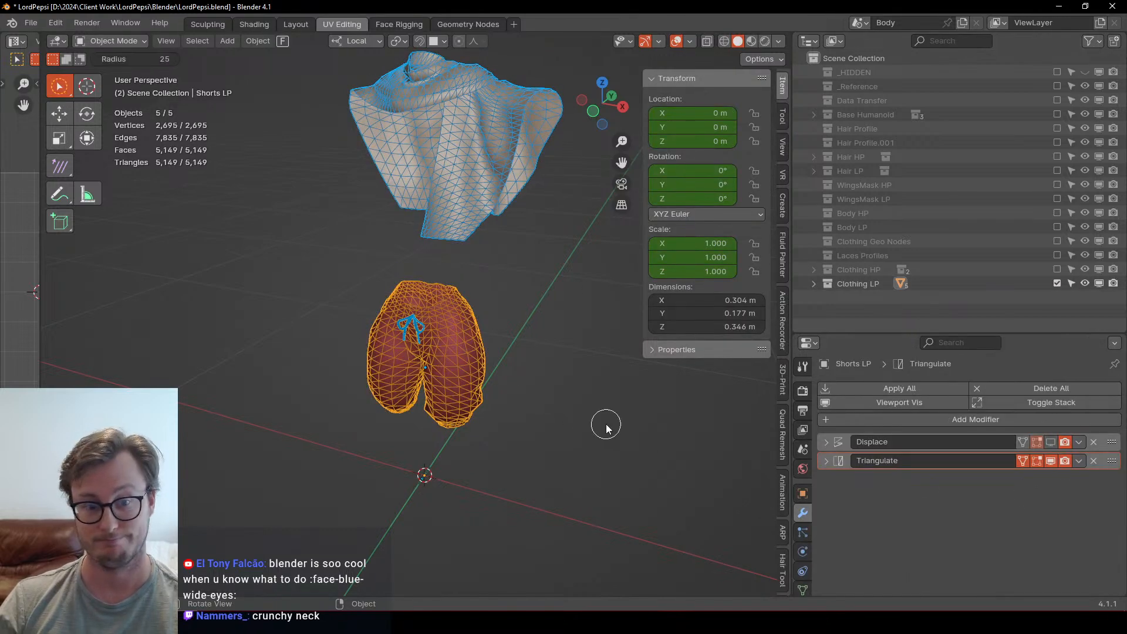
pyautogui.press('w')
pyautogui.press('w')
# Step: Export the undisplaced low-poly clothing to the Clothing bake folder as LordPepsi_Clothing.fbx
pyautogui.press('q')
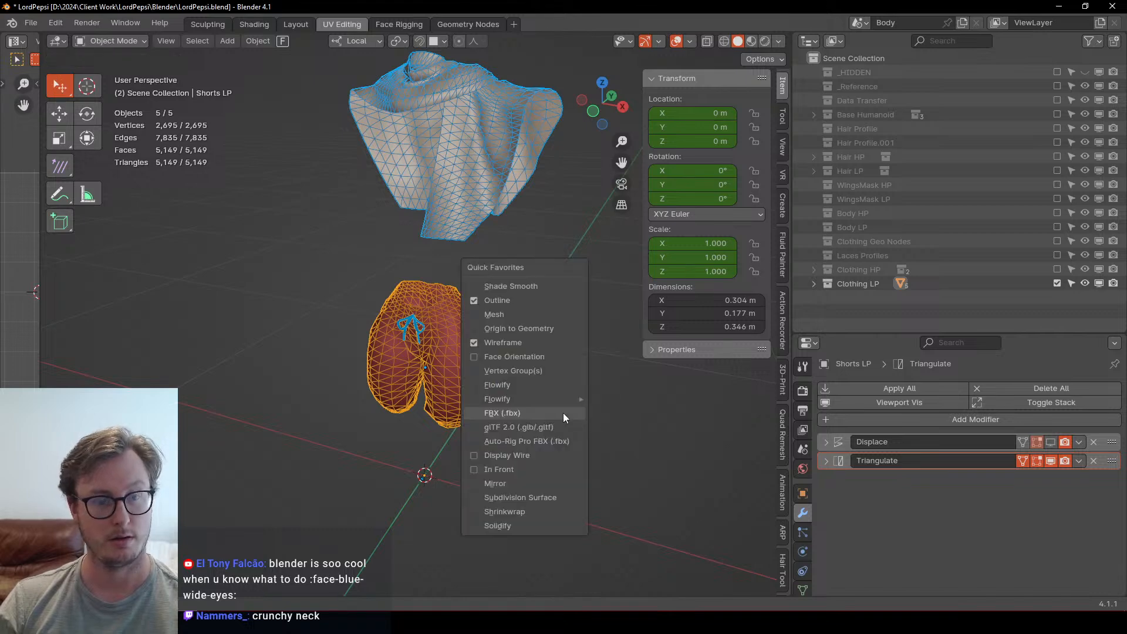
pyautogui.click(565, 407)
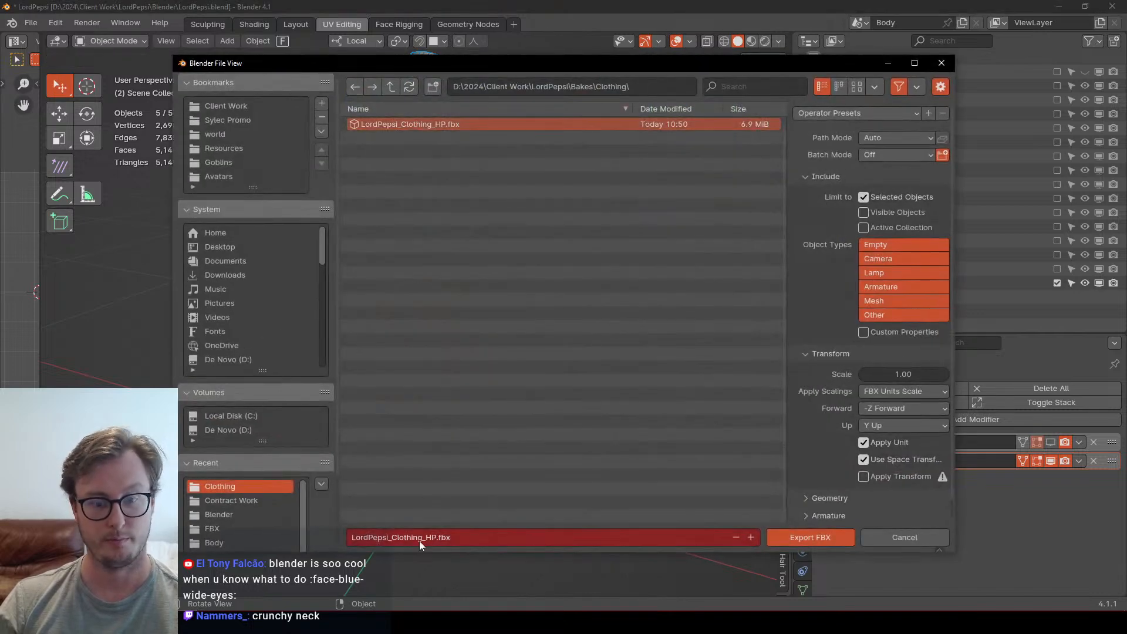
pyautogui.click(435, 536)
pyautogui.click(436, 536)
pyautogui.press('BackSpace')
pyautogui.press('BackSpace')
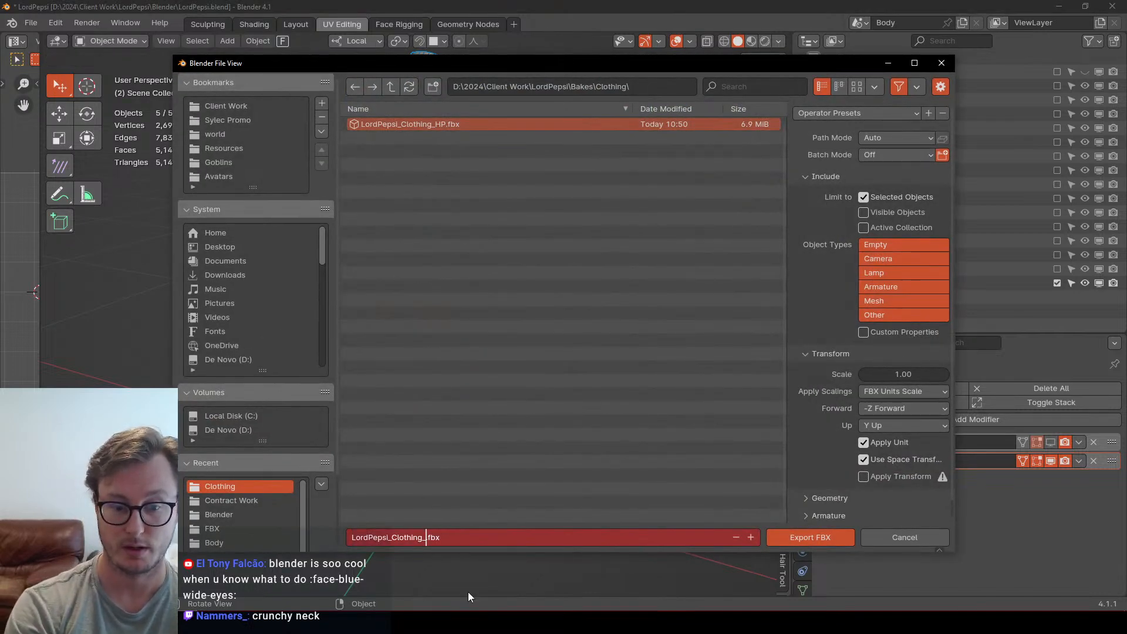
pyautogui.write('Cage')
pyautogui.press('BackSpace')
pyautogui.press('BackSpace')
pyautogui.press('BackSpace')
pyautogui.press('BackSpace')
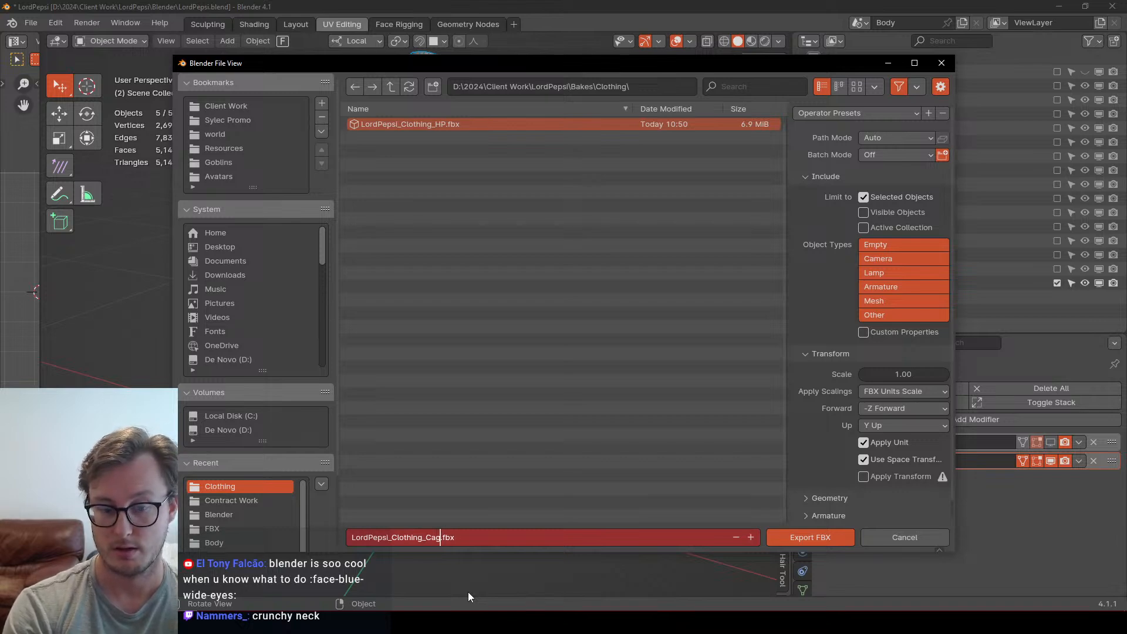
pyautogui.press('BackSpace')
pyautogui.press('Return')
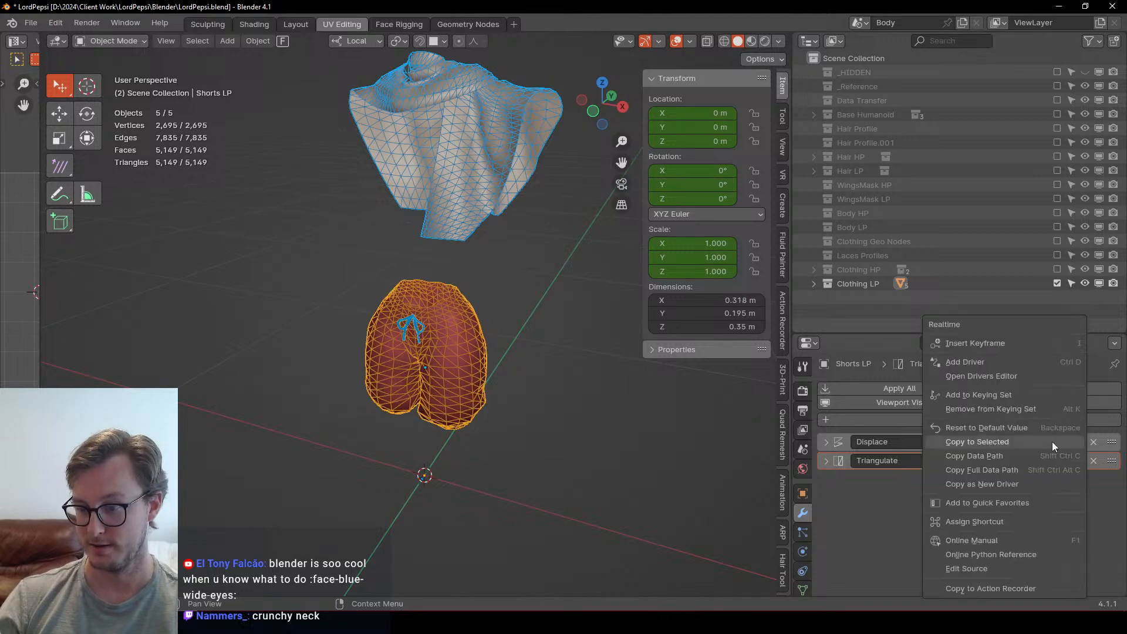
# Step: Turn the Displace modifier's viewport display back on for all selected low-poly pieces and start another FBX export
pyautogui.rightClick(1050, 442)
pyautogui.click(1022, 443)
pyautogui.press('q')
pyautogui.click(428, 354)
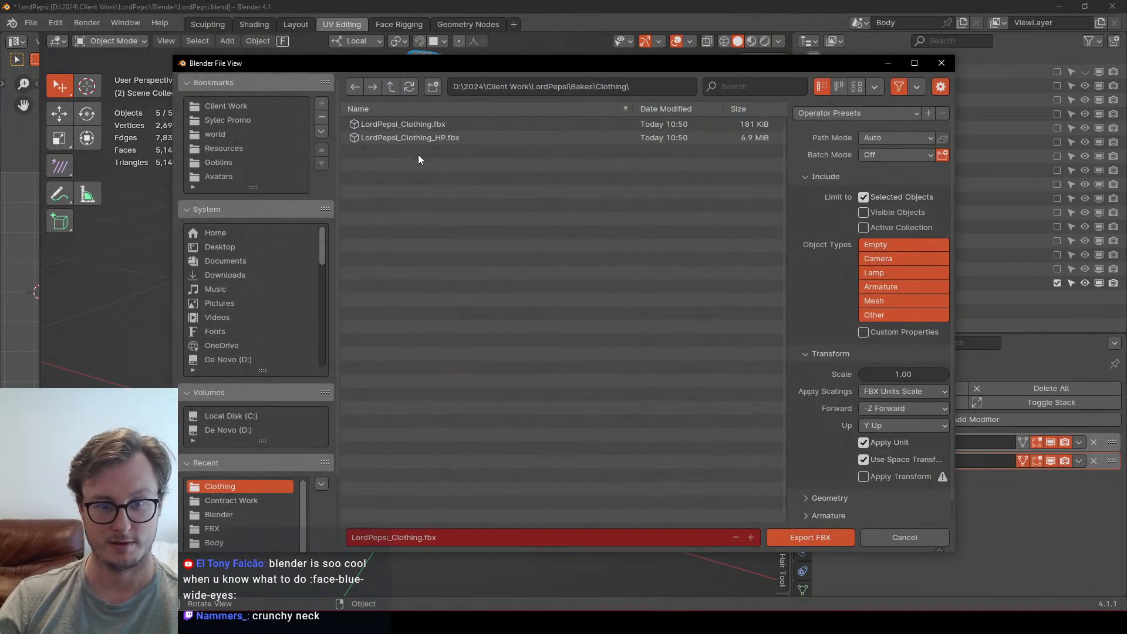
# Step: Export the displaced low-poly clothing as LordPepsi_Clothing_Cage.fbx and save the Blender file
pyautogui.click(423, 537)
pyautogui.write('_C')
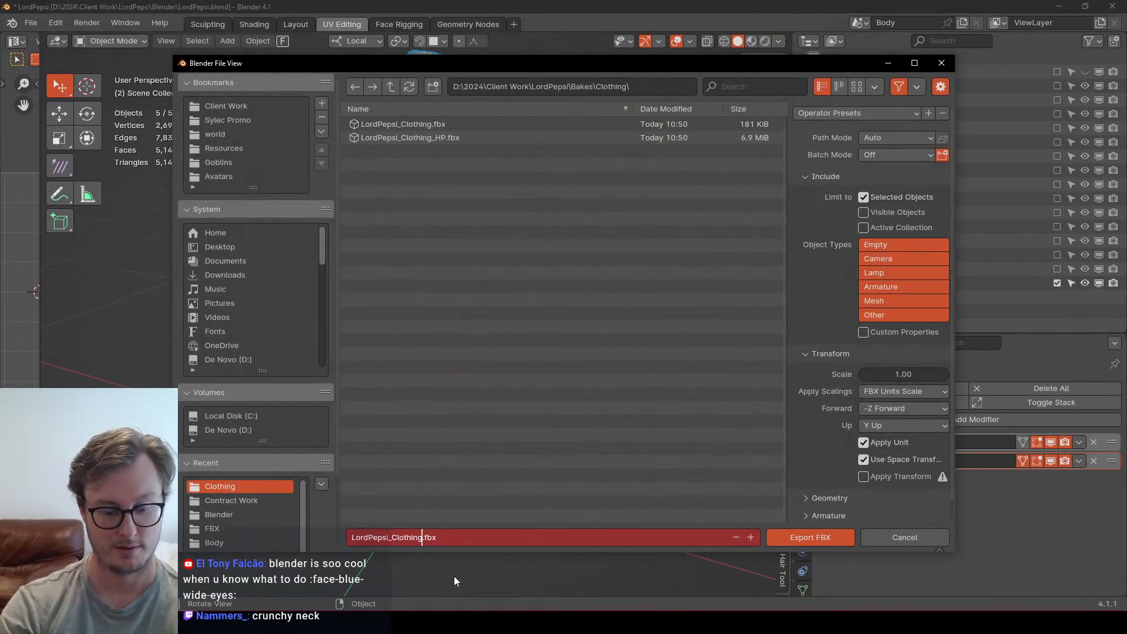
pyautogui.write('ap')
pyautogui.press('Return')
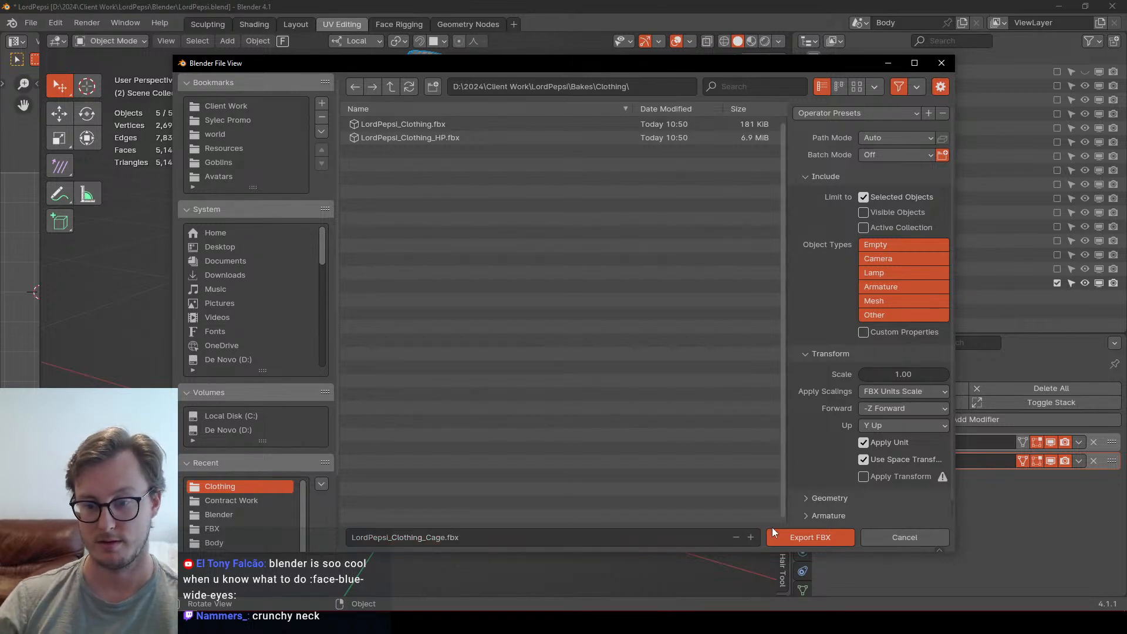
pyautogui.click(809, 537)
pyautogui.hotkey('ctrl', 's')
pyautogui.moveTo(545, 391); pyautogui.dragTo(438, 361, button='middle')
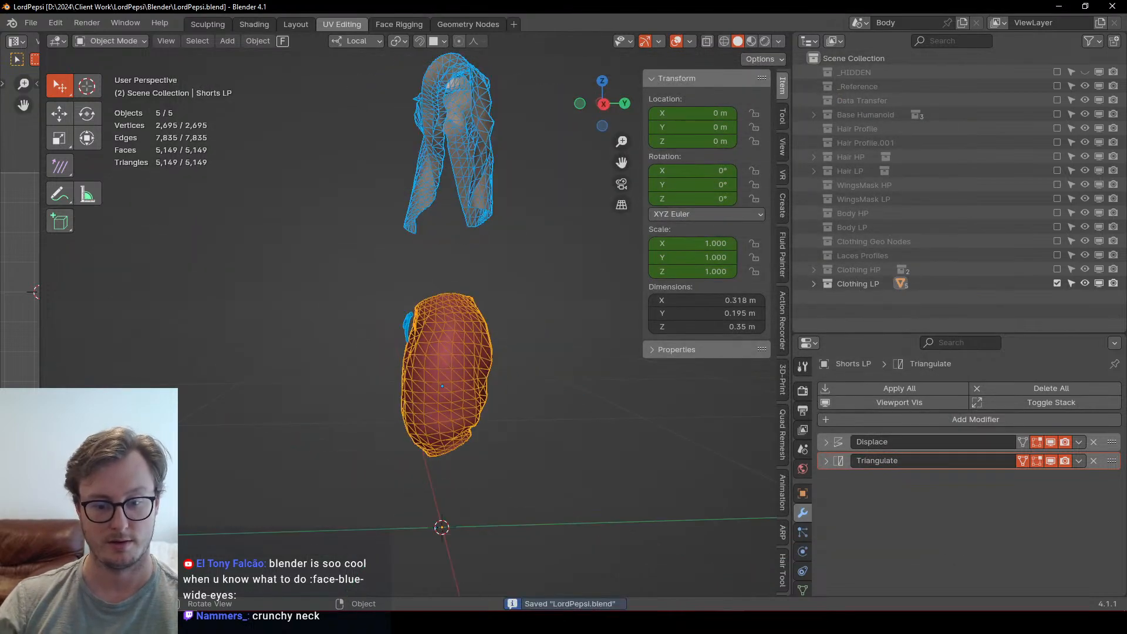
# Step: Launch Adobe Substance 3D Painter
pyautogui.press('super')
pyautogui.write('sub')
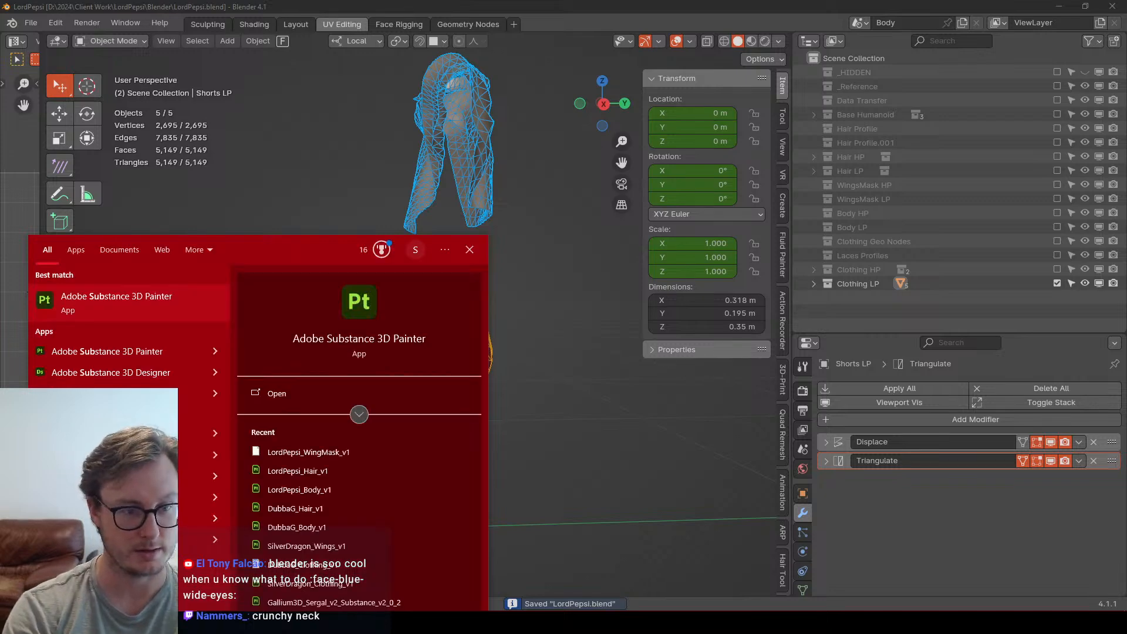
pyautogui.press('Return')
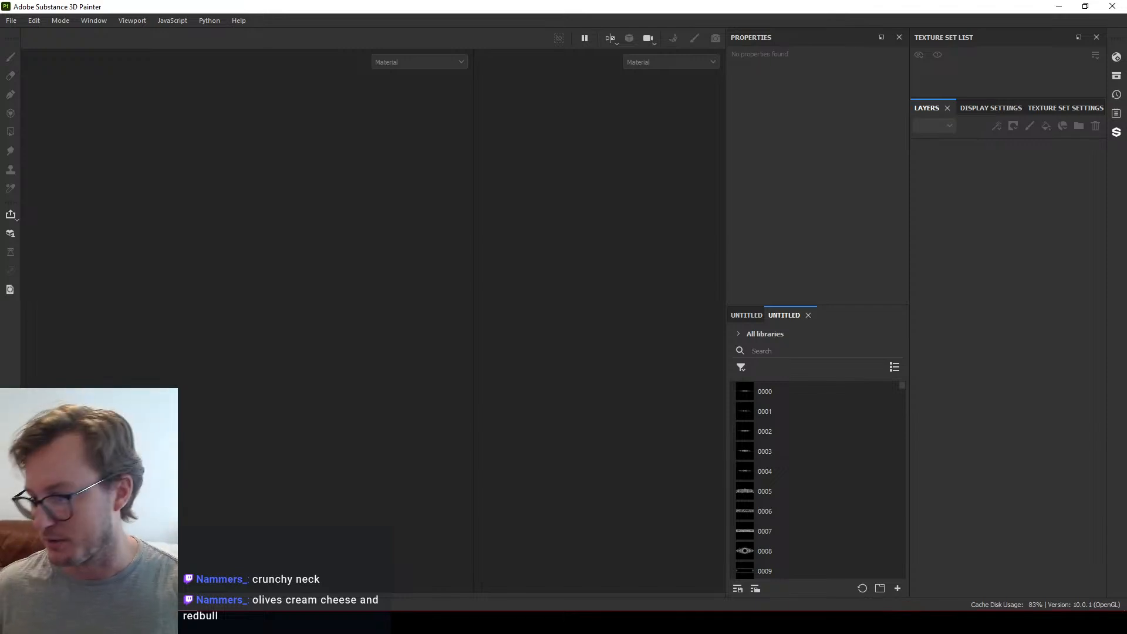
# Step: Create a new project from the LordPepsi_Clothing mesh in Bakes/Clothing, using the PBR - Metallic Roughness Alpha-blend template
pyautogui.click(11, 21)
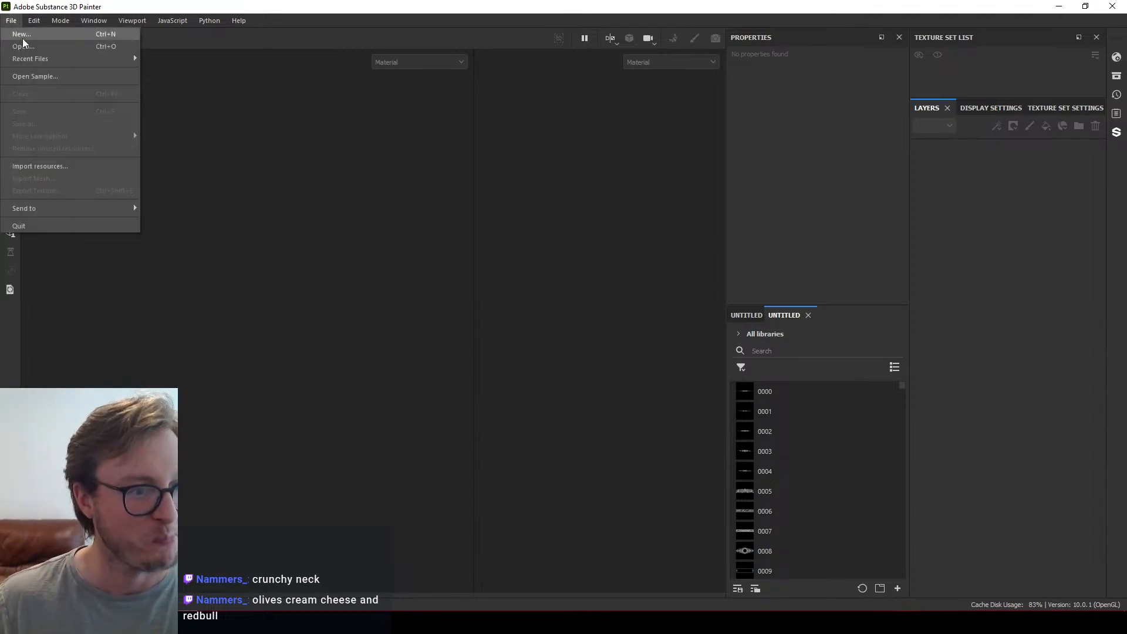
pyautogui.click(22, 39)
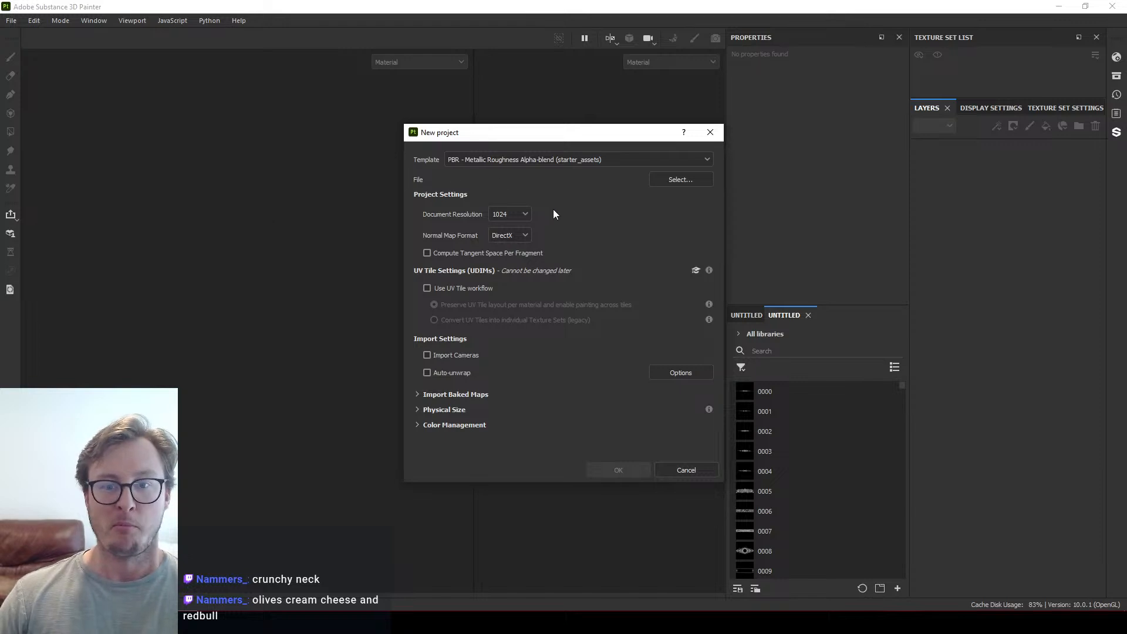
pyautogui.click(653, 182)
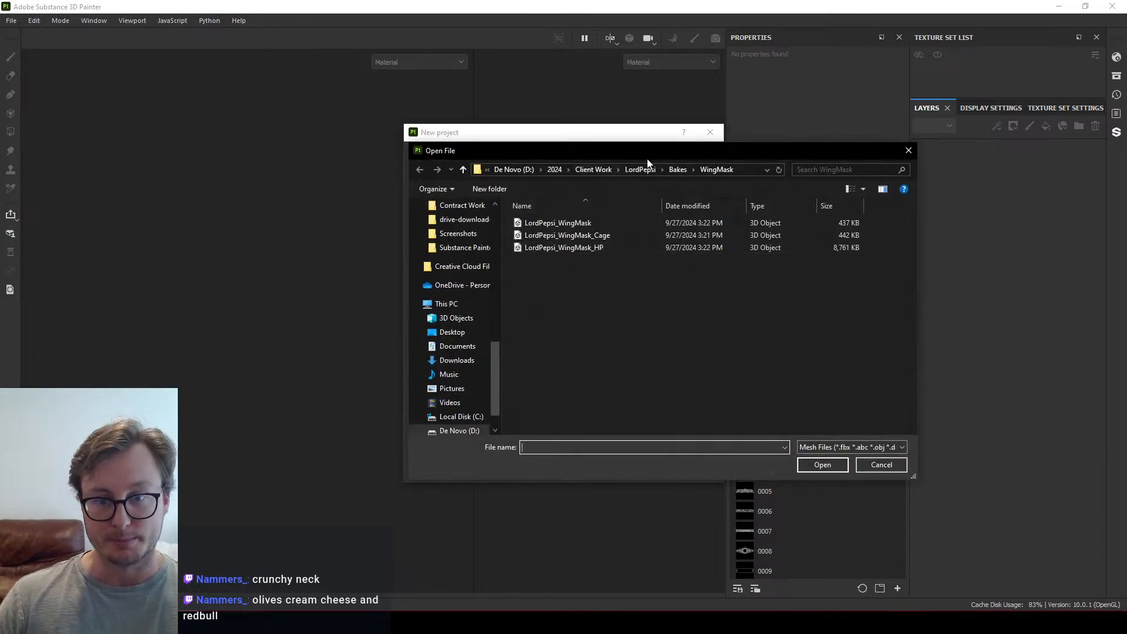
pyautogui.click(677, 169)
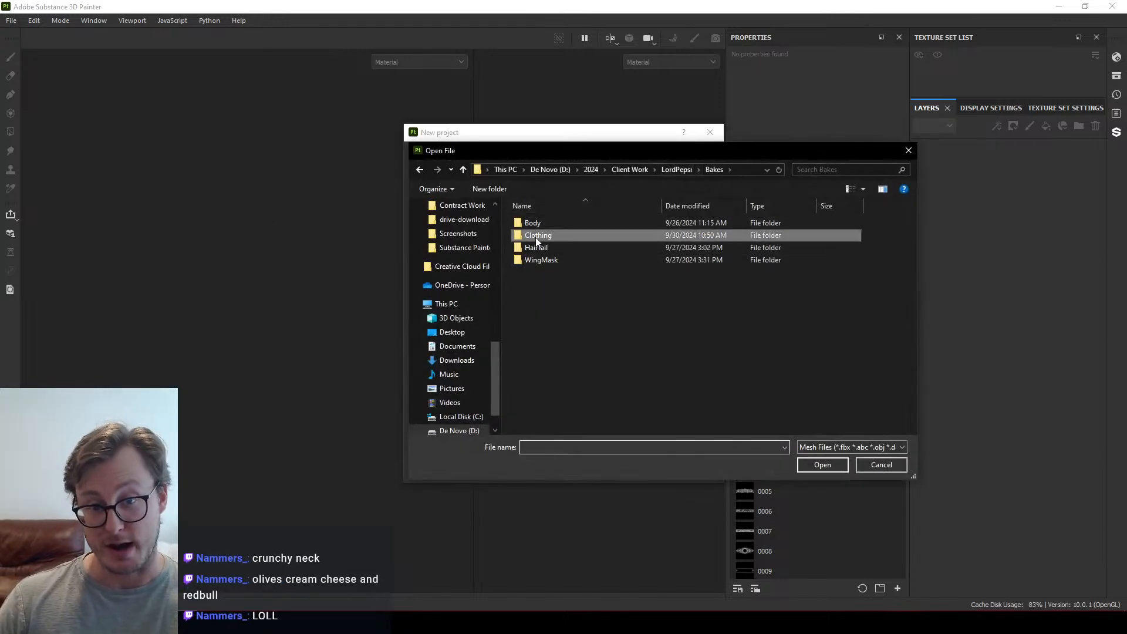
pyautogui.doubleClick(537, 235)
pyautogui.click(596, 224)
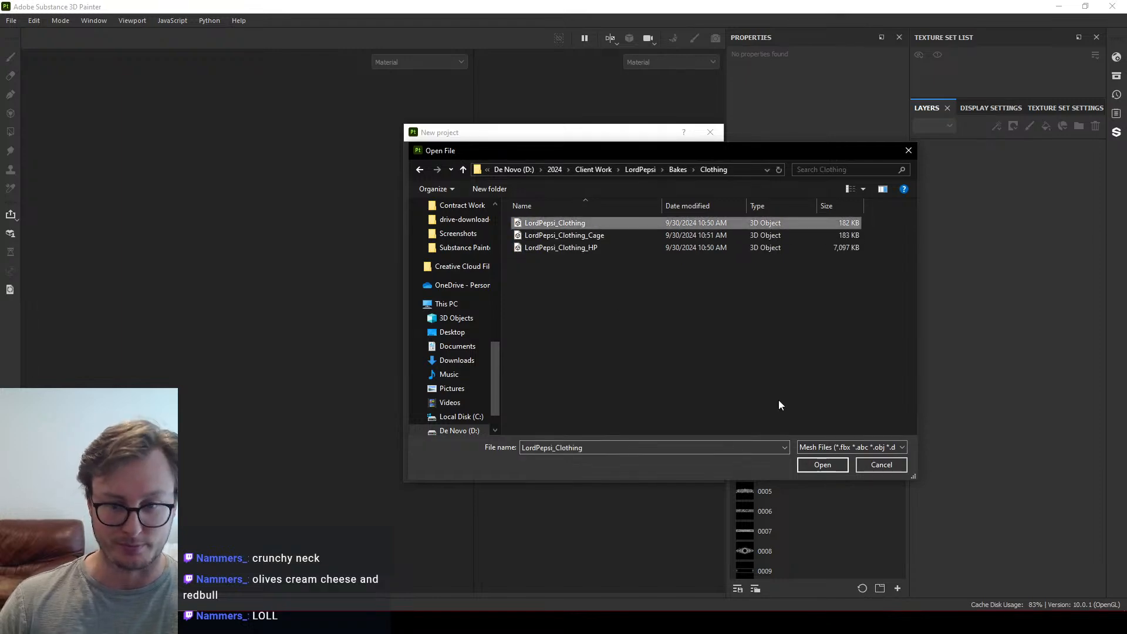
pyautogui.click(841, 464)
pyautogui.click(621, 469)
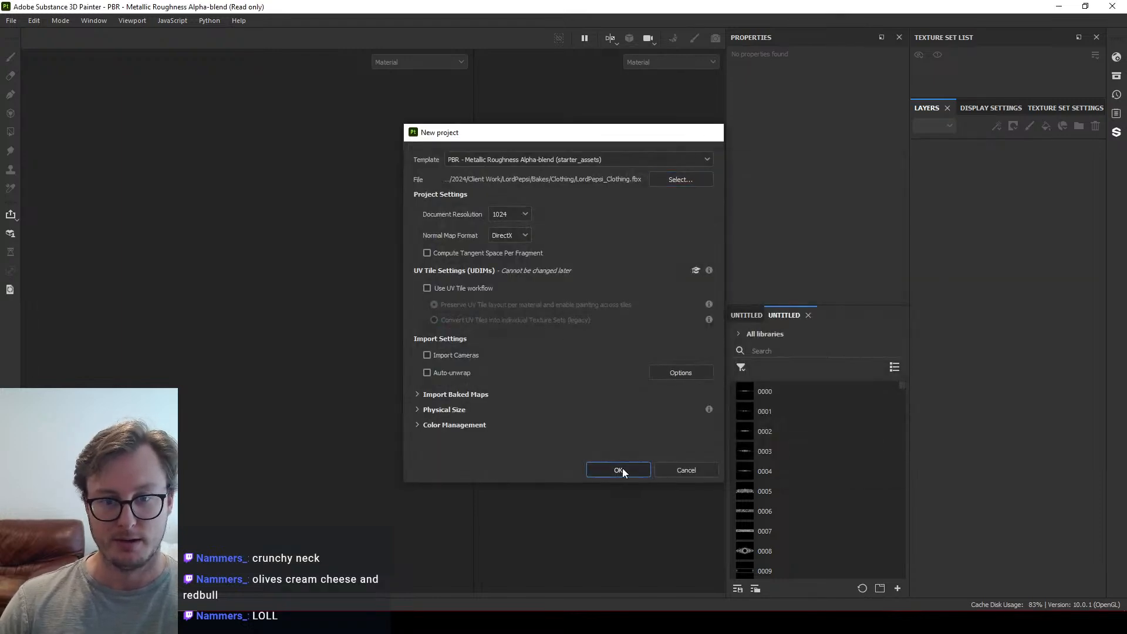
# Step: Save the new project as LordPepsi_Clothing_v1 in the LordPepsi Substance Painter folder
pyautogui.hotkey('ctrl', 's')
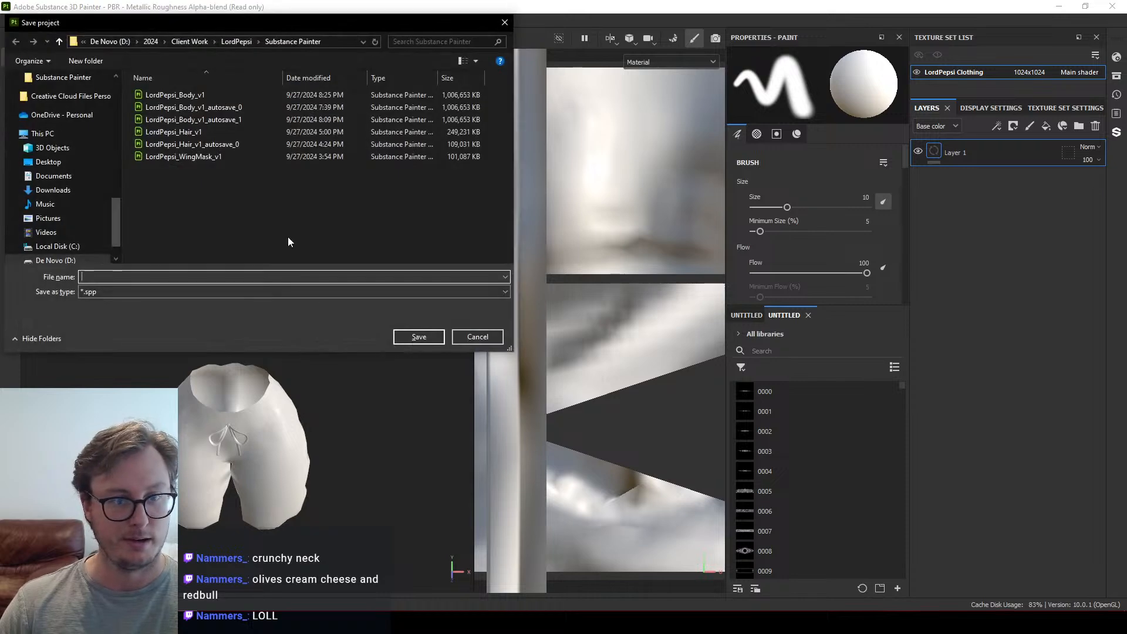
pyautogui.click(170, 95)
pyautogui.click(134, 276)
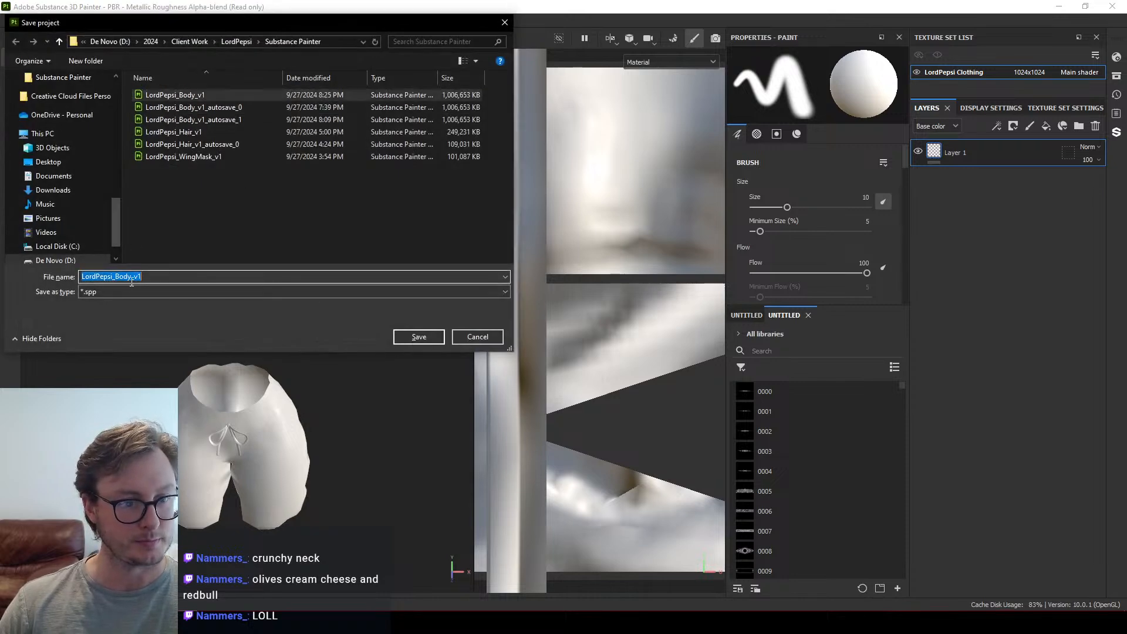
pyautogui.press('BackSpace')
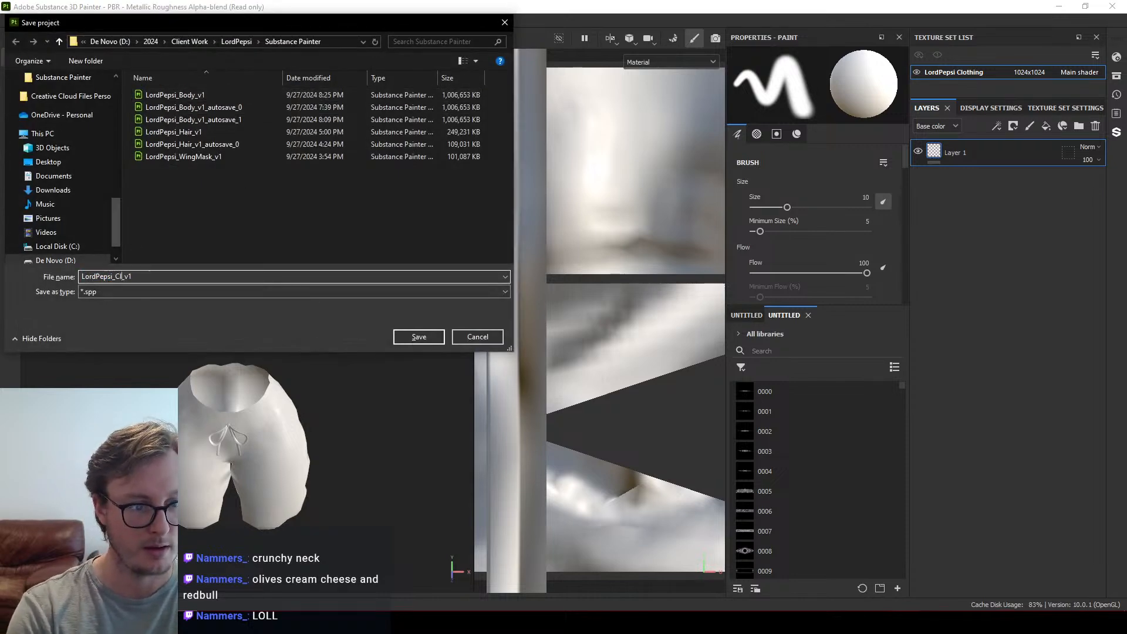
pyautogui.write('Clothing')
pyautogui.press('Return')
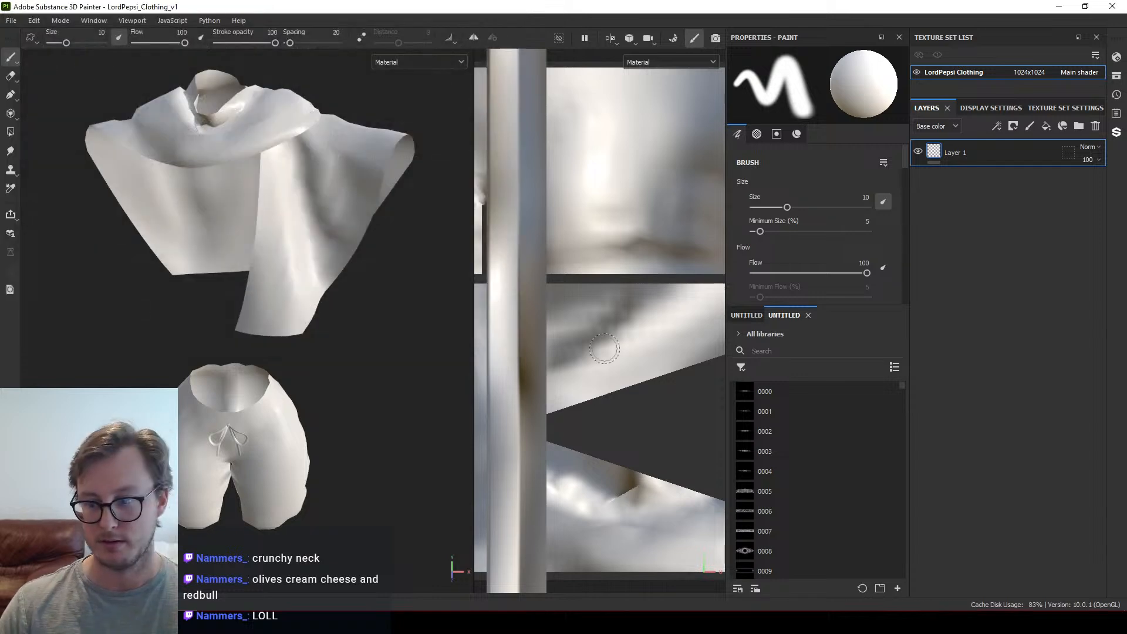
# Step: Enter Bake Mesh Maps mode and load LordPepsi_Clothing_HP from Bakes/Clothing as the high definition mesh
pyautogui.moveTo(465, 382)
pyautogui.keyDown('alt'); pyautogui.mouseDown()
pyautogui.moveTo(234, 276)
pyautogui.moveTo(221, 307)
pyautogui.mouseUp(); pyautogui.keyUp('alt')
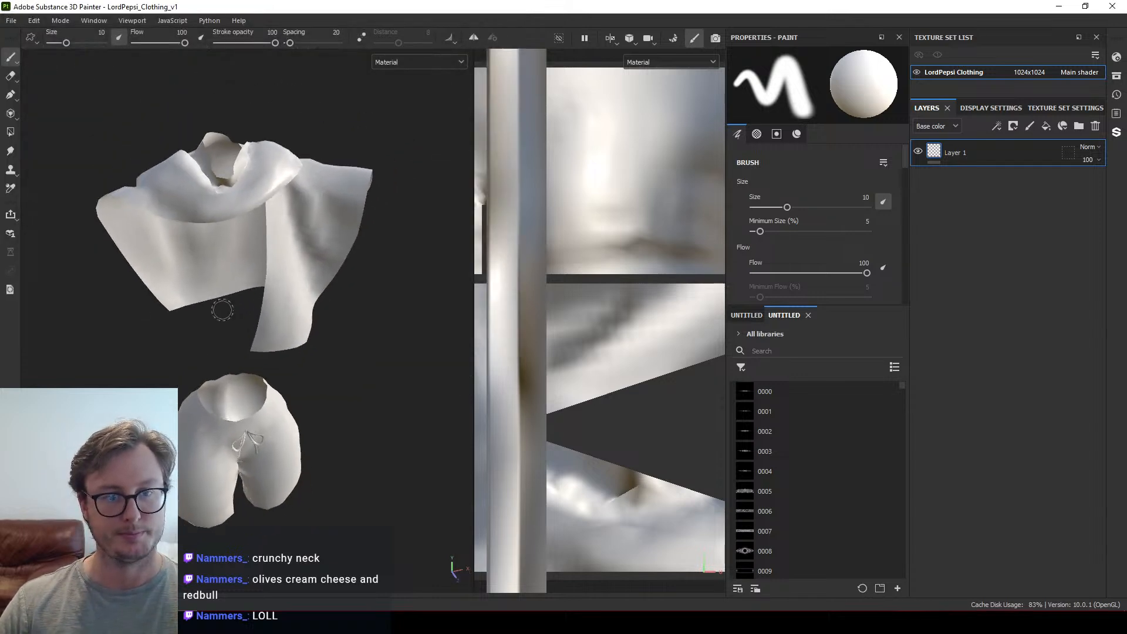
pyautogui.keyDown('alt'); pyautogui.moveTo(215, 354); pyautogui.dragTo(238, 312); pyautogui.keyUp('alt')
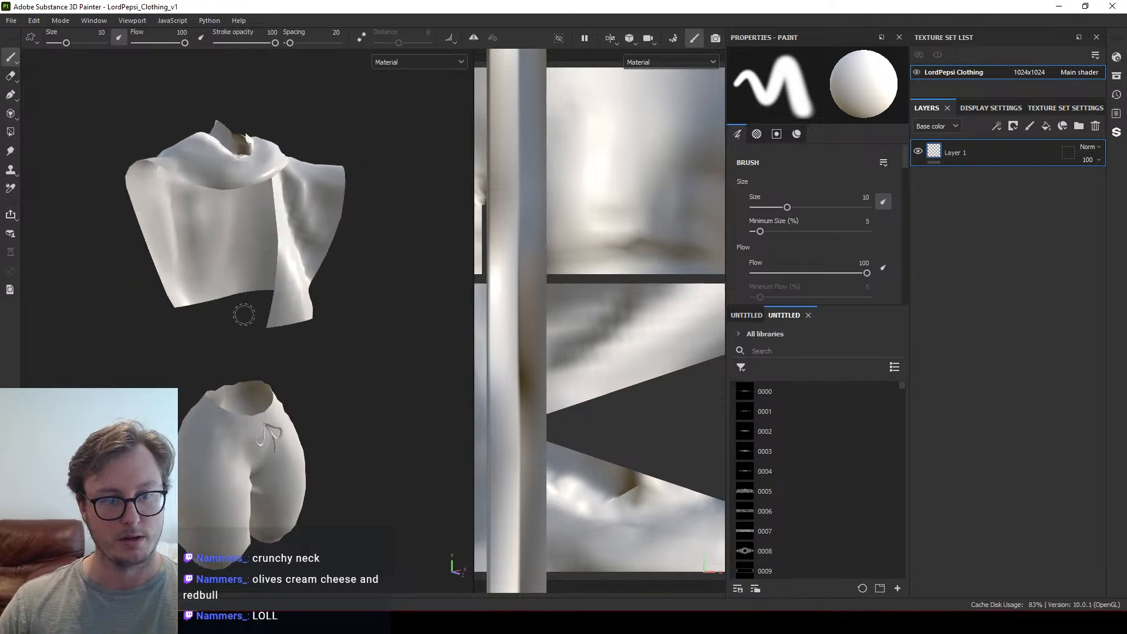
pyautogui.click(60, 20)
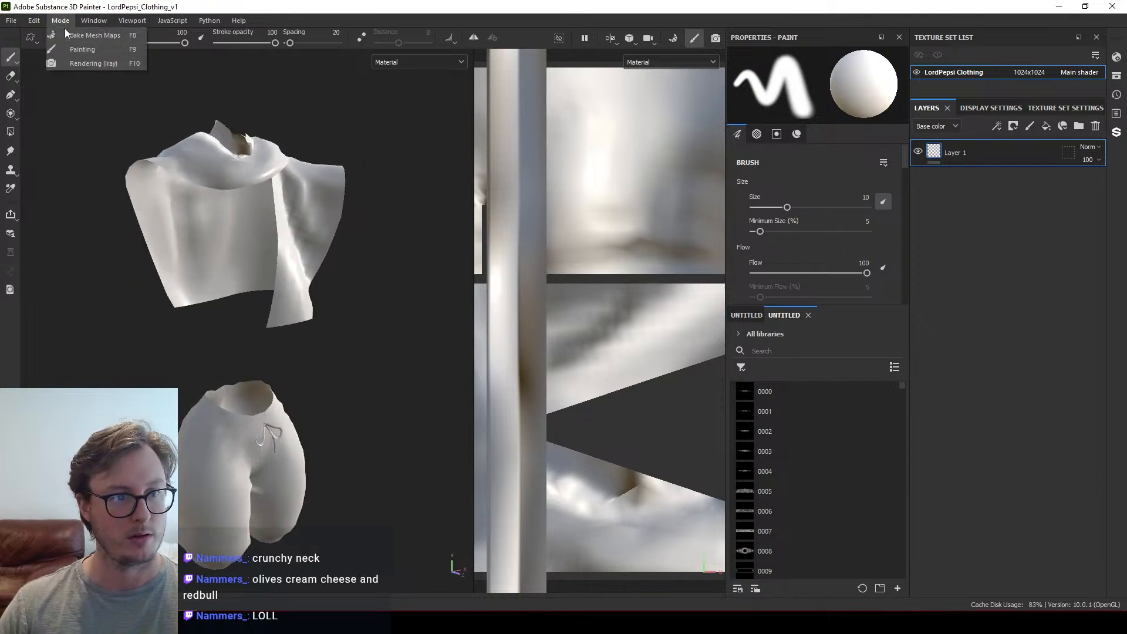
pyautogui.press('Escape')
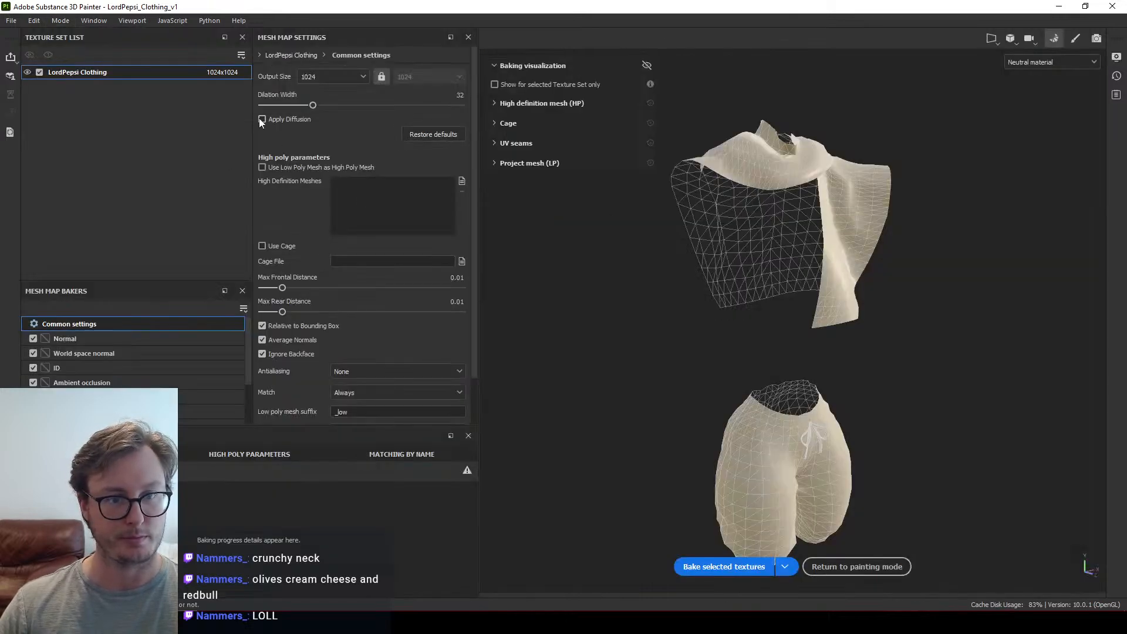
pyautogui.click(461, 182)
pyautogui.click(192, 121)
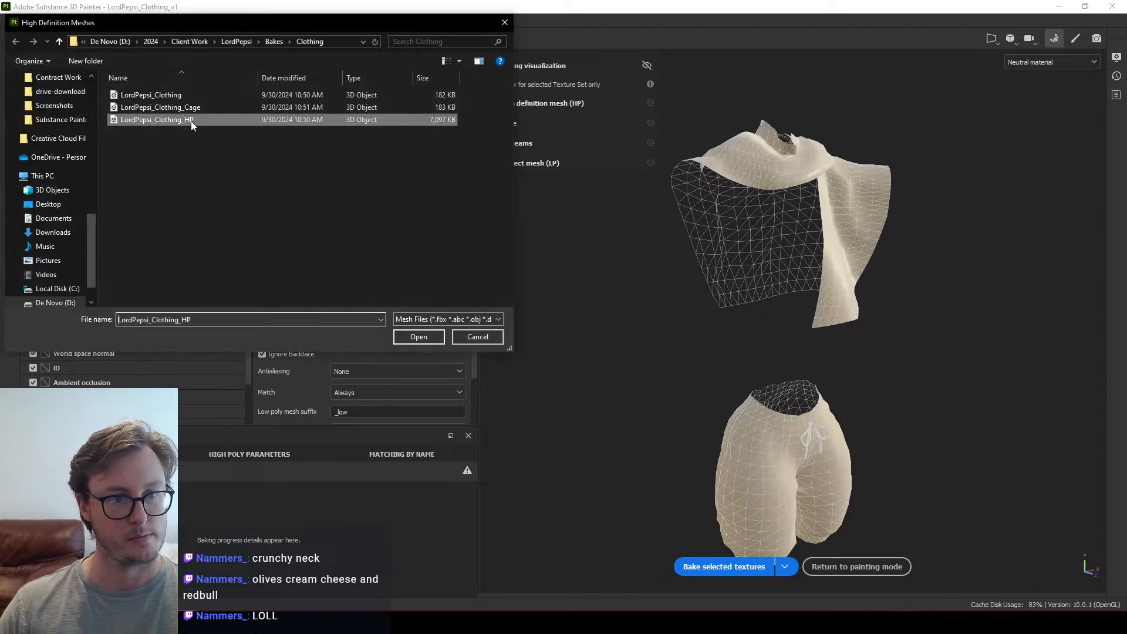
pyautogui.click(423, 340)
# Step: Enable Use Cage, load LordPepsi_Clothing_Cage as the cage file and check how it encloses the clothing
pyautogui.click(262, 246)
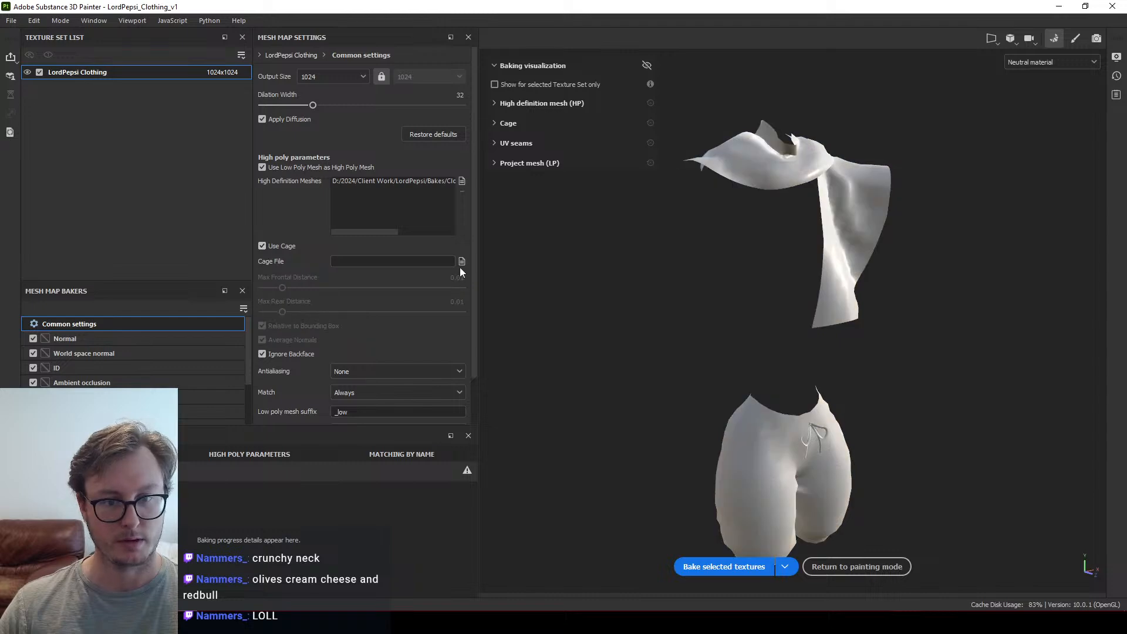
pyautogui.click(461, 261)
pyautogui.click(159, 106)
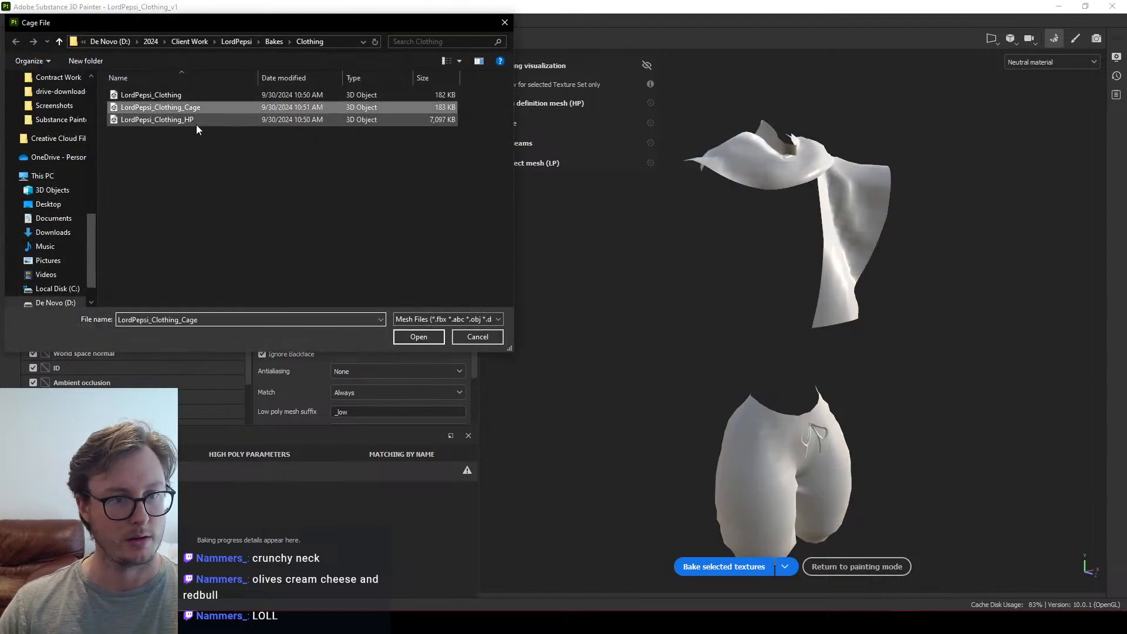
pyautogui.click(429, 342)
pyautogui.keyDown('alt'); pyautogui.moveTo(777, 352); pyautogui.dragTo(470, 343); pyautogui.keyUp('alt')
pyautogui.keyDown('alt'); pyautogui.moveTo(643, 350); pyautogui.dragTo(707, 331, button='middle'); pyautogui.keyUp('alt')
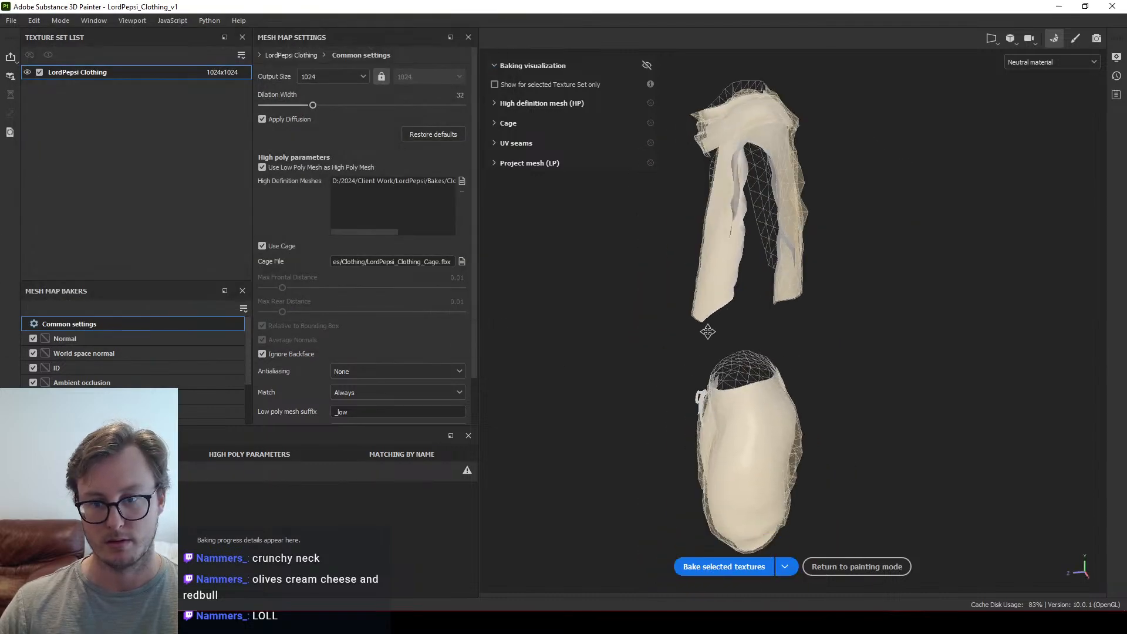
pyautogui.moveTo(707, 332)
pyautogui.keyDown('alt'); pyautogui.mouseDown()
pyautogui.moveTo(822, 334)
pyautogui.moveTo(695, 346)
pyautogui.moveTo(700, 326)
pyautogui.mouseUp(); pyautogui.keyUp('alt')
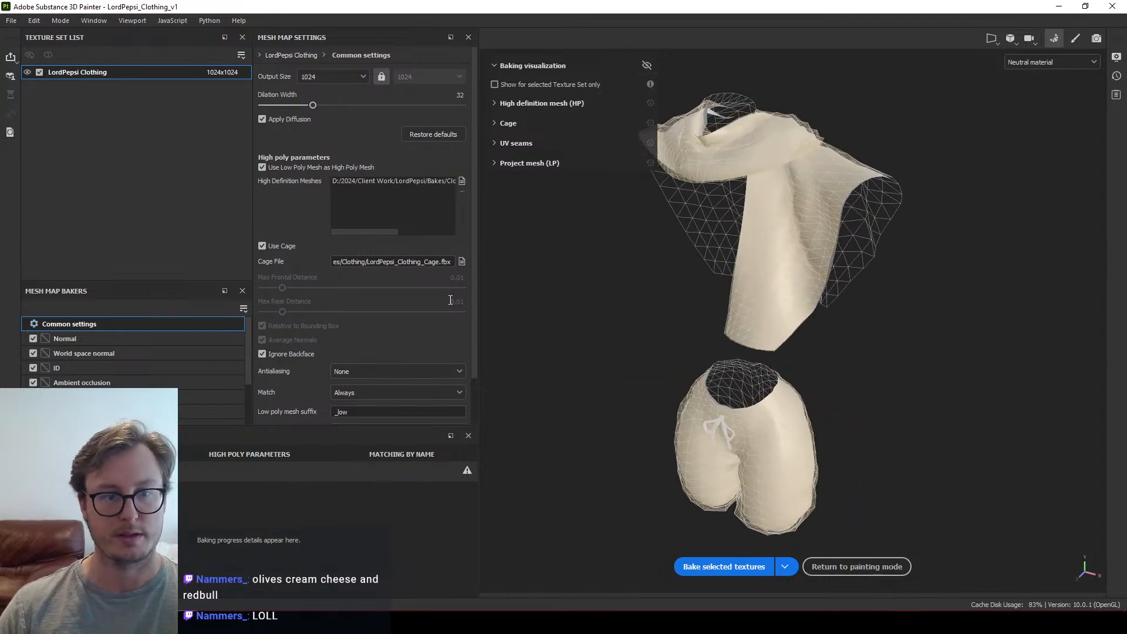
# Step: Set the bake output size to 4096, start baking the selected textures and cancel the bake
pyautogui.click(348, 75)
pyautogui.click(335, 176)
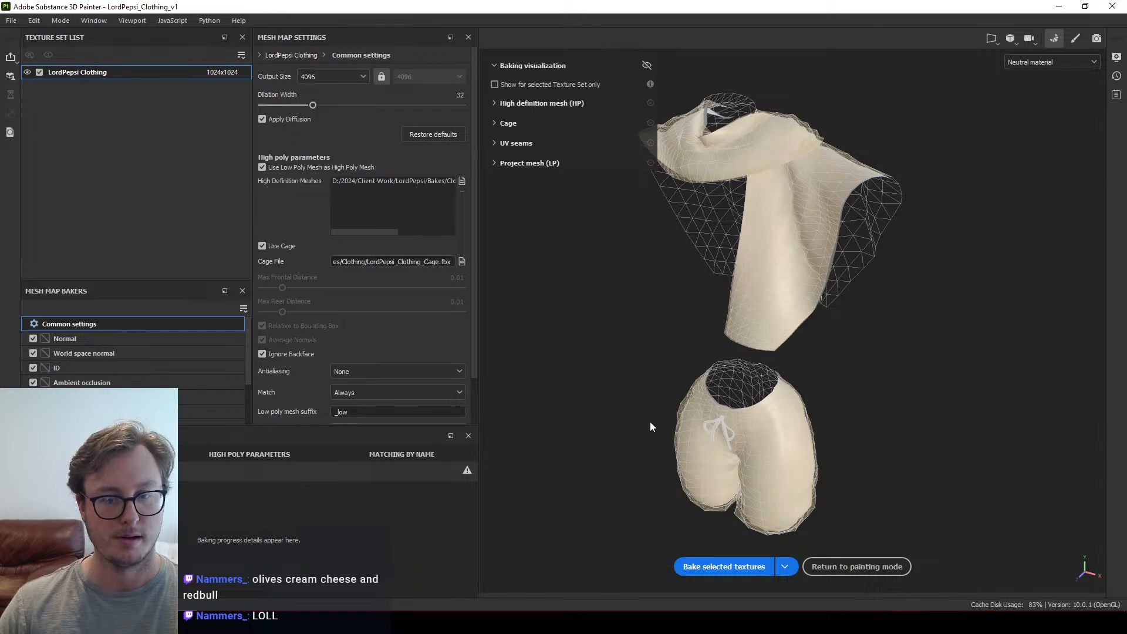
pyautogui.click(699, 567)
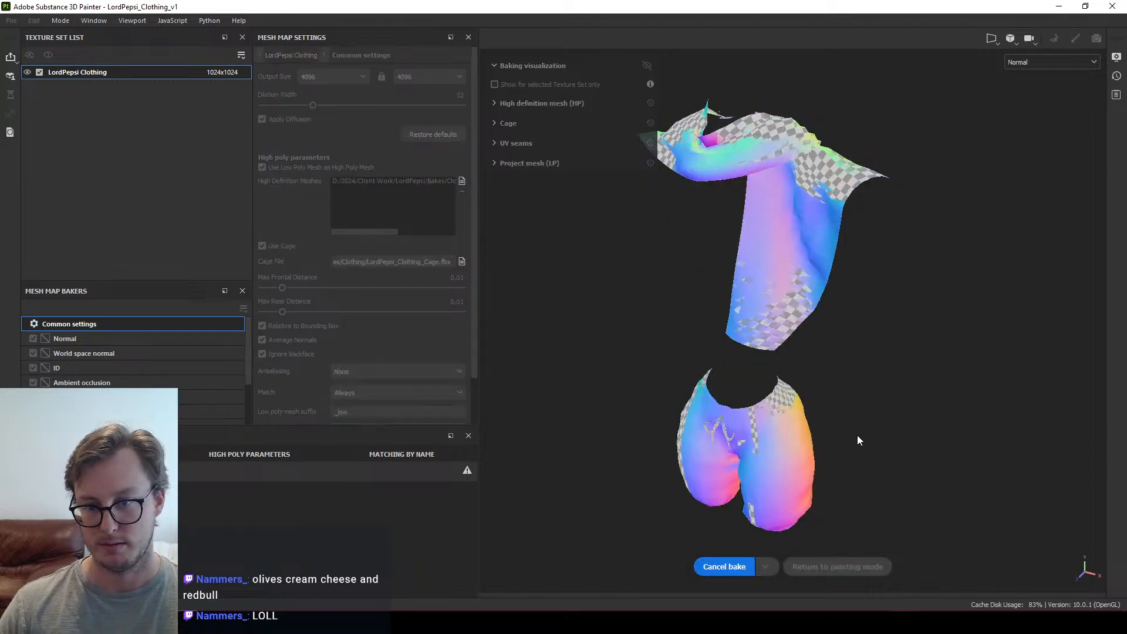
pyautogui.click(724, 566)
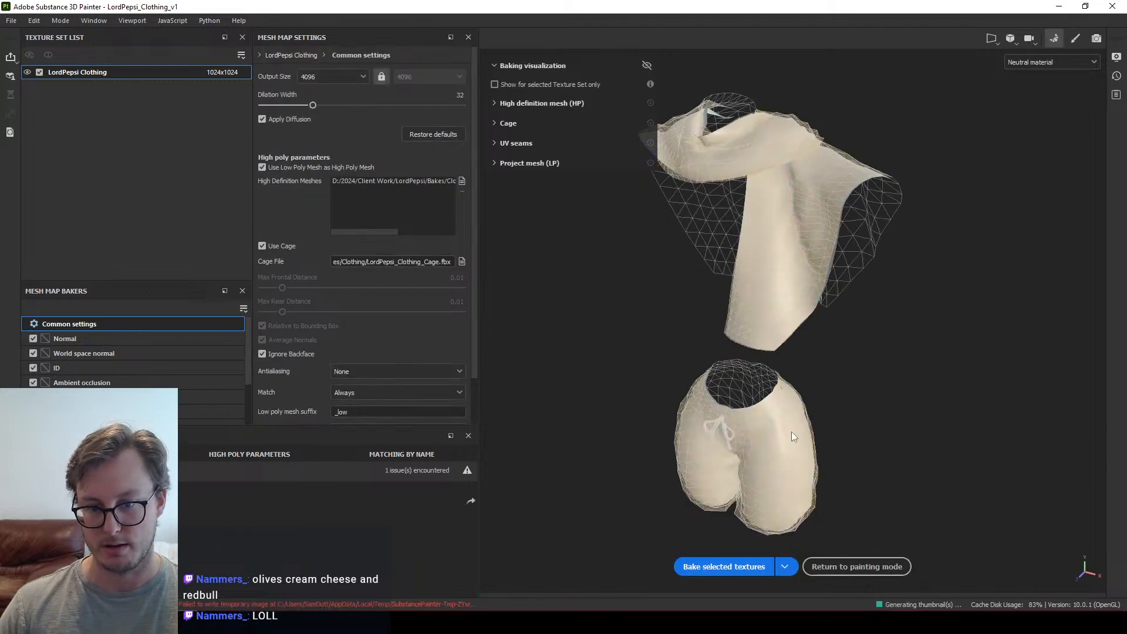
# Step: Replace the high definition mesh entry by loading LordPepsi_Clothing_HP again
pyautogui.click(462, 182)
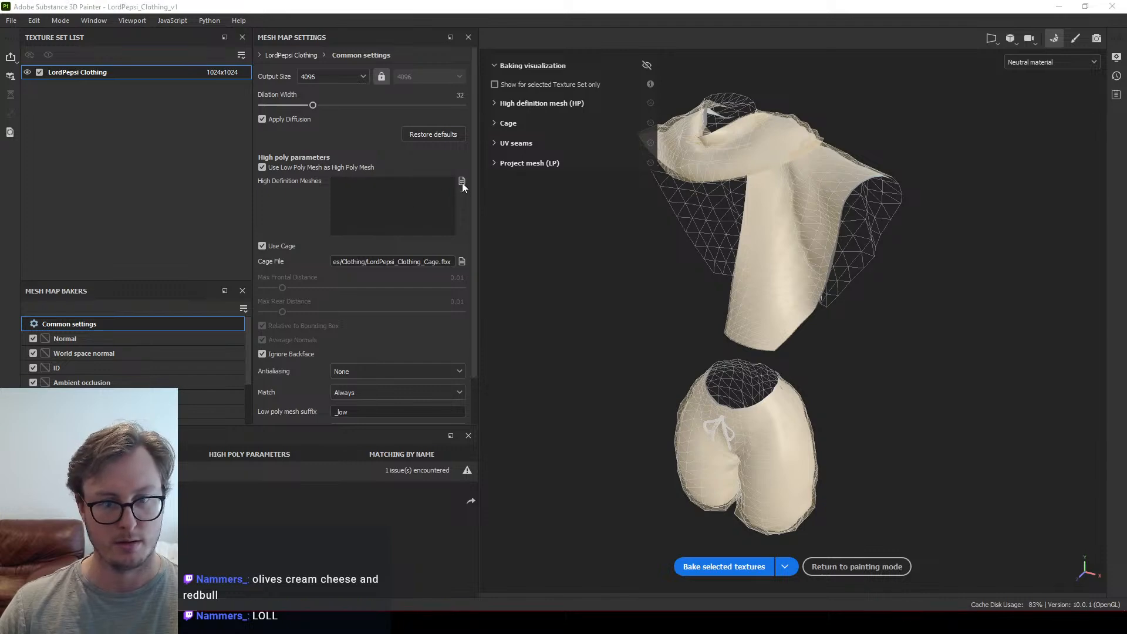
pyautogui.click(176, 119)
pyautogui.click(418, 336)
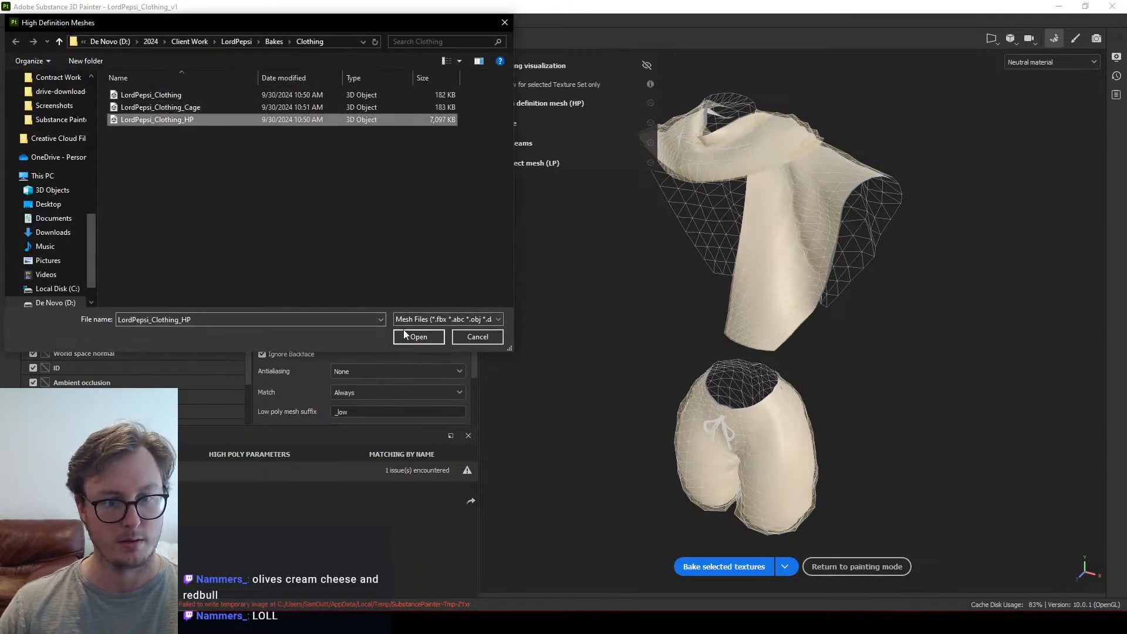
pyautogui.keyDown('alt'); pyautogui.moveTo(769, 330); pyautogui.dragTo(742, 320); pyautogui.keyUp('alt')
# Step: Switch to Blender, exclude the Clothing LP collection, include Clothing HP and select all of its objects
pyautogui.hotkey('alt', 'Tab')
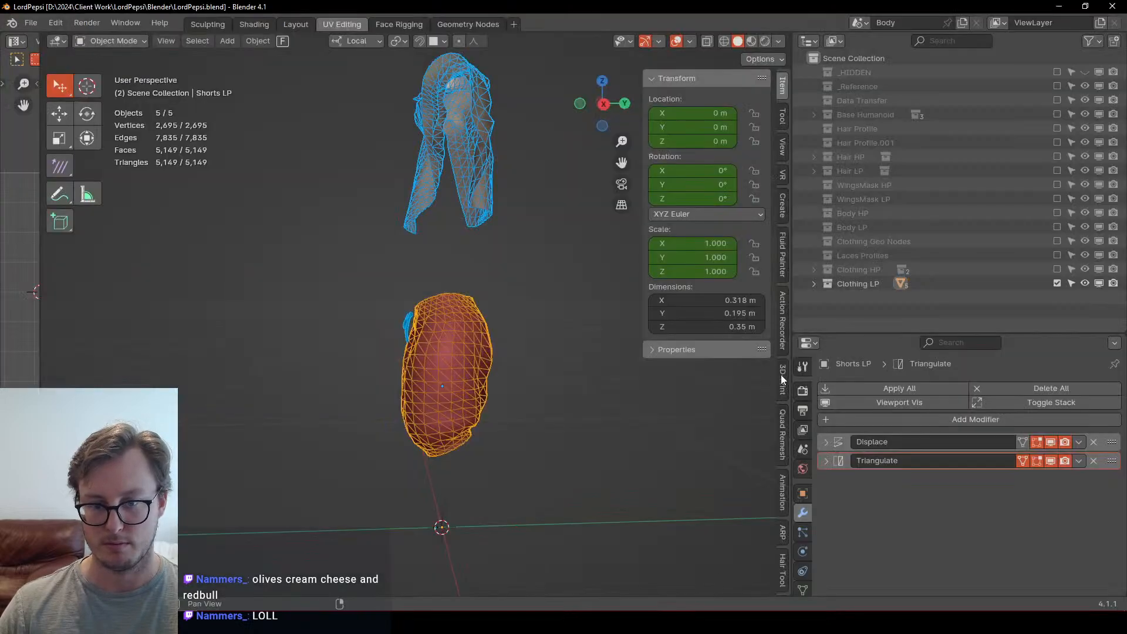
pyautogui.click(1056, 283)
pyautogui.click(1057, 269)
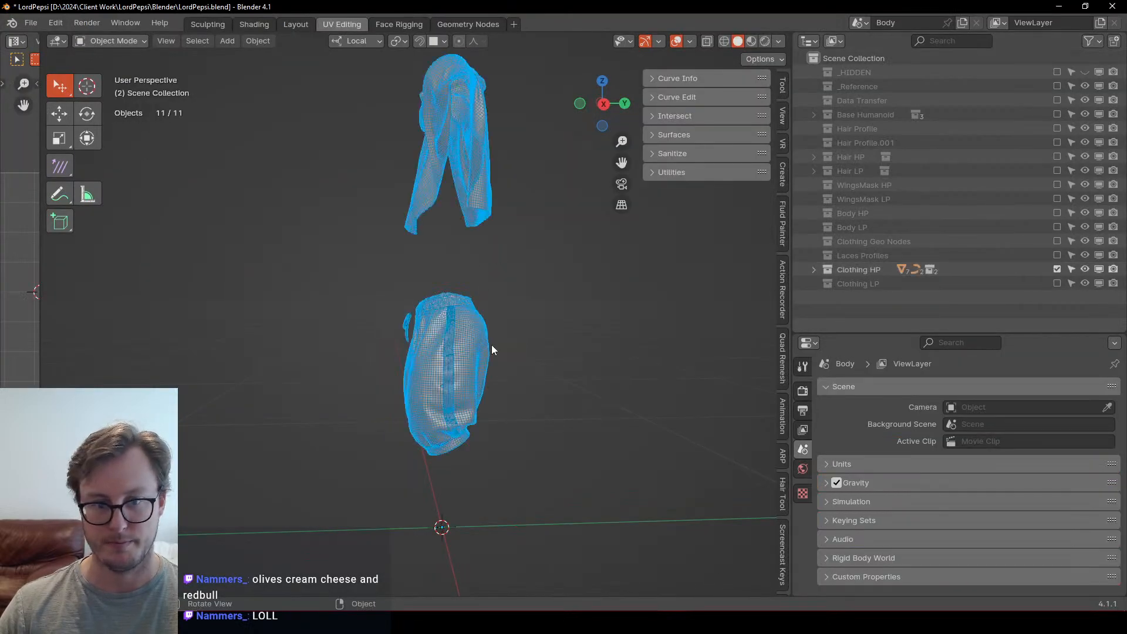
pyautogui.press('a')
pyautogui.press('q')
pyautogui.press('Escape')
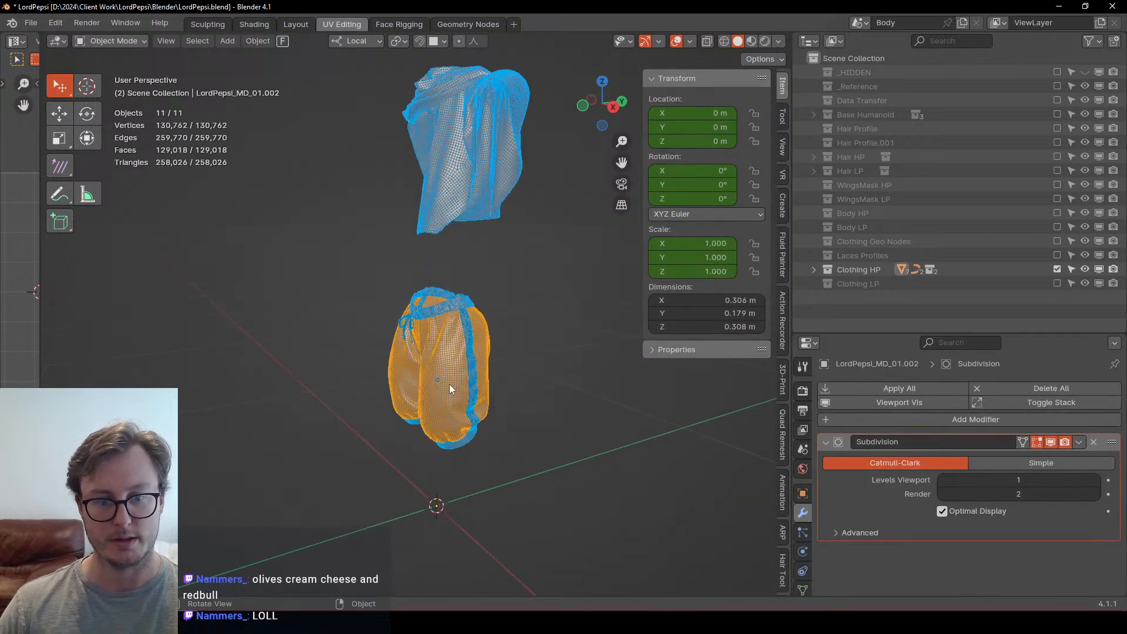
# Step: Set the Subdivision modifier's viewport level to 2 on the high-poly shorts' main body
pyautogui.click(449, 384)
pyautogui.press('KP_Decimal')
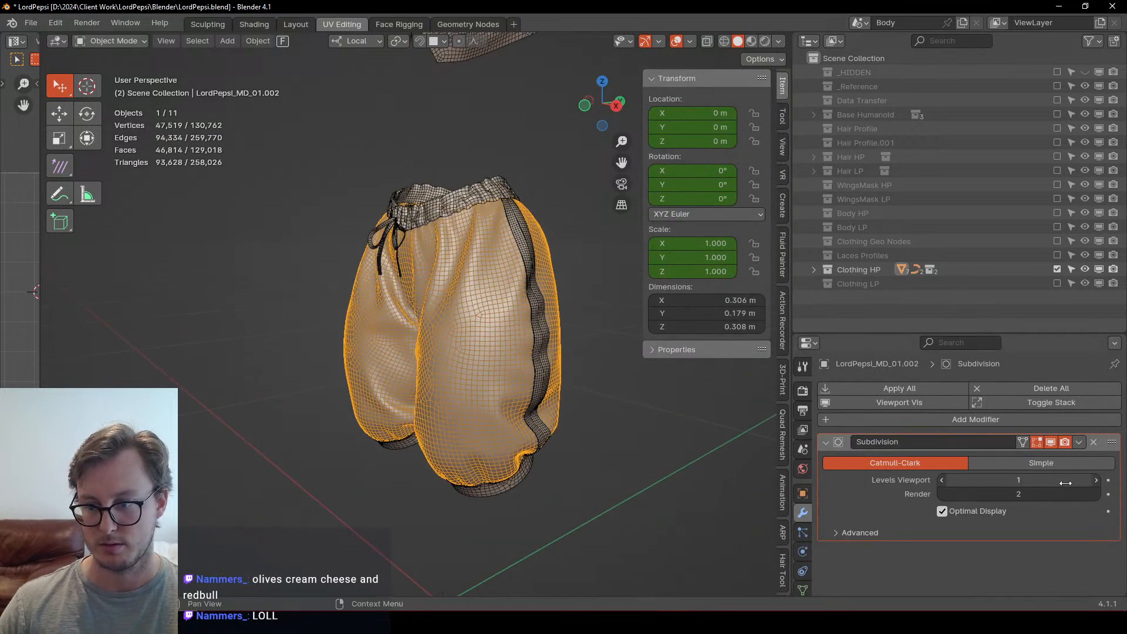
pyautogui.click(1094, 482)
pyautogui.moveTo(507, 413); pyautogui.dragTo(534, 398, button='middle')
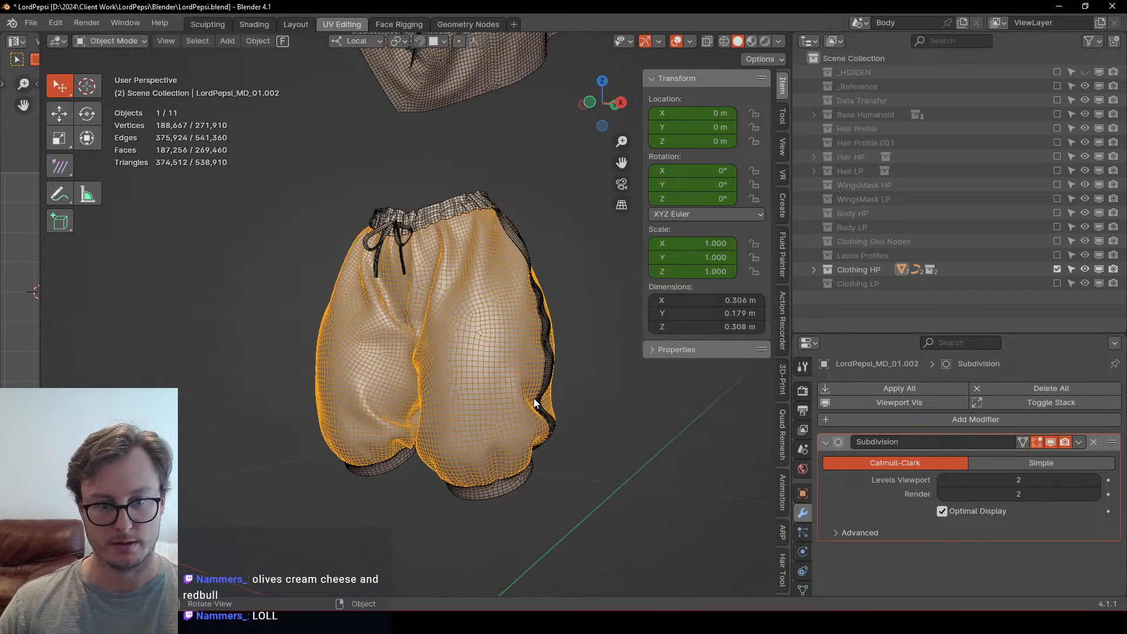
pyautogui.keyDown('shift'); pyautogui.moveTo(406, 255); pyautogui.dragTo(398, 339, button='middle'); pyautogui.keyUp('shift')
# Step: Add a Subdivision modifier to Cape HP and set its viewport level to 3
pyautogui.click(484, 122)
pyautogui.keyDown('shift'); pyautogui.moveTo(484, 122); pyautogui.dragTo(491, 361, button='middle'); pyautogui.keyUp('shift')
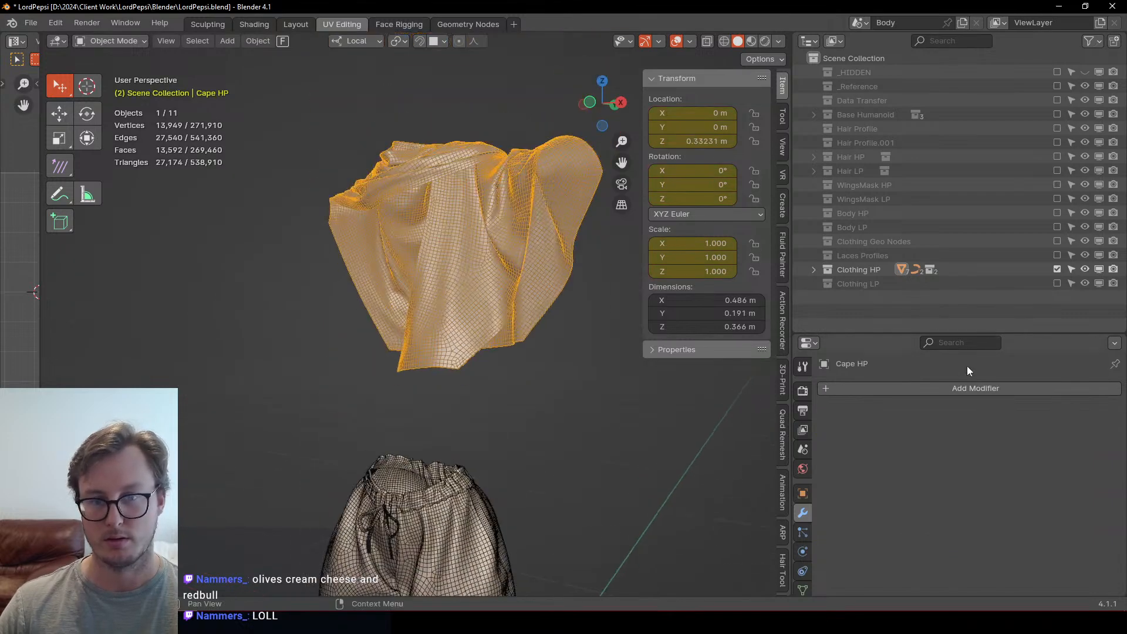
pyautogui.click(960, 385)
pyautogui.press('q')
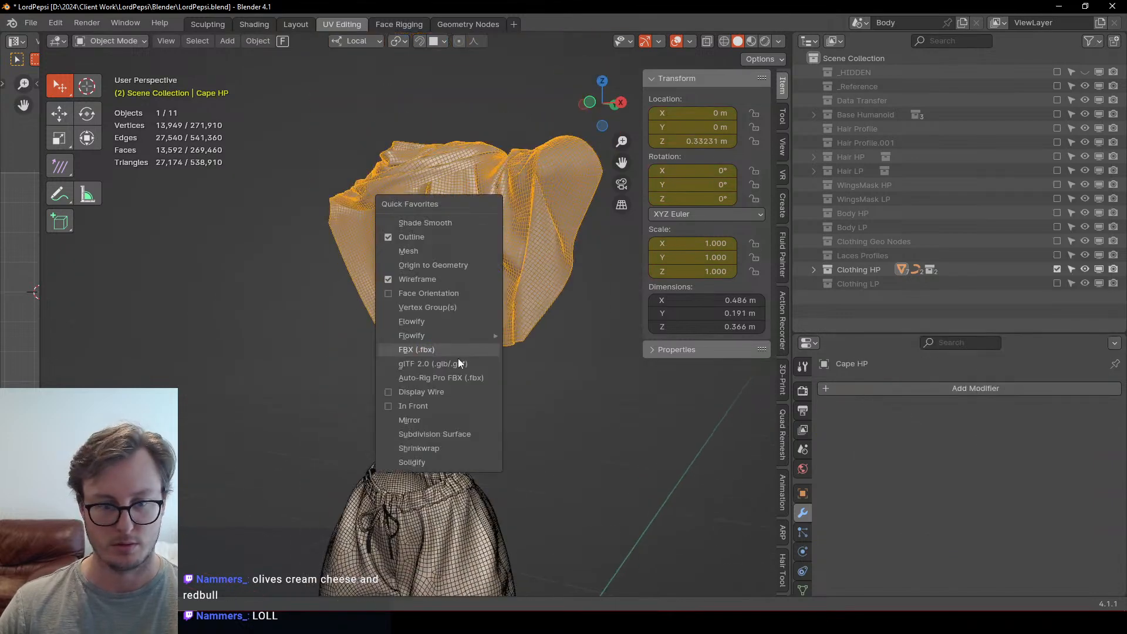
pyautogui.click(426, 433)
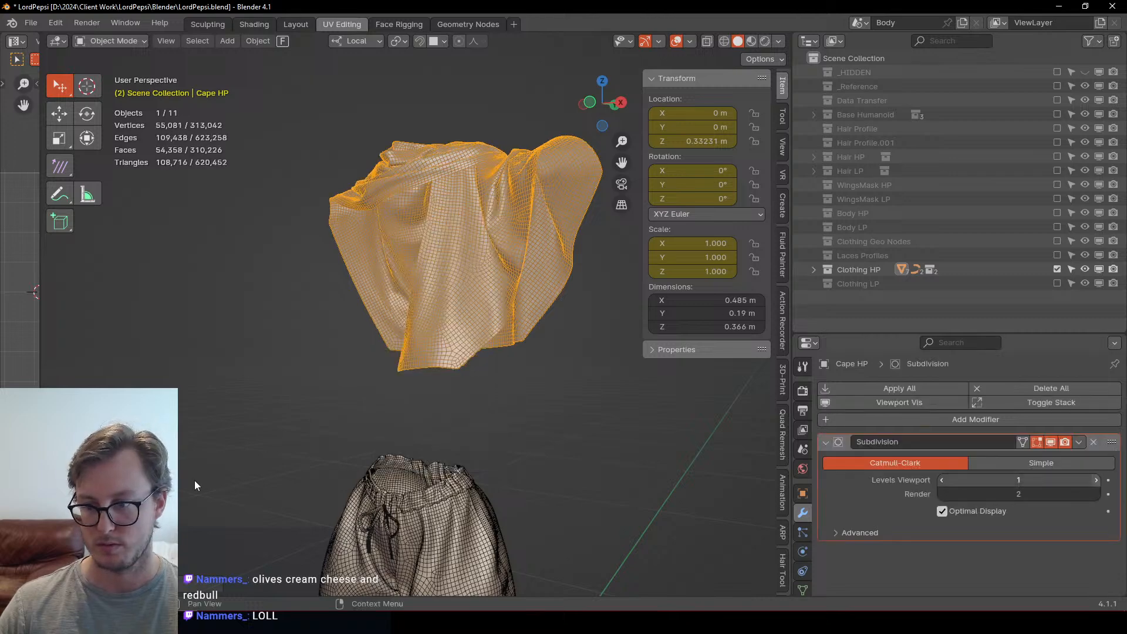
pyautogui.hotkey('ctrl', '2')
pyautogui.click(196, 484)
pyautogui.click(1098, 481)
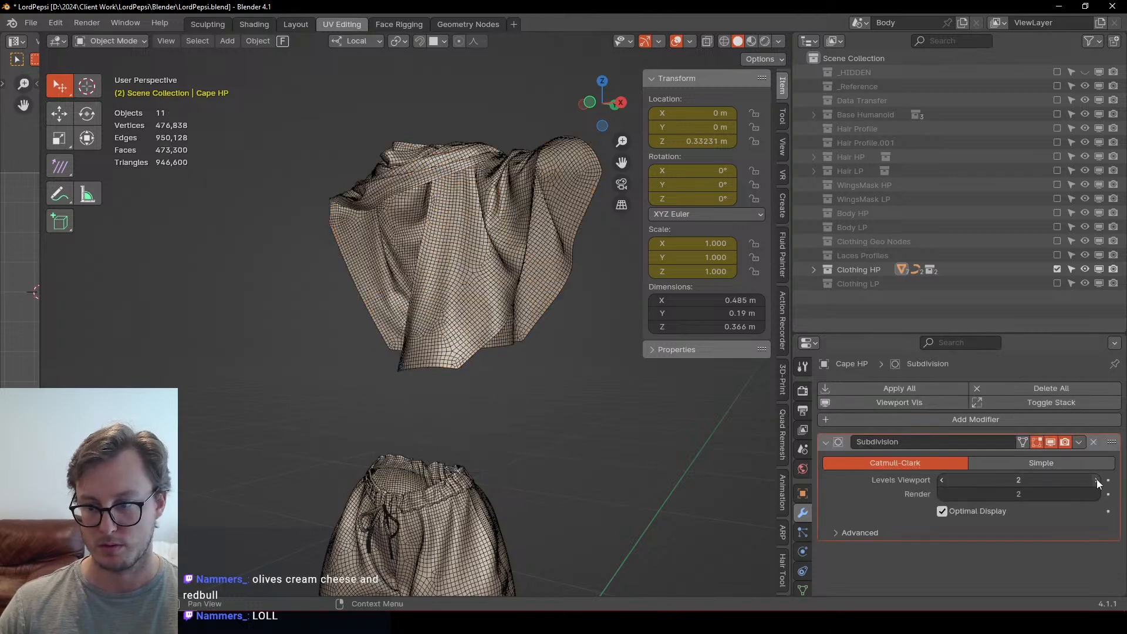
# Step: Turn off the wireframe overlay and inspect the smooth high-poly cape and shorts
pyautogui.moveTo(286, 311); pyautogui.dragTo(362, 355, button='middle')
pyautogui.press('z')
pyautogui.click(525, 359)
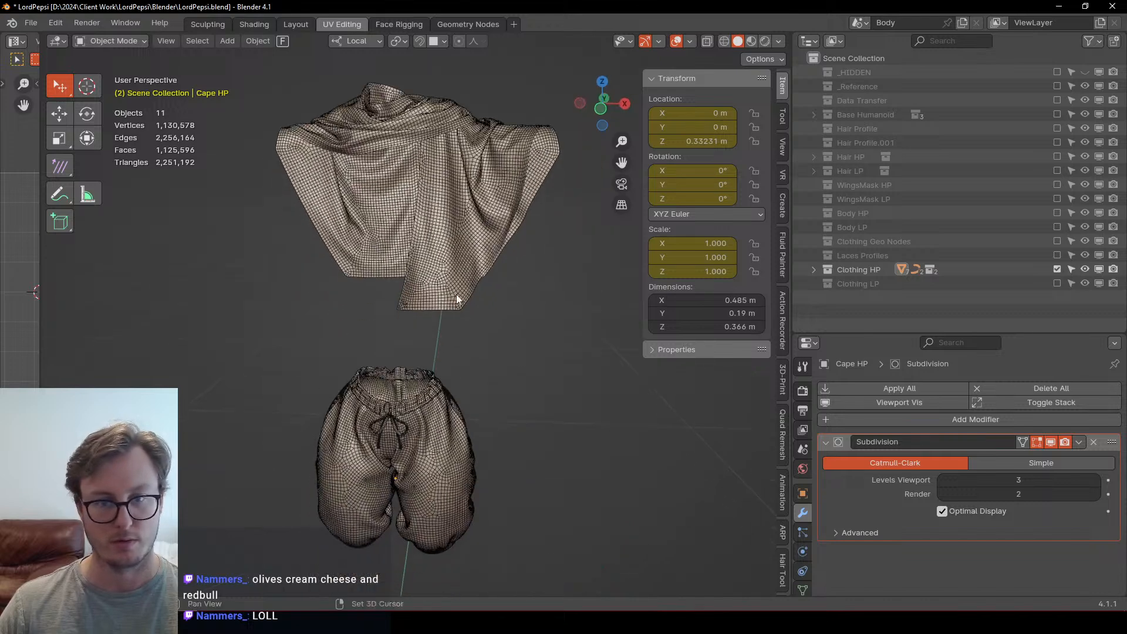
pyautogui.press('q')
pyautogui.press('q')
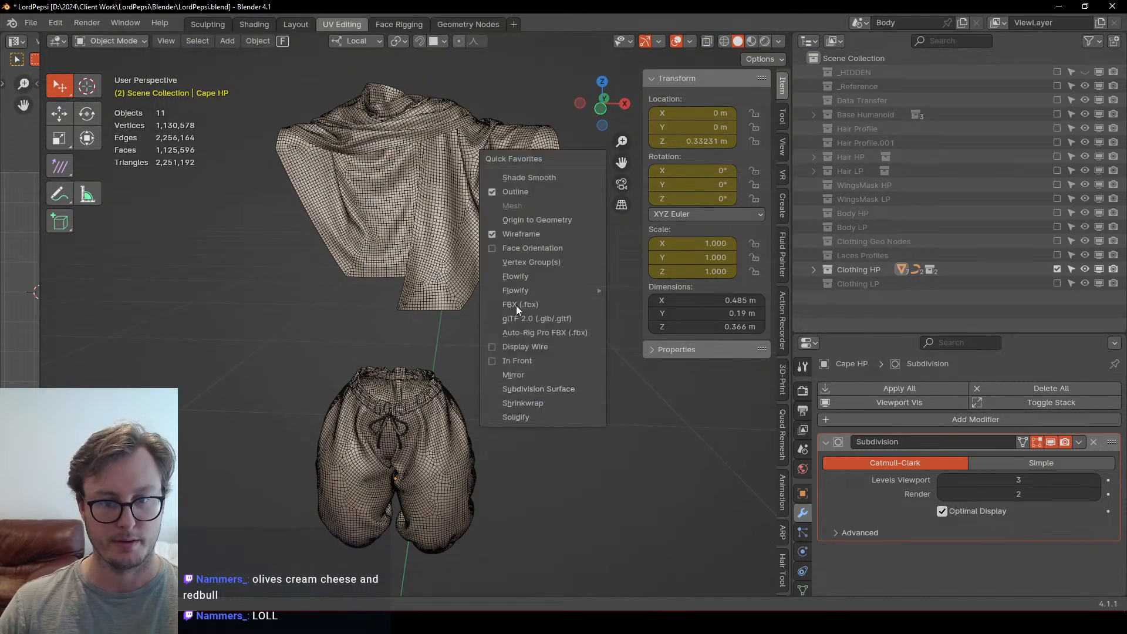
pyautogui.click(520, 234)
pyautogui.moveTo(347, 331); pyautogui.dragTo(395, 301, button='middle')
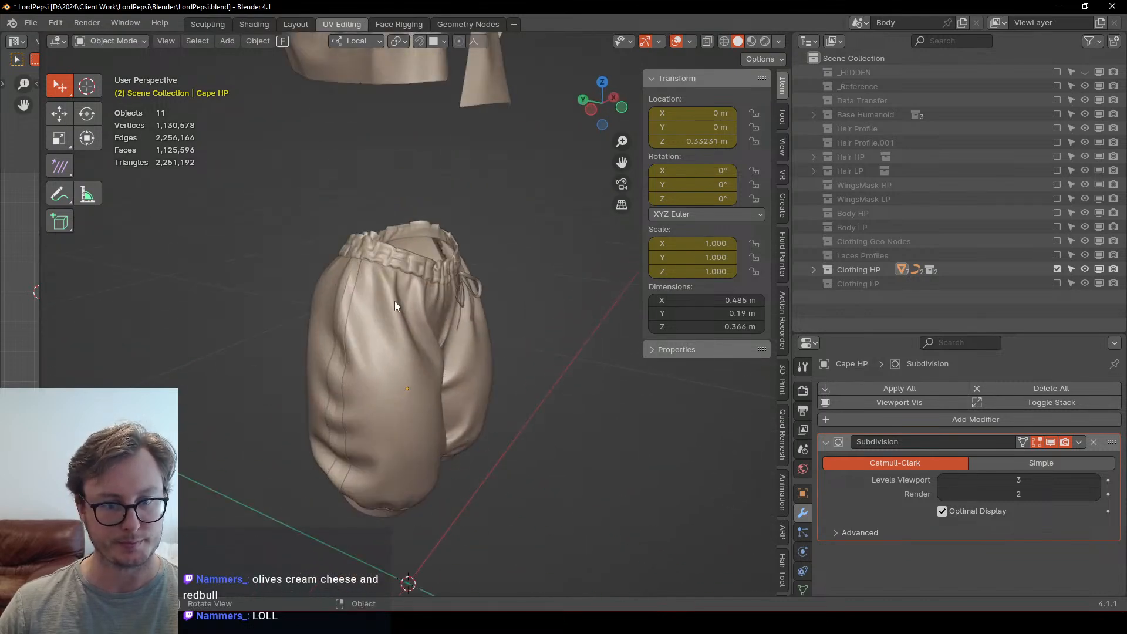
# Step: Save the Blender file and export all high-poly clothing over LordPepsi_Clothing_HP.fbx with the Substance Painter preset
pyautogui.click(432, 329)
pyautogui.hotkey('ctrl', 's')
pyautogui.moveTo(490, 256); pyautogui.dragTo(505, 314, button='middle')
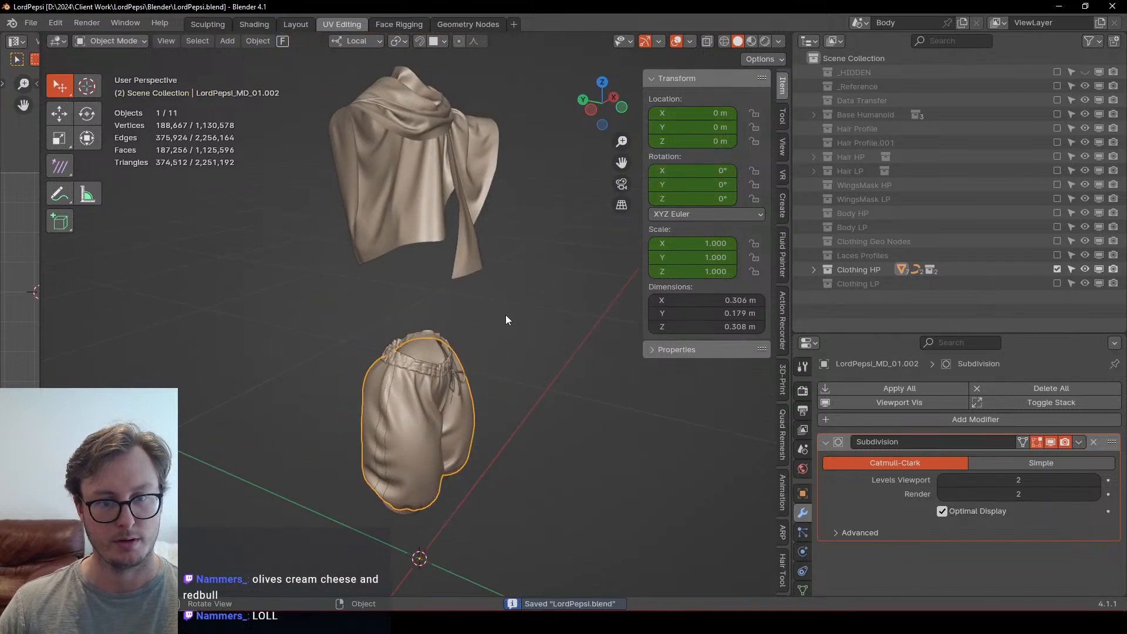
pyautogui.press('a')
pyautogui.press('q')
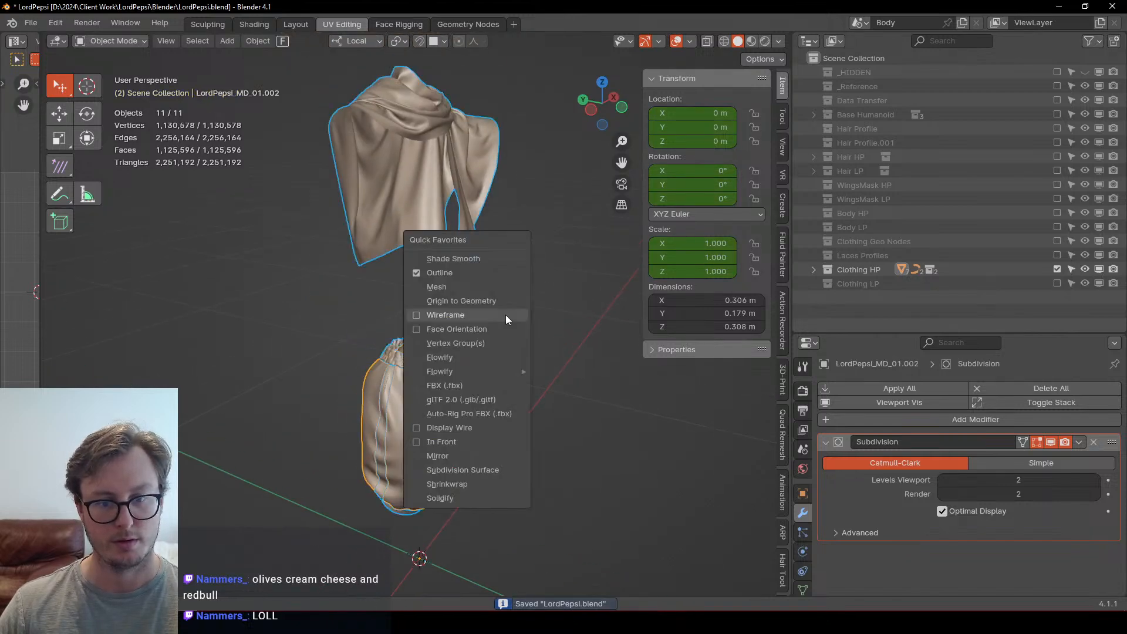
pyautogui.click(452, 384)
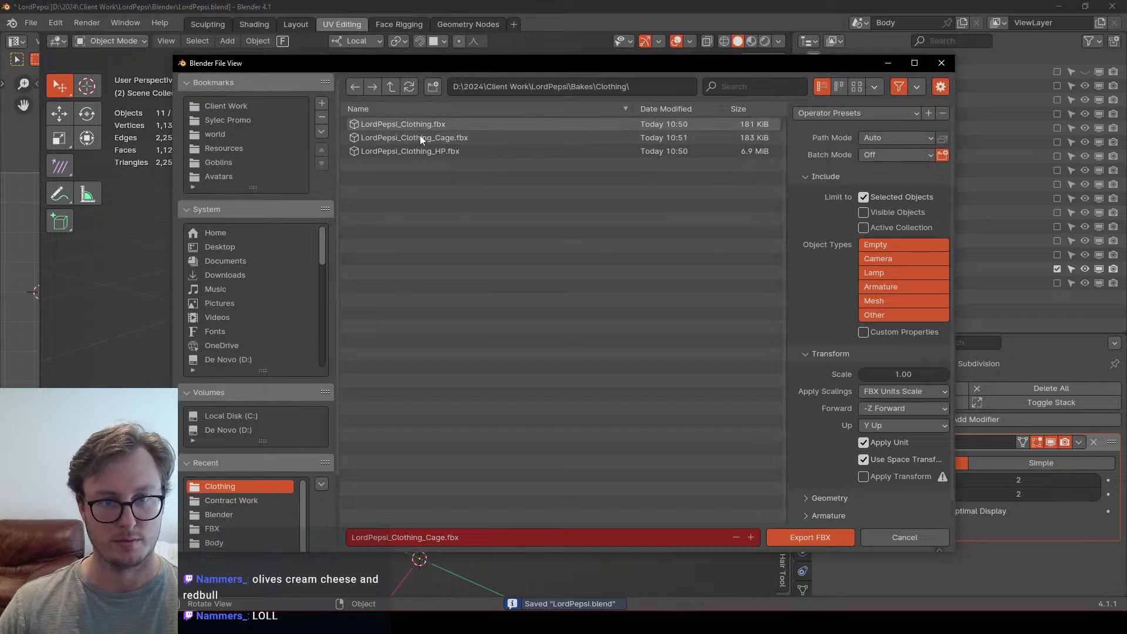
pyautogui.click(418, 150)
pyautogui.click(844, 118)
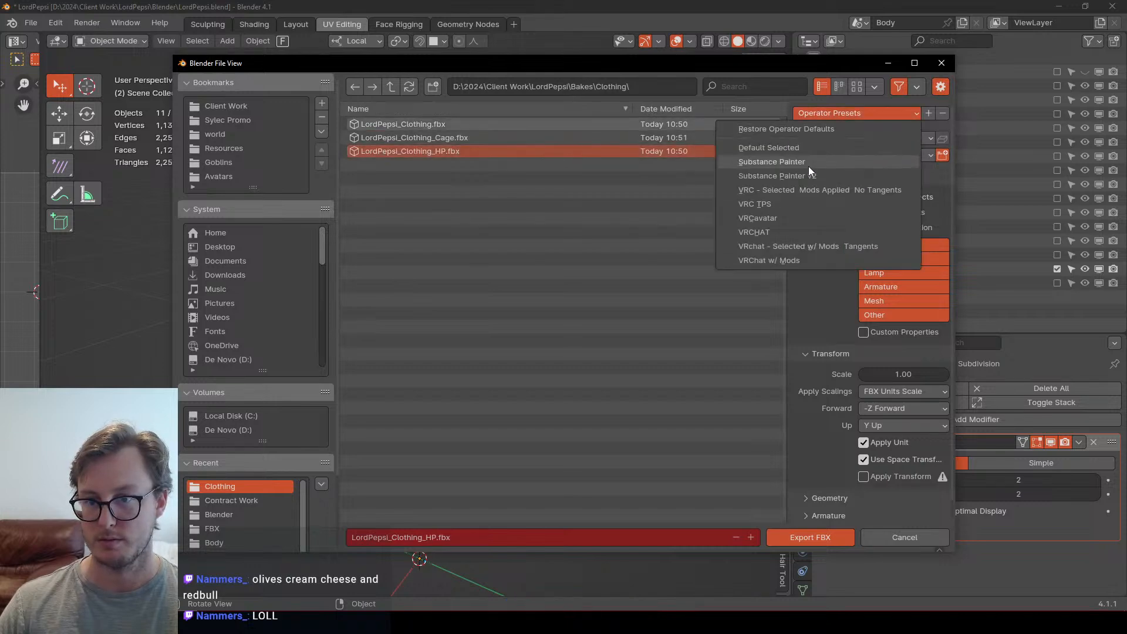
pyautogui.click(819, 539)
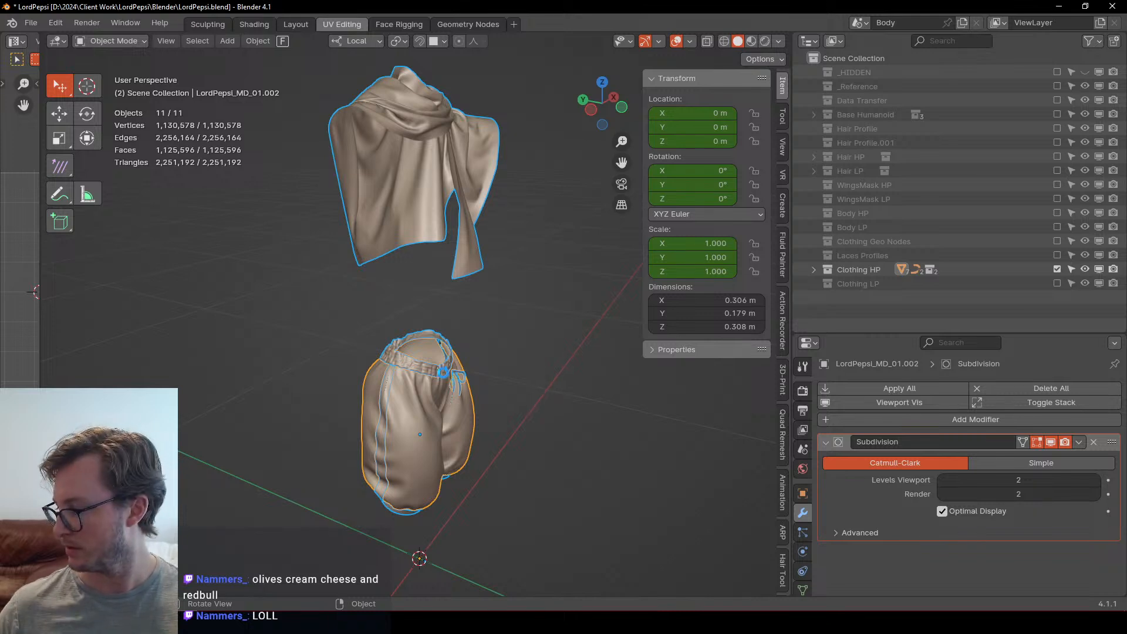
# Step: Save the Blender file, switch to Substance 3D Painter and replace the high definition mesh entry with the re-exported LordPepsi_Clothing_HP
pyautogui.hotkey('ctrl', 's')
pyautogui.moveTo(443, 371); pyautogui.dragTo(444, 378, button='middle')
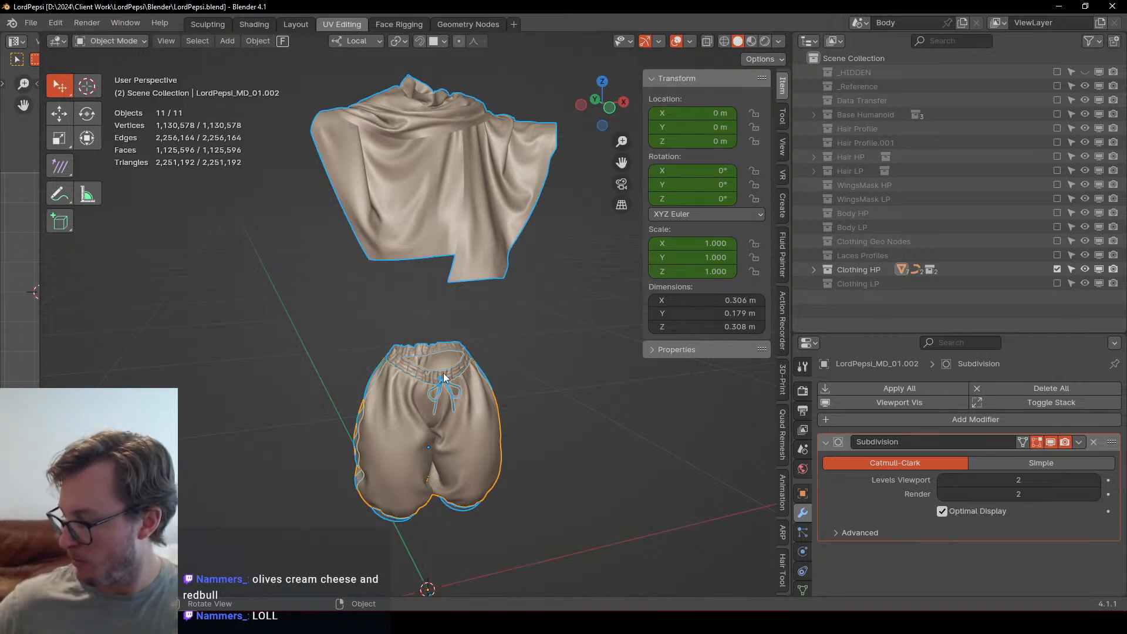
pyautogui.hotkey('alt', 'Tab')
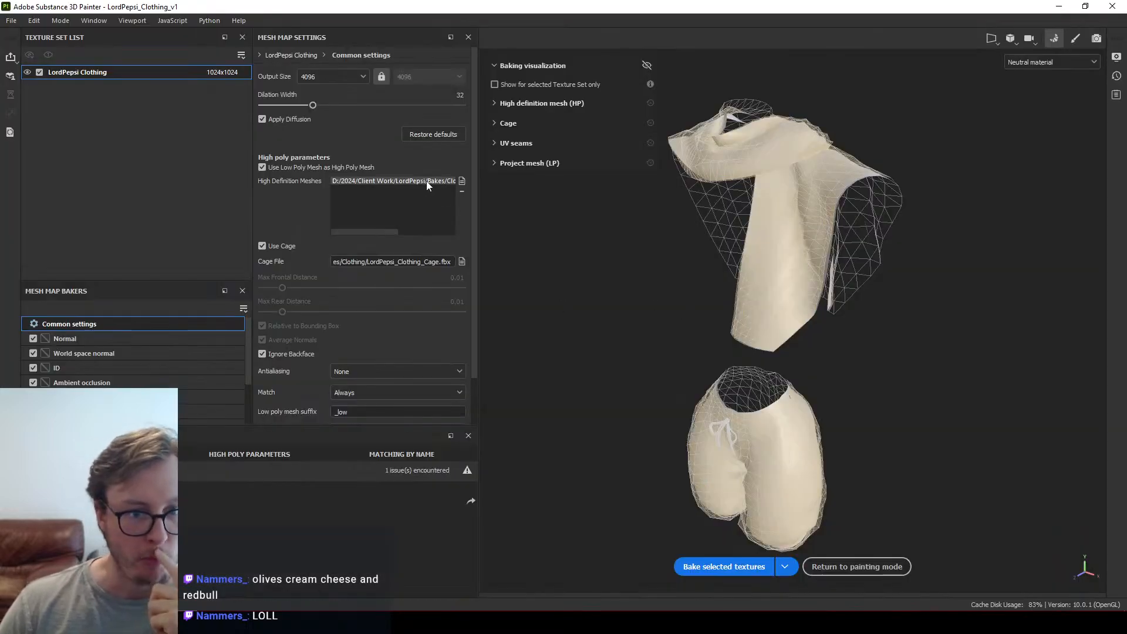
pyautogui.click(463, 189)
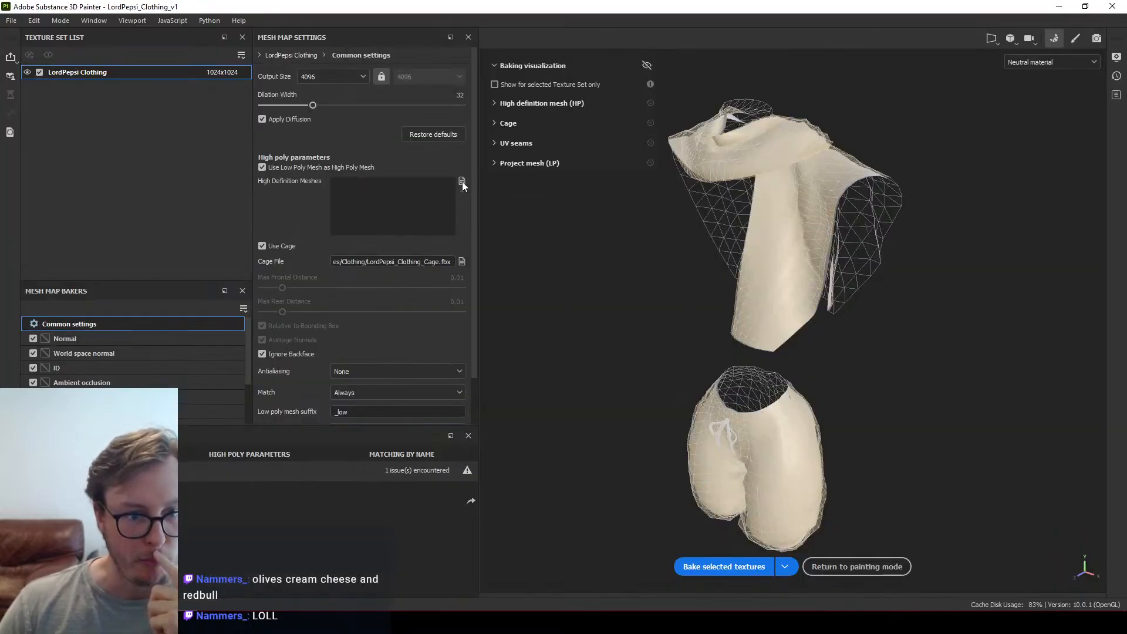
pyautogui.click(462, 181)
pyautogui.click(174, 120)
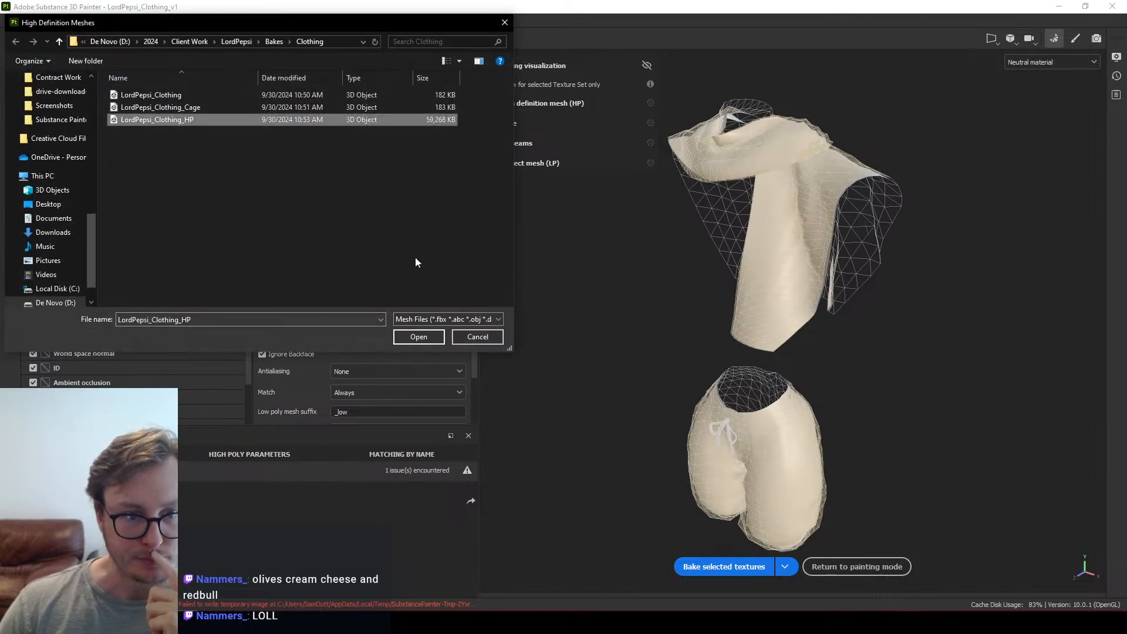
pyautogui.click(418, 337)
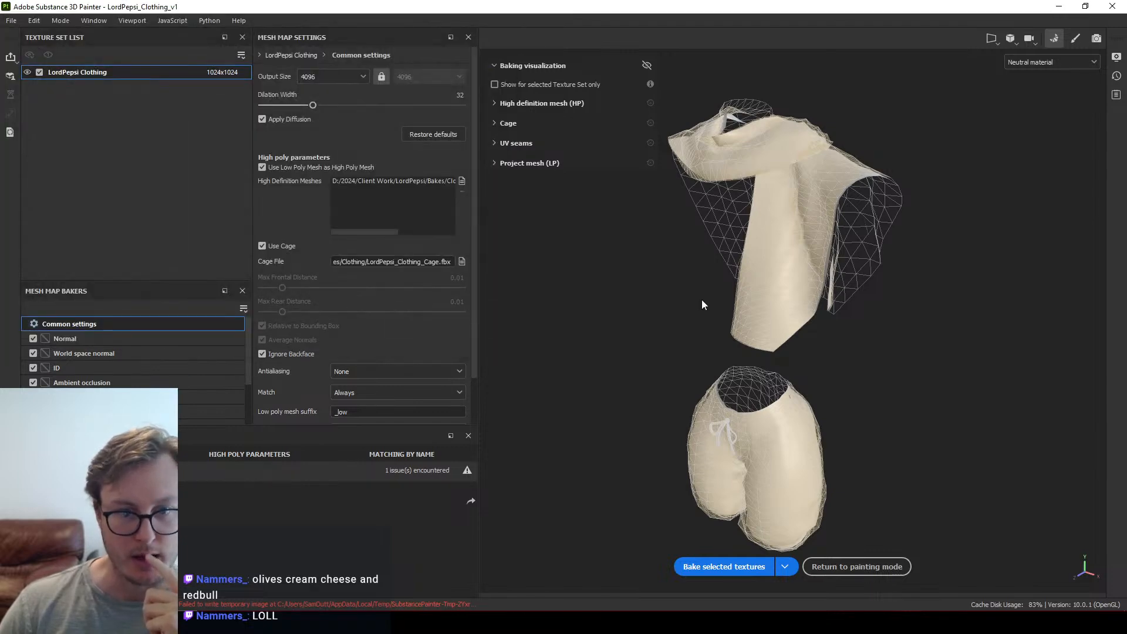
# Step: Turn off Use Low Poly Mesh as High Poly Mesh and start baking the selected textures
pyautogui.keyDown('alt'); pyautogui.moveTo(859, 293); pyautogui.dragTo(855, 252); pyautogui.keyUp('alt')
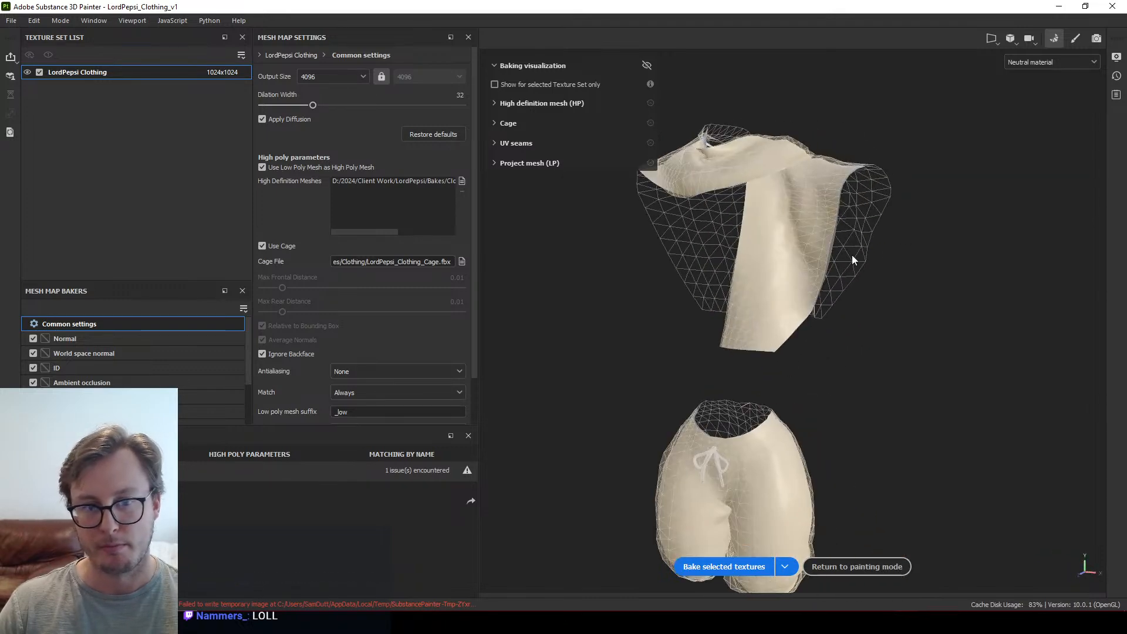
pyautogui.click(263, 168)
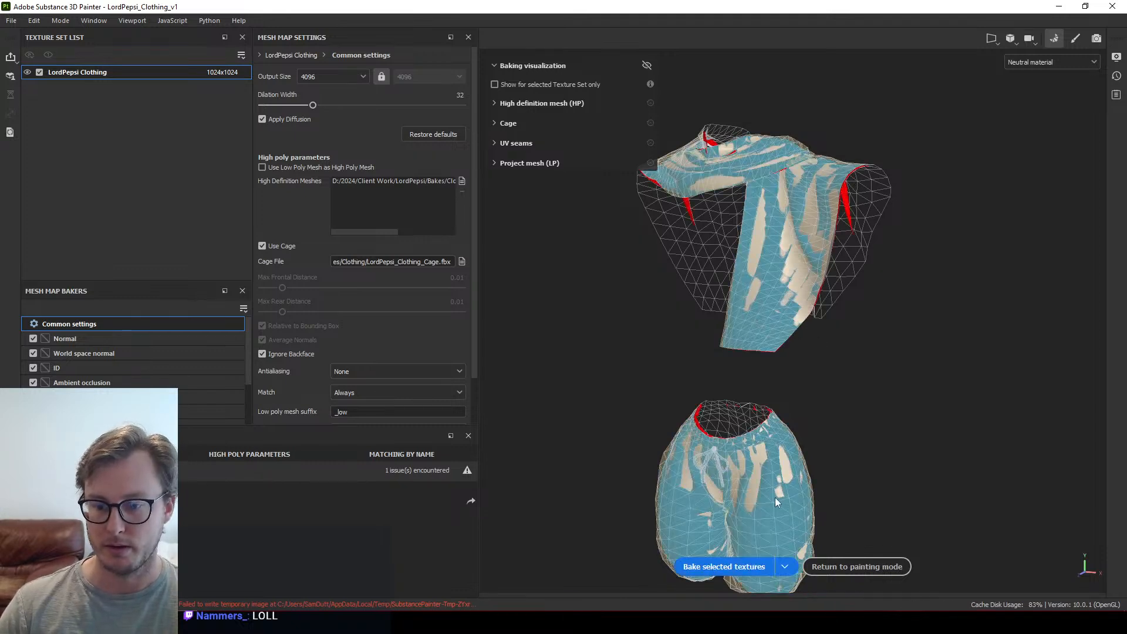
pyautogui.click(726, 567)
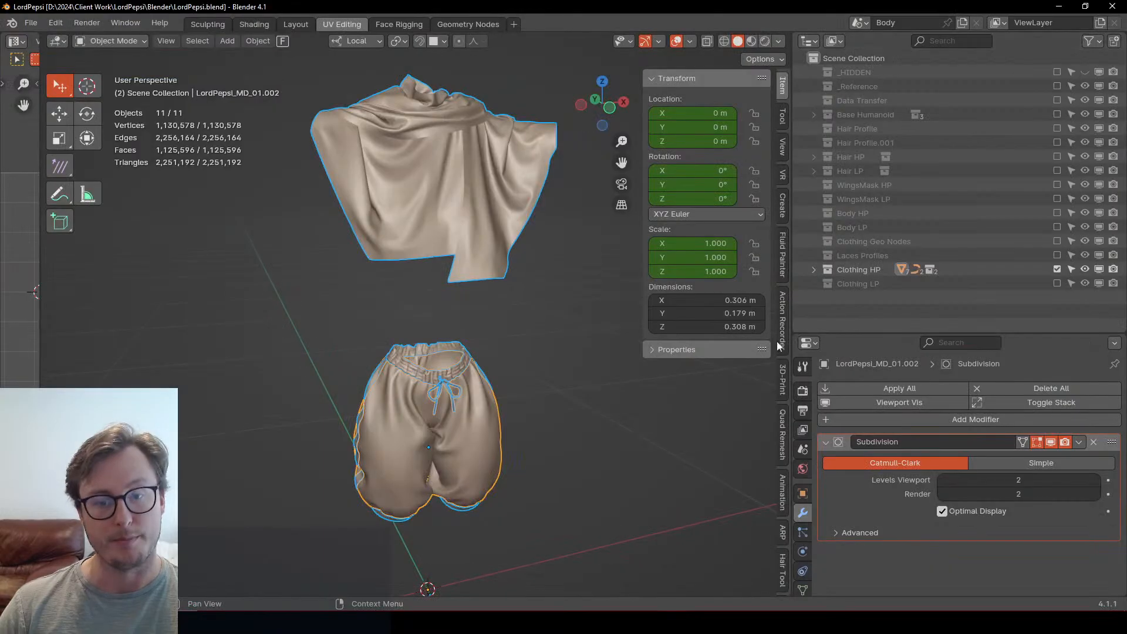
# Step: In Blender, show the Clothing LP collection instead of Clothing HP and select all geometry of its objects in Edit Mode
pyautogui.click(1057, 269)
pyautogui.click(1057, 283)
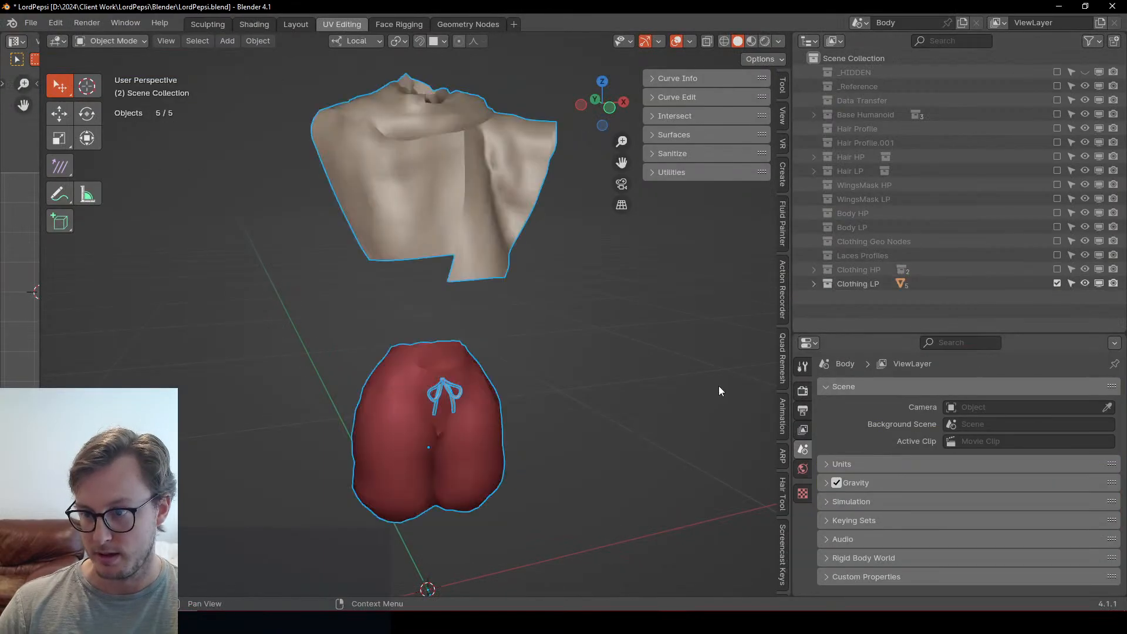
pyautogui.click(418, 365)
pyautogui.press('a')
pyautogui.press('Tab')
pyautogui.press('a')
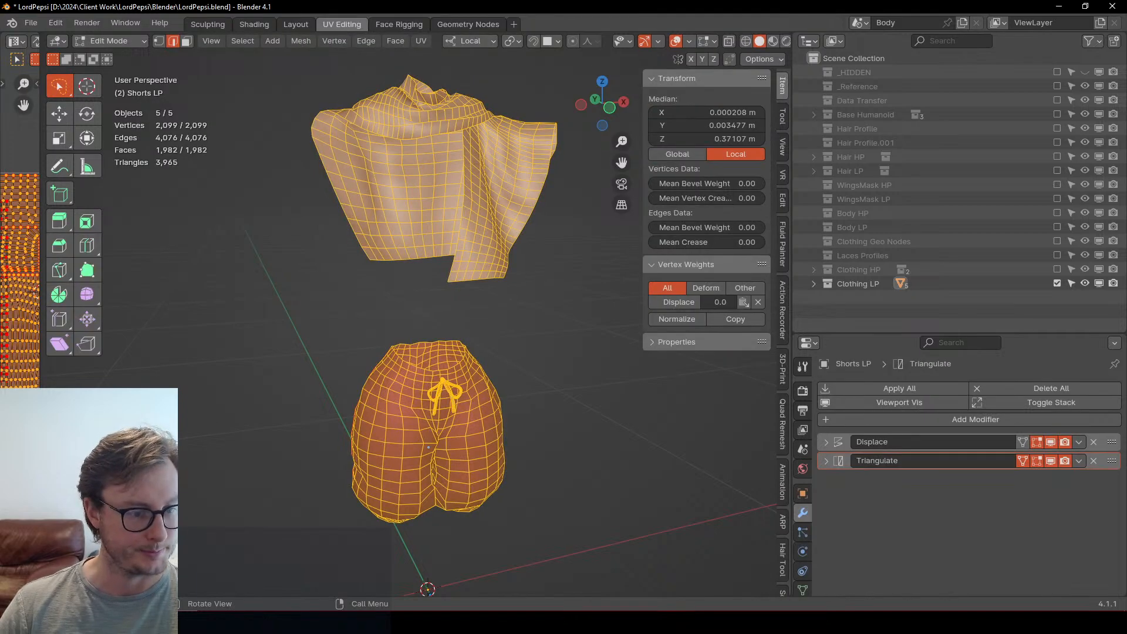
# Step: Enlarge the UV editor and move the overlapping drawstring strip island off the main clothing UV layout
pyautogui.moveTo(41, 379); pyautogui.dragTo(578, 377)
pyautogui.scroll(2, 400, 371)
pyautogui.moveTo(387, 372); pyautogui.dragTo(292, 371, button='middle')
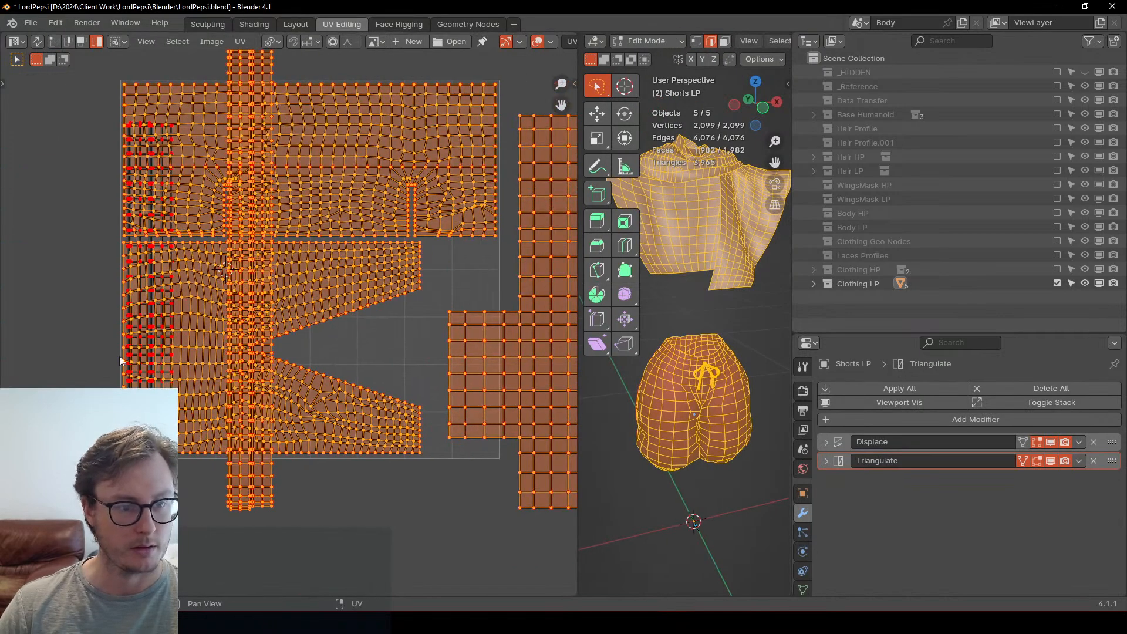
pyautogui.click(145, 340)
pyautogui.scroll(-3, 146, 340)
pyautogui.press('g')
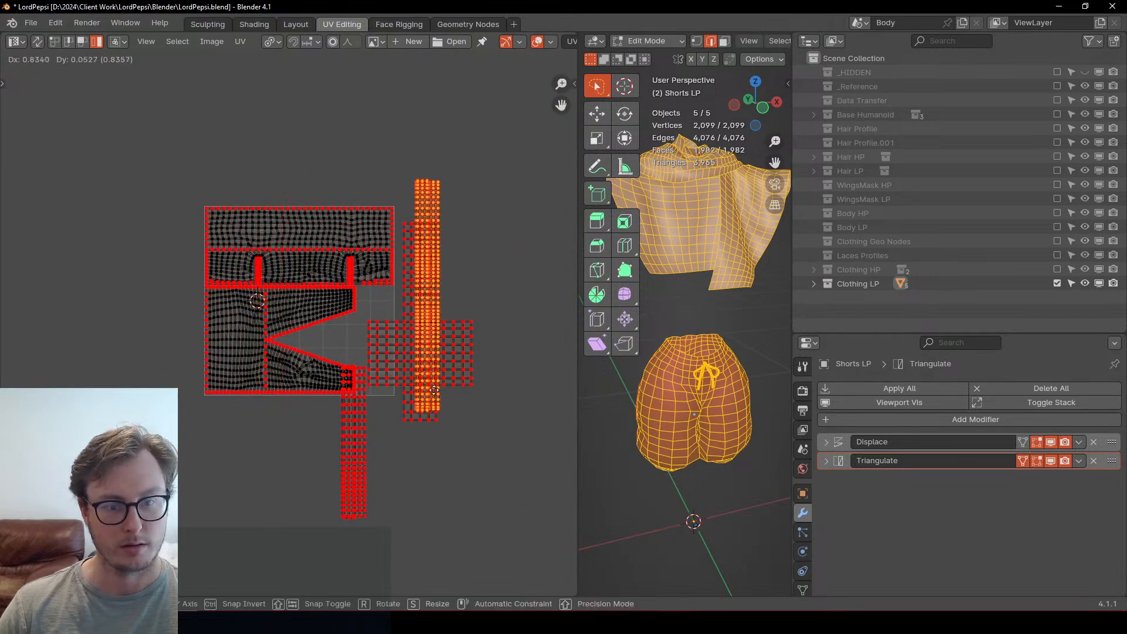
pyautogui.click(400, 407)
# Step: Select the drawstring's two strip islands and cross-shaped island together and scale them down beside the main layout
pyautogui.click(388, 365)
pyautogui.keyDown('shift'); pyautogui.moveTo(343, 438); pyautogui.dragTo(467, 477); pyautogui.keyUp('shift')
pyautogui.keyDown('shift'); pyautogui.click(481, 432); pyautogui.keyUp('shift')
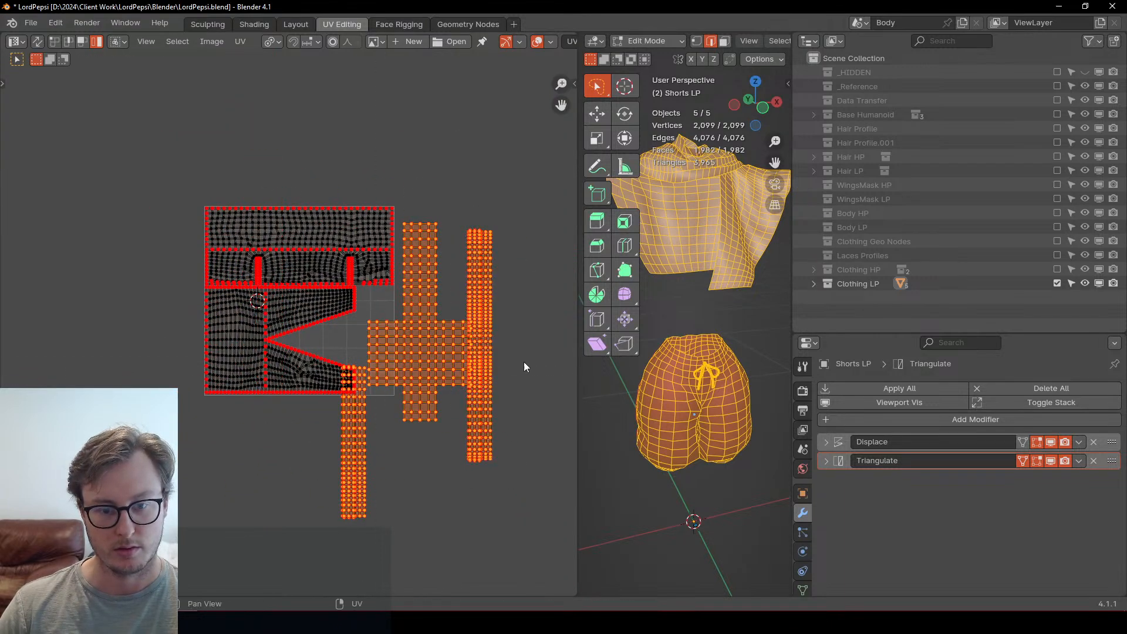
pyautogui.press('s')
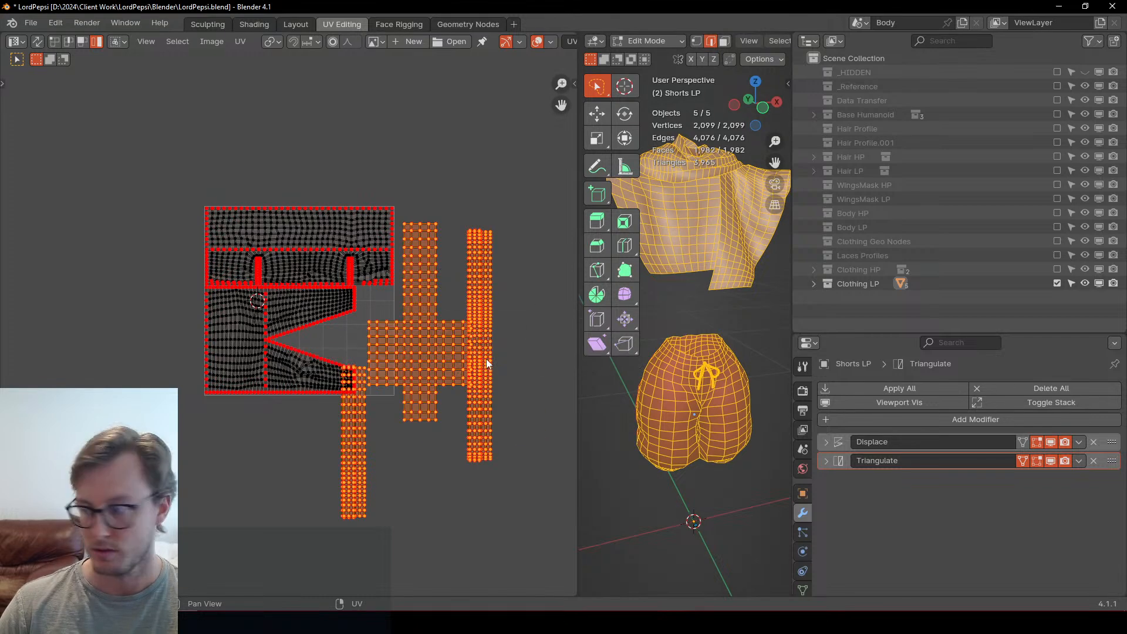
pyautogui.click(438, 305)
pyautogui.press('s')
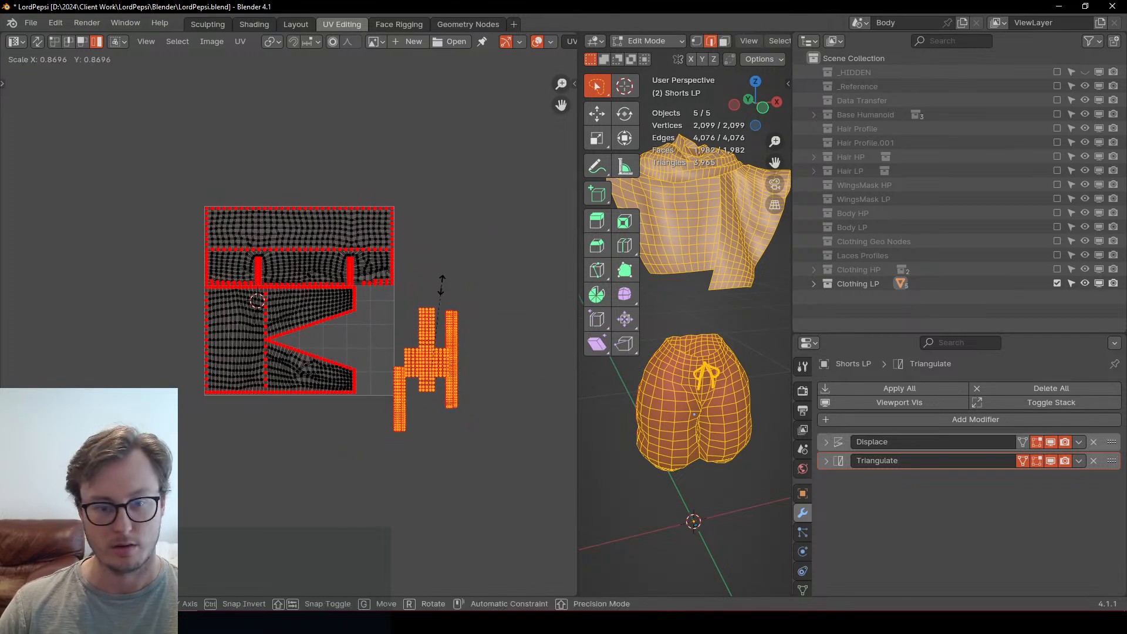
pyautogui.click(442, 286)
# Step: Reposition the drawstring islands as a group and move the cross-shaped island toward the empty area of the UV tile
pyautogui.scroll(5, 476, 318)
pyautogui.press('g')
pyautogui.click(478, 319)
pyautogui.moveTo(478, 318); pyautogui.dragTo(158, 271, button='middle')
pyautogui.click(319, 297)
pyautogui.press('g')
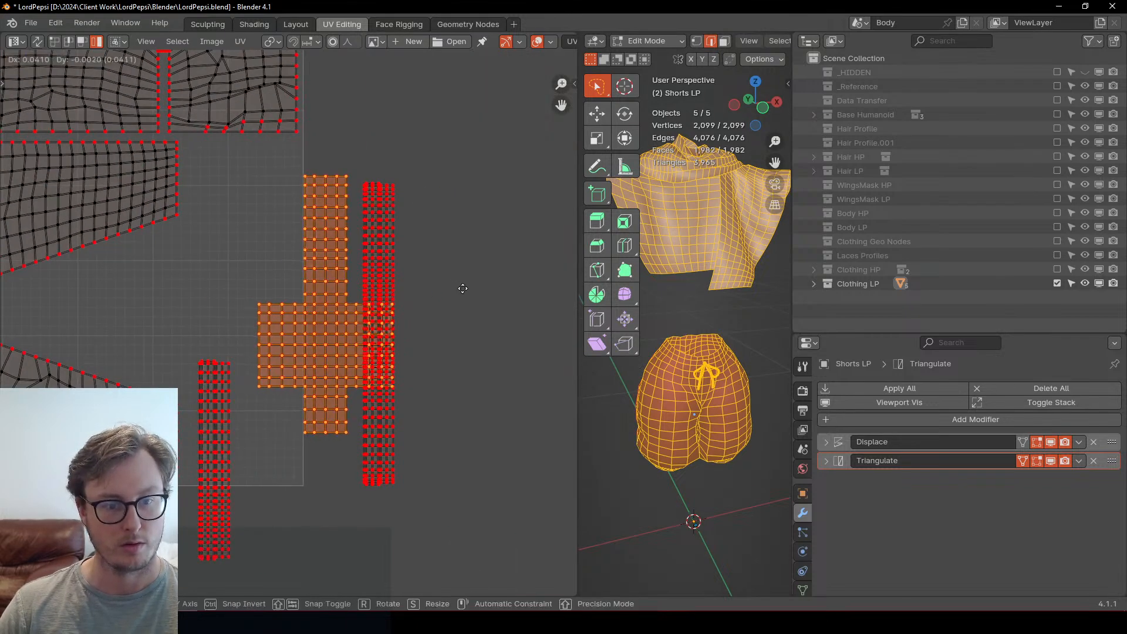
pyautogui.click(290, 253)
# Step: Rotate the cross-shaped UV island to lie horizontally, scale it down and fit it into the triangular gap
pyautogui.press('r')
pyautogui.keyDown('ctrl'); pyautogui.click(226, 484); pyautogui.keyUp('ctrl')
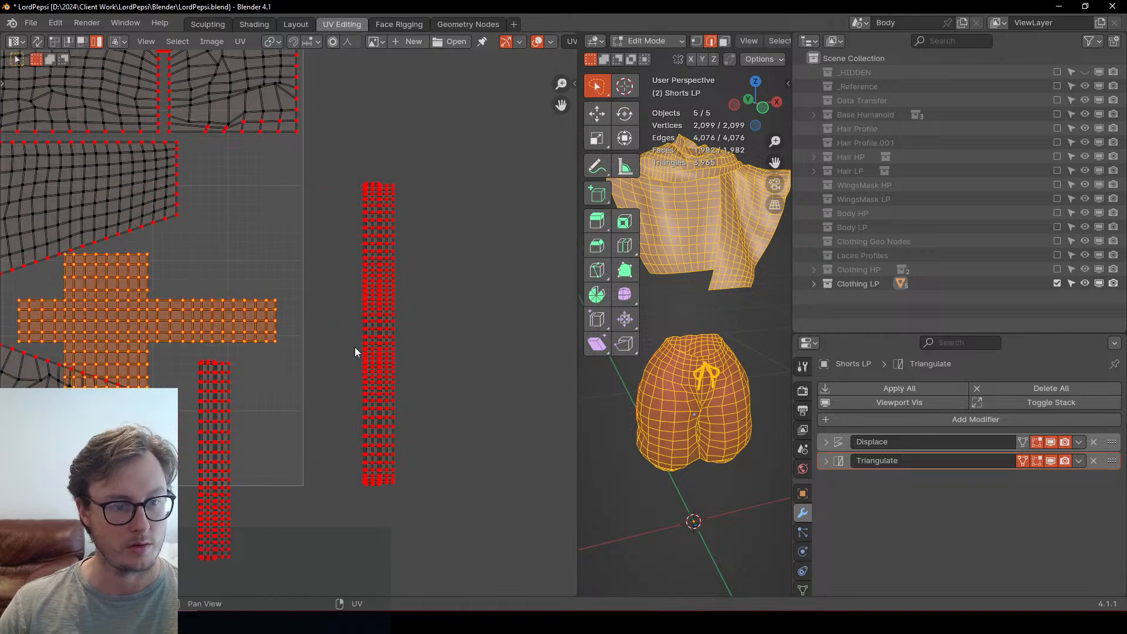
pyautogui.press('s')
pyautogui.click(305, 320)
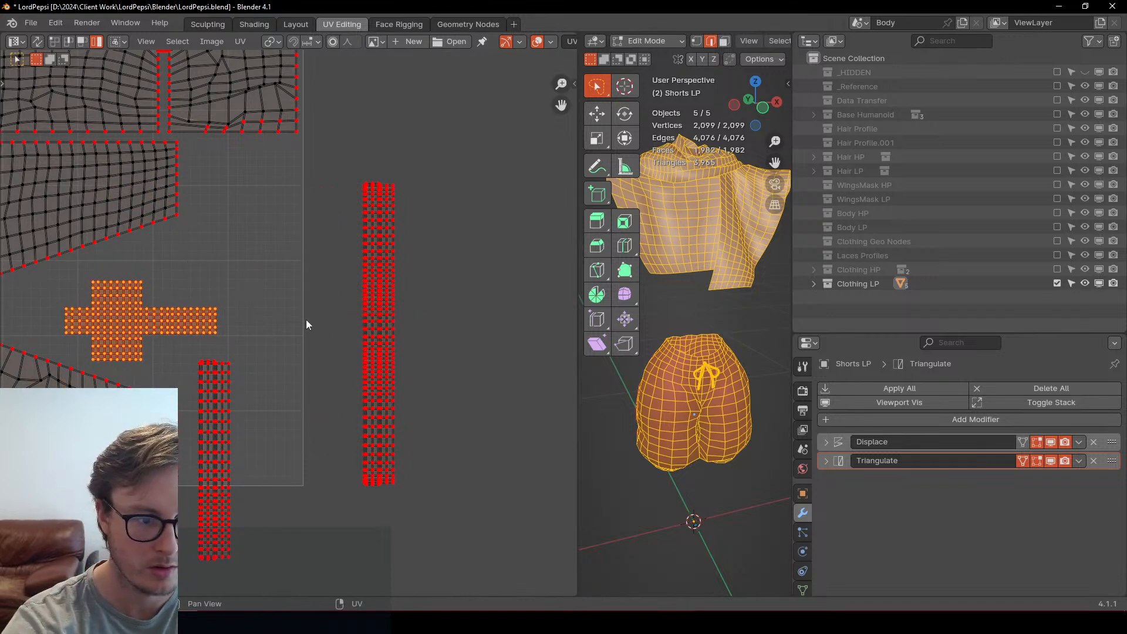
pyautogui.moveTo(294, 315); pyautogui.dragTo(410, 329, button='middle')
pyautogui.press('g')
pyautogui.click(362, 320)
pyautogui.press('s')
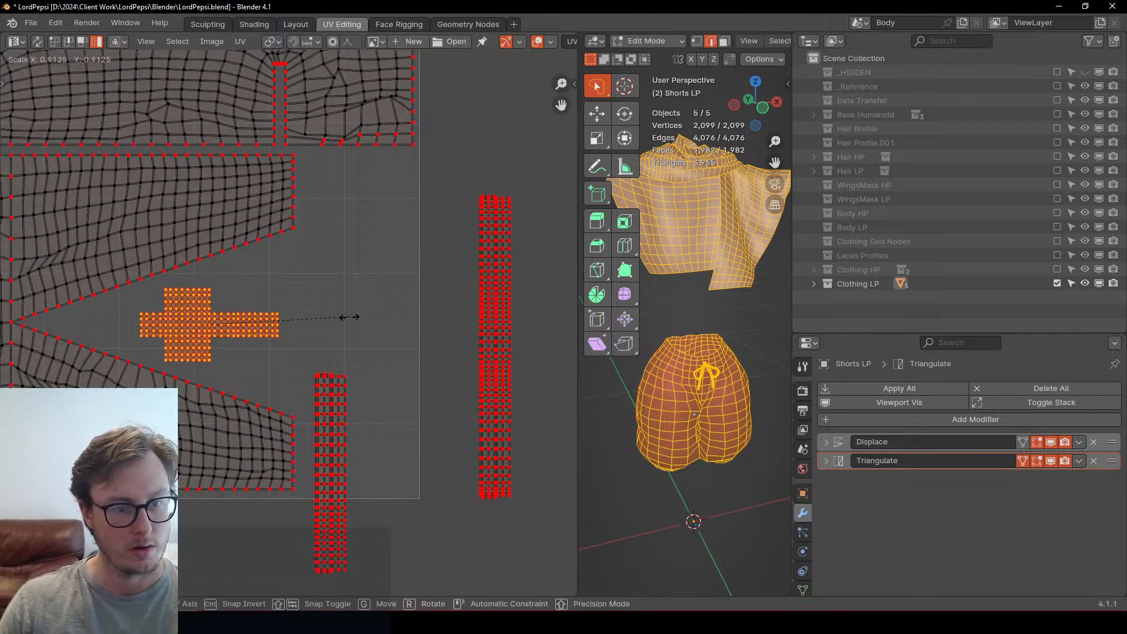
pyautogui.click(347, 317)
# Step: Move the two long drawstring strips side by side into the free lower-right corner of the UV tile
pyautogui.click(503, 326)
pyautogui.press('g')
pyautogui.click(374, 402)
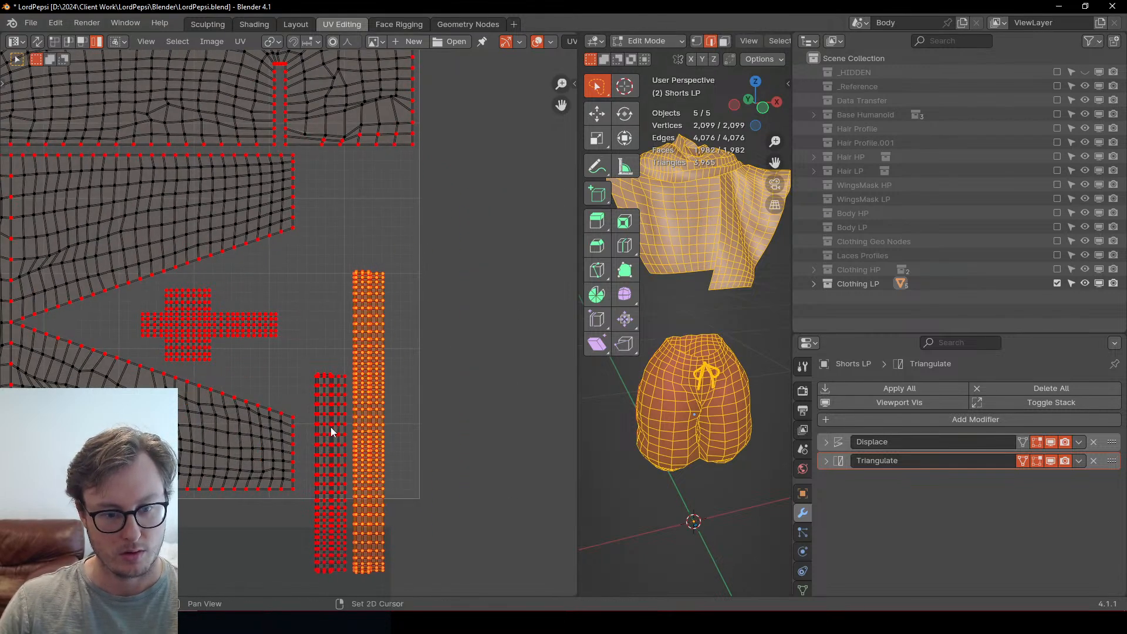
pyautogui.keyDown('shift'); pyautogui.click(332, 422); pyautogui.keyUp('shift')
pyautogui.press('g')
pyautogui.click(369, 327)
# Step: Rotate the cross-shaped UV island upright, scale it down and place it above the shorter drawstring strip
pyautogui.click(233, 322)
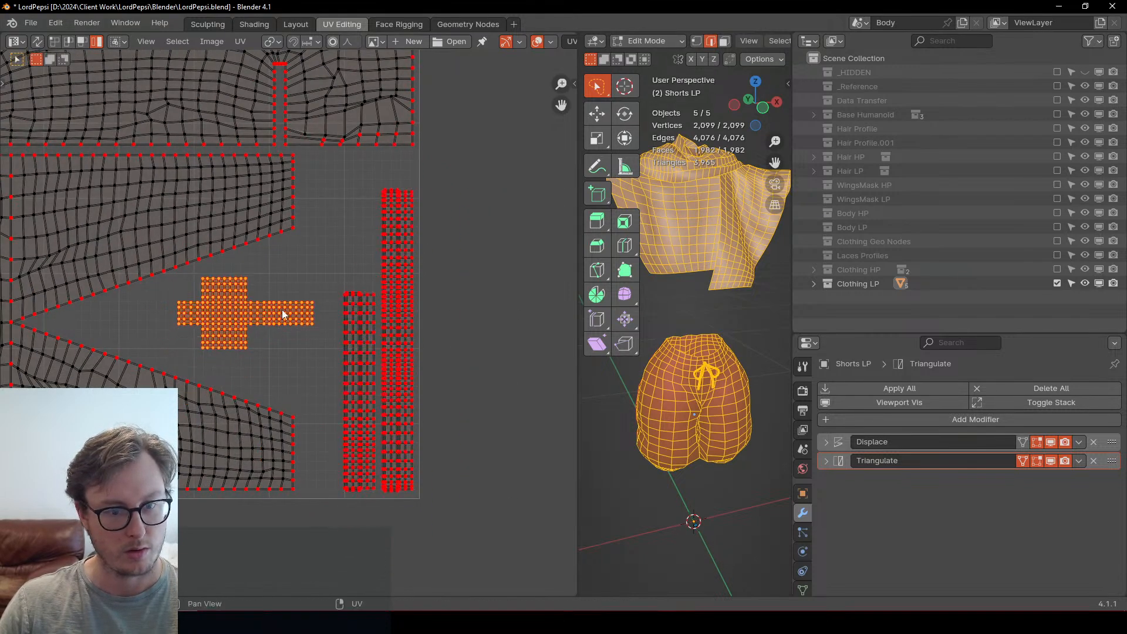
pyautogui.press('r')
pyautogui.click(273, 439)
pyautogui.press('g')
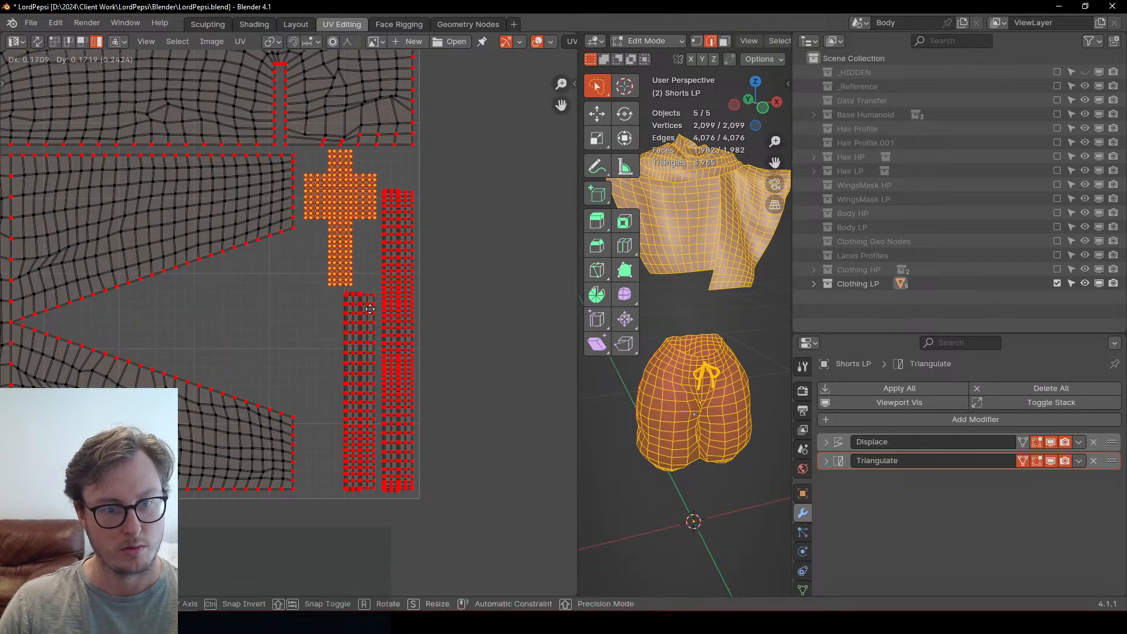
pyautogui.click(466, 264)
pyautogui.press('s')
pyautogui.click(443, 257)
pyautogui.press('g')
pyautogui.click(447, 252)
# Step: Nudge the two drawstring strip islands within the UV tile, leave Edit Mode and save the file
pyautogui.click(361, 313)
pyautogui.keyDown('shift'); pyautogui.click(397, 299); pyautogui.keyUp('shift')
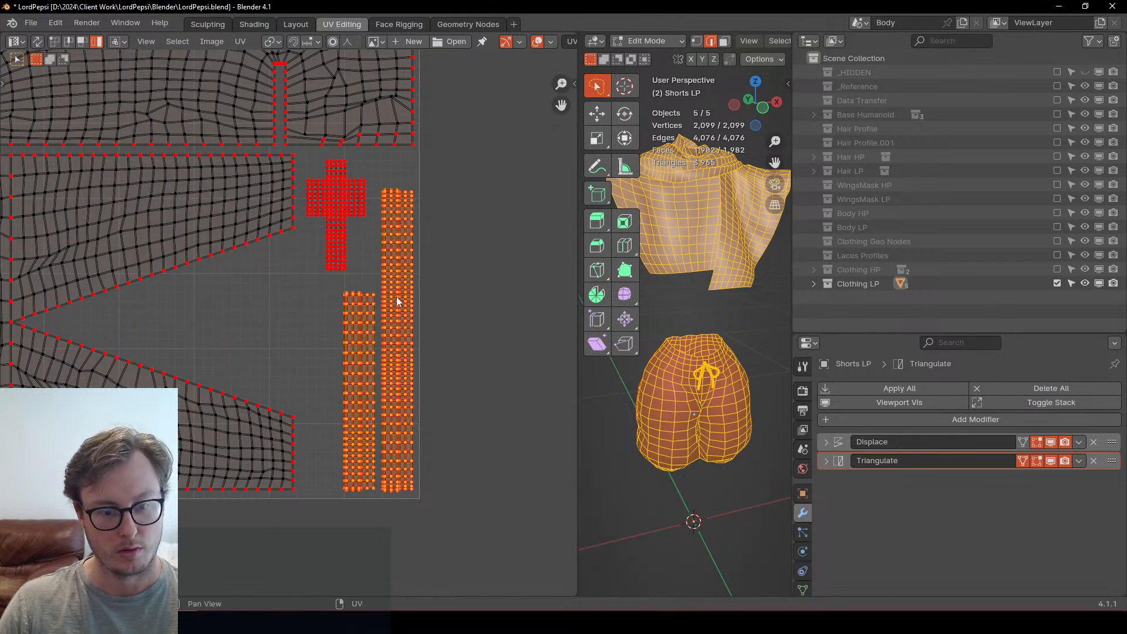
pyautogui.press('g')
pyautogui.click(392, 290)
pyautogui.click(375, 258)
pyautogui.scroll(-3, 419, 346)
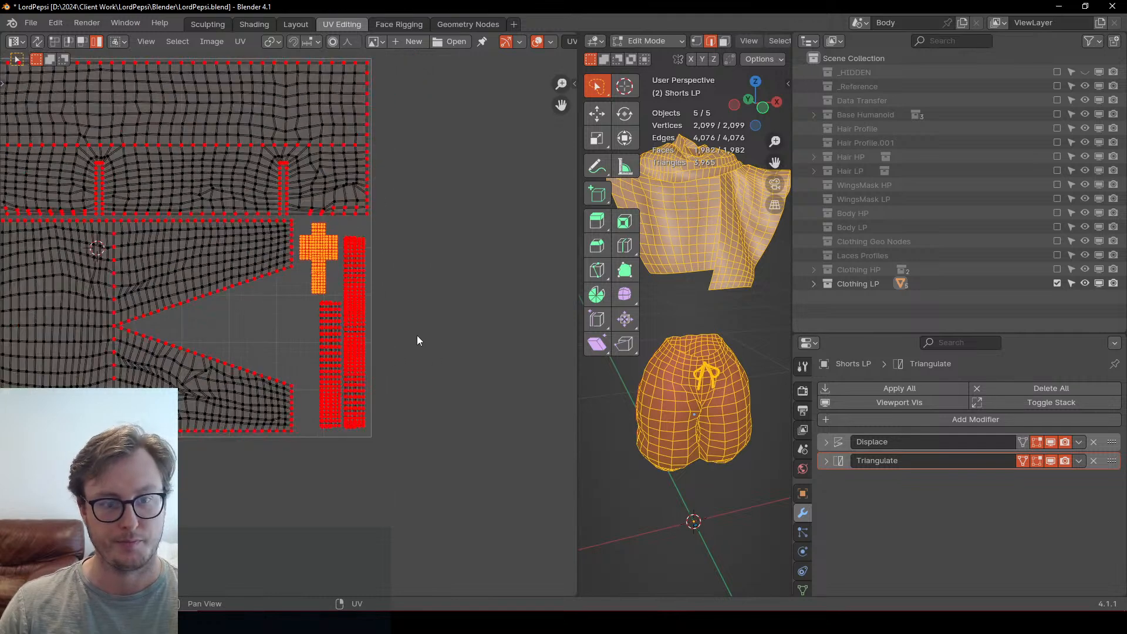
pyautogui.press('Tab')
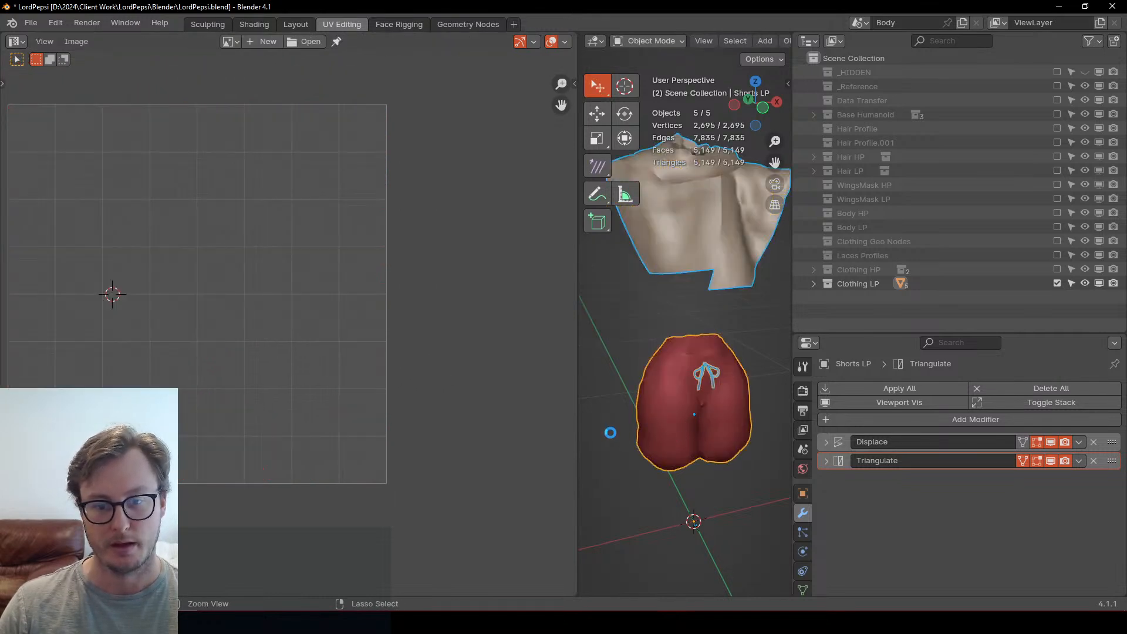
# Step: Widen the 3D viewport, hide its side panels and export the displaced low-poly clothing over LordPepsi_Clothing_Cage.fbx
pyautogui.moveTo(578, 433); pyautogui.dragTo(233, 427)
pyautogui.scroll(-3, 528, 369)
pyautogui.press('t')
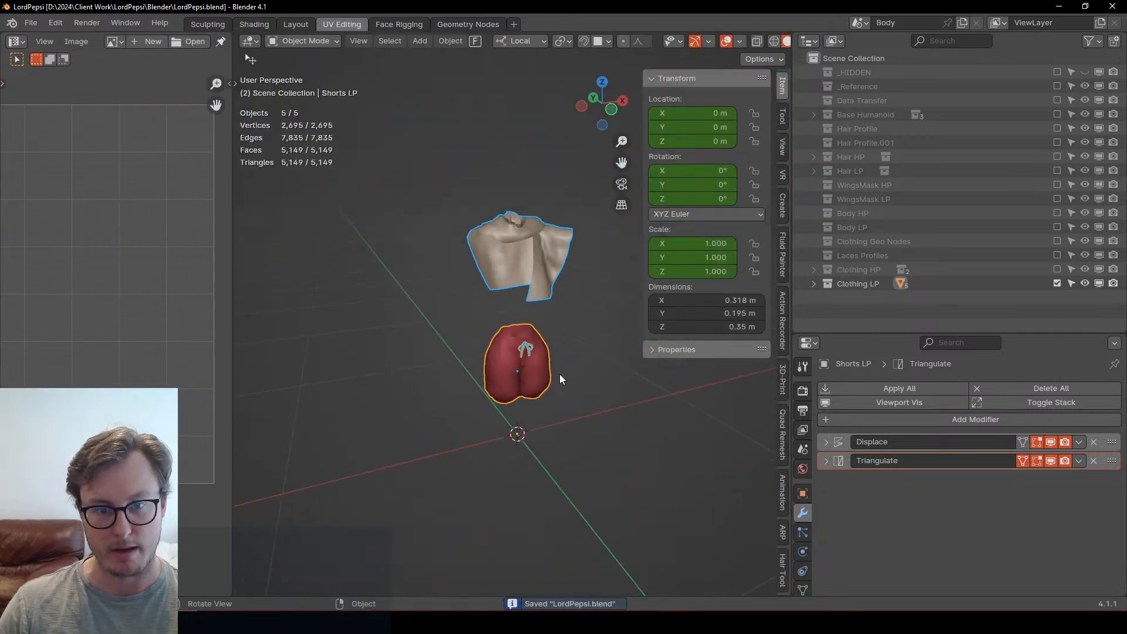
pyautogui.press('n')
pyautogui.press('q')
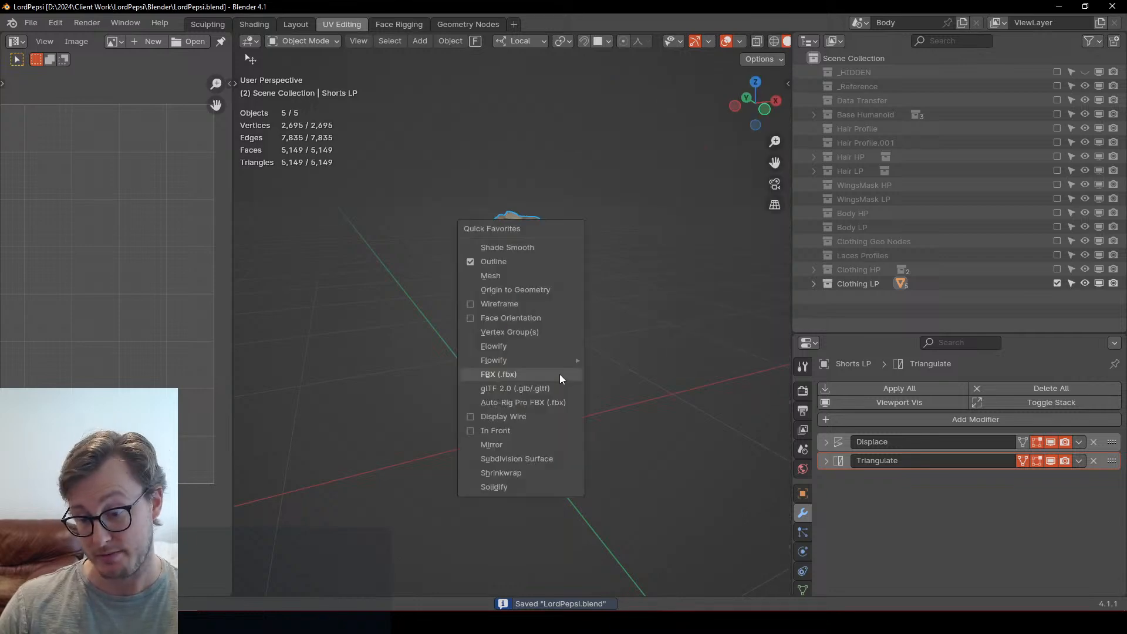
pyautogui.click(559, 374)
pyautogui.click(410, 138)
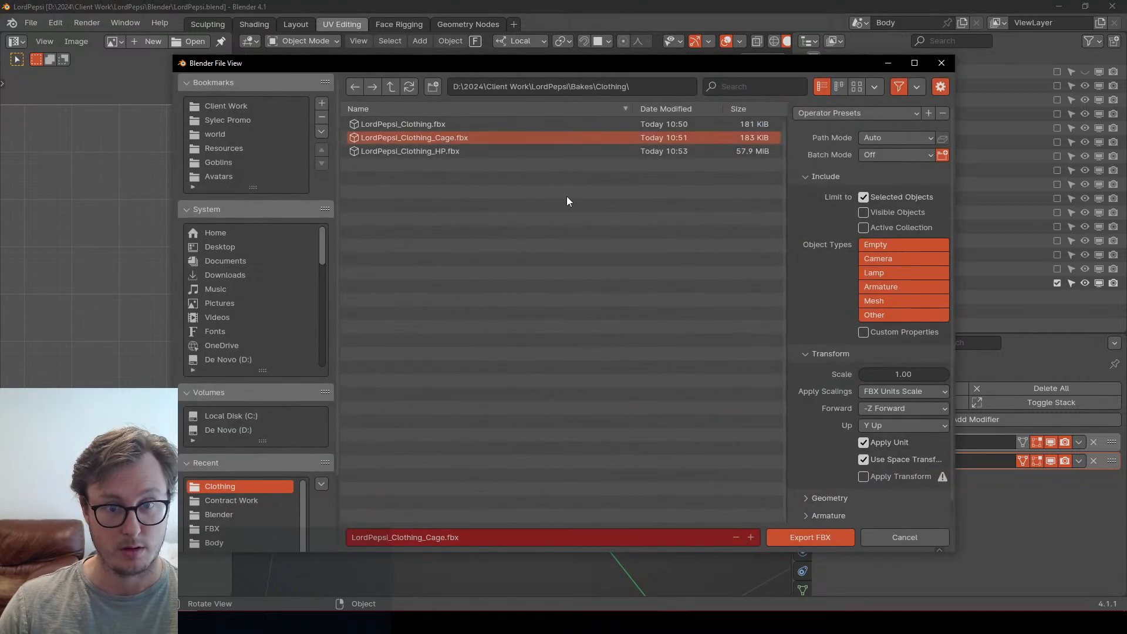
pyautogui.click(790, 538)
# Step: Disable the Displace modifier's viewport display on the selected low-poly clothing and export it over LordPepsi_Clothing.fbx
pyautogui.click(1051, 443)
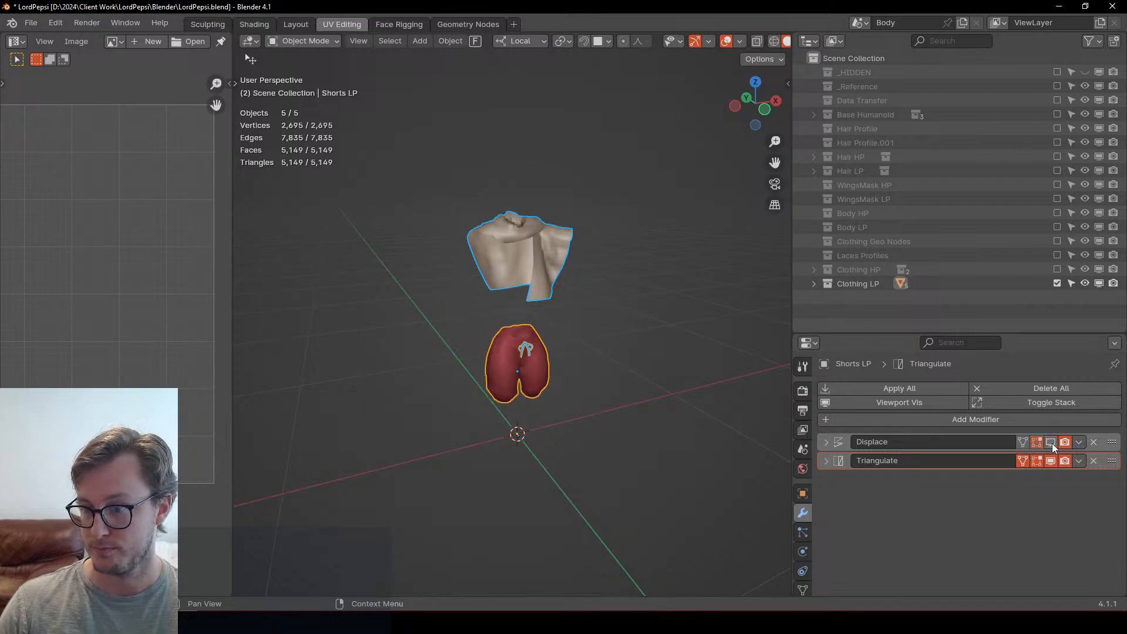
pyautogui.rightClick(1051, 442)
pyautogui.click(1052, 442)
pyautogui.press('q')
pyautogui.click(527, 338)
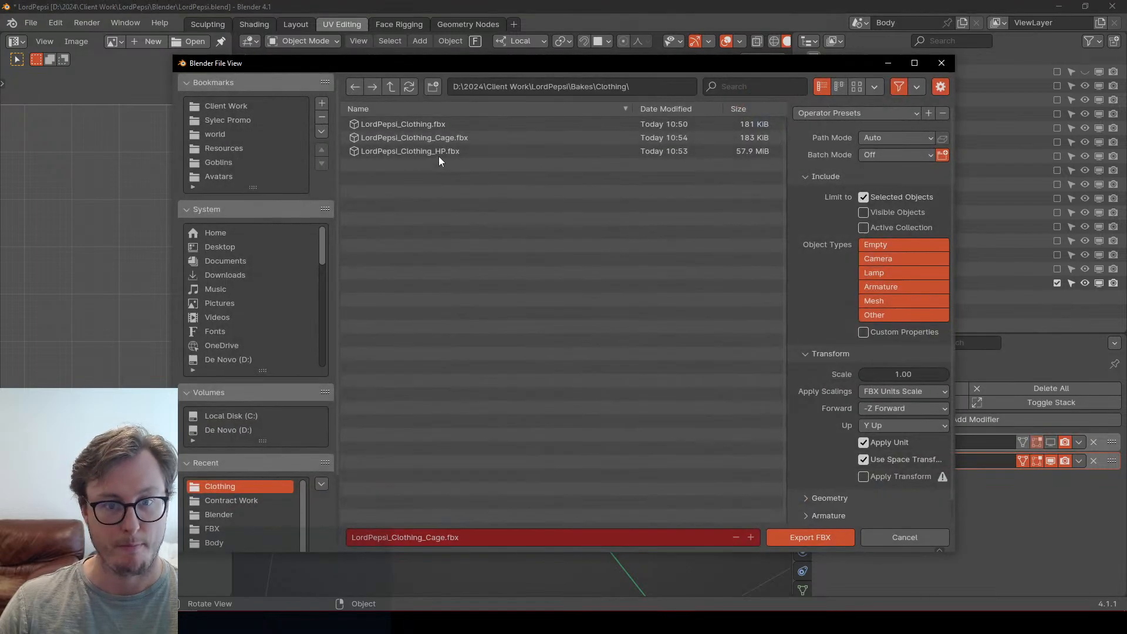
pyautogui.click(439, 126)
pyautogui.click(806, 533)
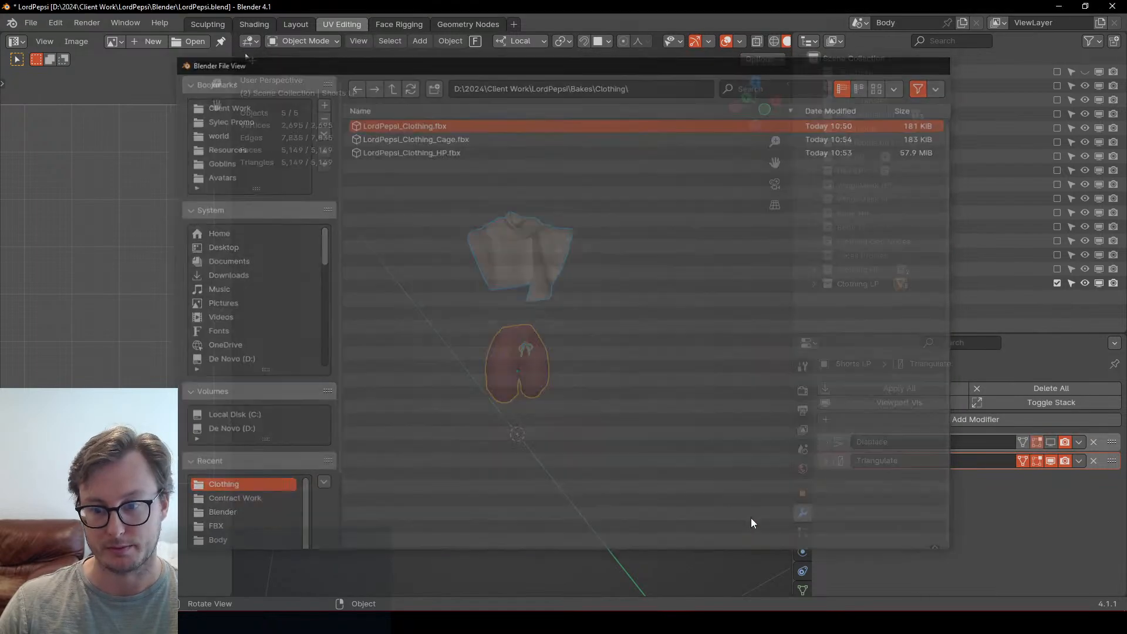
# Step: Save the Blender file and switch back to Substance 3D Painter
pyautogui.hotkey('ctrl', 's')
pyautogui.hotkey('alt', 'Tab')
pyautogui.click(511, 260)
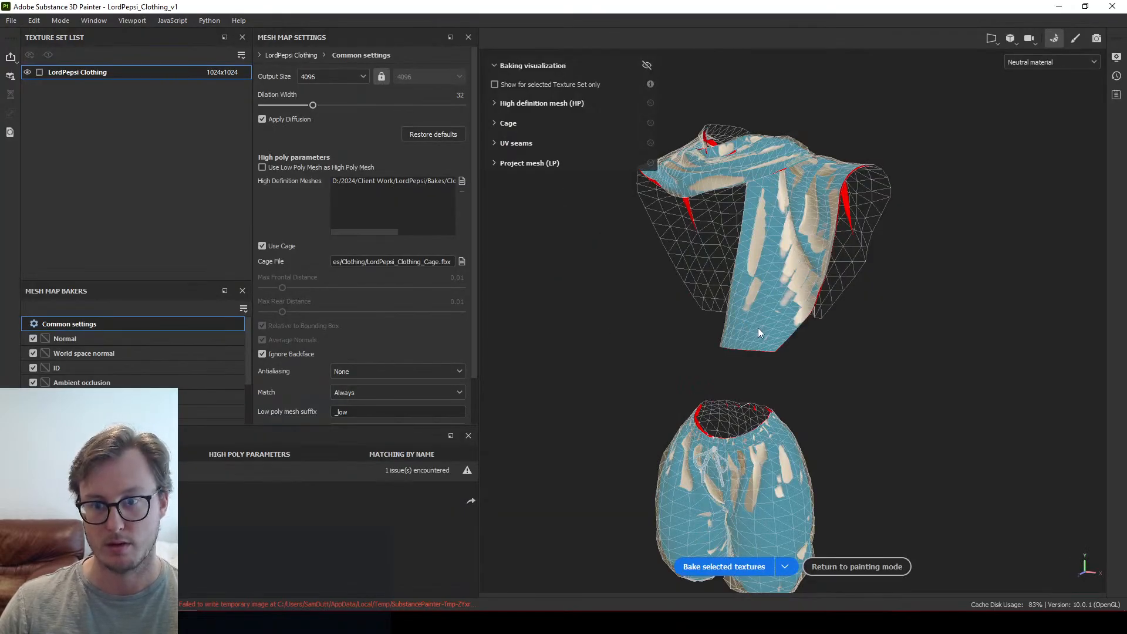
# Step: Bake the selected textures for the clothing and return to painting mode
pyautogui.keyDown('alt'); pyautogui.moveTo(698, 546); pyautogui.dragTo(738, 422); pyautogui.keyUp('alt')
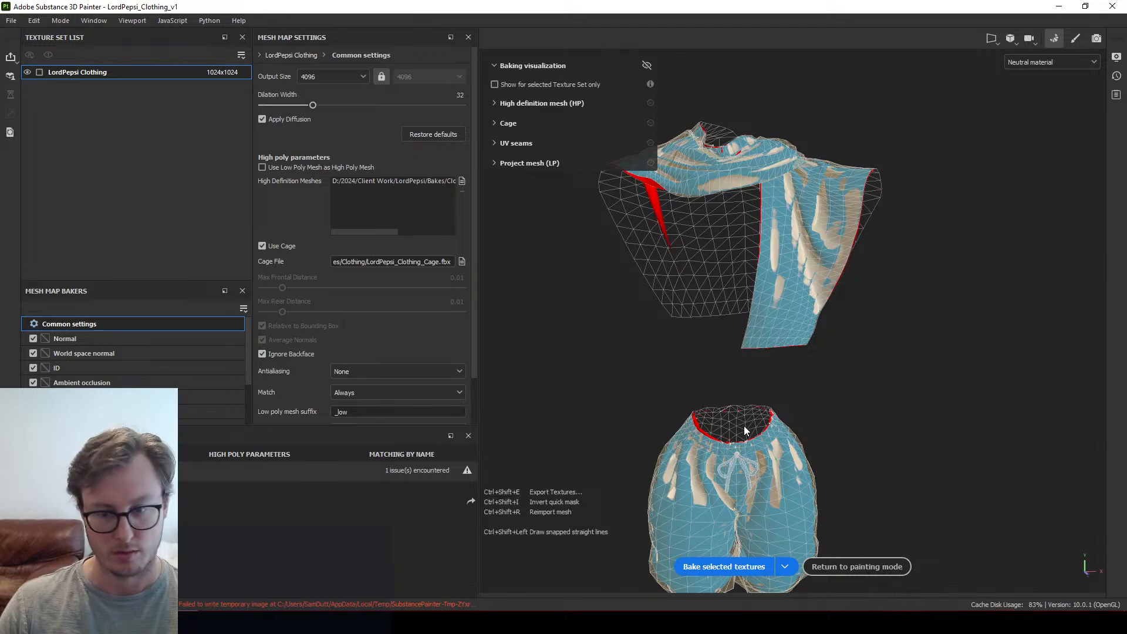
pyautogui.click(706, 566)
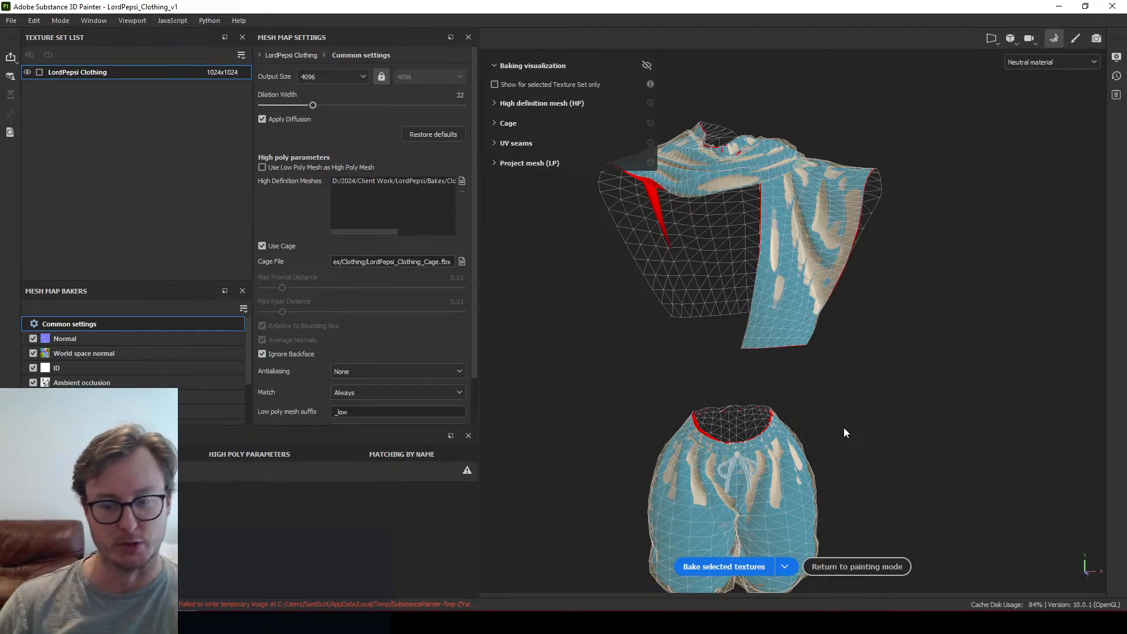
pyautogui.click(847, 567)
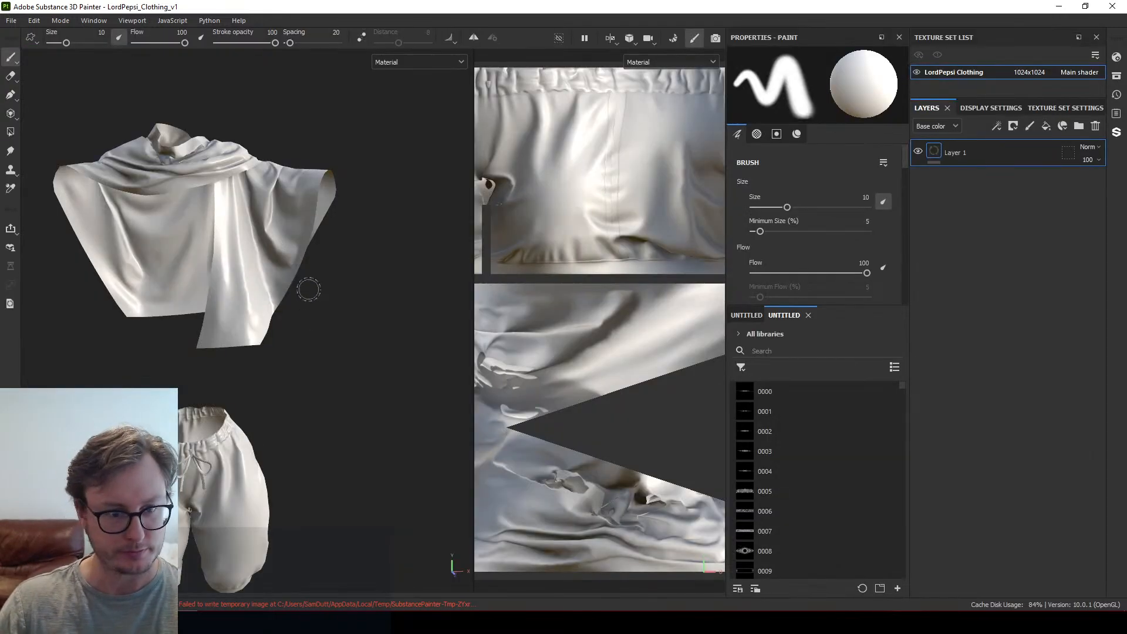
# Step: Inspect the baked cape and shorts from the side, close up and from behind for baking errors
pyautogui.keyDown('alt'); pyautogui.moveTo(308, 289); pyautogui.dragTo(170, 276); pyautogui.keyUp('alt')
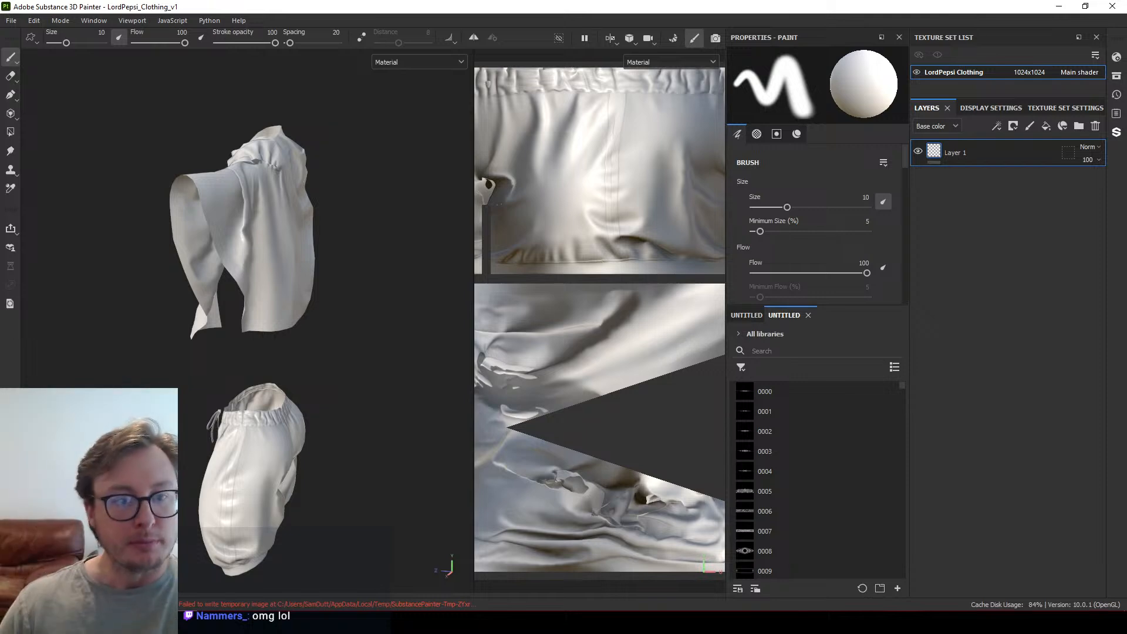
pyautogui.moveTo(464, 291)
pyautogui.keyDown('alt'); pyautogui.mouseDown()
pyautogui.moveTo(372, 272)
pyautogui.moveTo(270, 294)
pyautogui.moveTo(420, 288)
pyautogui.moveTo(300, 318)
pyautogui.moveTo(318, 333)
pyautogui.moveTo(215, 315)
pyautogui.moveTo(261, 311)
pyautogui.moveTo(375, 375)
pyautogui.moveTo(586, 360)
pyautogui.moveTo(430, 344)
pyautogui.moveTo(445, 247)
pyautogui.moveTo(268, 286)
pyautogui.mouseUp(); pyautogui.keyUp('alt')
pyautogui.scroll(6, 300, 318)
pyautogui.scroll(-2, 317, 333)
pyautogui.scroll(-4, 268, 285)
pyautogui.keyDown('alt'); pyautogui.moveTo(332, 370); pyautogui.dragTo(276, 393); pyautogui.keyUp('alt')
pyautogui.keyDown('alt'); pyautogui.moveTo(277, 392); pyautogui.dragTo(348, 177, button='middle'); pyautogui.keyUp('alt')
pyautogui.keyDown('alt'); pyautogui.moveTo(294, 334); pyautogui.dragTo(408, 287); pyautogui.keyUp('alt')
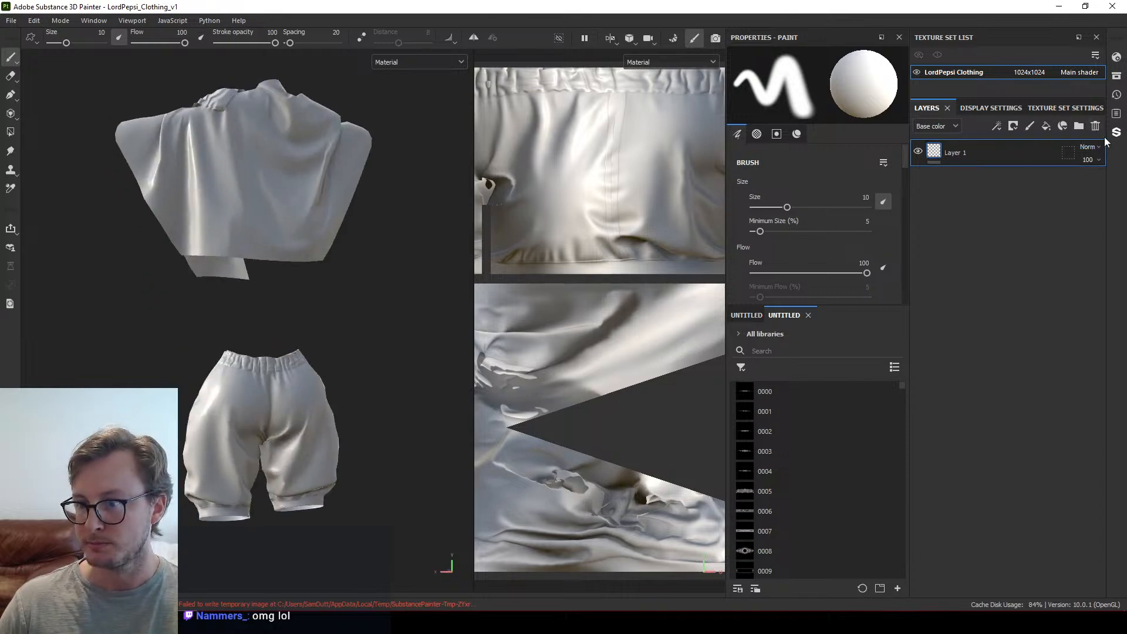
# Step: Delete Layer 1, add a fill layer in its place and set its roughness to 0.75
pyautogui.click(1095, 127)
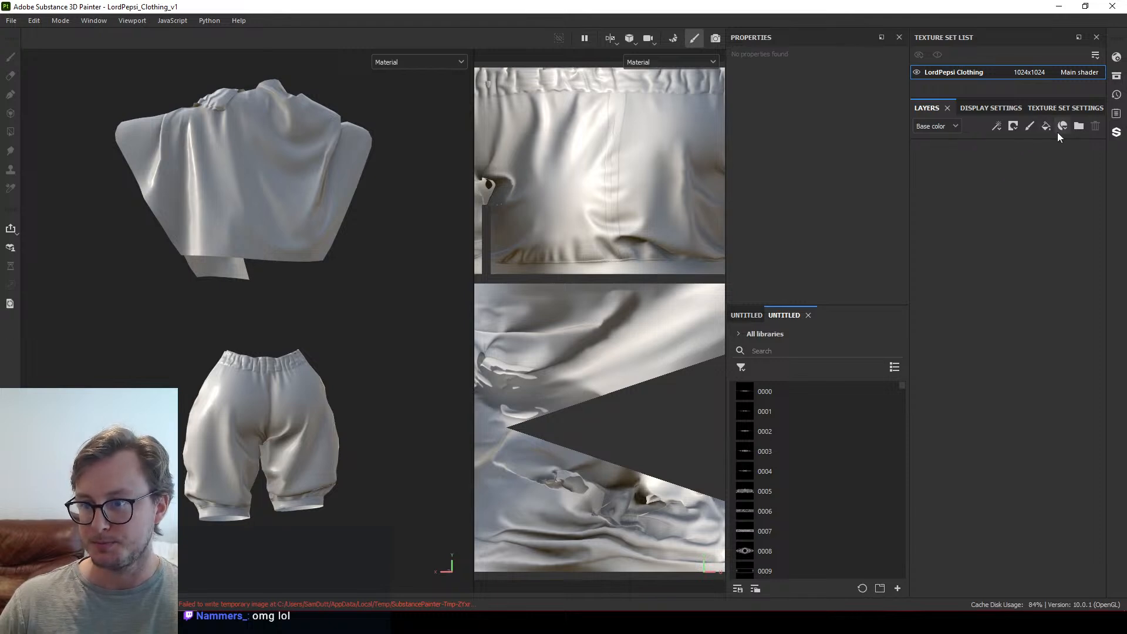
pyautogui.scroll(-5, 833, 254)
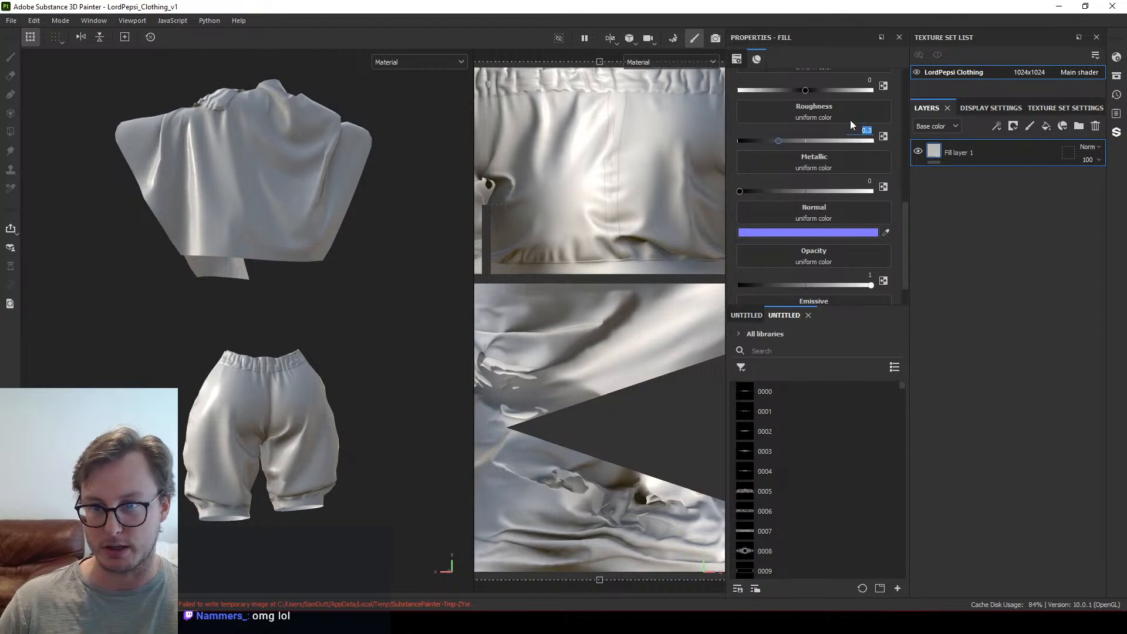
pyautogui.press('Return')
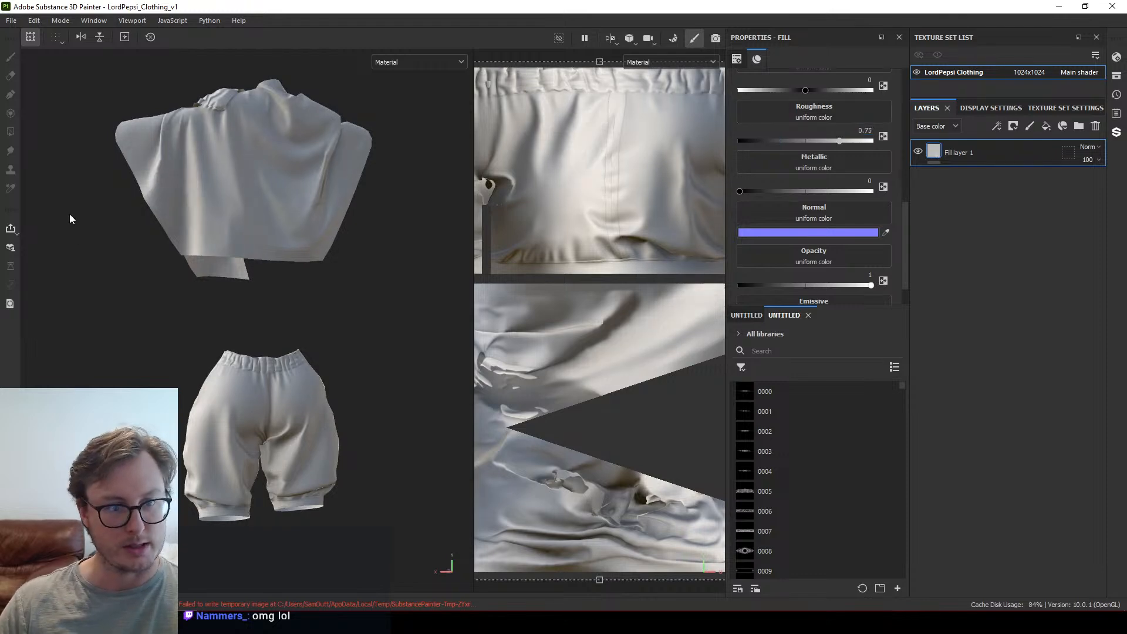
pyautogui.keyDown('alt'); pyautogui.moveTo(70, 214); pyautogui.dragTo(252, 299); pyautogui.keyUp('alt')
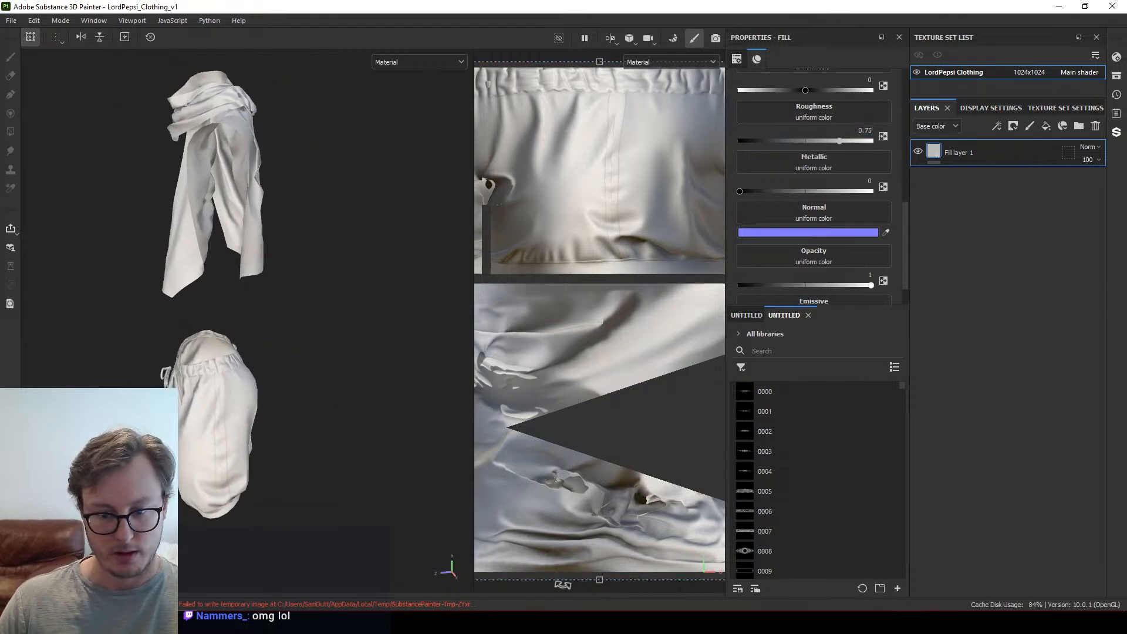
# Step: Check the Reference folder, search the assets for "template flat" and add the Template Flat smart material above the fill layer
pyautogui.click(258, 622)
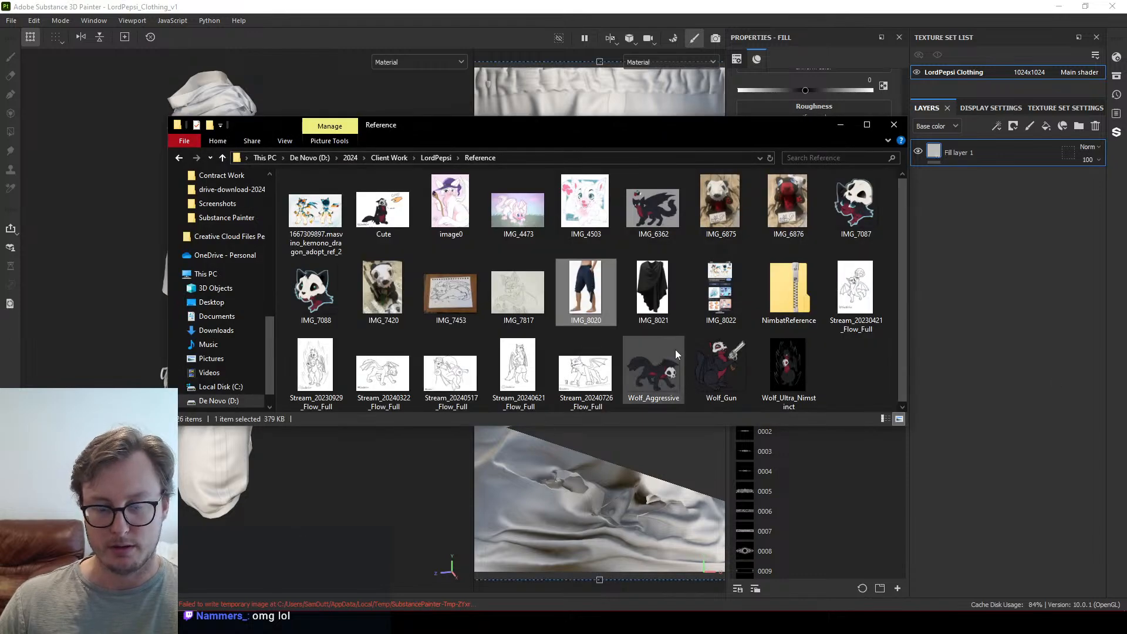
pyautogui.click(987, 277)
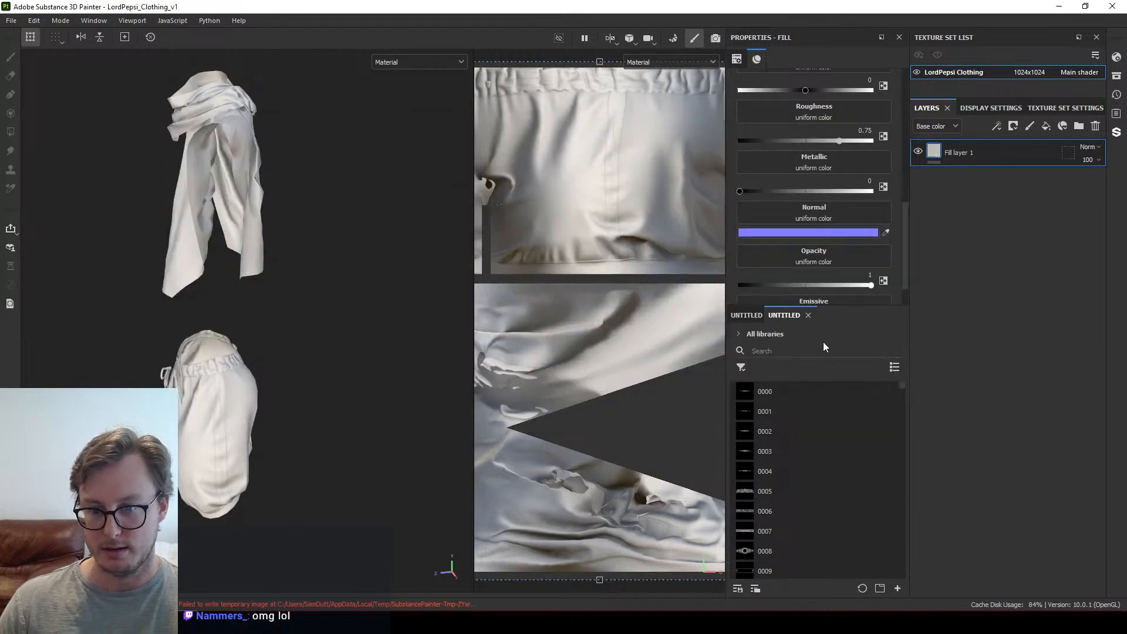
pyautogui.click(795, 351)
pyautogui.write('temp')
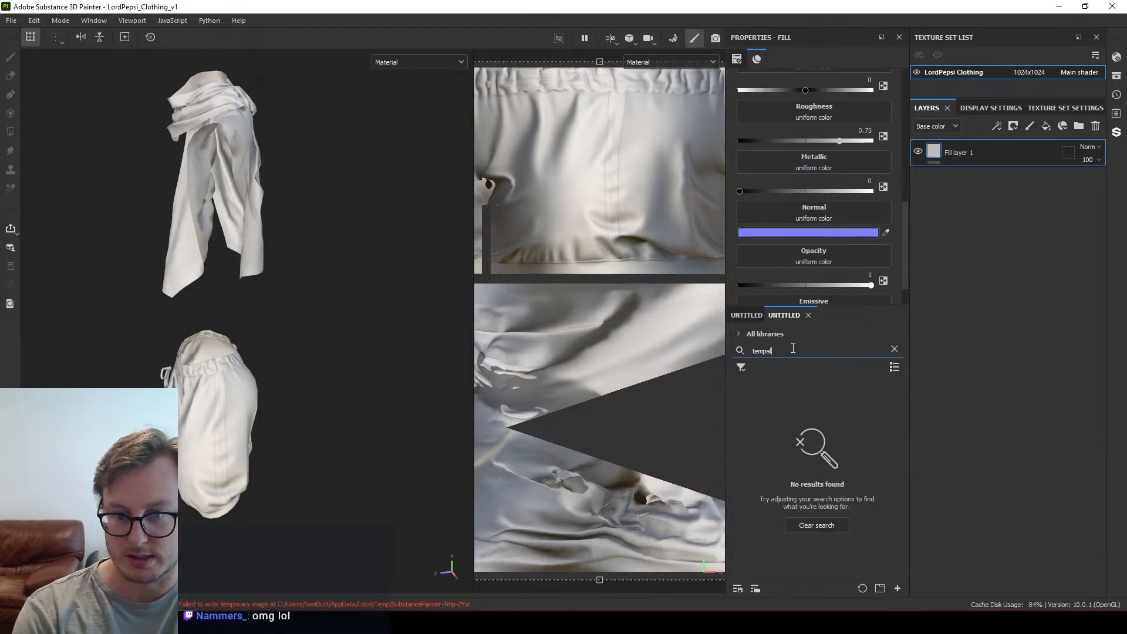
pyautogui.write('late flat')
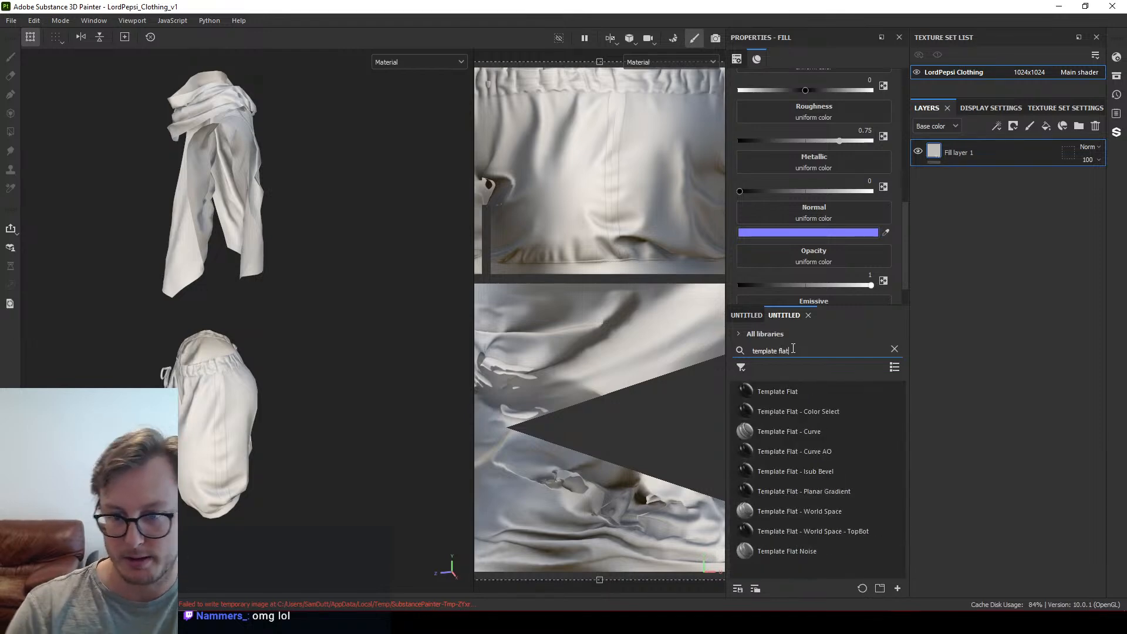
pyautogui.moveTo(780, 391); pyautogui.dragTo(993, 150)
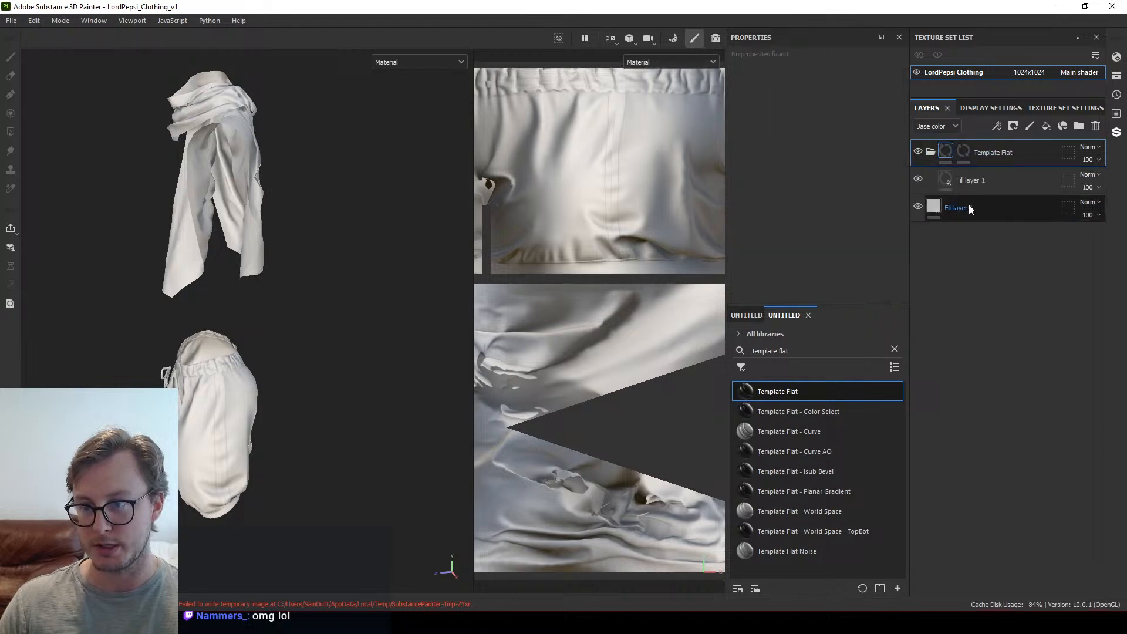
# Step: Give the Template Flat folder's fill layer a dark navy base colour and rename the folder Shorts
pyautogui.click(949, 179)
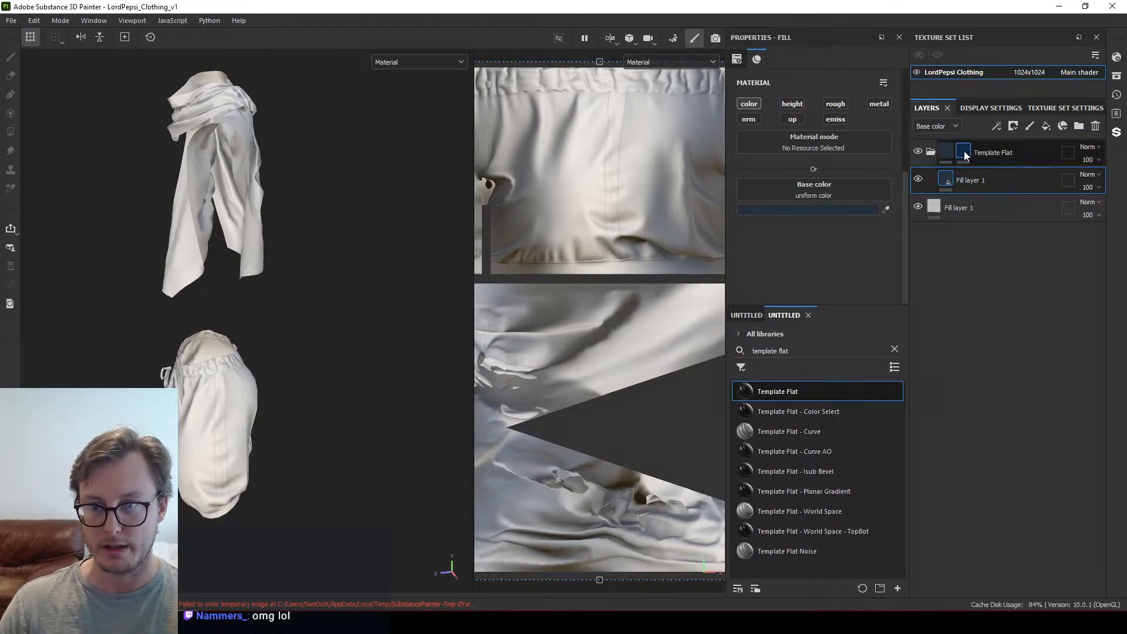
pyautogui.click(1004, 151)
pyautogui.doubleClick(1004, 152)
pyautogui.write('Shorts')
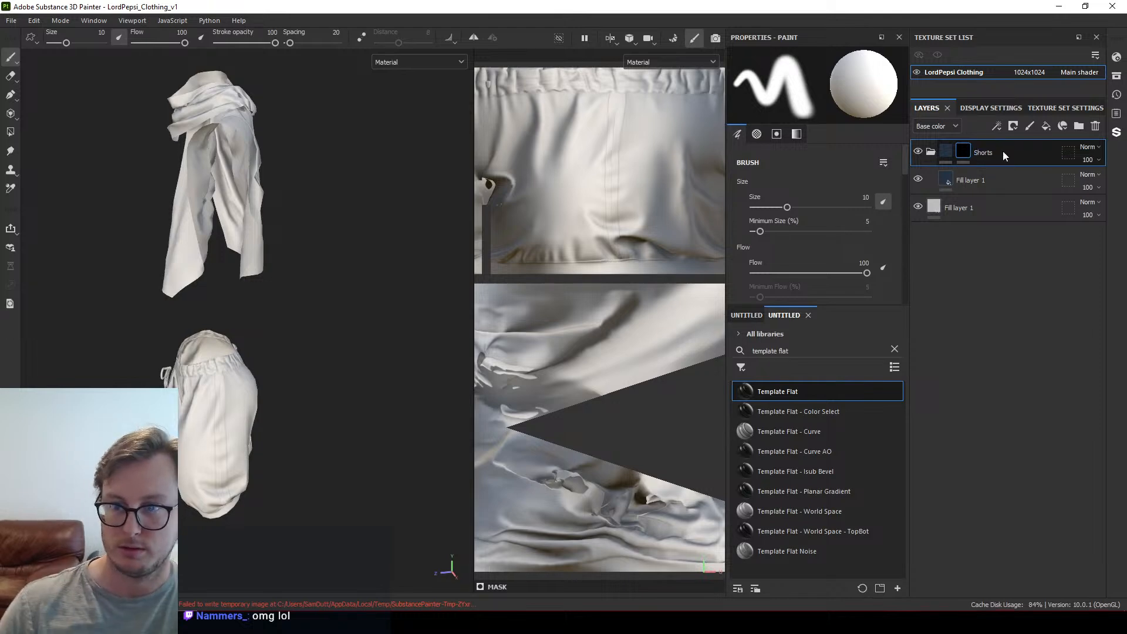
pyautogui.press('Return')
# Step: Reveal the Shorts folder's colour on the shorts by filling its mask there with UV chunk polygon fill
pyautogui.click(10, 132)
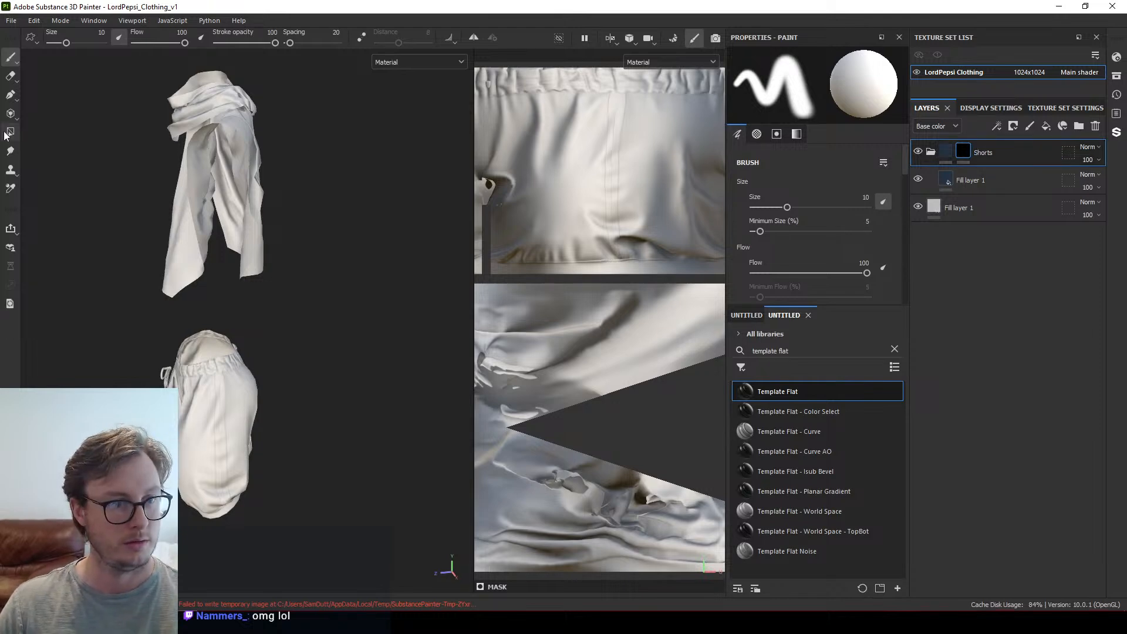
pyautogui.click(87, 37)
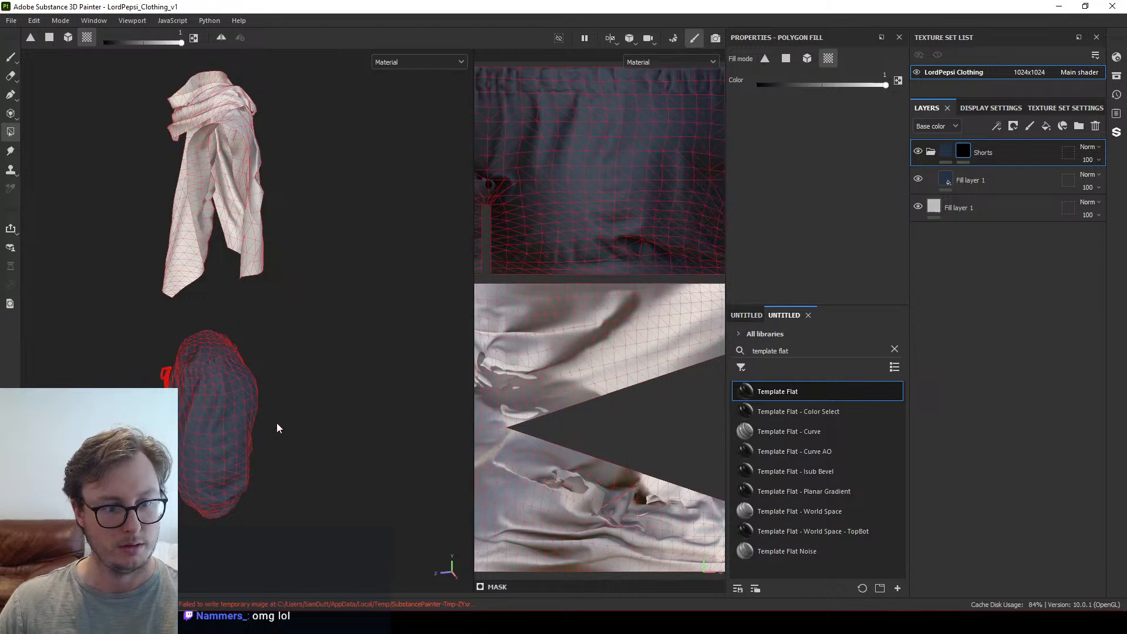
pyautogui.keyDown('alt'); pyautogui.moveTo(285, 311); pyautogui.dragTo(327, 297); pyautogui.keyUp('alt')
pyautogui.keyDown('alt'); pyautogui.moveTo(327, 298); pyautogui.dragTo(342, 327, button='middle'); pyautogui.keyUp('alt')
# Step: Add a second Template Flat smart material above the Shorts folder and rename it Cape
pyautogui.moveTo(788, 395); pyautogui.dragTo(1045, 167)
pyautogui.press('Delete')
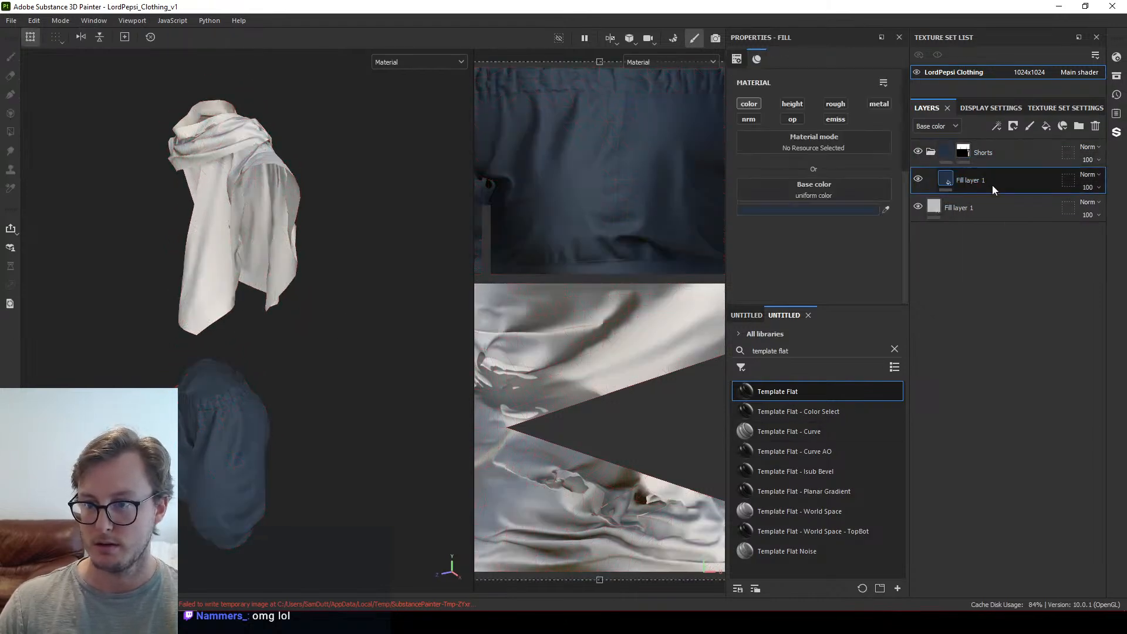
pyautogui.moveTo(780, 391); pyautogui.dragTo(1000, 156)
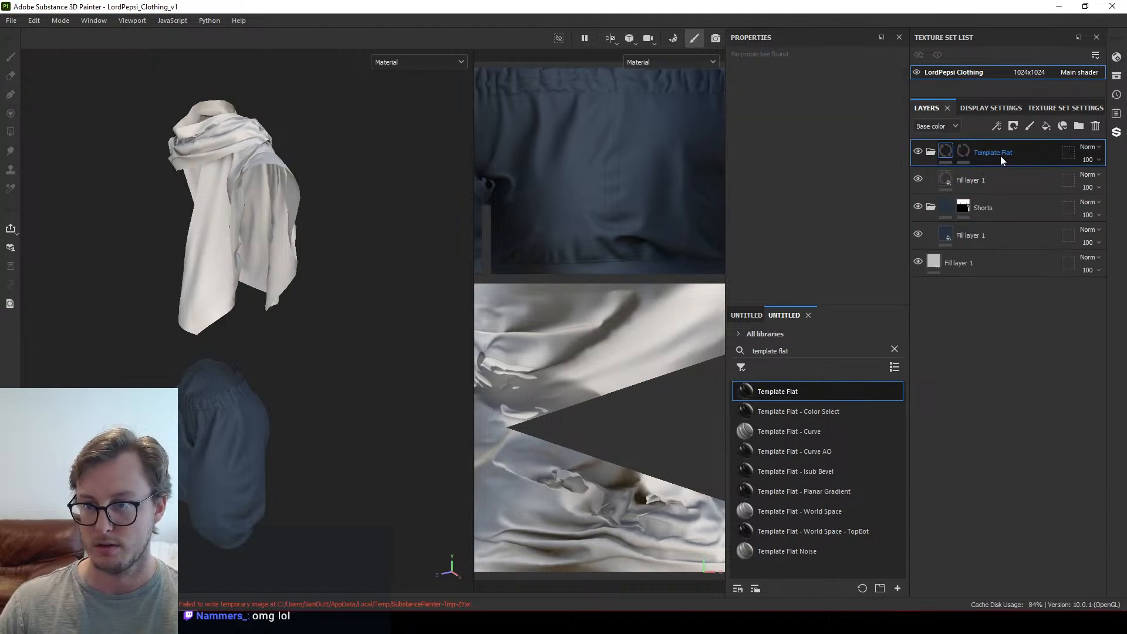
pyautogui.doubleClick(999, 156)
pyautogui.write('Cape')
pyautogui.press('Return')
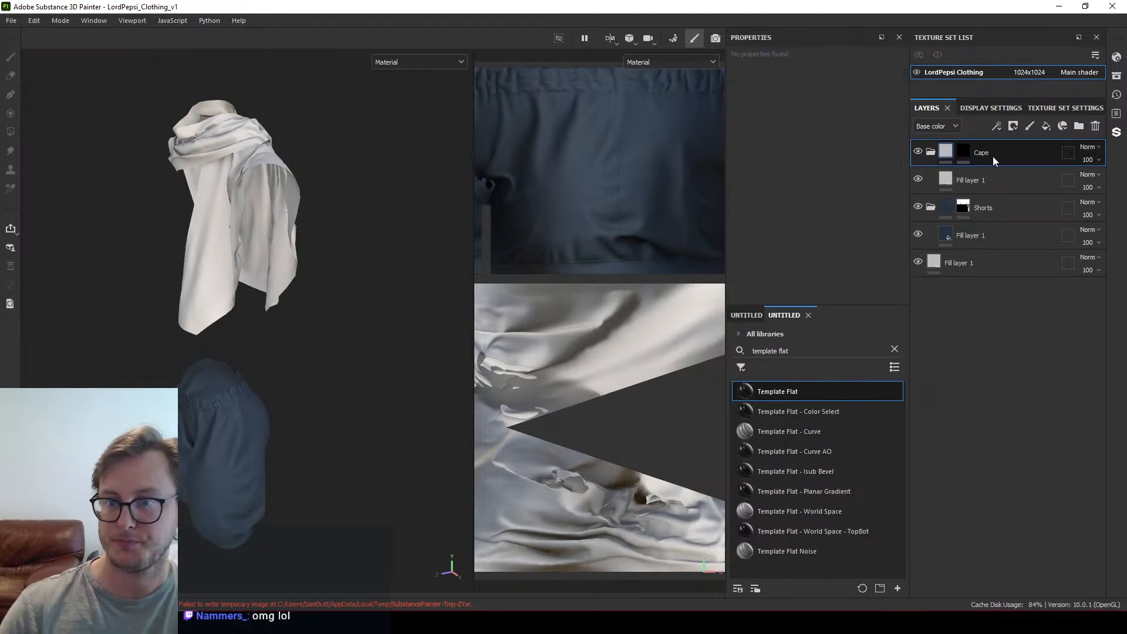
# Step: Set the base colour of the Cape folder's fill layer to dark grey 2B2B2B
pyautogui.click(986, 179)
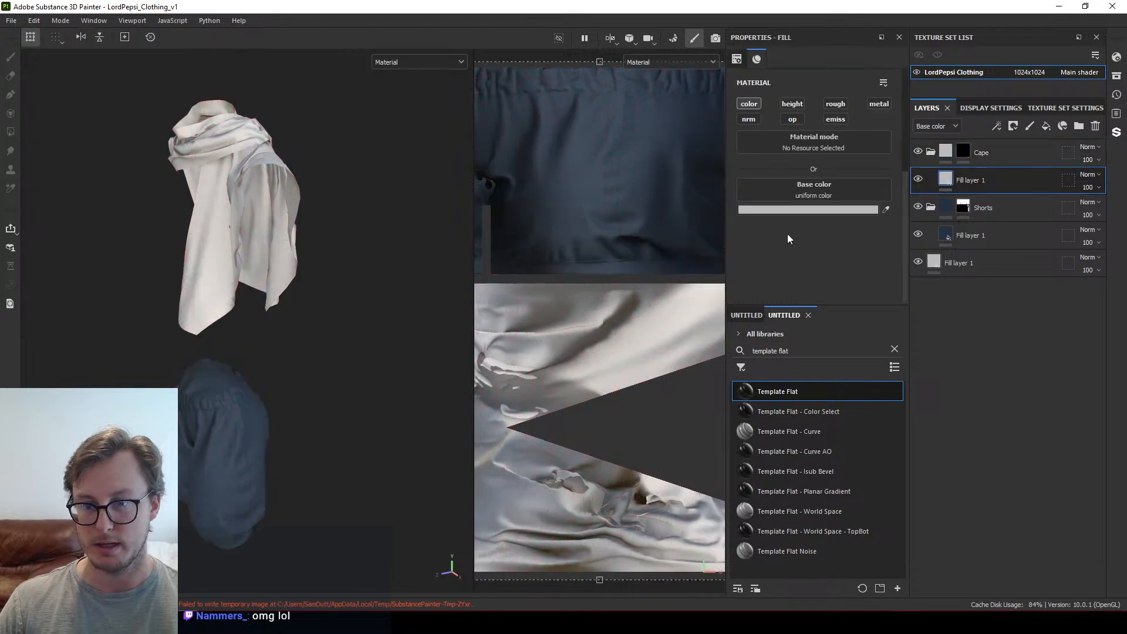
pyautogui.click(784, 211)
pyautogui.click(898, 357)
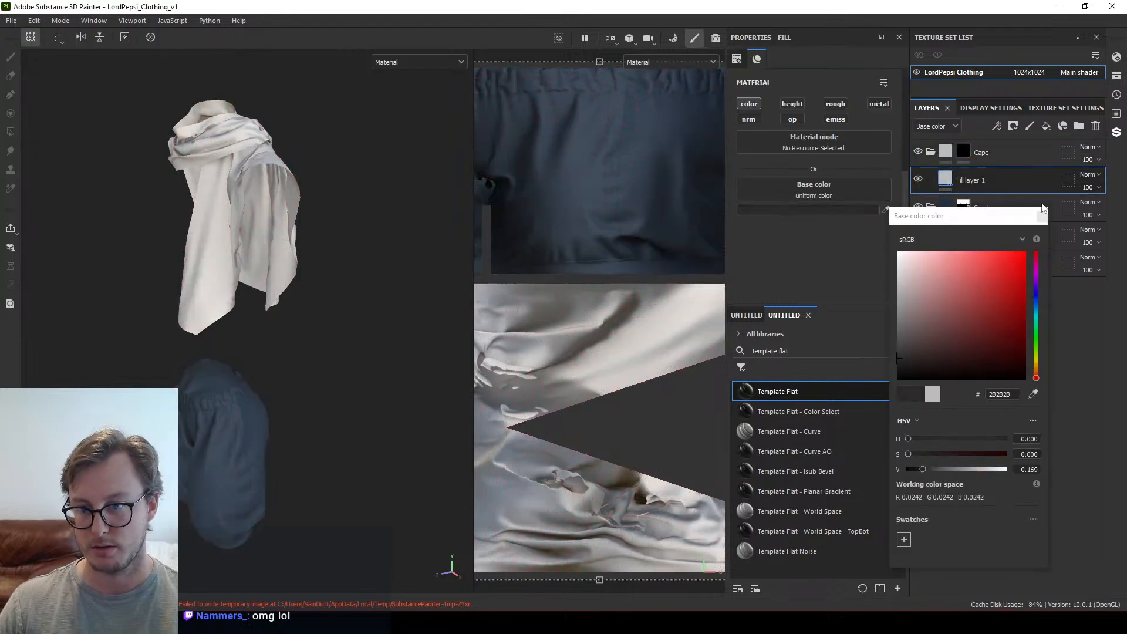
pyautogui.click(1041, 216)
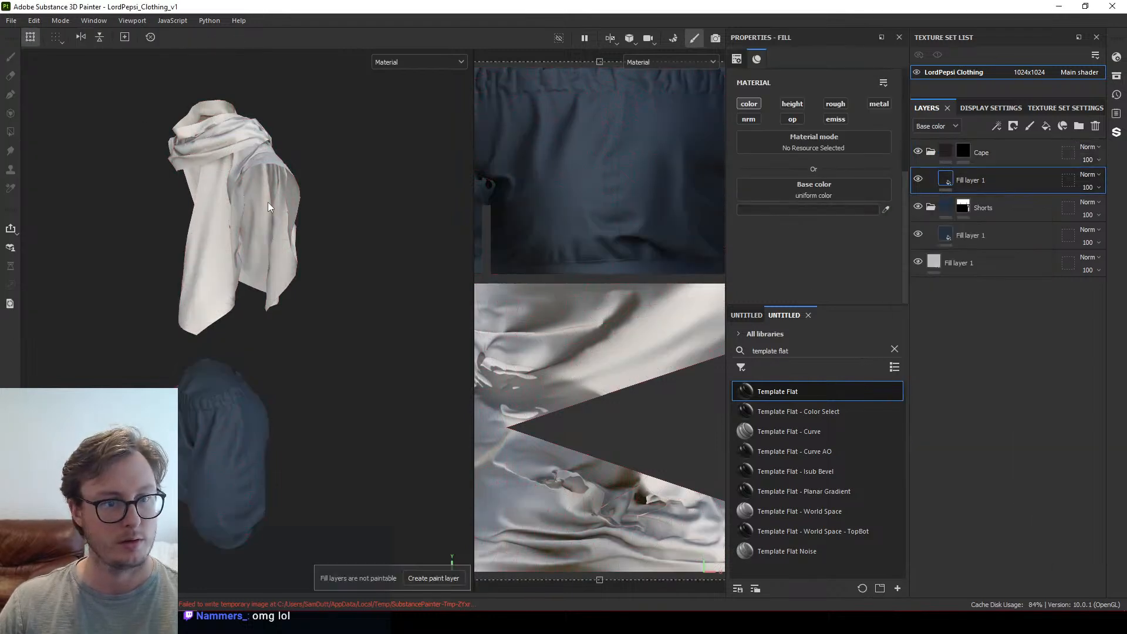
# Step: Fill the Cape folder's mask over the cape with polygon fill and return to the Paint tool
pyautogui.click(974, 153)
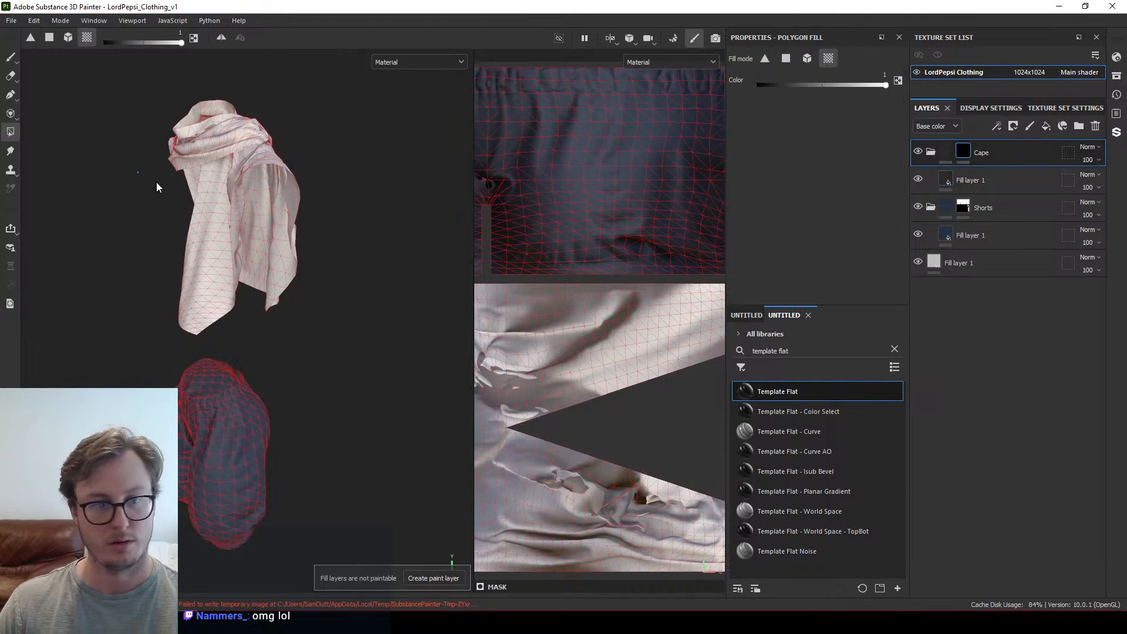
pyautogui.click(243, 206)
pyautogui.click(11, 58)
pyautogui.keyDown('alt'); pyautogui.moveTo(95, 194); pyautogui.dragTo(280, 236); pyautogui.keyUp('alt')
pyautogui.keyDown('alt'); pyautogui.moveTo(159, 302); pyautogui.dragTo(164, 234, button='middle'); pyautogui.keyUp('alt')
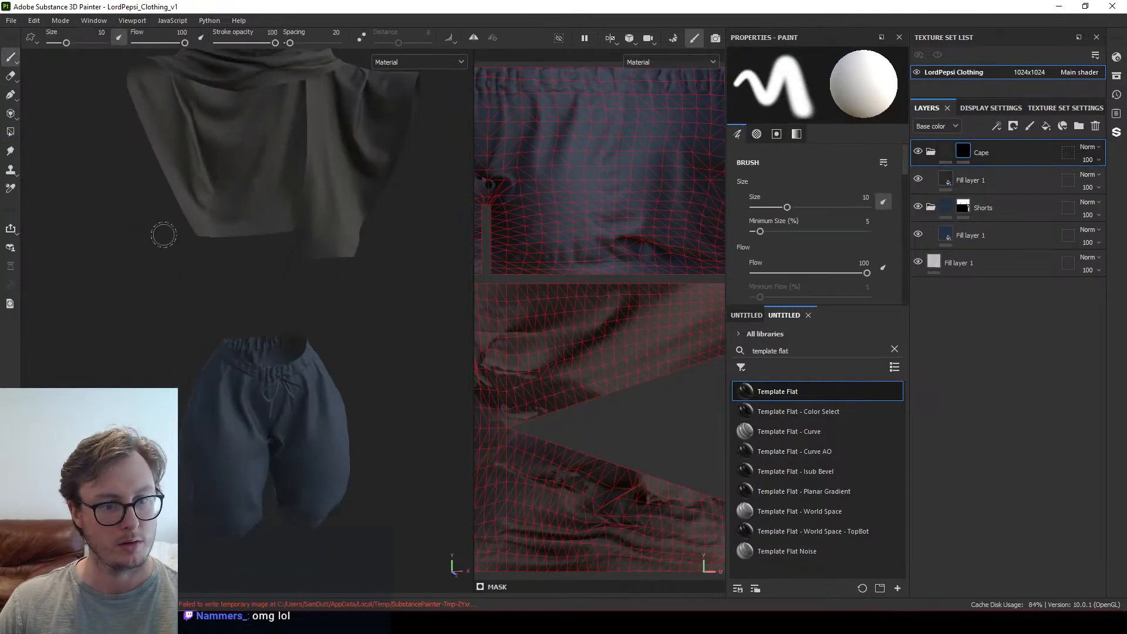
pyautogui.moveTo(164, 234)
pyautogui.keyDown('alt'); pyautogui.mouseDown()
pyautogui.moveTo(262, 211)
pyautogui.moveTo(265, 284)
pyautogui.moveTo(323, 260)
pyautogui.mouseUp(); pyautogui.keyUp('alt')
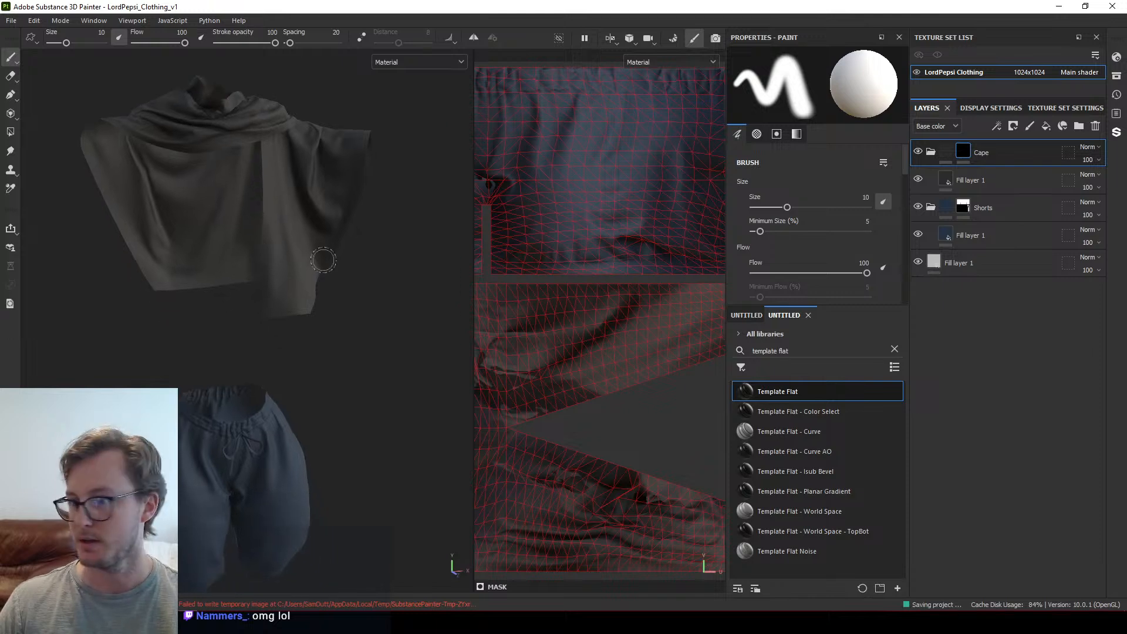
# Step: Display only the base colour channel, add Template Flat - Curve AO on top of the layer stack and collapse all folders
pyautogui.press('c')
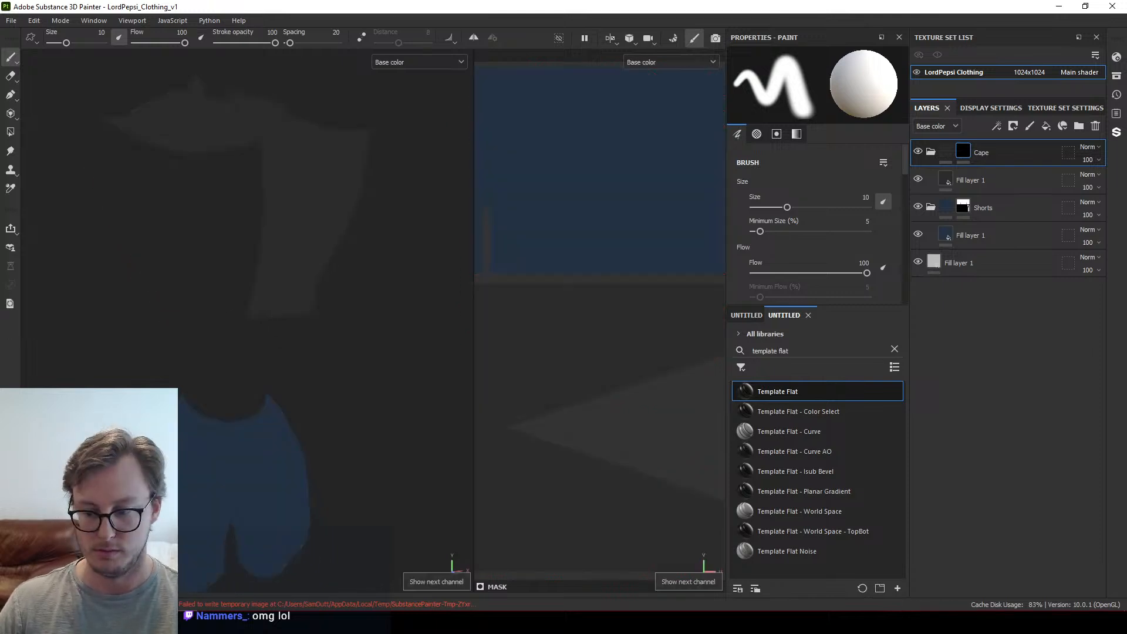
pyautogui.keyDown('alt'); pyautogui.moveTo(229, 368); pyautogui.dragTo(216, 361); pyautogui.keyUp('alt')
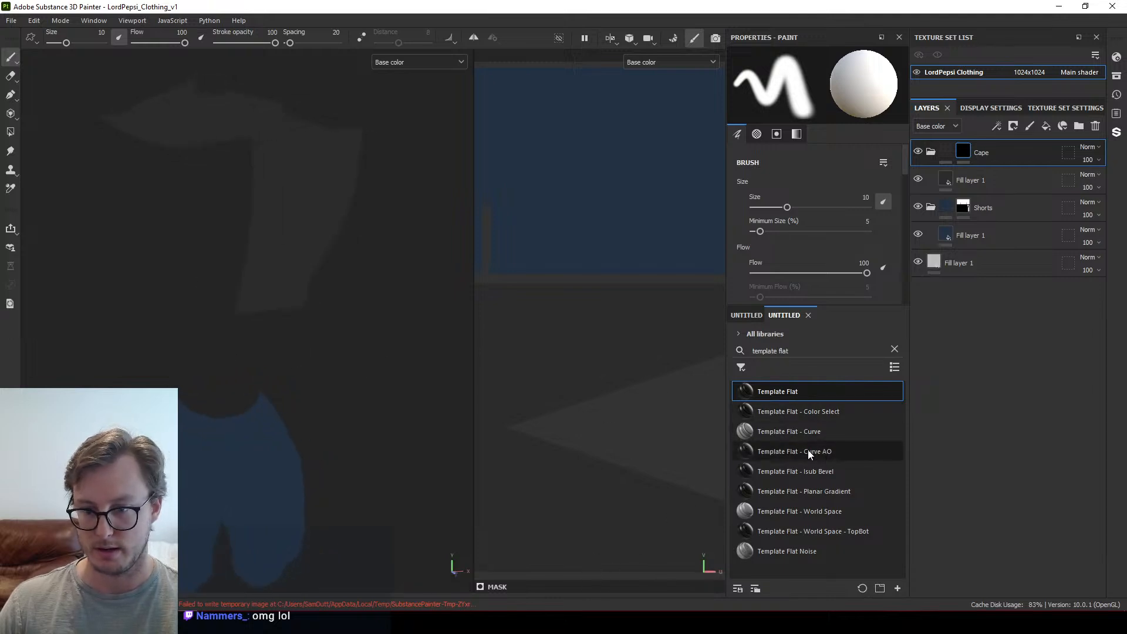
pyautogui.moveTo(808, 451); pyautogui.dragTo(982, 148)
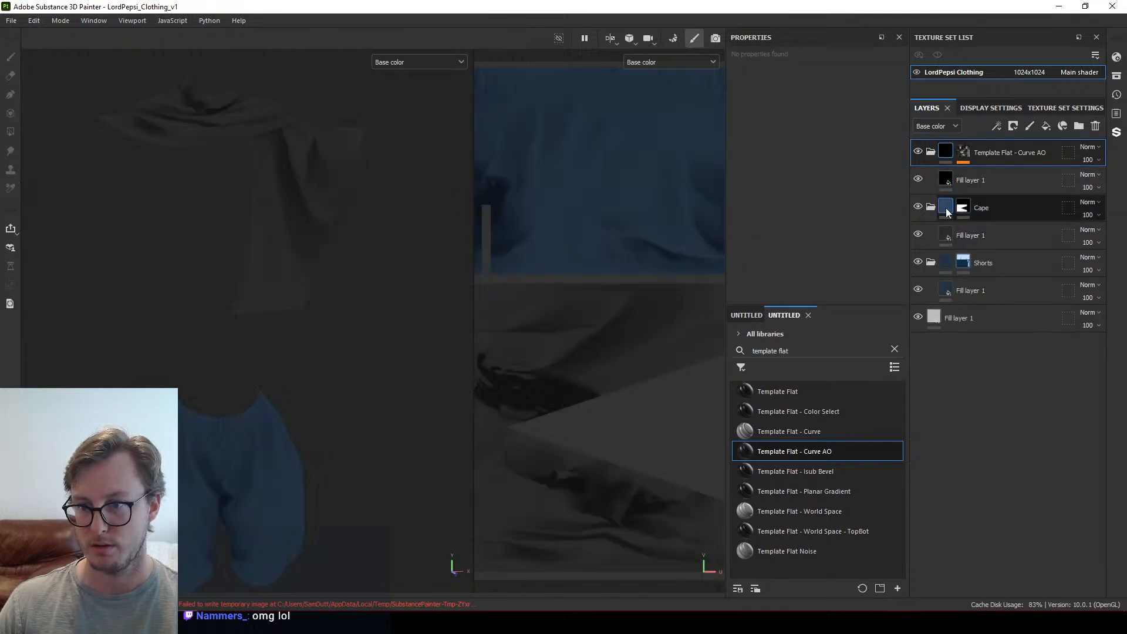
pyautogui.click(937, 207)
pyautogui.click(933, 207)
pyautogui.click(933, 235)
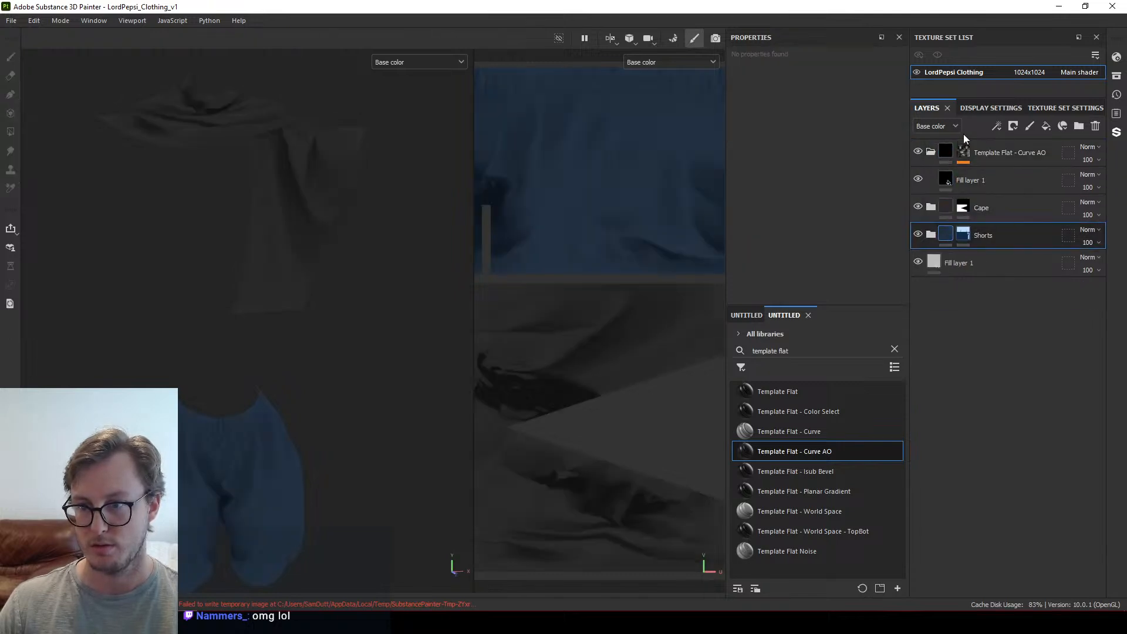
pyautogui.click(953, 153)
pyautogui.click(932, 153)
pyautogui.keyDown('alt'); pyautogui.moveTo(191, 298); pyautogui.dragTo(371, 198); pyautogui.keyUp('alt')
pyautogui.keyDown('alt'); pyautogui.moveTo(370, 199); pyautogui.dragTo(404, 132, button='middle'); pyautogui.keyUp('alt')
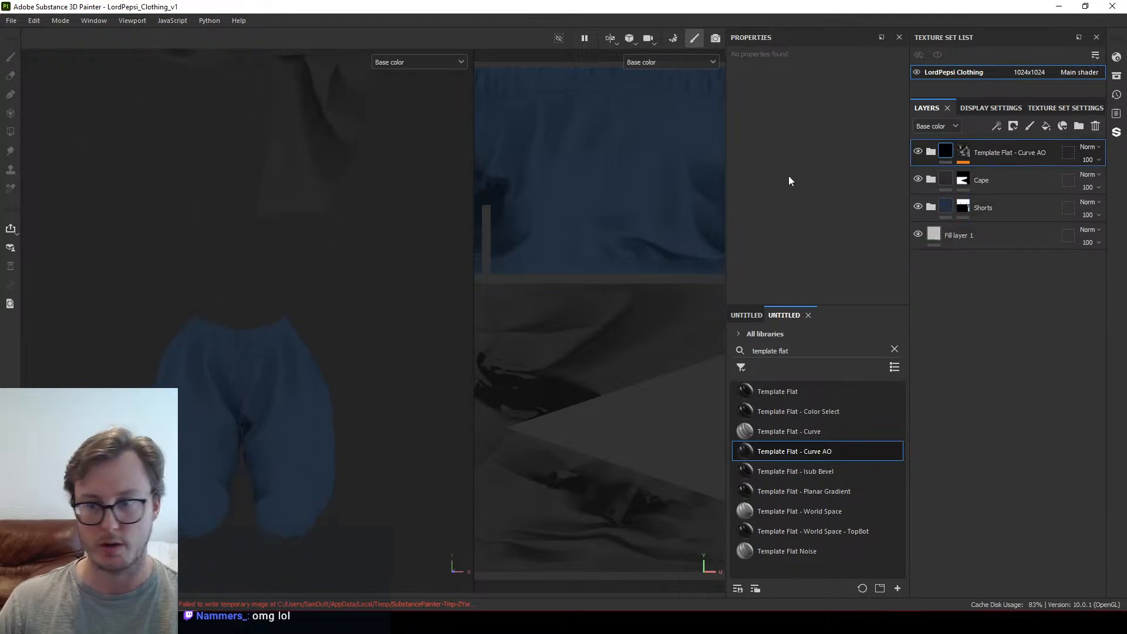
# Step: Select the Curvature generator in the Curve AO mask and delete the Template Flat - Curve AO smart material from the asset library
pyautogui.click(988, 190)
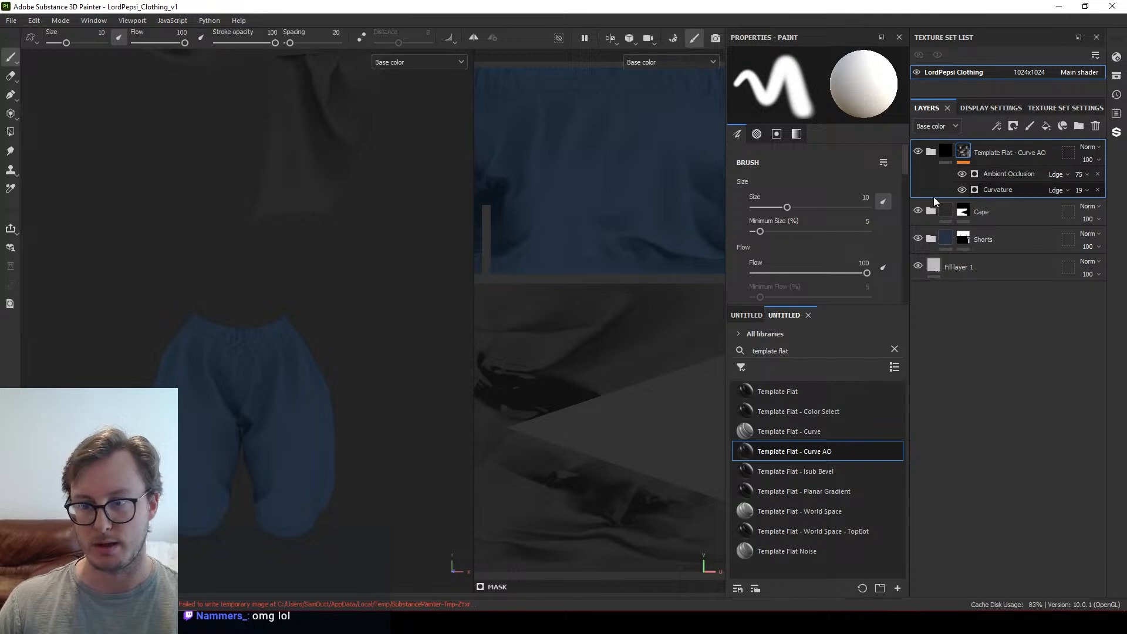
pyautogui.rightClick(821, 452)
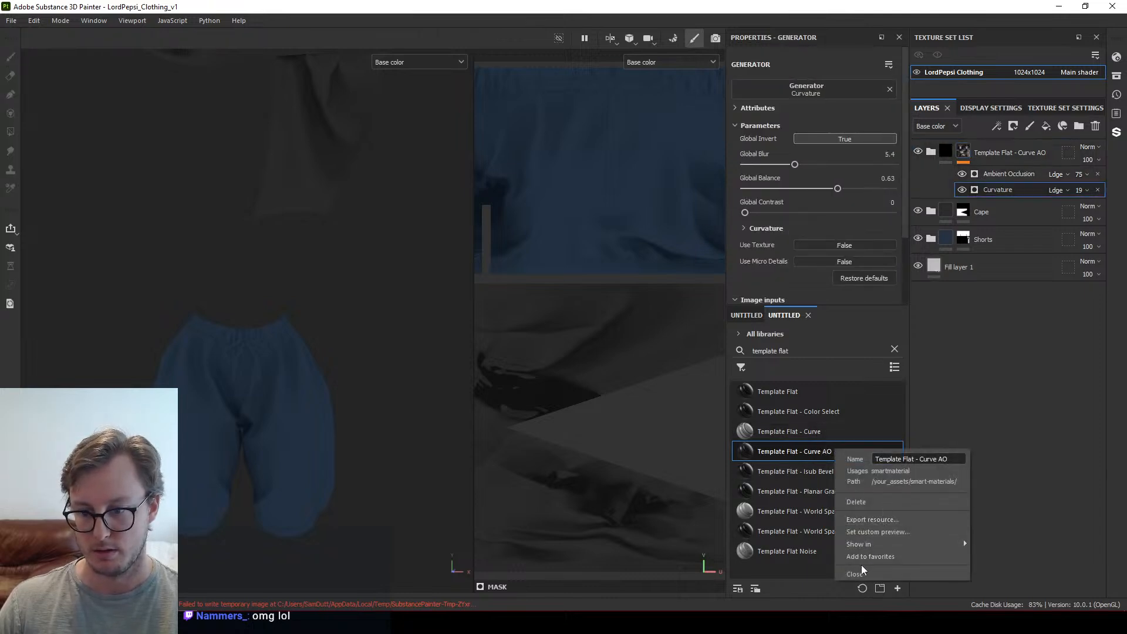
pyautogui.click(868, 502)
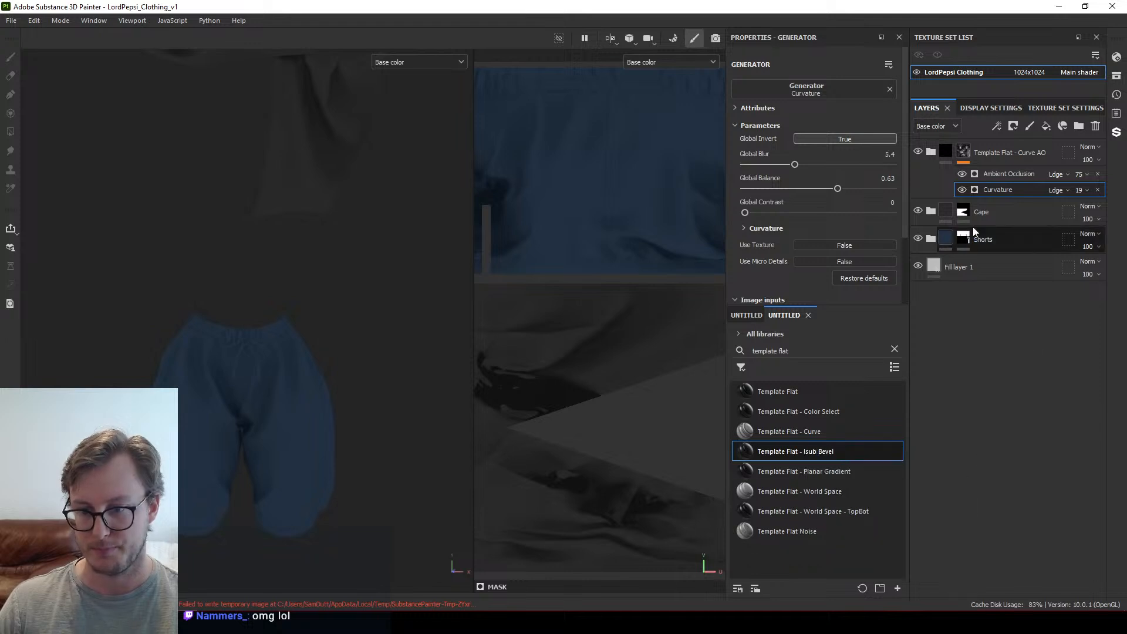
# Step: Lower the Curvature generator's Global Blur and add a Blur filter directly above it in the Curve AO mask
pyautogui.moveTo(783, 166); pyautogui.dragTo(681, 165)
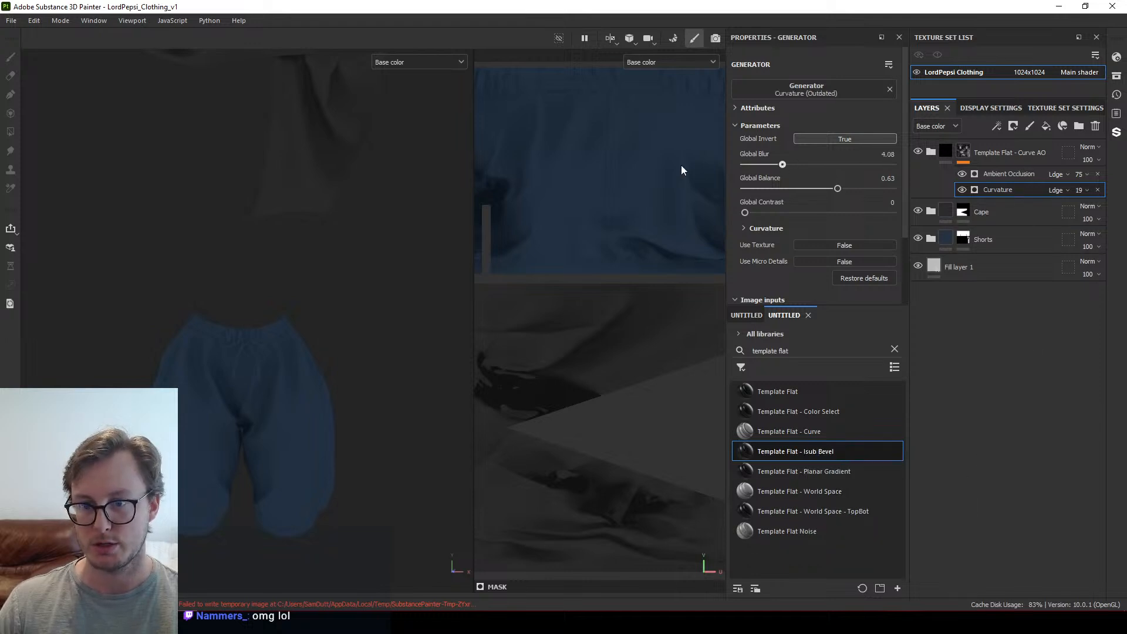
pyautogui.rightClick(1034, 188)
pyautogui.click(1002, 420)
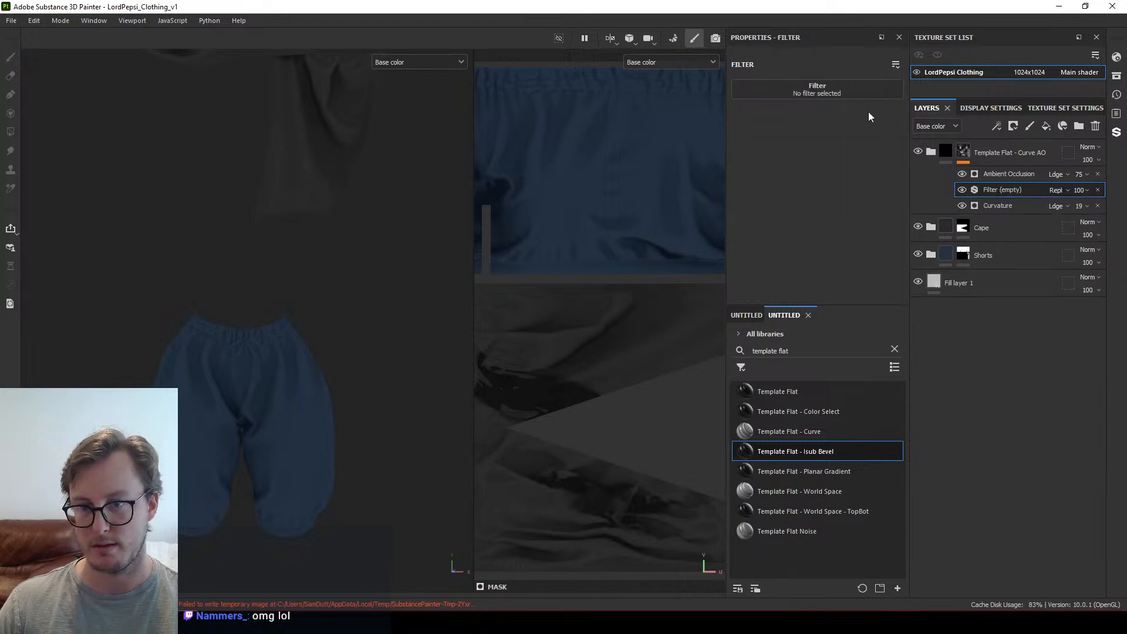
pyautogui.click(845, 93)
pyautogui.click(975, 121)
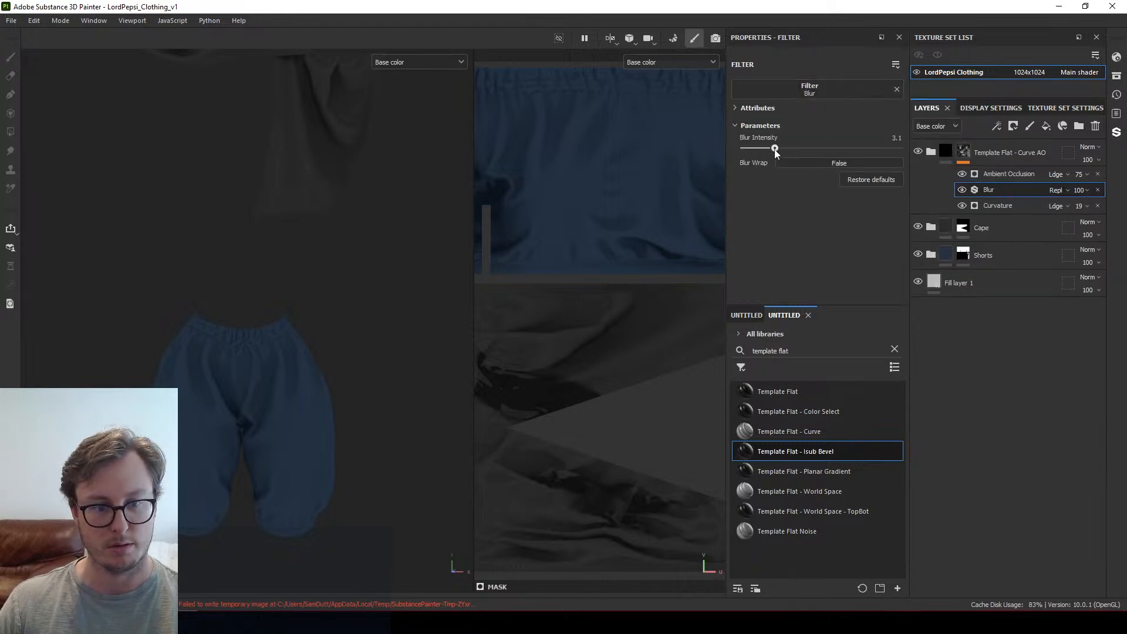
# Step: In the Curve AO mask, set the Curvature generator's opacity to 21 and the Ambient Occlusion generator's opacity to 33
pyautogui.keyDown('alt'); pyautogui.moveTo(284, 221); pyautogui.dragTo(681, 233); pyautogui.keyUp('alt')
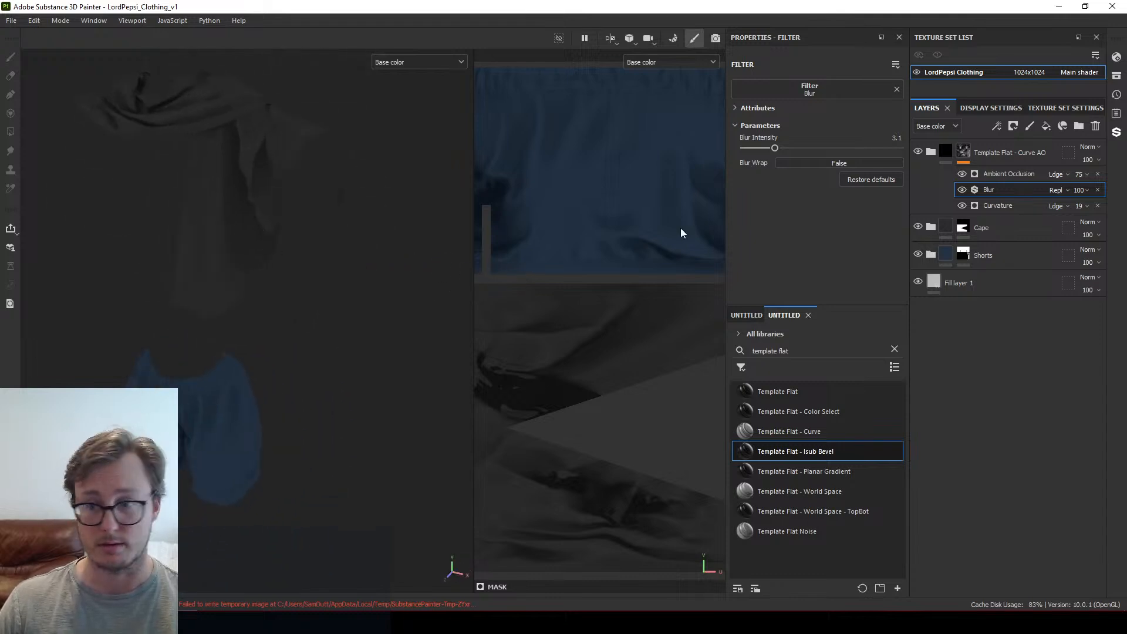
pyautogui.click(1079, 208)
pyautogui.moveTo(1084, 227)
pyautogui.mouseDown()
pyautogui.moveTo(1078, 195)
pyautogui.moveTo(1096, 195)
pyautogui.mouseUp()
pyautogui.keyDown('alt'); pyautogui.moveTo(49, 295); pyautogui.dragTo(185, 260); pyautogui.keyUp('alt')
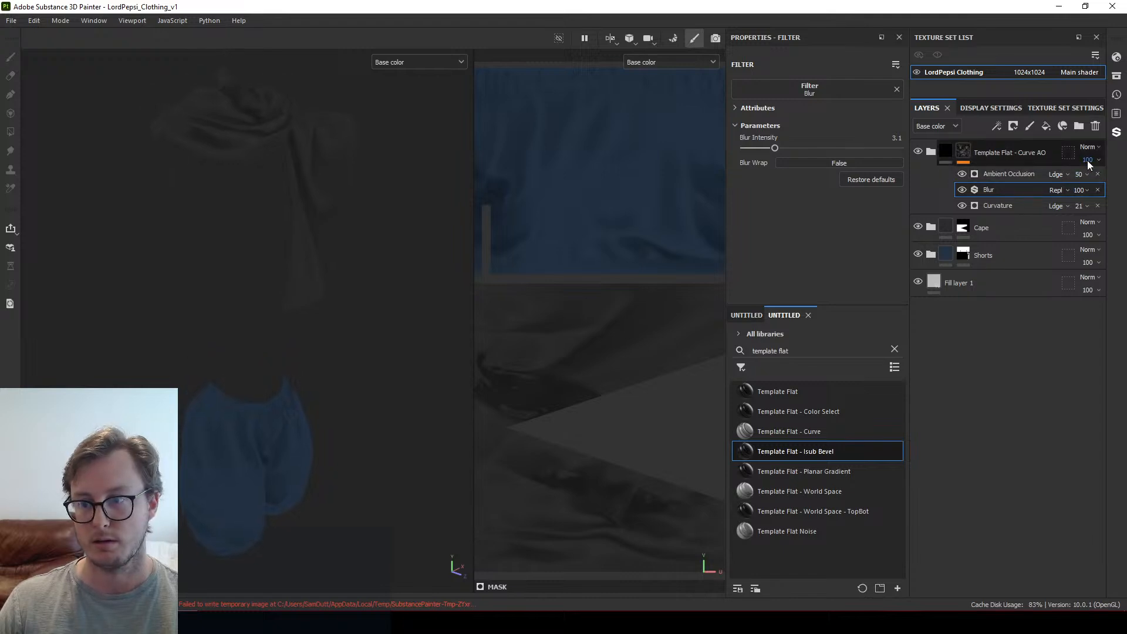
pyautogui.click(1083, 176)
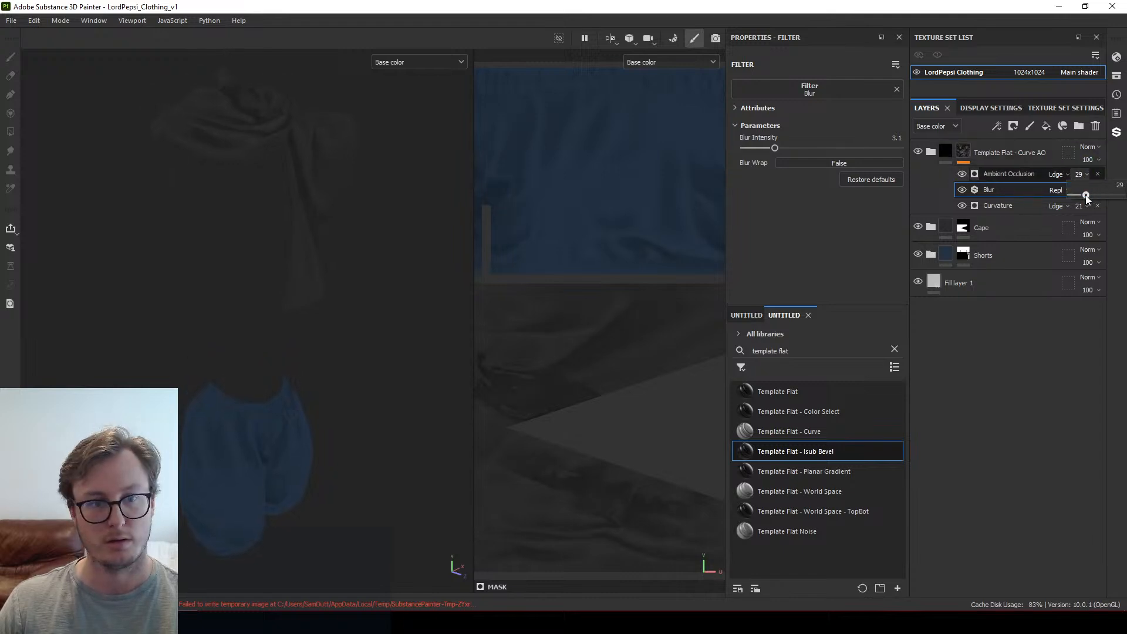
pyautogui.moveTo(1086, 198); pyautogui.dragTo(1089, 197)
pyautogui.keyDown('alt'); pyautogui.moveTo(213, 327); pyautogui.dragTo(368, 299); pyautogui.keyUp('alt')
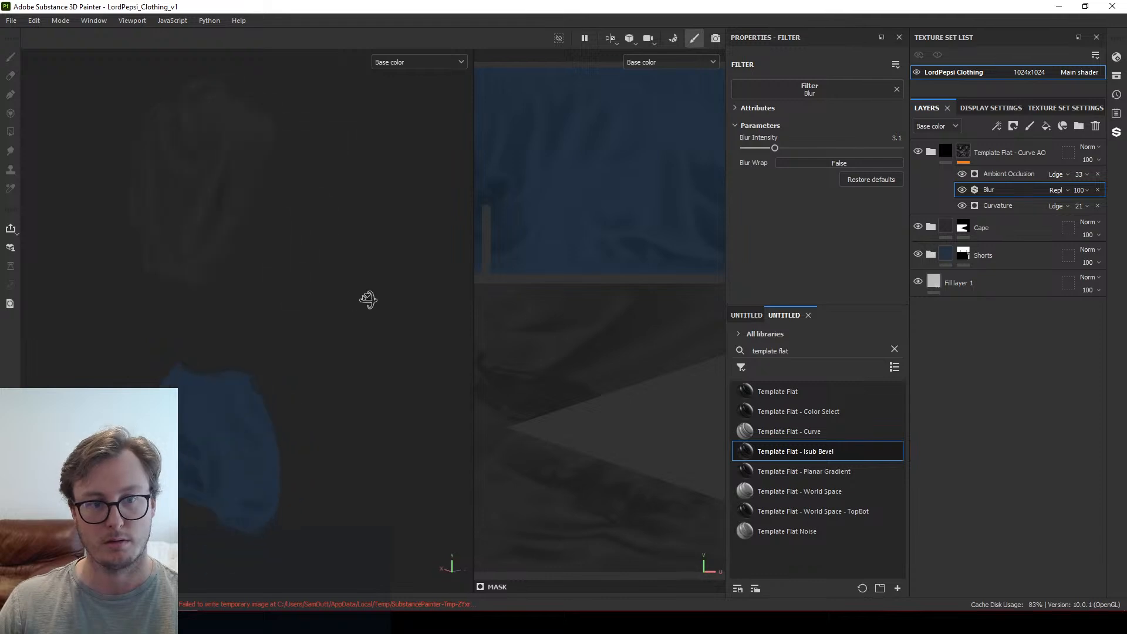
# Step: Raise the mask's Blur Intensity to 3.71 and save the Template Flat - Curve AO folder as a smart material
pyautogui.moveTo(775, 150)
pyautogui.mouseDown()
pyautogui.moveTo(794, 147)
pyautogui.moveTo(781, 151)
pyautogui.mouseUp()
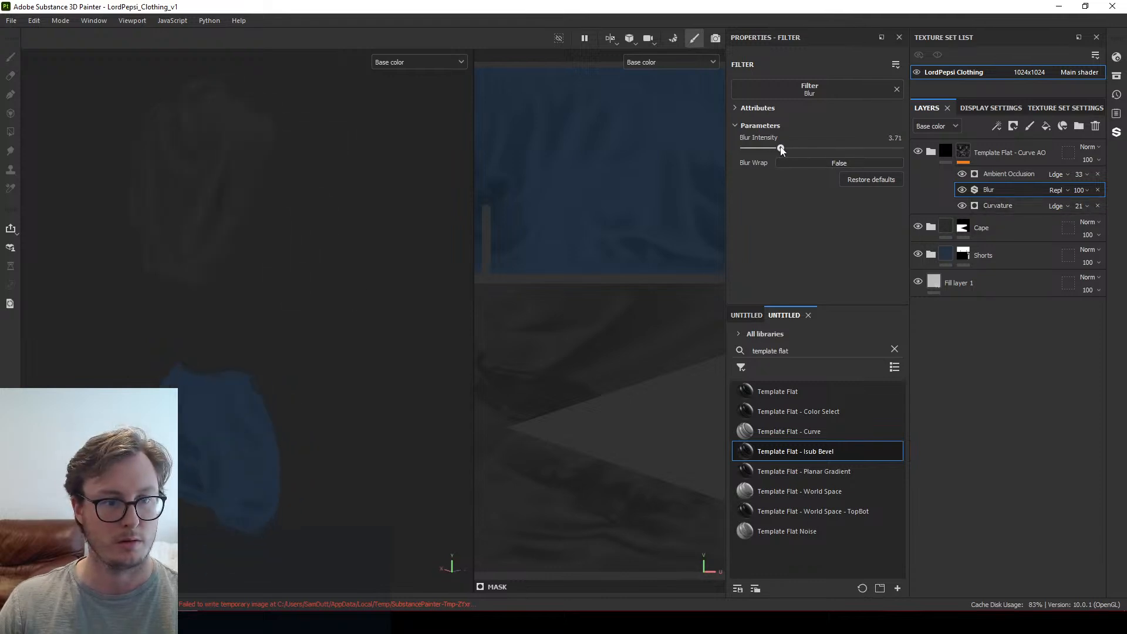
pyautogui.keyDown('alt'); pyautogui.moveTo(311, 253); pyautogui.dragTo(161, 267); pyautogui.keyUp('alt')
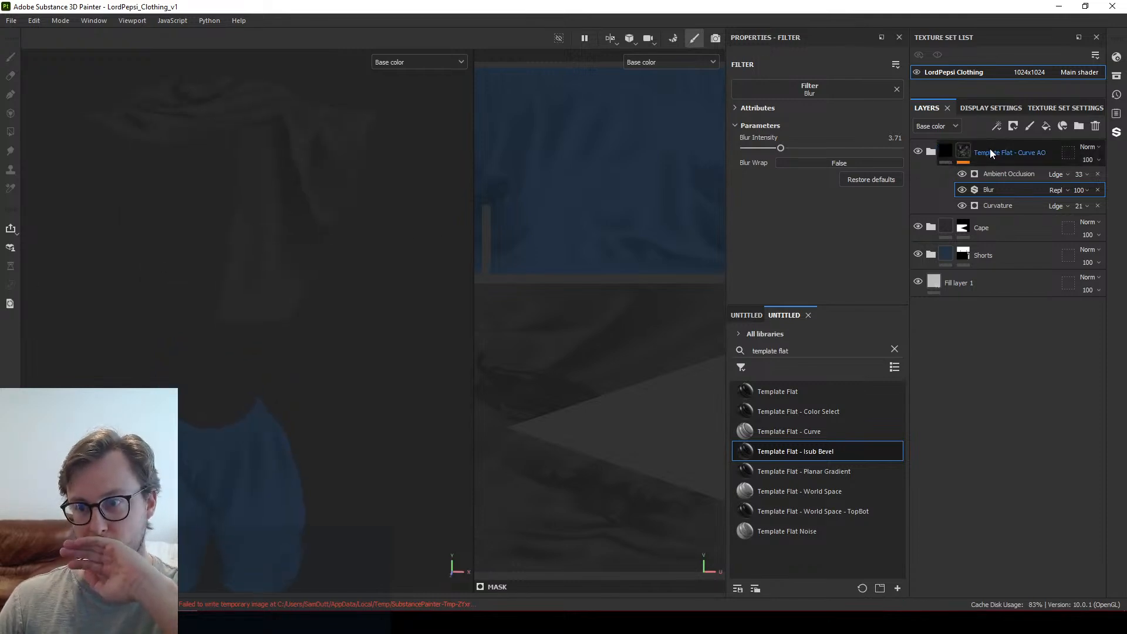
pyautogui.rightClick(1005, 156)
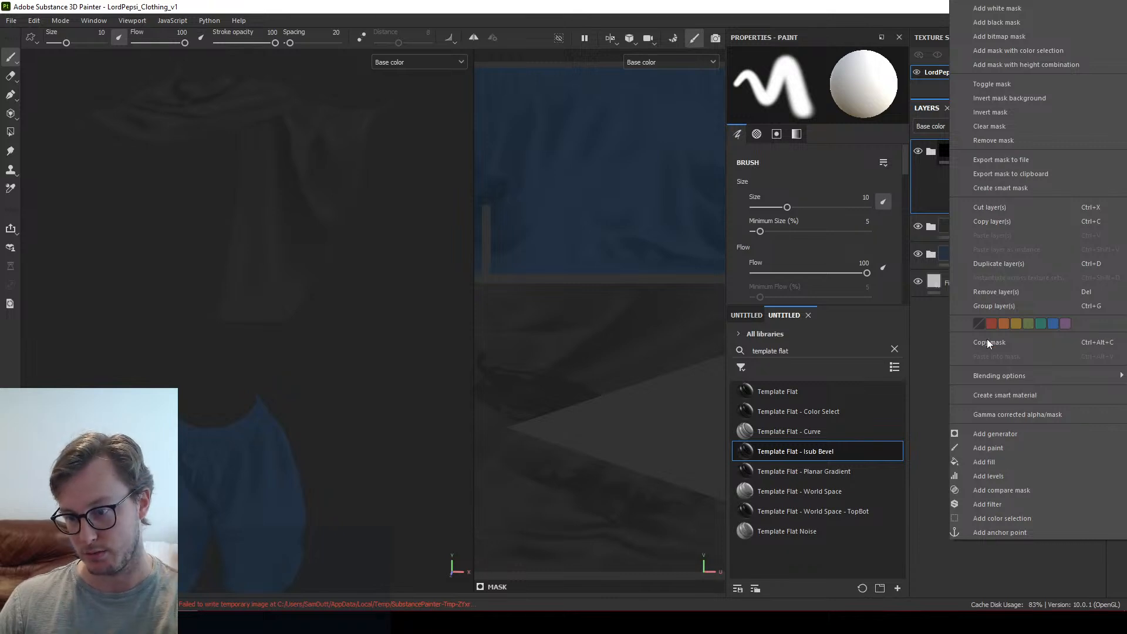
pyautogui.click(1001, 392)
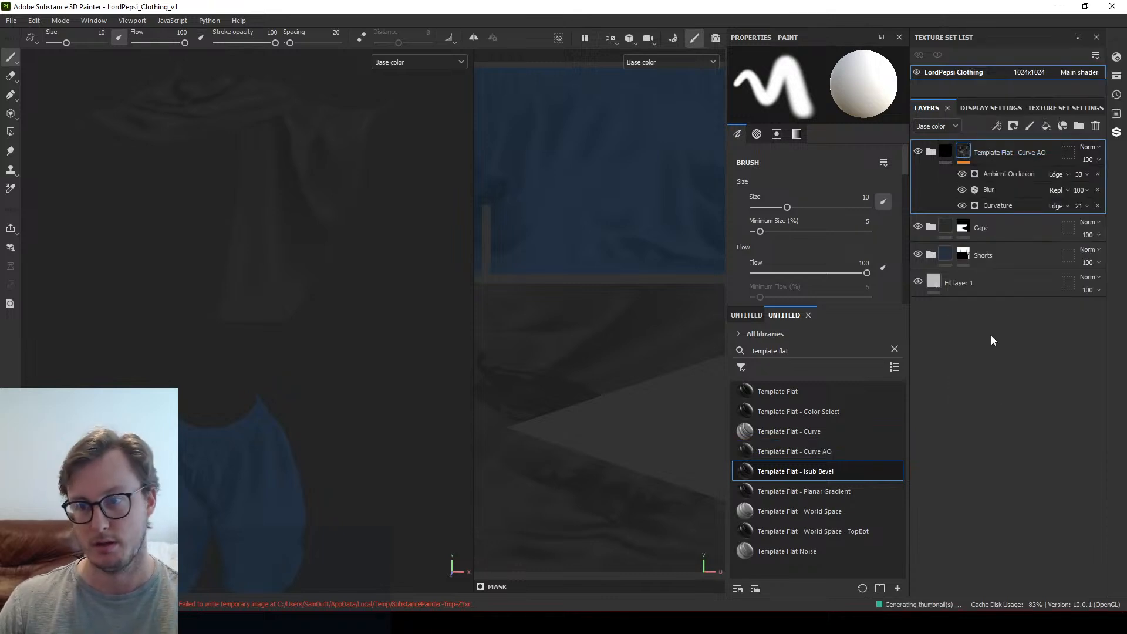
pyautogui.scroll(-4, 216, 330)
pyautogui.keyDown('alt'); pyautogui.moveTo(351, 259); pyautogui.dragTo(287, 268); pyautogui.keyUp('alt')
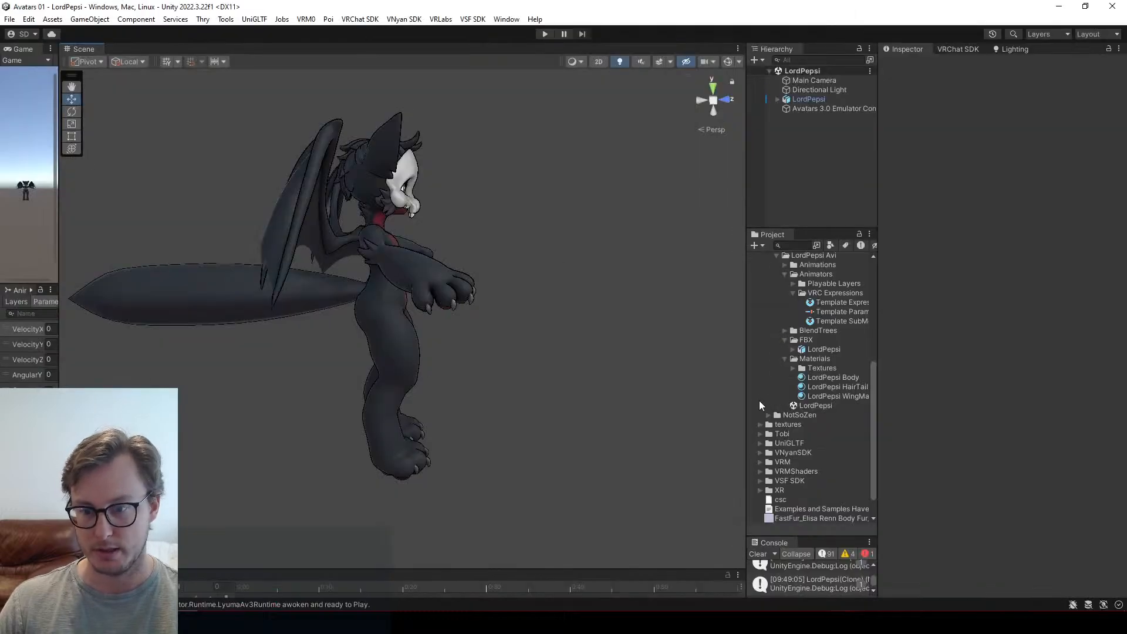
# Step: In the Unity project, expand the Textures folder under Materials and collapse its Body, HairTail and WingMask subfolders
pyautogui.click(798, 370)
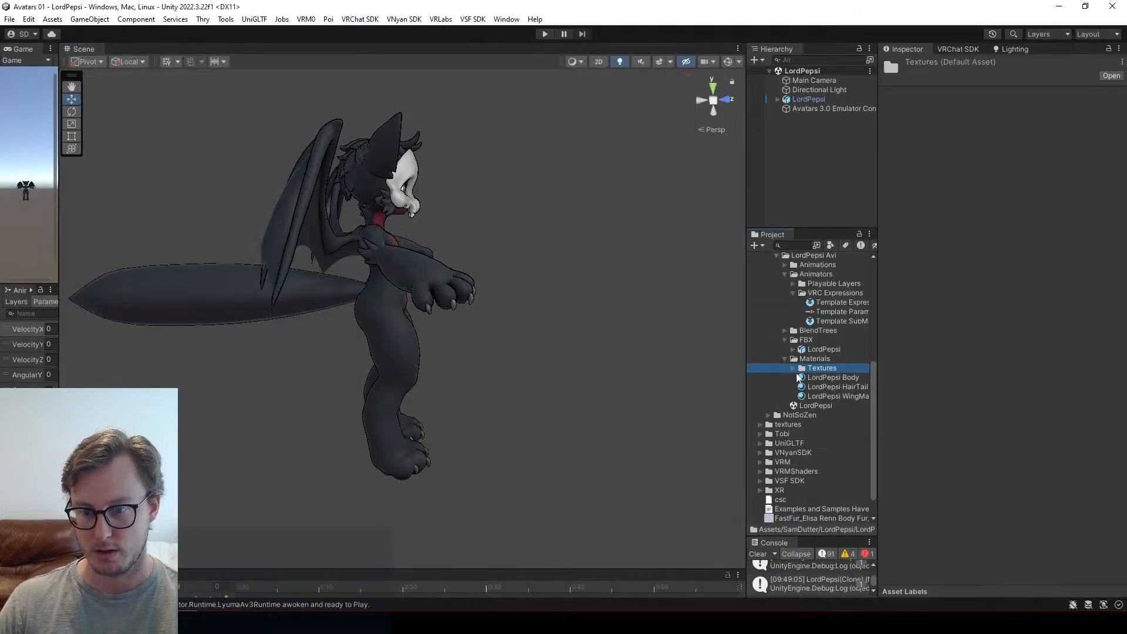
pyautogui.click(793, 369)
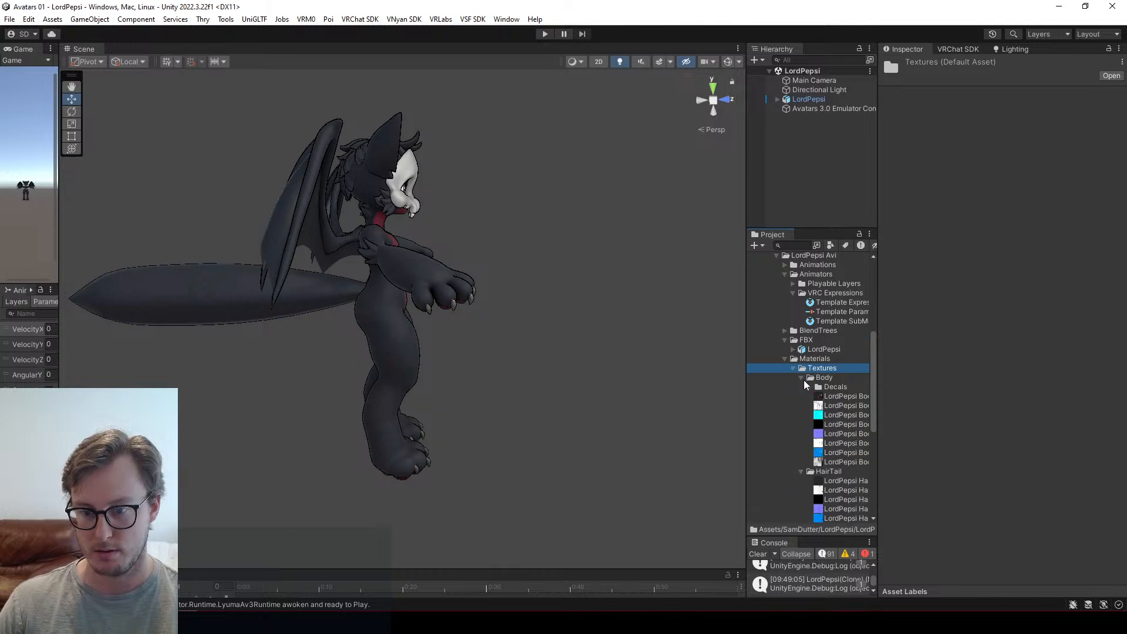
pyautogui.click(802, 378)
pyautogui.click(802, 387)
pyautogui.click(803, 396)
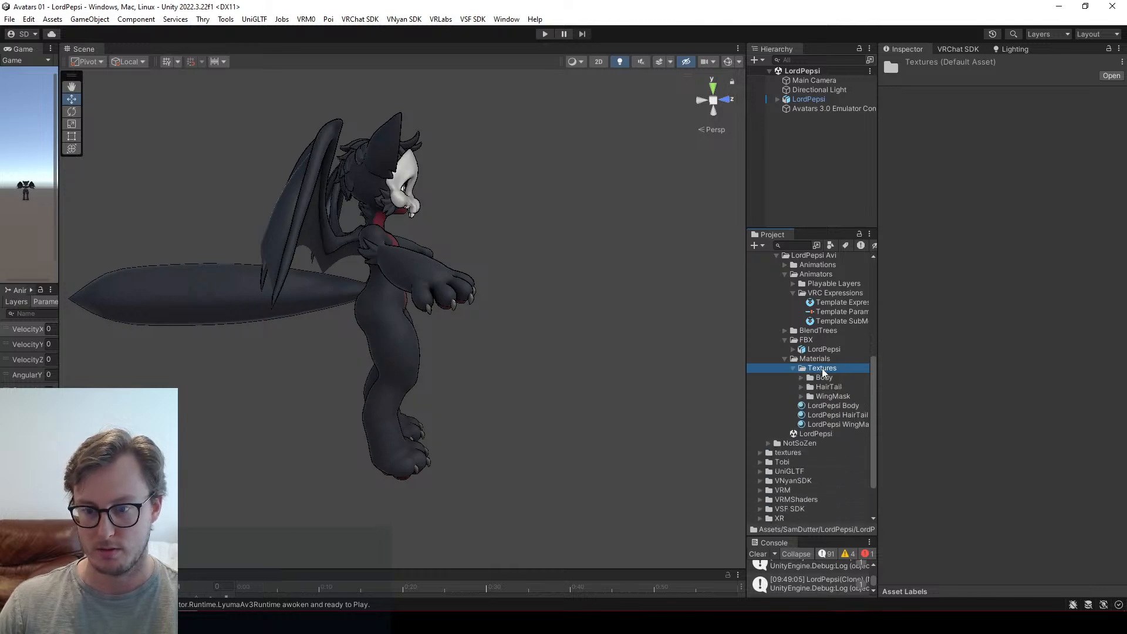
pyautogui.rightClick(823, 370)
pyautogui.click(887, 169)
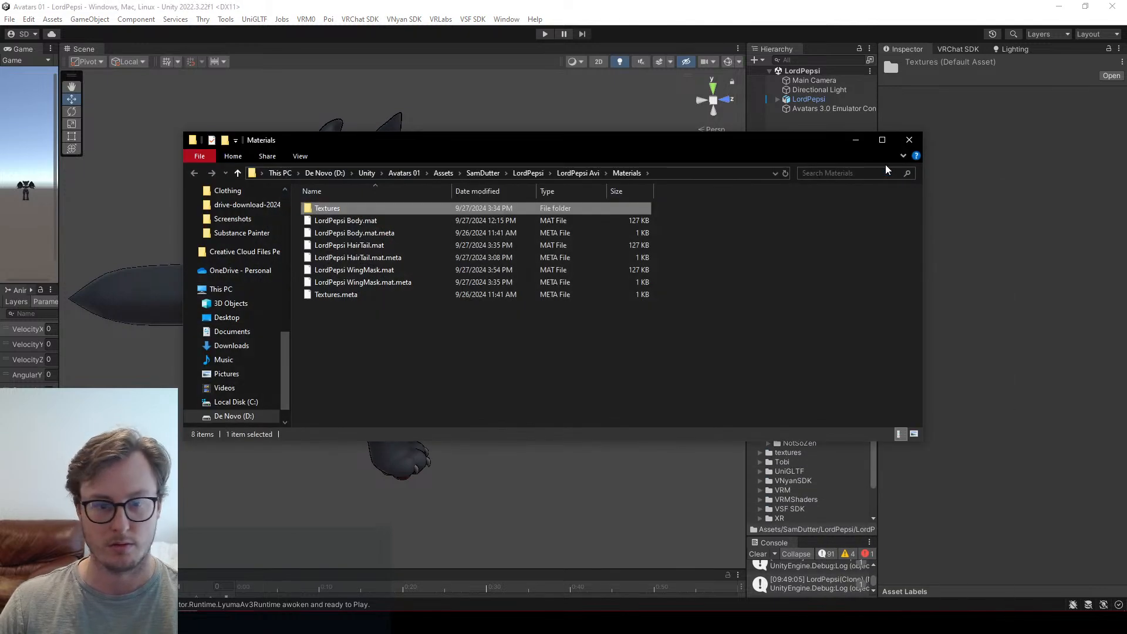
pyautogui.click(909, 140)
# Step: Create a new folder named Clothing inside the Textures folder of the Unity project
pyautogui.rightClick(806, 369)
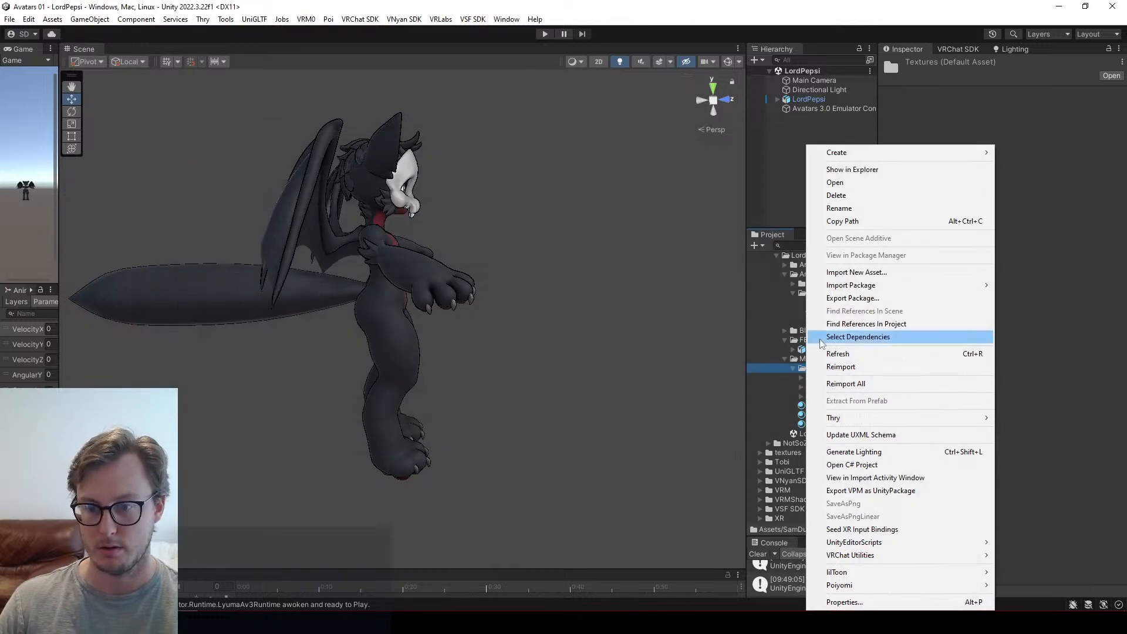
pyautogui.moveTo(839, 153)
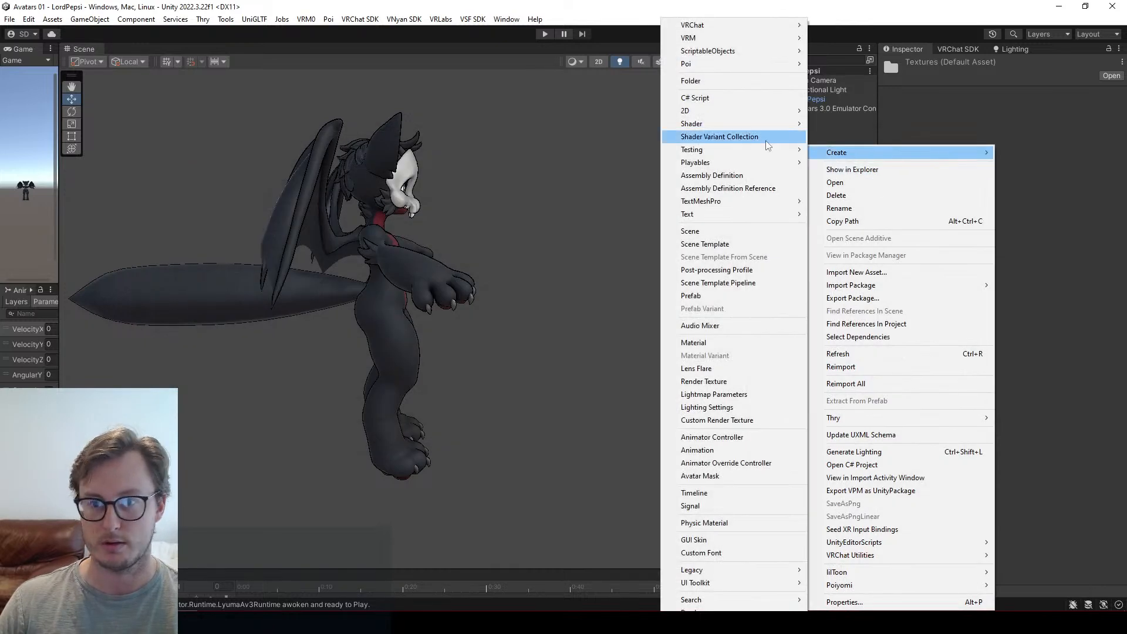
pyautogui.click(696, 80)
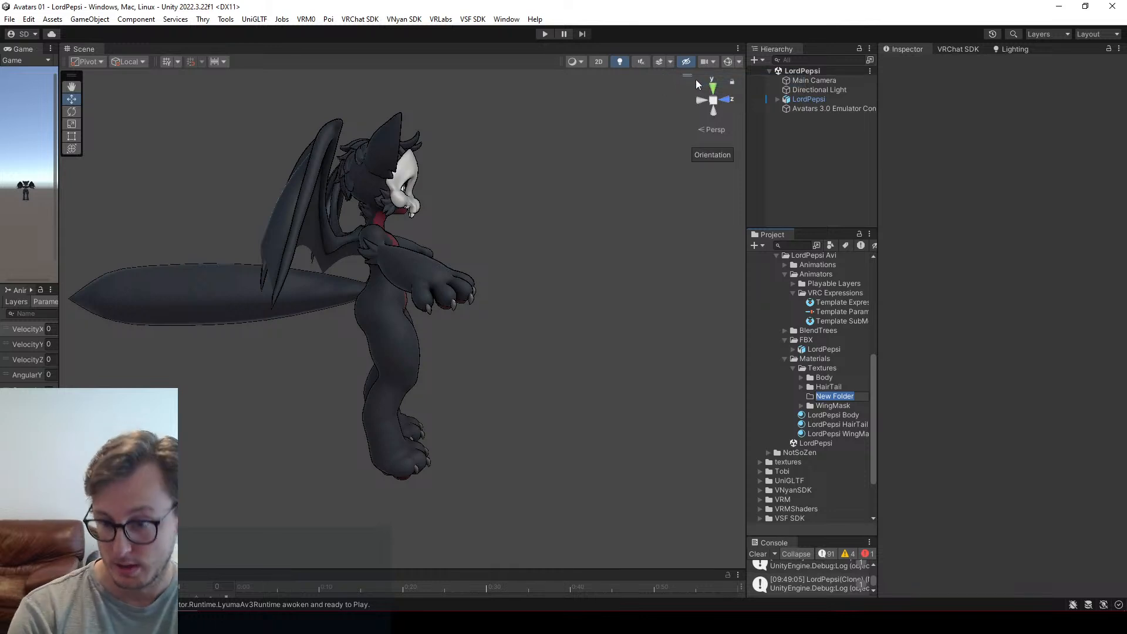
pyautogui.write('Clothing')
pyautogui.press('Return')
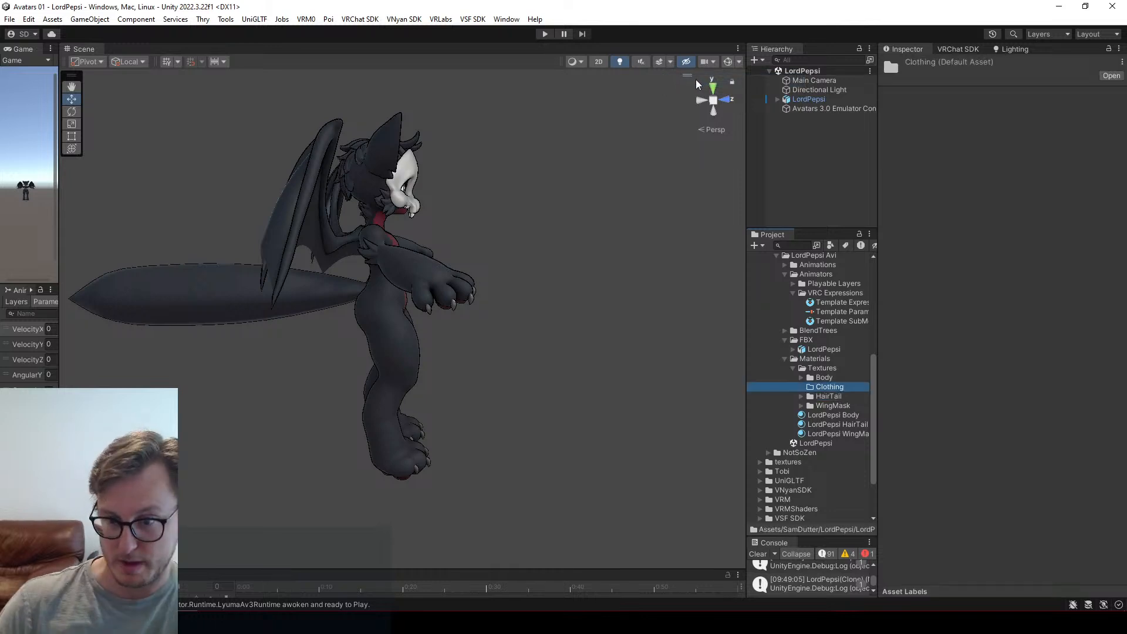
# Step: Show the Clothing folder in Explorer, copy its full path and return to Substance 3D Painter
pyautogui.rightClick(863, 387)
pyautogui.click(897, 170)
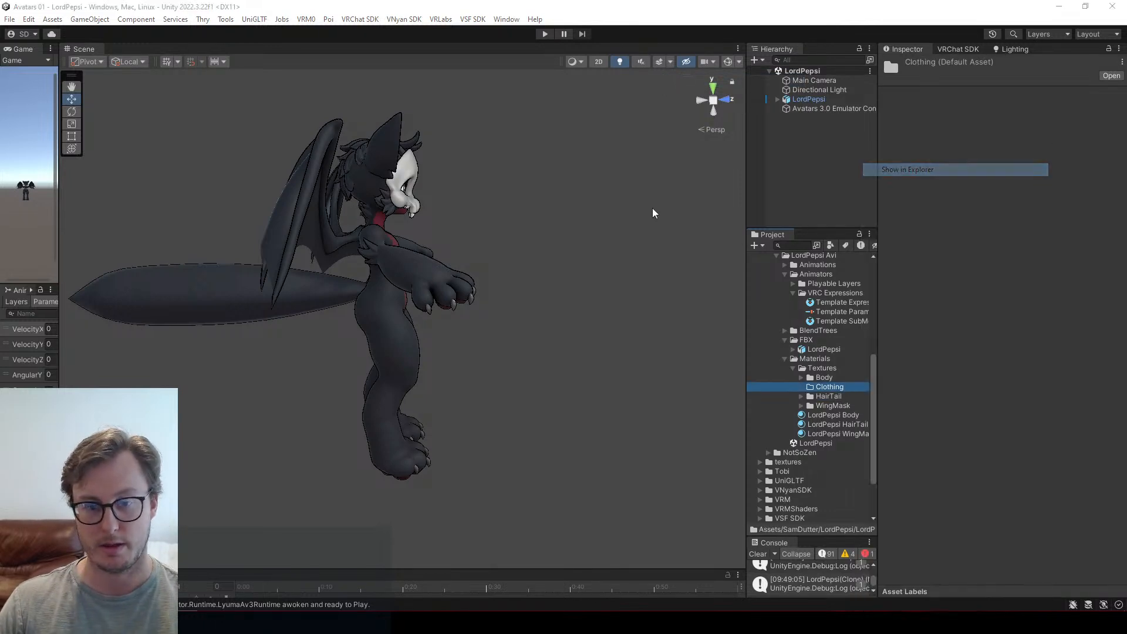
pyautogui.click(779, 187)
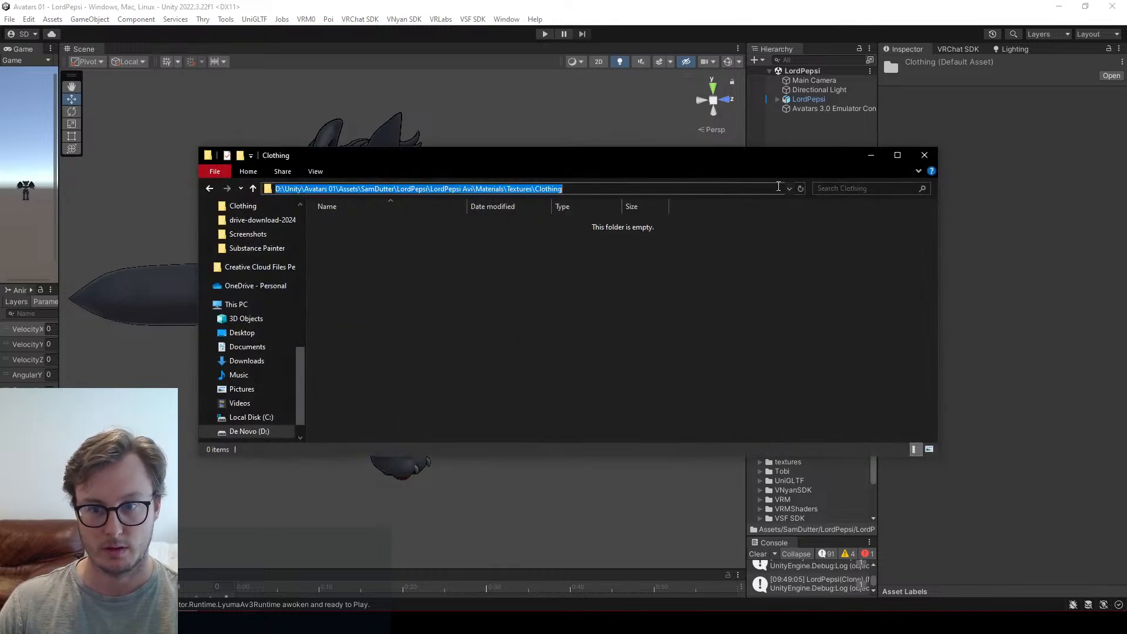
pyautogui.hotkey('alt', 'Tab')
pyautogui.hotkey('alt', 'Tab')
pyautogui.press('Tab')
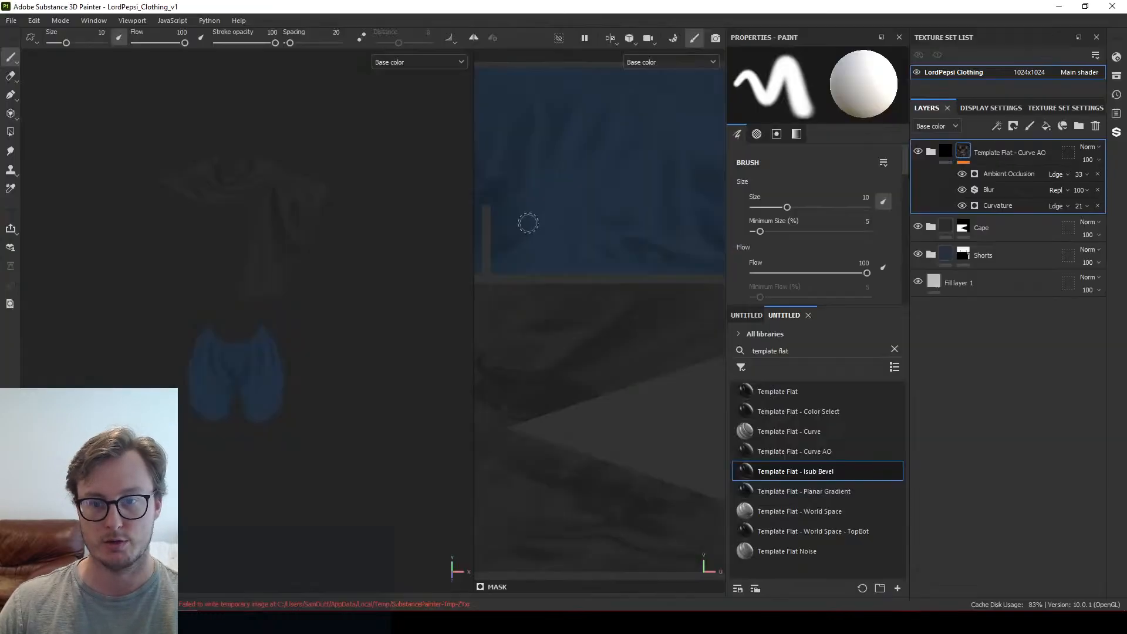
# Step: Open the texture export settings and set the output directory to the Unity project's Materials\Textures\Clothing folder
pyautogui.hotkey('ctrl', 'shift', 'e')
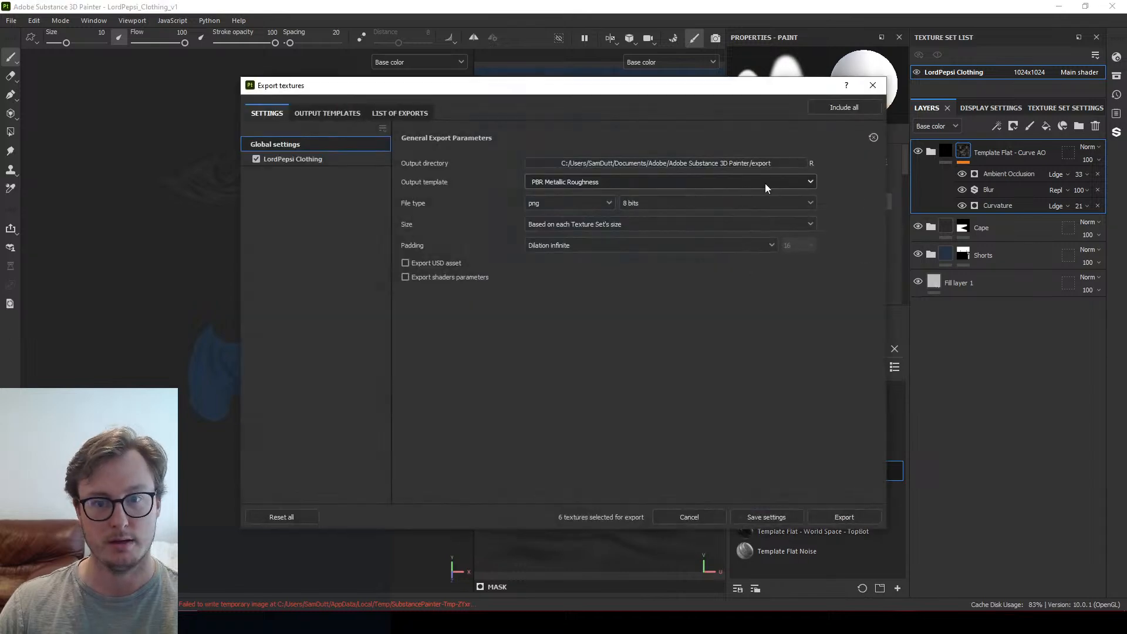
pyautogui.click(785, 165)
pyautogui.click(555, 122)
pyautogui.hotkey('ctrl', 'v')
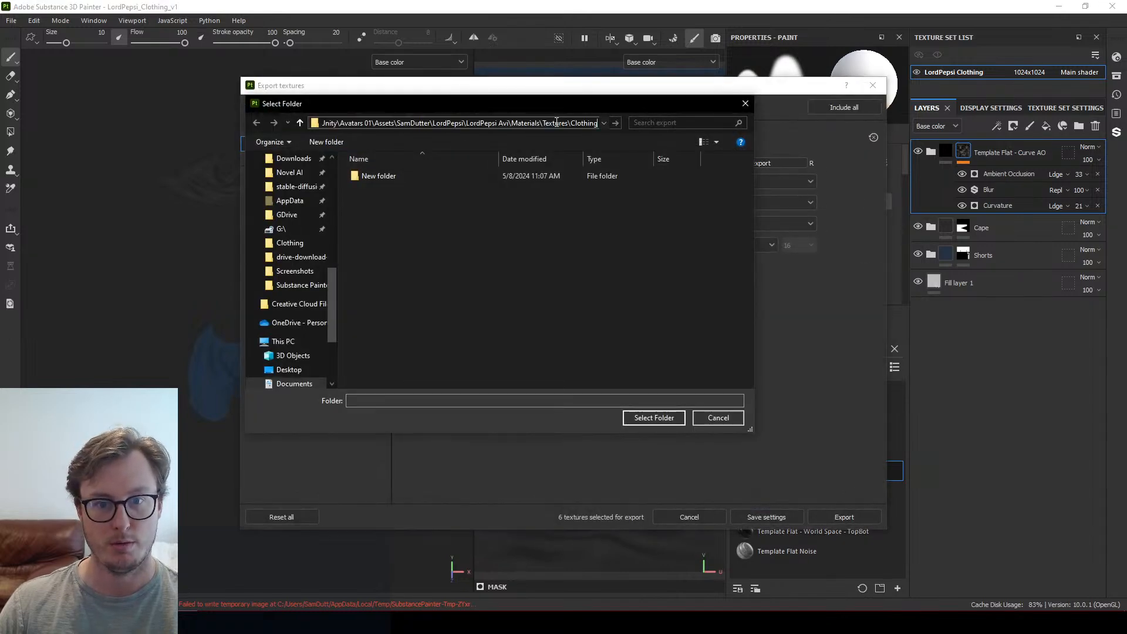
pyautogui.press('Return')
pyautogui.click(650, 417)
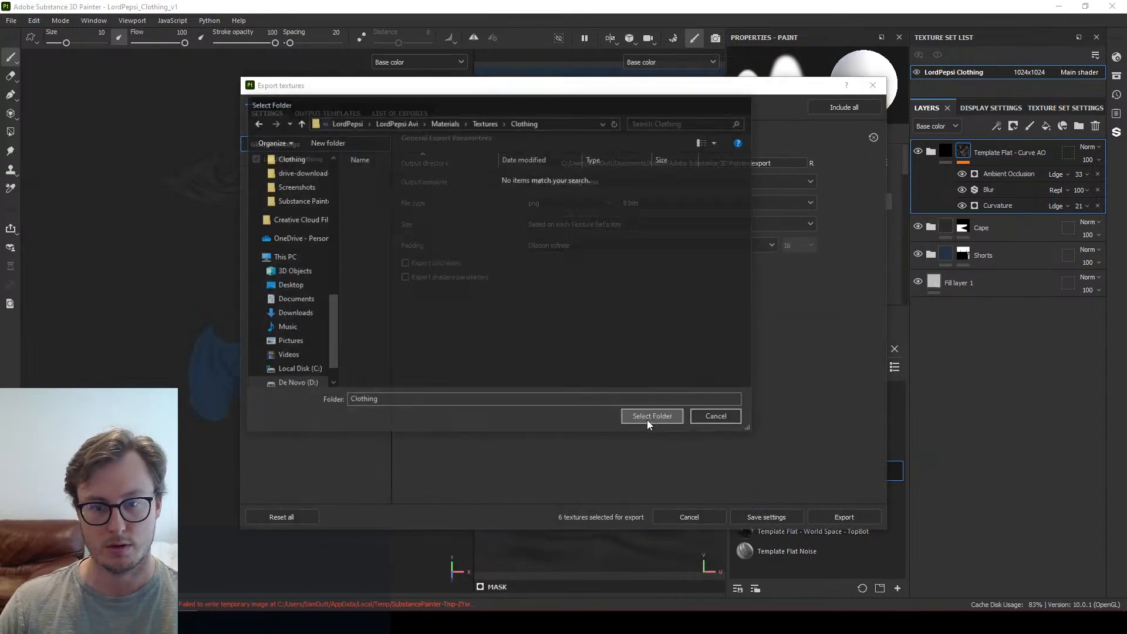
# Step: Export the LordPepsi Clothing textures with the UNITY_Poiyomi v10 output template at size 4096 and close the export dialog
pyautogui.click(572, 184)
pyautogui.scroll(-10, 564, 247)
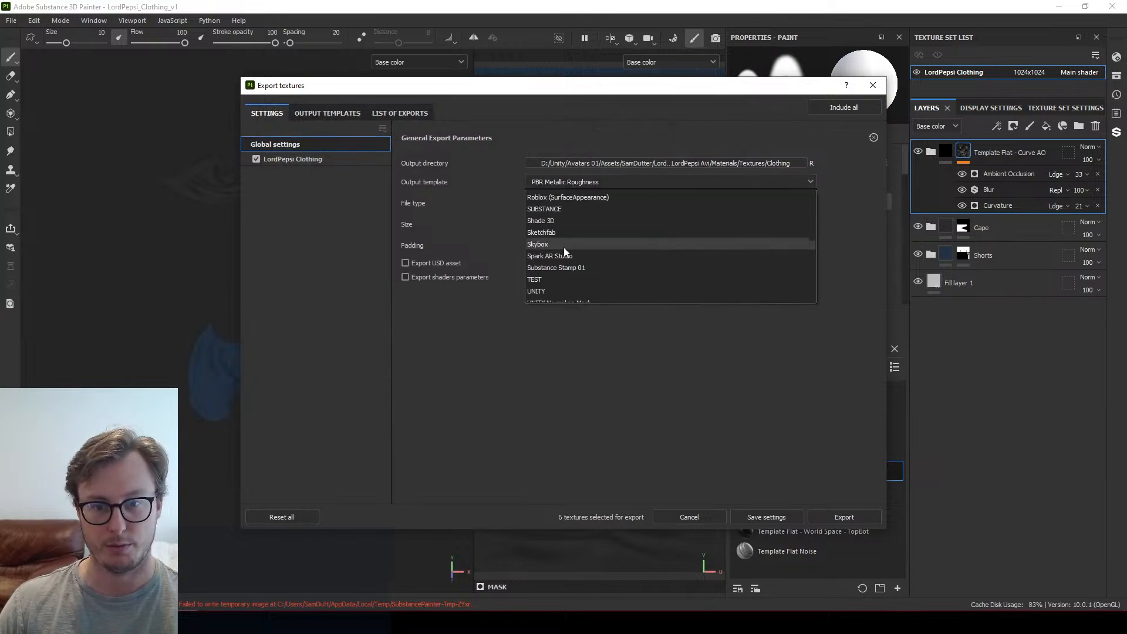
pyautogui.click(567, 233)
pyautogui.click(611, 223)
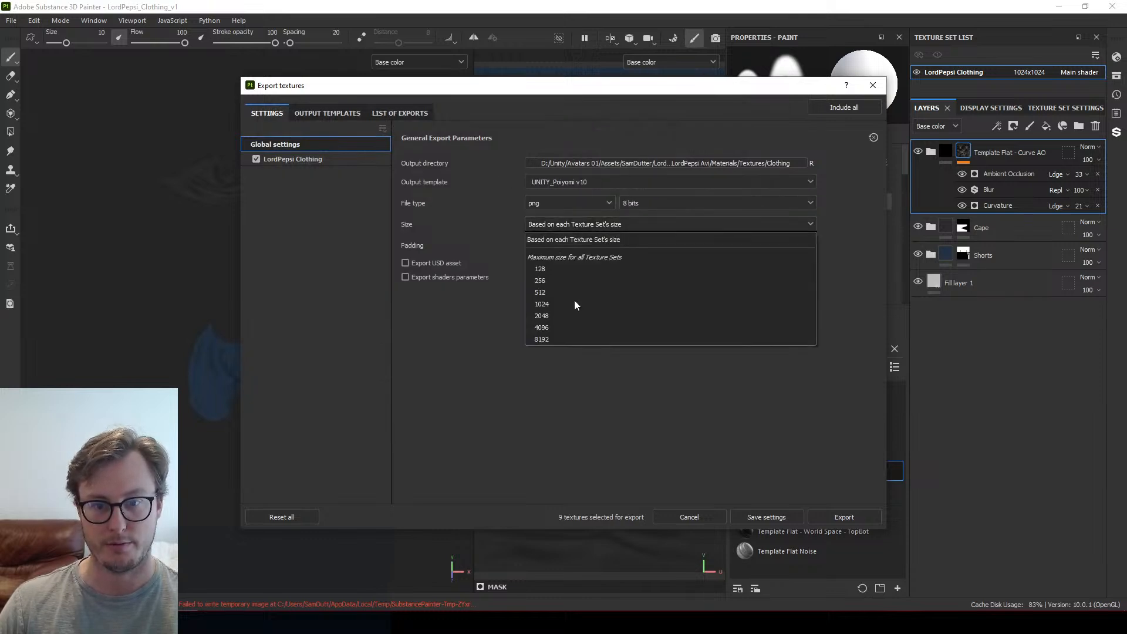
pyautogui.click(562, 327)
pyautogui.click(815, 513)
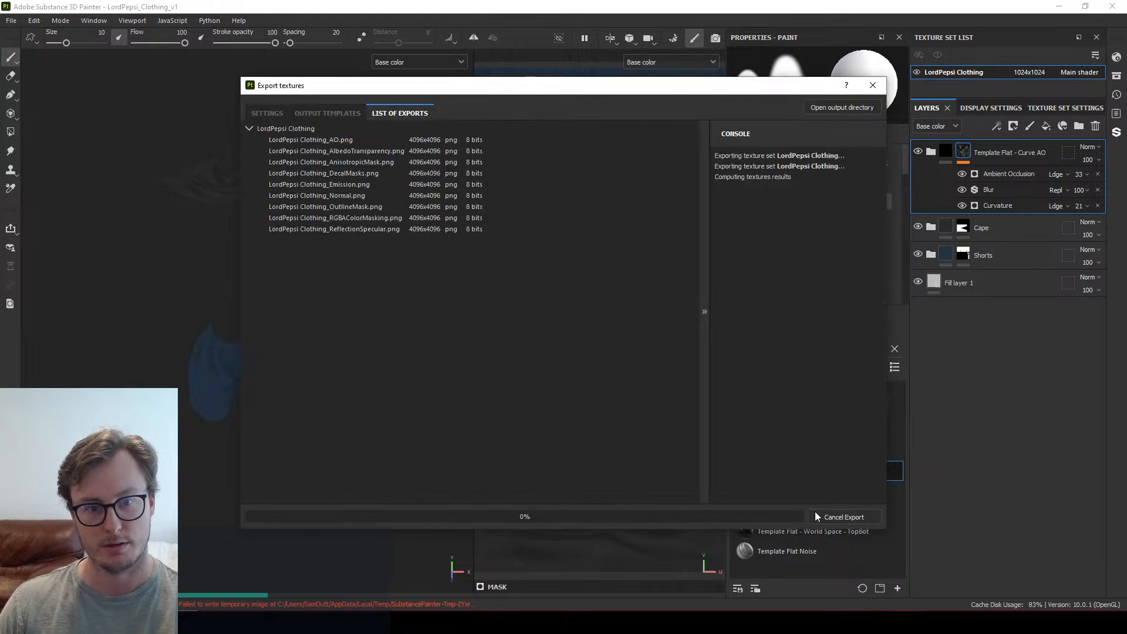
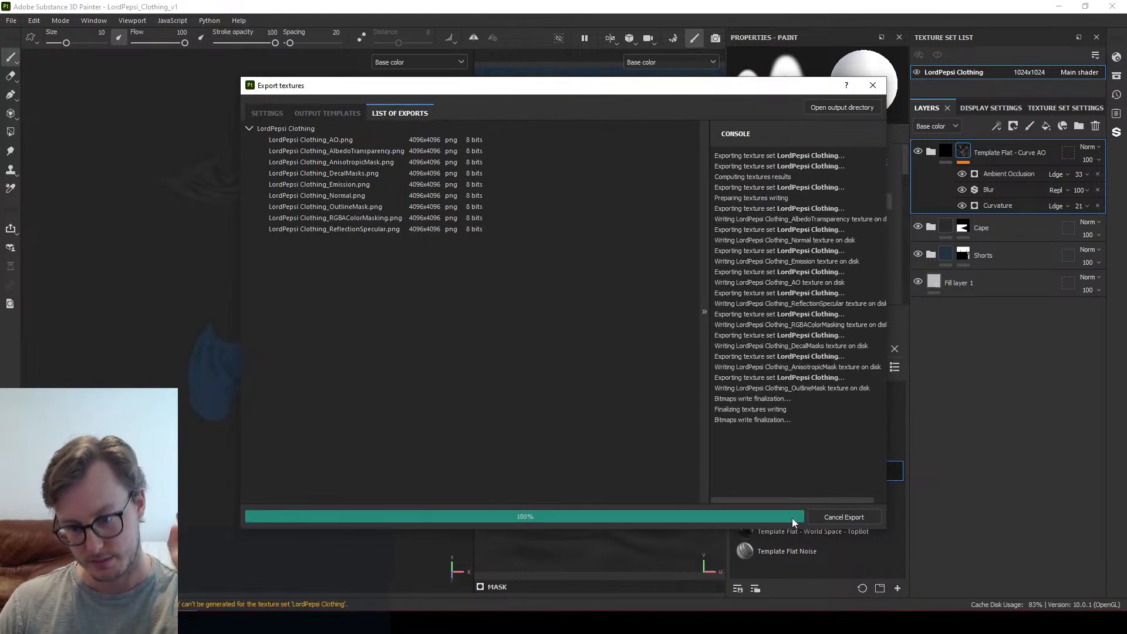
pyautogui.click(791, 519)
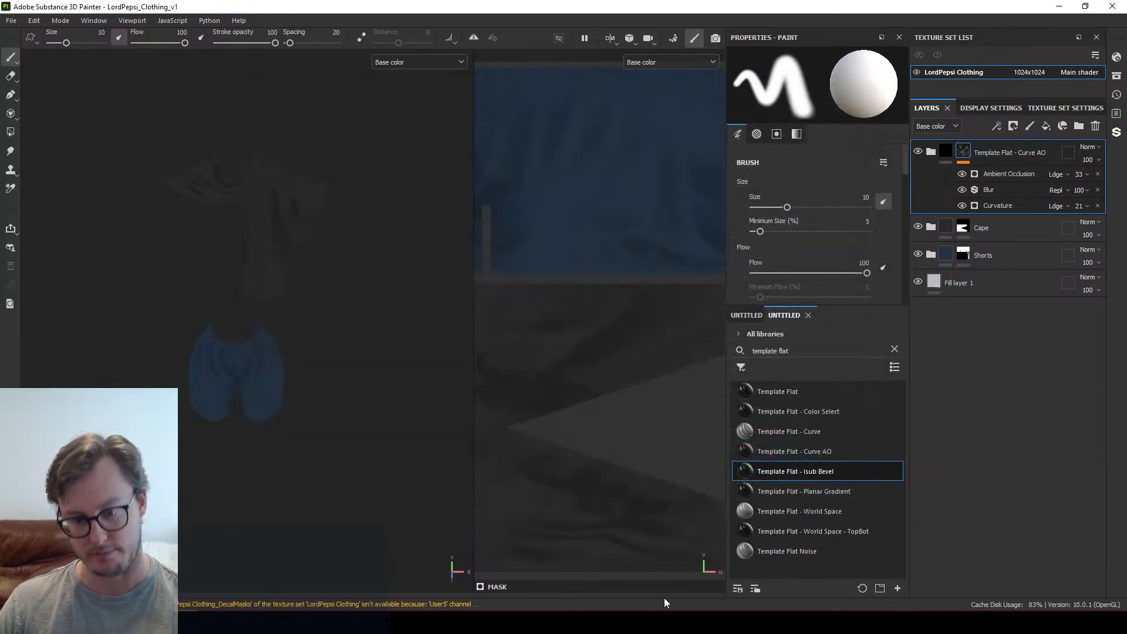
# Step: Switch to Blender and copy the Displace modifier's disabled viewport display from Shorts LP to all selected clothing objects
pyautogui.hotkey('alt', 'Tab')
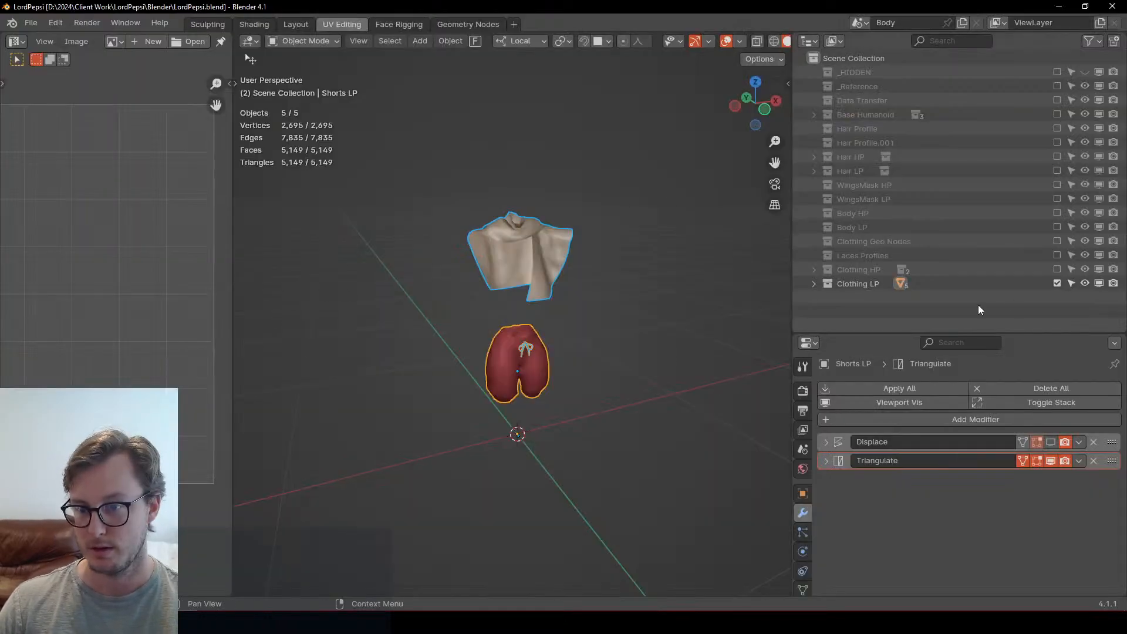
pyautogui.rightClick(1051, 443)
pyautogui.click(1027, 442)
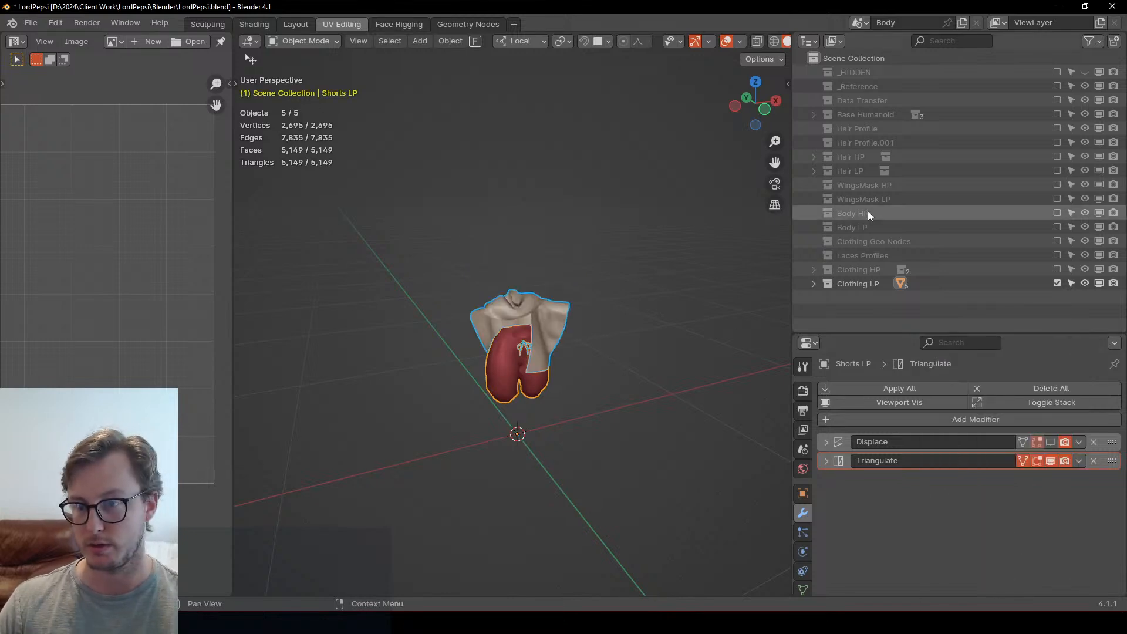
# Step: Include the Body LP and WingsMask LP collections in the scene alongside Clothing LP
pyautogui.click(1056, 227)
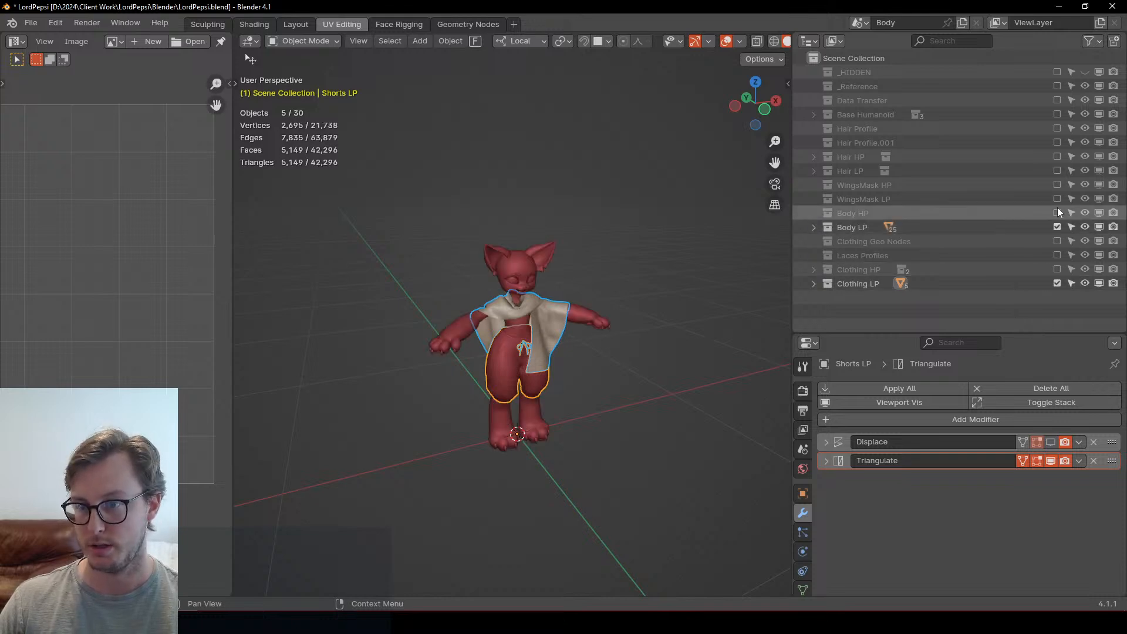
pyautogui.click(1057, 199)
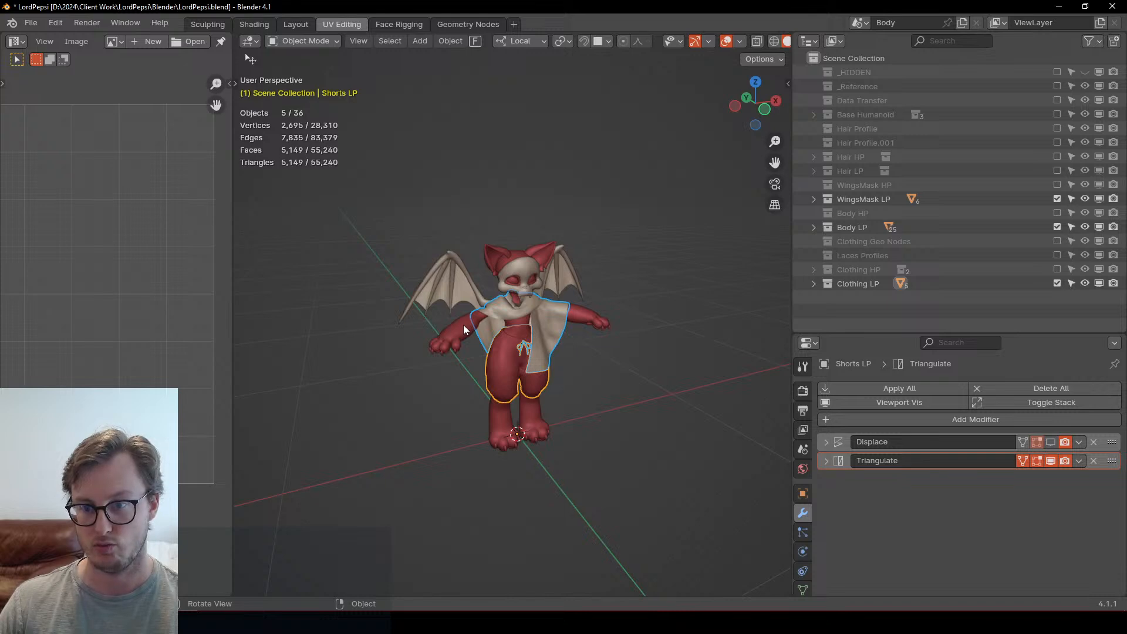
pyautogui.scroll(5, 621, 311)
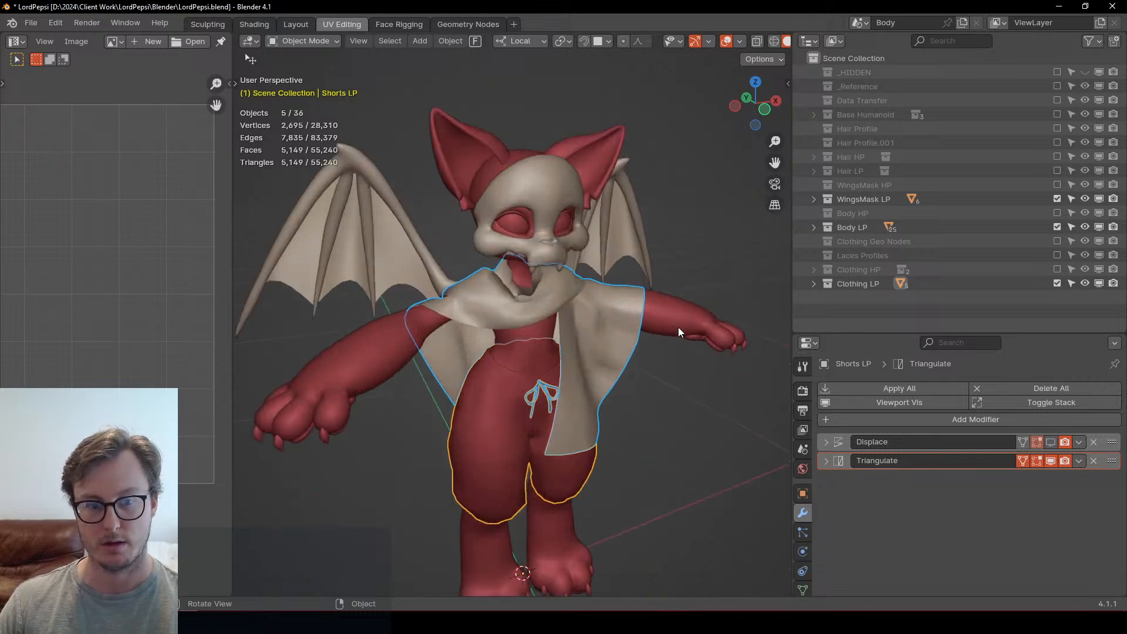
pyautogui.hotkey('alt', 'Tab')
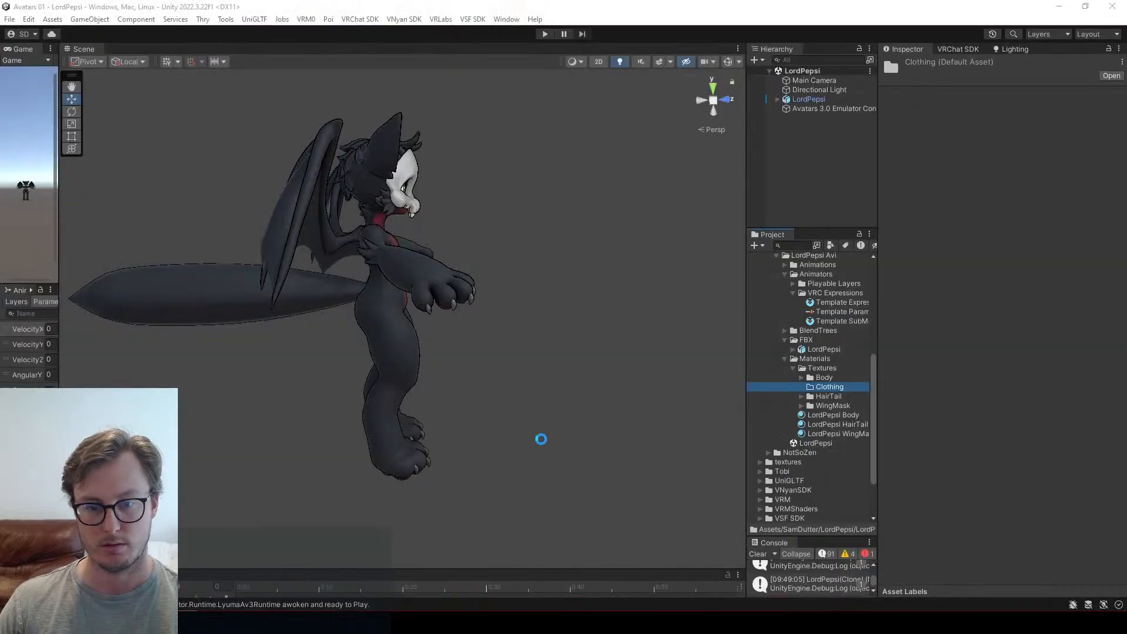
pyautogui.hotkey('alt', 'Tab')
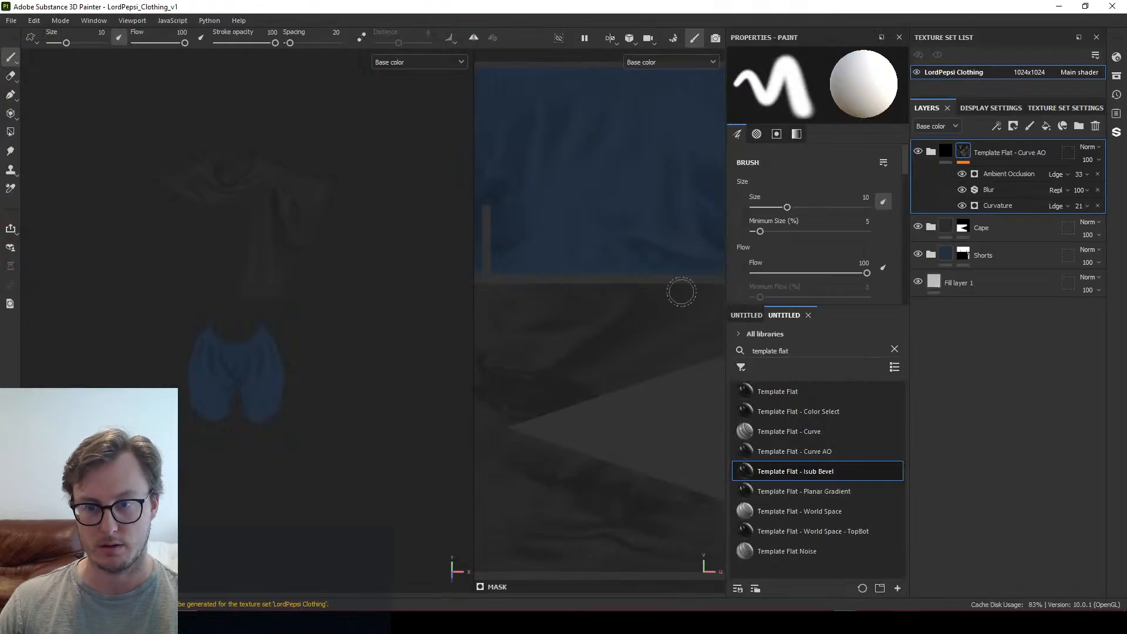
pyautogui.hotkey('alt', 'Tab')
pyautogui.hotkey('alt', 'Tab')
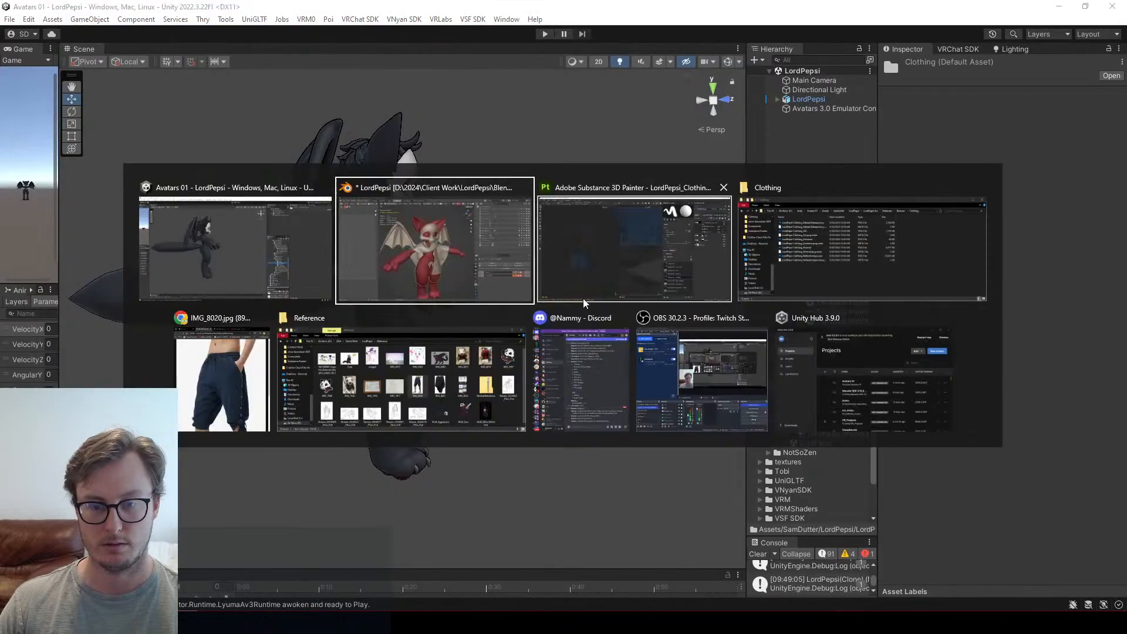
pyautogui.click(465, 284)
# Step: Include the Hair LP collection as well and select all the avatar's objects
pyautogui.moveTo(488, 333); pyautogui.dragTo(622, 320, button='middle')
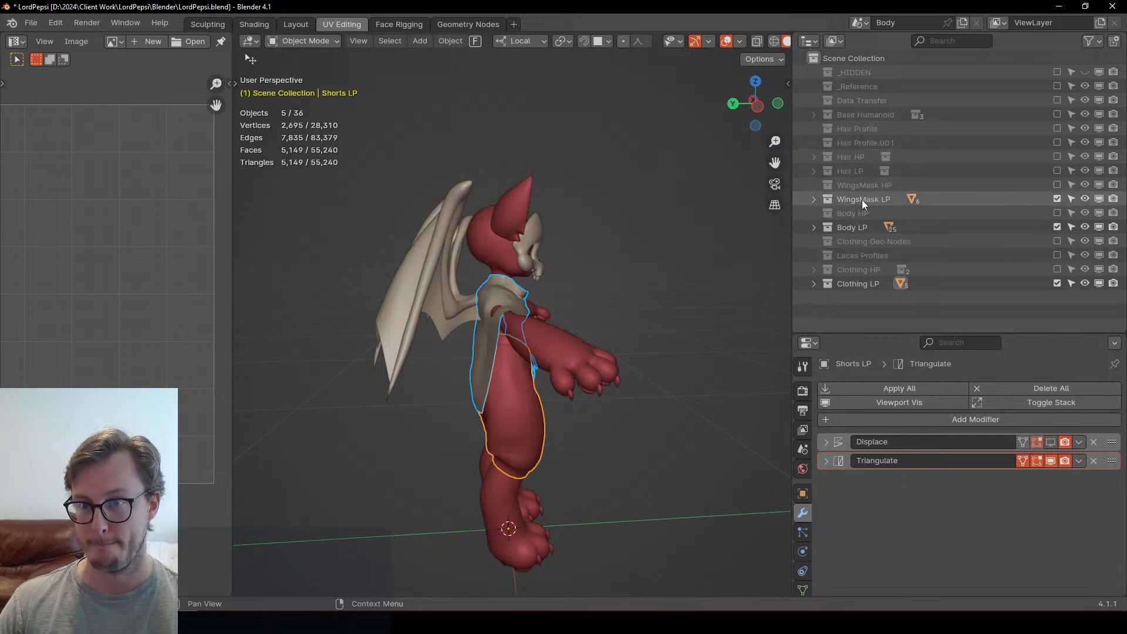
pyautogui.click(1057, 169)
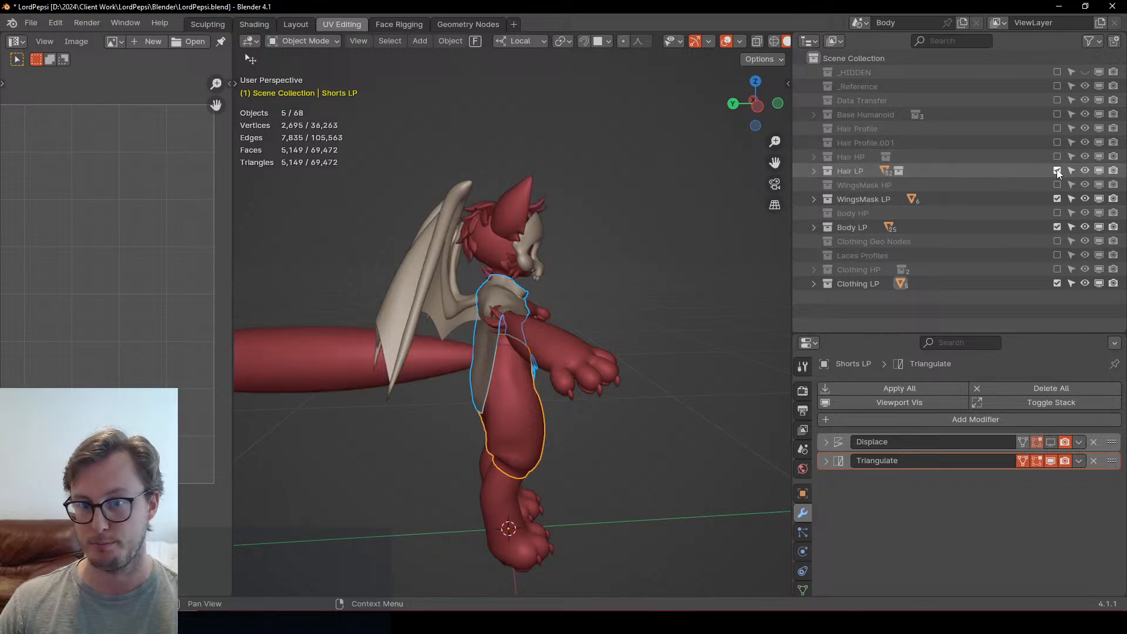
pyautogui.moveTo(518, 346); pyautogui.dragTo(674, 337, button='middle')
pyautogui.press('a')
# Step: Export the selected objects as FBX over LordPepsi.fbx in the Unity project's FBX folder, using an export preset
pyautogui.press('q')
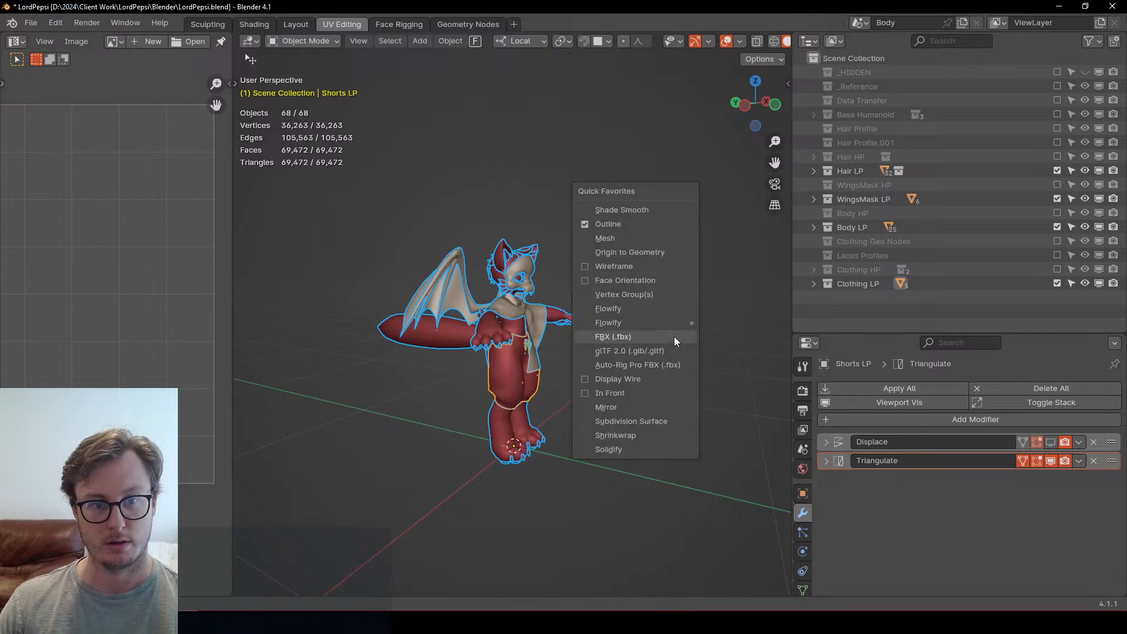
pyautogui.click(673, 336)
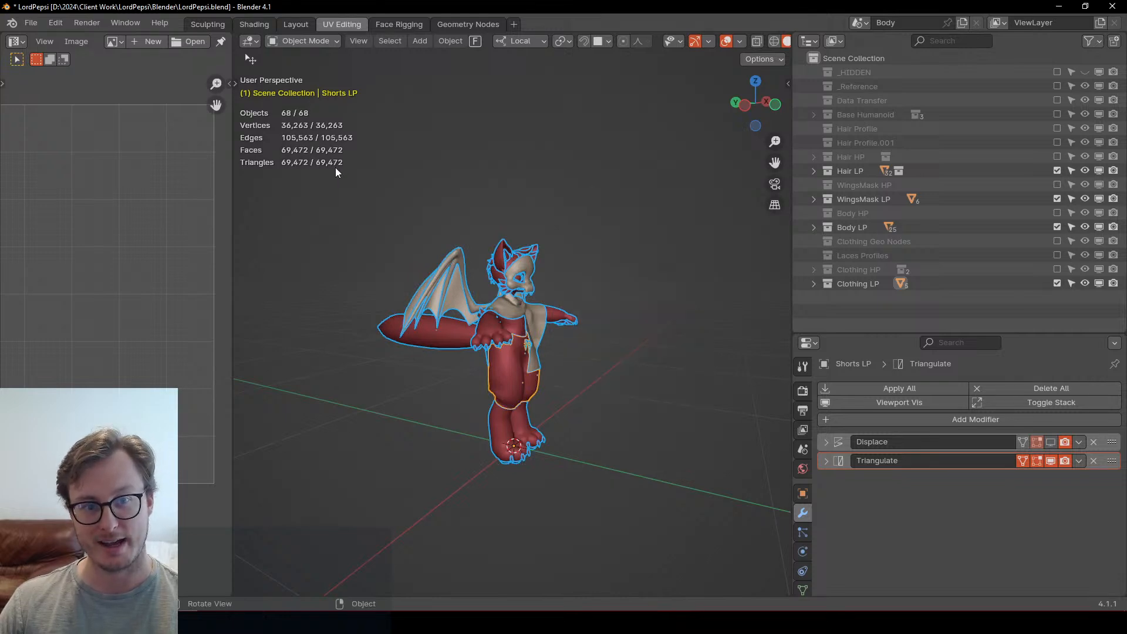
pyautogui.scroll(4, 590, 375)
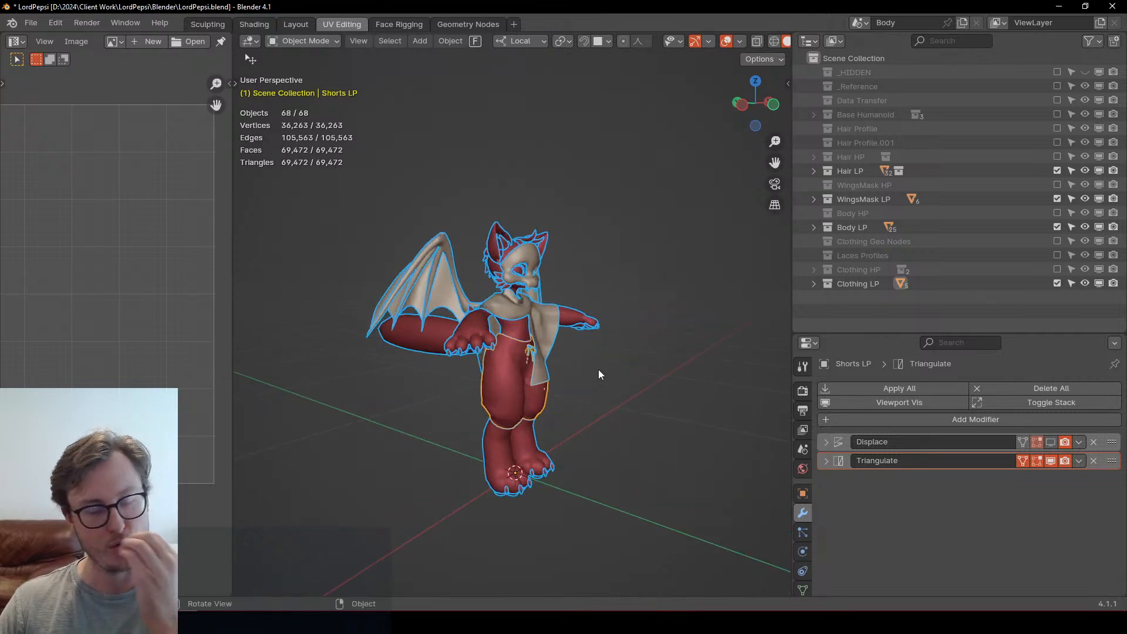
pyautogui.moveTo(600, 368); pyautogui.dragTo(643, 318, button='middle')
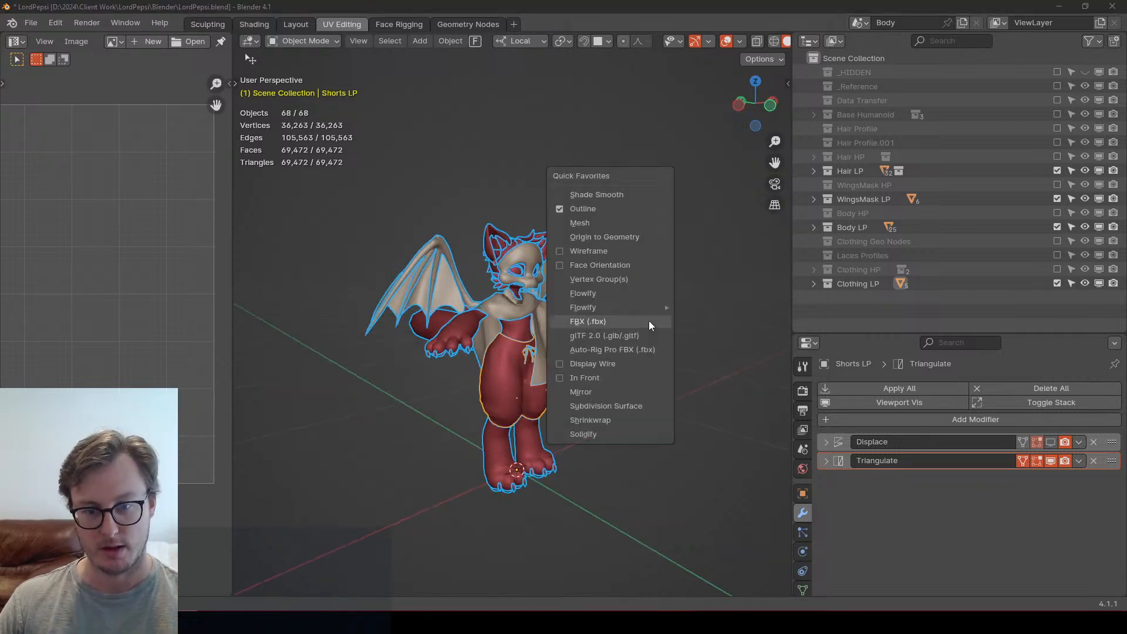
pyautogui.click(649, 321)
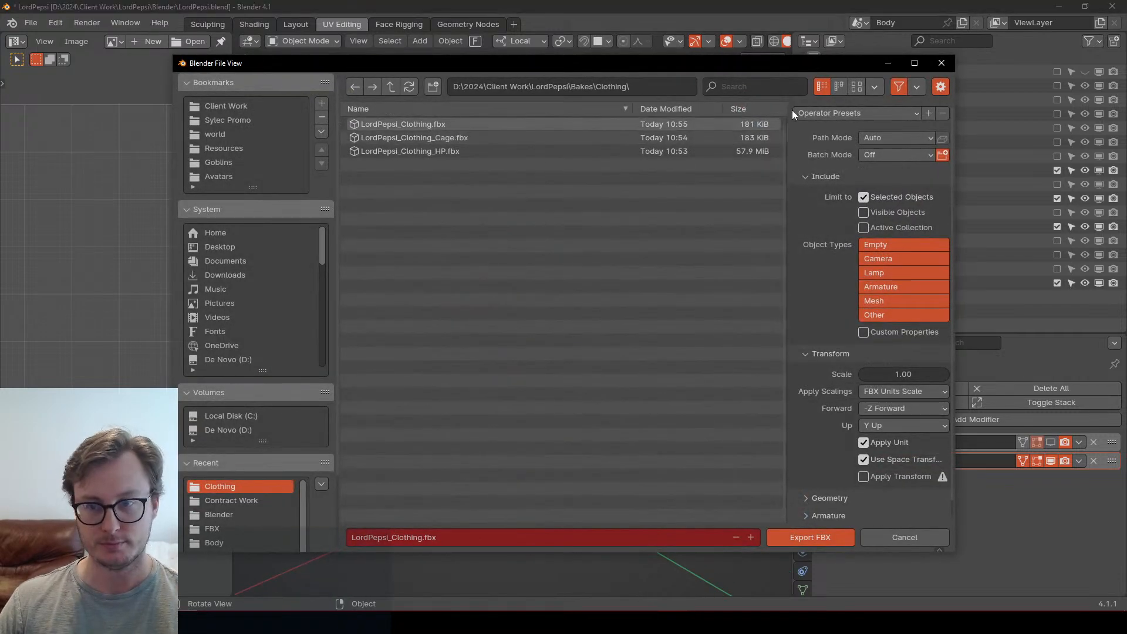
pyautogui.click(809, 113)
pyautogui.click(783, 175)
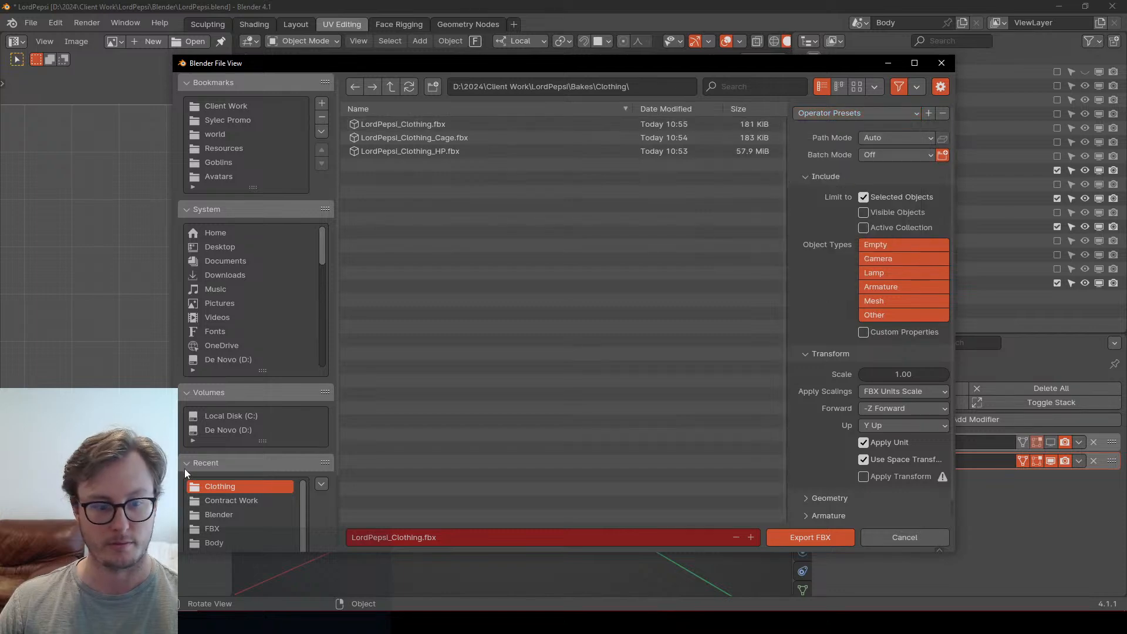
pyautogui.click(212, 528)
pyautogui.click(417, 125)
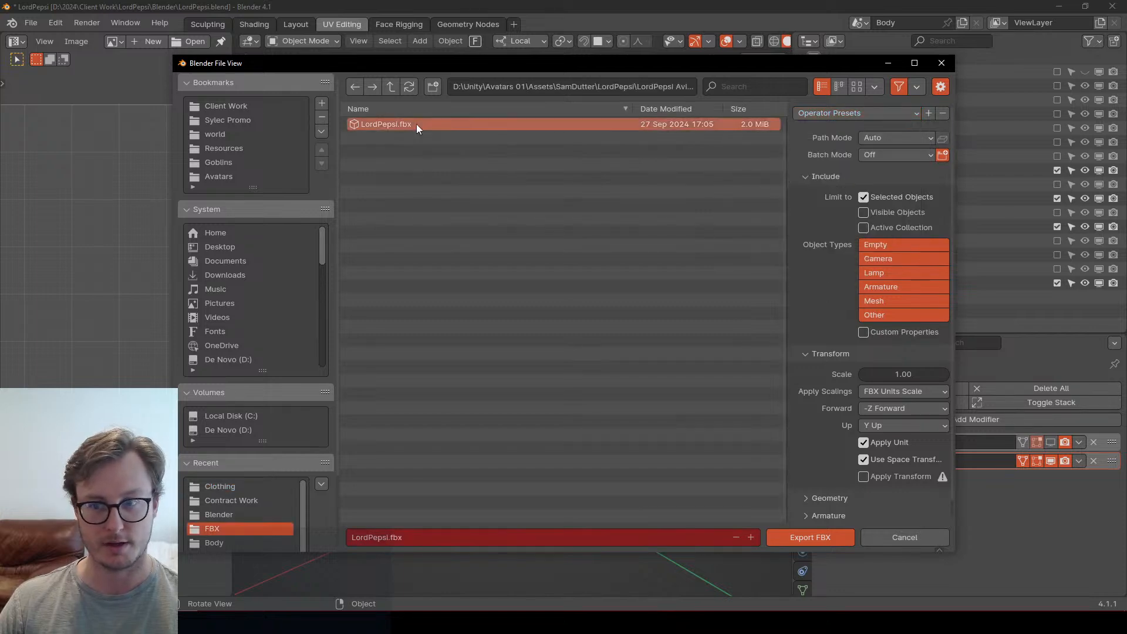
pyautogui.click(833, 537)
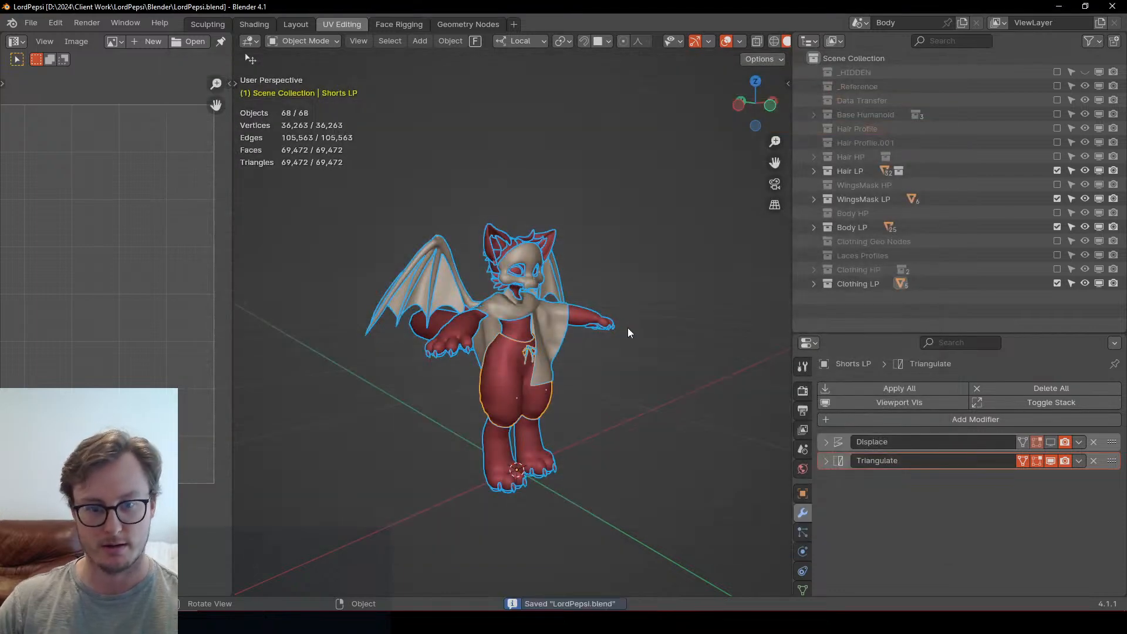
# Step: Switch to Unity and duplicate the LordPepsi Body material
pyautogui.hotkey('alt', 'Tab')
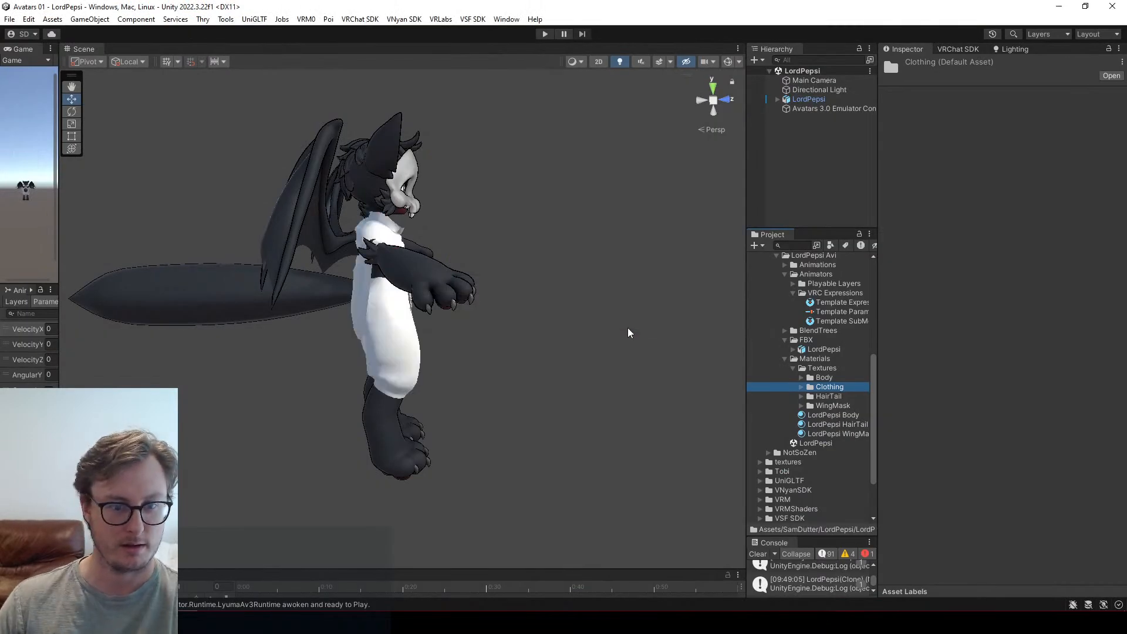
pyautogui.keyDown('alt'); pyautogui.moveTo(628, 332); pyautogui.dragTo(495, 295); pyautogui.keyUp('alt')
pyautogui.scroll(5, 493, 294)
pyautogui.moveTo(463, 291); pyautogui.dragTo(387, 310, button='middle')
pyautogui.scroll(1, 388, 309)
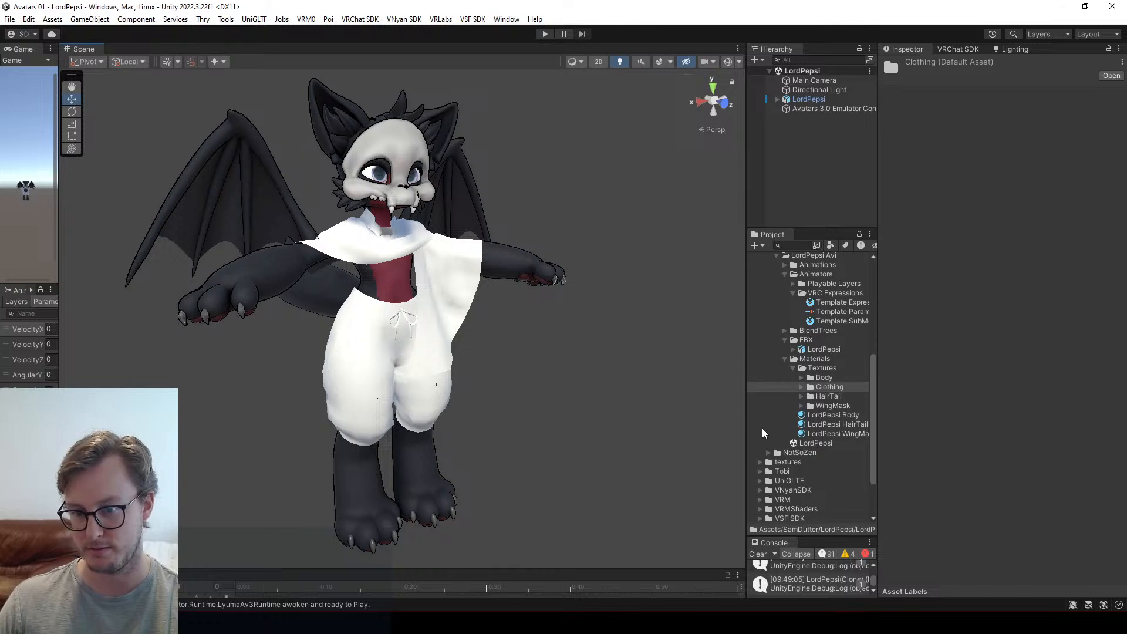
pyautogui.moveTo(744, 423); pyautogui.dragTo(673, 423)
pyautogui.click(745, 414)
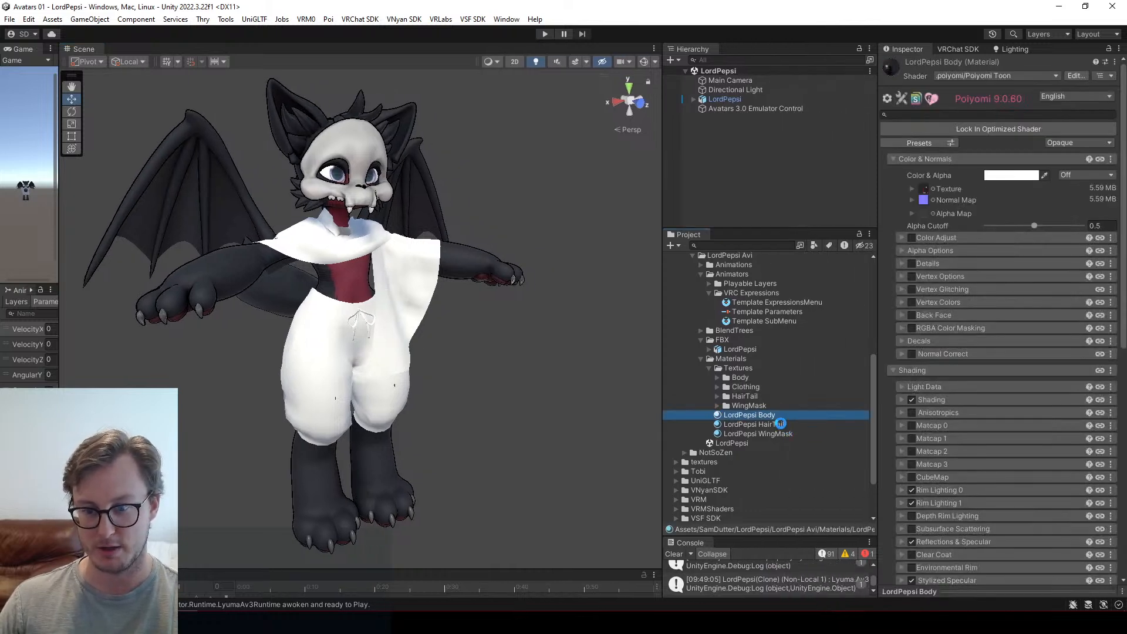
pyautogui.hotkey('ctrl', 'd')
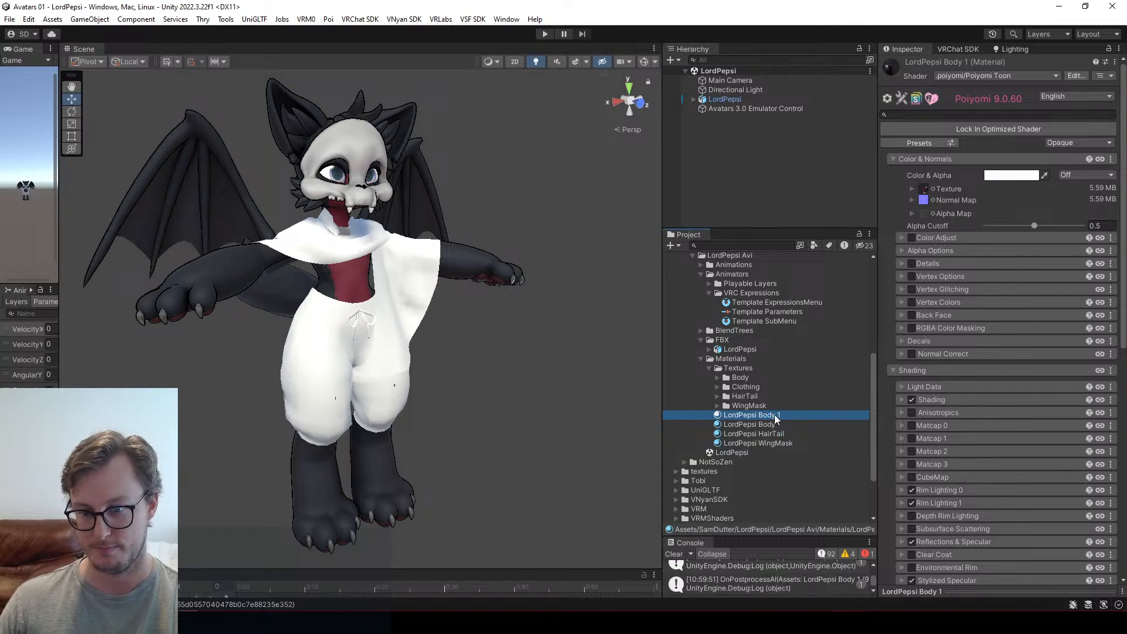
# Step: Rename the duplicated material as LordPepsi Clothing
pyautogui.press('F2')
pyautogui.press('Right')
pyautogui.press('BackSpace')
pyautogui.press('BackSpace')
pyautogui.press('BackSpace')
pyautogui.press('BackSpace')
pyautogui.press('BackSpace')
pyautogui.press('BackSpace')
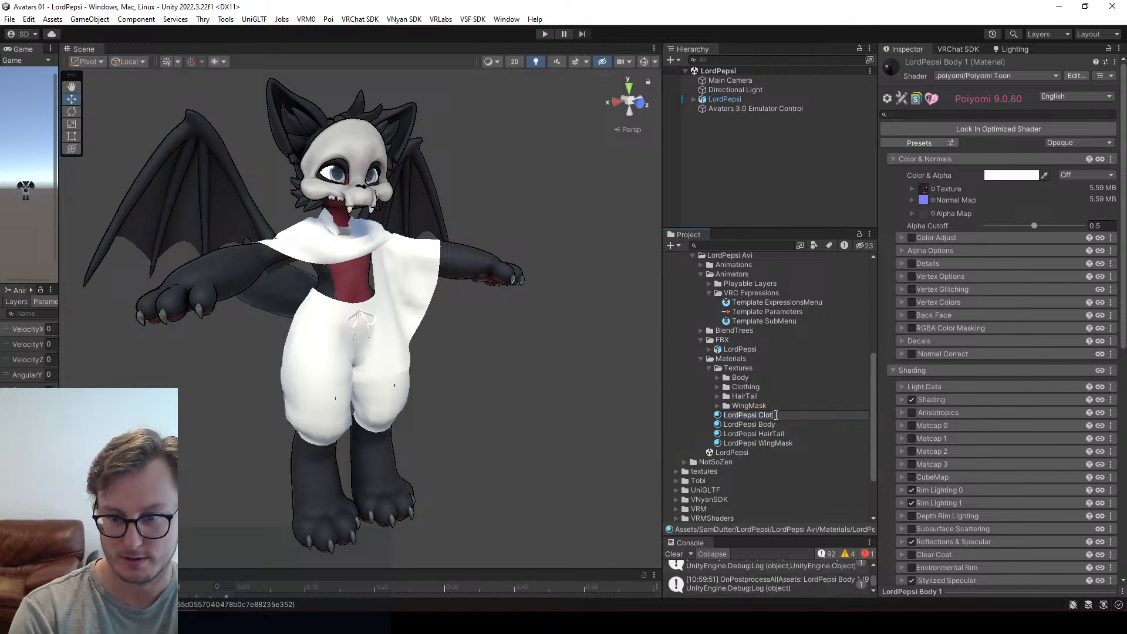
pyautogui.press('Return')
# Step: Assign the Clothing folder's AlbedoTransparency and Normal textures to the LordPepsi Clothing material's Texture and Normal Map
pyautogui.click(717, 391)
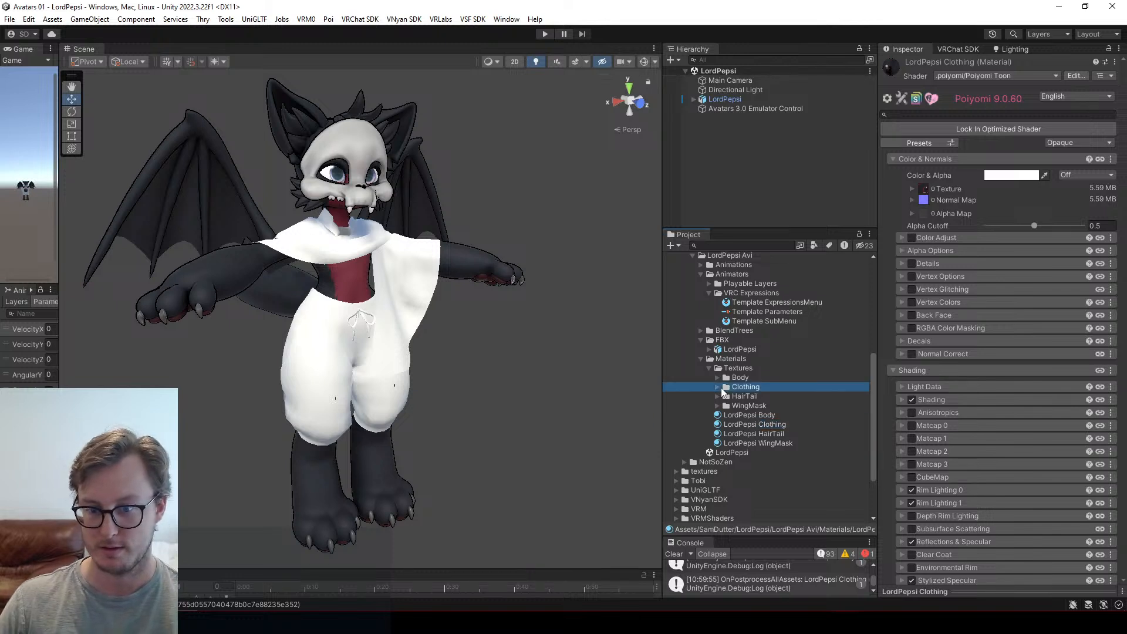
pyautogui.click(717, 388)
pyautogui.click(756, 471)
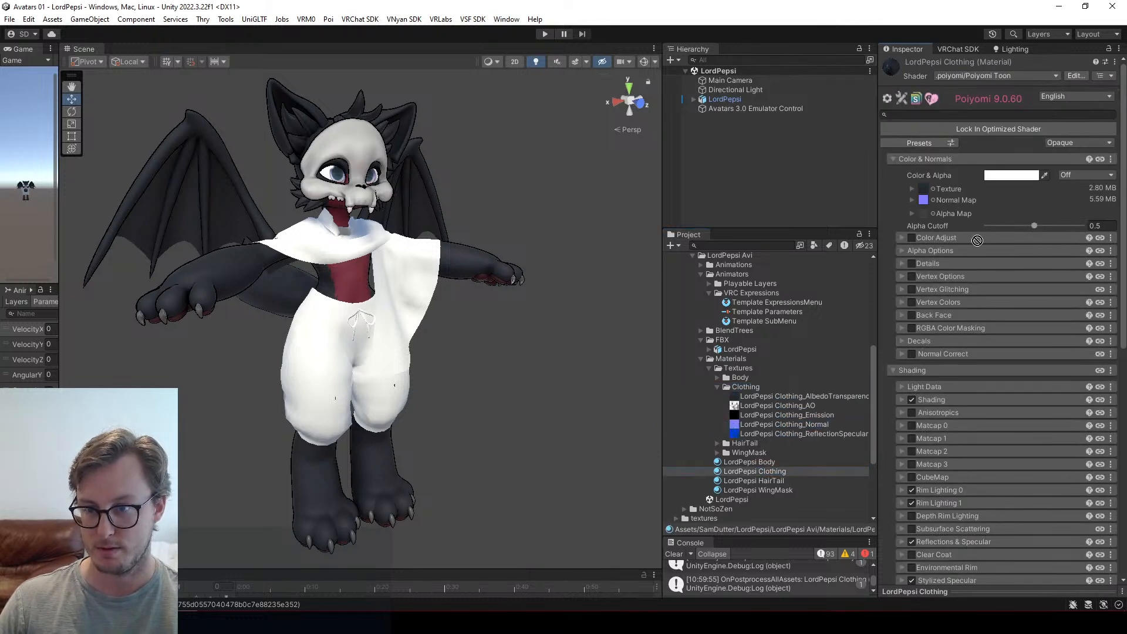
pyautogui.moveTo(930, 209); pyautogui.dragTo(925, 201)
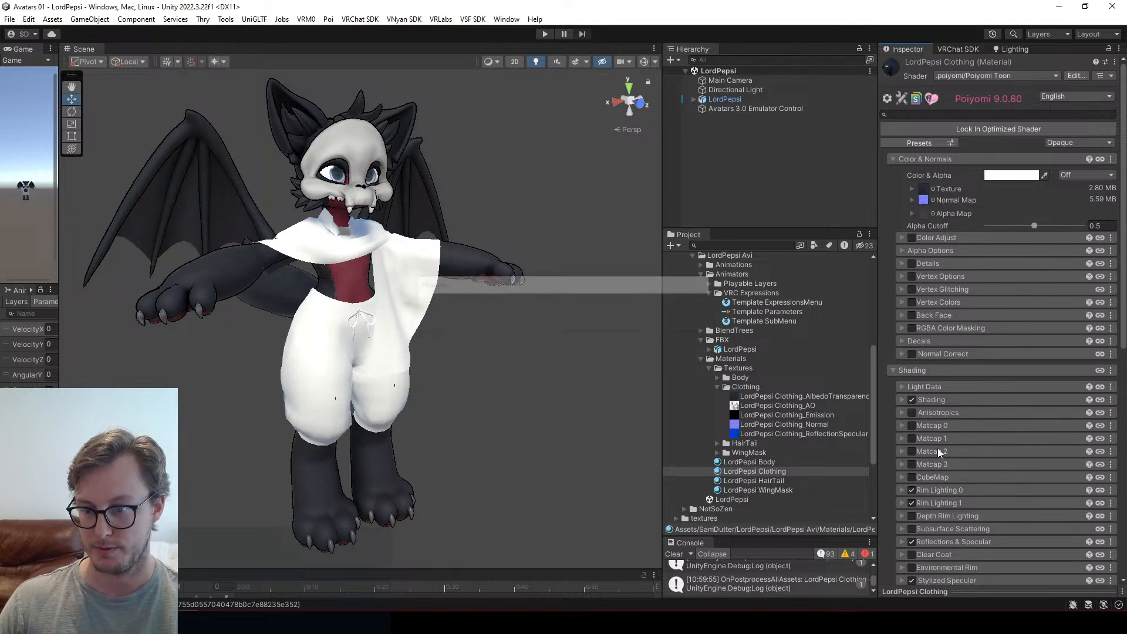
# Step: Assign LordPepsi Clothing_AO as the AO map in the clothing material's Light Data settings
pyautogui.scroll(-1, 946, 447)
pyautogui.click(933, 368)
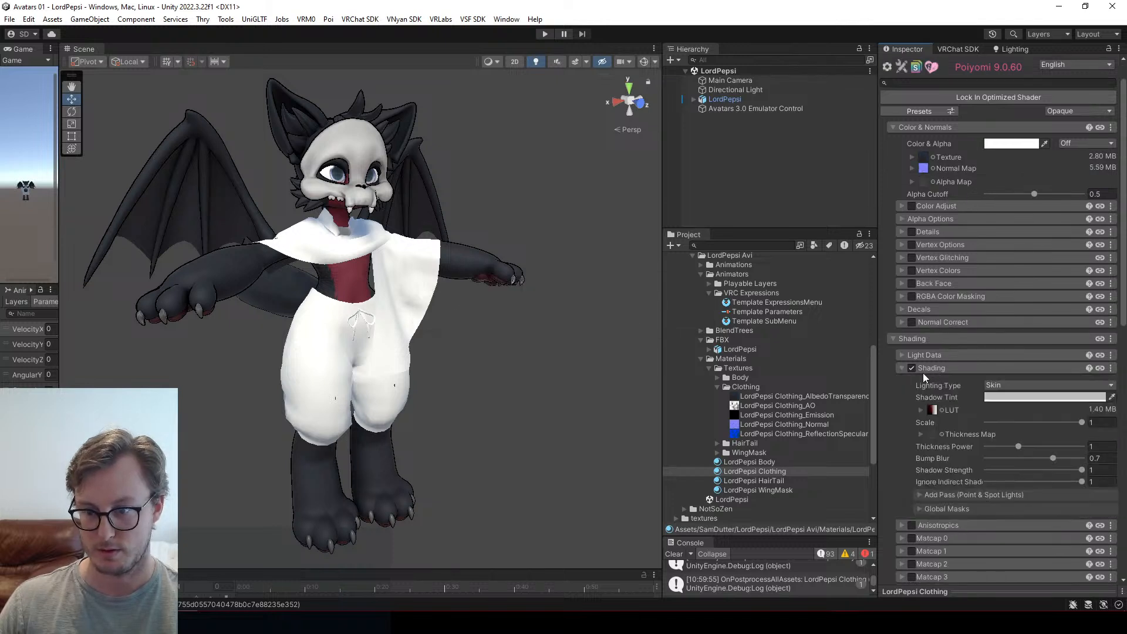
pyautogui.click(936, 367)
pyautogui.click(949, 355)
pyautogui.moveTo(792, 405); pyautogui.dragTo(933, 372)
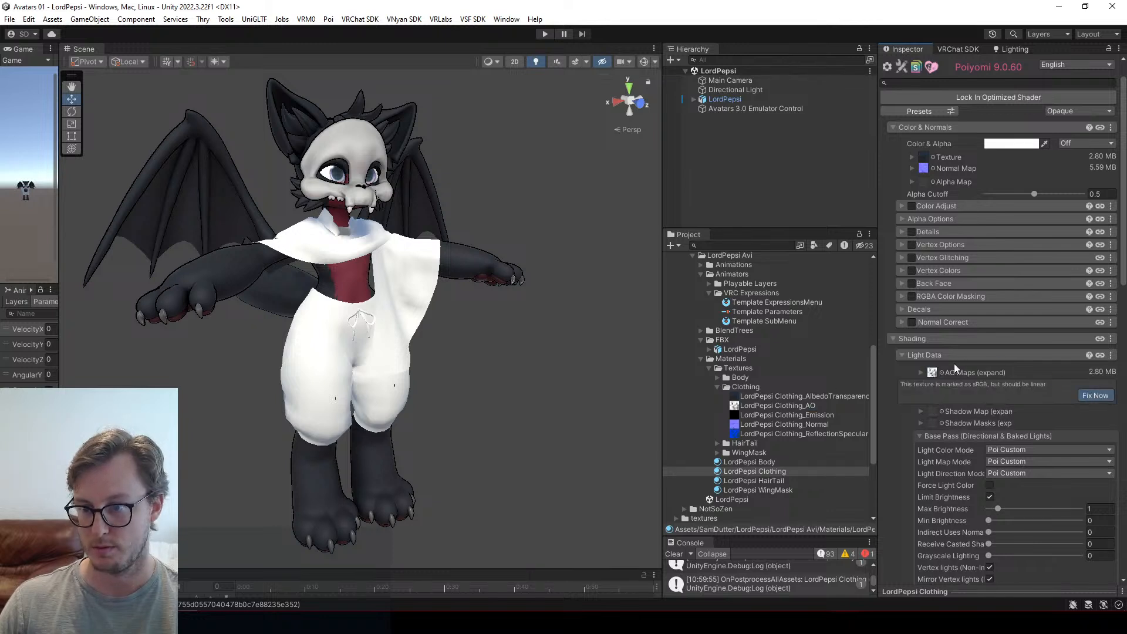
pyautogui.click(951, 356)
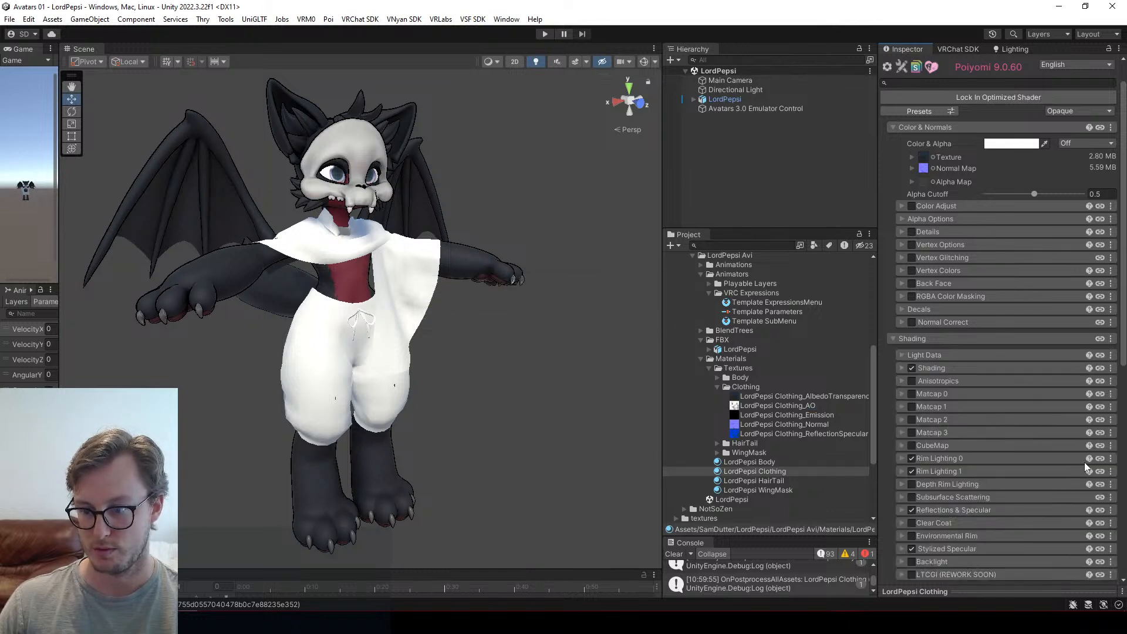
# Step: Review the Shading and Rim Lighting 1 settings of the clothing material
pyautogui.click(933, 368)
pyautogui.click(929, 368)
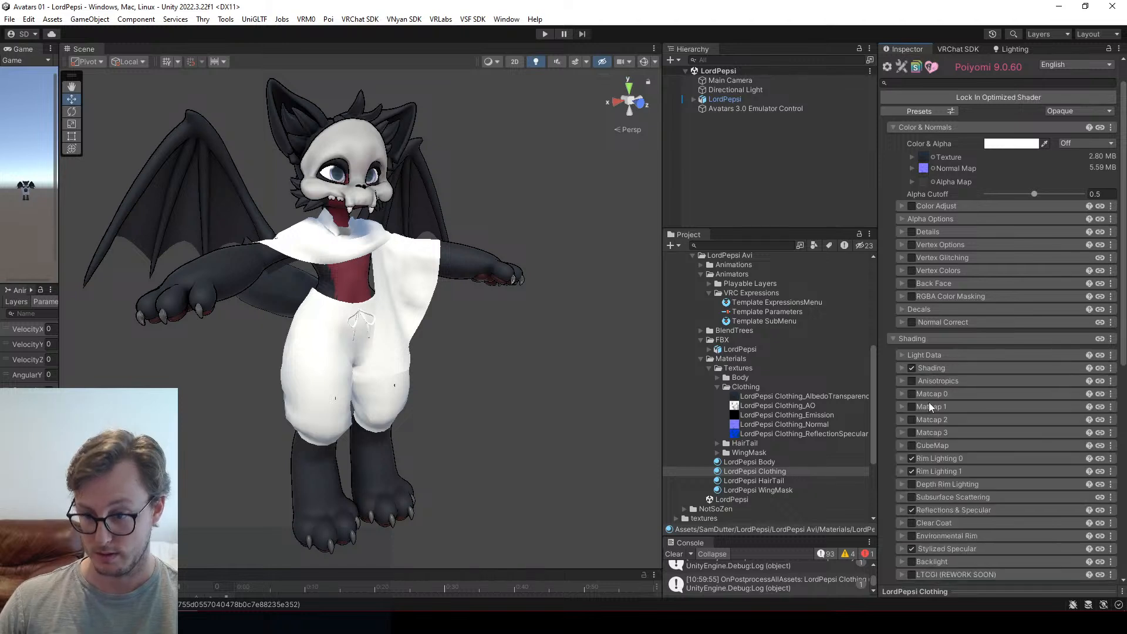
pyautogui.click(934, 473)
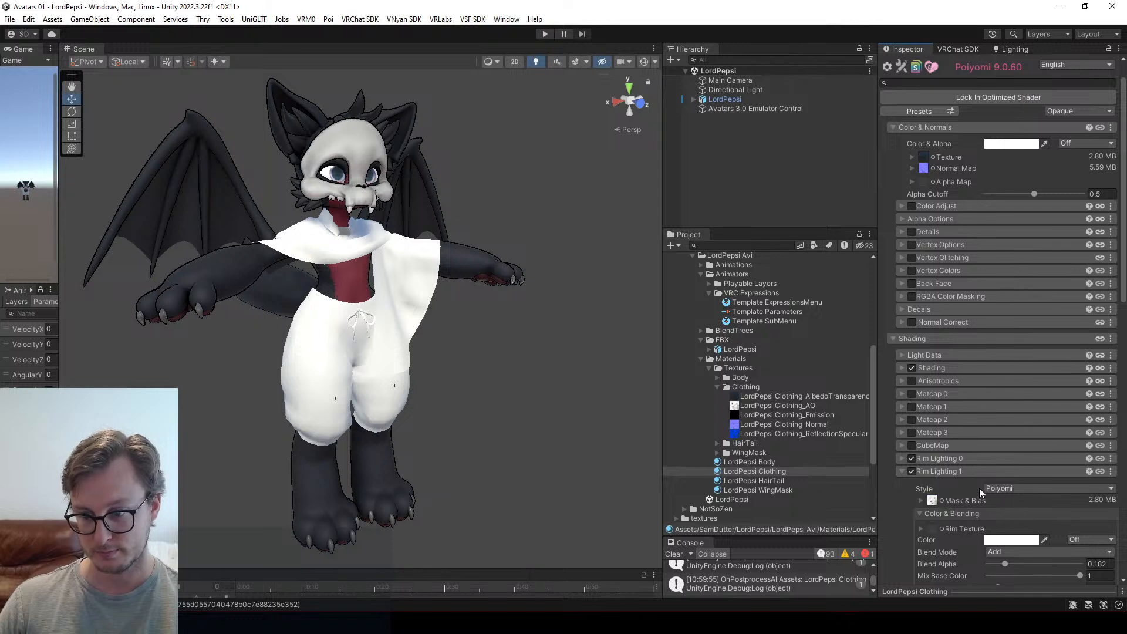
pyautogui.click(992, 472)
# Step: Assign the clothing's ReflectionSpecular texture to Packed Maps under Reflections & Specular and convert it from sRGB to linear
pyautogui.click(947, 510)
pyautogui.scroll(-3, 947, 510)
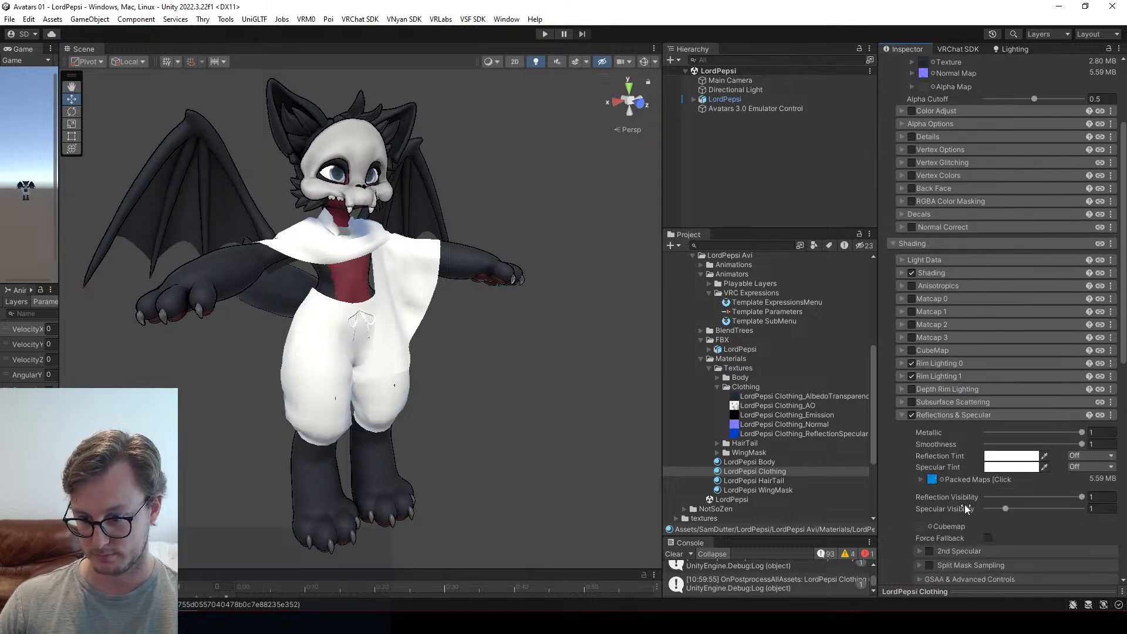
pyautogui.moveTo(935, 470); pyautogui.dragTo(949, 458)
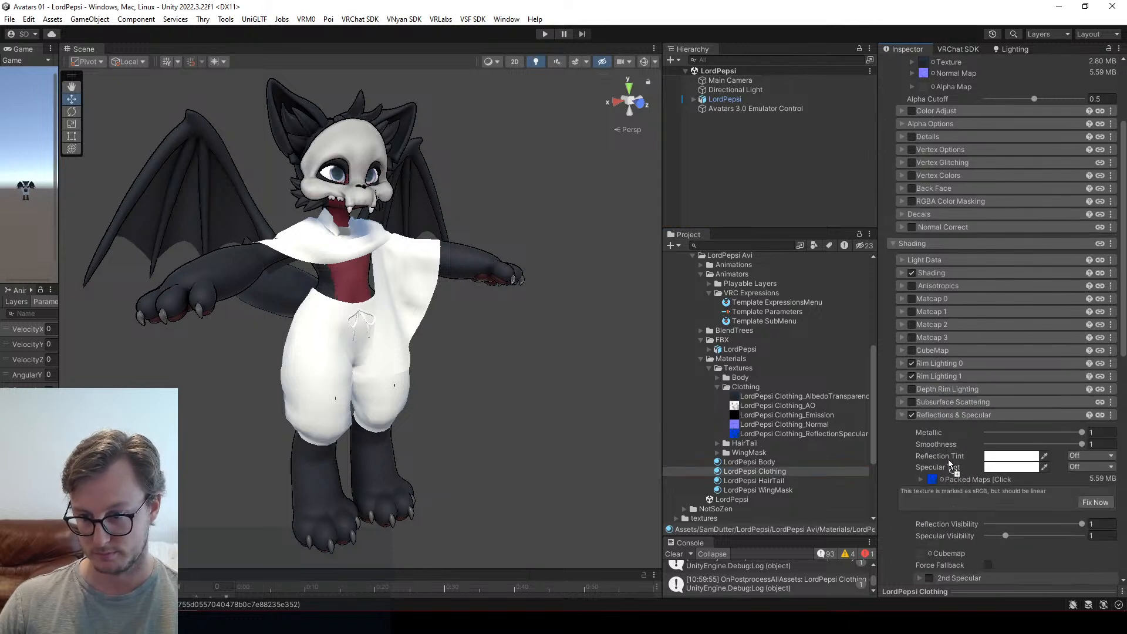
pyautogui.click(1093, 501)
pyautogui.click(970, 420)
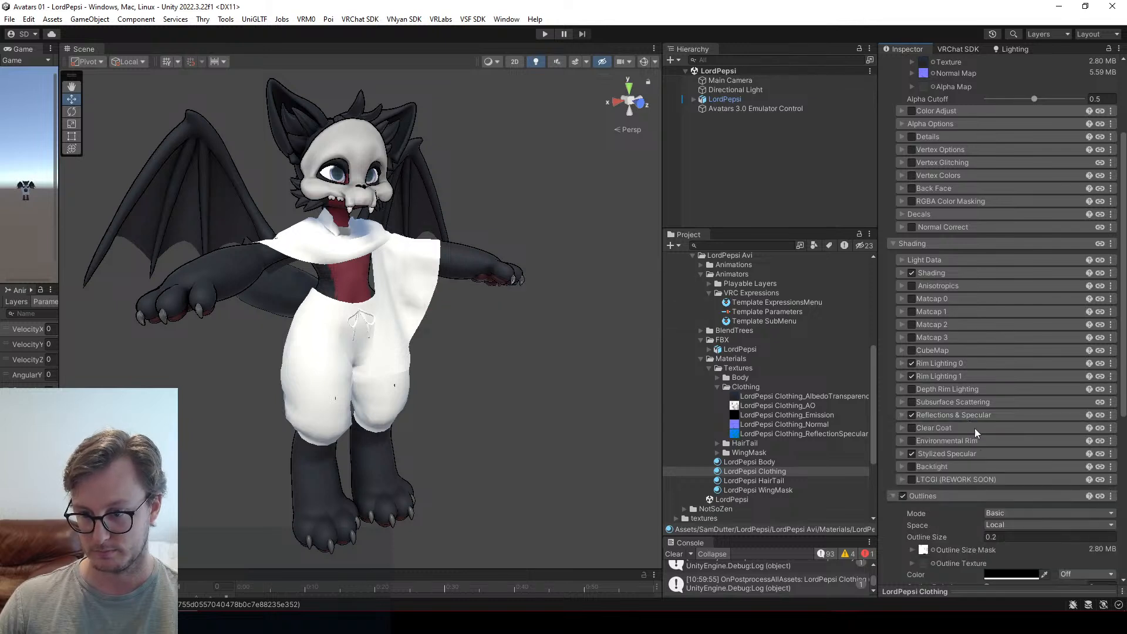
# Step: Turn off Stylized Specular on the clothing material and collapse its Outlines settings
pyautogui.click(943, 455)
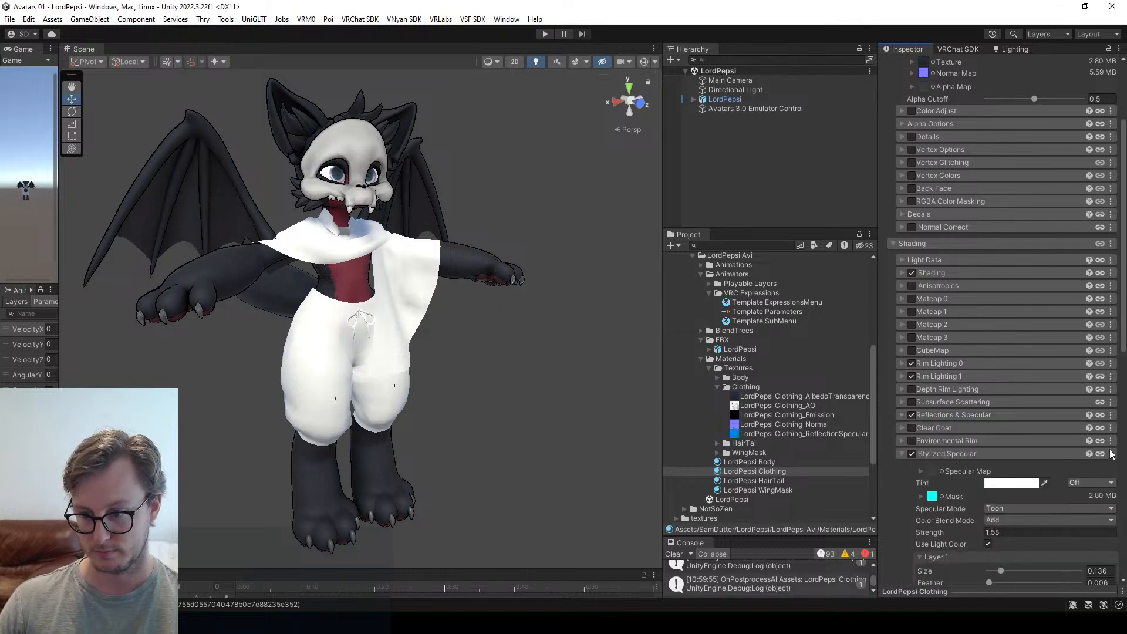
pyautogui.rightClick(993, 472)
pyautogui.click(1033, 474)
pyautogui.click(948, 454)
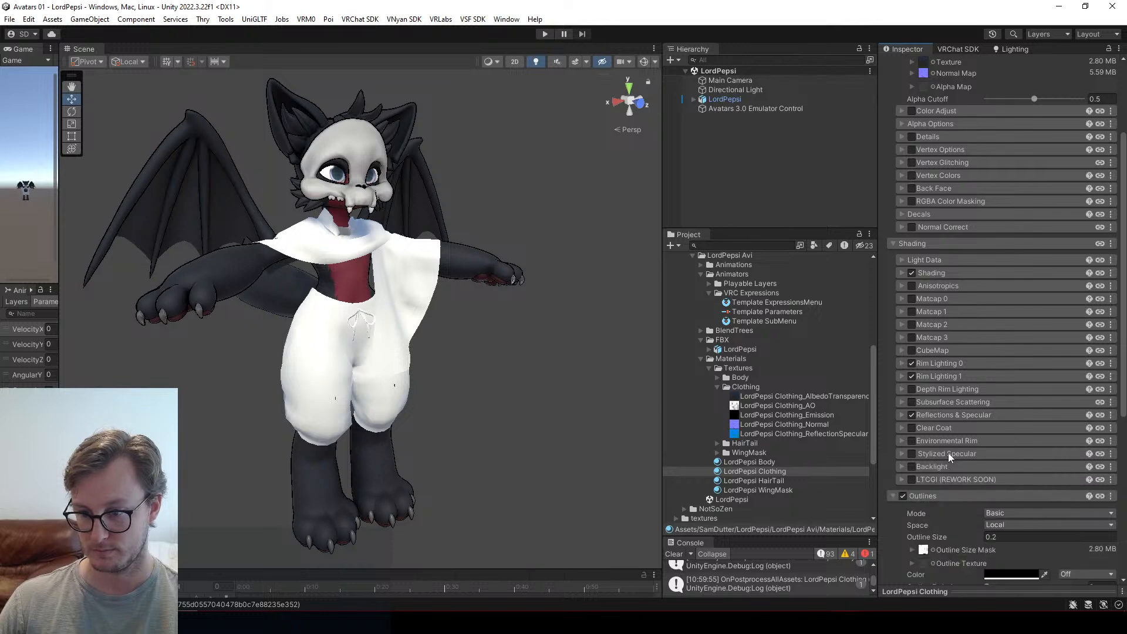
pyautogui.click(941, 495)
pyautogui.scroll(-3, 938, 527)
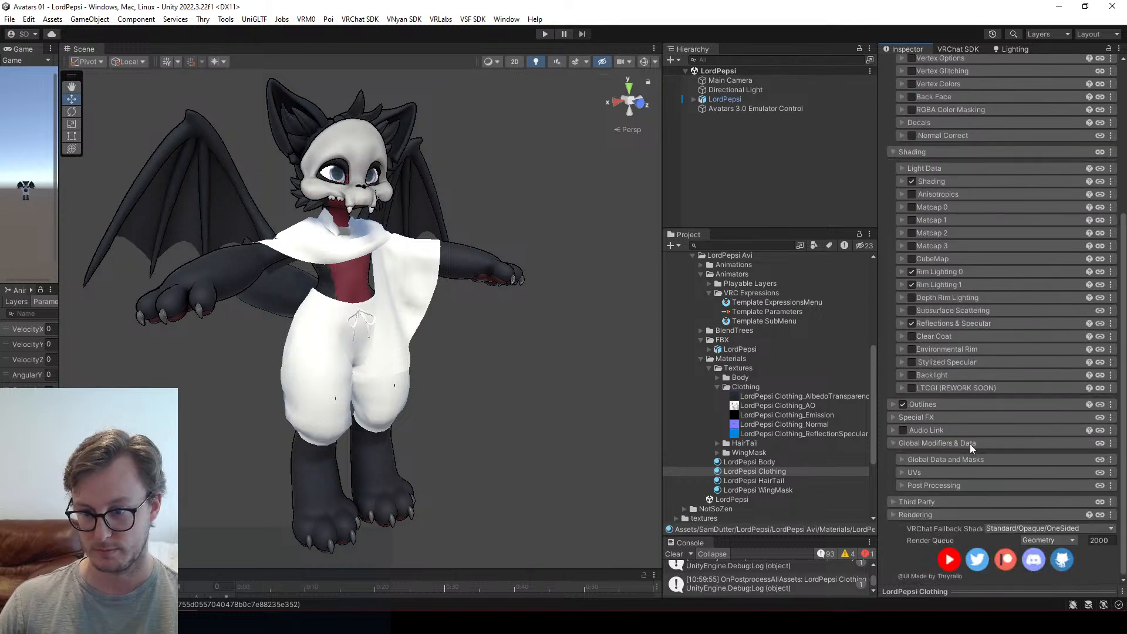
# Step: Open the material import settings of the LordPepsi FBX and remap its LordPepsi Clothing slot to the LordPepsi Clothing material
pyautogui.moveTo(756, 473); pyautogui.dragTo(672, 363)
pyautogui.click(737, 350)
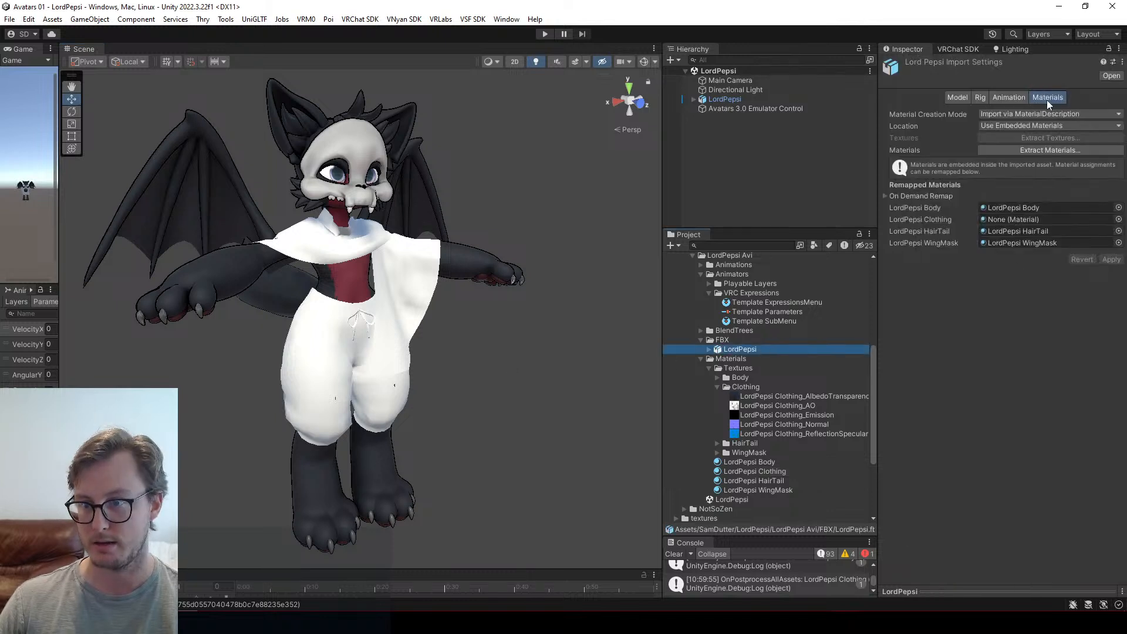
pyautogui.moveTo(753, 471); pyautogui.dragTo(1009, 219)
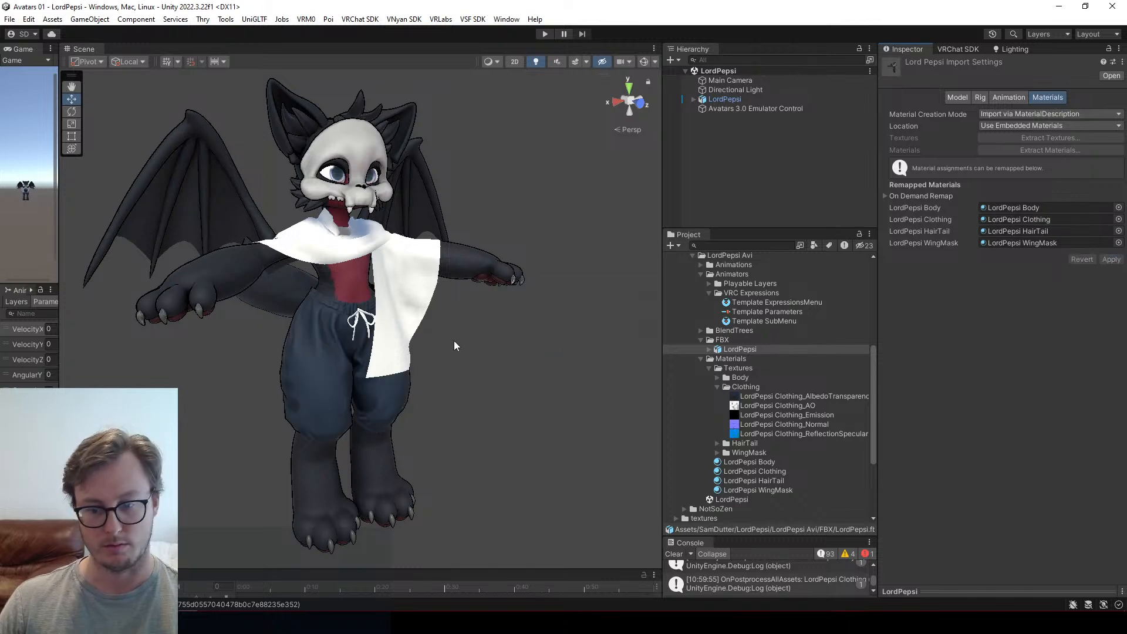
# Step: Switch to Blender and copy the LordPepsi Clothing material from the shorts to the cape and all the lace pieces
pyautogui.click(872, 621)
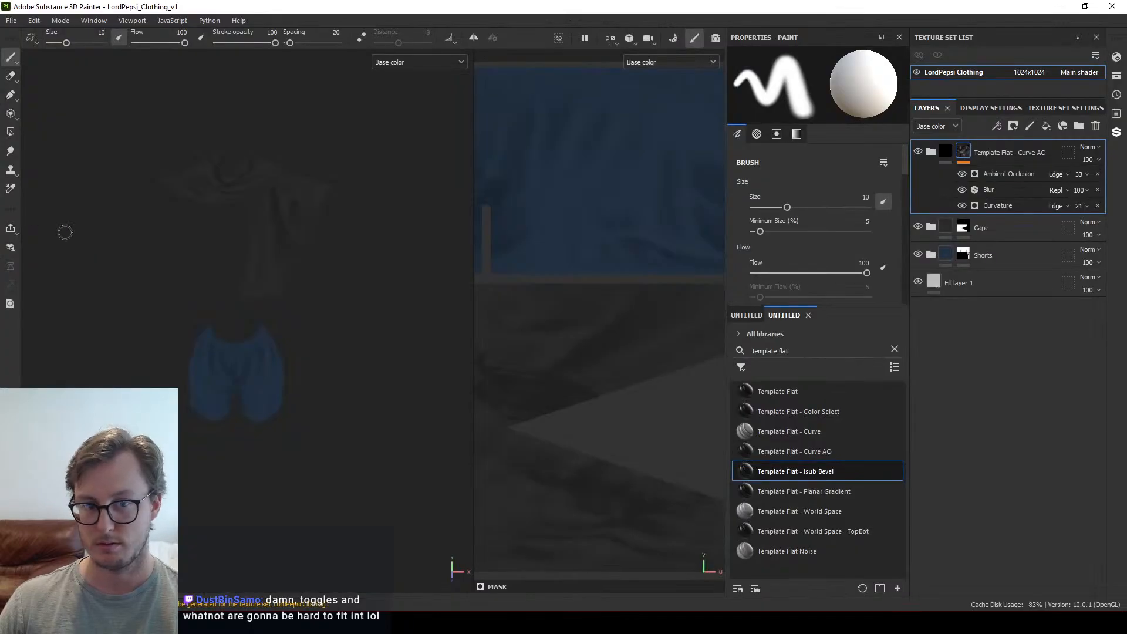
pyautogui.hotkey('alt', 'Tab')
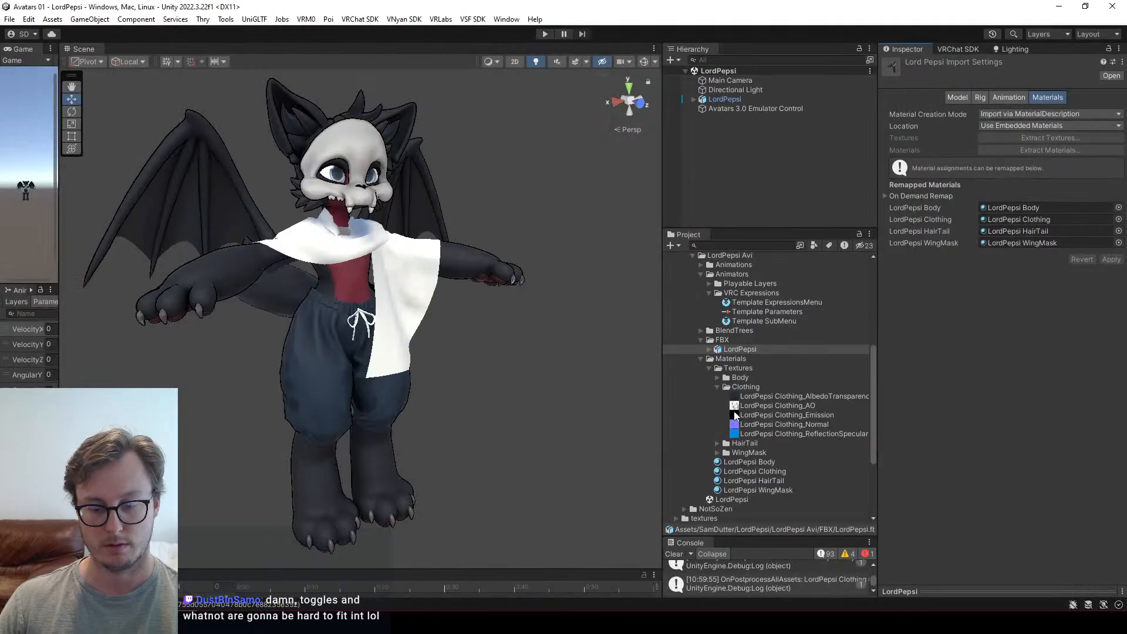
pyautogui.hotkey('alt', 'Tab')
pyautogui.click(562, 353)
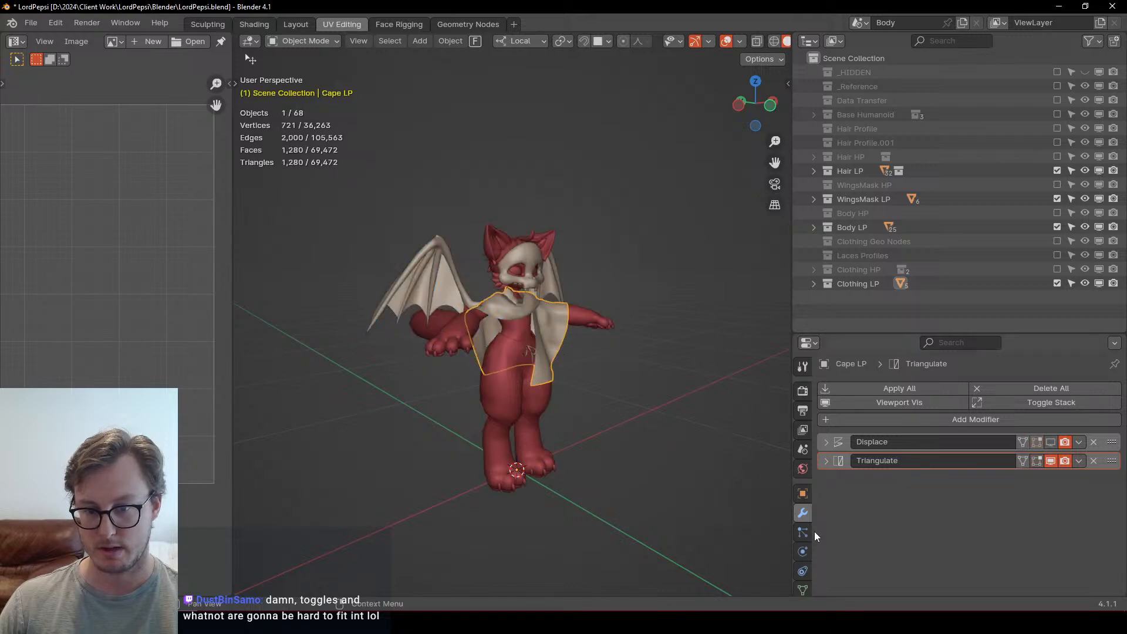
pyautogui.keyDown('shift'); pyautogui.click(525, 362); pyautogui.keyUp('shift')
pyautogui.scroll(4, 530, 351)
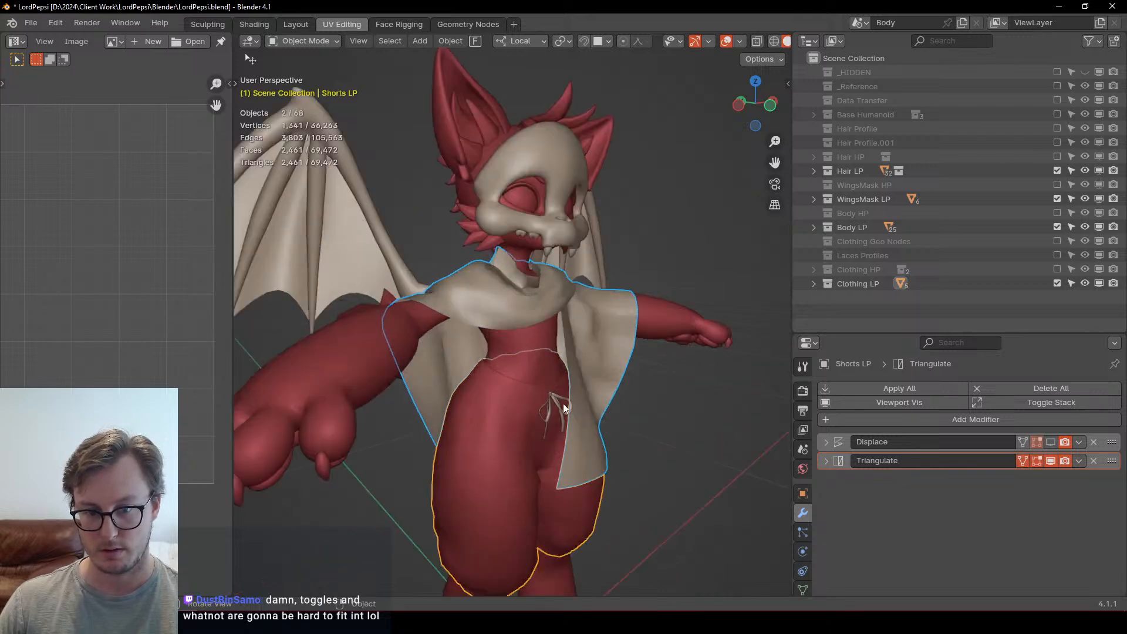
pyautogui.click(557, 414)
pyautogui.keyDown('shift'); pyautogui.moveTo(558, 416); pyautogui.dragTo(523, 297, button='middle'); pyautogui.keyUp('shift')
pyautogui.scroll(4, 520, 351)
pyautogui.scroll(4, 658, 201)
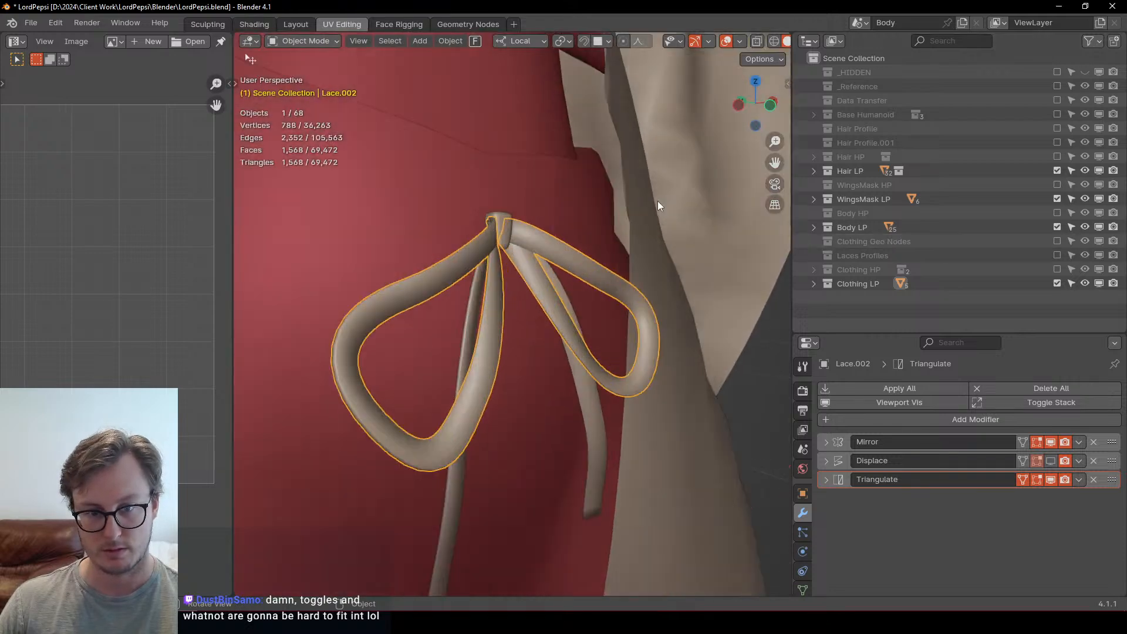
pyautogui.click(493, 221)
pyautogui.keyDown('shift'); pyautogui.click(500, 217); pyautogui.keyUp('shift')
pyautogui.keyDown('shift'); pyautogui.click(477, 252); pyautogui.keyUp('shift')
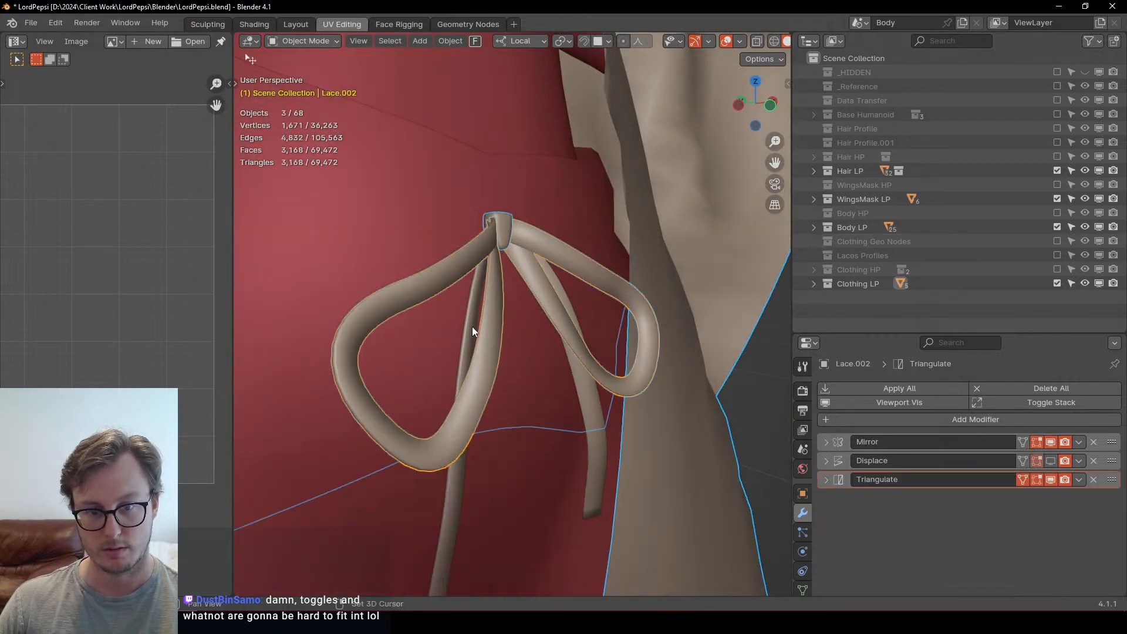
pyautogui.keyDown('shift'); pyautogui.click(472, 326); pyautogui.keyUp('shift')
pyautogui.keyDown('shift'); pyautogui.click(394, 232); pyautogui.keyUp('shift')
pyautogui.scroll(-4, 395, 233)
pyautogui.scroll(-2, 805, 564)
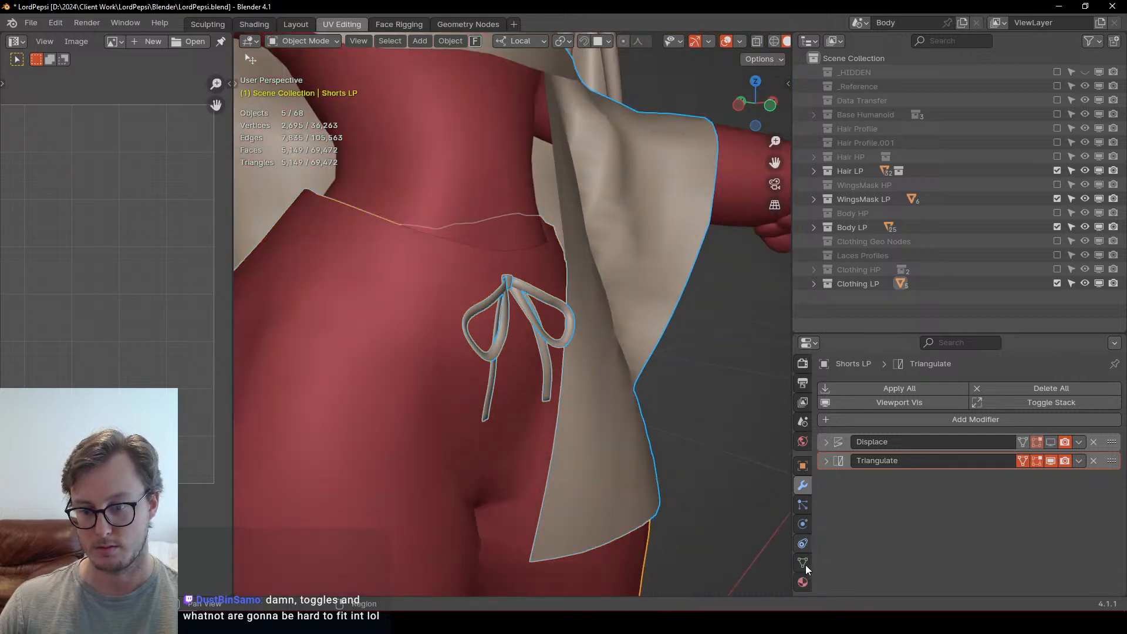
pyautogui.click(803, 579)
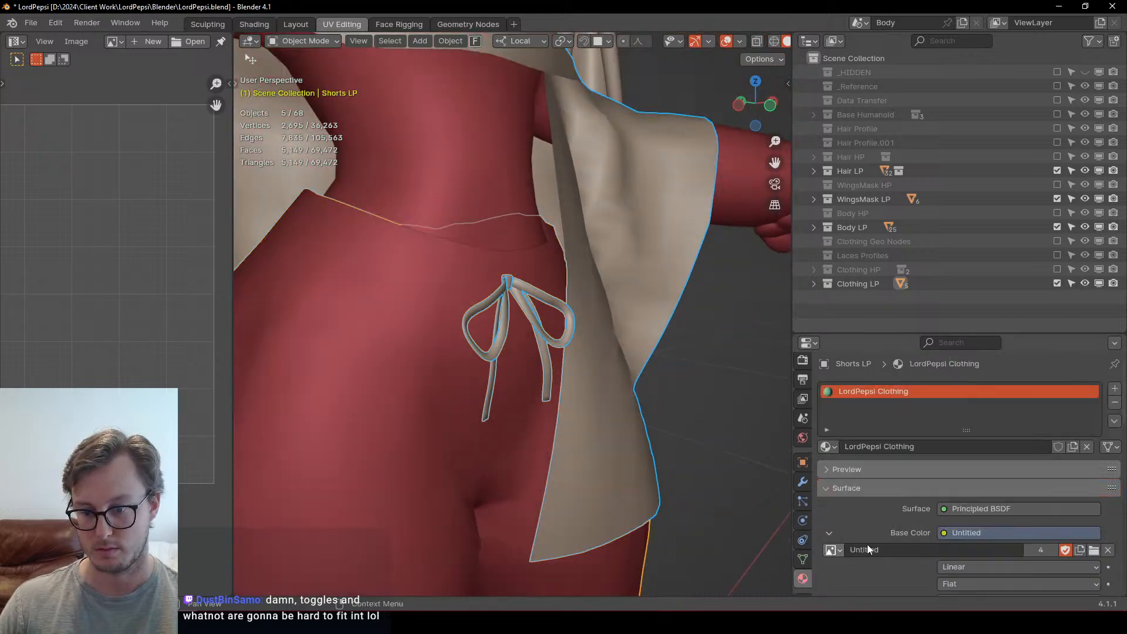
pyautogui.click(1114, 421)
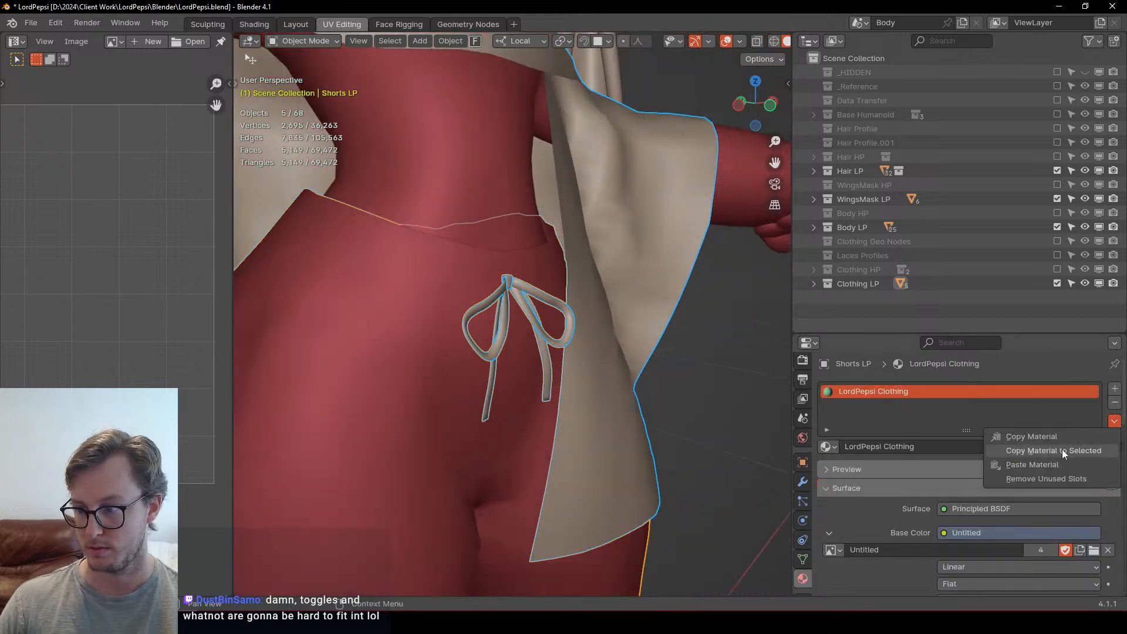
pyautogui.click(1061, 449)
pyautogui.scroll(-6, 418, 267)
pyautogui.click(661, 366)
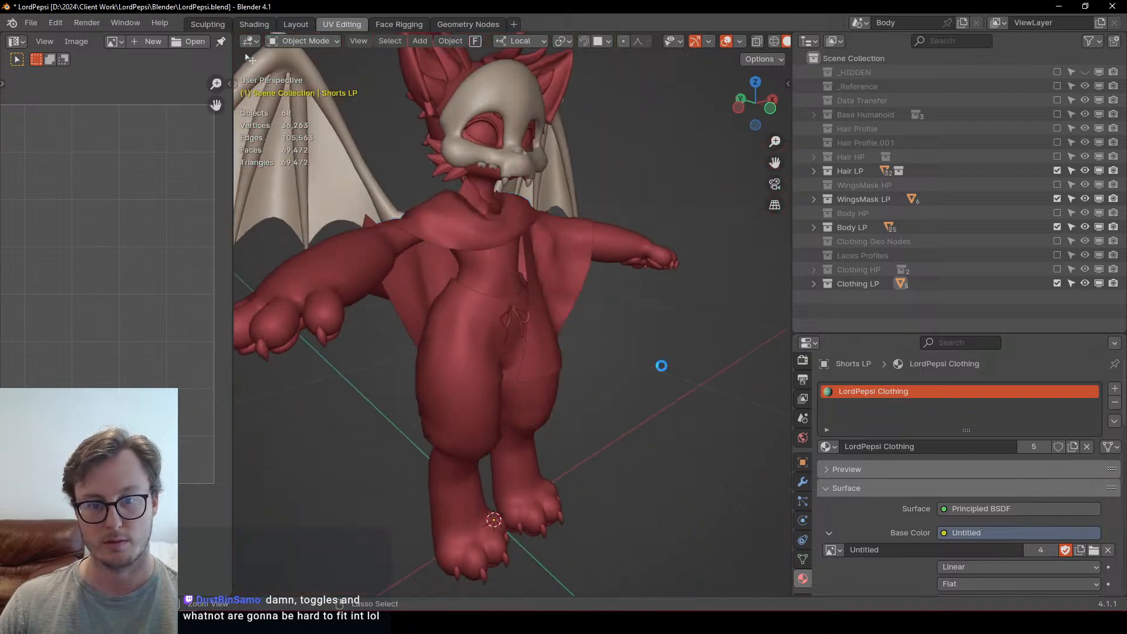
# Step: Select every visible object, save the file and re-export the avatar over LordPepsi.fbx in the Unity project's FBX folder
pyautogui.press('a')
pyautogui.press('q')
pyautogui.click(661, 365)
pyautogui.click(790, 532)
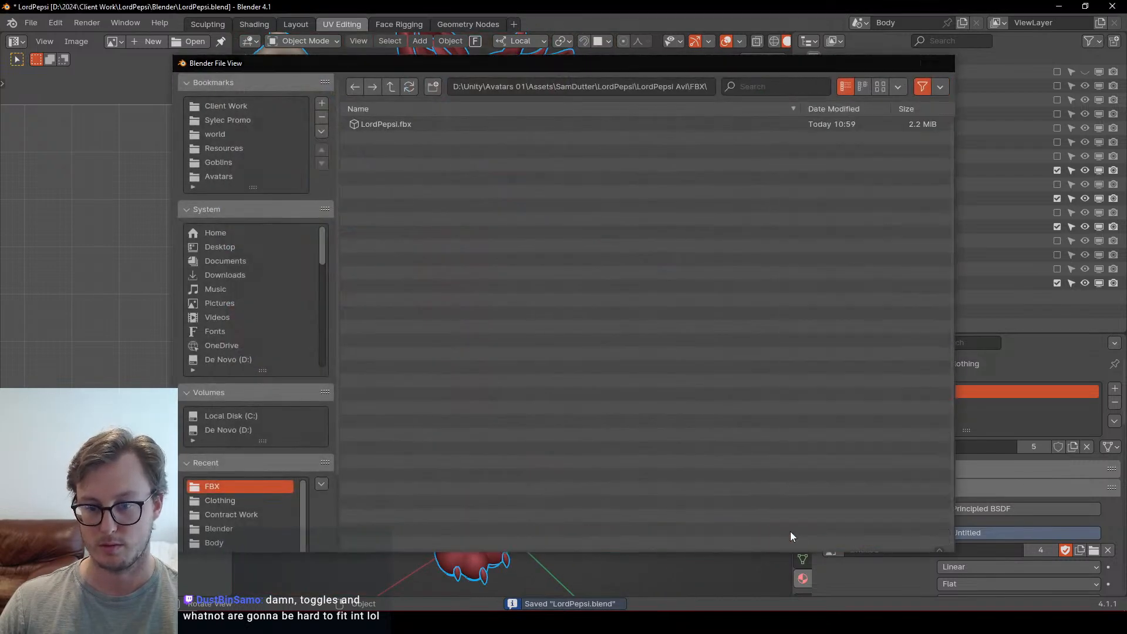
# Step: Switch to Unity and examine the cape, shorts and laces on the reimported avatar from several angles
pyautogui.hotkey('alt', 'Tab')
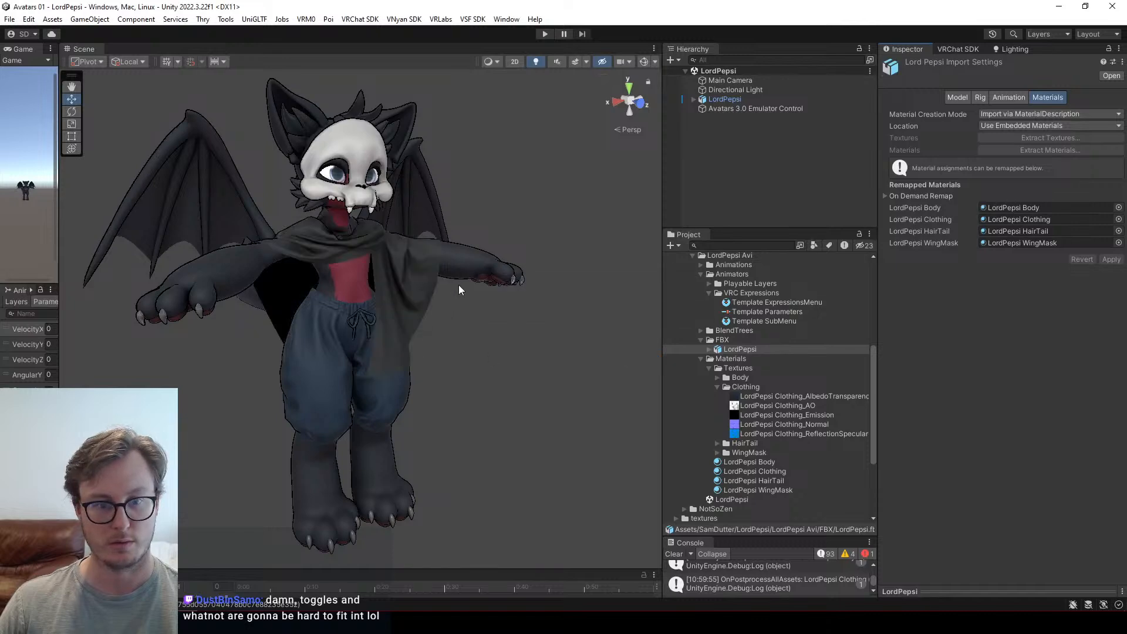
pyautogui.keyDown('alt'); pyautogui.moveTo(459, 290); pyautogui.dragTo(506, 283); pyautogui.keyUp('alt')
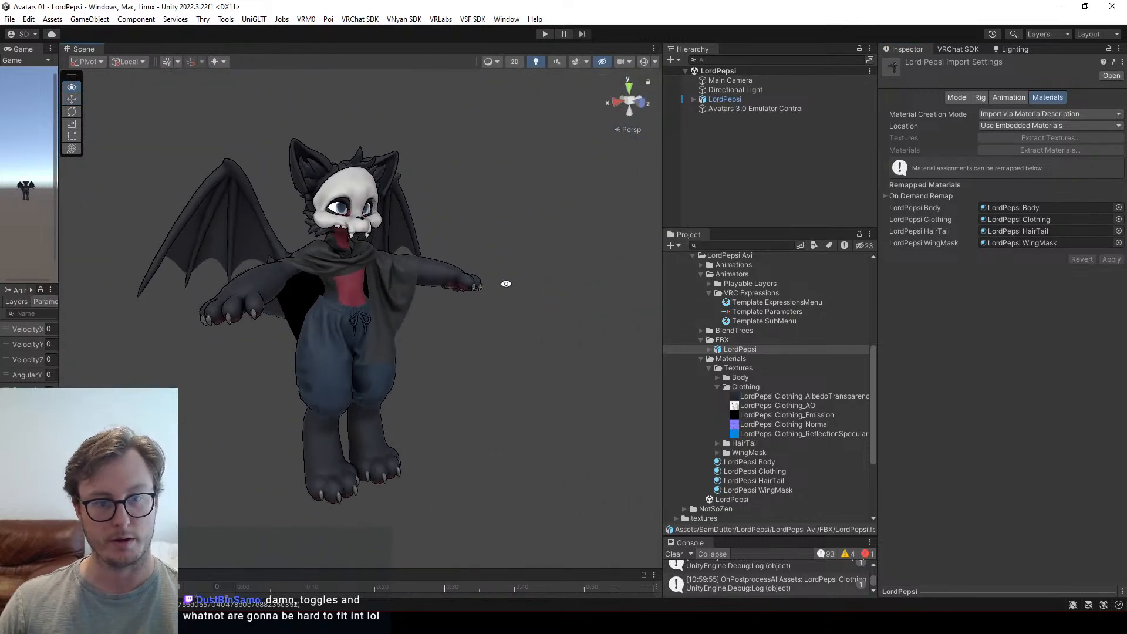
pyautogui.scroll(10, 431, 305)
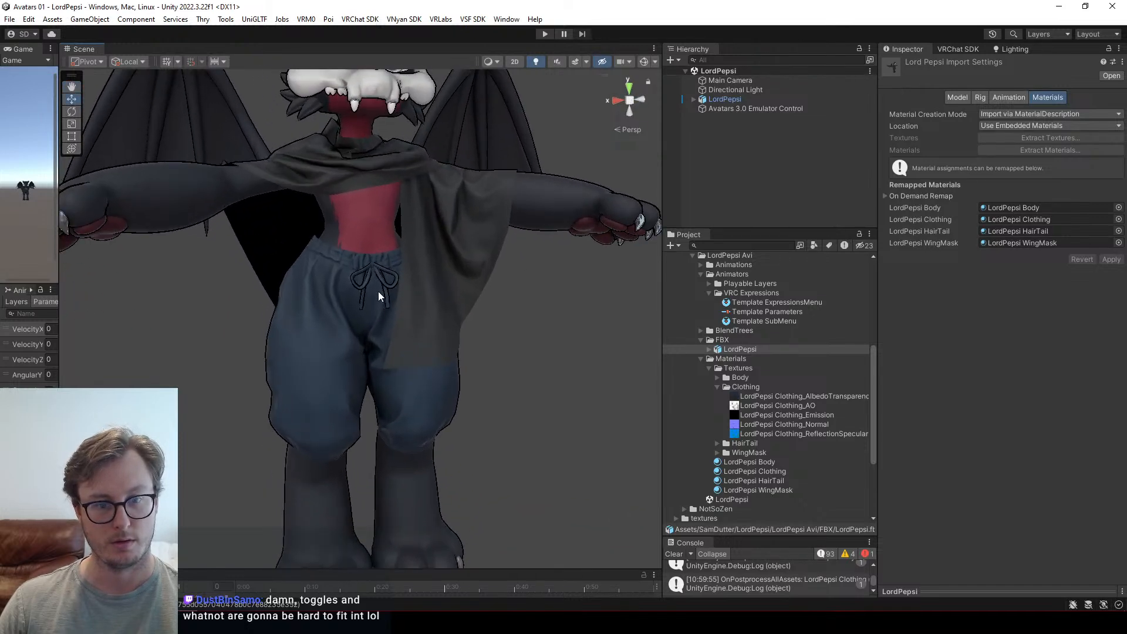
pyautogui.moveTo(378, 291)
pyautogui.keyDown('alt'); pyautogui.mouseDown()
pyautogui.moveTo(415, 270)
pyautogui.moveTo(459, 313)
pyautogui.moveTo(358, 320)
pyautogui.moveTo(514, 338)
pyautogui.moveTo(553, 385)
pyautogui.moveTo(410, 322)
pyautogui.moveTo(367, 252)
pyautogui.moveTo(367, 290)
pyautogui.mouseUp(); pyautogui.keyUp('alt')
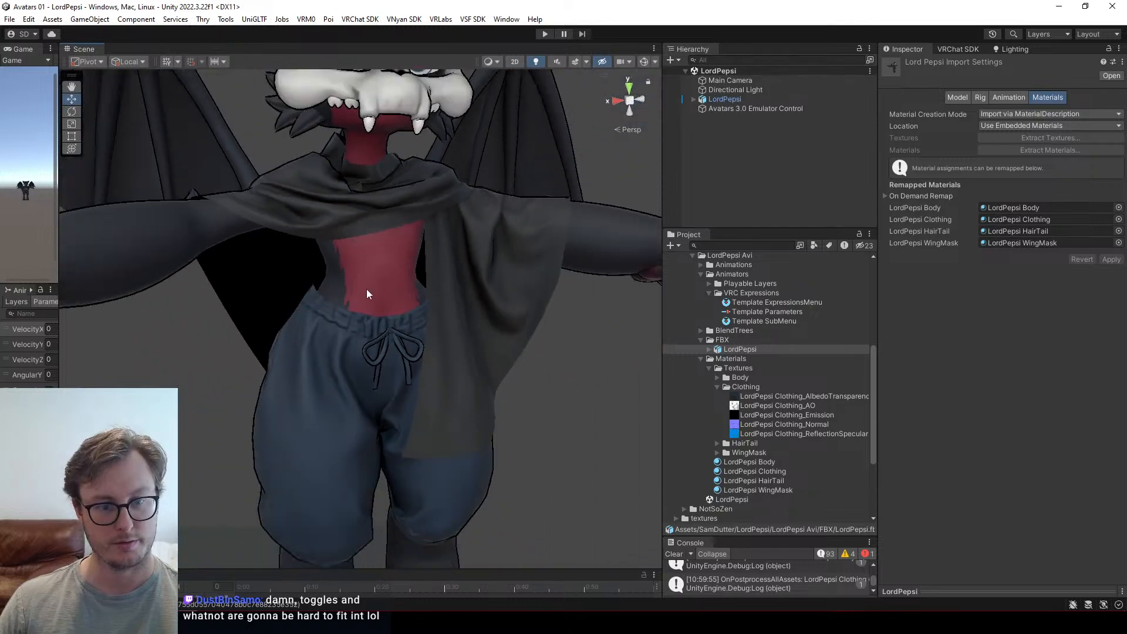
pyautogui.scroll(-3, 365, 294)
pyautogui.moveTo(343, 344); pyautogui.dragTo(332, 249, button='middle')
pyautogui.keyDown('alt'); pyautogui.moveTo(323, 258); pyautogui.dragTo(356, 283); pyautogui.keyUp('alt')
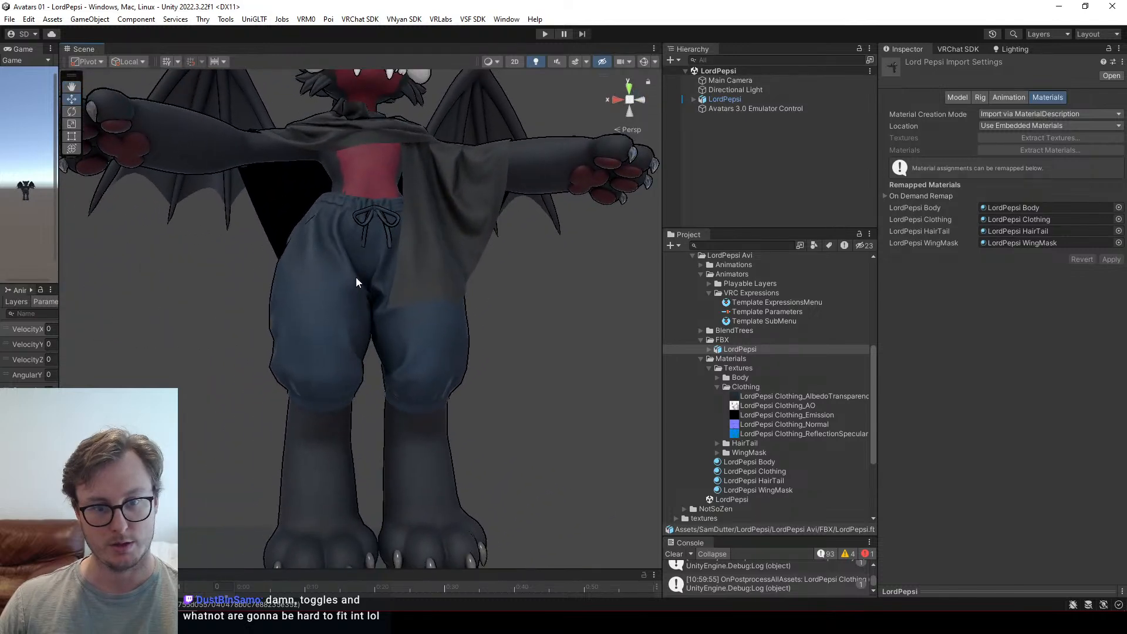
pyautogui.keyDown('alt'); pyautogui.moveTo(507, 440); pyautogui.dragTo(482, 410); pyautogui.keyUp('alt')
# Step: Switch to Blender and open the shorts mesh for editing at the leg openings
pyautogui.hotkey('alt', 'Tab')
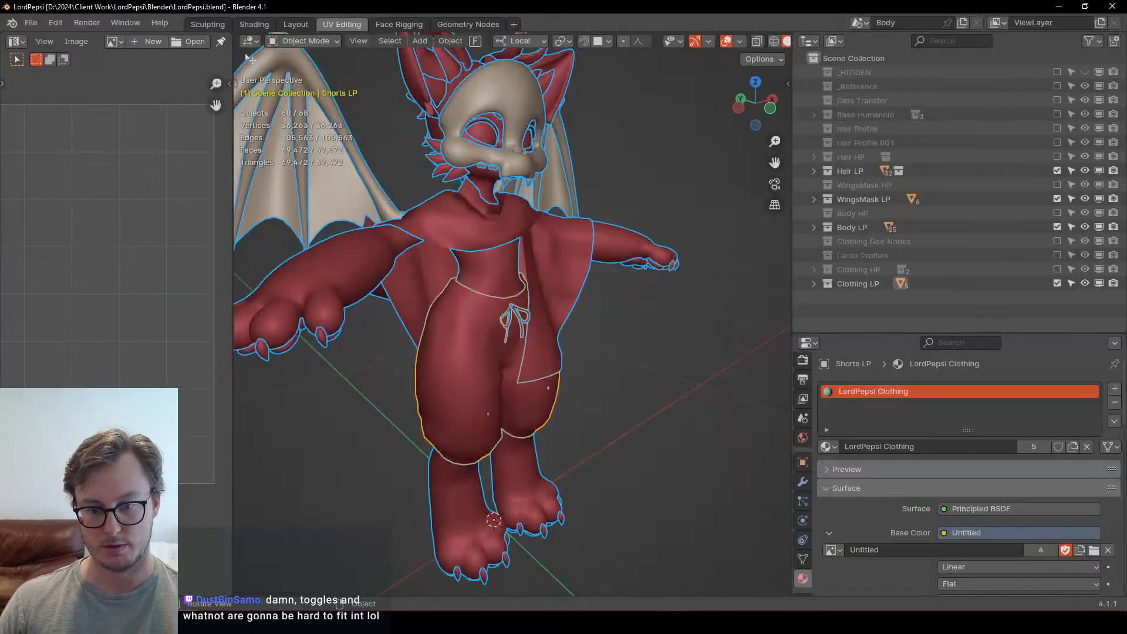
pyautogui.scroll(4, 565, 359)
pyautogui.click(487, 378)
pyautogui.press('Tab')
pyautogui.keyDown('shift'); pyautogui.moveTo(487, 378); pyautogui.dragTo(524, 308, button='middle'); pyautogui.keyUp('shift')
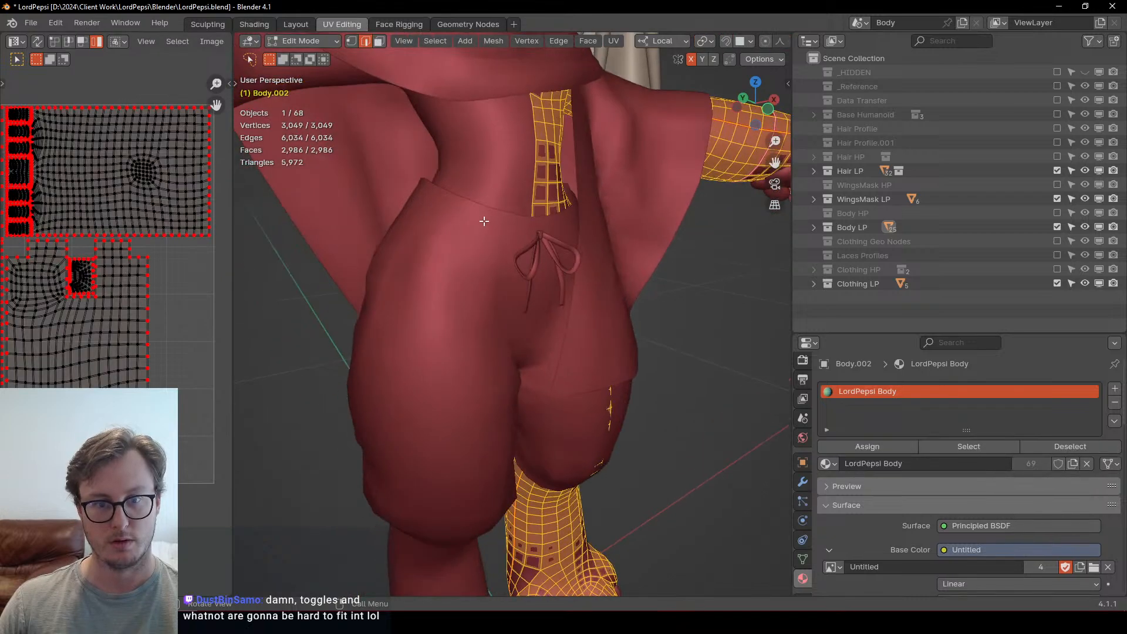
pyautogui.press('Tab')
pyautogui.click(454, 280)
pyautogui.press('Tab')
pyautogui.click(542, 218)
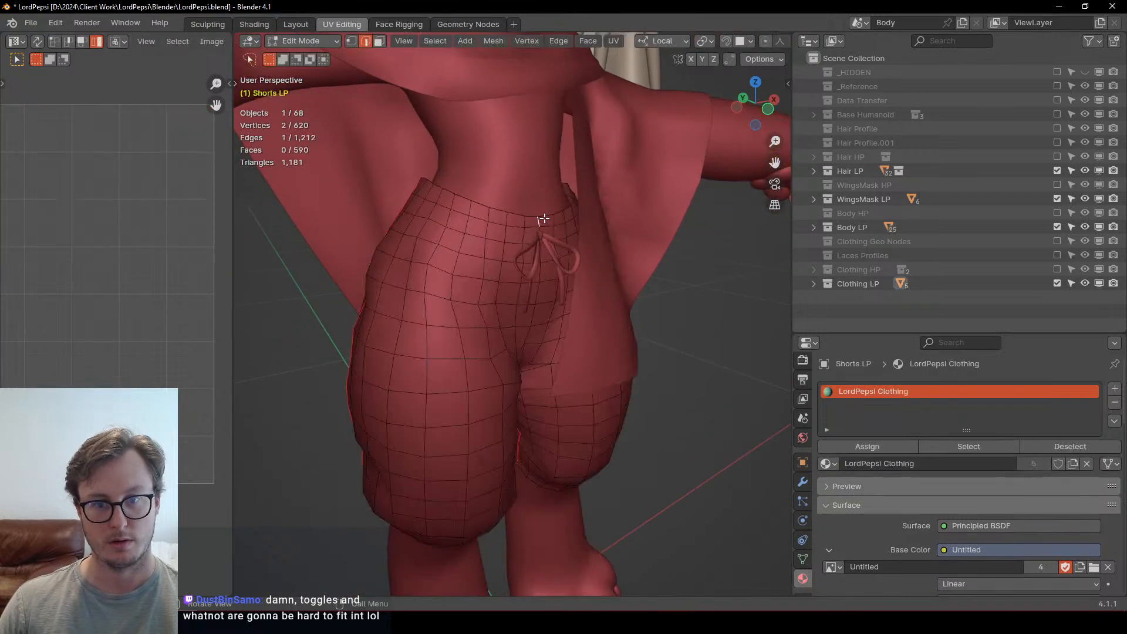
pyautogui.moveTo(569, 398)
pyautogui.mouseDown(button='middle')
pyautogui.moveTo(569, 382)
pyautogui.moveTo(562, 397)
pyautogui.mouseUp(button='middle')
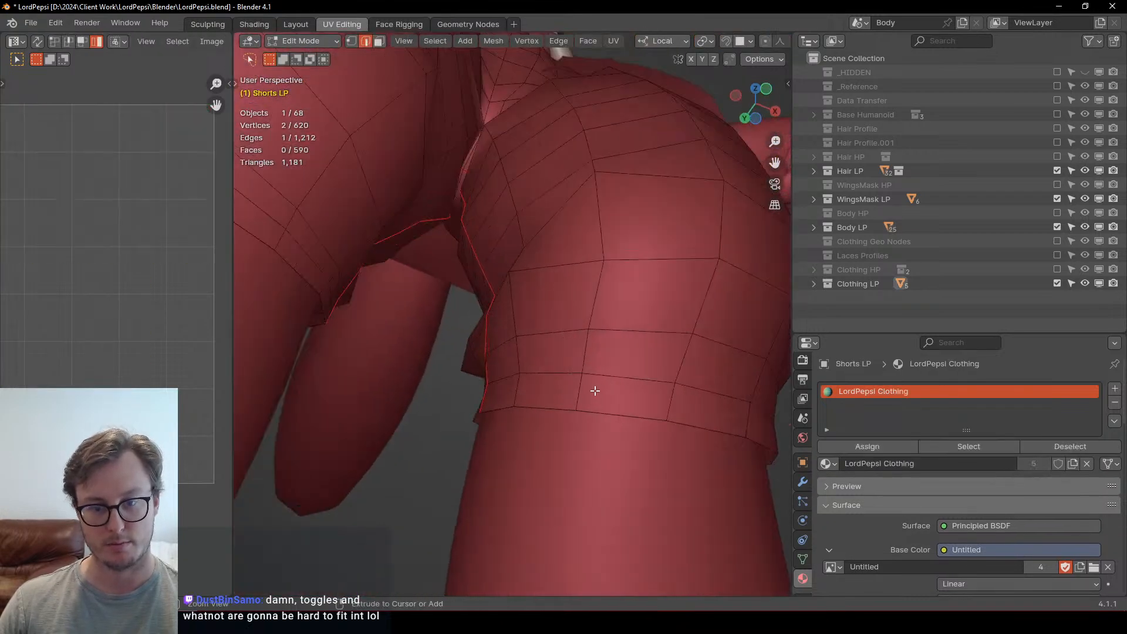
# Step: Try to add an edge loop close to the hem of one shorts leg
pyautogui.hotkey('ctrl', 'r')
pyautogui.click(587, 390)
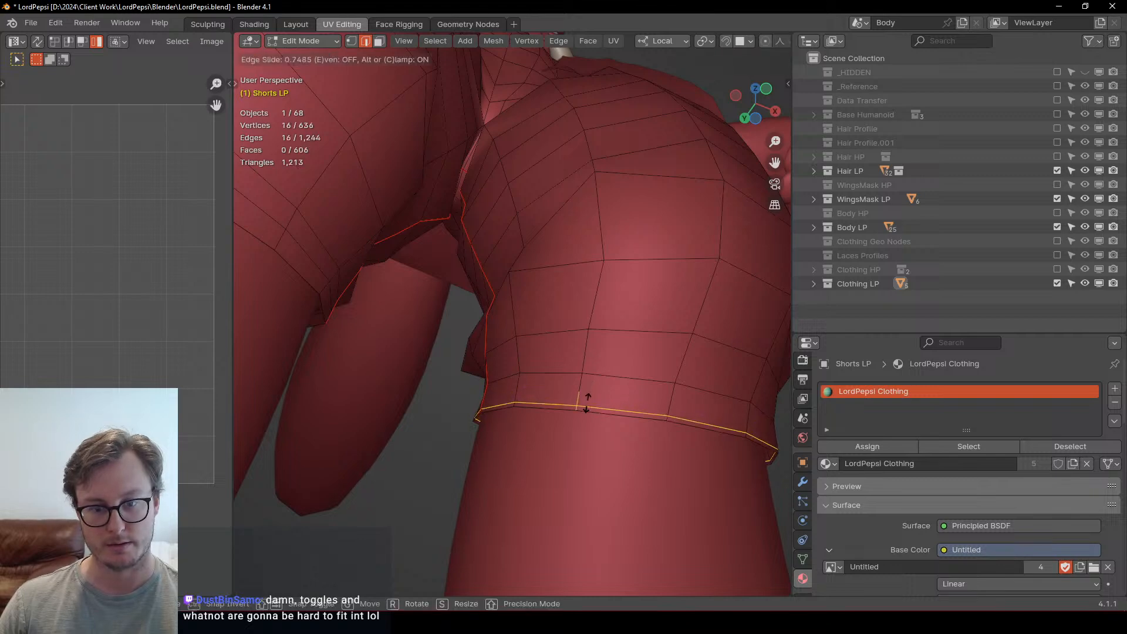
pyautogui.click(587, 403)
pyautogui.hotkey('ctrl', 'z')
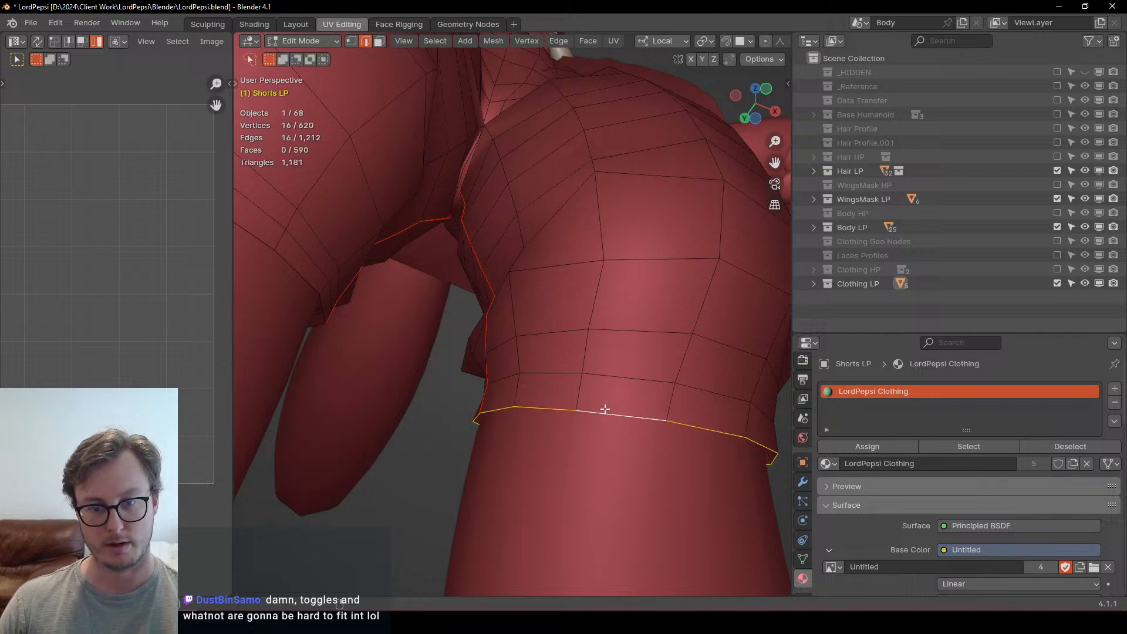
# Step: Add an edge loop above the hem of each shorts leg and slide both loops down close to the hems
pyautogui.moveTo(604, 409); pyautogui.dragTo(354, 358, button='middle')
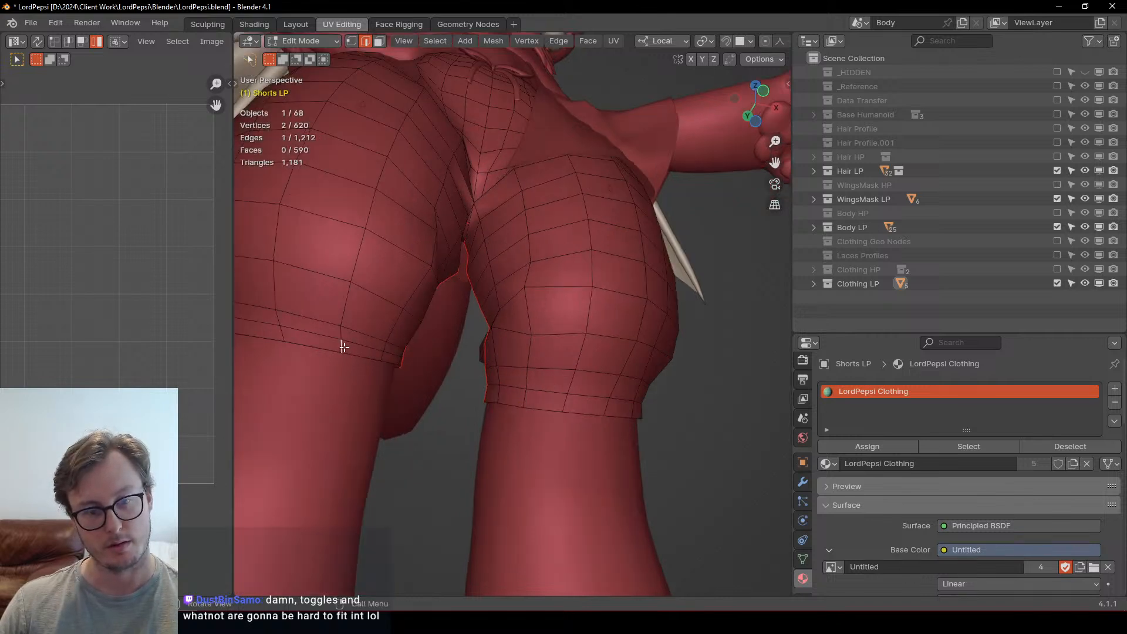
pyautogui.hotkey('ctrl', 'r')
pyautogui.moveTo(340, 342); pyautogui.dragTo(392, 363)
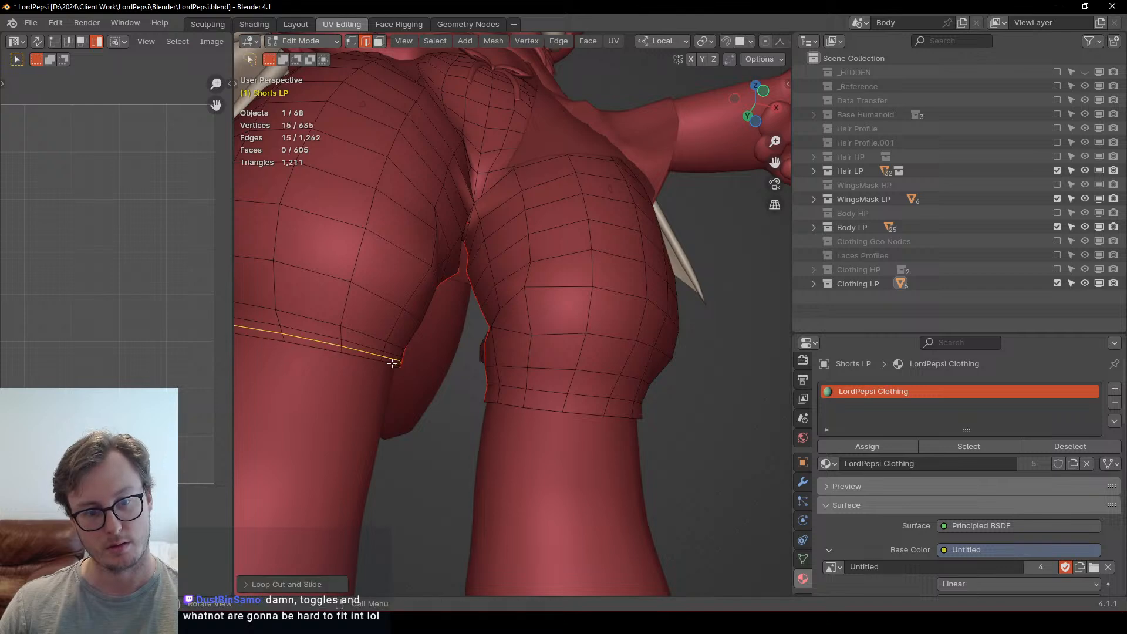
pyautogui.hotkey('ctrl', 'r')
pyautogui.click(520, 397)
pyautogui.rightClick(519, 400)
pyautogui.keyDown('alt'); pyautogui.keyDown('shift'); pyautogui.click(389, 361); pyautogui.keyUp('shift'); pyautogui.keyUp('alt')
pyautogui.press('g')
pyautogui.press('g')
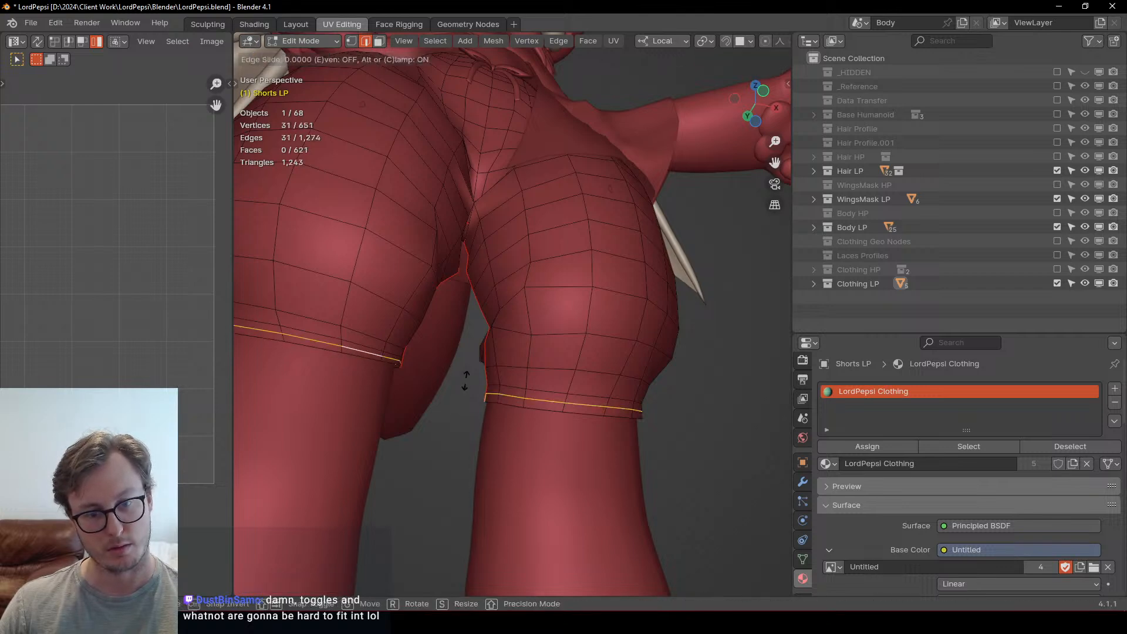
pyautogui.click(465, 434)
# Step: Set the pivot point to Individual Origins and shrink the hem edge loops of both shorts legs inward by about 0.003 m
pyautogui.click(545, 411)
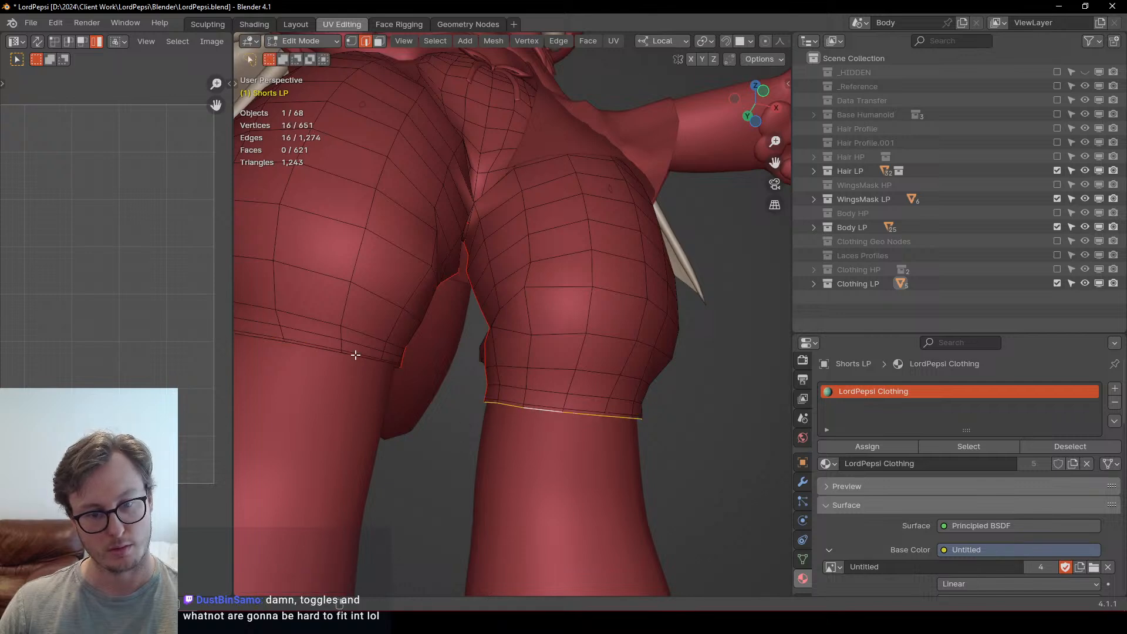
pyautogui.press('.')
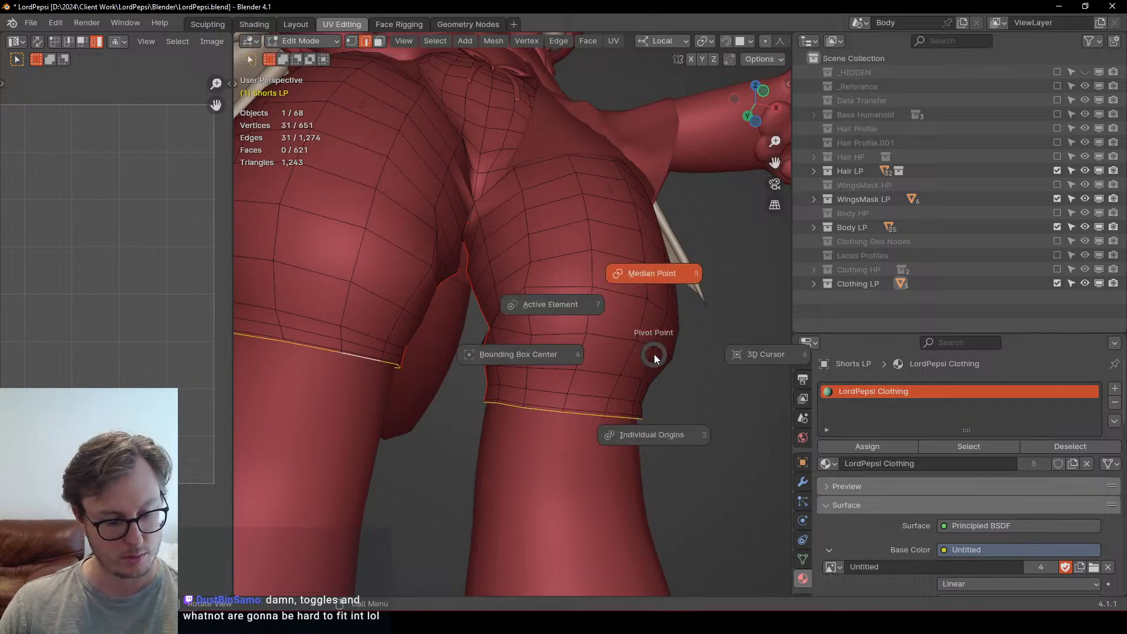
pyautogui.click(653, 425)
pyautogui.hotkey('alt', 's')
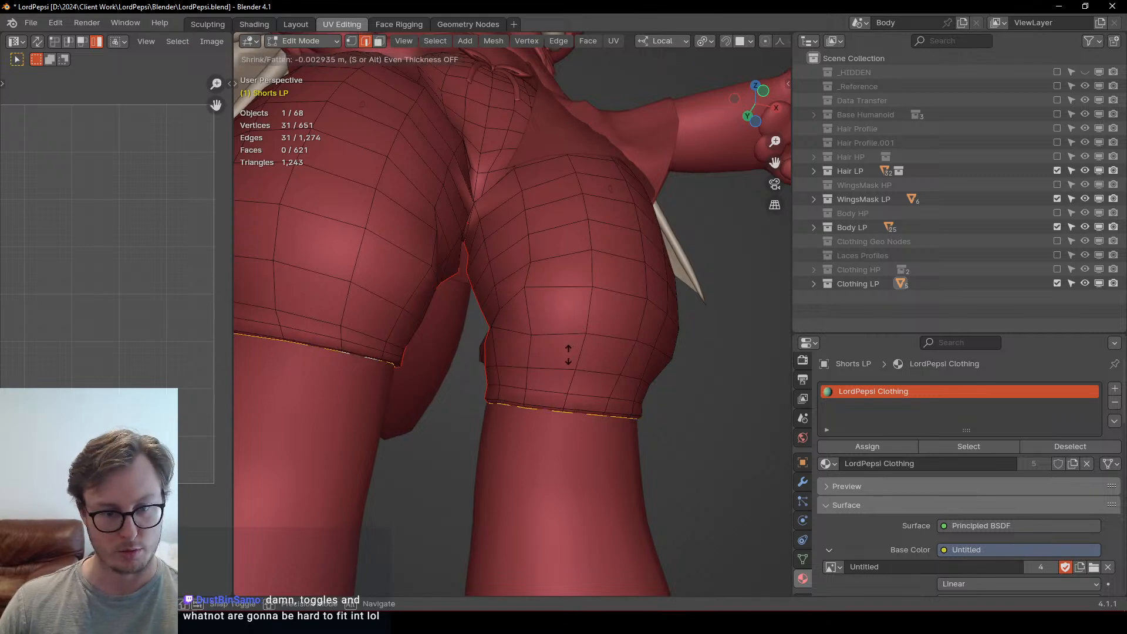
pyautogui.click(561, 359)
# Step: Add another edge loop to the hem band of each shorts leg and fatten both loops slightly outward
pyautogui.scroll(6, 534, 352)
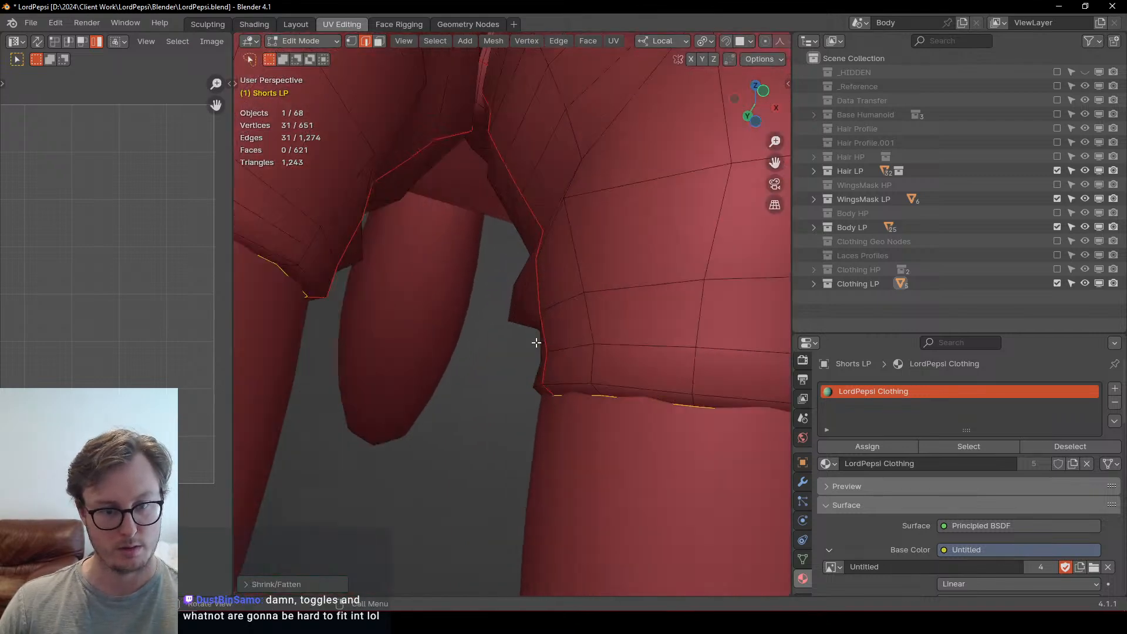
pyautogui.moveTo(496, 415); pyautogui.dragTo(466, 347, button='middle')
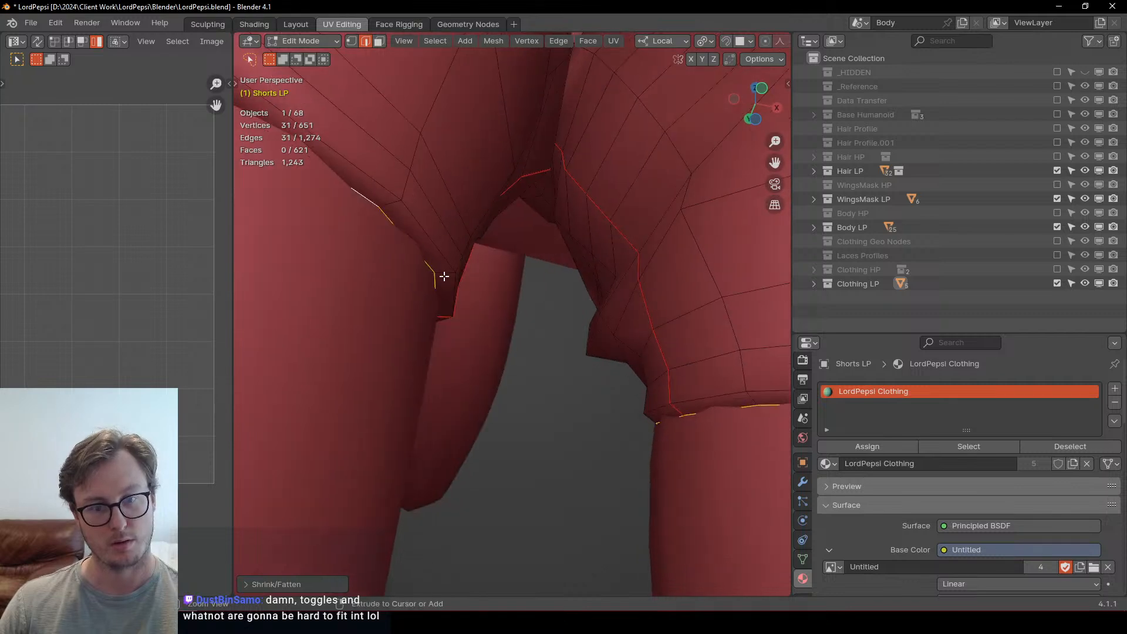
pyautogui.click(444, 276)
pyautogui.rightClick(528, 321)
pyautogui.hotkey('ctrl', 'r')
pyautogui.click(755, 398)
pyautogui.rightClick(524, 339)
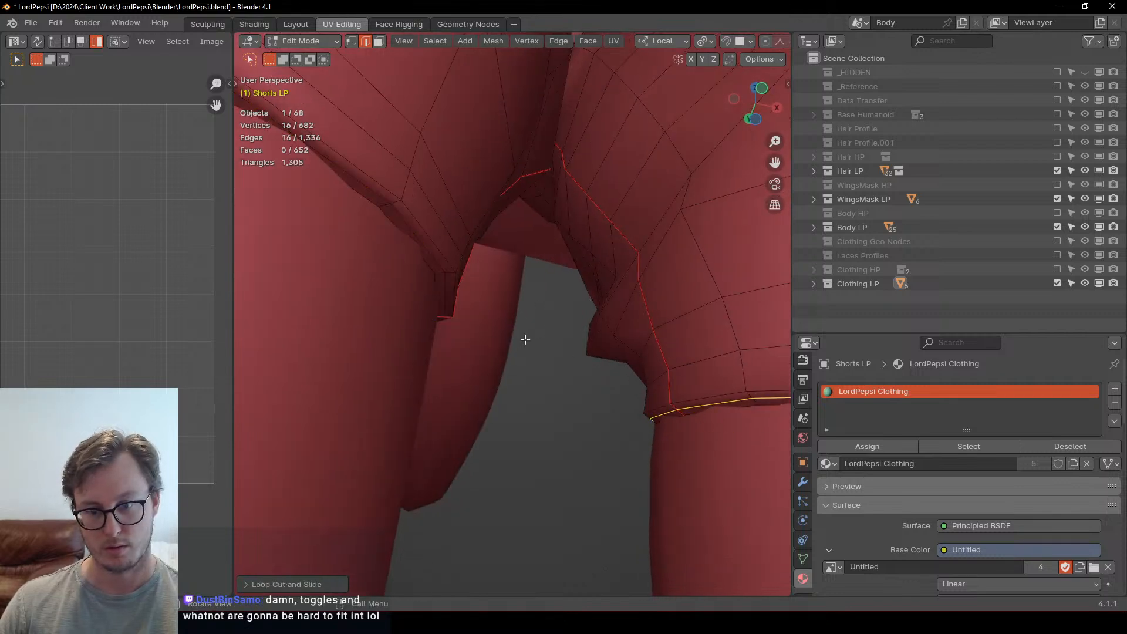
pyautogui.keyDown('alt'); pyautogui.keyDown('shift'); pyautogui.click(440, 259); pyautogui.keyUp('shift'); pyautogui.keyUp('alt')
pyautogui.hotkey('alt', 's')
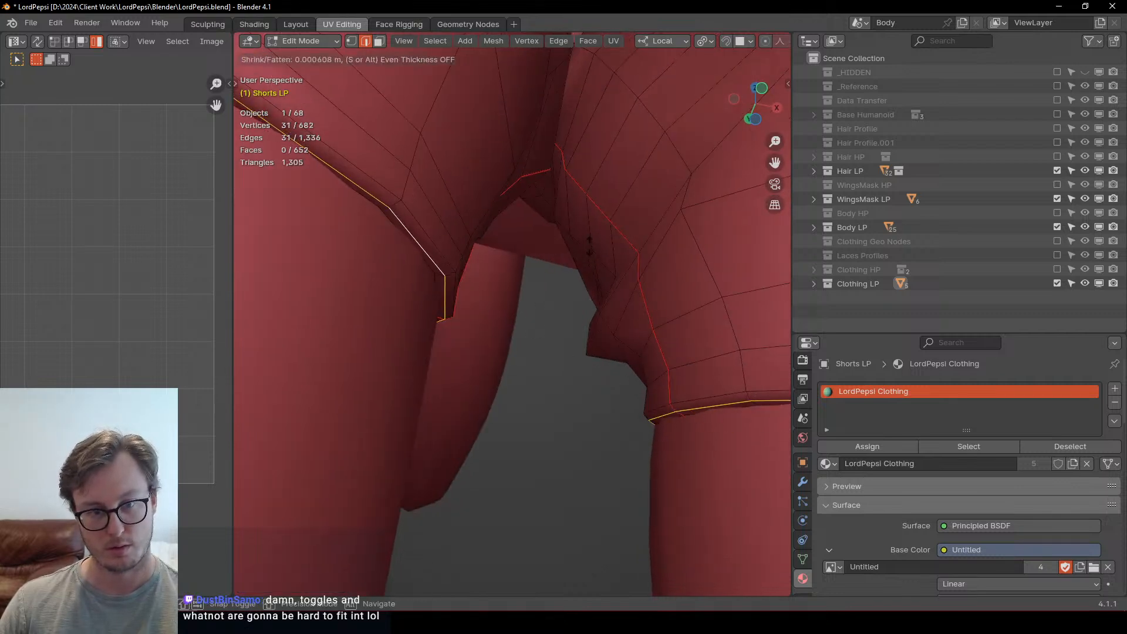
pyautogui.click(588, 227)
pyautogui.press('Tab')
# Step: Add an edge loop around the shorts' waistband and slide it up close to the top edge
pyautogui.scroll(-5, 587, 259)
pyautogui.moveTo(587, 264); pyautogui.dragTo(523, 297, button='middle')
pyautogui.scroll(4, 496, 247)
pyautogui.moveTo(481, 217); pyautogui.dragTo(506, 265, button='middle')
pyautogui.click(506, 266)
pyautogui.press('Tab')
pyautogui.scroll(5, 492, 276)
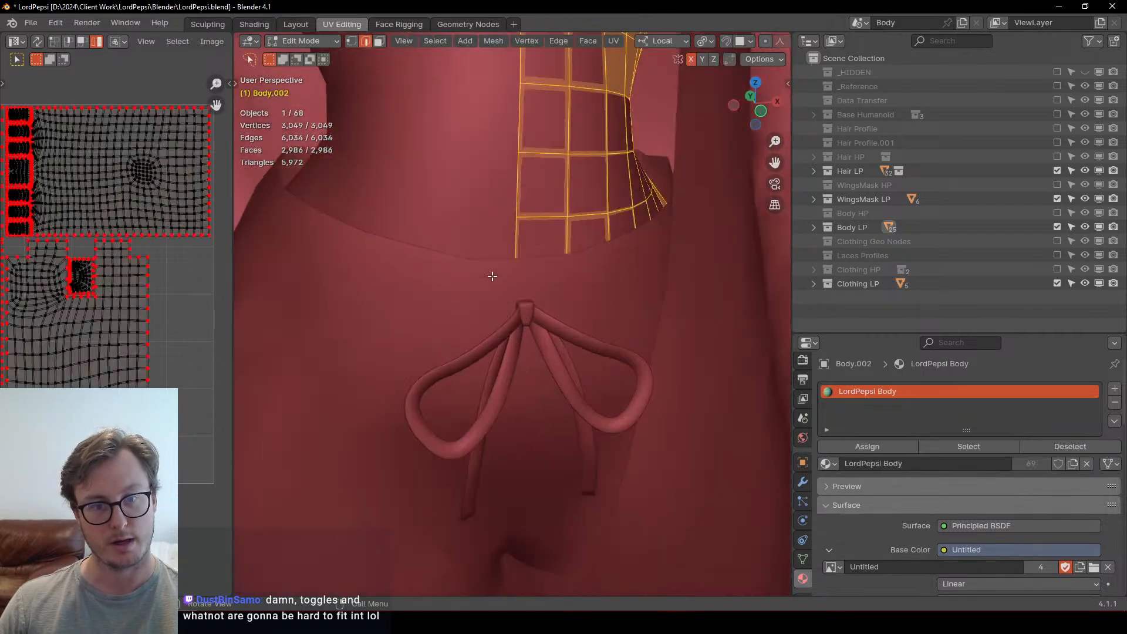
pyautogui.press('Tab')
pyautogui.click(624, 263)
pyautogui.press('Tab')
pyautogui.hotkey('ctrl', 'r')
pyautogui.click(603, 238)
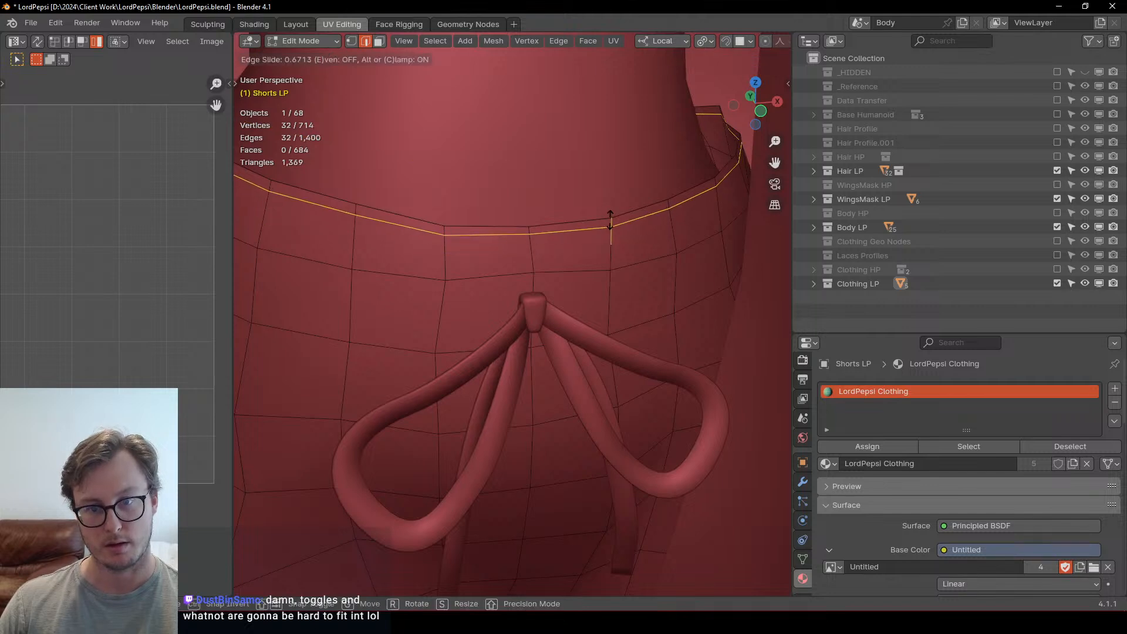
pyautogui.click(611, 221)
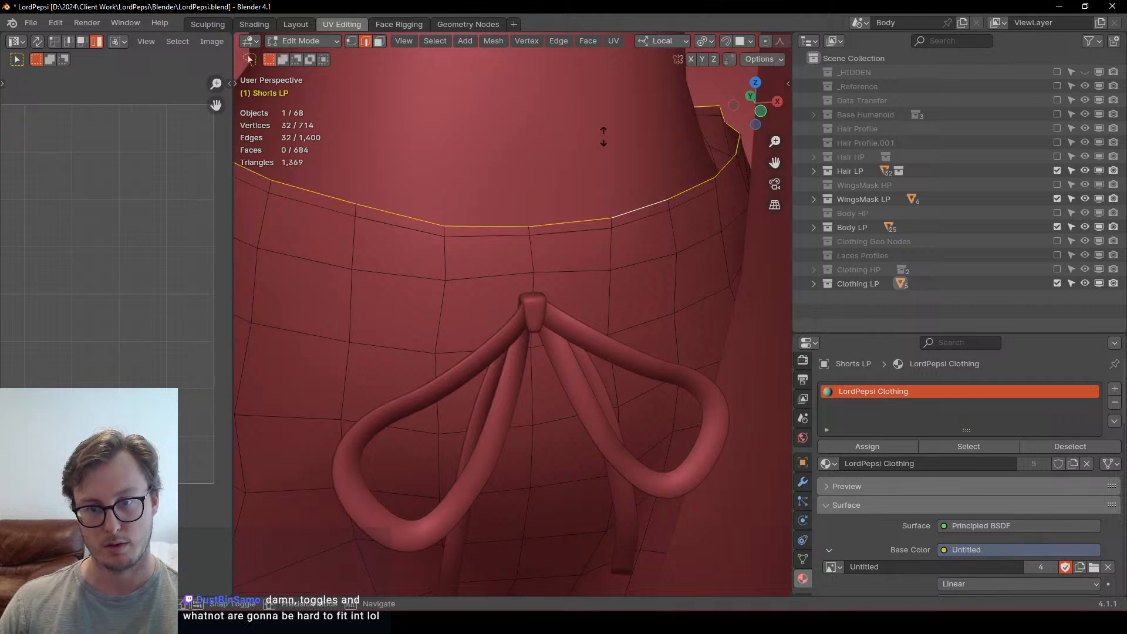
# Step: Push the waistband's top edge loop inward with Shrink/Fatten, then add another edge loop to the rim and shrink/fatten it slightly
pyautogui.hotkey('alt', 's')
pyautogui.click(531, 195)
pyautogui.hotkey('ctrl', 'r')
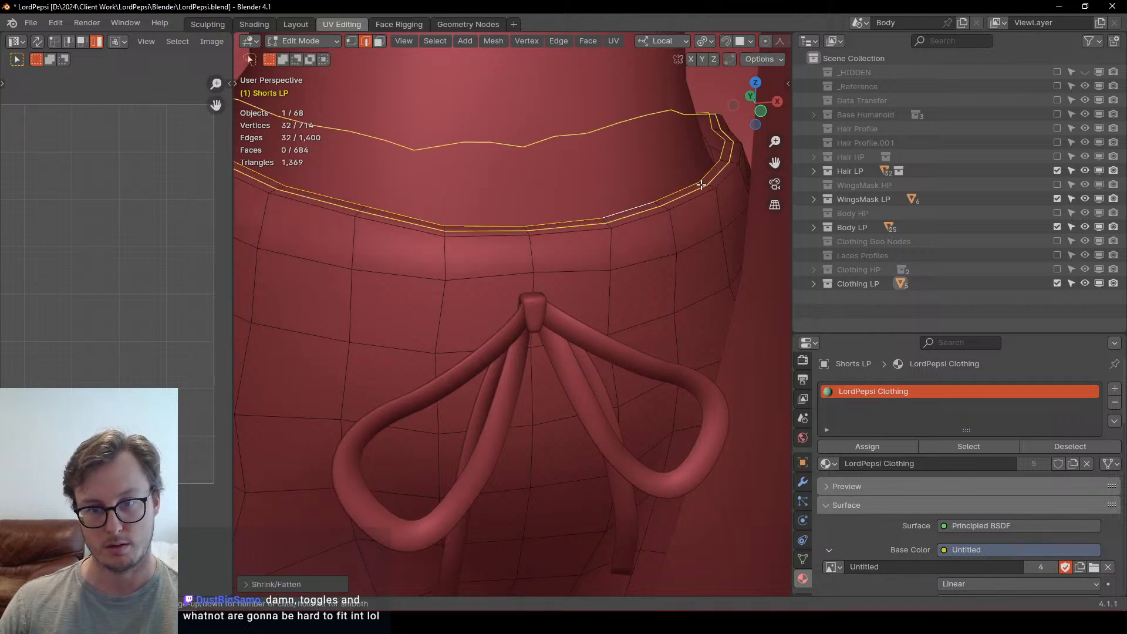
pyautogui.doubleClick(706, 177)
pyautogui.hotkey('alt', 's')
pyautogui.click(666, 125)
# Step: Return the shorts to Object Mode, save the file, and export all objects as LordPepsi.fbx
pyautogui.scroll(-8, 651, 149)
pyautogui.press('Tab')
pyautogui.moveTo(575, 270); pyautogui.dragTo(568, 232, button='middle')
pyautogui.hotkey('ctrl', 's')
pyautogui.scroll(-2, 573, 352)
pyautogui.press('a')
pyautogui.press('q')
pyautogui.click(594, 378)
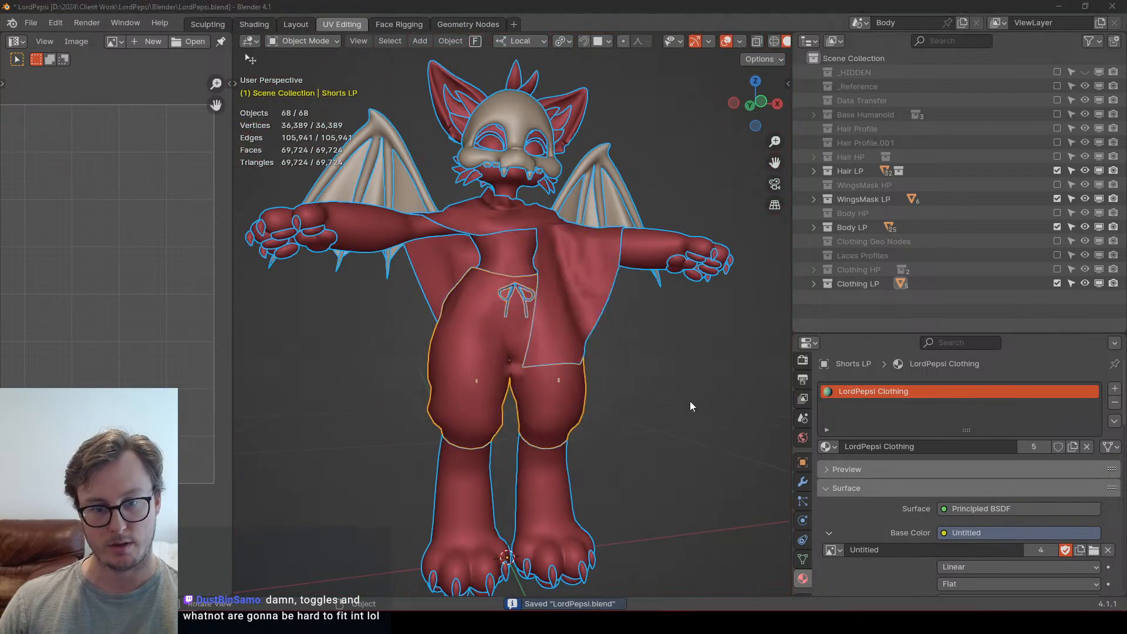
pyautogui.click(807, 539)
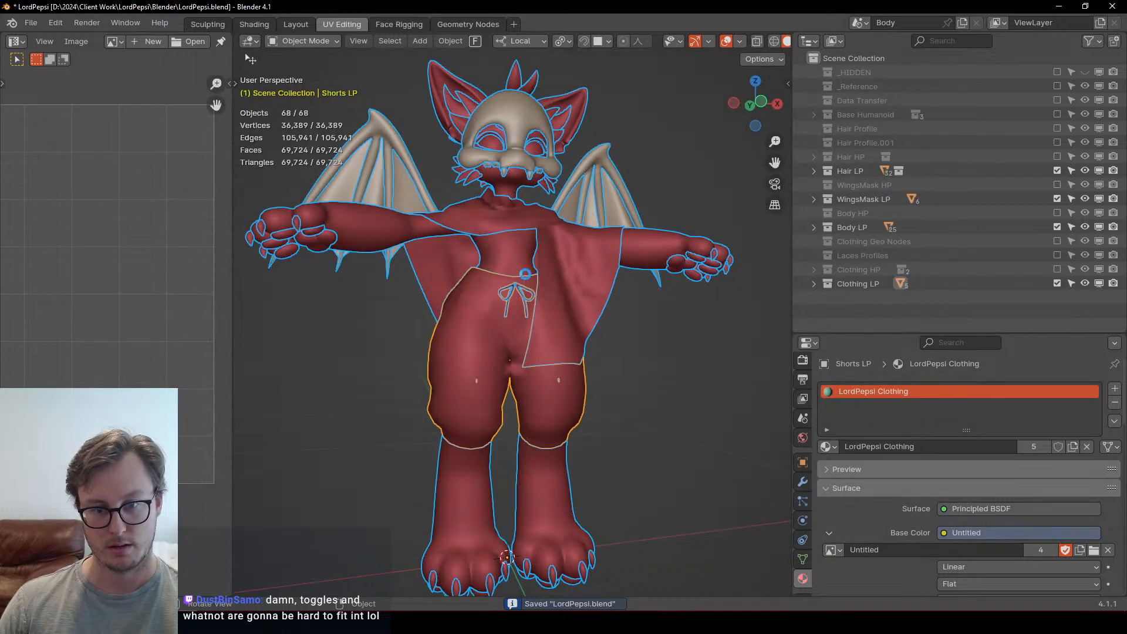
# Step: Switch to Unity and inspect the shorts' hems and waistband and the cape from several angles
pyautogui.hotkey('alt', 'Tab')
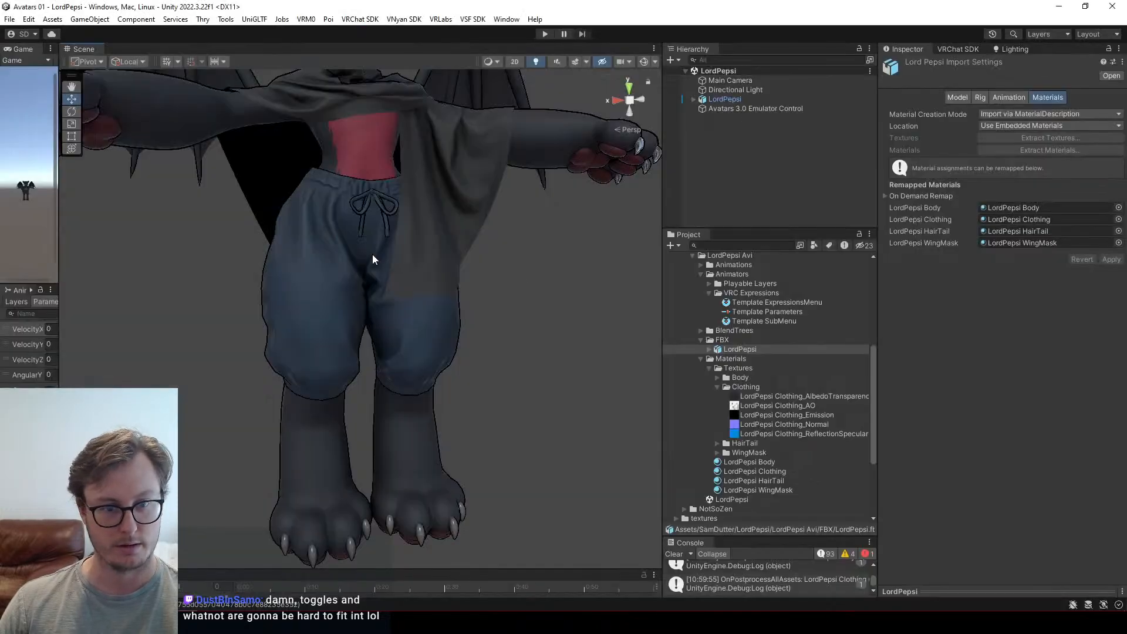
pyautogui.keyDown('alt'); pyautogui.moveTo(403, 408); pyautogui.dragTo(435, 310); pyautogui.keyUp('alt')
pyautogui.scroll(-4, 354, 368)
pyautogui.moveTo(435, 309); pyautogui.dragTo(395, 315, button='middle')
pyautogui.keyDown('alt'); pyautogui.moveTo(395, 316); pyautogui.dragTo(431, 333); pyautogui.keyUp('alt')
pyautogui.scroll(4, 460, 301)
pyautogui.scroll(5, 436, 303)
pyautogui.scroll(-4, 432, 332)
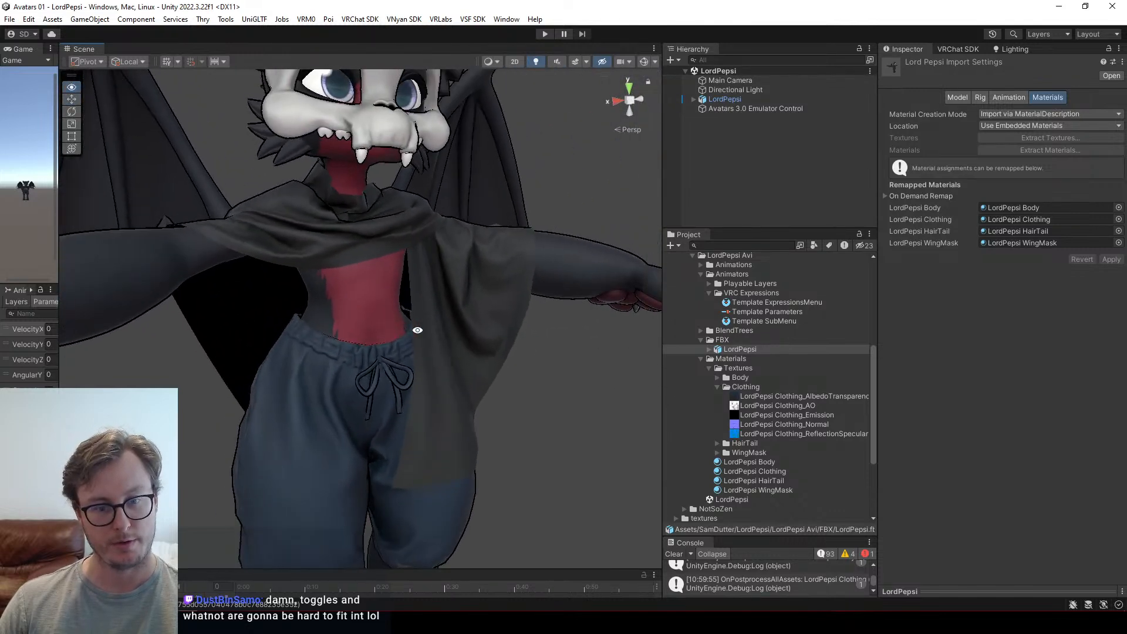
pyautogui.click(470, 327)
# Step: Switch to Blender and add a Solidify modifier to the cape with rim Fill and Only Rim enabled
pyautogui.hotkey('alt', 'Tab')
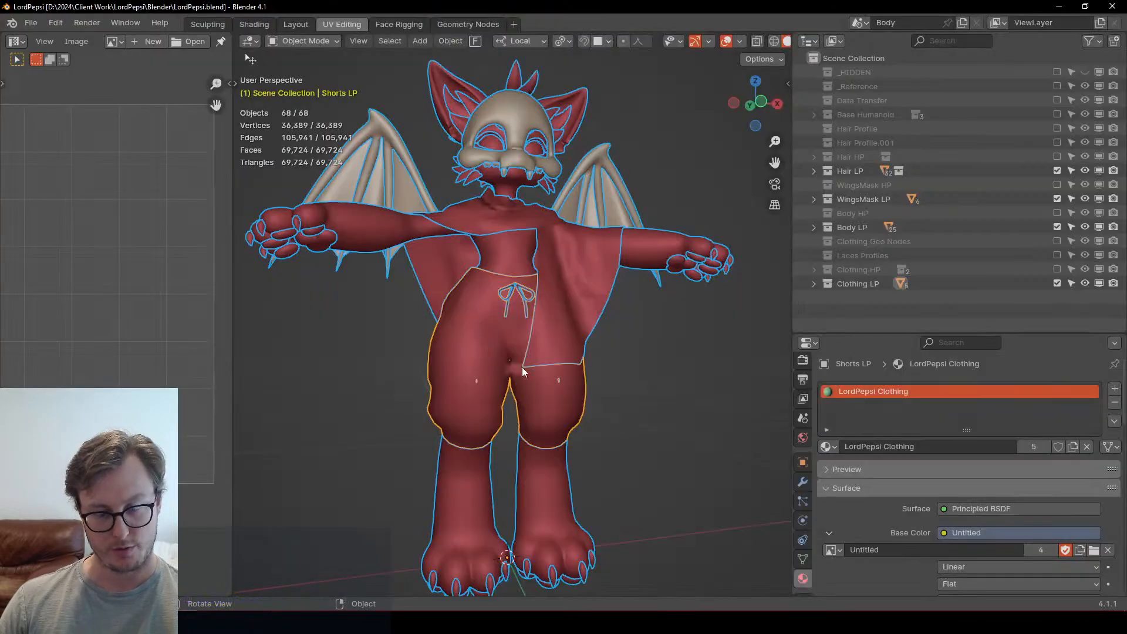
pyautogui.click(601, 293)
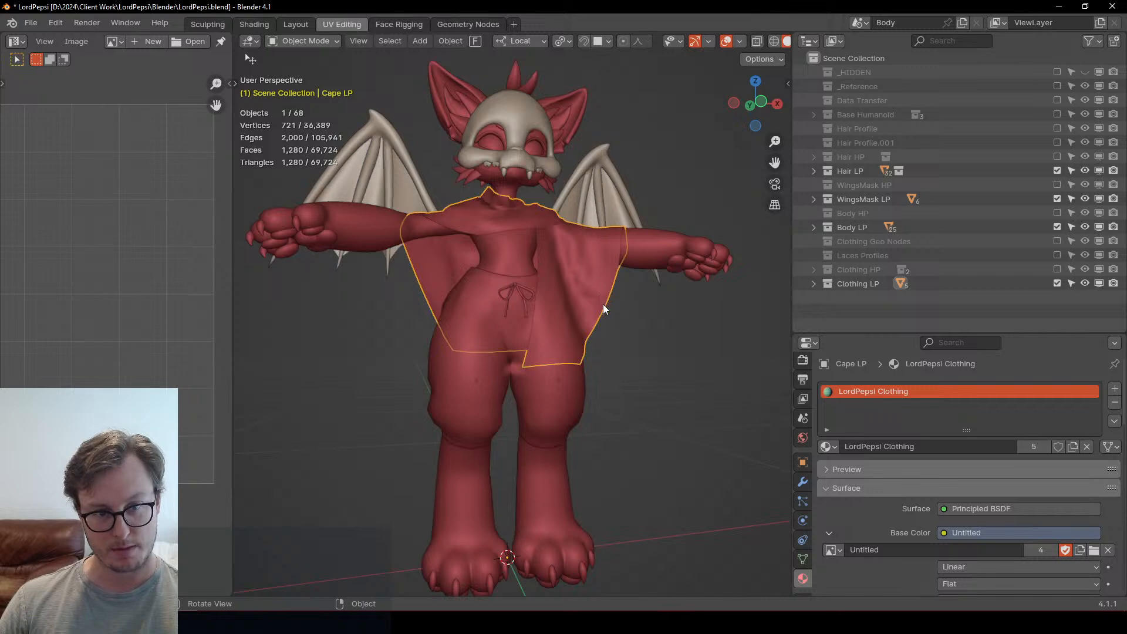
pyautogui.click(805, 482)
pyautogui.click(852, 423)
pyautogui.moveTo(852, 424)
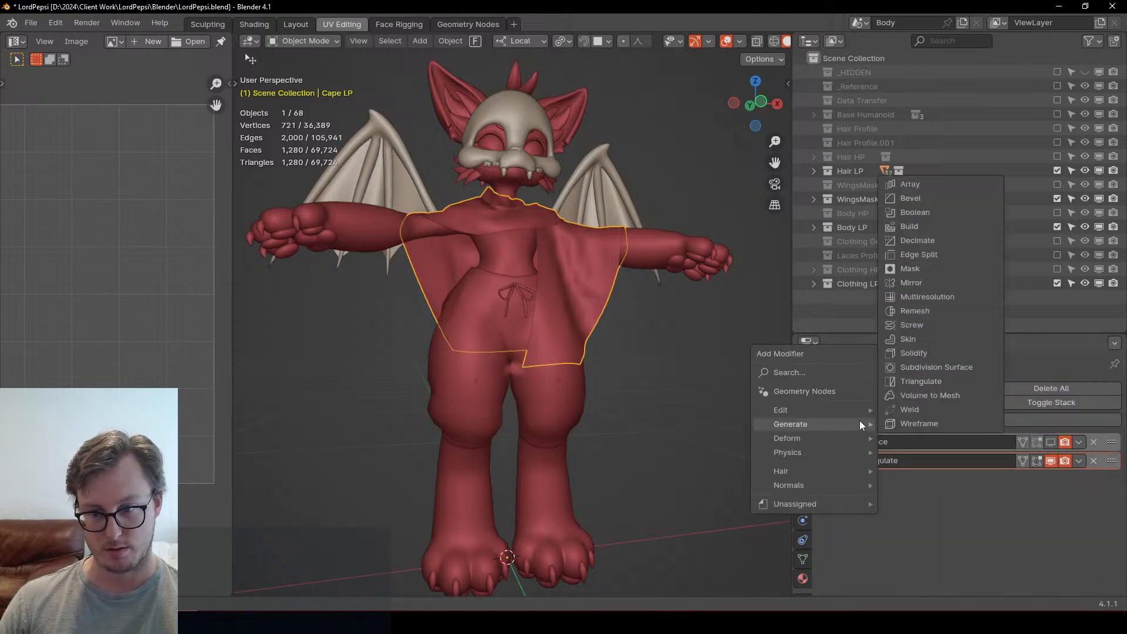
pyautogui.click(923, 353)
pyautogui.scroll(-5, 924, 517)
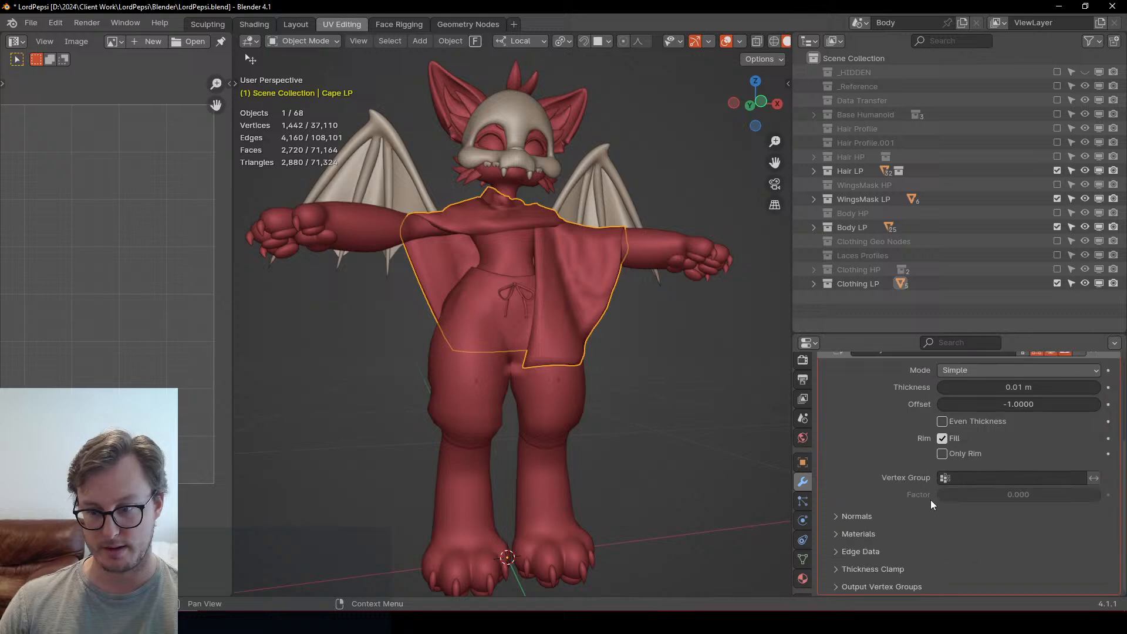
pyautogui.click(942, 438)
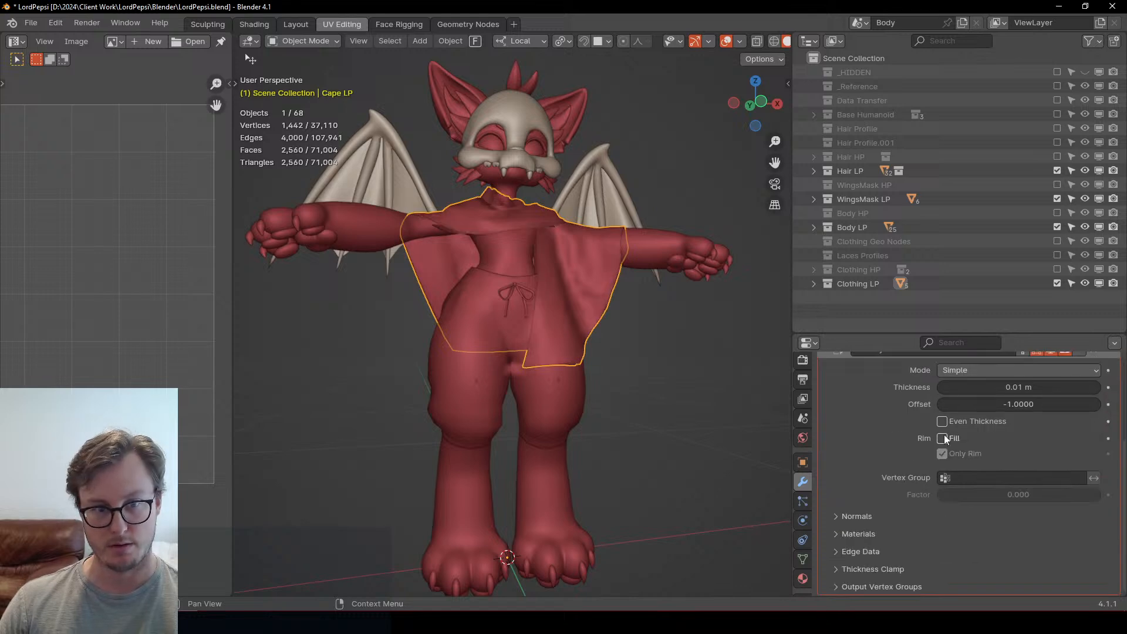
pyautogui.scroll(2, 1009, 463)
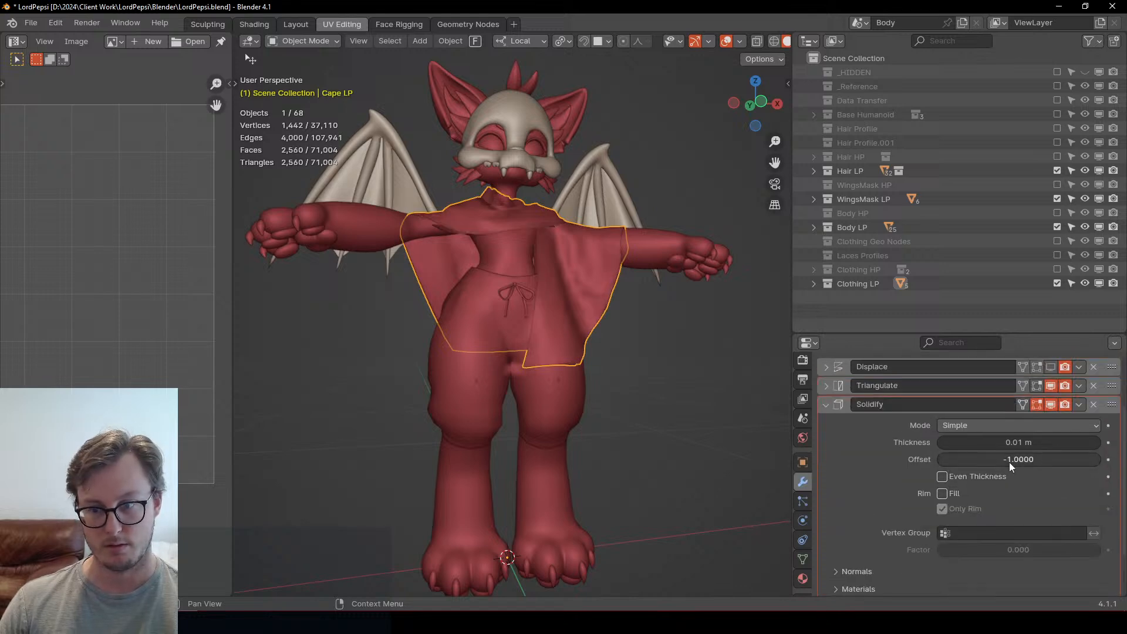
pyautogui.click(942, 493)
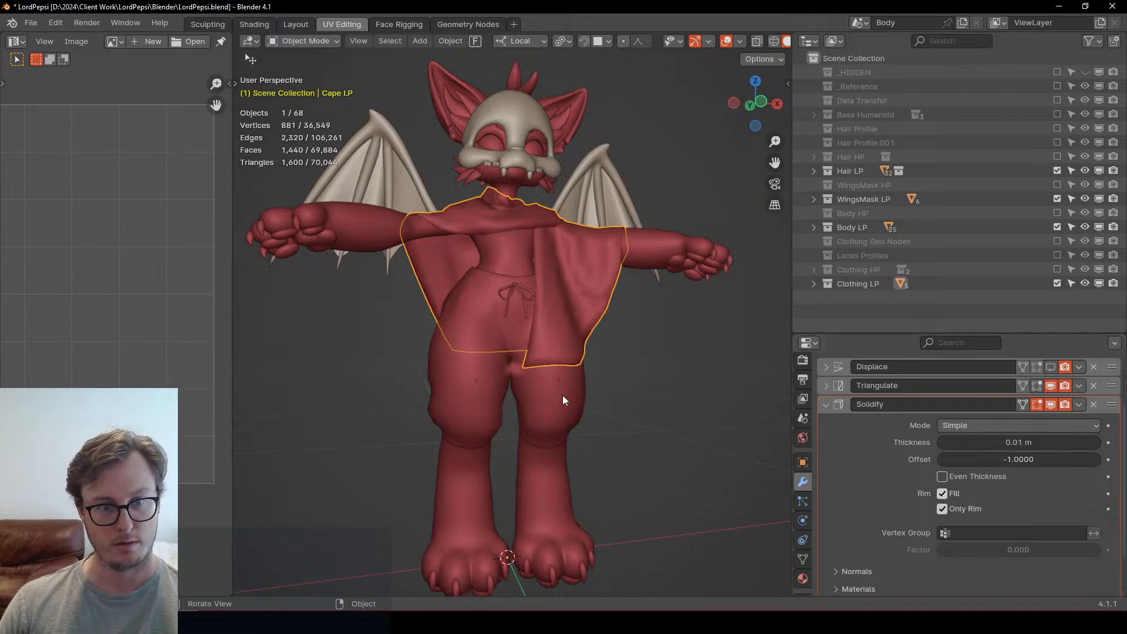
# Step: Save the file and export all objects, including the solidified cape, over LordPepsi.fbx
pyautogui.moveTo(513, 340); pyautogui.dragTo(581, 323, button='middle')
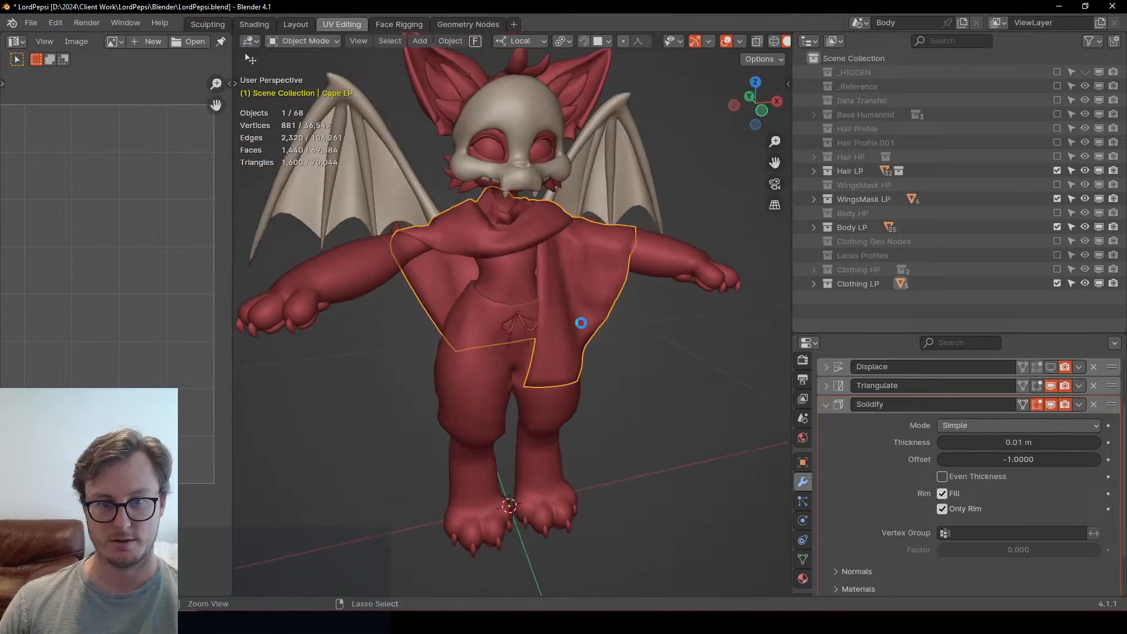
pyautogui.moveTo(604, 376); pyautogui.dragTo(598, 373, button='middle')
pyautogui.press('a')
pyautogui.press('q')
pyautogui.click(597, 372)
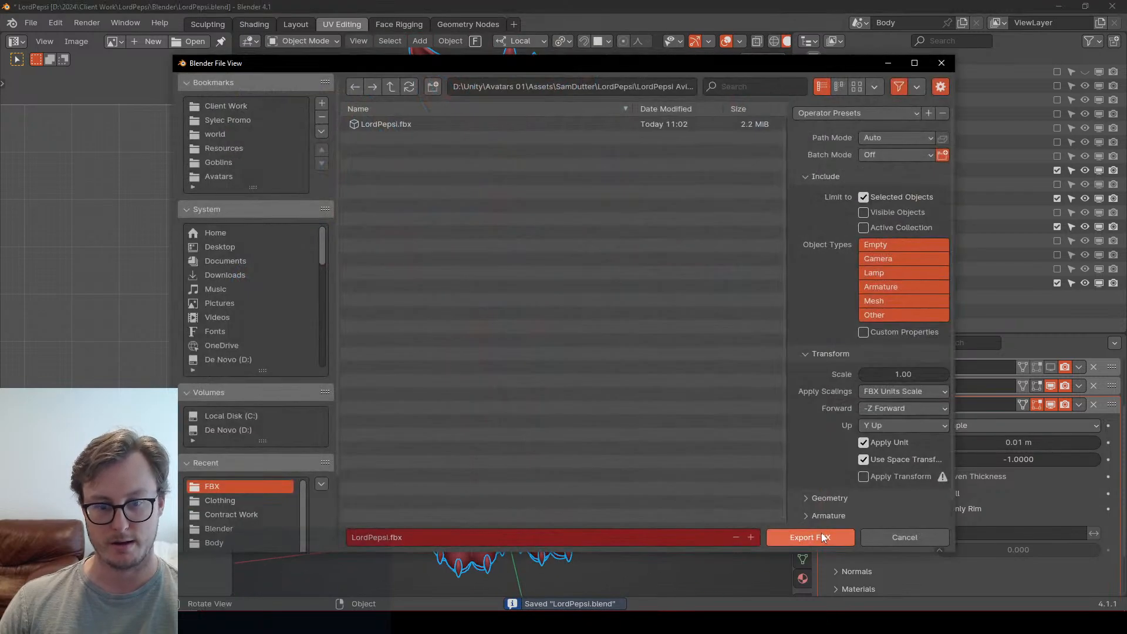
pyautogui.click(824, 537)
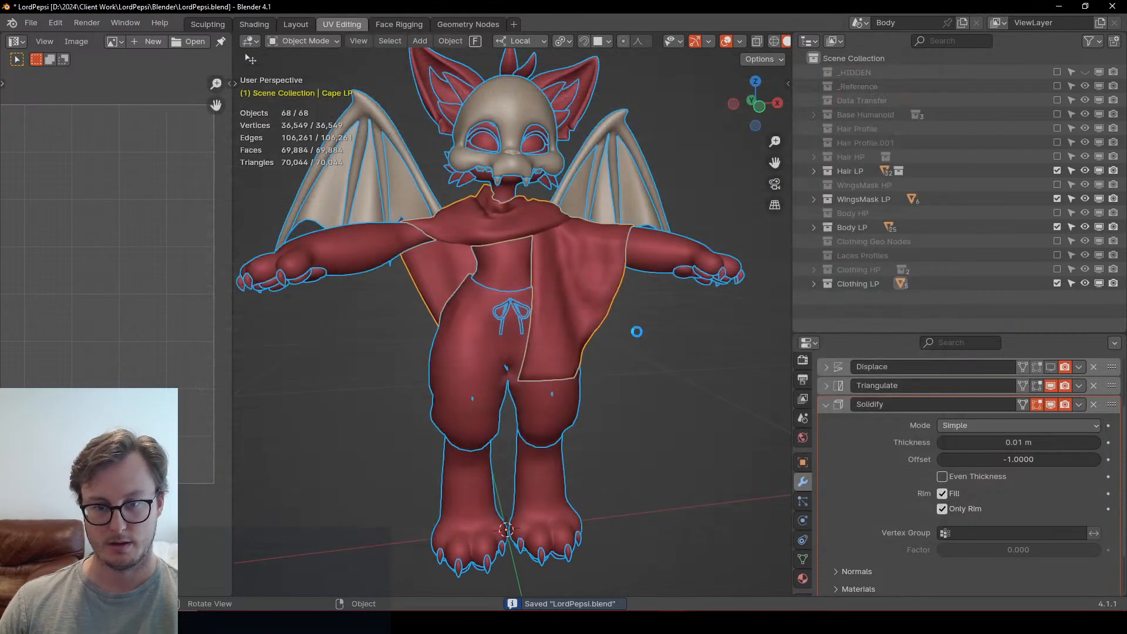
# Step: Switch to Unity to examine the cape's edges on the avatar, and return to Blender
pyautogui.hotkey('alt', 'Tab')
pyautogui.scroll(-2, 443, 357)
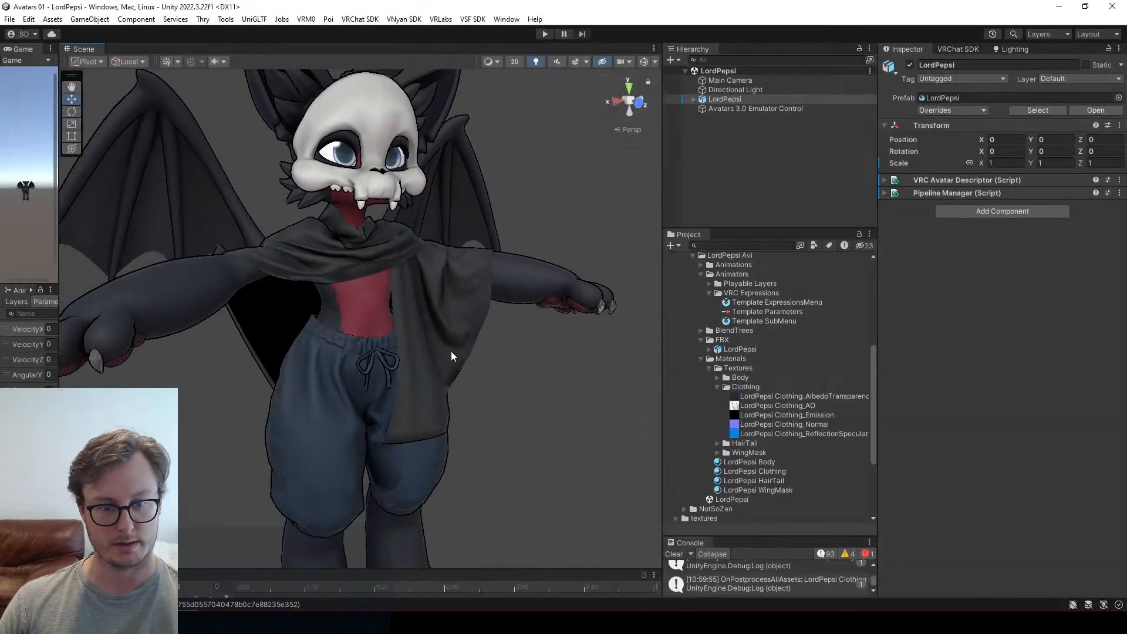
pyautogui.keyDown('alt'); pyautogui.moveTo(450, 351); pyautogui.dragTo(449, 271); pyautogui.keyUp('alt')
pyautogui.hotkey('alt', 'Tab')
# Step: Try an offset of 1 on the cape's Solidify modifier and return it to -1
pyautogui.click(1026, 460)
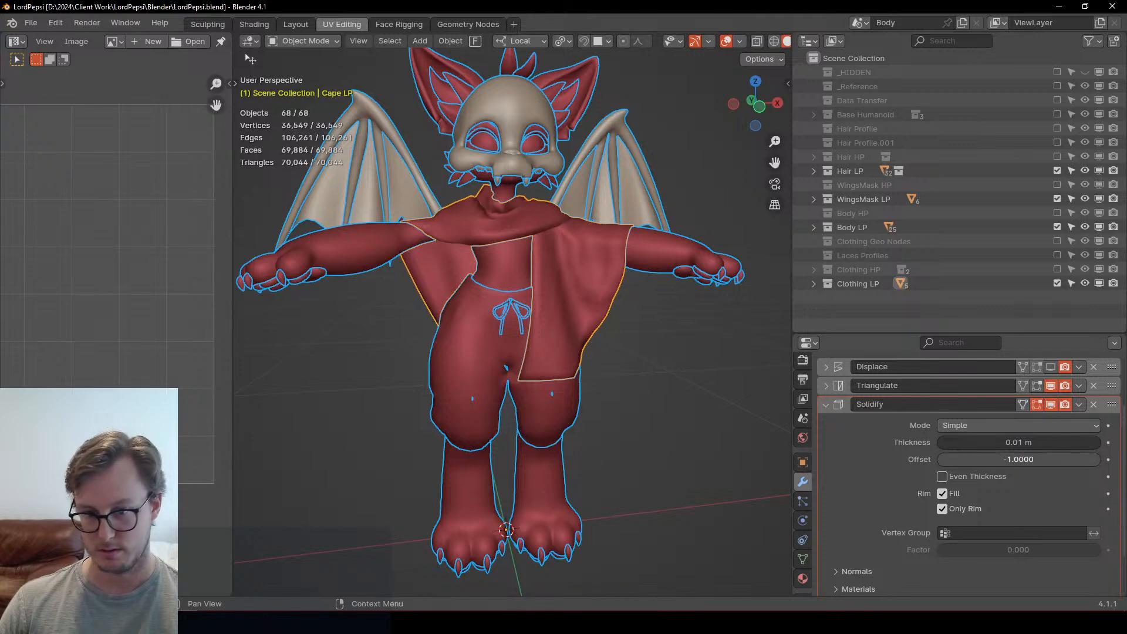
pyautogui.moveTo(1026, 461); pyautogui.dragTo(1101, 461)
pyautogui.scroll(6, 645, 395)
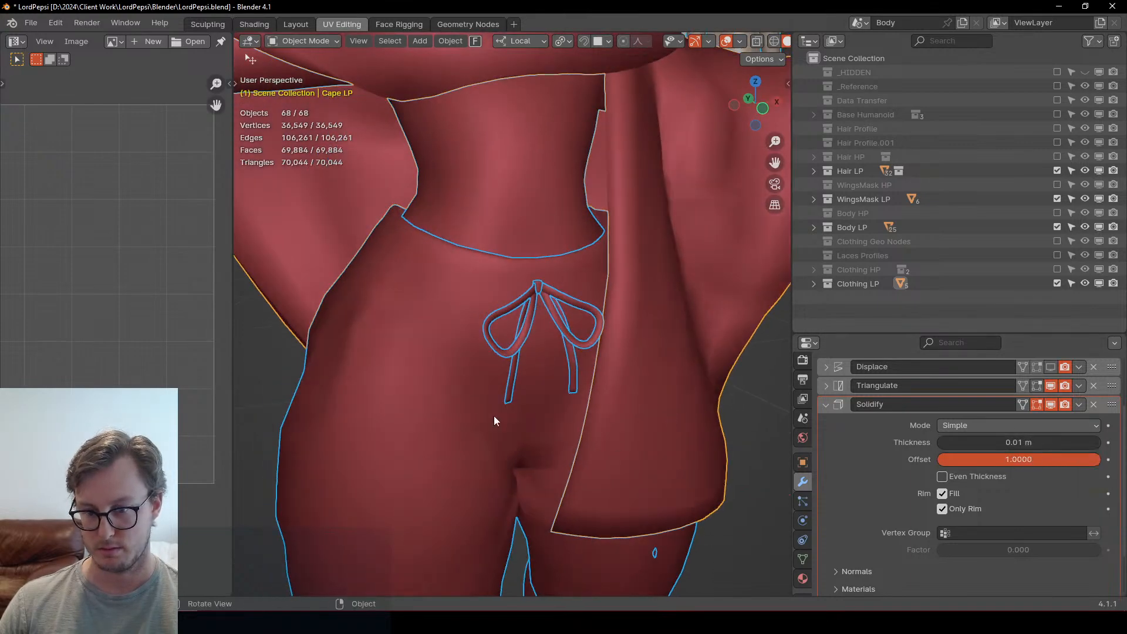
pyautogui.moveTo(494, 420); pyautogui.dragTo(596, 440, button='middle')
pyautogui.moveTo(1039, 459); pyautogui.dragTo(875, 460)
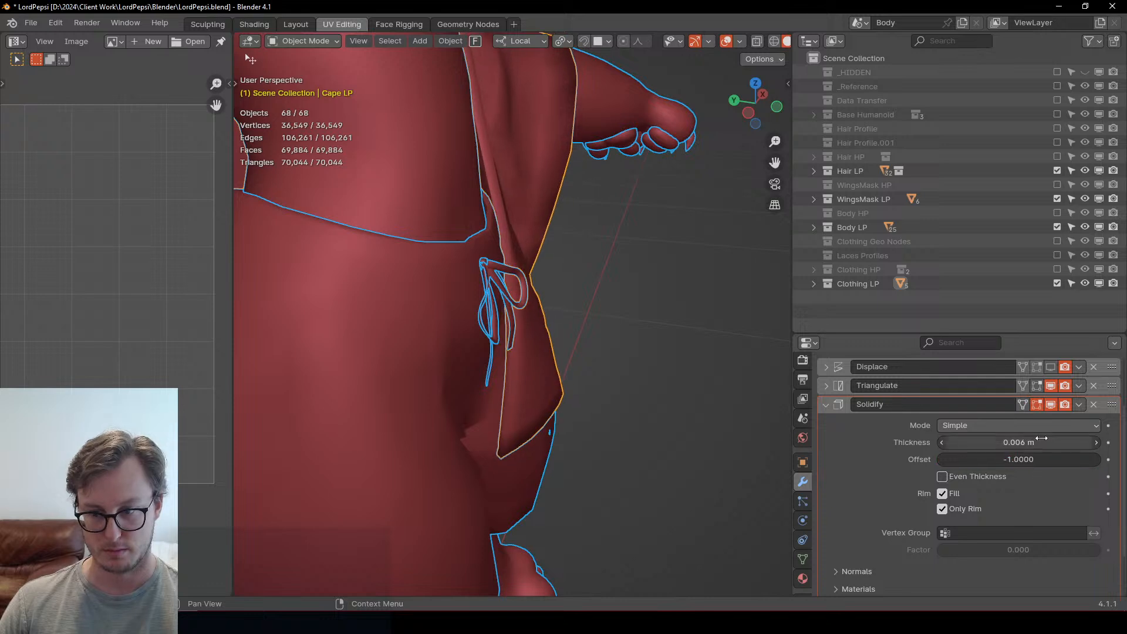
# Step: Set the thickness of the cape's Solidify modifier to 0.002 m
pyautogui.moveTo(1041, 437)
pyautogui.mouseDown()
pyautogui.moveTo(1086, 437)
pyautogui.moveTo(1023, 441)
pyautogui.mouseUp()
pyautogui.write('.00')
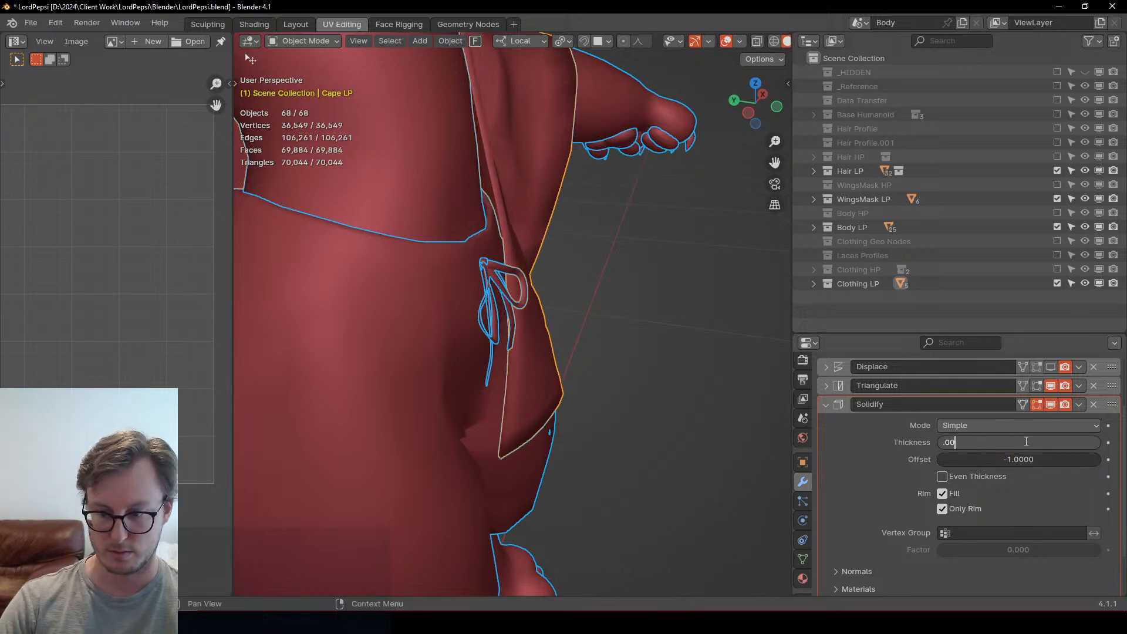
pyautogui.write('1')
pyautogui.press('Return')
pyautogui.doubleClick(1030, 443)
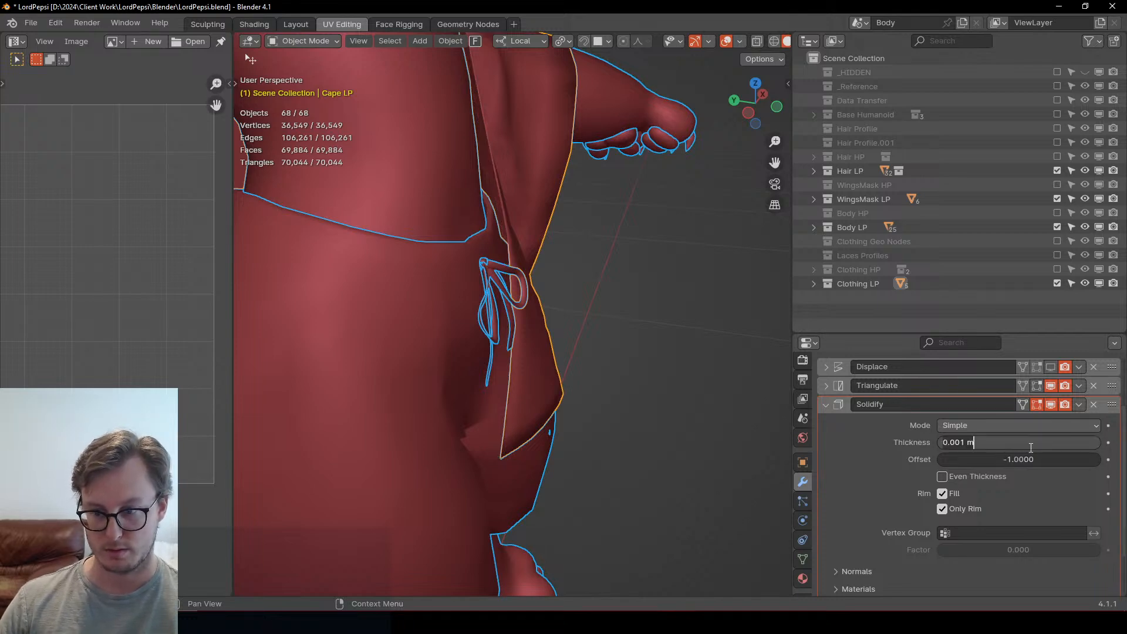
pyautogui.press('Return')
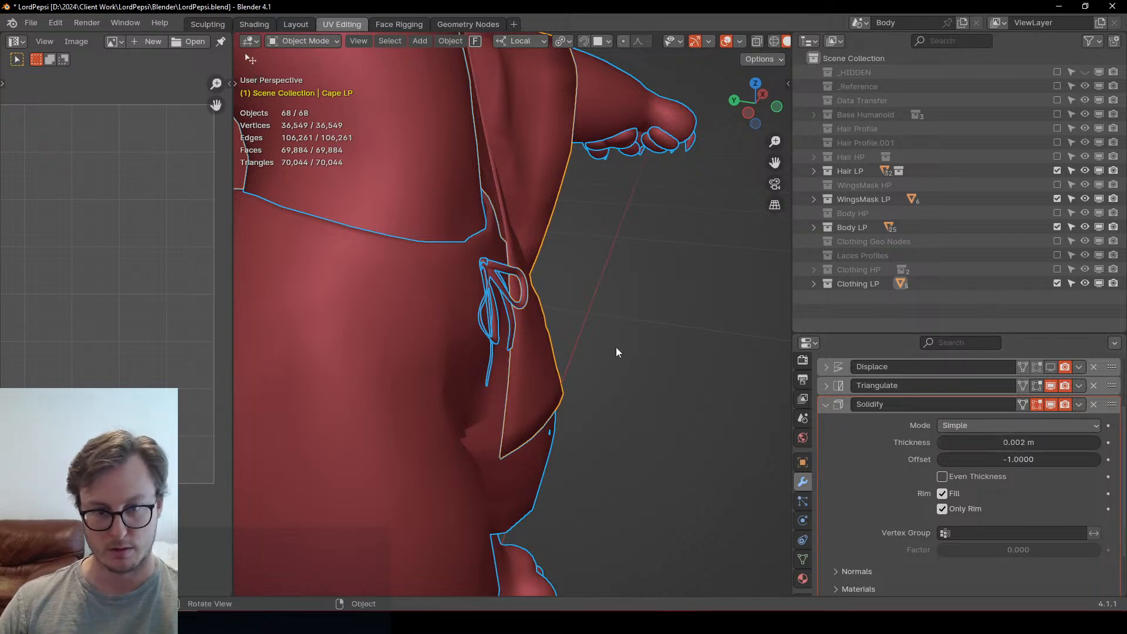
# Step: Save the file and re-export the avatar with the thinner cape rim over LordPepsi.fbx
pyautogui.scroll(-7, 617, 346)
pyautogui.hotkey('ctrl', 's')
pyautogui.moveTo(602, 356); pyautogui.dragTo(524, 351, button='middle')
pyautogui.scroll(-1, 592, 359)
pyautogui.rightClick(591, 361)
pyautogui.click(592, 360)
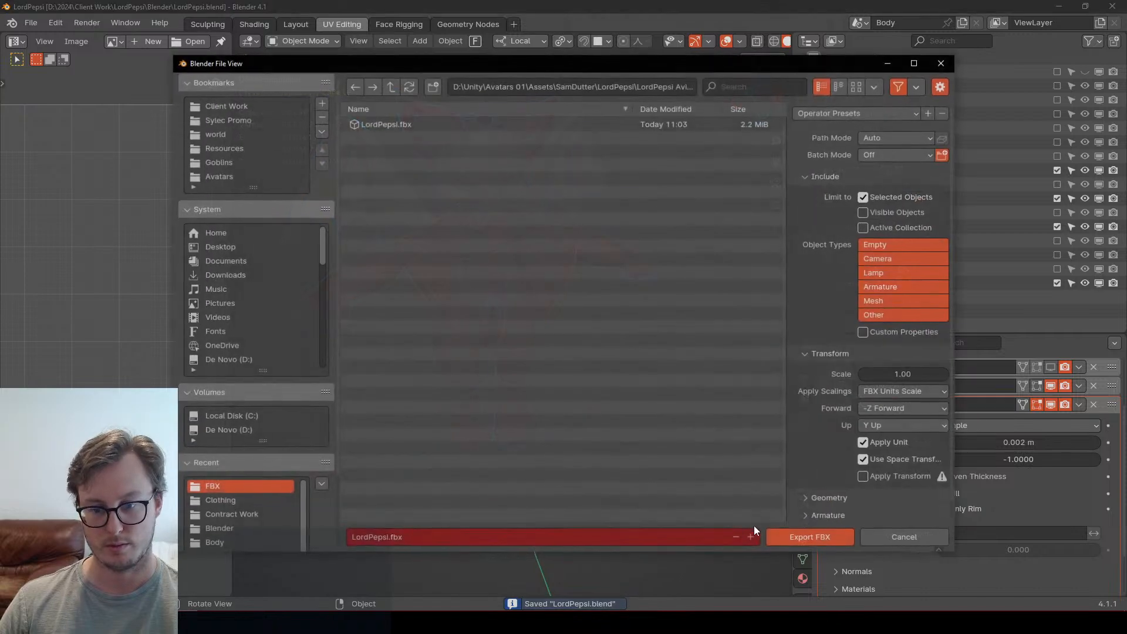
pyautogui.click(811, 534)
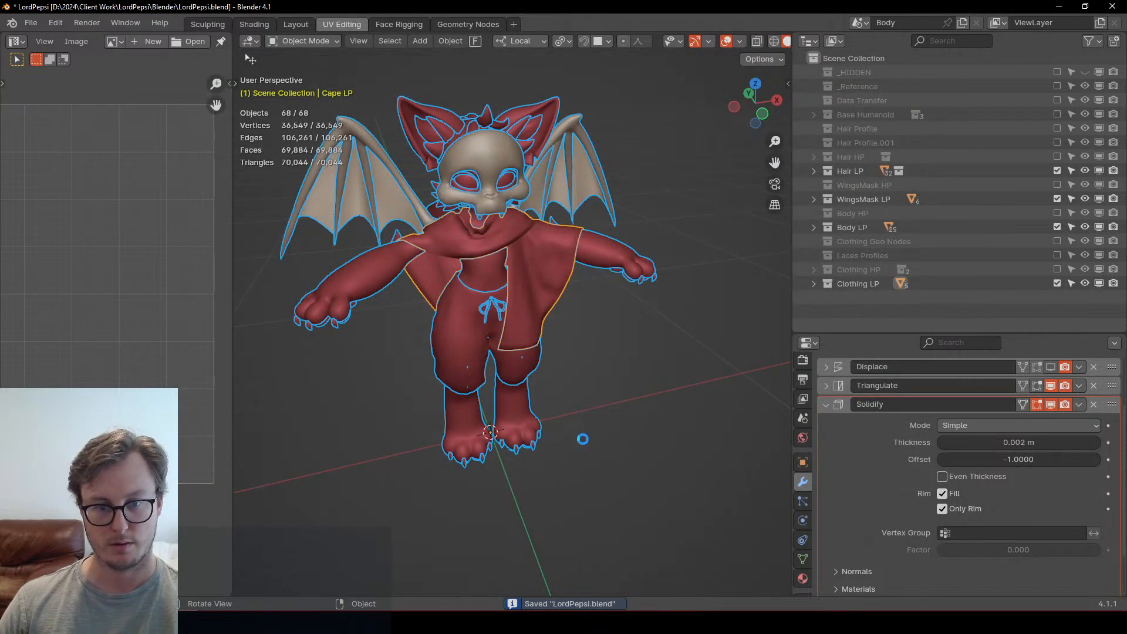
# Step: Switch to Unity and examine the updated cape, its neckline folds, and the whole avatar from several angles
pyautogui.hotkey('alt', 'Tab')
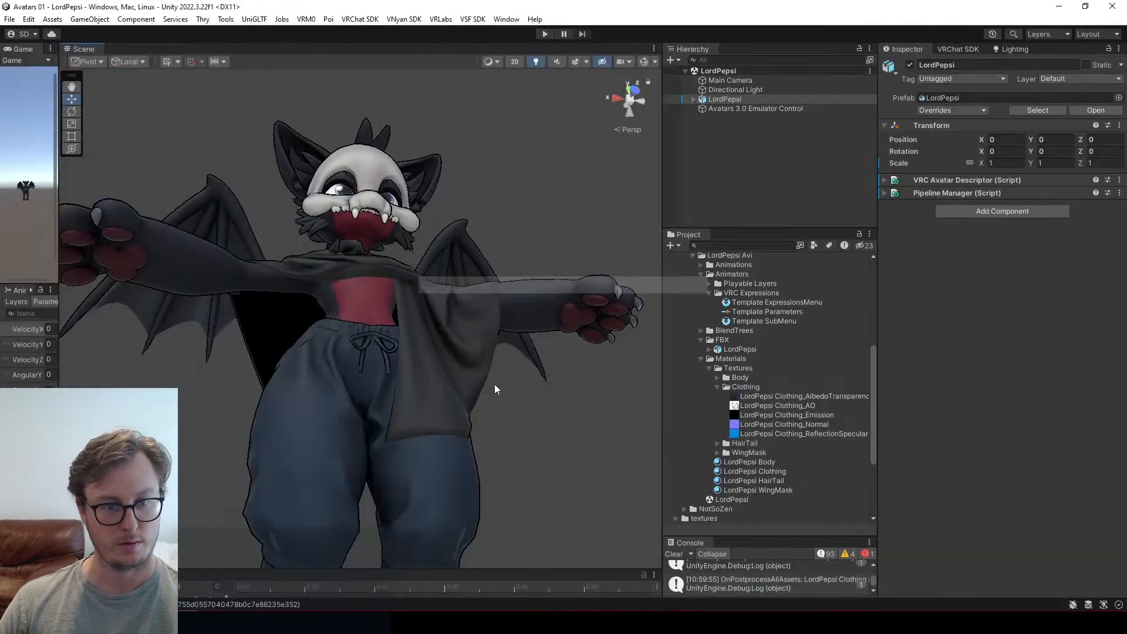
pyautogui.scroll(-3, 508, 340)
pyautogui.keyDown('alt'); pyautogui.moveTo(508, 340); pyautogui.dragTo(453, 448); pyautogui.keyUp('alt')
pyautogui.scroll(3, 273, 230)
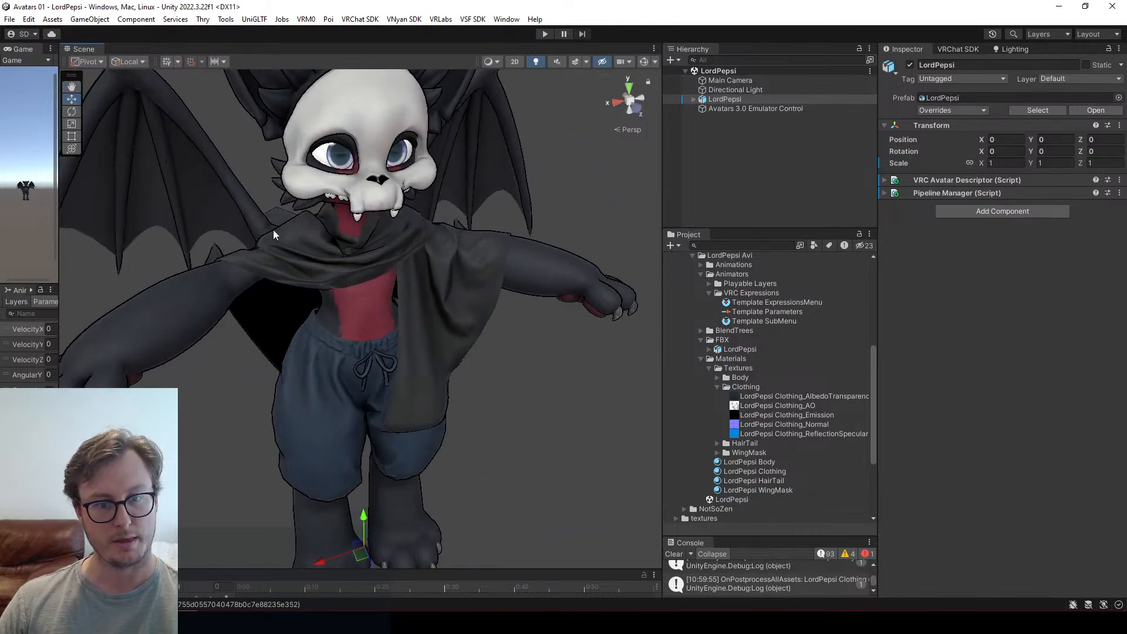
pyautogui.scroll(2, 272, 230)
pyautogui.moveTo(273, 230); pyautogui.dragTo(392, 368, button='middle')
pyautogui.keyDown('alt'); pyautogui.moveTo(392, 368); pyautogui.dragTo(277, 344); pyautogui.keyUp('alt')
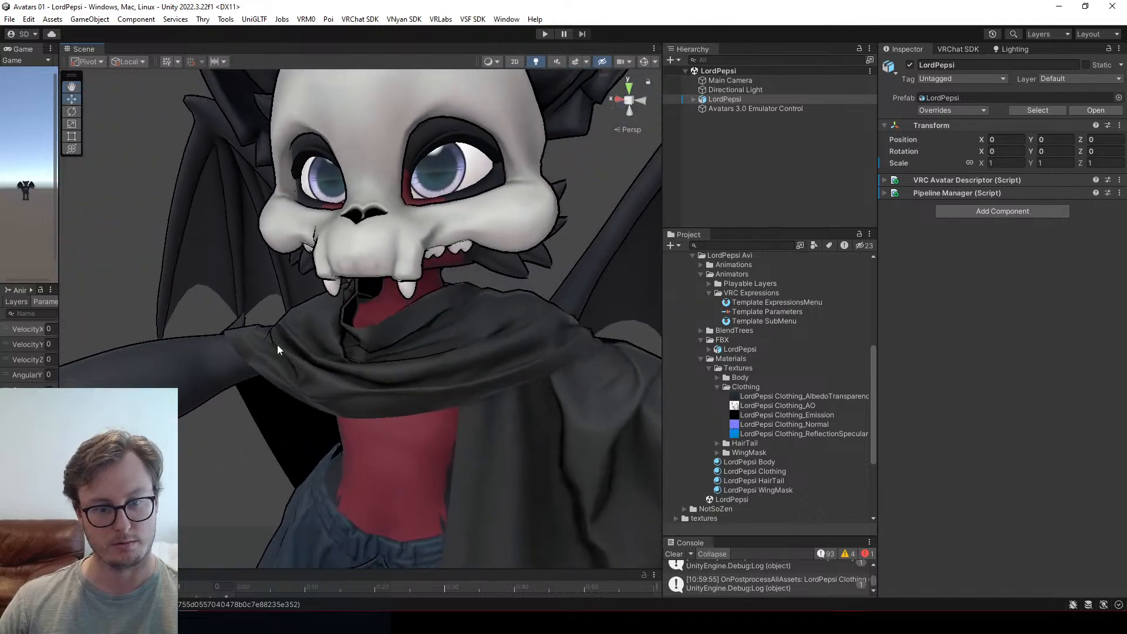
pyautogui.scroll(-3, 446, 383)
pyautogui.moveTo(446, 382); pyautogui.dragTo(425, 339, button='middle')
pyautogui.moveTo(425, 339)
pyautogui.keyDown('alt'); pyautogui.mouseDown()
pyautogui.moveTo(385, 340)
pyautogui.moveTo(494, 332)
pyautogui.moveTo(534, 312)
pyautogui.moveTo(350, 314)
pyautogui.moveTo(689, 337)
pyautogui.moveTo(445, 335)
pyautogui.mouseUp(); pyautogui.keyUp('alt')
pyautogui.scroll(-5, 494, 332)
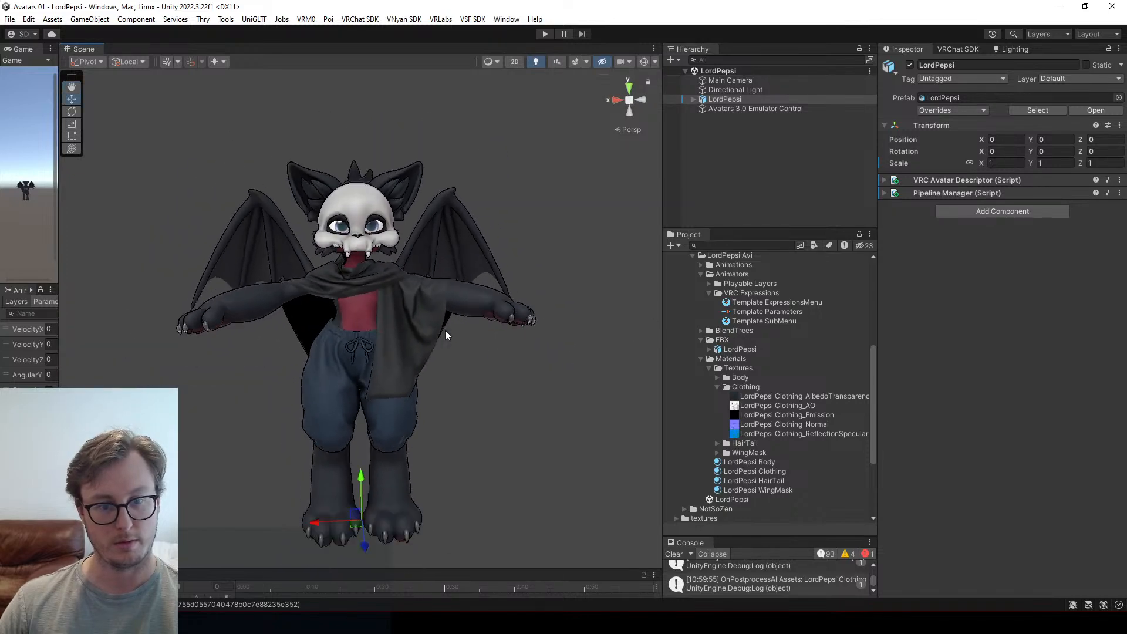
pyautogui.scroll(-4, 444, 331)
pyautogui.keyDown('alt'); pyautogui.moveTo(360, 328); pyautogui.dragTo(430, 321); pyautogui.keyUp('alt')
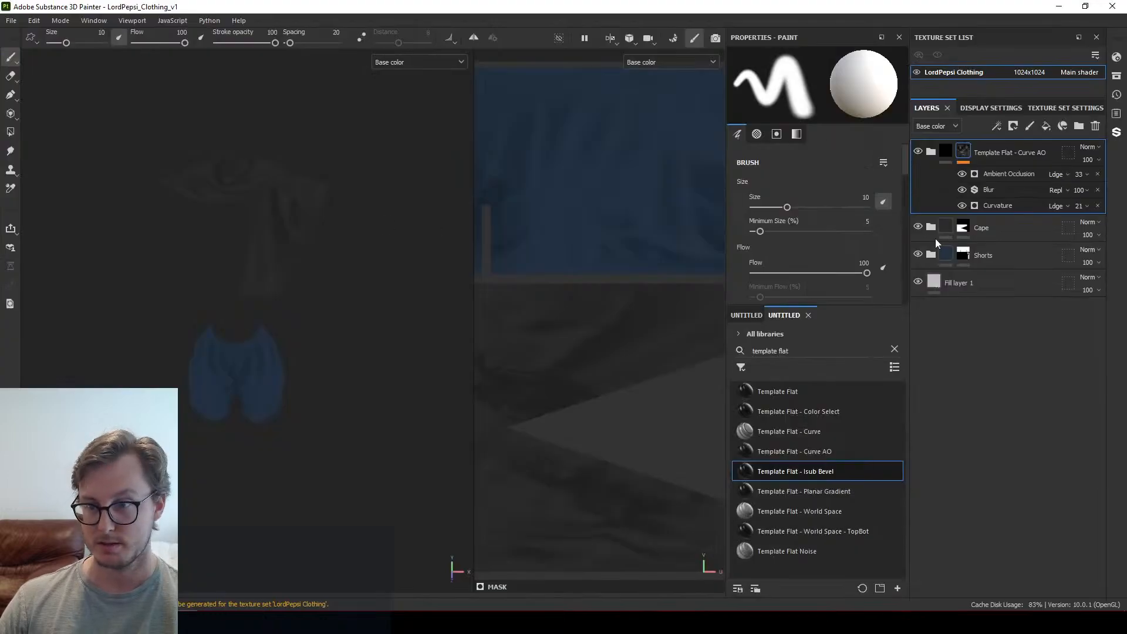
# Step: In Substance 3D Painter, darken the base color of the Cape folder's fill layer to near black
pyautogui.click(931, 228)
pyautogui.click(947, 253)
pyautogui.click(819, 209)
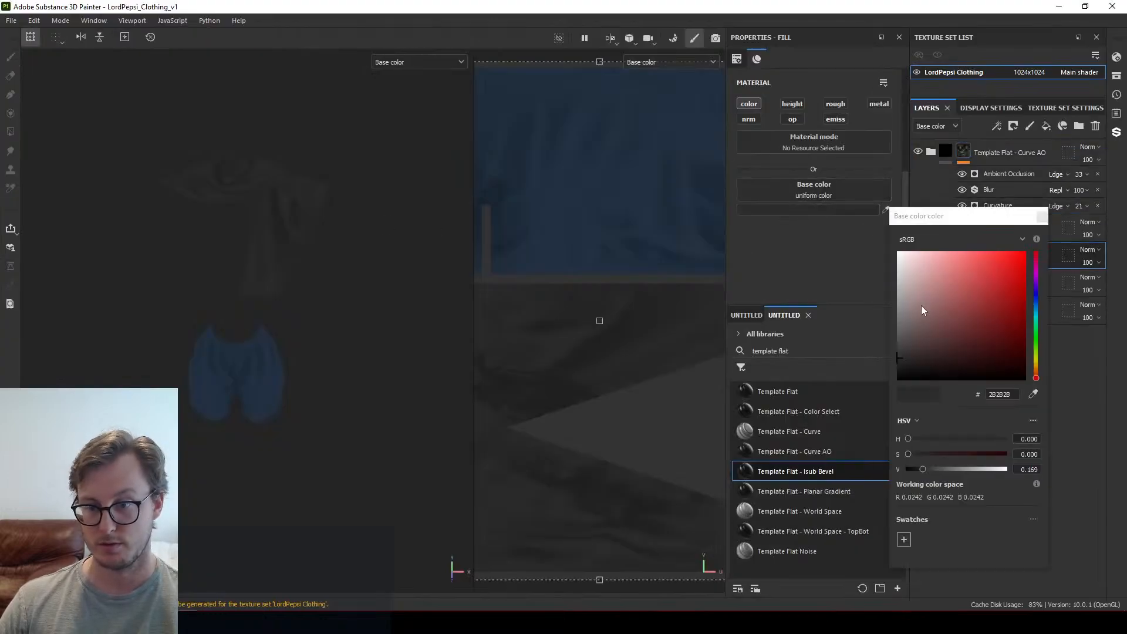
pyautogui.moveTo(921, 309); pyautogui.dragTo(888, 374)
pyautogui.click(1042, 216)
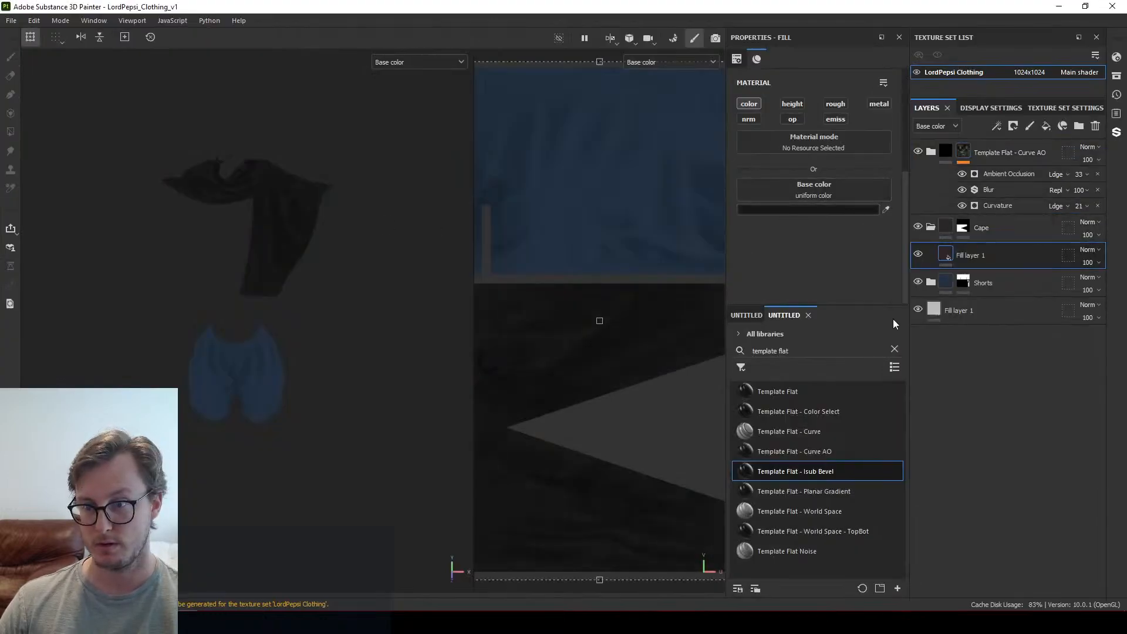
# Step: Change the base color of the Shorts folder's fill layer to dark green, hex 172B25
pyautogui.click(939, 317)
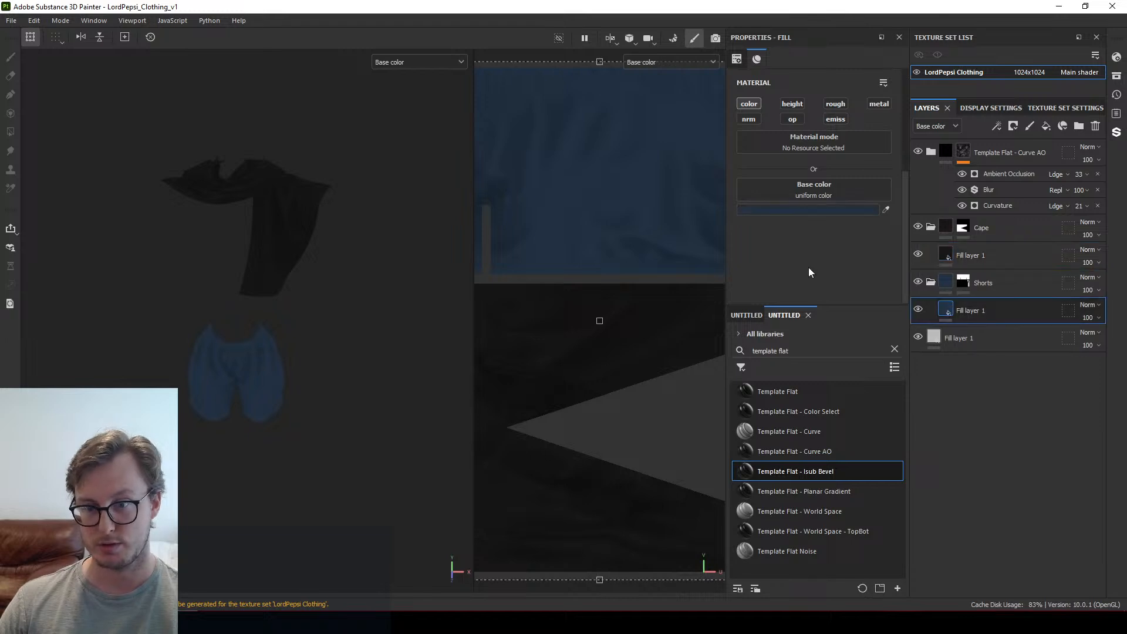
pyautogui.click(840, 210)
pyautogui.moveTo(948, 438)
pyautogui.mouseDown()
pyautogui.moveTo(931, 438)
pyautogui.moveTo(952, 437)
pyautogui.mouseUp()
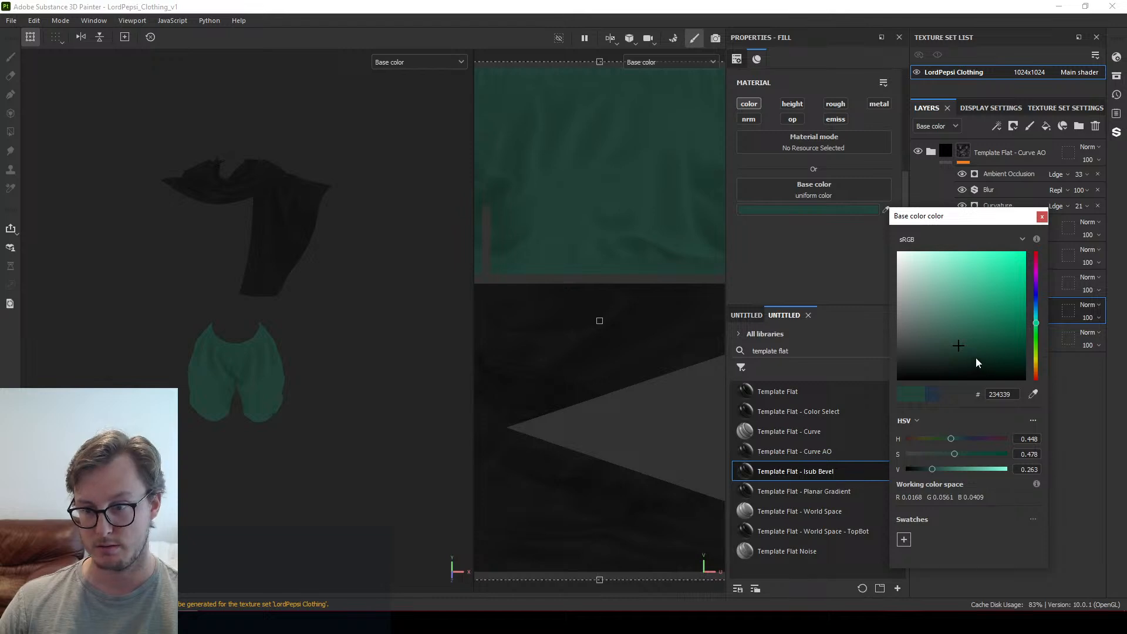
pyautogui.click(956, 357)
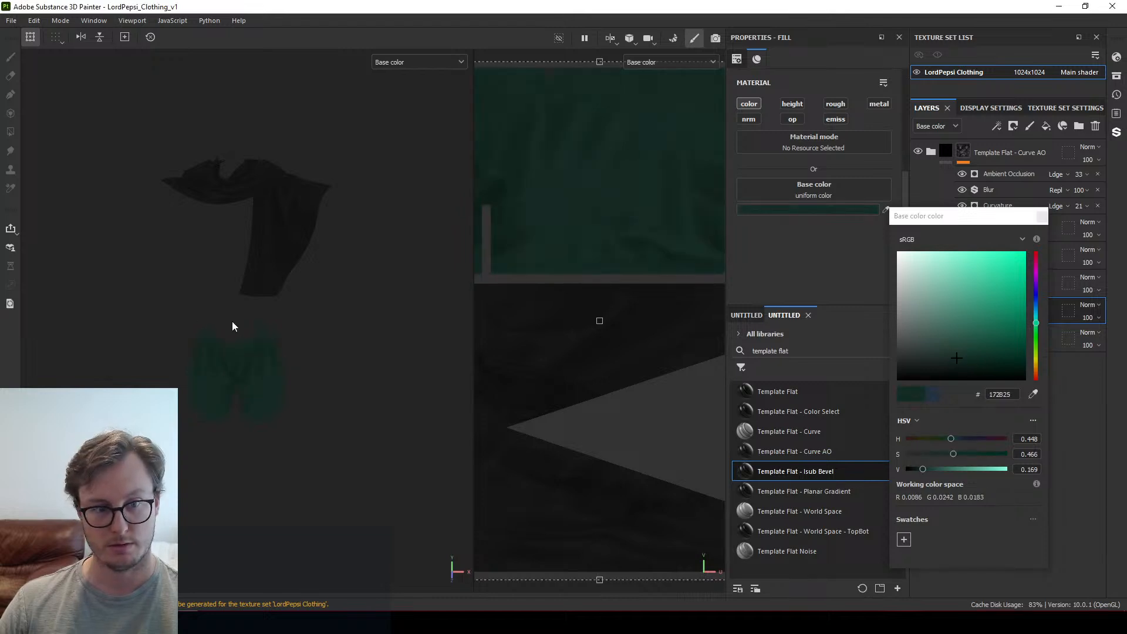
pyautogui.click(335, 333)
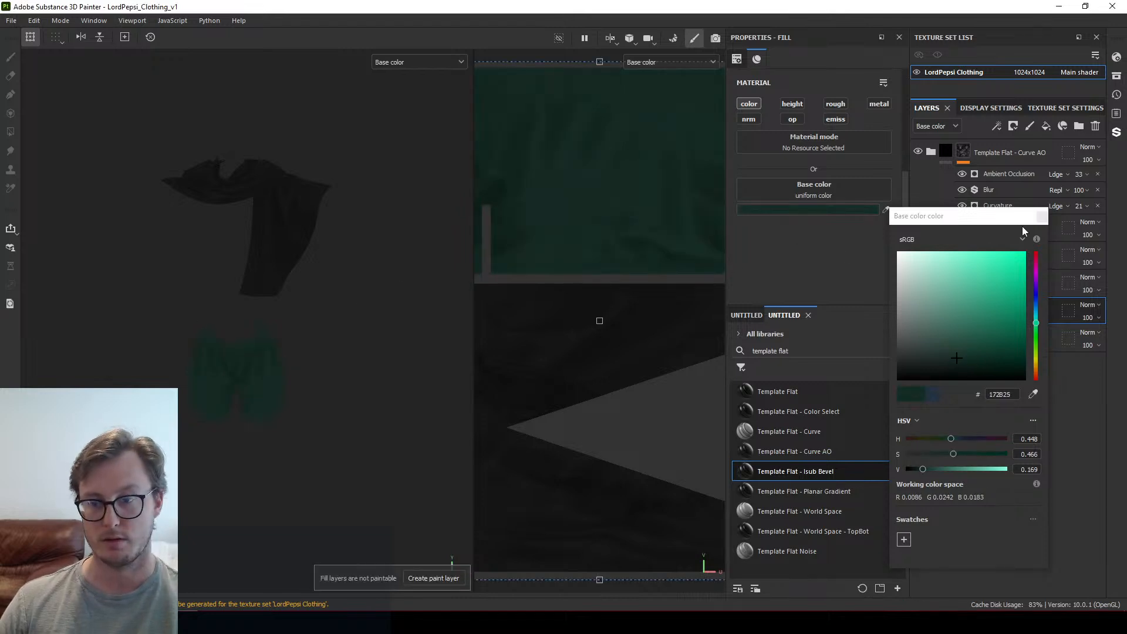
pyautogui.click(1042, 218)
# Step: Set the roughness of the fill layer inside the Template Flat - Curve AO folder to 1
pyautogui.press('m')
pyautogui.keyDown('alt'); pyautogui.moveTo(320, 244); pyautogui.dragTo(281, 307); pyautogui.keyUp('alt')
pyautogui.press('c')
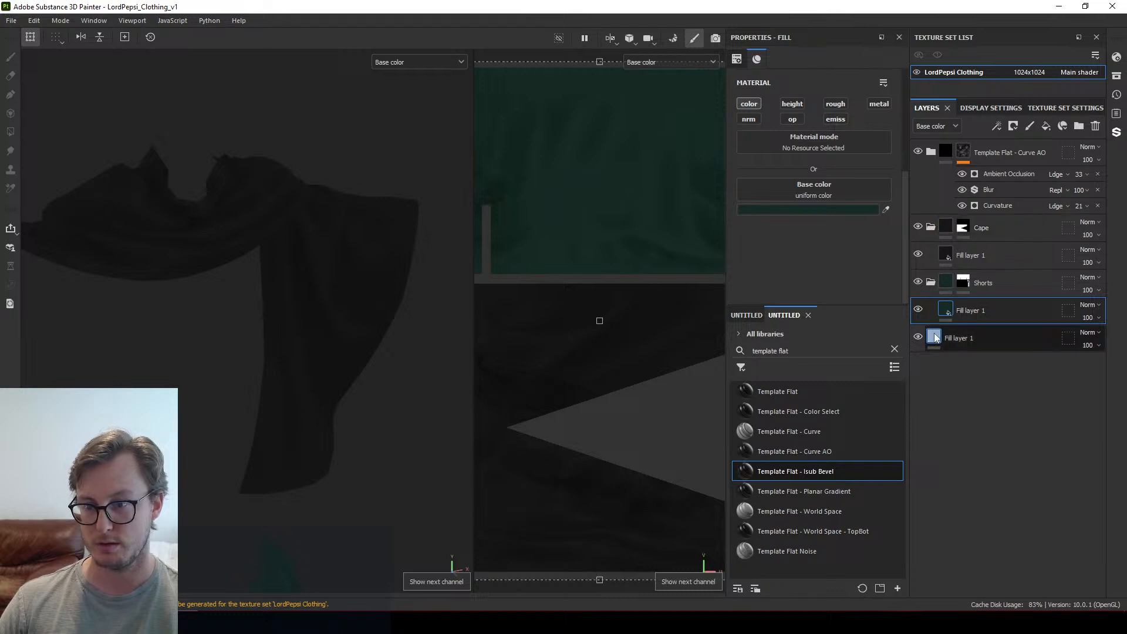
pyautogui.click(951, 338)
pyautogui.scroll(-3, 835, 220)
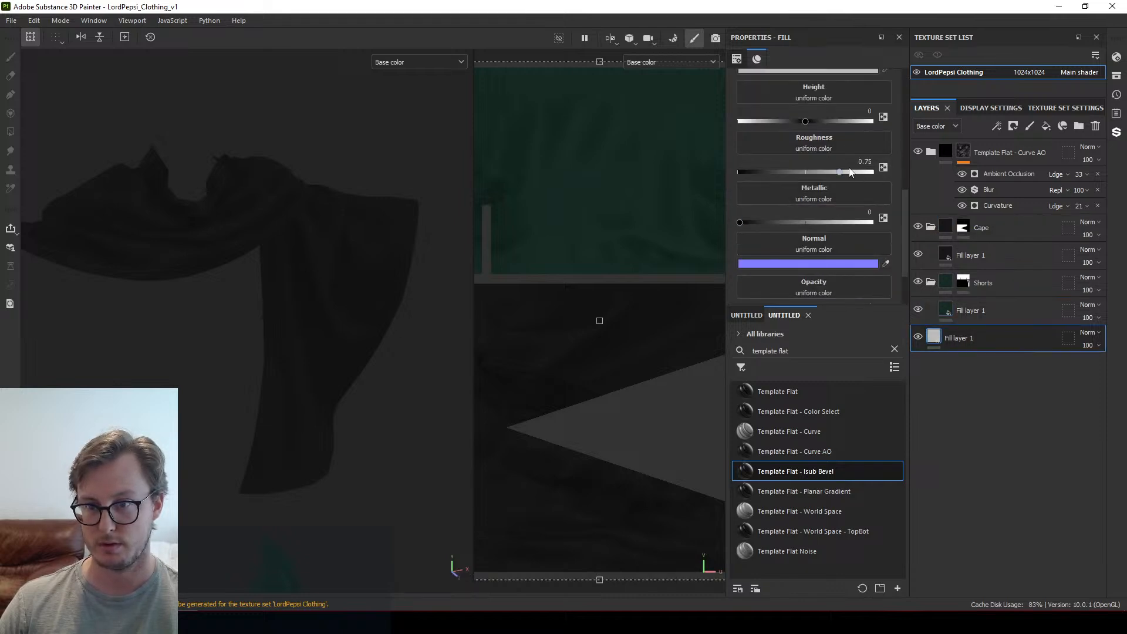
pyautogui.click(941, 256)
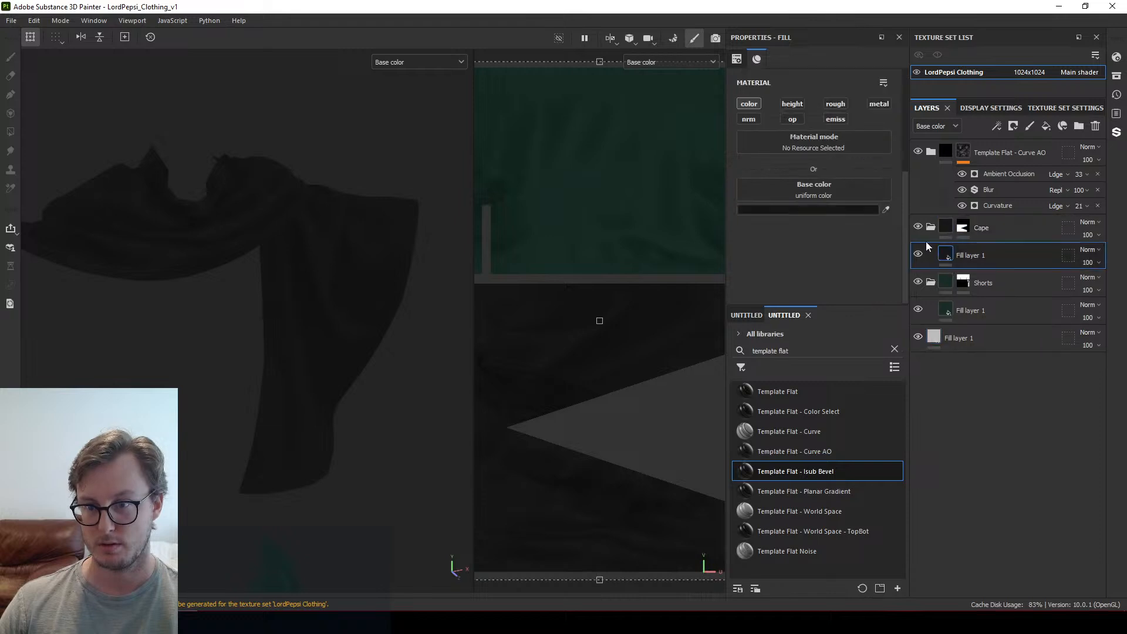
pyautogui.click(955, 308)
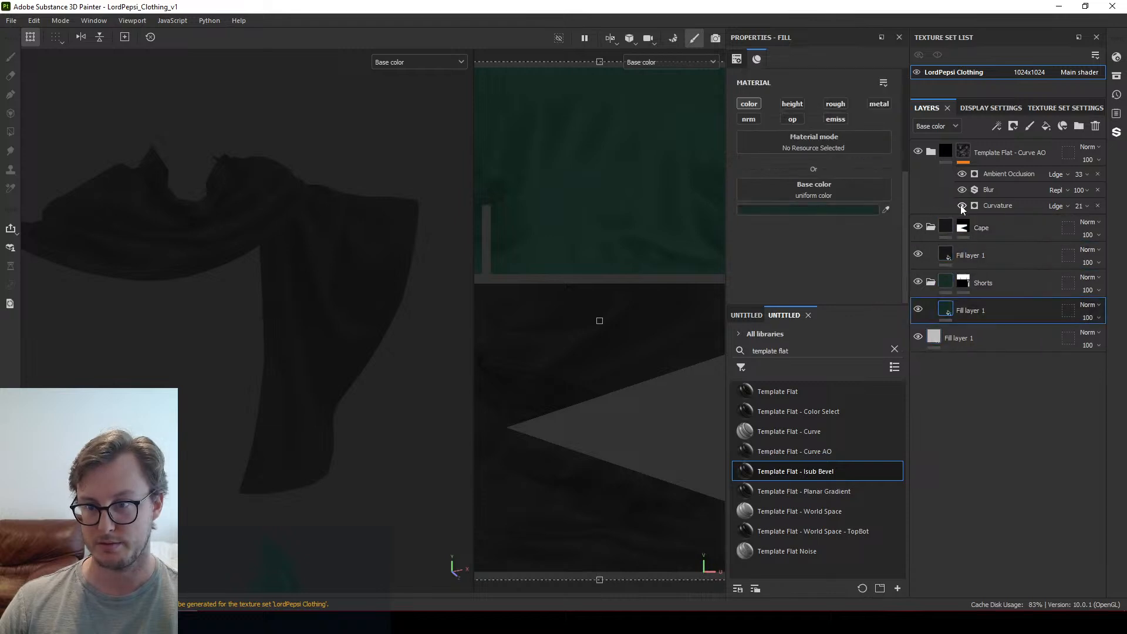
pyautogui.click(932, 152)
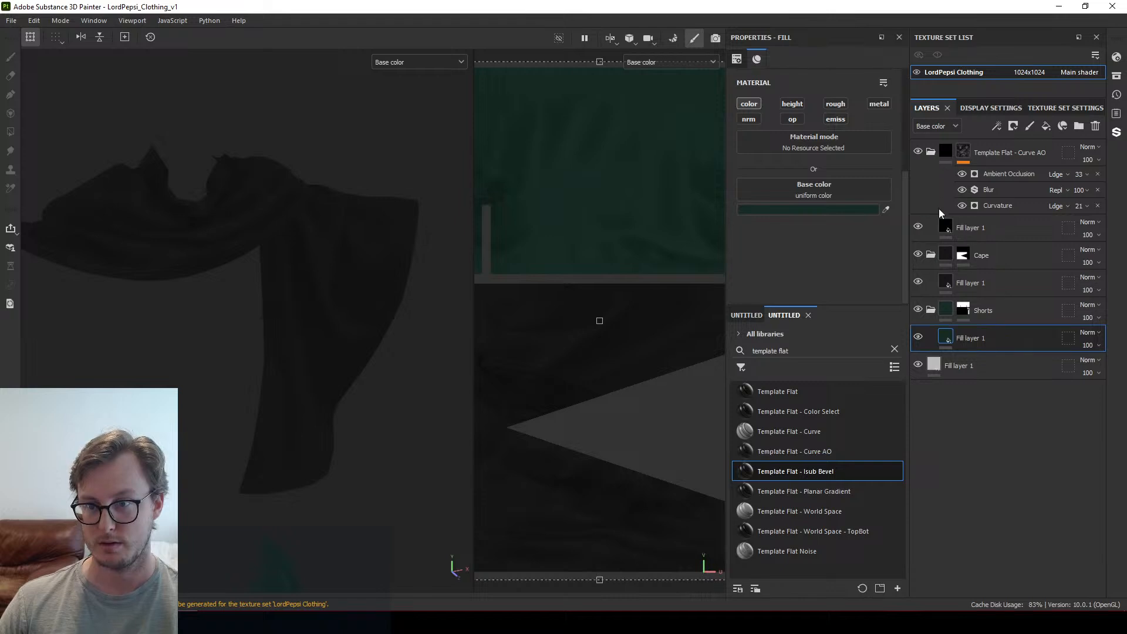
pyautogui.click(943, 226)
pyautogui.moveTo(853, 263); pyautogui.dragTo(934, 263)
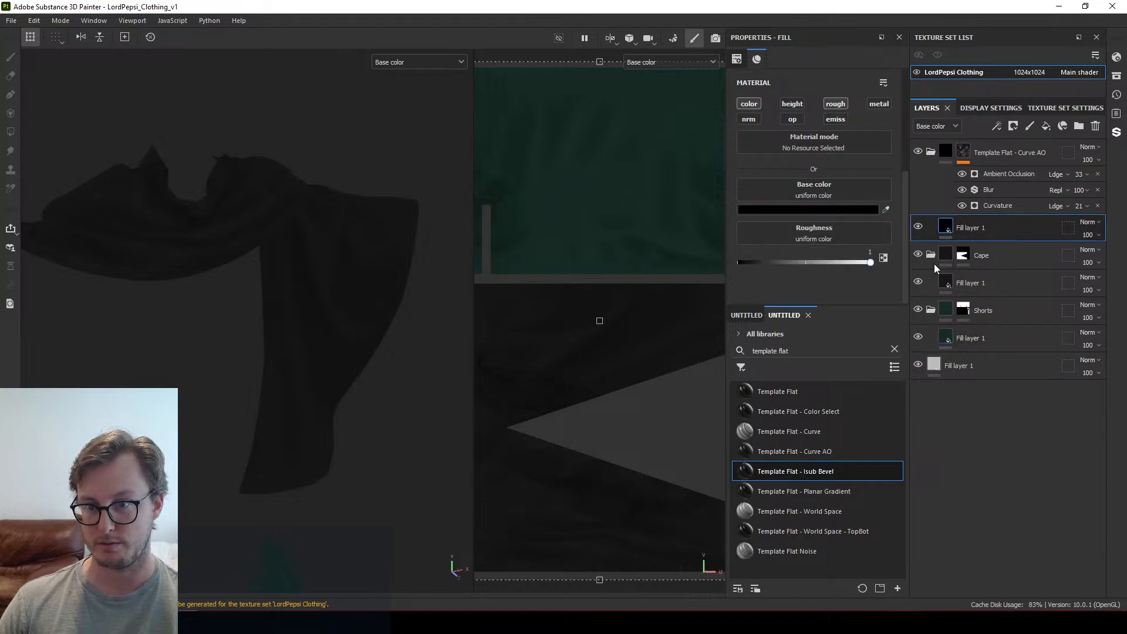
pyautogui.scroll(-3, 320, 324)
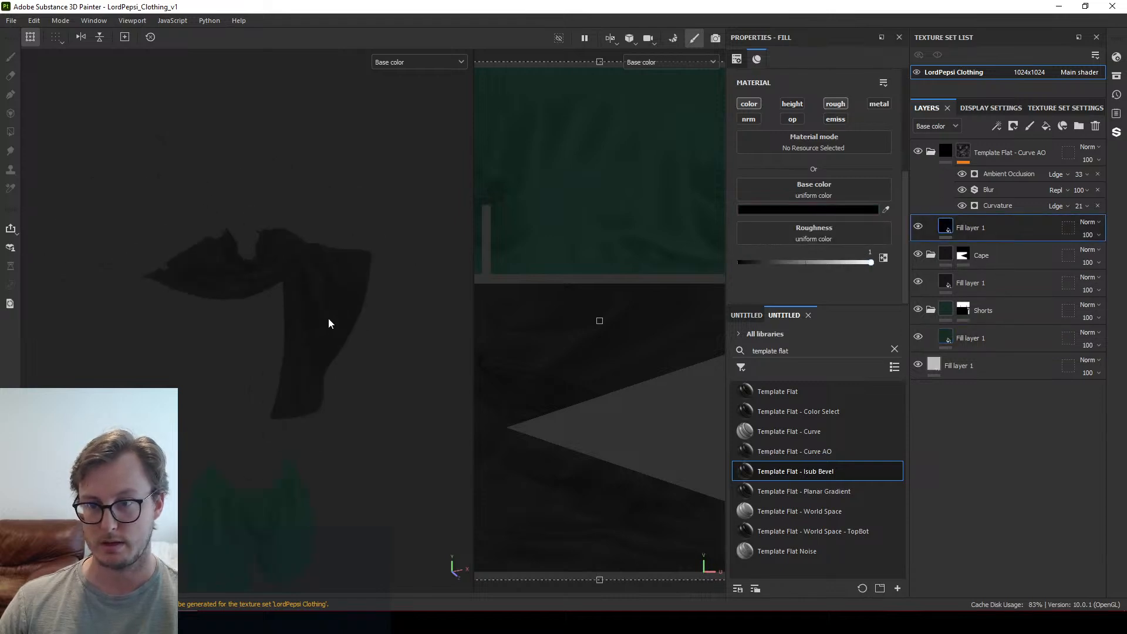
# Step: Add an ambient occlusion channel to the LordPepsi Clothing texture set and return to its layers
pyautogui.click(1046, 108)
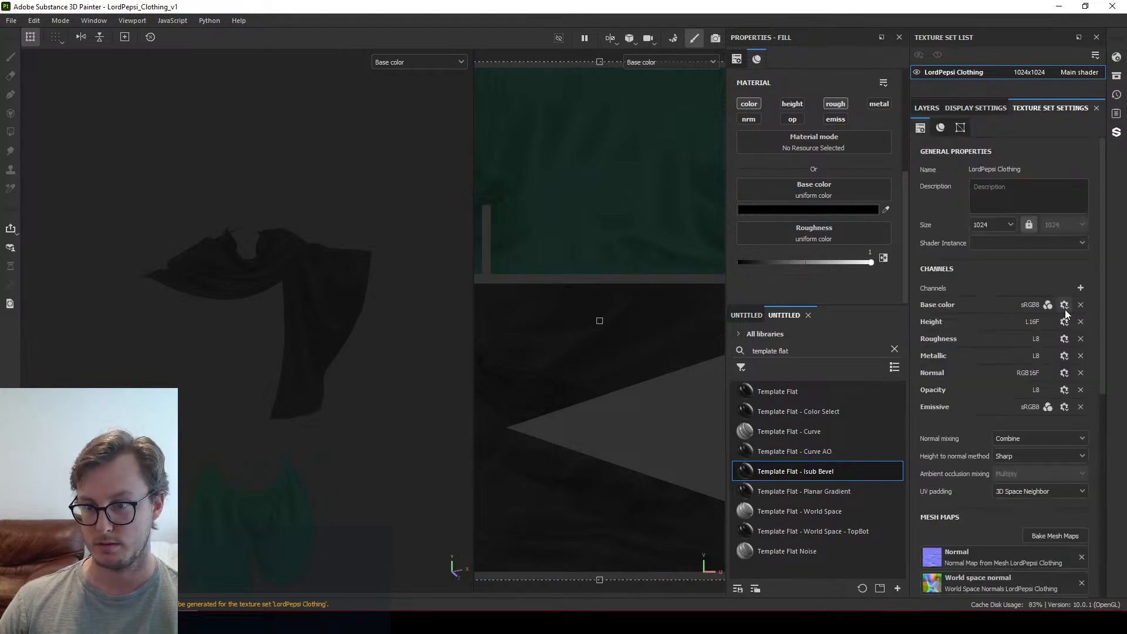
pyautogui.click(1080, 287)
pyautogui.click(1062, 342)
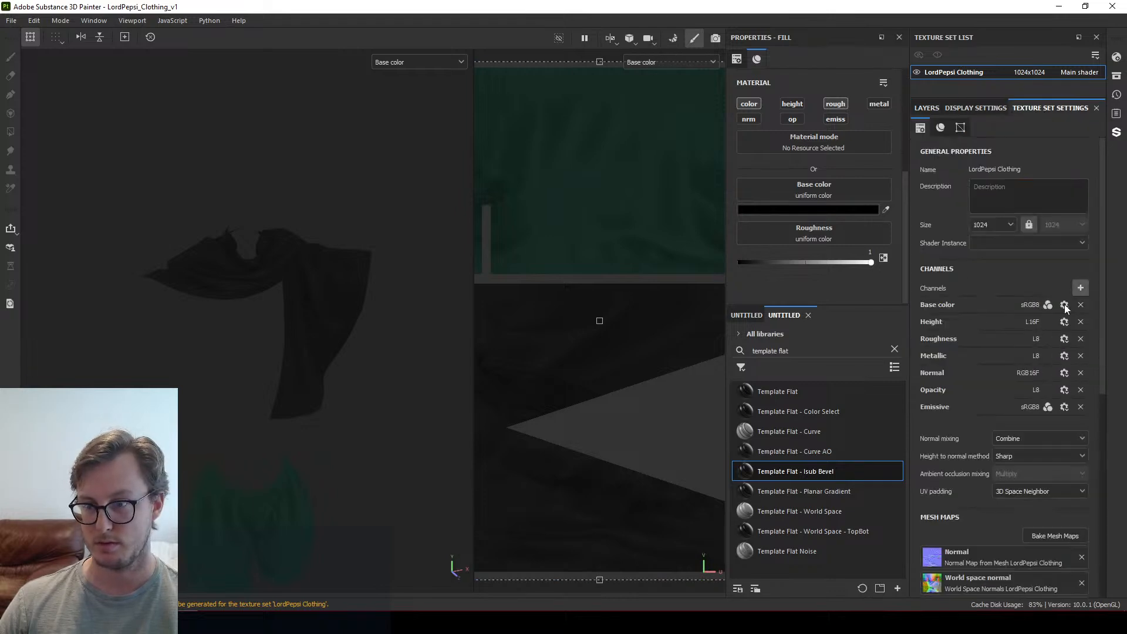
pyautogui.click(921, 108)
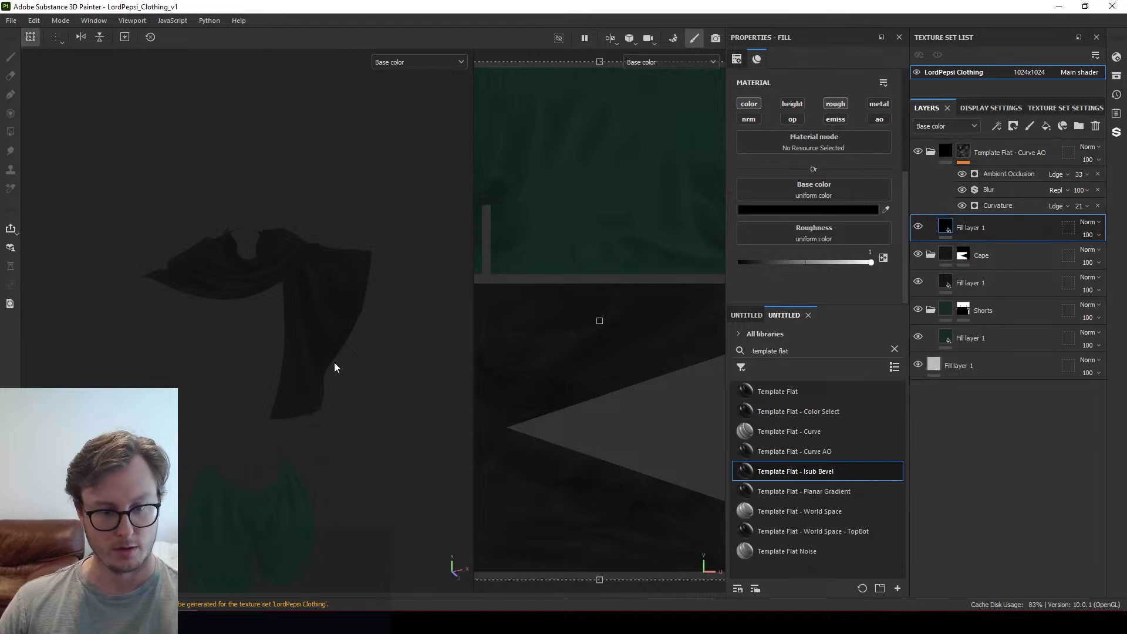
# Step: Export the clothing textures as 4096 px, 8-bit PNGs with the UNITY_Poiyomi v10 template and save the export settings
pyautogui.hotkey('ctrl', 'shift', 'e')
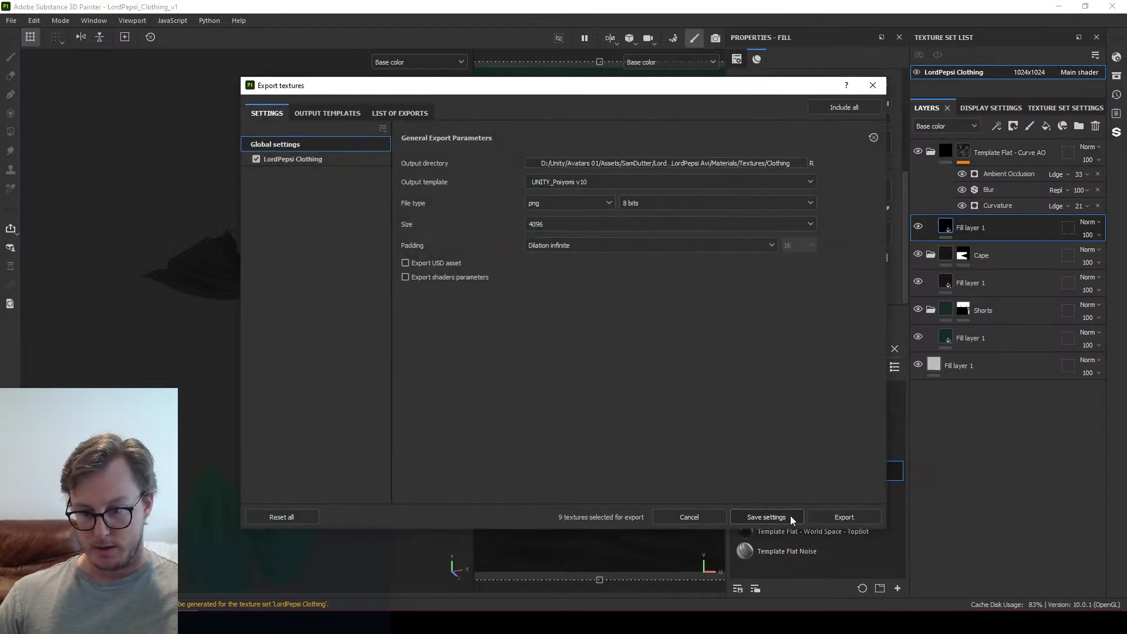
pyautogui.click(839, 518)
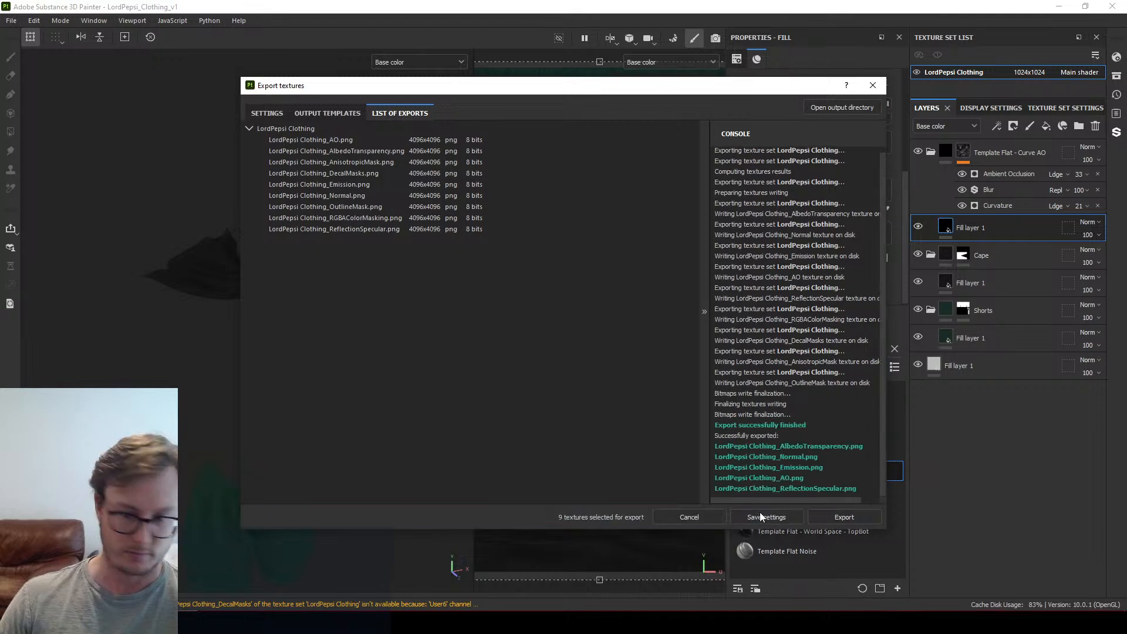
pyautogui.click(760, 512)
# Step: Switch to Unity and examine the recolored shorts and cape on the avatar up close and from a distance
pyautogui.hotkey('alt', 'Tab')
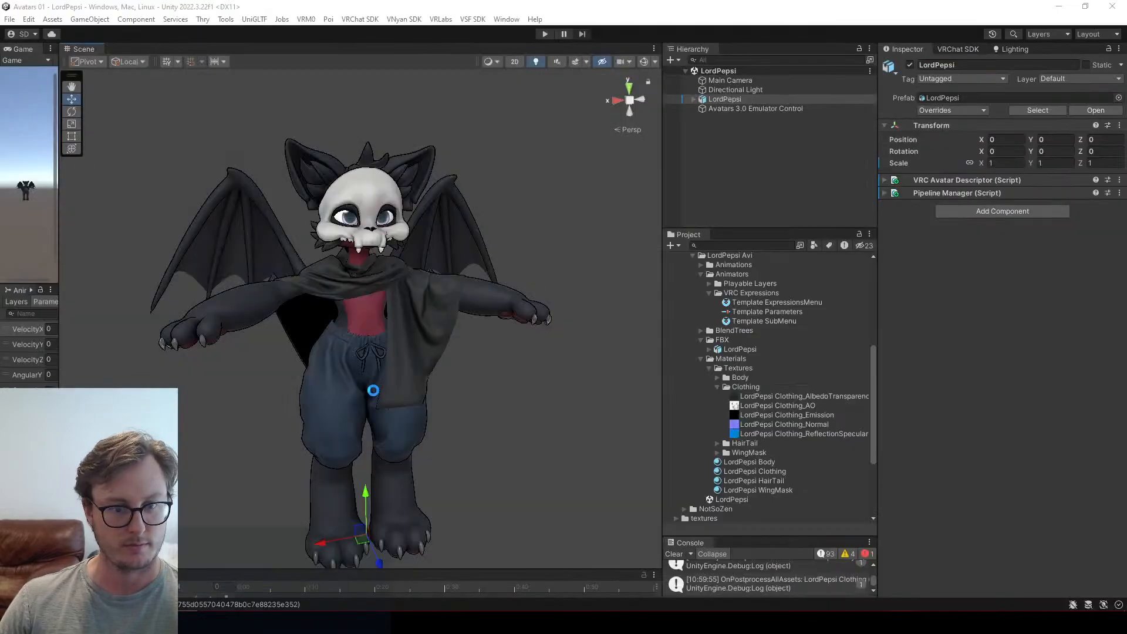
pyautogui.keyDown('alt'); pyautogui.moveTo(451, 358); pyautogui.dragTo(513, 322); pyautogui.keyUp('alt')
pyautogui.scroll(10, 422, 311)
pyautogui.keyDown('alt'); pyautogui.moveTo(436, 316); pyautogui.dragTo(406, 344); pyautogui.keyUp('alt')
pyautogui.keyDown('alt'); pyautogui.moveTo(392, 299); pyautogui.dragTo(409, 315); pyautogui.keyUp('alt')
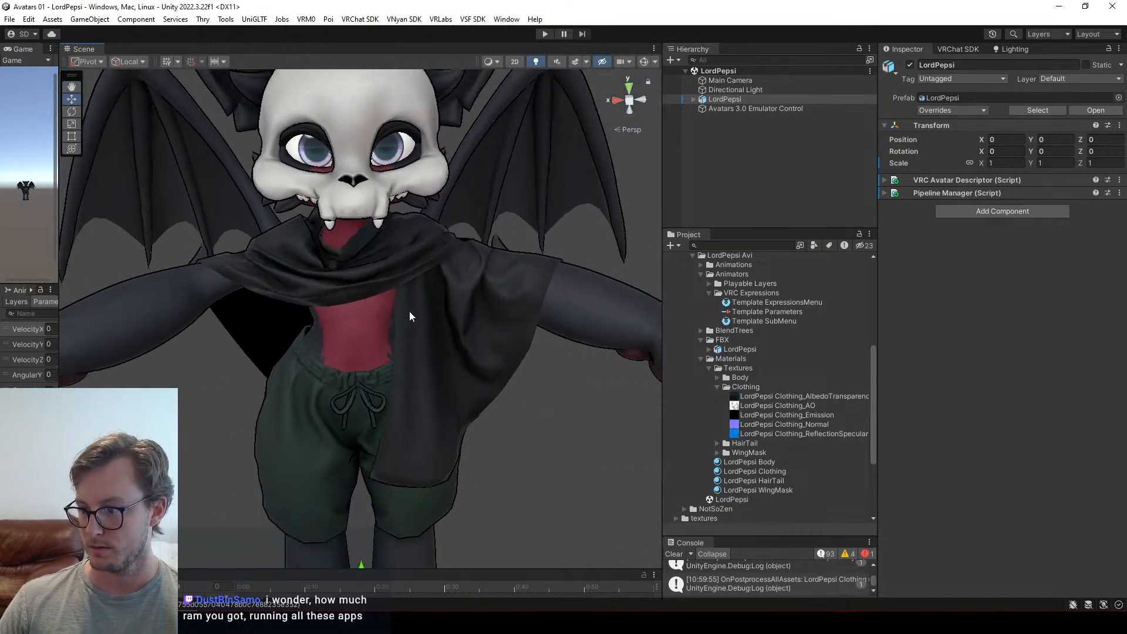
pyautogui.scroll(-3, 409, 316)
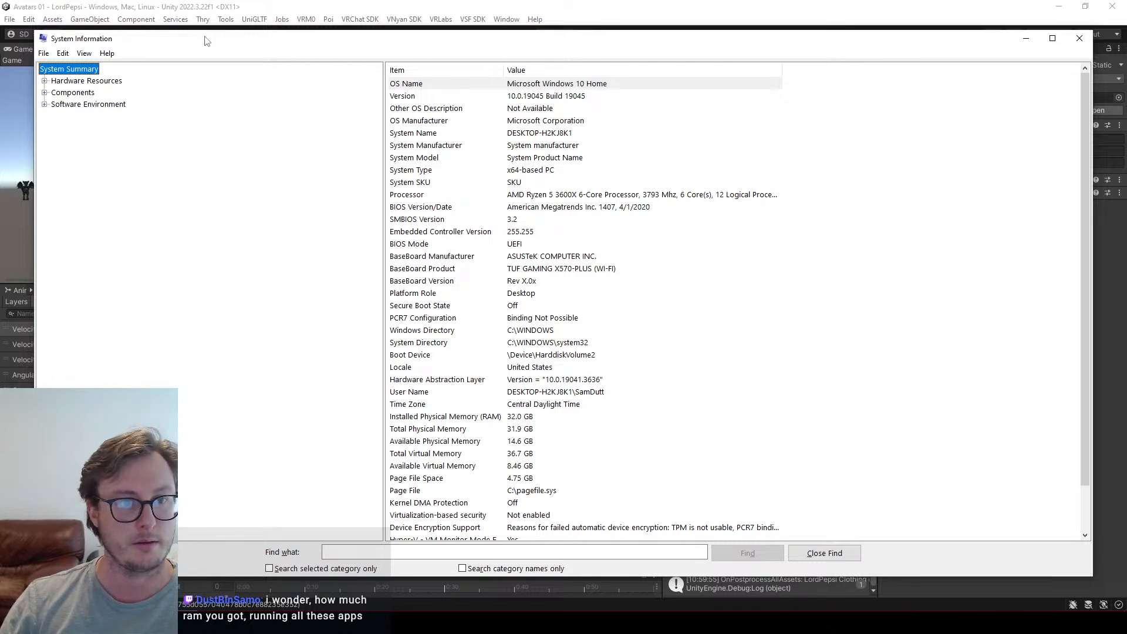
# Step: Check the computer's specifications in System Information and move that window away from the Unity view
pyautogui.moveTo(205, 41); pyautogui.dragTo(926, 64)
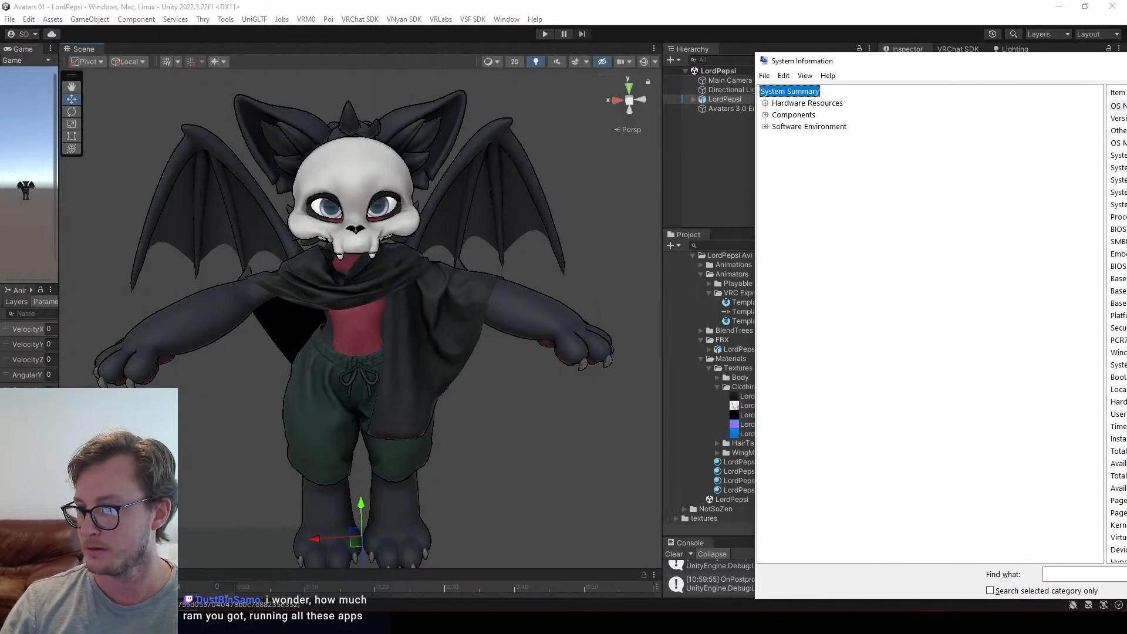
pyautogui.moveTo(926, 61); pyautogui.dragTo(956, 46)
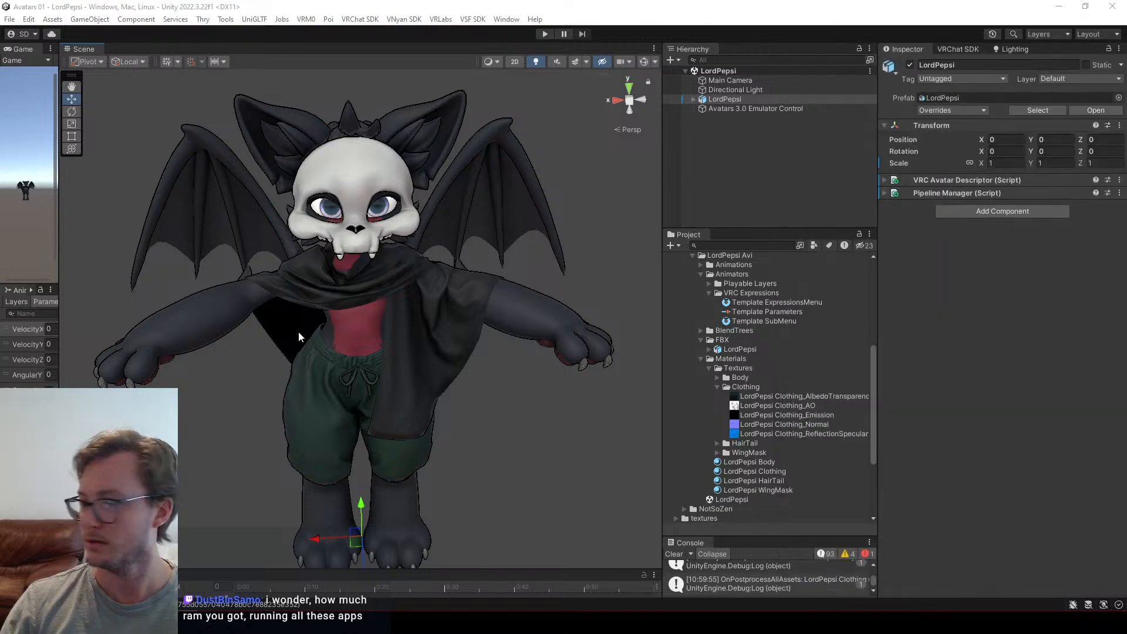
# Step: Maximize the Scene view and frame the whole avatar from a slightly turned front angle
pyautogui.click(480, 453)
pyautogui.keyDown('alt'); pyautogui.moveTo(480, 453); pyautogui.dragTo(448, 350); pyautogui.keyUp('alt')
pyautogui.scroll(3, 413, 284)
pyautogui.scroll(-6, 412, 282)
pyautogui.scroll(3, 449, 349)
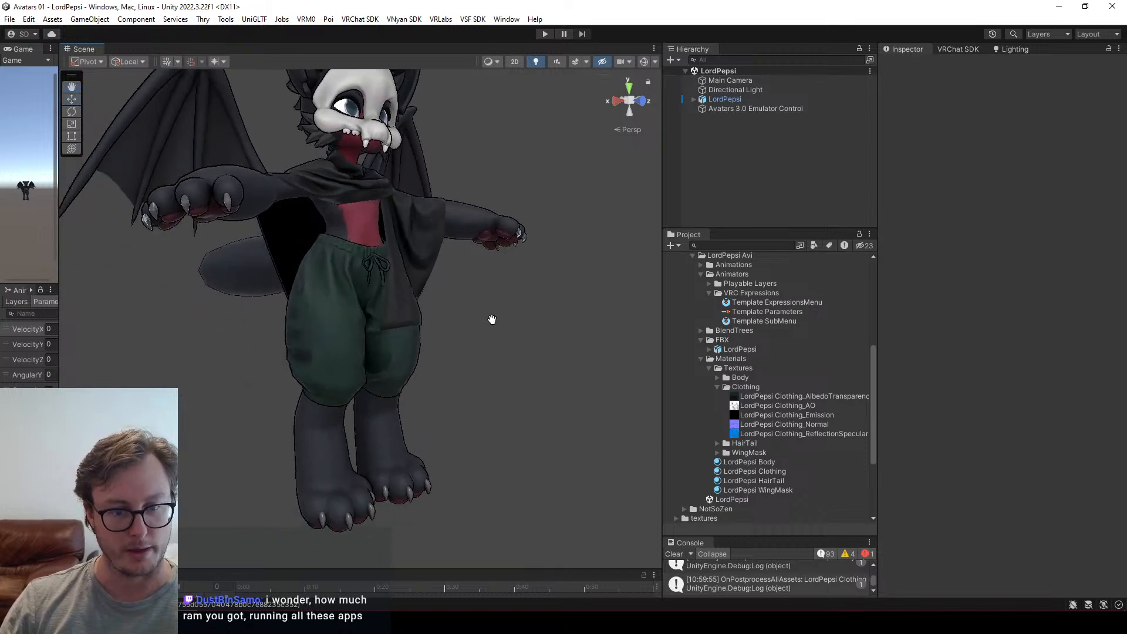
pyautogui.rightClick(68, 48)
pyautogui.click(88, 65)
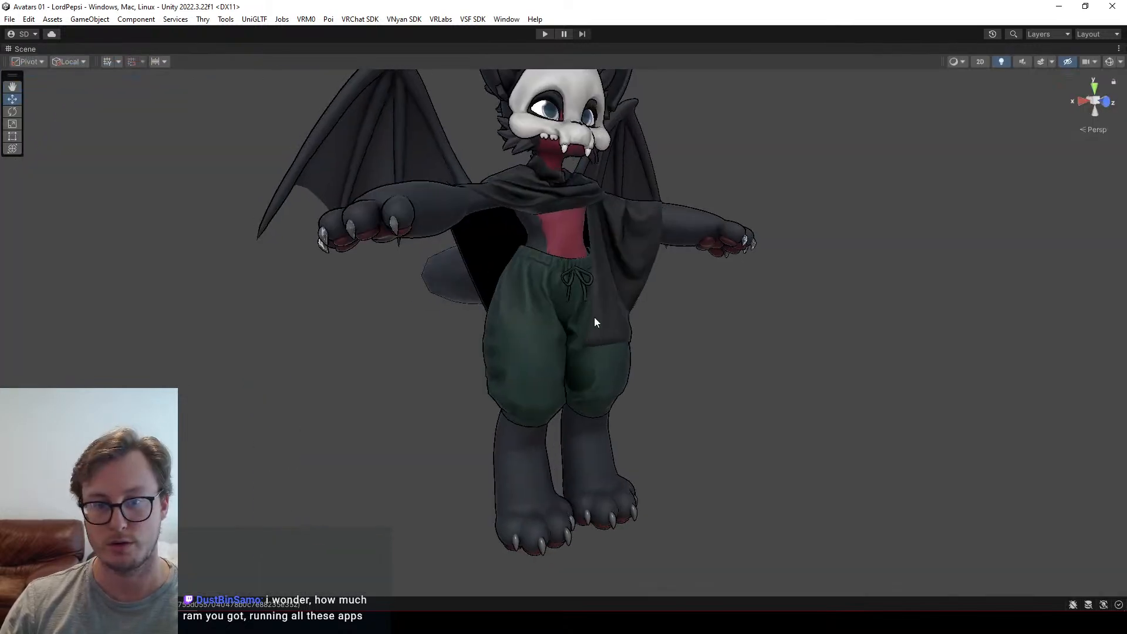
pyautogui.moveTo(623, 310); pyautogui.dragTo(594, 352, button='middle')
pyautogui.scroll(-1, 593, 347)
pyautogui.keyDown('alt'); pyautogui.moveTo(593, 347); pyautogui.dragTo(626, 357); pyautogui.keyUp('alt')
pyautogui.moveTo(627, 357); pyautogui.dragTo(639, 350, button='middle')
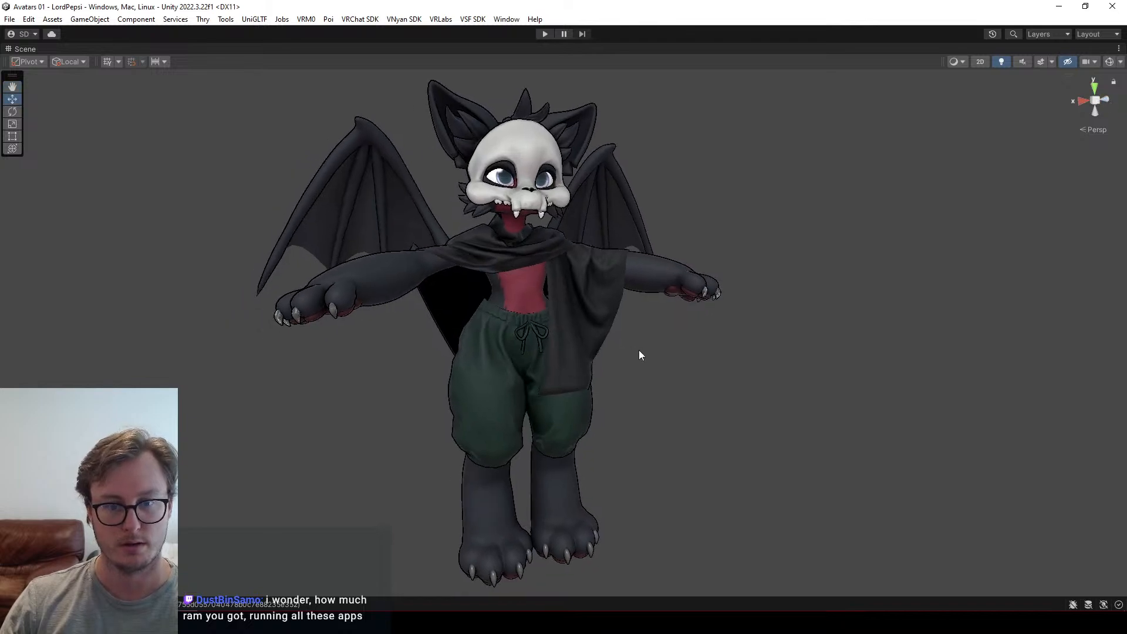
# Step: Capture the entire Unity window with the front view of the avatar using Snipping Tool
pyautogui.click(444, 620)
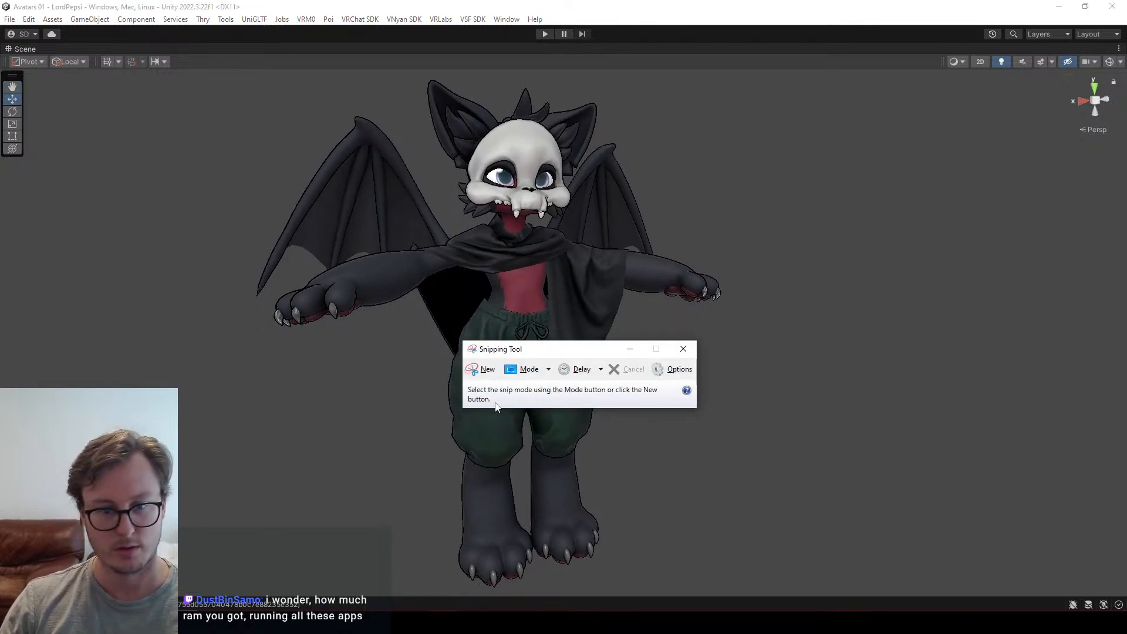
pyautogui.click(485, 370)
pyautogui.moveTo(0, 0); pyautogui.dragTo(1126, 633)
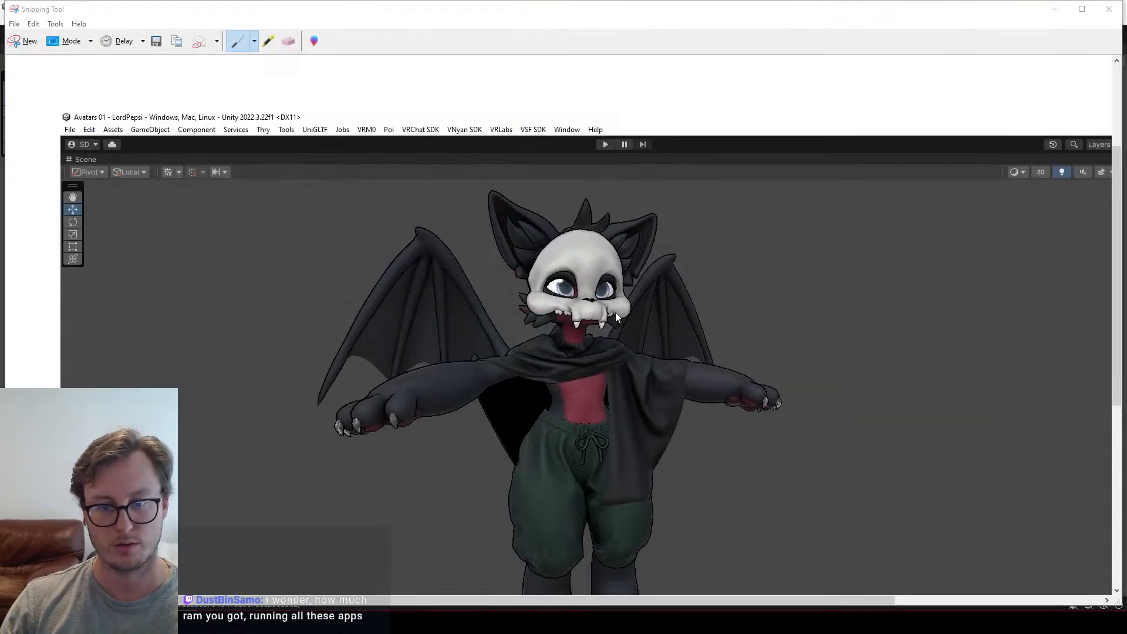
# Step: Try to save the snip as NimbatKemono_09_02 in the LordPepsi Screenshots folder, declining to replace the existing file
pyautogui.hotkey('ctrl', 's')
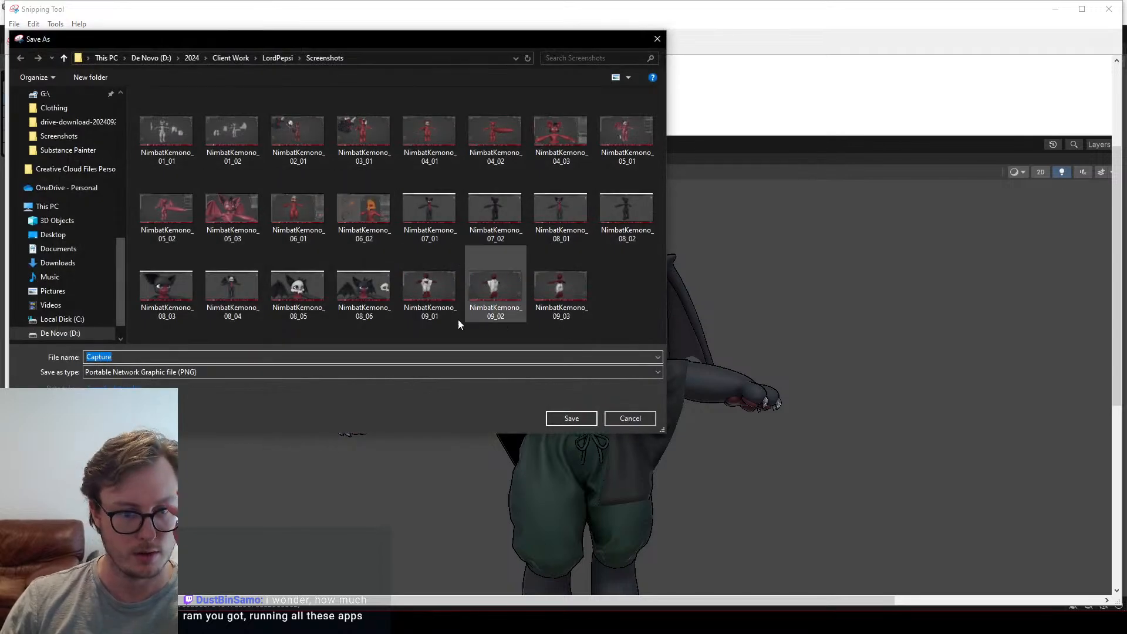
pyautogui.click(436, 305)
pyautogui.click(173, 357)
pyautogui.click(173, 358)
pyautogui.press('BackSpace')
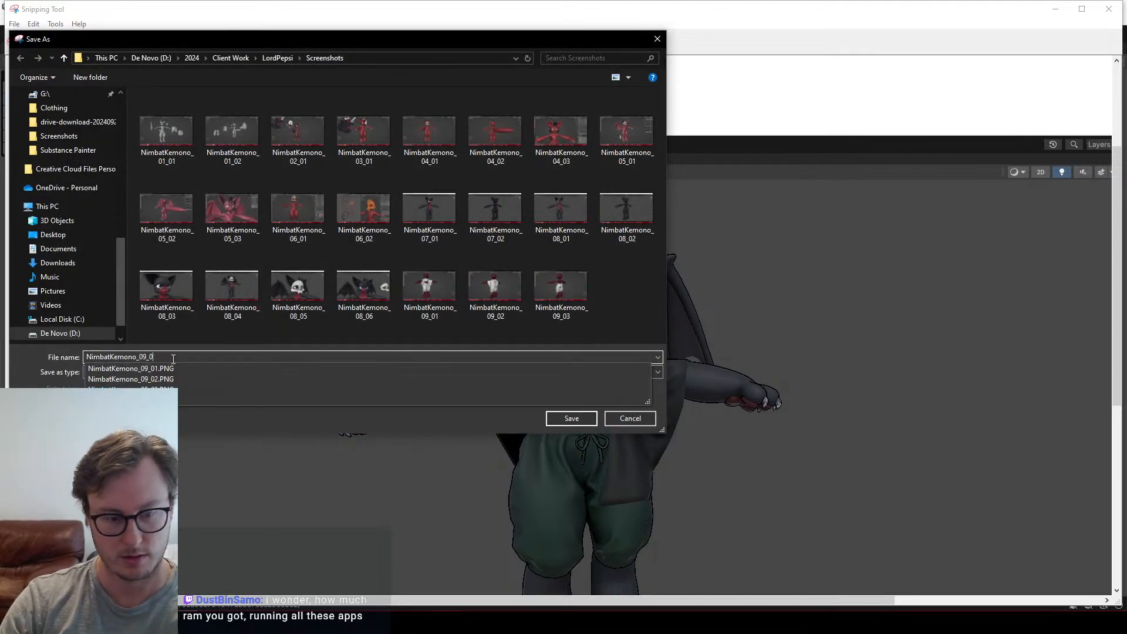
pyautogui.write('2')
pyautogui.press('Return')
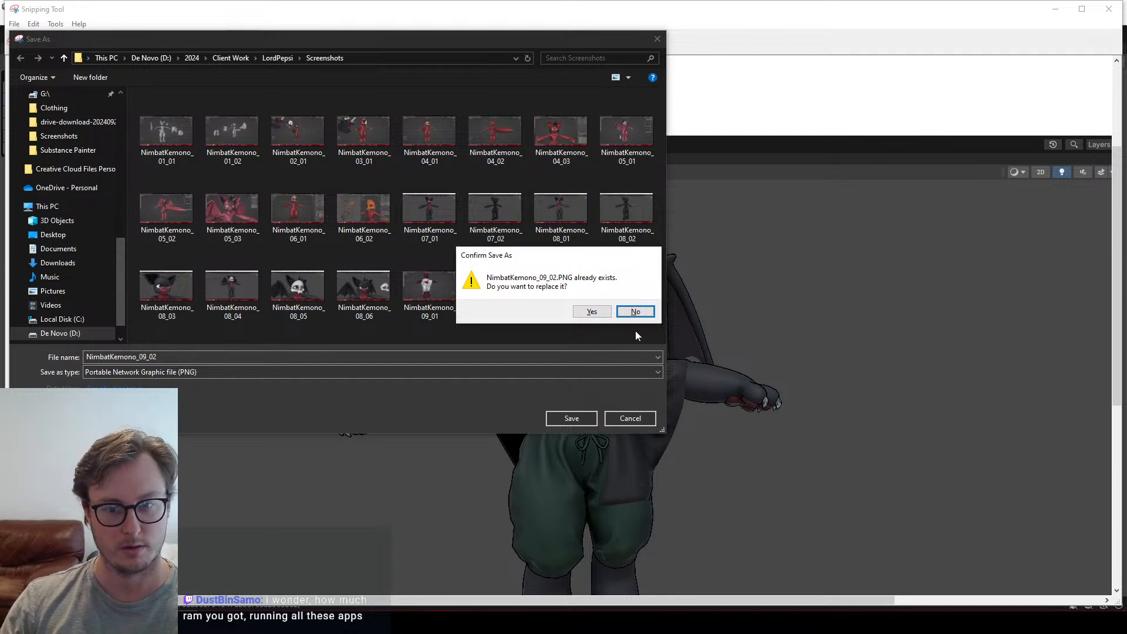
pyautogui.click(635, 311)
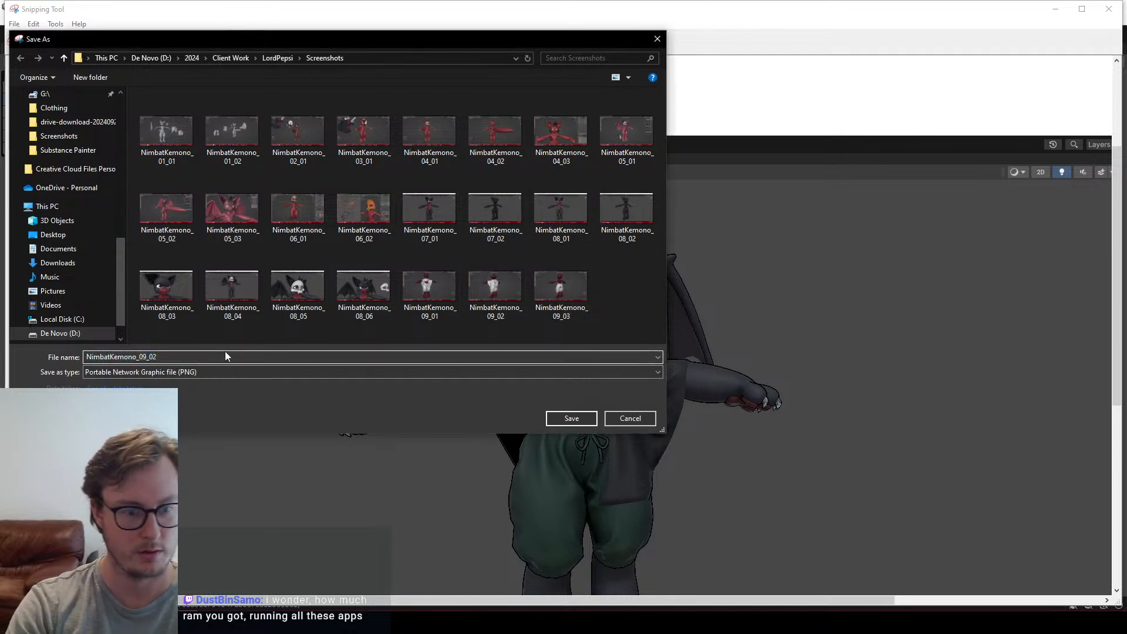
# Step: Save the front-view snip as a PNG named NimbatKemono_10_01
pyautogui.press('BackSpace')
pyautogui.press('BackSpace')
pyautogui.press('BackSpace')
pyautogui.press('BackSpace')
pyautogui.press('BackSpace')
pyautogui.write('10_')
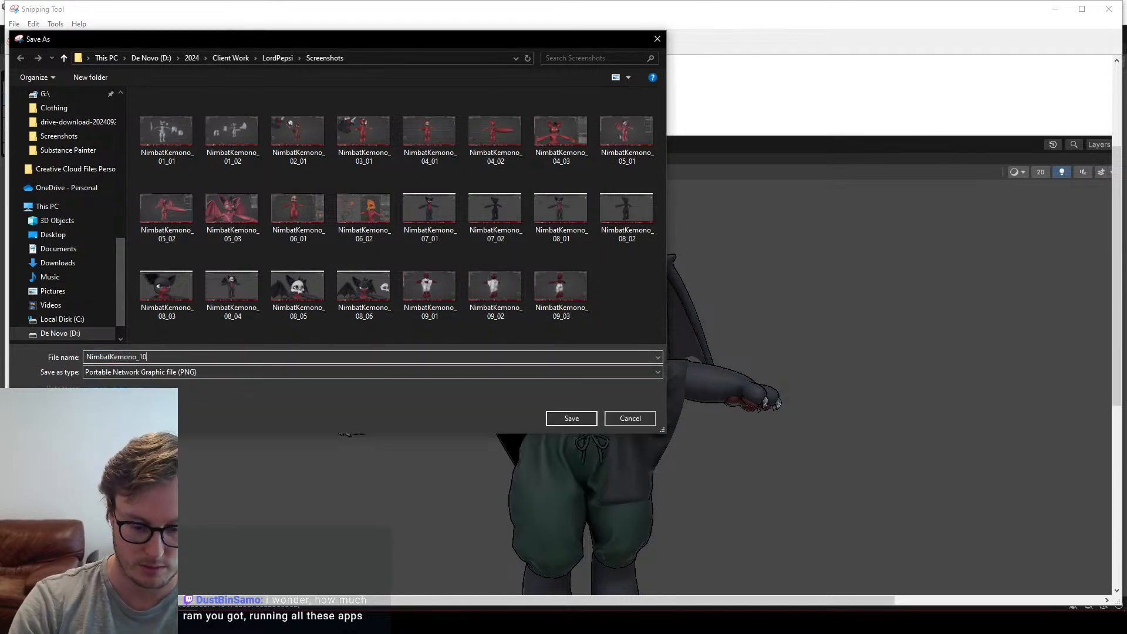
pyautogui.press('Return')
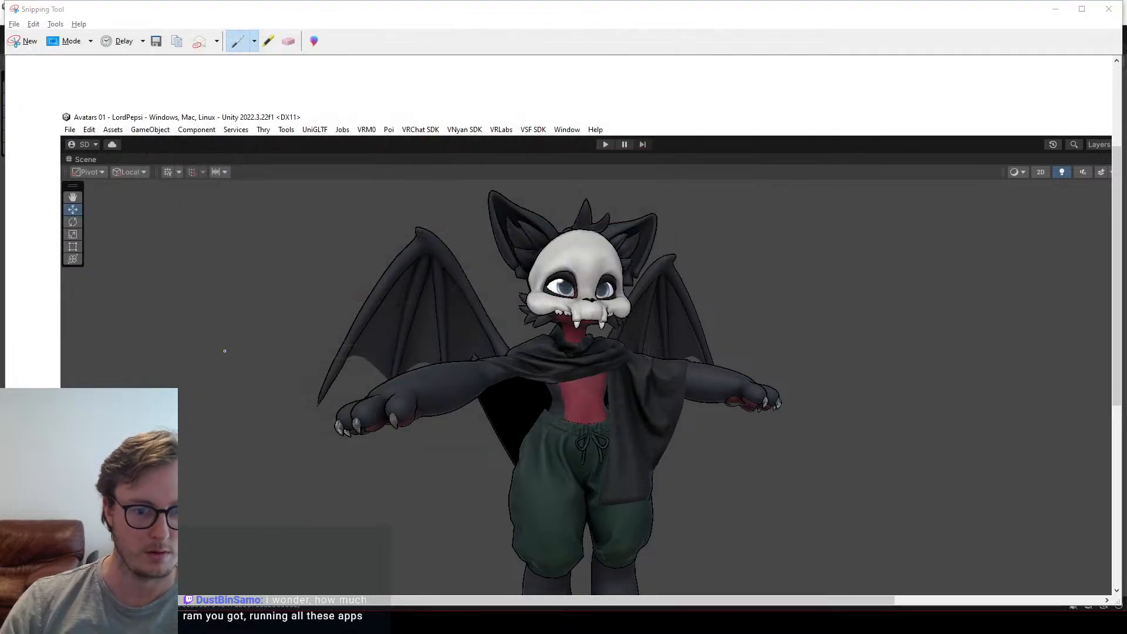
# Step: Turn the avatar to a back three-quarter view in Unity and capture the entire Unity window with Snipping Tool
pyautogui.click(262, 330)
pyautogui.keyDown('alt'); pyautogui.moveTo(261, 329); pyautogui.dragTo(714, 360); pyautogui.keyUp('alt')
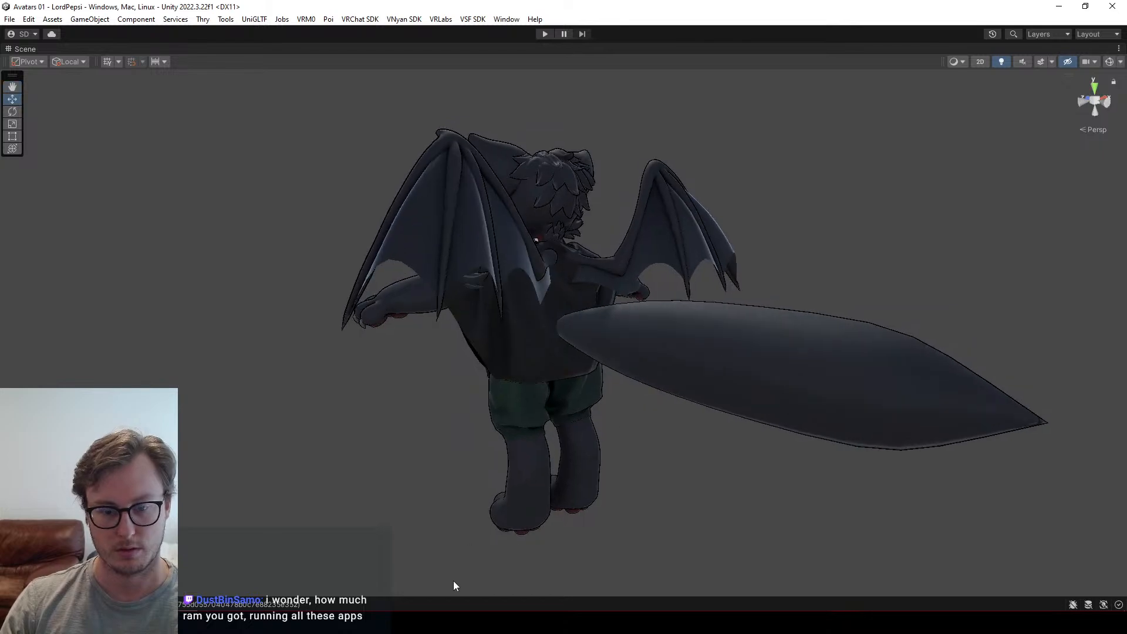
pyautogui.click(452, 621)
pyautogui.click(31, 46)
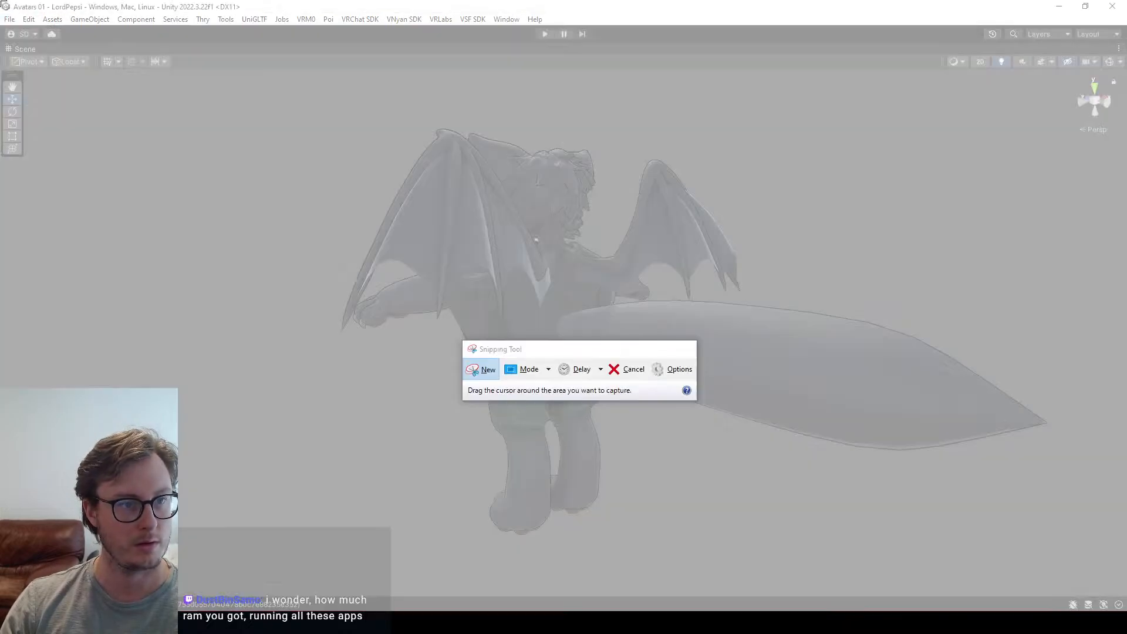
pyautogui.moveTo(0, 0); pyautogui.dragTo(1126, 610)
# Step: Save the back-view snip as a PNG named NimbatKemono_10_02 in the LordPepsi Screenshots folder
pyautogui.hotkey('ctrl', 's')
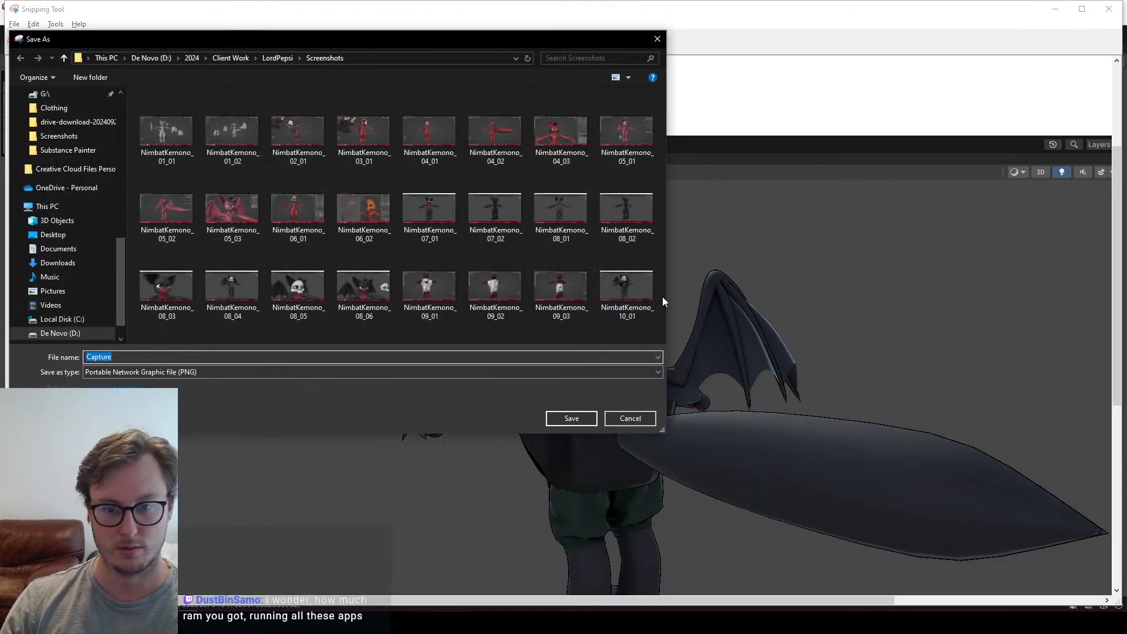
pyautogui.click(626, 286)
pyautogui.click(189, 359)
pyautogui.press('BackSpace')
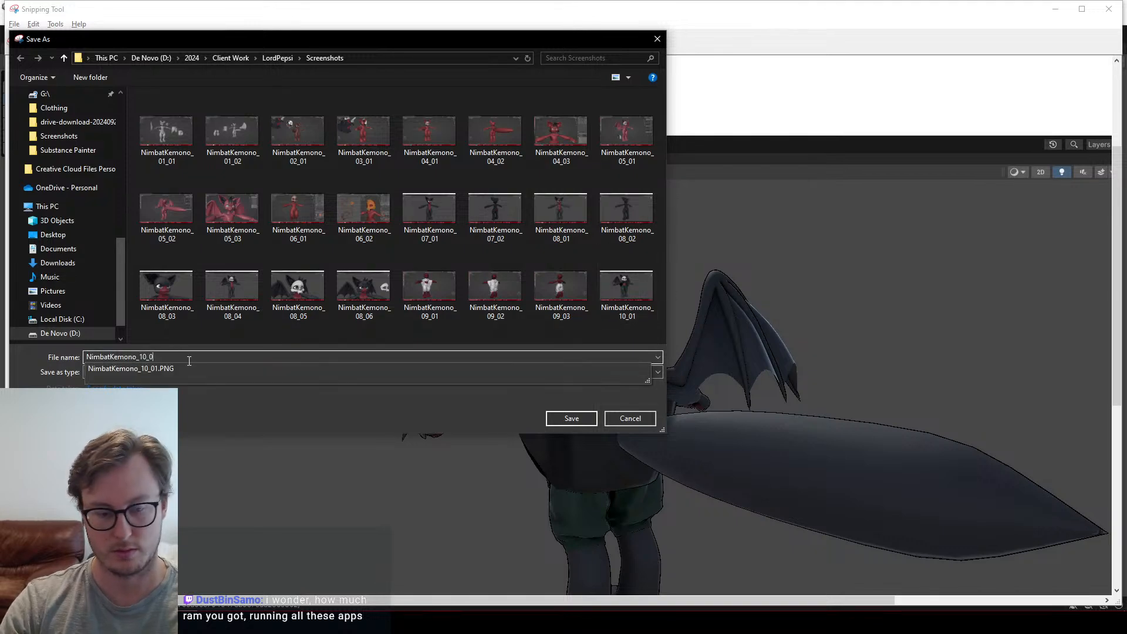
pyautogui.write('2')
pyautogui.press('Return')
# Step: Switch to Blender and exclude the WingsMask LP collection from the view layer
pyautogui.hotkey('alt', 'Tab')
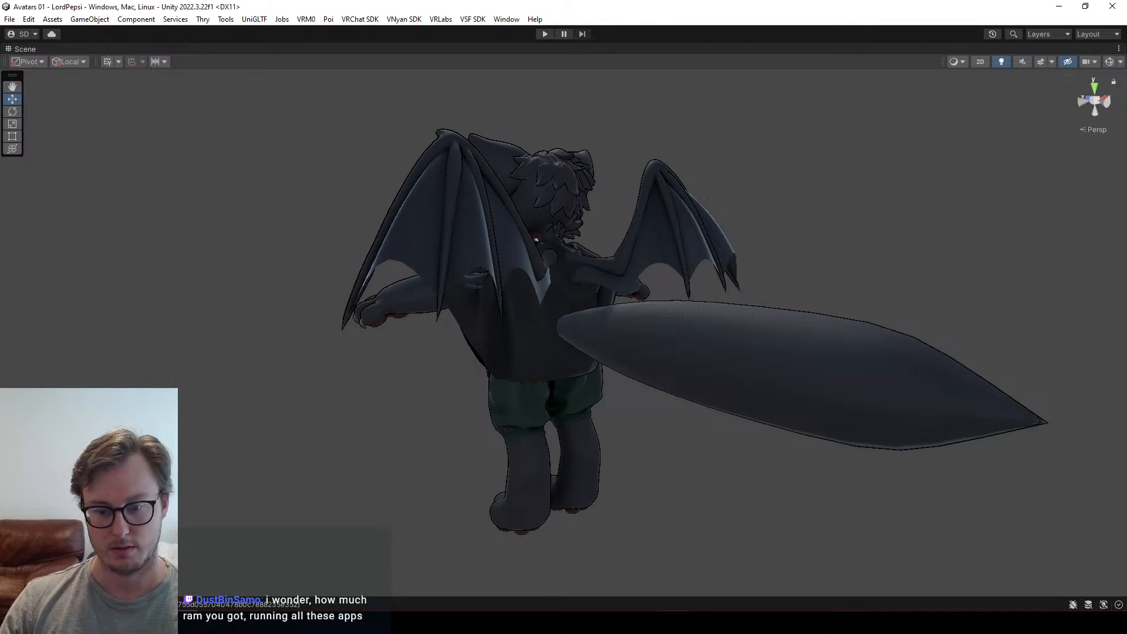
pyautogui.hotkey('alt', 'Tab')
pyautogui.hotkey('alt', 'a')
pyautogui.press('b')
pyautogui.moveTo(593, 160); pyautogui.dragTo(617, 191)
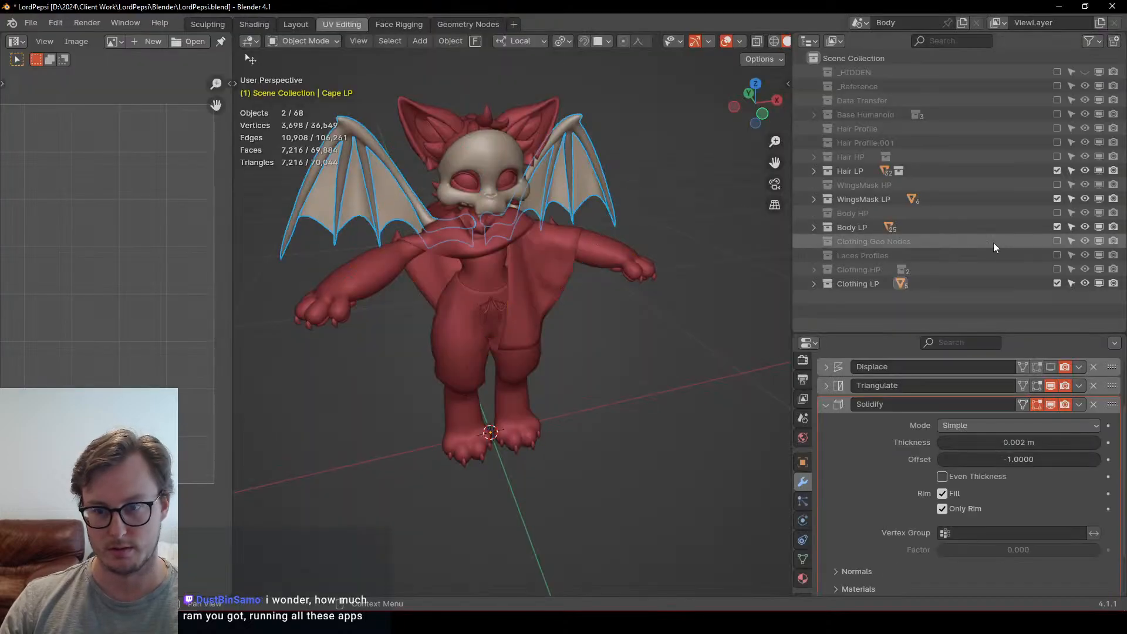
pyautogui.click(1057, 199)
# Step: Select all remaining visible objects and export them as FBX
pyautogui.press('a')
pyautogui.press('q')
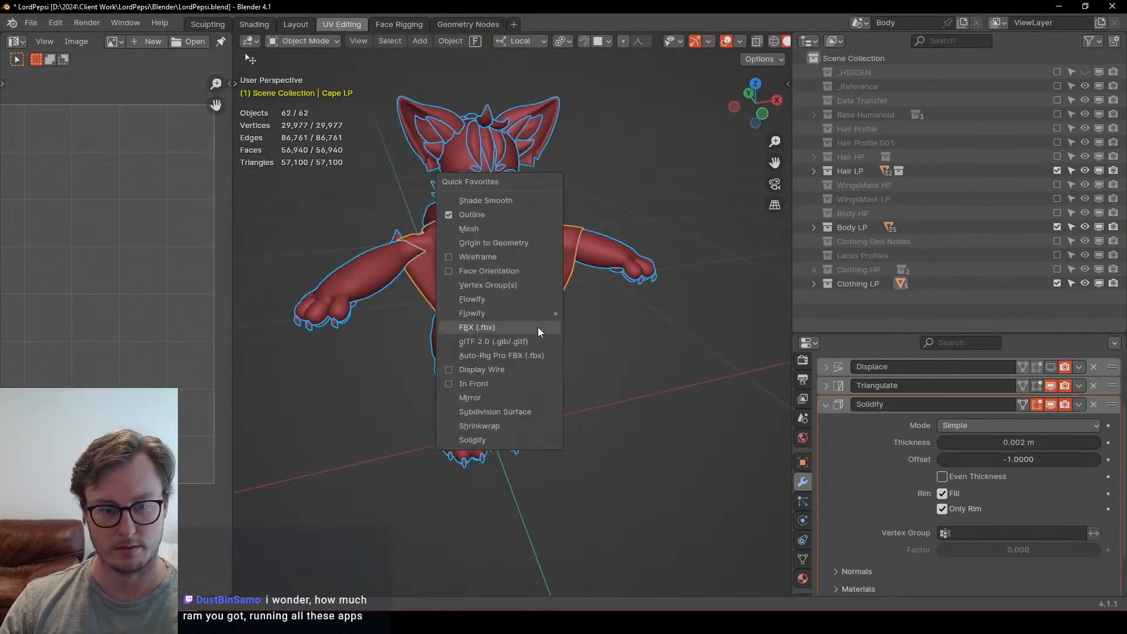
pyautogui.click(537, 328)
pyautogui.click(807, 537)
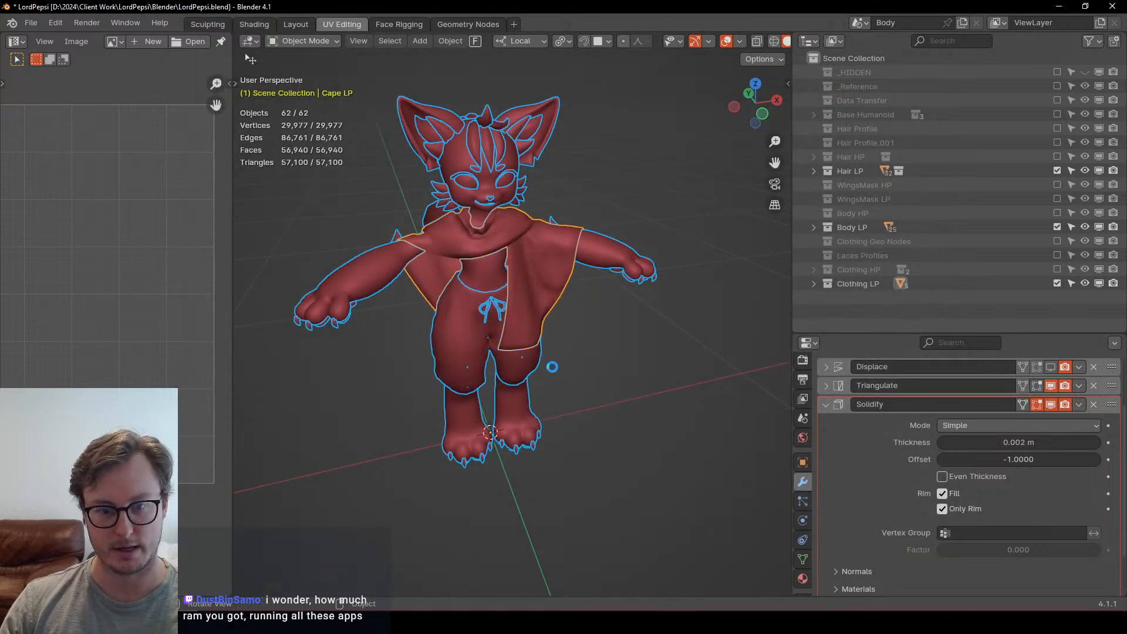
# Step: Return to Unity, reframe the wingless avatar from behind, and capture the entire Unity window with Snipping Tool
pyautogui.hotkey('alt', 'Tab')
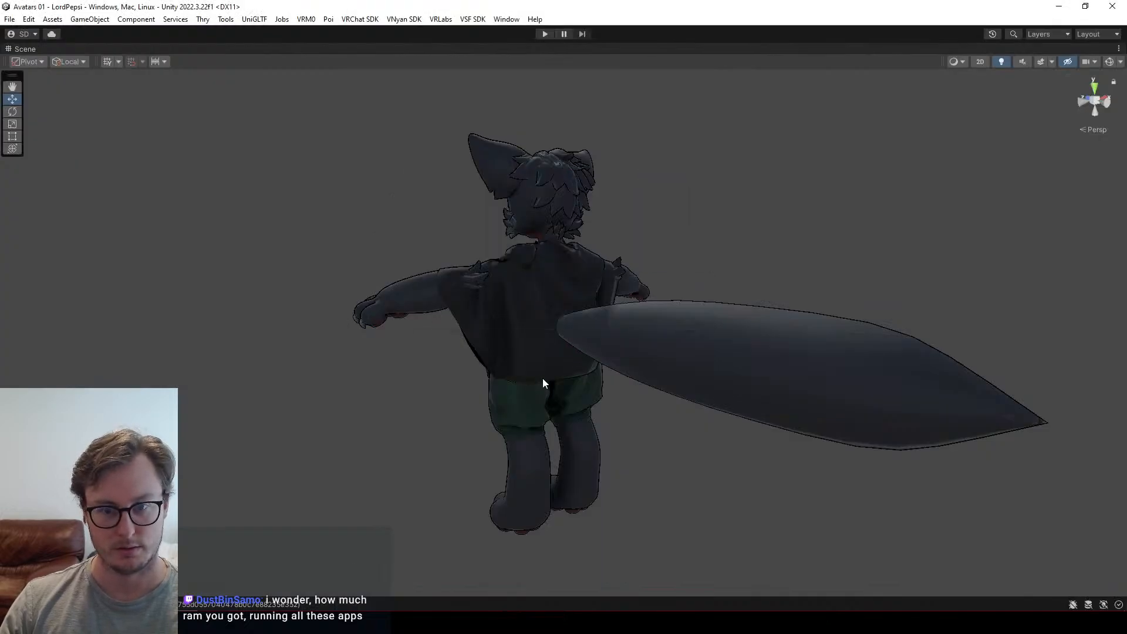
pyautogui.scroll(2, 542, 378)
pyautogui.moveTo(552, 377)
pyautogui.mouseDown(button='middle')
pyautogui.moveTo(534, 362)
pyautogui.moveTo(555, 369)
pyautogui.mouseUp(button='middle')
pyautogui.scroll(-1, 533, 363)
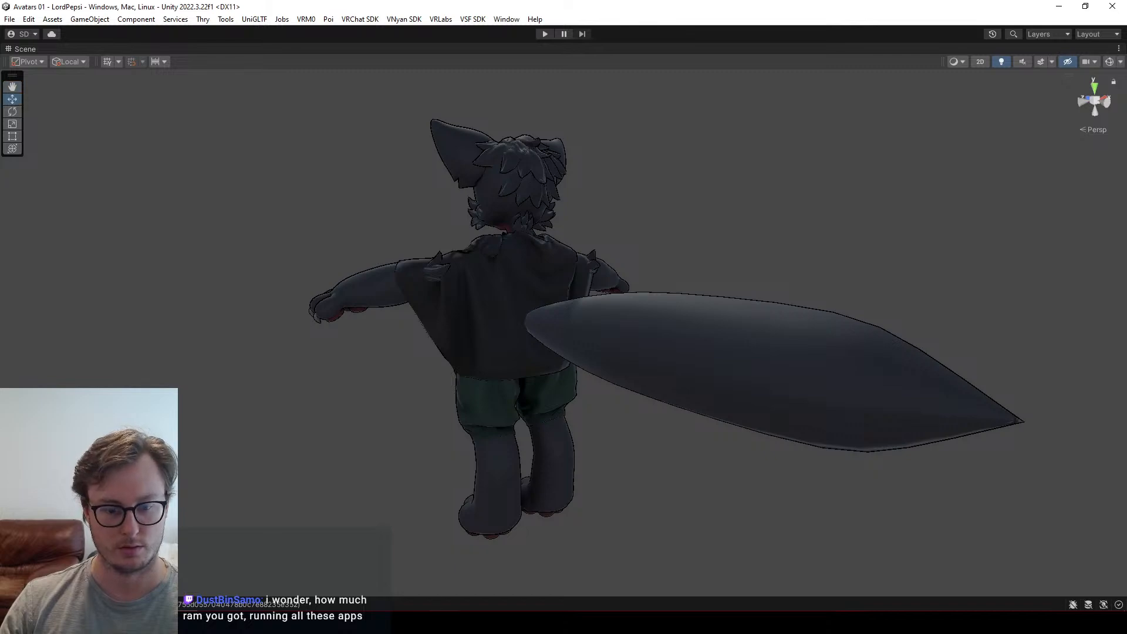
pyautogui.hotkey('alt', 'Tab')
pyautogui.click(19, 35)
pyautogui.moveTo(0, 0); pyautogui.dragTo(1126, 610)
# Step: Try to save the wingless back-view snip as NimbatKemono_10_02, declining to replace the existing file
pyautogui.hotkey('ctrl', 's')
pyautogui.click(590, 318)
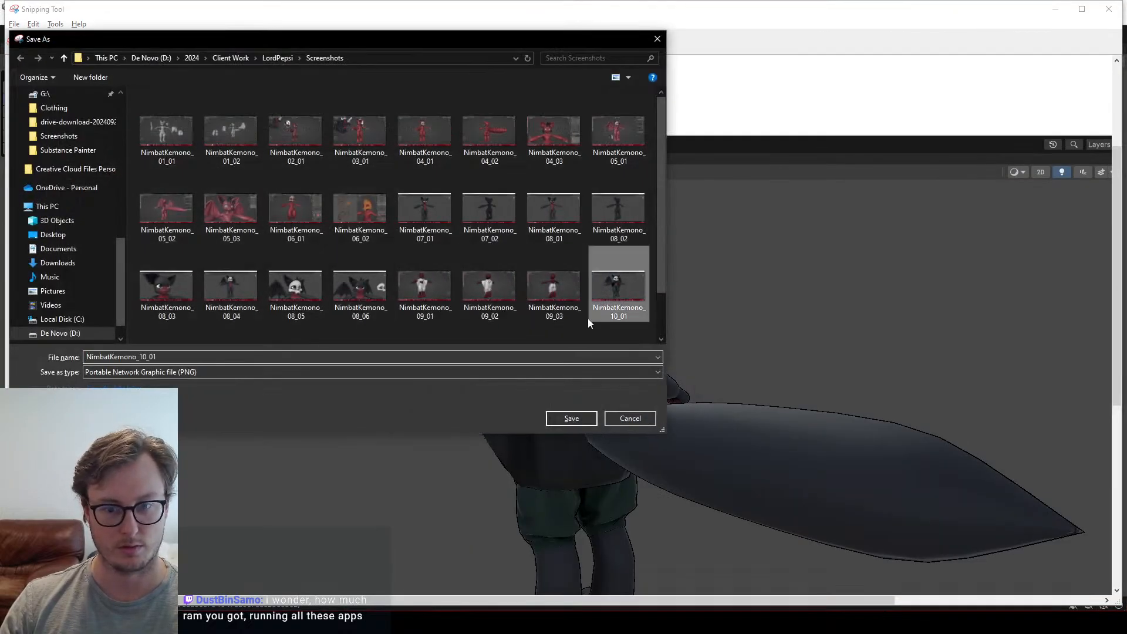
pyautogui.click(218, 361)
pyautogui.press('BackSpace')
pyautogui.write('2')
pyautogui.press('Return')
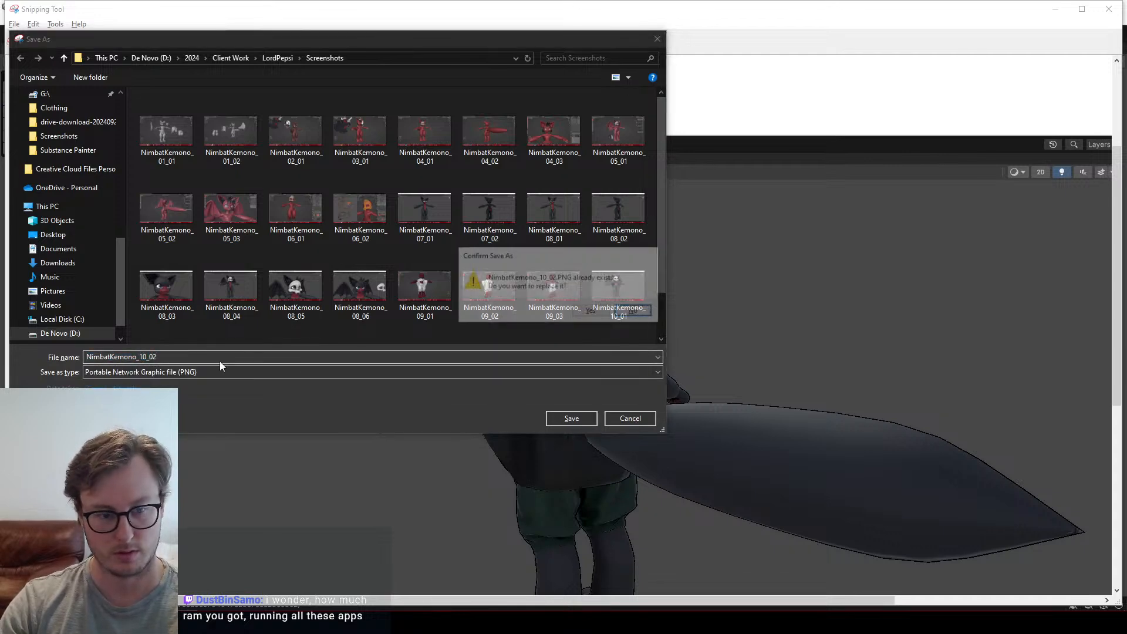
pyautogui.press('Return')
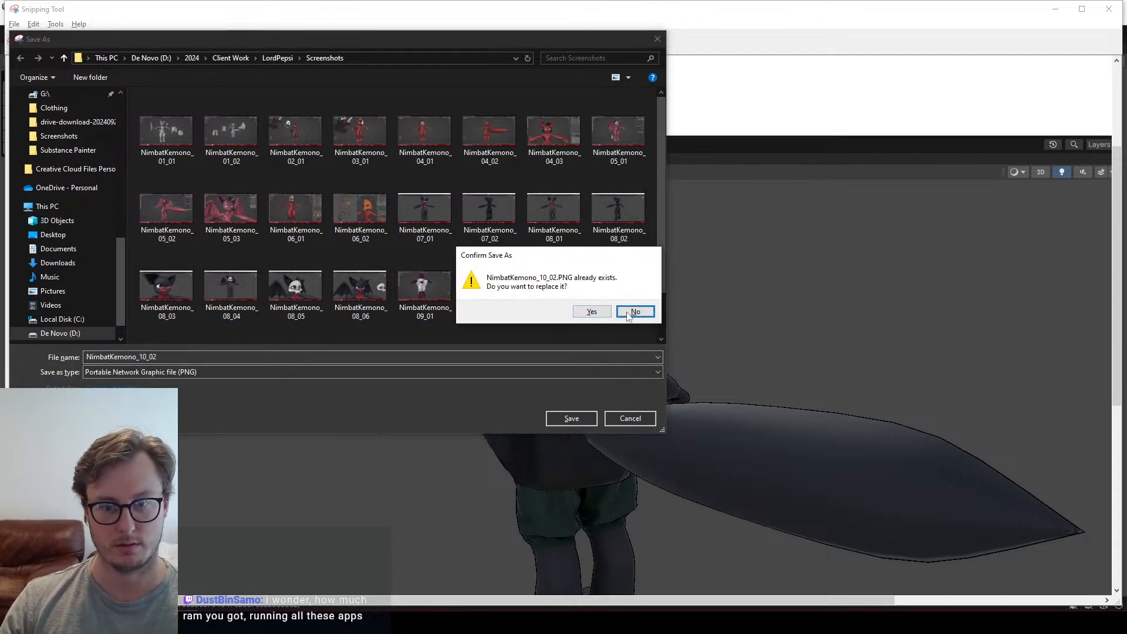
# Step: Save the wingless back-view snip as NimbatKemono_10_03 and close Snipping Tool
pyautogui.scroll(-2, 511, 277)
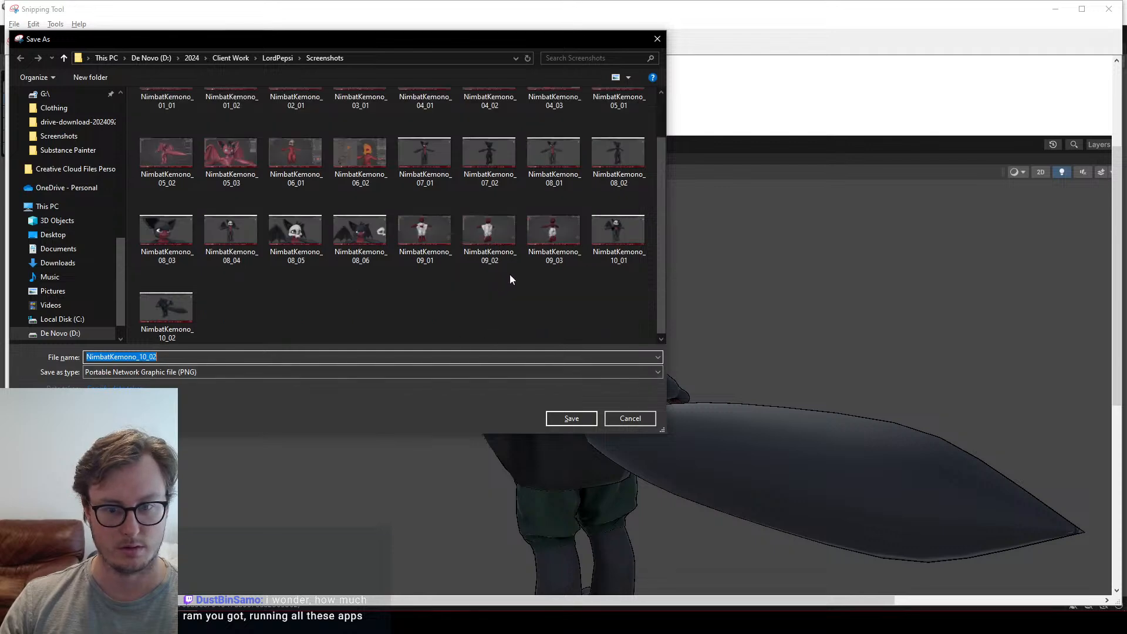
pyautogui.click(212, 357)
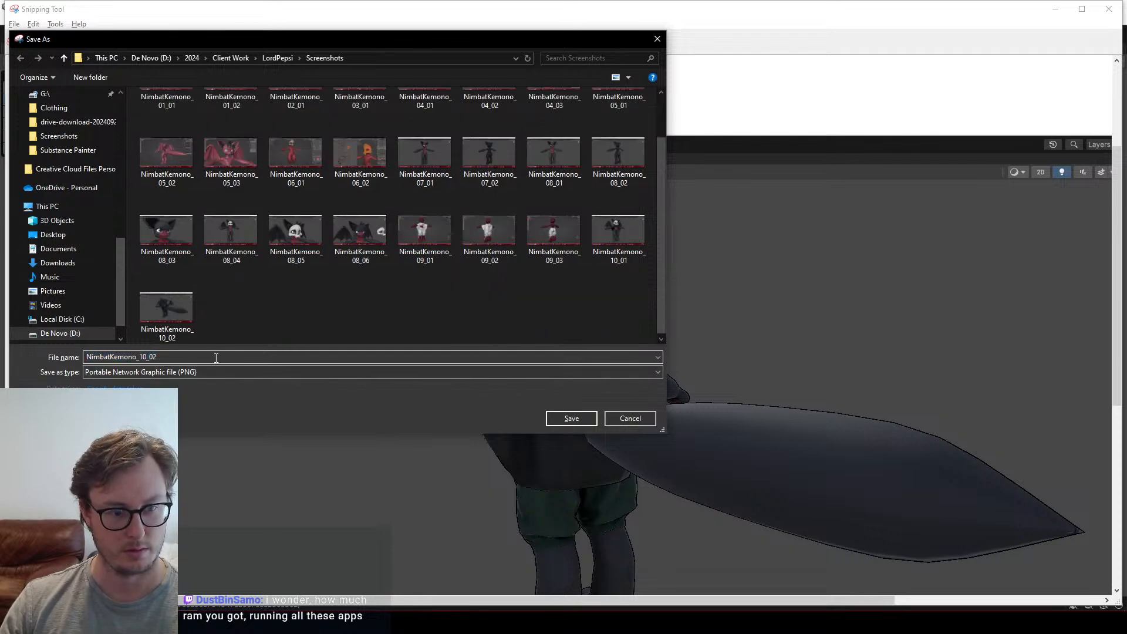
pyautogui.press('BackSpace')
pyautogui.write('3')
pyautogui.press('Return')
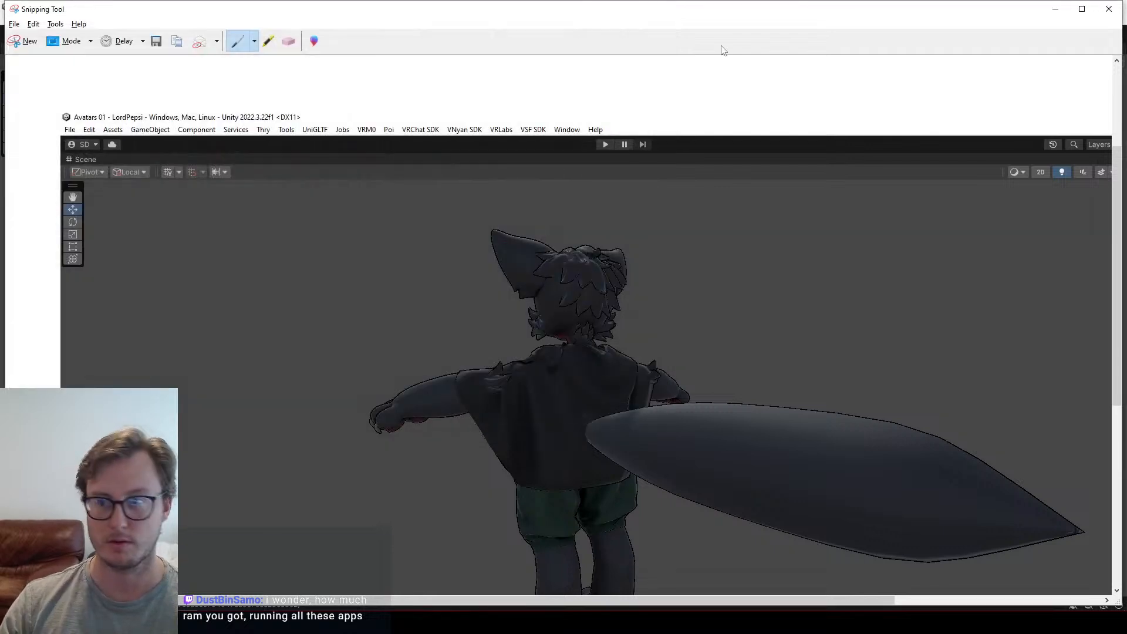
pyautogui.click(1107, 12)
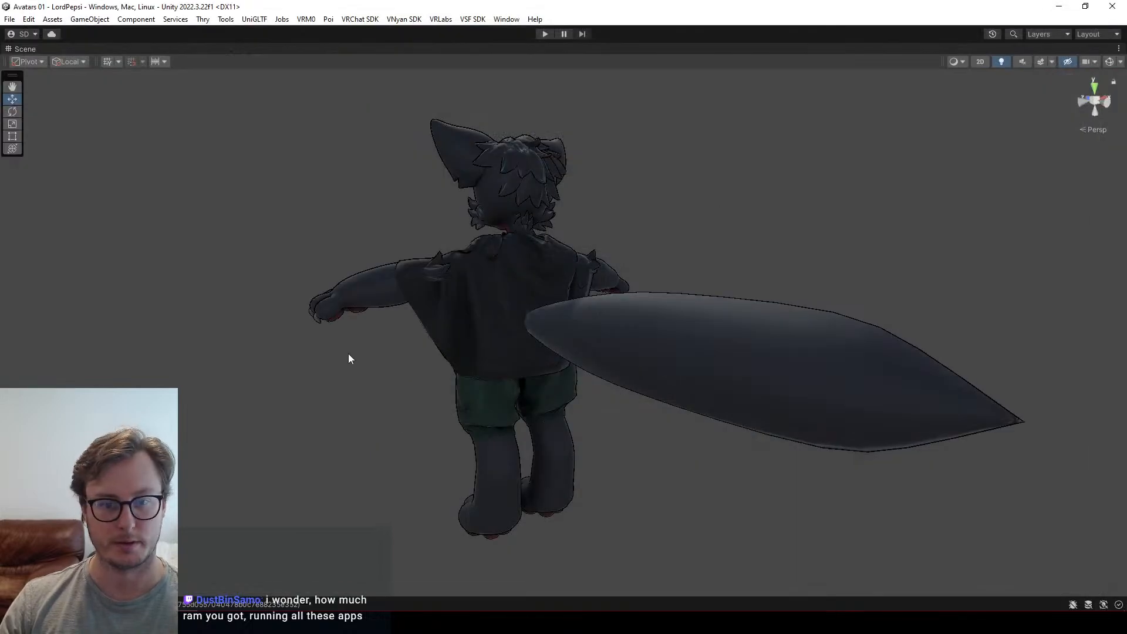
# Step: Inspect the wingless avatar from the front and up close around the back of the head and cape
pyautogui.keyDown('alt'); pyautogui.moveTo(350, 357); pyautogui.dragTo(653, 319); pyautogui.keyUp('alt')
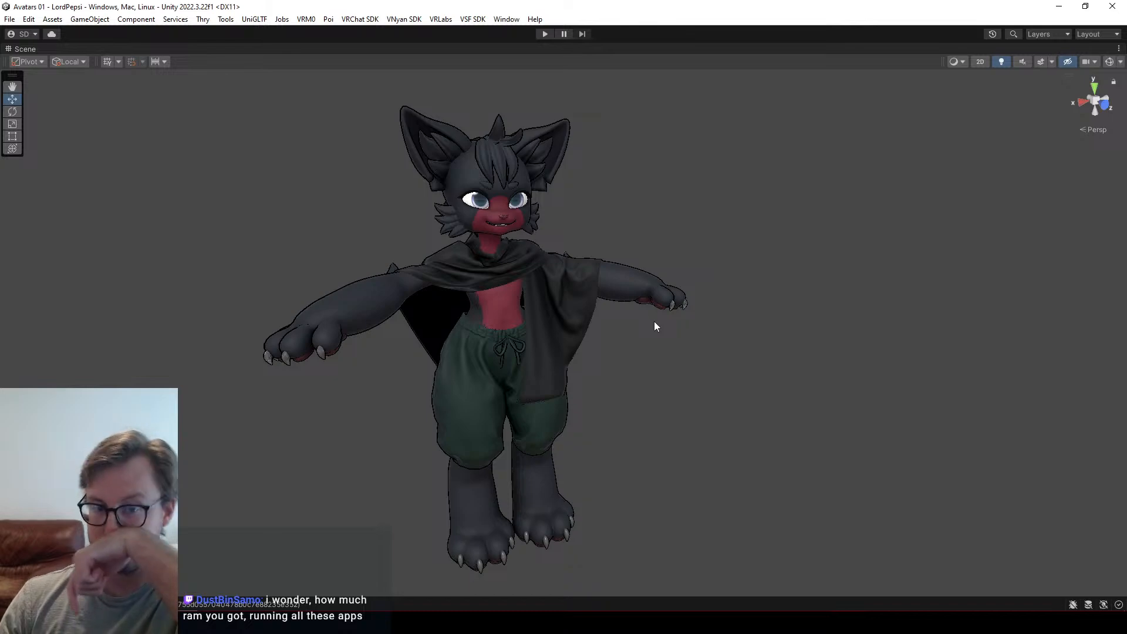
pyautogui.keyDown('alt'); pyautogui.moveTo(469, 276); pyautogui.dragTo(599, 297); pyautogui.keyUp('alt')
pyautogui.scroll(2, 598, 376)
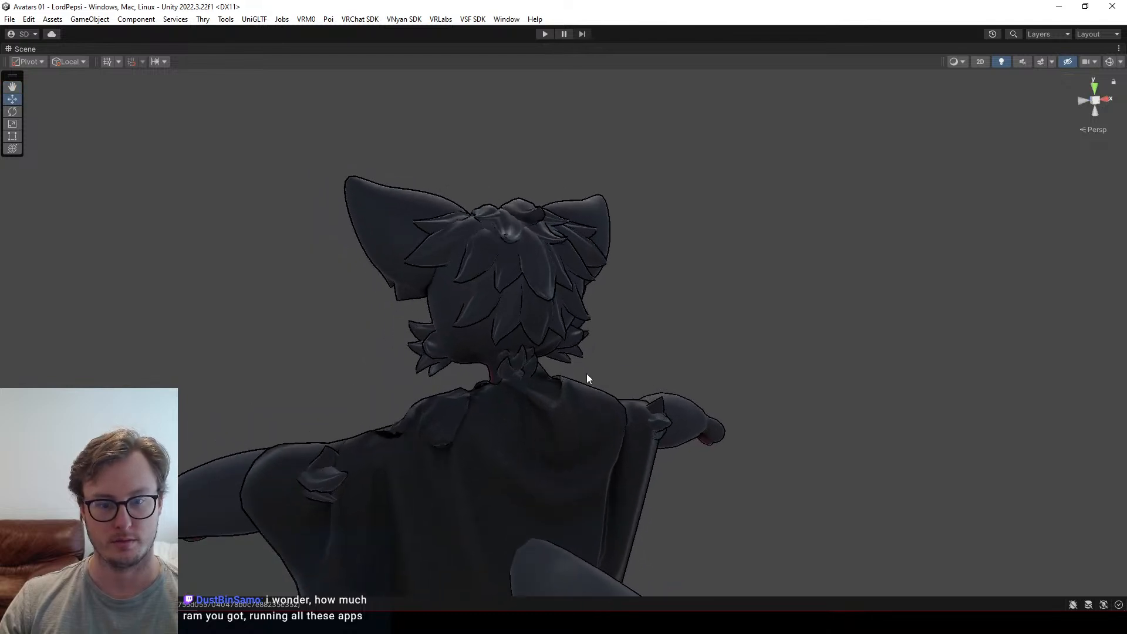
pyautogui.keyDown('alt'); pyautogui.moveTo(586, 377); pyautogui.dragTo(636, 385); pyautogui.keyUp('alt')
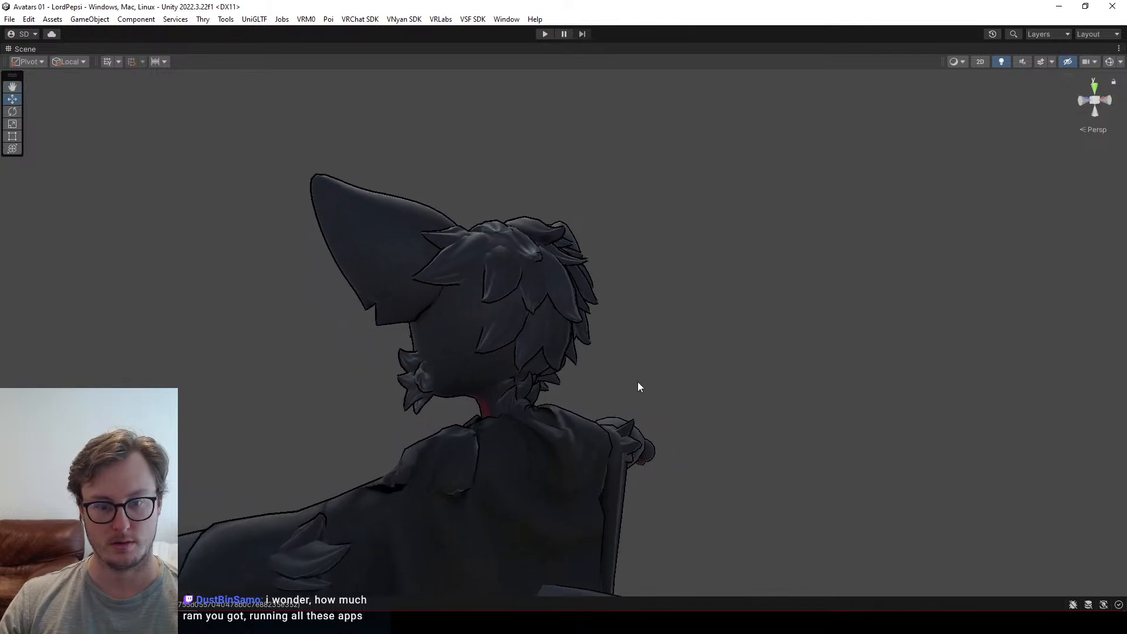
pyautogui.keyDown('alt'); pyautogui.moveTo(580, 454); pyautogui.dragTo(559, 454); pyautogui.keyUp('alt')
pyautogui.hotkey('alt', 'Tab')
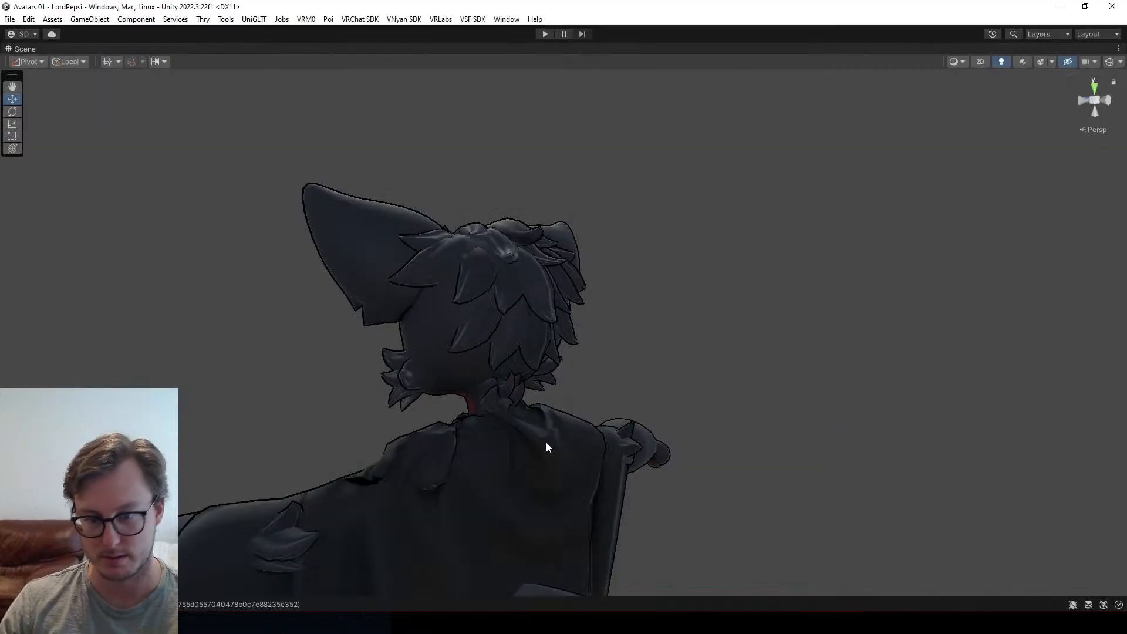
pyautogui.keyDown('alt'); pyautogui.moveTo(616, 339); pyautogui.dragTo(707, 332); pyautogui.keyUp('alt')
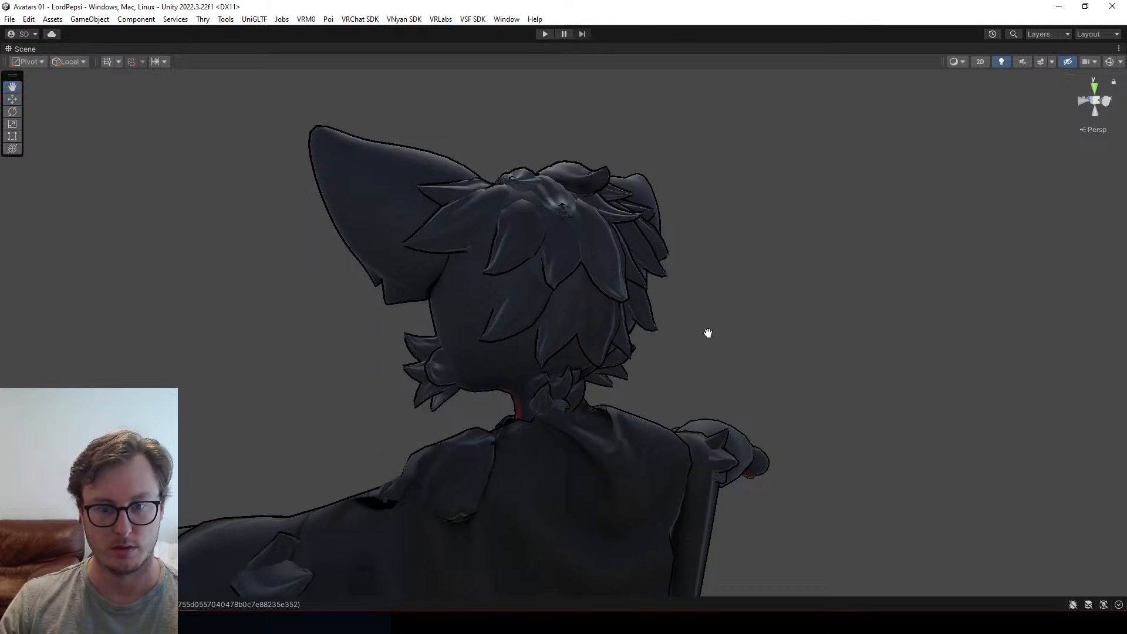
# Step: Restore the full editor layout and deactivate the Cape LP object in the scene
pyautogui.rightClick(29, 54)
pyautogui.click(53, 57)
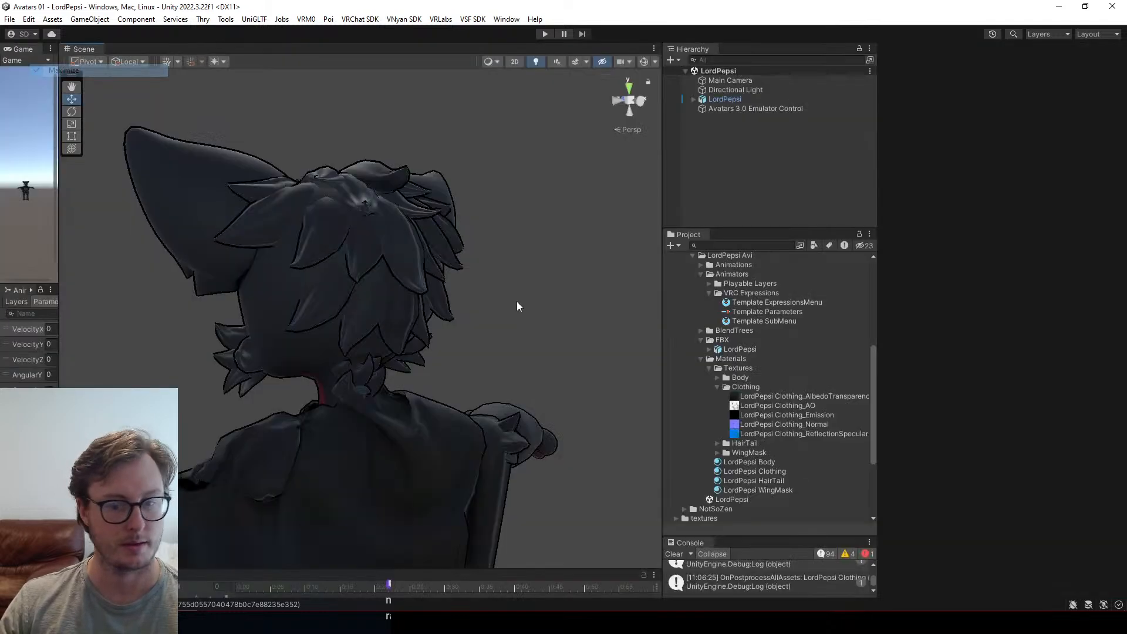
pyautogui.click(350, 445)
pyautogui.click(349, 445)
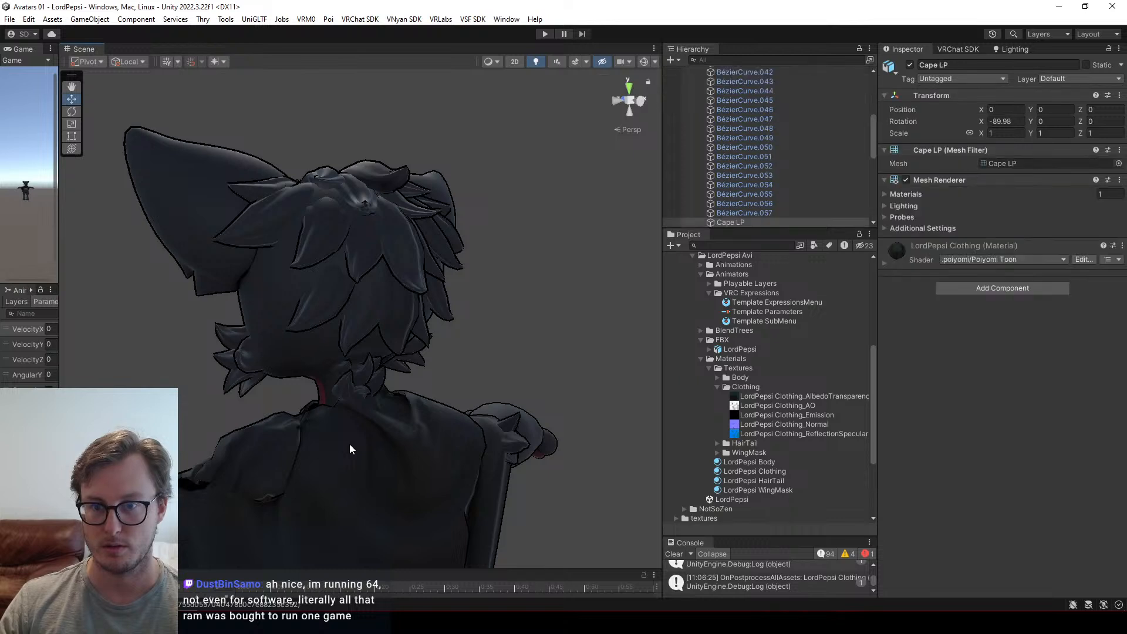
pyautogui.click(909, 65)
# Step: Maximize the Scene view, frame the back of the head and bare shoulders, and capture the entire Unity window as a snip
pyautogui.rightClick(69, 49)
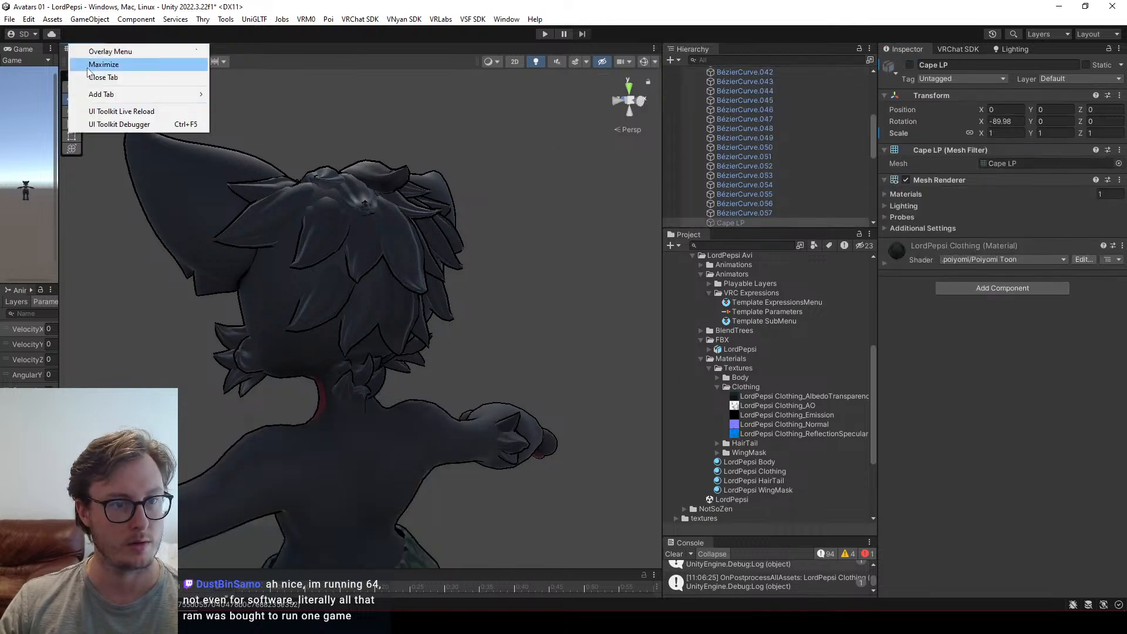
pyautogui.click(88, 63)
pyautogui.moveTo(465, 317); pyautogui.dragTo(503, 325, button='right')
pyautogui.moveTo(737, 378); pyautogui.dragTo(780, 337, button='right')
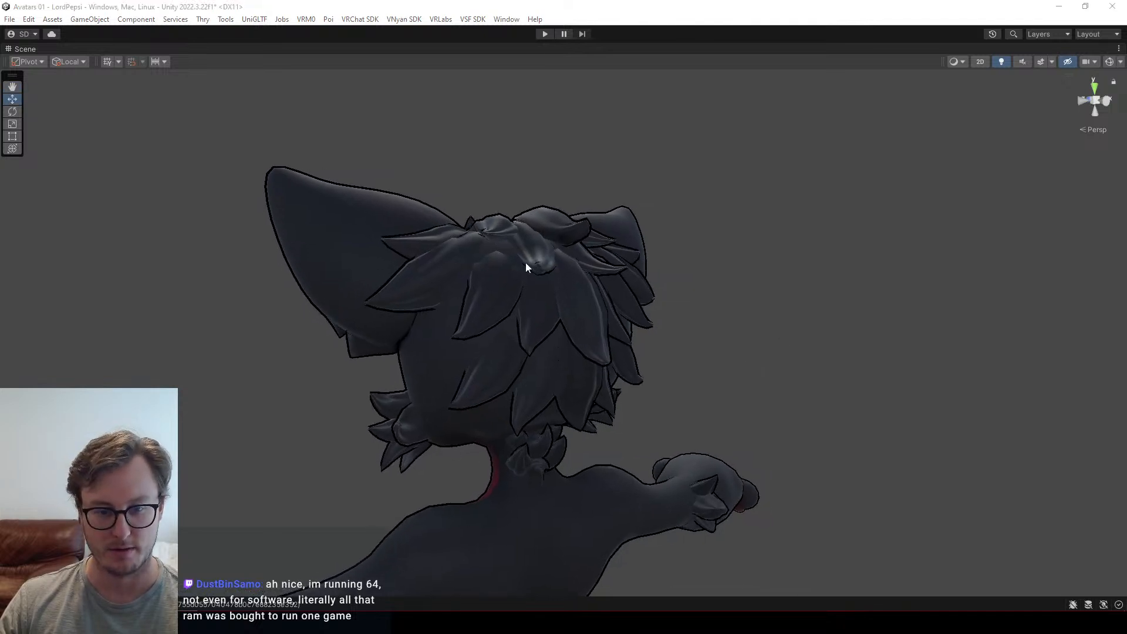
pyautogui.click(483, 370)
pyautogui.moveTo(2, 3); pyautogui.dragTo(1126, 611)
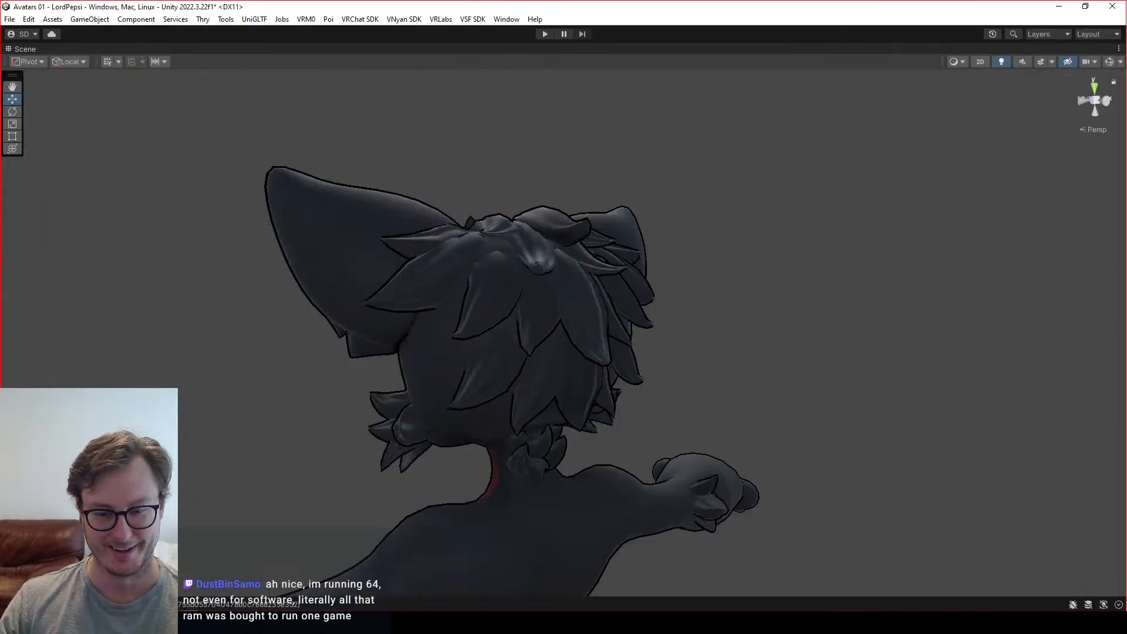
# Step: Try to save the head close-up from behind as NimbatKemono_10_02, declining to replace the existing file
pyautogui.hotkey('ctrl', 's')
pyautogui.click(634, 309)
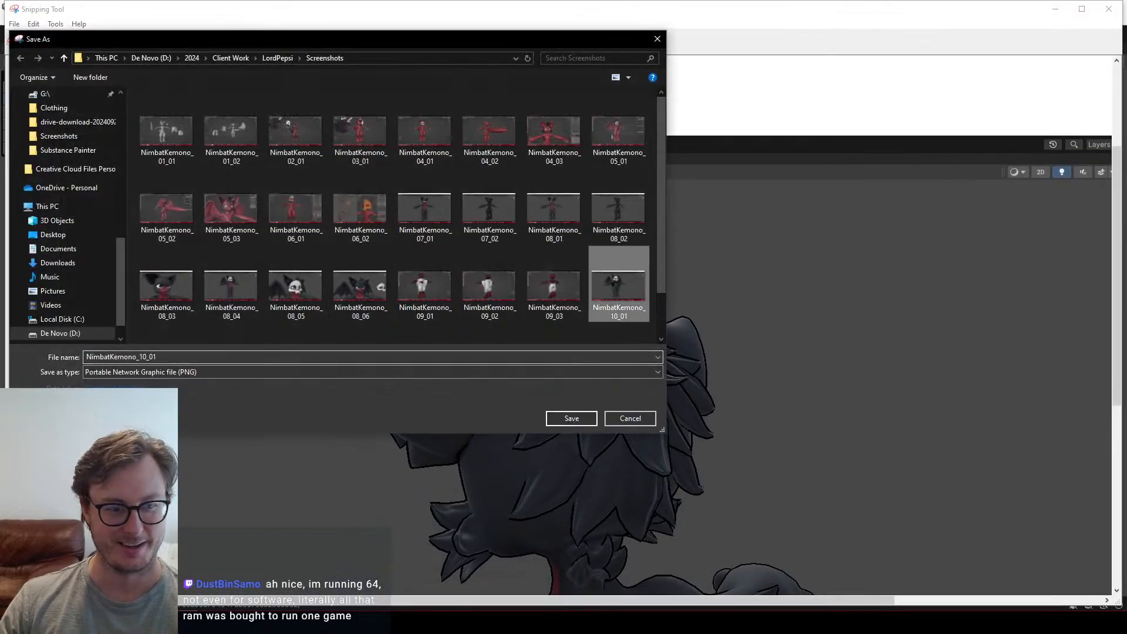
pyautogui.click(177, 359)
pyautogui.click(221, 359)
pyautogui.press('BackSpace')
pyautogui.write('2')
pyautogui.press('Return')
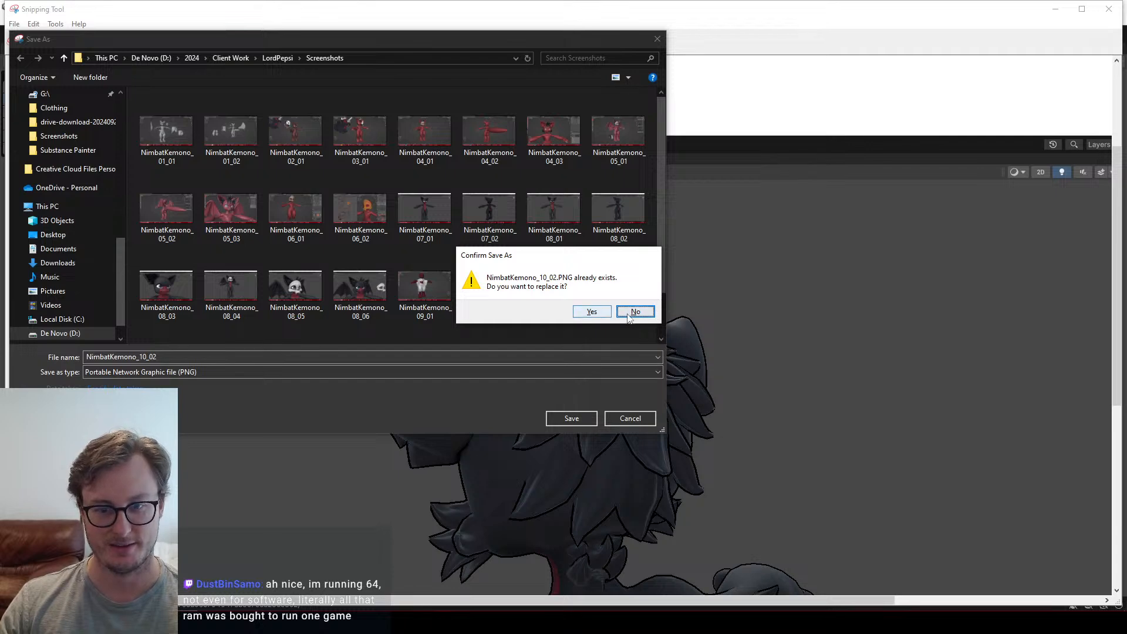
pyautogui.click(635, 311)
# Step: Save the rear head close-up as a PNG named NimbatKemono_10_04
pyautogui.click(240, 359)
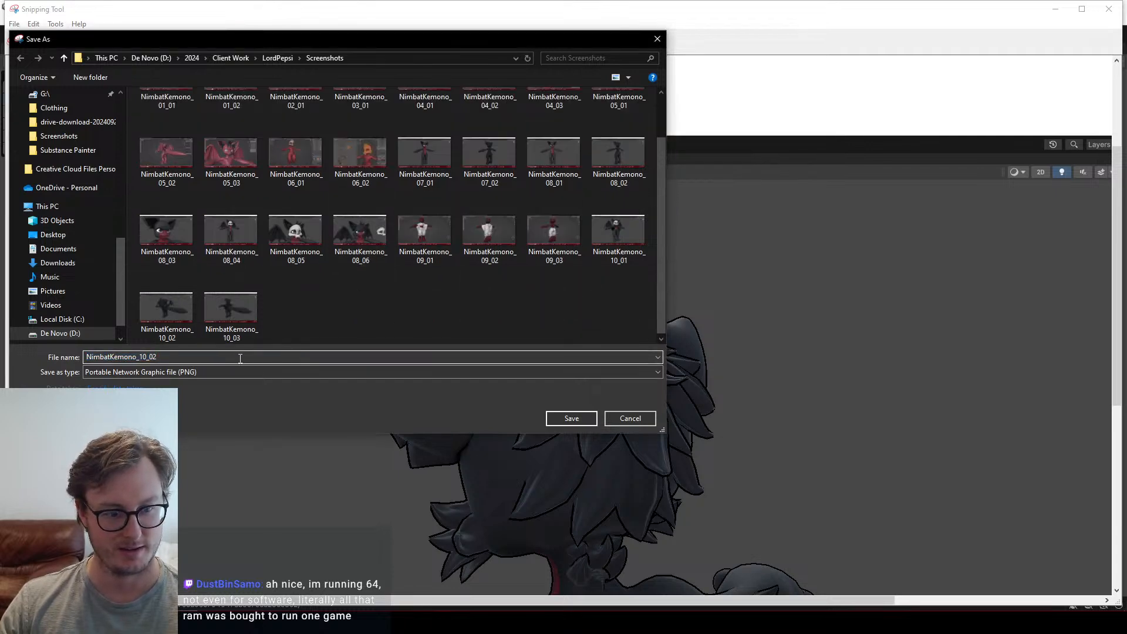
pyautogui.press('BackSpace')
pyautogui.write('4')
pyautogui.press('Return')
# Step: Turn the Unity view to a front close-up of the avatar's face and capture the whole window with Snipping Tool
pyautogui.hotkey('alt', 'Tab')
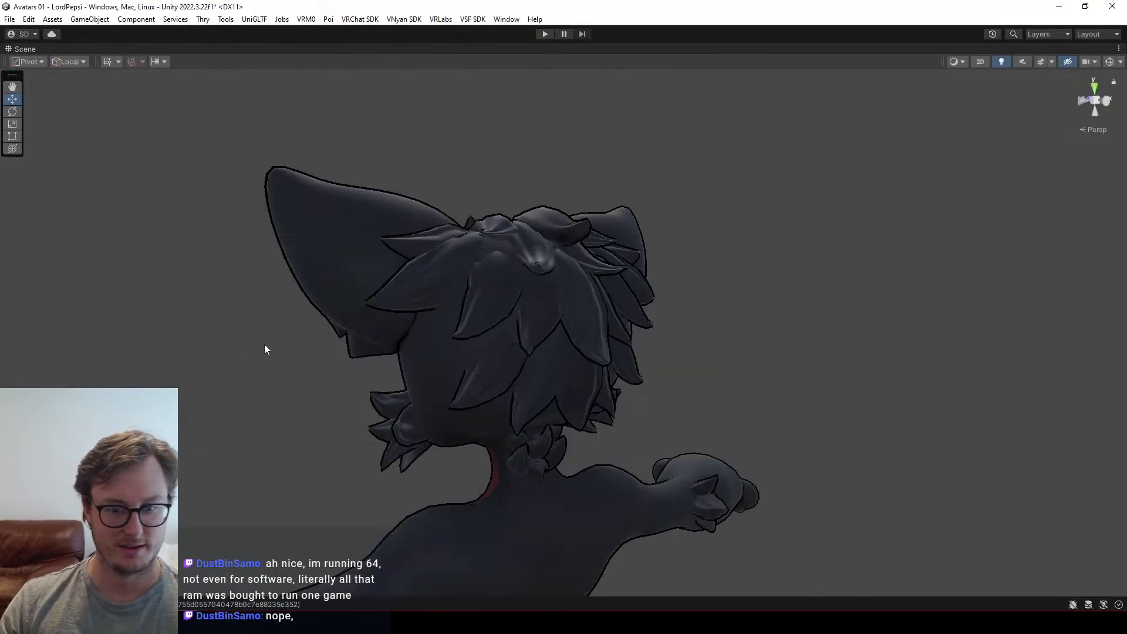
pyautogui.keyDown('alt'); pyautogui.moveTo(264, 345); pyautogui.dragTo(673, 349); pyautogui.keyUp('alt')
pyautogui.hotkey('alt', 'Tab')
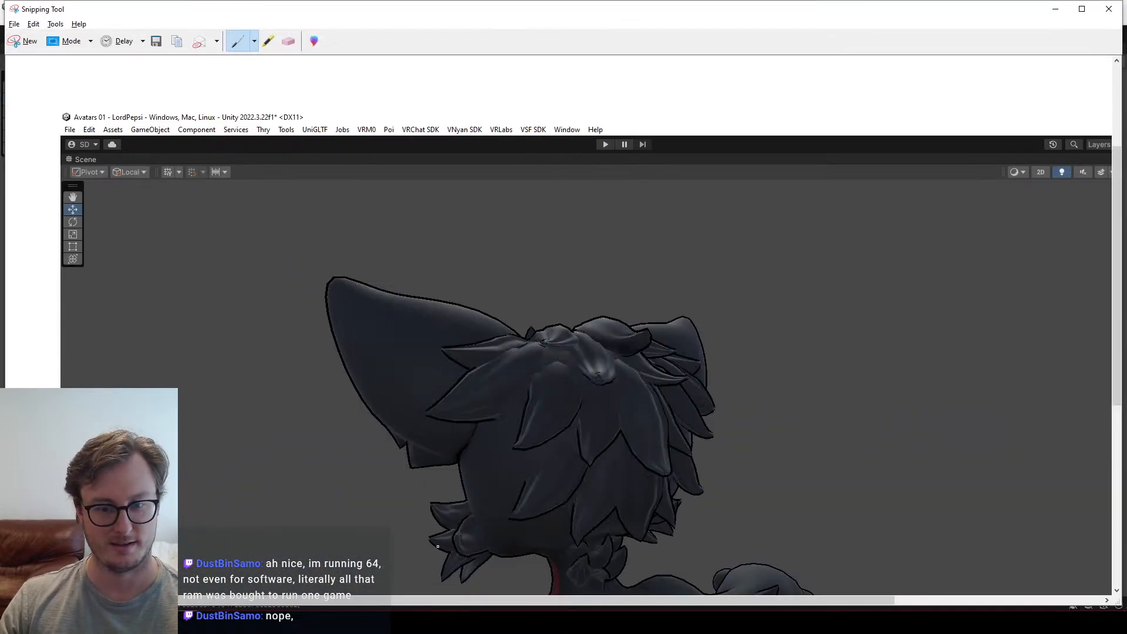
pyautogui.click(9, 45)
pyautogui.moveTo(2, 2); pyautogui.dragTo(1126, 633)
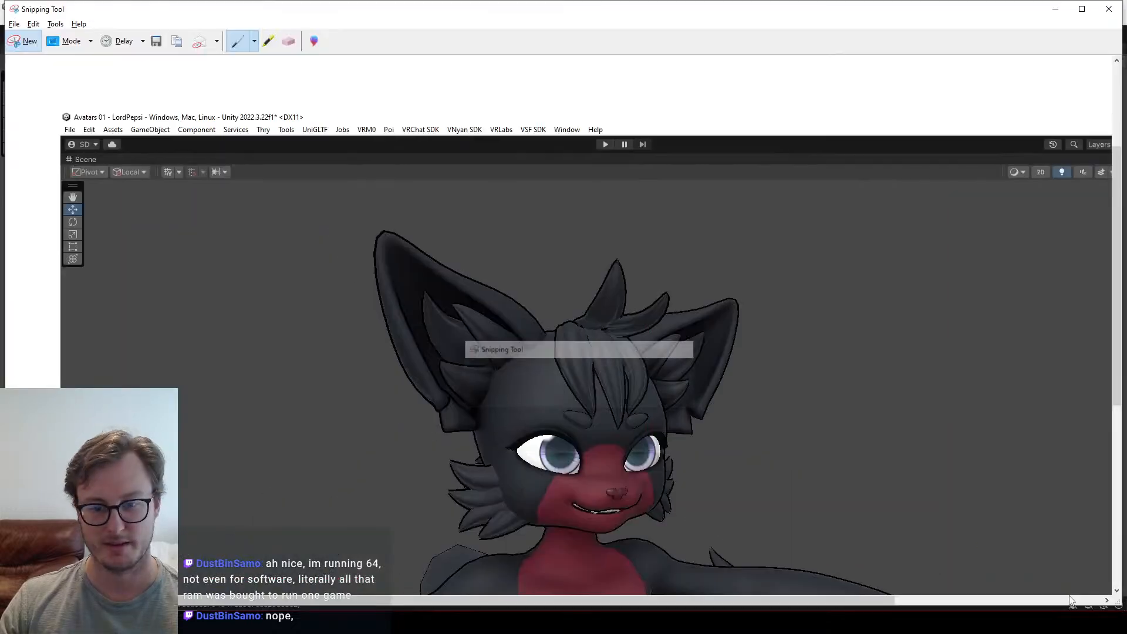
# Step: Save the front face close-up as a PNG named NimbatKemono_10_06 in the Screenshots folder and close Snipping Tool
pyautogui.hotkey('ctrl', 's')
pyautogui.scroll(-1, 596, 314)
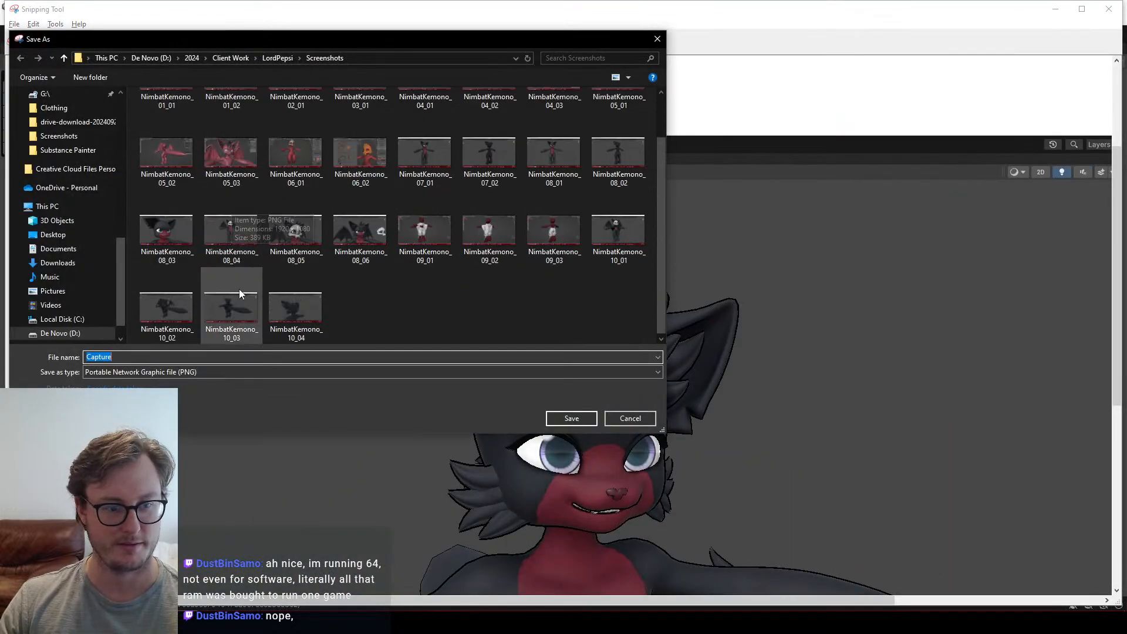
pyautogui.click(295, 305)
pyautogui.click(207, 356)
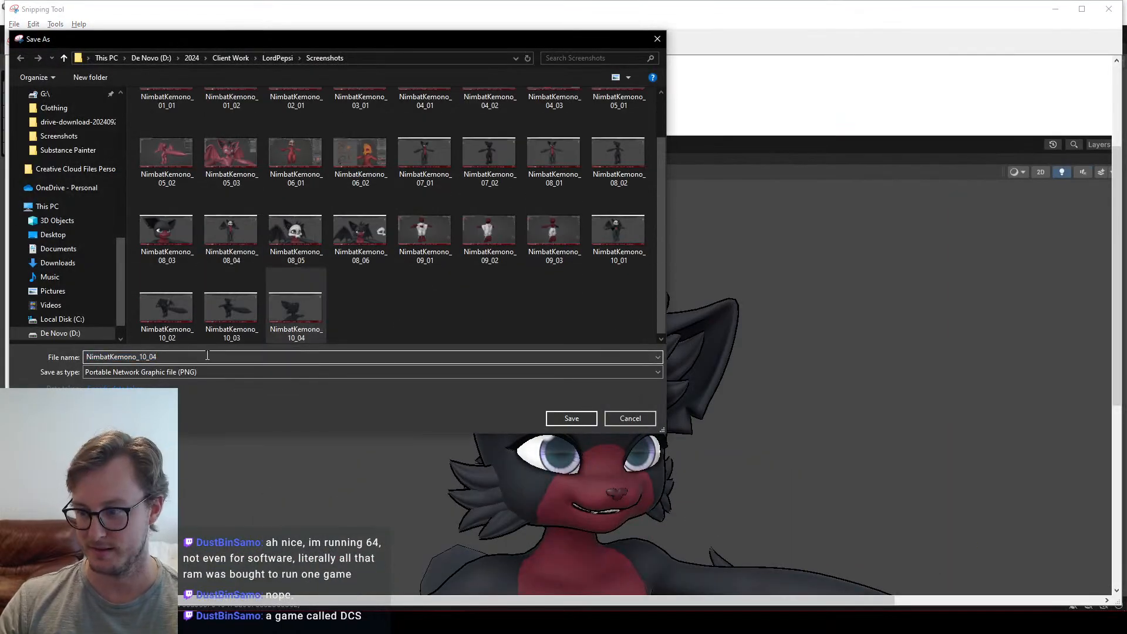
pyautogui.press('BackSpace')
pyautogui.write('6')
pyautogui.press('Return')
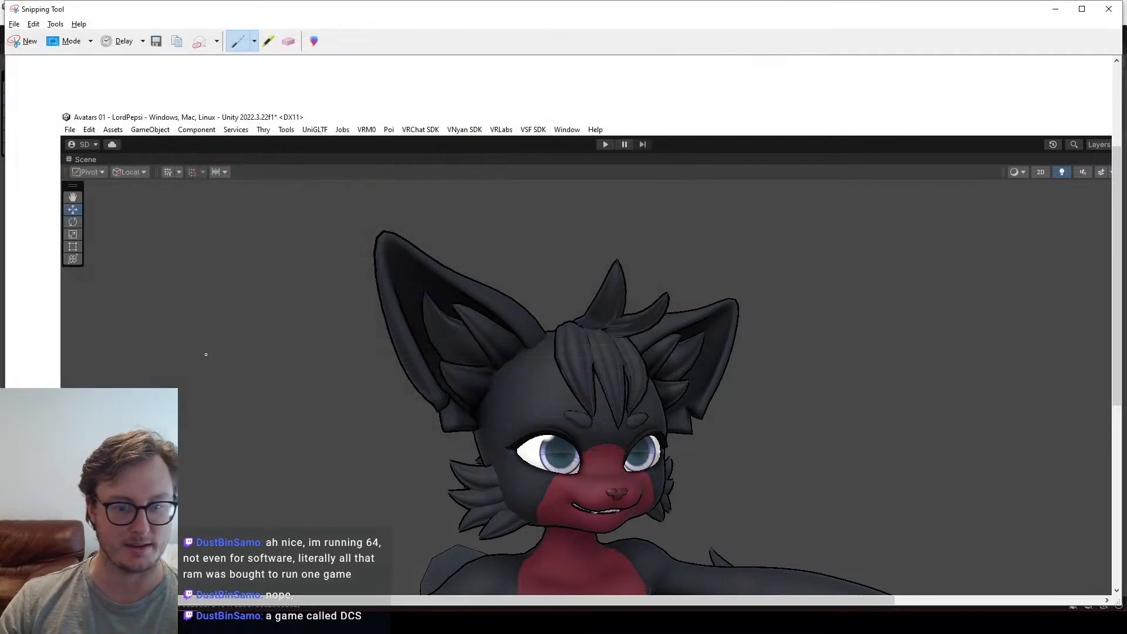
pyautogui.click(1109, 7)
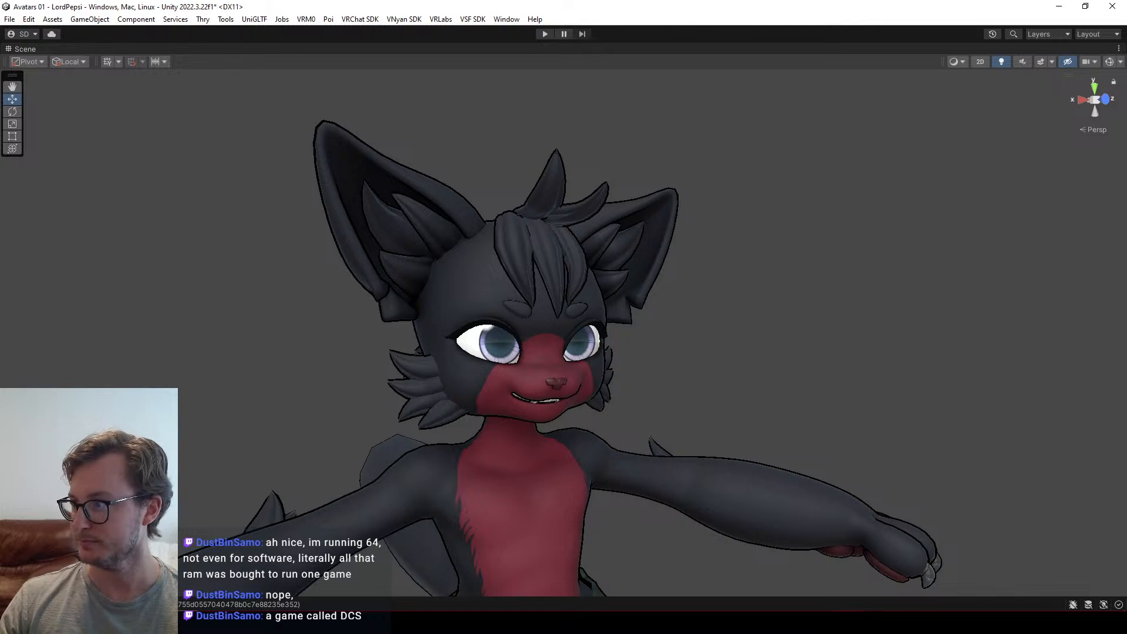
pyautogui.click(141, 622)
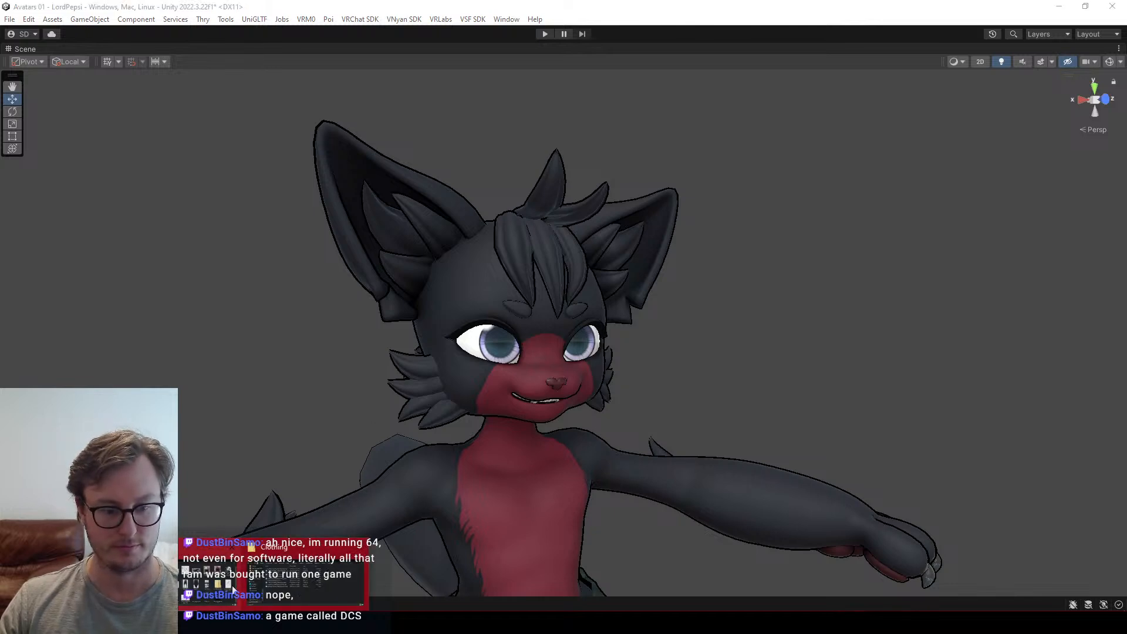
pyautogui.click(303, 575)
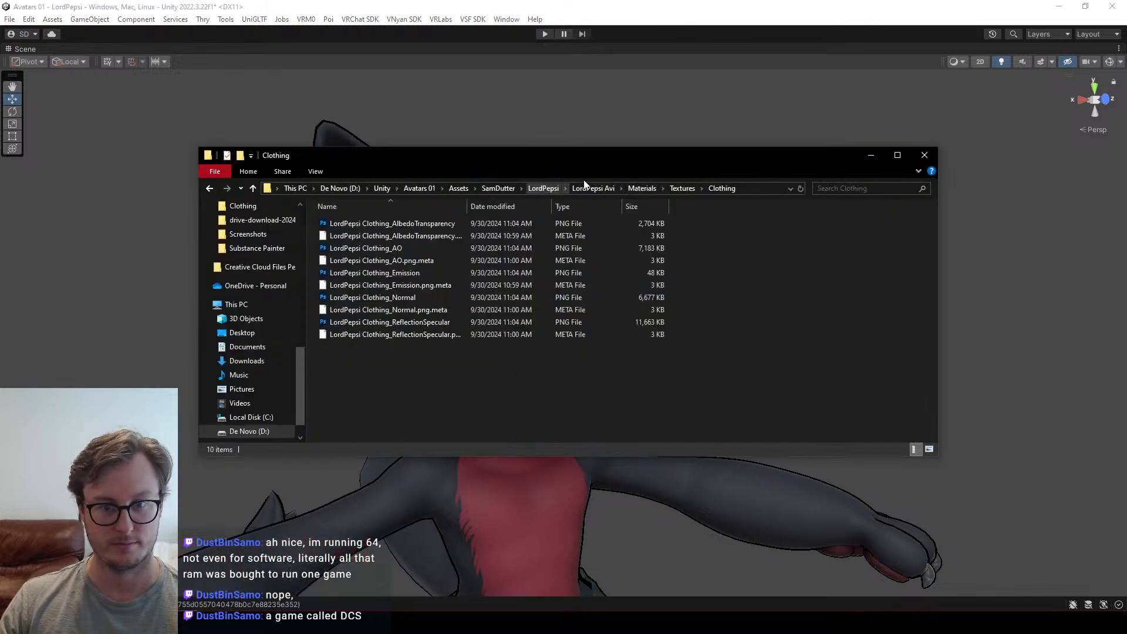
pyautogui.click(543, 188)
pyautogui.click(338, 188)
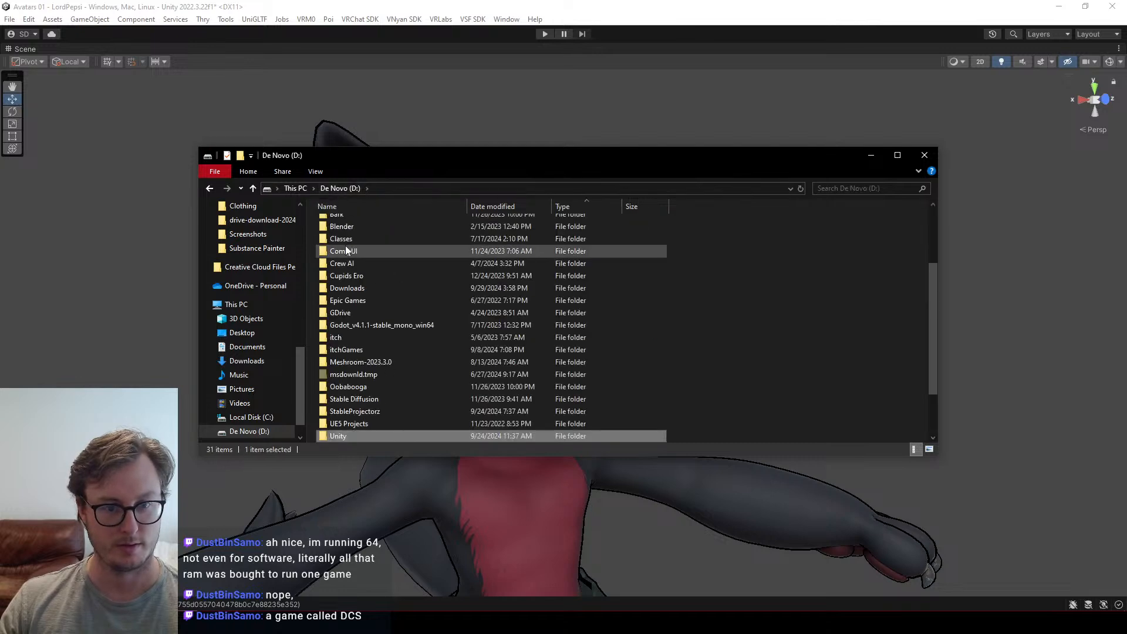
pyautogui.click(925, 155)
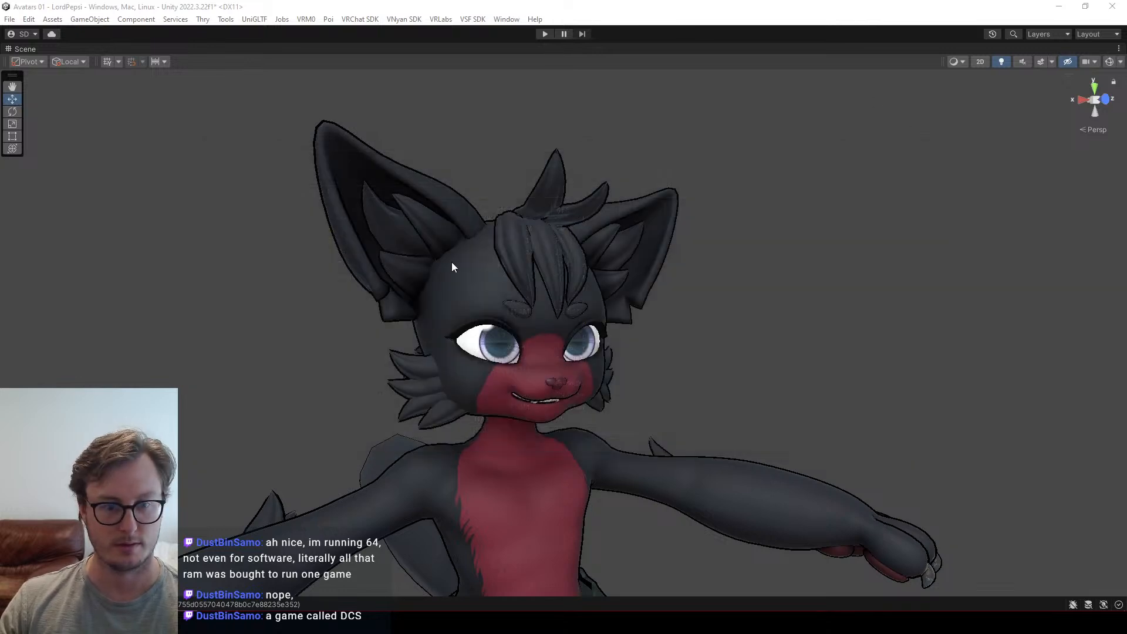
# Step: Open LordPepsi's Screenshots folder in File Explorer, select the five NimbatKemono_10 images, and close the folder window
pyautogui.hotkey('alt', 'Tab')
pyautogui.click(389, 159)
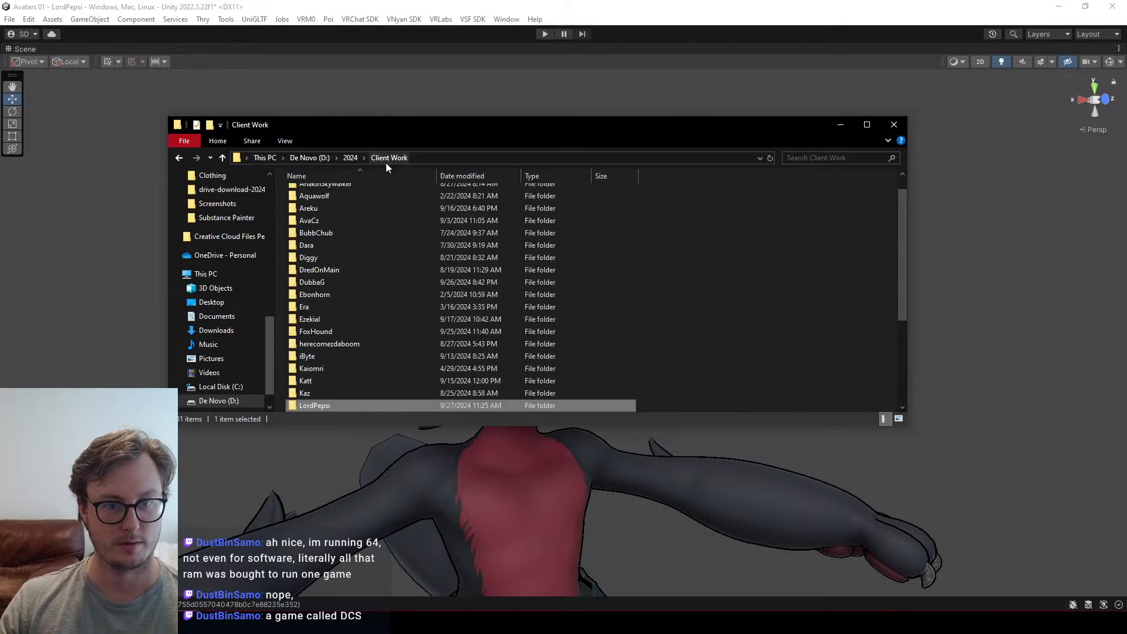
pyautogui.doubleClick(318, 406)
pyautogui.doubleClick(318, 267)
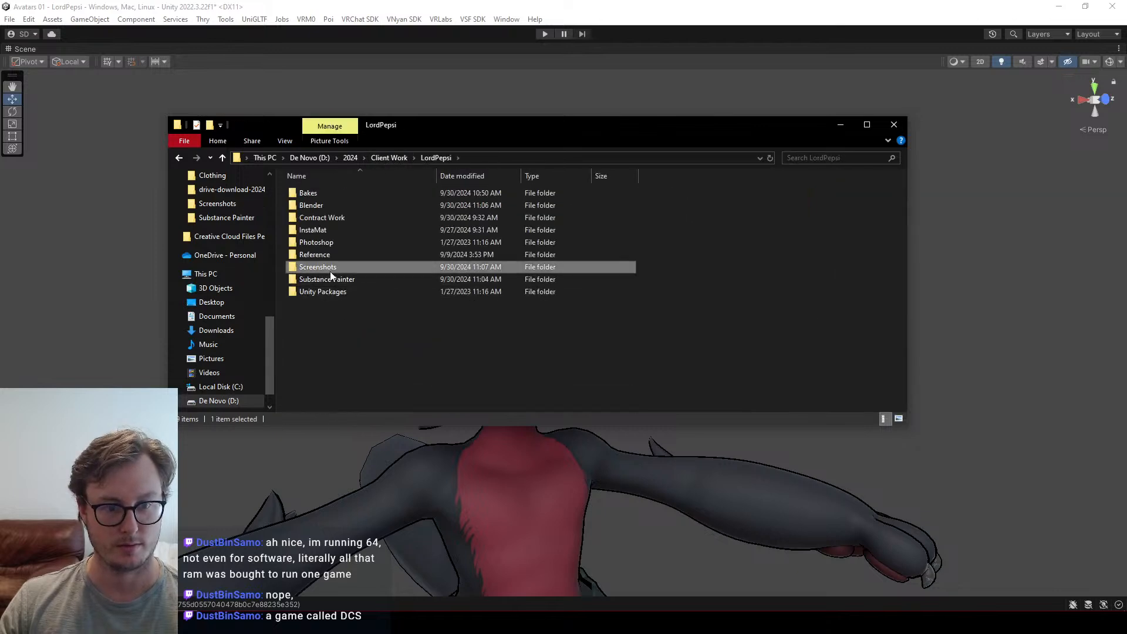
pyautogui.moveTo(825, 381); pyautogui.dragTo(504, 384)
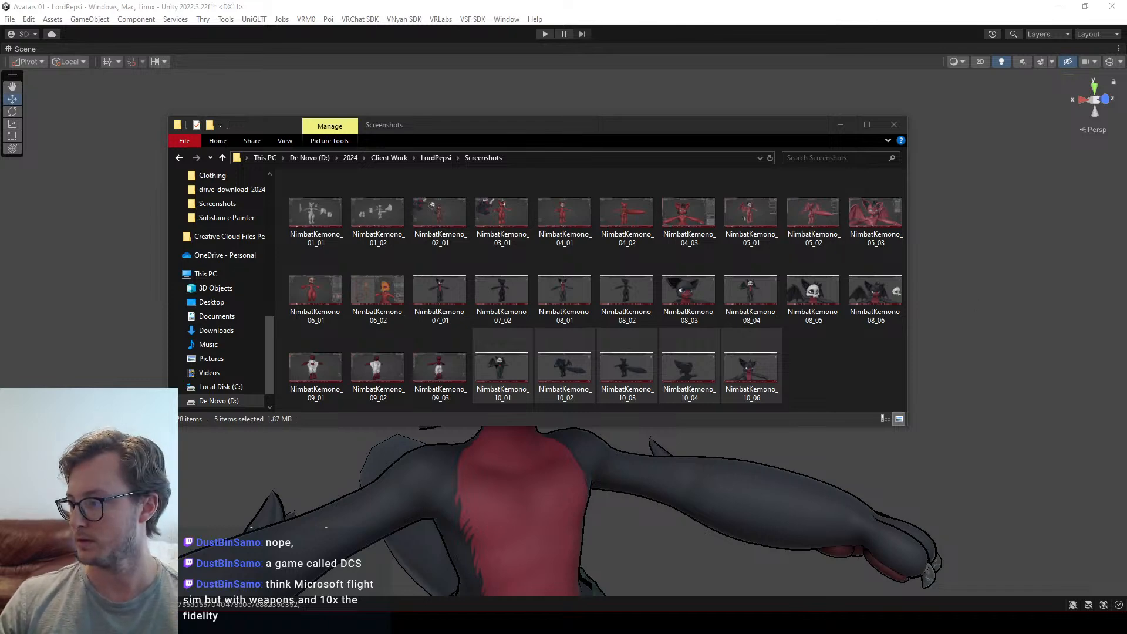
pyautogui.click(895, 124)
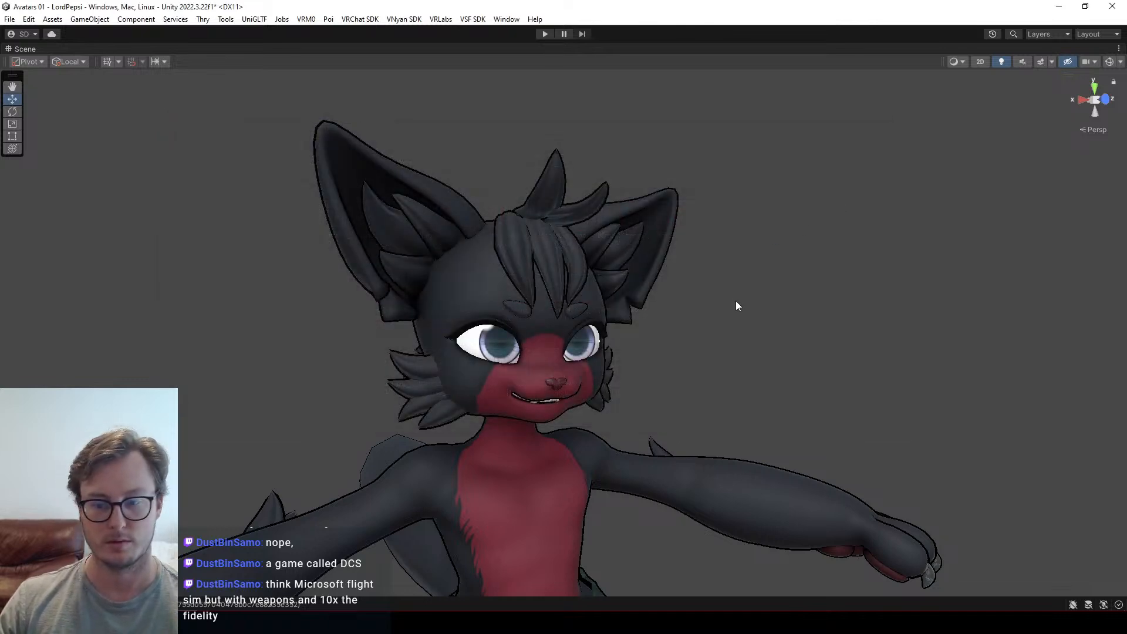
# Step: Save the Unity scene, restore the Scene view from its maximized state, and frame the whole avatar
pyautogui.scroll(-2, 738, 306)
pyautogui.hotkey('ctrl', 's')
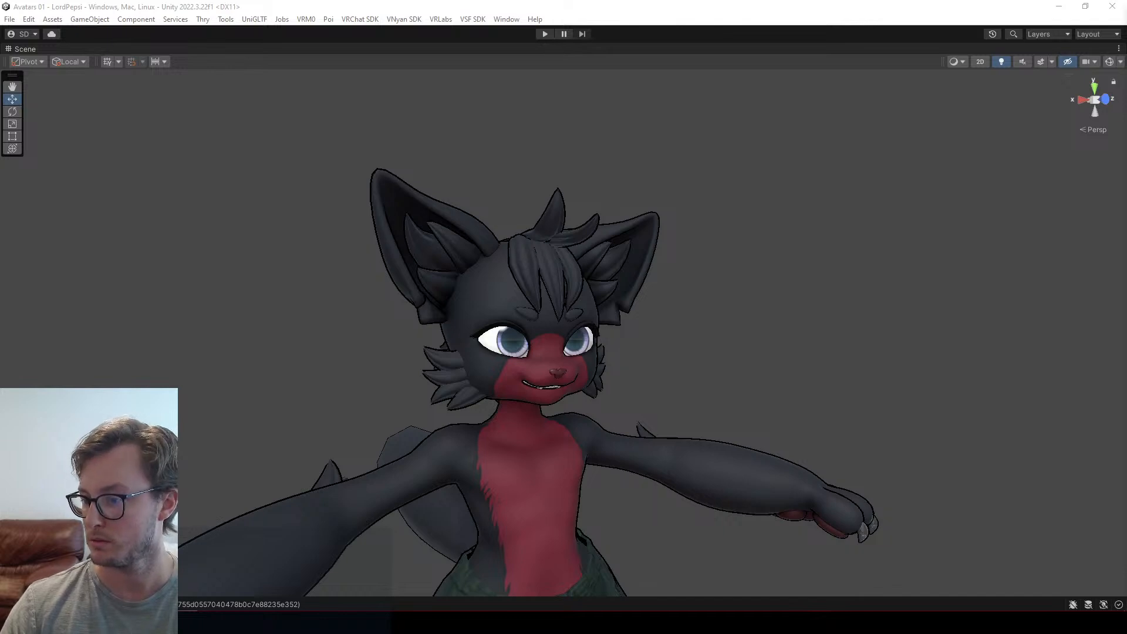
pyautogui.rightClick(25, 49)
pyautogui.click(57, 69)
pyautogui.scroll(-5, 522, 344)
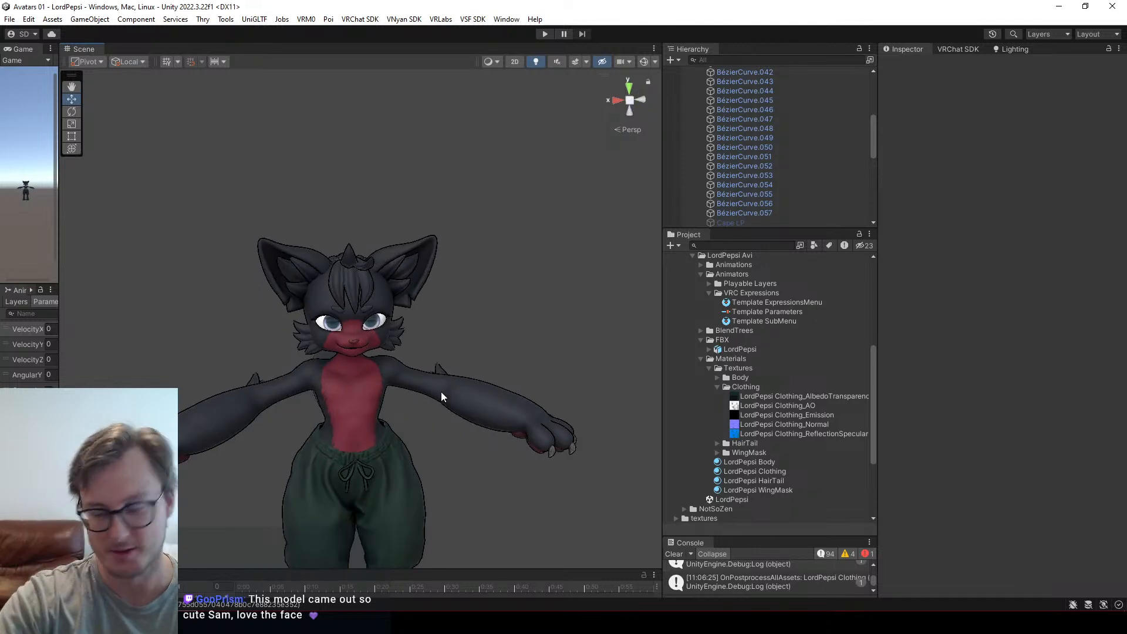
pyautogui.scroll(-1, 440, 391)
pyautogui.scroll(-3, 439, 390)
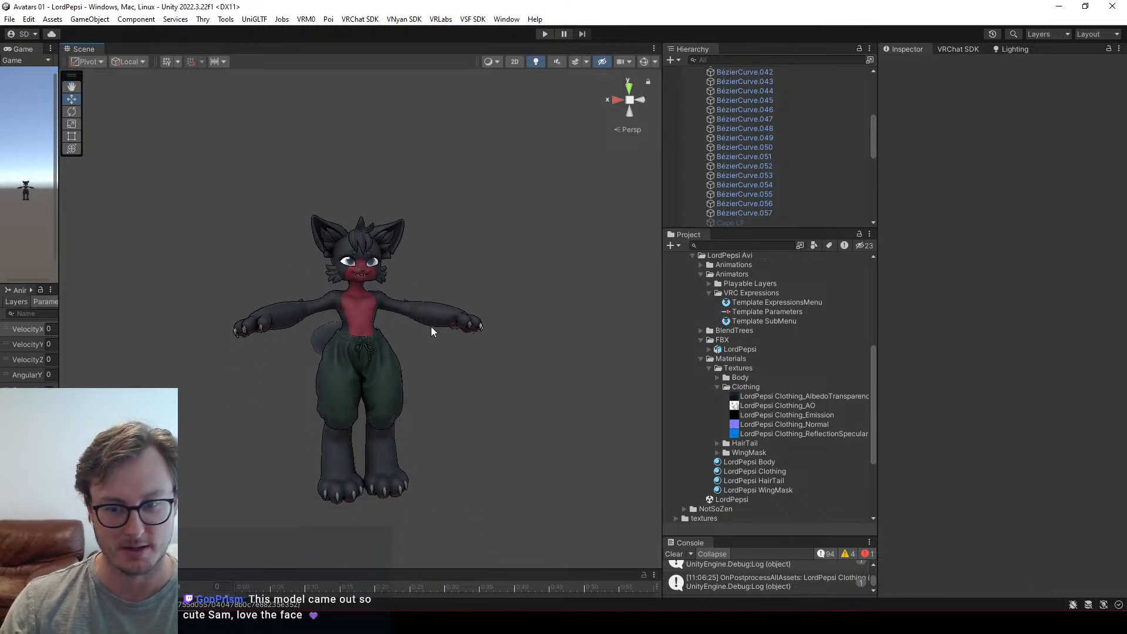
# Step: Enlarge the Hierarchy, activate the Cape LP object, and check the cape on the avatar from the front and side
pyautogui.moveTo(780, 229); pyautogui.dragTo(763, 320)
pyautogui.click(740, 222)
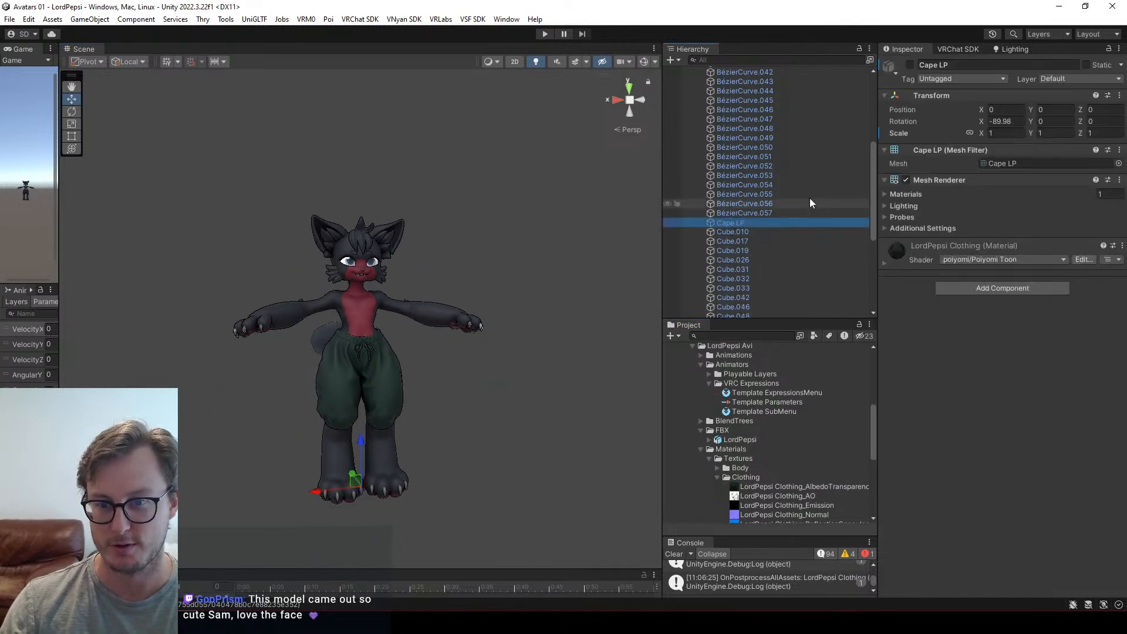
pyautogui.click(909, 65)
pyautogui.scroll(4, 499, 417)
pyautogui.moveTo(499, 417)
pyautogui.keyDown('alt'); pyautogui.mouseDown()
pyautogui.moveTo(247, 405)
pyautogui.moveTo(430, 399)
pyautogui.moveTo(491, 412)
pyautogui.mouseUp(); pyautogui.keyUp('alt')
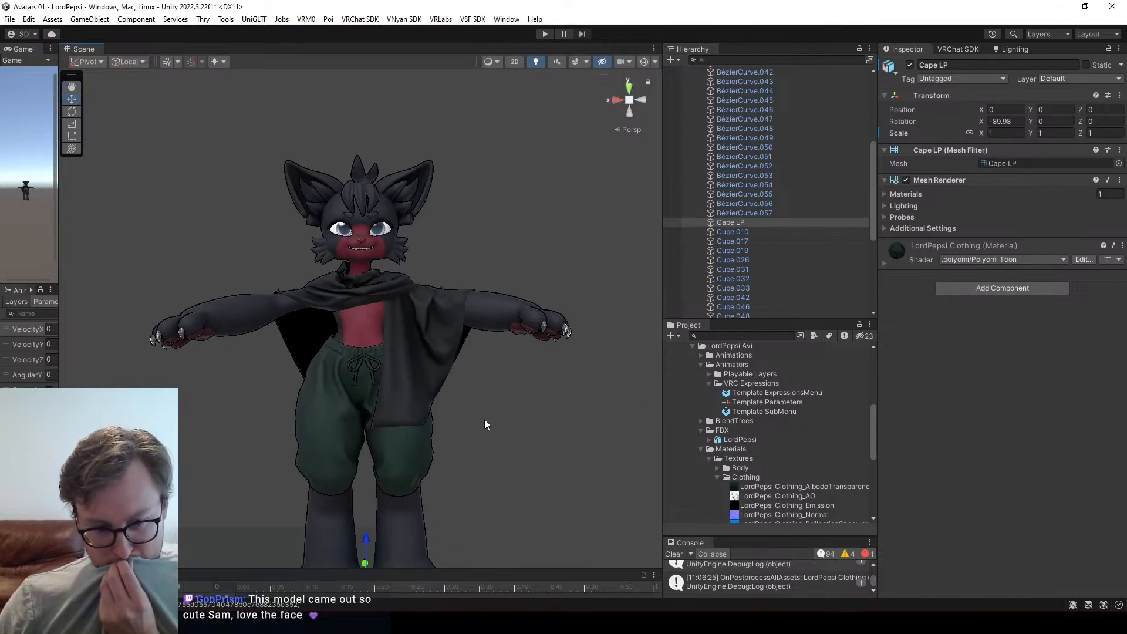
pyautogui.scroll(-3, 418, 361)
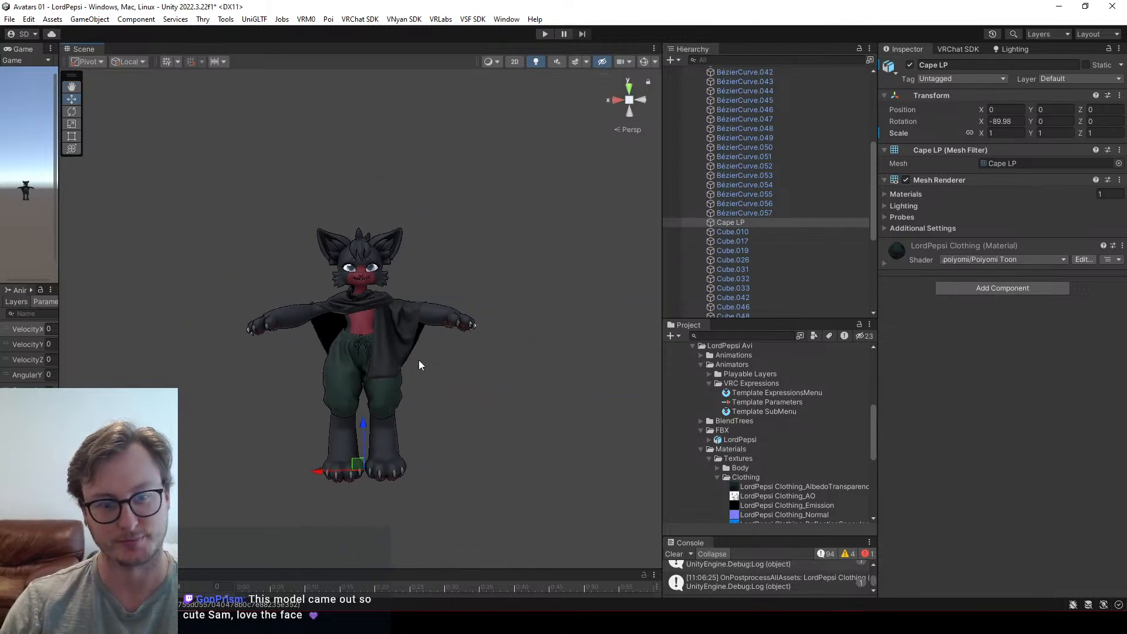
pyautogui.keyDown('alt'); pyautogui.moveTo(418, 360); pyautogui.dragTo(333, 335); pyautogui.keyUp('alt')
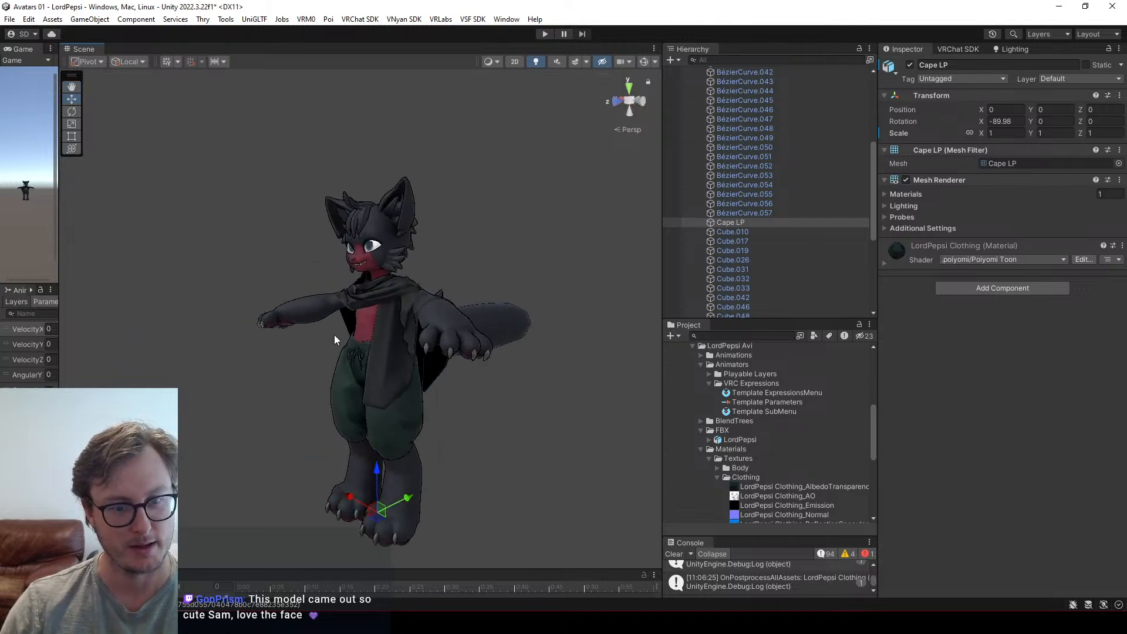
pyautogui.scroll(4, 481, 255)
pyautogui.scroll(6, 738, 203)
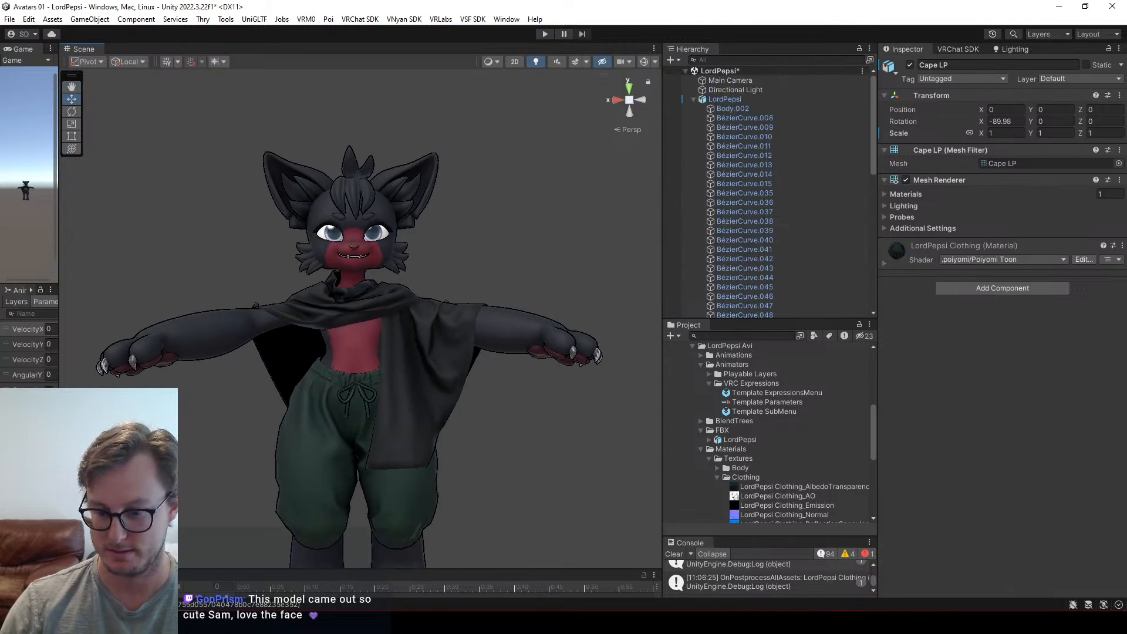
# Step: Switch to Blender, include the WingsMask LP collection in the view layer, and export the model as FBX
pyautogui.hotkey('alt', 'Tab')
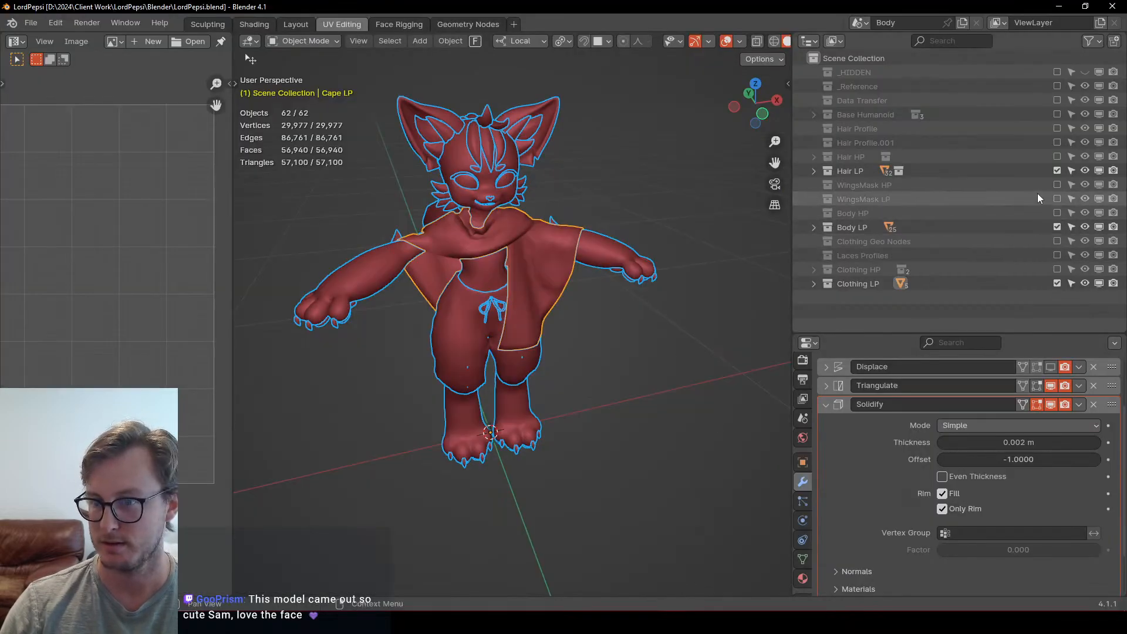
pyautogui.click(1057, 198)
pyautogui.press('q')
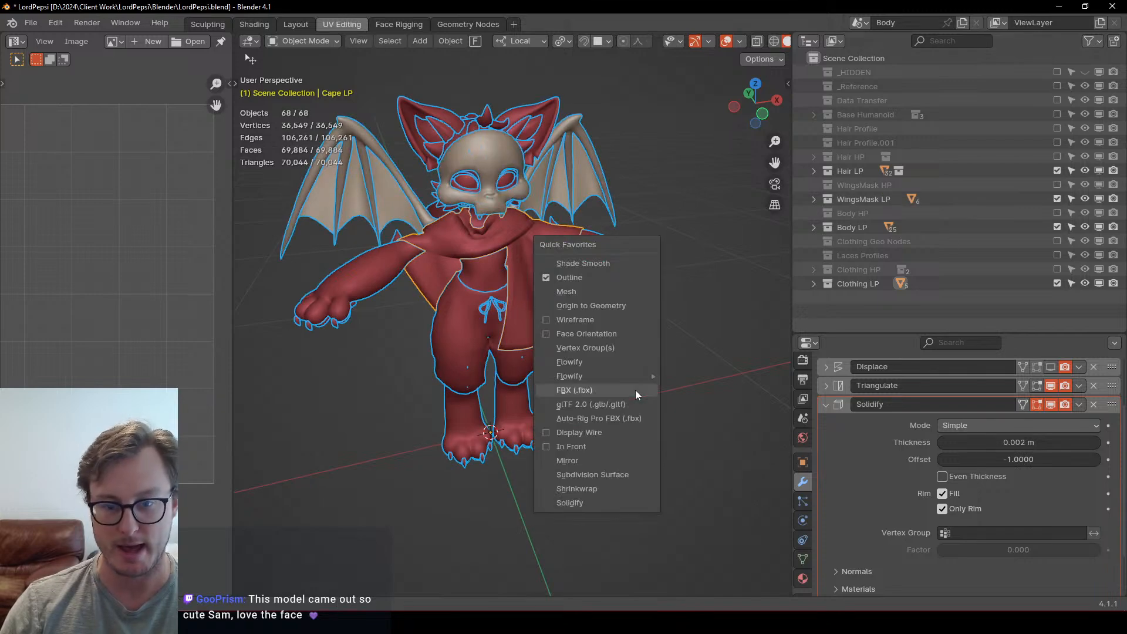
pyautogui.click(635, 390)
pyautogui.click(813, 536)
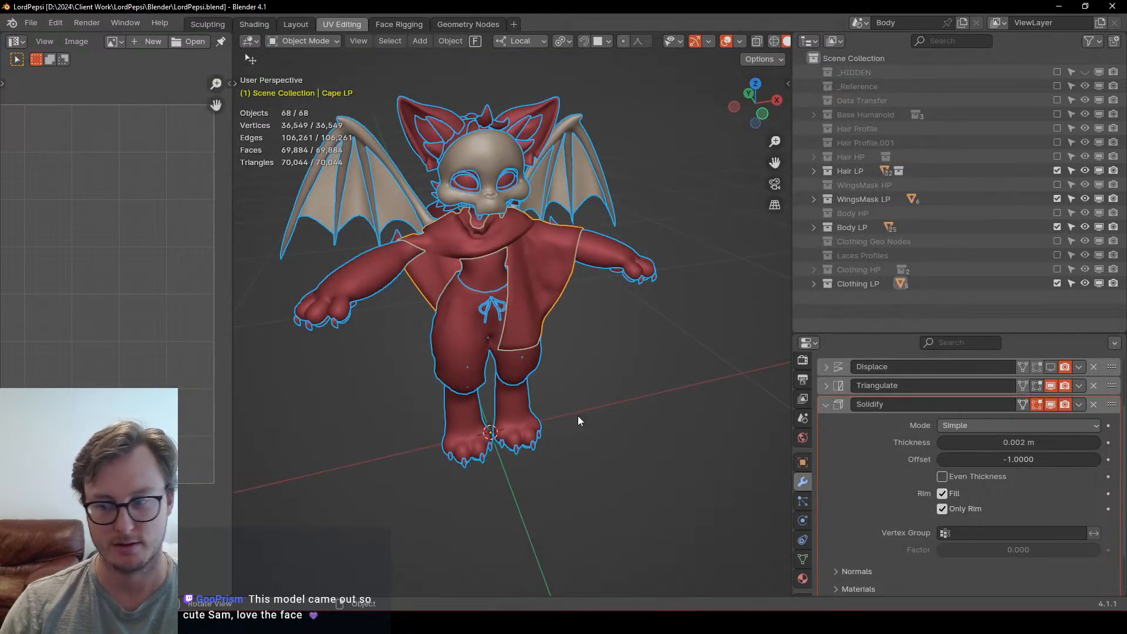
# Step: Return to Unity, inspect the avatar with wings, mask and cape from several angles, and deselect Cape LP
pyautogui.hotkey('alt', 'Tab')
pyautogui.keyDown('alt'); pyautogui.moveTo(318, 396); pyautogui.dragTo(253, 363); pyautogui.keyUp('alt')
pyautogui.scroll(-5, 253, 363)
pyautogui.keyDown('alt'); pyautogui.moveTo(343, 377); pyautogui.dragTo(530, 402); pyautogui.keyUp('alt')
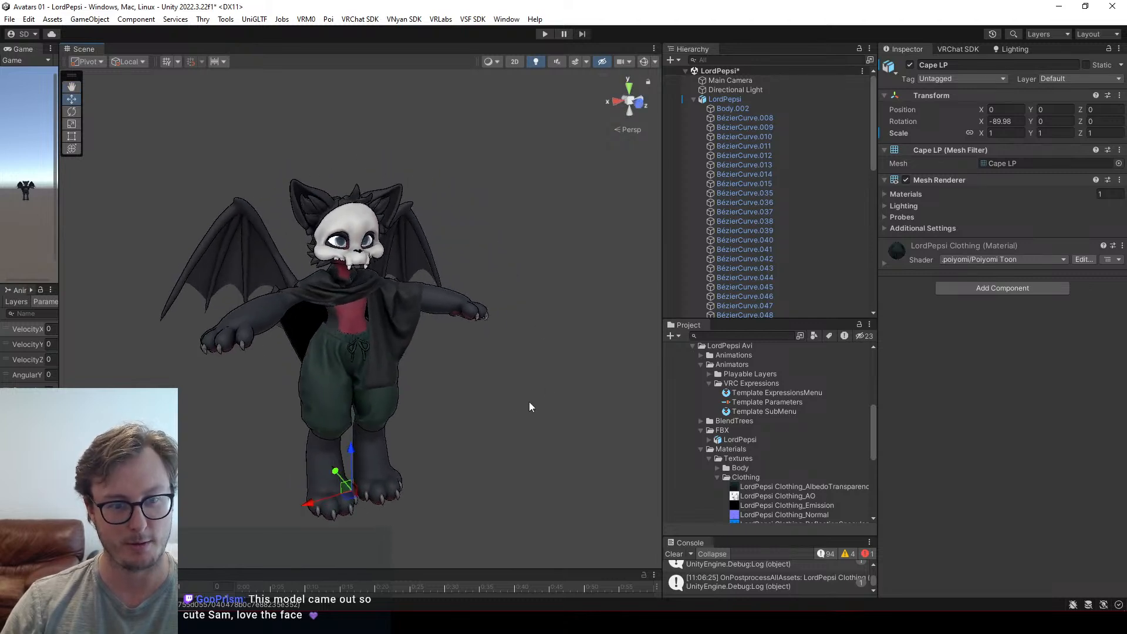
pyautogui.click(506, 419)
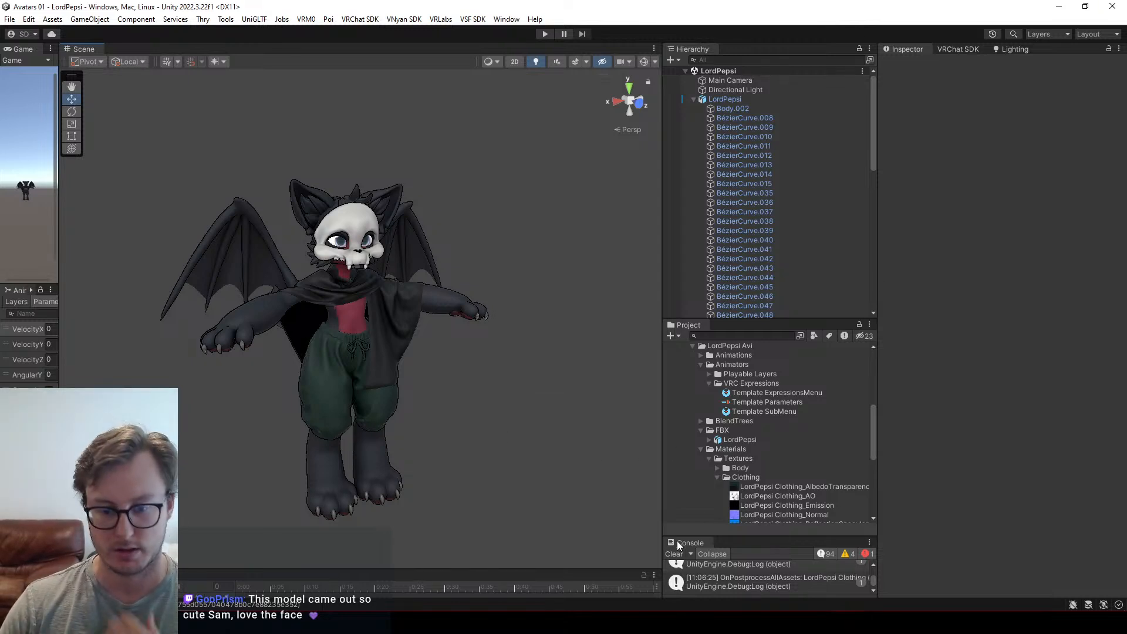
# Step: Switch to Blender, deselect all objects, turn the model to a three-quarter view, and save LordPepsi.blend
pyautogui.hotkey('alt', 'Tab')
pyautogui.click(635, 420)
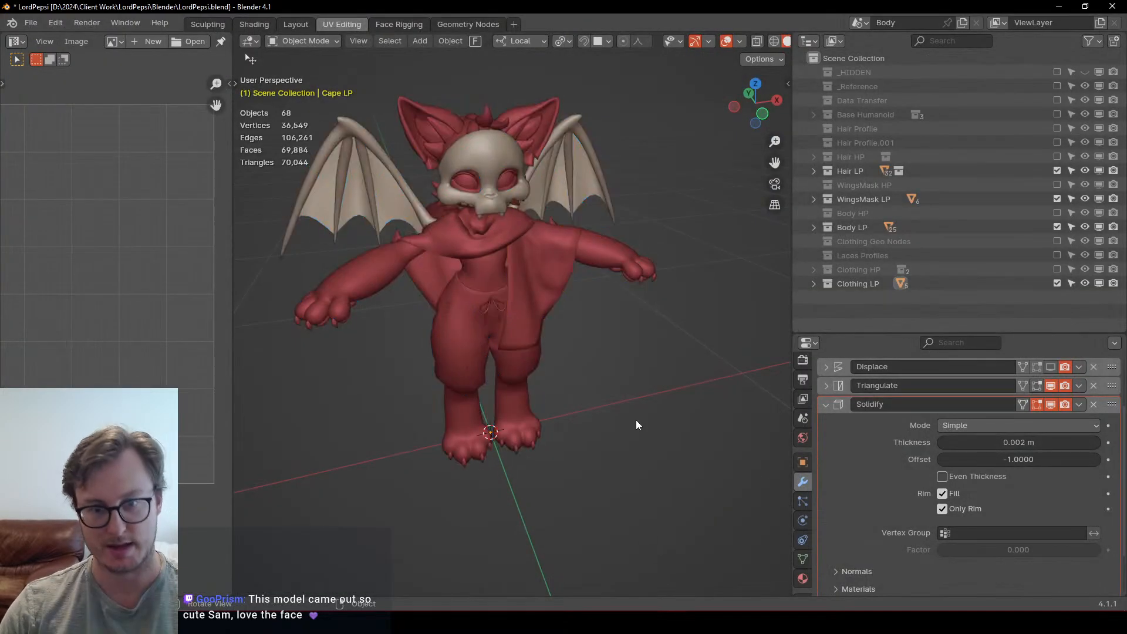
pyautogui.moveTo(636, 420); pyautogui.dragTo(551, 378, button='middle')
pyautogui.hotkey('ctrl', 's')
# Step: Open FoxHound_ClothesAddons_Nammy_001.blend from the Collaboration folder of the FoxHound client project
pyautogui.click(31, 23)
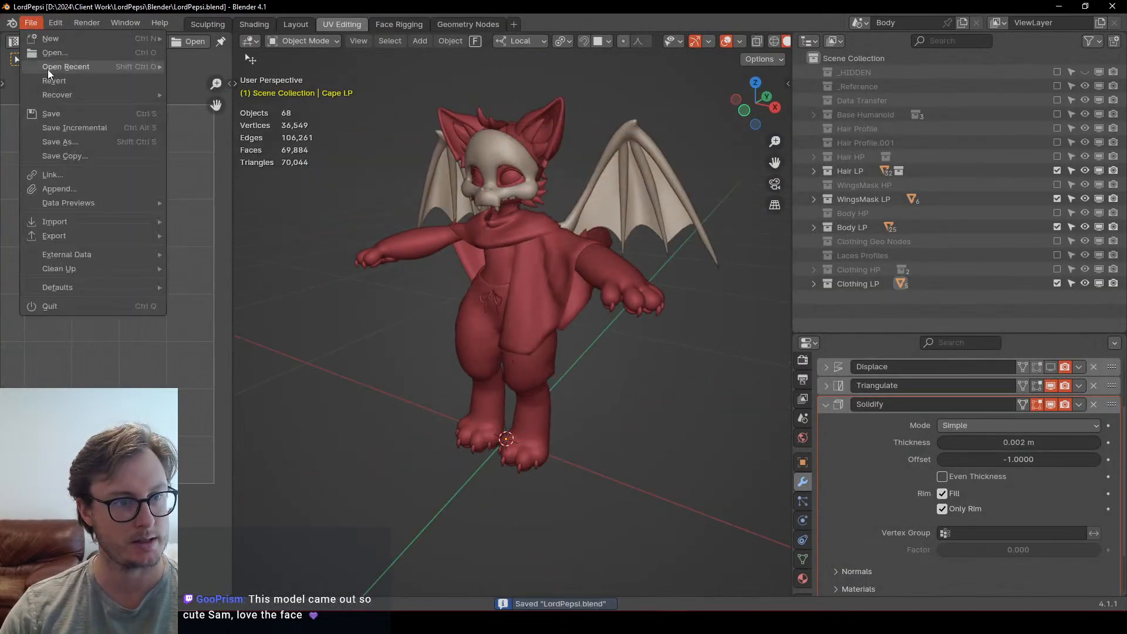
pyautogui.click(108, 51)
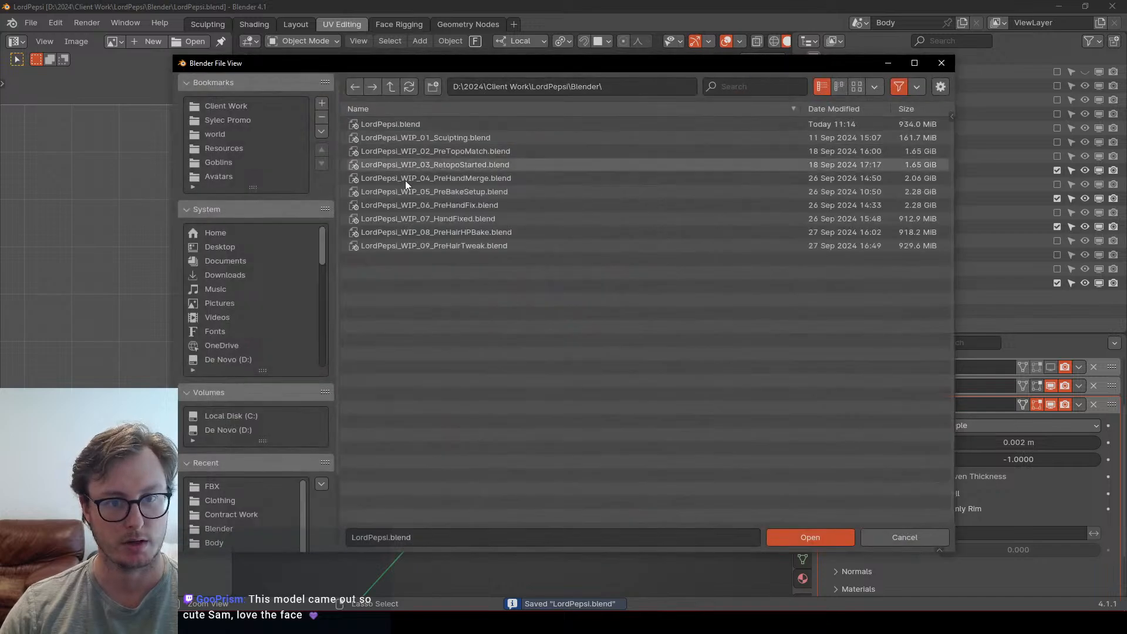
pyautogui.click(390, 86)
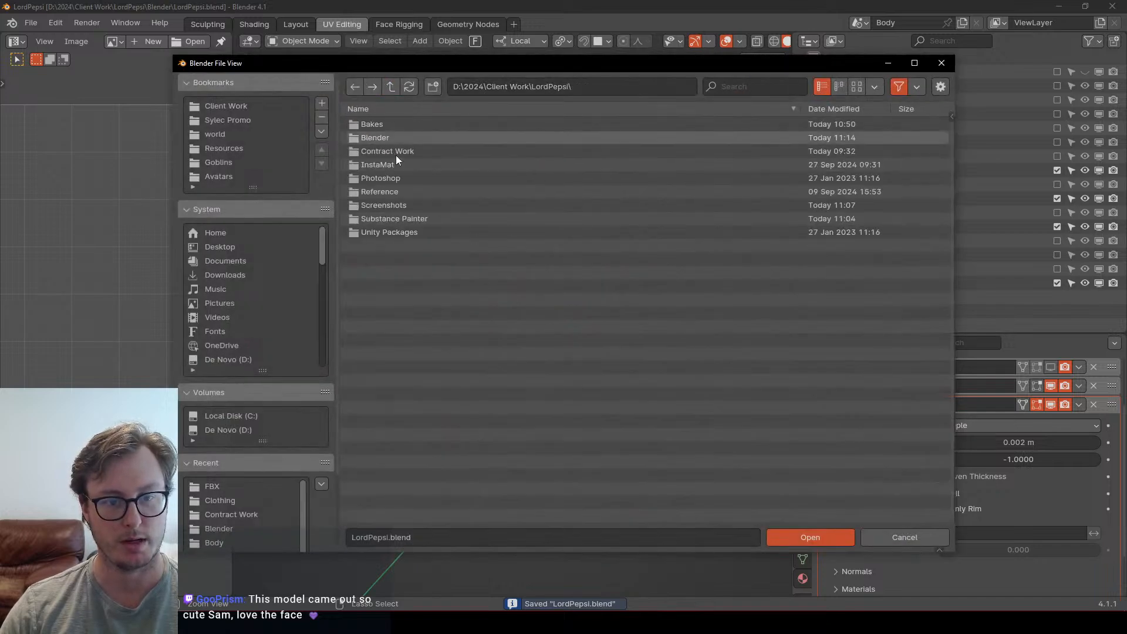
pyautogui.click(391, 86)
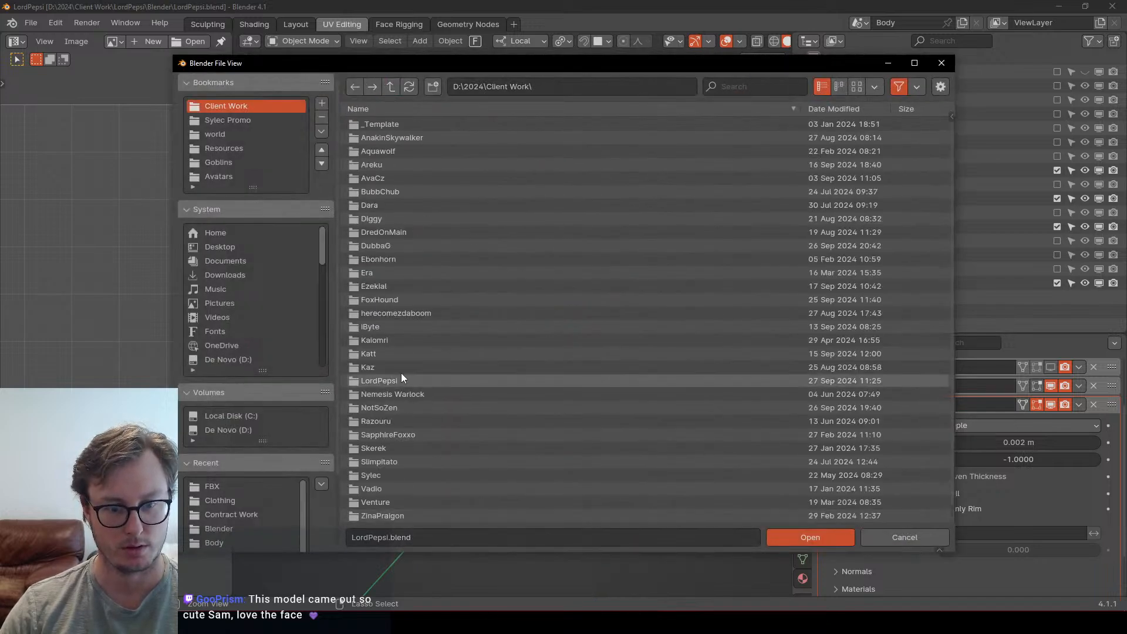
pyautogui.doubleClick(383, 301)
pyautogui.doubleClick(401, 123)
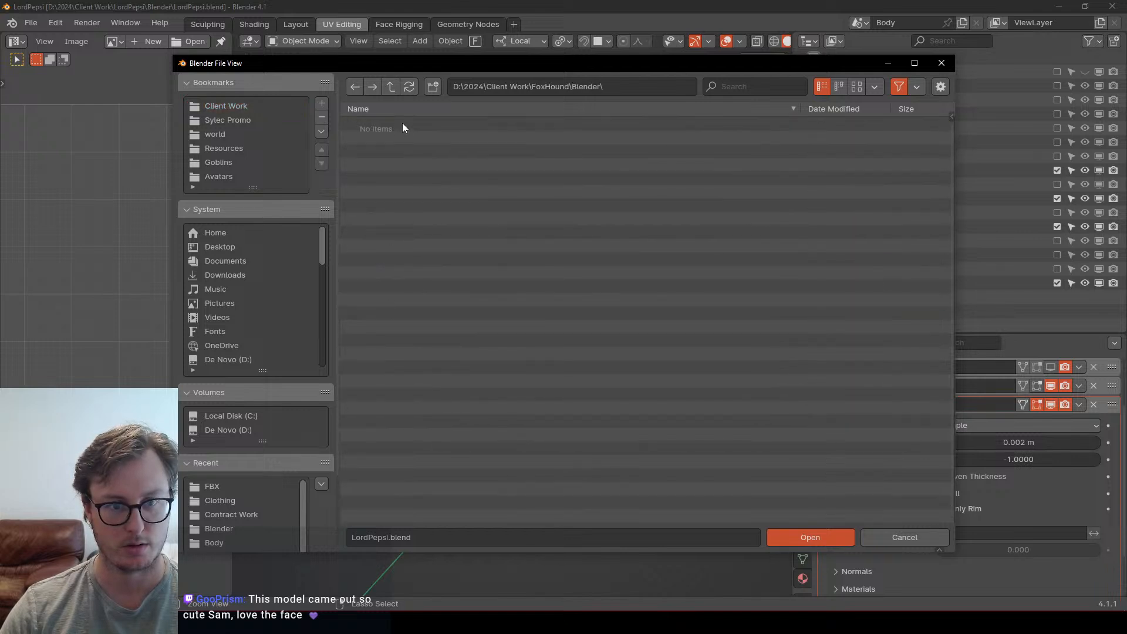
pyautogui.click(390, 87)
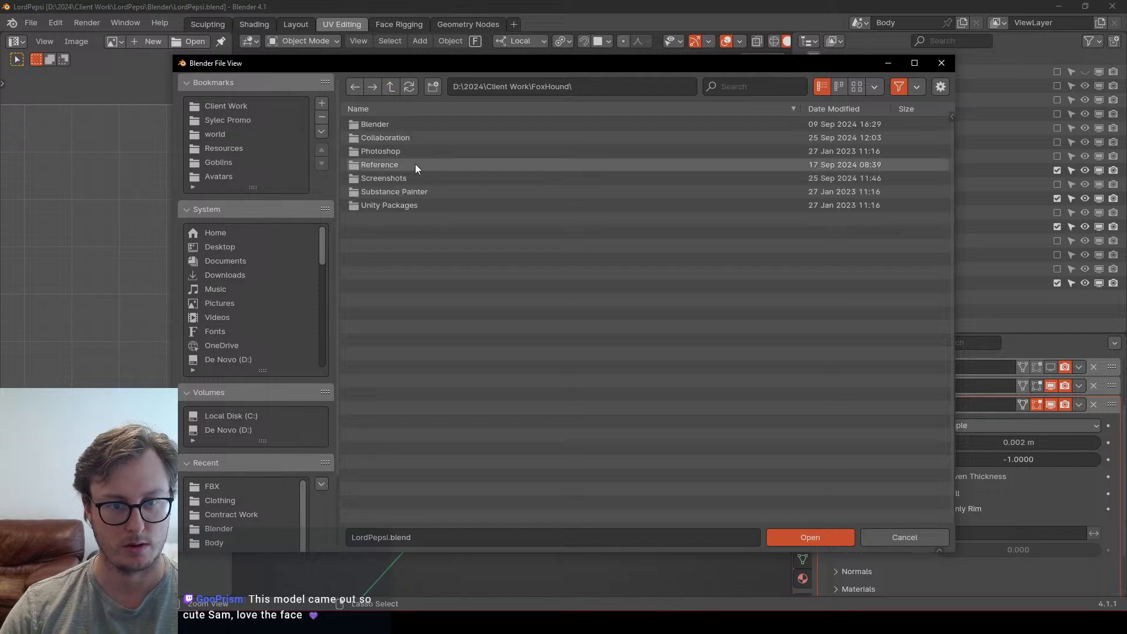
pyautogui.doubleClick(396, 139)
pyautogui.click(463, 124)
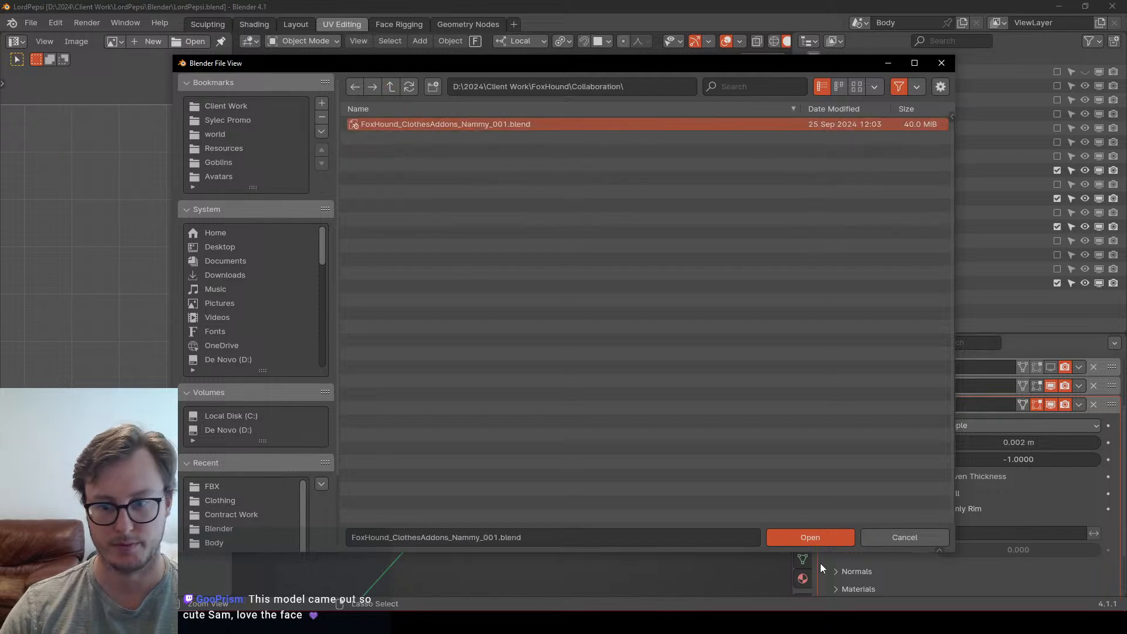
pyautogui.click(800, 535)
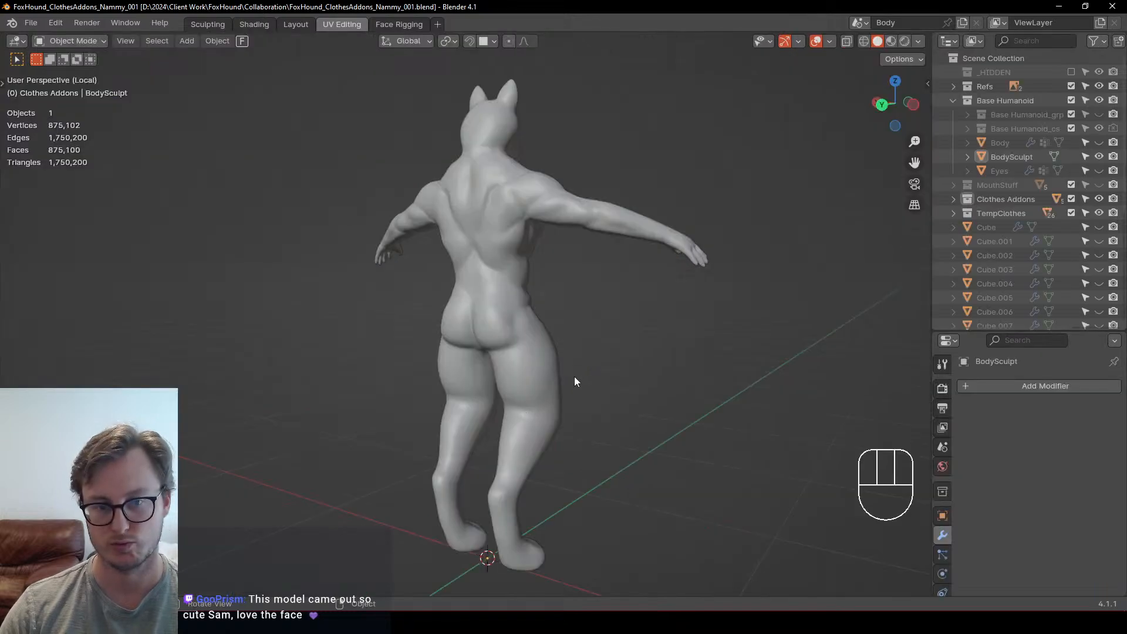
# Step: Save the file as FoxHound.blend in the FoxHound project's Blender folder
pyautogui.moveTo(574, 380); pyautogui.dragTo(517, 343, button='middle')
pyautogui.hotkey('ctrl', 'shift', 's')
pyautogui.click(390, 86)
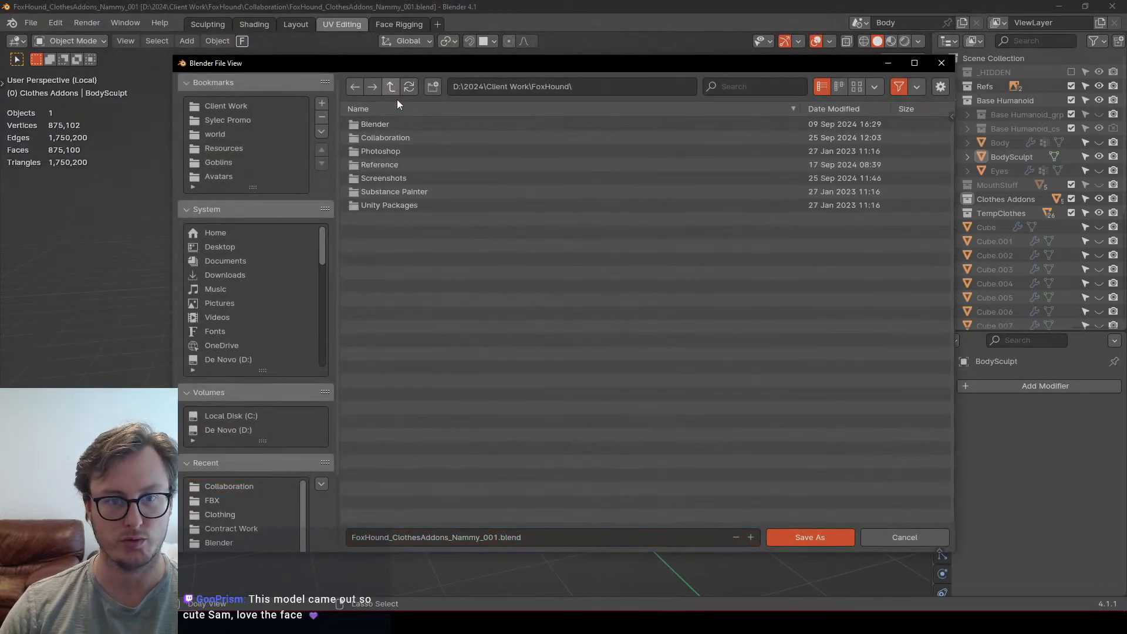
pyautogui.click(381, 124)
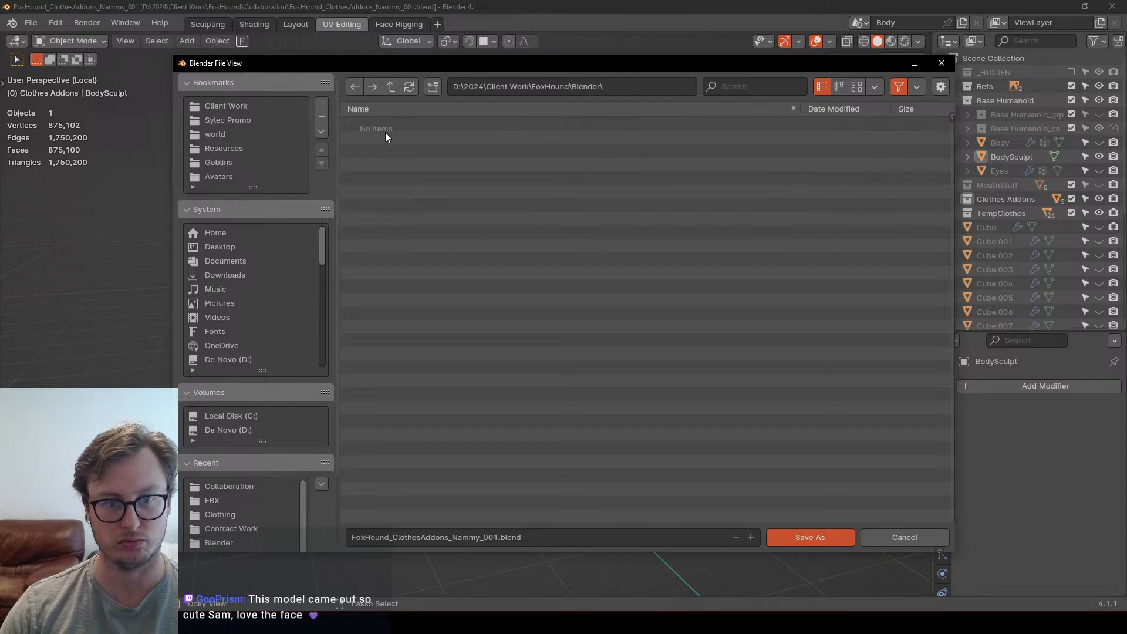
pyautogui.click(496, 542)
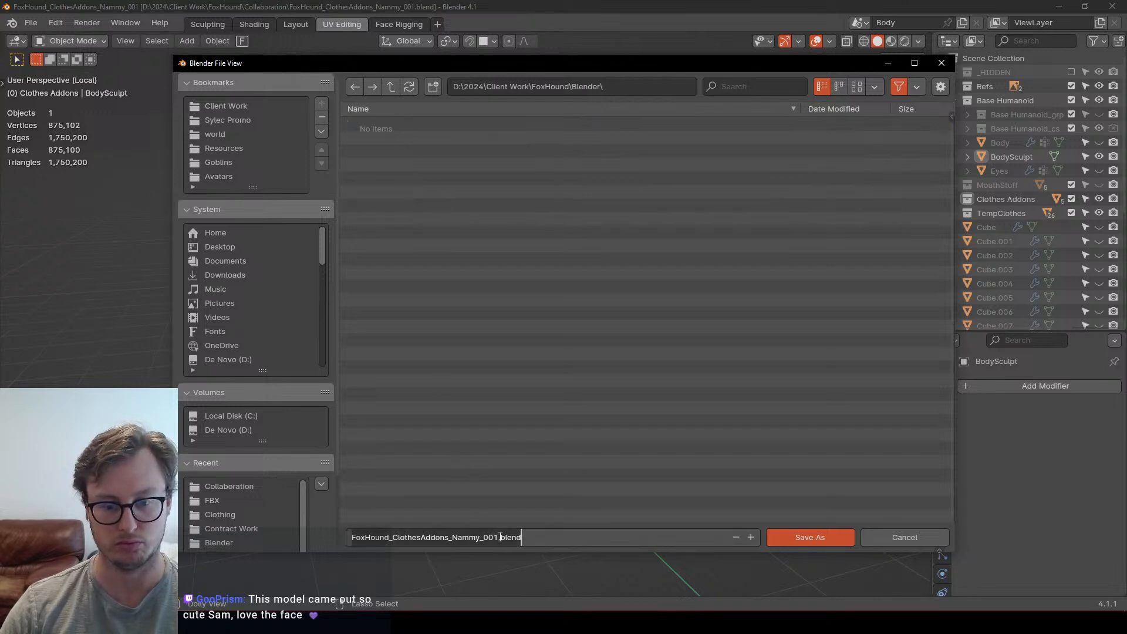
pyautogui.click(496, 541)
pyautogui.hotkey('ctrl', 'BackSpace')
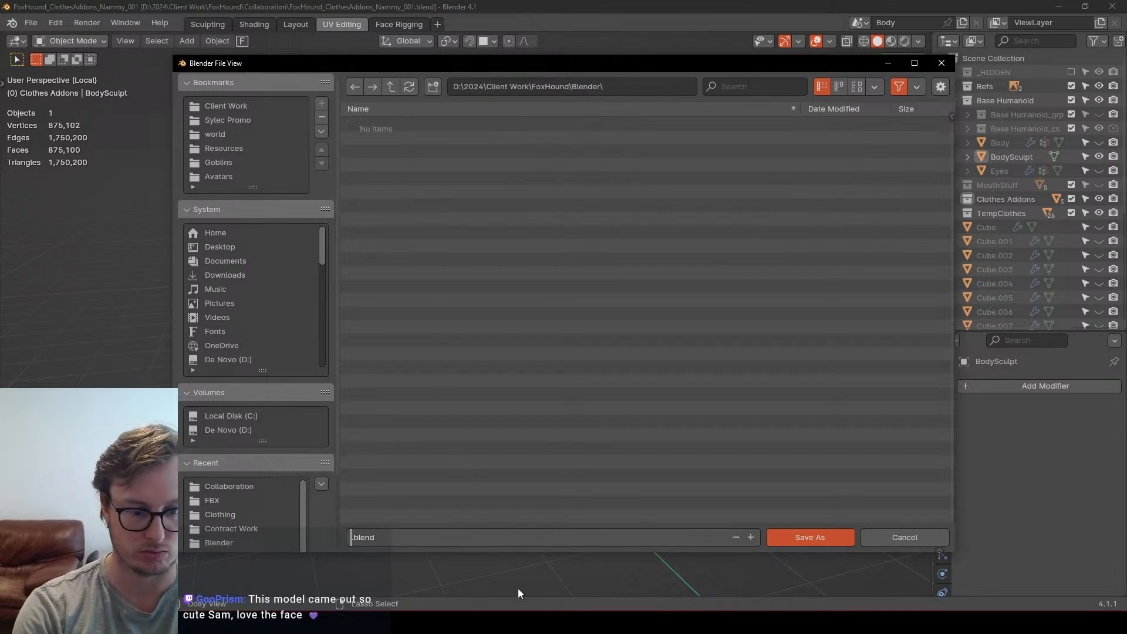
pyautogui.write('FoxHoun')
pyautogui.write('d')
pyautogui.press('Return')
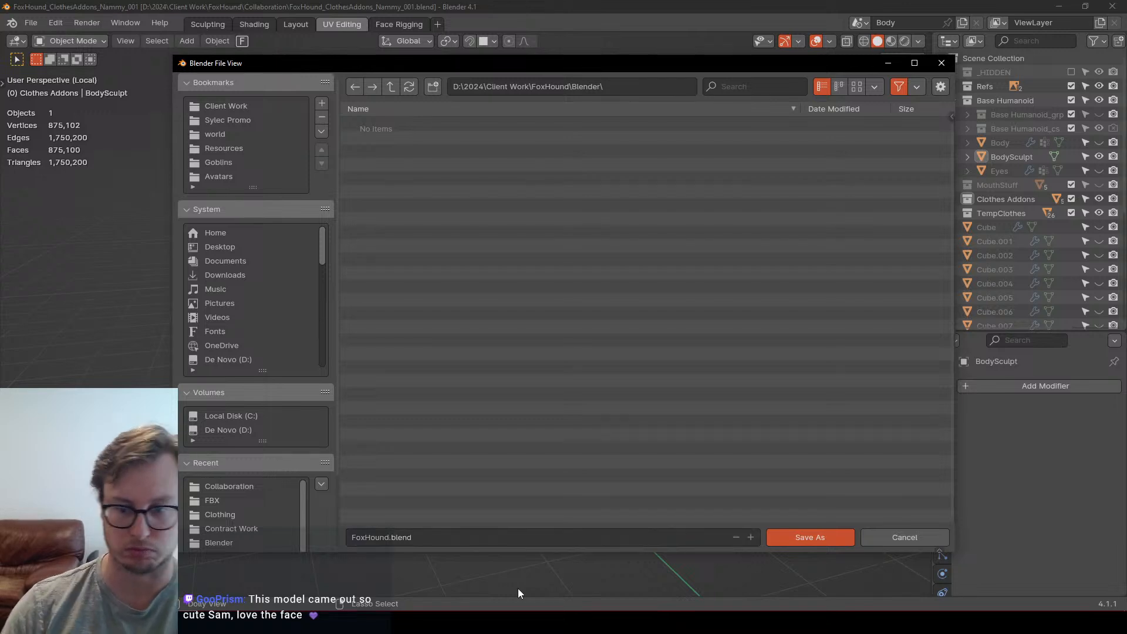
pyautogui.click(816, 536)
# Step: Collapse the Base Humanoid collection and leave local view so the whole scene is displayed
pyautogui.moveTo(435, 262); pyautogui.dragTo(344, 272, button='middle')
pyautogui.scroll(4, 352, 274)
pyautogui.moveTo(467, 285); pyautogui.dragTo(390, 264, button='middle')
pyautogui.click(953, 102)
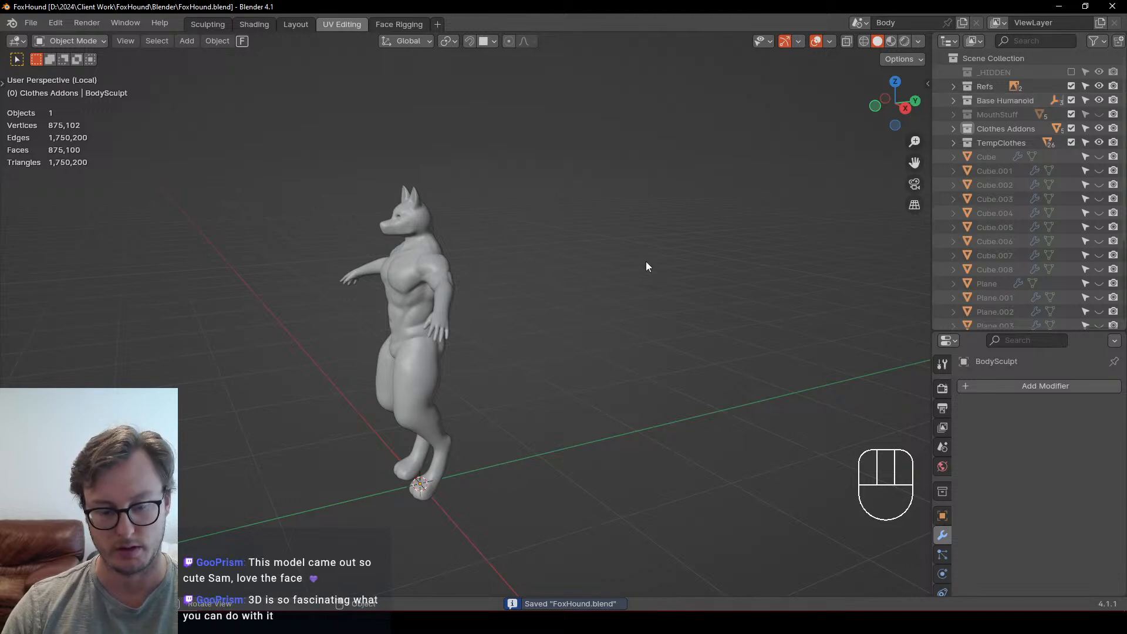
pyautogui.press('/')
pyautogui.scroll(-3, 516, 272)
# Step: Select both reference images and move them along Z and then along Y, placing them behind the model
pyautogui.press('b')
pyautogui.moveTo(411, 76); pyautogui.dragTo(664, 165)
pyautogui.moveTo(664, 166); pyautogui.dragTo(615, 150, button='middle')
pyautogui.press('g')
pyautogui.press('z')
pyautogui.click(599, 250)
pyautogui.press('g')
pyautogui.press('y')
pyautogui.click(640, 295)
# Step: Set the FoxHound.png sculpt reference to default depth, front side only, with its opacity option disabled
pyautogui.scroll(5, 646, 287)
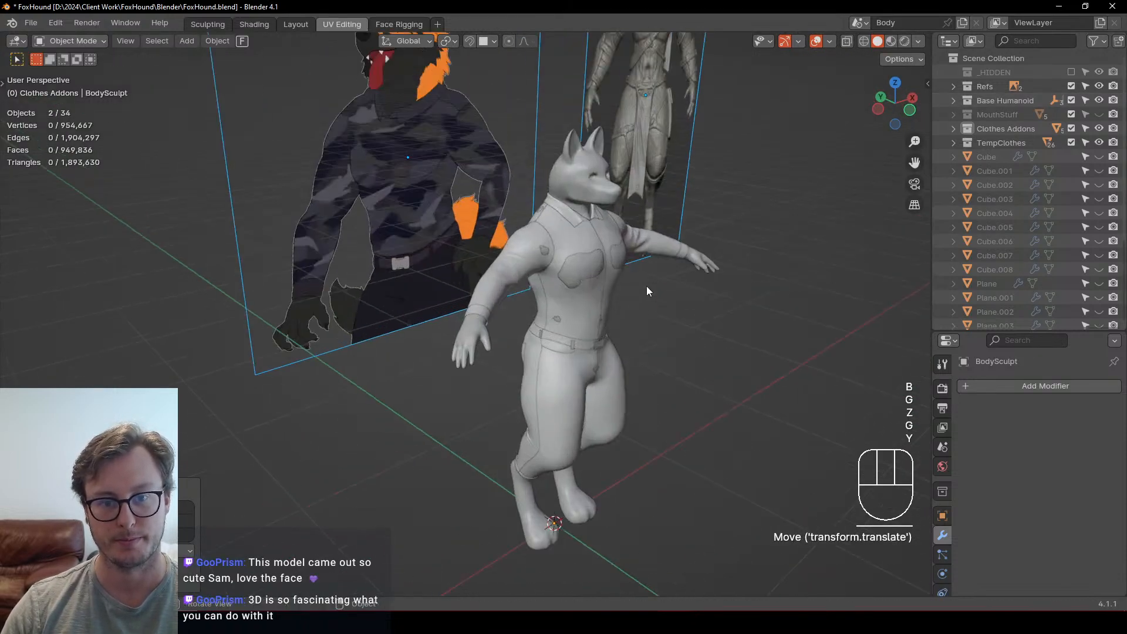
pyautogui.moveTo(647, 288); pyautogui.dragTo(783, 295, button='middle')
pyautogui.click(843, 382)
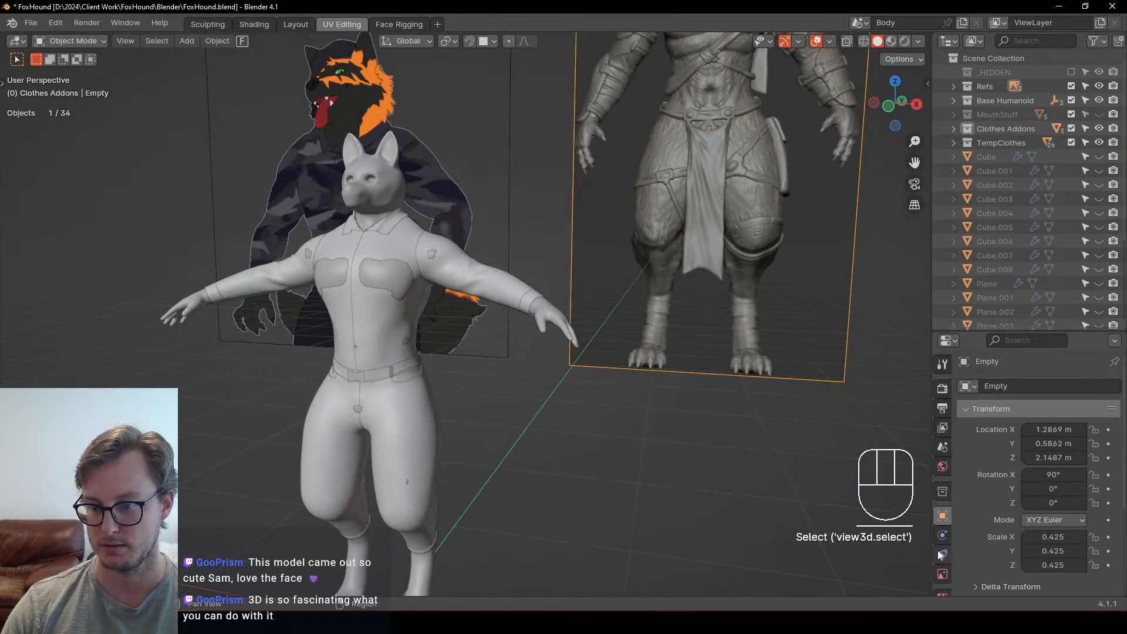
pyautogui.click(942, 574)
pyautogui.scroll(-3, 1006, 540)
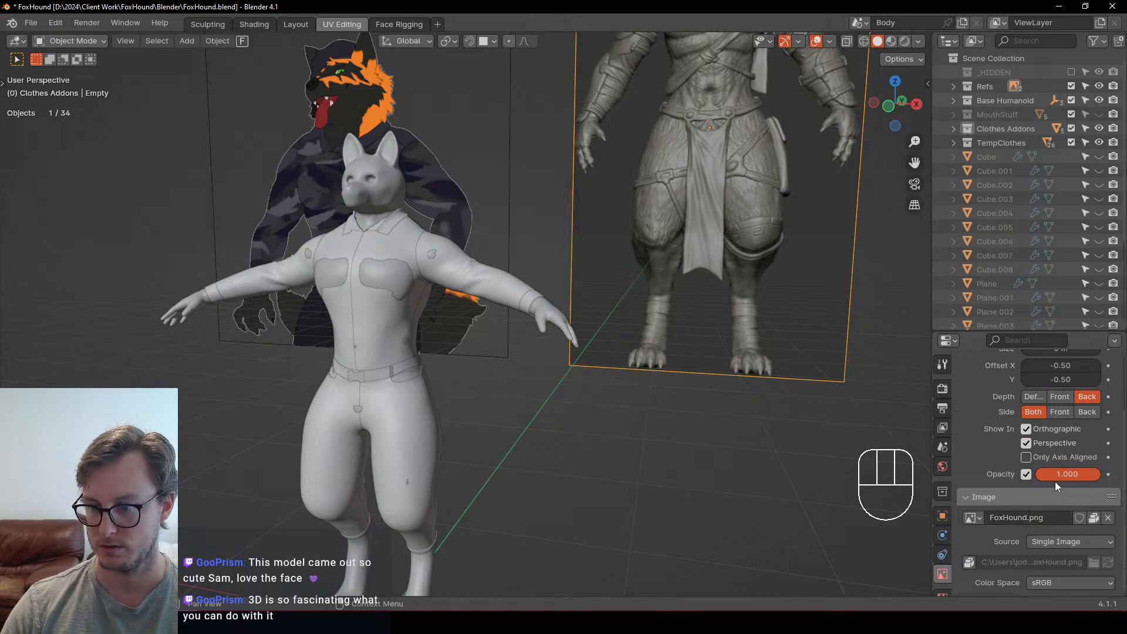
pyautogui.click(1026, 474)
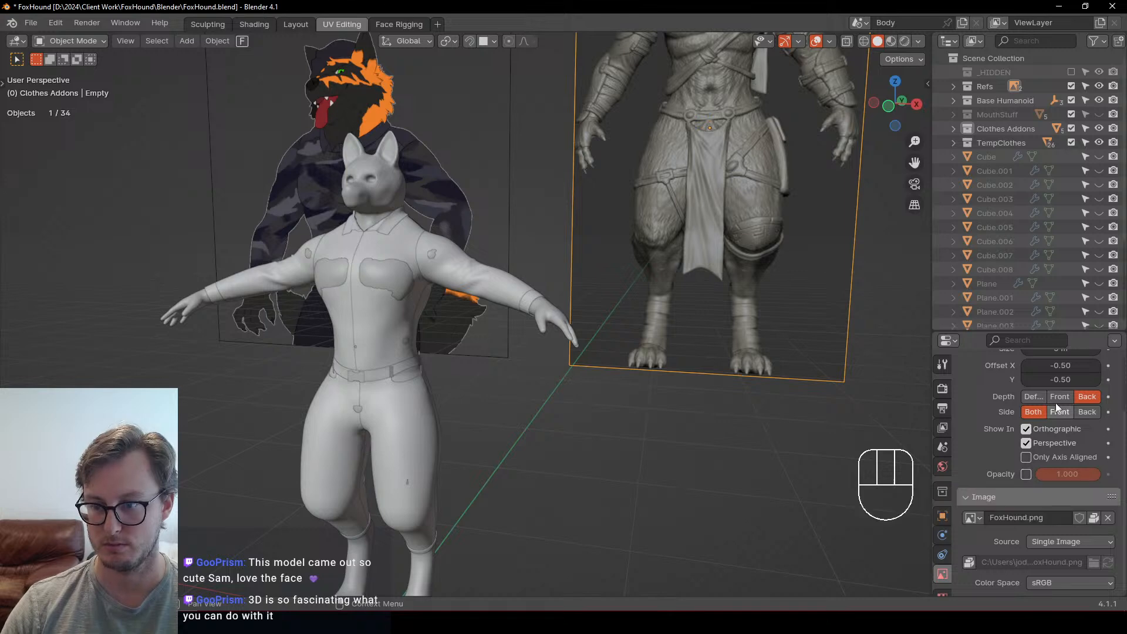
pyautogui.click(1033, 396)
pyautogui.click(1059, 401)
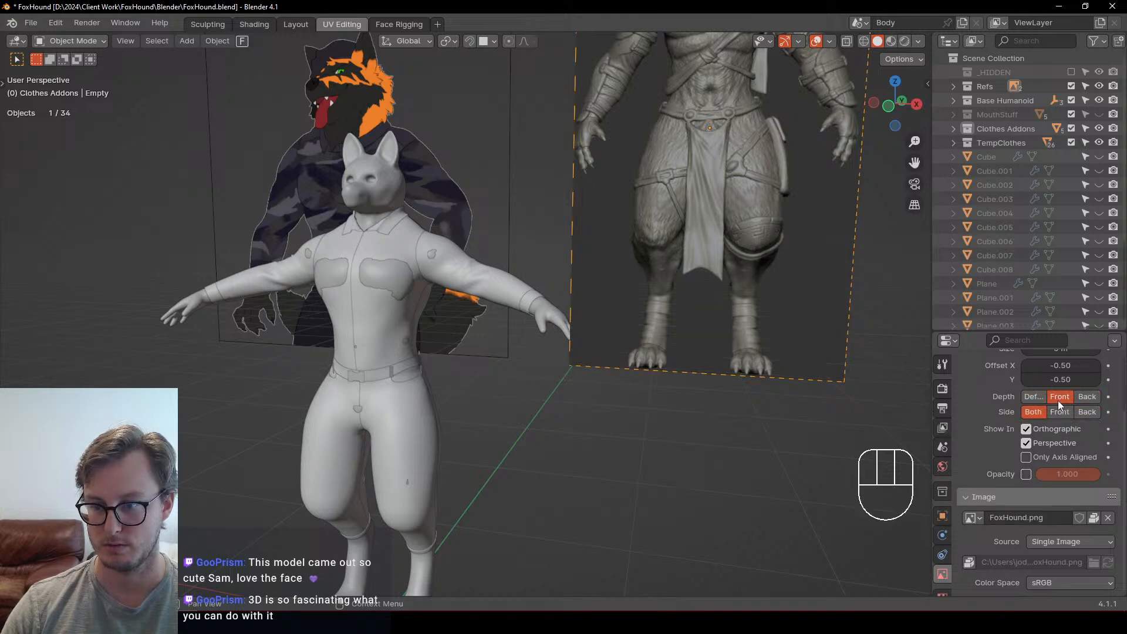
pyautogui.moveTo(707, 434); pyautogui.dragTo(588, 275, button='middle')
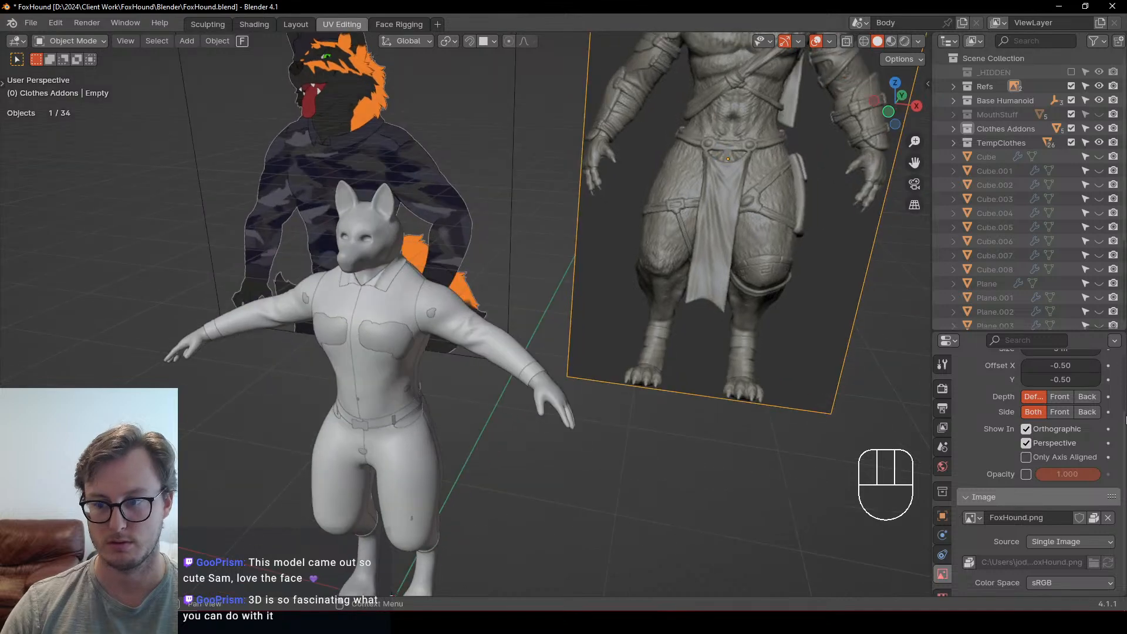
pyautogui.click(1053, 414)
# Step: Set the camouflage-shirt character reference to default depth, front side only, with its opacity option disabled
pyautogui.click(453, 211)
pyautogui.click(1037, 397)
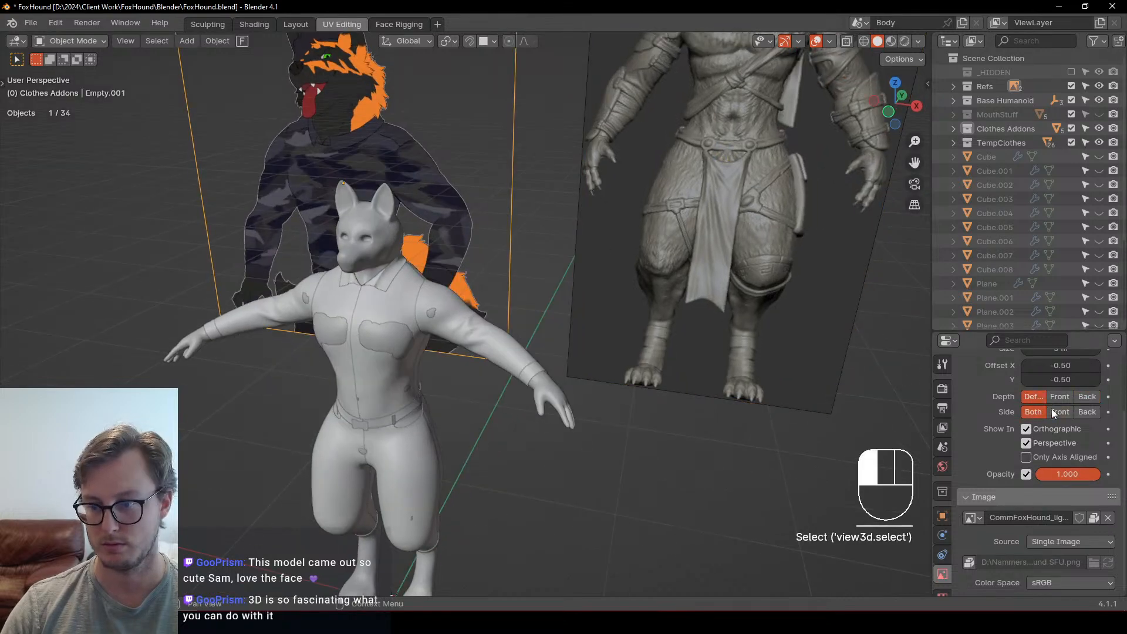
pyautogui.click(1050, 411)
pyautogui.scroll(-5, 474, 299)
pyautogui.scroll(-3, 473, 300)
pyautogui.scroll(8, 479, 302)
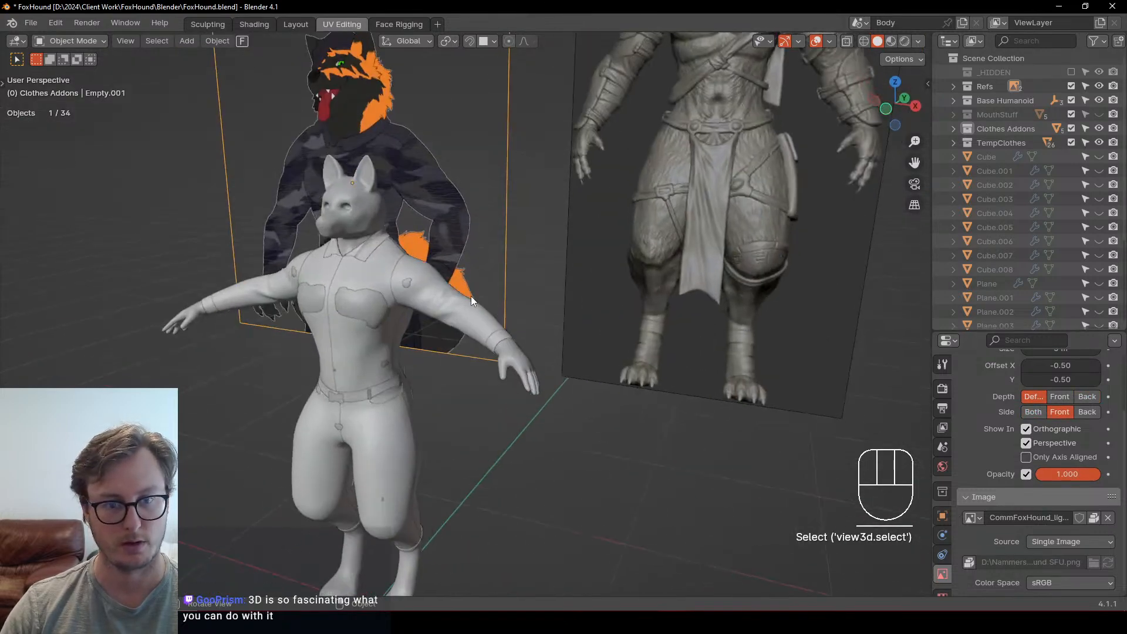
pyautogui.click(538, 167)
pyautogui.click(763, 229)
pyautogui.click(484, 144)
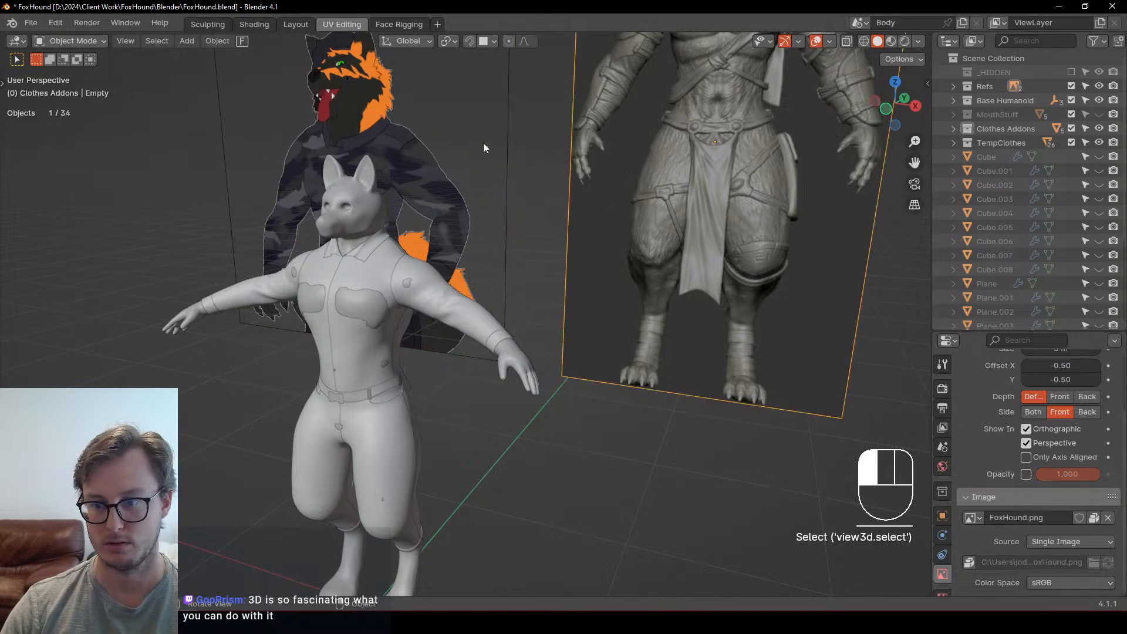
pyautogui.click(1027, 476)
# Step: Deselect the reference image and save FoxHound.blend
pyautogui.keyDown('shift'); pyautogui.moveTo(400, 300); pyautogui.dragTo(450, 347, button='middle'); pyautogui.keyUp('shift')
pyautogui.click(227, 220)
pyautogui.keyDown('shift'); pyautogui.moveTo(236, 223); pyautogui.dragTo(269, 255, button='middle'); pyautogui.keyUp('shift')
pyautogui.moveTo(347, 263); pyautogui.dragTo(402, 276, button='middle')
pyautogui.hotkey('ctrl', 's')
pyautogui.moveTo(478, 311); pyautogui.dragTo(449, 264, button='middle')
pyautogui.moveTo(449, 264)
pyautogui.mouseDown(button='middle')
pyautogui.moveTo(422, 304)
pyautogui.moveTo(446, 277)
pyautogui.mouseUp(button='middle')
pyautogui.keyDown('shift'); pyautogui.moveTo(462, 236); pyautogui.dragTo(469, 302, button='middle'); pyautogui.keyUp('shift')
pyautogui.hotkey('ctrl', 's')
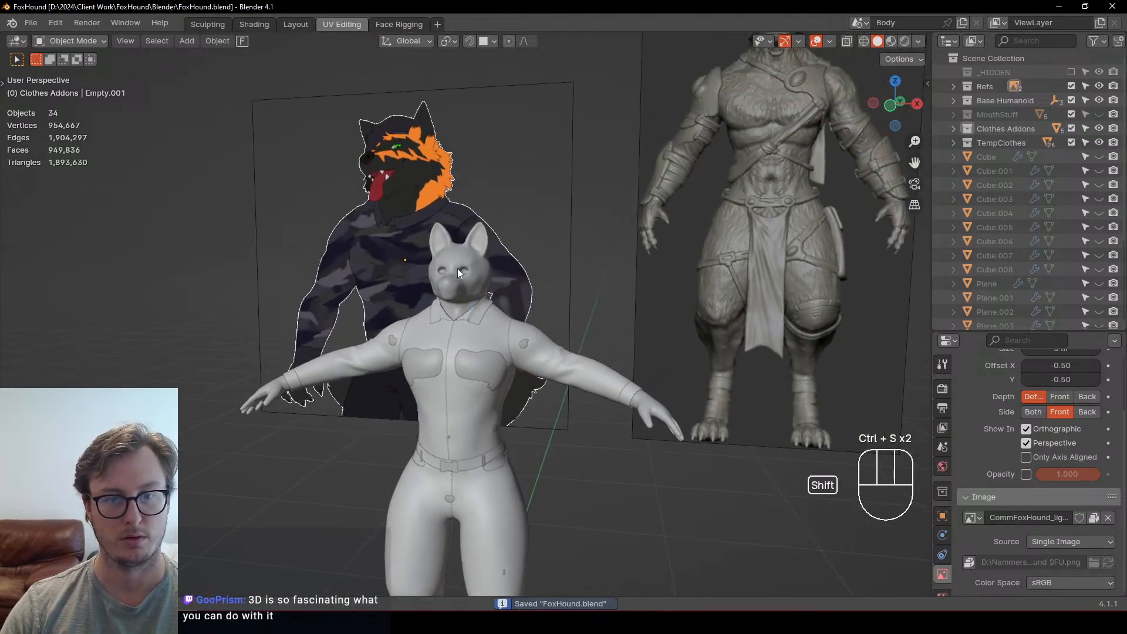
# Step: Enlarge the outliner and unhide all loose objects from Cube through Plane.010
pyautogui.keyDown('shift'); pyautogui.moveTo(463, 261); pyautogui.dragTo(479, 305, button='middle'); pyautogui.keyUp('shift')
pyautogui.scroll(6, 480, 304)
pyautogui.click(480, 304)
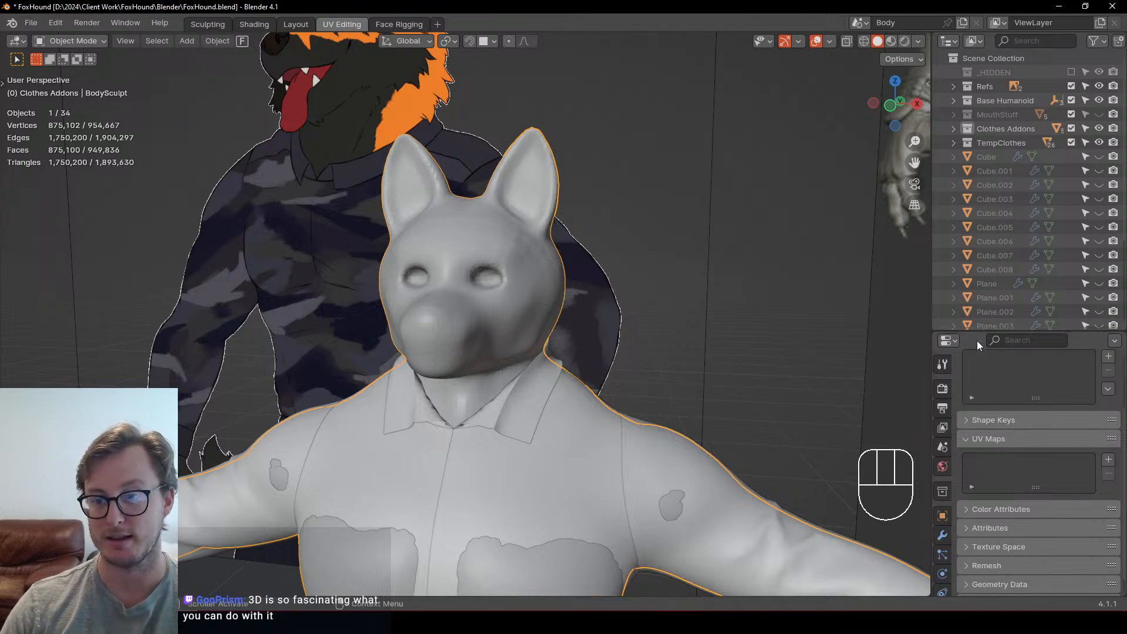
pyautogui.moveTo(975, 331); pyautogui.dragTo(974, 425)
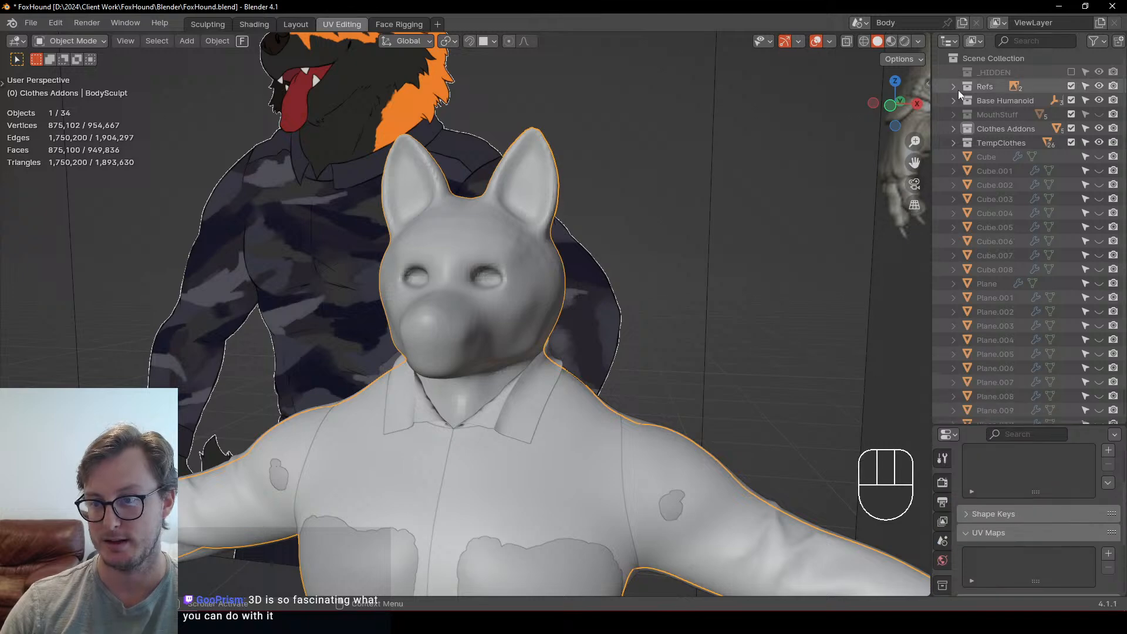
pyautogui.click(989, 155)
pyautogui.scroll(-1, 999, 214)
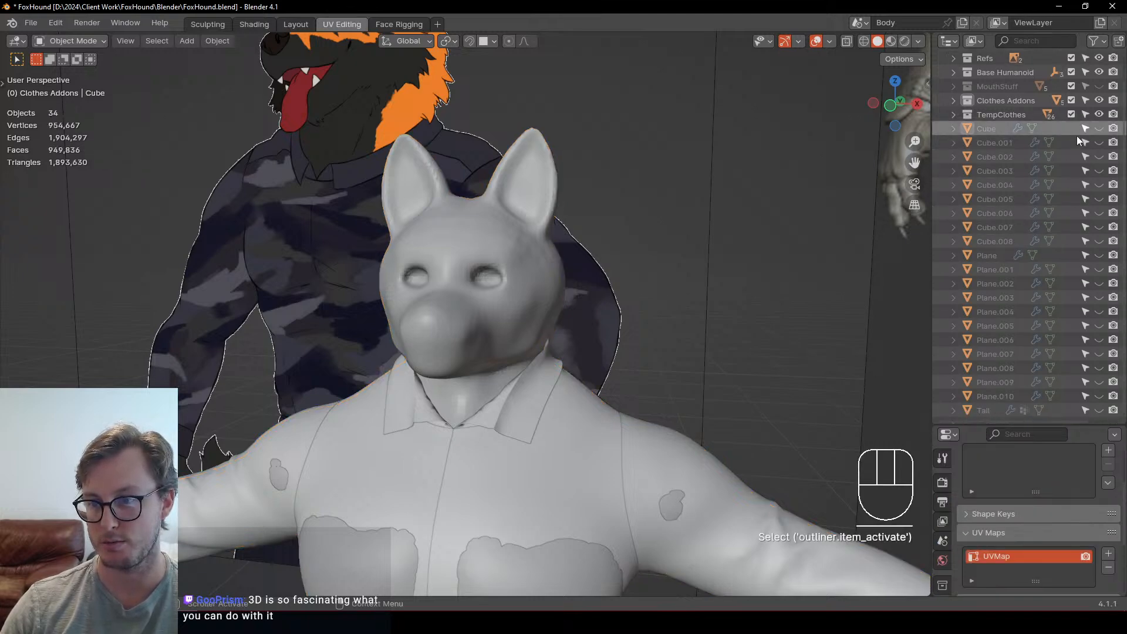
pyautogui.moveTo(1099, 129); pyautogui.dragTo(1099, 401)
# Step: Examine Cube.007 up close on the model's hand, and hide the objects from Cube through Plane.010 again
pyautogui.scroll(-10, 652, 256)
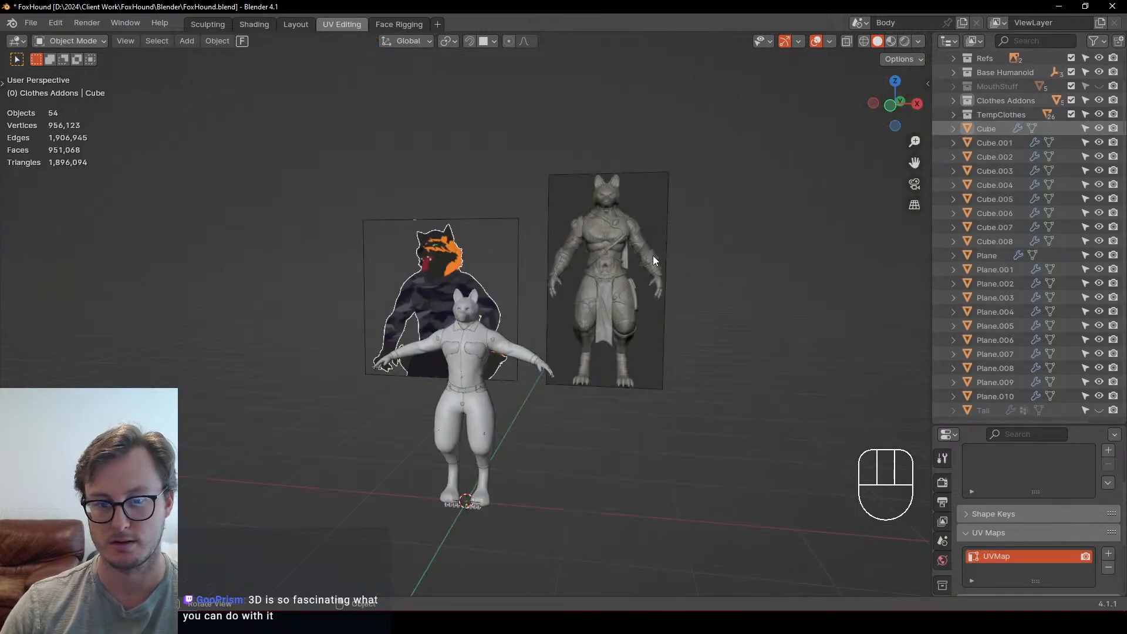
pyautogui.moveTo(573, 332); pyautogui.dragTo(534, 364, button='middle')
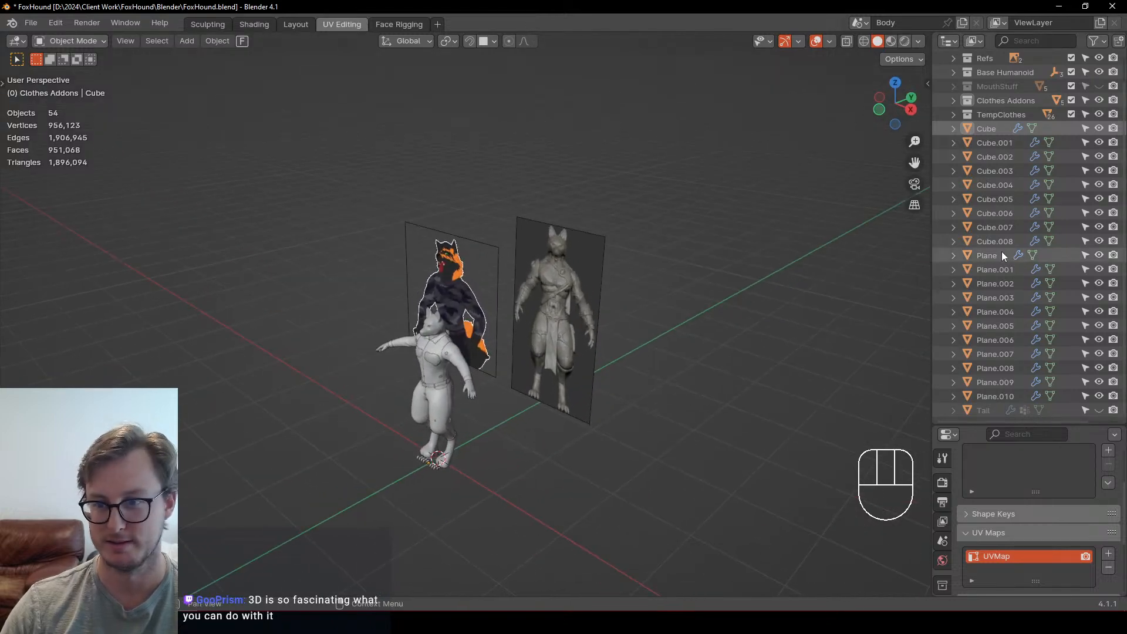
pyautogui.click(972, 227)
pyautogui.scroll(8, 569, 397)
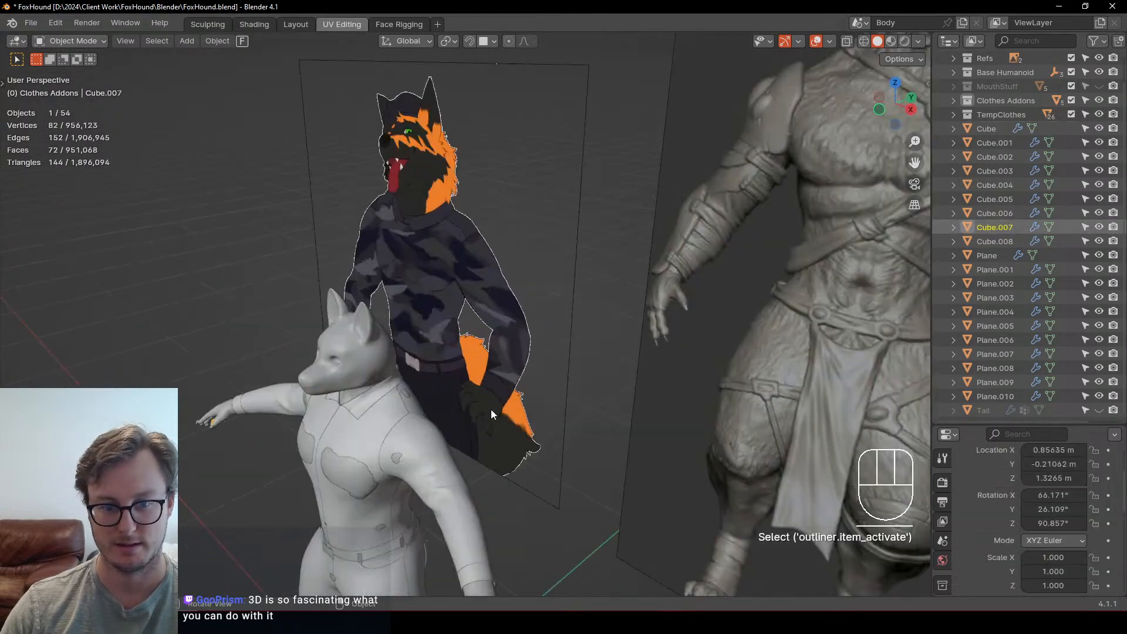
pyautogui.moveTo(491, 409); pyautogui.dragTo(475, 277, button='middle')
pyautogui.scroll(2, 485, 305)
pyautogui.keyDown('shift'); pyautogui.moveTo(523, 405); pyautogui.dragTo(485, 301, button='middle'); pyautogui.keyUp('shift')
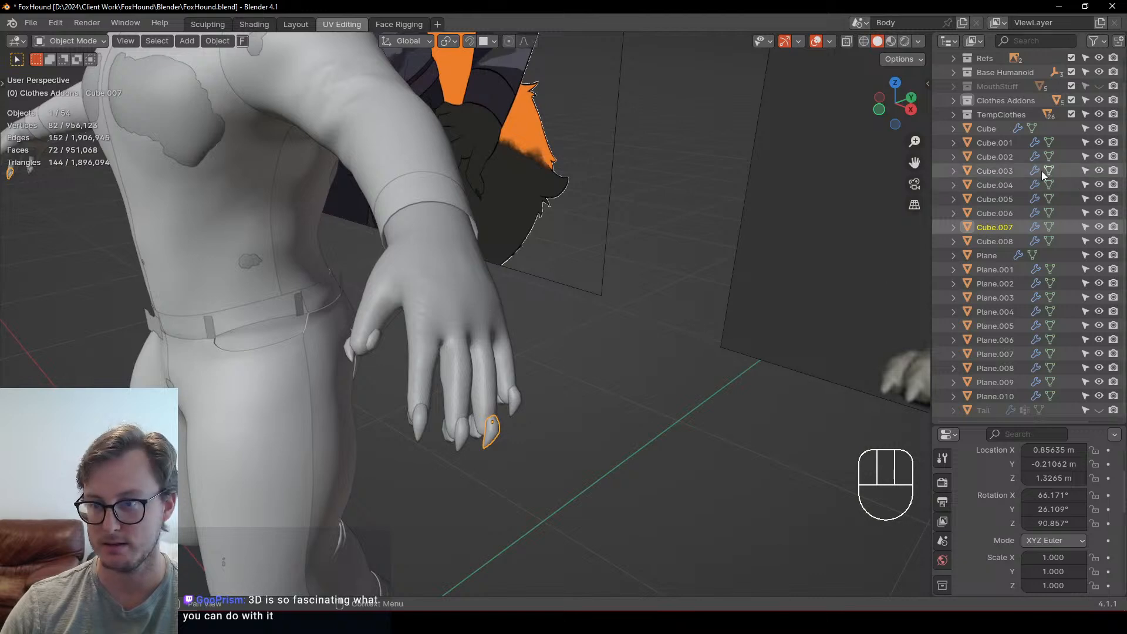
pyautogui.moveTo(1099, 129); pyautogui.dragTo(1097, 387)
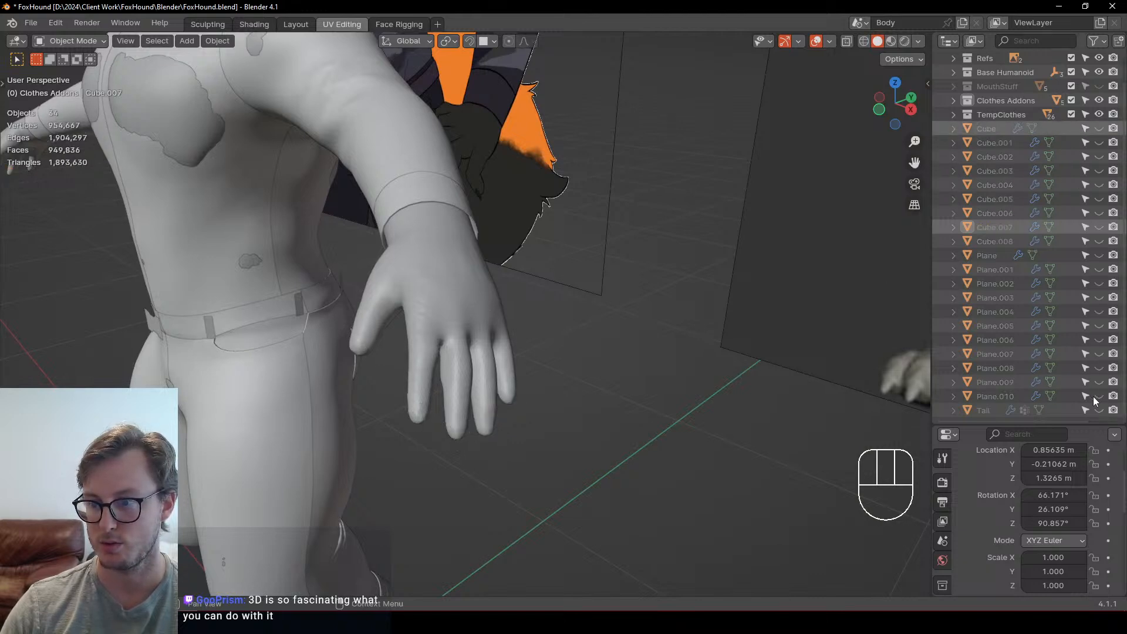
# Step: Create a new collection in the Scene Collection and name it Non Sculpt
pyautogui.scroll(2, 992, 87)
pyautogui.rightClick(978, 51)
pyautogui.click(970, 58)
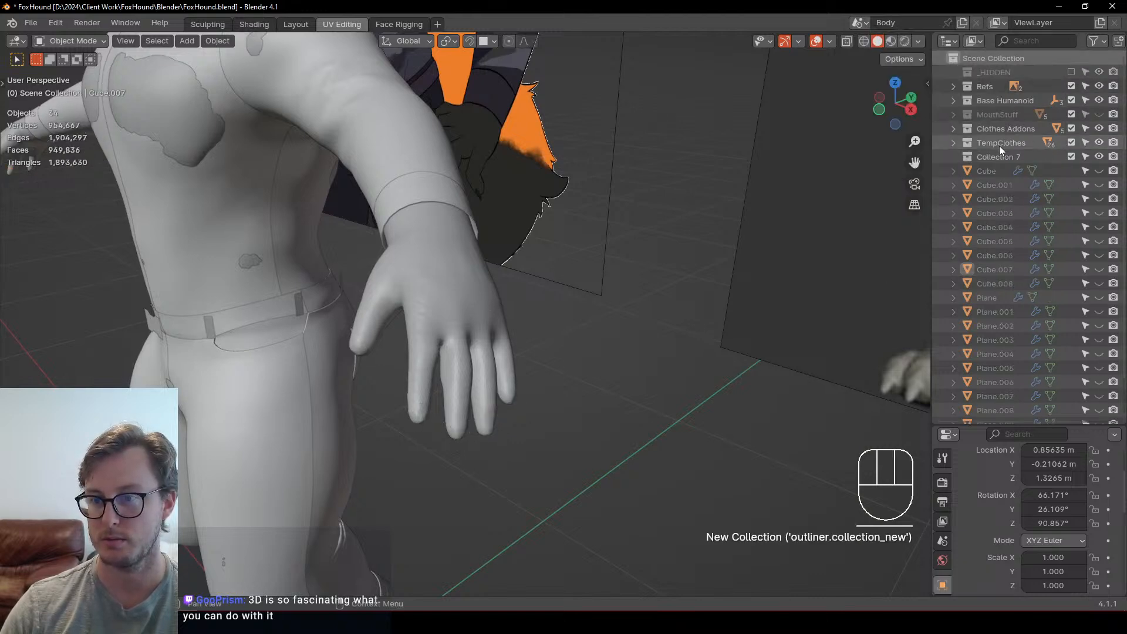
pyautogui.click(999, 156)
pyautogui.doubleClick(999, 156)
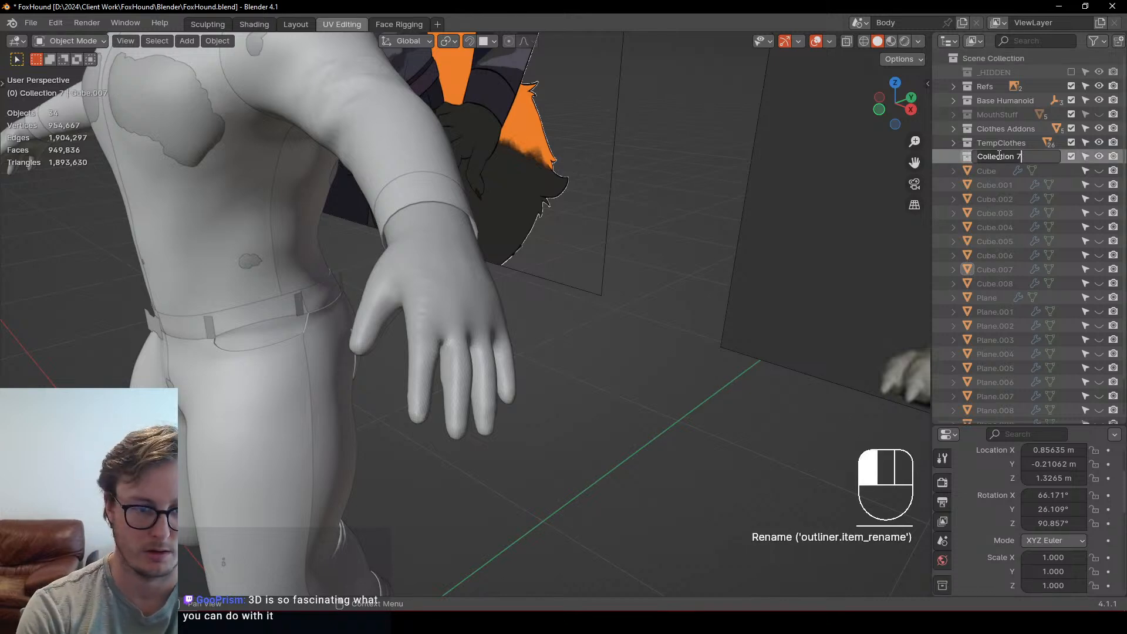
pyautogui.write('Non Sculpt')
pyautogui.press('Return')
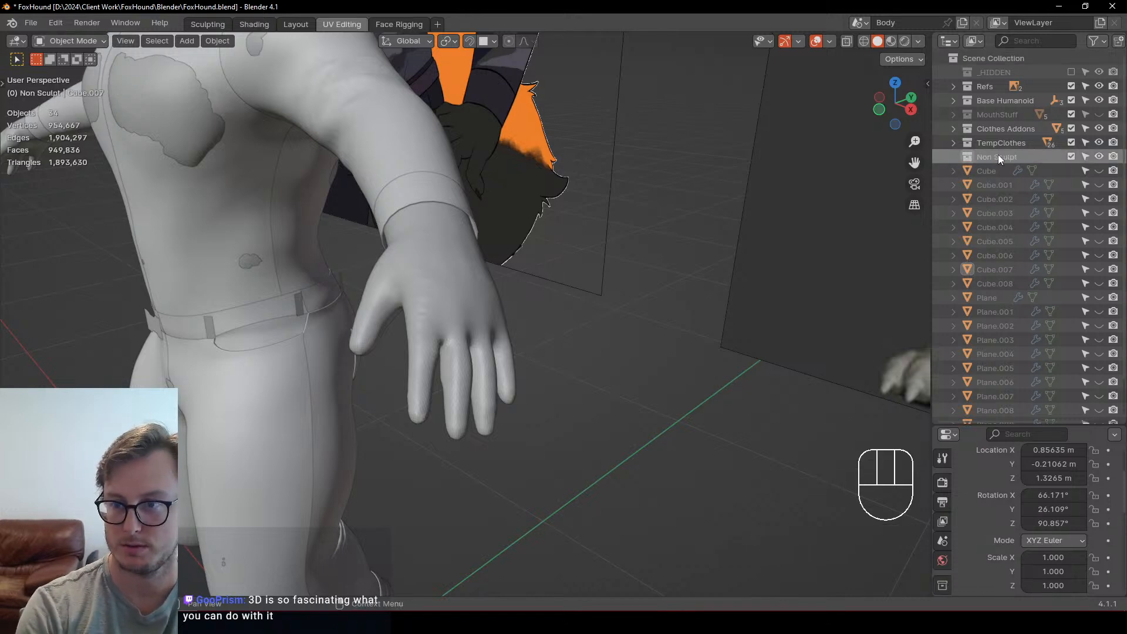
# Step: Move all loose Cube and Plane objects into the Non Sculpt collection and exclude it from the view layer
pyautogui.click(989, 171)
pyautogui.press('b')
pyautogui.moveTo(987, 172); pyautogui.dragTo(1002, 351)
pyautogui.scroll(-3, 1009, 311)
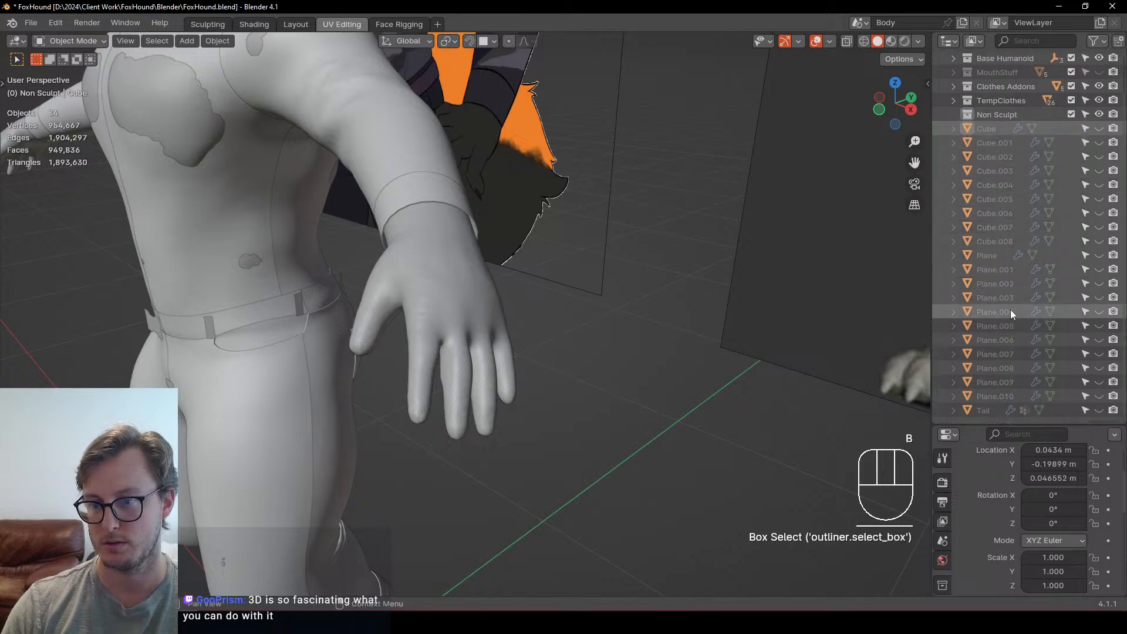
pyautogui.press('b')
pyautogui.moveTo(979, 280)
pyautogui.mouseDown()
pyautogui.moveTo(1007, 408)
pyautogui.moveTo(1010, 322)
pyautogui.moveTo(990, 168)
pyautogui.moveTo(1010, 157)
pyautogui.mouseUp()
pyautogui.click(1071, 156)
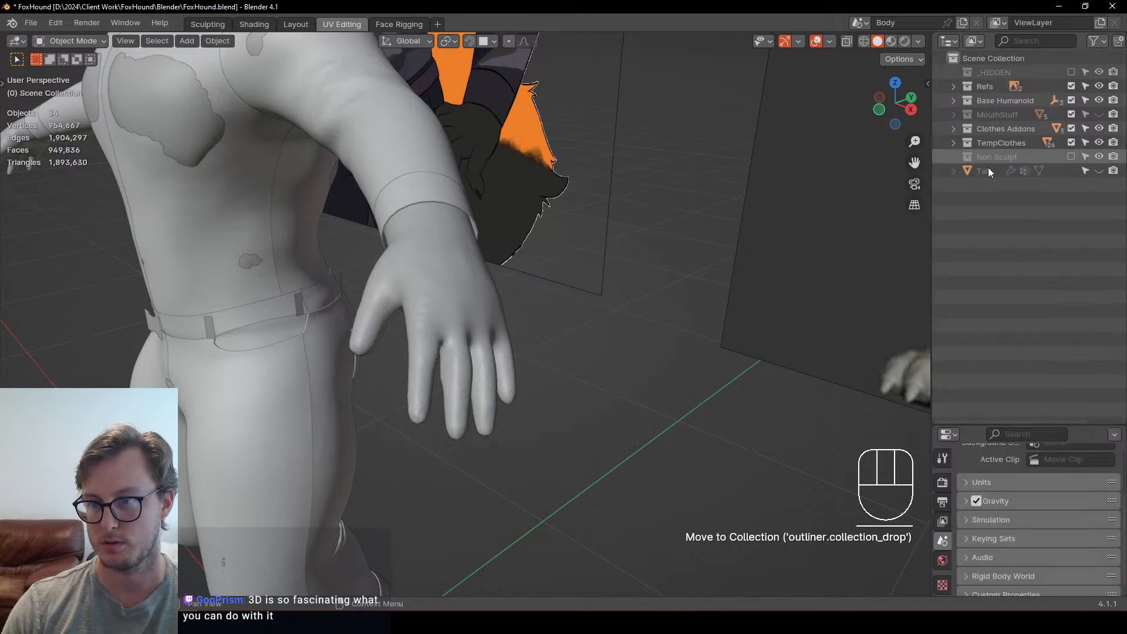
# Step: Turn the model to a three-quarter front view with the temporary clothes displayed, and save the file
pyautogui.click(1071, 143)
pyautogui.scroll(-8, 416, 202)
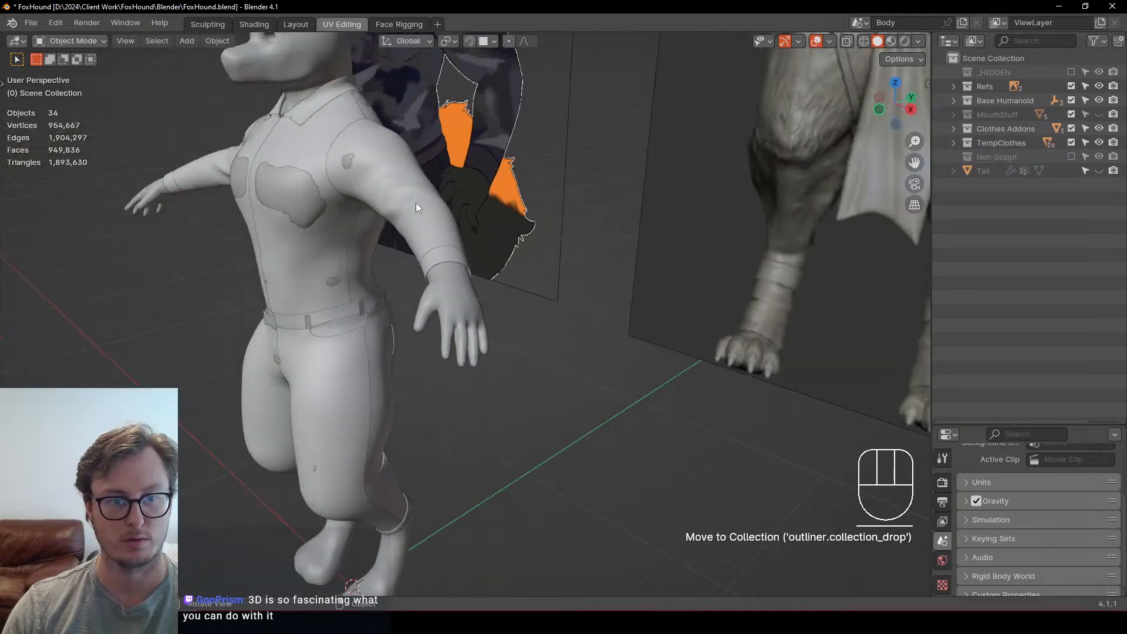
pyautogui.moveTo(419, 226); pyautogui.dragTo(441, 229, button='middle')
pyautogui.hotkey('ctrl', 's')
# Step: Nest the Clothes Addons collection inside TempClothes and exclude TempClothes from the view layer
pyautogui.doubleClick(1008, 143)
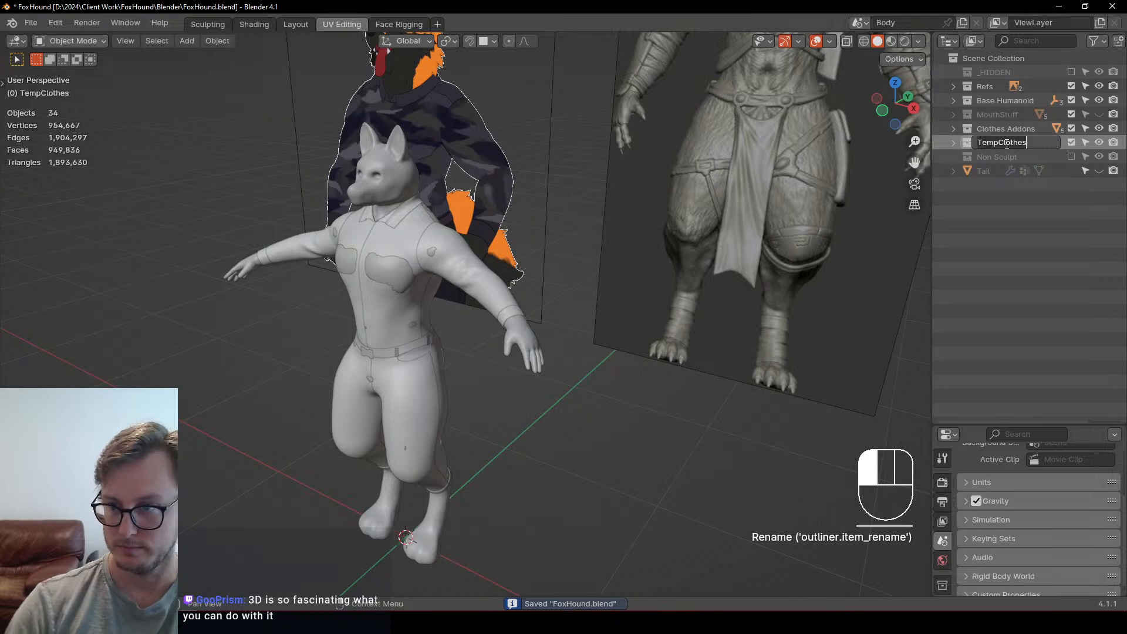
pyautogui.press('Return')
pyautogui.click(1071, 142)
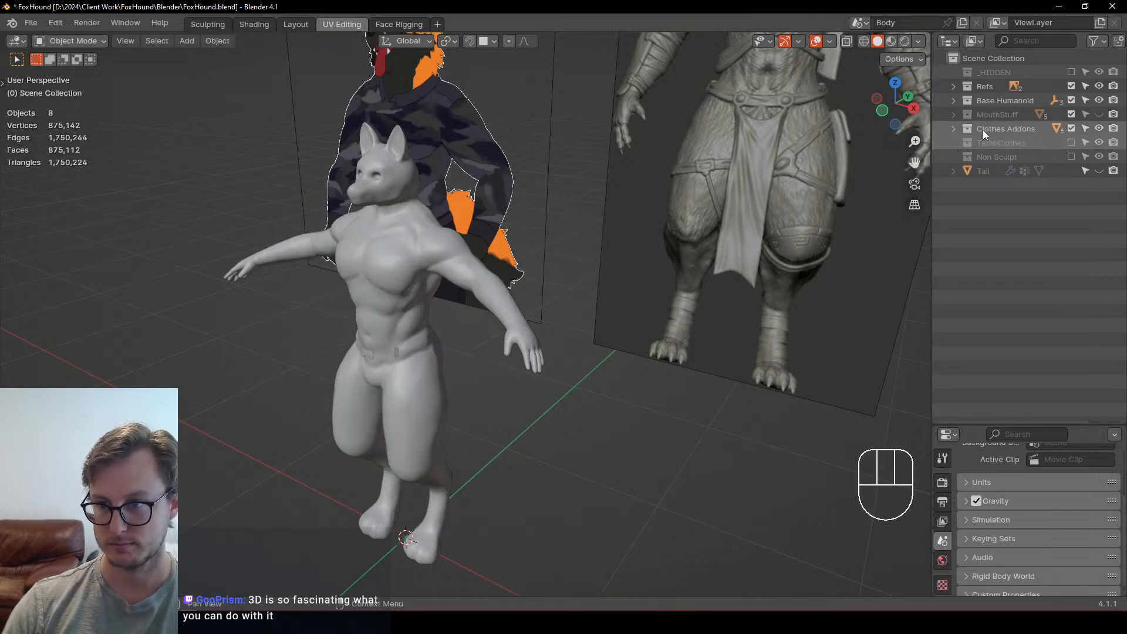
pyautogui.moveTo(982, 129); pyautogui.dragTo(997, 142)
pyautogui.click(959, 156)
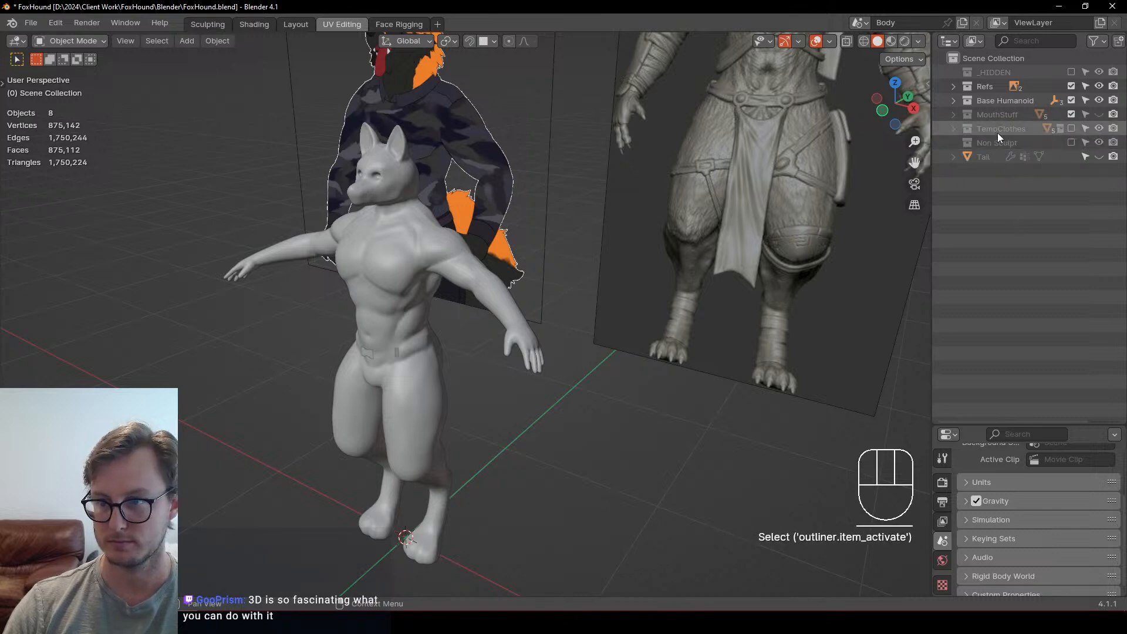
pyautogui.click(1073, 127)
pyautogui.click(1073, 127)
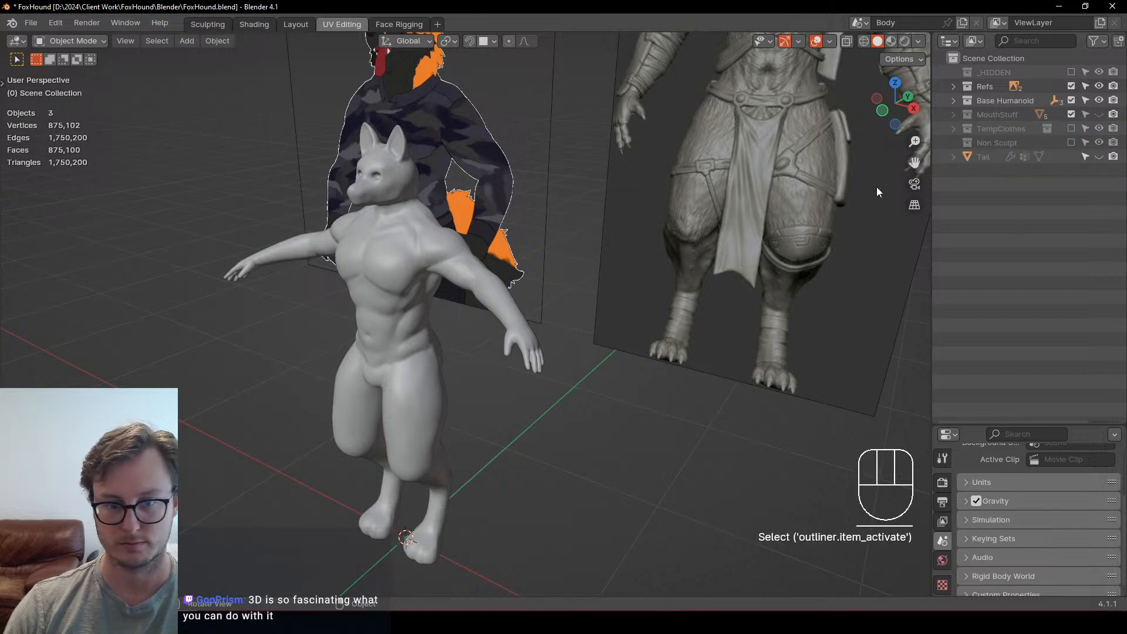
# Step: Move the BodySculpt object out of the Base Humanoid collection, directly into the Scene Collection
pyautogui.click(1099, 115)
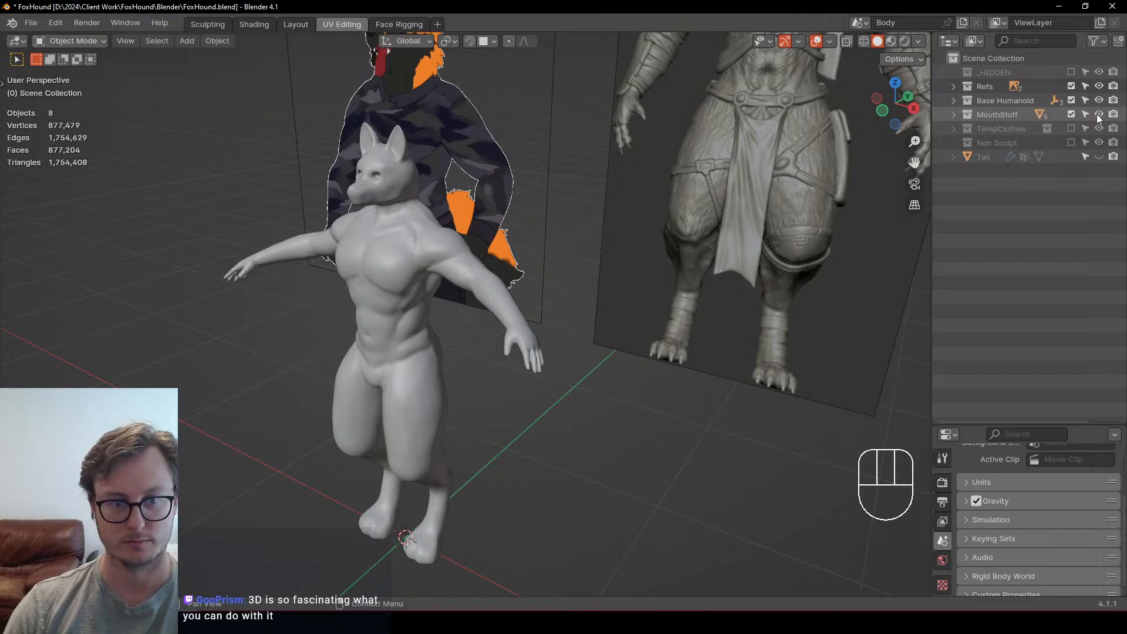
pyautogui.click(1099, 115)
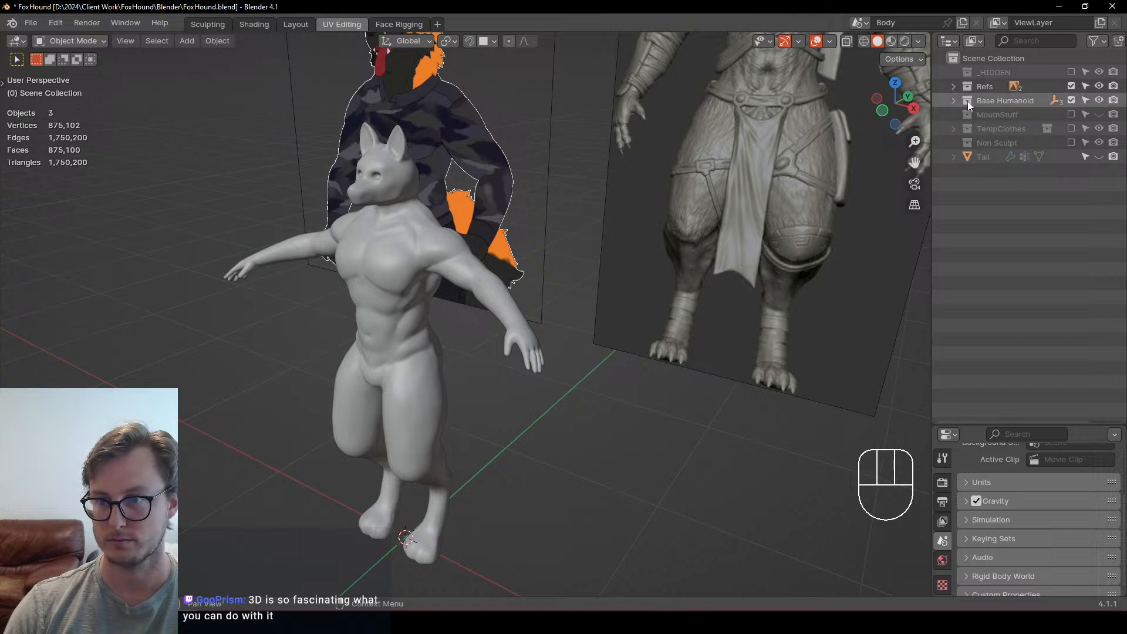
pyautogui.click(952, 100)
pyautogui.click(998, 157)
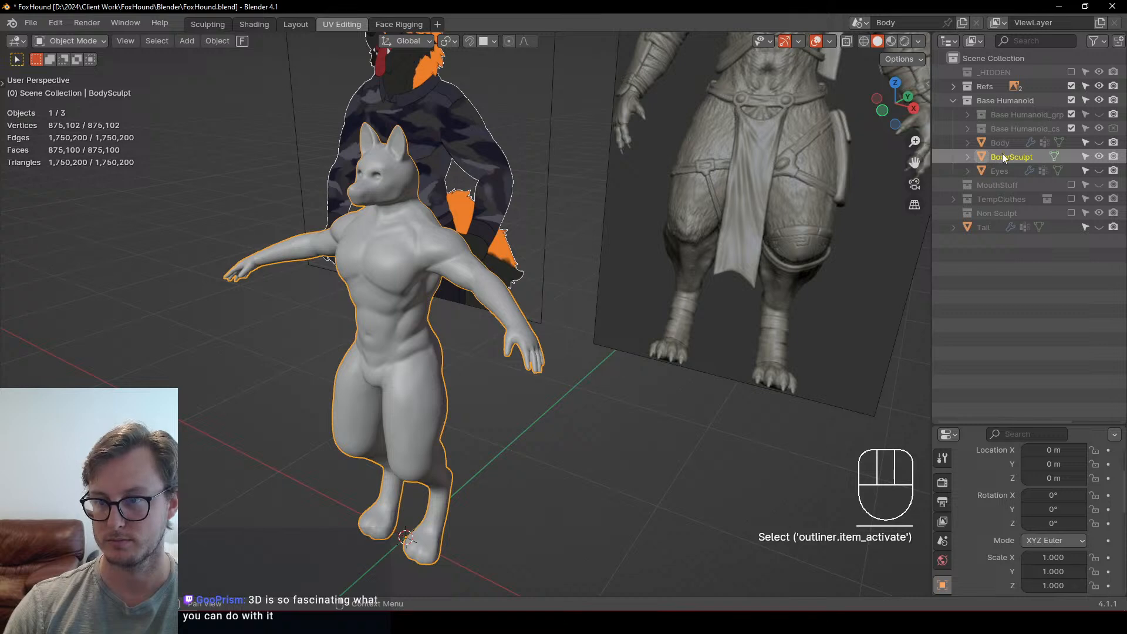
pyautogui.moveTo(1005, 157); pyautogui.dragTo(998, 58)
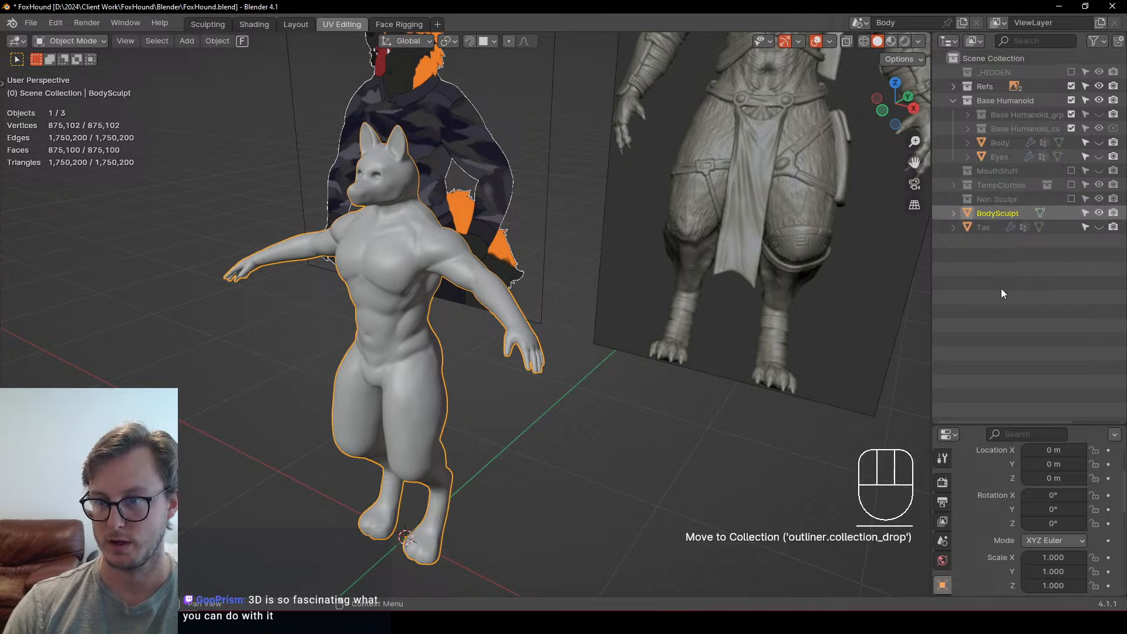
# Step: Create a new collection named Body HP in the Scene Collection and move BodySculpt into it
pyautogui.rightClick(988, 55)
pyautogui.click(988, 55)
pyautogui.doubleClick(1011, 213)
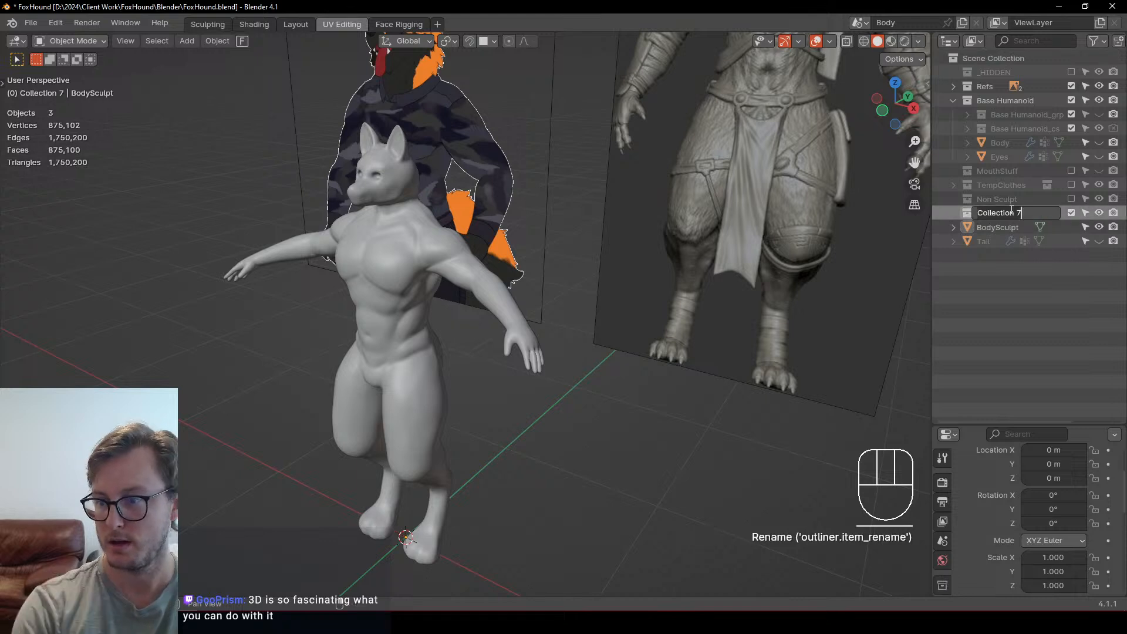
pyautogui.write('Body HP')
pyautogui.press('Return')
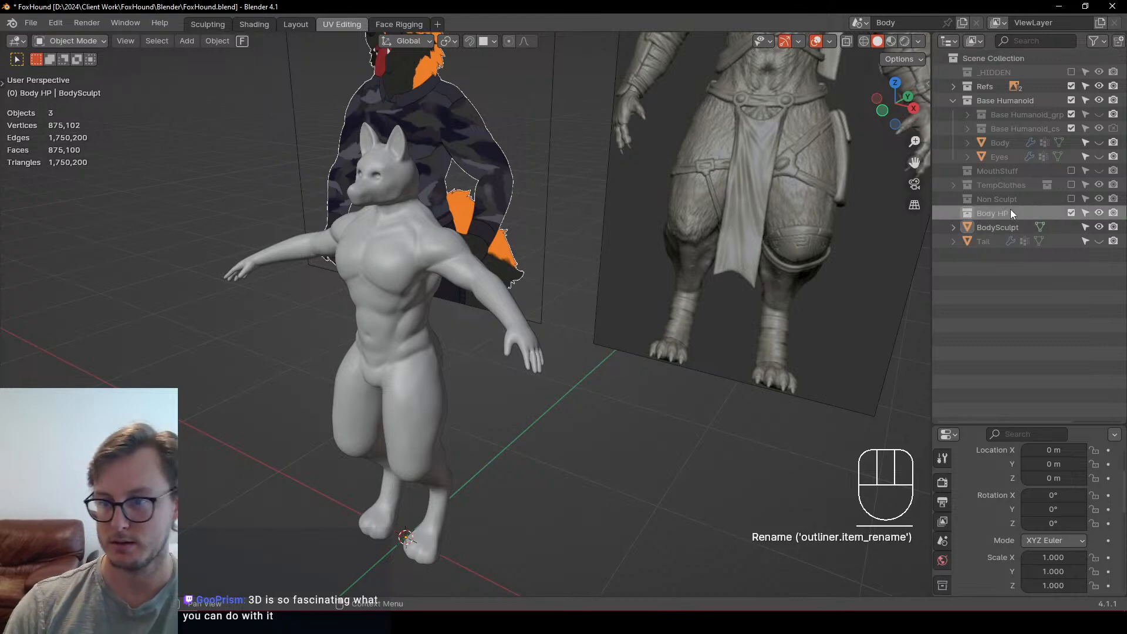
pyautogui.moveTo(977, 231); pyautogui.dragTo(998, 213)
pyautogui.click(1006, 258)
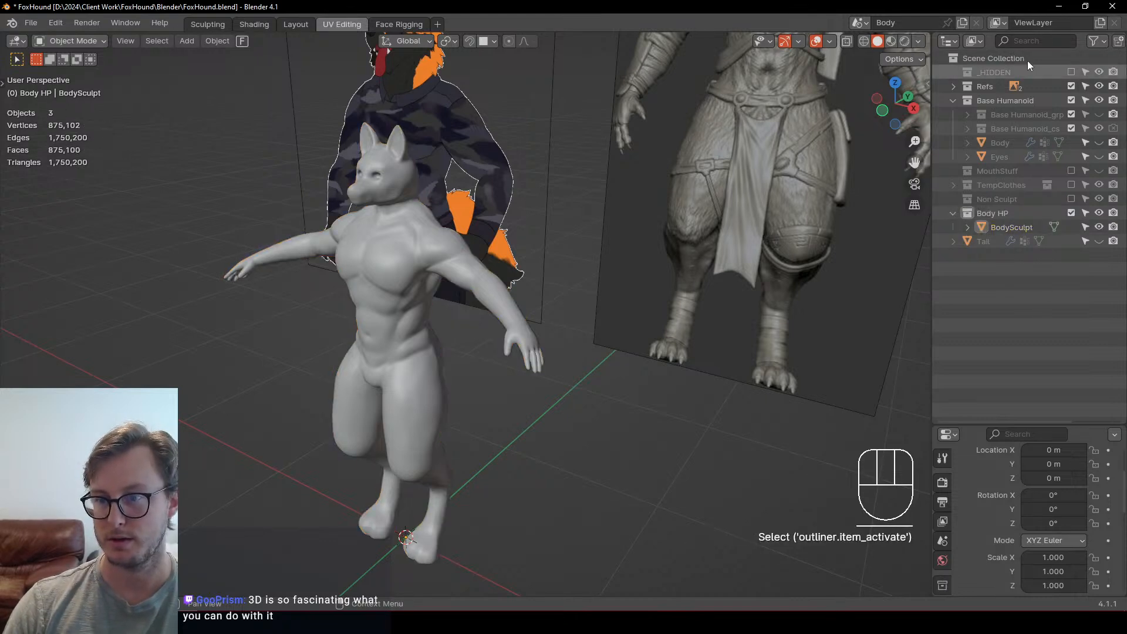
# Step: Create another new collection in the Scene Collection and name it Tail HP
pyautogui.rightClick(998, 270)
pyautogui.click(998, 270)
pyautogui.doubleClick(996, 241)
pyautogui.write('Tail')
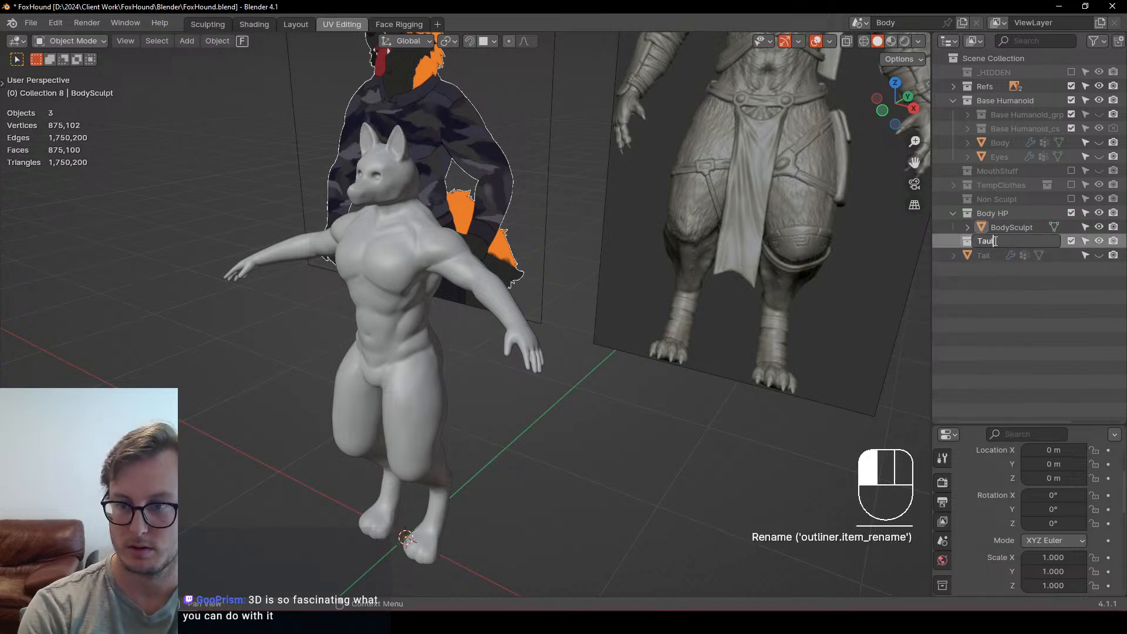
pyautogui.press('BackSpace')
pyautogui.write('l HP')
pyautogui.press('Return')
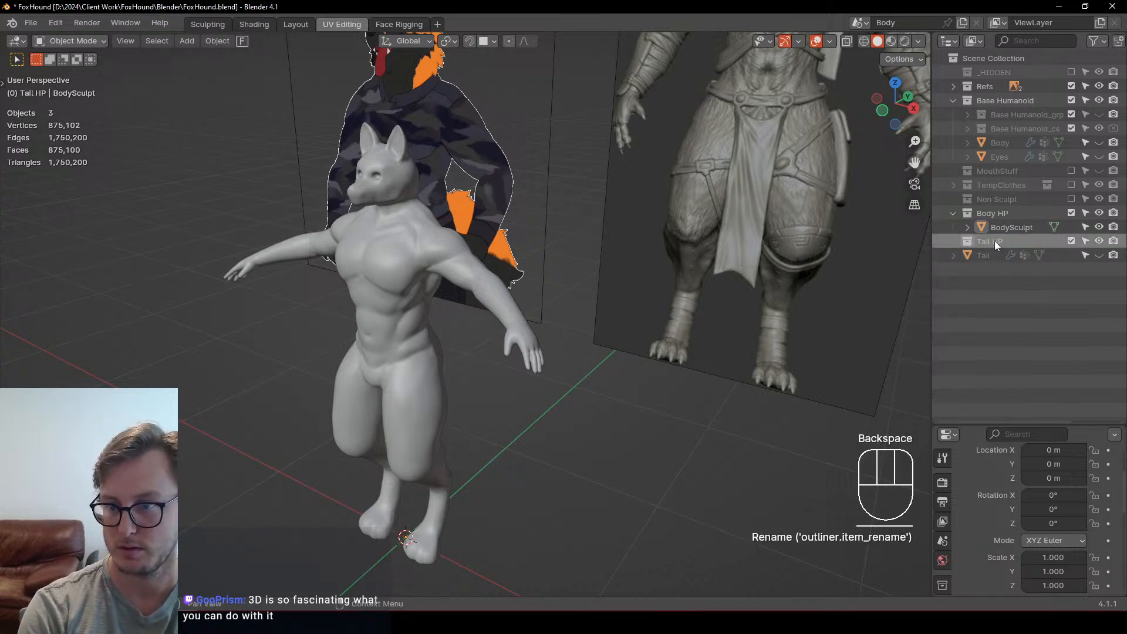
# Step: Move the Tail object into the Tail HP collection and save the file
pyautogui.moveTo(965, 254); pyautogui.dragTo(989, 243)
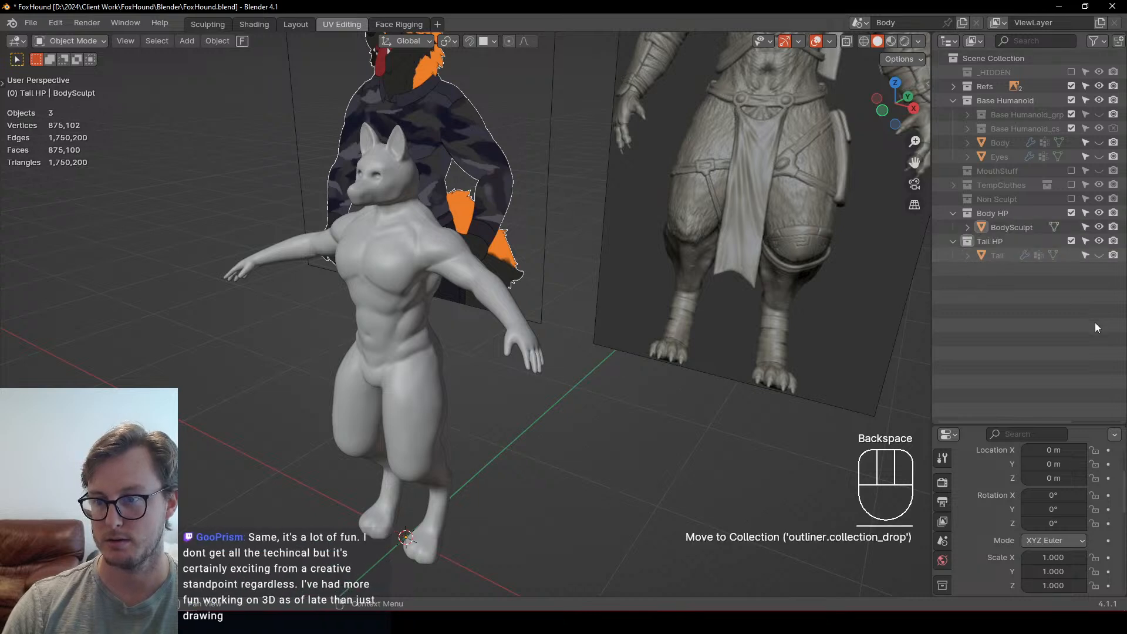
pyautogui.click(1011, 315)
pyautogui.hotkey('ctrl', 's')
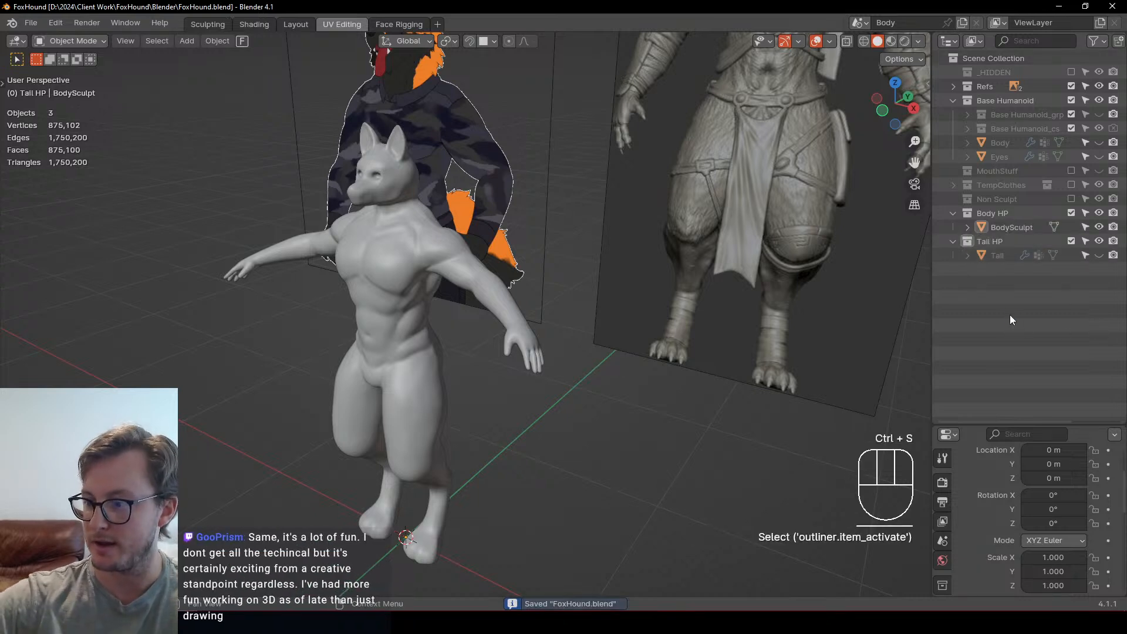
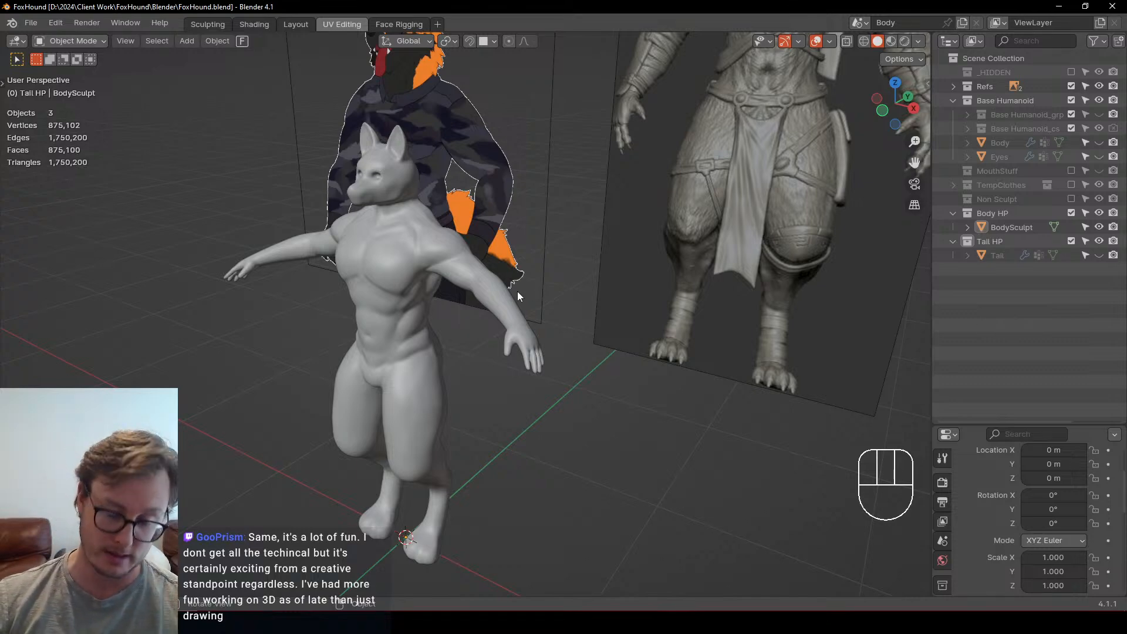
# Step: Examine the body model against the two reference images behind it, keeping the file saved
pyautogui.scroll(3, 520, 299)
pyautogui.scroll(-4, 525, 311)
pyautogui.hotkey('ctrl', 's')
pyautogui.keyDown('shift'); pyautogui.moveTo(540, 334); pyautogui.dragTo(557, 358, button='middle'); pyautogui.keyUp('shift')
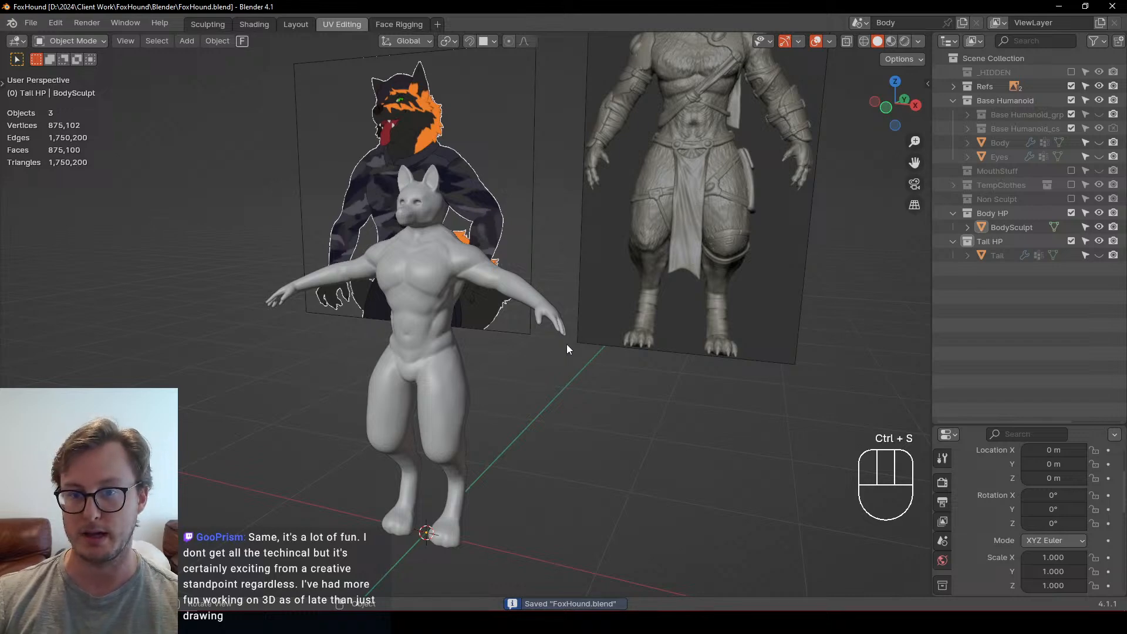
pyautogui.moveTo(488, 357); pyautogui.dragTo(493, 362, button='middle')
pyautogui.moveTo(449, 309); pyautogui.dragTo(529, 308, button='middle')
pyautogui.scroll(1, 528, 308)
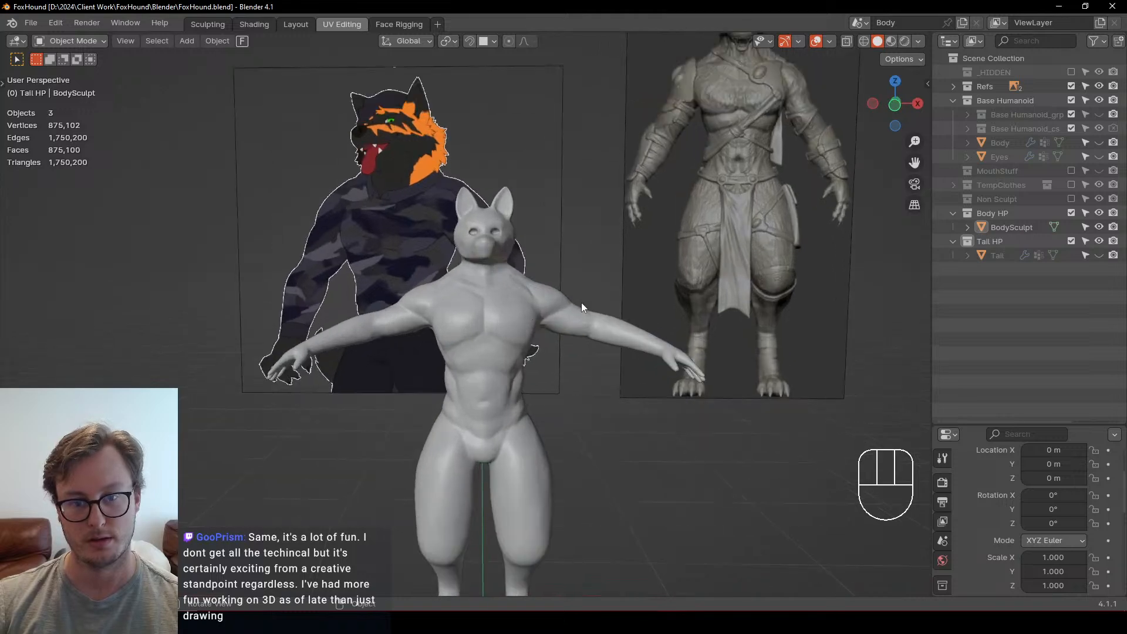
pyautogui.keyDown('shift'); pyautogui.moveTo(638, 301); pyautogui.dragTo(656, 285, button='middle'); pyautogui.keyUp('shift')
pyautogui.hotkey('ctrl', 's')
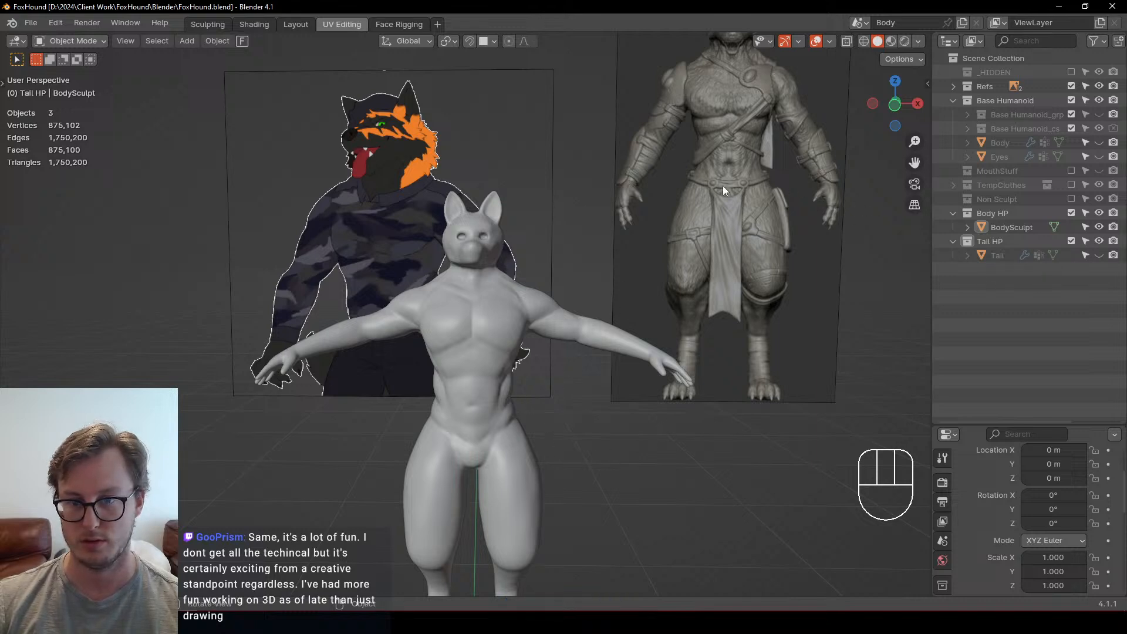
pyautogui.scroll(-3, 567, 277)
pyautogui.scroll(2, 567, 280)
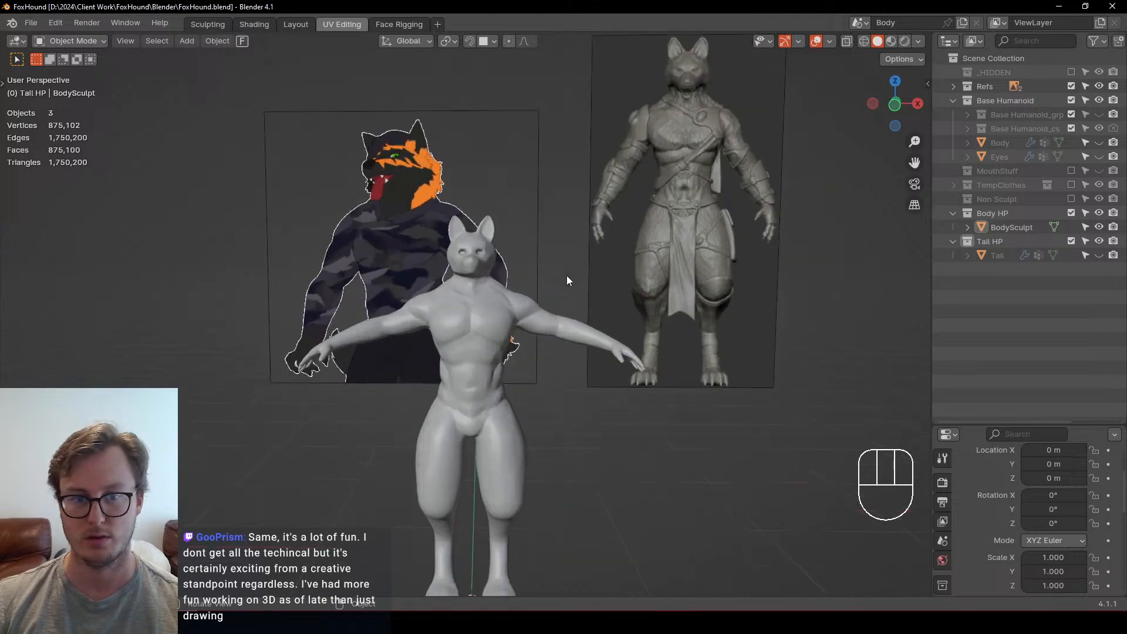
pyautogui.hotkey('ctrl', 's')
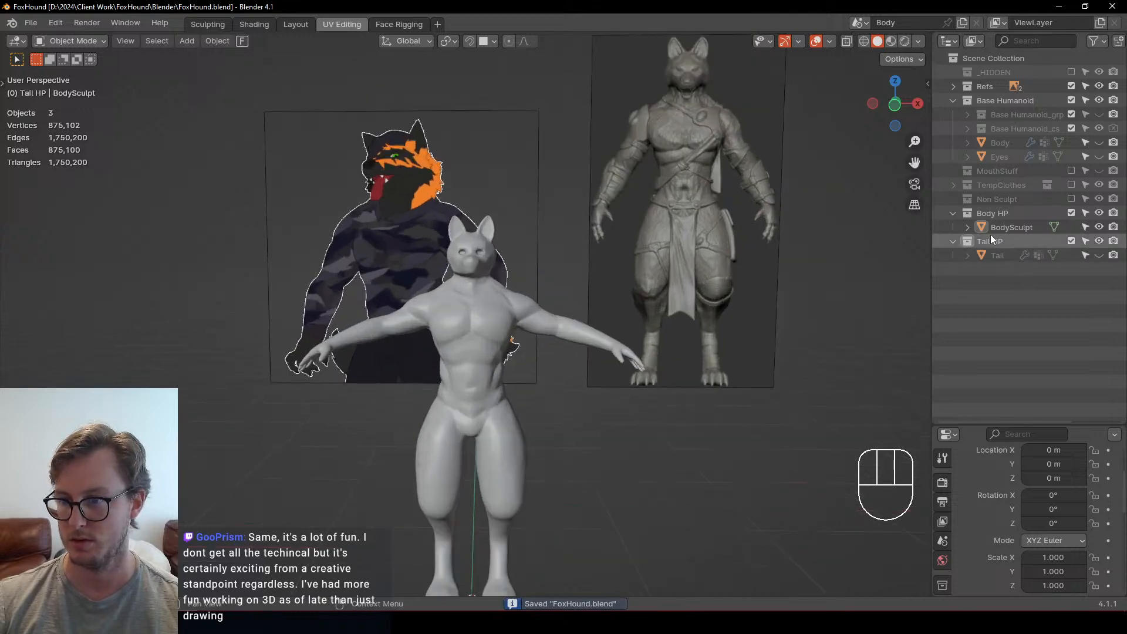
# Step: Exclude the Base Humanoid and Tail HP collections from the view layer and save the file
pyautogui.click(1070, 101)
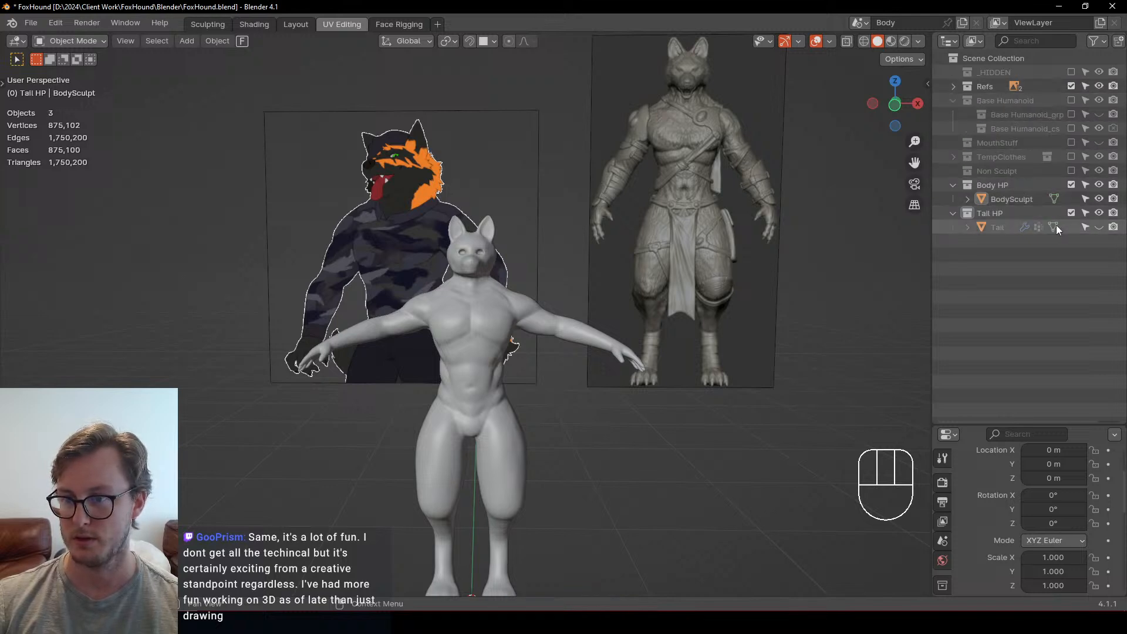
pyautogui.moveTo(411, 352); pyautogui.dragTo(528, 358, button='middle')
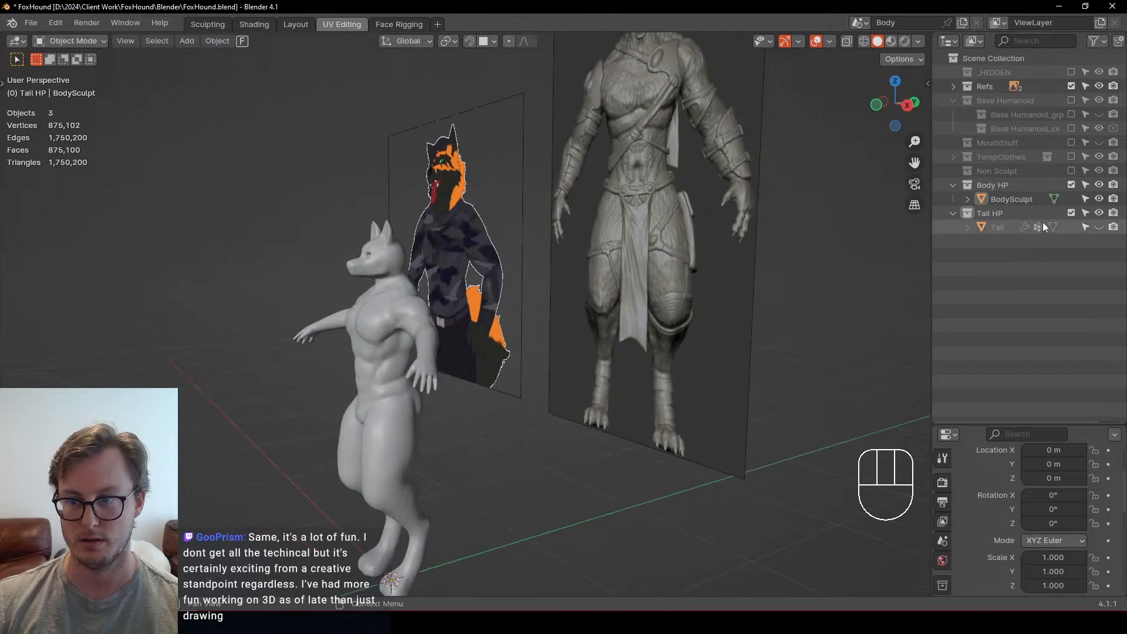
pyautogui.click(1099, 227)
pyautogui.click(1070, 213)
pyautogui.moveTo(481, 321); pyautogui.dragTo(552, 298, button='middle')
pyautogui.scroll(3, 552, 298)
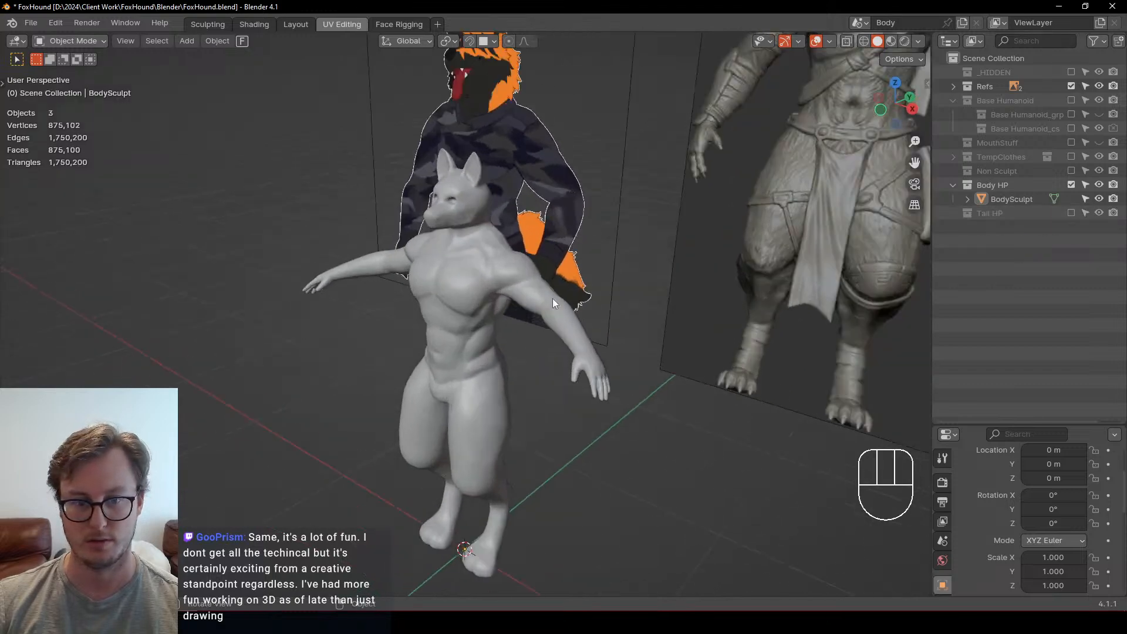
pyautogui.hotkey('ctrl', 's')
# Step: Select BodySculpt and compare its proportions with the reference images from the front and at an angle
pyautogui.moveTo(411, 283); pyautogui.dragTo(499, 270, button='middle')
pyautogui.keyDown('shift'); pyautogui.moveTo(499, 270); pyautogui.dragTo(551, 294, button='middle'); pyautogui.keyUp('shift')
pyautogui.scroll(1, 470, 227)
pyautogui.click(470, 227)
pyautogui.scroll(-6, 481, 252)
pyautogui.scroll(3, 486, 317)
pyautogui.moveTo(486, 317); pyautogui.dragTo(513, 253, button='middle')
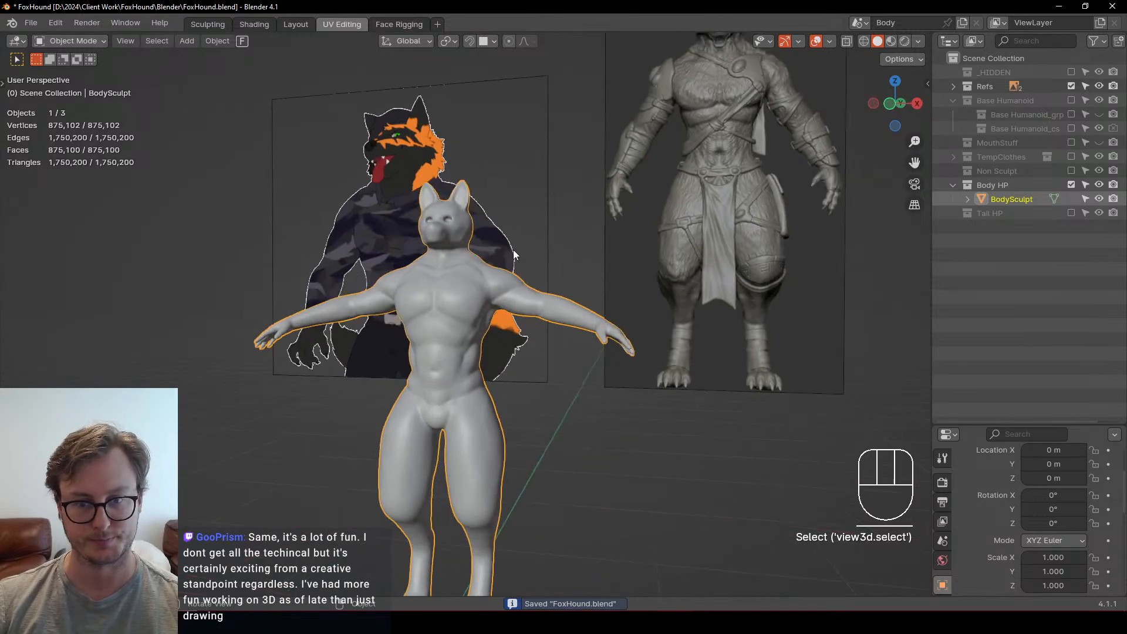
pyautogui.press('KP_1')
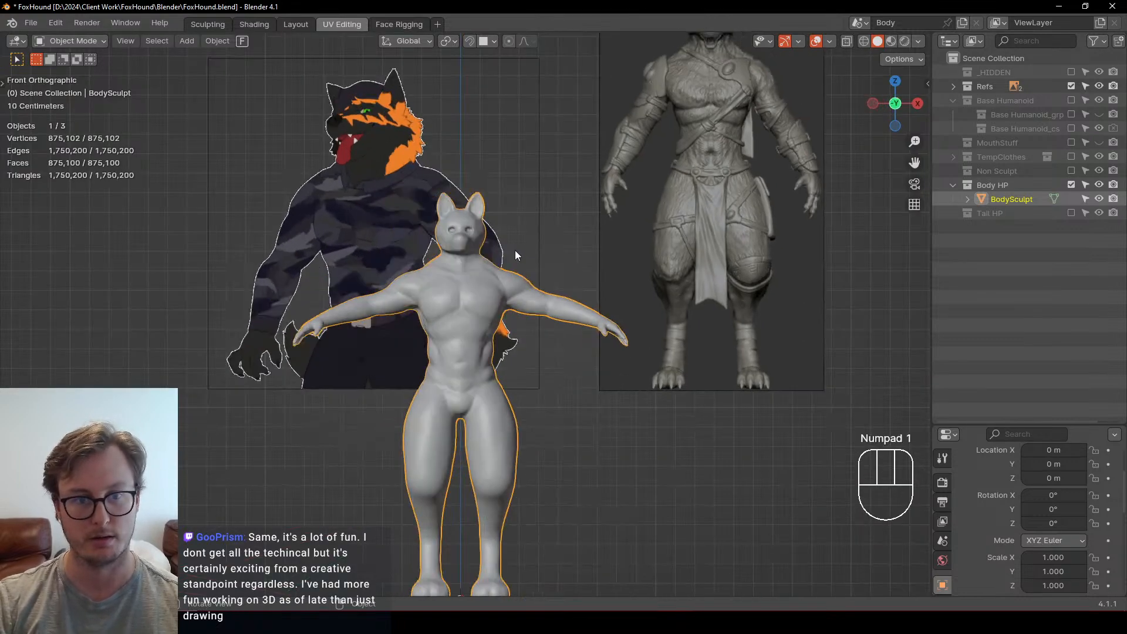
pyautogui.scroll(4, 515, 251)
pyautogui.keyDown('shift'); pyautogui.moveTo(516, 256); pyautogui.dragTo(521, 379, button='middle'); pyautogui.keyUp('shift')
pyautogui.scroll(-3, 521, 379)
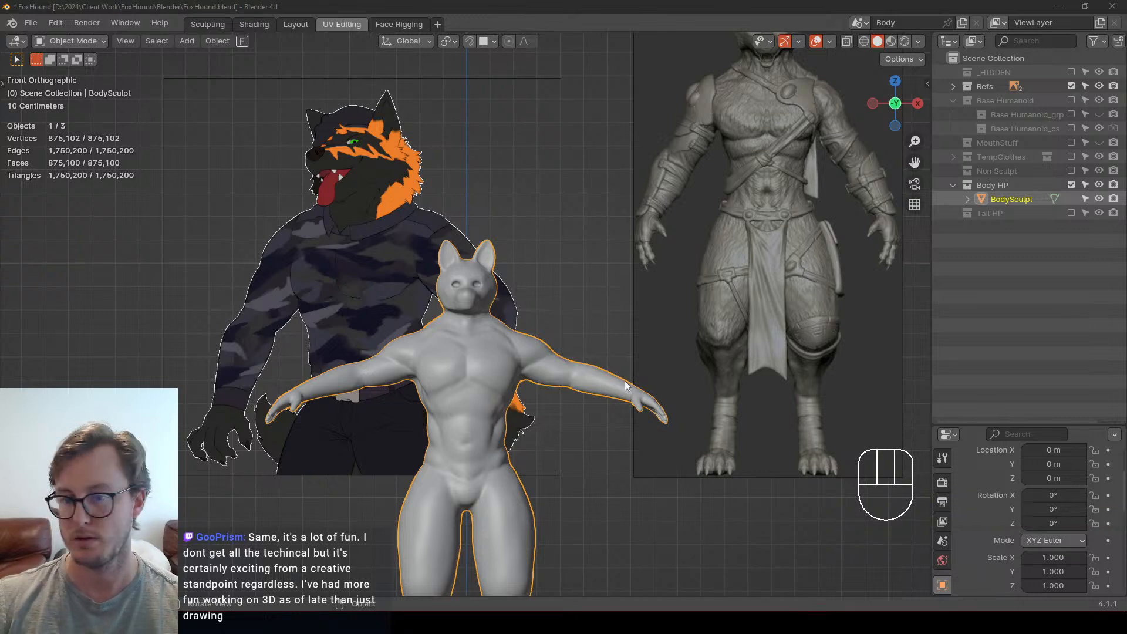
pyautogui.moveTo(625, 381); pyautogui.dragTo(527, 280, button='middle')
pyautogui.click(396, 298)
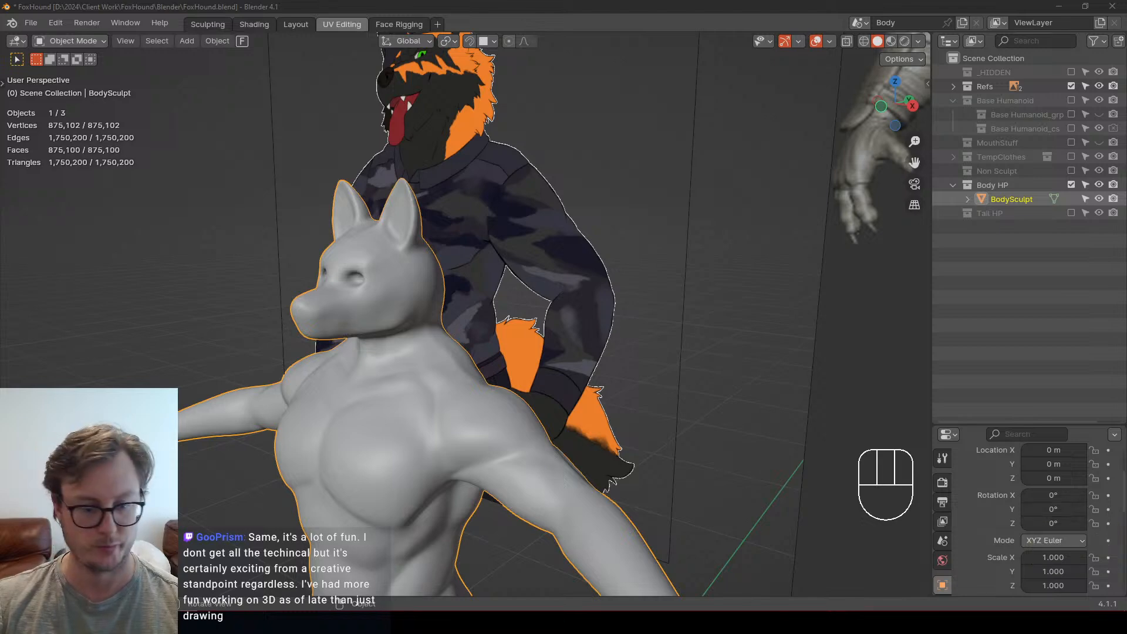
# Step: Switch to File Explorer and open the Reference folder under De Novo (D:) > 2024 > Client Work > FoxHound
pyautogui.press('super+e')
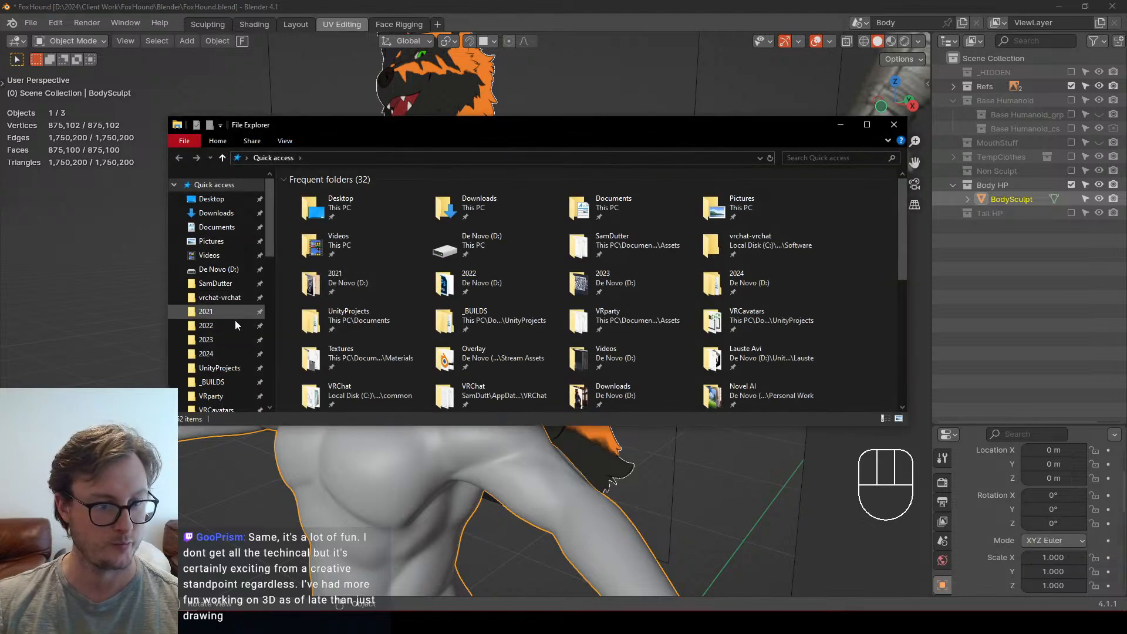
pyautogui.click(208, 353)
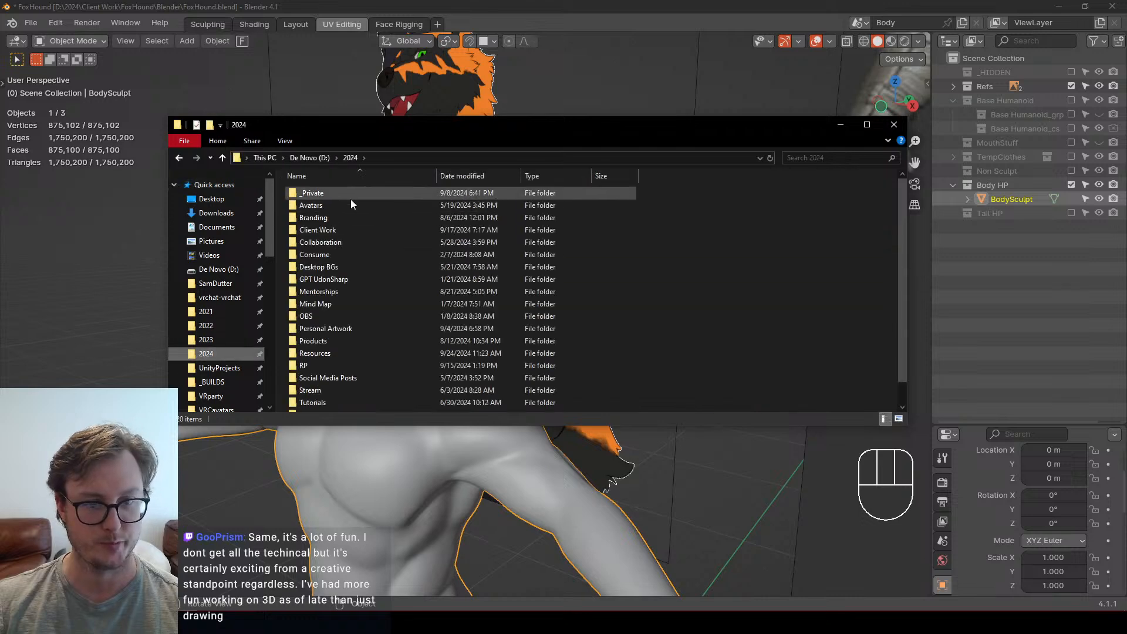
pyautogui.doubleClick(336, 232)
pyautogui.doubleClick(327, 347)
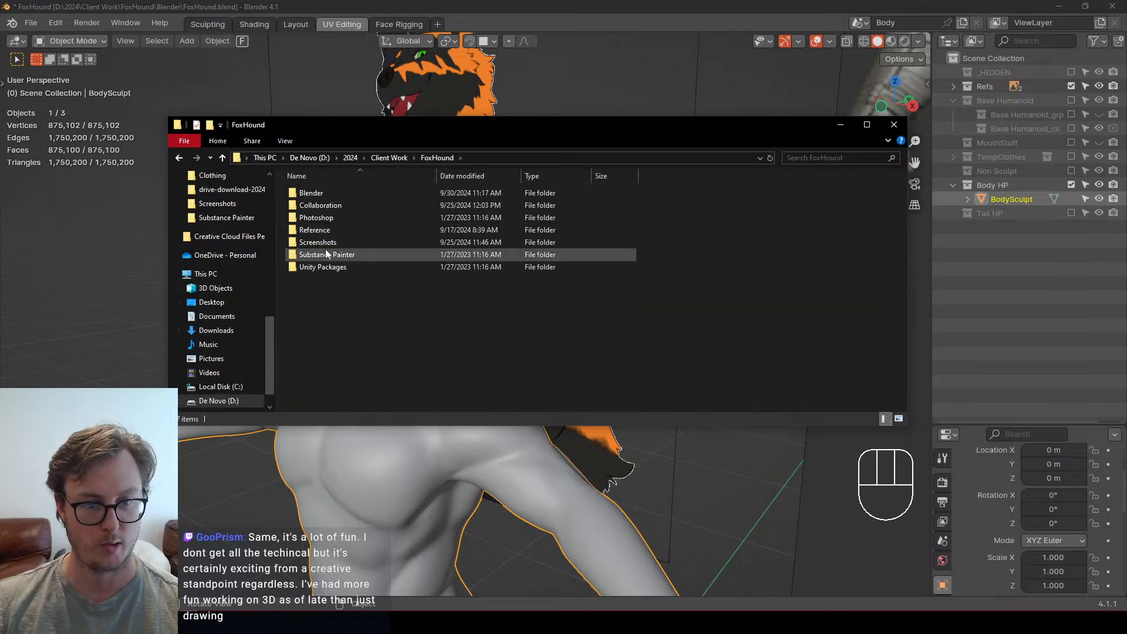
pyautogui.doubleClick(315, 230)
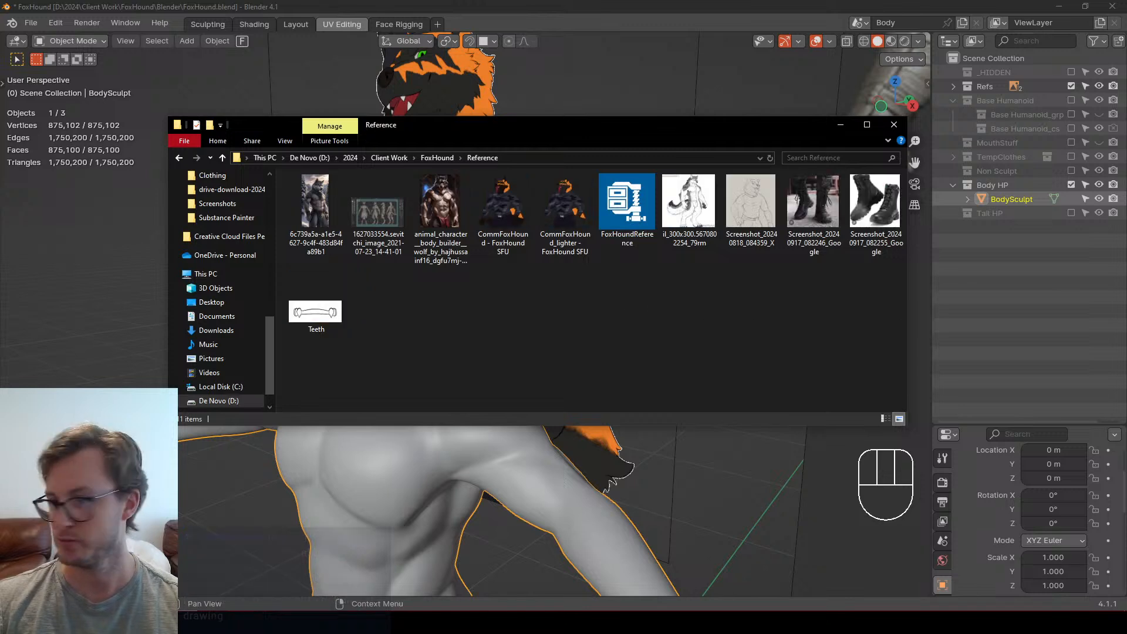
# Step: Add the Fur_patterm image to the FoxHound Reference folder and return to Blender
pyautogui.moveTo(563, 0); pyautogui.dragTo(563, 344)
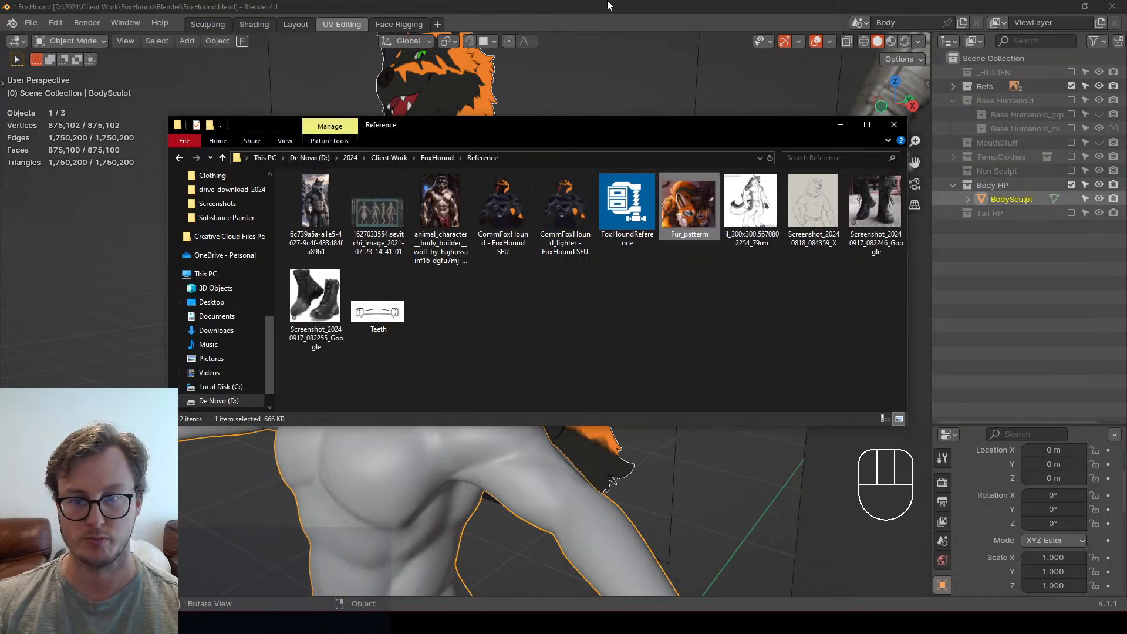
pyautogui.click(42, 271)
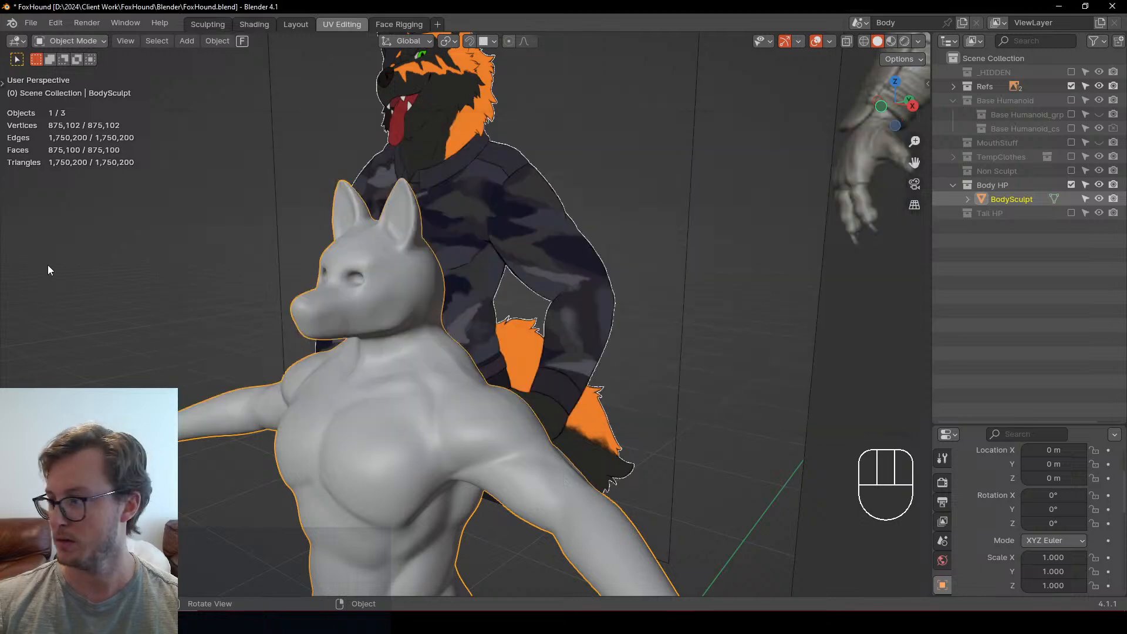
pyautogui.click(47, 267)
pyautogui.hotkey('alt', 'Tab')
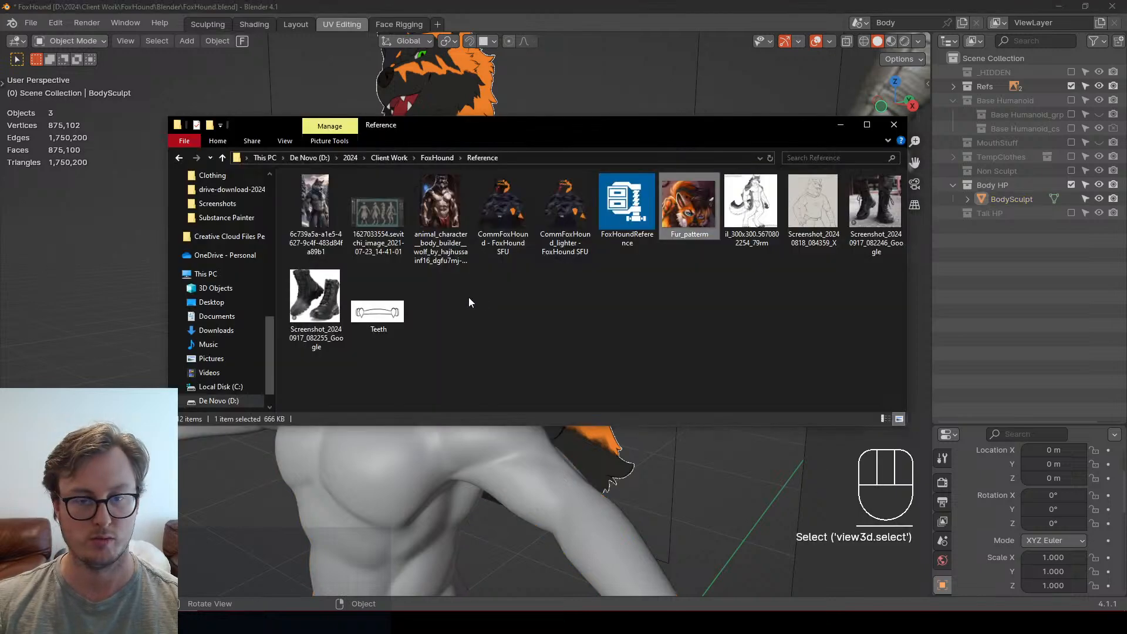
pyautogui.click(160, 304)
# Step: Select BodySculpt and put it in Sculpt Mode with the head shown in the right orthographic view
pyautogui.moveTo(218, 258); pyautogui.dragTo(229, 240, button='middle')
pyautogui.keyDown('shift'); pyautogui.moveTo(229, 239); pyautogui.dragTo(259, 238, button='middle'); pyautogui.keyUp('shift')
pyautogui.scroll(4, 259, 238)
pyautogui.click(375, 313)
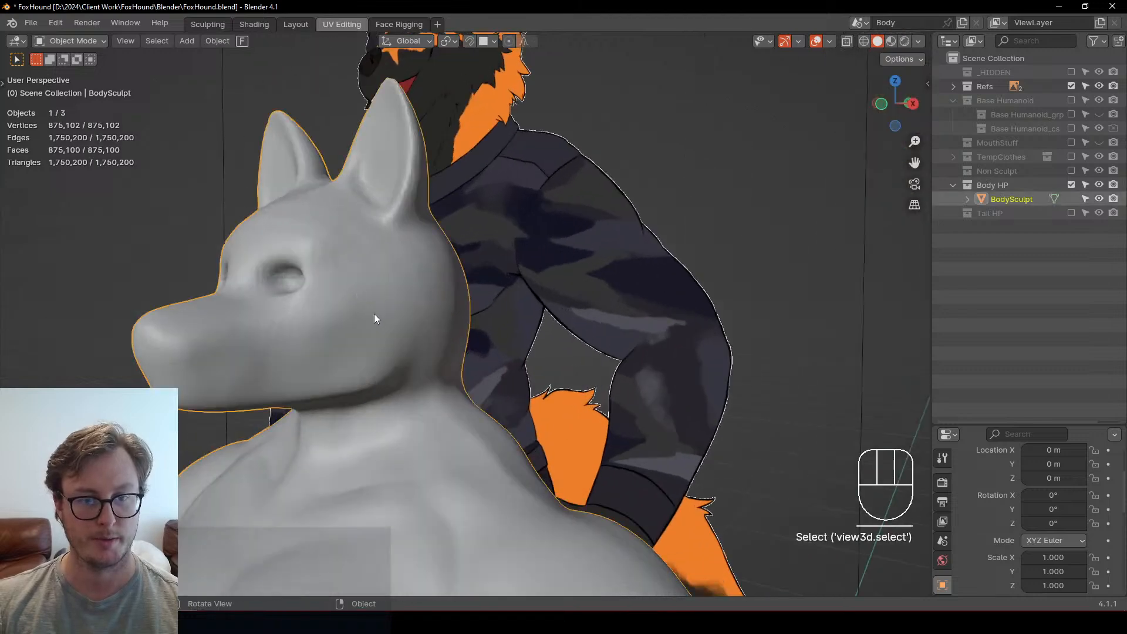
pyautogui.keyDown('shift'); pyautogui.moveTo(374, 313); pyautogui.dragTo(460, 295, button='middle'); pyautogui.keyUp('shift')
pyautogui.press('KP_3')
pyautogui.keyDown('shift'); pyautogui.moveTo(347, 294); pyautogui.dragTo(523, 300, button='middle'); pyautogui.keyUp('shift')
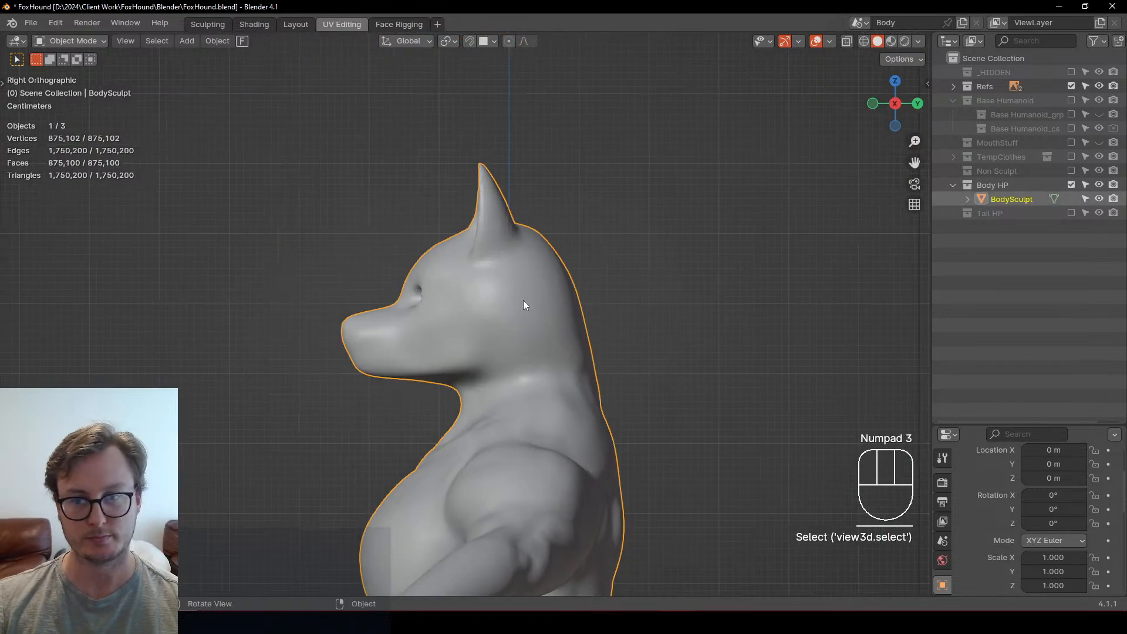
pyautogui.hotkey('ctrl', 'Tab')
pyautogui.click(478, 361)
pyautogui.scroll(5, 478, 364)
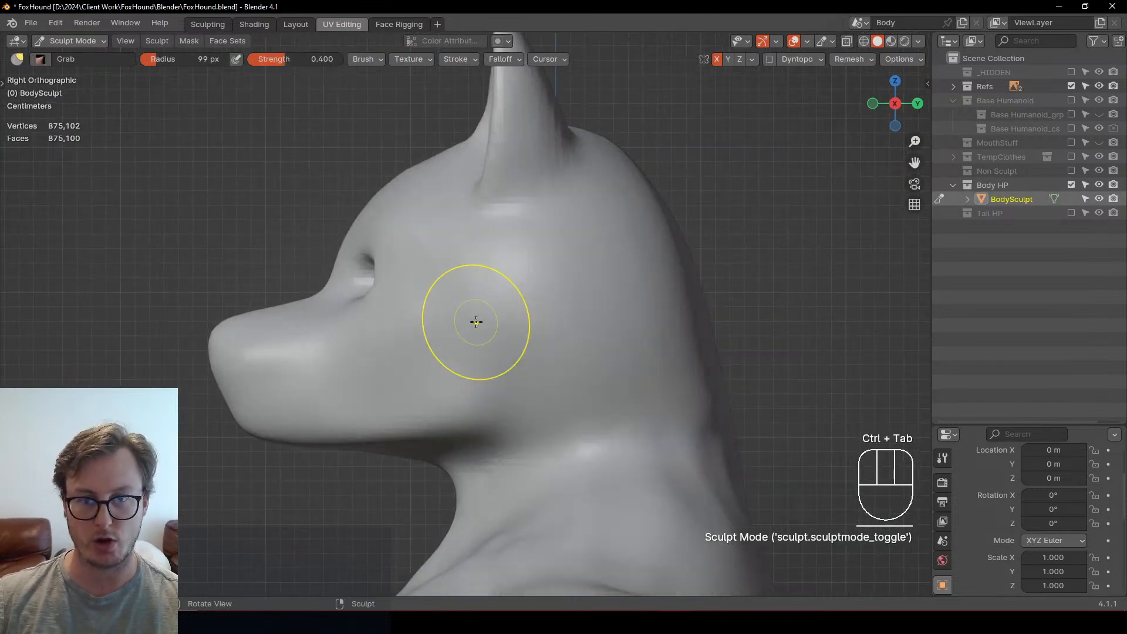
pyautogui.keyDown('shift'); pyautogui.moveTo(219, 307); pyautogui.dragTo(321, 301, button='middle'); pyautogui.keyUp('shift')
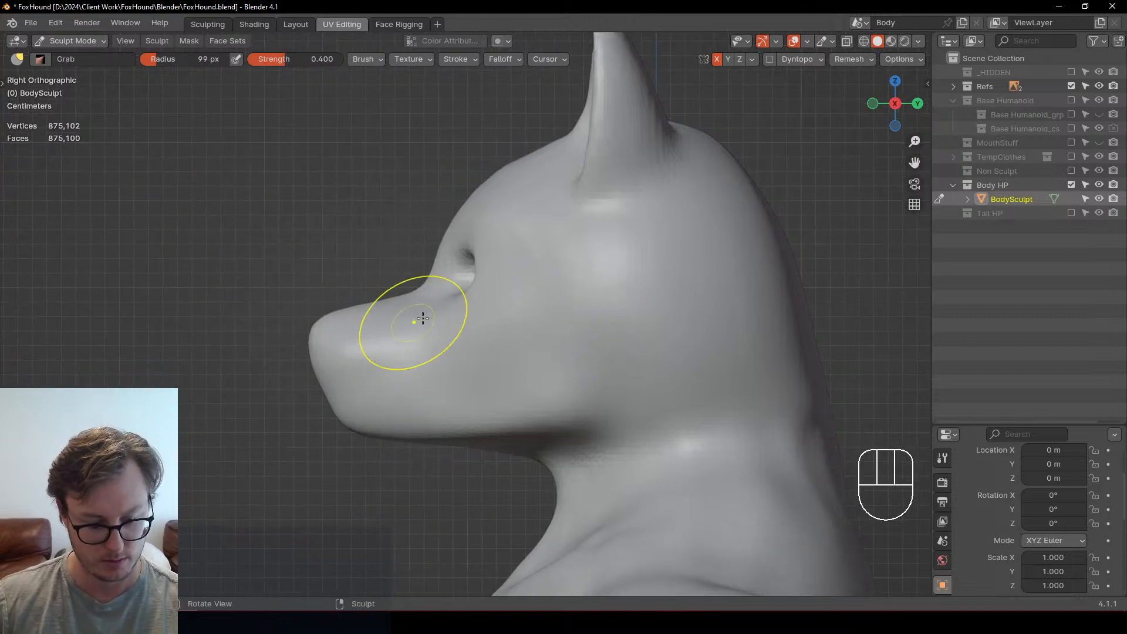
# Step: Pull up the muzzle bridge below the eye with Elastic Deform to soften its transition into the forehead
pyautogui.press('j')
pyautogui.moveTo(446, 284); pyautogui.dragTo(430, 267)
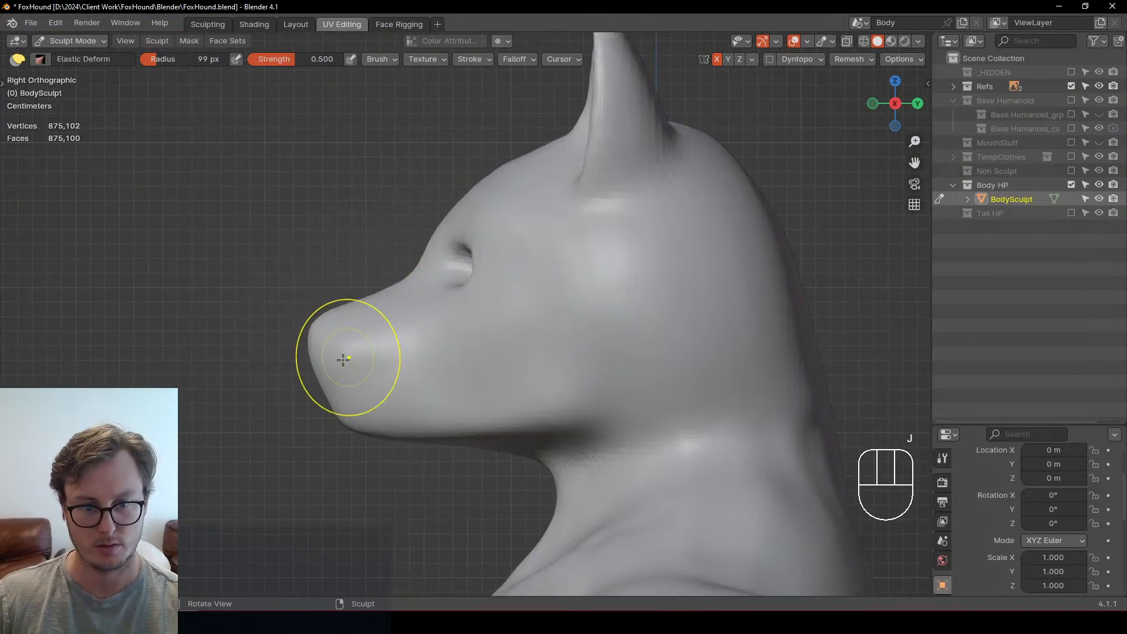
pyautogui.moveTo(359, 373)
pyautogui.mouseDown(button='middle')
pyautogui.moveTo(452, 327)
pyautogui.moveTo(491, 352)
pyautogui.mouseUp(button='middle')
# Step: Duplicate the camouflage-shirt character reference image in Object Mode and rotate the copy 90° about Z
pyautogui.hotkey('ctrl', 'Tab')
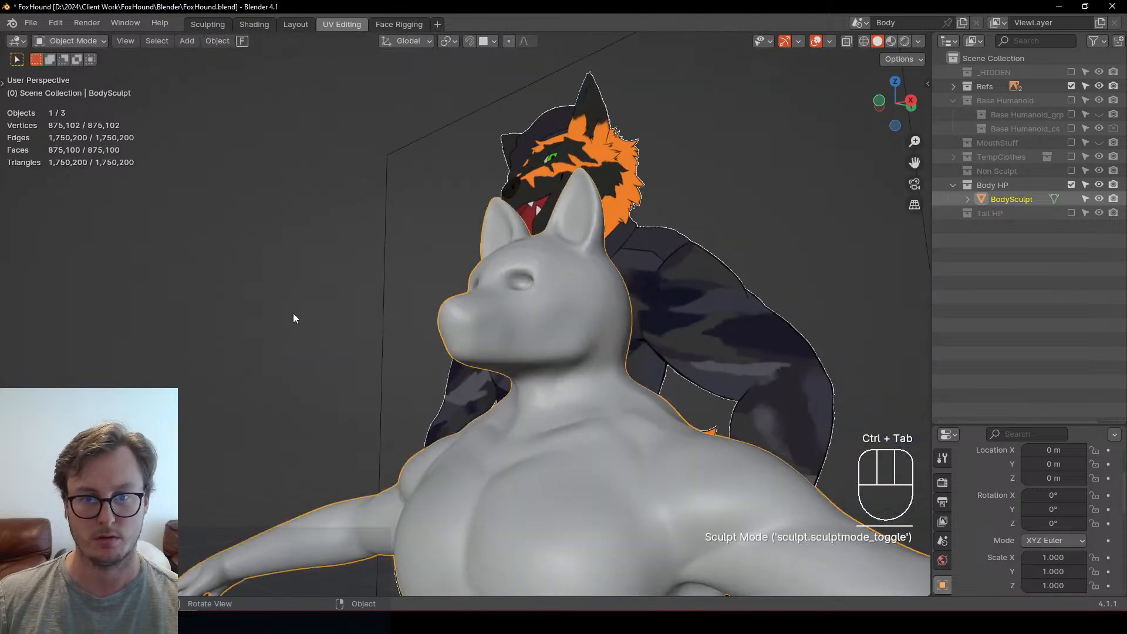
pyautogui.click(435, 226)
pyautogui.moveTo(435, 227); pyautogui.dragTo(554, 390, button='middle')
pyautogui.hotkey('shift', 'd')
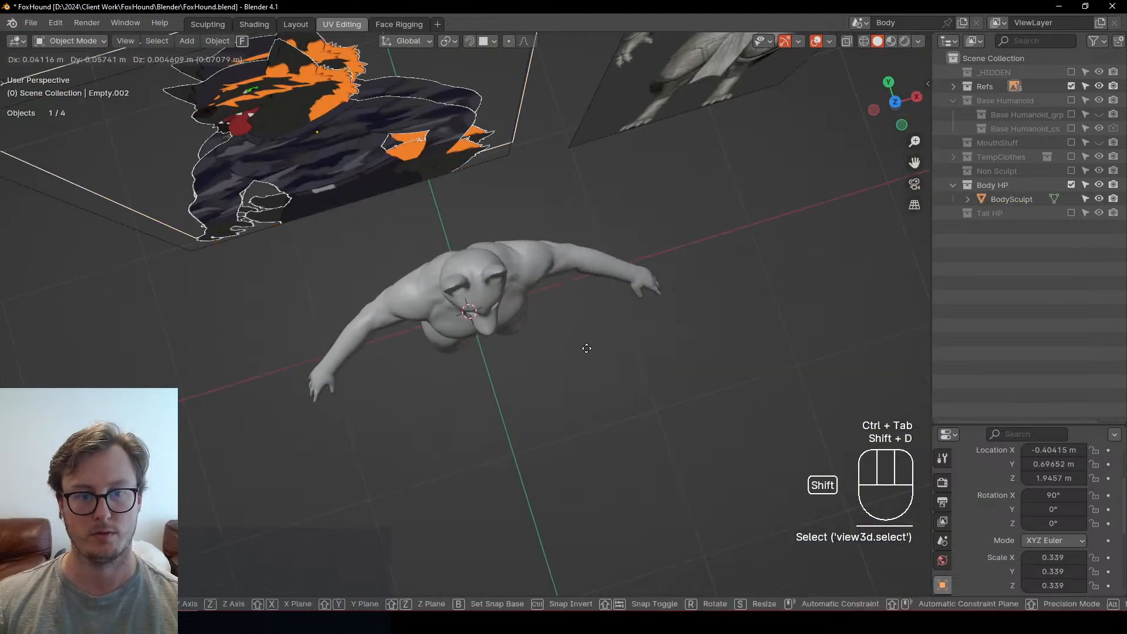
pyautogui.press('r')
pyautogui.press('KP_9')
pyautogui.press('KP_0')
pyautogui.press('KP_Enter')
pyautogui.press('KP_7')
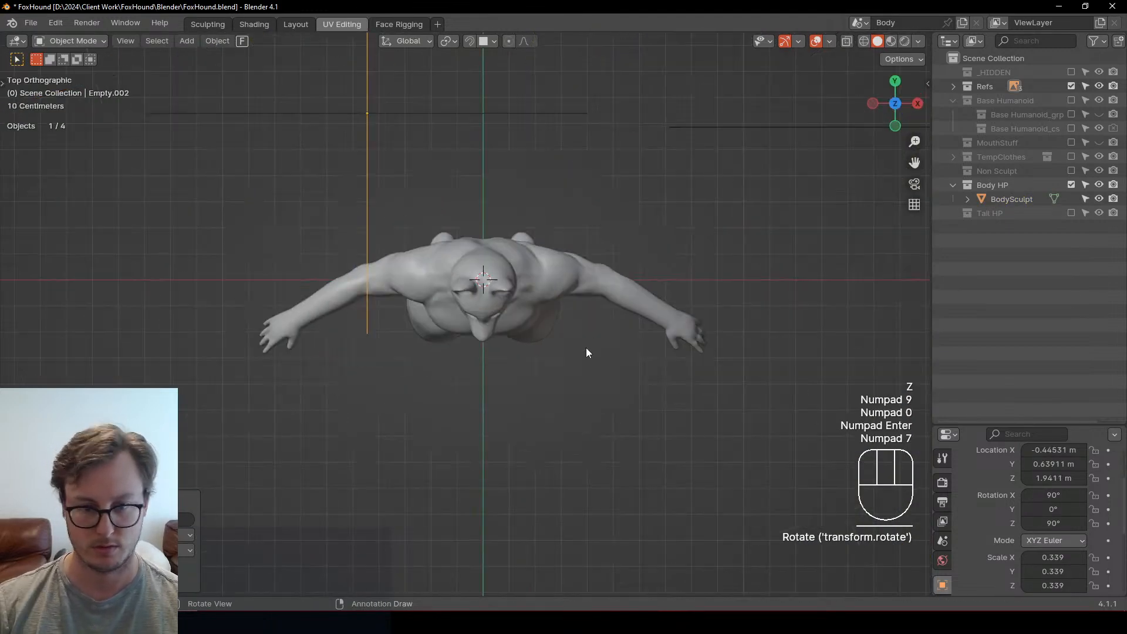
# Step: Move the rotated reference copy beside the body and lower it so its head sits near the sculpt's head
pyautogui.press('g')
pyautogui.click(536, 565)
pyautogui.moveTo(535, 565); pyautogui.dragTo(414, 312, button='middle')
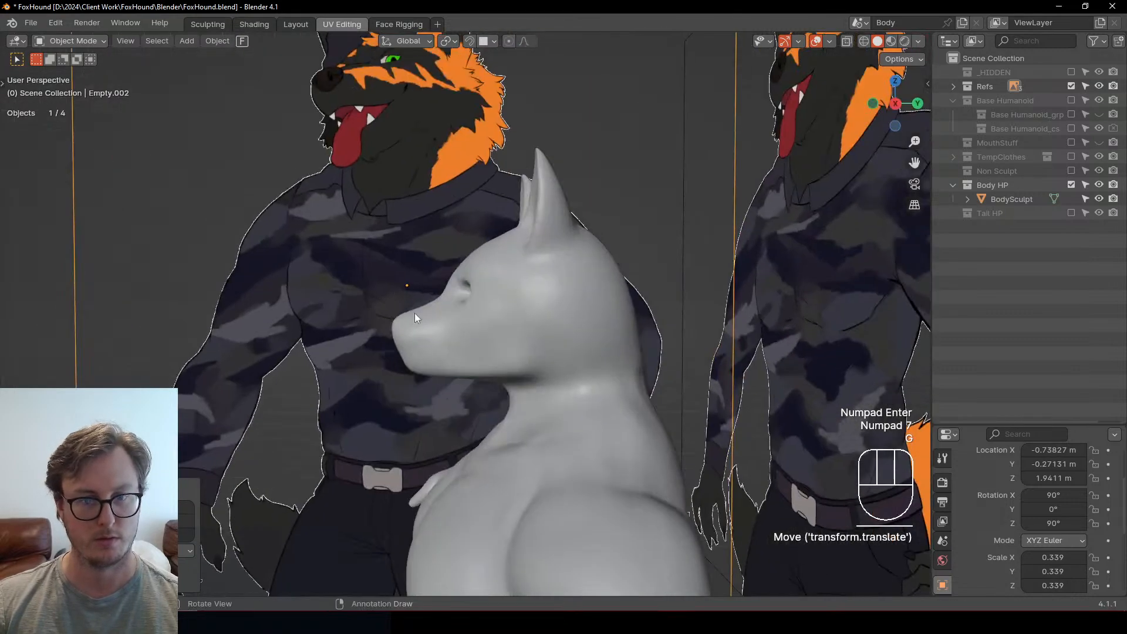
pyautogui.click(440, 308)
pyautogui.click(438, 305)
pyautogui.press('g')
pyautogui.click(400, 325)
pyautogui.click(527, 309)
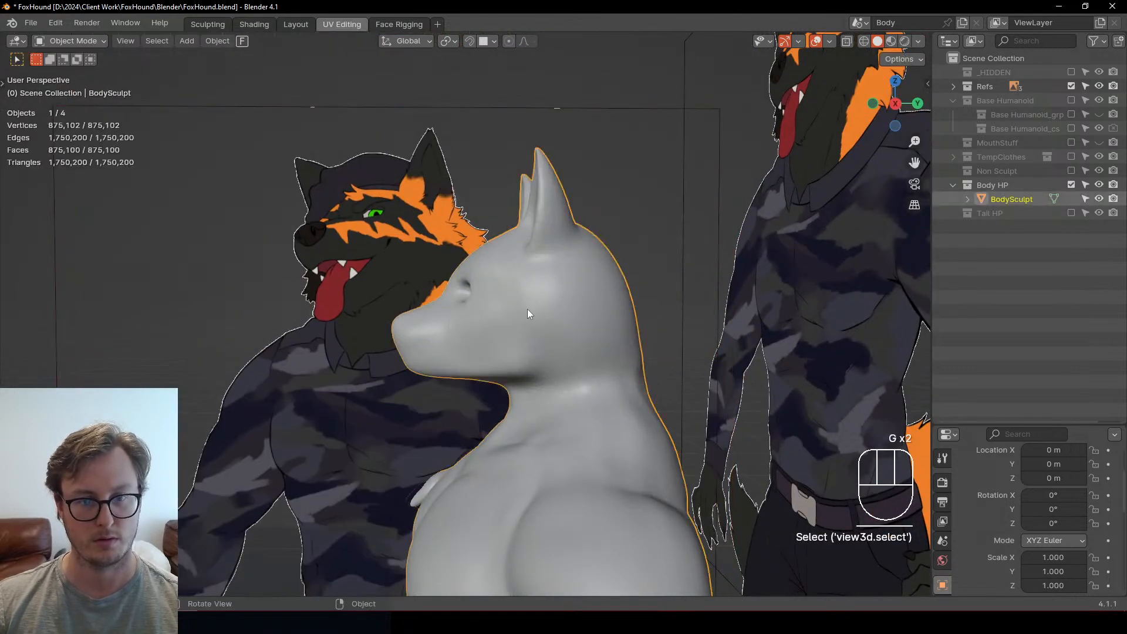
# Step: Return BodySculpt to Sculpt Mode and pull the nose tip forward and the lower jaw down with Elastic Deform, working in side profile
pyautogui.press('KP_3')
pyautogui.hotkey('ctrl', 'Tab')
pyautogui.click(517, 384)
pyautogui.scroll(3, 415, 326)
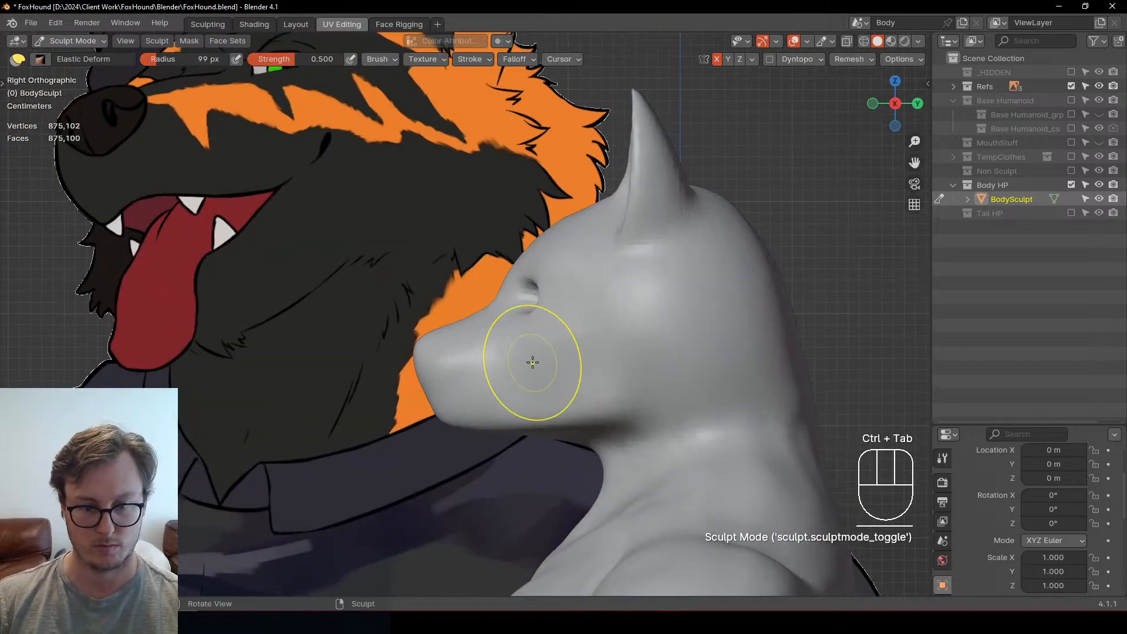
pyautogui.keyDown('shift'); pyautogui.moveTo(418, 326); pyautogui.dragTo(396, 238, button='middle'); pyautogui.keyUp('shift')
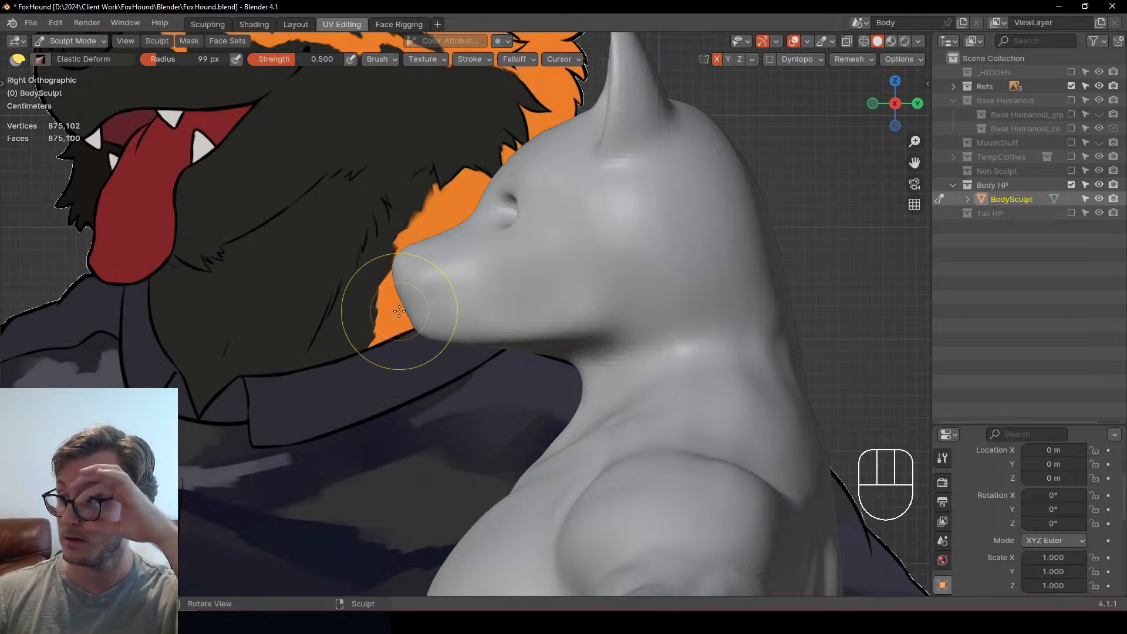
pyautogui.moveTo(415, 345)
pyautogui.mouseDown()
pyautogui.moveTo(410, 330)
pyautogui.moveTo(432, 348)
pyautogui.mouseUp()
pyautogui.moveTo(415, 281)
pyautogui.mouseDown()
pyautogui.moveTo(394, 272)
pyautogui.moveTo(450, 337)
pyautogui.moveTo(546, 324)
pyautogui.moveTo(485, 335)
pyautogui.moveTo(445, 361)
pyautogui.mouseUp()
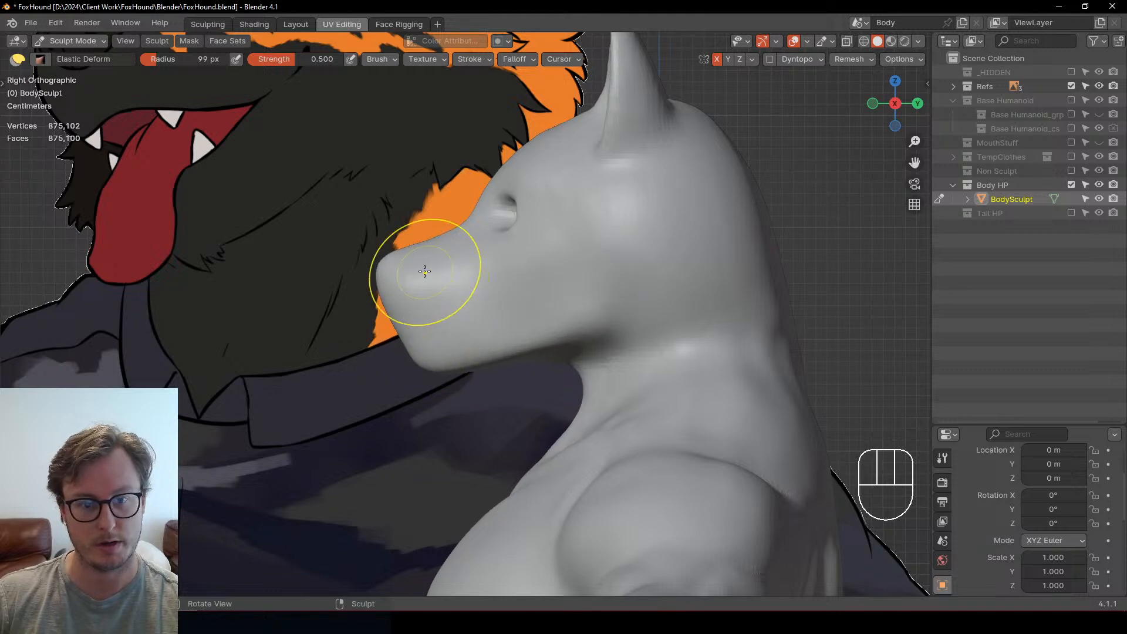
pyautogui.keyDown('shift'); pyautogui.moveTo(458, 237); pyautogui.dragTo(406, 385, button='middle'); pyautogui.keyUp('shift')
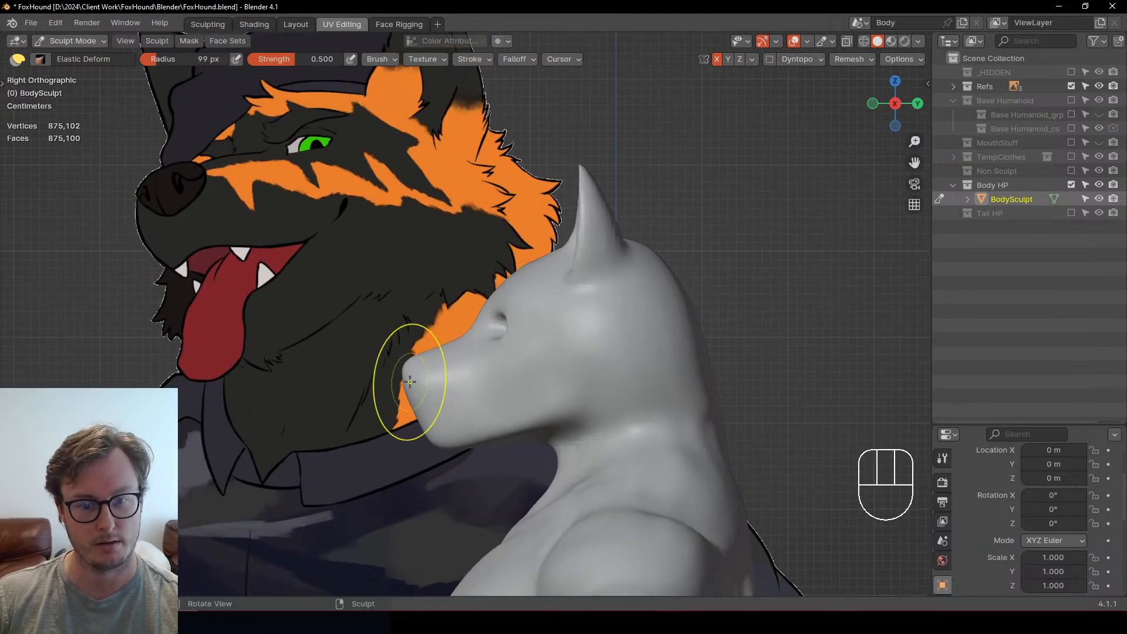
pyautogui.scroll(1, 432, 370)
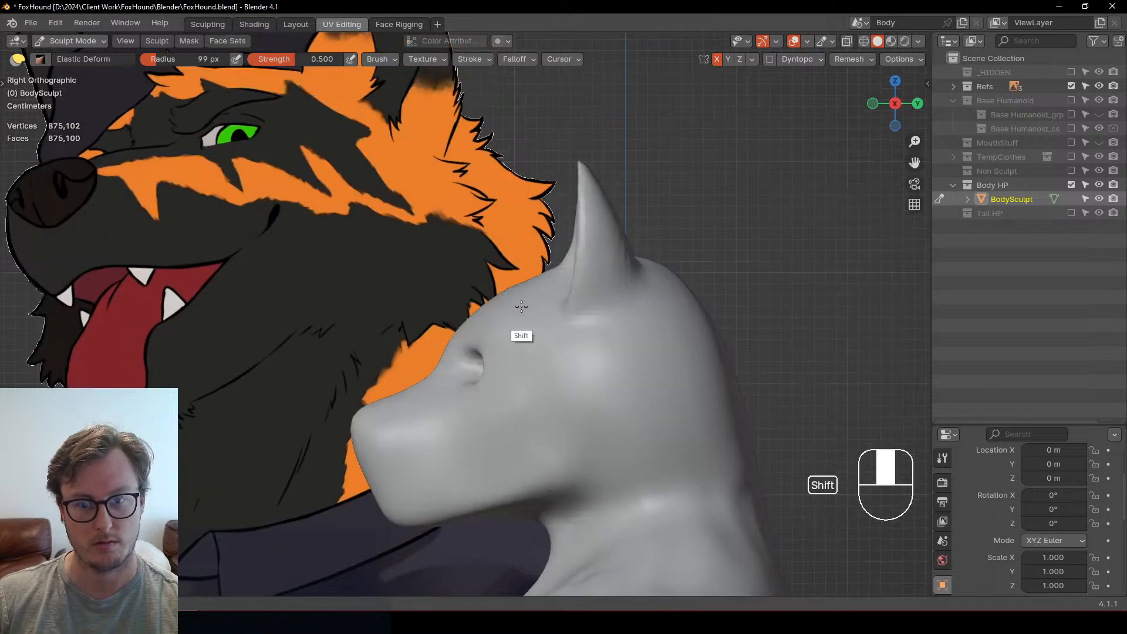
# Step: Show the sculpting brush toolbar with the head in the front orthographic view and look through the brushes
pyautogui.moveTo(520, 327); pyautogui.dragTo(687, 270, button='middle')
pyautogui.press('KP_1')
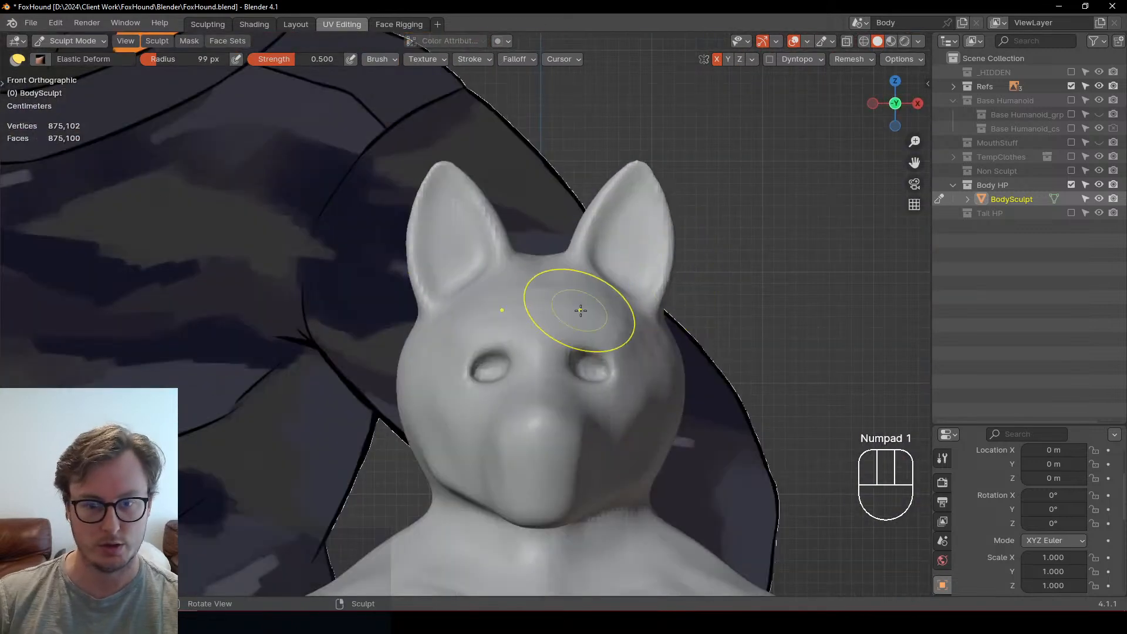
pyautogui.keyDown('shift'); pyautogui.moveTo(579, 307); pyautogui.dragTo(503, 390, button='middle'); pyautogui.keyUp('shift')
pyautogui.press('t')
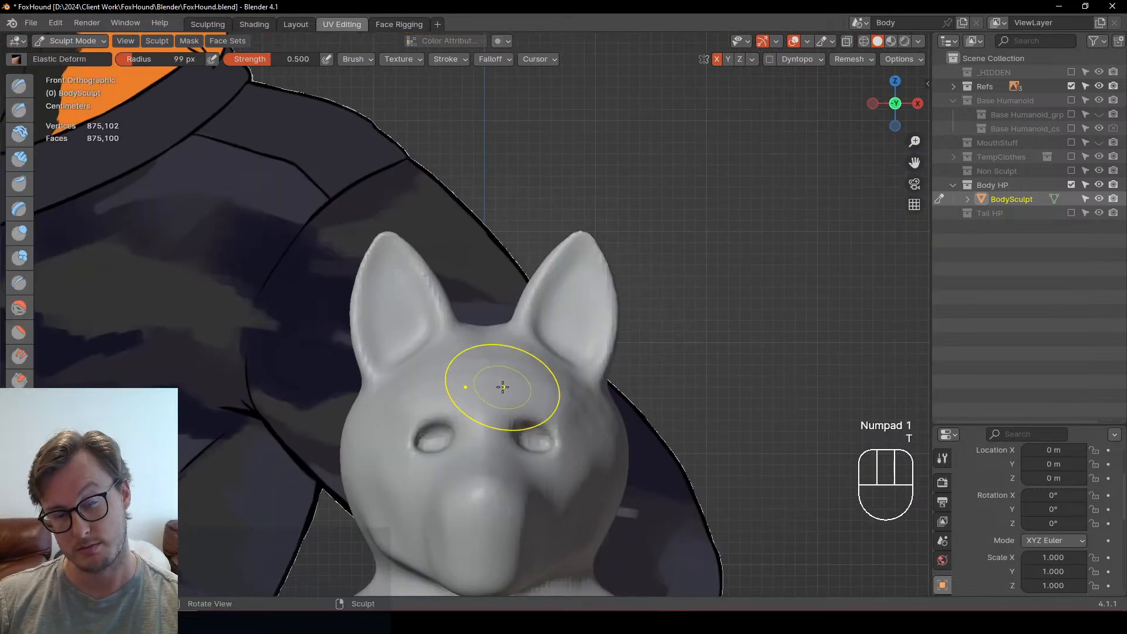
pyautogui.scroll(-5, 20, 235)
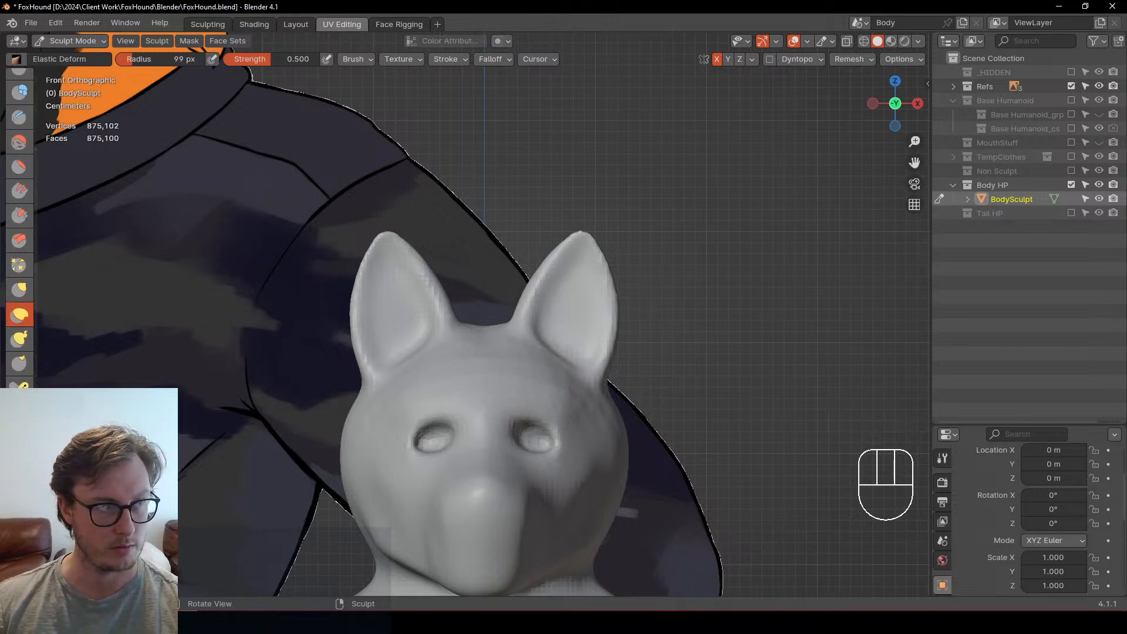
pyautogui.scroll(-5, 19, 235)
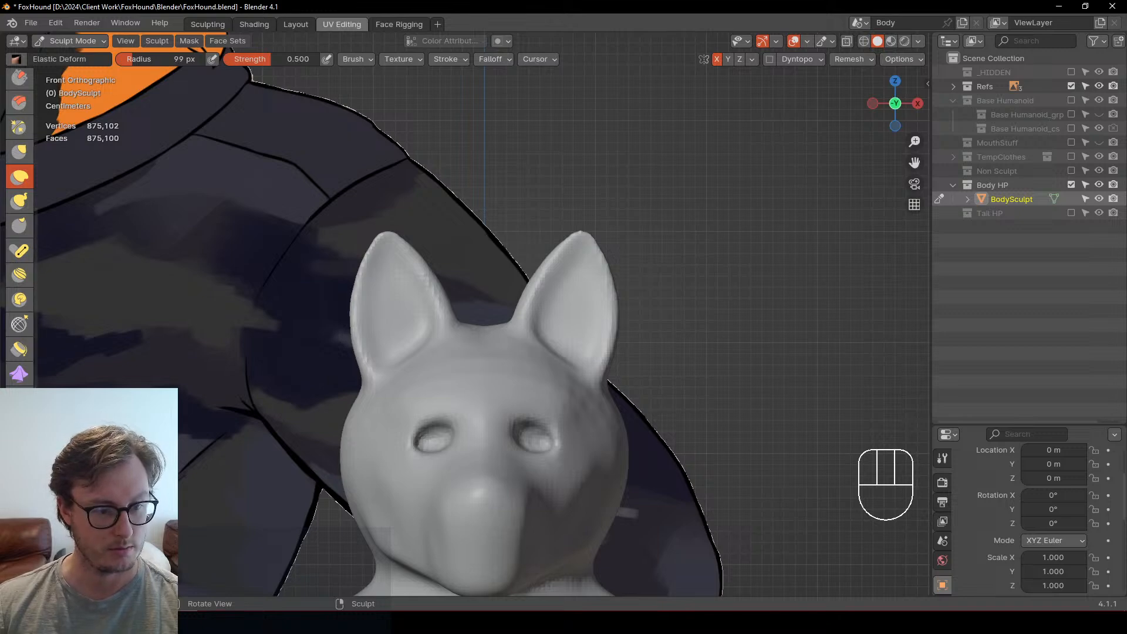
pyautogui.scroll(-5, 344, 387)
pyautogui.hotkey('ctrl', 'Tab')
pyautogui.scroll(-5, 606, 389)
pyautogui.moveTo(606, 390)
pyautogui.mouseDown(button='middle')
pyautogui.moveTo(604, 372)
pyautogui.moveTo(671, 397)
pyautogui.mouseUp(button='middle')
pyautogui.hotkey('ctrl', 'Tab')
pyautogui.hotkey('shift', 'd')
pyautogui.rightClick(607, 349)
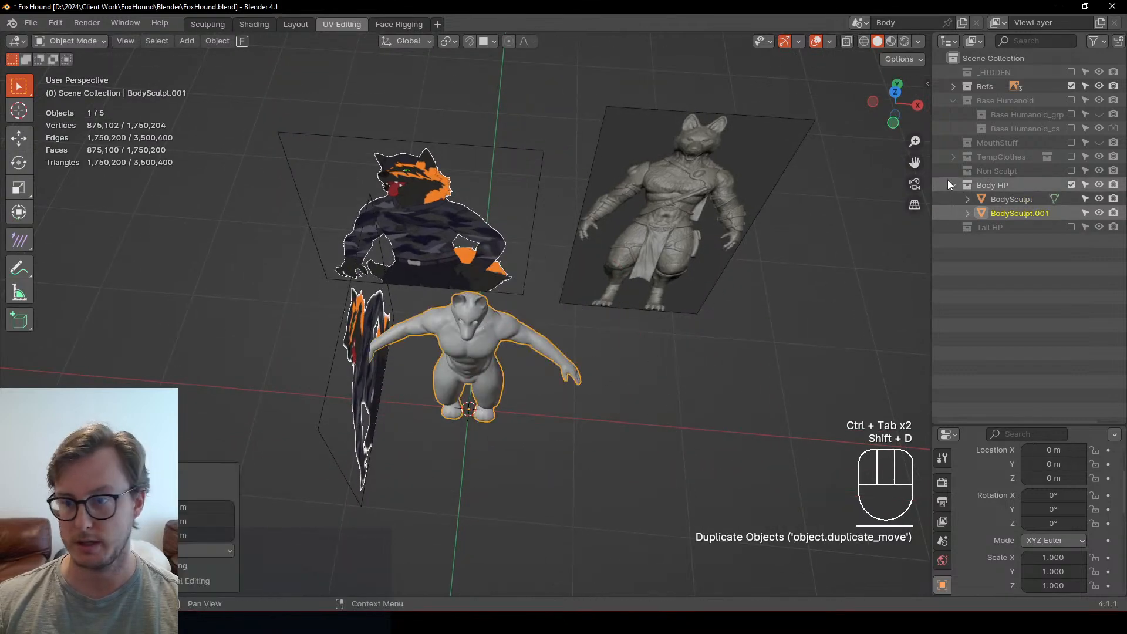
pyautogui.doubleClick(1012, 213)
pyautogui.write('Ear')
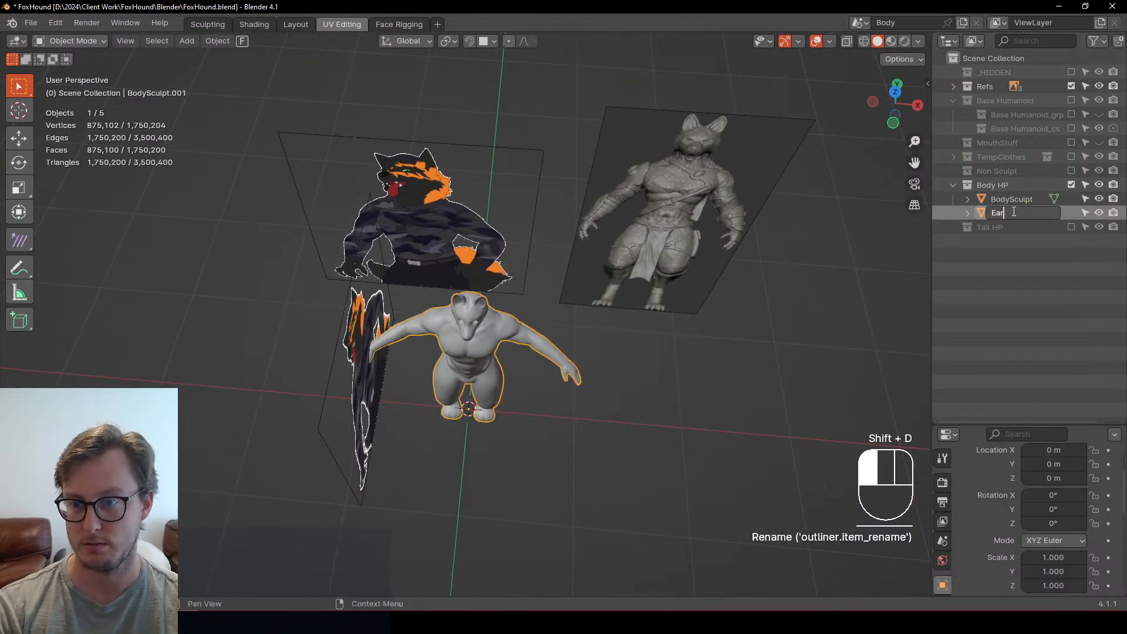
pyautogui.write(' Backup')
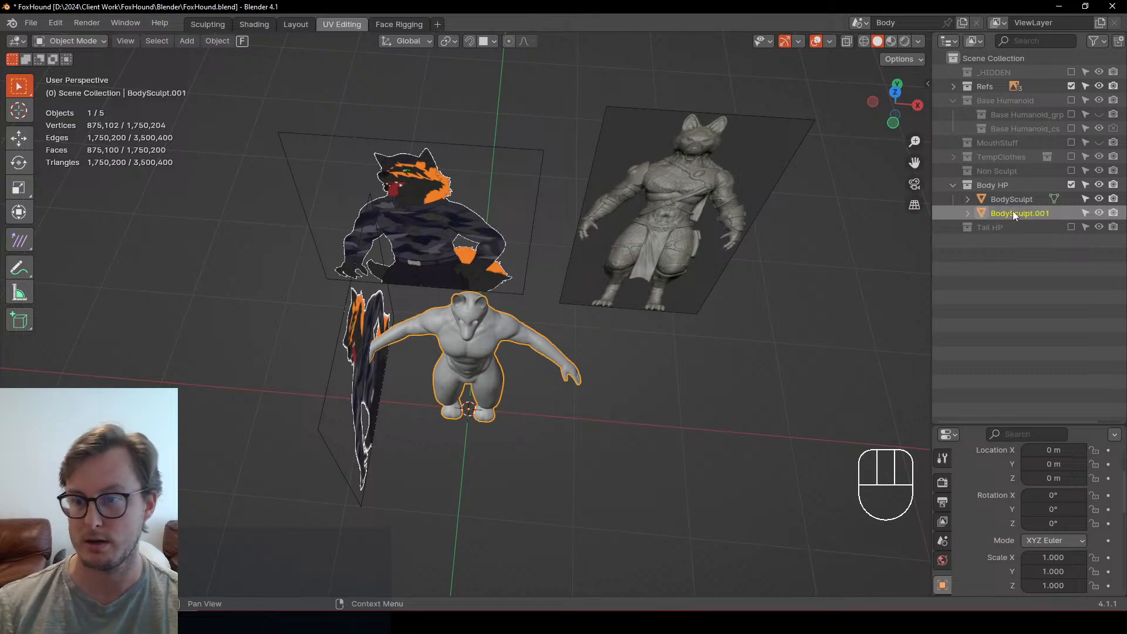
pyautogui.press('Escape')
pyautogui.press('x')
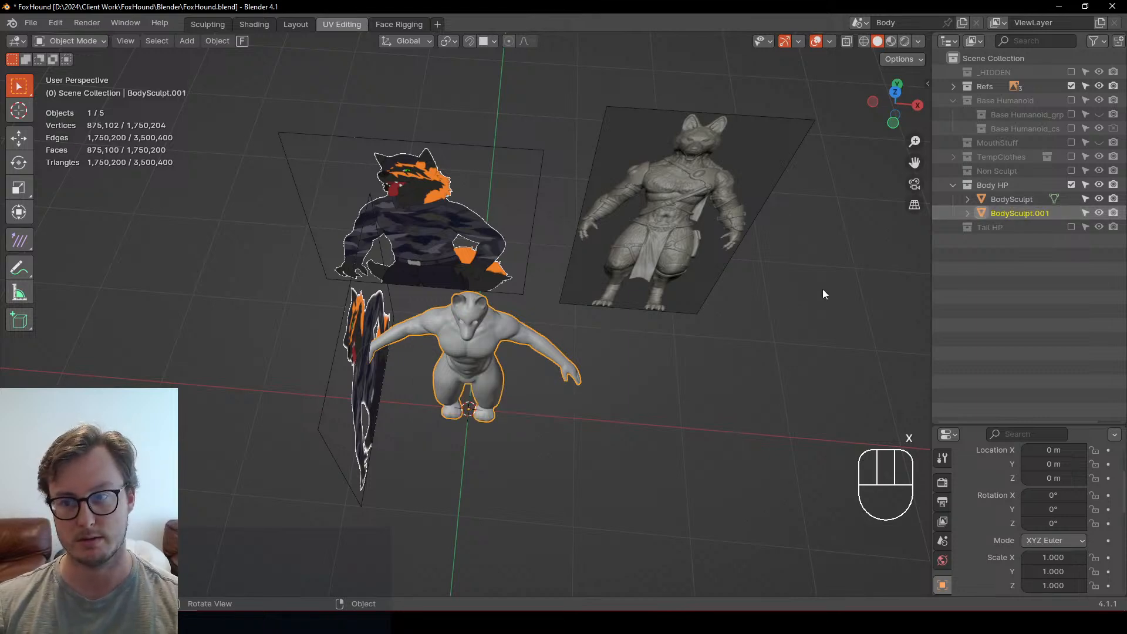
pyautogui.press('x')
pyautogui.click(709, 330)
# Step: Select BodySculpt and put it back in Sculpt Mode, viewing the head in front orthographic view
pyautogui.moveTo(709, 330); pyautogui.dragTo(551, 308, button='middle')
pyautogui.scroll(5, 538, 270)
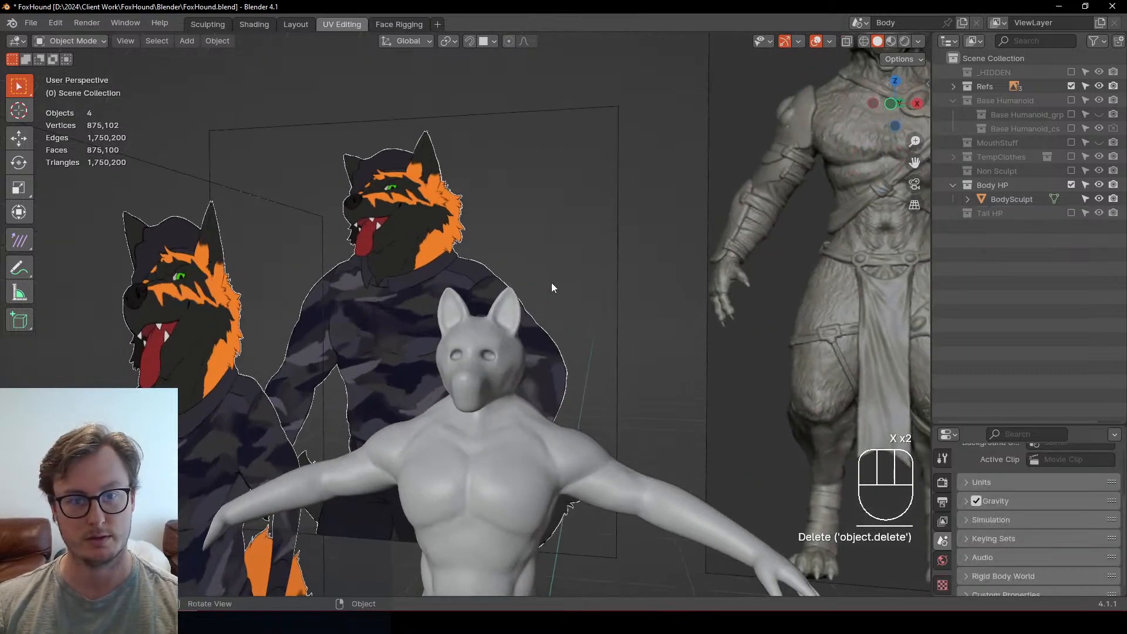
pyautogui.scroll(4, 551, 283)
pyautogui.click(555, 361)
pyautogui.moveTo(555, 361)
pyautogui.mouseDown(button='middle')
pyautogui.moveTo(451, 363)
pyautogui.moveTo(517, 366)
pyautogui.moveTo(485, 340)
pyautogui.mouseUp(button='middle')
pyautogui.press('KP_1')
pyautogui.scroll(5, 517, 366)
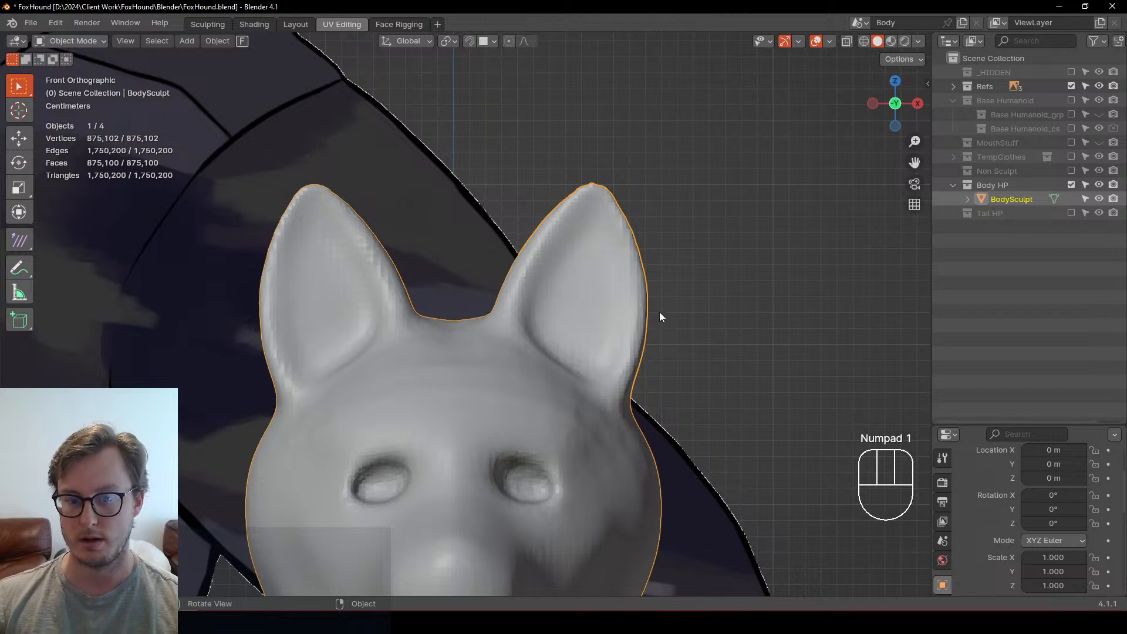
pyautogui.hotkey('ctrl', 'Tab')
pyautogui.click(647, 430)
pyautogui.scroll(-4, 646, 430)
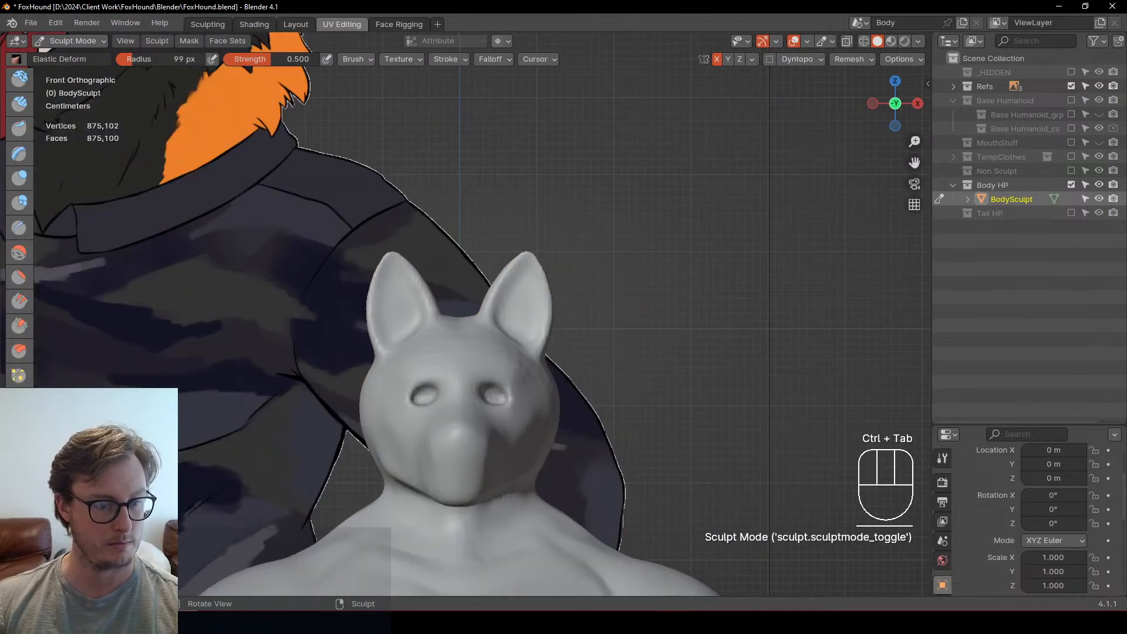
# Step: Scrape both ears off the head with the Scrape/Peaks brush and smooth the area where they were
pyautogui.moveTo(528, 314)
pyautogui.mouseDown(button='middle')
pyautogui.moveTo(452, 201)
pyautogui.moveTo(532, 367)
pyautogui.moveTo(503, 298)
pyautogui.moveTo(540, 352)
pyautogui.mouseUp(button='middle')
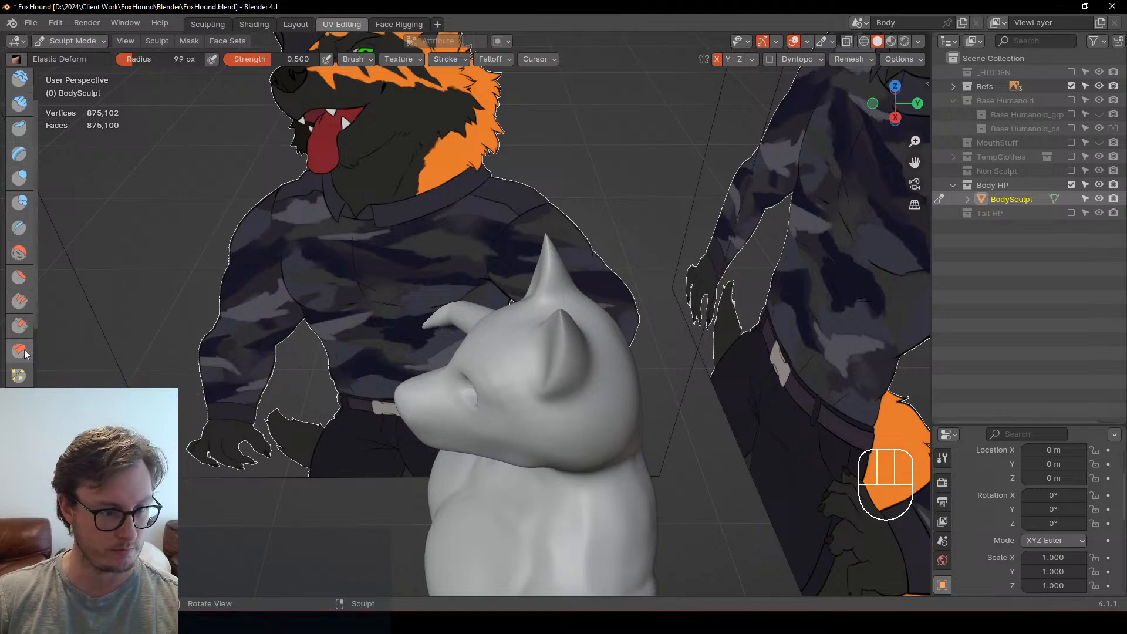
pyautogui.click(20, 326)
pyautogui.moveTo(528, 340); pyautogui.dragTo(551, 366, button='middle')
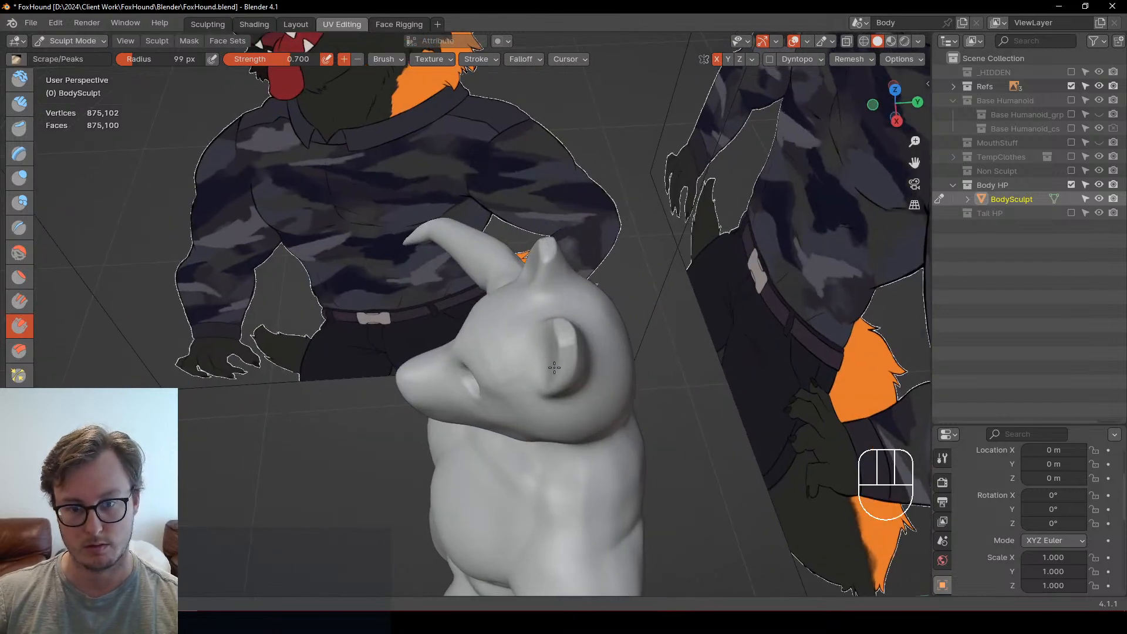
pyautogui.moveTo(554, 367)
pyautogui.mouseDown()
pyautogui.moveTo(558, 338)
pyautogui.moveTo(564, 366)
pyautogui.moveTo(564, 336)
pyautogui.moveTo(567, 363)
pyautogui.mouseUp()
pyautogui.moveTo(561, 357)
pyautogui.keyDown('shift'); pyautogui.mouseDown(button='middle')
pyautogui.moveTo(508, 335)
pyautogui.moveTo(516, 302)
pyautogui.mouseUp(button='middle'); pyautogui.keyUp('shift')
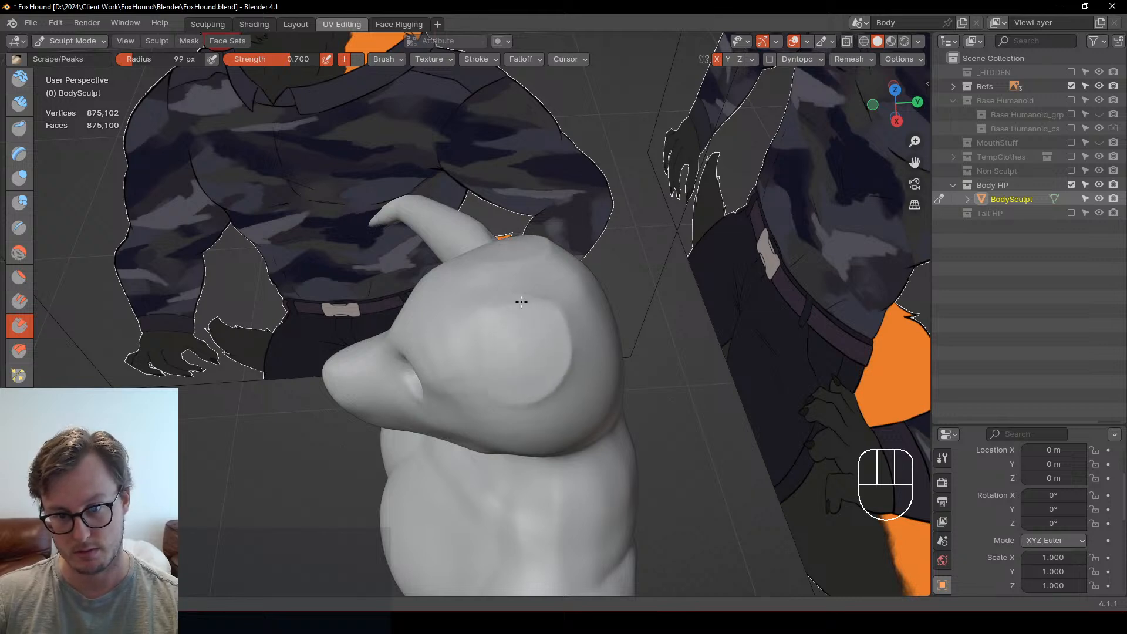
pyautogui.press('shift')
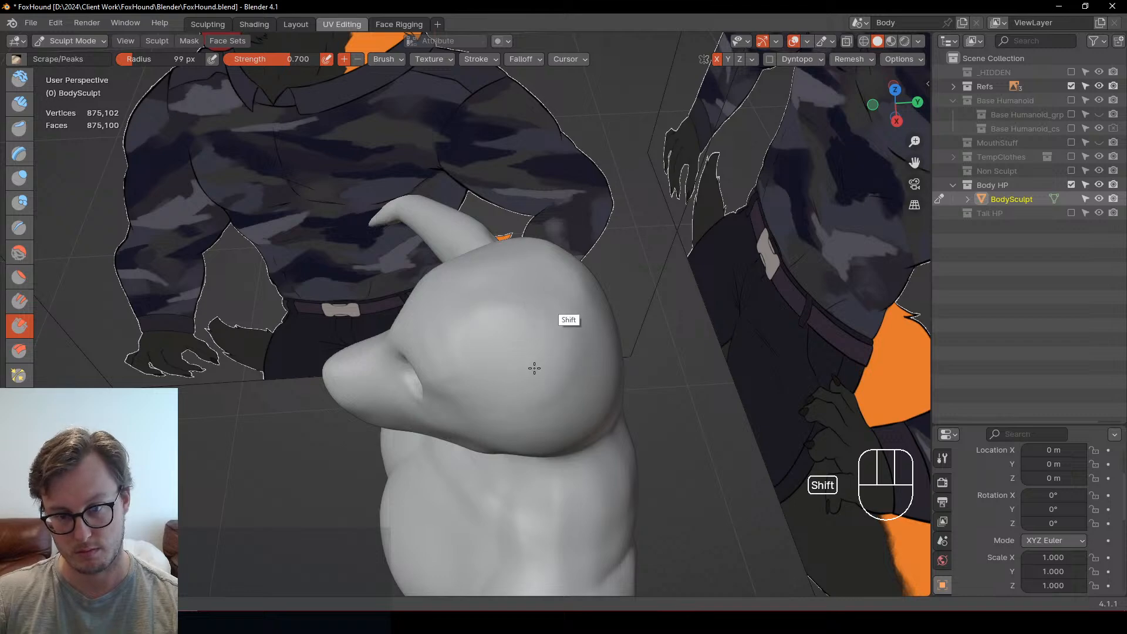
pyautogui.moveTo(523, 281); pyautogui.dragTo(578, 267, button='middle')
# Step: Narrow both sides of the head and cheeks symmetrically from the front with the Elastic Deform brush
pyautogui.press('KP_1')
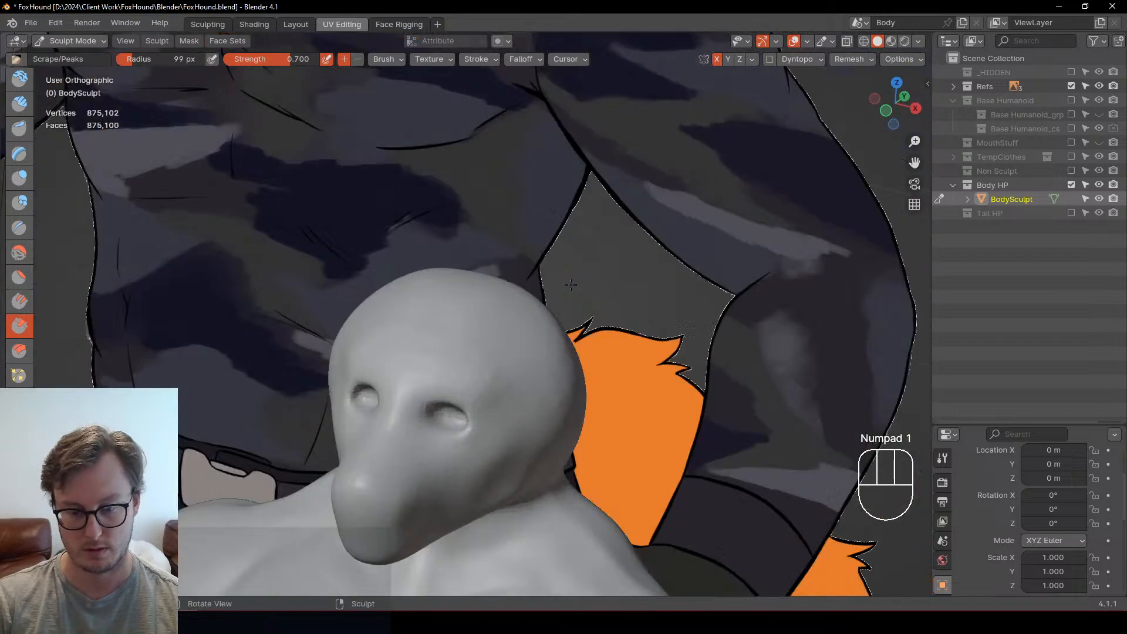
pyautogui.keyDown('shift'); pyautogui.moveTo(522, 369); pyautogui.dragTo(582, 270, button='middle'); pyautogui.keyUp('shift')
pyautogui.press('j')
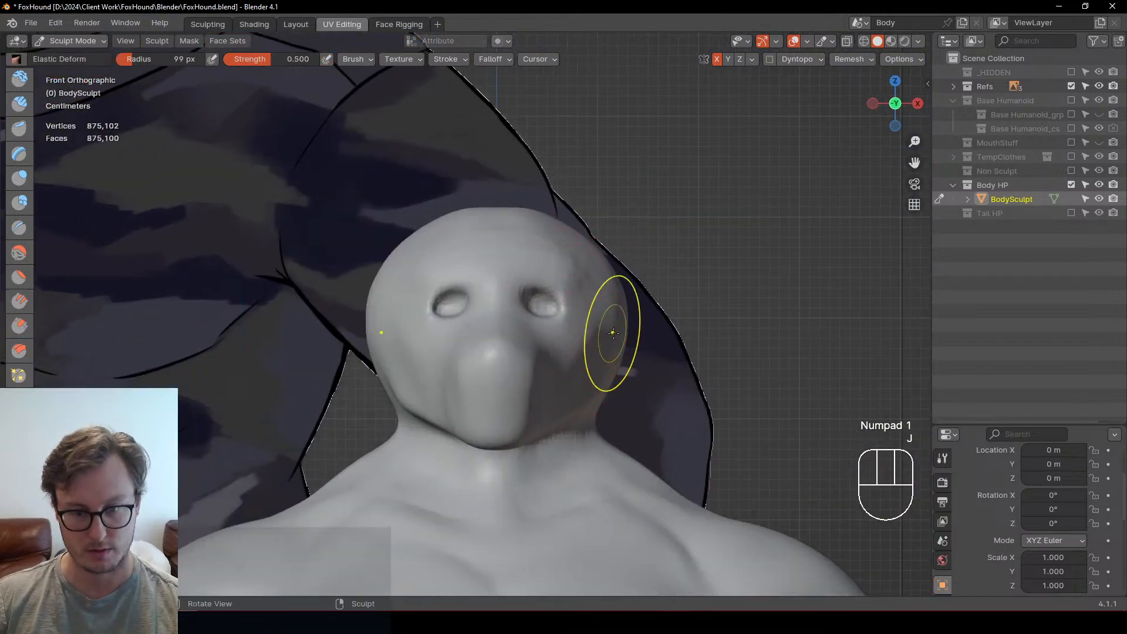
pyautogui.moveTo(624, 317); pyautogui.dragTo(600, 293)
pyautogui.moveTo(602, 382); pyautogui.dragTo(596, 387)
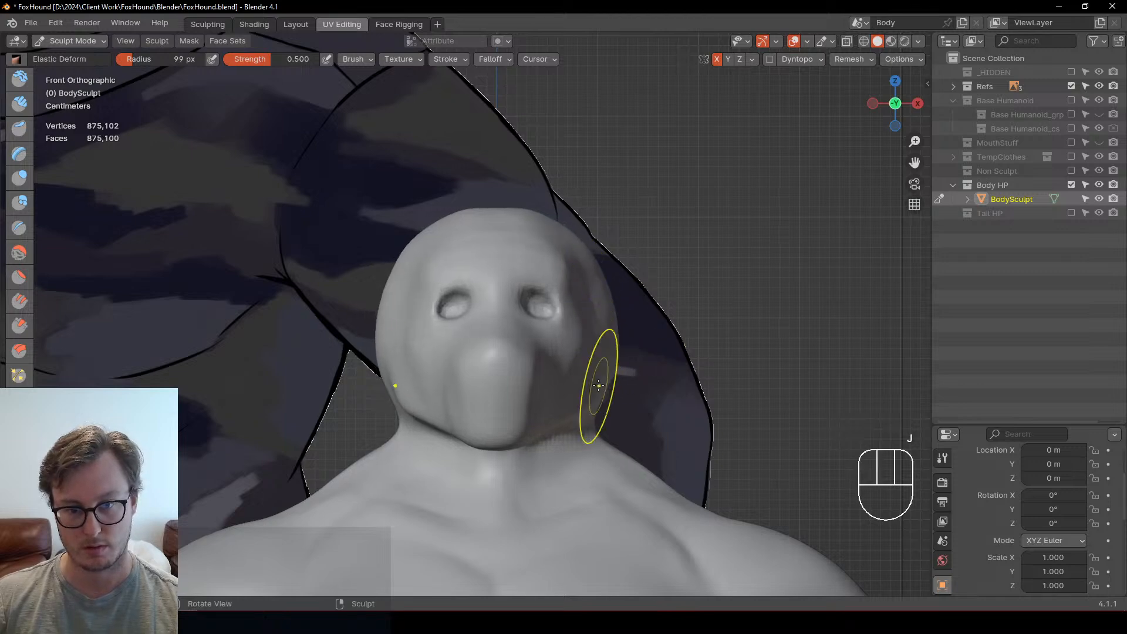
pyautogui.press('j')
pyautogui.moveTo(625, 344)
pyautogui.mouseDown(button='middle')
pyautogui.moveTo(540, 341)
pyautogui.moveTo(529, 356)
pyautogui.mouseUp(button='middle')
pyautogui.keyDown('ctrl'); pyautogui.moveTo(526, 348); pyautogui.dragTo(523, 261, button='middle'); pyautogui.keyUp('ctrl')
pyautogui.keyDown('ctrl'); pyautogui.moveTo(528, 258); pyautogui.dragTo(543, 215, button='middle'); pyautogui.keyUp('ctrl')
pyautogui.keyDown('shift'); pyautogui.moveTo(552, 214); pyautogui.dragTo(448, 373, button='middle'); pyautogui.keyUp('shift')
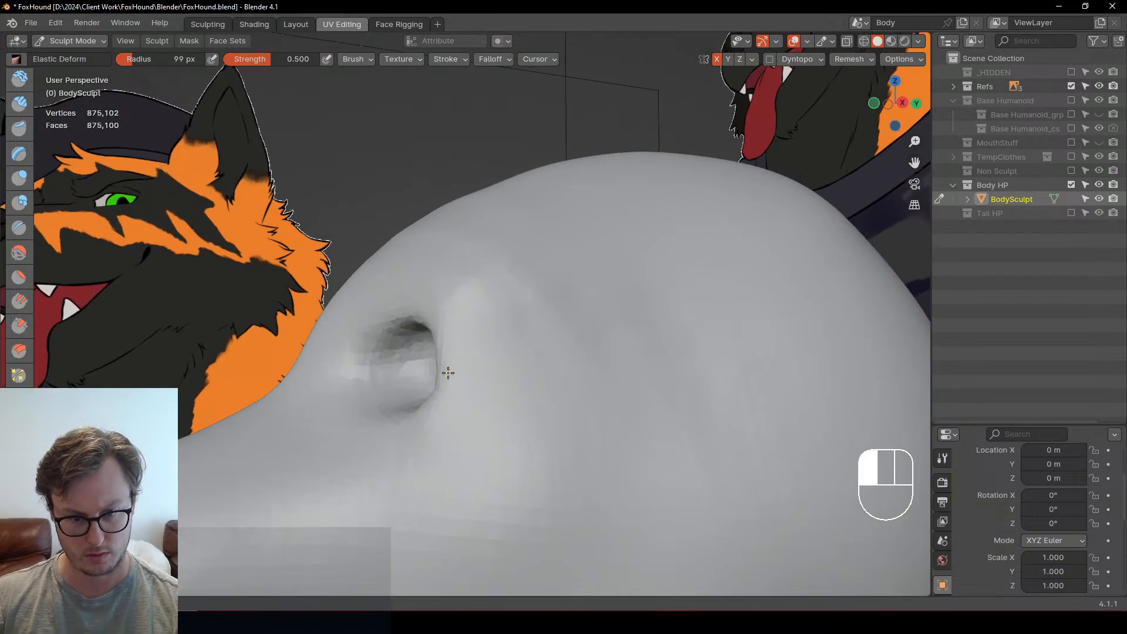
pyautogui.moveTo(521, 358)
pyautogui.mouseDown(button='middle')
pyautogui.moveTo(444, 382)
pyautogui.moveTo(413, 411)
pyautogui.moveTo(519, 367)
pyautogui.moveTo(513, 385)
pyautogui.moveTo(493, 383)
pyautogui.moveTo(672, 384)
pyautogui.moveTo(624, 398)
pyautogui.moveTo(540, 387)
pyautogui.moveTo(564, 382)
pyautogui.moveTo(487, 407)
pyautogui.moveTo(485, 385)
pyautogui.mouseUp(button='middle')
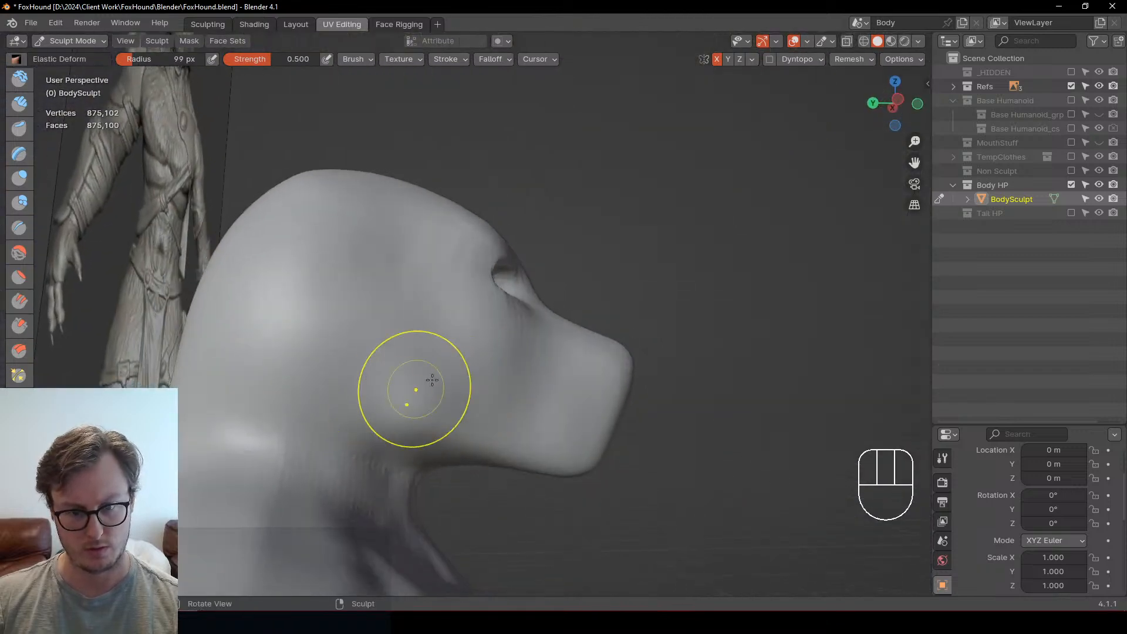
# Step: Shorten the muzzle in the right view by pushing it back with Elastic Deform at radii of 278 px and 181 px
pyautogui.press('KP_3')
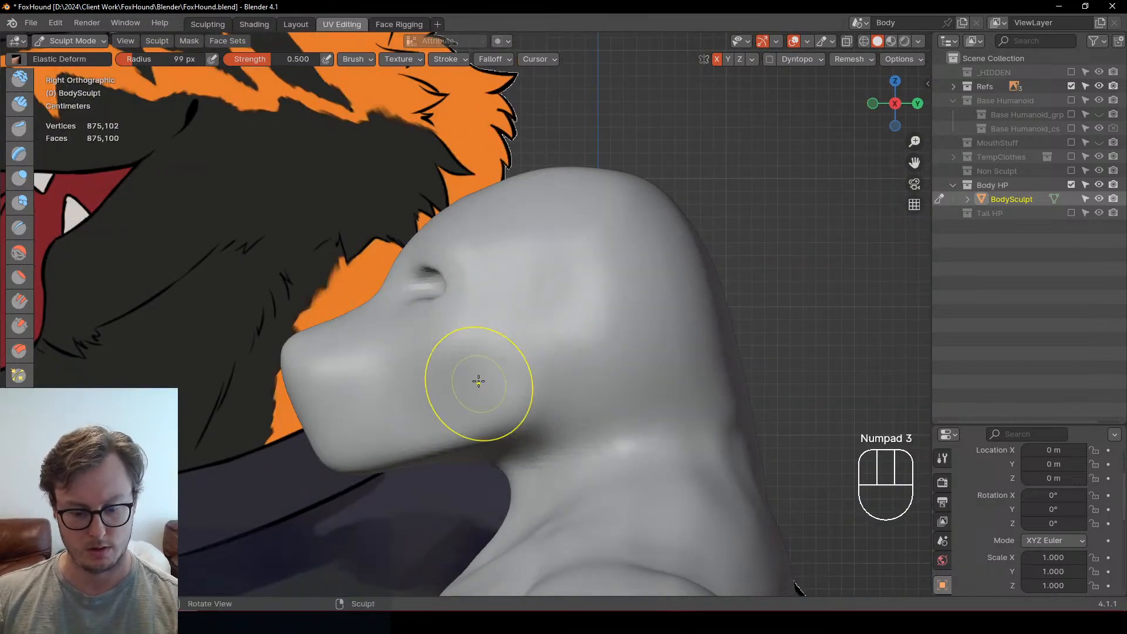
pyautogui.press(']')
pyautogui.press(']')
pyautogui.press(']')
pyautogui.press(']')
pyautogui.press(']')
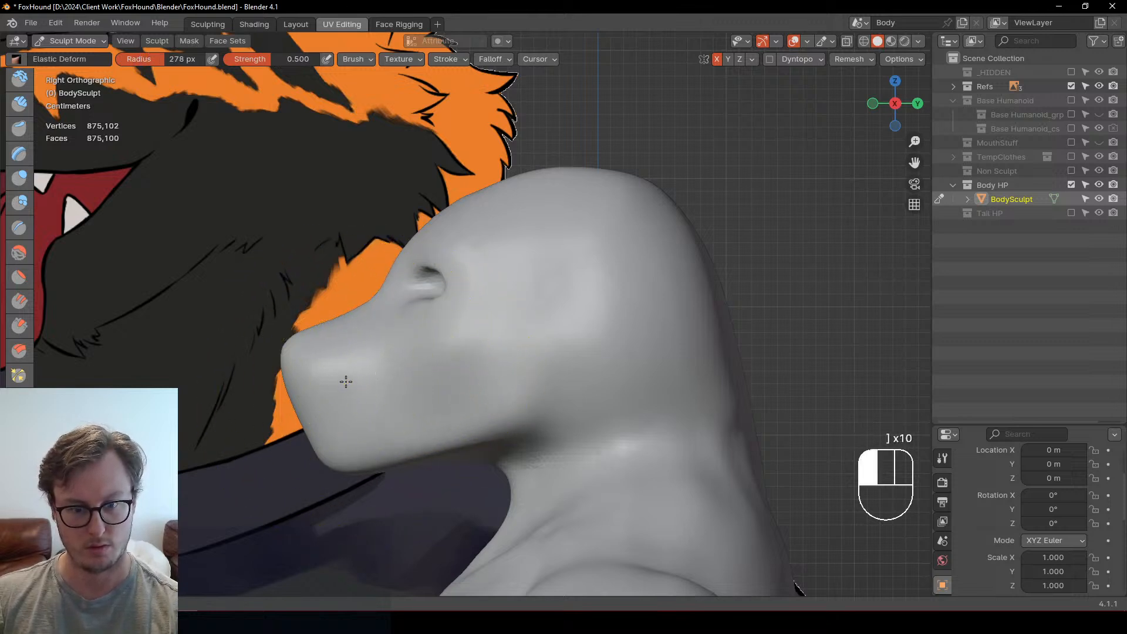
pyautogui.moveTo(345, 382); pyautogui.dragTo(403, 352)
pyautogui.press('[')
pyautogui.press('[')
pyautogui.press('[')
pyautogui.press('[')
pyautogui.moveTo(347, 385); pyautogui.dragTo(367, 381)
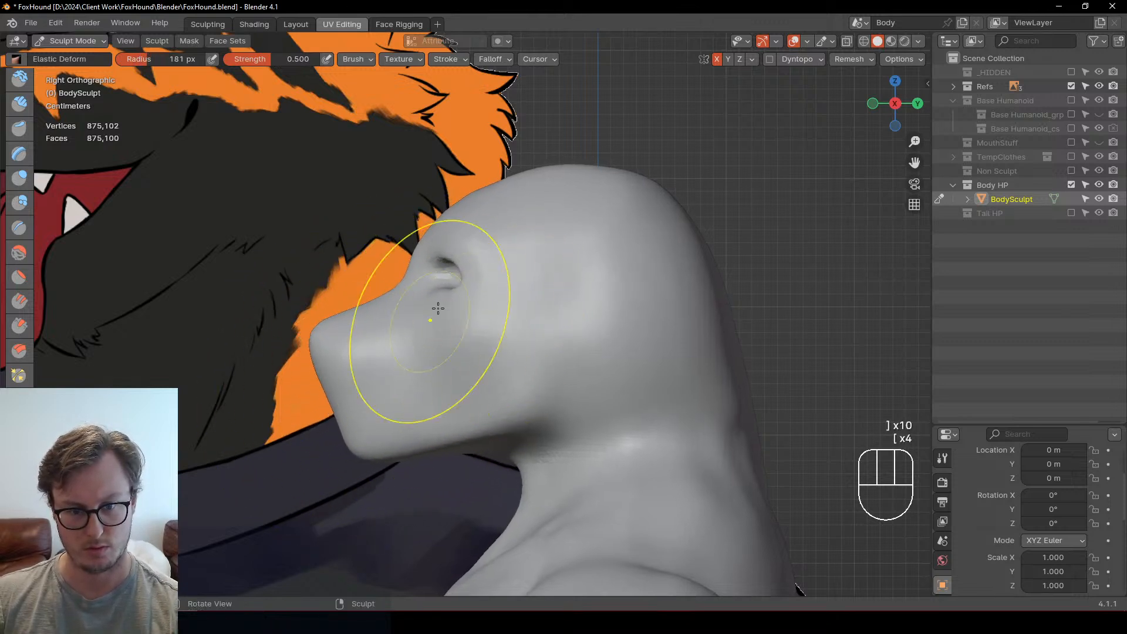
# Step: Reshape the brow, back of the skull and nape in side profile with Elastic Deform at about 180 px
pyautogui.moveTo(436, 253); pyautogui.dragTo(464, 256)
pyautogui.press(']')
pyautogui.press('[')
pyautogui.moveTo(683, 252); pyautogui.dragTo(708, 254)
pyautogui.moveTo(747, 410)
pyautogui.mouseDown()
pyautogui.moveTo(716, 398)
pyautogui.moveTo(712, 375)
pyautogui.mouseUp()
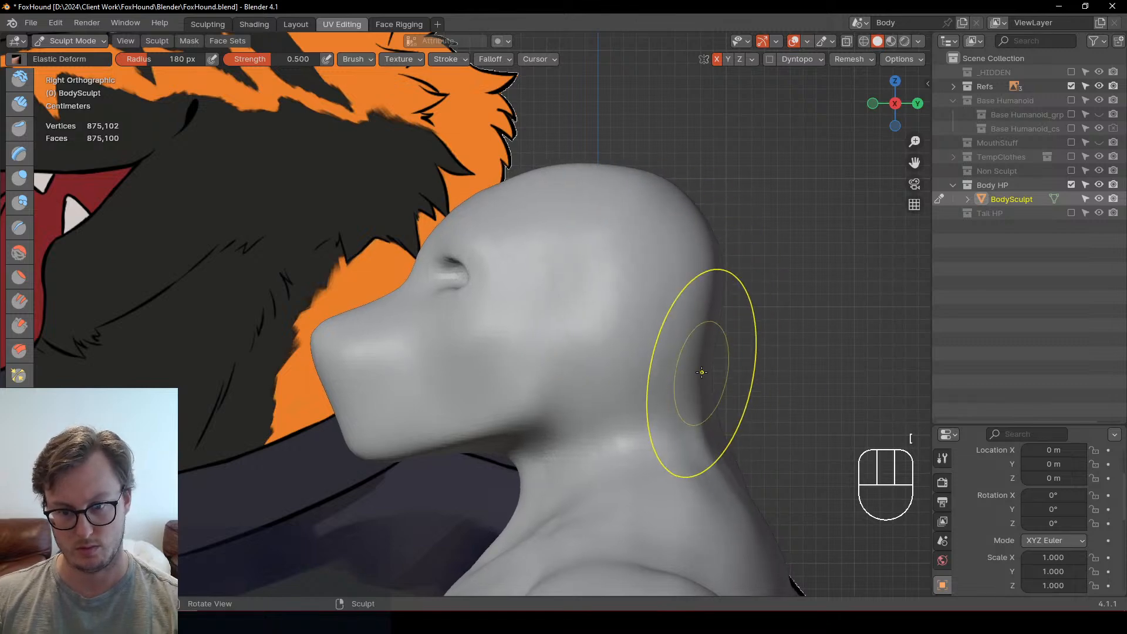
# Step: Adjust the brow, the side of the head and the underside of the jaw with Elastic Deform at 180 px
pyautogui.moveTo(703, 371)
pyautogui.keyDown('ctrl'); pyautogui.mouseDown(button='middle')
pyautogui.moveTo(686, 448)
pyautogui.moveTo(591, 326)
pyautogui.mouseUp(button='middle'); pyautogui.keyUp('ctrl')
pyautogui.moveTo(449, 327); pyautogui.dragTo(442, 297)
pyautogui.moveTo(604, 285); pyautogui.dragTo(590, 281)
pyautogui.moveTo(511, 388); pyautogui.dragTo(472, 512, button='middle')
pyautogui.moveTo(468, 490); pyautogui.dragTo(476, 452)
# Step: Set the Elastic Deform radius to 126 px and push the lower outer edge of the chest muscles inward
pyautogui.moveTo(482, 461)
pyautogui.mouseDown(button='middle')
pyautogui.moveTo(523, 476)
pyautogui.moveTo(516, 441)
pyautogui.mouseUp(button='middle')
pyautogui.moveTo(517, 440)
pyautogui.keyDown('shift'); pyautogui.mouseDown(button='middle')
pyautogui.moveTo(496, 381)
pyautogui.moveTo(515, 397)
pyautogui.mouseUp(button='middle'); pyautogui.keyUp('shift')
pyautogui.press(']')
pyautogui.press(']')
pyautogui.press(']')
pyautogui.press(']')
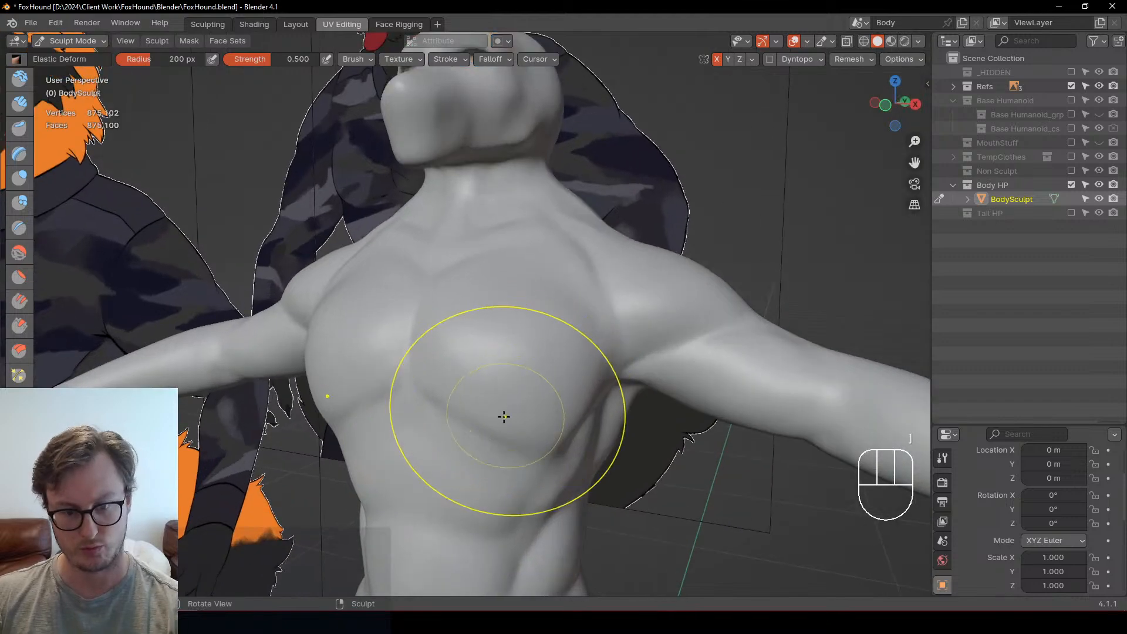
pyautogui.press('[')
pyautogui.press('[')
pyautogui.press('[')
pyautogui.press('[')
pyautogui.press('[')
pyautogui.press('[')
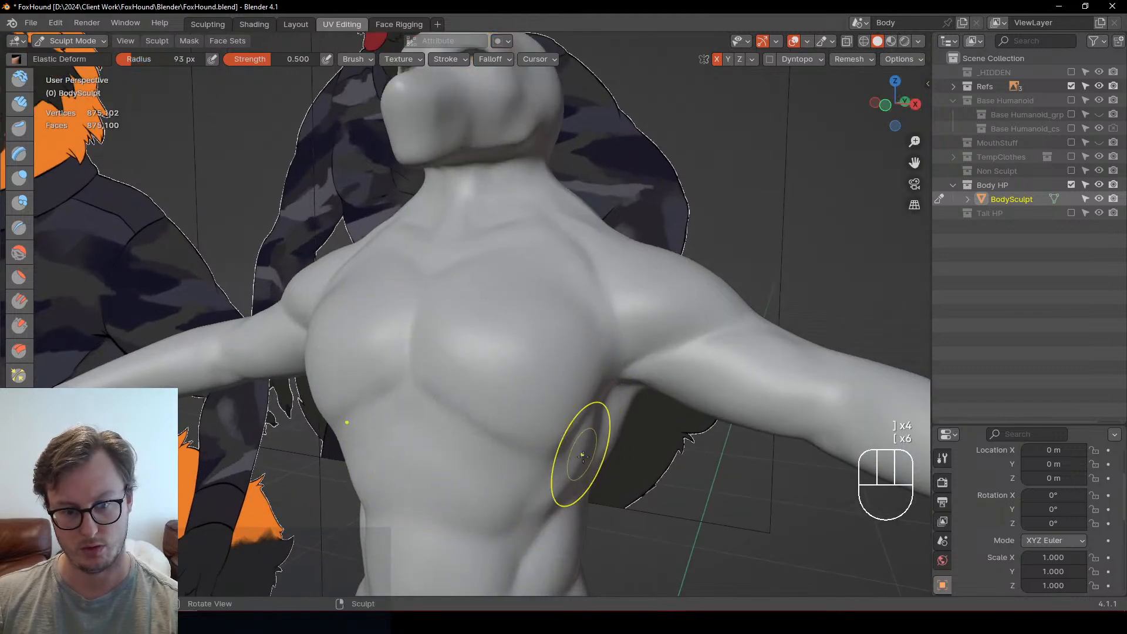
pyautogui.press(']')
pyautogui.press(']')
pyautogui.press(']')
pyautogui.moveTo(551, 439)
pyautogui.mouseDown()
pyautogui.moveTo(551, 421)
pyautogui.moveTo(496, 408)
pyautogui.mouseUp()
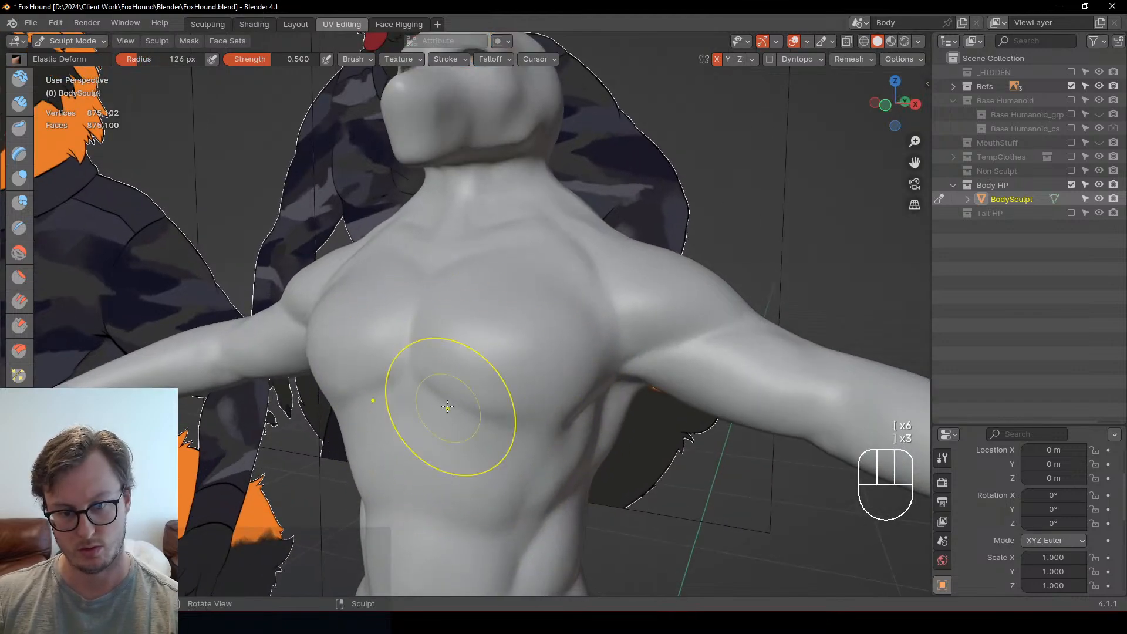
# Step: Try to push in the upper back behind the shoulder with Elastic Deform and undo the last three changes
pyautogui.moveTo(425, 384)
pyautogui.mouseDown(button='middle')
pyautogui.moveTo(528, 395)
pyautogui.moveTo(516, 360)
pyautogui.moveTo(506, 443)
pyautogui.moveTo(485, 452)
pyautogui.moveTo(465, 428)
pyautogui.moveTo(477, 383)
pyautogui.mouseUp(button='middle')
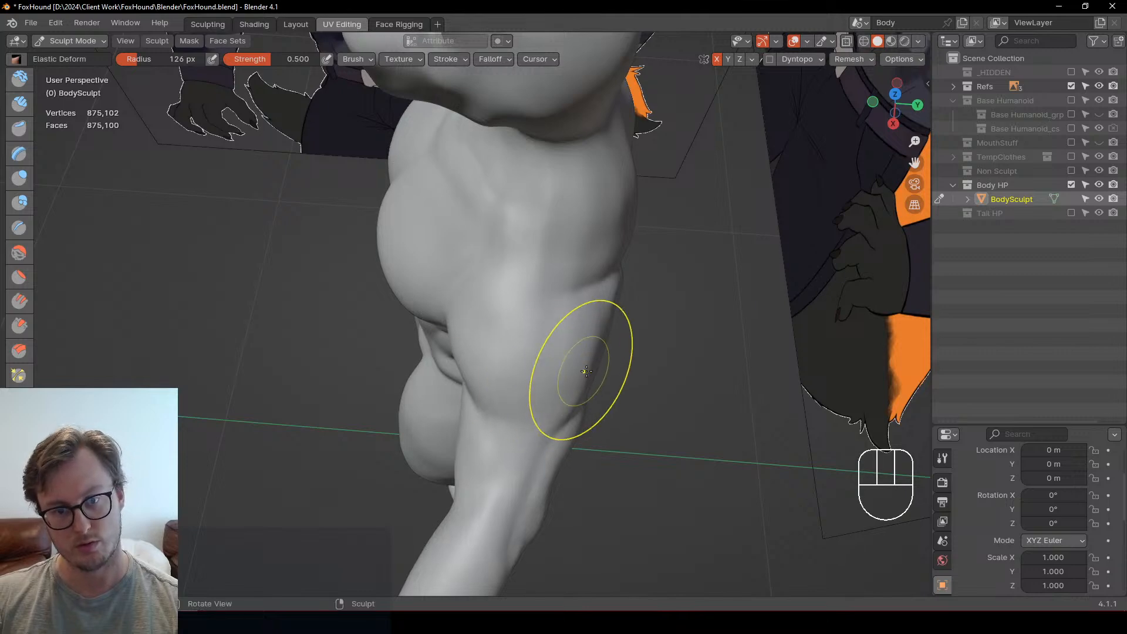
pyautogui.keyDown('ctrl'); pyautogui.moveTo(623, 271); pyautogui.dragTo(596, 317, button='middle'); pyautogui.keyUp('ctrl')
pyautogui.moveTo(571, 228); pyautogui.dragTo(554, 229)
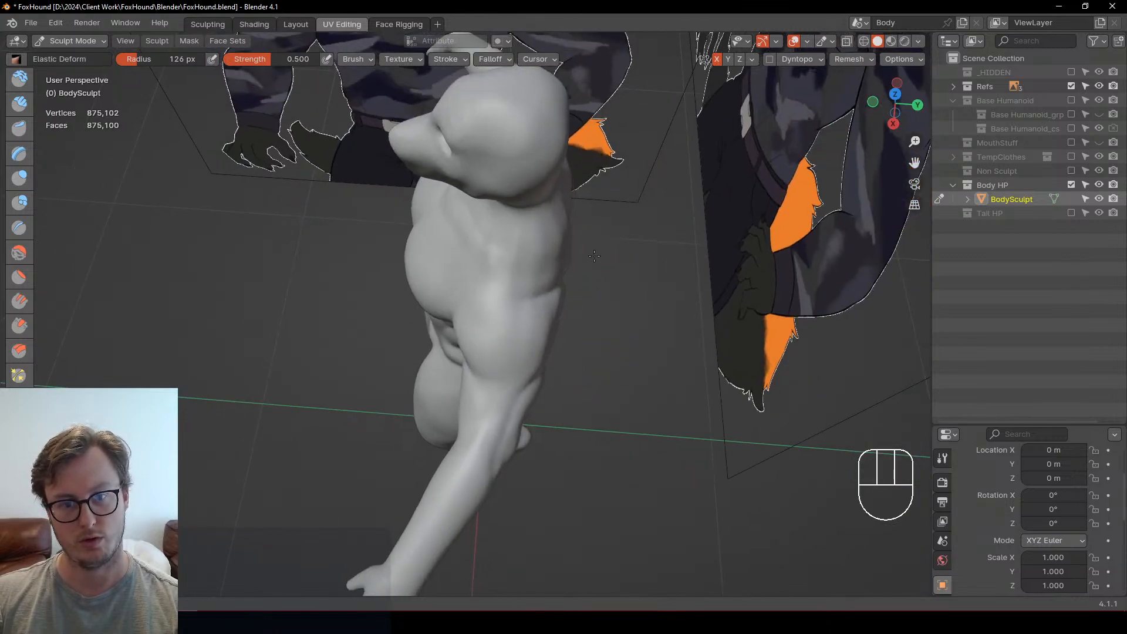
pyautogui.moveTo(541, 276); pyautogui.dragTo(545, 257, button='middle')
pyautogui.hotkey('ctrl', 'z')
pyautogui.hotkey('ctrl', 'z')
pyautogui.hotkey('ctrl', 'z')
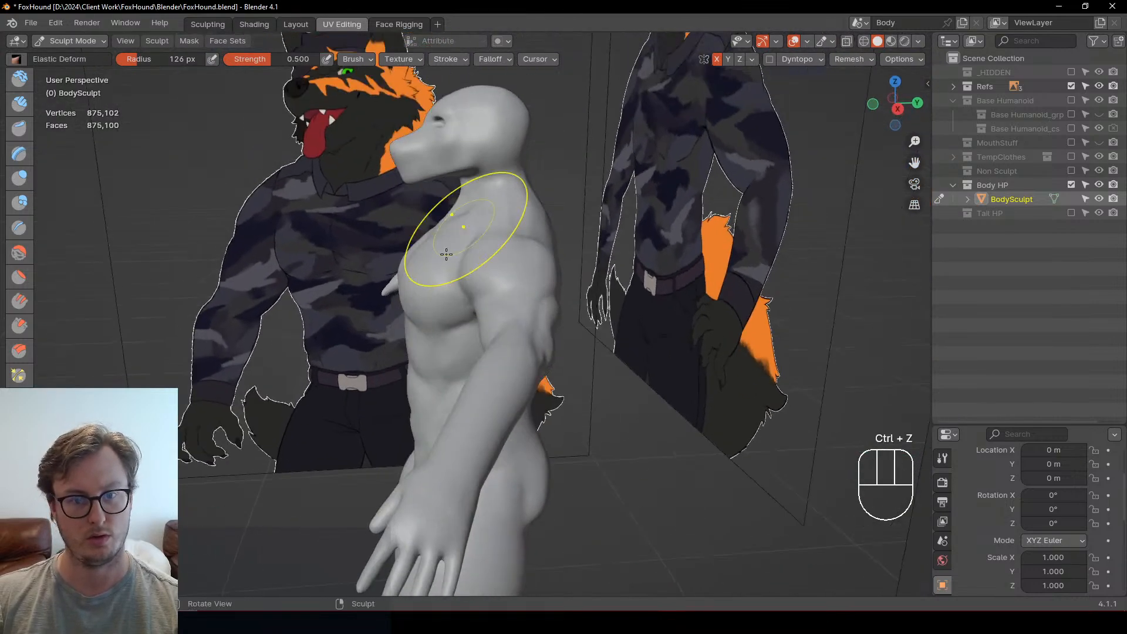
# Step: Raise the surface of the upper chest below the collarbone with Elastic Deform at 126 px
pyautogui.keyDown('ctrl'); pyautogui.moveTo(412, 299); pyautogui.dragTo(435, 266, button='middle'); pyautogui.keyUp('ctrl')
pyautogui.moveTo(435, 266)
pyautogui.keyDown('shift'); pyautogui.mouseDown(button='middle')
pyautogui.moveTo(458, 304)
pyautogui.moveTo(479, 310)
pyautogui.mouseUp(button='middle'); pyautogui.keyUp('shift')
pyautogui.keyDown('ctrl'); pyautogui.moveTo(479, 311); pyautogui.dragTo(464, 273, button='middle'); pyautogui.keyUp('ctrl')
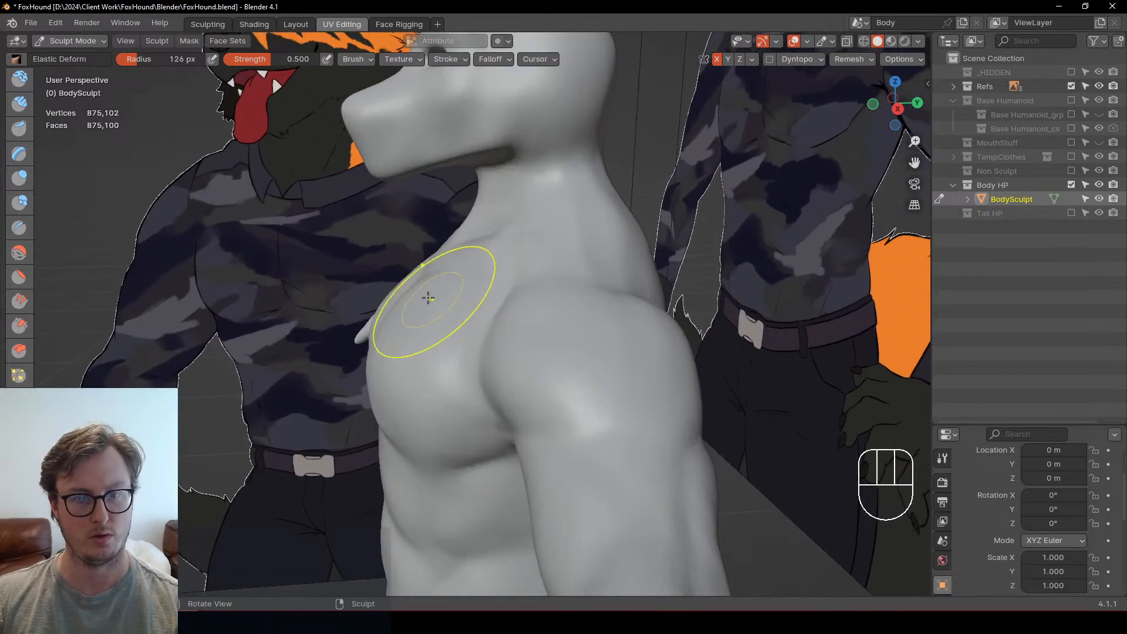
pyautogui.moveTo(427, 293); pyautogui.dragTo(428, 271)
pyautogui.moveTo(415, 317); pyautogui.dragTo(417, 290, button='middle')
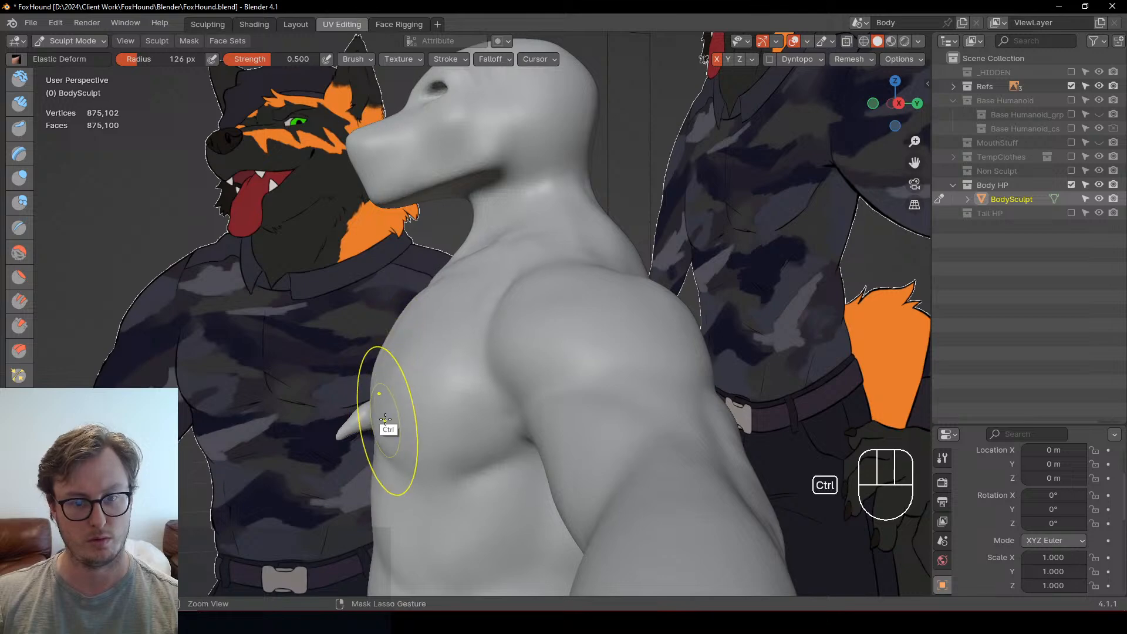
# Step: Nudge the lower back in the right view and the sides of the torso below the armpits with Elastic Deform
pyautogui.keyDown('ctrl'); pyautogui.moveTo(385, 419); pyautogui.dragTo(425, 354, button='middle'); pyautogui.keyUp('ctrl')
pyautogui.press('KP_3')
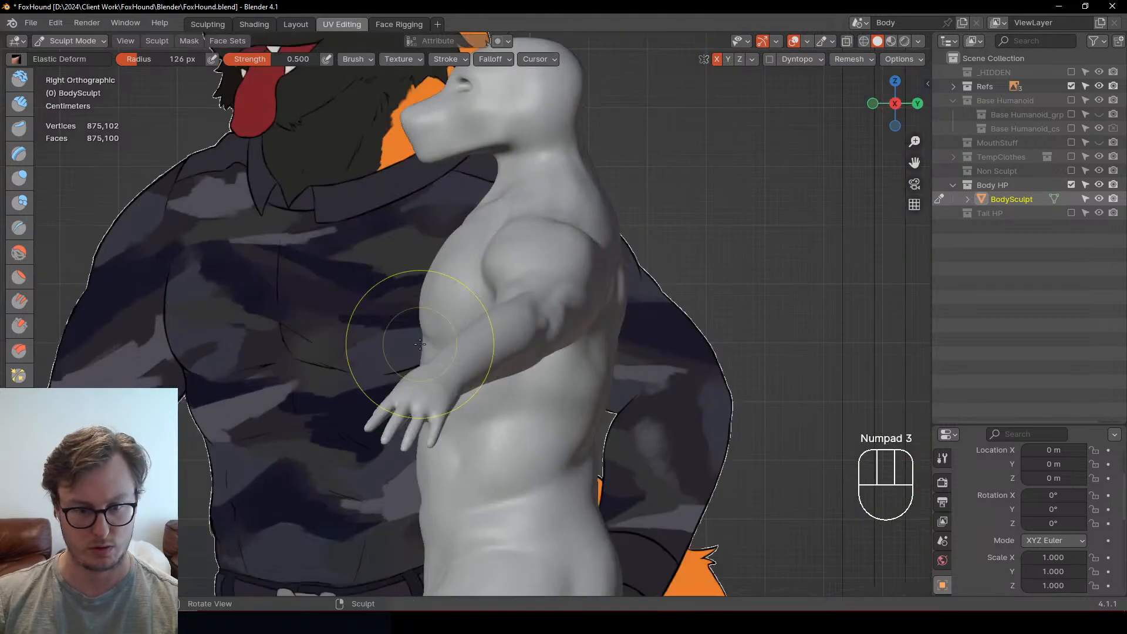
pyautogui.keyDown('shift'); pyautogui.moveTo(597, 432); pyautogui.dragTo(571, 368, button='middle'); pyautogui.keyUp('shift')
pyautogui.moveTo(553, 375); pyautogui.dragTo(551, 375)
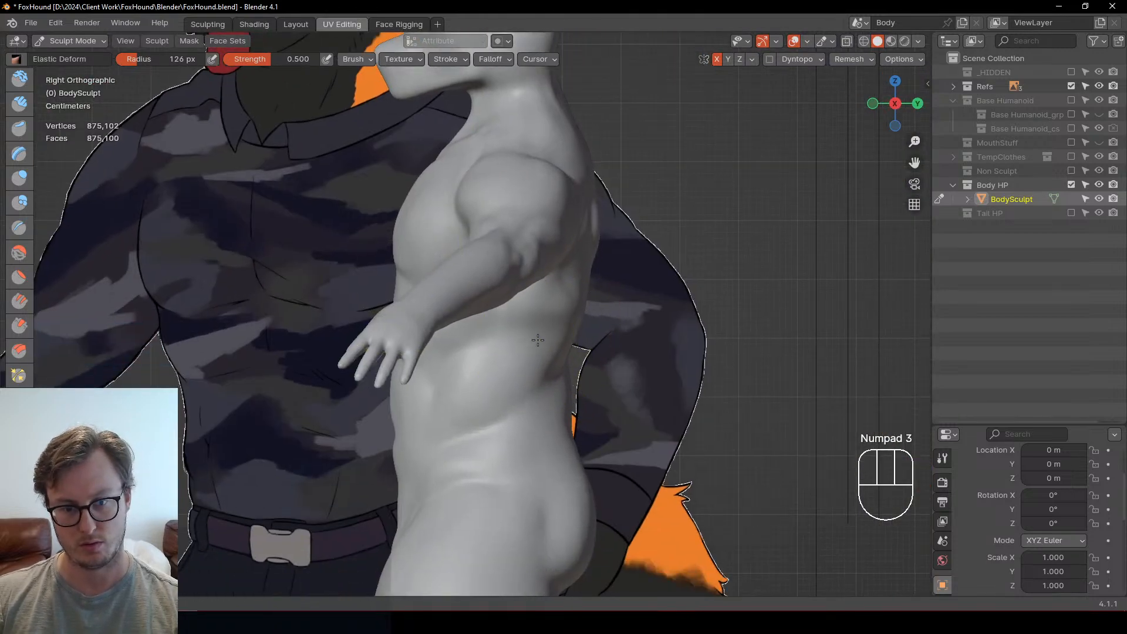
pyautogui.moveTo(458, 388); pyautogui.dragTo(520, 354, button='middle')
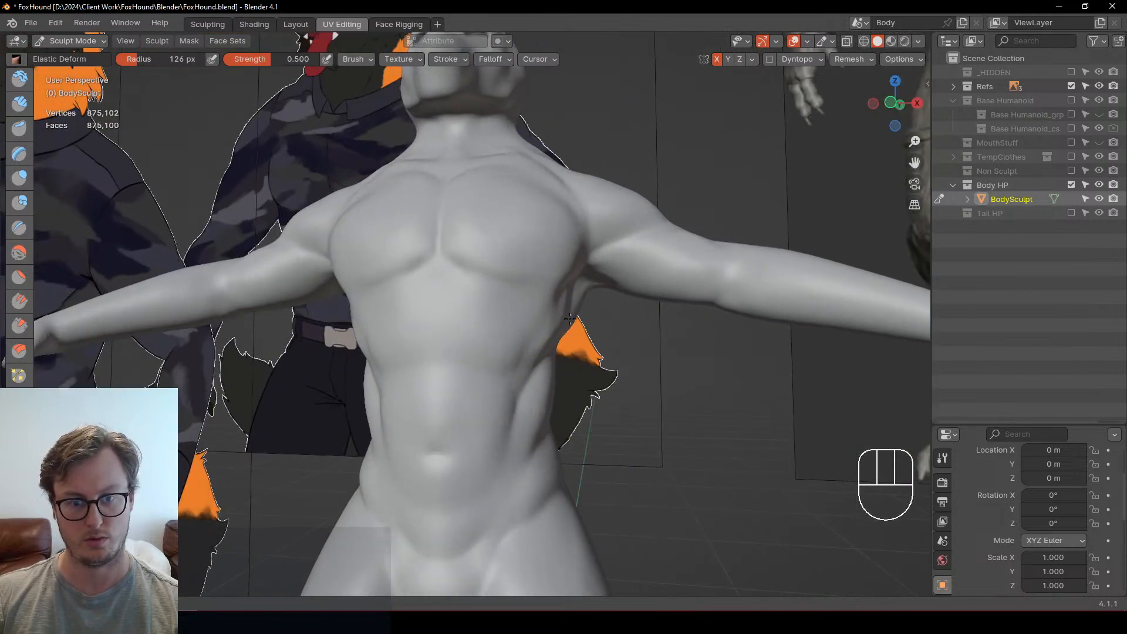
pyautogui.moveTo(570, 318); pyautogui.dragTo(586, 269, button='middle')
pyautogui.moveTo(569, 280); pyautogui.dragTo(568, 276)
# Step: Reshape the outer contour of the back muscles below the armpits from behind with Elastic Deform
pyautogui.moveTo(564, 293)
pyautogui.mouseDown(button='middle')
pyautogui.moveTo(547, 341)
pyautogui.moveTo(561, 329)
pyautogui.moveTo(553, 384)
pyautogui.mouseUp(button='middle')
pyautogui.moveTo(553, 385)
pyautogui.mouseDown(button='middle')
pyautogui.moveTo(533, 354)
pyautogui.moveTo(570, 370)
pyautogui.moveTo(483, 390)
pyautogui.moveTo(566, 297)
pyautogui.moveTo(592, 351)
pyautogui.moveTo(613, 364)
pyautogui.moveTo(528, 367)
pyautogui.mouseUp(button='middle')
pyautogui.keyDown('shift'); pyautogui.moveTo(529, 464); pyautogui.dragTo(511, 366, button='middle'); pyautogui.keyUp('shift')
pyautogui.keyDown('ctrl'); pyautogui.moveTo(512, 367); pyautogui.dragTo(637, 282, button='middle'); pyautogui.keyUp('ctrl')
pyautogui.keyDown('shift'); pyautogui.moveTo(646, 236); pyautogui.dragTo(633, 281, button='middle'); pyautogui.keyUp('shift')
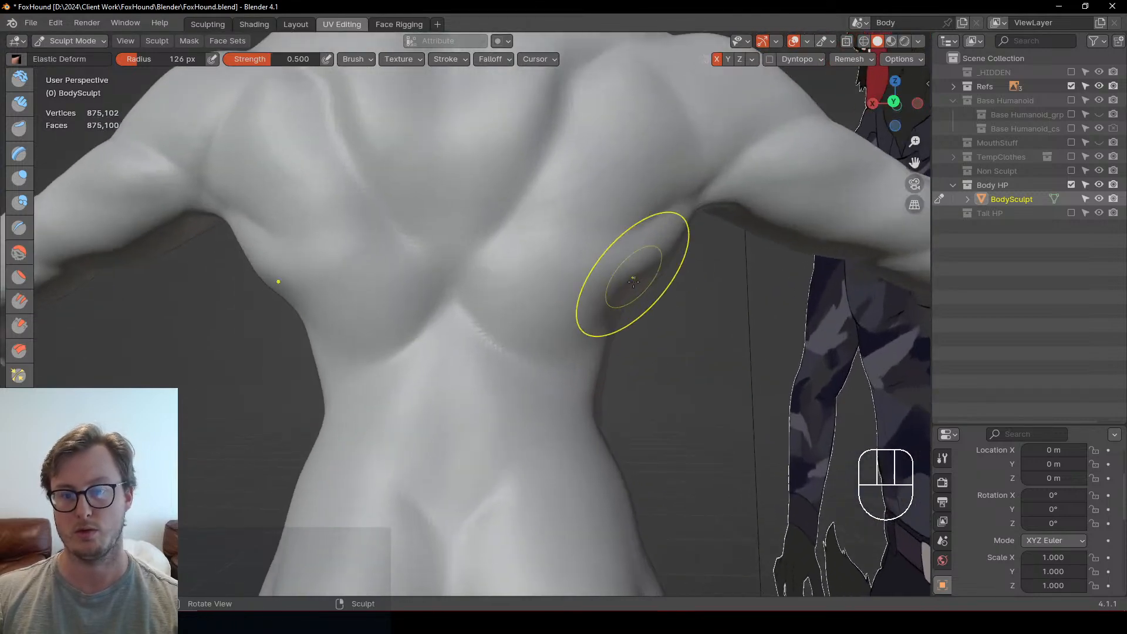
pyautogui.moveTo(254, 333)
pyautogui.keyDown('ctrl'); pyautogui.mouseDown(button='middle')
pyautogui.moveTo(349, 321)
pyautogui.moveTo(301, 315)
pyautogui.moveTo(322, 378)
pyautogui.mouseUp(button='middle'); pyautogui.keyUp('ctrl')
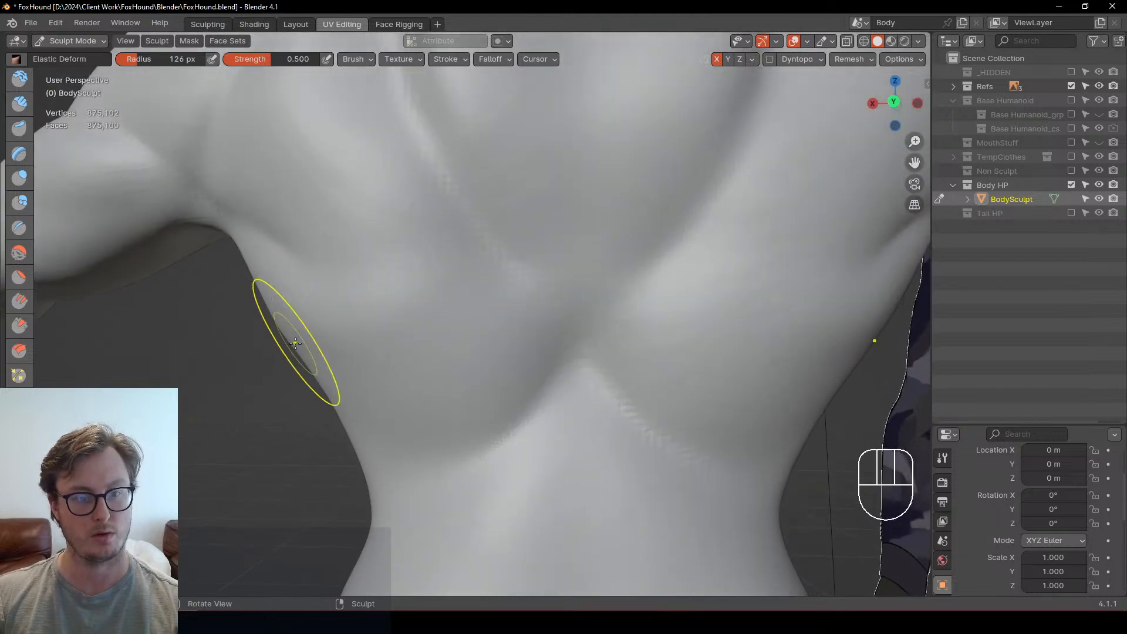
pyautogui.moveTo(292, 351); pyautogui.dragTo(270, 318)
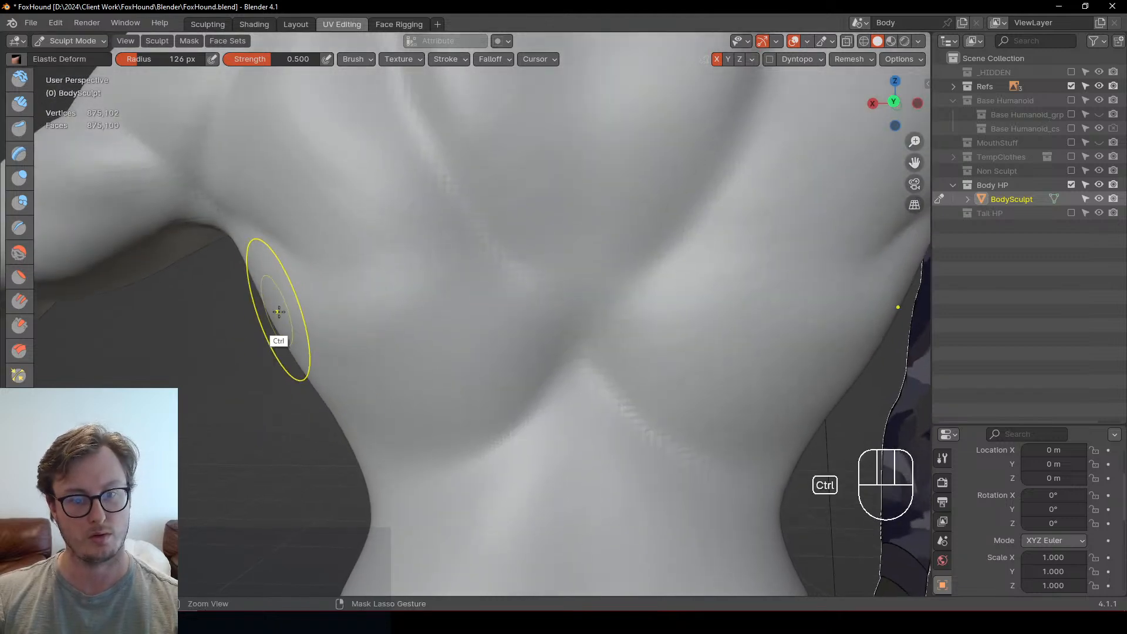
pyautogui.moveTo(278, 308)
pyautogui.keyDown('ctrl'); pyautogui.mouseDown(button='middle')
pyautogui.moveTo(305, 343)
pyautogui.moveTo(333, 347)
pyautogui.mouseUp(button='middle'); pyautogui.keyUp('ctrl')
pyautogui.moveTo(332, 261); pyautogui.dragTo(350, 294)
pyautogui.moveTo(352, 282); pyautogui.dragTo(358, 312, button='middle')
# Step: Refine the upper back and the transition from the shoulders into the neck with Elastic Deform at 126 px
pyautogui.moveTo(436, 290); pyautogui.dragTo(436, 262)
pyautogui.moveTo(452, 323); pyautogui.dragTo(458, 329)
pyautogui.moveTo(424, 244); pyautogui.dragTo(403, 261, button='middle')
pyautogui.moveTo(403, 262)
pyautogui.keyDown('ctrl'); pyautogui.mouseDown(button='middle')
pyautogui.moveTo(397, 282)
pyautogui.moveTo(399, 219)
pyautogui.moveTo(354, 306)
pyautogui.moveTo(409, 236)
pyautogui.mouseUp(button='middle'); pyautogui.keyUp('ctrl')
pyautogui.moveTo(409, 236); pyautogui.dragTo(397, 233, button='middle')
pyautogui.moveTo(411, 274); pyautogui.dragTo(435, 246)
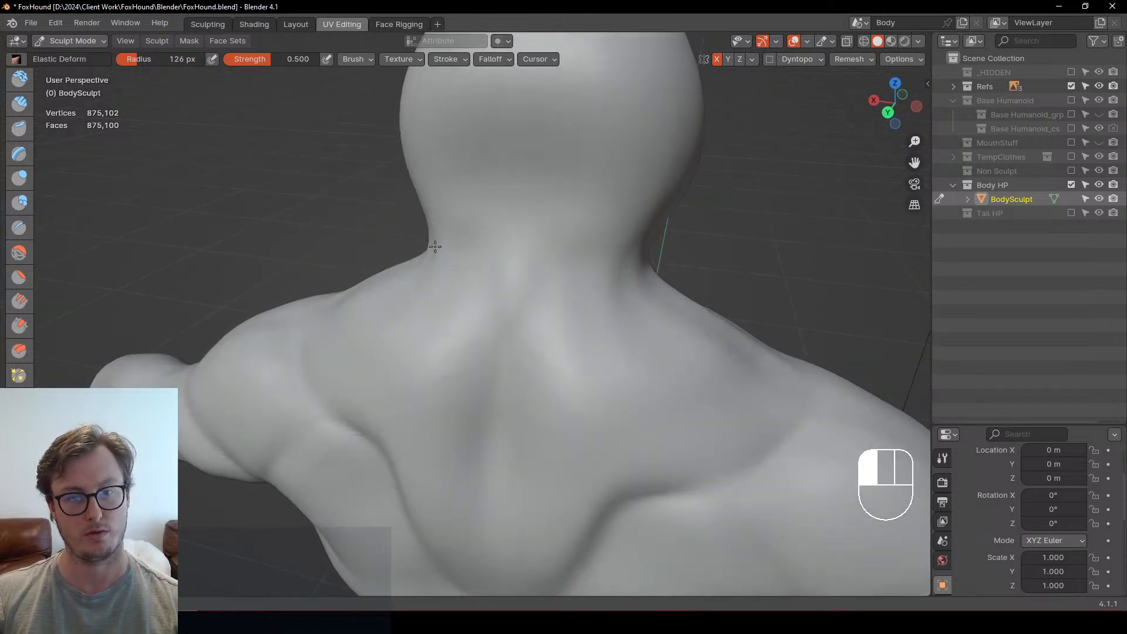
# Step: Check the head and neck from the side and in perspective, try the Inflate/Deflate brush and undo the last change
pyautogui.moveTo(427, 252)
pyautogui.mouseDown(button='middle')
pyautogui.moveTo(614, 244)
pyautogui.moveTo(519, 304)
pyautogui.moveTo(536, 139)
pyautogui.moveTo(532, 285)
pyautogui.mouseUp(button='middle')
pyautogui.press('KP_3')
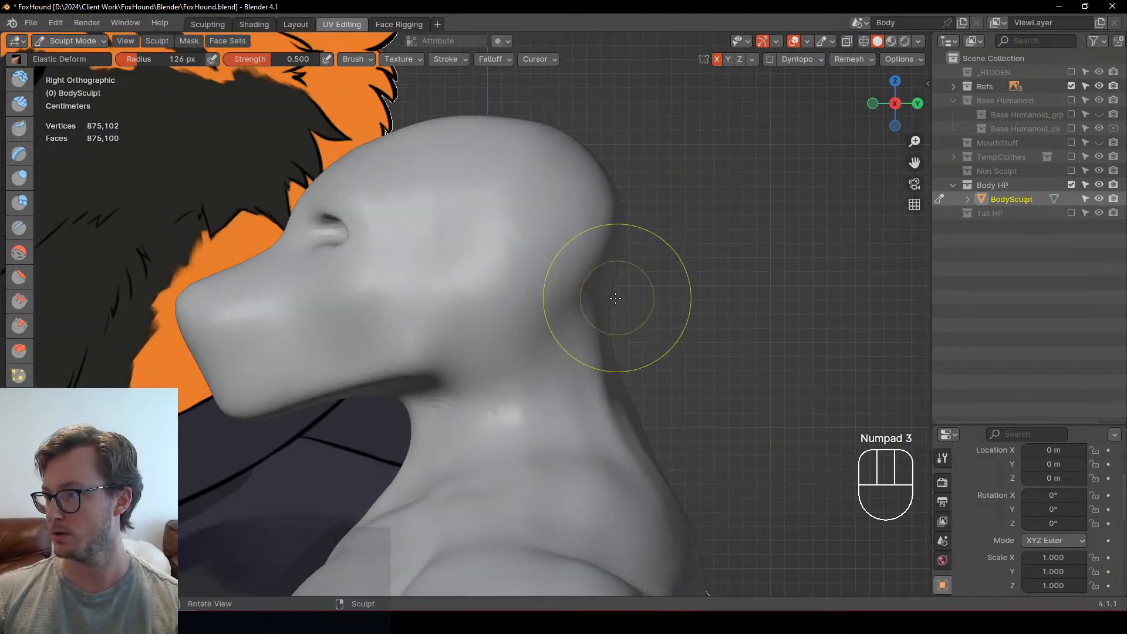
pyautogui.scroll(-3, 493, 329)
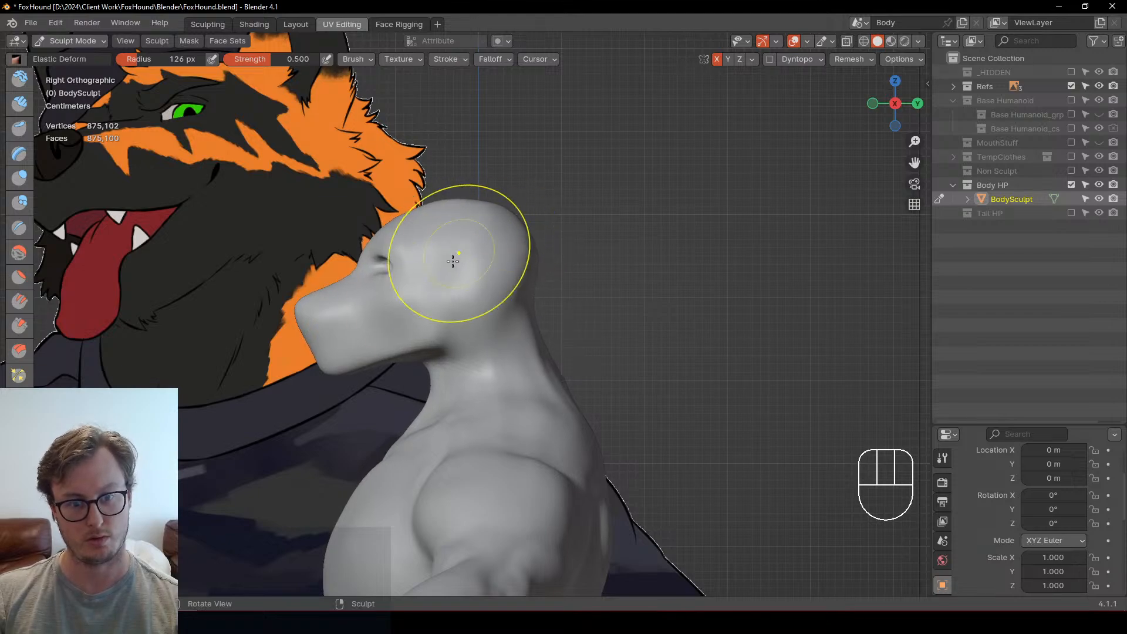
pyautogui.keyDown('ctrl'); pyautogui.moveTo(393, 330); pyautogui.dragTo(452, 420, button='middle'); pyautogui.keyUp('ctrl')
pyautogui.keyDown('shift'); pyautogui.moveTo(462, 382); pyautogui.dragTo(540, 284, button='middle'); pyautogui.keyUp('shift')
pyautogui.moveTo(498, 329)
pyautogui.keyDown('ctrl'); pyautogui.mouseDown(button='middle')
pyautogui.moveTo(486, 378)
pyautogui.moveTo(528, 374)
pyautogui.moveTo(466, 370)
pyautogui.moveTo(533, 334)
pyautogui.moveTo(517, 295)
pyautogui.moveTo(466, 307)
pyautogui.mouseUp(button='middle'); pyautogui.keyUp('ctrl')
pyautogui.press('i')
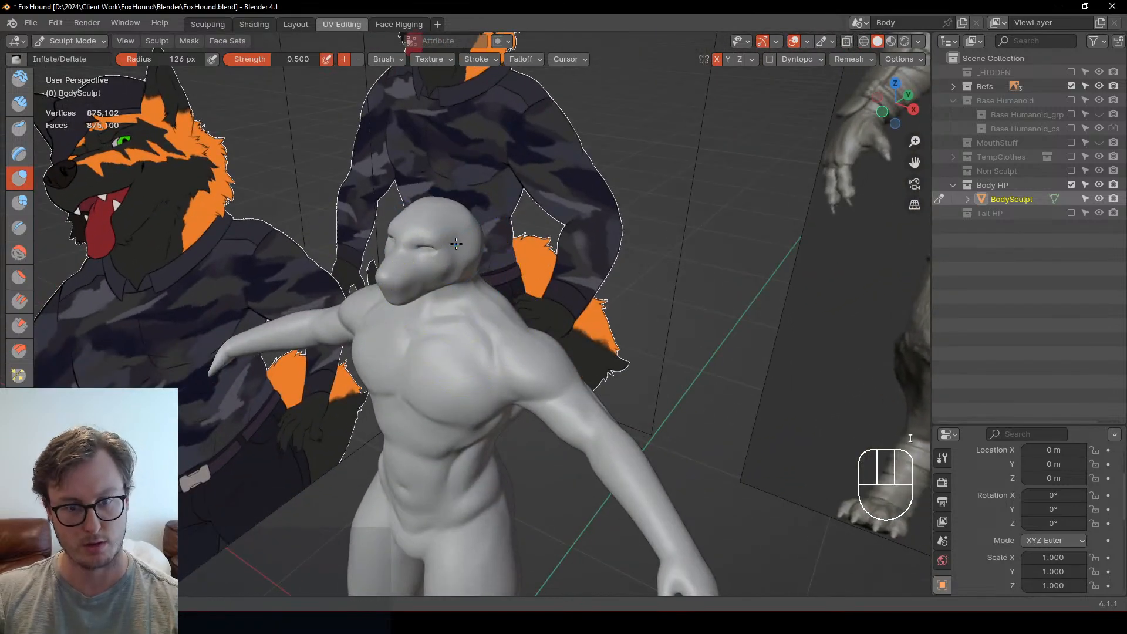
pyautogui.hotkey('ctrl', 'z')
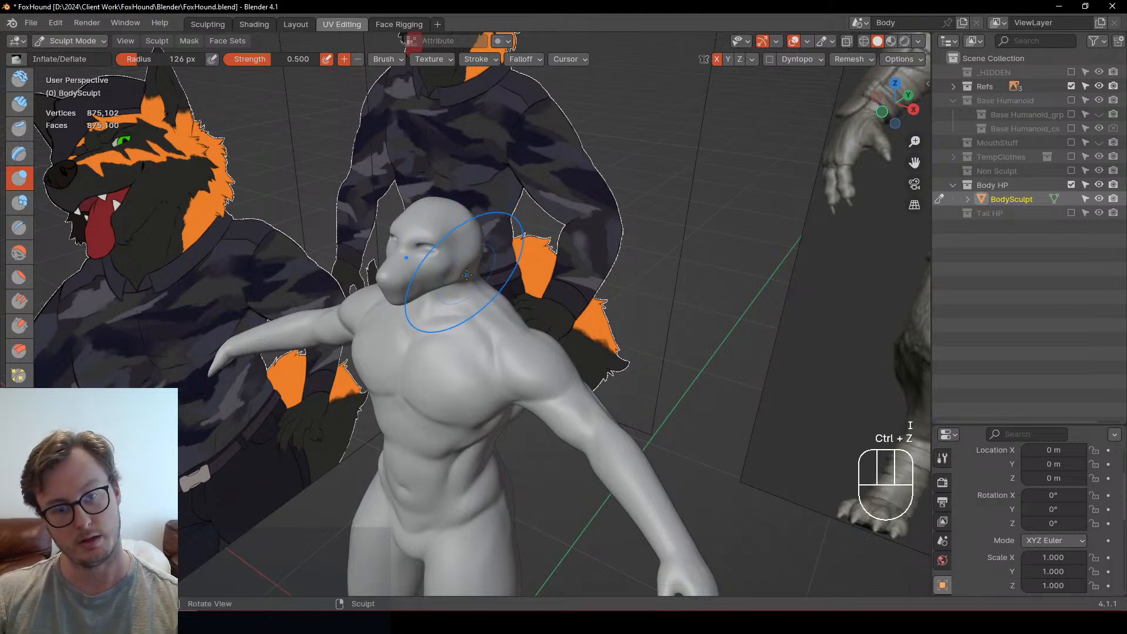
# Step: Leave sculpting and open the body mesh in Edit Mode with nothing selected, using vertex selection in the right view
pyautogui.press('KP_1')
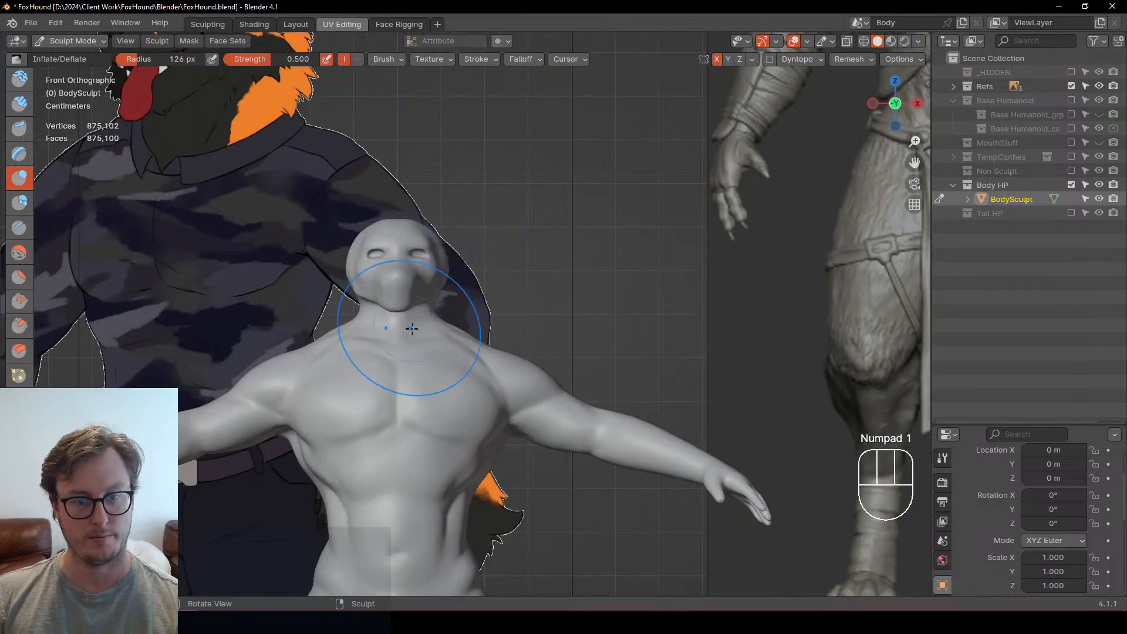
pyautogui.hotkey('ctrl', 'Tab')
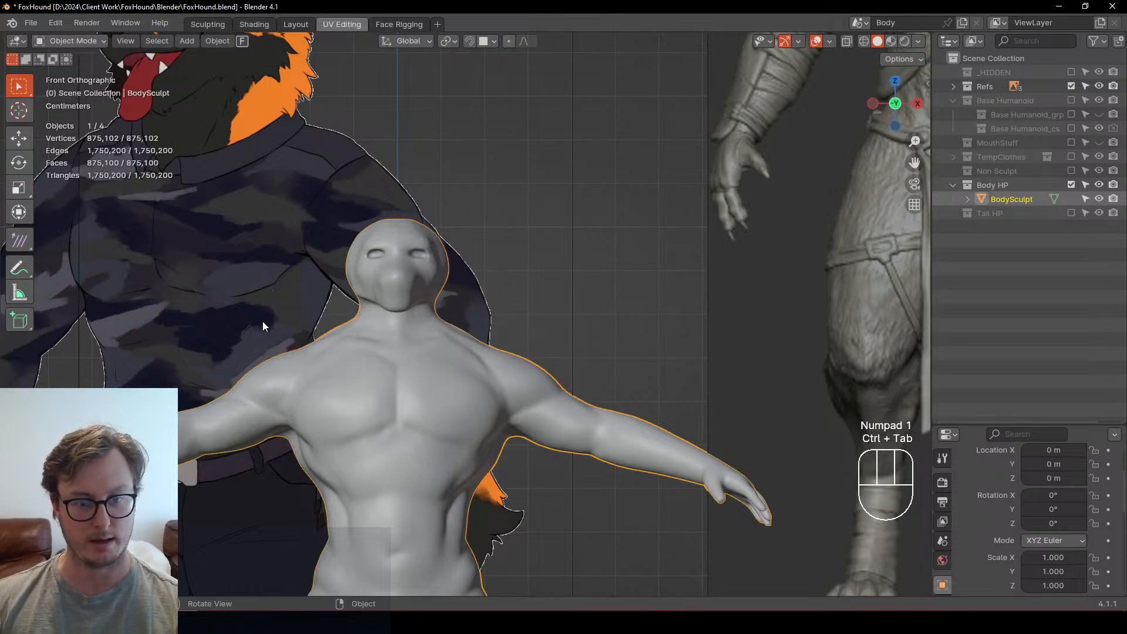
pyautogui.scroll(3, 433, 310)
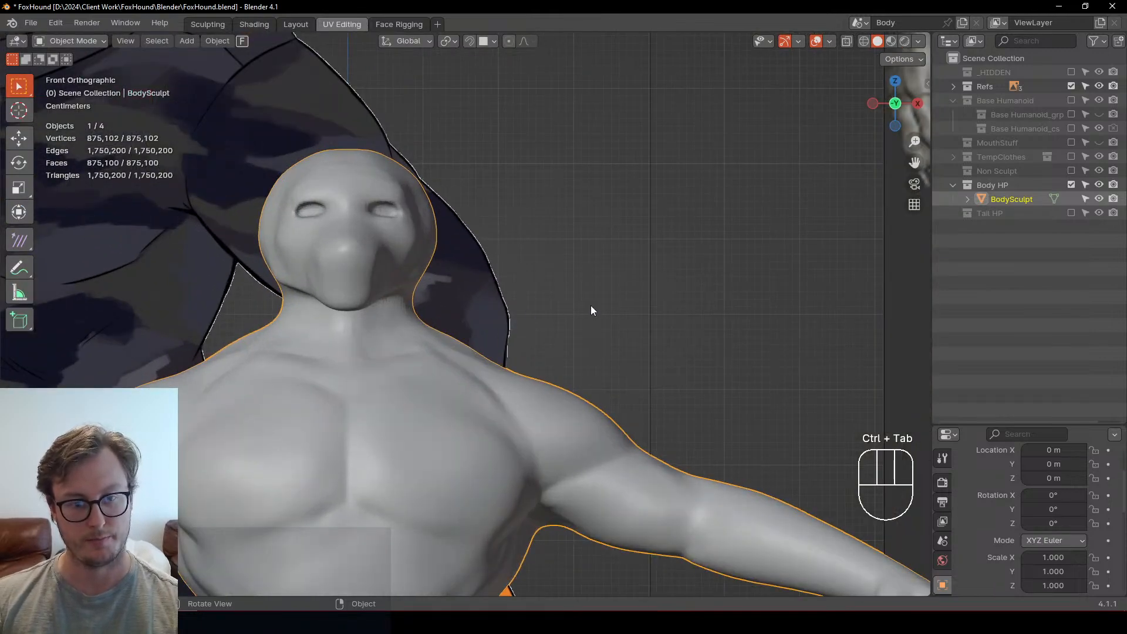
pyautogui.press('Tab')
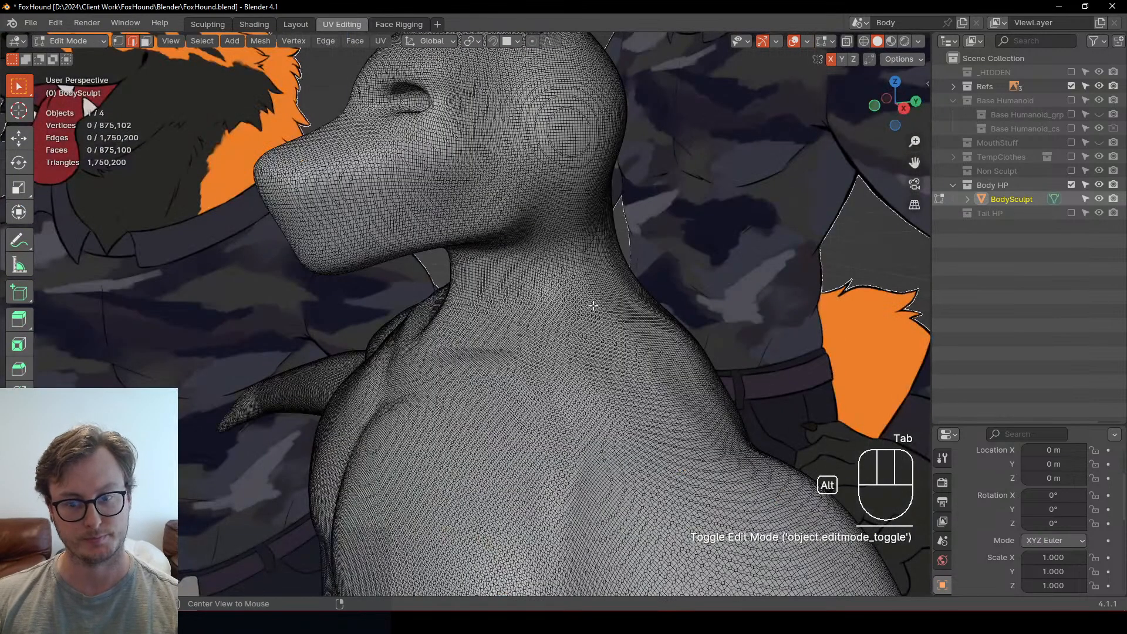
pyautogui.hotkey('alt', 'a')
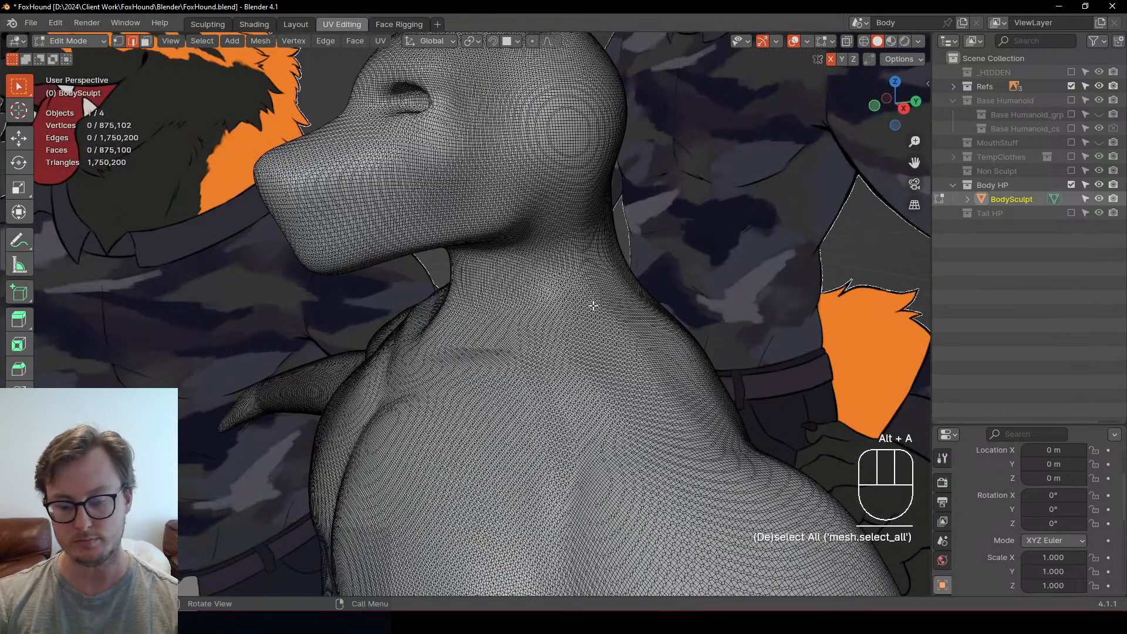
pyautogui.press('KP_3')
pyautogui.keyDown('shift'); pyautogui.moveTo(576, 278); pyautogui.dragTo(513, 312, button='middle'); pyautogui.keyUp('shift')
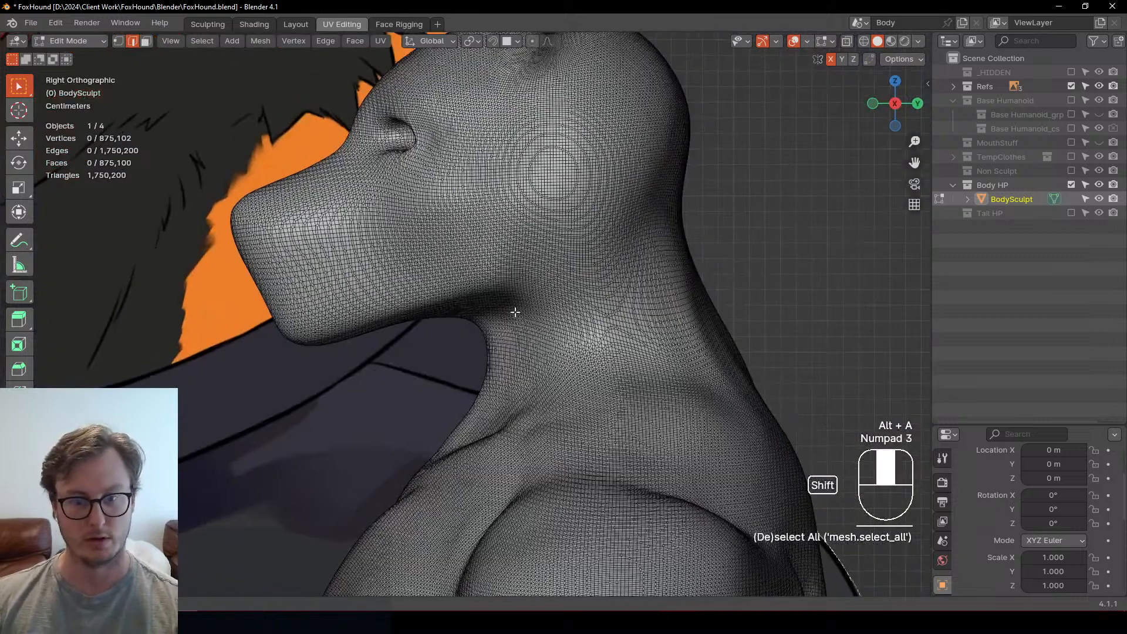
pyautogui.press('1')
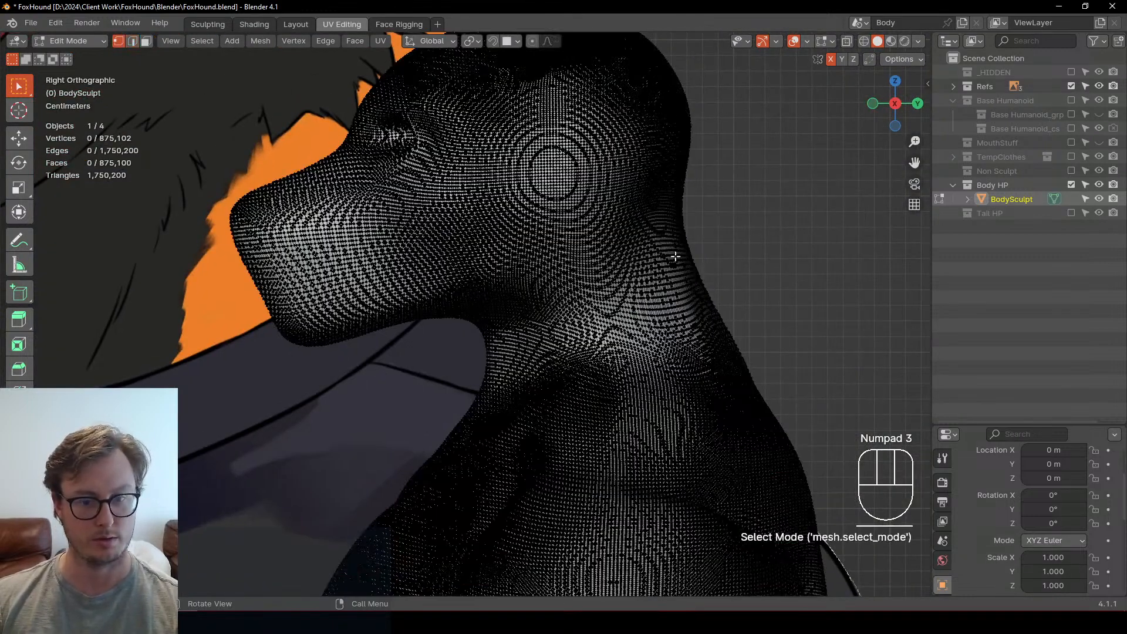
# Step: Select one vertex at the front and one at the back of the neck and snap the 3D cursor to the selection
pyautogui.keyDown('shift'); pyautogui.click(714, 272); pyautogui.keyUp('shift')
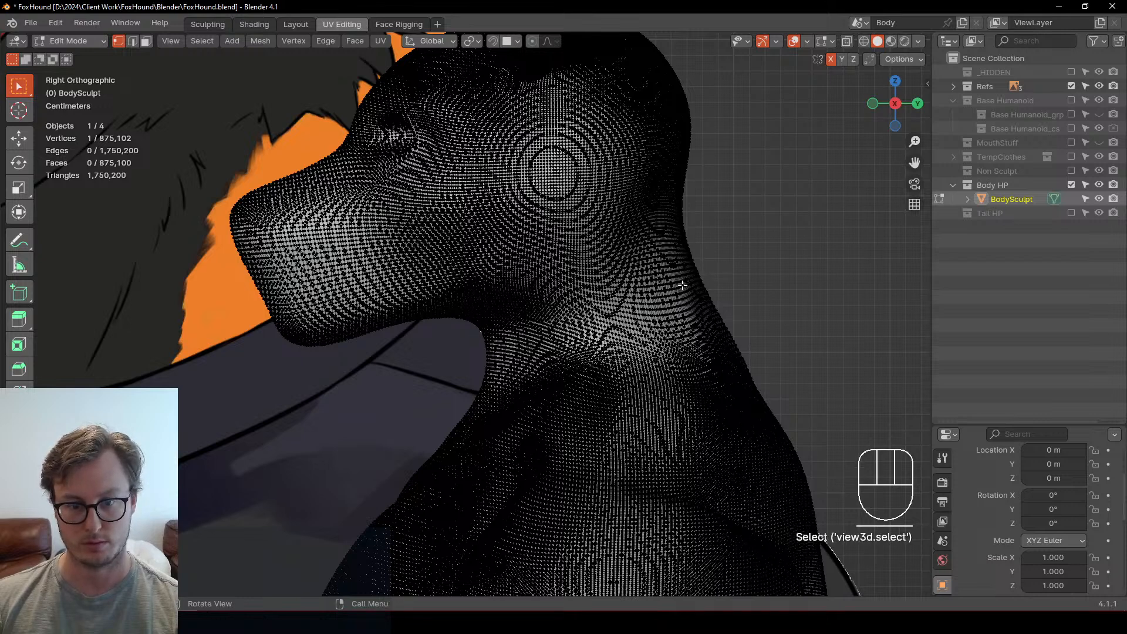
pyautogui.hotkey('shift', 's')
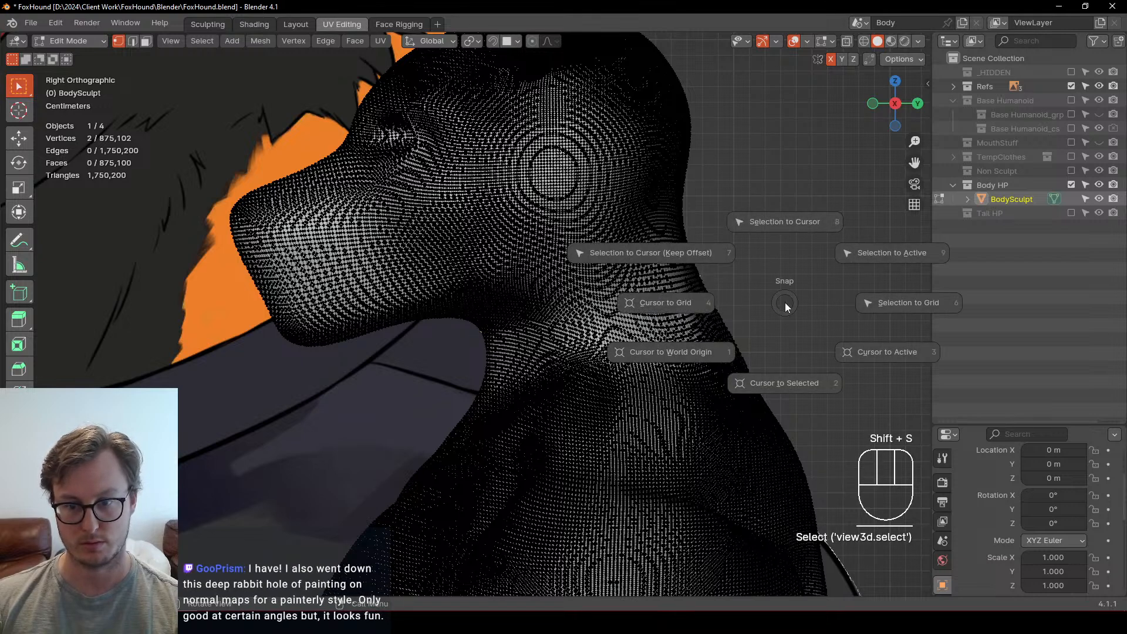
pyautogui.click(771, 382)
# Step: Switch to wireframe shading and box-select all vertices of the head, including the whole muzzle and lower jaw
pyautogui.press('z')
pyautogui.click(366, 295)
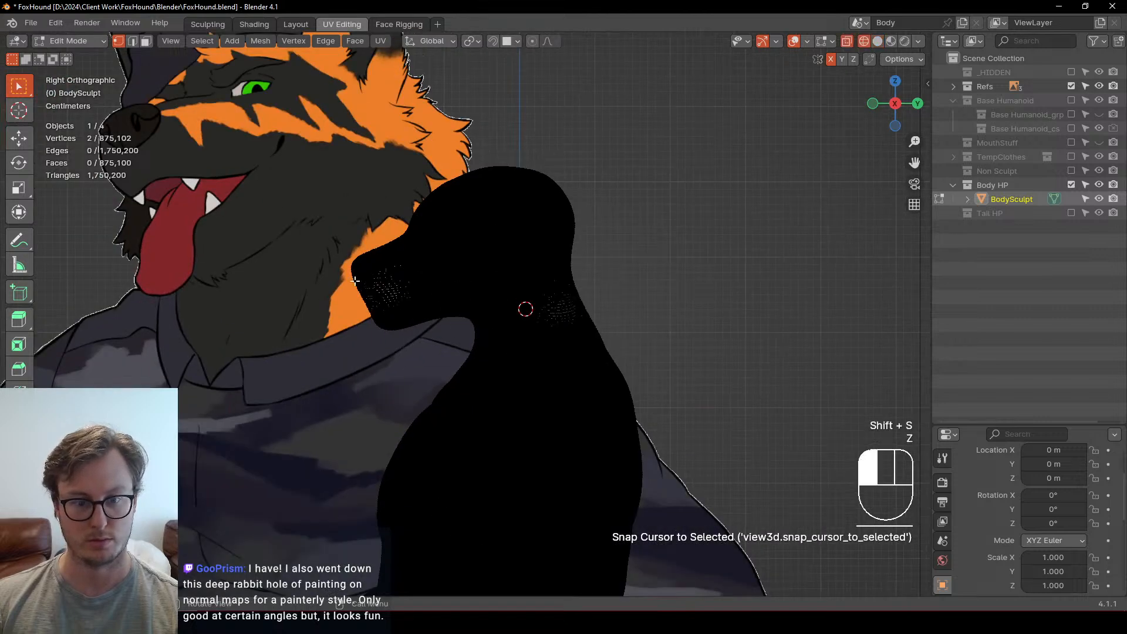
pyautogui.press('b')
pyautogui.moveTo(303, 184); pyautogui.dragTo(817, 281)
pyautogui.press('b')
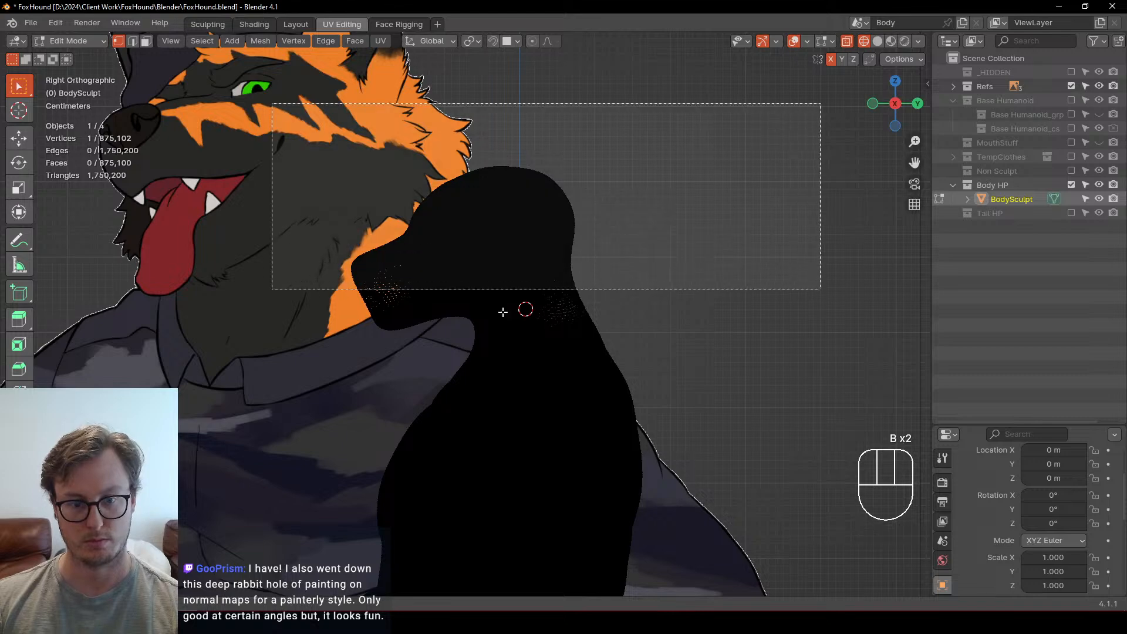
pyautogui.press('b')
pyautogui.moveTo(262, 197); pyautogui.dragTo(475, 315)
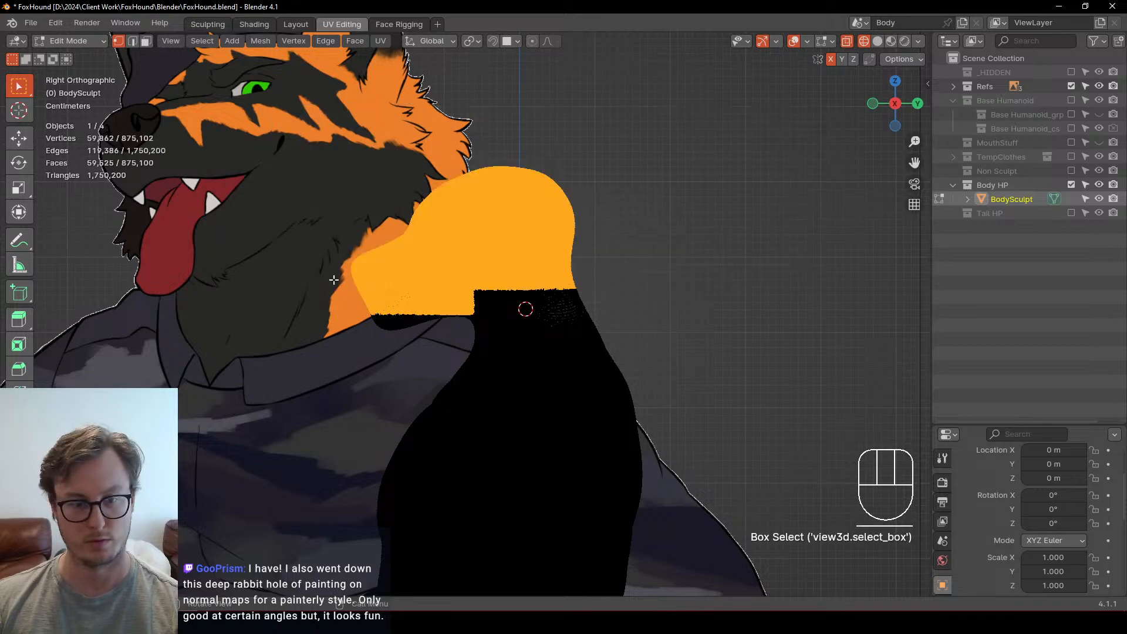
pyautogui.press('b')
pyautogui.moveTo(302, 254); pyautogui.dragTo(471, 342)
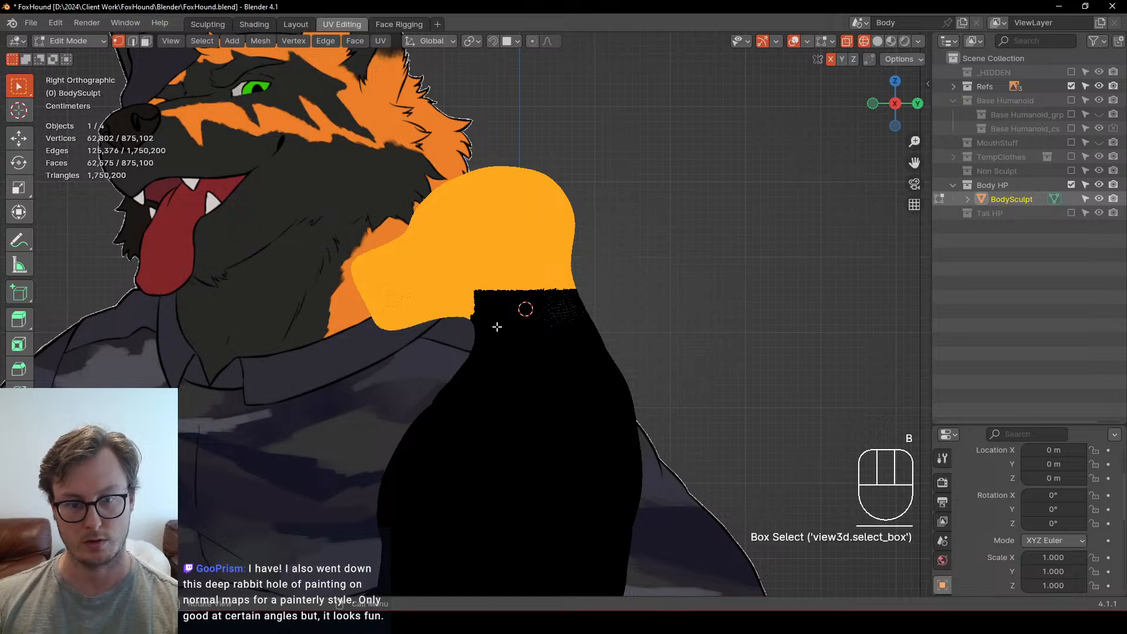
# Step: Extend the head selection's lower edge with Circle Select so it slants from beneath the jaw towards the back of the neck
pyautogui.scroll(4, 490, 324)
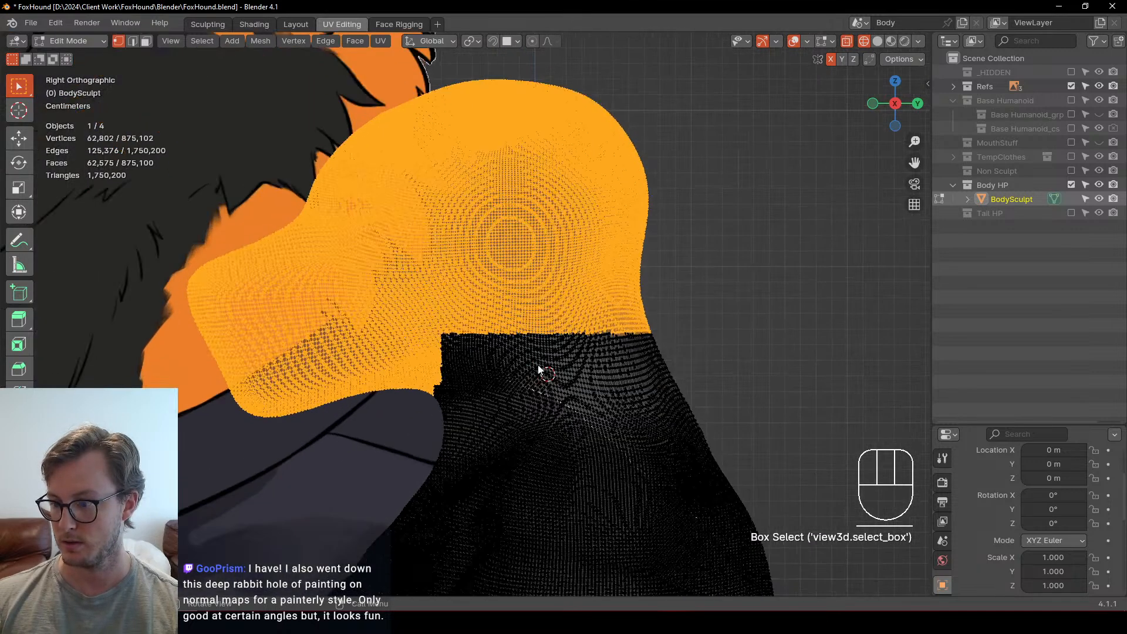
pyautogui.press('z')
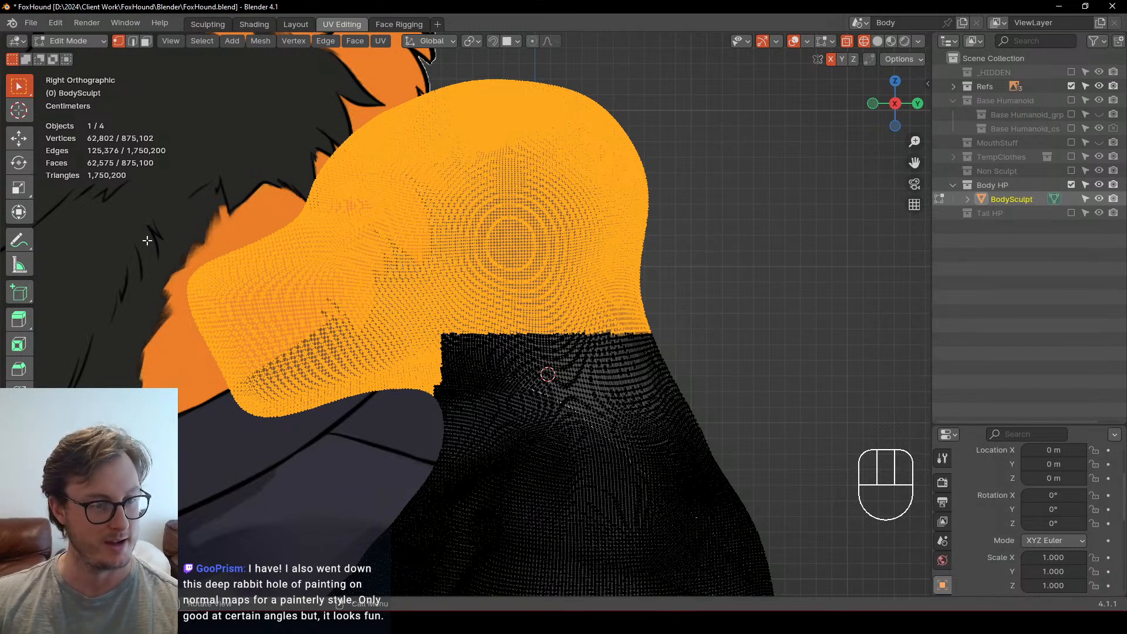
pyautogui.press('w')
pyautogui.moveTo(522, 328)
pyautogui.keyDown('ctrl'); pyautogui.mouseDown()
pyautogui.moveTo(612, 306)
pyautogui.moveTo(600, 319)
pyautogui.mouseUp(); pyautogui.keyUp('ctrl')
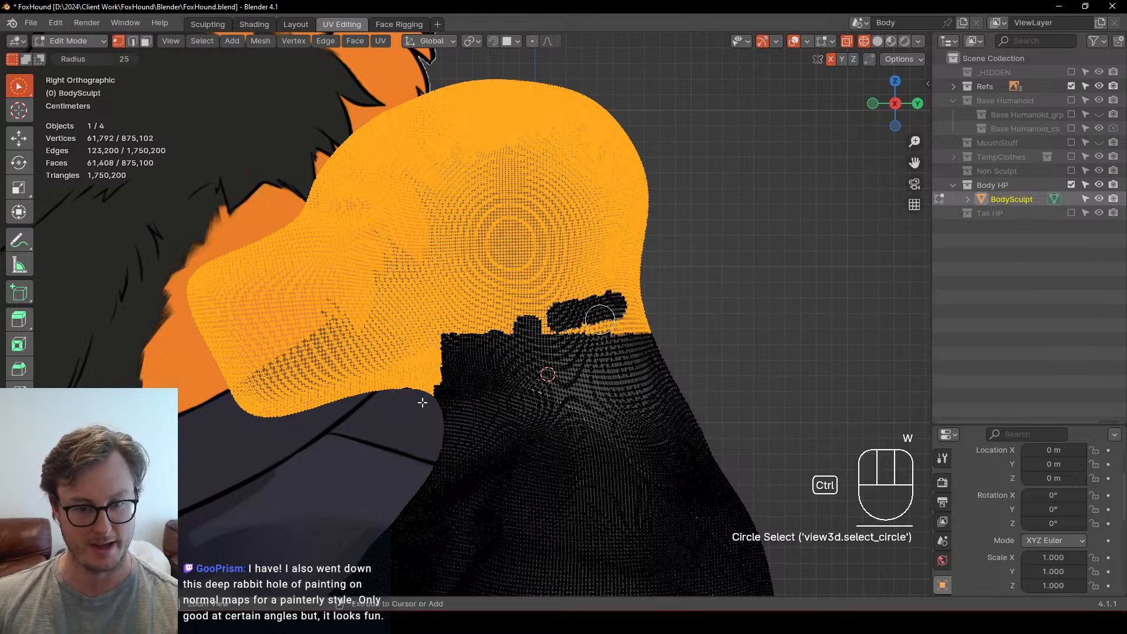
pyautogui.hotkey('ctrl', 'z')
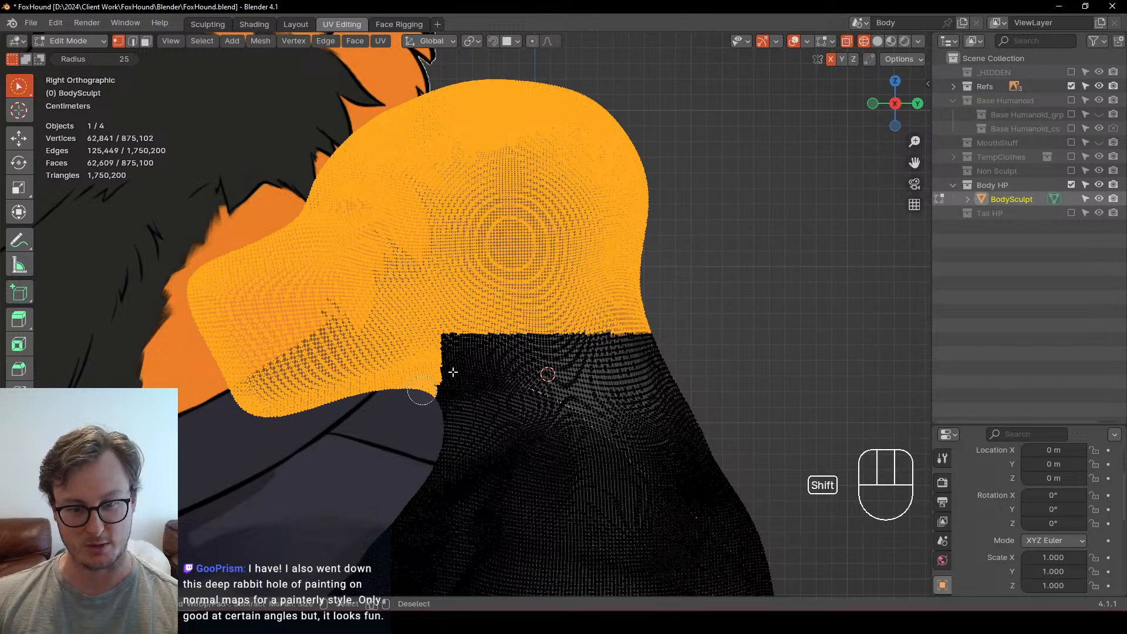
pyautogui.moveTo(422, 395)
pyautogui.keyDown('shift'); pyautogui.mouseDown()
pyautogui.moveTo(490, 350)
pyautogui.moveTo(577, 331)
pyautogui.mouseUp(); pyautogui.keyUp('shift')
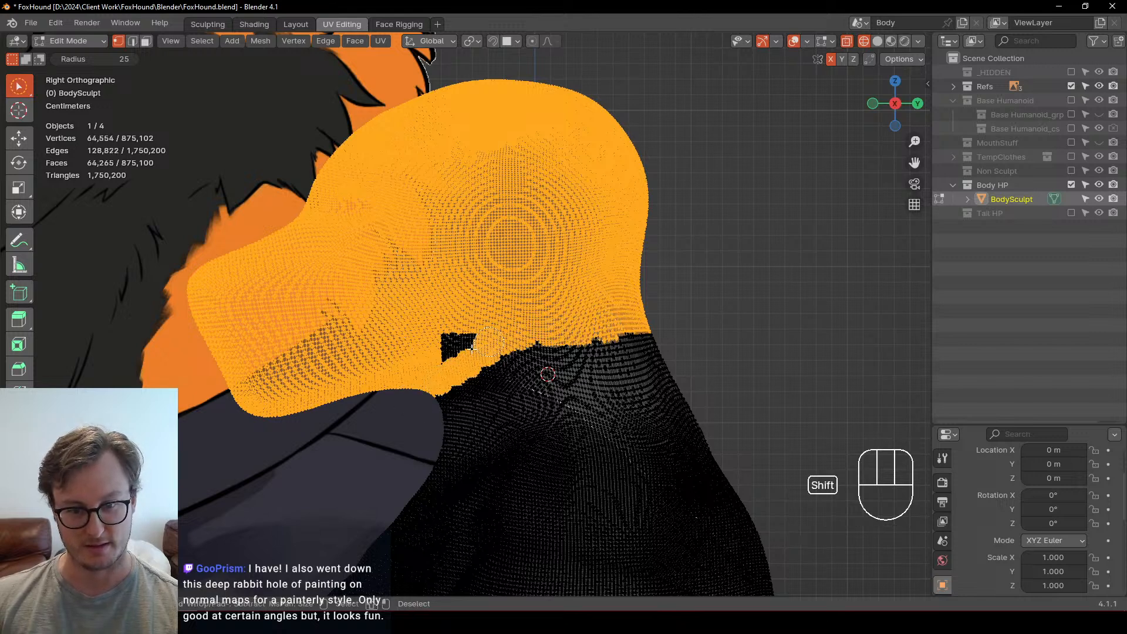
pyautogui.keyDown('shift'); pyautogui.moveTo(472, 346); pyautogui.dragTo(444, 365); pyautogui.keyUp('shift')
pyautogui.scroll(-6, 473, 330)
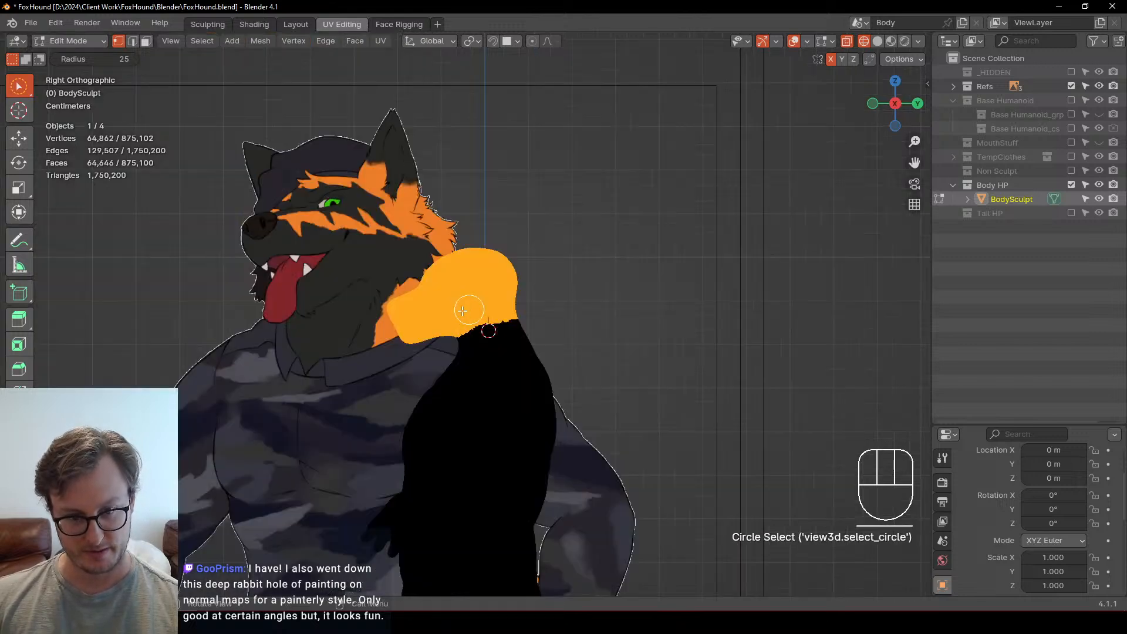
pyautogui.moveTo(473, 330); pyautogui.dragTo(546, 326, button='middle')
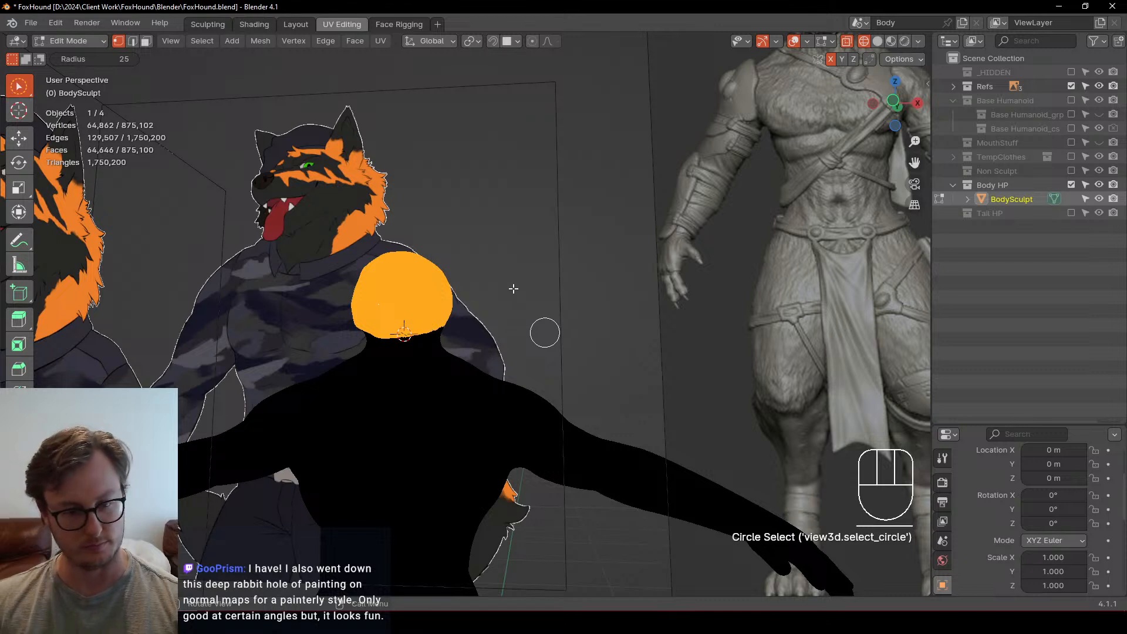
# Step: Inset the selected head faces with zero thickness and scale the head up to about 1.15 around the 3D cursor
pyautogui.press('i')
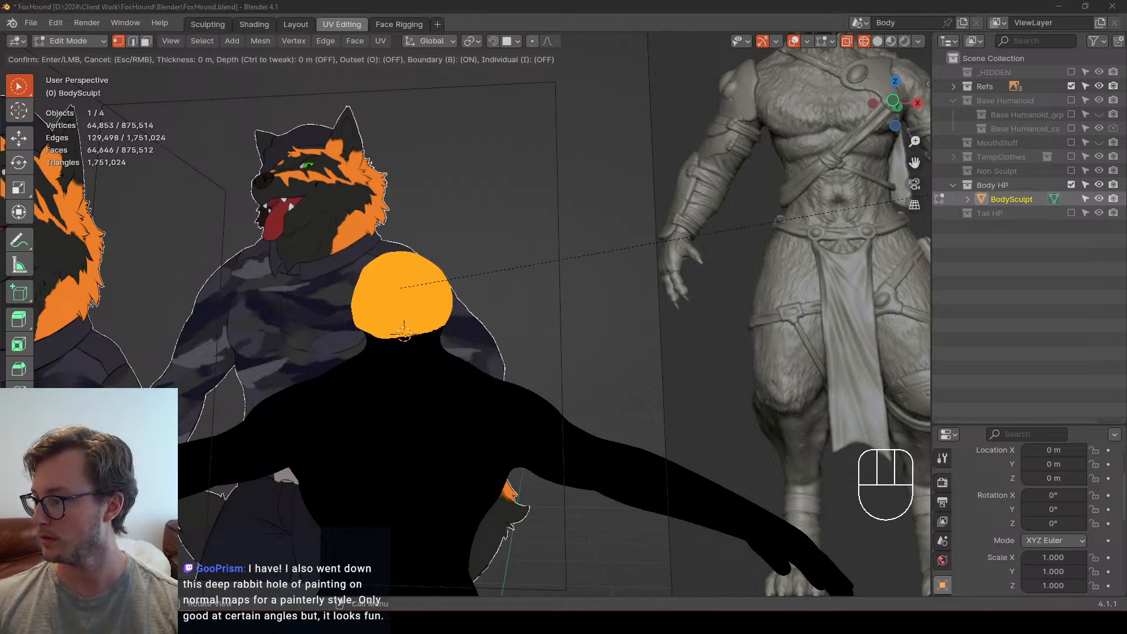
pyautogui.press('Return')
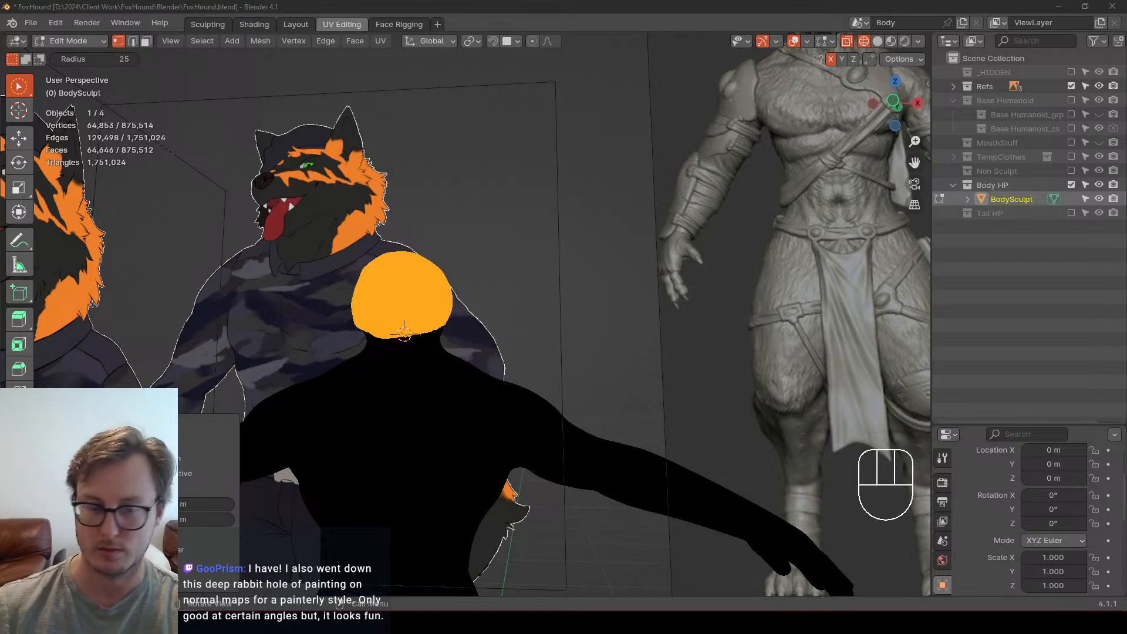
pyautogui.moveTo(404, 329); pyautogui.dragTo(392, 263, button='middle')
pyautogui.press('.')
pyautogui.click(449, 245)
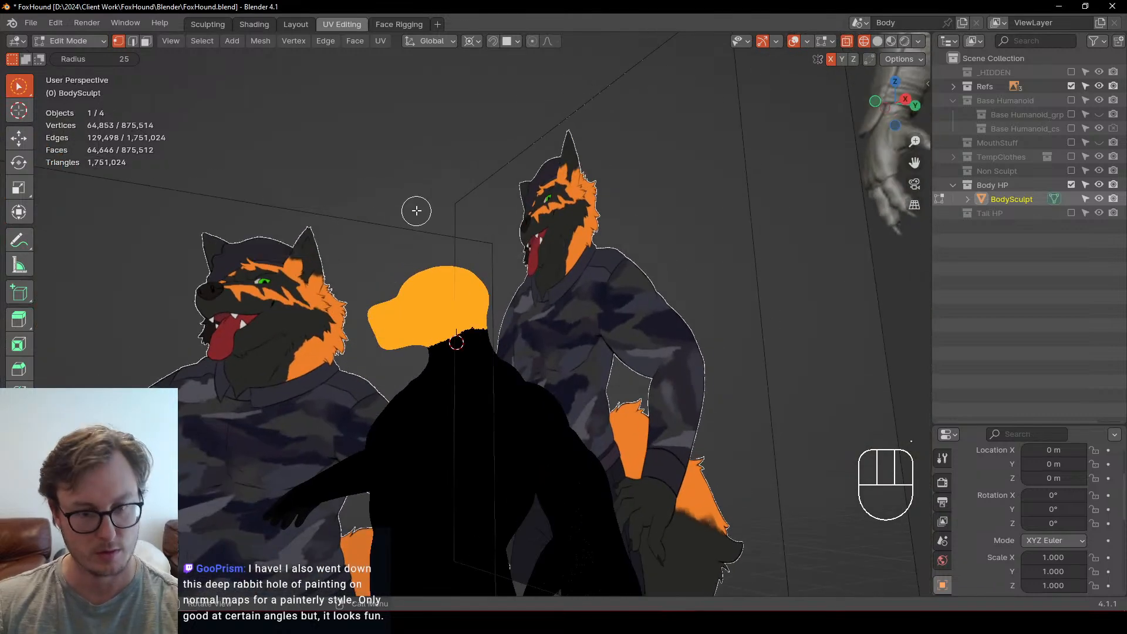
pyautogui.press('s')
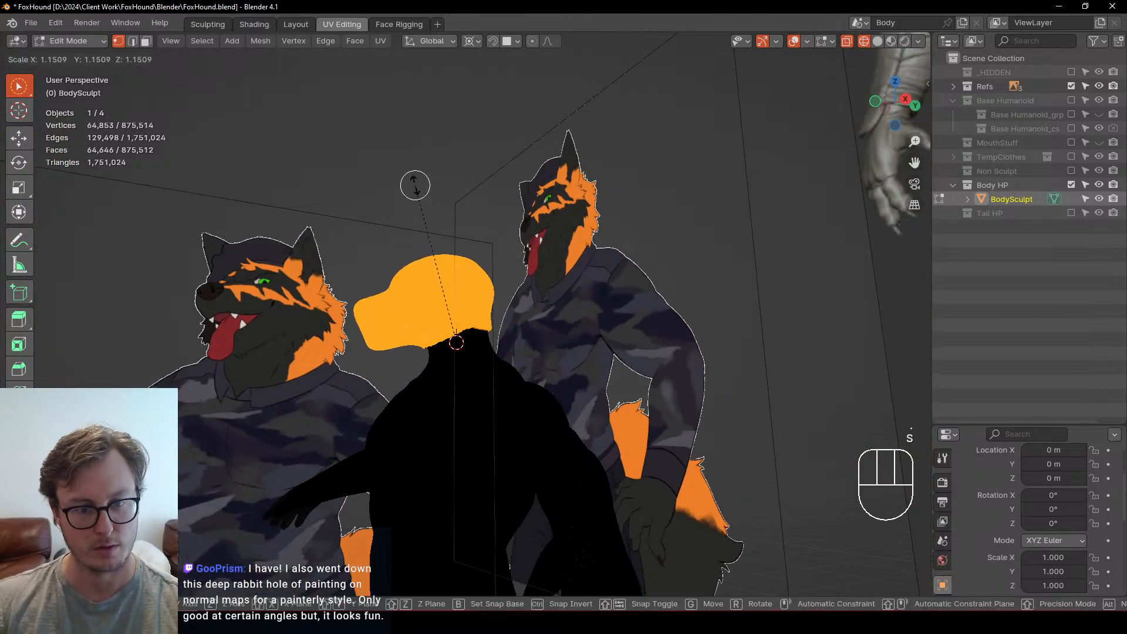
pyautogui.click(413, 183)
pyautogui.moveTo(412, 183); pyautogui.dragTo(399, 238, button='middle')
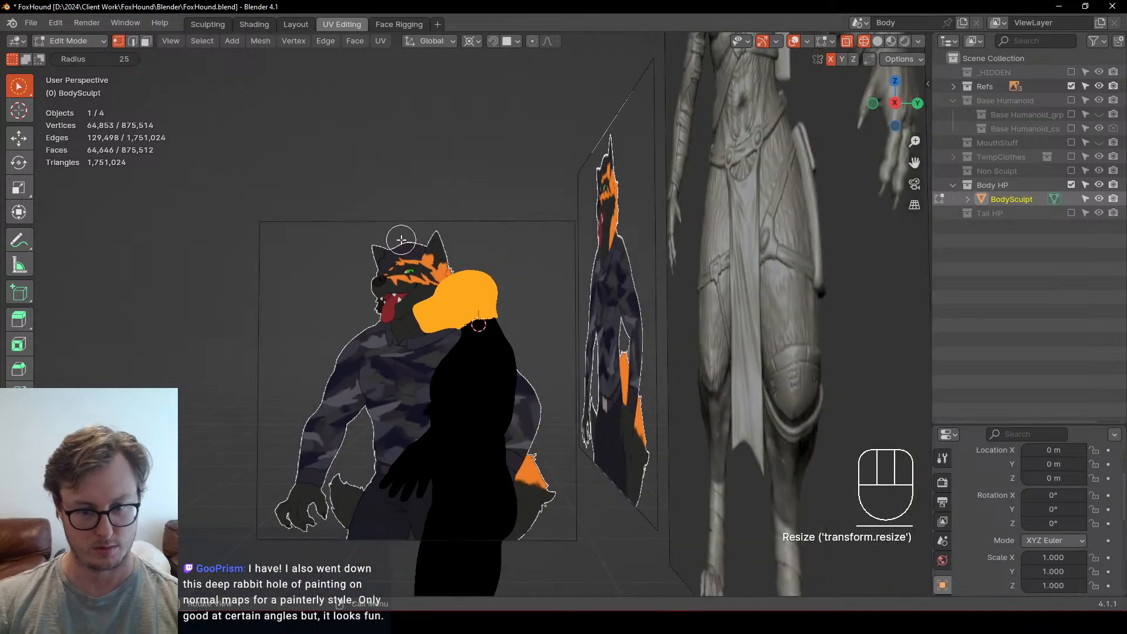
# Step: Raise the selected head slightly along the global Z axis and readjust its scale around the 3D cursor
pyautogui.press('KP_3')
pyautogui.press('g')
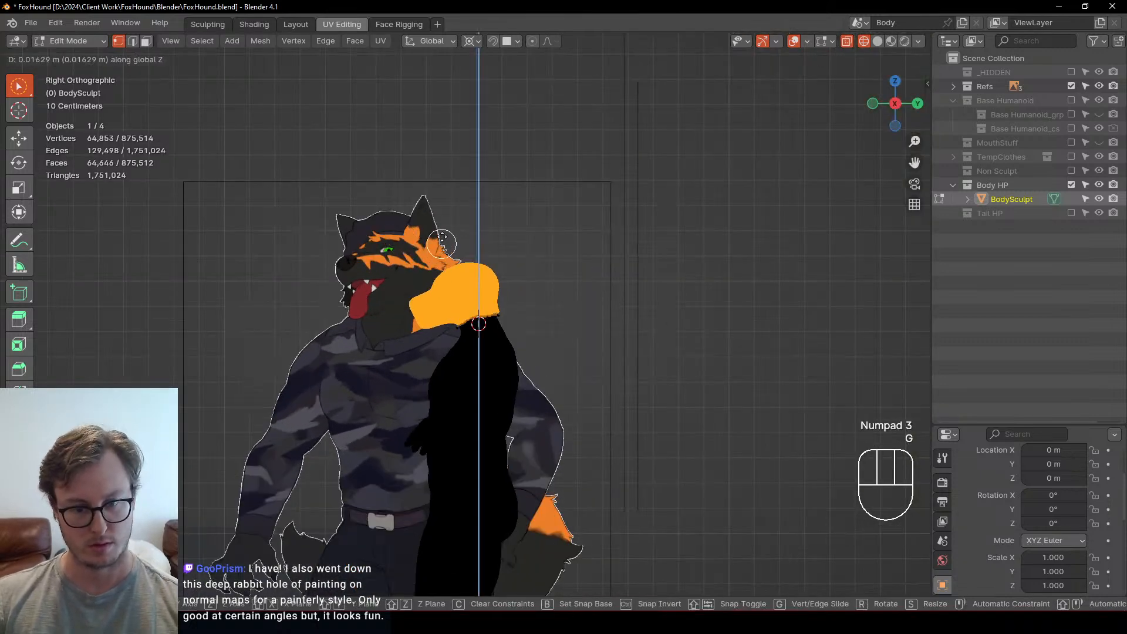
pyautogui.click(446, 233)
pyautogui.moveTo(518, 302)
pyautogui.mouseDown(button='middle')
pyautogui.moveTo(589, 302)
pyautogui.moveTo(586, 317)
pyautogui.moveTo(478, 404)
pyautogui.moveTo(573, 370)
pyautogui.moveTo(581, 407)
pyautogui.moveTo(540, 206)
pyautogui.moveTo(375, 249)
pyautogui.moveTo(487, 250)
pyautogui.moveTo(536, 218)
pyautogui.moveTo(510, 276)
pyautogui.mouseUp(button='middle')
pyautogui.press('s')
pyautogui.click(551, 194)
# Step: Leave Edit Mode, return to solid shading and voxel remesh the body in Sculpt Mode
pyautogui.hotkey('ctrl', 'Tab')
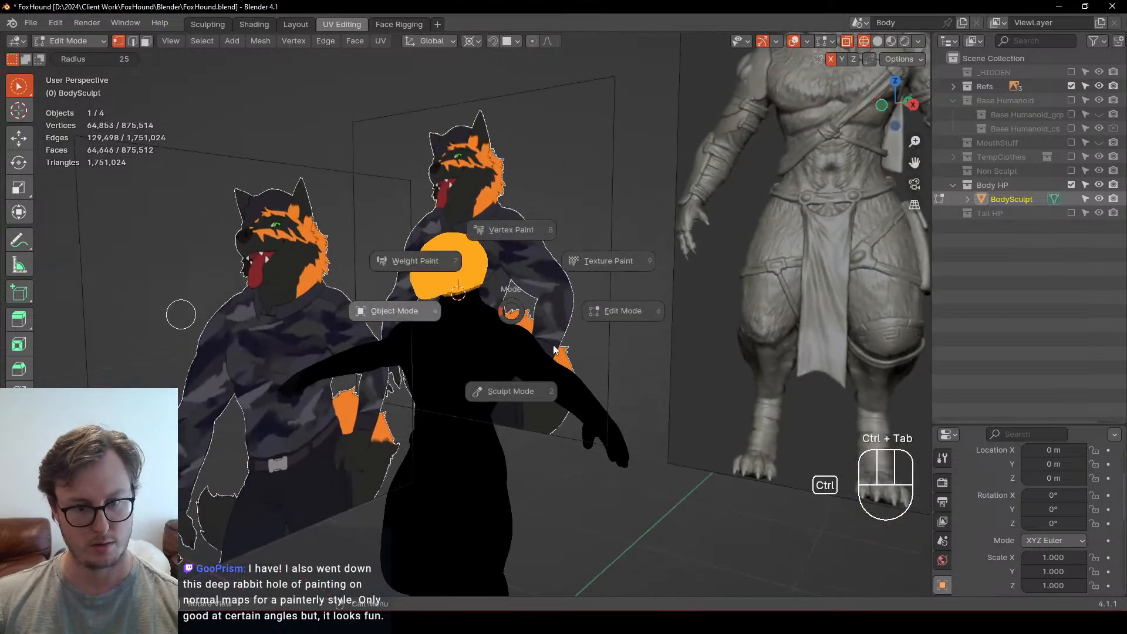
pyautogui.press('z')
pyautogui.moveTo(562, 329); pyautogui.dragTo(540, 297, button='middle')
pyautogui.hotkey('ctrl', 'Tab')
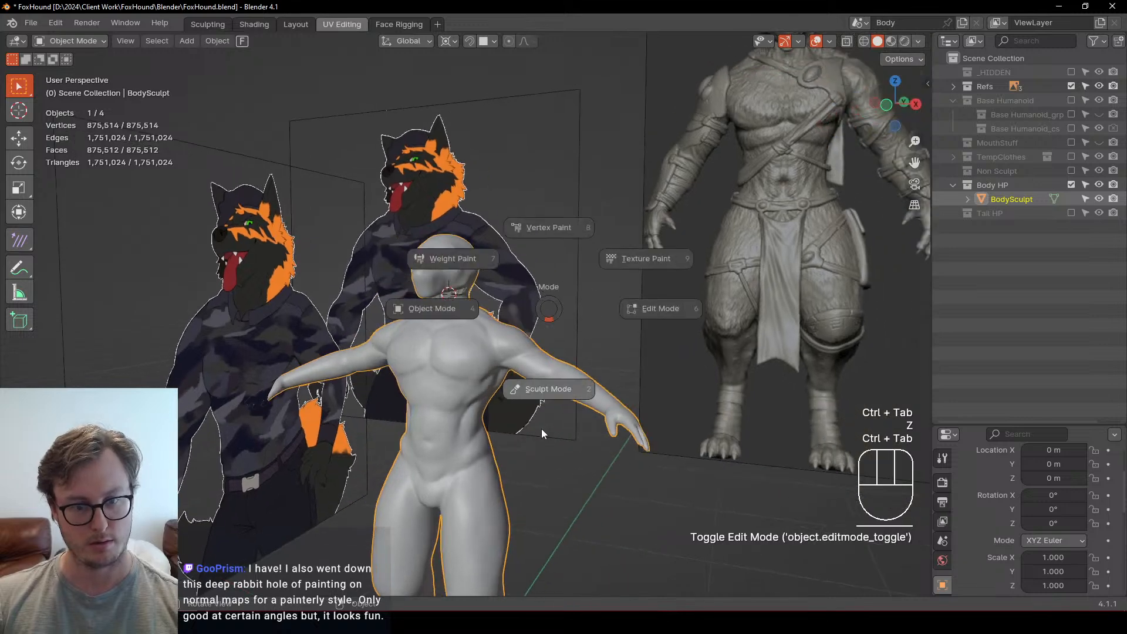
pyautogui.click(541, 429)
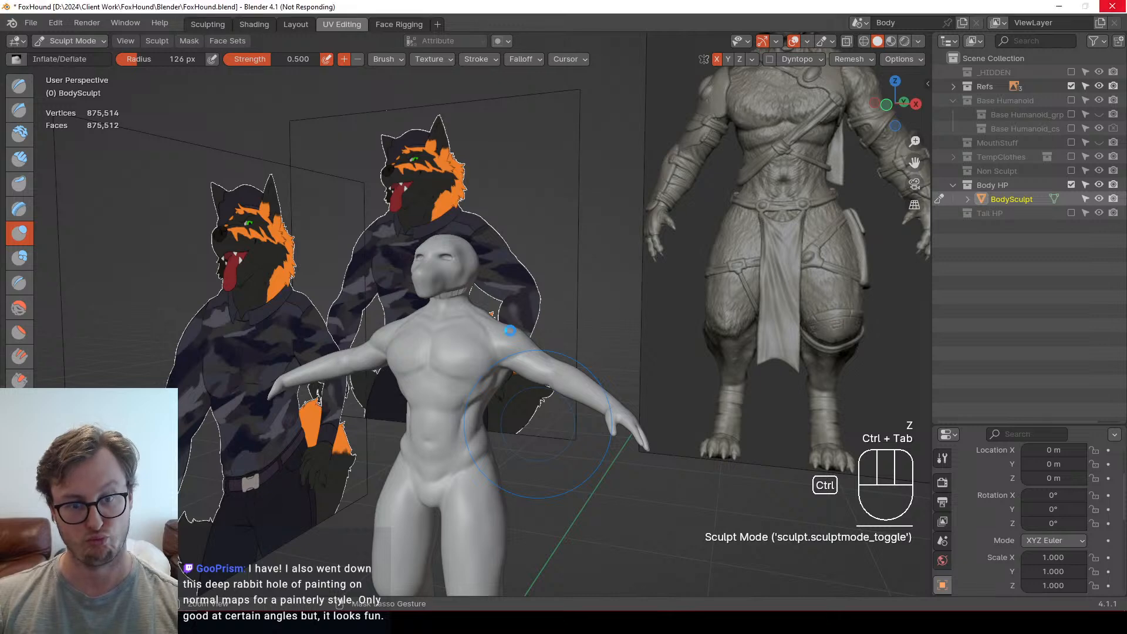
# Step: Smooth the jagged seam on the side of the neck beneath the jaw
pyautogui.scroll(6, 506, 309)
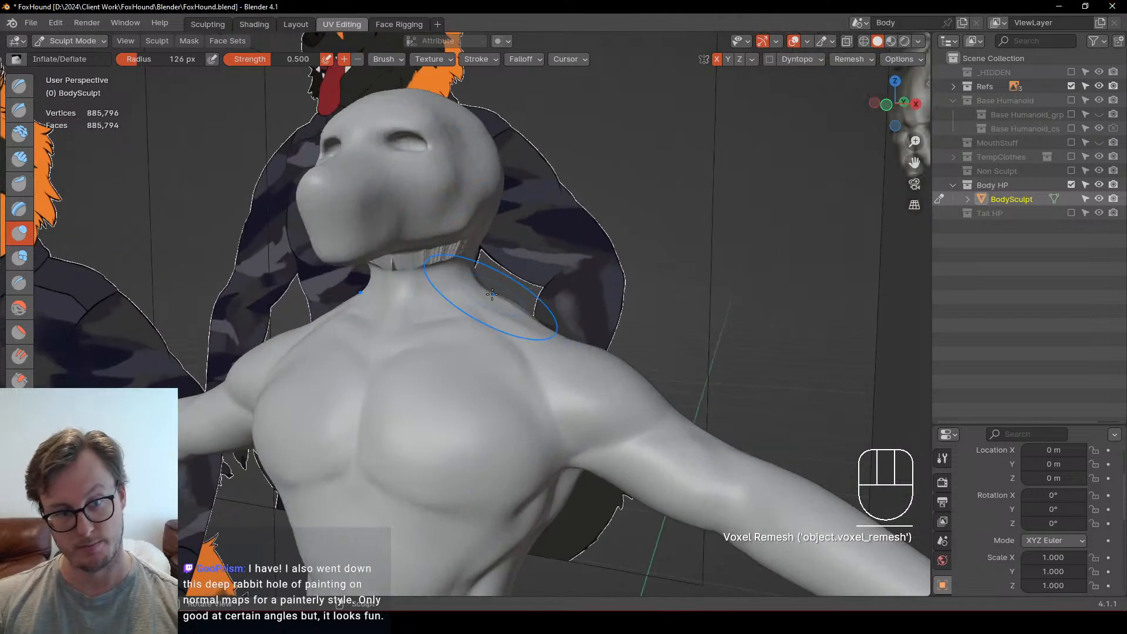
pyautogui.moveTo(508, 290); pyautogui.dragTo(483, 249, button='middle')
pyautogui.keyDown('shift'); pyautogui.moveTo(483, 249); pyautogui.dragTo(476, 304, button='middle'); pyautogui.keyUp('shift')
pyautogui.scroll(3, 476, 304)
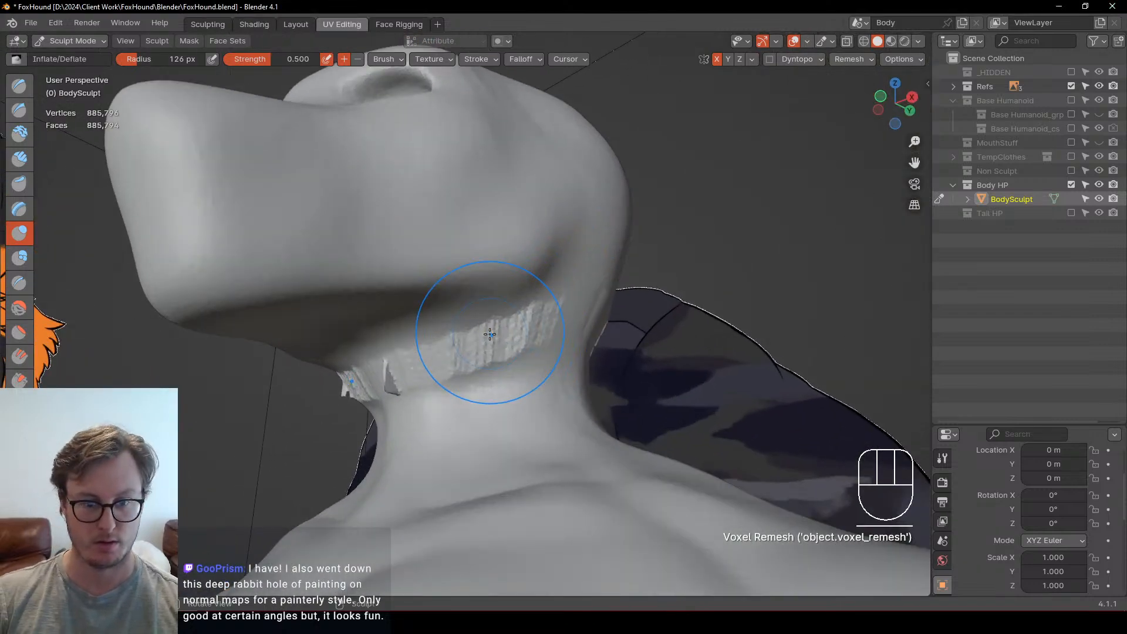
pyautogui.press('d')
pyautogui.moveTo(438, 362)
pyautogui.keyDown('shift'); pyautogui.mouseDown()
pyautogui.moveTo(405, 362)
pyautogui.moveTo(476, 365)
pyautogui.mouseUp(); pyautogui.keyUp('shift')
pyautogui.keyDown('shift'); pyautogui.moveTo(536, 337); pyautogui.dragTo(476, 344); pyautogui.keyUp('shift')
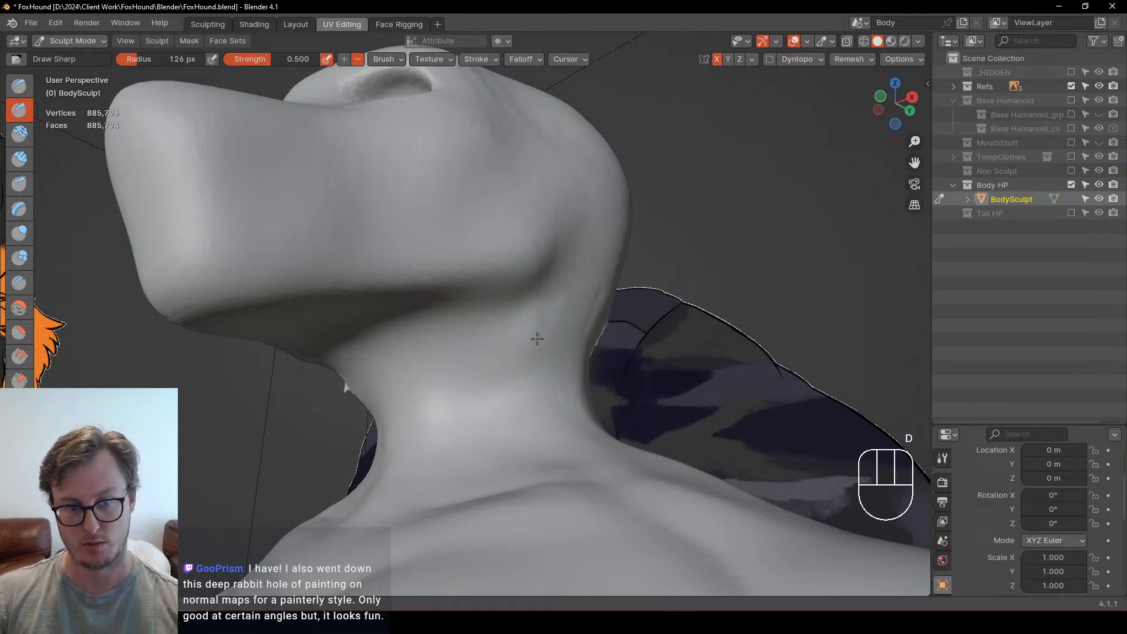
pyautogui.moveTo(448, 363); pyautogui.dragTo(411, 365, button='middle')
# Step: Reshape the throat under the jaw from the right view using the Elastic Deform brush at a 72 px radius
pyautogui.press('KP_3')
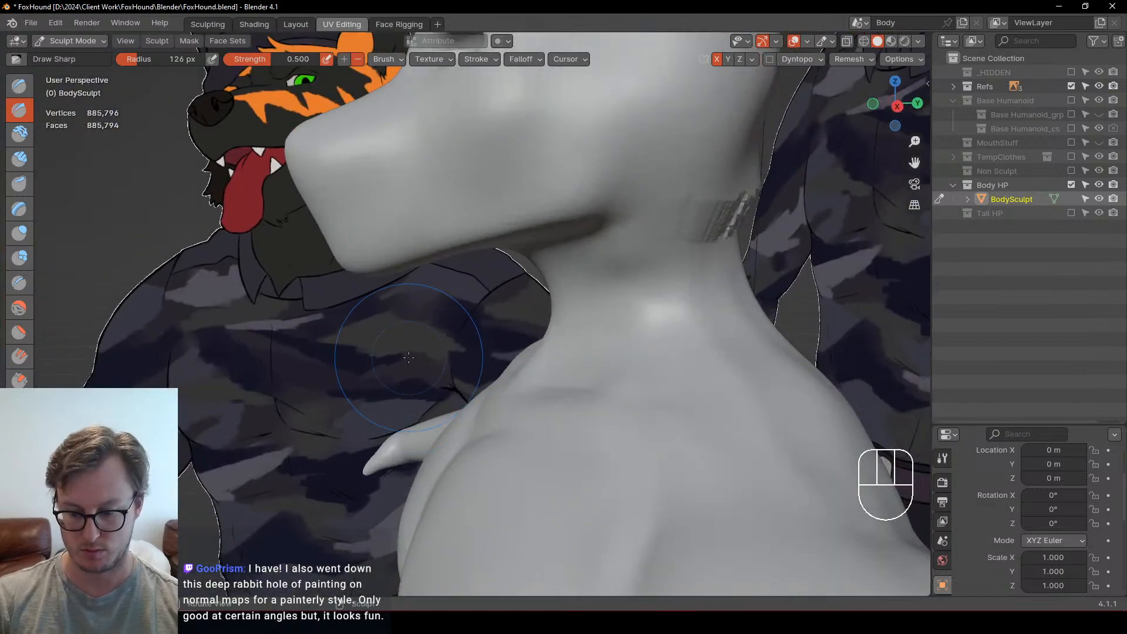
pyautogui.keyDown('shift'); pyautogui.scroll(3, 408, 357); pyautogui.keyUp('shift')
pyautogui.keyDown('shift'); pyautogui.moveTo(616, 233); pyautogui.dragTo(465, 289, button='middle'); pyautogui.keyUp('shift')
pyautogui.press('j')
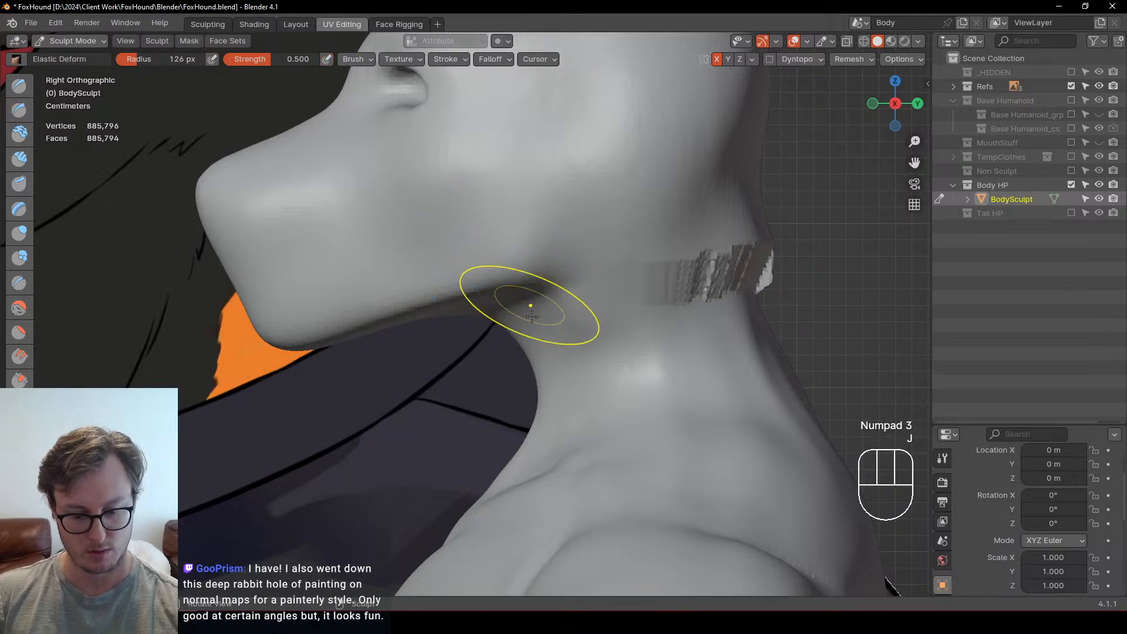
pyautogui.press('[')
pyautogui.press('[')
pyautogui.press('[')
pyautogui.press('[')
pyautogui.press('[')
pyautogui.moveTo(527, 353)
pyautogui.mouseDown()
pyautogui.moveTo(515, 339)
pyautogui.moveTo(478, 365)
pyautogui.moveTo(470, 334)
pyautogui.mouseUp()
pyautogui.moveTo(491, 378)
pyautogui.mouseDown()
pyautogui.moveTo(512, 402)
pyautogui.moveTo(522, 392)
pyautogui.mouseUp()
pyautogui.keyDown('shift'); pyautogui.moveTo(571, 339); pyautogui.dragTo(488, 400, button='middle'); pyautogui.keyUp('shift')
# Step: Smooth out the remaining rough seam at the back of the neck
pyautogui.keyDown('ctrl'); pyautogui.moveTo(582, 279); pyautogui.dragTo(581, 344, button='middle'); pyautogui.keyUp('ctrl')
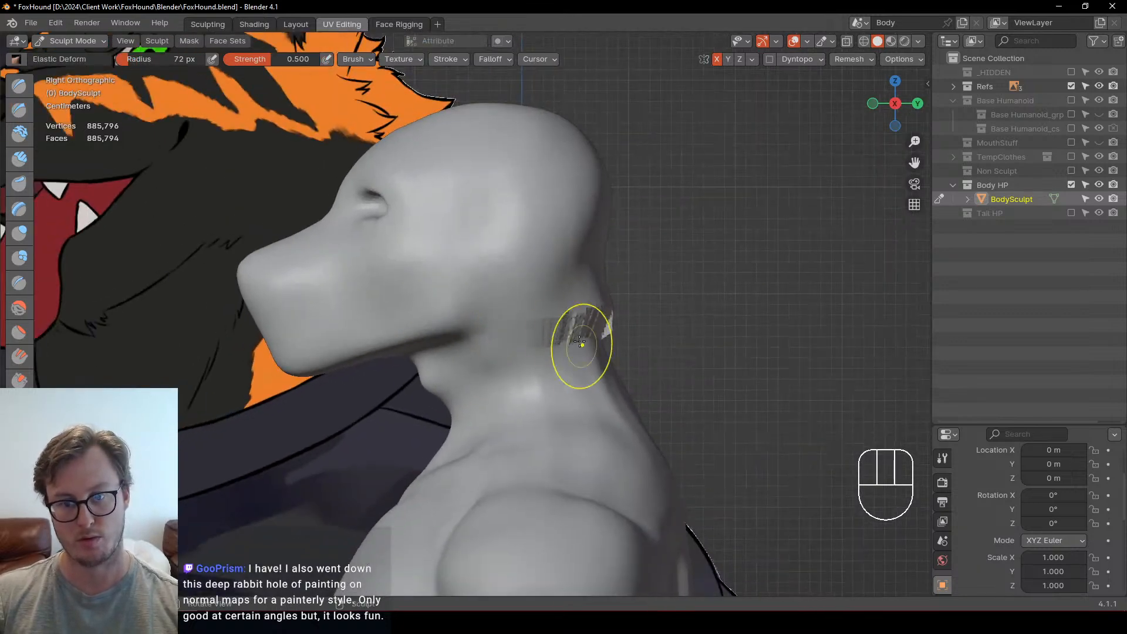
pyautogui.keyDown('shift'); pyautogui.moveTo(581, 340); pyautogui.dragTo(551, 316); pyautogui.keyUp('shift')
pyautogui.moveTo(550, 315)
pyautogui.mouseDown(button='middle')
pyautogui.moveTo(679, 297)
pyautogui.moveTo(629, 364)
pyautogui.mouseUp(button='middle')
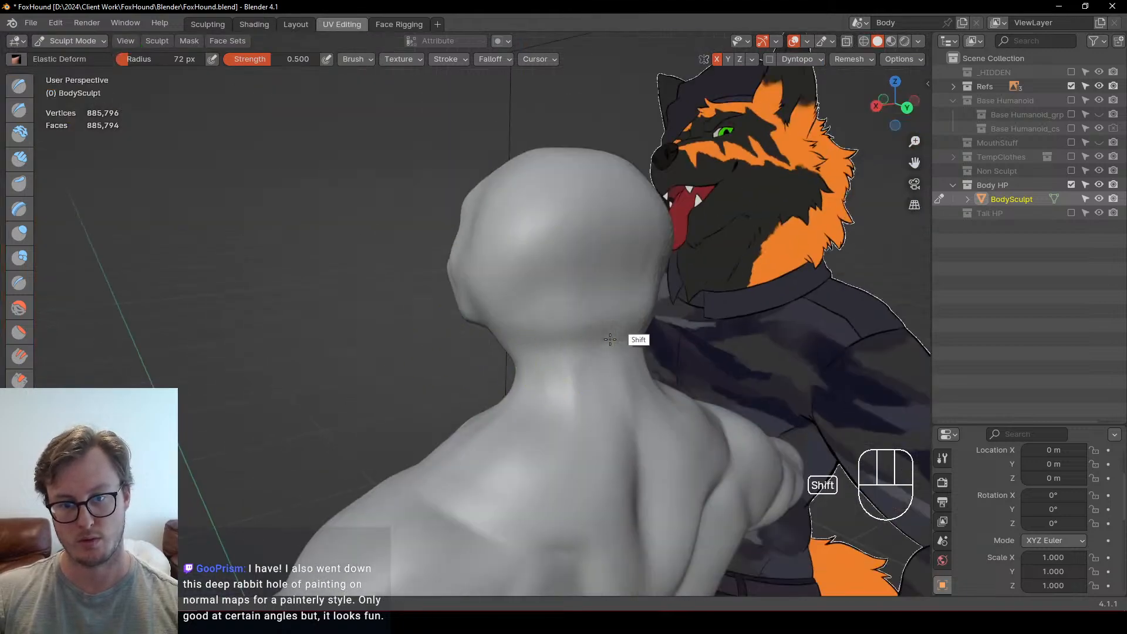
# Step: Adjust the shape of the cranium's side and back with the Elastic Deform brush, checking it from several angles
pyautogui.moveTo(503, 295)
pyautogui.mouseDown(button='middle')
pyautogui.moveTo(624, 327)
pyautogui.moveTo(558, 264)
pyautogui.mouseUp(button='middle')
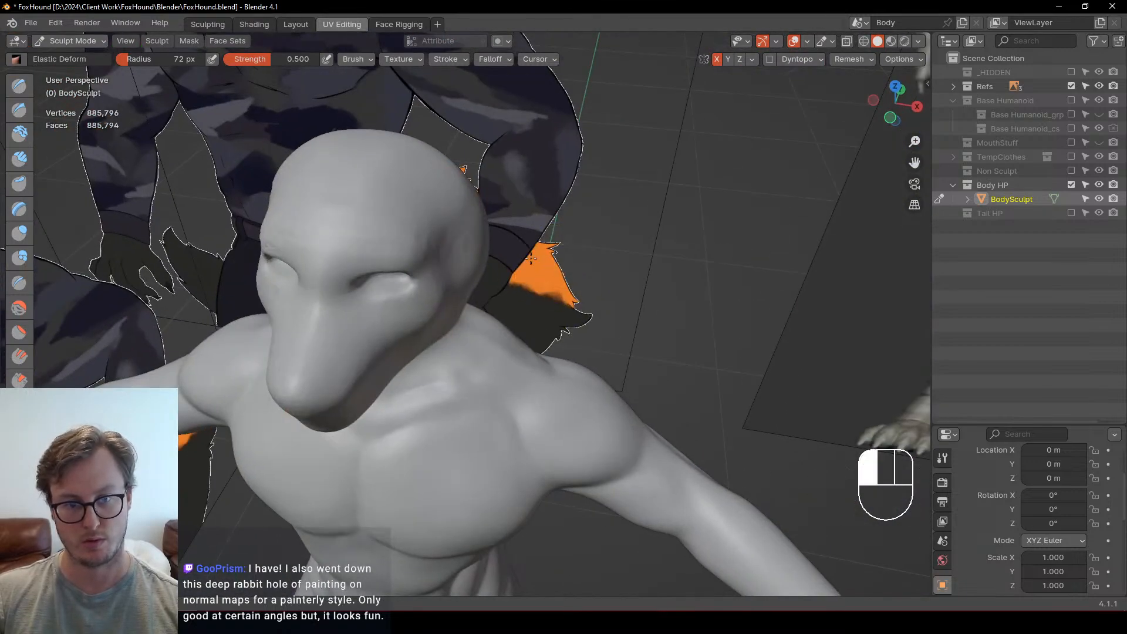
pyautogui.moveTo(489, 233); pyautogui.dragTo(478, 212)
pyautogui.moveTo(479, 213)
pyautogui.keyDown('shift'); pyautogui.mouseDown(button='middle')
pyautogui.moveTo(526, 303)
pyautogui.moveTo(551, 263)
pyautogui.moveTo(534, 278)
pyautogui.mouseUp(button='middle'); pyautogui.keyUp('shift')
pyautogui.moveTo(487, 230); pyautogui.dragTo(491, 233)
pyautogui.moveTo(500, 238); pyautogui.dragTo(465, 218, button='middle')
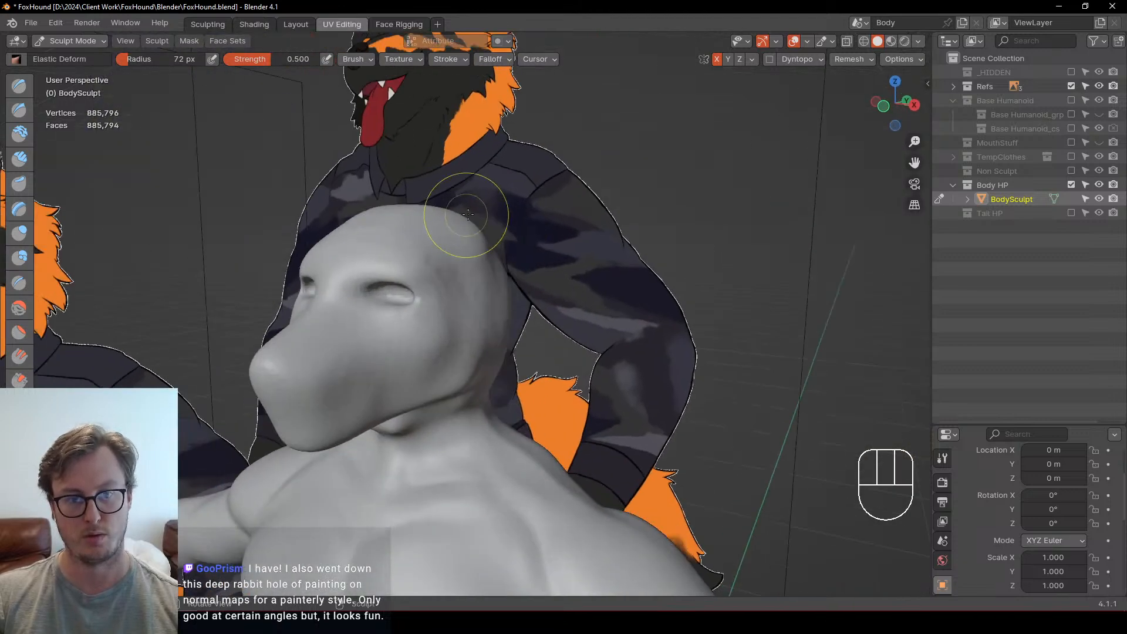
pyautogui.moveTo(466, 216); pyautogui.dragTo(491, 214)
pyautogui.moveTo(490, 214); pyautogui.dragTo(478, 239, button='middle')
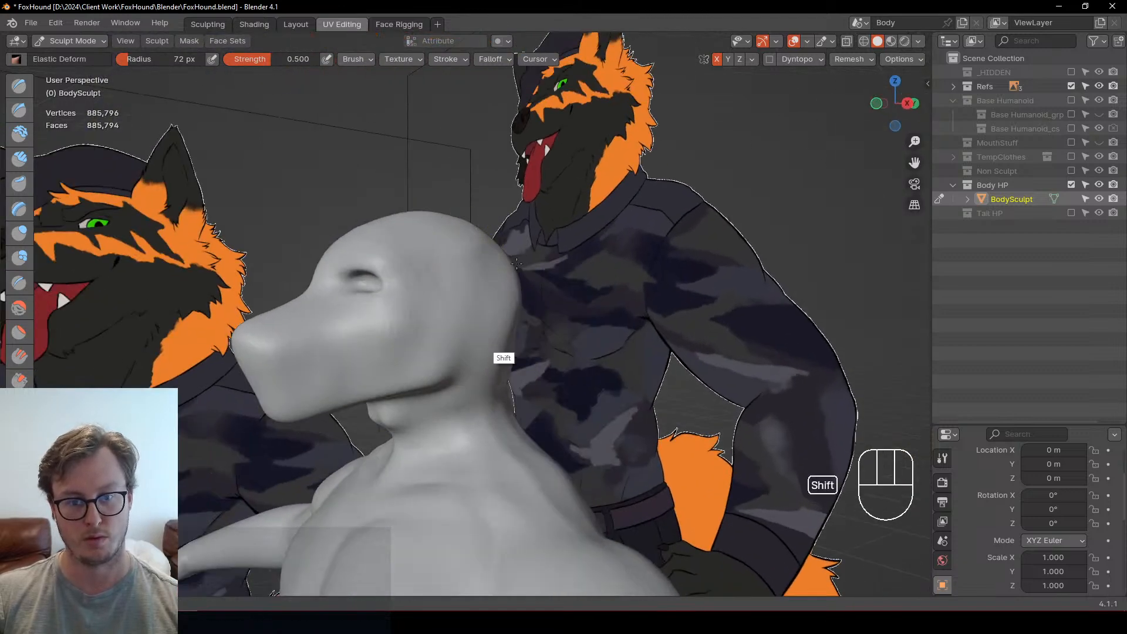
pyautogui.press('KP_3')
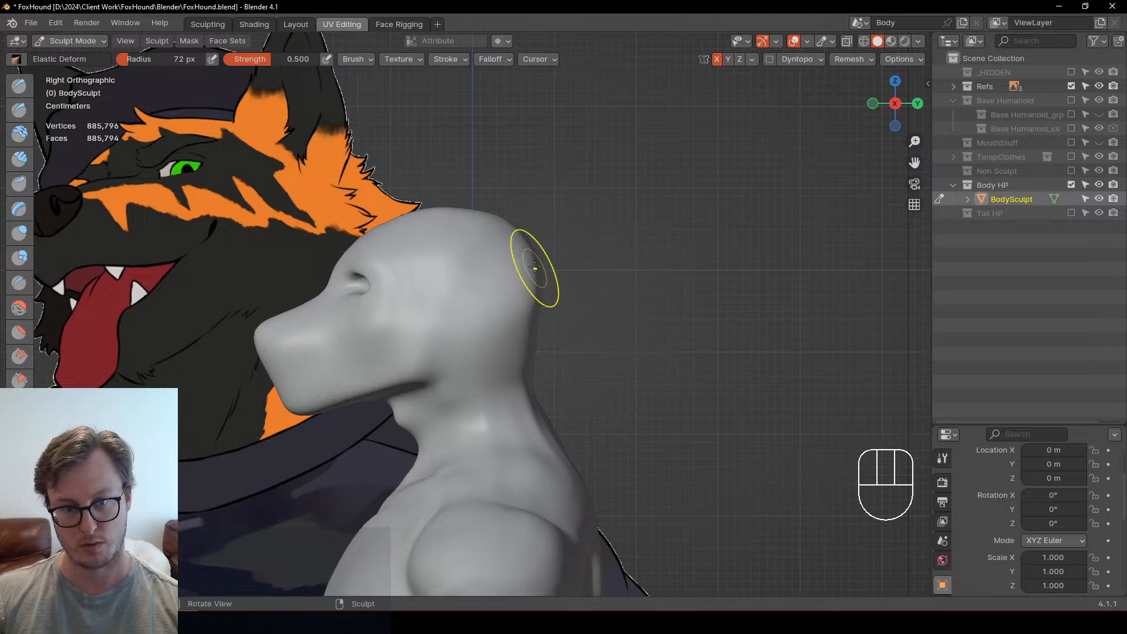
# Step: Switch the body to Object Mode and add a Mirror modifier on the X axis
pyautogui.moveTo(531, 378)
pyautogui.mouseDown(button='middle')
pyautogui.moveTo(334, 347)
pyautogui.moveTo(421, 318)
pyautogui.moveTo(447, 324)
pyautogui.moveTo(318, 377)
pyautogui.moveTo(305, 366)
pyautogui.mouseUp(button='middle')
pyautogui.hotkey('ctrl', 'Tab')
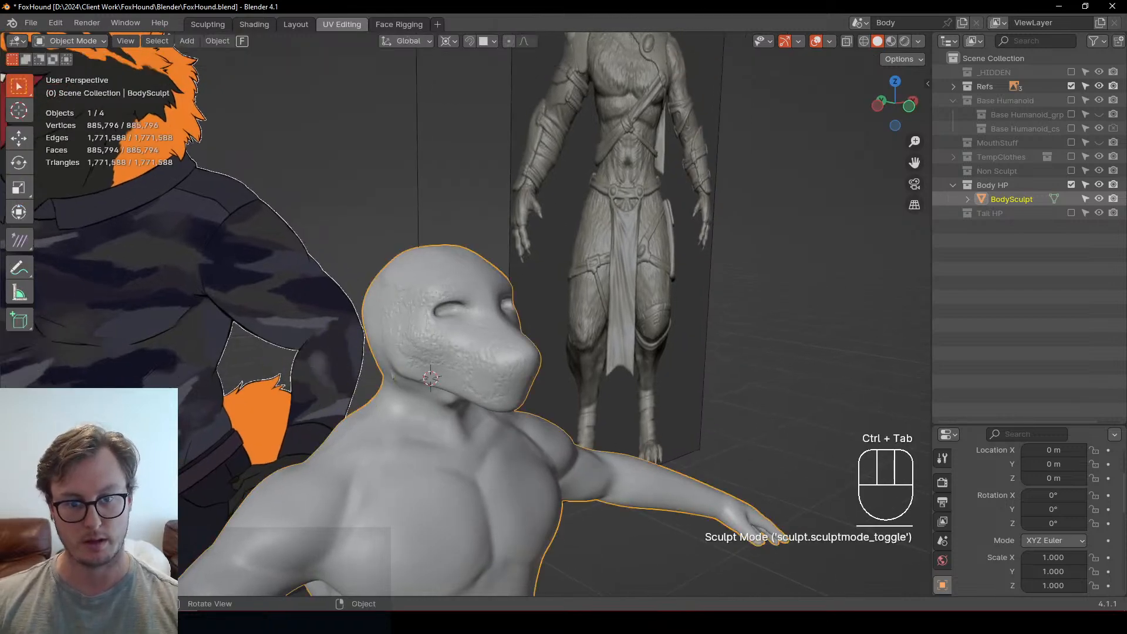
pyautogui.scroll(-5, 642, 434)
pyautogui.moveTo(642, 435); pyautogui.dragTo(859, 527, button='middle')
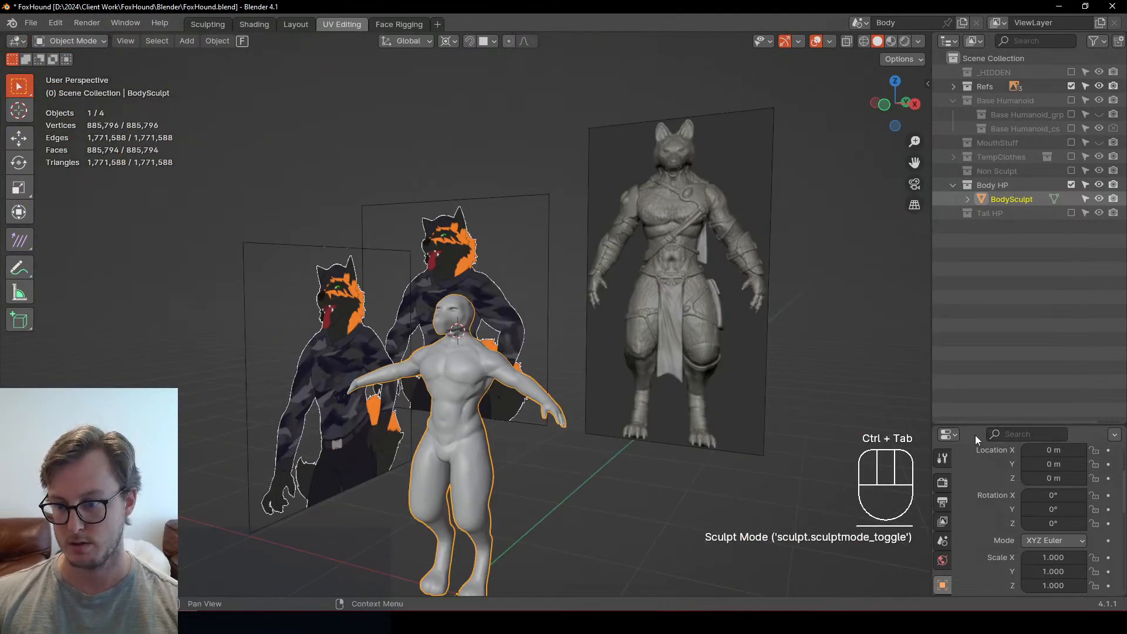
pyautogui.moveTo(975, 429); pyautogui.dragTo(974, 197)
pyautogui.click(942, 372)
pyautogui.click(1030, 248)
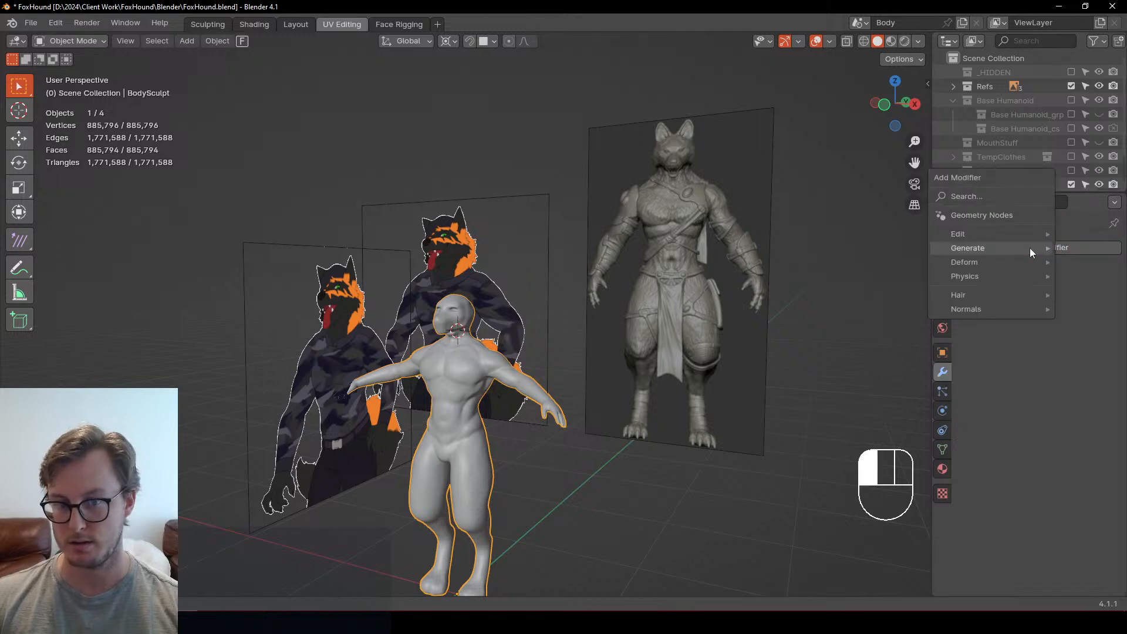
pyautogui.moveTo(1030, 248)
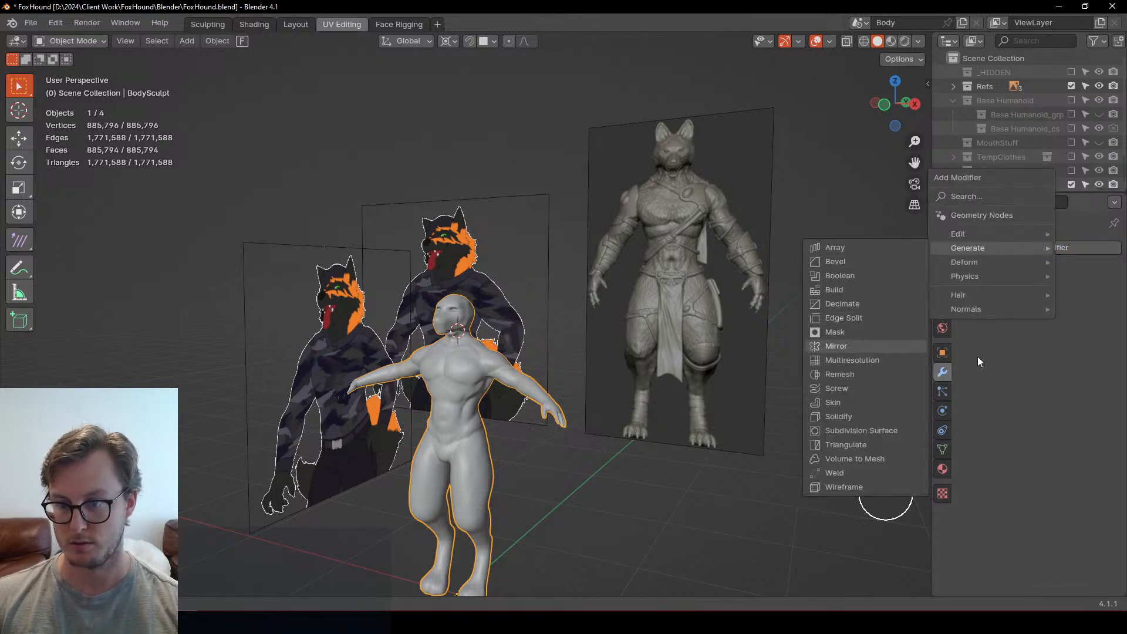
pyautogui.press('Return')
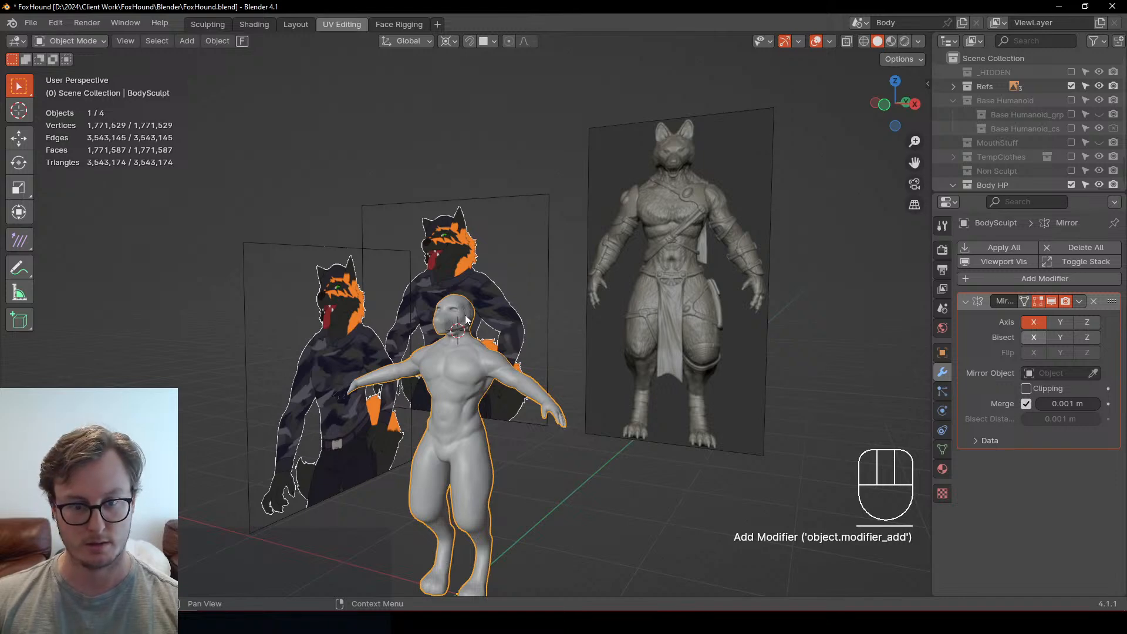
# Step: Enable bisecting along X on the Mirror modifier, apply it and return to Sculpt Mode
pyautogui.scroll(4, 492, 320)
pyautogui.moveTo(438, 334); pyautogui.dragTo(500, 343, button='middle')
pyautogui.scroll(2, 500, 342)
pyautogui.click(1079, 302)
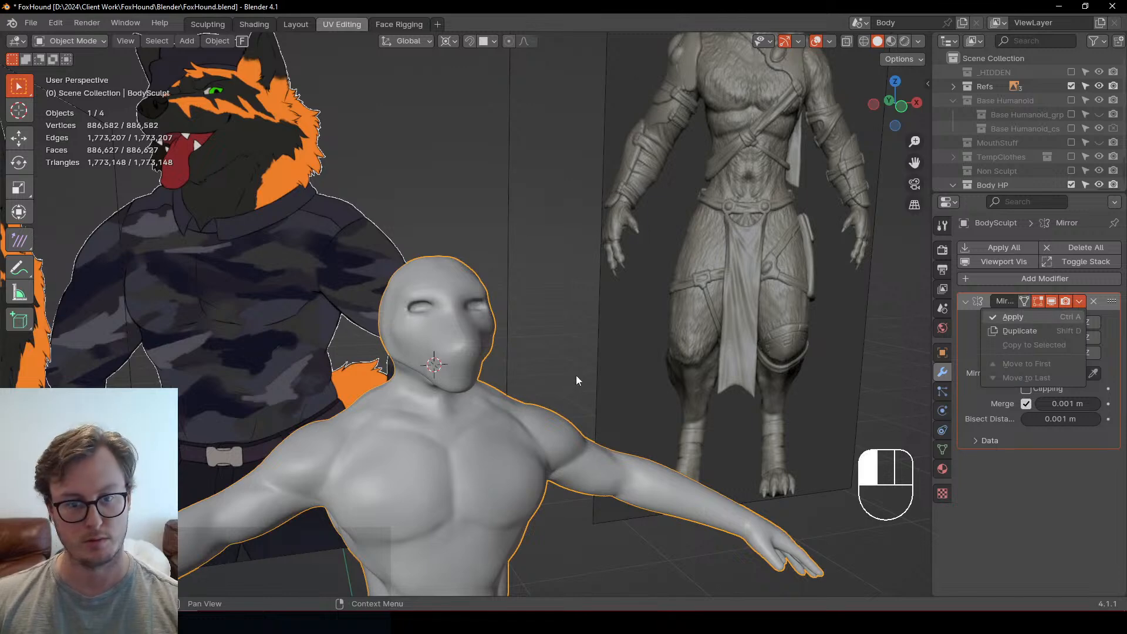
pyautogui.hotkey('ctrl', 'a')
pyautogui.hotkey('ctrl', 'Tab')
pyautogui.click(580, 421)
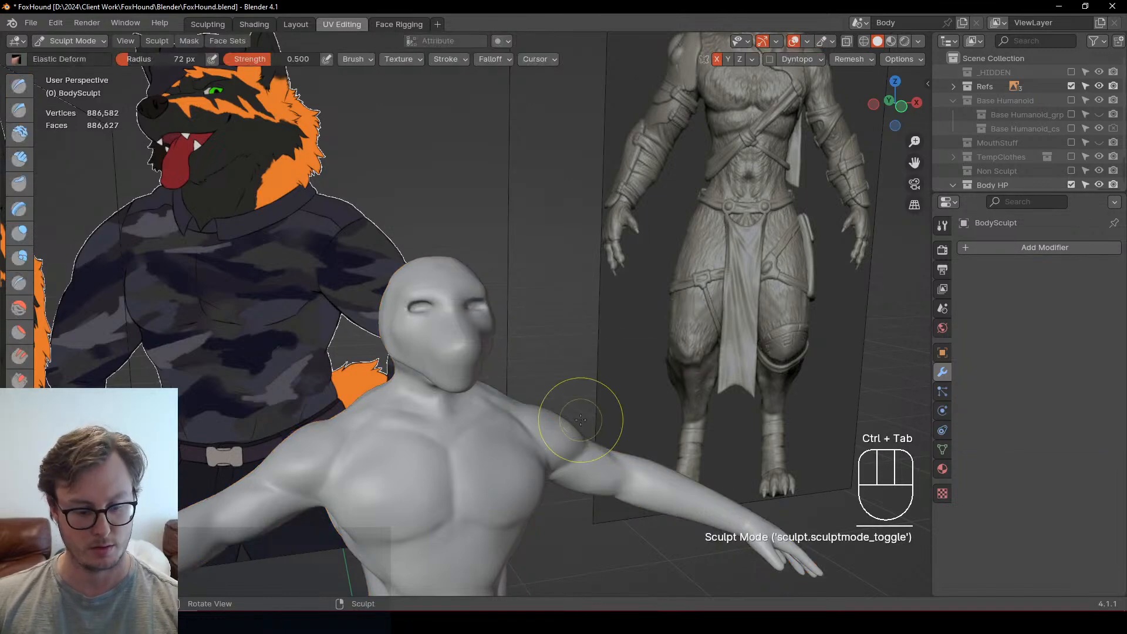
# Step: Remesh the BodySculpt mesh and check the head and shoulders
pyautogui.press('ctrl')
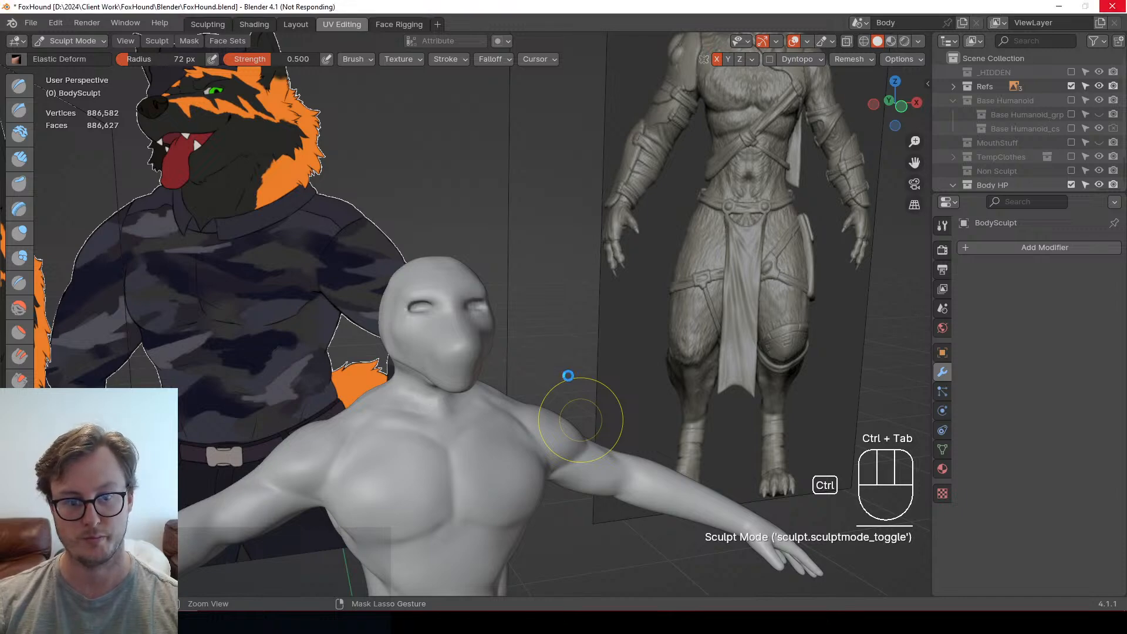
pyautogui.moveTo(568, 375)
pyautogui.mouseDown(button='middle')
pyautogui.moveTo(516, 367)
pyautogui.moveTo(331, 254)
pyautogui.moveTo(411, 335)
pyautogui.moveTo(468, 360)
pyautogui.moveTo(504, 402)
pyautogui.moveTo(453, 460)
pyautogui.moveTo(446, 419)
pyautogui.mouseUp(button='middle')
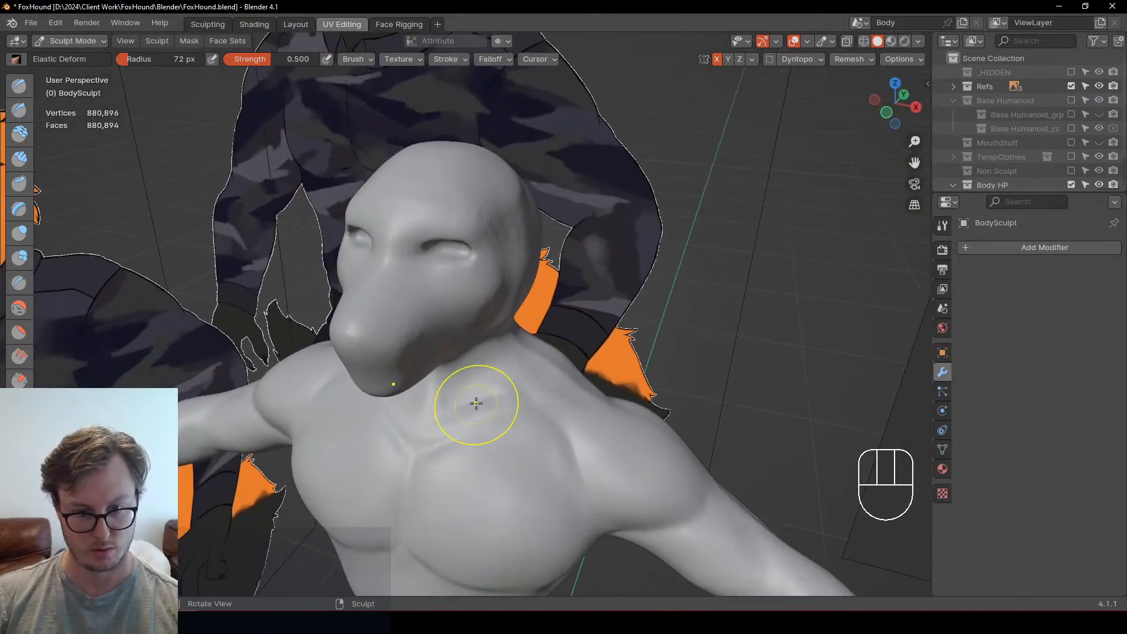
pyautogui.moveTo(536, 428)
pyautogui.mouseDown(button='middle')
pyautogui.moveTo(539, 440)
pyautogui.moveTo(522, 422)
pyautogui.mouseUp(button='middle')
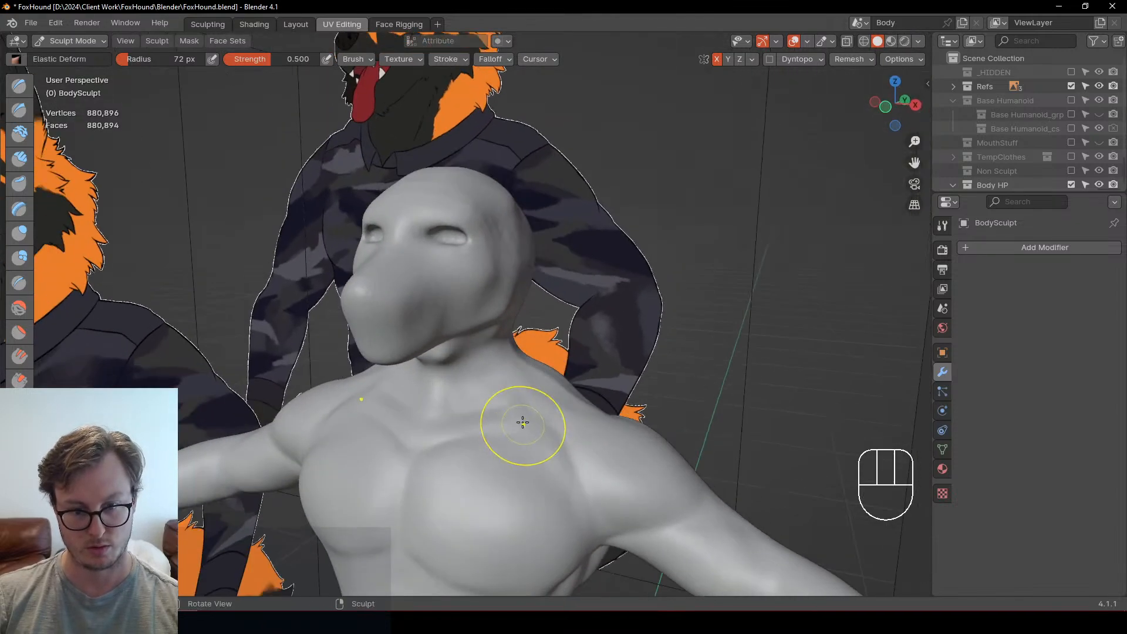
# Step: Reshape the throat and front of the neck beneath the jaw with Elastic Deform at a 72 px radius
pyautogui.moveTo(420, 439)
pyautogui.mouseDown(button='middle')
pyautogui.moveTo(467, 408)
pyautogui.moveTo(418, 505)
pyautogui.moveTo(446, 433)
pyautogui.mouseUp(button='middle')
pyautogui.scroll(3, 447, 434)
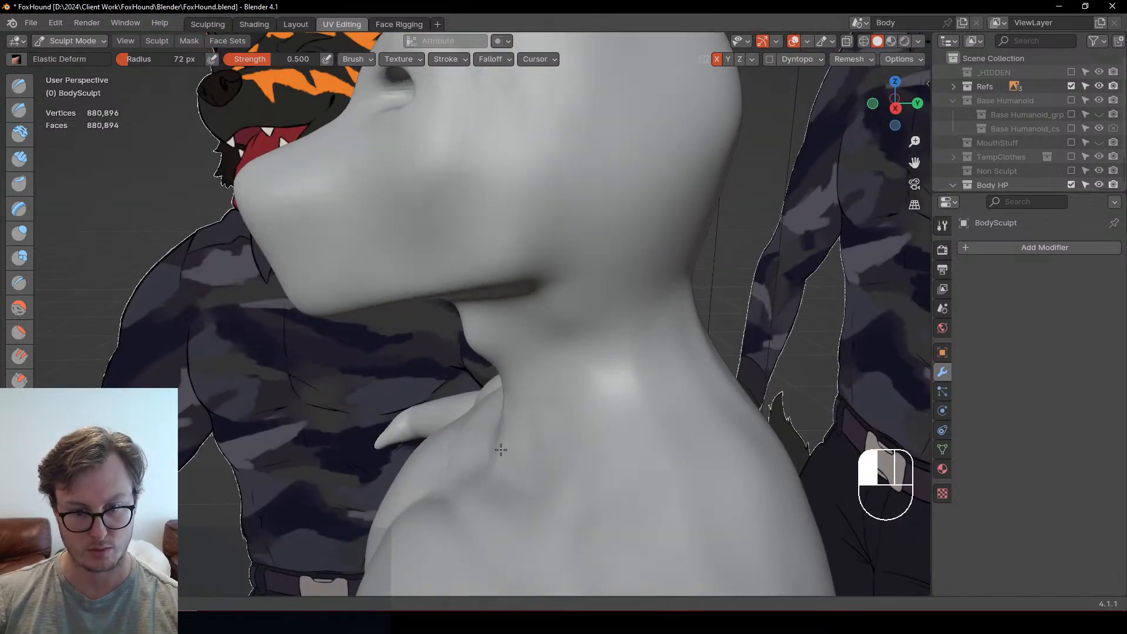
pyautogui.moveTo(508, 401)
pyautogui.mouseDown(button='middle')
pyautogui.moveTo(573, 382)
pyautogui.moveTo(505, 422)
pyautogui.moveTo(548, 433)
pyautogui.moveTo(433, 440)
pyautogui.moveTo(492, 423)
pyautogui.moveTo(540, 428)
pyautogui.moveTo(494, 433)
pyautogui.moveTo(604, 388)
pyautogui.moveTo(579, 376)
pyautogui.mouseUp(button='middle')
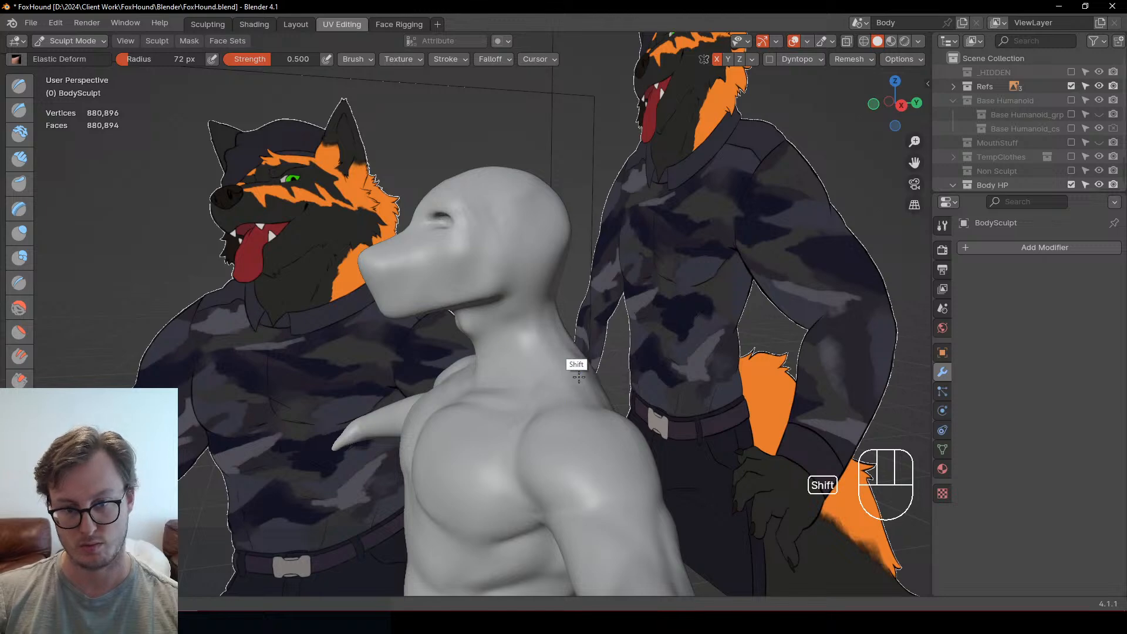
pyautogui.scroll(6, 563, 364)
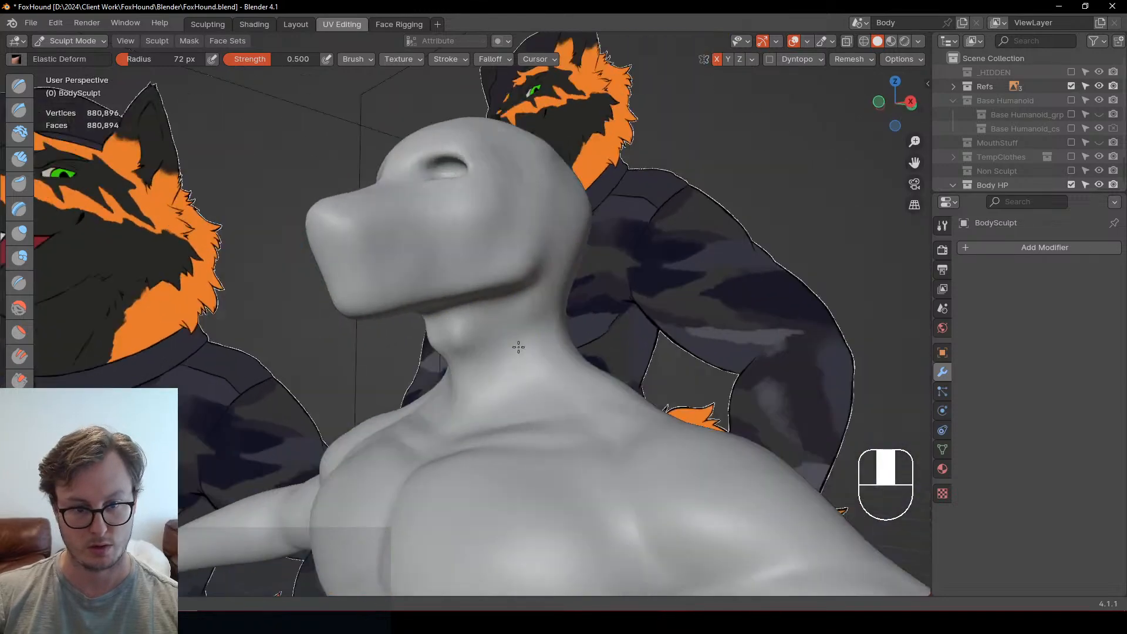
pyautogui.moveTo(518, 347)
pyautogui.mouseDown(button='middle')
pyautogui.moveTo(470, 351)
pyautogui.moveTo(531, 329)
pyautogui.mouseUp(button='middle')
# Step: Carve neck muscle grooves from below the jaw to the collarbones with Draw Sharp at 72 px, undoing unsatisfactory strokes
pyautogui.click(20, 87)
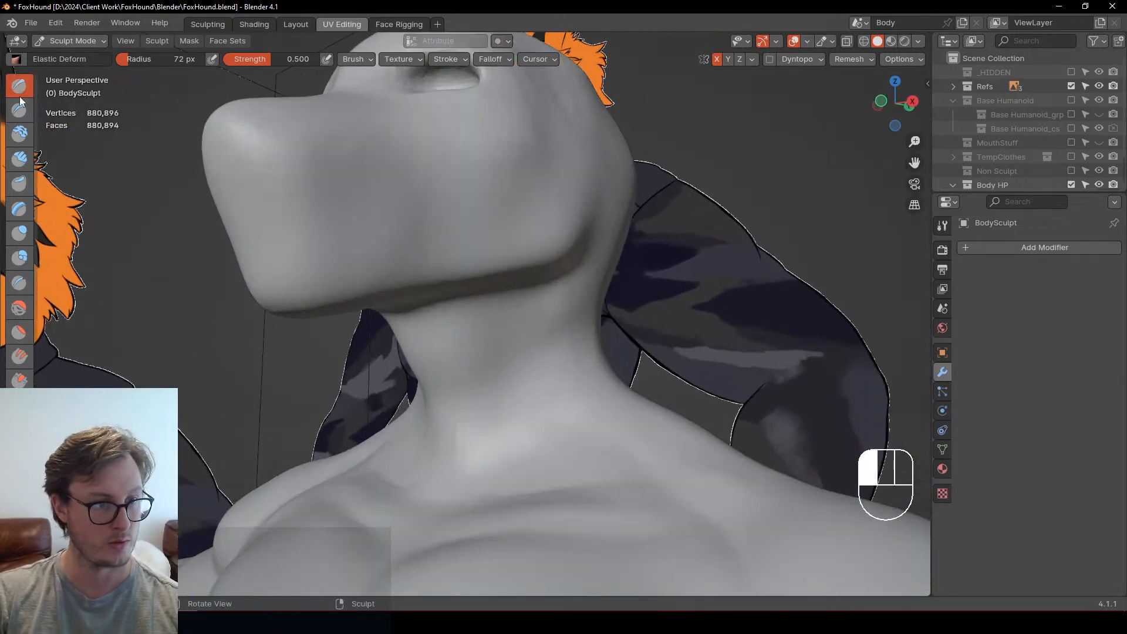
pyautogui.click(20, 109)
pyautogui.hotkey('ctrl', 'z')
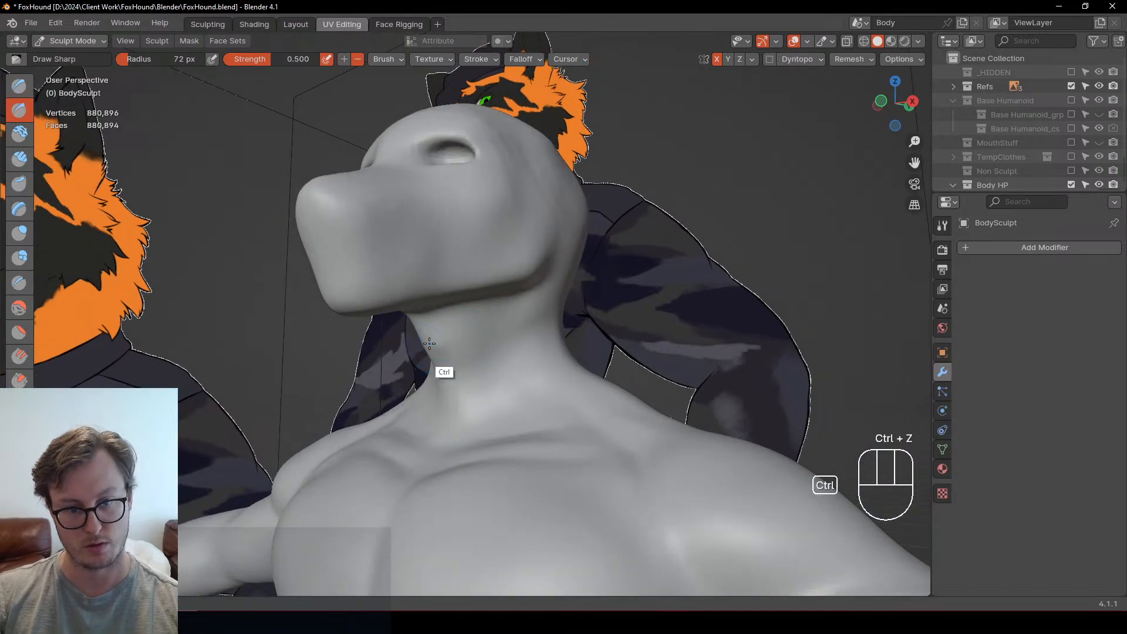
pyautogui.hotkey('ctrl', 'z')
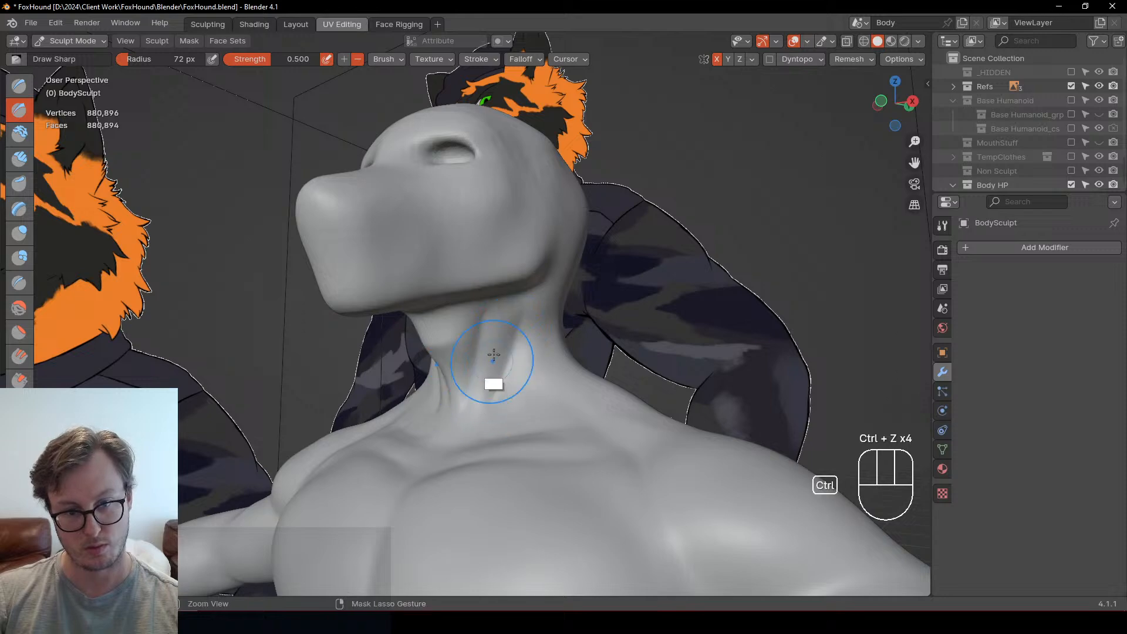
pyautogui.hotkey('ctrl', 'z')
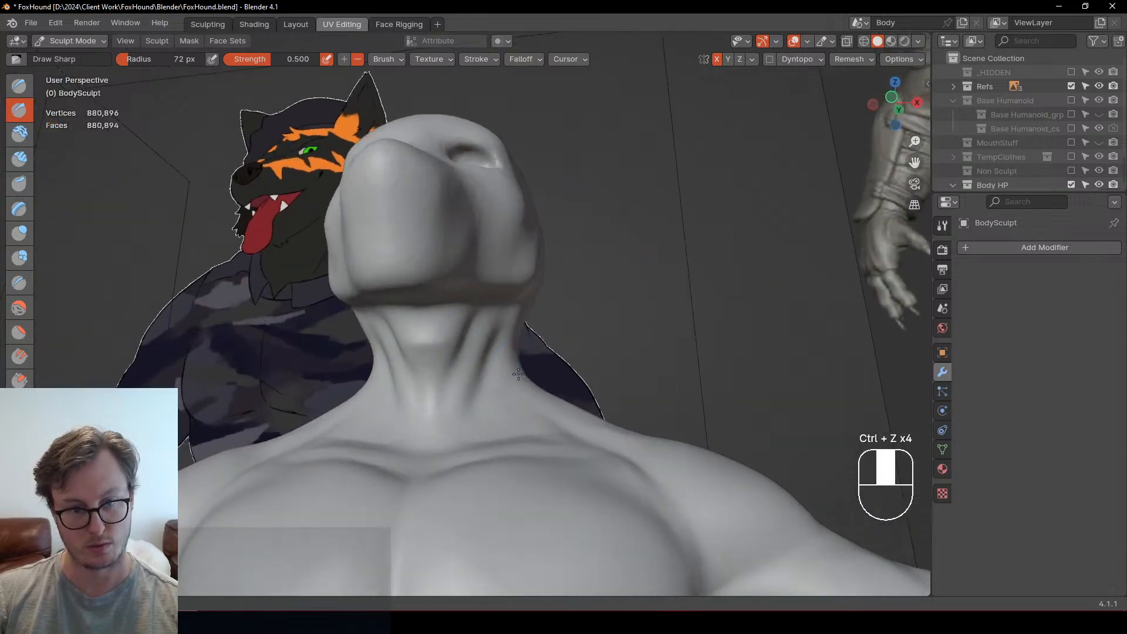
pyautogui.hotkey('ctrl', 'z')
pyautogui.moveTo(554, 363); pyautogui.dragTo(475, 389, button='middle')
# Step: Refine the neck muscles around the base of the throat with the Draw brush at 45 px, undoing a stray stroke
pyautogui.click(19, 86)
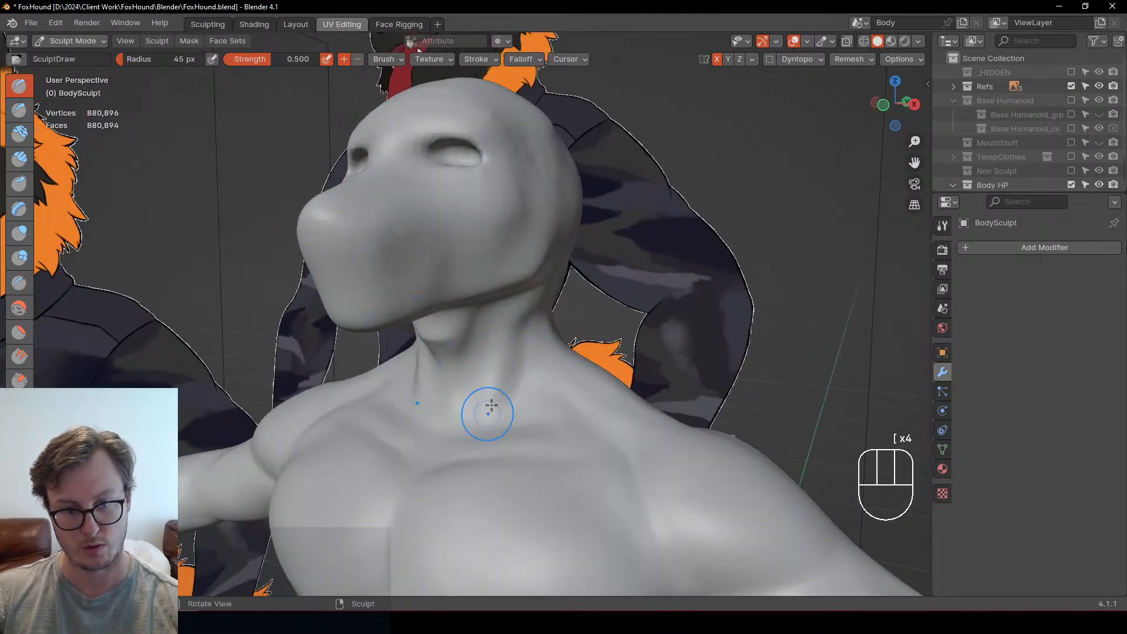
pyautogui.hotkey('ctrl', 'z')
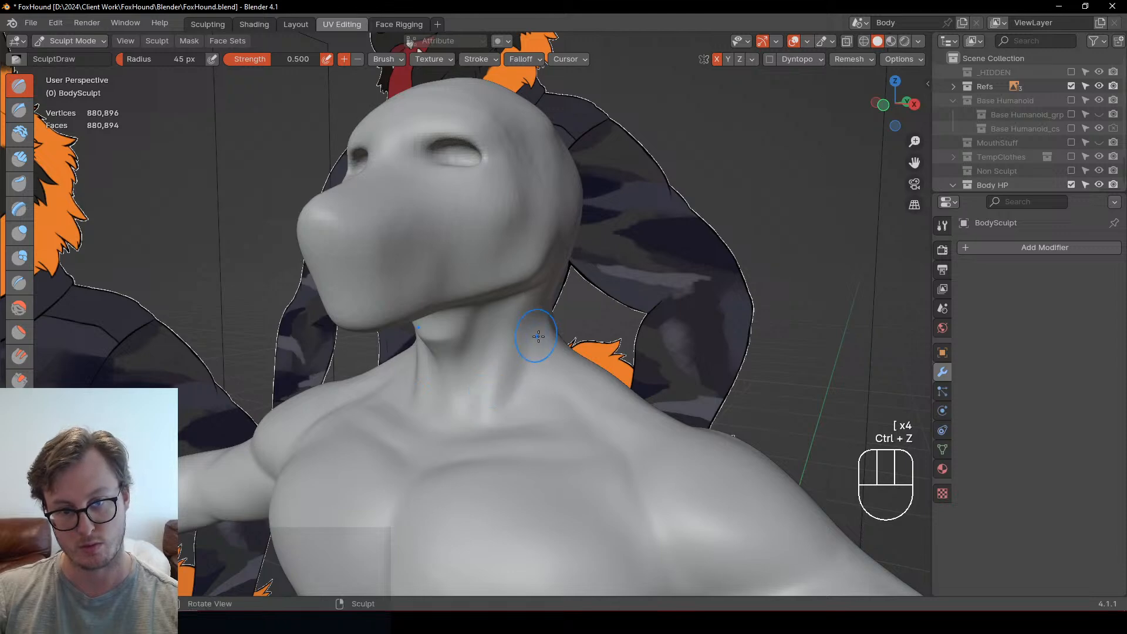
pyautogui.moveTo(538, 335)
pyautogui.mouseDown(button='middle')
pyautogui.moveTo(558, 335)
pyautogui.moveTo(515, 338)
pyautogui.mouseUp(button='middle')
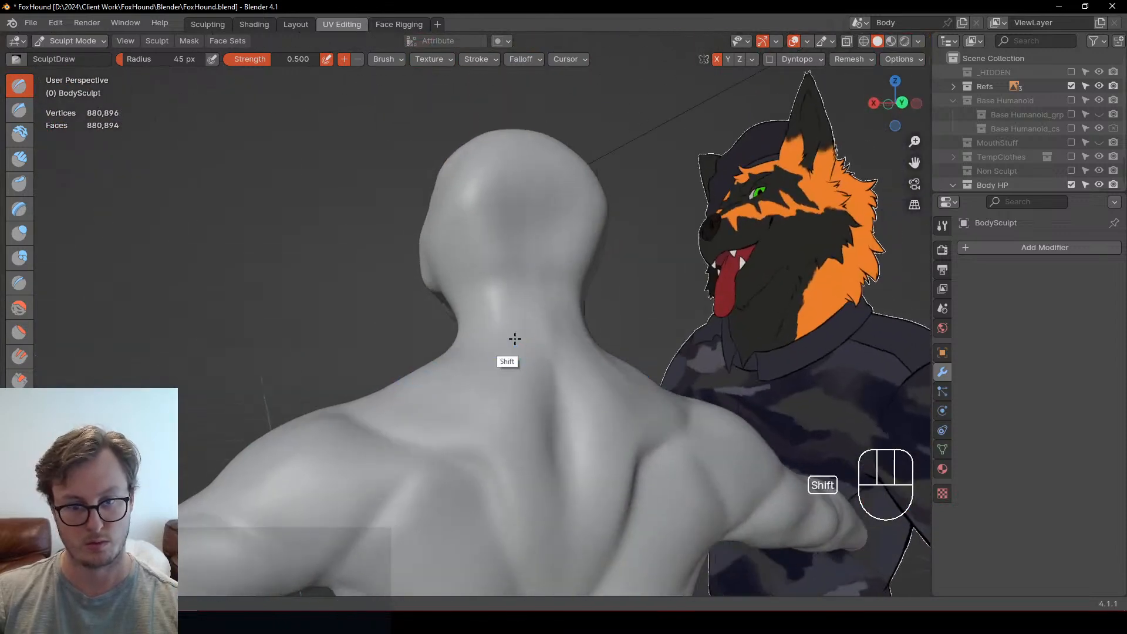
# Step: Enlarge the Draw brush to 91 px and smooth the back of the head and neck
pyautogui.moveTo(510, 297); pyautogui.dragTo(495, 334, button='middle')
pyautogui.press(']')
pyautogui.press(']')
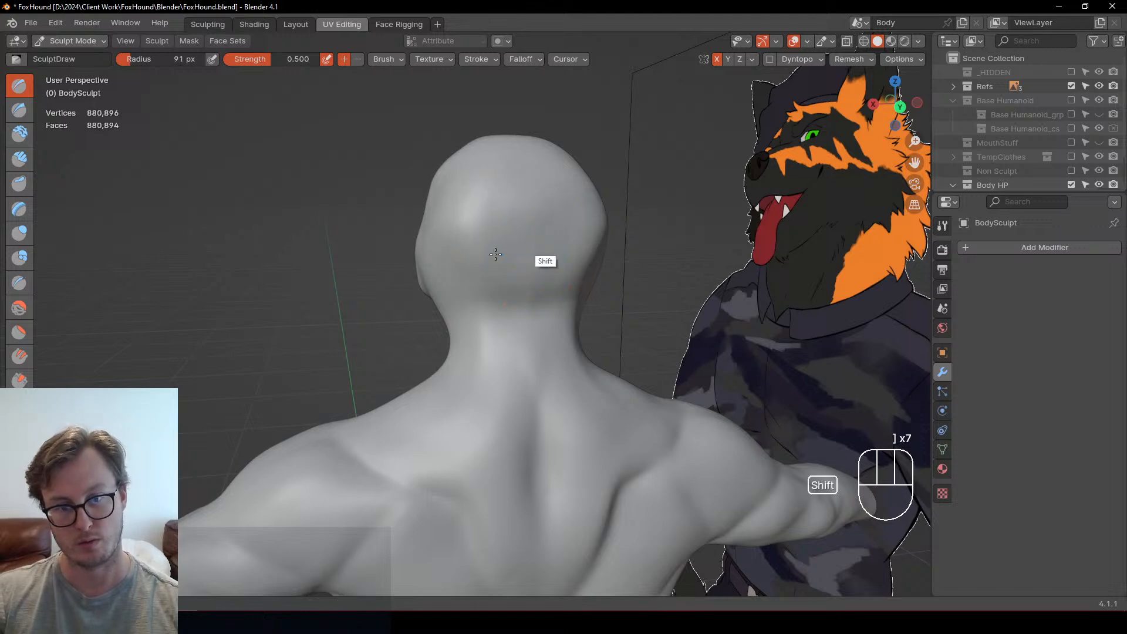
pyautogui.moveTo(470, 293)
pyautogui.mouseDown(button='middle')
pyautogui.moveTo(540, 328)
pyautogui.moveTo(307, 217)
pyautogui.mouseUp(button='middle')
# Step: Sculpt the transition behind the jaw and under the skull with Draw Sharp at 91 px and smooth it
pyautogui.click(20, 110)
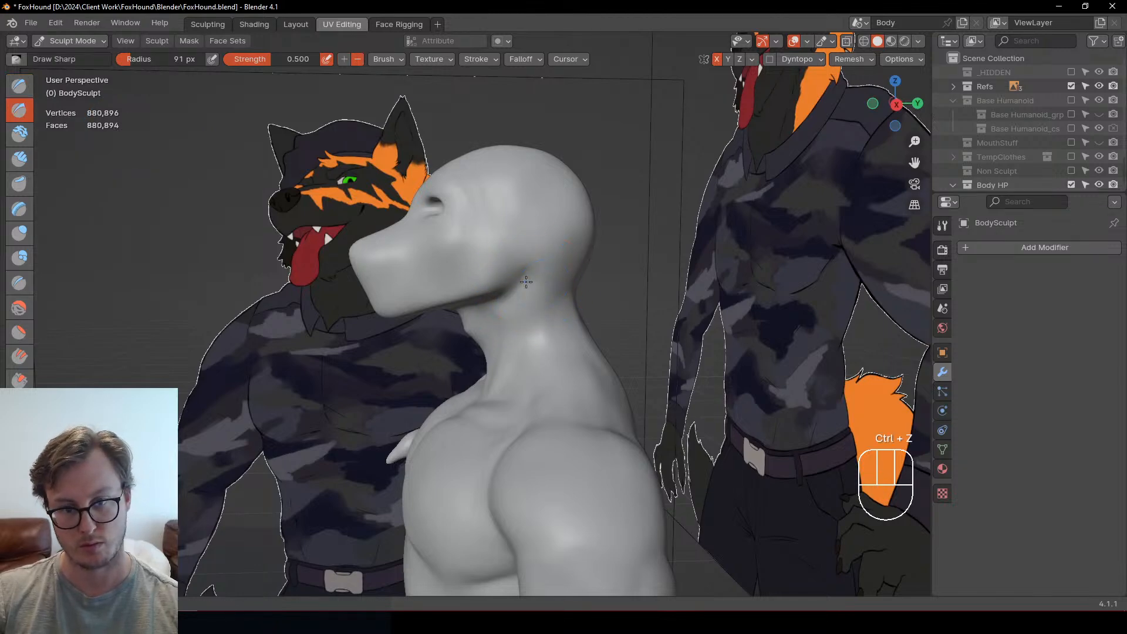
pyautogui.moveTo(526, 283); pyautogui.dragTo(509, 291, button='middle')
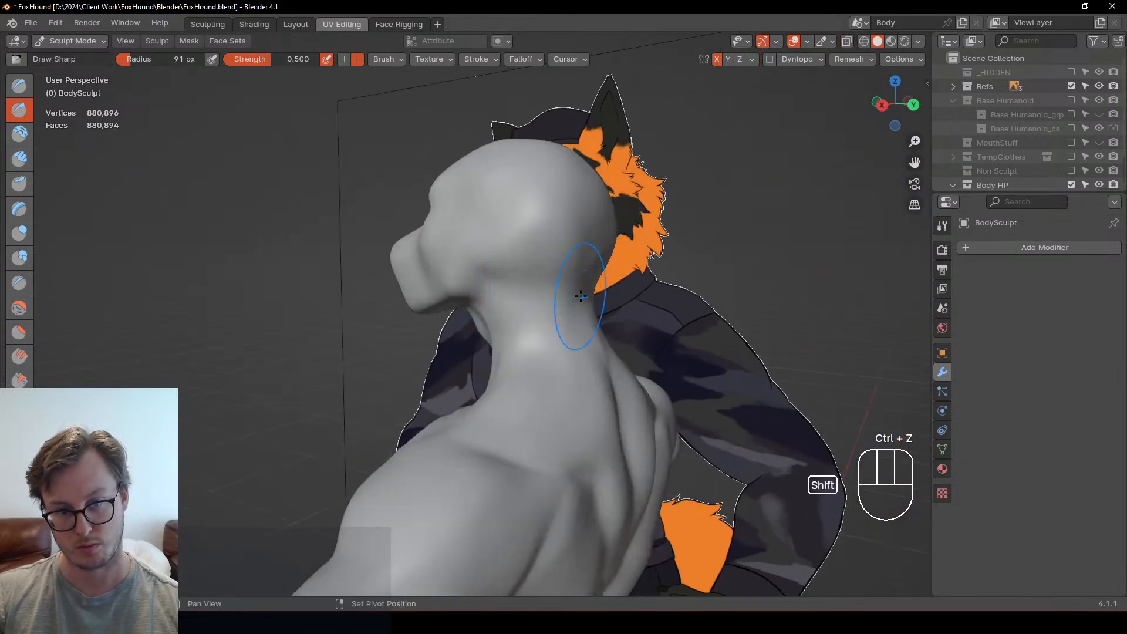
pyautogui.moveTo(580, 296)
pyautogui.mouseDown(button='middle')
pyautogui.moveTo(561, 317)
pyautogui.moveTo(551, 358)
pyautogui.moveTo(547, 322)
pyautogui.moveTo(520, 301)
pyautogui.moveTo(540, 271)
pyautogui.mouseUp(button='middle')
# Step: Reshape the eye opening into a more slanted form with Elastic Deform, adjusting its lower edge, outer corner and upper lid
pyautogui.press('j')
pyautogui.moveTo(531, 232); pyautogui.dragTo(492, 302, button='middle')
pyautogui.moveTo(492, 303)
pyautogui.mouseDown(button='middle')
pyautogui.moveTo(528, 299)
pyautogui.moveTo(497, 300)
pyautogui.mouseUp(button='middle')
pyautogui.moveTo(498, 300)
pyautogui.keyDown('ctrl'); pyautogui.mouseDown(button='middle')
pyautogui.moveTo(499, 291)
pyautogui.moveTo(446, 311)
pyautogui.mouseUp(button='middle'); pyautogui.keyUp('ctrl')
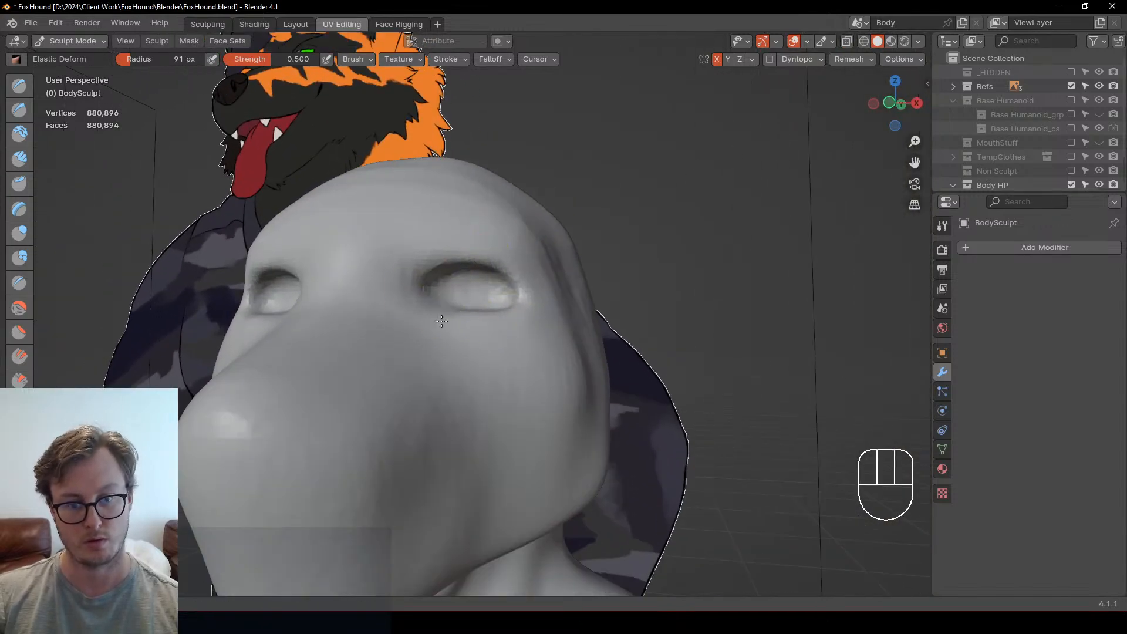
pyautogui.moveTo(441, 321); pyautogui.dragTo(439, 330)
pyautogui.moveTo(510, 299); pyautogui.dragTo(514, 287)
pyautogui.moveTo(457, 265); pyautogui.dragTo(454, 277)
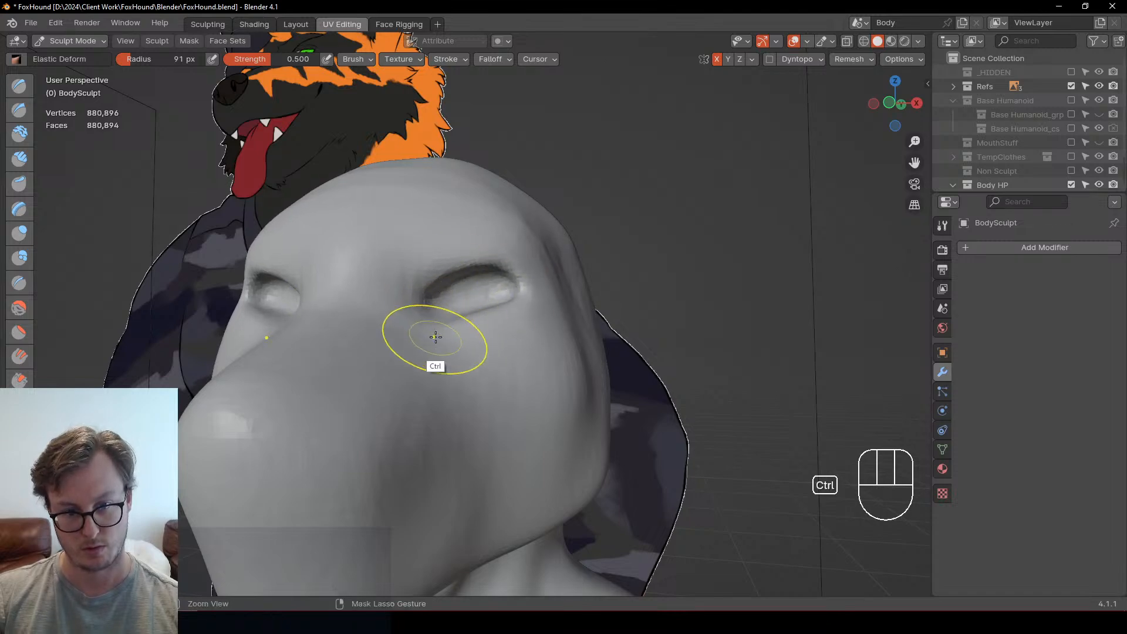
# Step: Refine the eyelid line and the outer corner of the eye socket with Elastic Deform
pyautogui.moveTo(435, 336)
pyautogui.keyDown('ctrl'); pyautogui.mouseDown(button='middle')
pyautogui.moveTo(415, 294)
pyautogui.moveTo(363, 276)
pyautogui.moveTo(346, 347)
pyautogui.moveTo(370, 385)
pyautogui.mouseUp(button='middle'); pyautogui.keyUp('ctrl')
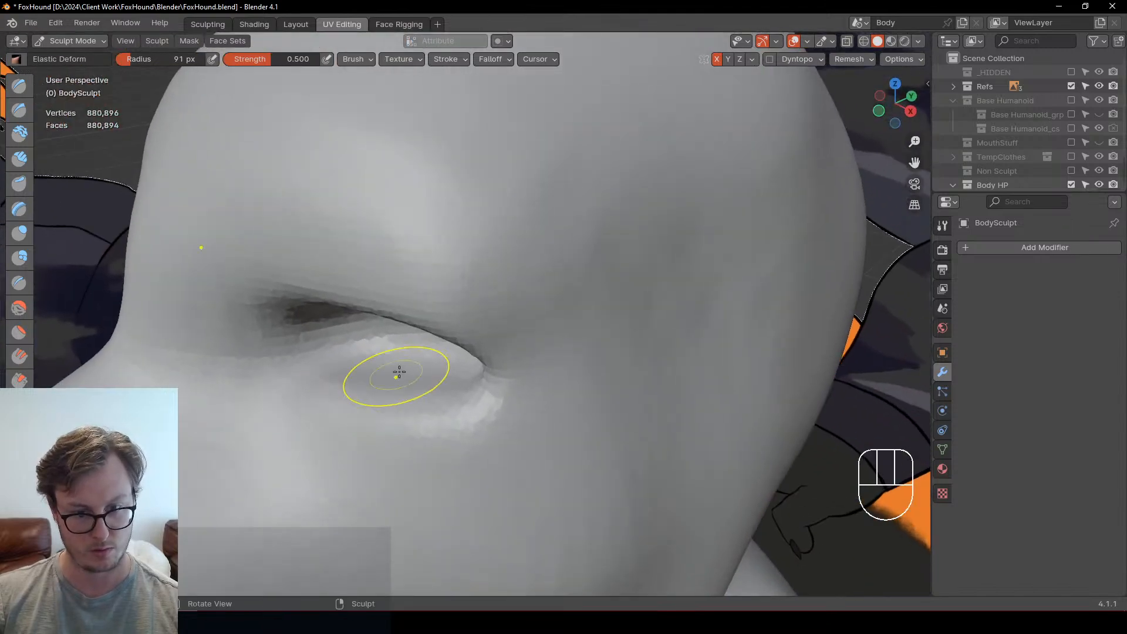
pyautogui.moveTo(398, 337)
pyautogui.keyDown('ctrl'); pyautogui.mouseDown(button='middle')
pyautogui.moveTo(395, 365)
pyautogui.moveTo(365, 351)
pyautogui.mouseUp(button='middle'); pyautogui.keyUp('ctrl')
pyautogui.keyDown('ctrl'); pyautogui.moveTo(365, 351); pyautogui.dragTo(366, 390, button='middle'); pyautogui.keyUp('ctrl')
pyautogui.moveTo(366, 390)
pyautogui.mouseDown(button='middle')
pyautogui.moveTo(405, 347)
pyautogui.moveTo(423, 346)
pyautogui.mouseUp(button='middle')
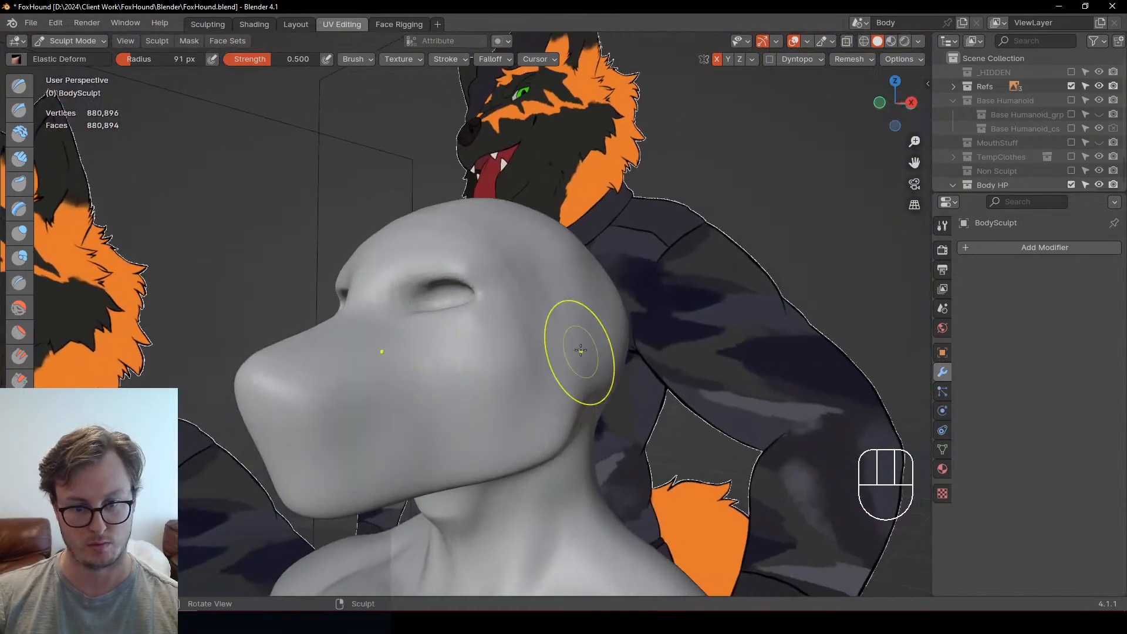
# Step: Fill out the temple and cranium with Inflate at 91 px, and round the skull's outline with Elastic Deform
pyautogui.moveTo(581, 350); pyautogui.dragTo(516, 315, button='middle')
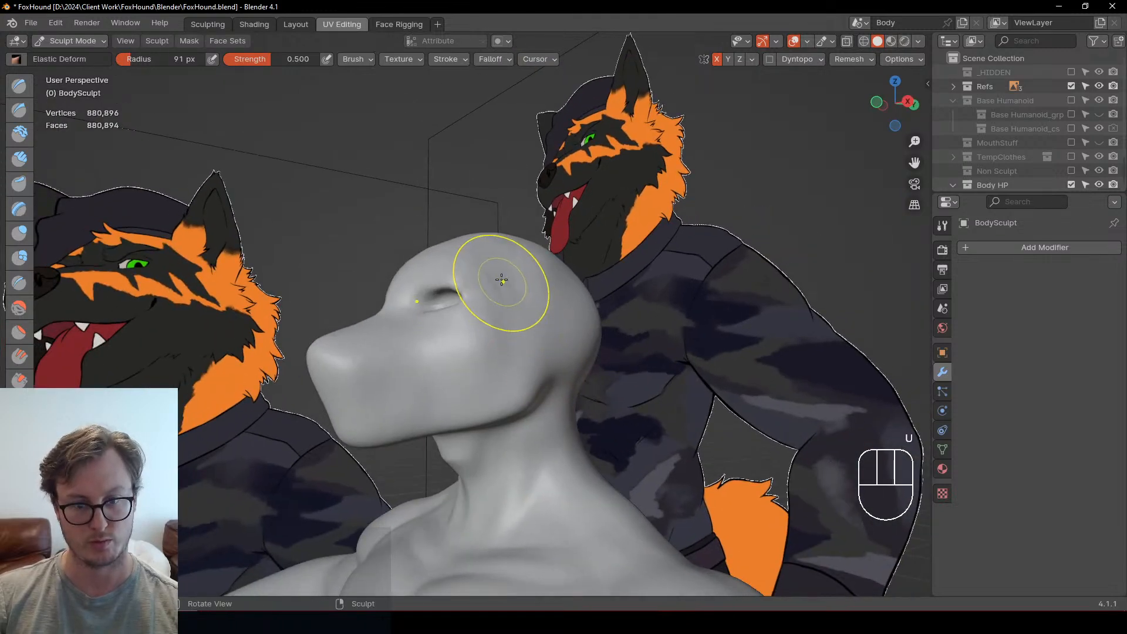
pyautogui.press('i')
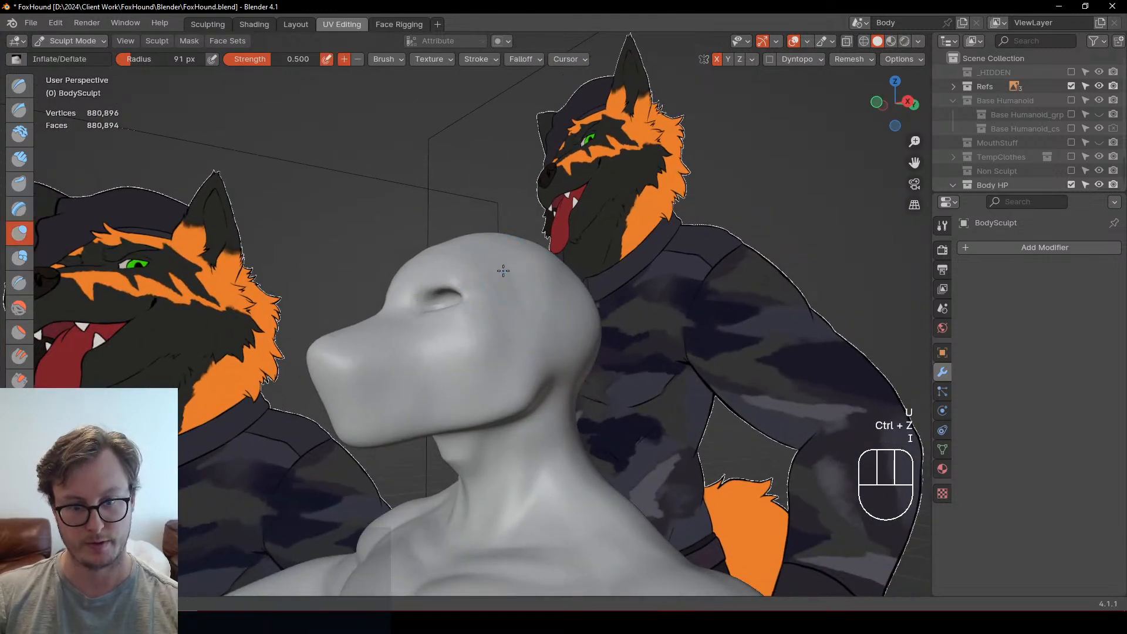
pyautogui.moveTo(503, 271)
pyautogui.keyDown('ctrl'); pyautogui.mouseDown(button='middle')
pyautogui.moveTo(544, 367)
pyautogui.moveTo(557, 366)
pyautogui.moveTo(534, 374)
pyautogui.mouseUp(button='middle'); pyautogui.keyUp('ctrl')
pyautogui.press('j')
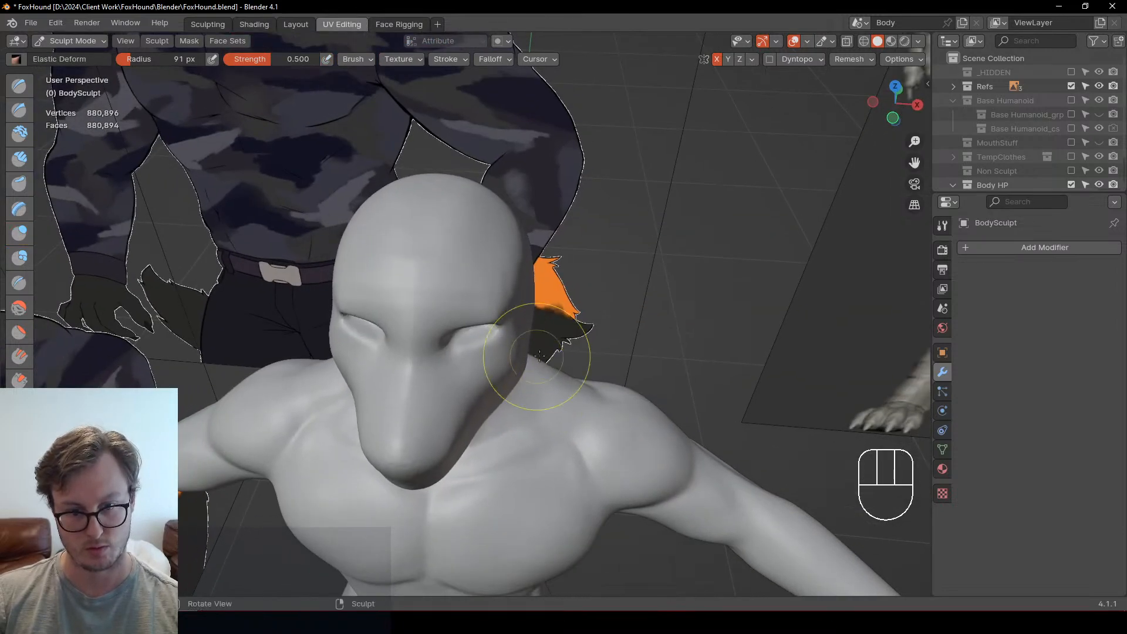
pyautogui.moveTo(539, 355)
pyautogui.mouseDown(button='middle')
pyautogui.moveTo(503, 342)
pyautogui.moveTo(441, 346)
pyautogui.mouseUp(button='middle')
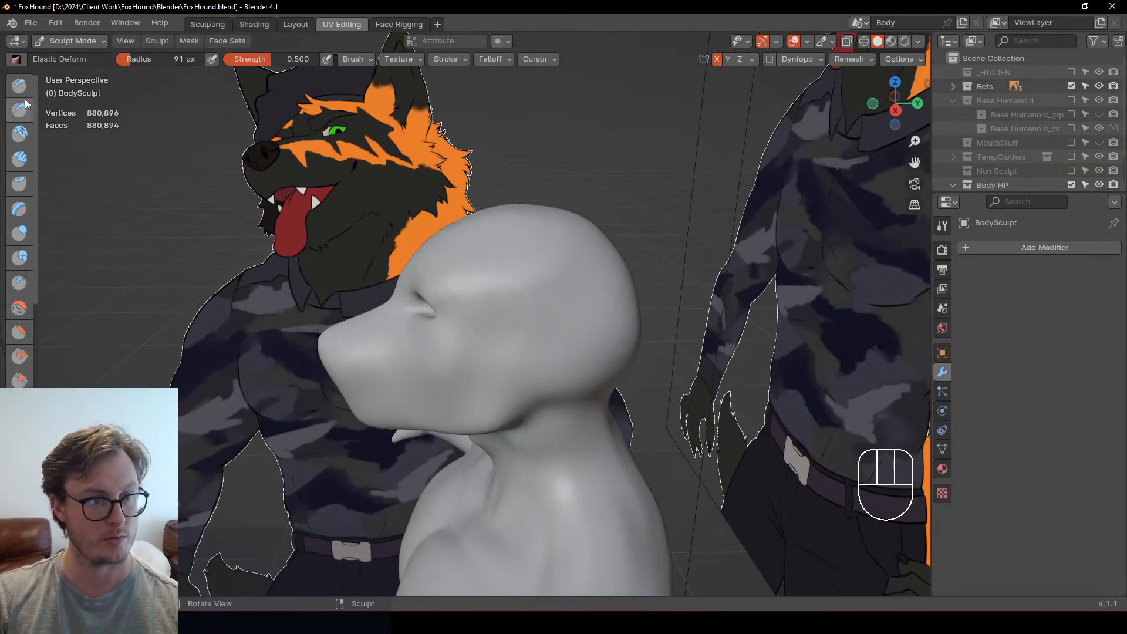
# Step: Refine the crease between the enlarged skull and the neck with Draw Sharp and smooth the back of the head
pyautogui.click(20, 109)
pyautogui.moveTo(545, 385); pyautogui.dragTo(598, 303, button='middle')
pyautogui.moveTo(518, 268); pyautogui.dragTo(513, 305, button='middle')
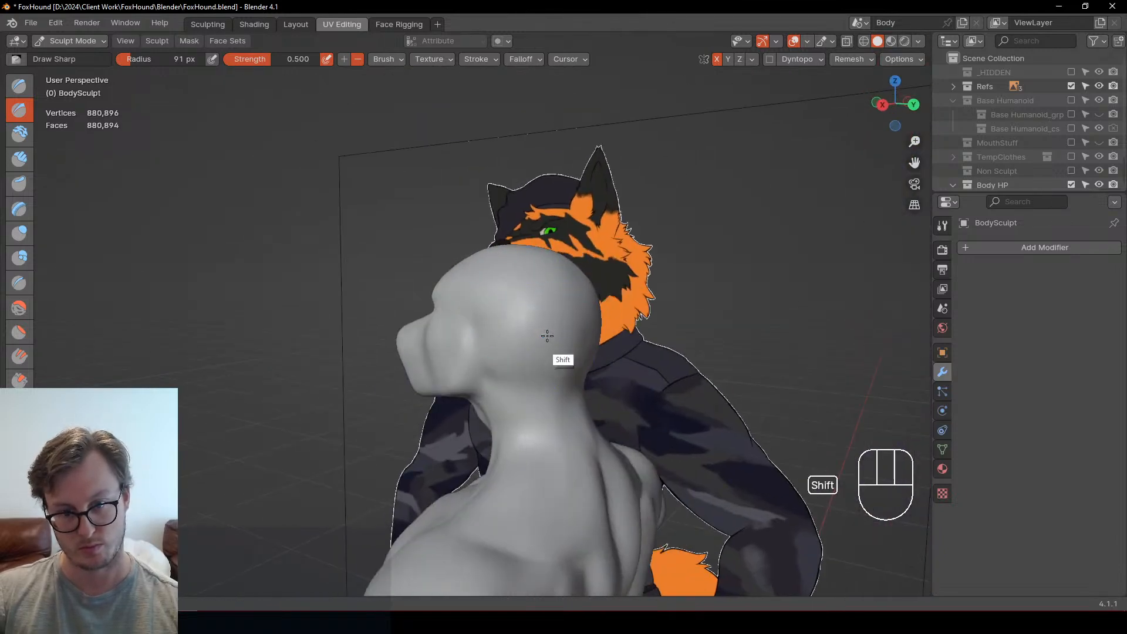
pyautogui.keyDown('shift'); pyautogui.moveTo(547, 335); pyautogui.dragTo(473, 386, button='middle'); pyautogui.keyUp('shift')
pyautogui.keyDown('ctrl'); pyautogui.moveTo(473, 386); pyautogui.dragTo(583, 350, button='middle'); pyautogui.keyUp('ctrl')
# Step: Adjust the groin and upper inner thigh contours with Elastic Deform at 91 px
pyautogui.press('j')
pyautogui.moveTo(555, 421); pyautogui.dragTo(578, 447)
pyautogui.moveTo(578, 446); pyautogui.dragTo(539, 461, button='middle')
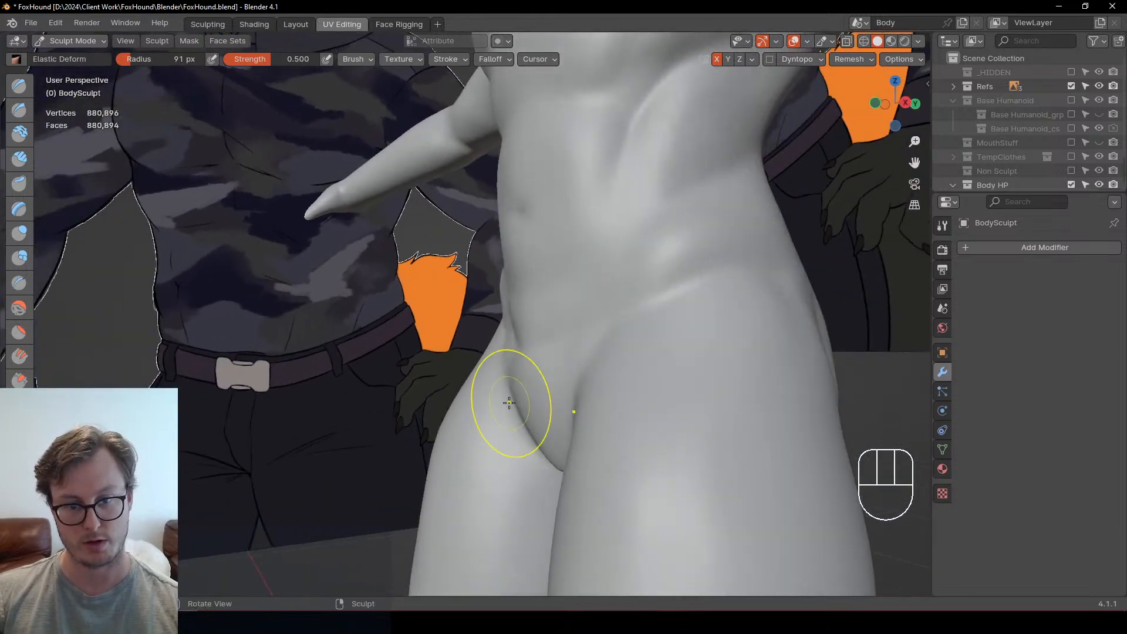
pyautogui.moveTo(509, 403)
pyautogui.mouseDown(button='middle')
pyautogui.moveTo(536, 473)
pyautogui.moveTo(522, 416)
pyautogui.moveTo(548, 364)
pyautogui.moveTo(513, 360)
pyautogui.moveTo(546, 415)
pyautogui.moveTo(643, 398)
pyautogui.moveTo(658, 371)
pyautogui.mouseUp(button='middle')
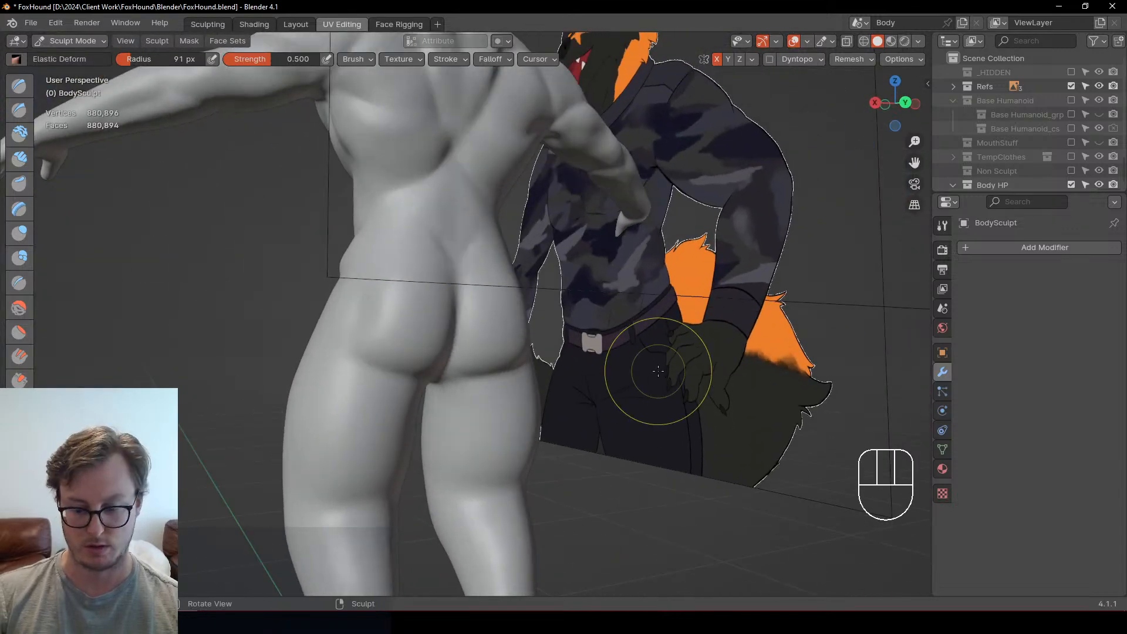
# Step: Lift and reshape the lower contour of the buttocks from the back view with Elastic Deform
pyautogui.press('KP_1')
pyautogui.press('ctrl+KP_1')
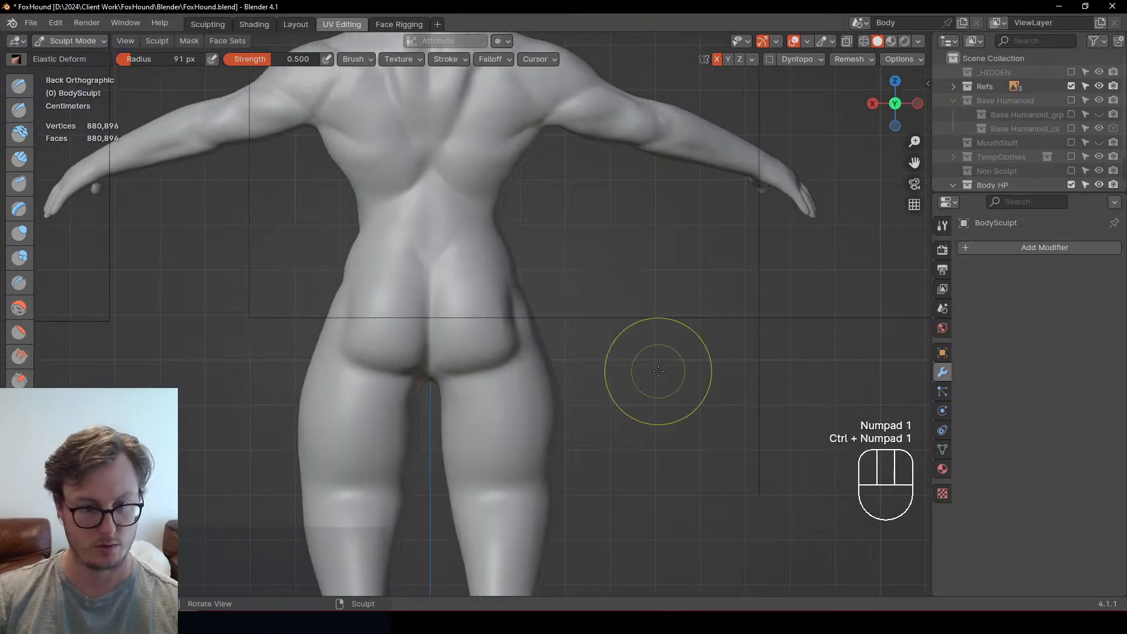
pyautogui.scroll(3, 350, 340)
pyautogui.moveTo(314, 394); pyautogui.dragTo(325, 399)
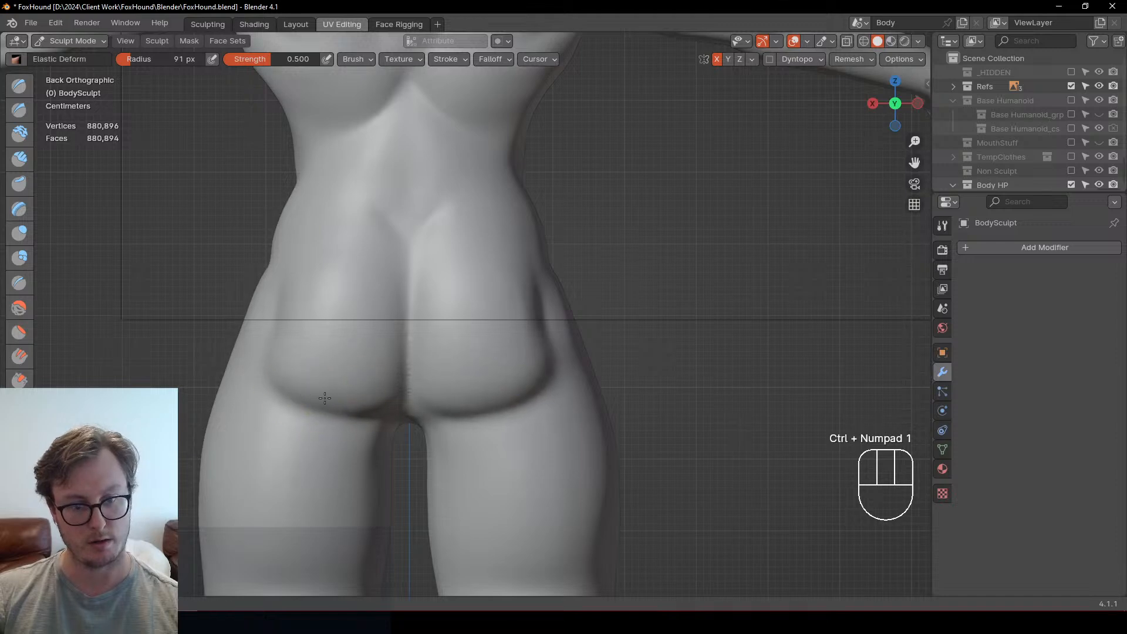
pyautogui.moveTo(402, 415); pyautogui.dragTo(402, 408)
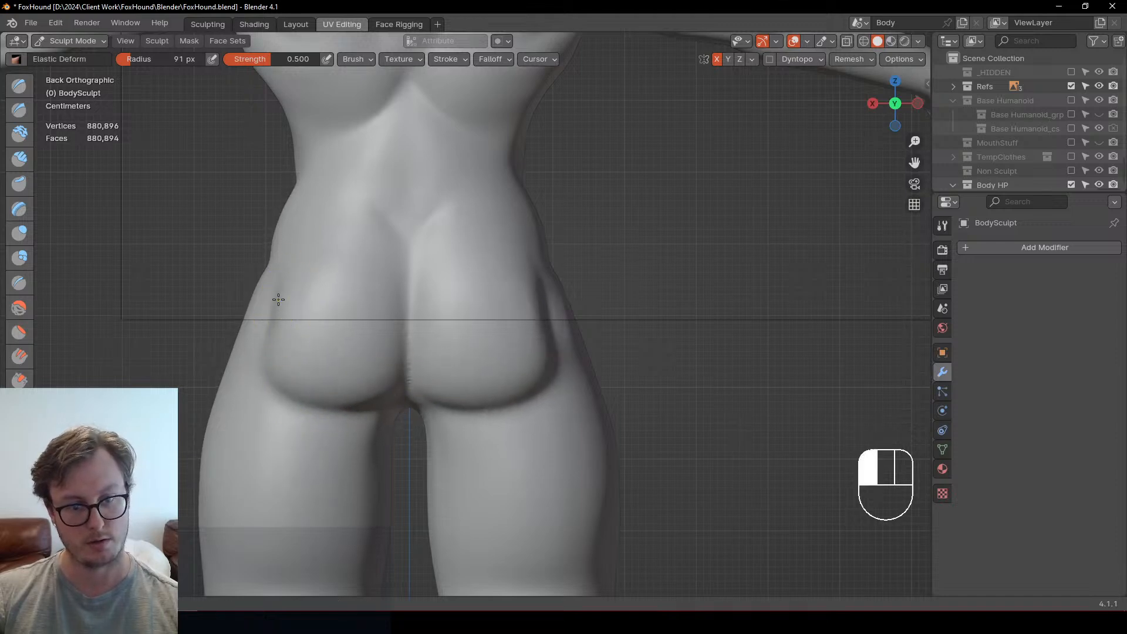
# Step: Push the lower back inward above the buttocks from the right side view with Elastic Deform
pyautogui.scroll(-3, 277, 353)
pyautogui.press('KP_3')
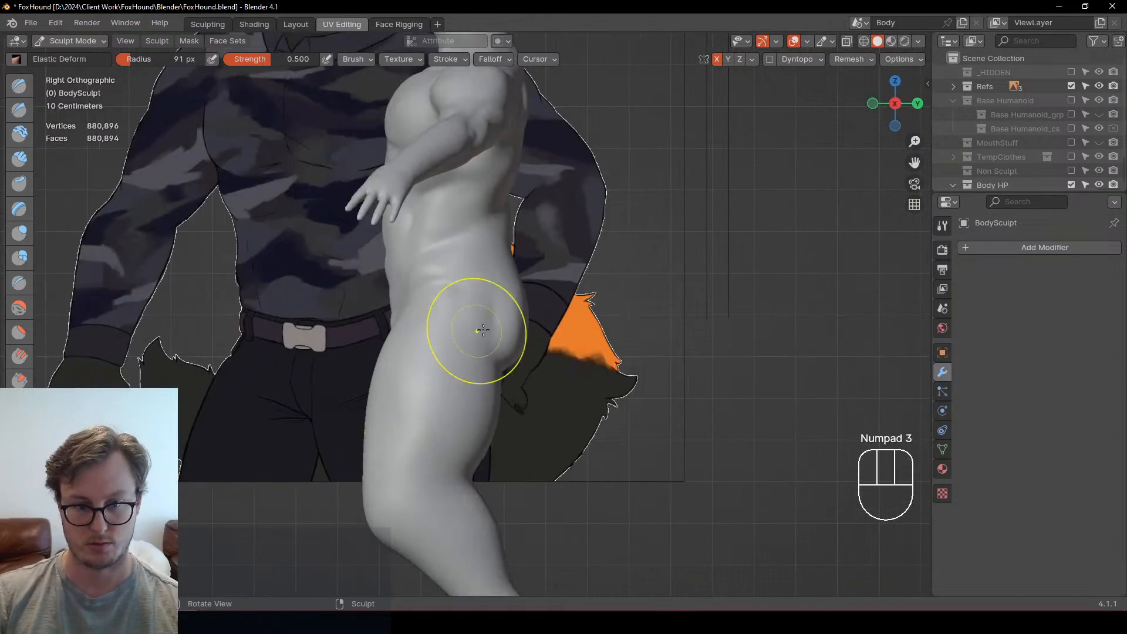
pyautogui.moveTo(514, 239); pyautogui.dragTo(499, 236)
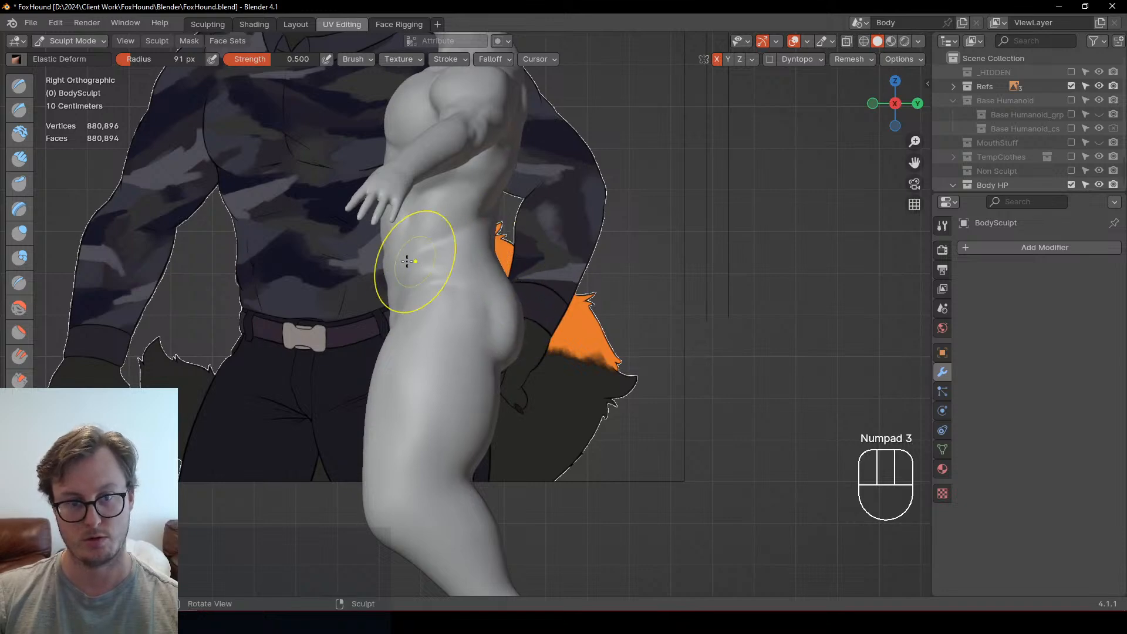
# Step: Reshape the knee and lower leg profile from the right side view with Elastic Deform
pyautogui.keyDown('shift'); pyautogui.moveTo(458, 250); pyautogui.dragTo(368, 264, button='middle'); pyautogui.keyUp('shift')
pyautogui.moveTo(368, 317); pyautogui.dragTo(383, 294, button='middle')
pyautogui.press('KP_3')
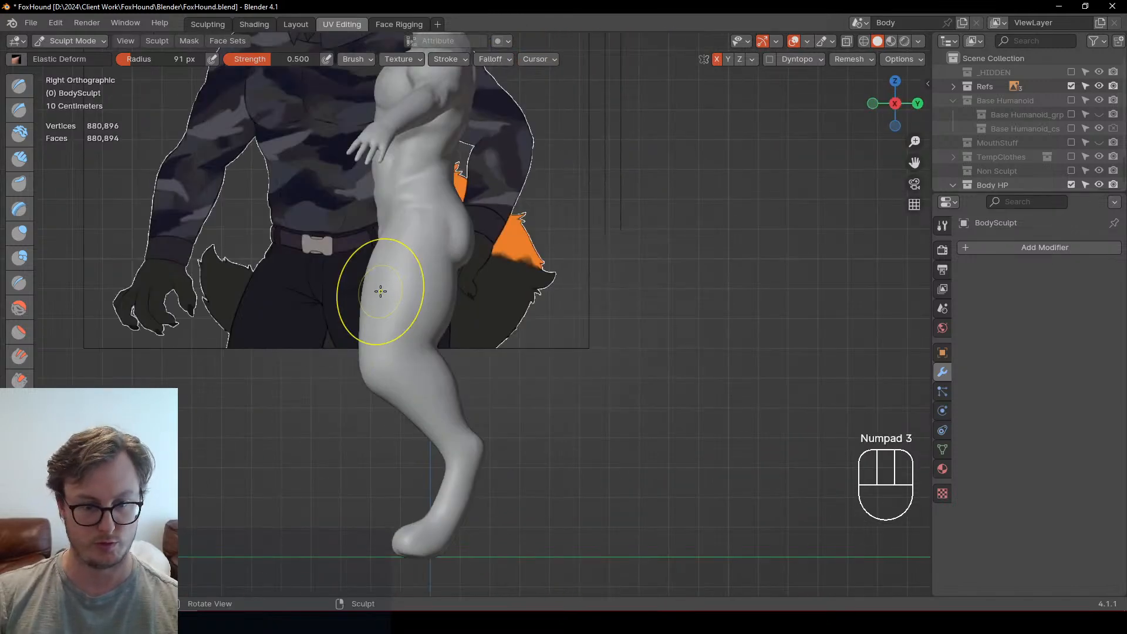
pyautogui.scroll(2, 435, 339)
pyautogui.moveTo(400, 386); pyautogui.dragTo(347, 360)
pyautogui.moveTo(347, 359)
pyautogui.mouseDown(button='middle')
pyautogui.moveTo(423, 390)
pyautogui.moveTo(497, 377)
pyautogui.mouseUp(button='middle')
# Step: Pull the outer contour of the lower thigh and knee inward from the front view with Elastic Deform
pyautogui.press('KP_1')
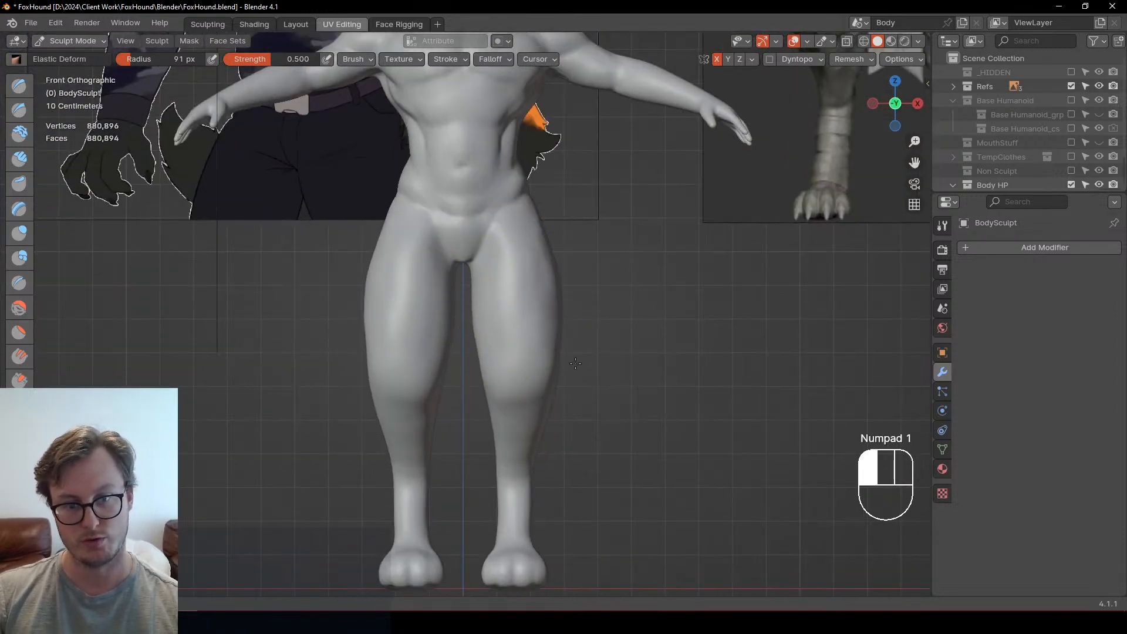
pyautogui.moveTo(550, 344); pyautogui.dragTo(543, 345)
pyautogui.keyDown('ctrl'); pyautogui.moveTo(542, 358); pyautogui.dragTo(536, 435, button='middle'); pyautogui.keyUp('ctrl')
# Step: Try to deflate the back of the lower legs with the Inflate/Deflate brush
pyautogui.moveTo(514, 370); pyautogui.dragTo(606, 385, button='middle')
pyautogui.moveTo(574, 340)
pyautogui.keyDown('shift'); pyautogui.mouseDown(button='middle')
pyautogui.moveTo(583, 373)
pyautogui.moveTo(493, 364)
pyautogui.mouseUp(button='middle'); pyautogui.keyUp('shift')
pyautogui.keyDown('shift'); pyautogui.moveTo(493, 370); pyautogui.dragTo(595, 320, button='middle'); pyautogui.keyUp('shift')
pyautogui.moveTo(549, 416)
pyautogui.keyDown('ctrl'); pyautogui.mouseDown(button='middle')
pyautogui.moveTo(543, 354)
pyautogui.moveTo(558, 375)
pyautogui.moveTo(503, 377)
pyautogui.moveTo(454, 344)
pyautogui.moveTo(470, 325)
pyautogui.mouseUp(button='middle'); pyautogui.keyUp('ctrl')
pyautogui.press('i')
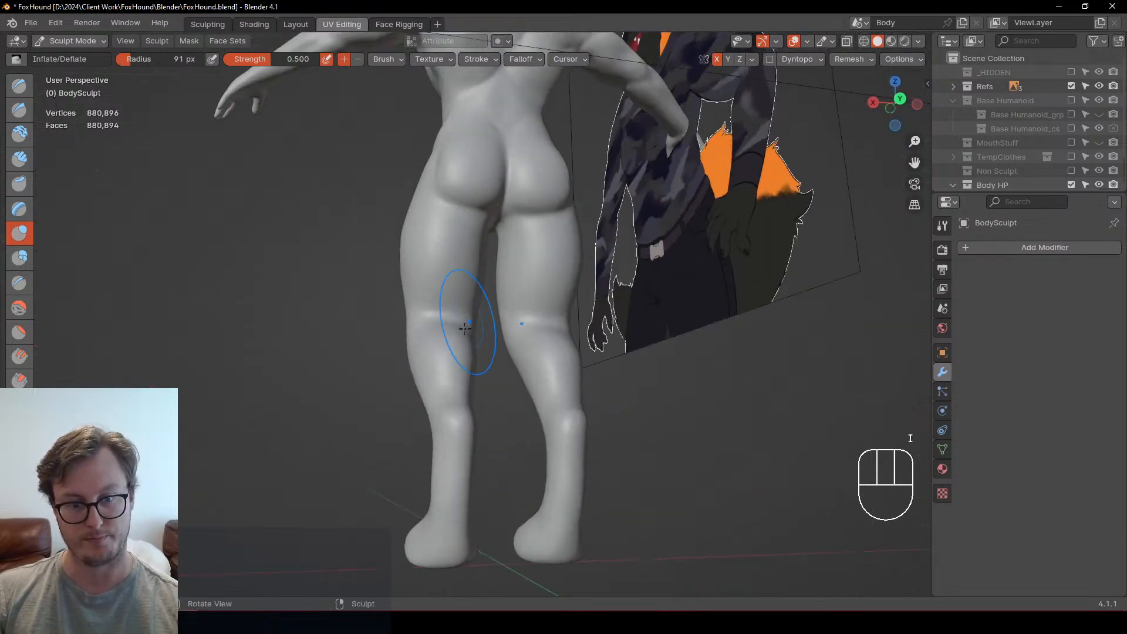
pyautogui.keyDown('shift'); pyautogui.moveTo(461, 449); pyautogui.dragTo(461, 413, button='middle'); pyautogui.keyUp('shift')
pyautogui.keyDown('ctrl'); pyautogui.moveTo(462, 413); pyautogui.dragTo(456, 360); pyautogui.keyUp('ctrl')
pyautogui.hotkey('ctrl', 'z')
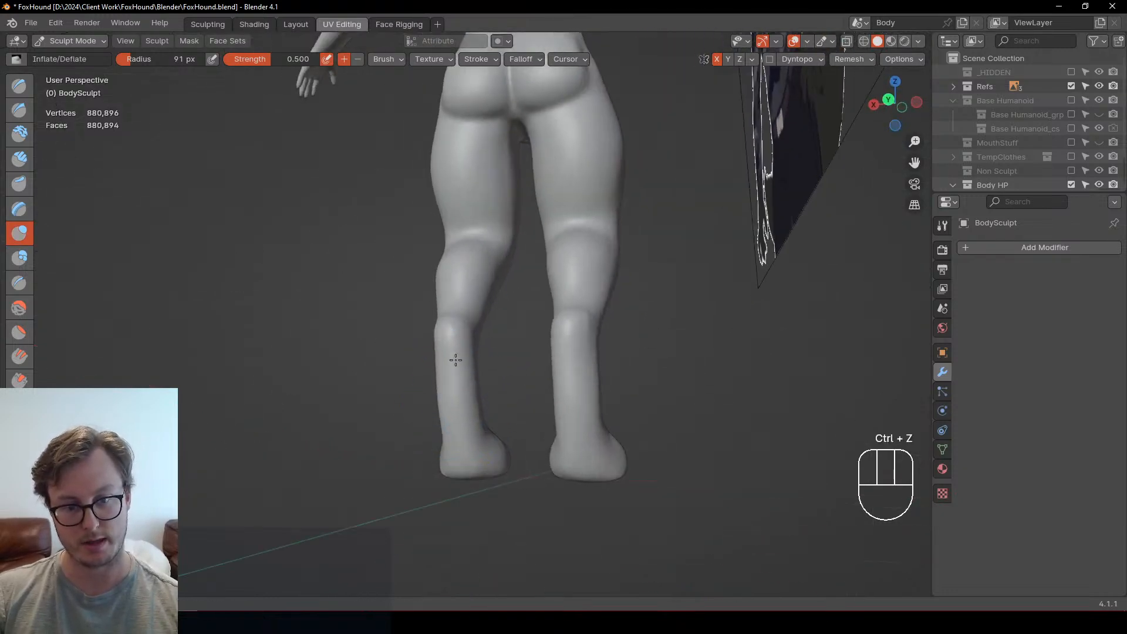
# Step: Examine the legs and overall body proportions from several angles against the reference images
pyautogui.moveTo(432, 414)
pyautogui.mouseDown(button='middle')
pyautogui.moveTo(423, 451)
pyautogui.moveTo(462, 446)
pyautogui.mouseUp(button='middle')
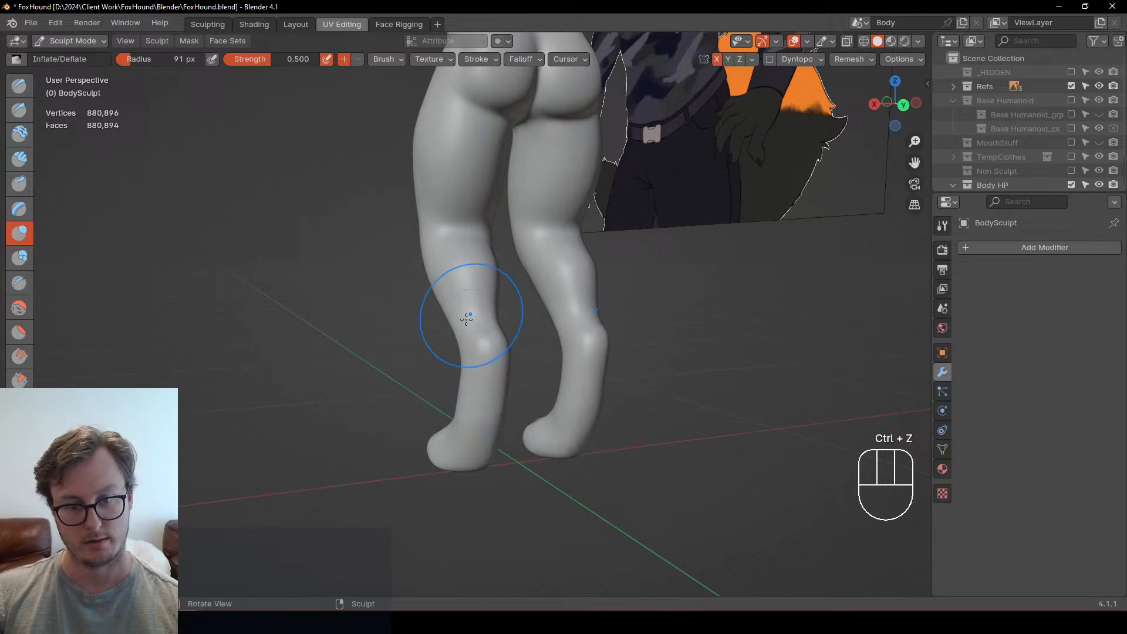
pyautogui.moveTo(466, 319); pyautogui.dragTo(491, 365, button='middle')
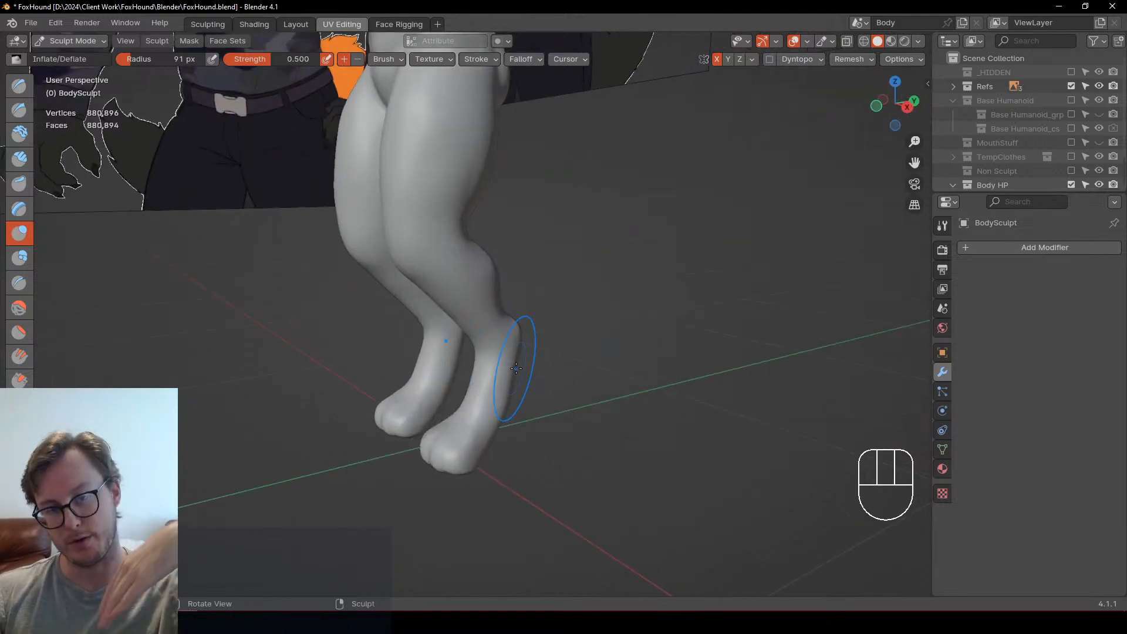
pyautogui.moveTo(475, 343); pyautogui.dragTo(531, 332, button='middle')
pyautogui.keyDown('shift'); pyautogui.moveTo(488, 276); pyautogui.dragTo(512, 419, button='middle'); pyautogui.keyUp('shift')
pyautogui.keyDown('ctrl'); pyautogui.moveTo(494, 328); pyautogui.dragTo(496, 382, button='middle'); pyautogui.keyUp('ctrl')
pyautogui.moveTo(496, 382)
pyautogui.mouseDown(button='middle')
pyautogui.moveTo(443, 378)
pyautogui.moveTo(580, 380)
pyautogui.moveTo(490, 378)
pyautogui.mouseUp(button='middle')
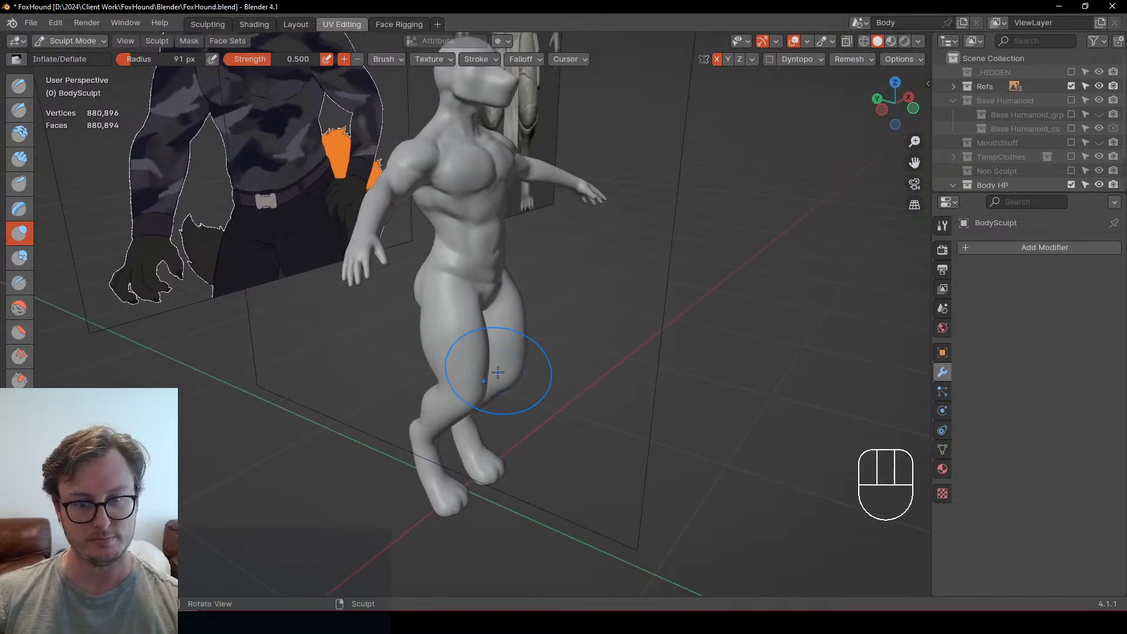
pyautogui.hotkey('ctrl', 'Tab')
pyautogui.hotkey('ctrl', 'Tab')
pyautogui.moveTo(523, 422); pyautogui.dragTo(459, 387, button='middle')
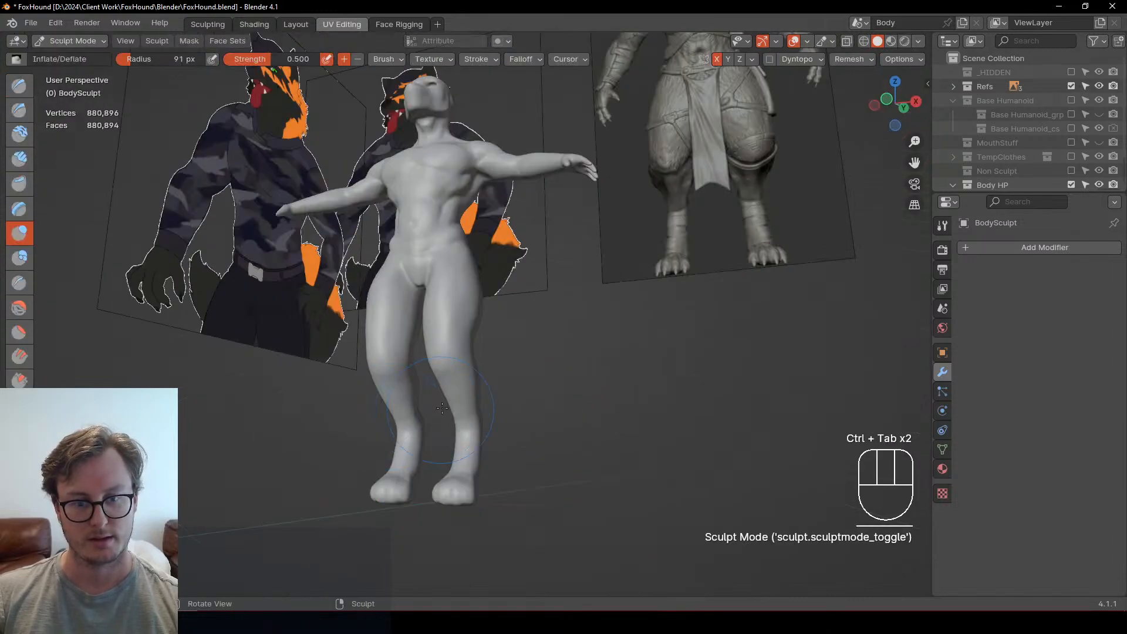
pyautogui.moveTo(529, 399)
pyautogui.mouseDown(button='middle')
pyautogui.moveTo(445, 400)
pyautogui.moveTo(510, 302)
pyautogui.moveTo(646, 284)
pyautogui.moveTo(662, 253)
pyautogui.mouseUp(button='middle')
pyautogui.keyDown('shift'); pyautogui.moveTo(573, 244); pyautogui.dragTo(530, 305, button='middle'); pyautogui.keyUp('shift')
pyautogui.moveTo(604, 306)
pyautogui.mouseDown(button='middle')
pyautogui.moveTo(516, 315)
pyautogui.moveTo(622, 317)
pyautogui.mouseUp(button='middle')
pyautogui.moveTo(524, 423); pyautogui.dragTo(432, 411, button='middle')
pyautogui.moveTo(350, 395); pyautogui.dragTo(405, 375, button='middle')
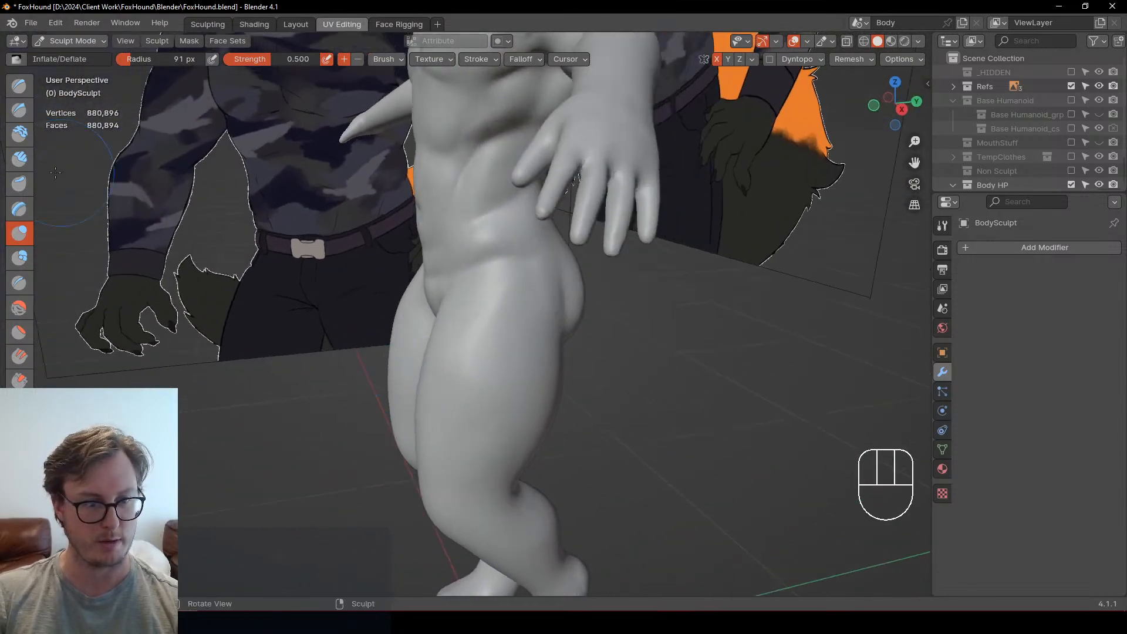
pyautogui.moveTo(360, 312); pyautogui.dragTo(351, 316, button='middle')
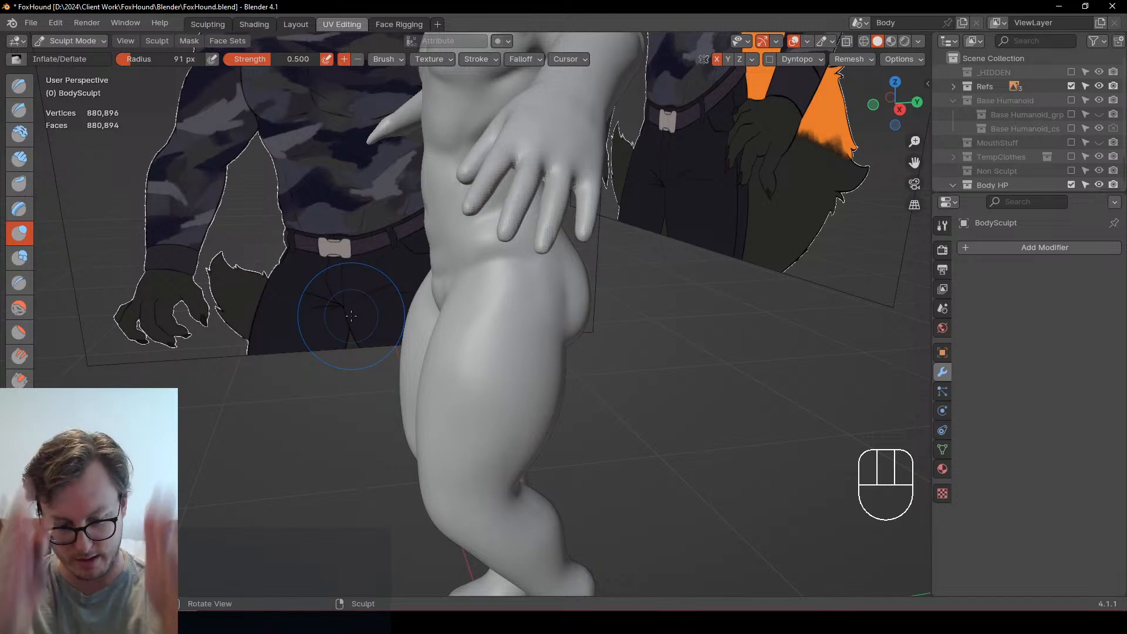
# Step: Push the back of the upper thigh forward below the buttocks with Elastic Deform at an 86 px radius
pyautogui.press('[')
pyautogui.press('[')
pyautogui.press('[')
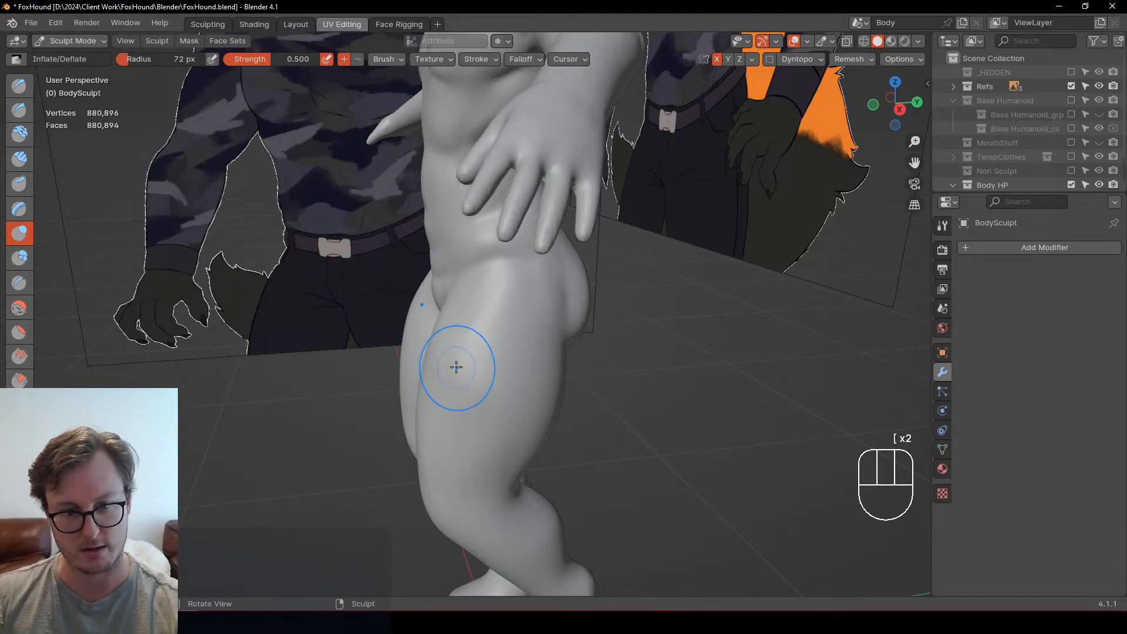
pyautogui.press('j')
pyautogui.moveTo(452, 370)
pyautogui.mouseDown(button='middle')
pyautogui.moveTo(424, 348)
pyautogui.moveTo(459, 378)
pyautogui.moveTo(451, 335)
pyautogui.moveTo(503, 372)
pyautogui.moveTo(533, 428)
pyautogui.moveTo(511, 461)
pyautogui.moveTo(536, 384)
pyautogui.mouseUp(button='middle')
pyautogui.press(']')
pyautogui.press(']')
pyautogui.press(']')
pyautogui.scroll(-1, 539, 386)
pyautogui.moveTo(535, 384); pyautogui.dragTo(517, 376)
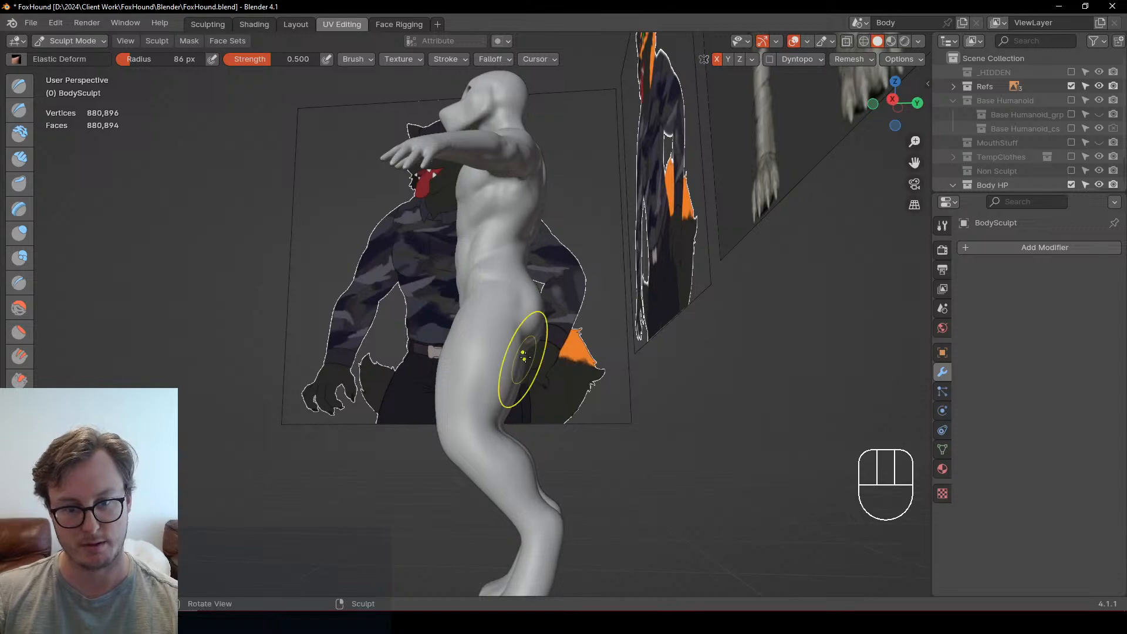
# Step: Nudge the hock slightly forward from the right side view with Elastic Deform
pyautogui.press('KP_3')
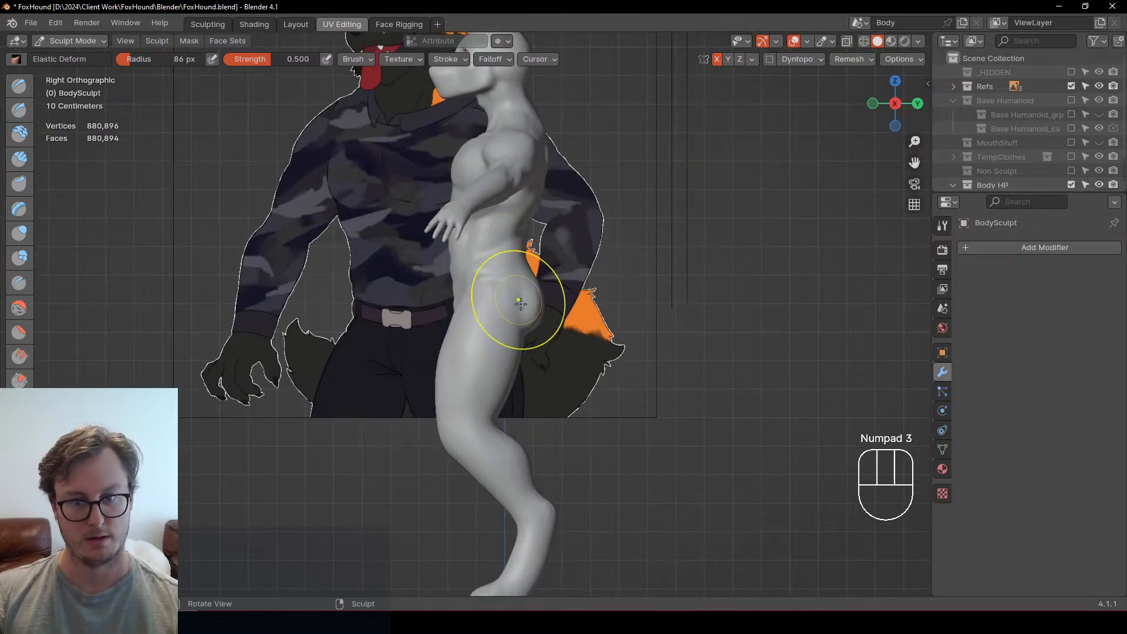
pyautogui.keyDown('shift'); pyautogui.moveTo(497, 339); pyautogui.dragTo(464, 293, button='middle'); pyautogui.keyUp('shift')
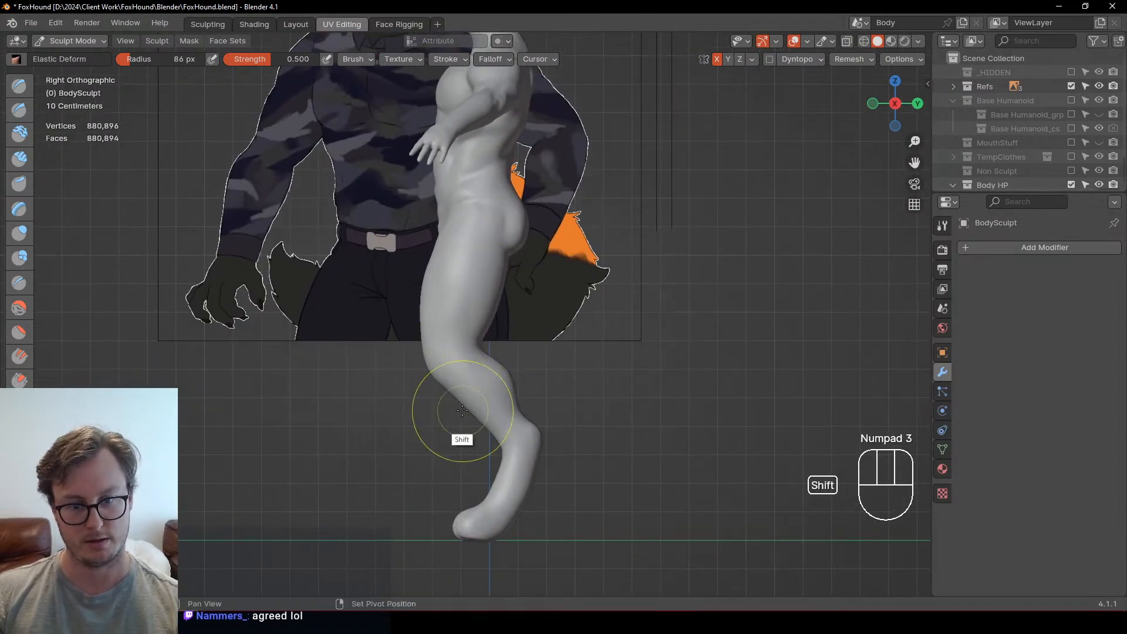
pyautogui.keyDown('shift'); pyautogui.moveTo(491, 519); pyautogui.dragTo(459, 410, button='middle'); pyautogui.keyUp('shift')
pyautogui.keyDown('ctrl'); pyautogui.moveTo(460, 411); pyautogui.dragTo(495, 488, button='middle'); pyautogui.keyUp('ctrl')
pyautogui.moveTo(495, 347); pyautogui.dragTo(493, 347)
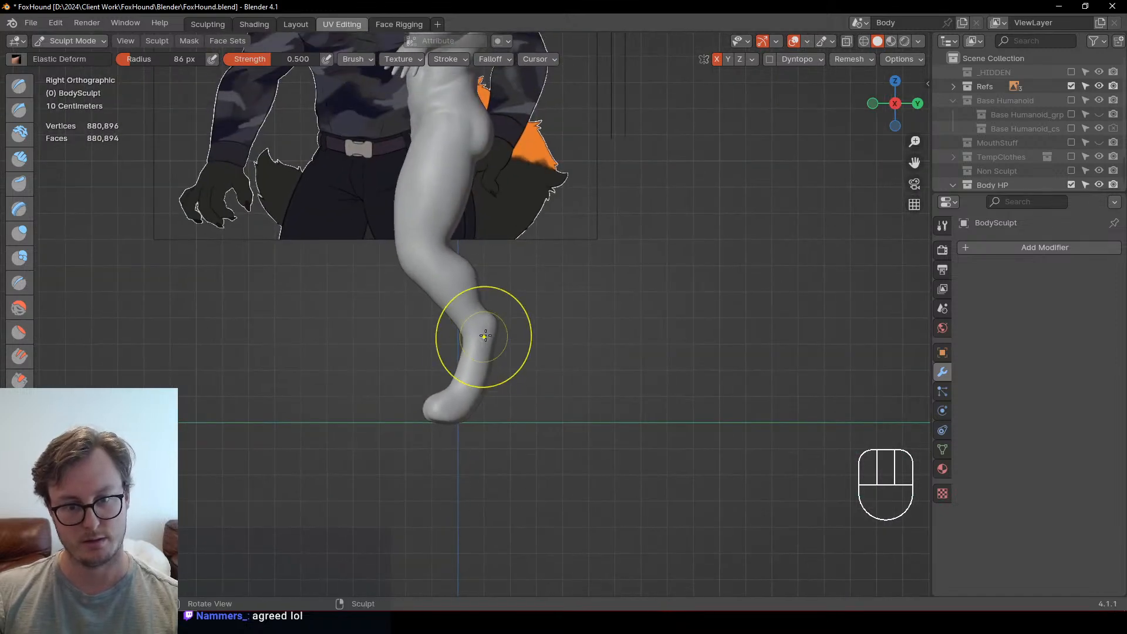
pyautogui.moveTo(447, 322)
pyautogui.mouseDown(button='middle')
pyautogui.moveTo(503, 335)
pyautogui.moveTo(521, 352)
pyautogui.moveTo(509, 266)
pyautogui.mouseUp(button='middle')
pyautogui.press('KP_1')
pyautogui.press('KP_3')
pyautogui.keyDown('ctrl'); pyautogui.moveTo(332, 294); pyautogui.dragTo(452, 276, button='middle'); pyautogui.keyUp('ctrl')
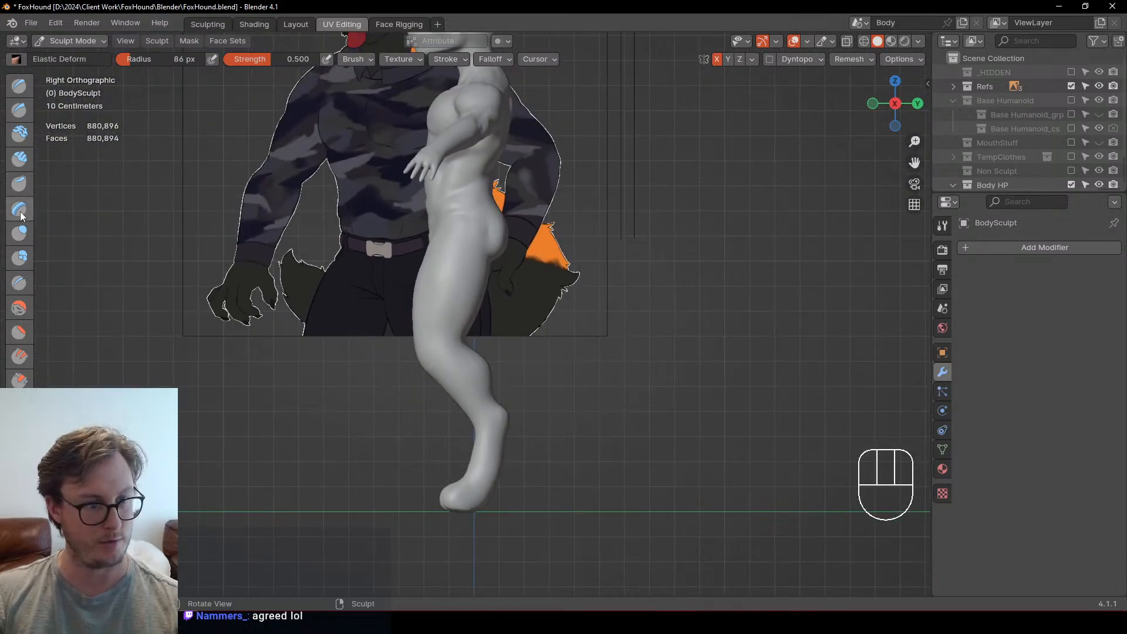
# Step: Refine the front contour of the knee from the right side view with Elastic Deform
pyautogui.press('t')
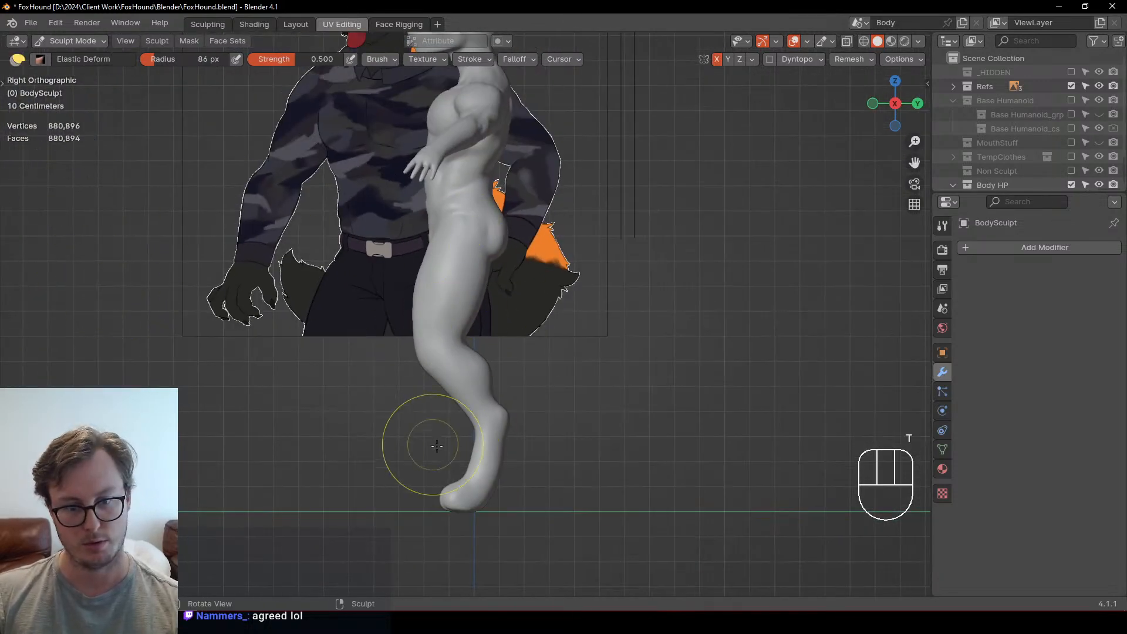
pyautogui.moveTo(410, 346); pyautogui.dragTo(409, 344)
pyautogui.keyDown('ctrl'); pyautogui.moveTo(422, 373); pyautogui.dragTo(378, 418, button='middle'); pyautogui.keyUp('ctrl')
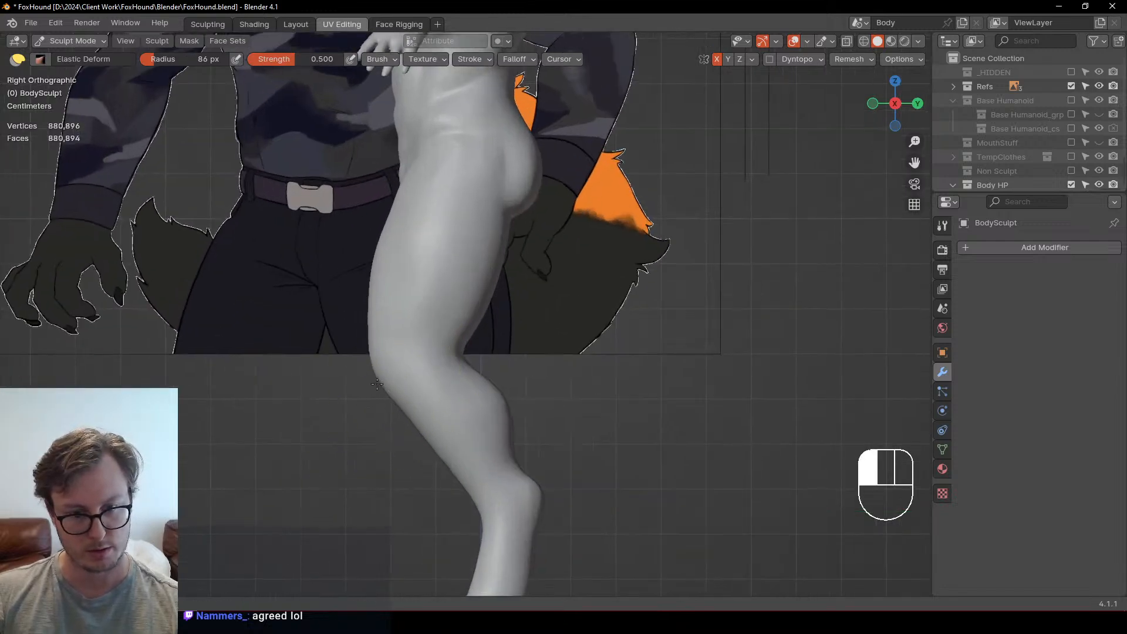
pyautogui.moveTo(377, 384); pyautogui.dragTo(378, 391)
# Step: Pull the outer contour of the knee inward from the front view to narrow the joint
pyautogui.moveTo(368, 350)
pyautogui.mouseDown(button='middle')
pyautogui.moveTo(521, 343)
pyautogui.moveTo(510, 302)
pyautogui.mouseUp(button='middle')
pyautogui.keyDown('ctrl'); pyautogui.moveTo(450, 395); pyautogui.dragTo(434, 421, button='middle'); pyautogui.keyUp('ctrl')
pyautogui.moveTo(434, 421)
pyautogui.keyDown('shift'); pyautogui.mouseDown(button='middle')
pyautogui.moveTo(455, 357)
pyautogui.moveTo(476, 334)
pyautogui.mouseUp(button='middle'); pyautogui.keyUp('shift')
pyautogui.press('KP_1')
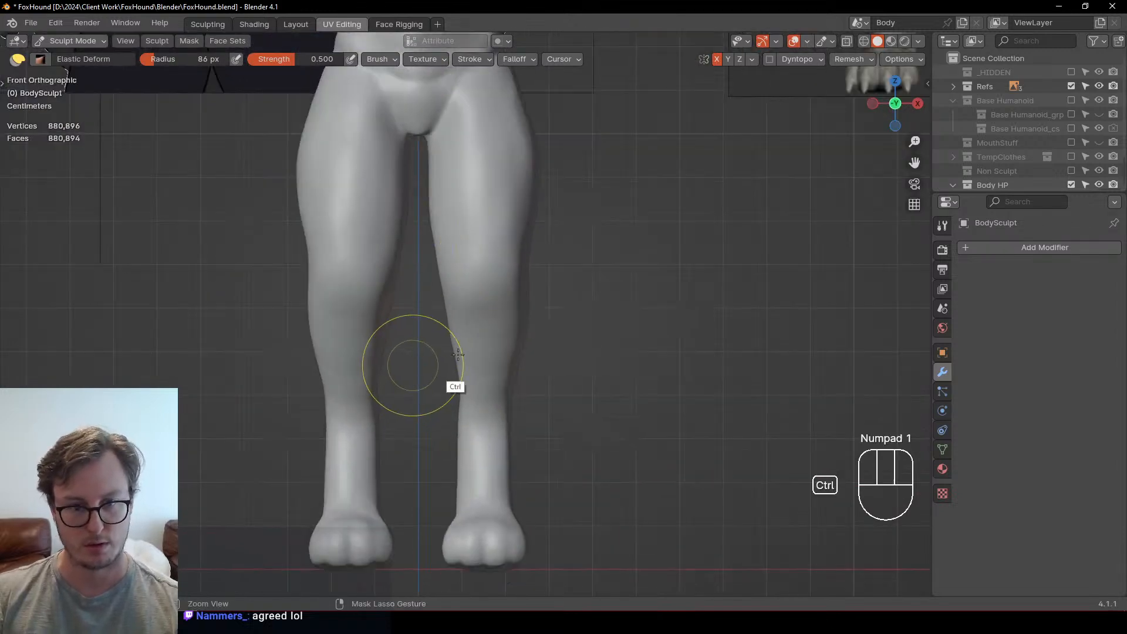
pyautogui.keyDown('ctrl'); pyautogui.moveTo(411, 370); pyautogui.dragTo(416, 302, button='middle'); pyautogui.keyUp('ctrl')
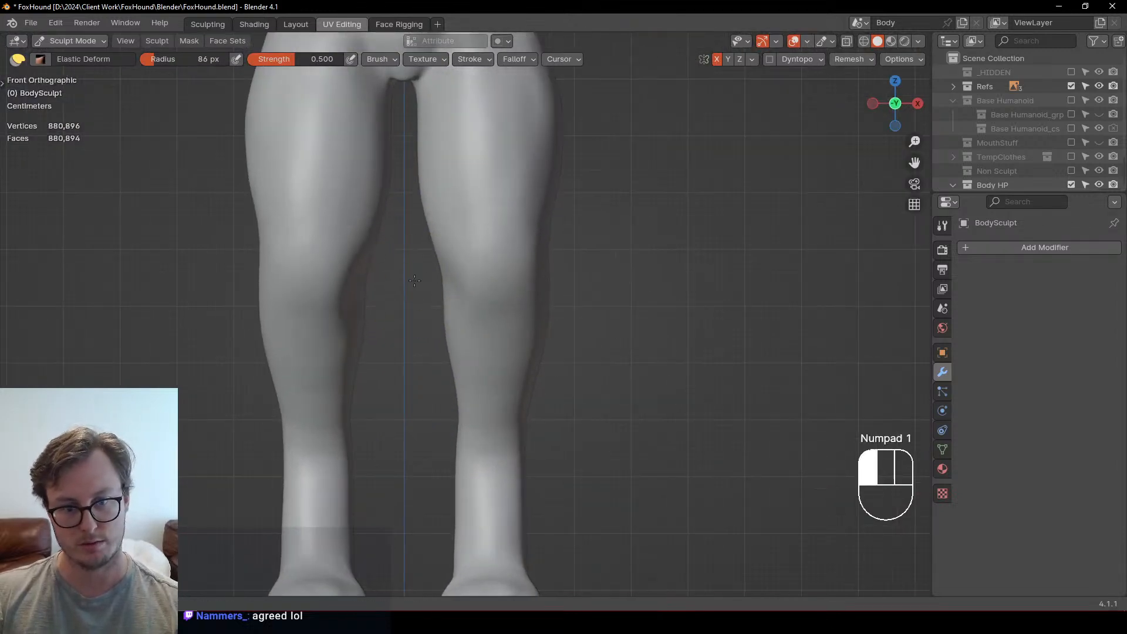
pyautogui.moveTo(573, 281); pyautogui.dragTo(532, 277)
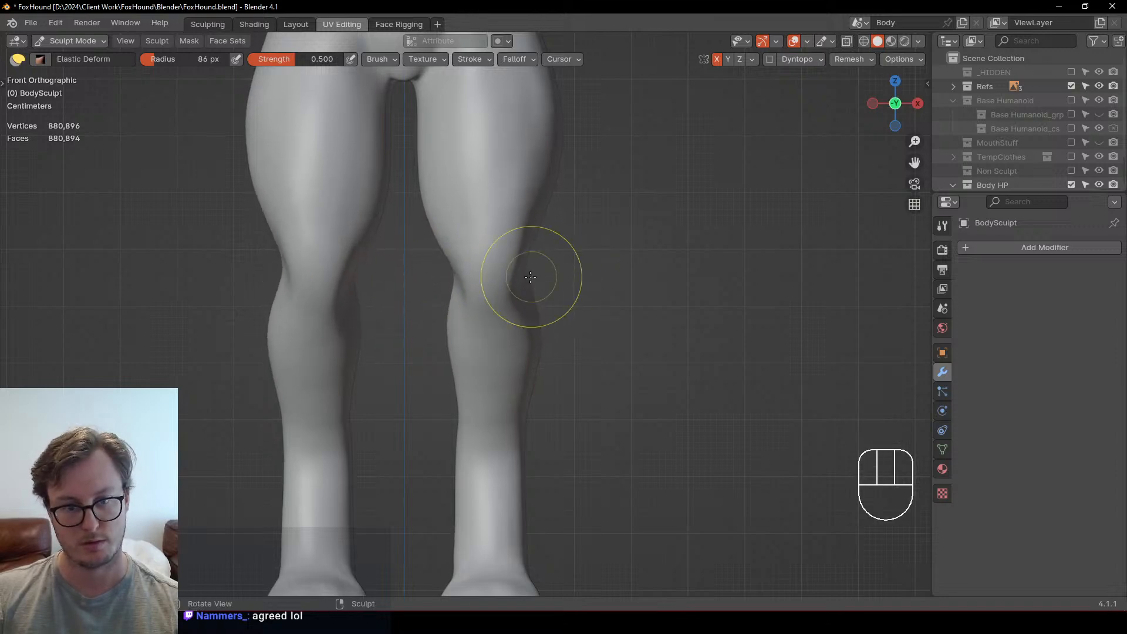
# Step: Widen the calf just below the knee by pulling its inner and outer contours outward from the front view
pyautogui.moveTo(517, 281)
pyautogui.keyDown('ctrl'); pyautogui.mouseDown(button='middle')
pyautogui.moveTo(488, 323)
pyautogui.moveTo(448, 264)
pyautogui.mouseUp(button='middle'); pyautogui.keyUp('ctrl')
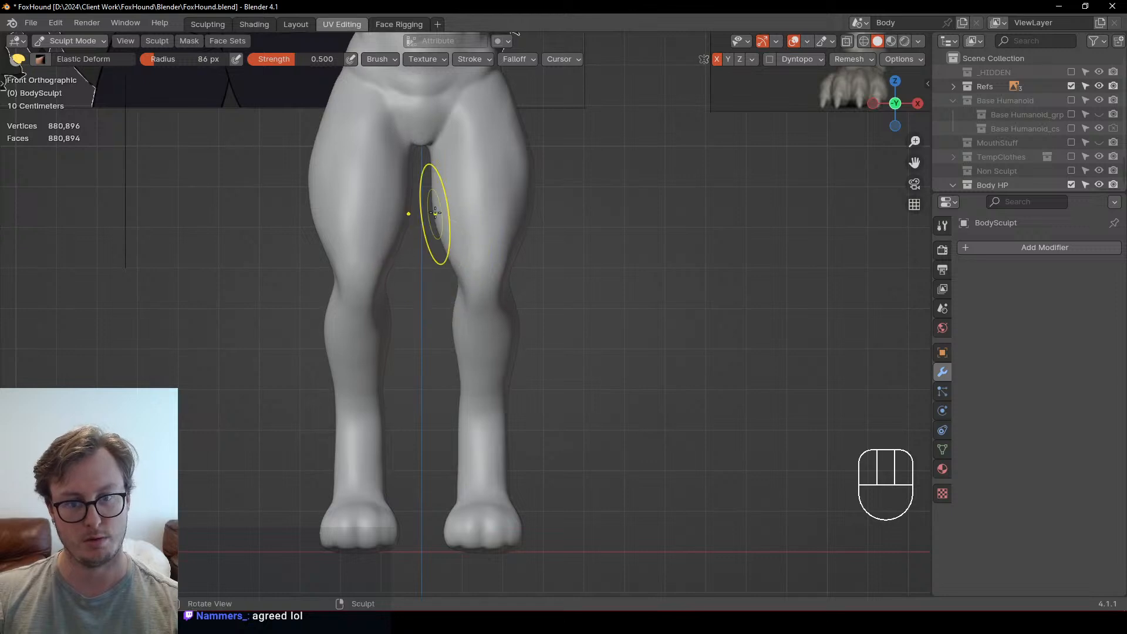
pyautogui.keyDown('shift'); pyautogui.moveTo(435, 213); pyautogui.dragTo(424, 339, button='middle'); pyautogui.keyUp('shift')
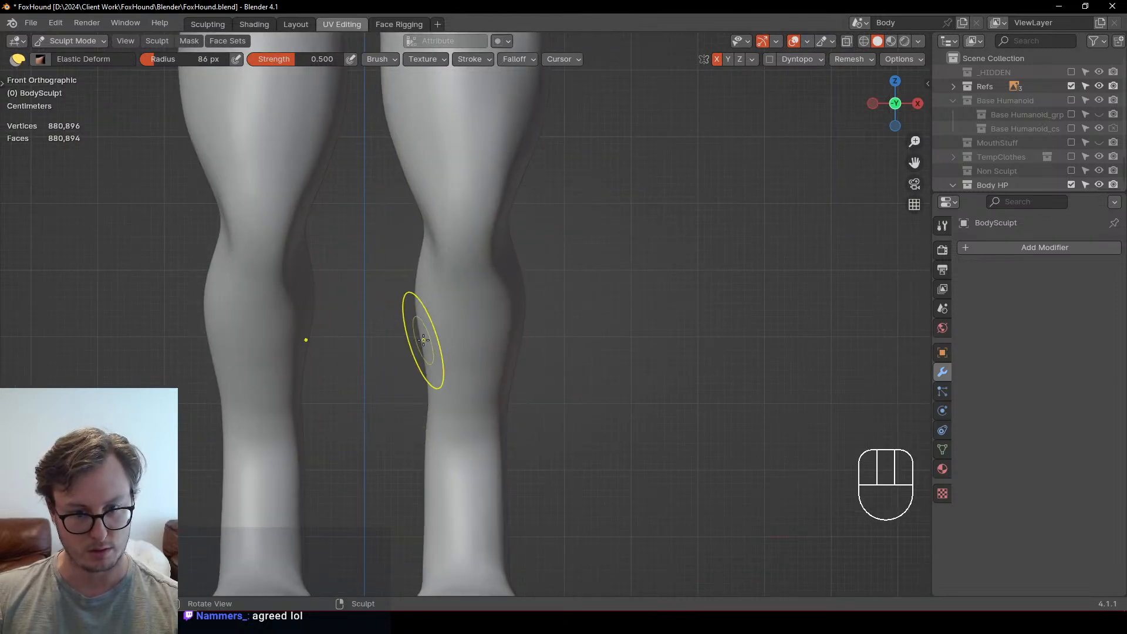
pyautogui.moveTo(424, 339); pyautogui.dragTo(420, 340)
pyautogui.moveTo(522, 333); pyautogui.dragTo(523, 301)
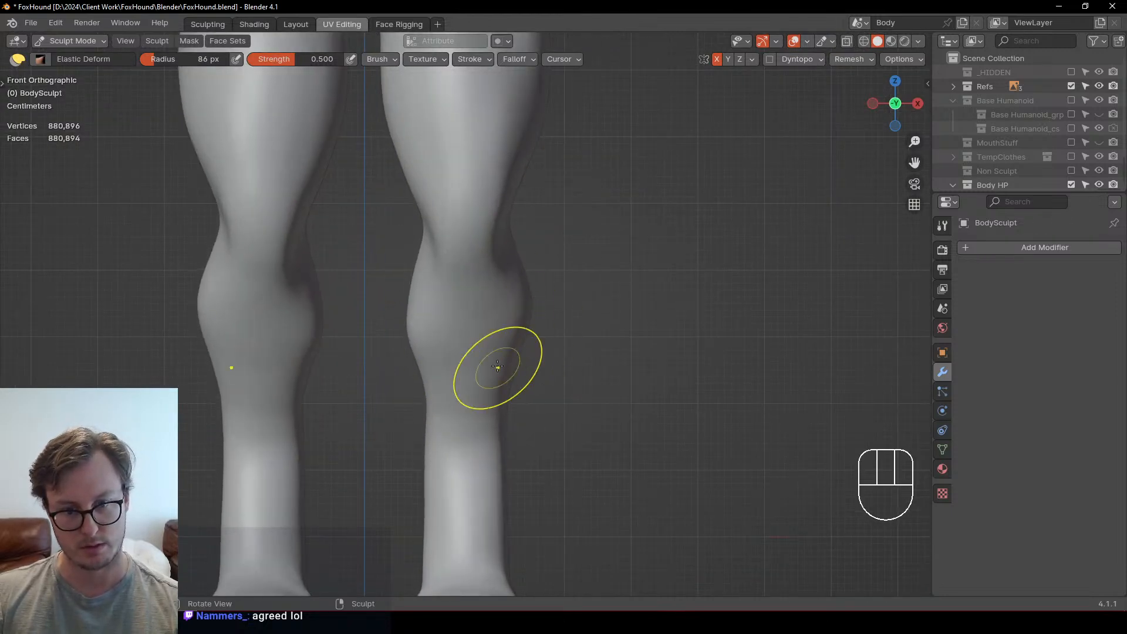
# Step: Refine the leg contours from several angled views with Elastic Deform
pyautogui.moveTo(497, 366); pyautogui.dragTo(236, 378, button='middle')
pyautogui.moveTo(457, 311); pyautogui.dragTo(414, 351, button='middle')
pyautogui.moveTo(437, 332); pyautogui.dragTo(391, 320, button='middle')
pyautogui.moveTo(482, 313); pyautogui.dragTo(430, 327)
pyautogui.moveTo(481, 250)
pyautogui.mouseDown(button='middle')
pyautogui.moveTo(415, 339)
pyautogui.moveTo(455, 428)
pyautogui.moveTo(412, 335)
pyautogui.moveTo(352, 381)
pyautogui.moveTo(418, 349)
pyautogui.moveTo(449, 358)
pyautogui.moveTo(543, 310)
pyautogui.moveTo(387, 276)
pyautogui.moveTo(381, 297)
pyautogui.mouseUp(button='middle')
pyautogui.keyDown('ctrl'); pyautogui.moveTo(381, 296); pyautogui.dragTo(380, 346, button='middle'); pyautogui.keyUp('ctrl')
pyautogui.moveTo(386, 364); pyautogui.dragTo(409, 365)
pyautogui.moveTo(412, 384)
pyautogui.keyDown('ctrl'); pyautogui.mouseDown(button='middle')
pyautogui.moveTo(425, 461)
pyautogui.moveTo(435, 426)
pyautogui.mouseUp(button='middle'); pyautogui.keyUp('ctrl')
pyautogui.moveTo(448, 327)
pyautogui.mouseDown(button='middle')
pyautogui.moveTo(466, 309)
pyautogui.moveTo(347, 340)
pyautogui.mouseUp(button='middle')
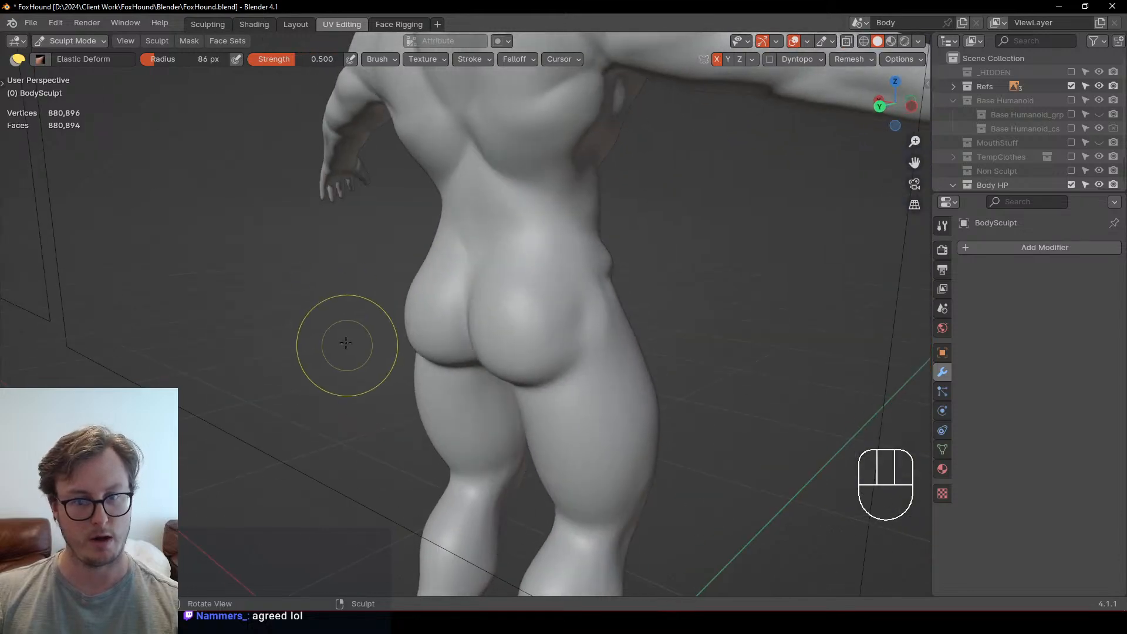
# Step: Deepen the cleft between the buttocks with the Crease brush, stepping back and restoring strokes as needed
pyautogui.press('t')
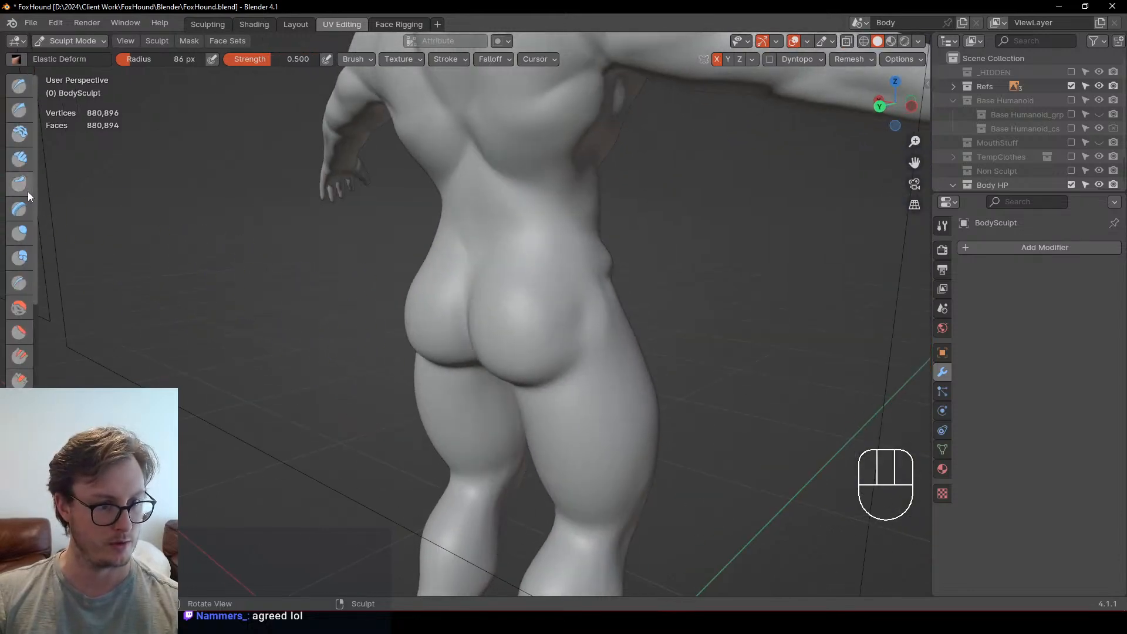
pyautogui.click(24, 290)
pyautogui.moveTo(305, 340); pyautogui.dragTo(459, 358, button='middle')
pyautogui.moveTo(460, 358)
pyautogui.keyDown('ctrl'); pyautogui.mouseDown(button='middle')
pyautogui.moveTo(460, 336)
pyautogui.moveTo(528, 289)
pyautogui.mouseUp(button='middle'); pyautogui.keyUp('ctrl')
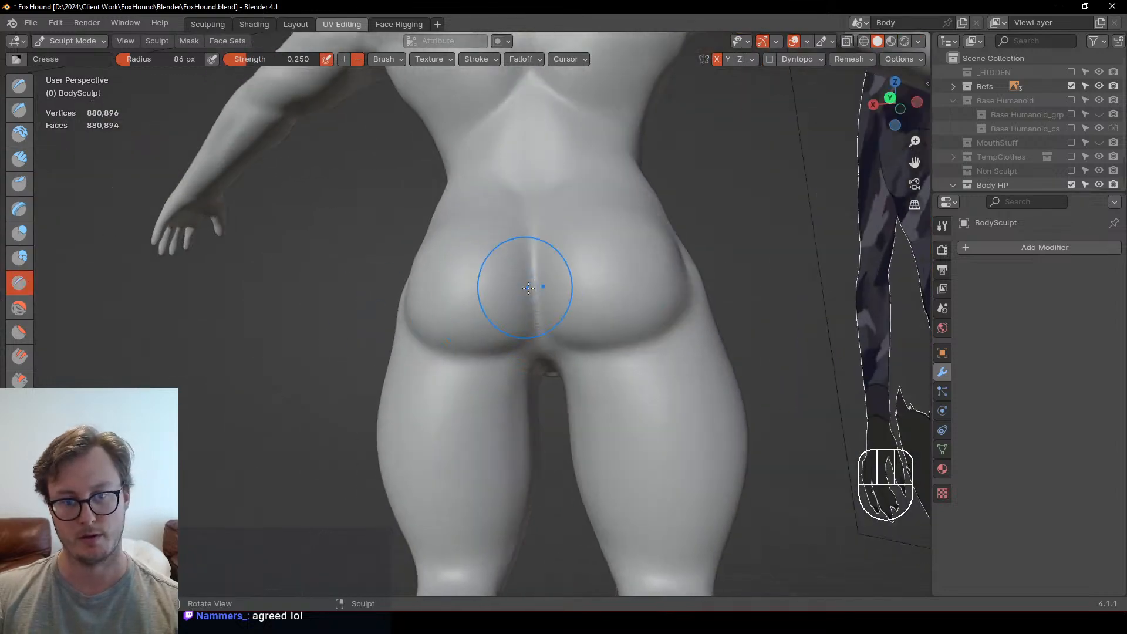
pyautogui.moveTo(533, 329)
pyautogui.mouseDown(button='middle')
pyautogui.moveTo(509, 342)
pyautogui.moveTo(528, 329)
pyautogui.moveTo(514, 366)
pyautogui.moveTo(468, 310)
pyautogui.mouseUp(button='middle')
pyautogui.hotkey('ctrl', 'z')
pyautogui.hotkey('ctrl', 'z')
pyautogui.scroll(3, 467, 310)
pyautogui.hotkey('ctrl', 'z')
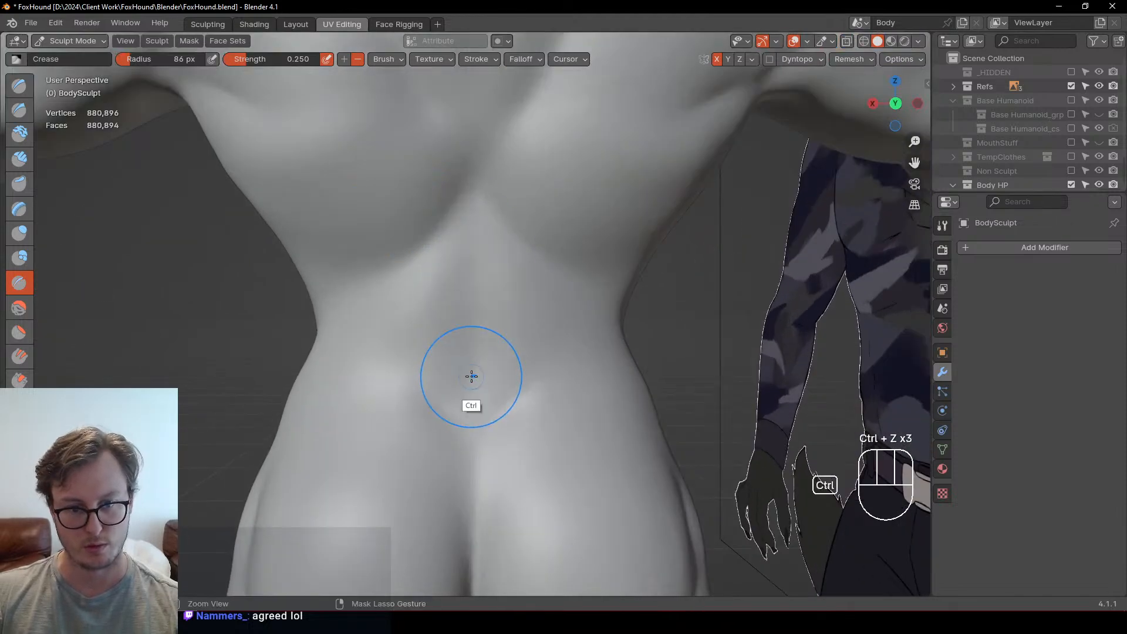
pyautogui.hotkey('ctrl', 'shift', 'z')
pyautogui.hotkey('ctrl', 'shift', 'z')
# Step: Try to carve the spine groove down the lower back with the Crease brush
pyautogui.moveTo(480, 237)
pyautogui.mouseDown()
pyautogui.moveTo(473, 394)
pyautogui.moveTo(460, 425)
pyautogui.mouseUp()
pyautogui.scroll(-3, 429, 420)
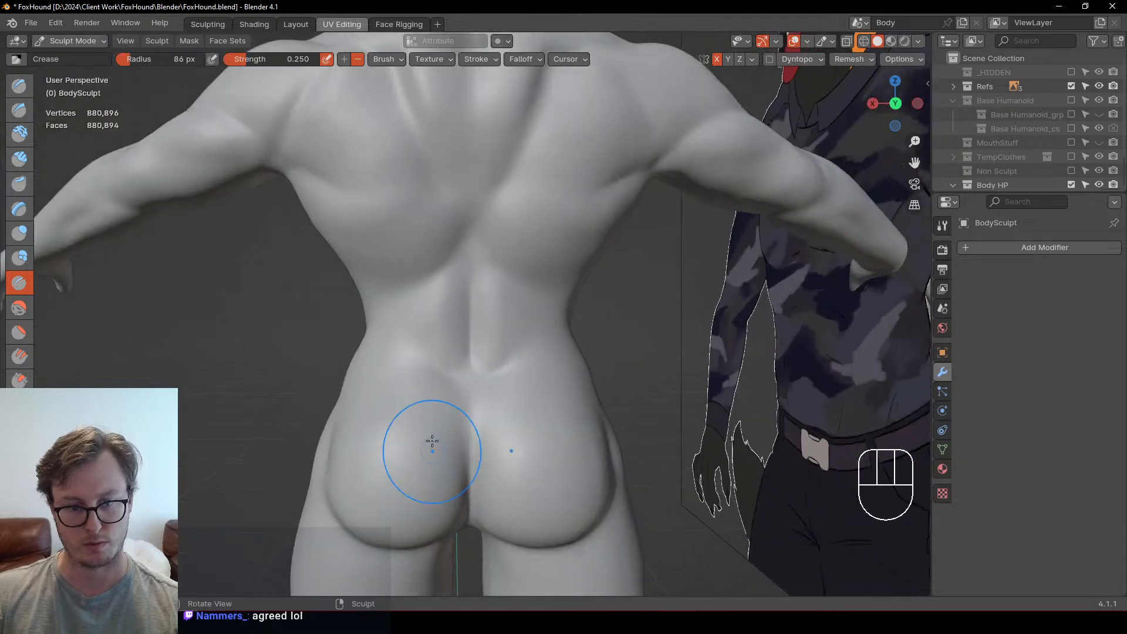
pyautogui.moveTo(433, 440); pyautogui.dragTo(432, 450, button='middle')
pyautogui.hotkey('ctrl', 'z')
# Step: Push the upper contour of the trapezius down near the shoulder from behind with Elastic Deform
pyautogui.moveTo(438, 318); pyautogui.dragTo(466, 370, button='middle')
pyautogui.moveTo(467, 369); pyautogui.dragTo(420, 383, button='middle')
pyautogui.keyDown('shift'); pyautogui.moveTo(453, 297); pyautogui.dragTo(371, 320, button='middle'); pyautogui.keyUp('shift')
pyautogui.moveTo(375, 340)
pyautogui.keyDown('shift'); pyautogui.mouseDown(button='middle')
pyautogui.moveTo(410, 393)
pyautogui.moveTo(406, 326)
pyautogui.moveTo(377, 310)
pyautogui.mouseUp(button='middle'); pyautogui.keyUp('shift')
pyautogui.press('p')
pyautogui.press('p')
pyautogui.press('p')
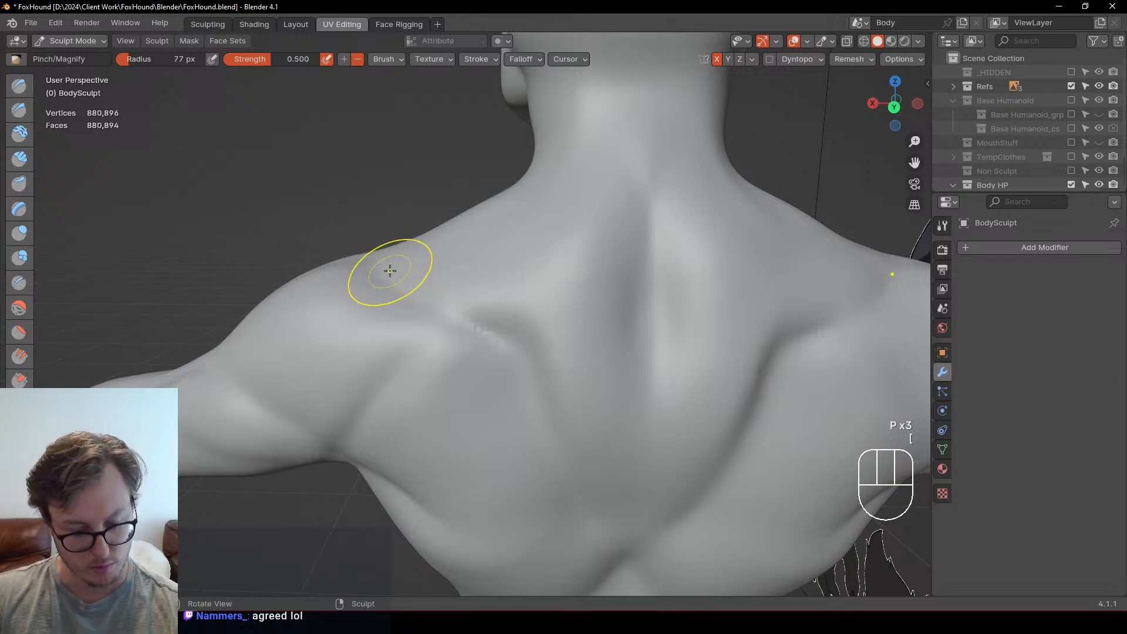
pyautogui.press('j')
pyautogui.moveTo(389, 246); pyautogui.dragTo(388, 261)
pyautogui.moveTo(483, 217); pyautogui.dragTo(455, 219, button='middle')
pyautogui.moveTo(409, 231); pyautogui.dragTo(406, 239)
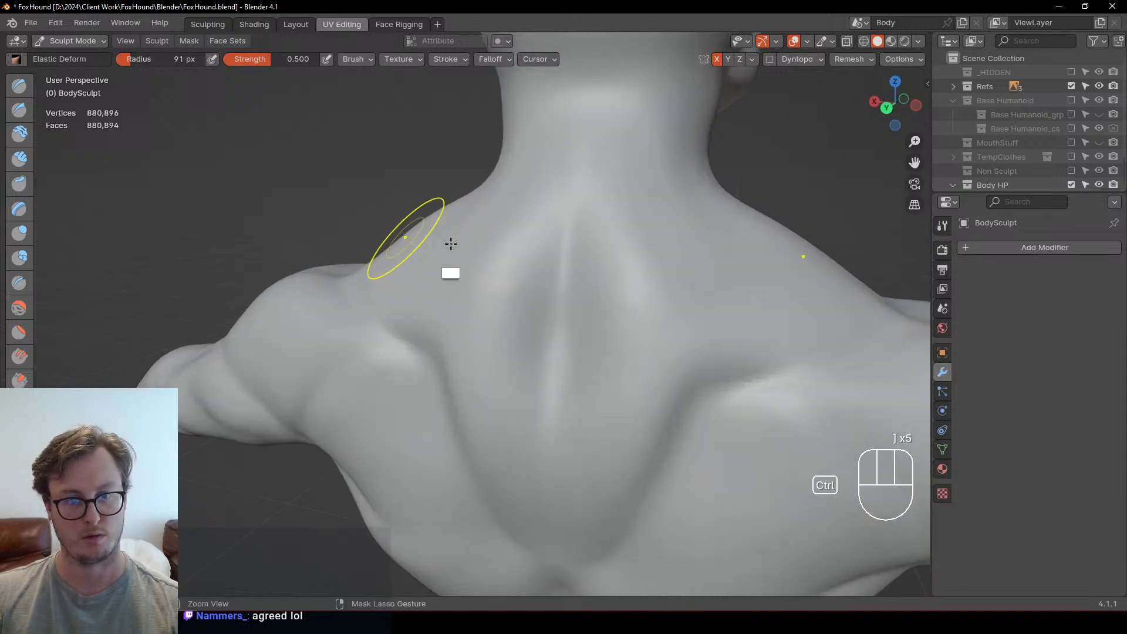
# Step: Examine the shoulder slope and the whole body from the front and at an angle against the reference images
pyautogui.keyDown('shift'); pyautogui.moveTo(450, 244); pyautogui.dragTo(487, 270, button='middle'); pyautogui.keyUp('shift')
pyautogui.moveTo(487, 270); pyautogui.dragTo(649, 251, button='middle')
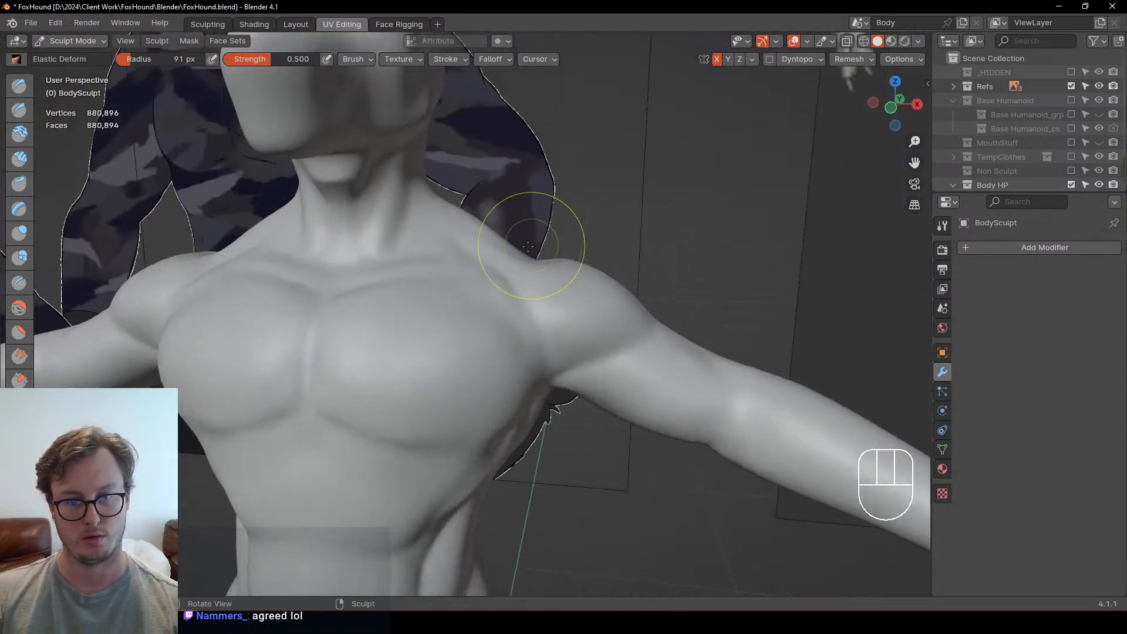
pyautogui.press('KP_1')
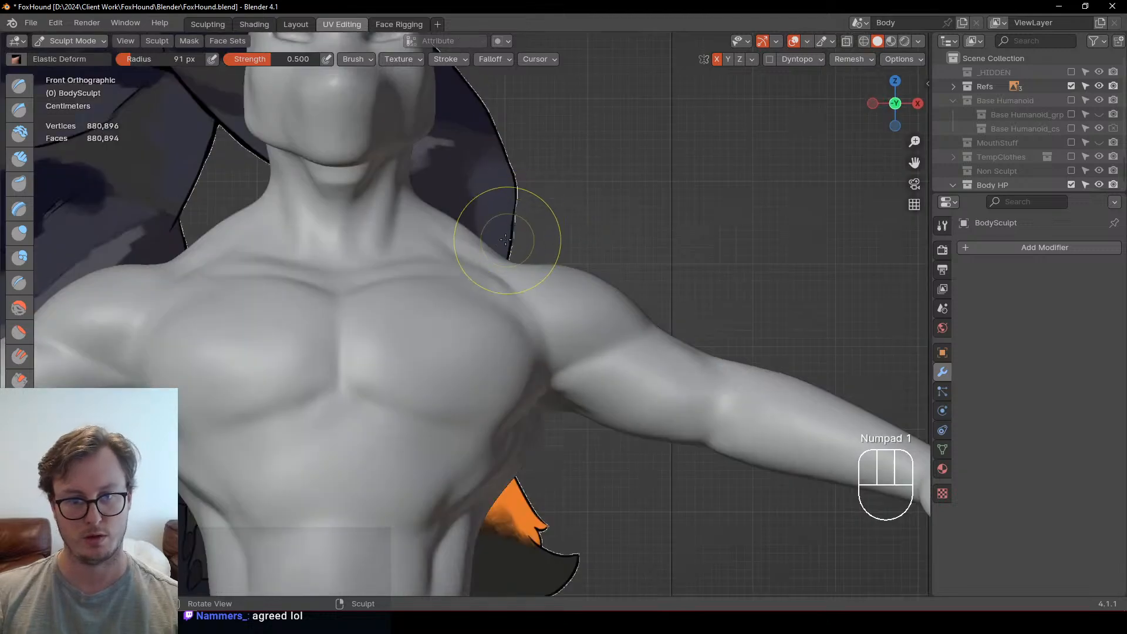
pyautogui.keyDown('shift'); pyautogui.moveTo(456, 232); pyautogui.dragTo(441, 260, button='middle'); pyautogui.keyUp('shift')
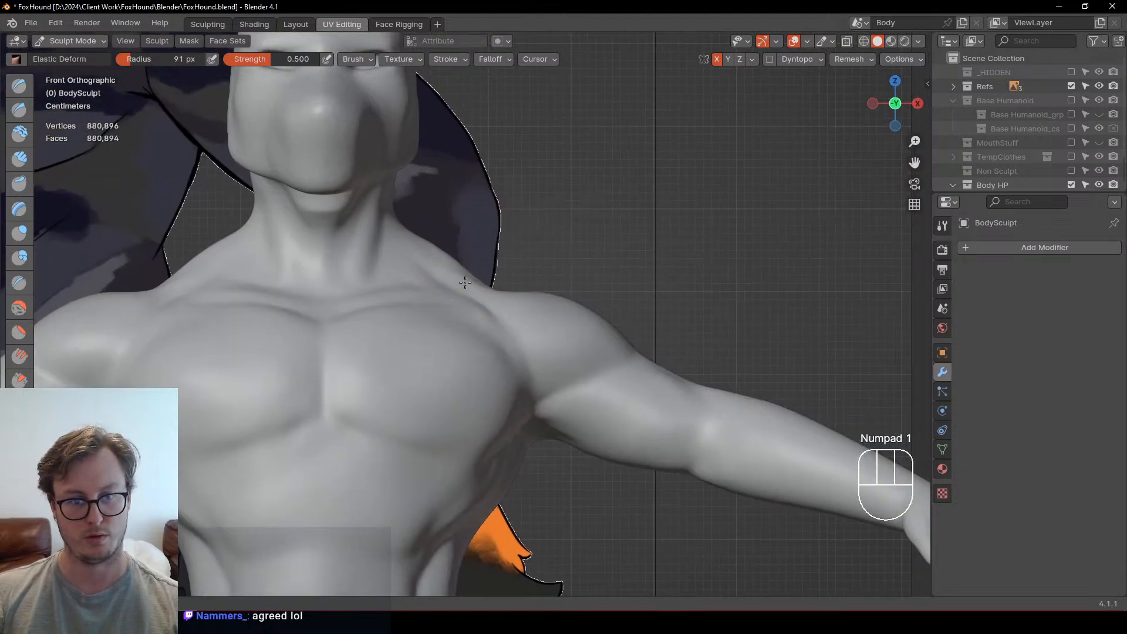
pyautogui.scroll(-6, 479, 414)
pyautogui.moveTo(478, 414); pyautogui.dragTo(423, 385, button='middle')
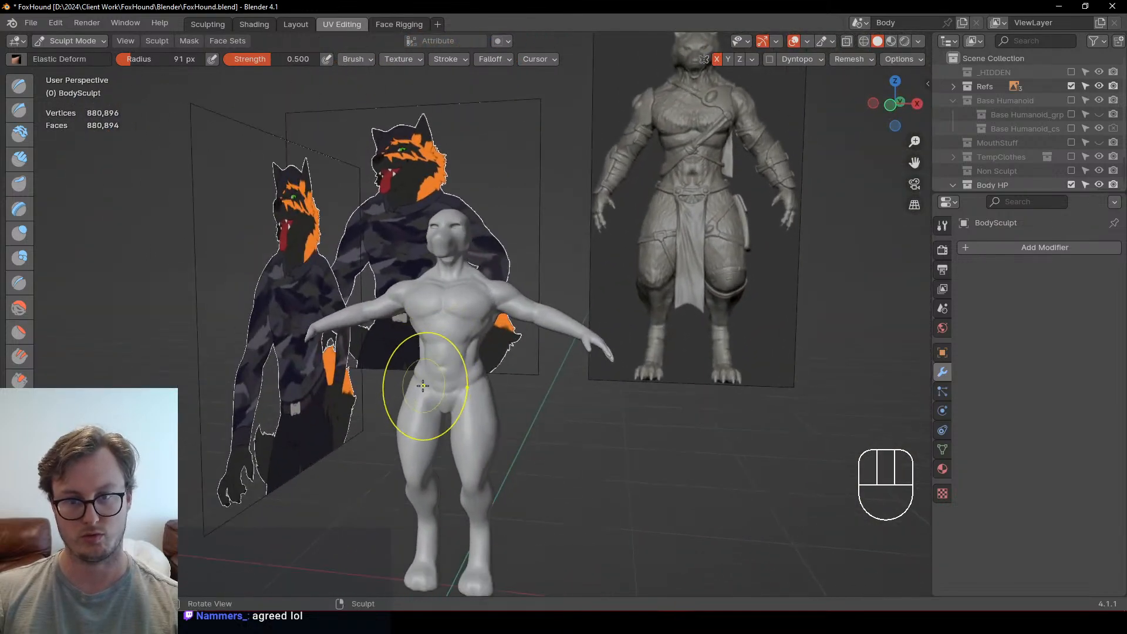
pyautogui.scroll(4, 470, 329)
pyautogui.moveTo(470, 329); pyautogui.dragTo(434, 341, button='middle')
pyautogui.scroll(3, 455, 340)
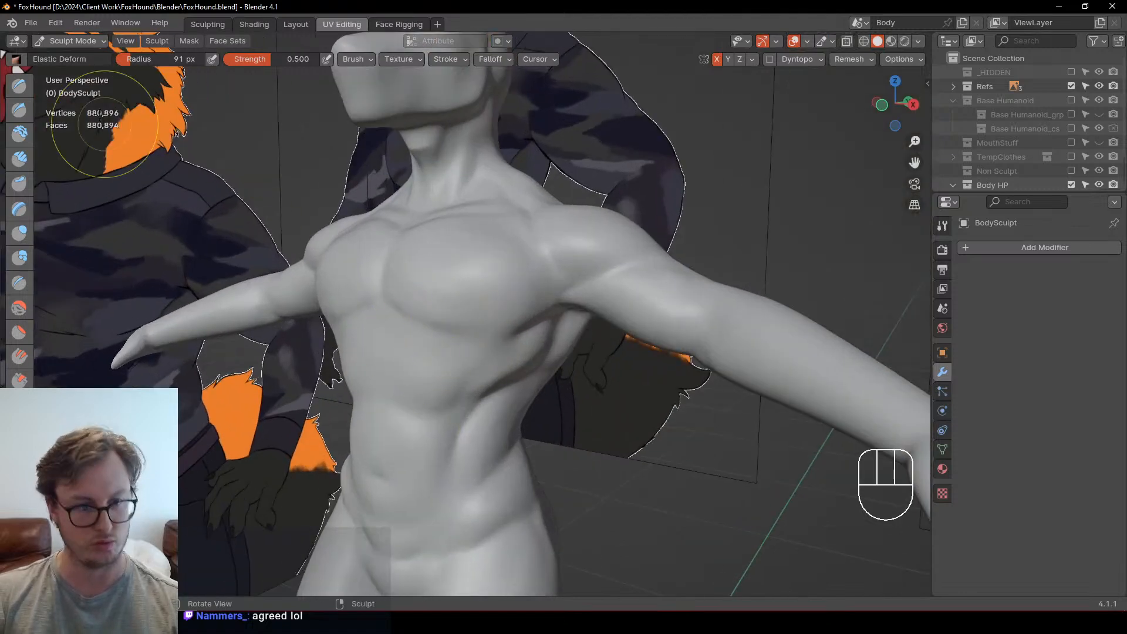
# Step: Try to carve a crease at the midline just below the chest muscles with the Draw Sharp brush
pyautogui.click(22, 113)
pyautogui.moveTo(312, 277)
pyautogui.mouseDown(button='middle')
pyautogui.moveTo(422, 370)
pyautogui.moveTo(388, 357)
pyautogui.mouseUp(button='middle')
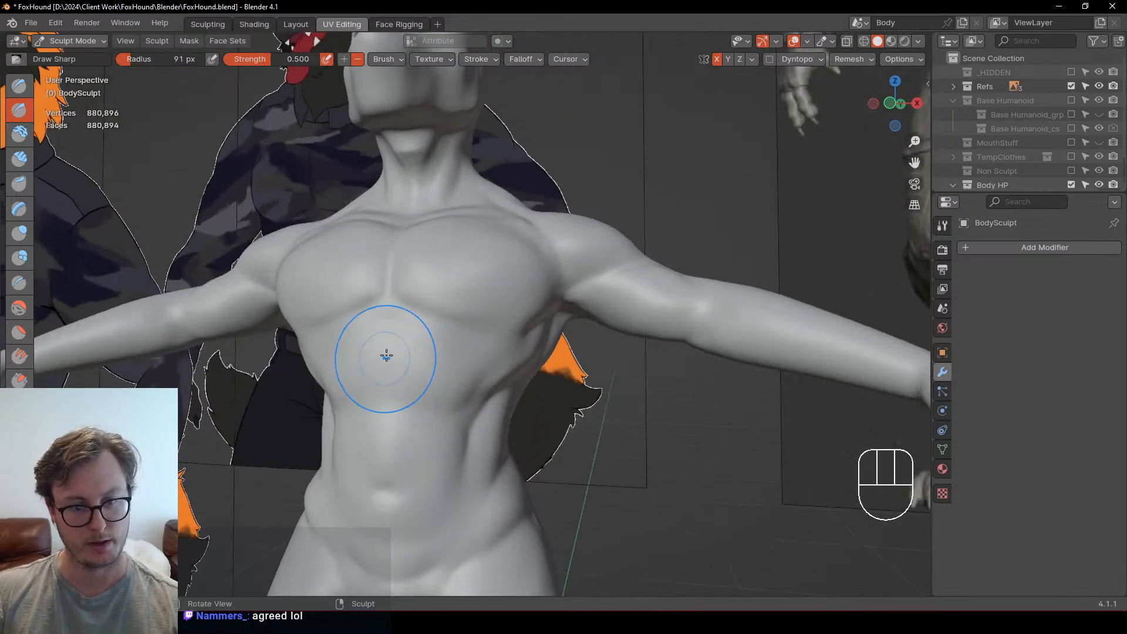
pyautogui.keyDown('shift'); pyautogui.moveTo(385, 410); pyautogui.dragTo(404, 345, button='middle'); pyautogui.keyUp('shift')
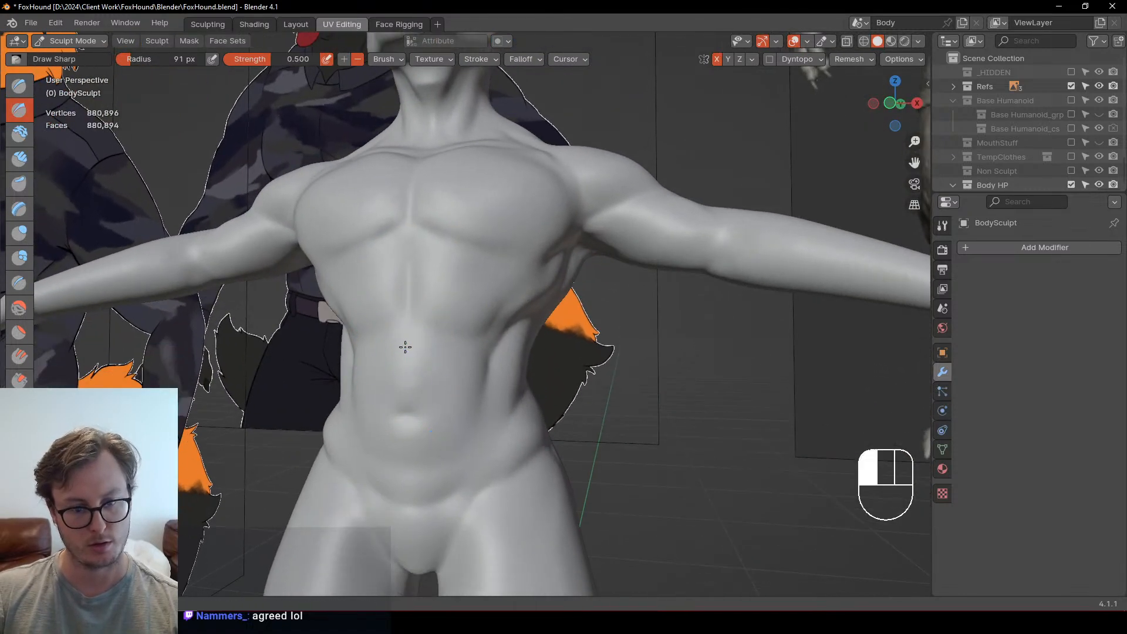
pyautogui.moveTo(411, 385); pyautogui.dragTo(436, 330, button='middle')
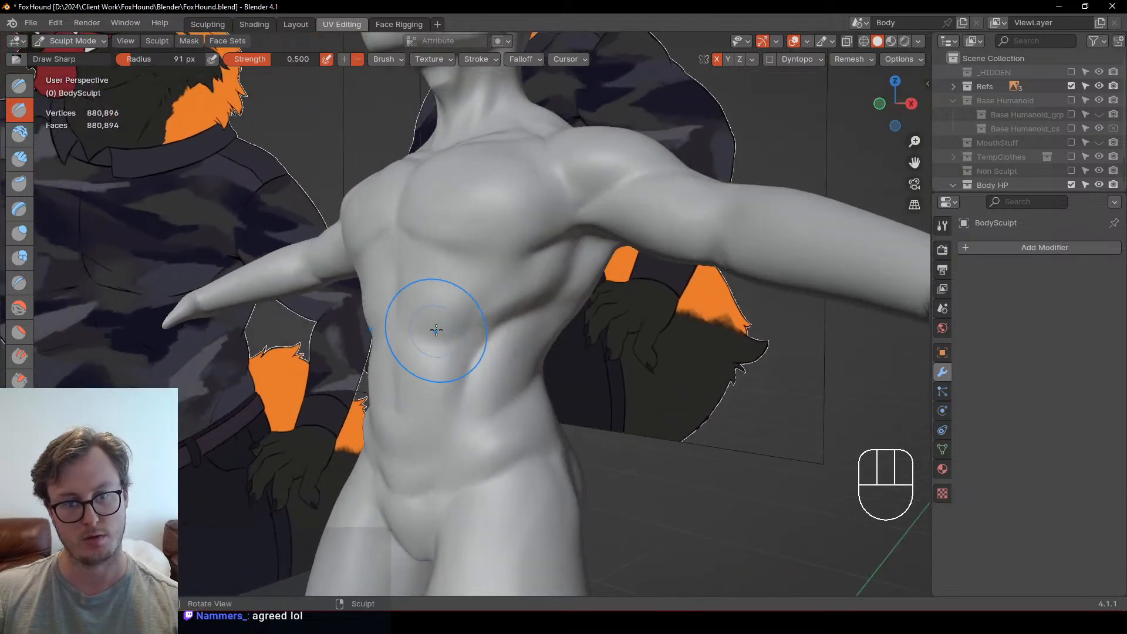
pyautogui.moveTo(401, 262); pyautogui.dragTo(403, 266)
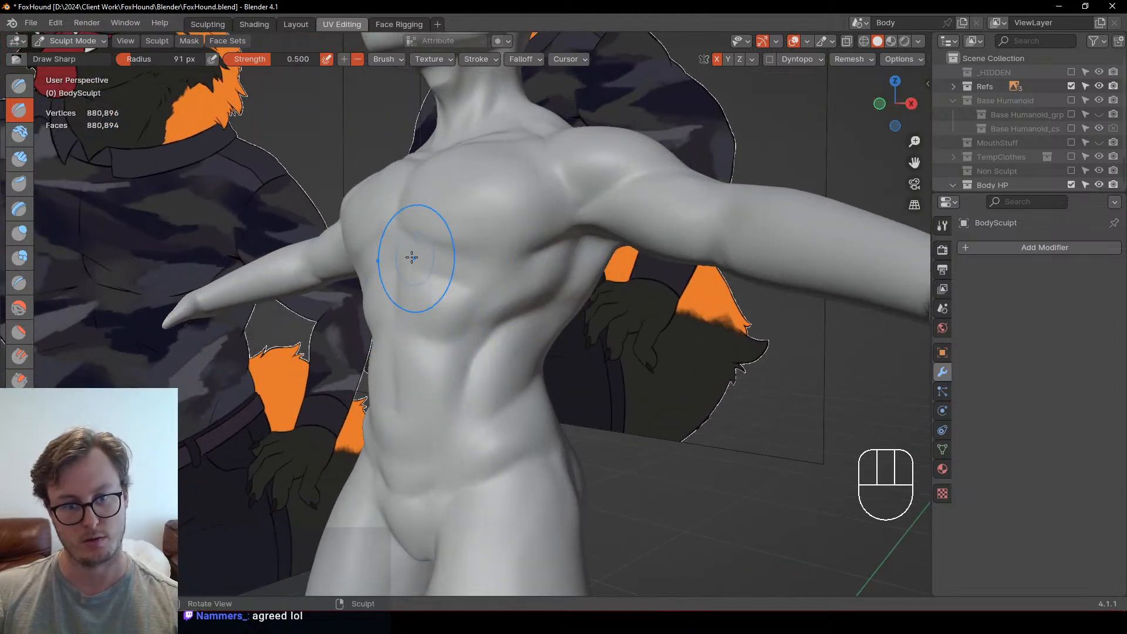
pyautogui.moveTo(412, 257); pyautogui.dragTo(425, 262, button='middle')
pyautogui.hotkey('ctrl', 'z')
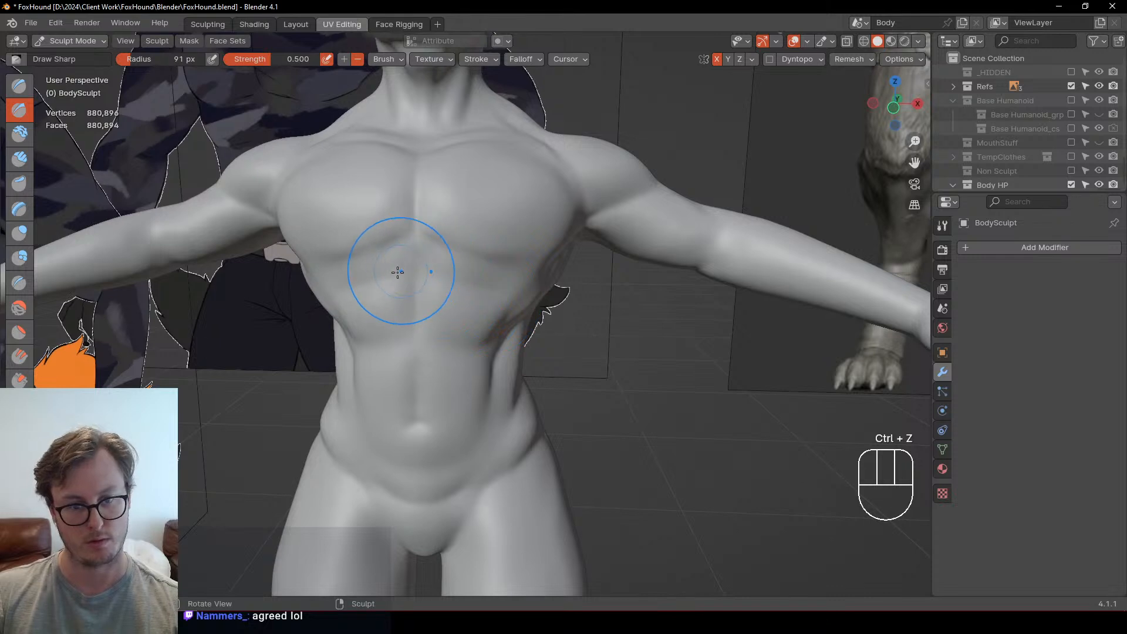
pyautogui.hotkey('ctrl', 'z')
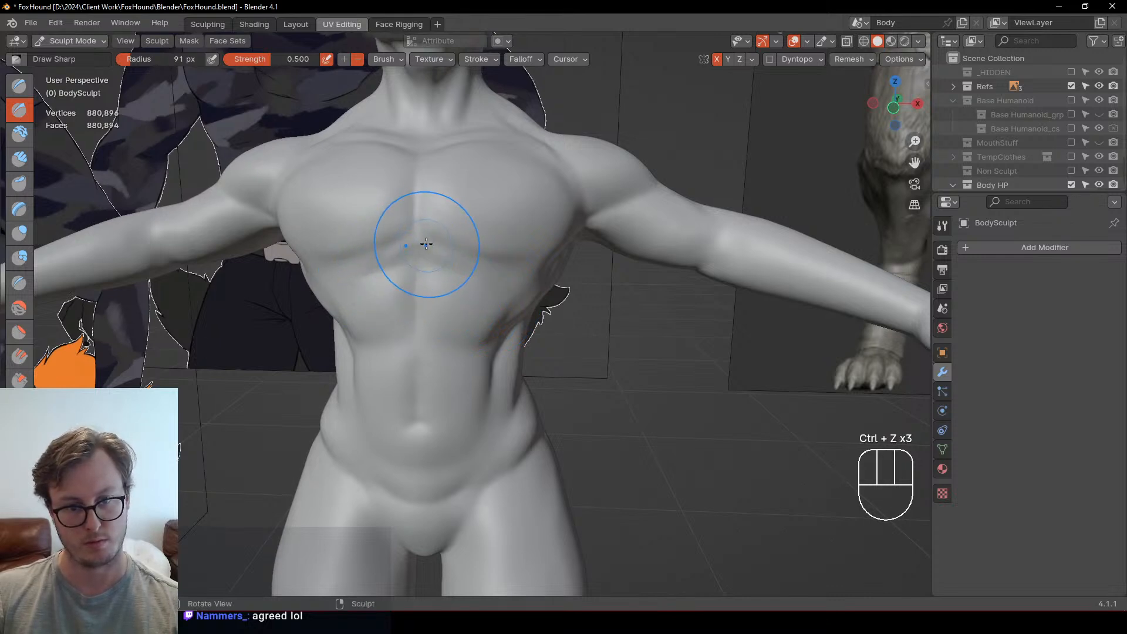
pyautogui.hotkey('ctrl', 'z')
# Step: Nudge the contour of the shoulder and upper back from the side with the Elastic Deform brush
pyautogui.moveTo(426, 244)
pyautogui.mouseDown(button='middle')
pyautogui.moveTo(428, 284)
pyautogui.moveTo(475, 272)
pyautogui.moveTo(395, 315)
pyautogui.moveTo(484, 309)
pyautogui.moveTo(410, 353)
pyautogui.moveTo(499, 329)
pyautogui.moveTo(644, 317)
pyautogui.moveTo(640, 288)
pyautogui.mouseUp(button='middle')
pyautogui.press('j')
pyautogui.moveTo(594, 284); pyautogui.dragTo(586, 287)
pyautogui.moveTo(643, 217)
pyautogui.mouseDown(button='middle')
pyautogui.moveTo(617, 226)
pyautogui.moveTo(640, 201)
pyautogui.moveTo(587, 201)
pyautogui.mouseUp(button='middle')
pyautogui.moveTo(557, 212); pyautogui.dragTo(551, 212)
pyautogui.moveTo(593, 206); pyautogui.dragTo(545, 207, button='middle')
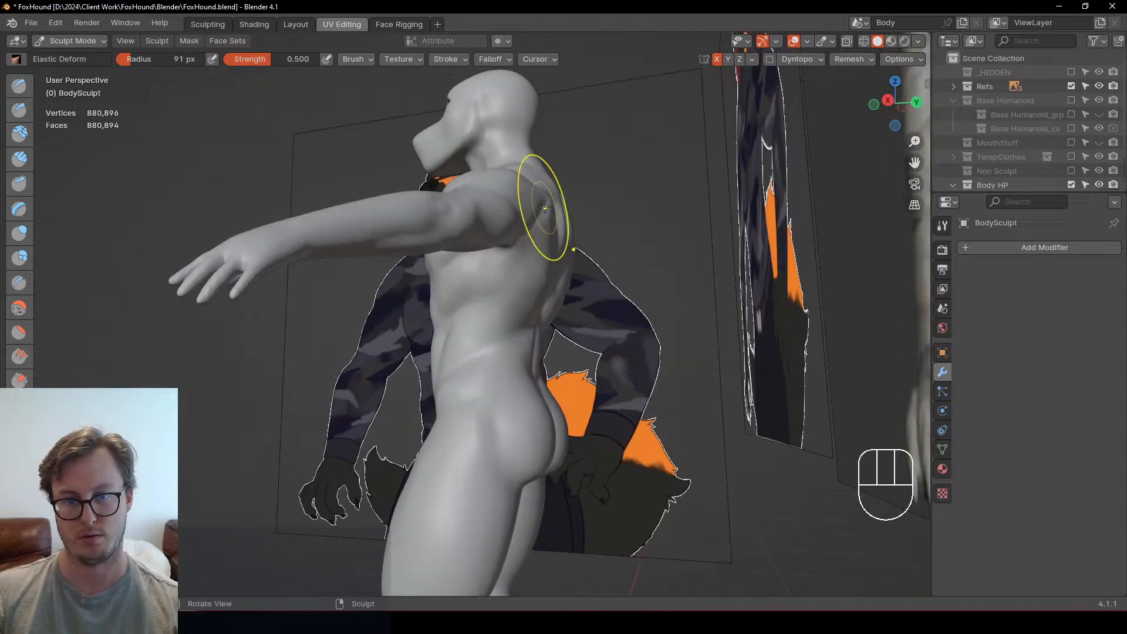
# Step: Build up the front of the muzzle below the nose with the Inflate/Deflate brush at strength 0.500
pyautogui.moveTo(526, 299); pyautogui.dragTo(337, 335, button='middle')
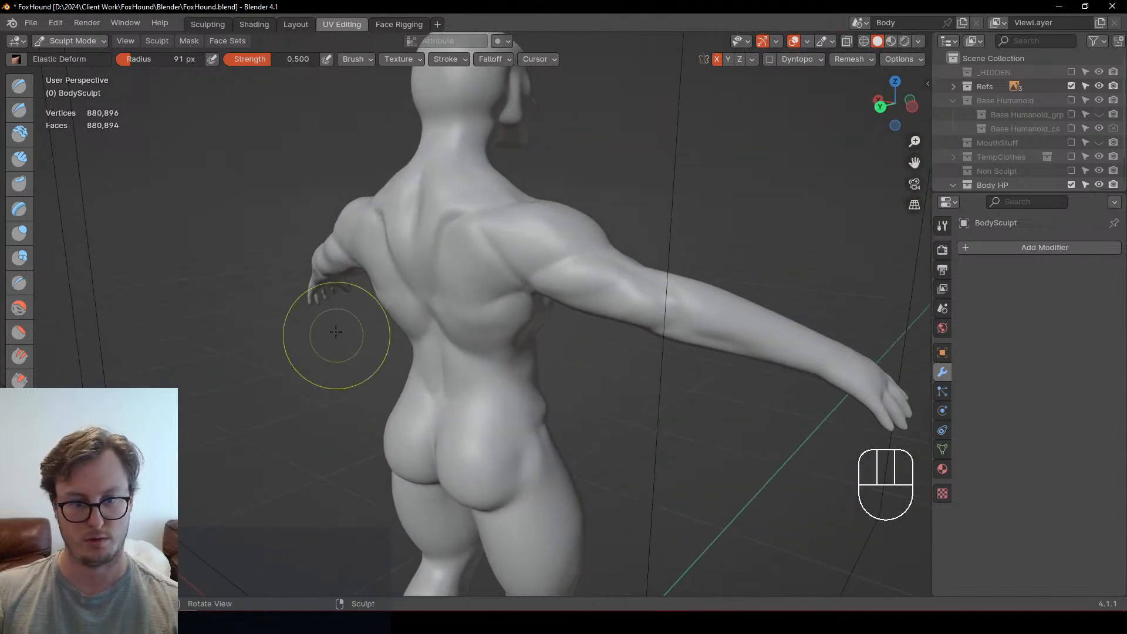
pyautogui.moveTo(411, 299); pyautogui.dragTo(460, 394, button='middle')
pyautogui.scroll(2, 472, 327)
pyautogui.keyDown('ctrl'); pyautogui.moveTo(460, 394); pyautogui.dragTo(485, 234, button='middle'); pyautogui.keyUp('ctrl')
pyautogui.moveTo(473, 290)
pyautogui.mouseDown(button='middle')
pyautogui.moveTo(402, 329)
pyautogui.moveTo(421, 355)
pyautogui.moveTo(452, 295)
pyautogui.moveTo(451, 258)
pyautogui.mouseUp(button='middle')
pyautogui.moveTo(447, 267)
pyautogui.mouseDown(button='middle')
pyautogui.moveTo(467, 296)
pyautogui.moveTo(406, 256)
pyautogui.mouseUp(button='middle')
pyautogui.press('i')
pyautogui.moveTo(311, 231); pyautogui.dragTo(323, 256)
pyautogui.moveTo(312, 231); pyautogui.dragTo(327, 254)
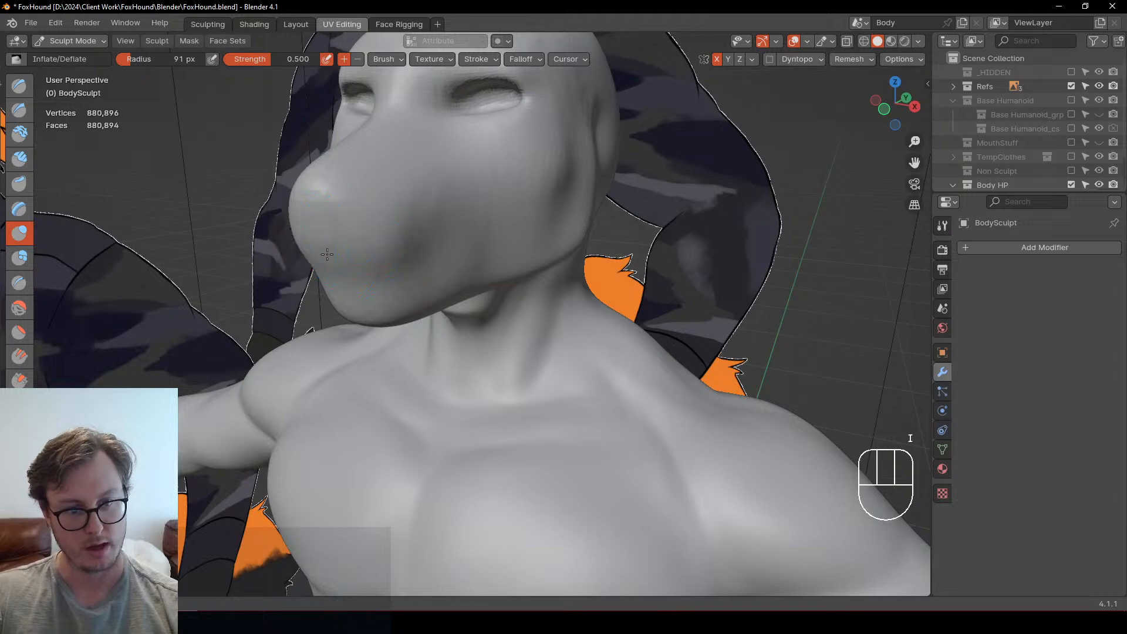
pyautogui.moveTo(412, 245); pyautogui.dragTo(372, 241, button='middle')
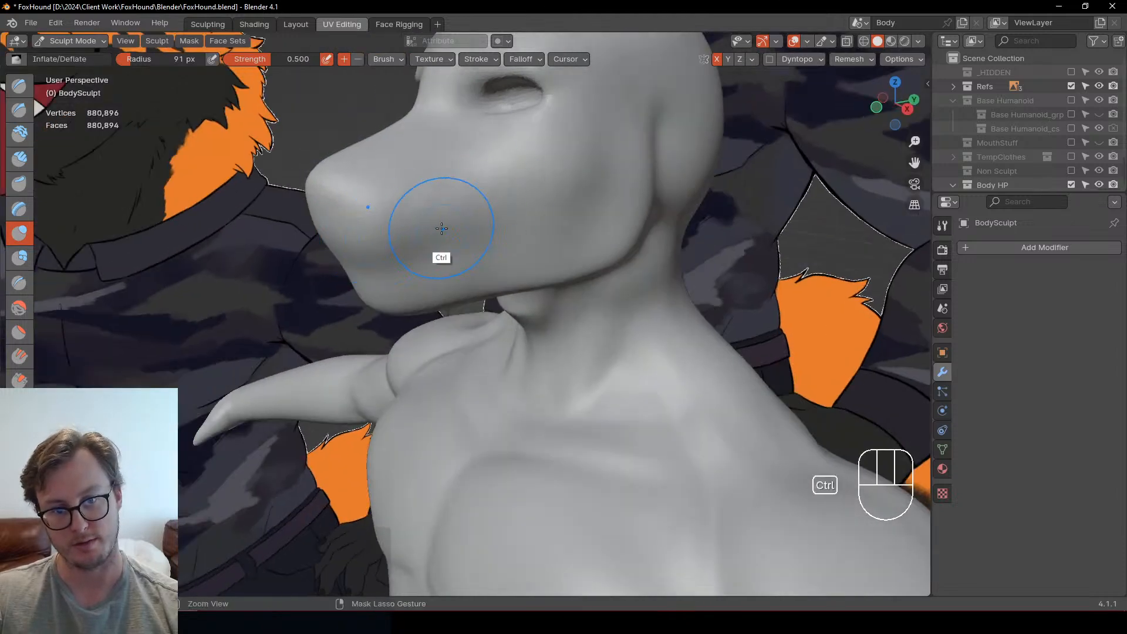
pyautogui.keyDown('ctrl'); pyautogui.moveTo(440, 230); pyautogui.dragTo(450, 311, button='middle'); pyautogui.keyUp('ctrl')
# Step: Switch from Sculpt Mode to Object Mode, save the FoxHound file and clear the selection of the body sculpt
pyautogui.hotkey('ctrl', 'Tab')
pyautogui.keyDown('ctrl'); pyautogui.moveTo(224, 294); pyautogui.dragTo(542, 502, button='middle'); pyautogui.keyUp('ctrl')
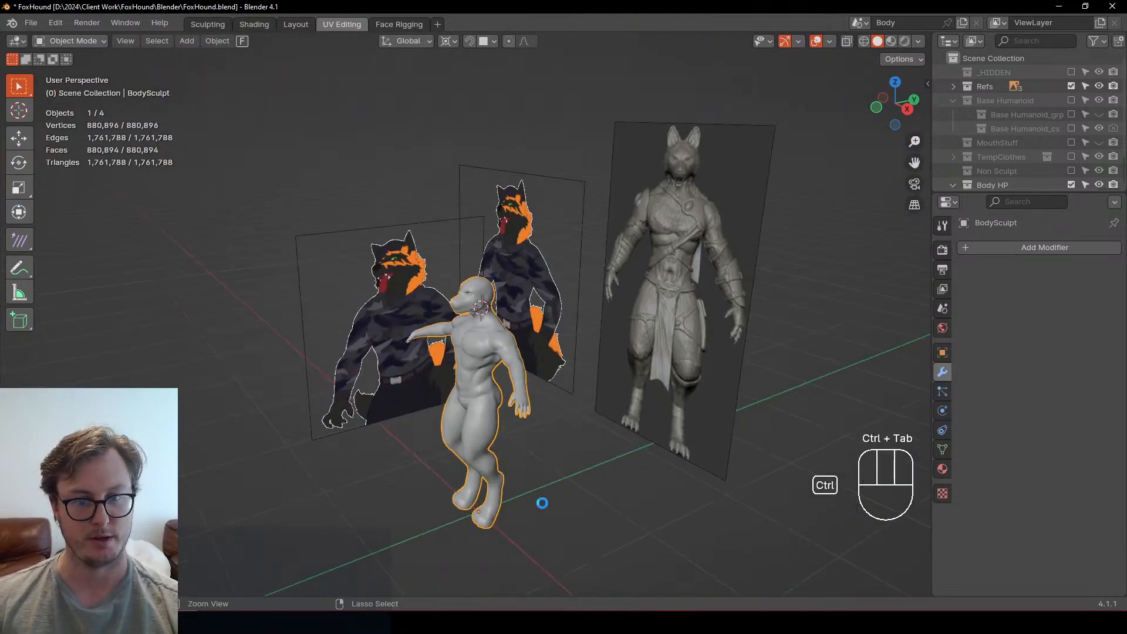
pyautogui.hotkey('ctrl', 's')
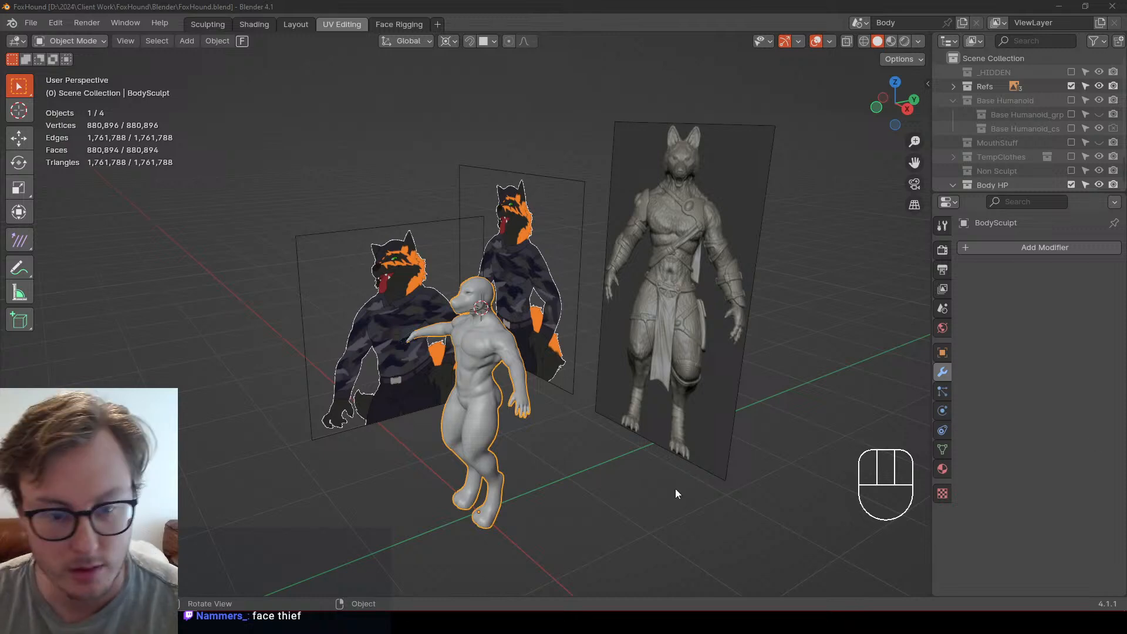
pyautogui.scroll(3, 291, 317)
pyautogui.moveTo(287, 314)
pyautogui.mouseDown(button='middle')
pyautogui.moveTo(508, 332)
pyautogui.moveTo(526, 293)
pyautogui.mouseUp(button='middle')
pyautogui.hotkey('ctrl', 's')
pyautogui.click(498, 448)
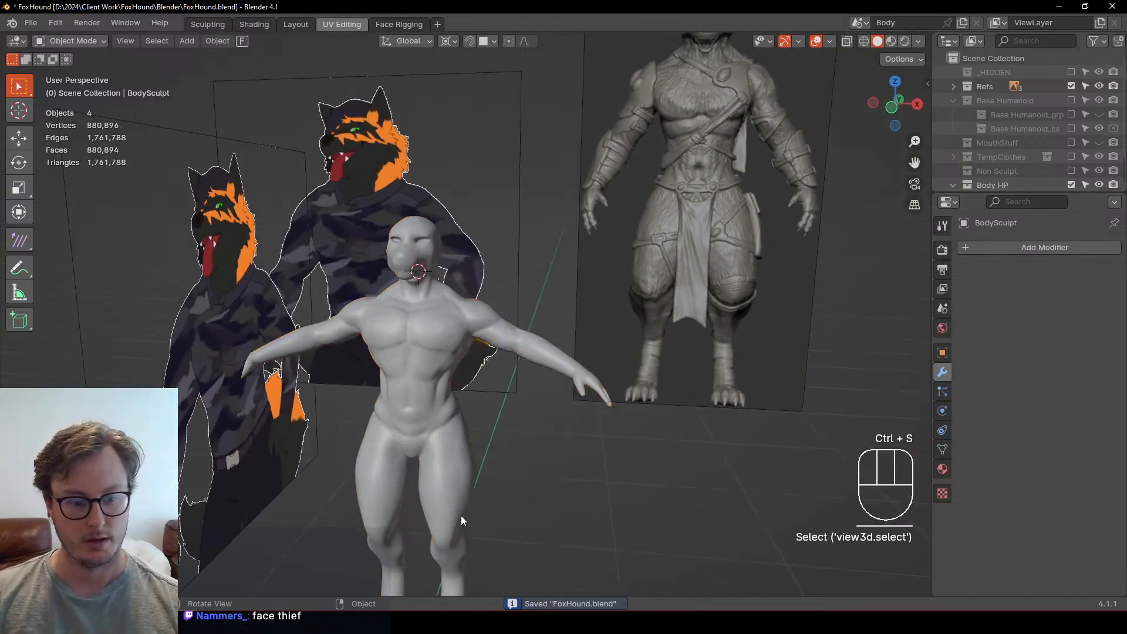
# Step: Switch to File Explorer and browse the character thumbnails in the Portfolio folder under 2024 Branding
pyautogui.hotkey('alt', 'Tab')
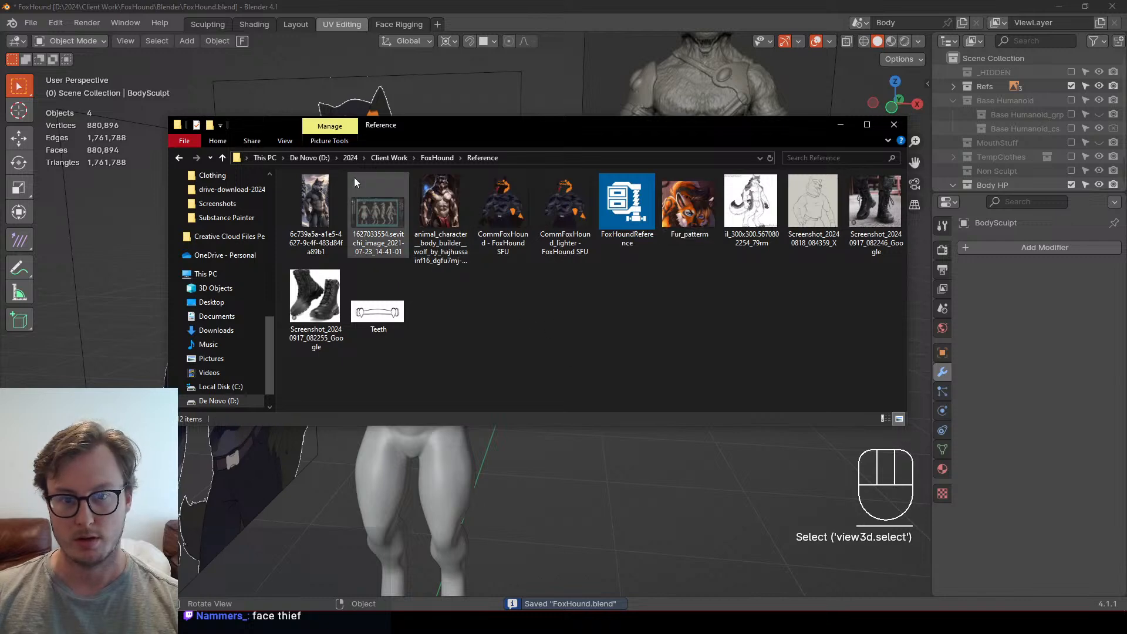
pyautogui.click(352, 158)
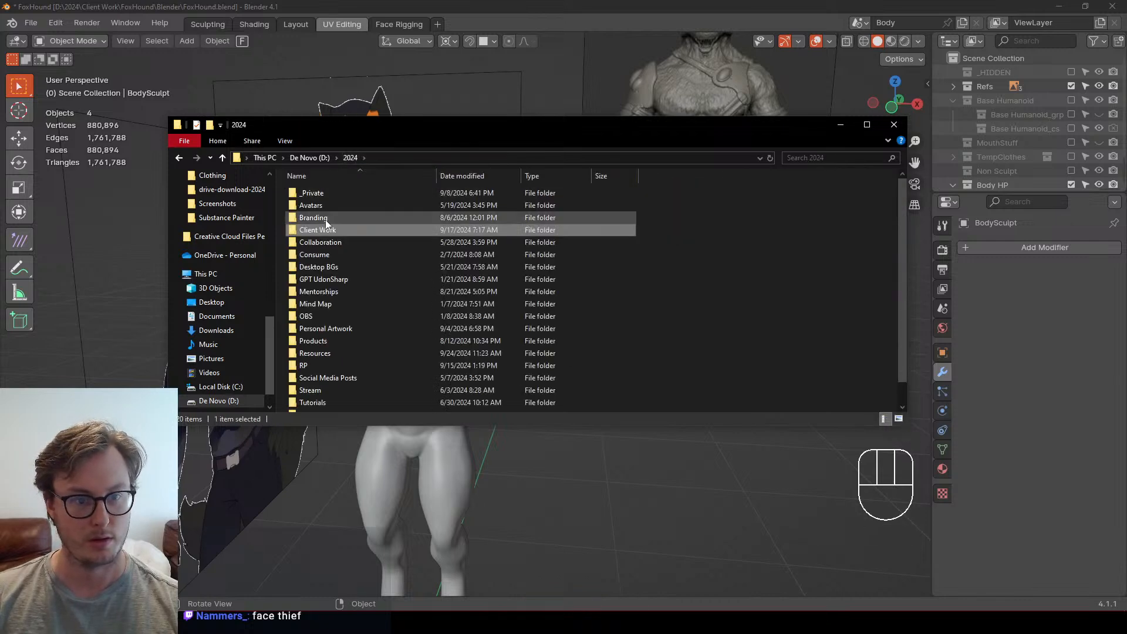
pyautogui.doubleClick(325, 218)
pyautogui.doubleClick(312, 194)
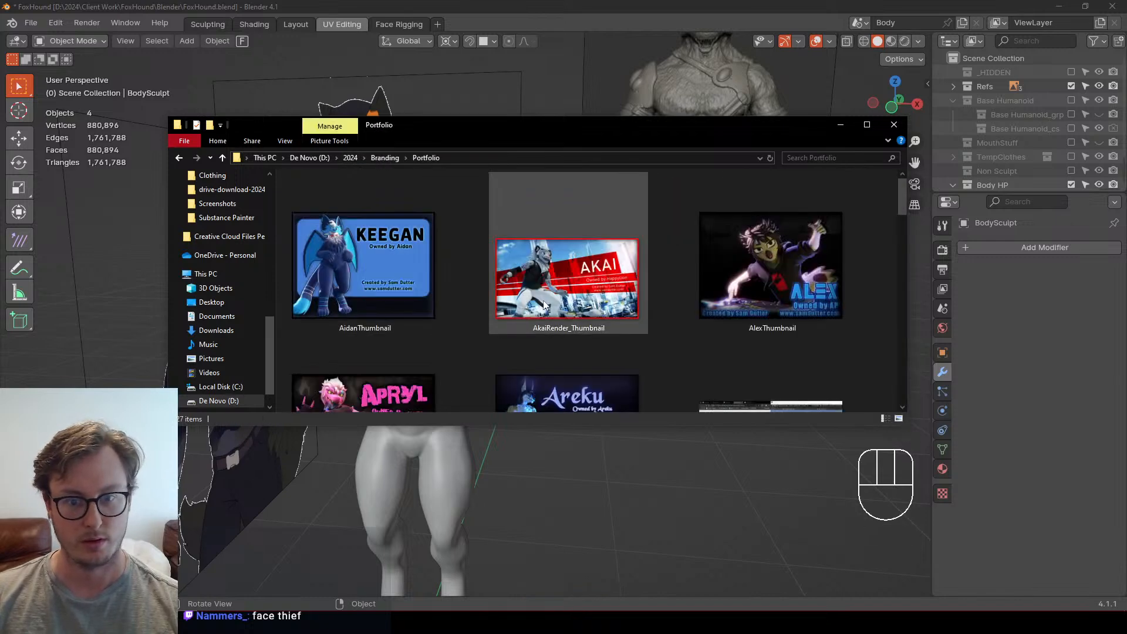
pyautogui.scroll(-1, 543, 304)
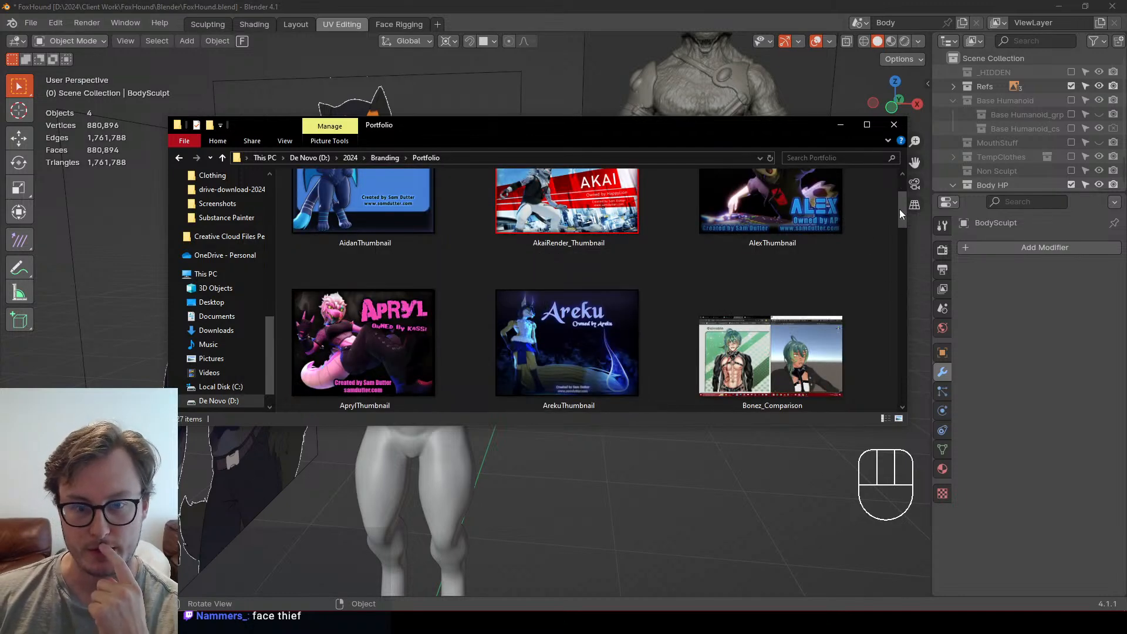
pyautogui.moveTo(899, 209); pyautogui.dragTo(896, 381)
# Step: Return to Blender and save the FoxHound file
pyautogui.click(698, 557)
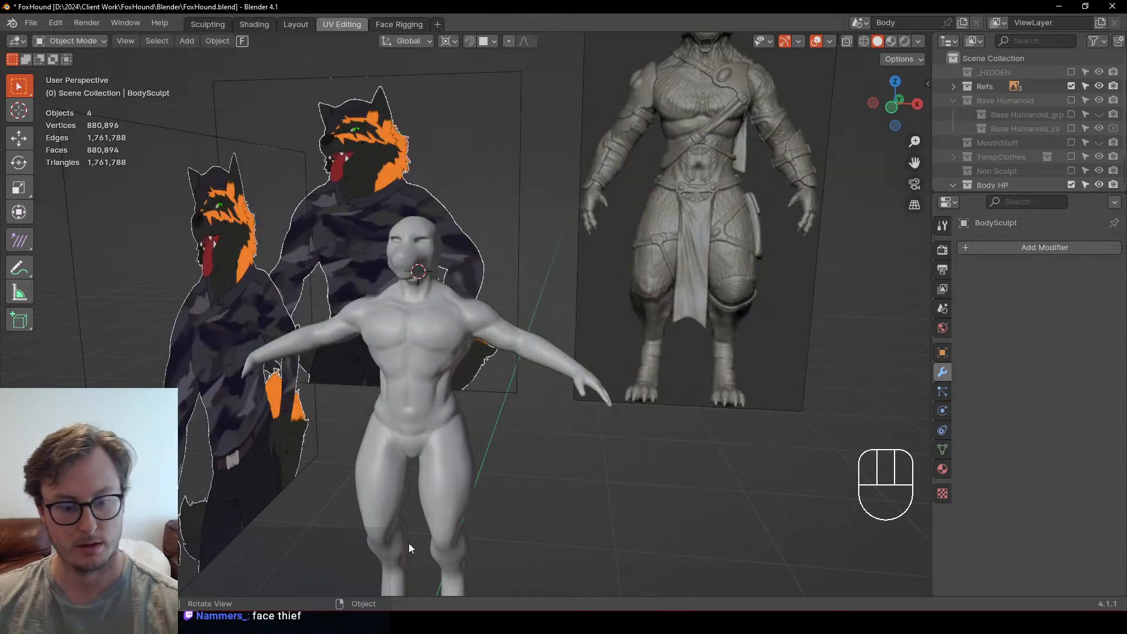
pyautogui.hotkey('ctrl', 's')
# Step: Switch to File Explorer and look through the project folders in the 2024 Client Work directory
pyautogui.hotkey('alt', 'Tab')
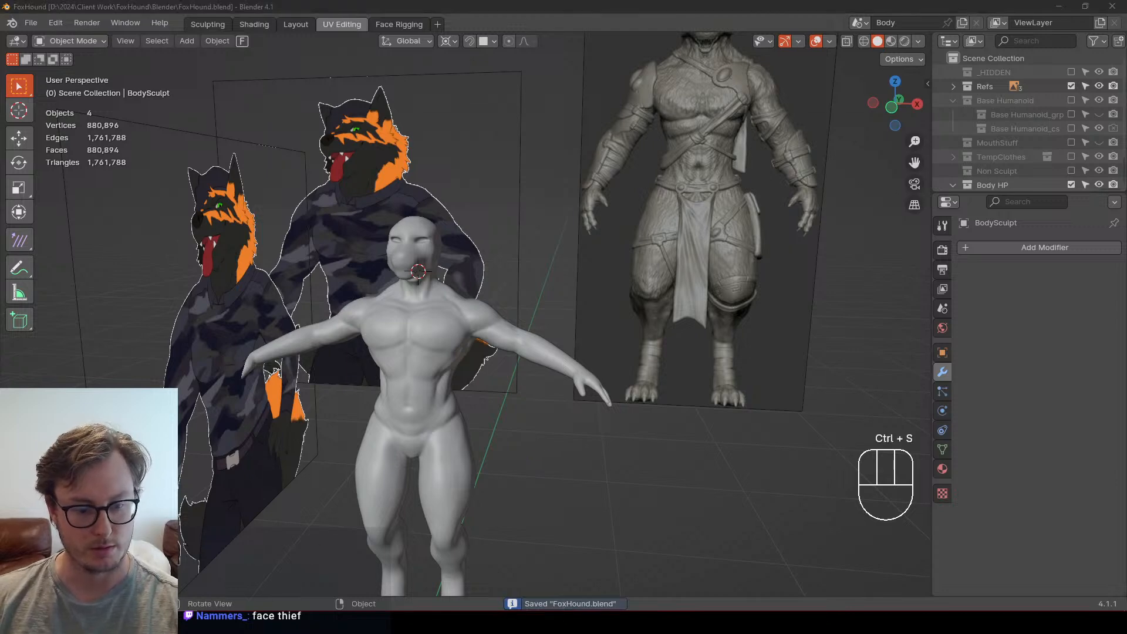
pyautogui.click(348, 158)
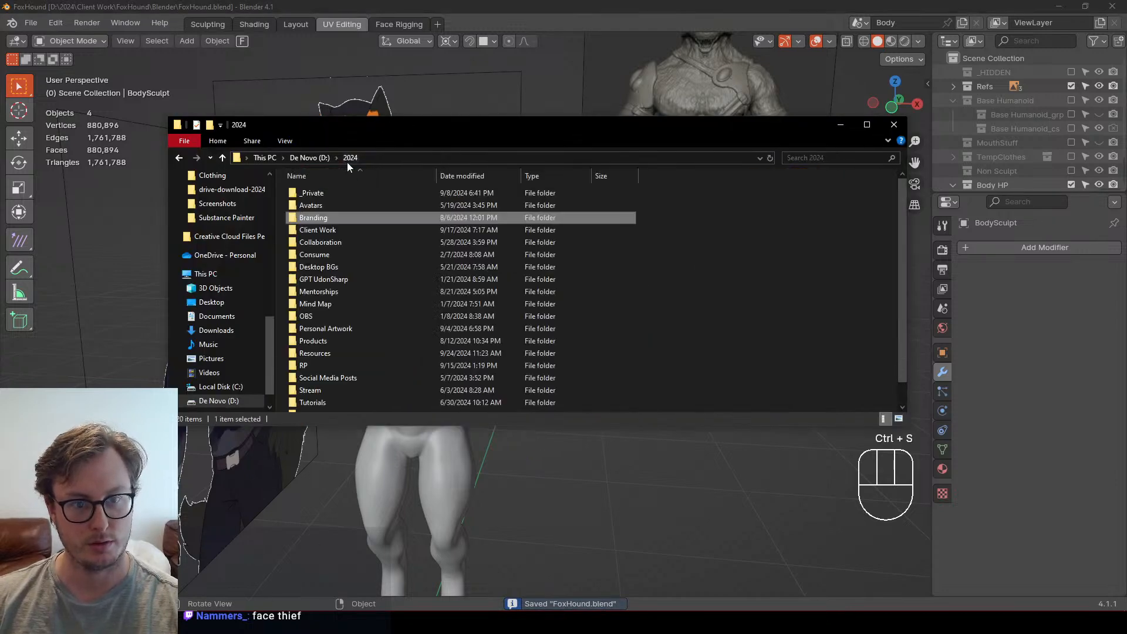
pyautogui.doubleClick(312, 230)
pyautogui.scroll(-5, 354, 259)
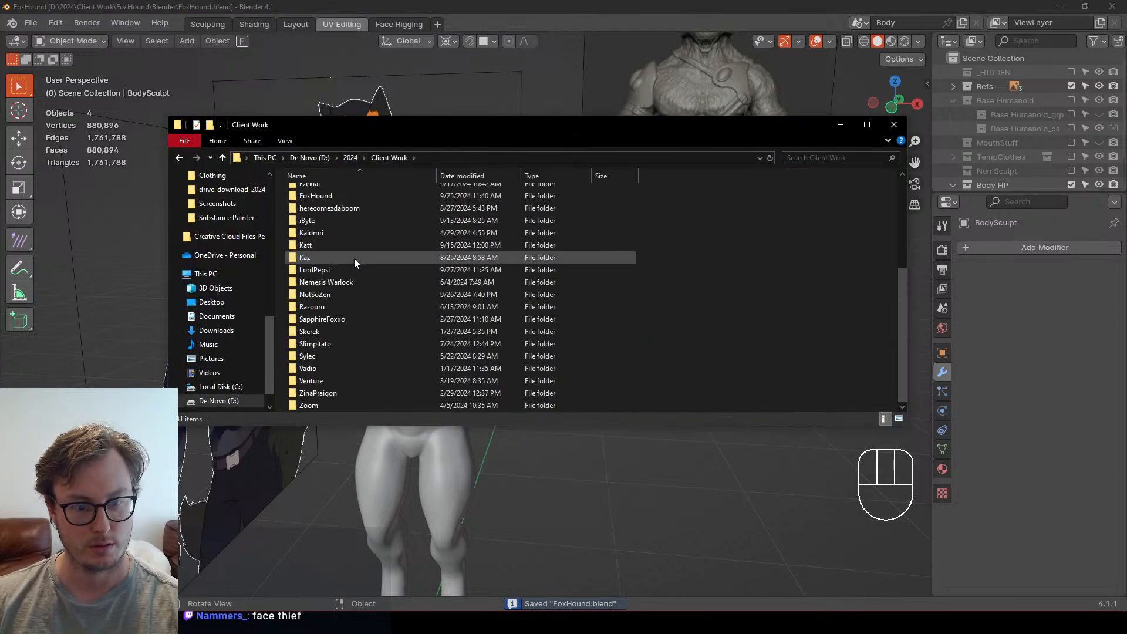
pyautogui.scroll(5, 364, 223)
pyautogui.scroll(-5, 368, 219)
pyautogui.scroll(5, 369, 217)
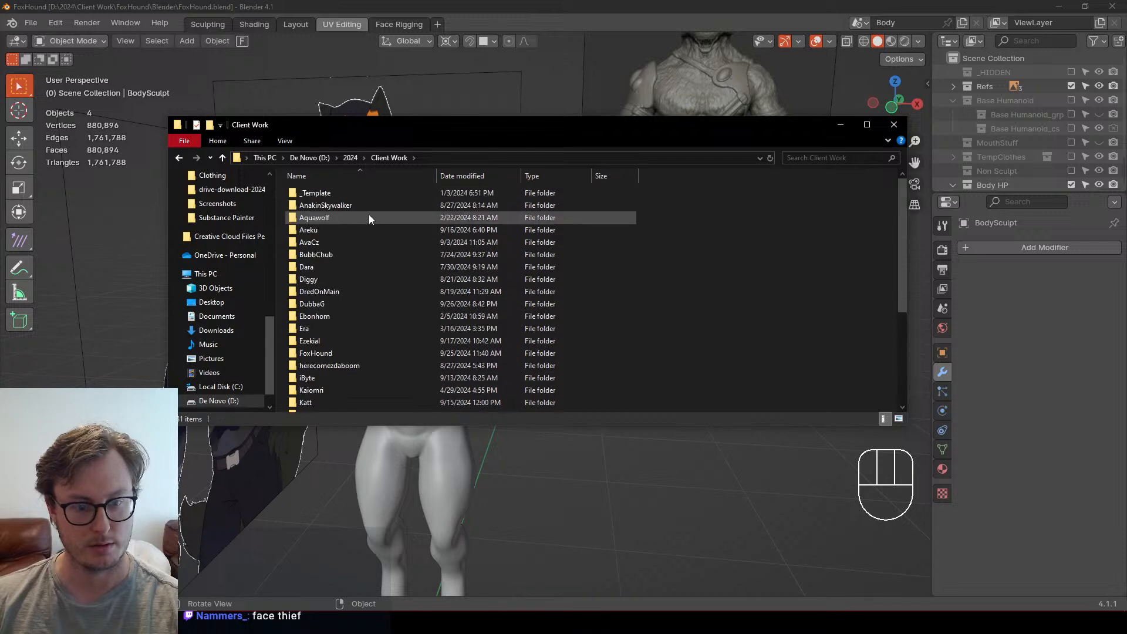
# Step: Open the folder D:\2023\Client Work\Scollar\Blender in File Explorer
pyautogui.click(350, 157)
pyautogui.click(308, 159)
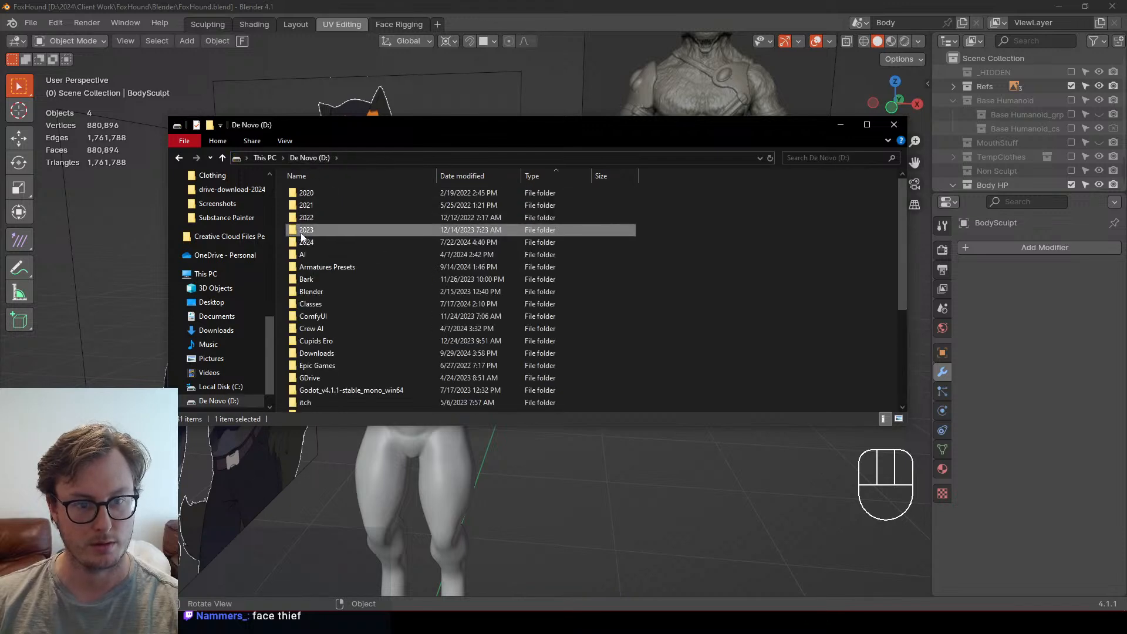
pyautogui.doubleClick(317, 217)
pyautogui.doubleClick(318, 267)
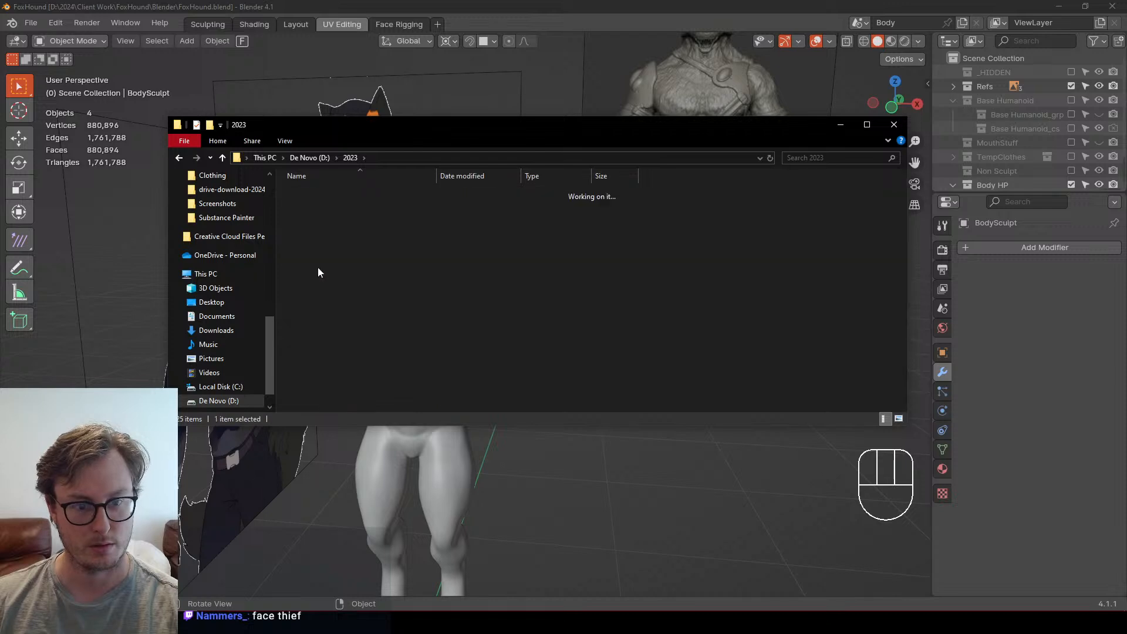
pyautogui.scroll(-5, 361, 281)
pyautogui.doubleClick(327, 319)
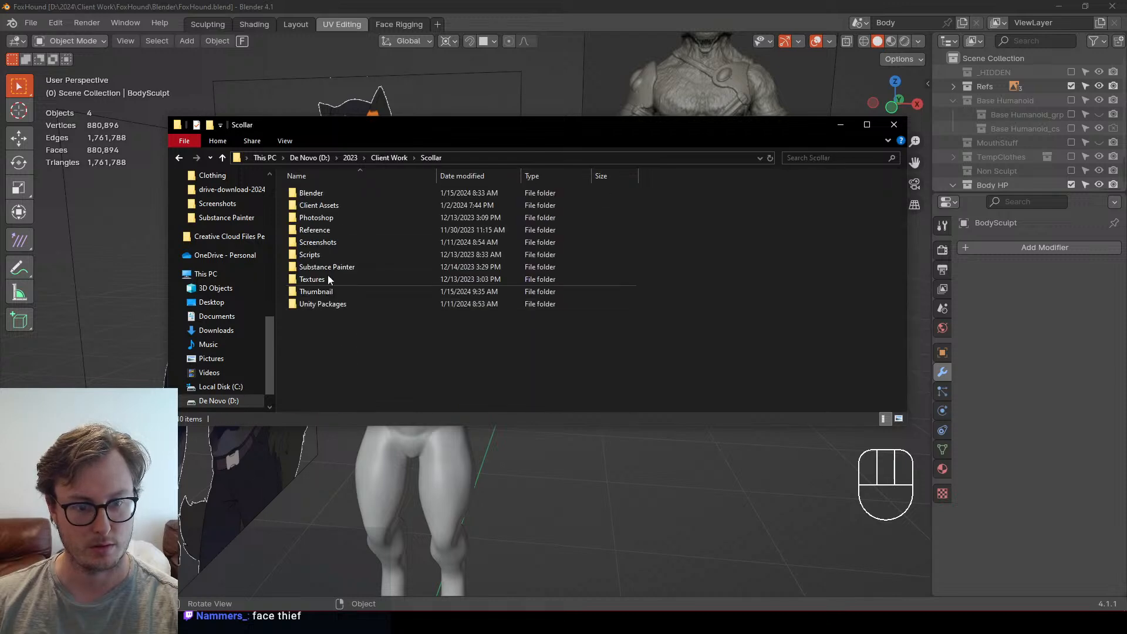
pyautogui.doubleClick(323, 195)
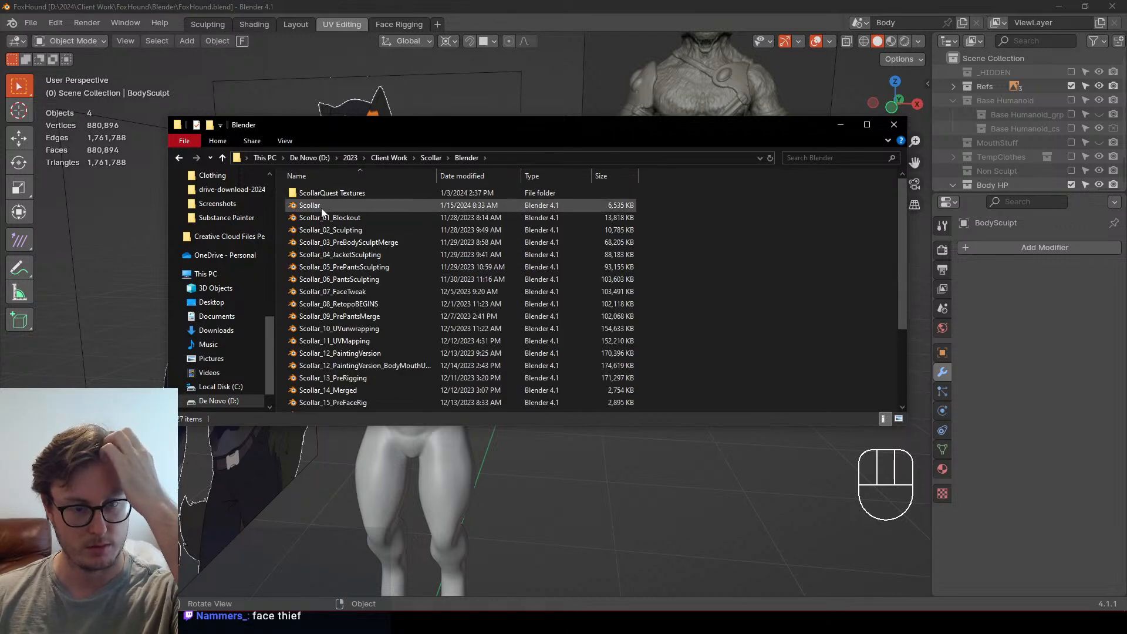
# Step: Move the FoxHound Blender window out of the way and open the Scollar file in another Blender instance
pyautogui.moveTo(554, 1); pyautogui.dragTo(557, 1)
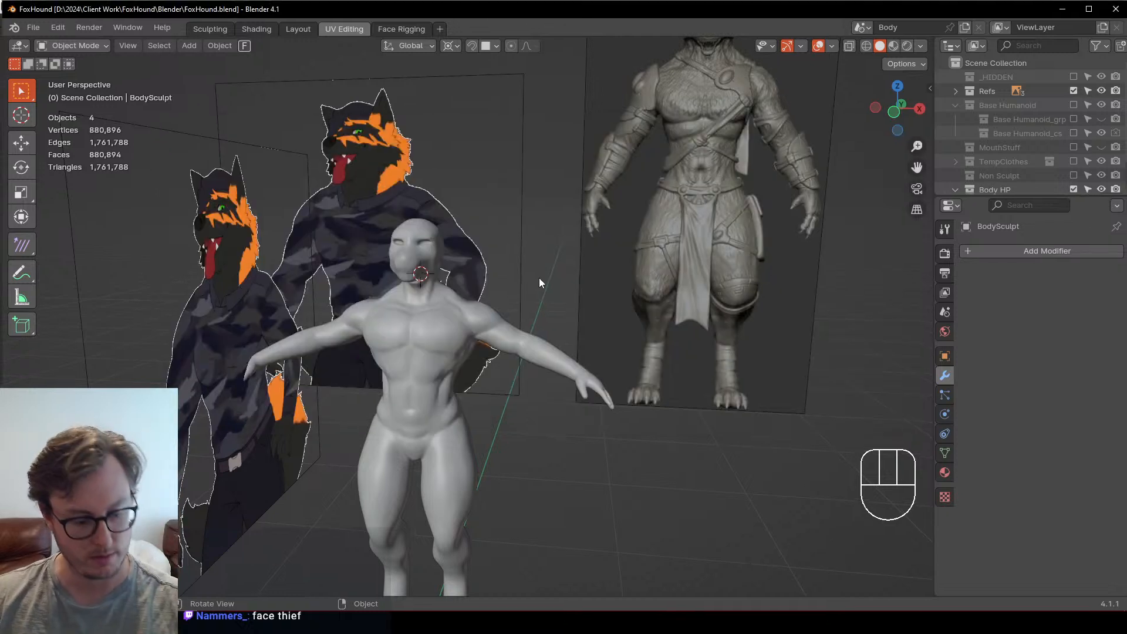
pyautogui.doubleClick(569, 9)
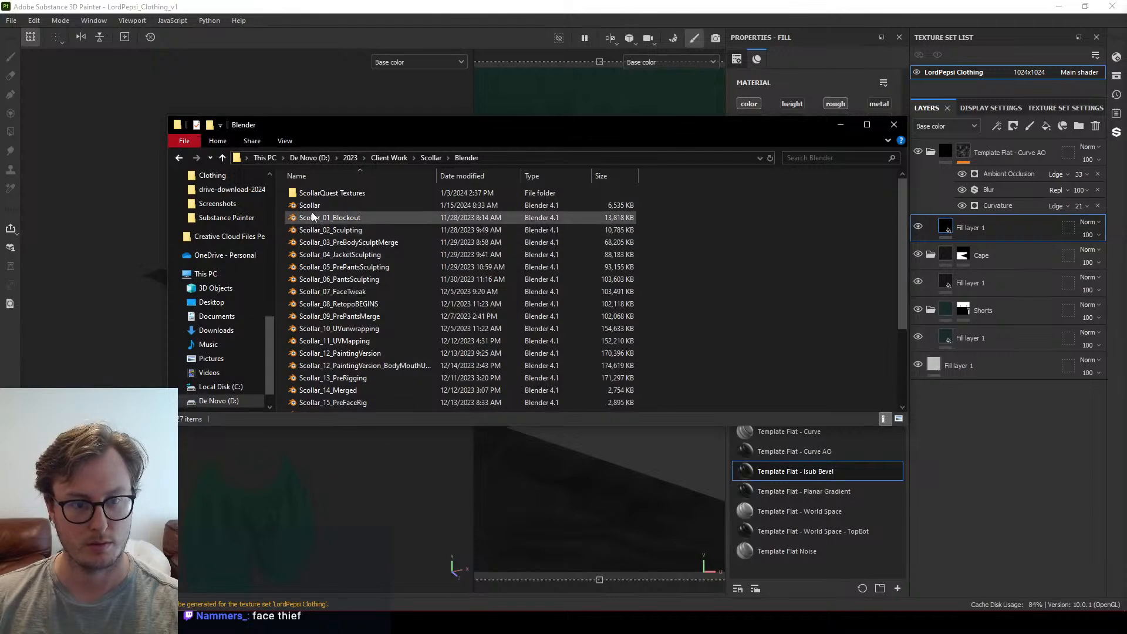
pyautogui.doubleClick(311, 210)
# Step: Close Substance 3D Painter and bring the newly opened Scollar Blender window to the front
pyautogui.click(344, 4)
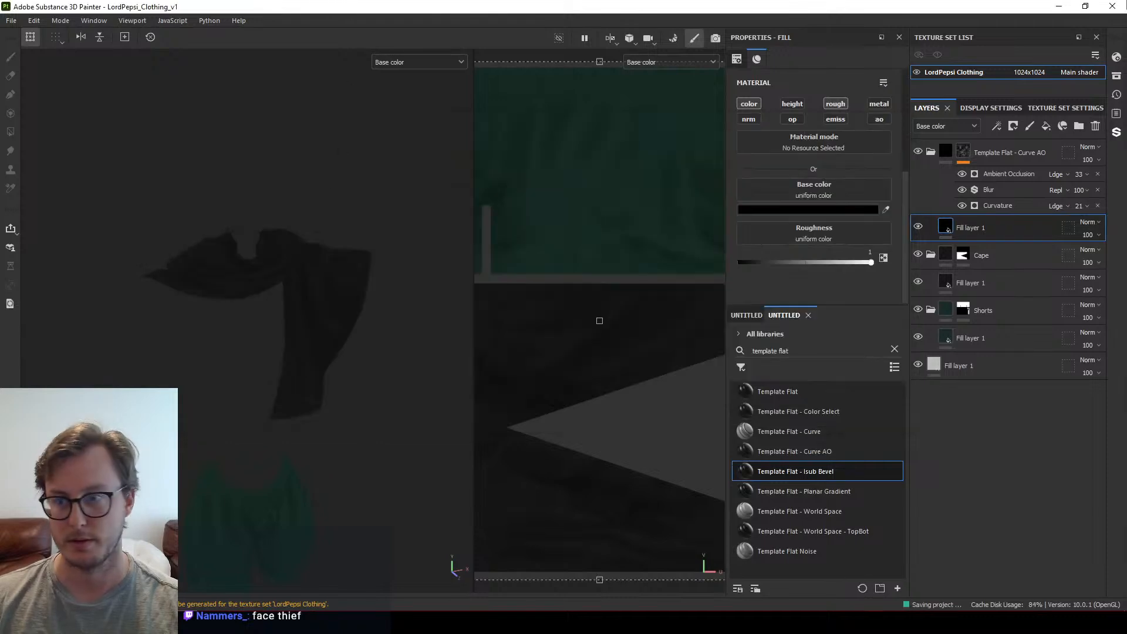
pyautogui.click(1113, 7)
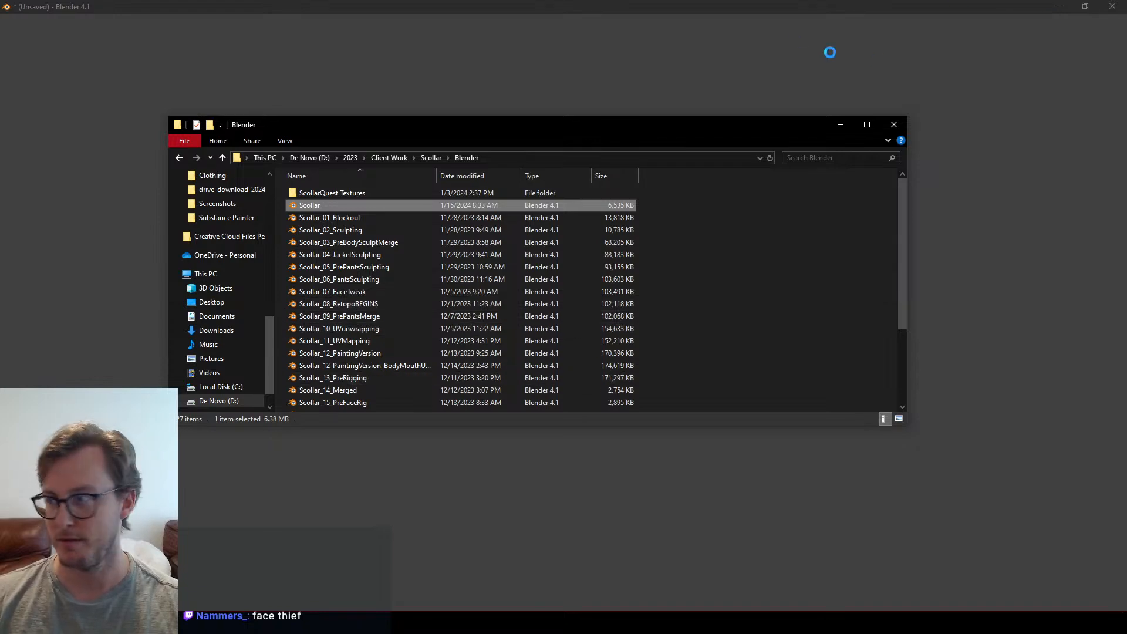
pyautogui.click(546, 3)
# Step: Select the Scollar character's Body mesh and save Scollar.blend
pyautogui.scroll(3, 679, 330)
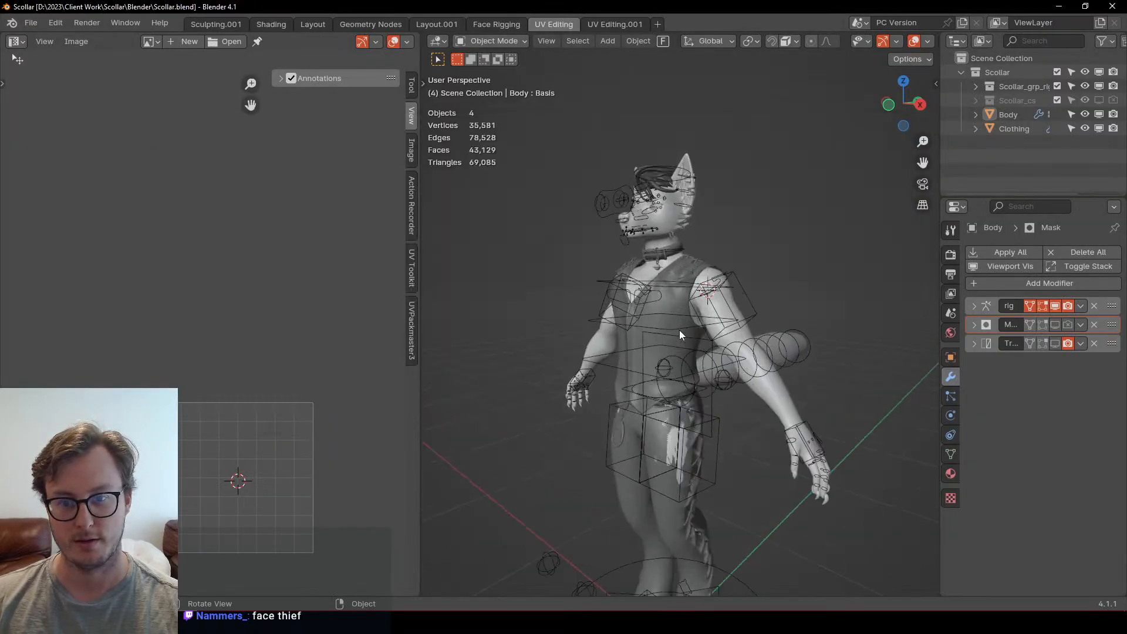
pyautogui.keyDown('shift'); pyautogui.moveTo(679, 329); pyautogui.dragTo(692, 350, button='middle'); pyautogui.keyUp('shift')
pyautogui.scroll(4, 693, 364)
pyautogui.click(691, 350)
pyautogui.moveTo(672, 284); pyautogui.dragTo(616, 291, button='middle')
pyautogui.hotkey('ctrl', 's')
pyautogui.press('KP_3')
# Step: Save the scene under the new name Scollar_EXTRACT_01_Face.blend in the same Blender project folder
pyautogui.hotkey('ctrl', 'shift', 's')
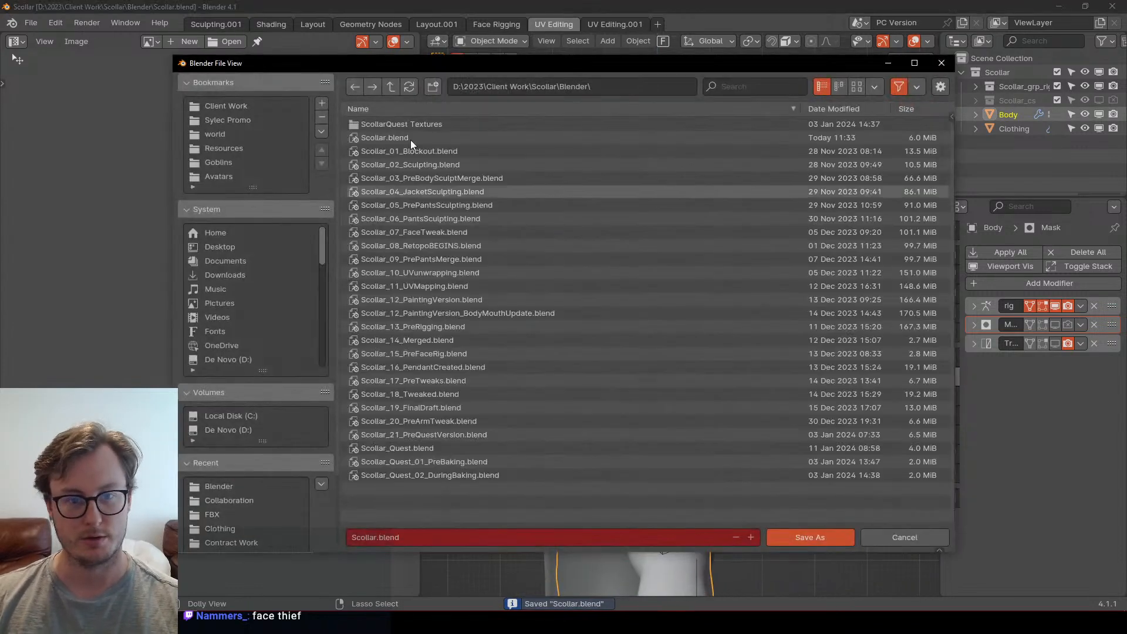
pyautogui.click(443, 474)
pyautogui.click(410, 537)
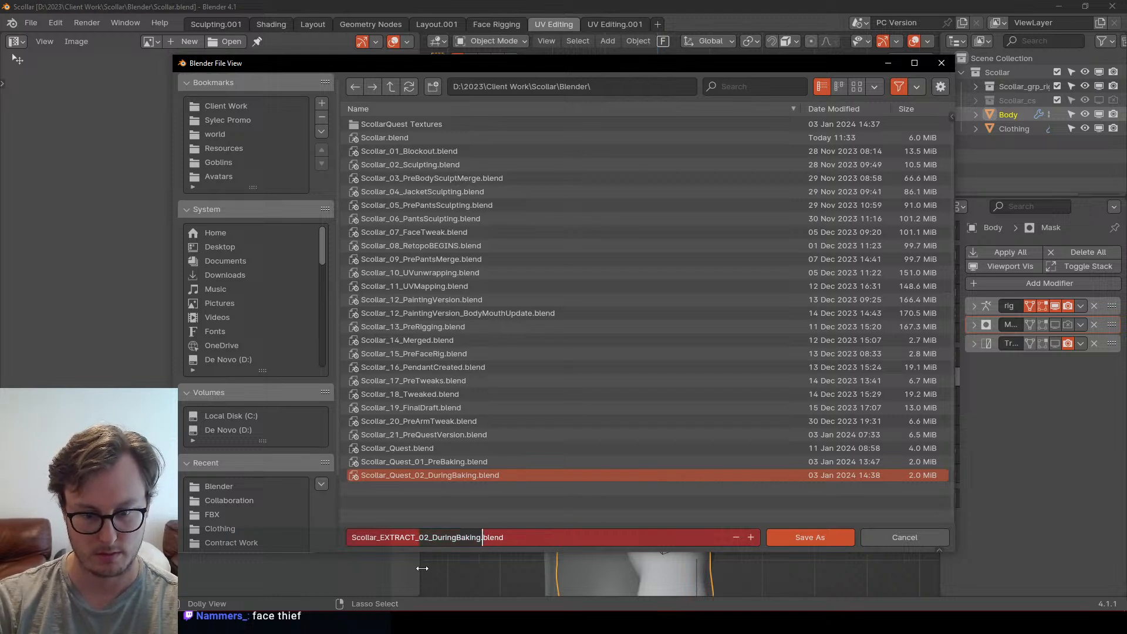
pyautogui.press('BackSpace')
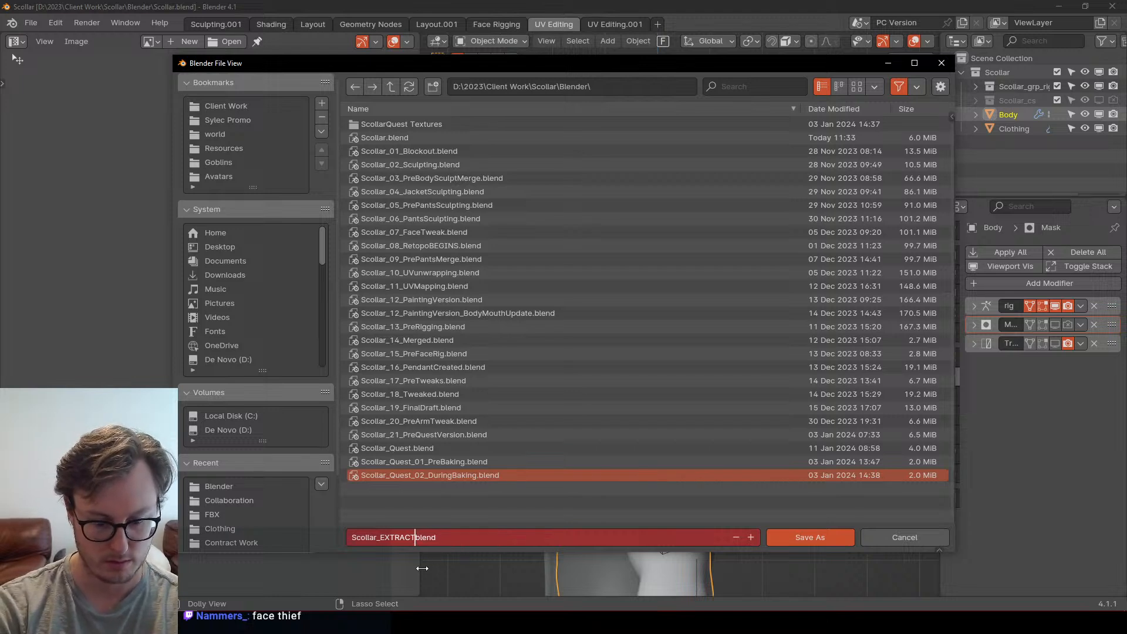
pyautogui.write('01_Fac')
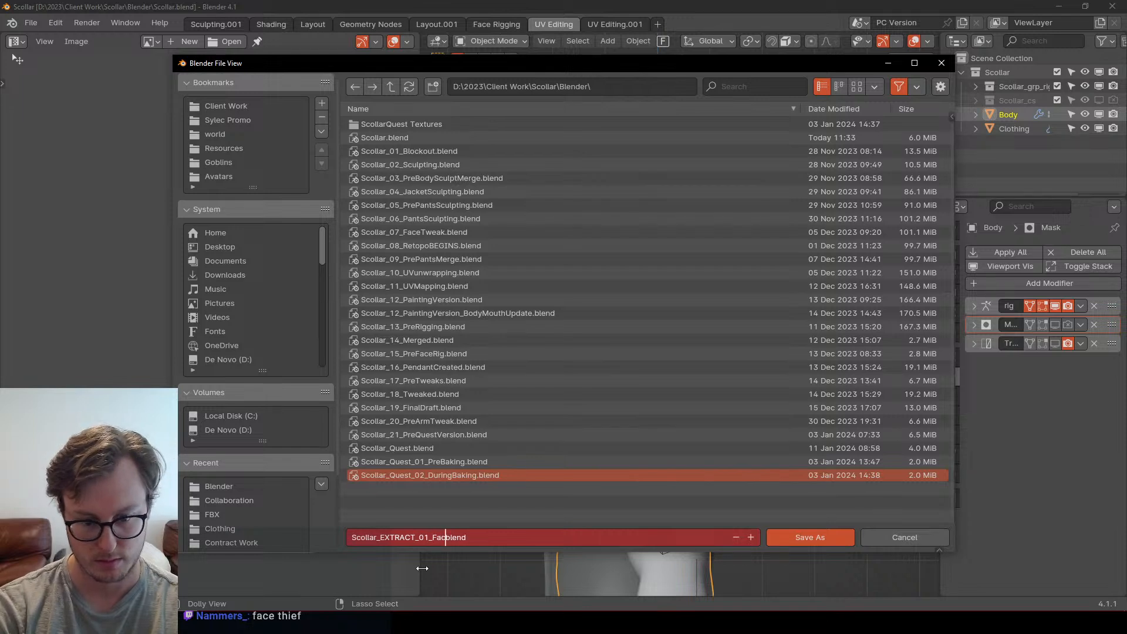
pyautogui.write('e')
pyautogui.press('Return')
pyautogui.click(472, 534)
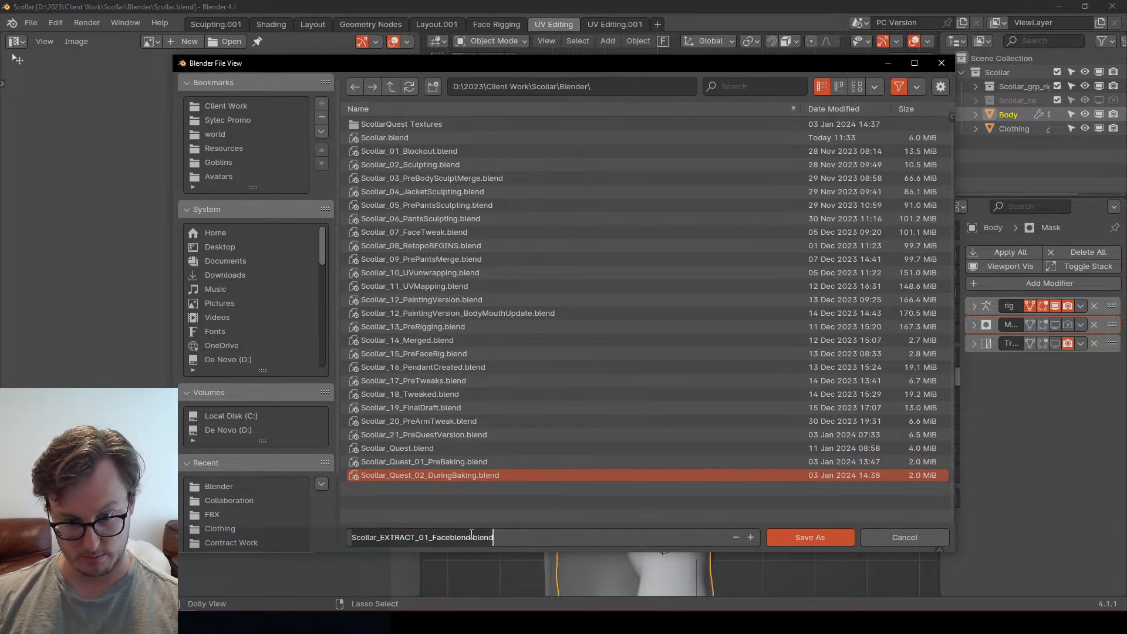
pyautogui.press('Left')
pyautogui.press('Left')
pyautogui.press('Left')
pyautogui.press('Left')
pyautogui.press('Left')
pyautogui.press('Left')
pyautogui.press('BackSpace')
pyautogui.press('BackSpace')
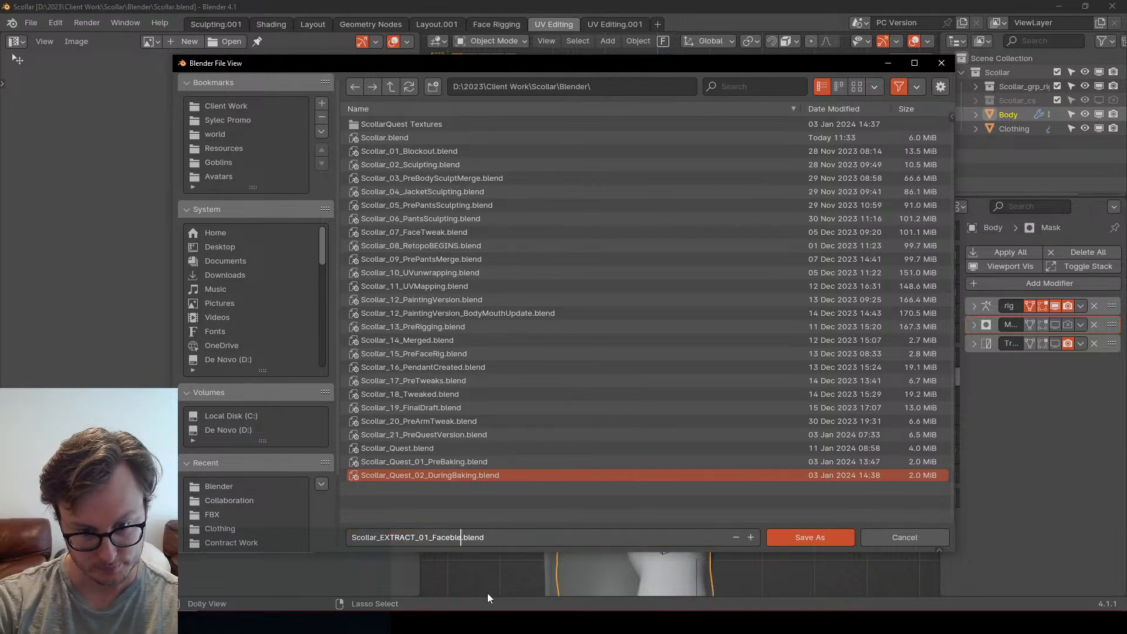
pyautogui.press('BackSpace')
pyautogui.press('BackSpace')
pyautogui.press('BackSpace')
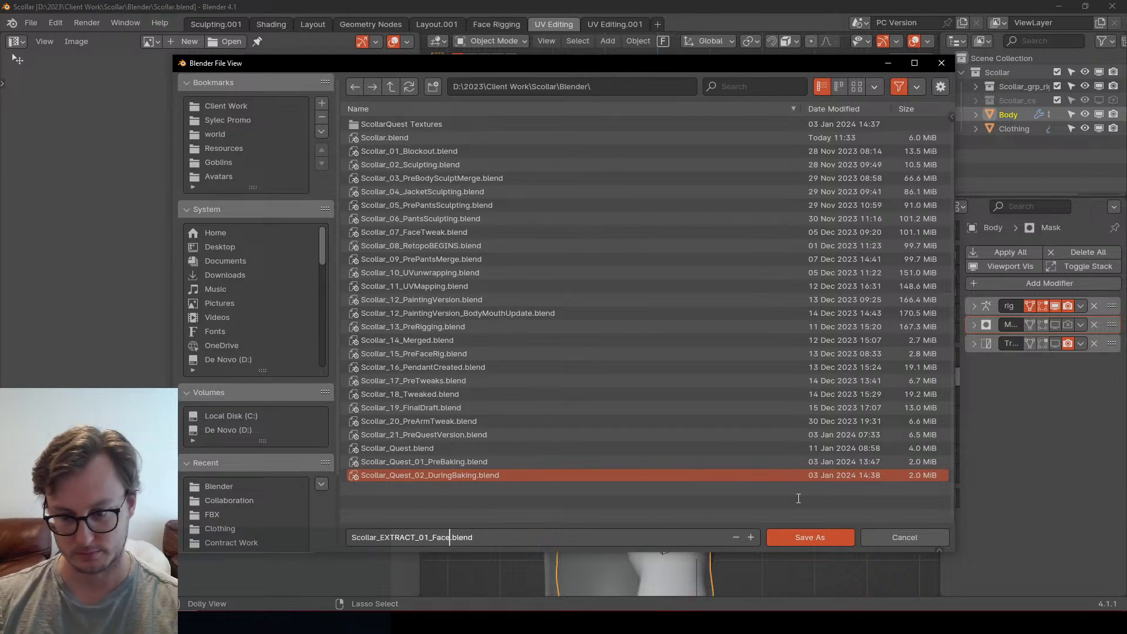
pyautogui.click(805, 532)
pyautogui.click(805, 531)
# Step: Select the connected head geometry of the Body mesh, limiting the linked selection by seams
pyautogui.scroll(5, 551, 313)
pyautogui.keyDown('shift'); pyautogui.moveTo(554, 312); pyautogui.dragTo(625, 297, button='middle'); pyautogui.keyUp('shift')
pyautogui.click(624, 297)
pyautogui.press('Tab')
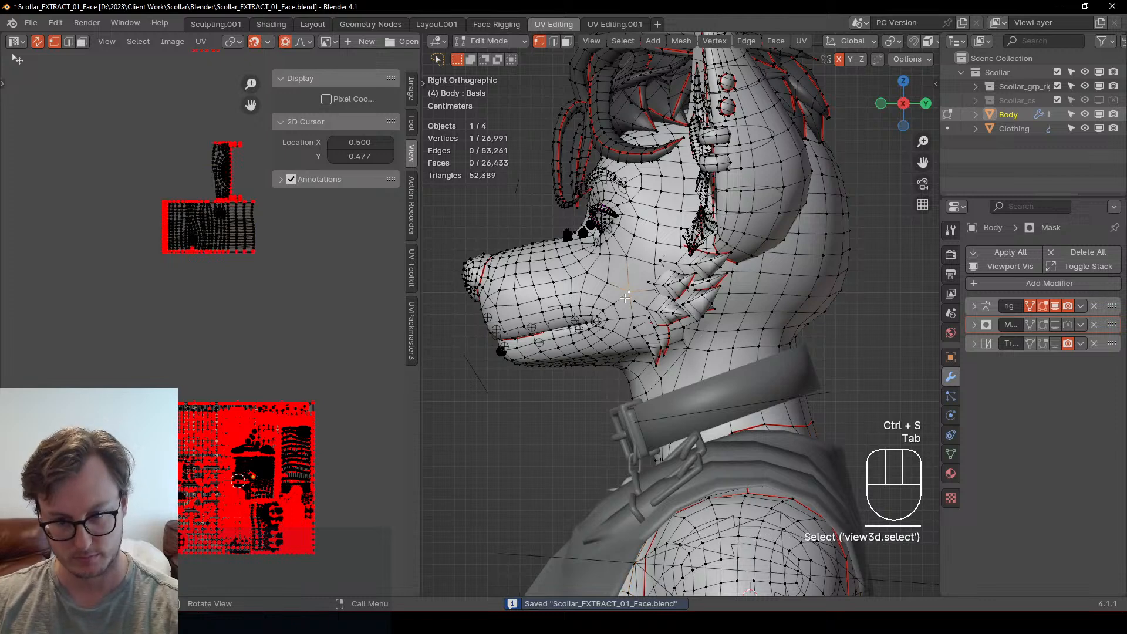
pyautogui.press('l')
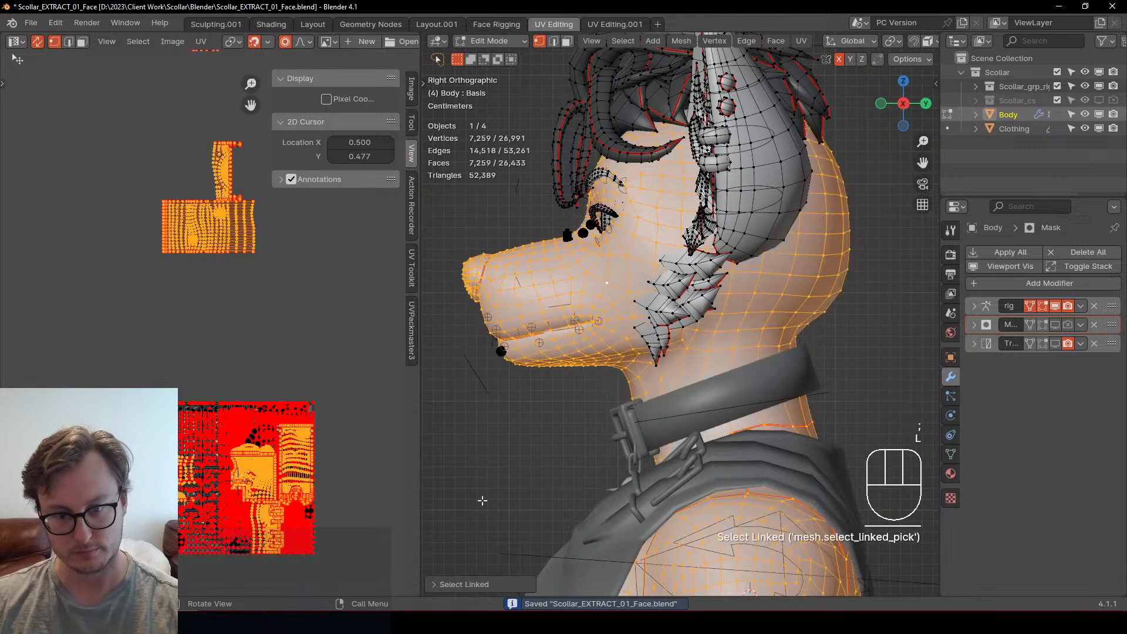
pyautogui.click(455, 584)
pyautogui.click(529, 552)
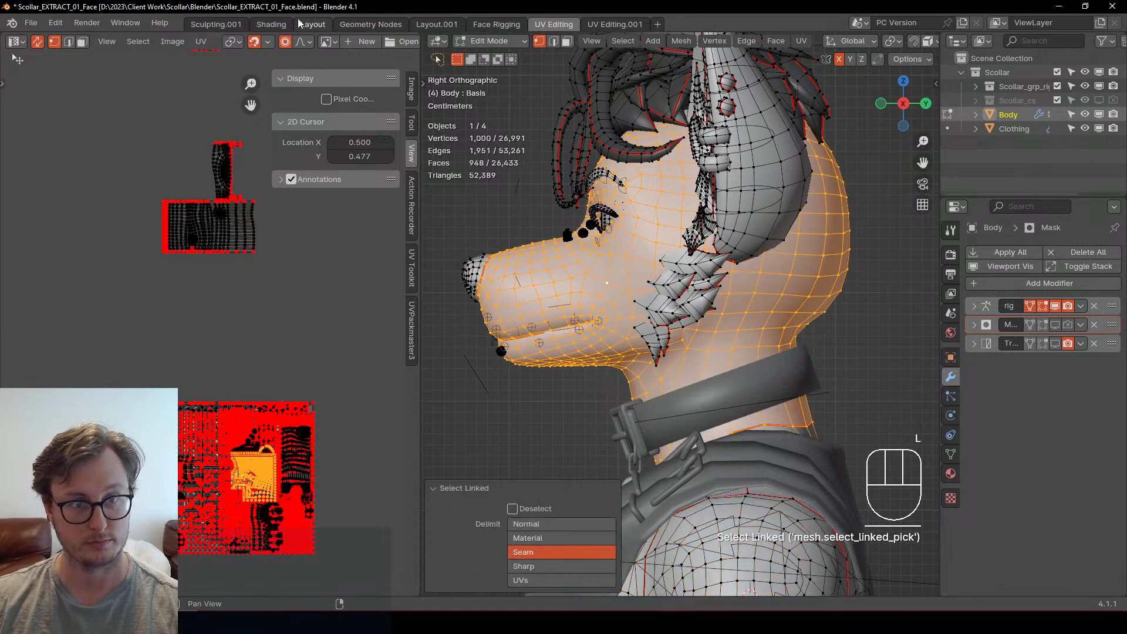
# Step: Switch to the Layout workspace and open the Body mesh in Edit Mode around the head with nothing selected
pyautogui.click(312, 25)
pyautogui.scroll(3, 392, 332)
pyautogui.press('KP_Decimal')
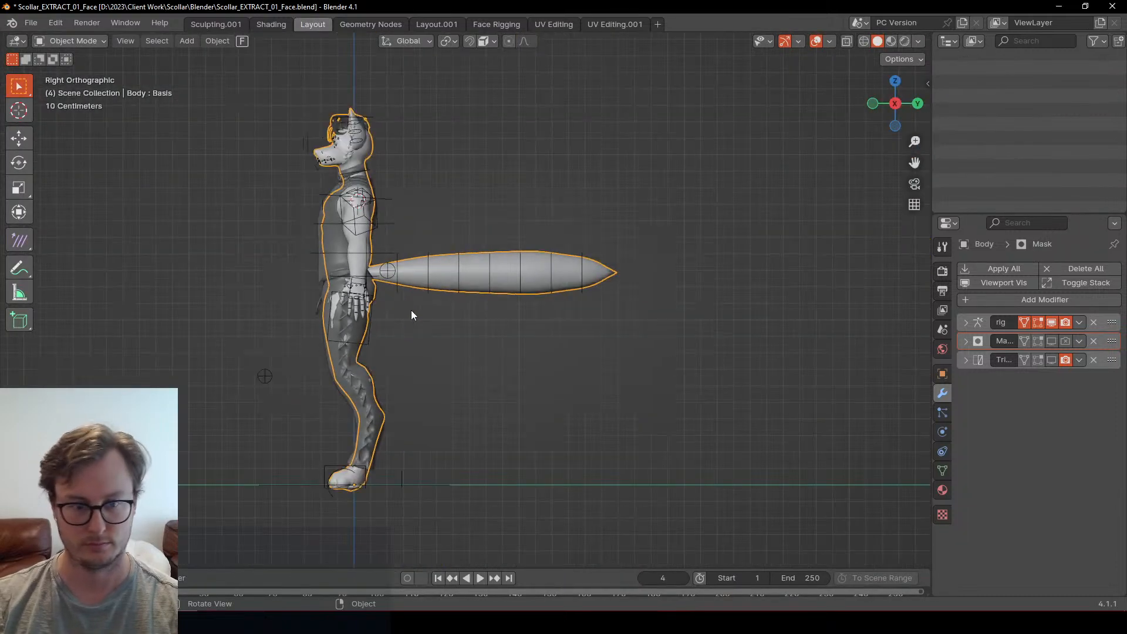
pyautogui.moveTo(478, 304); pyautogui.dragTo(570, 370, button='middle')
pyautogui.scroll(4, 577, 352)
pyautogui.keyDown('shift'); pyautogui.moveTo(564, 221); pyautogui.dragTo(578, 340, button='middle'); pyautogui.keyUp('shift')
pyautogui.scroll(4, 540, 262)
pyautogui.moveTo(540, 262); pyautogui.dragTo(506, 264, button='middle')
pyautogui.press('Tab')
pyautogui.hotkey('alt', 'a')
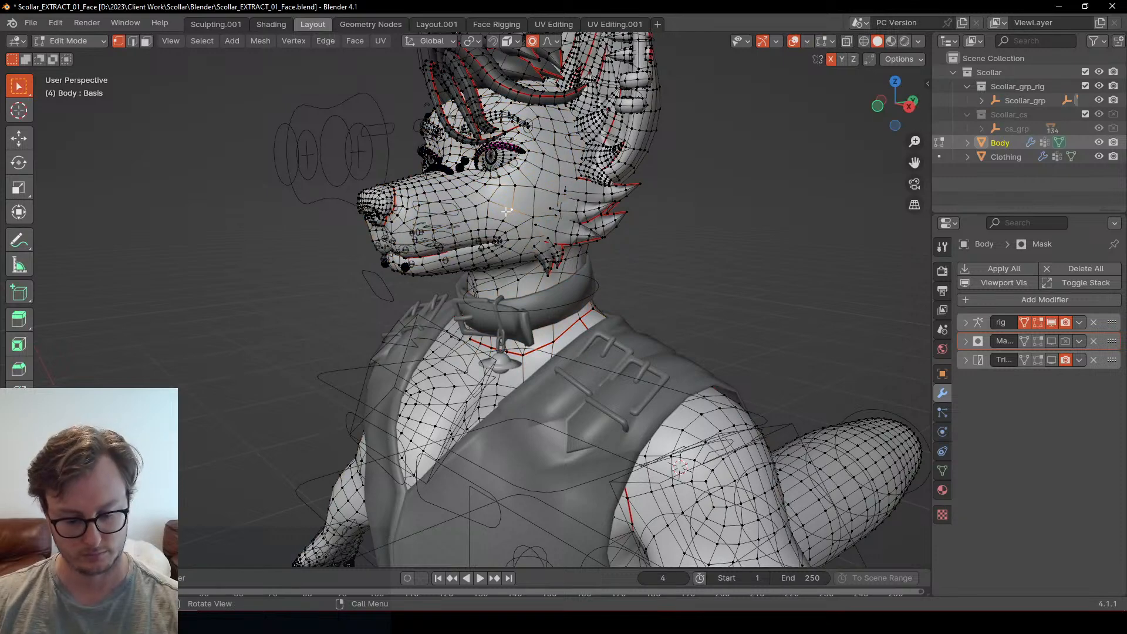
# Step: Separate everything not connected to the body skin, such as hair, ears, eyes and tail, into its own object and hide it
pyautogui.press('l')
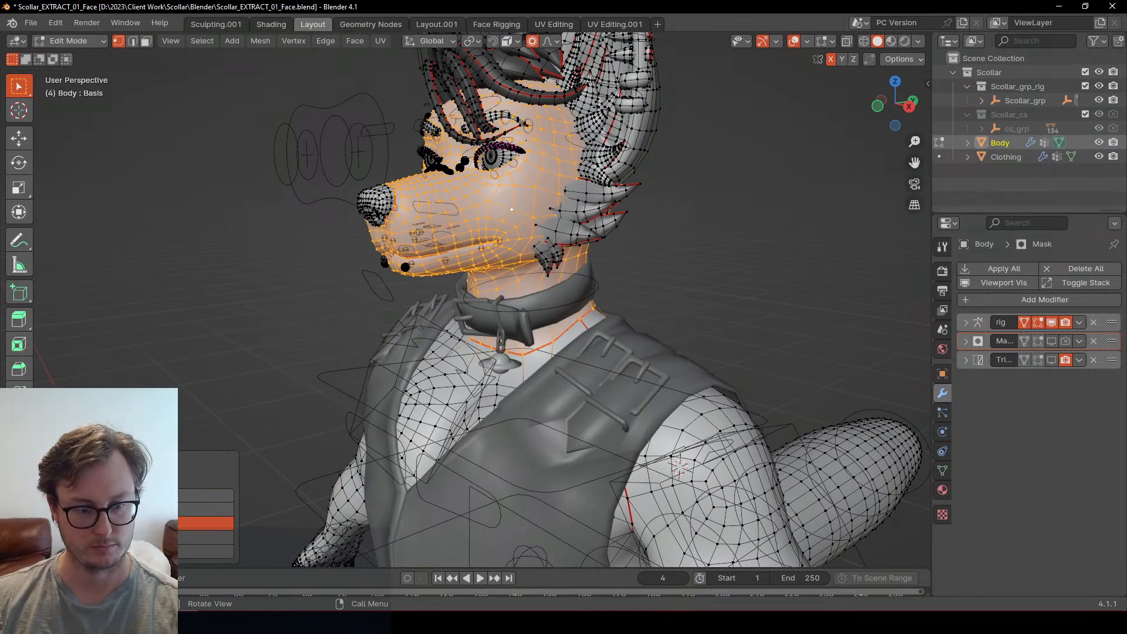
pyautogui.click(205, 523)
pyautogui.hotkey('ctrl', 'i')
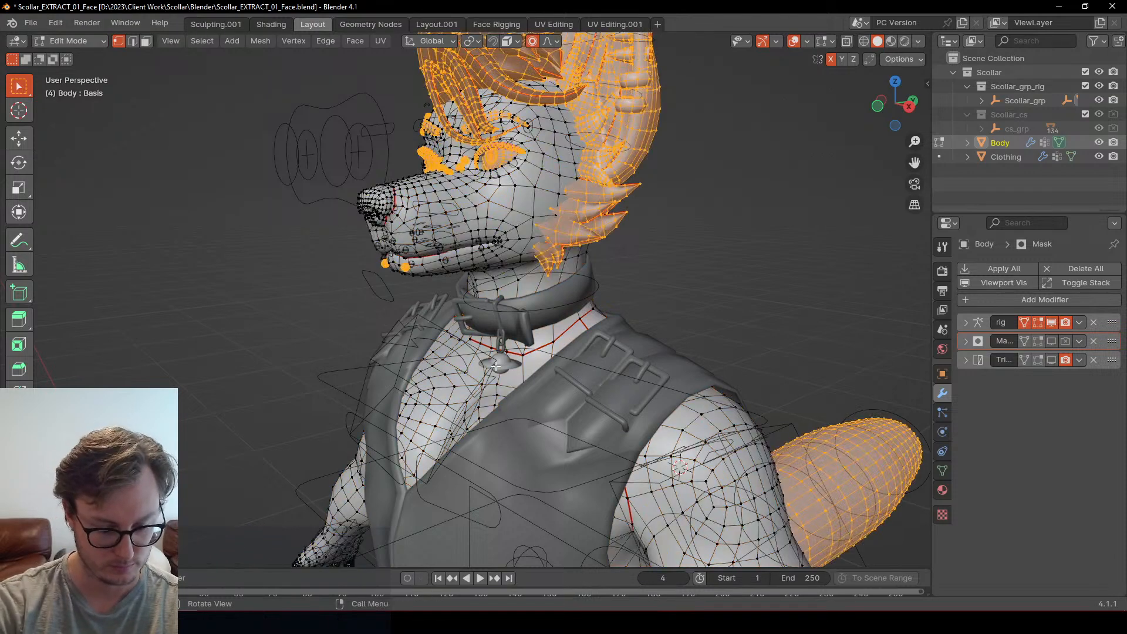
pyautogui.press('p')
pyautogui.click(495, 365)
pyautogui.press('Tab')
pyautogui.click(619, 189)
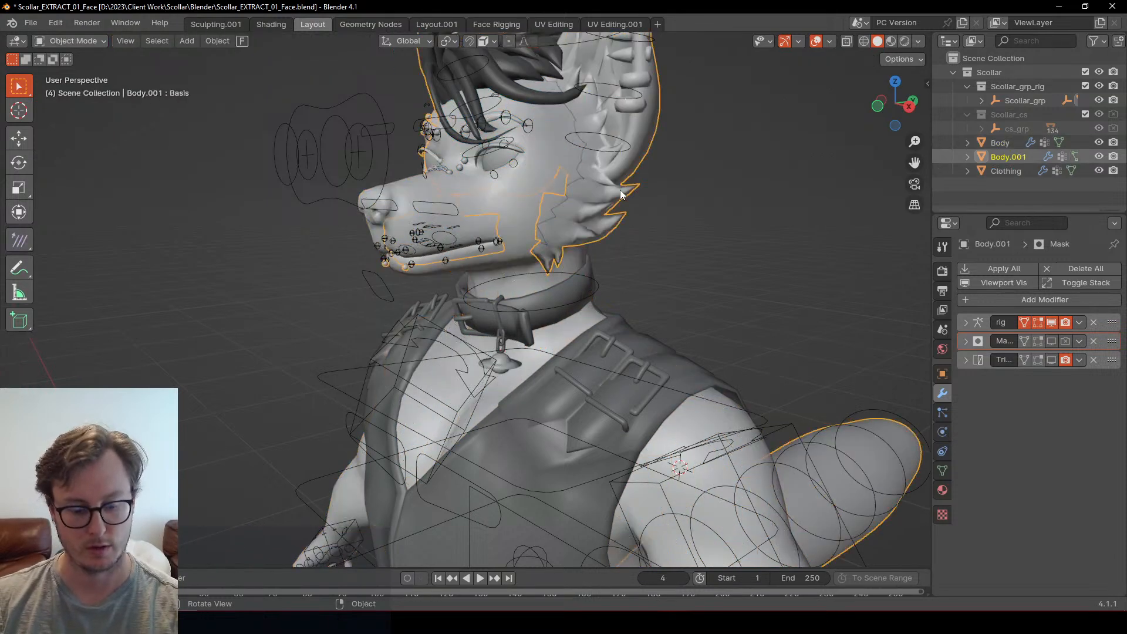
pyautogui.press('h')
# Step: Open the character's mouth by moving the rig's jaw control along Z in Pose Mode, and save the file
pyautogui.click(560, 209)
pyautogui.moveTo(560, 209); pyautogui.dragTo(552, 330, button='middle')
pyautogui.press('KP_3')
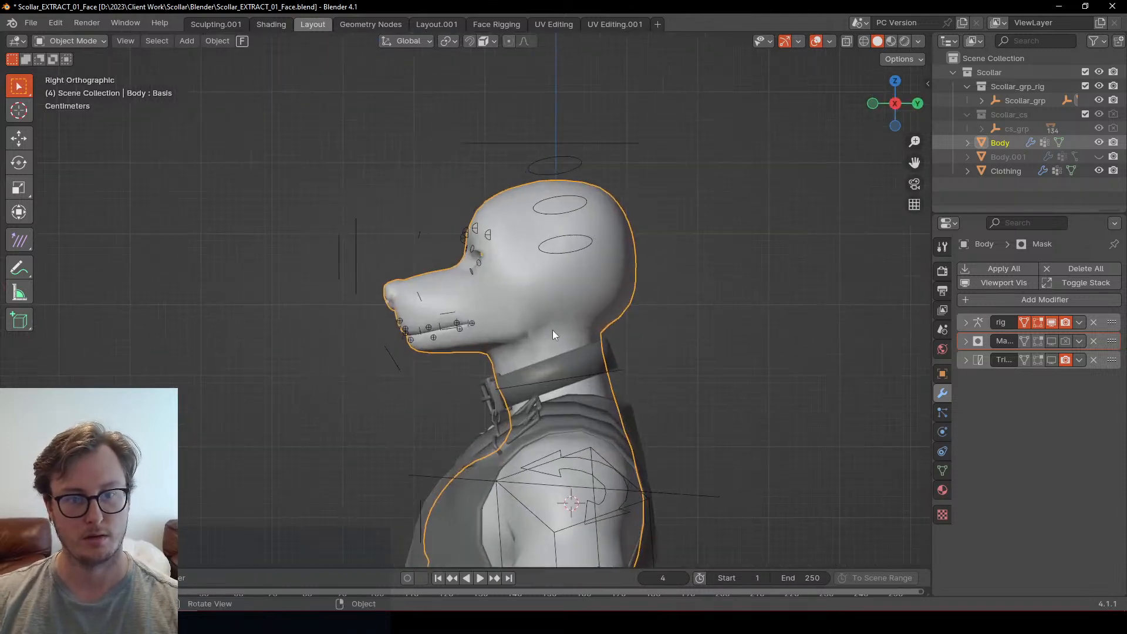
pyautogui.scroll(5, 552, 330)
pyautogui.click(320, 436)
pyautogui.hotkey('ctrl', 'Tab')
pyautogui.keyDown('shift'); pyautogui.moveTo(311, 418); pyautogui.dragTo(608, 323, button='middle'); pyautogui.keyUp('shift')
pyautogui.click(320, 346)
pyautogui.press('g')
pyautogui.press('z')
pyautogui.click(358, 361)
pyautogui.hotkey('ctrl', 'Tab')
pyautogui.hotkey('ctrl', 's')
# Step: Try to select the edge loop inside the eye socket and its linked geometry on the Body mesh
pyautogui.moveTo(442, 326); pyautogui.dragTo(485, 303, button='middle')
pyautogui.click(449, 294)
pyautogui.scroll(3, 458, 296)
pyautogui.press('Tab')
pyautogui.moveTo(422, 277); pyautogui.dragTo(438, 287, button='middle')
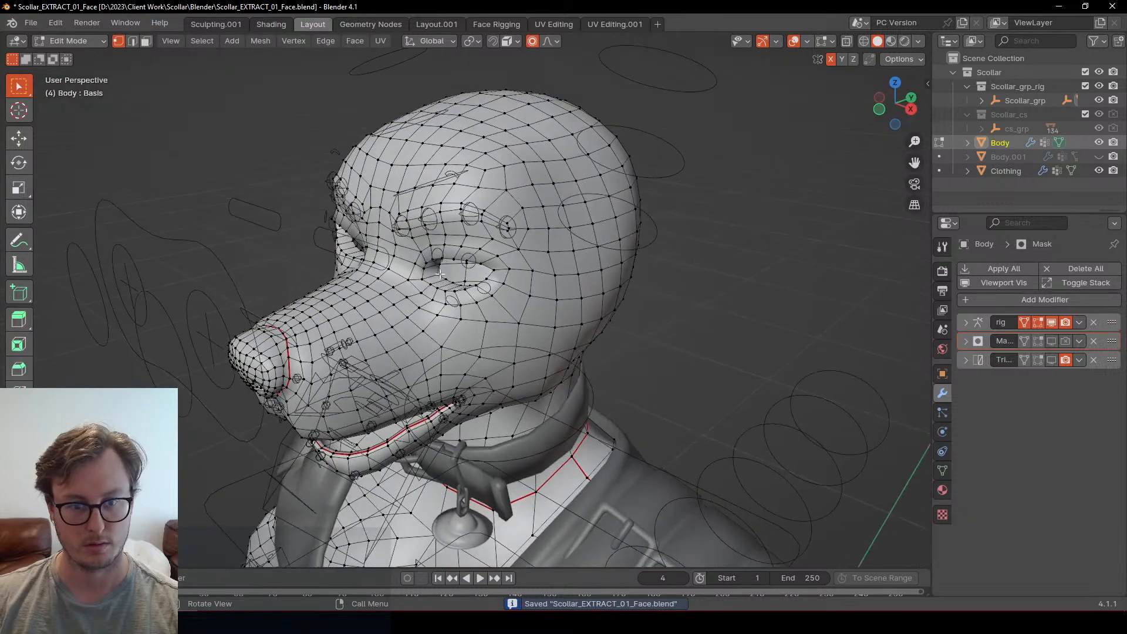
pyautogui.keyDown('alt'); pyautogui.click(439, 273); pyautogui.keyUp('alt')
pyautogui.click(439, 278)
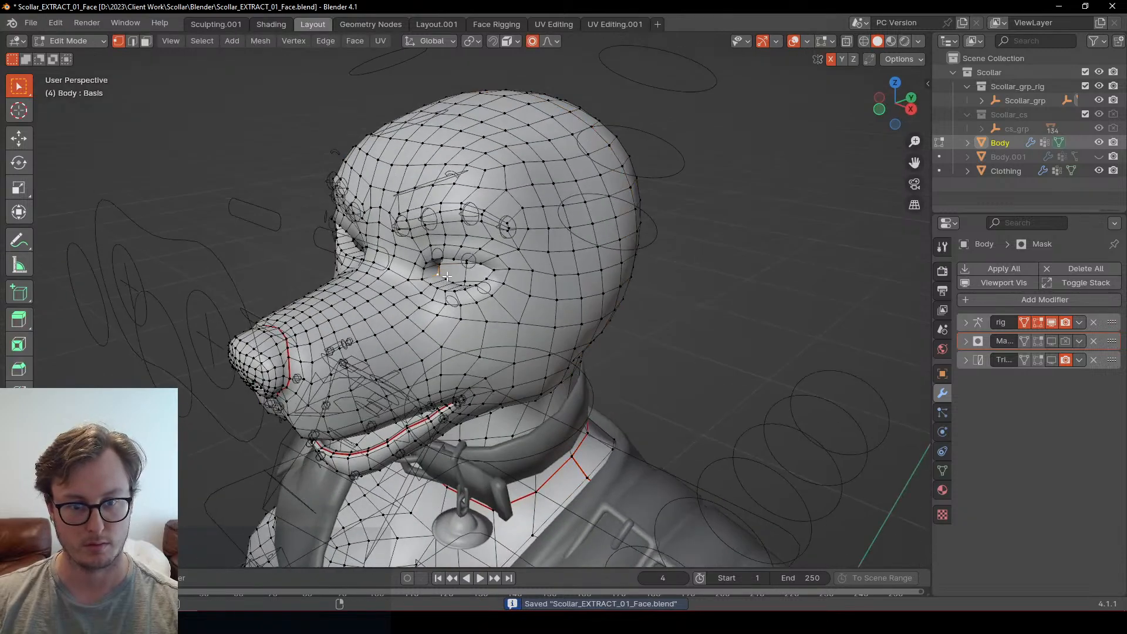
pyautogui.hotkey('ctrl', 'l')
pyautogui.moveTo(384, 283); pyautogui.dragTo(458, 275, button='middle')
pyautogui.press('KP_3')
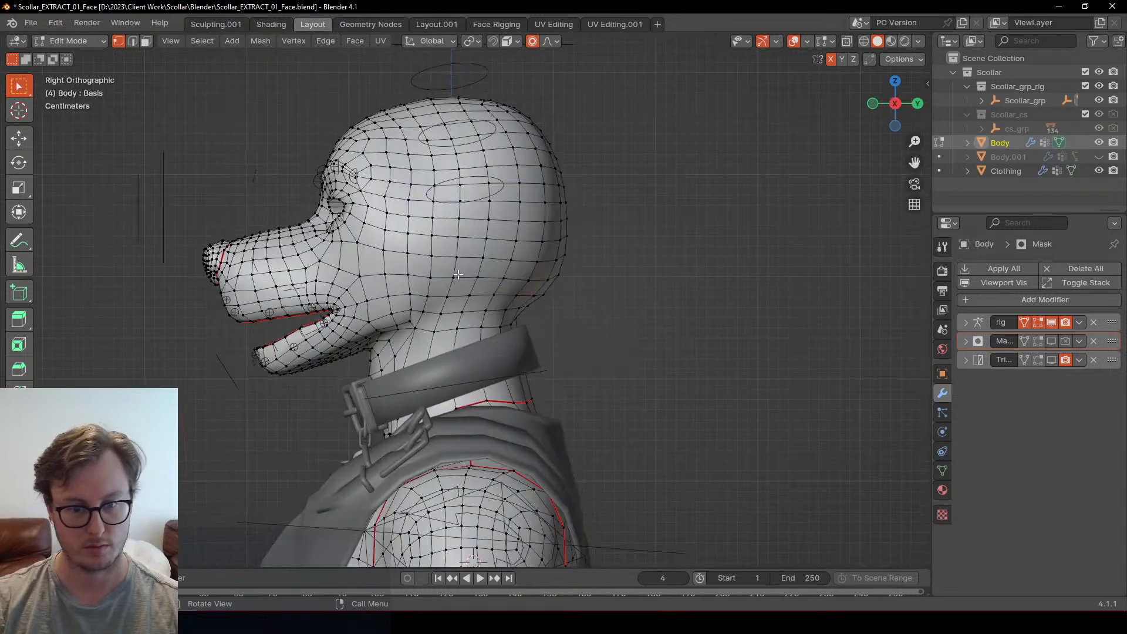
pyautogui.press('Tab')
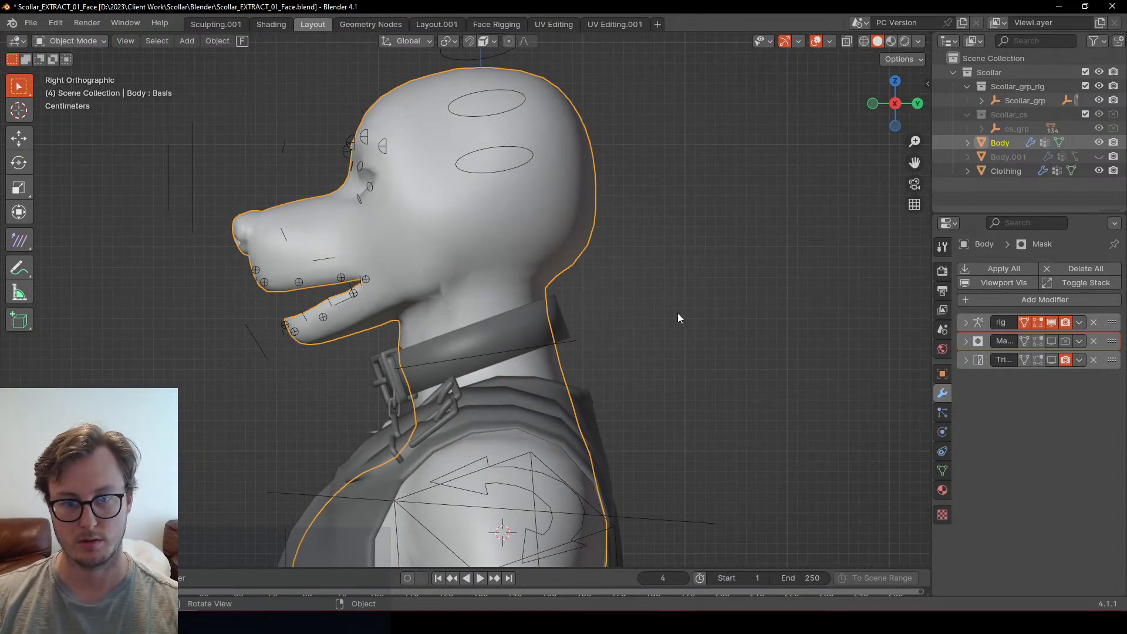
# Step: Duplicate the Body mesh in place and try to apply the rig modifier on the copy
pyautogui.hotkey('shift', 'd')
pyautogui.rightClick(632, 357)
pyautogui.click(1079, 323)
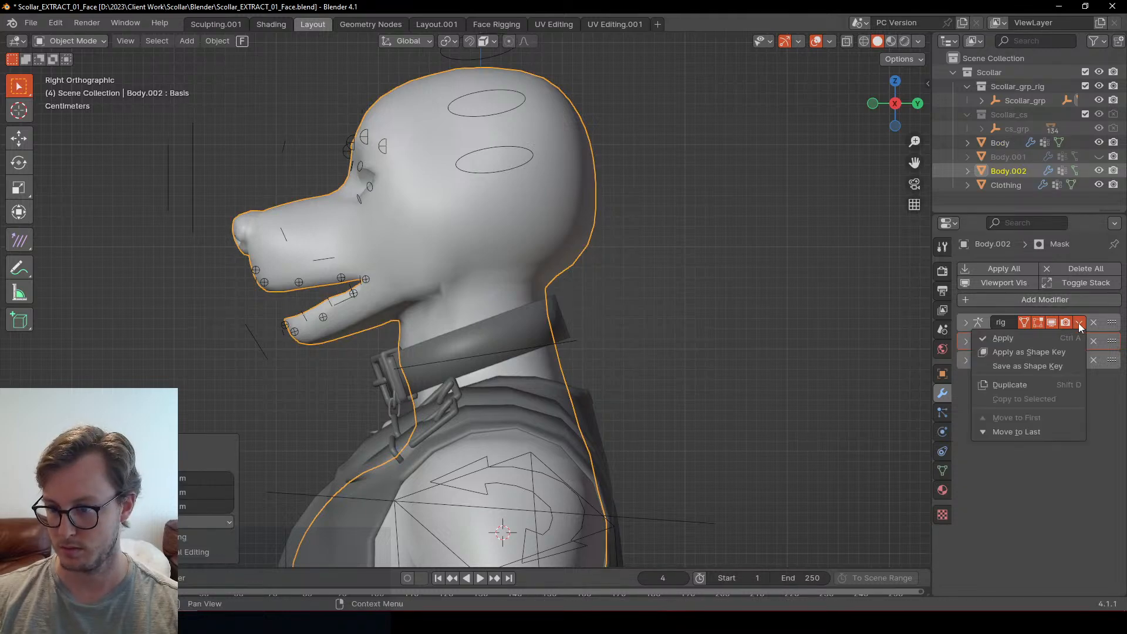
pyautogui.click(1012, 340)
pyautogui.scroll(-3, 564, 323)
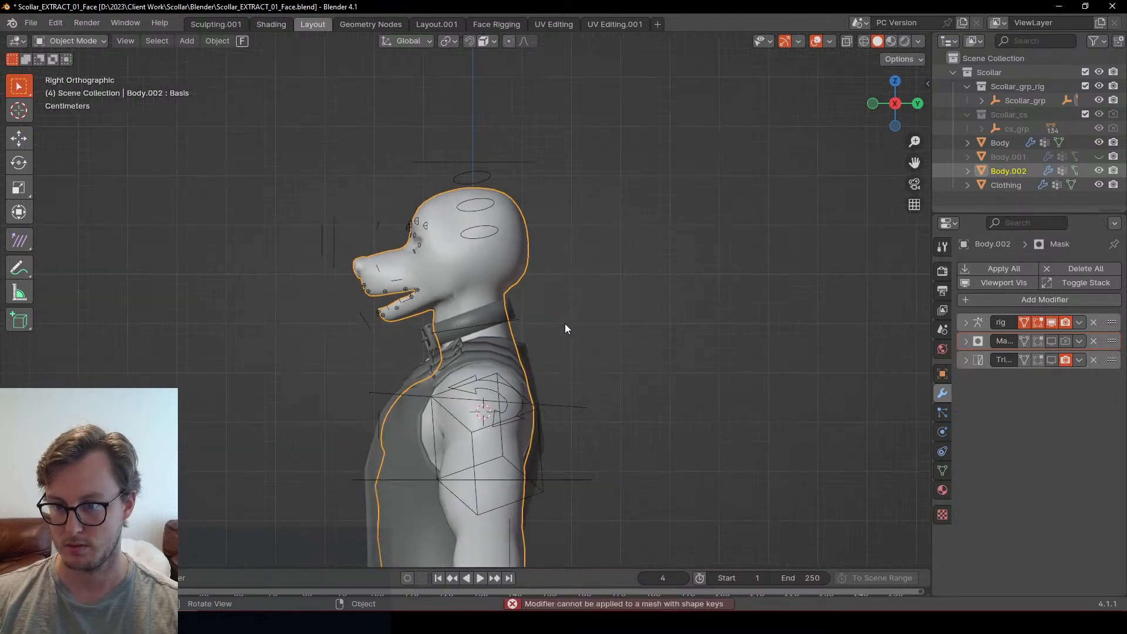
# Step: Delete all shape keys from the duplicated body and apply its rig modifier to bake in the open-mouth pose
pyautogui.click(942, 471)
pyautogui.click(1106, 458)
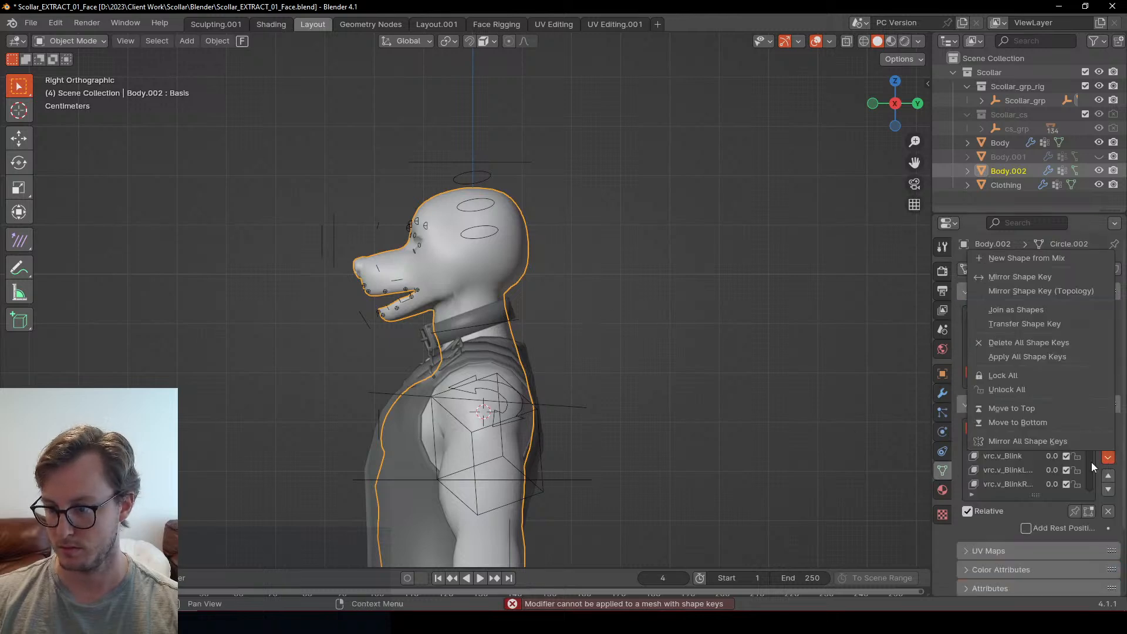
pyautogui.click(1025, 342)
pyautogui.click(942, 394)
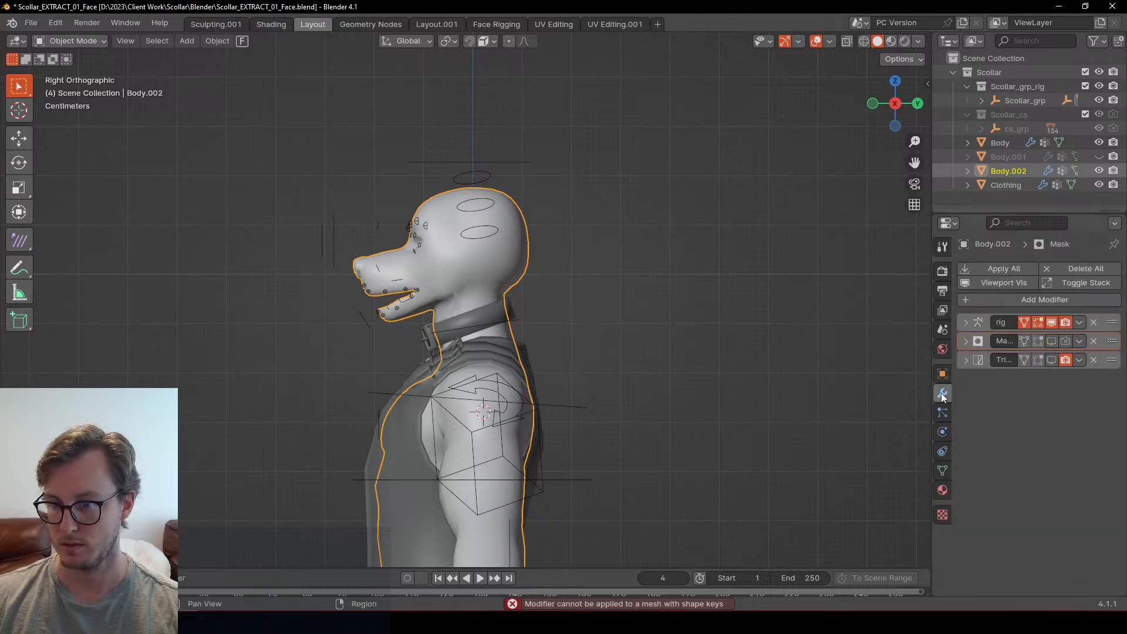
pyautogui.click(1078, 322)
pyautogui.click(1001, 338)
# Step: Isolate the duplicated body in local view and delete the vertices of its torso section, bounded by the seams
pyautogui.moveTo(766, 353); pyautogui.dragTo(559, 308, button='middle')
pyautogui.press('KP_Divide')
pyautogui.press('Tab')
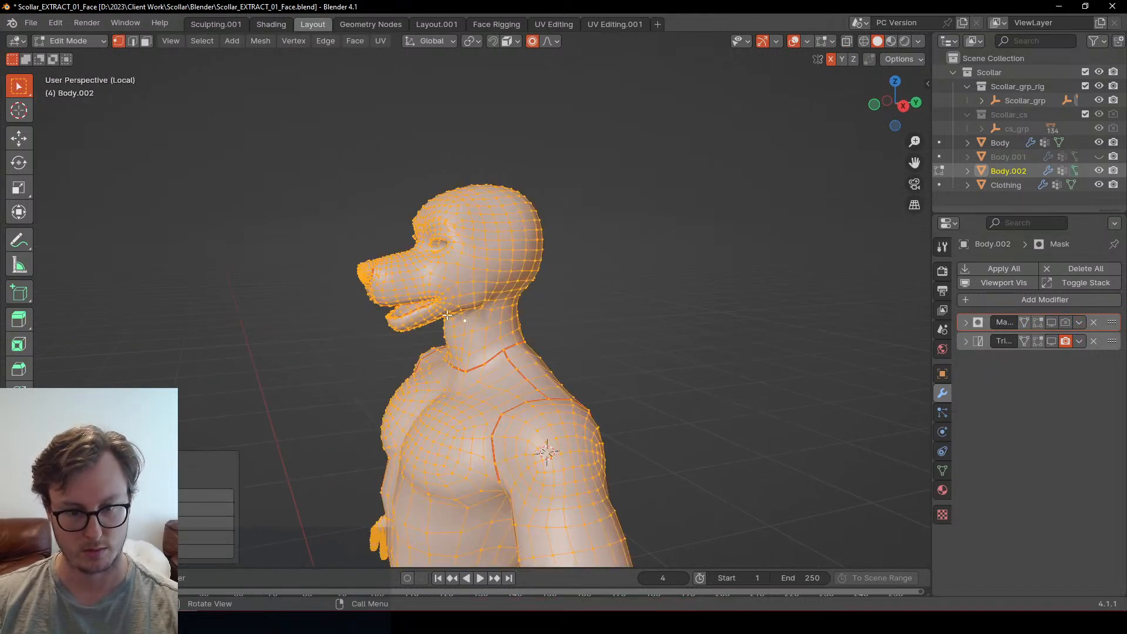
pyautogui.press('a')
pyautogui.hotkey('alt', 'a')
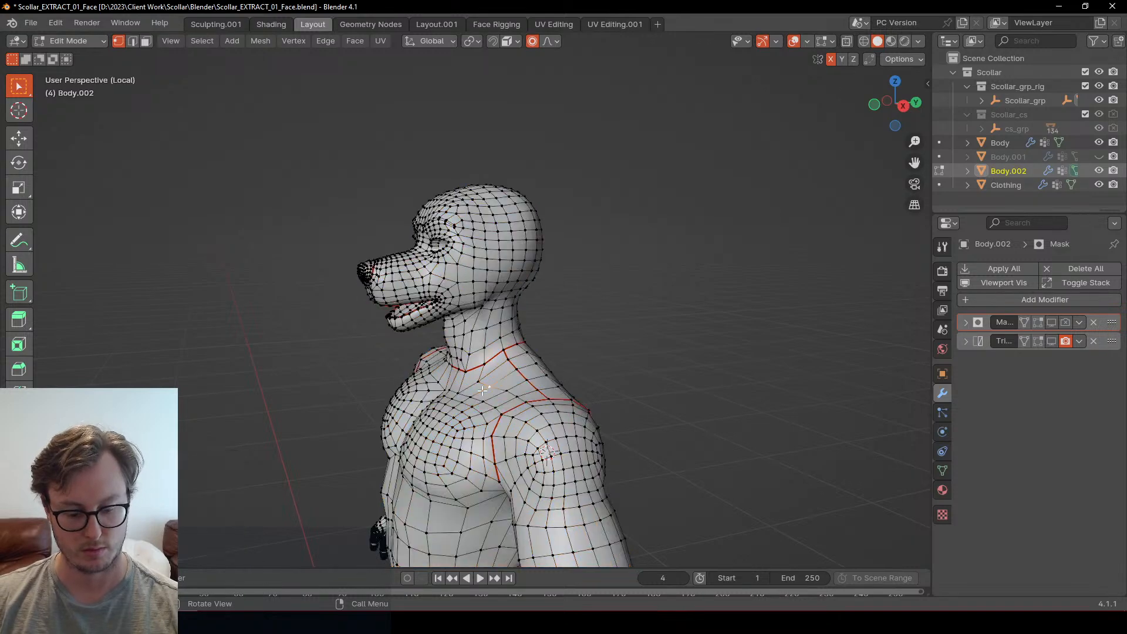
pyautogui.press('a')
pyautogui.click(206, 523)
pyautogui.moveTo(545, 381); pyautogui.dragTo(608, 414, button='middle')
pyautogui.press('x')
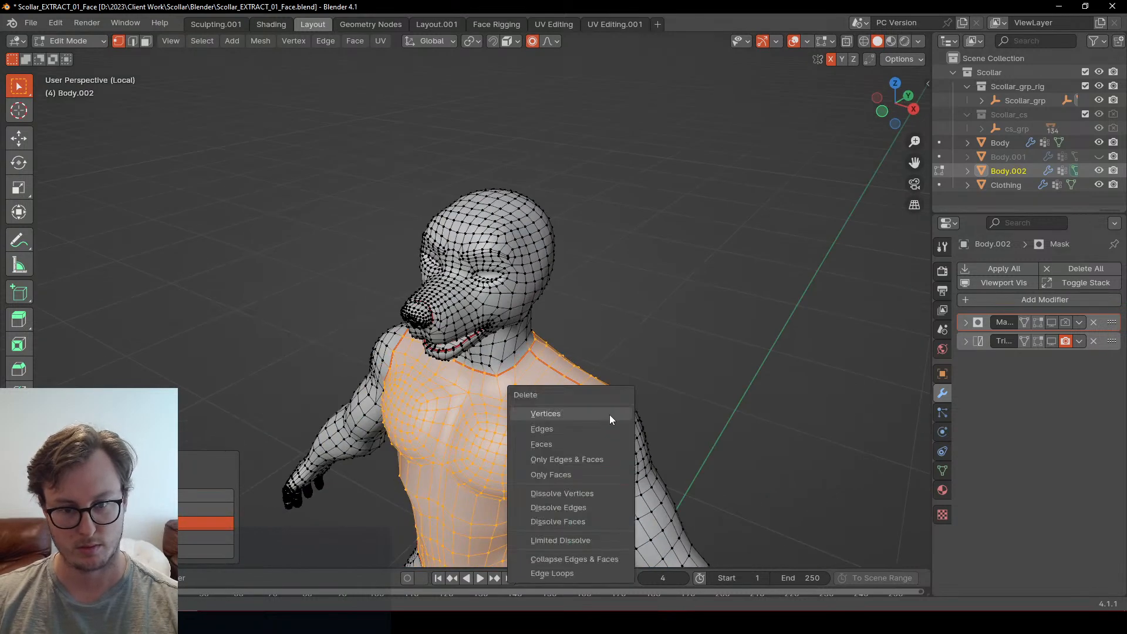
pyautogui.click(609, 414)
pyautogui.scroll(-4, 560, 383)
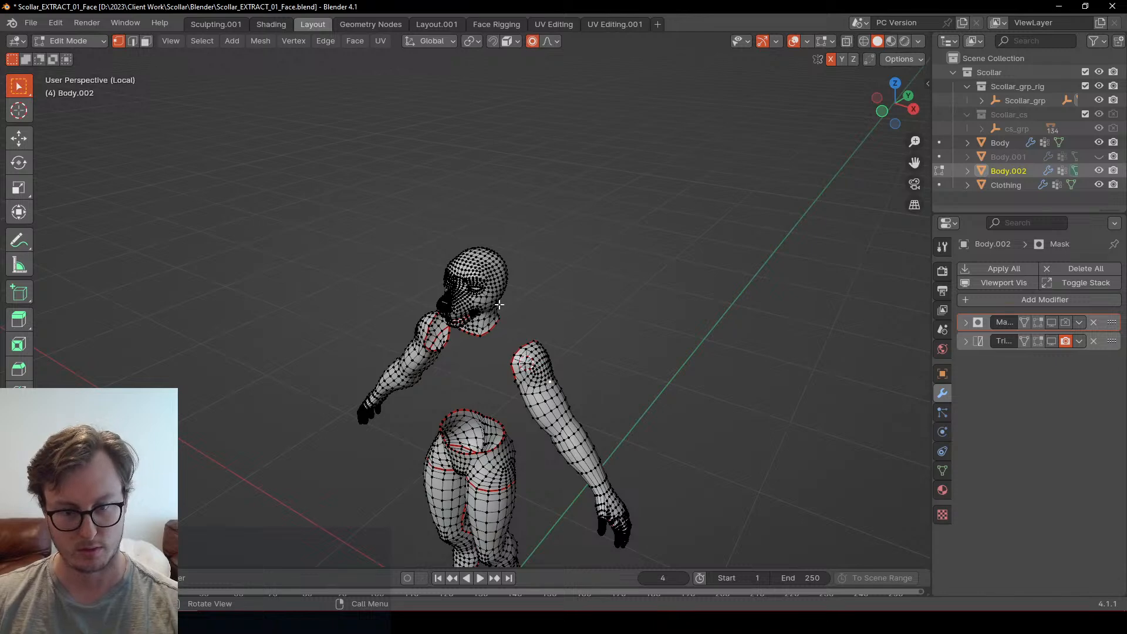
# Step: Delete the vertices of the arms, hips and legs, keeping only the head and neck
pyautogui.press('l')
pyautogui.click(202, 522)
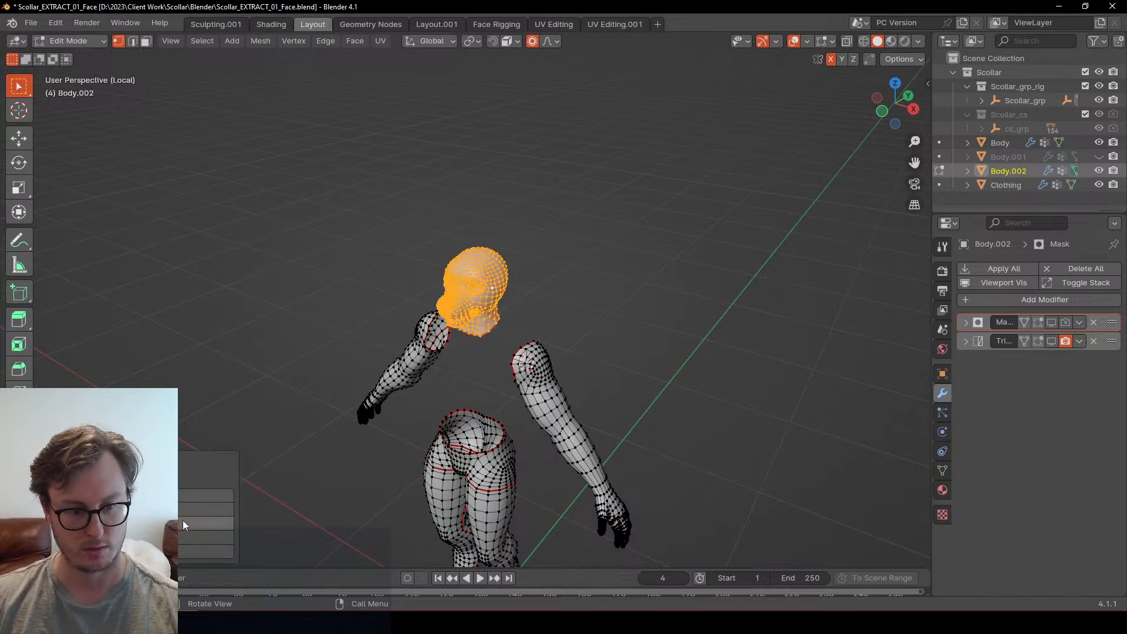
pyautogui.hotkey('ctrl', 'i')
pyautogui.press('x')
pyautogui.click(547, 375)
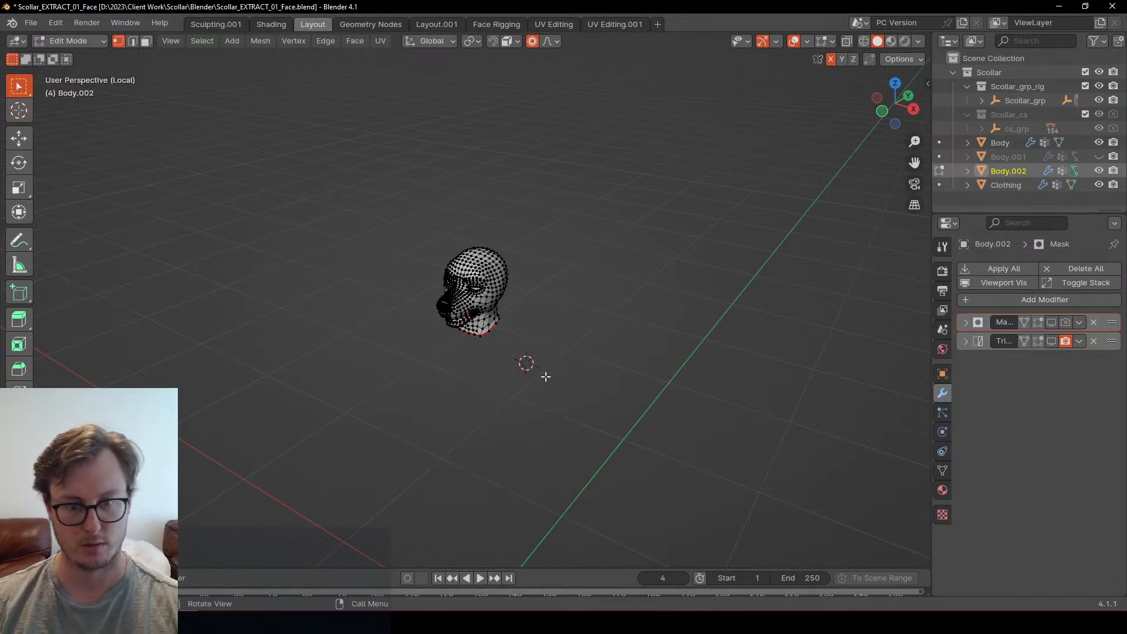
# Step: Fill the open neck edge with a face, save the file, and remove the head object's two remaining modifiers
pyautogui.scroll(4, 544, 376)
pyautogui.moveTo(543, 376); pyautogui.dragTo(498, 316, button='middle')
pyautogui.click(504, 337)
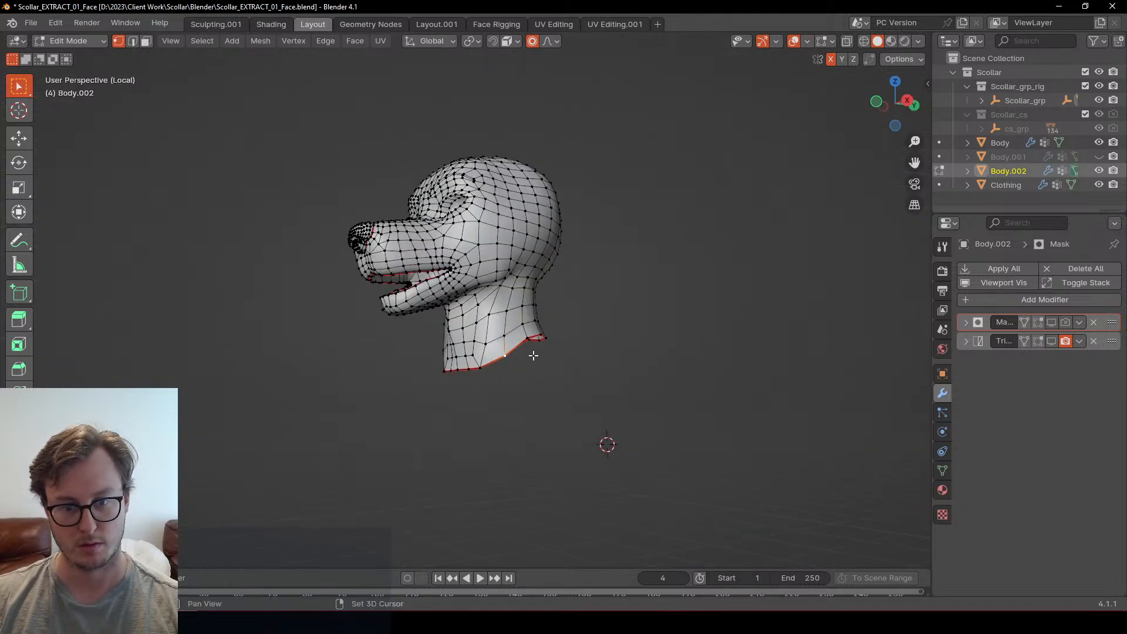
pyautogui.press('f')
pyautogui.press('Tab')
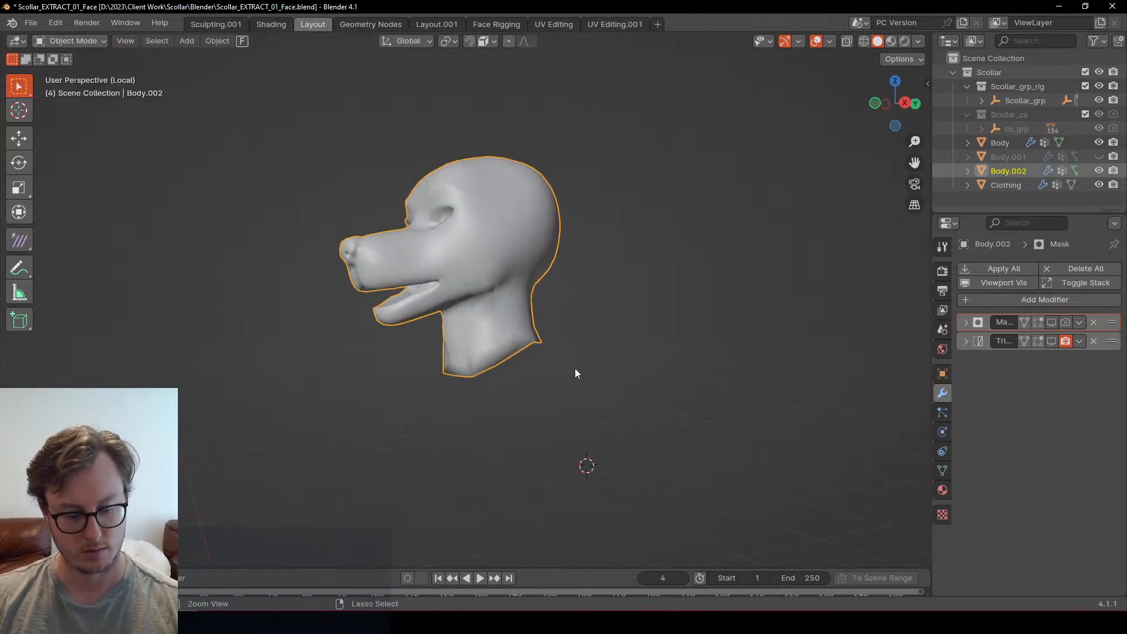
pyautogui.hotkey('ctrl', 's')
pyautogui.click(1092, 322)
pyautogui.click(1093, 323)
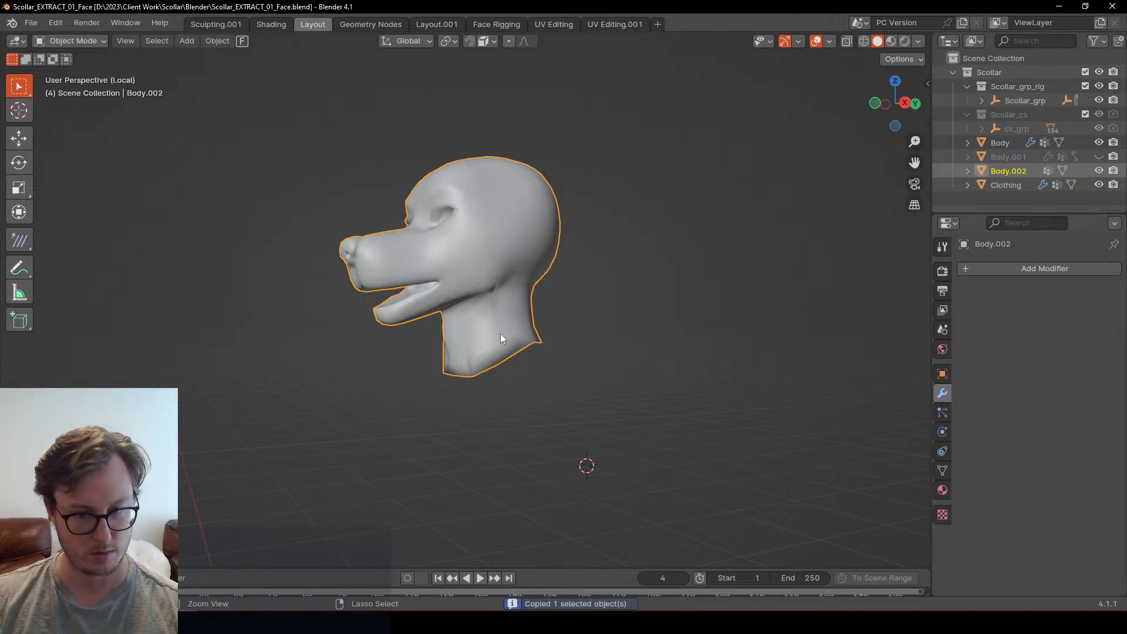
# Step: Open the recent file FoxHound.blend
pyautogui.click(31, 23)
pyautogui.moveTo(106, 66)
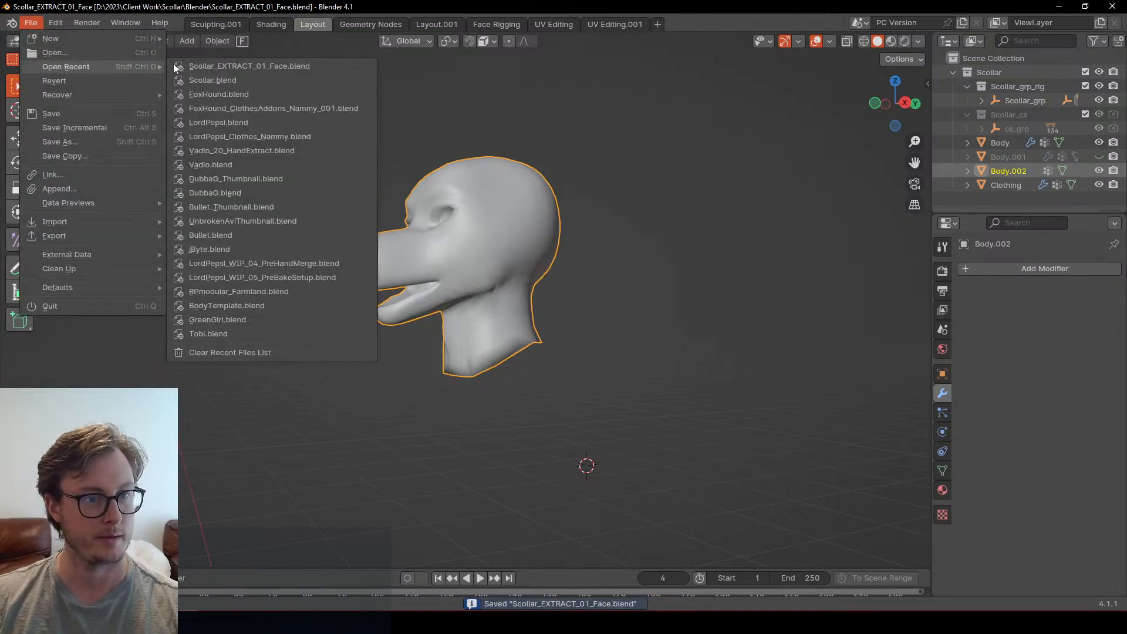
pyautogui.click(262, 97)
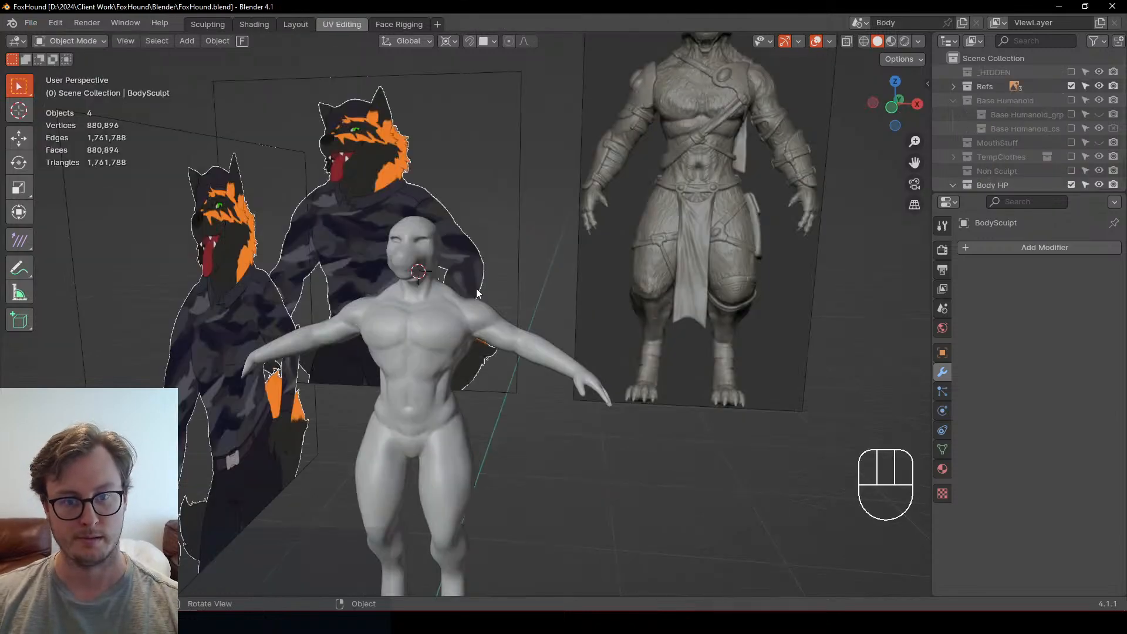
pyautogui.moveTo(477, 287)
pyautogui.mouseDown(button='middle')
pyautogui.moveTo(376, 292)
pyautogui.moveTo(491, 282)
pyautogui.mouseUp(button='middle')
pyautogui.hotkey('ctrl', 'v')
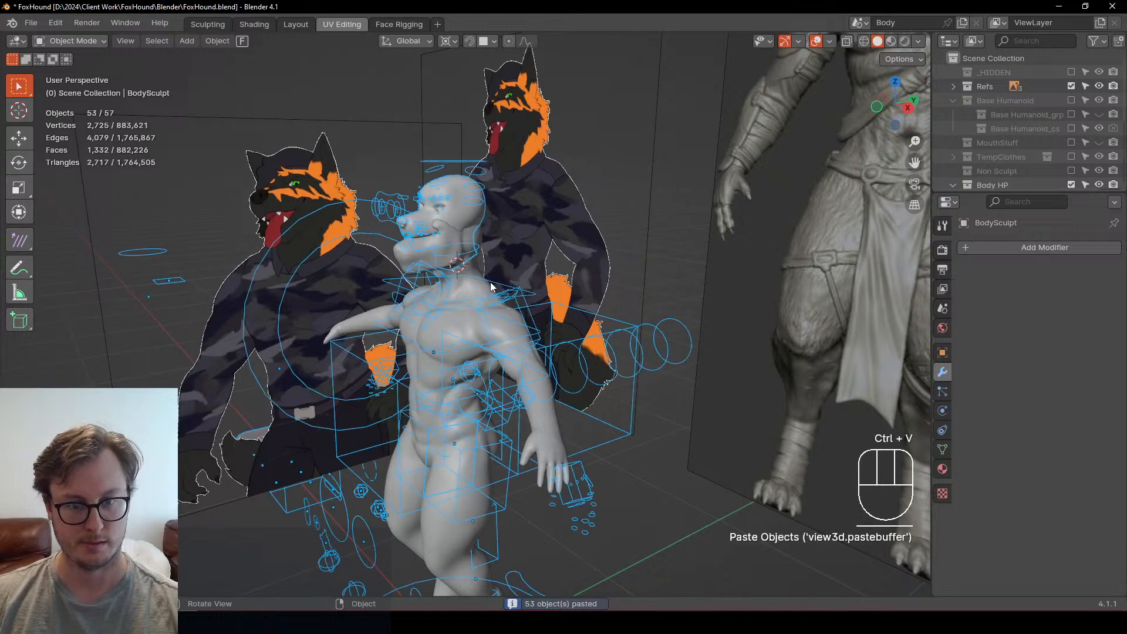
pyautogui.hotkey('ctrl', 'z')
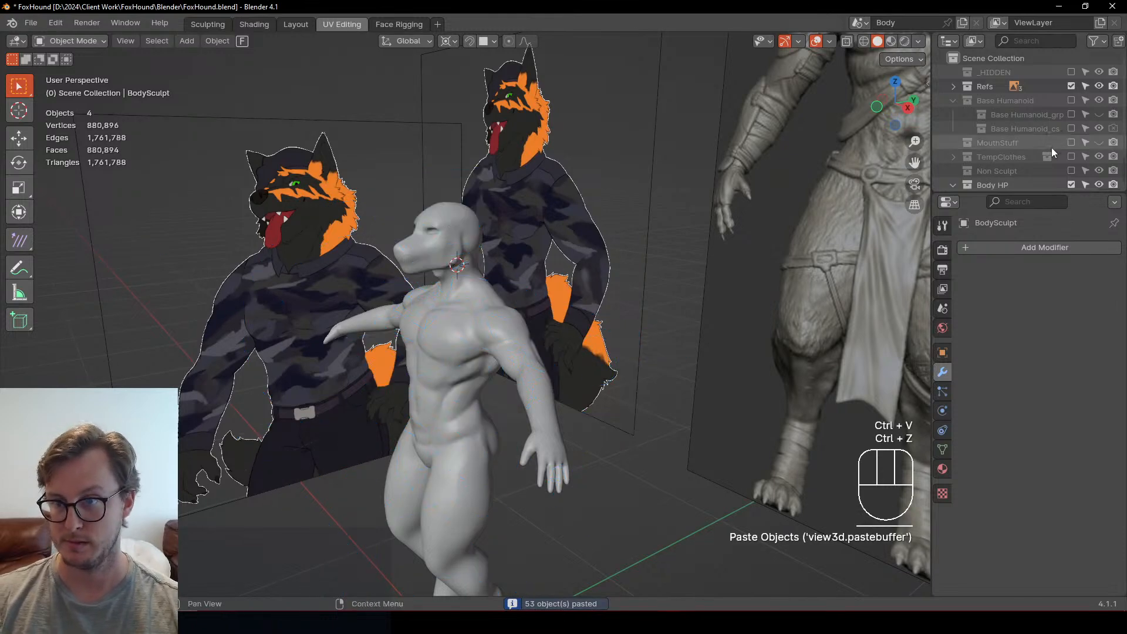
# Step: Exclude the Refs and Body HP collections and paste the copied objects directly into the Scene Collection
pyautogui.click(1071, 87)
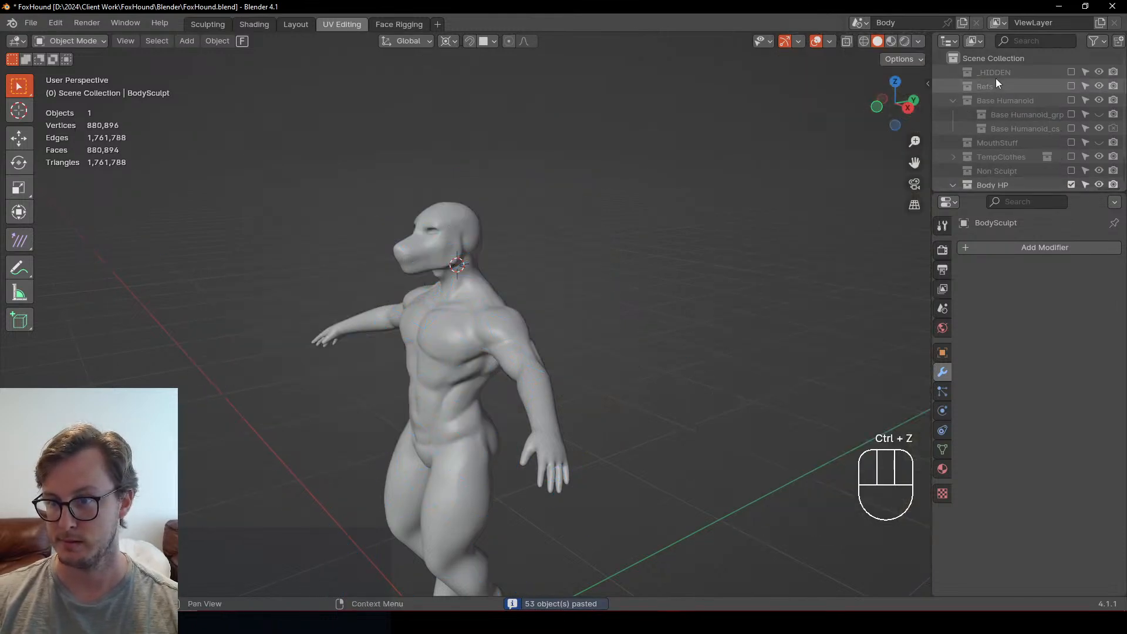
pyautogui.click(1072, 184)
pyautogui.scroll(-2, 1042, 129)
pyautogui.scroll(2, 1041, 130)
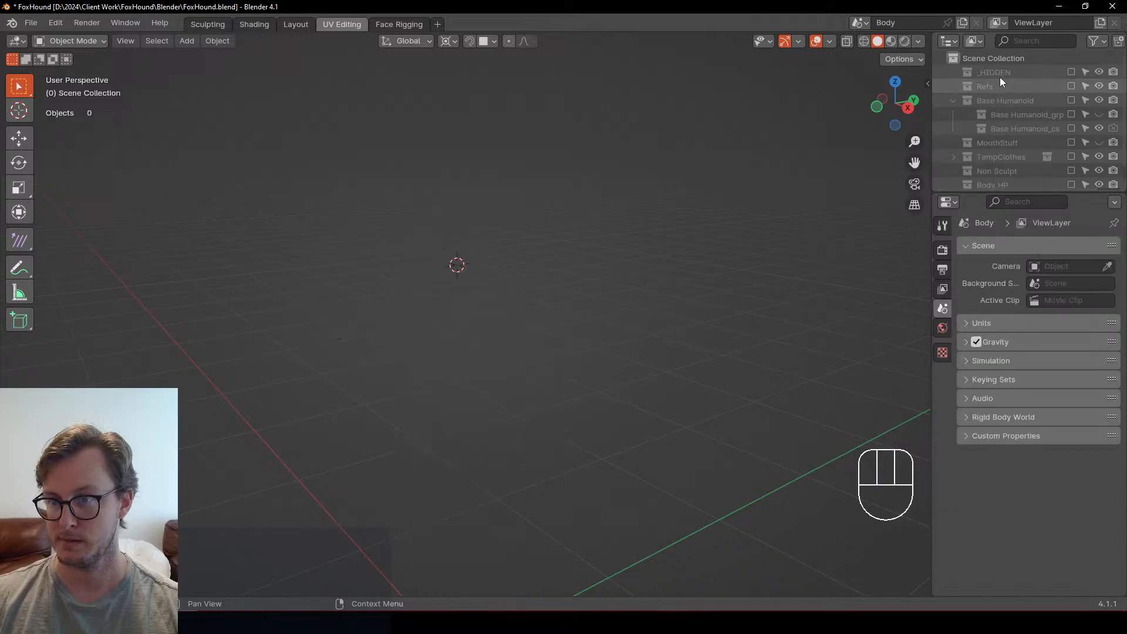
pyautogui.click(998, 58)
pyautogui.hotkey('ctrl', 'v')
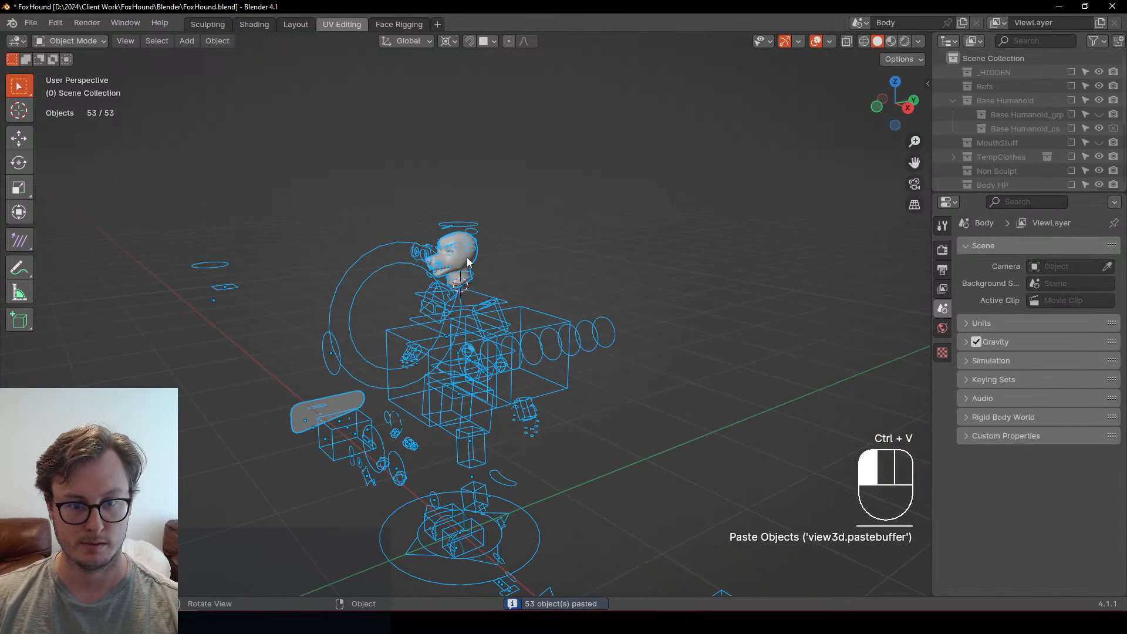
# Step: Delete every pasted rig and widget object except the head mesh, and save the file
pyautogui.click(474, 270)
pyautogui.hotkey('ctrl', 'i')
pyautogui.press('x')
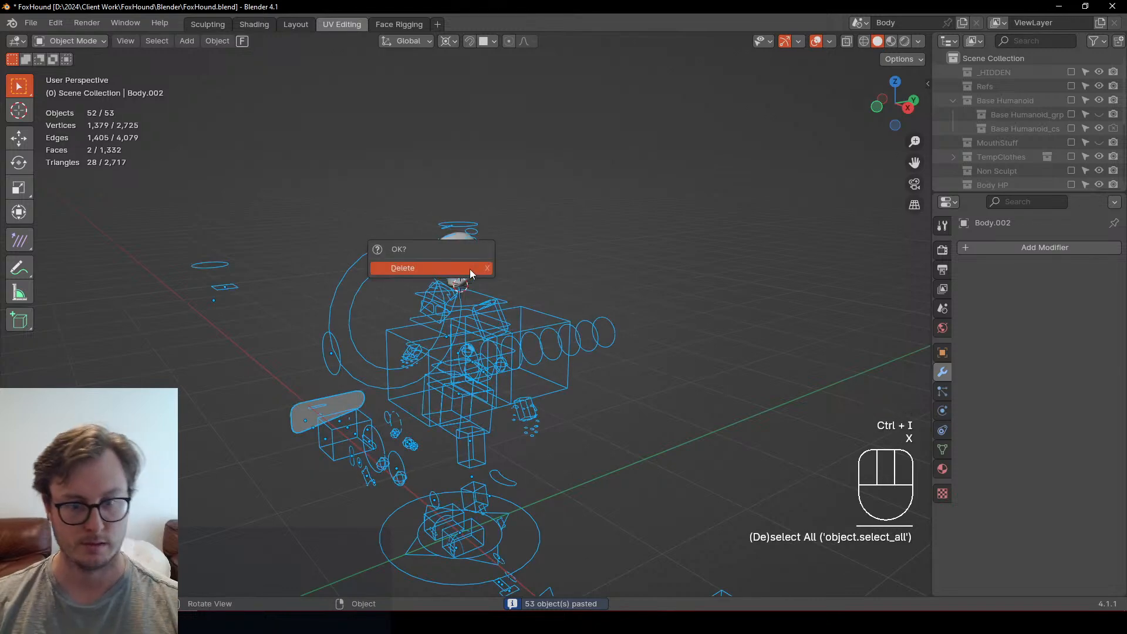
pyautogui.click(470, 271)
pyautogui.hotkey('ctrl', 's')
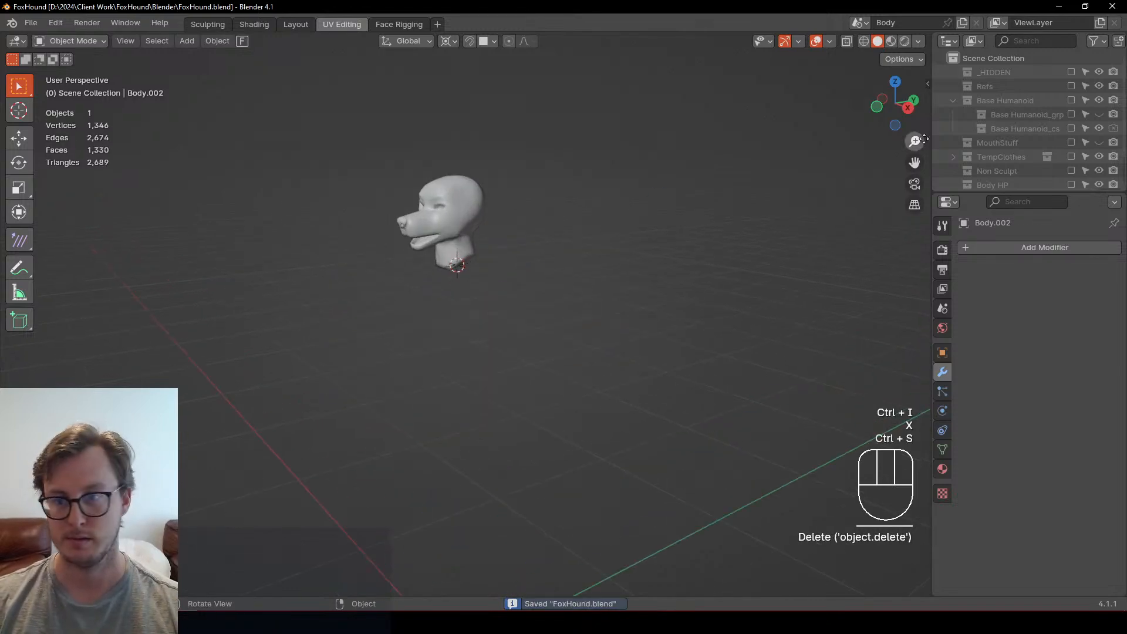
# Step: Re-enable the Body HP collection, move the head about 7 cm down onto the body in right view, and save
pyautogui.click(1071, 184)
pyautogui.scroll(3, 525, 204)
pyautogui.click(462, 135)
pyautogui.press('KP_3')
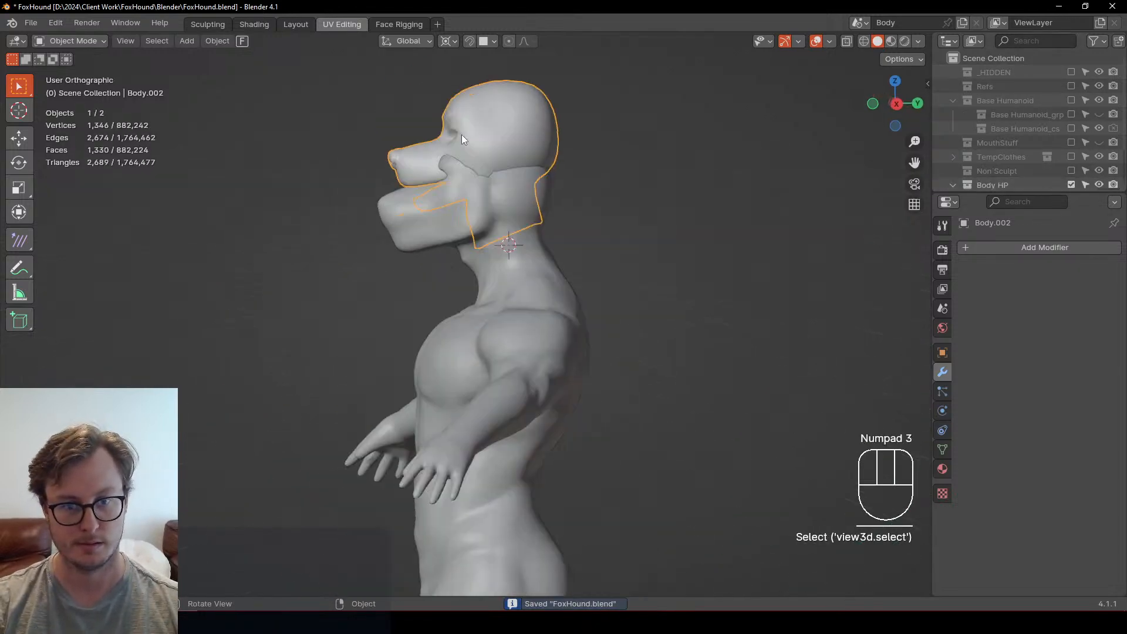
pyautogui.scroll(2, 461, 135)
pyautogui.keyDown('shift'); pyautogui.moveTo(483, 147); pyautogui.dragTo(469, 238, button='middle'); pyautogui.keyUp('shift')
pyautogui.press('g')
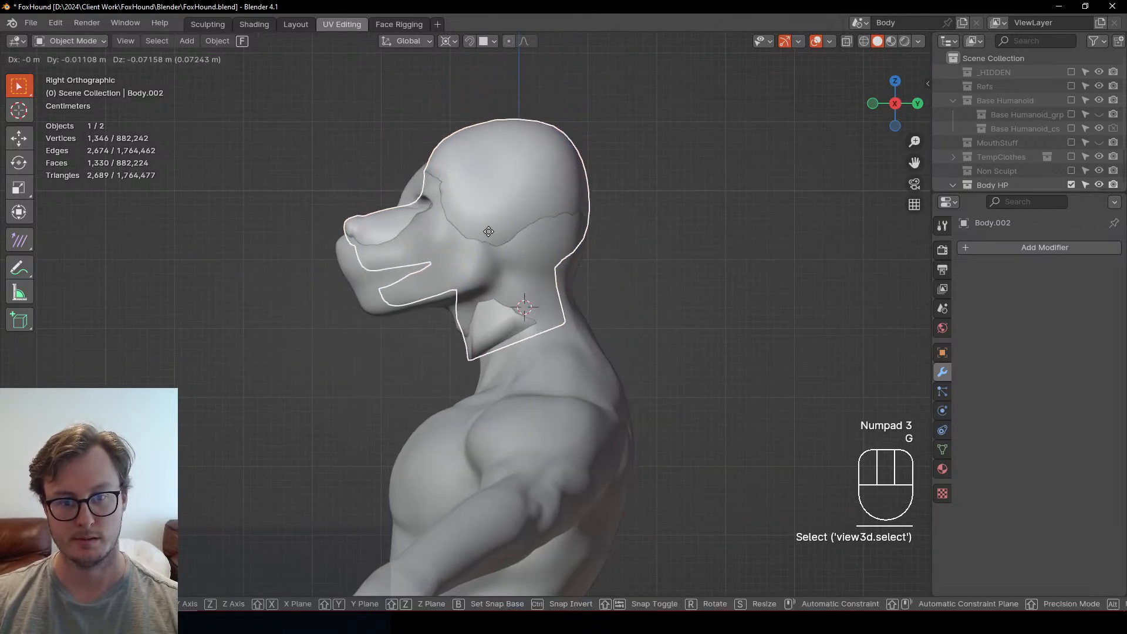
pyautogui.click(510, 229)
pyautogui.click(592, 340)
pyautogui.hotkey('ctrl', 's')
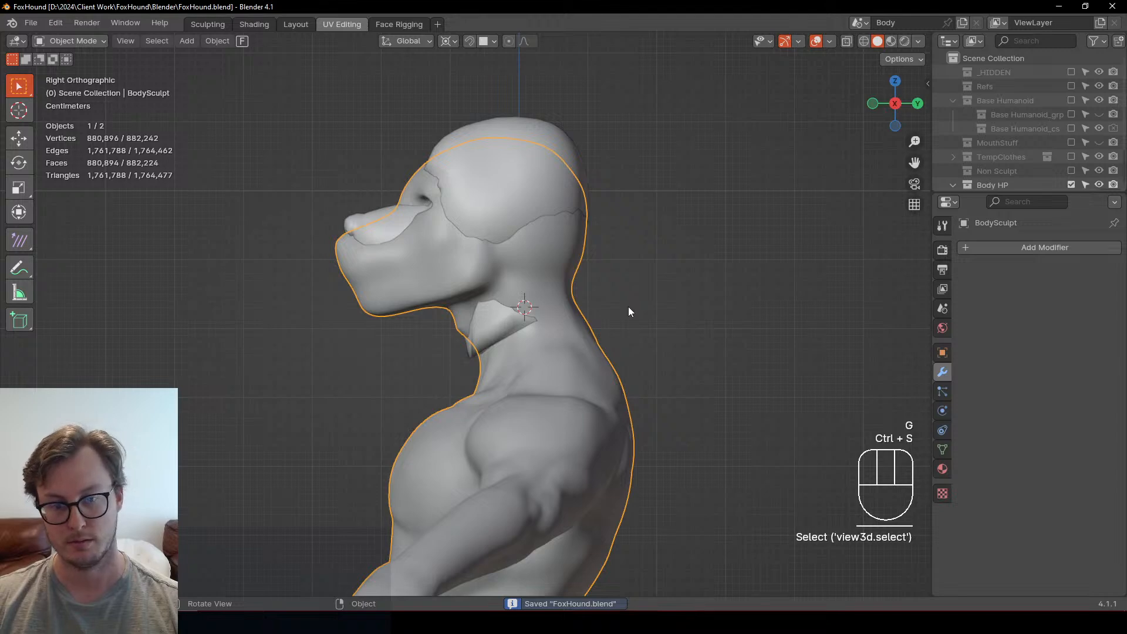
# Step: Edit the body sculpt's mesh with its old vertex selection cleared and wireframe shading on
pyautogui.press('Tab')
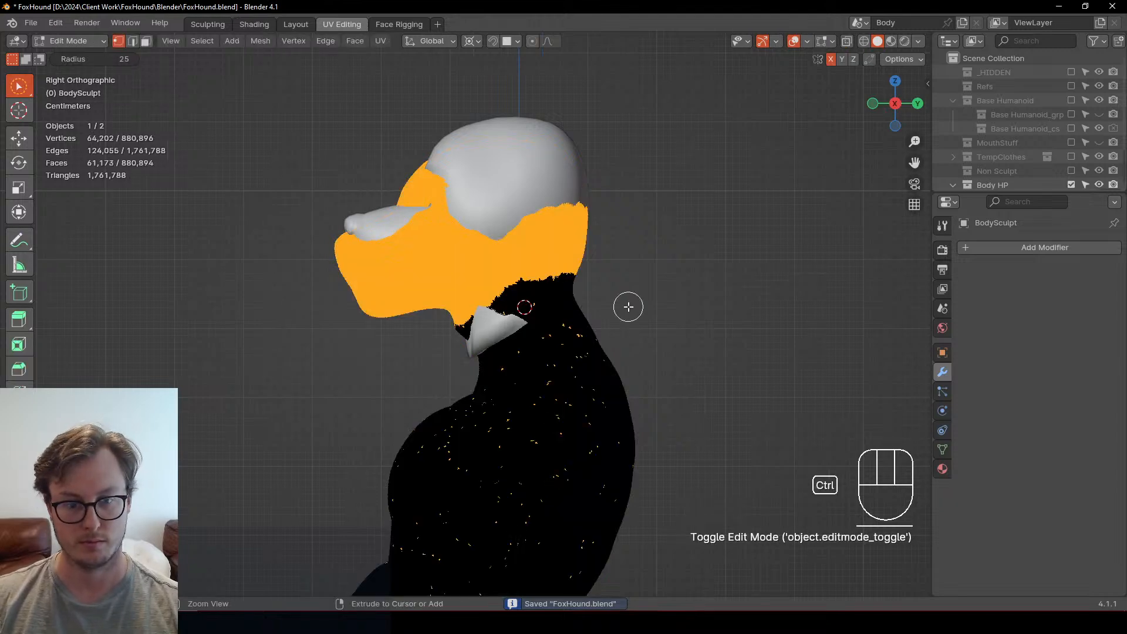
pyautogui.hotkey('alt', 'a')
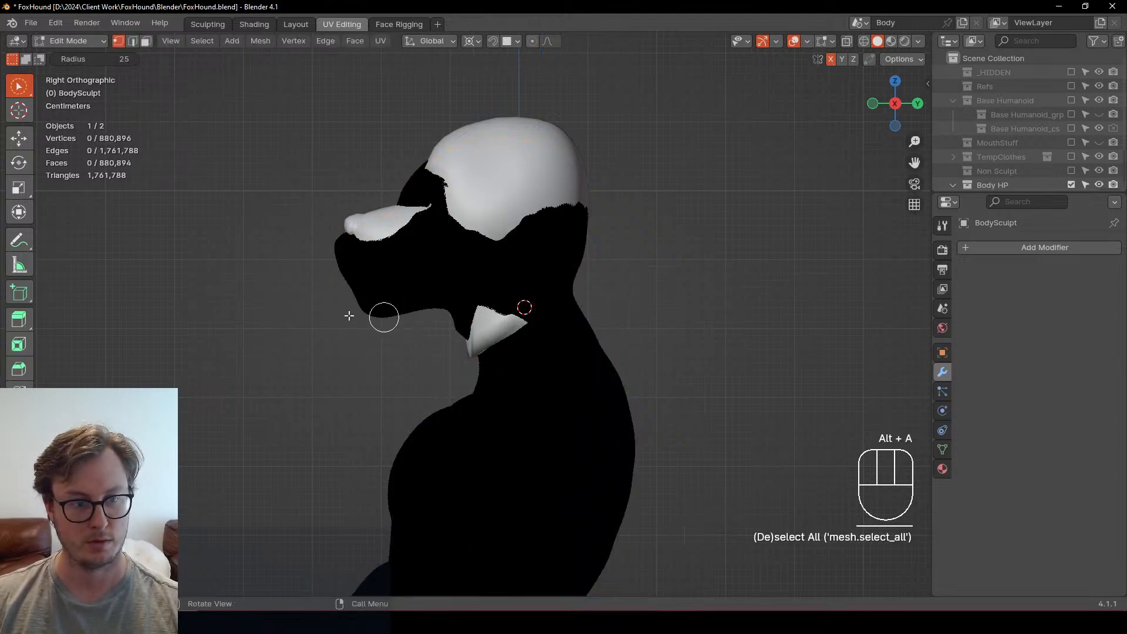
pyautogui.scroll(-6, 355, 273)
pyautogui.press(']')
pyautogui.press(']')
pyautogui.press(']')
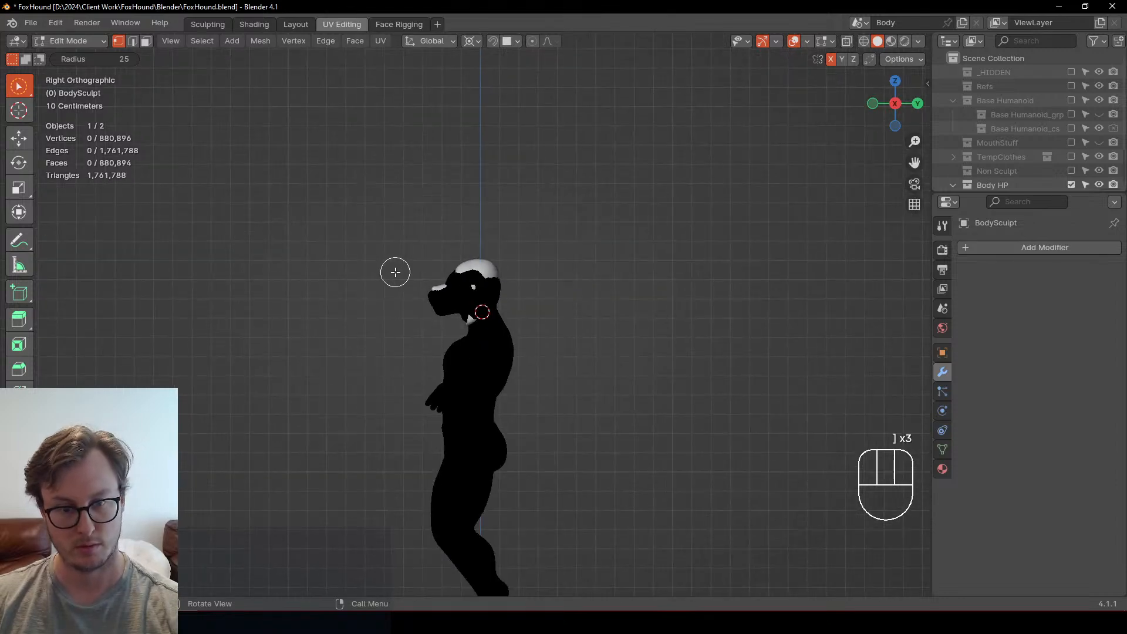
pyautogui.scroll(-6, 405, 274)
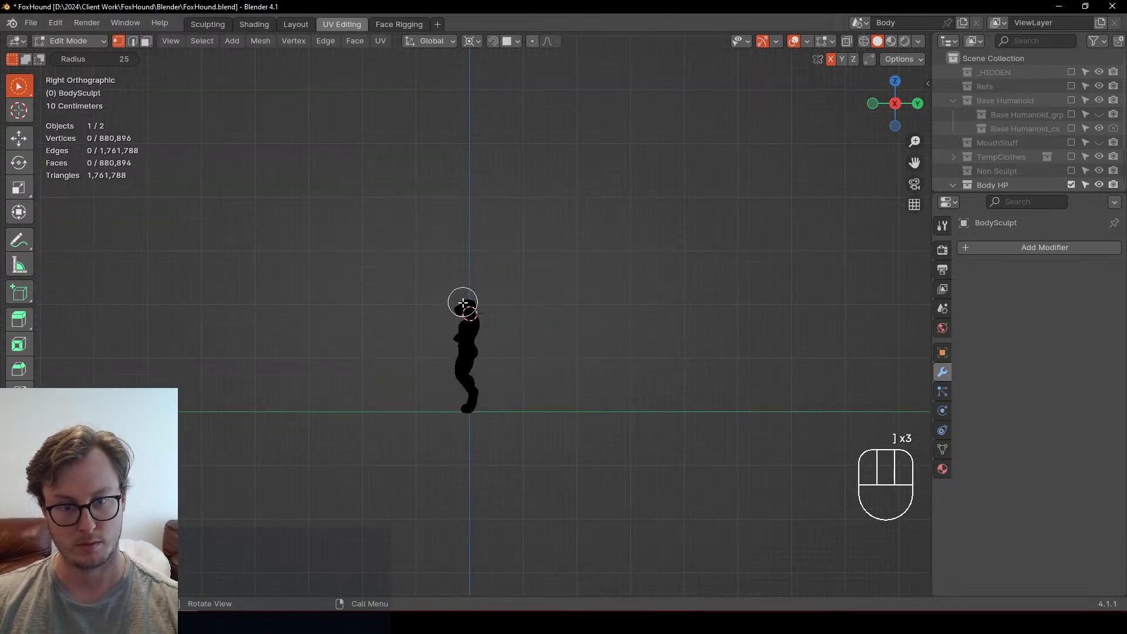
pyautogui.keyDown('shift'); pyautogui.click(465, 303); pyautogui.keyUp('shift')
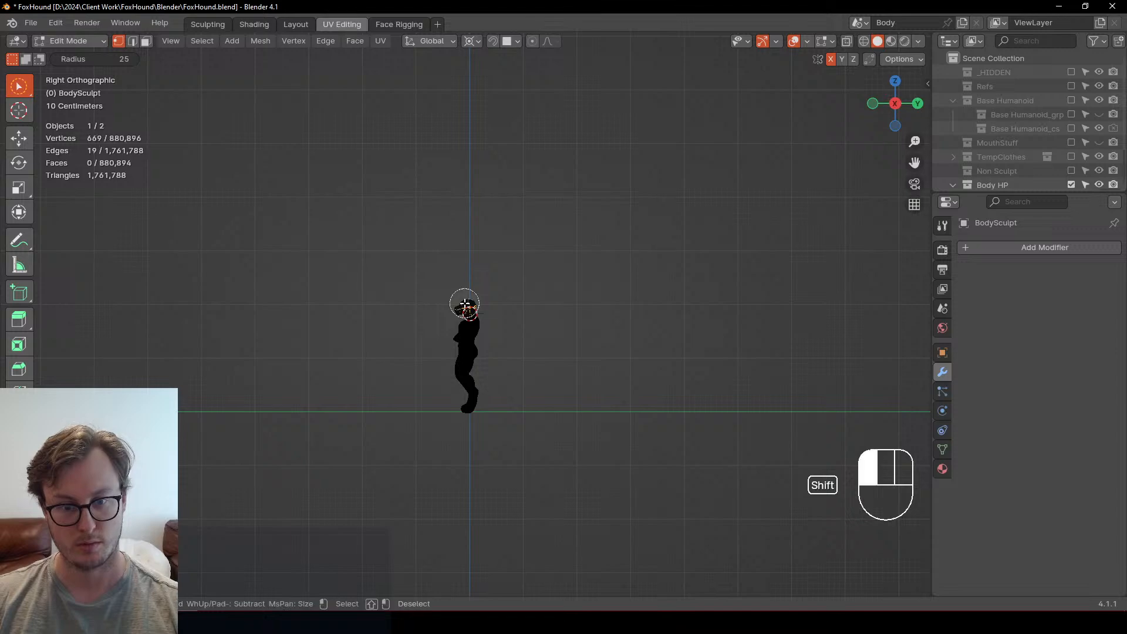
pyautogui.scroll(8, 526, 297)
pyautogui.press('z')
pyautogui.click(311, 297)
pyautogui.scroll(-8, 449, 276)
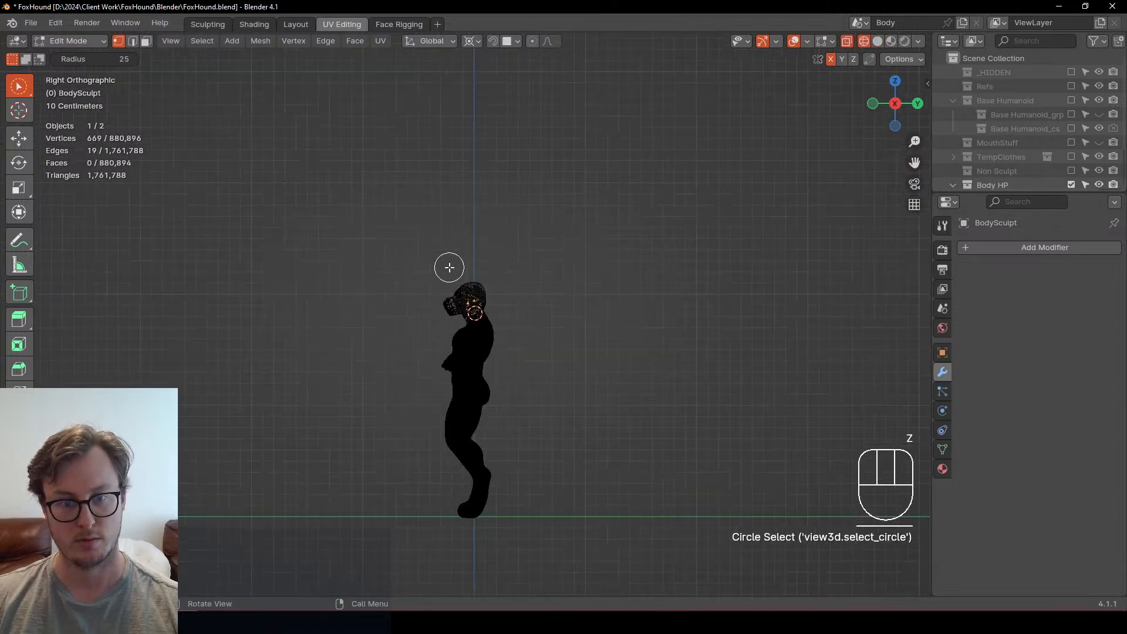
# Step: Circle-select the body sculpt's old head and upper neck, leaving the lower neck, and delete those vertices
pyautogui.keyDown('shift'); pyautogui.moveTo(465, 304); pyautogui.dragTo(516, 297); pyautogui.keyUp('shift')
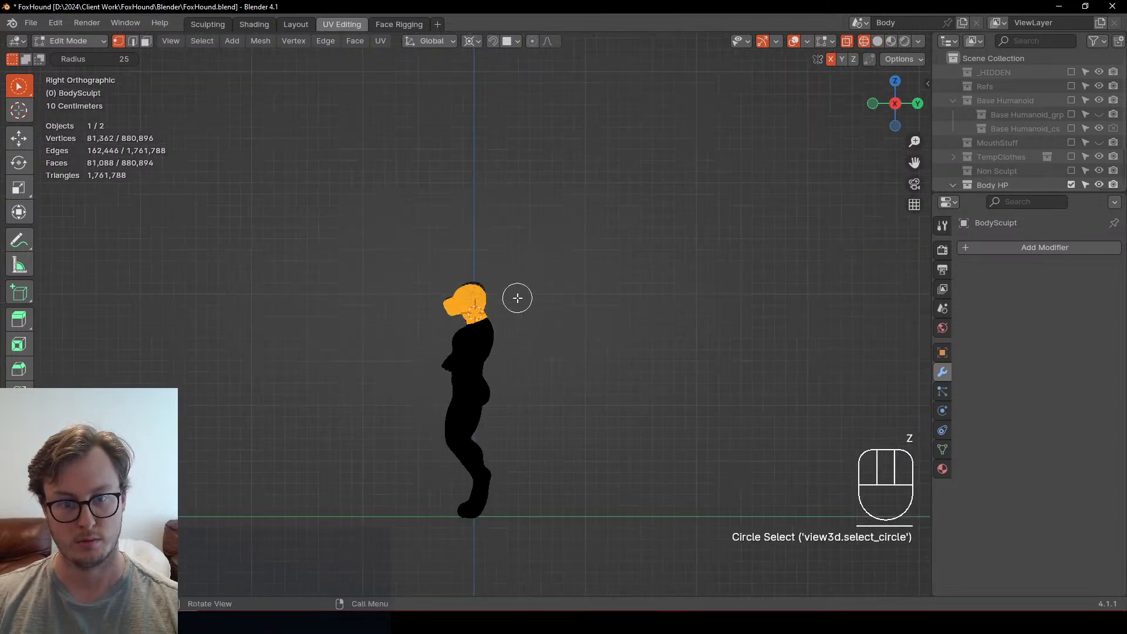
pyautogui.scroll(8, 525, 295)
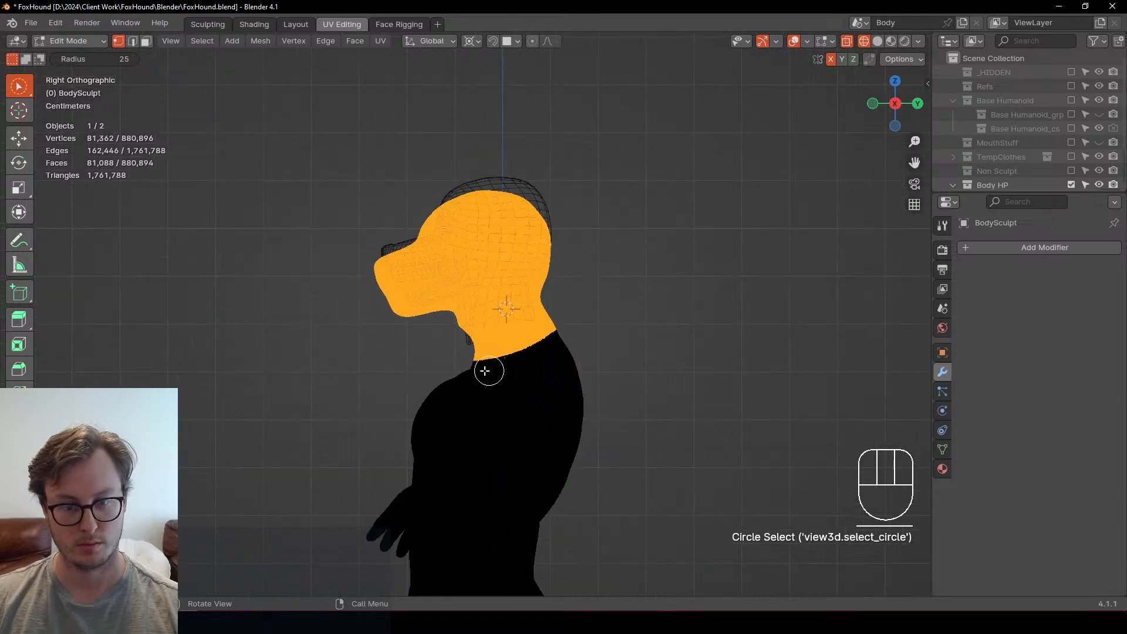
pyautogui.moveTo(478, 370)
pyautogui.keyDown('ctrl'); pyautogui.mouseDown()
pyautogui.moveTo(468, 369)
pyautogui.moveTo(580, 321)
pyautogui.moveTo(457, 363)
pyautogui.moveTo(564, 308)
pyautogui.mouseUp(); pyautogui.keyUp('ctrl')
pyautogui.moveTo(565, 309); pyautogui.dragTo(632, 323, button='middle')
pyautogui.keyDown('shift'); pyautogui.moveTo(441, 317); pyautogui.dragTo(563, 329, button='middle'); pyautogui.keyUp('shift')
pyautogui.scroll(7, 577, 326)
pyautogui.press('x')
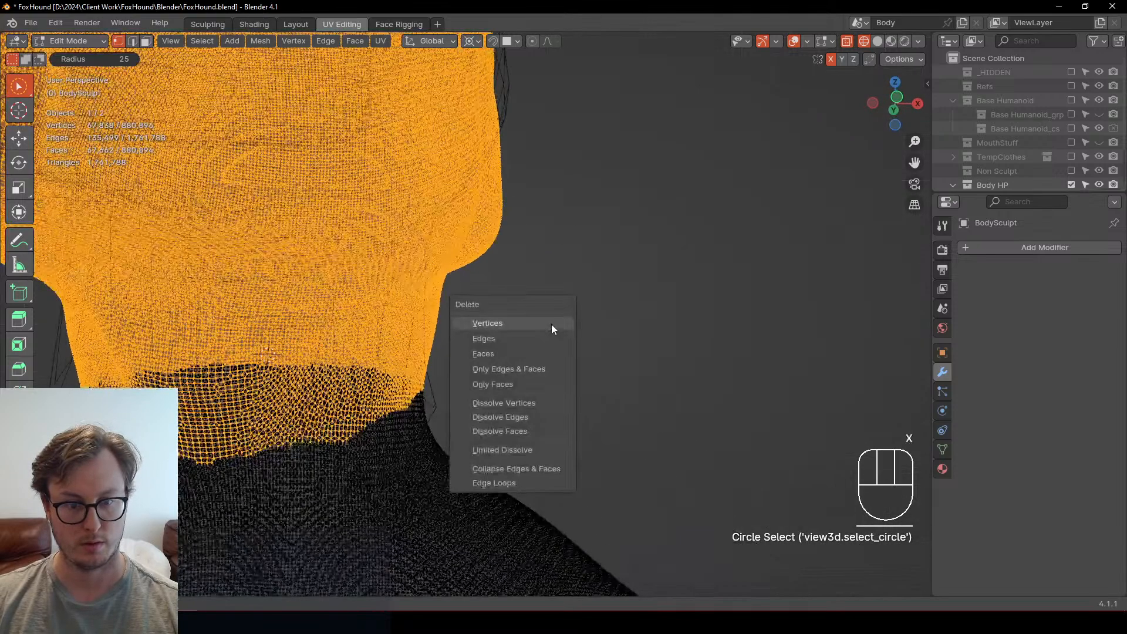
pyautogui.click(476, 324)
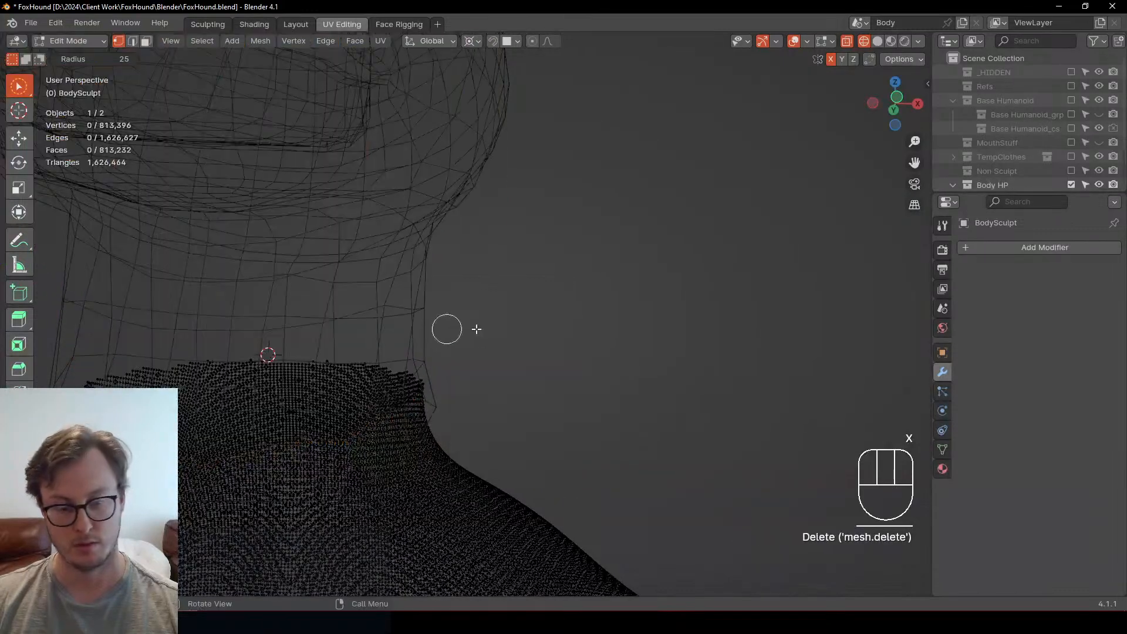
# Step: Select the boundary loop of the body's open neck, fill it with a face, and leave mesh editing
pyautogui.press('a')
pyautogui.press('q')
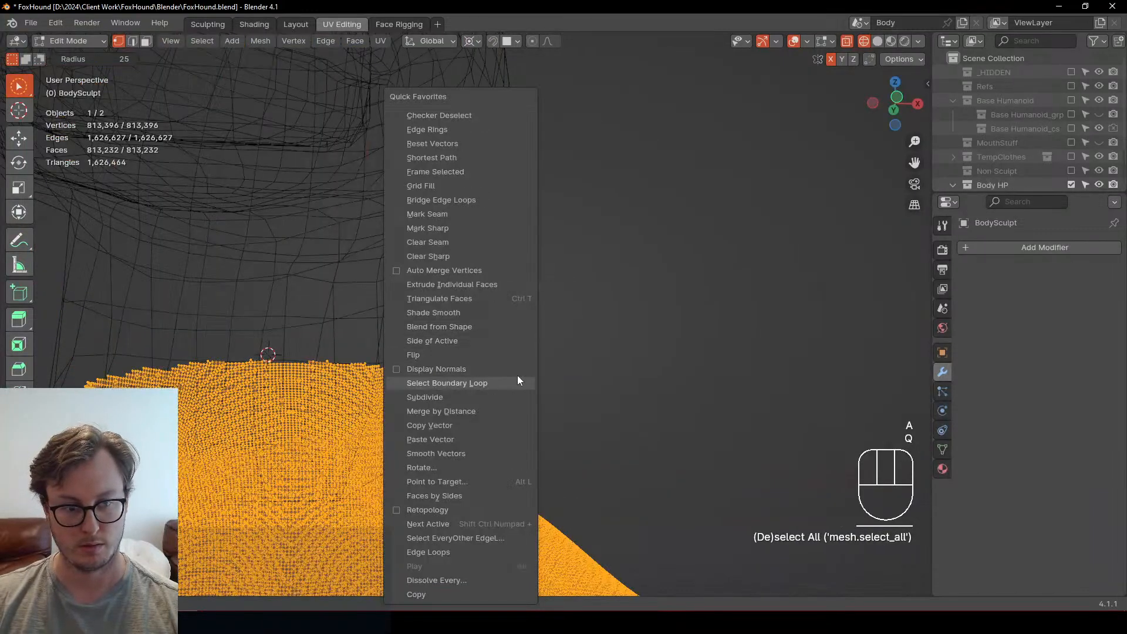
pyautogui.press('Return')
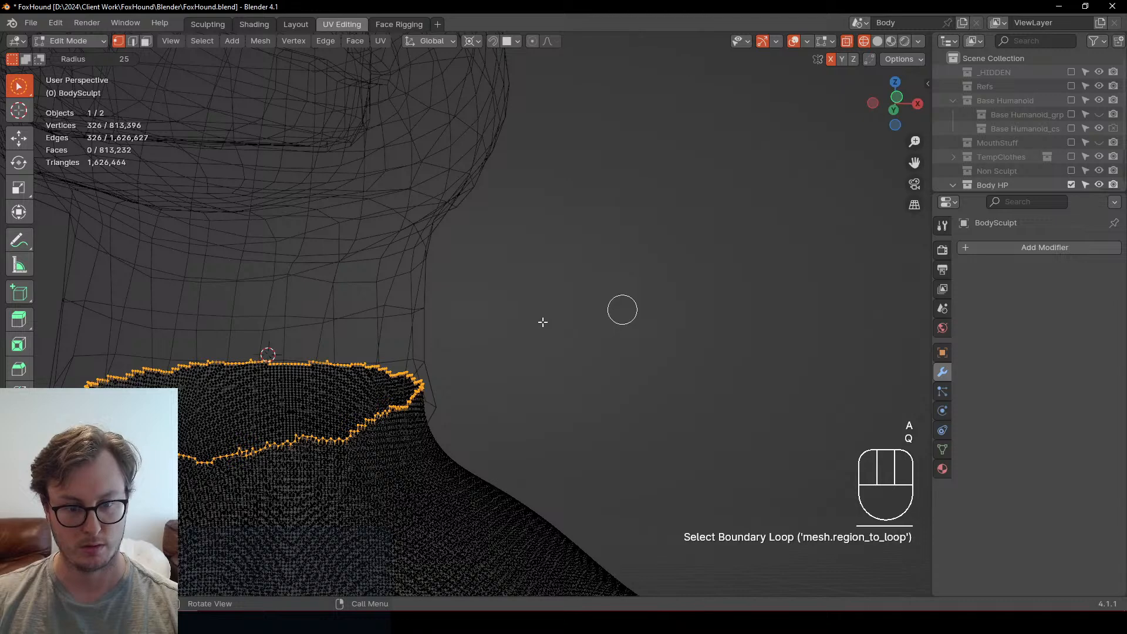
pyautogui.press('f')
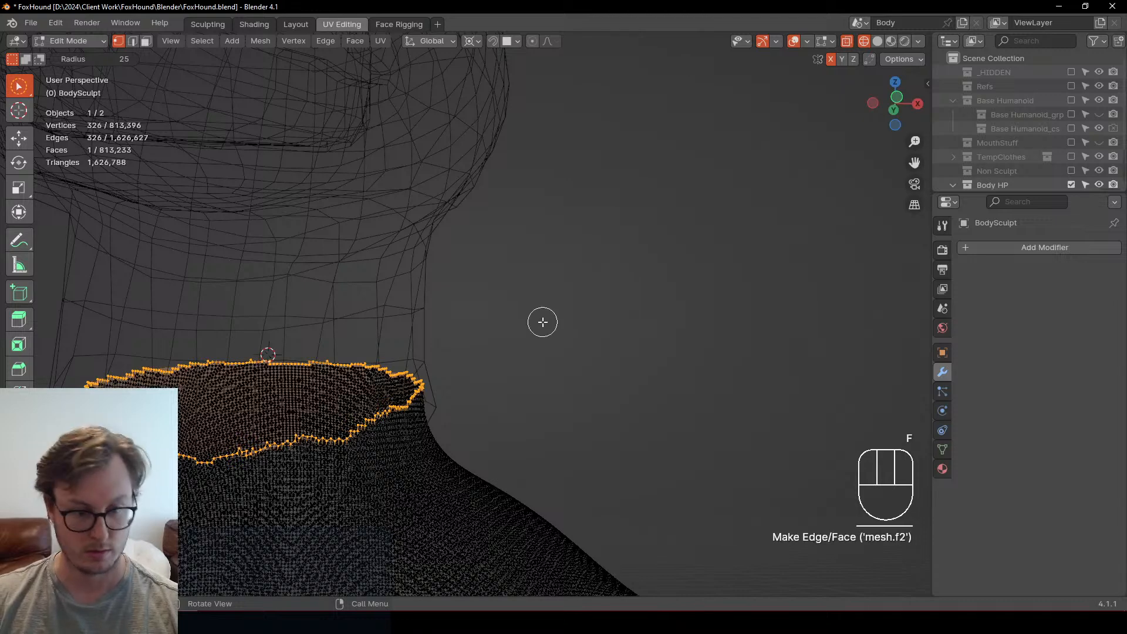
pyautogui.press('Tab')
# Step: Put the body sculpt in Sculpt Mode with solid shading and save the file
pyautogui.scroll(-3, 592, 281)
pyautogui.hotkey('ctrl', 'Tab')
pyautogui.click(621, 408)
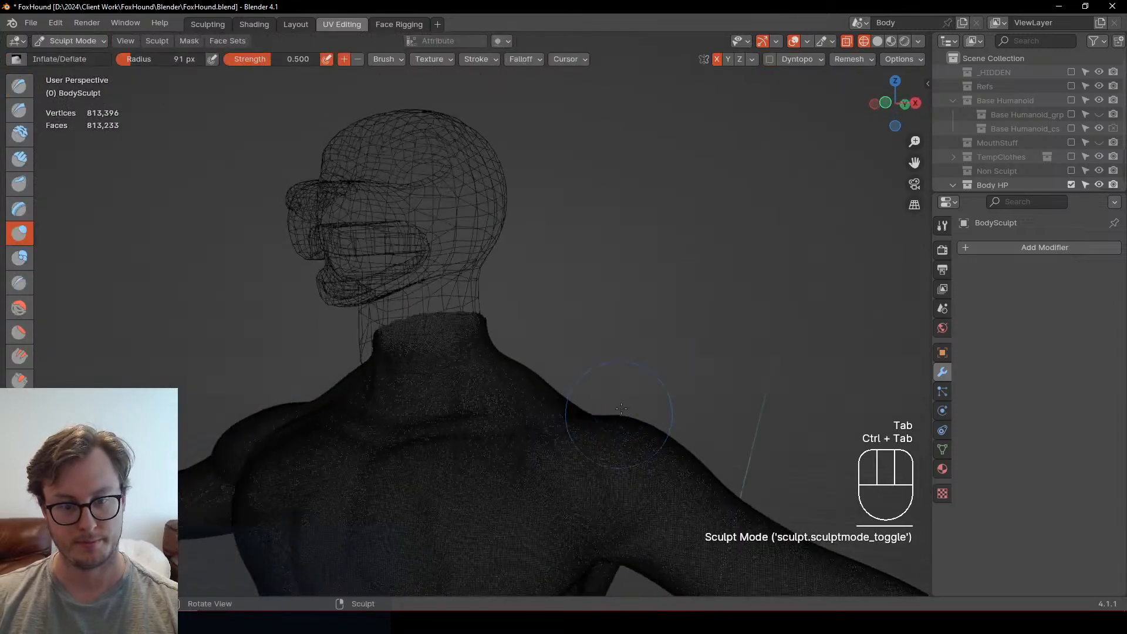
pyautogui.press('z')
pyautogui.moveTo(621, 408)
pyautogui.mouseDown(button='middle')
pyautogui.moveTo(537, 423)
pyautogui.moveTo(628, 382)
pyautogui.moveTo(567, 397)
pyautogui.moveTo(541, 360)
pyautogui.mouseUp(button='middle')
pyautogui.click(783, 421)
pyautogui.hotkey('ctrl', 's')
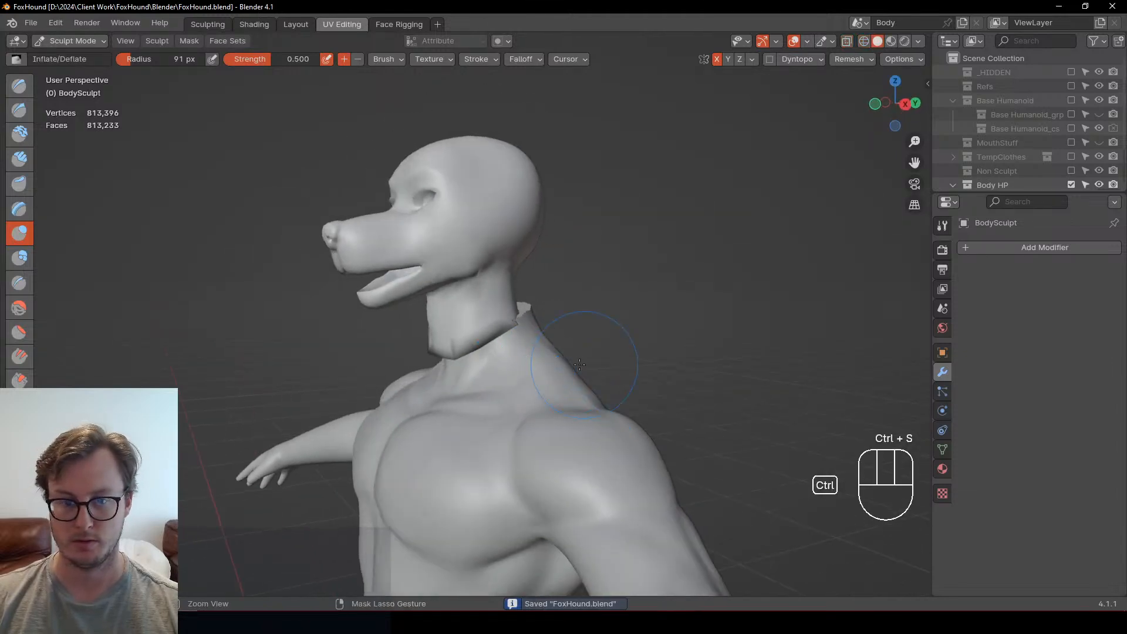
pyautogui.hotkey('ctrl', 'Tab')
pyautogui.hotkey('ctrl', 'Tab')
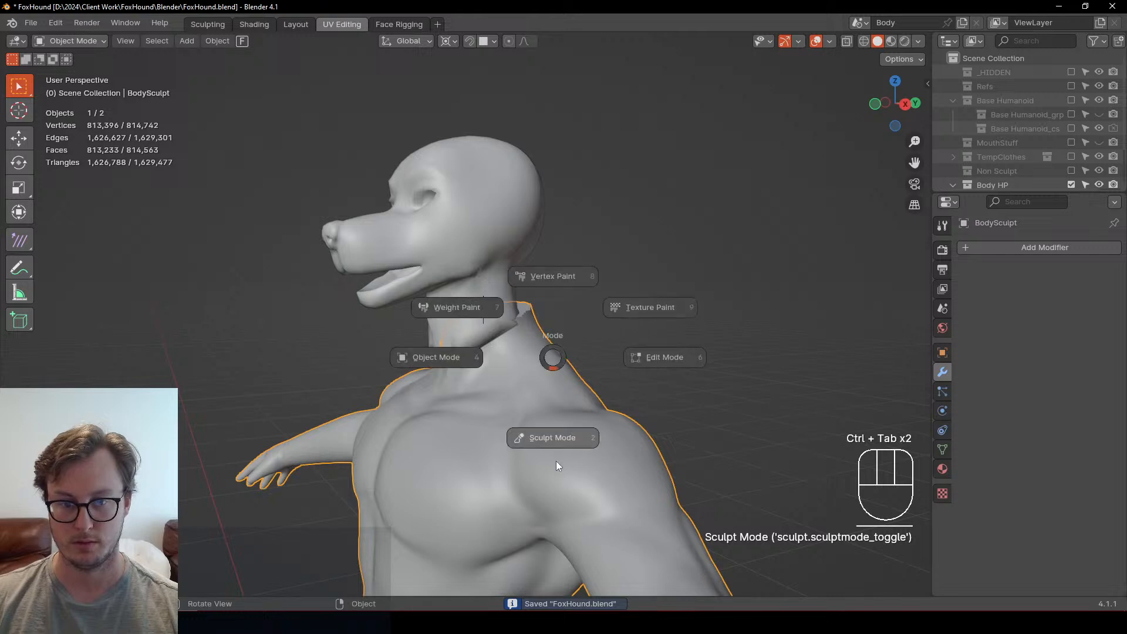
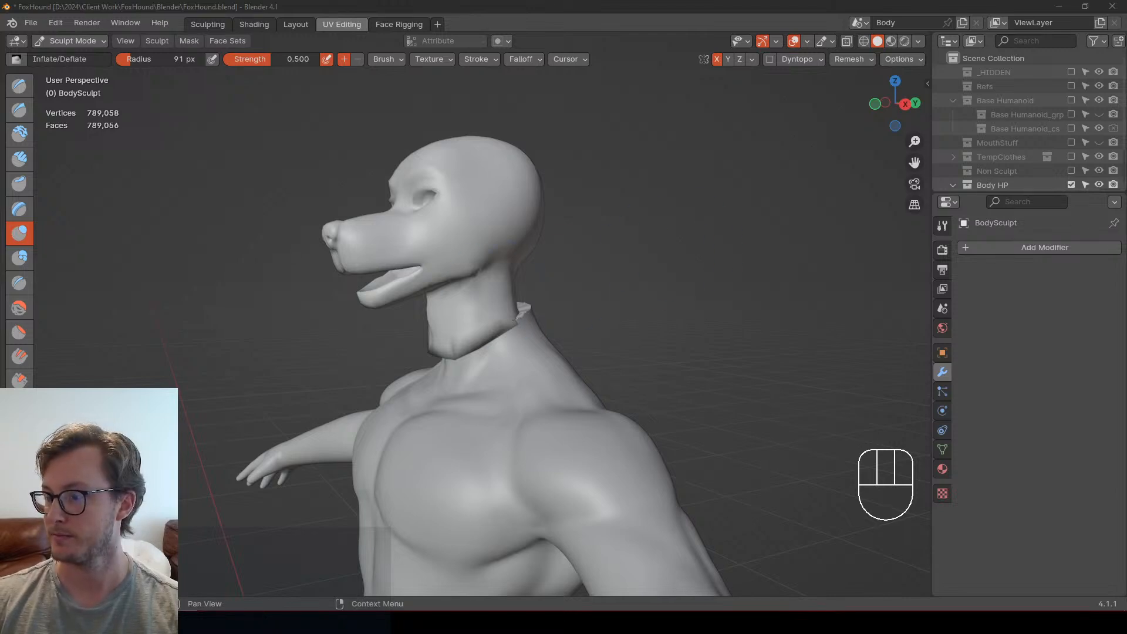
# Step: Leave sculpting and open the head mesh for editing in the right orthographic view
pyautogui.moveTo(641, 352); pyautogui.dragTo(679, 340, button='middle')
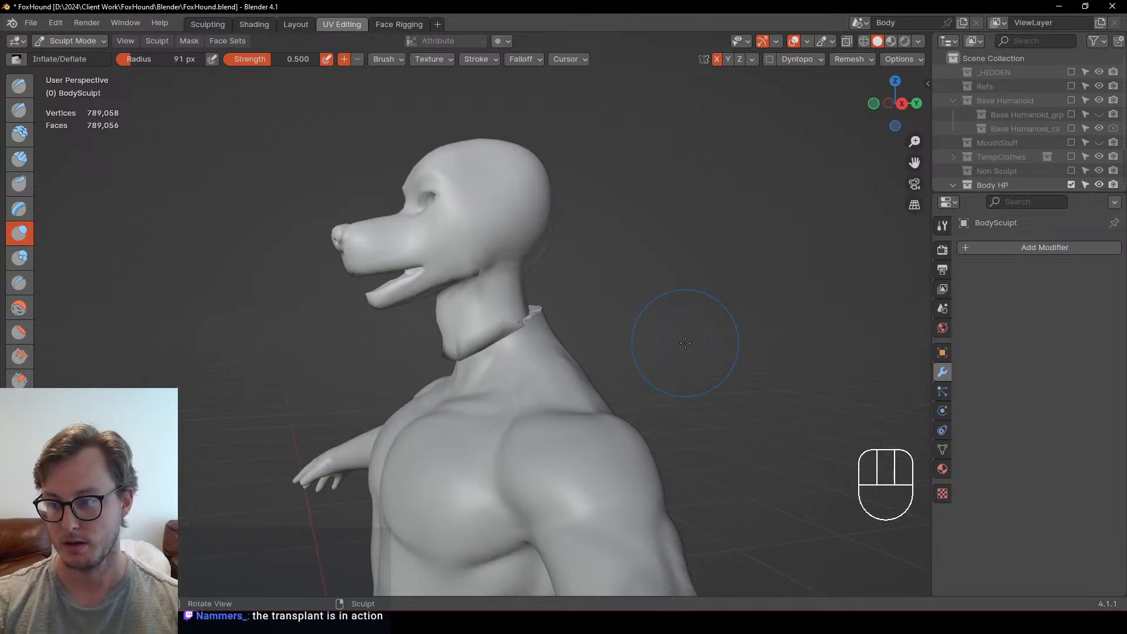
pyautogui.press('KP_3')
pyautogui.hotkey('ctrl', 'Tab')
pyautogui.click(269, 201)
pyautogui.click(539, 259)
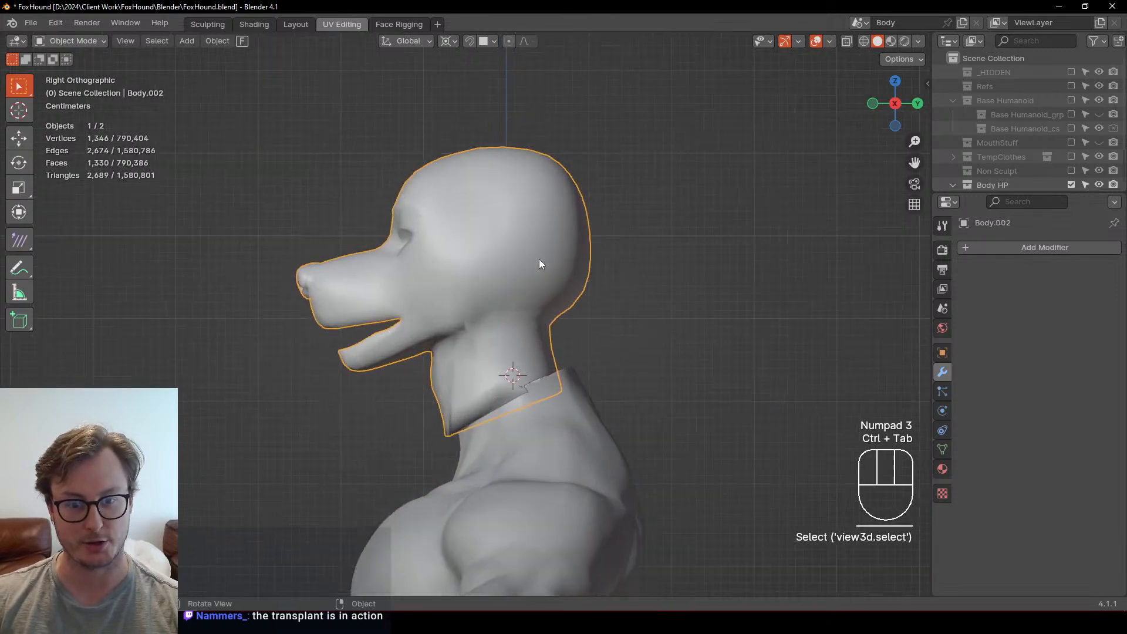
pyautogui.press('Tab')
pyautogui.scroll(-3, 601, 393)
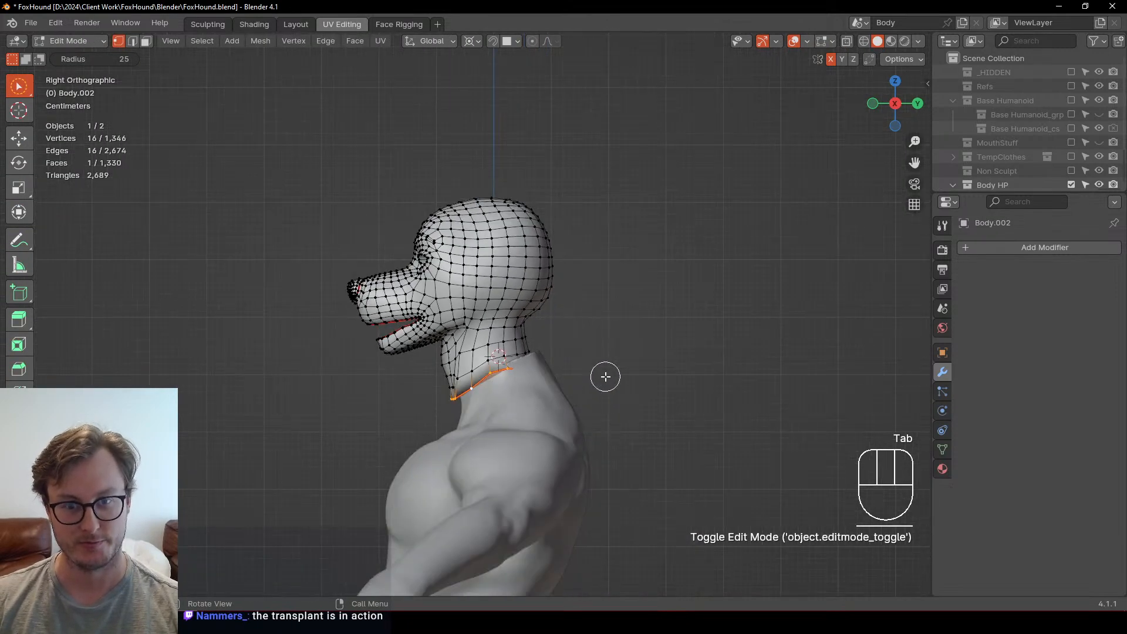
pyautogui.press('o')
pyautogui.press('g')
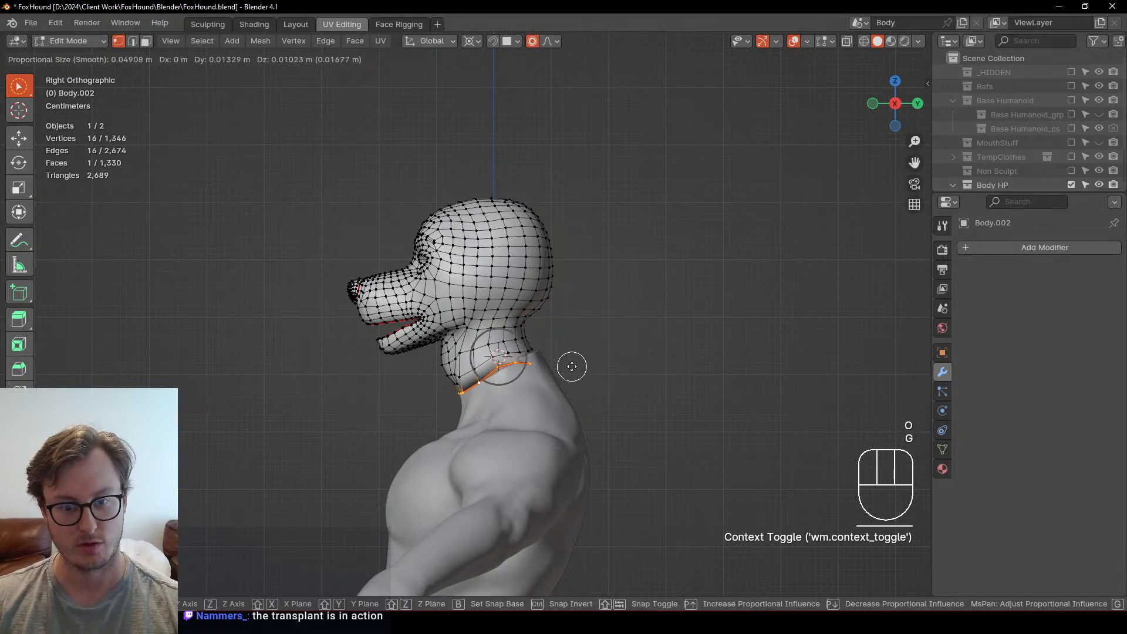
pyautogui.click(574, 372)
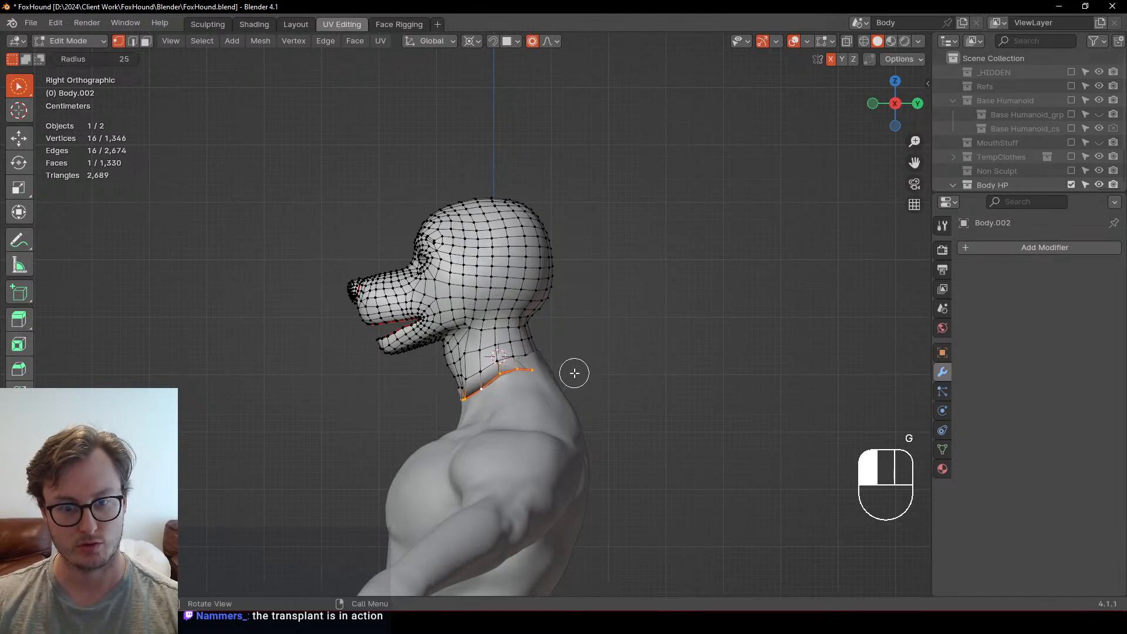
pyautogui.hotkey('ctrl', 'z')
pyautogui.hotkey('ctrl', 'z')
# Step: Move the entire head mesh slightly back and down to overlap the body's neck stump, and return to Object Mode
pyautogui.press('a')
pyautogui.press('g')
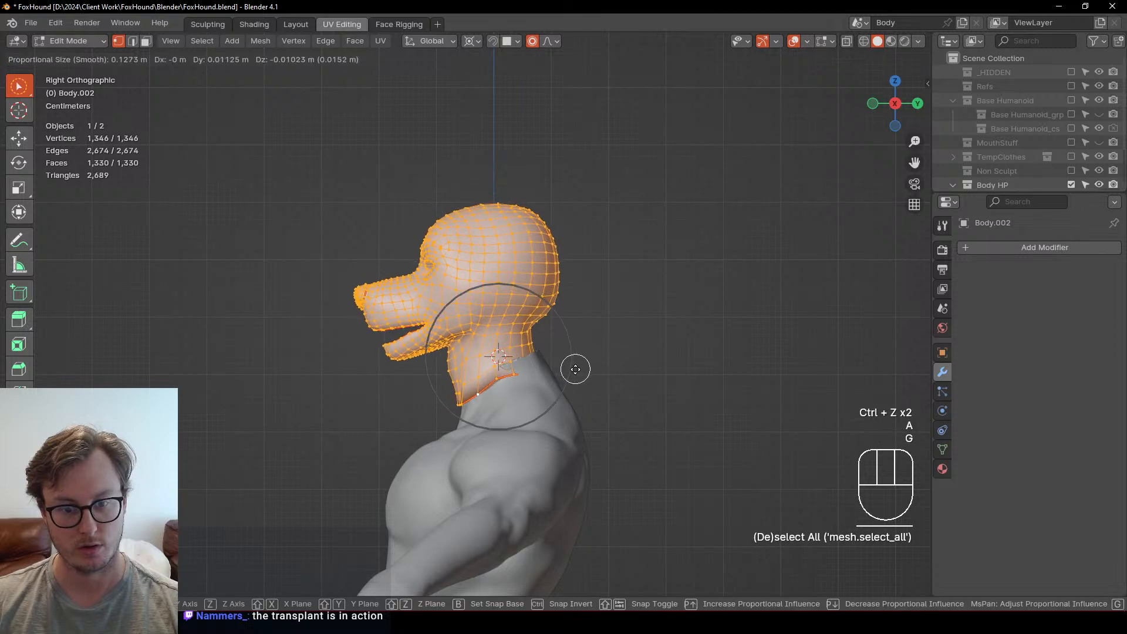
pyautogui.click(584, 370)
pyautogui.press('g')
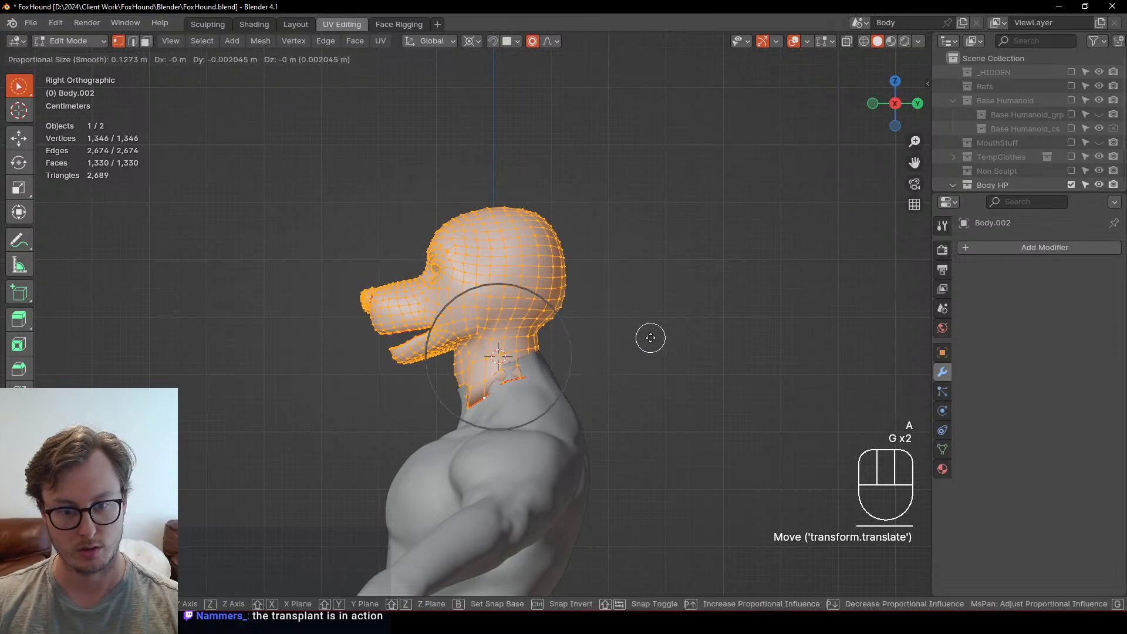
pyautogui.click(651, 340)
pyautogui.press('Tab')
pyautogui.moveTo(649, 340); pyautogui.dragTo(556, 378, button='middle')
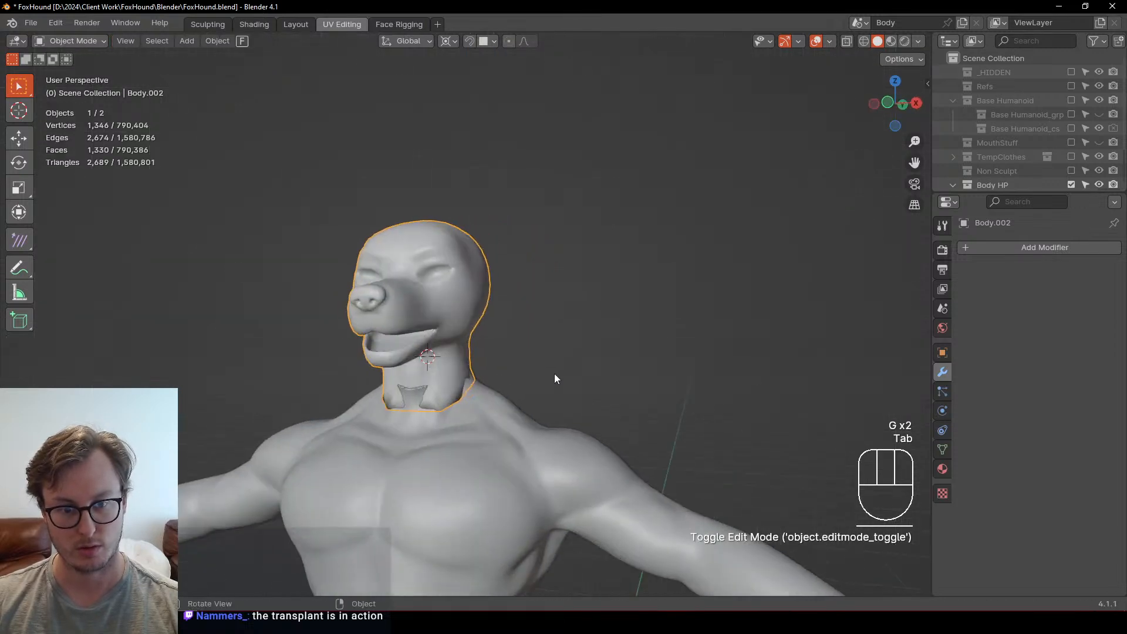
# Step: Save the file
pyautogui.hotkey('ctrl', 's')
pyautogui.moveTo(544, 336); pyautogui.dragTo(522, 385, button='middle')
pyautogui.keyDown('shift'); pyautogui.click(540, 407); pyautogui.keyUp('shift')
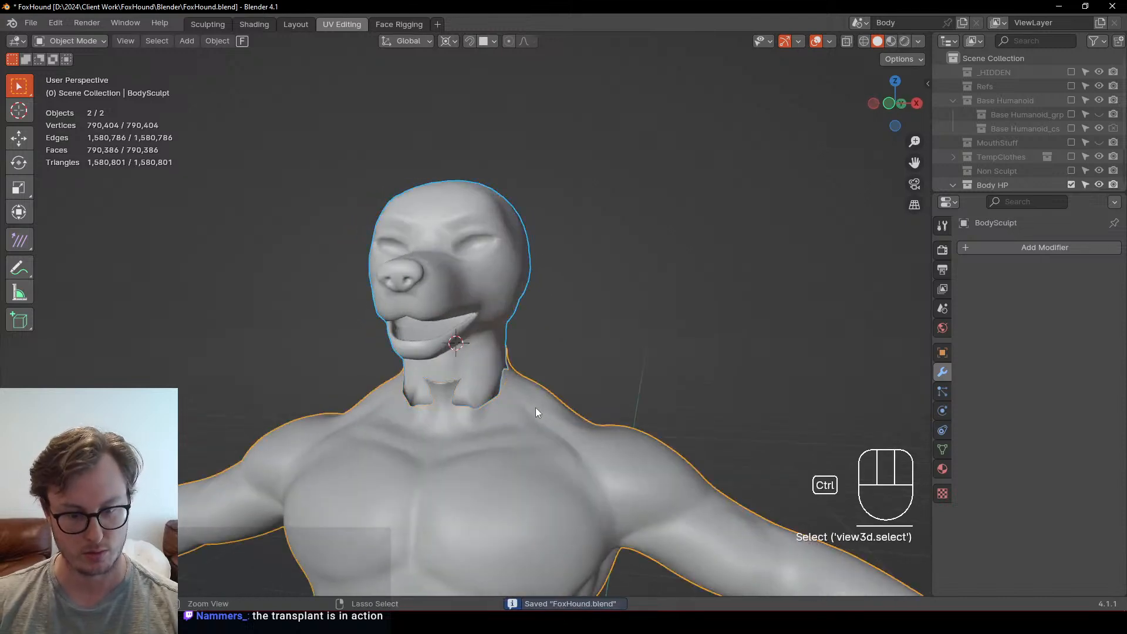
pyautogui.hotkey('ctrl', 'j')
pyautogui.hotkey('ctrl', 'z')
pyautogui.hotkey('ctrl', 'z')
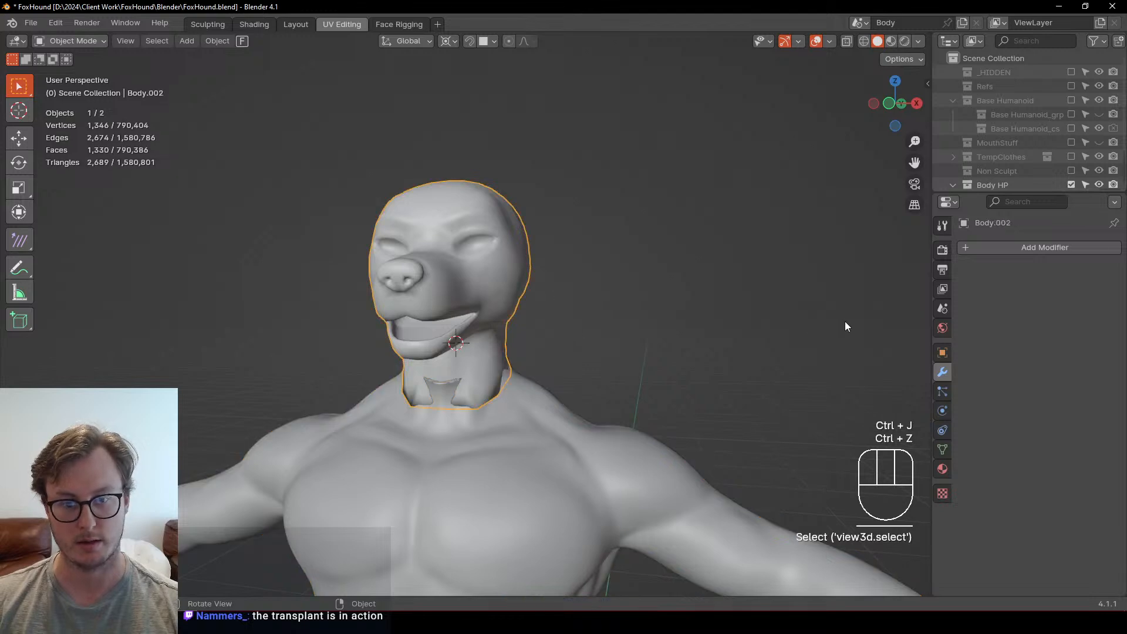
# Step: Add a Subdivision Surface modifier to the head and set its viewport level to 2
pyautogui.press('q')
pyautogui.click(466, 565)
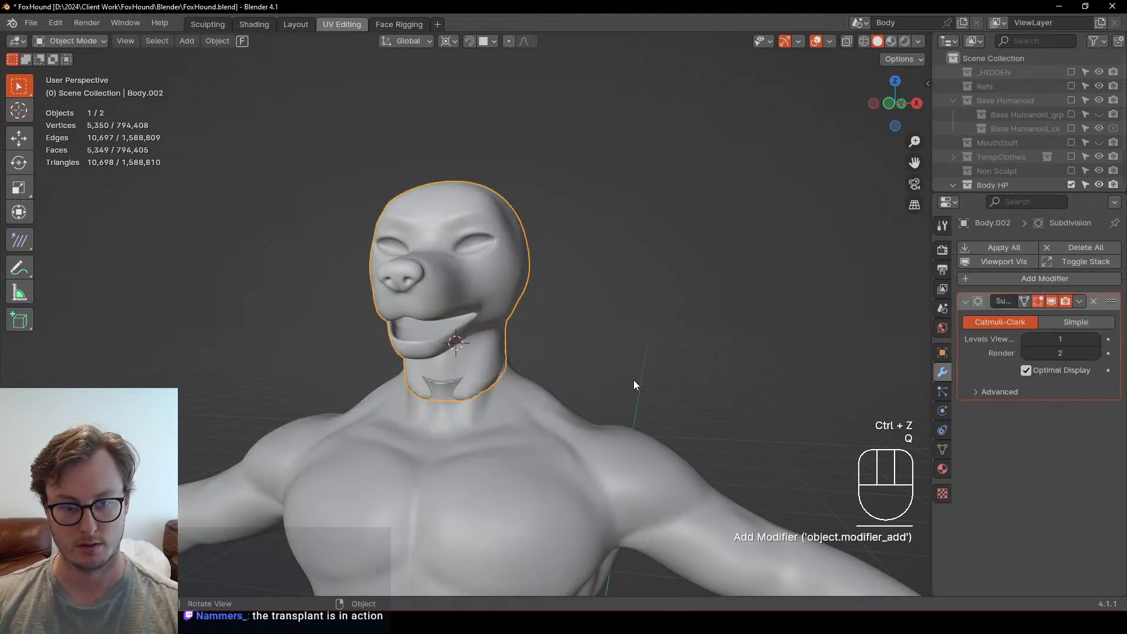
pyautogui.moveTo(634, 381); pyautogui.dragTo(547, 373, button='middle')
pyautogui.scroll(1, 547, 373)
pyautogui.click(1096, 339)
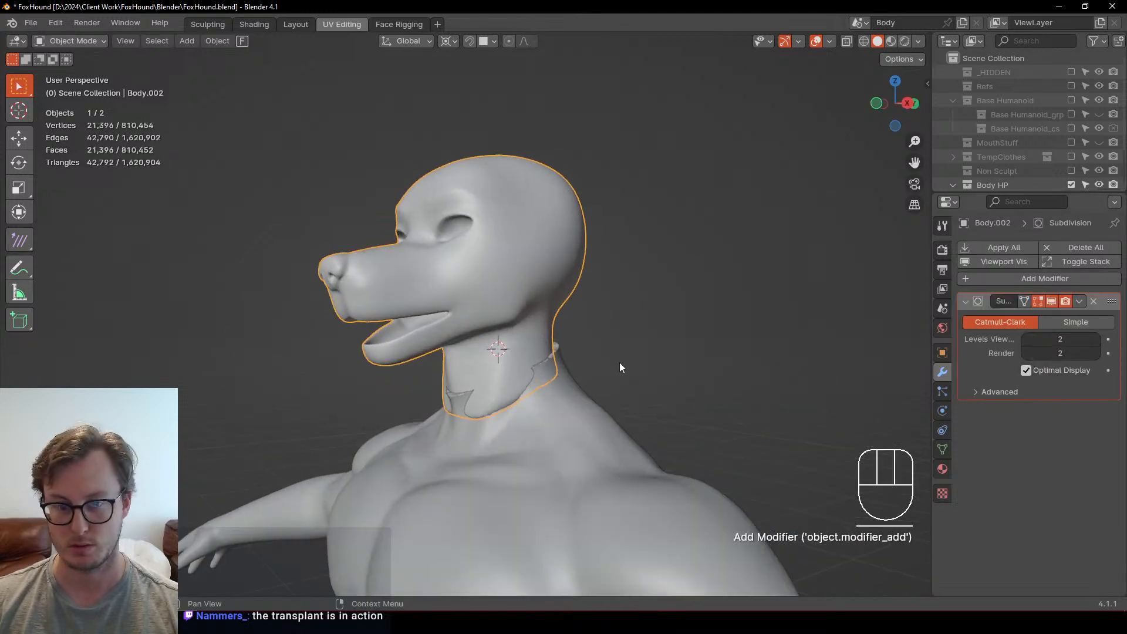
# Step: Try converting the subdivided head to a mesh and joining it to the body sculpt for sculpting
pyautogui.moveTo(618, 368); pyautogui.dragTo(547, 372, button='middle')
pyautogui.press('q')
pyautogui.click(487, 189)
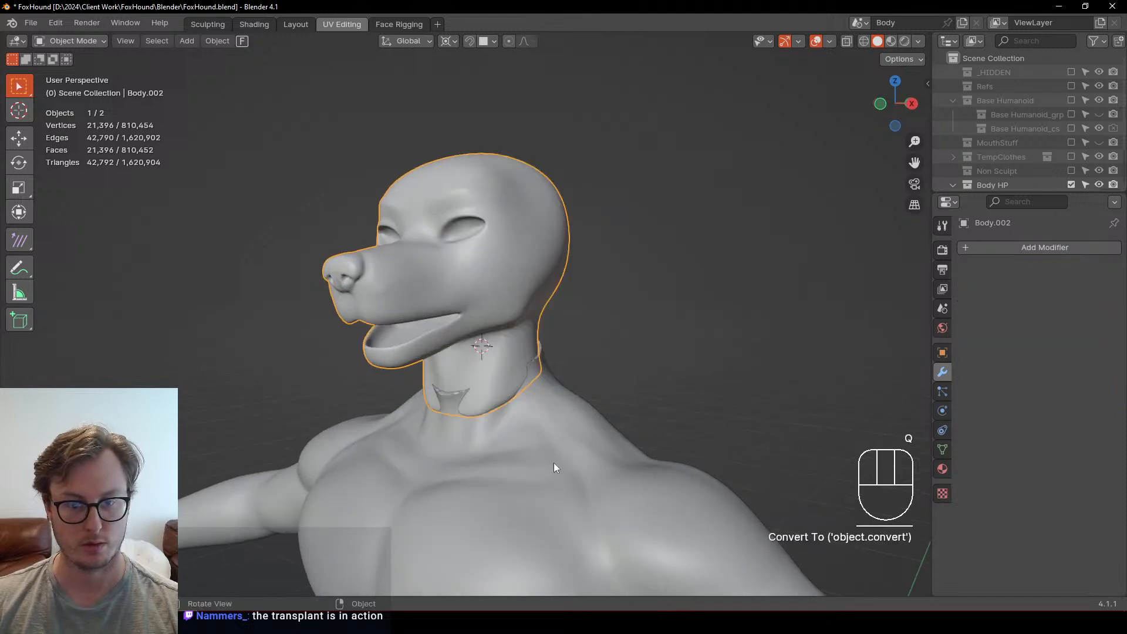
pyautogui.keyDown('shift'); pyautogui.click(544, 451); pyautogui.keyUp('shift')
pyautogui.moveTo(537, 443)
pyautogui.mouseDown(button='middle')
pyautogui.moveTo(385, 486)
pyautogui.moveTo(484, 498)
pyautogui.moveTo(543, 441)
pyautogui.moveTo(591, 417)
pyautogui.mouseUp(button='middle')
pyautogui.hotkey('ctrl', 'j')
pyautogui.hotkey('ctrl', 'Tab')
pyautogui.click(600, 459)
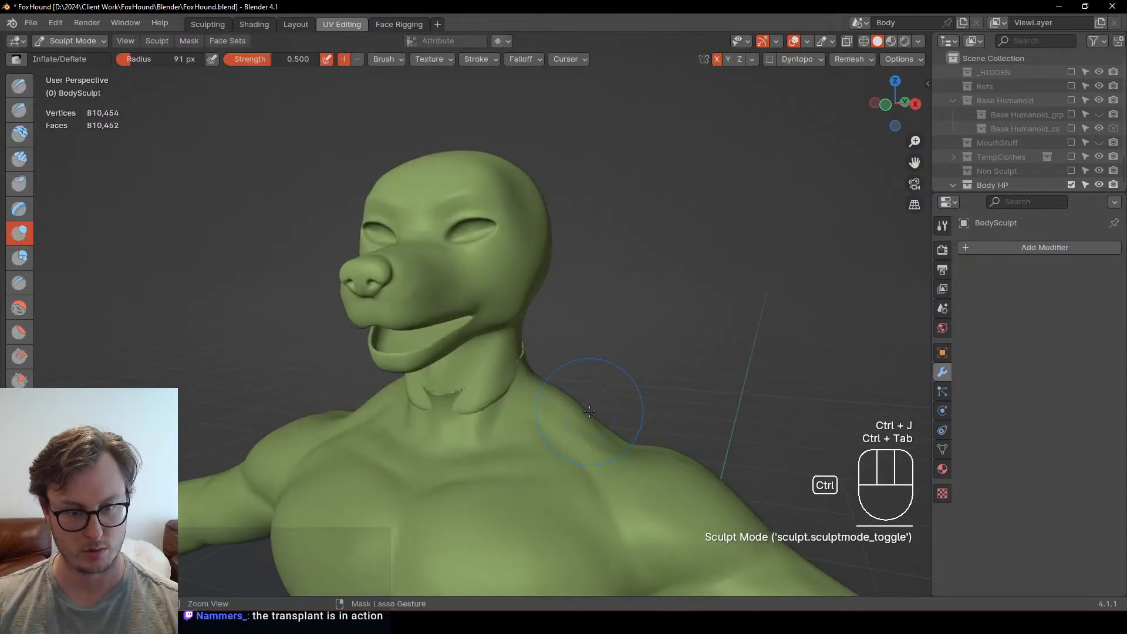
# Step: Undo the join and the mesh conversion to restore the head's Subdivision modifier
pyautogui.moveTo(614, 393); pyautogui.dragTo(561, 385, button='middle')
pyautogui.hotkey('ctrl', 'z')
pyautogui.hotkey('ctrl', 'z')
pyautogui.hotkey('ctrl', 'z')
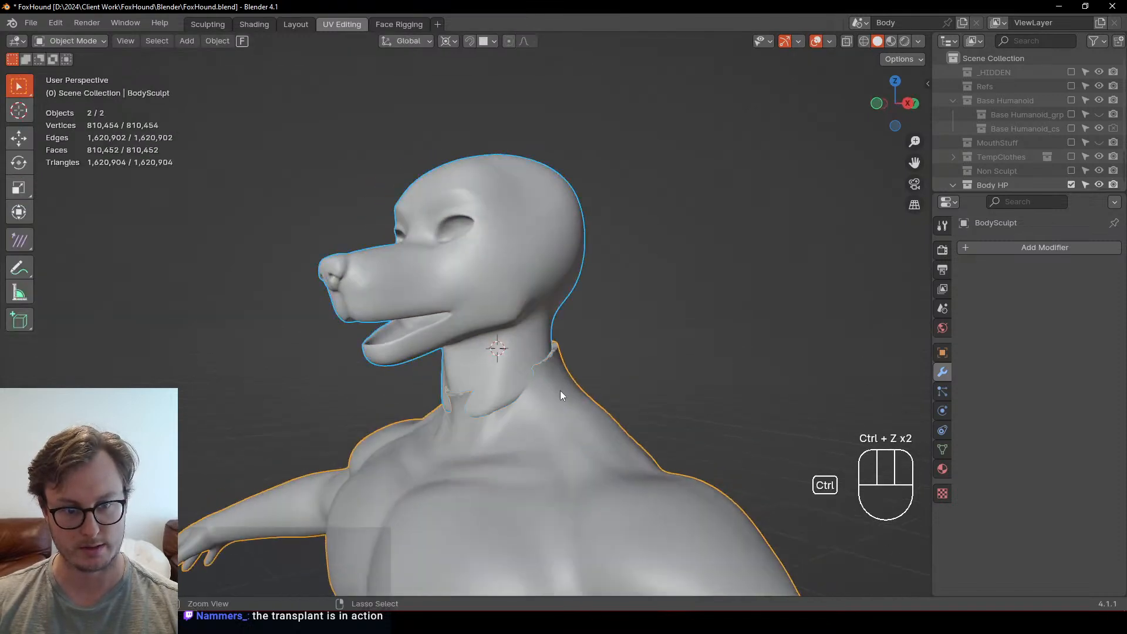
pyautogui.hotkey('ctrl', 'z')
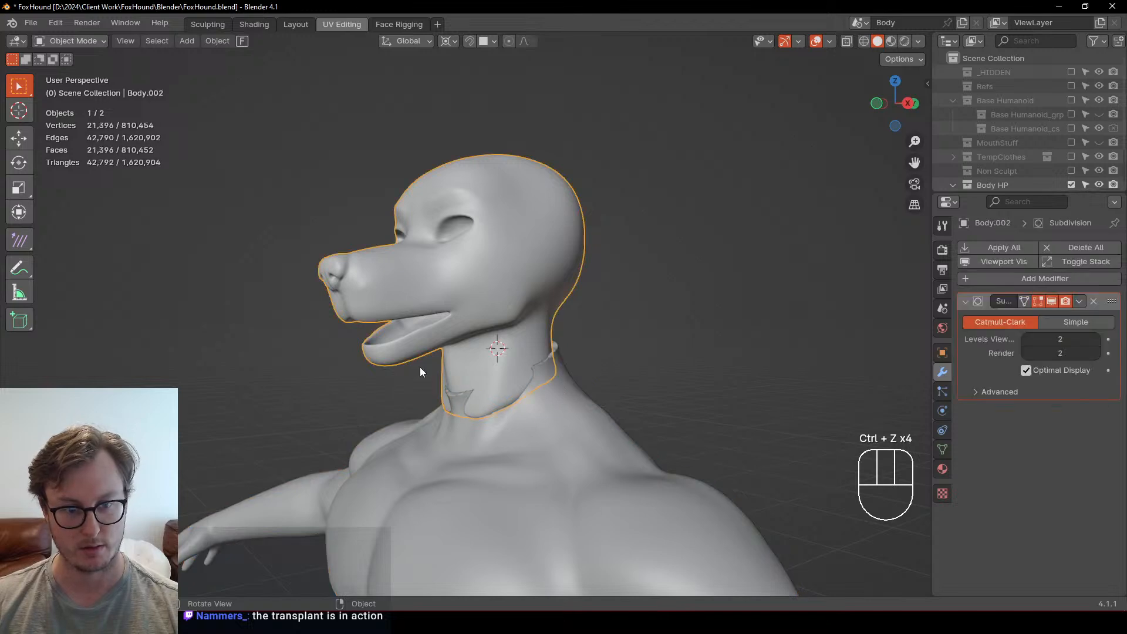
pyautogui.click(420, 367)
pyautogui.press('Tab')
pyautogui.press('o')
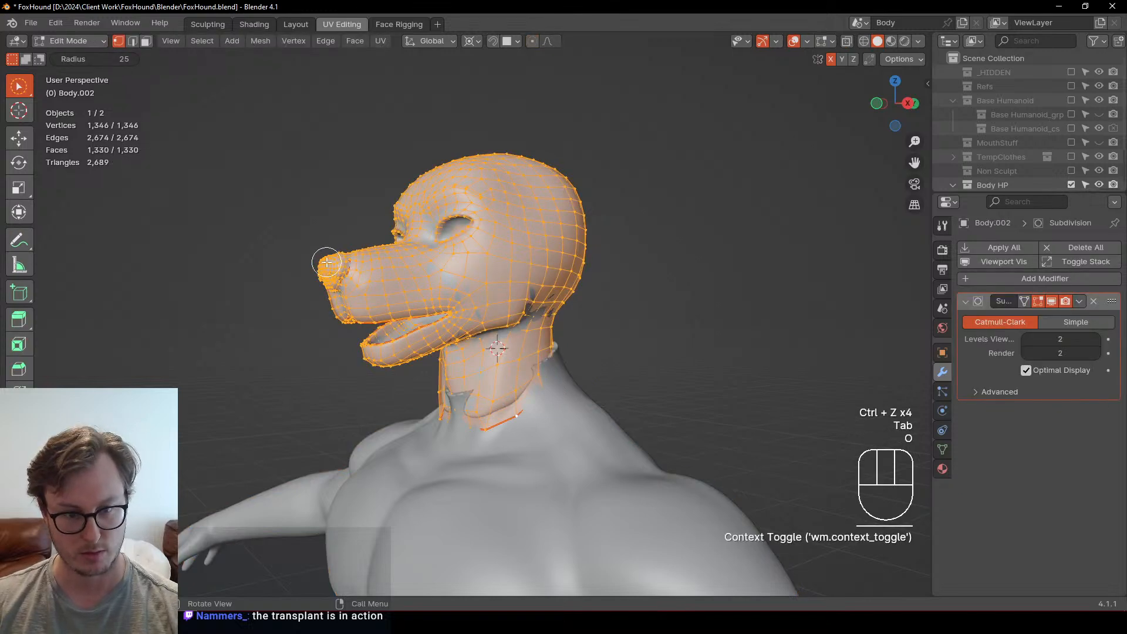
pyautogui.press('w')
pyautogui.click(331, 266)
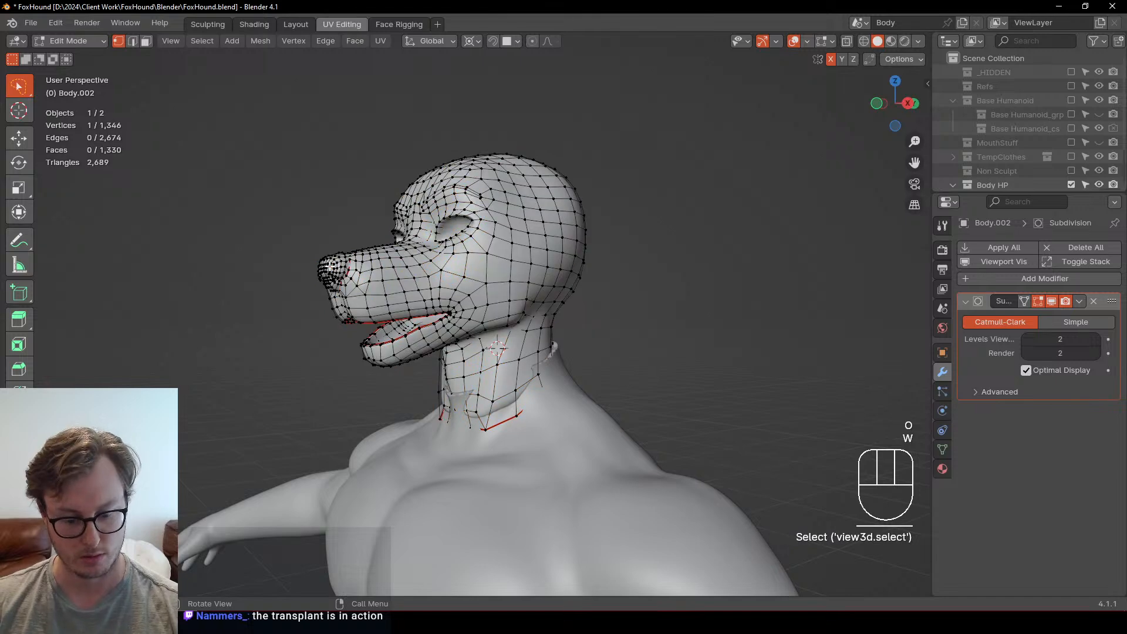
pyautogui.press('l')
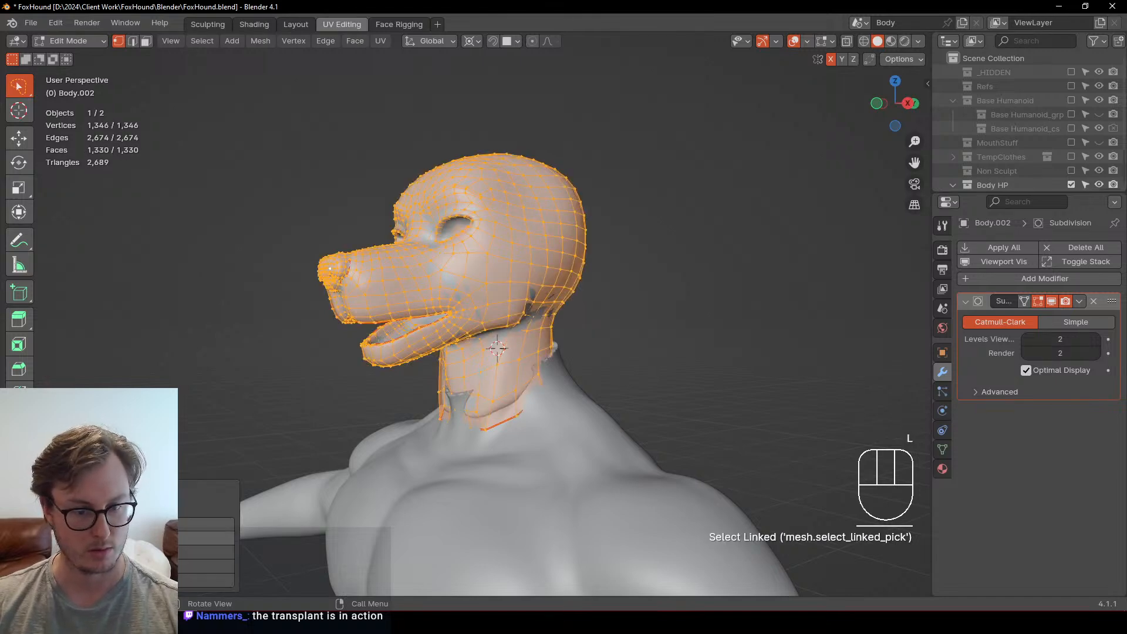
pyautogui.press('Tab')
# Step: Duplicate the head in place and move the copy to the _HIDDEN collection as a backup
pyautogui.hotkey('shift', 'd')
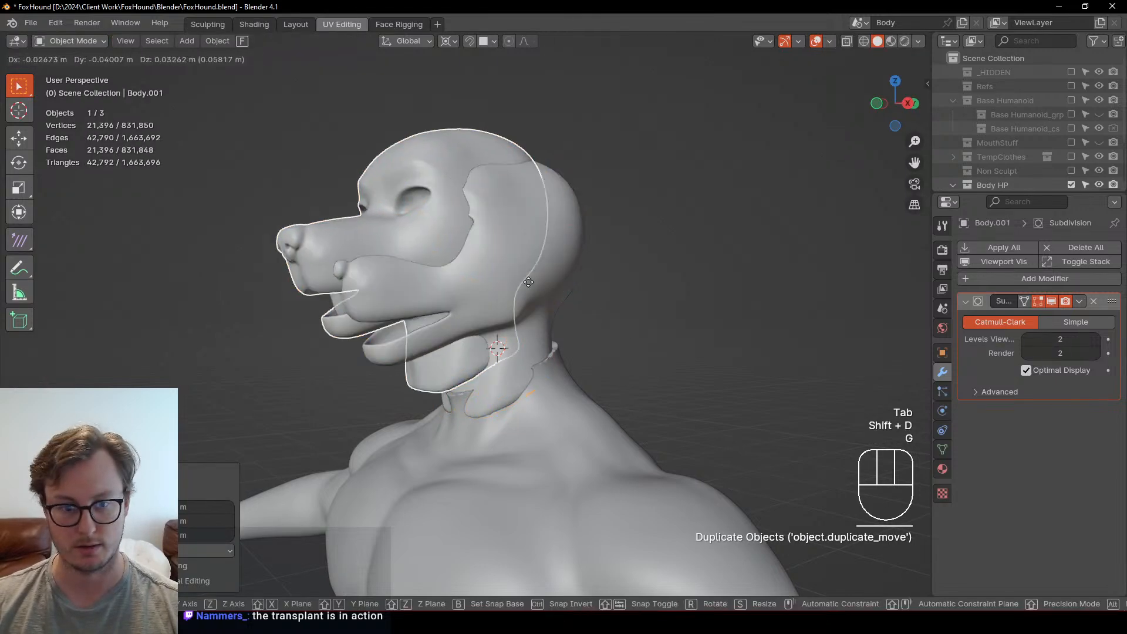
pyautogui.press('g')
pyautogui.press('Escape')
pyautogui.press('m')
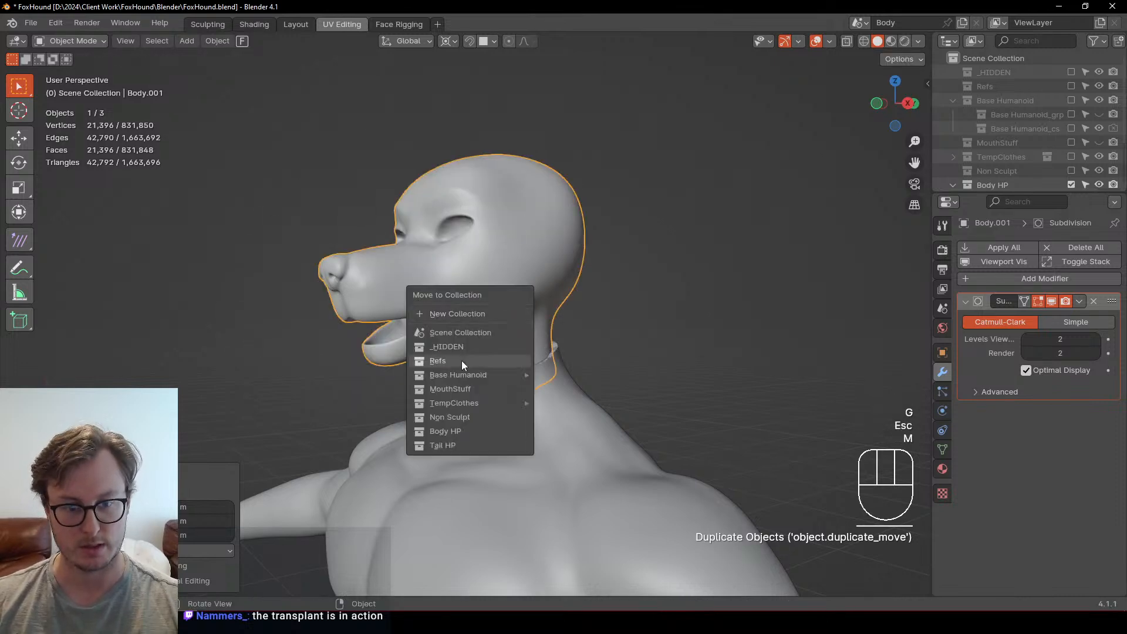
pyautogui.click(463, 345)
# Step: Convert the remaining subdivided head to a plain mesh
pyautogui.click(506, 289)
pyautogui.press('q')
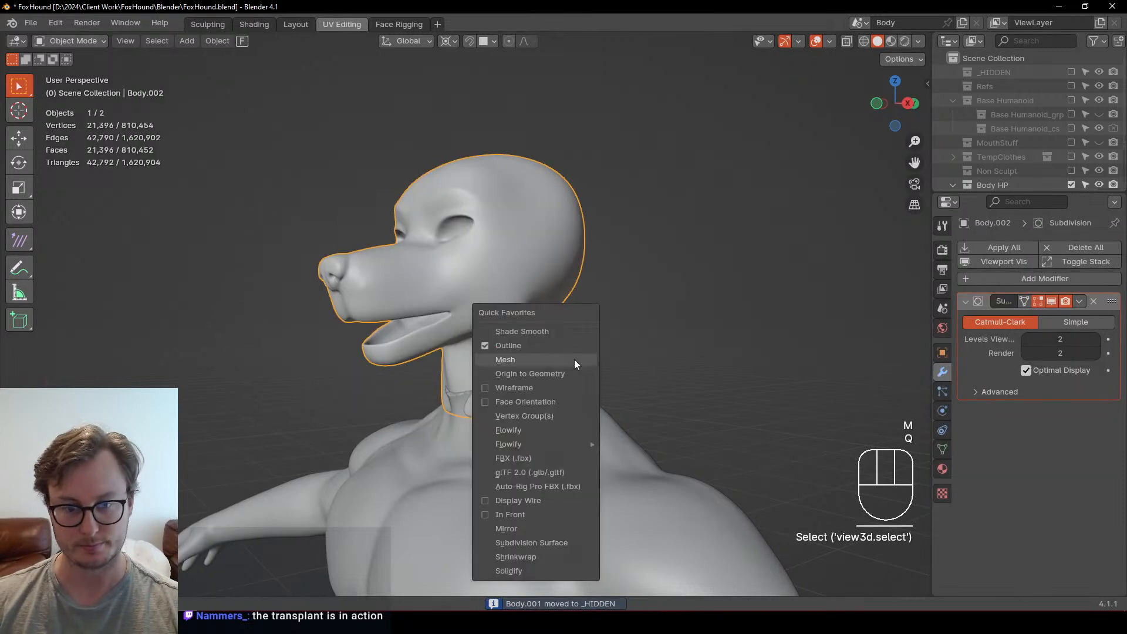
pyautogui.click(574, 359)
# Step: Join the head into the BodySculpt object and put it in Sculpt Mode
pyautogui.keyDown('shift'); pyautogui.click(530, 426); pyautogui.keyUp('shift')
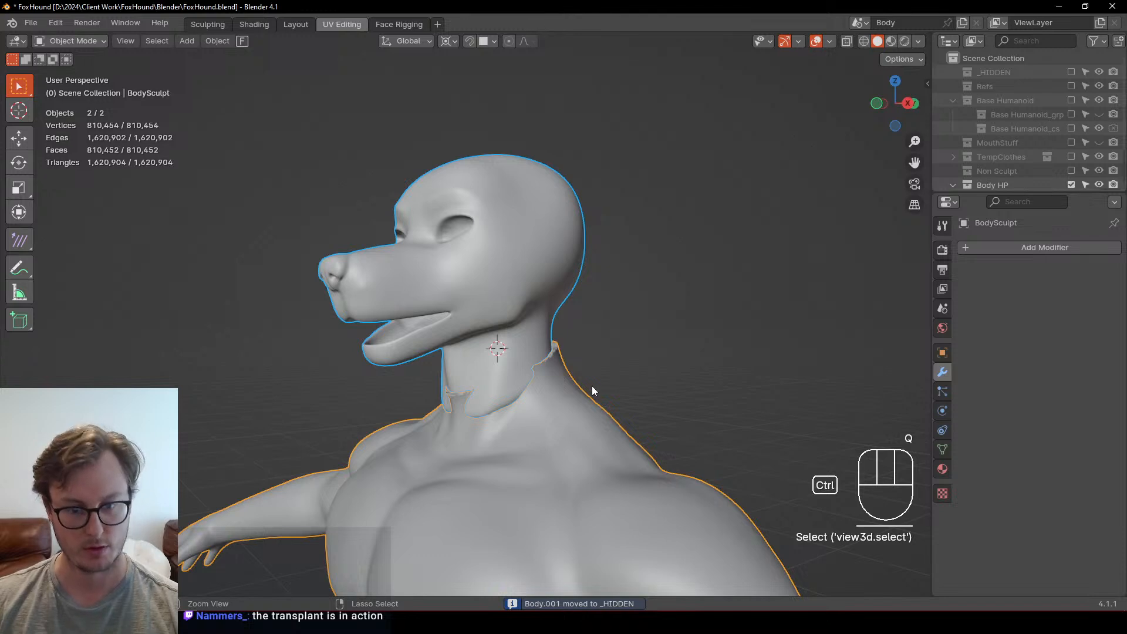
pyautogui.hotkey('ctrl', 'j')
pyautogui.hotkey('ctrl', 'Tab')
pyautogui.hotkey('ctrl', 'j')
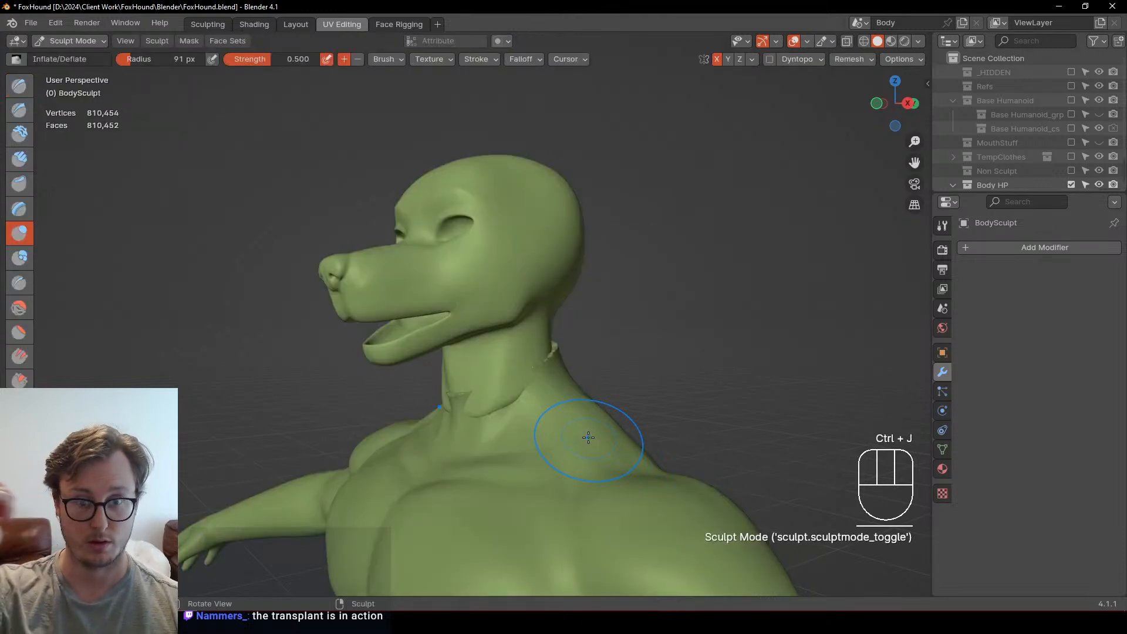
# Step: Voxel remesh the joined sculpt and smooth the seam around the neck between head and body
pyautogui.press('KP_3')
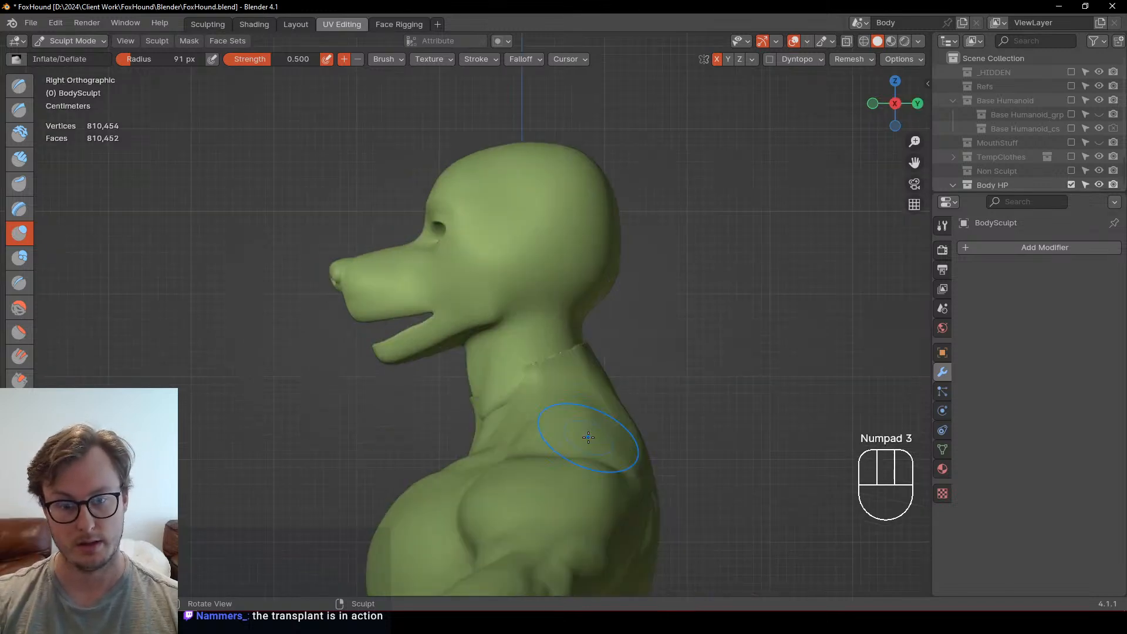
pyautogui.scroll(2, 588, 437)
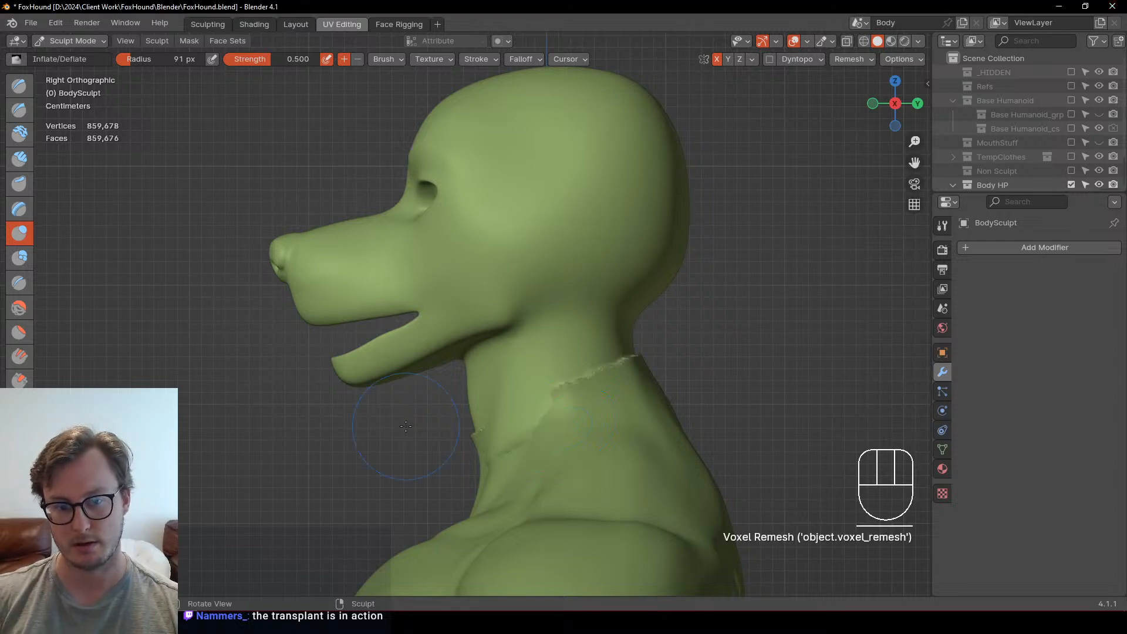
pyautogui.keyDown('shift'); pyautogui.moveTo(506, 451); pyautogui.dragTo(520, 448); pyautogui.keyUp('shift')
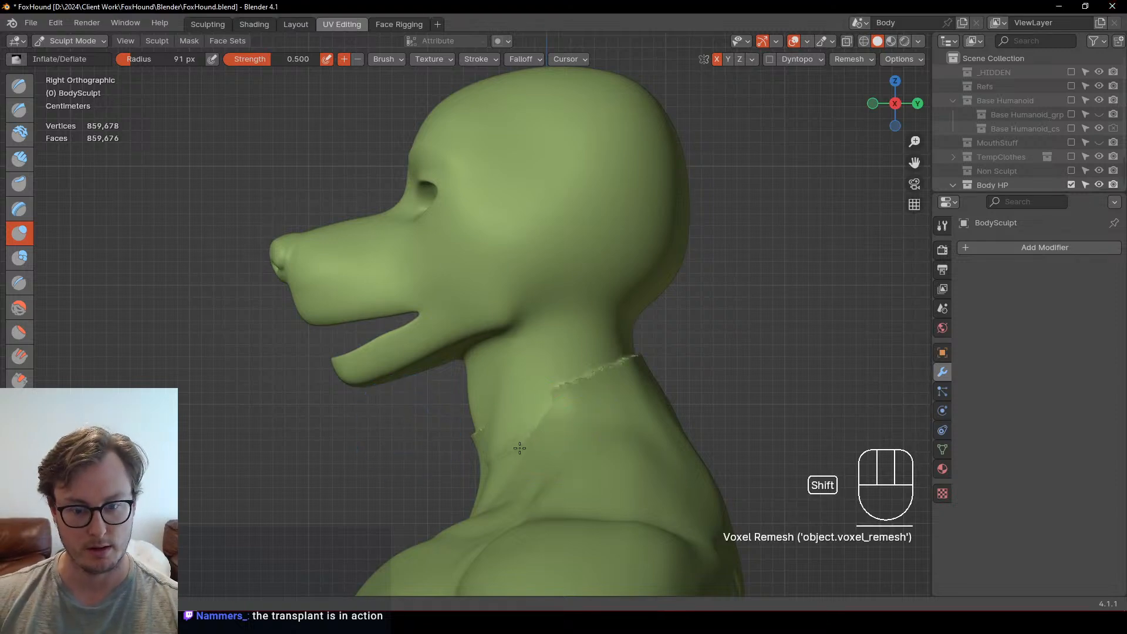
pyautogui.moveTo(466, 447)
pyautogui.mouseDown(button='middle')
pyautogui.moveTo(584, 402)
pyautogui.moveTo(435, 406)
pyautogui.mouseUp(button='middle')
pyautogui.keyDown('shift'); pyautogui.moveTo(435, 406); pyautogui.dragTo(441, 407); pyautogui.keyUp('shift')
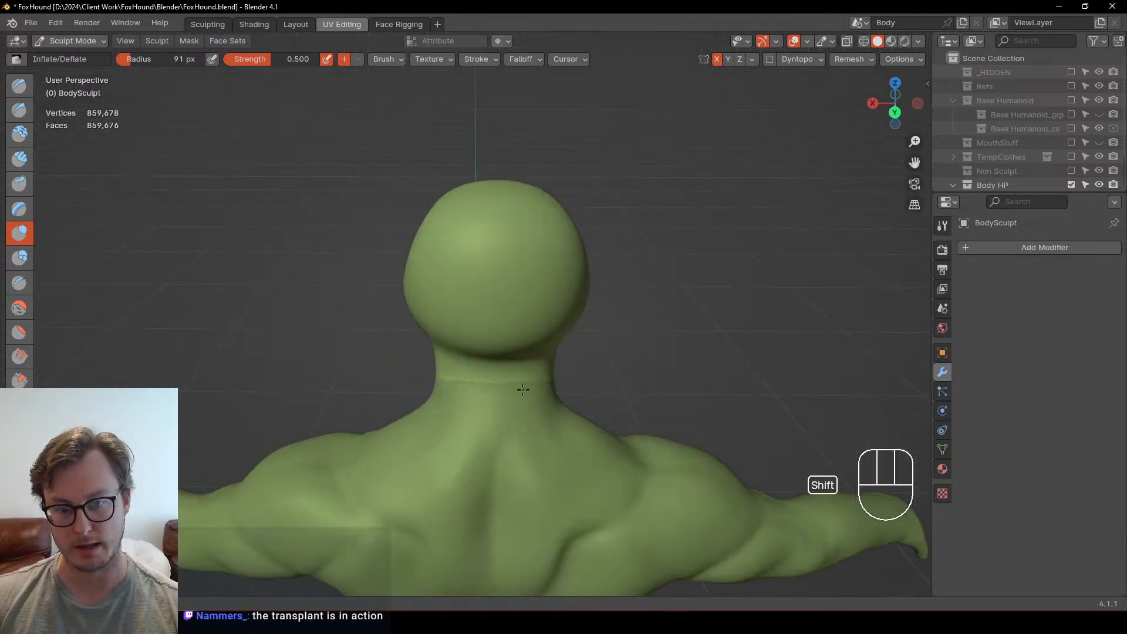
pyautogui.moveTo(523, 389); pyautogui.dragTo(593, 378, button='middle')
pyautogui.press('KP_3')
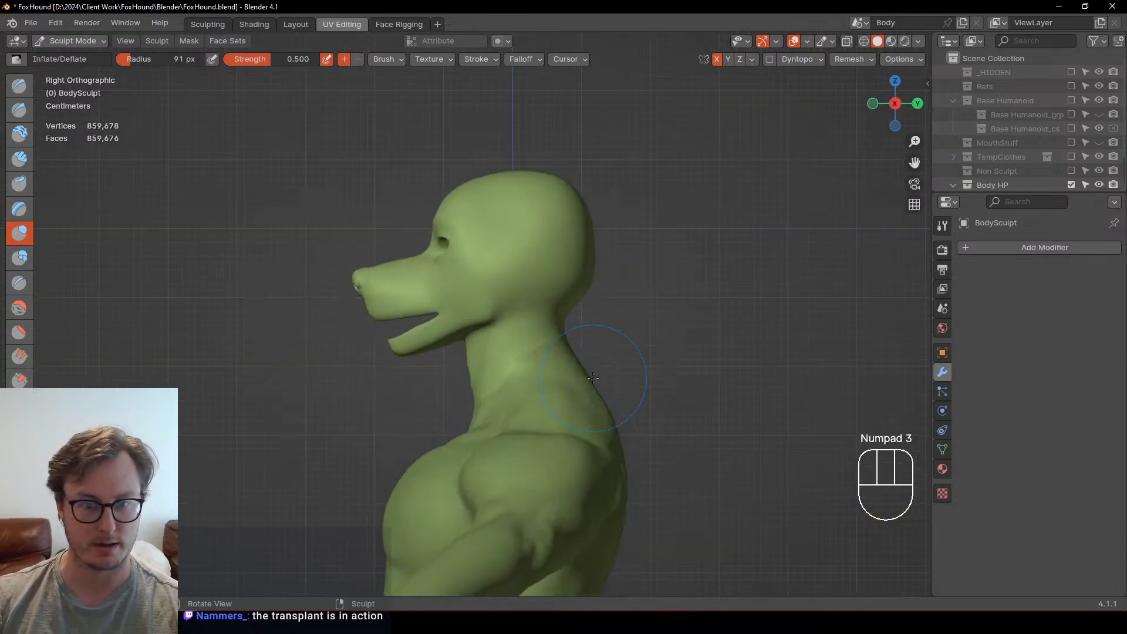
# Step: Nudge the area beside the inner eye corners with the Elastic Deform brush at a 72 px radius
pyautogui.moveTo(467, 214); pyautogui.dragTo(537, 246, button='middle')
pyautogui.keyDown('shift'); pyautogui.moveTo(537, 247); pyautogui.dragTo(536, 362, button='middle'); pyautogui.keyUp('shift')
pyautogui.keyDown('ctrl'); pyautogui.moveTo(536, 362); pyautogui.dragTo(509, 320, button='middle'); pyautogui.keyUp('ctrl')
pyautogui.keyDown('ctrl'); pyautogui.moveTo(509, 320); pyautogui.dragTo(497, 288, button='middle'); pyautogui.keyUp('ctrl')
pyautogui.moveTo(497, 300); pyautogui.dragTo(476, 365, button='middle')
pyautogui.keyDown('ctrl'); pyautogui.moveTo(475, 365); pyautogui.dragTo(477, 346, button='middle'); pyautogui.keyUp('ctrl')
pyautogui.moveTo(477, 364)
pyautogui.mouseDown(button='middle')
pyautogui.moveTo(478, 334)
pyautogui.moveTo(455, 382)
pyautogui.moveTo(519, 358)
pyautogui.moveTo(489, 352)
pyautogui.mouseUp(button='middle')
pyautogui.press('j')
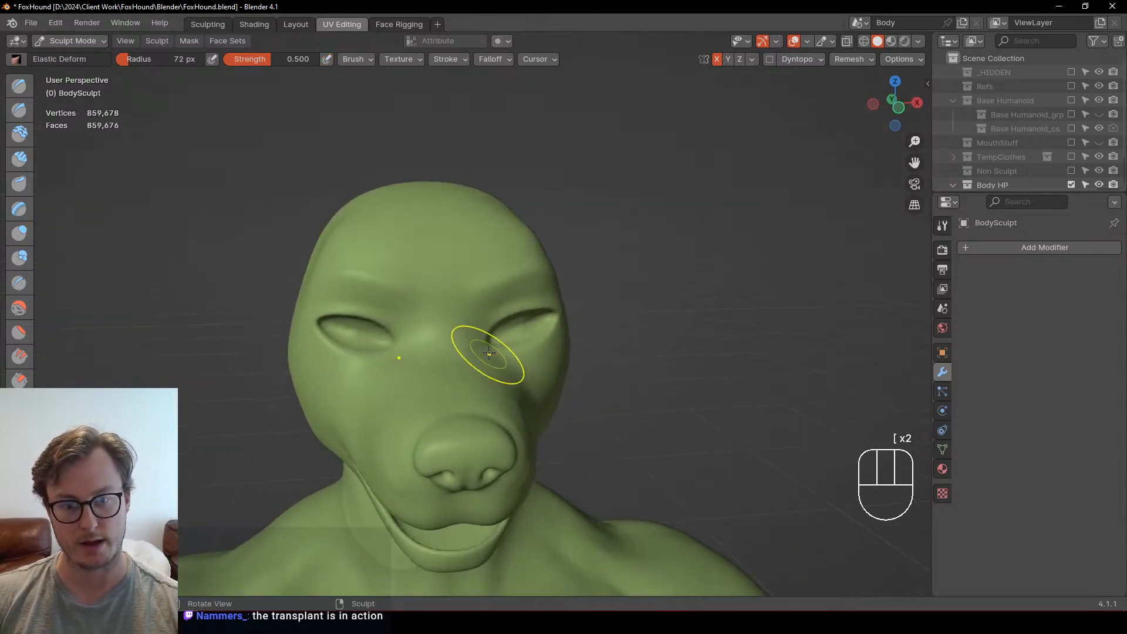
pyautogui.moveTo(489, 354); pyautogui.dragTo(491, 359)
pyautogui.moveTo(491, 359)
pyautogui.mouseDown(button='middle')
pyautogui.moveTo(508, 356)
pyautogui.moveTo(431, 350)
pyautogui.mouseUp(button='middle')
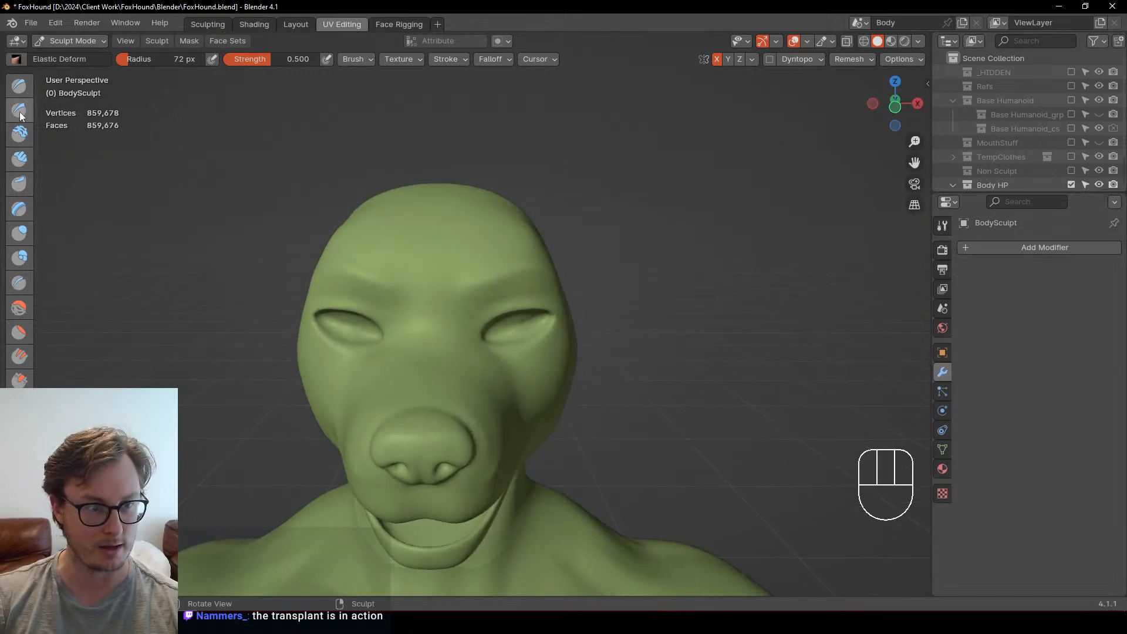
# Step: Pull the inner eye corners and lower eyelids into shape with the Elastic Deform brush
pyautogui.click(20, 109)
pyautogui.moveTo(382, 256); pyautogui.dragTo(432, 291, button='middle')
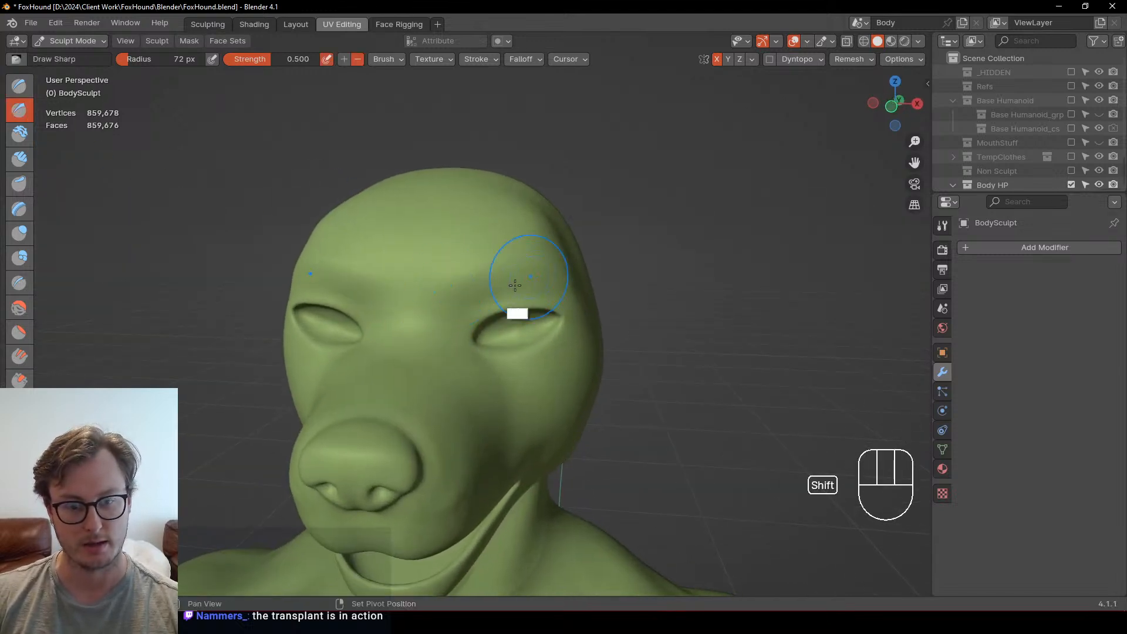
pyautogui.moveTo(515, 285)
pyautogui.mouseDown(button='middle')
pyautogui.moveTo(432, 322)
pyautogui.moveTo(433, 355)
pyautogui.moveTo(452, 327)
pyautogui.mouseUp(button='middle')
pyautogui.press('j')
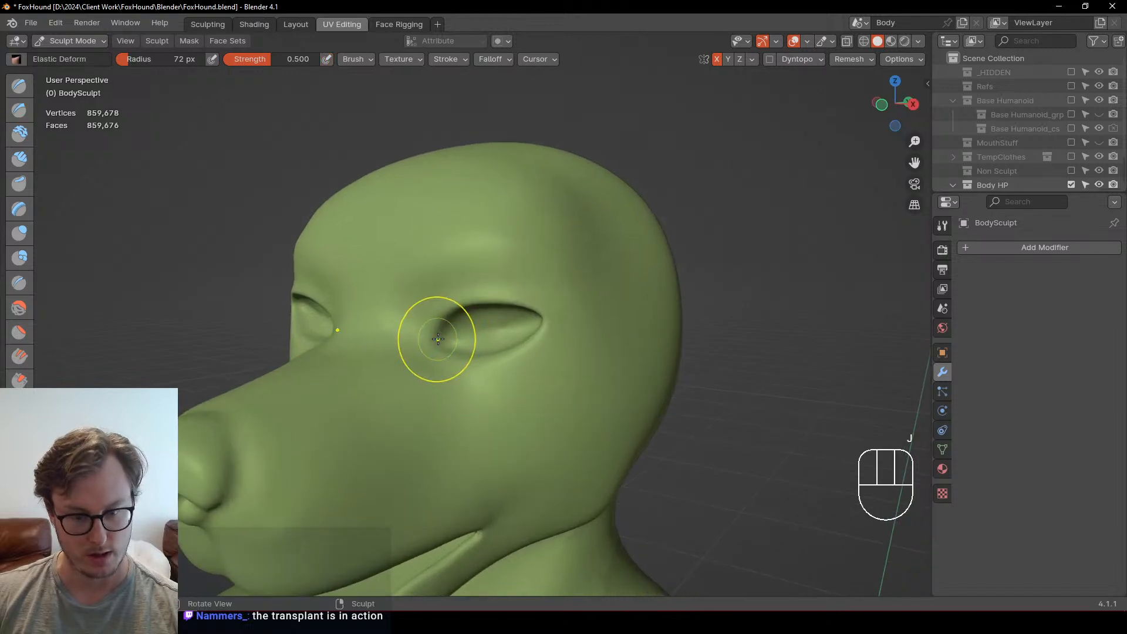
pyautogui.moveTo(438, 338); pyautogui.dragTo(431, 348)
pyautogui.moveTo(445, 311); pyautogui.dragTo(430, 373, button='middle')
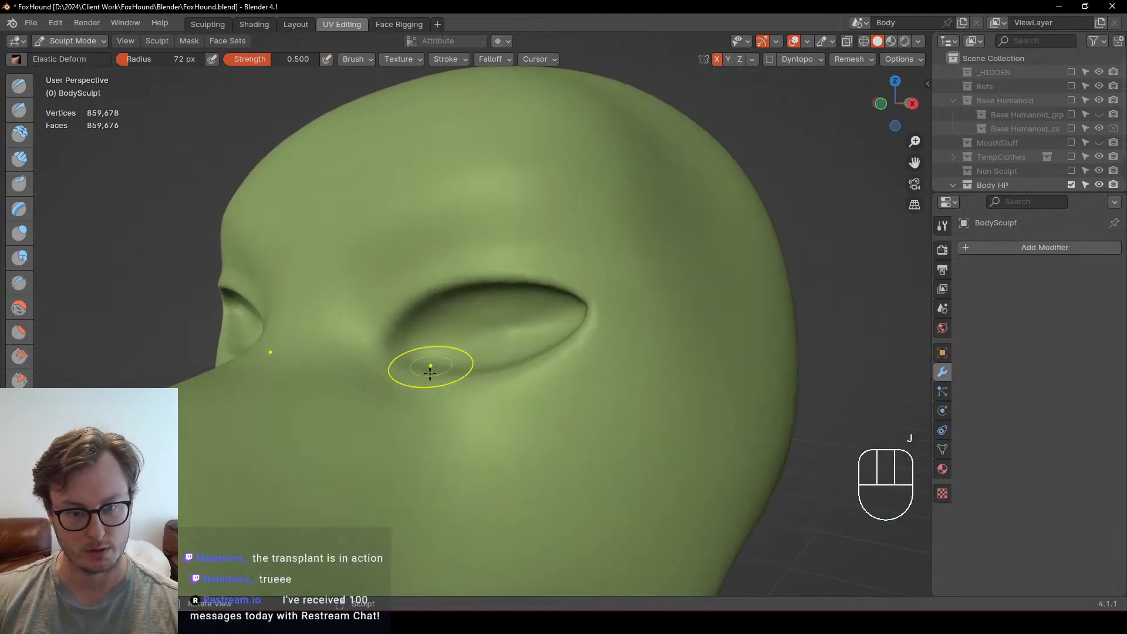
pyautogui.moveTo(392, 326); pyautogui.dragTo(392, 343)
pyautogui.keyDown('ctrl'); pyautogui.moveTo(477, 409); pyautogui.dragTo(500, 360, button='middle'); pyautogui.keyUp('ctrl')
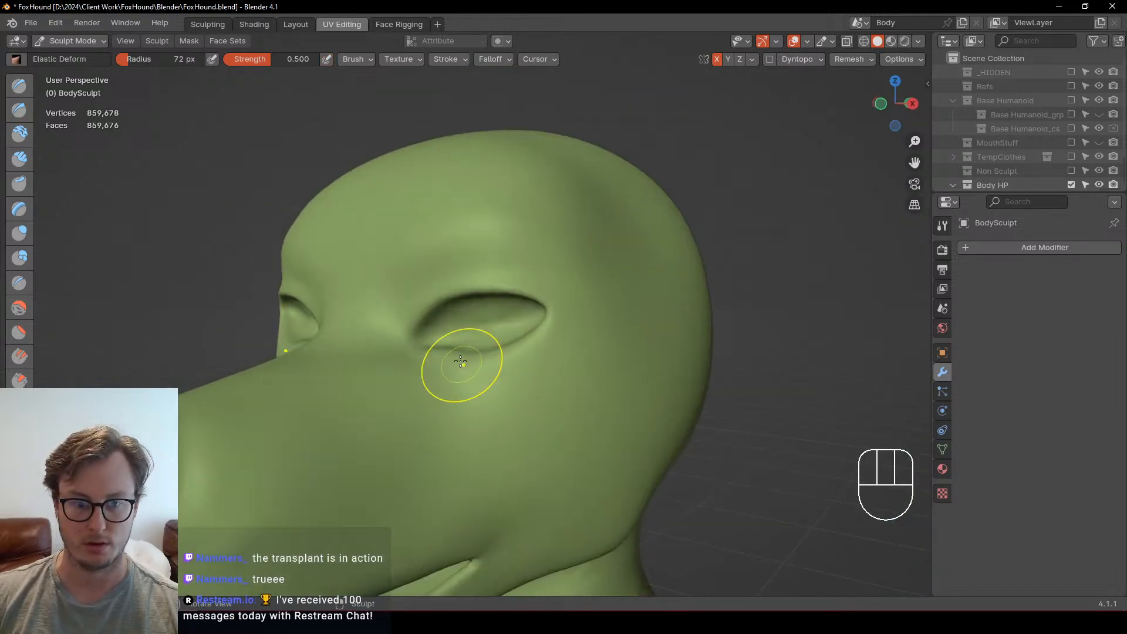
pyautogui.moveTo(486, 362); pyautogui.dragTo(480, 360)
# Step: Enlarge the Inflate/Deflate brush to 131 px and puff out the cheeks below the eyes
pyautogui.moveTo(481, 359)
pyautogui.mouseDown(button='middle')
pyautogui.moveTo(410, 378)
pyautogui.moveTo(422, 397)
pyautogui.moveTo(413, 404)
pyautogui.moveTo(453, 390)
pyautogui.mouseUp(button='middle')
pyautogui.press('i')
pyautogui.press(']')
pyautogui.press(']')
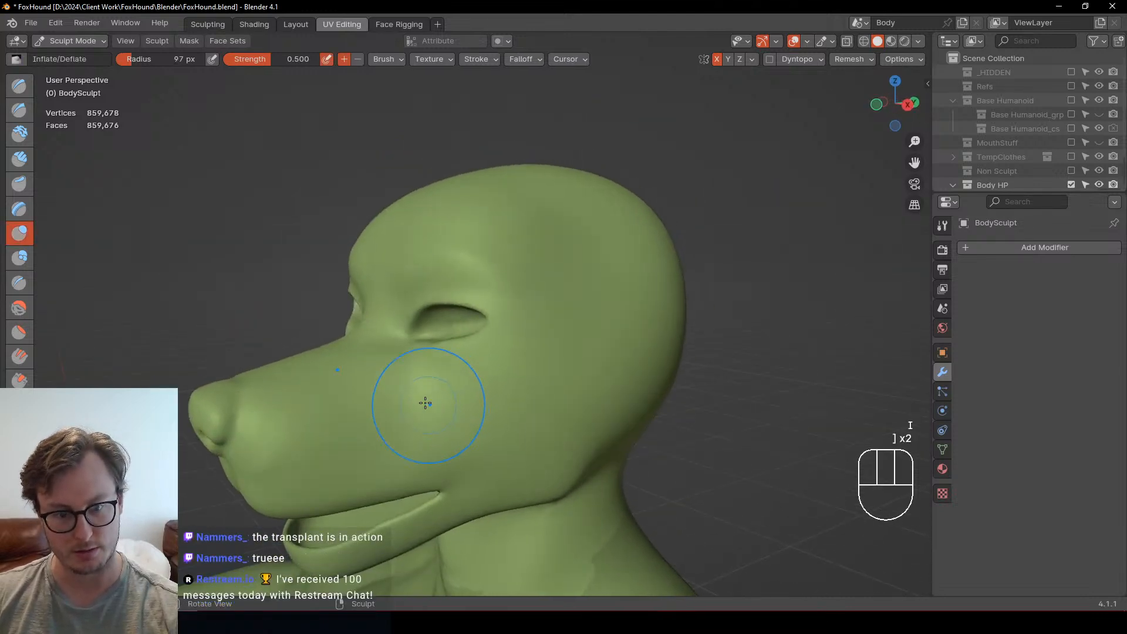
pyautogui.press(']')
pyautogui.press(']')
pyautogui.press(']')
pyautogui.click(428, 406)
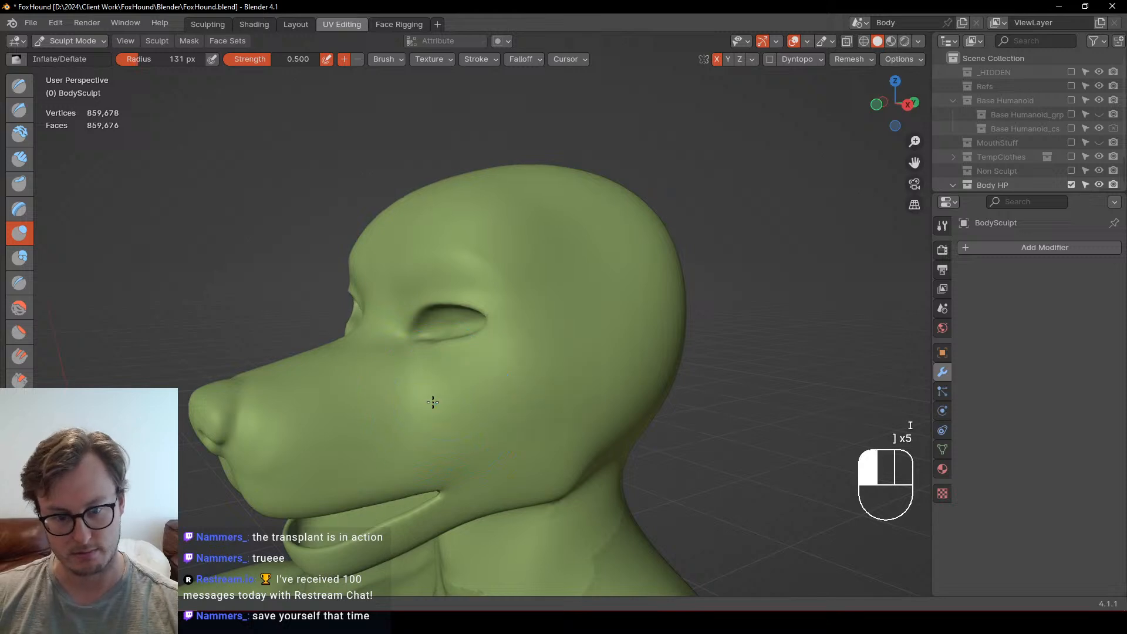
# Step: Build up the jaw and the cheek area around the mouth corners with the Inflate/Deflate brush
pyautogui.moveTo(429, 406)
pyautogui.mouseDown(button='middle')
pyautogui.moveTo(574, 372)
pyautogui.moveTo(548, 358)
pyautogui.moveTo(526, 380)
pyautogui.moveTo(503, 319)
pyautogui.moveTo(554, 357)
pyautogui.mouseUp(button='middle')
pyautogui.scroll(1, 529, 375)
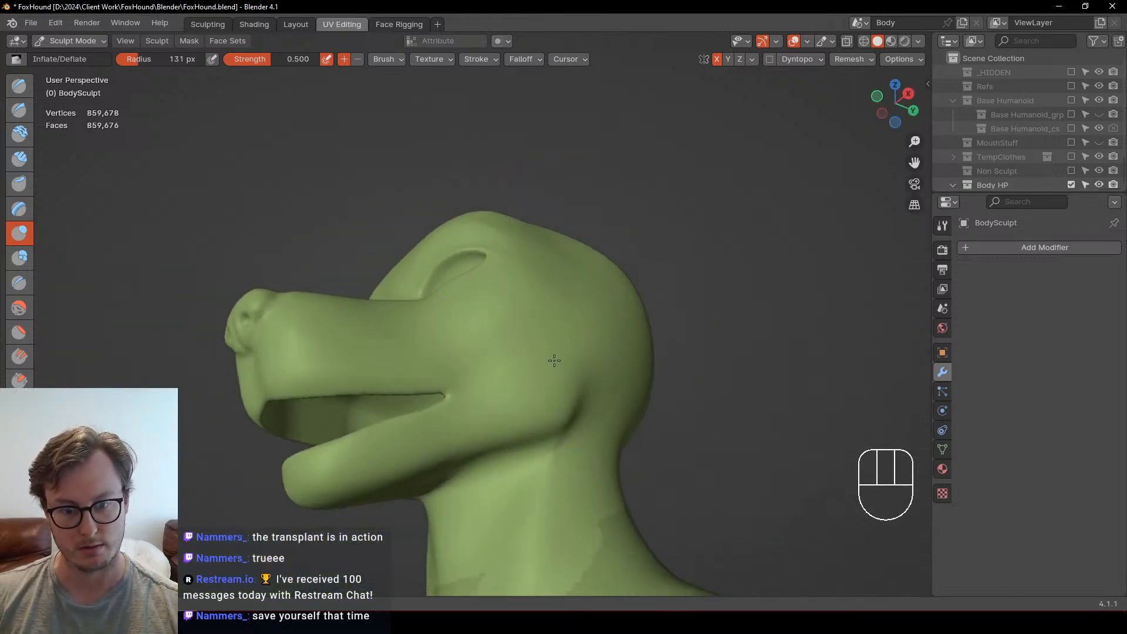
pyautogui.moveTo(506, 394); pyautogui.dragTo(548, 396)
pyautogui.keyDown('shift'); pyautogui.moveTo(467, 502); pyautogui.dragTo(461, 405, button='middle'); pyautogui.keyUp('shift')
pyautogui.moveTo(450, 416); pyautogui.dragTo(505, 335)
pyautogui.moveTo(463, 348); pyautogui.dragTo(499, 379, button='middle')
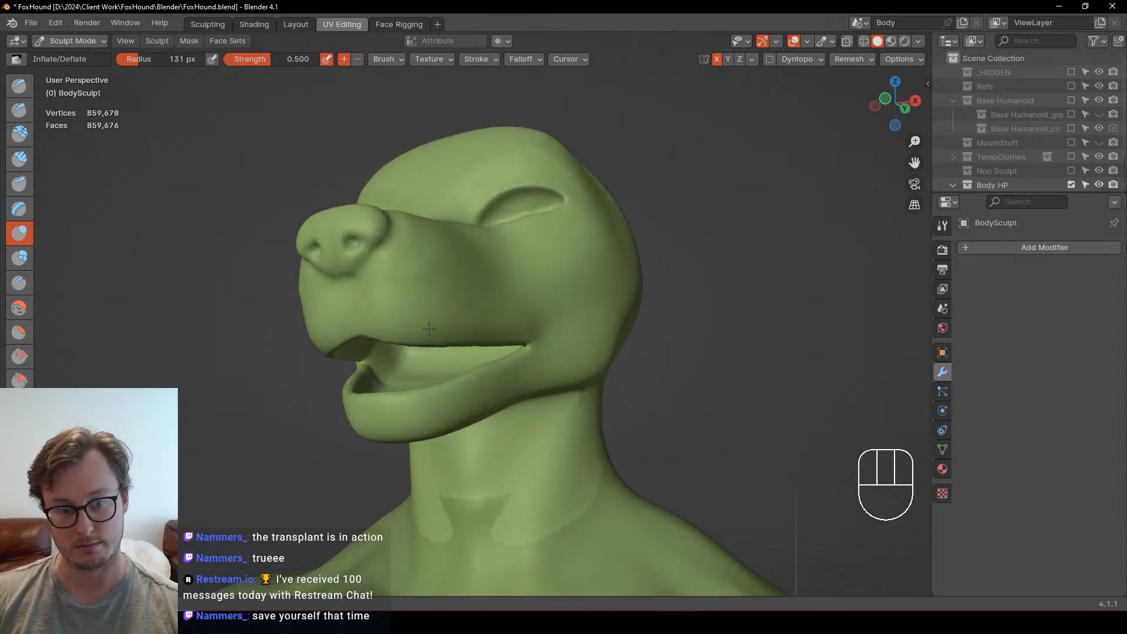
pyautogui.moveTo(501, 316)
pyautogui.mouseDown(button='middle')
pyautogui.moveTo(440, 353)
pyautogui.moveTo(503, 359)
pyautogui.mouseUp(button='middle')
pyautogui.moveTo(496, 355); pyautogui.dragTo(523, 346)
# Step: Smooth the underside of the jaw where it meets the front of the neck
pyautogui.moveTo(566, 343)
pyautogui.keyDown('shift'); pyautogui.mouseDown(button='middle')
pyautogui.moveTo(499, 318)
pyautogui.moveTo(464, 366)
pyautogui.moveTo(470, 360)
pyautogui.mouseUp(button='middle'); pyautogui.keyUp('shift')
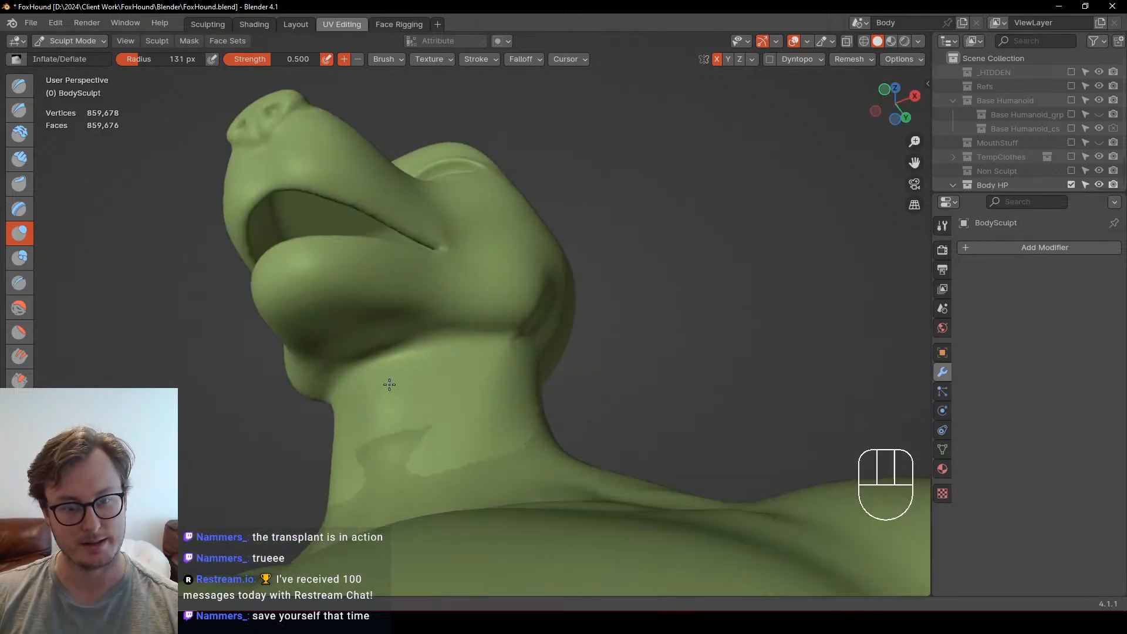
pyautogui.keyDown('shift'); pyautogui.moveTo(470, 360); pyautogui.dragTo(368, 382); pyautogui.keyUp('shift')
pyautogui.moveTo(367, 382); pyautogui.dragTo(478, 352, button='middle')
# Step: Enable the Refs collection and compare the head with the character art, ending in the right orthographic view
pyautogui.click(1071, 86)
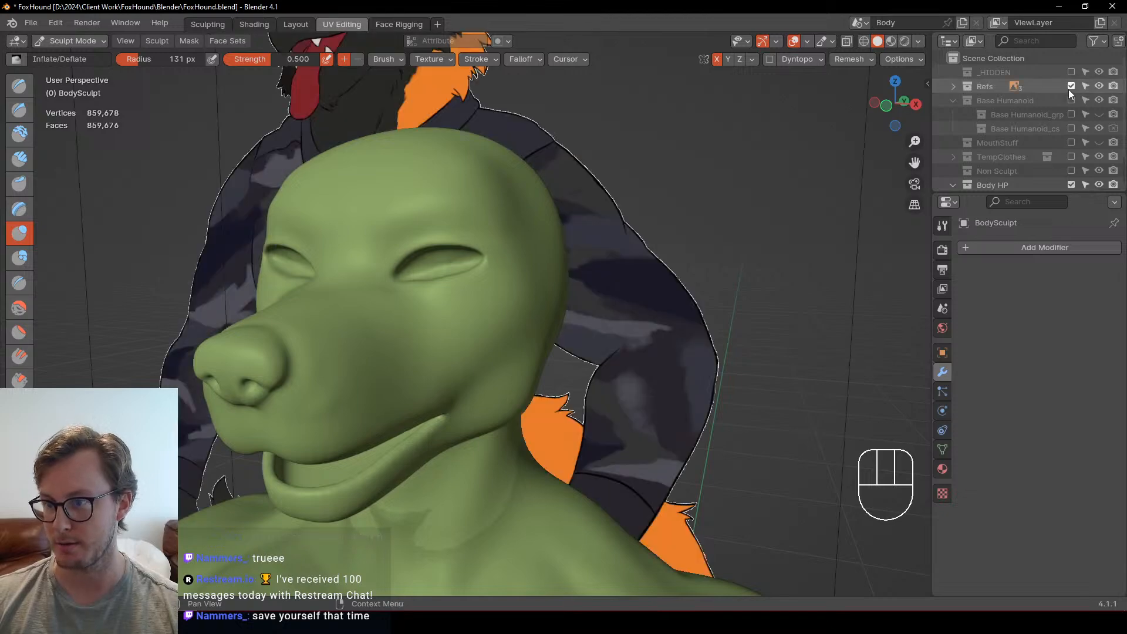
pyautogui.scroll(-4, 417, 303)
pyautogui.scroll(3, 417, 303)
pyautogui.moveTo(418, 302)
pyautogui.mouseDown(button='middle')
pyautogui.moveTo(436, 288)
pyautogui.moveTo(439, 308)
pyautogui.mouseUp(button='middle')
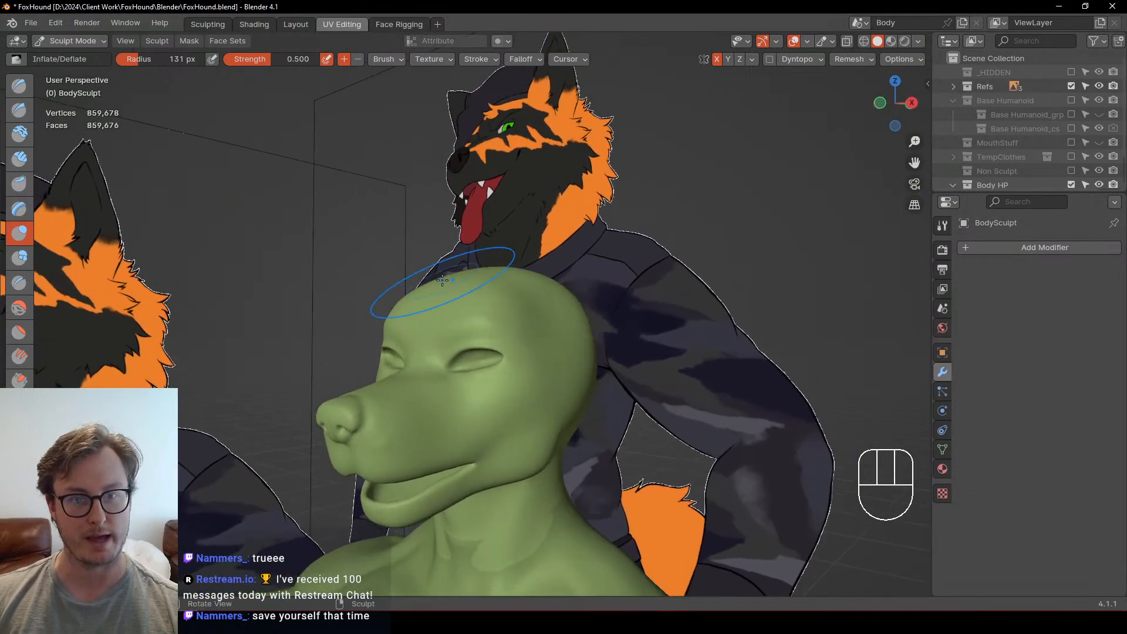
pyautogui.press('KP_3')
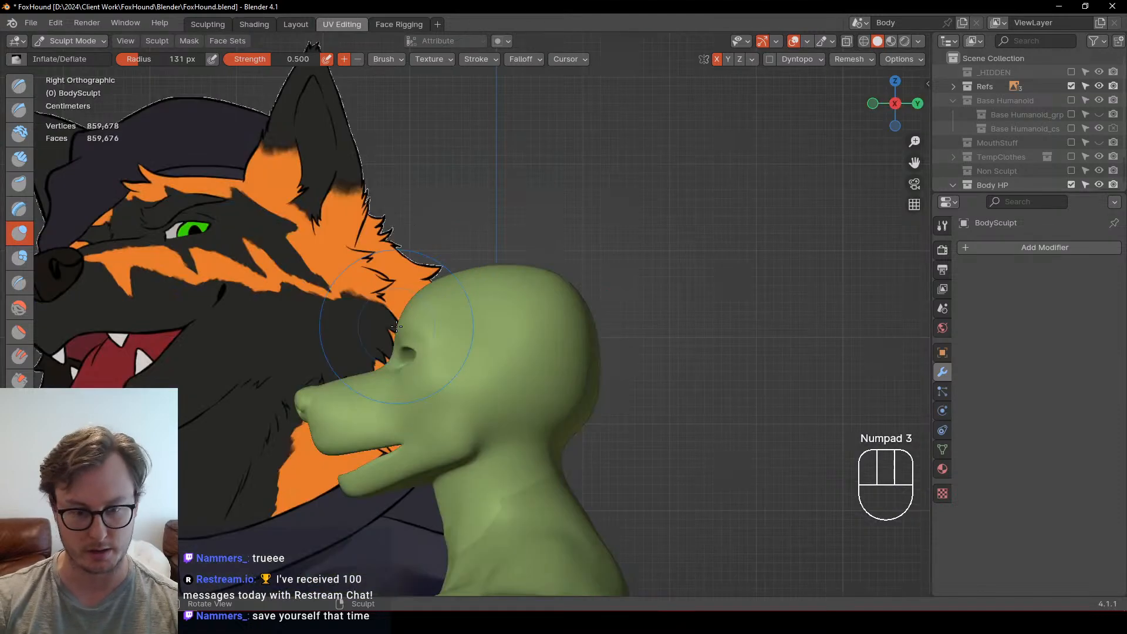
# Step: Adjust the nose and the front of the muzzle in side profile using the Elastic Deform brush
pyautogui.keyDown('shift'); pyautogui.moveTo(333, 262); pyautogui.dragTo(438, 324, button='middle'); pyautogui.keyUp('shift')
pyautogui.scroll(3, 438, 324)
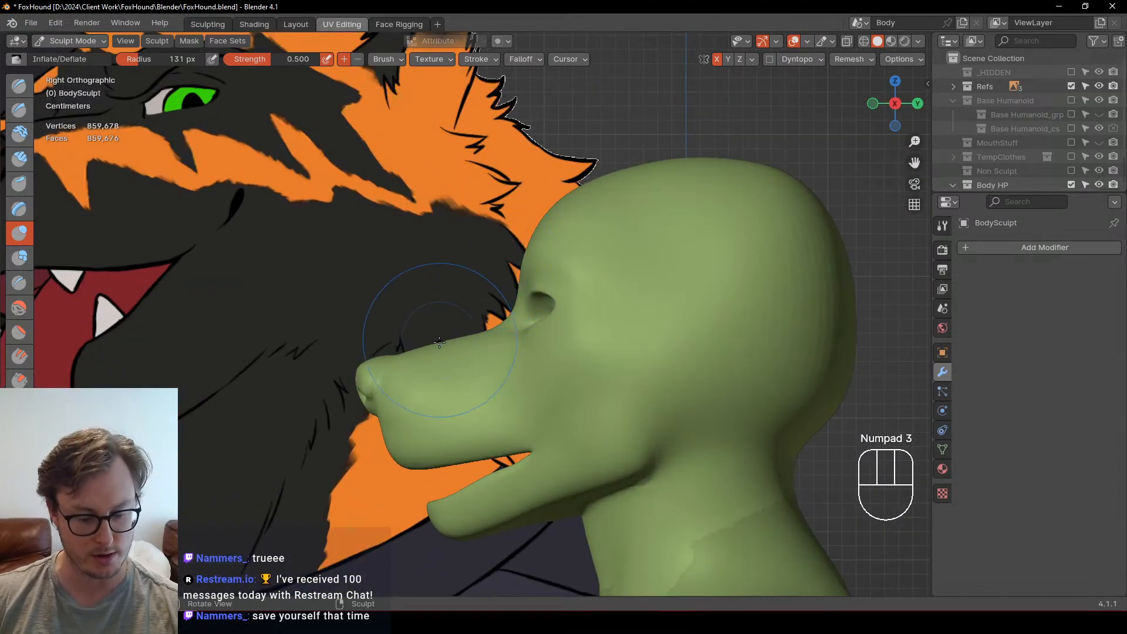
pyautogui.press('j')
pyautogui.press(']')
pyautogui.press(']')
pyautogui.press(']')
pyautogui.press('[')
pyautogui.press('[')
pyautogui.press('[')
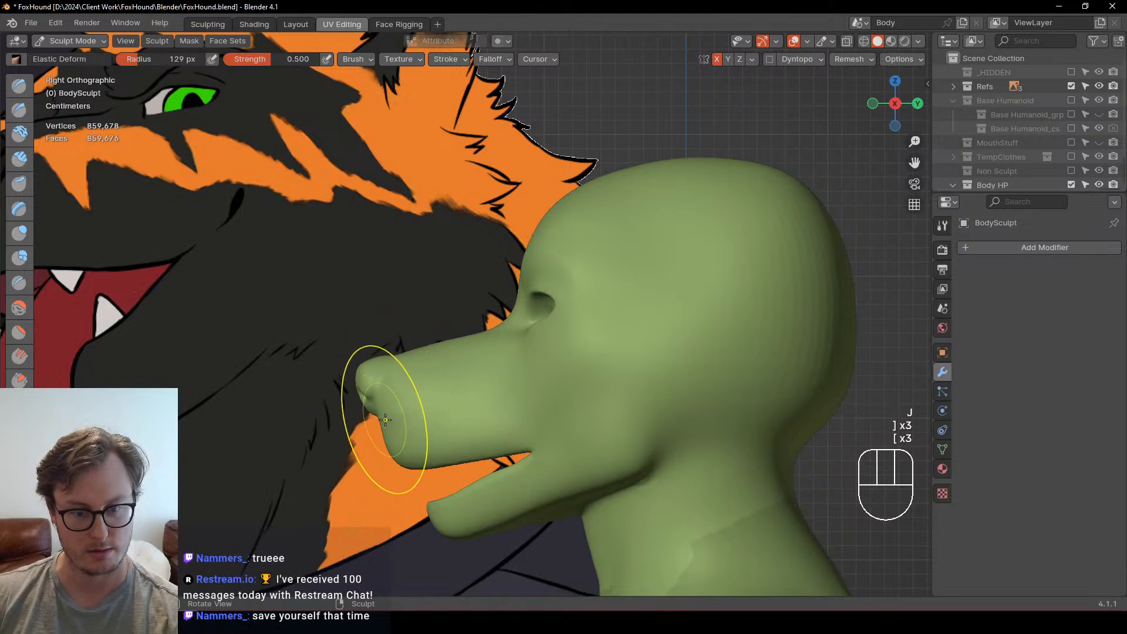
pyautogui.keyDown('ctrl'); pyautogui.moveTo(370, 424); pyautogui.dragTo(447, 388, button='middle'); pyautogui.keyUp('ctrl')
pyautogui.keyDown('ctrl'); pyautogui.moveTo(447, 389); pyautogui.dragTo(320, 429, button='middle'); pyautogui.keyUp('ctrl')
pyautogui.keyDown('shift'); pyautogui.moveTo(440, 337); pyautogui.dragTo(411, 389, button='middle'); pyautogui.keyUp('shift')
pyautogui.moveTo(472, 349); pyautogui.dragTo(428, 353, button='middle')
pyautogui.press('KP_3')
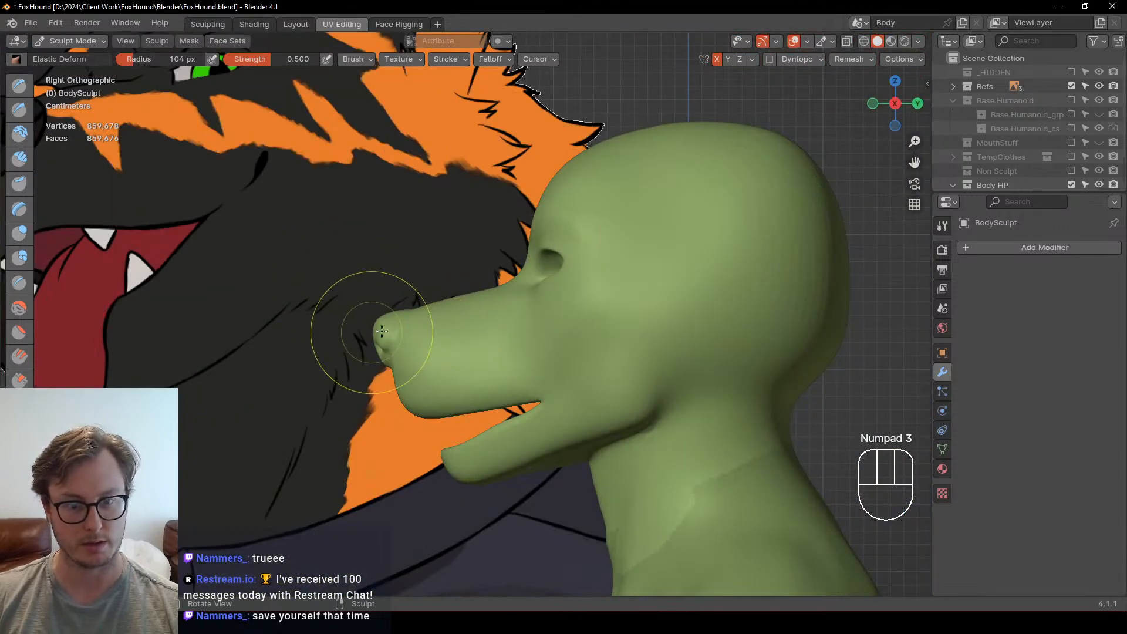
# Step: Compare the head with the character art and shorten the muzzle slightly toward the face with Elastic Deform
pyautogui.scroll(-1, 411, 317)
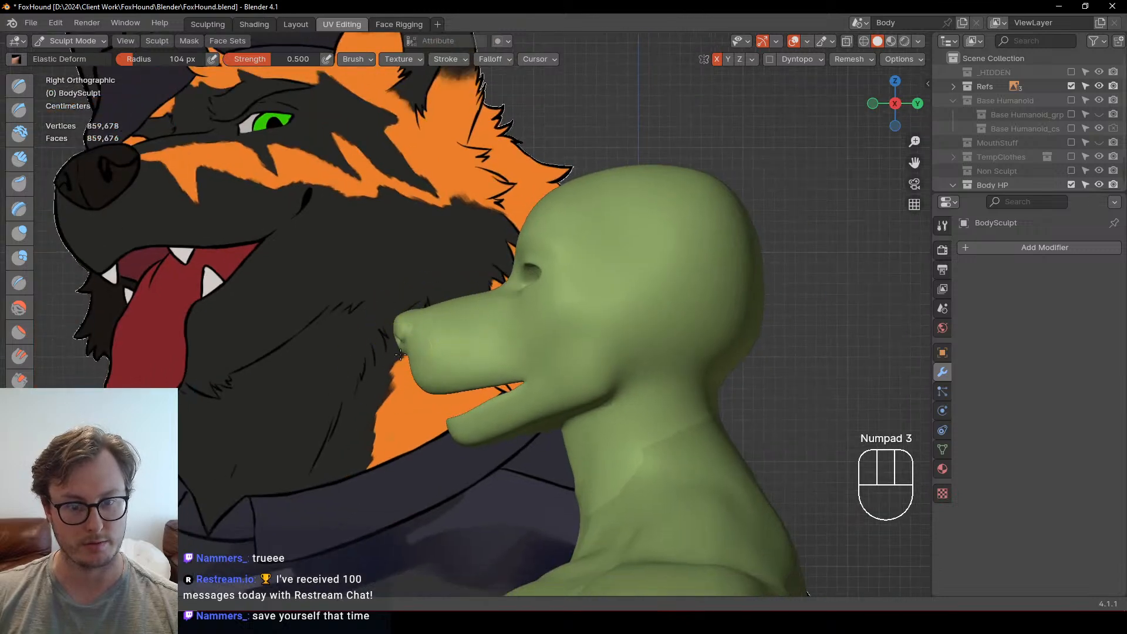
pyautogui.scroll(1, 503, 309)
pyautogui.scroll(-3, 446, 352)
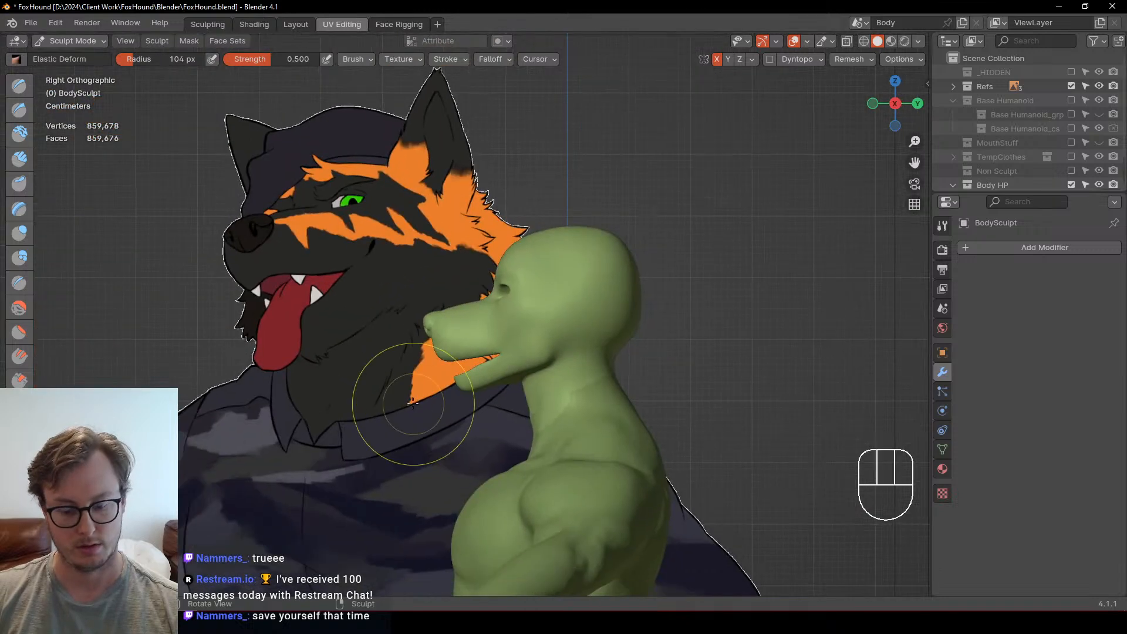
pyautogui.press(']')
pyautogui.press(']')
pyautogui.press(']')
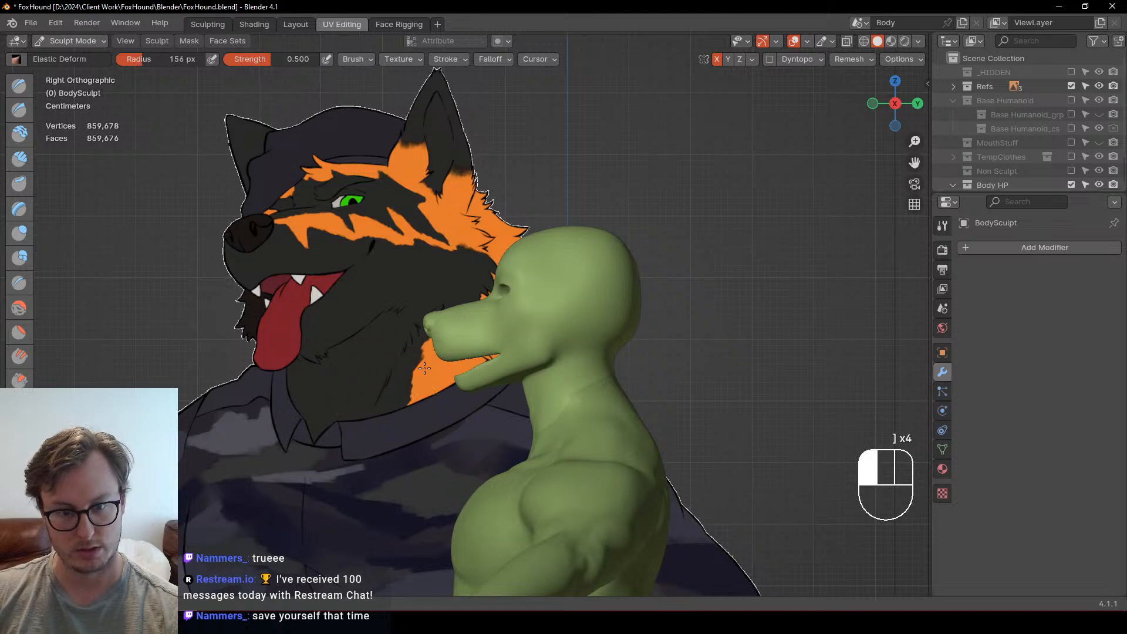
pyautogui.press(']')
pyautogui.press('[')
pyautogui.press('[')
pyautogui.press('[')
pyautogui.press('[')
pyautogui.press('[')
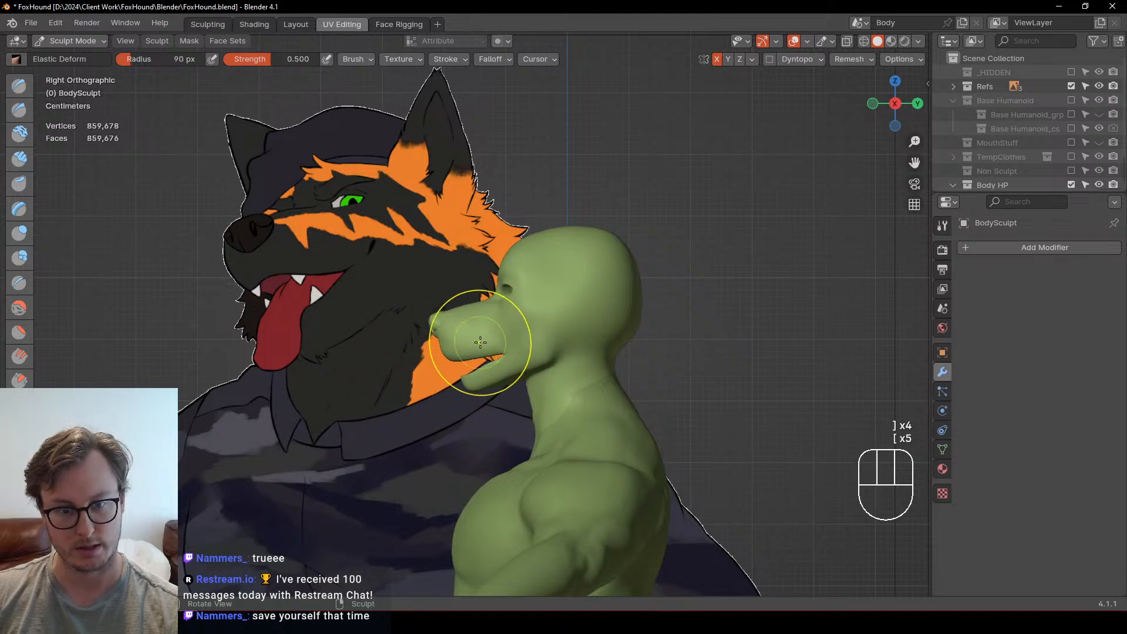
# Step: Pull the brow forward above the eye with Elastic Deform at 85 px and shape the forehead at 102 px
pyautogui.scroll(3, 478, 305)
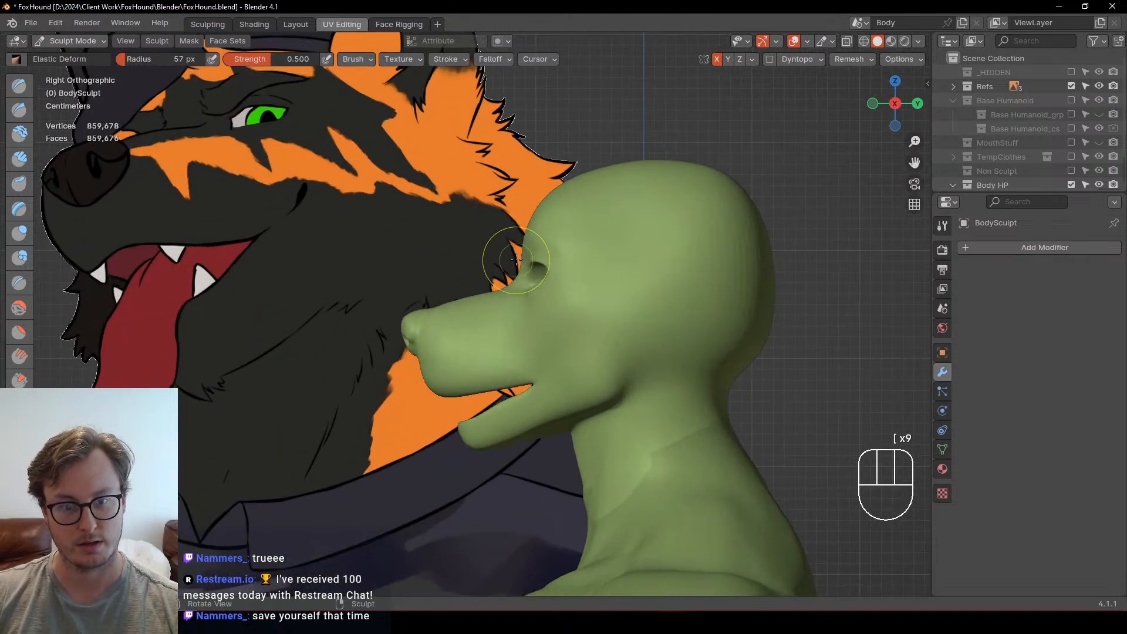
pyautogui.press(']')
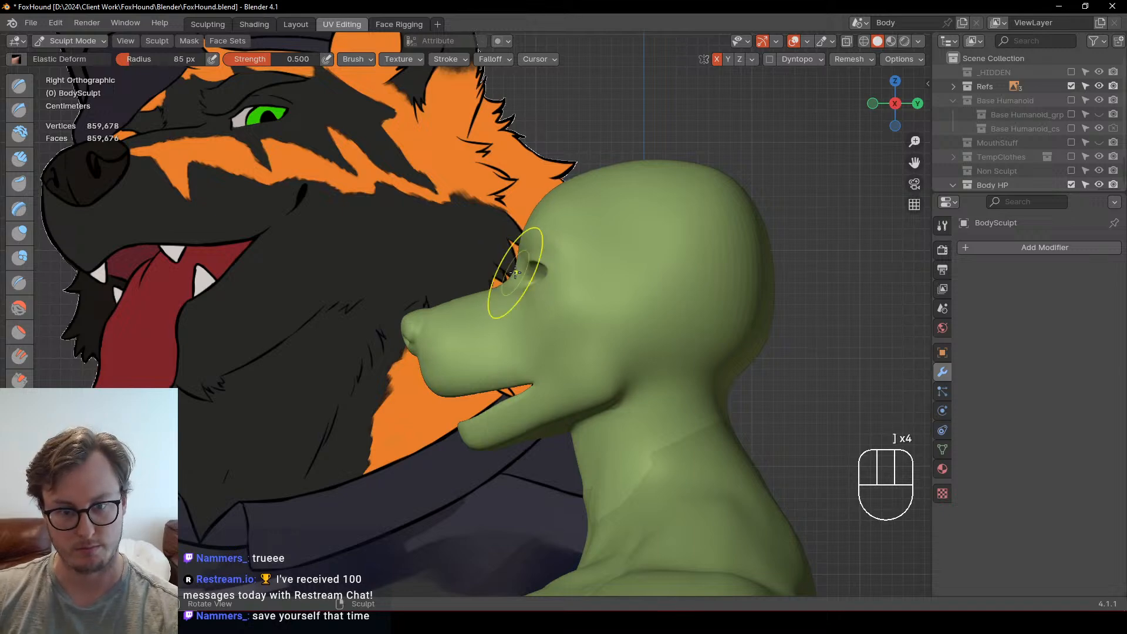
pyautogui.moveTo(514, 272); pyautogui.dragTo(511, 266)
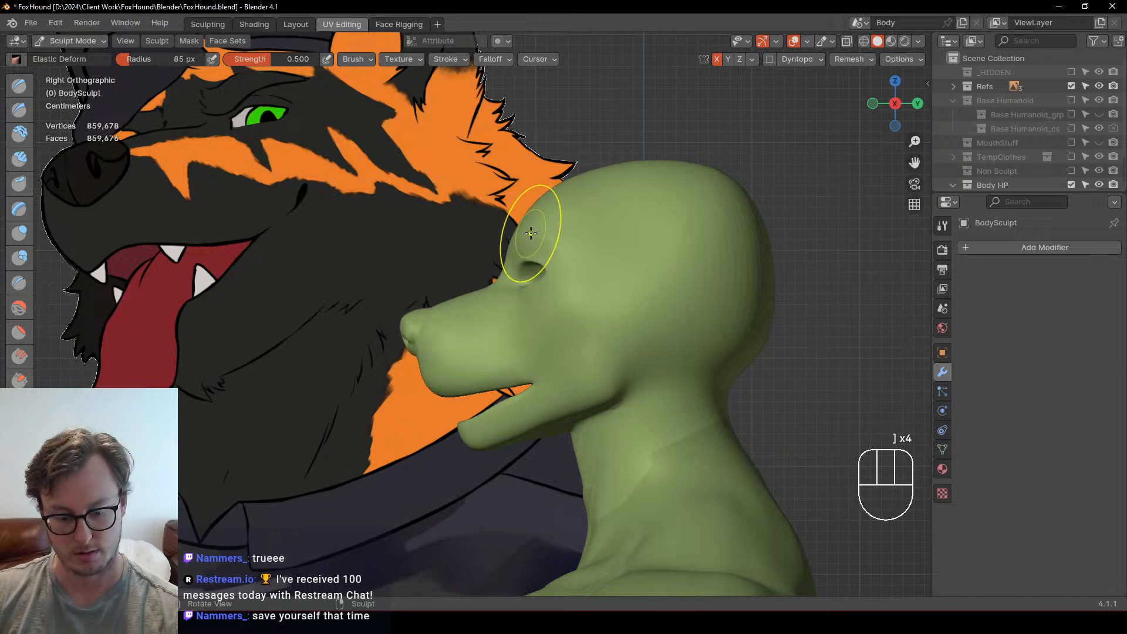
pyautogui.press(']')
pyautogui.press('[')
pyautogui.press('[')
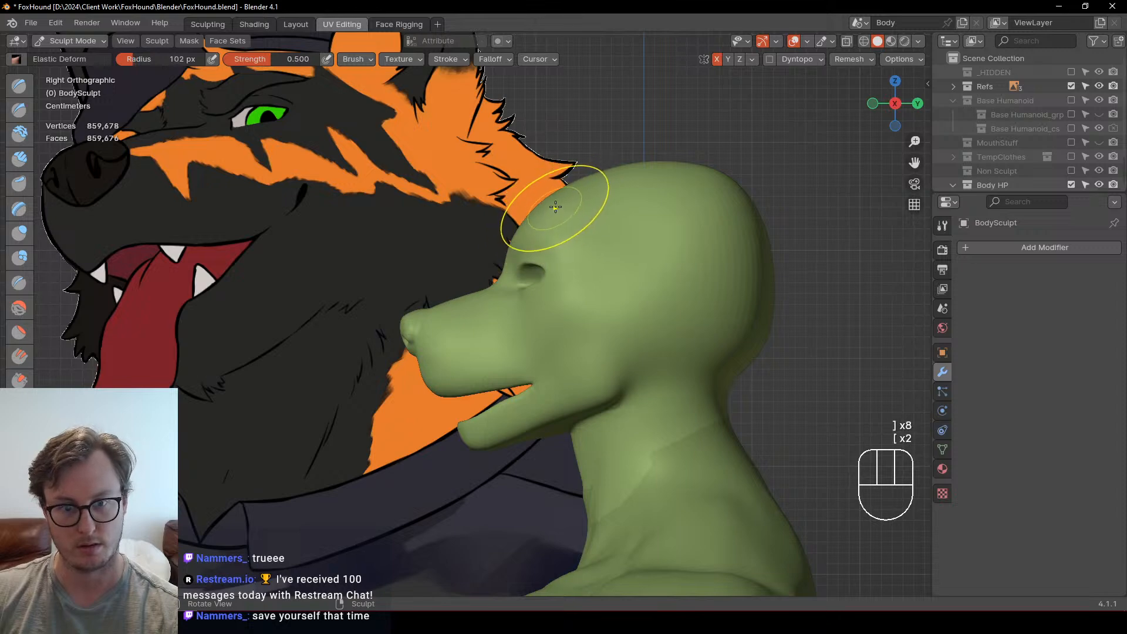
pyautogui.moveTo(561, 208); pyautogui.dragTo(563, 210)
# Step: Enlarge the Elastic Deform brush to 151 px and push in the crown and back of the skull to reduce the cranium
pyautogui.press(']')
pyautogui.press(']')
pyautogui.press(']')
pyautogui.press(']')
pyautogui.press(']')
pyautogui.press(']')
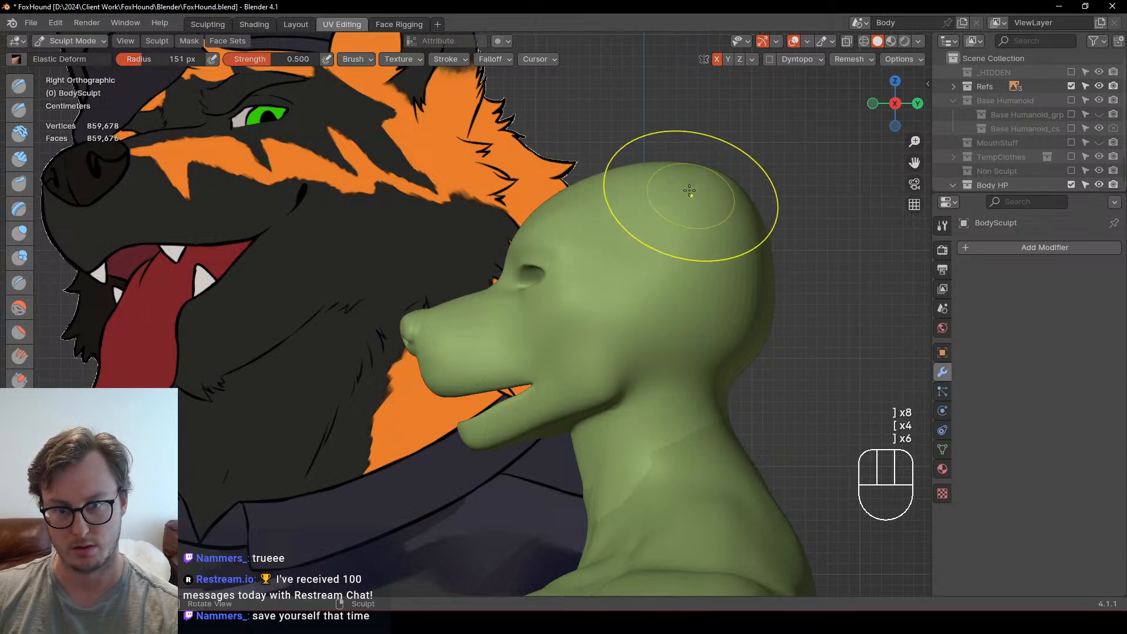
pyautogui.moveTo(692, 191)
pyautogui.mouseDown()
pyautogui.moveTo(688, 213)
pyautogui.moveTo(731, 230)
pyautogui.mouseUp()
pyautogui.press('[')
pyautogui.moveTo(750, 286); pyautogui.dragTo(747, 314)
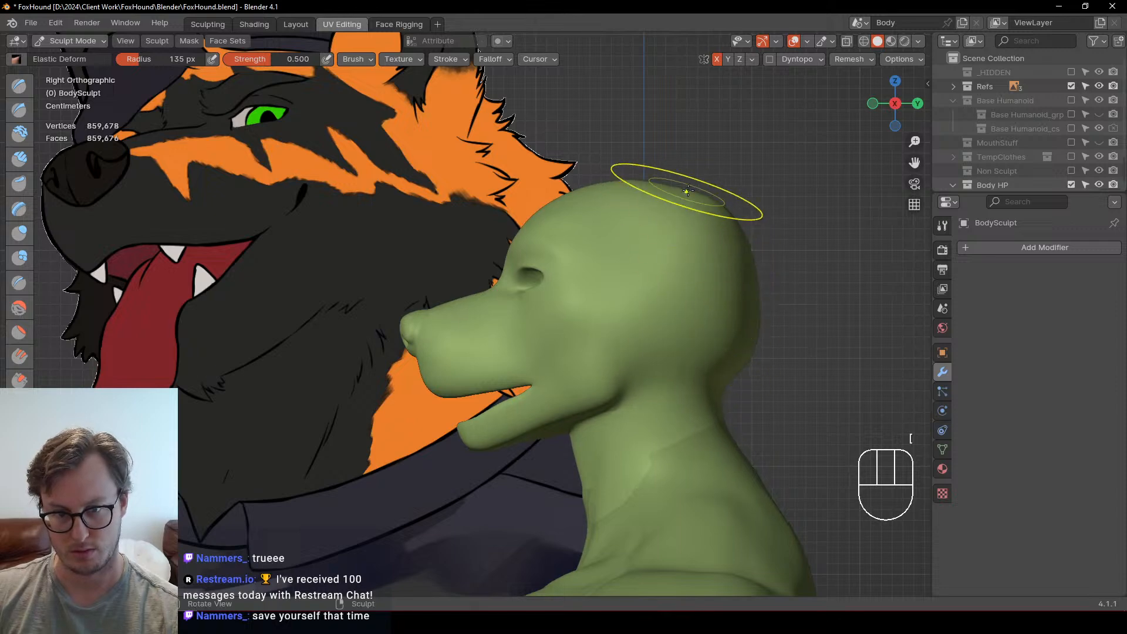
pyautogui.press('[')
pyautogui.press('[')
pyautogui.press('[')
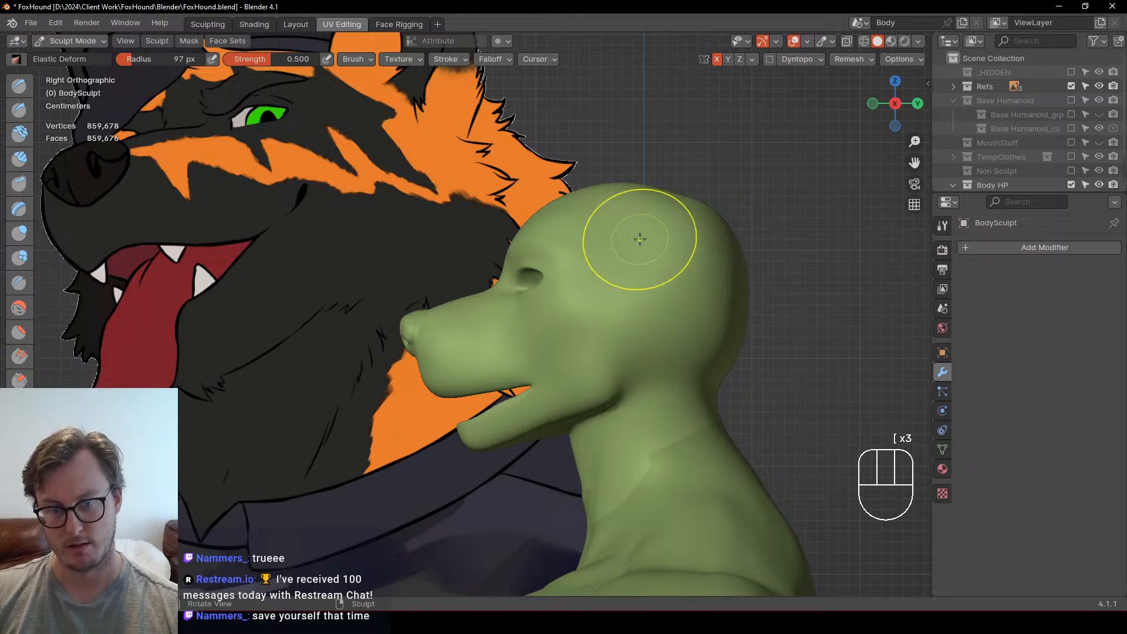
# Step: Refine the brow ridges above the eyes with the Draw brush at 97 px, checking them from the front and side
pyautogui.moveTo(639, 238); pyautogui.dragTo(635, 249, button='middle')
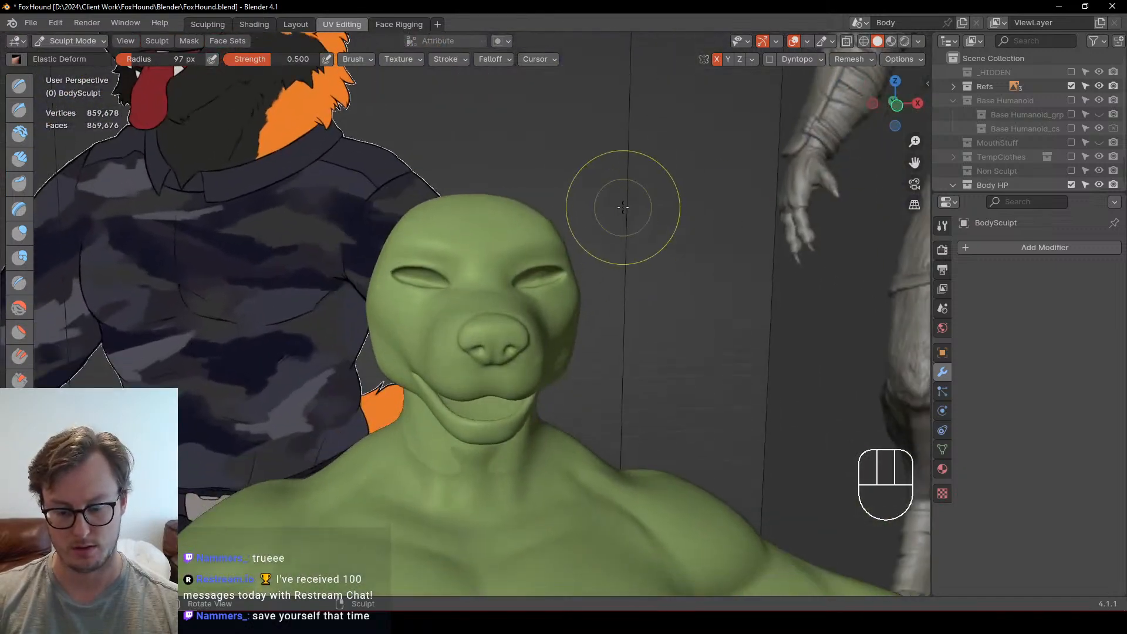
pyautogui.press('KP_1')
pyautogui.moveTo(496, 361); pyautogui.dragTo(450, 344, button='middle')
pyautogui.scroll(3, 490, 314)
pyautogui.moveTo(521, 302); pyautogui.dragTo(531, 328, button='middle')
pyautogui.keyDown('shift'); pyautogui.moveTo(552, 330); pyautogui.dragTo(512, 378, button='middle'); pyautogui.keyUp('shift')
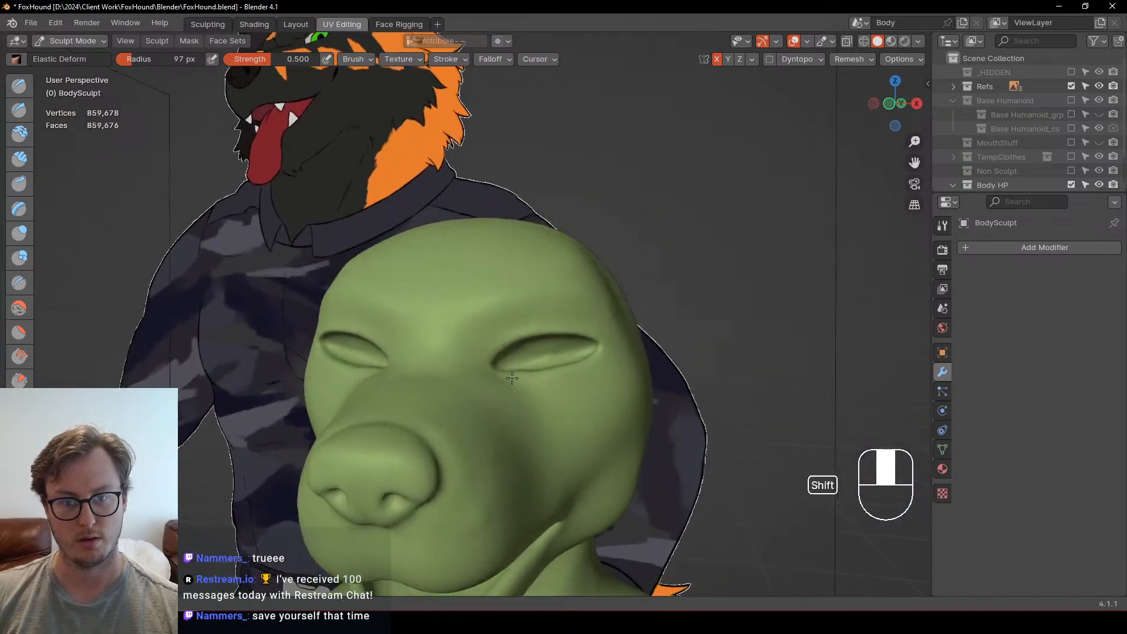
pyautogui.scroll(3, 515, 314)
pyautogui.press('x')
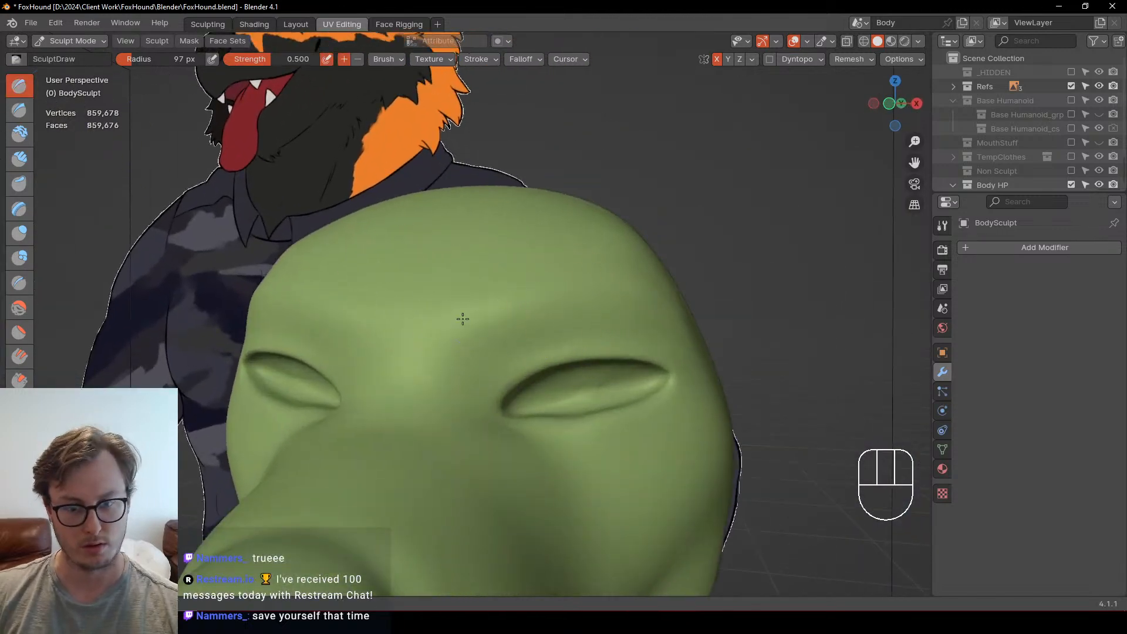
pyautogui.moveTo(463, 319)
pyautogui.mouseDown(button='middle')
pyautogui.moveTo(477, 394)
pyautogui.moveTo(474, 292)
pyautogui.mouseUp(button='middle')
pyautogui.hotkey('ctrl', 'z')
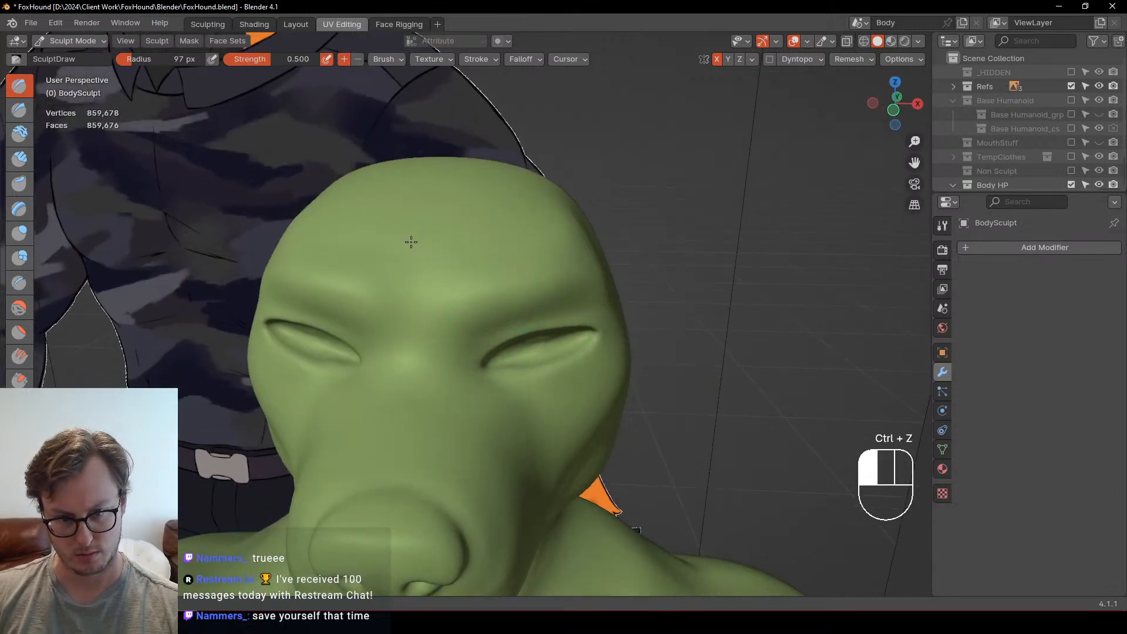
pyautogui.moveTo(556, 224); pyautogui.dragTo(496, 277, button='middle')
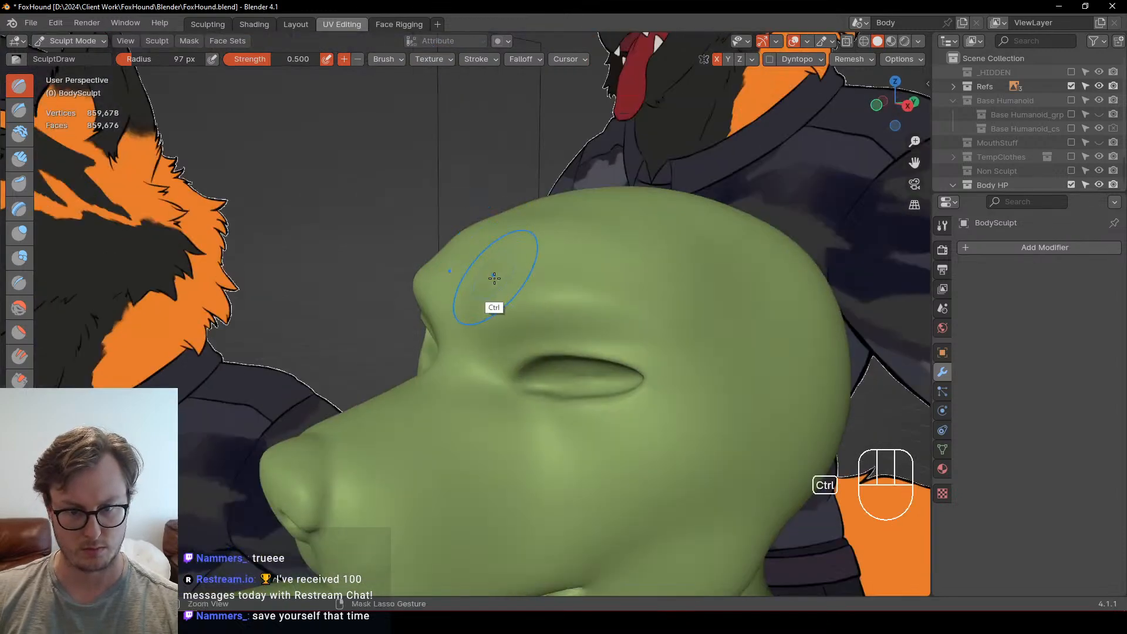
pyautogui.keyDown('shift'); pyautogui.moveTo(601, 314); pyautogui.dragTo(535, 235, button='middle'); pyautogui.keyUp('shift')
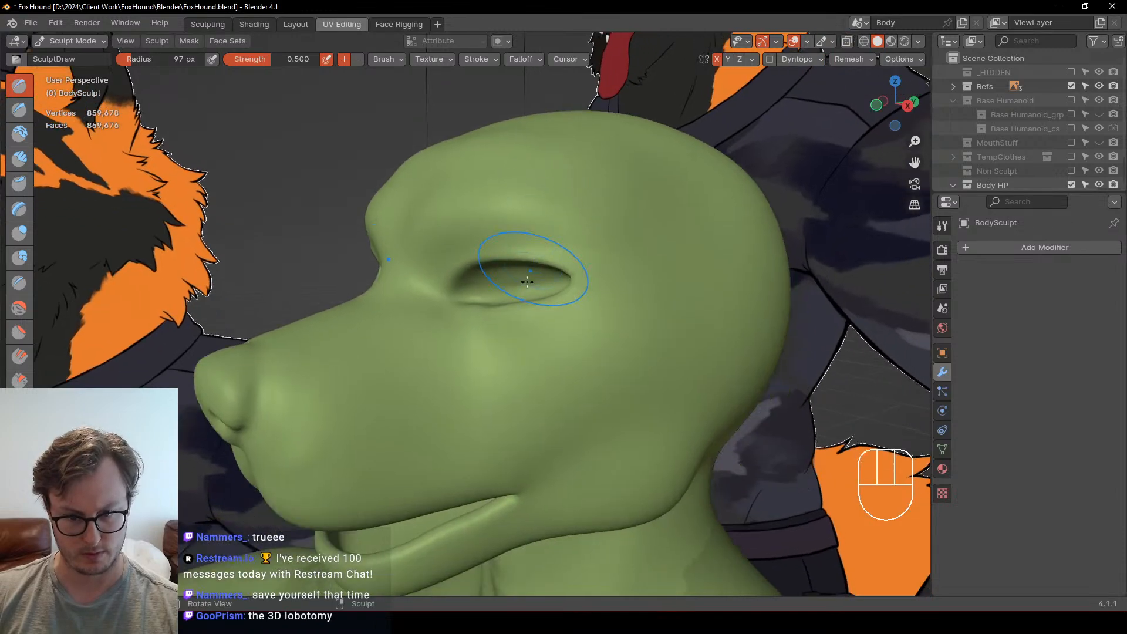
pyautogui.moveTo(528, 281); pyautogui.dragTo(510, 305, button='middle')
# Step: Reshape the mouth corner and the lip edge beside it in side profile with Elastic Deform at 78 px
pyautogui.moveTo(510, 306)
pyautogui.keyDown('shift'); pyautogui.mouseDown(button='middle')
pyautogui.moveTo(498, 266)
pyautogui.moveTo(516, 280)
pyautogui.moveTo(492, 343)
pyautogui.moveTo(460, 364)
pyautogui.moveTo(448, 313)
pyautogui.moveTo(503, 323)
pyautogui.moveTo(461, 372)
pyautogui.mouseUp(button='middle'); pyautogui.keyUp('shift')
pyautogui.scroll(-3, 491, 344)
pyautogui.press('KP_3')
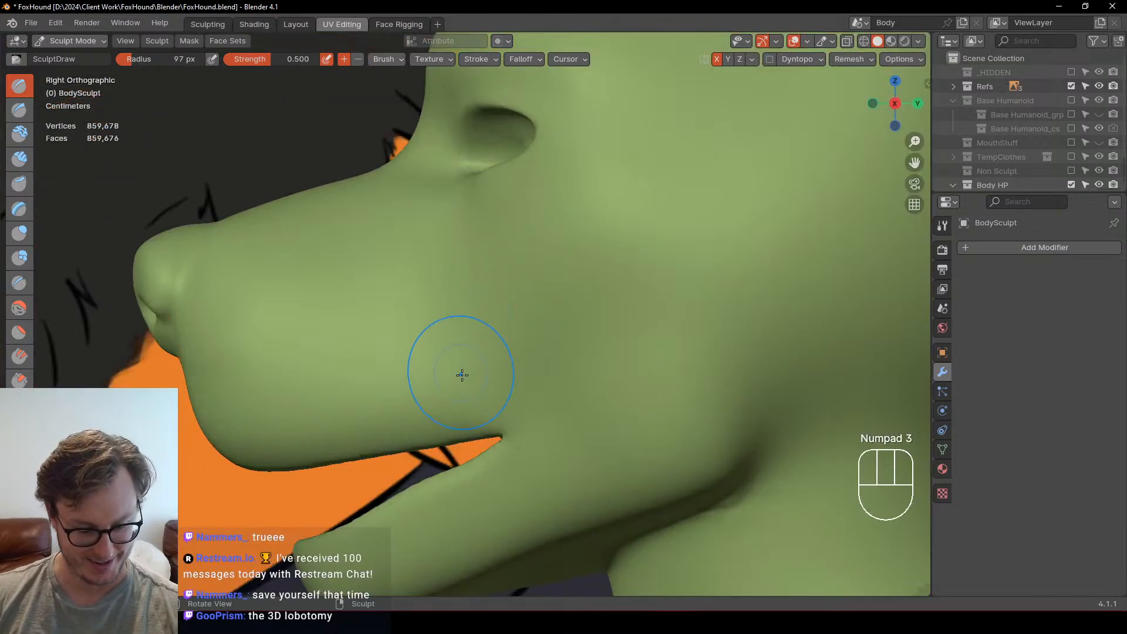
pyautogui.press('j')
pyautogui.press('p')
pyautogui.press('p')
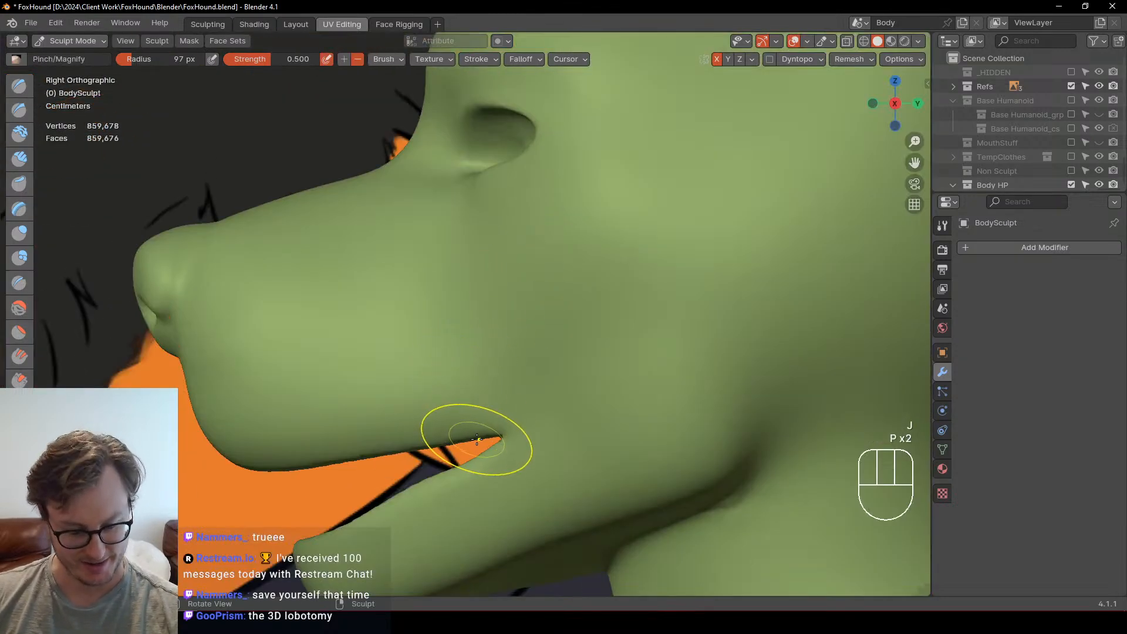
pyautogui.press('k')
pyautogui.press('j')
pyautogui.press('[')
pyautogui.press('[')
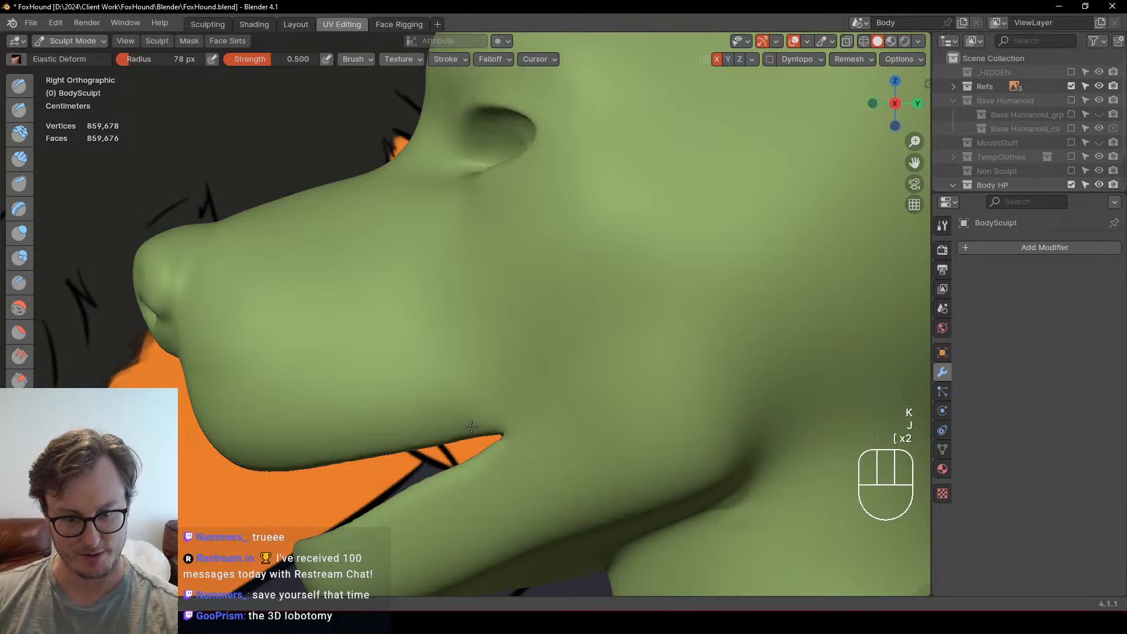
pyautogui.moveTo(483, 439); pyautogui.dragTo(478, 444)
pyautogui.moveTo(480, 452); pyautogui.dragTo(476, 465)
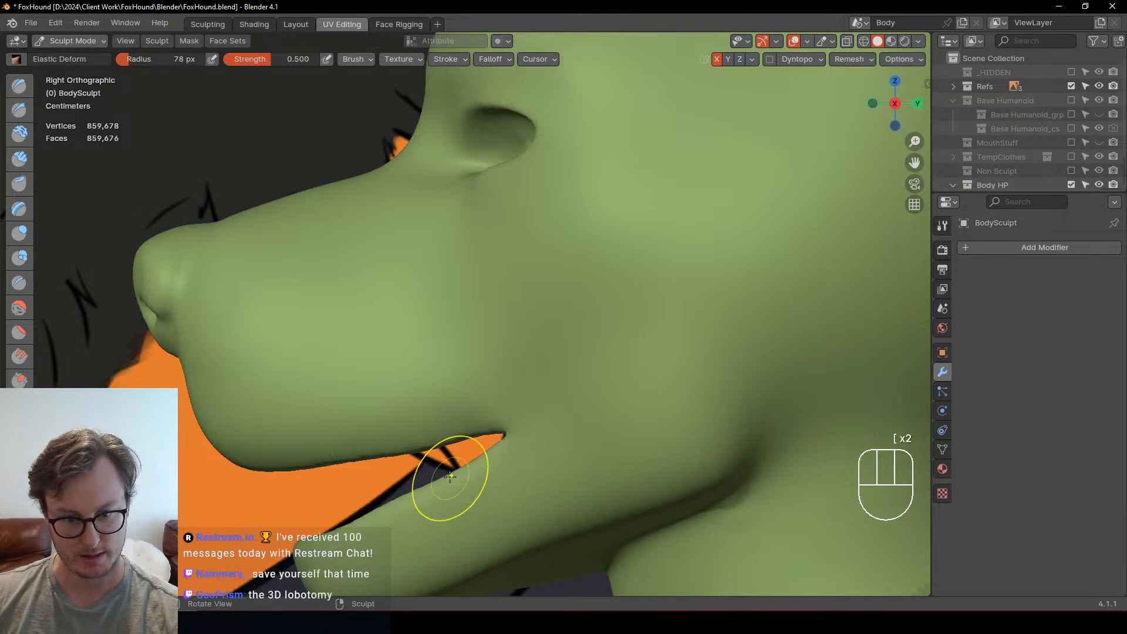
# Step: Mask the whole lower jaw back to the jaw hinge with a lasso mask
pyautogui.keyDown('ctrl'); pyautogui.moveTo(442, 447); pyautogui.dragTo(414, 537, button='middle'); pyautogui.keyUp('ctrl')
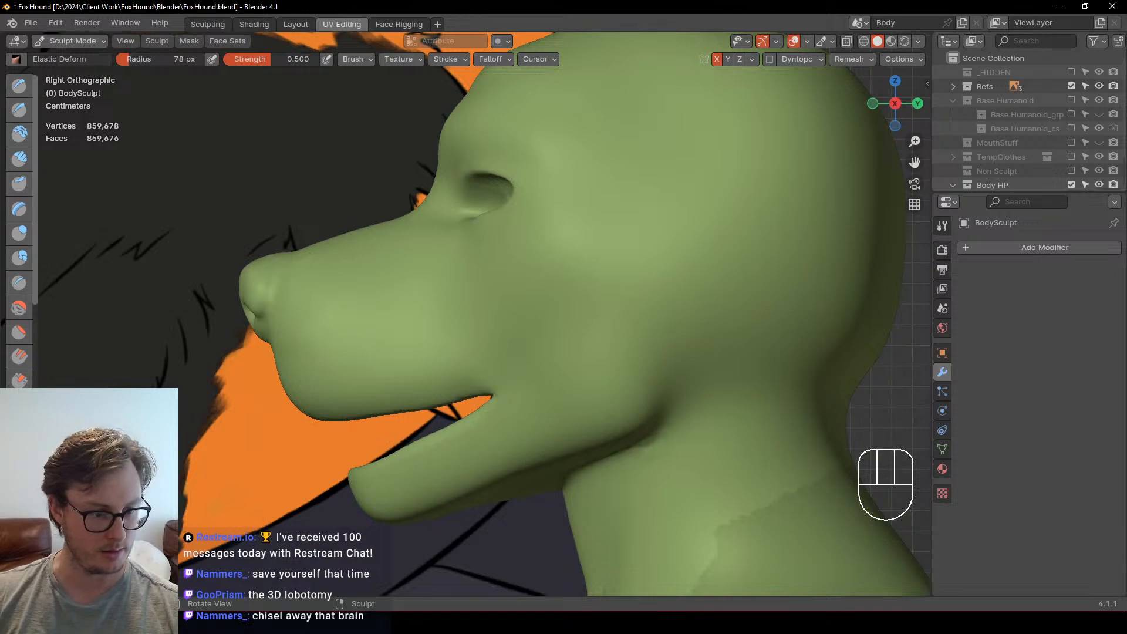
pyautogui.moveTo(34, 264); pyautogui.dragTo(62, 264)
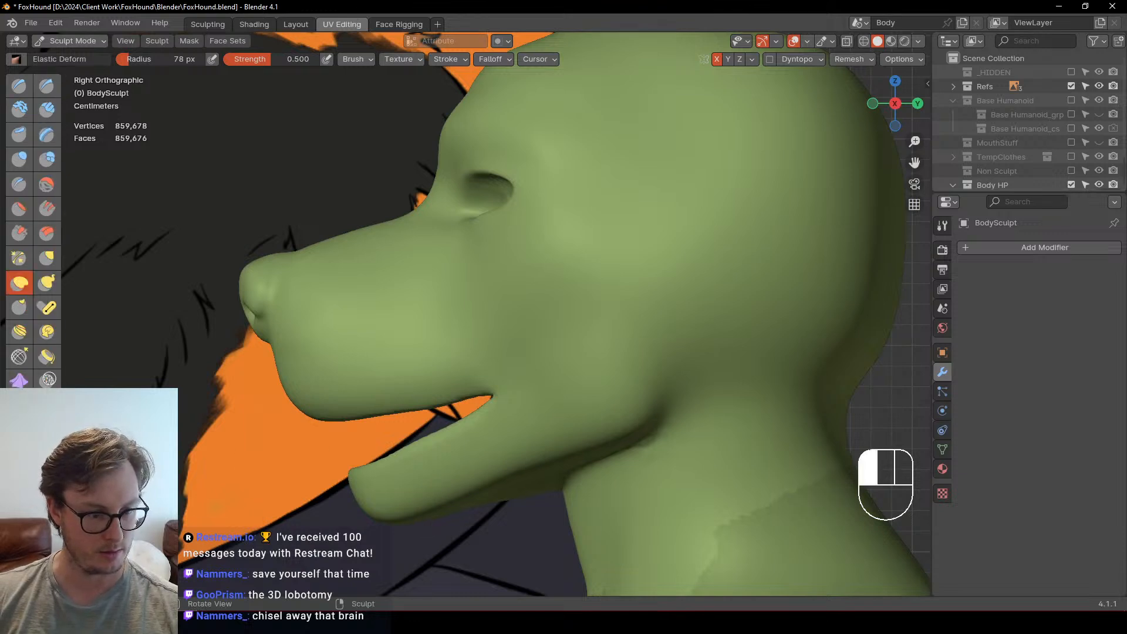
pyautogui.moveTo(19, 484); pyautogui.dragTo(65, 510)
pyautogui.moveTo(378, 440)
pyautogui.mouseDown()
pyautogui.moveTo(311, 486)
pyautogui.moveTo(398, 546)
pyautogui.moveTo(674, 428)
pyautogui.moveTo(692, 340)
pyautogui.moveTo(630, 347)
pyautogui.mouseUp()
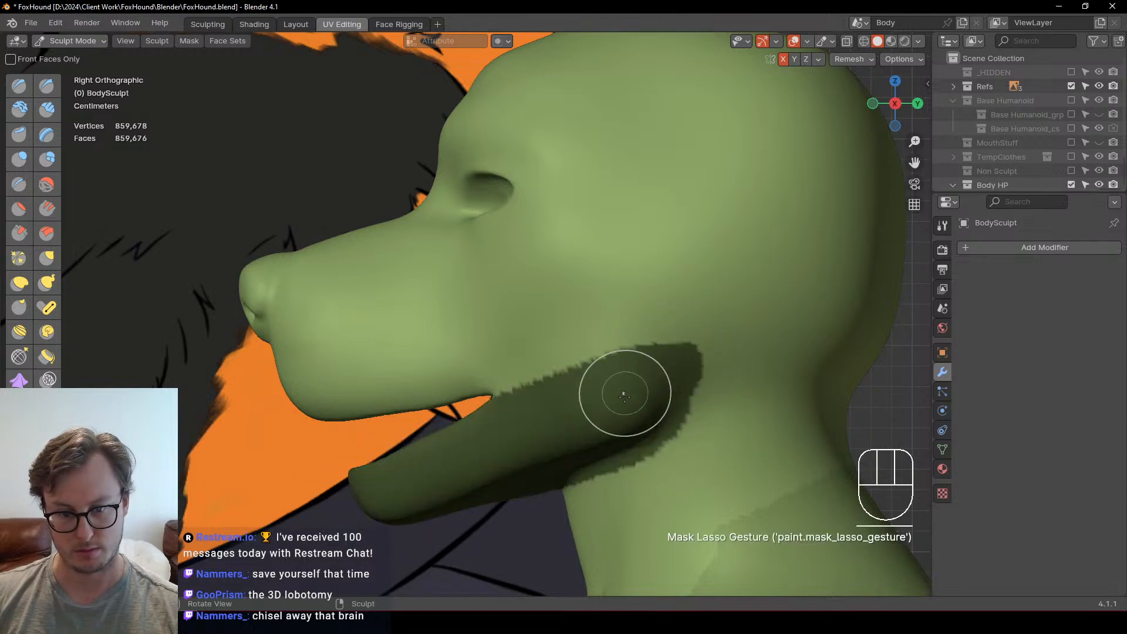
# Step: Create a face set from the masked lower jaw and clear the mask
pyautogui.click(228, 40)
pyautogui.click(238, 53)
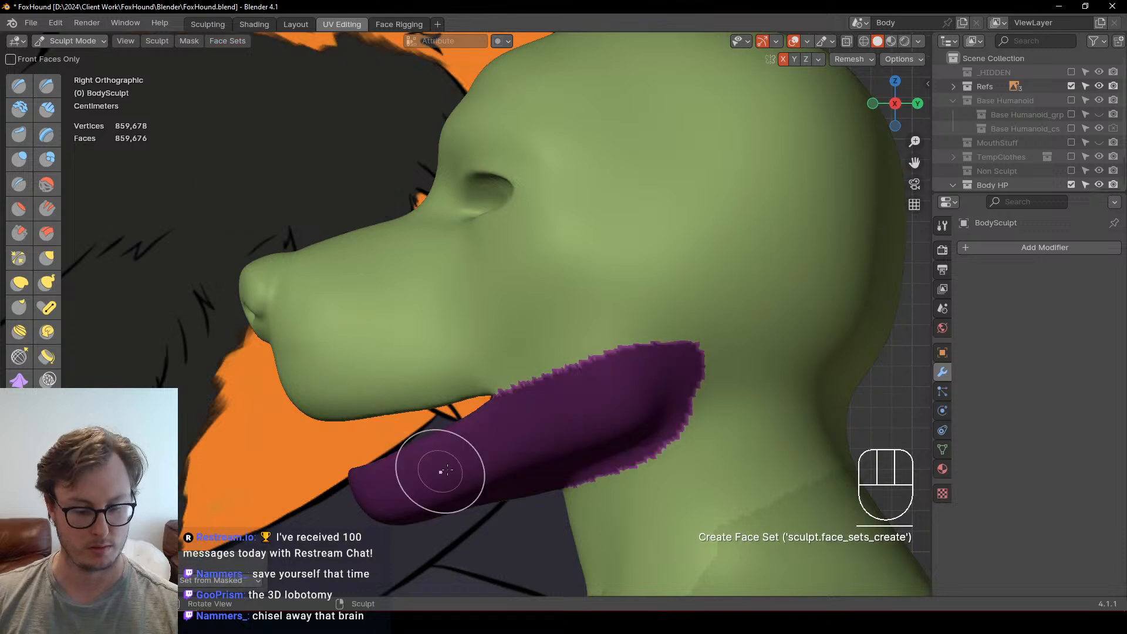
pyautogui.hotkey('alt', 'm')
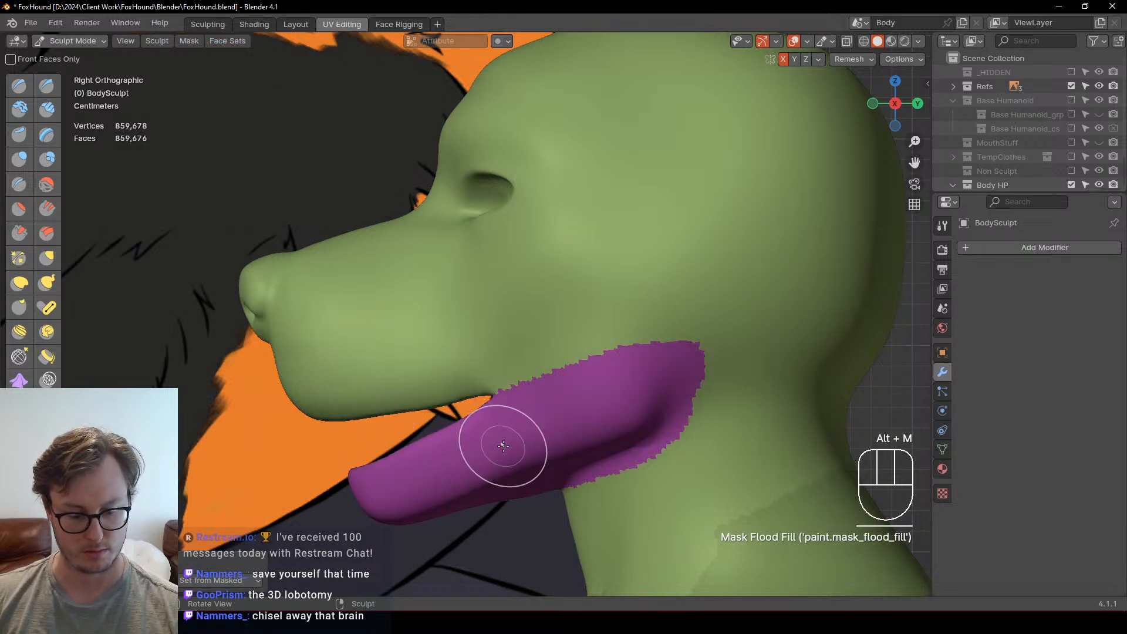
# Step: Raise the upper lip's corner with the jaw face set hidden, and check the jaw in isolation before revealing the whole head
pyautogui.press('h')
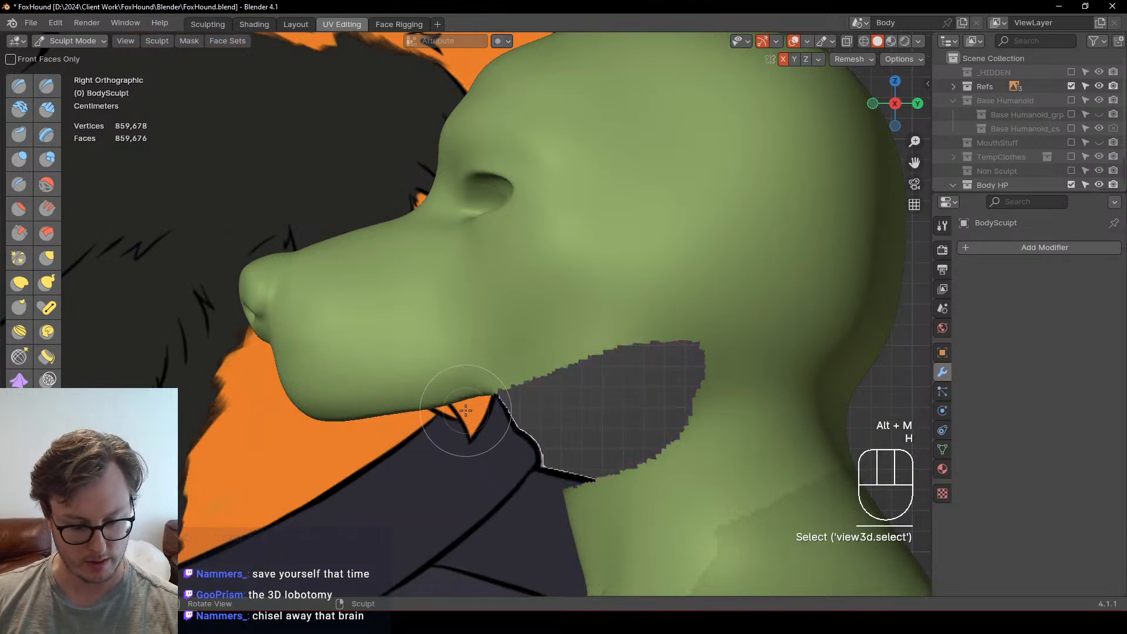
pyautogui.press('j')
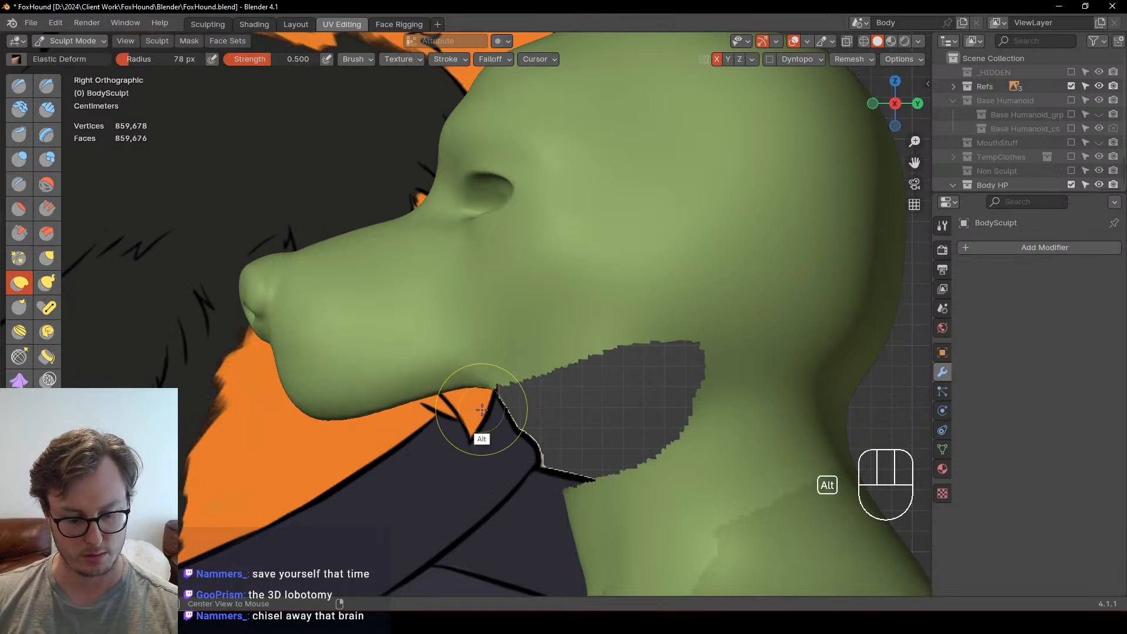
pyautogui.hotkey('alt', 'h')
pyautogui.press('h')
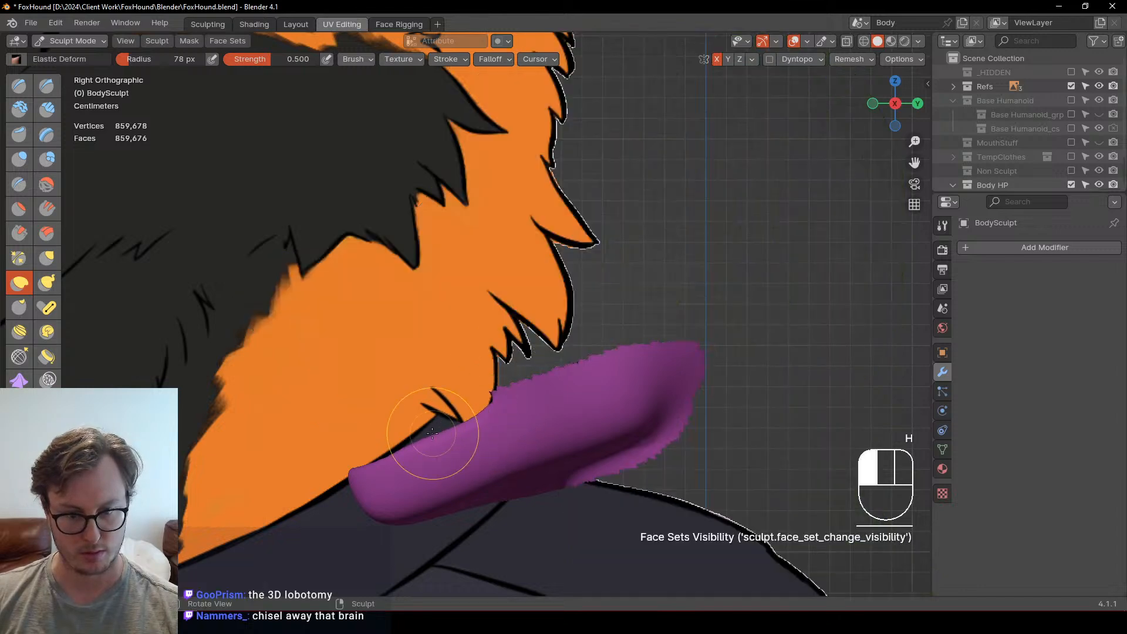
pyautogui.hotkey('alt', 'h')
# Step: Switch to the Inflate/Deflate brush at 116 px and lower the Face Sets overlay opacity to about 0.47
pyautogui.moveTo(496, 403); pyautogui.dragTo(358, 358, button='middle')
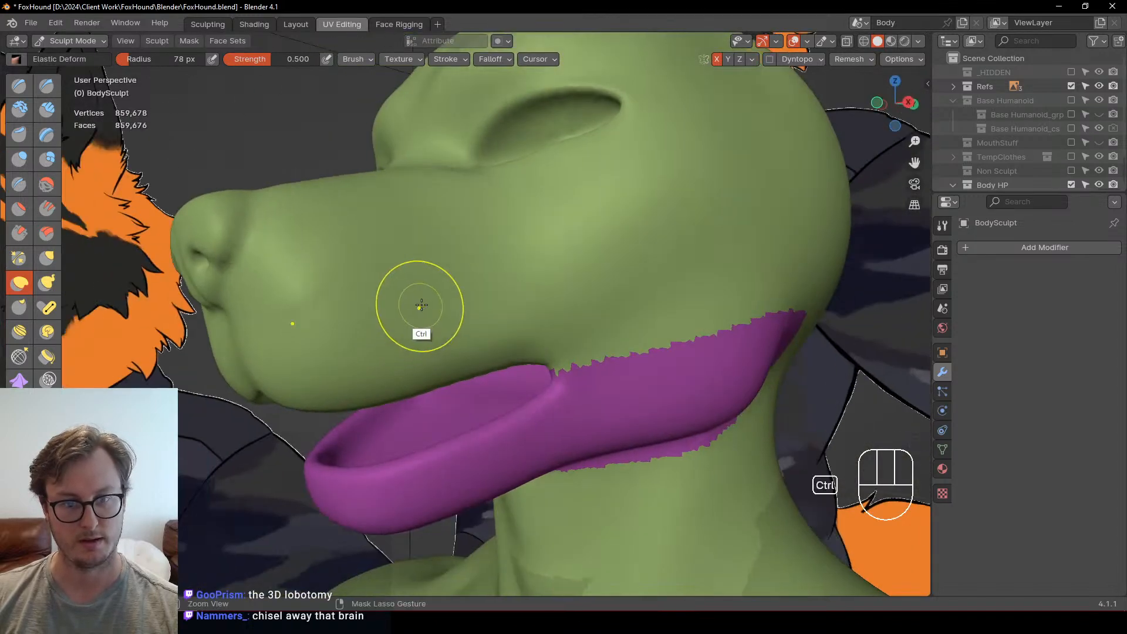
pyautogui.keyDown('ctrl'); pyautogui.moveTo(421, 307); pyautogui.dragTo(446, 373, button='middle'); pyautogui.keyUp('ctrl')
pyautogui.moveTo(477, 336); pyautogui.dragTo(433, 356, button='middle')
pyautogui.moveTo(461, 179); pyautogui.dragTo(494, 329, button='middle')
pyautogui.moveTo(467, 378)
pyautogui.mouseDown(button='middle')
pyautogui.moveTo(448, 389)
pyautogui.moveTo(457, 386)
pyautogui.moveTo(433, 460)
pyautogui.moveTo(589, 357)
pyautogui.mouseUp(button='middle')
pyautogui.press('i')
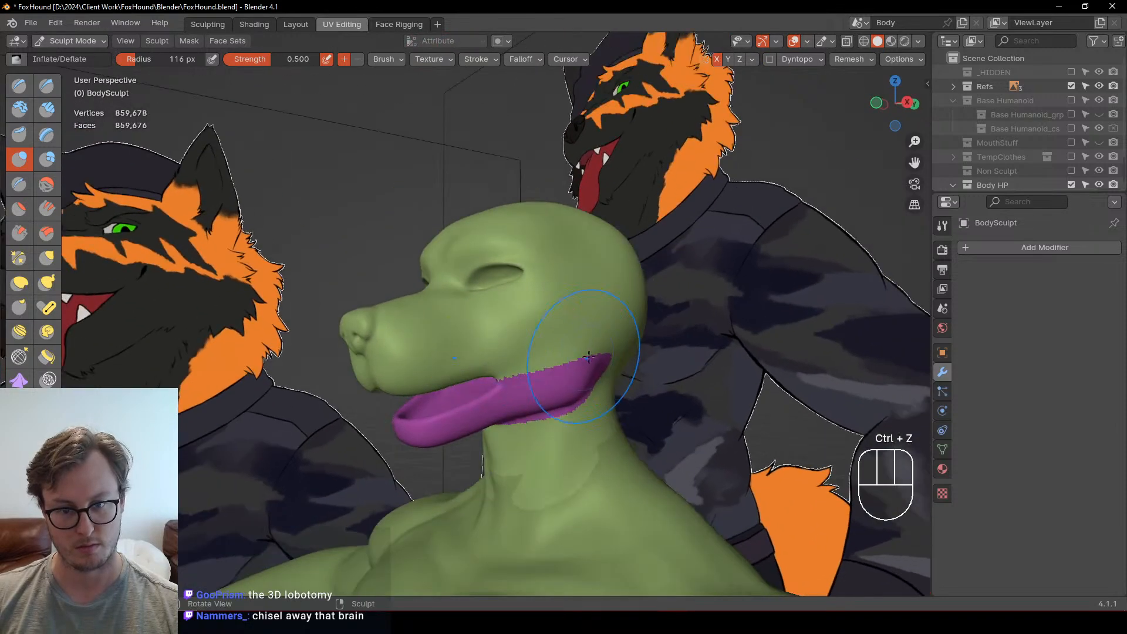
pyautogui.click(833, 42)
pyautogui.moveTo(851, 103); pyautogui.dragTo(847, 103)
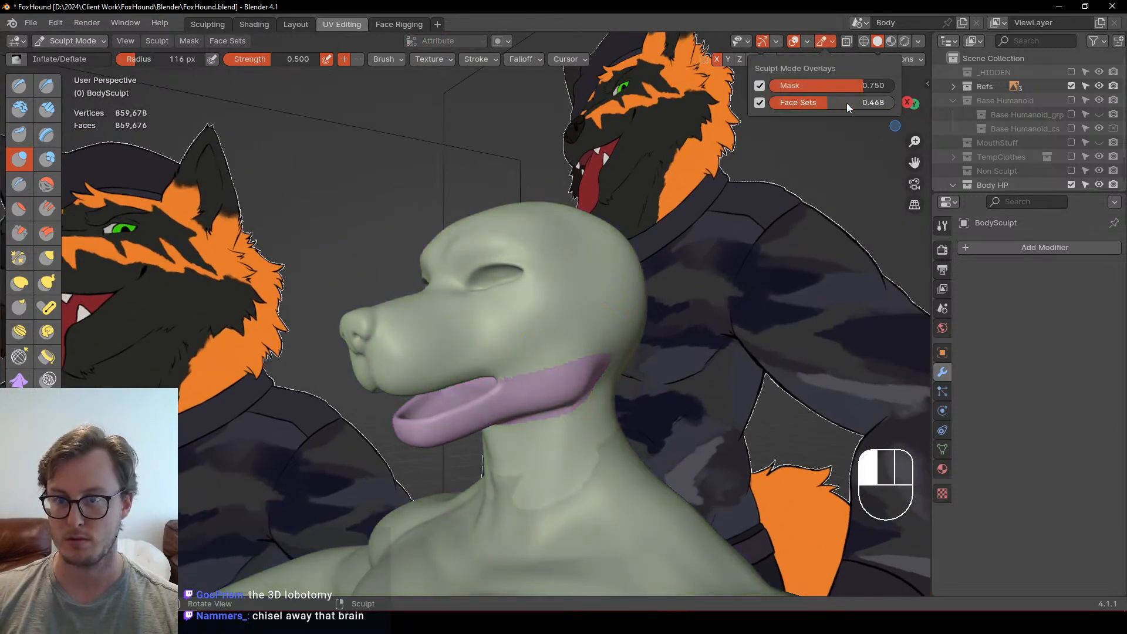
# Step: Return the body sculpt to Object Mode and save FoxHound.blend
pyautogui.moveTo(554, 337)
pyautogui.mouseDown(button='middle')
pyautogui.moveTo(511, 294)
pyautogui.moveTo(614, 324)
pyautogui.mouseUp(button='middle')
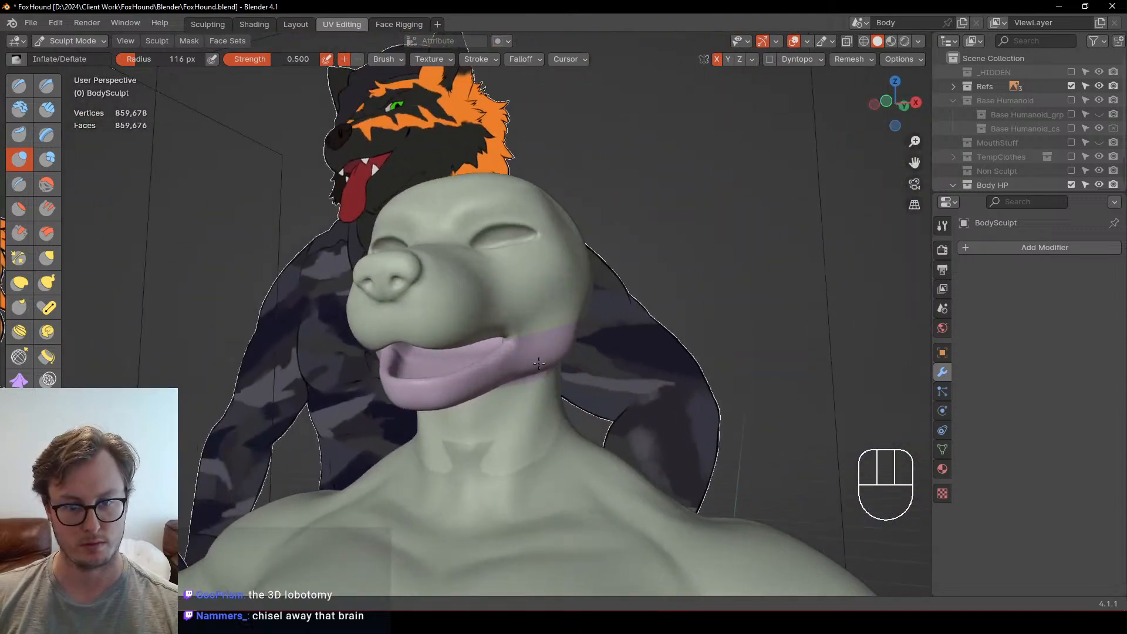
pyautogui.moveTo(524, 362)
pyautogui.mouseDown(button='middle')
pyautogui.moveTo(540, 395)
pyautogui.moveTo(650, 381)
pyautogui.moveTo(614, 375)
pyautogui.moveTo(818, 481)
pyautogui.moveTo(646, 405)
pyautogui.moveTo(606, 423)
pyautogui.moveTo(581, 449)
pyautogui.moveTo(594, 453)
pyautogui.moveTo(516, 433)
pyautogui.mouseUp(button='middle')
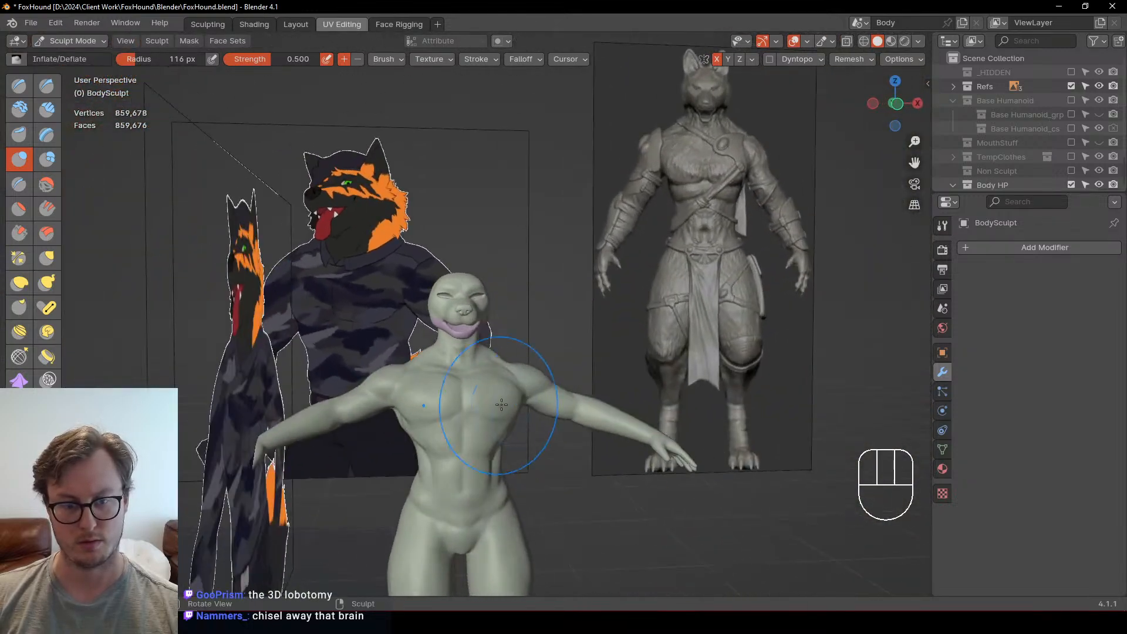
pyautogui.hotkey('ctrl', 'Tab')
pyautogui.click(361, 387)
pyautogui.hotkey('ctrl', 's')
pyautogui.hotkey('shift', 'c')
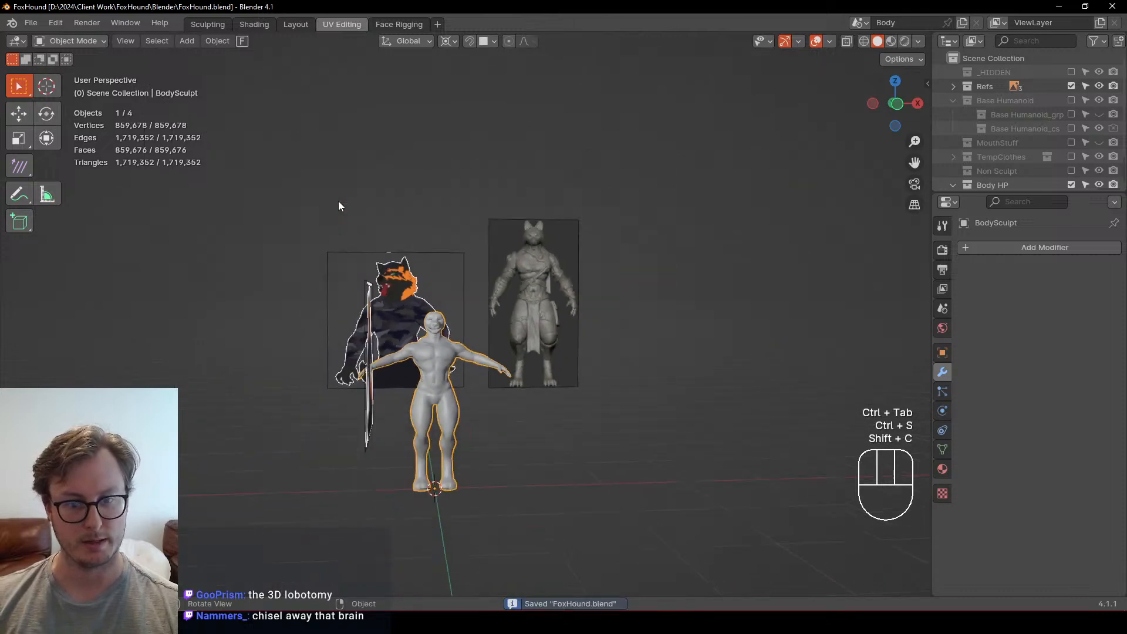
pyautogui.keyDown('ctrl'); pyautogui.moveTo(404, 348); pyautogui.dragTo(392, 332, button='middle'); pyautogui.keyUp('ctrl')
# Step: Open the recent file Scollar_EXTRACT_01_Face.blend, leave local view and unhide Body.001
pyautogui.click(31, 22)
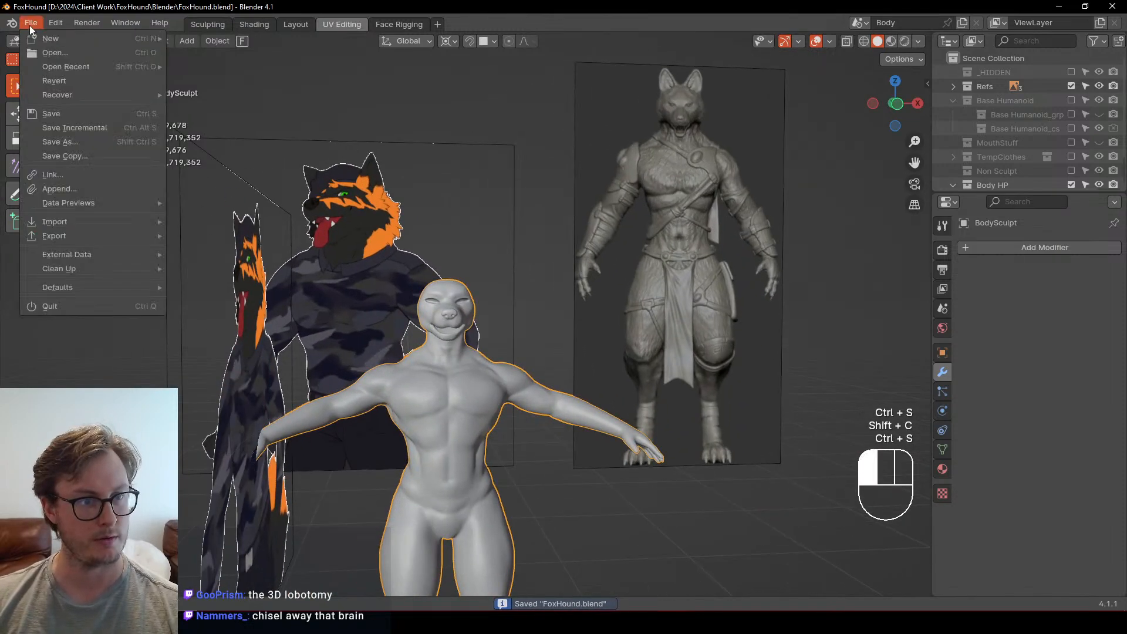
pyautogui.moveTo(88, 66)
pyautogui.click(249, 80)
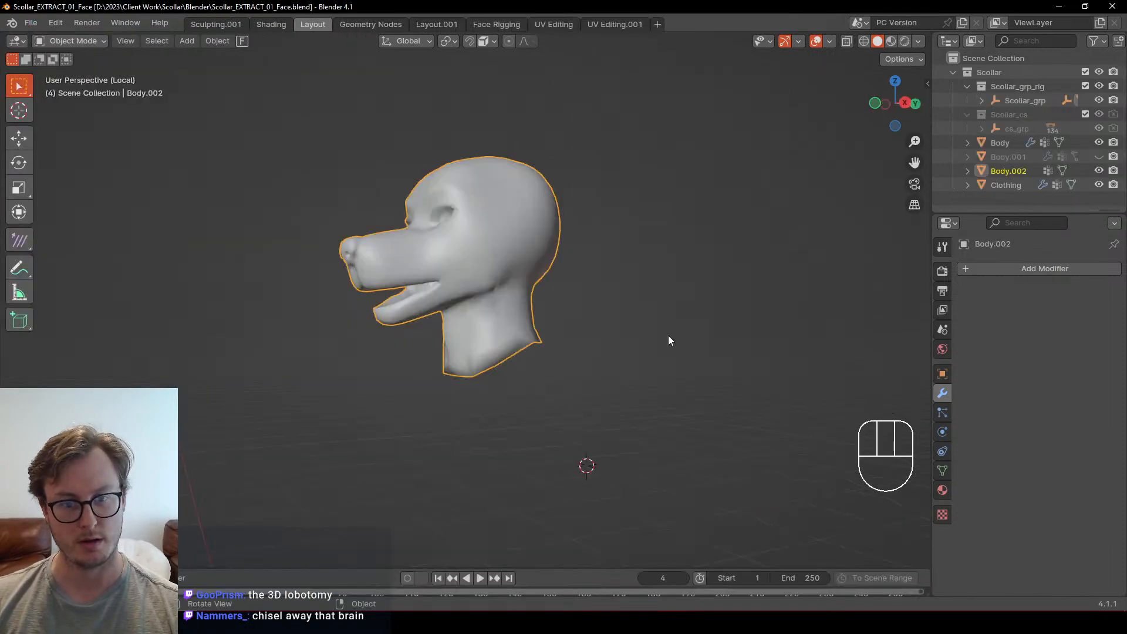
pyautogui.moveTo(668, 336); pyautogui.dragTo(537, 317, button='middle')
pyautogui.press('/')
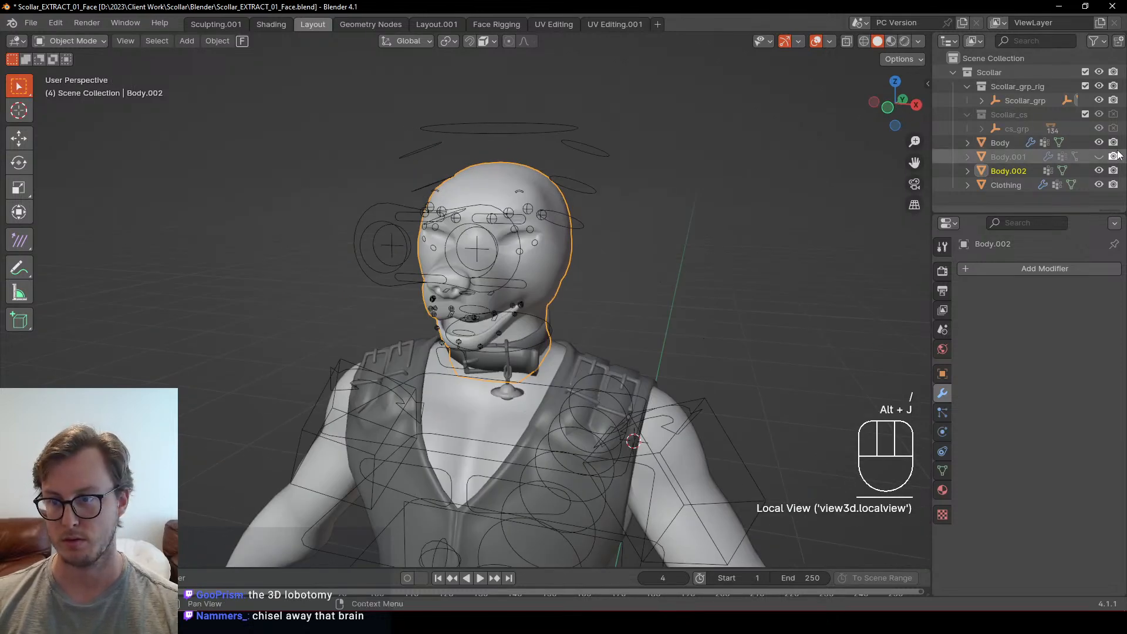
pyautogui.click(1099, 156)
pyautogui.keyDown('shift'); pyautogui.moveTo(604, 233); pyautogui.dragTo(547, 327, button='middle'); pyautogui.keyUp('shift')
# Step: Duplicate the outer ear shell on the Body.001 mesh and separate the copy into its own object
pyautogui.click(549, 223)
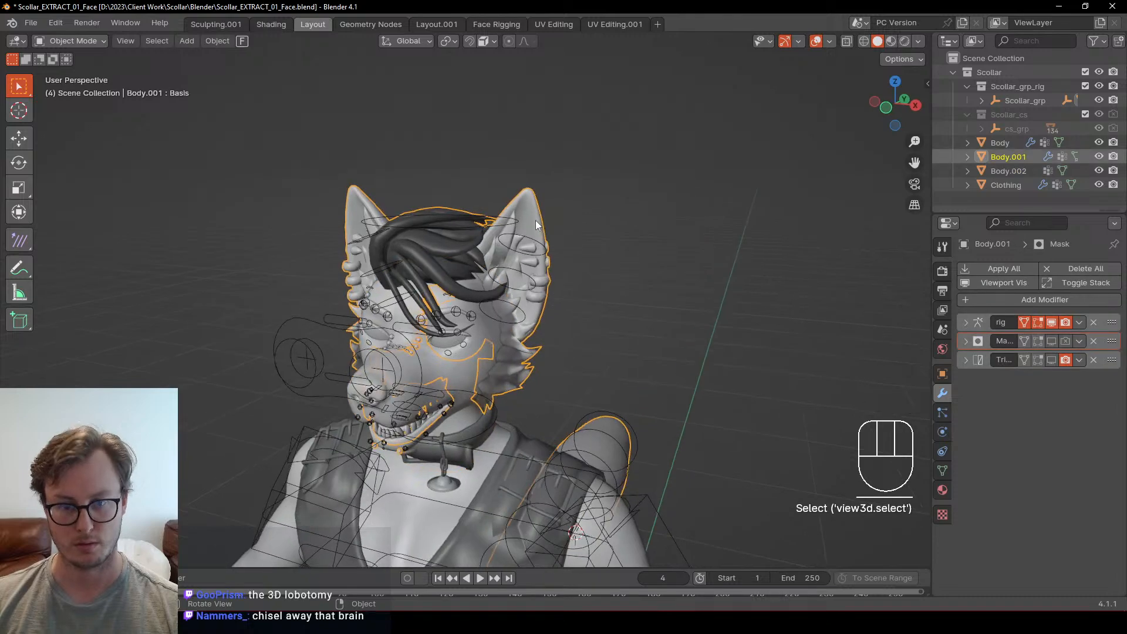
pyautogui.press('Tab')
pyautogui.press('l')
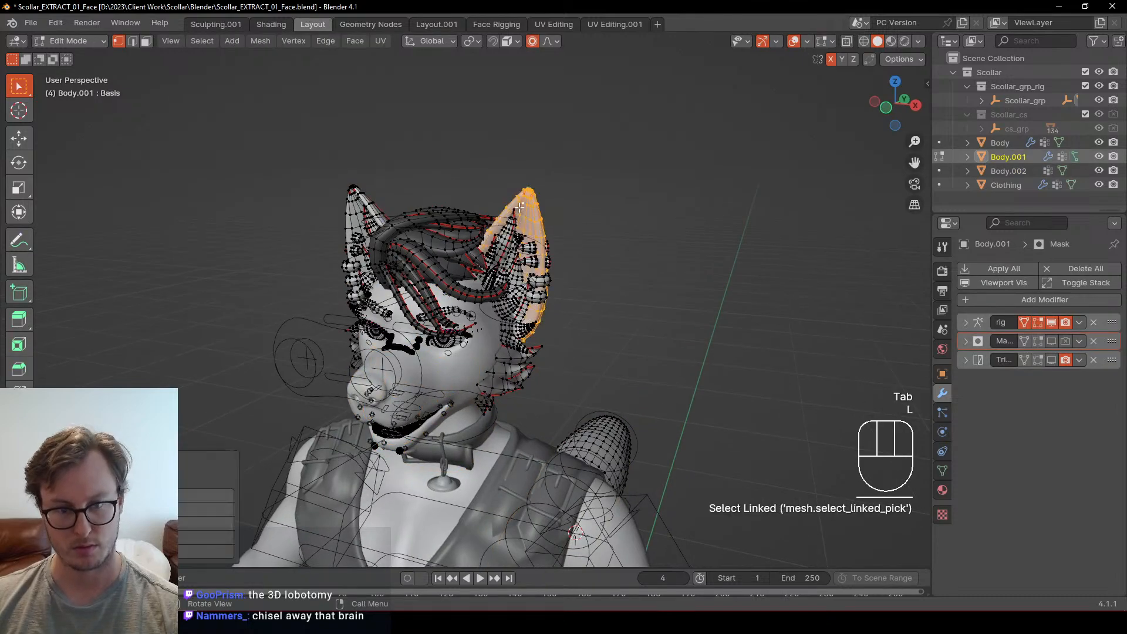
pyautogui.hotkey('shift', 'd')
pyautogui.rightClick(604, 220)
pyautogui.press('p')
pyautogui.click(599, 221)
pyautogui.press('Tab')
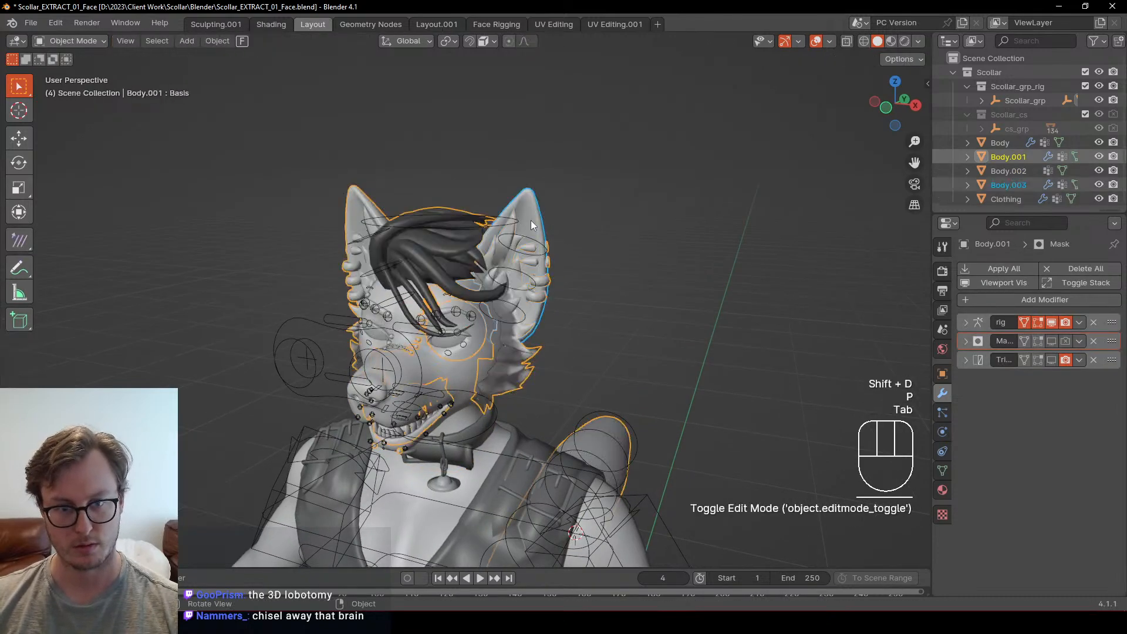
# Step: Clear the separated ear's parent and move the ear about 0.37 m along the global Y axis, behind the head
pyautogui.click(531, 220)
pyautogui.press('g')
pyautogui.press('Escape')
pyautogui.hotkey('alt', 'p')
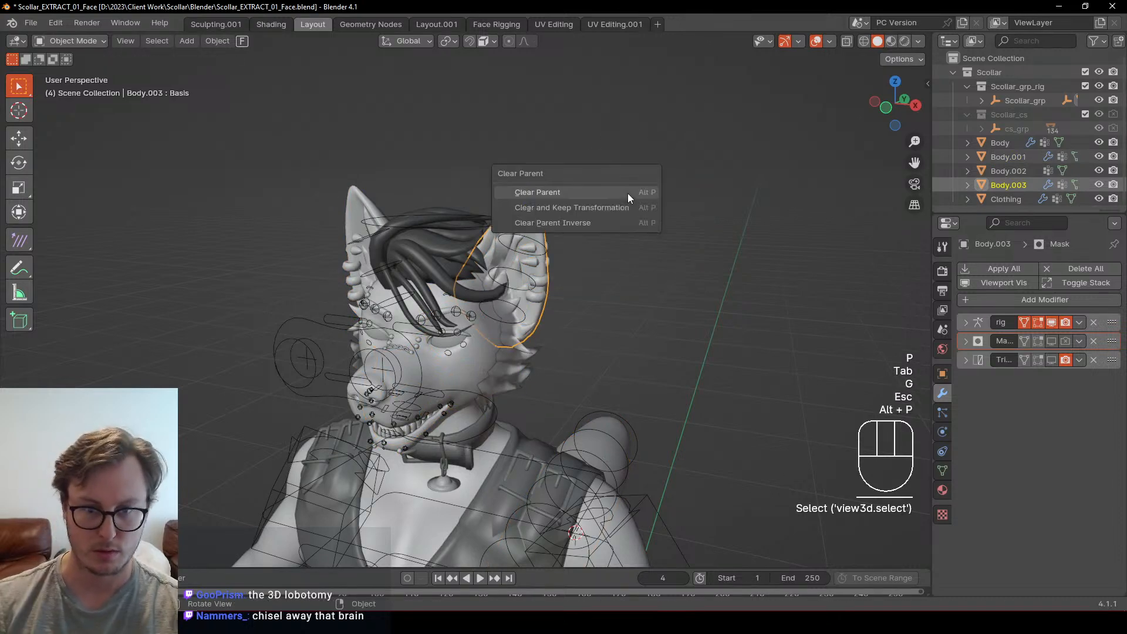
pyautogui.click(628, 192)
pyautogui.moveTo(619, 204); pyautogui.dragTo(551, 262, button='middle')
pyautogui.press('g')
pyautogui.press('y')
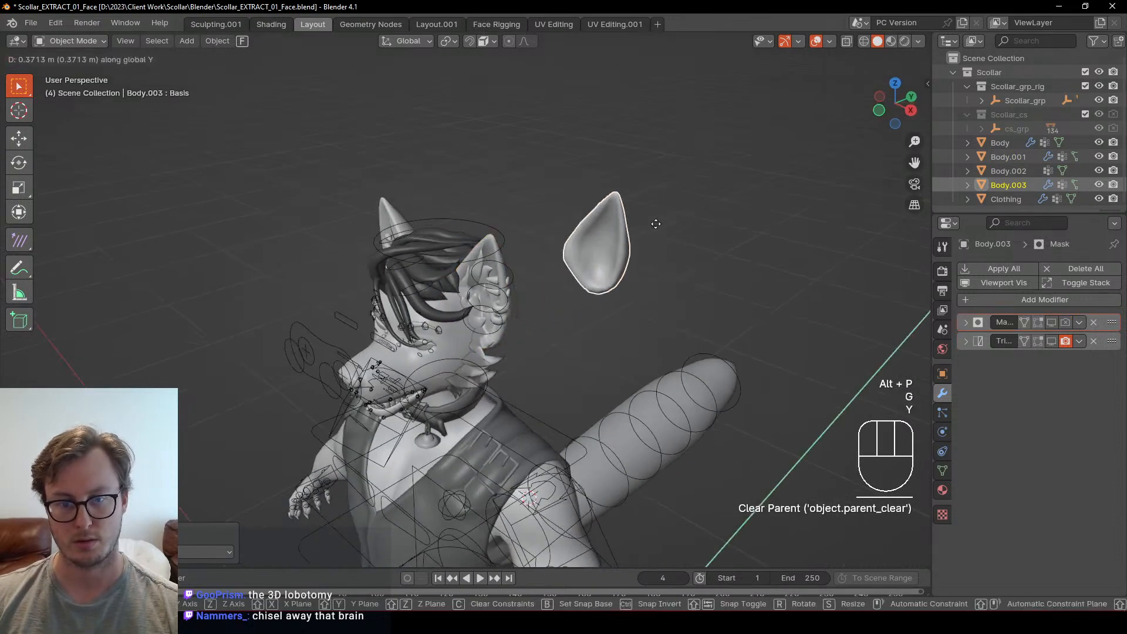
pyautogui.click(656, 224)
# Step: Inspect the ear's mesh, remove its Mask modifier and the remaining modifier below it, copy the ear and save the file
pyautogui.moveTo(655, 223); pyautogui.dragTo(499, 329, button='middle')
pyautogui.press('Tab')
pyautogui.scroll(3, 578, 246)
pyautogui.scroll(-3, 614, 325)
pyautogui.press('Tab')
pyautogui.hotkey('ctrl', 's')
pyautogui.moveTo(663, 317); pyautogui.dragTo(438, 288, button='middle')
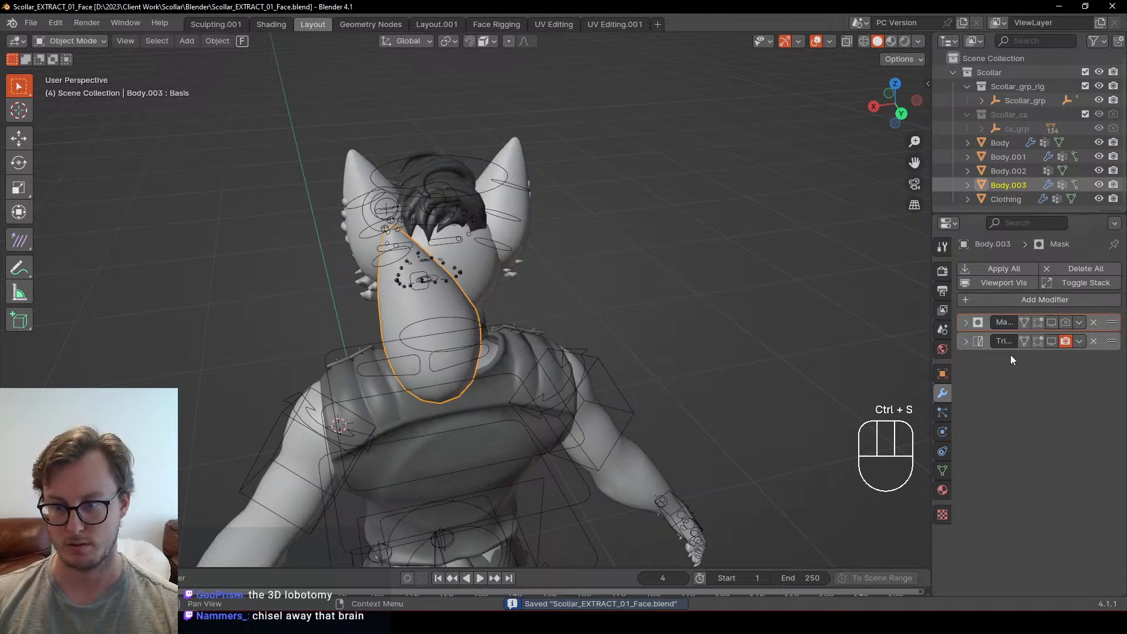
pyautogui.click(1093, 322)
pyautogui.click(1093, 323)
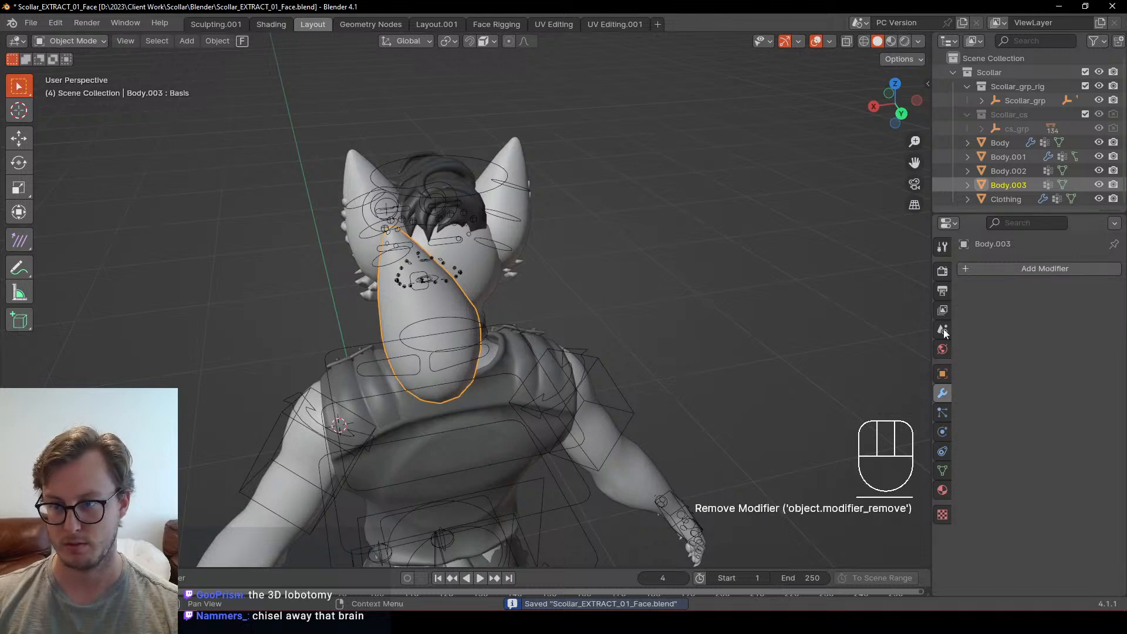
pyautogui.hotkey('ctrl', 's')
# Step: Reopen the recent file FoxHound.blend, paste the ear object and clear its location, working in front view
pyautogui.click(31, 22)
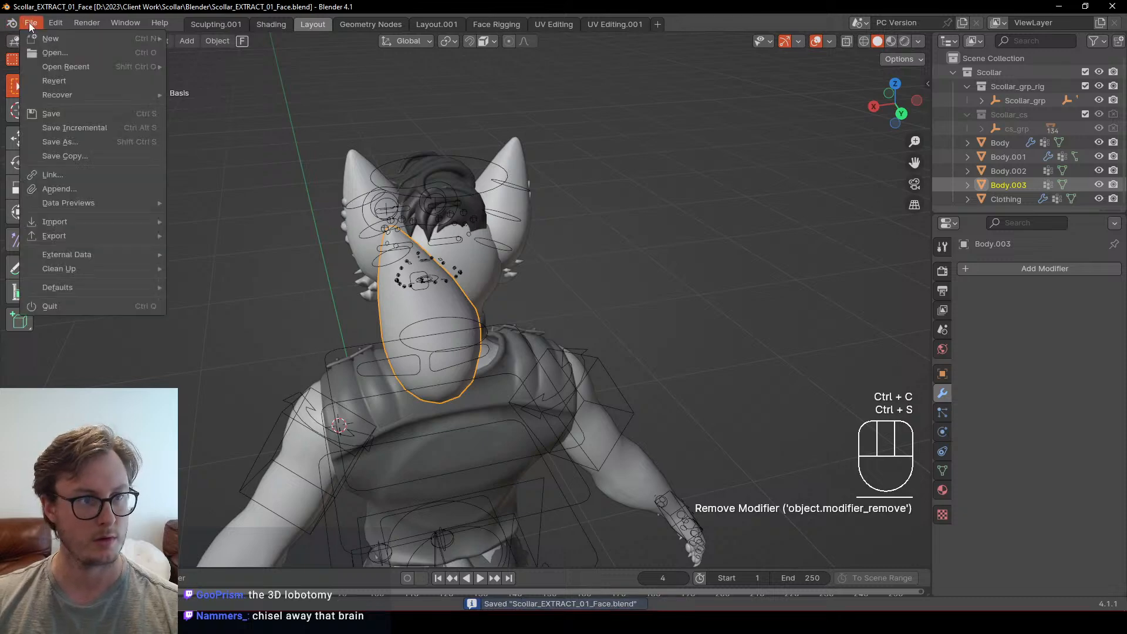
pyautogui.moveTo(86, 62)
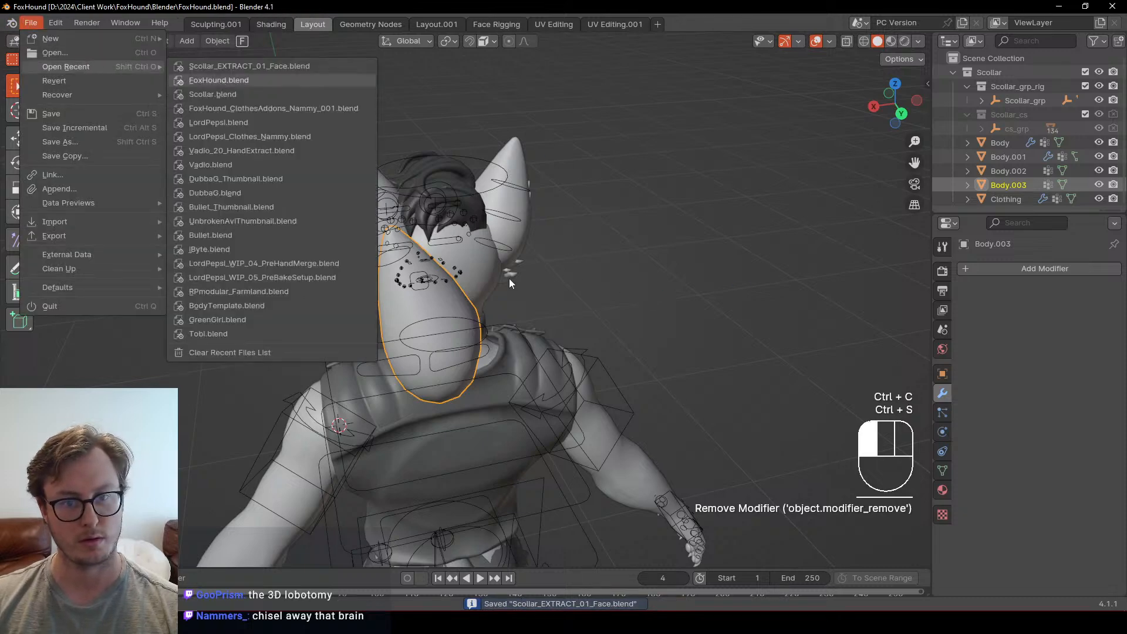
pyautogui.moveTo(509, 278); pyautogui.dragTo(541, 223, button='middle')
pyautogui.hotkey('ctrl', 'v')
pyautogui.press('KP_1')
pyautogui.hotkey('alt', 'g')
pyautogui.scroll(7, 500, 299)
pyautogui.press('KP_1')
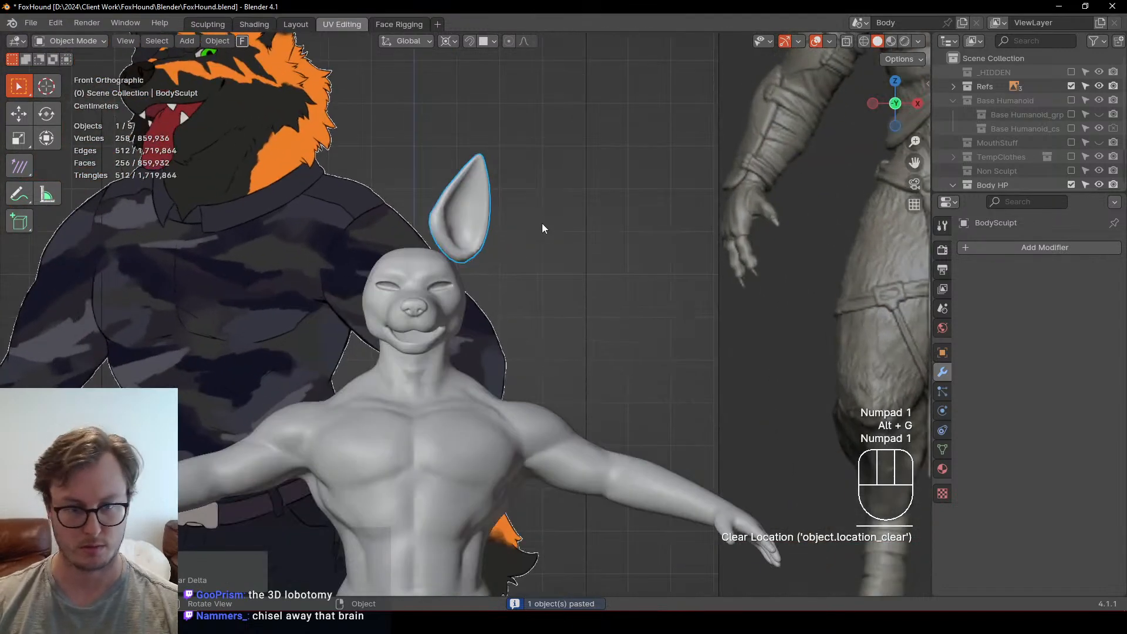
# Step: Select only the ear object and move its entire mesh down onto the side of the head in Edit Mode
pyautogui.press('Tab')
pyautogui.press('a')
pyautogui.click(495, 245)
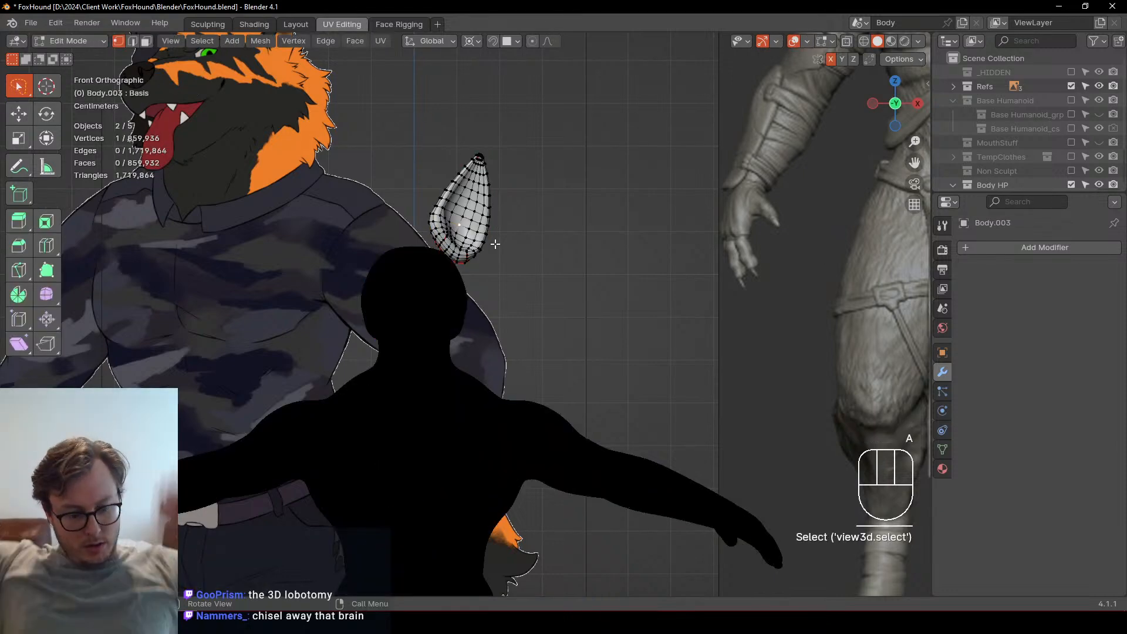
pyautogui.press('Tab')
pyautogui.click(479, 223)
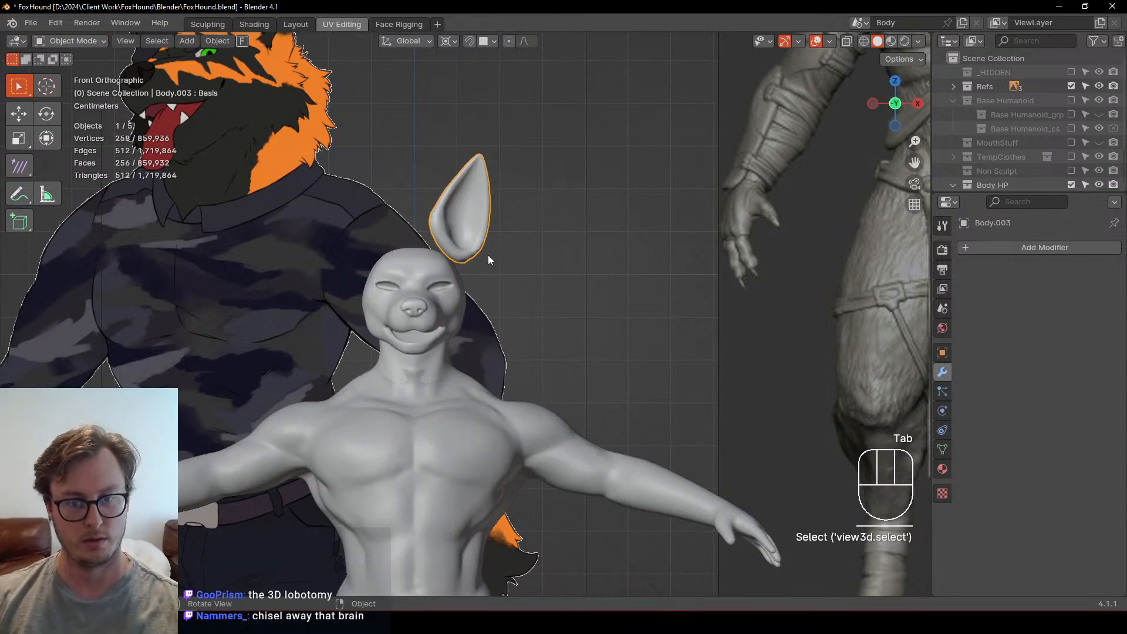
pyautogui.press('Tab')
pyautogui.press('a')
pyautogui.press('g')
pyautogui.click(467, 252)
pyautogui.moveTo(468, 252); pyautogui.dragTo(544, 321, button='middle')
# Step: Change the transform pivot point and scale the ear mesh to about 0.853
pyautogui.press('s')
pyautogui.press('Escape')
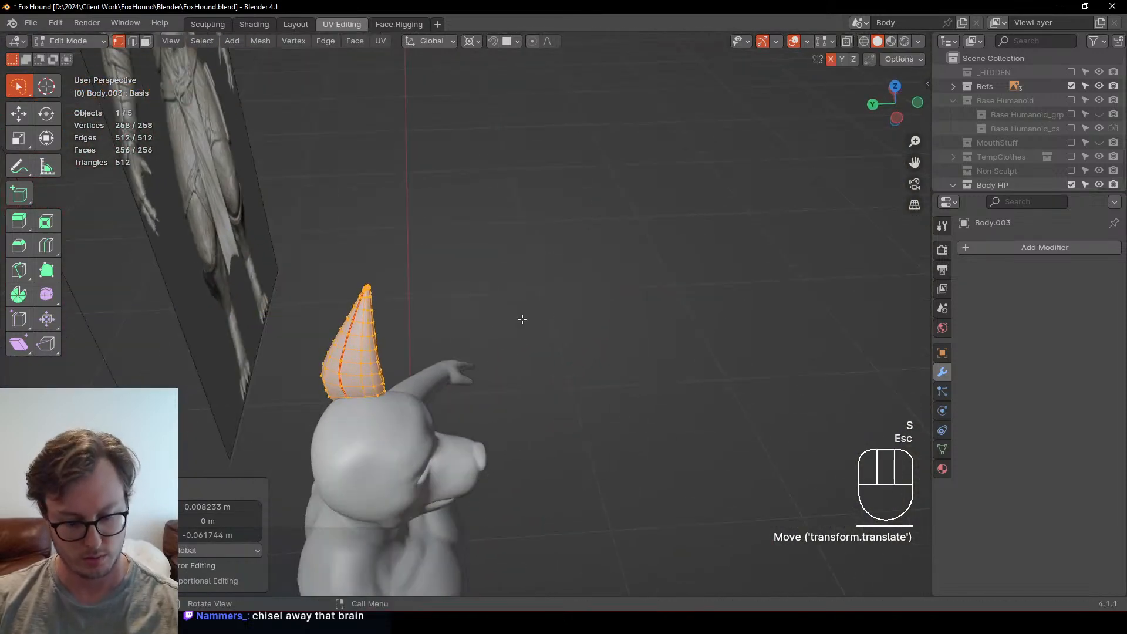
pyautogui.press('.')
pyautogui.click(532, 318)
pyautogui.press('KP_1')
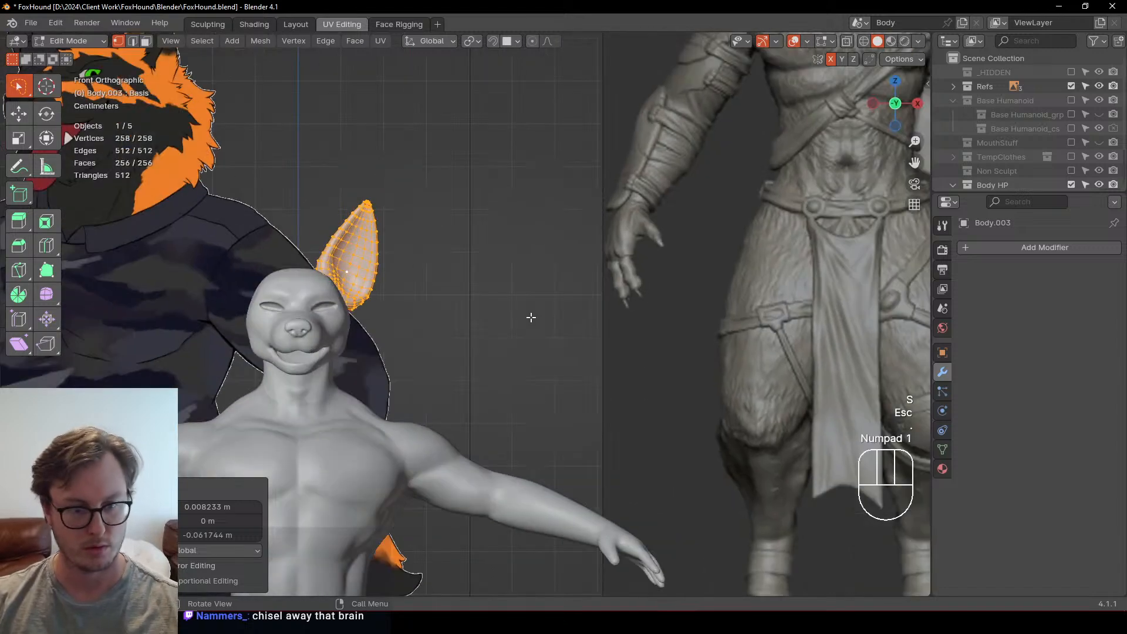
pyautogui.press('s')
pyautogui.click(503, 316)
# Step: Move, rotate and scale the ear mesh in front view until it stands more upright on the head, and leave Edit Mode
pyautogui.keyDown('shift'); pyautogui.moveTo(411, 306); pyautogui.dragTo(606, 376, button='middle'); pyautogui.keyUp('shift')
pyautogui.press('g')
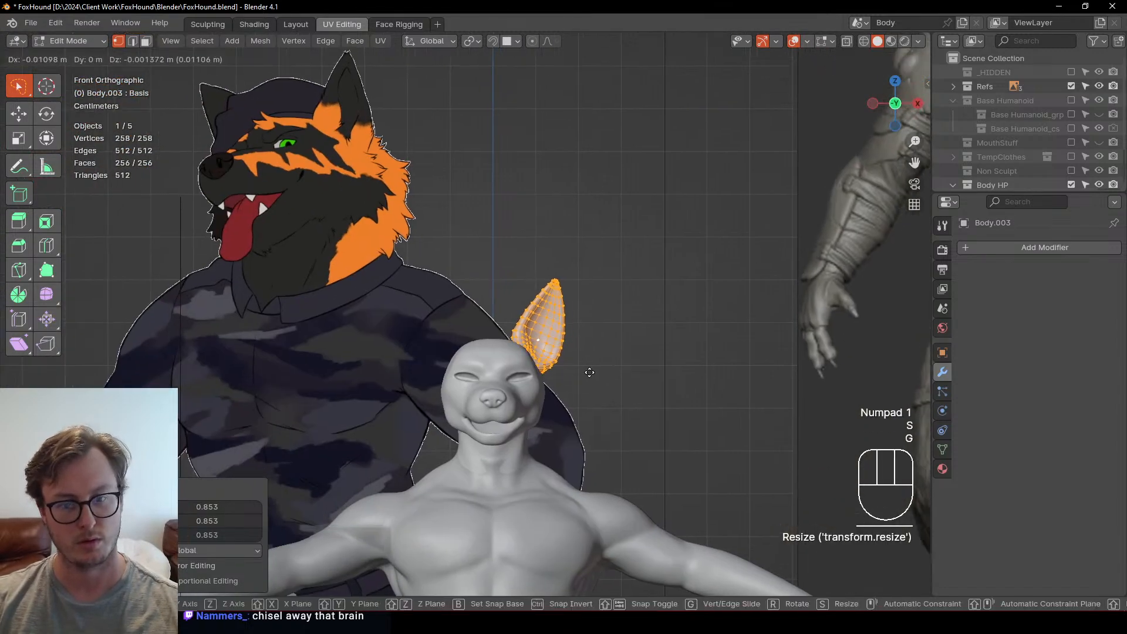
pyautogui.click(610, 352)
pyautogui.press('r')
pyautogui.click(628, 327)
pyautogui.press('g')
pyautogui.click(641, 331)
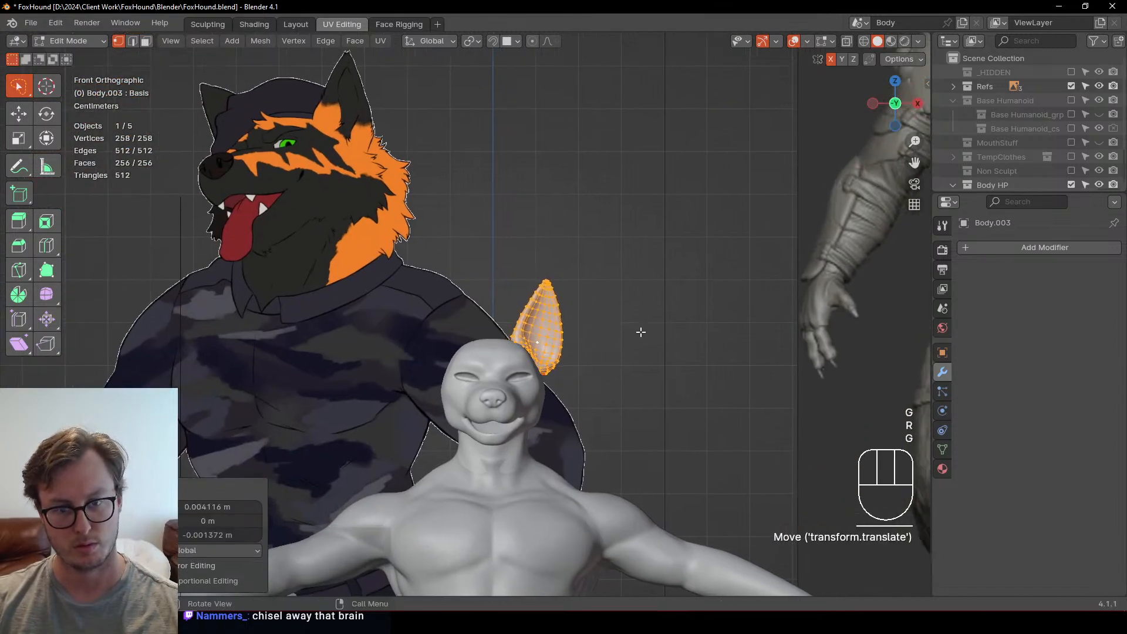
pyautogui.press('s')
pyautogui.click(627, 356)
pyautogui.press('g')
pyautogui.click(633, 357)
pyautogui.press('Tab')
pyautogui.press('q')
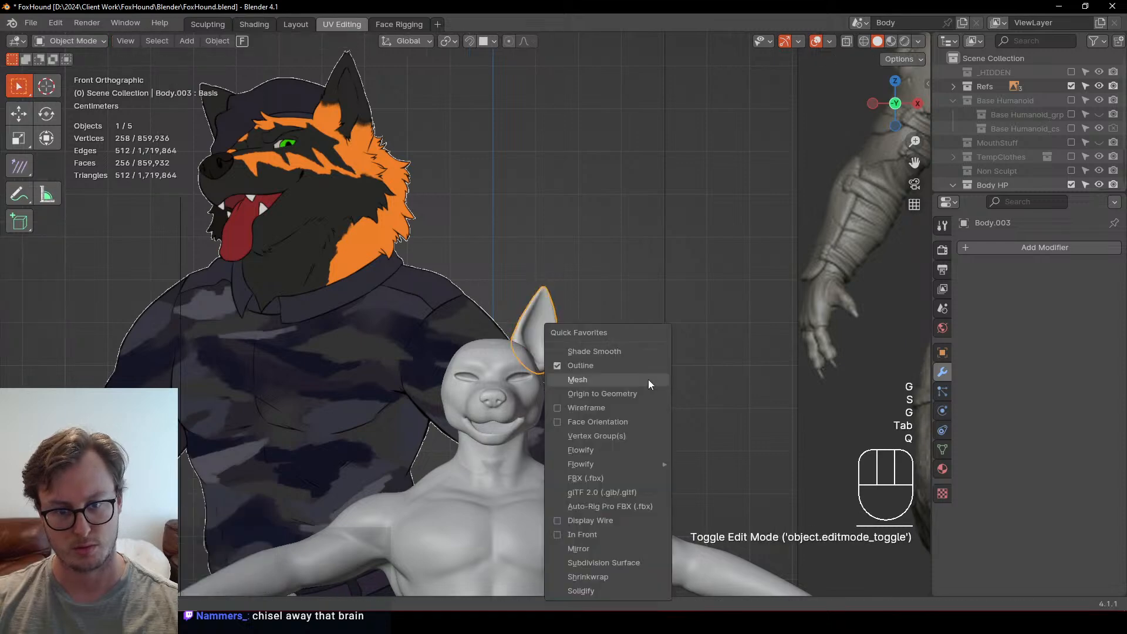
pyautogui.click(650, 380)
pyautogui.scroll(-2, 653, 381)
pyautogui.hotkey('ctrl', 'z')
# Step: Add a Mirror modifier to the ear to create the matching ear on the other side of the head
pyautogui.press('q')
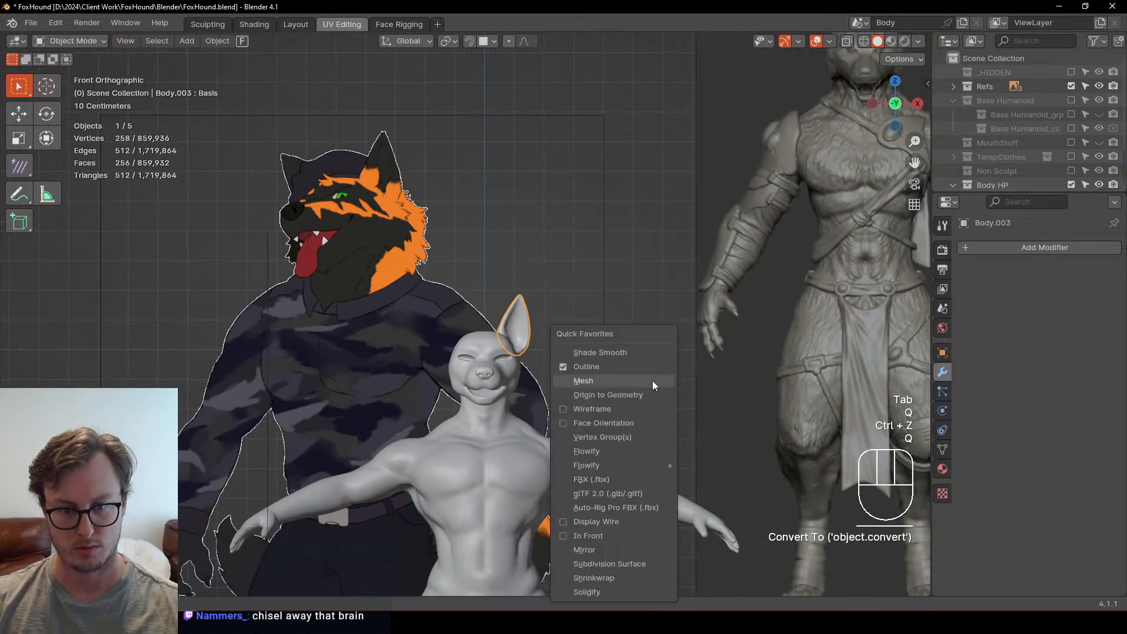
pyautogui.click(593, 549)
pyautogui.moveTo(593, 550); pyautogui.dragTo(459, 312, button='middle')
# Step: Move the ear mesh along the Y axis to seat it on the skull, and save the file
pyautogui.press('Tab')
pyautogui.press('g')
pyautogui.press('y')
pyautogui.click(480, 347)
pyautogui.press('Tab')
pyautogui.scroll(2, 480, 348)
pyautogui.hotkey('ctrl', 's')
# Step: Switch the body's sculpt brush to Elastic Deform, compare the head's profile with the reference art, and return to Object Mode
pyautogui.click(459, 312)
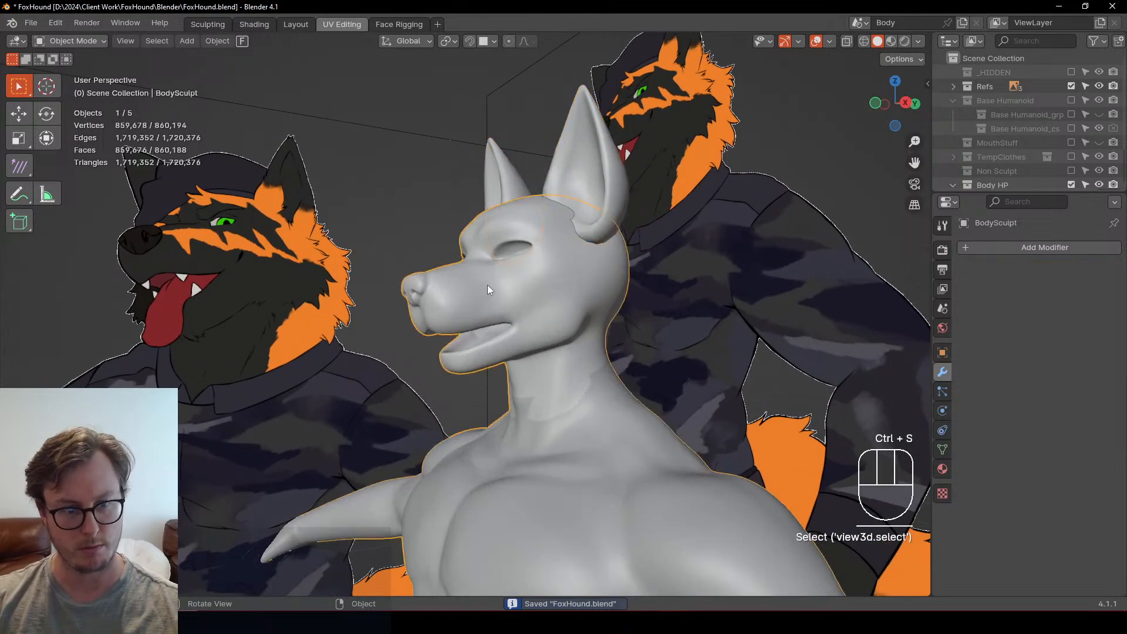
pyautogui.press('KP_3')
pyautogui.hotkey('ctrl', 'Tab')
pyautogui.click(498, 379)
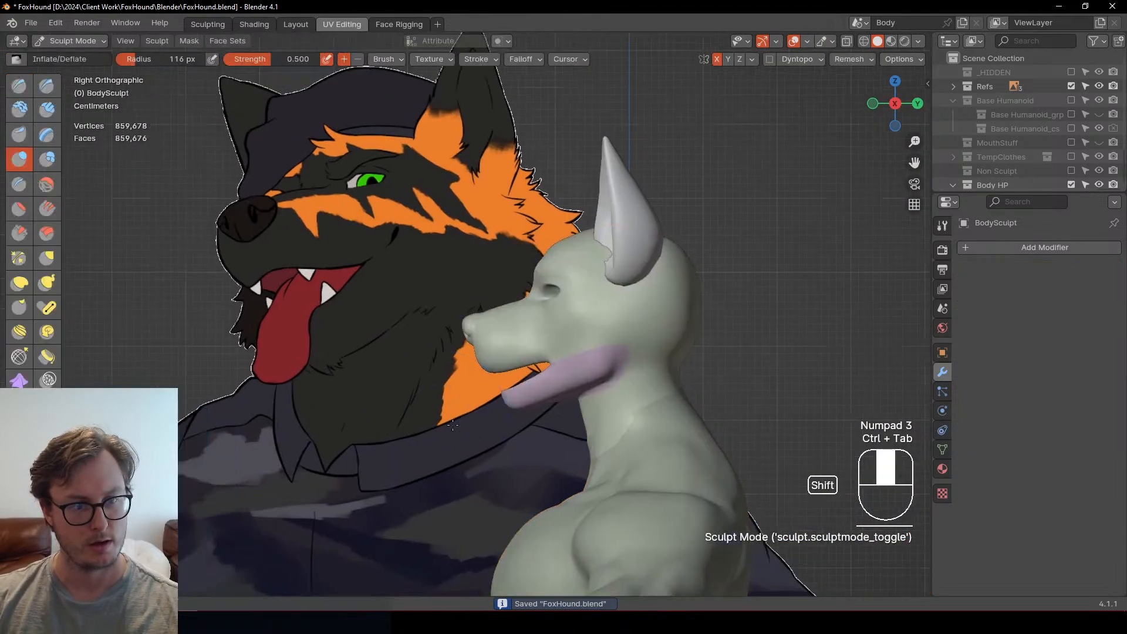
pyautogui.scroll(3, 458, 428)
pyautogui.press('j')
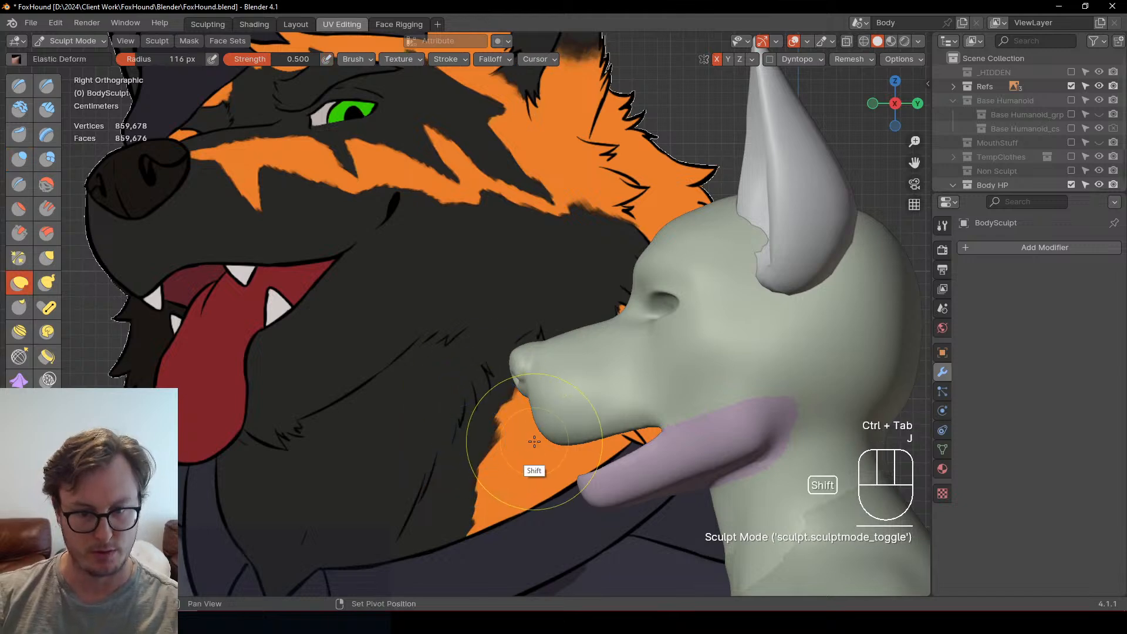
pyautogui.moveTo(534, 441)
pyautogui.keyDown('ctrl'); pyautogui.mouseDown(button='middle')
pyautogui.moveTo(543, 387)
pyautogui.moveTo(568, 385)
pyautogui.moveTo(581, 364)
pyautogui.moveTo(595, 374)
pyautogui.moveTo(547, 372)
pyautogui.moveTo(608, 372)
pyautogui.moveTo(631, 357)
pyautogui.mouseUp(button='middle'); pyautogui.keyUp('ctrl')
pyautogui.keyDown('ctrl'); pyautogui.moveTo(628, 350); pyautogui.dragTo(567, 403, button='middle'); pyautogui.keyUp('ctrl')
pyautogui.hotkey('ctrl', 'Tab')
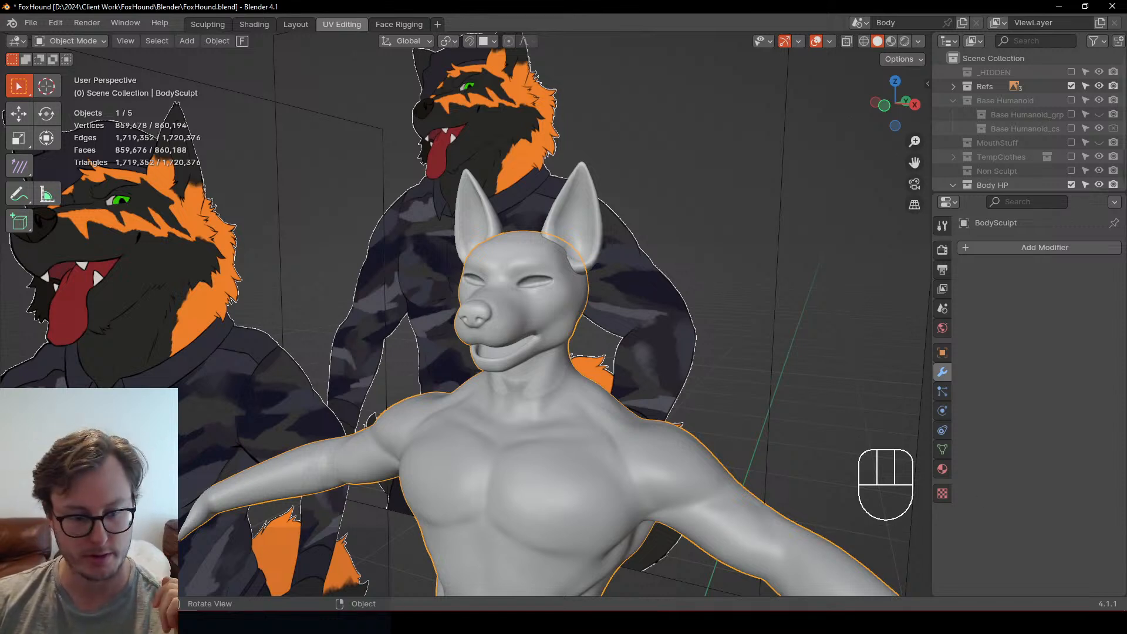
pyautogui.hotkey('alt', 'Tab')
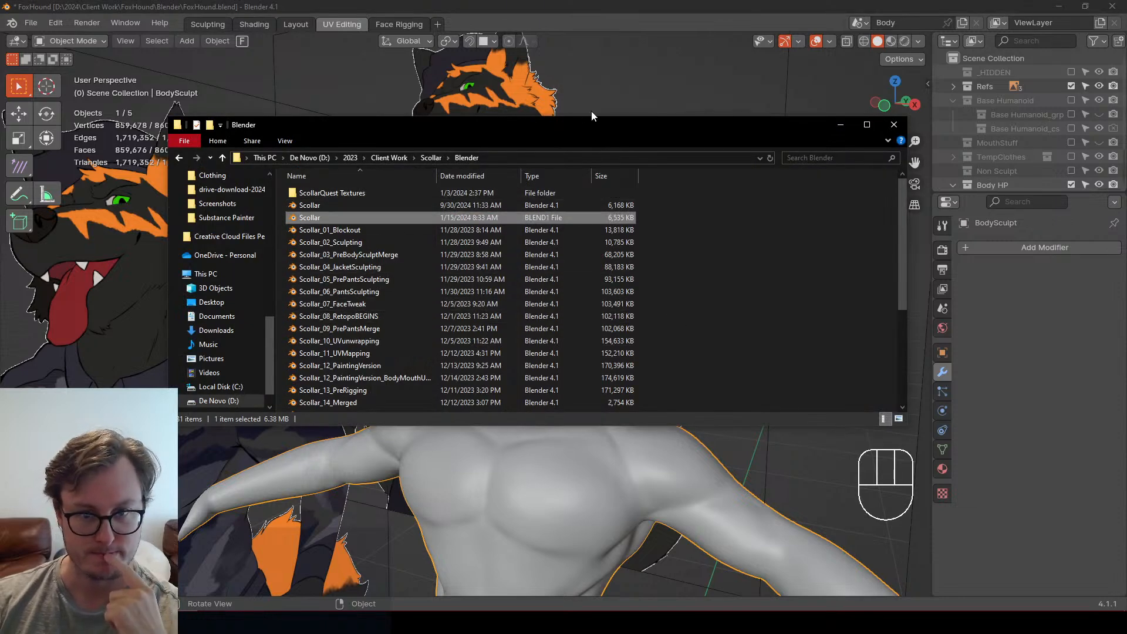
pyautogui.click(644, 5)
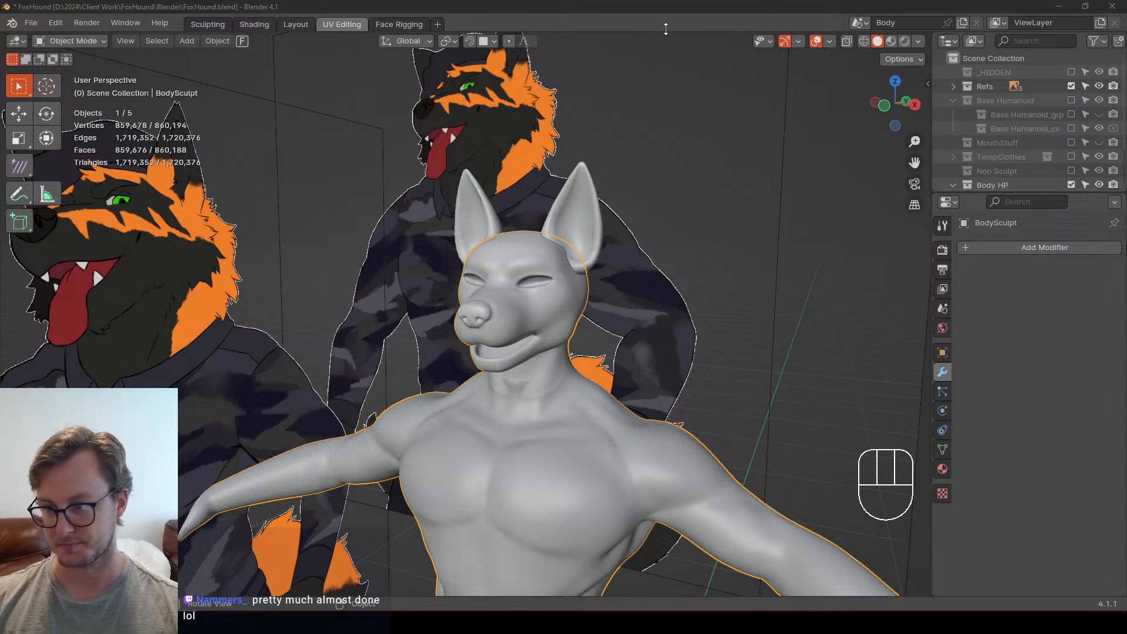
pyautogui.scroll(-7, 634, 320)
pyautogui.moveTo(528, 387); pyautogui.dragTo(600, 299, button='middle')
pyautogui.moveTo(599, 299); pyautogui.dragTo(491, 345, button='middle')
pyautogui.scroll(2, 496, 352)
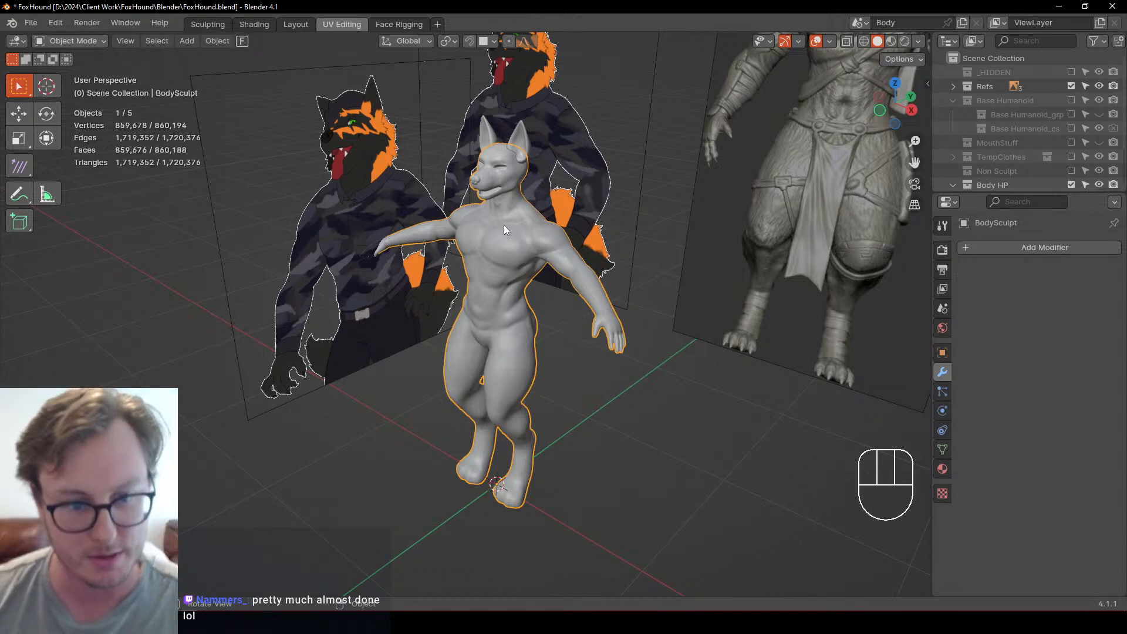
# Step: Deselect the body sculpt and save FoxHound.blend
pyautogui.click(617, 399)
pyautogui.moveTo(617, 399); pyautogui.dragTo(551, 389, button='middle')
pyautogui.hotkey('ctrl', 's')
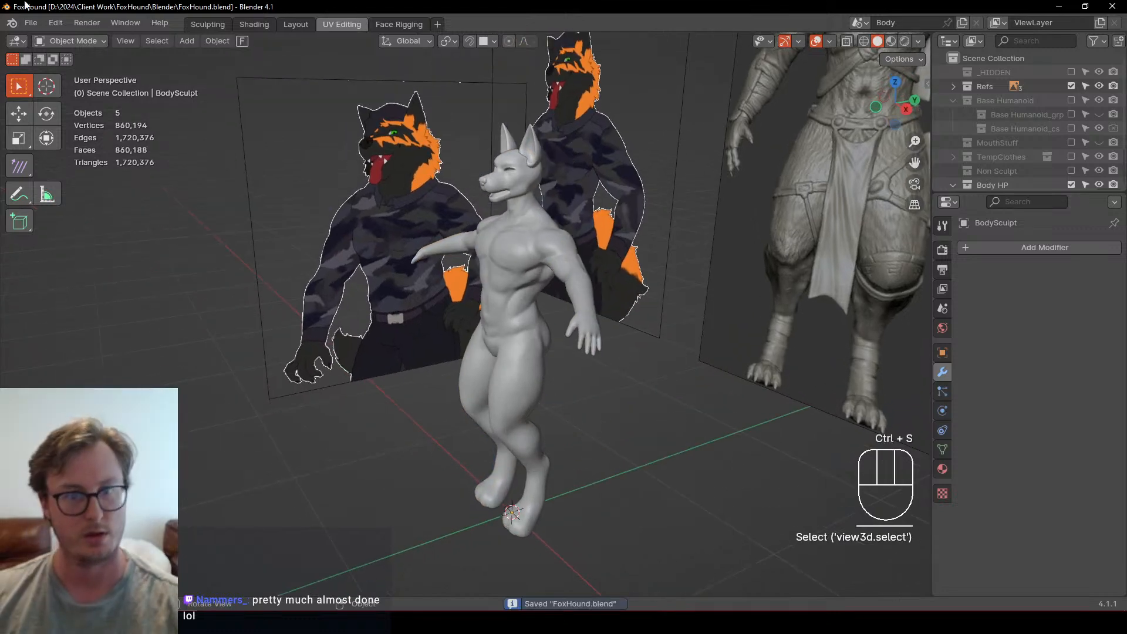
pyautogui.click(23, 23)
pyautogui.click(47, 54)
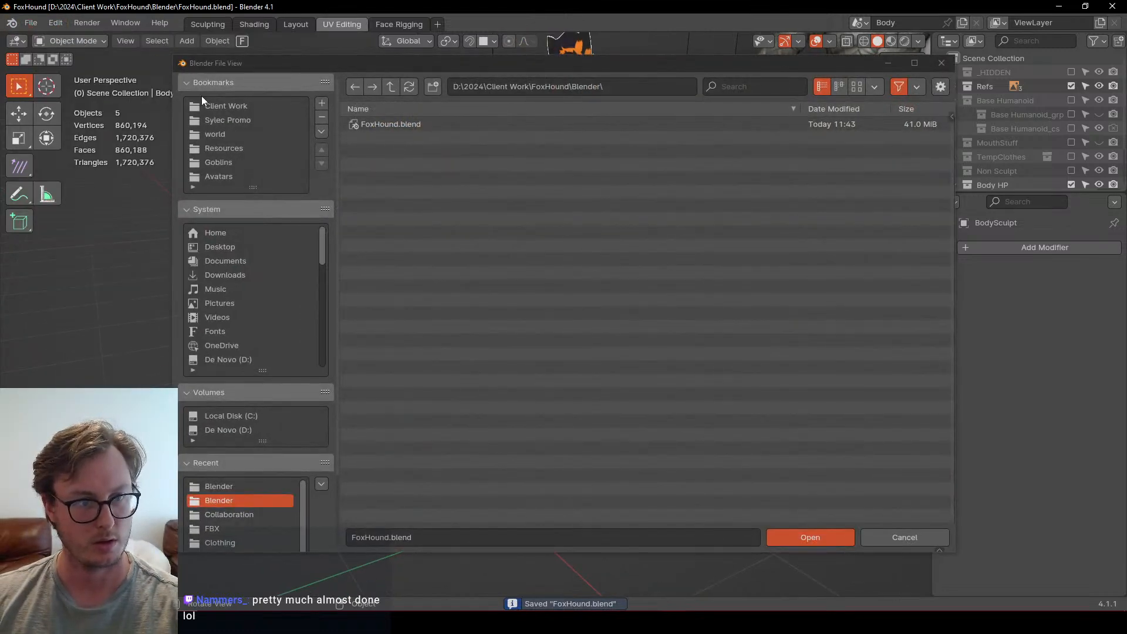
pyautogui.press('Escape')
# Step: Open the recent file Scollar_EXTRACT_01_Face.blend
pyautogui.click(30, 23)
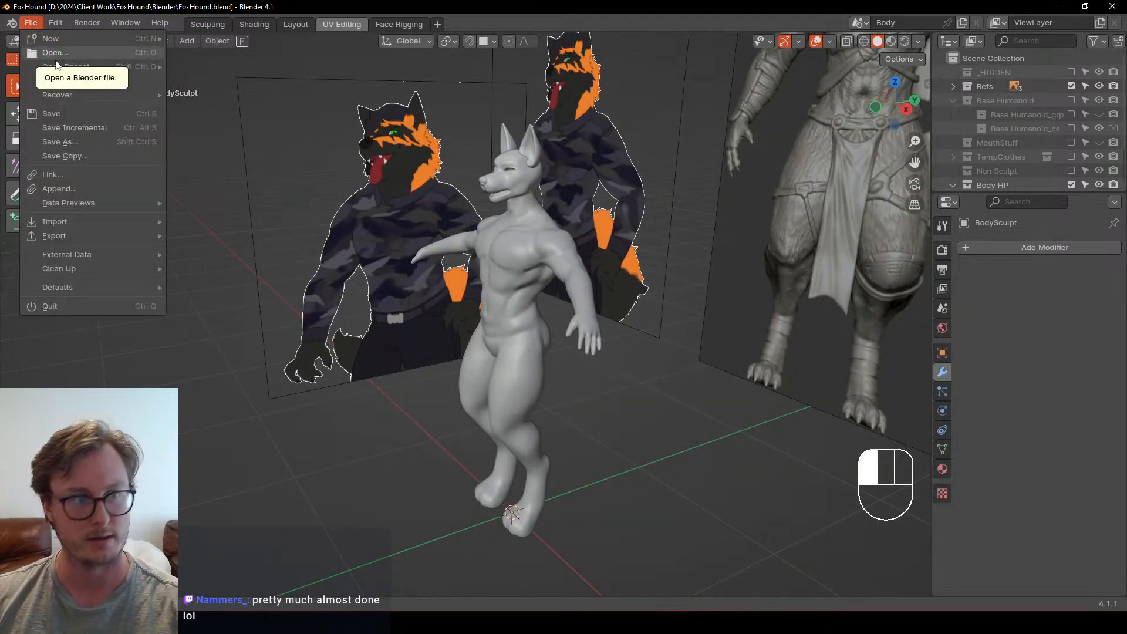
pyautogui.moveTo(59, 66)
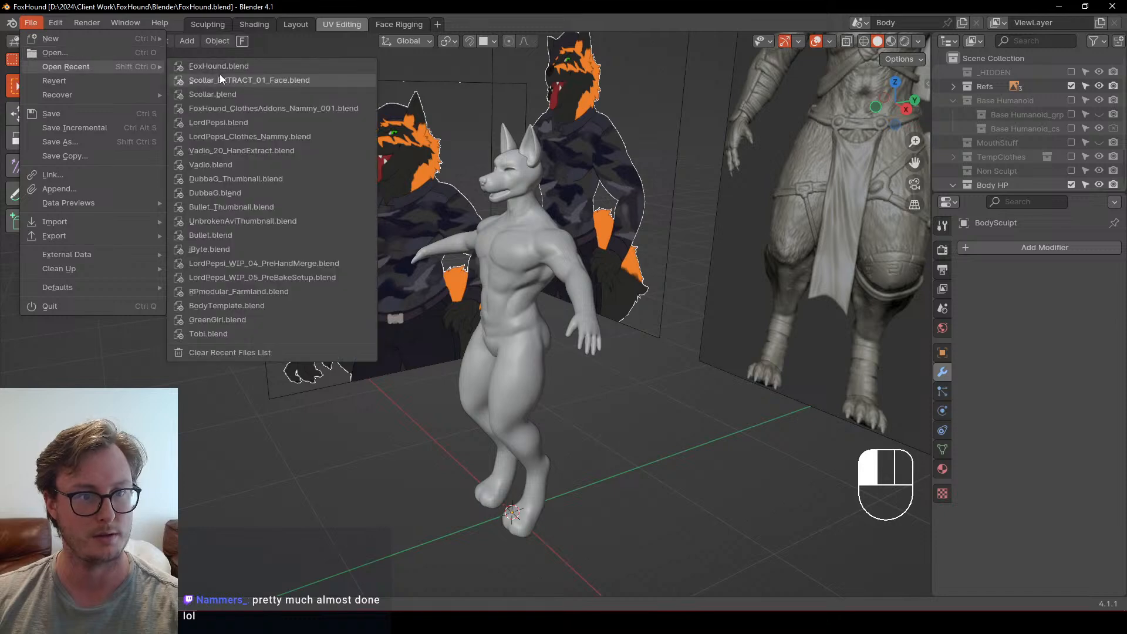
pyautogui.click(221, 78)
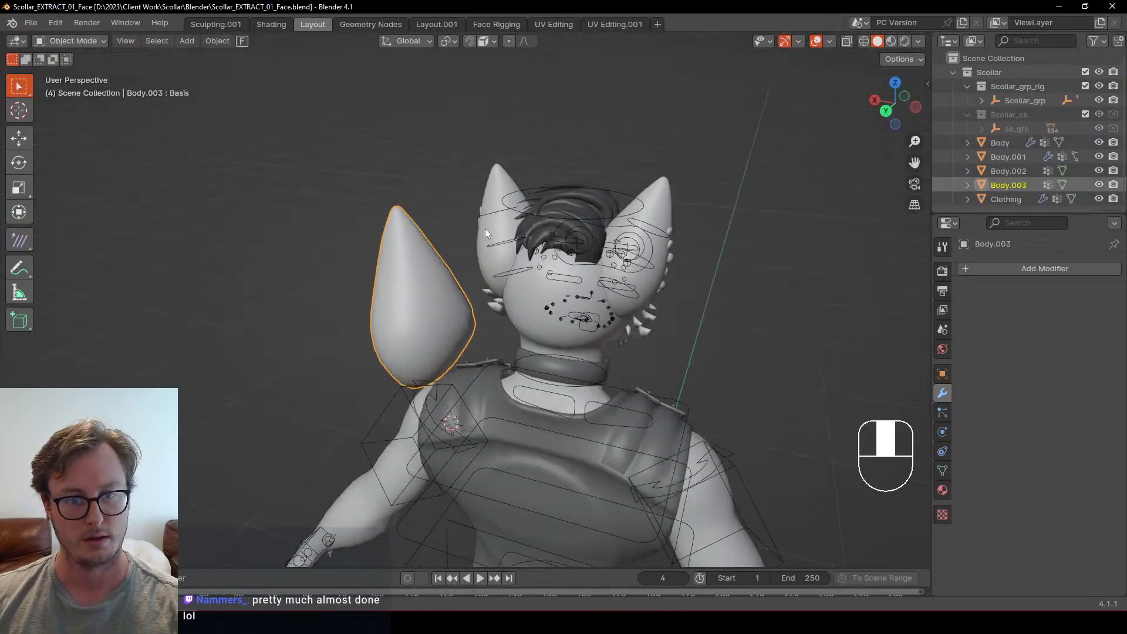
# Step: Examine the Scollar head and its mesh in wireframe, looking for the part that holds the teeth
pyautogui.moveTo(484, 229); pyautogui.dragTo(464, 236, button='middle')
pyautogui.scroll(4, 405, 255)
pyautogui.moveTo(363, 268); pyautogui.dragTo(441, 176, button='middle')
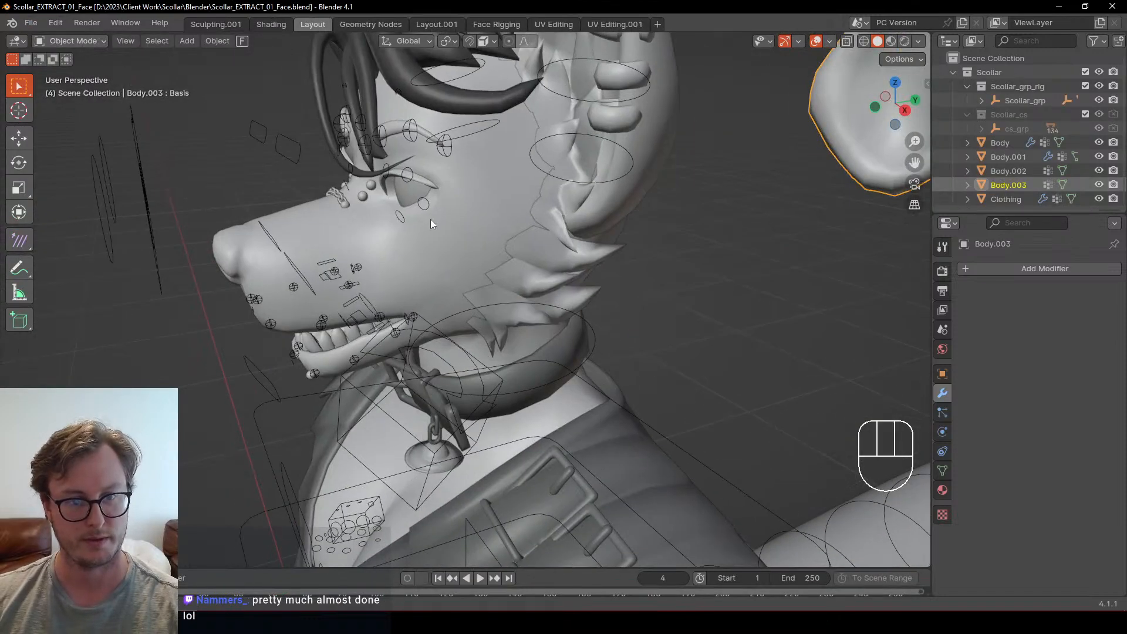
pyautogui.moveTo(430, 219); pyautogui.dragTo(456, 197, button='middle')
pyautogui.click(457, 196)
pyautogui.press('Tab')
pyautogui.hotkey('shift', 'z')
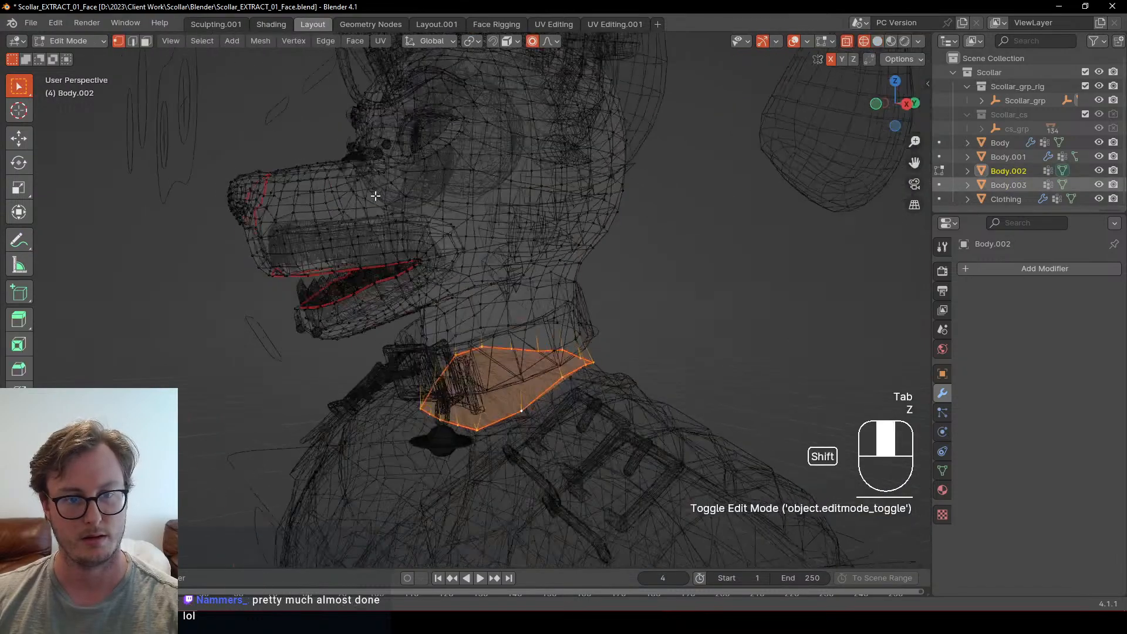
pyautogui.keyDown('shift'); pyautogui.moveTo(375, 196); pyautogui.dragTo(377, 209, button='middle'); pyautogui.keyUp('shift')
pyautogui.press('Tab')
pyautogui.scroll(2, 377, 217)
pyautogui.moveTo(352, 223); pyautogui.dragTo(407, 241, button='middle')
pyautogui.hotkey('shift', 'z')
pyautogui.moveTo(493, 258); pyautogui.dragTo(291, 269, button='middle')
pyautogui.click(288, 269)
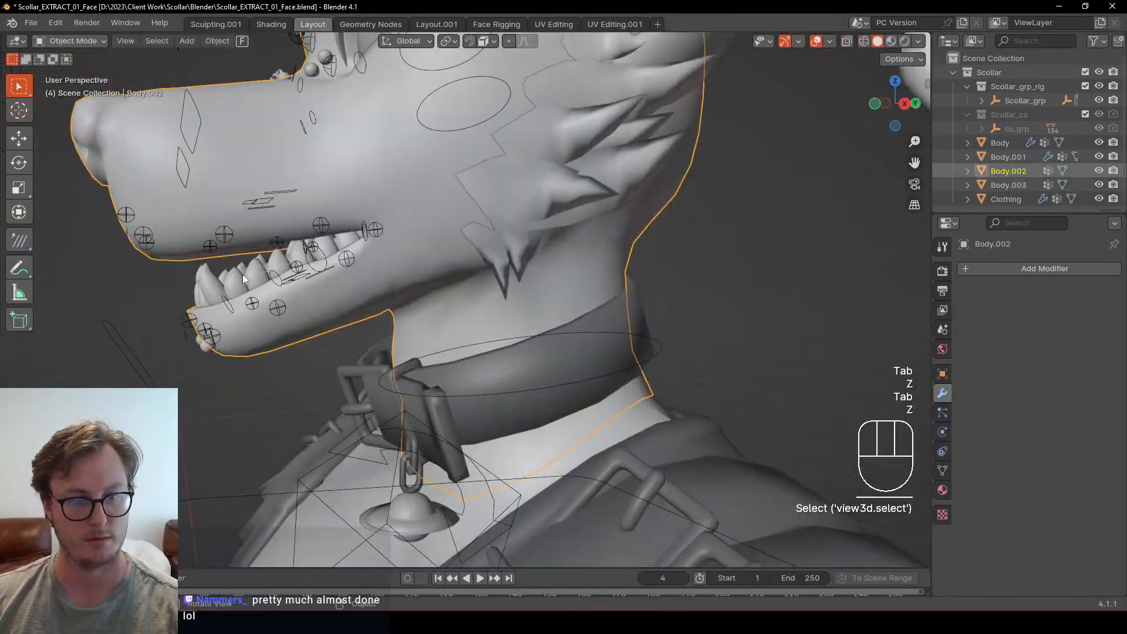
# Step: Try to box-select the front teeth of the Body.001 mesh in a right-side wireframe view
pyautogui.click(244, 279)
pyautogui.press('KP_3')
pyautogui.press('Tab')
pyautogui.hotkey('shift', 'z')
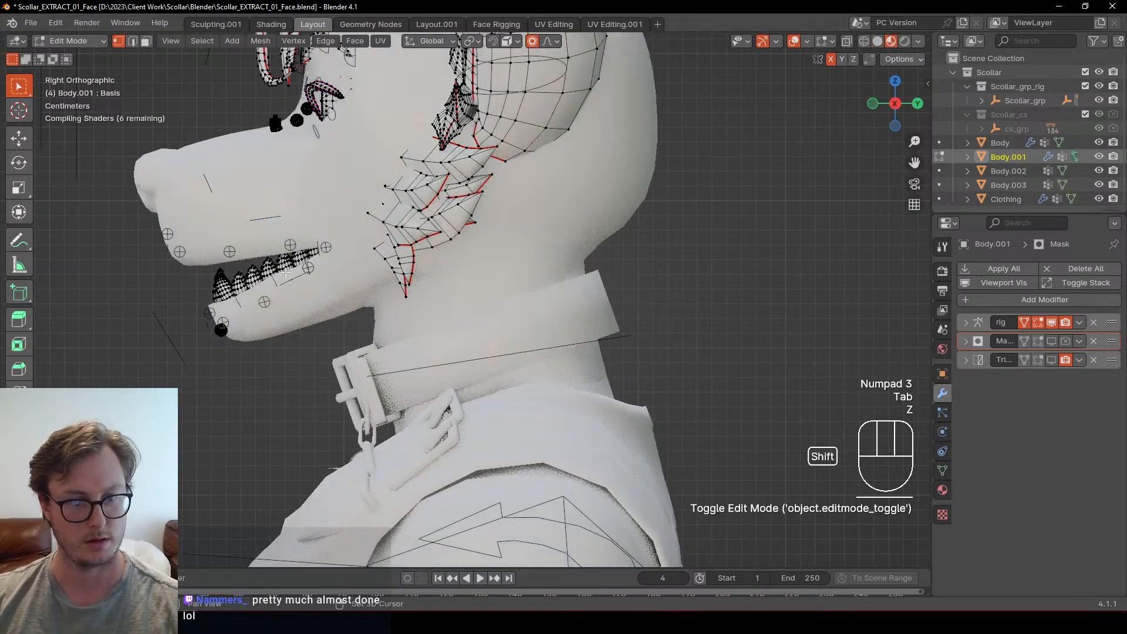
pyautogui.keyDown('shift'); pyautogui.moveTo(285, 272); pyautogui.dragTo(314, 285, button='middle'); pyautogui.keyUp('shift')
pyautogui.press('z')
pyautogui.click(150, 295)
pyautogui.press('b')
pyautogui.moveTo(168, 202)
pyautogui.mouseDown()
pyautogui.moveTo(309, 319)
pyautogui.moveTo(317, 339)
pyautogui.mouseUp()
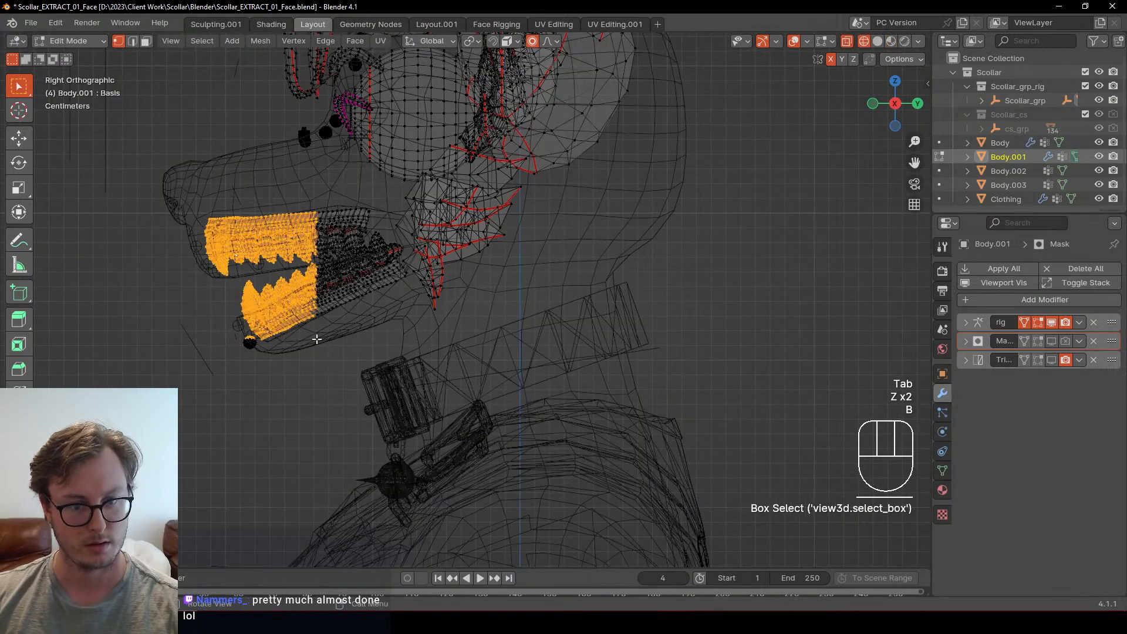
pyautogui.keyDown('shift'); pyautogui.moveTo(316, 339); pyautogui.dragTo(391, 338, button='middle'); pyautogui.keyUp('shift')
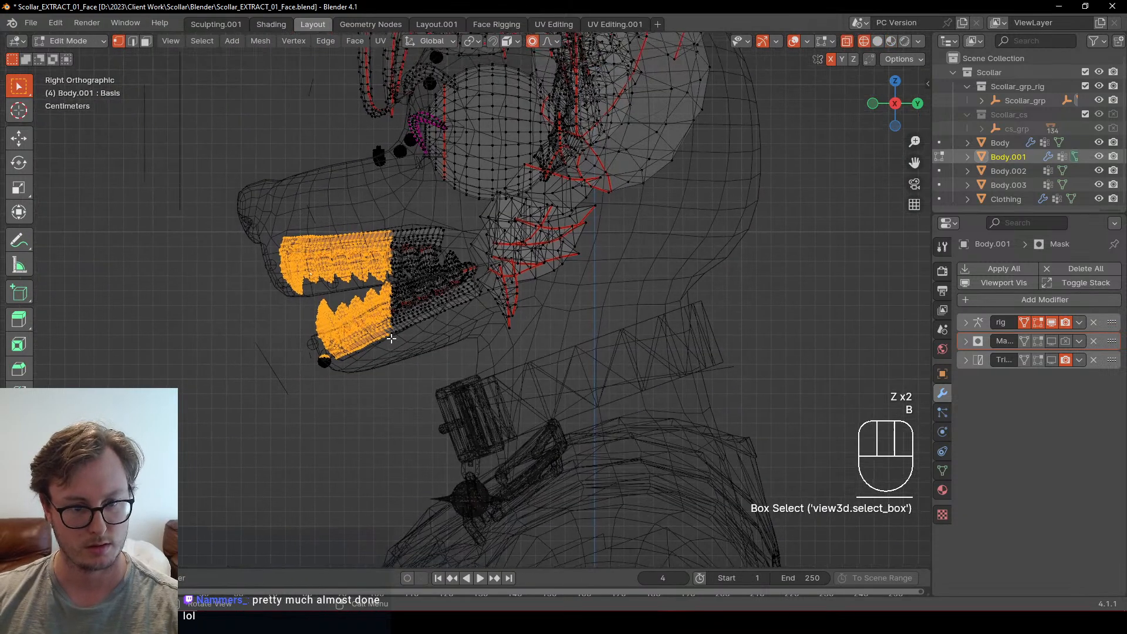
pyautogui.click(373, 290)
pyautogui.press('Tab')
# Step: Clear the location of all bones of Scollar_rig in Pose Mode and return to Object Mode
pyautogui.click(309, 386)
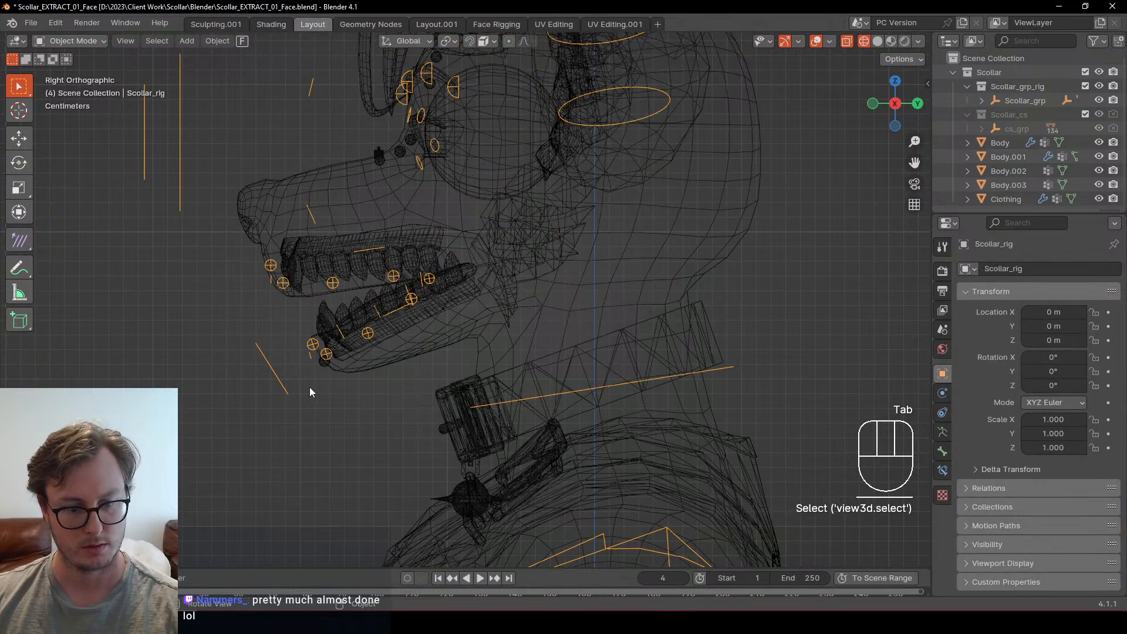
pyautogui.hotkey('ctrl', 'Tab')
pyautogui.press('a')
pyautogui.hotkey('alt', 'h')
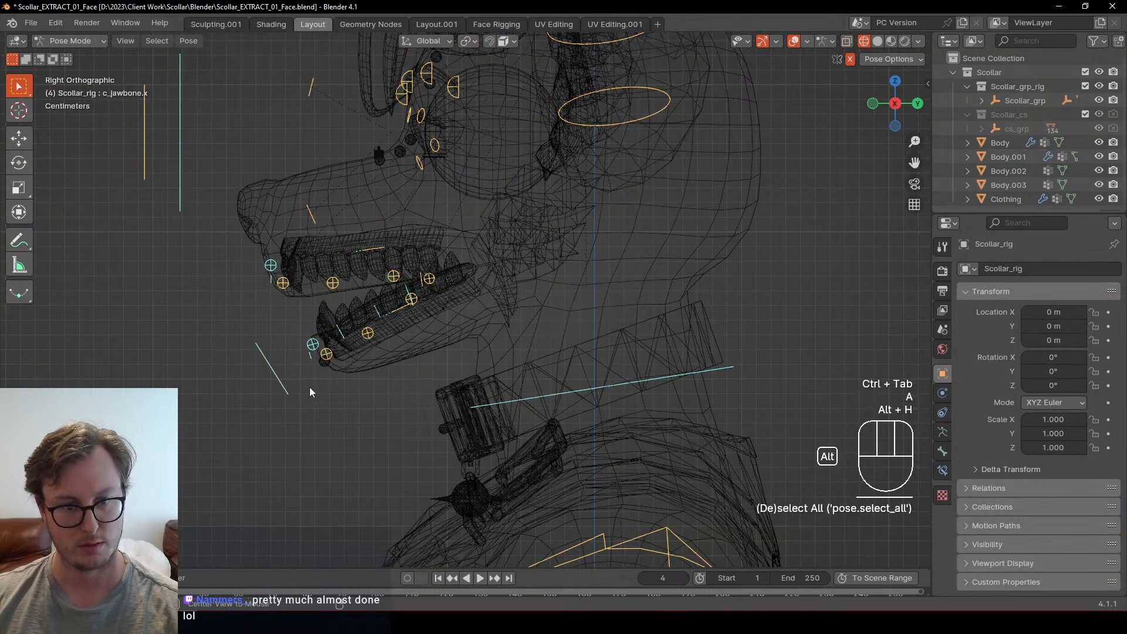
pyautogui.hotkey('alt', 'g')
pyautogui.hotkey('ctrl', 'Tab')
# Step: Select all linked teeth, gum and tongue geometry in the Body.001 mesh and separate it into its own object
pyautogui.scroll(5, 231, 304)
pyautogui.click(365, 268)
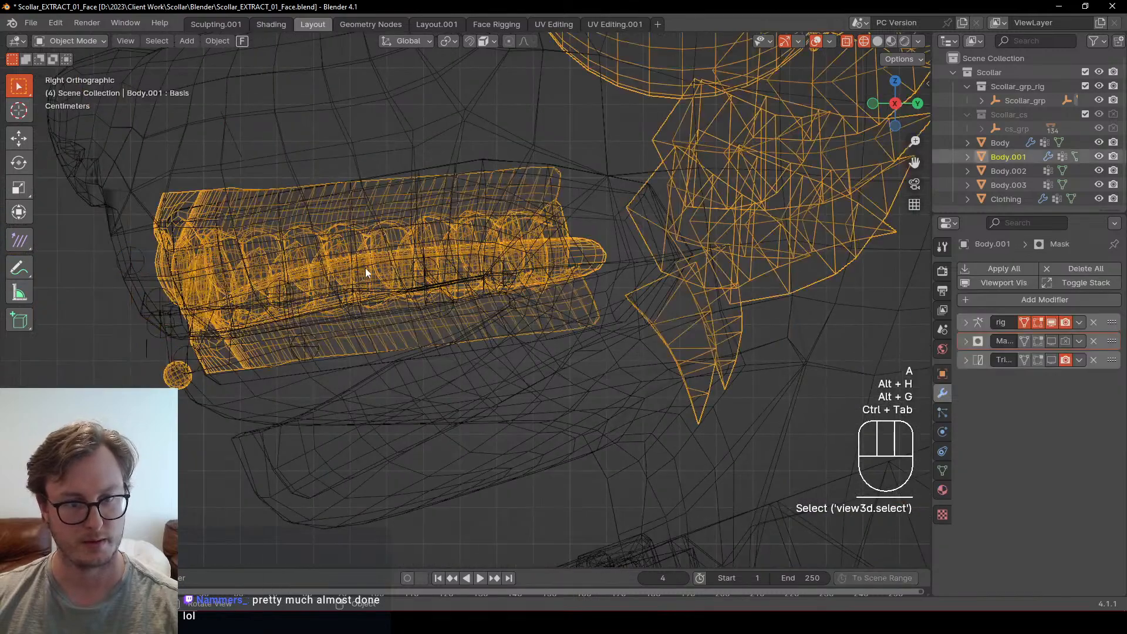
pyautogui.click(362, 268)
pyautogui.click(352, 215)
pyautogui.press('b')
pyautogui.moveTo(388, 262); pyautogui.dragTo(401, 299)
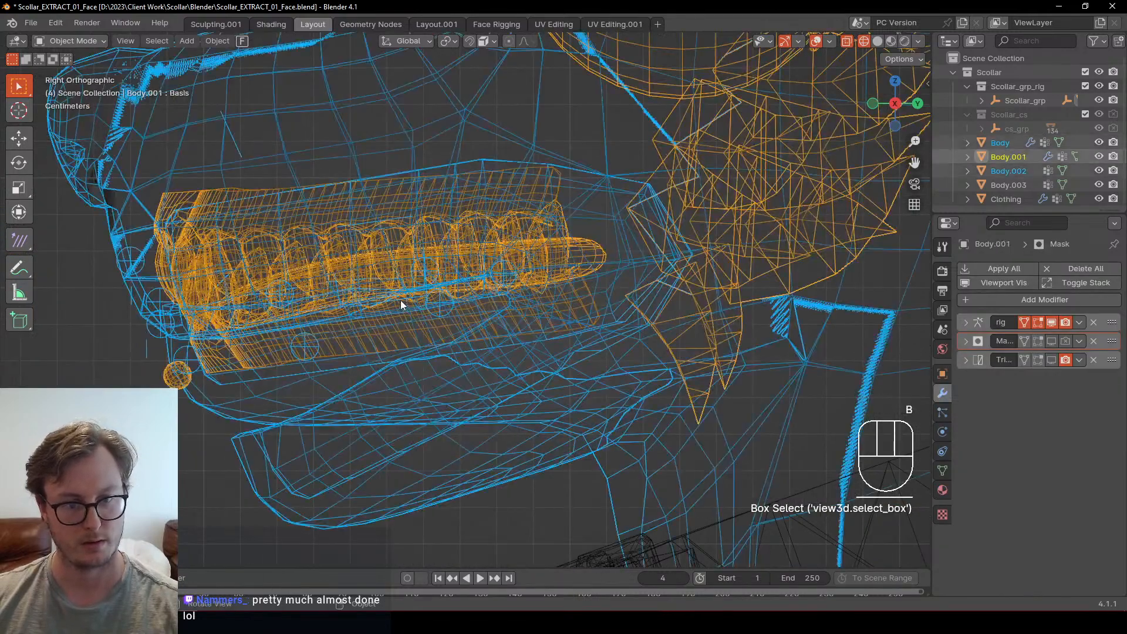
pyautogui.scroll(-3, 401, 301)
pyautogui.click(391, 271)
pyautogui.press('Tab')
pyautogui.press('z')
pyautogui.press('b')
pyautogui.moveTo(366, 223); pyautogui.dragTo(453, 340)
pyautogui.hotkey('ctrl', 'l')
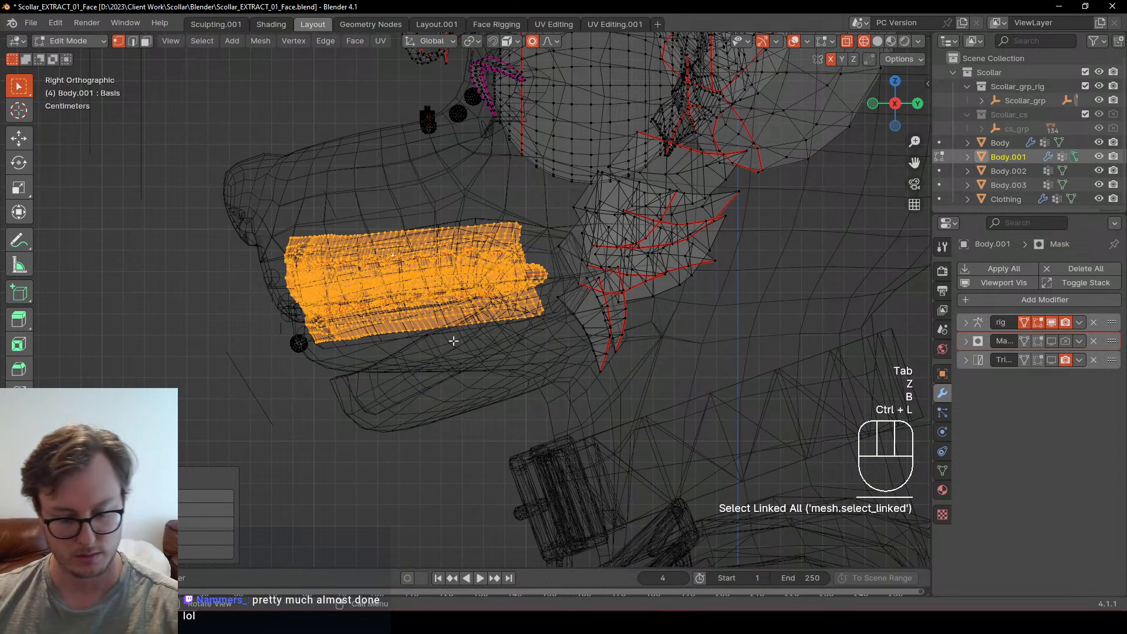
pyautogui.press('p')
pyautogui.click(453, 342)
pyautogui.press('Tab')
# Step: Clear the separated mouth object's parent, remove its remaining modifiers, and save the file
pyautogui.click(420, 271)
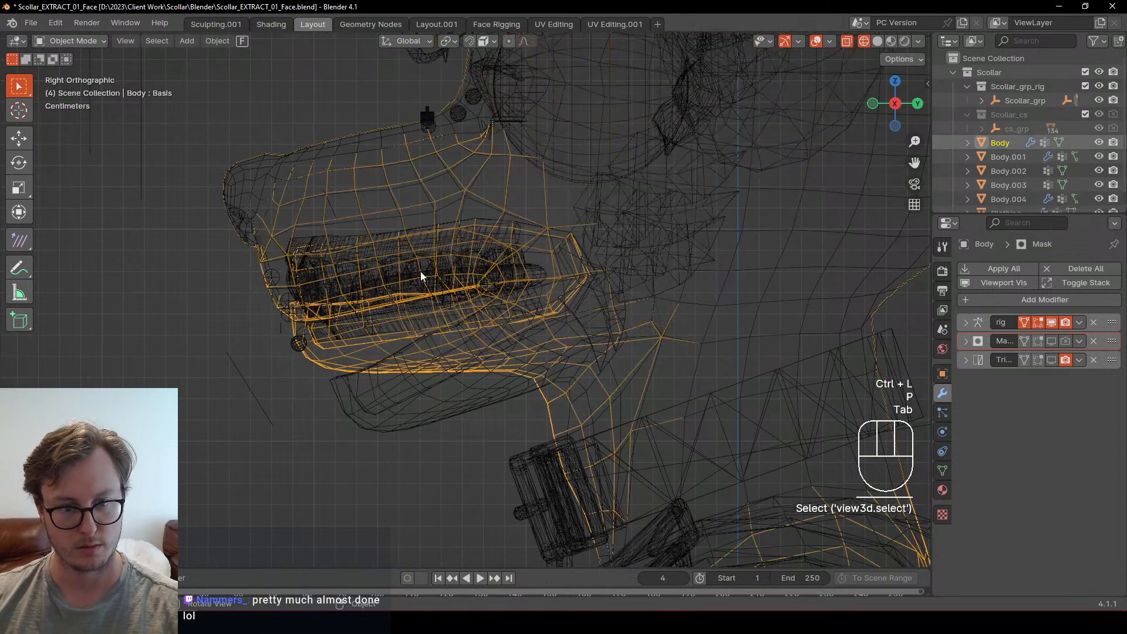
pyautogui.click(420, 271)
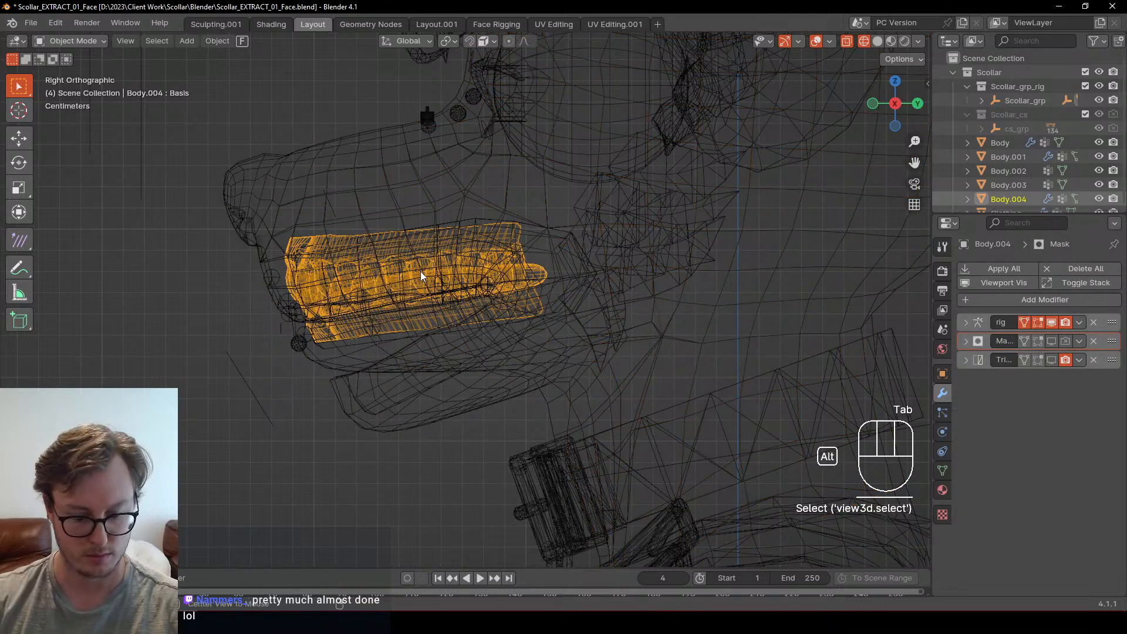
pyautogui.hotkey('alt', 'p')
pyautogui.click(420, 271)
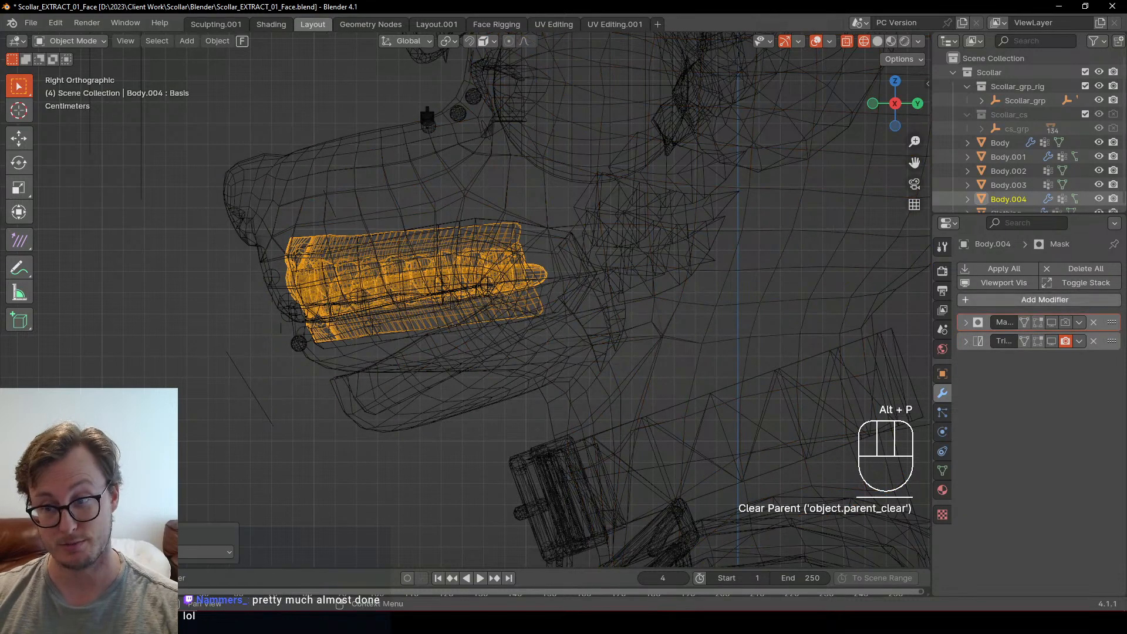
pyautogui.click(1093, 323)
pyautogui.click(1093, 323)
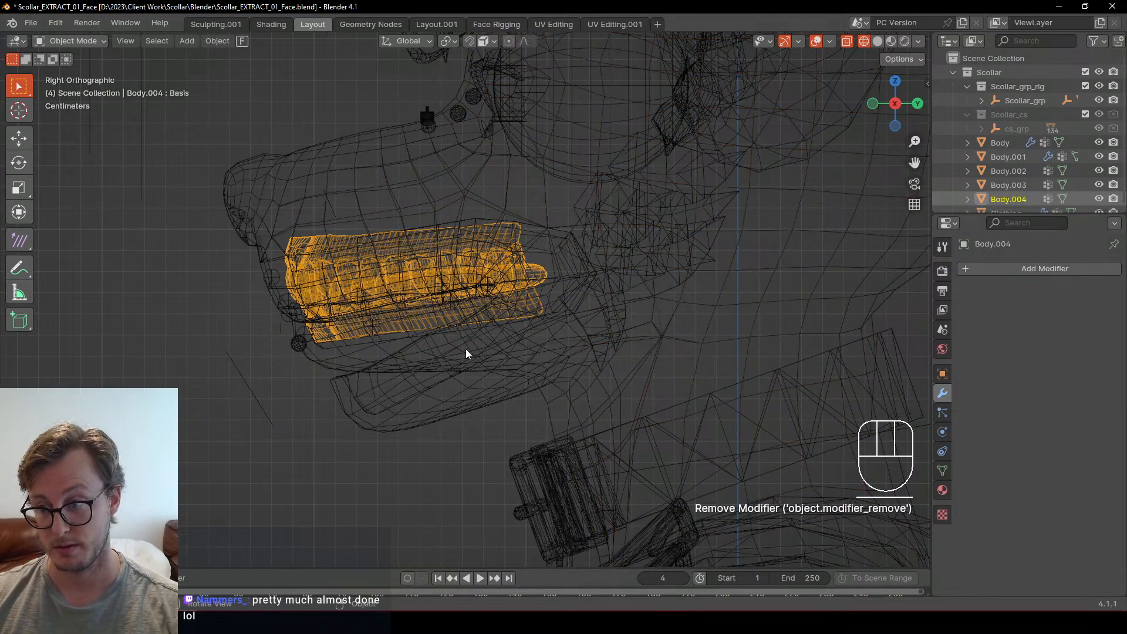
pyautogui.hotkey('ctrl', 's')
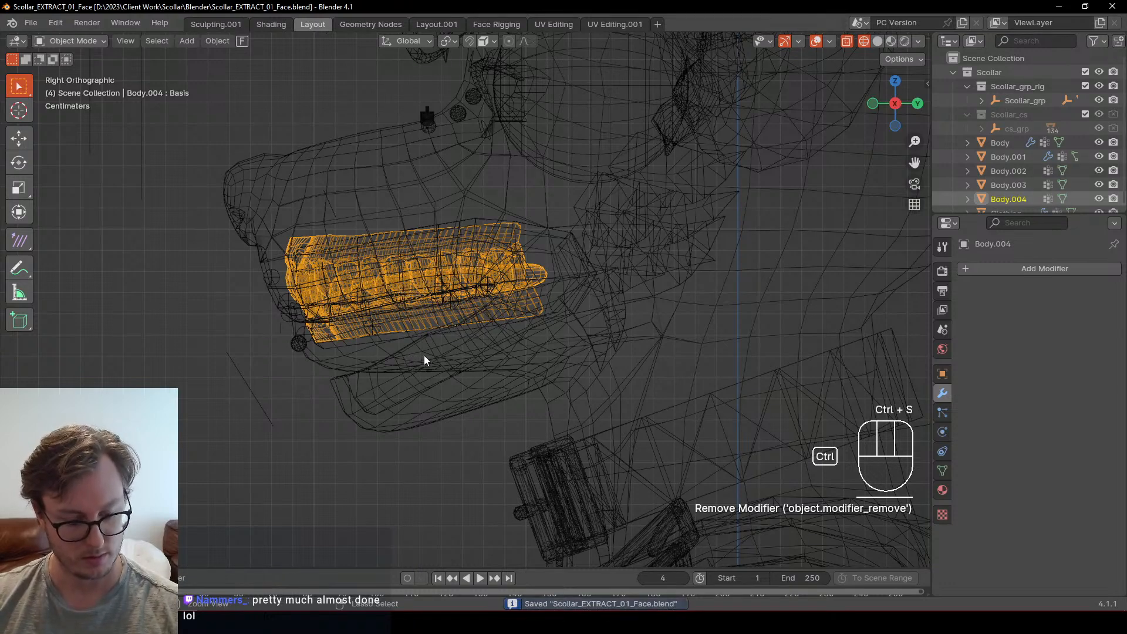
# Step: Copy the separated mouth object, save the Scollar extract file, and reopen FoxHound.blend
pyautogui.hotkey('ctrl', 'c')
pyautogui.hotkey('ctrl', 's')
pyautogui.click(31, 23)
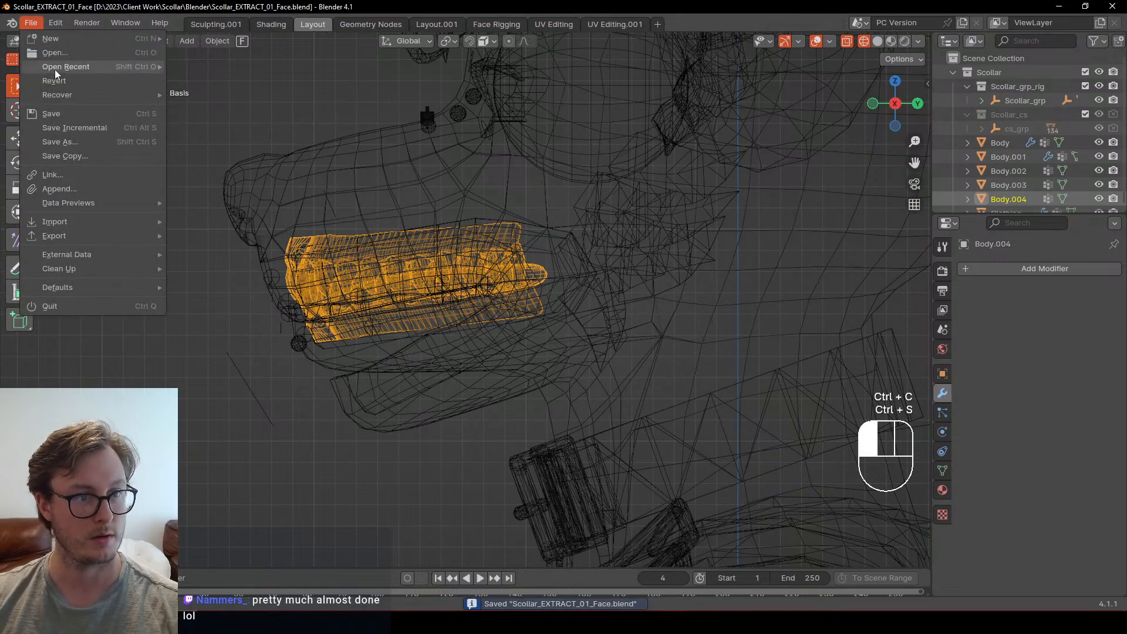
pyautogui.moveTo(54, 68)
pyautogui.click(218, 80)
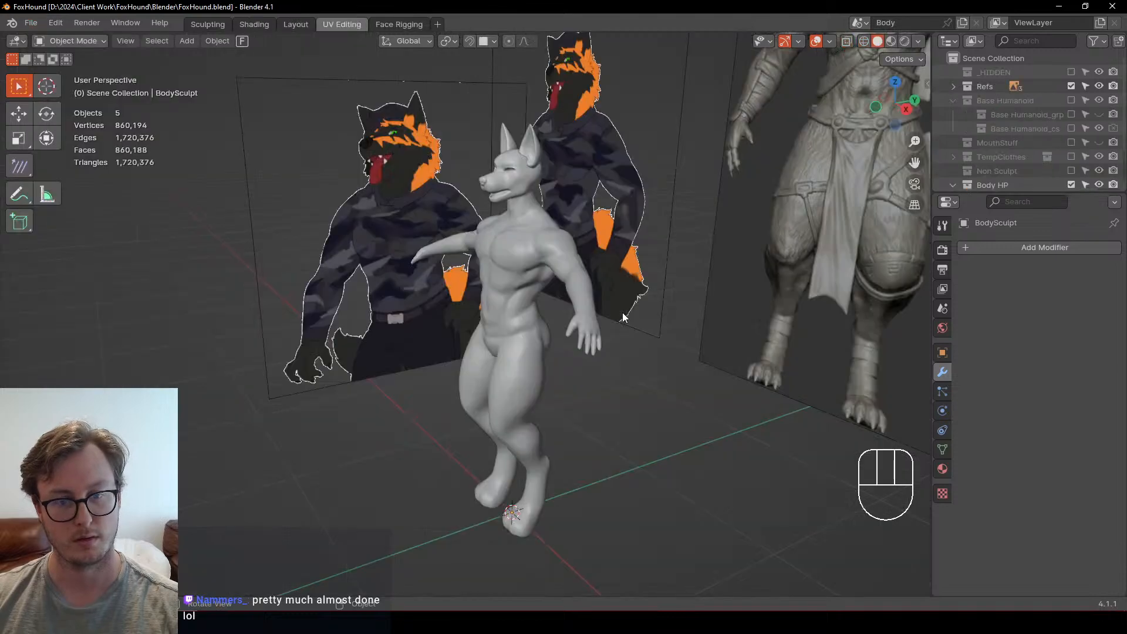
# Step: Paste the mouth object and move its whole mesh down into the fox-hound's open mouth in right side view
pyautogui.hotkey('ctrl', 'v')
pyautogui.press('KP_3')
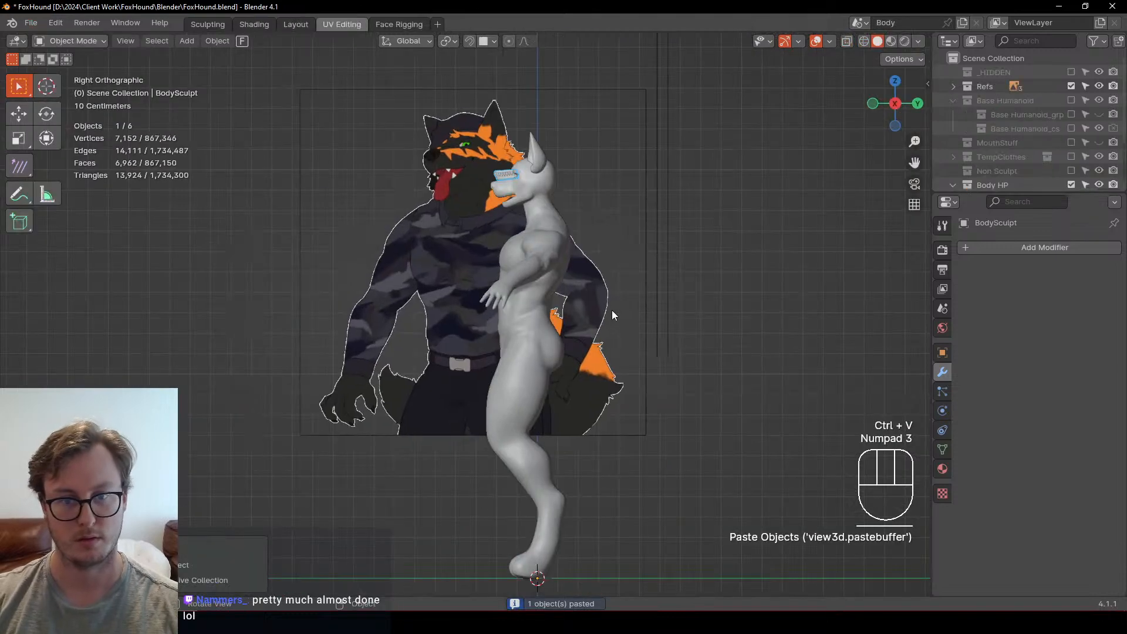
pyautogui.scroll(5, 536, 145)
pyautogui.scroll(2, 493, 247)
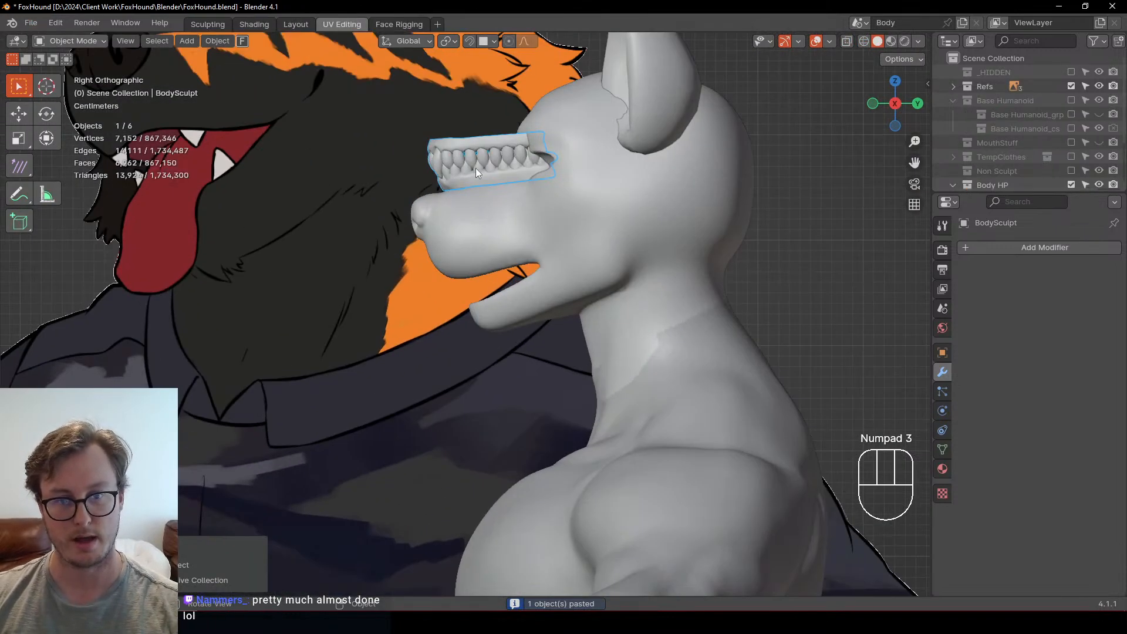
pyautogui.scroll(4, 440, 246)
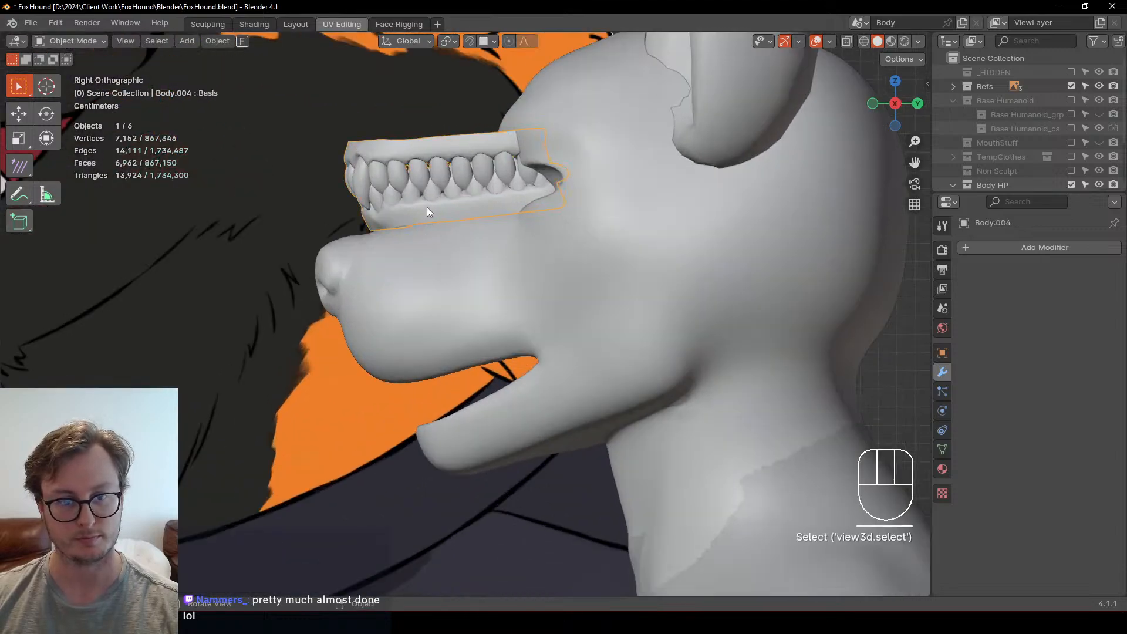
pyautogui.press('Tab')
pyautogui.press('a')
pyautogui.press('g')
pyautogui.click(522, 367)
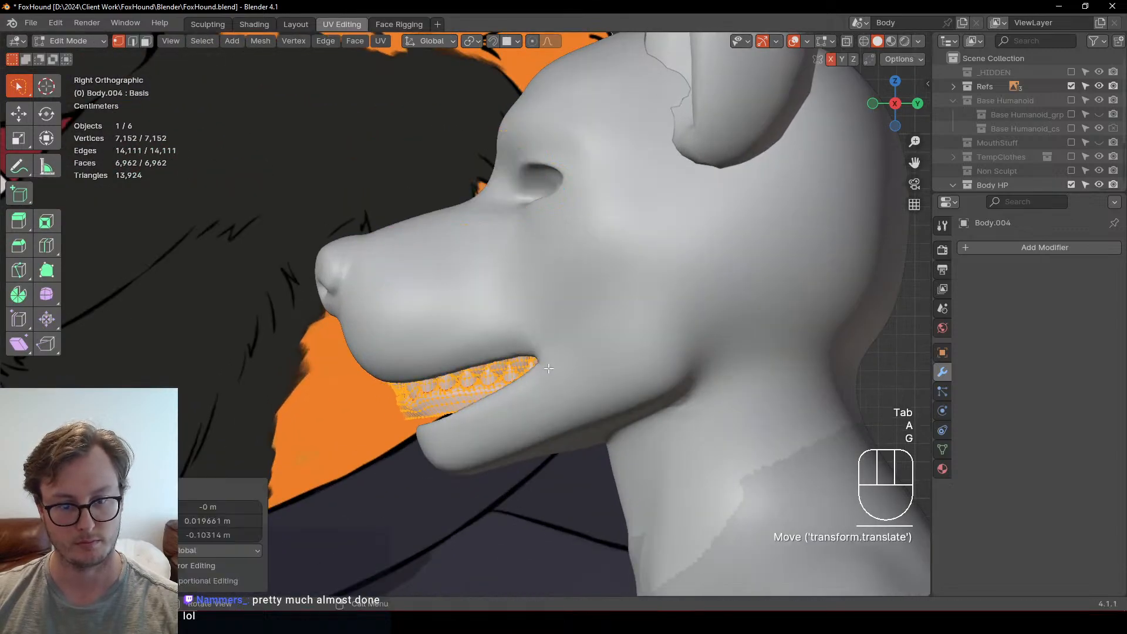
# Step: Select the linked lower teeth and gums, rotate and move them onto the lower jaw, and return to Object Mode
pyautogui.scroll(3, 469, 335)
pyautogui.hotkey('alt', 'z')
pyautogui.scroll(2, 416, 304)
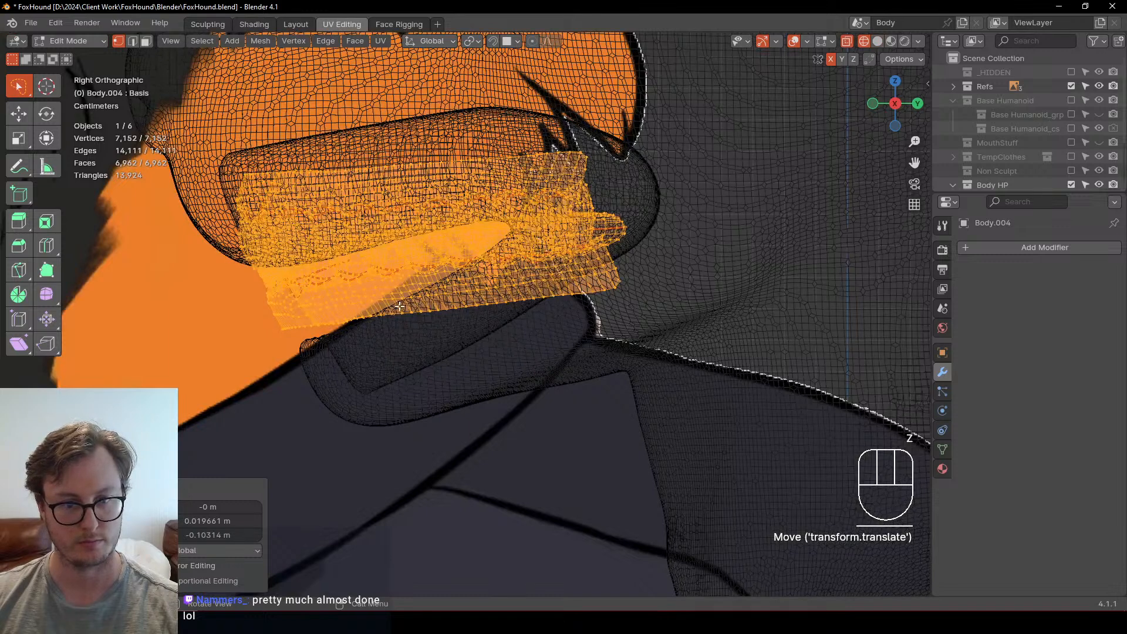
pyautogui.click(286, 306)
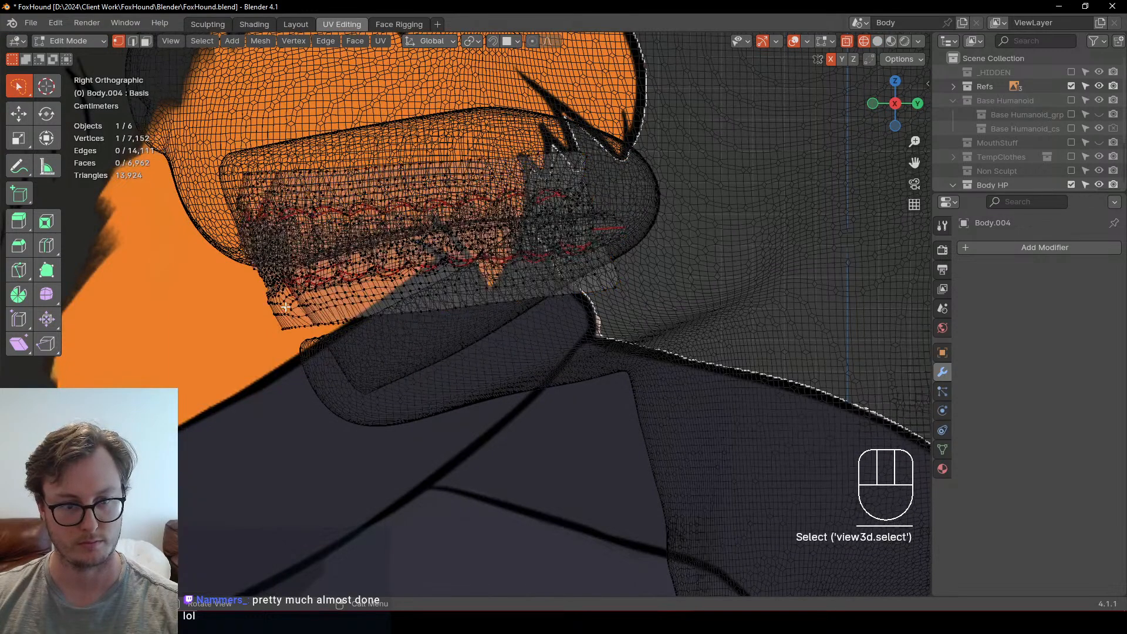
pyautogui.press('l')
pyautogui.hotkey('alt', 'z')
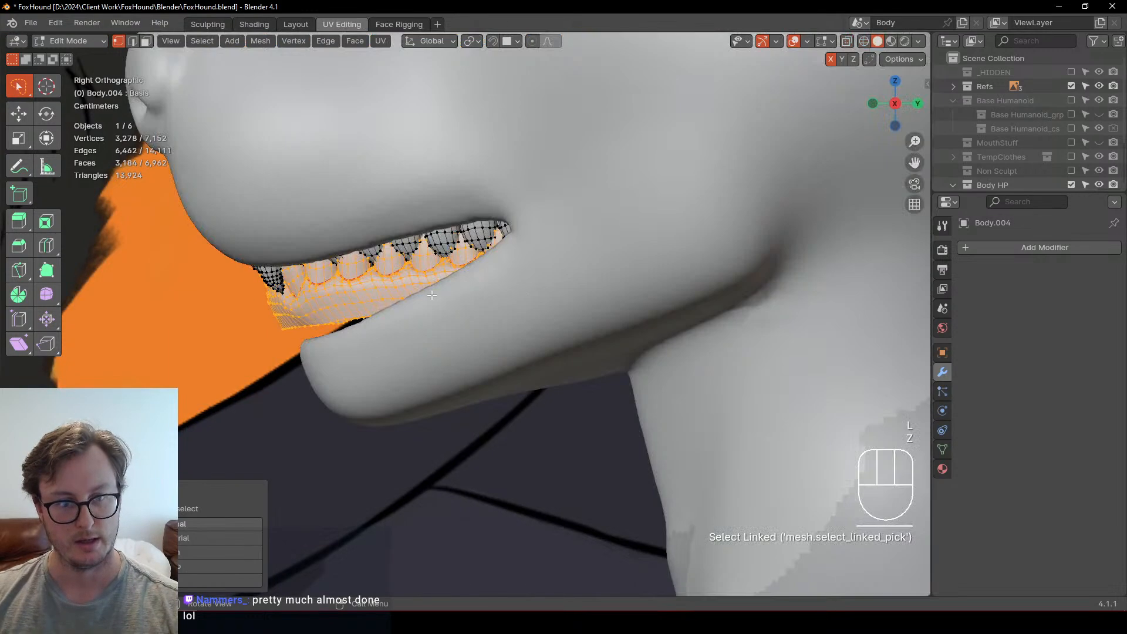
pyautogui.press('g')
pyautogui.press('r')
pyautogui.click(645, 214)
pyautogui.press('g')
pyautogui.click(662, 214)
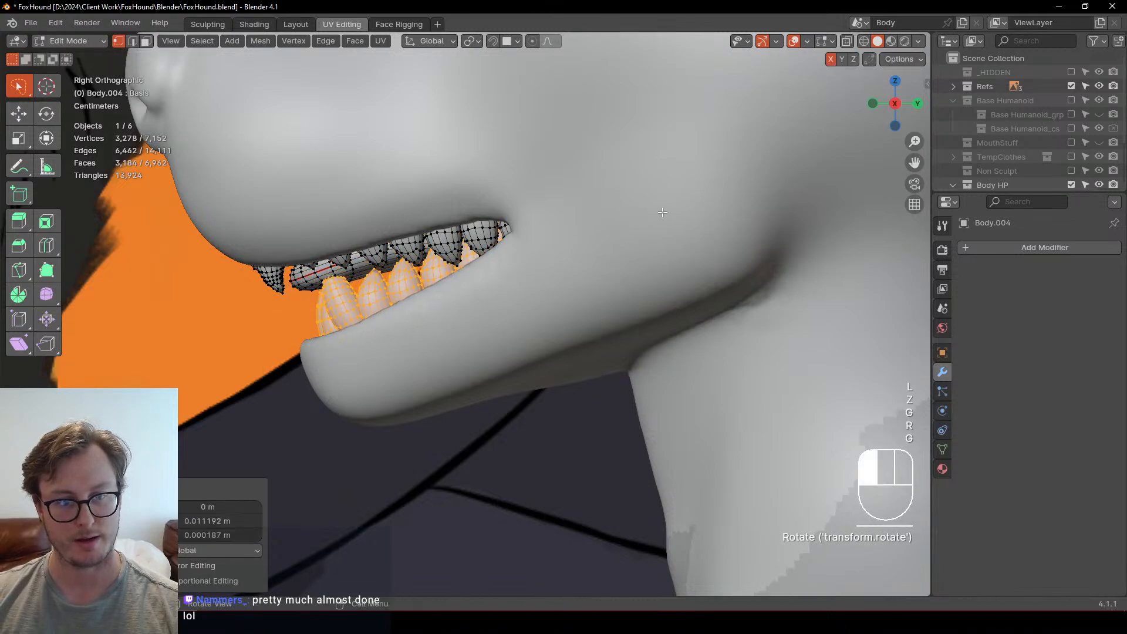
pyautogui.moveTo(662, 214); pyautogui.dragTo(477, 259, button='middle')
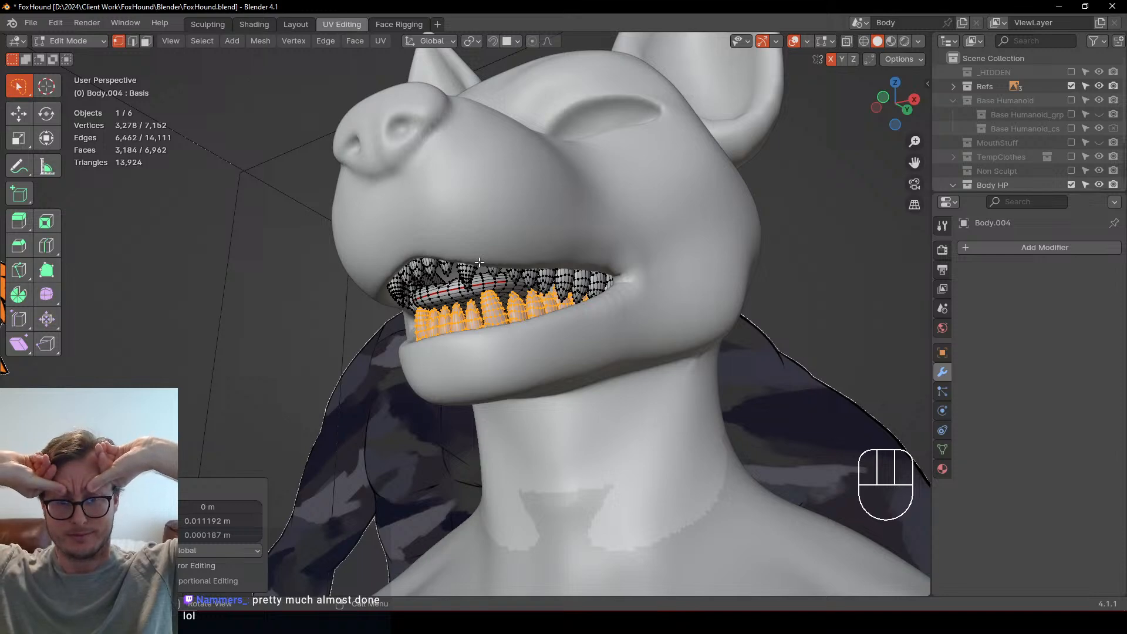
pyautogui.moveTo(488, 259); pyautogui.dragTo(530, 280, button='middle')
pyautogui.press('Tab')
# Step: Delete the pasted mouth object from the fox-hound head and save FoxHound.blend
pyautogui.scroll(-5, 529, 281)
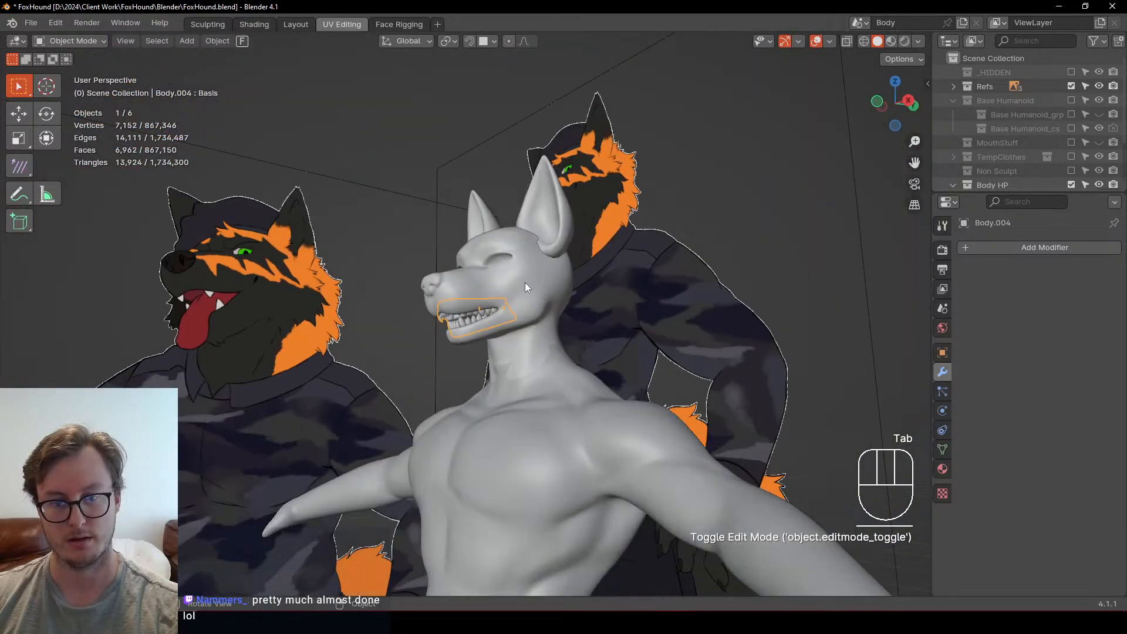
pyautogui.click(376, 132)
pyautogui.scroll(4, 480, 234)
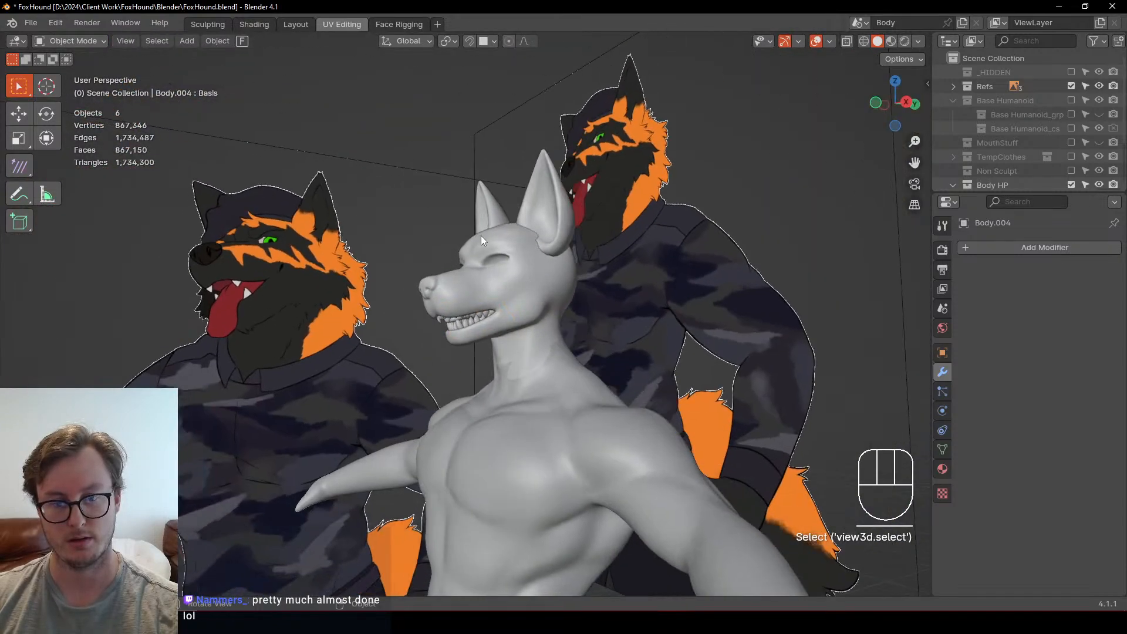
pyautogui.click(455, 355)
pyautogui.press('x')
pyautogui.click(554, 338)
pyautogui.moveTo(534, 338); pyautogui.dragTo(453, 329, button='middle')
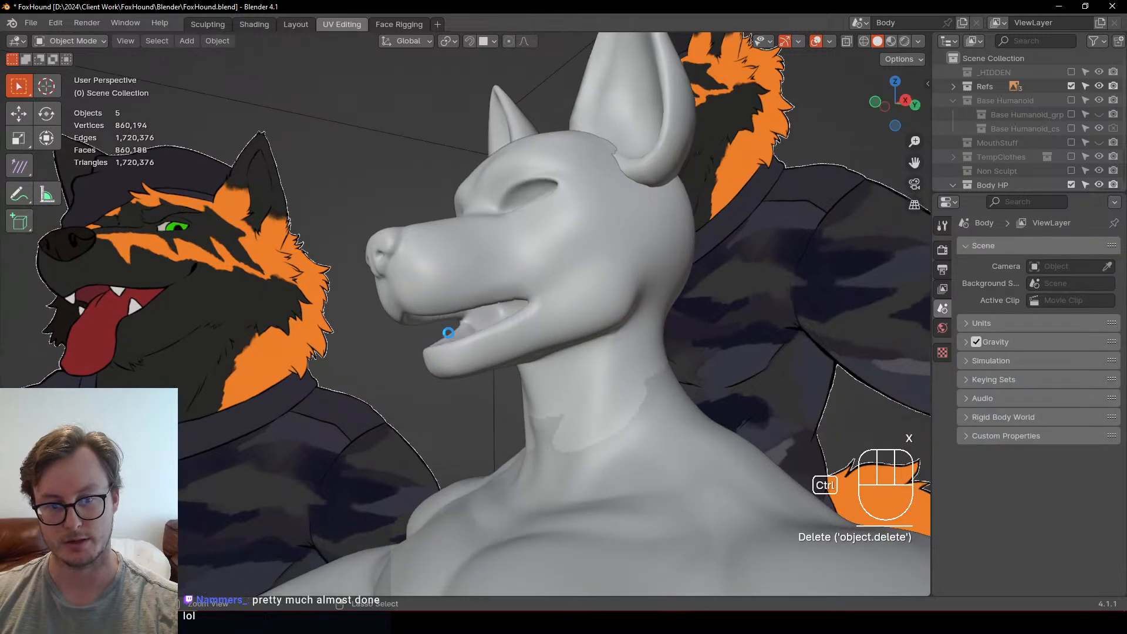
pyautogui.hotkey('ctrl', 's')
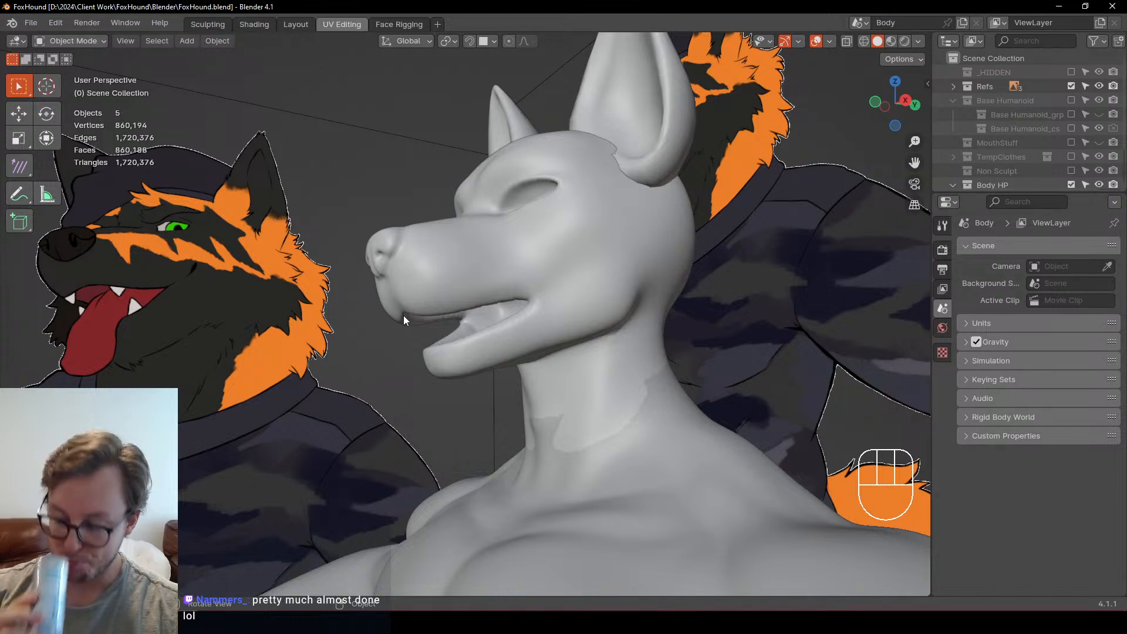
pyautogui.hotkey('ctrl', 's')
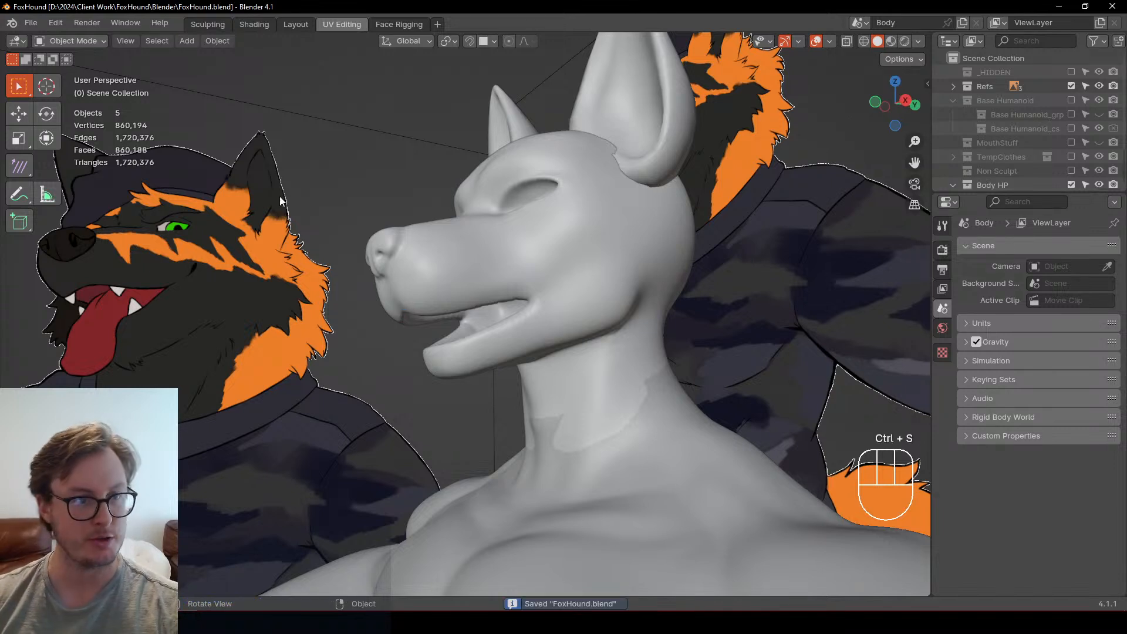
pyautogui.click(30, 22)
pyautogui.moveTo(58, 62)
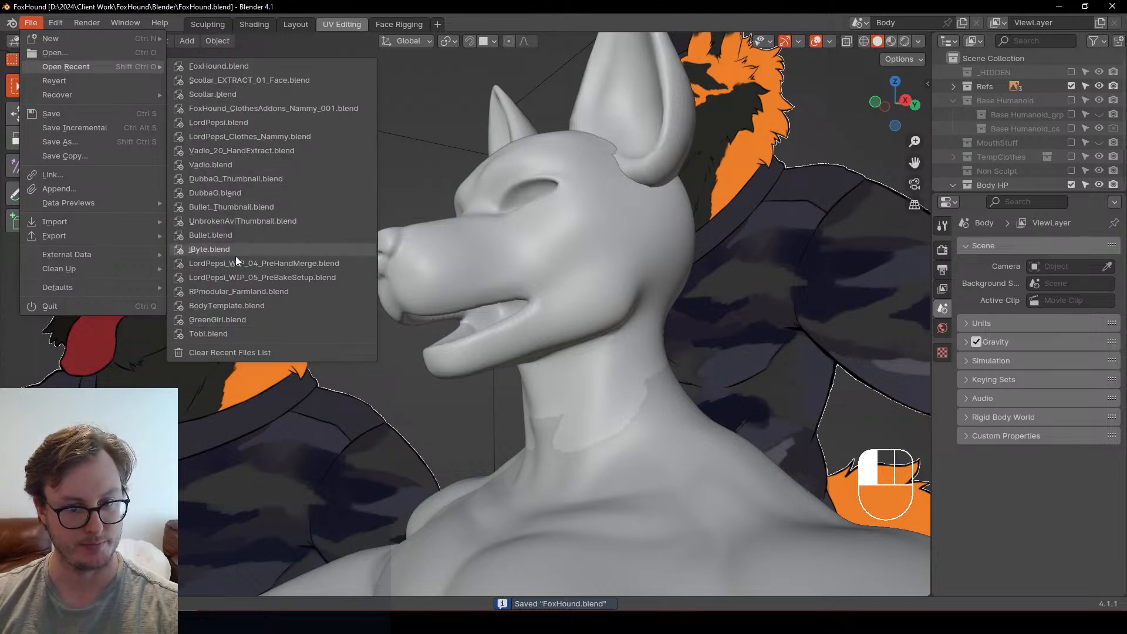
pyautogui.moveTo(407, 101); pyautogui.dragTo(499, 194, button='middle')
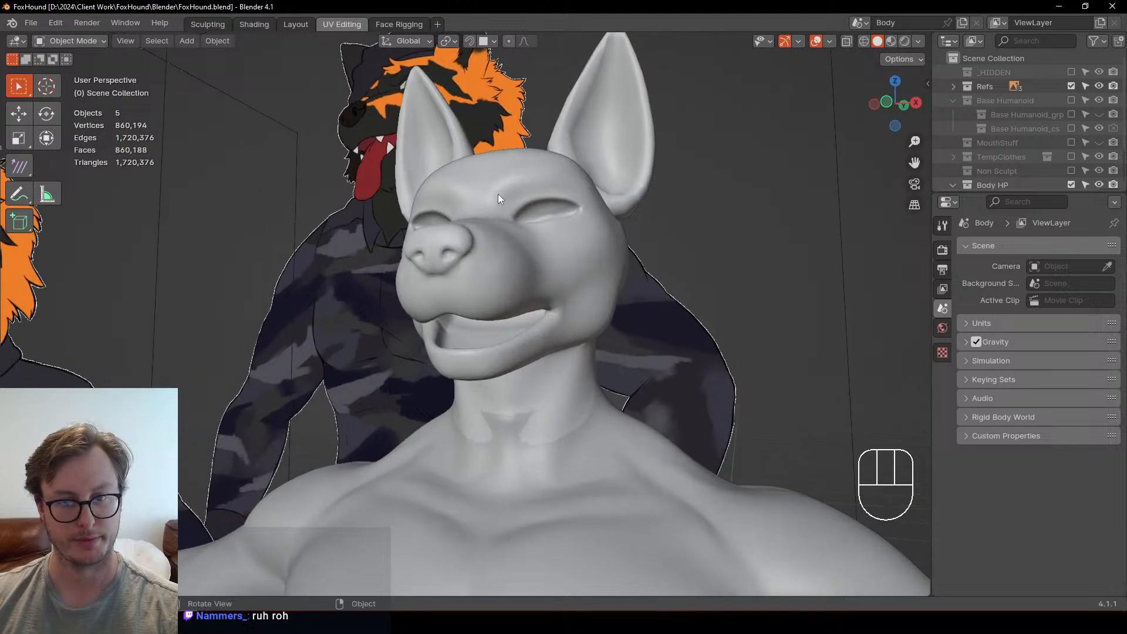
pyautogui.scroll(-4, 499, 202)
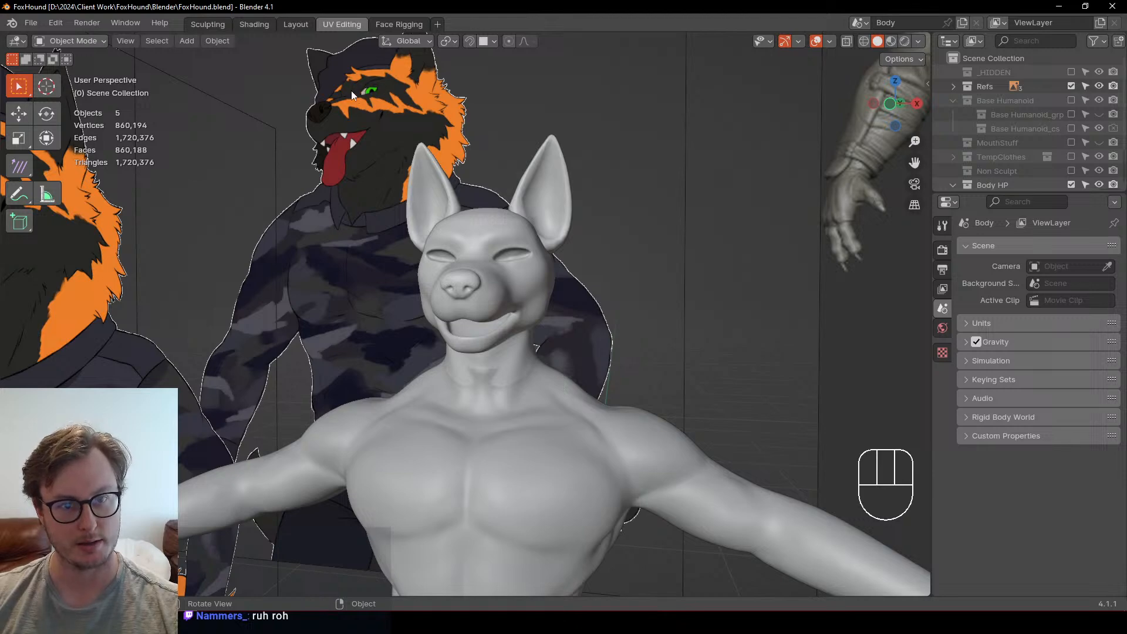
pyautogui.scroll(3, 506, 229)
pyautogui.scroll(3, 507, 266)
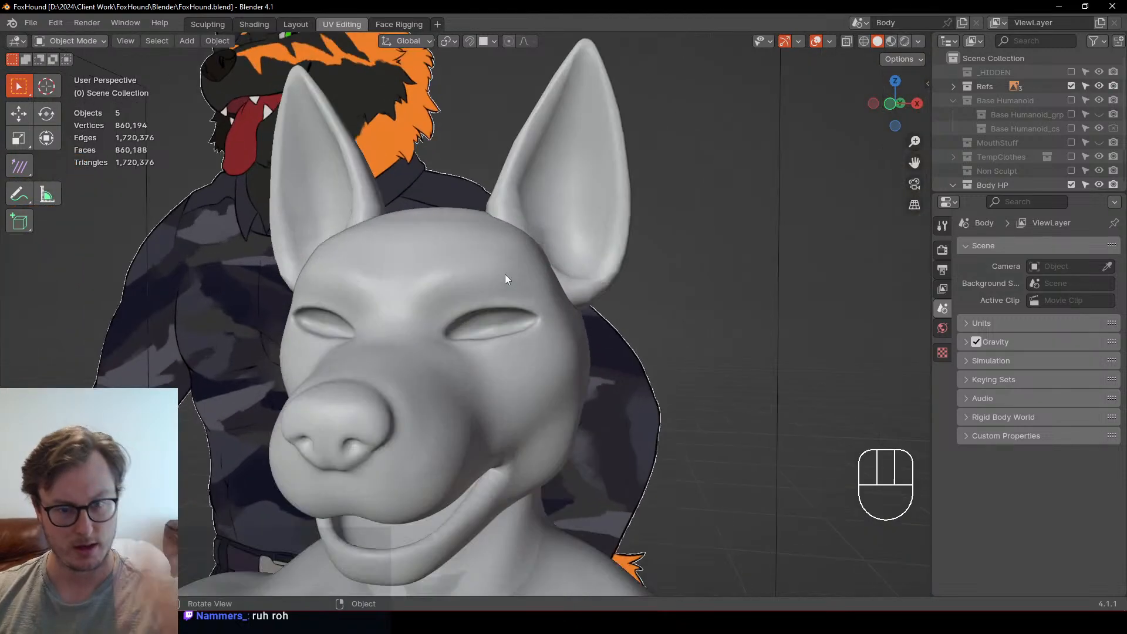
# Step: Enter Sculpt Mode on the body in front view and reshape the eye openings' lids and outer corners with a 53 px Elastic Deform brush
pyautogui.press('KP_1')
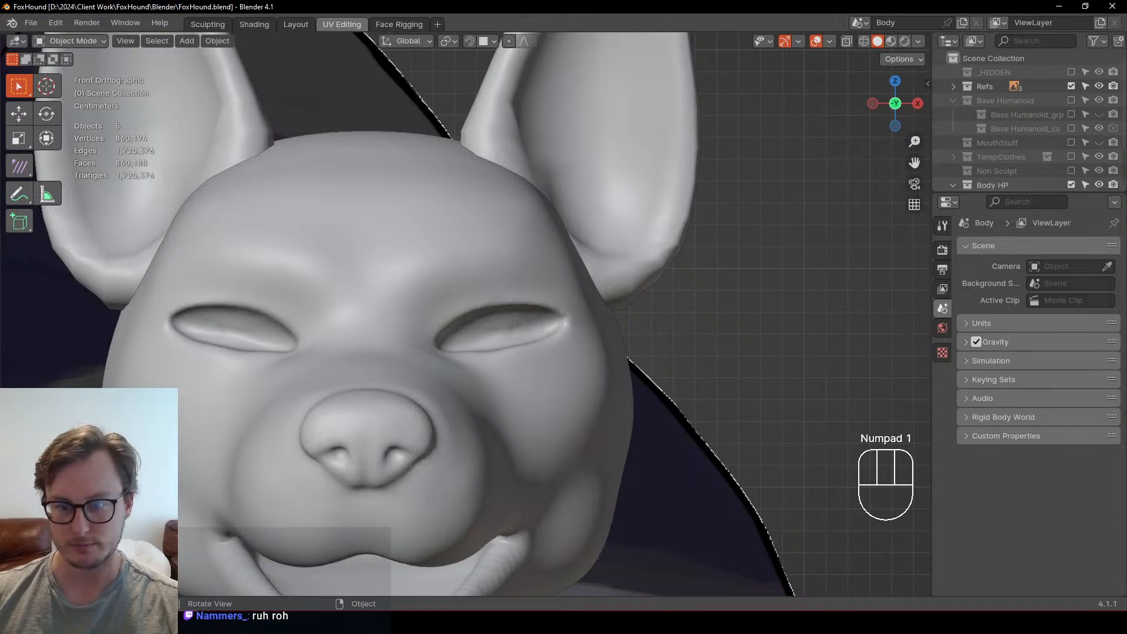
pyautogui.hotkey('ctrl', 'Tab')
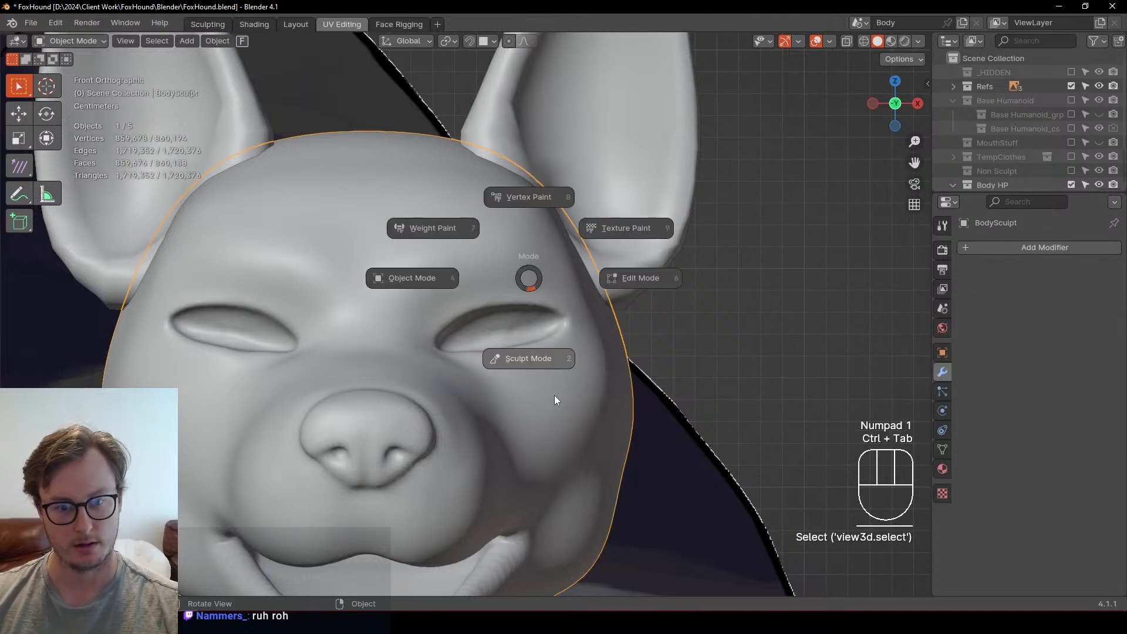
pyautogui.click(554, 395)
pyautogui.press('[')
pyautogui.press('[')
pyautogui.press('[')
pyautogui.press('[')
pyautogui.press('[')
pyautogui.press('[')
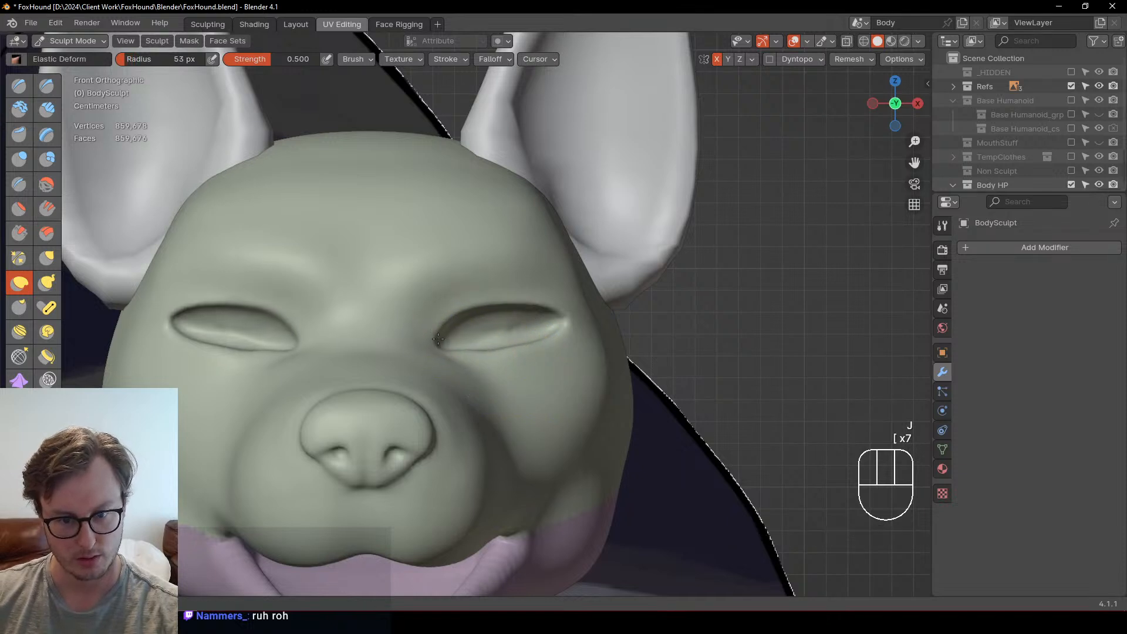
pyautogui.press('[')
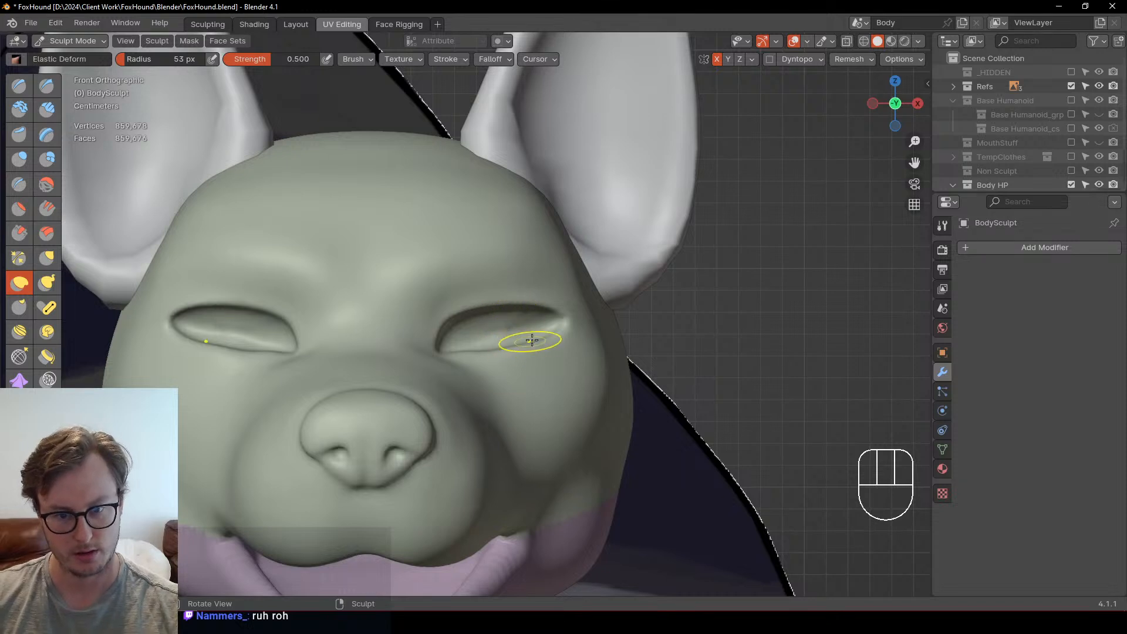
pyautogui.moveTo(524, 309)
pyautogui.mouseDown()
pyautogui.moveTo(517, 346)
pyautogui.moveTo(552, 321)
pyautogui.moveTo(520, 306)
pyautogui.moveTo(546, 307)
pyautogui.moveTo(530, 306)
pyautogui.moveTo(526, 339)
pyautogui.moveTo(471, 358)
pyautogui.moveTo(533, 347)
pyautogui.moveTo(451, 353)
pyautogui.mouseUp()
pyautogui.moveTo(464, 315); pyautogui.dragTo(519, 306)
pyautogui.moveTo(433, 331); pyautogui.dragTo(437, 329)
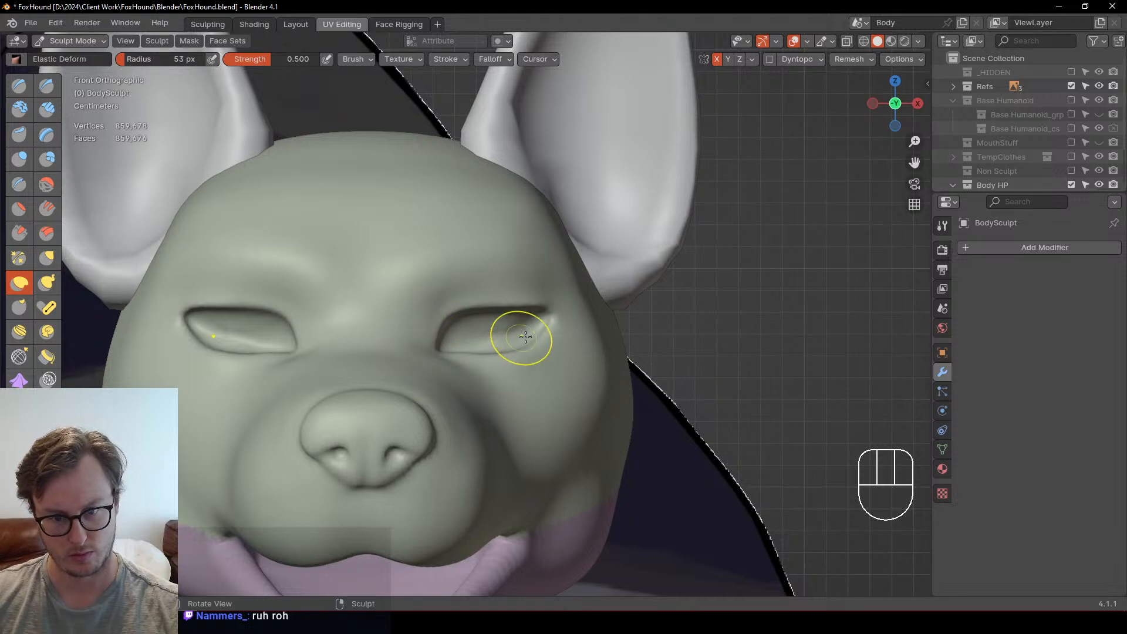
pyautogui.moveTo(542, 330); pyautogui.dragTo(543, 305)
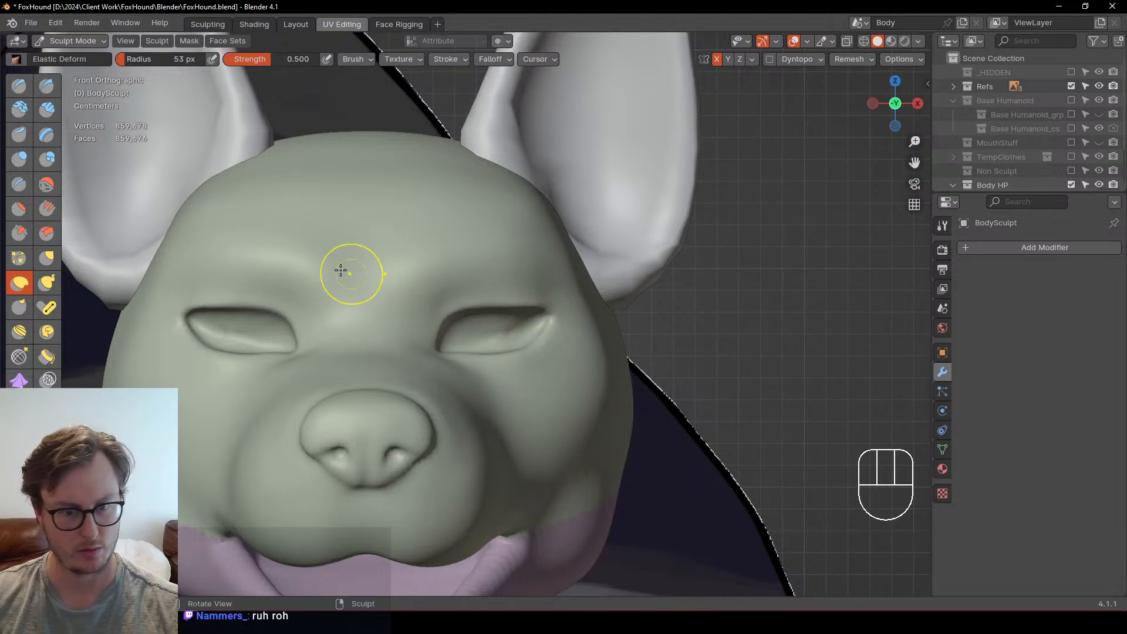
# Step: Carve a crease between the brows and inner eyes with Draw Sharp, then inflate and smooth the inner brow ridges
pyautogui.click(47, 85)
pyautogui.moveTo(409, 314); pyautogui.dragTo(445, 304)
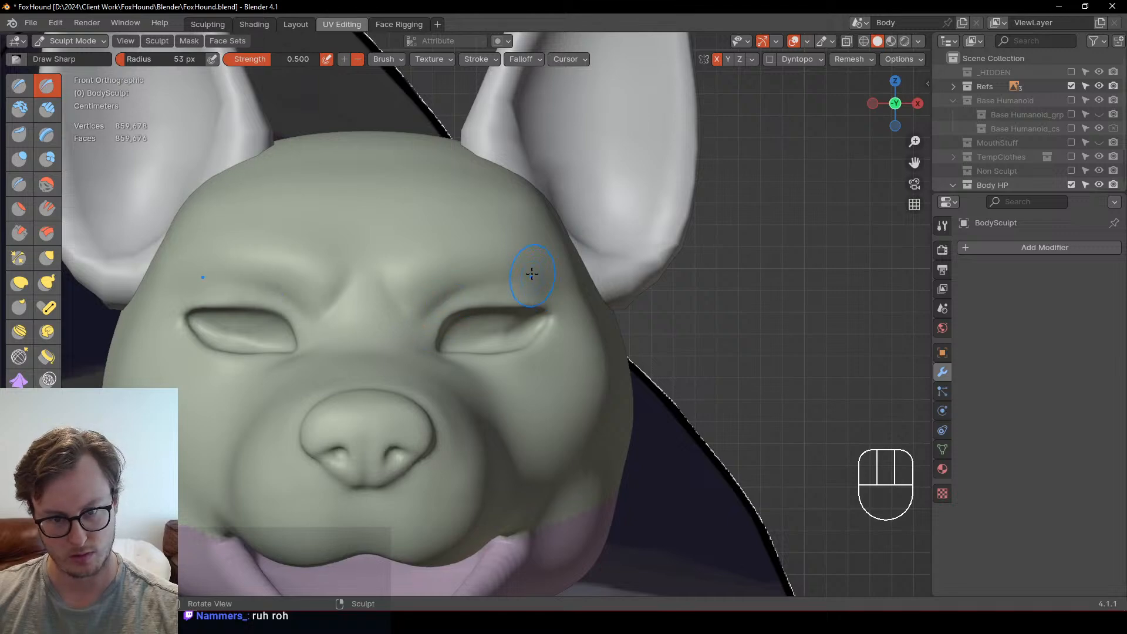
pyautogui.moveTo(532, 273)
pyautogui.mouseDown(button='middle')
pyautogui.moveTo(433, 269)
pyautogui.moveTo(437, 305)
pyautogui.moveTo(478, 266)
pyautogui.moveTo(419, 288)
pyautogui.moveTo(491, 308)
pyautogui.mouseUp(button='middle')
pyautogui.press('i')
pyautogui.click(409, 285)
pyautogui.keyDown('shift'); pyautogui.moveTo(440, 305); pyautogui.dragTo(409, 309); pyautogui.keyUp('shift')
pyautogui.moveTo(407, 311)
pyautogui.mouseDown(button='middle')
pyautogui.moveTo(364, 316)
pyautogui.moveTo(403, 289)
pyautogui.moveTo(436, 333)
pyautogui.moveTo(363, 335)
pyautogui.mouseUp(button='middle')
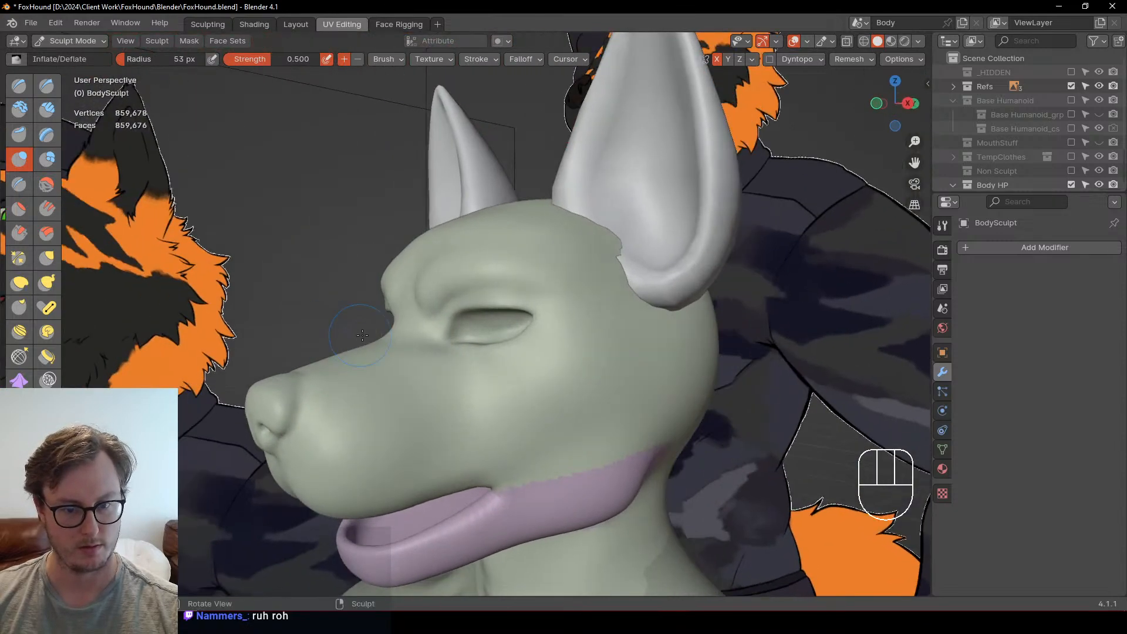
pyautogui.moveTo(428, 370); pyautogui.dragTo(406, 301, button='middle')
# Step: Pull the mouth corners into shape with Elastic Deform at 50 px and voxel remesh the body sculpt
pyautogui.moveTo(548, 435); pyautogui.dragTo(551, 436, button='middle')
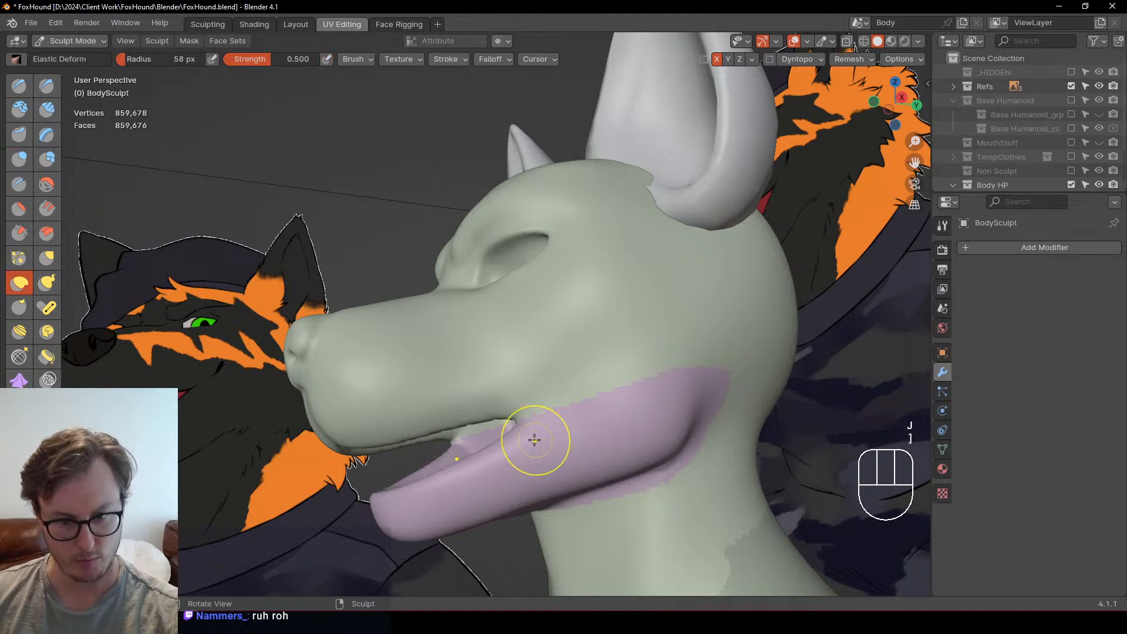
pyautogui.moveTo(549, 417)
pyautogui.mouseDown()
pyautogui.moveTo(579, 403)
pyautogui.moveTo(490, 398)
pyautogui.mouseUp()
pyautogui.press('[')
pyautogui.moveTo(521, 434); pyautogui.dragTo(522, 441)
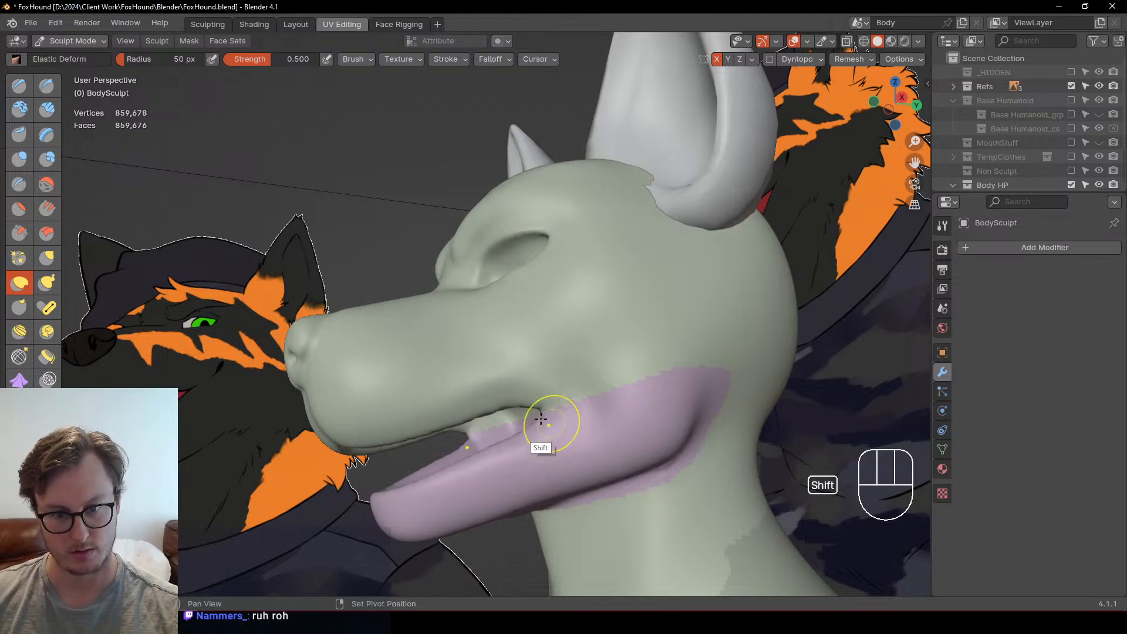
pyautogui.moveTo(549, 415)
pyautogui.mouseDown(button='middle')
pyautogui.moveTo(573, 398)
pyautogui.moveTo(553, 404)
pyautogui.mouseUp(button='middle')
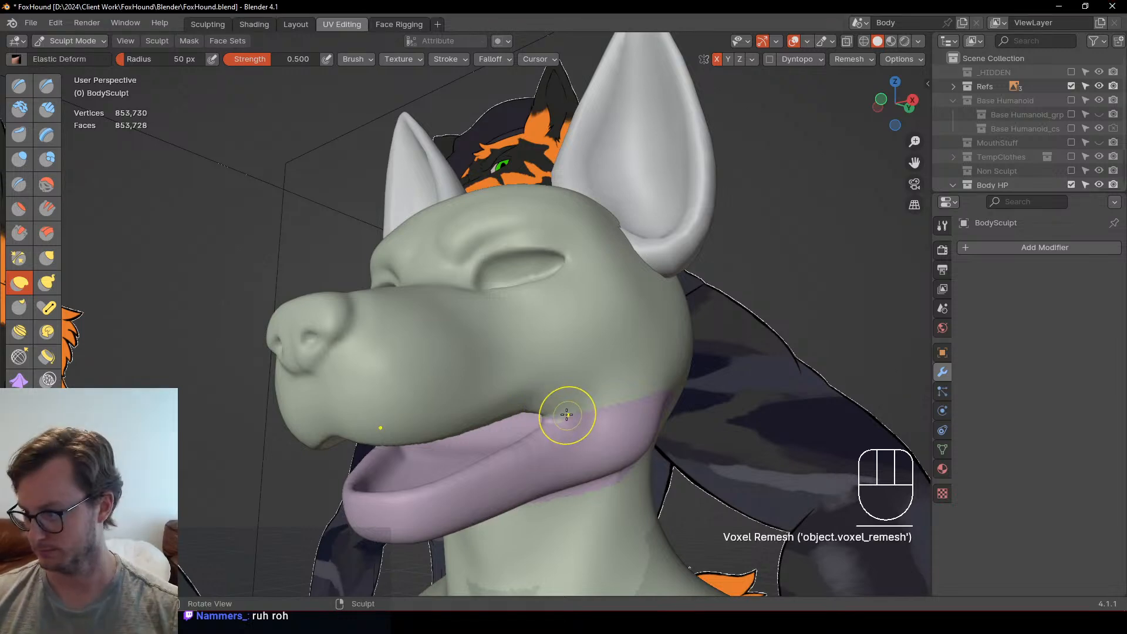
pyautogui.moveTo(612, 308); pyautogui.dragTo(582, 338, button='middle')
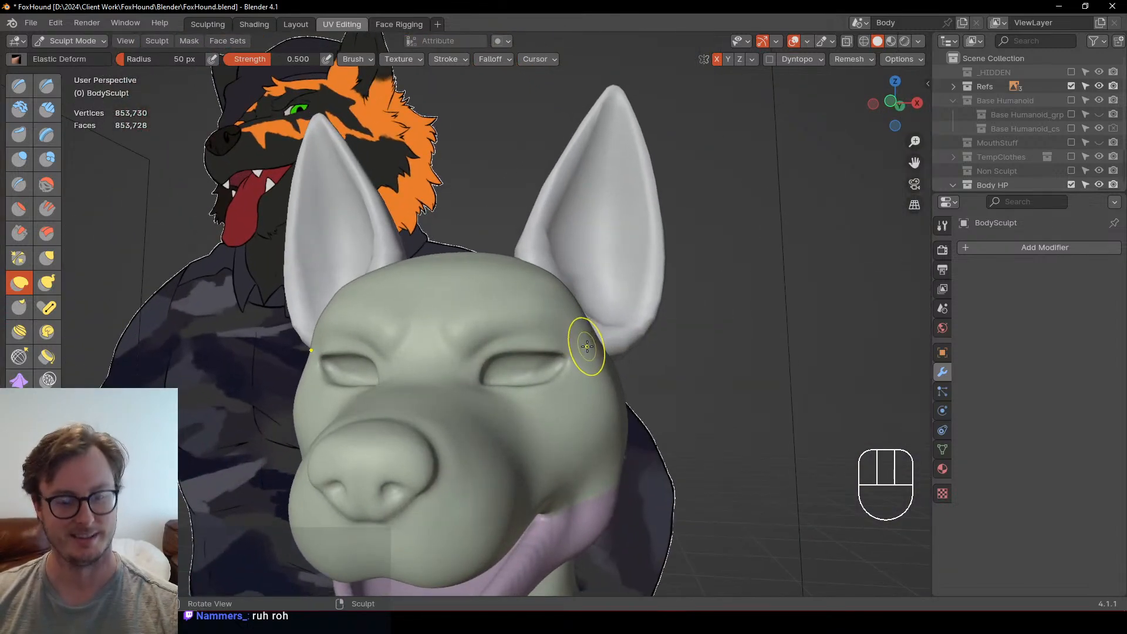
# Step: View the jaw in right side view and enable Face Sets auto-masking in the Elastic Deform brush's advanced settings
pyautogui.moveTo(590, 348)
pyautogui.mouseDown(button='middle')
pyautogui.moveTo(568, 372)
pyautogui.moveTo(596, 421)
pyautogui.moveTo(594, 462)
pyautogui.moveTo(573, 465)
pyautogui.moveTo(559, 415)
pyautogui.moveTo(541, 403)
pyautogui.mouseUp(button='middle')
pyautogui.press(']')
pyautogui.press(']')
pyautogui.press(']')
pyautogui.press(']')
pyautogui.press(']')
pyautogui.press(']')
pyautogui.press(']')
pyautogui.press('[')
pyautogui.press('KP_3')
pyautogui.keyDown('shift'); pyautogui.moveTo(495, 446); pyautogui.dragTo(484, 400, button='middle'); pyautogui.keyUp('shift')
pyautogui.scroll(2, 454, 404)
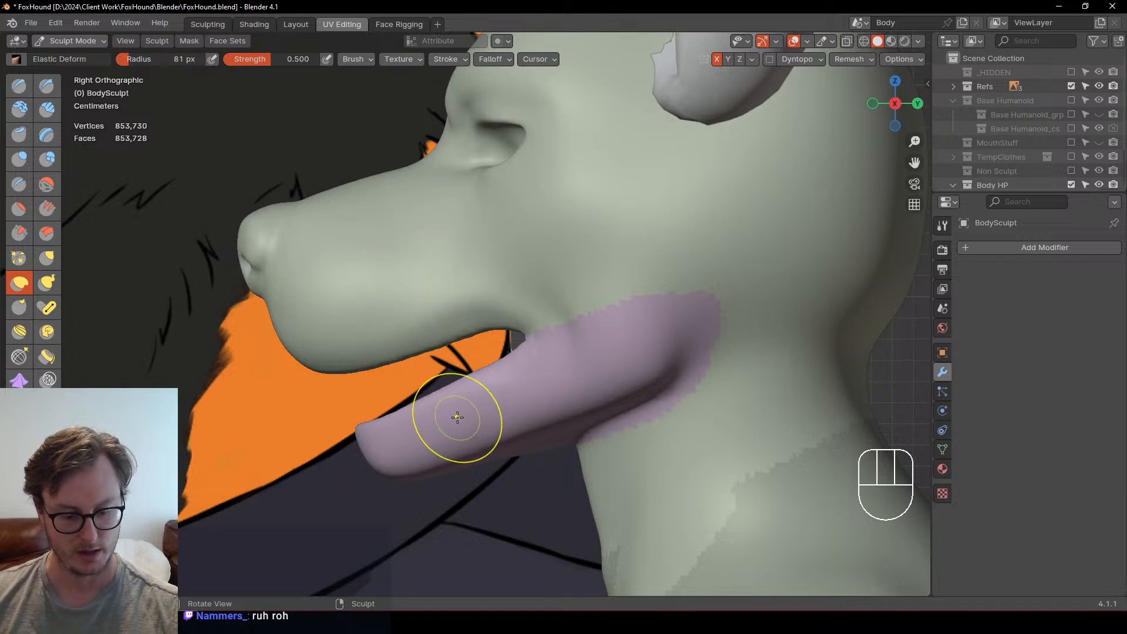
pyautogui.press('n')
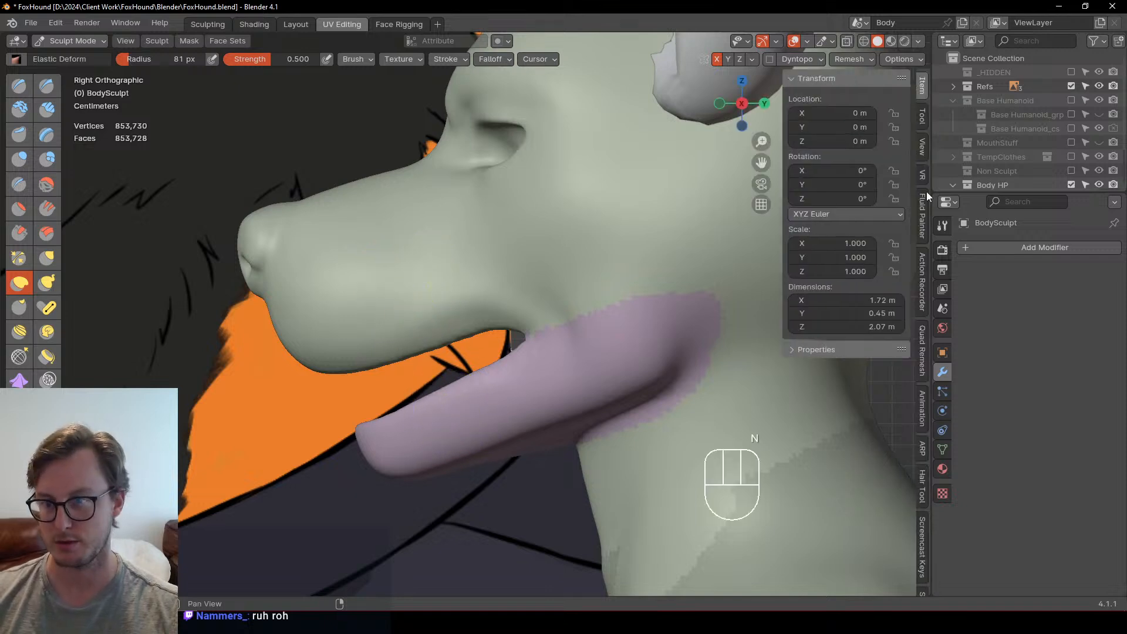
pyautogui.click(922, 116)
pyautogui.click(819, 436)
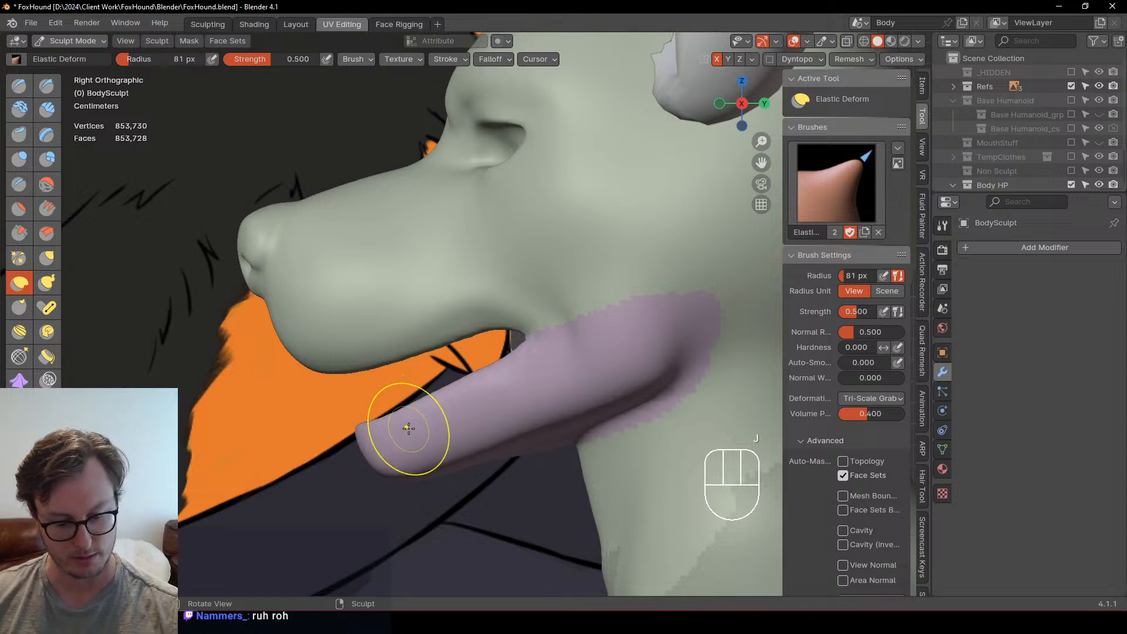
# Step: Deepen and lengthen the lower jaw's side profile from chin to throat with a 111 px Elastic Deform brush limited by face sets
pyautogui.press(']')
pyautogui.press(']')
pyautogui.press(']')
pyautogui.moveTo(383, 429); pyautogui.dragTo(353, 406)
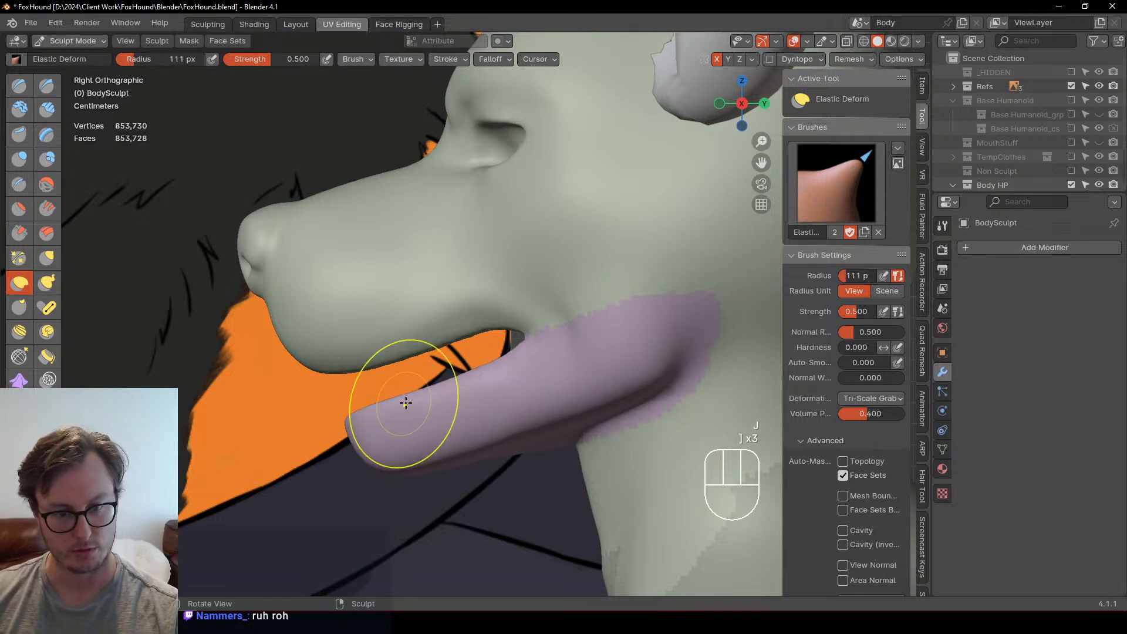
pyautogui.moveTo(438, 397); pyautogui.dragTo(449, 384)
pyautogui.moveTo(423, 459); pyautogui.dragTo(438, 476)
pyautogui.moveTo(537, 439); pyautogui.dragTo(543, 450)
pyautogui.moveTo(427, 460); pyautogui.dragTo(413, 471)
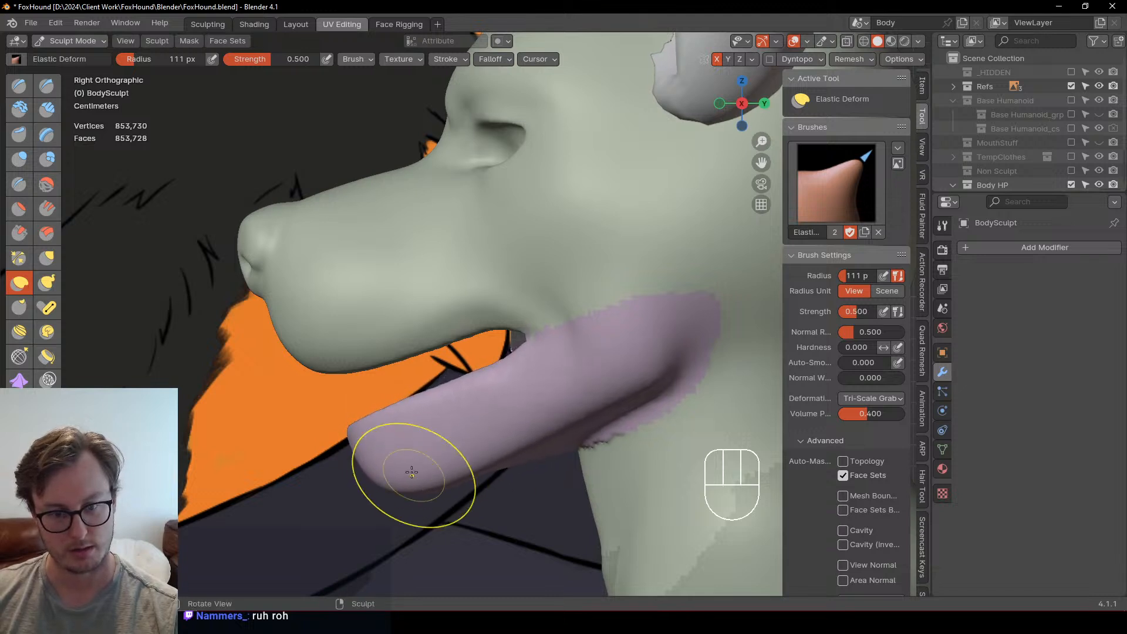
pyautogui.moveTo(377, 429); pyautogui.dragTo(368, 413)
pyautogui.moveTo(499, 379); pyautogui.dragTo(489, 358)
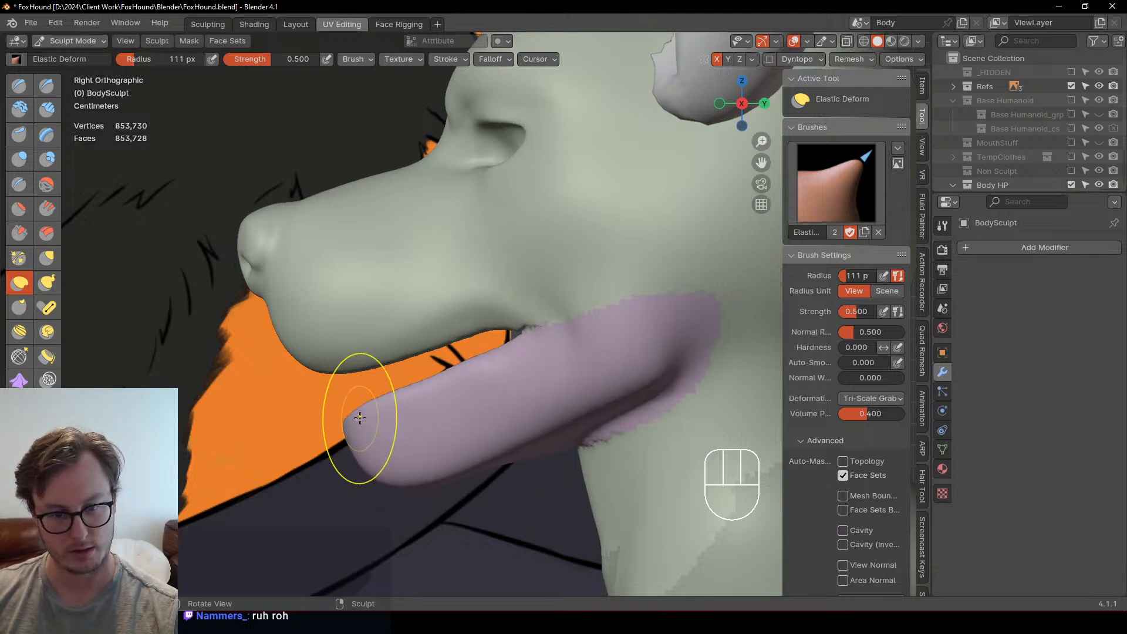
pyautogui.moveTo(362, 418); pyautogui.dragTo(368, 423)
pyautogui.moveTo(515, 357); pyautogui.dragTo(517, 362)
pyautogui.moveTo(549, 435); pyautogui.dragTo(608, 442)
pyautogui.moveTo(538, 441); pyautogui.dragTo(533, 449)
# Step: Turn off Face Sets auto-masking and adjust the cheek and side of the head with Elastic Deform
pyautogui.click(843, 475)
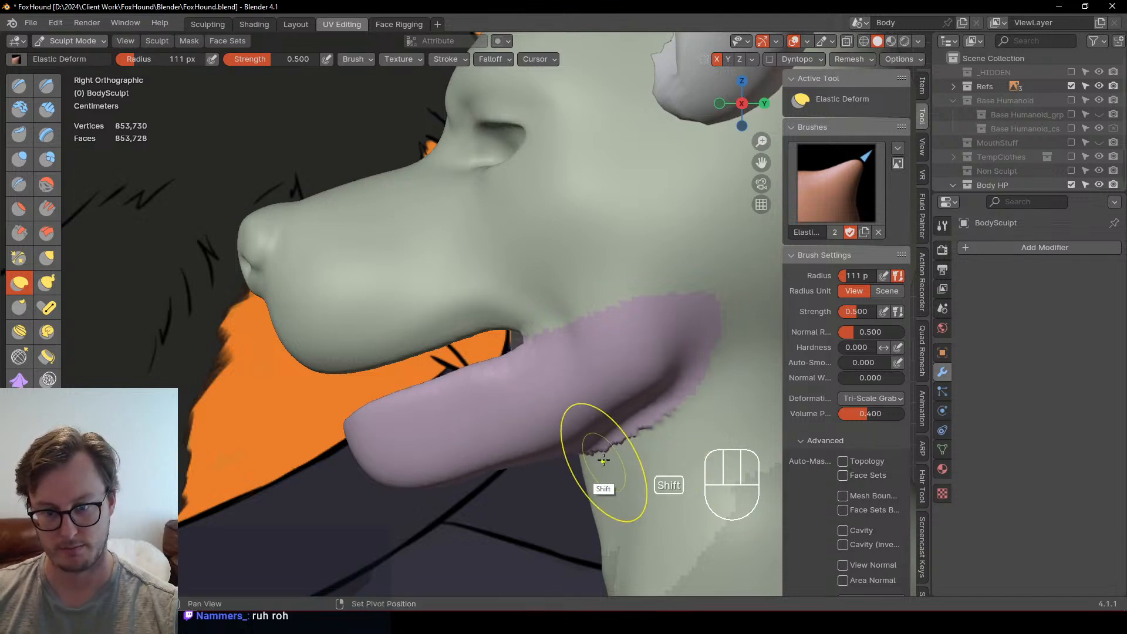
pyautogui.moveTo(601, 456); pyautogui.dragTo(488, 466, button='middle')
pyautogui.scroll(2, 554, 418)
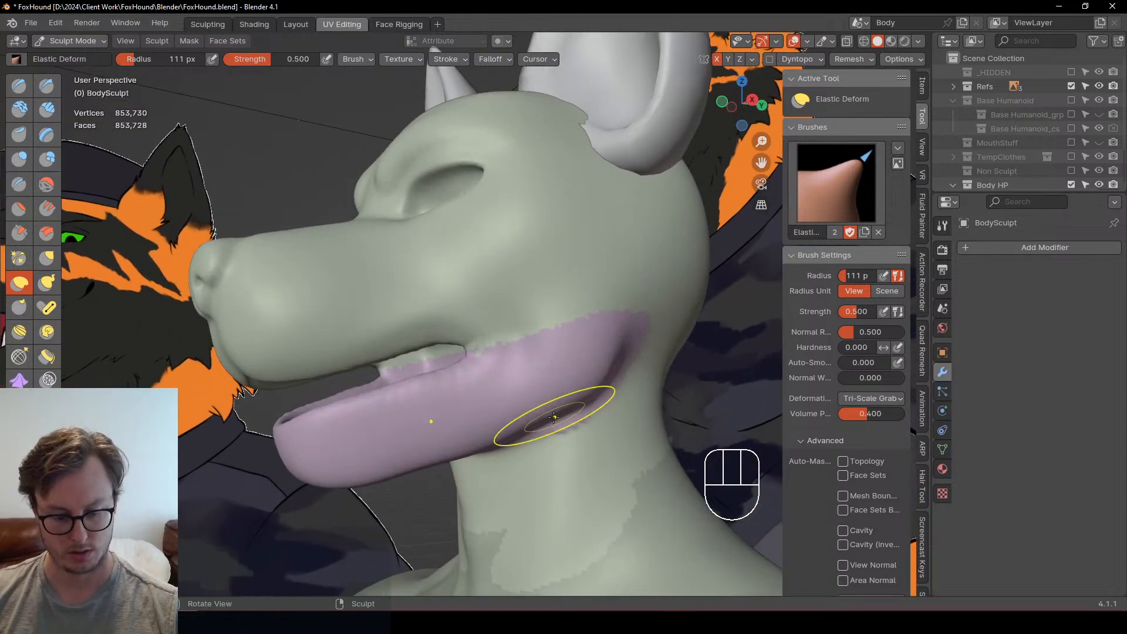
pyautogui.scroll(2, 537, 449)
pyautogui.moveTo(535, 430); pyautogui.dragTo(531, 455, button='middle')
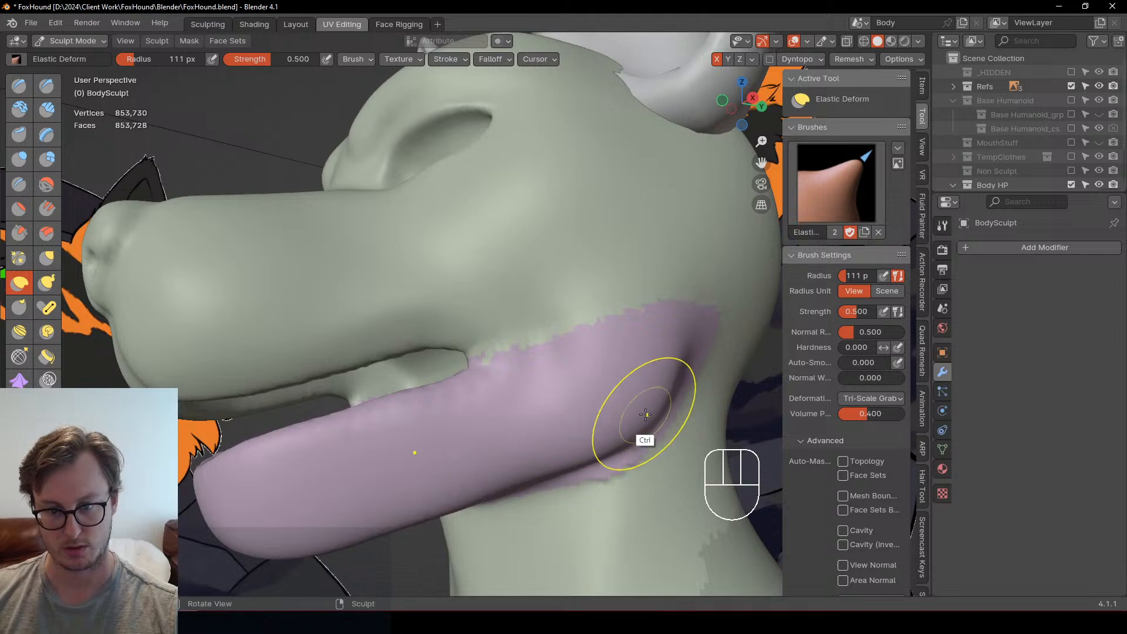
pyautogui.moveTo(645, 414); pyautogui.dragTo(612, 352, button='middle')
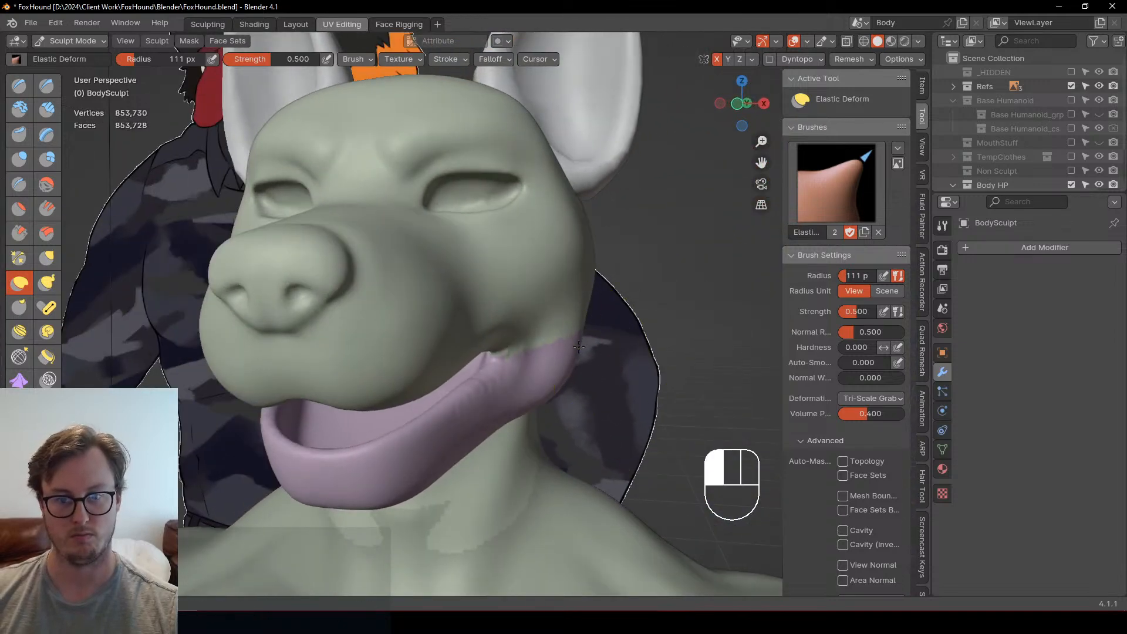
pyautogui.moveTo(579, 347); pyautogui.dragTo(582, 337)
pyautogui.moveTo(583, 270); pyautogui.dragTo(576, 262)
pyautogui.moveTo(587, 293)
pyautogui.keyDown('ctrl'); pyautogui.mouseDown(button='middle')
pyautogui.moveTo(598, 366)
pyautogui.moveTo(517, 427)
pyautogui.moveTo(537, 428)
pyautogui.moveTo(483, 414)
pyautogui.mouseUp(button='middle'); pyautogui.keyUp('ctrl')
pyautogui.keyDown('shift'); pyautogui.moveTo(482, 414); pyautogui.dragTo(504, 407, button='middle'); pyautogui.keyUp('shift')
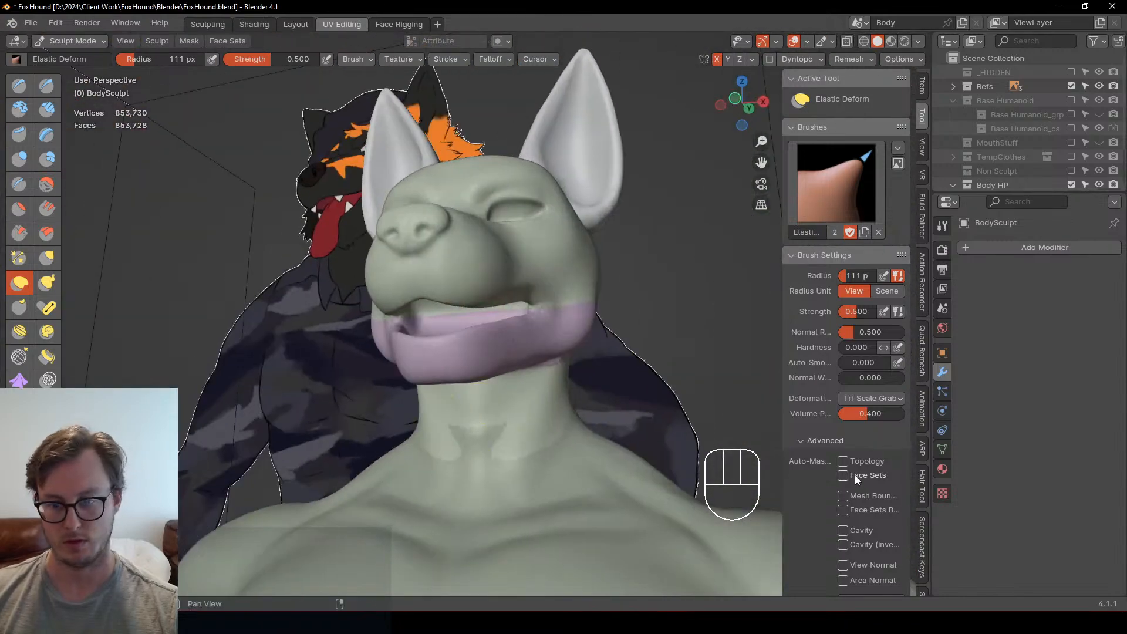
# Step: Adjust the lower jaw's upper rim with Elastic Deform while Face Sets auto-masking is on, then disable the masking
pyautogui.press('j')
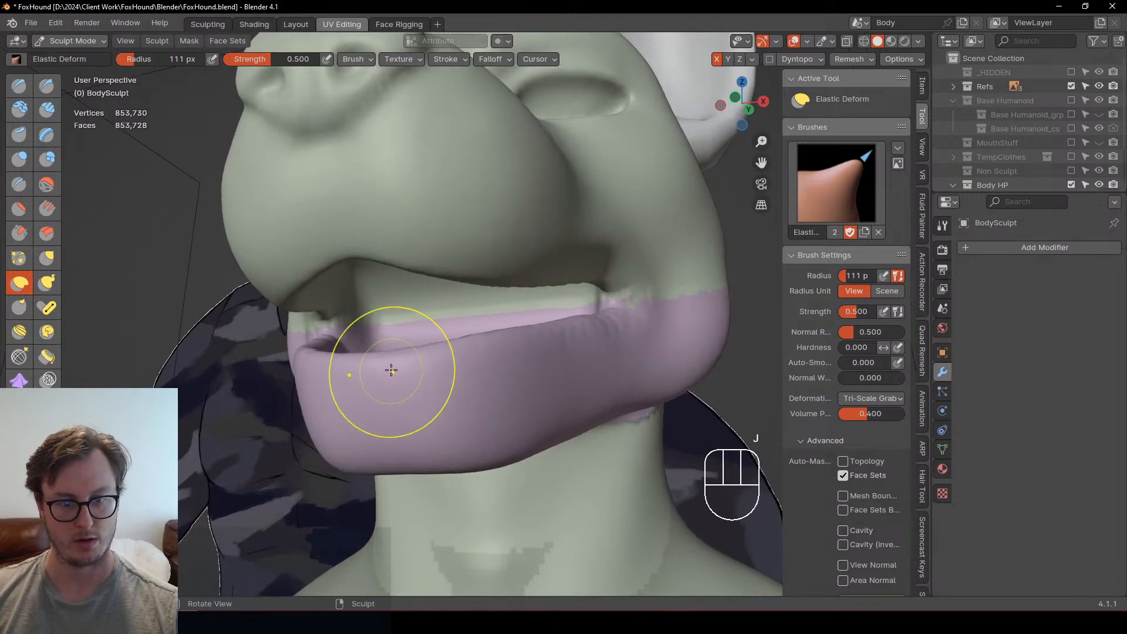
pyautogui.moveTo(452, 360); pyautogui.dragTo(399, 367, button='middle')
pyautogui.press('j')
pyautogui.moveTo(459, 356); pyautogui.dragTo(459, 349)
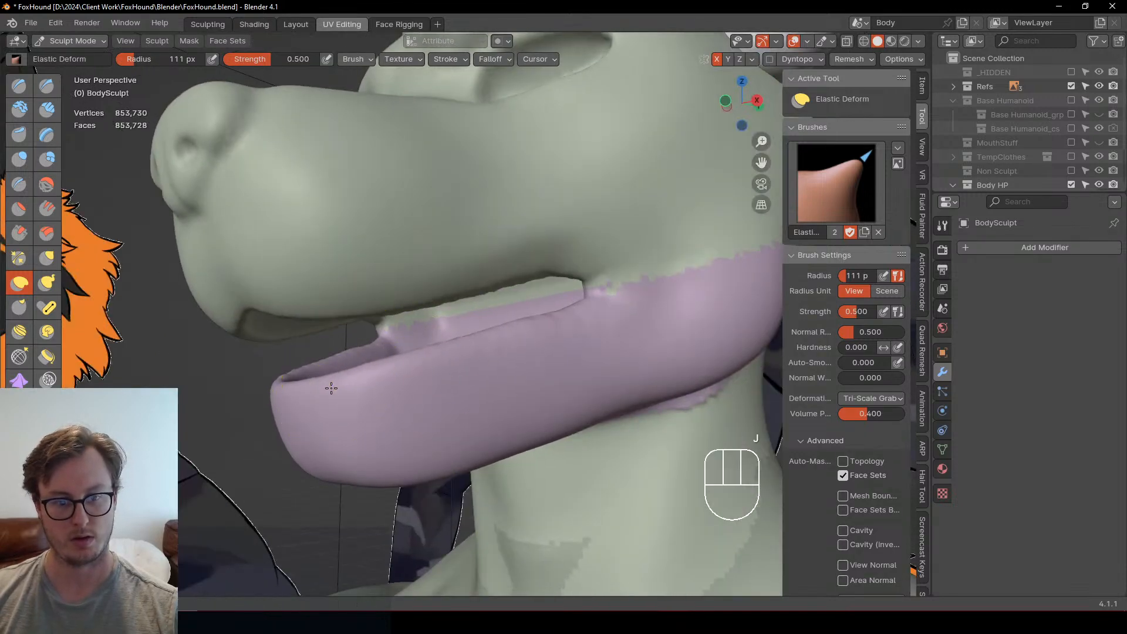
pyautogui.moveTo(351, 381); pyautogui.dragTo(376, 420, button='middle')
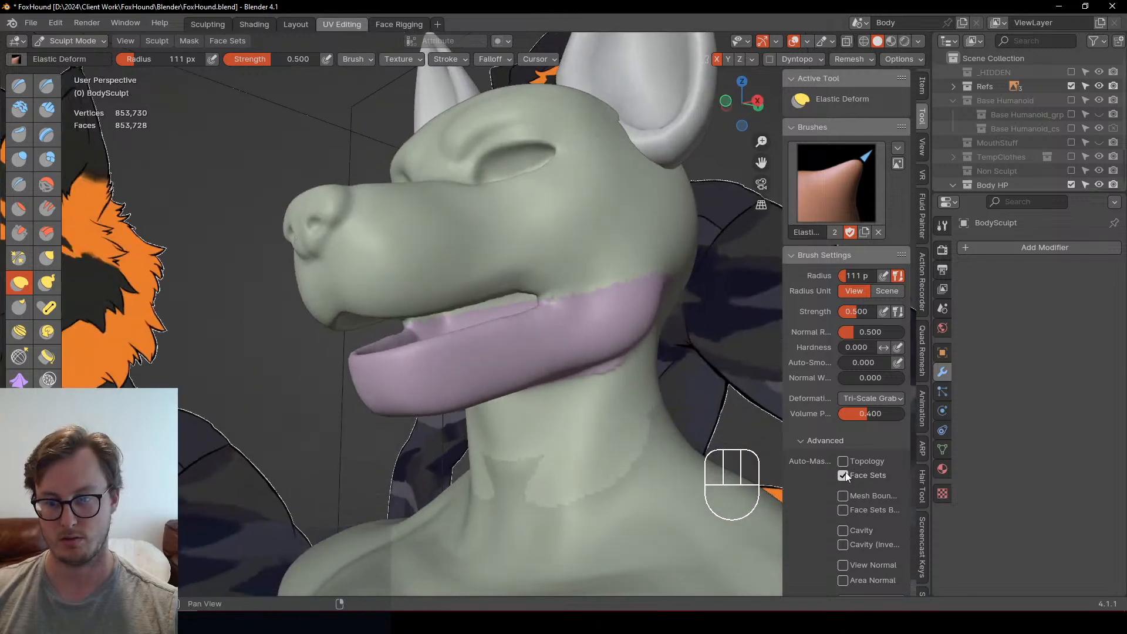
pyautogui.moveTo(534, 375); pyautogui.dragTo(457, 430, button='middle')
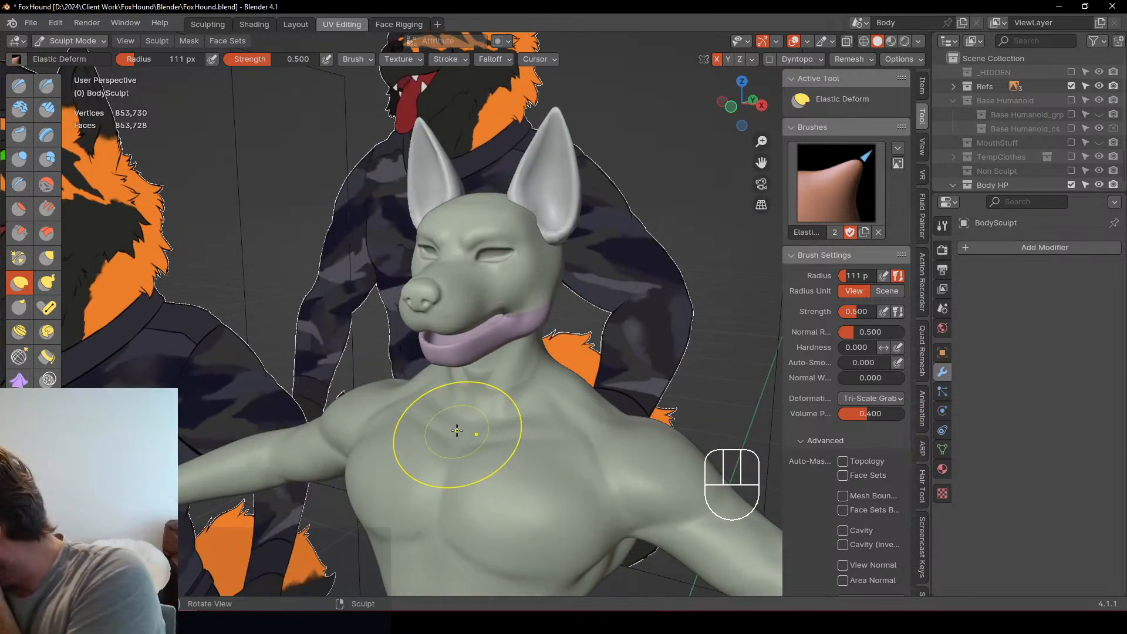
pyautogui.moveTo(467, 370); pyautogui.dragTo(542, 391, button='middle')
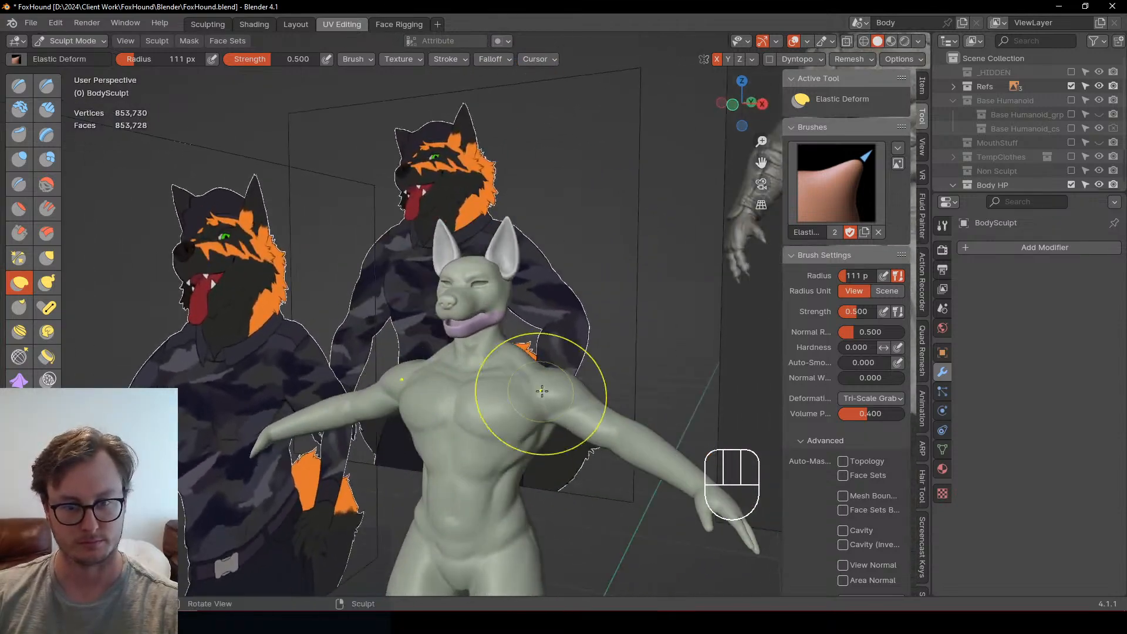
# Step: Return to Object Mode, deselect the body sculpt, and save FoxHound.blend
pyautogui.hotkey('ctrl', 'Tab')
pyautogui.click(379, 371)
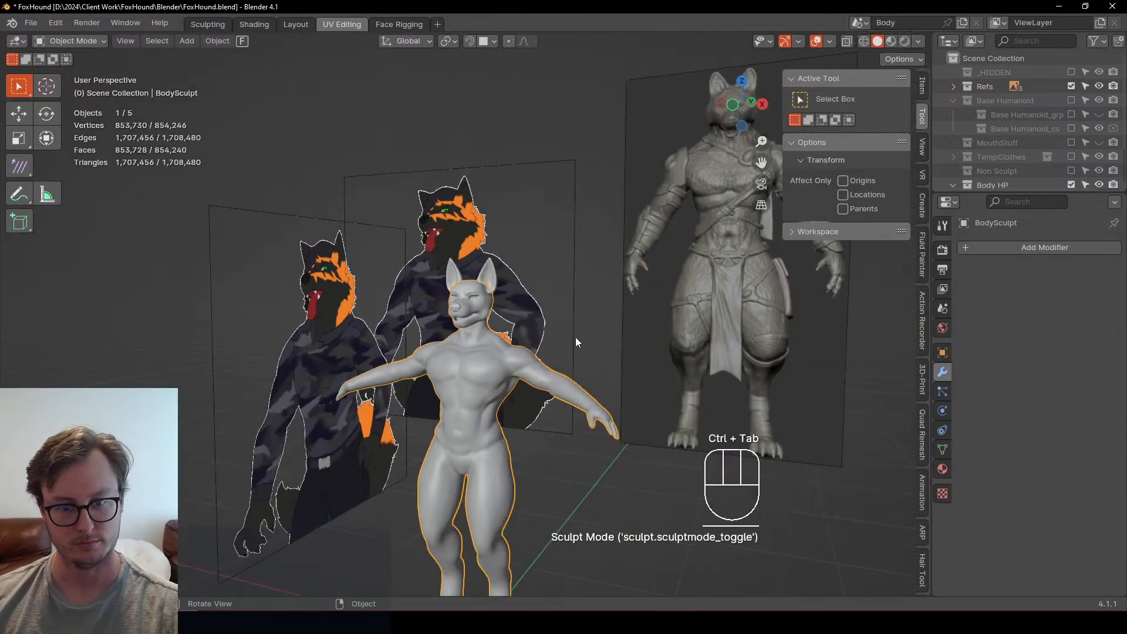
pyautogui.click(592, 339)
pyautogui.hotkey('ctrl', 's')
pyautogui.moveTo(480, 410)
pyautogui.mouseDown(button='middle')
pyautogui.moveTo(473, 359)
pyautogui.moveTo(522, 399)
pyautogui.moveTo(466, 397)
pyautogui.mouseUp(button='middle')
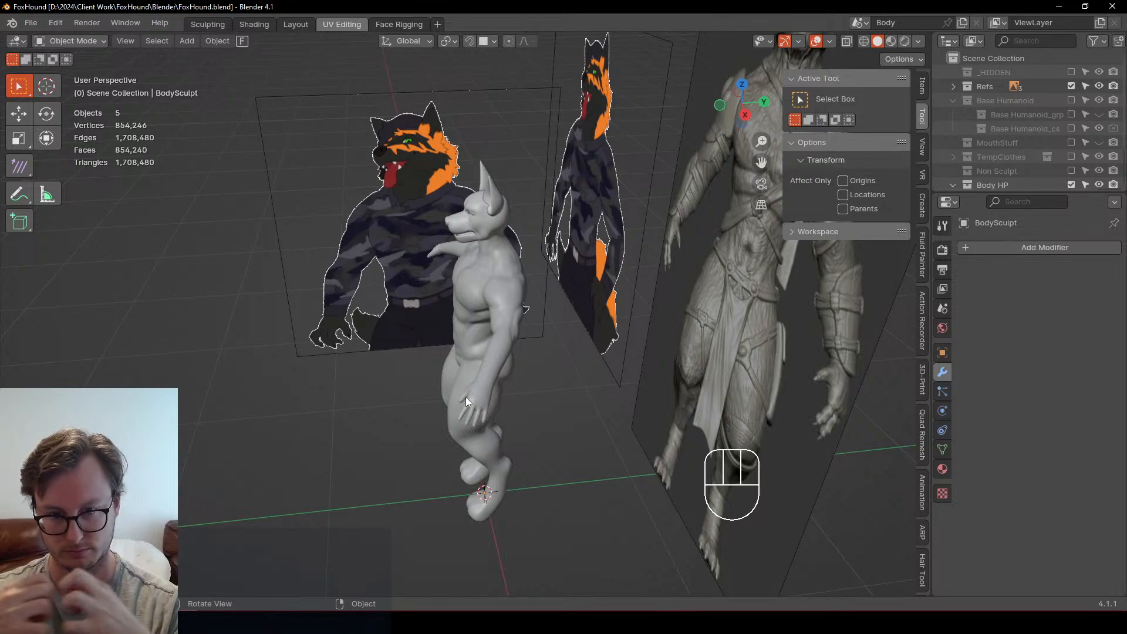
# Step: Select the body sculpt and re-enter Sculpt Mode with the arm and hand in view
pyautogui.moveTo(466, 397)
pyautogui.mouseDown(button='middle')
pyautogui.moveTo(456, 426)
pyautogui.moveTo(548, 388)
pyautogui.moveTo(586, 293)
pyautogui.mouseUp(button='middle')
pyautogui.click(470, 306)
pyautogui.hotkey('ctrl', 'Tab')
pyautogui.click(474, 404)
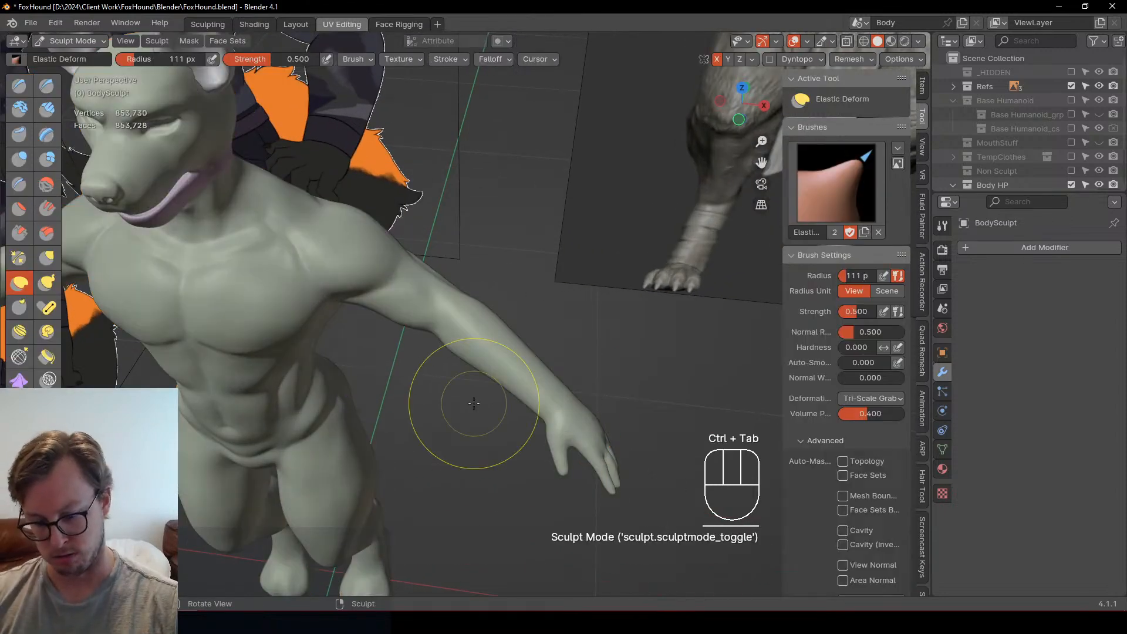
# Step: Reshape the elbow and outer forearm of the body sculpt with Elastic Deform, working from behind and above
pyautogui.press('KP_1')
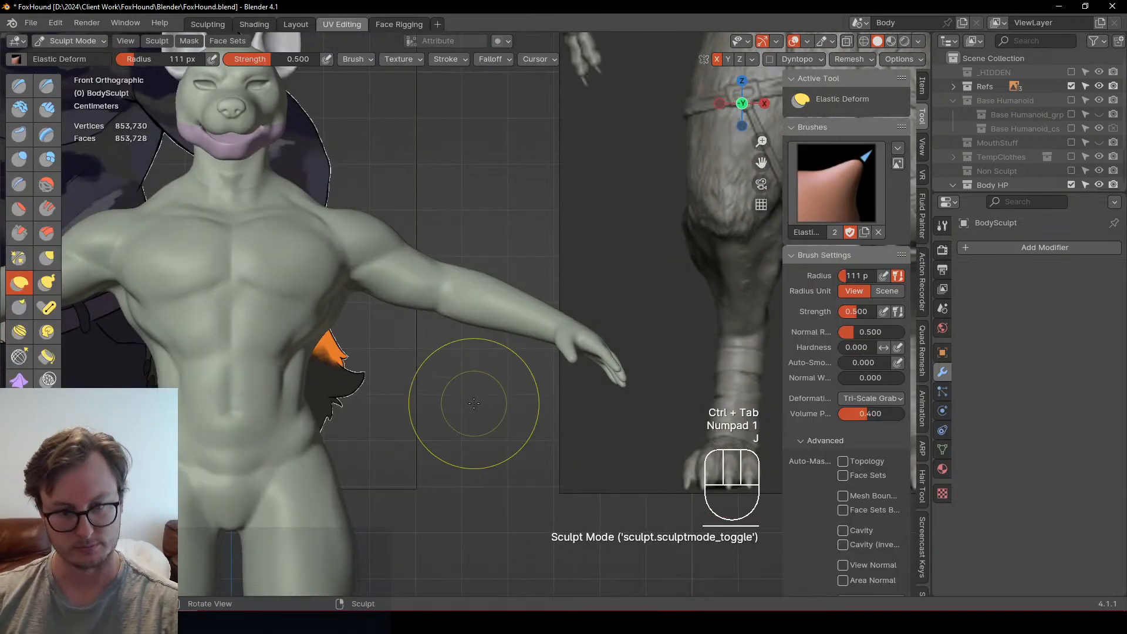
pyautogui.moveTo(474, 404)
pyautogui.keyDown('ctrl'); pyautogui.mouseDown(button='middle')
pyautogui.moveTo(491, 284)
pyautogui.moveTo(258, 355)
pyautogui.mouseUp(button='middle'); pyautogui.keyUp('ctrl')
pyautogui.moveTo(435, 287); pyautogui.dragTo(405, 299)
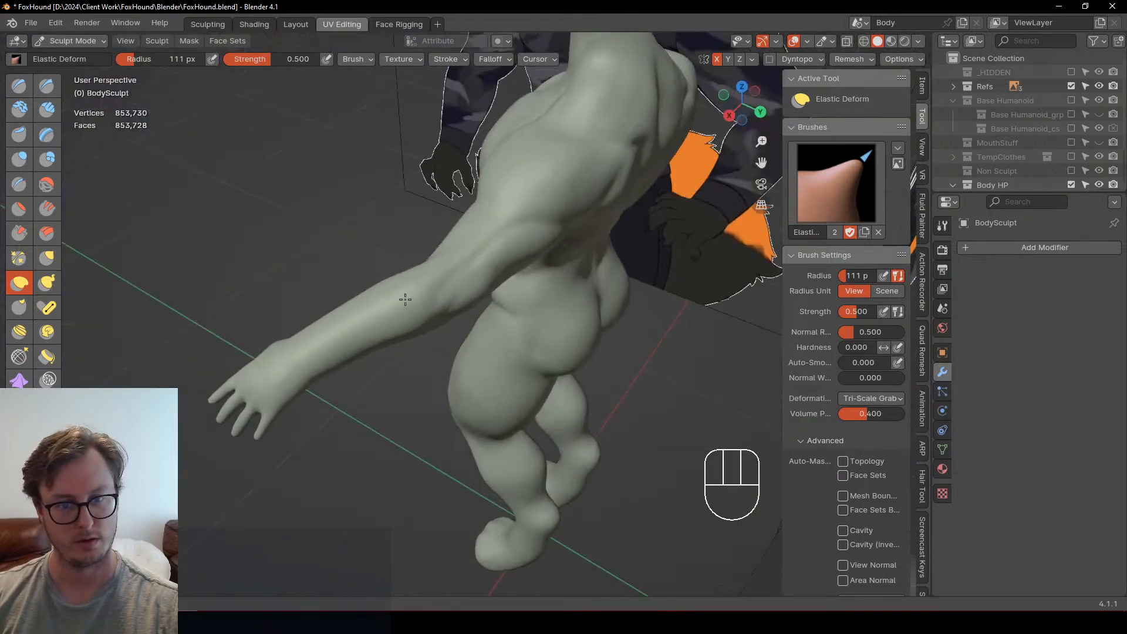
pyautogui.moveTo(405, 299); pyautogui.dragTo(385, 267, button='middle')
pyautogui.keyDown('shift'); pyautogui.moveTo(385, 267); pyautogui.dragTo(429, 302, button='middle'); pyautogui.keyUp('shift')
pyautogui.moveTo(429, 302); pyautogui.dragTo(444, 269, button='middle')
pyautogui.keyDown('shift'); pyautogui.moveTo(377, 364); pyautogui.dragTo(413, 346, button='middle'); pyautogui.keyUp('shift')
pyautogui.keyDown('ctrl'); pyautogui.moveTo(413, 346); pyautogui.dragTo(409, 317, button='middle'); pyautogui.keyUp('ctrl')
pyautogui.moveTo(393, 327); pyautogui.dragTo(389, 304)
pyautogui.moveTo(388, 304); pyautogui.dragTo(408, 288, button='middle')
pyautogui.keyDown('shift'); pyautogui.moveTo(408, 288); pyautogui.dragTo(375, 336, button='middle'); pyautogui.keyUp('shift')
pyautogui.moveTo(375, 335); pyautogui.dragTo(384, 329)
# Step: Adjust the inner forearm near the wrist with short Elastic Deform strokes
pyautogui.moveTo(373, 309)
pyautogui.mouseDown(button='middle')
pyautogui.moveTo(538, 390)
pyautogui.moveTo(547, 379)
pyautogui.mouseUp(button='middle')
pyautogui.moveTo(469, 401); pyautogui.dragTo(488, 378)
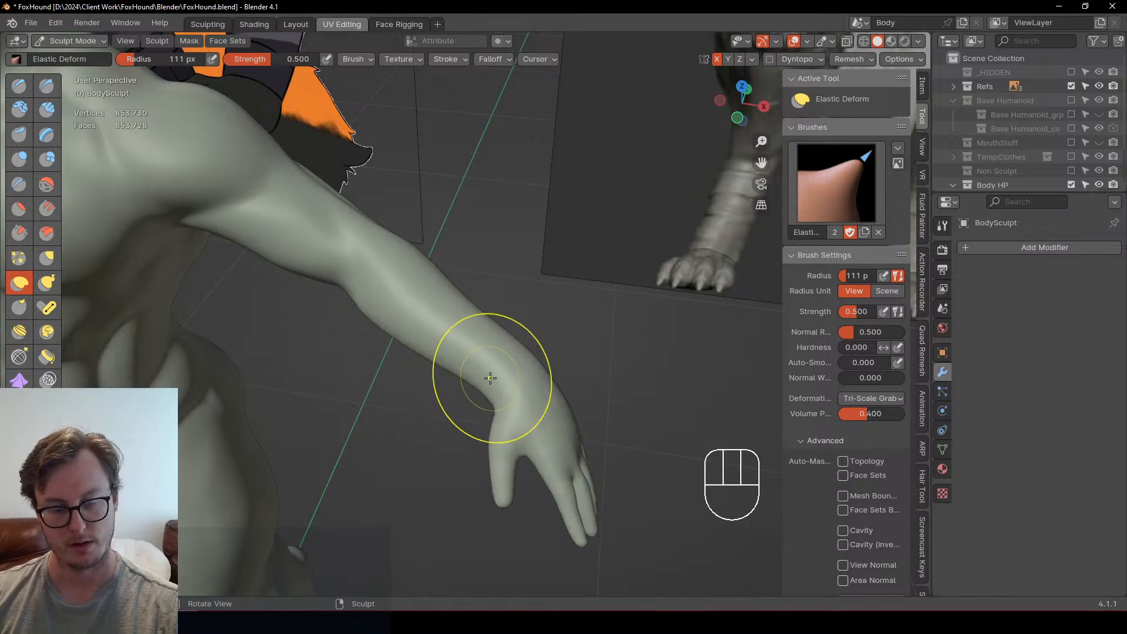
pyautogui.moveTo(491, 380); pyautogui.dragTo(472, 380, button='middle')
pyautogui.moveTo(443, 361); pyautogui.dragTo(437, 350)
pyautogui.moveTo(437, 351)
pyautogui.mouseDown(button='middle')
pyautogui.moveTo(352, 358)
pyautogui.moveTo(411, 320)
pyautogui.moveTo(392, 309)
pyautogui.mouseUp(button='middle')
pyautogui.moveTo(487, 313); pyautogui.dragTo(479, 298, button='middle')
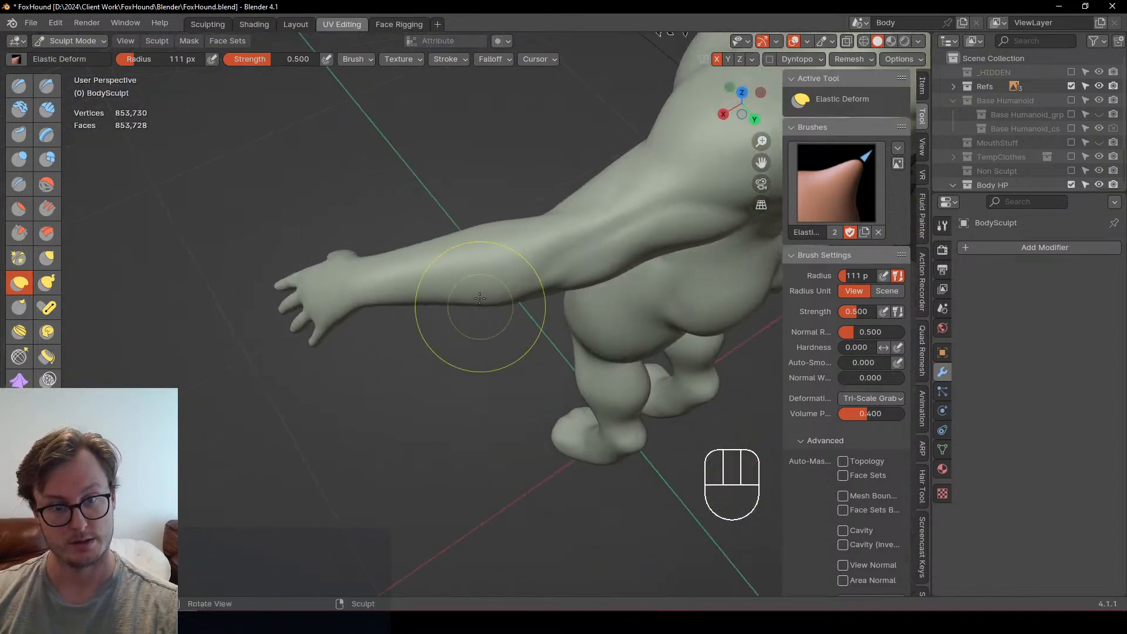
# Step: Examine the shape of the elbow, forearm and upper arm from several angles and in the full figure
pyautogui.moveTo(429, 265); pyautogui.dragTo(449, 353, button='middle')
pyautogui.keyDown('ctrl'); pyautogui.moveTo(448, 352); pyautogui.dragTo(428, 254, button='middle'); pyautogui.keyUp('ctrl')
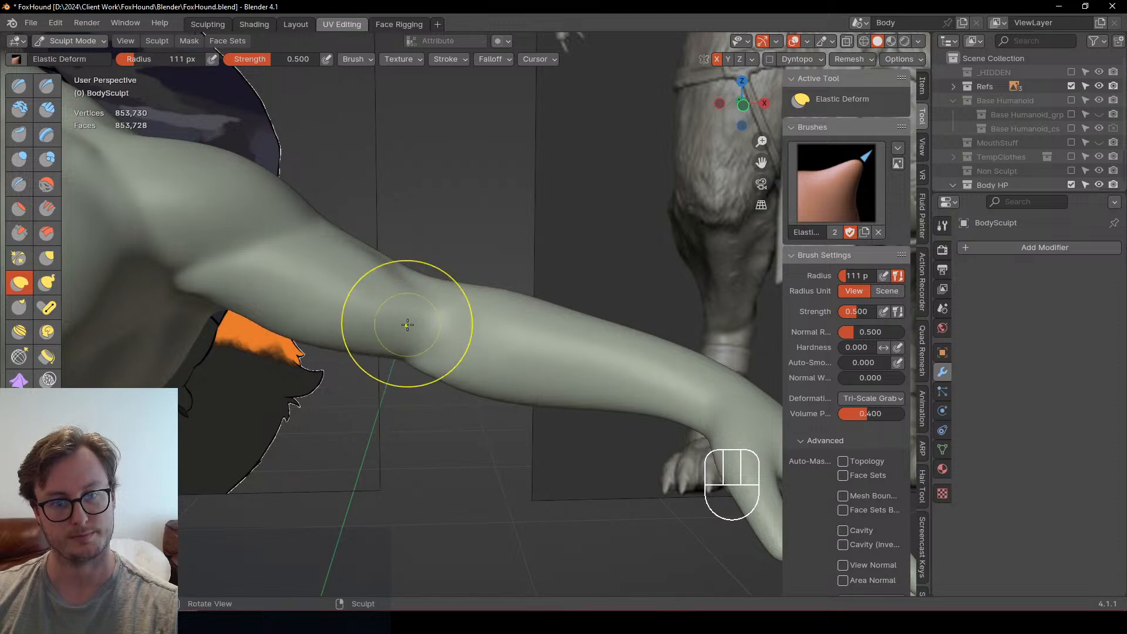
pyautogui.moveTo(407, 324); pyautogui.dragTo(506, 311, button='middle')
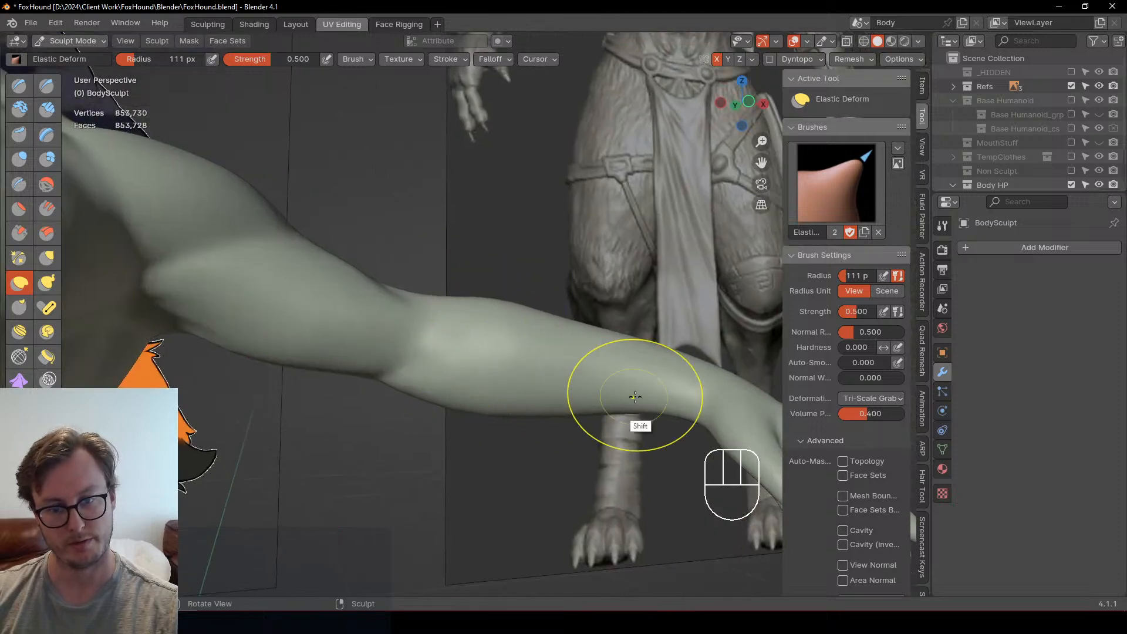
pyautogui.keyDown('shift'); pyautogui.moveTo(636, 397); pyautogui.dragTo(571, 368, button='middle'); pyautogui.keyUp('shift')
pyautogui.keyDown('ctrl'); pyautogui.moveTo(517, 341); pyautogui.dragTo(490, 360, button='middle'); pyautogui.keyUp('ctrl')
pyautogui.moveTo(490, 360); pyautogui.dragTo(475, 390, button='middle')
pyautogui.keyDown('ctrl'); pyautogui.moveTo(476, 390); pyautogui.dragTo(462, 351, button='middle'); pyautogui.keyUp('ctrl')
pyautogui.moveTo(462, 351); pyautogui.dragTo(438, 345, button='middle')
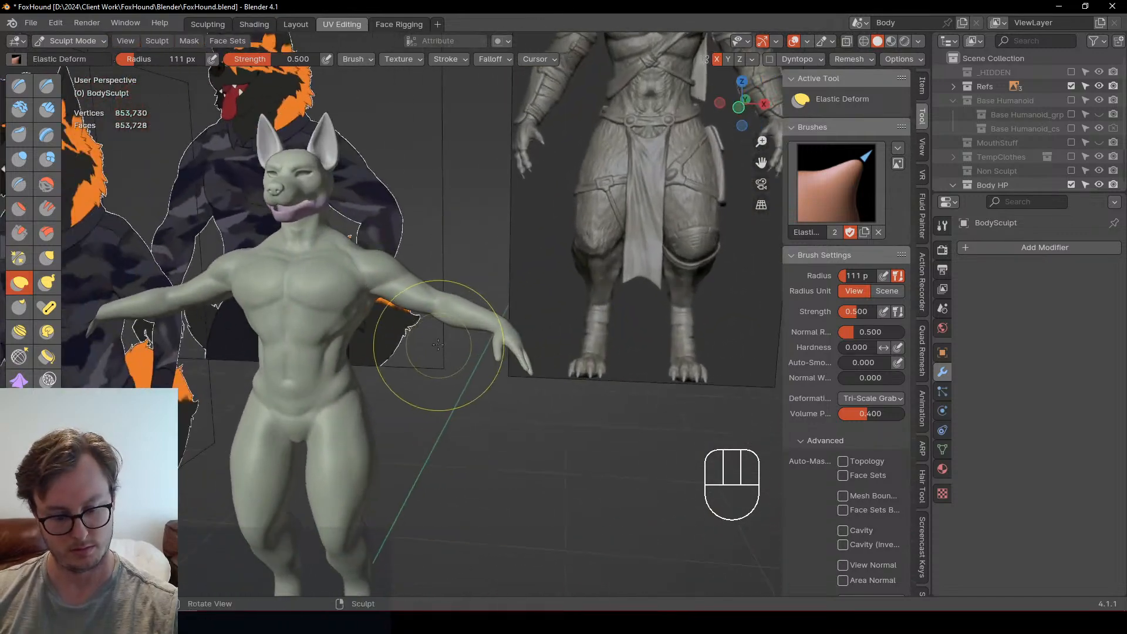
# Step: Undo the last sculpt change and nudge the wrist slightly inward using Elastic Deform with a 136 px radius
pyautogui.hotkey('ctrl', 'z')
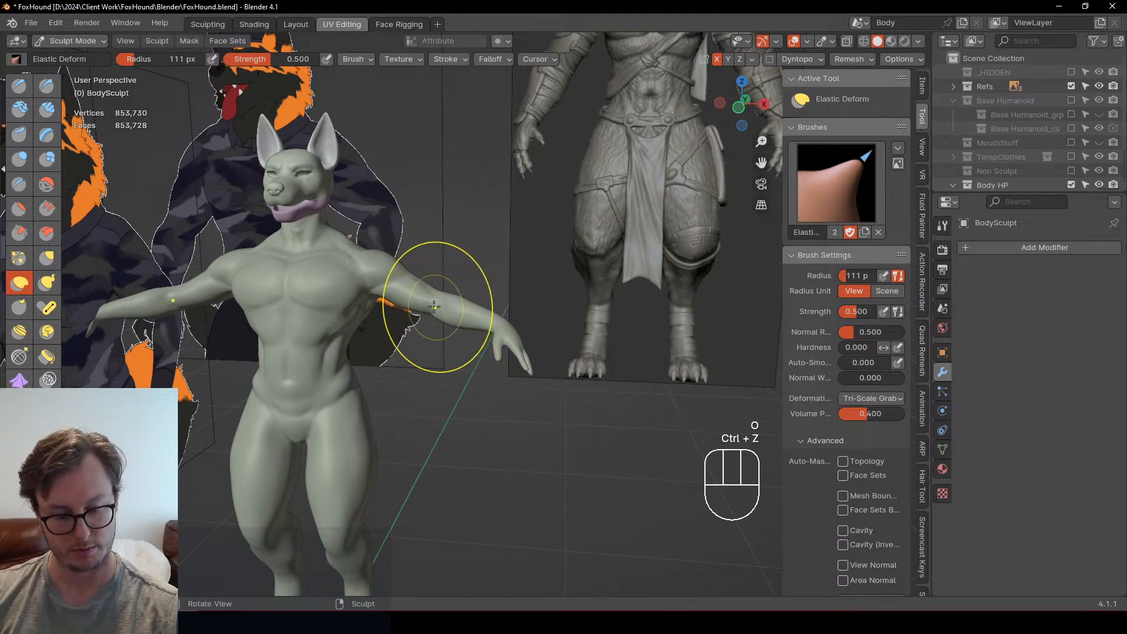
pyautogui.press('i')
pyautogui.moveTo(475, 315); pyautogui.dragTo(534, 337, button='middle')
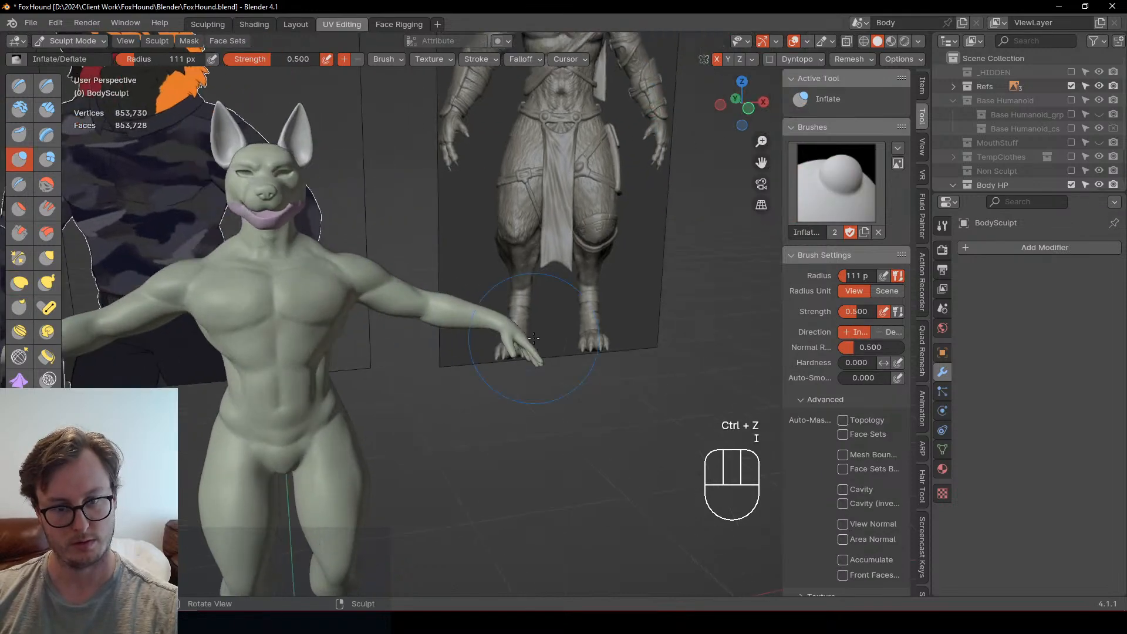
pyautogui.press('j')
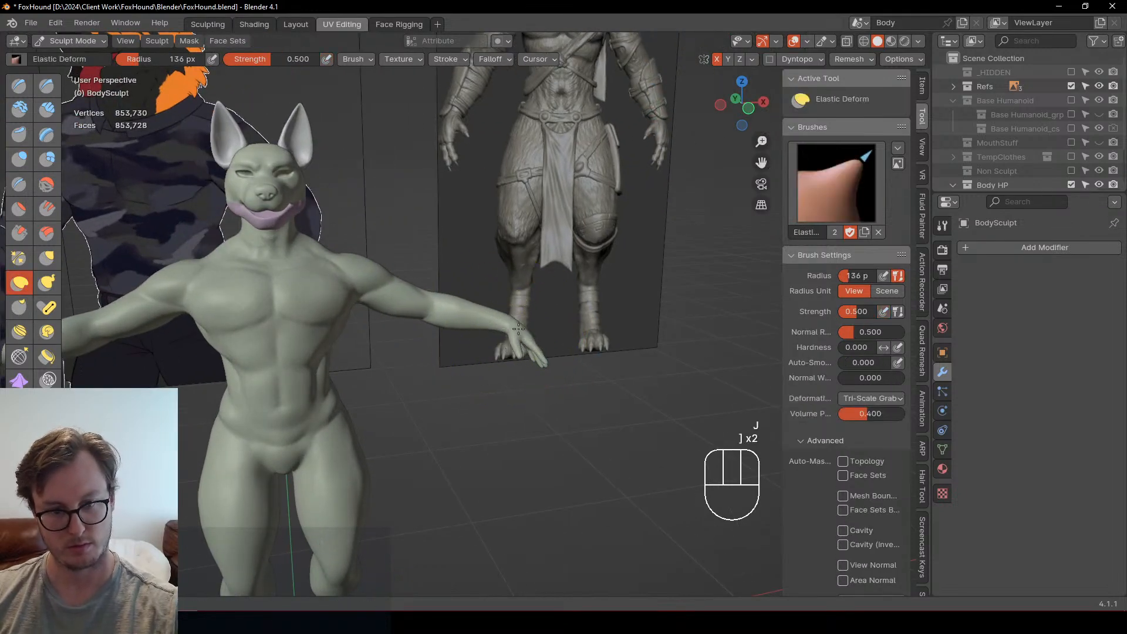
pyautogui.moveTo(518, 328); pyautogui.dragTo(509, 327)
pyautogui.moveTo(441, 343)
pyautogui.mouseDown(button='middle')
pyautogui.moveTo(390, 327)
pyautogui.moveTo(455, 331)
pyautogui.mouseUp(button='middle')
pyautogui.moveTo(454, 331); pyautogui.dragTo(440, 311, button='middle')
pyautogui.scroll(2, 452, 297)
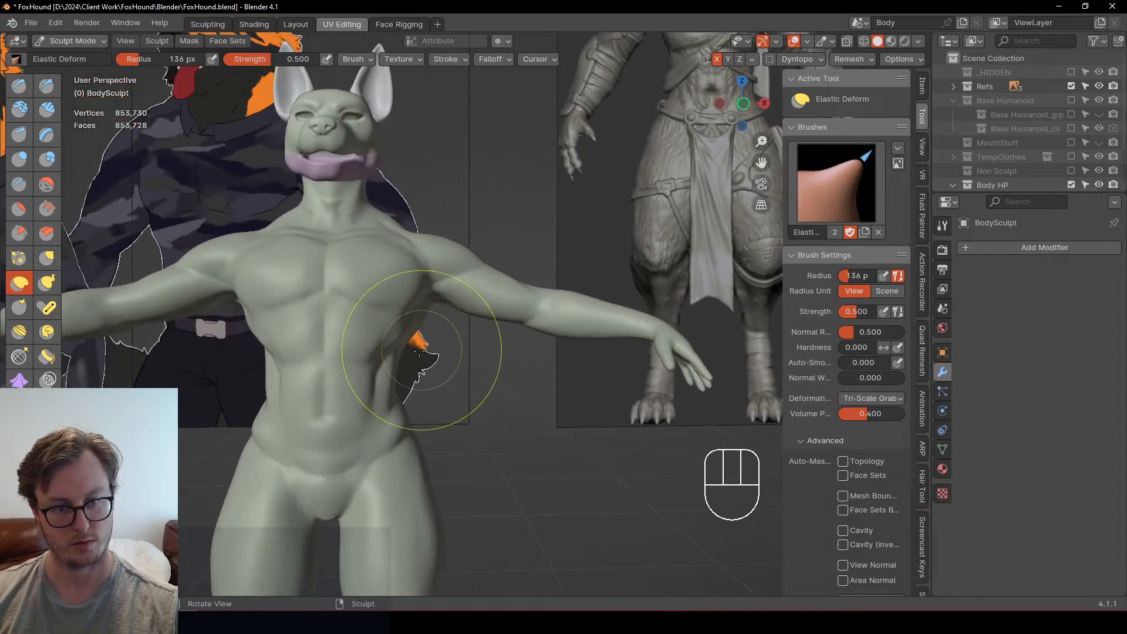
# Step: Reduce the Elastic Deform radius to 79 px and refine the side of the waist
pyautogui.keyDown('shift'); pyautogui.moveTo(375, 428); pyautogui.dragTo(415, 374, button='middle'); pyautogui.keyUp('shift')
pyautogui.scroll(3, 439, 361)
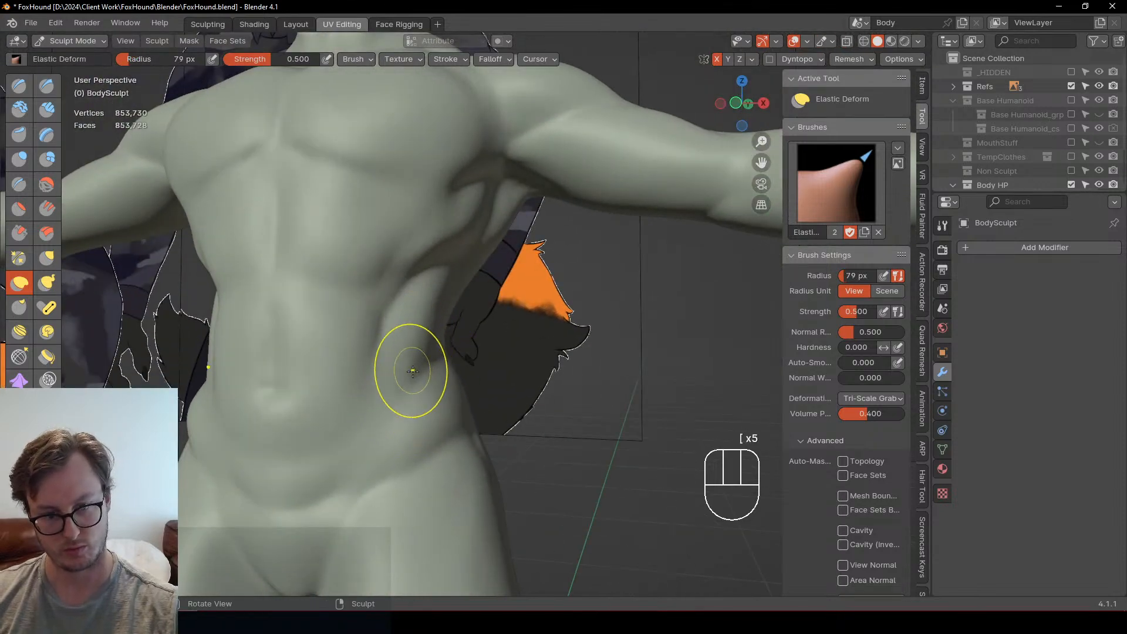
pyautogui.moveTo(436, 384); pyautogui.dragTo(447, 362, button='middle')
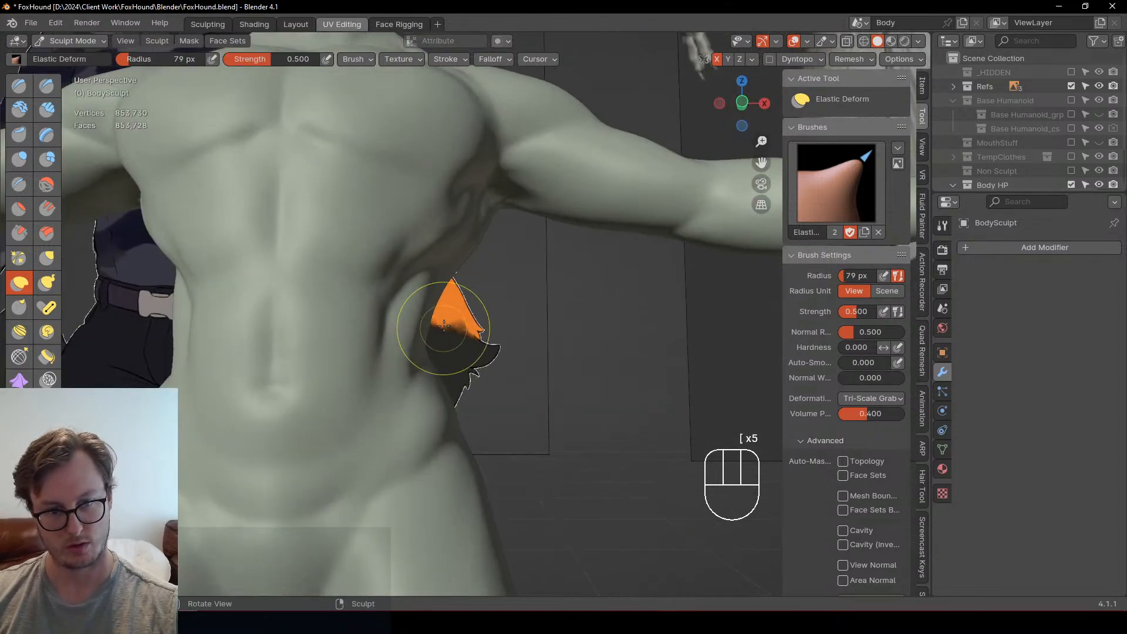
pyautogui.scroll(-2, 445, 327)
pyautogui.moveTo(457, 284)
pyautogui.mouseDown(button='middle')
pyautogui.moveTo(586, 341)
pyautogui.moveTo(442, 297)
pyautogui.mouseUp(button='middle')
pyautogui.press('KP_3')
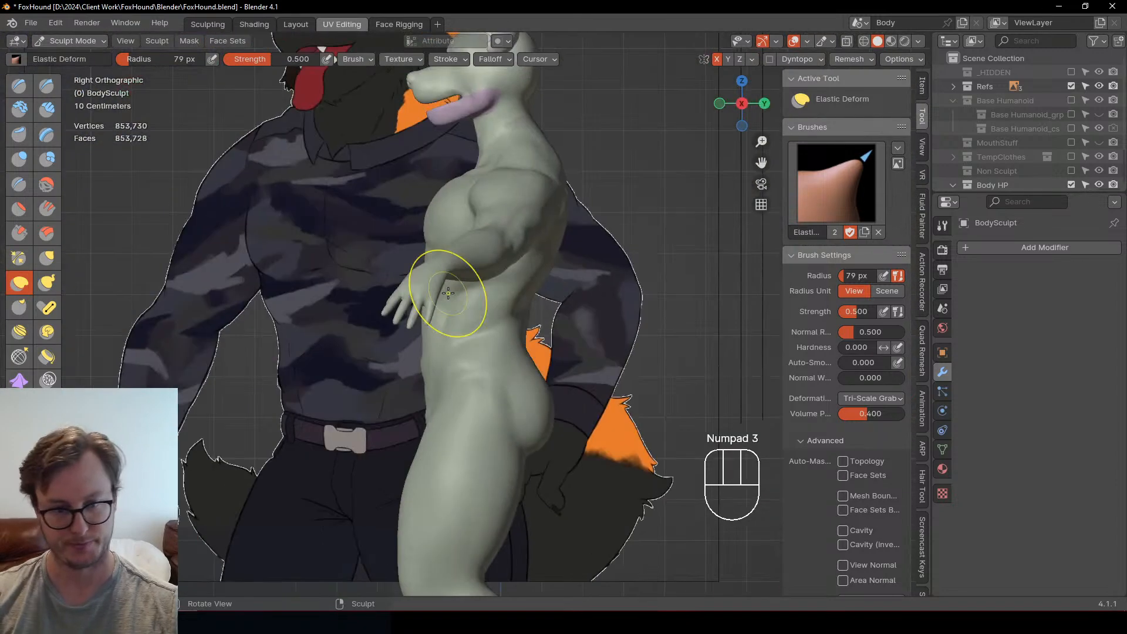
# Step: Try adjusting the abdomen's side profile with Elastic Deform, and undo the last two changes
pyautogui.moveTo(488, 338); pyautogui.dragTo(552, 376, button='middle')
pyautogui.moveTo(448, 372); pyautogui.dragTo(390, 346, button='middle')
pyautogui.moveTo(390, 399); pyautogui.dragTo(392, 354, button='middle')
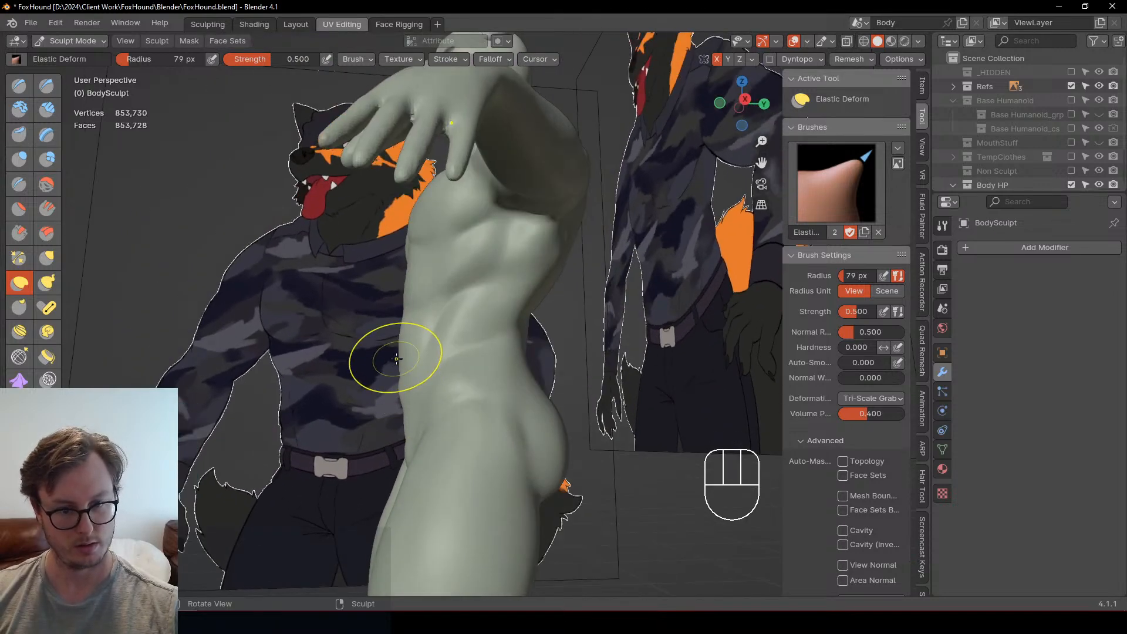
pyautogui.hotkey('ctrl', 'z')
pyautogui.hotkey('ctrl', 'z')
pyautogui.moveTo(400, 366); pyautogui.dragTo(403, 364, button='middle')
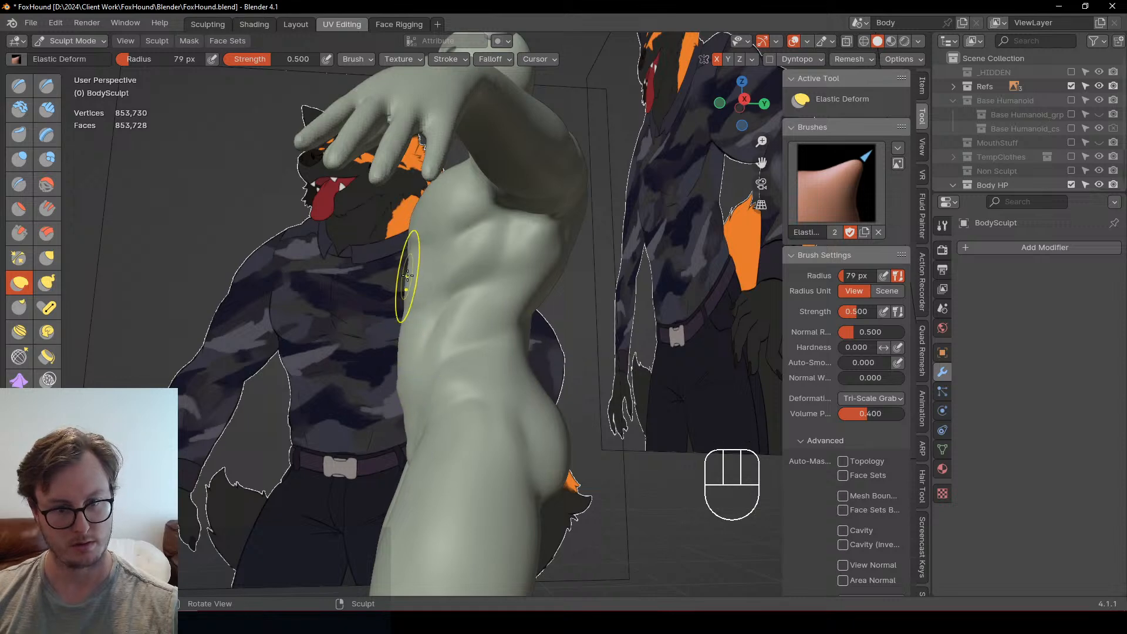
# Step: Examine the torso and full-body proportions from the side and front against the reference images
pyautogui.moveTo(392, 446); pyautogui.dragTo(441, 396, button='middle')
pyautogui.moveTo(580, 449); pyautogui.dragTo(531, 406, button='middle')
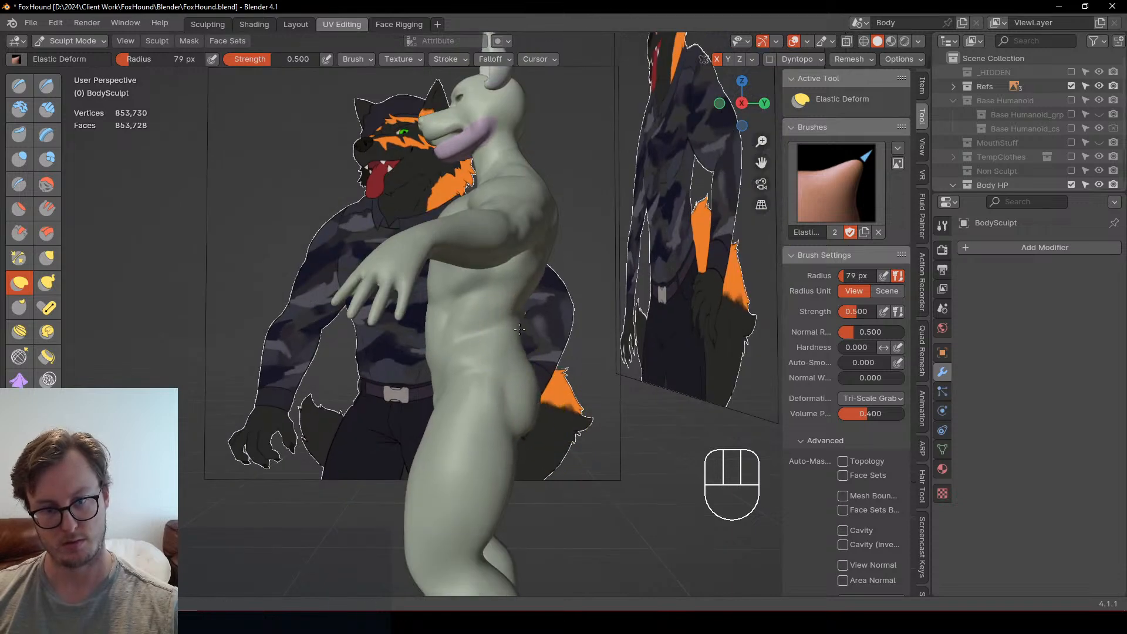
pyautogui.moveTo(519, 329)
pyautogui.mouseDown(button='middle')
pyautogui.moveTo(510, 352)
pyautogui.moveTo(503, 340)
pyautogui.moveTo(487, 398)
pyautogui.moveTo(433, 395)
pyautogui.moveTo(571, 378)
pyautogui.mouseUp(button='middle')
pyautogui.moveTo(499, 347)
pyautogui.mouseDown(button='middle')
pyautogui.moveTo(552, 352)
pyautogui.moveTo(568, 367)
pyautogui.mouseUp(button='middle')
pyautogui.keyDown('ctrl'); pyautogui.moveTo(568, 367); pyautogui.dragTo(564, 411, button='middle'); pyautogui.keyUp('ctrl')
pyautogui.moveTo(563, 405)
pyautogui.mouseDown(button='middle')
pyautogui.moveTo(468, 375)
pyautogui.moveTo(470, 420)
pyautogui.mouseUp(button='middle')
pyautogui.moveTo(469, 419)
pyautogui.mouseDown(button='middle')
pyautogui.moveTo(543, 429)
pyautogui.moveTo(574, 416)
pyautogui.moveTo(543, 431)
pyautogui.mouseUp(button='middle')
pyautogui.keyDown('shift'); pyautogui.moveTo(543, 431); pyautogui.dragTo(528, 352, button='middle'); pyautogui.keyUp('shift')
pyautogui.moveTo(474, 399); pyautogui.dragTo(422, 398, button='middle')
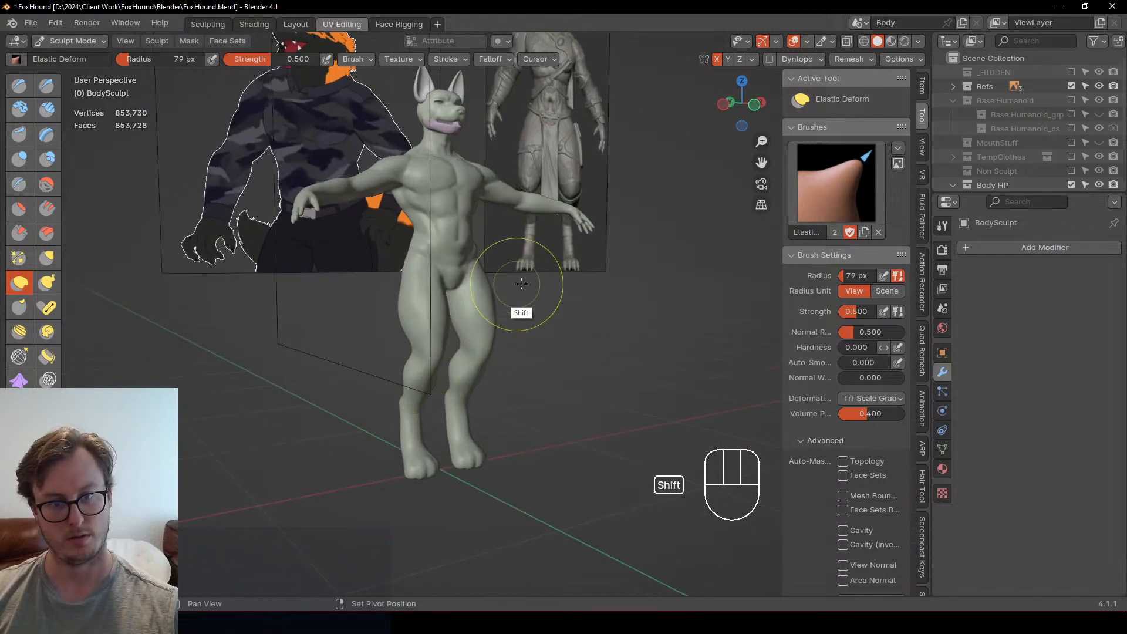
pyautogui.keyDown('shift'); pyautogui.moveTo(517, 284); pyautogui.dragTo(523, 343, button='middle'); pyautogui.keyUp('shift')
pyautogui.moveTo(524, 343); pyautogui.dragTo(518, 367, button='middle')
# Step: Return the body sculpt to Object Mode and save FoxHound.blend
pyautogui.hotkey('ctrl', 'Tab')
pyautogui.click(385, 369)
pyautogui.hotkey('ctrl', 's')
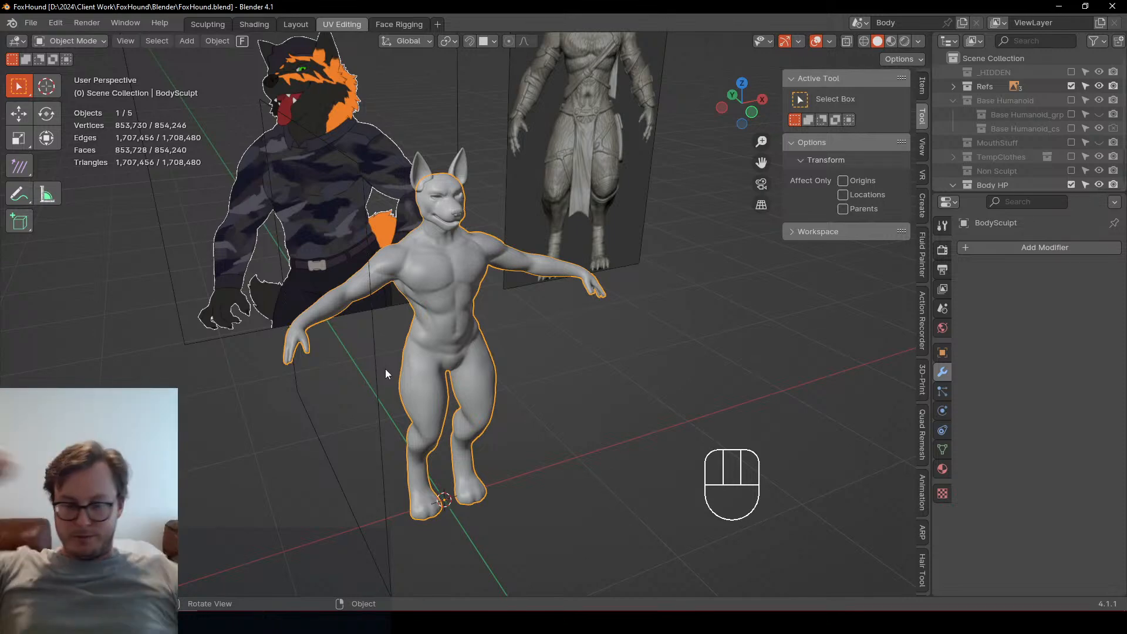
pyautogui.press('KP_1')
pyautogui.moveTo(385, 368); pyautogui.dragTo(294, 387, button='middle')
pyautogui.hotkey('ctrl', 's')
pyautogui.moveTo(497, 295); pyautogui.dragTo(484, 311, button='middle')
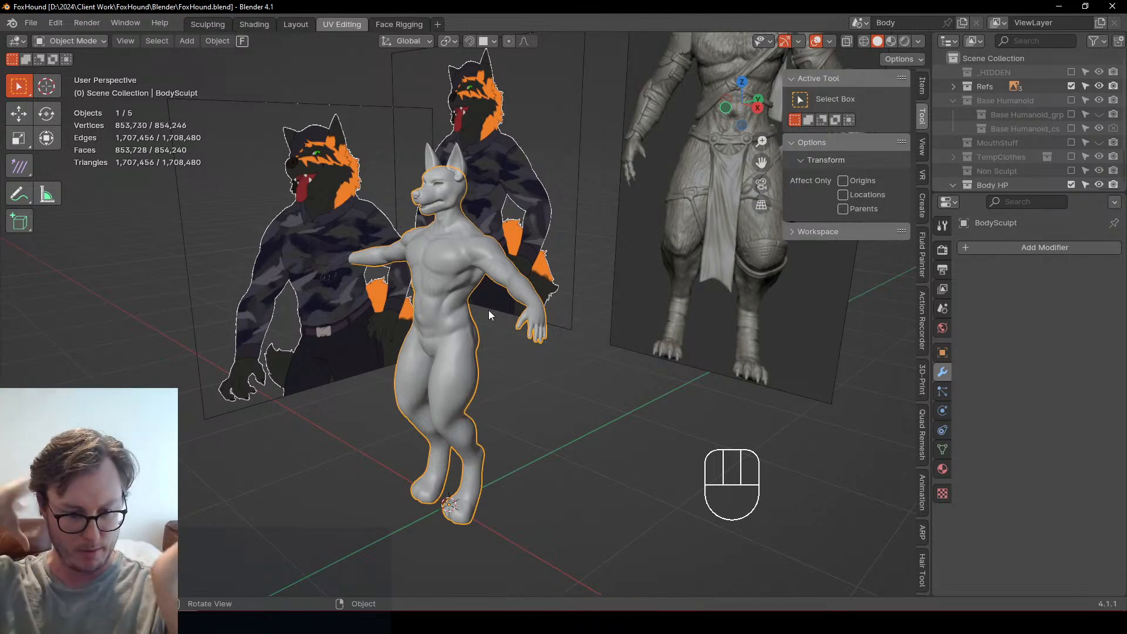
pyautogui.moveTo(476, 301); pyautogui.dragTo(536, 284, button='middle')
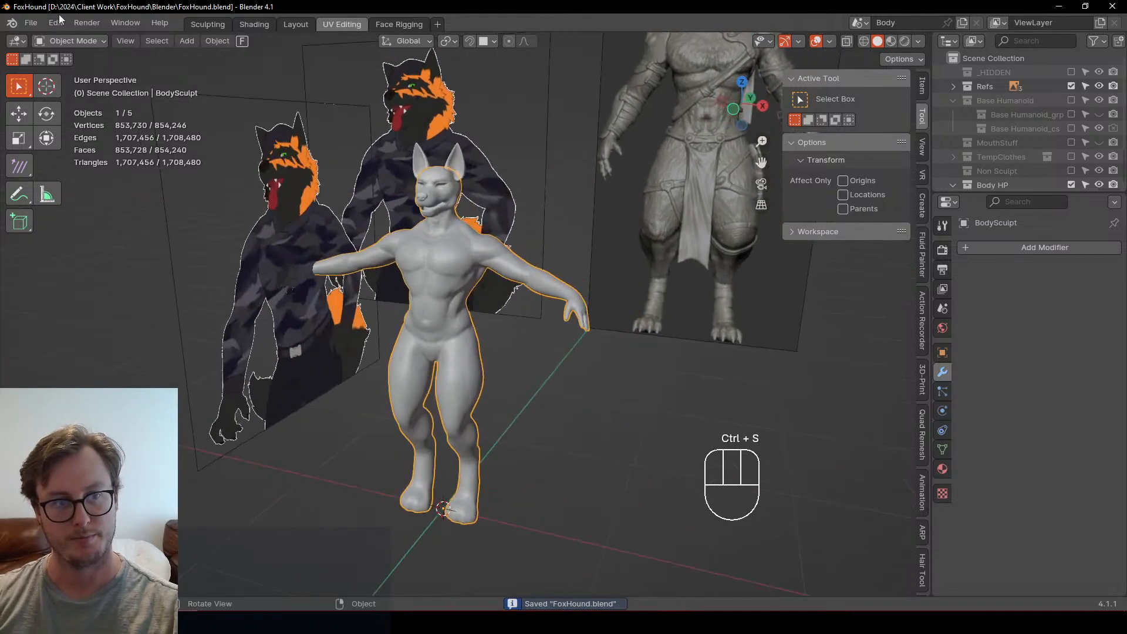
# Step: Open the recent file Scollar_EXTRACT_01_Face.blend, use solid shading, and select the character's Body mesh
pyautogui.click(30, 22)
pyautogui.moveTo(62, 69)
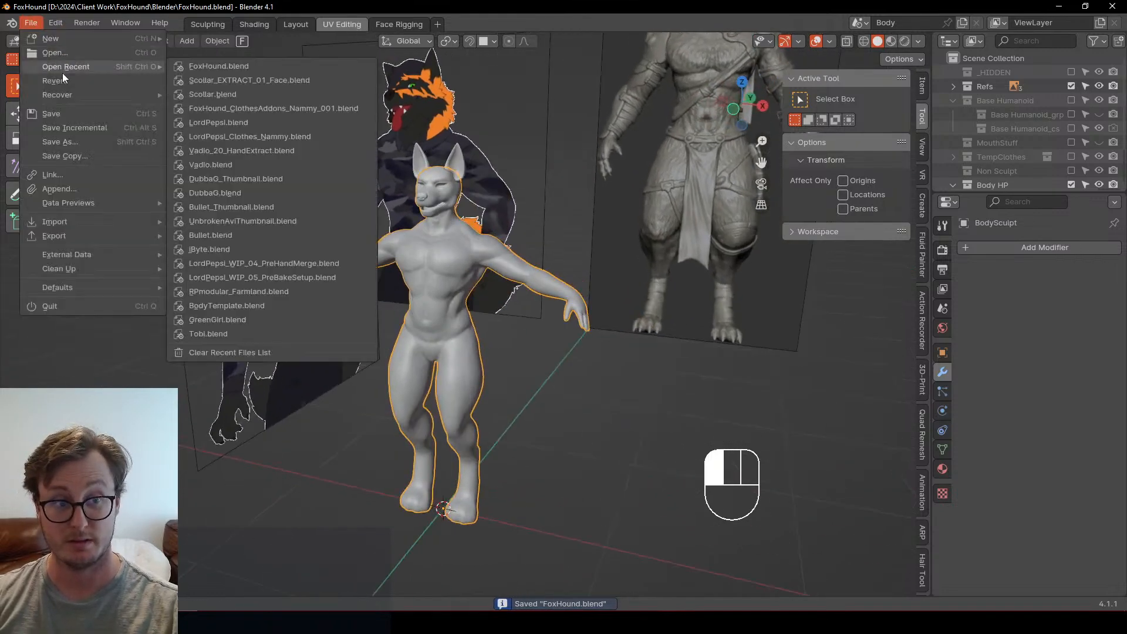
pyautogui.click(233, 82)
pyautogui.moveTo(598, 381)
pyautogui.mouseDown(button='middle')
pyautogui.moveTo(649, 417)
pyautogui.moveTo(553, 389)
pyautogui.mouseUp(button='middle')
pyautogui.hotkey('shift', 'z')
pyautogui.moveTo(628, 418); pyautogui.dragTo(464, 341, button='middle')
pyautogui.click(463, 337)
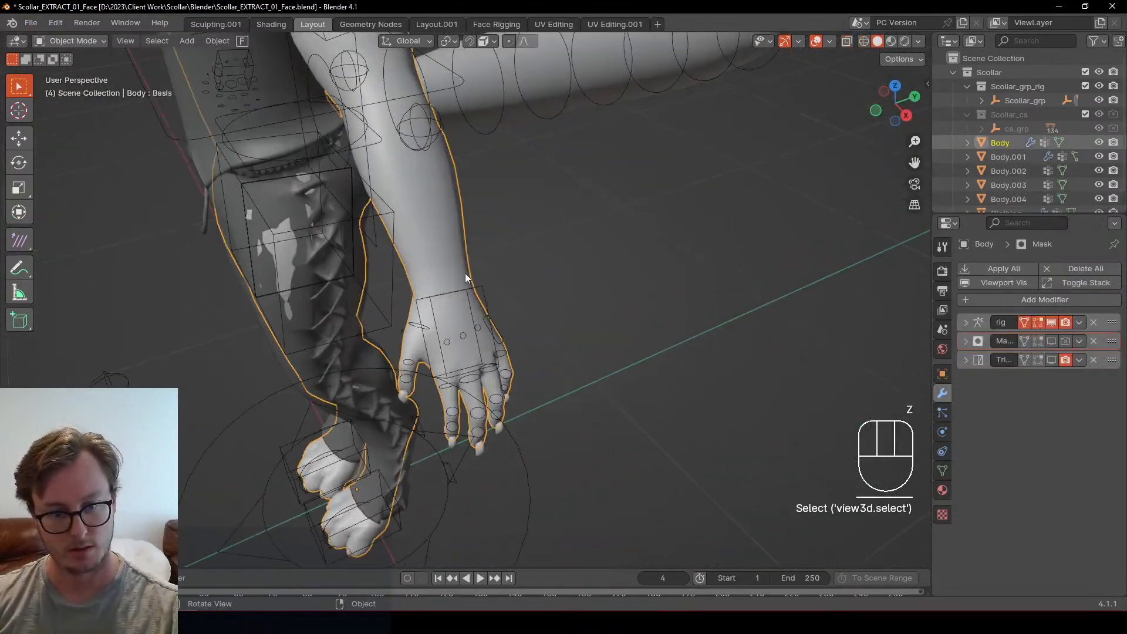
pyautogui.moveTo(465, 273); pyautogui.dragTo(387, 339, button='middle')
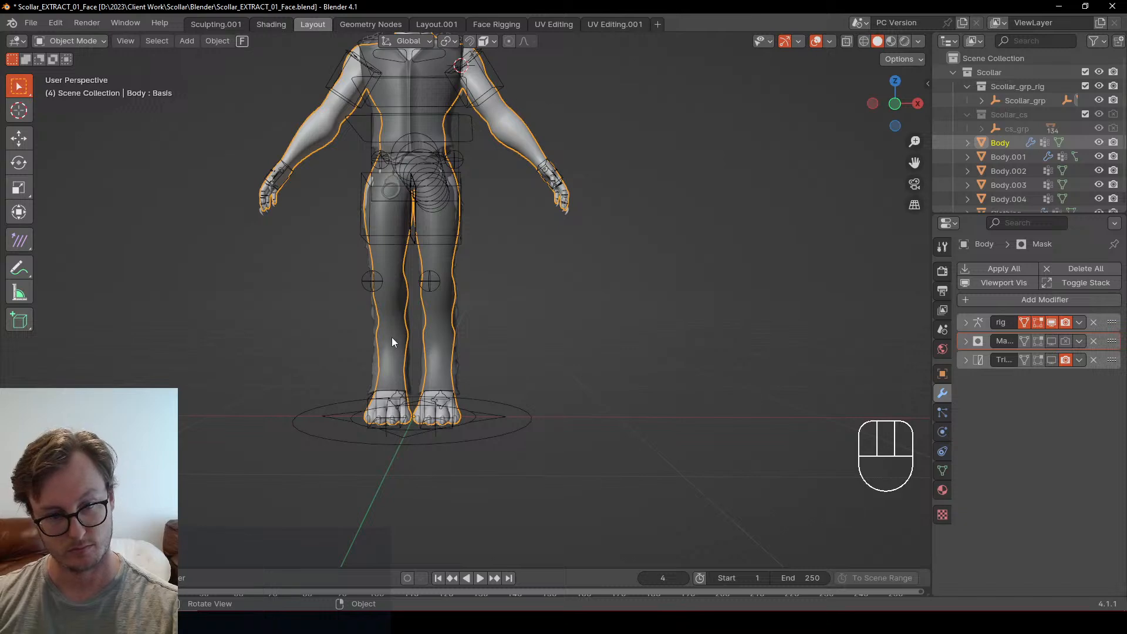
# Step: Isolate the Body mesh in Edit Mode and examine the leg and foot topology in wireframe and solid shading
pyautogui.press('Tab')
pyautogui.scroll(6, 516, 317)
pyautogui.press('z')
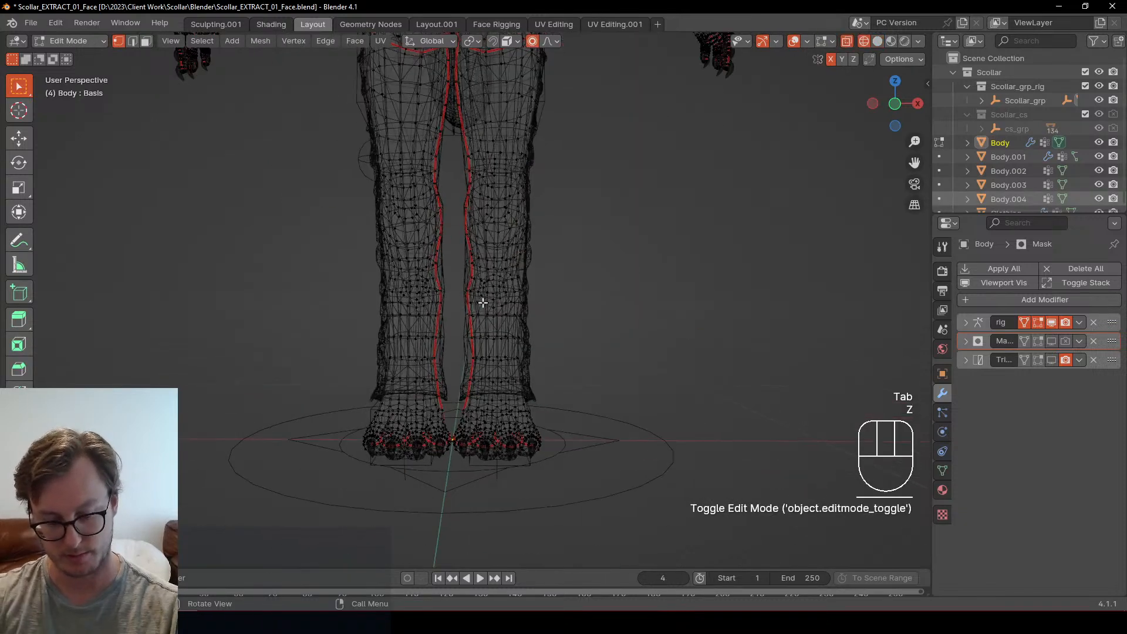
pyautogui.press('/')
pyautogui.press('KP_1')
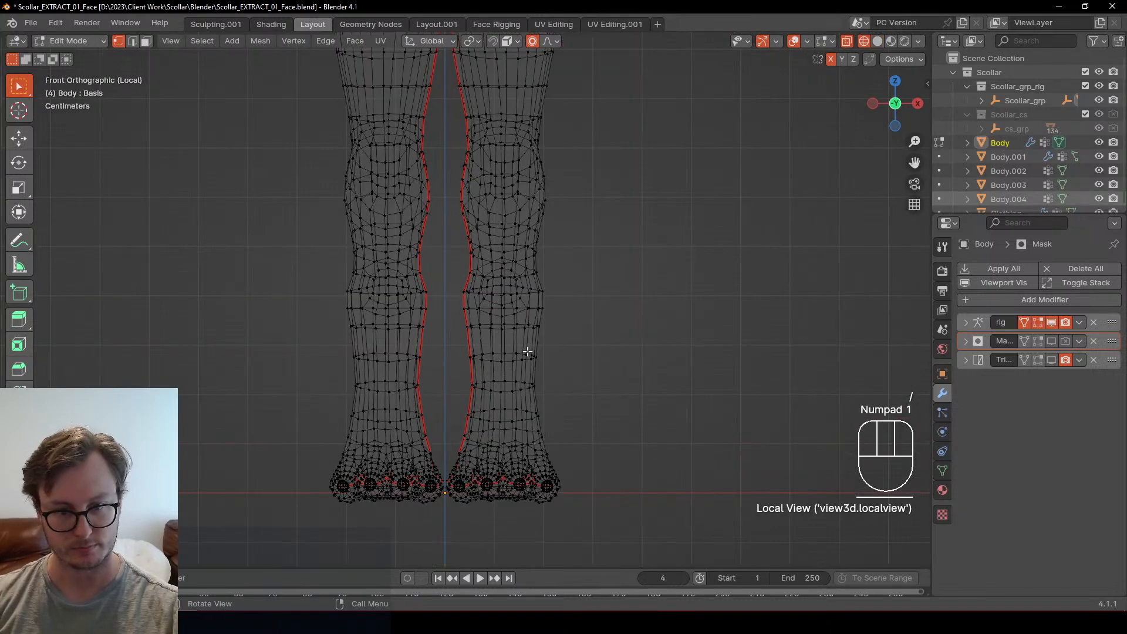
pyautogui.press('z')
pyautogui.moveTo(527, 351)
pyautogui.mouseDown(button='middle')
pyautogui.moveTo(611, 372)
pyautogui.moveTo(569, 314)
pyautogui.moveTo(415, 252)
pyautogui.moveTo(544, 320)
pyautogui.mouseUp(button='middle')
pyautogui.keyDown('shift'); pyautogui.moveTo(613, 338); pyautogui.dragTo(554, 296, button='middle'); pyautogui.keyUp('shift')
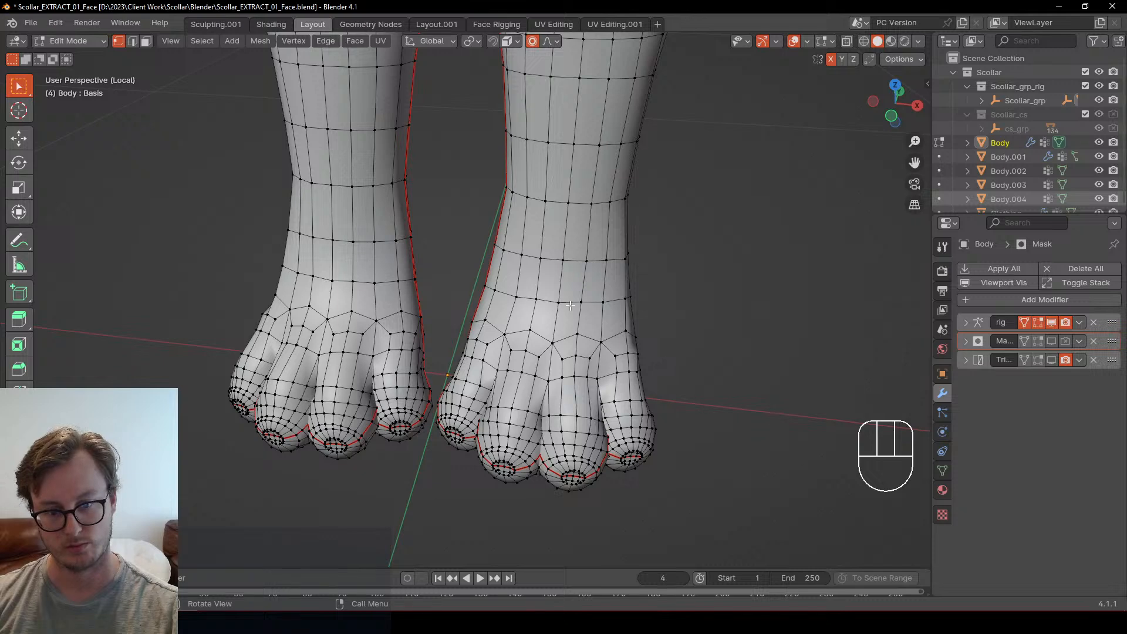
# Step: Return to Object Mode, save Scollar_EXTRACT_01_Face.blend with the isolated Body in view, and start opening a recent file
pyautogui.press('Tab')
pyautogui.scroll(-10, 337, 211)
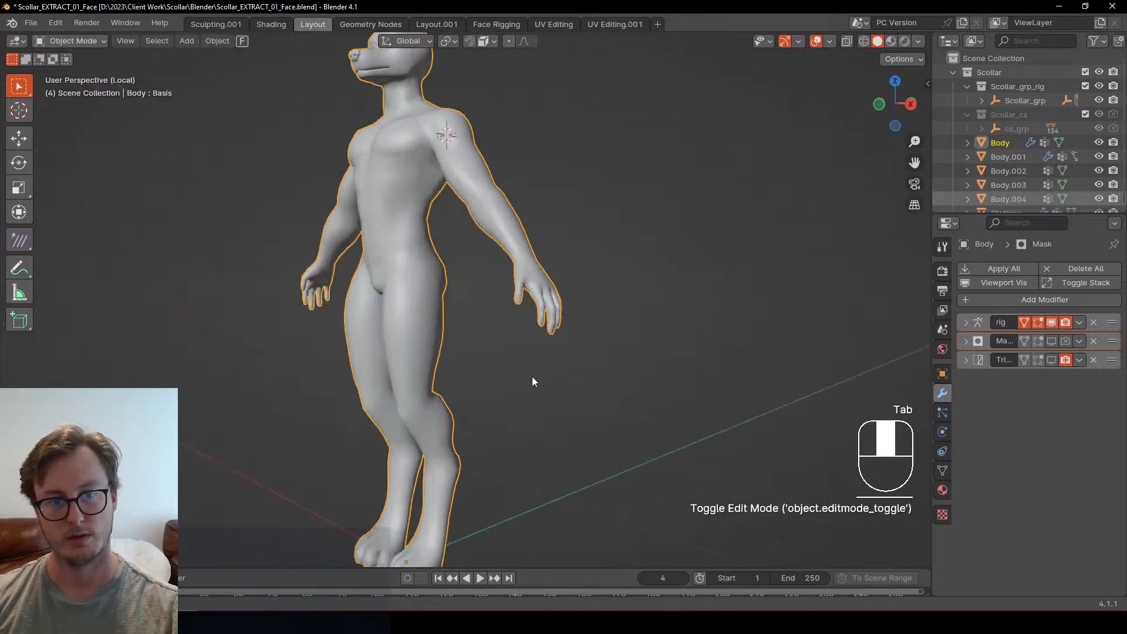
pyautogui.moveTo(470, 314); pyautogui.dragTo(581, 337, button='middle')
pyautogui.scroll(-3, 581, 337)
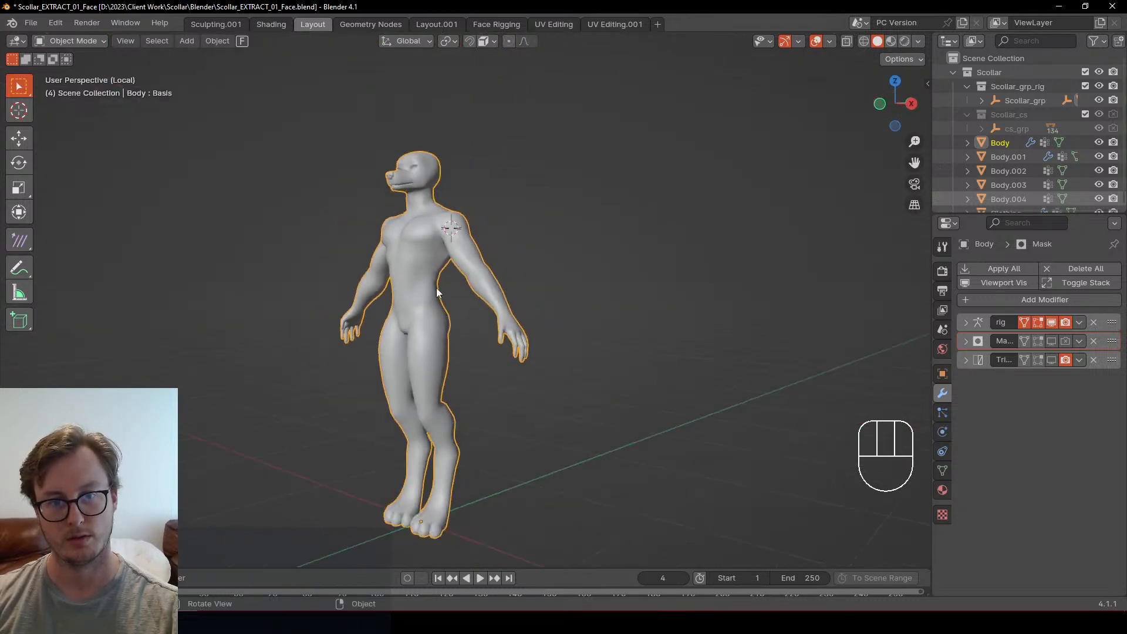
pyautogui.hotkey('ctrl', 's')
pyautogui.click(31, 22)
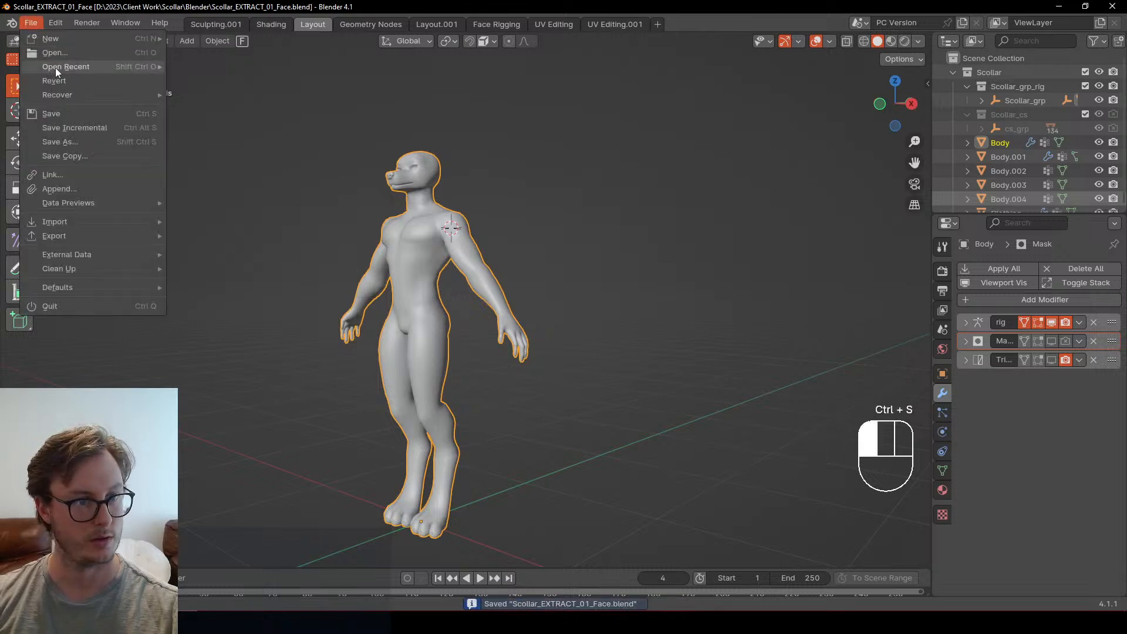
pyautogui.click(154, 67)
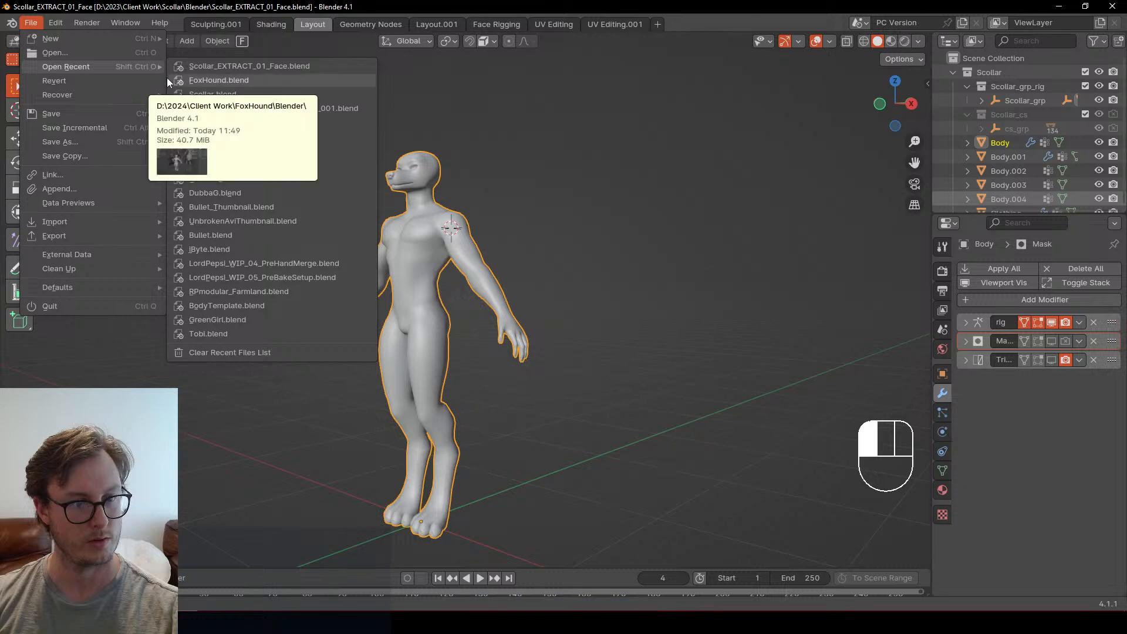
pyautogui.click(681, 213)
pyautogui.click(681, 213)
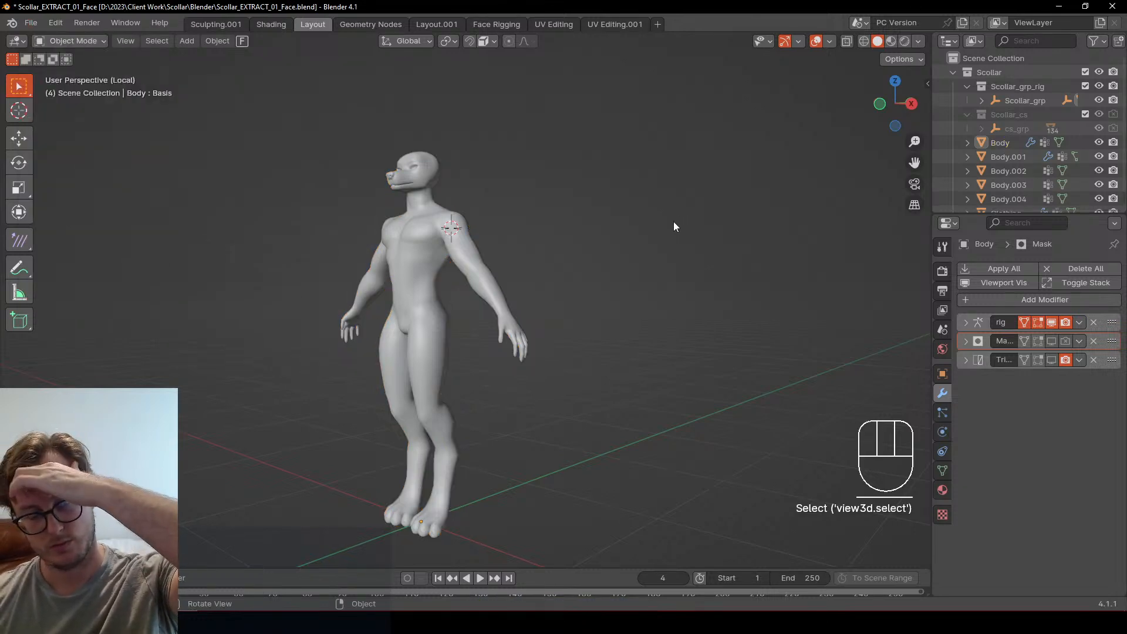
# Step: Leave local view and examine the paw pad and claw geometry of Body.001 on the feet in Edit Mode
pyautogui.moveTo(674, 221); pyautogui.dragTo(538, 254, button='middle')
pyautogui.press('KP_Divide')
pyautogui.click(543, 228)
pyautogui.press('Tab')
pyautogui.click(541, 224)
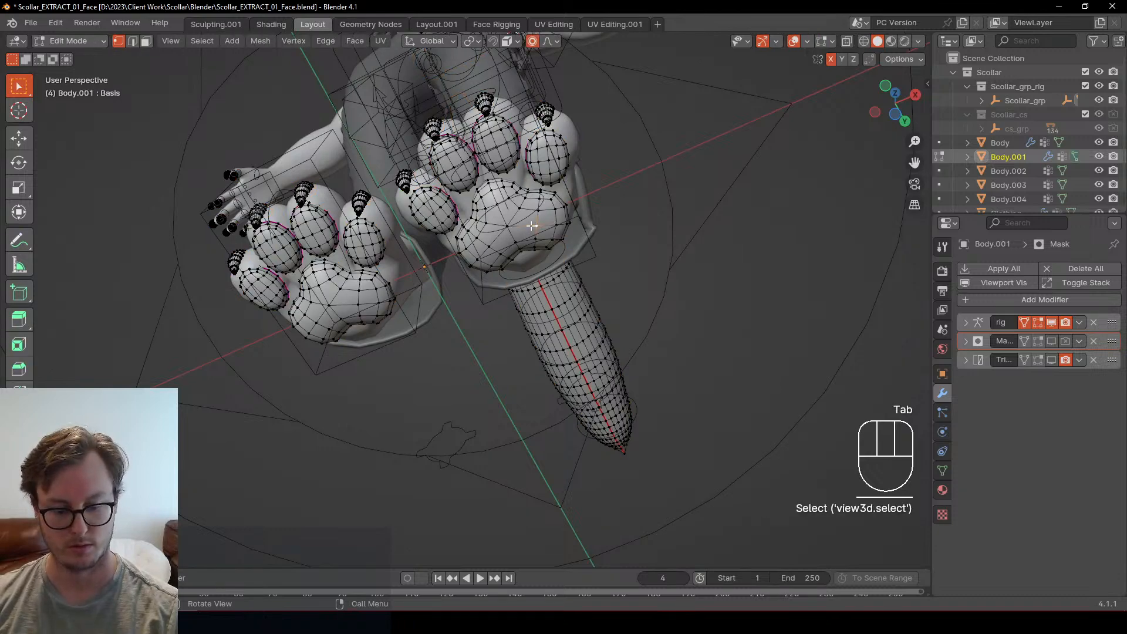
pyautogui.press('l')
pyautogui.press('l')
pyautogui.moveTo(572, 154); pyautogui.dragTo(512, 161, button='middle')
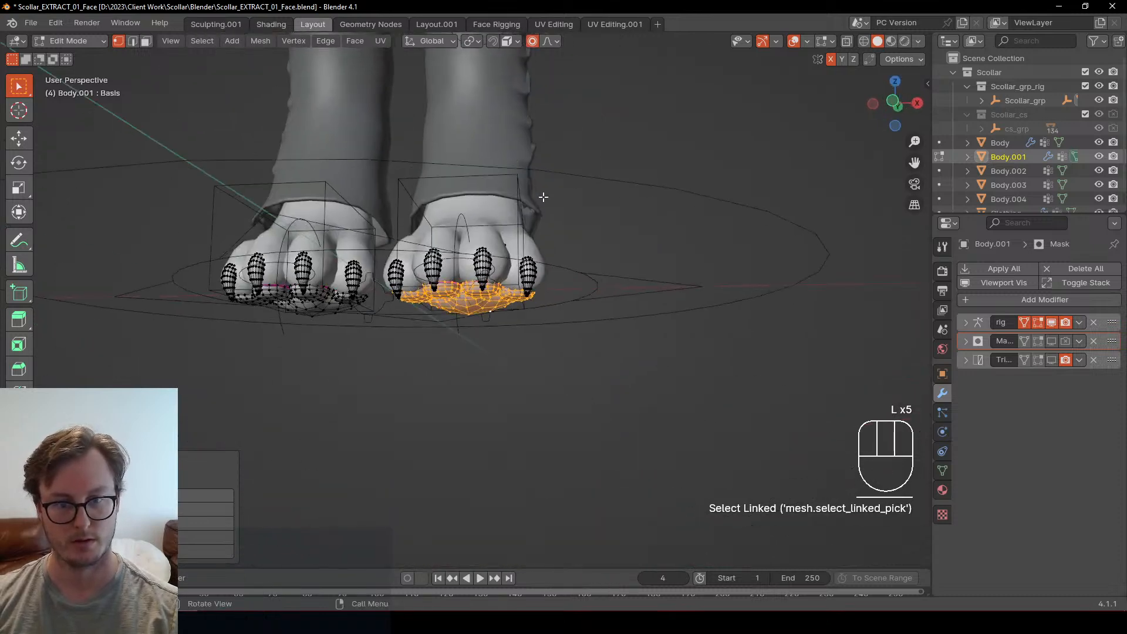
pyautogui.press('Tab')
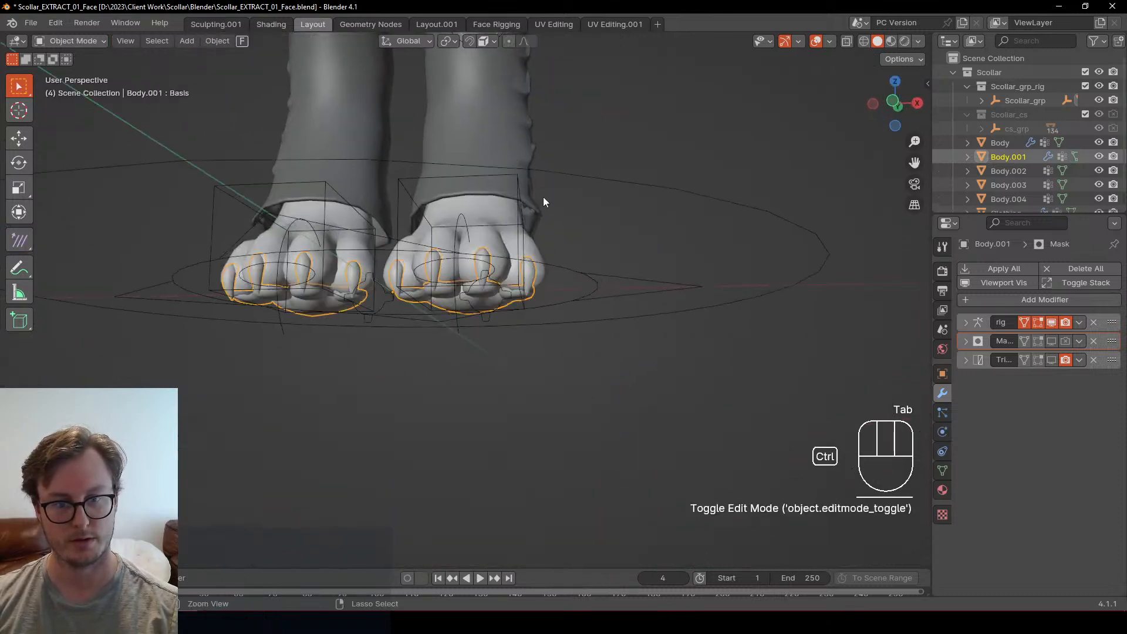
# Step: Save the current file and open the recent file FoxHound.blend
pyautogui.hotkey('ctrl', 's')
pyautogui.click(33, 26)
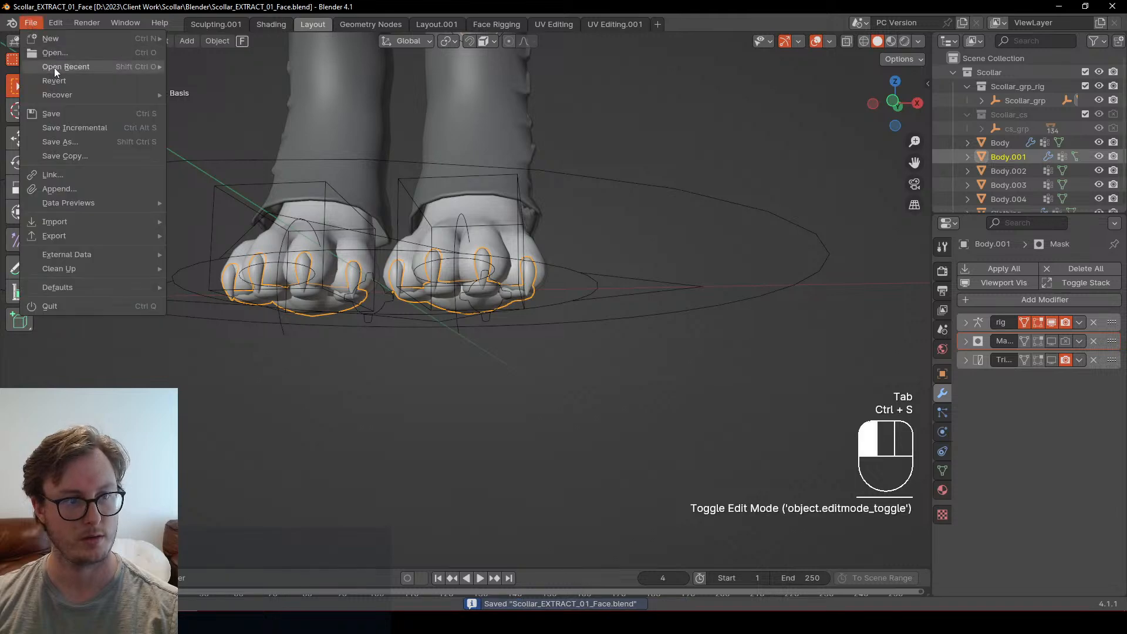
pyautogui.moveTo(54, 68)
pyautogui.click(219, 86)
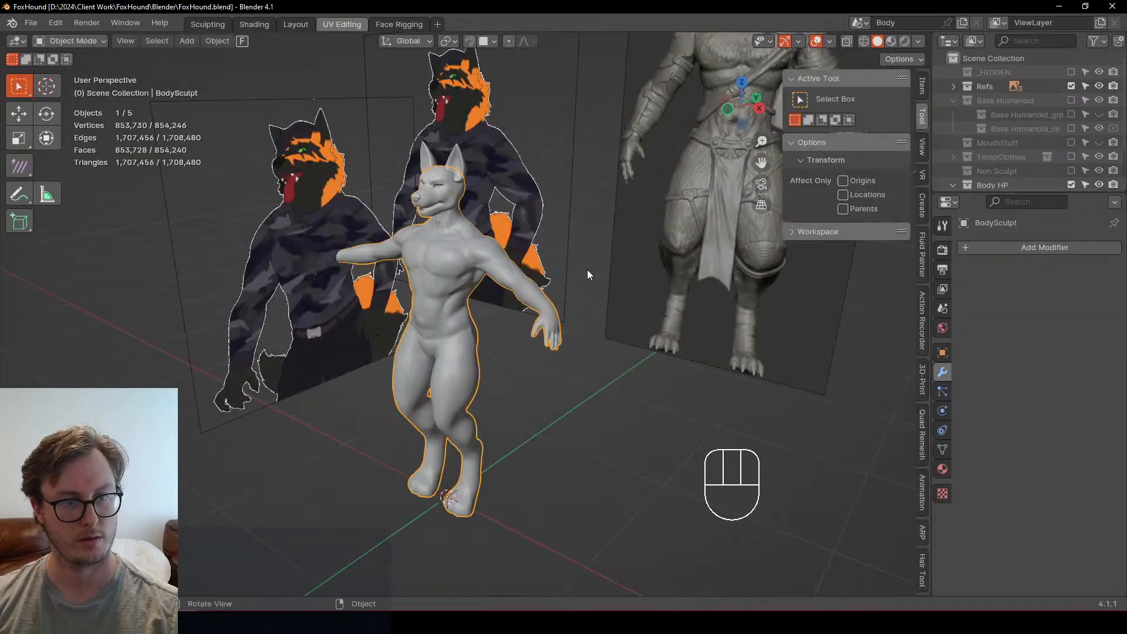
# Step: Enlarge the Outliner area, collapse the Base Humanoid collection and make the MouthStuff collection visible in the scene
pyautogui.moveTo(587, 275); pyautogui.dragTo(762, 263, button='middle')
pyautogui.hotkey('ctrl', 's')
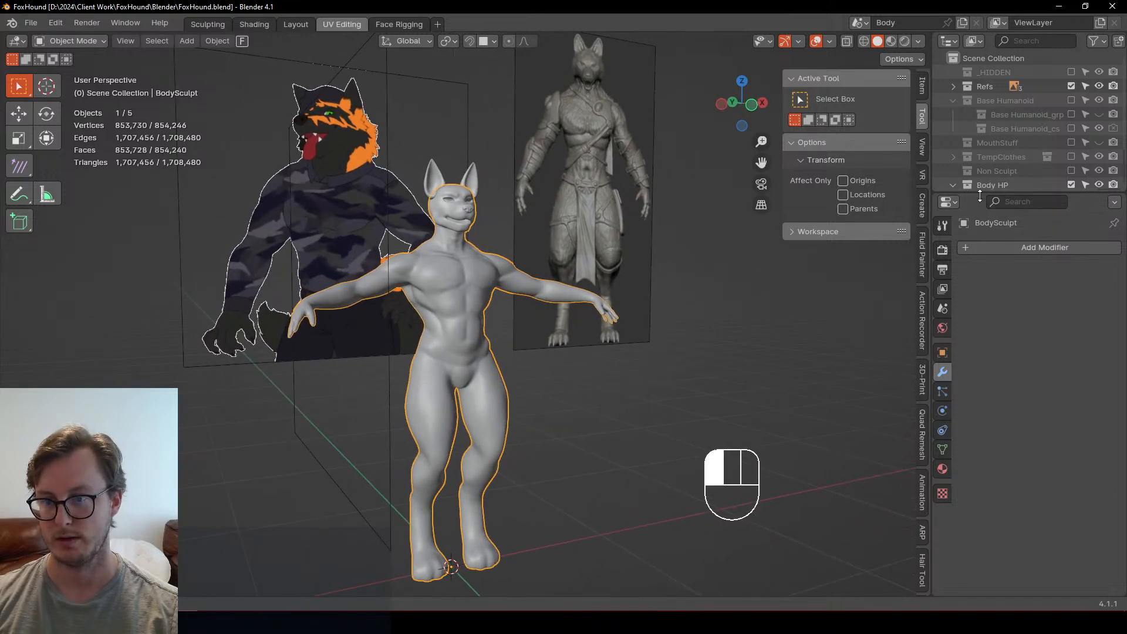
pyautogui.moveTo(979, 196); pyautogui.dragTo(979, 263)
pyautogui.click(954, 101)
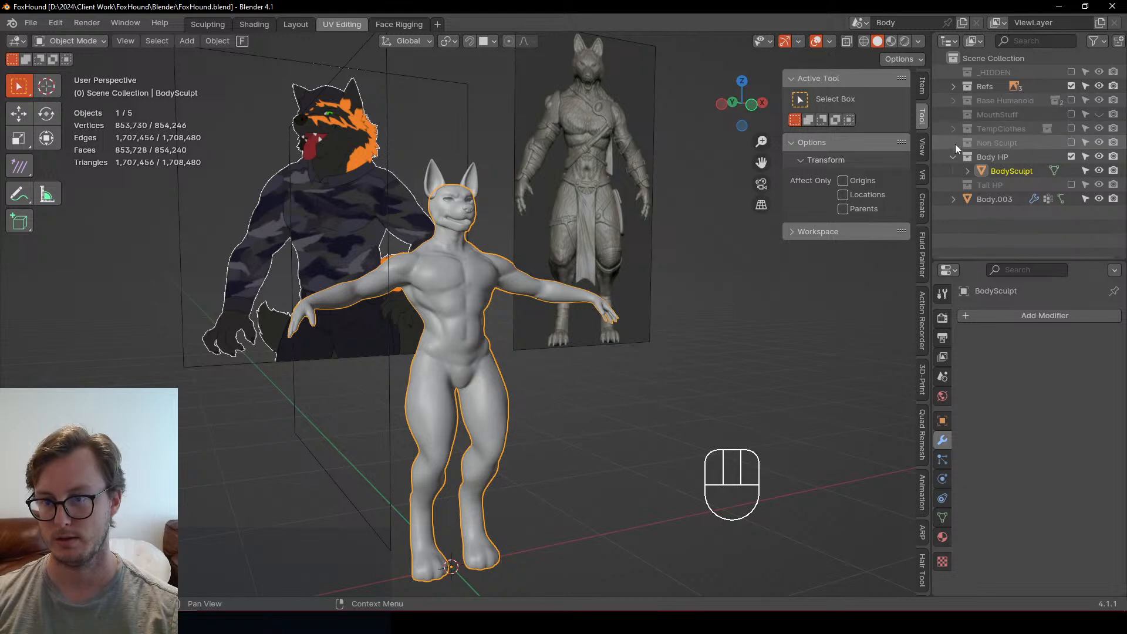
pyautogui.click(1032, 116)
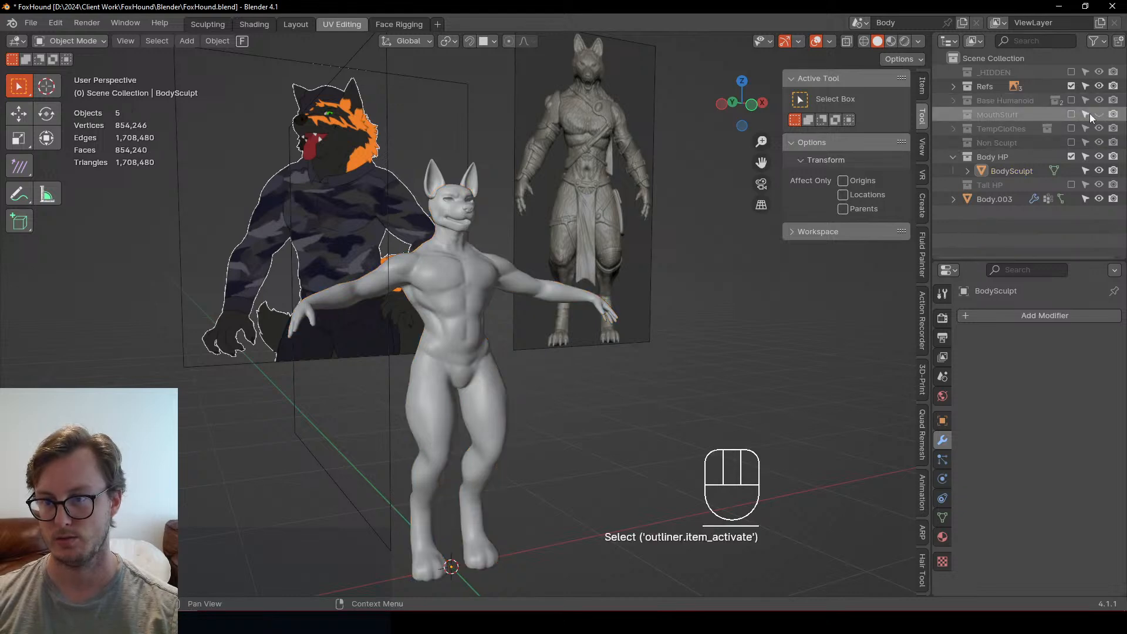
pyautogui.click(1098, 115)
pyautogui.click(1072, 115)
# Step: Box-select the teeth and other mouth pieces in the right orthographic view, leaving out the reference image
pyautogui.scroll(3, 278, 218)
pyautogui.moveTo(414, 260); pyautogui.dragTo(410, 345, button='middle')
pyautogui.scroll(4, 278, 218)
pyautogui.click(318, 320)
pyautogui.press('KP_3')
pyautogui.press('b')
pyautogui.moveTo(319, 295); pyautogui.dragTo(411, 346)
pyautogui.scroll(-5, 353, 307)
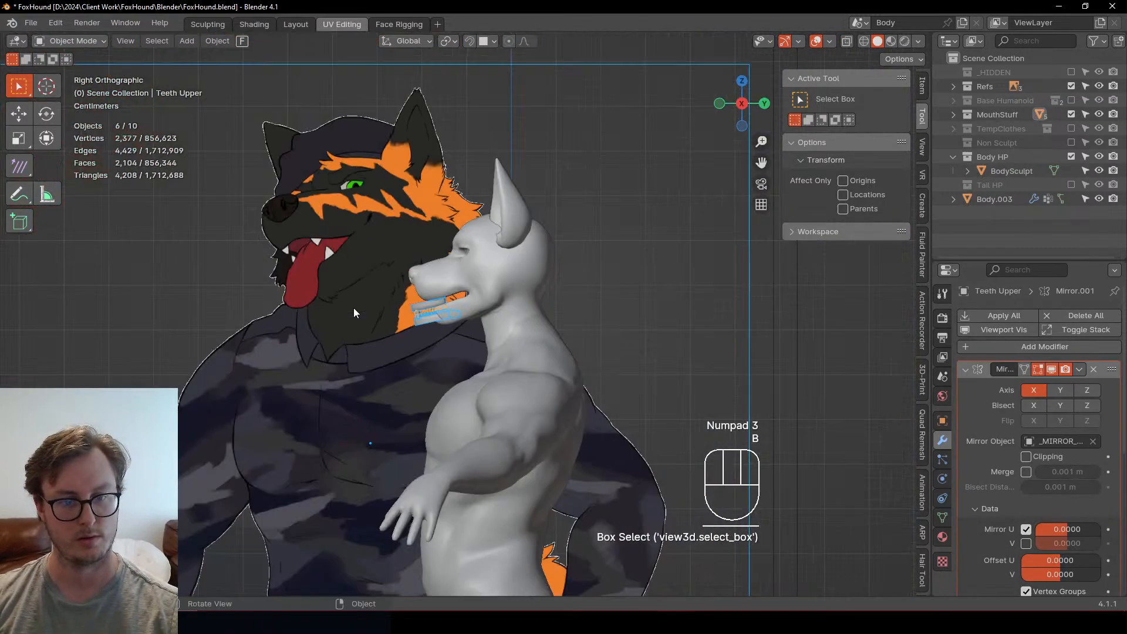
pyautogui.keyDown('shift'); pyautogui.moveTo(372, 157); pyautogui.dragTo(385, 167); pyautogui.keyUp('shift')
# Step: In Edit Mode with wireframe shading, move all mouth geometry about 0.042 m in Y and 0.026 m in Z into the muzzle
pyautogui.scroll(5, 467, 308)
pyautogui.press('Tab')
pyautogui.press('a')
pyautogui.scroll(2, 460, 342)
pyautogui.press('z')
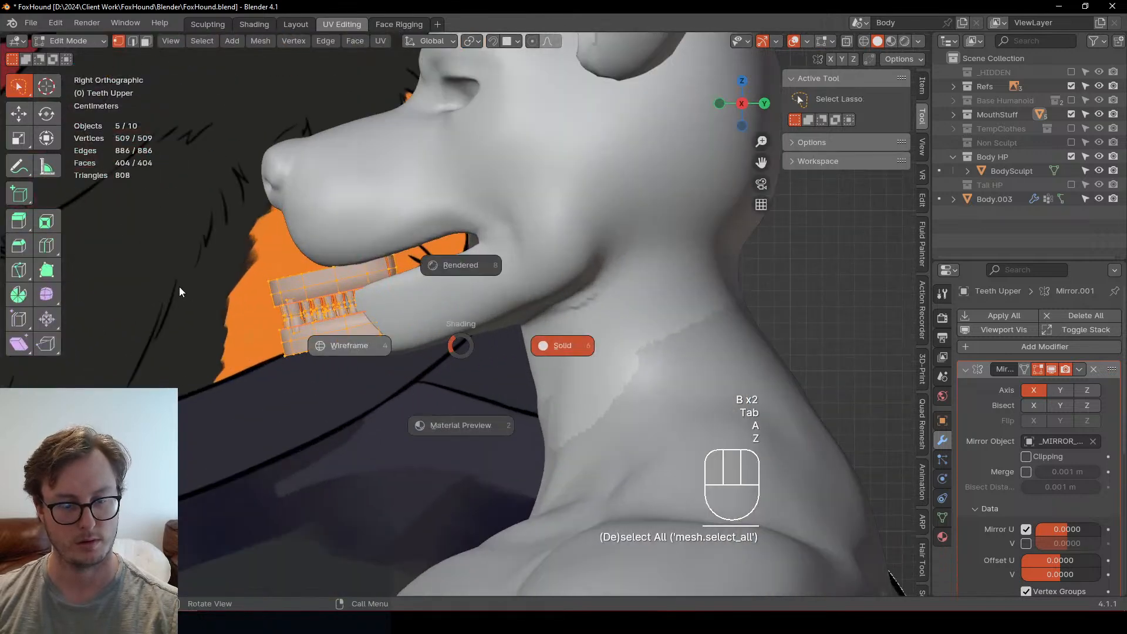
pyautogui.press('g')
pyautogui.click(557, 209)
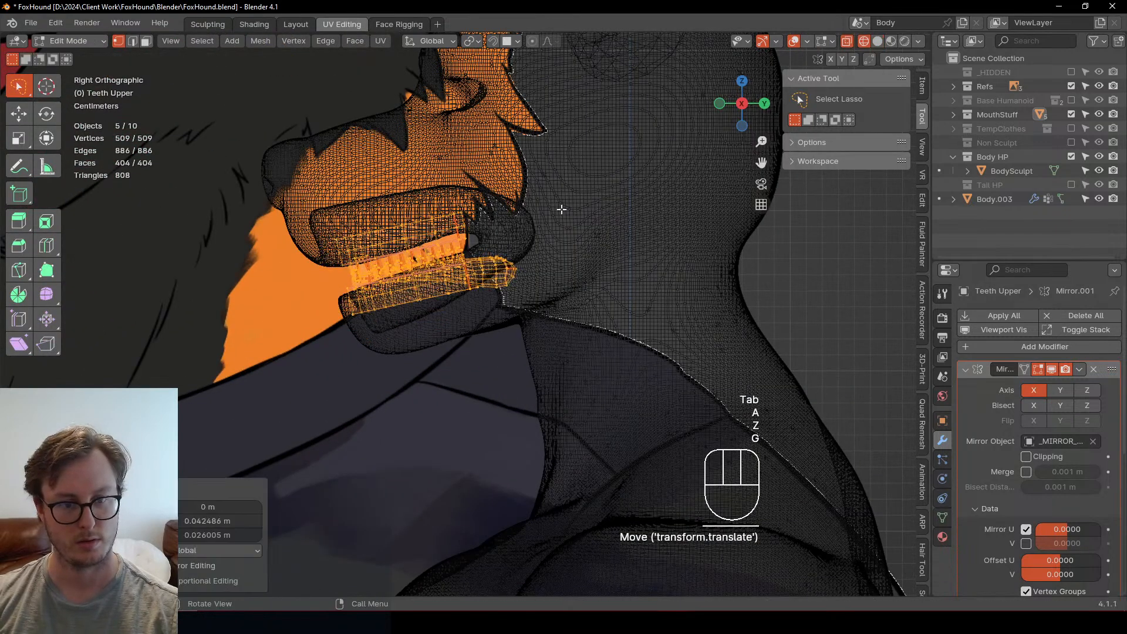
# Step: Fine-tune the position of the mouth geometry between the jaws, and return to Object Mode with solid shading
pyautogui.press('g')
pyautogui.click(517, 207)
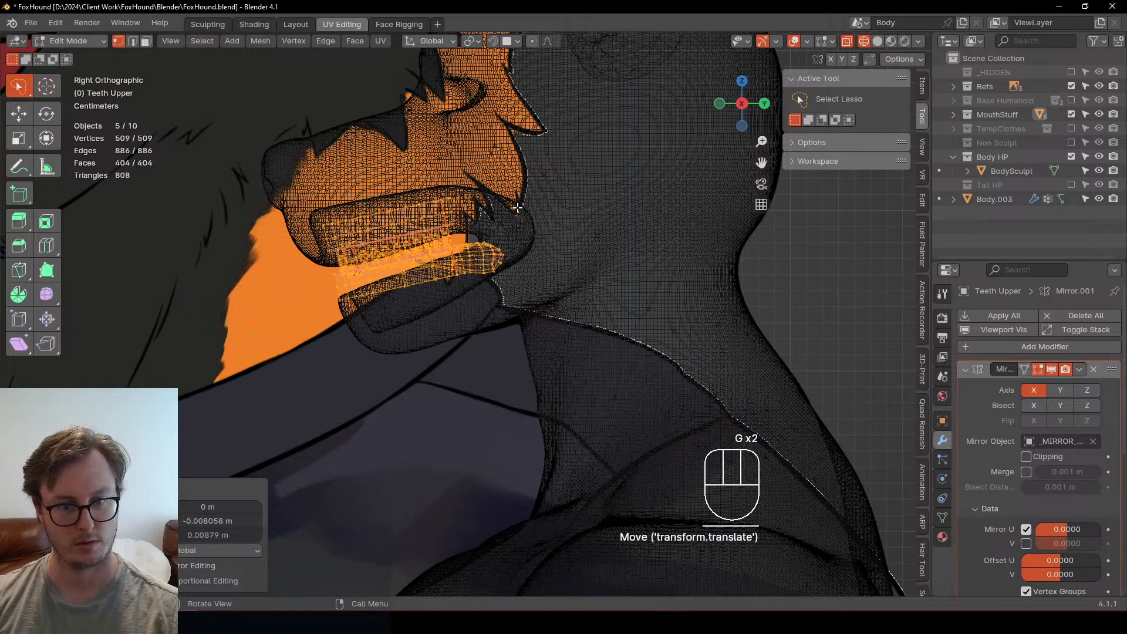
pyautogui.press('g')
pyautogui.click(590, 194)
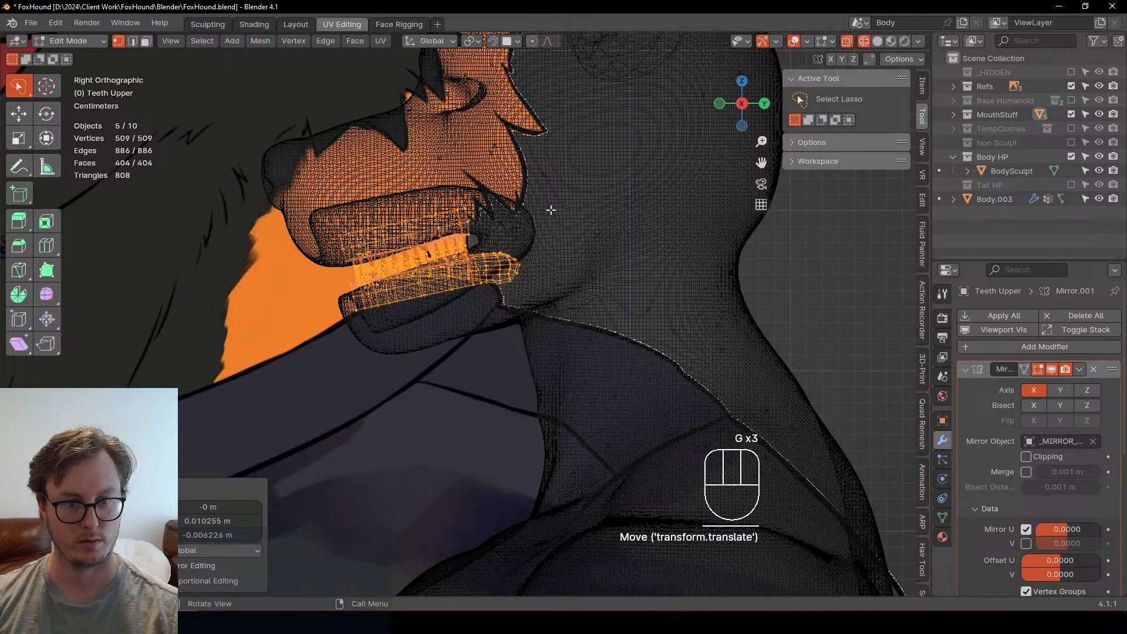
pyautogui.press('g')
pyautogui.click(523, 202)
pyautogui.press('Tab')
pyautogui.press('z')
# Step: Try scaling the mouth pieces by about 1.522 along X to widen the teeth
pyautogui.scroll(-6, 583, 305)
pyautogui.moveTo(488, 306); pyautogui.dragTo(652, 282, button='middle')
pyautogui.scroll(4, 580, 288)
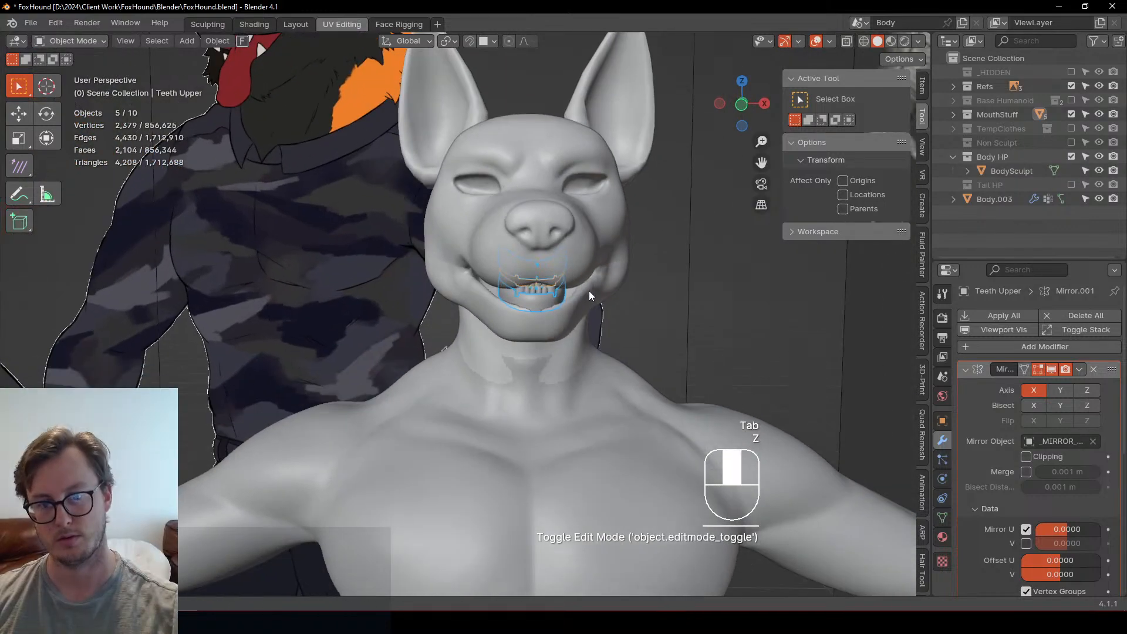
pyautogui.press('s')
pyautogui.press('x')
pyautogui.click(256, 40)
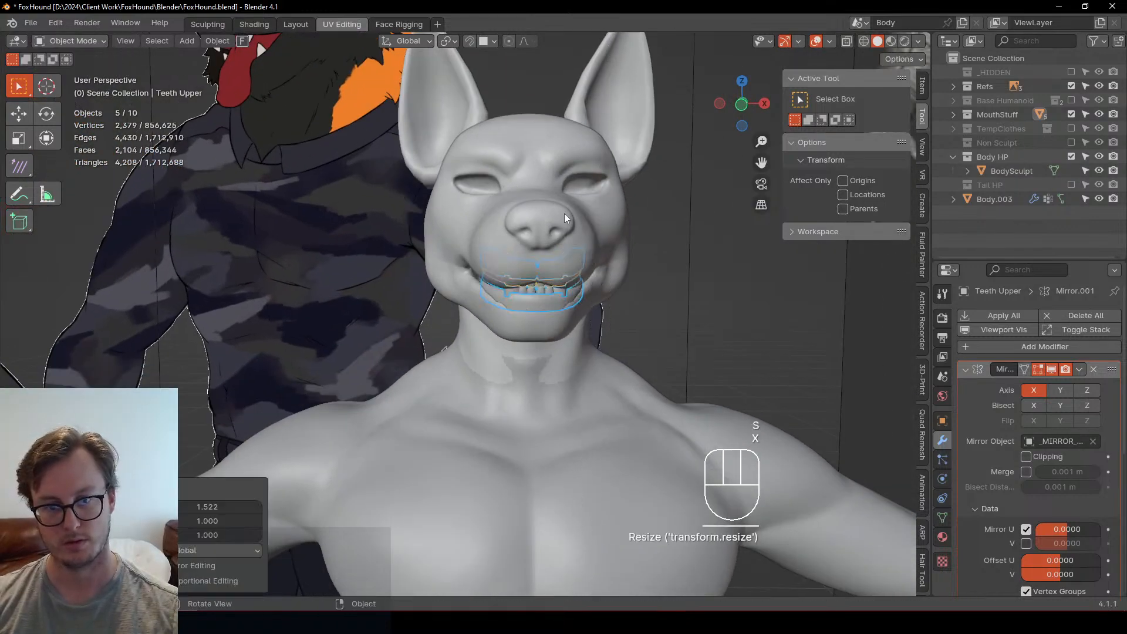
pyautogui.moveTo(410, 176); pyautogui.dragTo(621, 338, button='middle')
pyautogui.hotkey('ctrl', 'z')
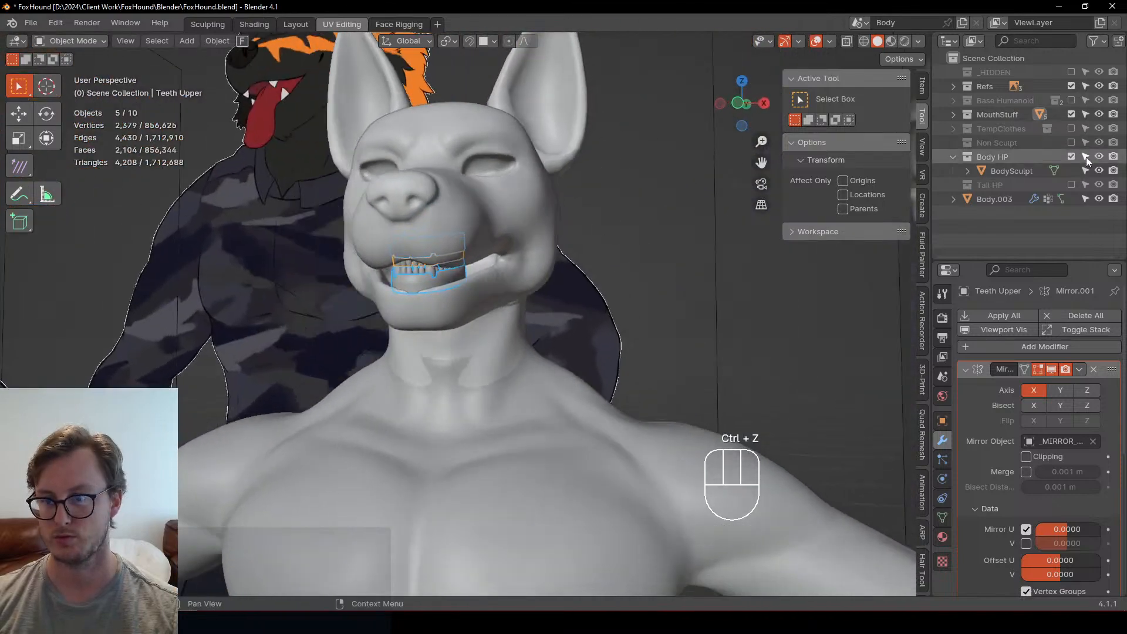
# Step: Exclude the MouthStuff collection from the view layer and save the file
pyautogui.click(1071, 115)
pyautogui.scroll(-6, 484, 313)
pyautogui.hotkey('ctrl', 's')
# Step: Select the BodySculpt mesh, examine its overall form from several angles and save the file
pyautogui.moveTo(483, 314); pyautogui.dragTo(599, 387, button='middle')
pyautogui.scroll(-3, 576, 318)
pyautogui.keyDown('shift'); pyautogui.moveTo(600, 437); pyautogui.dragTo(586, 369, button='middle'); pyautogui.keyUp('shift')
pyautogui.scroll(4, 541, 330)
pyautogui.click(541, 332)
pyautogui.moveTo(541, 333); pyautogui.dragTo(547, 376, button='middle')
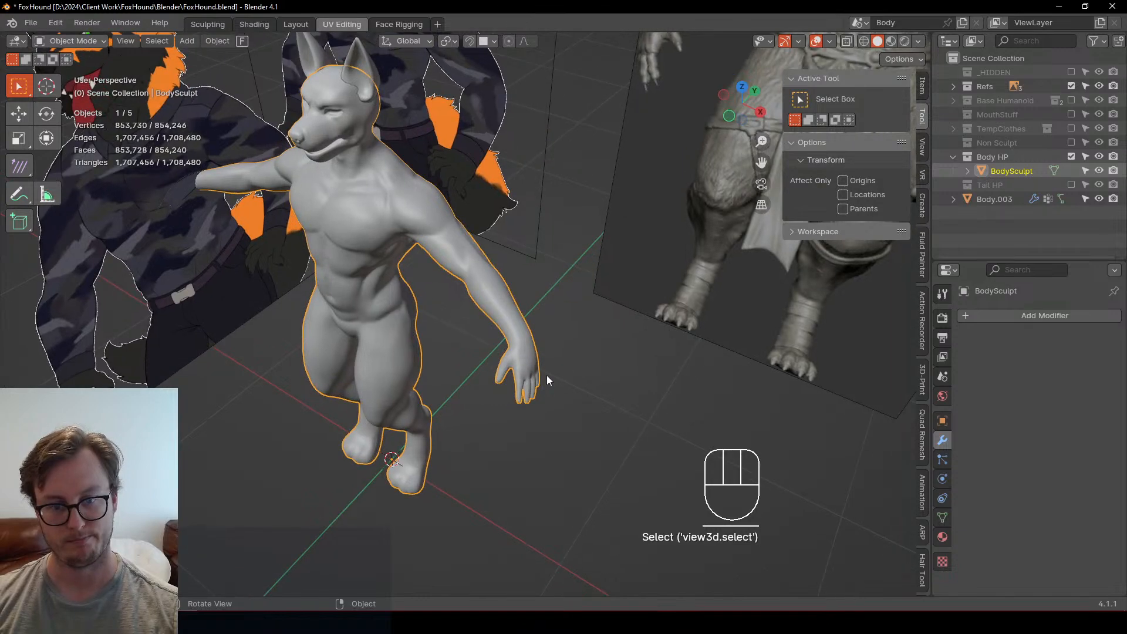
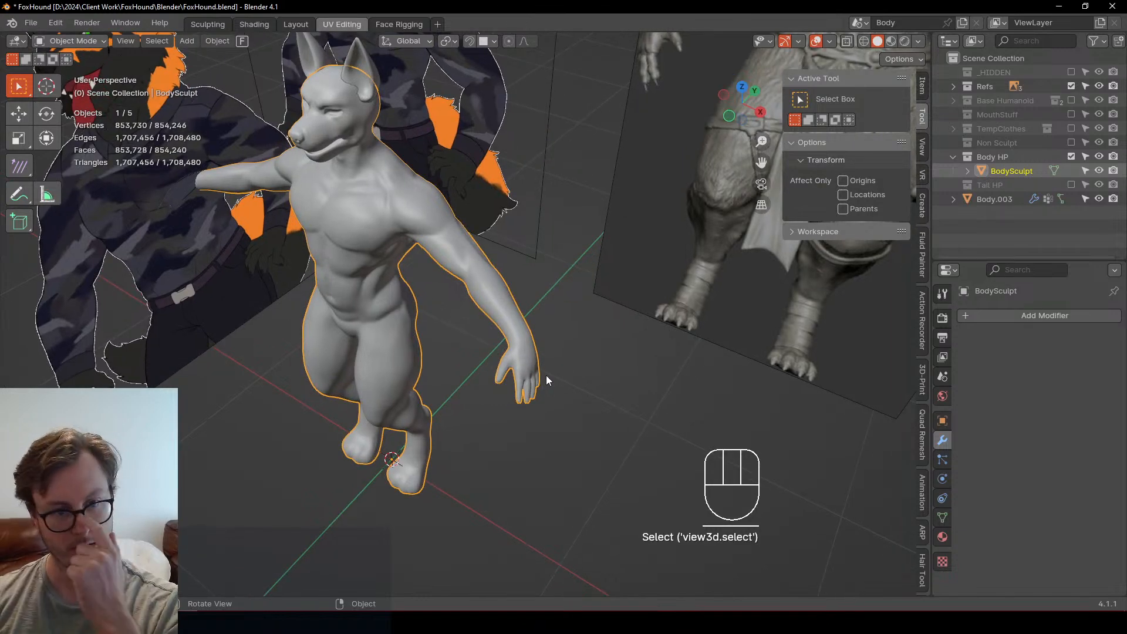
pyautogui.press('Tab')
pyautogui.press('Tab')
pyautogui.scroll(-4, 508, 373)
pyautogui.moveTo(508, 374); pyautogui.dragTo(654, 370, button='middle')
pyautogui.hotkey('ctrl', 's')
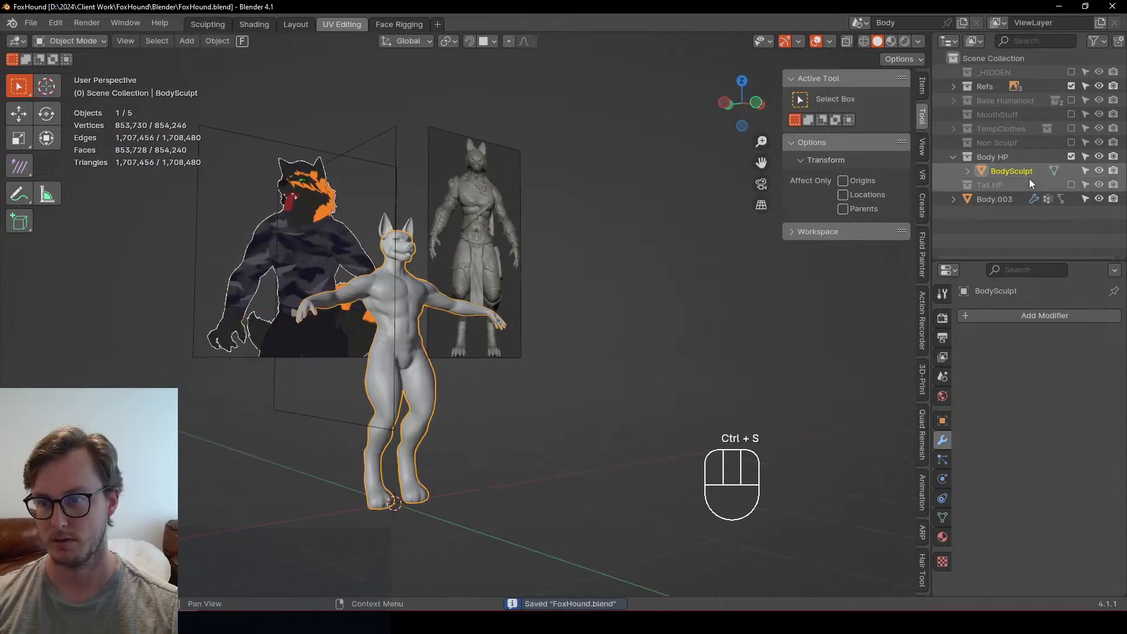
# Step: Show the Base Humanoid collection instead of Body HP and add a new empty collection to the scene
pyautogui.click(1071, 156)
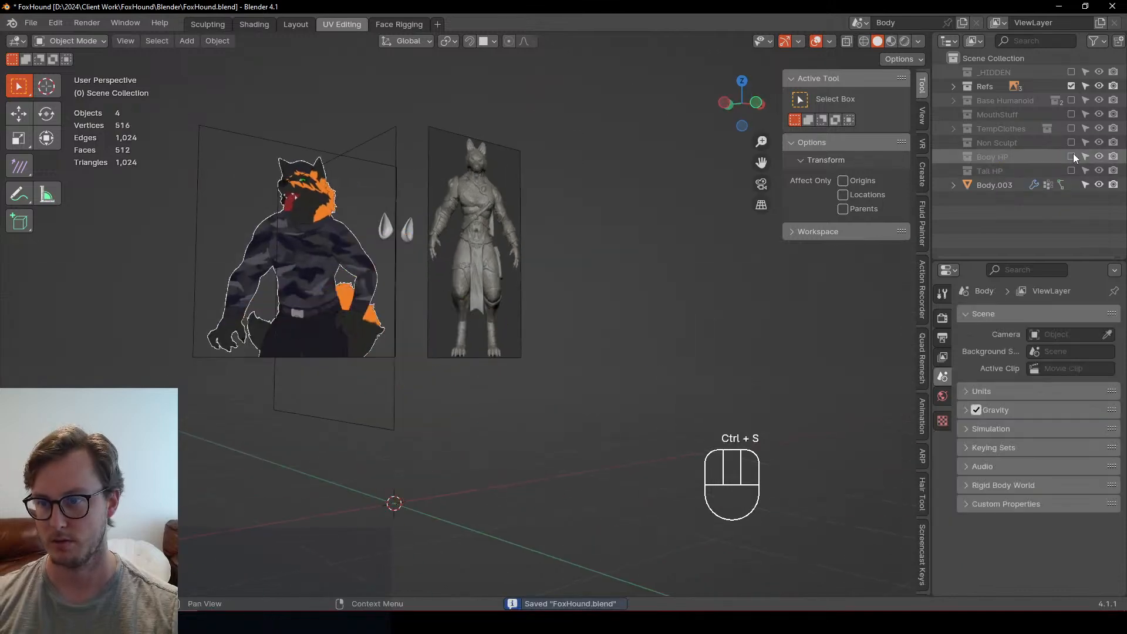
pyautogui.click(1071, 100)
pyautogui.scroll(4, 481, 308)
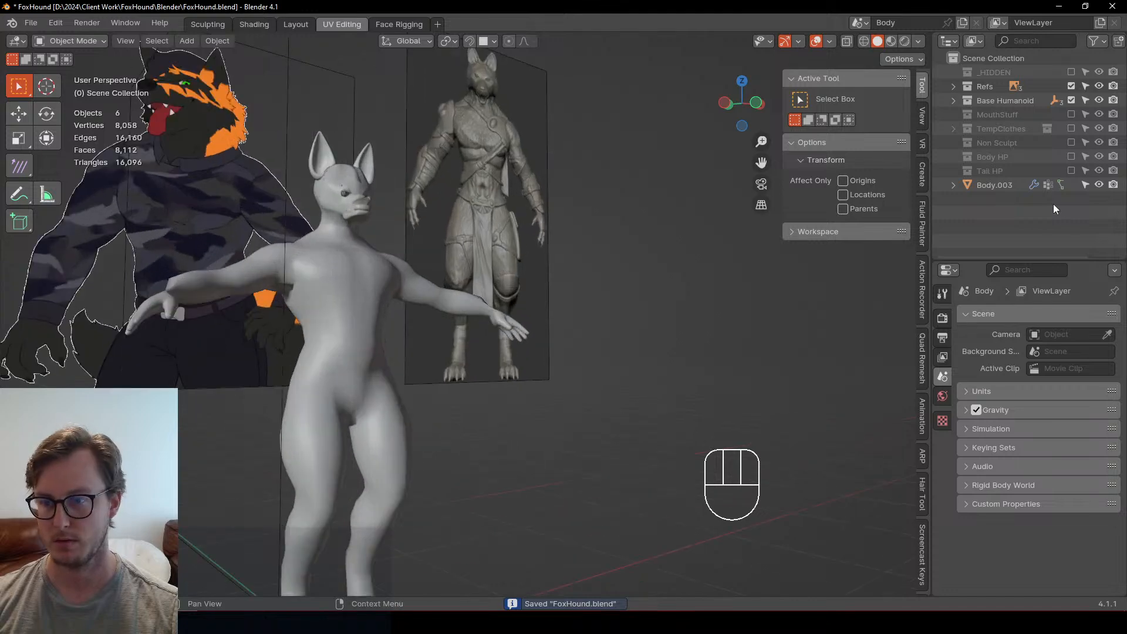
pyautogui.rightClick(1016, 206)
pyautogui.click(996, 201)
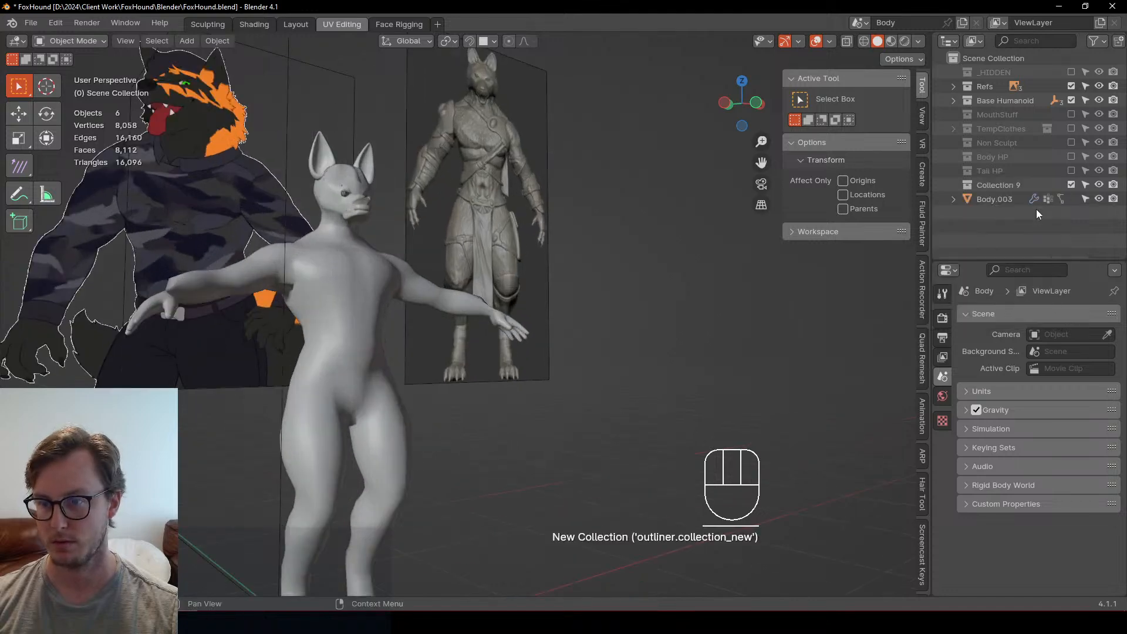
# Step: Rename the Body.003 object as Ears and move it into the Body HP collection
pyautogui.click(998, 201)
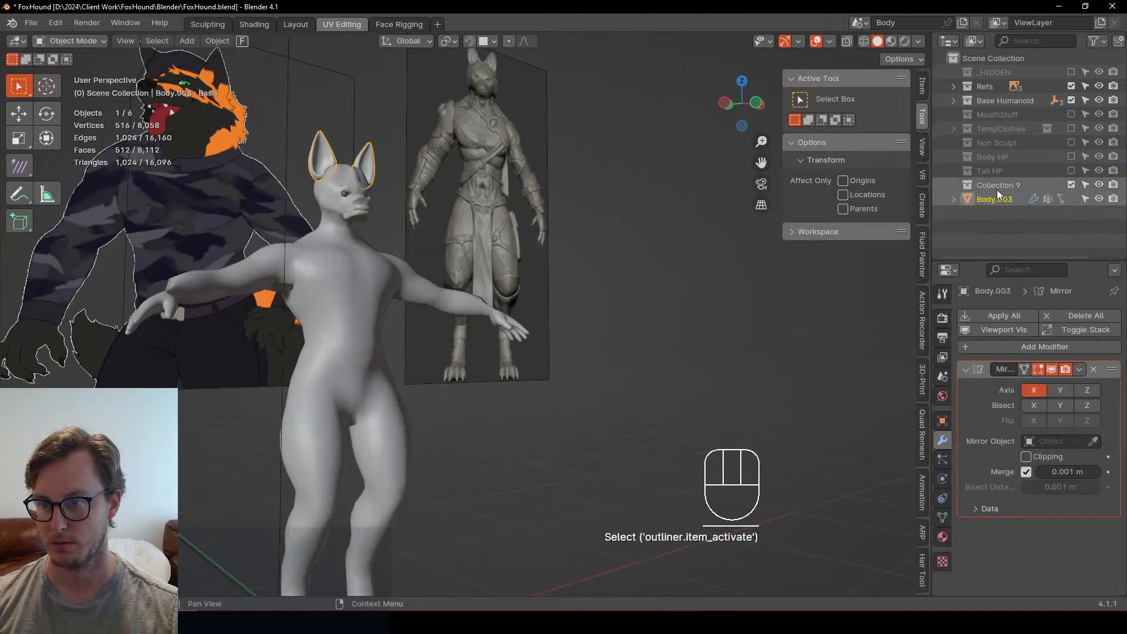
pyautogui.click(994, 187)
pyautogui.doubleClick(994, 200)
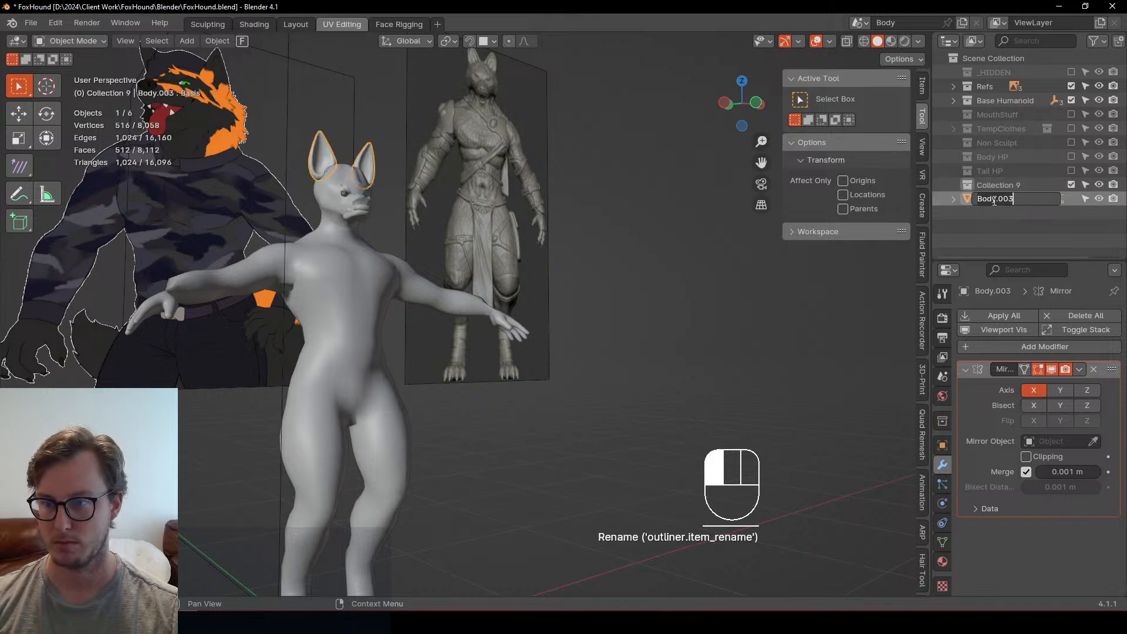
pyautogui.write('Ears')
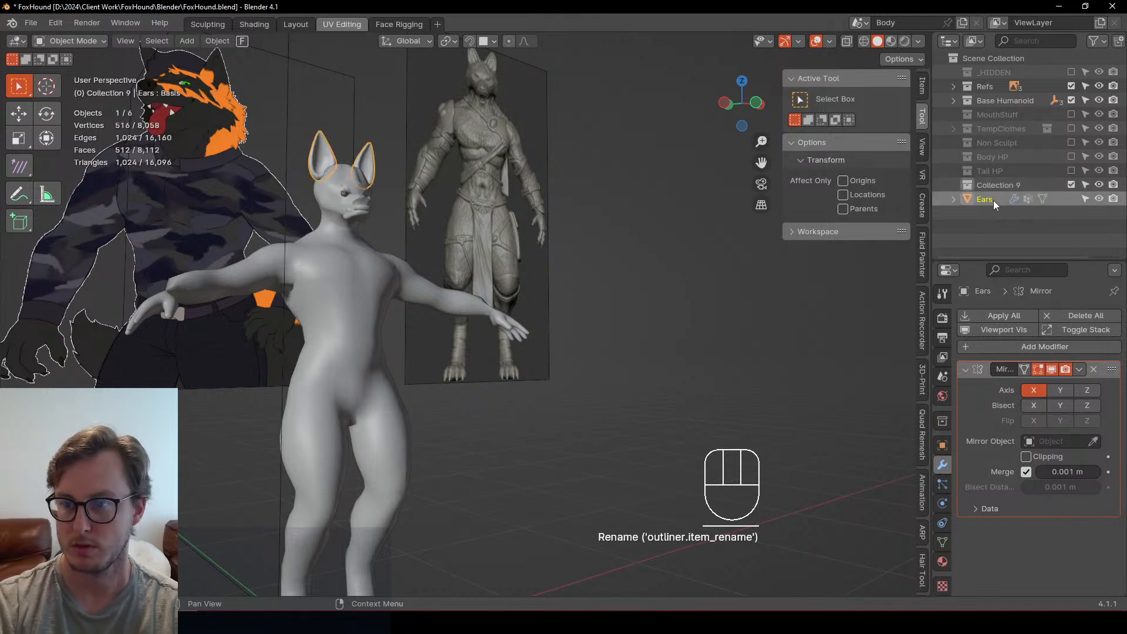
pyautogui.moveTo(993, 199)
pyautogui.mouseDown()
pyautogui.moveTo(995, 157)
pyautogui.moveTo(997, 177)
pyautogui.mouseUp()
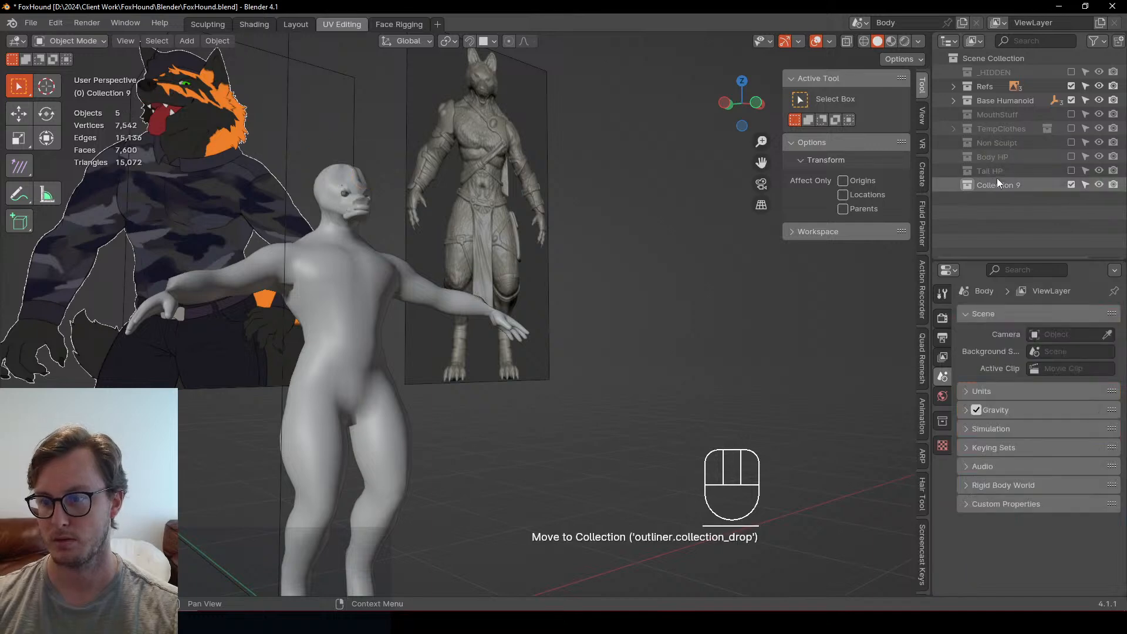
# Step: Rename the new empty collection as Body LP
pyautogui.doubleClick(997, 185)
pyautogui.write('Body')
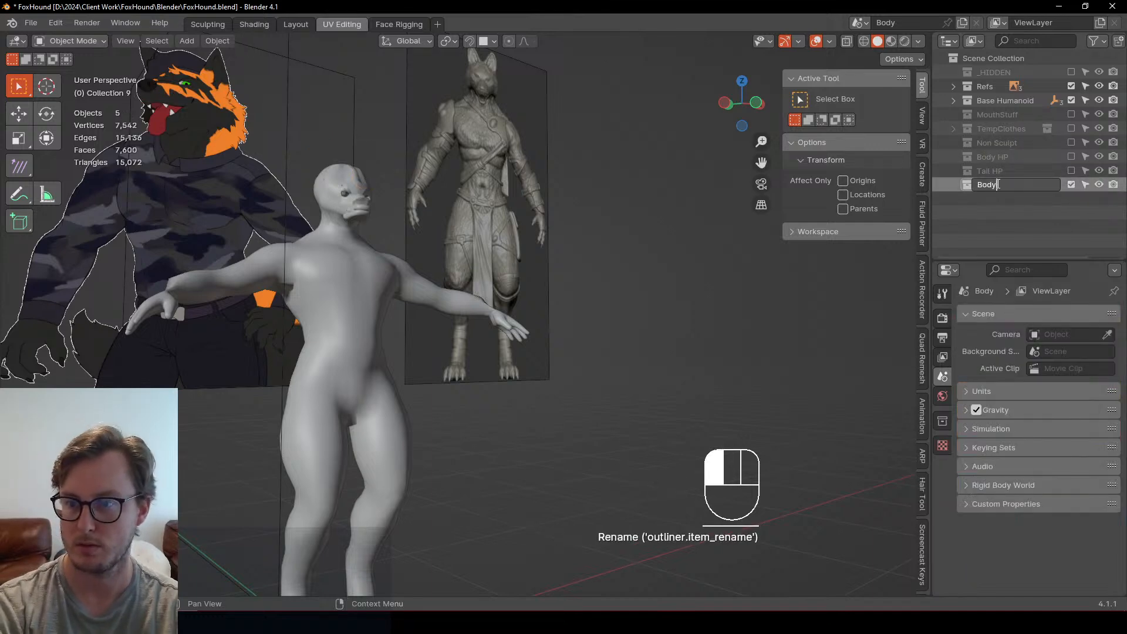
pyautogui.write(' LP')
pyautogui.press('Return')
# Step: Move the base humanoid's Body mesh into the Body LP collection
pyautogui.click(365, 308)
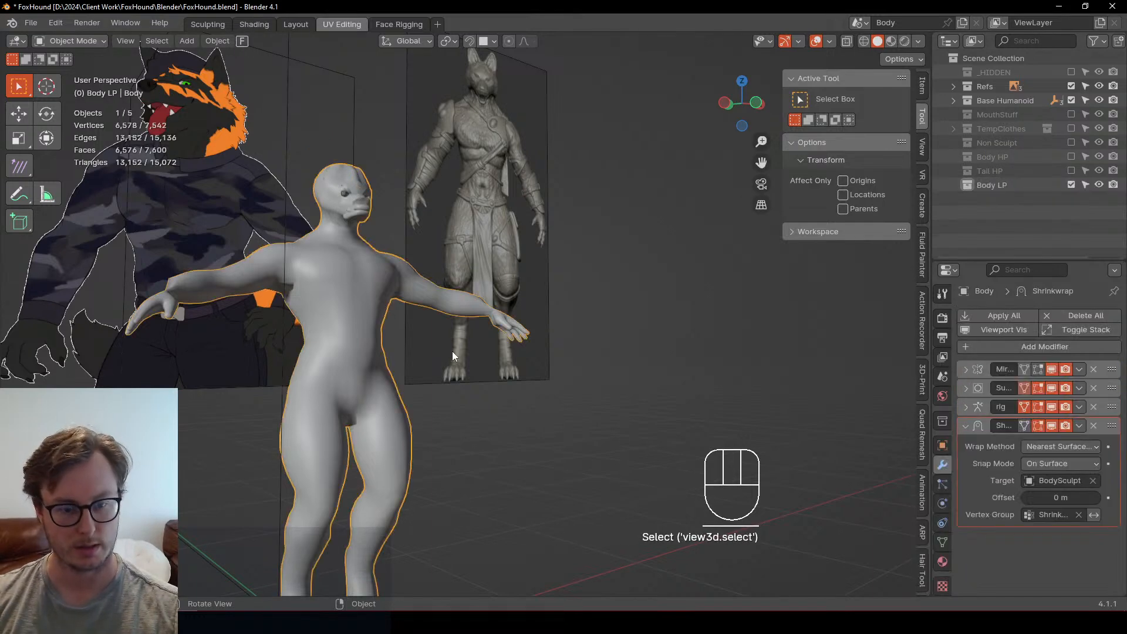
pyautogui.press('m')
pyautogui.click(409, 470)
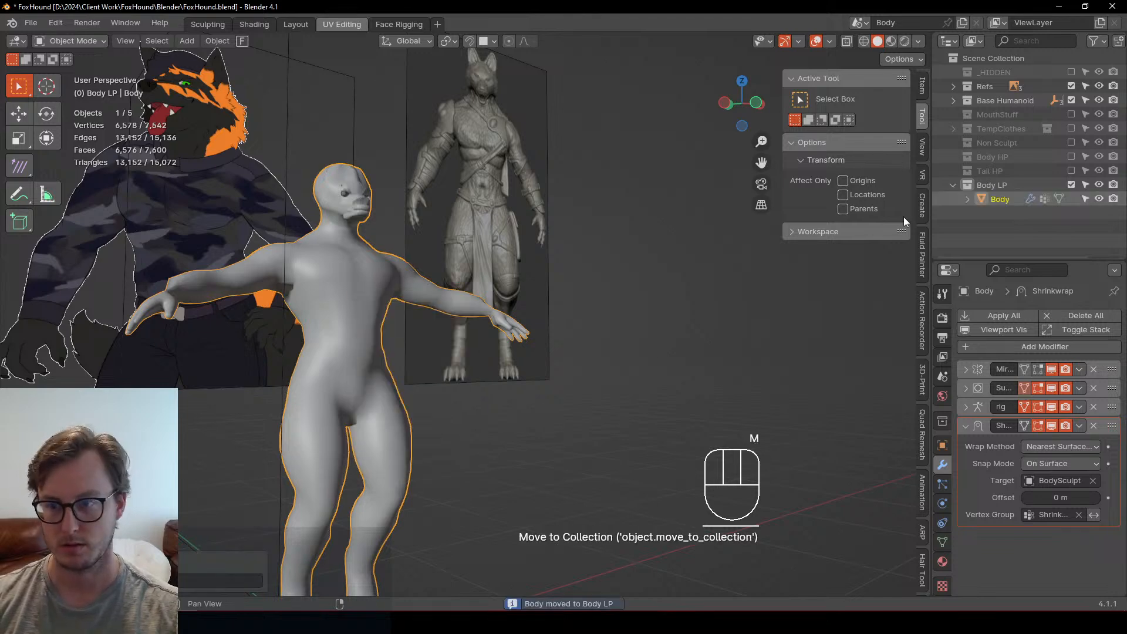
# Step: Put the low-poly Body into Edit Mode in the right orthographic view and enable the Body HP collection alongside it
pyautogui.moveTo(587, 247); pyautogui.dragTo(298, 254, button='middle')
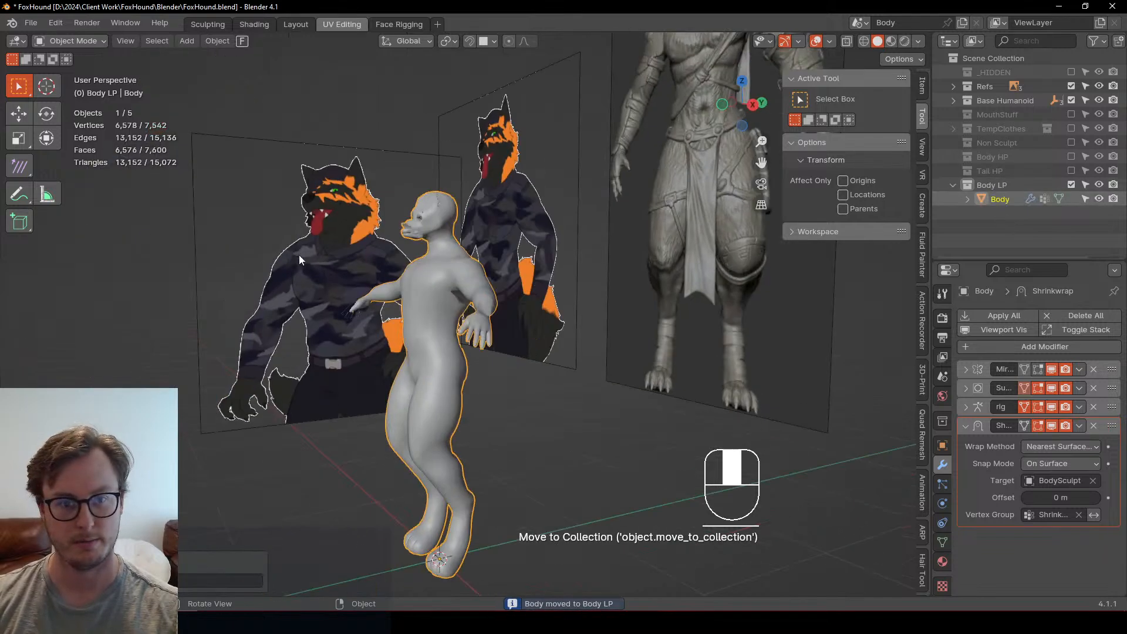
pyautogui.click(410, 267)
pyautogui.press('KP_3')
pyautogui.press('Tab')
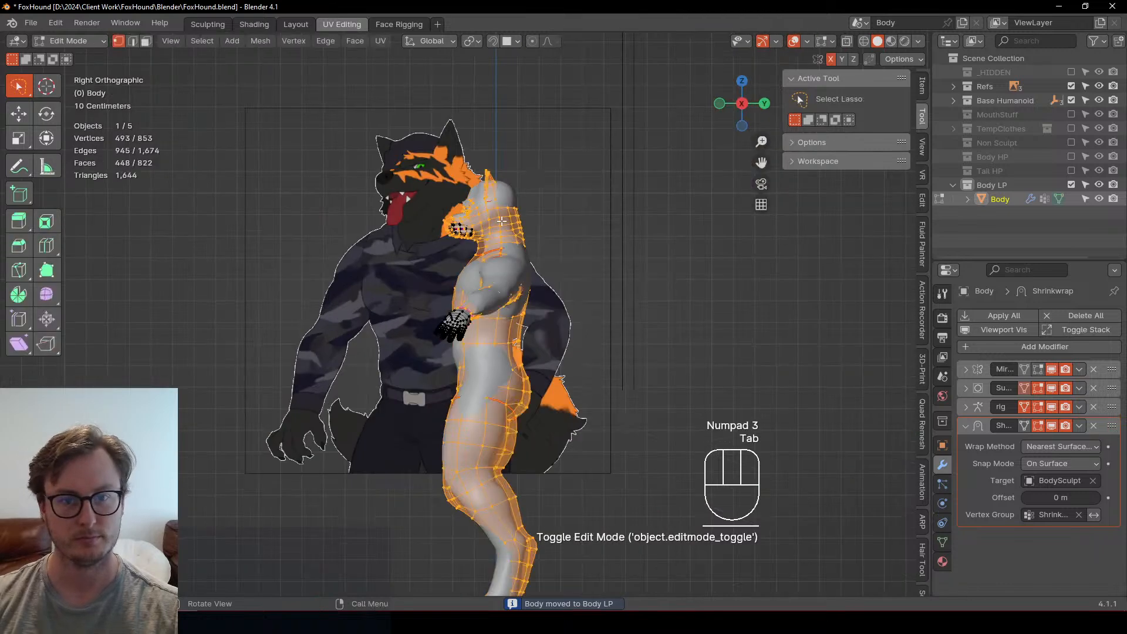
pyautogui.scroll(5, 503, 288)
pyautogui.scroll(-3, 503, 287)
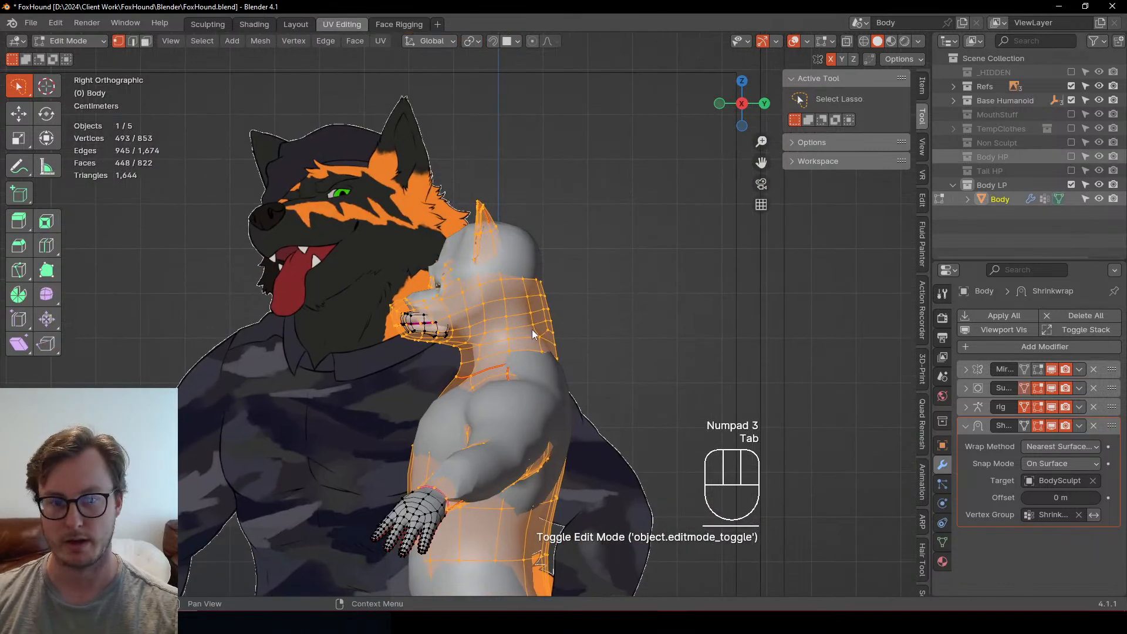
pyautogui.click(1071, 156)
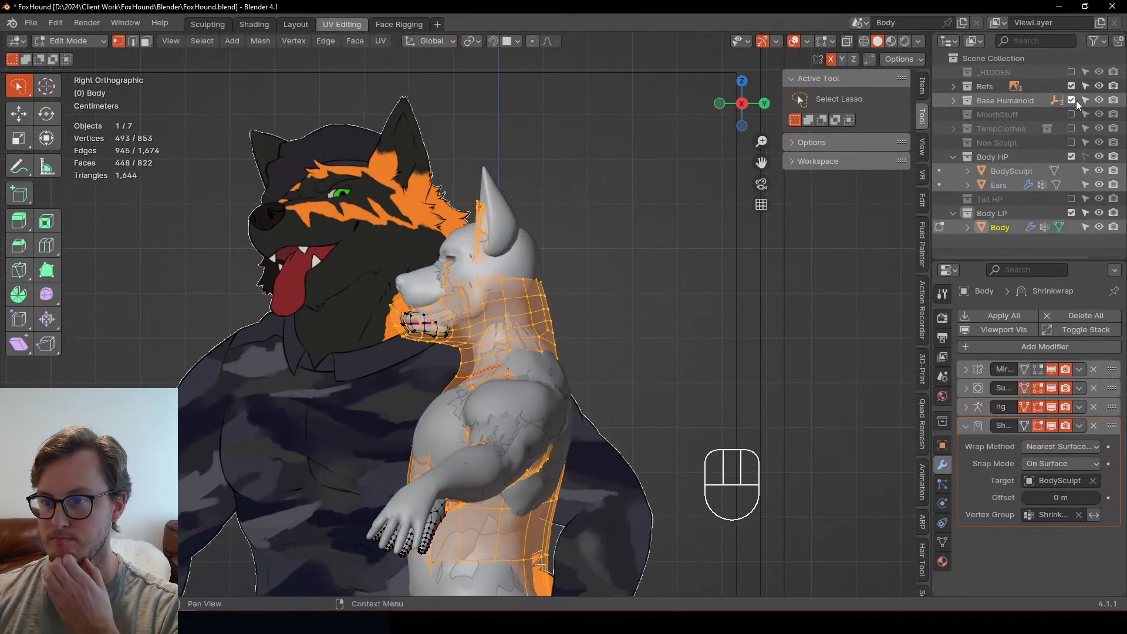
# Step: Select the low-poly mesh's ear as linked geometry delimited by seams and delete it
pyautogui.scroll(3, 547, 303)
pyautogui.press('z')
pyautogui.keyDown('shift'); pyautogui.moveTo(571, 232); pyautogui.dragTo(568, 242, button='middle'); pyautogui.keyUp('shift')
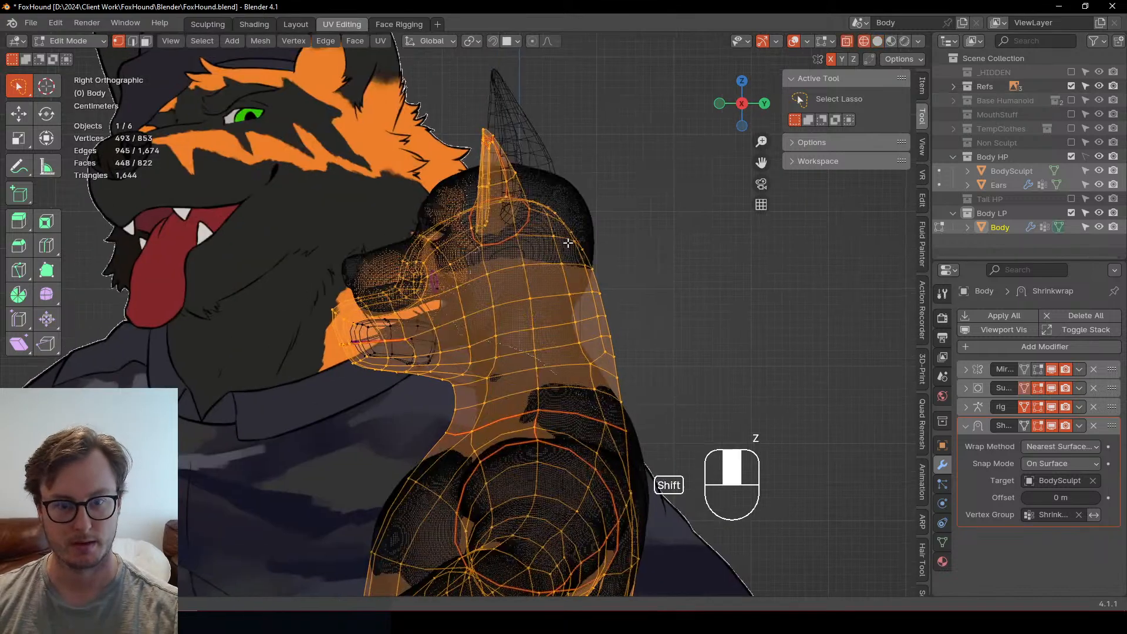
pyautogui.moveTo(472, 206); pyautogui.dragTo(533, 233, button='middle')
pyautogui.press('z')
pyautogui.moveTo(364, 252); pyautogui.dragTo(429, 258, button='middle')
pyautogui.scroll(4, 411, 258)
pyautogui.keyDown('shift'); pyautogui.moveTo(376, 254); pyautogui.dragTo(529, 270, button='middle'); pyautogui.keyUp('shift')
pyautogui.click(328, 174)
pyautogui.press('l')
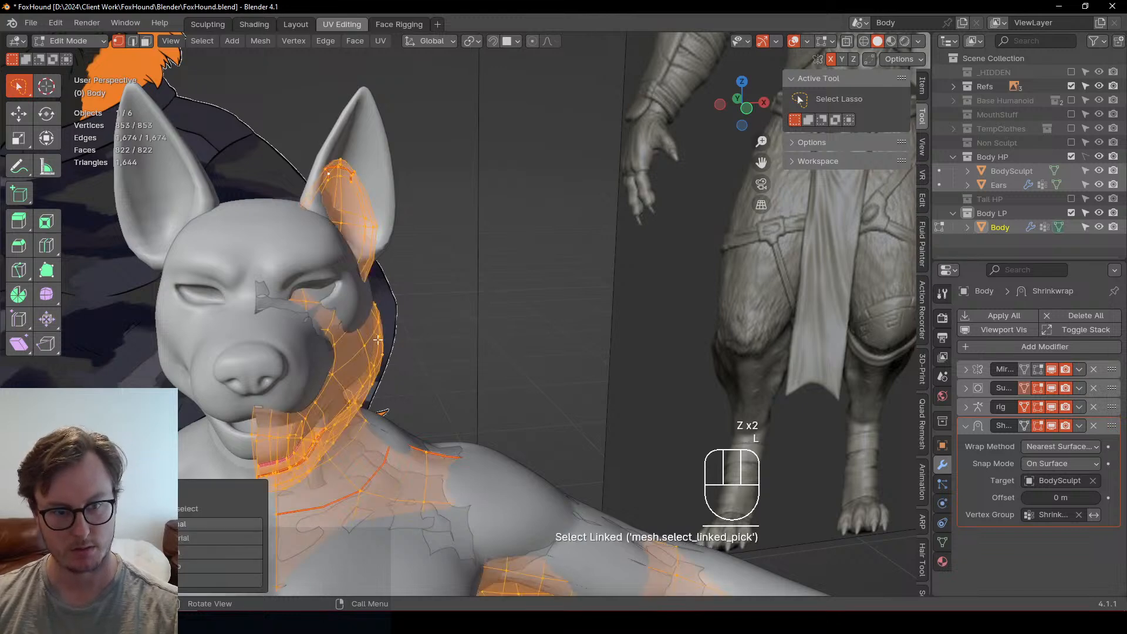
pyautogui.click(193, 552)
pyautogui.press('x')
pyautogui.click(456, 432)
pyautogui.moveTo(480, 333); pyautogui.dragTo(419, 343, button='middle')
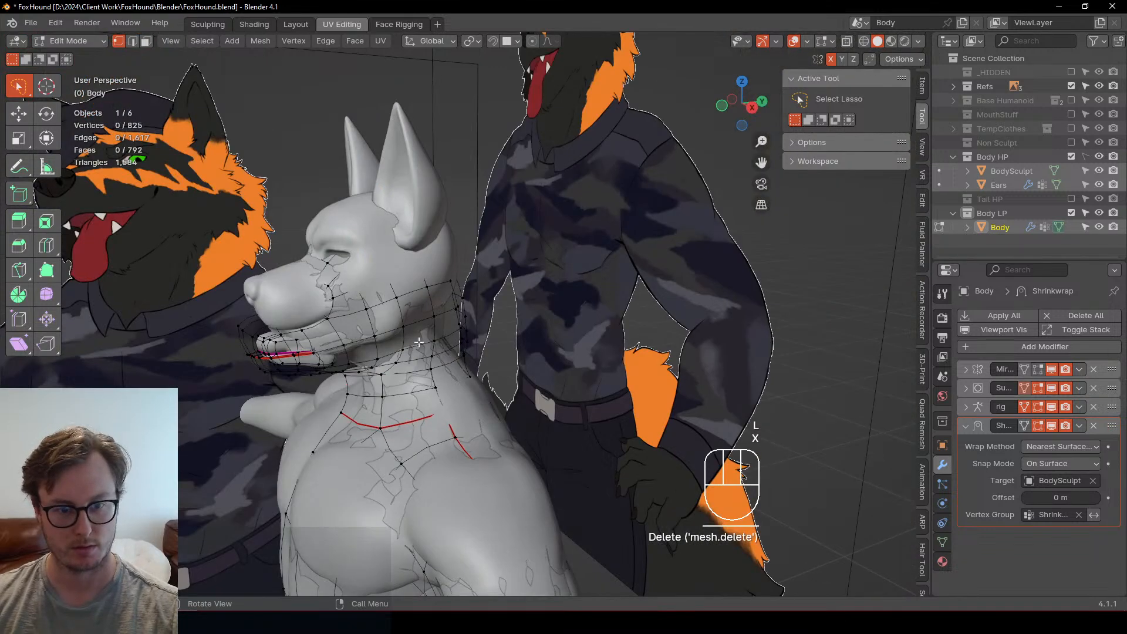
# Step: In the right orthographic wireframe view, select the whole low-poly head and raise it about 0.068 m to align with the sculpted head
pyautogui.press('KP_3')
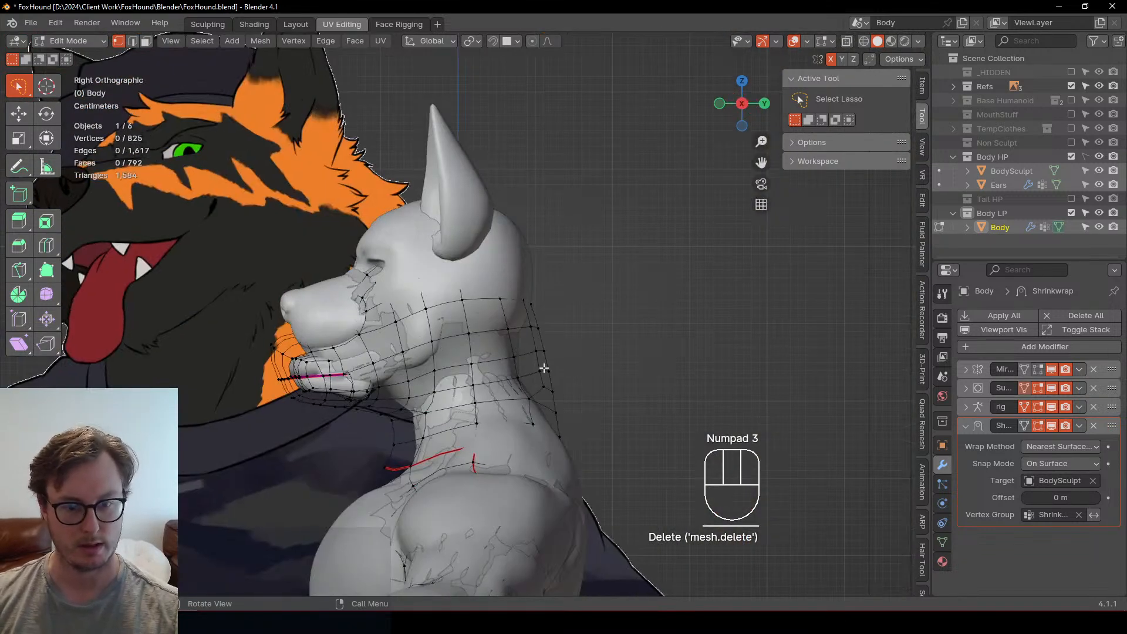
pyautogui.press('z')
pyautogui.press('a')
pyautogui.click(321, 327)
pyautogui.press('b')
pyautogui.moveTo(213, 198); pyautogui.dragTo(663, 418)
pyautogui.press('g')
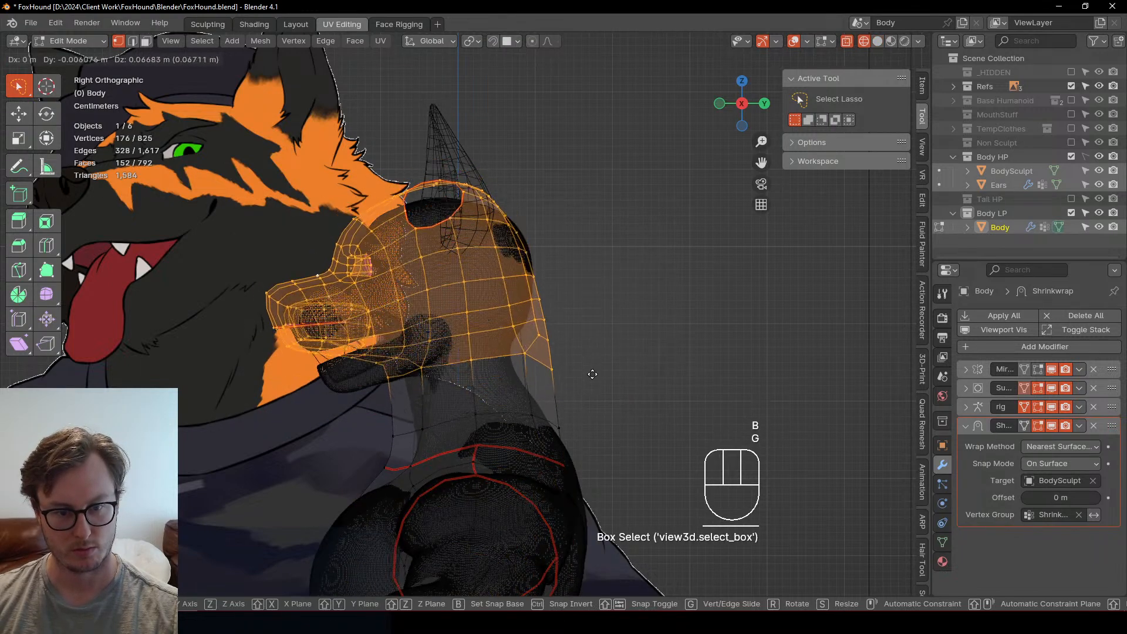
pyautogui.click(601, 370)
# Step: Select the low-poly lower lip's edge loop, grow the selection three times and shrink it twice to cover the lower jaw
pyautogui.keyDown('shift'); pyautogui.moveTo(411, 339); pyautogui.dragTo(529, 236); pyautogui.keyUp('shift')
pyautogui.scroll(4, 406, 170)
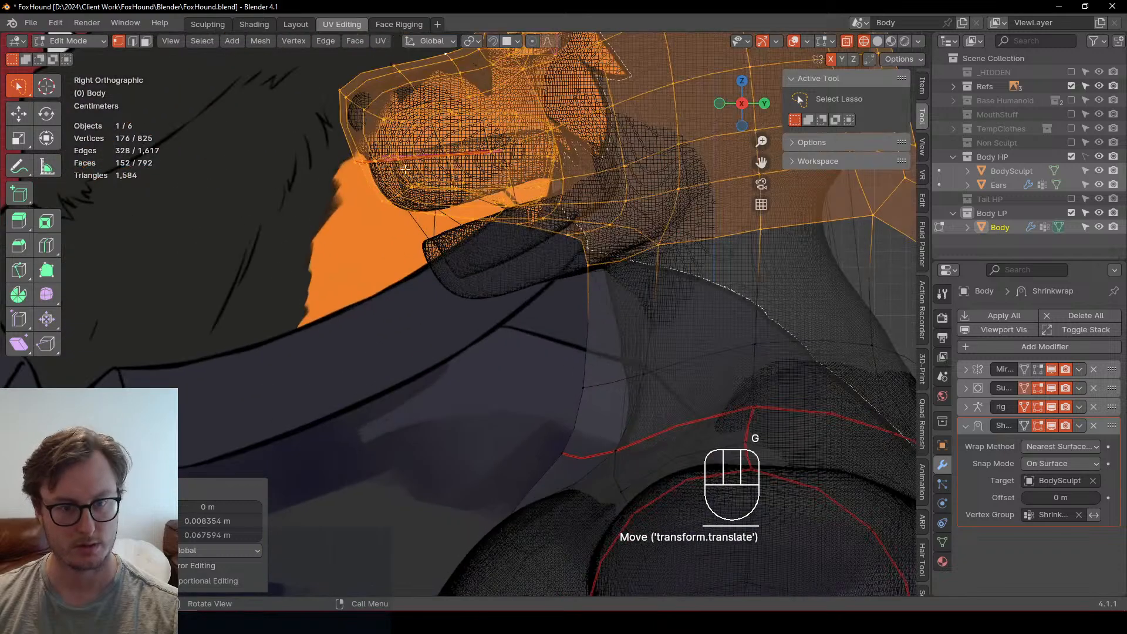
pyautogui.keyDown('shift'); pyautogui.moveTo(405, 169); pyautogui.dragTo(353, 308, button='middle'); pyautogui.keyUp('shift')
pyautogui.click(356, 236)
pyautogui.press('b')
pyautogui.moveTo(259, 182); pyautogui.dragTo(472, 319)
pyautogui.click(326, 343)
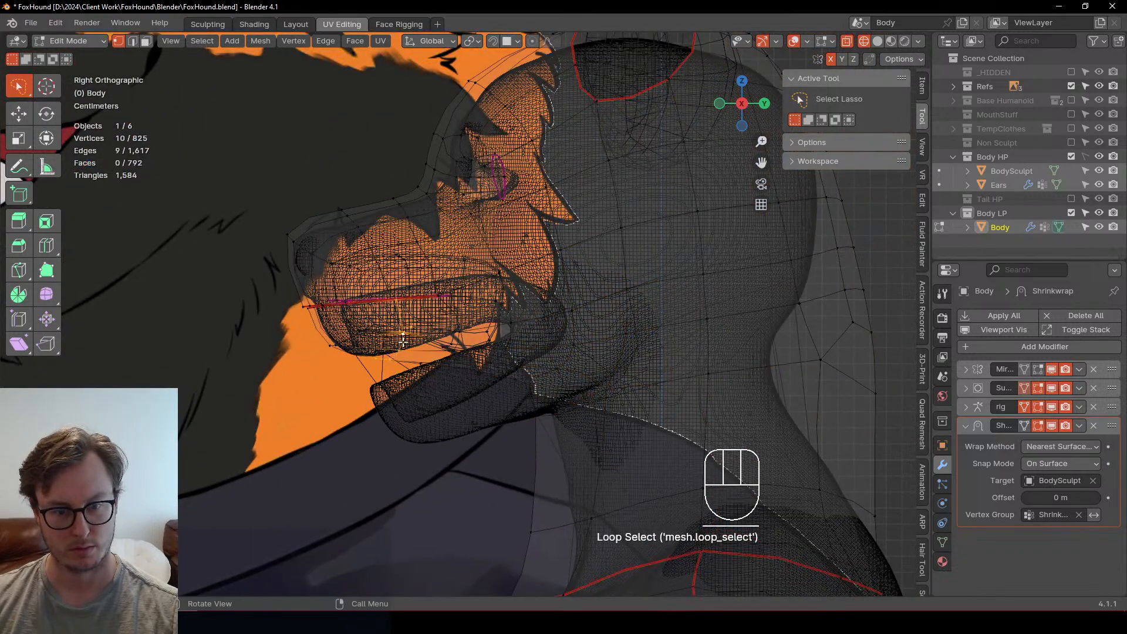
pyautogui.press('ctrl+KP_Add')
pyautogui.press('ctrl+KP_Add')
pyautogui.press('ctrl+KP_Add')
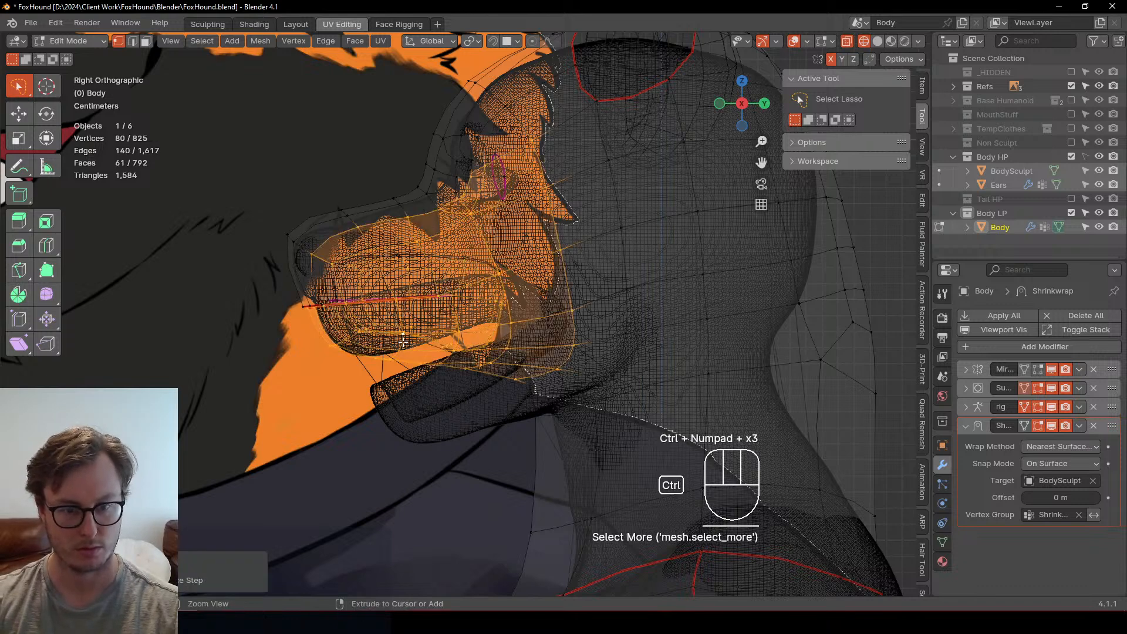
pyautogui.press('ctrl+KP_Subtract')
pyautogui.press('ctrl+KP_Subtract')
# Step: Try to lower the selected jaw and rotate it about -30.8° onto the sculpted lower jaw
pyautogui.press('g')
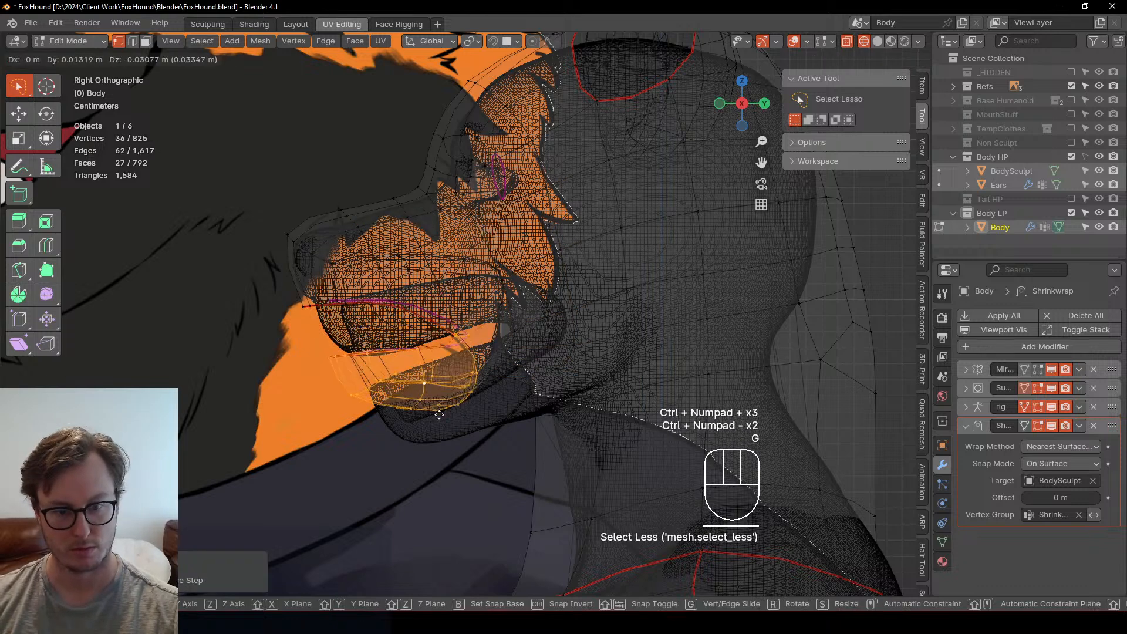
pyautogui.click(446, 376)
pyautogui.press('r')
pyautogui.click(490, 358)
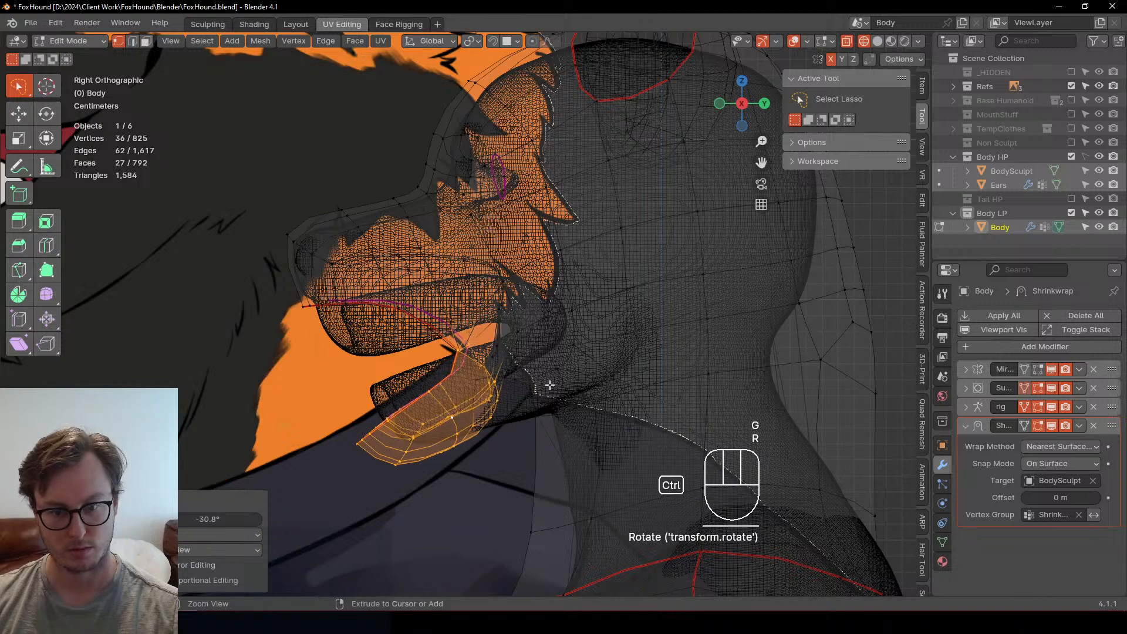
pyautogui.hotkey('ctrl', 'z')
pyautogui.hotkey('ctrl', 'z')
# Step: Add the rear jaw vertices to the selection, then lower and rotate the jaw about -21.2° to match the sculpted open jaw
pyautogui.press('b')
pyautogui.moveTo(512, 375); pyautogui.dragTo(512, 374)
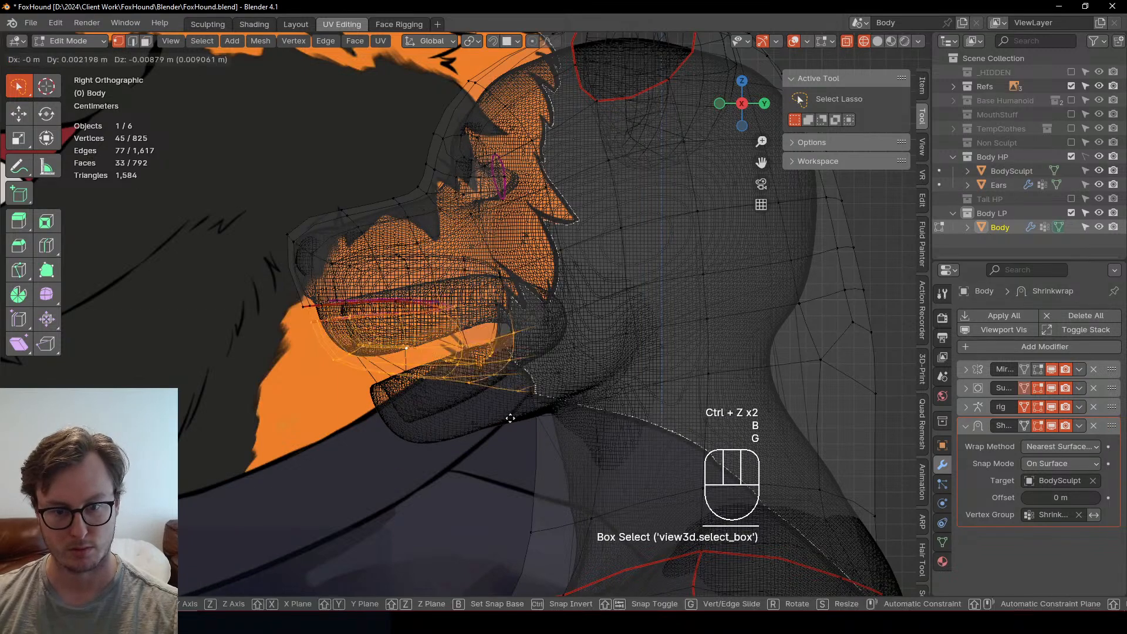
pyautogui.press('g')
pyautogui.click(510, 370)
pyautogui.press('r')
pyautogui.click(513, 361)
pyautogui.press('g')
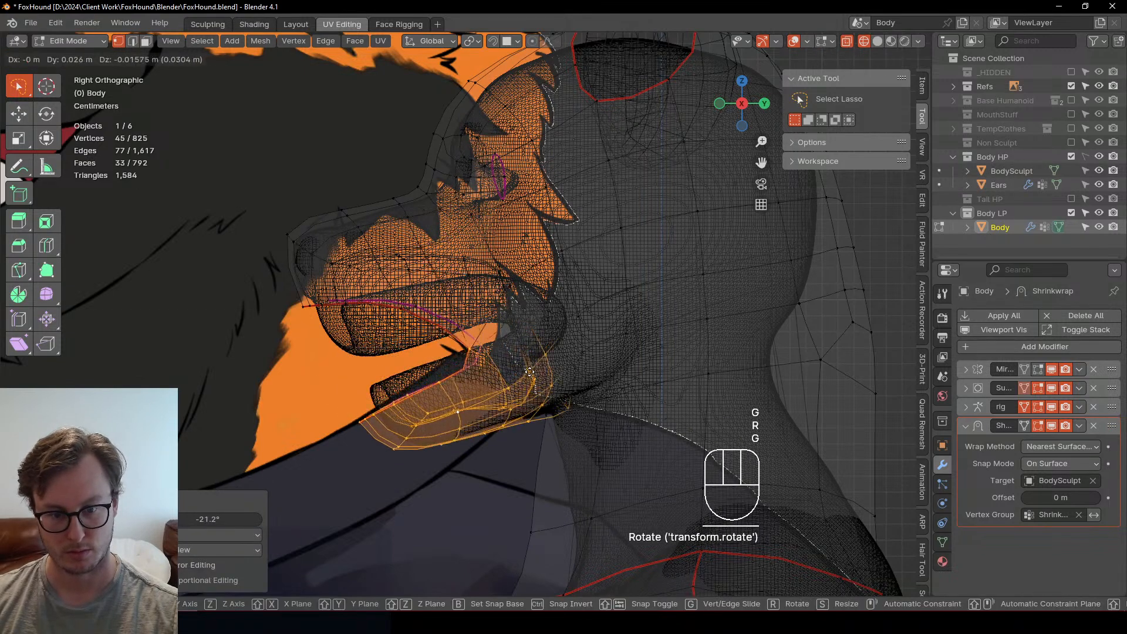
pyautogui.click(516, 361)
# Step: Reposition the neck vertices behind the lower jaw downwards and select the vertex at the front of the throat
pyautogui.keyDown('shift'); pyautogui.moveTo(515, 361); pyautogui.dragTo(469, 419, button='middle'); pyautogui.keyUp('shift')
pyautogui.click(469, 419)
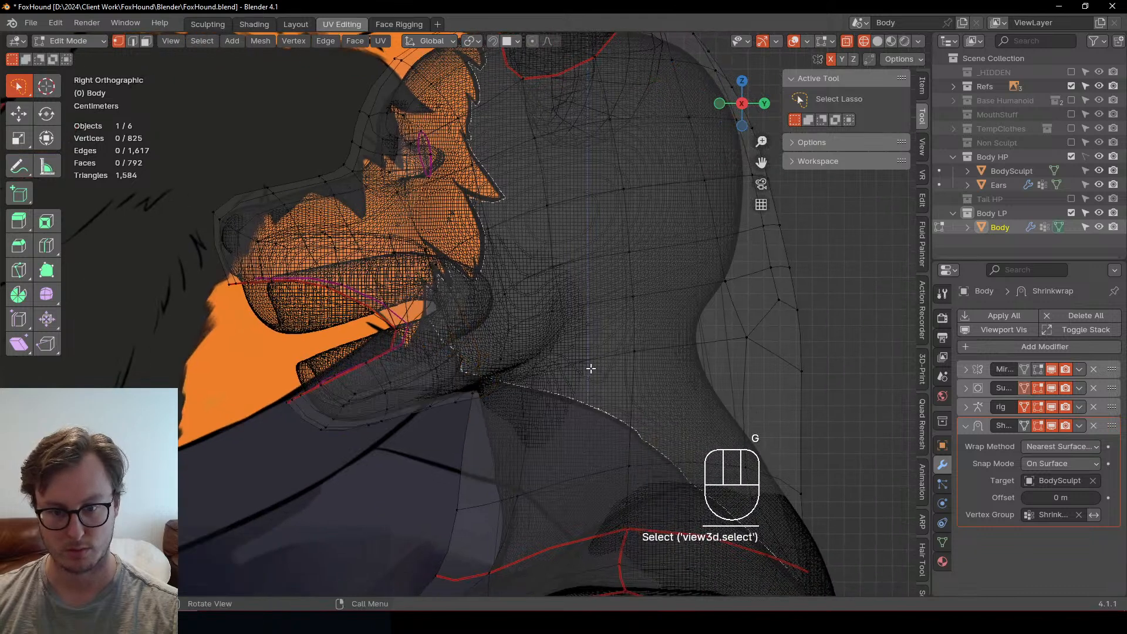
pyautogui.keyDown('alt'); pyautogui.click(617, 365); pyautogui.keyUp('alt')
pyautogui.click(534, 369)
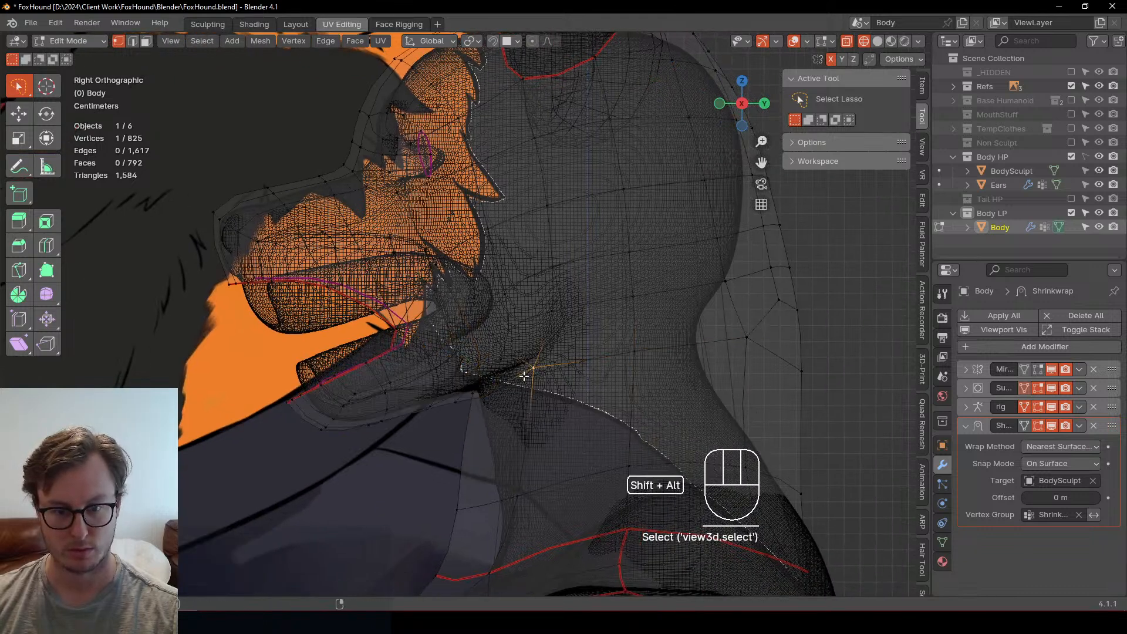
pyautogui.press('g')
pyautogui.click(513, 447)
pyautogui.click(462, 519)
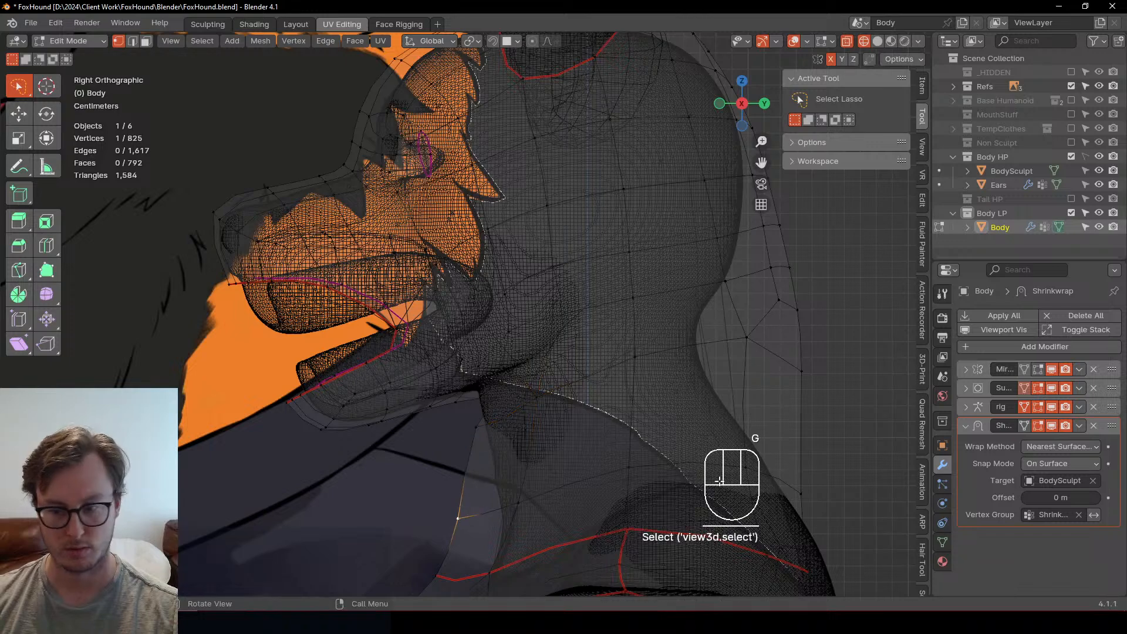
# Step: Display the Shrinkwrap modifier's result on the editing cage and turn on the retopology overlay in solid shading
pyautogui.click(1025, 426)
pyautogui.keyDown('shift'); pyautogui.moveTo(573, 452); pyautogui.dragTo(542, 378, button='middle'); pyautogui.keyUp('shift')
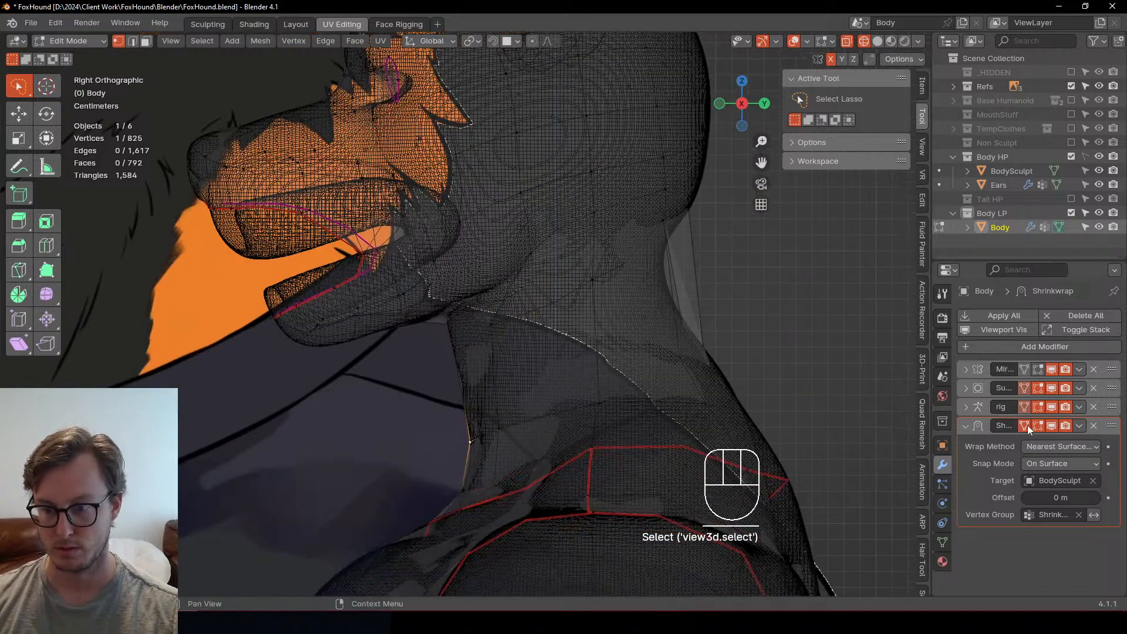
pyautogui.press('z')
pyautogui.moveTo(627, 391); pyautogui.dragTo(643, 395, button='middle')
pyautogui.press('q')
# Step: Select the patch of faces inside the lower jaw by shortest path with region fill and raise it about 0.008 m along Z
pyautogui.moveTo(553, 512); pyautogui.dragTo(387, 372, button='middle')
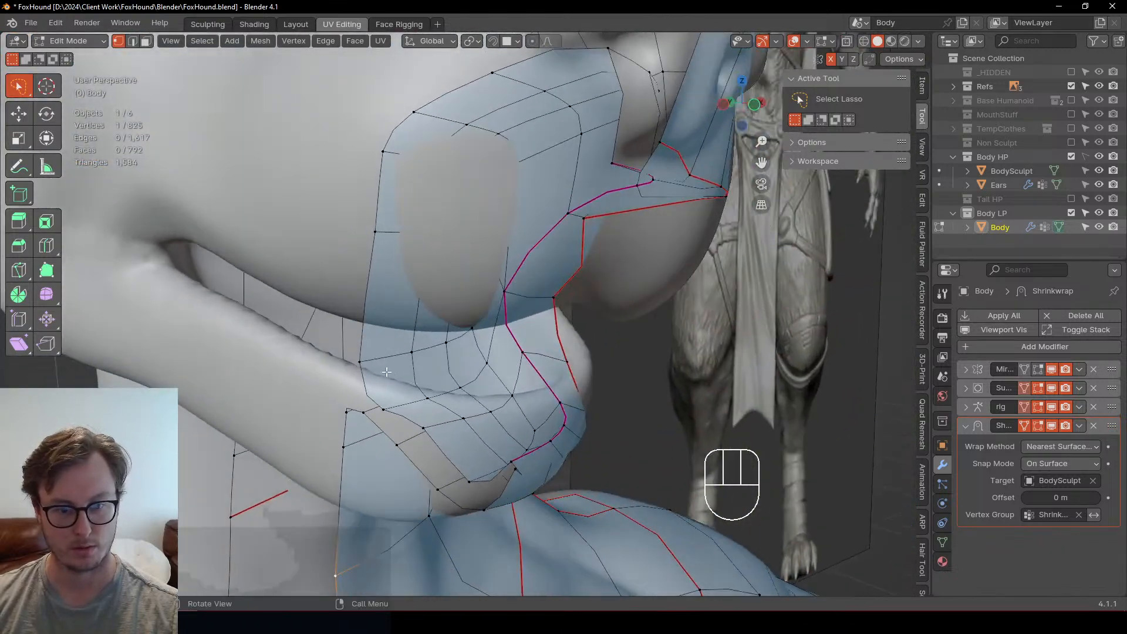
pyautogui.click(361, 374)
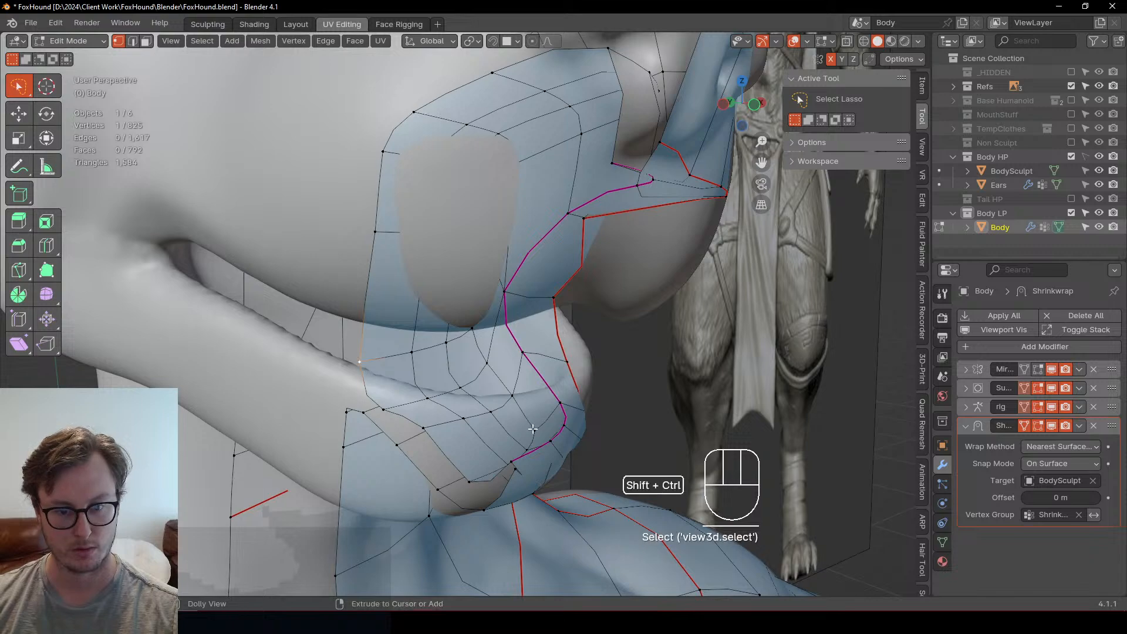
pyautogui.keyDown('ctrl'); pyautogui.keyDown('shift'); pyautogui.moveTo(532, 429); pyautogui.dragTo(533, 430); pyautogui.keyUp('shift'); pyautogui.keyUp('ctrl')
pyautogui.moveTo(533, 430); pyautogui.dragTo(609, 422, button='middle')
pyautogui.keyDown('ctrl'); pyautogui.keyDown('shift'); pyautogui.click(535, 429); pyautogui.keyUp('shift'); pyautogui.keyUp('ctrl')
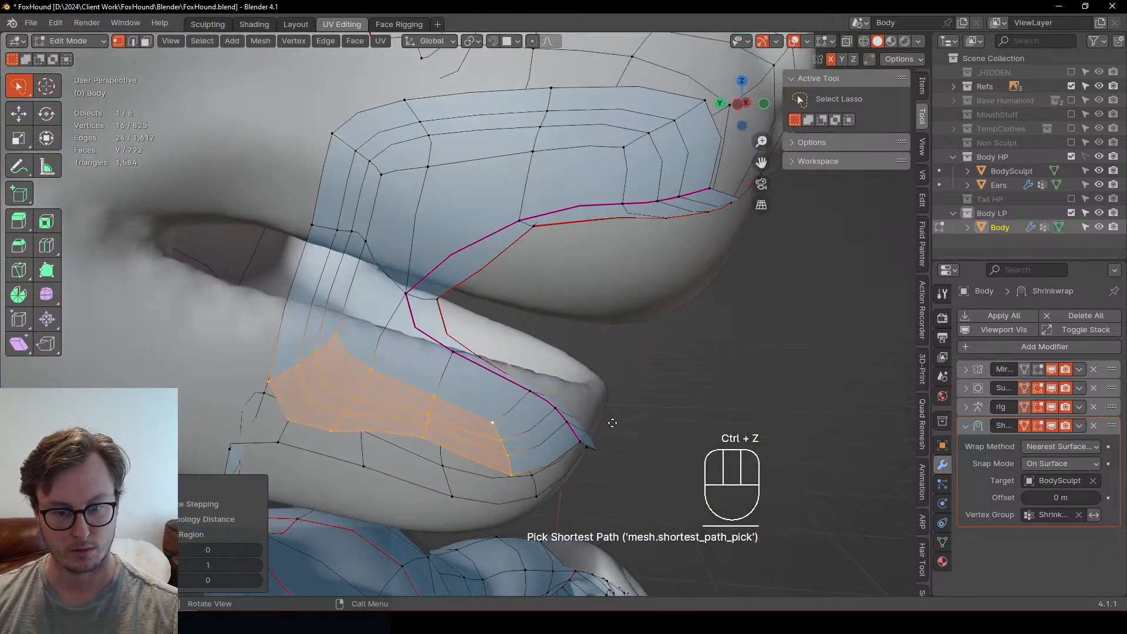
pyautogui.press('g')
pyautogui.press('z')
pyautogui.click(614, 399)
# Step: In the right wireframe view, flatten the selected inner-jaw patch to zero along Z and rotate it about -20.7° to follow the jaw
pyautogui.press('KP_3')
pyautogui.press('z')
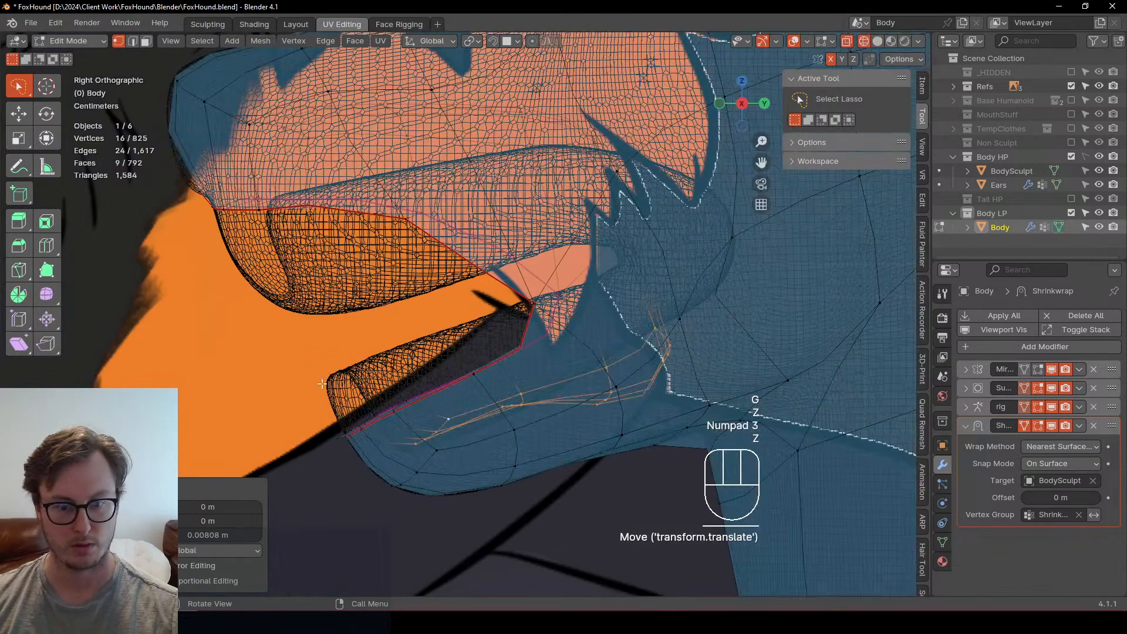
pyautogui.press('g')
pyautogui.click(561, 308)
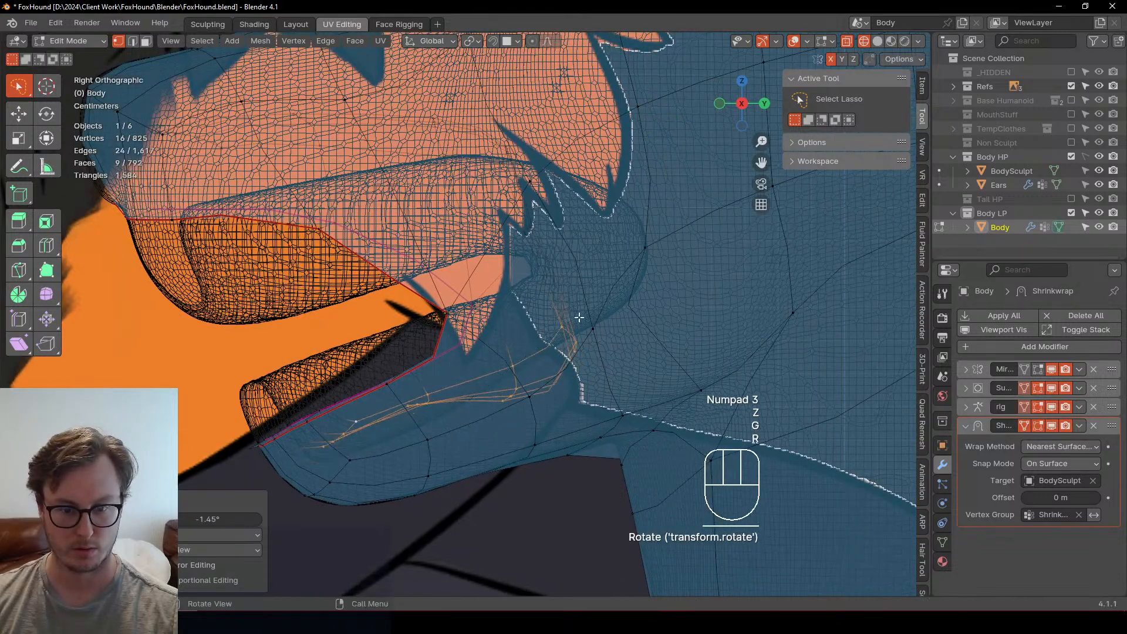
pyautogui.press('s')
pyautogui.press('z')
pyautogui.press('KP_0')
pyautogui.press('KP_Enter')
pyautogui.press('r')
pyautogui.click(545, 255)
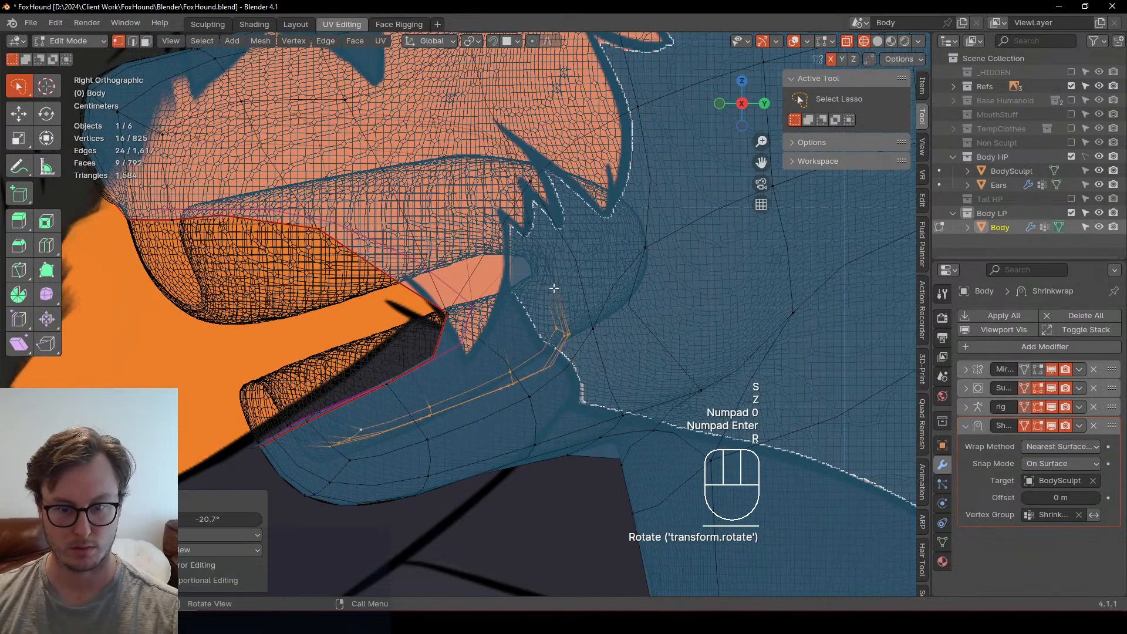
pyautogui.press('g')
pyautogui.click(547, 269)
# Step: Move the front and middle lower-lip vertices up onto the upper edge of the sculpted lower jaw
pyautogui.click(252, 439)
pyautogui.press('b')
pyautogui.moveTo(233, 412); pyautogui.dragTo(336, 432)
pyautogui.press('g')
pyautogui.click(319, 378)
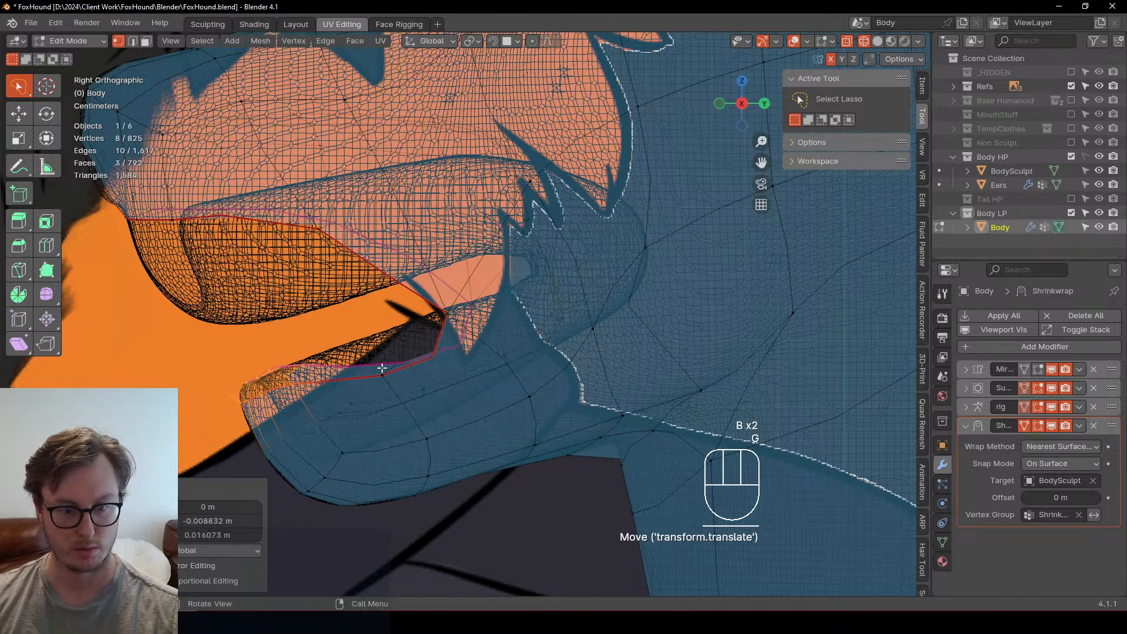
pyautogui.click(382, 369)
pyautogui.press('b')
pyautogui.moveTo(364, 351); pyautogui.dragTo(419, 384)
pyautogui.press('g')
pyautogui.click(429, 320)
# Step: Try to move the vertex at the corner of the mouth back towards the sculpted mouth corner
pyautogui.click(445, 314)
pyautogui.press('b')
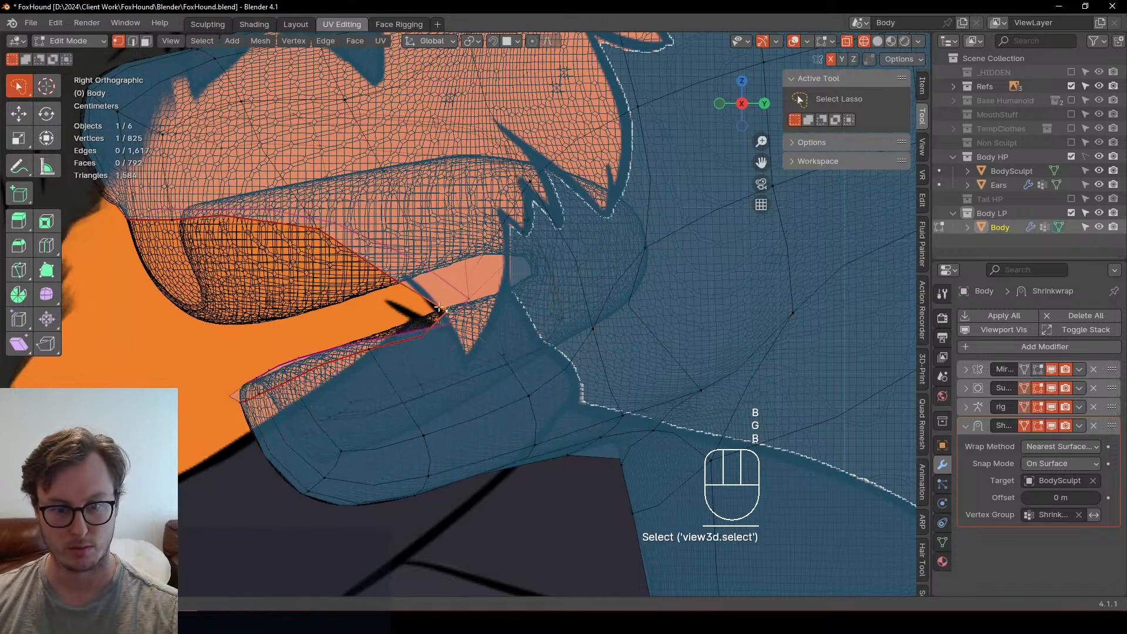
pyautogui.press('g')
pyautogui.click(601, 254)
pyautogui.hotkey('ctrl', 'z')
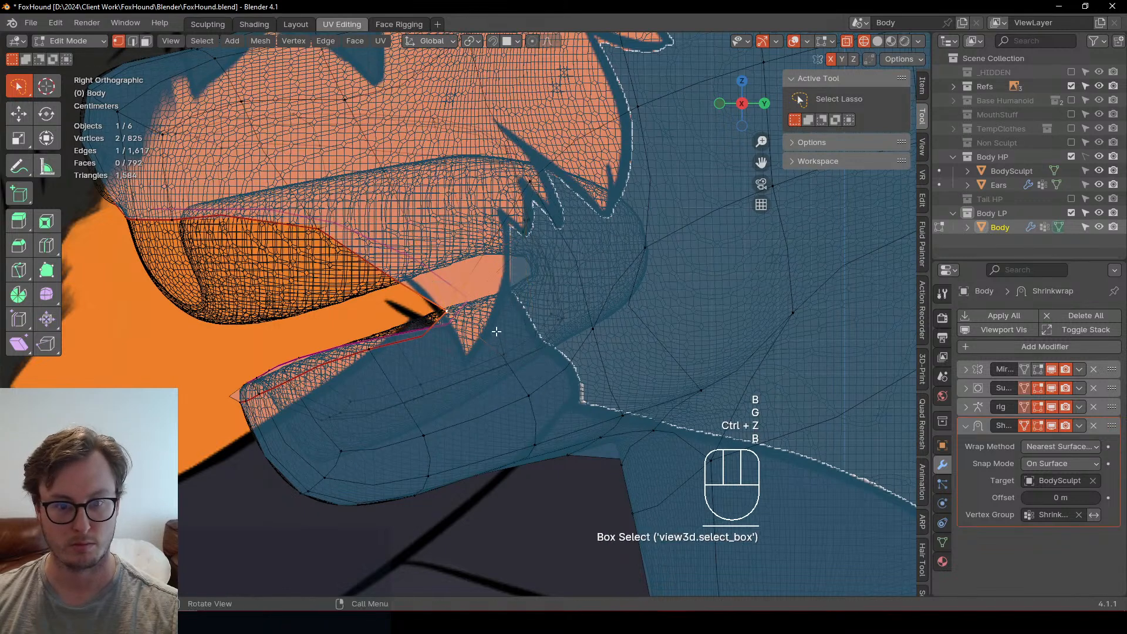
# Step: Move the two mouth-corner vertices about 0.036 m back along Y and 0.017 m up along Z to the sculpted mouth corner
pyautogui.press('g')
pyautogui.click(570, 325)
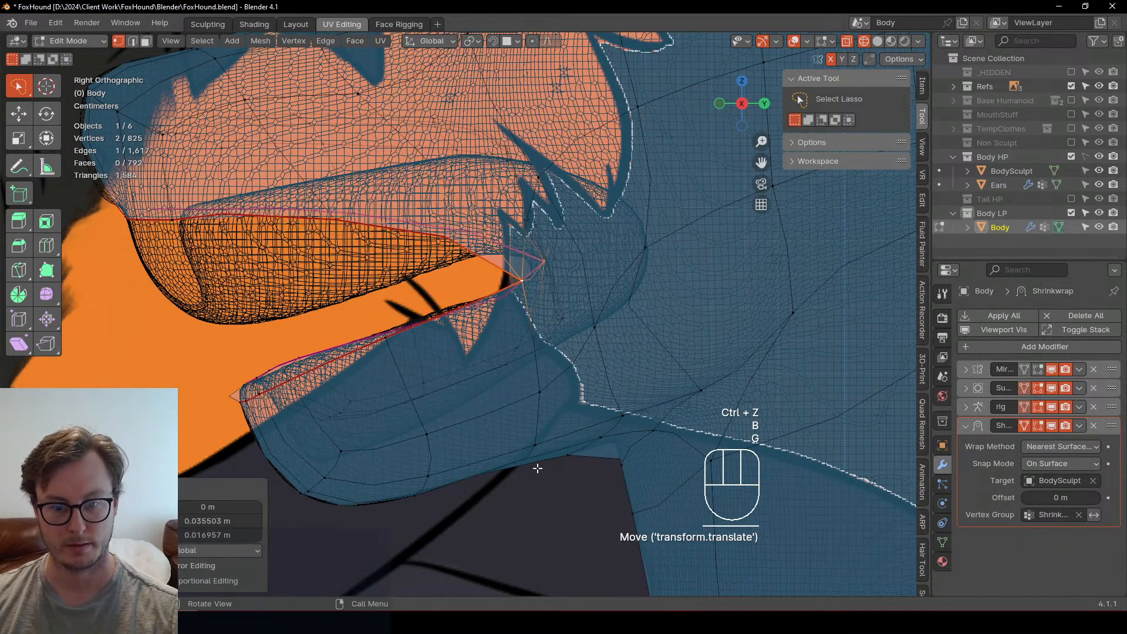
# Step: Shift the two vertices under the rear jaw backwards and select the vertical edge loop running down from the mouth corner
pyautogui.press('b')
pyautogui.moveTo(466, 467); pyautogui.dragTo(541, 521)
pyautogui.press('g')
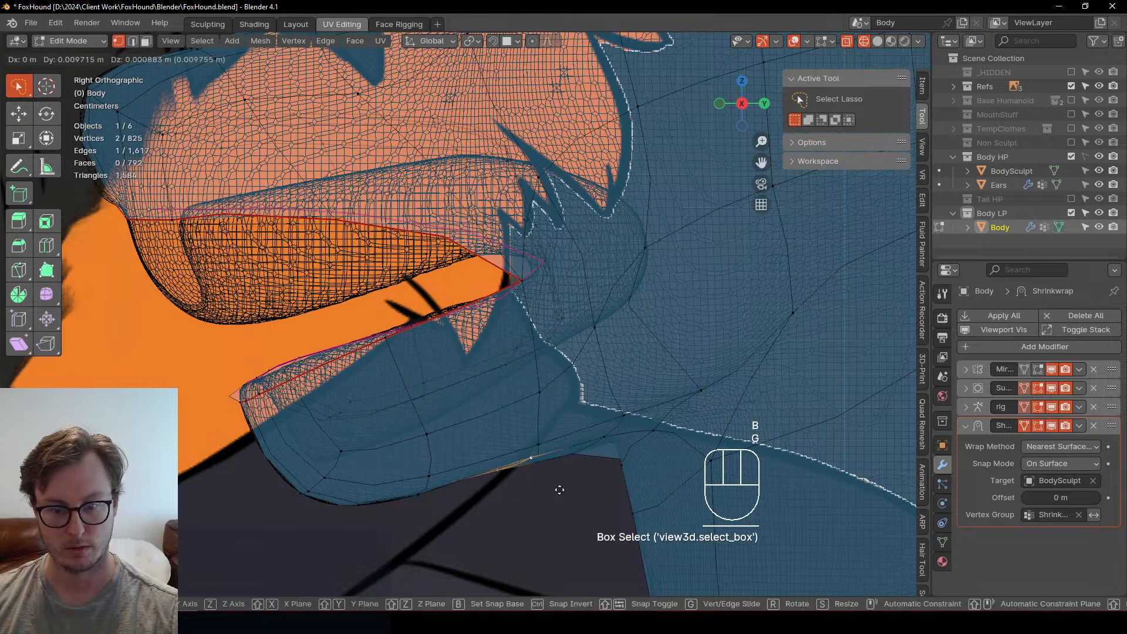
pyautogui.click(565, 476)
pyautogui.click(514, 472)
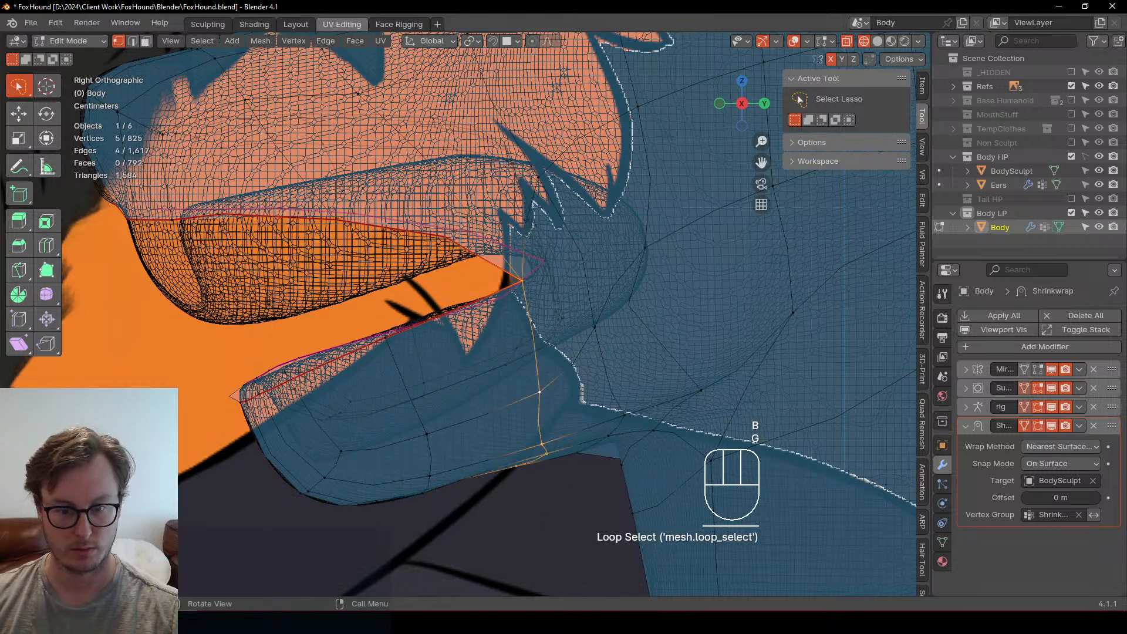
# Step: Try to flatten the whole rear jaw edge loop, including the mouth-corner vertex, to zero along Y
pyautogui.press('s')
pyautogui.press('y')
pyautogui.press('KP_0')
pyautogui.press('KP_Enter')
pyautogui.hotkey('ctrl', 'z')
# Step: Exclude the mouth-corner vertex from the rear jaw loop, flatten the remaining vertices to zero along Y and rotate them slightly
pyautogui.press('b')
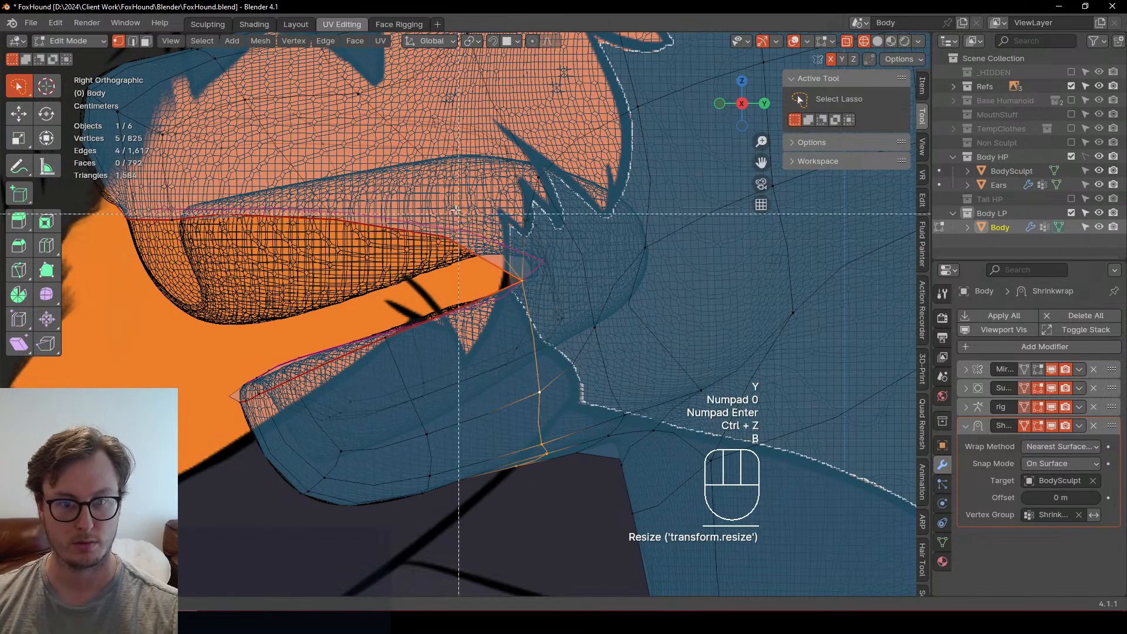
pyautogui.moveTo(476, 209); pyautogui.dragTo(553, 294, button='middle')
pyautogui.press('s')
pyautogui.press('y')
pyautogui.press('KP_0')
pyautogui.press('KP_Enter')
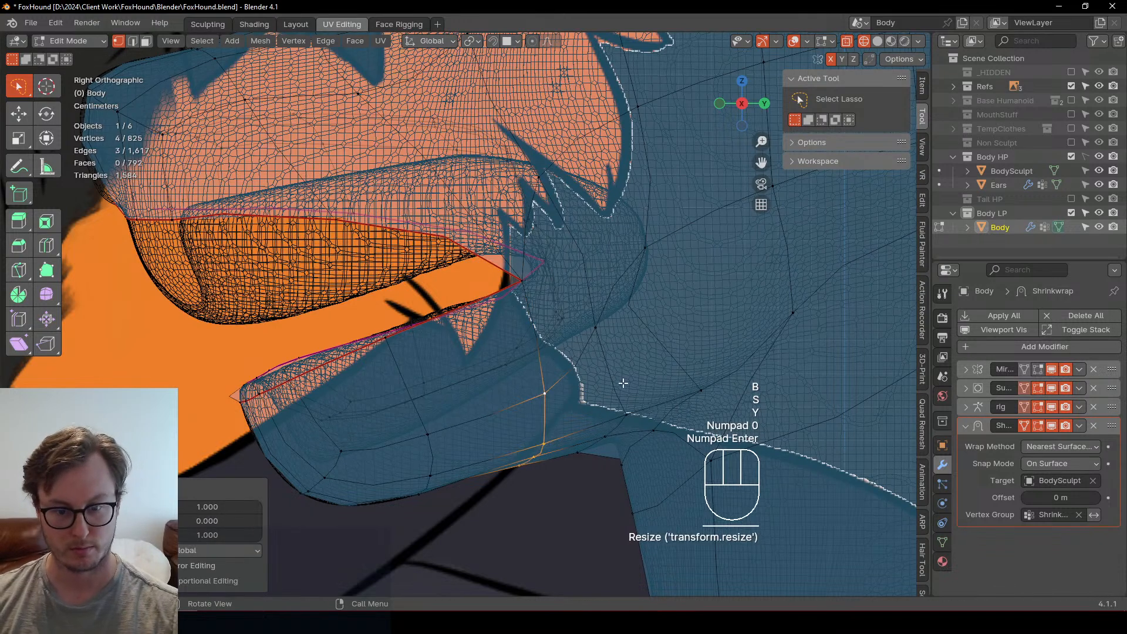
pyautogui.press('r')
pyautogui.click(567, 301)
# Step: Select the lower vertices of the jaw's middle edge loop and rotate them to straighten the column
pyautogui.click(428, 476)
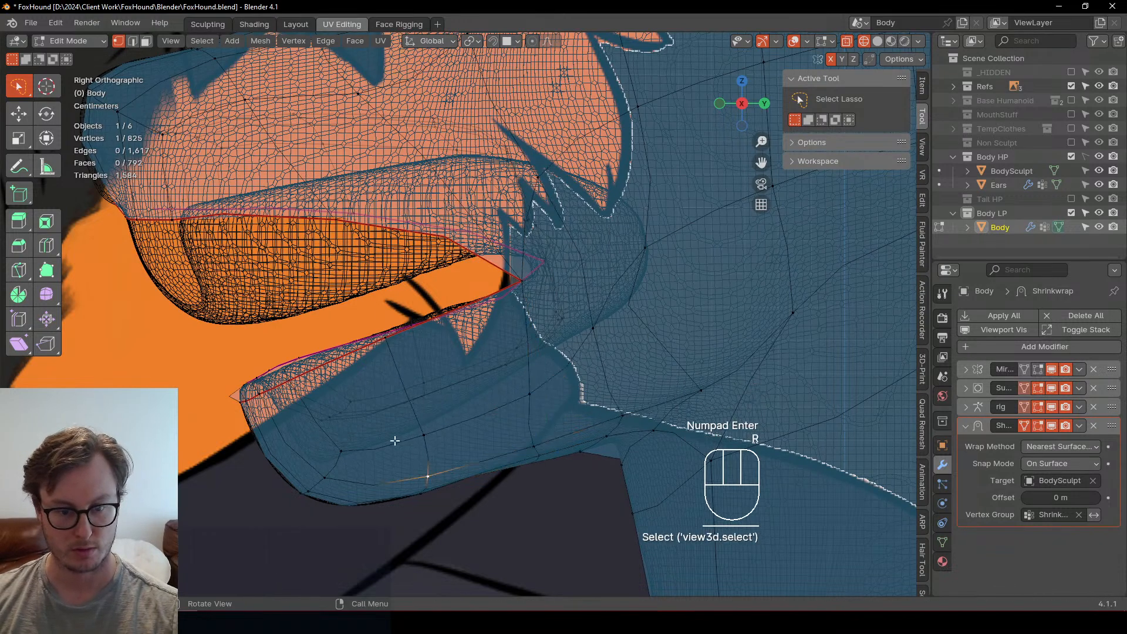
pyautogui.press('b')
pyautogui.moveTo(383, 417); pyautogui.dragTo(449, 506)
pyautogui.press('r')
pyautogui.click(495, 393)
# Step: Select the chin vertices at the front of the lower jaw and nudge them into line with the sculpted chin
pyautogui.click(324, 477)
pyautogui.press('b')
pyautogui.moveTo(290, 431); pyautogui.dragTo(376, 520)
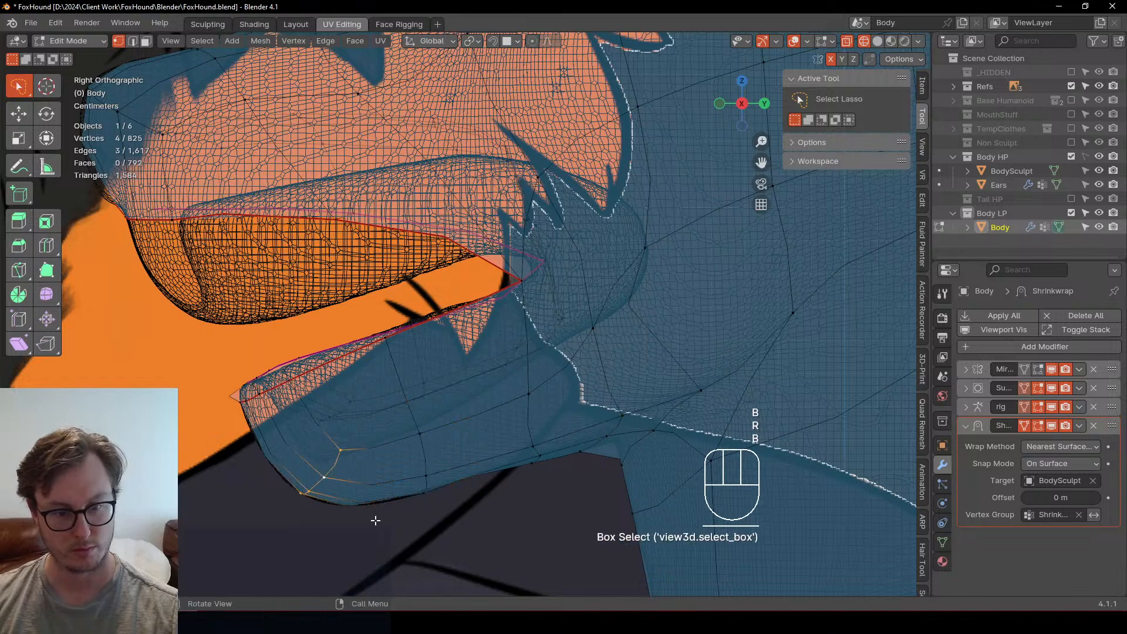
pyautogui.press('g')
pyautogui.click(382, 528)
# Step: Move the front upper-lip vertices about 0.015 m back along Y and 0.036 m down along Z to the sculpted upper lip
pyautogui.keyDown('shift'); pyautogui.moveTo(314, 300); pyautogui.dragTo(401, 403, button='middle'); pyautogui.keyUp('shift')
pyautogui.click(216, 322)
pyautogui.press('b')
pyautogui.moveTo(177, 291); pyautogui.dragTo(299, 378)
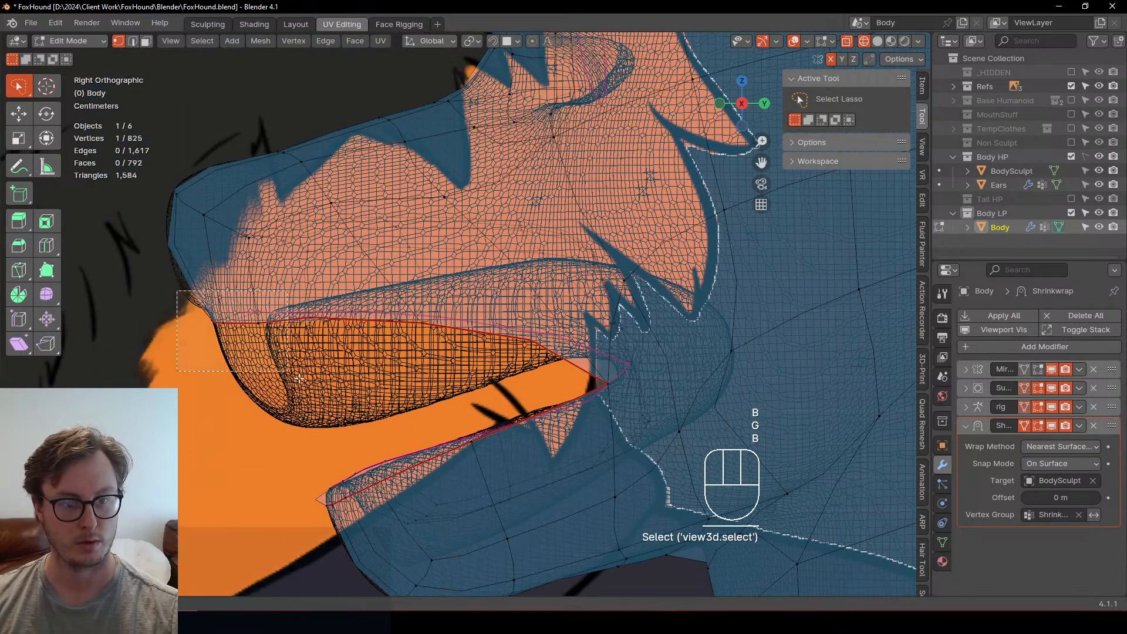
pyautogui.press('g')
pyautogui.click(302, 417)
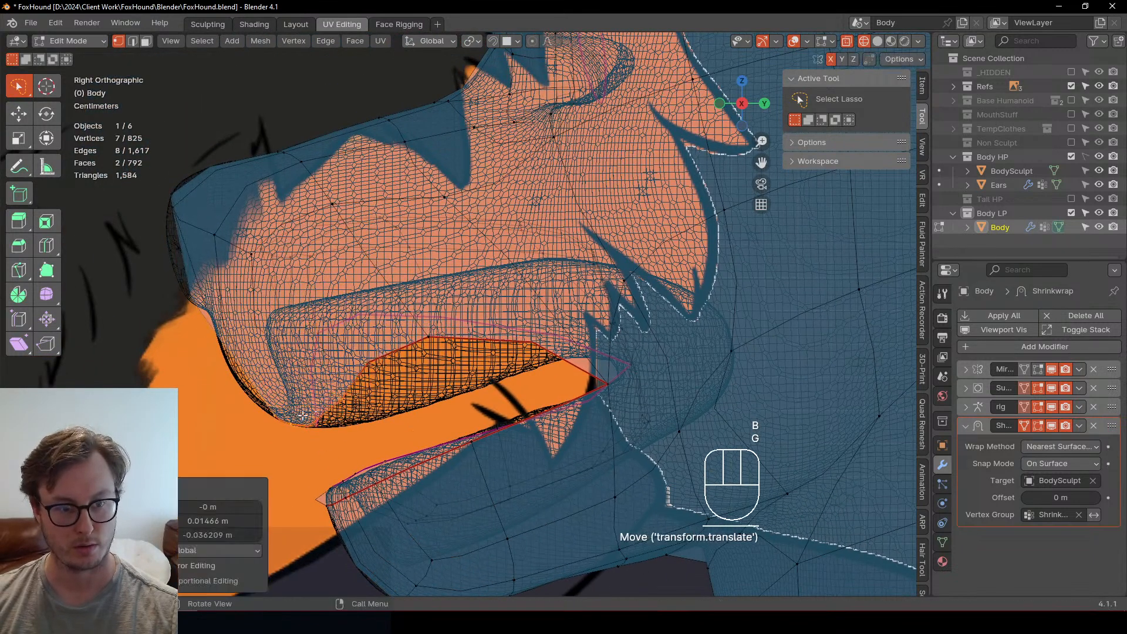
# Step: Move the vertices at the nose tip about 0.005 m back along Y and 0.01 m down along Z
pyautogui.click(220, 229)
pyautogui.press('b')
pyautogui.moveTo(139, 180); pyautogui.dragTo(259, 270)
pyautogui.press('g')
pyautogui.click(307, 324)
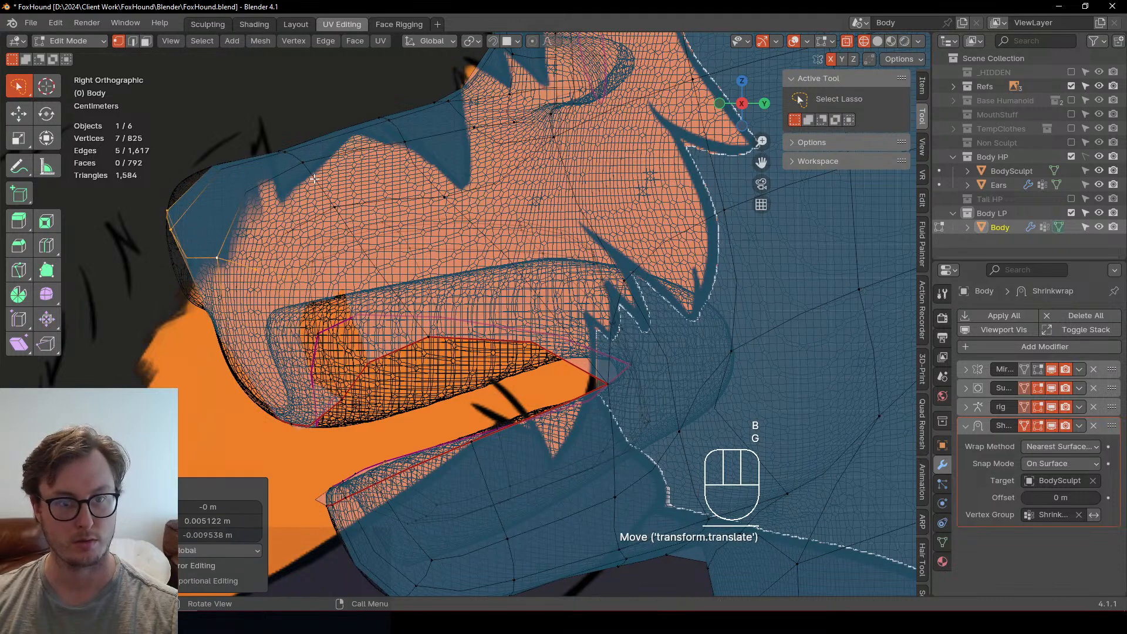
# Step: Exclude the Refs collection from the view layer and check the muzzle in solid shading with the middle upper-lip vertices selected
pyautogui.click(305, 163)
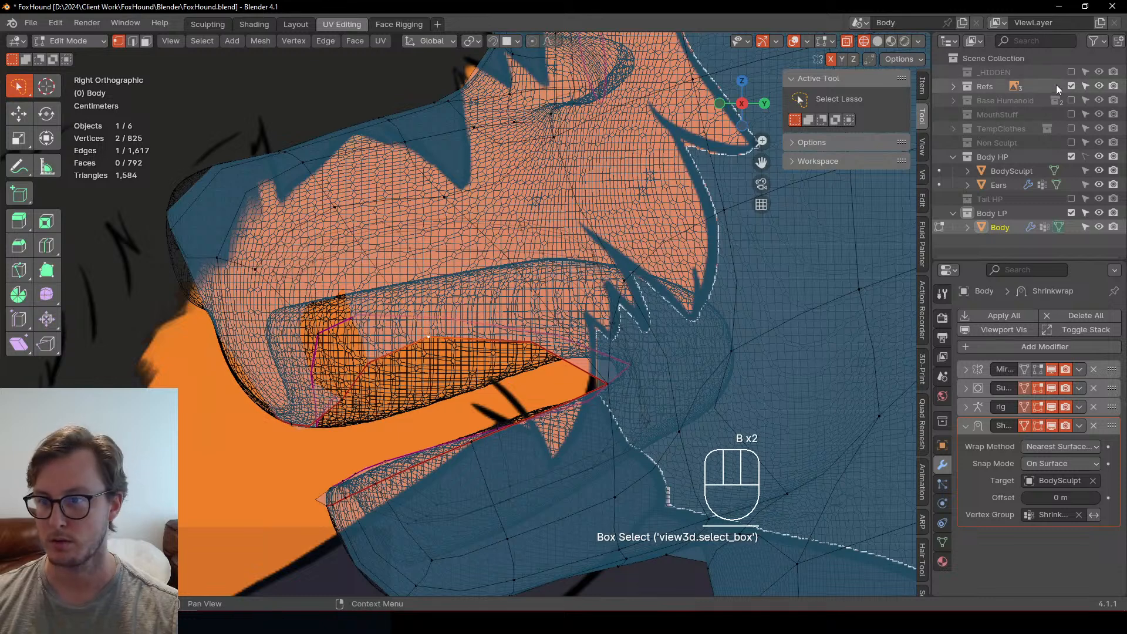
pyautogui.click(1070, 87)
pyautogui.press('z')
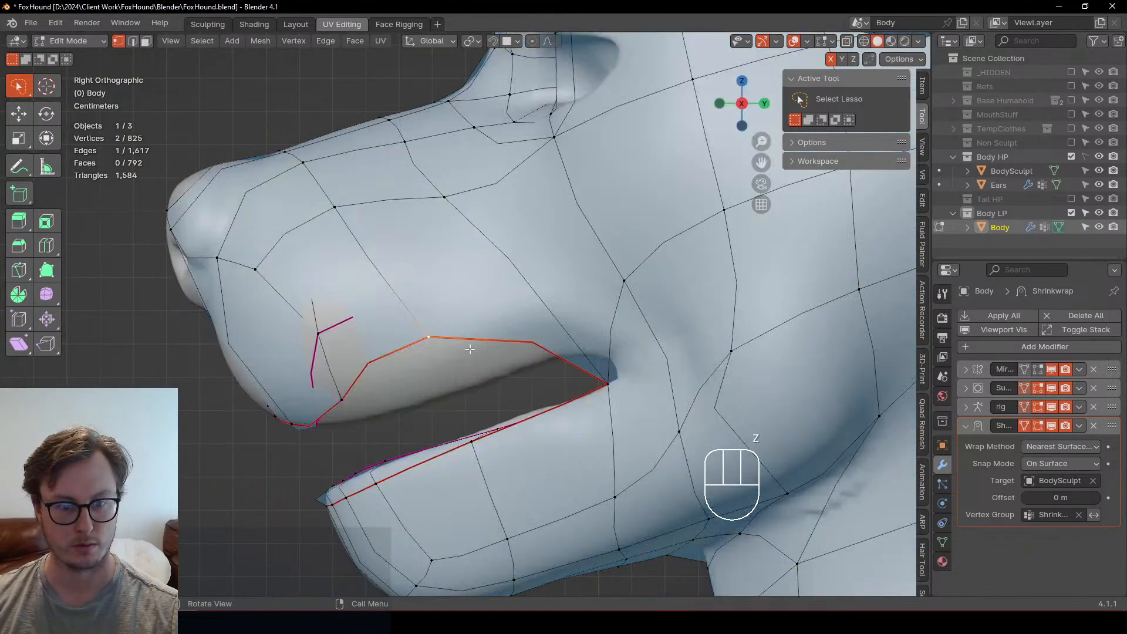
# Step: Move the middle upper-lip vertices and the neighbouring inner-mouth vertex down to the sculpted lip edge
pyautogui.press('z')
pyautogui.press('g')
pyautogui.click(427, 419)
pyautogui.click(451, 366)
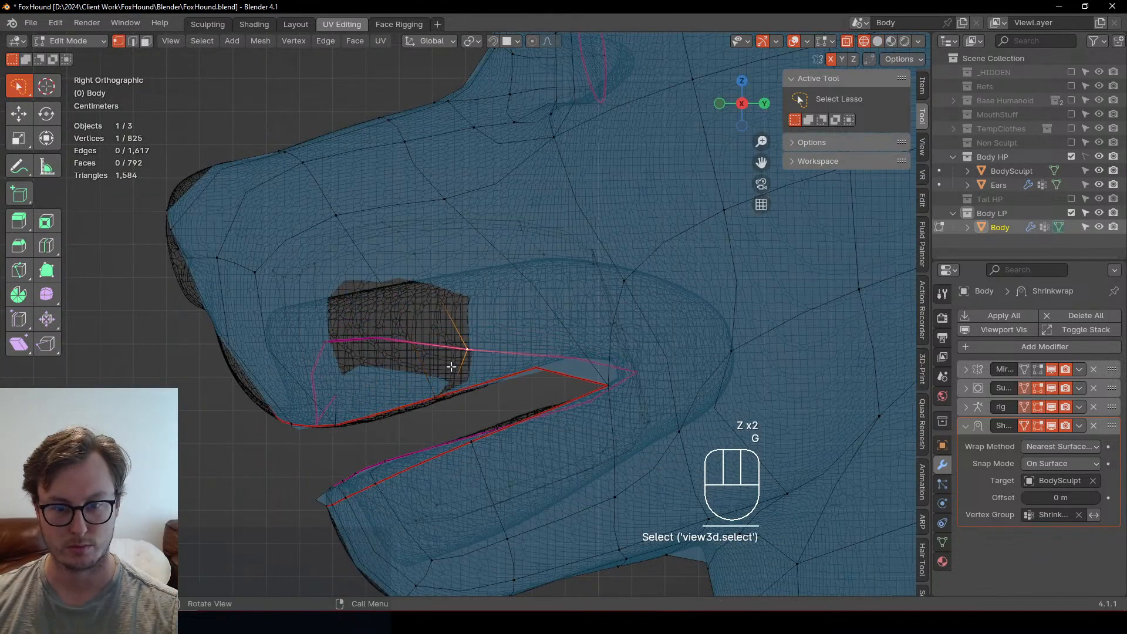
pyautogui.press('g')
pyautogui.click(463, 404)
# Step: Select the strip of nine faces forming the roof of the mouth and lower it about 0.01 m along Z
pyautogui.click(298, 263)
pyautogui.press('z')
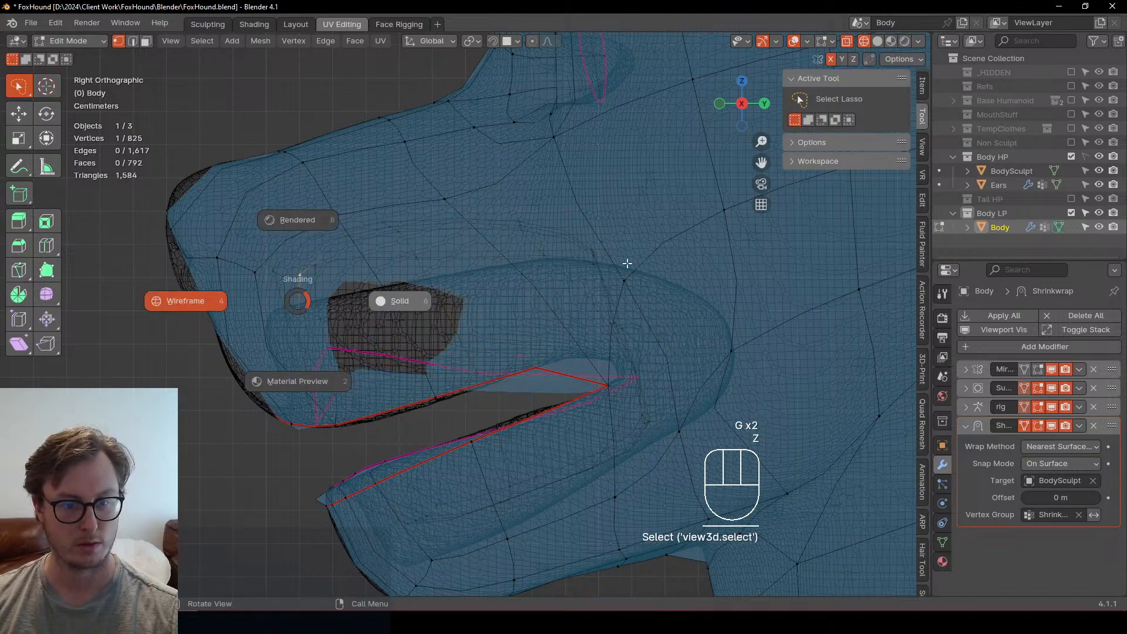
pyautogui.moveTo(627, 261)
pyautogui.mouseDown(button='middle')
pyautogui.moveTo(652, 251)
pyautogui.moveTo(495, 315)
pyautogui.moveTo(404, 331)
pyautogui.mouseUp(button='middle')
pyautogui.keyDown('ctrl'); pyautogui.keyDown('shift'); pyautogui.click(658, 220); pyautogui.keyUp('shift'); pyautogui.keyUp('ctrl')
pyautogui.moveTo(659, 220); pyautogui.dragTo(607, 300, button='middle')
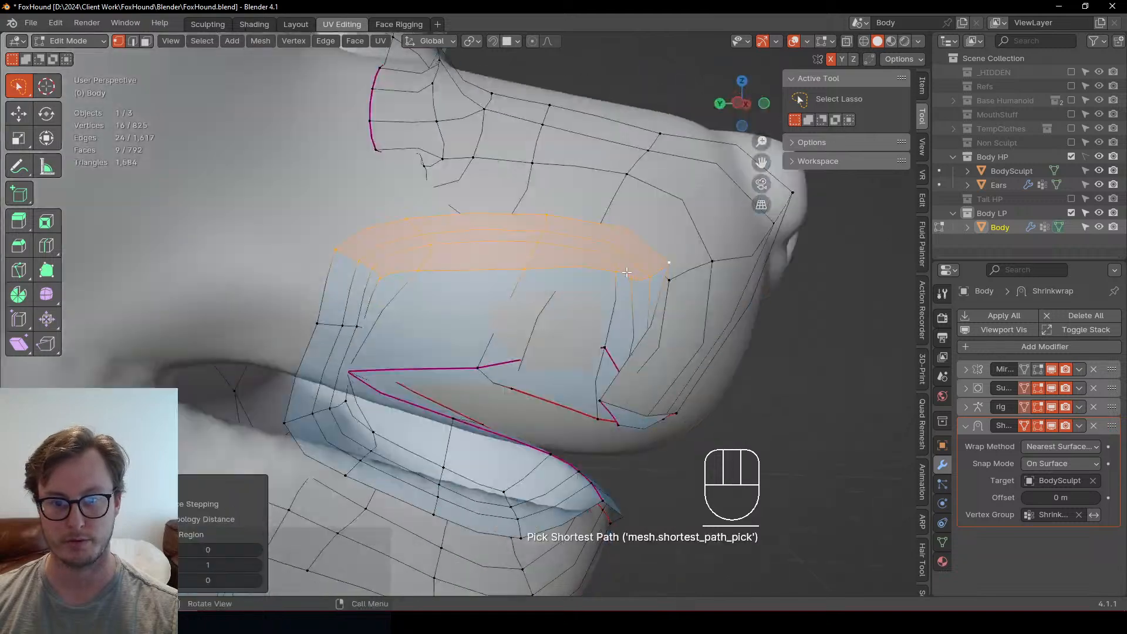
pyautogui.press('g')
pyautogui.press('z')
pyautogui.click(606, 300)
# Step: Rotate the mouth-roof strip in right view and flatten it by scaling Z to 0
pyautogui.press('KP_3')
pyautogui.press('z')
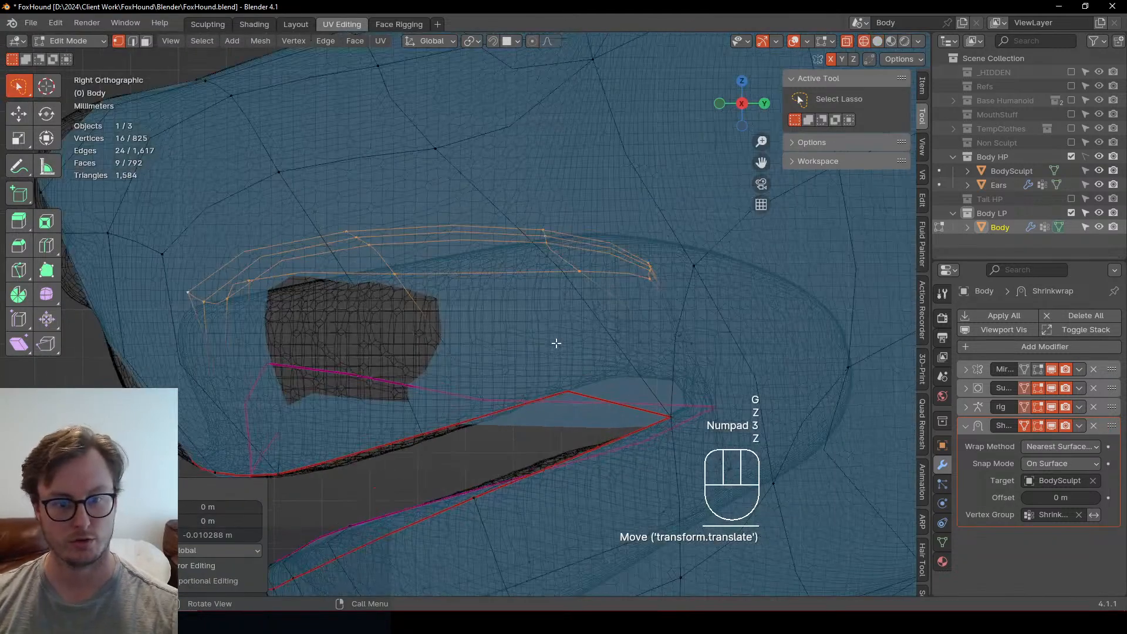
pyautogui.press('g')
pyautogui.press('r')
pyautogui.click(621, 200)
pyautogui.press('s')
pyautogui.press('z')
pyautogui.press('KP_0')
pyautogui.press('KP_Enter')
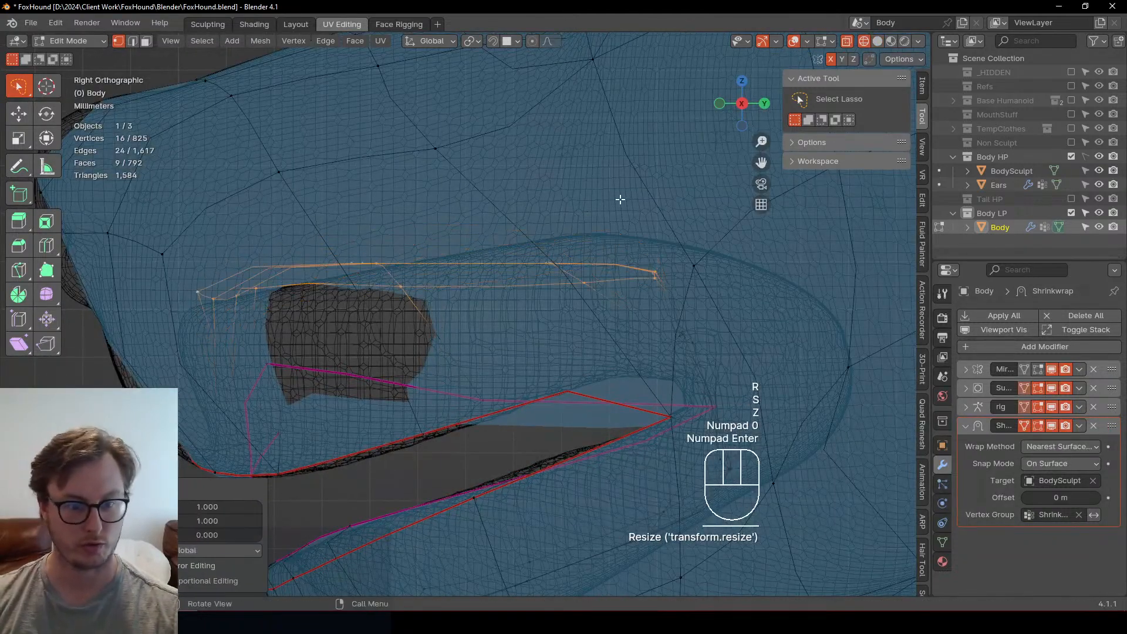
# Step: Rotate the flattened mouth-roof strip to the slope of the sculpted mouth cavity and position it inside the cavity
pyautogui.press('r')
pyautogui.click(600, 182)
pyautogui.press('g')
pyautogui.click(590, 230)
pyautogui.press('g')
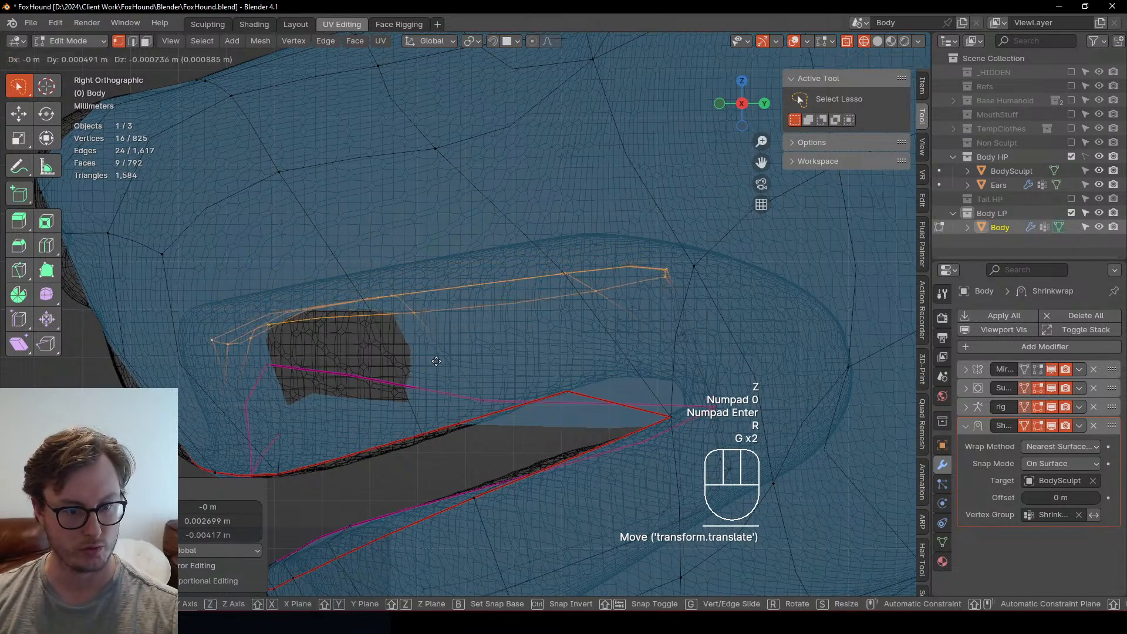
pyautogui.click(430, 347)
# Step: Select the eye-area vertices by growing outward from the eye's centre vertex and shift them outward along X over the sculpted eye
pyautogui.keyDown('shift'); pyautogui.moveTo(595, 315); pyautogui.dragTo(418, 319, button='middle'); pyautogui.keyUp('shift')
pyautogui.scroll(-4, 418, 317)
pyautogui.press('z')
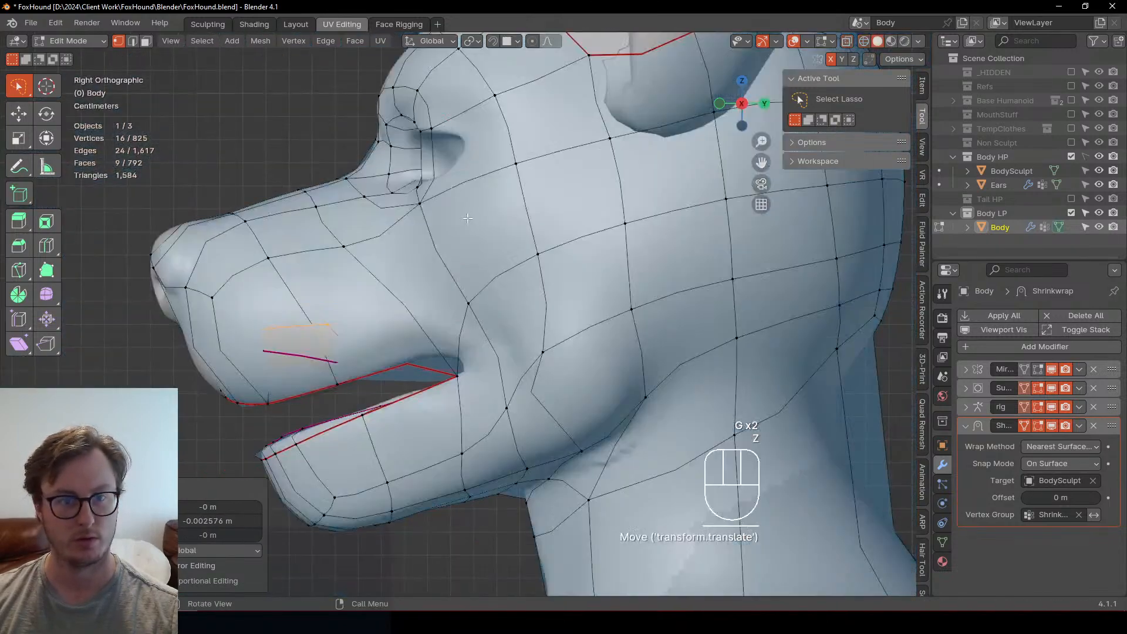
pyautogui.moveTo(437, 182)
pyautogui.mouseDown(button='middle')
pyautogui.moveTo(546, 209)
pyautogui.moveTo(512, 250)
pyautogui.moveTo(446, 250)
pyautogui.mouseUp(button='middle')
pyautogui.scroll(-1, 546, 207)
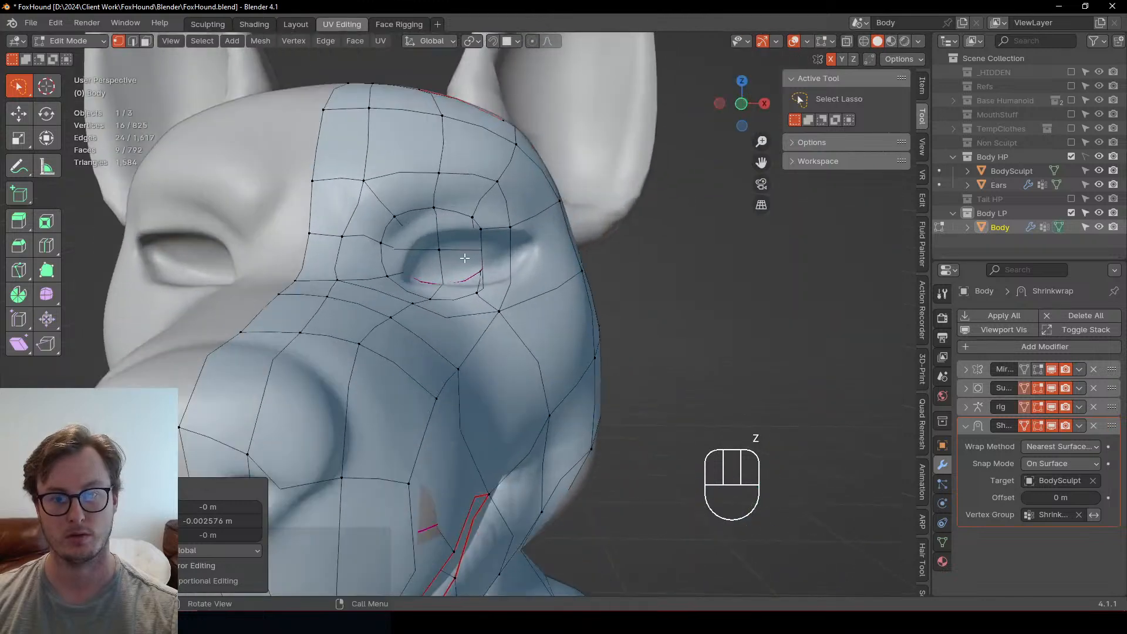
pyautogui.scroll(2, 446, 250)
pyautogui.click(440, 249)
pyautogui.press('ctrl+KP_Add')
pyautogui.press('ctrl+KP_Add')
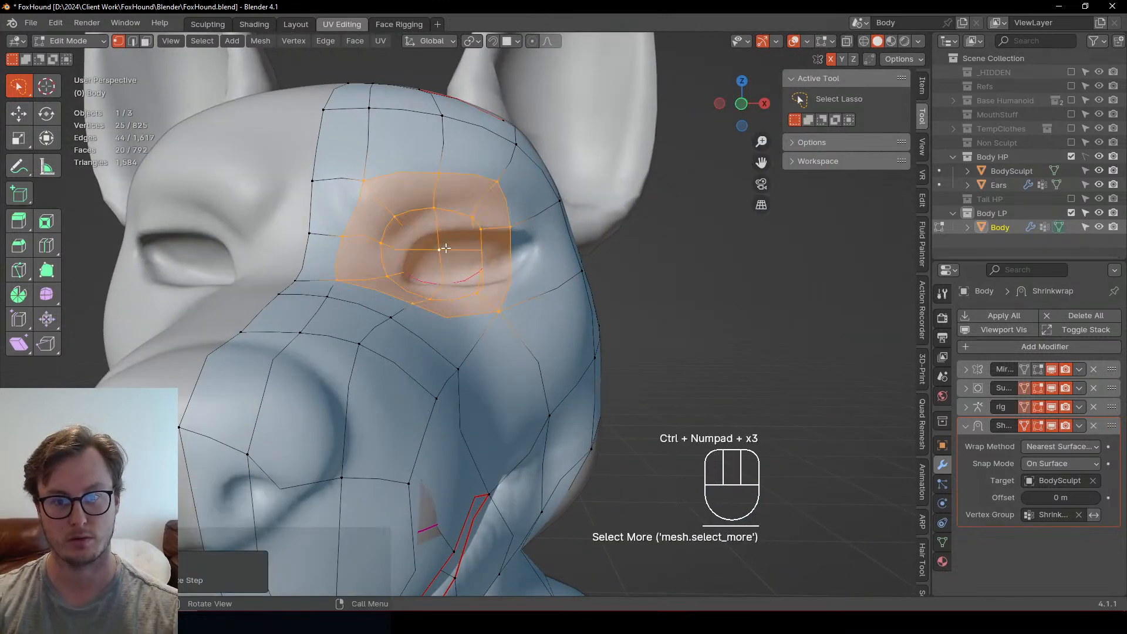
pyautogui.press('KP_4')
pyautogui.press('KP_1')
pyautogui.press('g')
pyautogui.press('x')
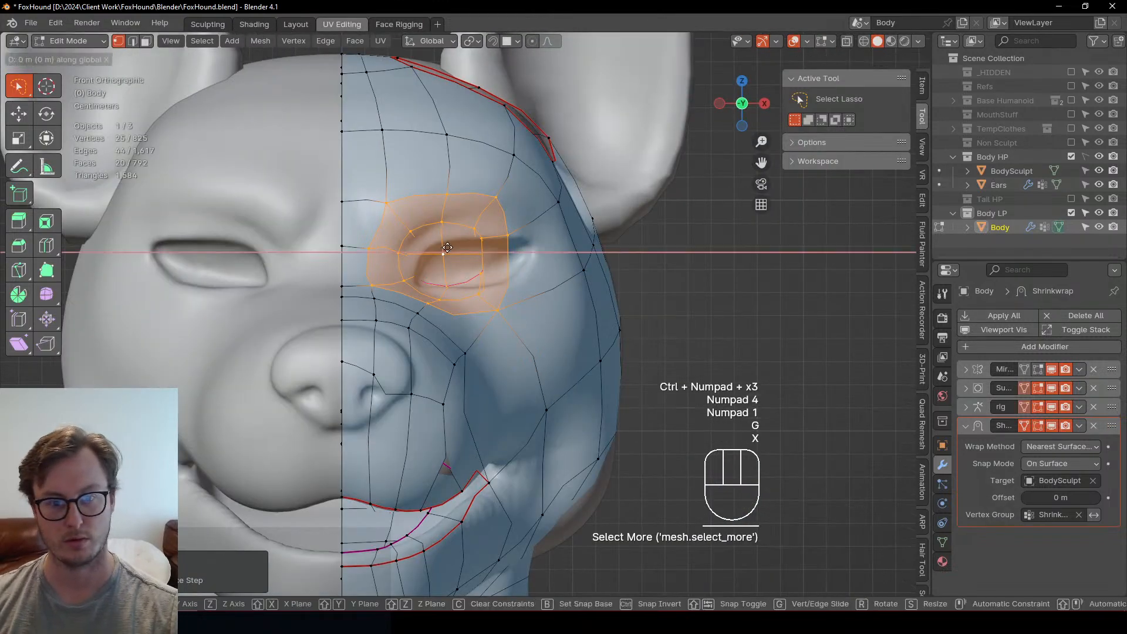
pyautogui.click(498, 252)
# Step: Try to pull the vertices at the outer eye corner outward without snapping
pyautogui.click(521, 235)
pyautogui.press('g')
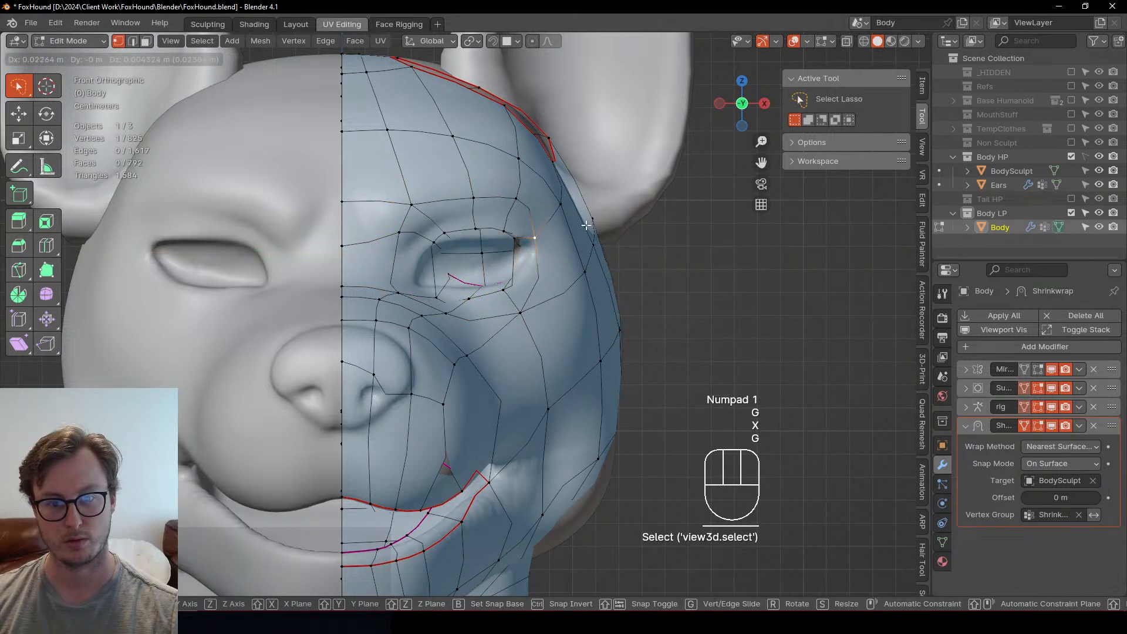
pyautogui.click(535, 243)
pyautogui.click(516, 239)
pyautogui.keyDown('shift'); pyautogui.click(543, 239); pyautogui.keyUp('shift')
pyautogui.press('g')
pyautogui.click(552, 238)
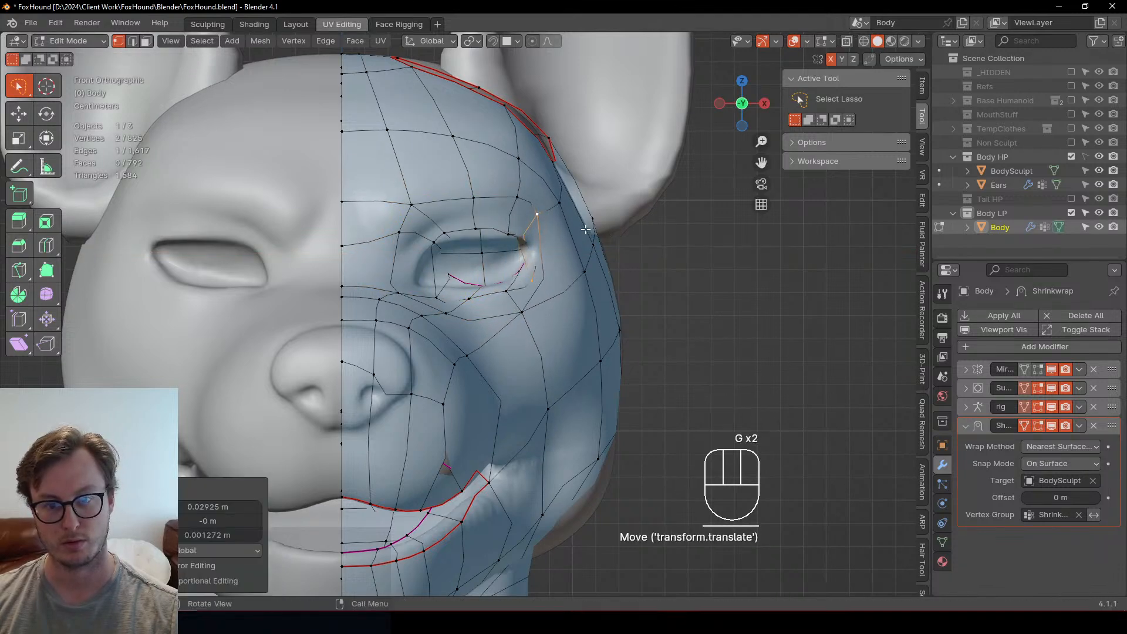
pyautogui.hotkey('ctrl', 'z')
# Step: Enable snapping and place the vertices beside the outer eye corner onto the sculpted surface
pyautogui.press('g')
pyautogui.click(516, 251)
pyautogui.click(515, 250)
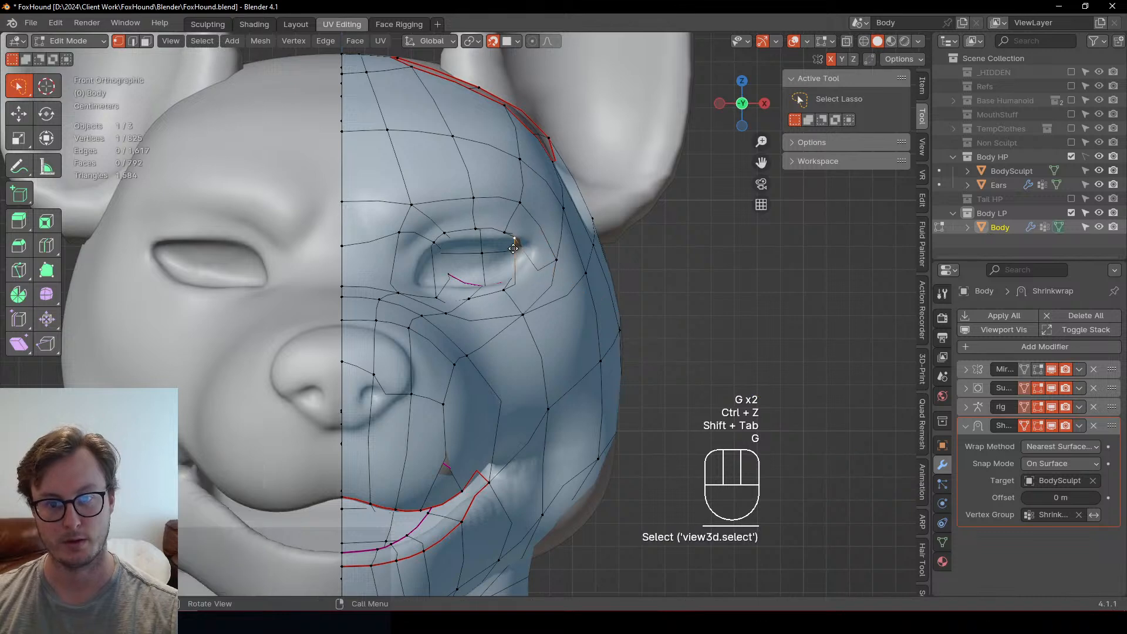
pyautogui.press('g')
pyautogui.click(535, 262)
# Step: Snap the vertex below the inner eye corner and the ring vertex beside it closer to the nose bridge
pyautogui.scroll(2, 503, 266)
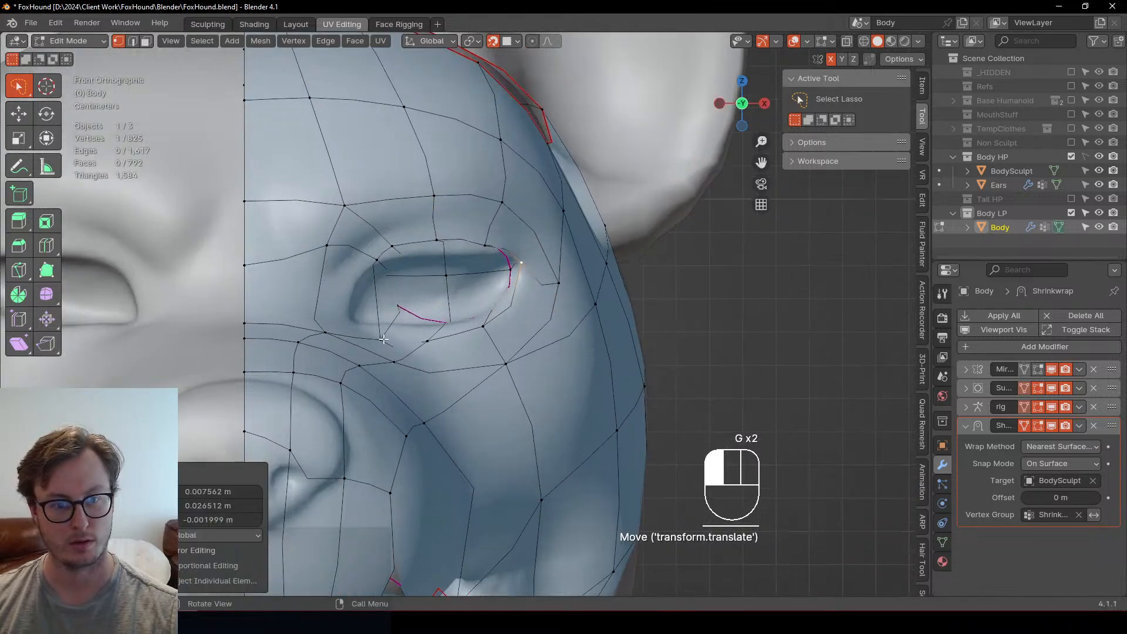
pyautogui.click(383, 338)
pyautogui.press('g')
pyautogui.click(331, 304)
pyautogui.click(325, 249)
pyautogui.press('g')
pyautogui.click(287, 260)
# Step: Reposition the eyelid-loop vertices around the inner eye corner to follow the edge of the sculpted eye socket
pyautogui.click(363, 271)
pyautogui.press('g')
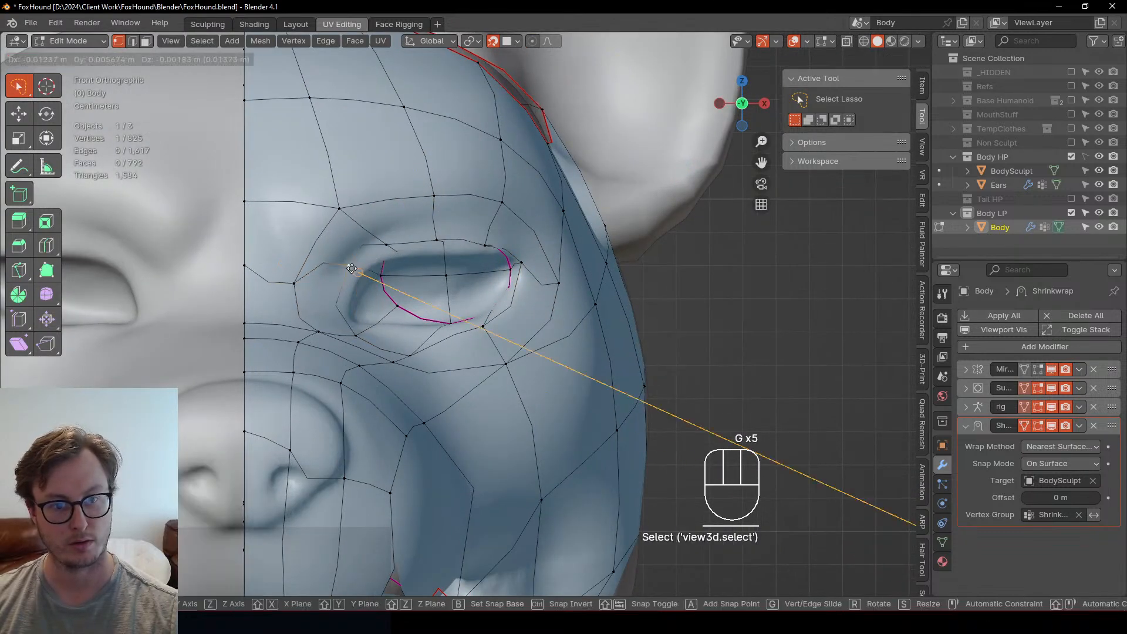
pyautogui.click(341, 263)
pyautogui.click(355, 336)
pyautogui.press('g')
pyautogui.click(347, 329)
pyautogui.click(336, 260)
pyautogui.press('g')
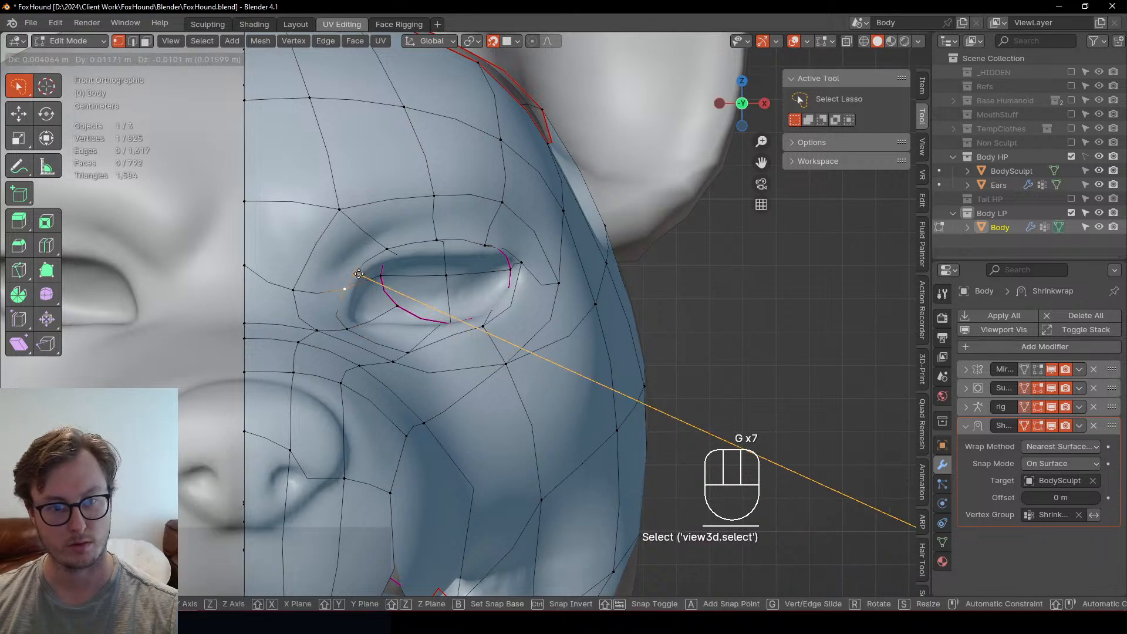
pyautogui.click(360, 271)
# Step: Move the three vertices of the upper-eyelid loop onto the sculpted upper lid
pyautogui.click(386, 250)
pyautogui.press('g')
pyautogui.click(392, 250)
pyautogui.click(437, 242)
pyautogui.press('g')
pyautogui.click(456, 243)
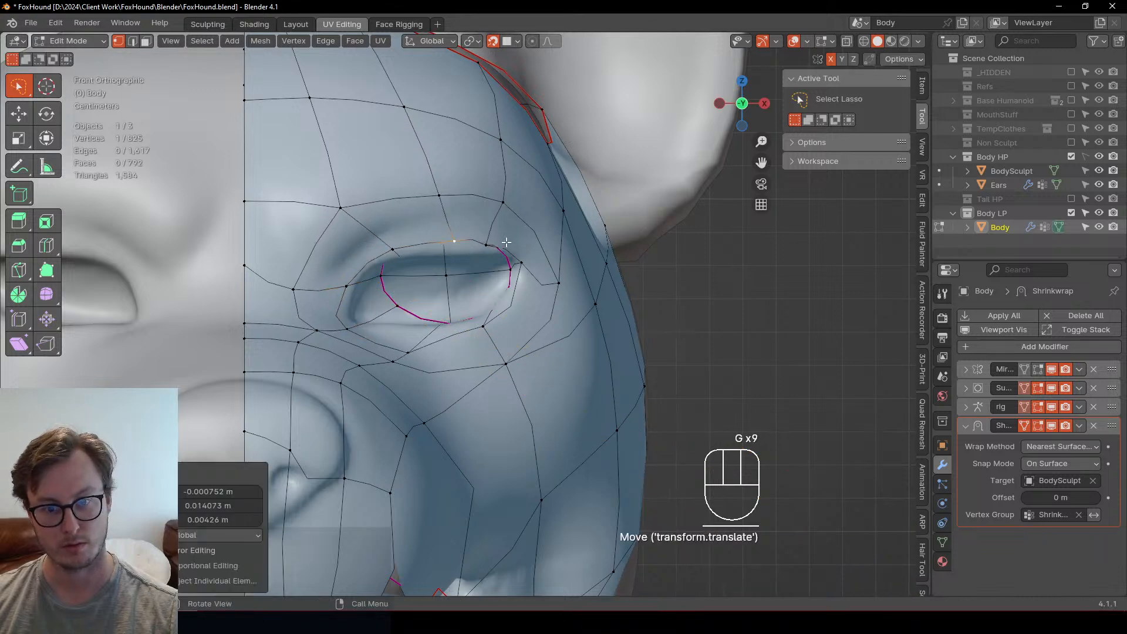
pyautogui.click(487, 244)
pyautogui.press('g')
pyautogui.click(489, 227)
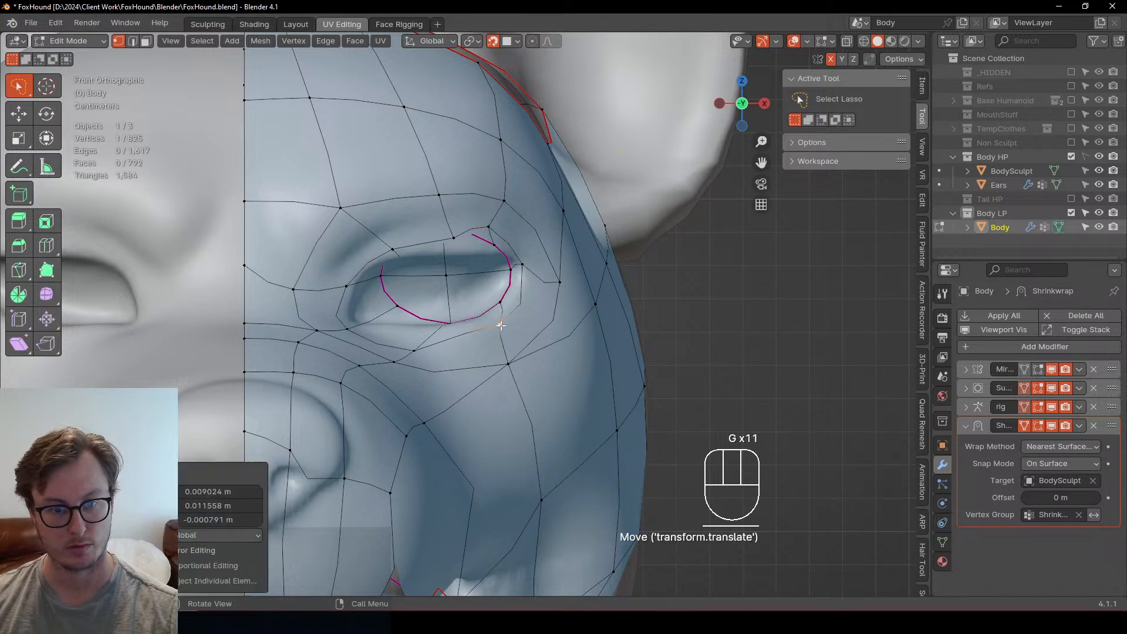
# Step: Move the middle and inner vertices on the lower edge of the eye-opening seam to the sculpted lower lid
pyautogui.click(443, 327)
pyautogui.press('g')
pyautogui.click(434, 323)
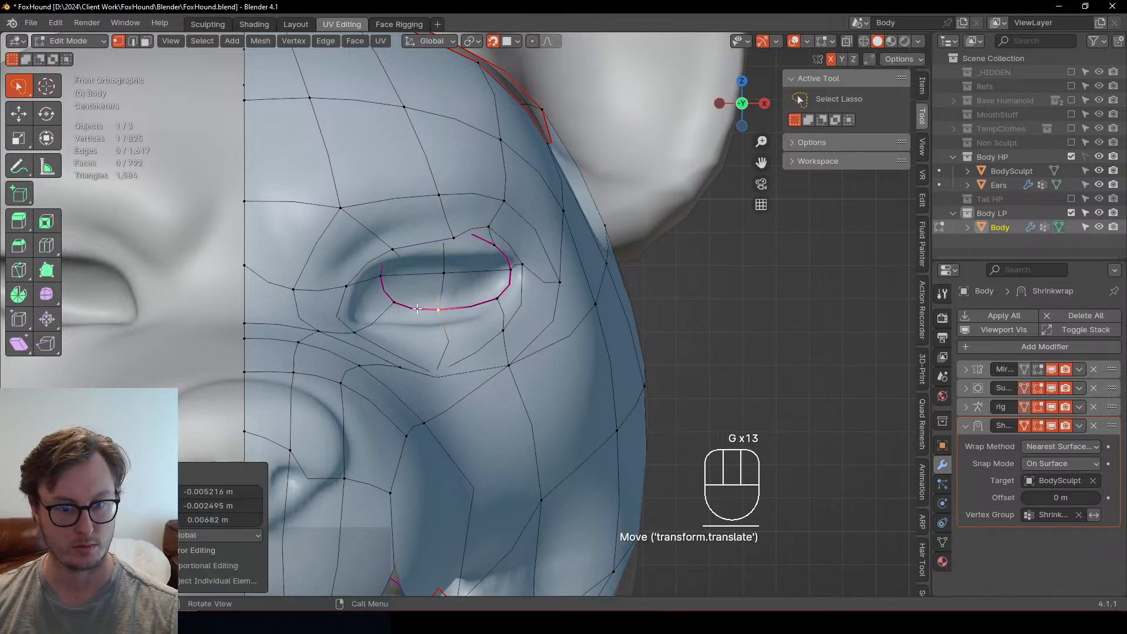
pyautogui.click(398, 307)
pyautogui.press('g')
pyautogui.click(392, 314)
# Step: Pull the upper inner seam vertex and the inner-corner seam vertex of the eye opening down toward the sculpted inner corner
pyautogui.moveTo(392, 315); pyautogui.dragTo(450, 259, button='middle')
pyautogui.scroll(3, 352, 262)
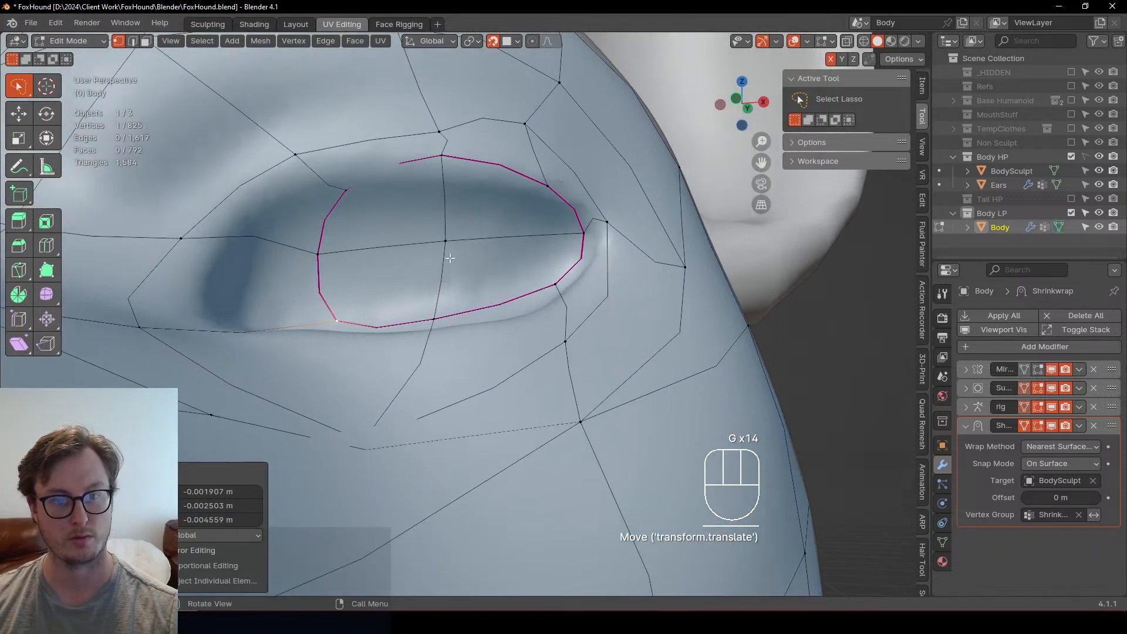
pyautogui.click(342, 198)
pyautogui.press('g')
pyautogui.click(335, 273)
pyautogui.click(328, 269)
pyautogui.moveTo(326, 269); pyautogui.dragTo(337, 288, button='middle')
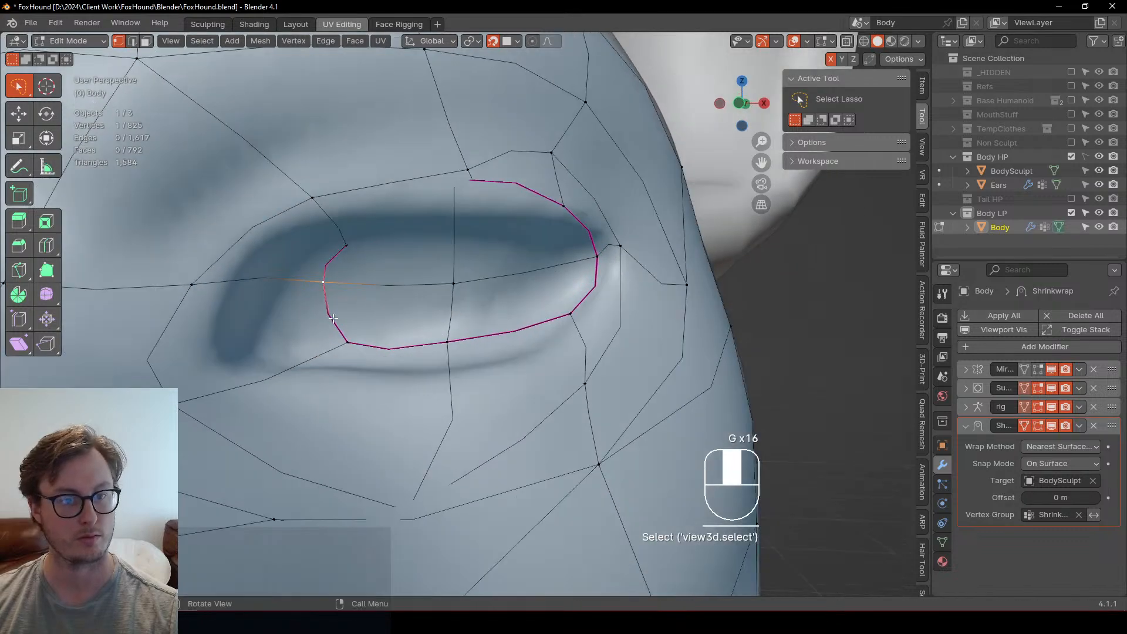
pyautogui.press('g')
pyautogui.click(282, 349)
# Step: Lower the middle and outer vertices on the upper edge of the eye-opening seam beneath the sculpted upper lid
pyautogui.click(473, 172)
pyautogui.press('z')
pyautogui.click(439, 200)
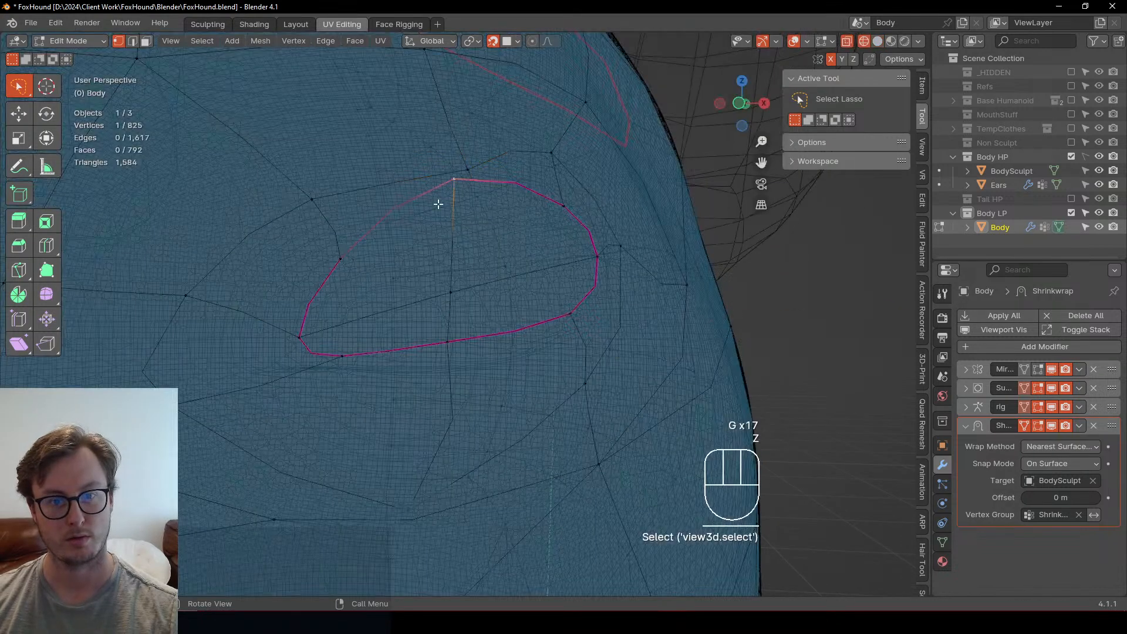
pyautogui.press('z')
pyautogui.press('g')
pyautogui.click(534, 245)
pyautogui.click(566, 227)
pyautogui.press('g')
pyautogui.click(531, 253)
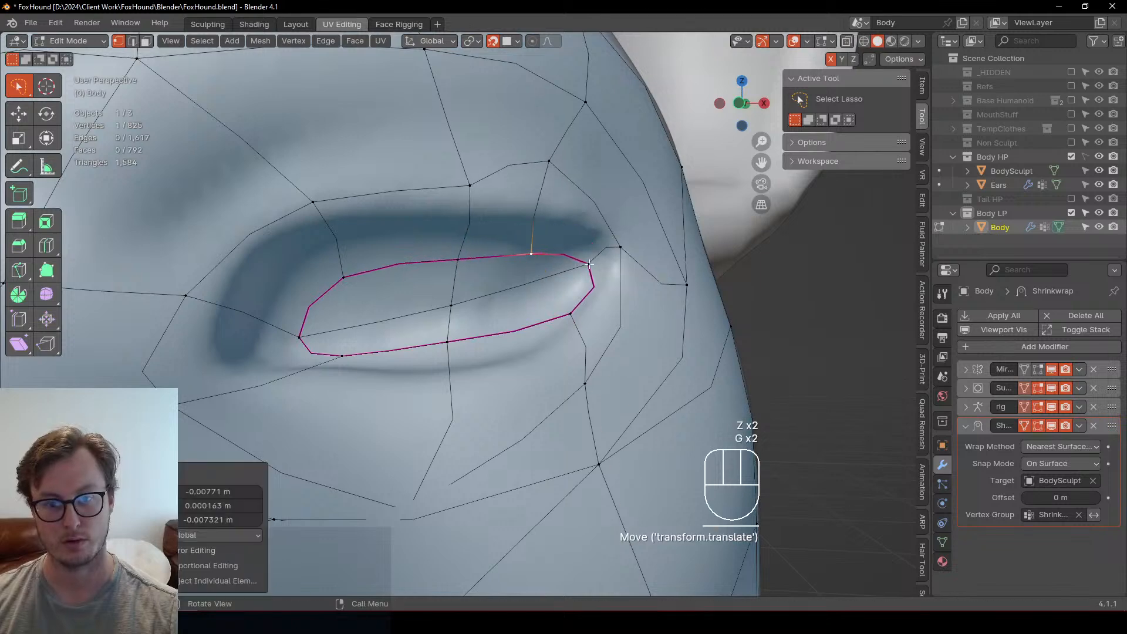
# Step: Pull the outer-corner and lower outer seam vertices of the eye opening inward toward the eye's centre
pyautogui.click(594, 261)
pyautogui.press('g')
pyautogui.click(532, 274)
pyautogui.moveTo(551, 314); pyautogui.dragTo(519, 345, button='middle')
pyautogui.click(556, 327)
pyautogui.press('g')
pyautogui.click(518, 331)
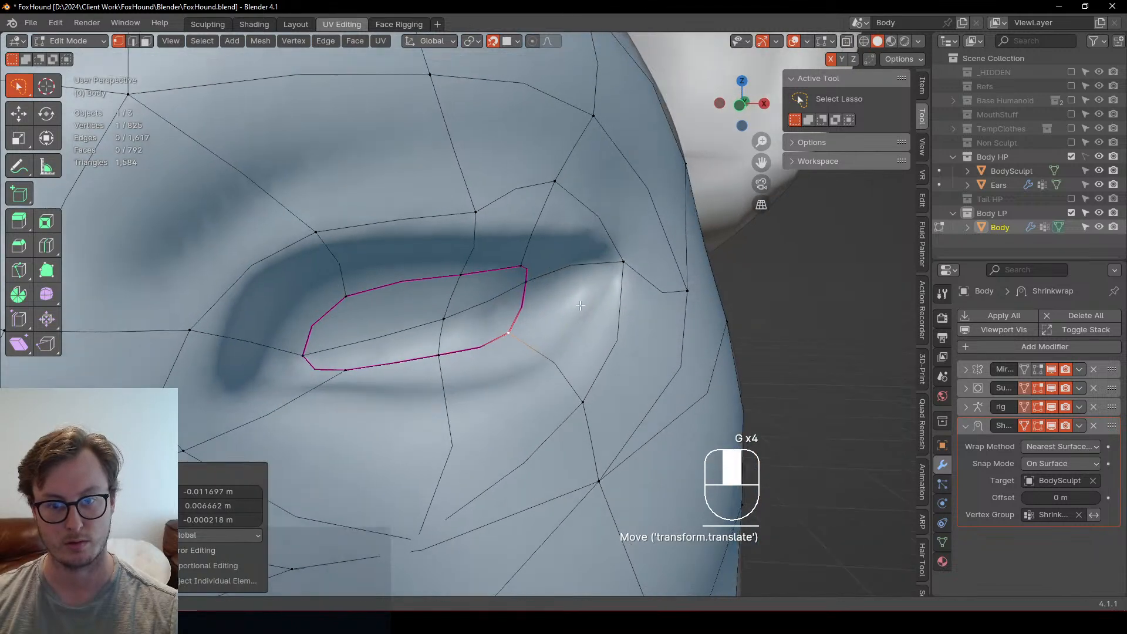
# Step: Lower the eyelid-loop vertex at the outer corner and the outer upper-lid vertex onto the sculpted lid crease
pyautogui.click(620, 272)
pyautogui.press('g')
pyautogui.click(618, 287)
pyautogui.click(547, 196)
pyautogui.press('g')
pyautogui.click(559, 239)
# Step: Adjust the middle and outer upper-lid vertices so the loop follows the edge of the sculpted upper lid
pyautogui.click(467, 237)
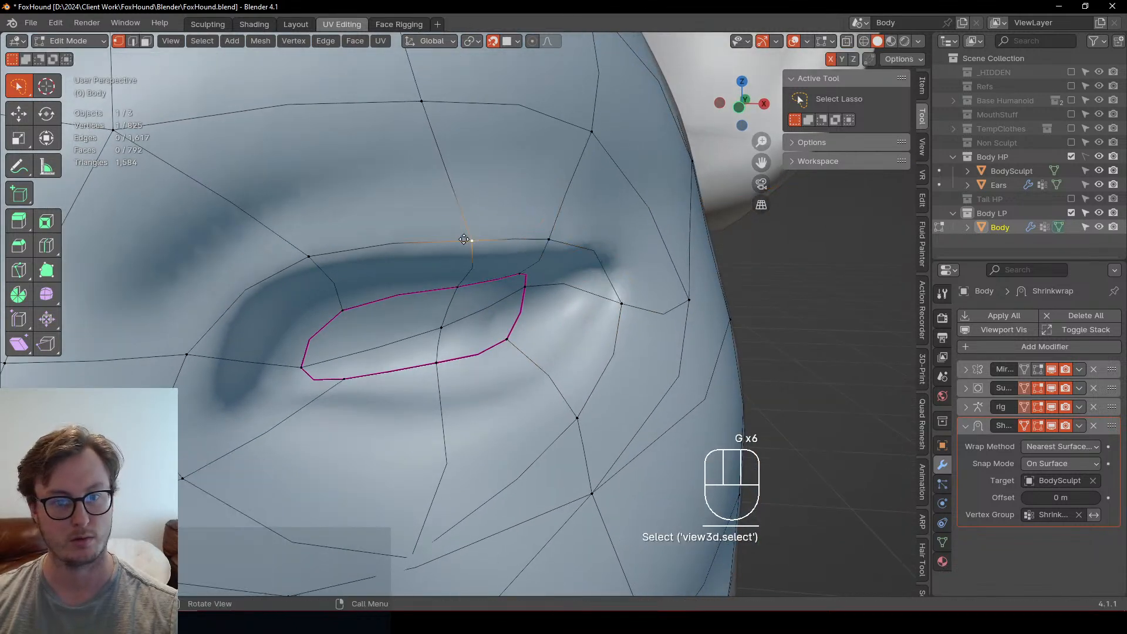
pyautogui.press('g')
pyautogui.click(449, 222)
pyautogui.click(550, 236)
pyautogui.press('g')
pyautogui.click(591, 239)
pyautogui.click(464, 229)
pyautogui.press('g')
pyautogui.click(468, 237)
# Step: Select the middle vertex of the loop below the eye and raise it to the sculpted lower lid
pyautogui.scroll(-3, 468, 240)
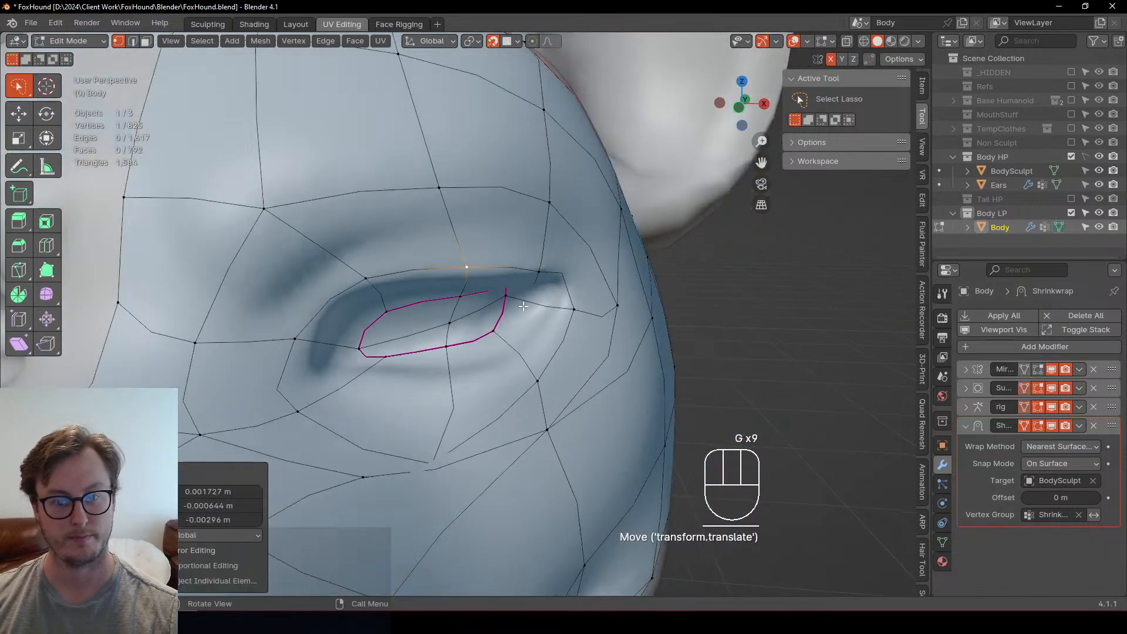
pyautogui.moveTo(464, 258); pyautogui.dragTo(453, 266, button='middle')
pyautogui.click(442, 436)
pyautogui.press('z')
pyautogui.click(420, 438)
pyautogui.press('z')
pyautogui.press('g')
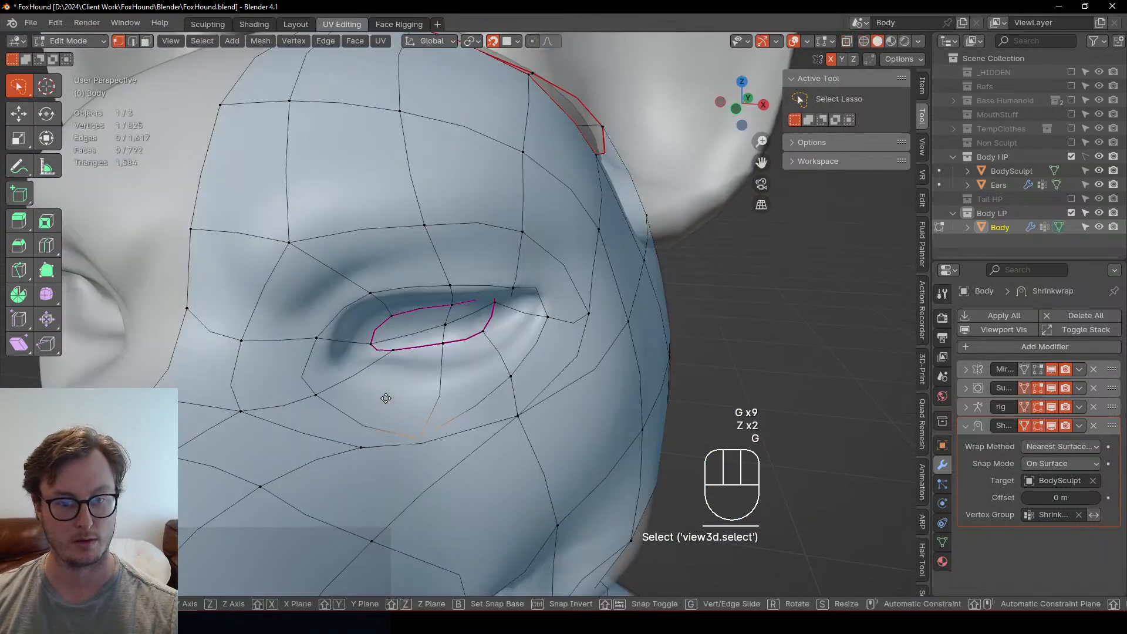
pyautogui.click(408, 378)
# Step: Move the lower inner lid vertex and the inner-corner lid vertex onto the rim of the sculpted eye socket
pyautogui.click(317, 381)
pyautogui.press('g')
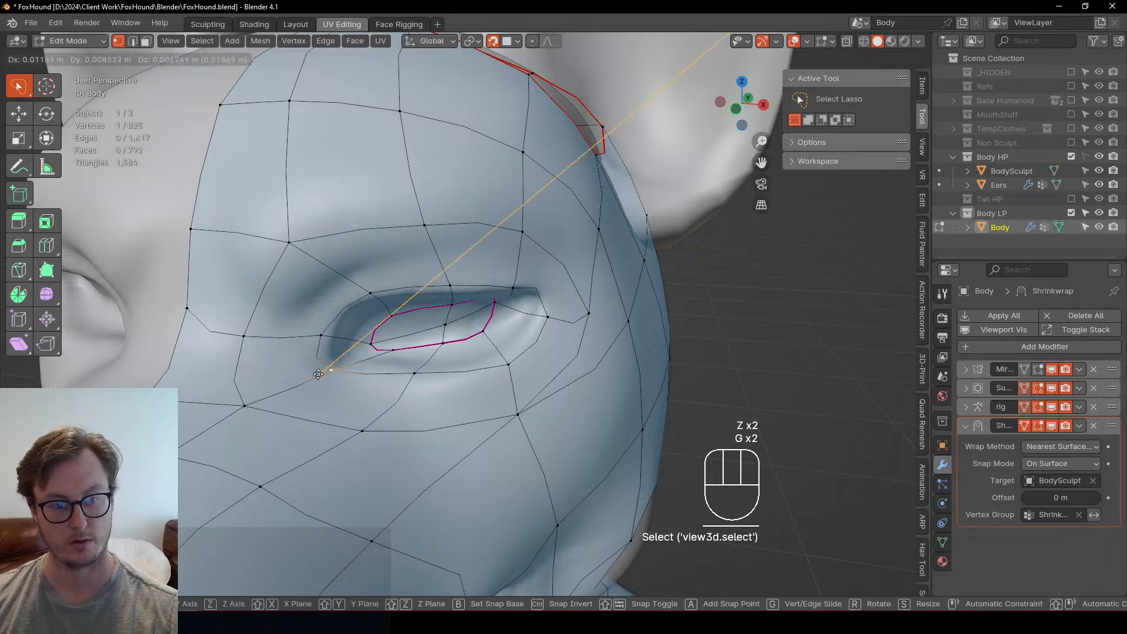
pyautogui.click(320, 376)
pyautogui.click(322, 332)
pyautogui.press('g')
pyautogui.click(335, 325)
# Step: Lower the outer-corner seam vertex of the eye opening and snap the outer-corner lid vertex onto the sculpted eye corner
pyautogui.moveTo(346, 326); pyautogui.dragTo(332, 309, button='middle')
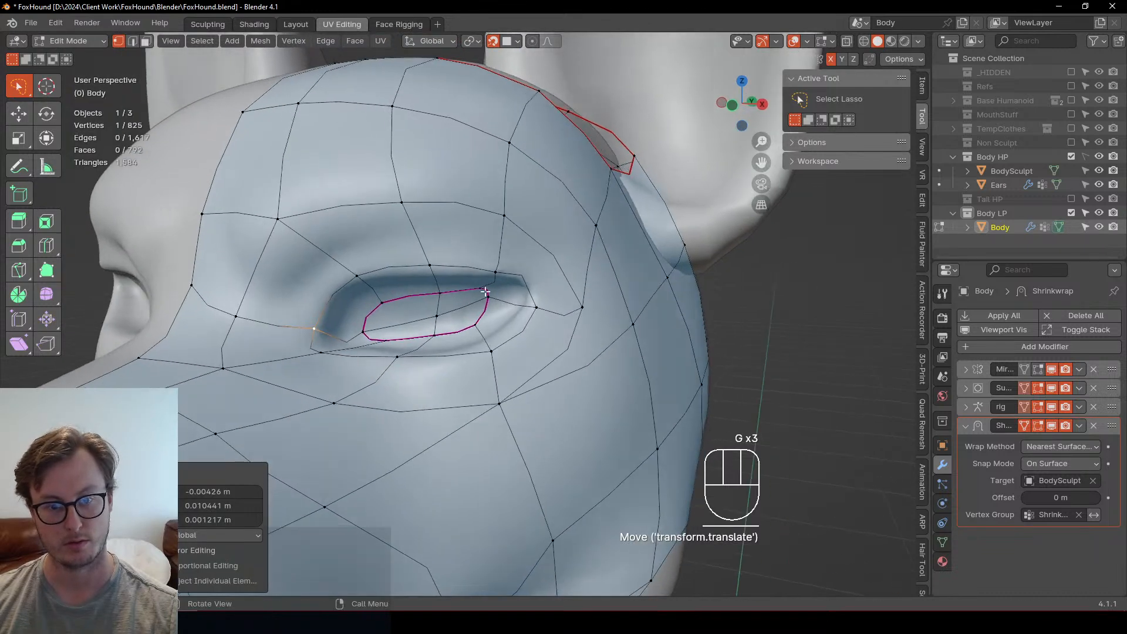
pyautogui.click(490, 302)
pyautogui.press('g')
pyautogui.click(487, 311)
pyautogui.moveTo(498, 302); pyautogui.dragTo(512, 294, button='middle')
pyautogui.click(537, 307)
pyautogui.press('g')
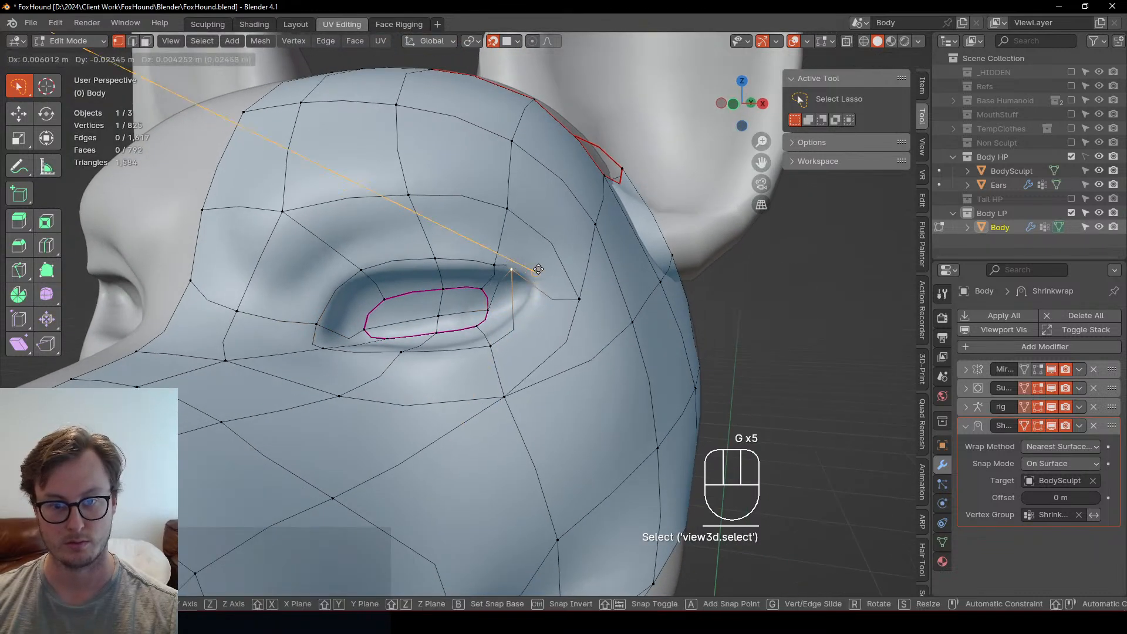
pyautogui.click(551, 277)
# Step: Move the ring vertex beyond the outer eye corner up and outward to even out the surrounding faces
pyautogui.click(582, 297)
pyautogui.press('g')
pyautogui.click(587, 240)
pyautogui.press('g')
pyautogui.click(601, 275)
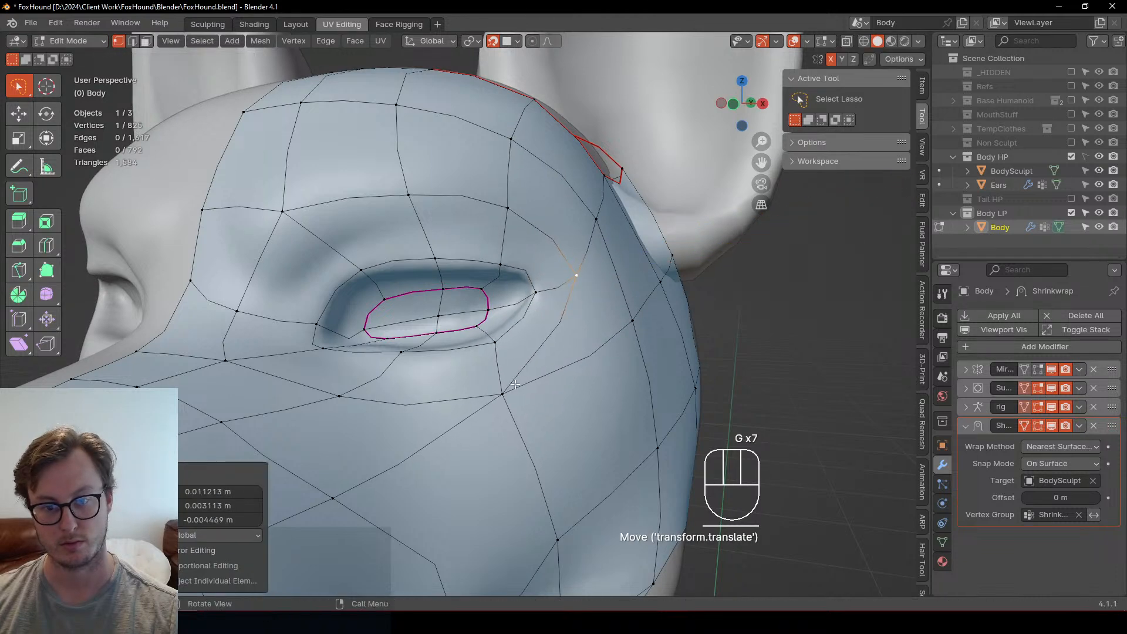
# Step: Move the ring vertex below the outer eye corner outward and nudge the outer-corner lid vertex onto the sculpted corner
pyautogui.click(502, 392)
pyautogui.press('g')
pyautogui.click(574, 387)
pyautogui.click(539, 295)
pyautogui.press('g')
pyautogui.click(537, 290)
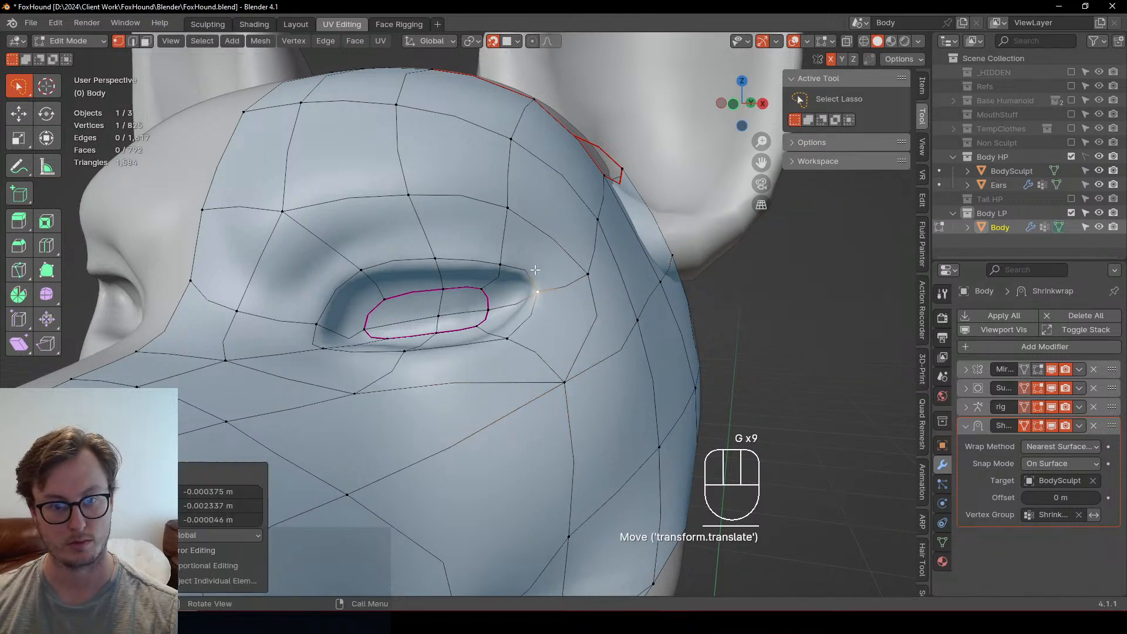
# Step: Adjust the middle and inner upper-lid vertices so they follow the rim of the sculpted upper eyelid
pyautogui.click(436, 259)
pyautogui.press('g')
pyautogui.click(431, 262)
pyautogui.click(362, 270)
pyautogui.press('g')
pyautogui.click(355, 276)
pyautogui.moveTo(354, 278); pyautogui.dragTo(361, 301, button='middle')
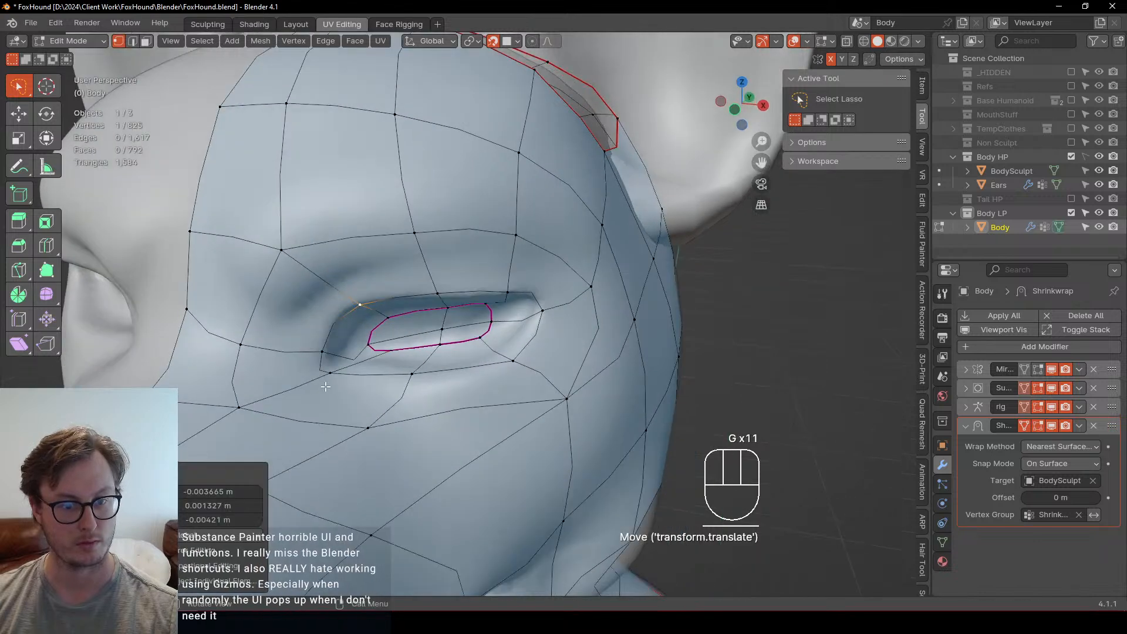
# Step: Slide the lower inner lid vertex toward the middle of the eye and raise the inner-corner vertex along the socket rim
pyautogui.click(329, 381)
pyautogui.press('g')
pyautogui.click(343, 378)
pyautogui.click(322, 350)
pyautogui.press('g')
pyautogui.click(325, 329)
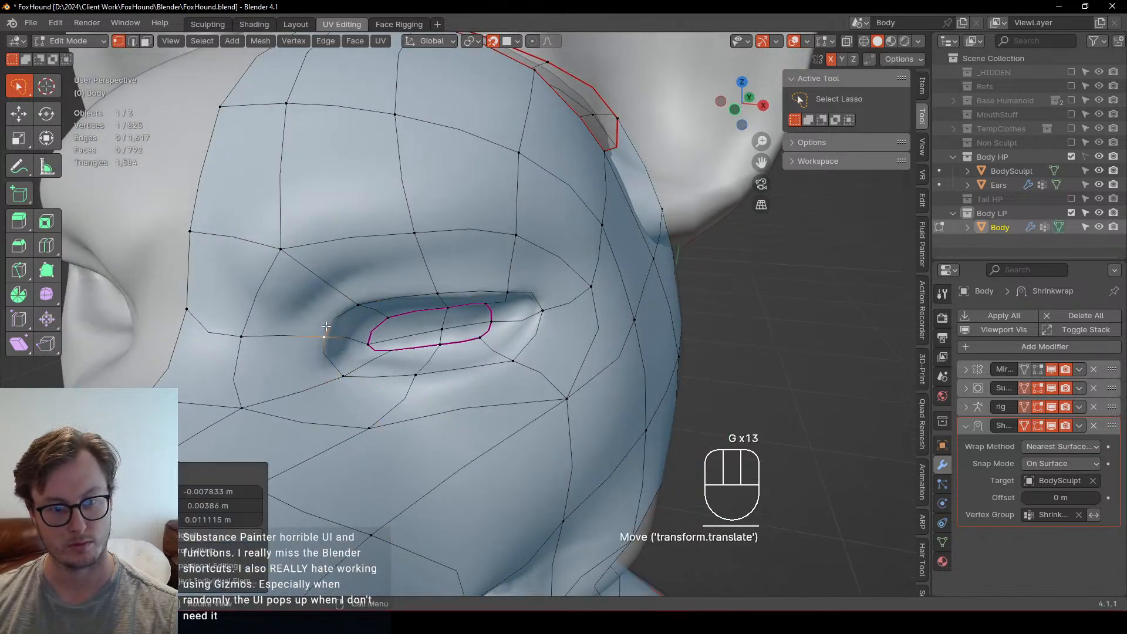
# Step: Pull the lower inner lid vertex back toward the inner eye corner and nudge the inner-corner vertex above it
pyautogui.click(337, 375)
pyautogui.press('g')
pyautogui.click(324, 347)
pyautogui.press('g')
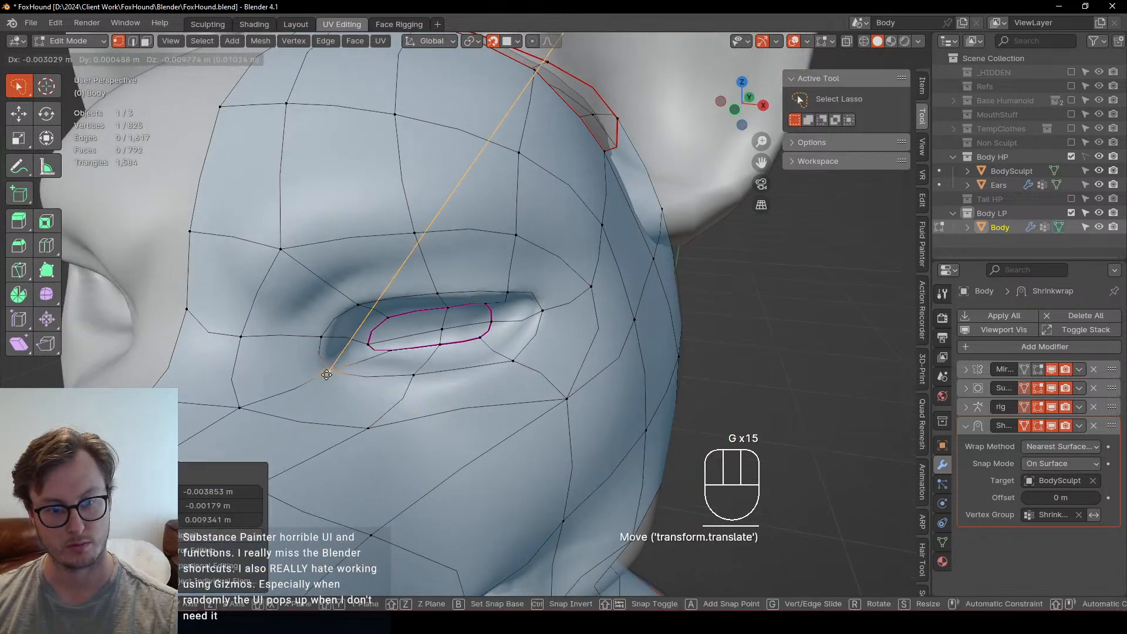
pyautogui.click(329, 369)
pyautogui.click(324, 341)
pyautogui.press('g')
pyautogui.click(333, 335)
pyautogui.moveTo(472, 340); pyautogui.dragTo(467, 337, button='middle')
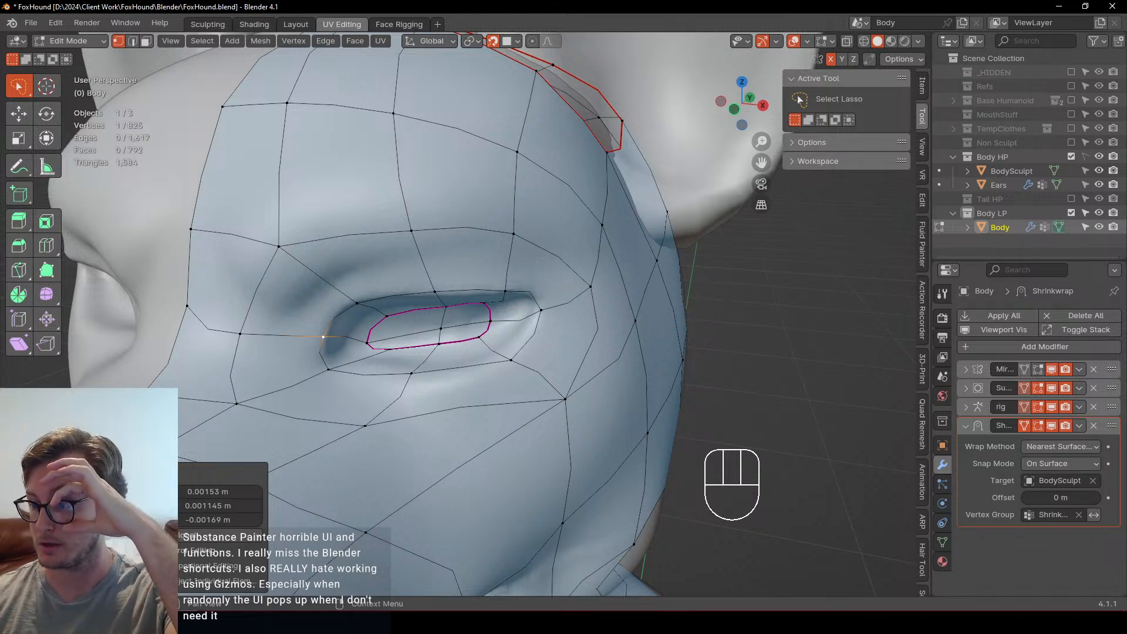
# Step: Turn off snapping and, in the right side view, pull the vertex below the rear of the skull down the side of the neck
pyautogui.scroll(-6, 589, 480)
pyautogui.moveTo(589, 480); pyautogui.dragTo(528, 355, button='middle')
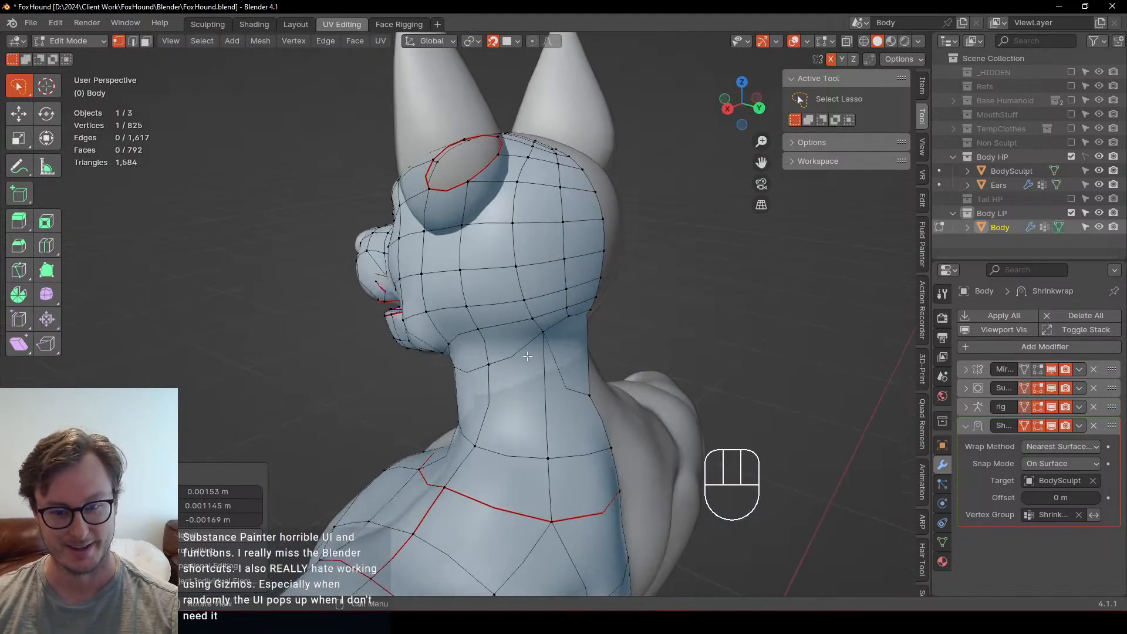
pyautogui.hotkey('shift', 'Tab')
pyautogui.press('KP_3')
pyautogui.scroll(2, 712, 256)
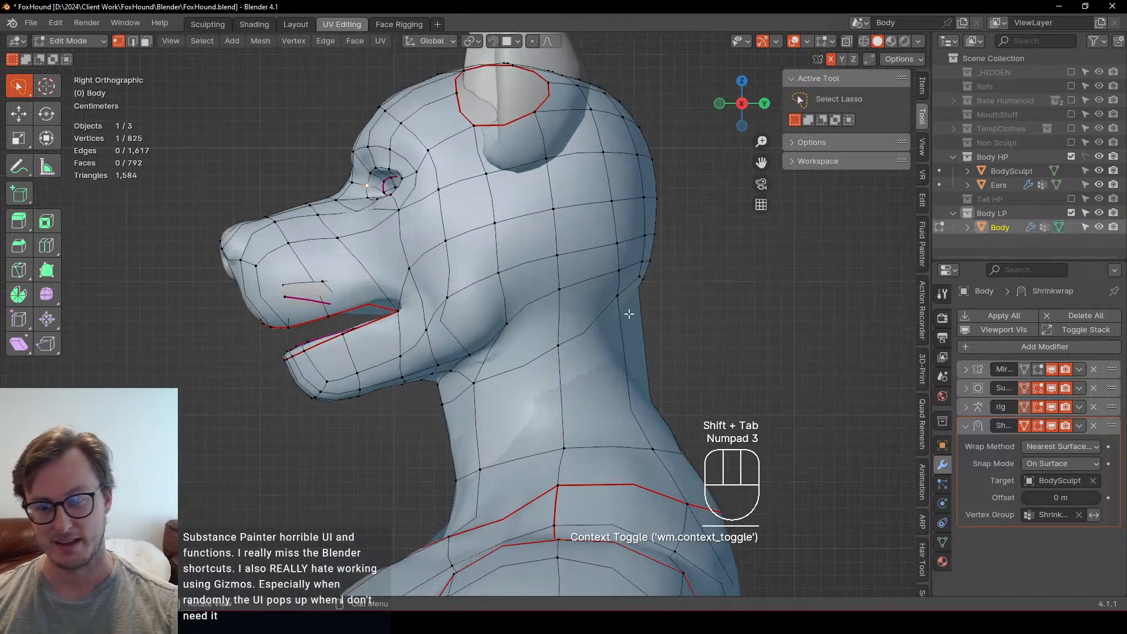
pyautogui.click(620, 298)
pyautogui.press('g')
pyautogui.click(614, 374)
# Step: Try moving the two vertices at the base of the skull's back, and undo that move
pyautogui.click(641, 281)
pyautogui.press('b')
pyautogui.moveTo(637, 276); pyautogui.dragTo(646, 293)
pyautogui.press('g')
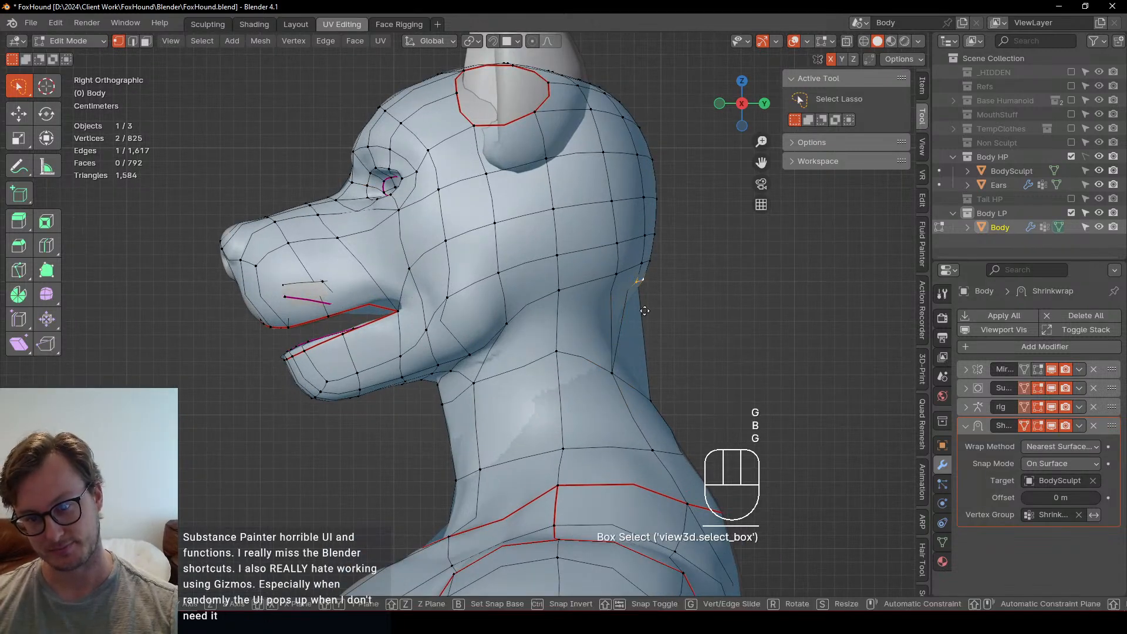
pyautogui.click(635, 289)
pyautogui.hotkey('ctrl', 'z')
# Step: Reposition the vertices at the nape and the side of the neck, moving the last vertex along Z only
pyautogui.click(650, 398)
pyautogui.press('g')
pyautogui.click(593, 324)
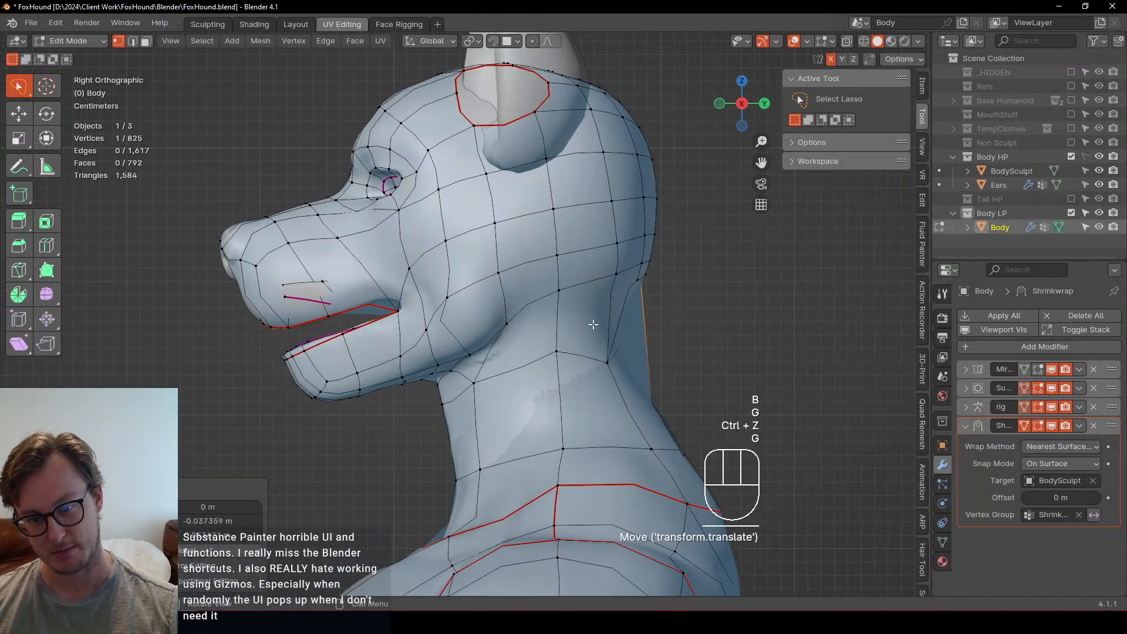
pyautogui.click(607, 366)
pyautogui.press('g')
pyautogui.click(594, 314)
pyautogui.moveTo(704, 292); pyautogui.dragTo(400, 340, button='middle')
pyautogui.click(489, 223)
pyautogui.press('g')
pyautogui.press('z')
pyautogui.click(491, 262)
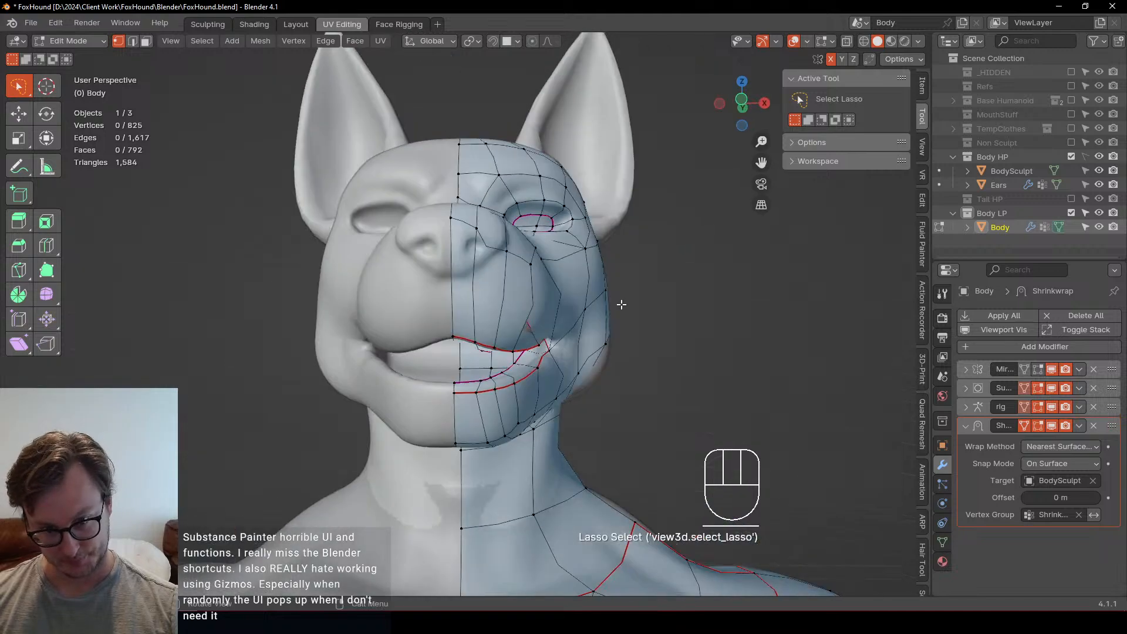
# Step: Show the mesh as wireframe and move the first inner mouth vertex near the lip corner inward
pyautogui.press('z')
pyautogui.click(525, 315)
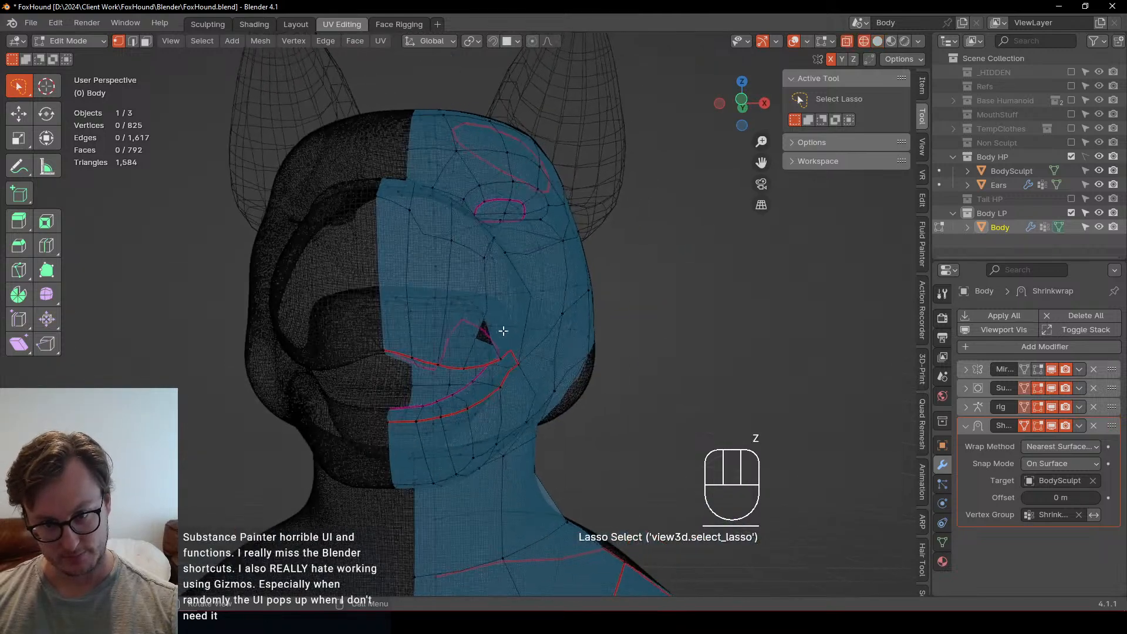
pyautogui.scroll(5, 496, 327)
pyautogui.click(664, 360)
pyautogui.moveTo(663, 360)
pyautogui.mouseDown(button='middle')
pyautogui.moveTo(696, 302)
pyautogui.moveTo(675, 288)
pyautogui.moveTo(681, 305)
pyautogui.moveTo(623, 283)
pyautogui.moveTo(631, 317)
pyautogui.moveTo(571, 350)
pyautogui.moveTo(574, 332)
pyautogui.moveTo(541, 289)
pyautogui.moveTo(499, 289)
pyautogui.moveTo(578, 411)
pyautogui.mouseUp(button='middle')
pyautogui.click(681, 305)
pyautogui.press('g')
pyautogui.click(578, 302)
# Step: Move the neighbouring inner mouth vertices near the lip corner to even out the spacing of the mouth interior
pyautogui.click(650, 352)
pyautogui.press('g')
pyautogui.click(658, 333)
pyautogui.press('g')
pyautogui.click(574, 331)
pyautogui.press('g')
pyautogui.click(574, 329)
# Step: Select a three-vertex path at the inner mouth corner and shift it along Y, and move its end vertex along Y
pyautogui.click(518, 331)
pyautogui.keyDown('ctrl'); pyautogui.click(428, 313); pyautogui.keyUp('ctrl')
pyautogui.moveTo(428, 312); pyautogui.dragTo(696, 295, button='middle')
pyautogui.press('g')
pyautogui.press('y')
pyautogui.click(673, 291)
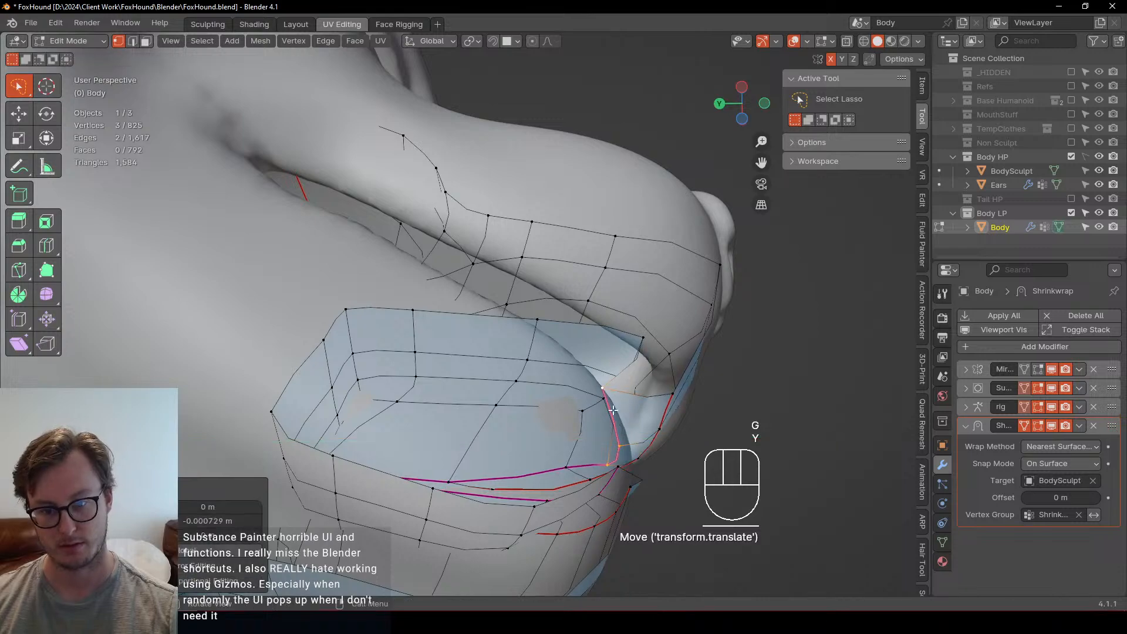
pyautogui.click(602, 389)
pyautogui.press('g')
pyautogui.press('y')
pyautogui.click(652, 370)
# Step: Reposition the mouth interior vertices next to the lip corner, checking them in wireframe shading
pyautogui.moveTo(652, 370); pyautogui.dragTo(440, 403, button='middle')
pyautogui.click(576, 410)
pyautogui.press('g')
pyautogui.click(432, 406)
pyautogui.press('z')
pyautogui.moveTo(543, 385); pyautogui.dragTo(545, 388, button='middle')
pyautogui.press('g')
pyautogui.click(546, 390)
pyautogui.press('z')
pyautogui.moveTo(684, 408); pyautogui.dragTo(529, 363, button='middle')
# Step: Select the inner-lip seam vertex at the mouth corner and move it outward toward the outer lip seam
pyautogui.click(576, 369)
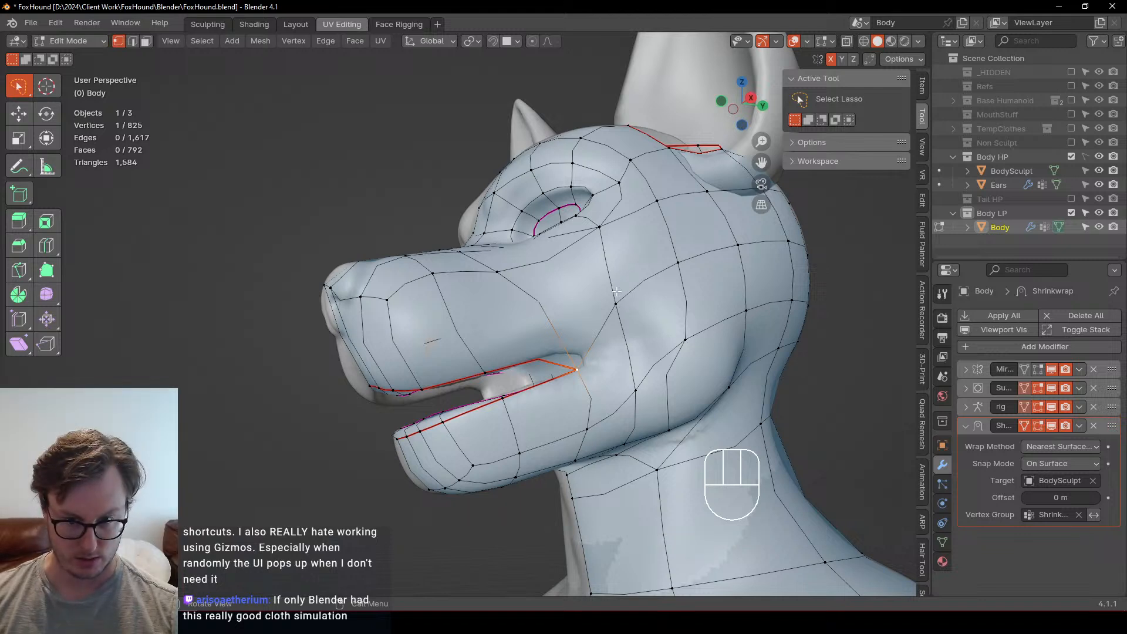
pyautogui.moveTo(569, 336); pyautogui.dragTo(616, 348, button='middle')
pyautogui.keyDown('shift'); pyautogui.moveTo(617, 348); pyautogui.dragTo(484, 284, button='middle'); pyautogui.keyUp('shift')
pyautogui.scroll(5, 555, 292)
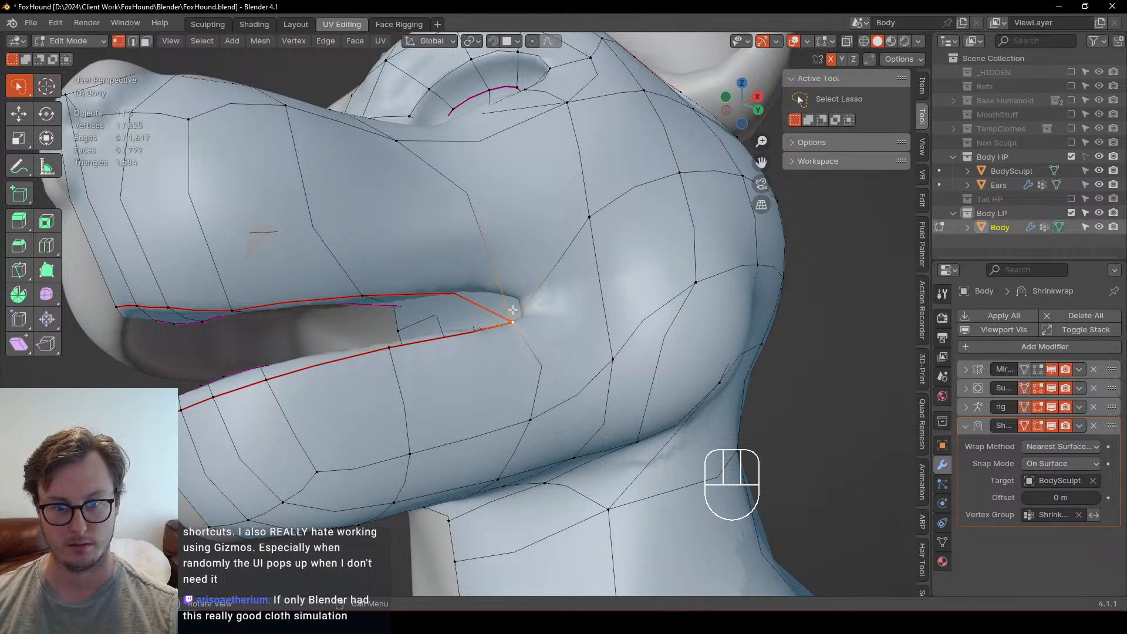
pyautogui.moveTo(513, 309); pyautogui.dragTo(366, 304, button='middle')
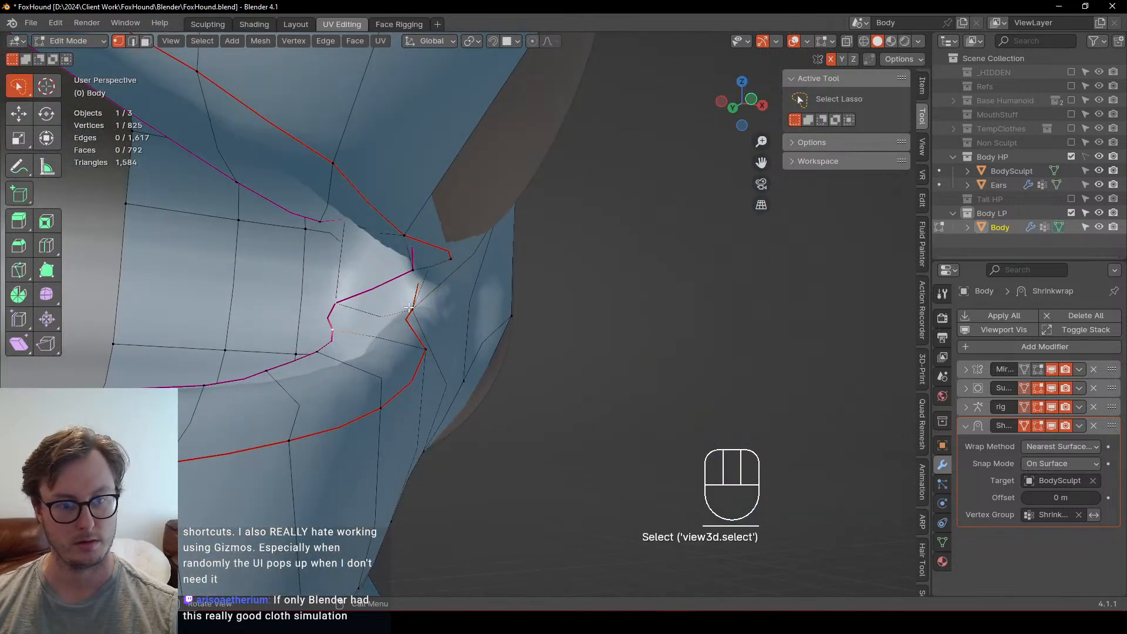
pyautogui.click(335, 297)
pyautogui.press('z')
pyautogui.click(344, 302)
pyautogui.moveTo(344, 302); pyautogui.dragTo(334, 309, button='middle')
pyautogui.press('z')
pyautogui.press('g')
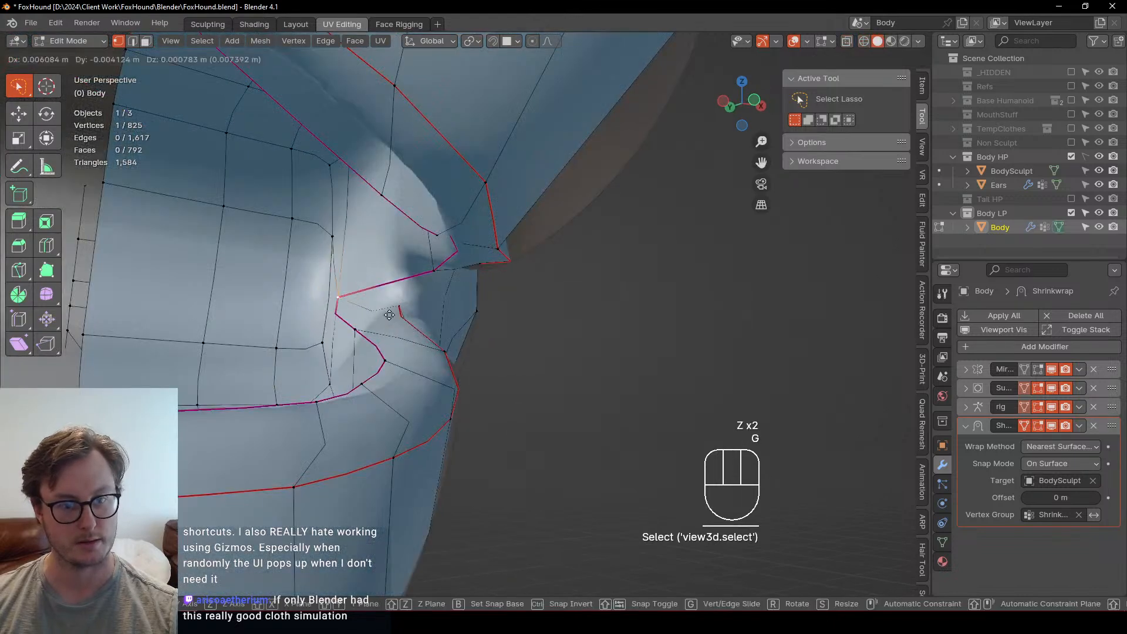
pyautogui.click(388, 306)
# Step: Turn on snapping and move the inner-lip corner vertex along the inside of the sculpted mouth corner
pyautogui.press('z')
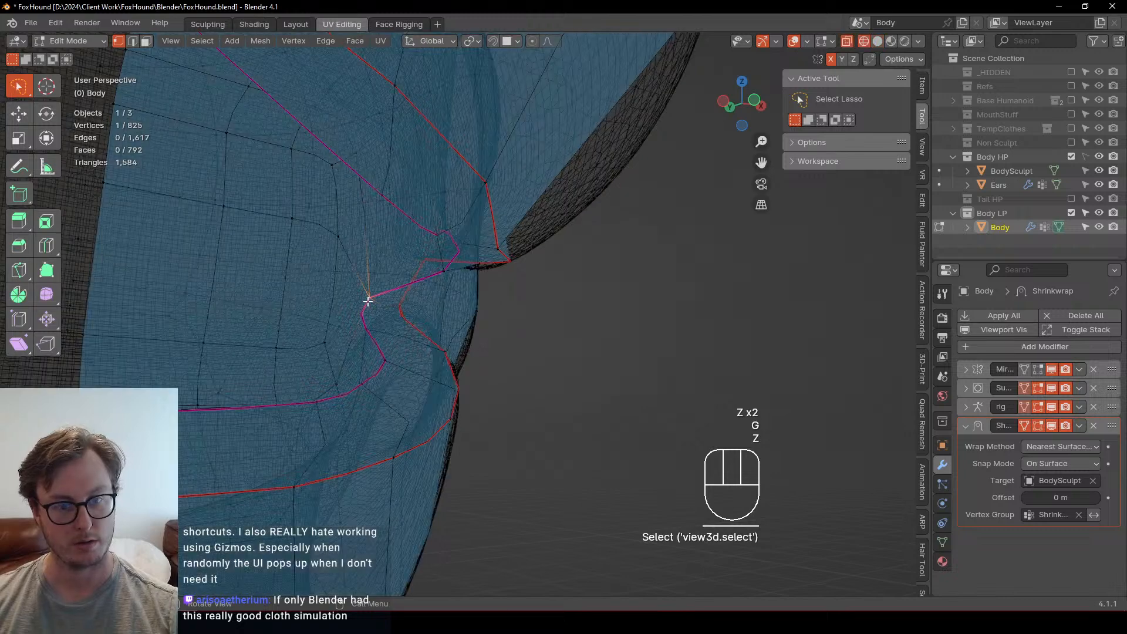
pyautogui.hotkey('alt', 'z')
pyautogui.moveTo(444, 323); pyautogui.dragTo(370, 320, button='middle')
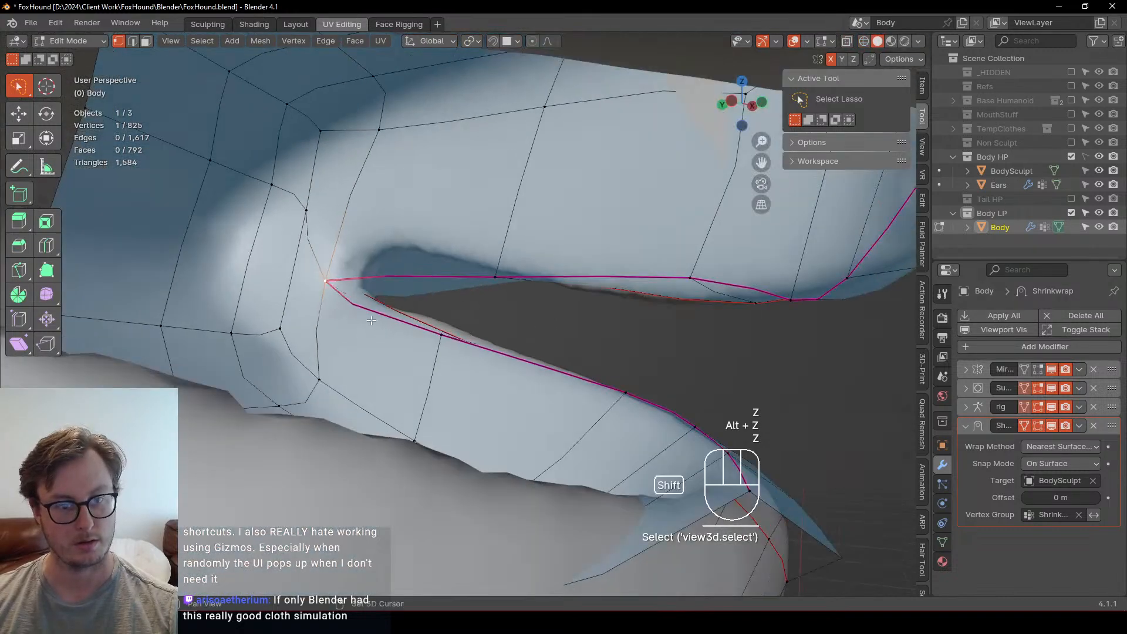
pyautogui.press('g')
pyautogui.hotkey('ctrl', 'z')
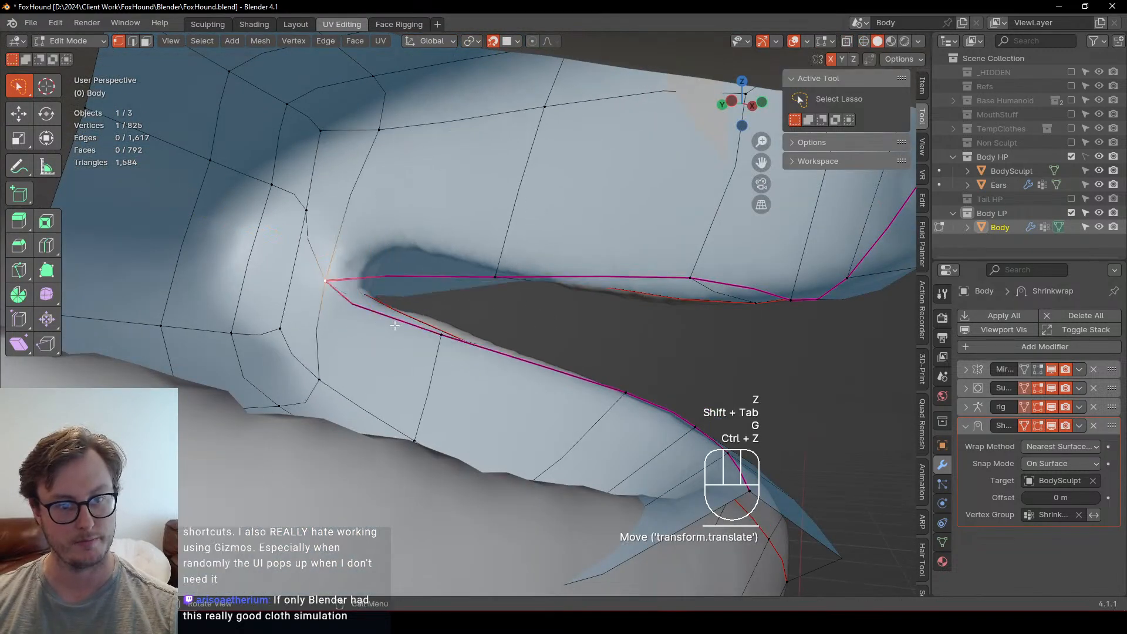
pyautogui.press('g')
pyautogui.press('g')
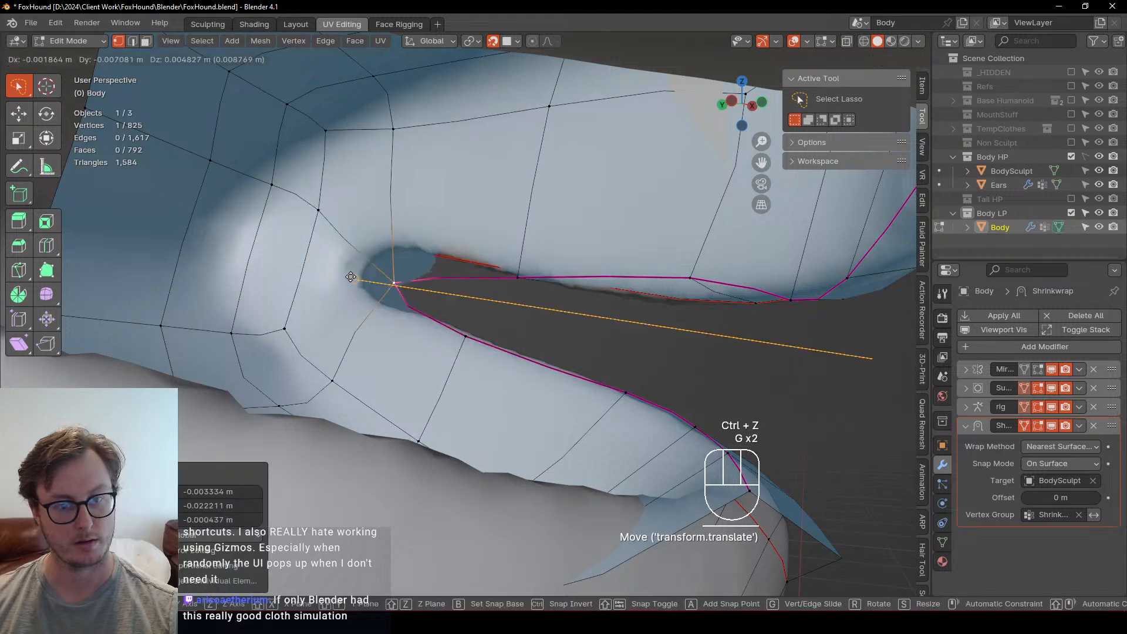
pyautogui.click(263, 273)
pyautogui.moveTo(263, 275); pyautogui.dragTo(381, 293, button='middle')
pyautogui.scroll(2, 381, 293)
# Step: Turn off snapping and move the outer mouth-corner vertex and the inner-lip corner vertex back to the sculpted mouth corner
pyautogui.hotkey('shift', 'Tab')
pyautogui.click(510, 309)
pyautogui.moveTo(511, 308); pyautogui.dragTo(558, 285, button='middle')
pyautogui.press('g')
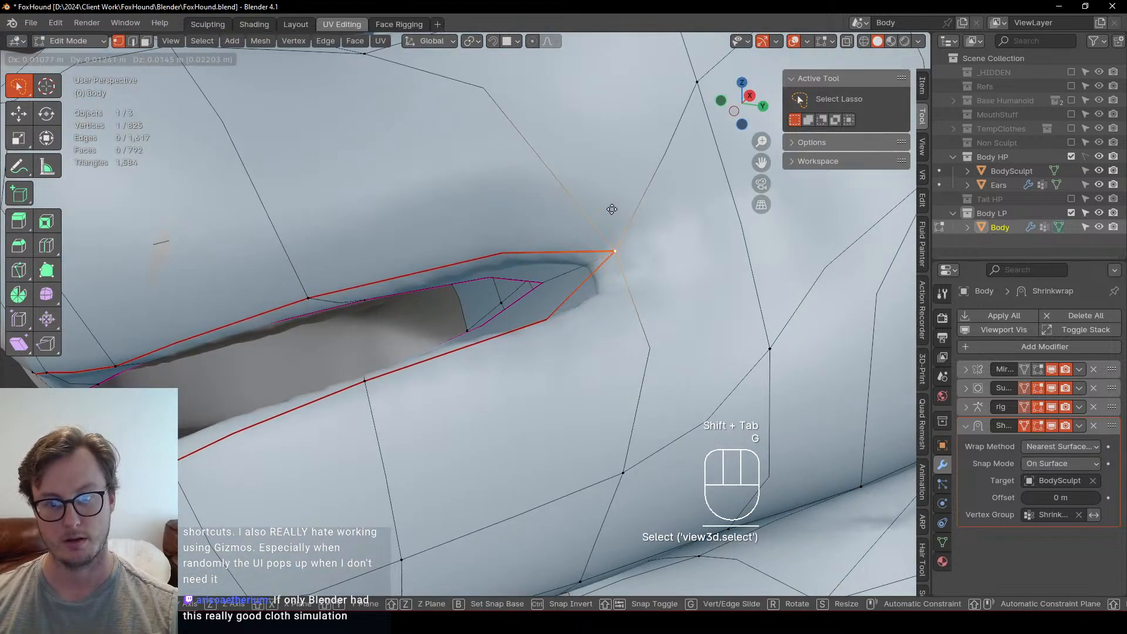
pyautogui.click(611, 208)
pyautogui.moveTo(611, 208); pyautogui.dragTo(639, 255, button='middle')
pyautogui.click(499, 292)
pyautogui.press('g')
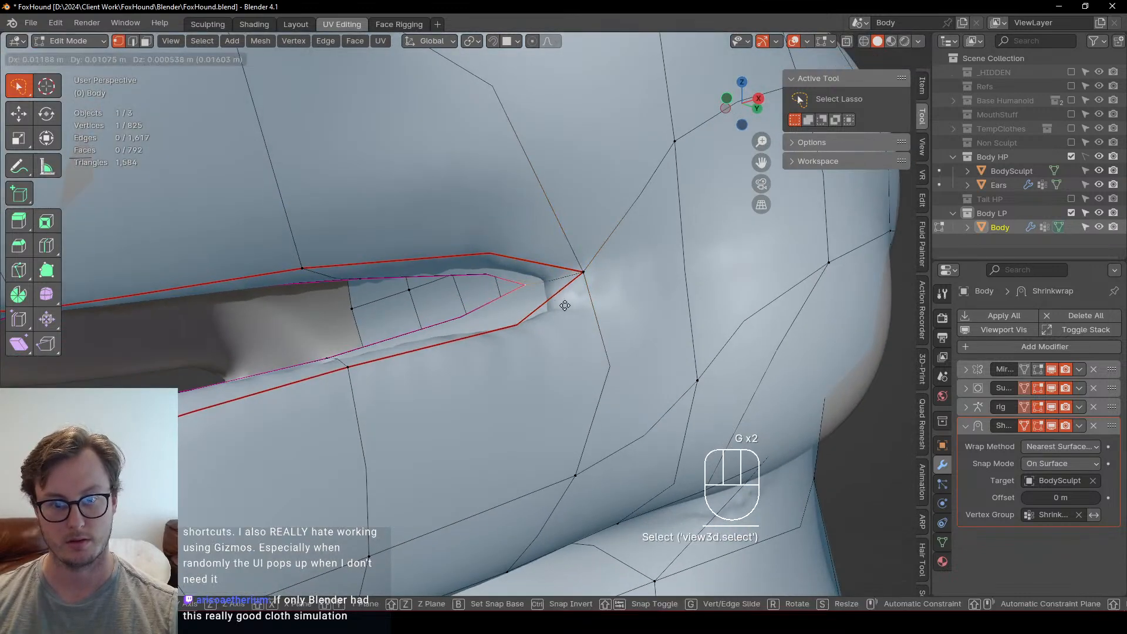
pyautogui.click(595, 309)
# Step: Try bevelling the edge at the mouth corner with a width of 0.025 m and 2 segments, and undo it
pyautogui.moveTo(596, 310); pyautogui.dragTo(591, 288, button='middle')
pyautogui.keyDown('ctrl'); pyautogui.moveTo(592, 288); pyautogui.dragTo(587, 267, button='middle'); pyautogui.keyUp('ctrl')
pyautogui.moveTo(586, 267); pyautogui.dragTo(568, 312, button='middle')
pyautogui.keyDown('shift'); pyautogui.click(526, 280); pyautogui.keyUp('shift')
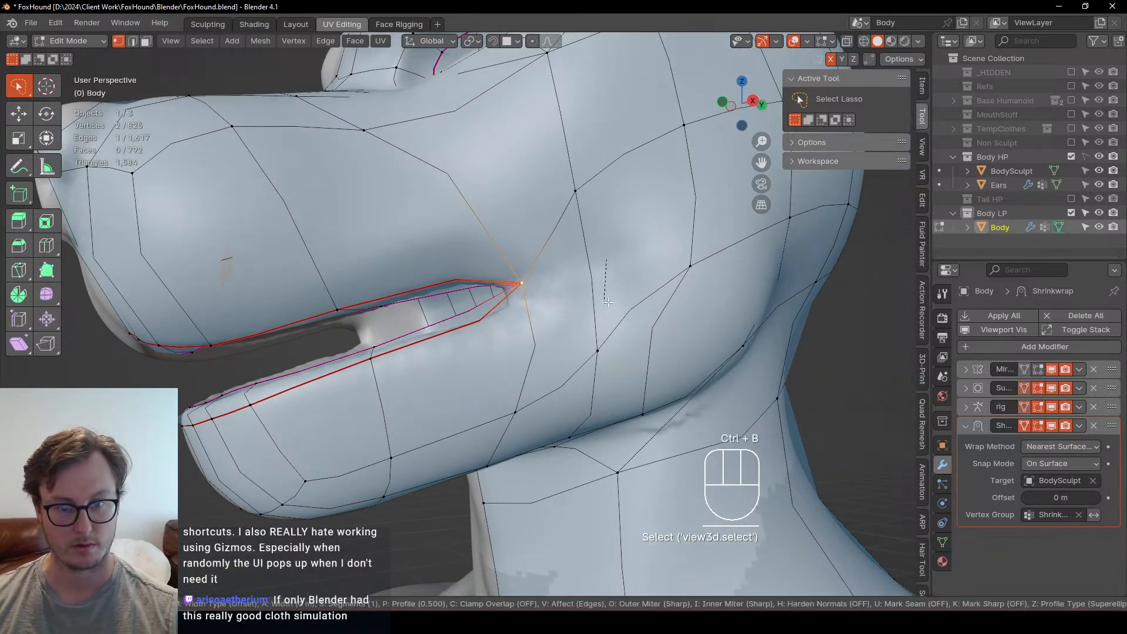
pyautogui.hotkey('ctrl', 'b')
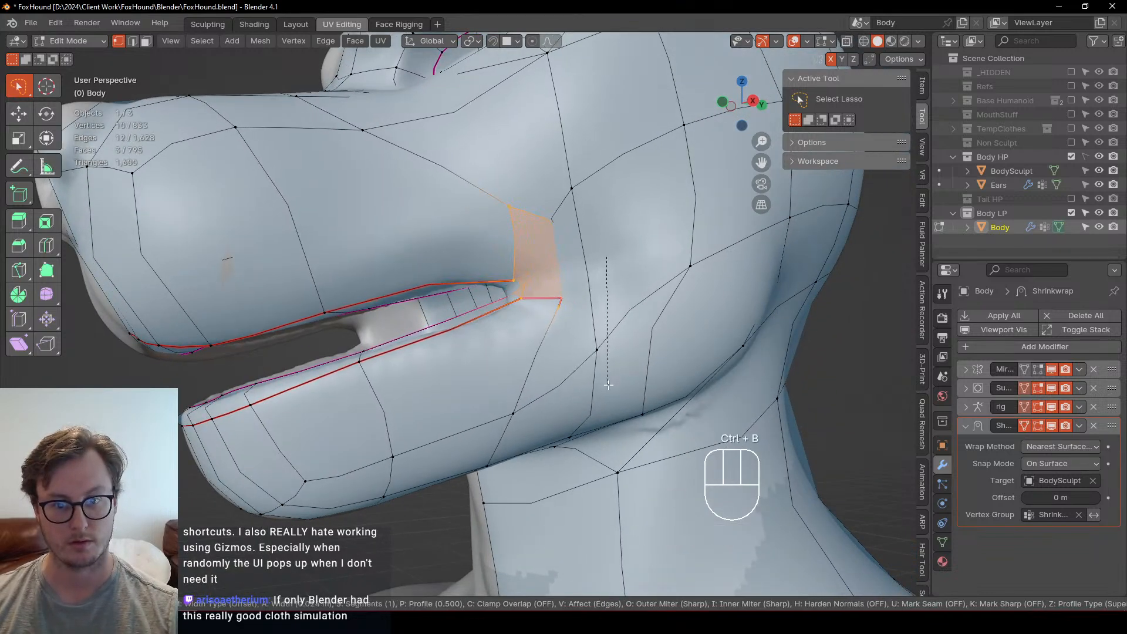
pyautogui.click(608, 388)
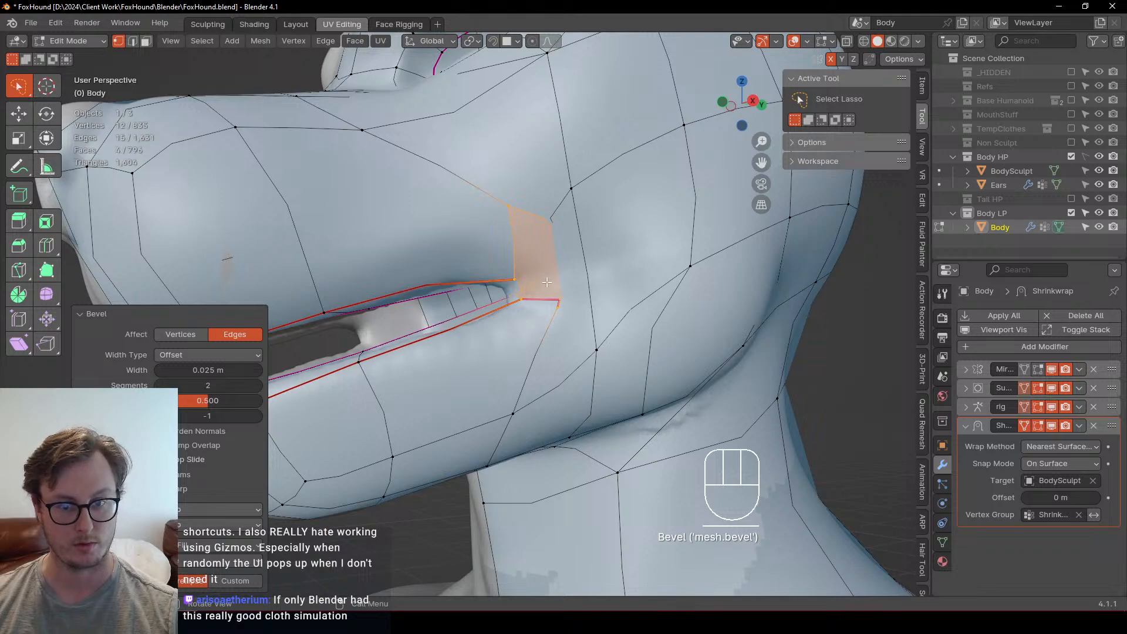
pyautogui.scroll(3, 476, 315)
pyautogui.keyDown('shift'); pyautogui.moveTo(547, 283); pyautogui.dragTo(551, 338, button='middle'); pyautogui.keyUp('shift')
pyautogui.hotkey('ctrl', 'z')
# Step: Try ripping the mesh open at the mouth corner, and undo the rip
pyautogui.press('v')
pyautogui.click(507, 327)
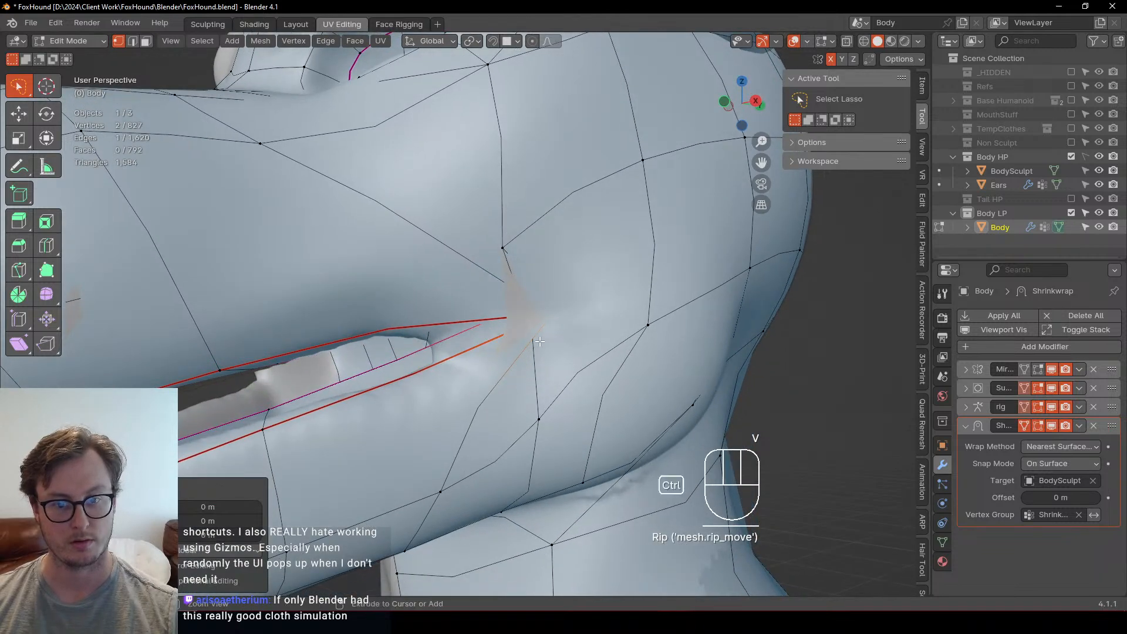
pyautogui.hotkey('ctrl', 'z')
# Step: Switch to Object Mode, duplicate the Body's Shrinkwrap modifier and apply one of the two copies
pyautogui.scroll(-8, 539, 341)
pyautogui.press('Tab')
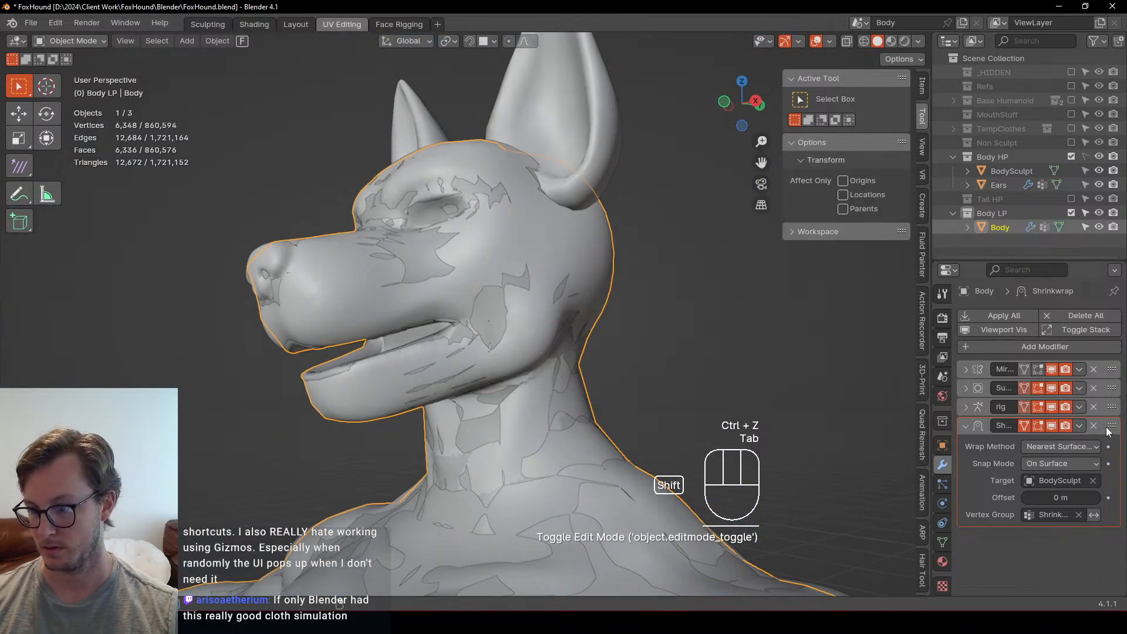
pyautogui.hotkey('shift', 'd')
pyautogui.hotkey('ctrl', 'a')
pyautogui.scroll(-5, 552, 366)
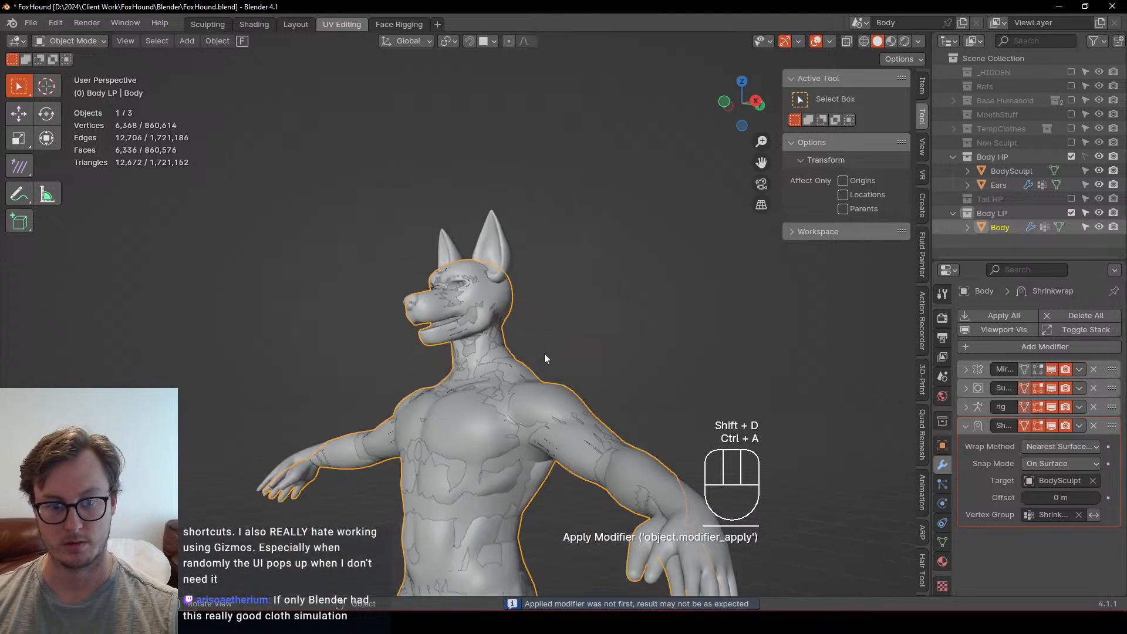
# Step: In Edit Mode, select the three-vertex crotch path, raise it about 0.05 m along Z, and set the pivot point to the 3D Cursor
pyautogui.moveTo(544, 354); pyautogui.dragTo(505, 320, button='middle')
pyautogui.press('Tab')
pyautogui.keyDown('shift'); pyautogui.moveTo(493, 405); pyautogui.dragTo(419, 354, button='middle'); pyautogui.keyUp('shift')
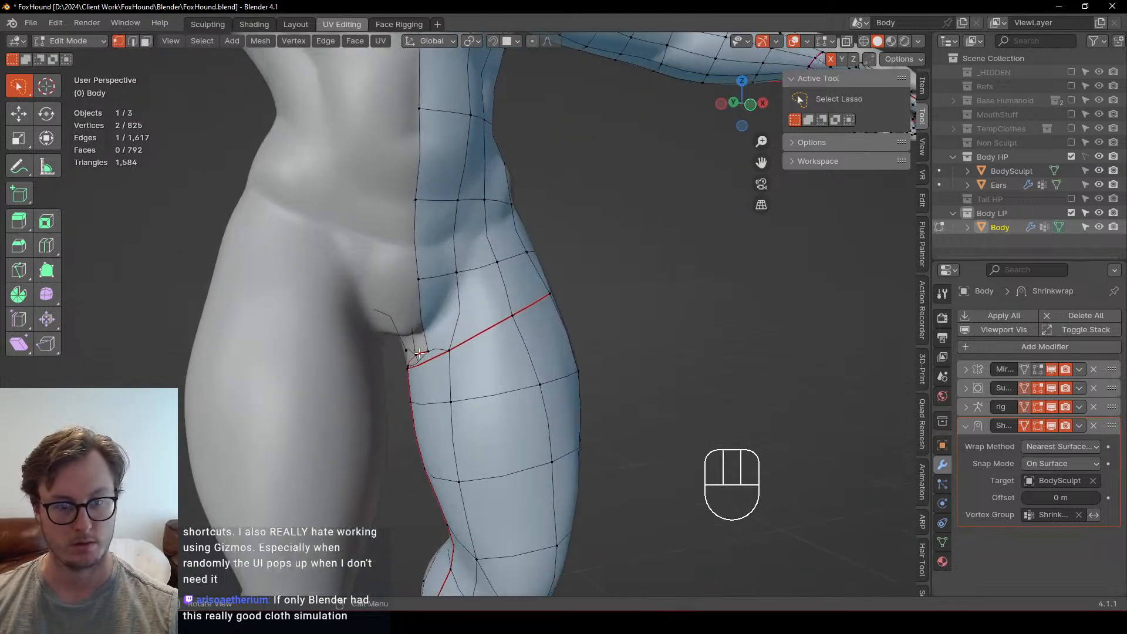
pyautogui.keyDown('ctrl'); pyautogui.click(409, 356); pyautogui.keyUp('ctrl')
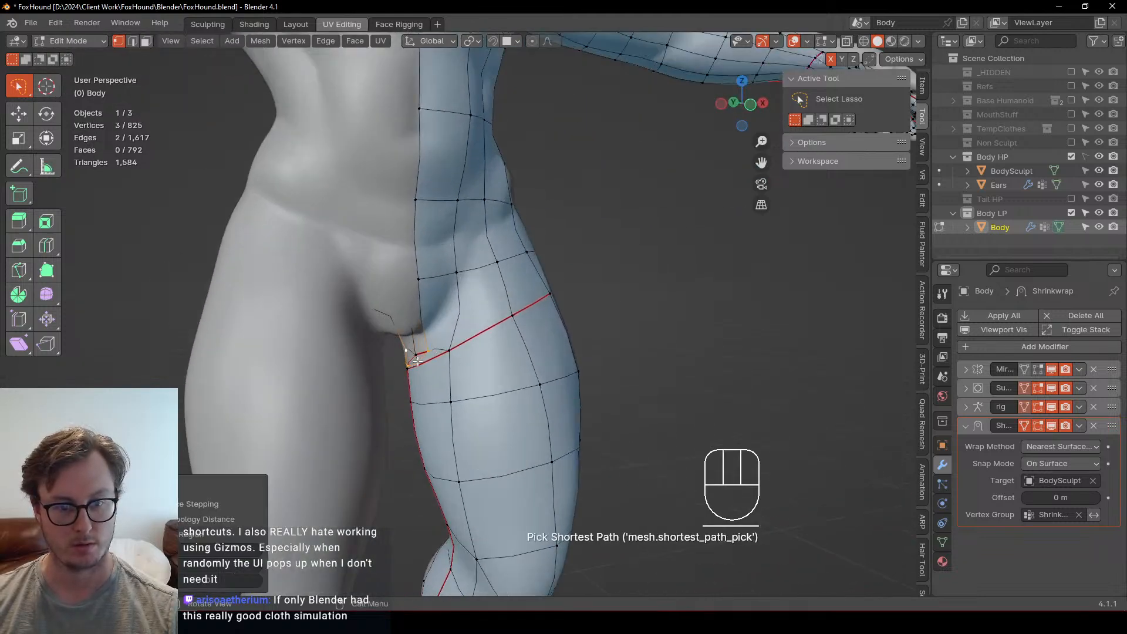
pyautogui.press('g')
pyautogui.press('z')
pyautogui.click(429, 344)
pyautogui.moveTo(432, 339); pyautogui.dragTo(433, 307, button='middle')
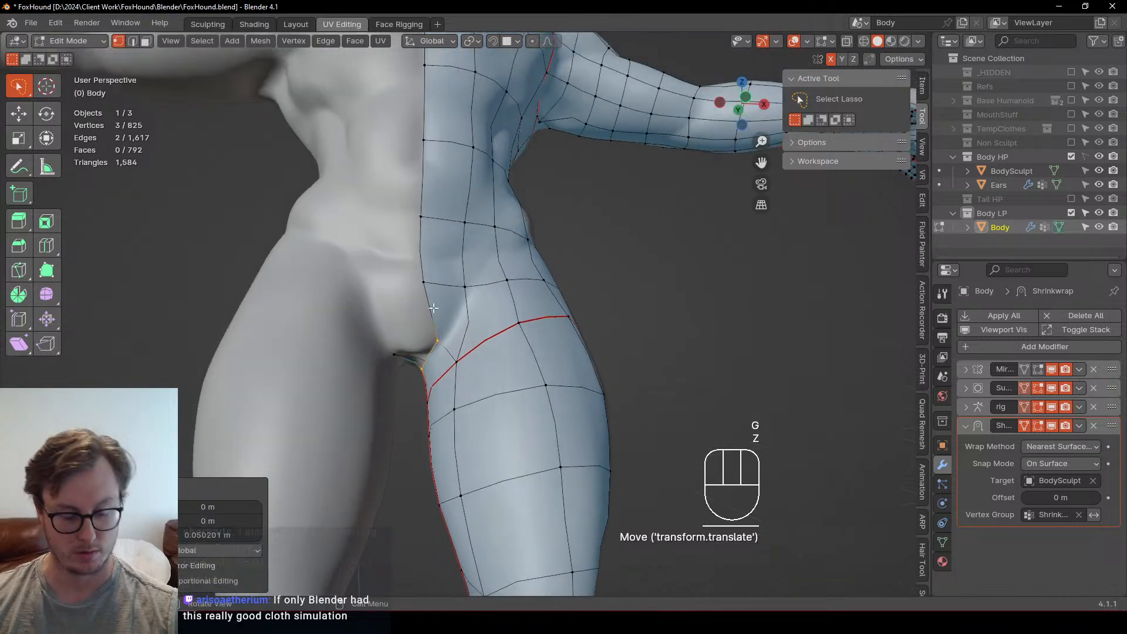
pyautogui.press('.')
# Step: Try flattening the three crotch vertices by scaling them to 0 along X, and undo it
pyautogui.press('s')
pyautogui.press('x')
pyautogui.press('KP_0')
pyautogui.press('KP_Enter')
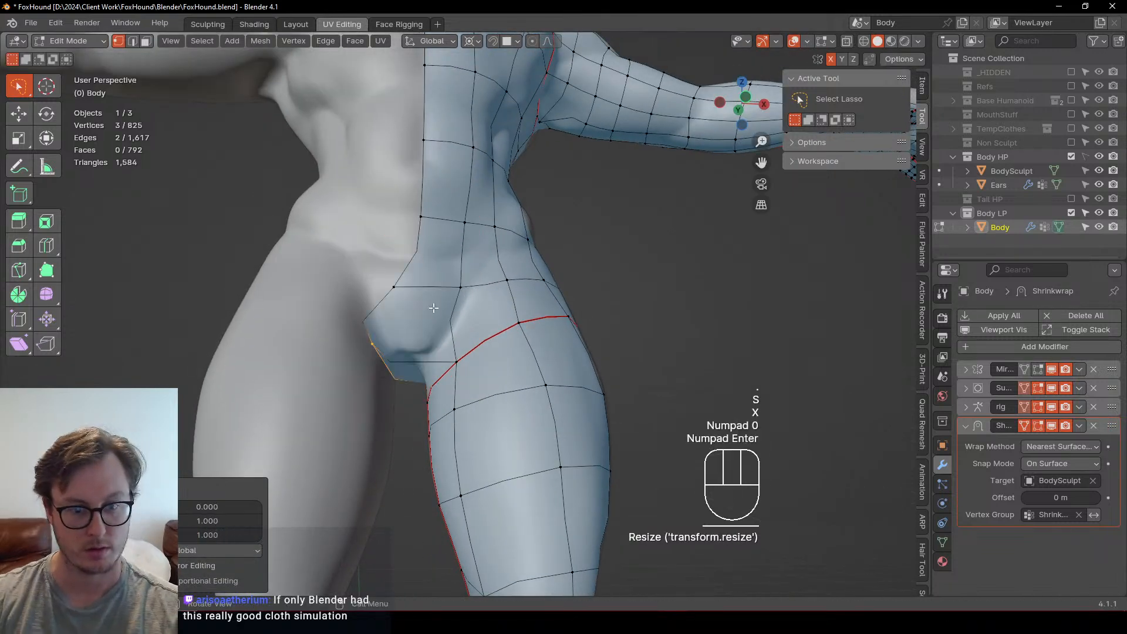
pyautogui.hotkey('ctrl', 'z')
# Step: Reset the 3D cursor to the world origin, scale the three crotch vertices to 0 along X and view the body from the front
pyautogui.hotkey('shift', 'c')
pyautogui.press('KP_Decimal')
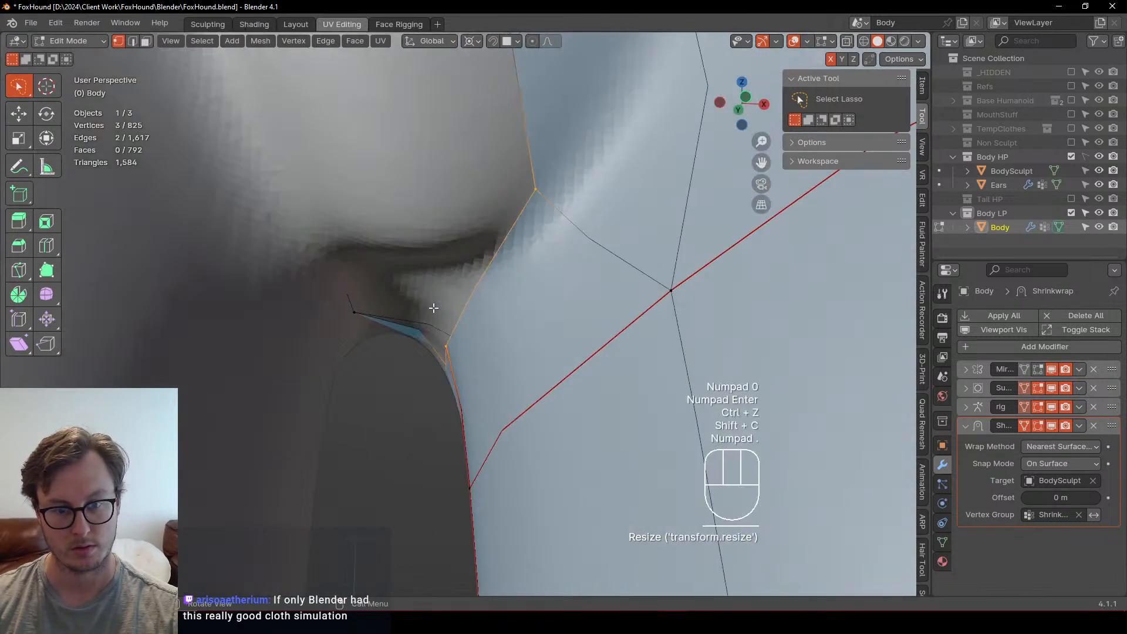
pyautogui.hotkey('shift', 'c')
pyautogui.press('s')
pyautogui.press('x')
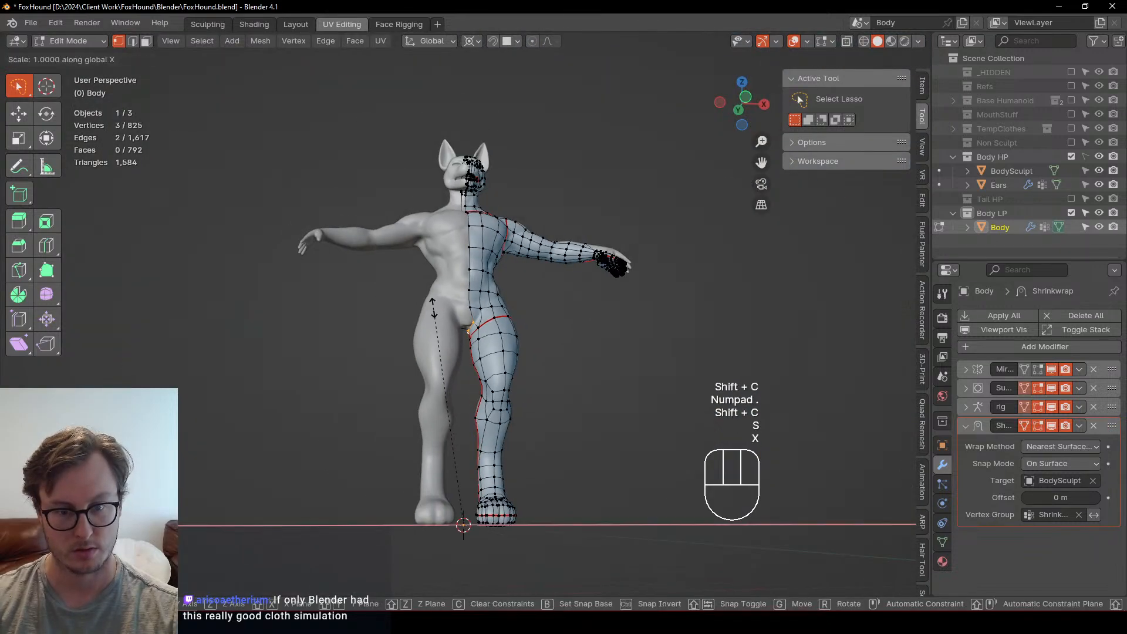
pyautogui.press('KP_0')
pyautogui.press('KP_Enter')
pyautogui.press('KP_1')
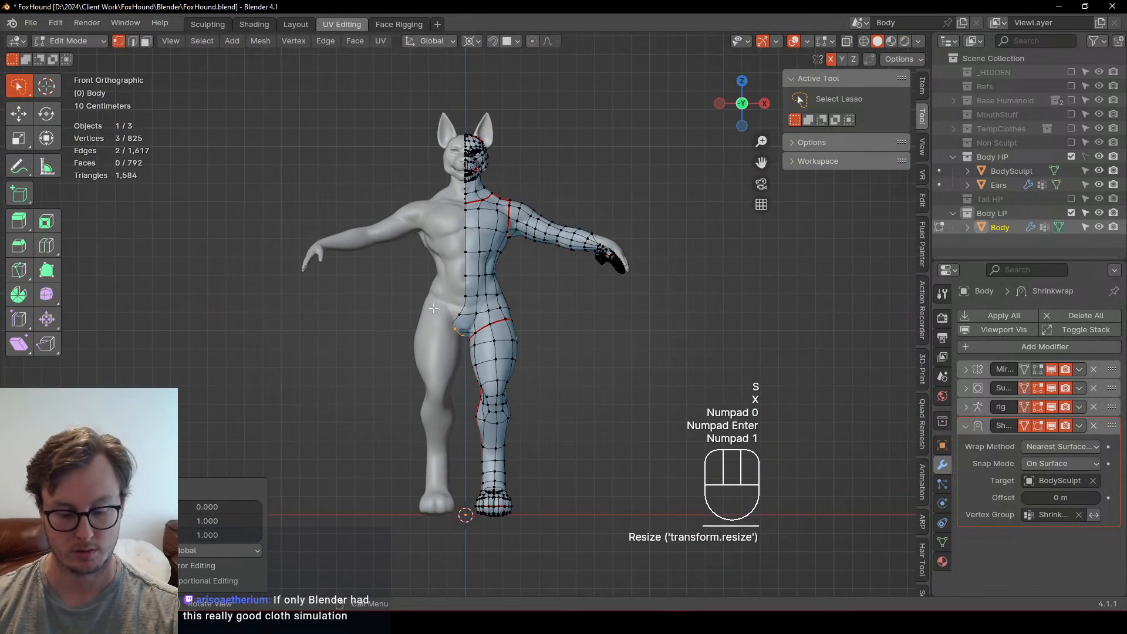
# Step: Try raising the three crotch vertices along Z and moving them freely, and undo these crotch edits
pyautogui.press('.')
pyautogui.click(411, 218)
pyautogui.scroll(5, 414, 258)
pyautogui.press('g')
pyautogui.press('z')
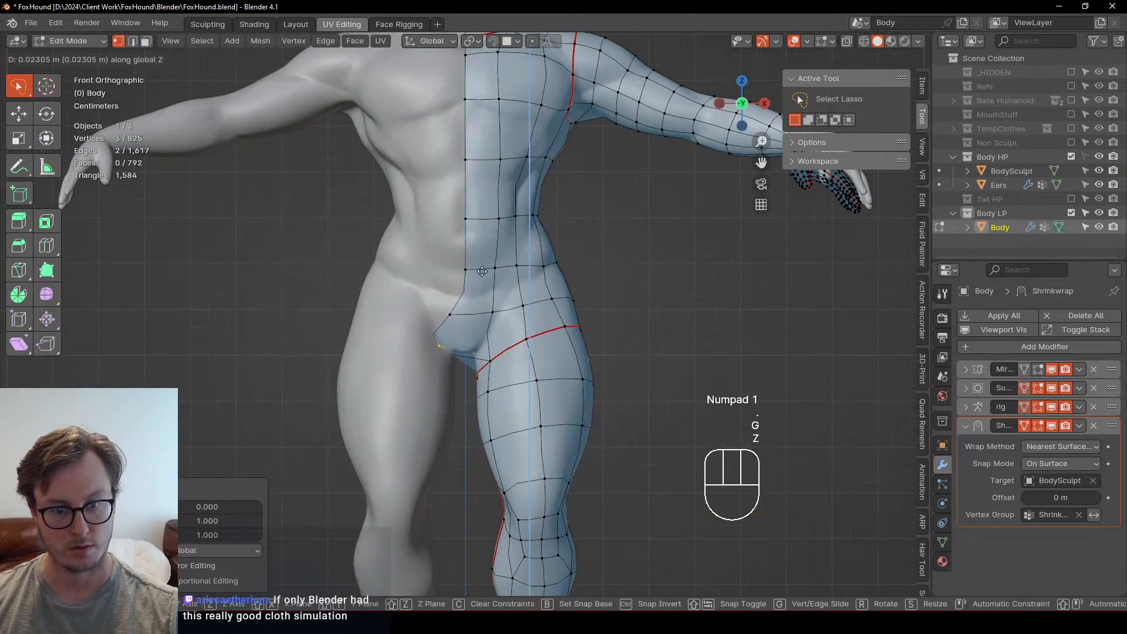
pyautogui.click(480, 225)
pyautogui.hotkey('ctrl', 'z')
pyautogui.moveTo(573, 266); pyautogui.dragTo(462, 296, button='middle')
pyautogui.scroll(4, 459, 341)
pyautogui.press('g')
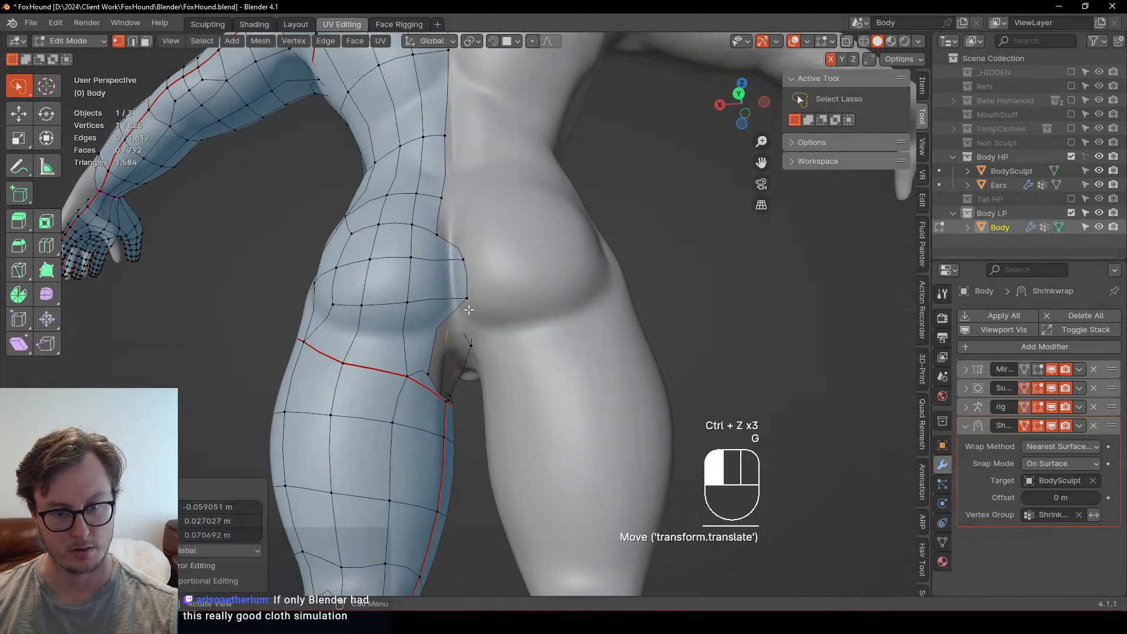
pyautogui.hotkey('ctrl', 'z')
# Step: Enable snapping and move three vertices along the buttock cleft and crotch in toward the body's centre line
pyautogui.hotkey('shift', 'Tab')
pyautogui.press('g')
pyautogui.click(455, 328)
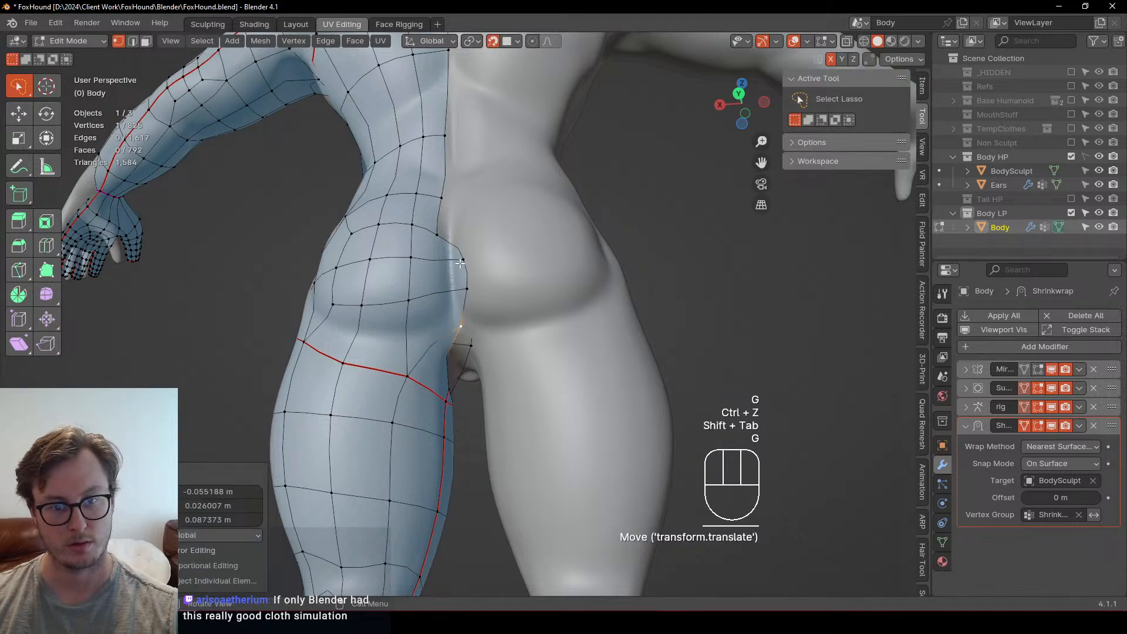
pyautogui.click(464, 259)
pyautogui.press('g')
pyautogui.click(440, 253)
pyautogui.click(466, 292)
pyautogui.press('g')
pyautogui.click(449, 288)
pyautogui.moveTo(450, 287); pyautogui.dragTo(450, 320, button='middle')
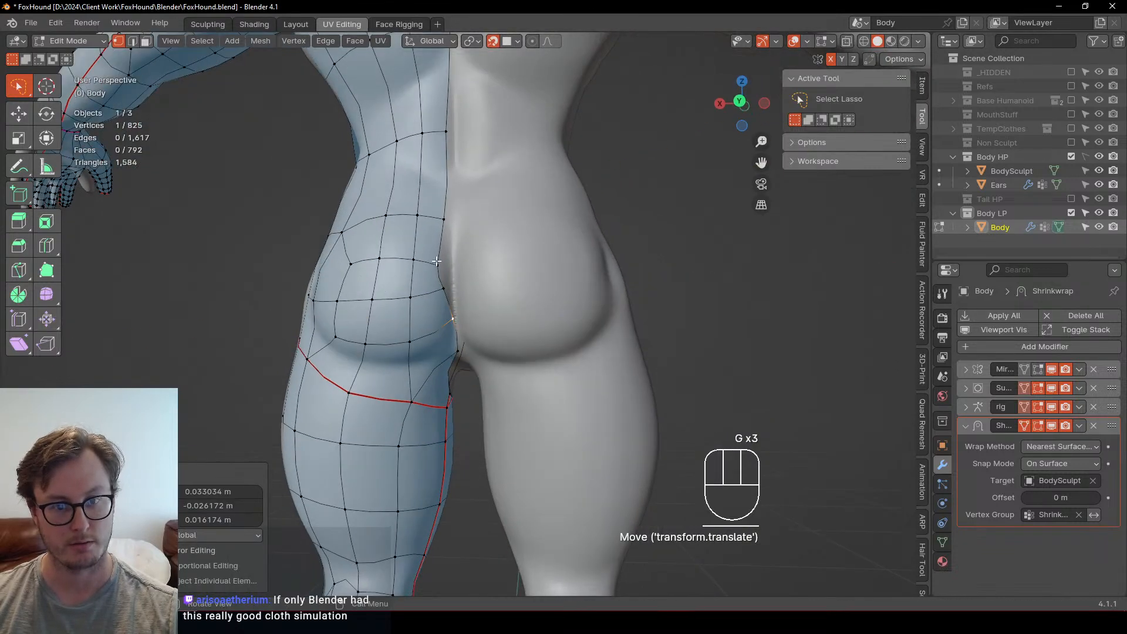
# Step: Refine two cleft vertices so the mesh border follows the sculpt's centre line between the buttocks
pyautogui.click(445, 257)
pyautogui.press('g')
pyautogui.click(453, 259)
pyautogui.click(448, 299)
pyautogui.press('g')
pyautogui.click(455, 288)
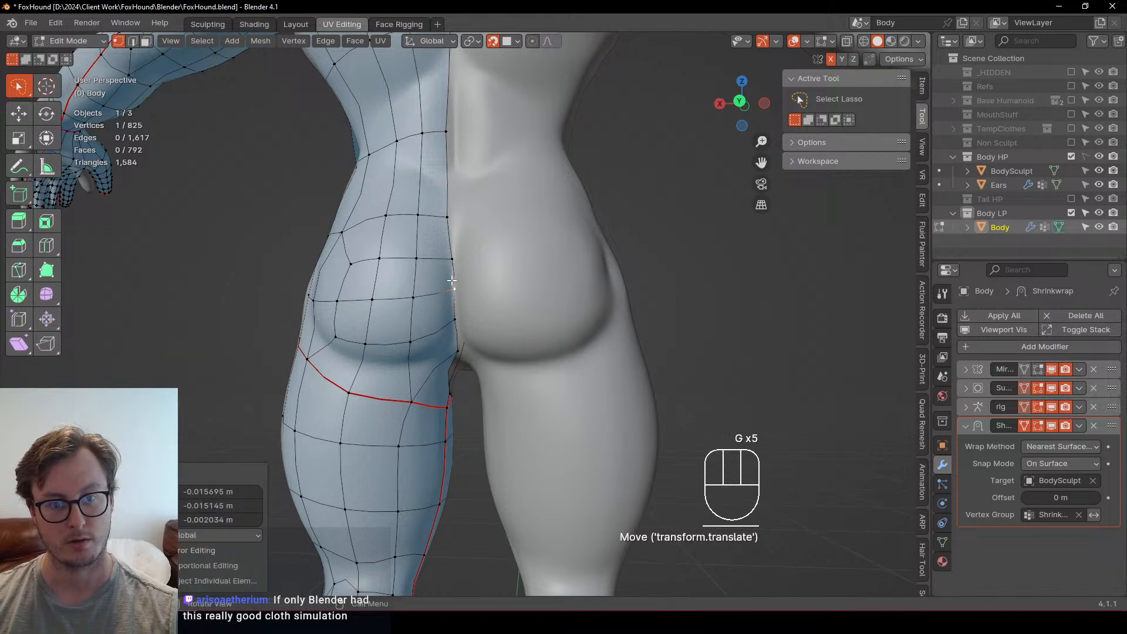
pyautogui.click(452, 259)
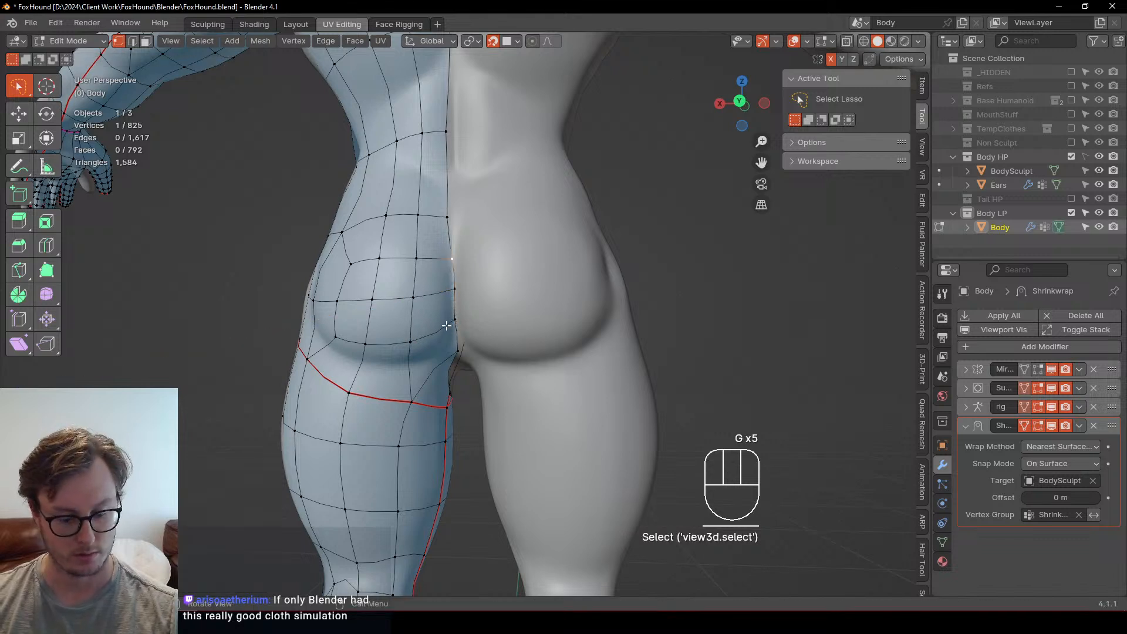
# Step: Knife a vertical cut through the inner buttock faces up to the centre line, and connect its lower end to the crotch vertex
pyautogui.press('k')
pyautogui.click(432, 330)
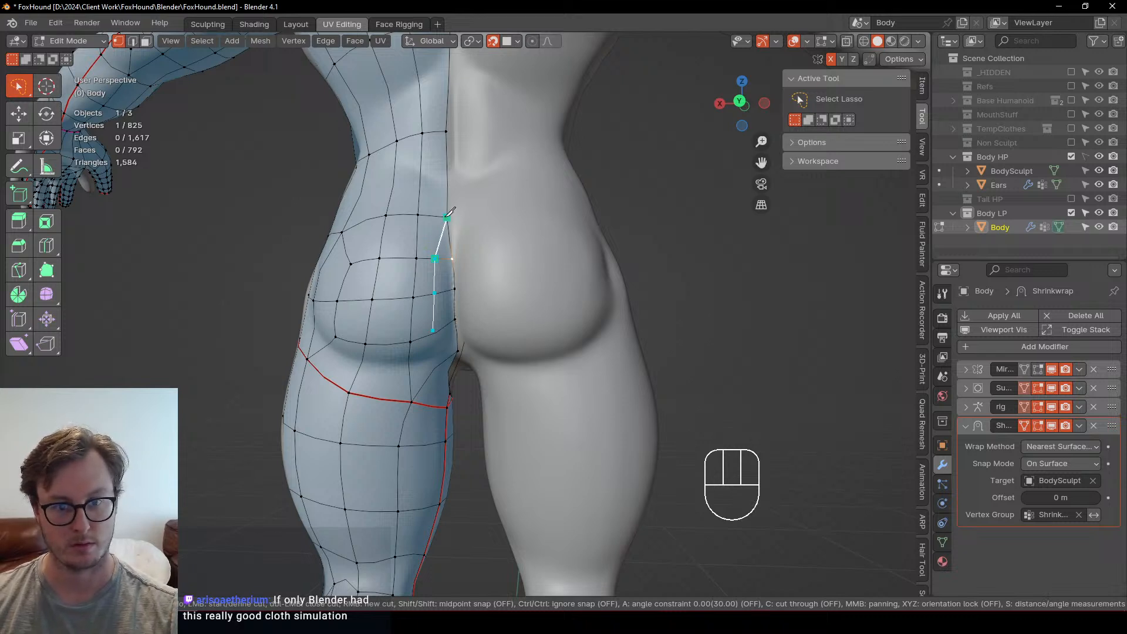
pyautogui.press('space')
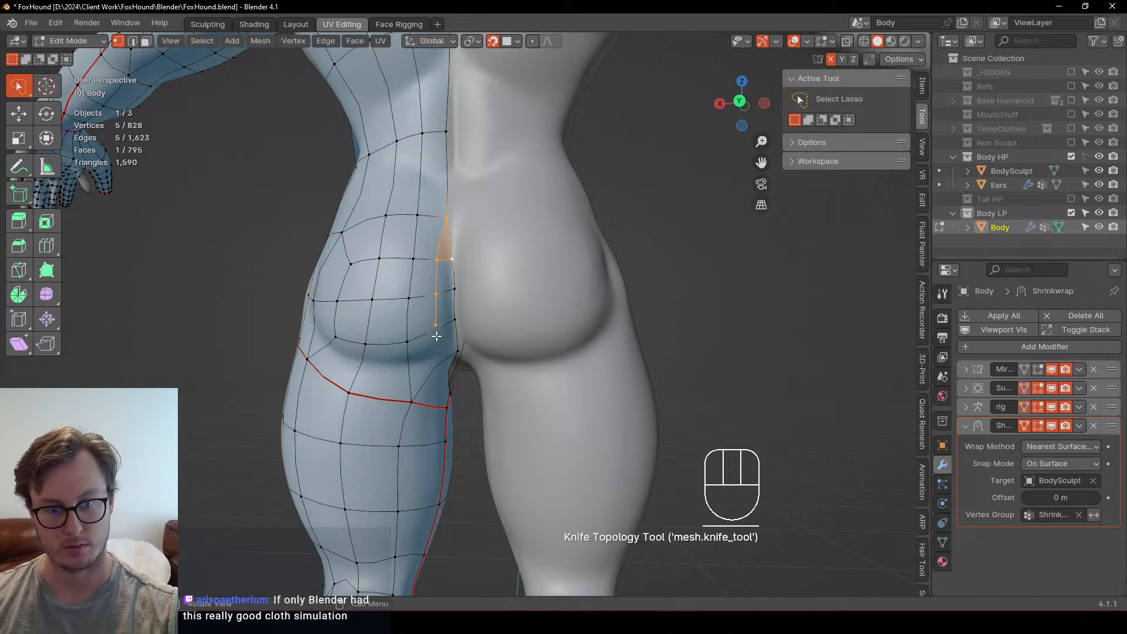
pyautogui.click(437, 329)
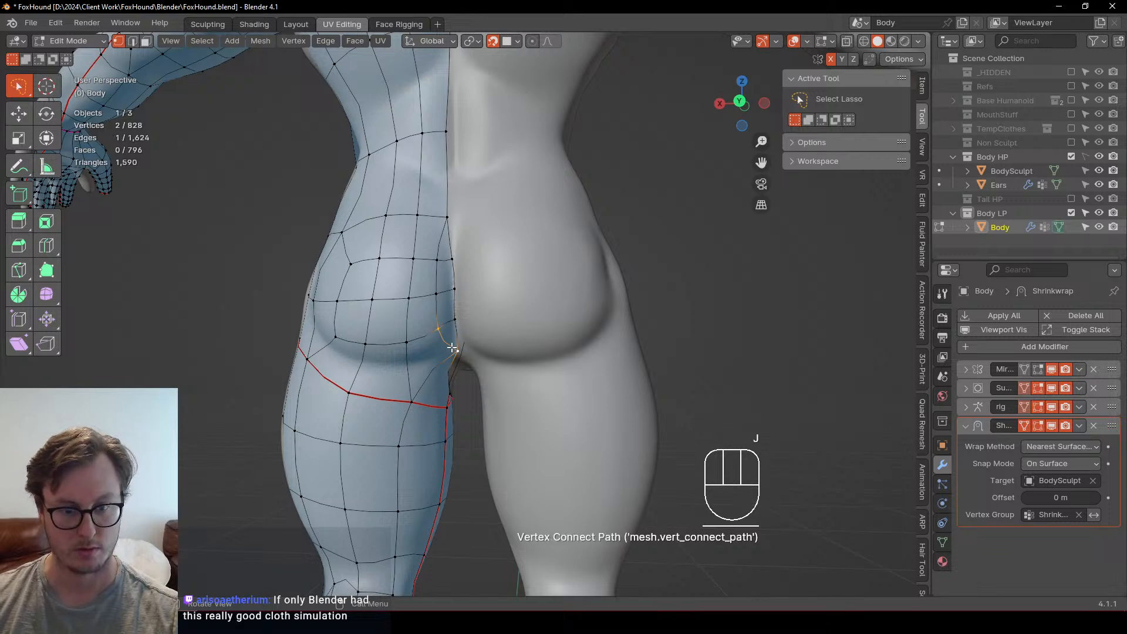
# Step: Dissolve two surplus vertices on the centre border of the buttock cleft
pyautogui.click(458, 321)
pyautogui.press('x')
pyautogui.click(512, 402)
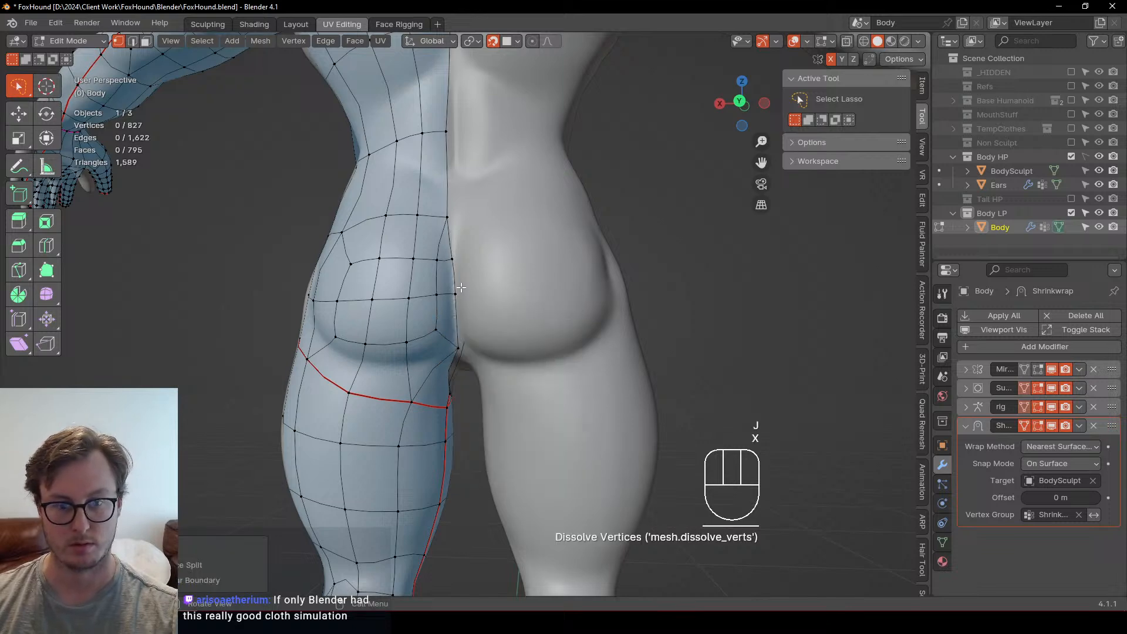
pyautogui.click(457, 287)
pyautogui.press('x')
pyautogui.click(597, 293)
pyautogui.moveTo(597, 293); pyautogui.dragTo(441, 276, button='middle')
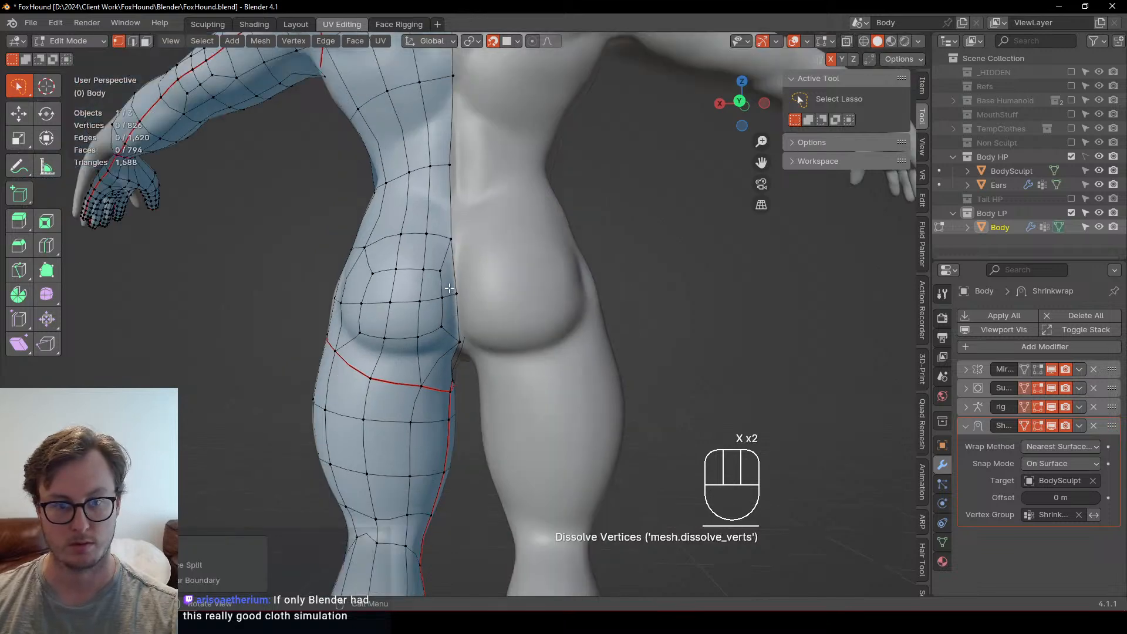
# Step: Disable snapping, nudge an inner buttock vertex slightly, and move the vertex where the crotch meets the inner thigh
pyautogui.click(440, 309)
pyautogui.hotkey('shift', 'Tab')
pyautogui.press('g')
pyautogui.click(442, 306)
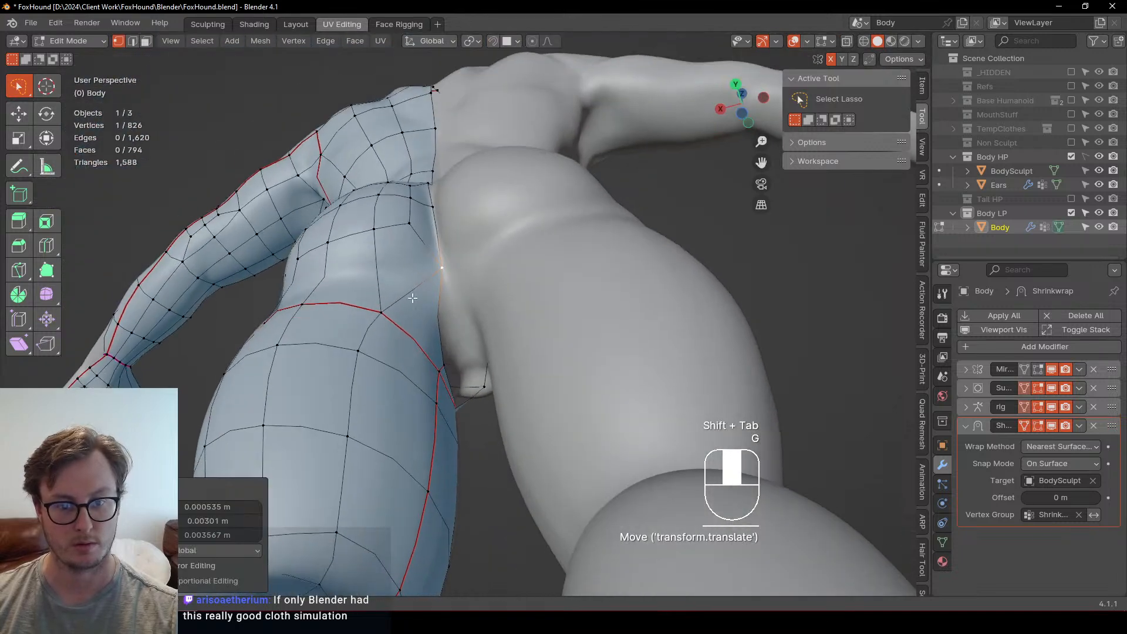
pyautogui.click(445, 352)
pyautogui.press('g')
pyautogui.click(482, 309)
pyautogui.scroll(4, 470, 392)
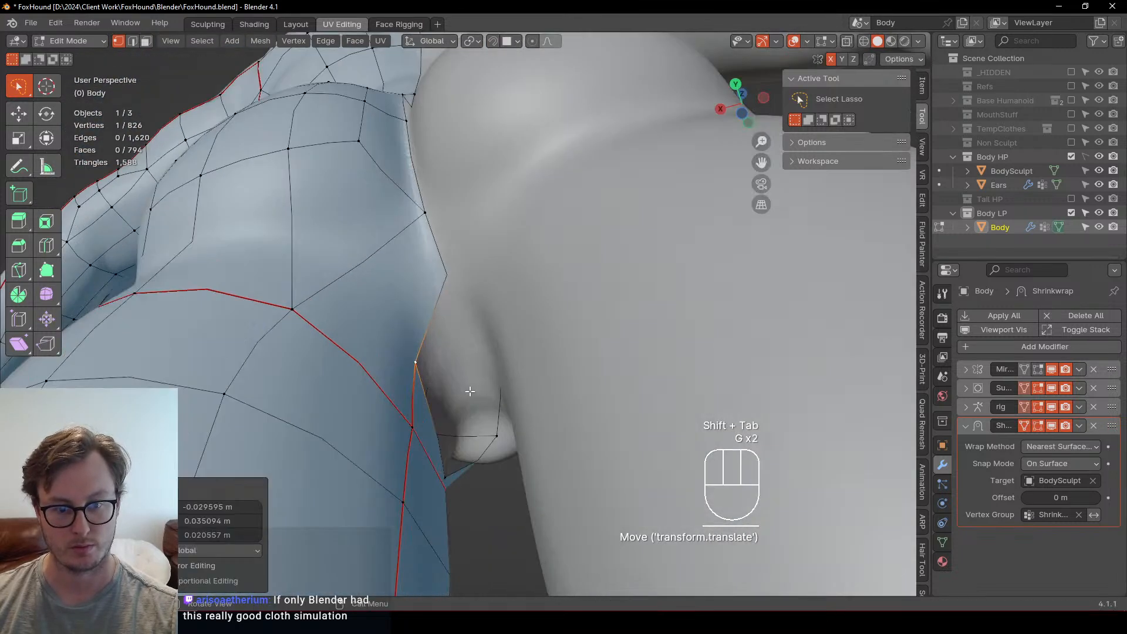
# Step: Move the crotch underside vertices up and inward to close the gap below the buttock
pyautogui.moveTo(468, 395); pyautogui.dragTo(486, 441, button='middle')
pyautogui.click(467, 472)
pyautogui.press('g')
pyautogui.click(473, 376)
pyautogui.press('g')
pyautogui.click(466, 423)
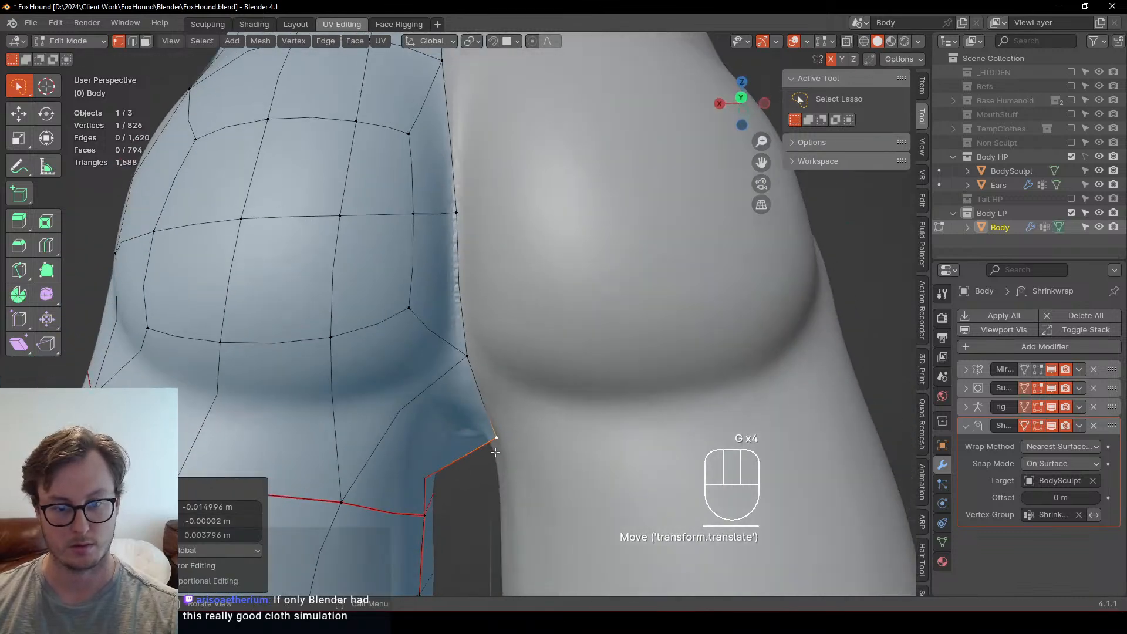
pyautogui.press('g')
pyautogui.click(463, 384)
# Step: Move the front groin vertex on the thigh seam up and inward, with snapping enabled again
pyautogui.moveTo(463, 384); pyautogui.dragTo(505, 373, button='middle')
pyautogui.scroll(-4, 432, 378)
pyautogui.click(520, 375)
pyautogui.press('g')
pyautogui.click(511, 369)
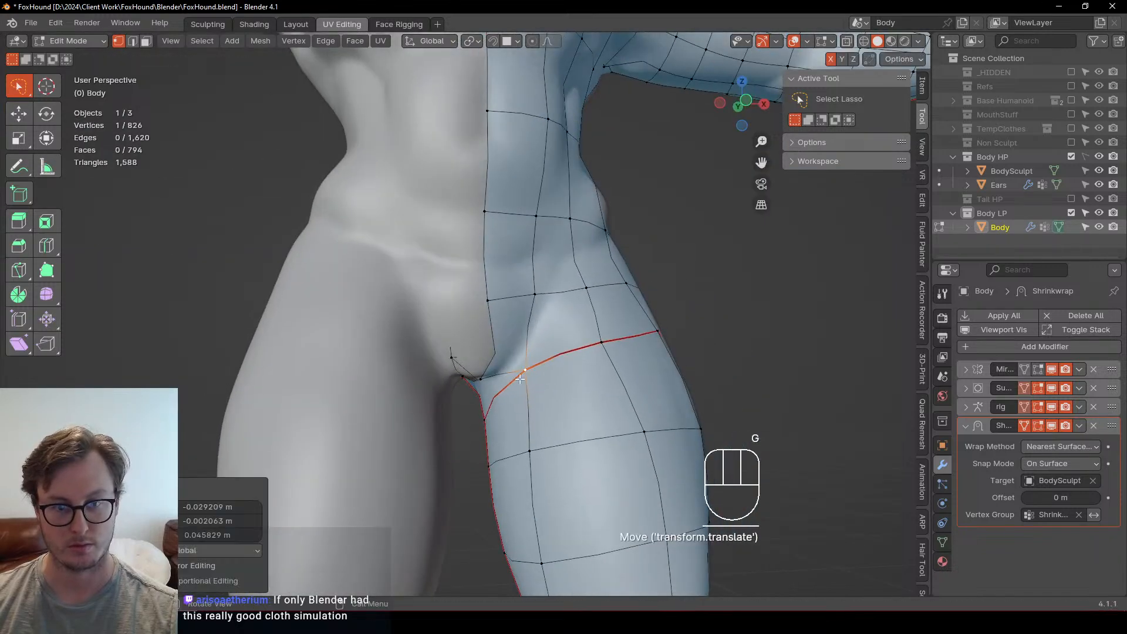
pyautogui.hotkey('shift', 'Tab')
pyautogui.press('g')
pyautogui.click(496, 374)
# Step: Raise the thigh seam vertices around the side of the hip along the sculpt surface
pyautogui.moveTo(496, 374); pyautogui.dragTo(418, 367, button='middle')
pyautogui.press('g')
pyautogui.click(440, 360)
pyautogui.click(392, 372)
pyautogui.press('g')
pyautogui.click(401, 339)
pyautogui.click(352, 372)
pyautogui.press('g')
pyautogui.click(369, 347)
# Step: Adjust the rear thigh seam vertices beneath the buttock so the seam rises toward the outer hip
pyautogui.moveTo(343, 372); pyautogui.dragTo(359, 391, button='middle')
pyautogui.press('g')
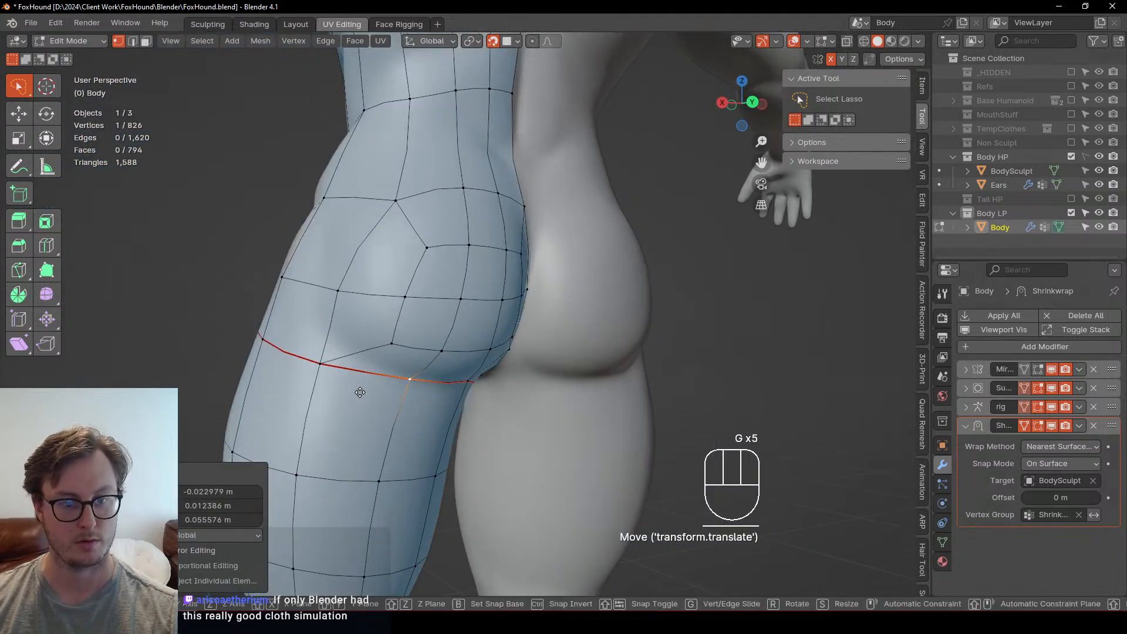
pyautogui.click(353, 402)
pyautogui.click(317, 359)
pyautogui.press('g')
pyautogui.click(335, 323)
# Step: Reposition the vertices along the front thigh seam so it slopes up from the groin to the outer hip
pyautogui.moveTo(336, 323); pyautogui.dragTo(572, 352, button='middle')
pyautogui.click(516, 354)
pyautogui.press('g')
pyautogui.click(524, 332)
pyautogui.click(577, 384)
pyautogui.press('g')
pyautogui.click(571, 374)
pyautogui.click(529, 377)
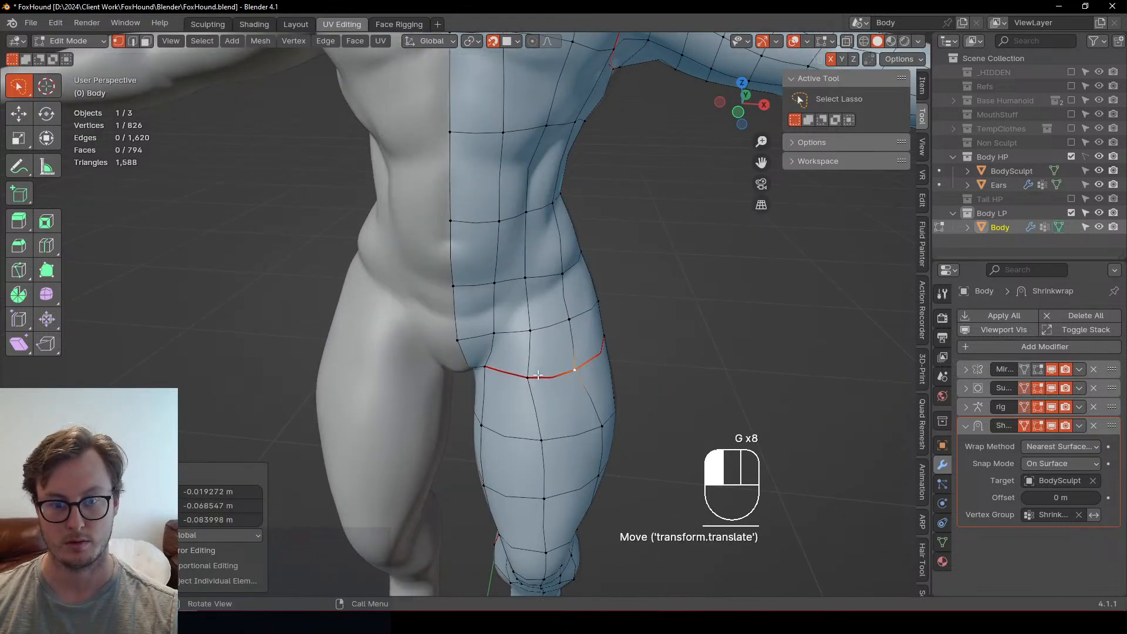
pyautogui.press('g')
pyautogui.click(533, 348)
pyautogui.click(576, 369)
pyautogui.press('g')
pyautogui.click(572, 322)
# Step: Raise two vertices of the edge loop directly above the front thigh seam
pyautogui.click(571, 315)
pyautogui.press('g')
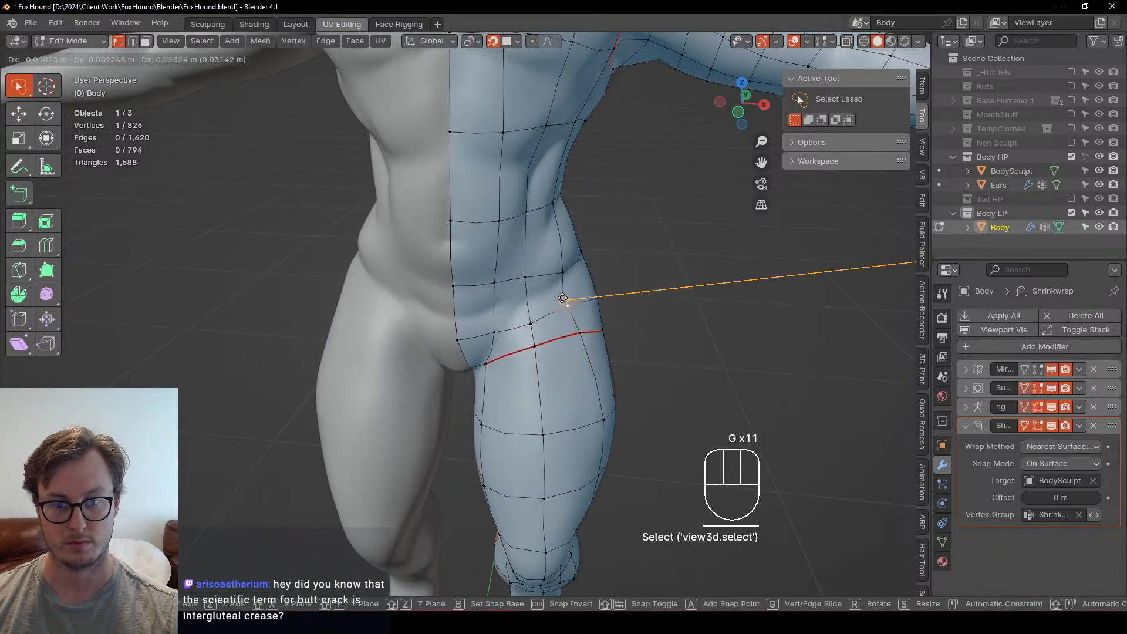
pyautogui.click(567, 303)
pyautogui.click(531, 325)
pyautogui.press('g')
pyautogui.click(521, 300)
# Step: Raise the next front hip and lower abdomen vertices to even out the spacing above the thigh seam
pyautogui.moveTo(575, 294)
pyautogui.mouseDown(button='middle')
pyautogui.moveTo(528, 292)
pyautogui.moveTo(465, 229)
pyautogui.mouseUp(button='middle')
pyautogui.click(526, 287)
pyautogui.press('g')
pyautogui.click(522, 258)
pyautogui.moveTo(465, 229); pyautogui.dragTo(473, 232)
pyautogui.moveTo(520, 250)
pyautogui.mouseDown(button='middle')
pyautogui.moveTo(492, 256)
pyautogui.moveTo(458, 227)
pyautogui.moveTo(663, 232)
pyautogui.mouseUp(button='middle')
pyautogui.click(497, 257)
pyautogui.press('g')
pyautogui.click(494, 227)
# Step: Switch to Object Mode, save FoxHound.blend and check how the shrinkwrapped legs fit the sculpt
pyautogui.scroll(-4, 616, 238)
pyautogui.moveTo(551, 251); pyautogui.dragTo(524, 254, button='middle')
pyautogui.scroll(-5, 524, 254)
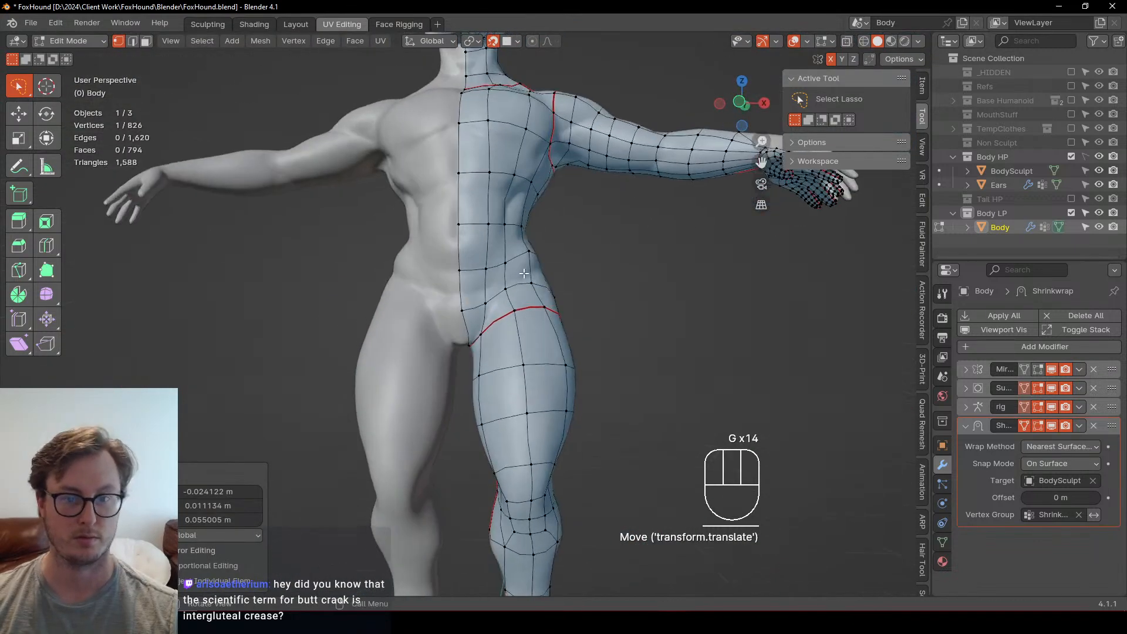
pyautogui.press('Tab')
pyautogui.hotkey('ctrl', 's')
pyautogui.keyDown('shift'); pyautogui.moveTo(535, 392); pyautogui.dragTo(483, 317, button='middle'); pyautogui.keyUp('shift')
pyautogui.scroll(4, 484, 317)
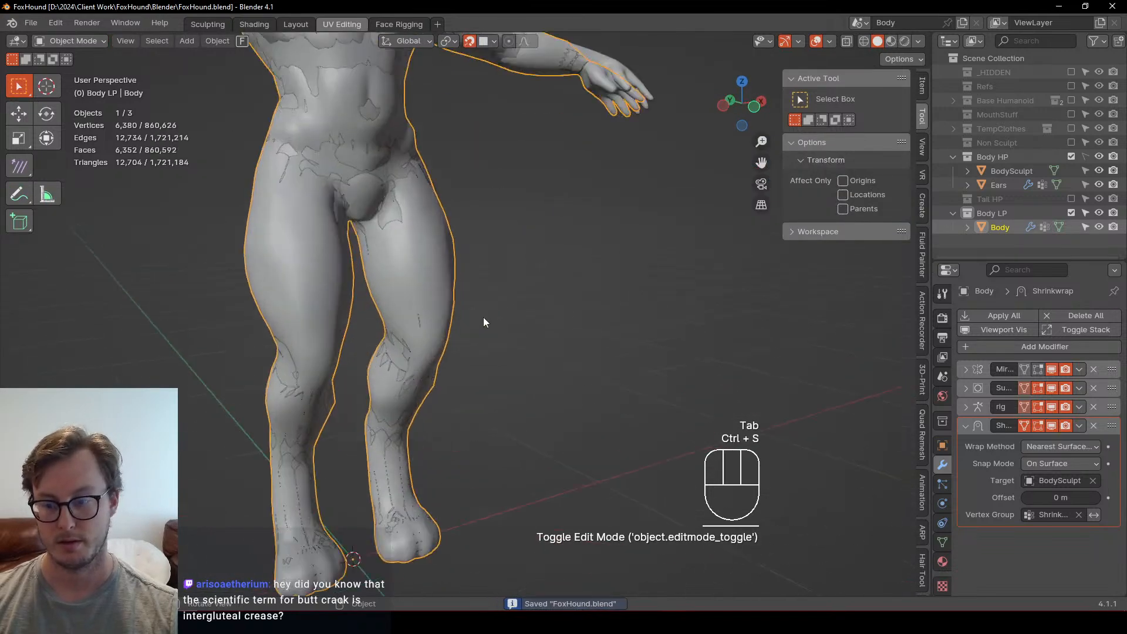
pyautogui.keyDown('shift'); pyautogui.moveTo(393, 437); pyautogui.dragTo(445, 359, button='middle'); pyautogui.keyUp('shift')
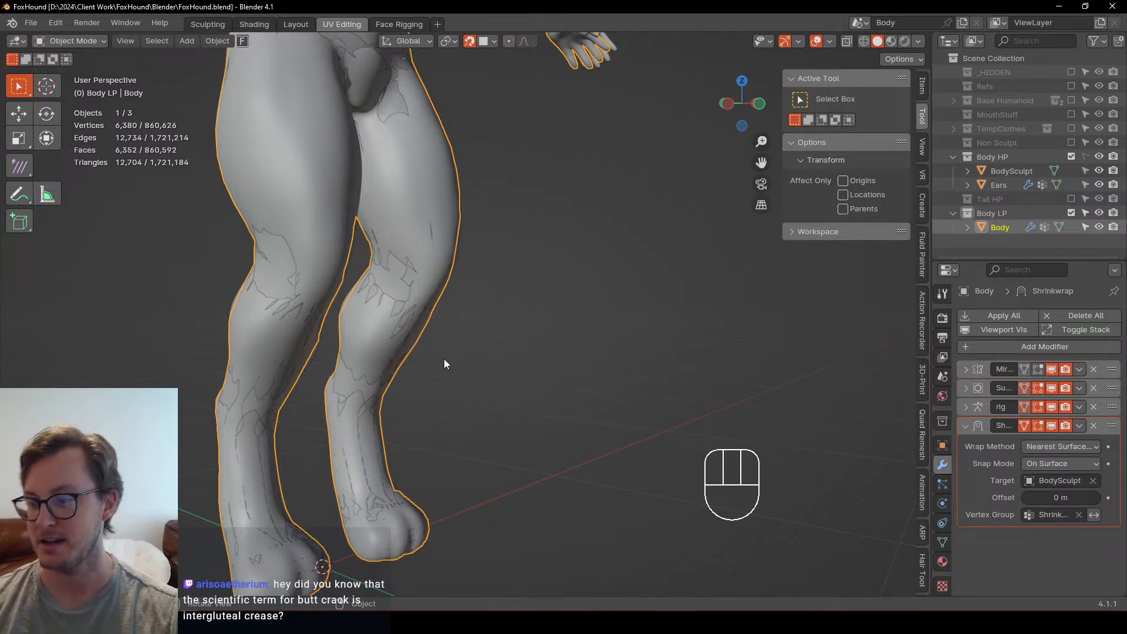
pyautogui.moveTo(384, 288); pyautogui.dragTo(344, 311, button='middle')
# Step: Return to Edit Mode, review the leg and foot topology, and nudge a front vertex just below the knee
pyautogui.press('Tab')
pyautogui.moveTo(343, 311); pyautogui.dragTo(375, 235, button='middle')
pyautogui.keyDown('shift'); pyautogui.moveTo(375, 235); pyautogui.dragTo(322, 153, button='middle'); pyautogui.keyUp('shift')
pyautogui.moveTo(323, 152); pyautogui.dragTo(479, 305, button='middle')
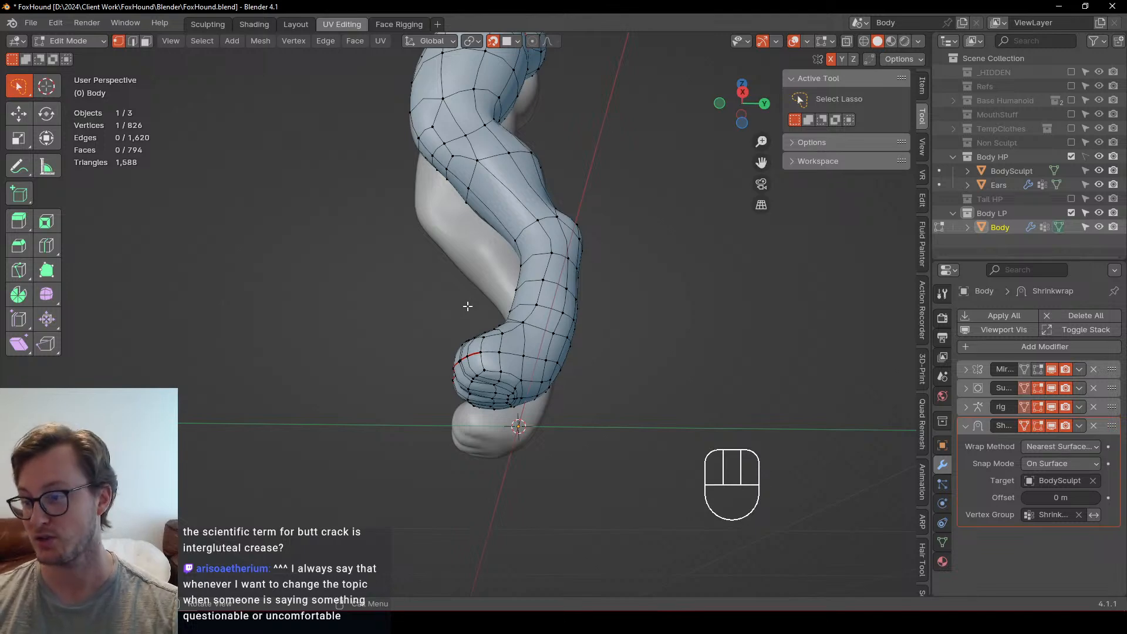
pyautogui.moveTo(466, 308); pyautogui.dragTo(444, 405, button='middle')
pyautogui.scroll(5, 536, 276)
pyautogui.scroll(-3, 455, 216)
pyautogui.scroll(-4, 415, 211)
pyautogui.moveTo(449, 312); pyautogui.dragTo(508, 333, button='middle')
pyautogui.scroll(3, 507, 333)
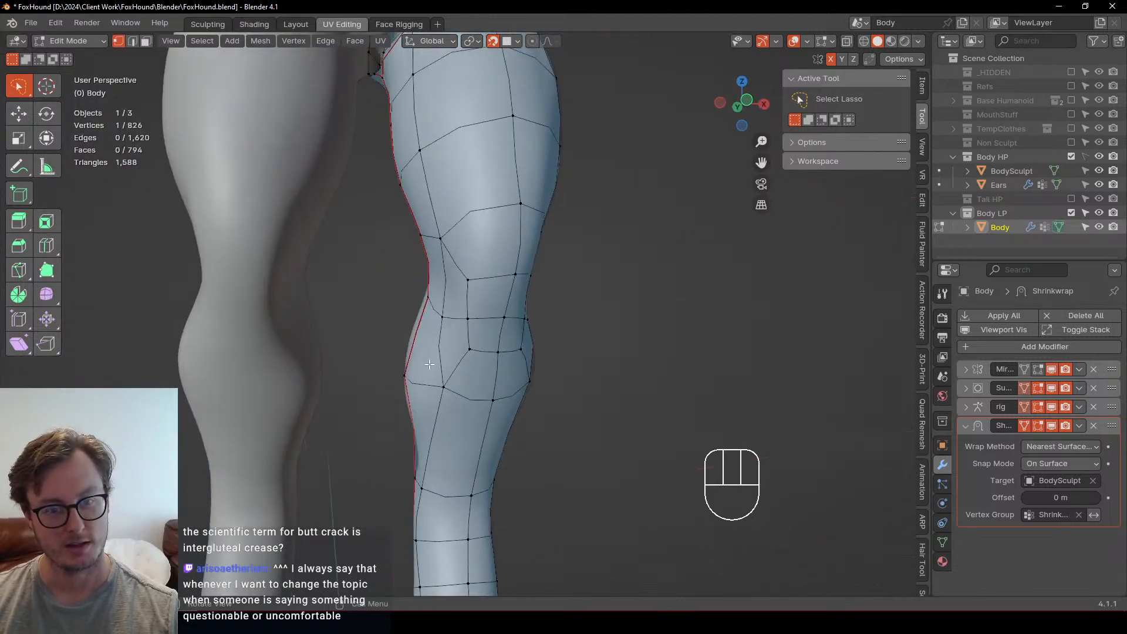
pyautogui.click(432, 389)
pyautogui.press('g')
pyautogui.click(436, 388)
# Step: Move three vertices of the edge loop at the back of the knee down into an even row
pyautogui.moveTo(436, 387); pyautogui.dragTo(516, 439, button='middle')
pyautogui.click(434, 293)
pyautogui.press('g')
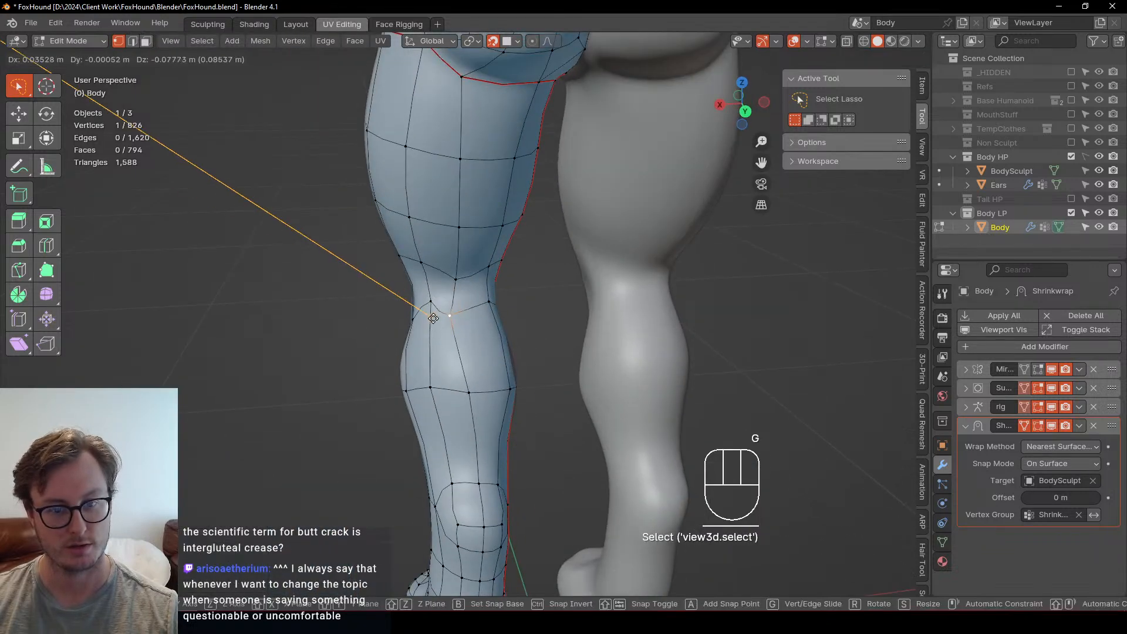
pyautogui.click(433, 319)
pyautogui.click(428, 307)
pyautogui.press('g')
pyautogui.click(430, 320)
pyautogui.click(459, 300)
pyautogui.press('g')
pyautogui.click(462, 317)
# Step: Raise the central vertex of the loop above the back of the knee and lower an inner knee vertex
pyautogui.click(459, 282)
pyautogui.press('g')
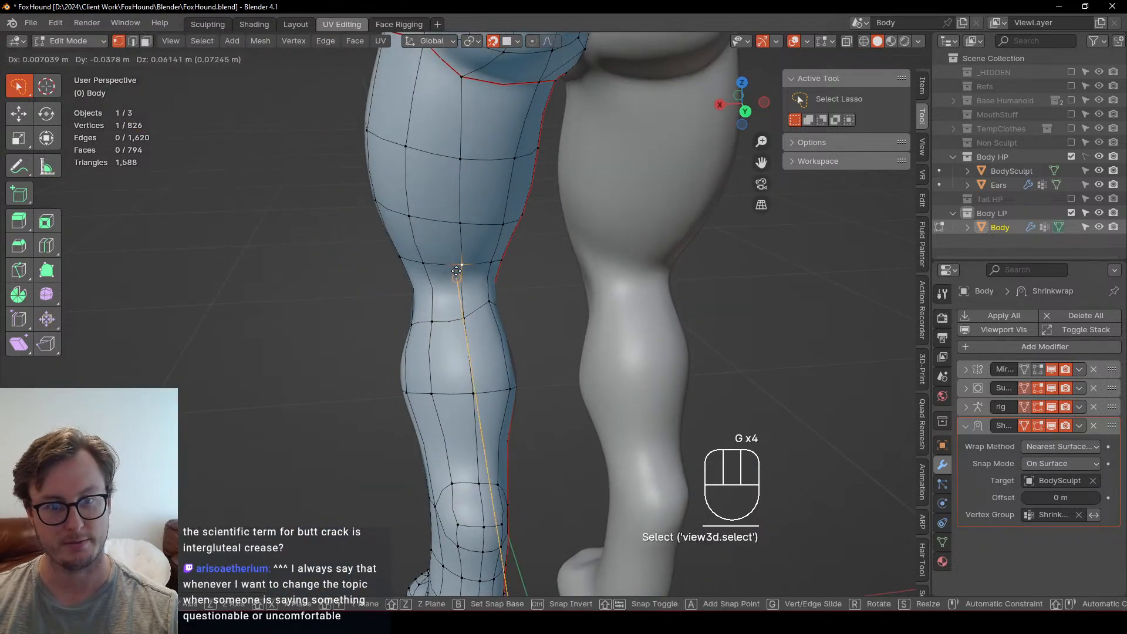
pyautogui.click(460, 262)
pyautogui.moveTo(483, 278); pyautogui.dragTo(411, 286, button='middle')
pyautogui.click(463, 298)
pyautogui.press('g')
pyautogui.click(463, 307)
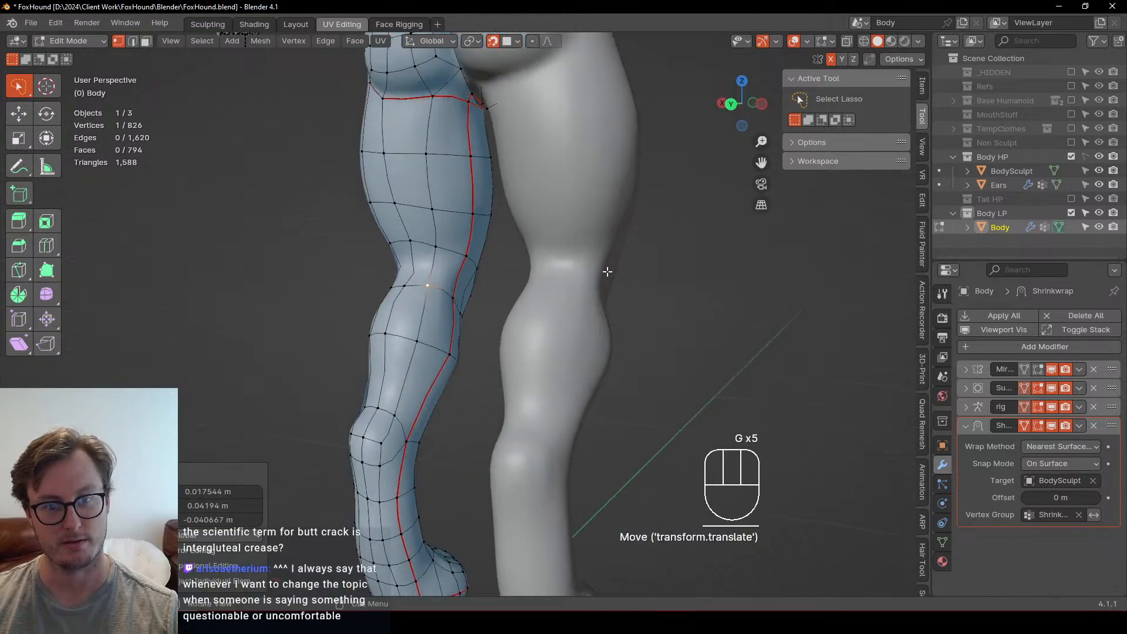
# Step: Raise the two middle vertices of the lower edge loop behind the knee
pyautogui.moveTo(606, 272); pyautogui.dragTo(659, 289, button='middle')
pyautogui.scroll(3, 479, 320)
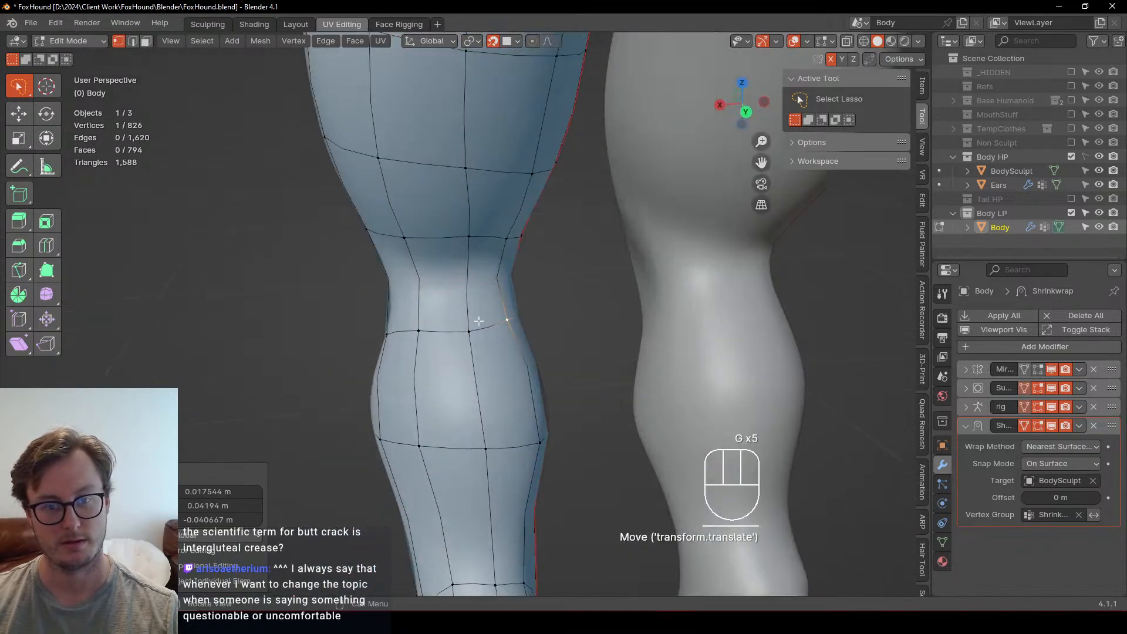
pyautogui.click(474, 330)
pyautogui.press('g')
pyautogui.click(458, 266)
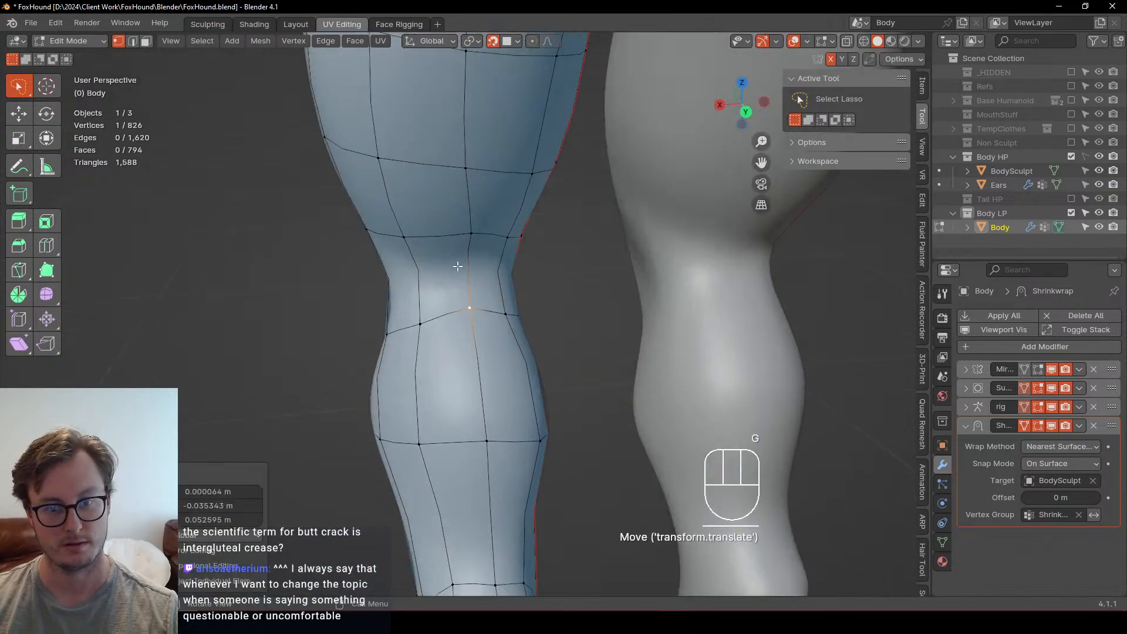
pyautogui.click(416, 330)
pyautogui.press('g')
pyautogui.click(412, 298)
# Step: Raise the vertex beside the inner seam on the edge loop just below the back of the knee
pyautogui.moveTo(522, 317); pyautogui.dragTo(438, 323, button='middle')
pyautogui.click(354, 290)
pyautogui.press('g')
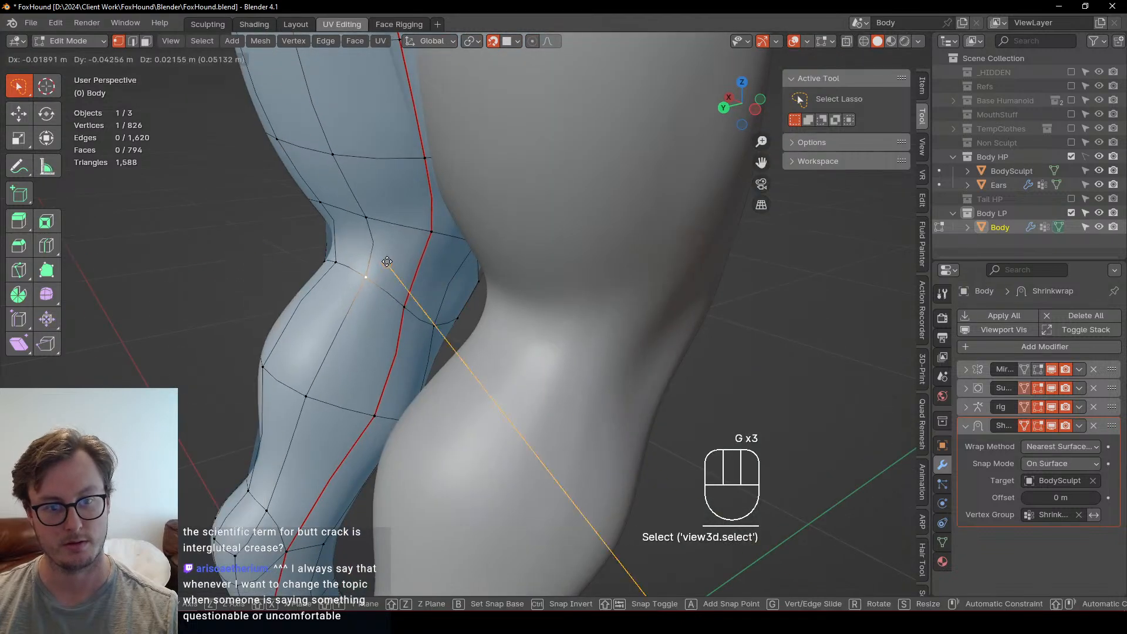
pyautogui.click(384, 256)
pyautogui.scroll(-5, 382, 249)
pyautogui.moveTo(382, 249); pyautogui.dragTo(514, 382, button='middle')
pyautogui.scroll(3, 540, 237)
pyautogui.scroll(-2, 540, 238)
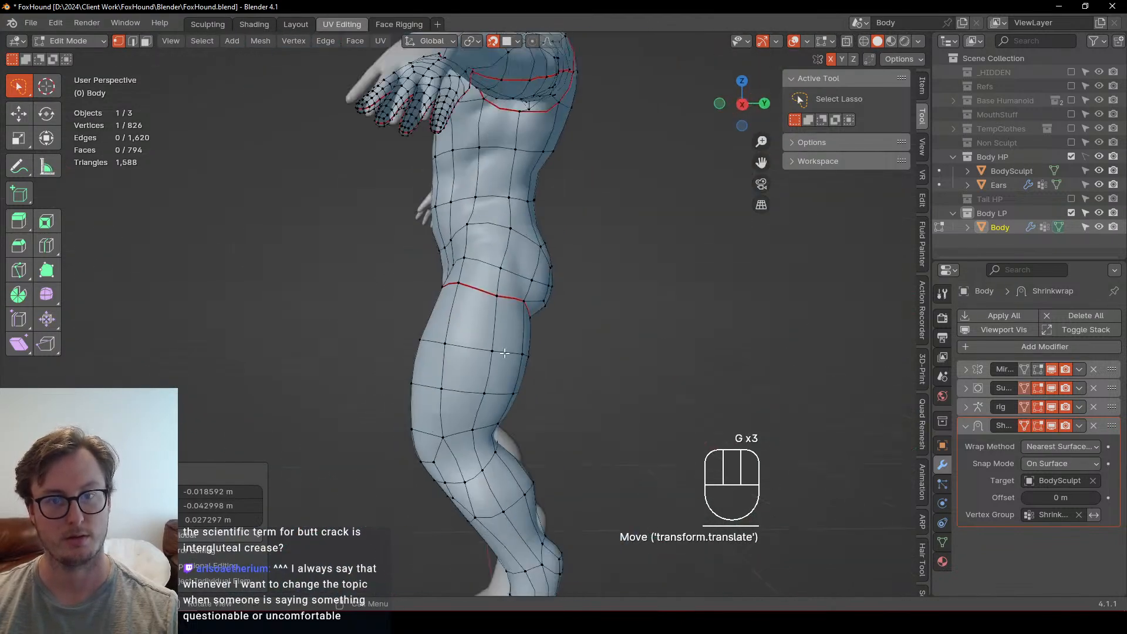
# Step: Turn off snapping and save the FoxHound file
pyautogui.hotkey('shift', 'Tab')
pyautogui.scroll(-4, 528, 277)
pyautogui.moveTo(528, 276); pyautogui.dragTo(574, 340, button='middle')
pyautogui.hotkey('ctrl', 's')
# Step: Select the boundary edges of the ear hole on the head and close it with Grid Fill
pyautogui.moveTo(458, 300); pyautogui.dragTo(388, 258, button='middle')
pyautogui.scroll(4, 543, 264)
pyautogui.scroll(-1, 378, 252)
pyautogui.moveTo(352, 194); pyautogui.dragTo(405, 220, button='middle')
pyautogui.keyDown('shift'); pyautogui.moveTo(404, 220); pyautogui.dragTo(411, 246, button='middle'); pyautogui.keyUp('shift')
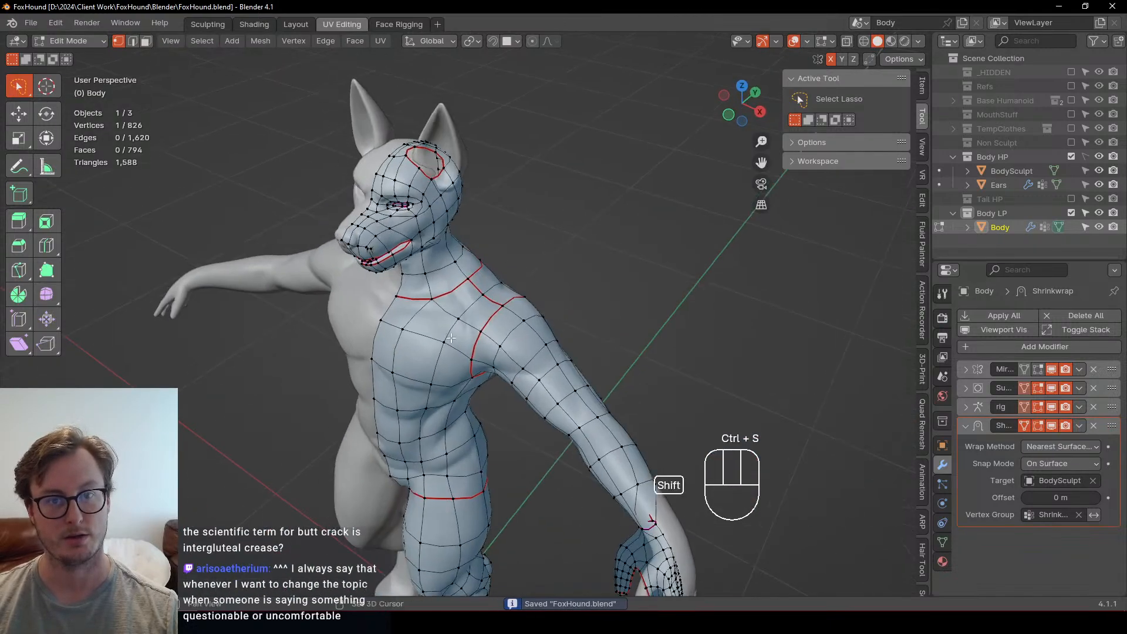
pyautogui.scroll(4, 399, 194)
pyautogui.moveTo(381, 129); pyautogui.dragTo(381, 238, button='middle')
pyautogui.click(372, 230)
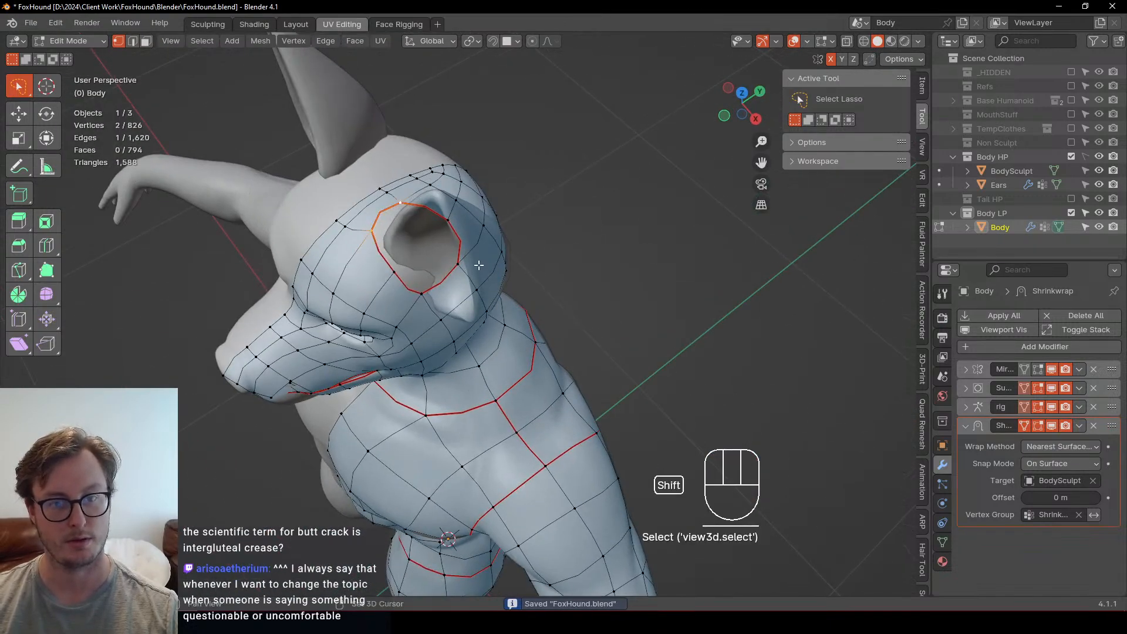
pyautogui.press('q')
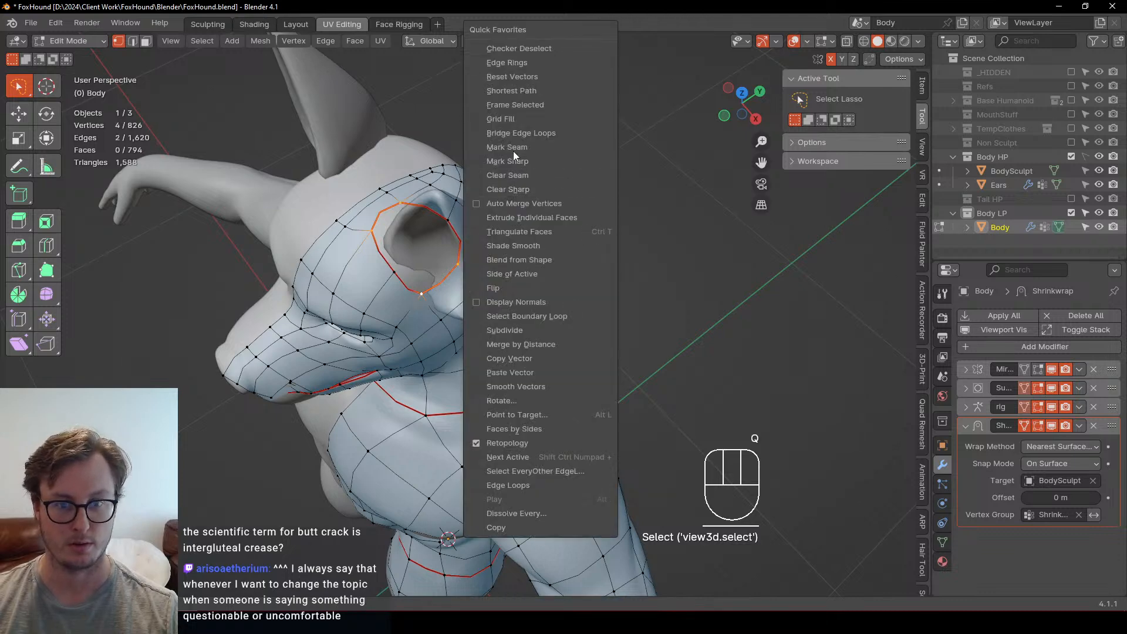
pyautogui.click(510, 121)
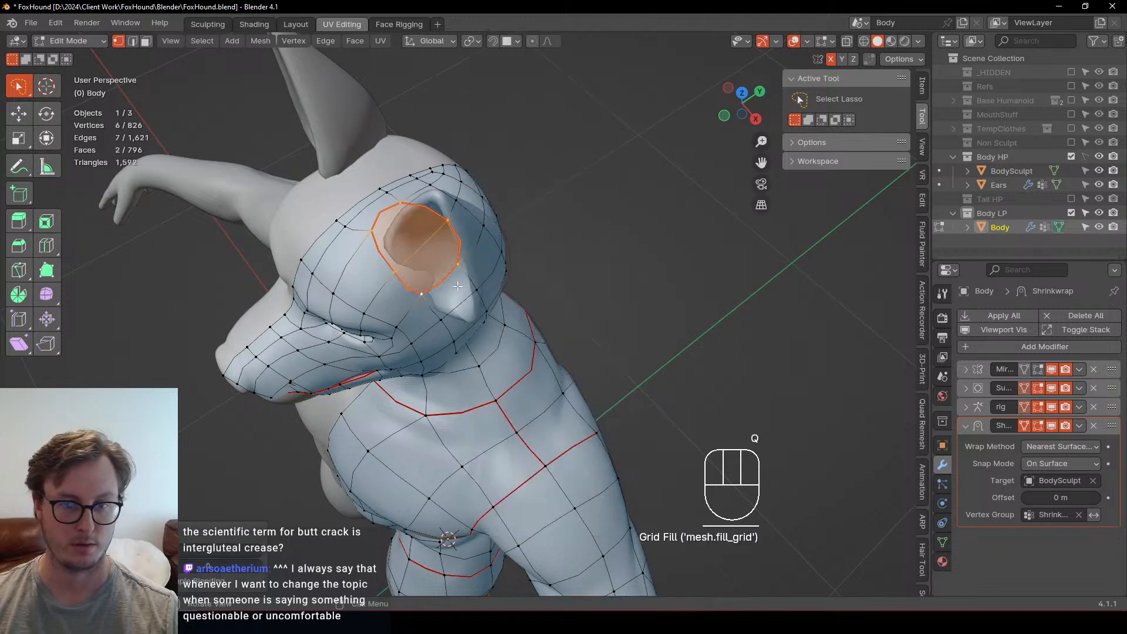
# Step: Set the mean crease of the filled ear patch's edges to 0 and clear their seams
pyautogui.press('q')
pyautogui.click(922, 85)
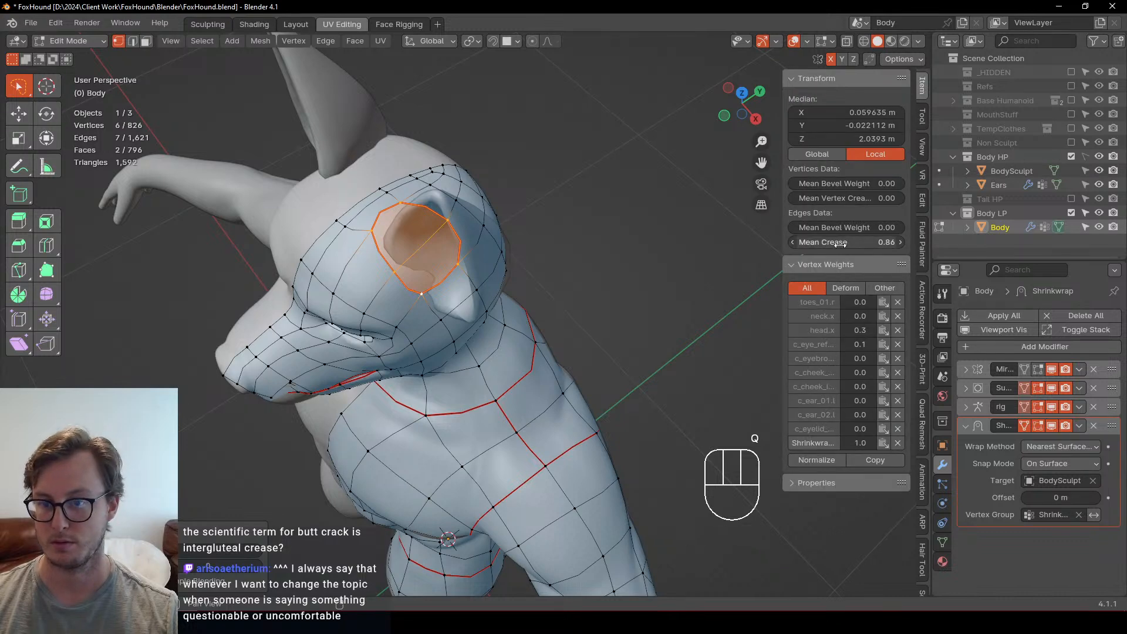
pyautogui.moveTo(851, 242); pyautogui.dragTo(801, 242)
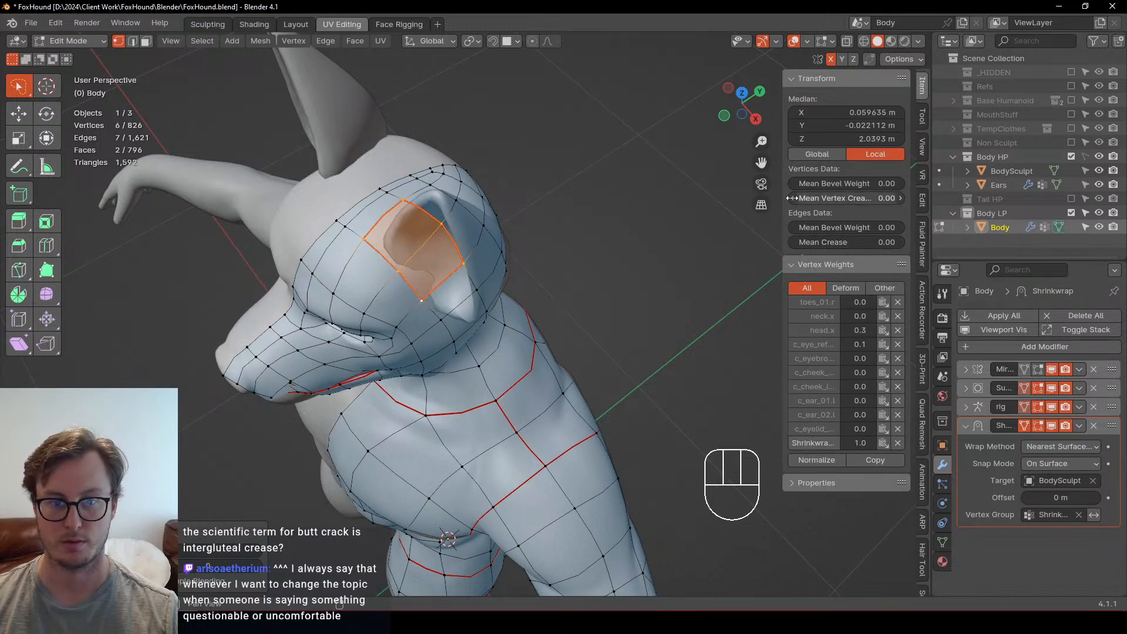
pyautogui.press('q')
pyautogui.click(477, 241)
pyautogui.click(579, 322)
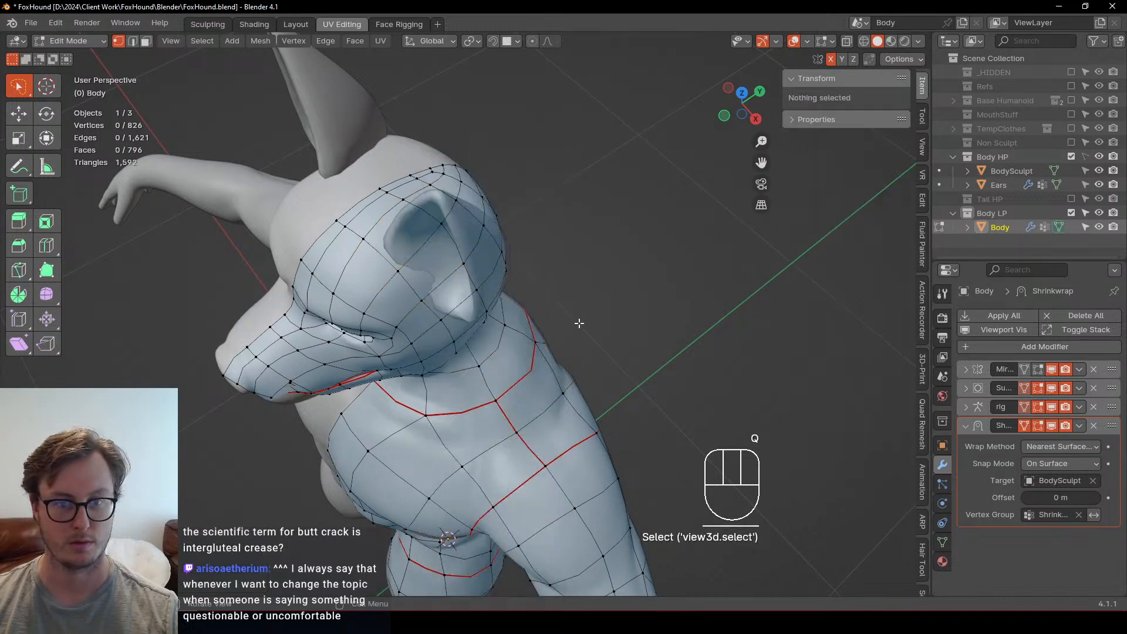
# Step: Return to Object Mode and save the file
pyautogui.moveTo(579, 322); pyautogui.dragTo(533, 270, button='middle')
pyautogui.press('Tab')
pyautogui.scroll(-5, 525, 274)
pyautogui.hotkey('ctrl', 's')
# Step: Examine how the low-poly body overlaps the sculpt around the head, neck, shoulders and chest
pyautogui.press('z')
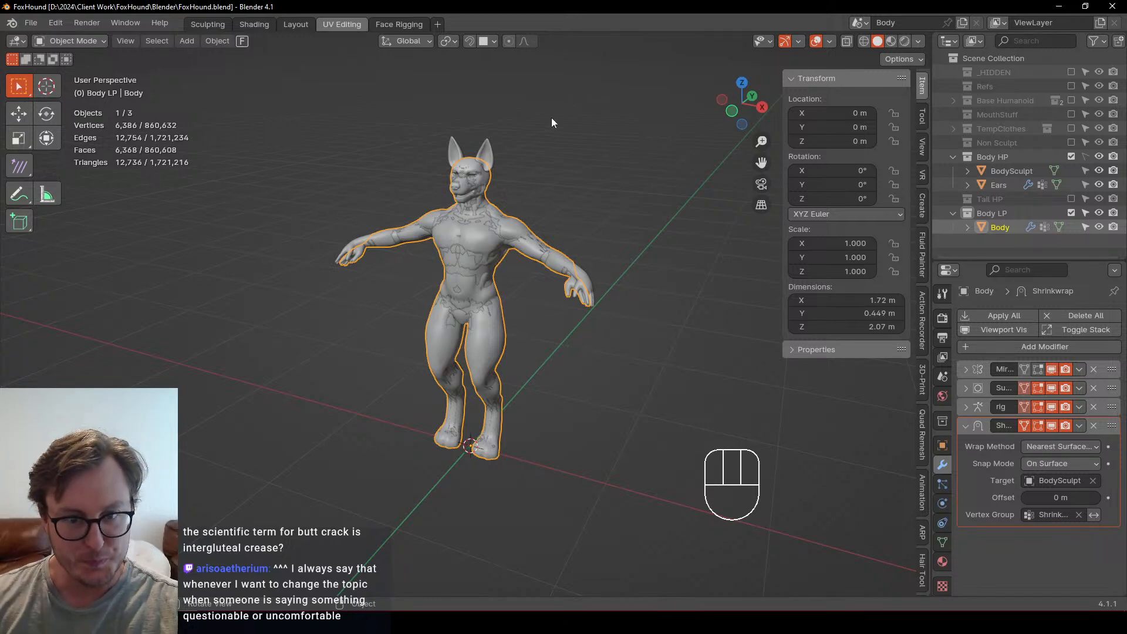
pyautogui.scroll(4, 469, 176)
pyautogui.scroll(3, 453, 255)
pyautogui.keyDown('shift'); pyautogui.moveTo(443, 195); pyautogui.dragTo(460, 278, button='middle'); pyautogui.keyUp('shift')
pyautogui.moveTo(460, 278); pyautogui.dragTo(474, 269, button='middle')
pyautogui.scroll(3, 474, 262)
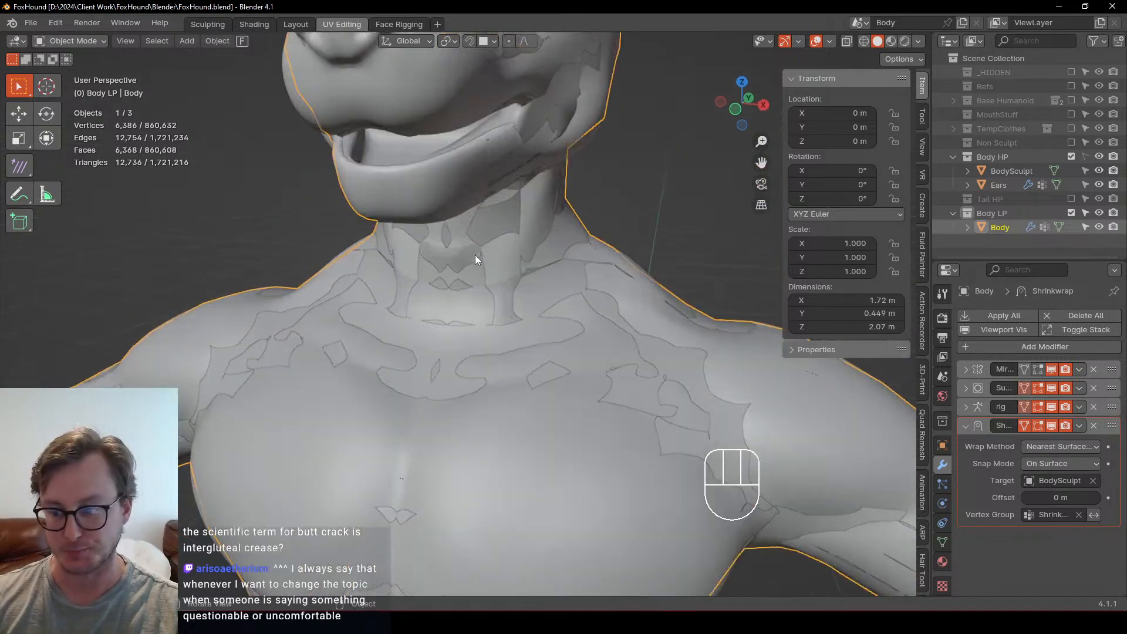
pyautogui.keyDown('shift'); pyautogui.moveTo(462, 134); pyautogui.dragTo(432, 275, button='middle'); pyautogui.keyUp('shift')
pyautogui.press('z')
pyautogui.moveTo(506, 272); pyautogui.dragTo(530, 262, button='middle')
pyautogui.scroll(-5, 506, 202)
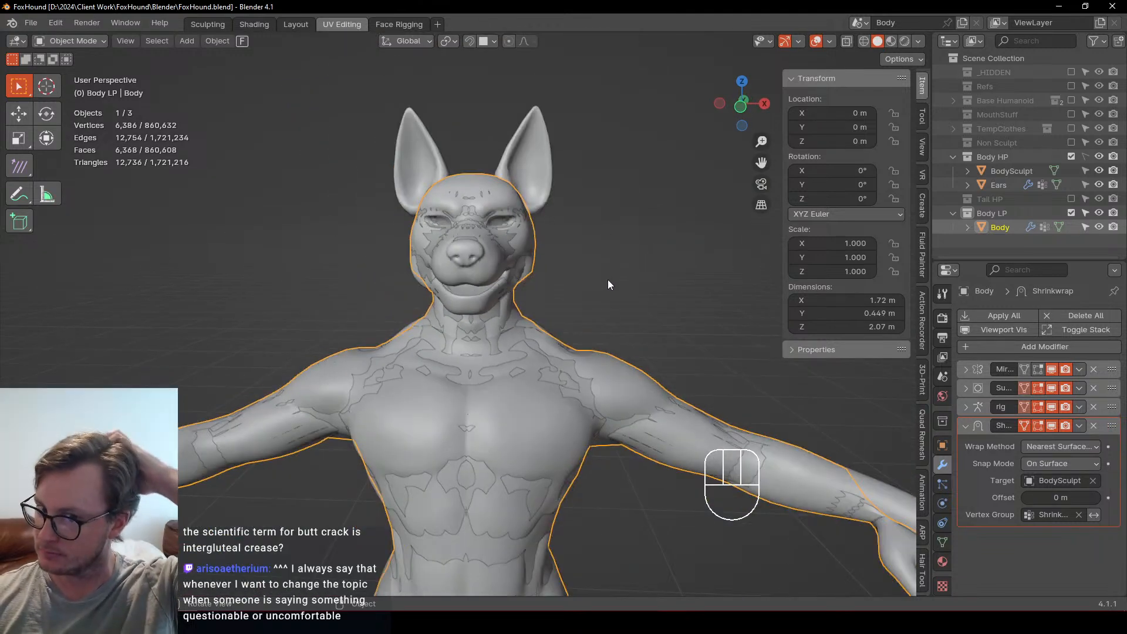
# Step: Move the whole ear mesh about 0.013 m outward along X and slightly down in front view, then save the file
pyautogui.click(540, 181)
pyautogui.press('KP_1')
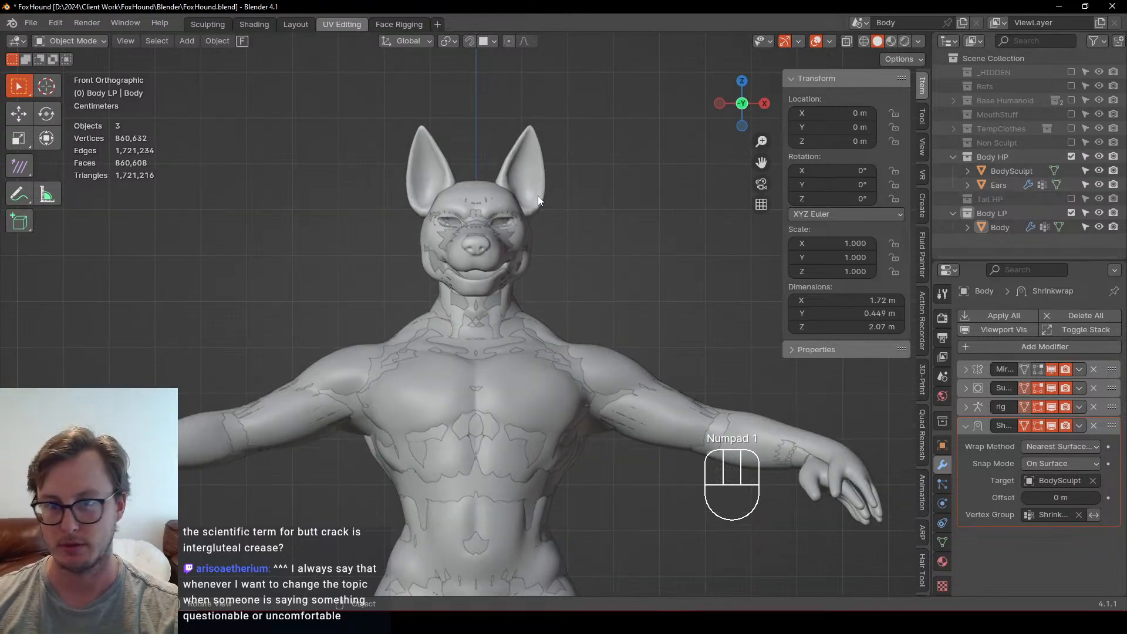
pyautogui.click(535, 180)
pyautogui.press('Tab')
pyautogui.press('g')
pyautogui.click(546, 199)
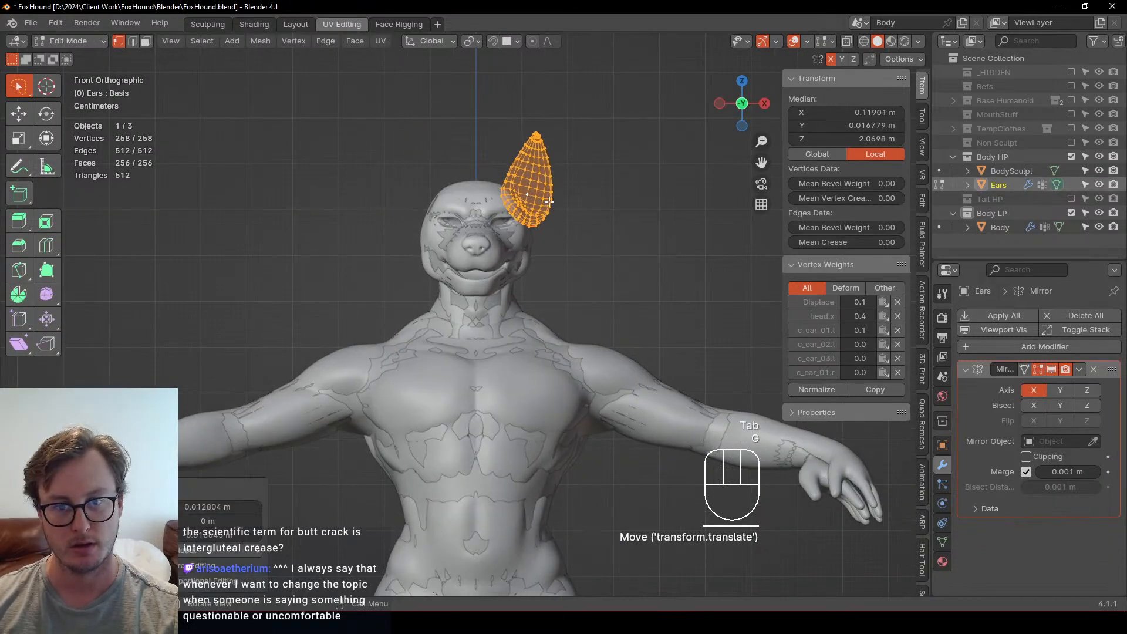
pyautogui.press('Tab')
pyautogui.moveTo(584, 259); pyautogui.dragTo(472, 322, button='middle')
pyautogui.click(529, 258)
pyautogui.hotkey('ctrl', 's')
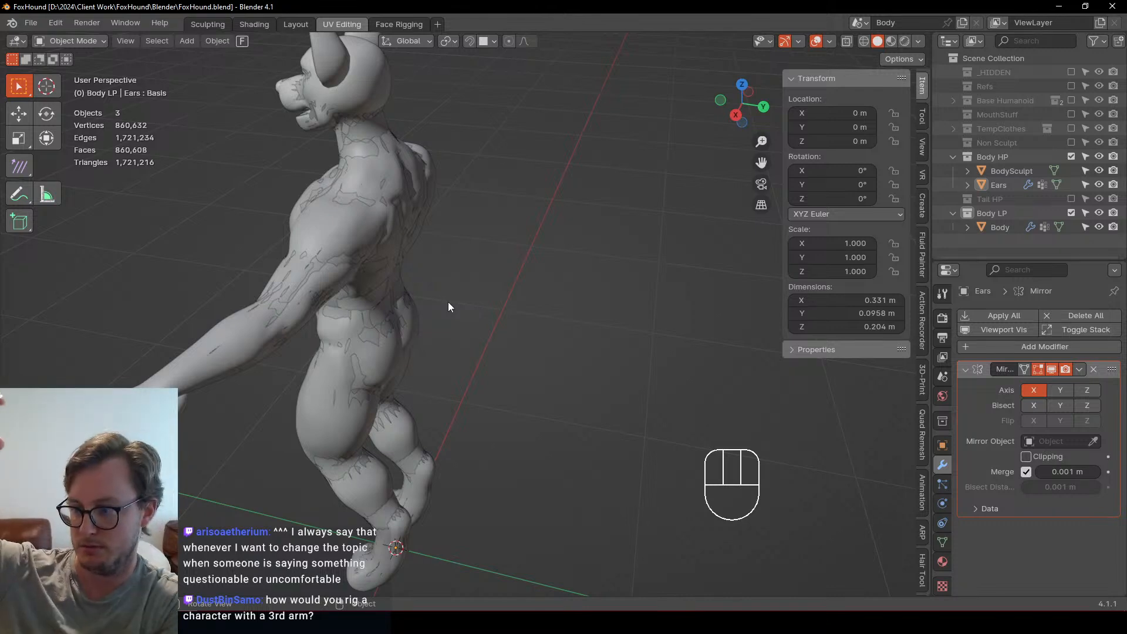
# Step: Inspect the full body from the side and front, checking the torso, arms and legs, and save the file
pyautogui.scroll(-4, 449, 299)
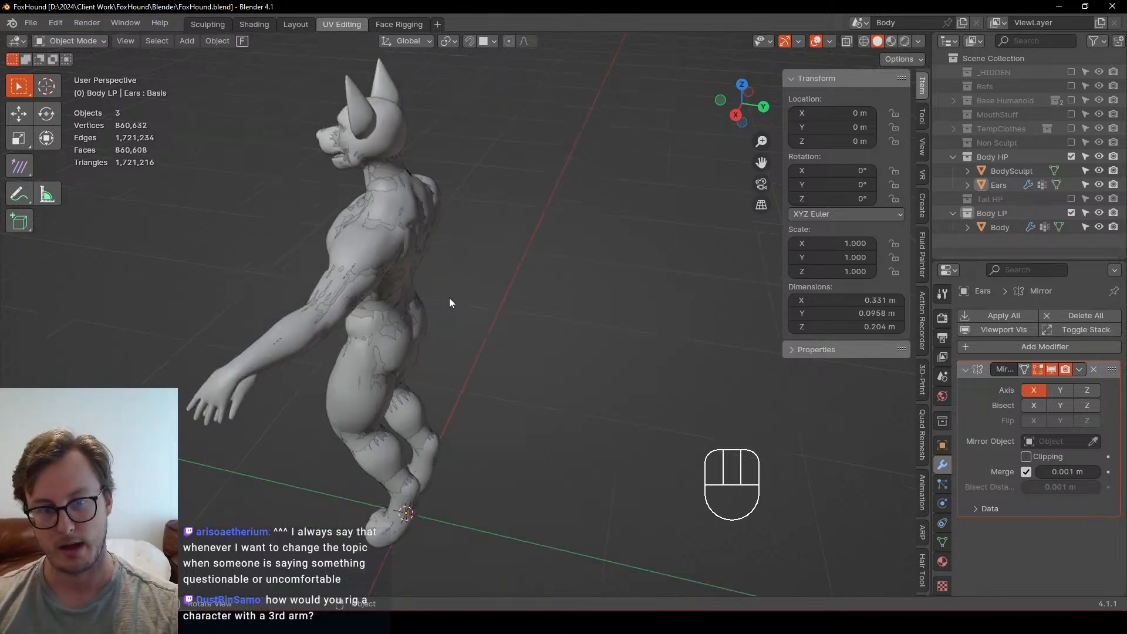
pyautogui.moveTo(449, 297); pyautogui.dragTo(490, 282, button='middle')
pyautogui.scroll(5, 375, 284)
pyautogui.keyDown('shift'); pyautogui.moveTo(470, 314); pyautogui.dragTo(355, 340, button='middle'); pyautogui.keyUp('shift')
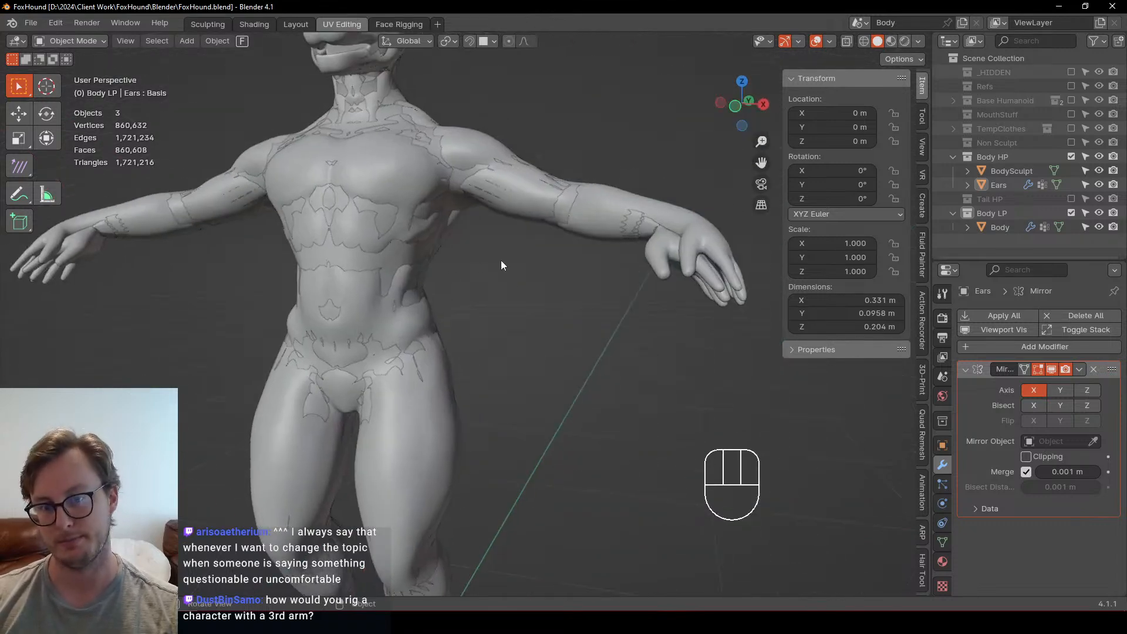
pyautogui.scroll(-1, 516, 267)
pyautogui.moveTo(555, 280); pyautogui.dragTo(558, 286, button='middle')
pyautogui.scroll(1, 581, 285)
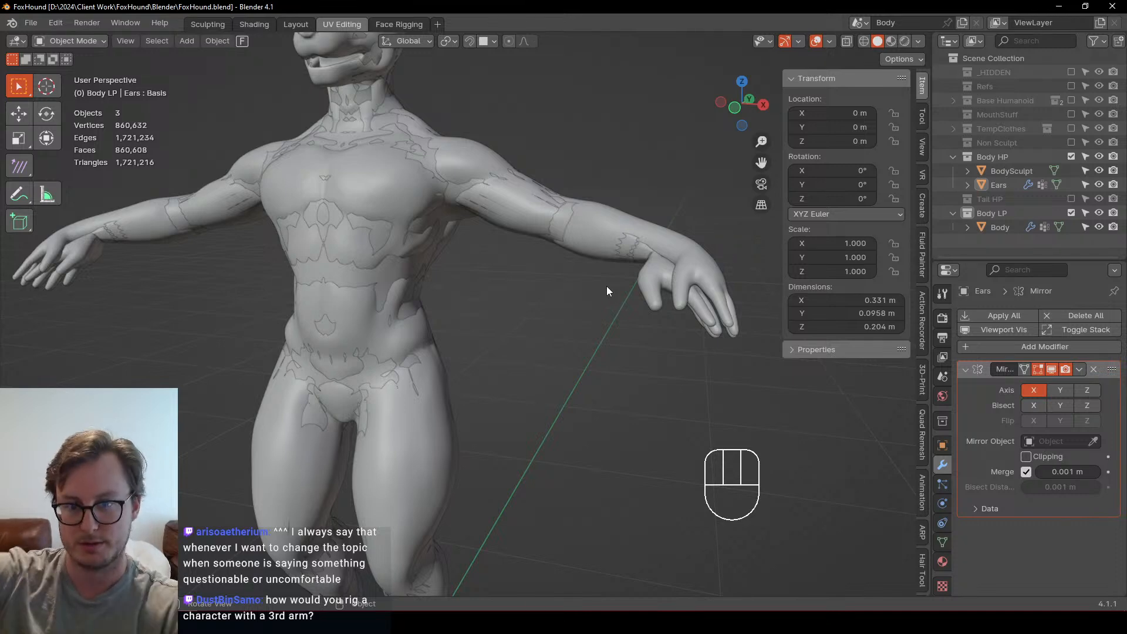
pyautogui.moveTo(604, 281); pyautogui.dragTo(588, 297, button='middle')
pyautogui.scroll(-5, 605, 309)
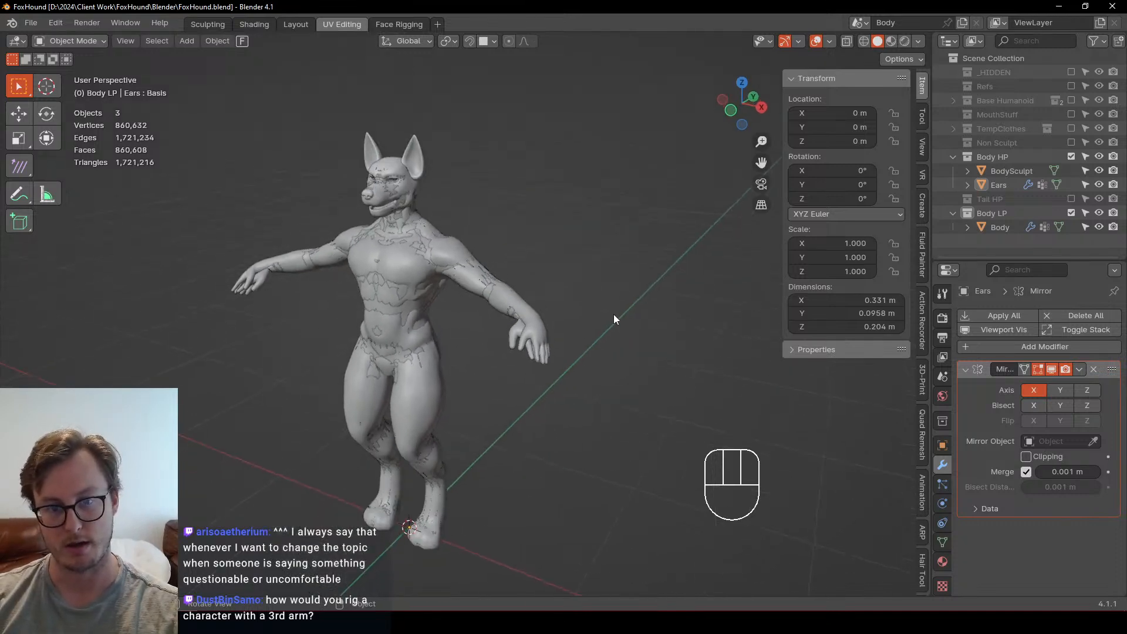
pyautogui.scroll(3, 522, 326)
pyautogui.moveTo(504, 335); pyautogui.dragTo(437, 344, button='middle')
pyautogui.hotkey('ctrl', 's')
pyautogui.scroll(3, 528, 334)
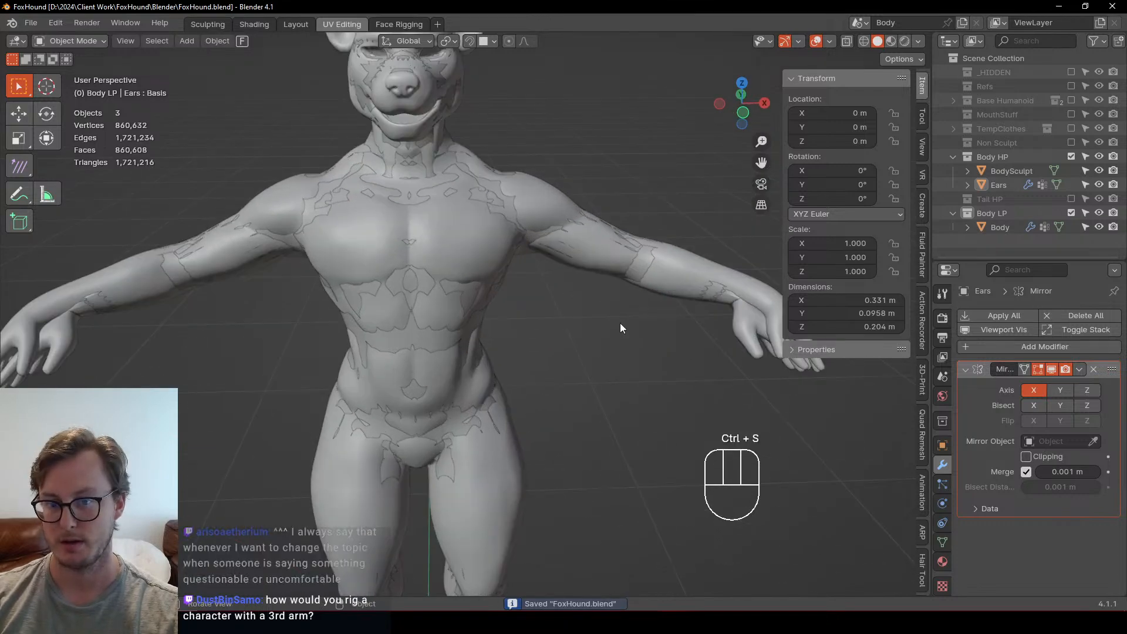
# Step: Open the low-poly Body in Edit Mode and show its hand in wireframe shading
pyautogui.keyDown('shift'); pyautogui.moveTo(620, 323); pyautogui.dragTo(540, 330, button='middle'); pyautogui.keyUp('shift')
pyautogui.click(584, 307)
pyautogui.click(573, 311)
pyautogui.press('Tab')
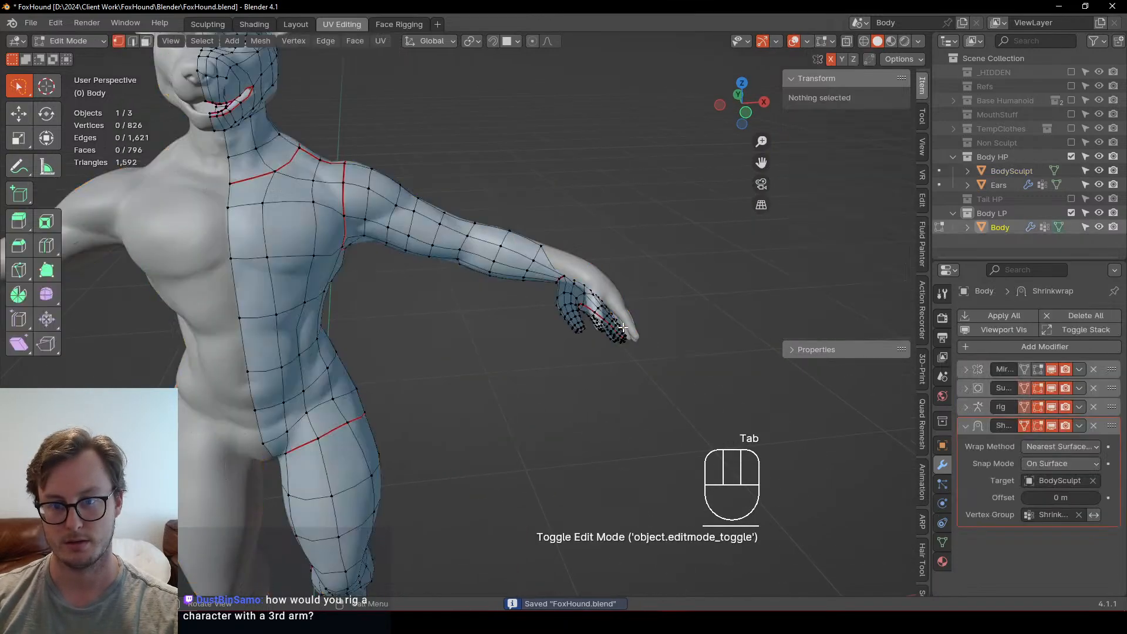
pyautogui.moveTo(623, 320)
pyautogui.mouseDown(button='middle')
pyautogui.moveTo(644, 299)
pyautogui.moveTo(553, 349)
pyautogui.mouseUp(button='middle')
pyautogui.press('z')
pyautogui.scroll(4, 468, 317)
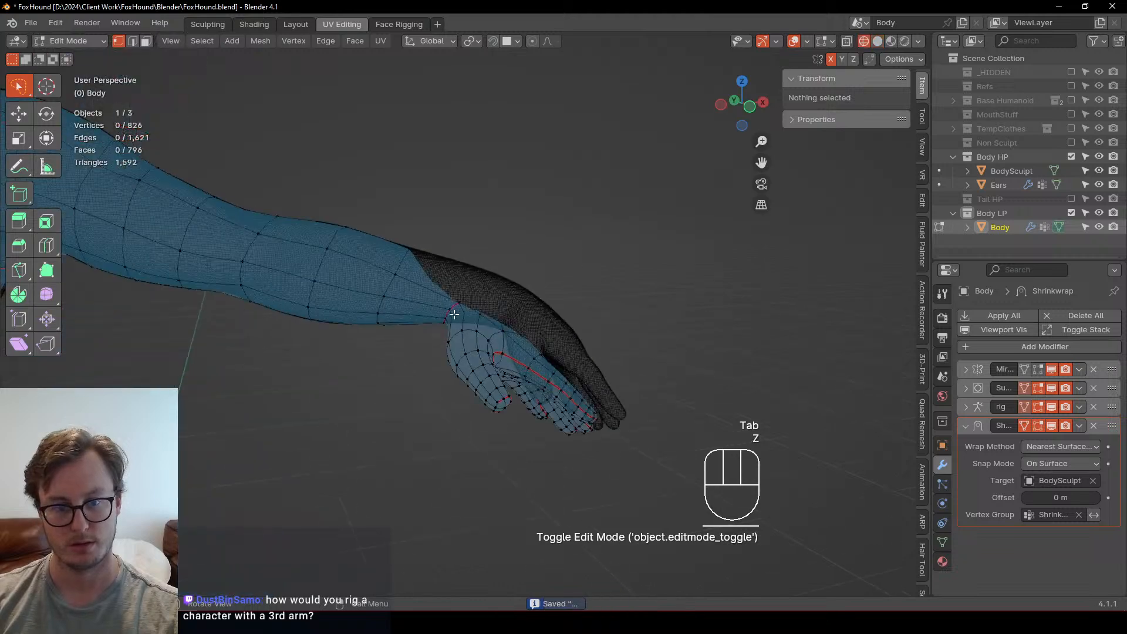
# Step: Try to box-select the low-poly hand and move it toward the sculpted hand
pyautogui.click(452, 310)
pyautogui.press('b')
pyautogui.moveTo(435, 284); pyautogui.dragTo(675, 458)
pyautogui.press('g')
pyautogui.click(605, 380)
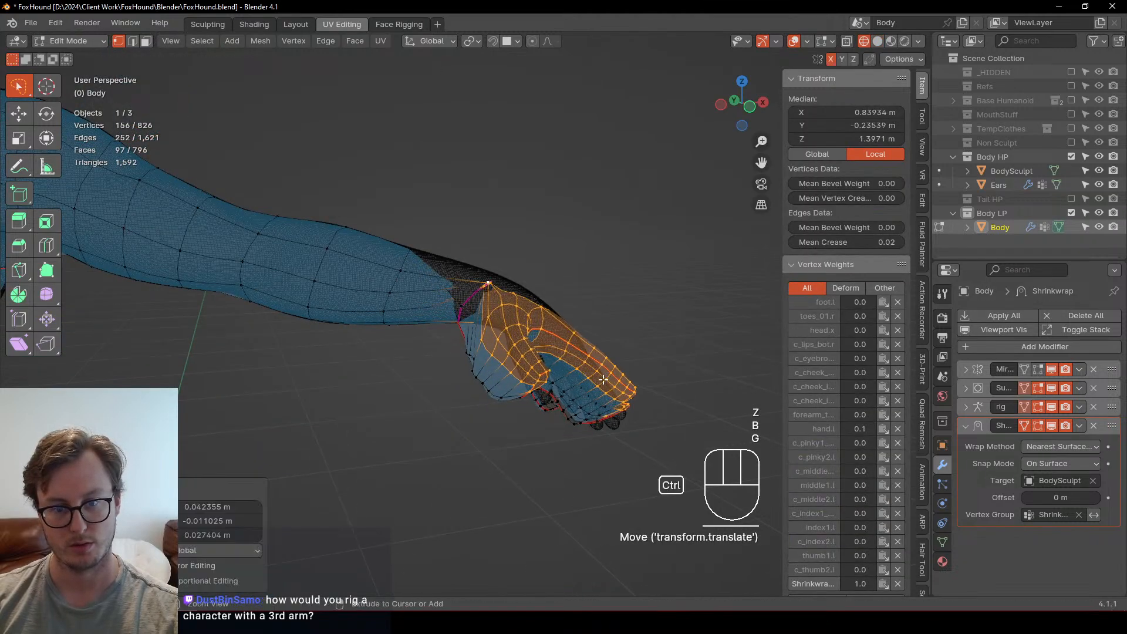
pyautogui.hotkey('ctrl', 'z')
pyautogui.press('z')
pyautogui.press('b')
pyautogui.rightClick(500, 304)
pyautogui.press('z')
pyautogui.press('b')
pyautogui.moveTo(415, 257); pyautogui.dragTo(460, 306)
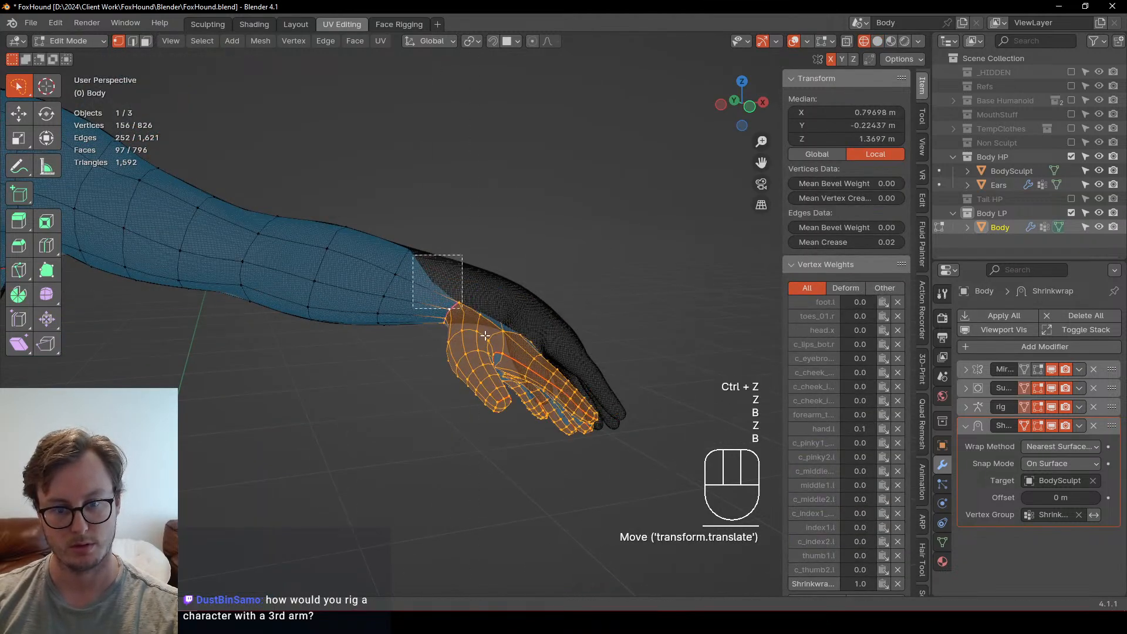
pyautogui.moveTo(460, 306)
pyautogui.mouseDown(button='middle')
pyautogui.moveTo(433, 465)
pyautogui.moveTo(360, 411)
pyautogui.moveTo(393, 381)
pyautogui.mouseUp(button='middle')
pyautogui.moveTo(394, 381); pyautogui.dragTo(276, 391, button='middle')
pyautogui.press('z')
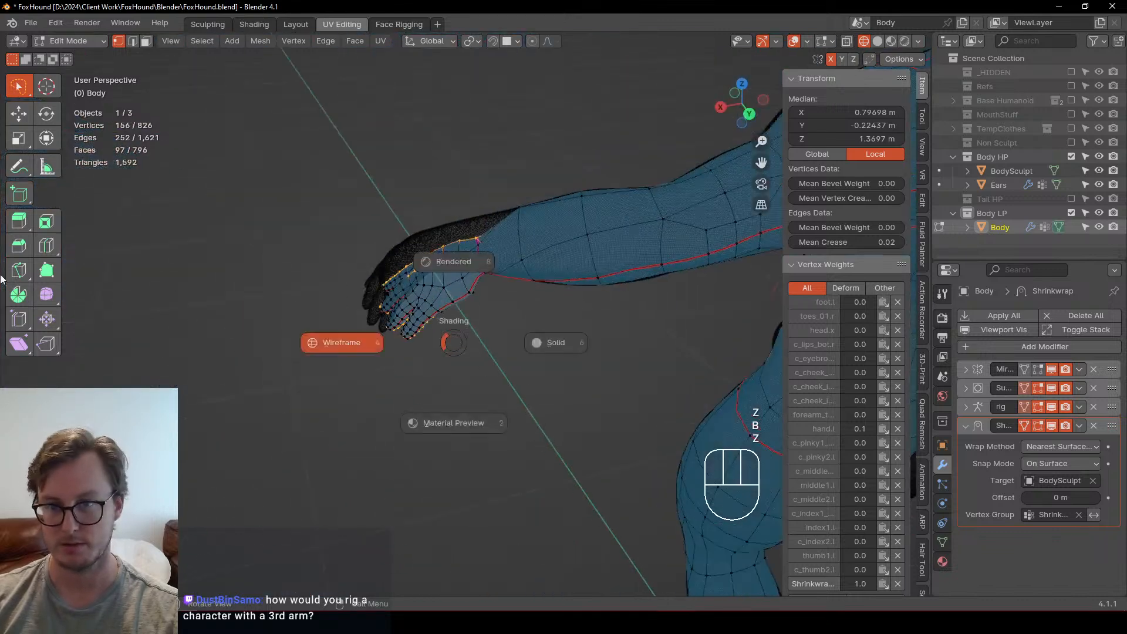
# Step: Enable X-ray and box-select all vertices of the low-poly hand up to the wrist
pyautogui.keyDown('shift'); pyautogui.moveTo(461, 339); pyautogui.dragTo(402, 358, button='middle'); pyautogui.keyUp('shift')
pyautogui.click(847, 41)
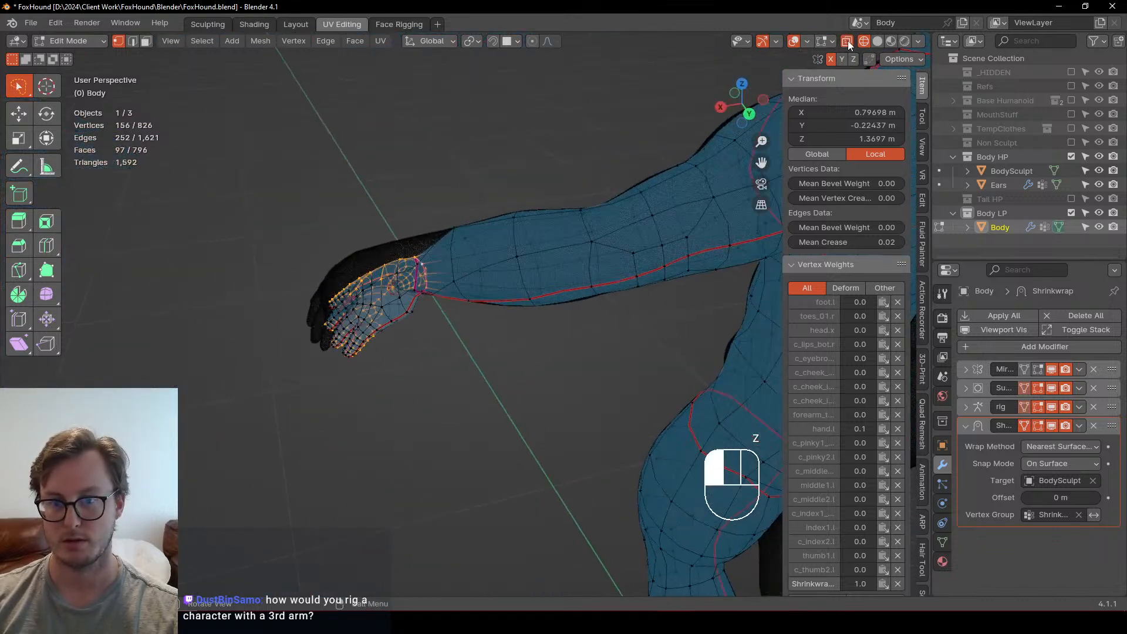
pyautogui.click(234, 202)
pyautogui.moveTo(234, 201); pyautogui.dragTo(443, 399)
pyautogui.press('z')
pyautogui.click(413, 366)
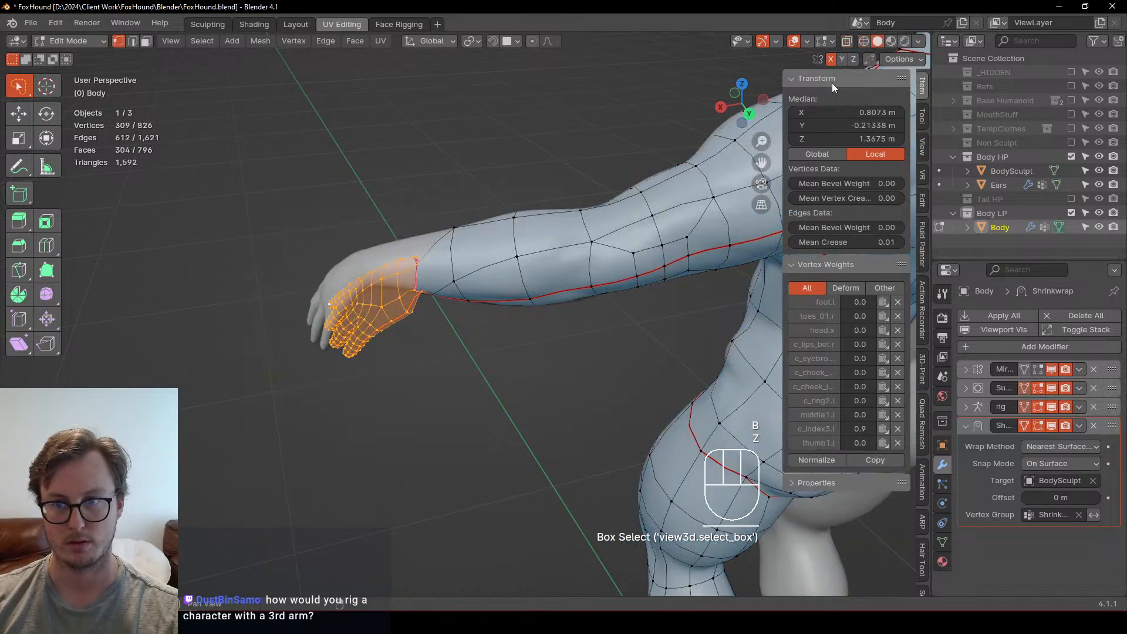
pyautogui.click(847, 44)
pyautogui.click(848, 45)
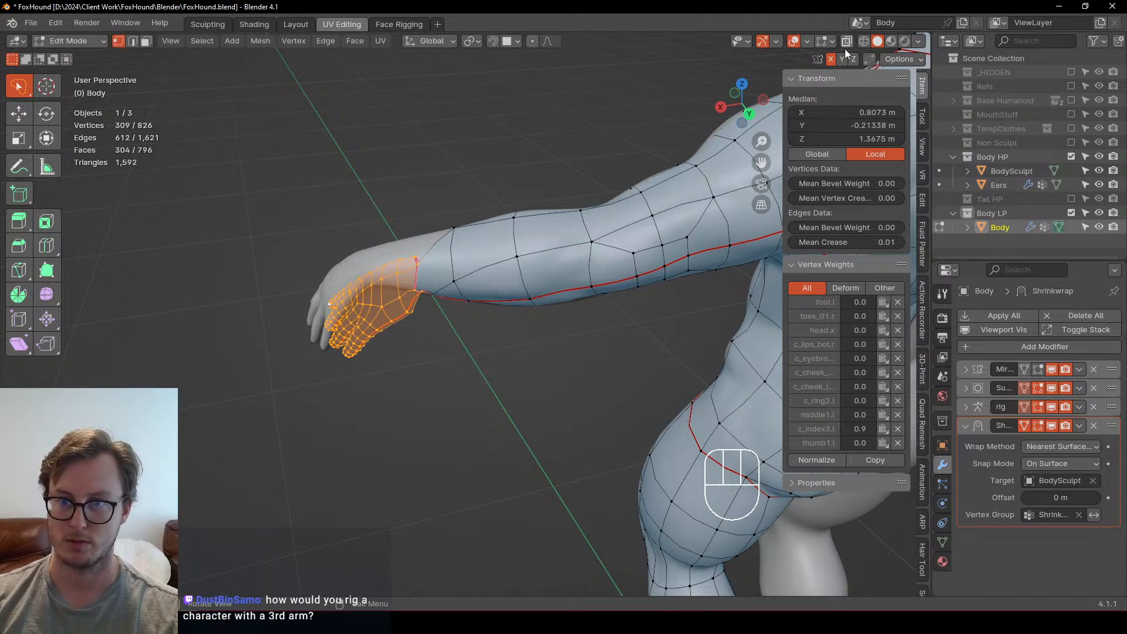
# Step: Scale the selected hand by 1.137 and move it about 0.020 m in X, -0.015 m in Y and 0.013 m in Z
pyautogui.hotkey('alt', 'z')
pyautogui.press('s')
pyautogui.click(460, 186)
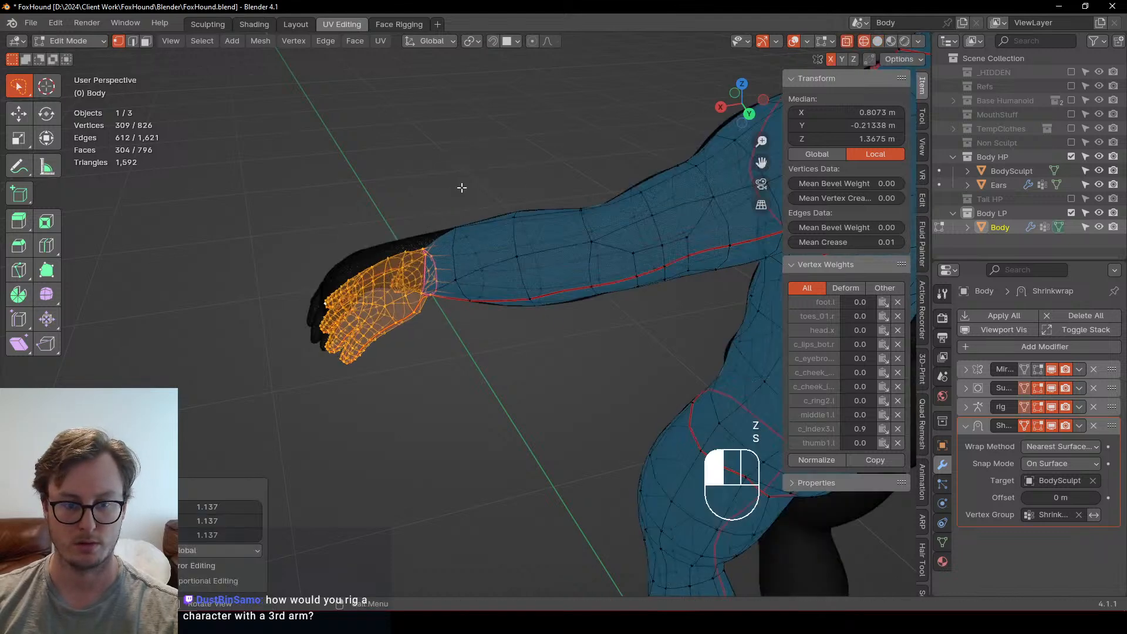
pyautogui.press('g')
pyautogui.click(434, 218)
# Step: Turn off the Retopology overlay and show the hand in wireframe with X-ray enabled
pyautogui.moveTo(352, 317); pyautogui.dragTo(395, 364, button='middle')
pyautogui.press('z')
pyautogui.click(491, 343)
pyautogui.moveTo(490, 350)
pyautogui.mouseDown(button='middle')
pyautogui.moveTo(518, 369)
pyautogui.moveTo(552, 252)
pyautogui.mouseUp(button='middle')
pyautogui.press('q')
pyautogui.click(418, 508)
pyautogui.press('z')
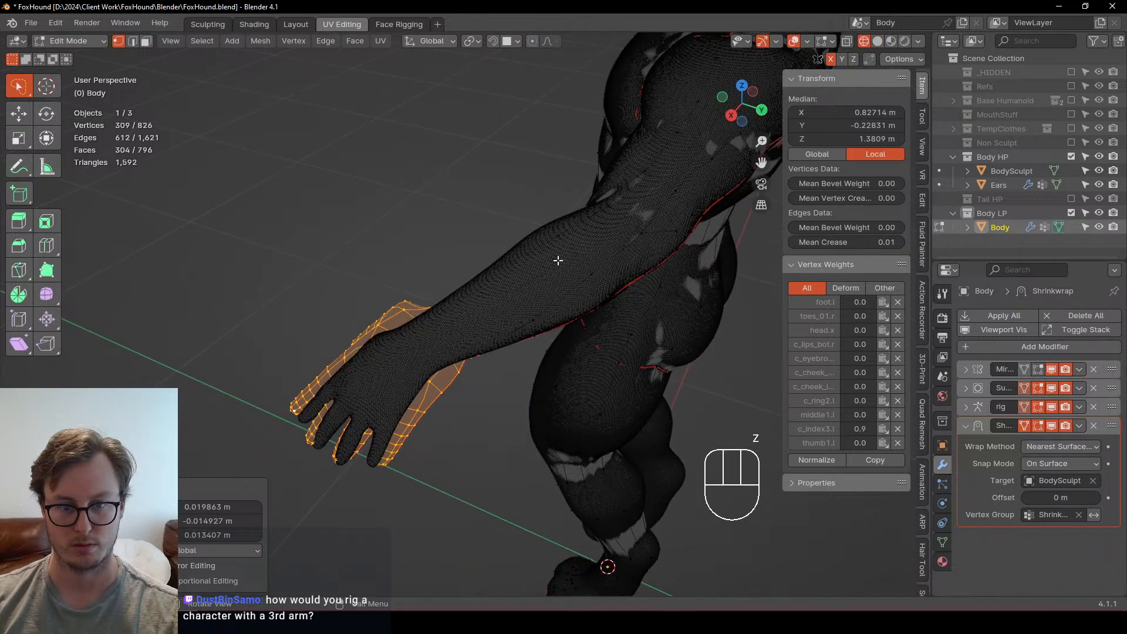
pyautogui.click(847, 41)
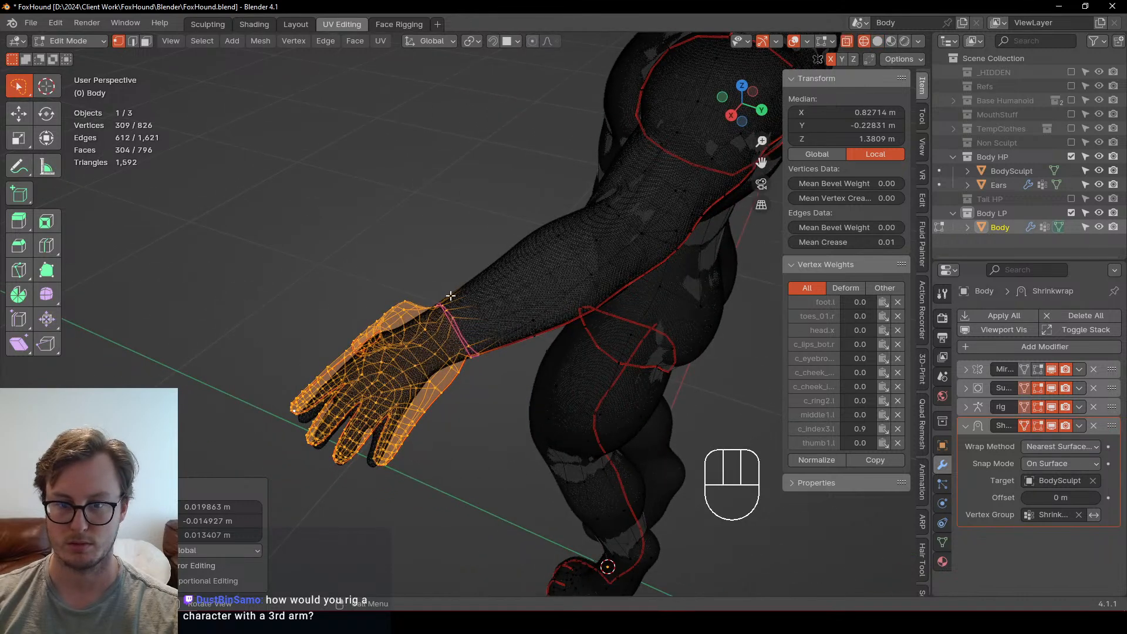
# Step: Move the selected hand about 0.009 m along X and 0.004 m along Z to align it with the sculpted hand
pyautogui.press('z')
pyautogui.moveTo(442, 365)
pyautogui.mouseDown(button='middle')
pyautogui.moveTo(463, 362)
pyautogui.moveTo(500, 402)
pyautogui.moveTo(604, 334)
pyautogui.mouseUp(button='middle')
pyautogui.press('g')
pyautogui.click(520, 388)
pyautogui.press('z')
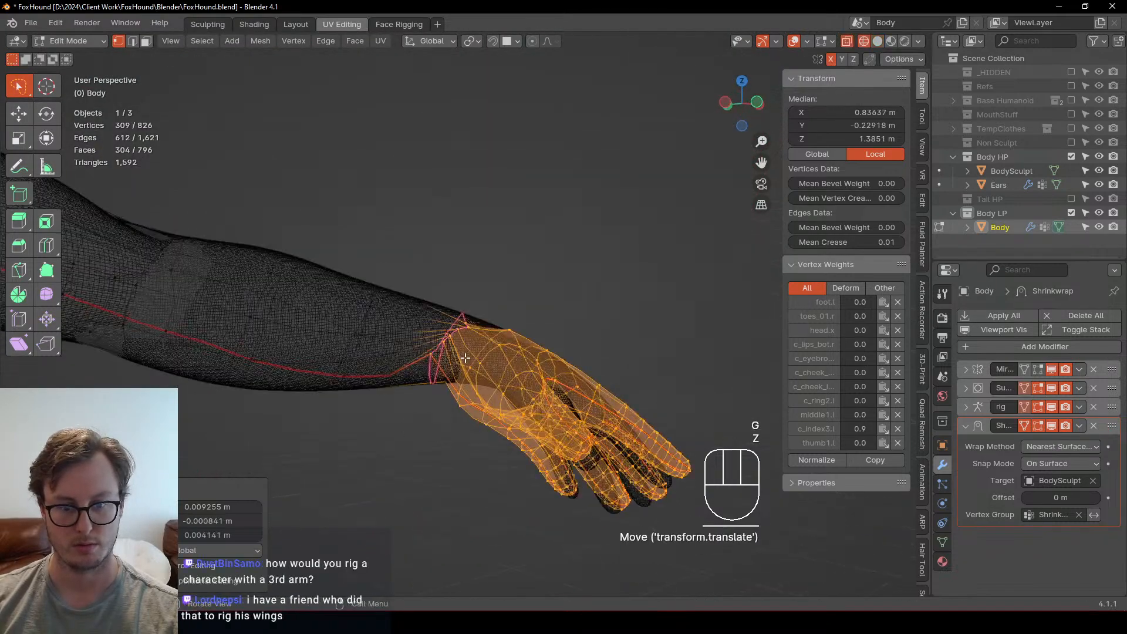
# Step: Select the wrist edge loop and round it with the LoopTools Circle operation
pyautogui.click(446, 339)
pyautogui.keyDown('alt'); pyautogui.click(446, 340); pyautogui.keyUp('alt')
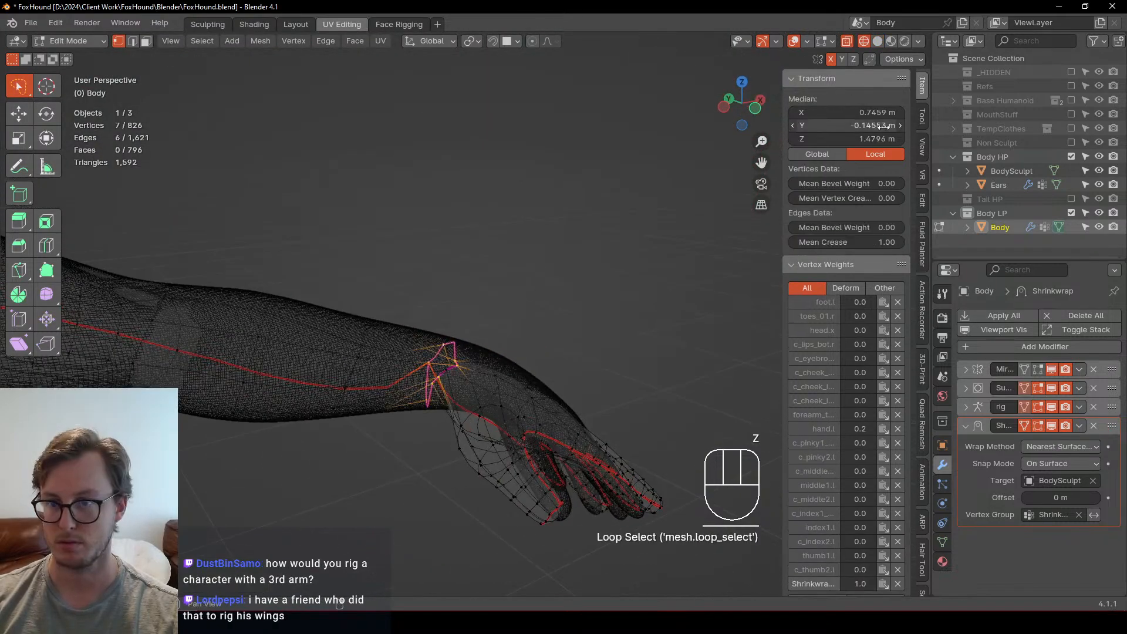
pyautogui.click(921, 199)
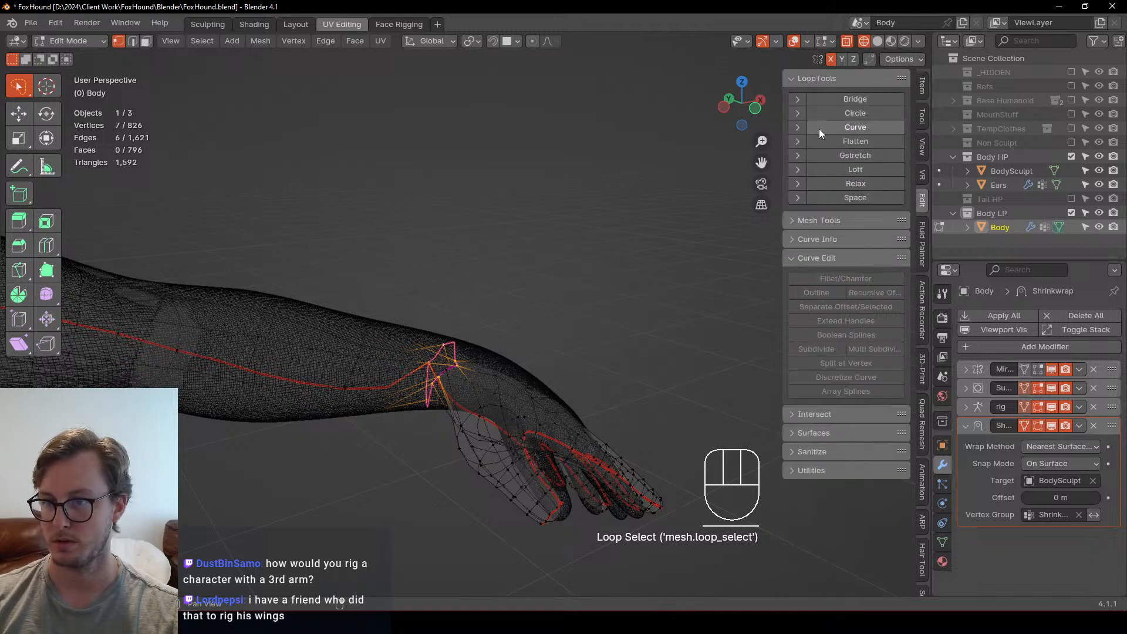
pyautogui.click(856, 112)
pyautogui.moveTo(461, 326); pyautogui.dragTo(453, 405, button='middle')
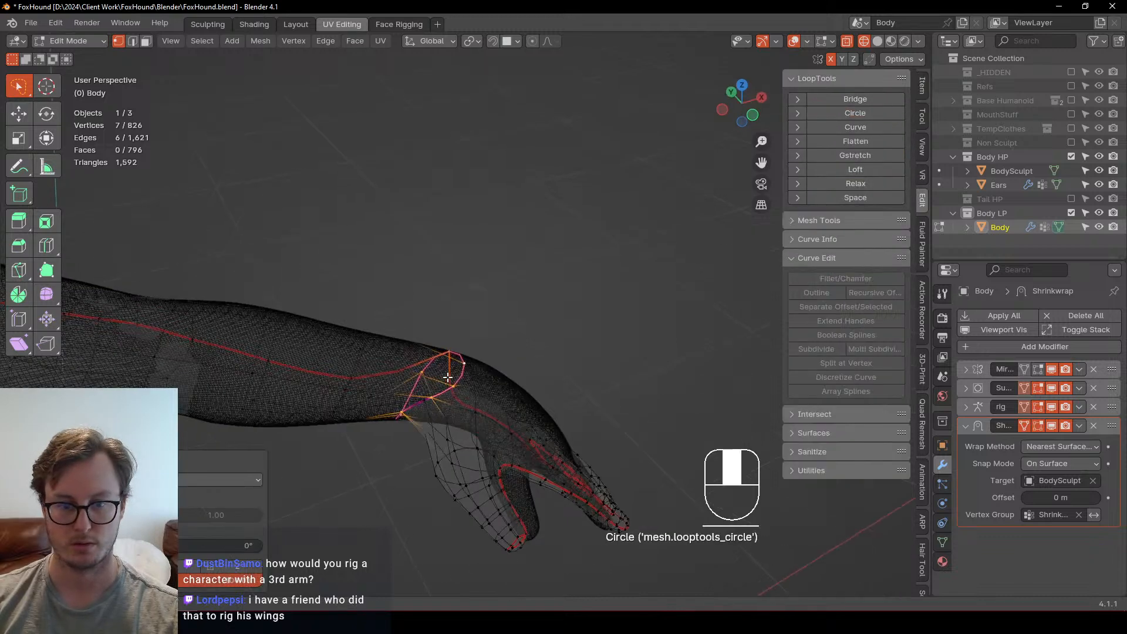
# Step: Undo the last Circle operation, extend the selection to the full wrist loop and return to solid shading
pyautogui.hotkey('ctrl', 'z')
pyautogui.press('b')
pyautogui.moveTo(433, 390); pyautogui.dragTo(416, 405)
pyautogui.press('z')
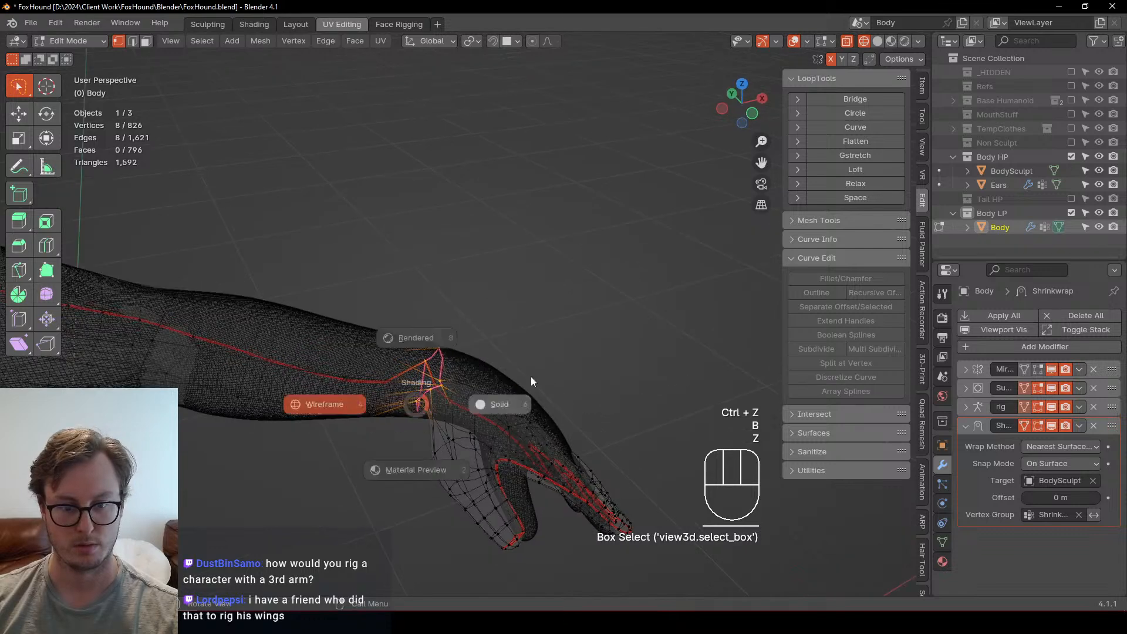
pyautogui.click(531, 378)
# Step: Scale the selected wrist loop and rotate it about -43.3° around the view axis to follow the sculpted wrist
pyautogui.moveTo(528, 373); pyautogui.dragTo(502, 347, button='middle')
pyautogui.press('s')
pyautogui.click(494, 214)
pyautogui.press('r')
pyautogui.click(420, 267)
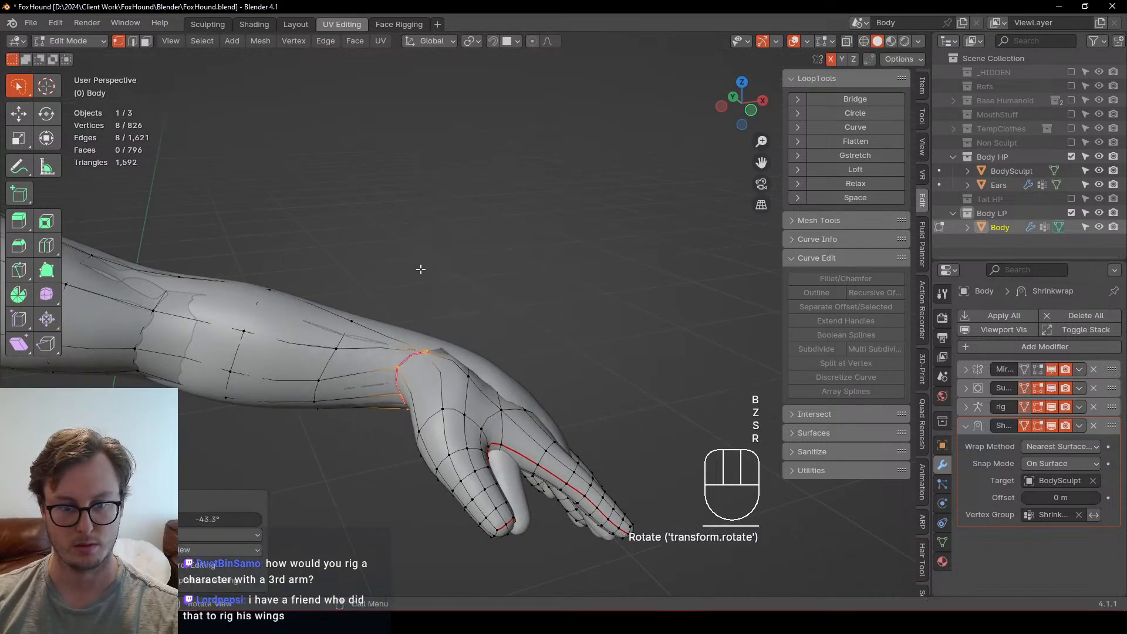
pyautogui.moveTo(420, 266); pyautogui.dragTo(453, 357, button='middle')
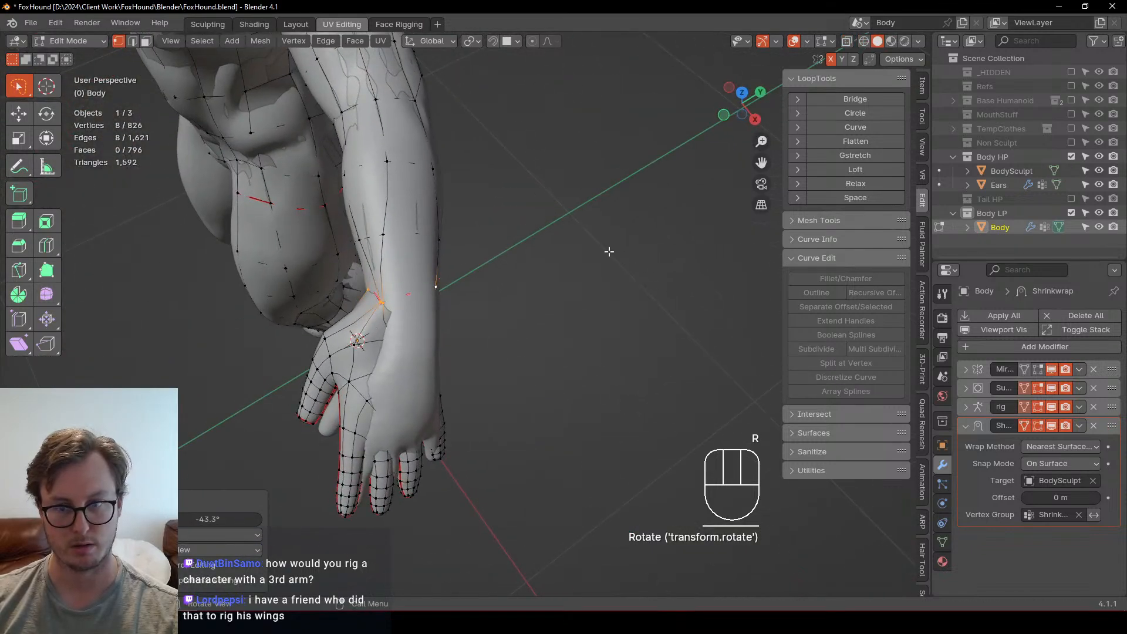
# Step: Relax the wrist loop with LoopTools and rotate it in wireframe to sit square across the forearm
pyautogui.click(868, 182)
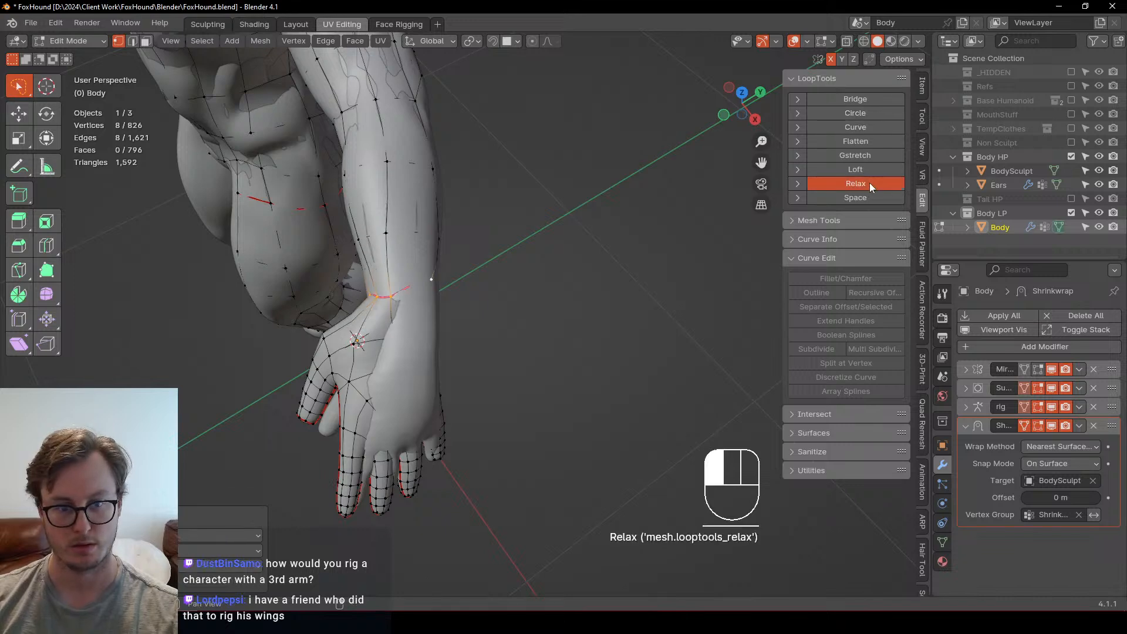
pyautogui.moveTo(321, 289)
pyautogui.mouseDown(button='middle')
pyautogui.moveTo(462, 271)
pyautogui.moveTo(422, 299)
pyautogui.mouseUp(button='middle')
pyautogui.moveTo(376, 258)
pyautogui.mouseDown(button='middle')
pyautogui.moveTo(425, 237)
pyautogui.moveTo(364, 297)
pyautogui.moveTo(452, 326)
pyautogui.moveTo(516, 330)
pyautogui.moveTo(571, 295)
pyautogui.mouseUp(button='middle')
pyautogui.press('z')
pyautogui.press('r')
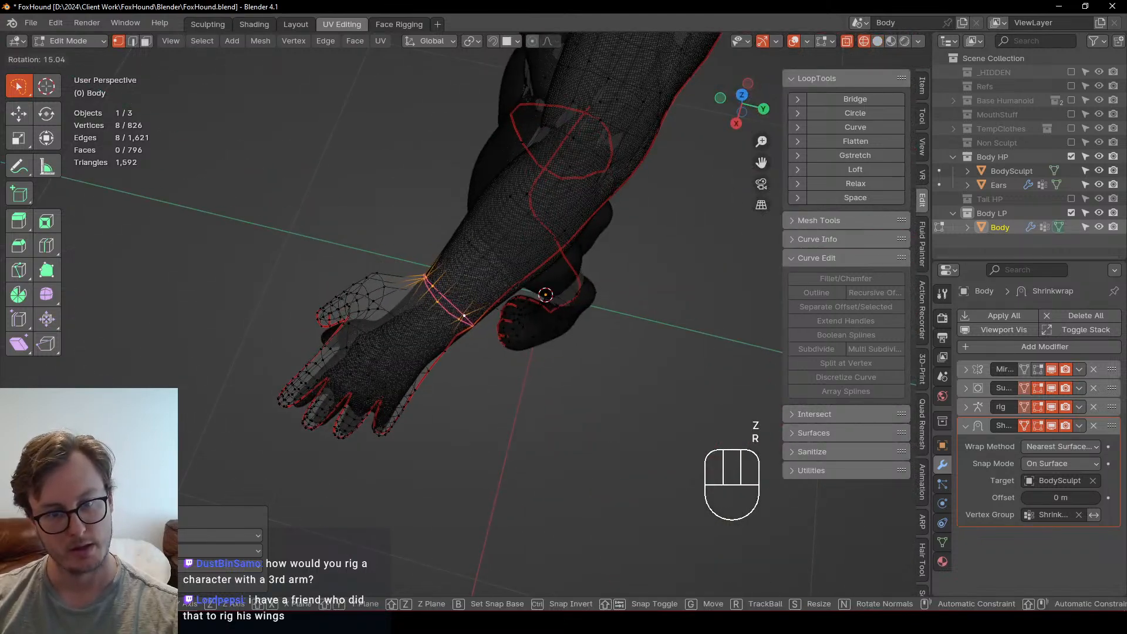
pyautogui.click(487, 362)
pyautogui.press('z')
pyautogui.click(539, 364)
# Step: Return the low-poly body to Object Mode and save the file
pyautogui.moveTo(545, 364); pyautogui.dragTo(578, 305, button='middle')
pyautogui.moveTo(542, 402); pyautogui.dragTo(437, 302, button='middle')
pyautogui.press('Tab')
pyautogui.hotkey('ctrl', 's')
pyautogui.keyDown('shift'); pyautogui.moveTo(411, 293); pyautogui.dragTo(452, 335, button='middle'); pyautogui.keyUp('shift')
pyautogui.scroll(3, 513, 314)
pyautogui.moveTo(513, 315)
pyautogui.mouseDown(button='middle')
pyautogui.moveTo(436, 298)
pyautogui.moveTo(499, 305)
pyautogui.mouseUp(button='middle')
pyautogui.scroll(-1, 435, 411)
pyautogui.keyDown('shift'); pyautogui.moveTo(418, 427); pyautogui.dragTo(420, 264, button='middle'); pyautogui.keyUp('shift')
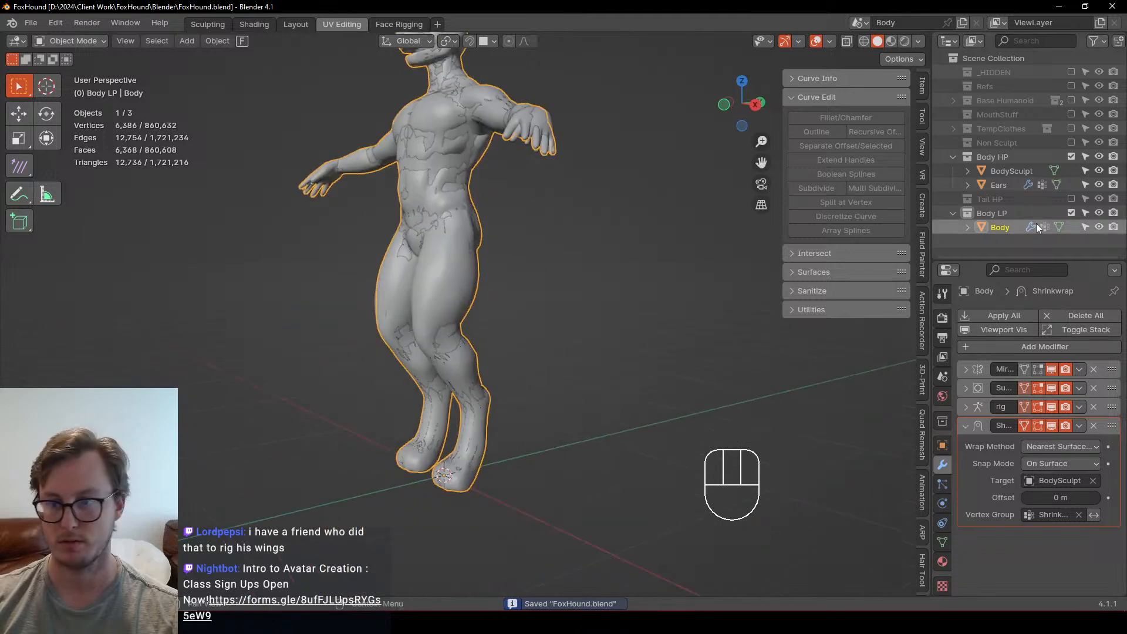
# Step: Enable the Tail HP collection so the tail is included in the scene, and save the file
pyautogui.click(1071, 199)
pyautogui.keyDown('shift'); pyautogui.moveTo(661, 288); pyautogui.dragTo(477, 340, button='middle'); pyautogui.keyUp('shift')
pyautogui.hotkey('ctrl', 's')
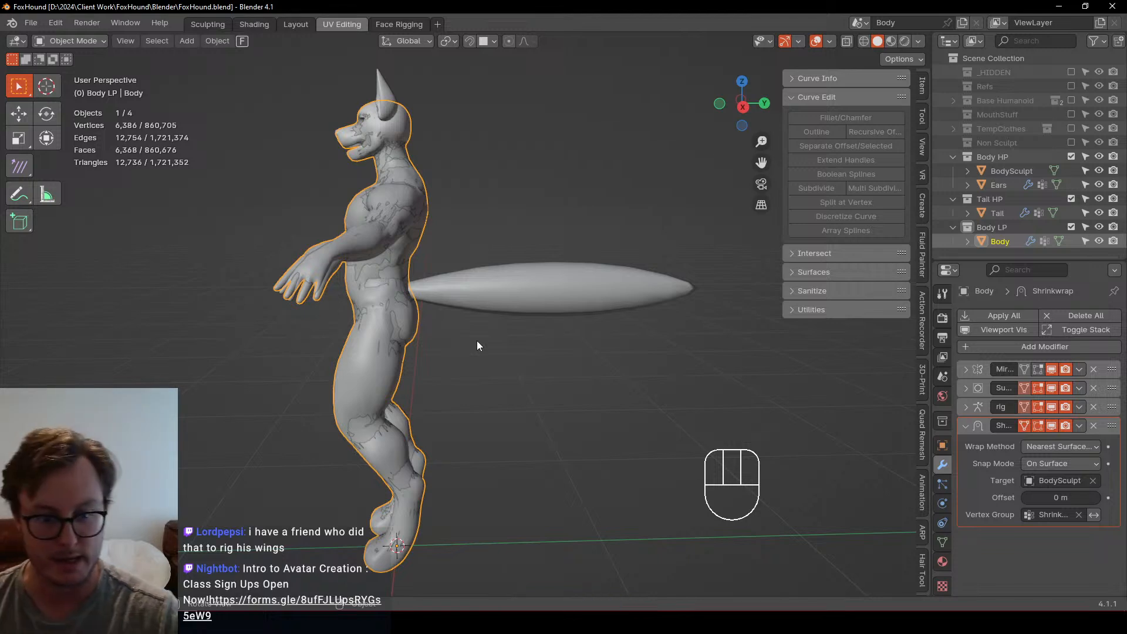
pyautogui.scroll(-3, 481, 397)
pyautogui.hotkey('ctrl', 's')
pyautogui.moveTo(322, 312); pyautogui.dragTo(463, 312, button='middle')
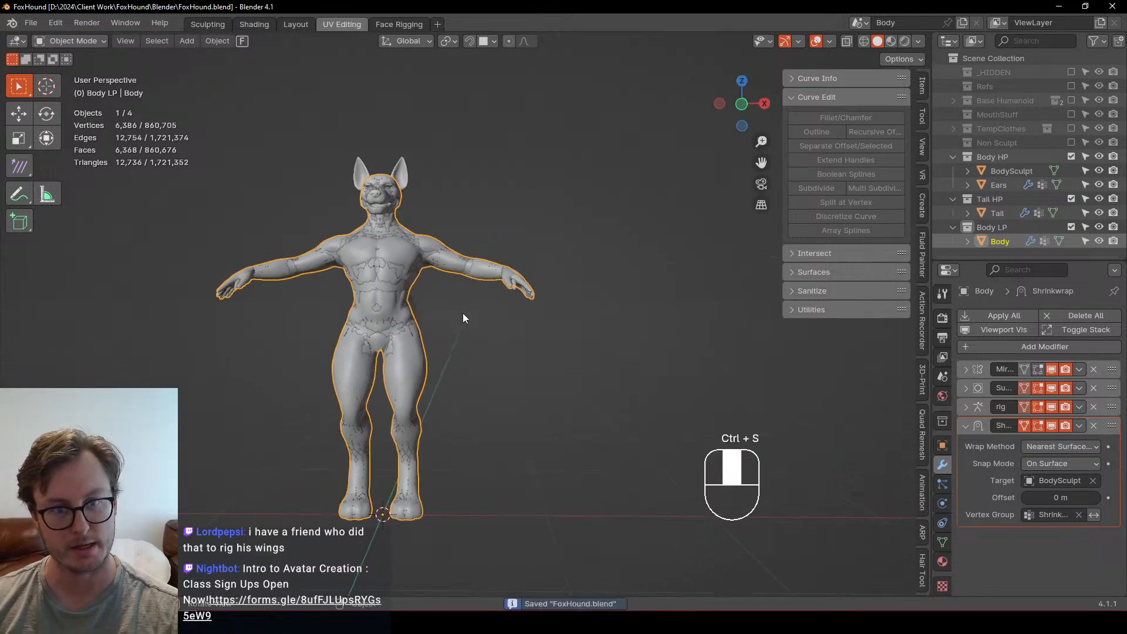
# Step: Examine the full character in Material Preview and solid shading, with the body deselected, and save the file
pyautogui.moveTo(384, 271); pyautogui.dragTo(395, 289, button='middle')
pyautogui.press('z')
pyautogui.keyDown('shift'); pyautogui.moveTo(463, 242); pyautogui.dragTo(476, 260, button='middle'); pyautogui.keyUp('shift')
pyautogui.scroll(1, 475, 260)
pyautogui.press('z')
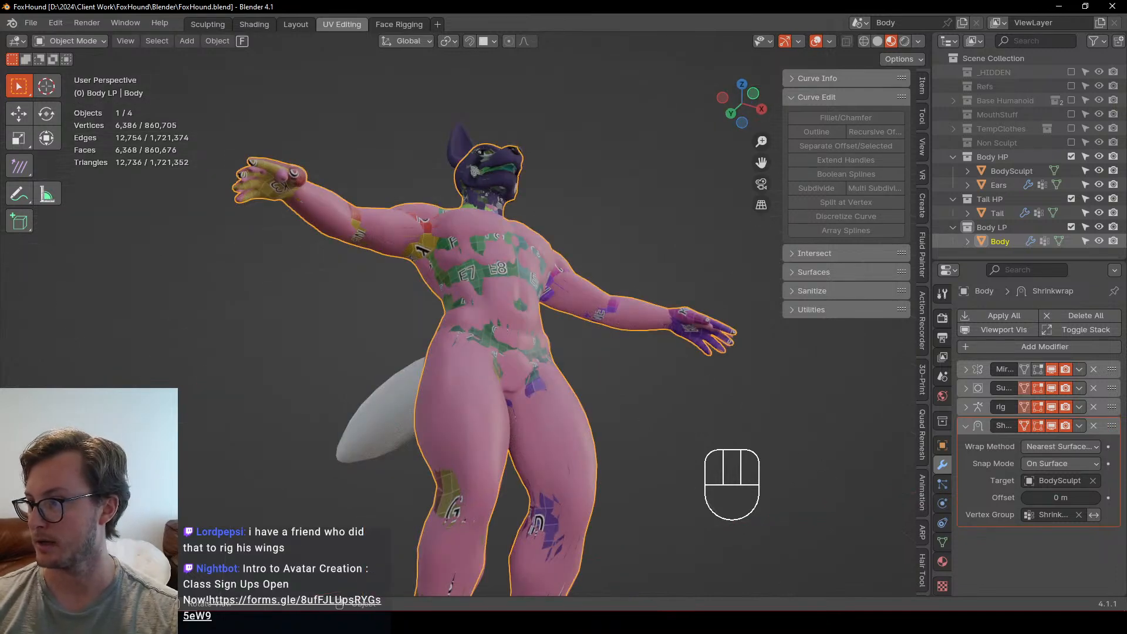
pyautogui.moveTo(587, 199)
pyautogui.mouseDown(button='middle')
pyautogui.moveTo(492, 282)
pyautogui.moveTo(509, 275)
pyautogui.mouseUp(button='middle')
pyautogui.click(552, 220)
pyautogui.press('z')
pyautogui.hotkey('ctrl', 's')
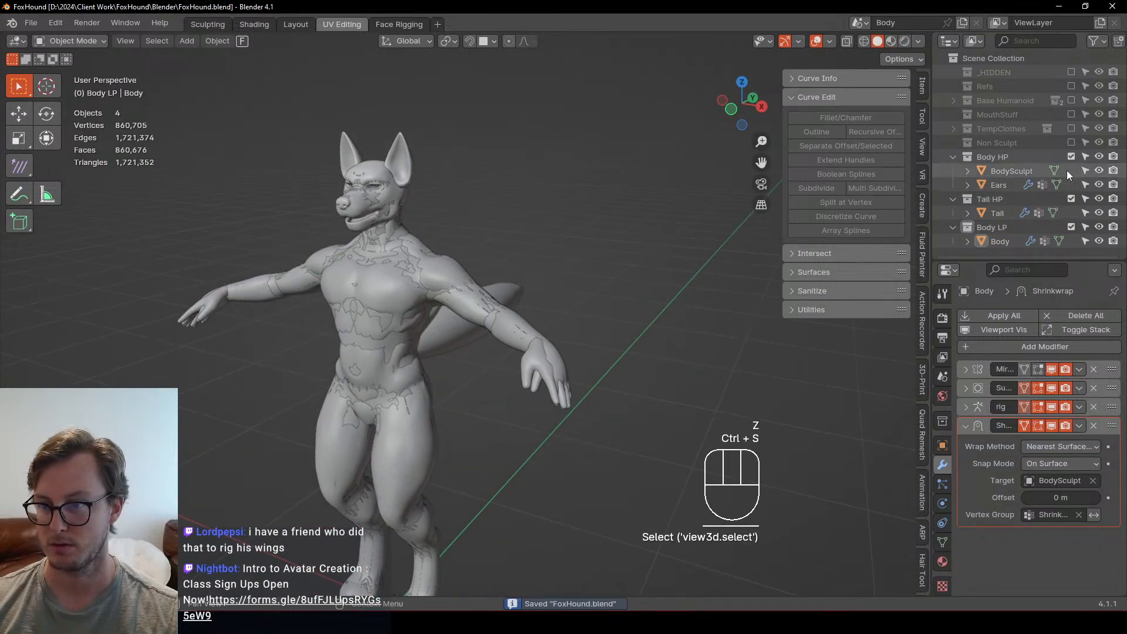
pyautogui.keyDown('shift'); pyautogui.moveTo(336, 308); pyautogui.dragTo(453, 226, button='middle'); pyautogui.keyUp('shift')
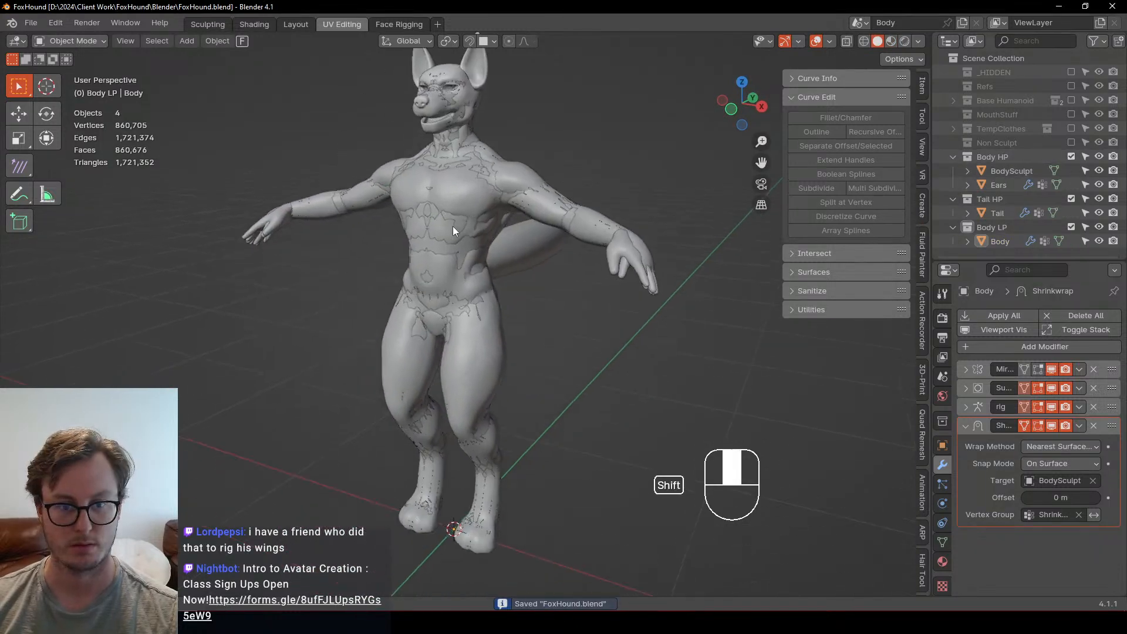
pyautogui.scroll(-3, 496, 253)
pyautogui.moveTo(506, 269); pyautogui.dragTo(509, 246, button='middle')
pyautogui.keyDown('shift'); pyautogui.moveTo(509, 246); pyautogui.dragTo(512, 302, button='middle'); pyautogui.keyUp('shift')
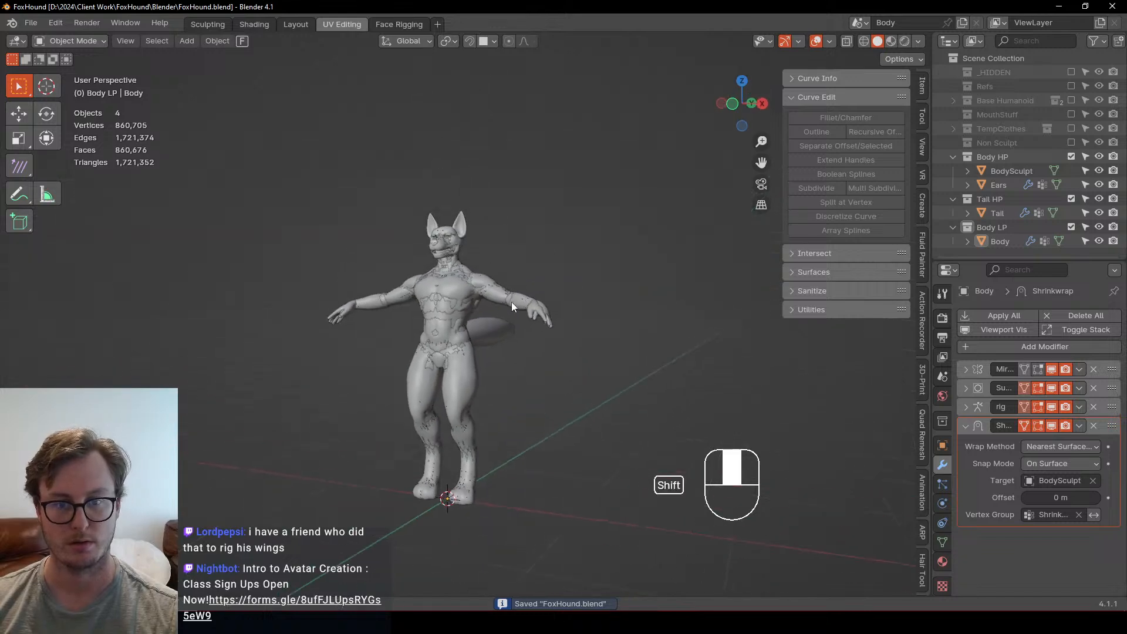
pyautogui.scroll(3, 530, 299)
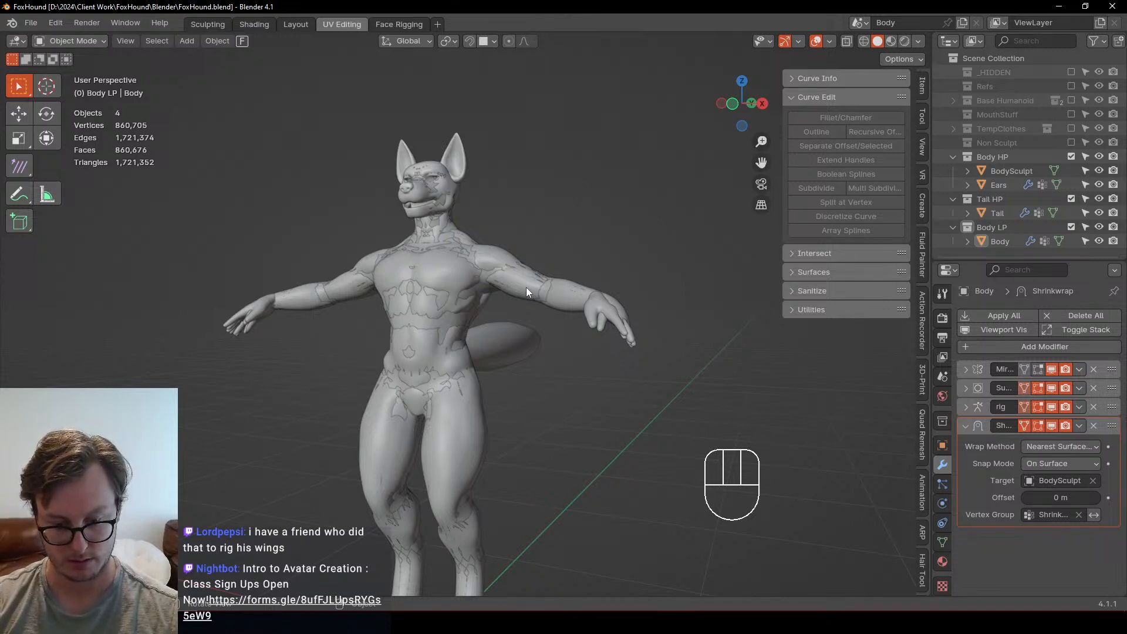
pyautogui.hotkey('ctrl', 's')
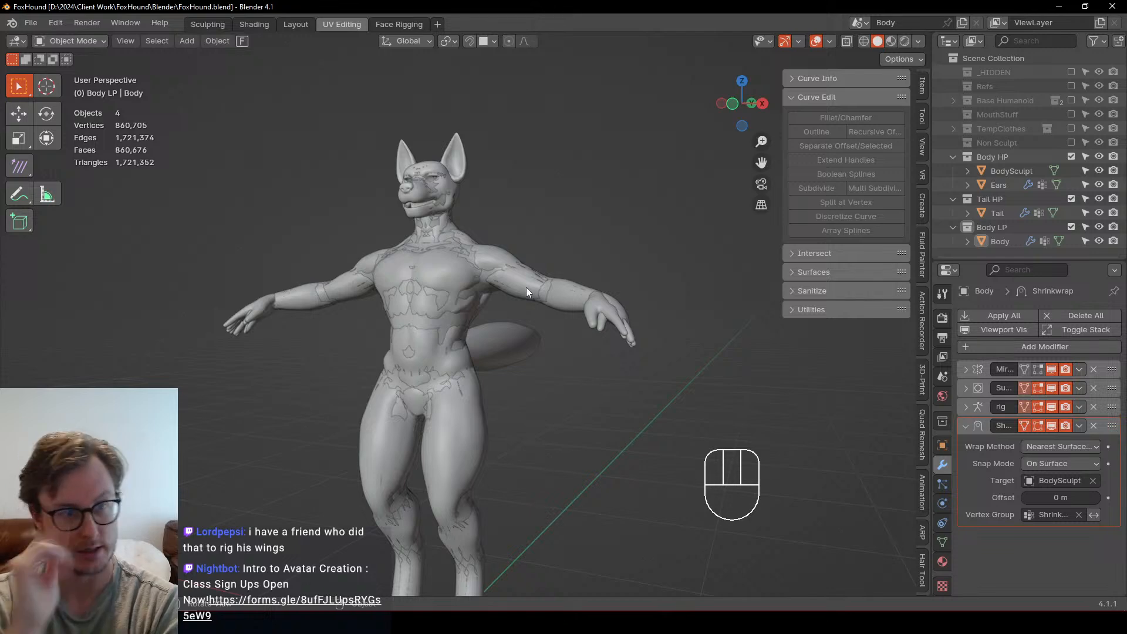
pyautogui.moveTo(309, 280); pyautogui.dragTo(252, 270, button='middle')
pyautogui.click(31, 23)
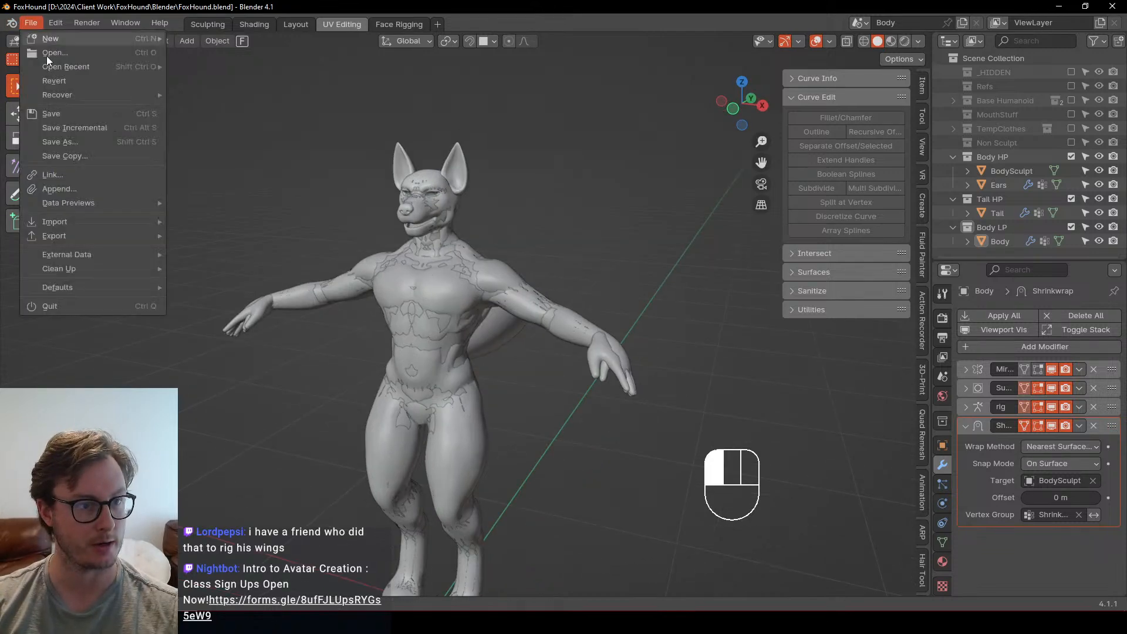
pyautogui.click(55, 51)
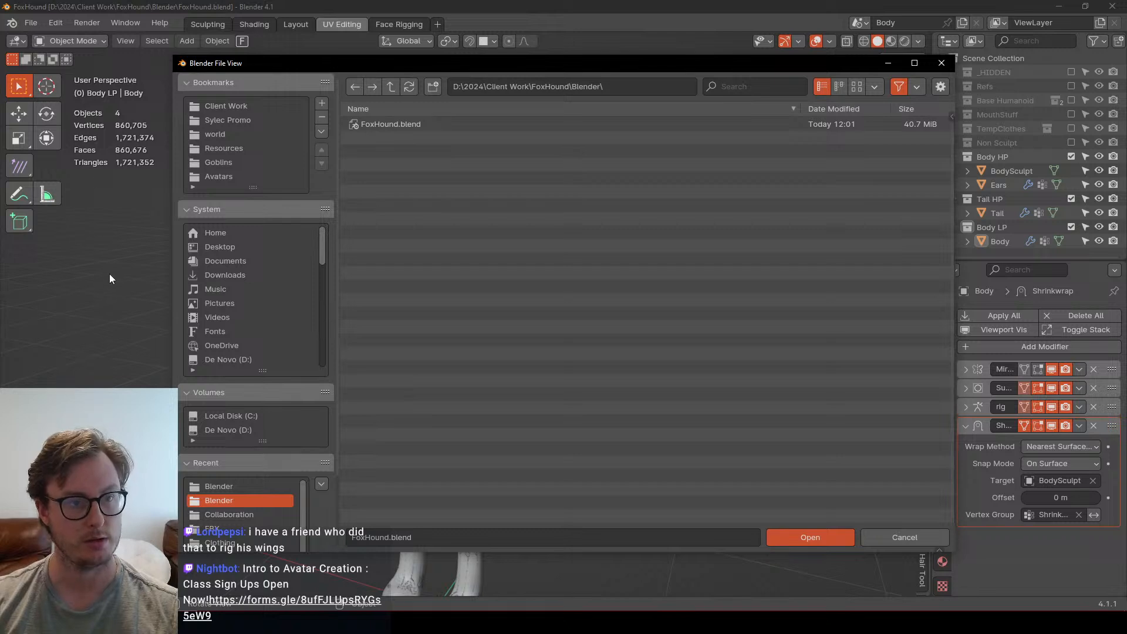
pyautogui.doubleClick(389, 87)
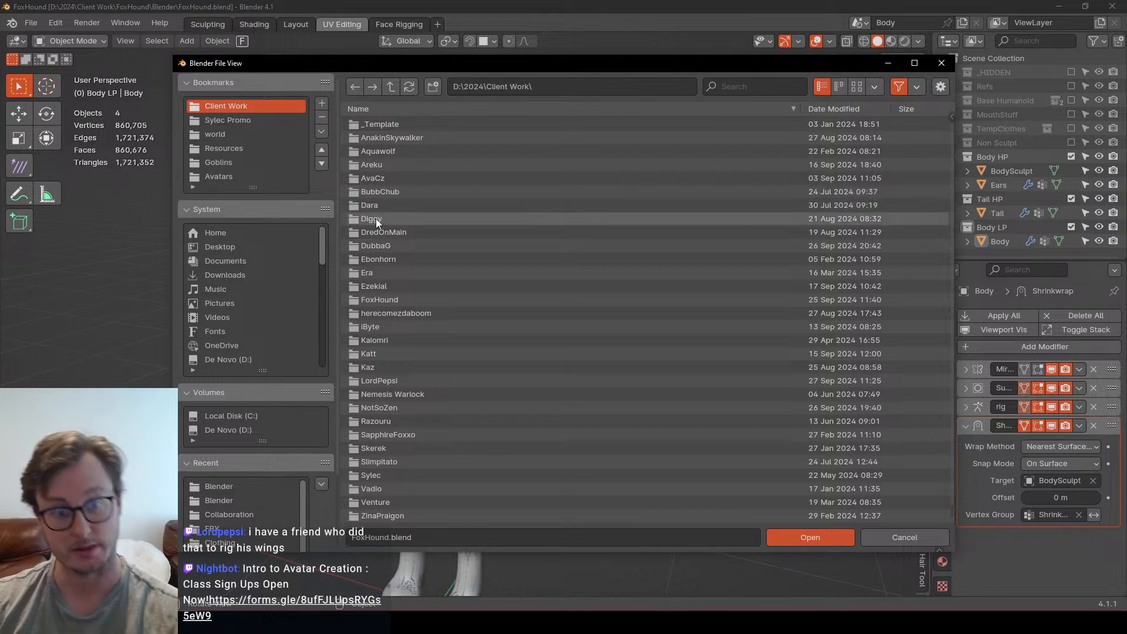
pyautogui.press('Escape')
# Step: Save the file and open DubbaG_WIP_03_PreHandMerge.blend from the Client Work\DubbaG\Blender folder
pyautogui.hotkey('ctrl', 's')
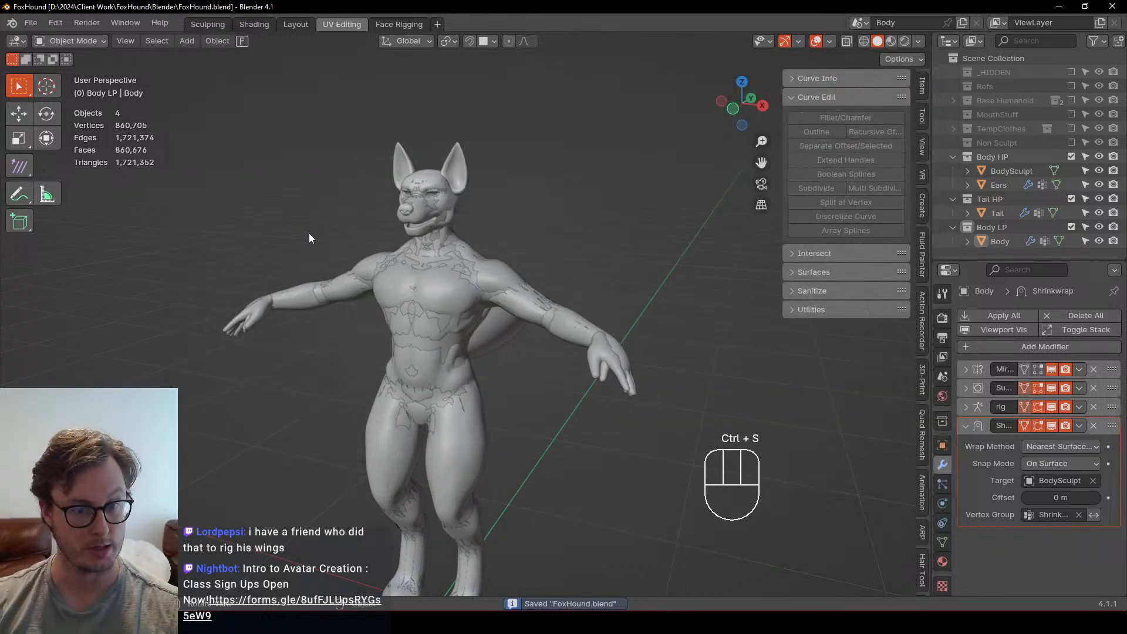
pyautogui.click(31, 23)
pyautogui.click(54, 52)
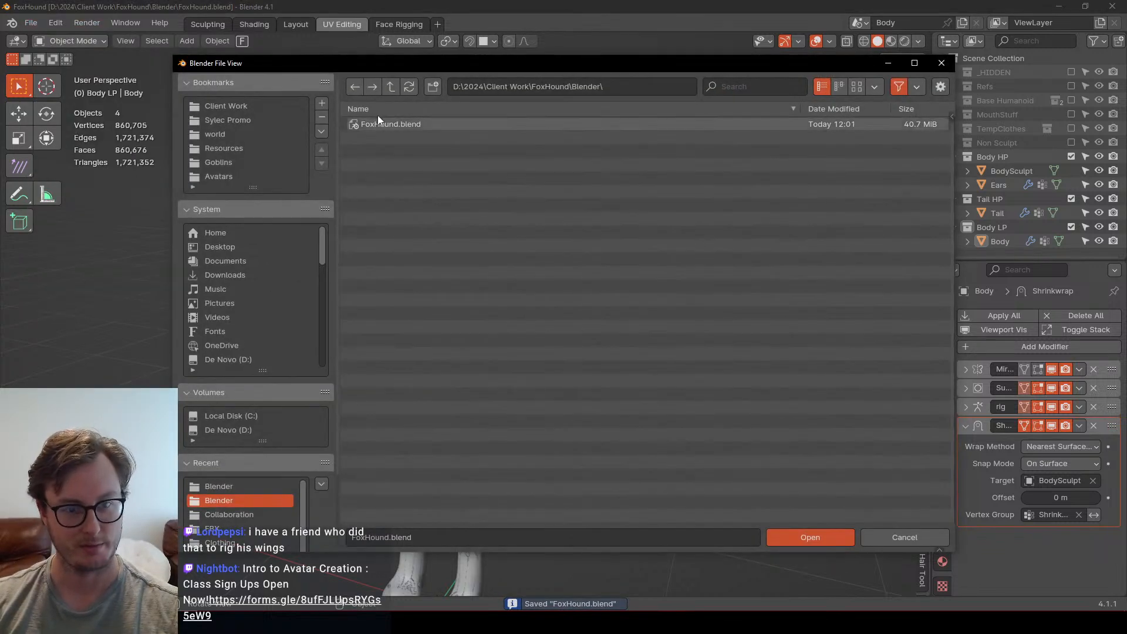
pyautogui.click(390, 87)
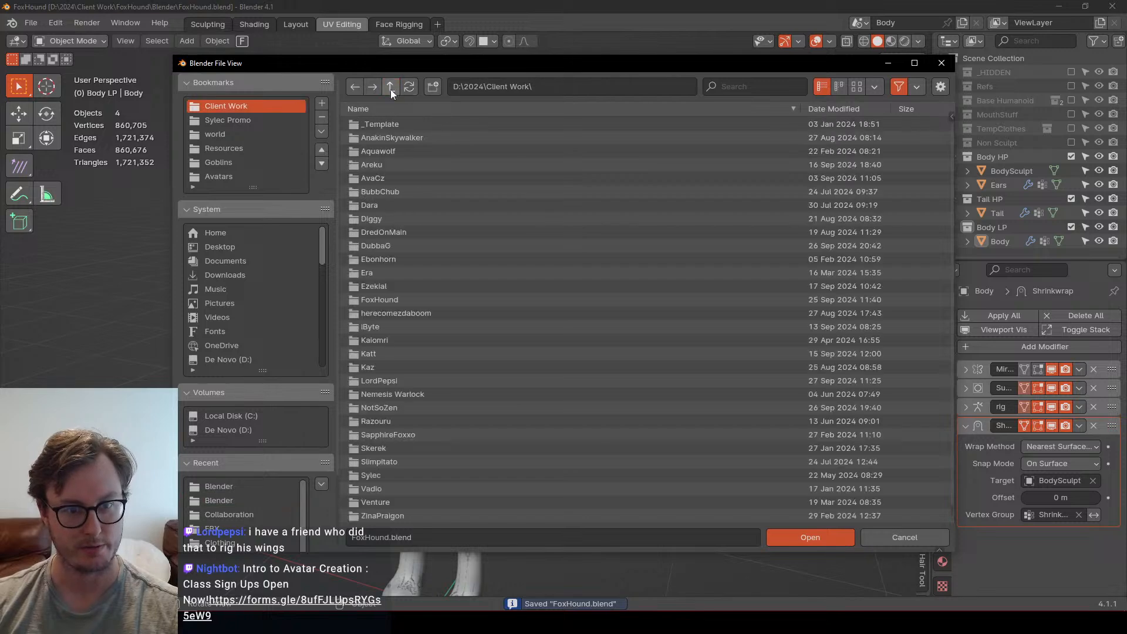
pyautogui.doubleClick(377, 245)
pyautogui.doubleClick(370, 163)
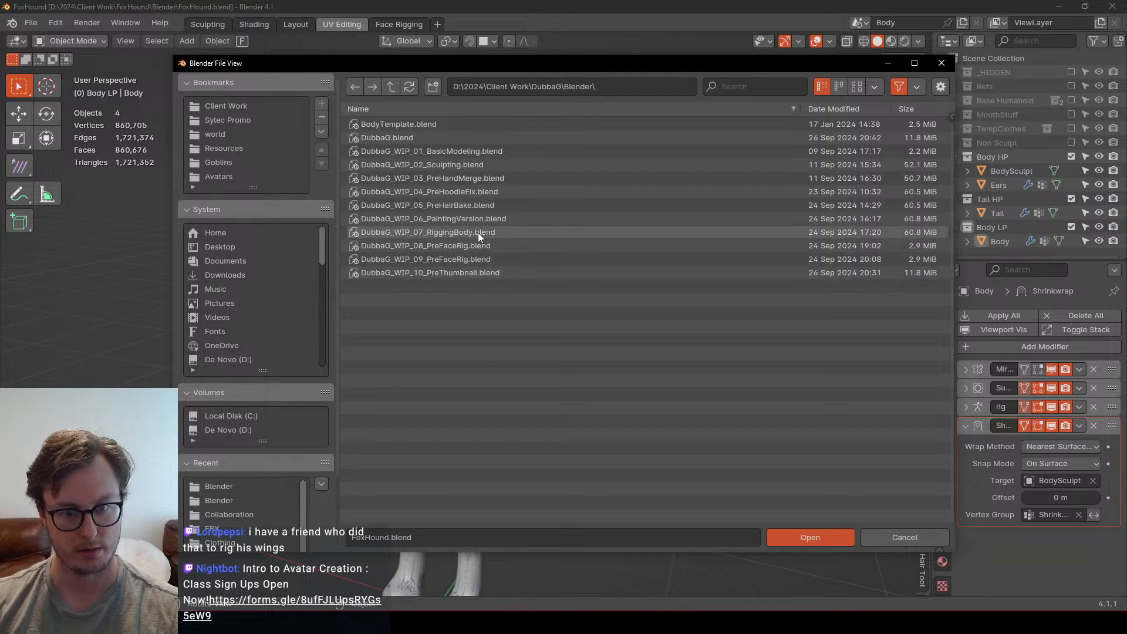
pyautogui.doubleClick(463, 178)
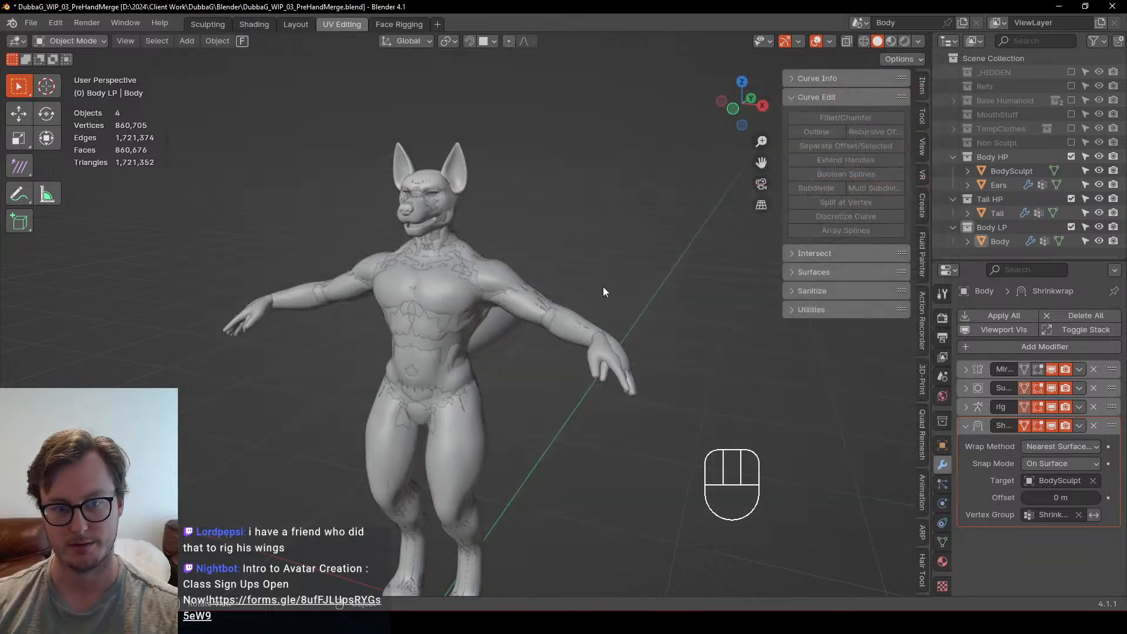
# Step: Hide the low-poly Body mesh and select the separate palm and finger objects of the sculpted hand
pyautogui.scroll(4, 584, 347)
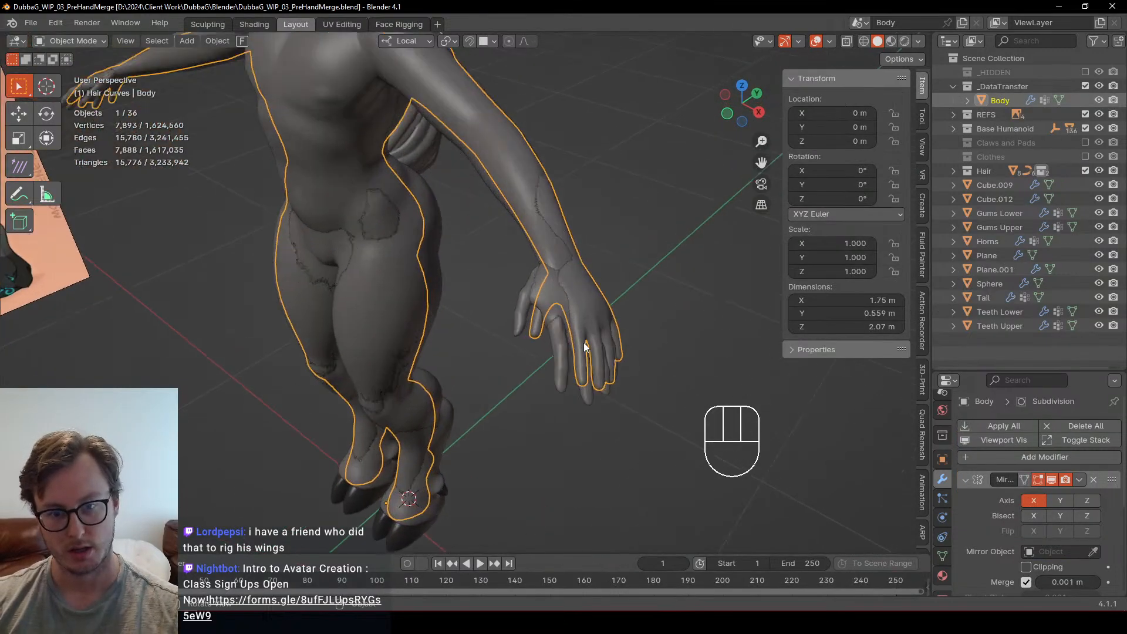
pyautogui.keyDown('shift'); pyautogui.moveTo(584, 342); pyautogui.dragTo(548, 338, button='middle'); pyautogui.keyUp('shift')
pyautogui.click(554, 257)
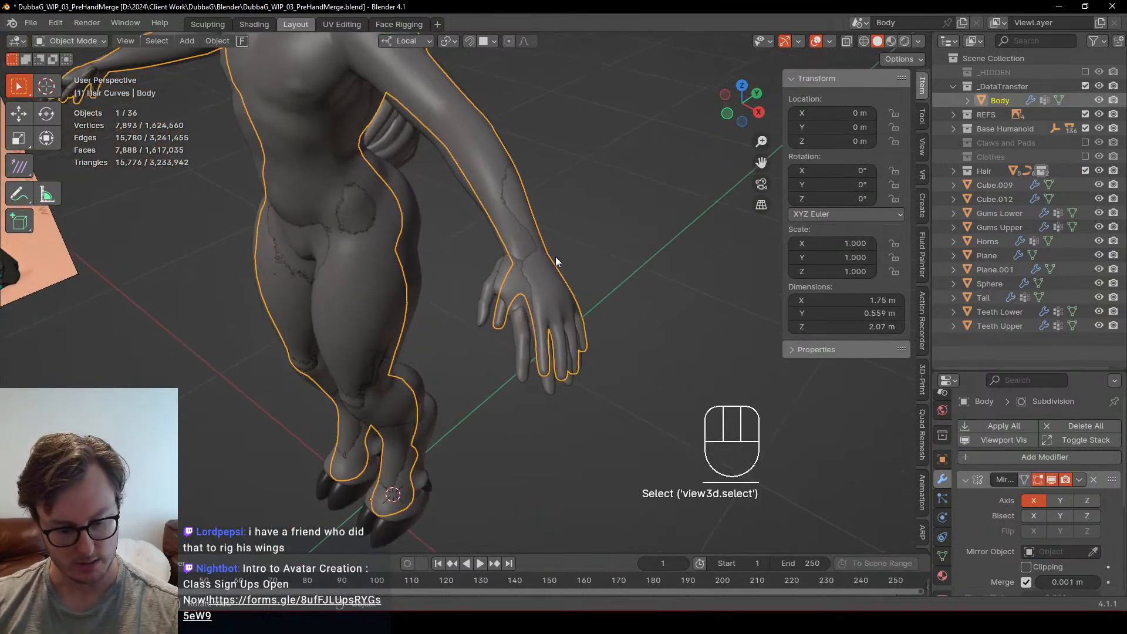
pyautogui.press('h')
pyautogui.click(530, 301)
pyautogui.press('b')
pyautogui.moveTo(491, 386); pyautogui.dragTo(597, 373)
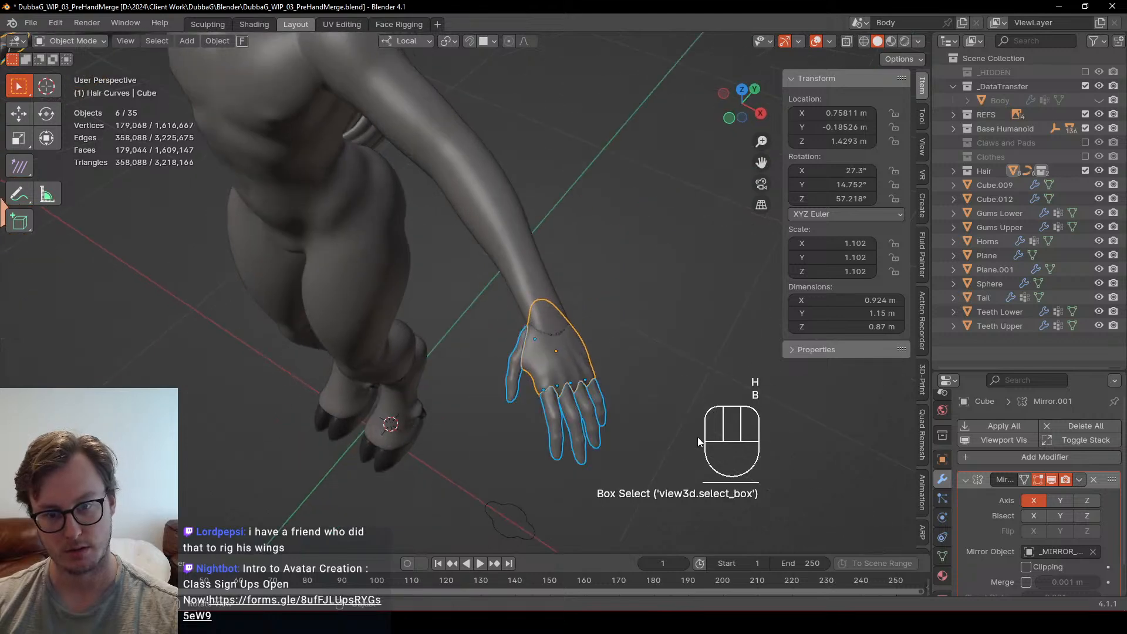
# Step: Copy the selected hand objects, save the file and reopen the recent FoxHound.blend
pyautogui.hotkey('ctrl', 'c')
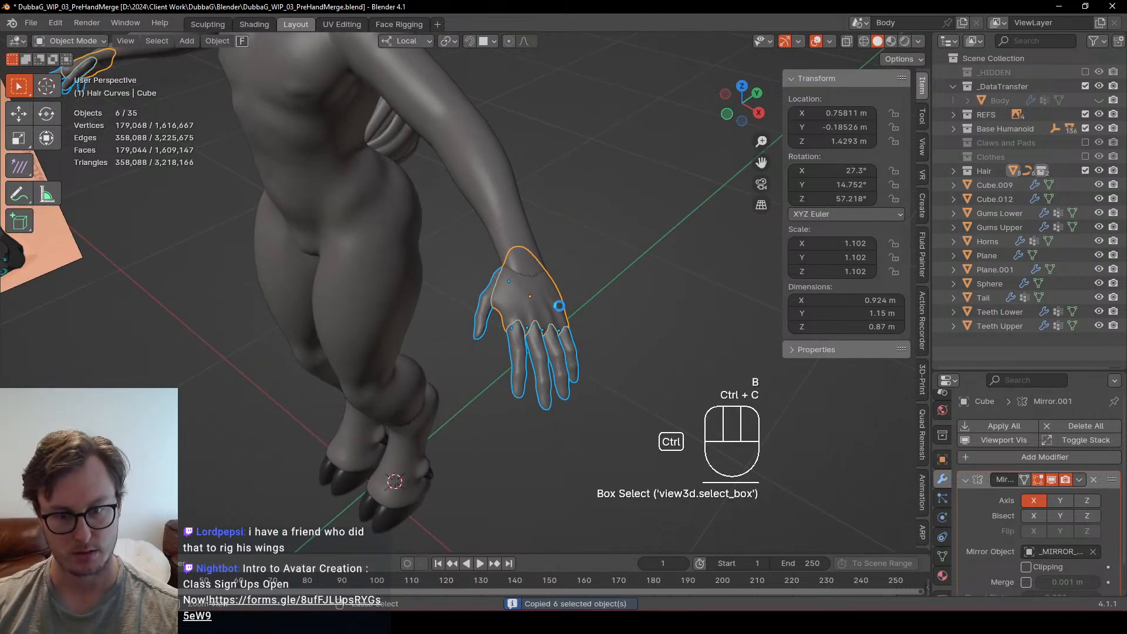
pyautogui.hotkey('ctrl', 's')
pyautogui.click(30, 22)
pyautogui.moveTo(83, 66)
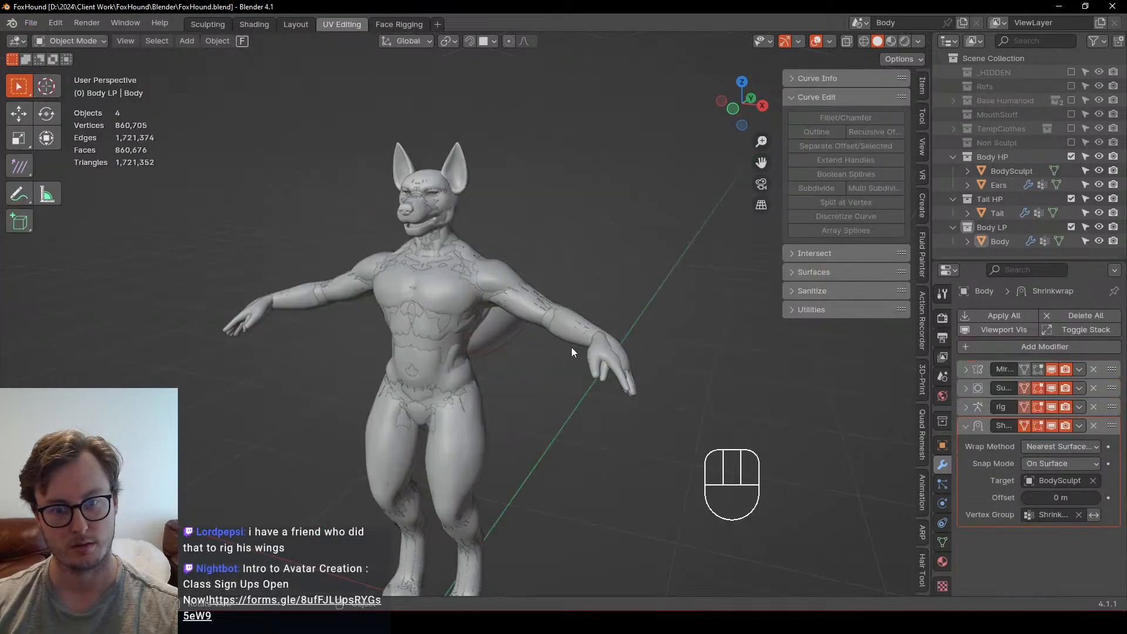
# Step: Paste the hand objects into the scene and move the _MIRROR_Main.001 empty to the _HIDDEN collection
pyautogui.moveTo(572, 346); pyautogui.dragTo(453, 395, button='middle')
pyautogui.hotkey('ctrl', 'v')
pyautogui.click(452, 398)
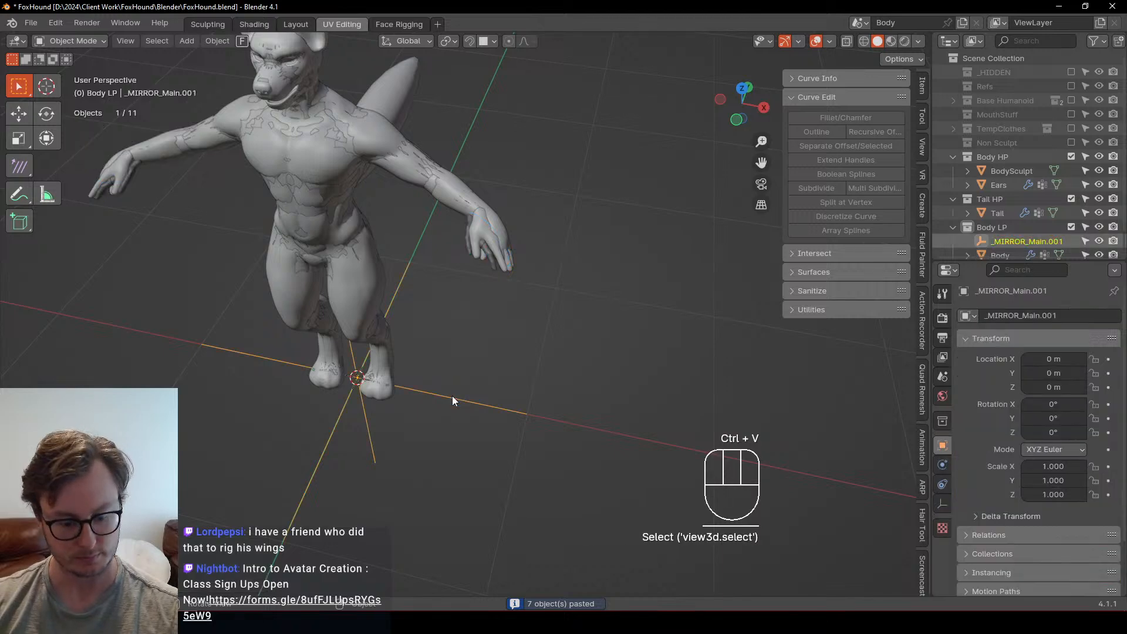
pyautogui.press('m')
pyautogui.click(404, 280)
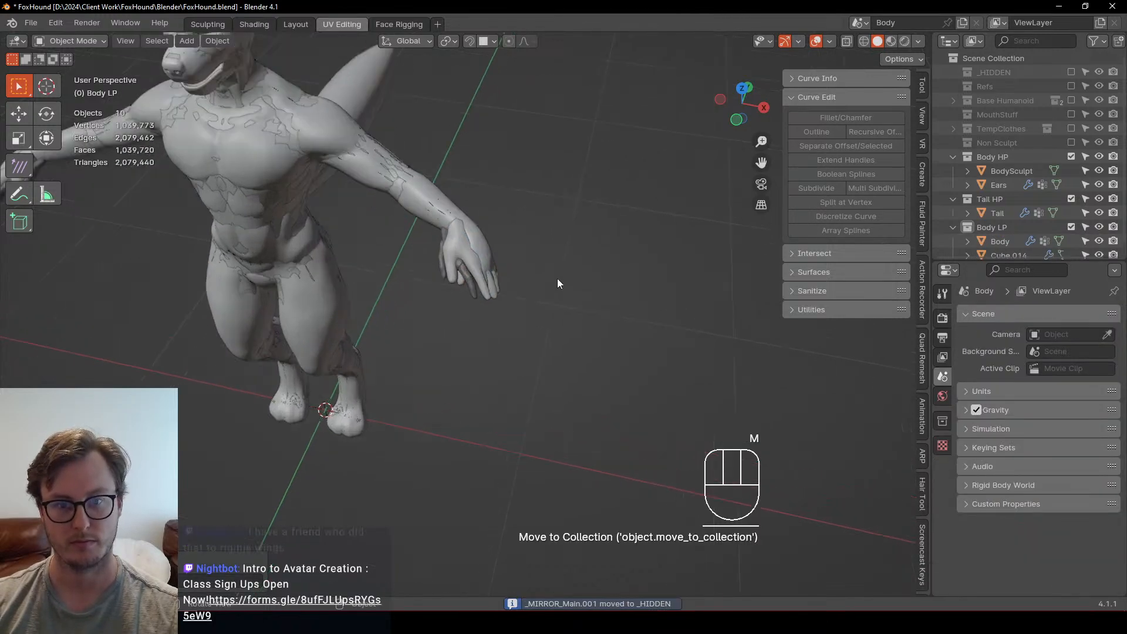
# Step: Exclude the Body LP collection from the view layer and start editing the BodySculpt mesh
pyautogui.moveTo(557, 278); pyautogui.dragTo(554, 314, button='middle')
pyautogui.keyDown('shift'); pyautogui.moveTo(554, 314); pyautogui.dragTo(493, 293, button='middle'); pyautogui.keyUp('shift')
pyautogui.click(1071, 227)
pyautogui.click(490, 322)
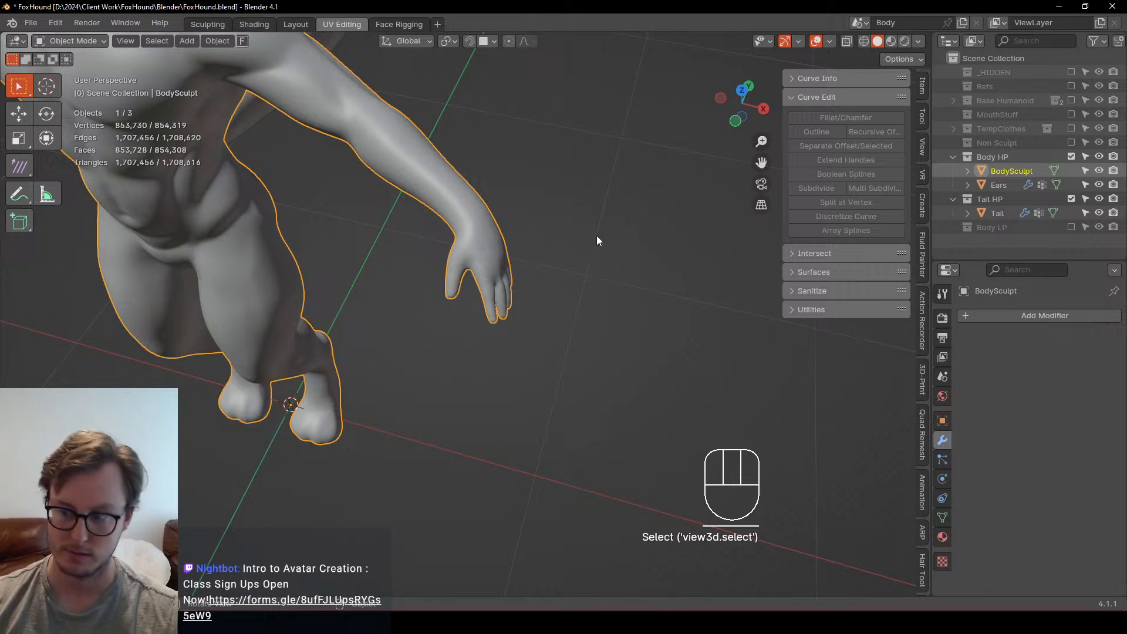
pyautogui.press('Tab')
# Step: Select the sculpt's whole hand up to the wrist in see-through wireframe and delete its faces
pyautogui.moveTo(596, 235)
pyautogui.mouseDown(button='middle')
pyautogui.moveTo(609, 228)
pyautogui.moveTo(517, 256)
pyautogui.mouseUp(button='middle')
pyautogui.press('z')
pyautogui.moveTo(516, 256)
pyautogui.keyDown('shift'); pyautogui.mouseDown(button='middle')
pyautogui.moveTo(432, 302)
pyautogui.moveTo(457, 330)
pyautogui.mouseUp(button='middle'); pyautogui.keyUp('shift')
pyautogui.press('z')
pyautogui.press('b')
pyautogui.moveTo(414, 315); pyautogui.dragTo(570, 425)
pyautogui.moveTo(558, 293); pyautogui.dragTo(531, 295, button='middle')
pyautogui.press('b')
pyautogui.moveTo(433, 317); pyautogui.dragTo(566, 352)
pyautogui.press('x')
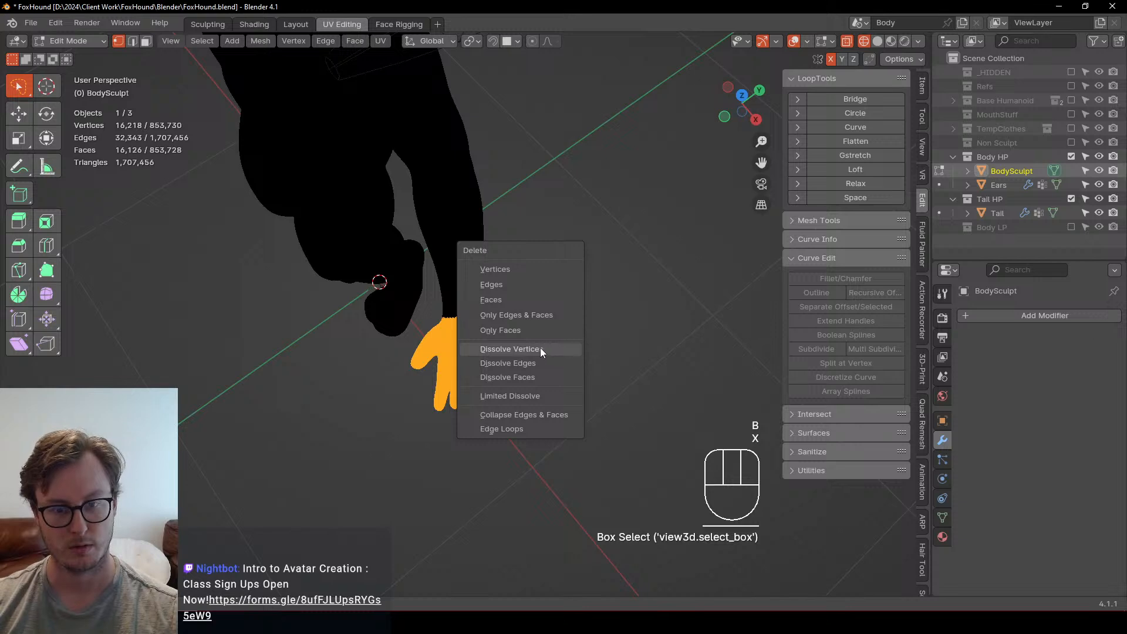
pyautogui.press('f')
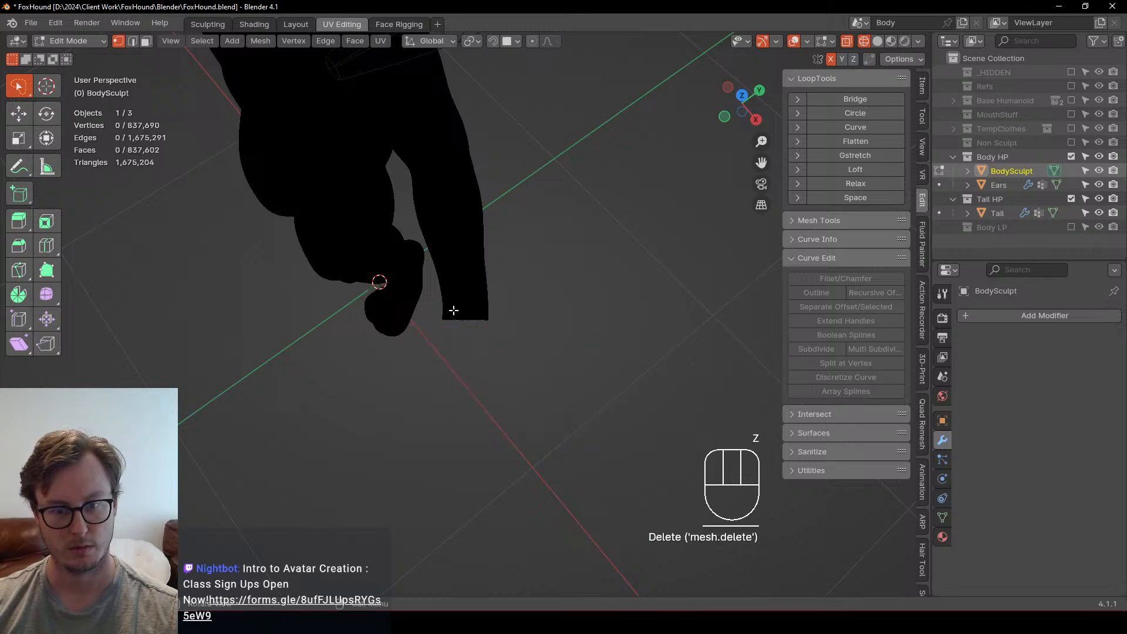
# Step: Close the open wrist boundary with a single face and switch BodySculpt to Sculpt Mode
pyautogui.scroll(-5, 460, 329)
pyautogui.press('a')
pyautogui.press('q')
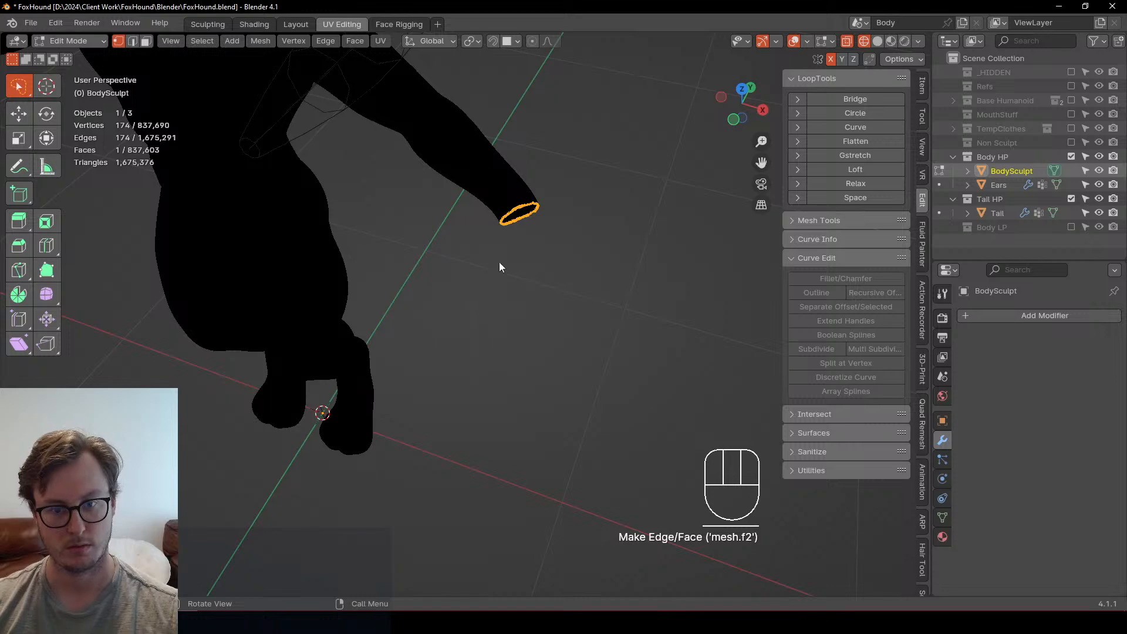
pyautogui.press('Tab')
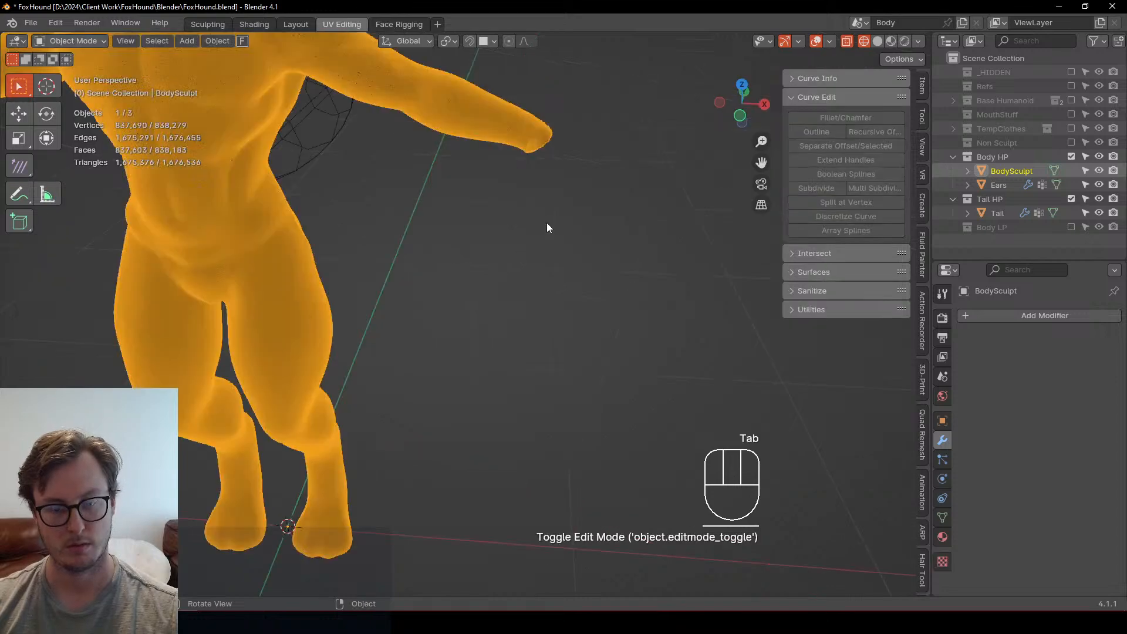
pyautogui.hotkey('ctrl', 'Tab')
pyautogui.click(533, 378)
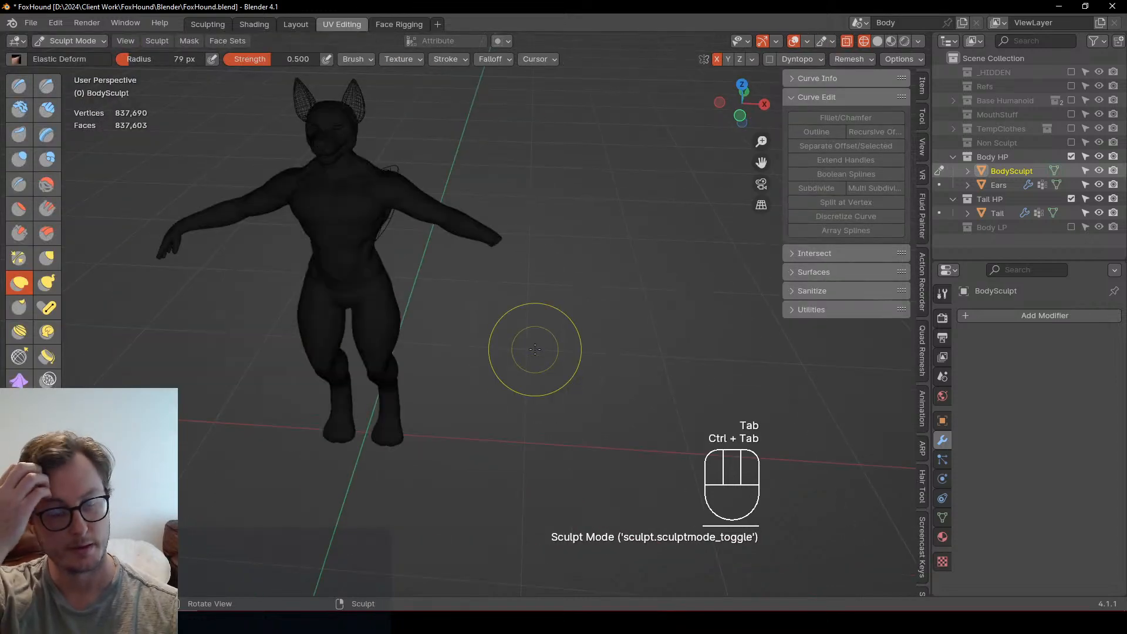
# Step: Add a Mirror modifier to BodySculpt on the X axis with Bisect X enabled, and convert the object to a mesh
pyautogui.click(988, 318)
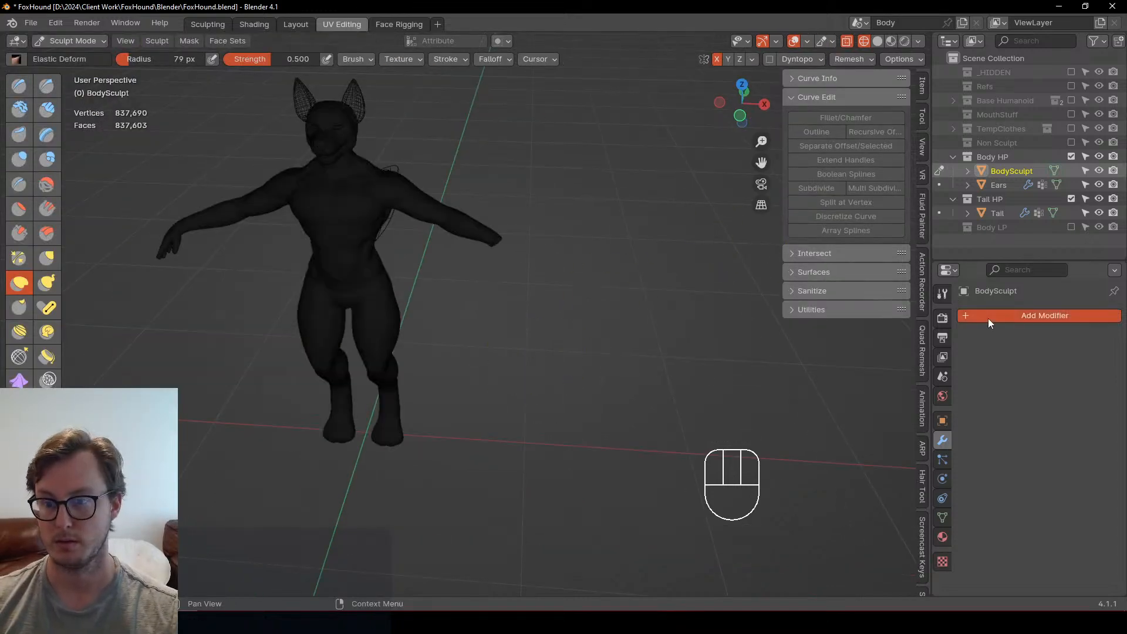
pyautogui.moveTo(956, 369)
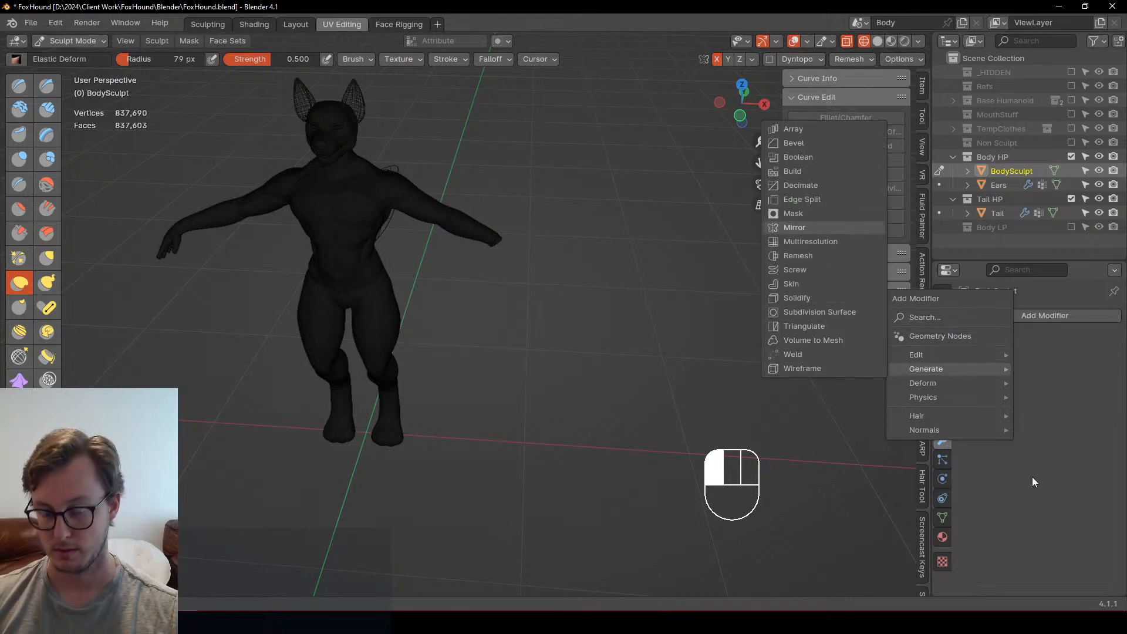
pyautogui.click(794, 227)
pyautogui.hotkey('ctrl', 'Tab')
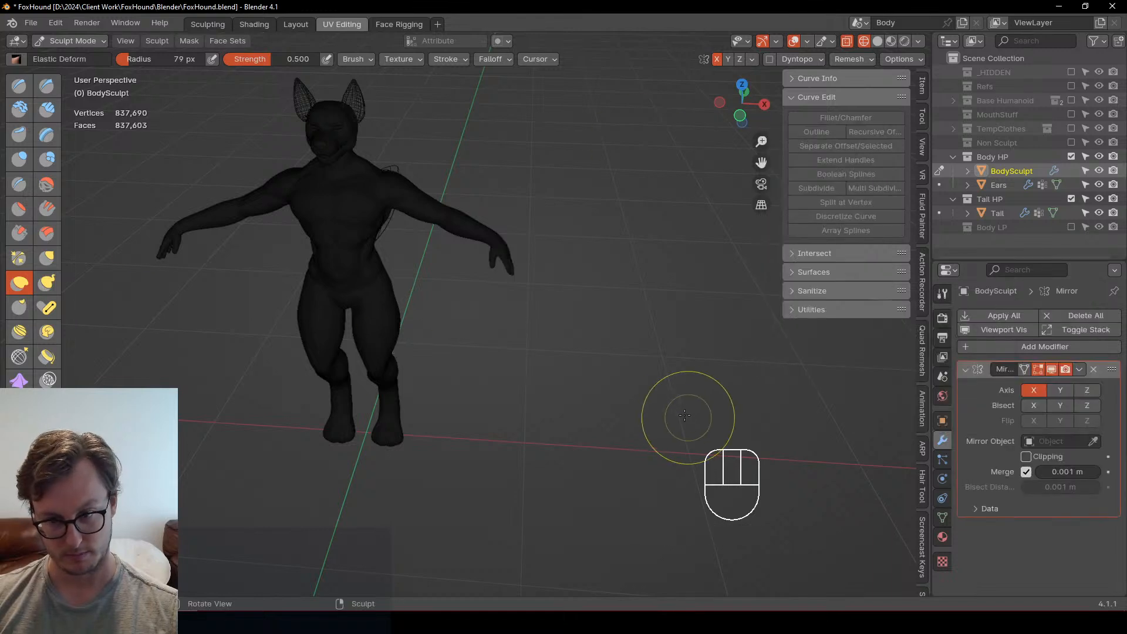
pyautogui.click(1040, 407)
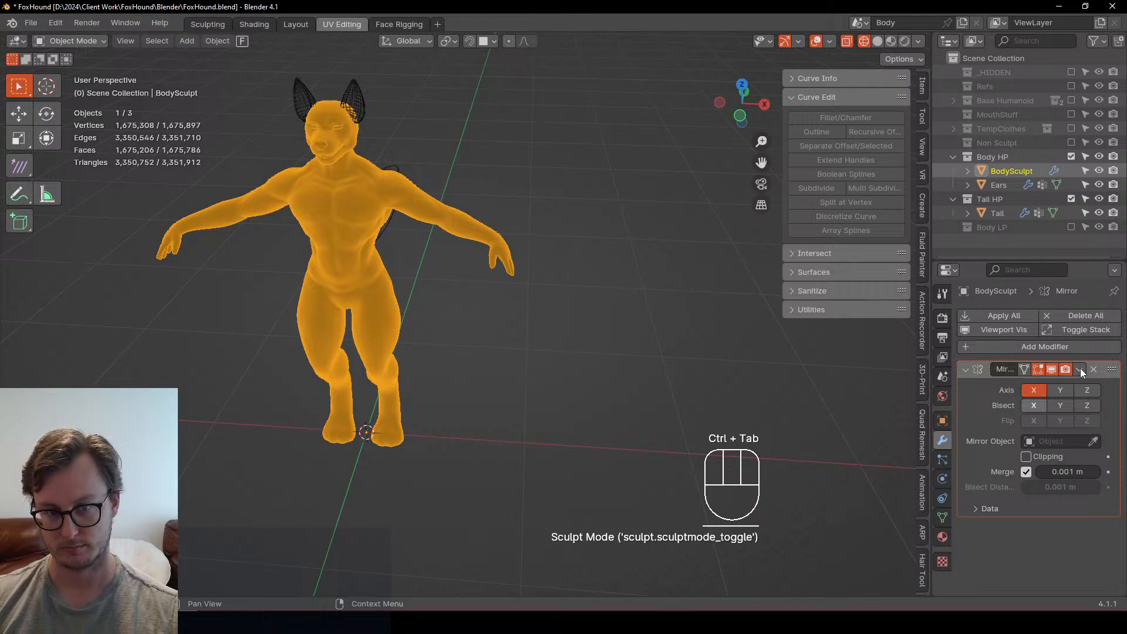
pyautogui.click(1033, 404)
pyautogui.press('q')
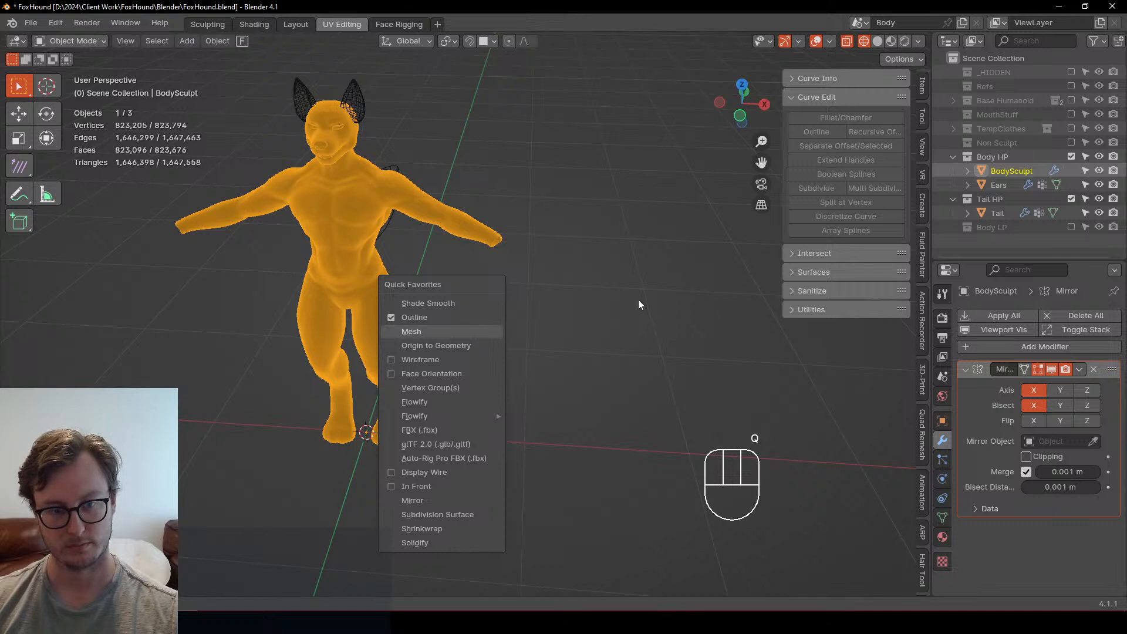
pyautogui.press('Return')
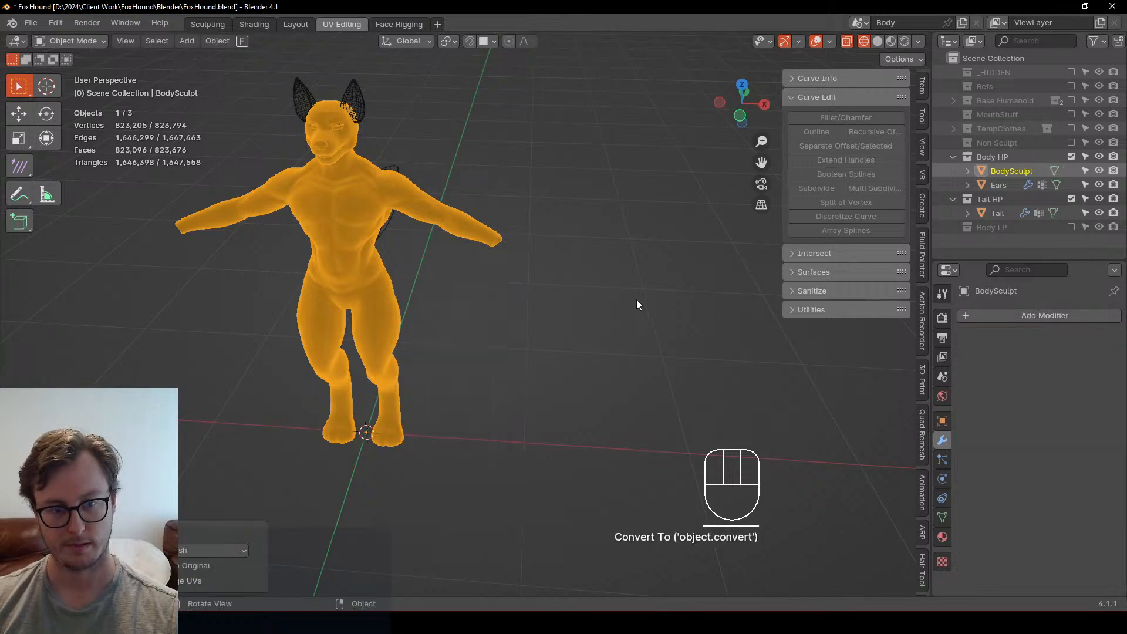
# Step: Remesh BodySculpt in Sculpt Mode, return to Object Mode and save the file
pyautogui.hotkey('ctrl', 'Tab')
pyautogui.moveTo(591, 344)
pyautogui.mouseDown(button='middle')
pyautogui.moveTo(511, 340)
pyautogui.moveTo(523, 301)
pyautogui.mouseUp(button='middle')
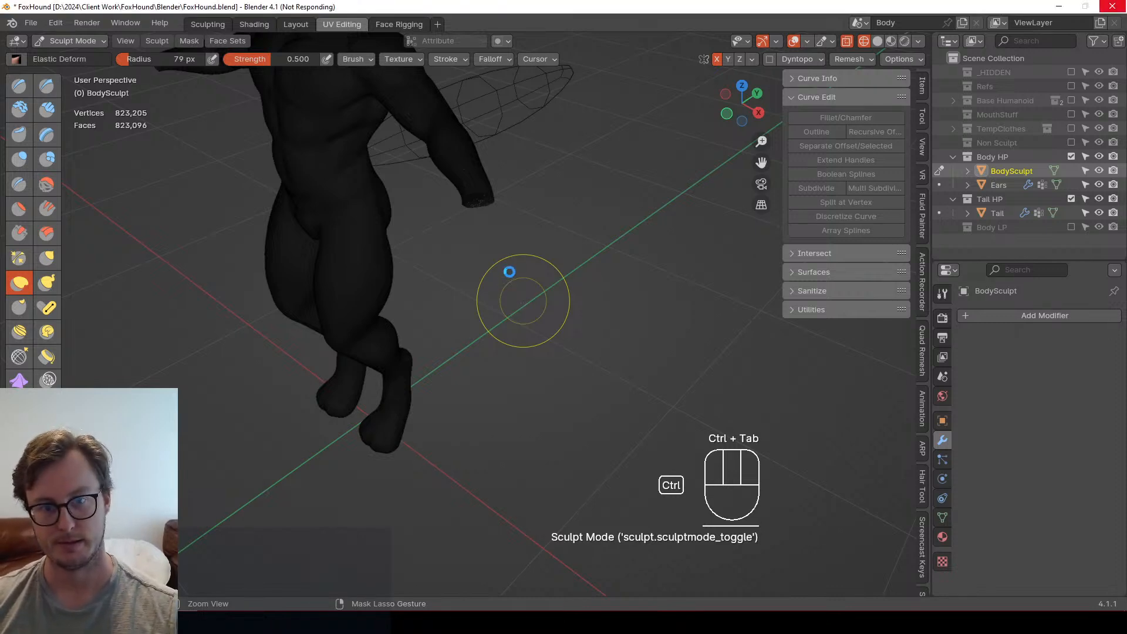
pyautogui.hotkey('ctrl', 'Tab')
pyautogui.click(312, 345)
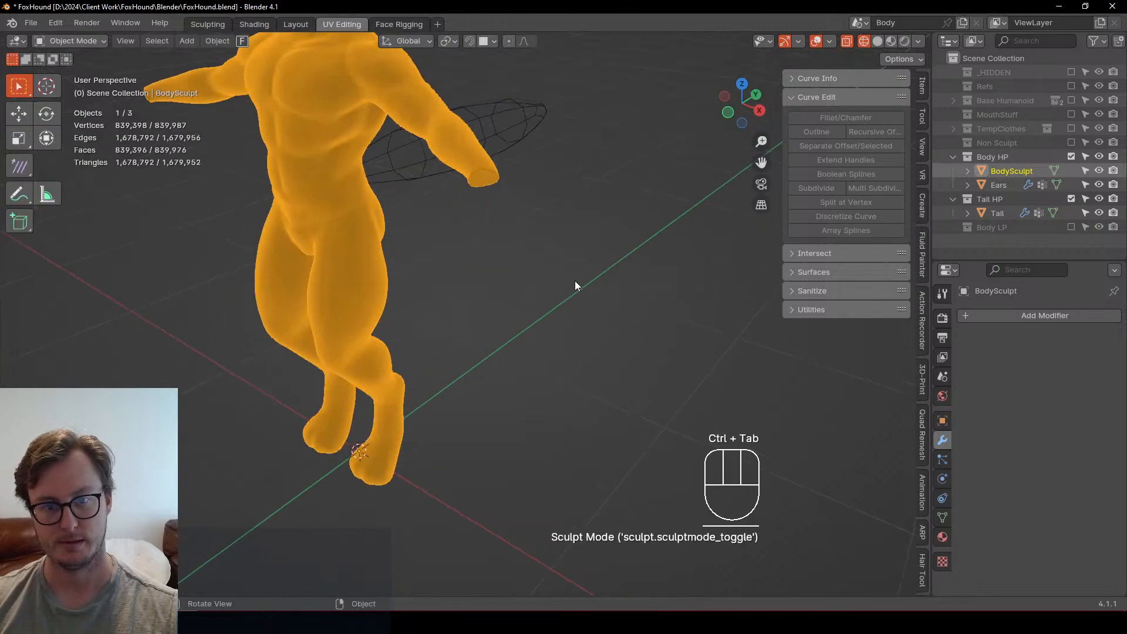
pyautogui.hotkey('ctrl', 's')
# Step: Paste the copied hand objects into the scene and select the _MIRROR_Main.002 empty
pyautogui.keyDown('shift'); pyautogui.moveTo(562, 255); pyautogui.dragTo(547, 334, button='middle'); pyautogui.keyUp('shift')
pyautogui.moveTo(633, 300); pyautogui.dragTo(638, 292, button='middle')
pyautogui.hotkey('alt', 'h')
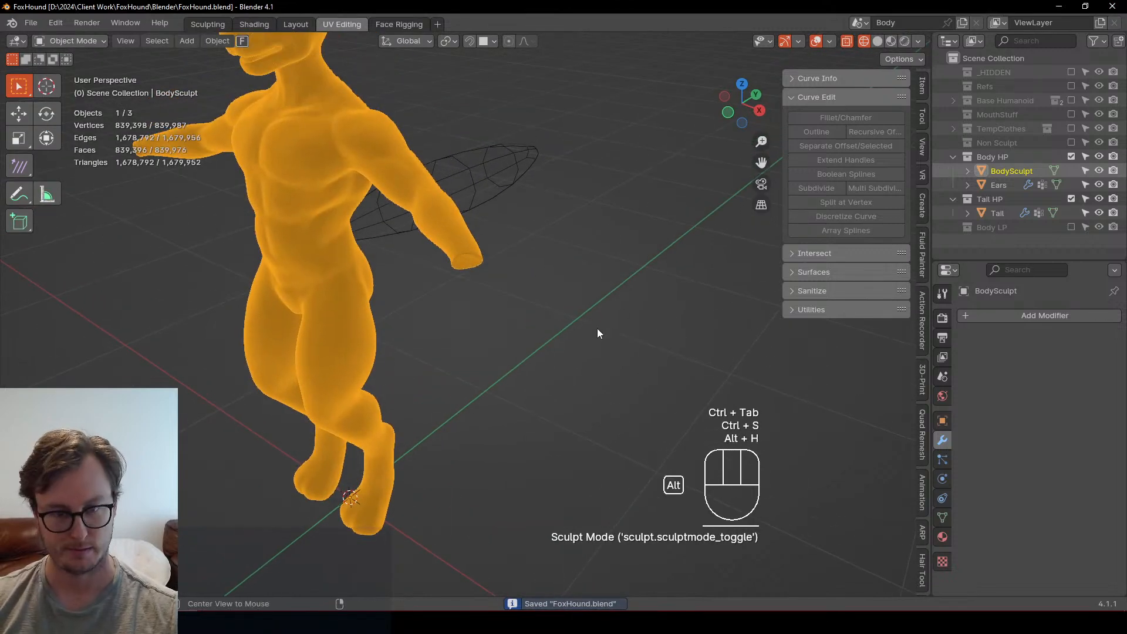
pyautogui.click(589, 337)
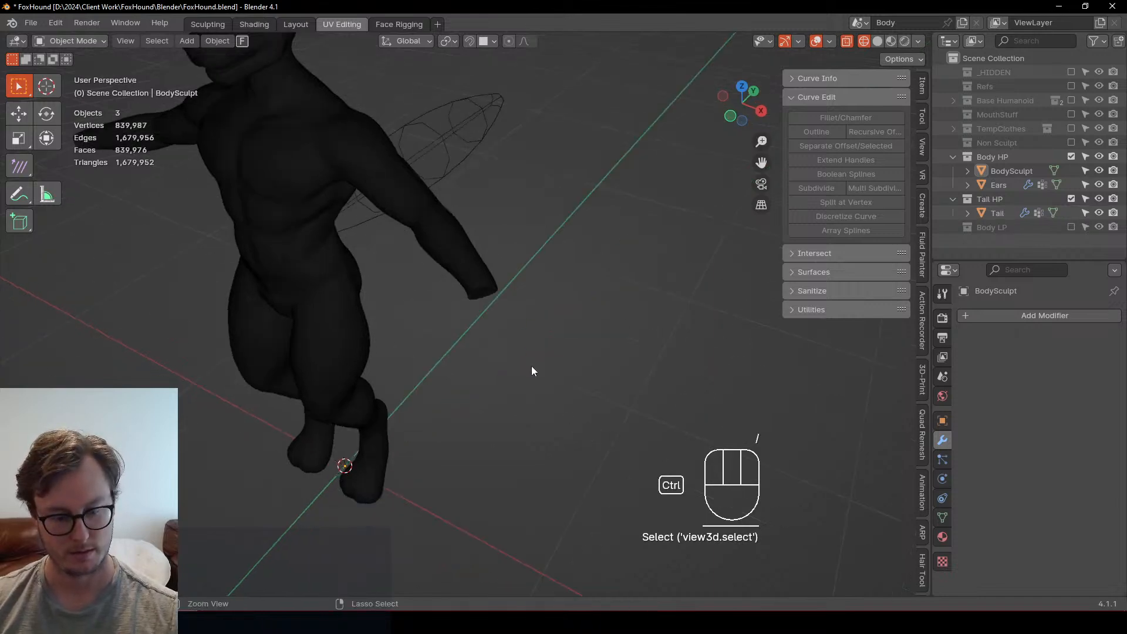
pyautogui.hotkey('ctrl', 'v')
pyautogui.scroll(2, 488, 336)
pyautogui.scroll(-3, 488, 335)
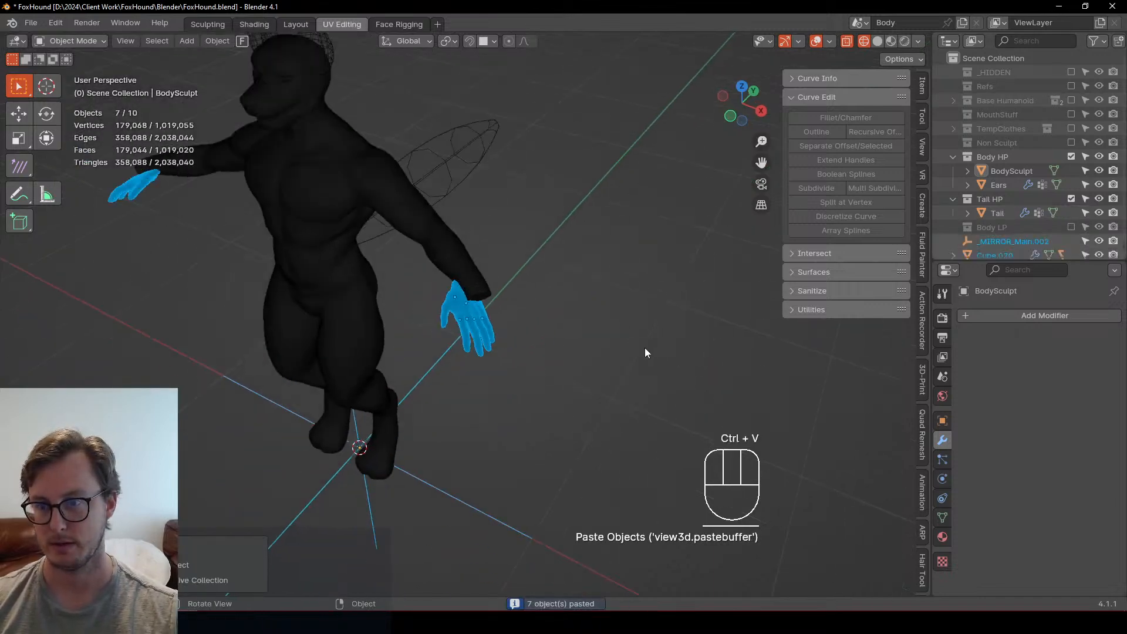
pyautogui.scroll(-1, 1005, 176)
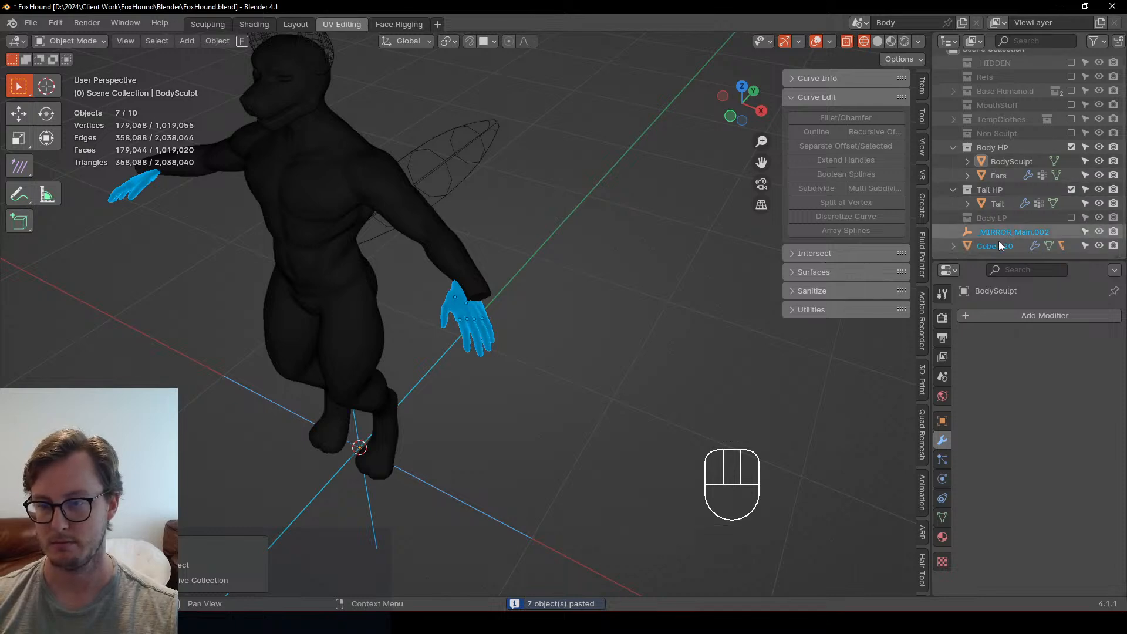
pyautogui.click(446, 482)
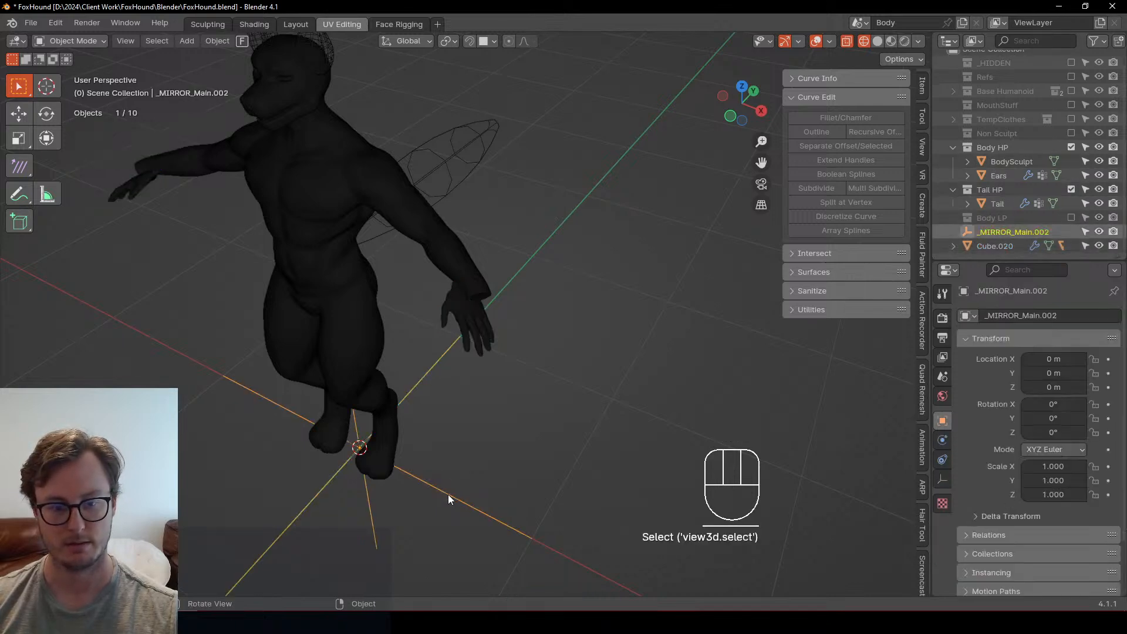
# Step: Delete the _MIRROR_Main.002 empty and undo the deletion
pyautogui.press('x')
pyautogui.press('Return')
pyautogui.scroll(2, 479, 376)
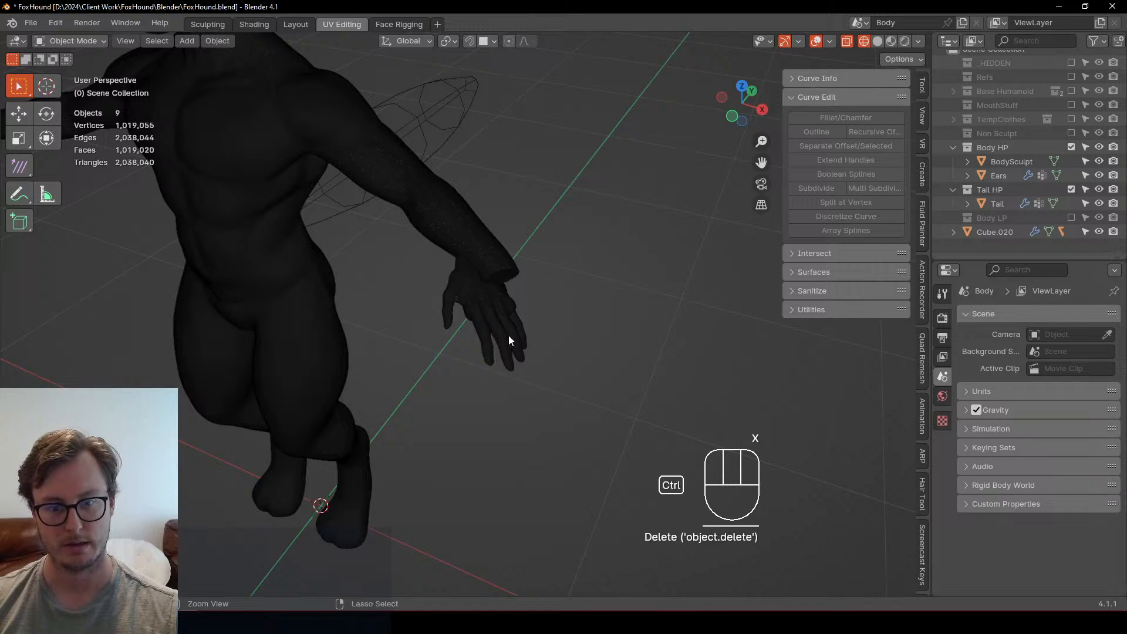
pyautogui.hotkey('ctrl', 'z')
# Step: Move the _MIRROR_Main.002 empty to the _HIDDEN collection
pyautogui.press('m')
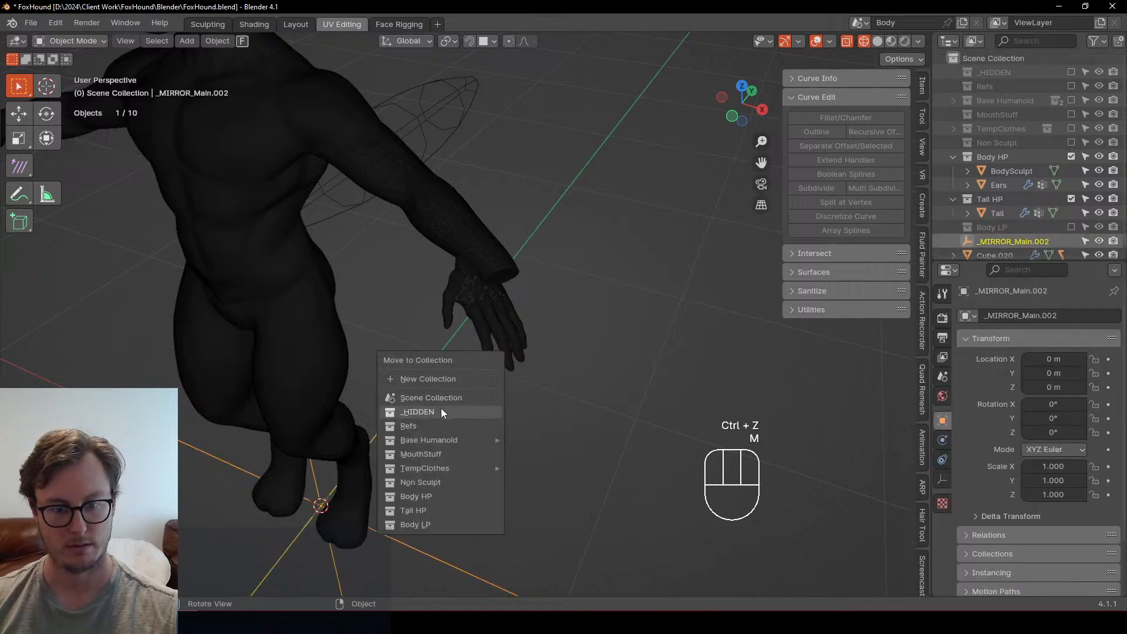
pyautogui.click(442, 409)
# Step: In front view, move the palm object Cube.020 with its fingers to the sculpt's wrist and rotate it about -16.1°
pyautogui.click(476, 310)
pyautogui.click(475, 293)
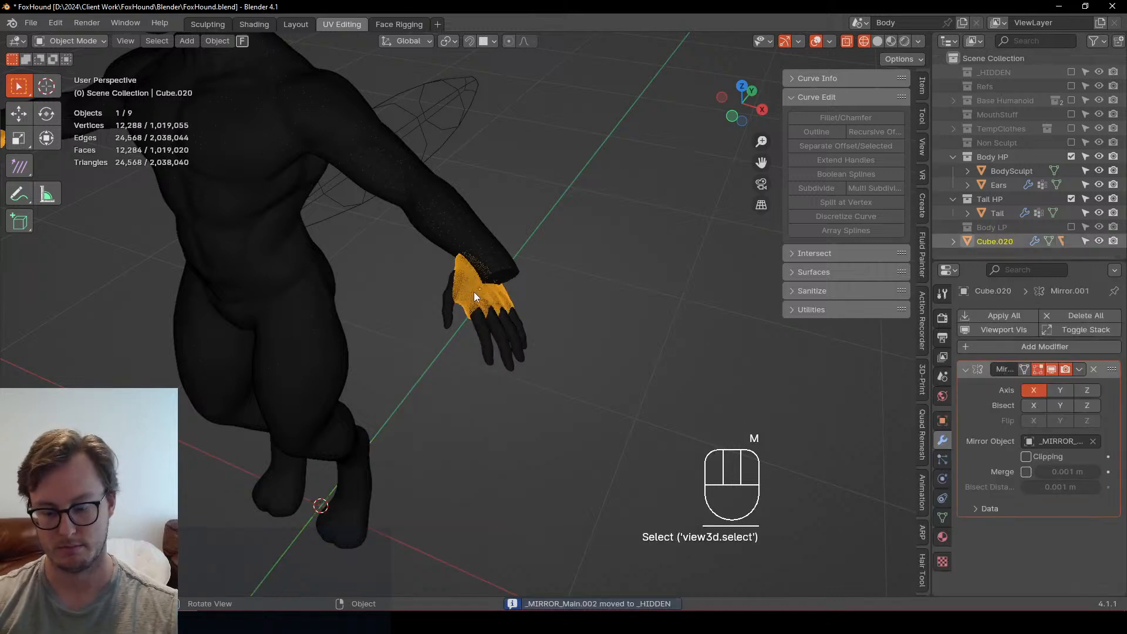
pyautogui.press('KP_1')
pyautogui.scroll(4, 475, 292)
pyautogui.keyDown('shift'); pyautogui.moveTo(581, 147); pyautogui.dragTo(517, 299, button='middle'); pyautogui.keyUp('shift')
pyautogui.press('g')
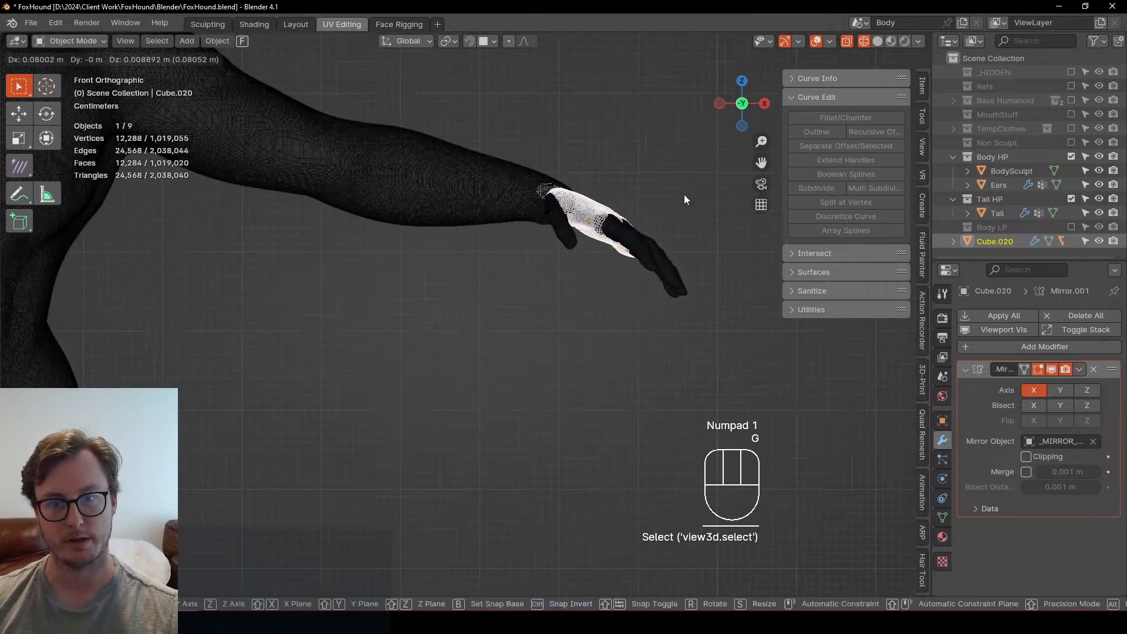
pyautogui.click(687, 197)
pyautogui.press('r')
pyautogui.click(657, 175)
# Step: Switch to solid shading, scale the Cube.020 hand to fit the wrist and nudge it into line with the forearm
pyautogui.press('z')
pyautogui.moveTo(738, 195); pyautogui.dragTo(555, 278, button='middle')
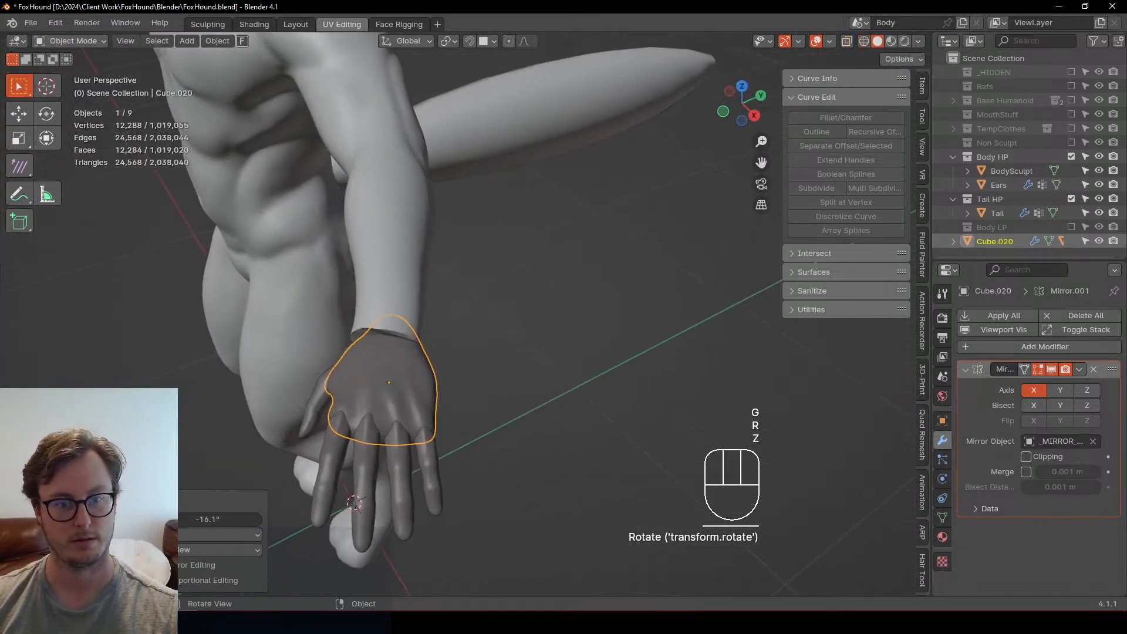
pyautogui.press('s')
pyautogui.click(524, 274)
pyautogui.press('g')
pyautogui.click(519, 273)
# Step: Rotate the Cube.020 hand about 12.9° to follow the forearm and shift it slightly against the wrist
pyautogui.scroll(-6, 519, 273)
pyautogui.moveTo(463, 296); pyautogui.dragTo(592, 266, button='middle')
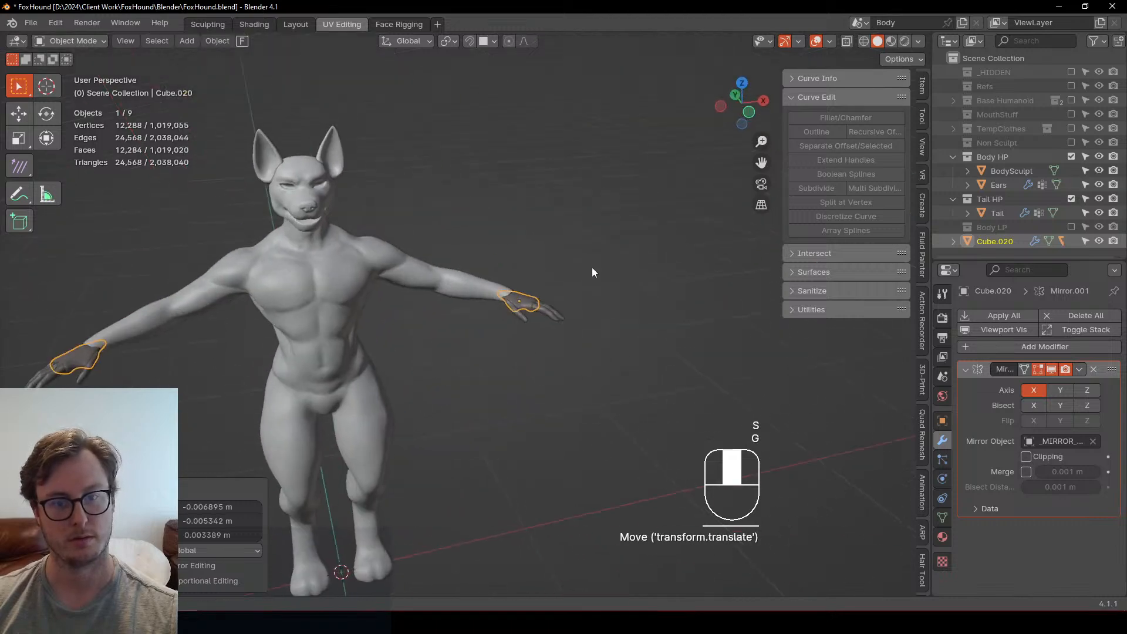
pyautogui.scroll(3, 622, 285)
pyautogui.press('r')
pyautogui.click(651, 303)
pyautogui.press('g')
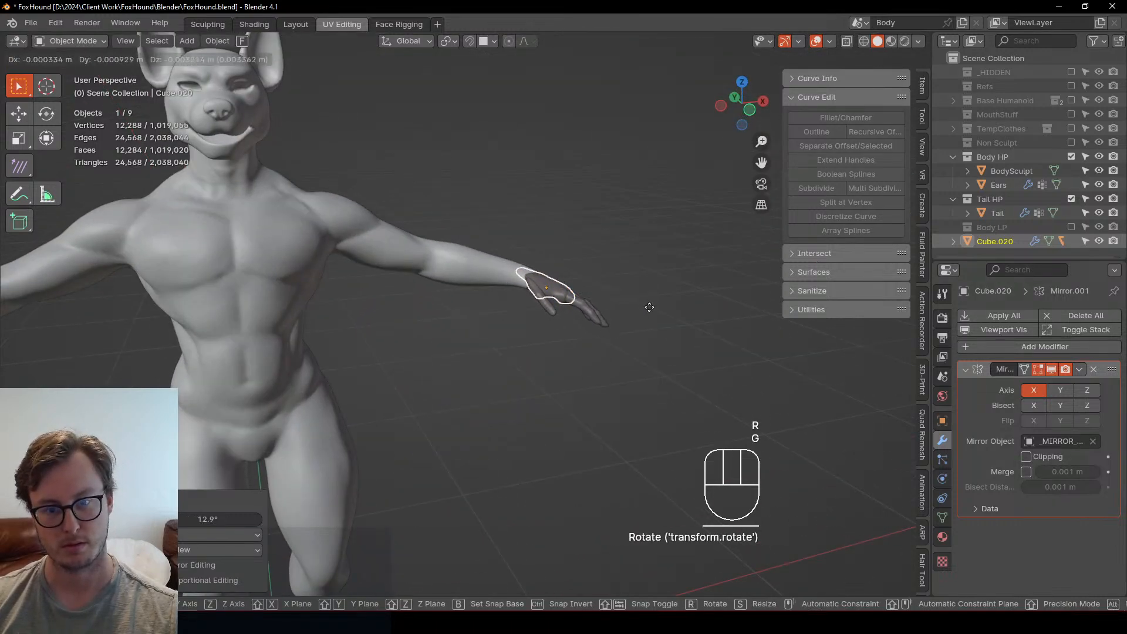
pyautogui.click(649, 304)
# Step: Deselect the hand and save the file
pyautogui.scroll(-3, 640, 303)
pyautogui.moveTo(622, 303); pyautogui.dragTo(552, 262, button='middle')
pyautogui.click(512, 292)
pyautogui.scroll(-3, 512, 293)
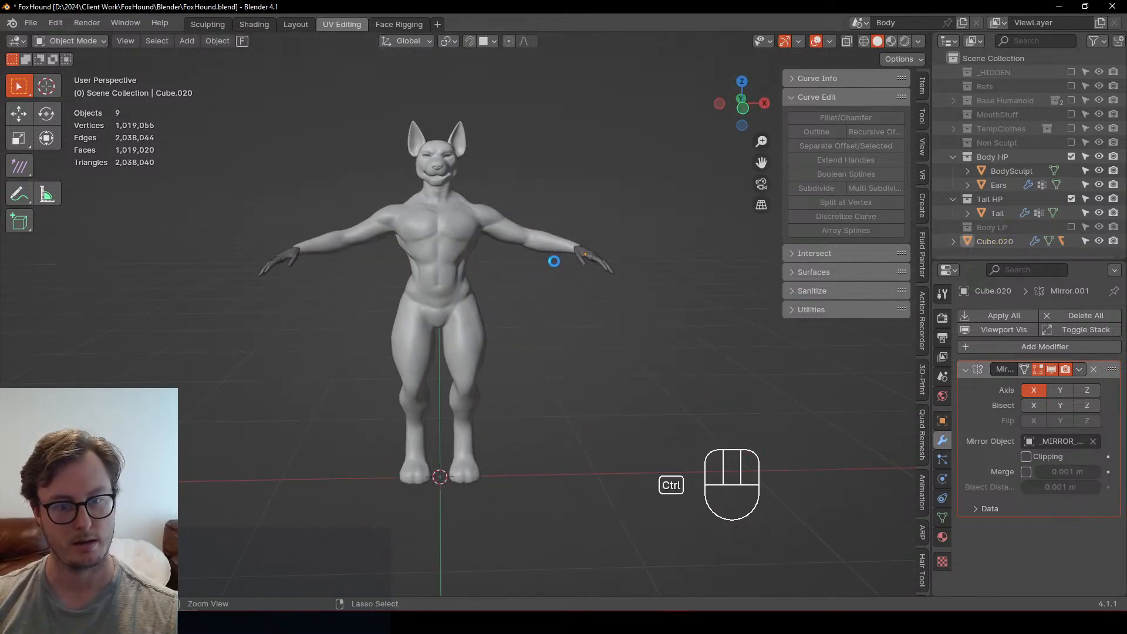
pyautogui.hotkey('ctrl', 's')
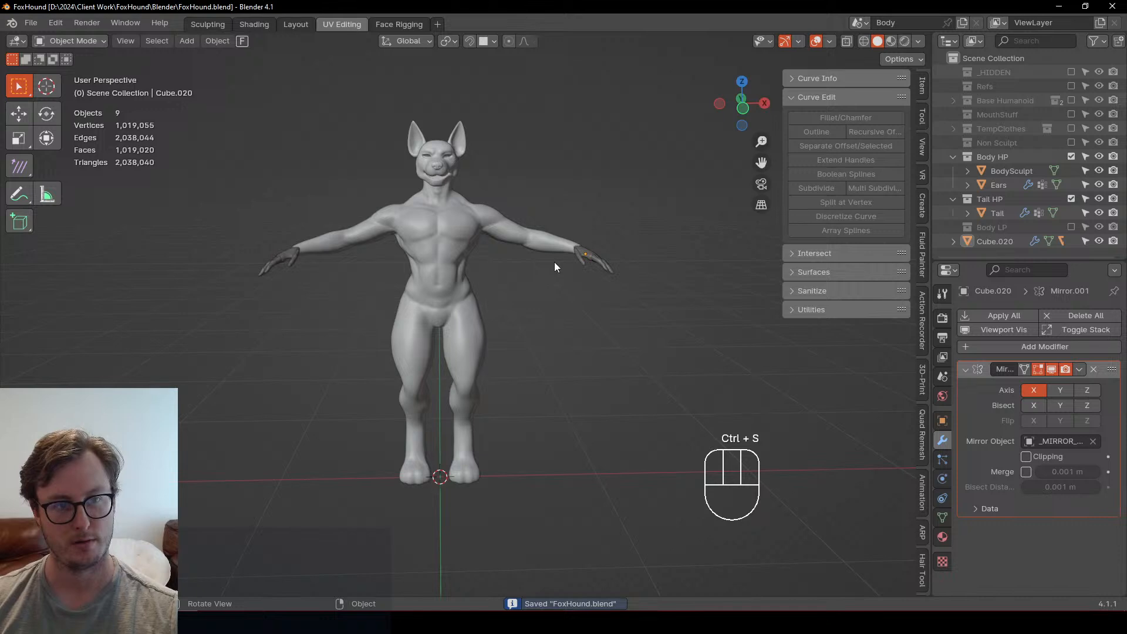
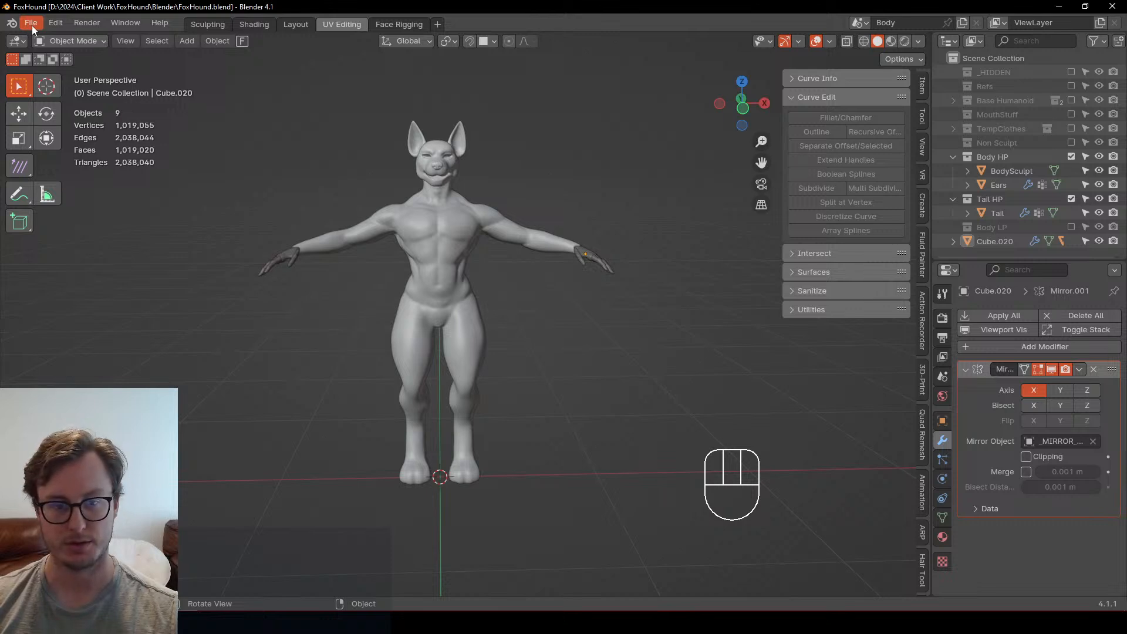
# Step: Select BodySculpt and start editing its mesh in right orthographic view around the lower legs
pyautogui.moveTo(499, 405); pyautogui.dragTo(400, 348, button='middle')
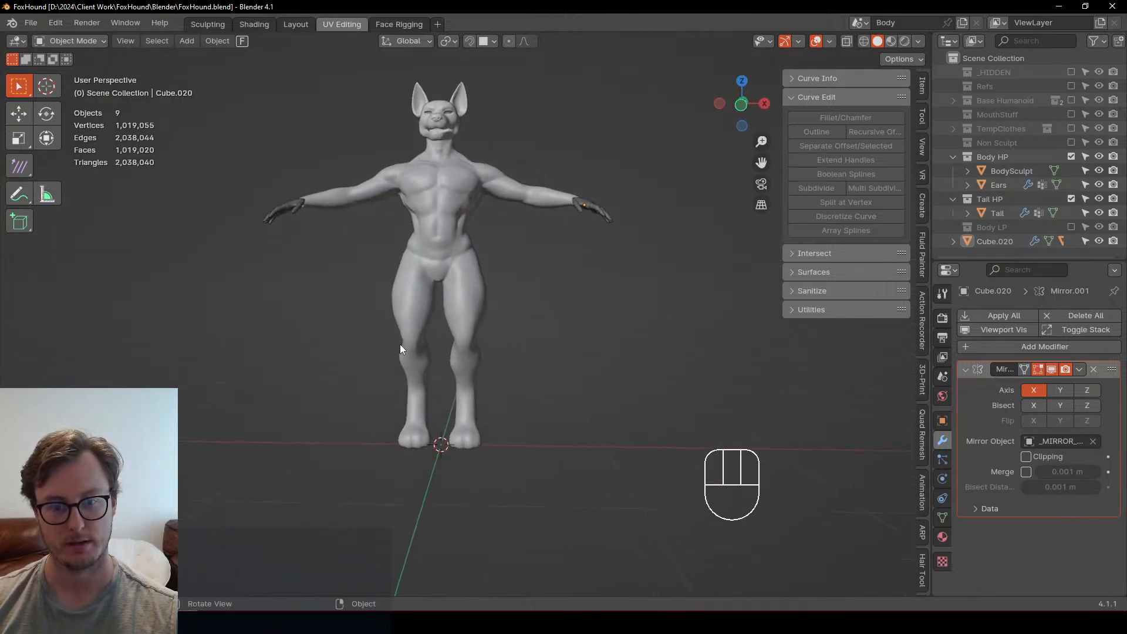
pyautogui.click(487, 429)
pyautogui.moveTo(499, 409); pyautogui.dragTo(370, 387, button='middle')
pyautogui.press('KP_1')
pyautogui.press('KP_3')
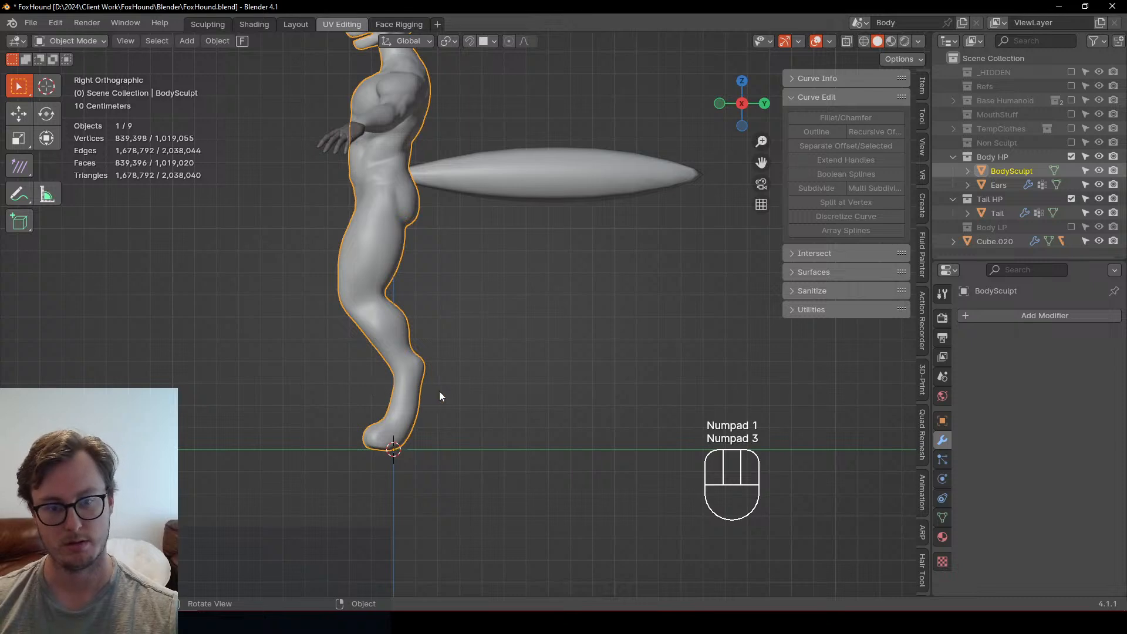
pyautogui.press('Tab')
pyautogui.scroll(1, 439, 391)
pyautogui.keyDown('shift'); pyautogui.moveTo(439, 391); pyautogui.dragTo(541, 375, button='middle'); pyautogui.keyUp('shift')
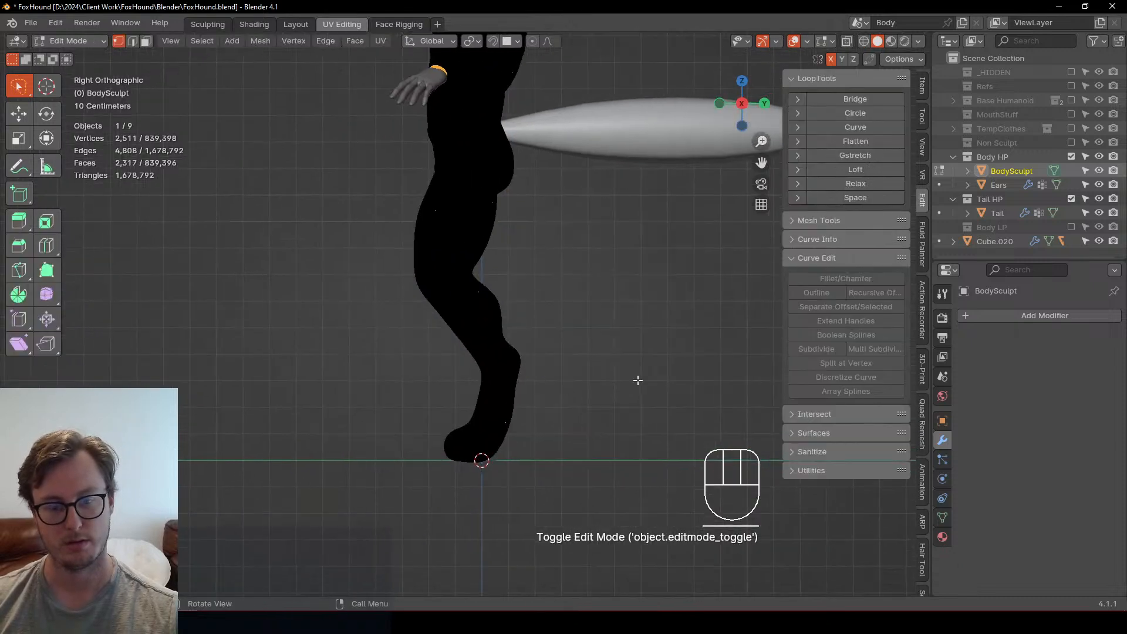
# Step: Select both feet up to just below the heel joint in see-through wireframe and delete their faces
pyautogui.press('z')
pyautogui.press('alt')
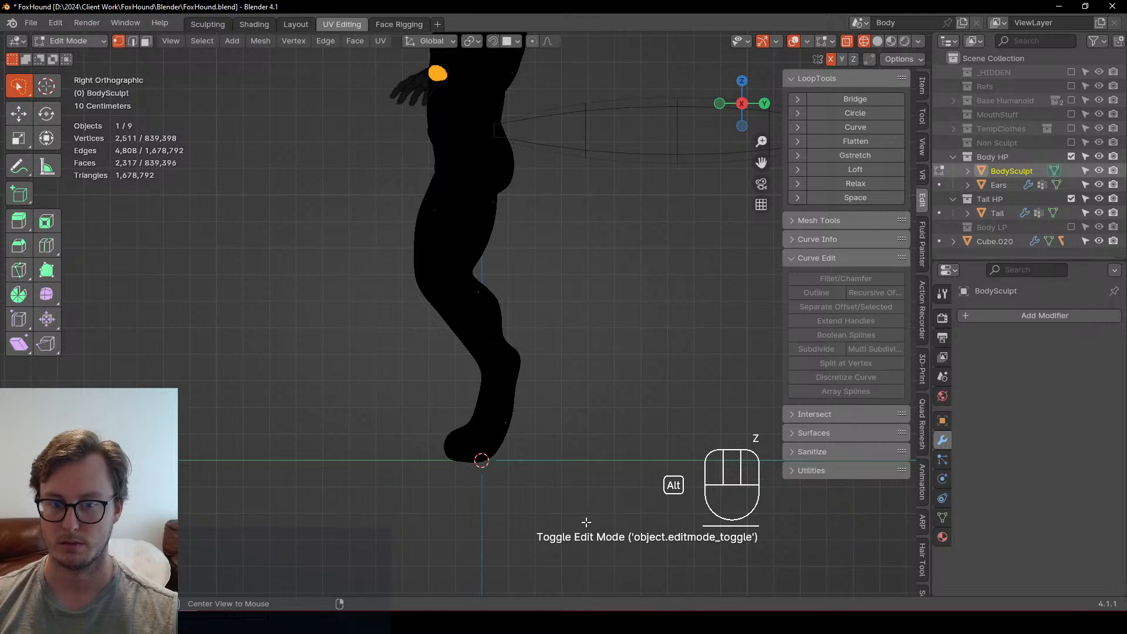
pyautogui.click(542, 426)
pyautogui.press('b')
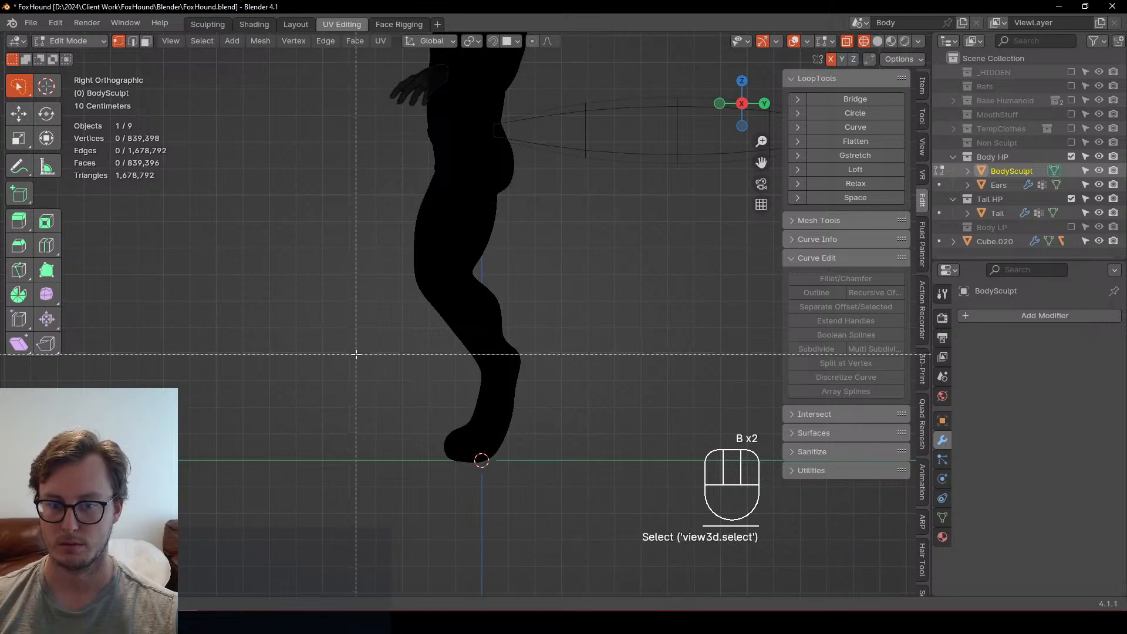
pyautogui.moveTo(342, 368); pyautogui.dragTo(551, 549)
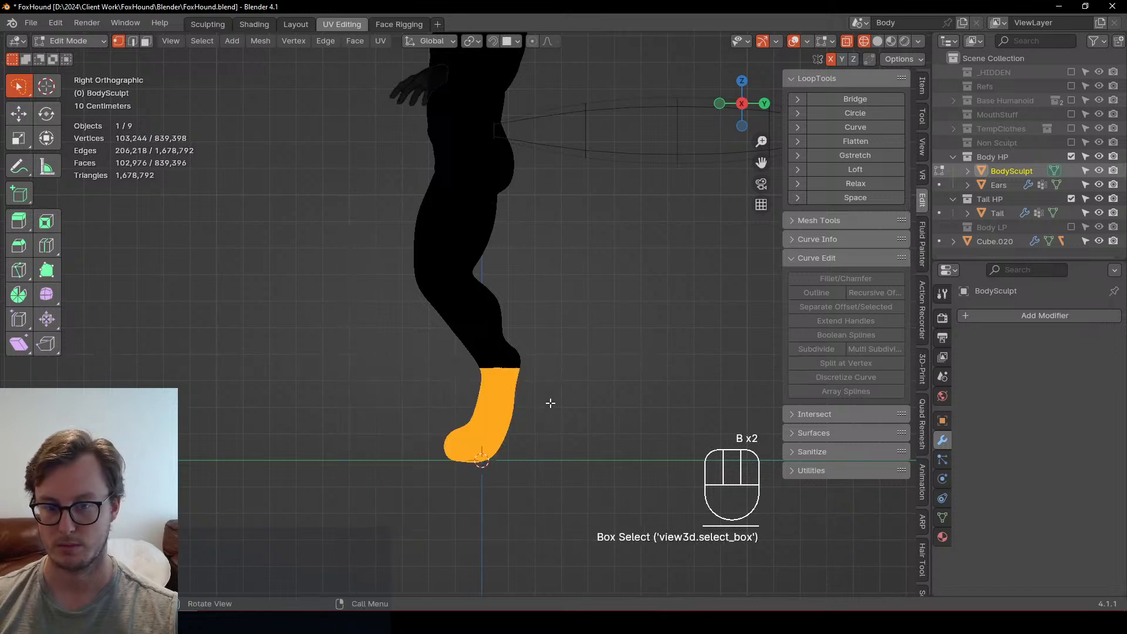
pyautogui.press('x')
pyautogui.press('f')
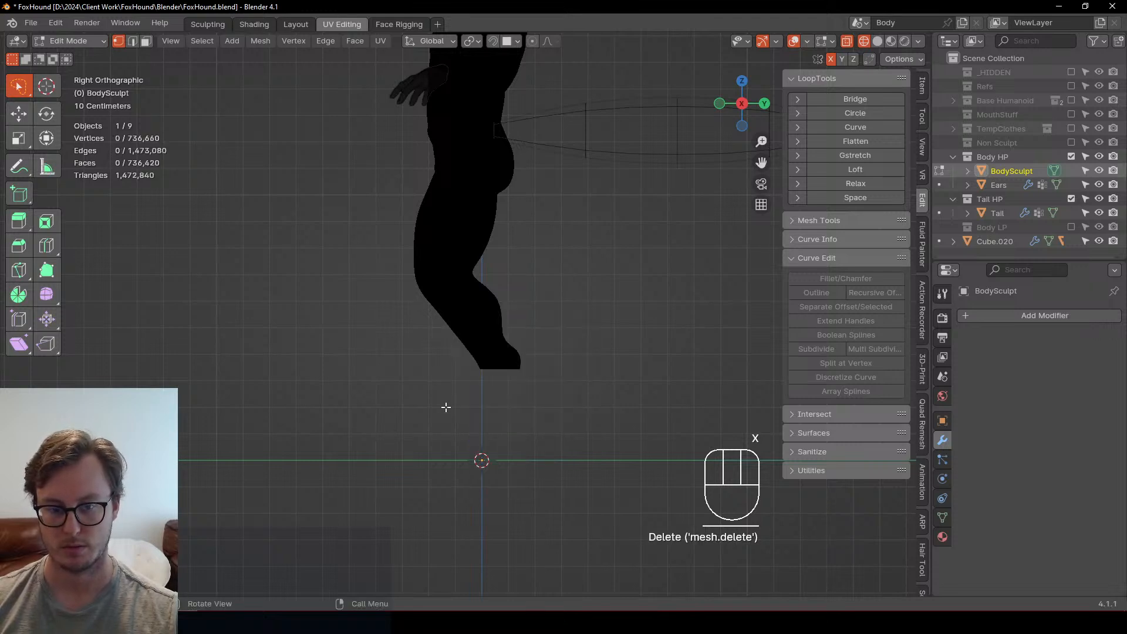
# Step: Select the open boundary loops of both cut legs and close each with a single face
pyautogui.press('a')
pyautogui.press('q')
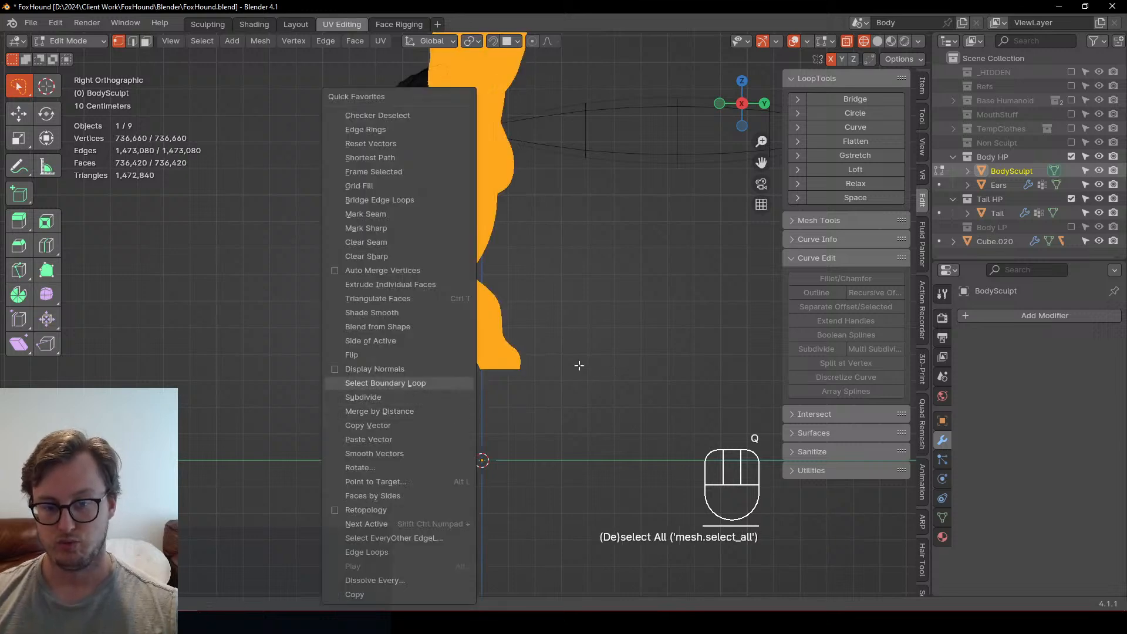
pyautogui.click(385, 383)
pyautogui.moveTo(385, 362); pyautogui.dragTo(533, 357, button='middle')
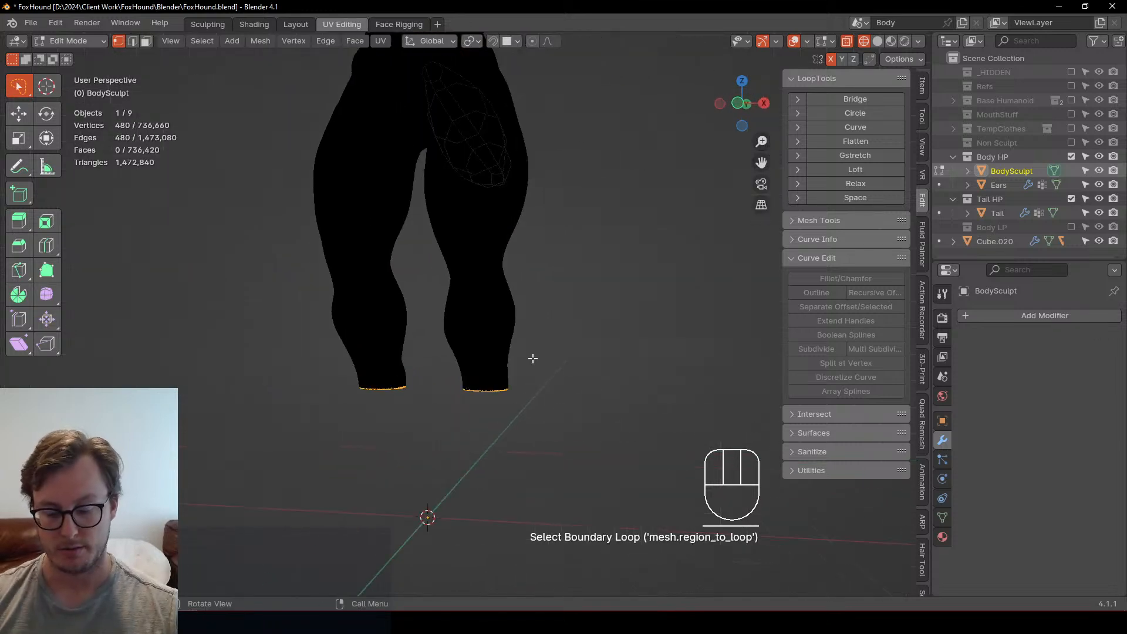
pyautogui.press('f')
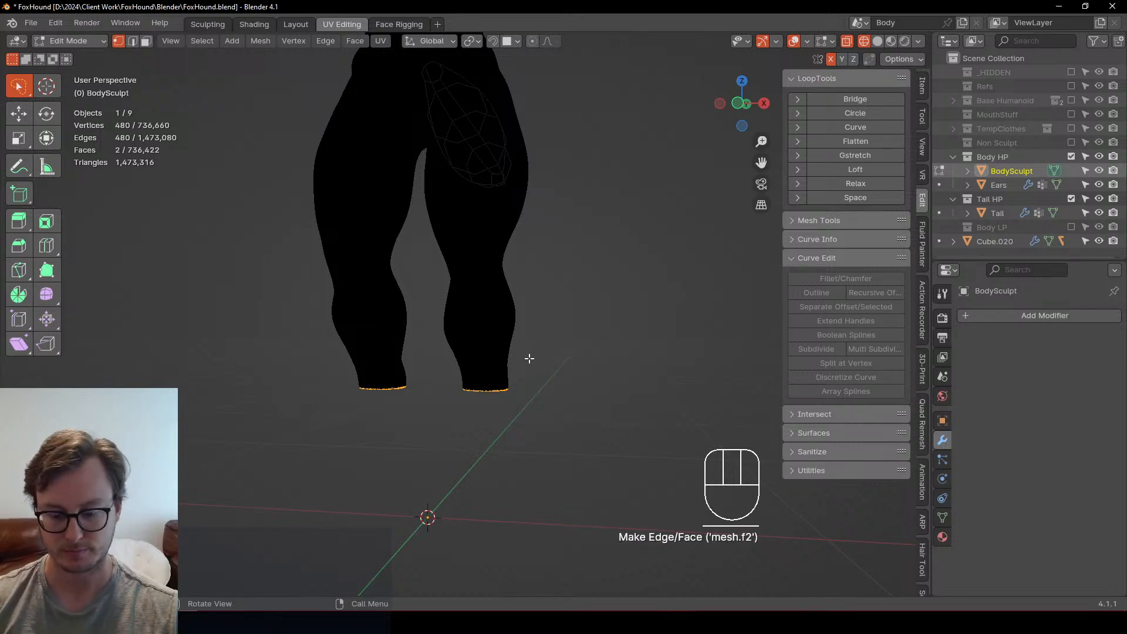
# Step: Switch BodySculpt to Sculpt Mode in front view and voxel remesh it
pyautogui.press('KP_1')
pyautogui.hotkey('ctrl', 'Tab')
pyautogui.hotkey('ctrl', 'Tab')
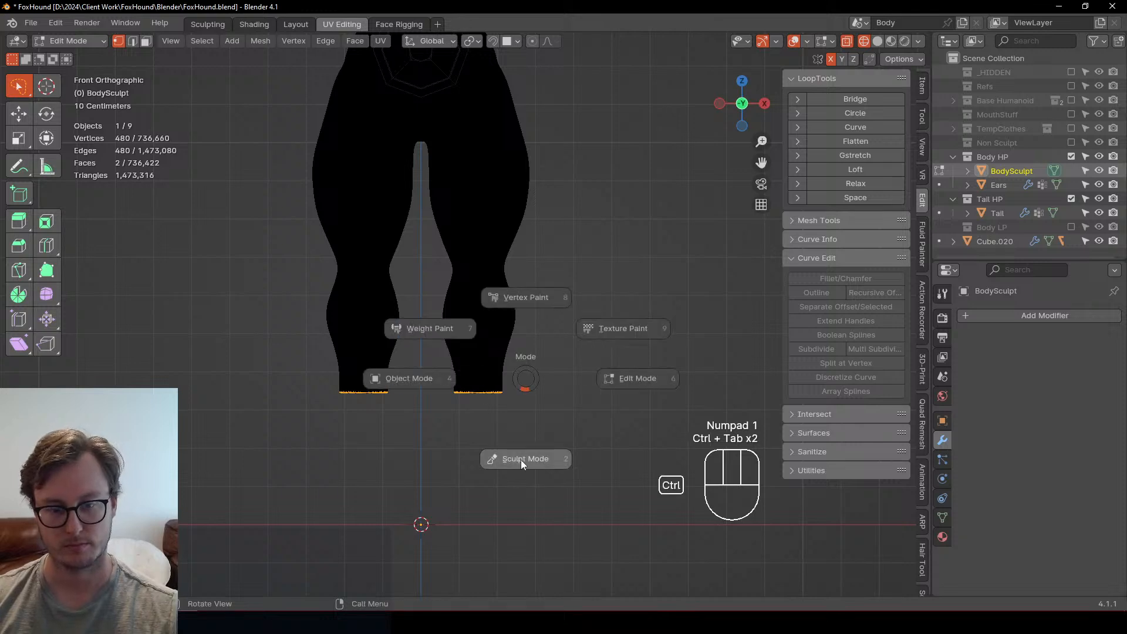
pyautogui.click(520, 459)
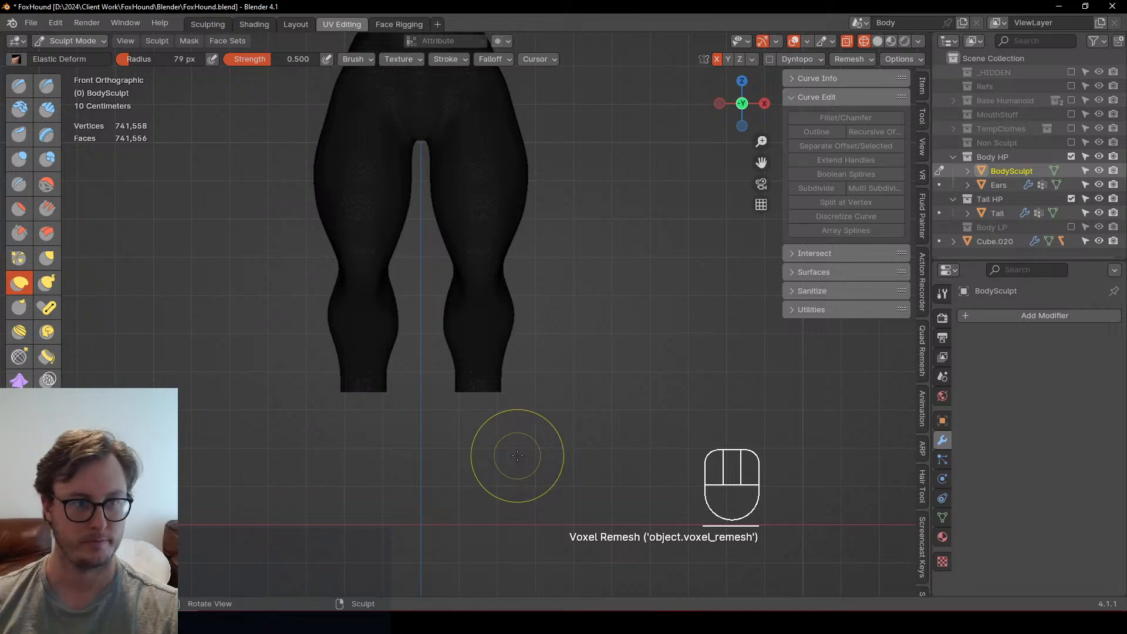
# Step: Leave Sculpt Mode for Object Mode with solid shading and add a mesh cube to the scene
pyautogui.scroll(-4, 519, 434)
pyautogui.hotkey('ctrl', 'Tab')
pyautogui.moveTo(385, 400); pyautogui.dragTo(416, 405, button='middle')
pyautogui.press('z')
pyautogui.scroll(-1, 449, 389)
pyautogui.moveTo(449, 390); pyautogui.dragTo(473, 379, button='middle')
pyautogui.hotkey('shift', 'a')
pyautogui.moveTo(558, 287)
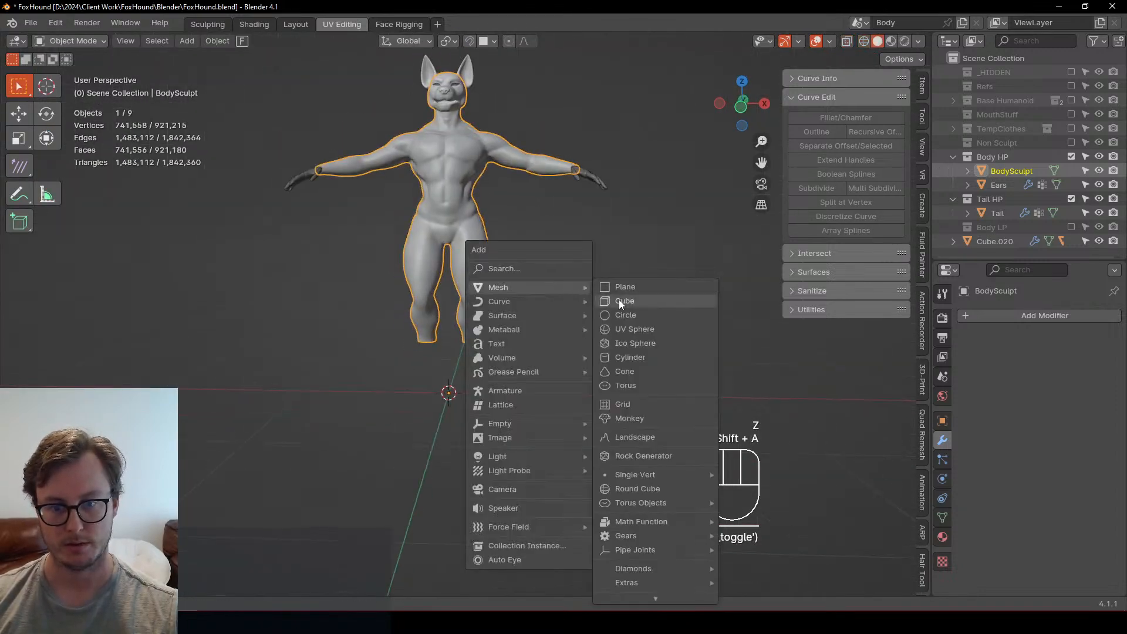
pyautogui.click(619, 299)
# Step: Give the new cube a Subdivision Surface modifier with its viewport level set to 3
pyautogui.click(980, 313)
pyautogui.moveTo(963, 311)
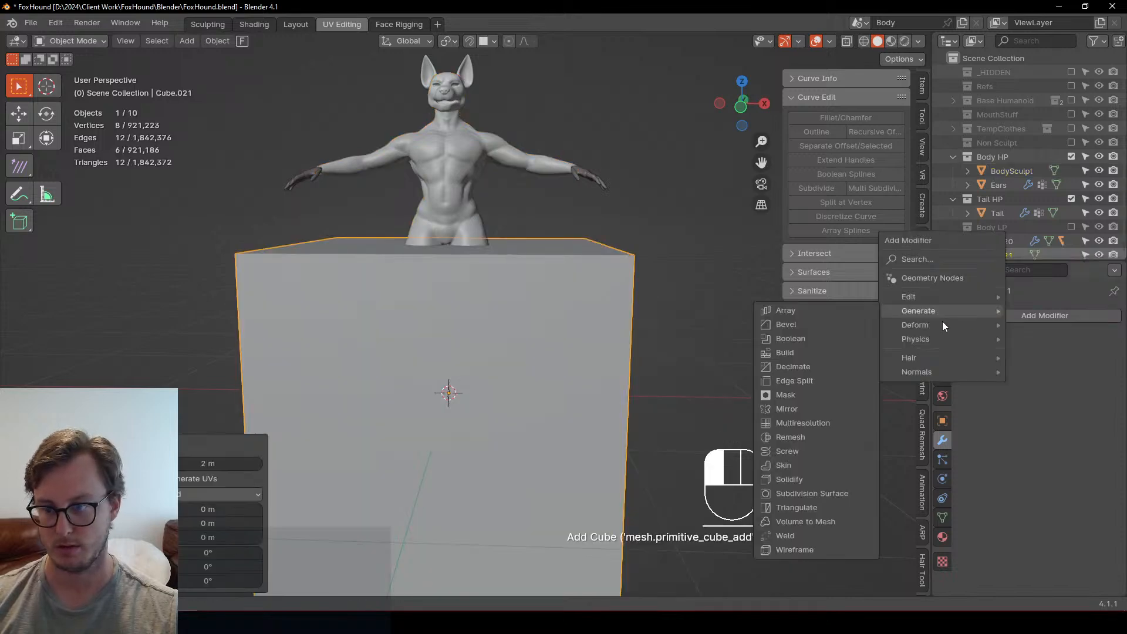
pyautogui.click(812, 493)
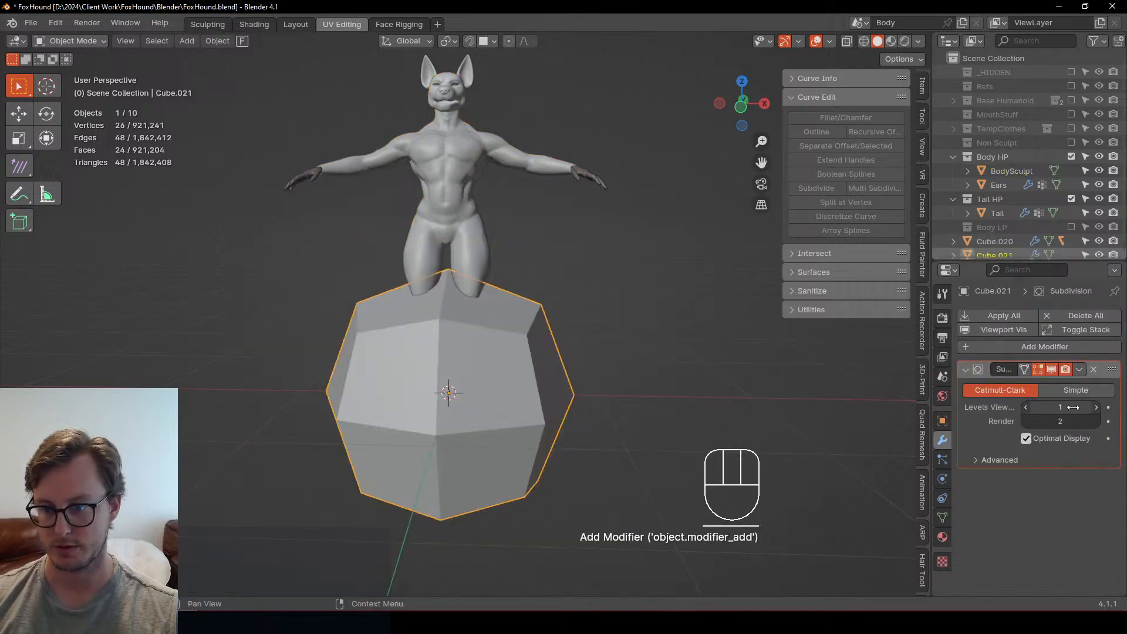
pyautogui.hotkey('ctrl', '3')
pyautogui.press('s')
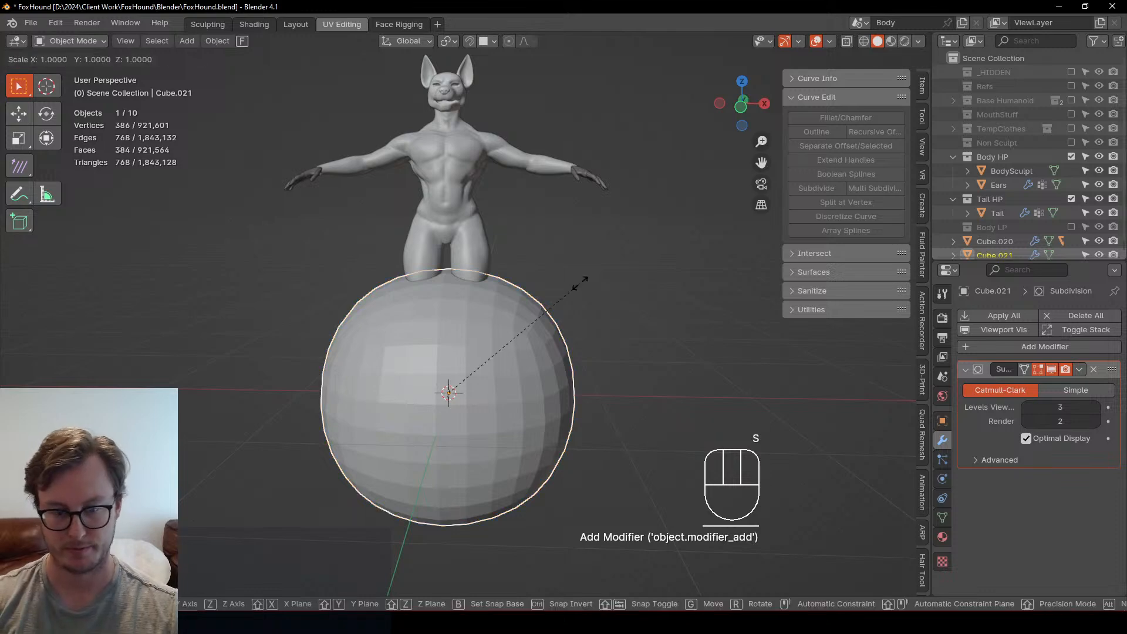
pyautogui.press('KP_Decimal')
pyautogui.press('KP_1')
pyautogui.press('KP_1')
pyautogui.press('Escape')
# Step: Scale the subdivided cube to 0.1 and place it below the cut +X leg in front view, at about X 0.133 m, Z 0.05 m
pyautogui.press('s')
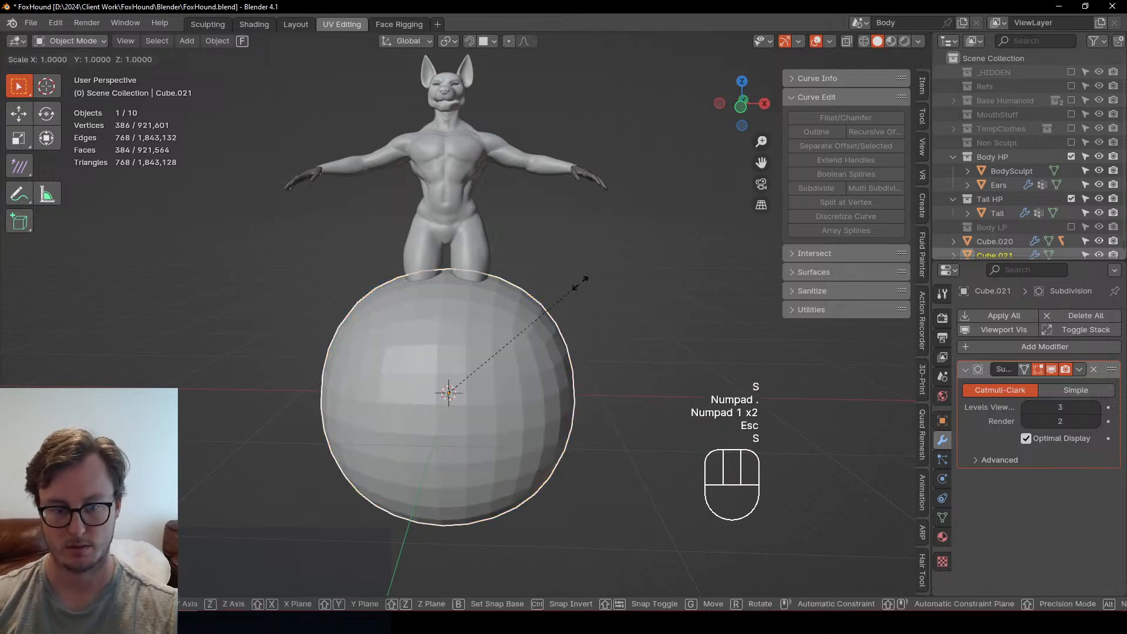
pyautogui.press('KP_Decimal')
pyautogui.press('KP_1')
pyautogui.press('KP_Enter')
pyautogui.press('KP_1')
pyautogui.scroll(2, 530, 329)
pyautogui.press('g')
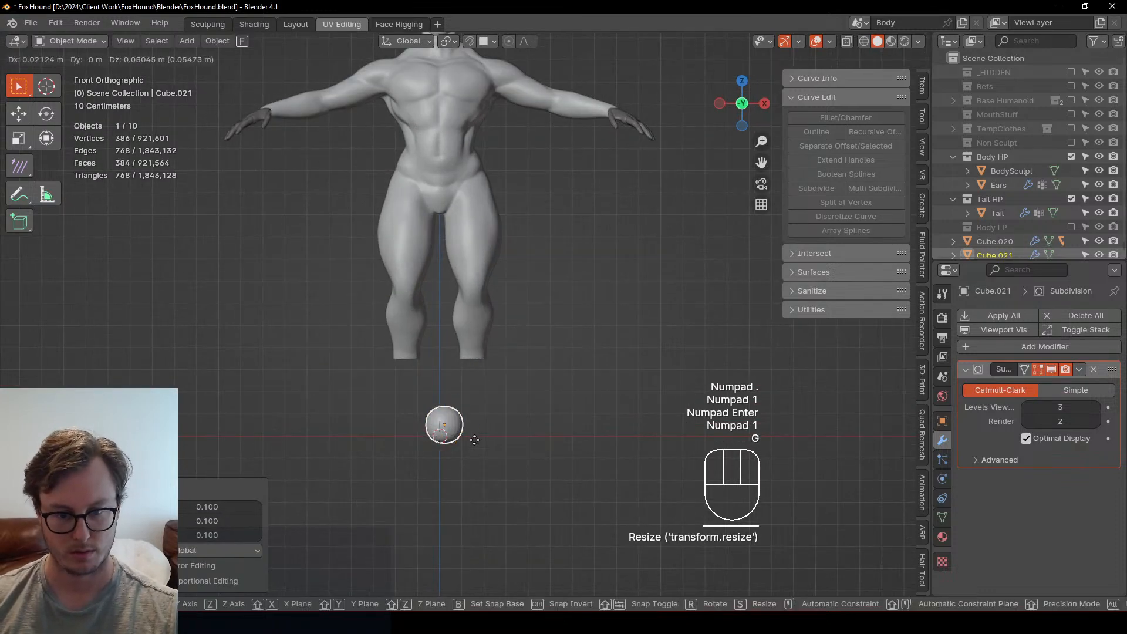
pyautogui.press('s')
# Step: Select the cube's upper vertices in see-through wireframe and raise them about 0.255 m to overlap the leg stump
pyautogui.press('Tab')
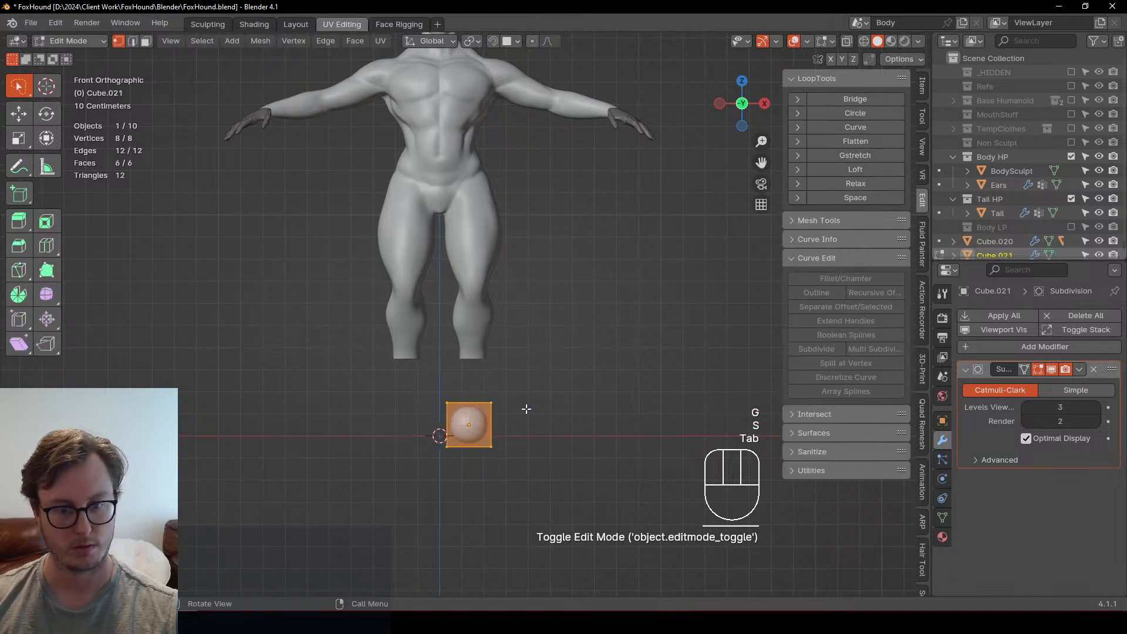
pyautogui.press('z')
pyautogui.click(415, 383)
pyautogui.press('b')
pyautogui.moveTo(397, 375); pyautogui.dragTo(503, 425)
pyautogui.press('g')
pyautogui.press('z')
pyautogui.click(513, 371)
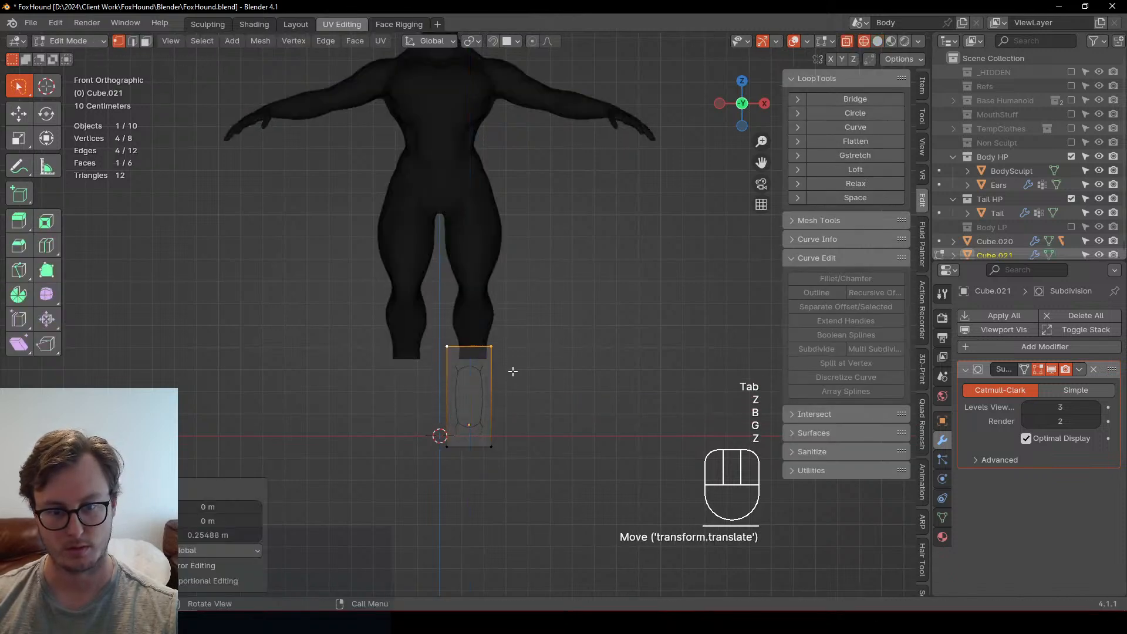
# Step: Add a centred horizontal edge loop around the stretched block
pyautogui.hotkey('ctrl', 'r')
pyautogui.click(490, 401)
pyautogui.rightClick(489, 401)
# Step: Select the block's top and bottom vertex rings and set their edges' mean crease to 1.00
pyautogui.press('z')
pyautogui.click(436, 341)
pyautogui.press('b')
pyautogui.moveTo(433, 337); pyautogui.dragTo(509, 417)
pyautogui.press('b')
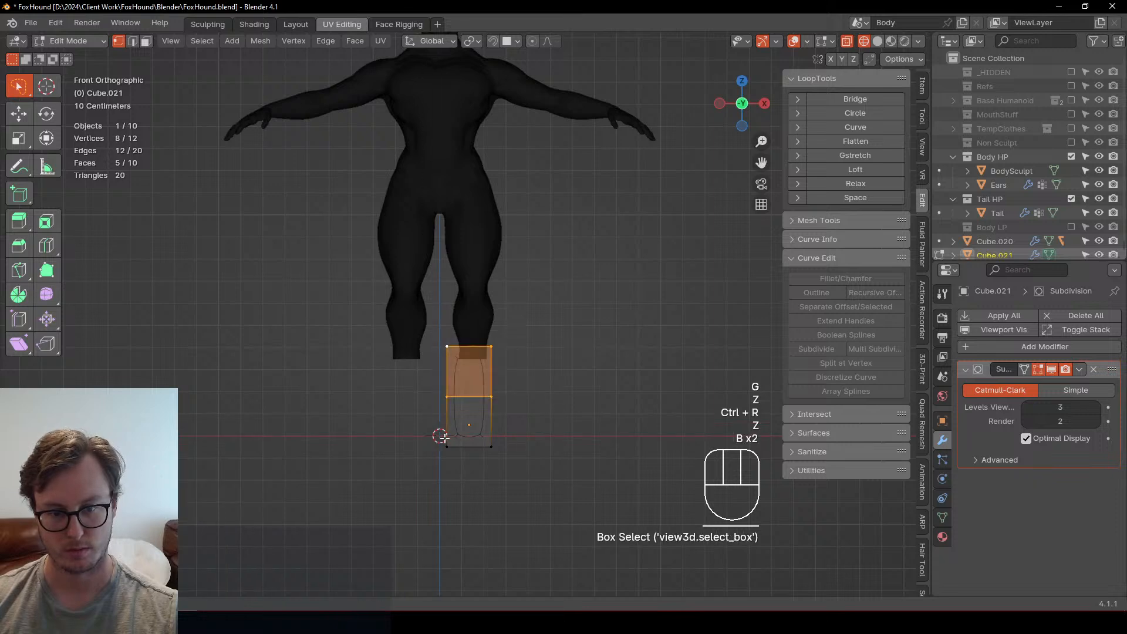
pyautogui.moveTo(442, 437); pyautogui.dragTo(510, 463)
pyautogui.press('b')
pyautogui.keyDown('shift'); pyautogui.moveTo(403, 382); pyautogui.dragTo(517, 414); pyautogui.keyUp('shift')
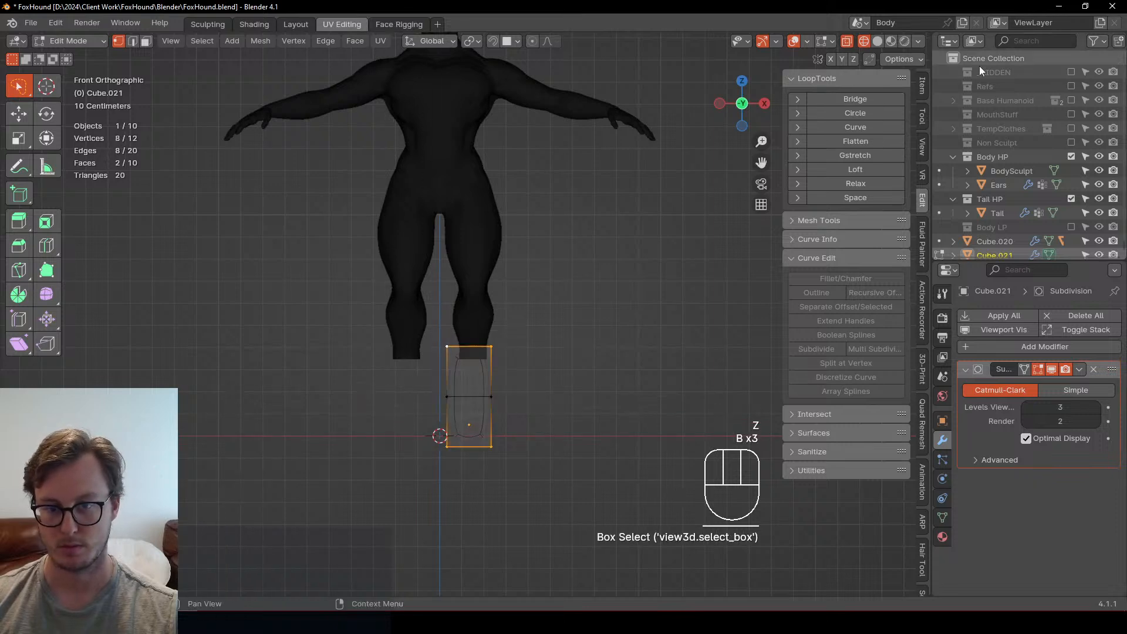
pyautogui.click(922, 85)
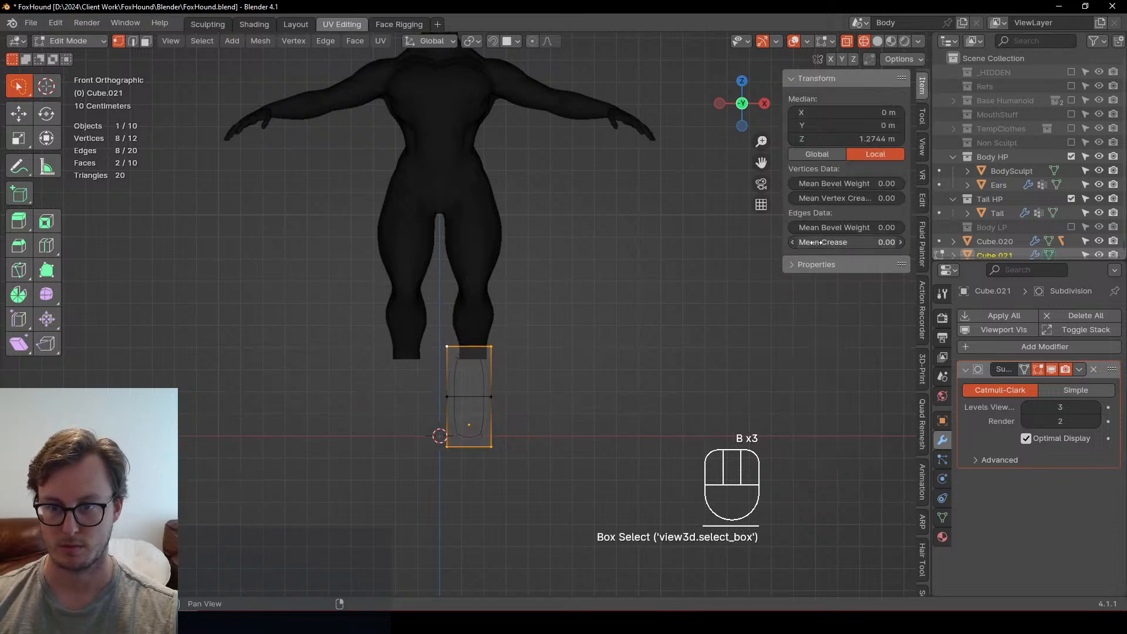
pyautogui.moveTo(813, 242); pyautogui.dragTo(863, 242)
# Step: In Object Mode, align the cylinder under the leg in right view at about Y 0.045 m, Z 0.072 m, and apply its scale
pyautogui.moveTo(491, 417); pyautogui.dragTo(441, 425, button='middle')
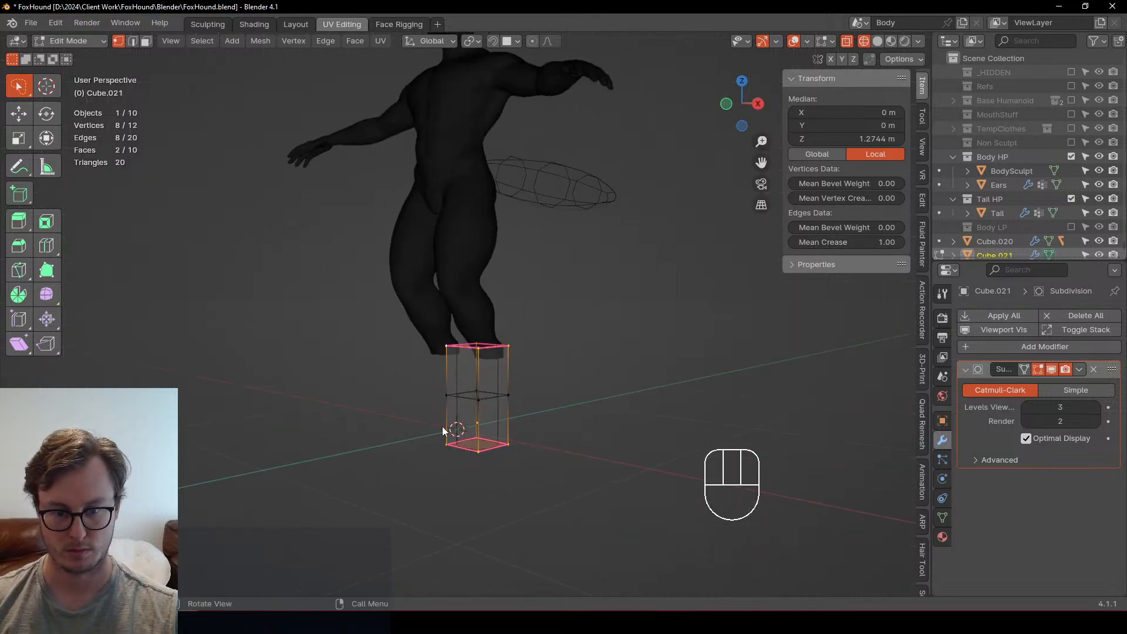
pyautogui.press('Tab')
pyautogui.press('z')
pyautogui.press('KP_3')
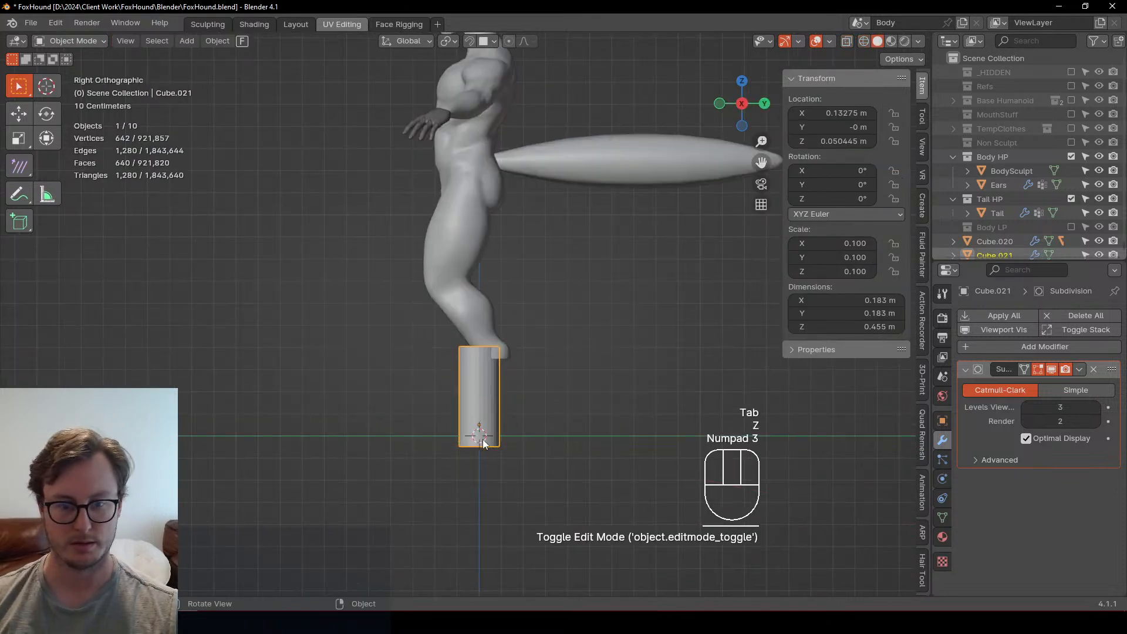
pyautogui.press('g')
pyautogui.click(481, 422)
pyautogui.scroll(2, 533, 347)
pyautogui.hotkey('ctrl', 'a')
pyautogui.keyDown('shift'); pyautogui.moveTo(543, 394); pyautogui.dragTo(511, 294, button='middle'); pyautogui.keyUp('shift')
pyautogui.press('s')
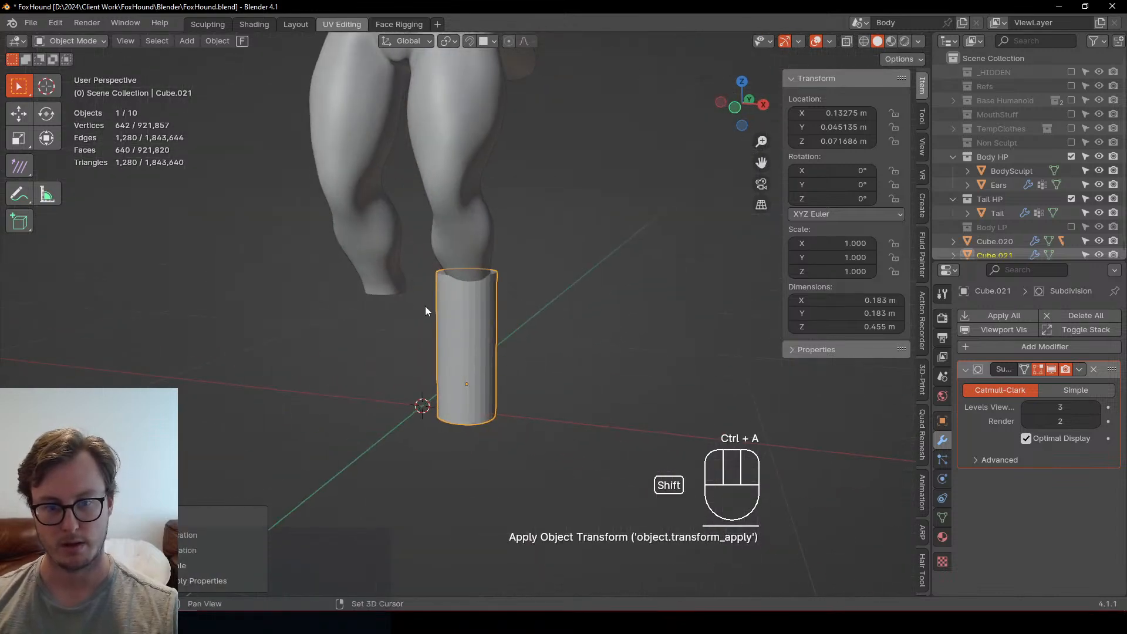
# Step: Add a second mesh cube and give it a Subdivision Surface modifier
pyautogui.hotkey('shift', 'a')
pyautogui.click(475, 318)
pyautogui.press('q')
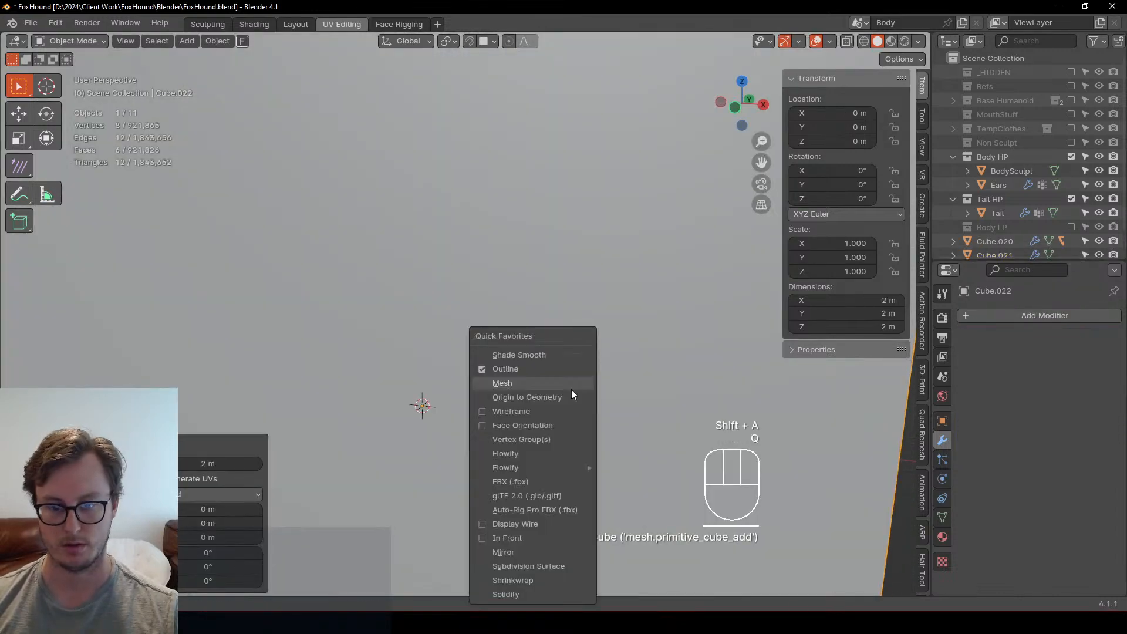
pyautogui.click(523, 564)
# Step: Shrink the new cube to a scale of about 0.106 and move it beside the base of the leg cylinder, near X 0.157 m
pyautogui.press('s')
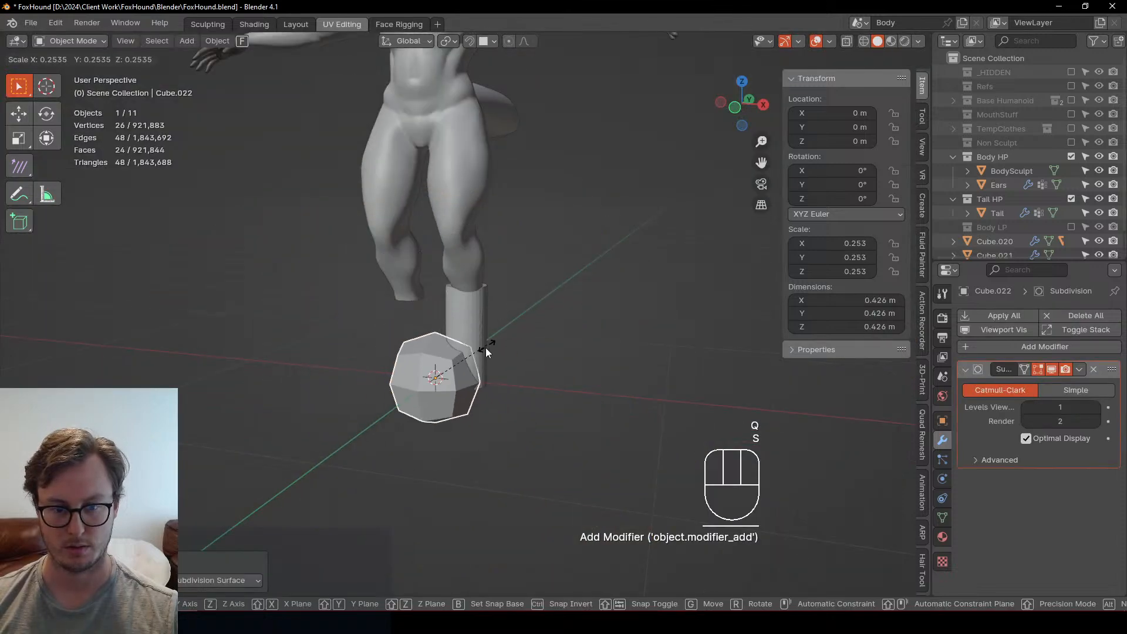
pyautogui.click(484, 348)
pyautogui.press('s')
pyautogui.click(496, 347)
pyautogui.moveTo(496, 349); pyautogui.dragTo(503, 433, button='middle')
pyautogui.press('g')
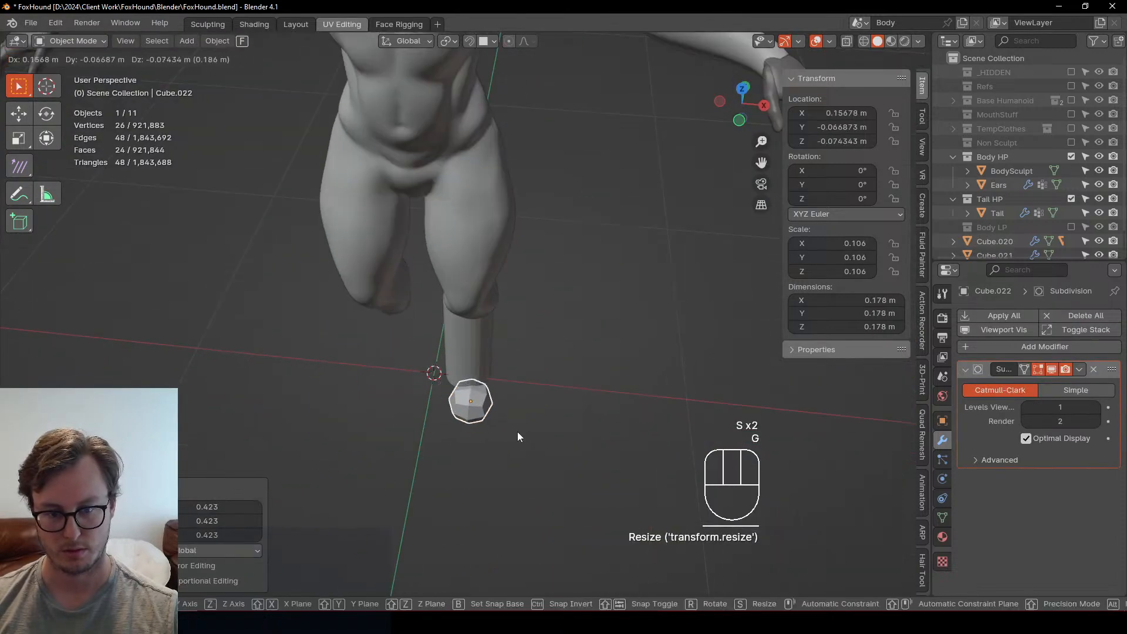
pyautogui.click(514, 427)
# Step: In right view, position the toe ball in front of the cylinder's base at about Y -0.103 m, Z 0.025 m, and scale it to about 0.079
pyautogui.press('KP_1')
pyautogui.press('KP_3')
pyautogui.scroll(4, 537, 424)
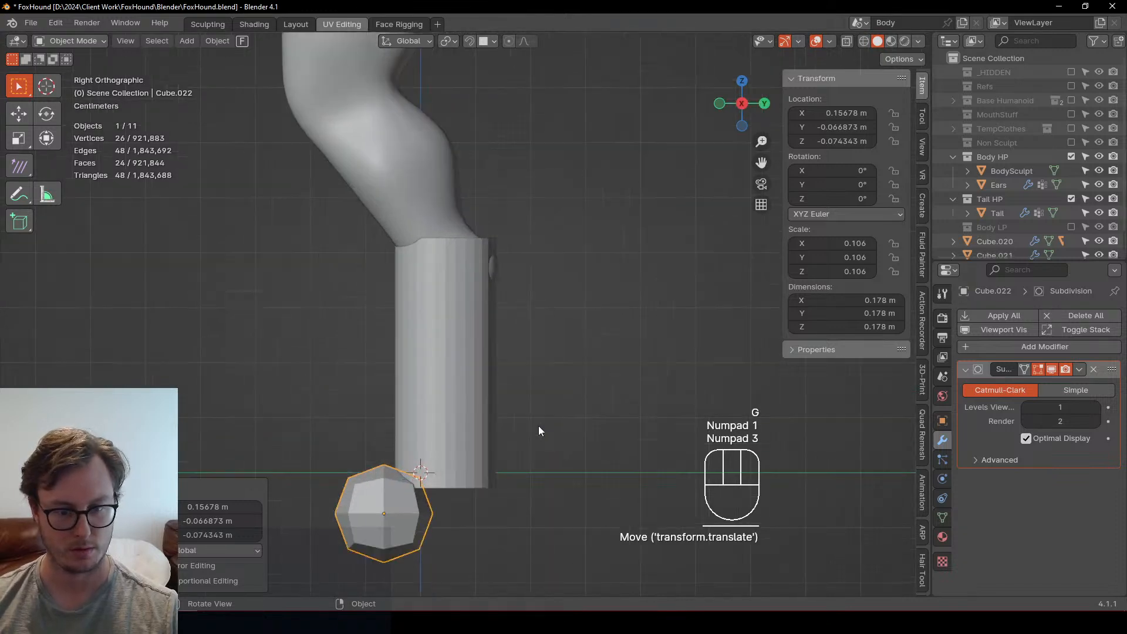
pyautogui.press('g')
pyautogui.click(469, 388)
pyautogui.press('s')
pyautogui.click(494, 398)
pyautogui.keyDown('shift'); pyautogui.moveTo(494, 398); pyautogui.dragTo(525, 339, button='middle'); pyautogui.keyUp('shift')
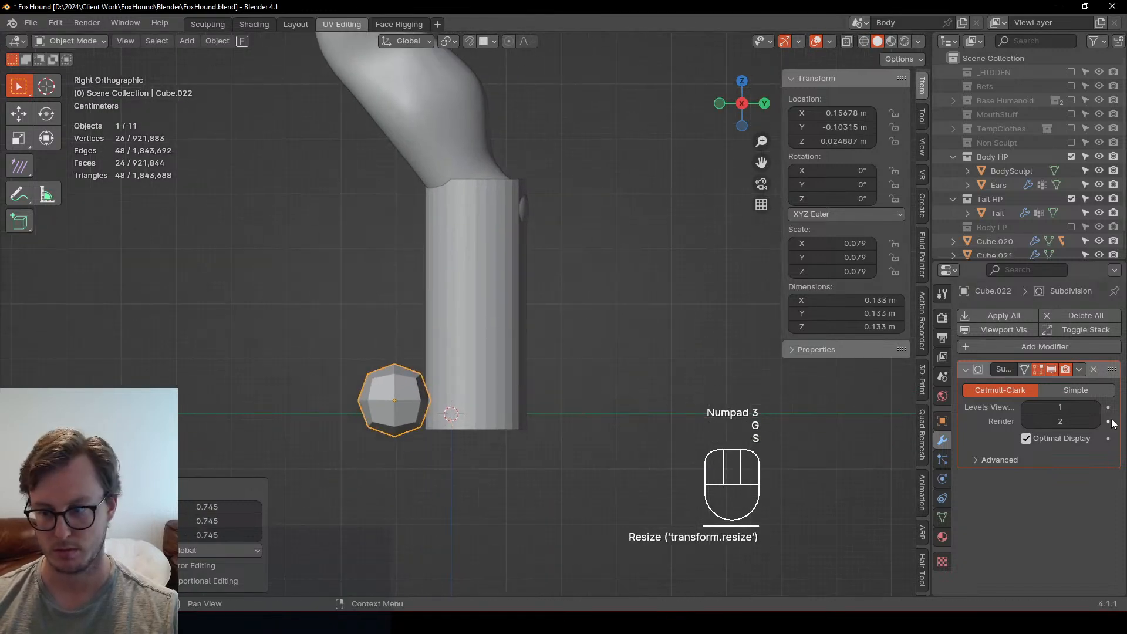
# Step: Set the toe ball's viewport subdivision to 2, then stretch it along Y to about 0.094 and lower it to about Z -0.002 m
pyautogui.click(1095, 407)
pyautogui.moveTo(528, 434); pyautogui.dragTo(530, 402, button='middle')
pyautogui.press('s')
pyautogui.press('y')
pyautogui.click(547, 303)
pyautogui.click(474, 333)
pyautogui.click(452, 378)
pyautogui.press('g')
pyautogui.press('z')
pyautogui.click(495, 388)
# Step: Add a Mirror modifier to the toe ball using the leg cylinder Cube.021 as mirror object, with Merge disabled
pyautogui.press('q')
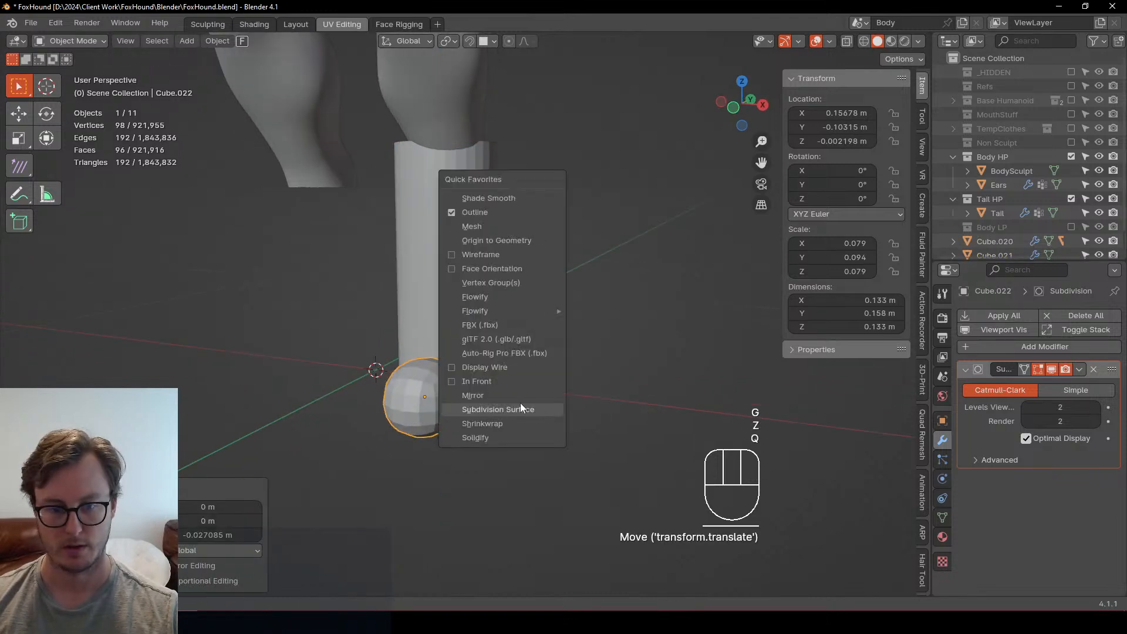
pyautogui.click(520, 405)
pyautogui.click(1093, 550)
pyautogui.click(531, 277)
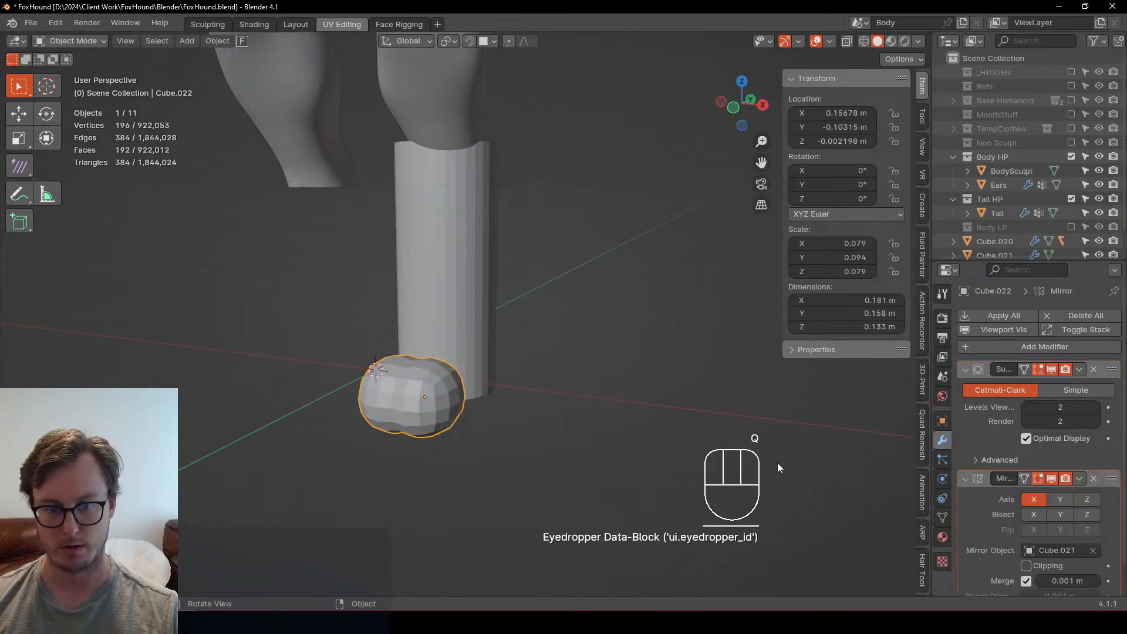
pyautogui.scroll(-1, 1024, 550)
pyautogui.click(1026, 549)
# Step: Raise the toe ball's viewport subdivision level to 4 and shade it smooth
pyautogui.moveTo(473, 409); pyautogui.dragTo(684, 446, button='middle')
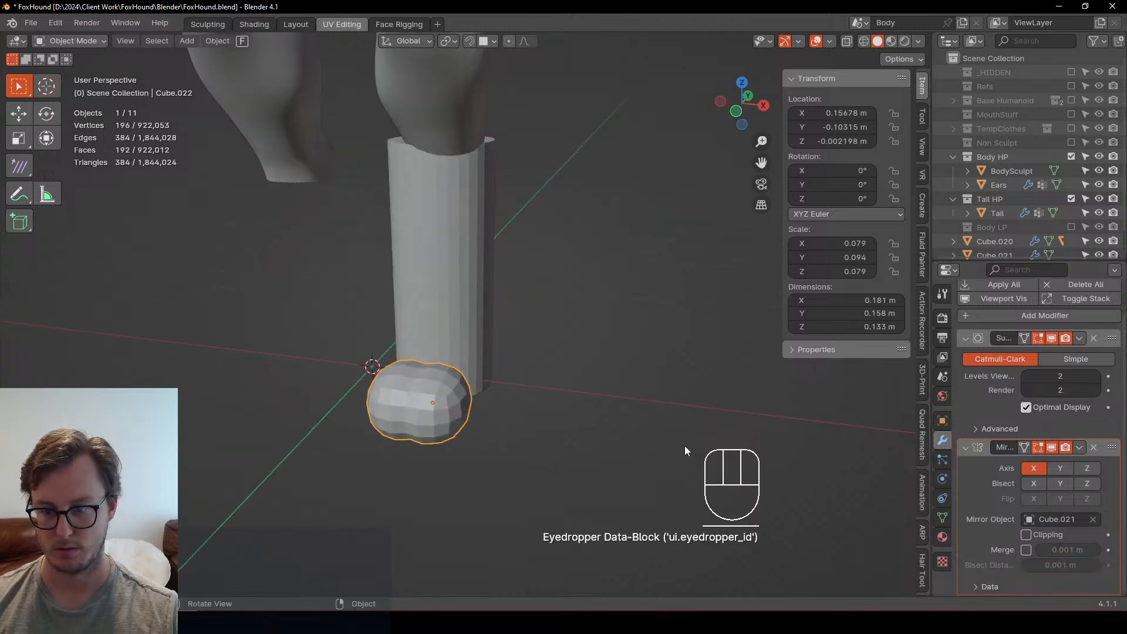
pyautogui.click(966, 338)
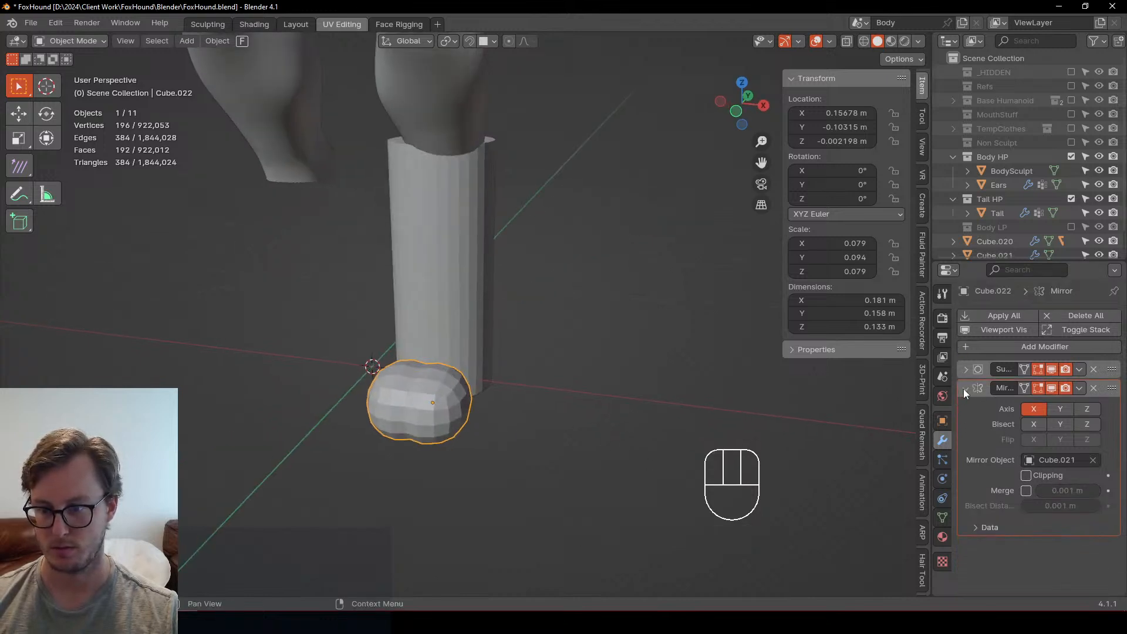
pyautogui.click(965, 388)
pyautogui.click(966, 370)
pyautogui.click(1096, 407)
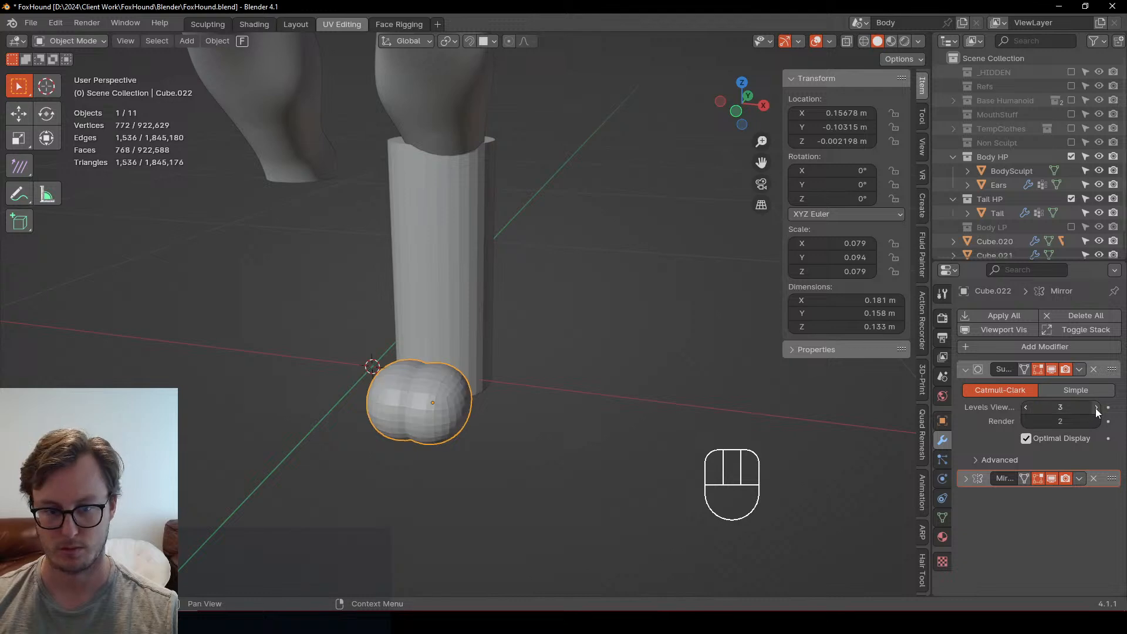
pyautogui.click(1096, 408)
pyautogui.rightClick(437, 418)
pyautogui.click(433, 322)
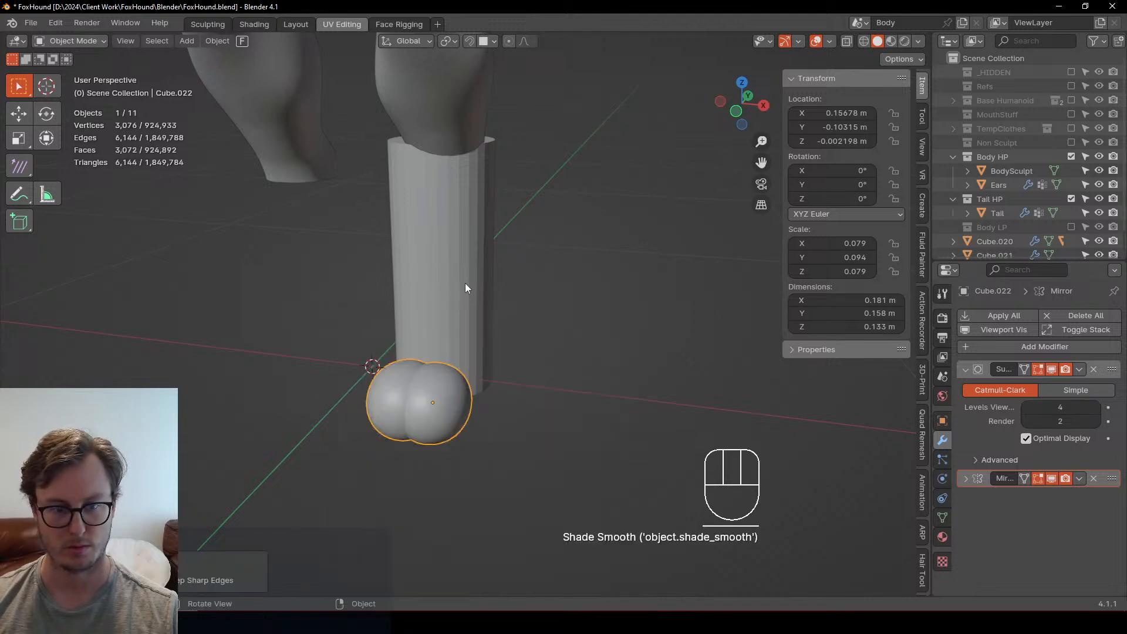
# Step: Shade the leg cylinder smooth and raise its viewport subdivision level to 4
pyautogui.click(463, 274)
pyautogui.rightClick(460, 266)
pyautogui.click(428, 262)
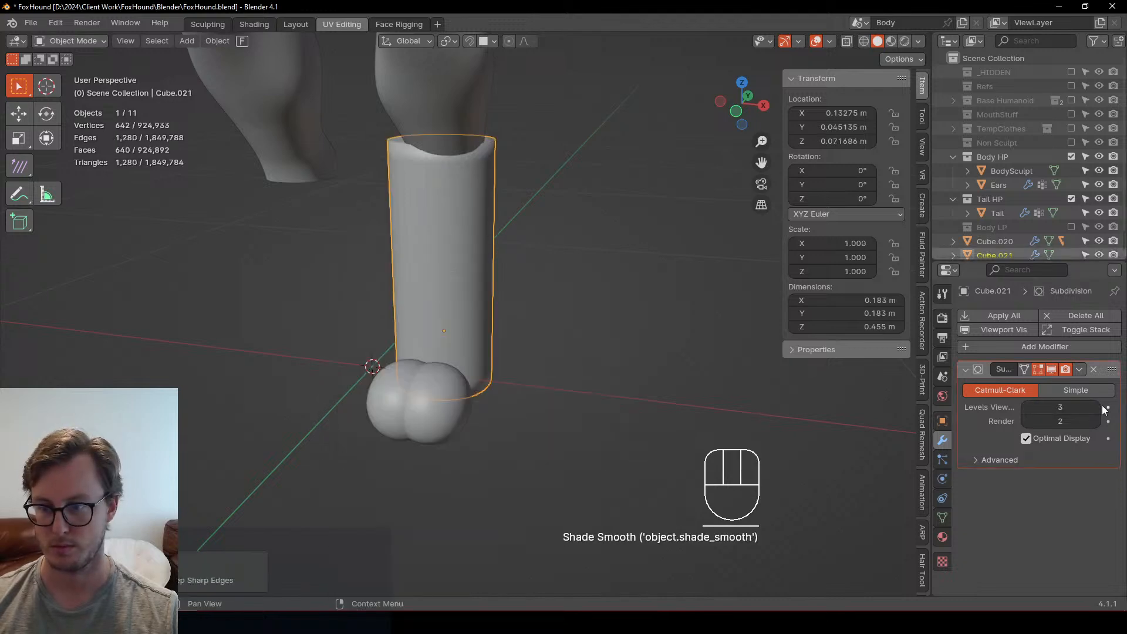
pyautogui.click(1097, 407)
# Step: Spread the mirrored front toe balls apart along X
pyautogui.press('g')
pyautogui.press('x')
pyautogui.moveTo(451, 395)
pyautogui.mouseDown(button='middle')
pyautogui.moveTo(490, 386)
pyautogui.moveTo(486, 404)
pyautogui.moveTo(467, 389)
pyautogui.mouseUp(button='middle')
pyautogui.click(477, 396)
pyautogui.click(488, 383)
# Step: Make a linked duplicate of the toe ball and offset it back along Y and outward along X as an outer toe
pyautogui.click(443, 368)
pyautogui.hotkey('alt', 'd')
pyautogui.rightClick(471, 416)
pyautogui.press('g')
pyautogui.press('y')
pyautogui.click(488, 400)
pyautogui.press('g')
pyautogui.press('x')
pyautogui.click(503, 404)
# Step: Scale both toe objects together to about 0.9, move them back along Y towards the cylinder, and apply their scale
pyautogui.keyDown('shift'); pyautogui.click(413, 380); pyautogui.keyUp('shift')
pyautogui.press('s')
pyautogui.click(556, 339)
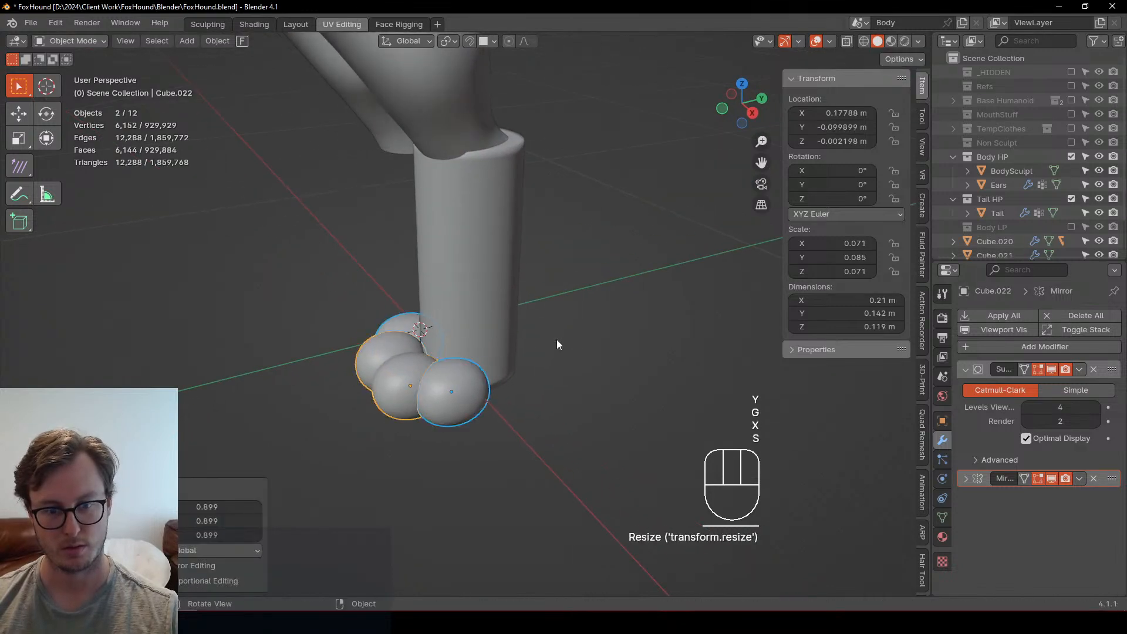
pyautogui.press('g')
pyautogui.press('y')
pyautogui.click(537, 350)
pyautogui.hotkey('ctrl', 'a')
pyautogui.press('s')
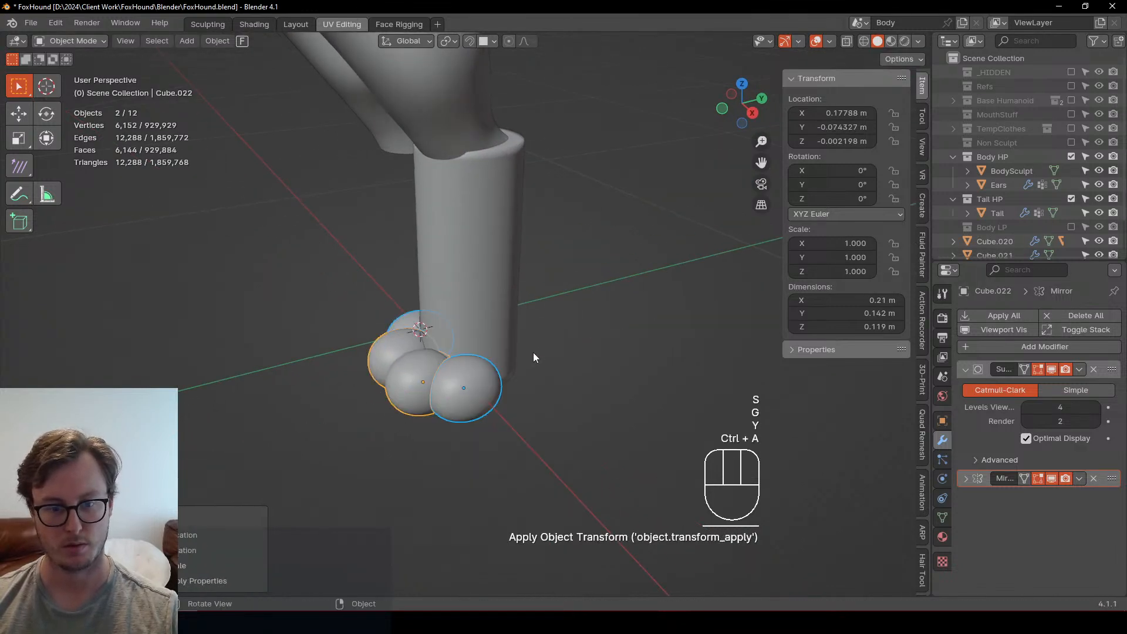
# Step: Select the outer toe and rotate it about 10° around Z
pyautogui.click(442, 397)
pyautogui.click(440, 397)
pyautogui.moveTo(440, 397); pyautogui.dragTo(583, 387, button='middle')
pyautogui.click(483, 343)
pyautogui.click(499, 379)
pyautogui.press('r')
pyautogui.press('z')
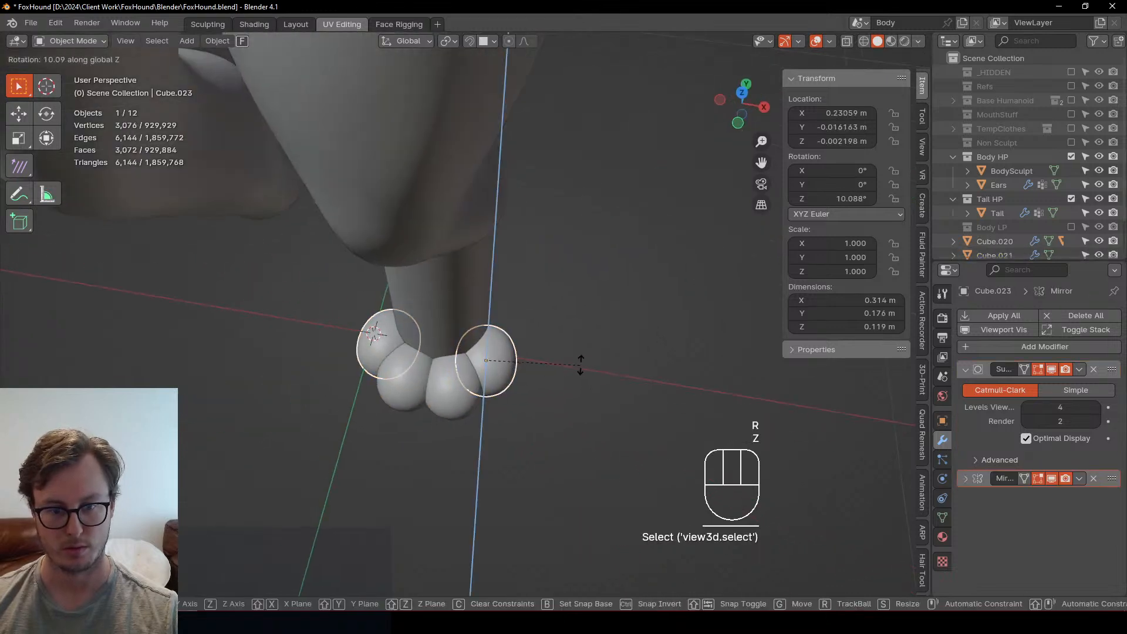
pyautogui.click(474, 405)
# Step: Narrow both toe objects along X to about 0.84 and move them about 0.015 m inward along X
pyautogui.keyDown('shift'); pyautogui.click(470, 400); pyautogui.keyUp('shift')
pyautogui.press('s')
pyautogui.press('x')
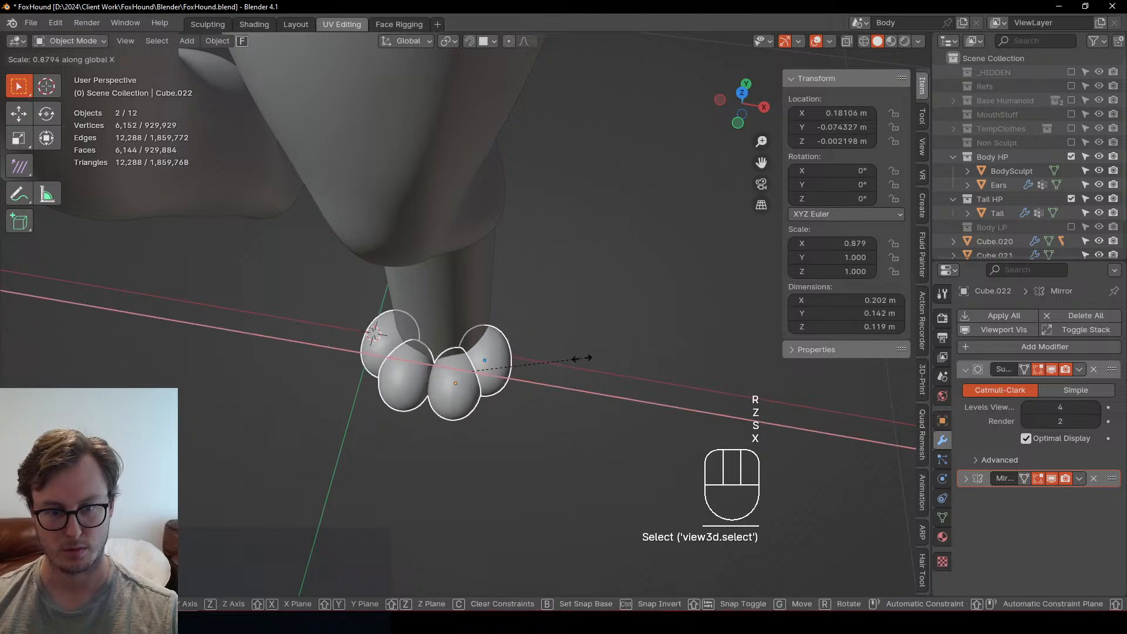
pyautogui.click(576, 358)
pyautogui.press('g')
pyautogui.press('x')
pyautogui.click(568, 358)
# Step: Rotate both toe objects slightly around Z
pyautogui.press('r')
pyautogui.press('z')
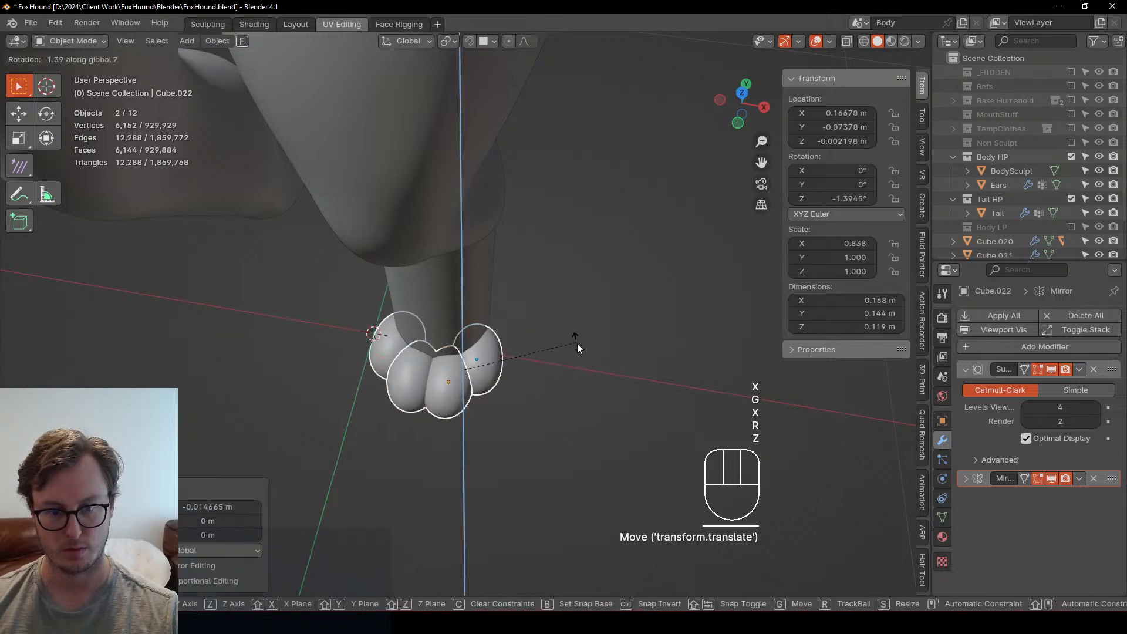
pyautogui.click(576, 344)
# Step: Select the leg cylinder and tilt it about 6.1° in right orthographic view
pyautogui.moveTo(577, 343); pyautogui.dragTo(493, 317, button='middle')
pyautogui.click(492, 319)
pyautogui.press('KP_3')
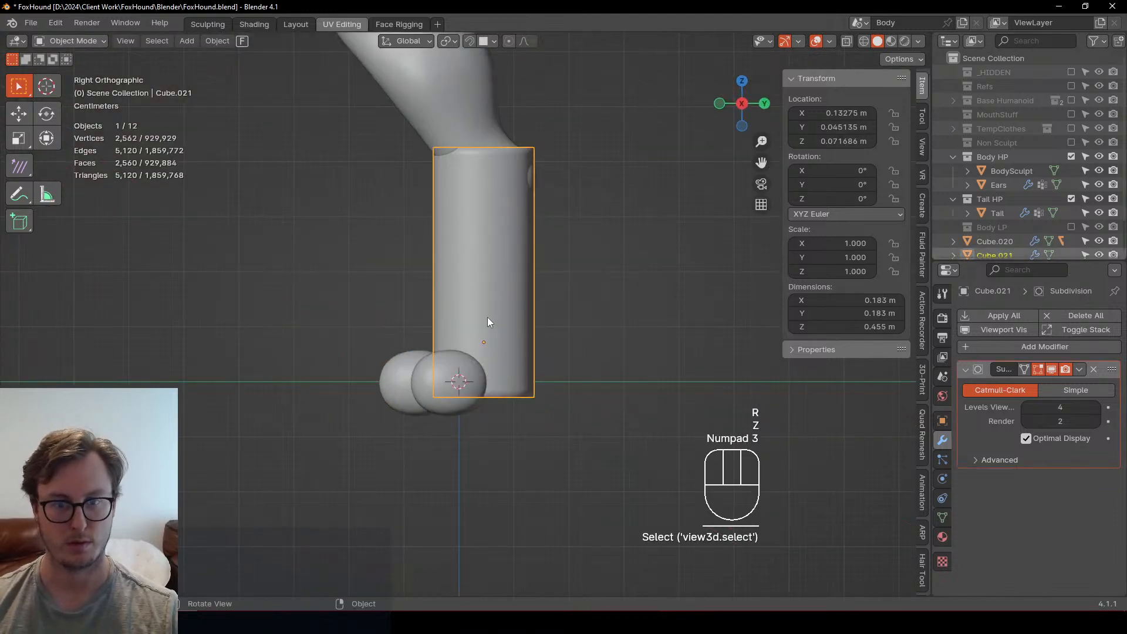
pyautogui.press('r')
pyautogui.click(545, 287)
pyautogui.press('g')
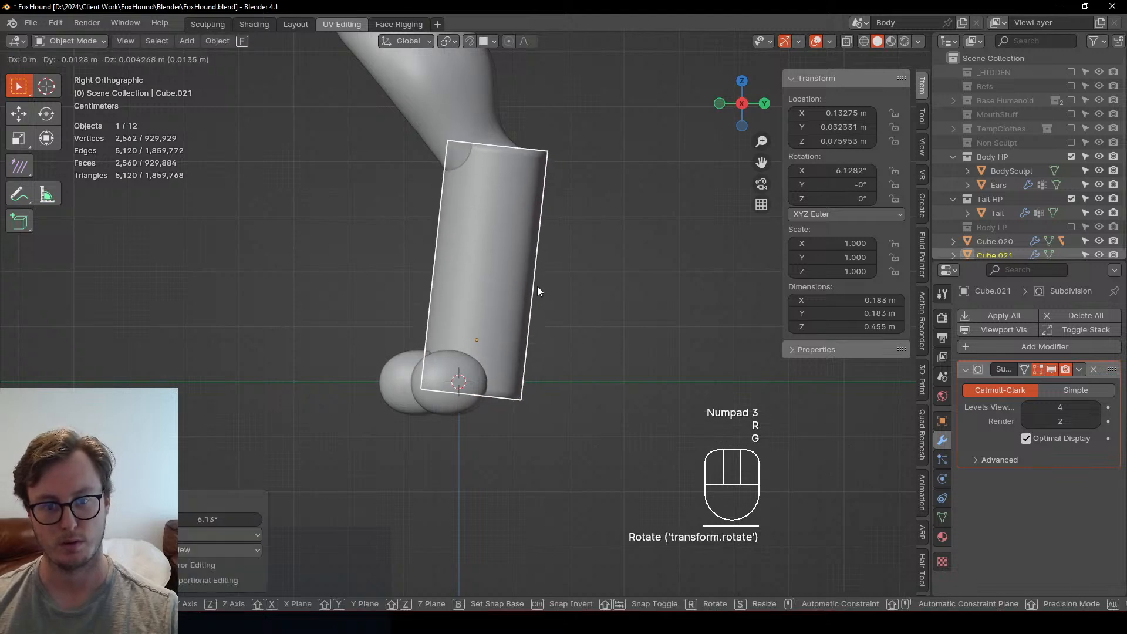
pyautogui.click(537, 287)
pyautogui.hotkey('ctrl', 'z')
# Step: Select both toe objects and move them about 0.009 m forward along negative Y
pyautogui.click(406, 400)
pyautogui.keyDown('shift'); pyautogui.click(433, 405); pyautogui.keyUp('shift')
pyautogui.press('g')
pyautogui.press('y')
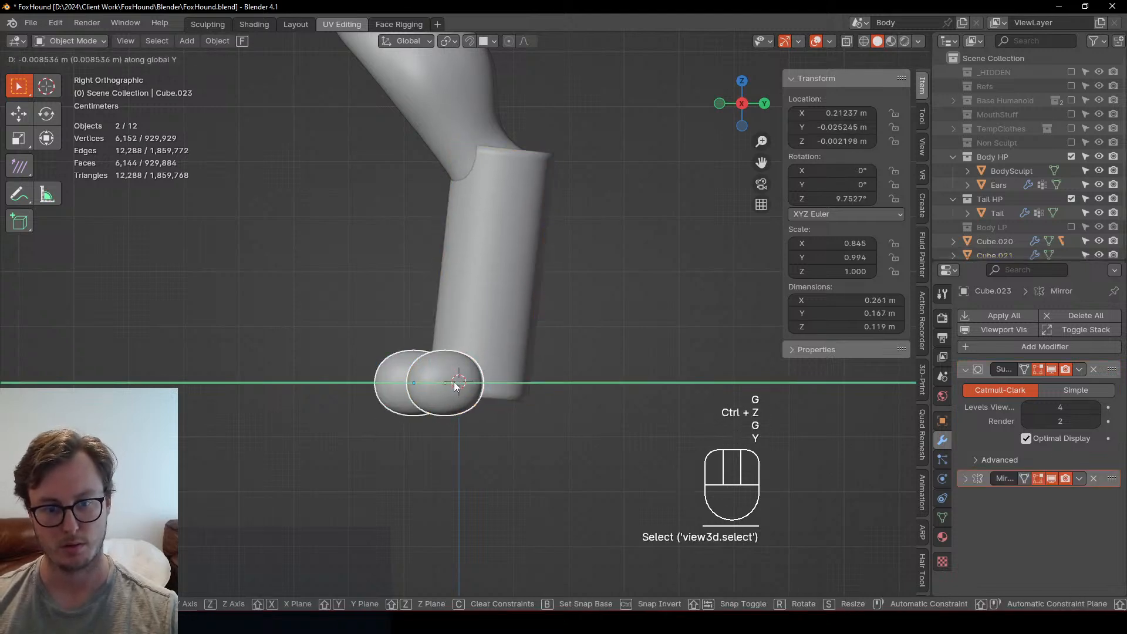
pyautogui.click(457, 385)
# Step: Add the leg cylinder to the toe selection and move all three objects about 0.033 m forward along negative Y
pyautogui.keyDown('shift'); pyautogui.click(487, 364); pyautogui.keyUp('shift')
pyautogui.press('g')
pyautogui.press('y')
pyautogui.click(485, 329)
# Step: Scale the leg cylinder down along Y to a depth of about 0.161 m and apply its scale
pyautogui.click(485, 329)
pyautogui.press('s')
pyautogui.press('y')
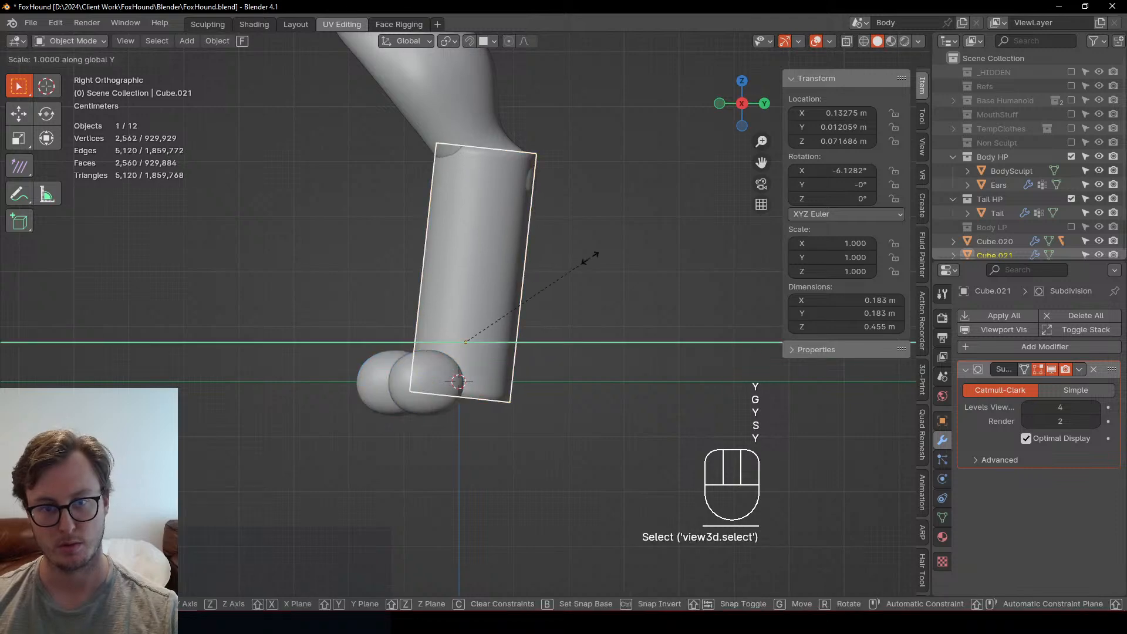
pyautogui.click(568, 261)
pyautogui.moveTo(566, 262); pyautogui.dragTo(526, 288, button='middle')
pyautogui.hotkey('ctrl', 'a')
pyautogui.click(534, 329)
# Step: Select the leg cylinder and both toe objects together and add a Mirror modifier
pyautogui.scroll(-3, 526, 288)
pyautogui.scroll(-3, 526, 288)
pyautogui.click(522, 288)
pyautogui.moveTo(441, 298); pyautogui.dragTo(472, 321, button='middle')
pyautogui.click(463, 338)
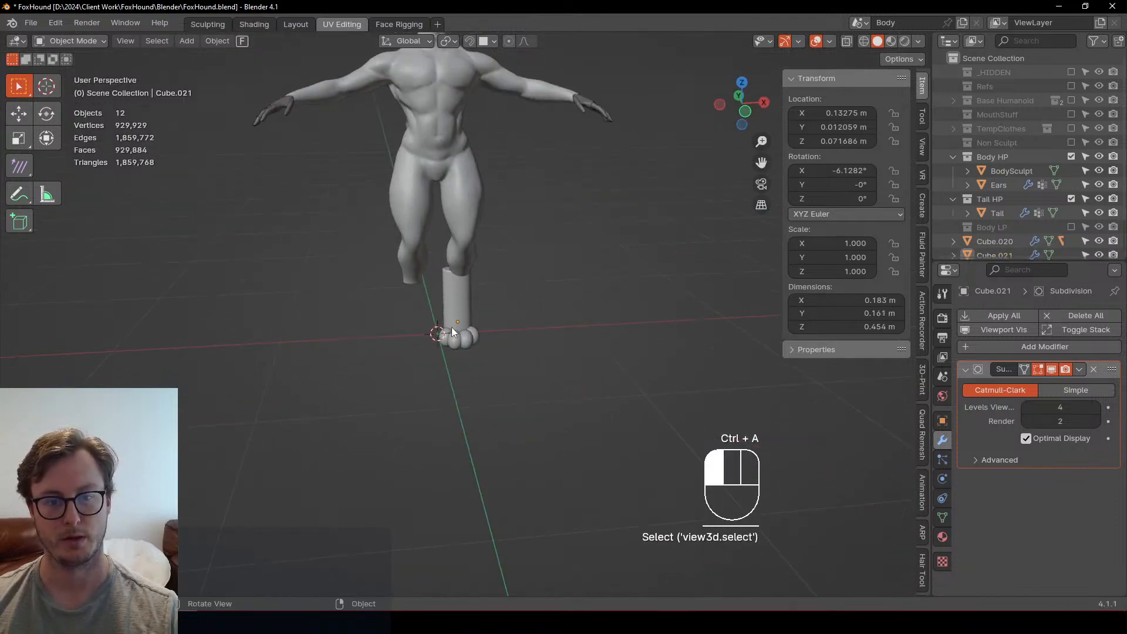
pyautogui.press('b')
pyautogui.moveTo(421, 293); pyautogui.dragTo(591, 357)
pyautogui.press('q')
pyautogui.click(556, 359)
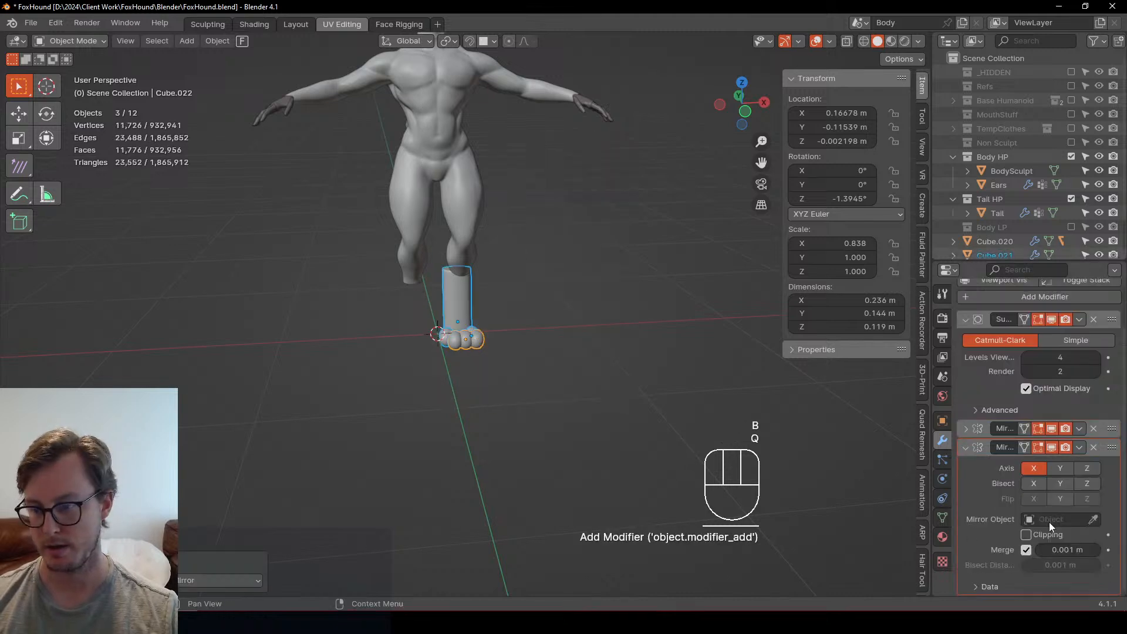
# Step: Disable Merge on the new Mirror modifier, set its mirror object to _MIRROR_Main, and copy the modifier to the selected objects
pyautogui.click(1026, 550)
pyautogui.click(1042, 520)
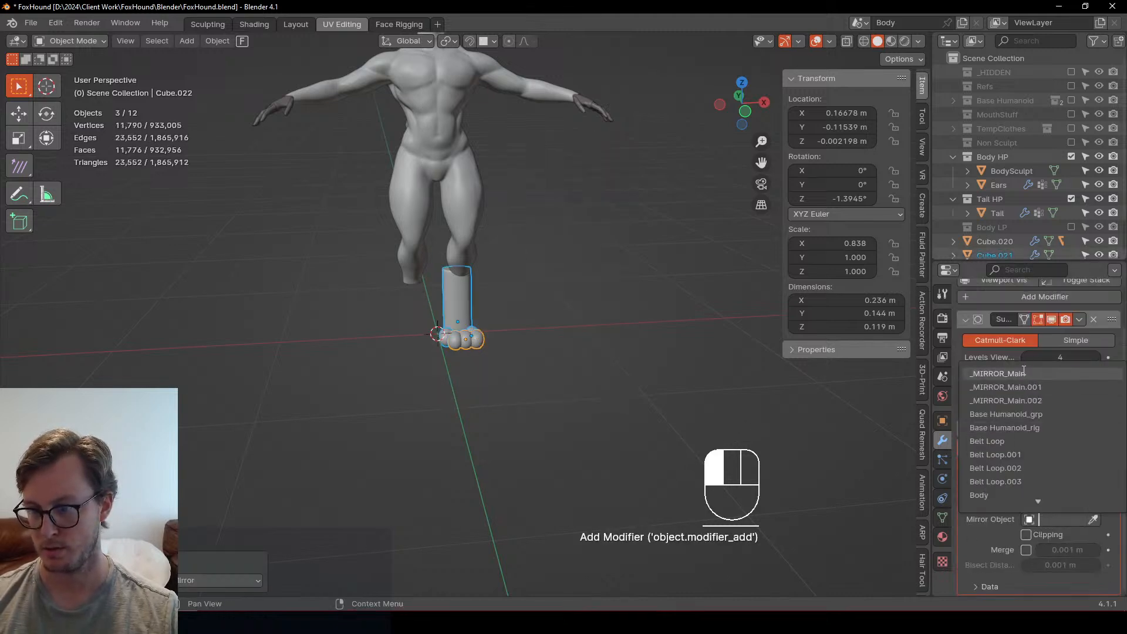
pyautogui.click(1083, 498)
pyautogui.click(1080, 448)
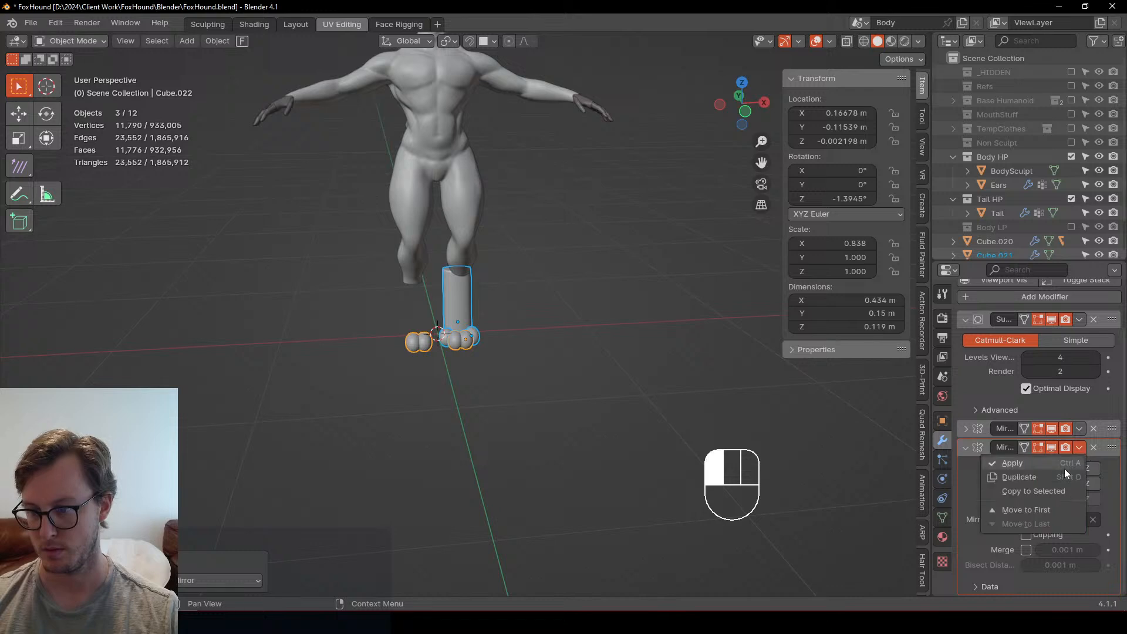
pyautogui.click(1042, 489)
pyautogui.click(545, 376)
pyautogui.scroll(5, 440, 325)
pyautogui.scroll(-5, 501, 353)
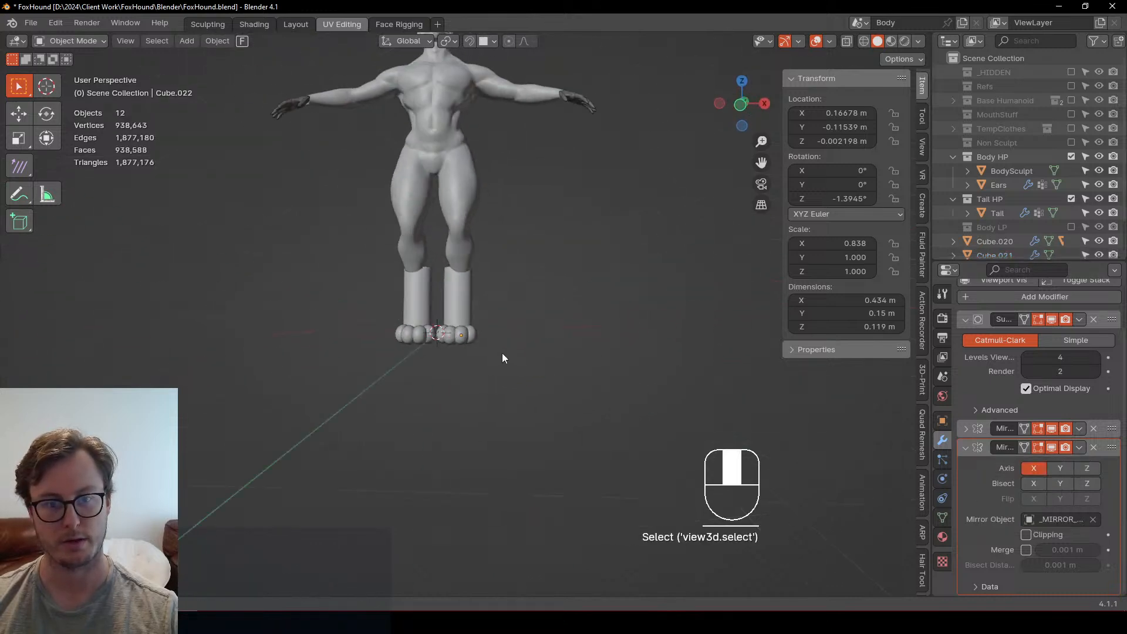
pyautogui.moveTo(501, 353); pyautogui.dragTo(456, 281, button='middle')
pyautogui.click(455, 280)
pyautogui.scroll(5, 463, 305)
pyautogui.moveTo(527, 246); pyautogui.dragTo(526, 304, button='middle')
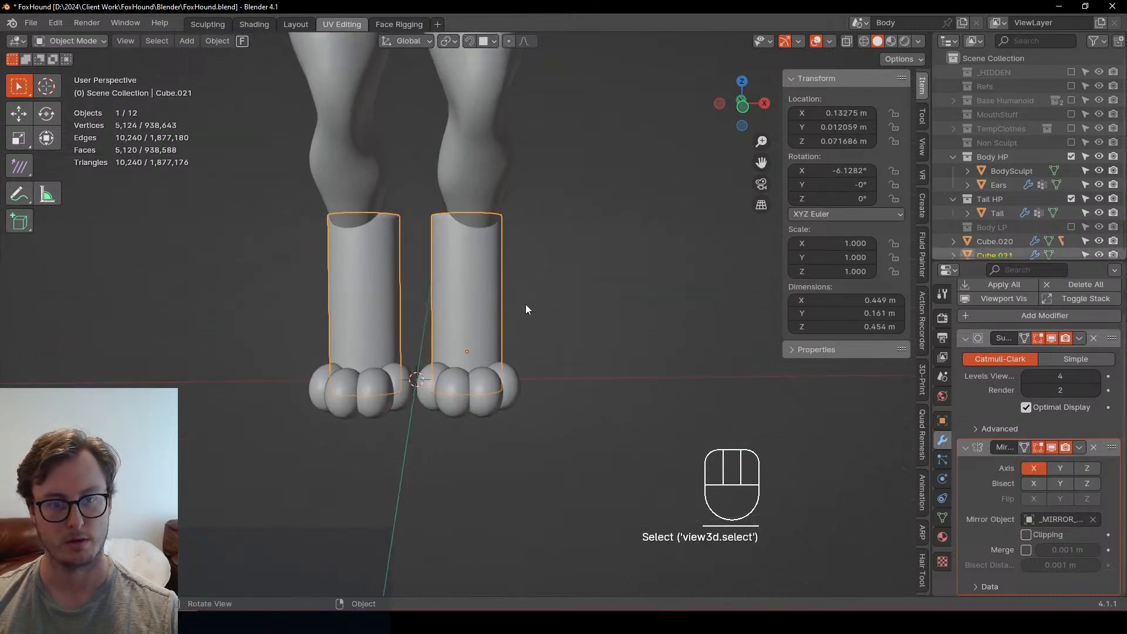
pyautogui.press('g')
pyautogui.press('x')
pyautogui.press('Escape')
# Step: Parent both toe objects to the leg cylinder with Object (Keep Transform)
pyautogui.keyDown('ctrl'); pyautogui.click(504, 381); pyautogui.keyUp('ctrl')
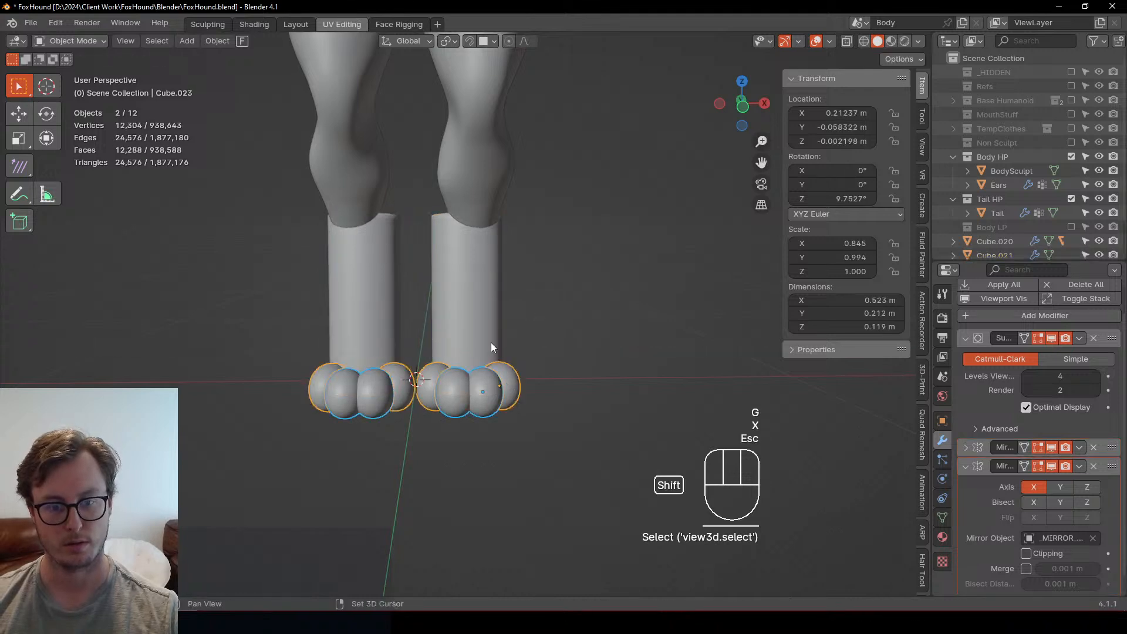
pyautogui.hotkey('ctrl', 'p')
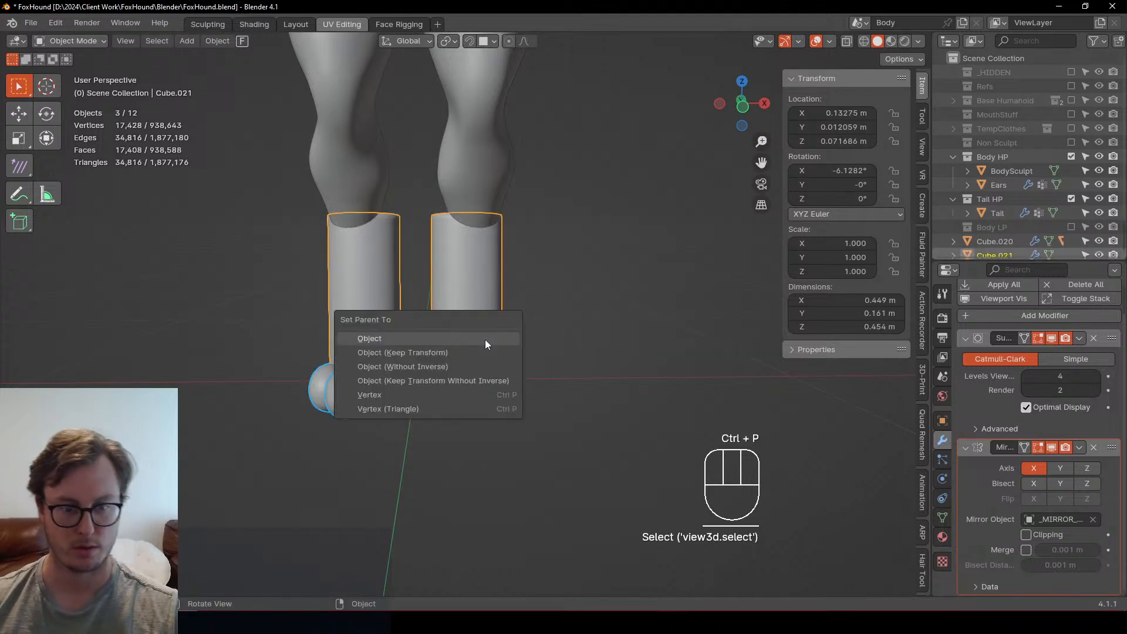
pyautogui.click(464, 354)
# Step: Select only the leg cylinder and move it about 0.017 m outward along X
pyautogui.click(478, 299)
pyautogui.press('g')
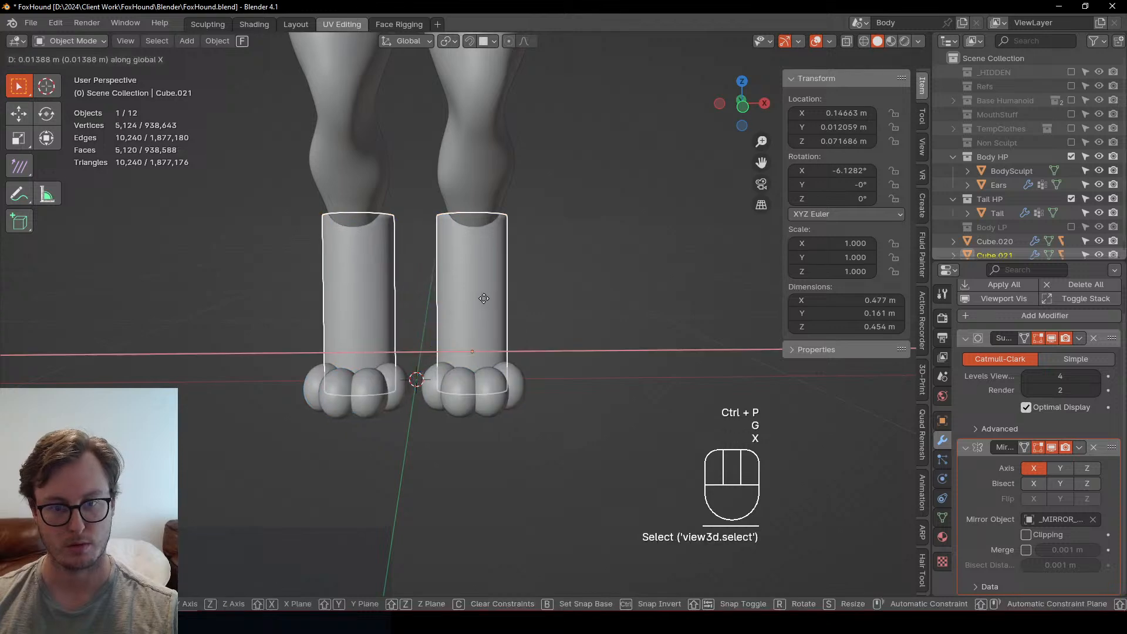
pyautogui.press('x')
pyautogui.click(488, 300)
# Step: Narrow the leg cylinder along X to a scale of about 0.853
pyautogui.press('s')
pyautogui.press('x')
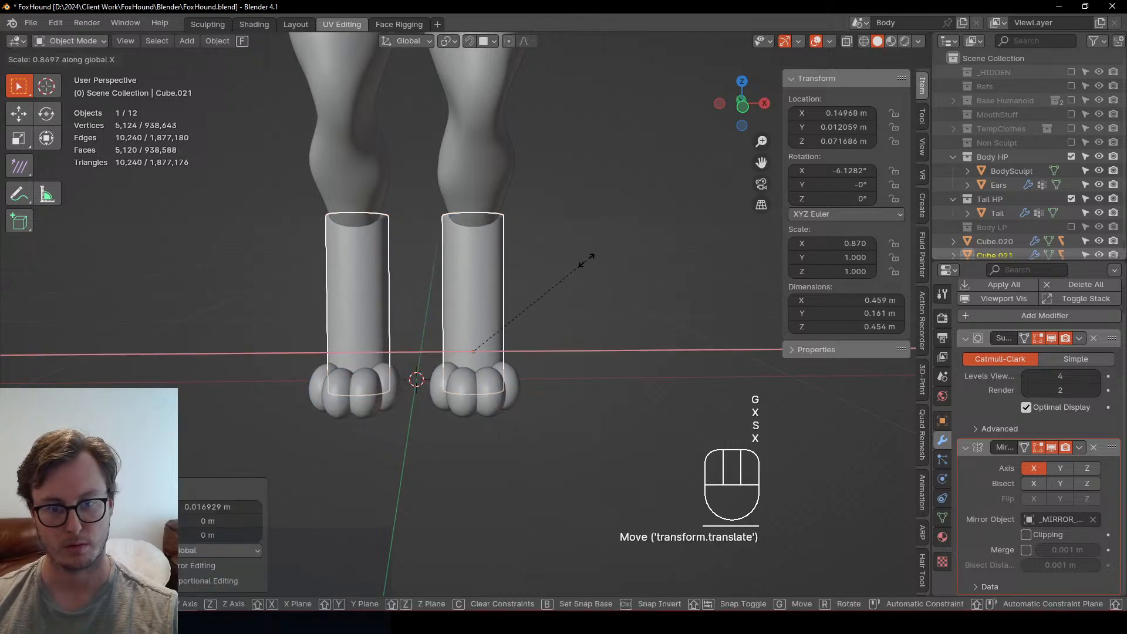
pyautogui.click(586, 259)
pyautogui.press('s')
pyautogui.press('x')
pyautogui.click(585, 259)
pyautogui.moveTo(534, 290); pyautogui.dragTo(522, 333, button='middle')
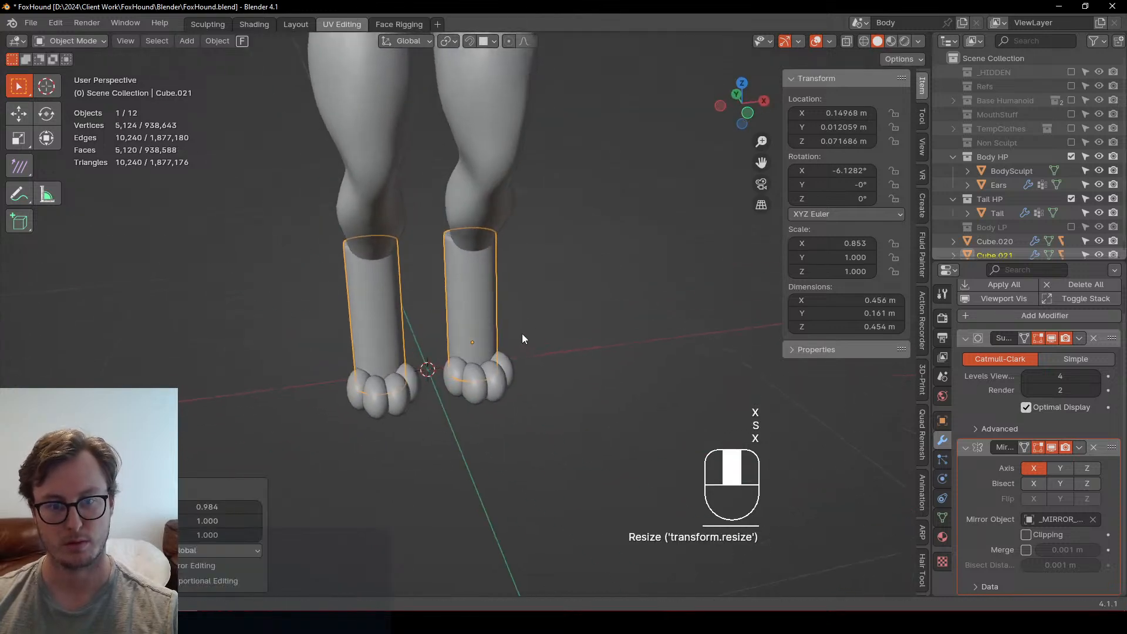
# Step: Move the leg cylinder about 0.015 m forward along negative Y and adjust its X location to about 0.149 m
pyautogui.press('g')
pyautogui.press('x')
pyautogui.click(509, 342)
pyautogui.press('g')
pyautogui.press('y')
pyautogui.click(509, 343)
pyautogui.press('g')
pyautogui.press('x')
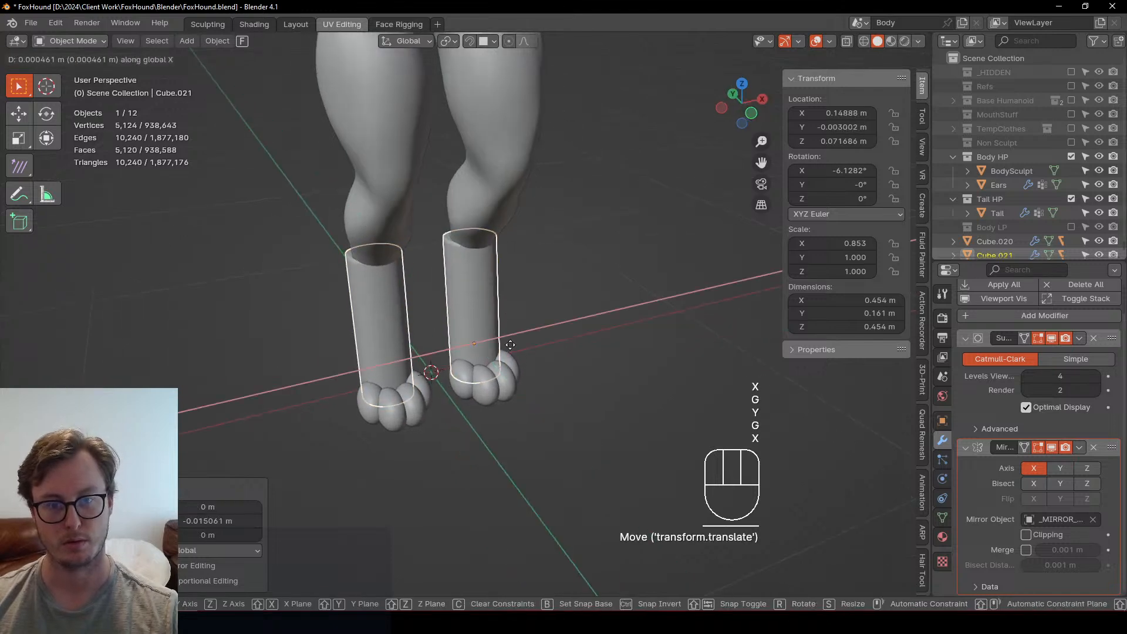
pyautogui.click(516, 342)
# Step: Deselect everything and save the FoxHound file
pyautogui.click(521, 311)
pyautogui.scroll(-5, 521, 310)
pyautogui.moveTo(543, 352); pyautogui.dragTo(466, 361, button='middle')
pyautogui.scroll(-1, 530, 368)
pyautogui.hotkey('ctrl', 's')
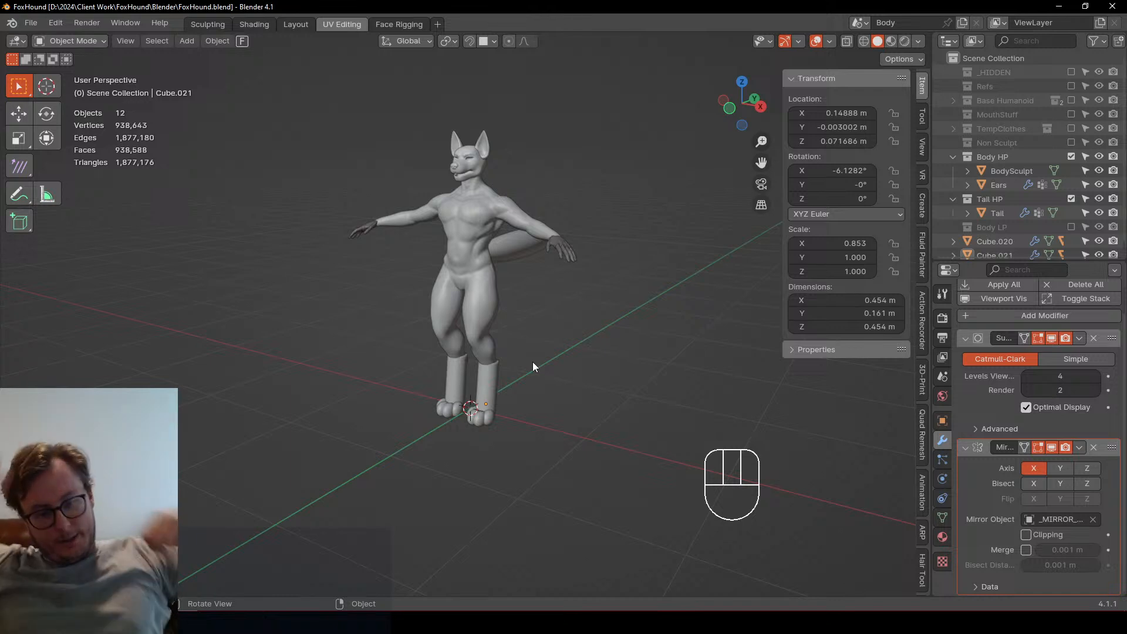
# Step: Select the leg, toe and hand objects with the leg as active object, and show its material properties
pyautogui.scroll(5, 533, 361)
pyautogui.click(502, 501)
pyautogui.press('b')
pyautogui.moveTo(442, 461); pyautogui.dragTo(571, 586)
pyautogui.scroll(-2, 586, 294)
pyautogui.keyDown('shift'); pyautogui.moveTo(586, 293); pyautogui.dragTo(521, 322, button='middle'); pyautogui.keyUp('shift')
pyautogui.press('b')
pyautogui.moveTo(564, 220); pyautogui.dragTo(607, 258)
pyautogui.moveTo(607, 258); pyautogui.dragTo(596, 302, button='middle')
pyautogui.press('b')
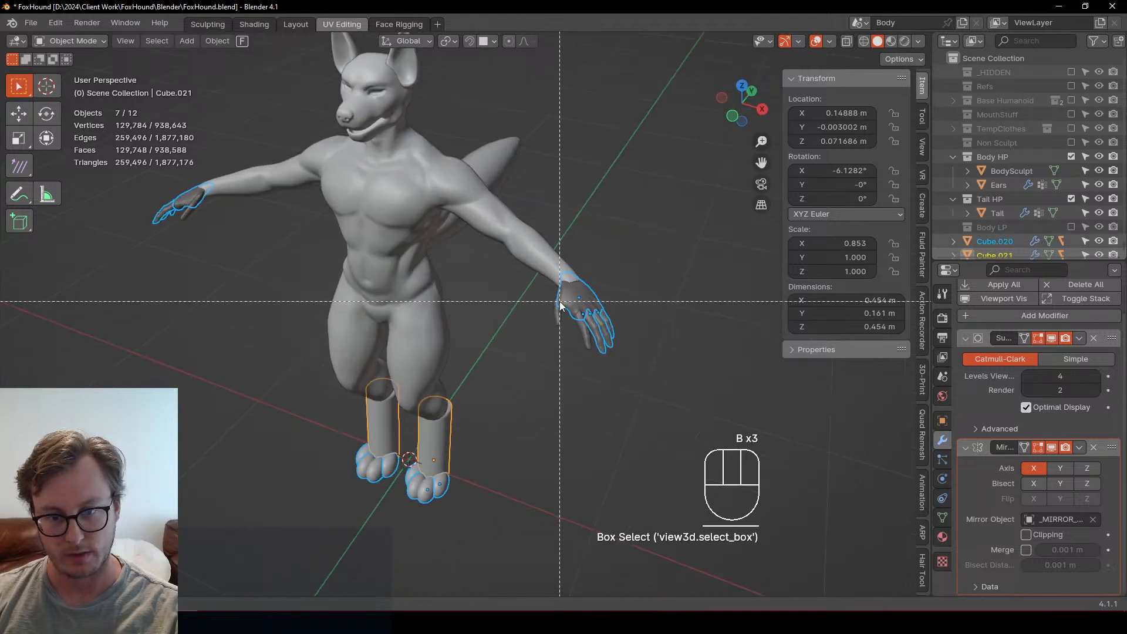
pyautogui.moveTo(561, 303); pyautogui.dragTo(693, 427)
pyautogui.click(942, 537)
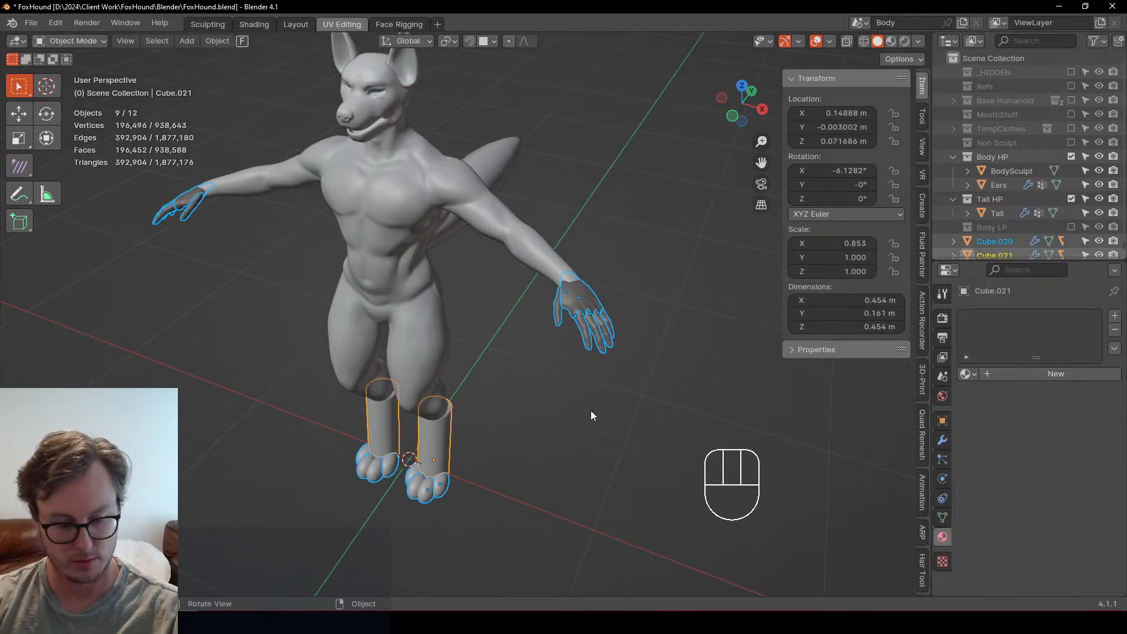
pyautogui.press('F3')
pyautogui.write('copy mat')
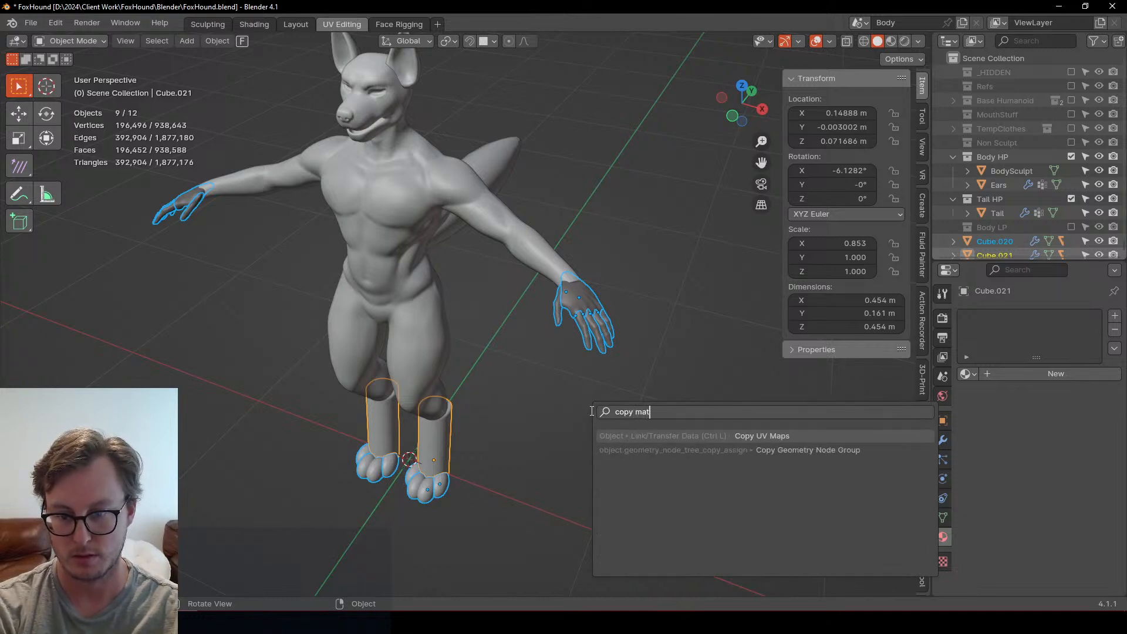
pyautogui.hotkey('ctrl', 'BackSpace')
pyautogui.hotkey('ctrl', 'BackSpace')
pyautogui.press('Escape')
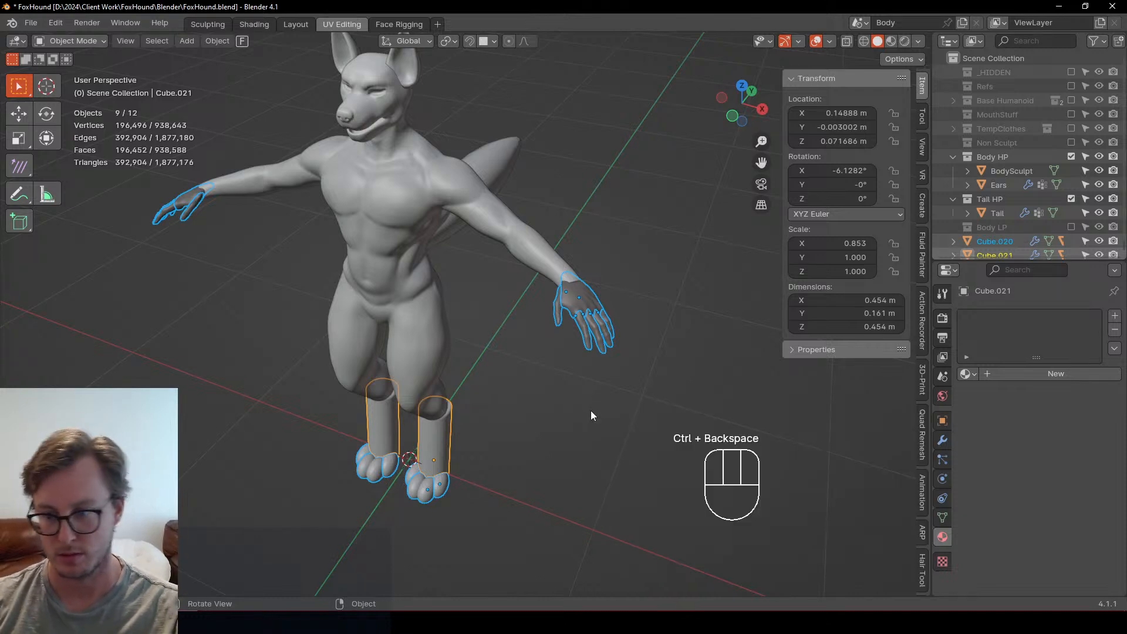
# Step: Copy the leg's empty material setup to all selected hand and paw objects and save the file
pyautogui.click(1114, 348)
pyautogui.click(1033, 378)
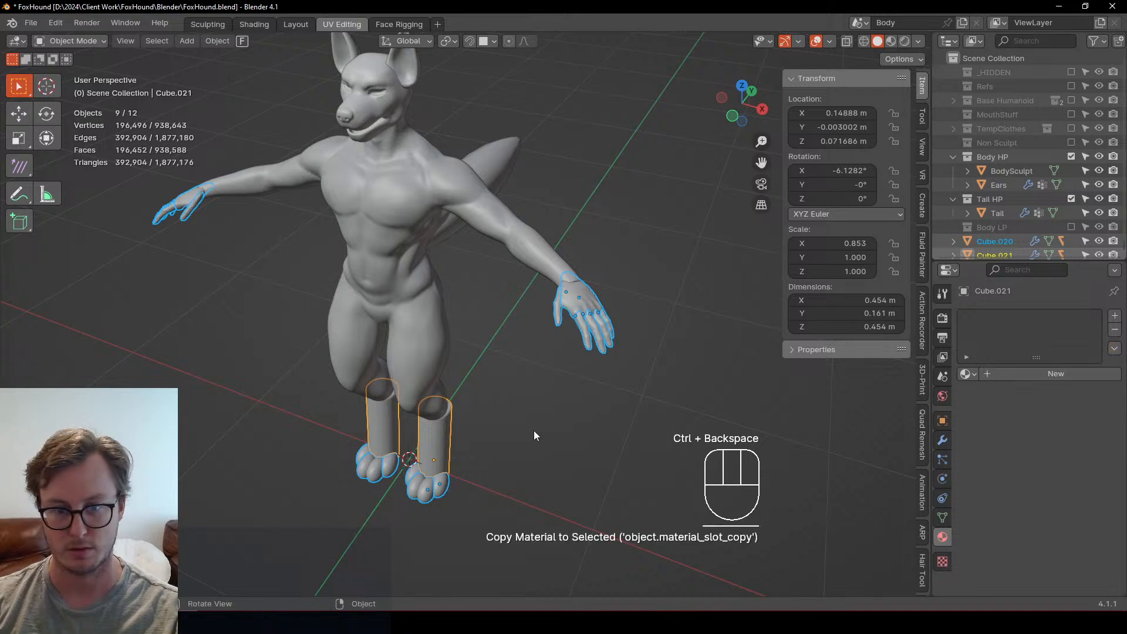
pyautogui.hotkey('ctrl', 's')
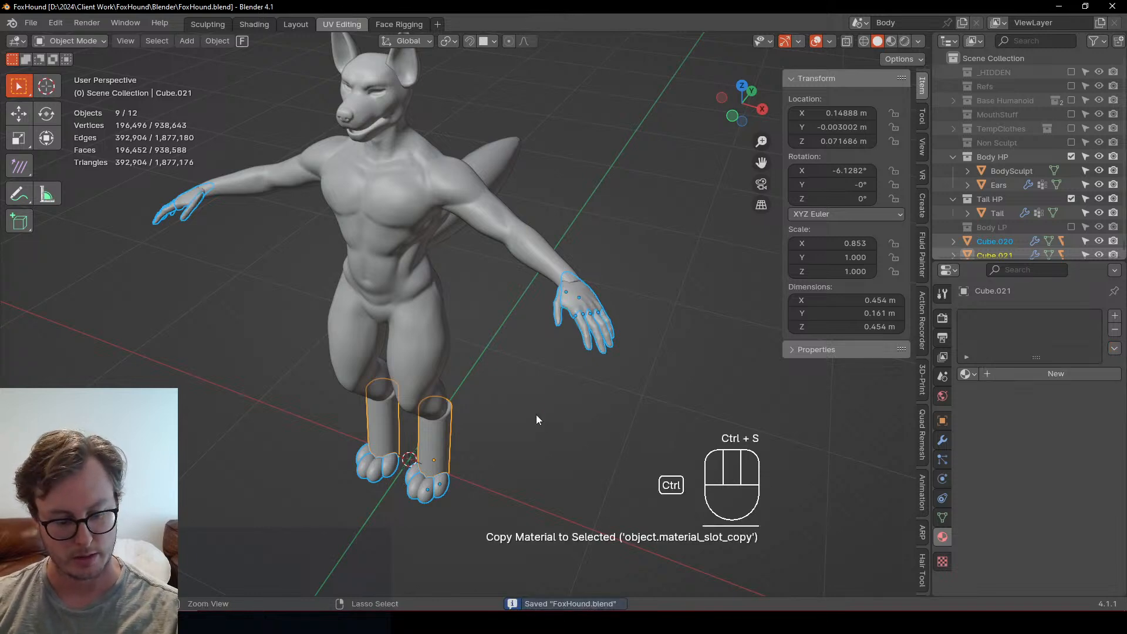
# Step: Copy the selected hand and paw objects to the clipboard and create a new Blender file
pyautogui.hotkey('ctrl', 'c')
pyautogui.hotkey('ctrl', 's')
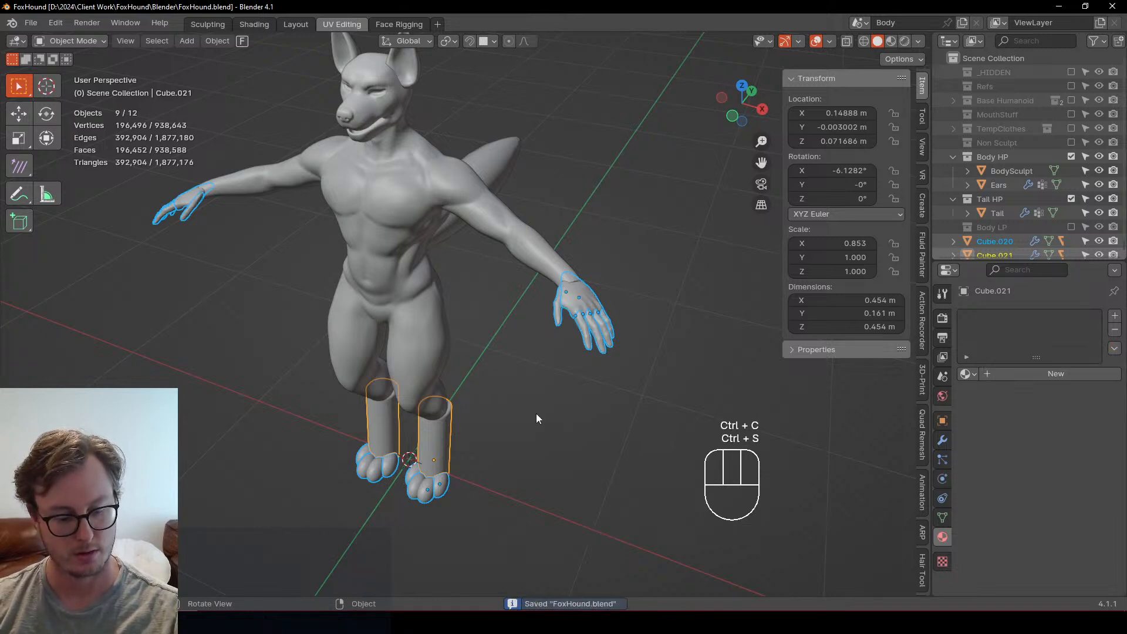
pyautogui.hotkey('ctrl', 'n')
pyautogui.click(536, 413)
# Step: Delete all default objects from the new scene and paste the copied hand and paw objects
pyautogui.press('a')
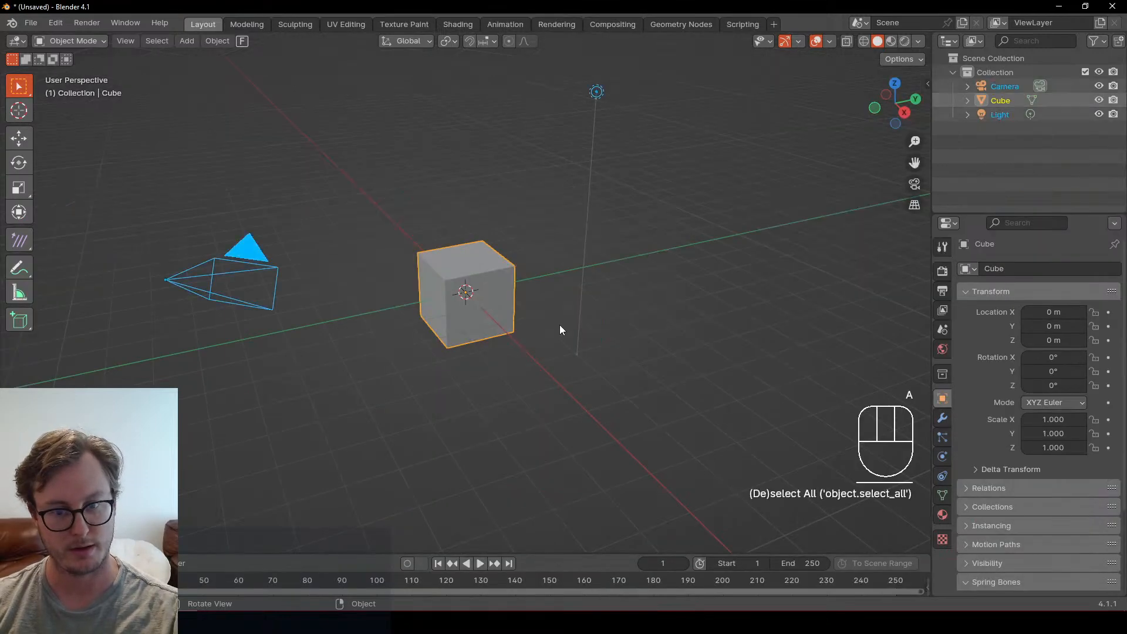
pyautogui.press('x')
pyautogui.hotkey('ctrl', 'b')
pyautogui.rightClick(508, 365)
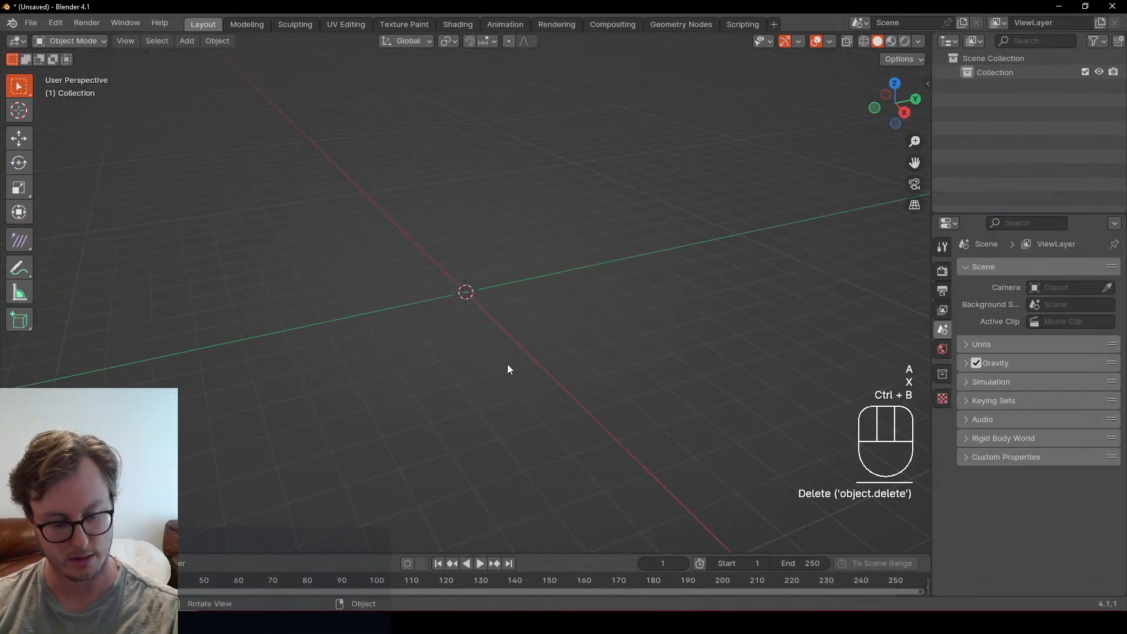
pyautogui.hotkey('ctrl', 'v')
# Step: Start saving the new file and browse to the D:\2024\Resources folder
pyautogui.hotkey('ctrl', 's')
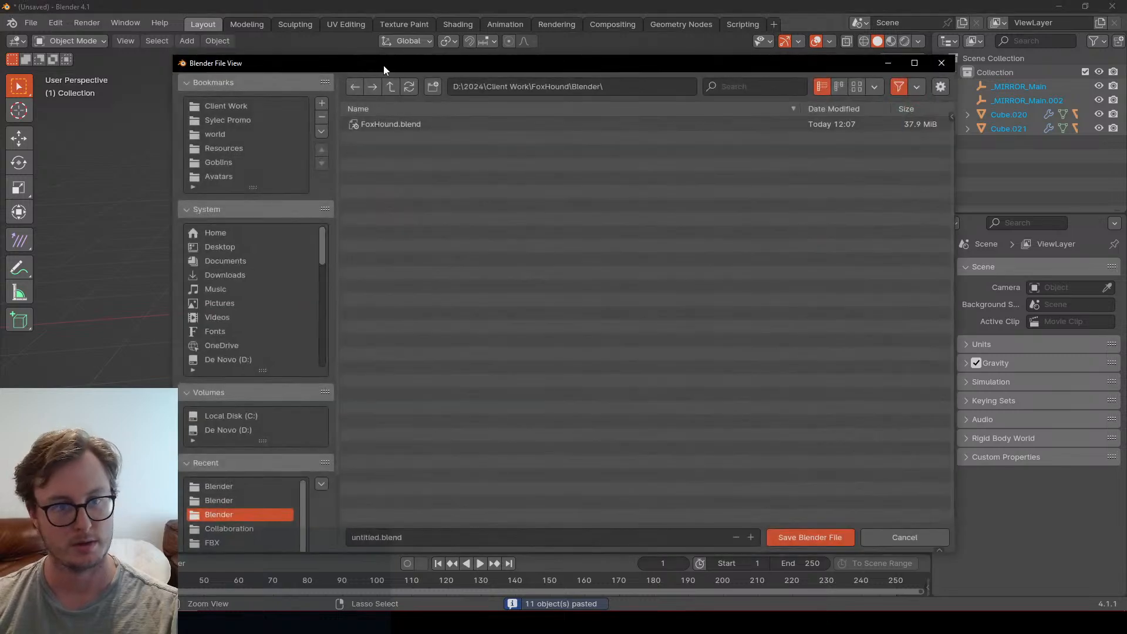
pyautogui.click(390, 86)
pyautogui.click(391, 86)
pyautogui.click(390, 87)
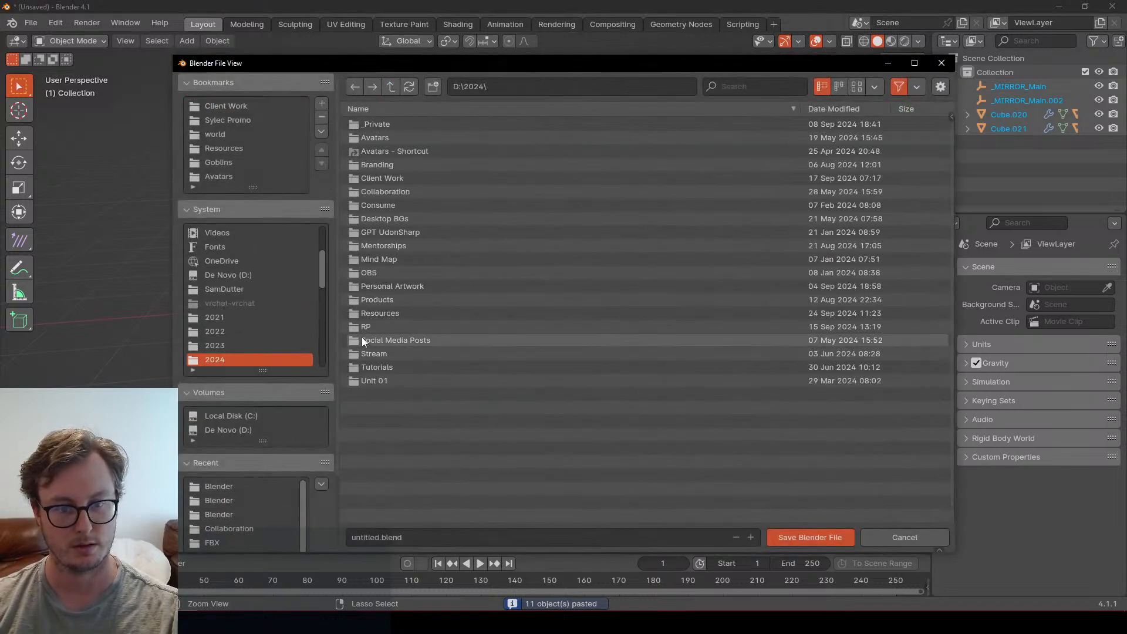
pyautogui.doubleClick(375, 315)
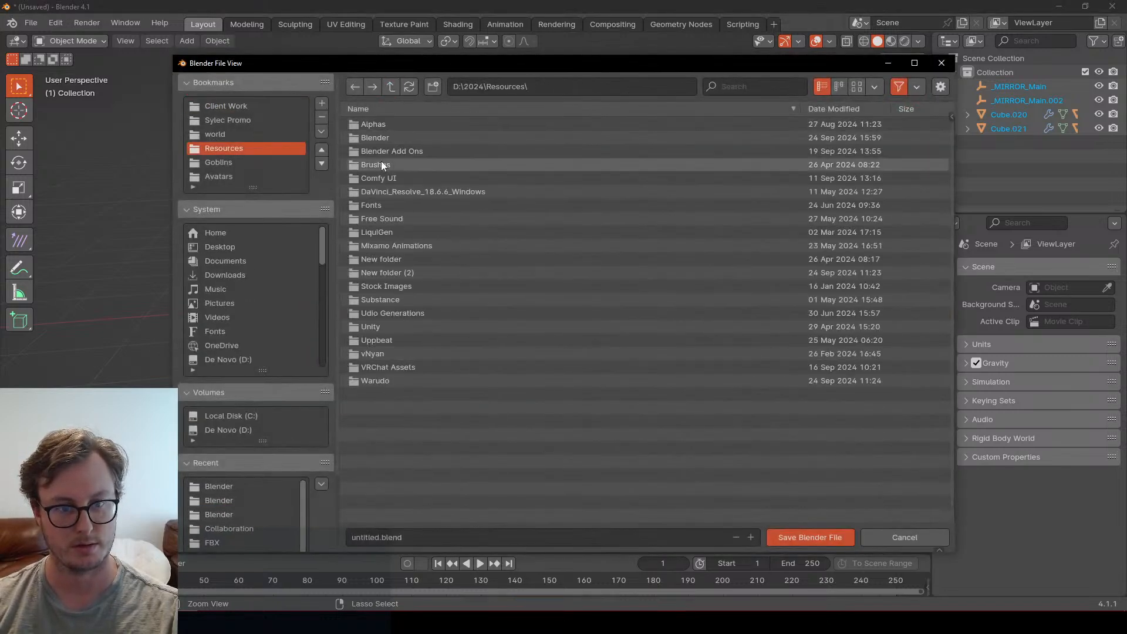
# Step: Create a new folder named Avatars inside D:\2024\Resources
pyautogui.click(433, 86)
pyautogui.write('A')
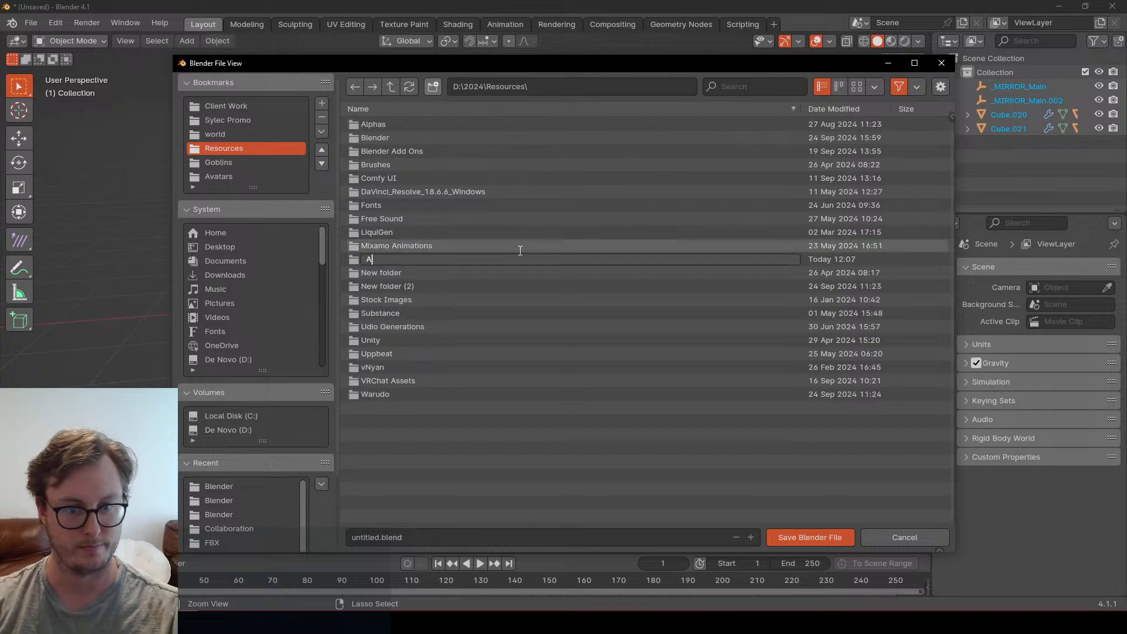
pyautogui.press('BackSpace')
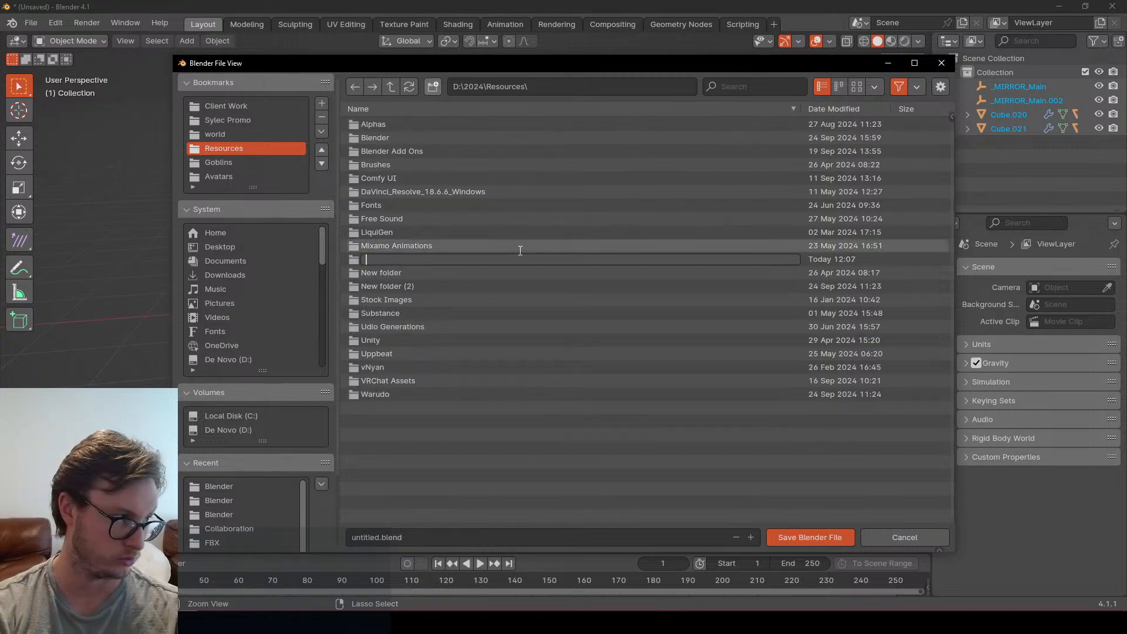
pyautogui.write('Avatars')
pyautogui.press('Return')
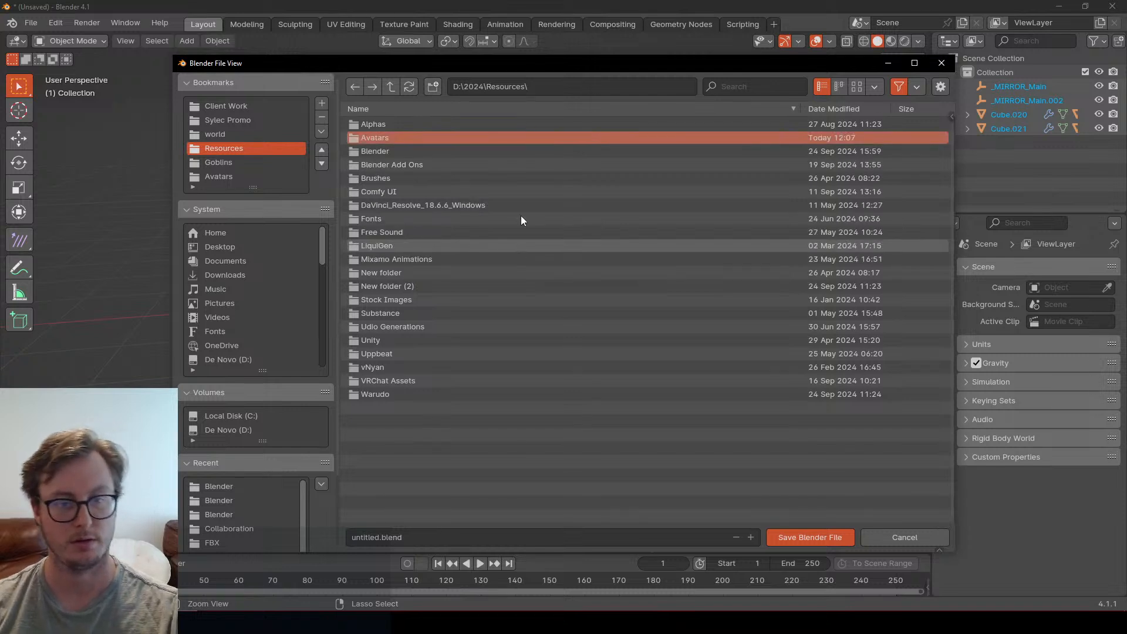
pyautogui.doubleClick(428, 139)
pyautogui.click(387, 537)
pyautogui.click(378, 537)
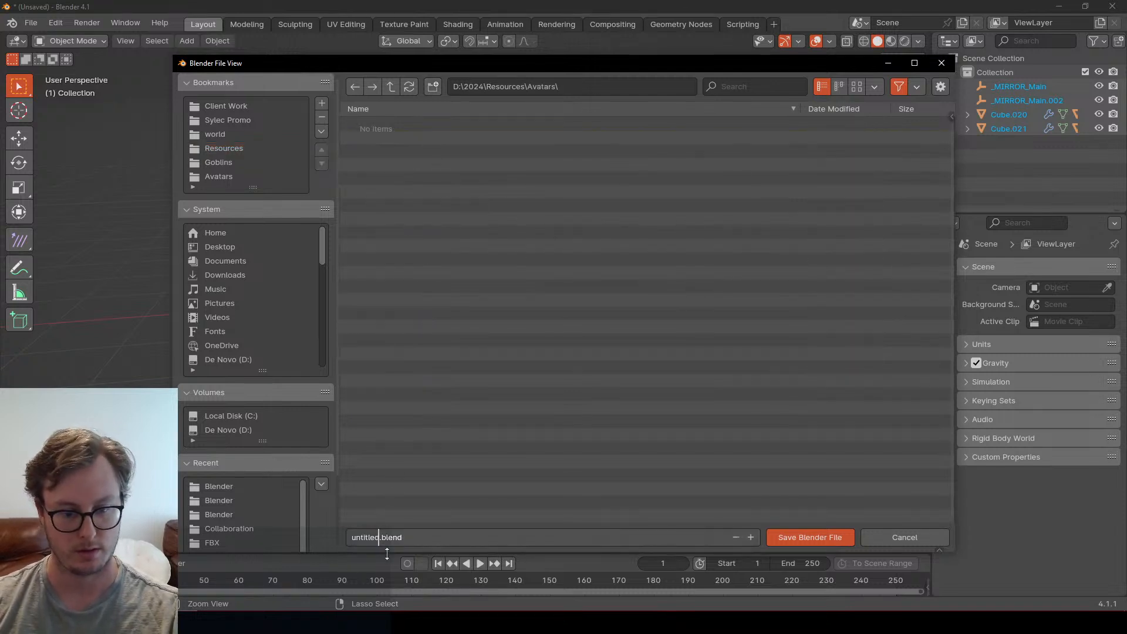
pyautogui.hotkey('ctrl', 'BackSpace')
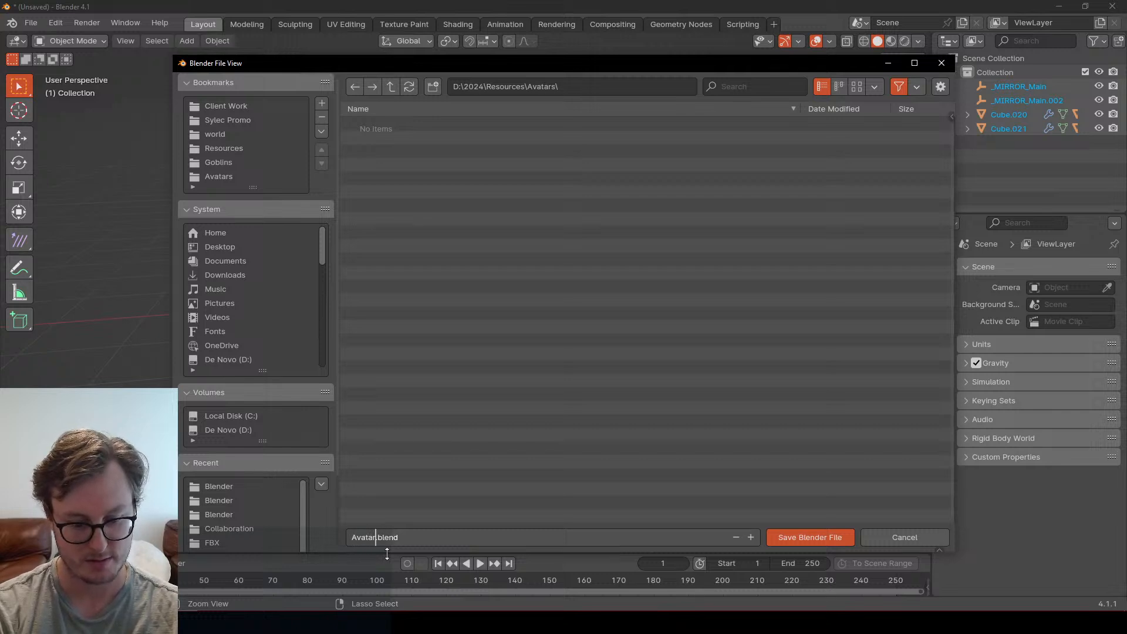
pyautogui.press('Escape')
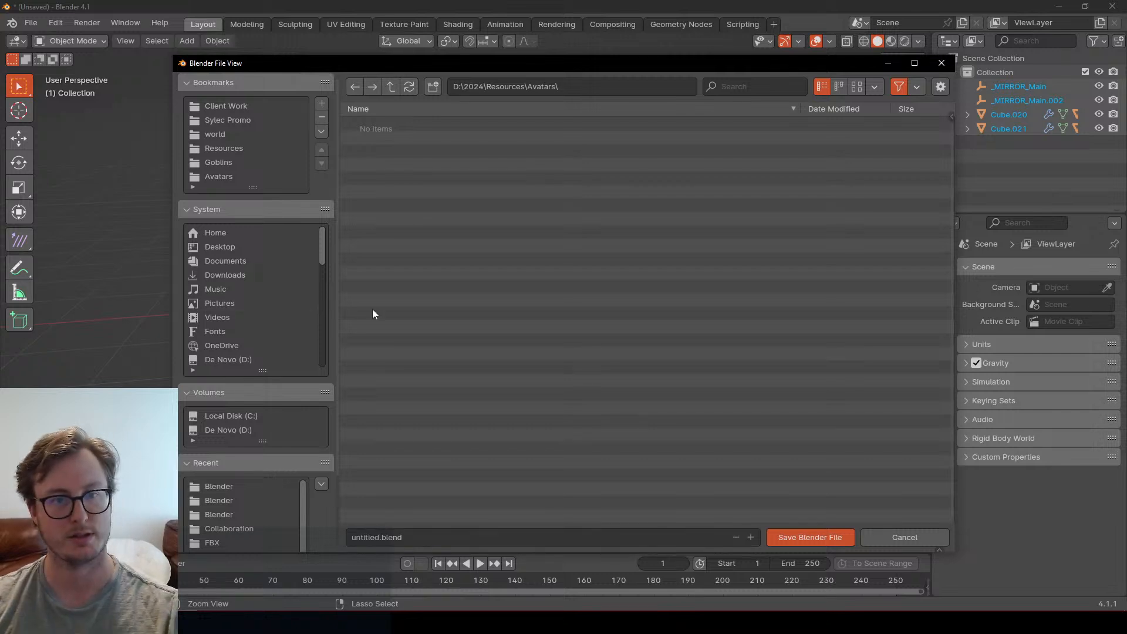
# Step: Browse to D:\2024\Avatars\Bases and create a new folder named Parts there
pyautogui.click(390, 88)
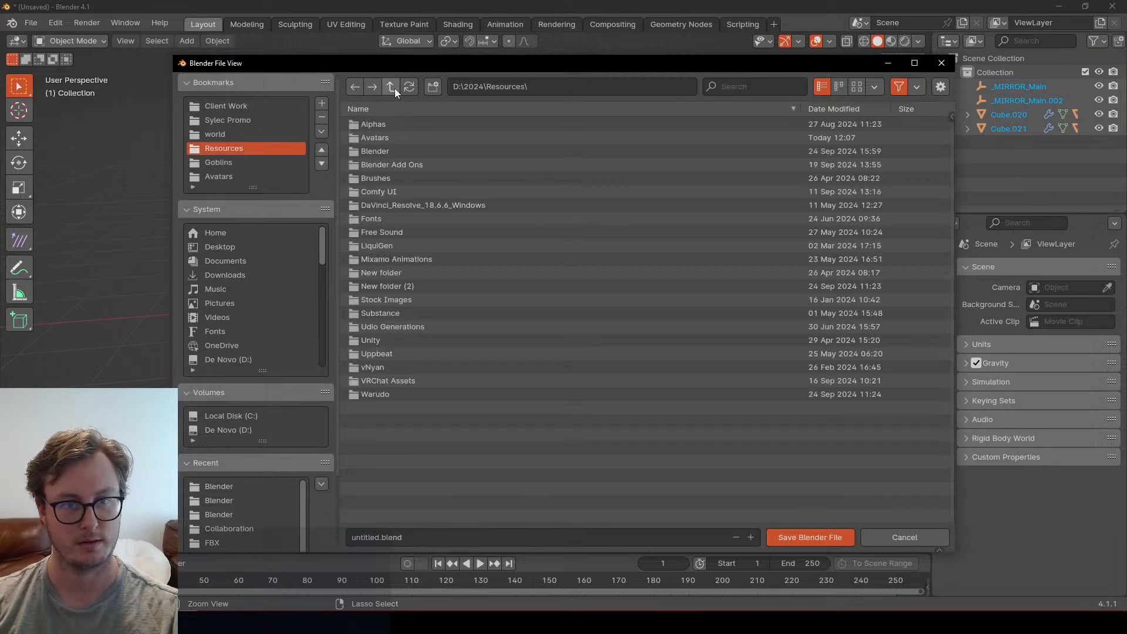
pyautogui.click(402, 137)
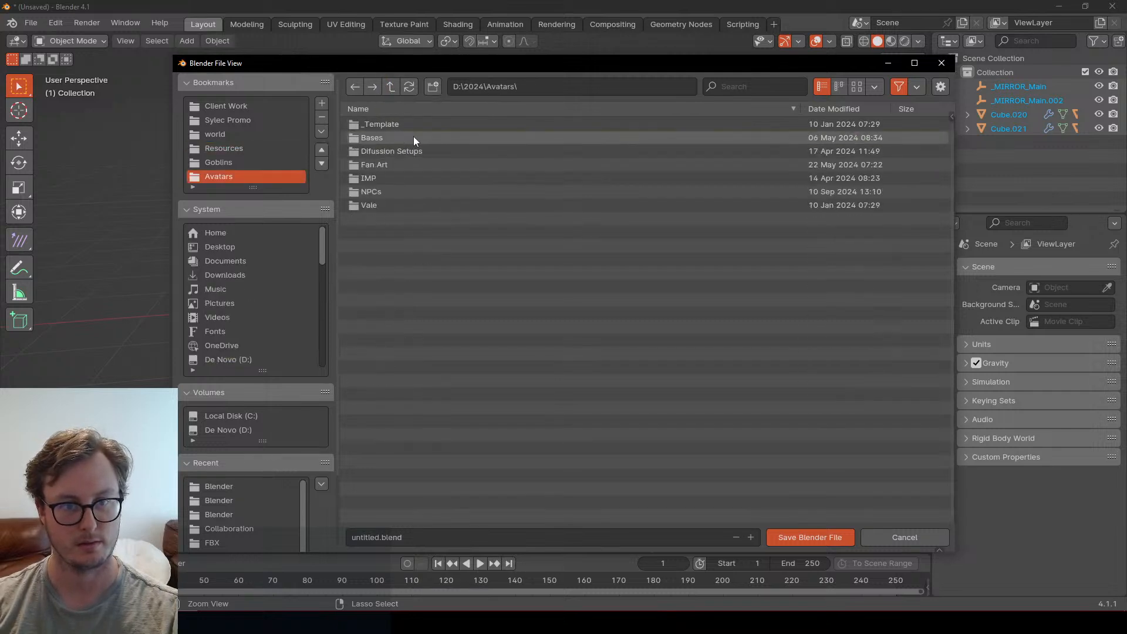
pyautogui.click(413, 137)
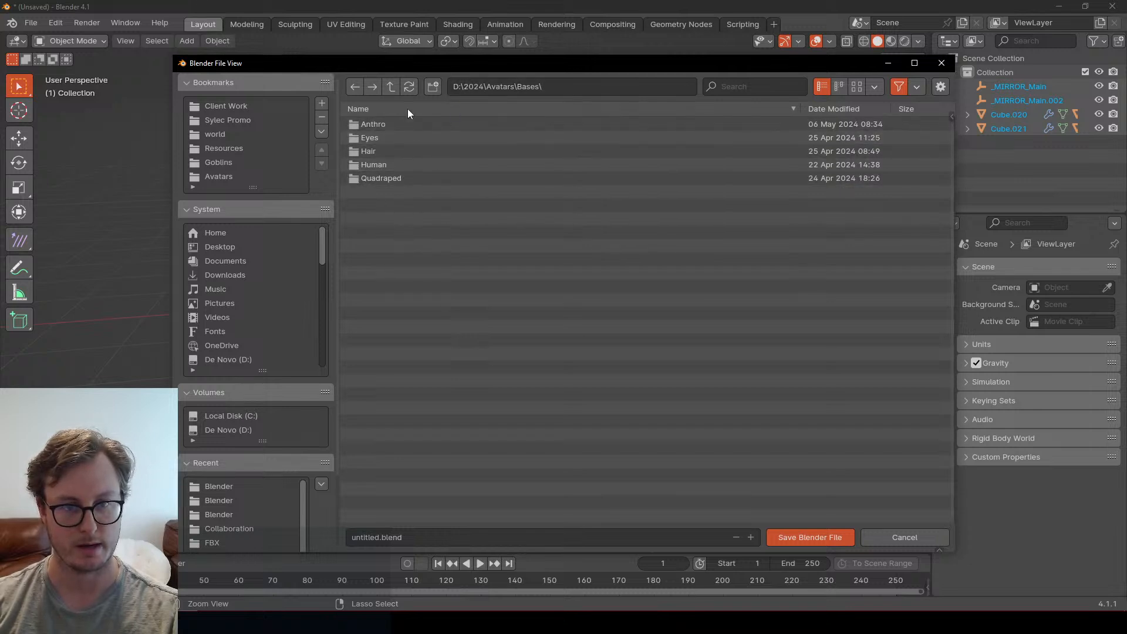
pyautogui.click(435, 86)
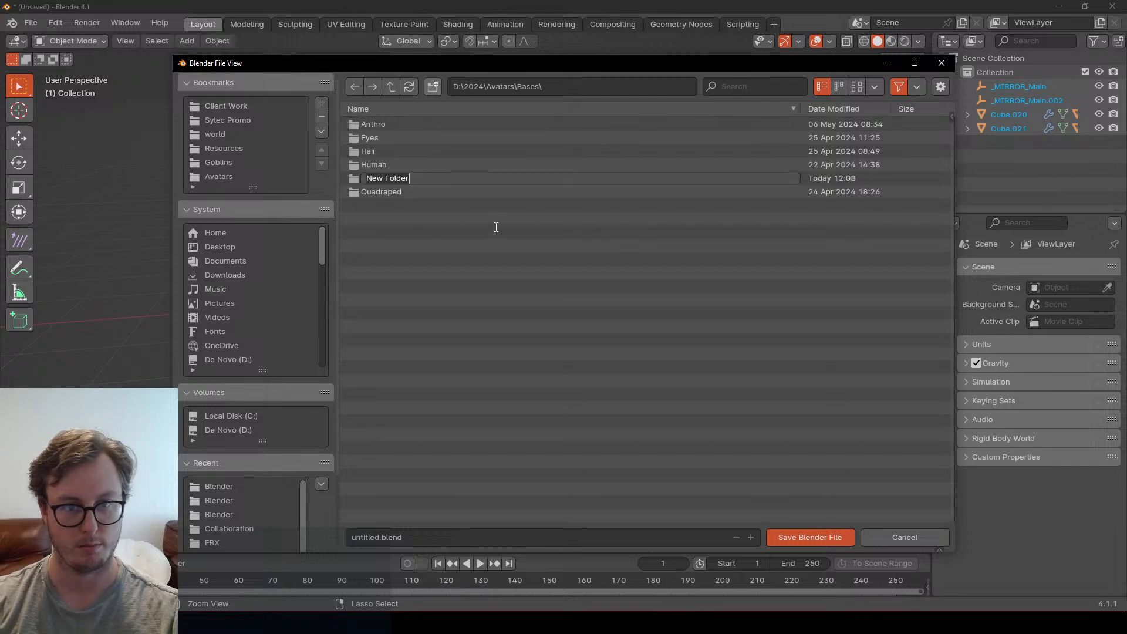
pyautogui.hotkey('ctrl', 'a')
pyautogui.write('Parts')
pyautogui.press('Return')
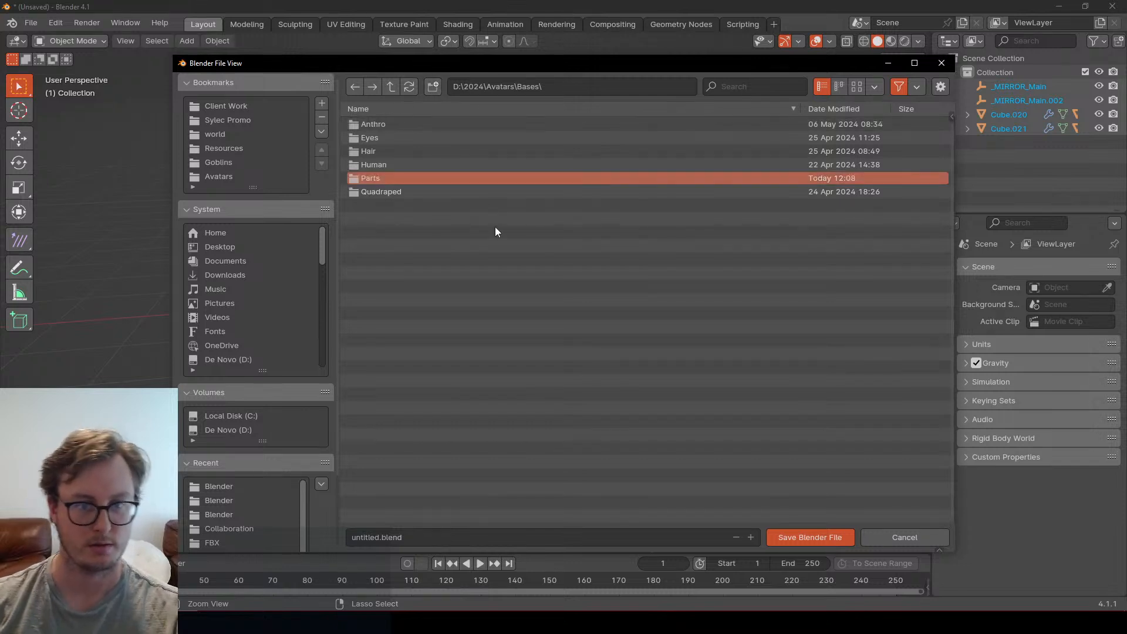
# Step: Save the new file as Avatar_BodyParts.blend inside the Parts folder
pyautogui.doubleClick(406, 178)
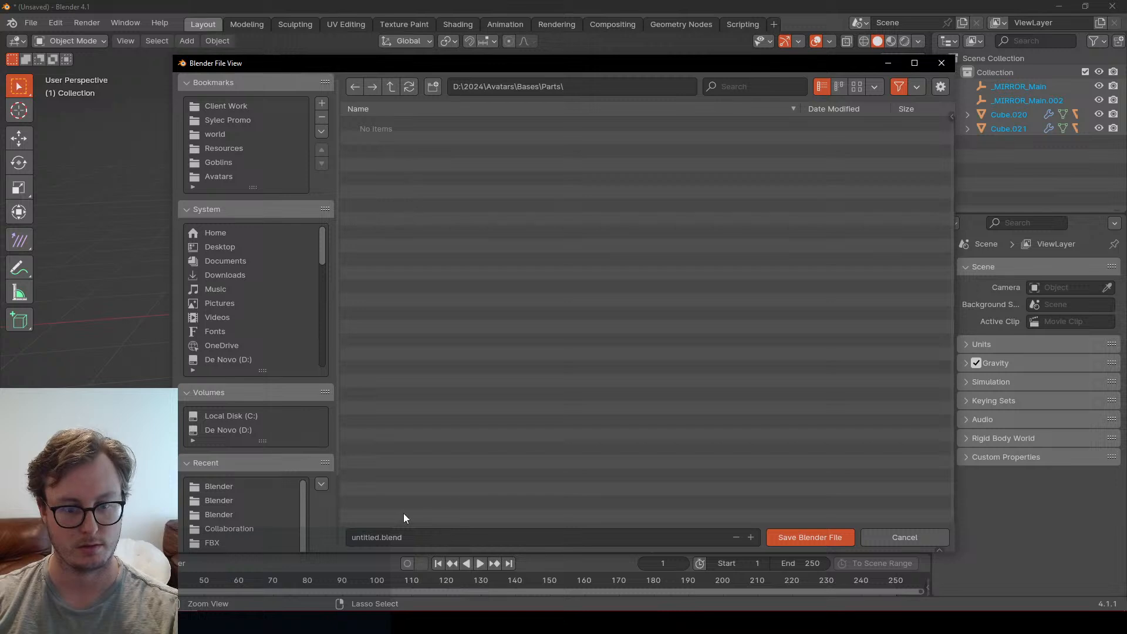
pyautogui.doubleClick(370, 537)
pyautogui.press('BackSpace')
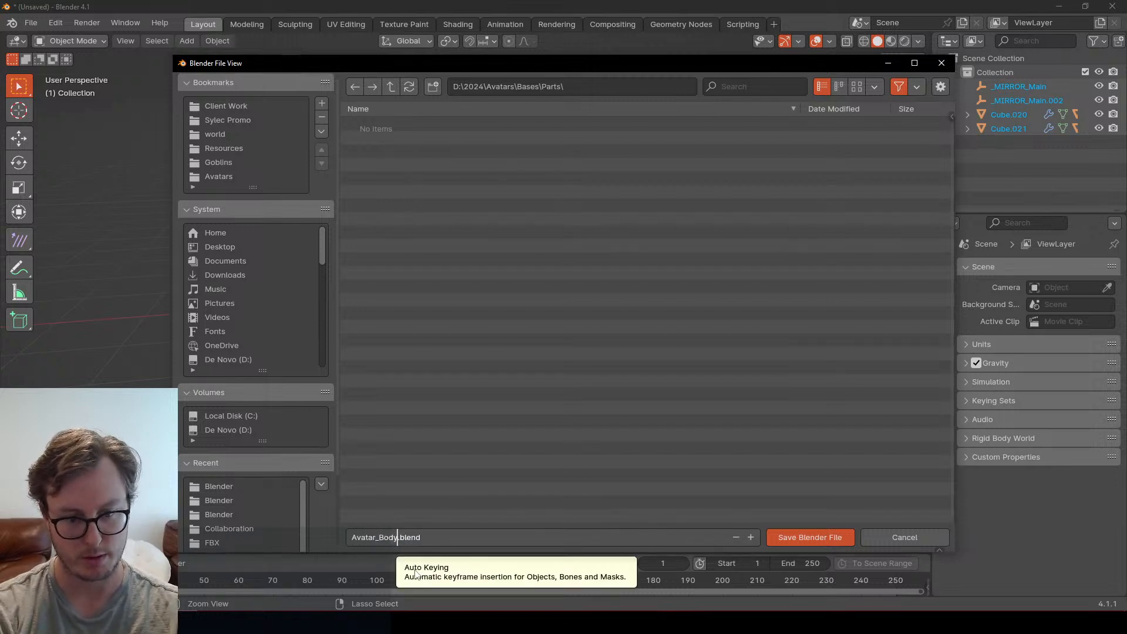
pyautogui.write('Avatar_BodyParts')
pyautogui.press('Return')
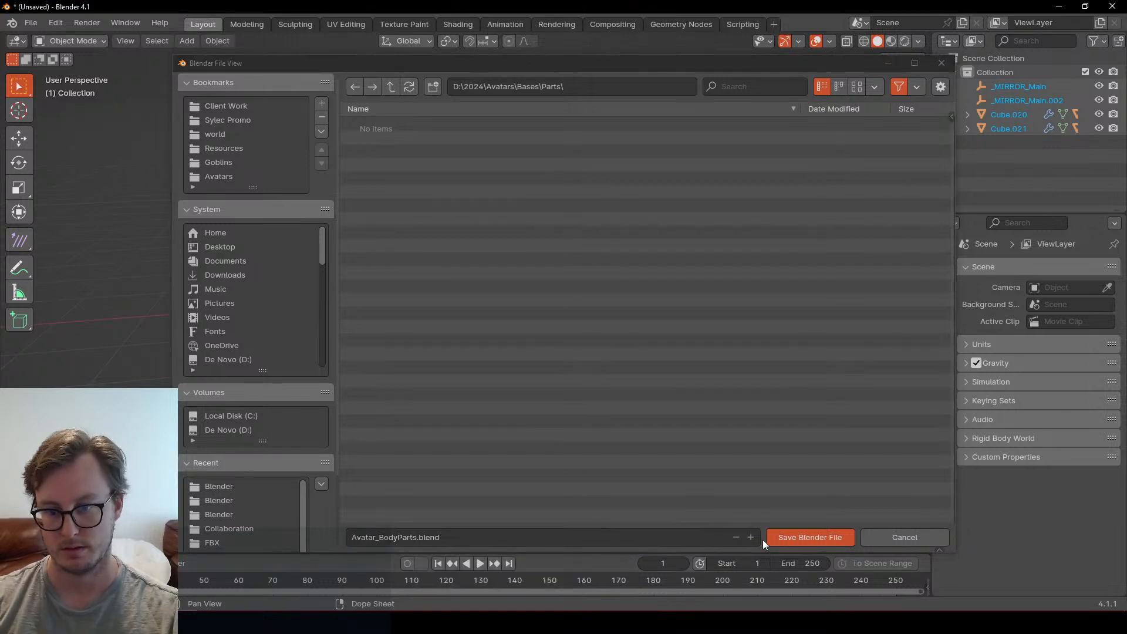
pyautogui.click(778, 535)
# Step: Deselect the pasted hands and paws and save the parts file again
pyautogui.click(530, 329)
pyautogui.moveTo(470, 348); pyautogui.dragTo(587, 327, button='middle')
pyautogui.scroll(4, 532, 320)
pyautogui.keyDown('shift'); pyautogui.moveTo(532, 312); pyautogui.dragTo(522, 376, button='middle'); pyautogui.keyUp('shift')
pyautogui.hotkey('ctrl', 's')
pyautogui.moveTo(522, 352); pyautogui.dragTo(575, 324, button='middle')
pyautogui.moveTo(537, 252); pyautogui.dragTo(580, 234, button='middle')
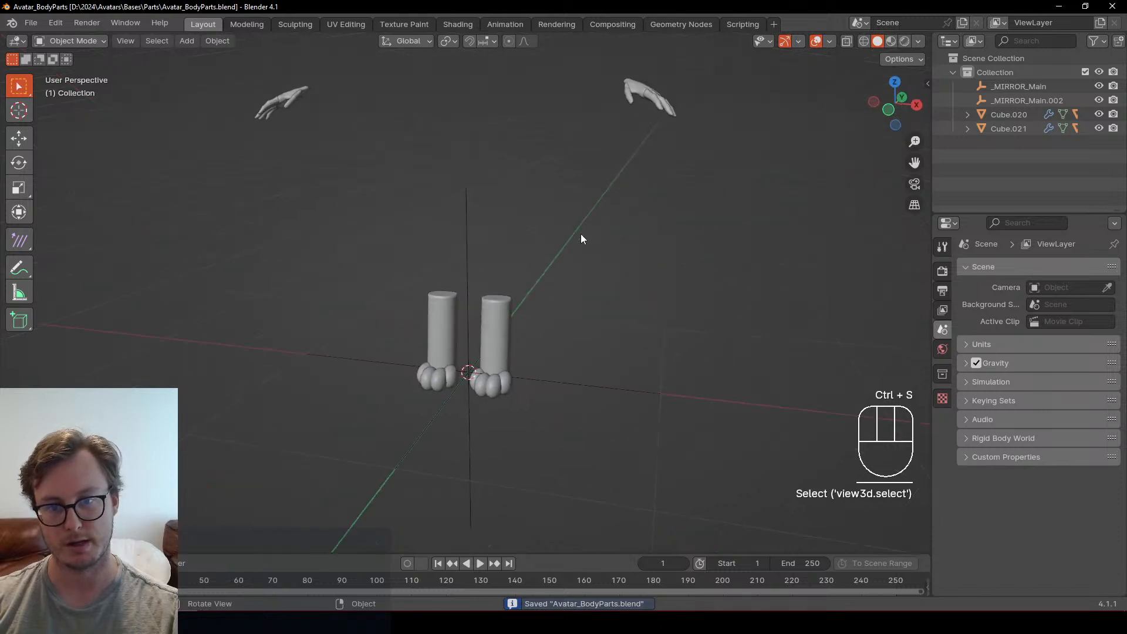
pyautogui.click(176, 167)
pyautogui.moveTo(378, 160); pyautogui.dragTo(393, 274, button='middle')
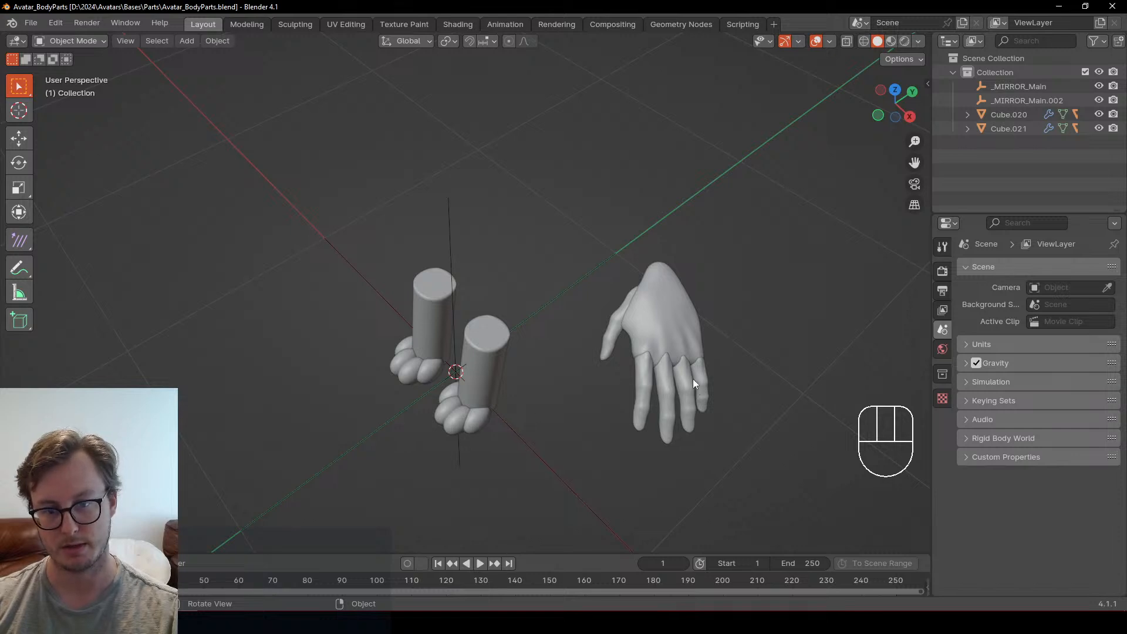
pyautogui.click(489, 388)
pyautogui.press('g')
pyautogui.press('Escape')
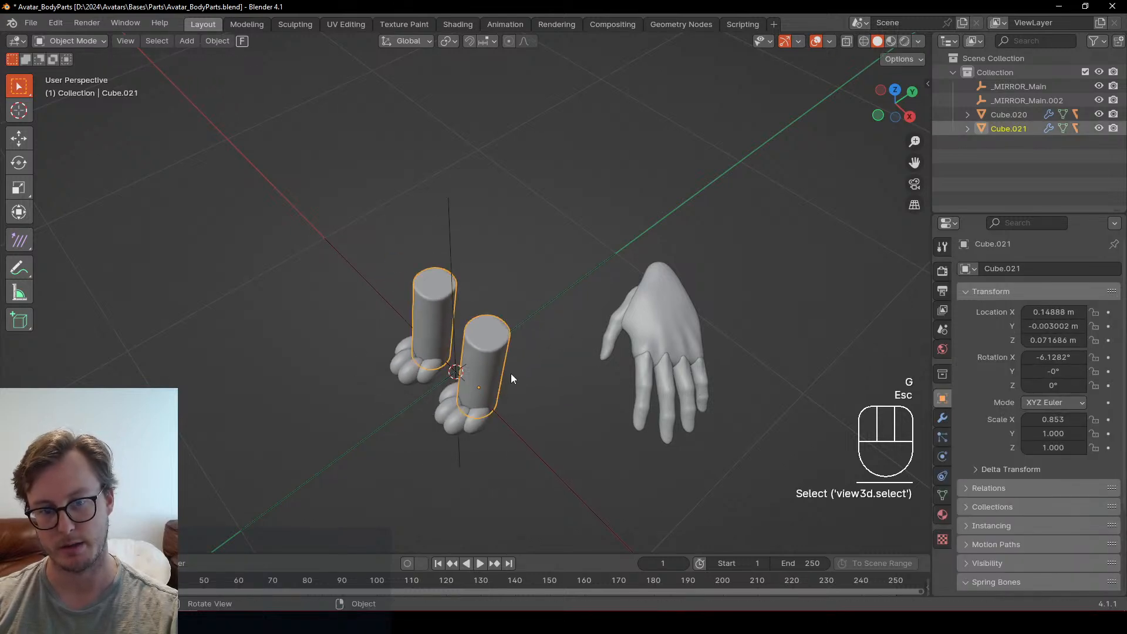
pyautogui.click(677, 324)
pyautogui.press('g')
pyautogui.press('Escape')
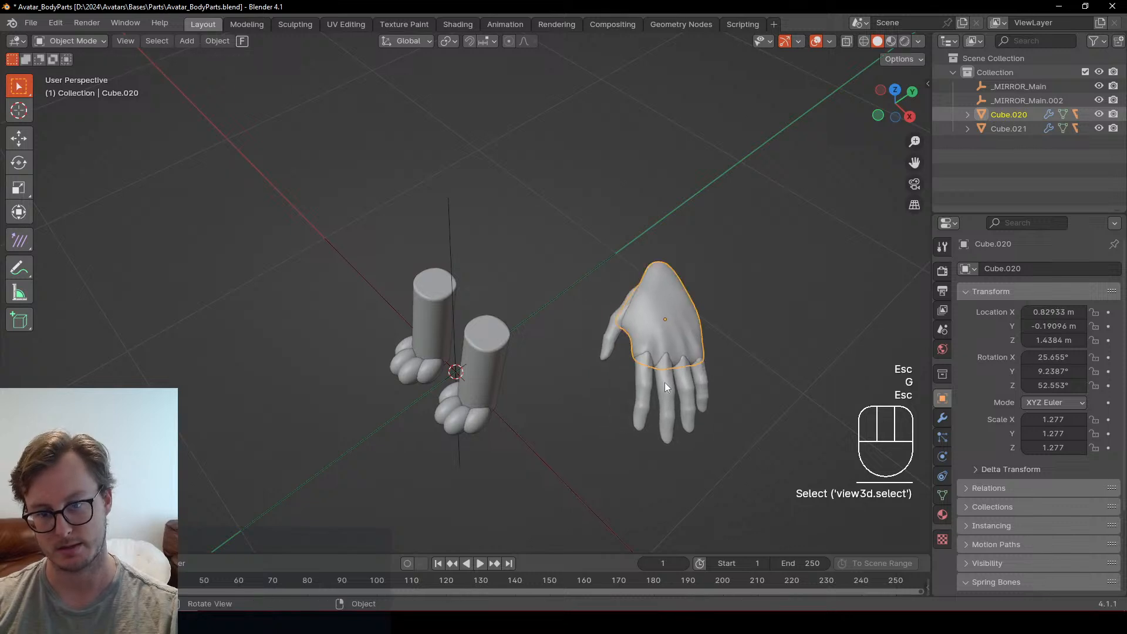
# Step: Save the current state of Avatar_BodyParts.blend with the palm object selected
pyautogui.moveTo(665, 382); pyautogui.dragTo(604, 297, button='middle')
pyautogui.press('KP_Decimal')
pyautogui.moveTo(577, 210); pyautogui.dragTo(642, 304, button='middle')
pyautogui.hotkey('ctrl', 's')
pyautogui.click(38, 27)
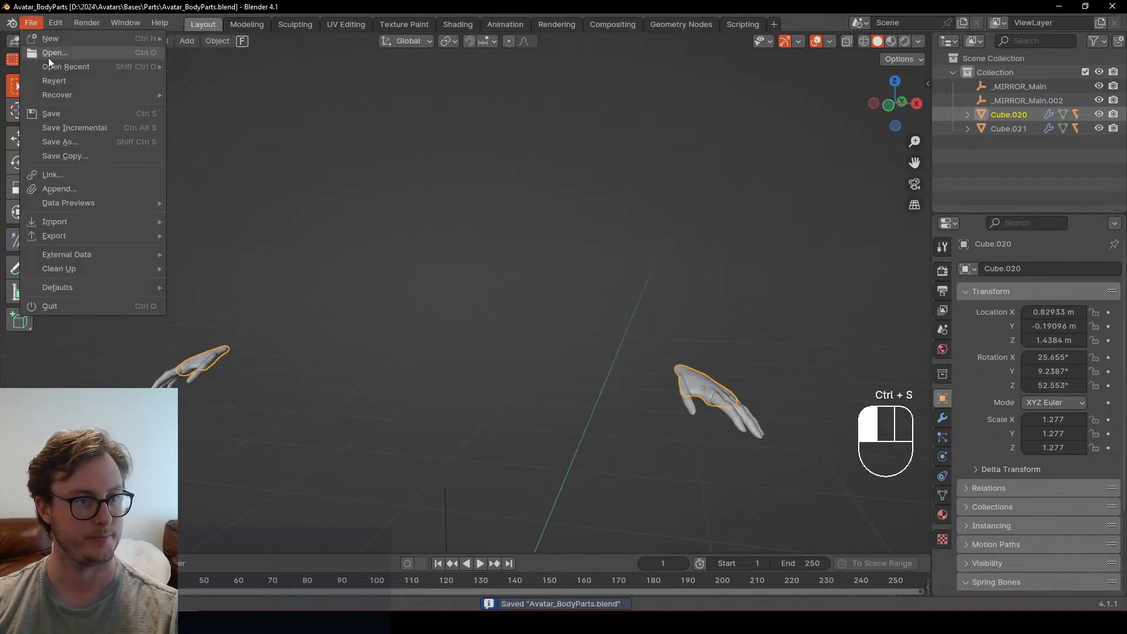
pyautogui.click(49, 62)
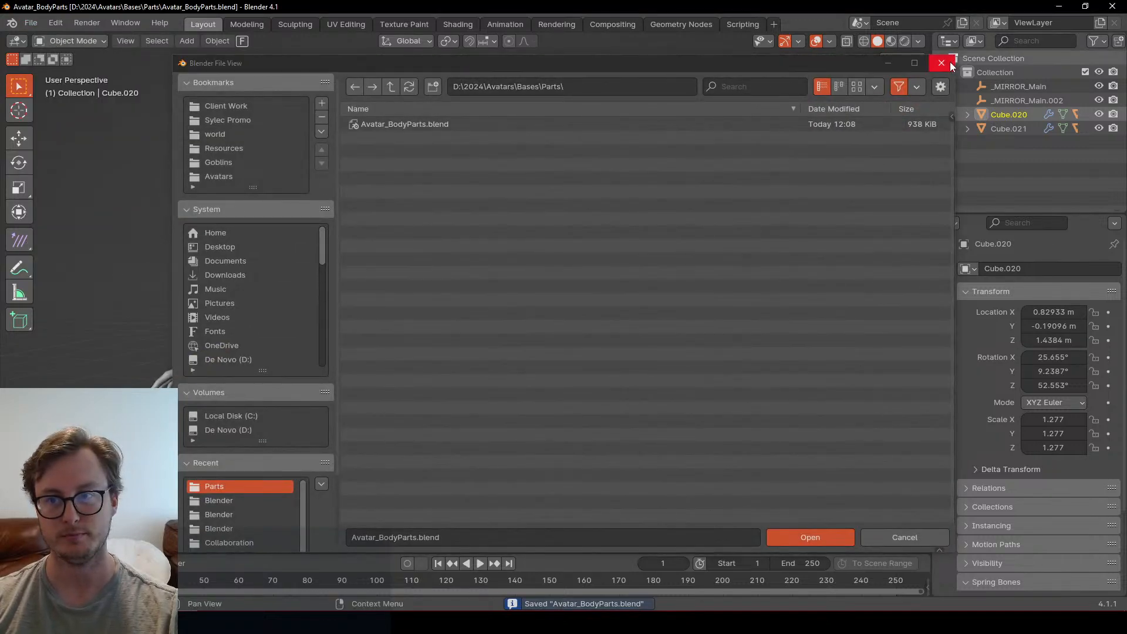
pyautogui.press('Escape')
# Step: Reopen the recent file FoxHound.blend and deselect all objects in the scene
pyautogui.click(34, 25)
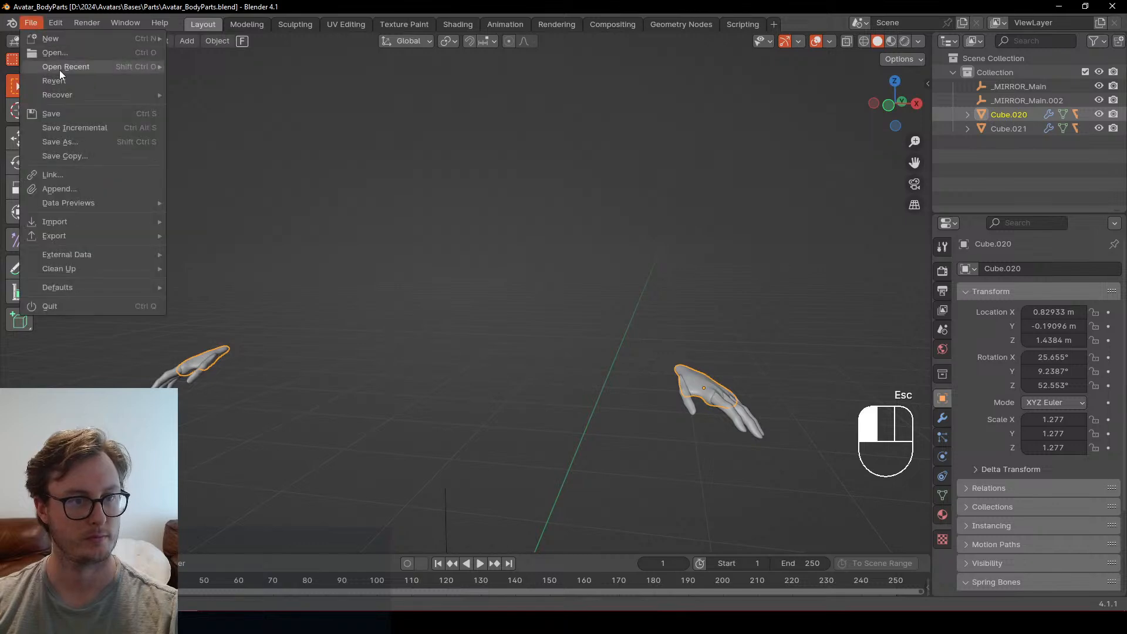
pyautogui.moveTo(59, 67)
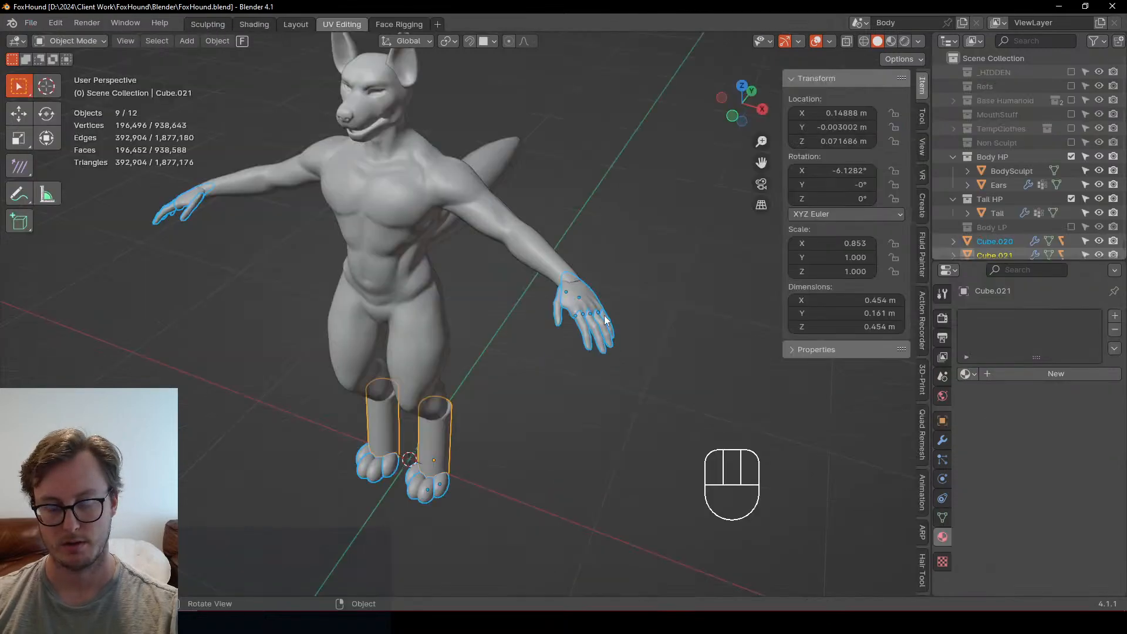
pyautogui.moveTo(604, 315); pyautogui.dragTo(533, 337, button='middle')
pyautogui.click(567, 370)
# Step: Maximize the 3D viewport, hide its tool and properties sidebars, and save FoxHound.blend
pyautogui.hotkey('ctrl', 'space')
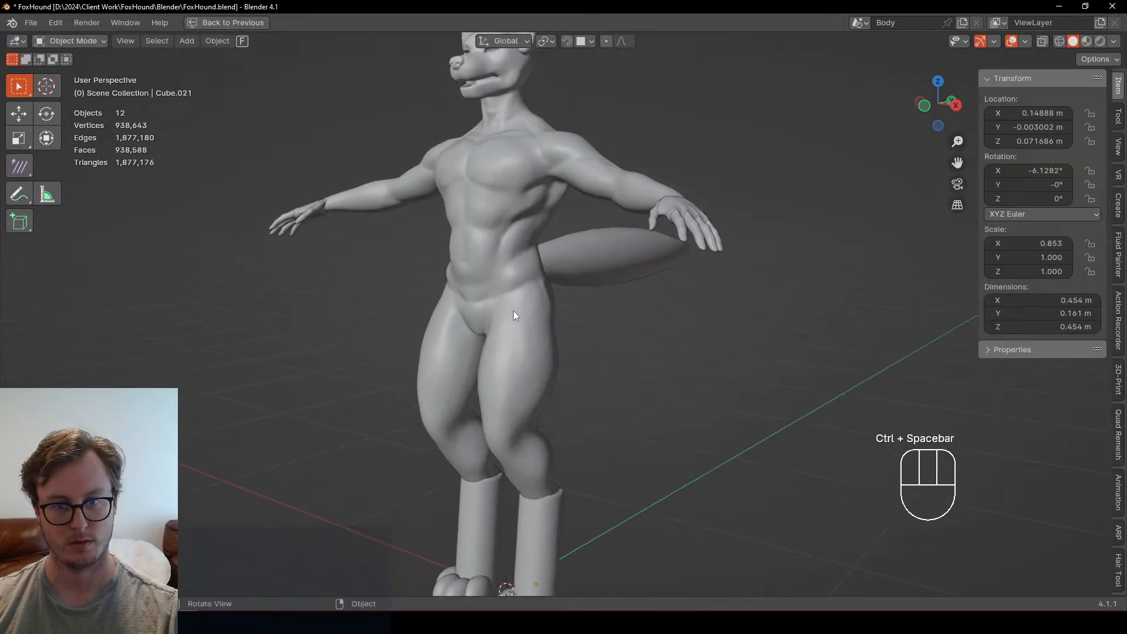
pyautogui.press('t')
pyautogui.press('n')
pyautogui.scroll(2, 593, 325)
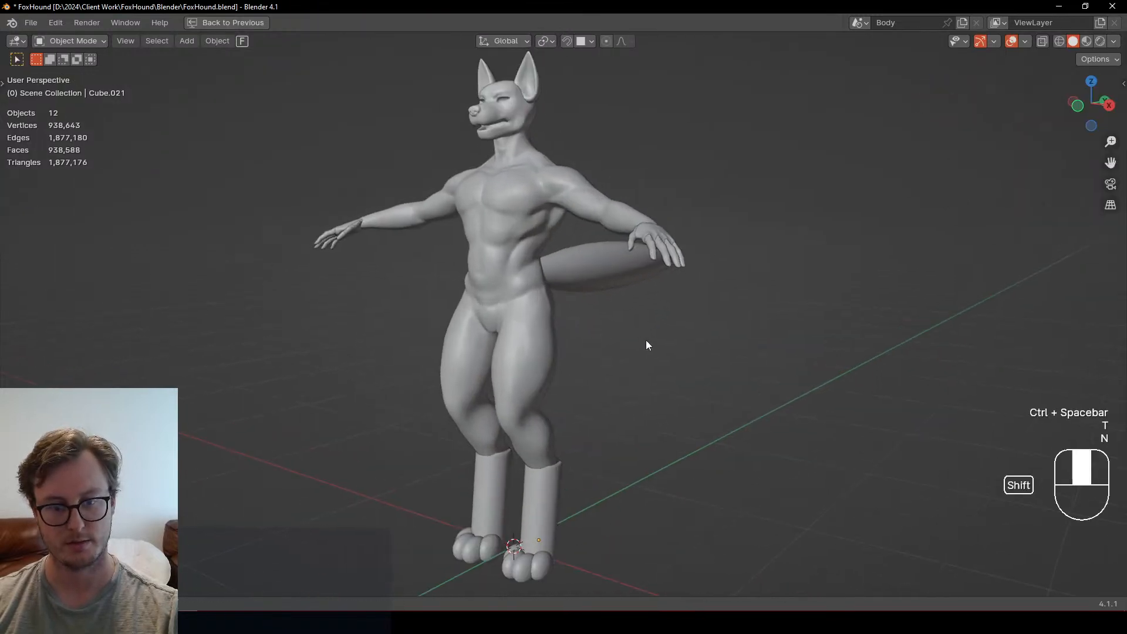
pyautogui.hotkey('ctrl', 's')
# Step: Switch to Snipping Tool and capture the Blender window showing the character's front three-quarter view
pyautogui.click(436, 622)
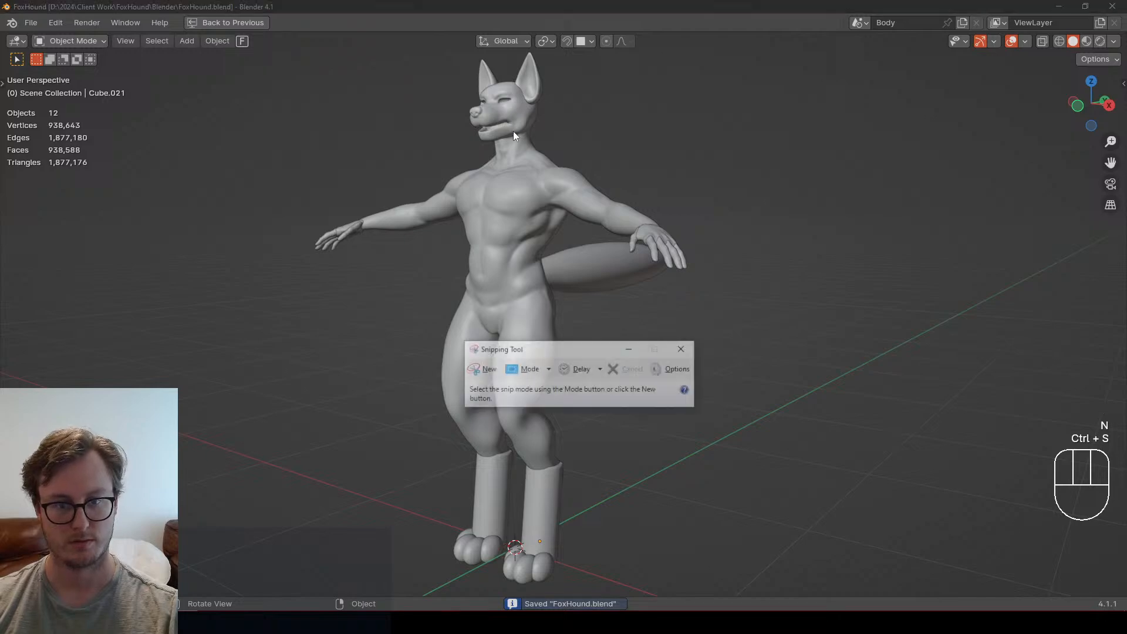
pyautogui.click(483, 372)
pyautogui.click(535, 294)
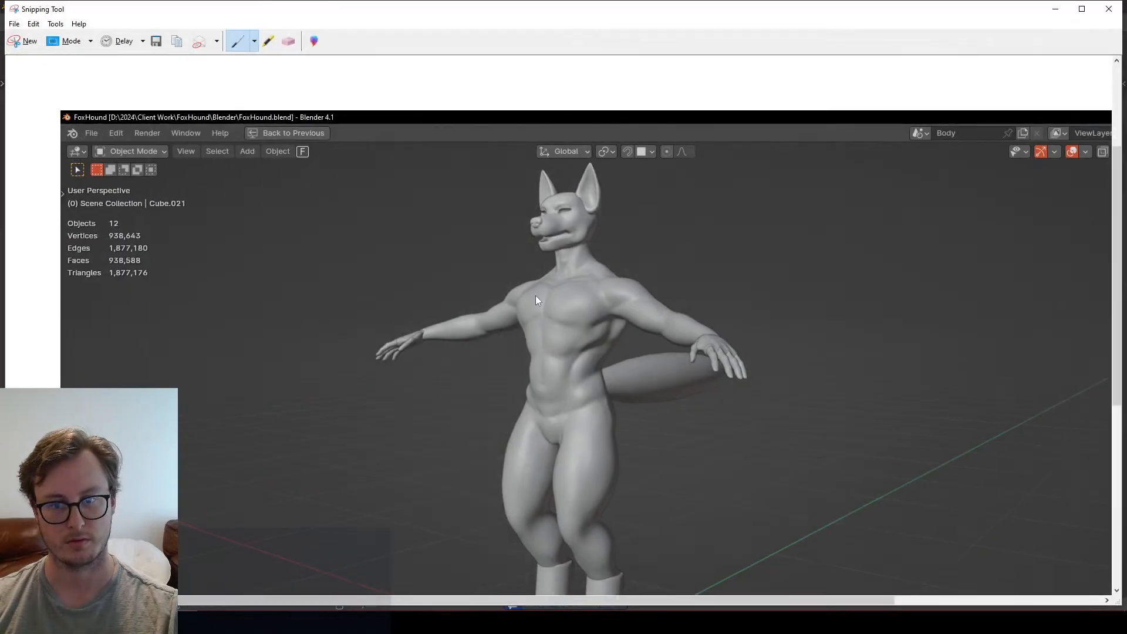
# Step: Save the capture as PNG file FoxHound_WIP_02_01 in D:\2024\Client Work\FoxHound\Screenshots
pyautogui.hotkey('ctrl', 's')
pyautogui.click(237, 62)
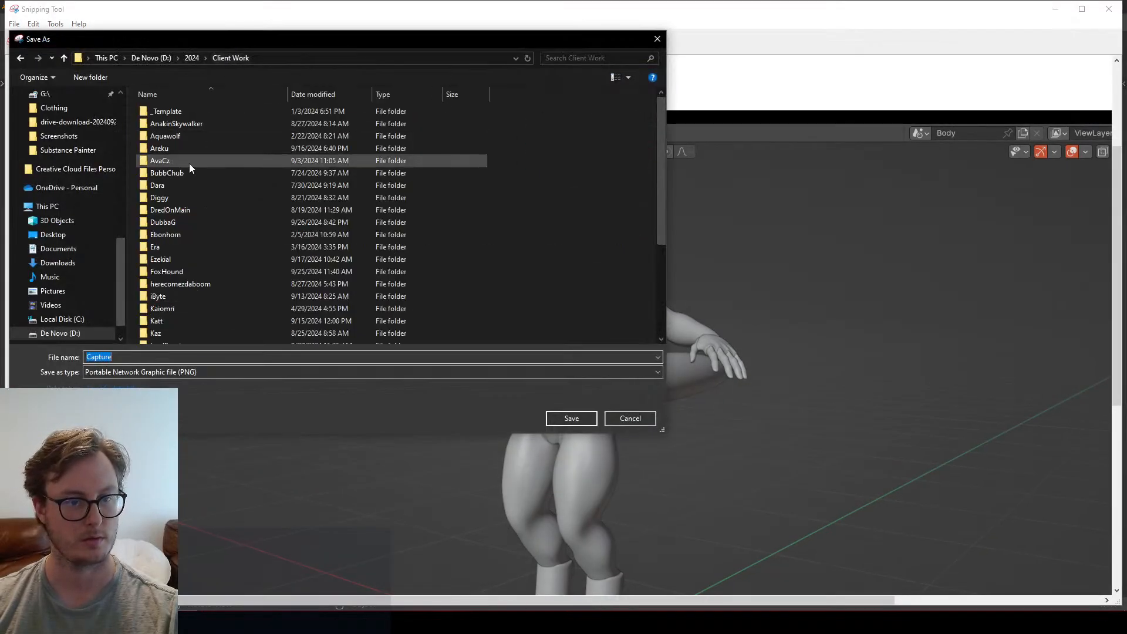
pyautogui.doubleClick(171, 269)
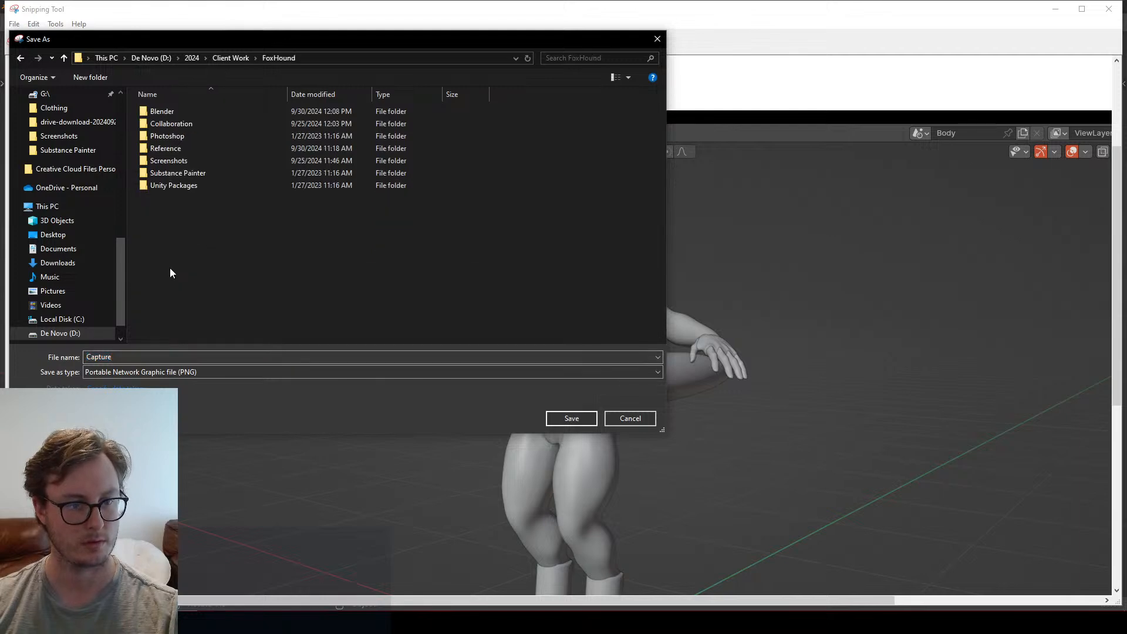
pyautogui.doubleClick(170, 161)
pyautogui.click(175, 147)
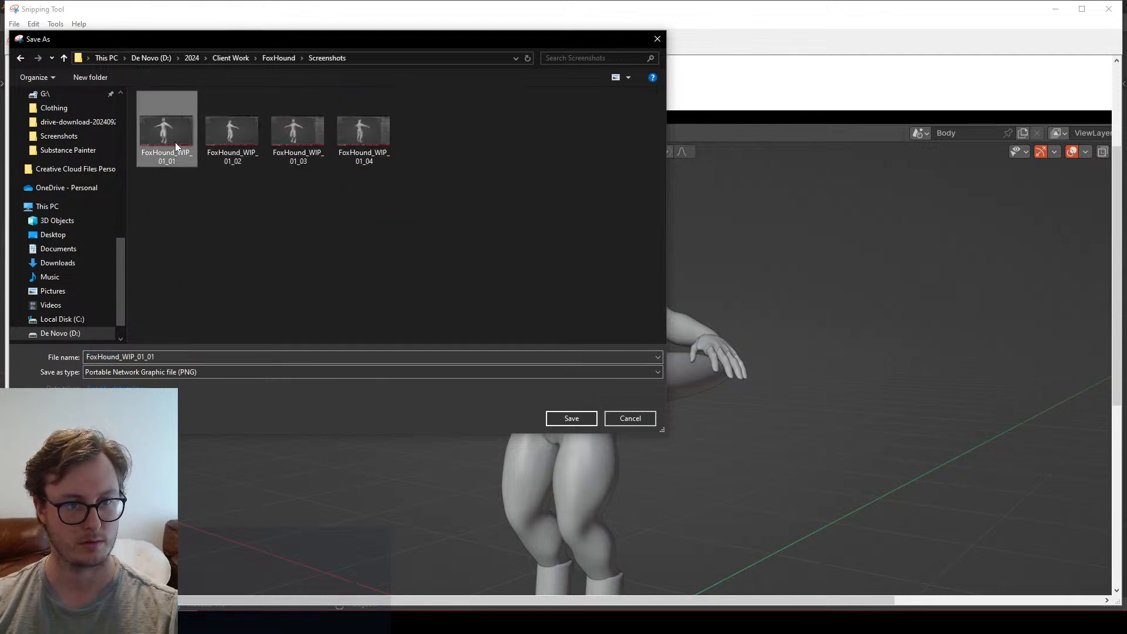
pyautogui.click(115, 356)
pyautogui.click(139, 357)
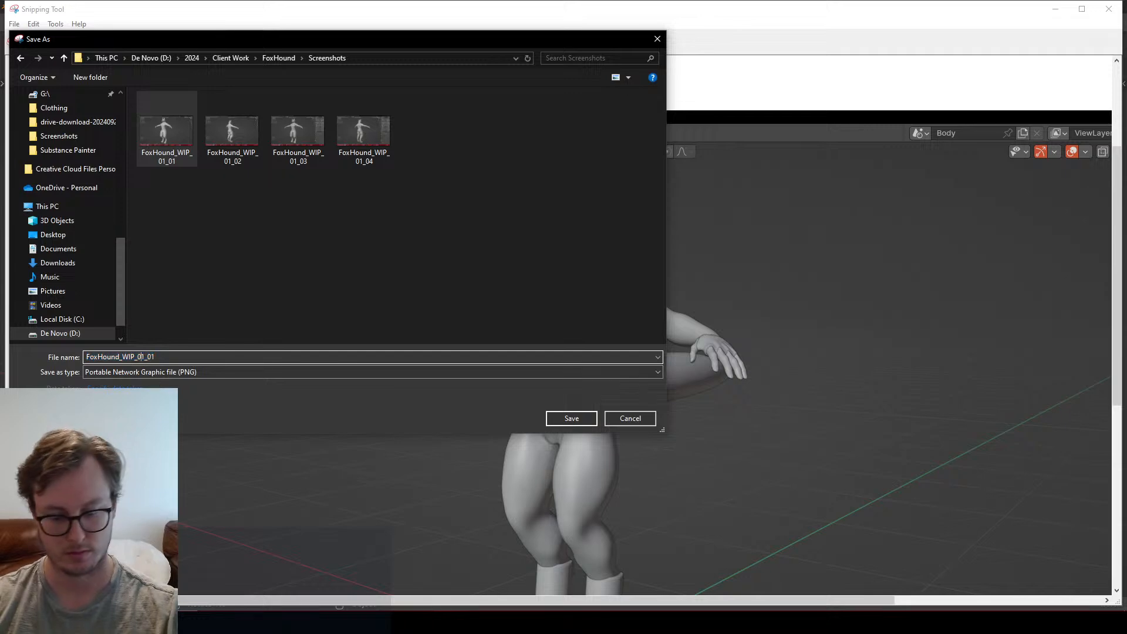
pyautogui.press('BackSpace')
pyautogui.write('2')
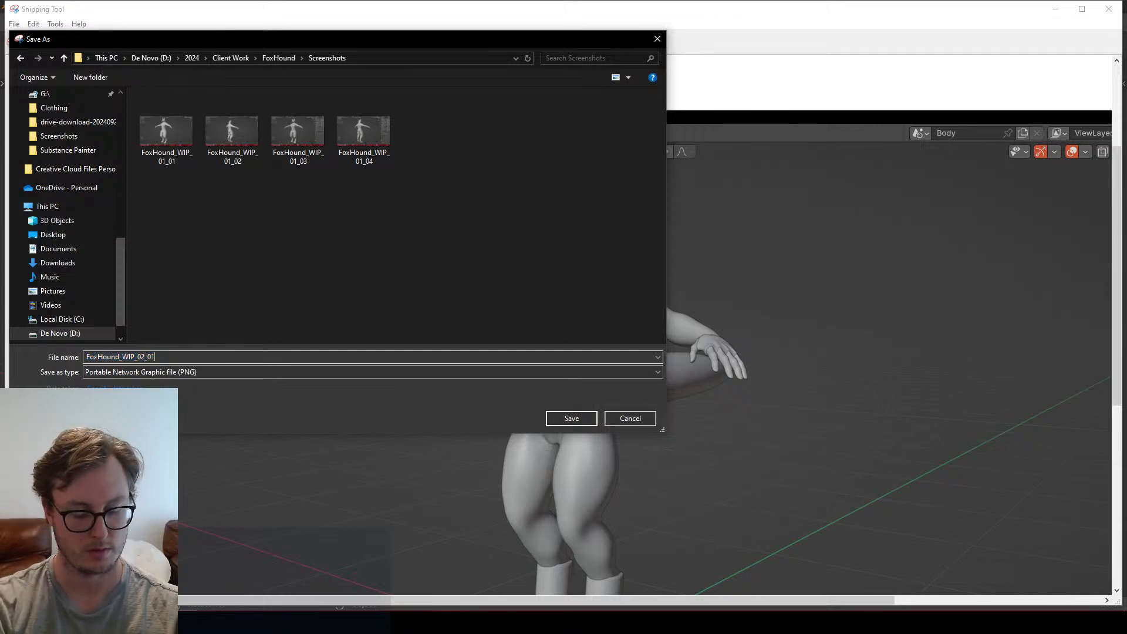
pyautogui.press('Return')
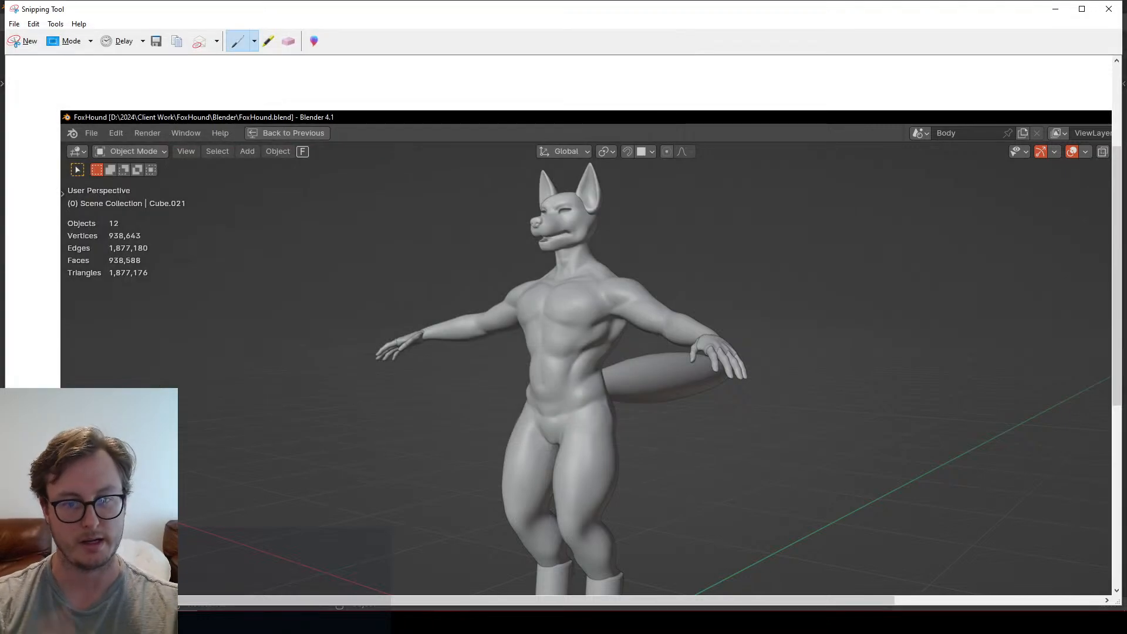
# Step: Turn the character to a rear three-quarter view in Blender and capture that window with Snipping Tool
pyautogui.hotkey('alt', 'Tab')
pyautogui.moveTo(397, 209); pyautogui.dragTo(694, 345, button='middle')
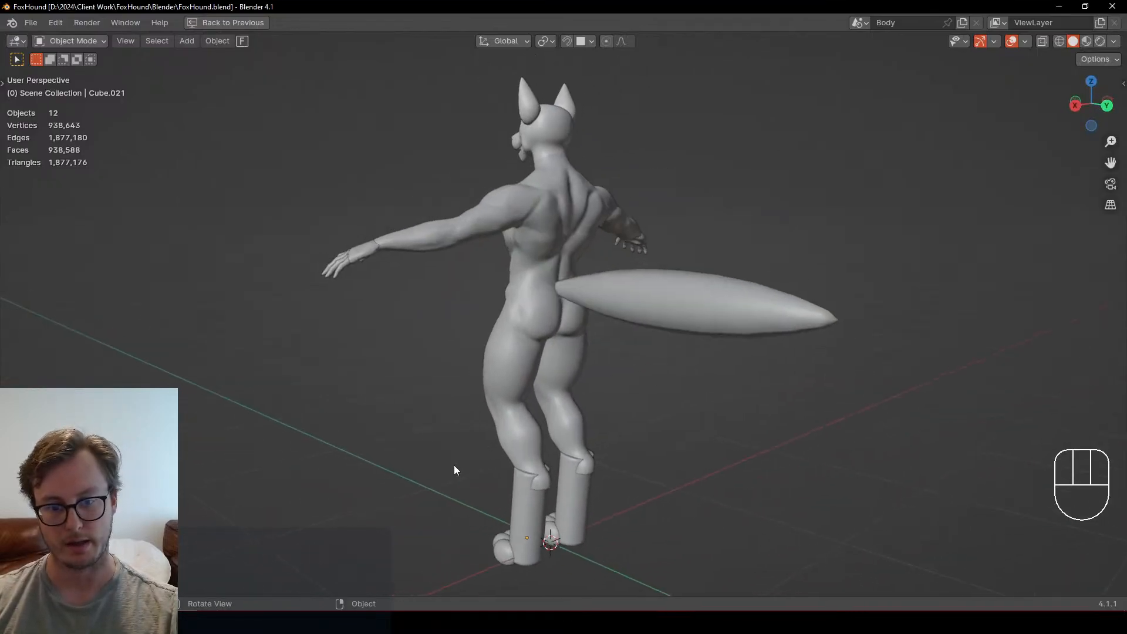
pyautogui.hotkey('alt', 'Tab')
pyautogui.hotkey('ctrl', 'n')
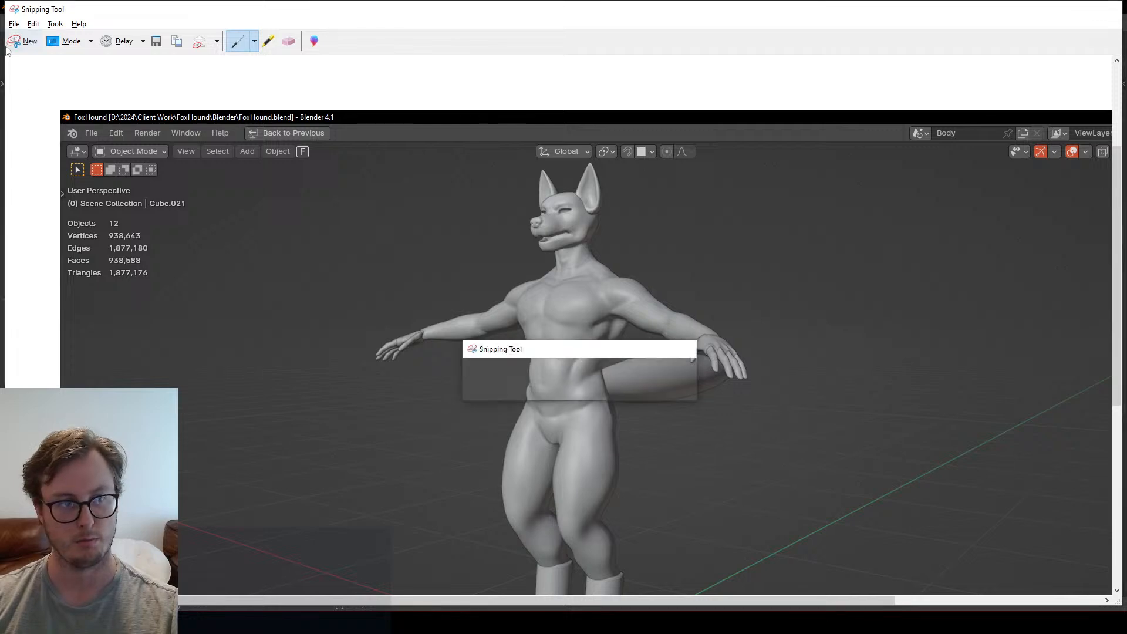
pyautogui.click(533, 350)
# Step: Save the rear-view capture as FoxHound_WIP_02_02 in the same Screenshots folder
pyautogui.hotkey('ctrl', 's')
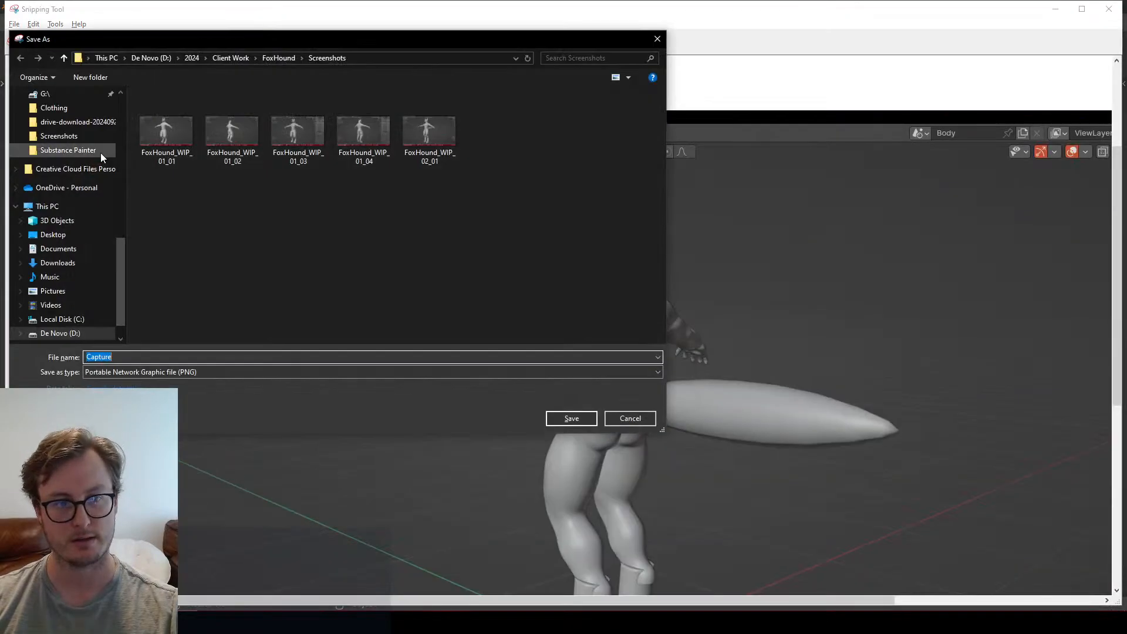
pyautogui.click(430, 132)
pyautogui.click(196, 358)
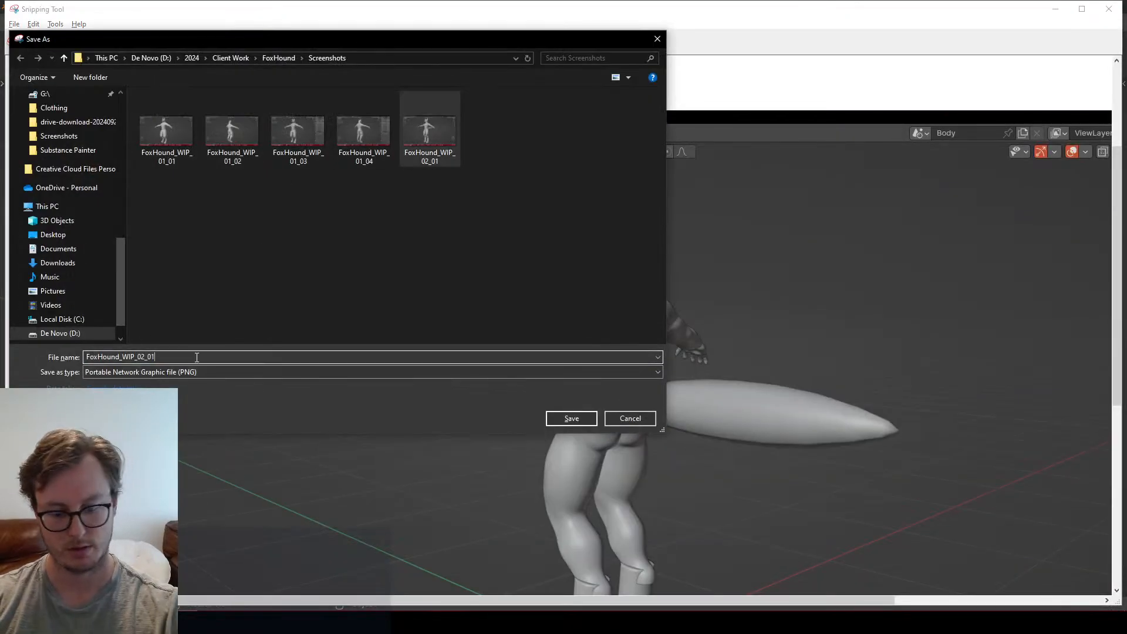
pyautogui.press('BackSpace')
pyautogui.write('2')
pyautogui.press('Return')
# Step: Switch back to Blender and save FoxHound.blend while reviewing the full character
pyautogui.hotkey('alt', 'Tab')
pyautogui.moveTo(497, 330); pyautogui.dragTo(590, 328, button='middle')
pyautogui.hotkey('ctrl', 's')
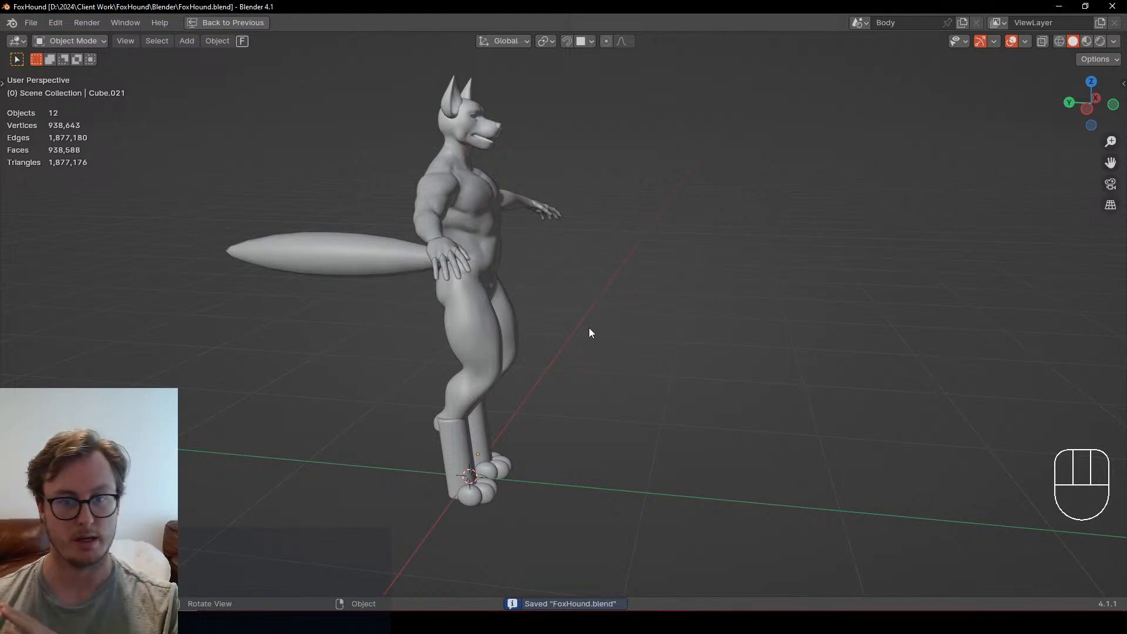
pyautogui.moveTo(621, 320); pyautogui.dragTo(590, 318, button='middle')
pyautogui.moveTo(529, 329); pyautogui.dragTo(625, 326, button='middle')
pyautogui.hotkey('ctrl', 's')
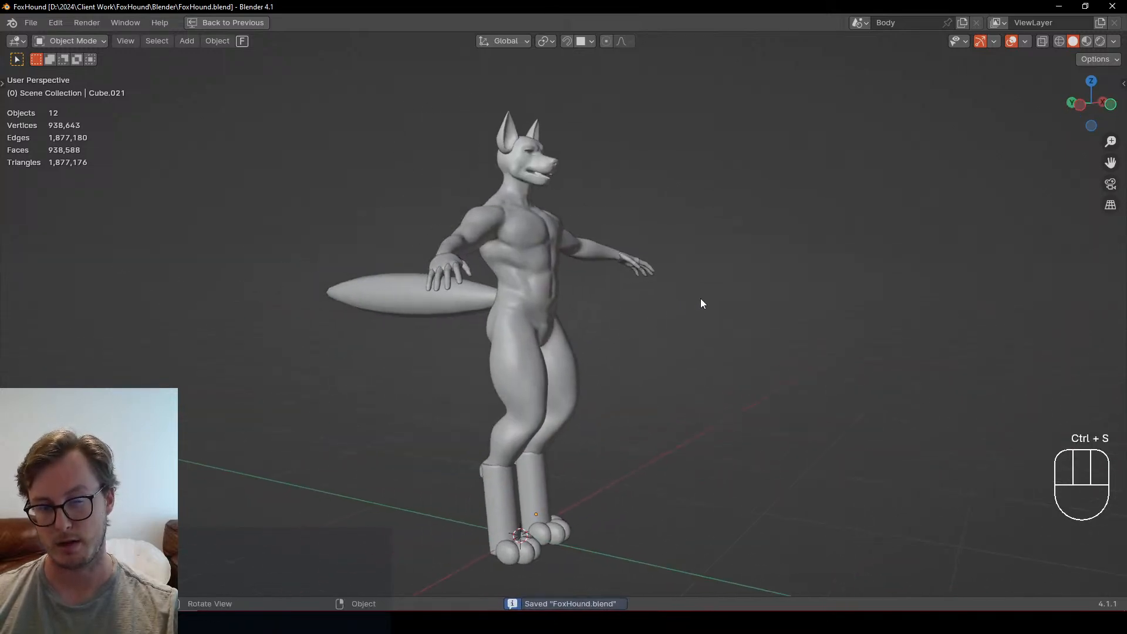
pyautogui.moveTo(700, 298); pyautogui.dragTo(644, 315, button='middle')
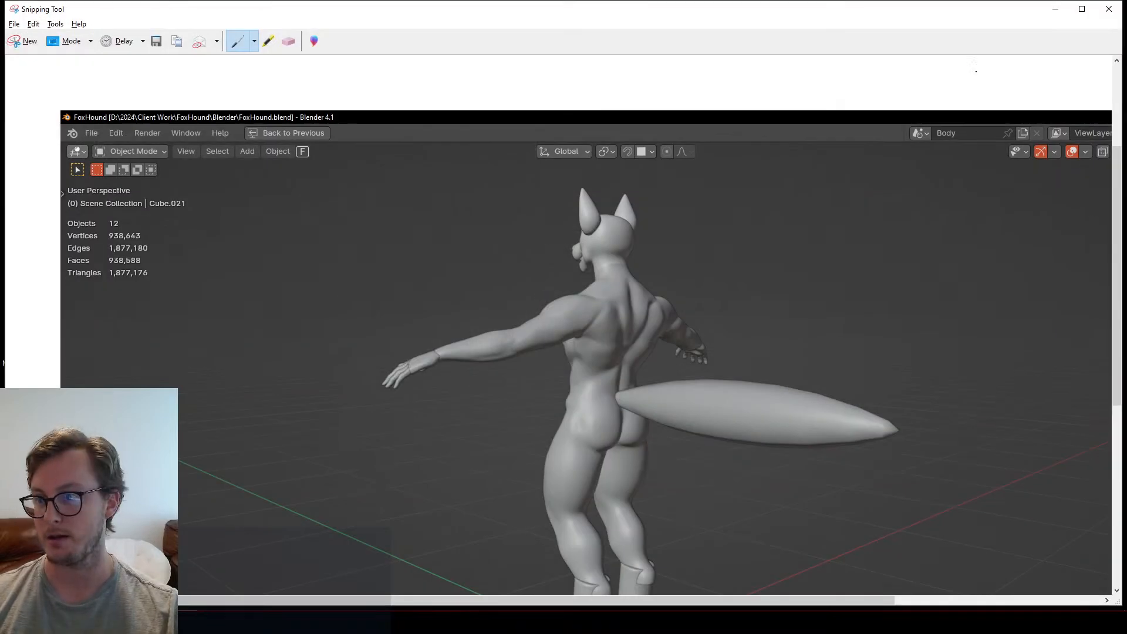
# Step: Close the Snipping Tool and Unity Hub windows to clear the desktop
pyautogui.click(1107, 9)
pyautogui.click(890, 122)
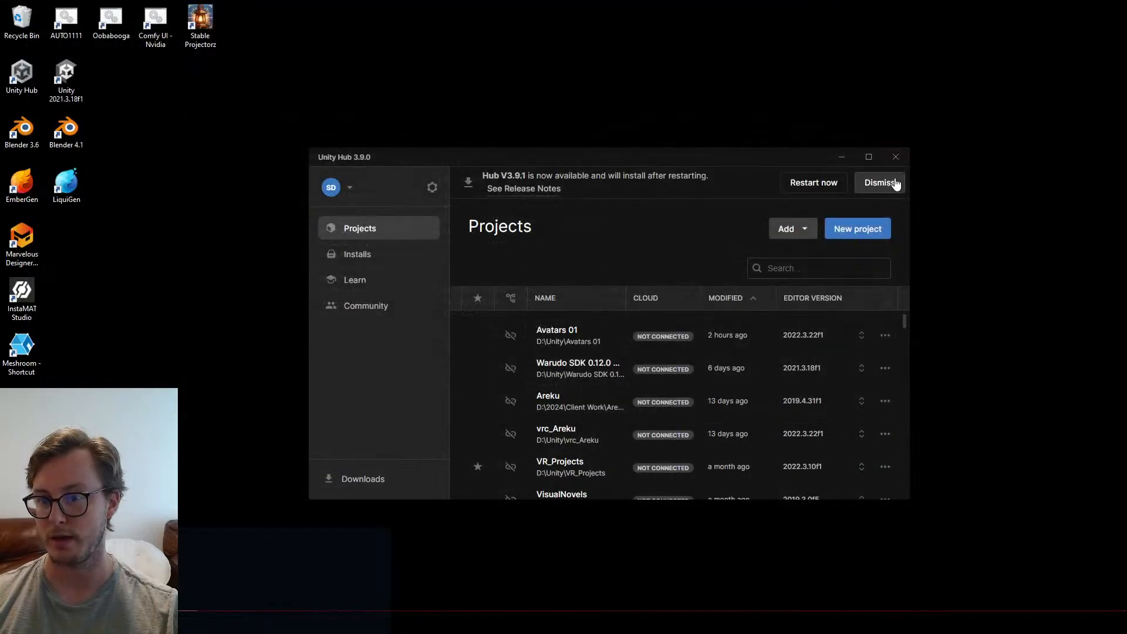
pyautogui.click(901, 151)
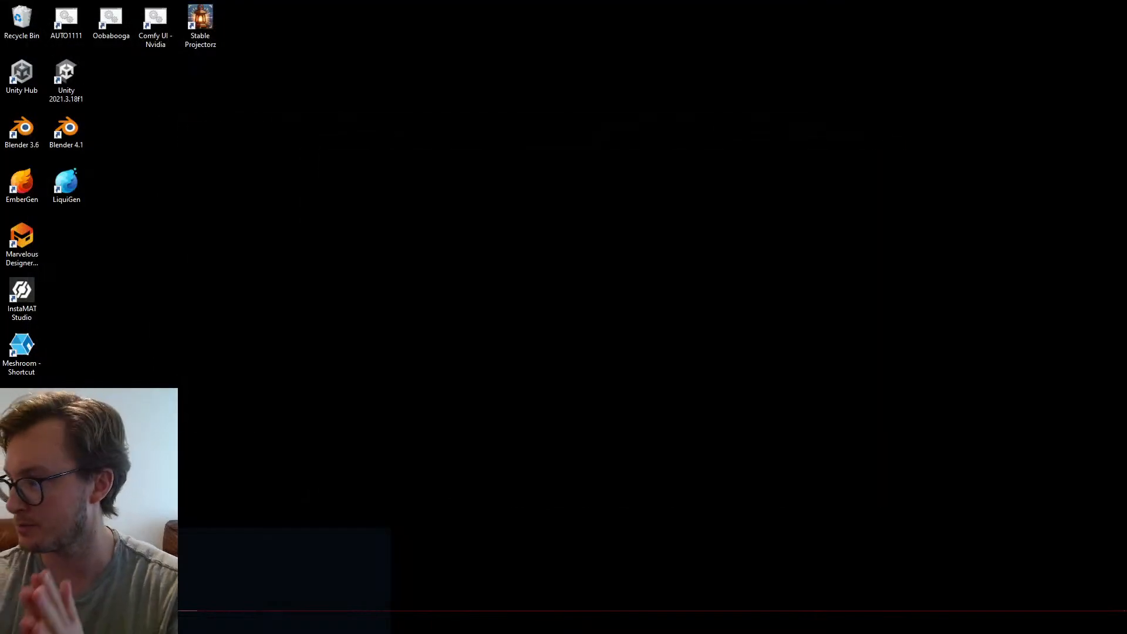